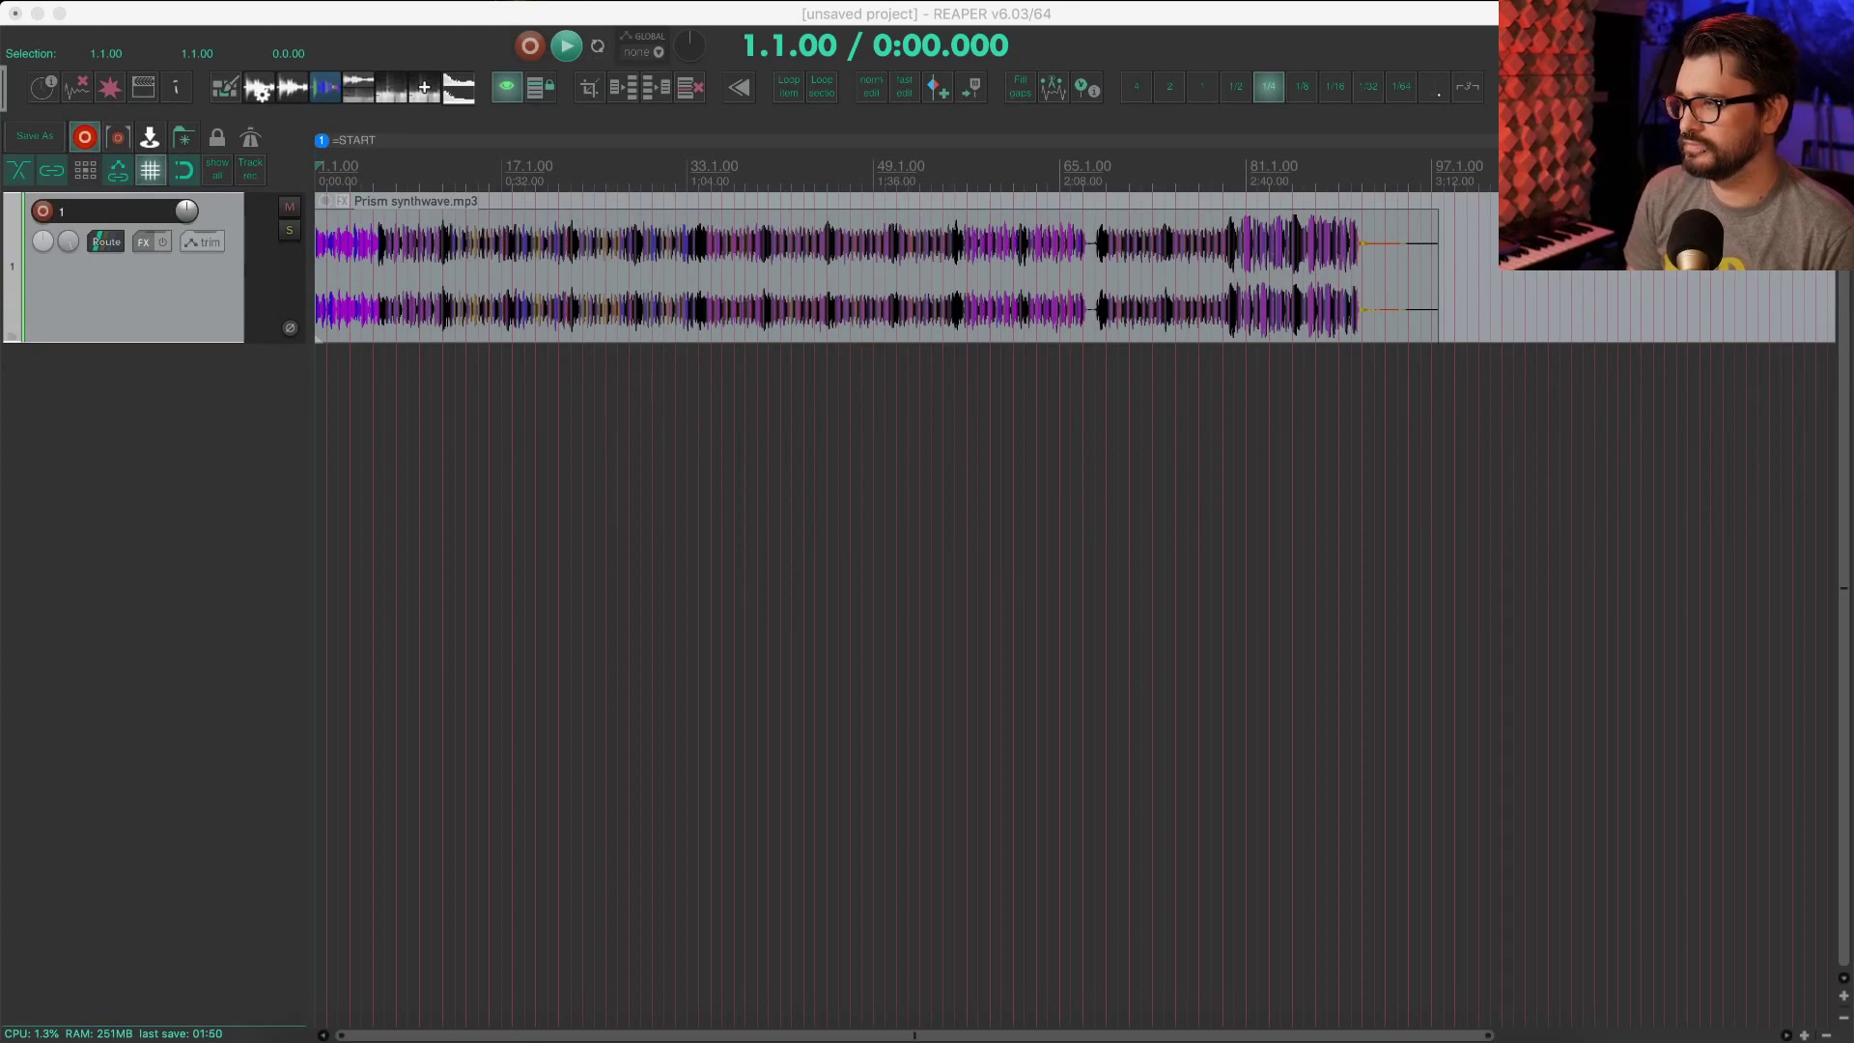
# Step: Show the mixer below the arrangement
pyautogui.click(129, 303)
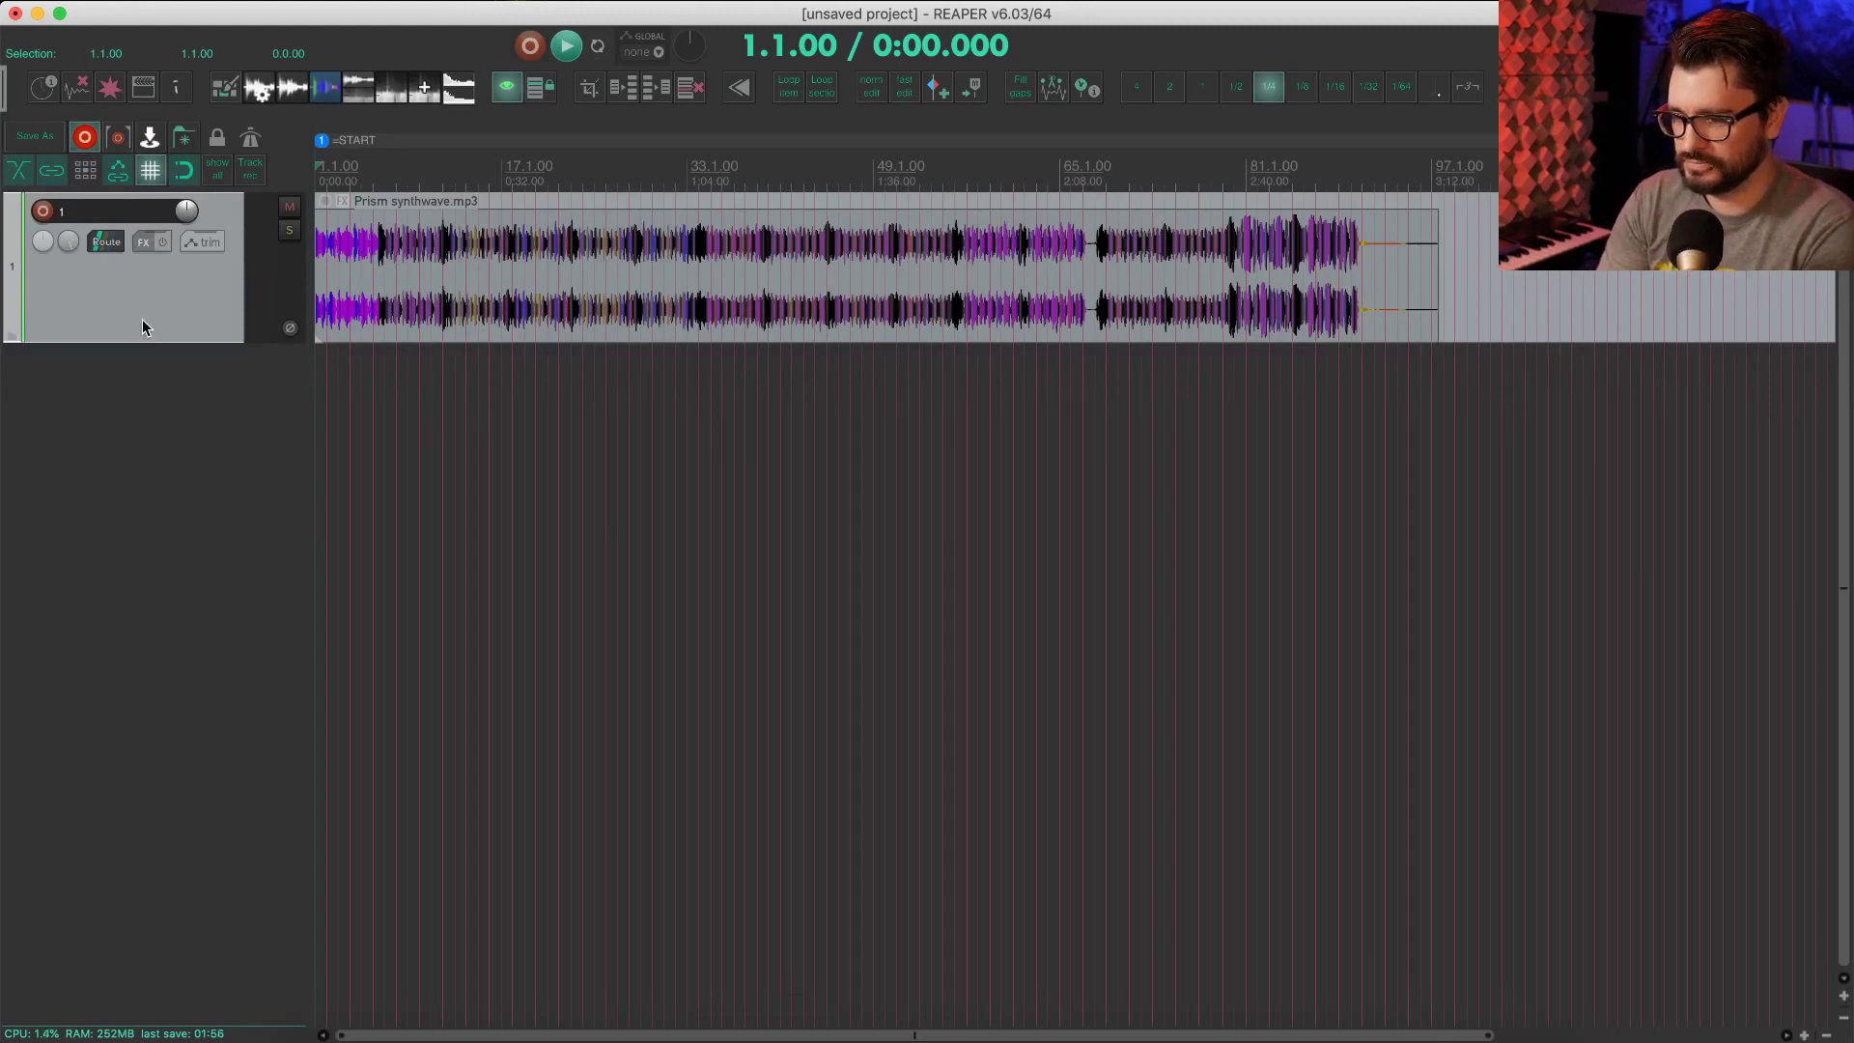
pyautogui.press('super+m')
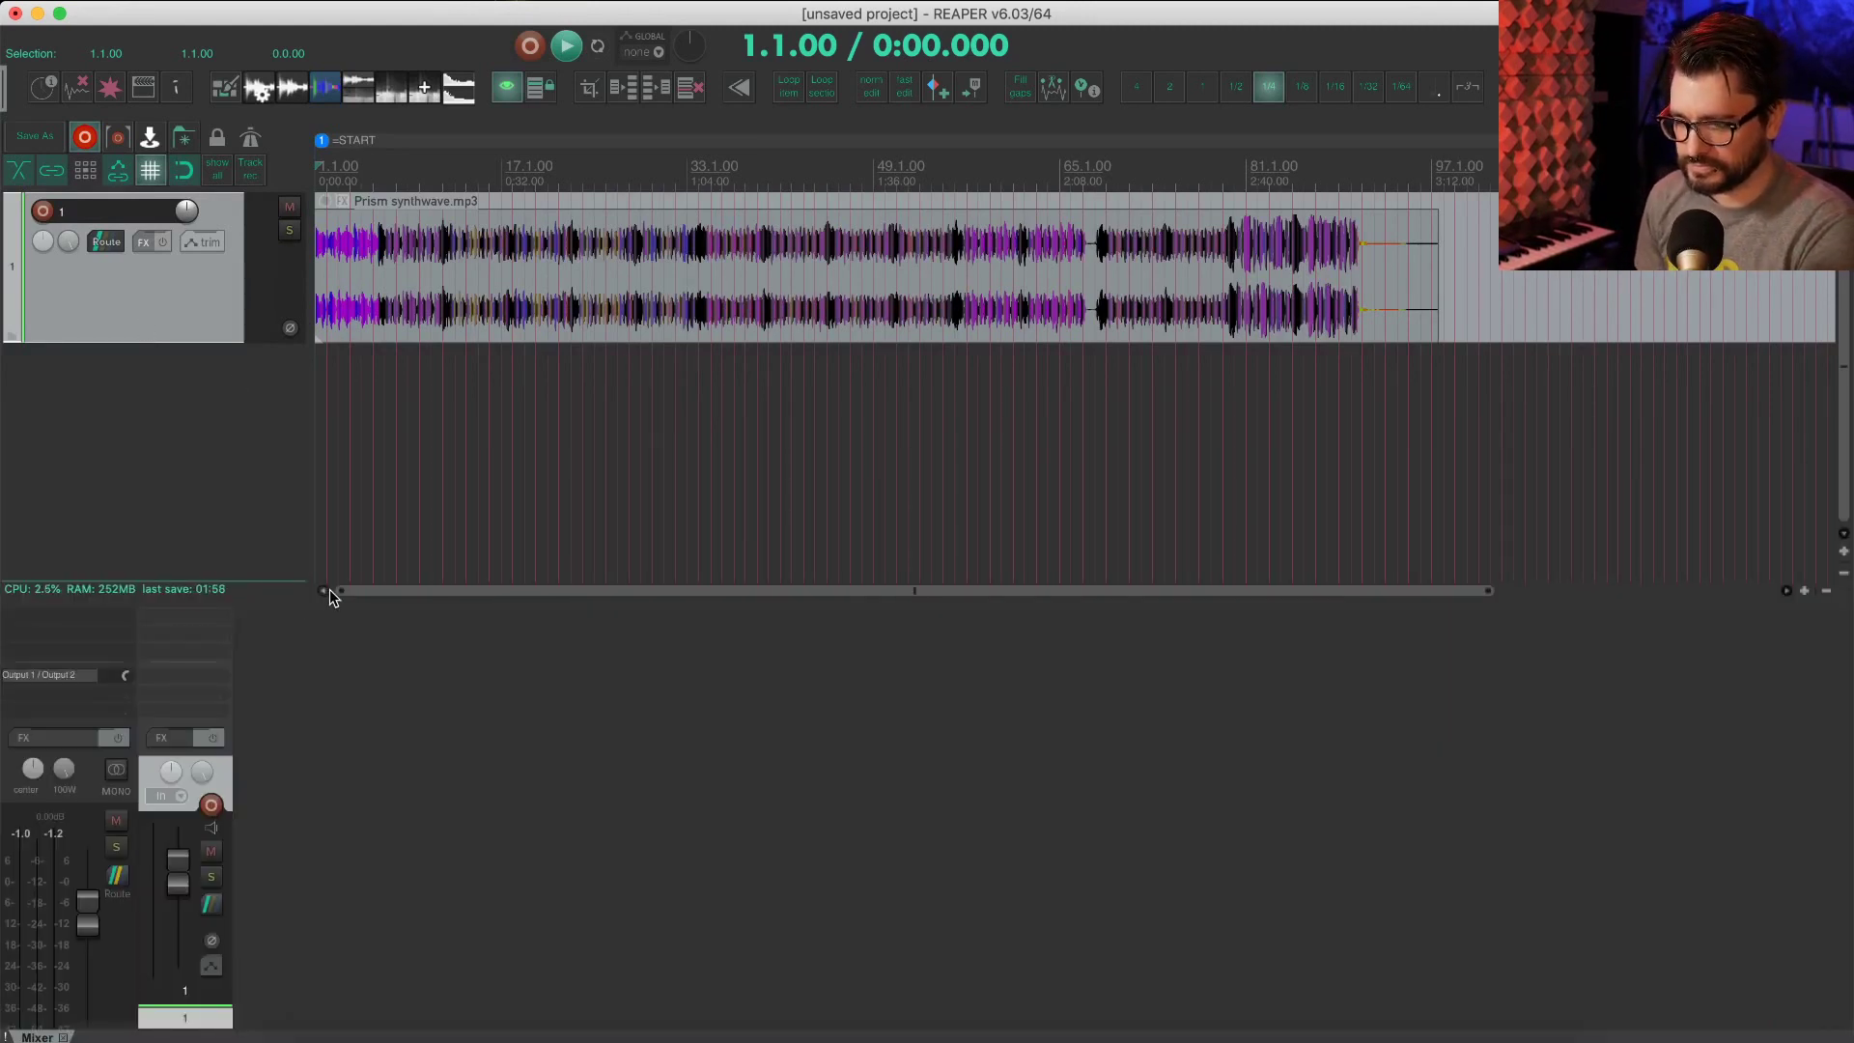
pyautogui.click(377, 676)
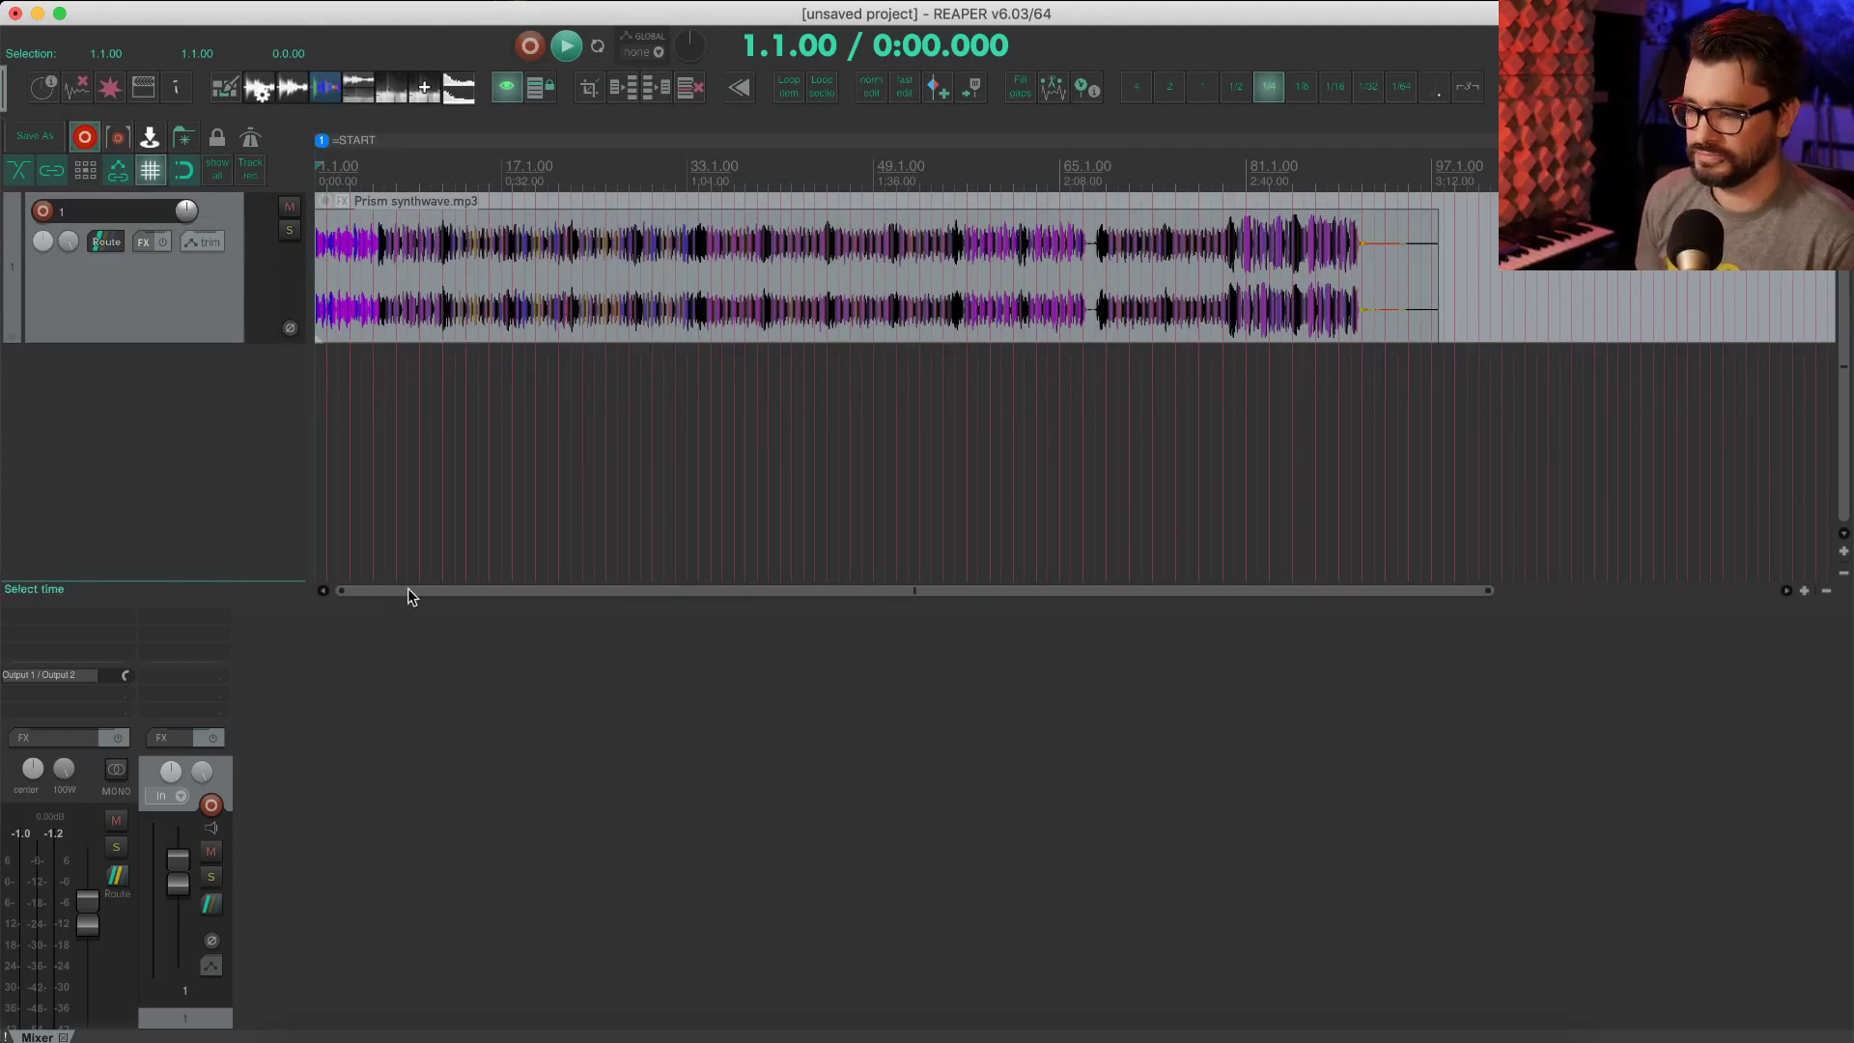
pyautogui.click(213, 370)
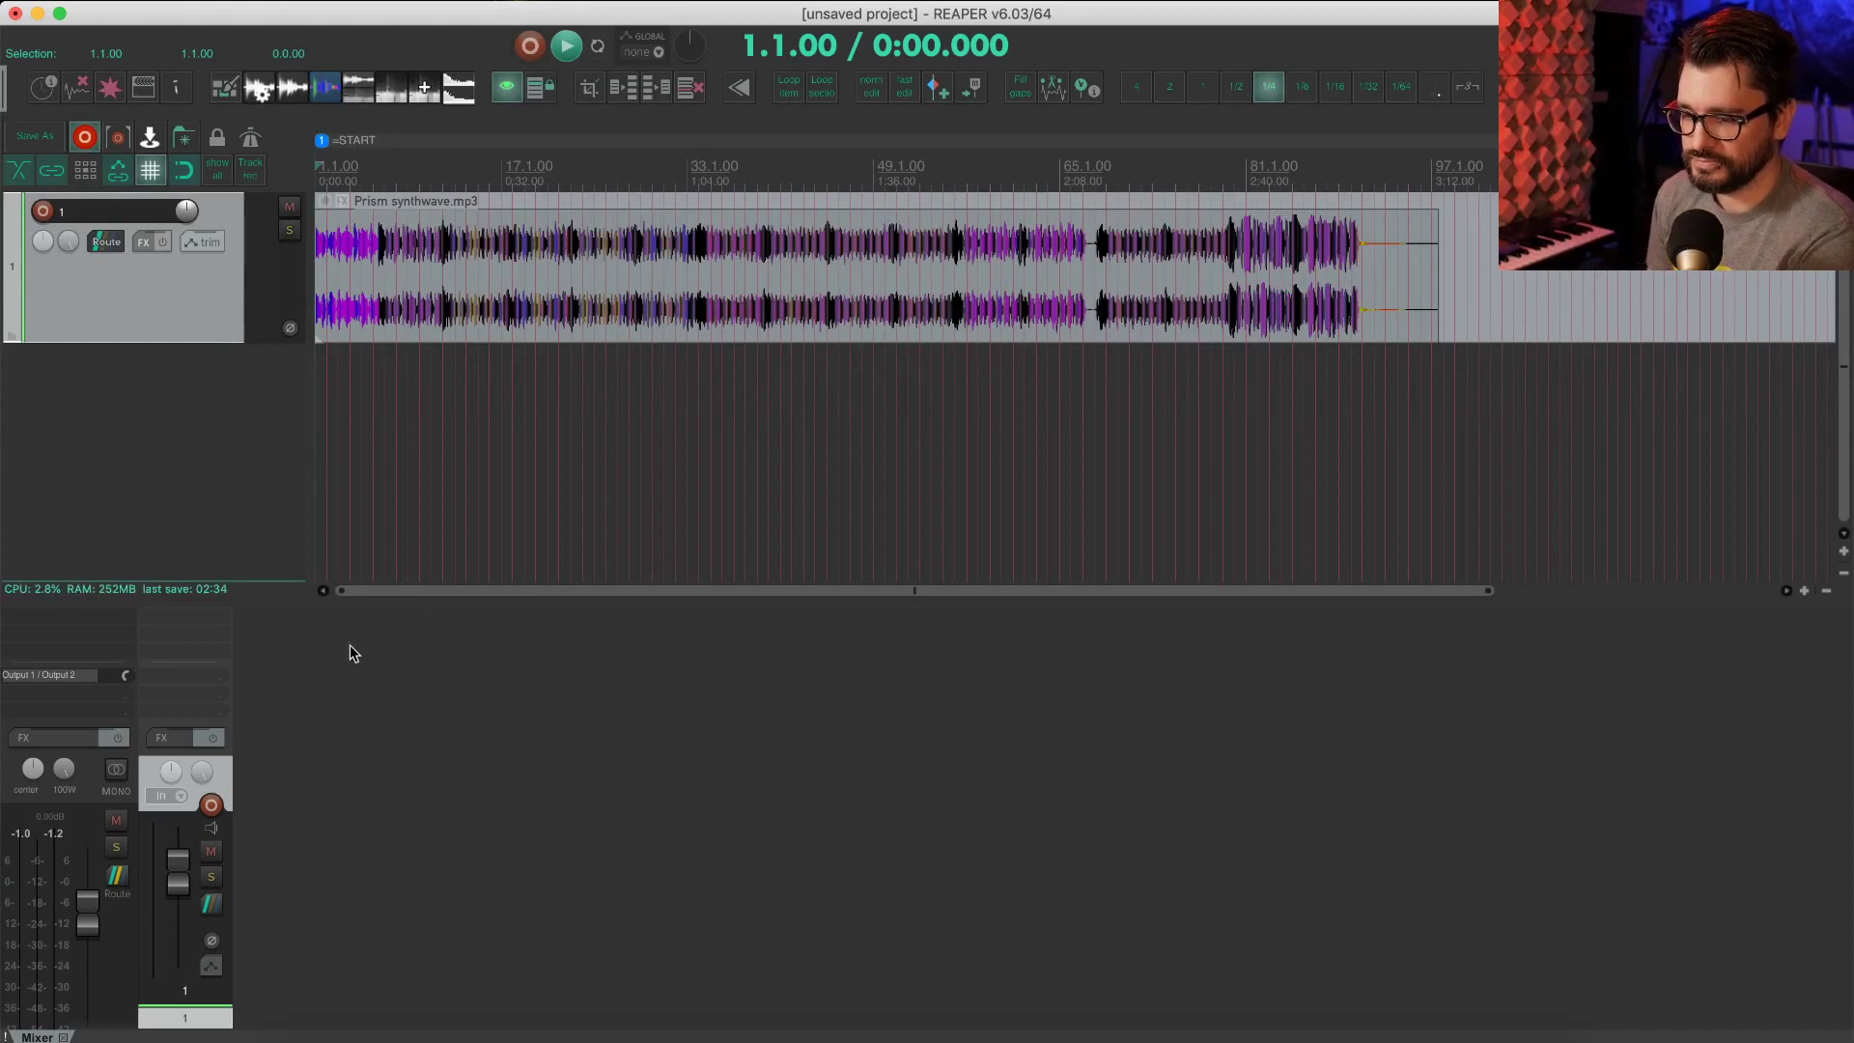
pyautogui.click(183, 450)
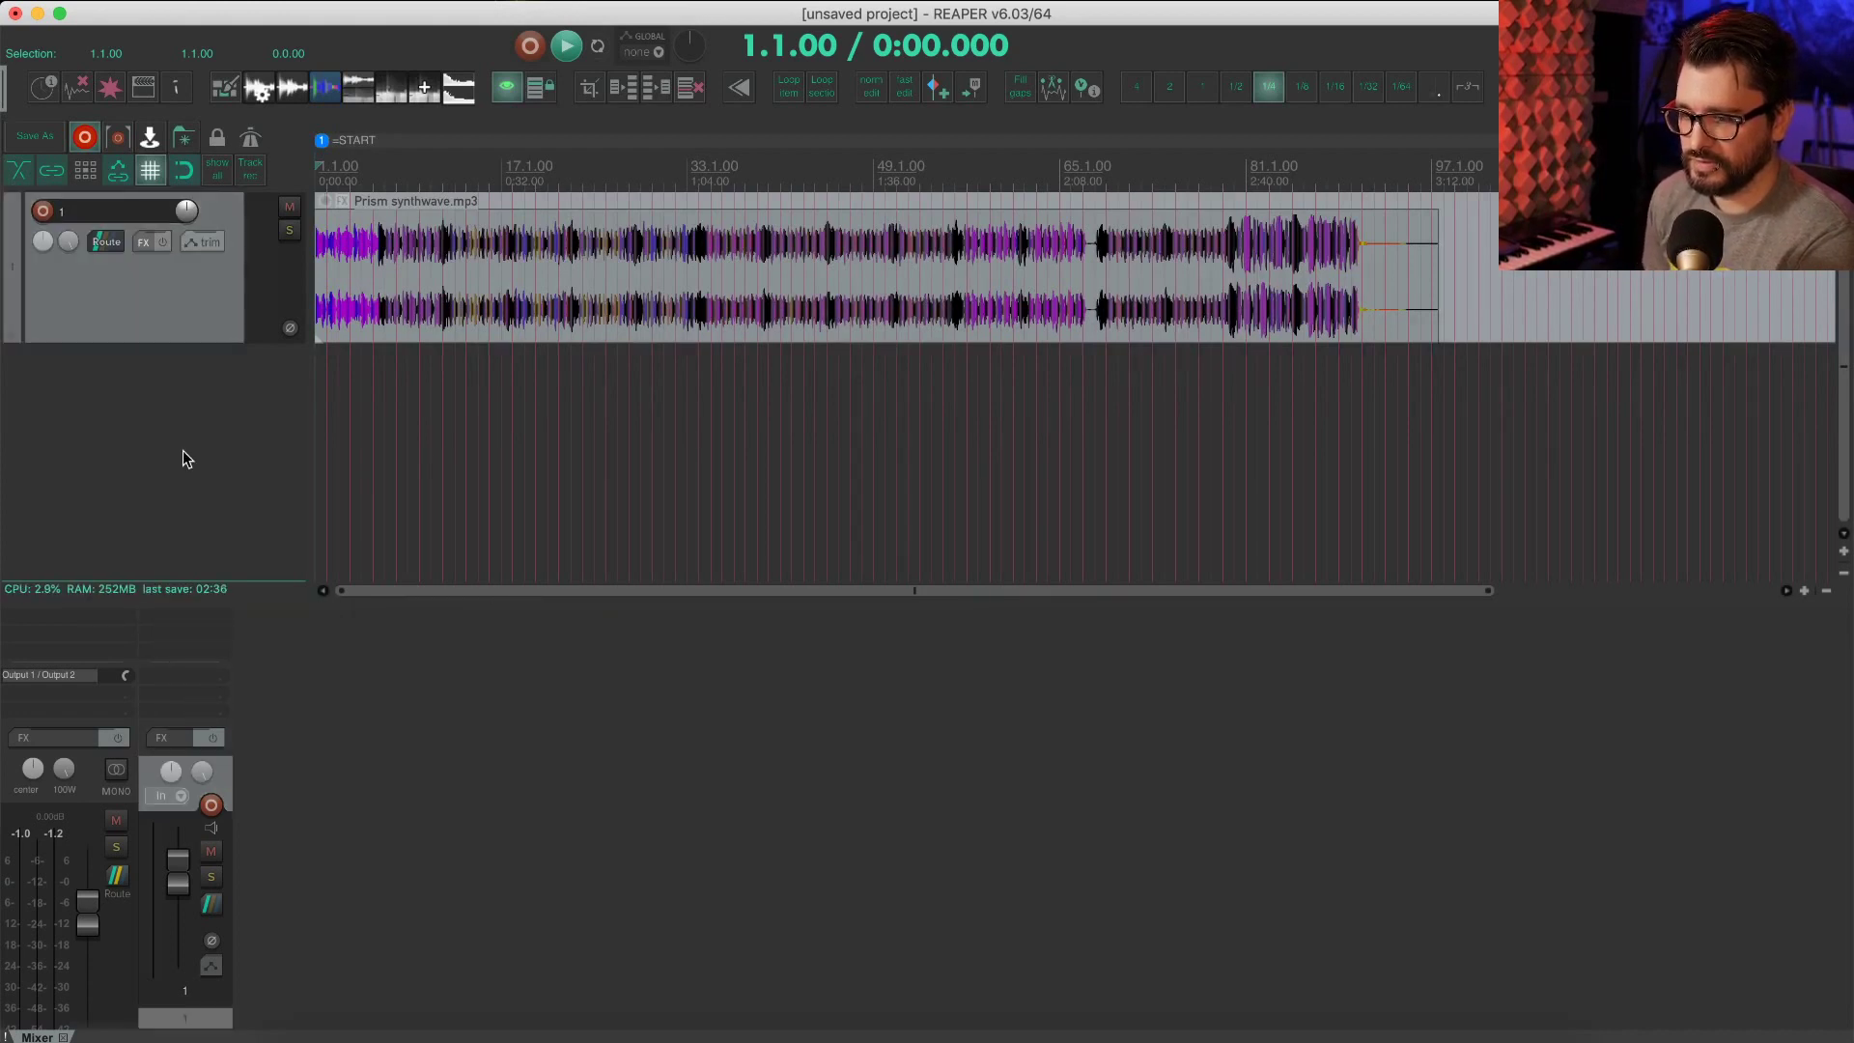
pyautogui.click(161, 3)
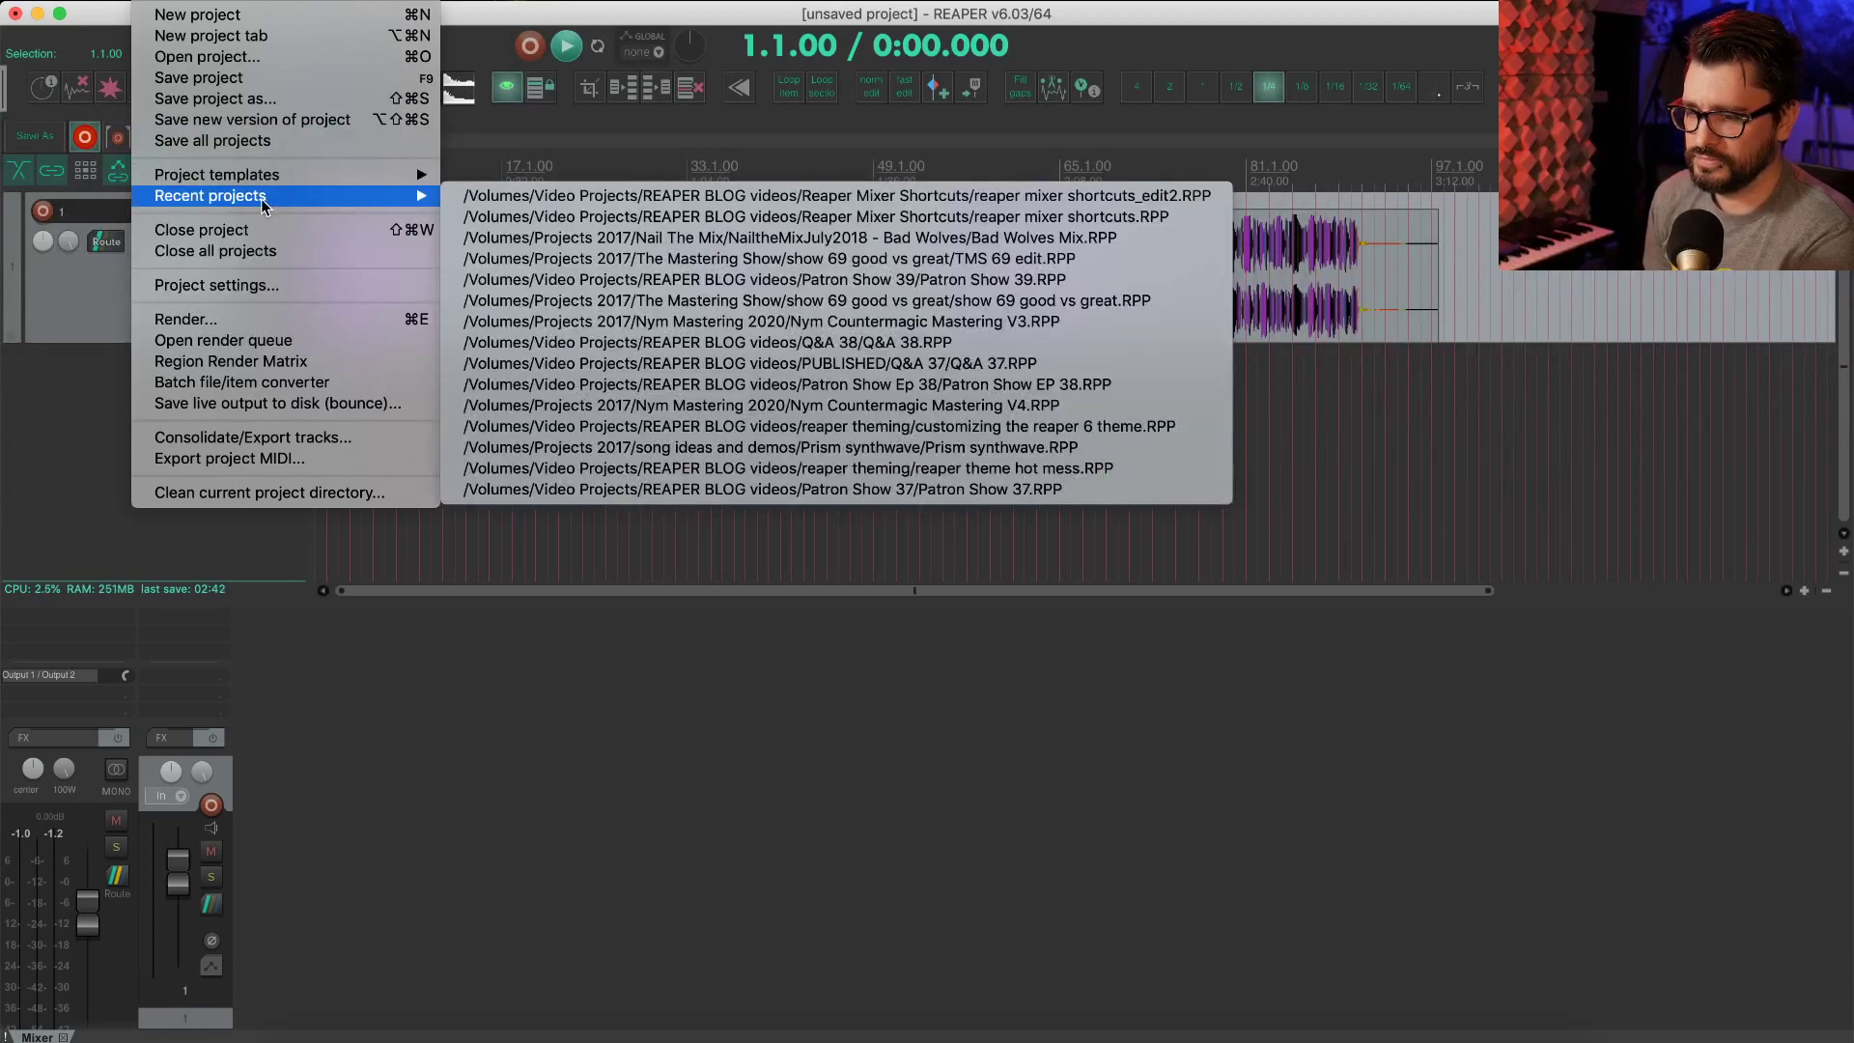
pyautogui.click(20, 348)
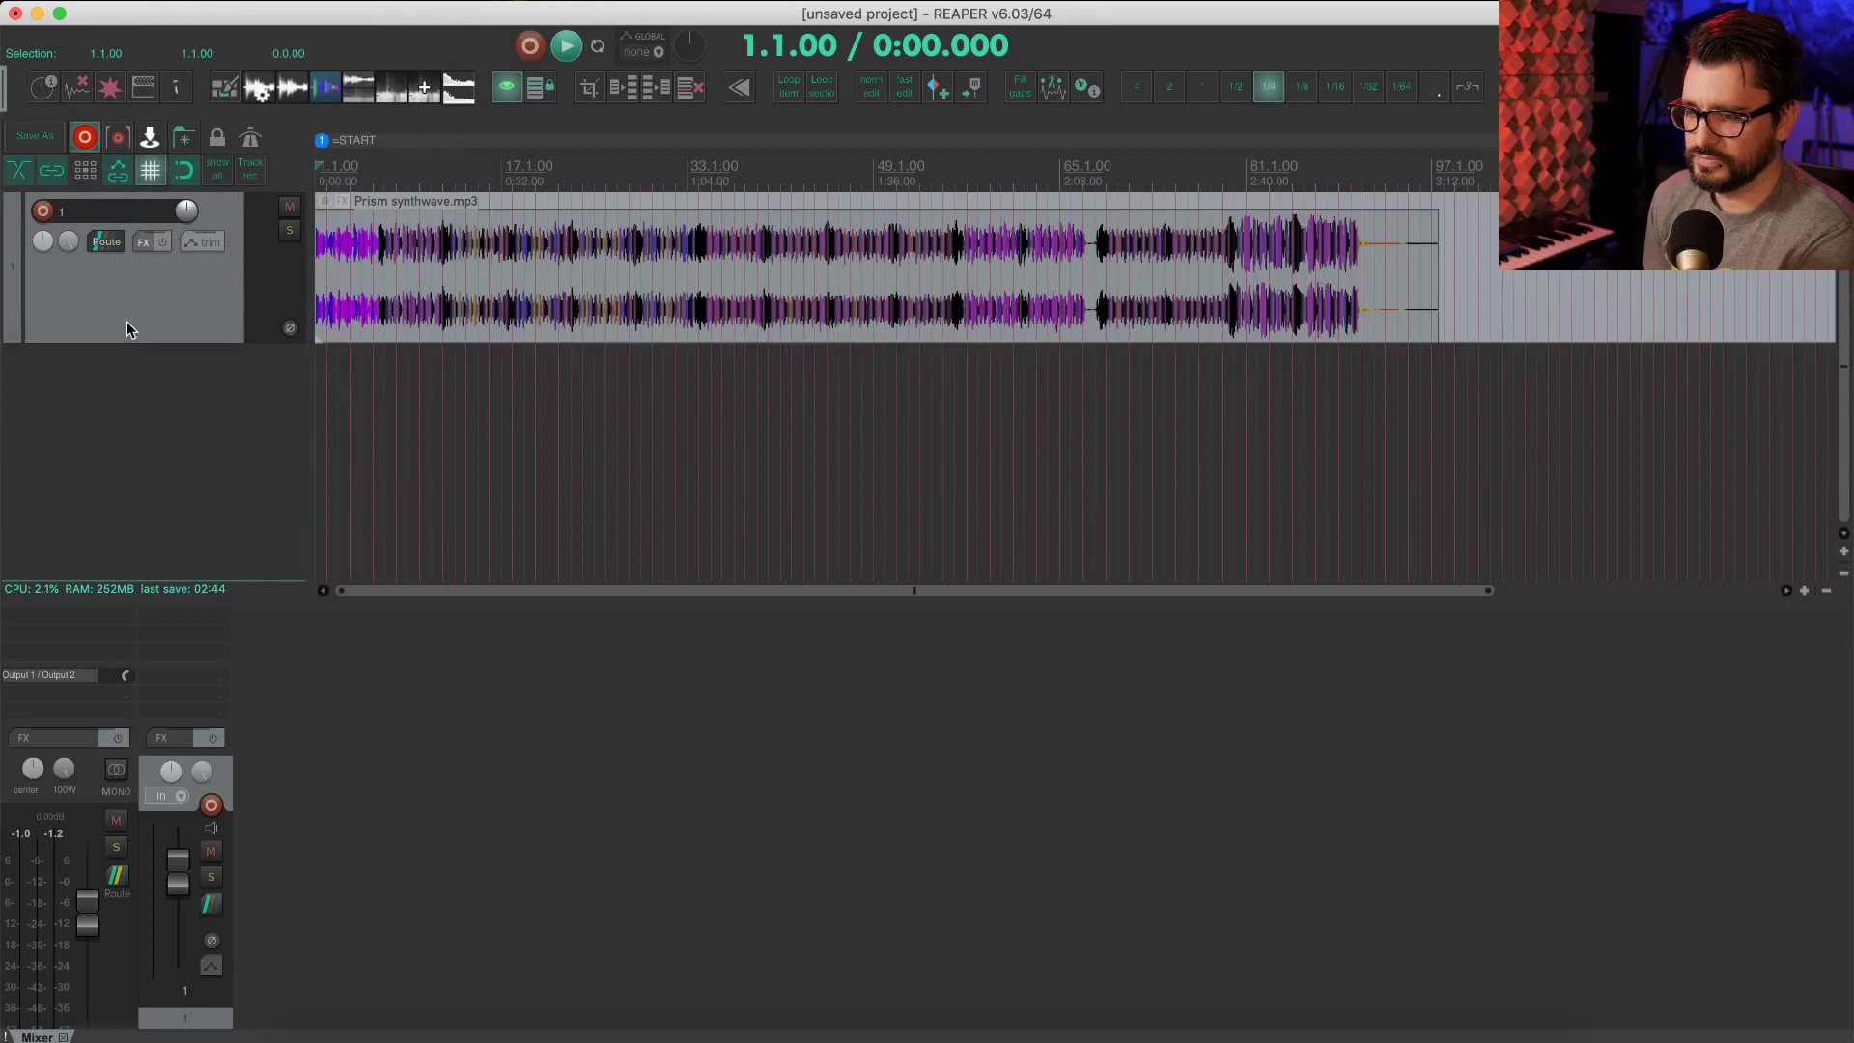
# Step: Delete the track that holds the Prism synthwave.mp3 item
pyautogui.click(127, 329)
pyautogui.press('Delete')
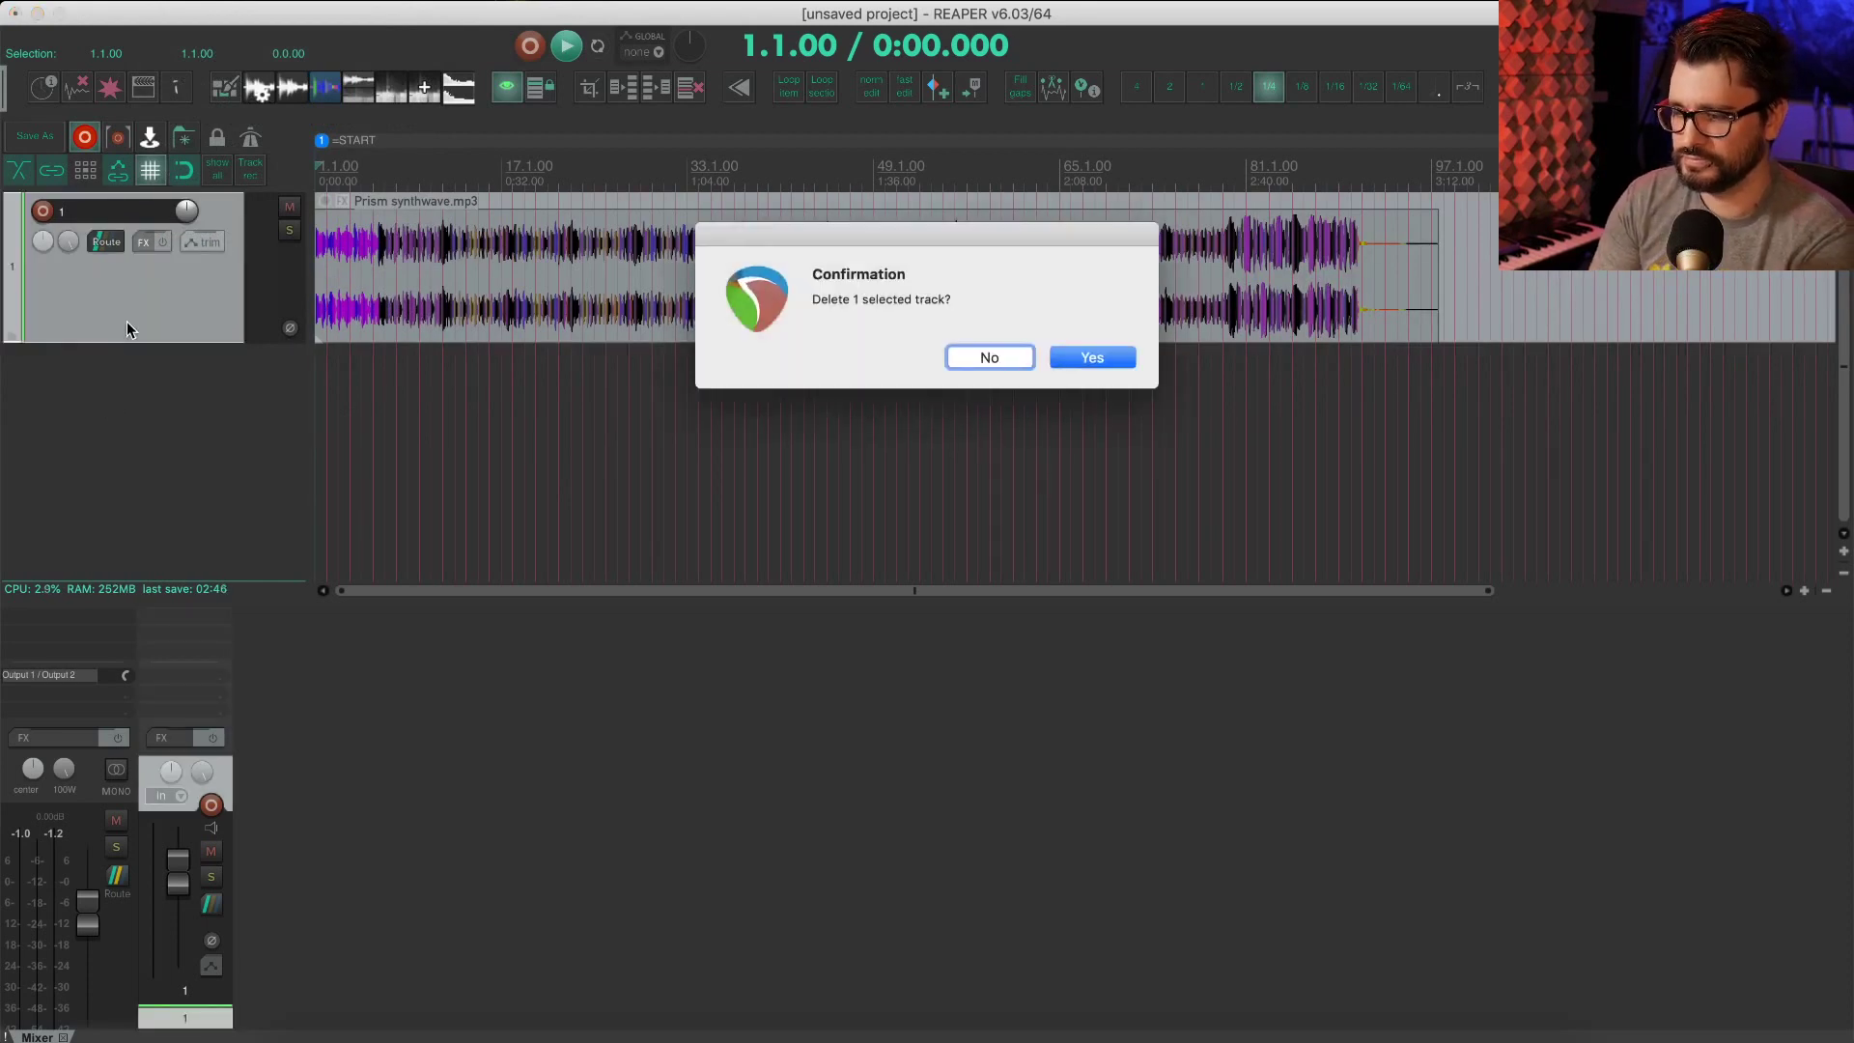
pyautogui.press('Return')
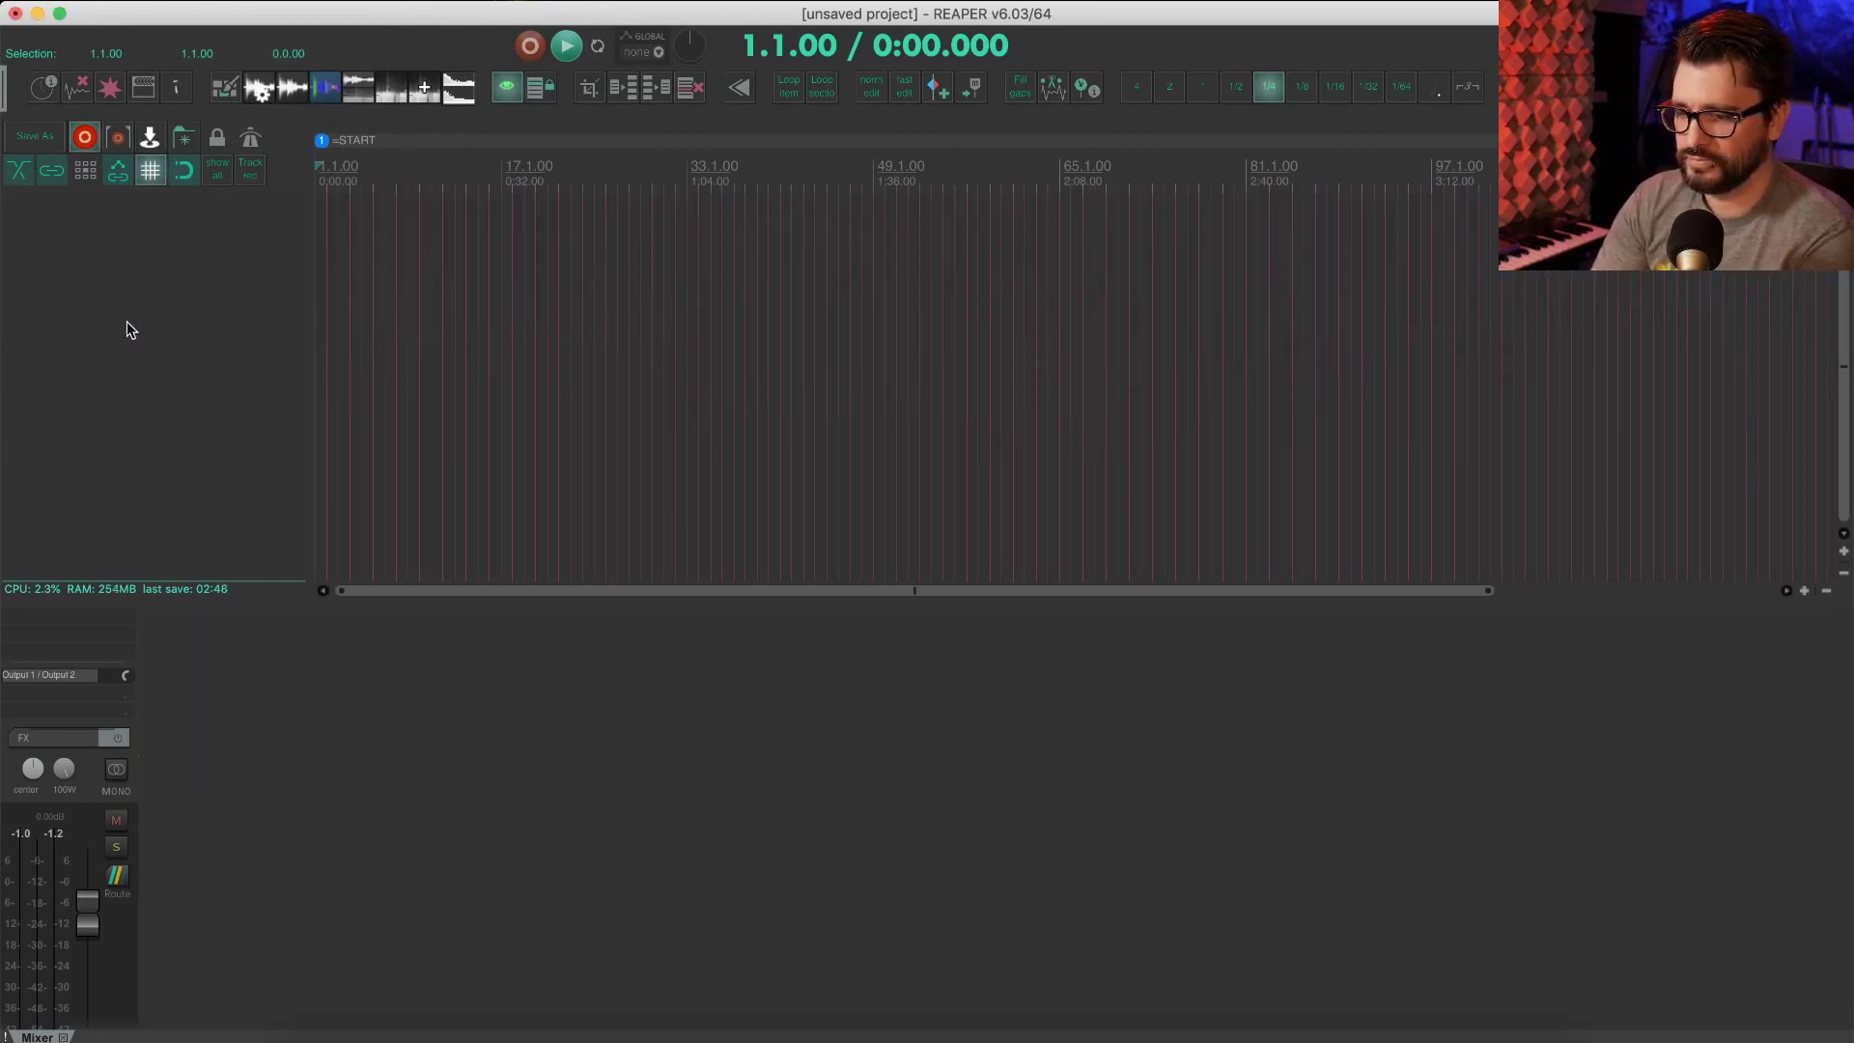
# Step: Insert a new track with the Loopcloud (Loopmasters) VSTi as its virtual instrument and close the plug-in window
pyautogui.rightClick(128, 326)
pyautogui.click(289, 380)
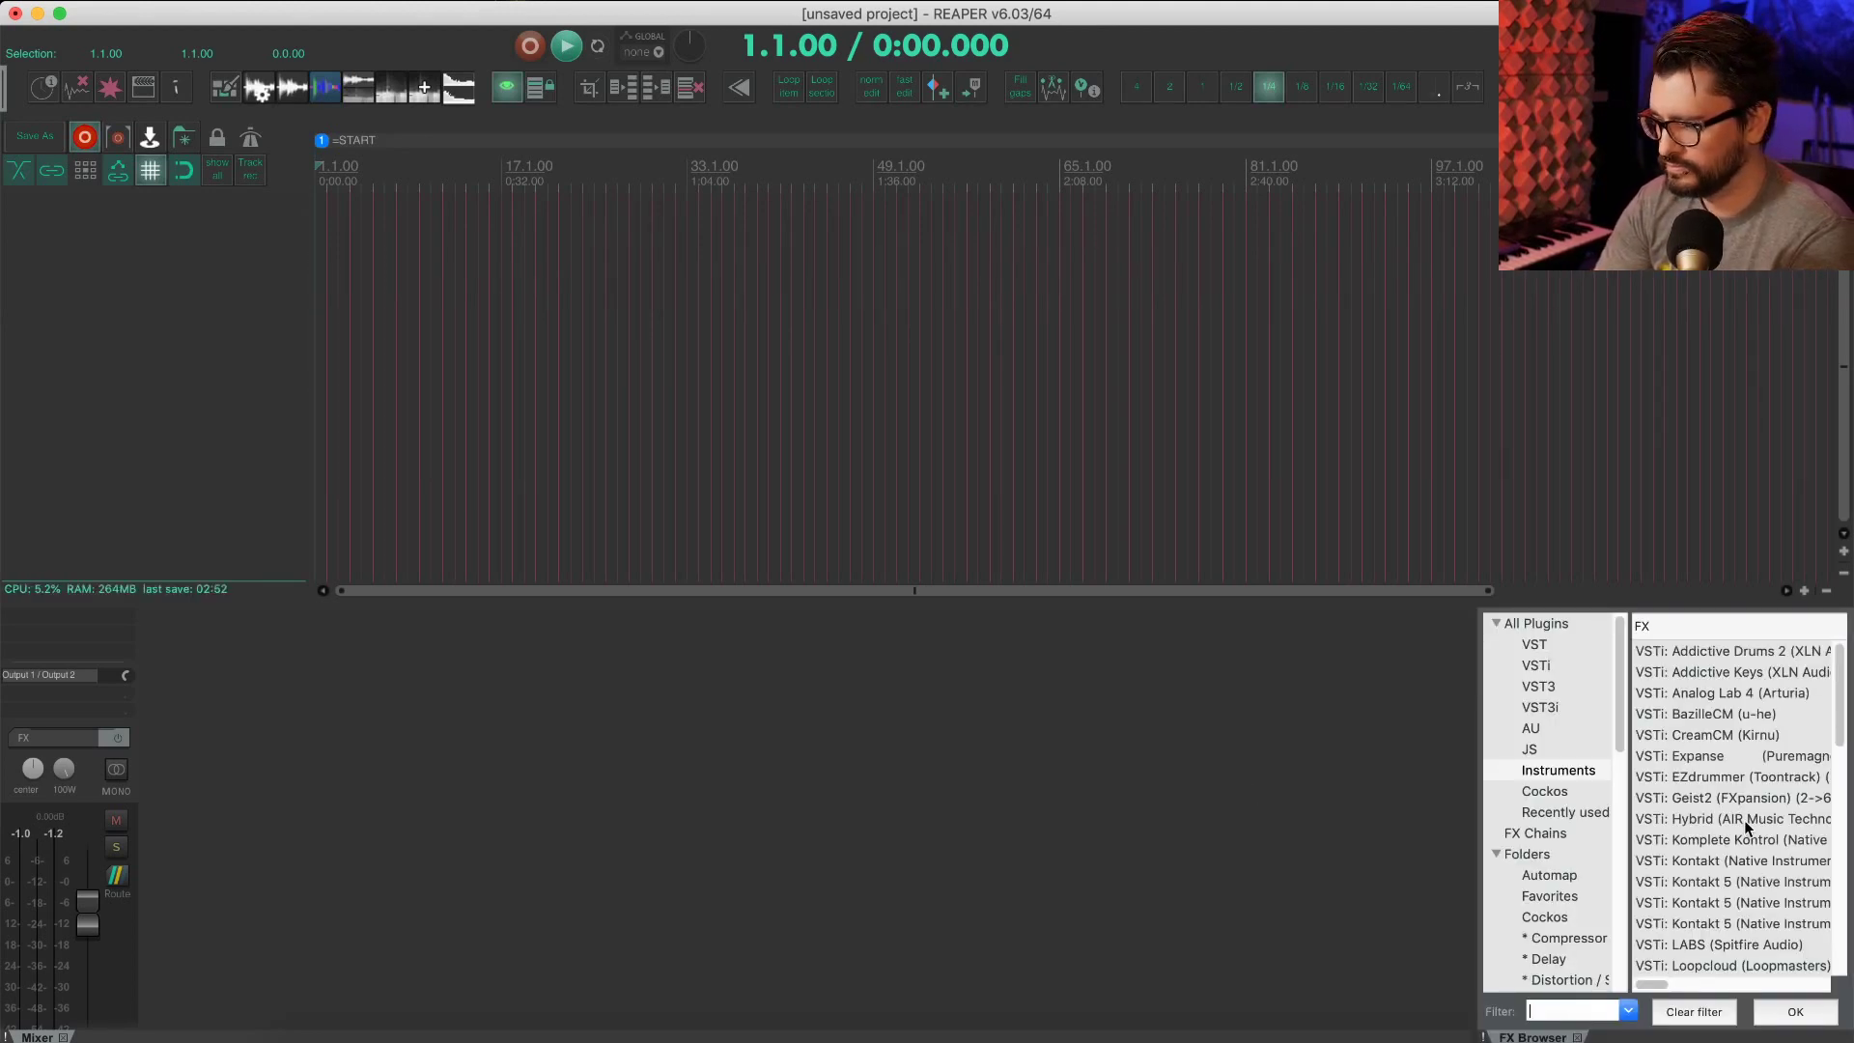
pyautogui.scroll(-3, 1744, 820)
pyautogui.scroll(-2, 1744, 819)
pyautogui.click(1752, 769)
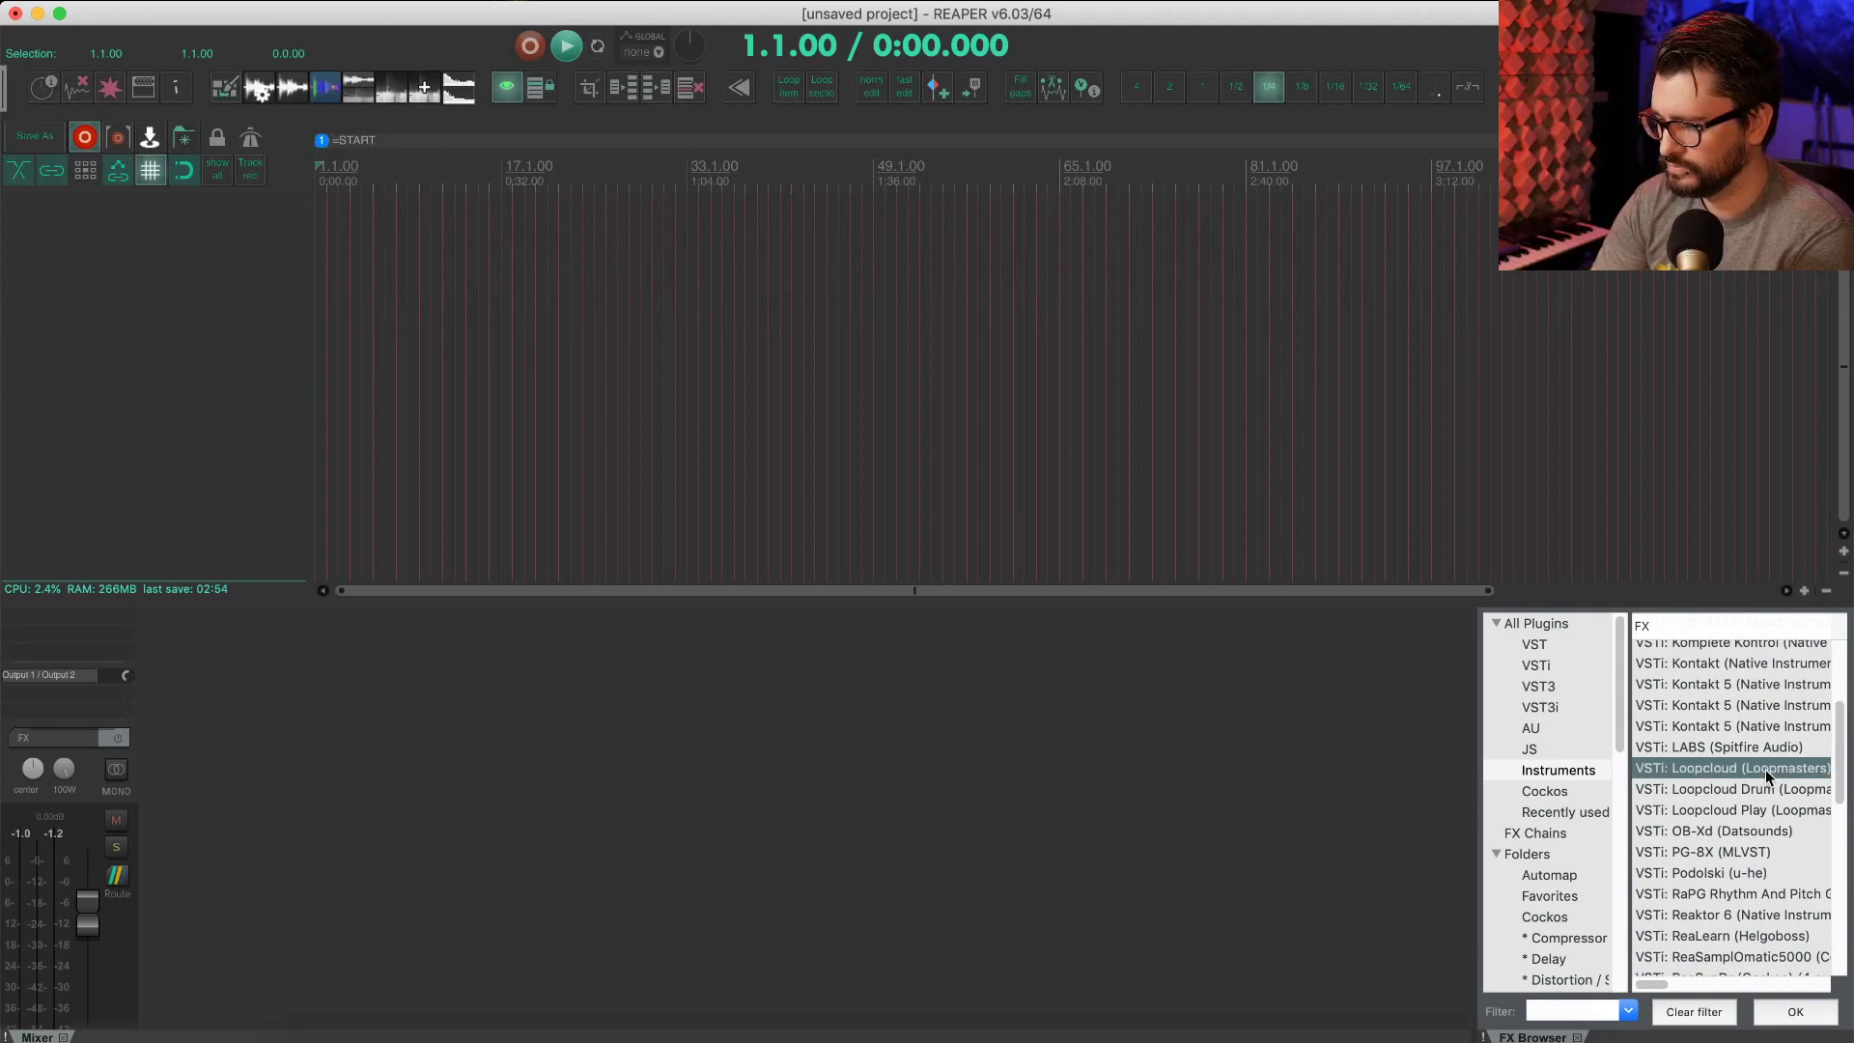
pyautogui.click(1794, 1011)
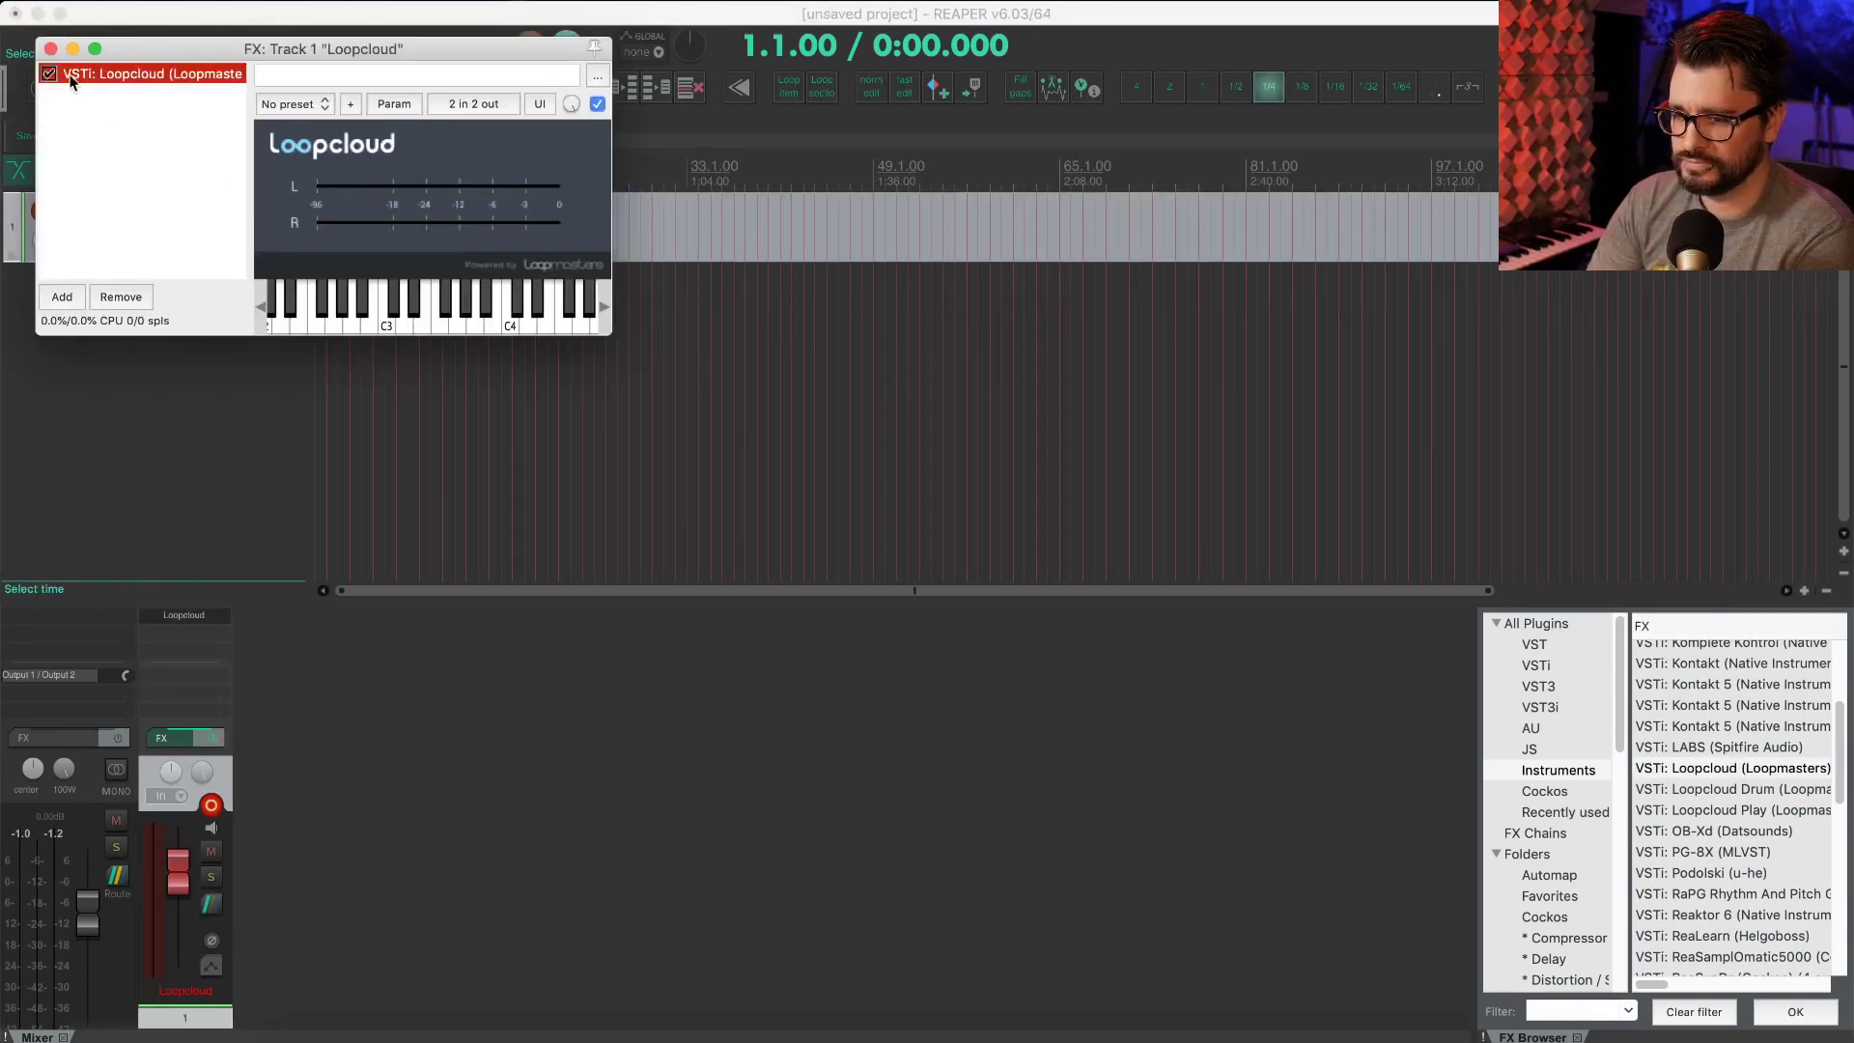
pyautogui.click(52, 48)
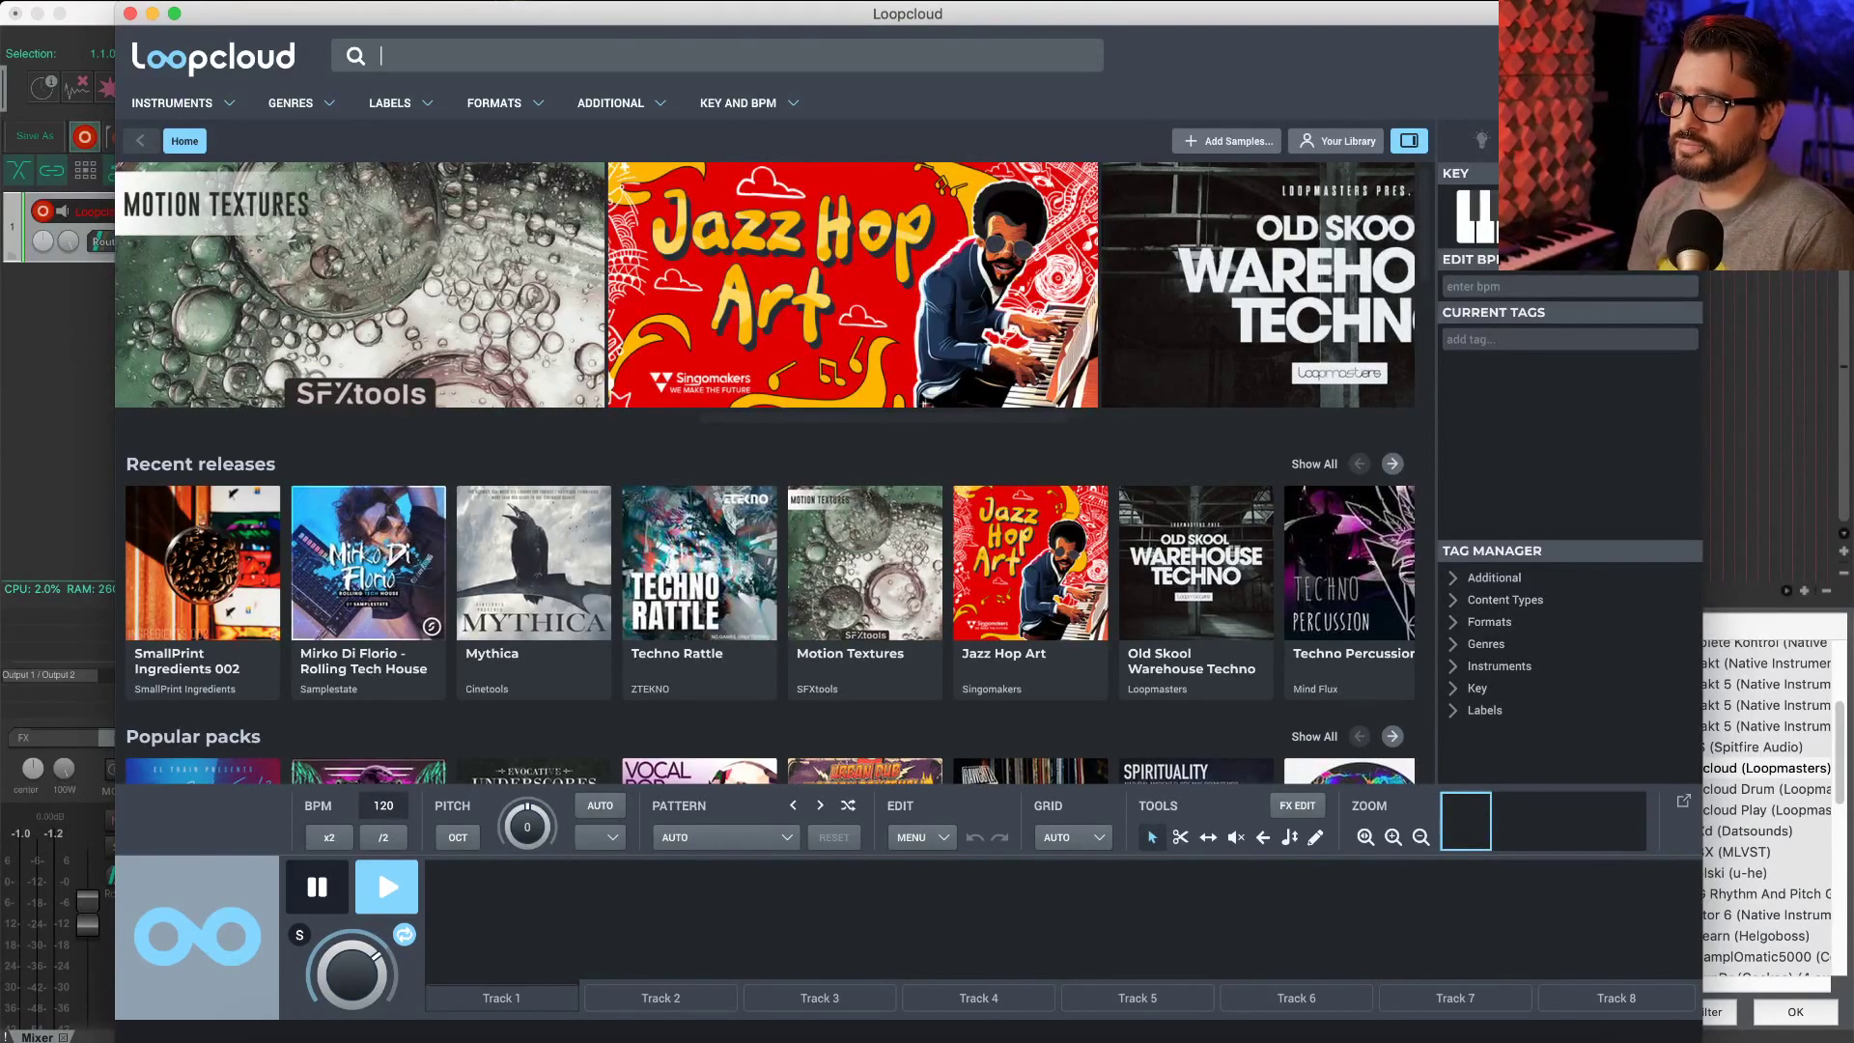
# Step: Browse the sample packs on the Loopcloud app's home page, down to the Loopcloud Play Packs and Downtempo Releases
pyautogui.moveTo(664, 361)
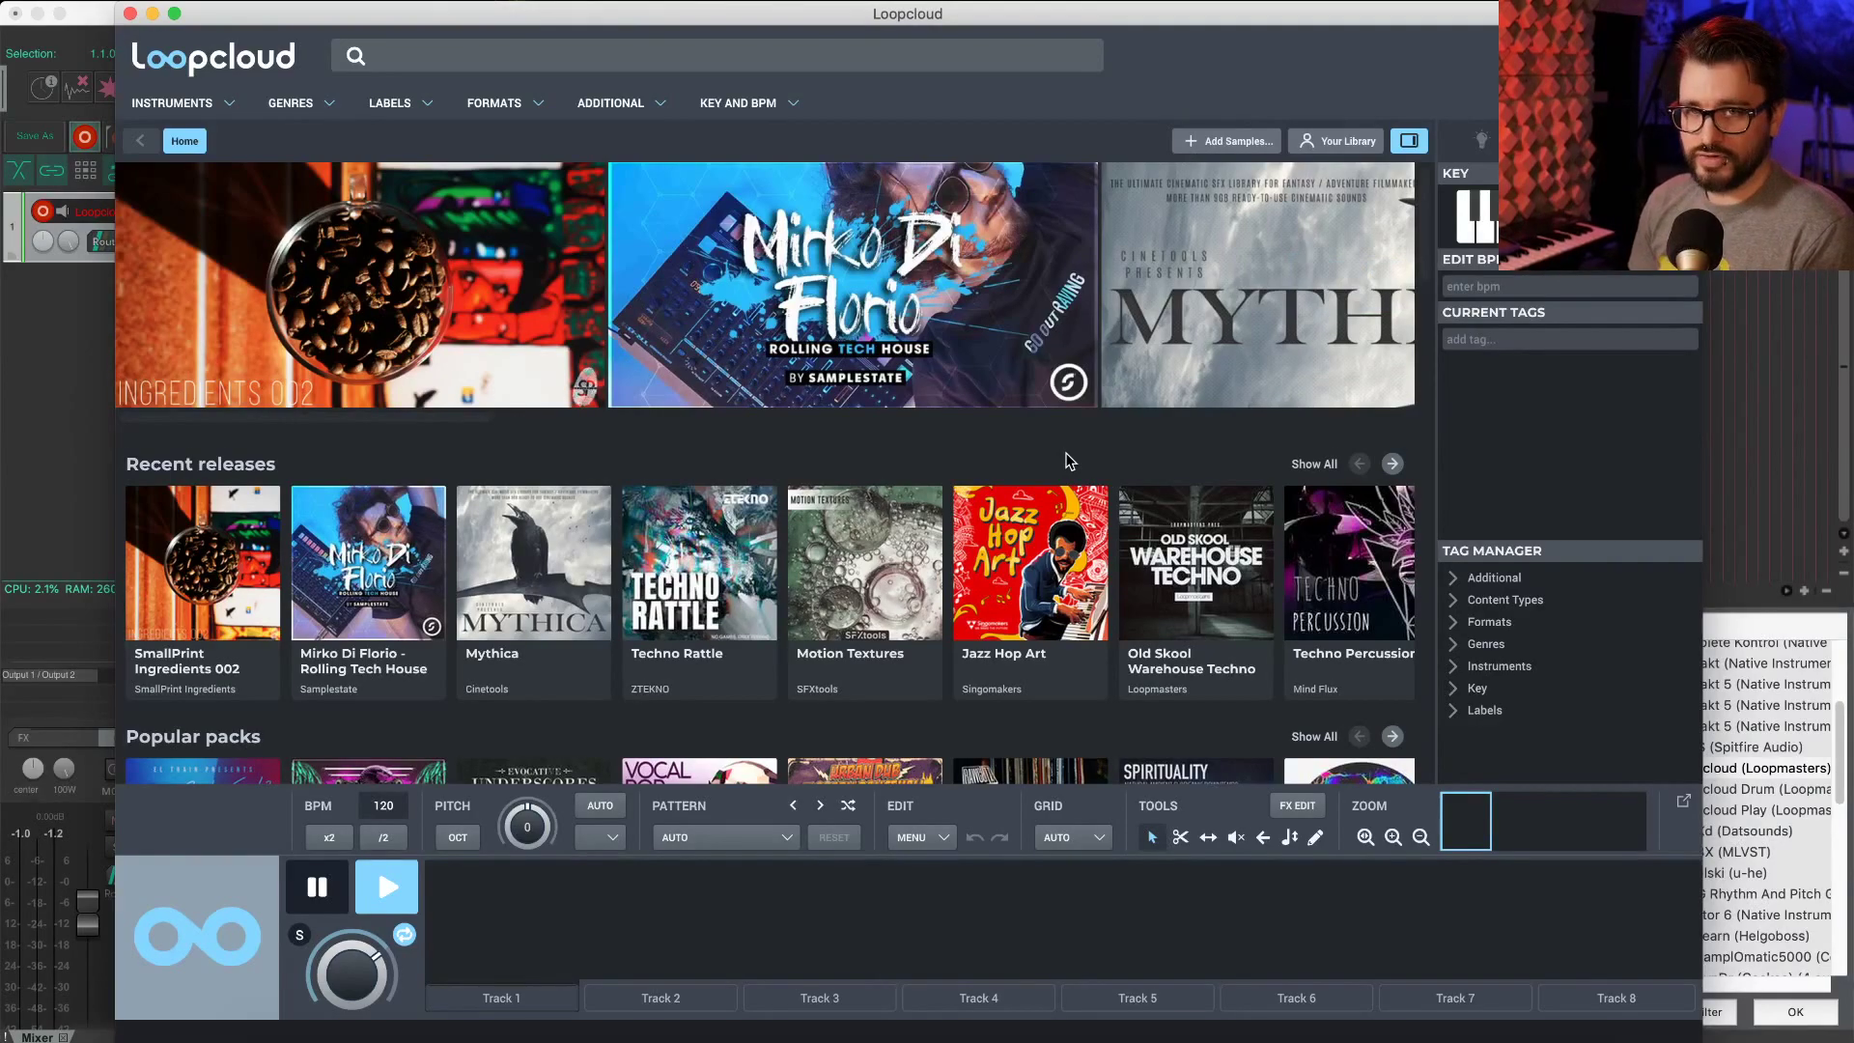
pyautogui.scroll(-15, 1067, 461)
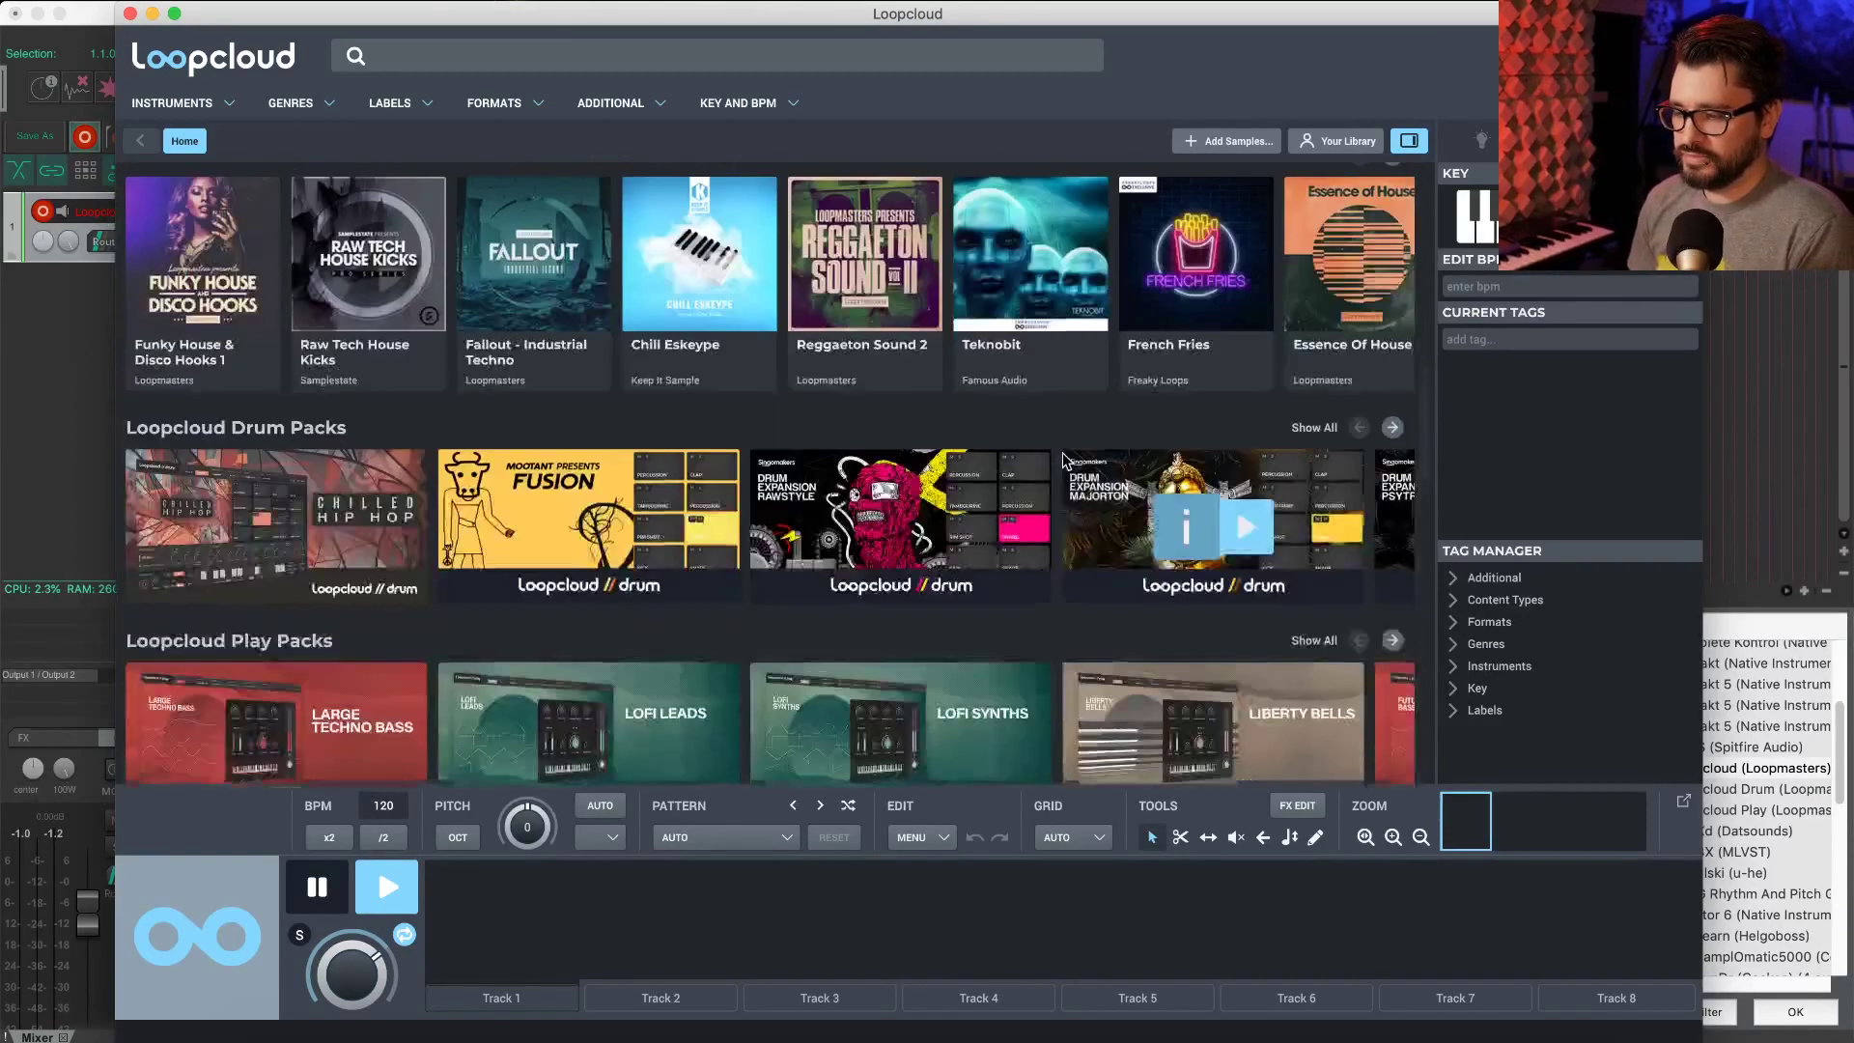
pyautogui.scroll(-7, 1063, 458)
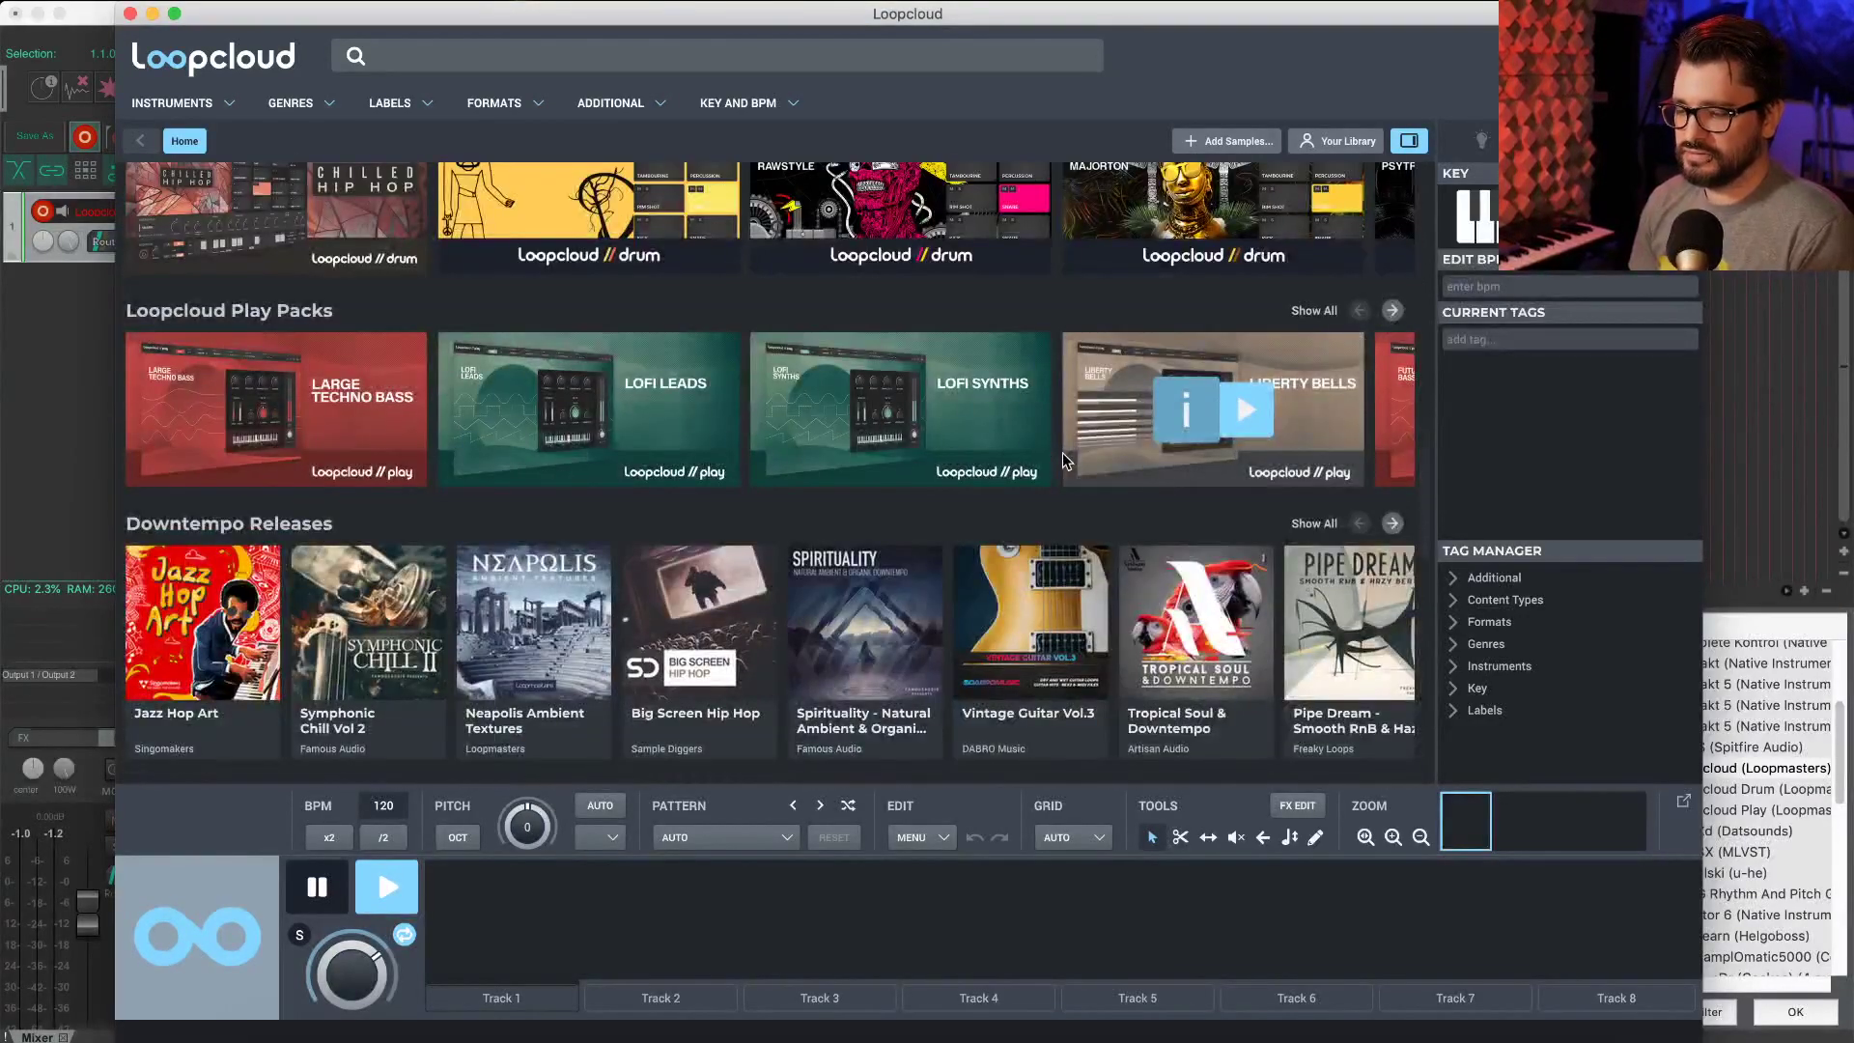
pyautogui.scroll(-1, 1063, 460)
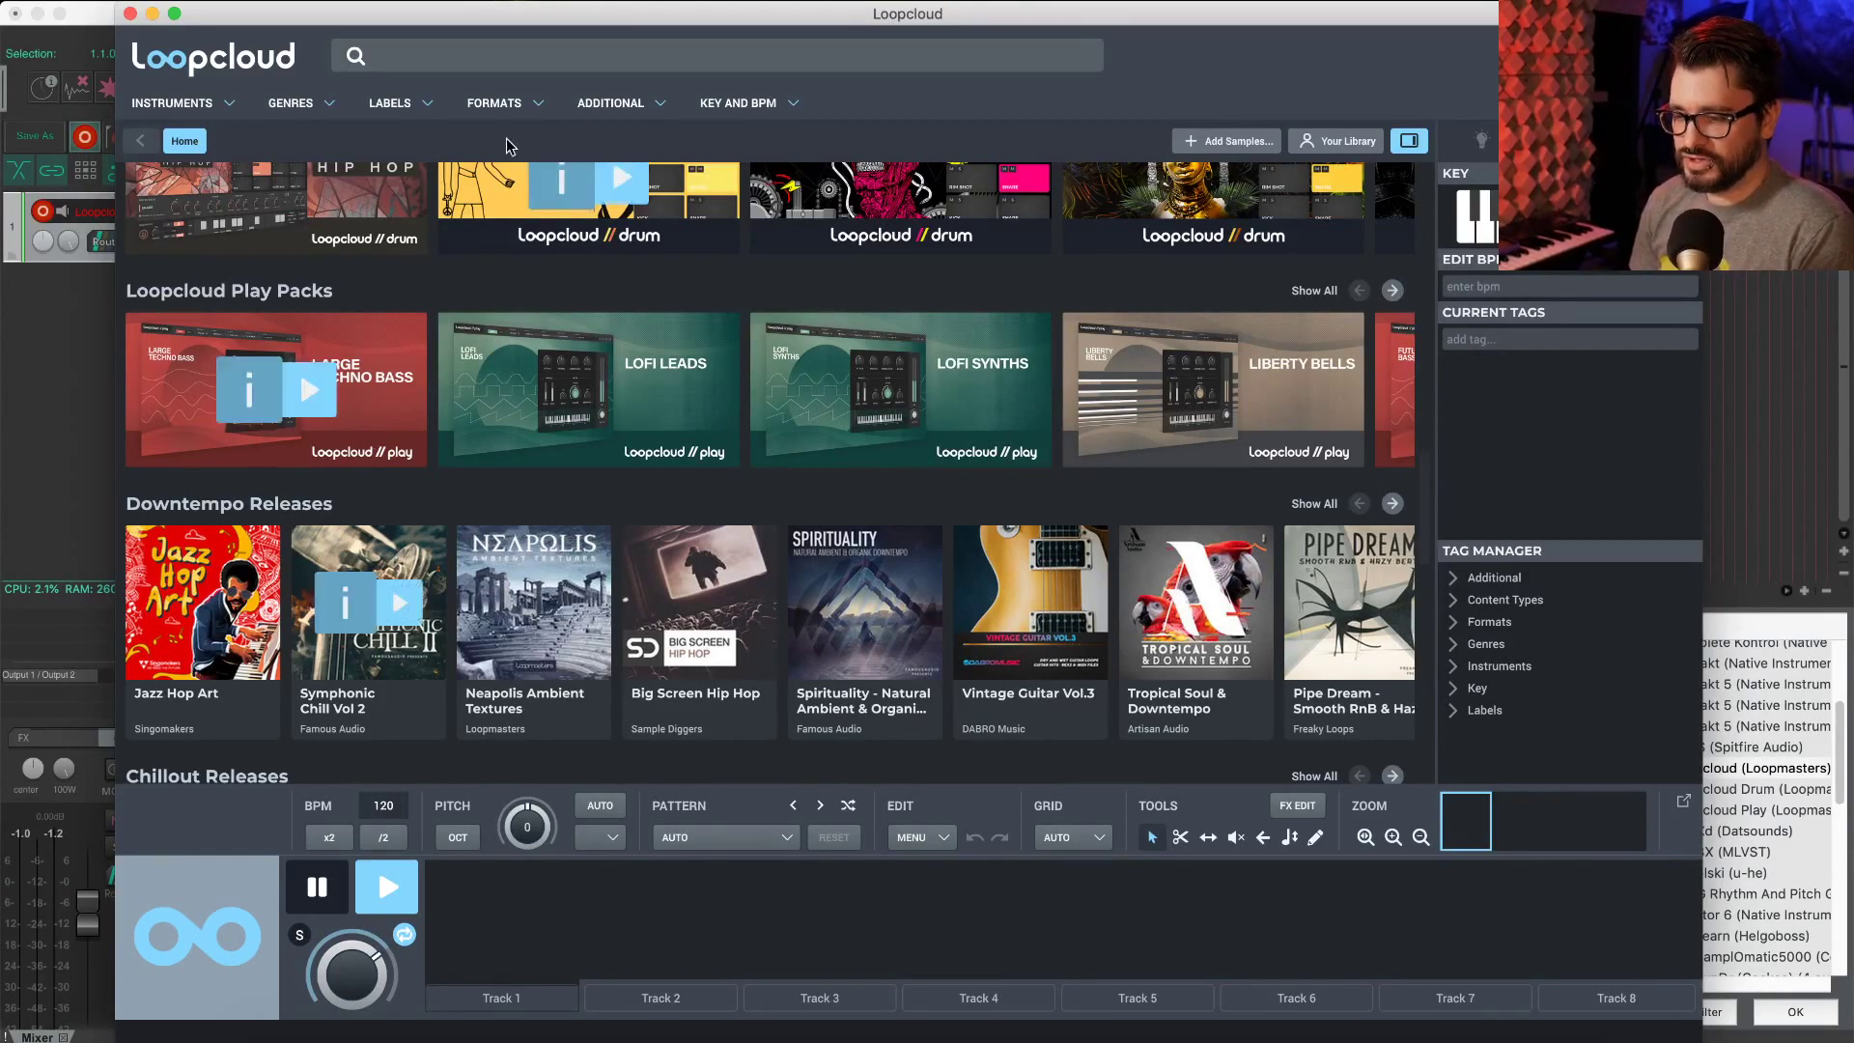
# Step: Move the Loopcloud window aside, view the Loopcloud plug-in on track 1 in REAPER, and close its effects window
pyautogui.moveTo(278, 17); pyautogui.dragTo(389, 360)
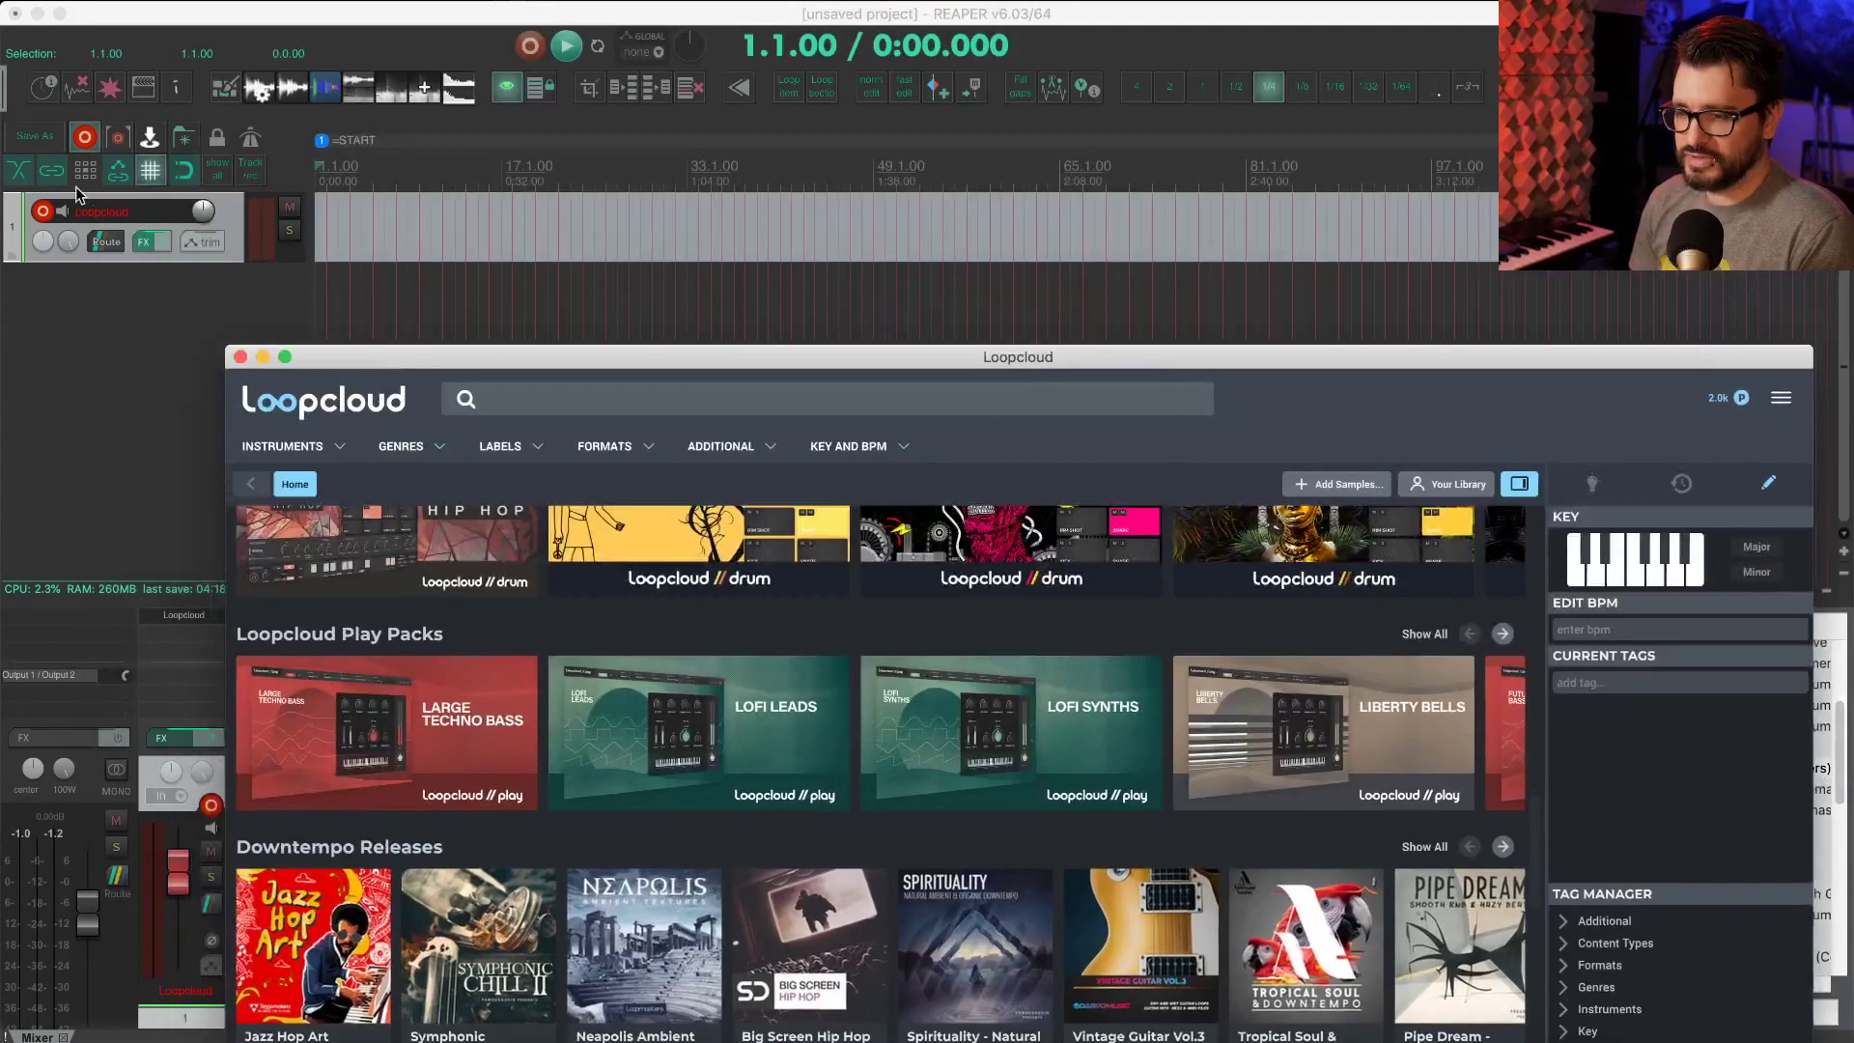
pyautogui.click(143, 242)
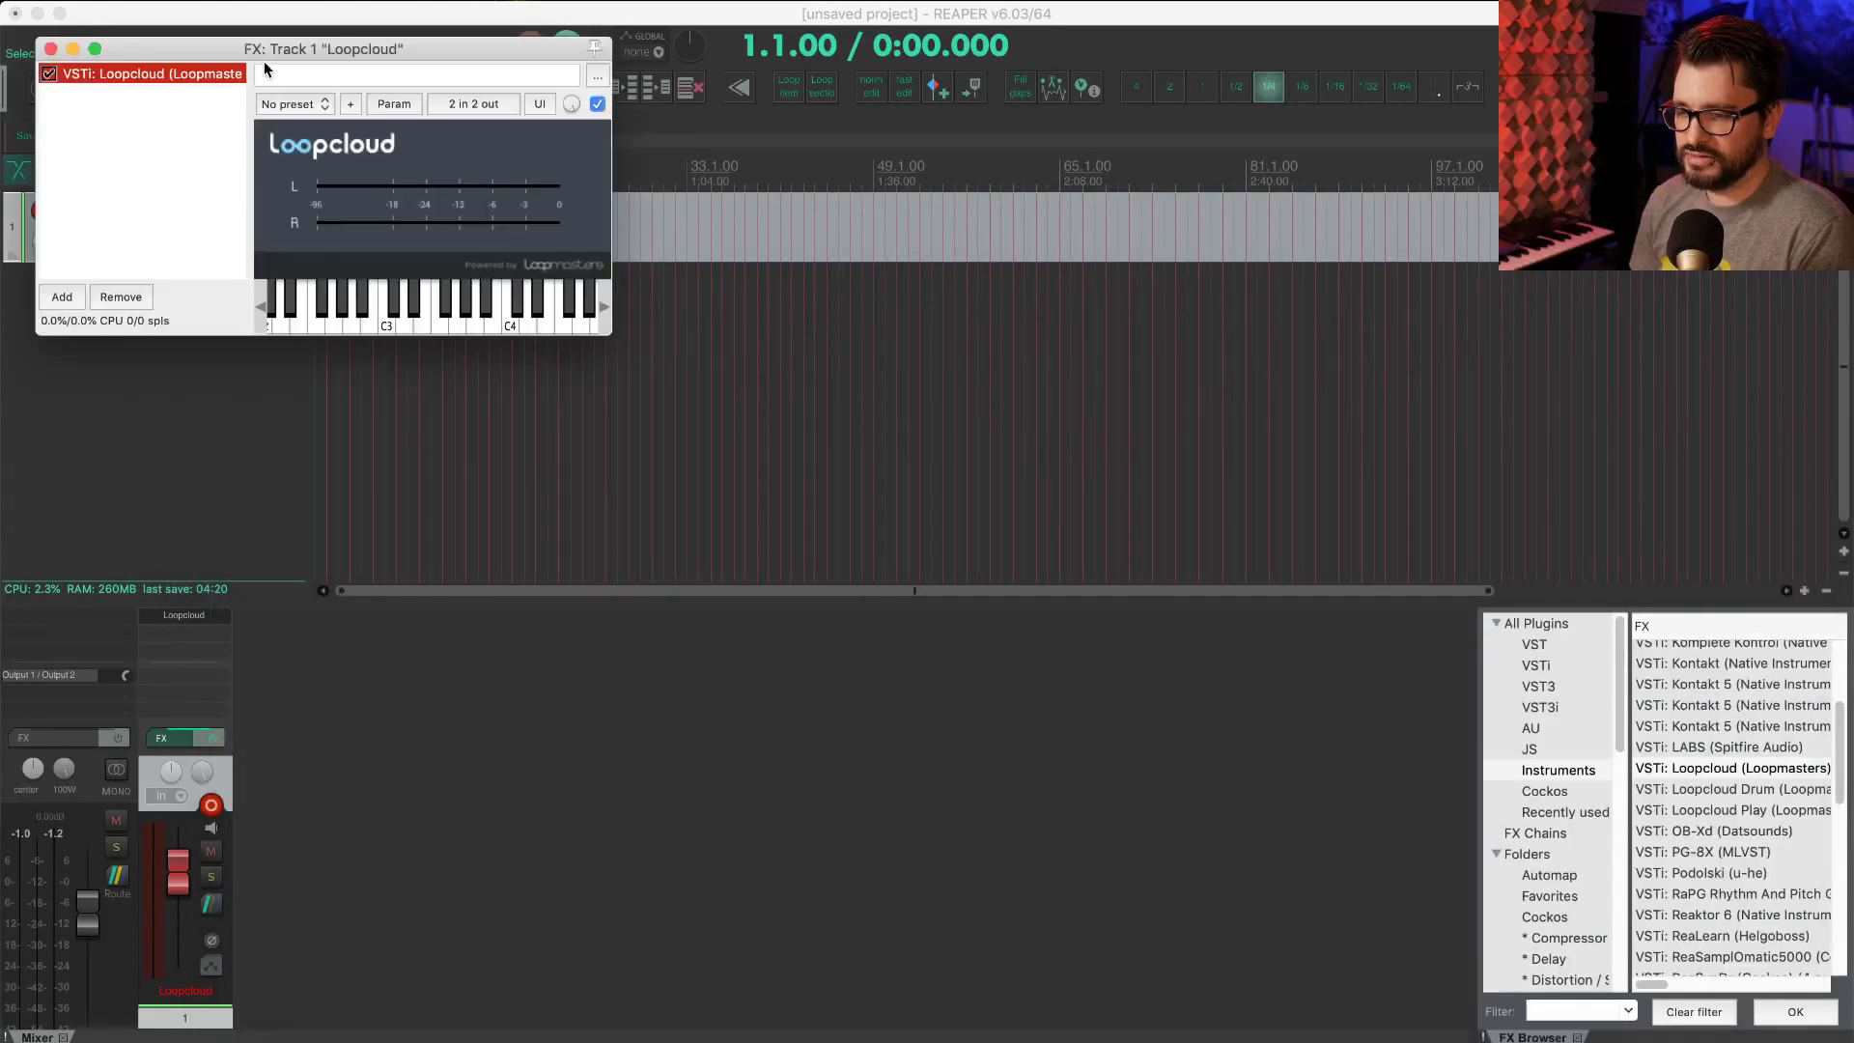
pyautogui.moveTo(287, 51); pyautogui.dragTo(311, 166)
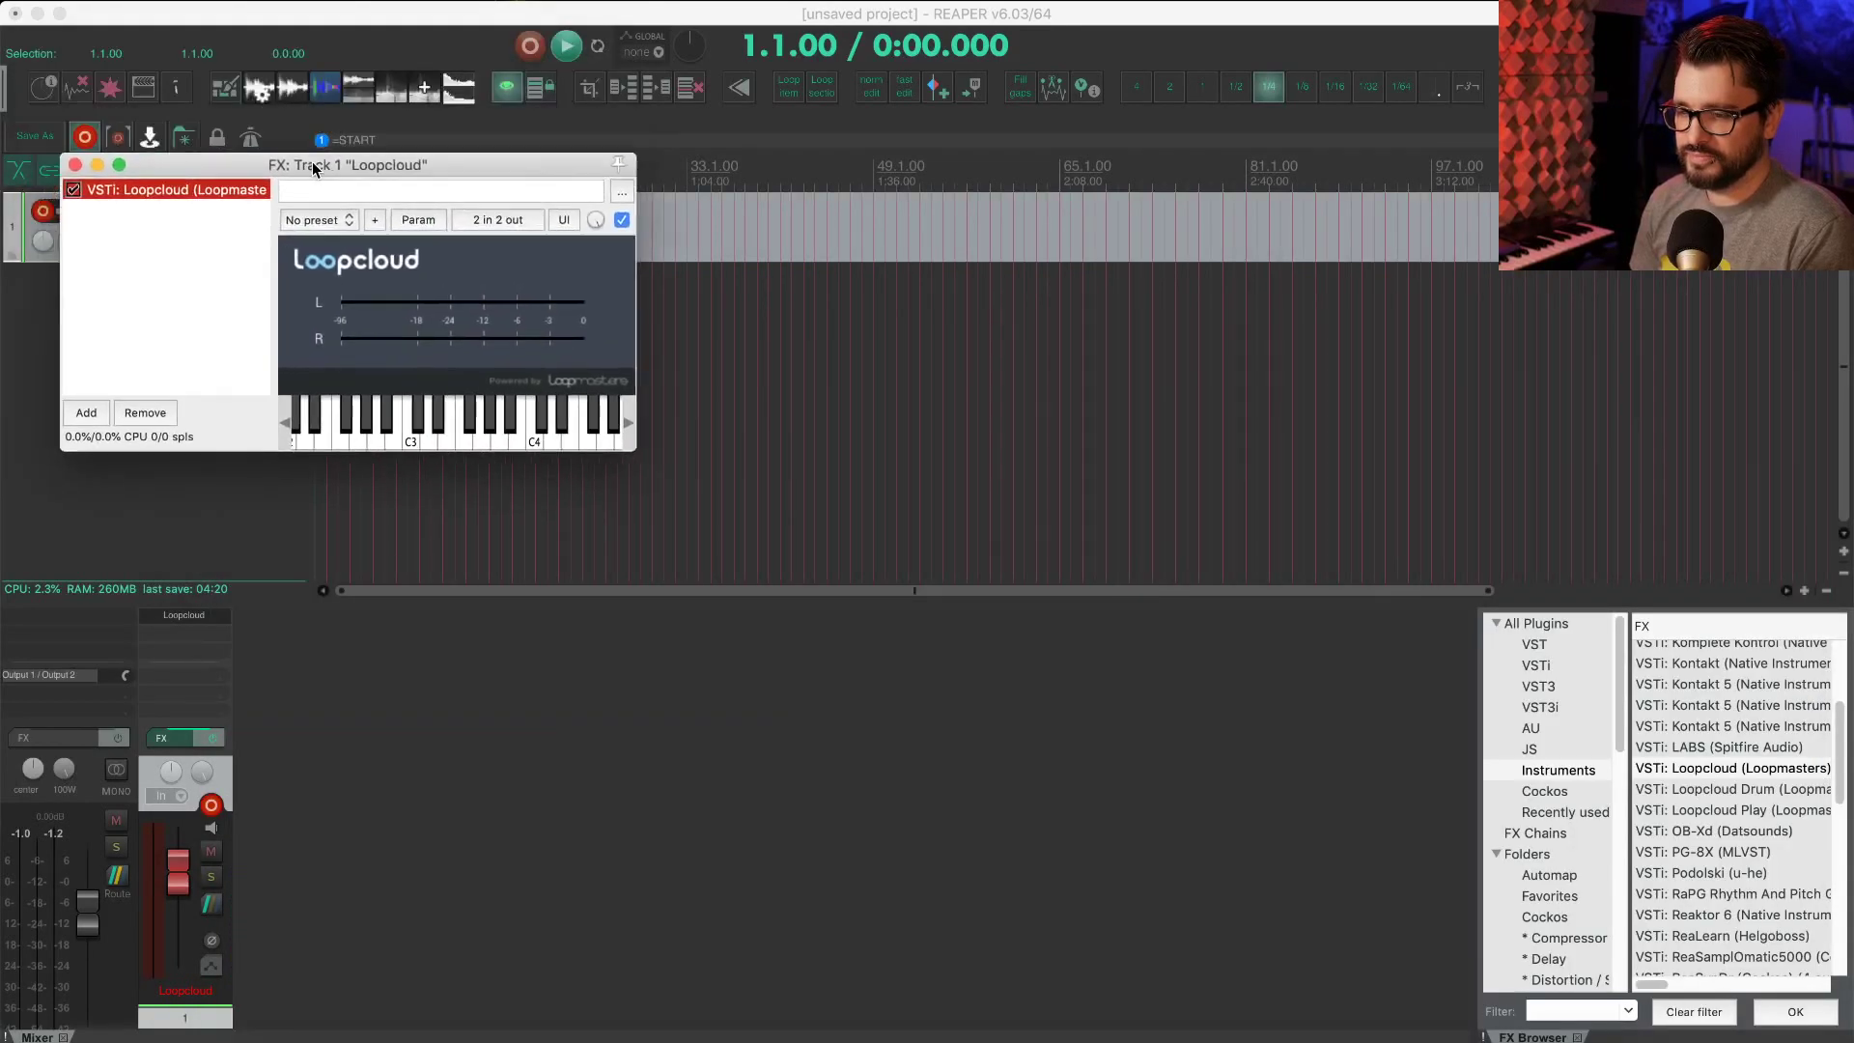
pyautogui.click(68, 163)
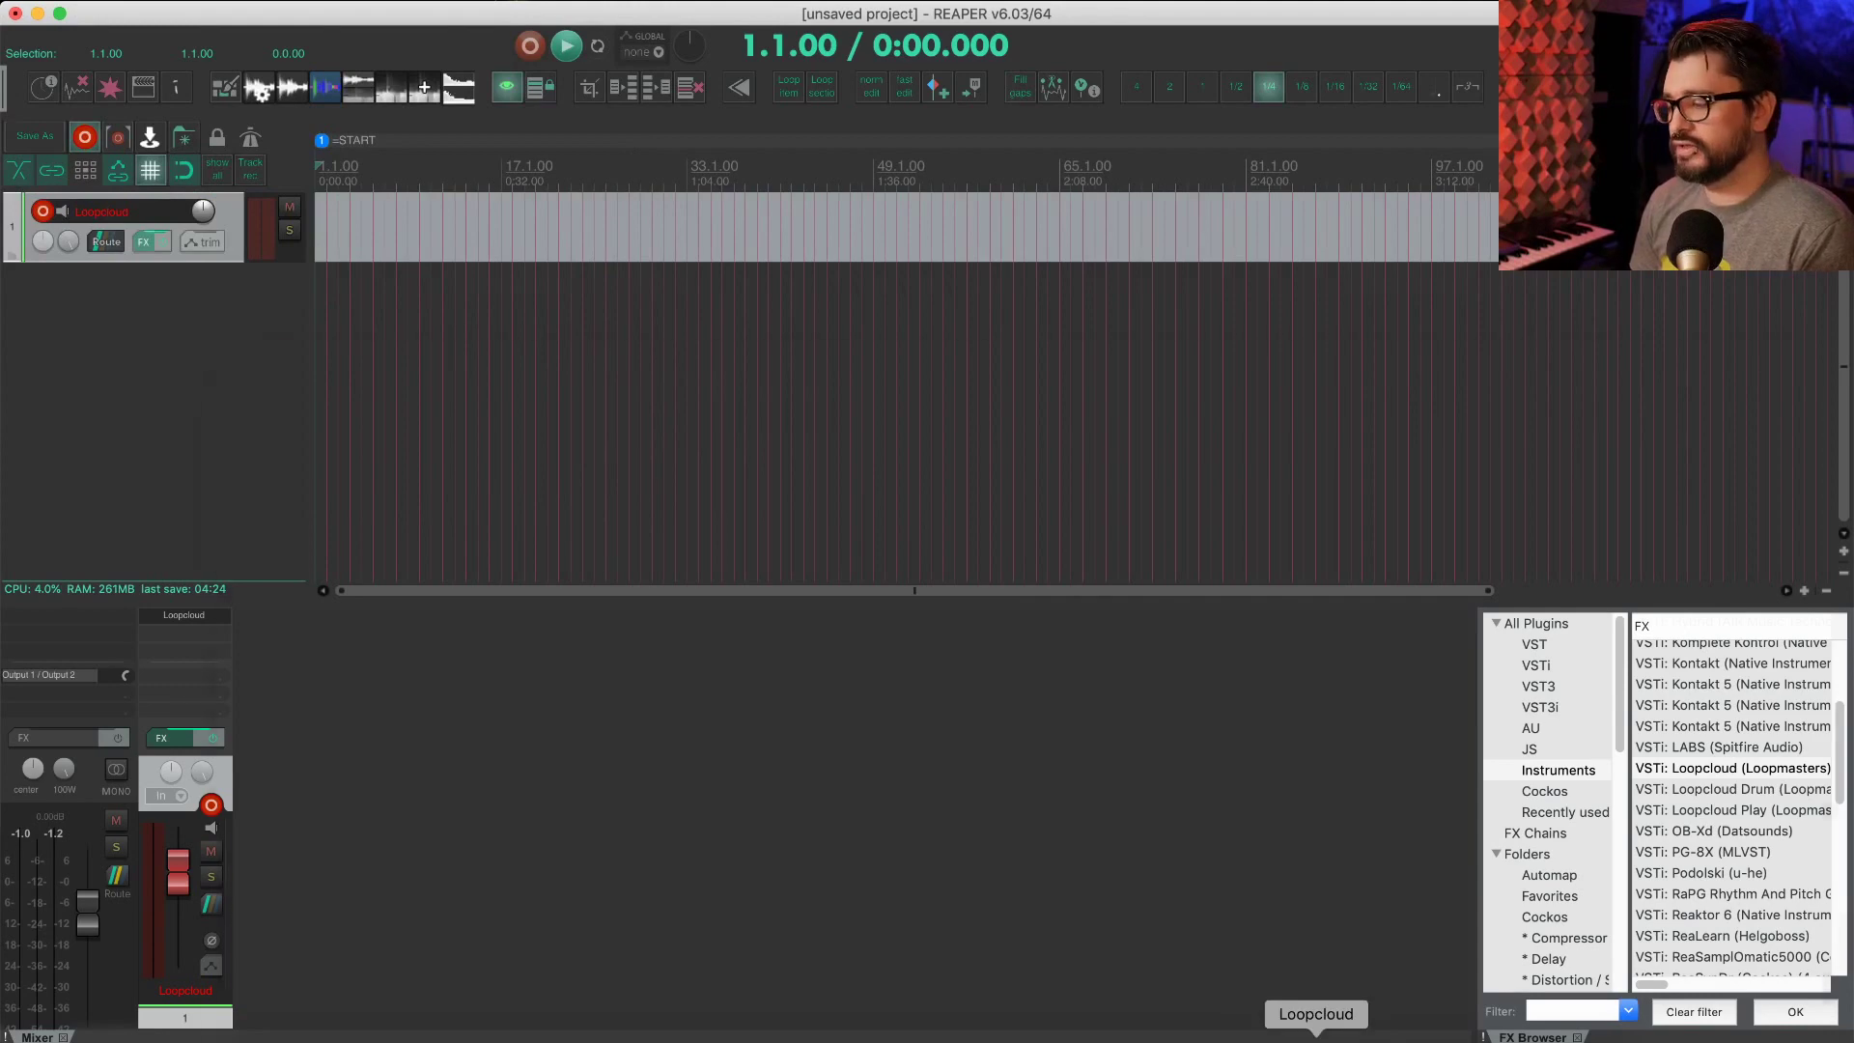
# Step: Switch back to the Loopcloud app and examine its home page packs by genre, from recent releases to Hip-Hop and Trap Releases
pyautogui.click(1316, 1038)
pyautogui.moveTo(985, 354); pyautogui.dragTo(883, 37)
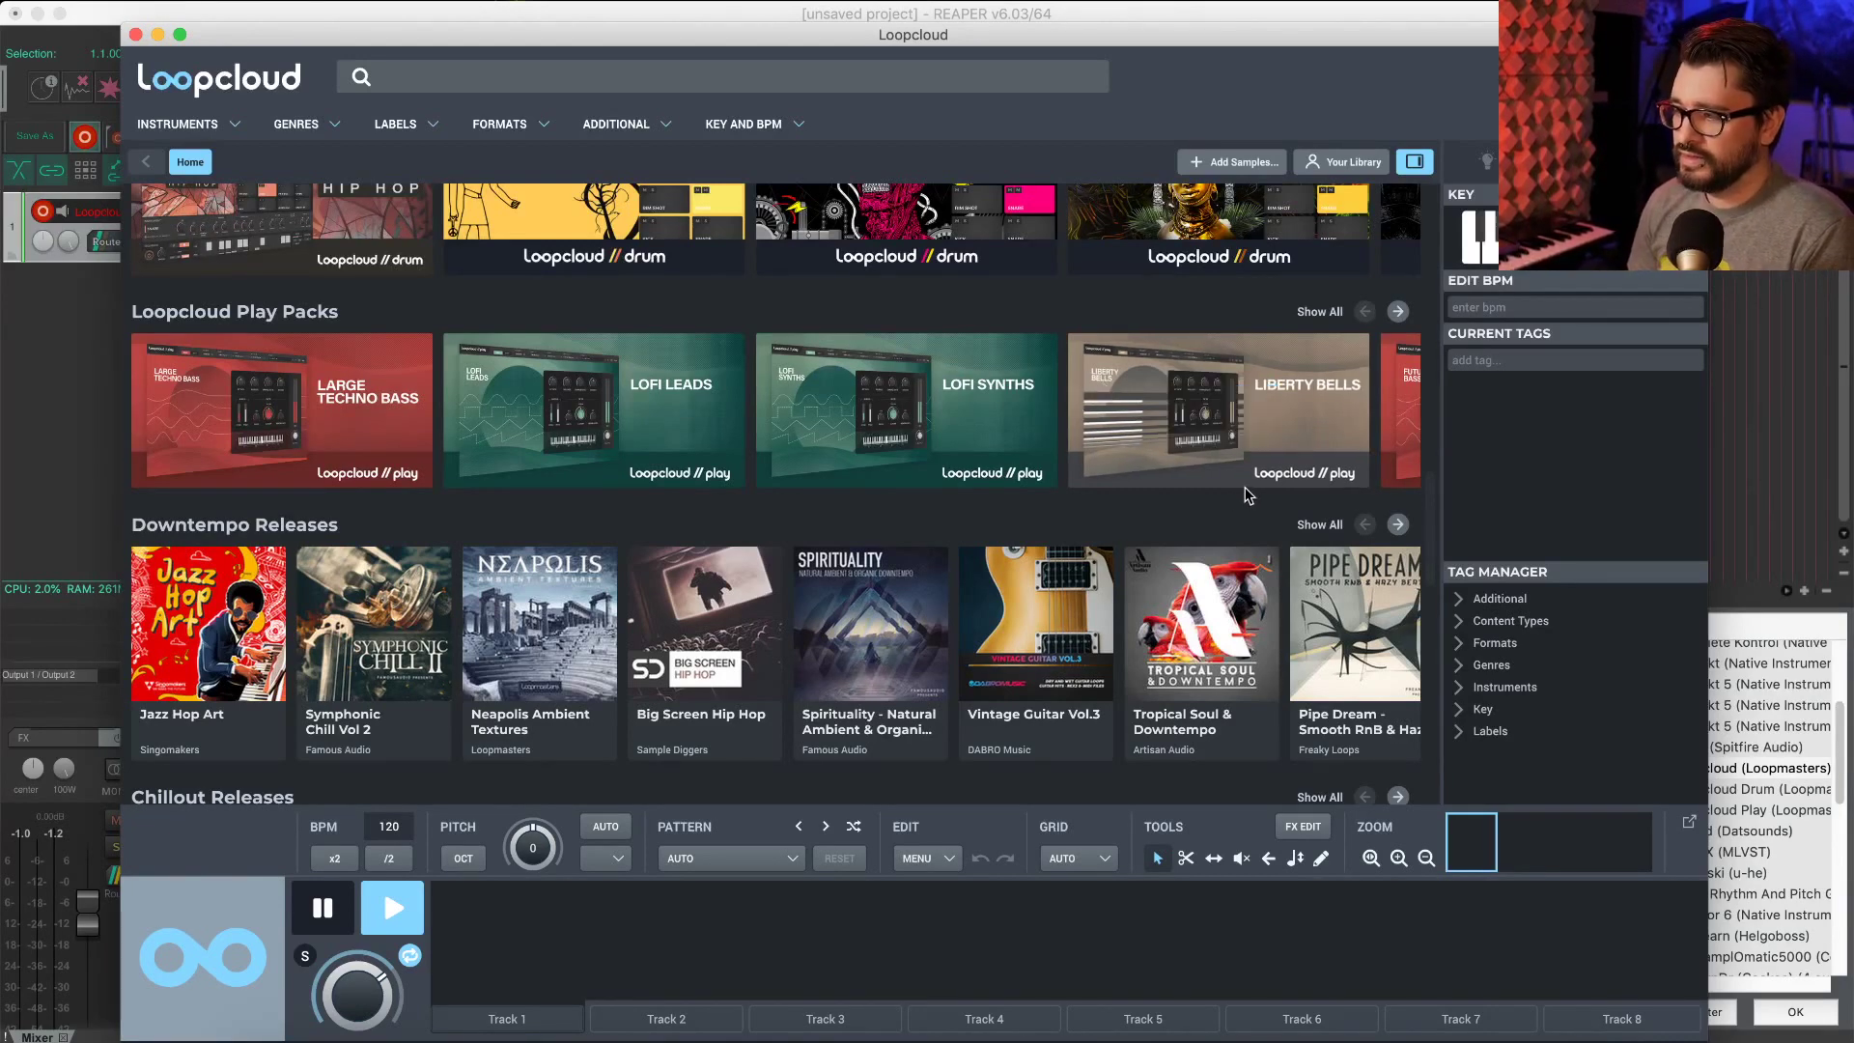
pyautogui.scroll(15, 1278, 509)
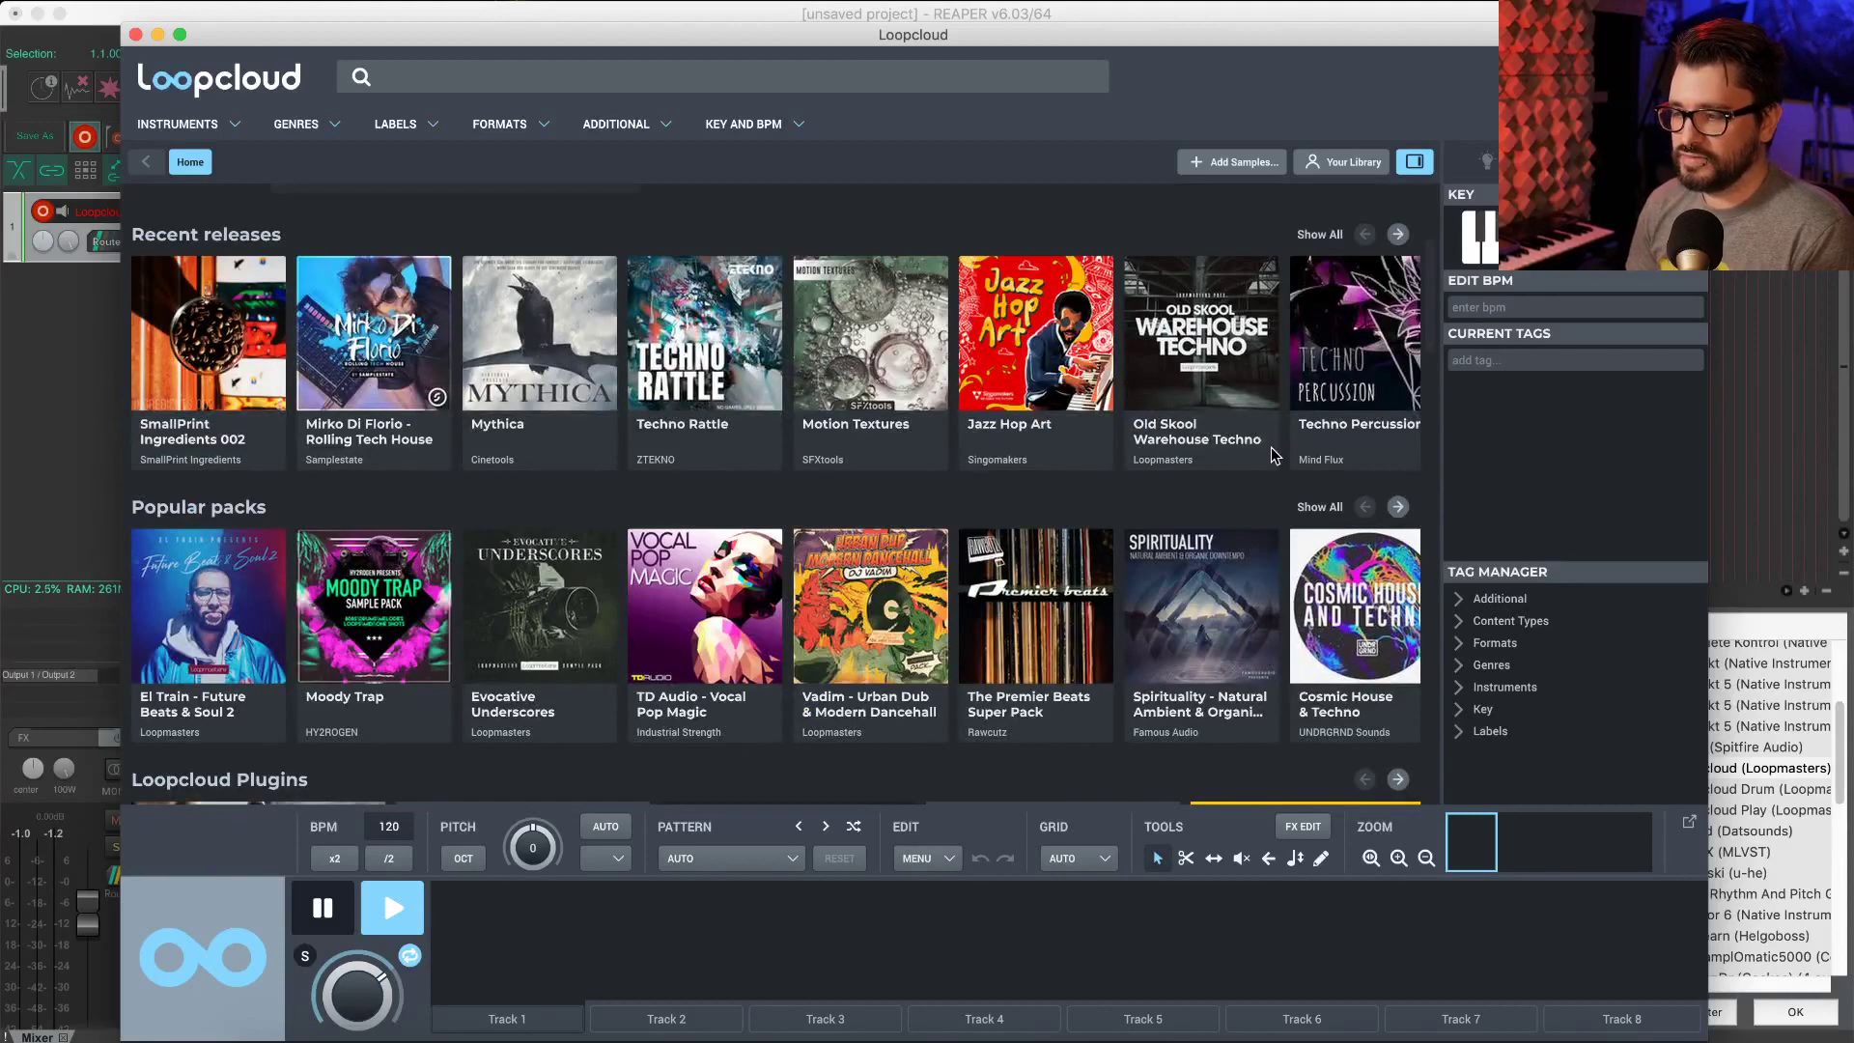
pyautogui.scroll(-10, 676, 483)
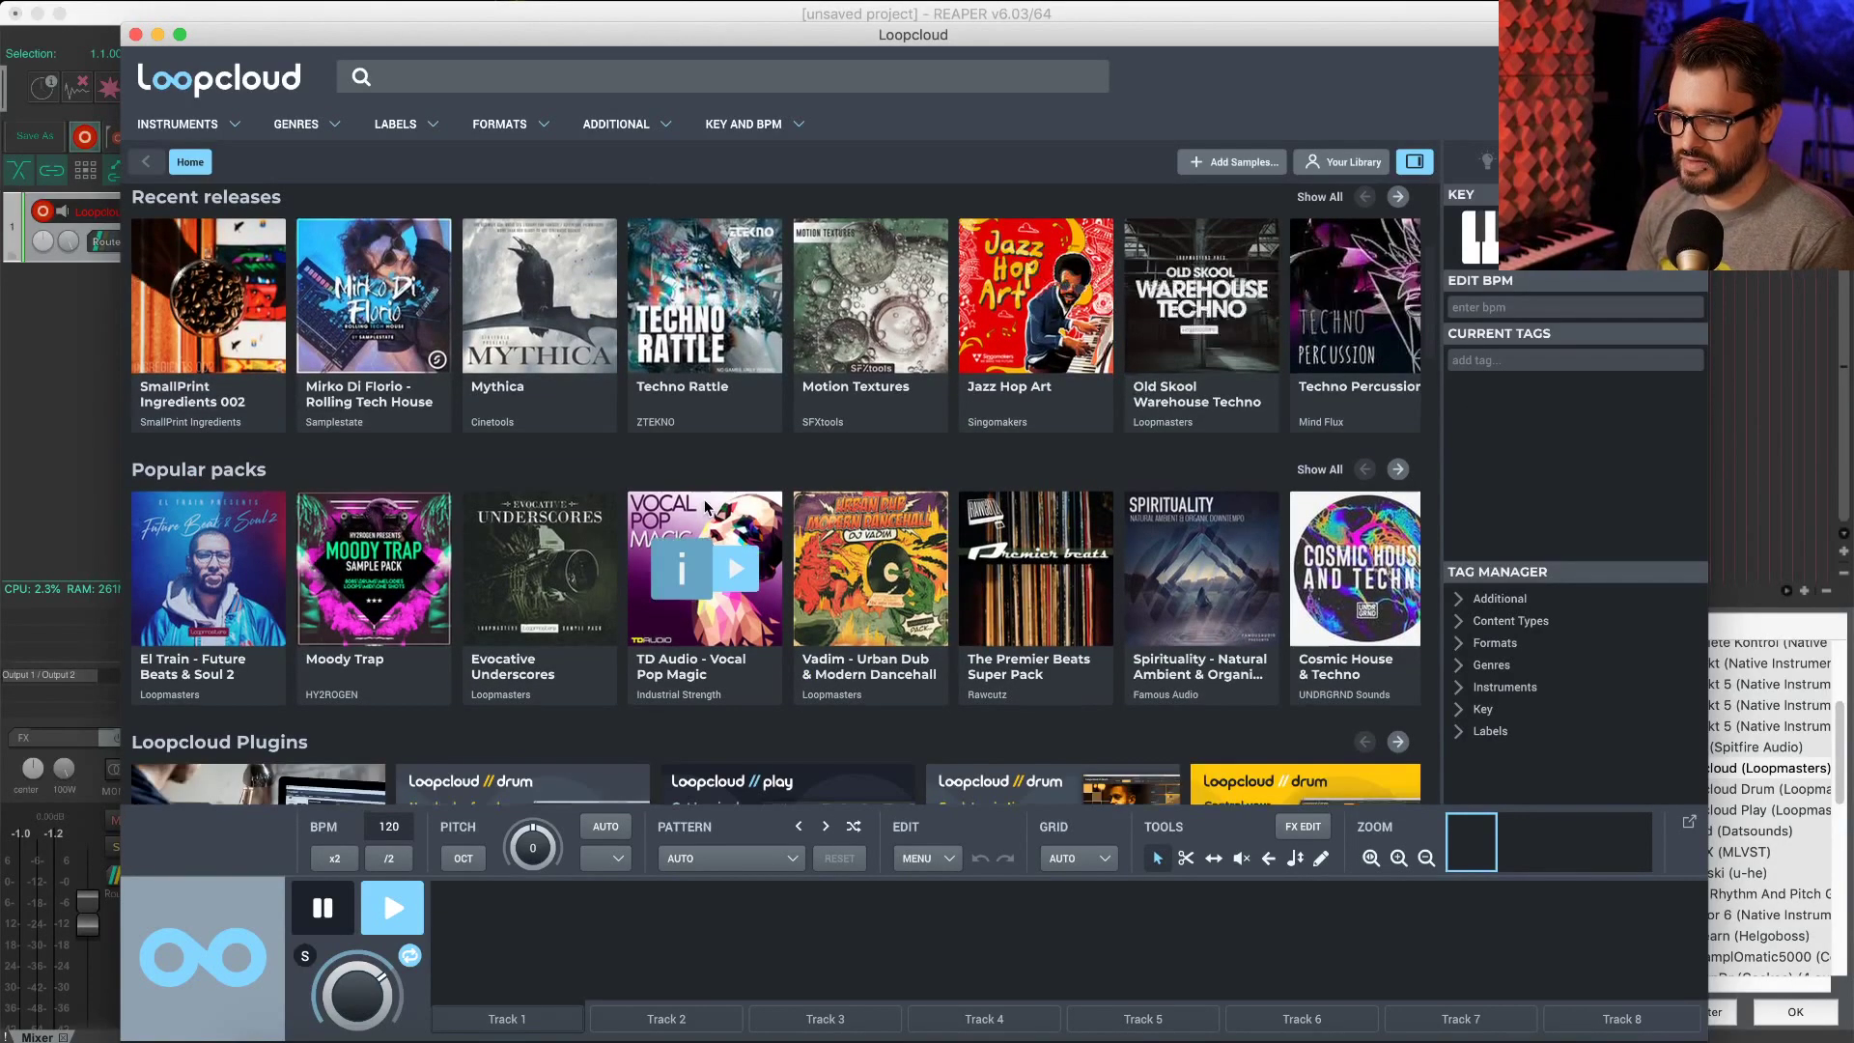
pyautogui.scroll(-10, 706, 503)
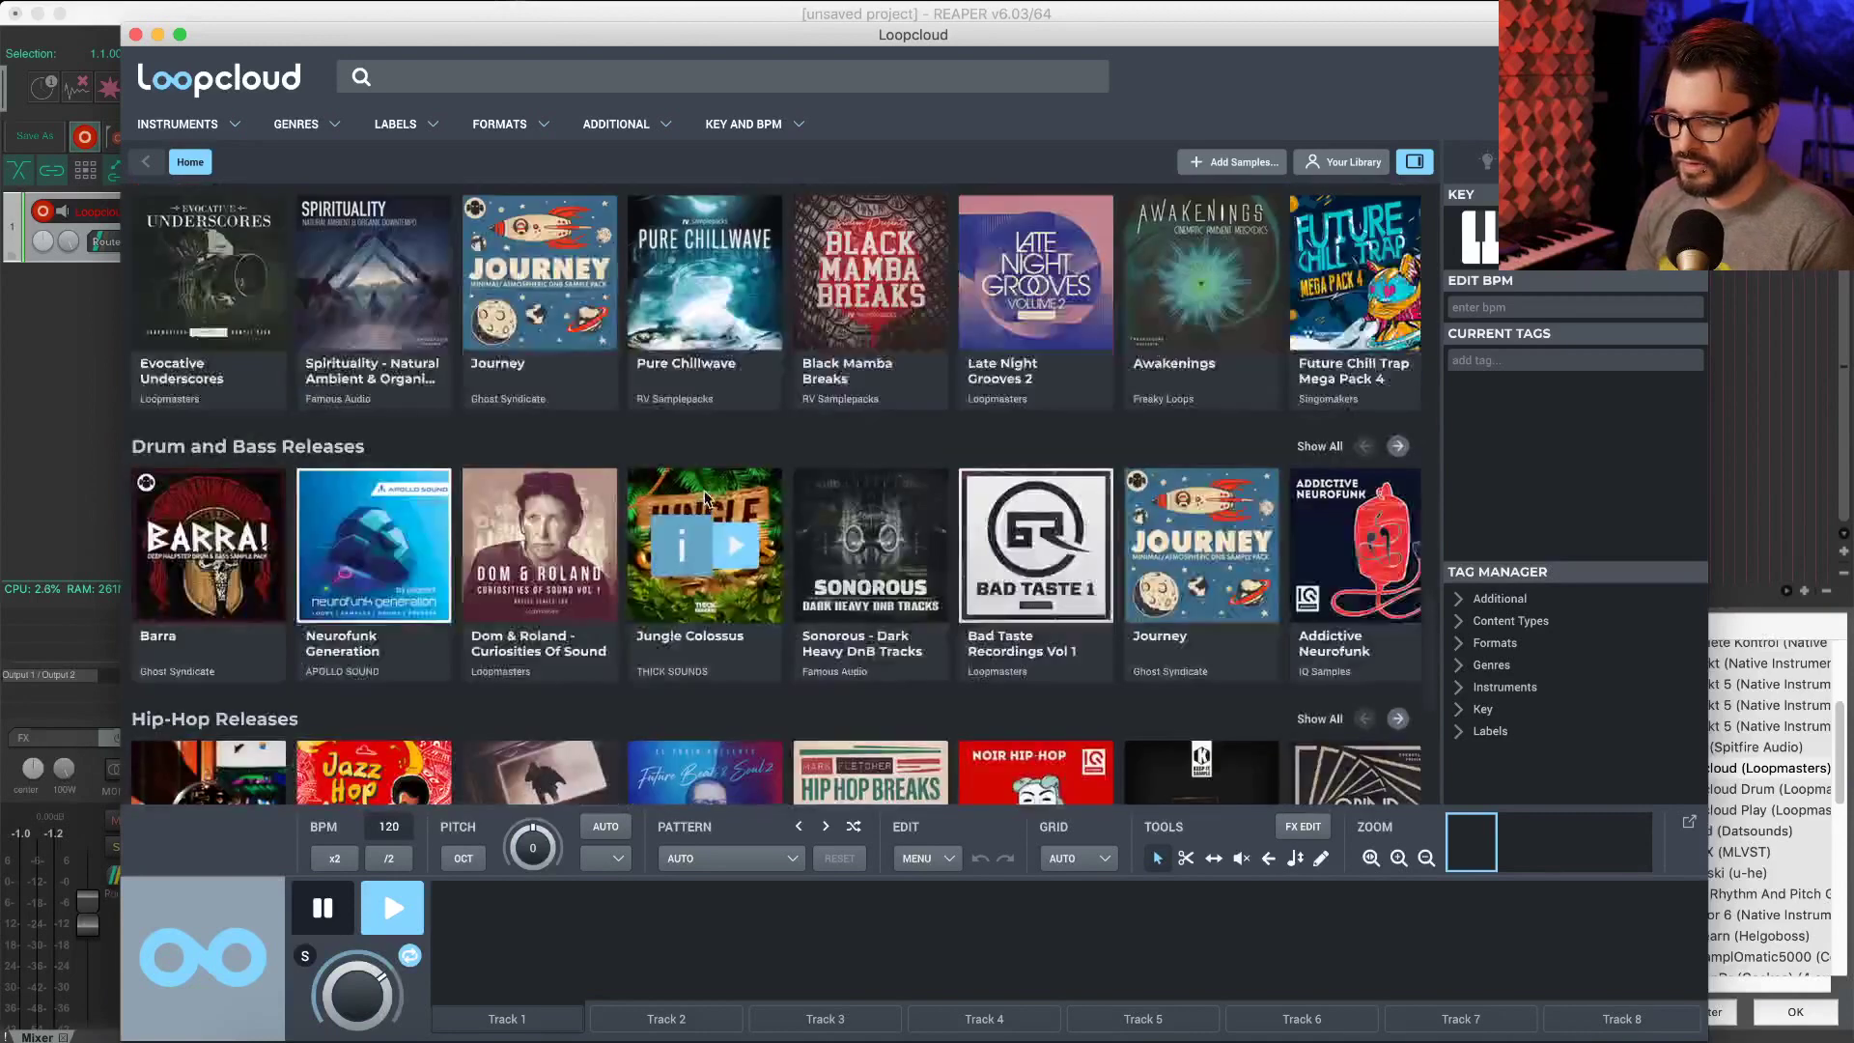
pyautogui.scroll(-2, 708, 495)
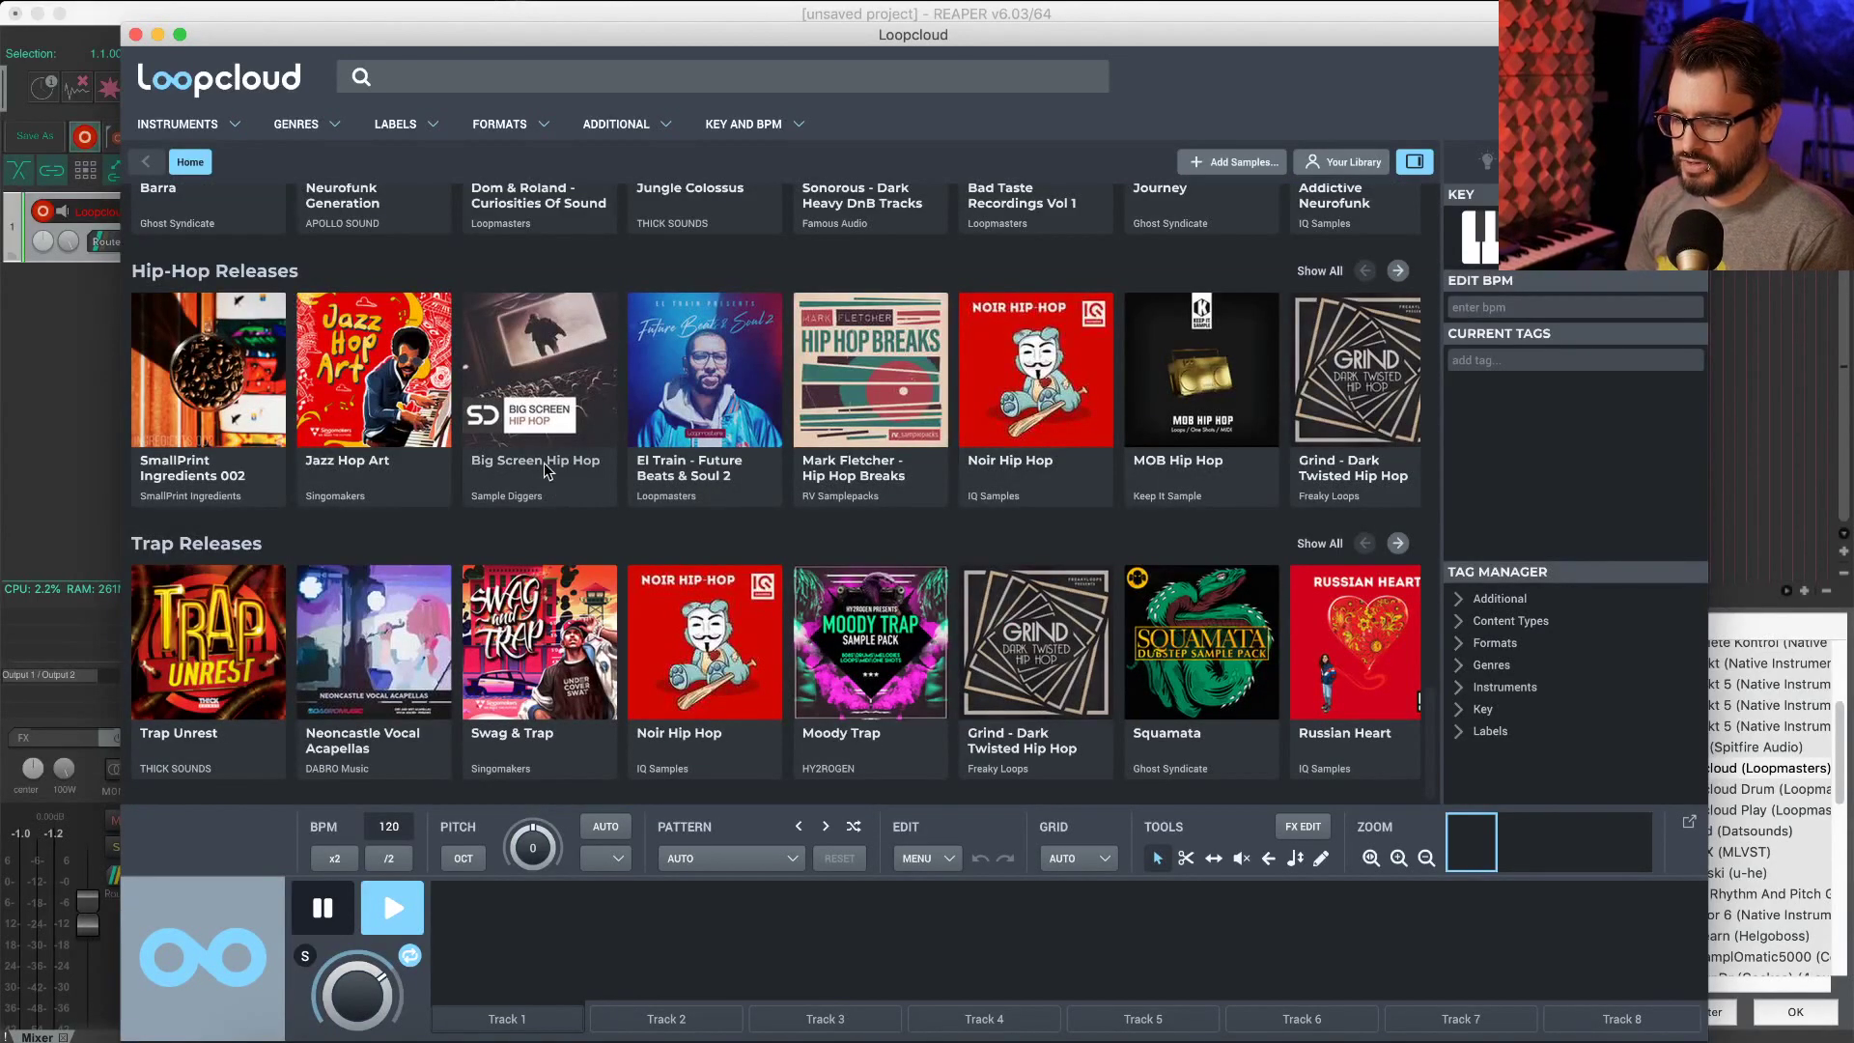
pyautogui.moveTo(558, 450)
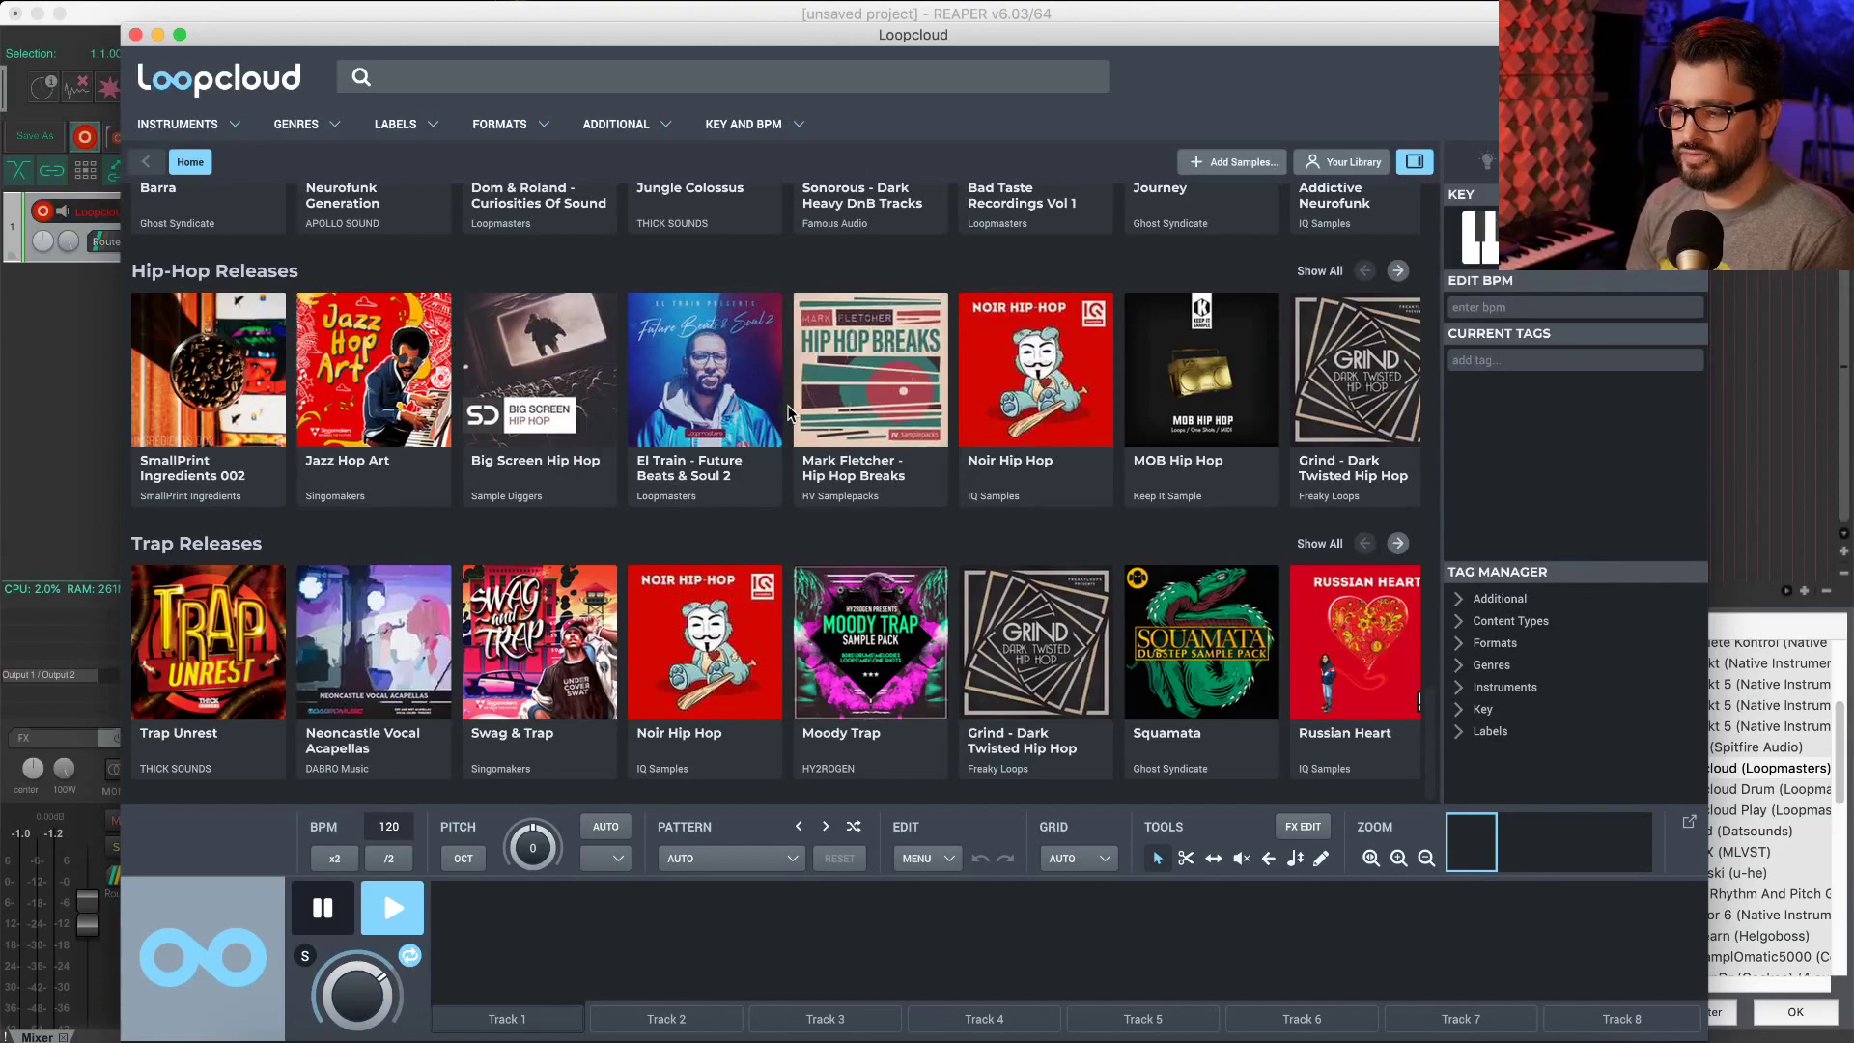
pyautogui.scroll(1, 738, 489)
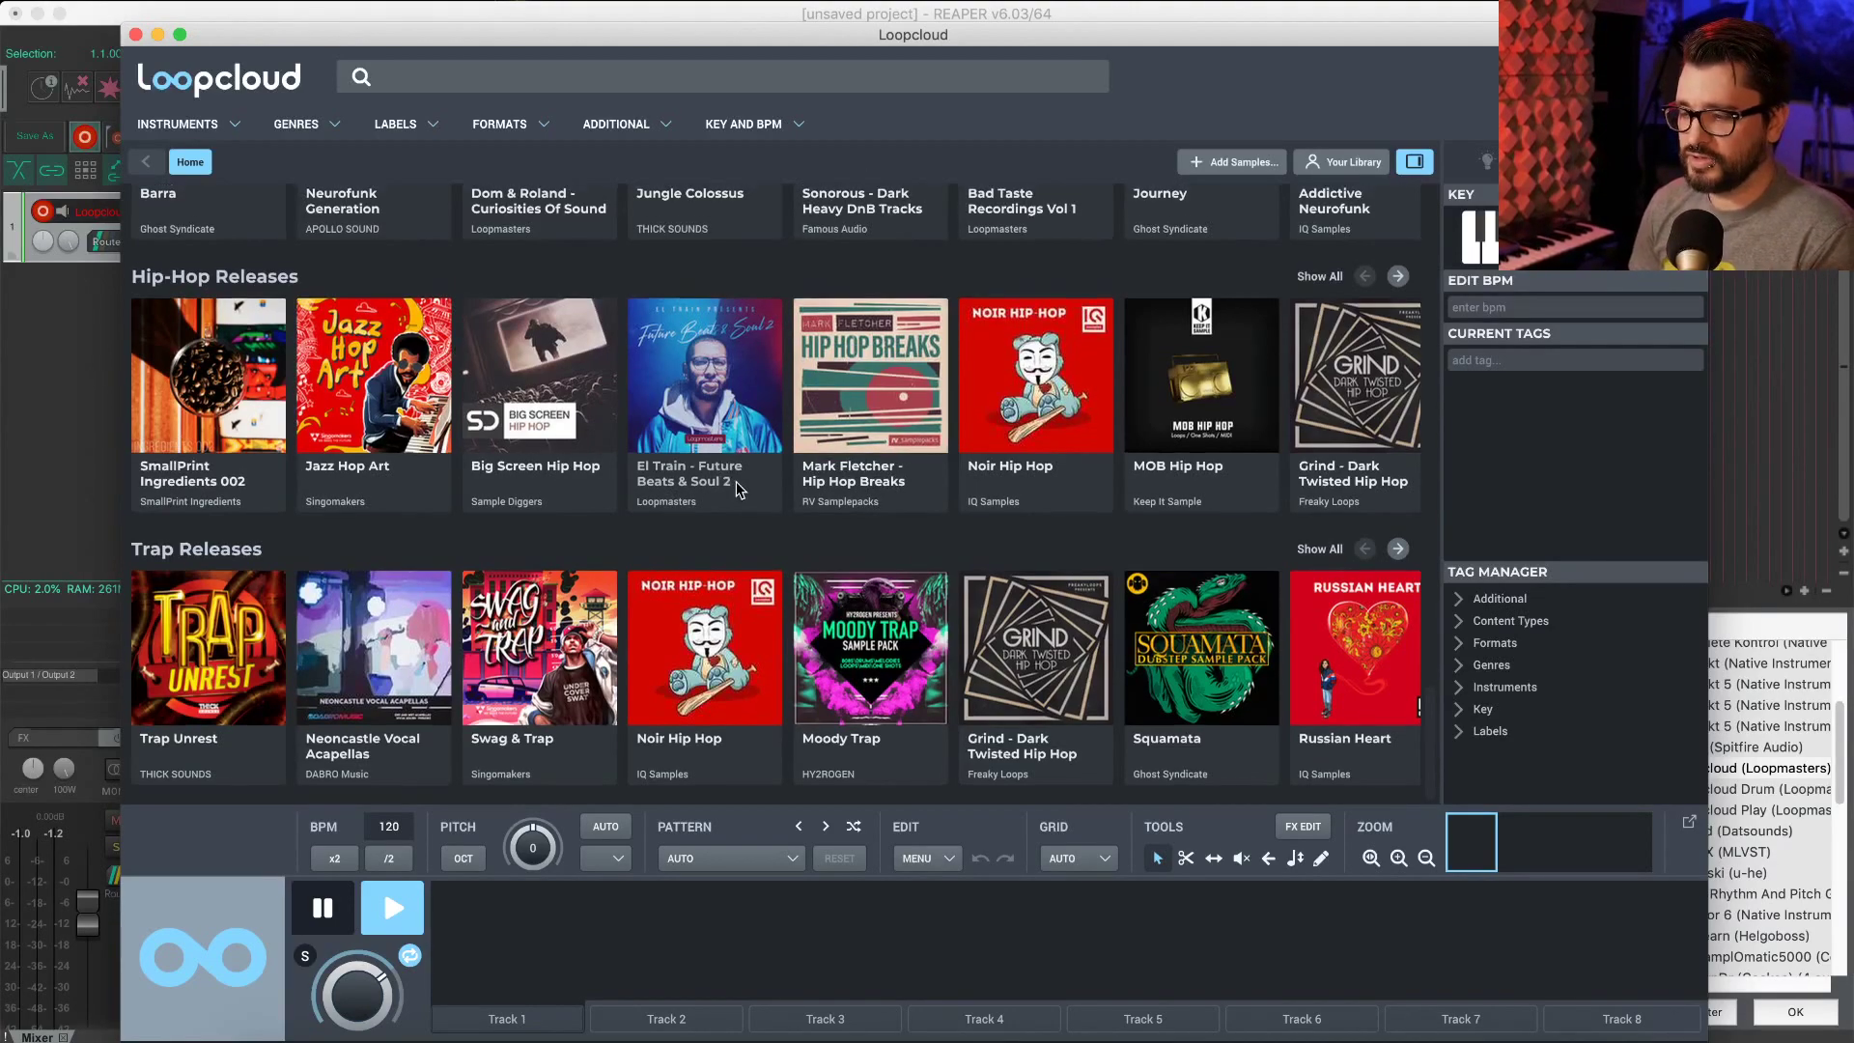
pyautogui.scroll(10, 738, 490)
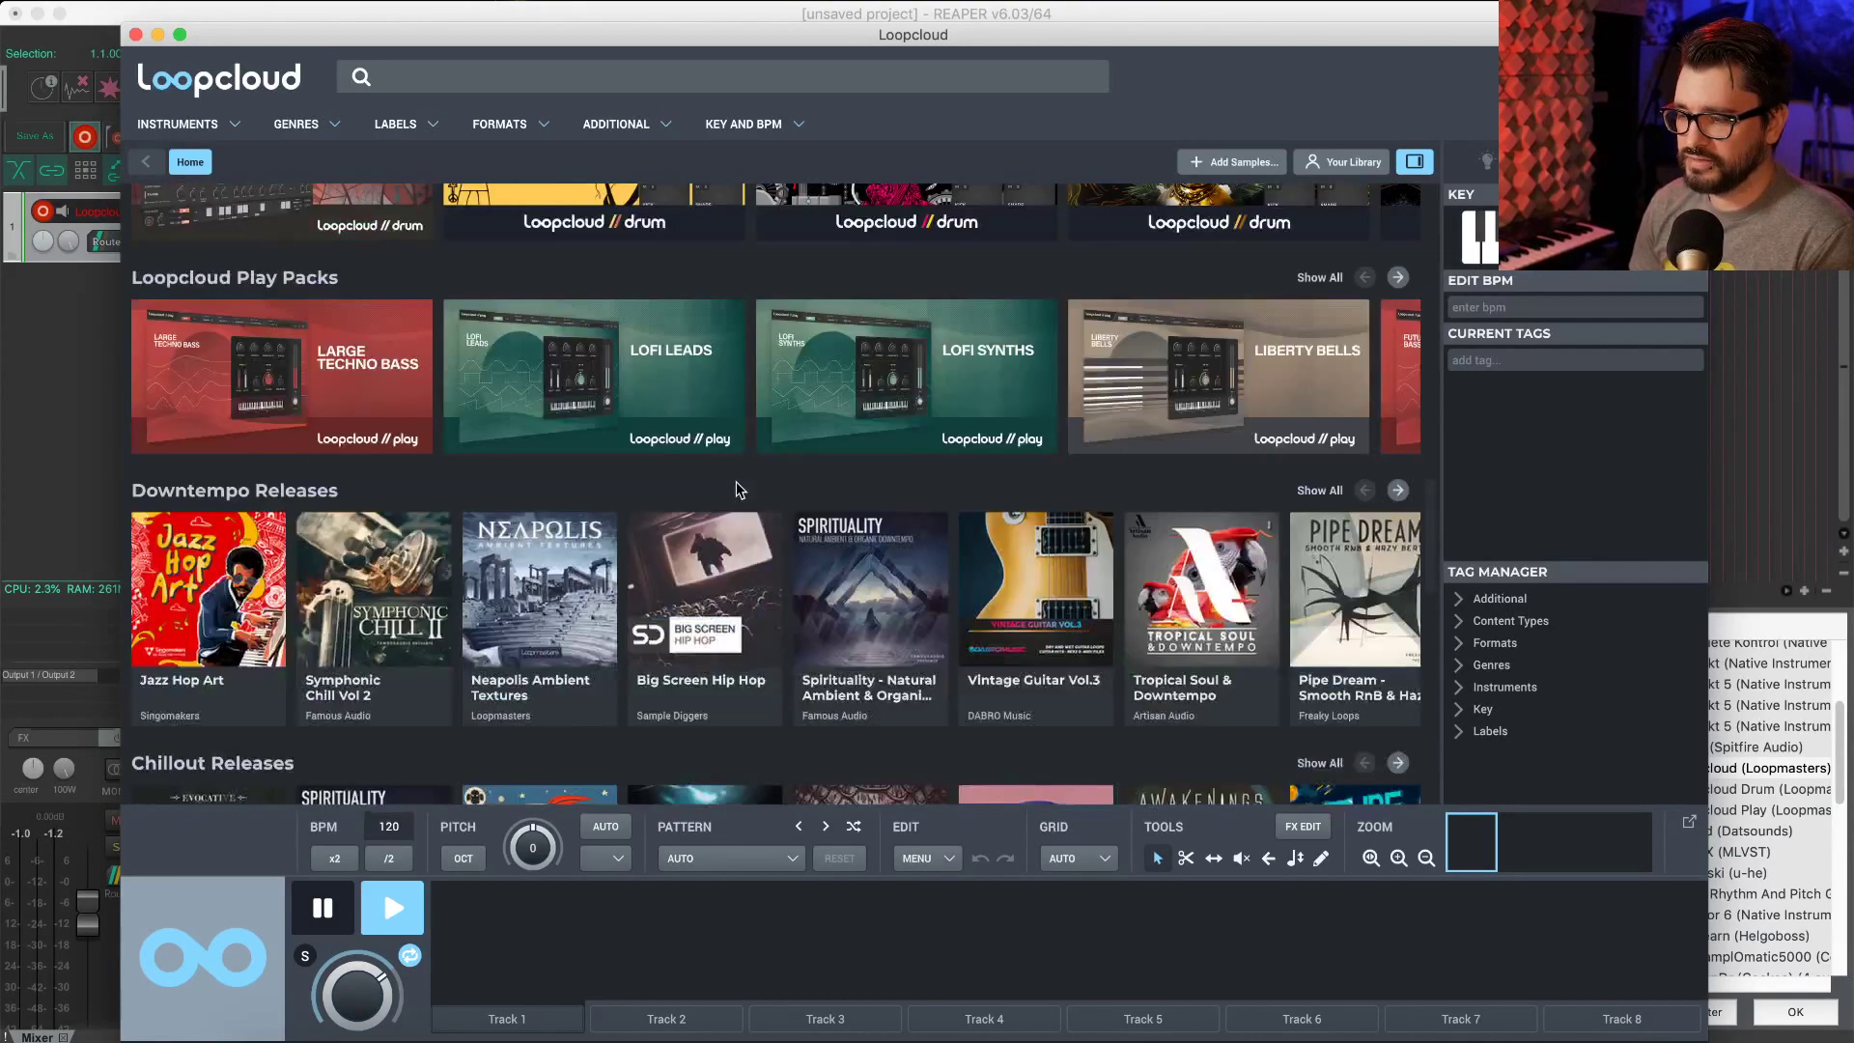
pyautogui.scroll(-4, 736, 490)
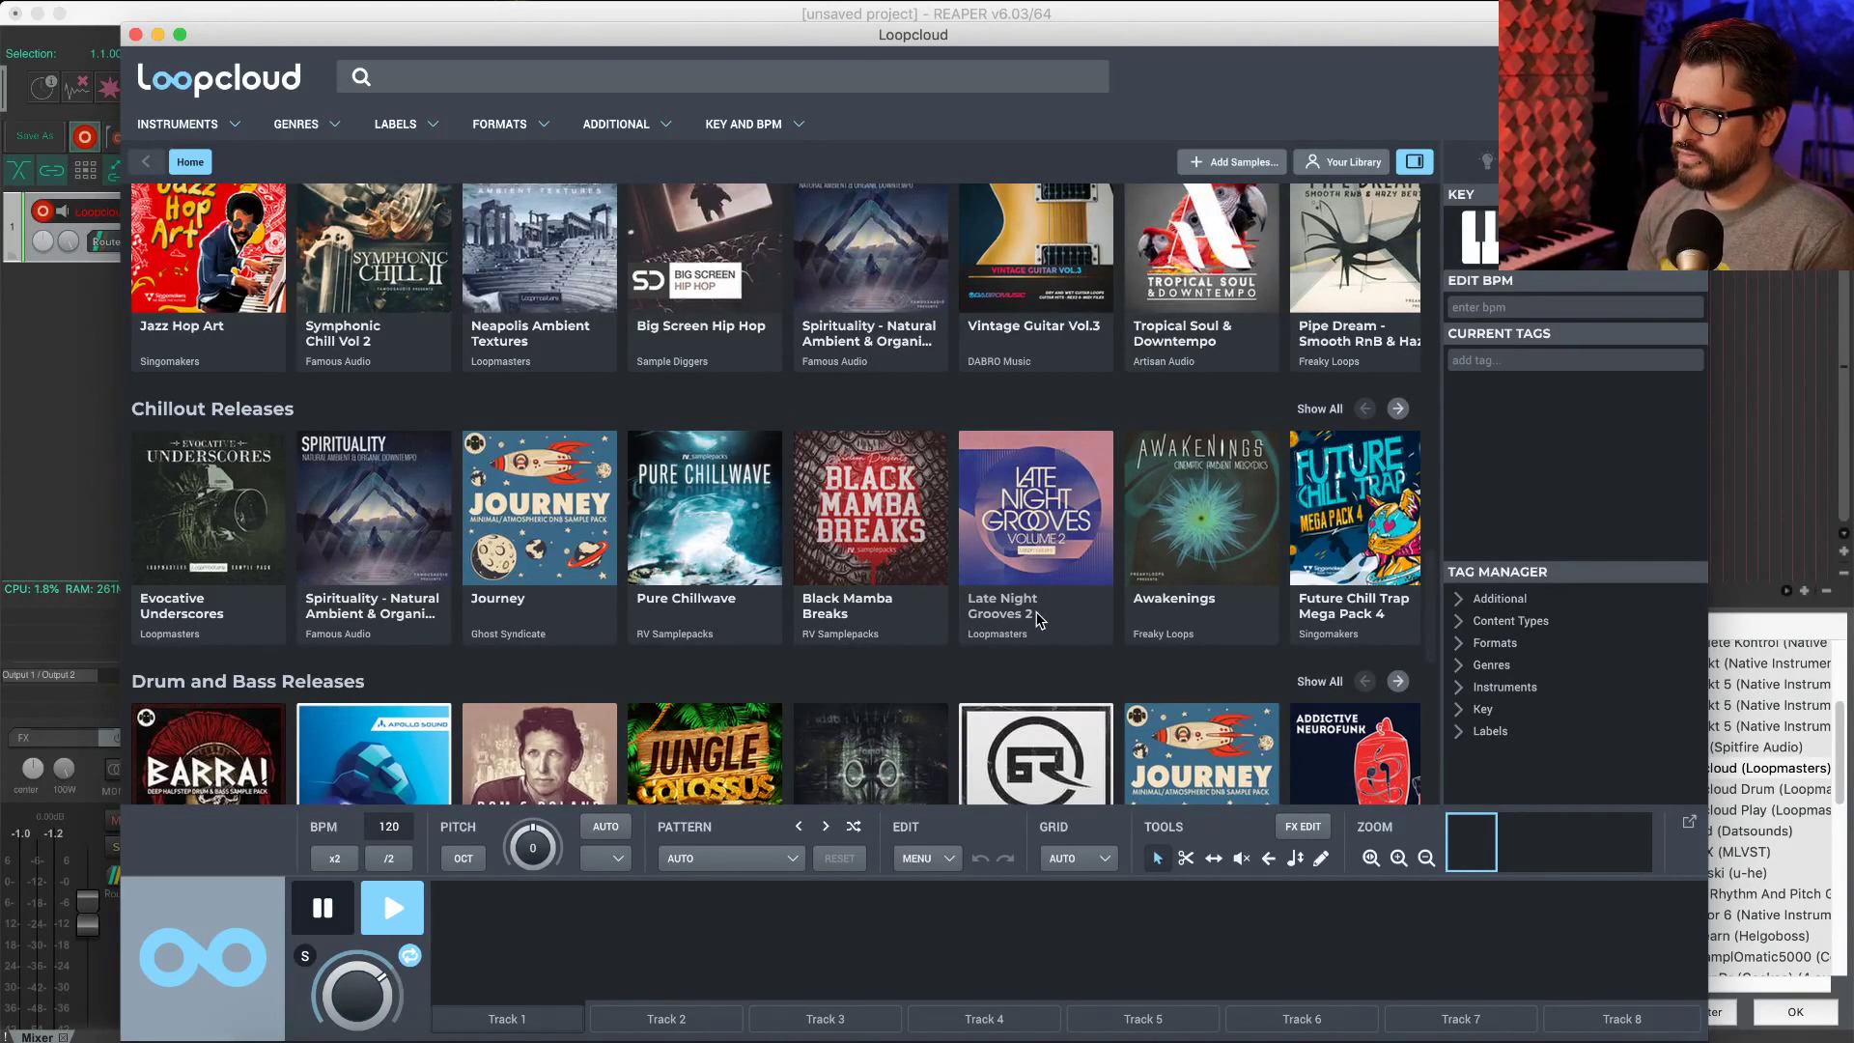
pyautogui.scroll(-10, 1038, 619)
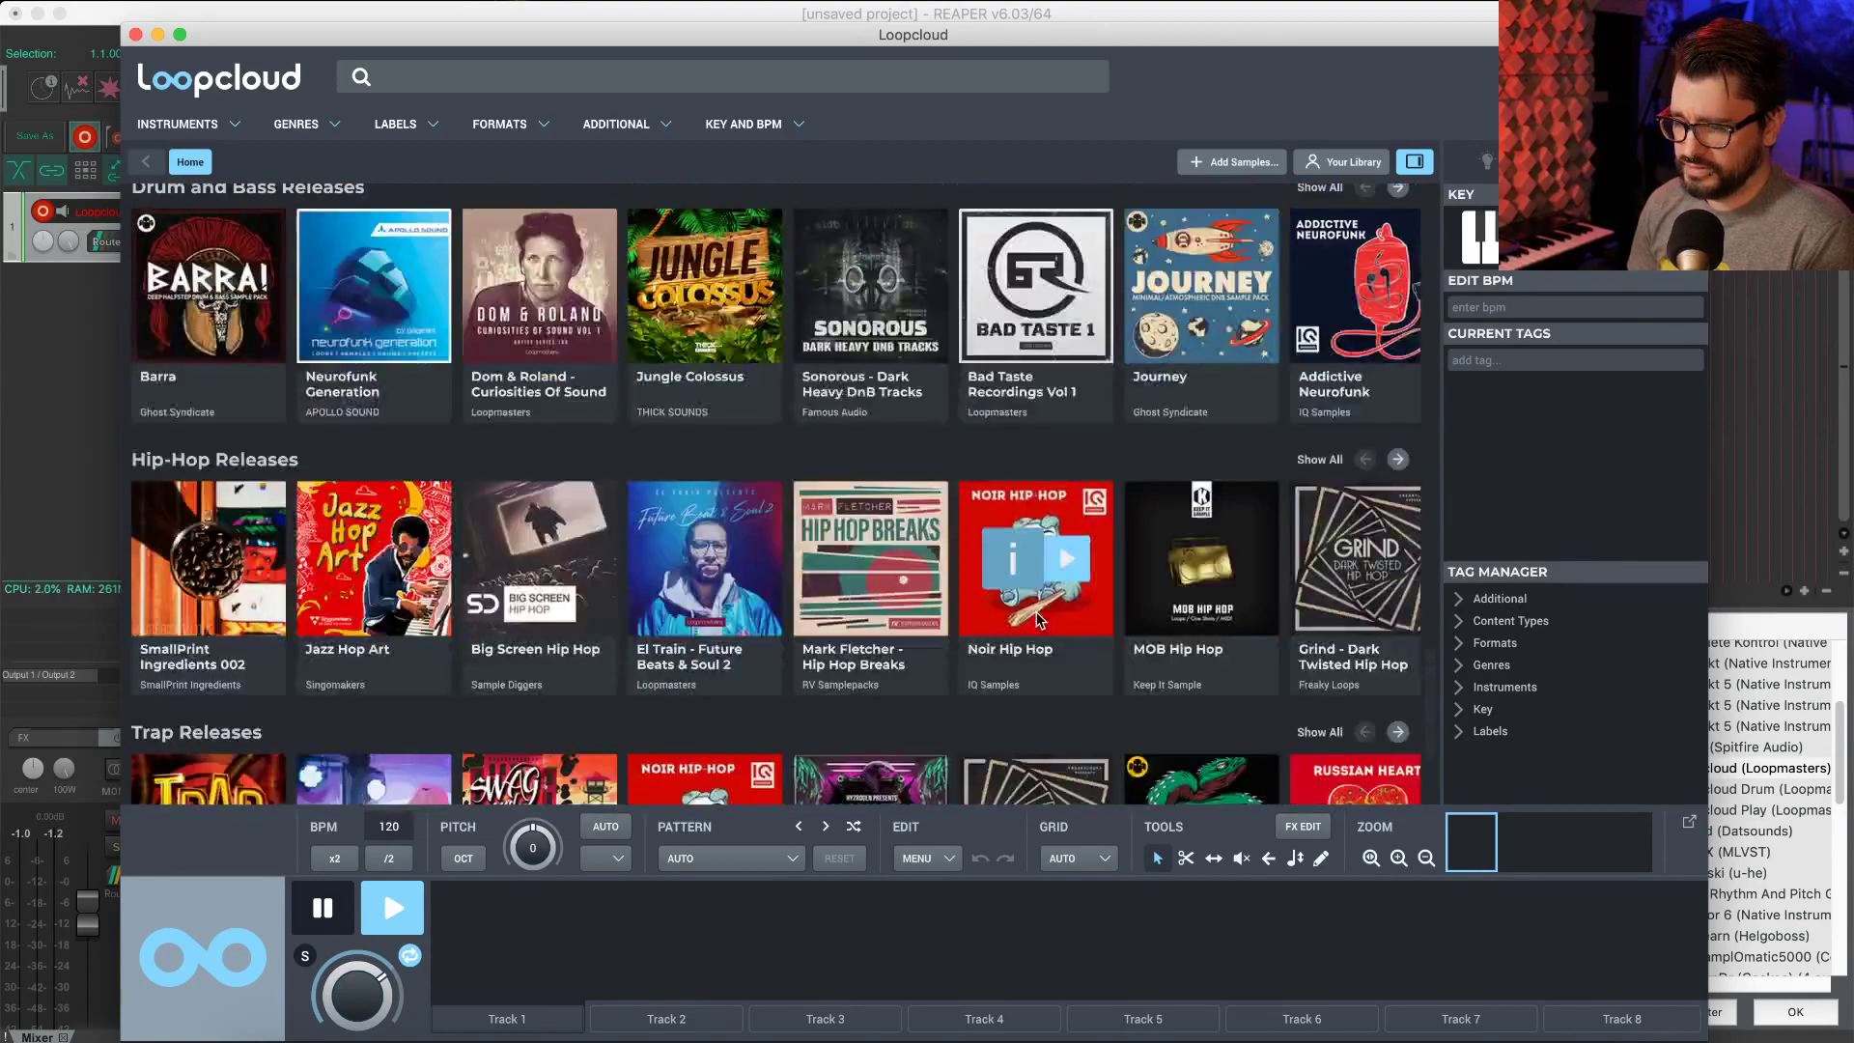
pyautogui.scroll(-3, 1038, 619)
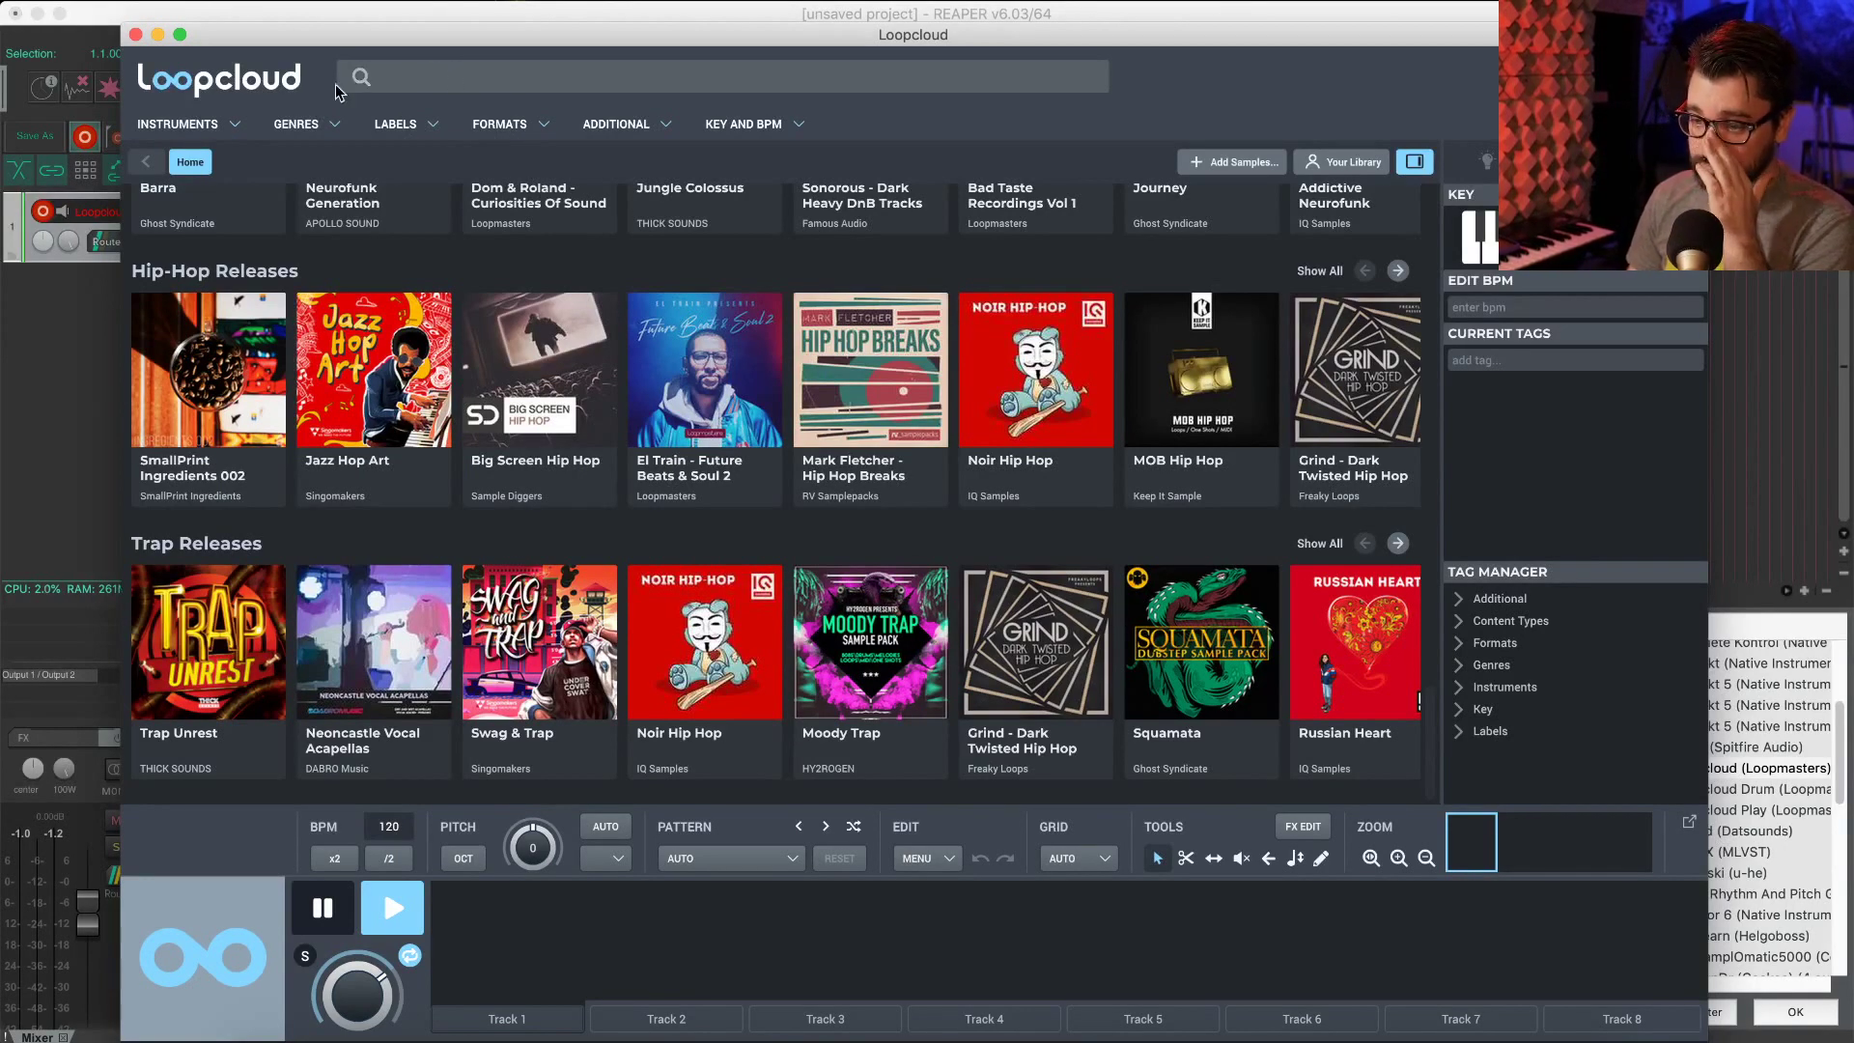
# Step: Search the Loopcloud sample library for the Synthwave genre
pyautogui.click(435, 82)
pyautogui.write('synth')
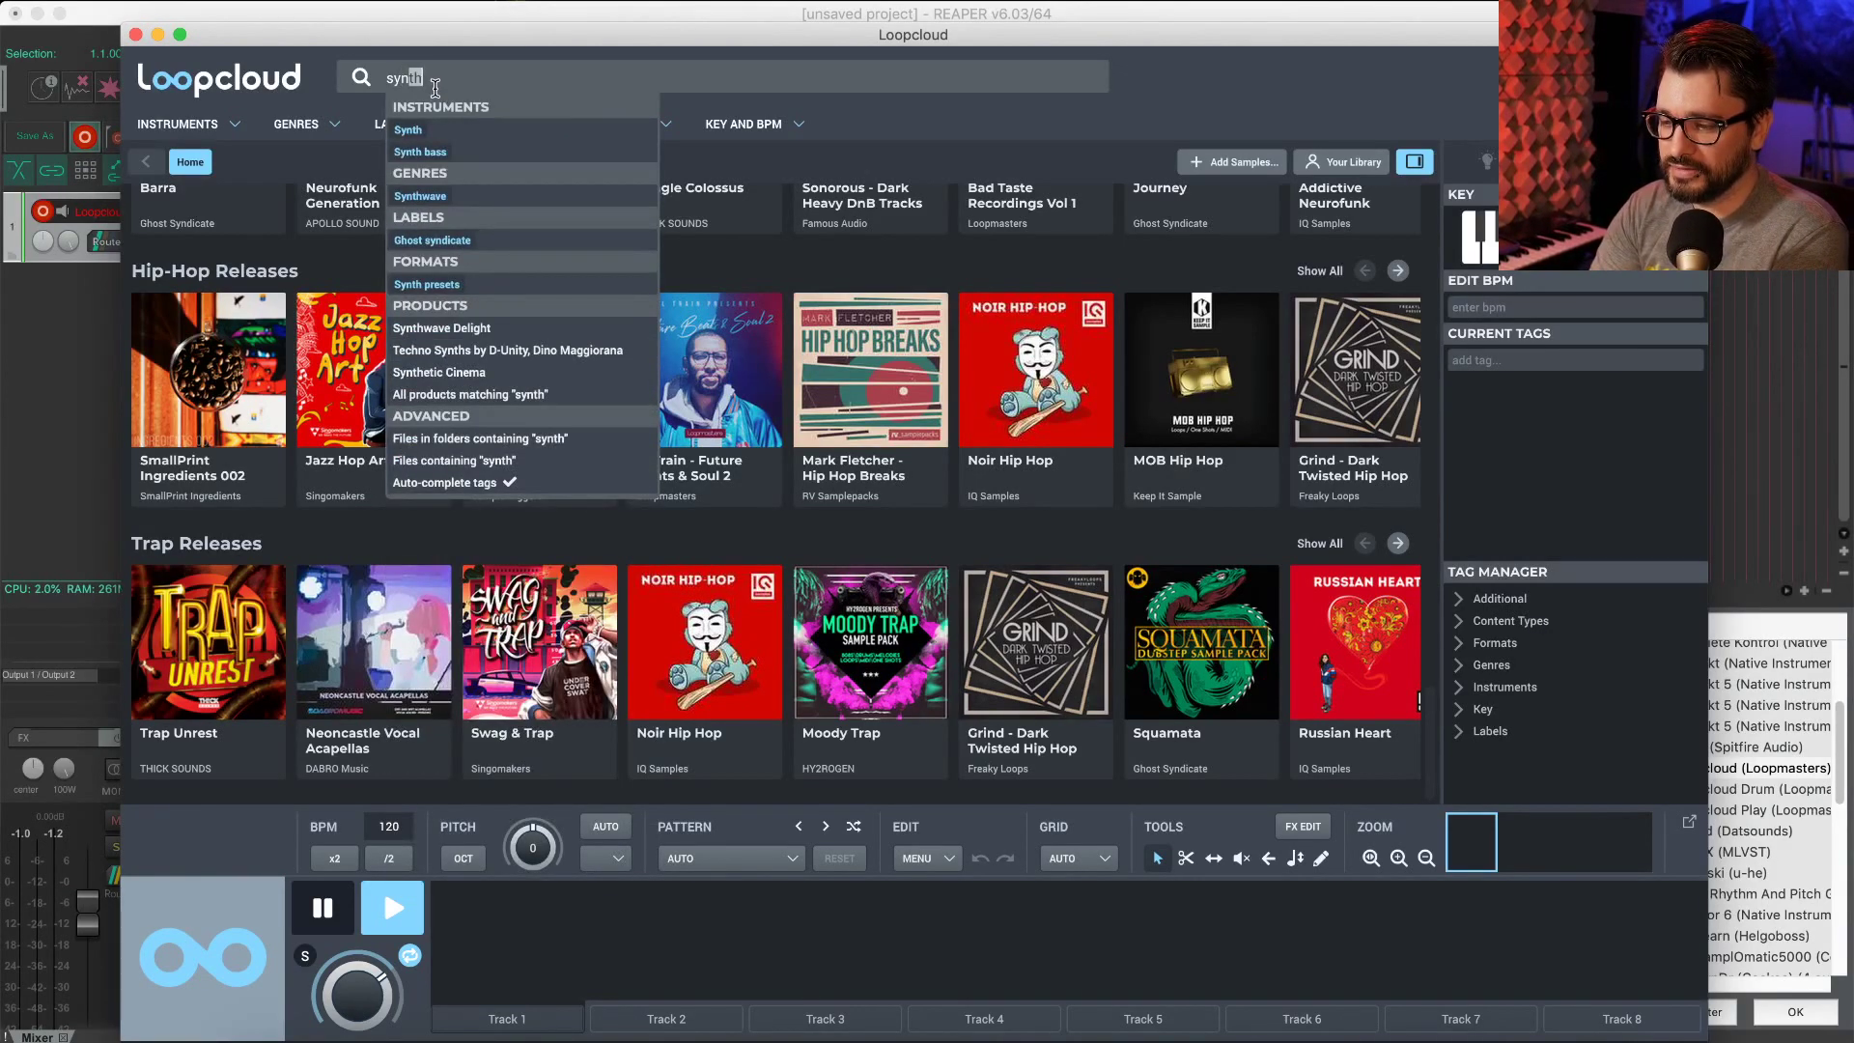
pyautogui.write('wave')
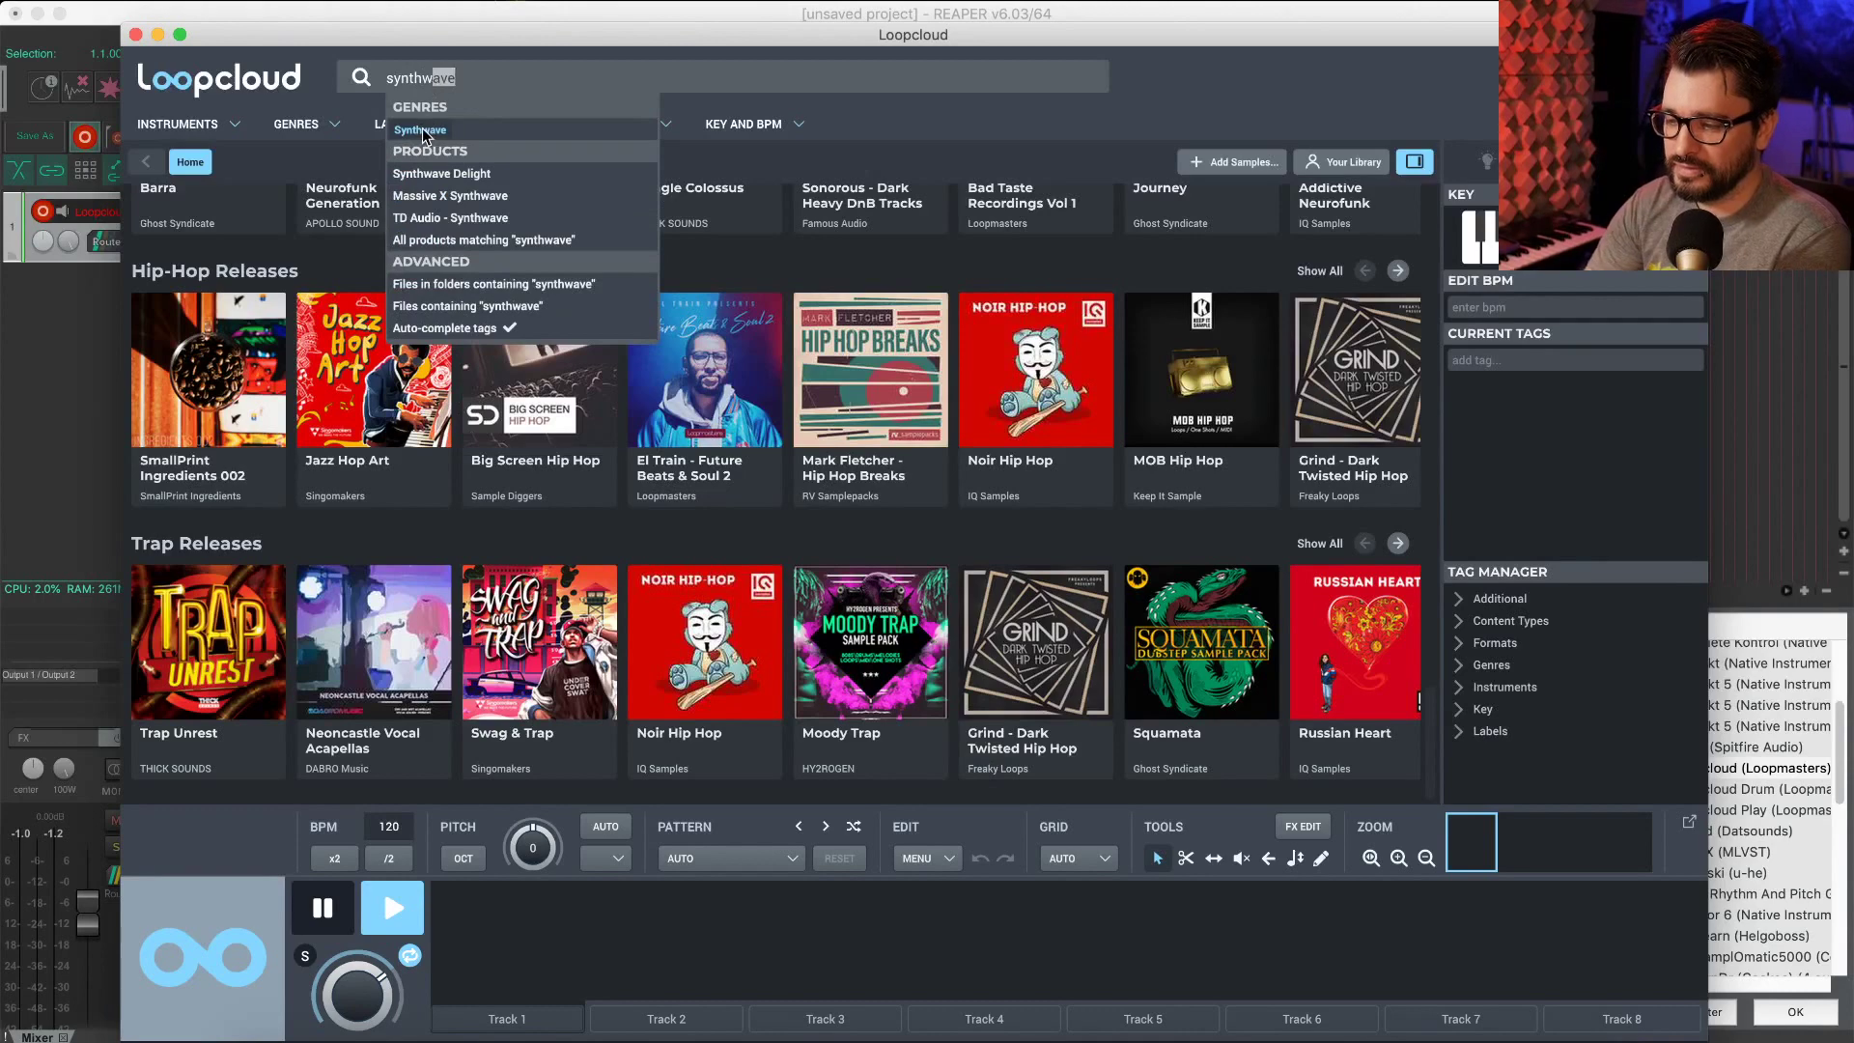
pyautogui.click(421, 129)
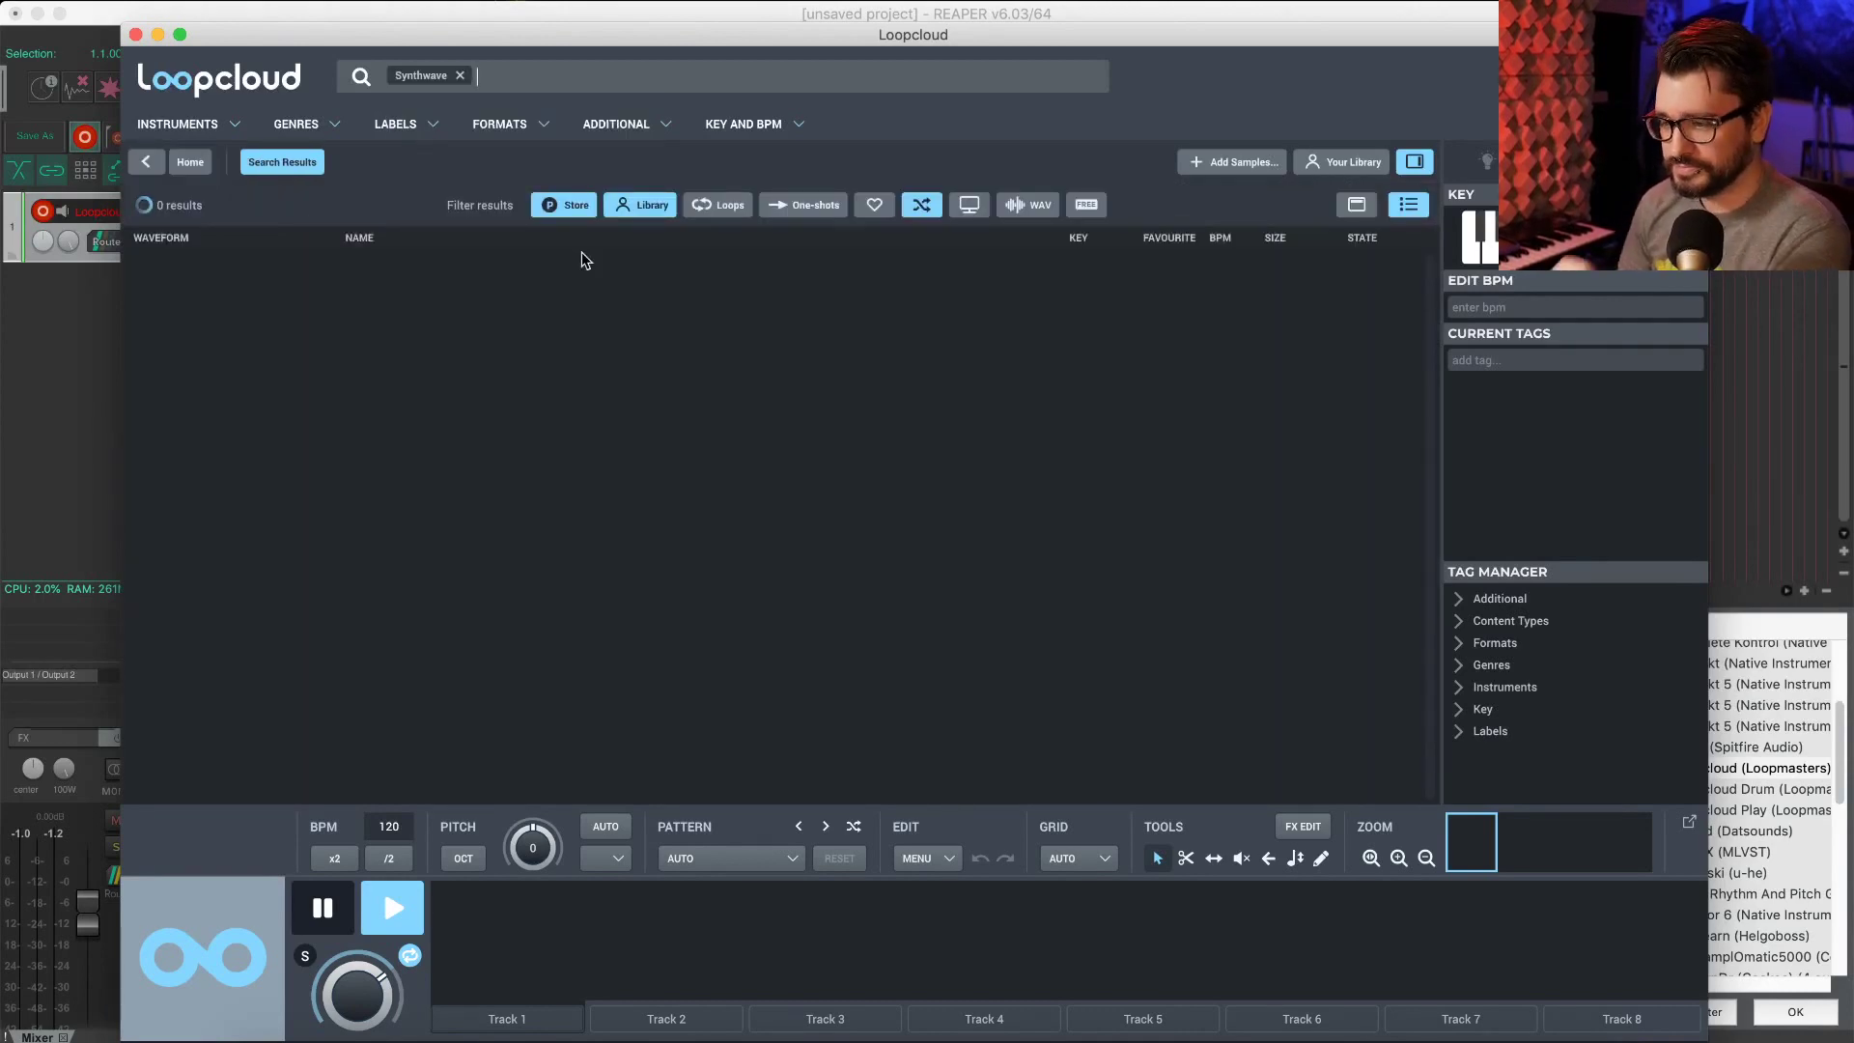
# Step: Limit the Synthwave results to Store samples and preview SR_PERC_06_SCIFI and DE20_beater_zaps_126, stopping playback at the end
pyautogui.click(638, 207)
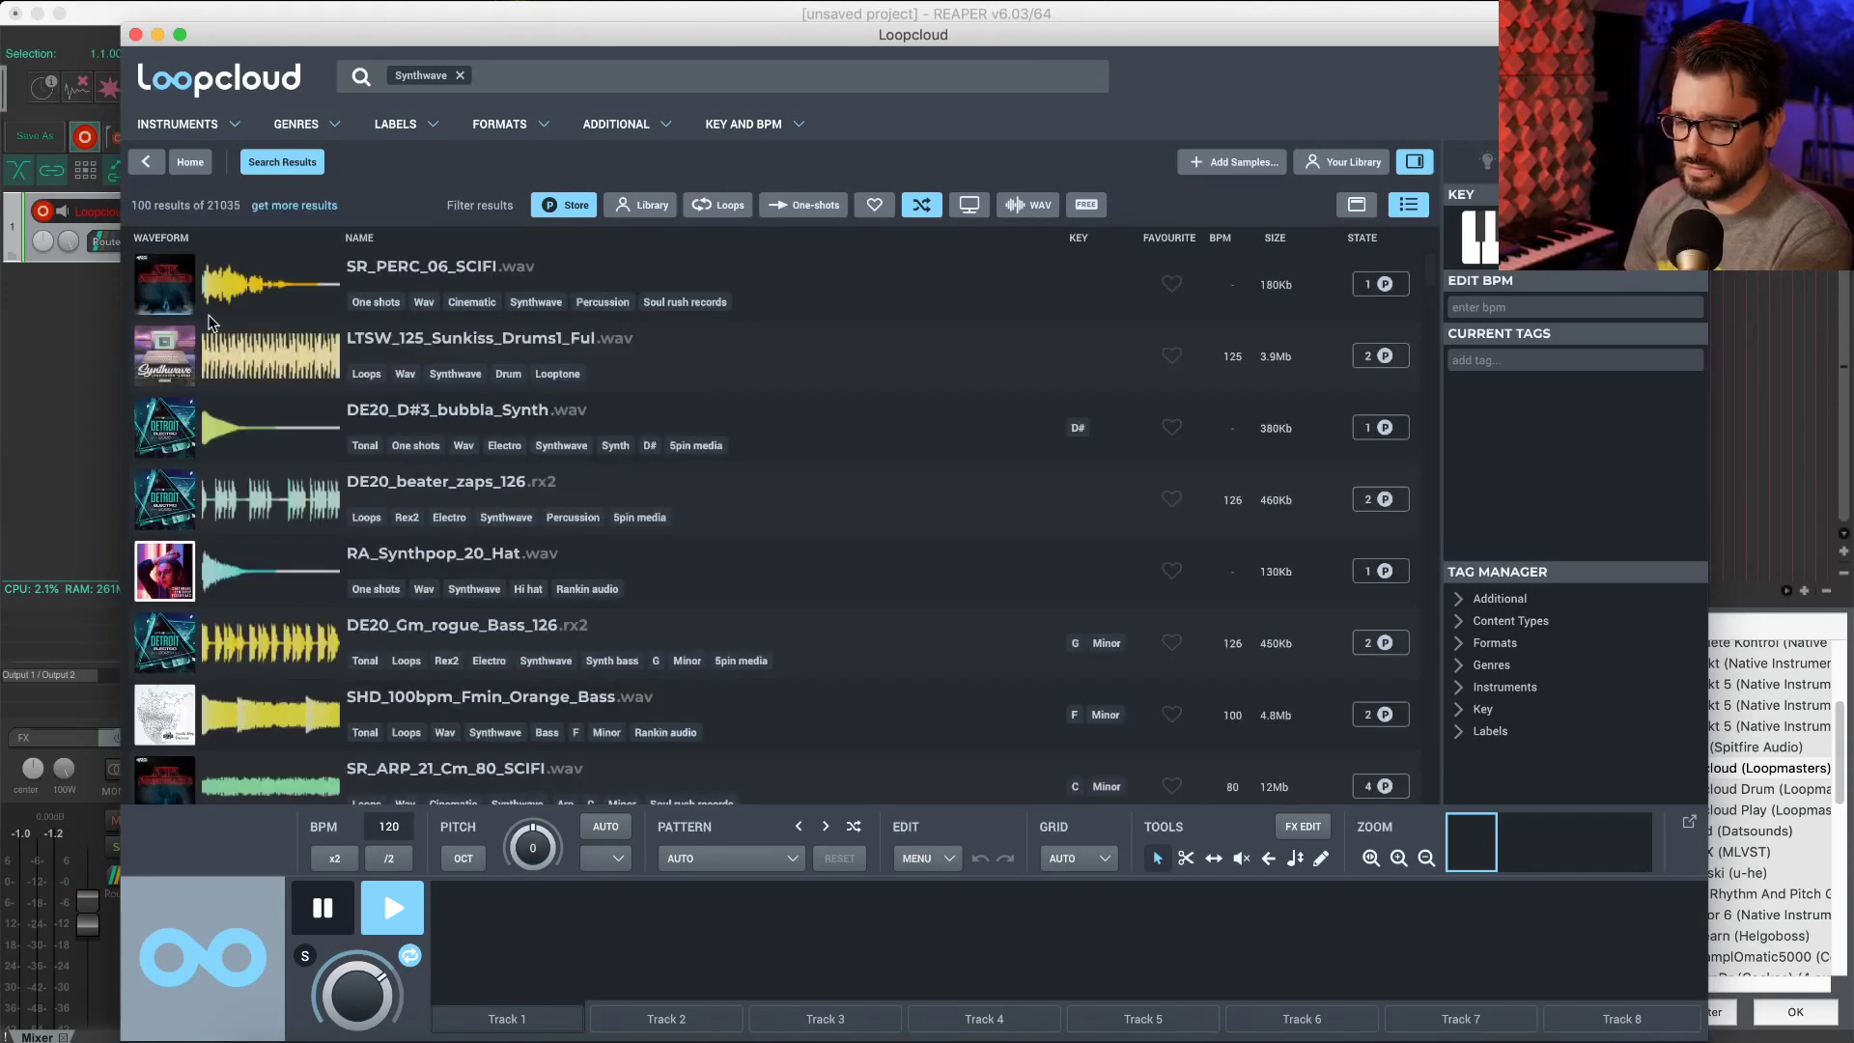
pyautogui.click(275, 307)
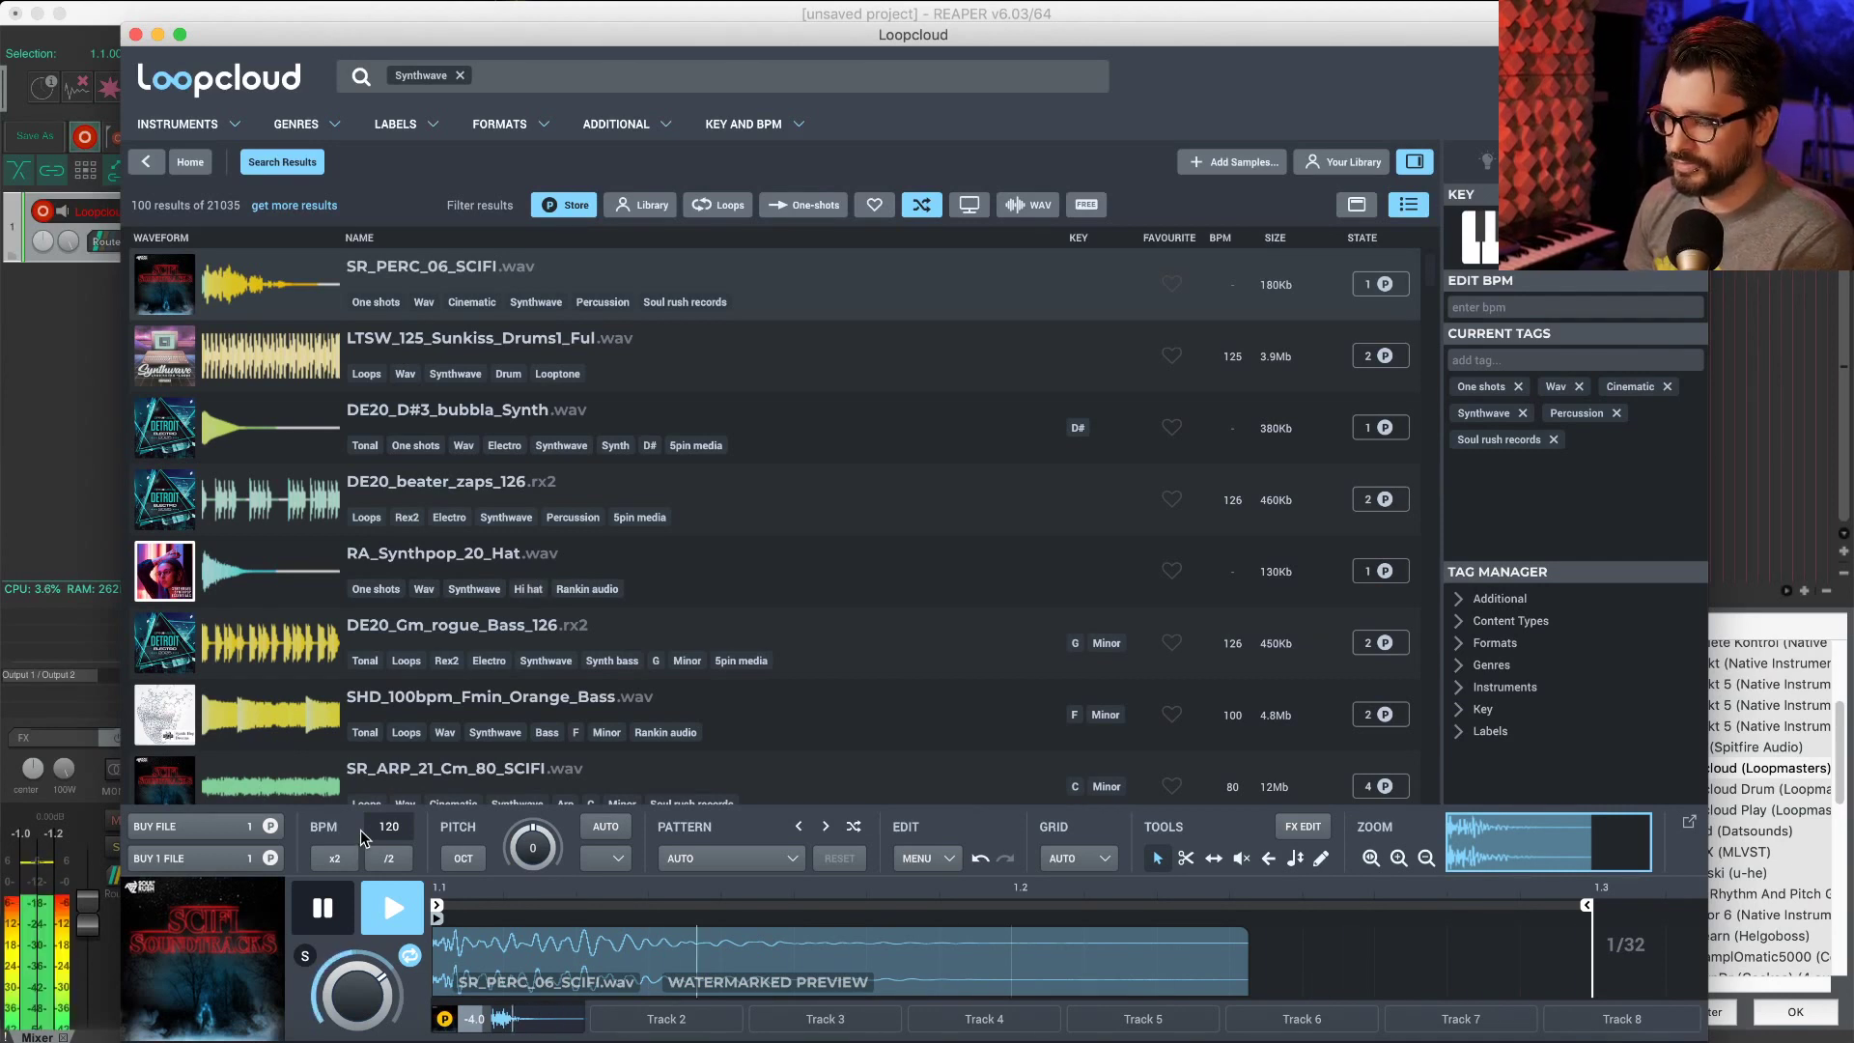
pyautogui.click(277, 520)
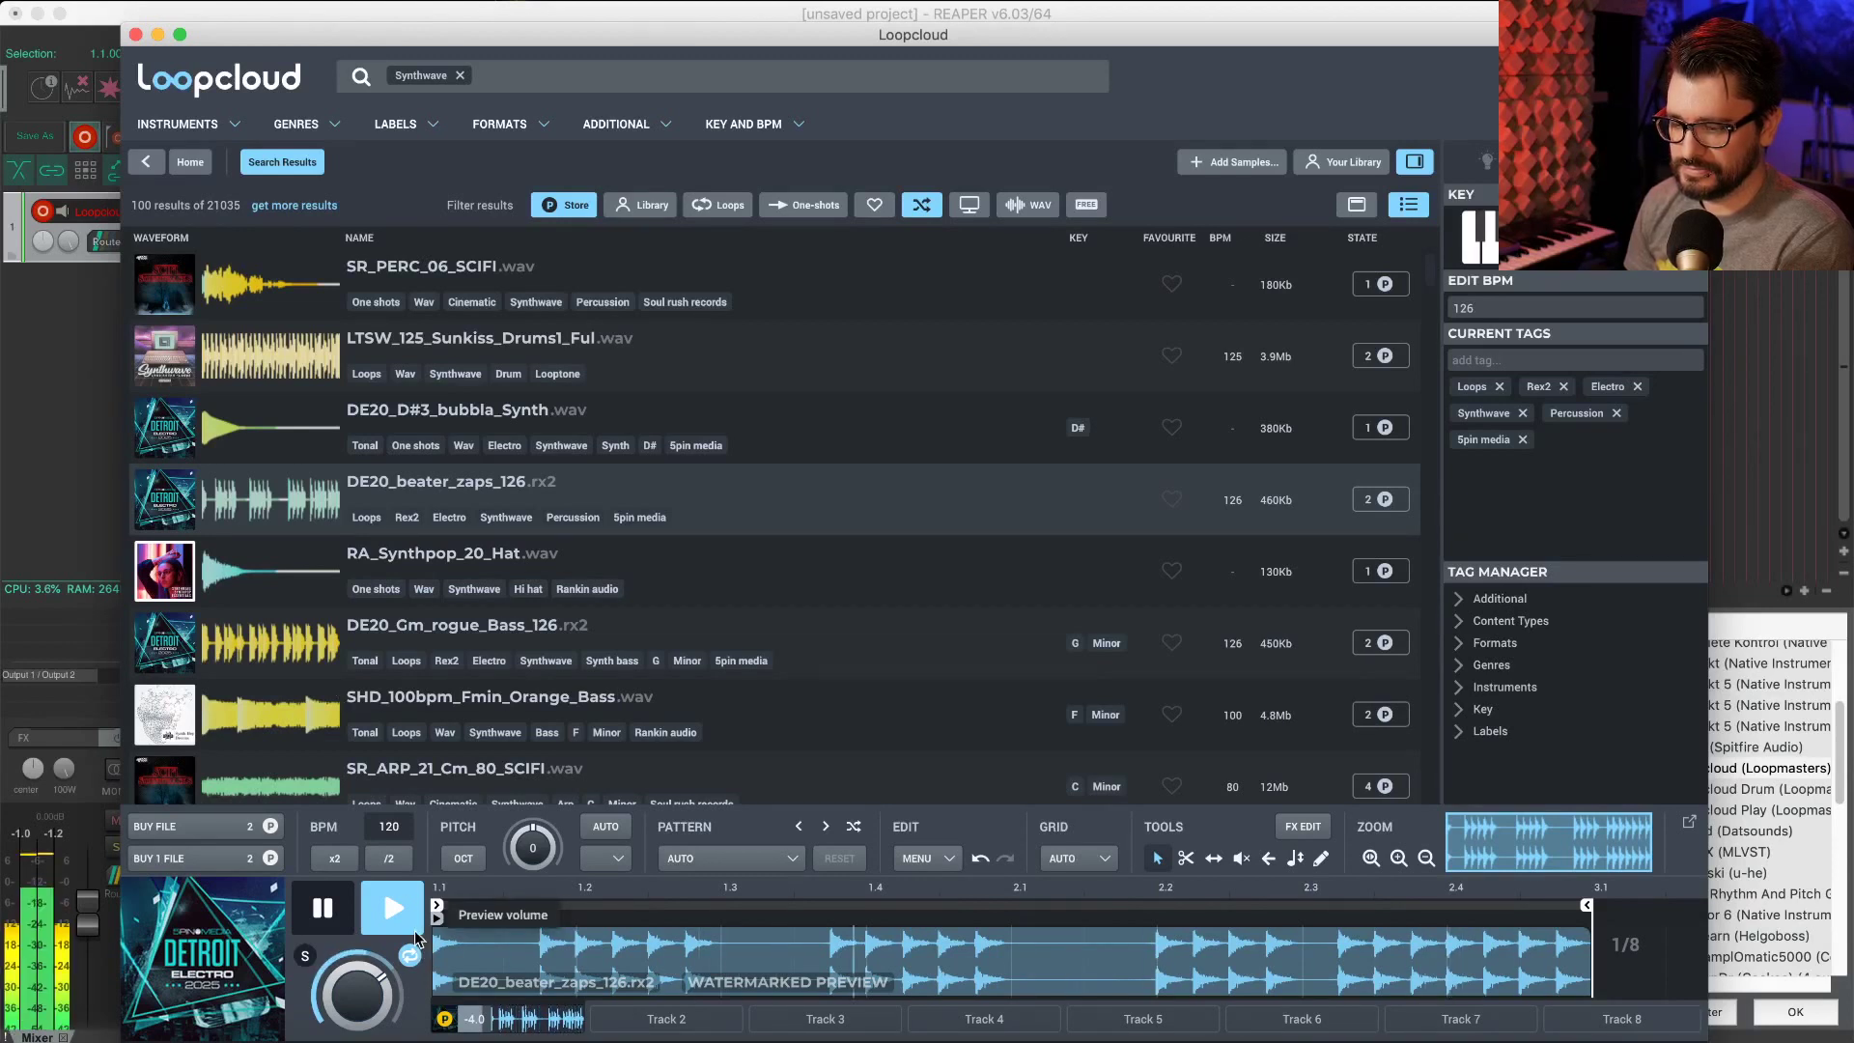
pyautogui.click(346, 918)
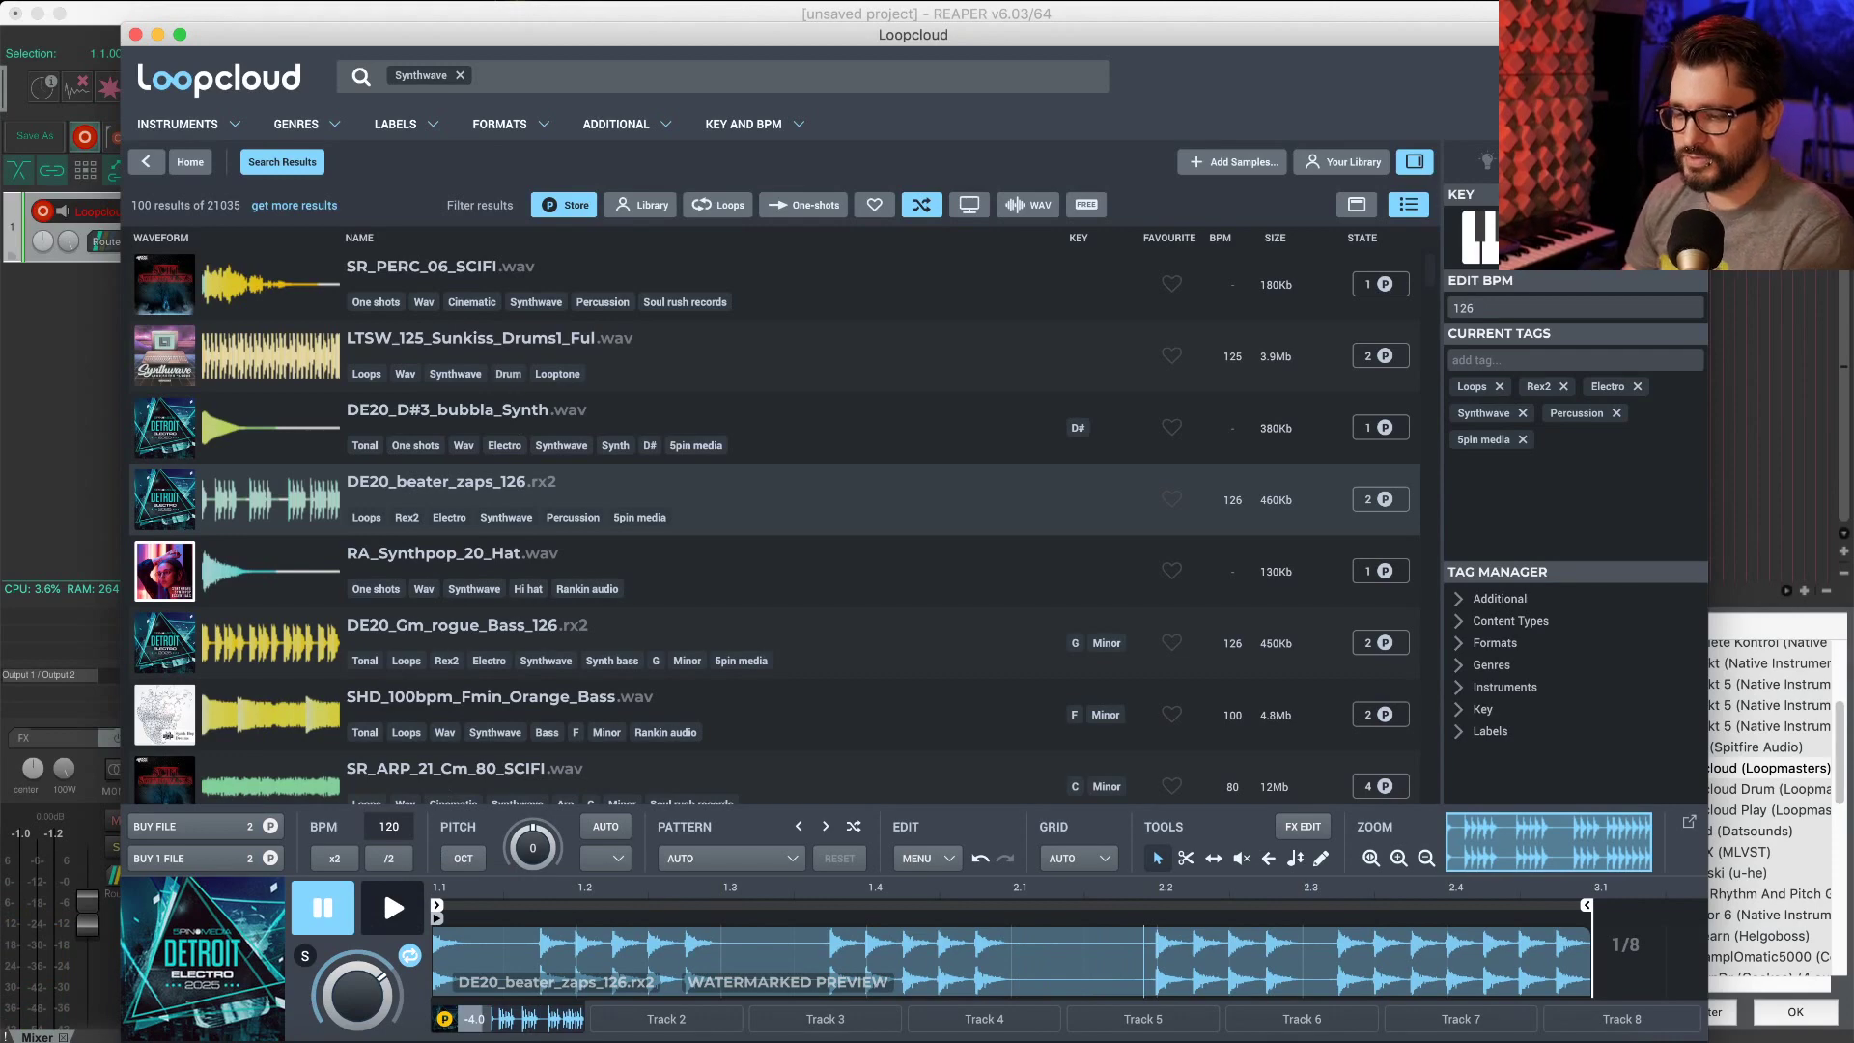
# Step: Move the Loopcloud window aside to reveal the REAPER tracks and buy the DE20_beater_zaps_126 sample
pyautogui.moveTo(330, 39); pyautogui.dragTo(726, 91)
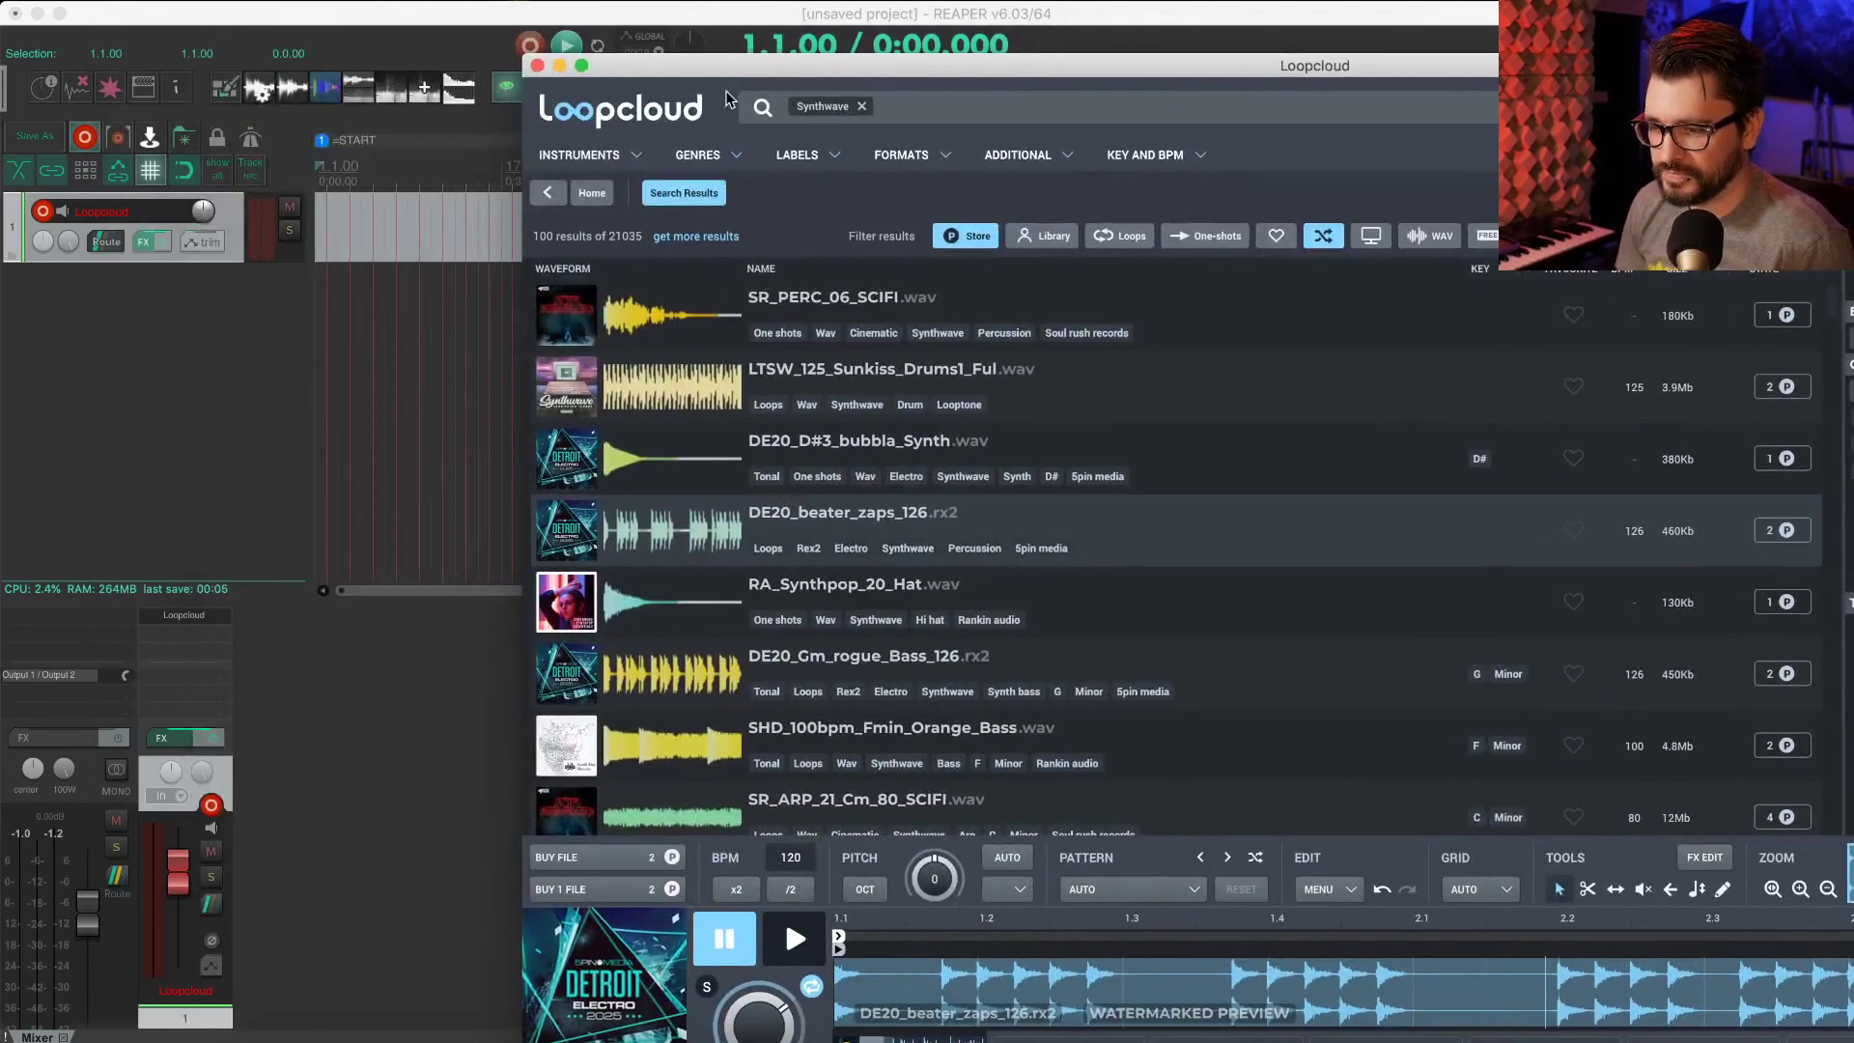
pyautogui.moveTo(677, 930)
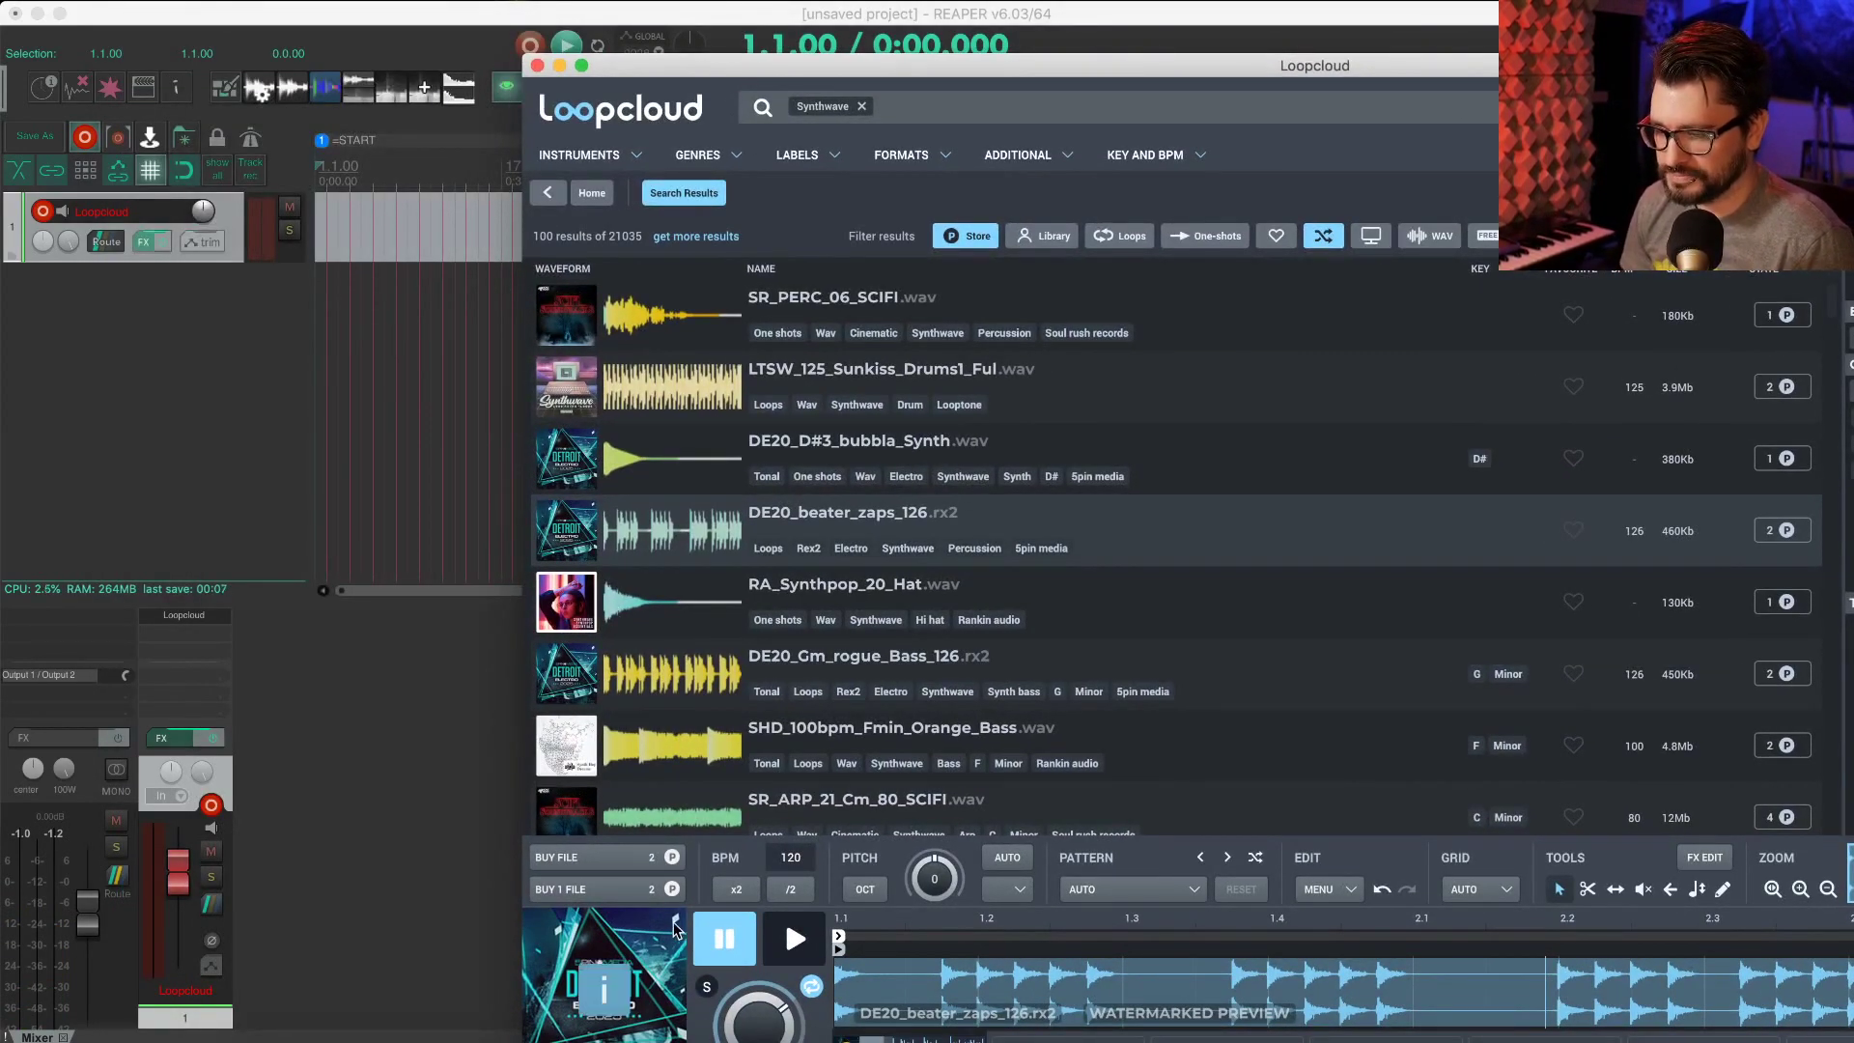
pyautogui.click(623, 888)
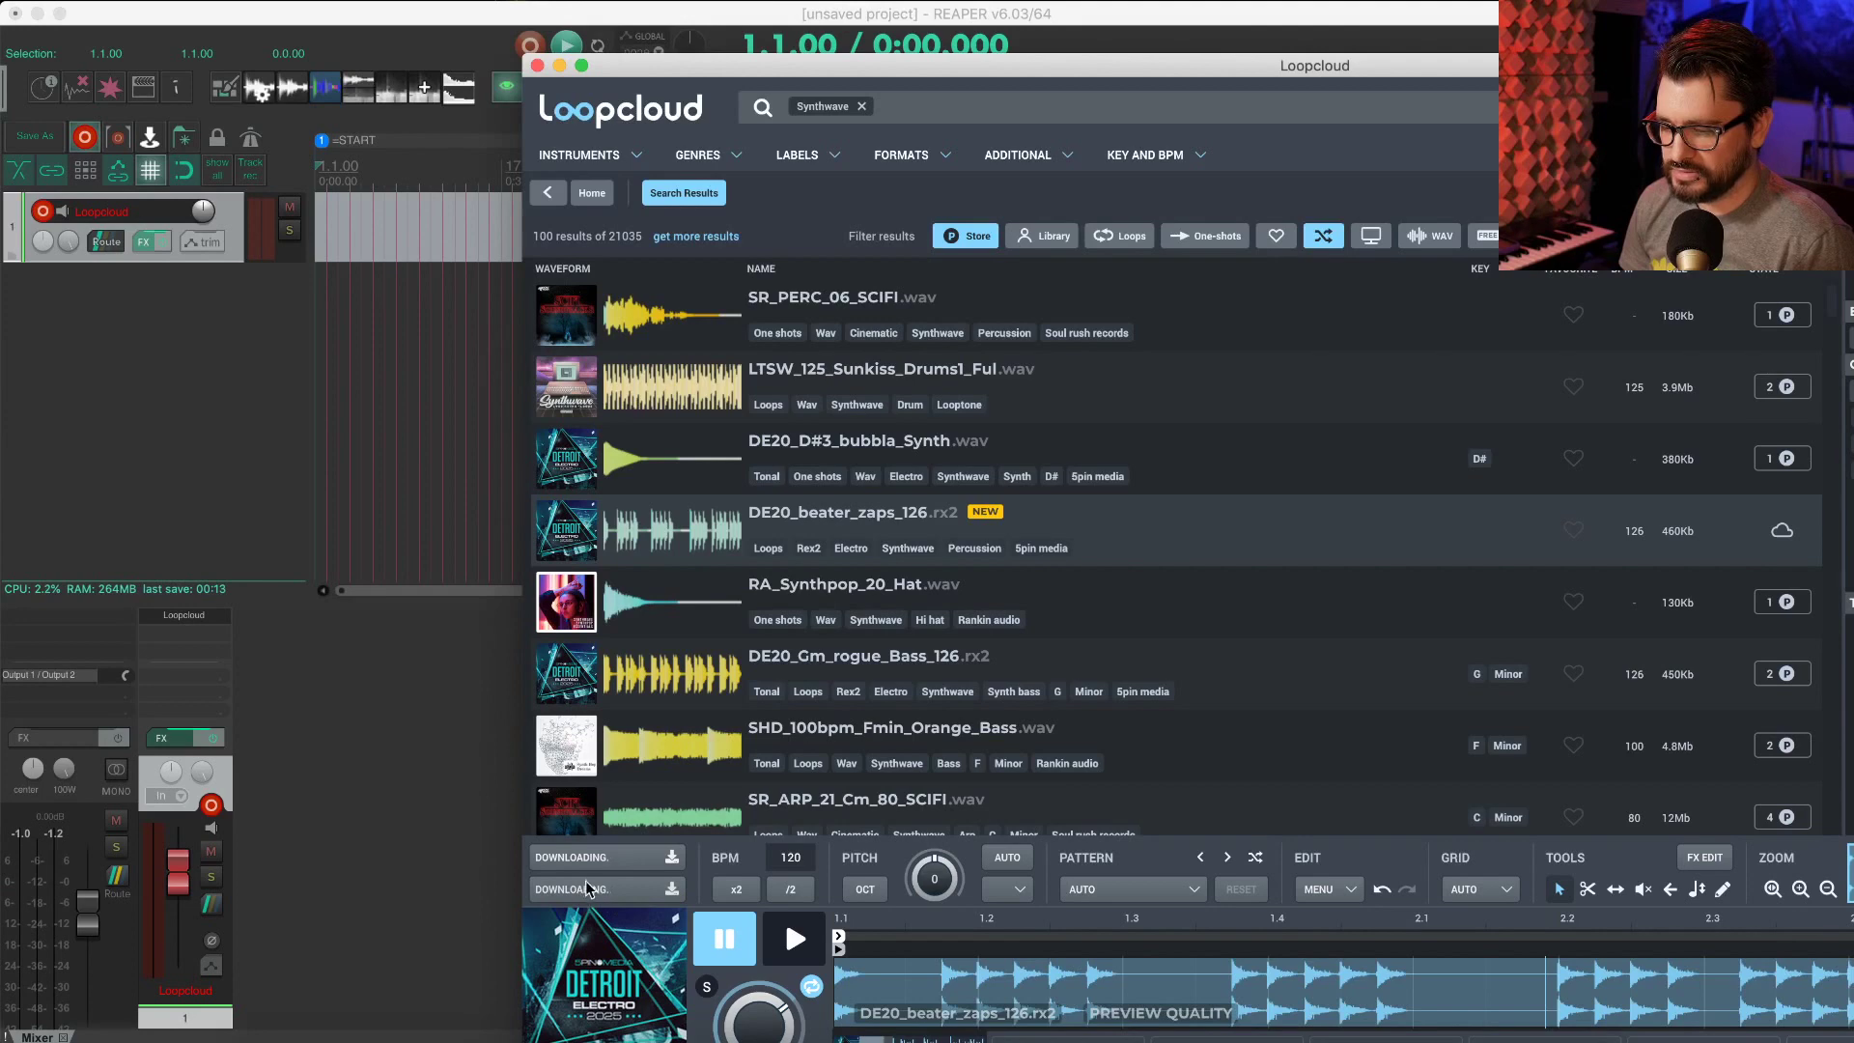
# Step: Import the processed version of DE20_beater_zaps_126 from Loopcloud onto a new REAPER track at the project start
pyautogui.moveTo(585, 888); pyautogui.dragTo(329, 319)
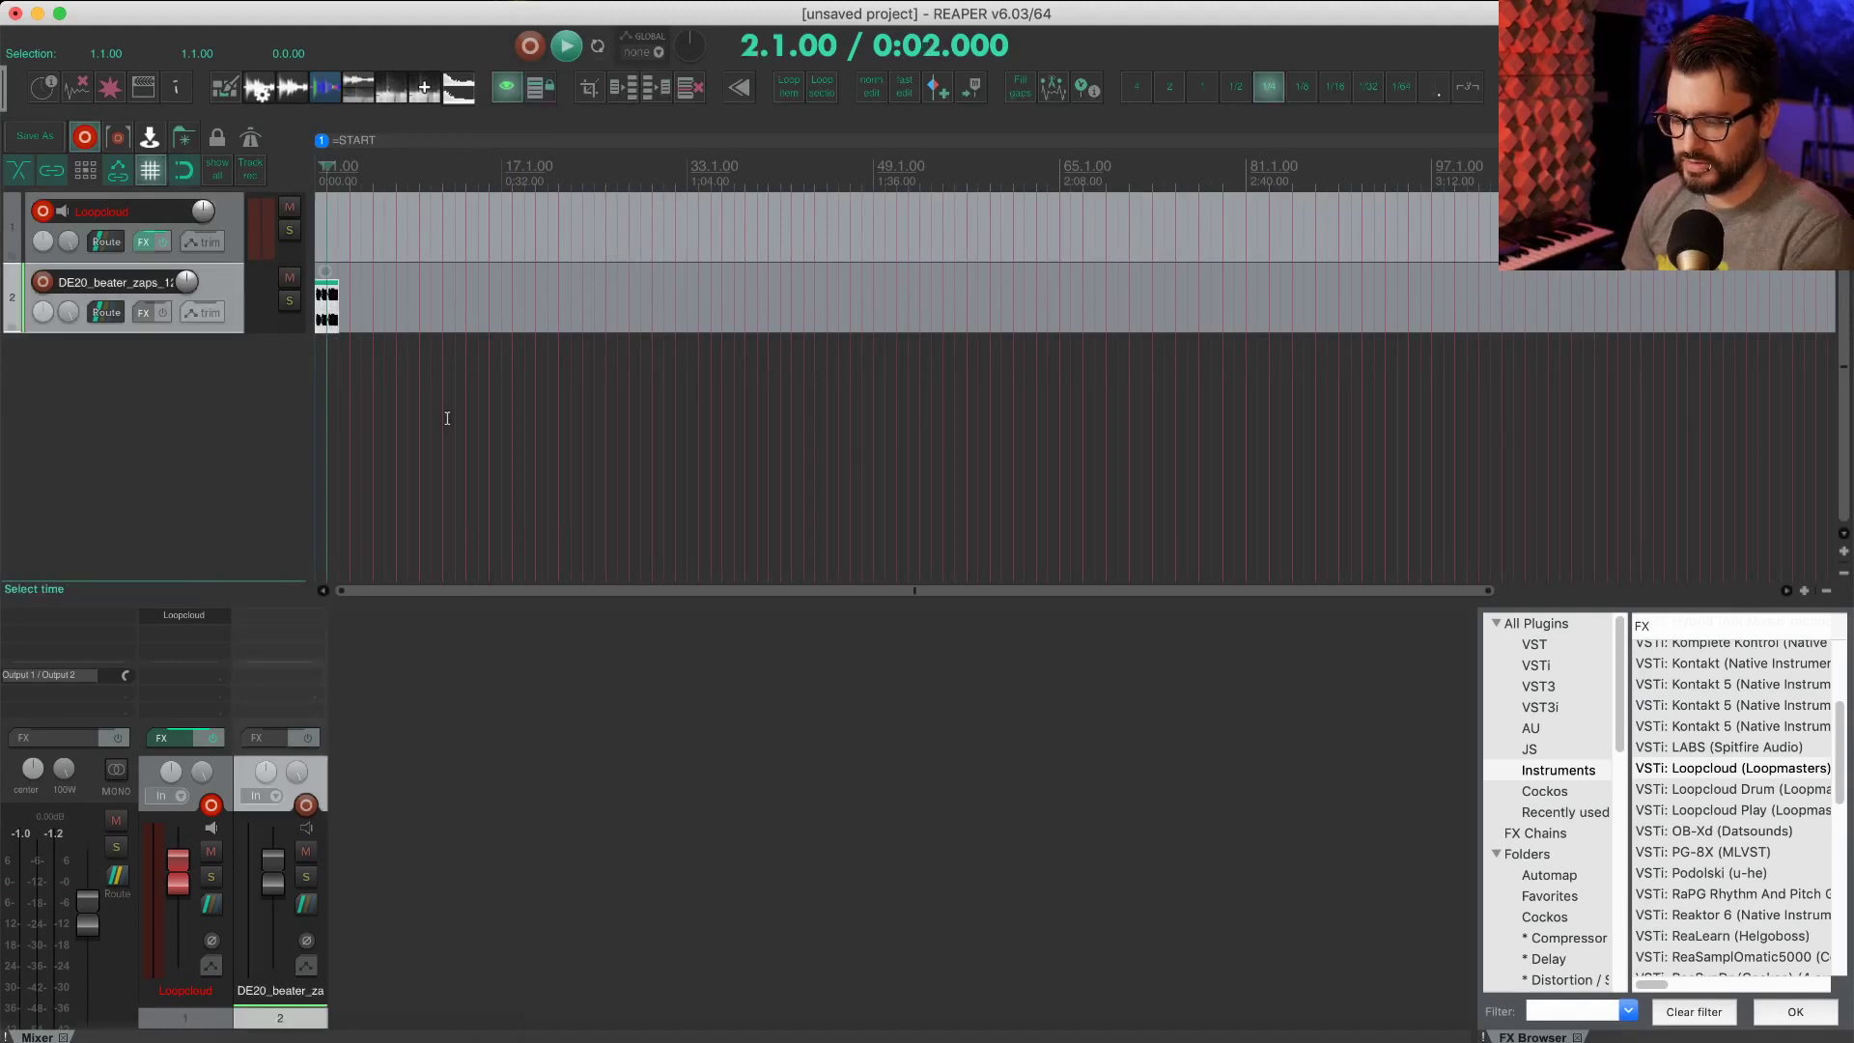
pyautogui.scroll(8, 447, 415)
pyautogui.scroll(-1, 447, 419)
pyautogui.scroll(1, 447, 420)
pyautogui.scroll(-2, 447, 419)
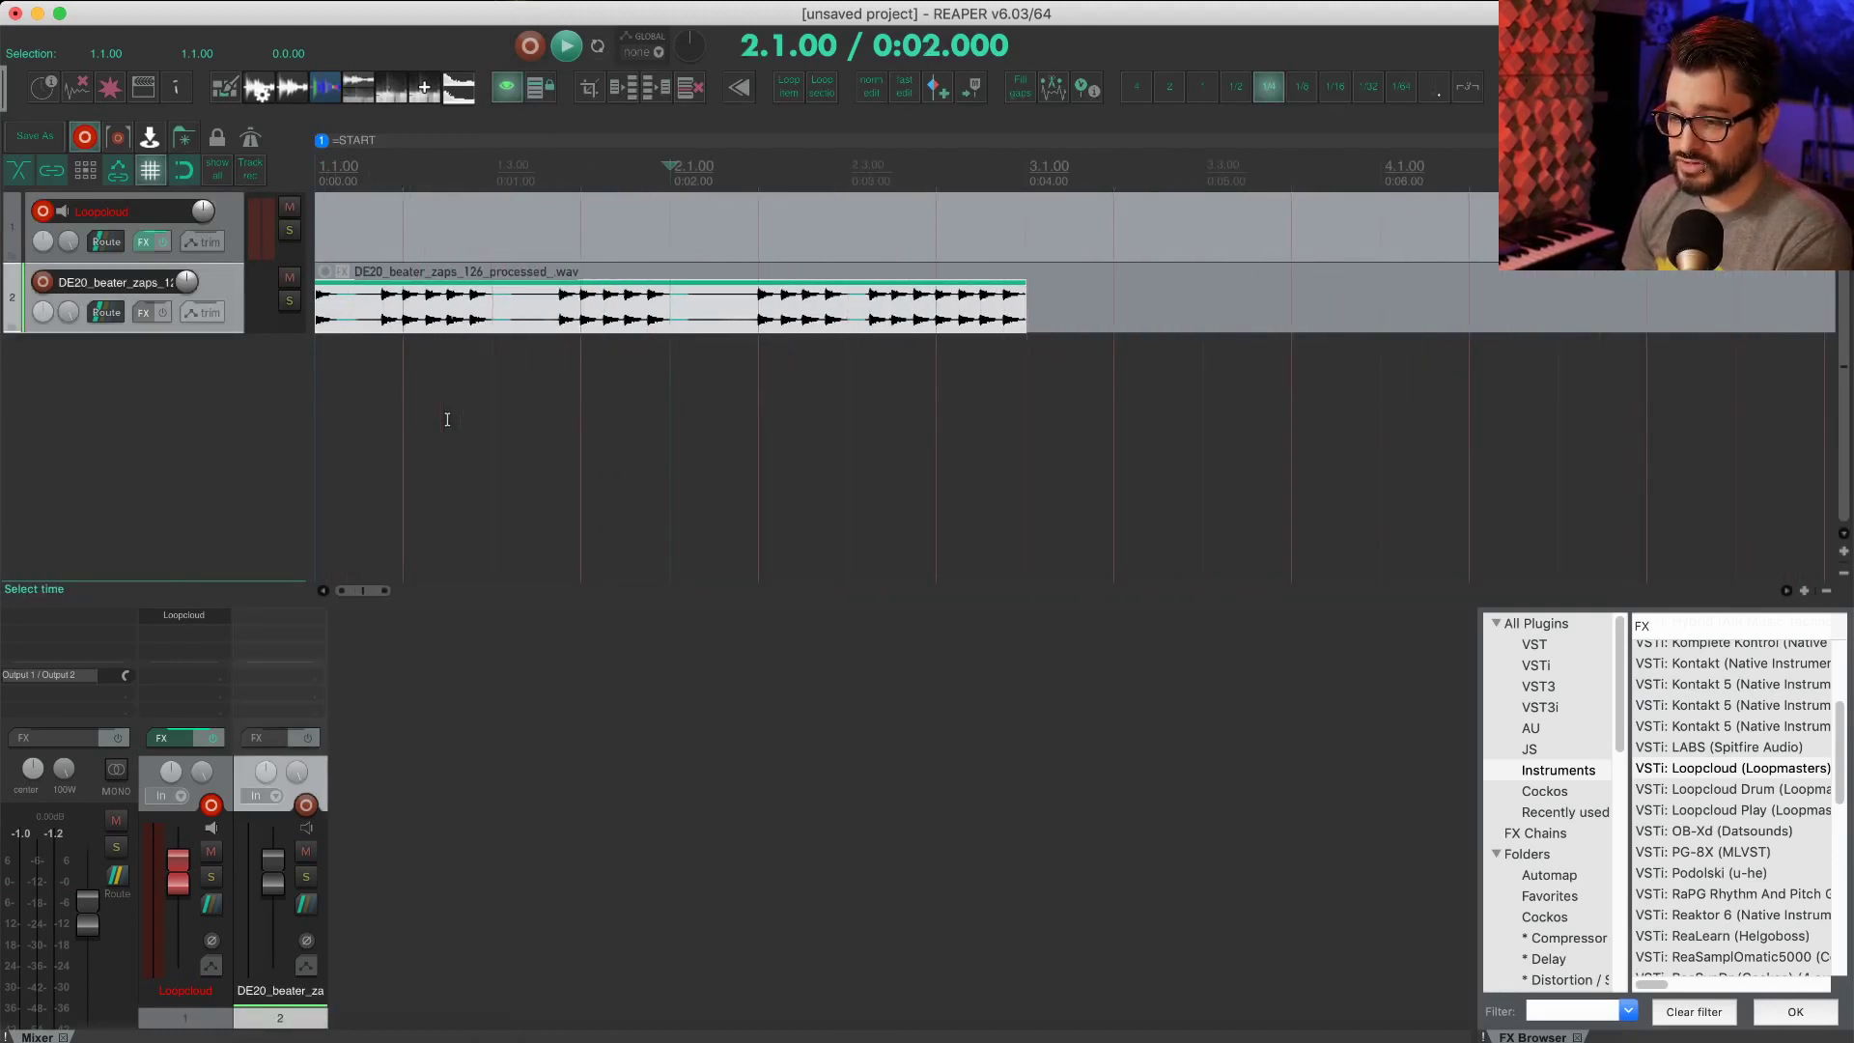
# Step: Delete the REAPER track that holds the processed DE20_beater_zaps_126 loop
pyautogui.press('super+Tab')
pyautogui.click(211, 333)
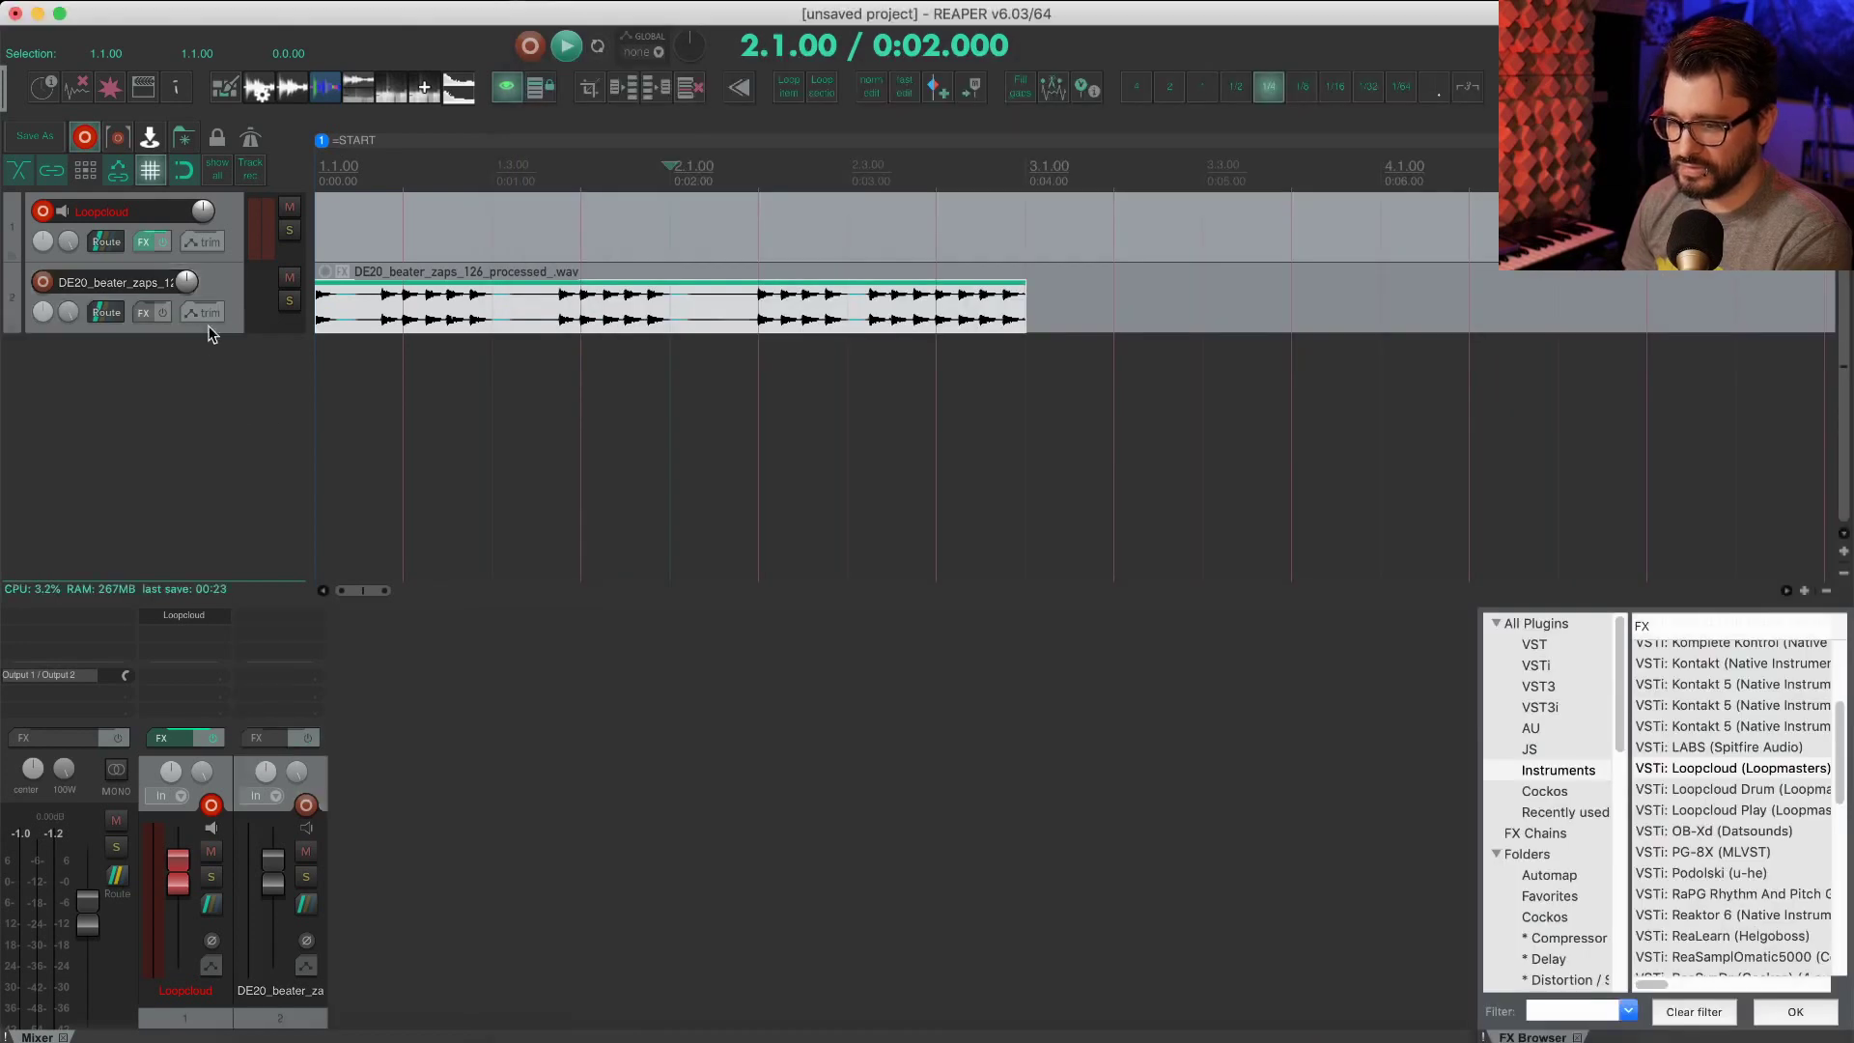
pyautogui.click(230, 288)
pyautogui.press('Delete')
pyautogui.press('Return')
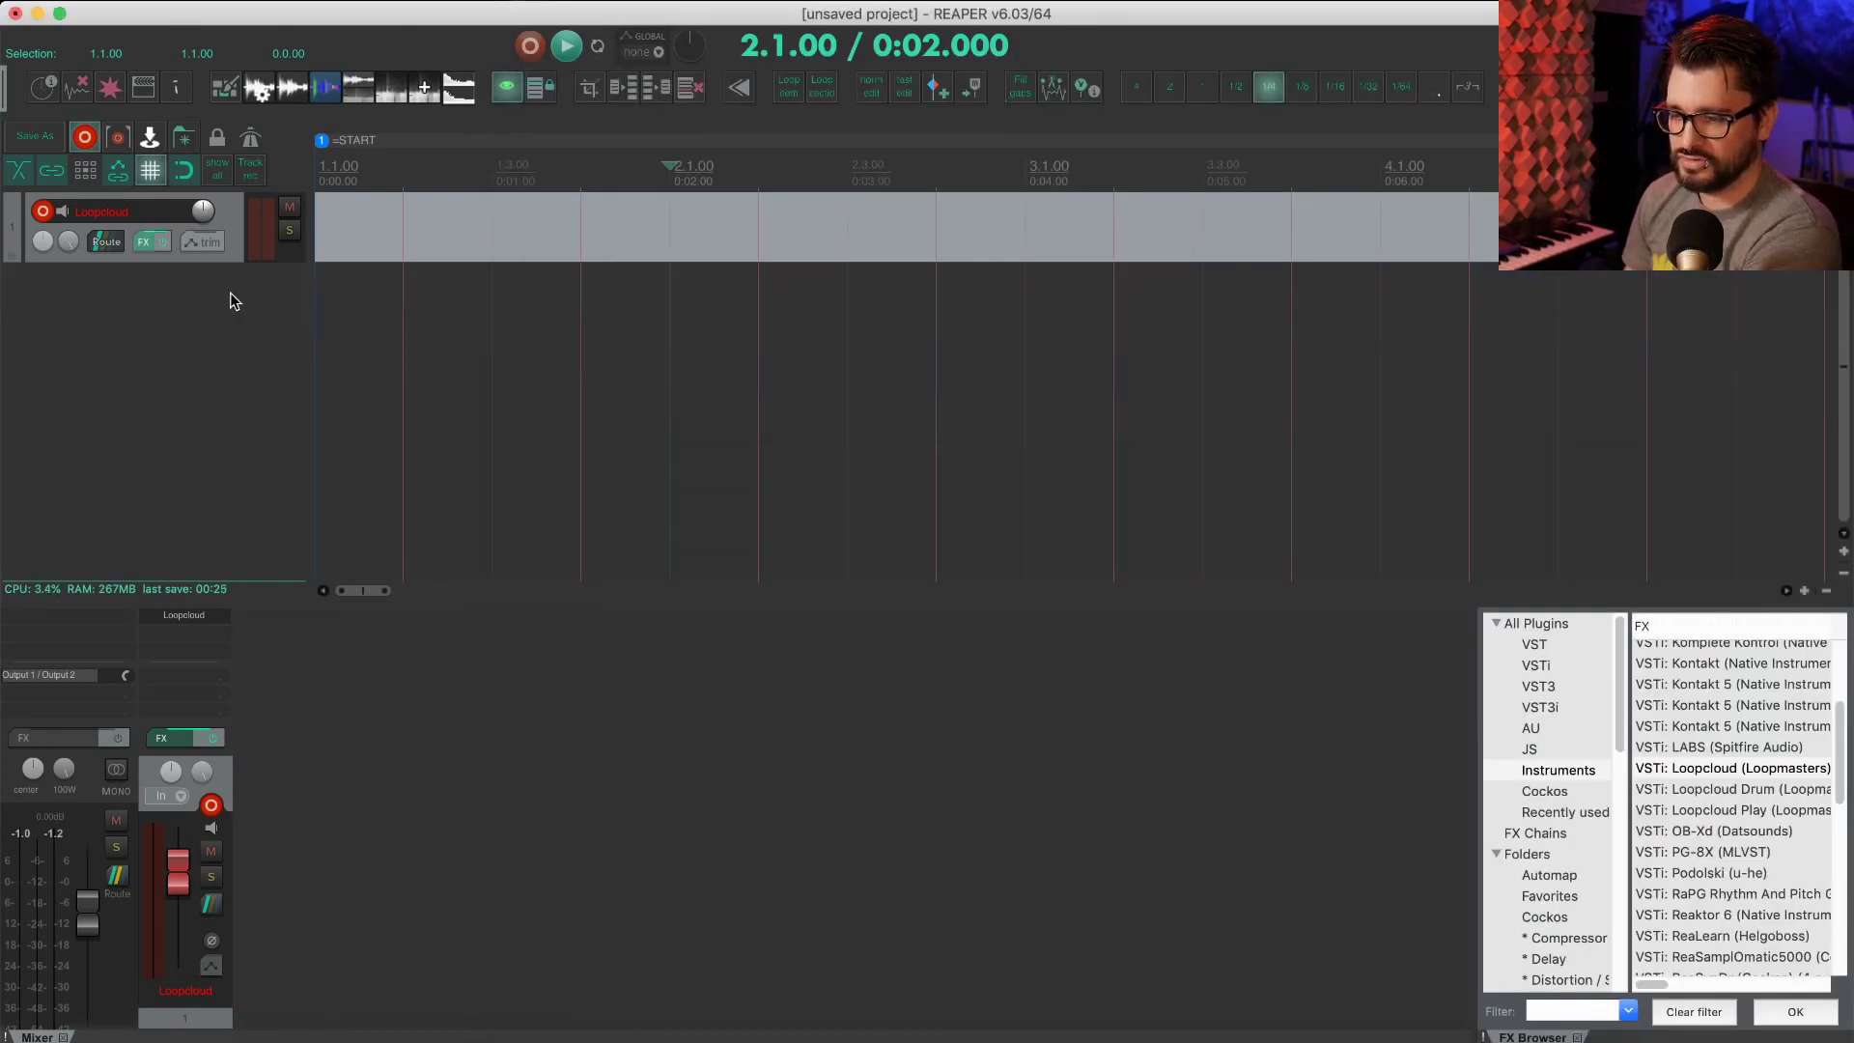
# Step: Import the original DE20_beater_zaps_126.rx2 from Loopcloud into REAPER as a single loopable media item that adjusts to project tempo
pyautogui.press('super+Tab')
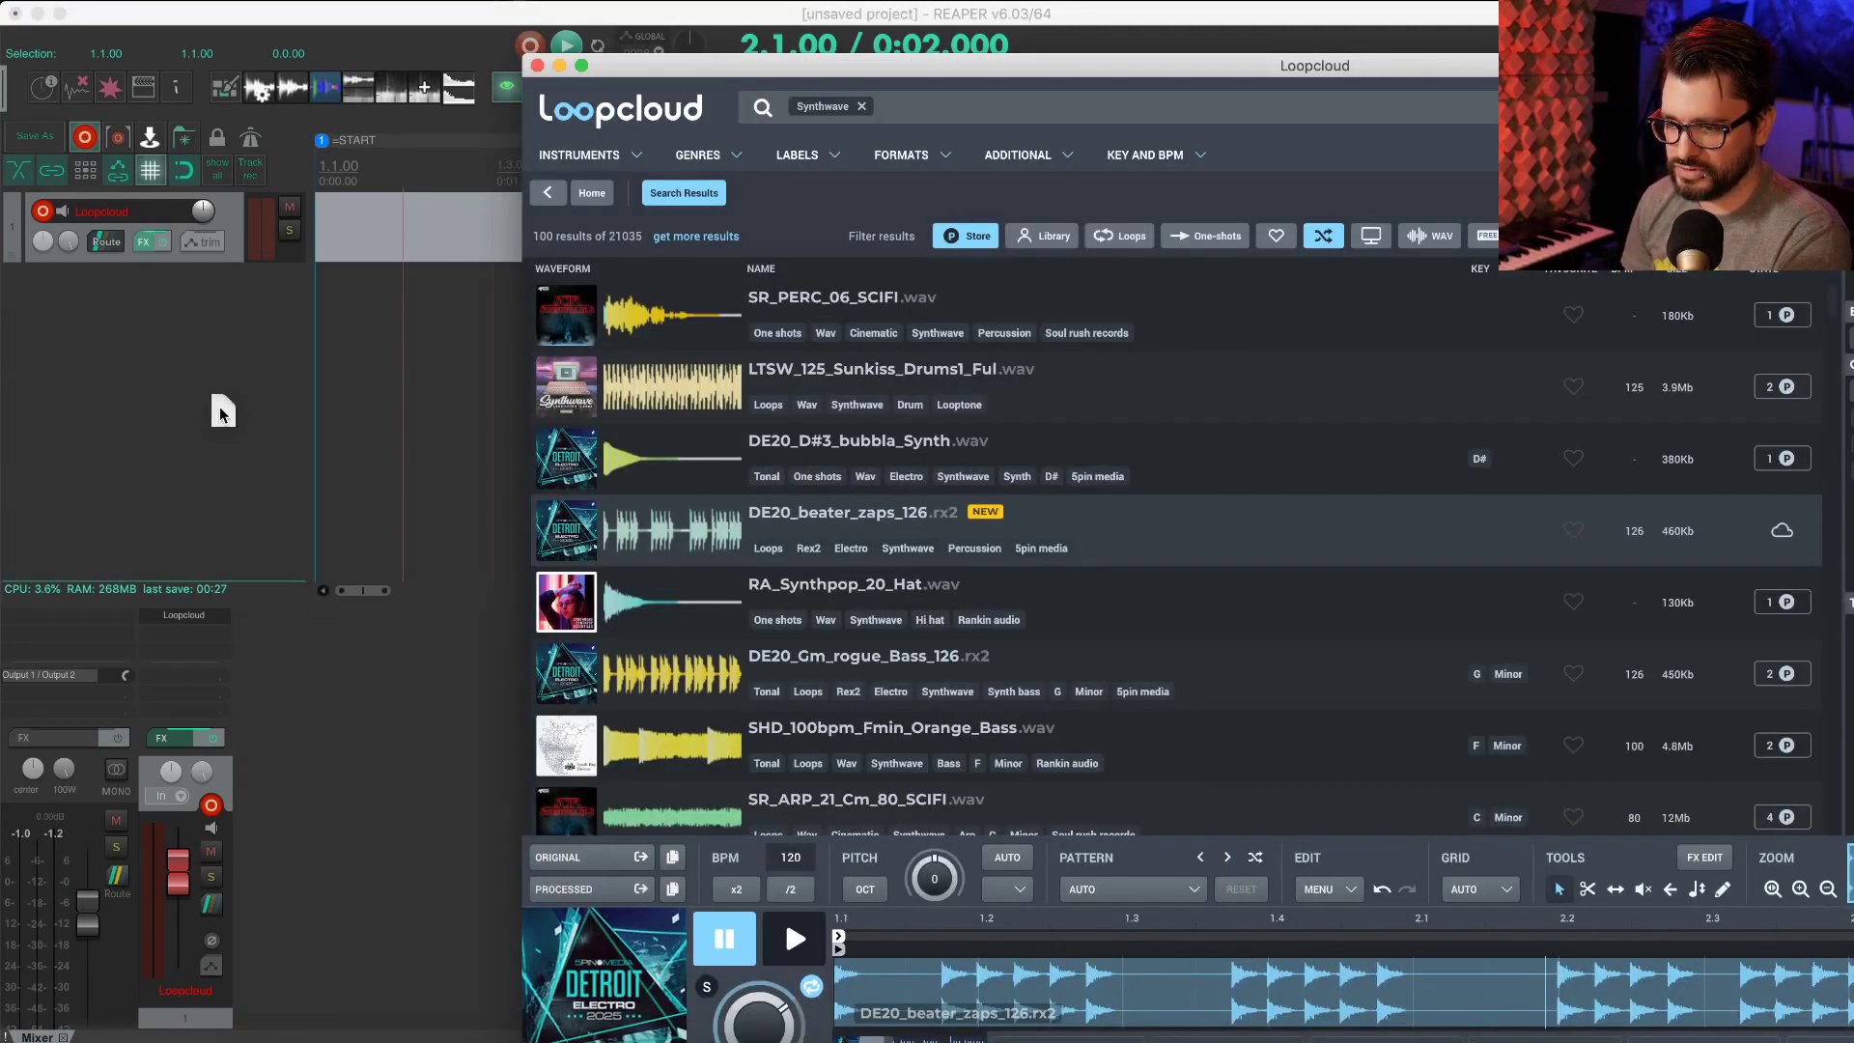
pyautogui.moveTo(224, 450); pyautogui.dragTo(190, 476)
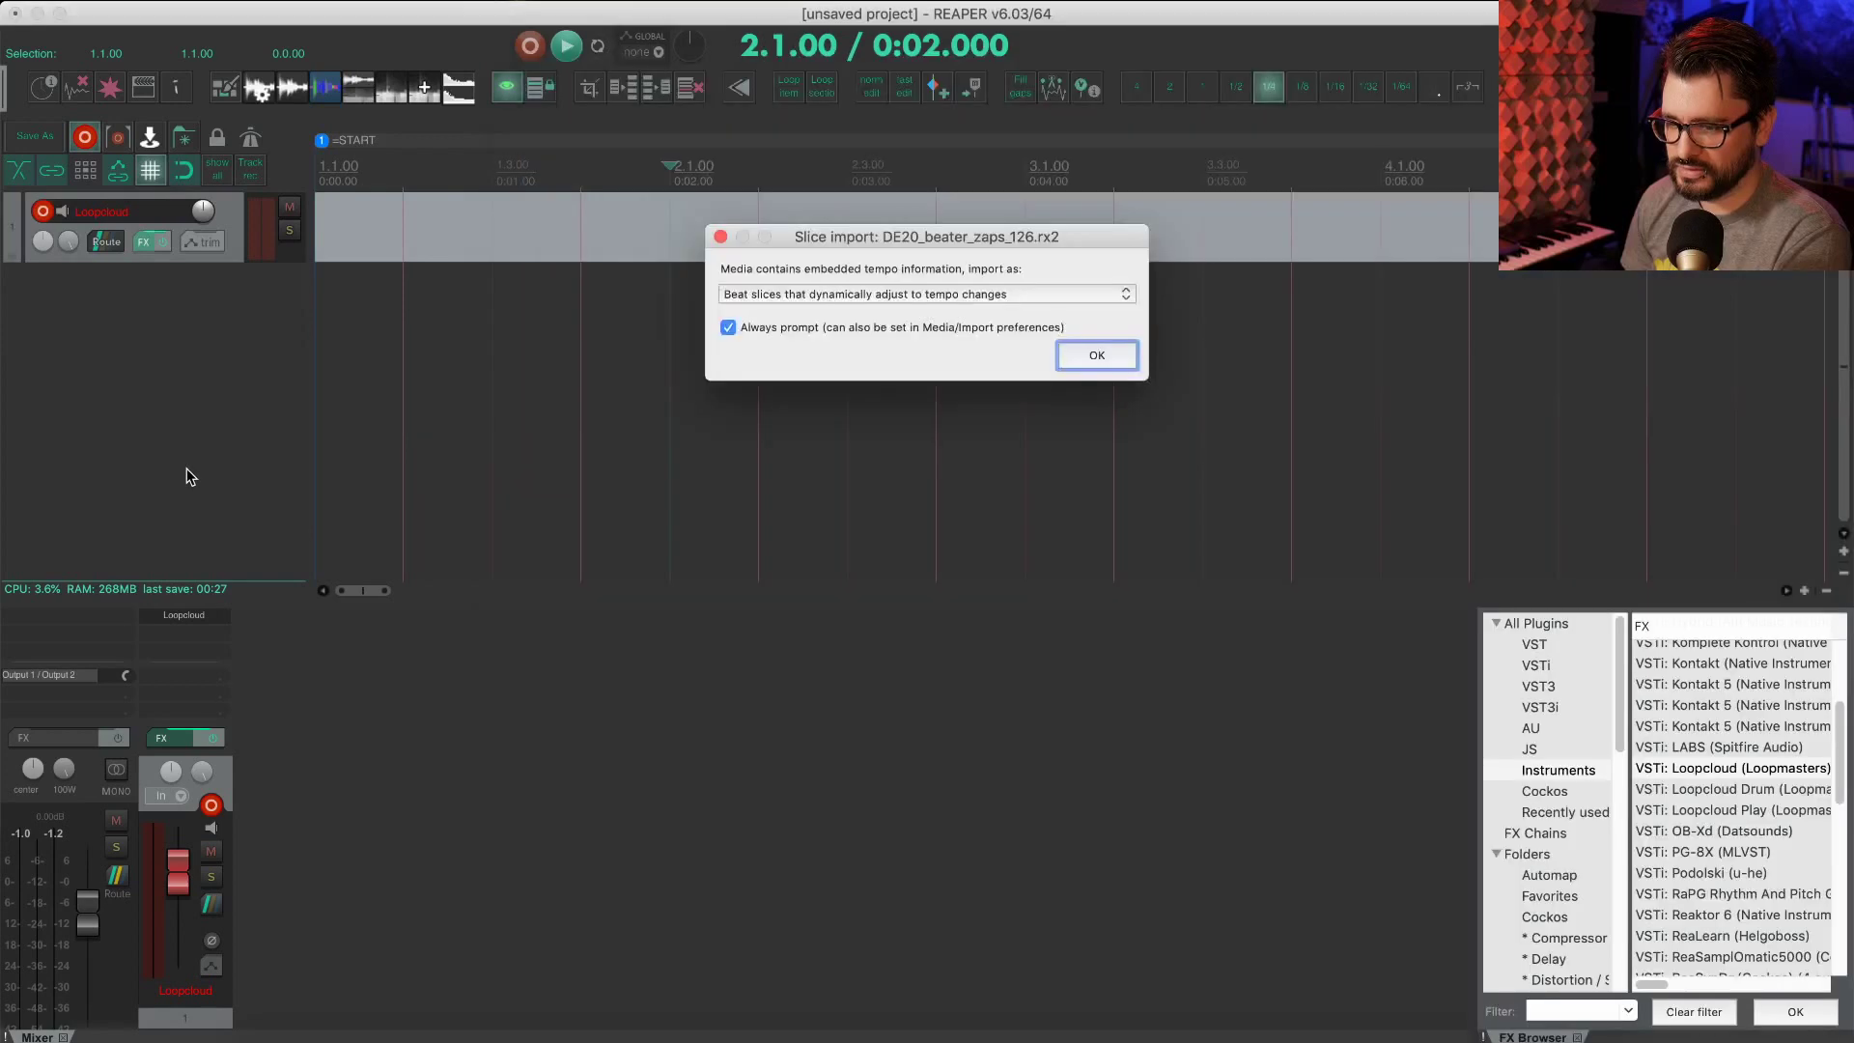
pyautogui.click(894, 300)
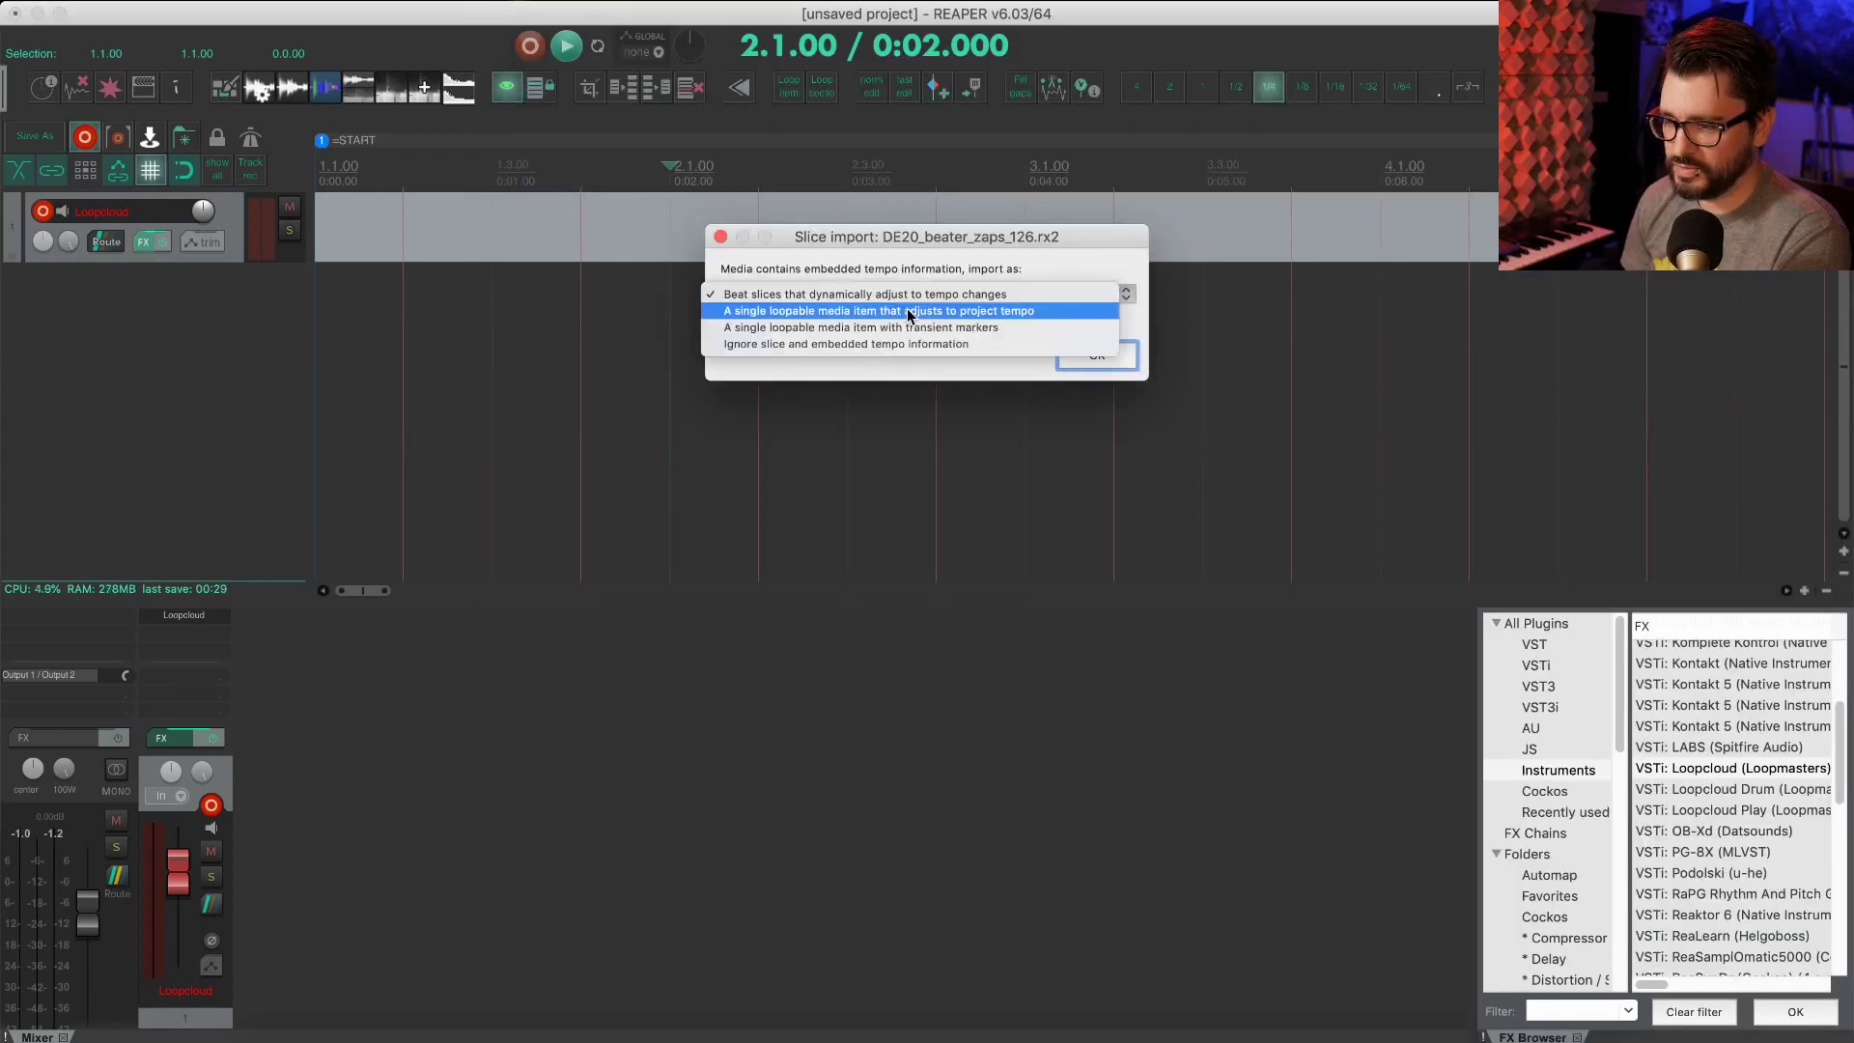
pyautogui.click(1021, 315)
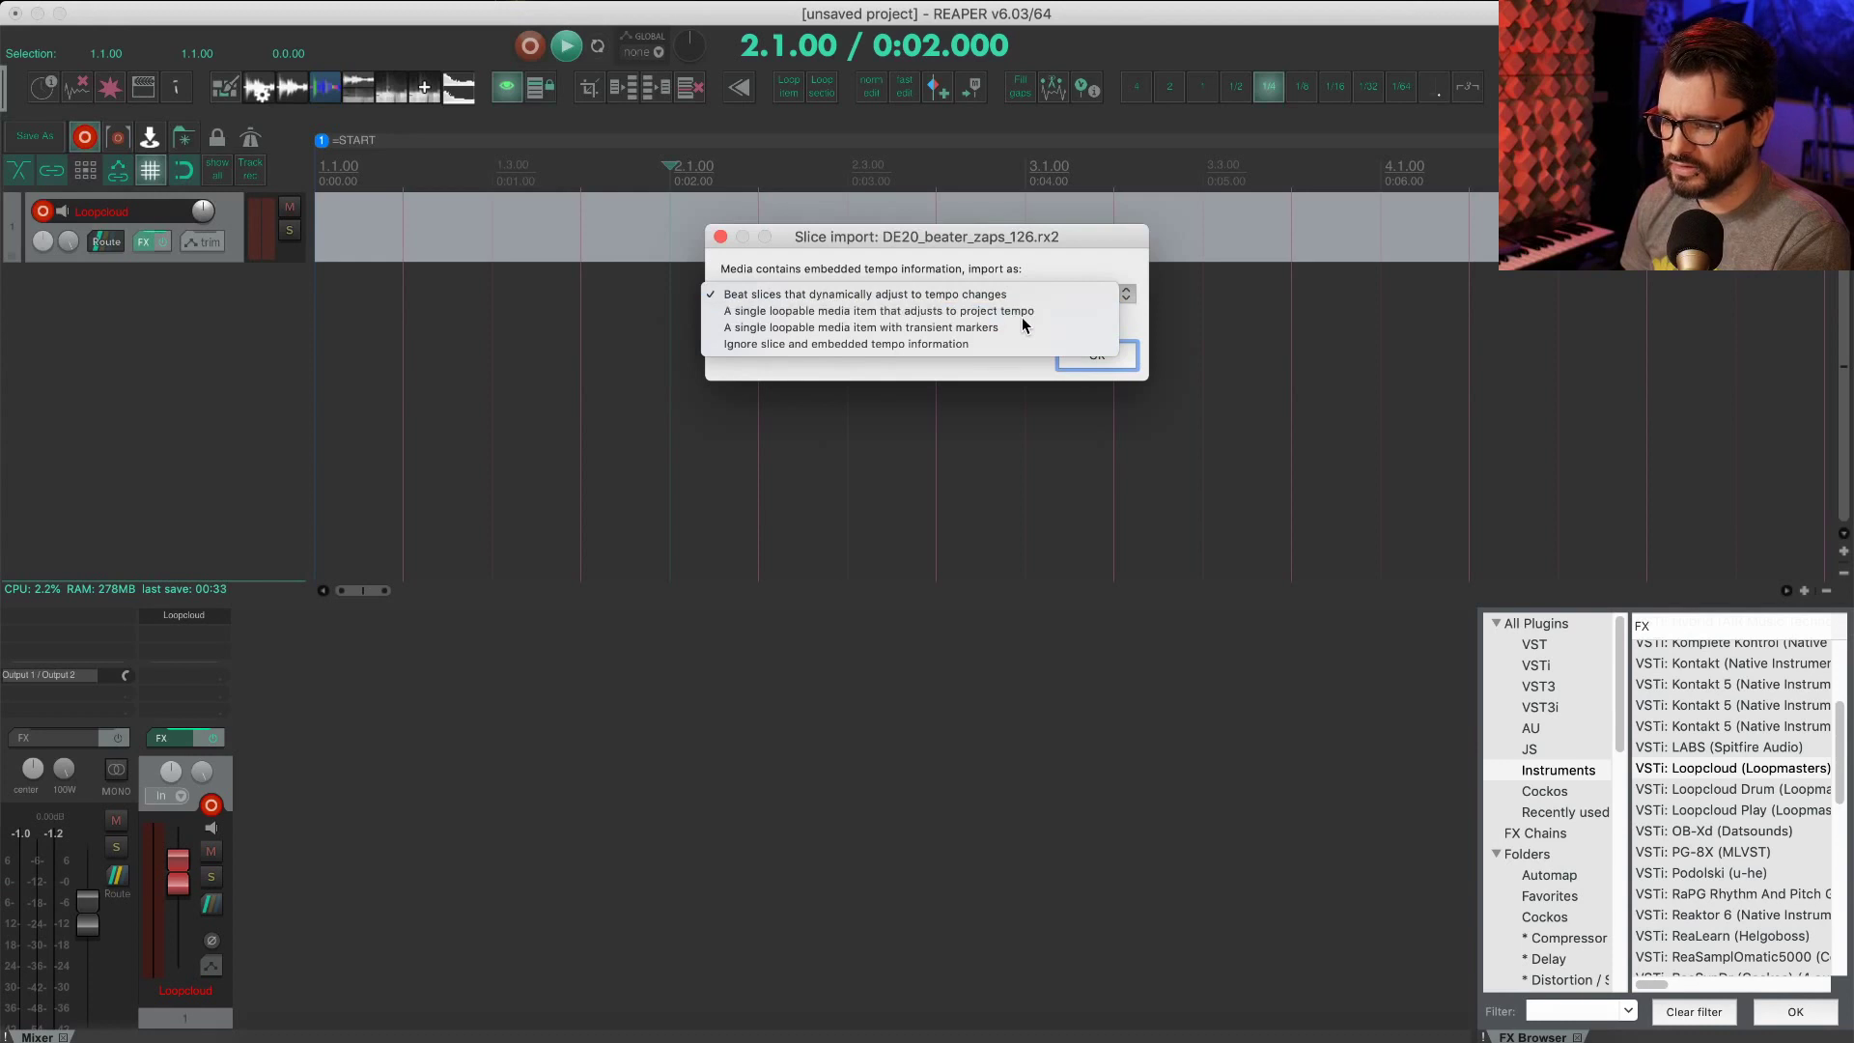
pyautogui.click(1095, 355)
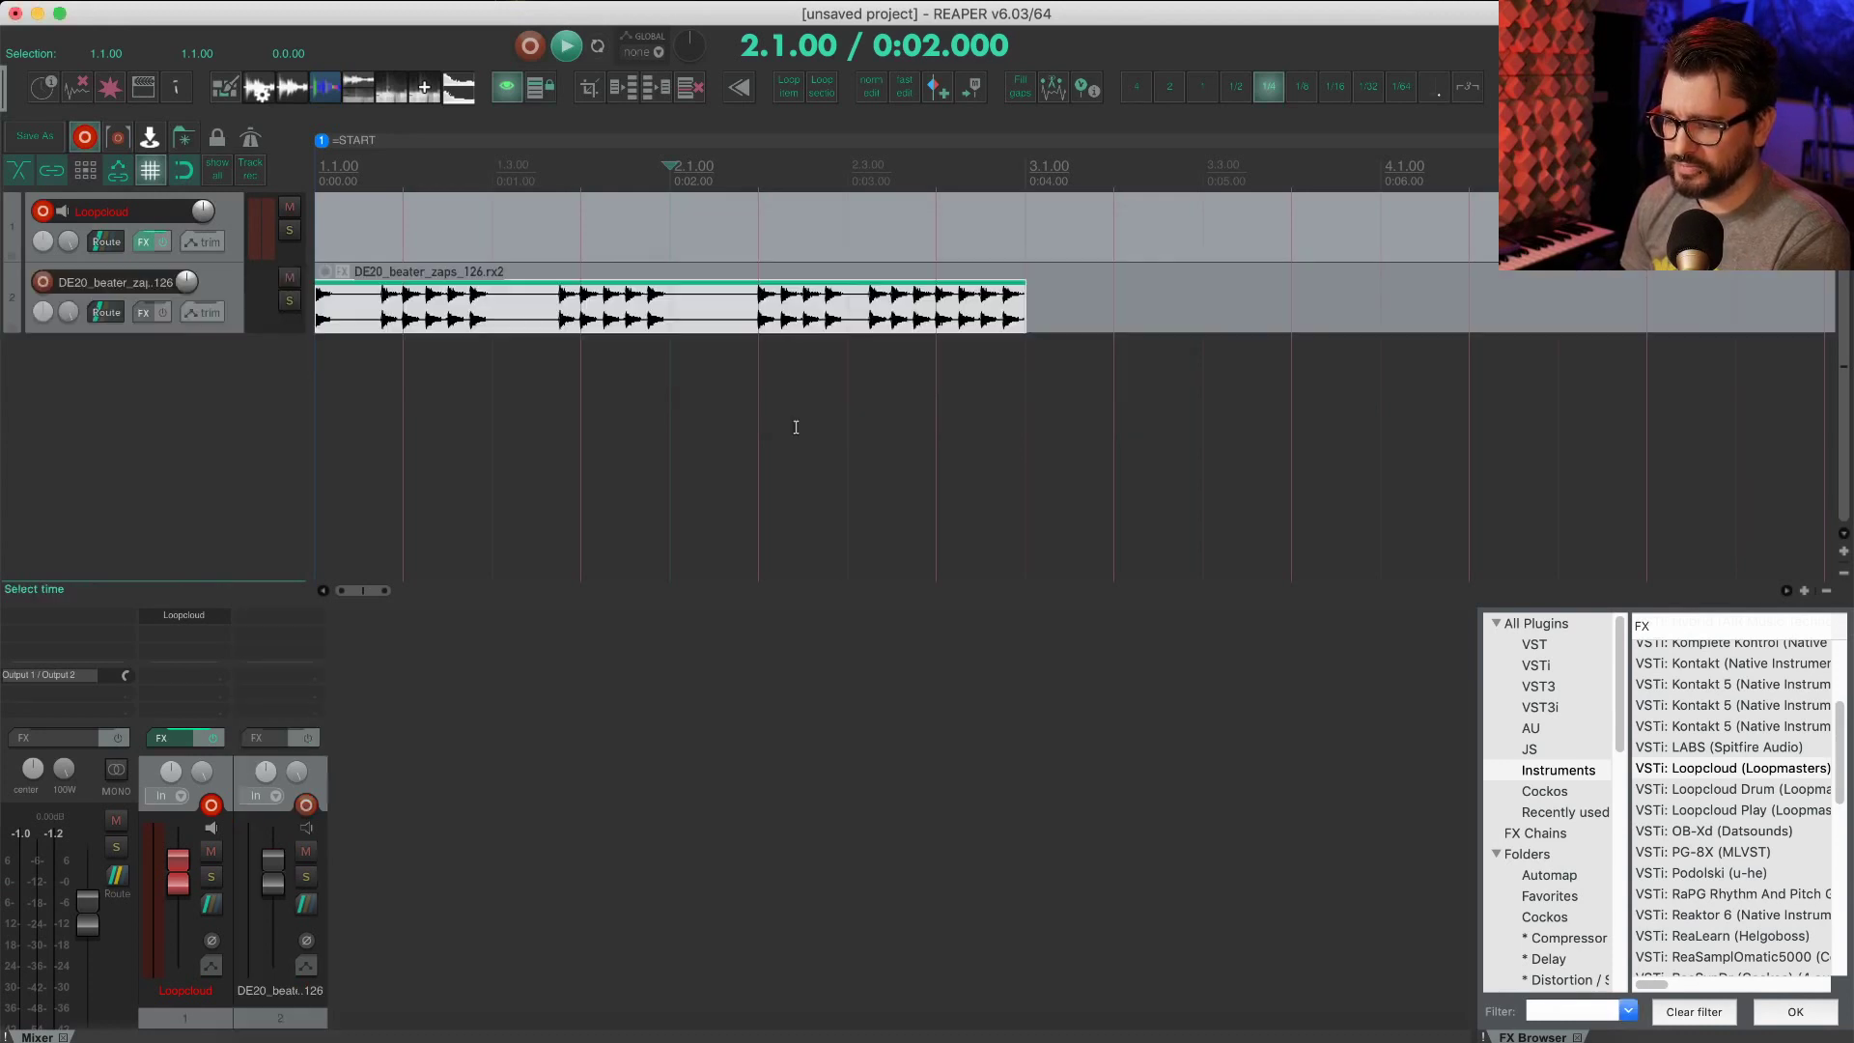
# Step: Try extending the imported DE20_beater_zaps_126 item to about bar 12, and undo the extension
pyautogui.click(787, 353)
pyautogui.scroll(-4, 823, 436)
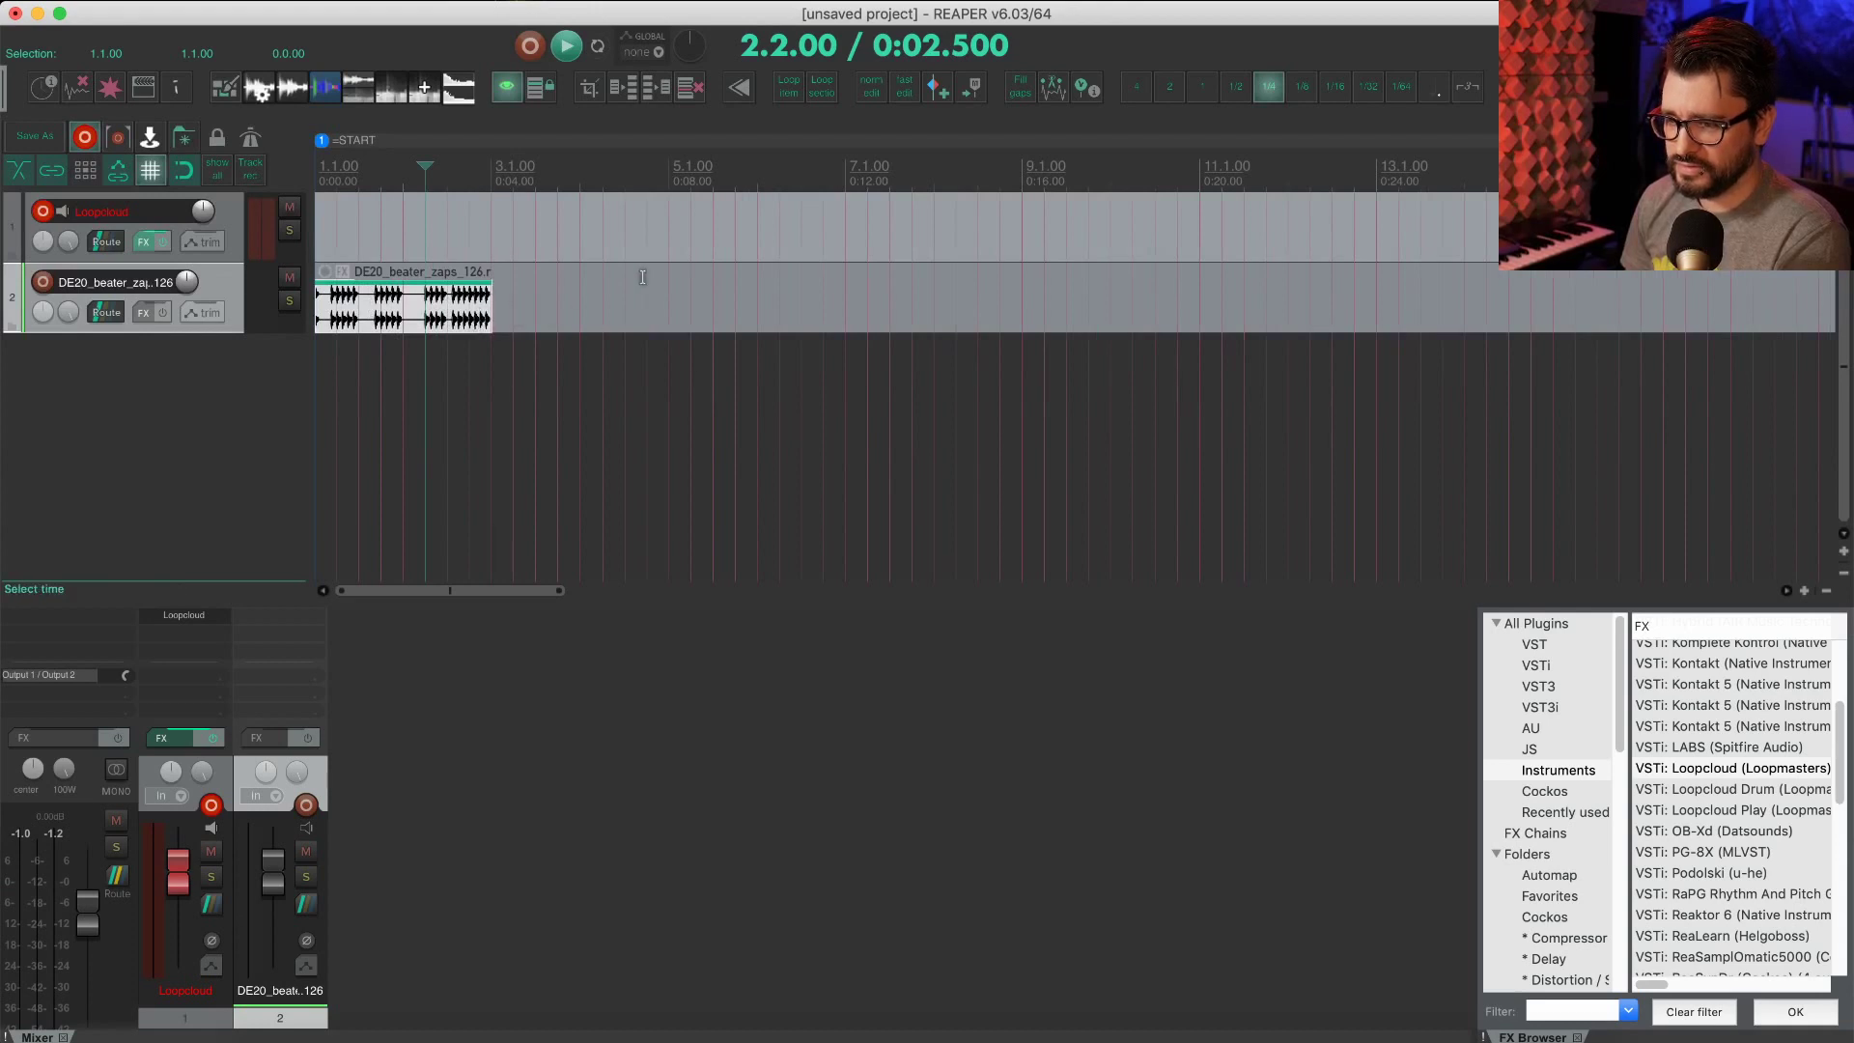
pyautogui.click(539, 311)
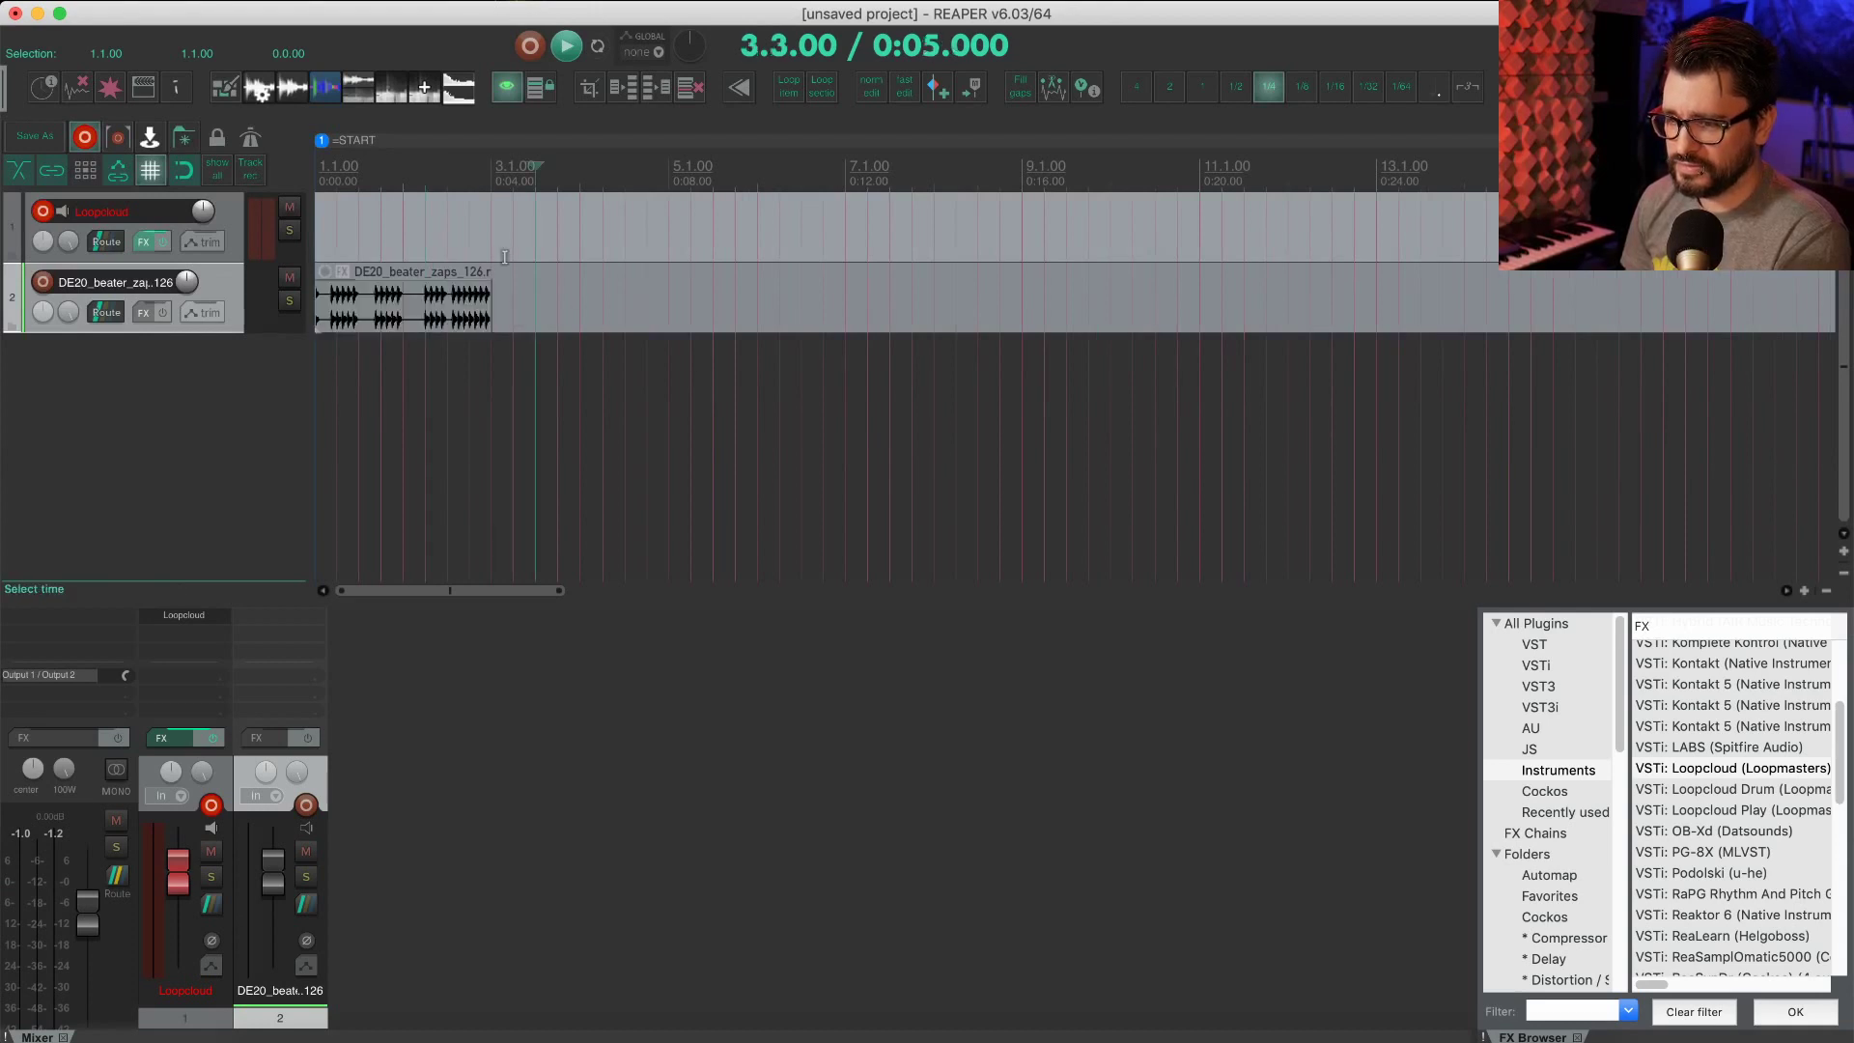
pyautogui.click(458, 322)
pyautogui.scroll(3, 463, 328)
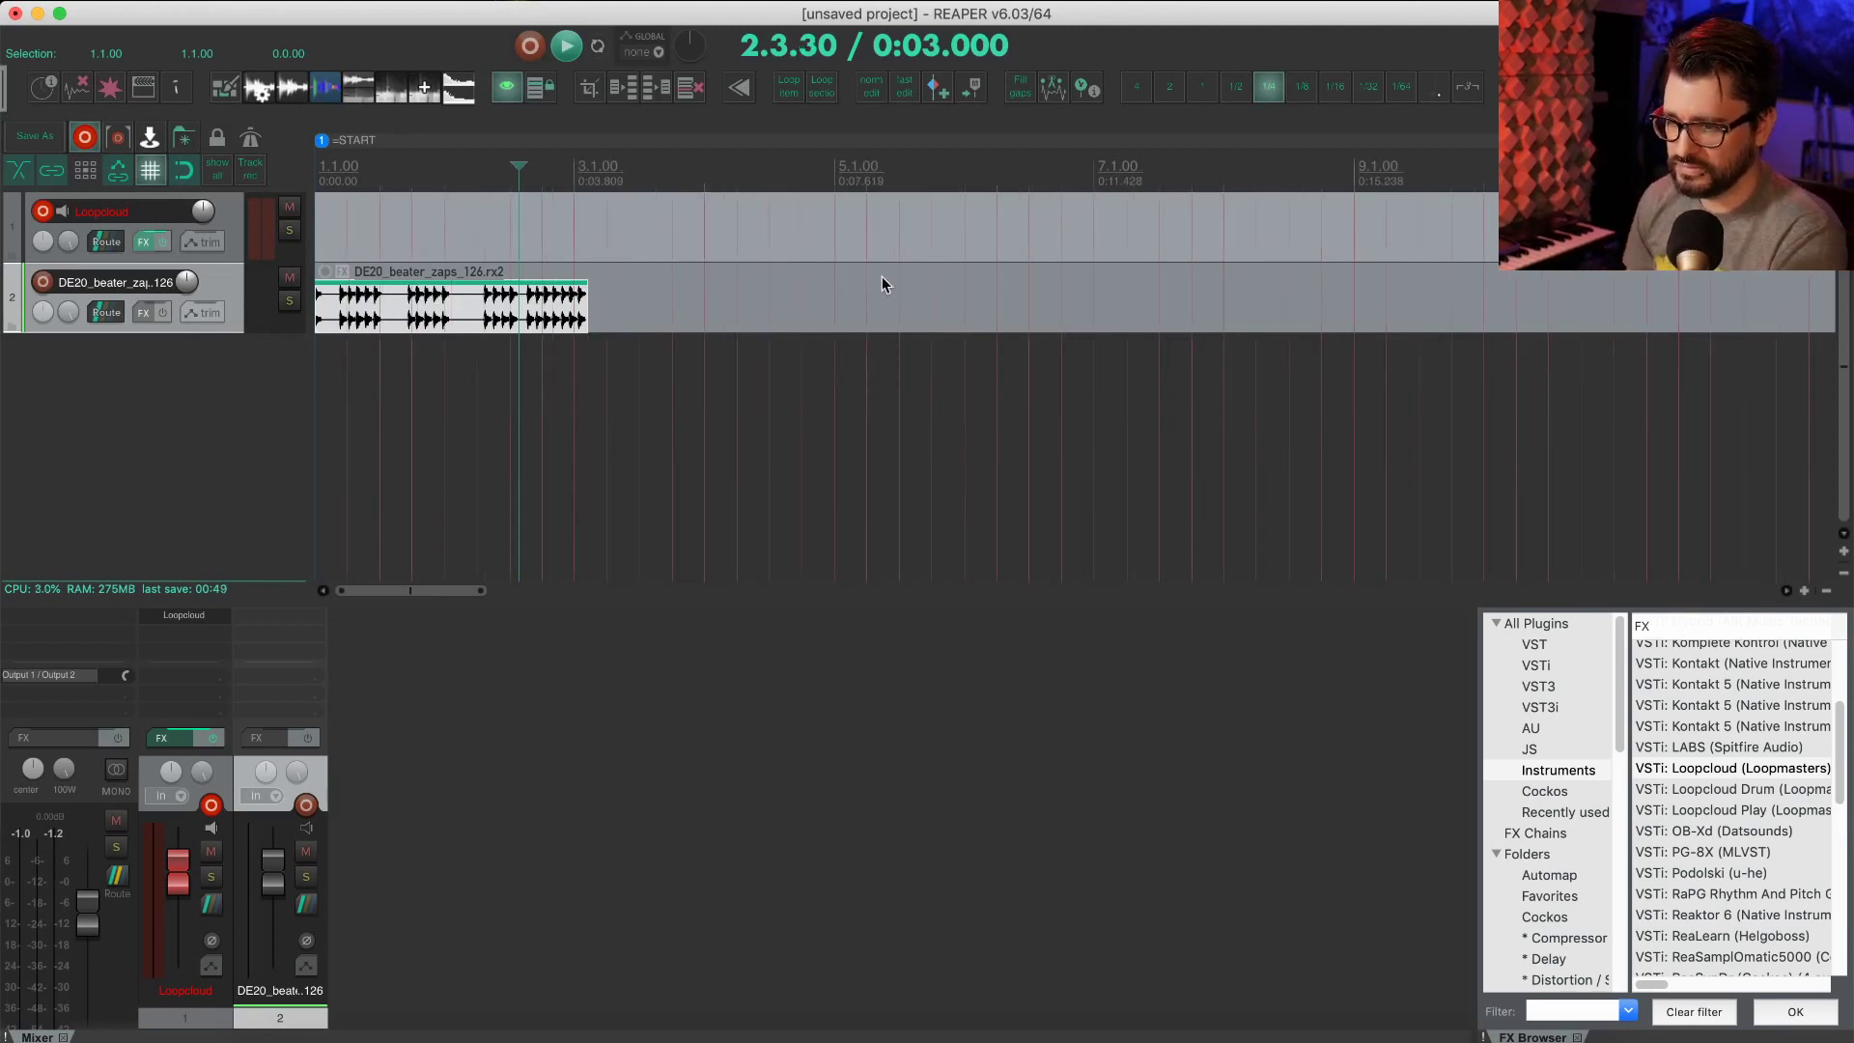
pyautogui.moveTo(584, 309); pyautogui.dragTo(1744, 299)
pyautogui.press('super+z')
# Step: Loop the DE20_beater_zaps_126 item along its track by extending its end to about bar 126
pyautogui.rightClick(467, 307)
pyautogui.click(400, 300)
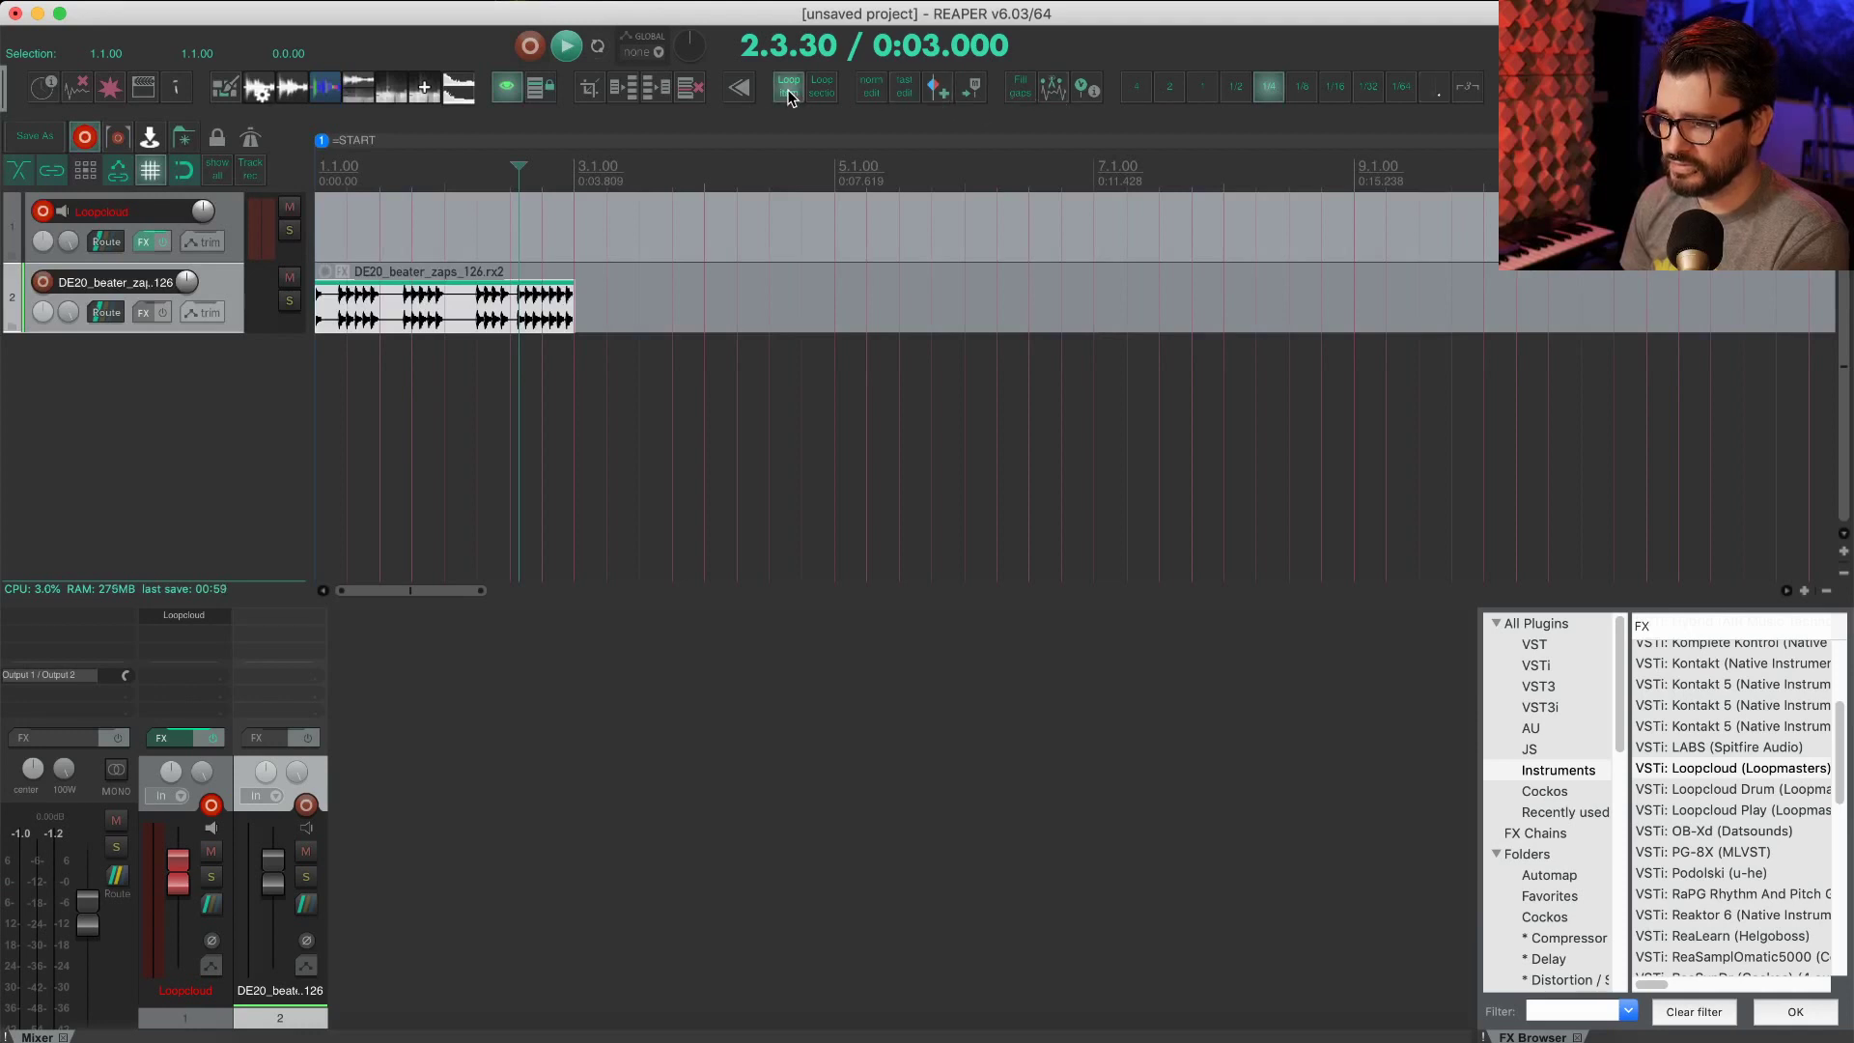
pyautogui.moveTo(574, 307); pyautogui.dragTo(1678, 311)
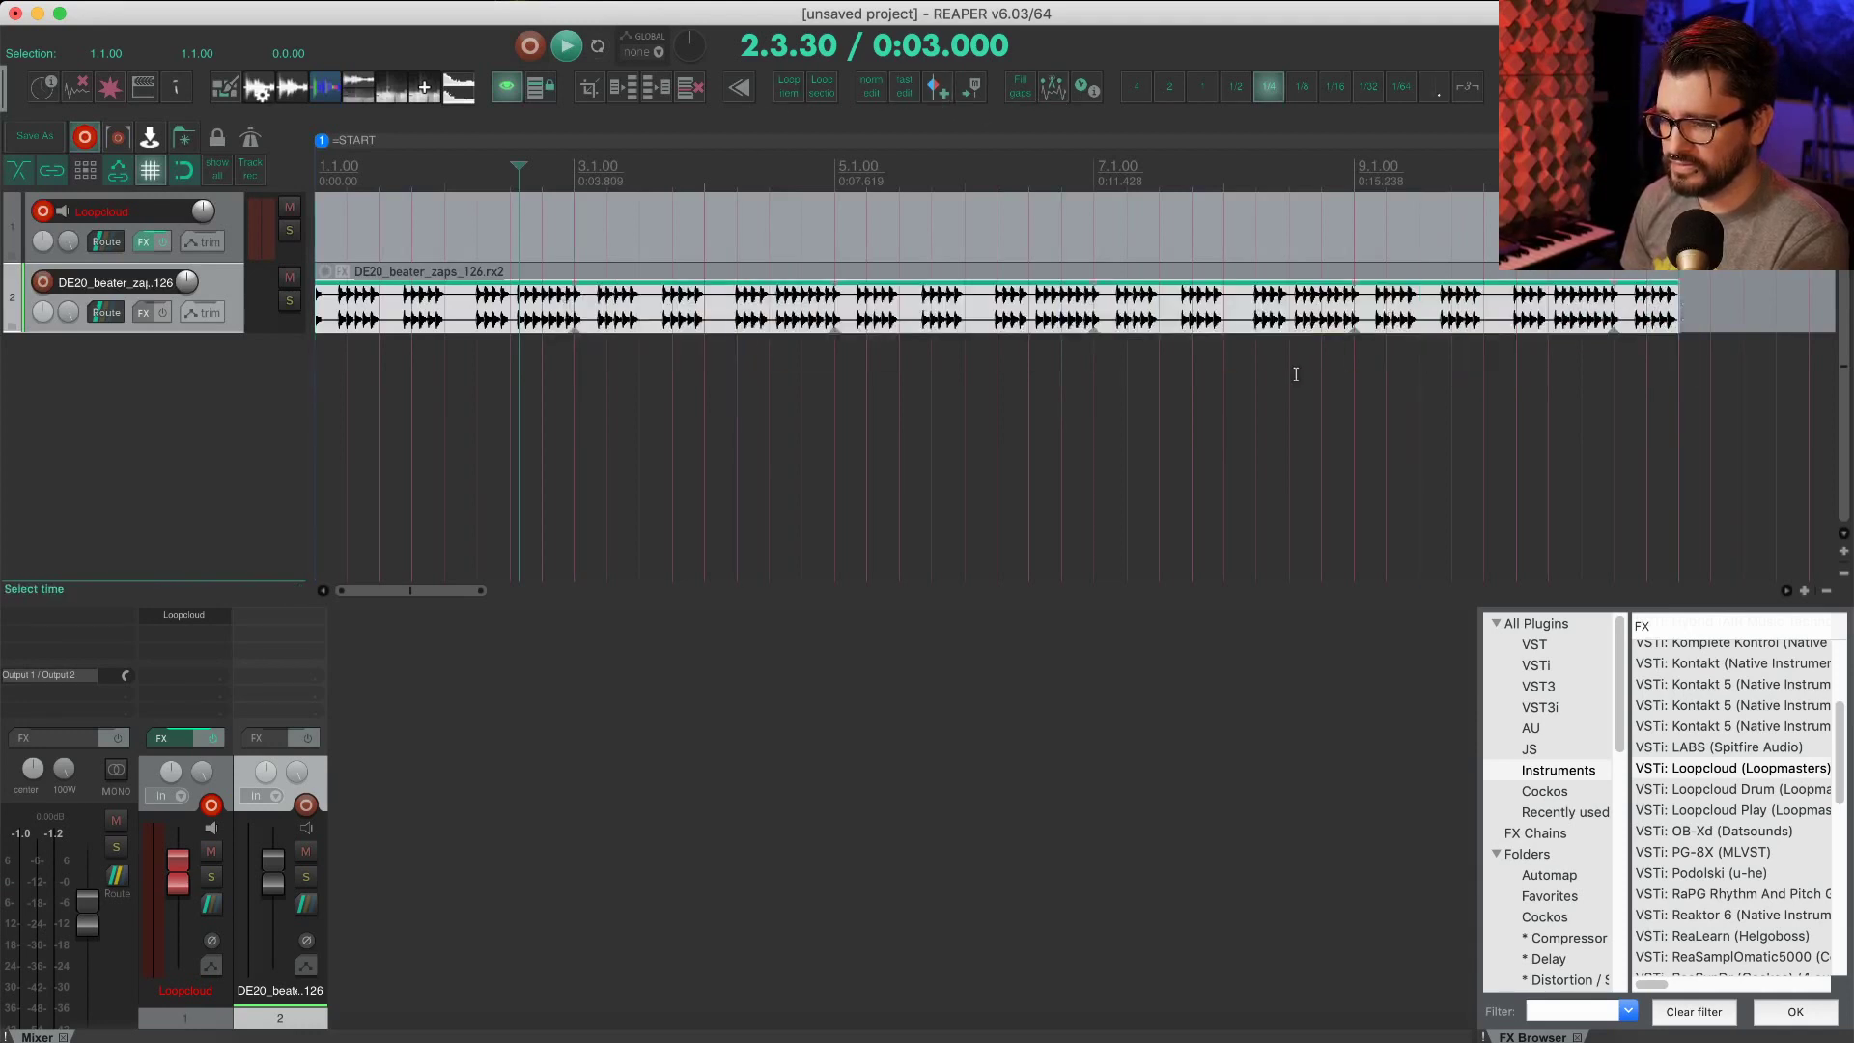
pyautogui.scroll(-10, 881, 322)
pyautogui.moveTo(352, 309); pyautogui.dragTo(826, 290)
# Step: Play the project from the start to hear the extended loop, and select the DE20_beater_zaps_126 track
pyautogui.click(688, 246)
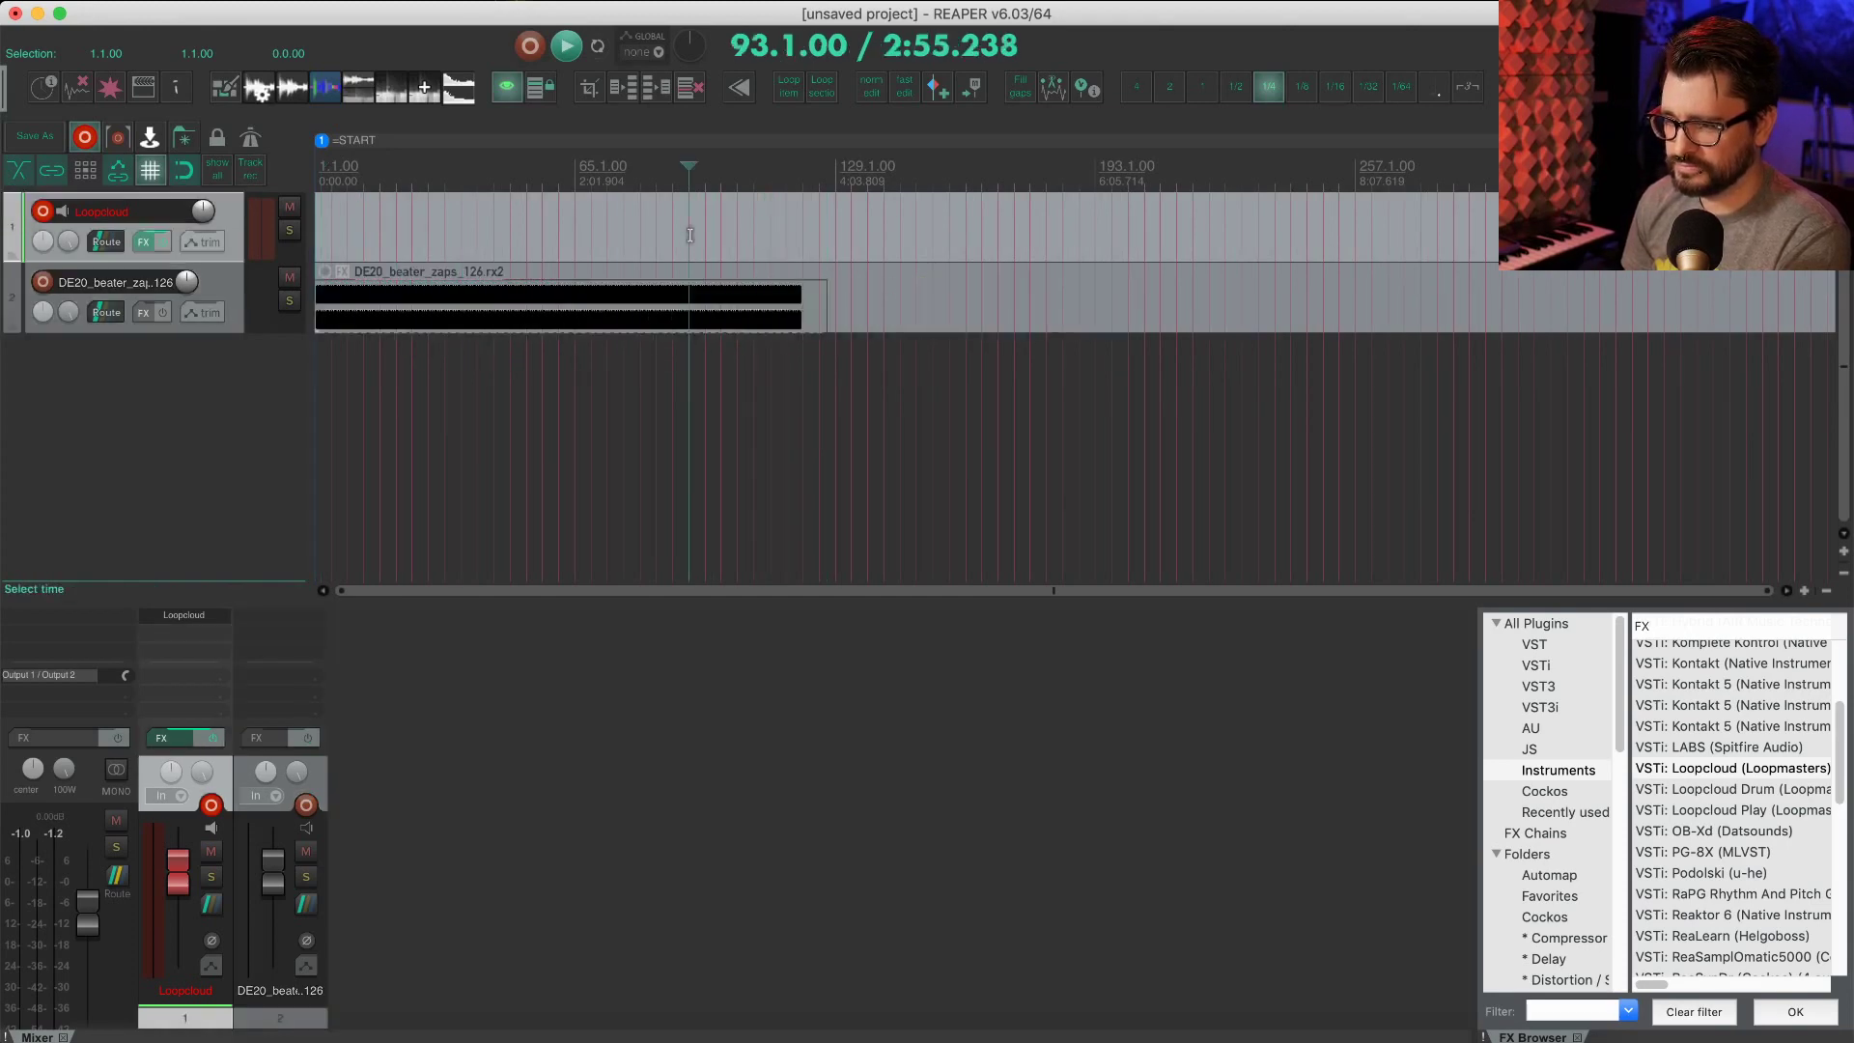
pyautogui.press('Home')
pyautogui.press('space')
pyautogui.scroll(5, 710, 385)
pyautogui.scroll(4, 710, 385)
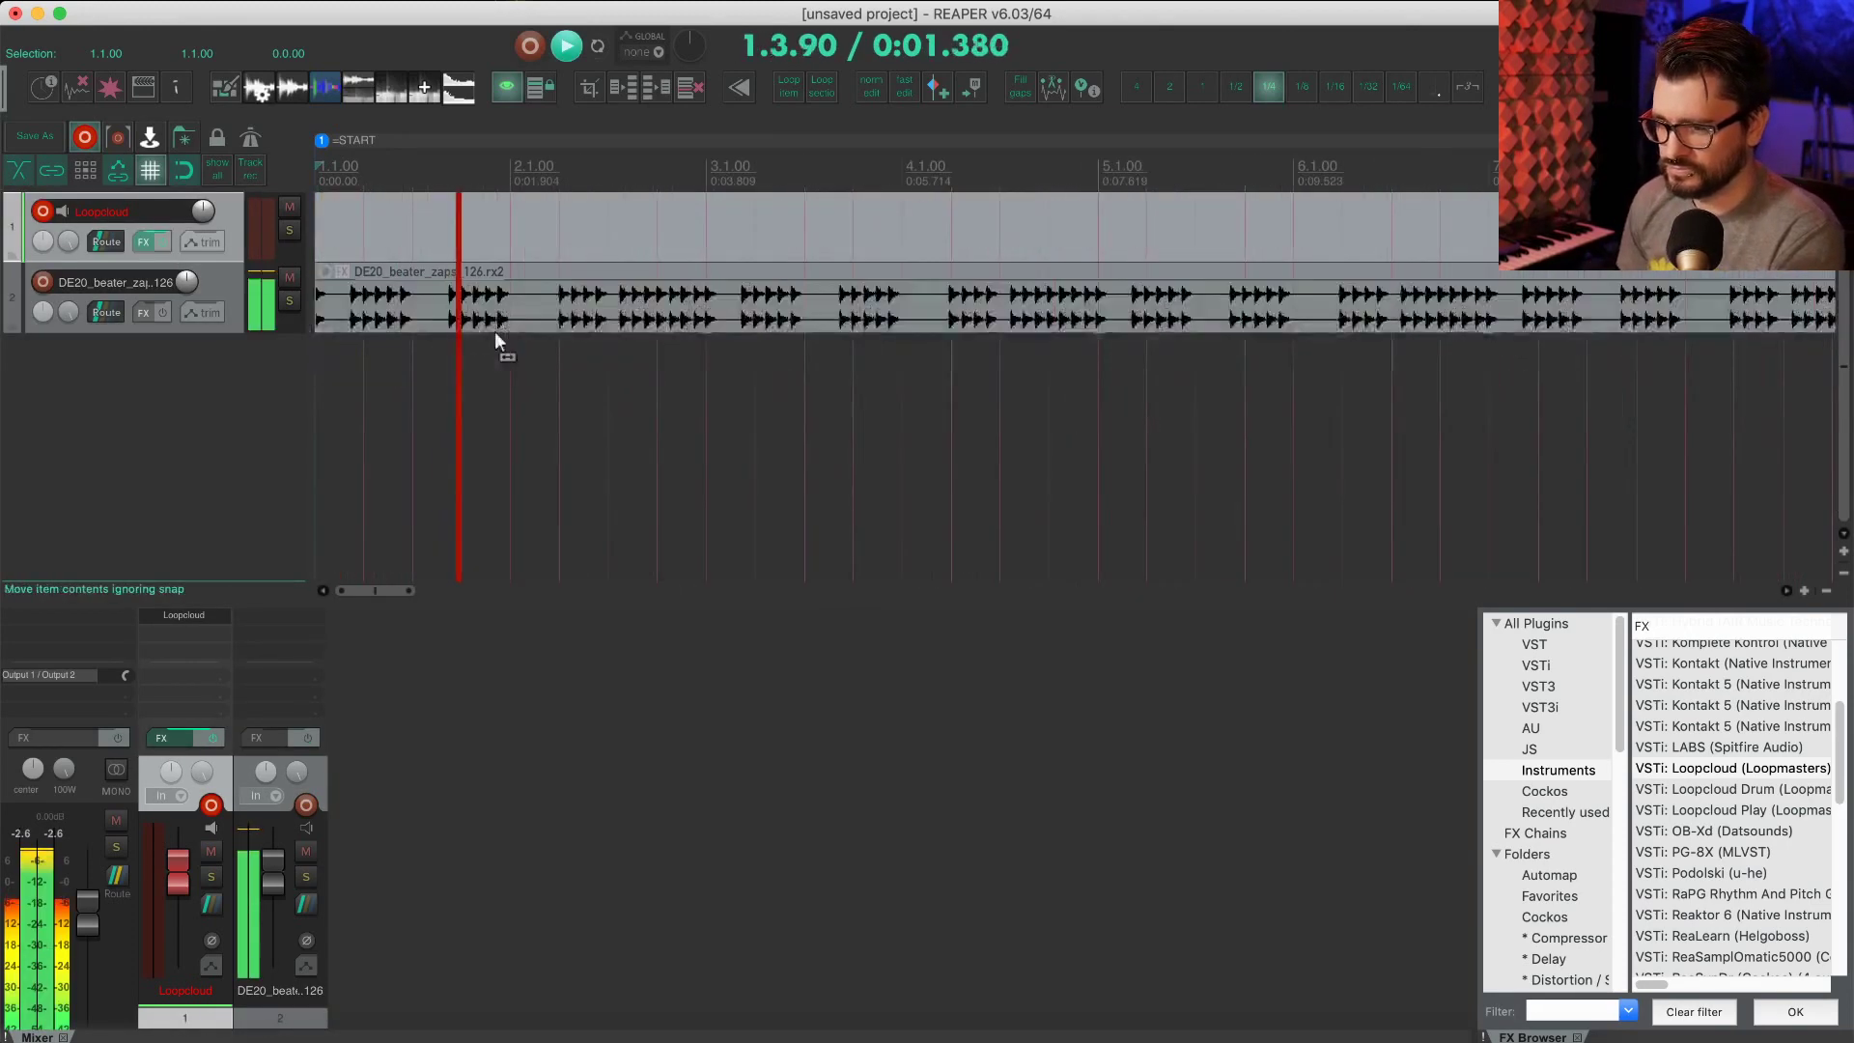
pyautogui.click(226, 292)
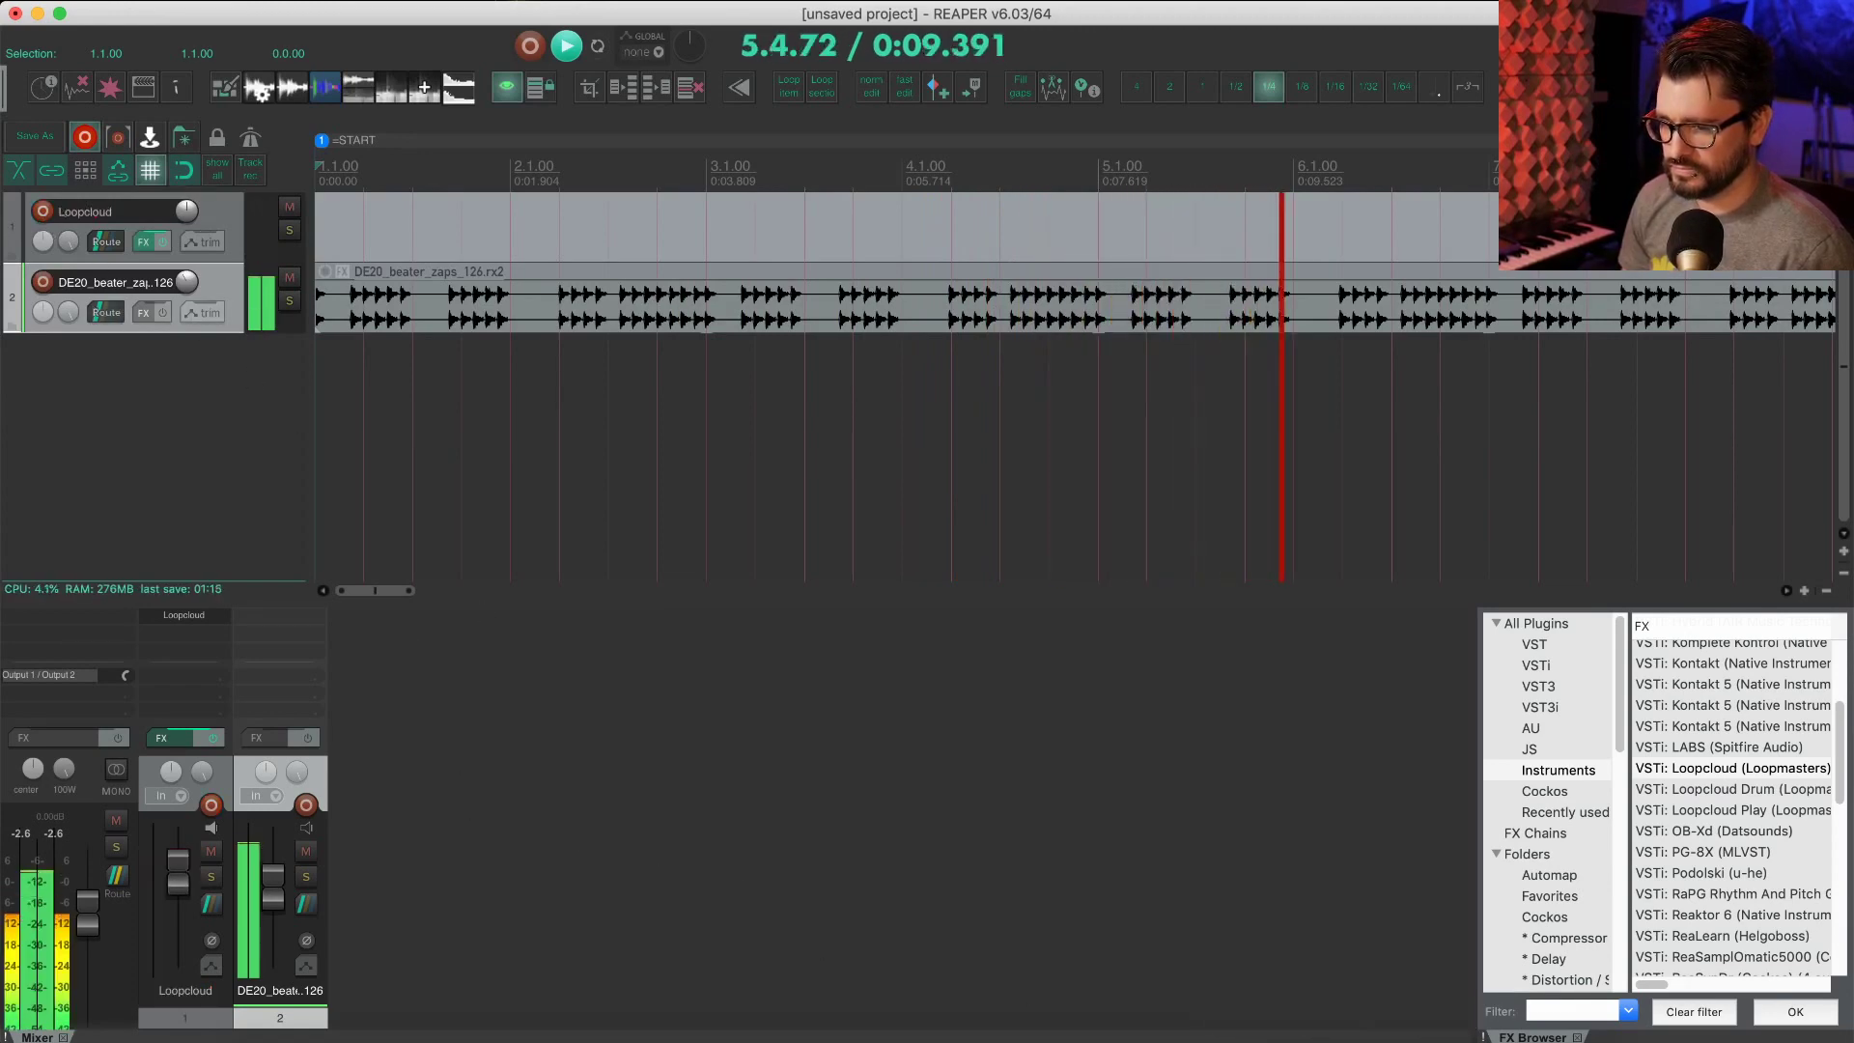
# Step: Switch to the Loopcloud app and preview DE20_Gm_rogue_Bass_126 and SHD_100bpm_Fmin_Orange_Bass against the playing project
pyautogui.click(1316, 1035)
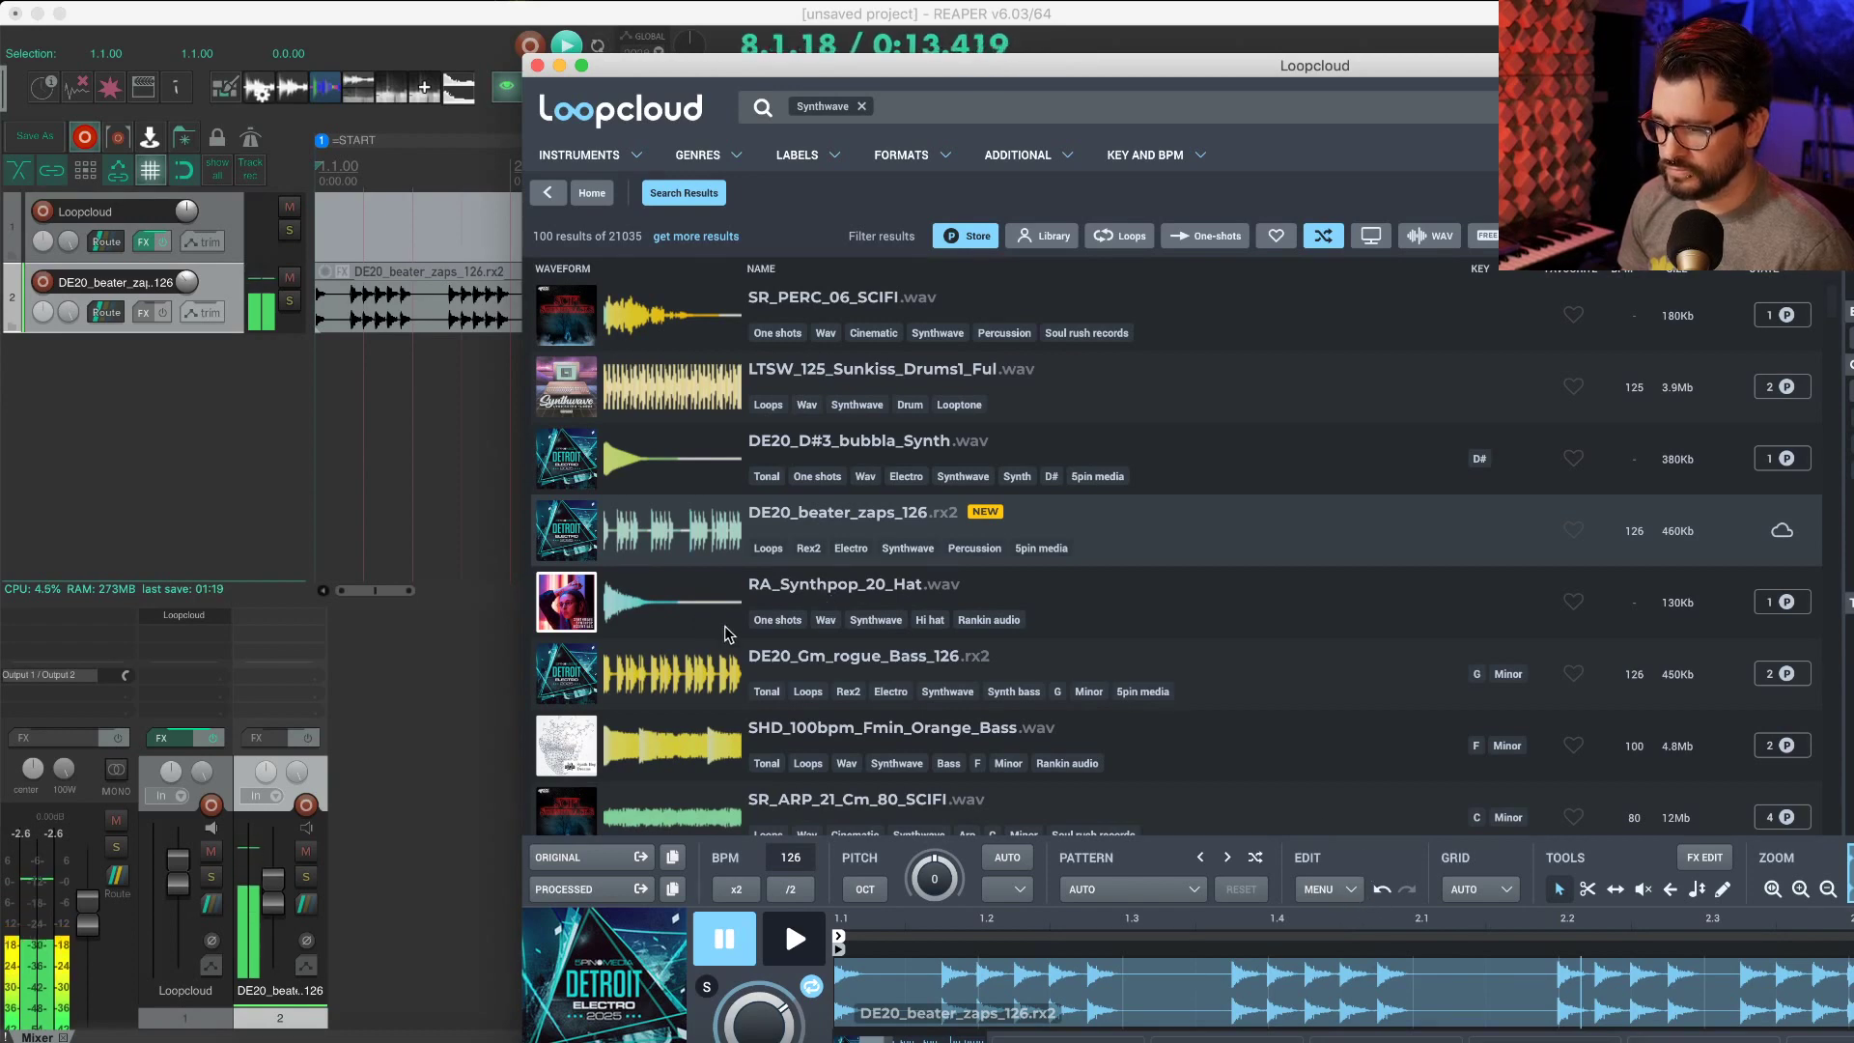
pyautogui.scroll(-2, 652, 712)
pyautogui.scroll(-1, 652, 711)
pyautogui.click(667, 503)
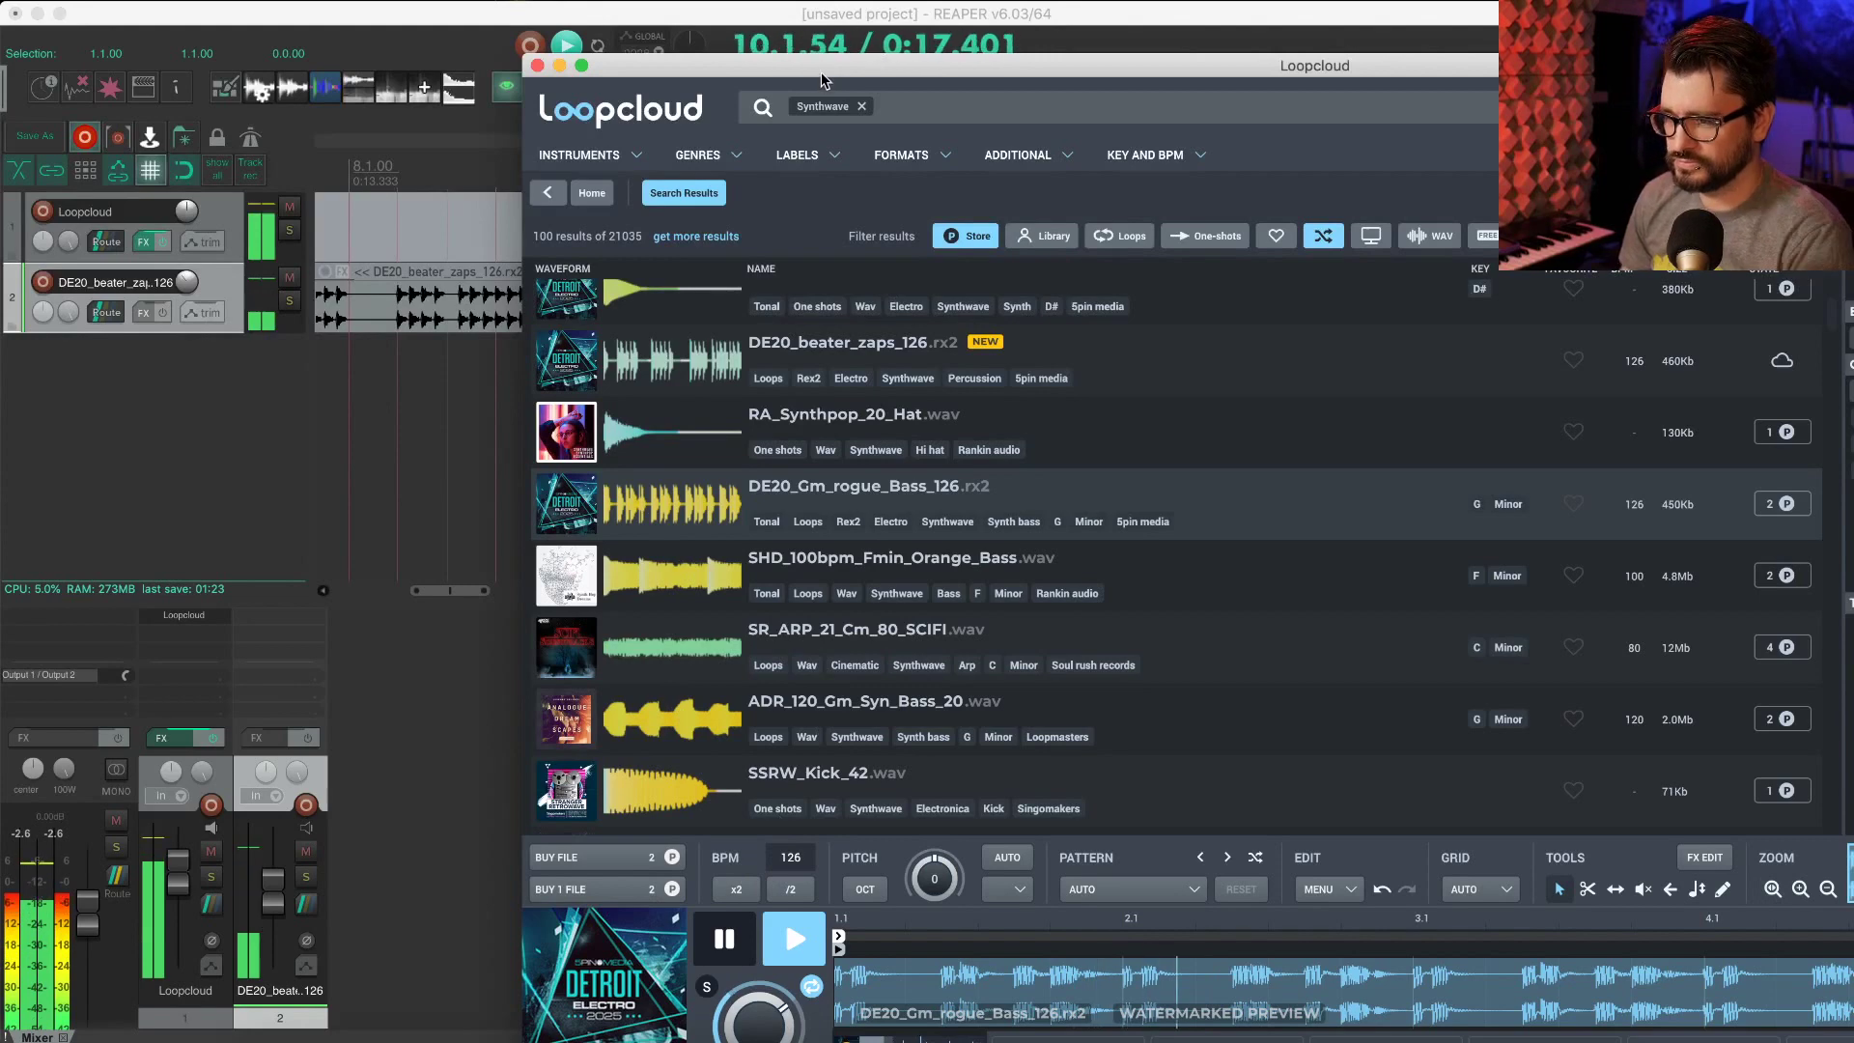
pyautogui.scroll(-3, 704, 577)
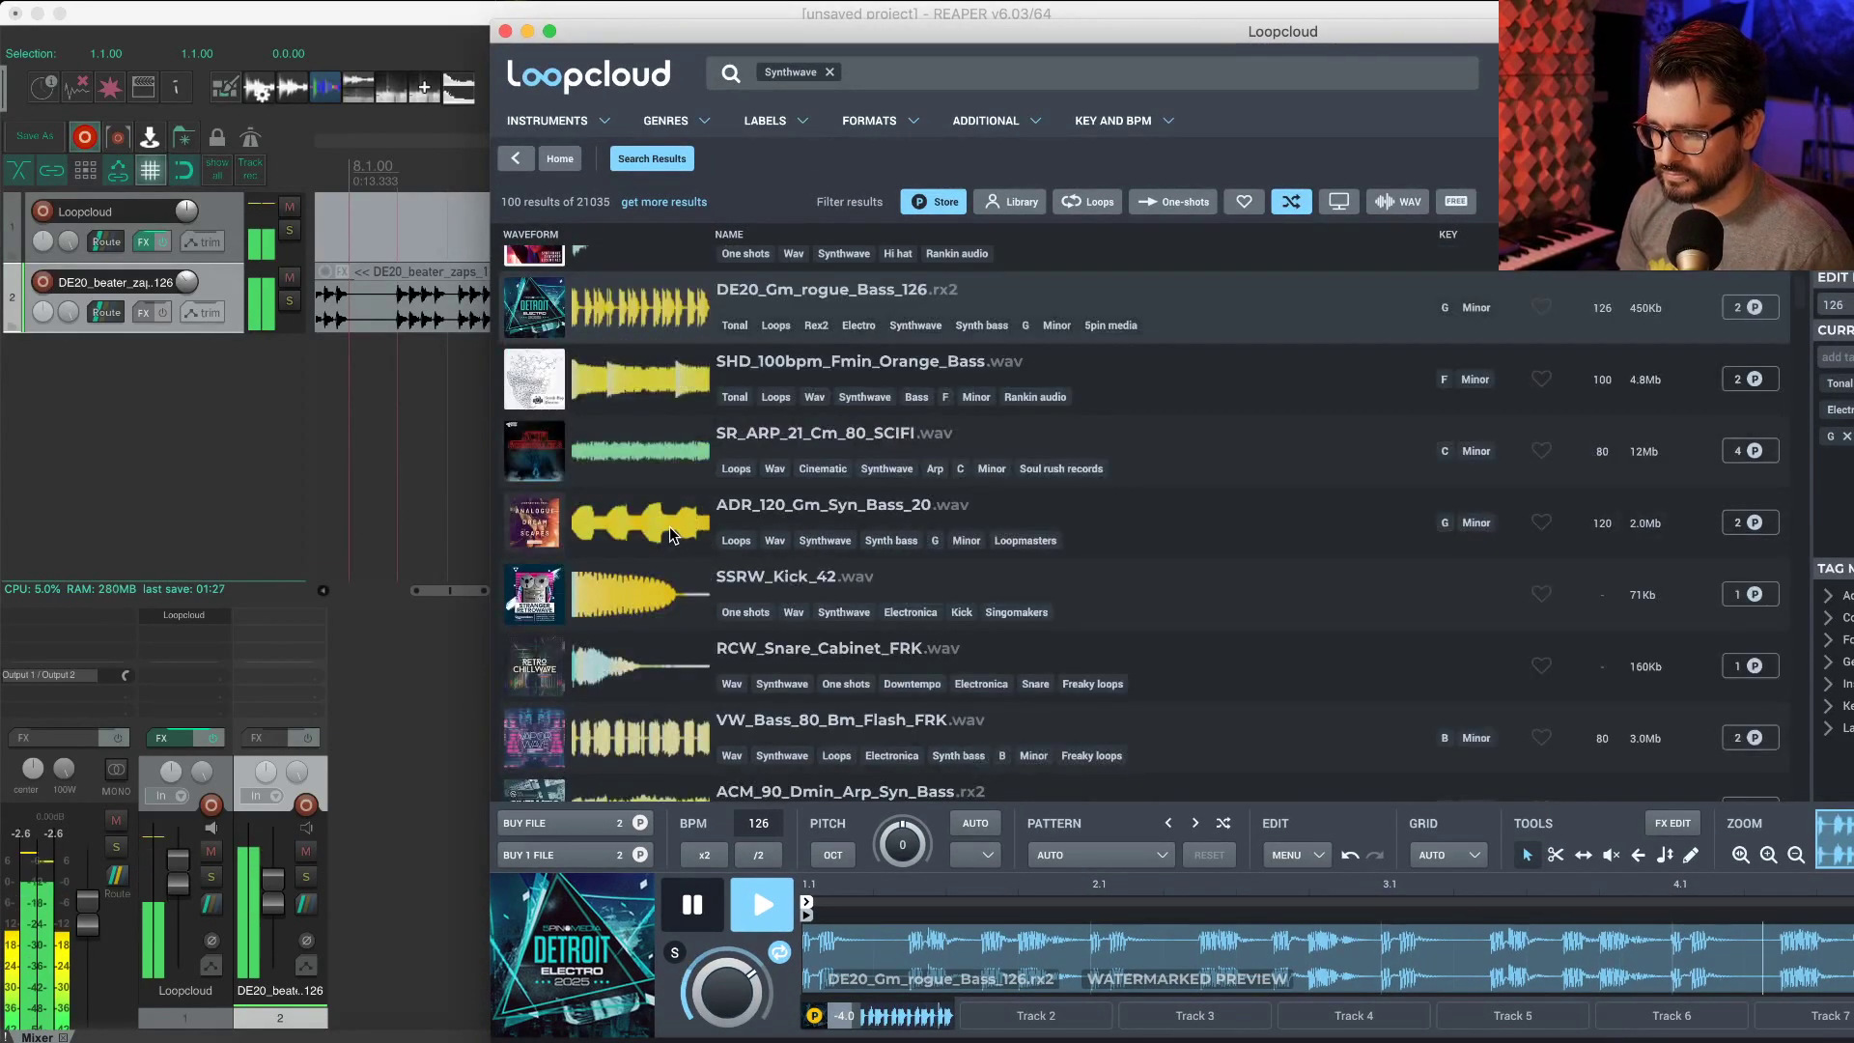
pyautogui.press('Down')
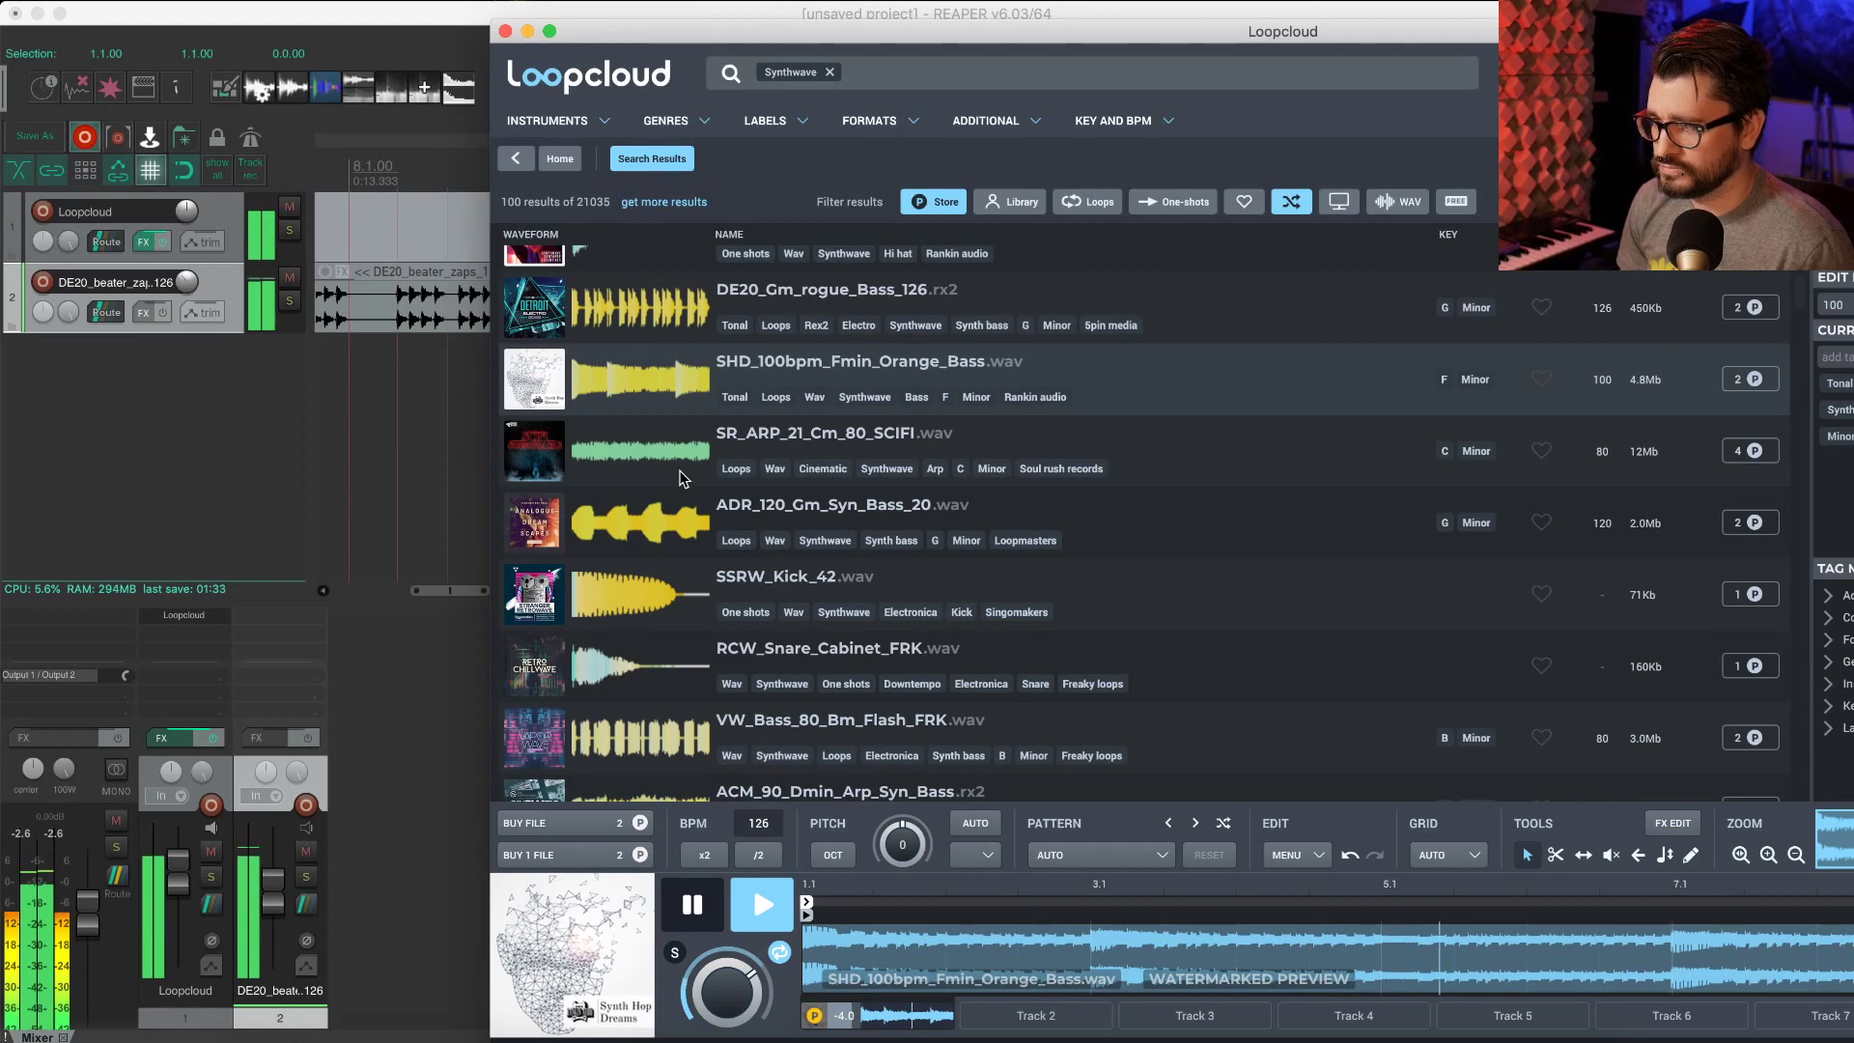
# Step: Look further through the Synthwave results and preview the PTC_100_Drums_Cassiopeia drum loop
pyautogui.scroll(-10, 678, 538)
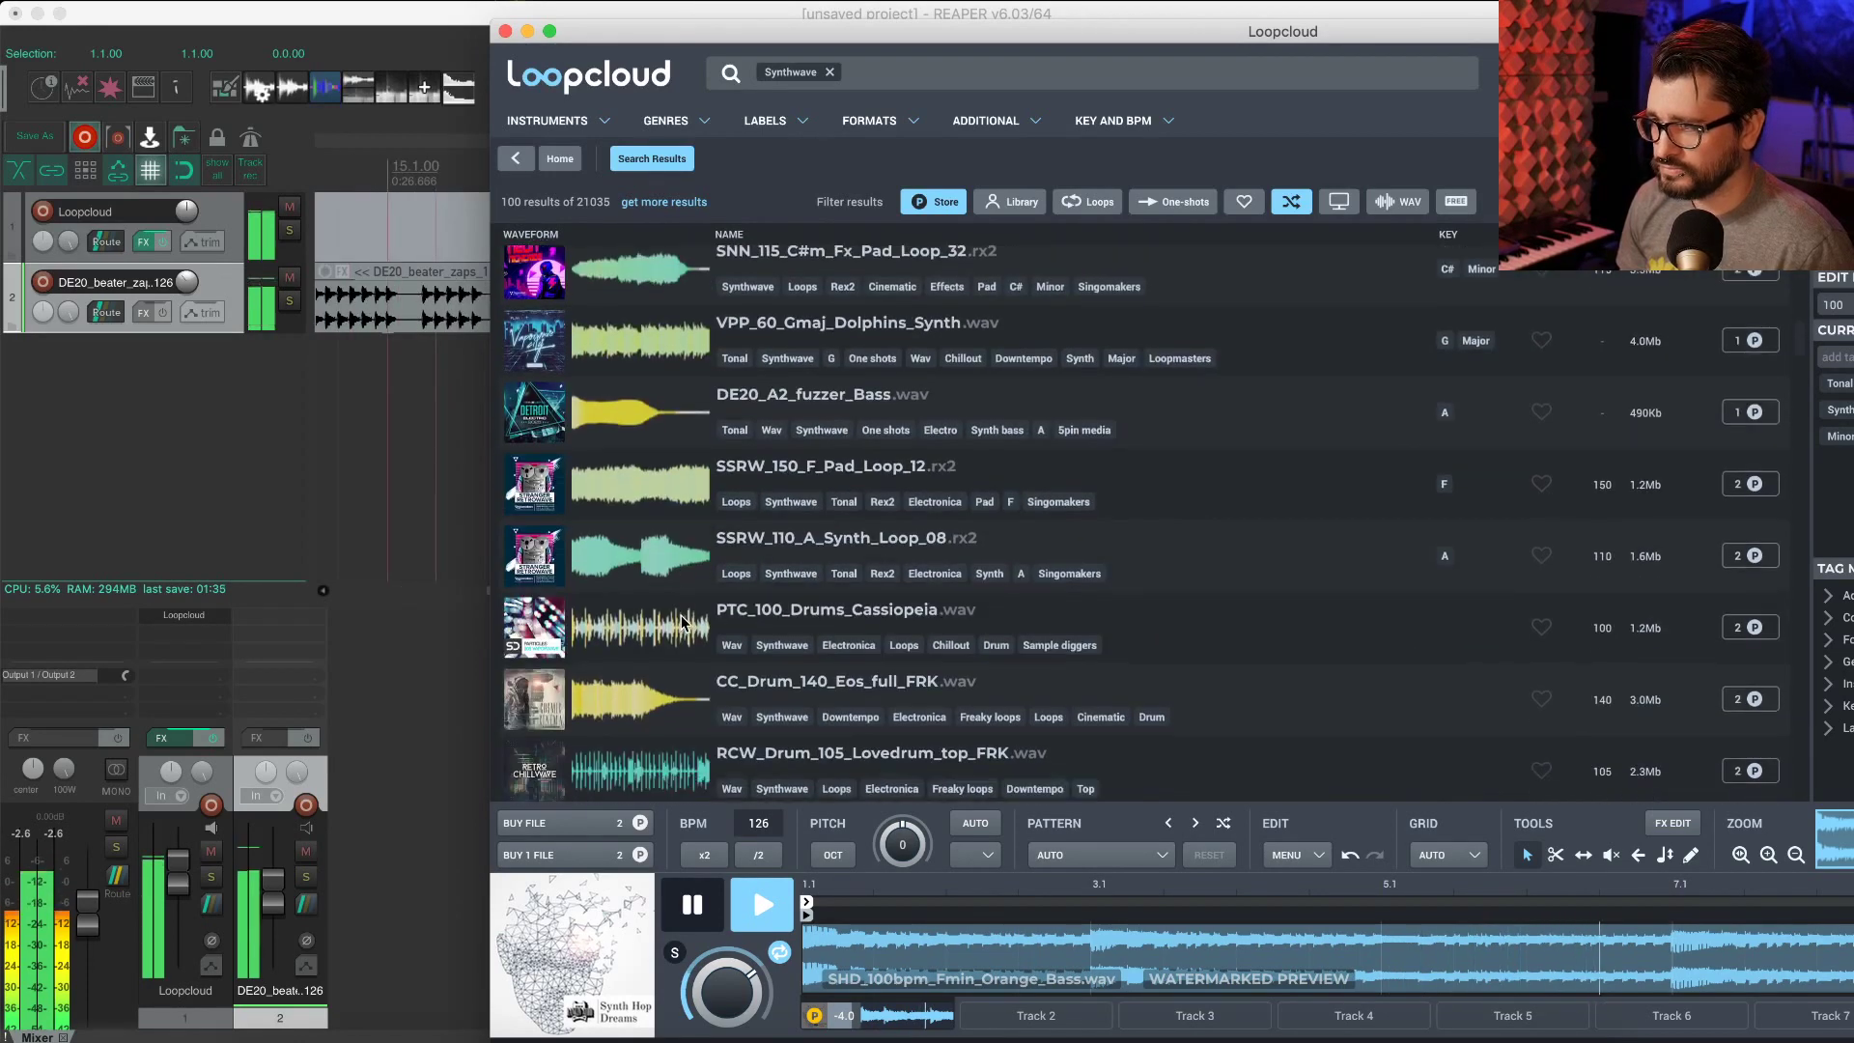
pyautogui.scroll(-1, 682, 622)
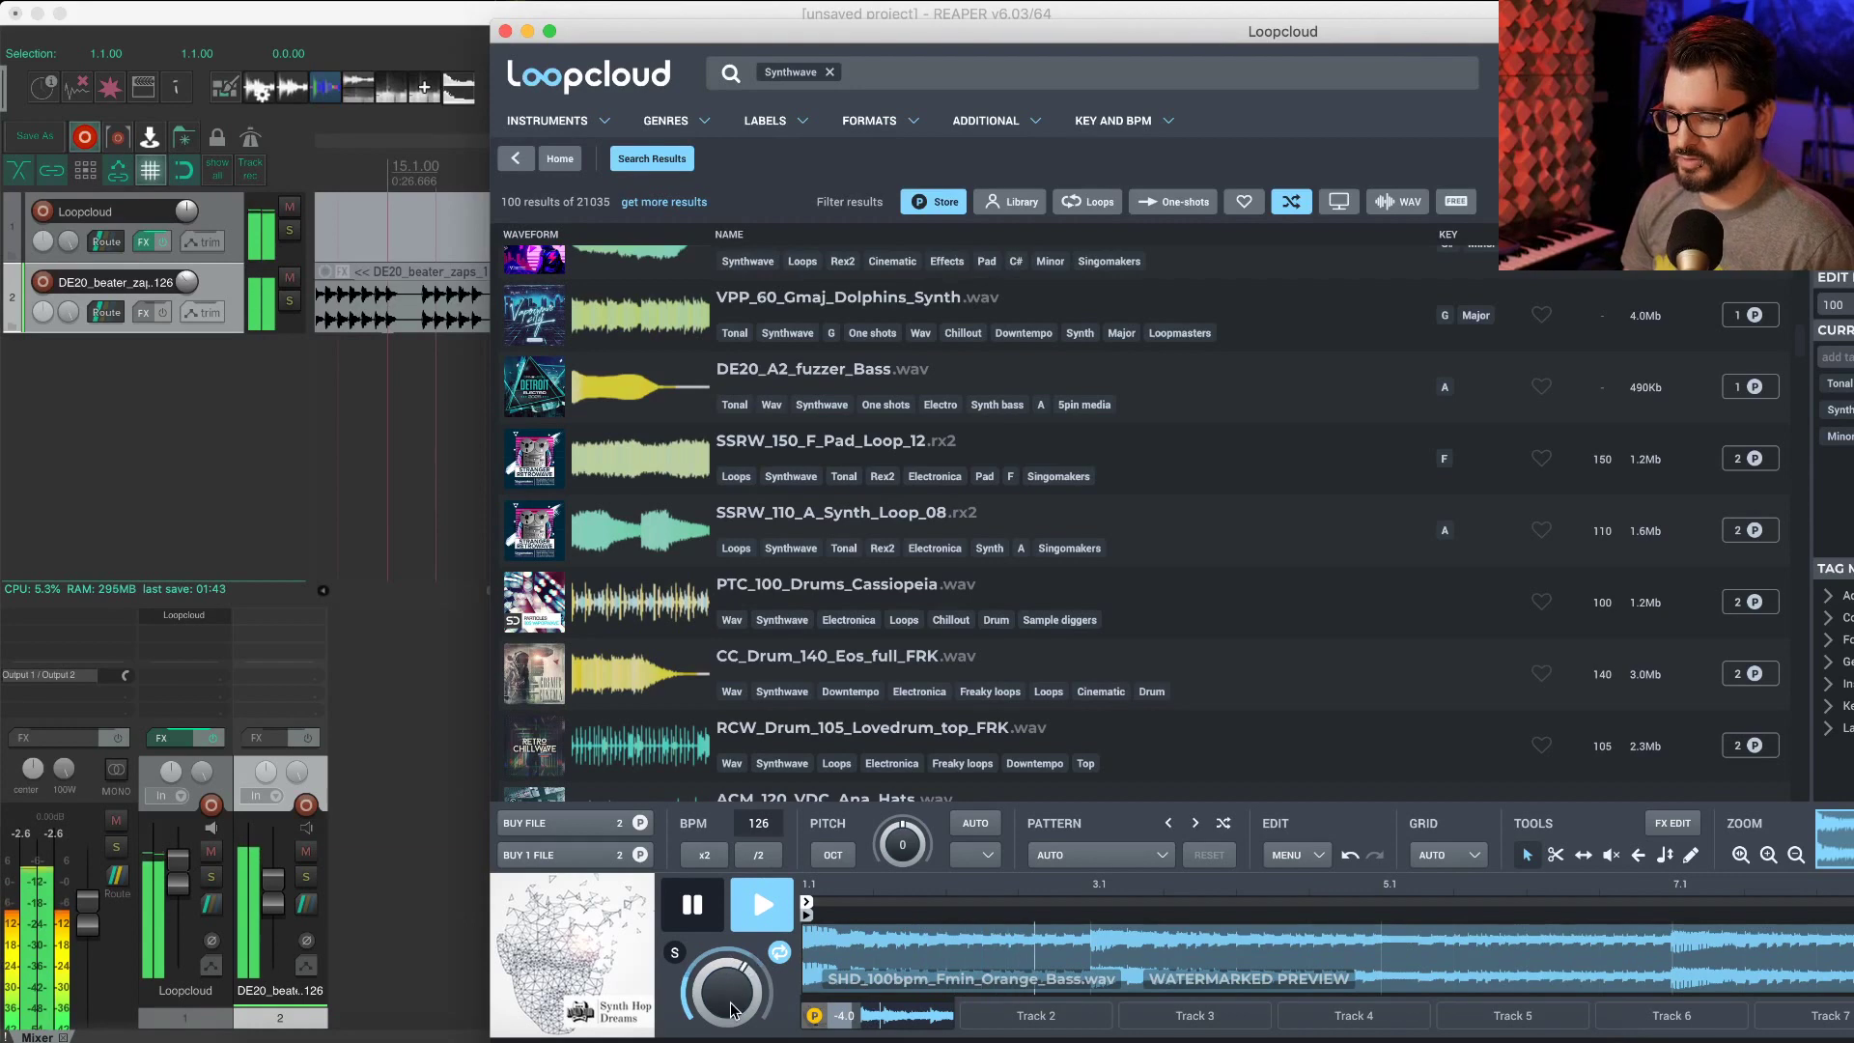
pyautogui.click(605, 614)
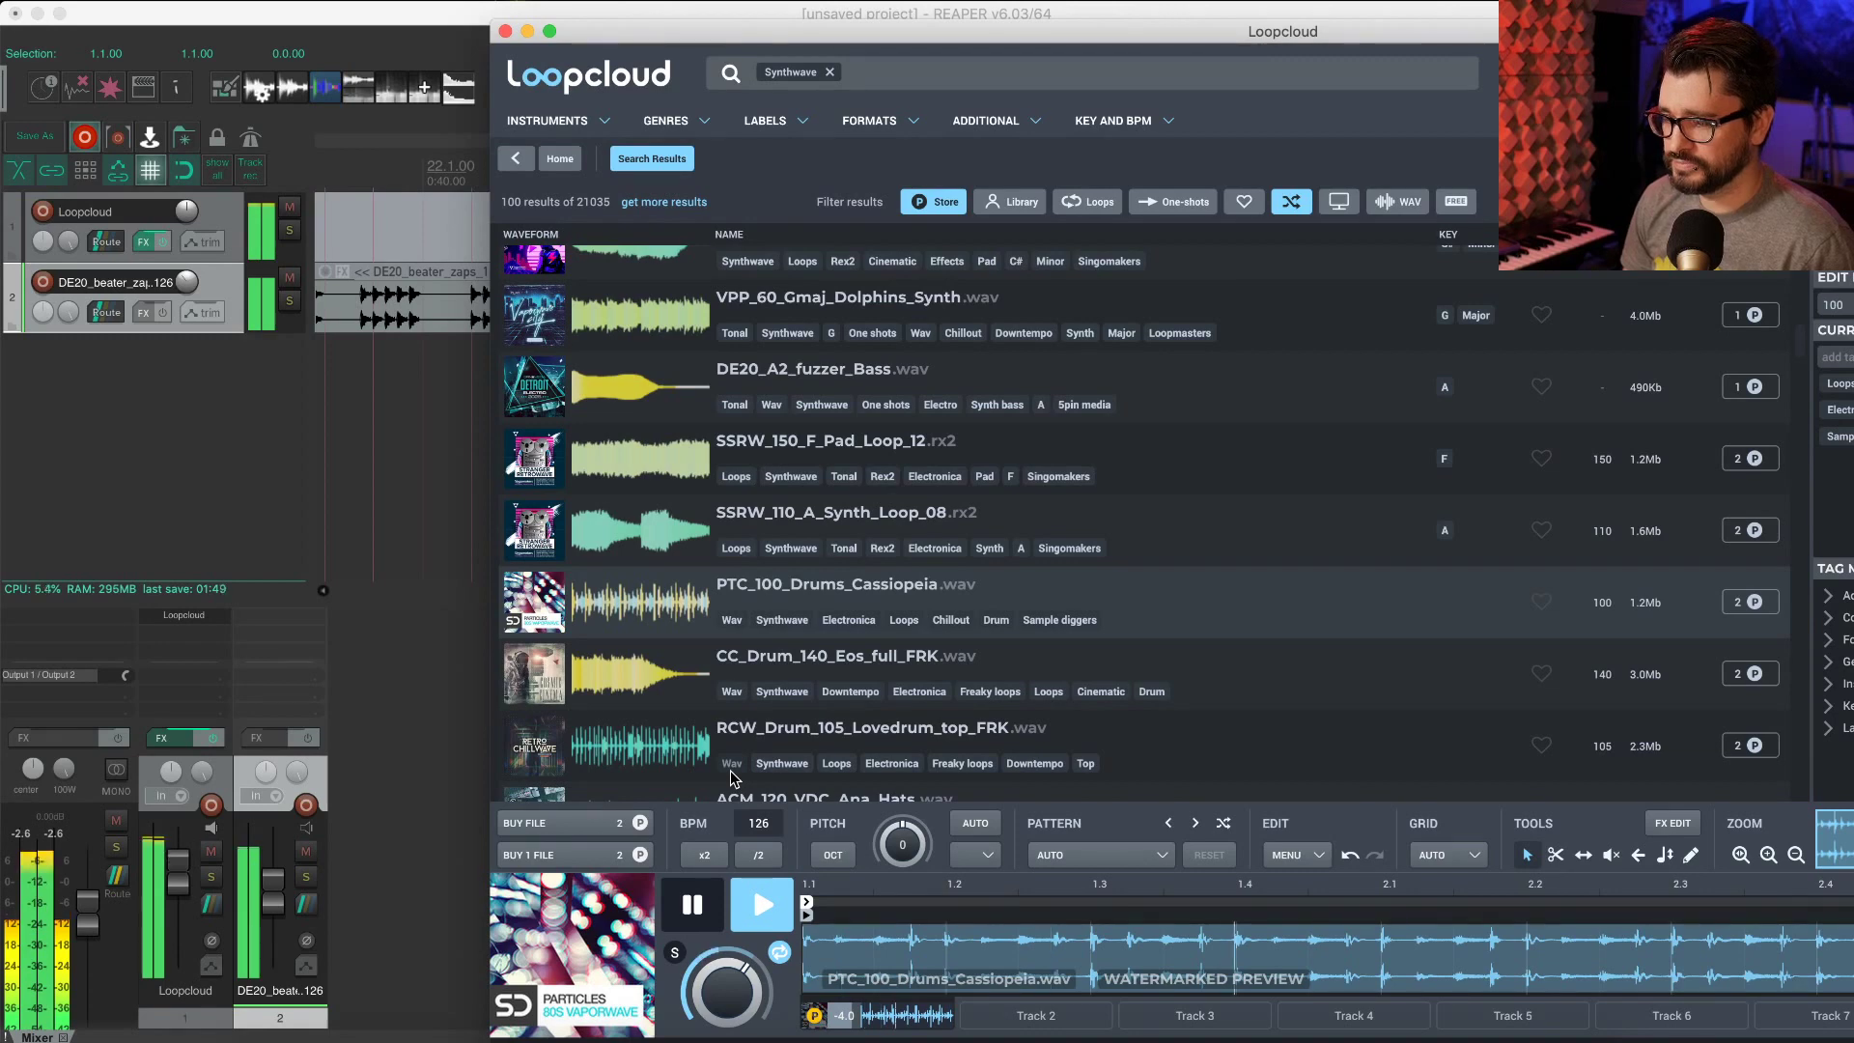
# Step: Browse more Synthwave samples and preview the TRW_90_Filtered_Hat_02 hi-hat loop
pyautogui.scroll(-1, 731, 779)
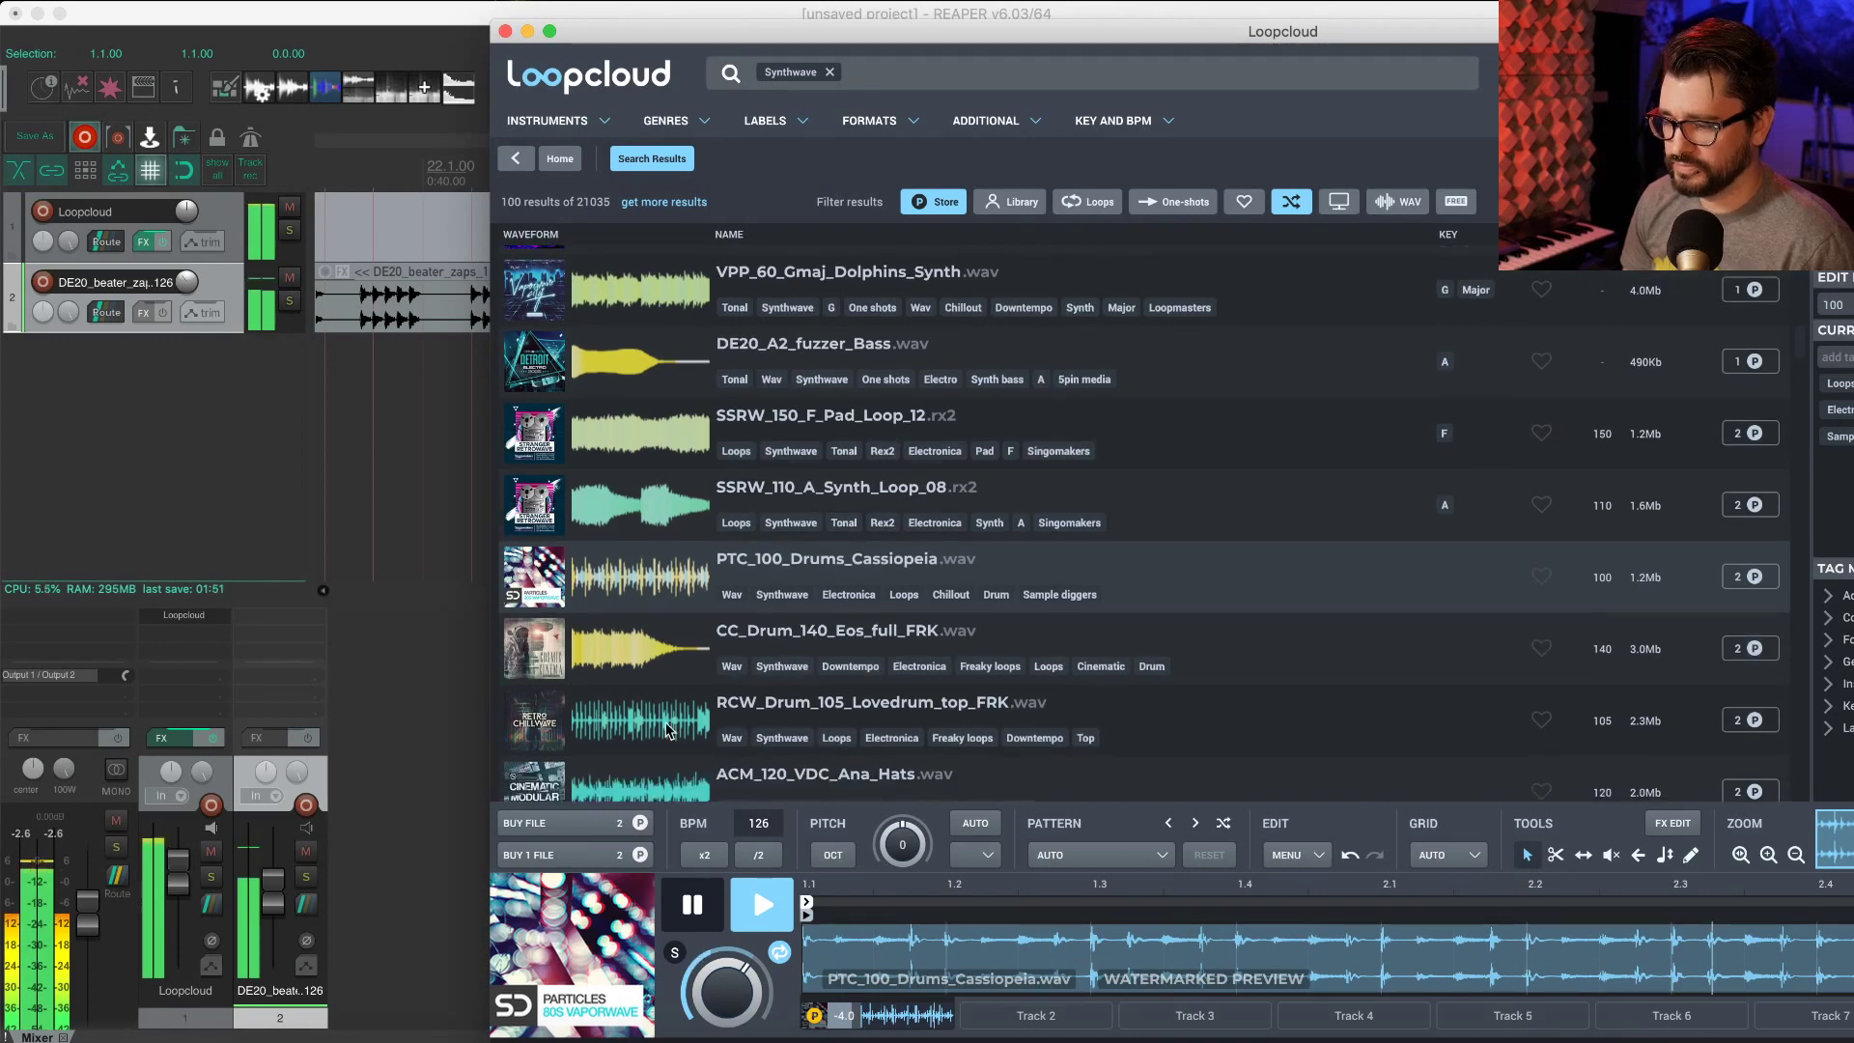
pyautogui.scroll(-10, 667, 729)
pyautogui.scroll(-5, 645, 688)
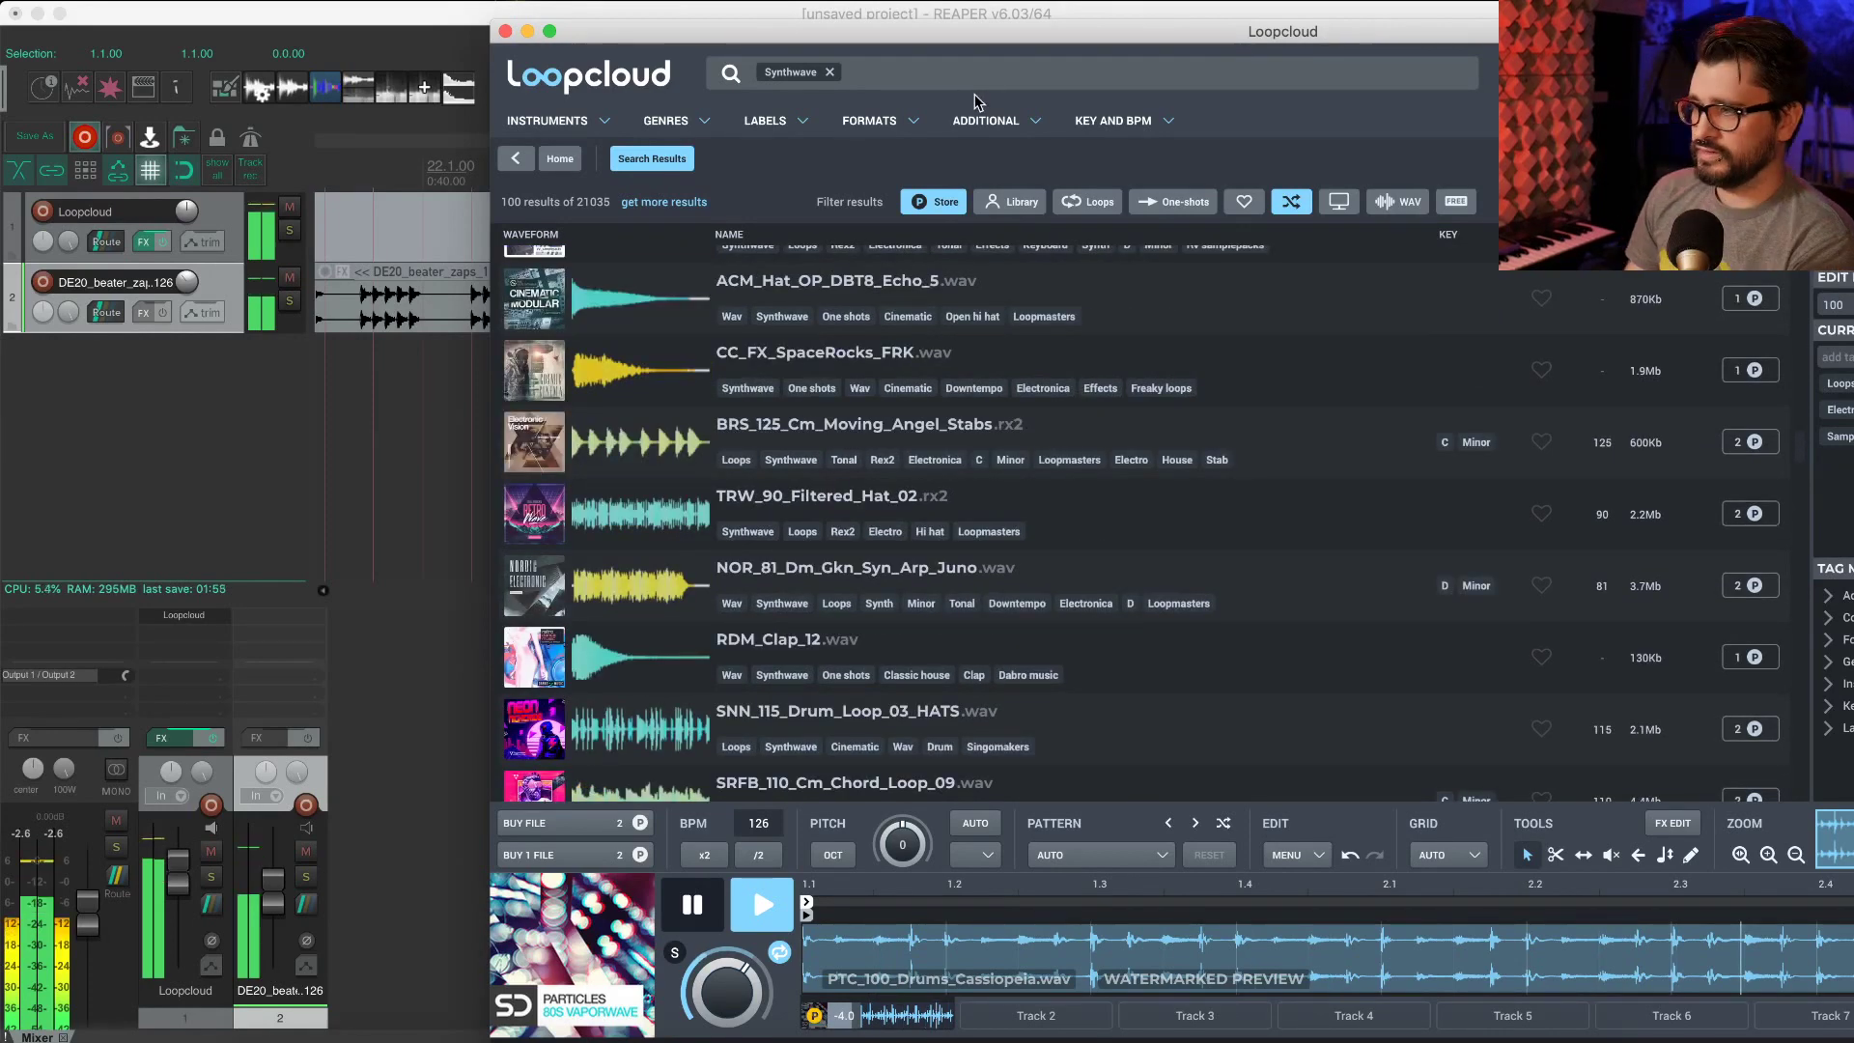
pyautogui.click(979, 77)
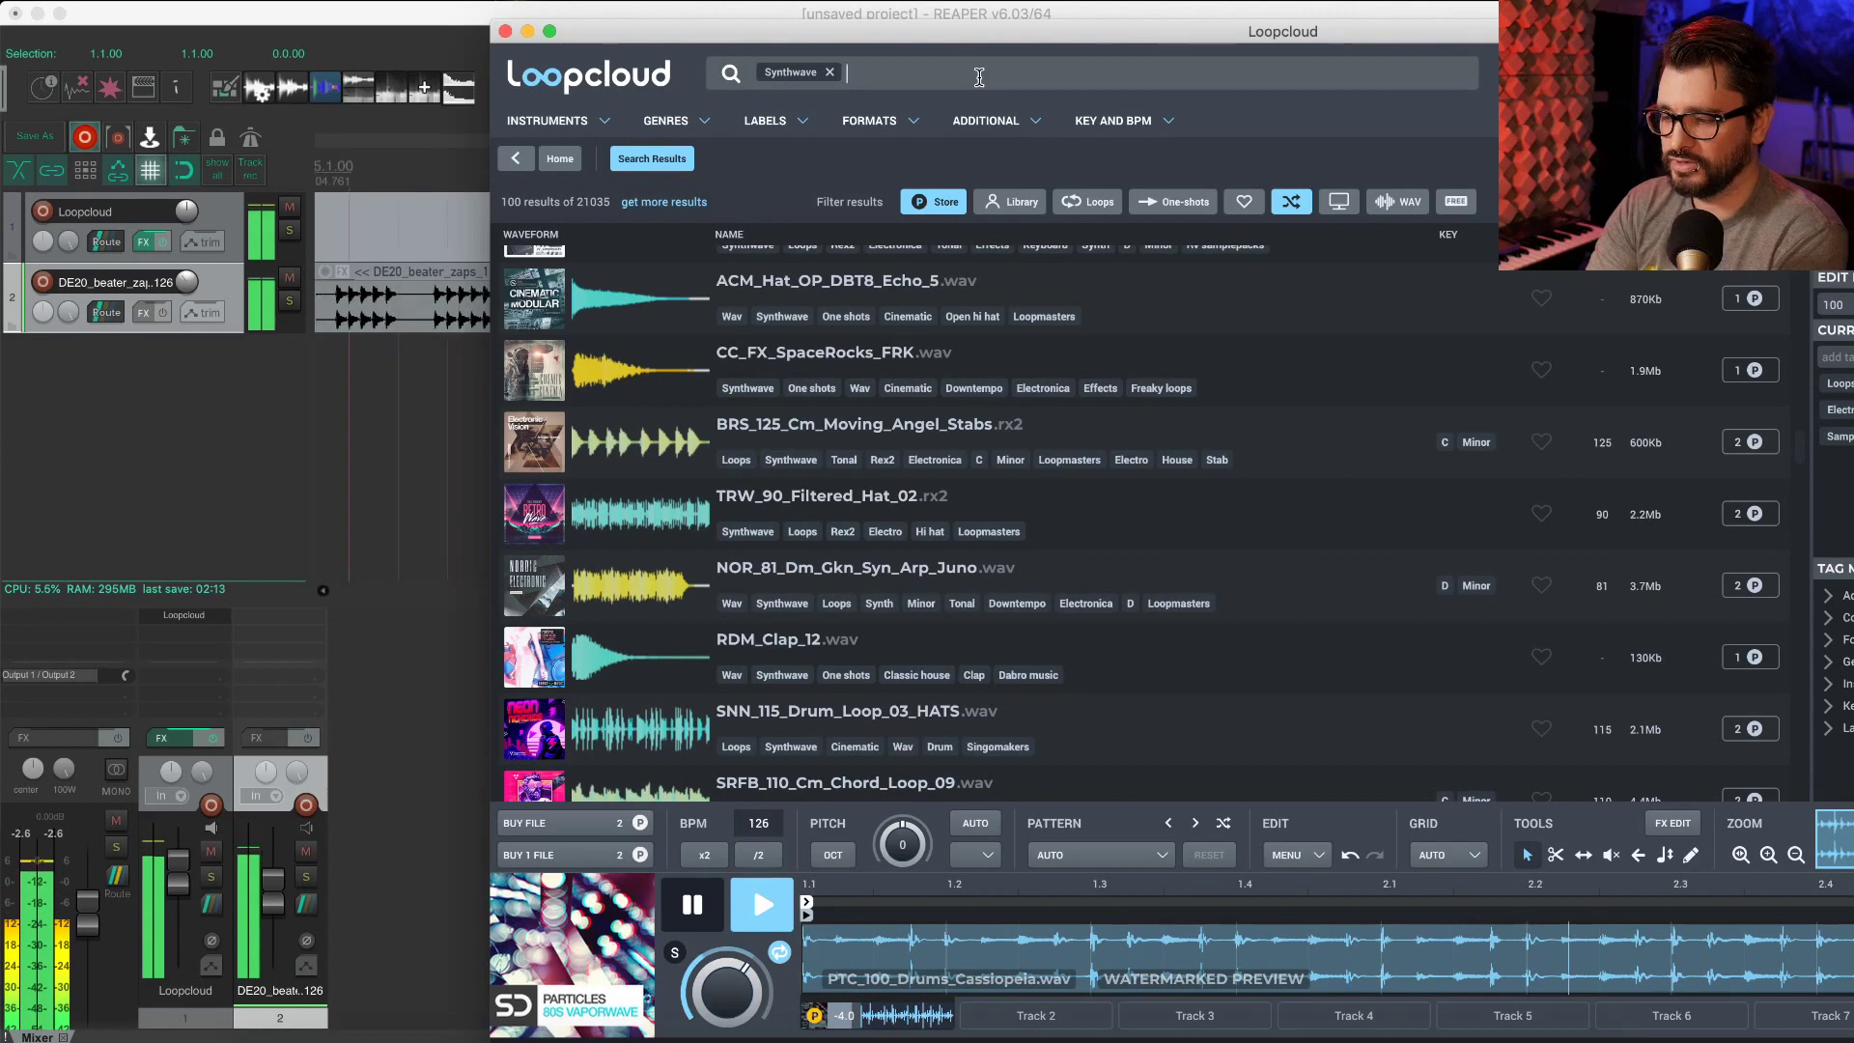
pyautogui.click(644, 521)
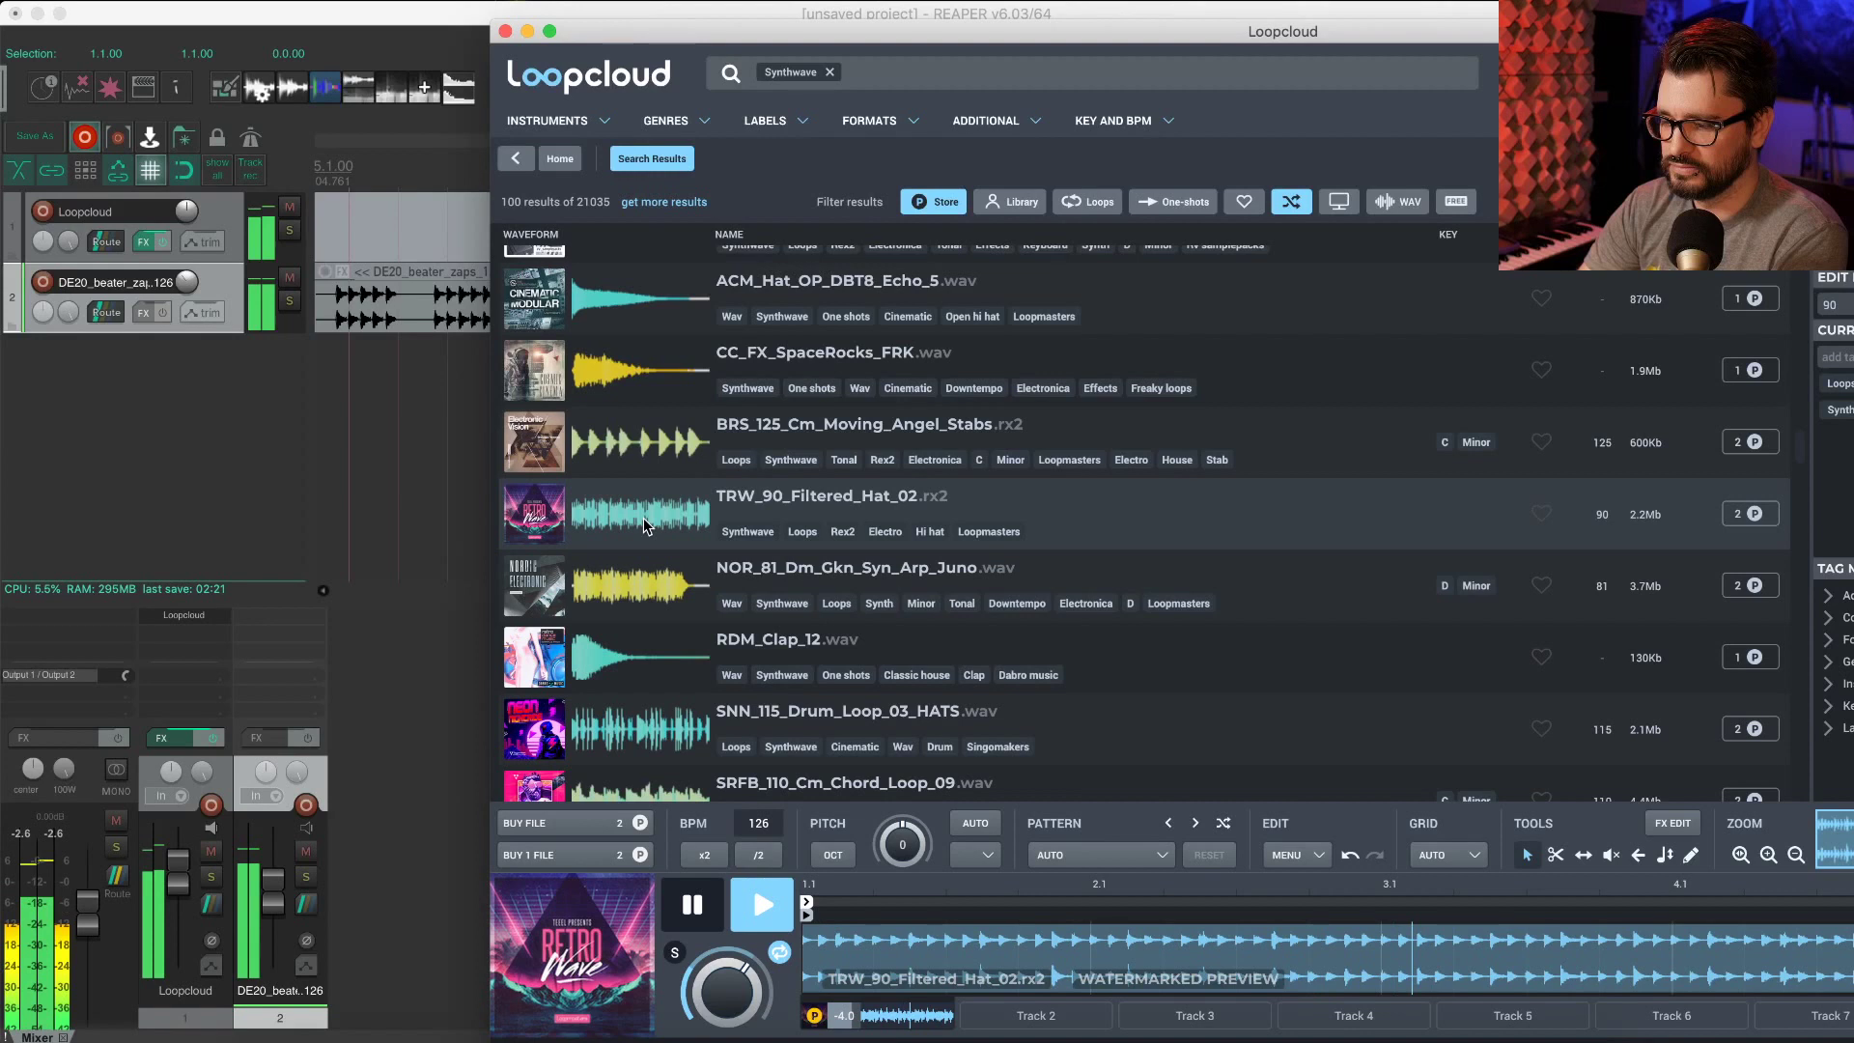
# Step: Buy the TRW_90_Filtered_Hat_02 loop, and return the REAPER project's play position to the start
pyautogui.click(555, 832)
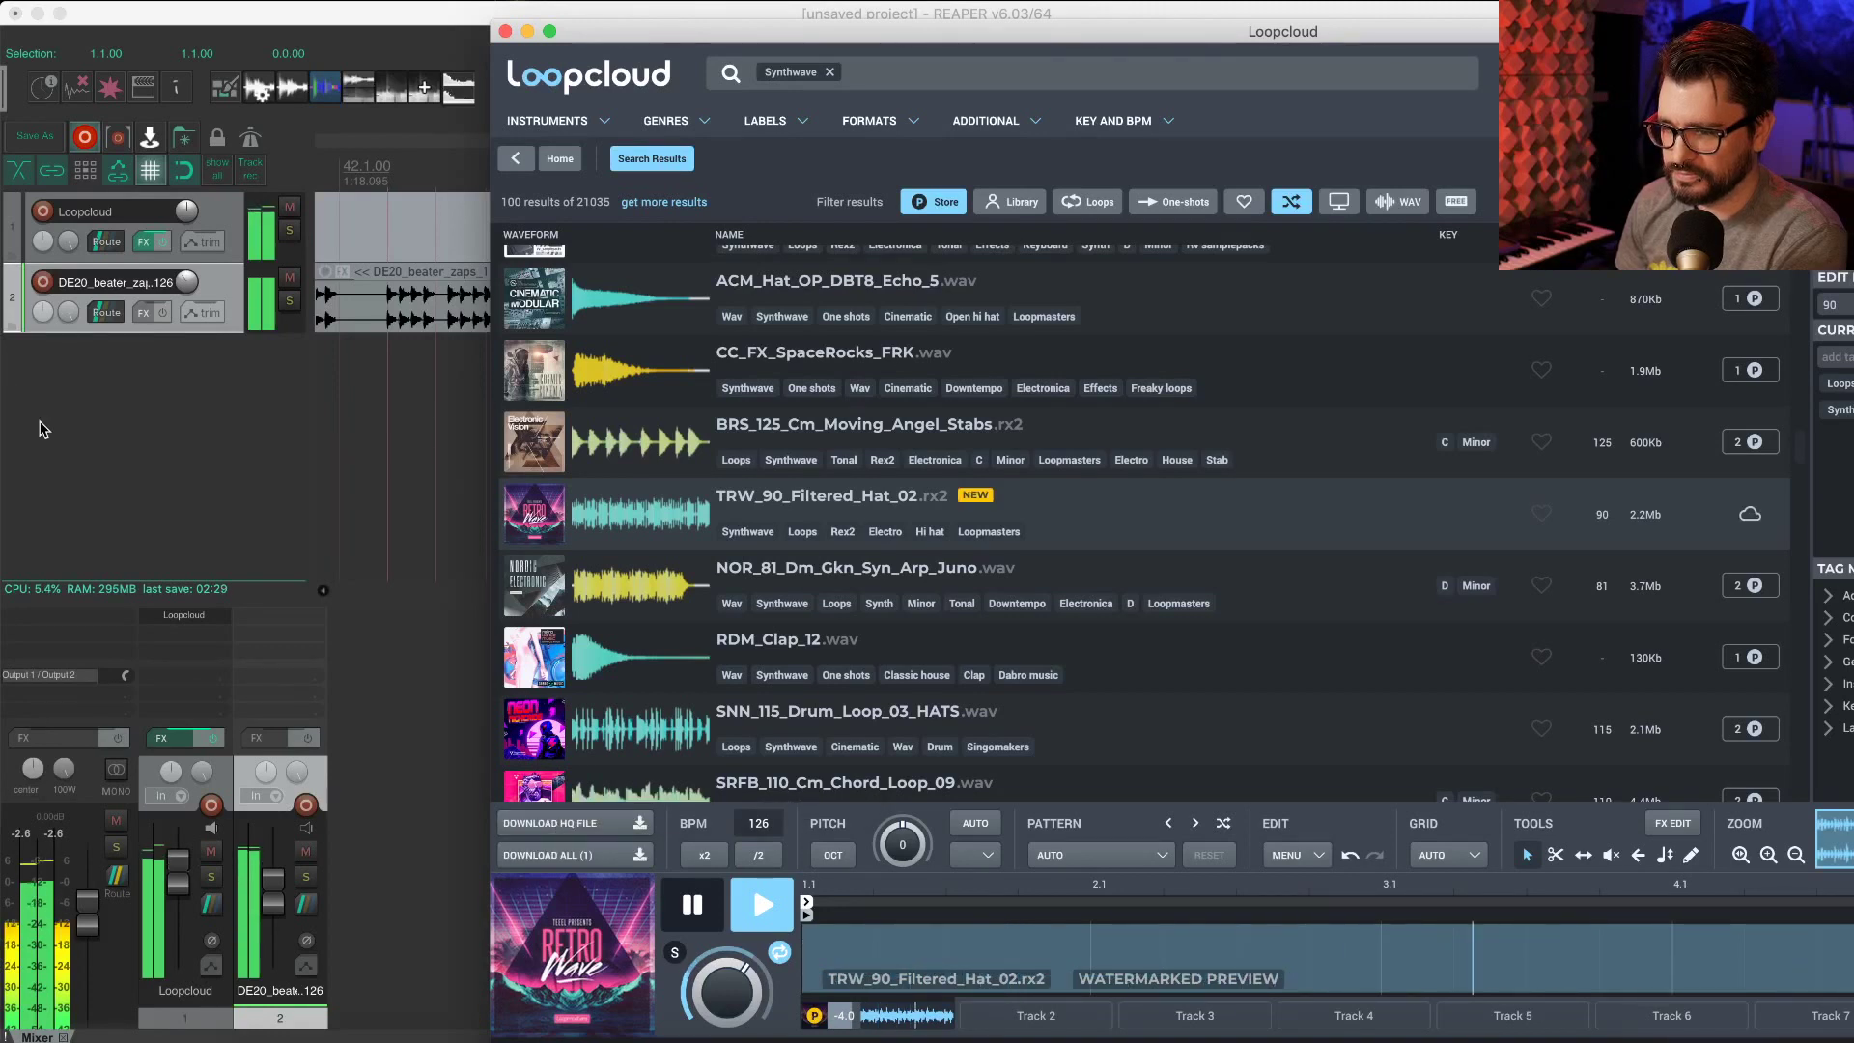
pyautogui.click(153, 491)
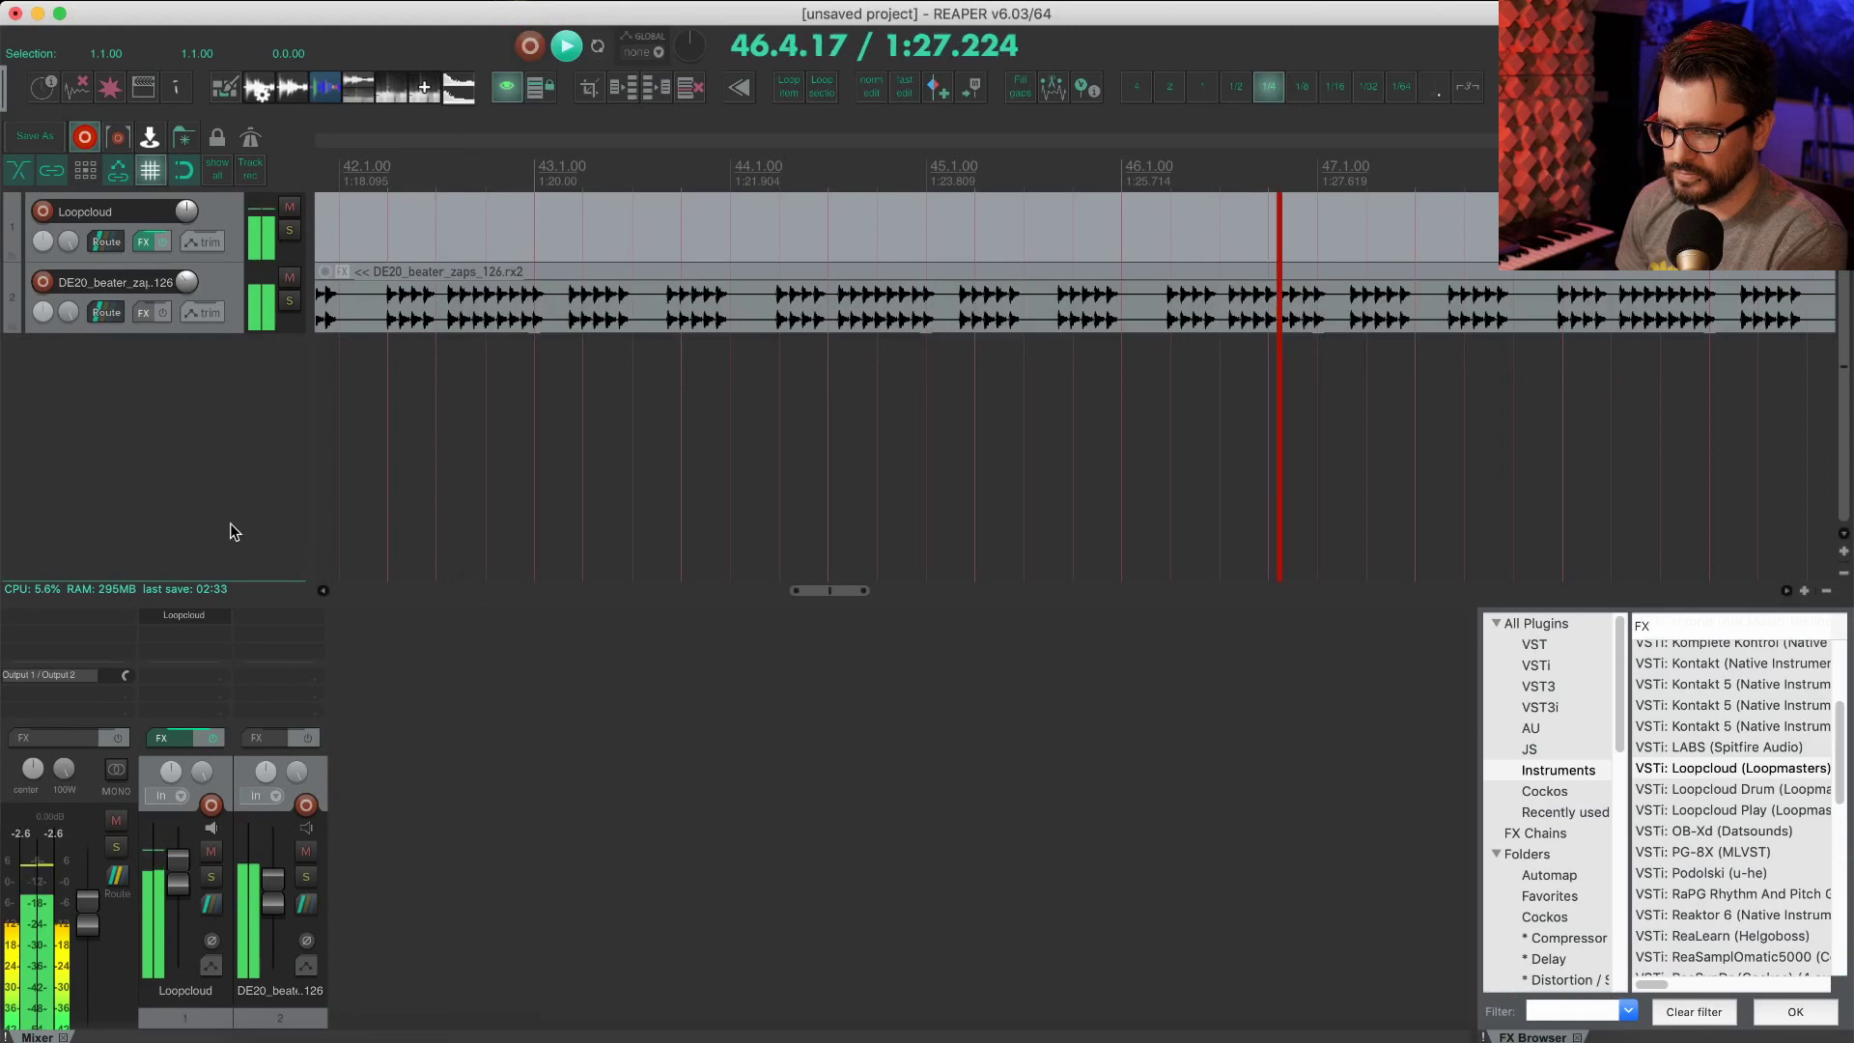
pyautogui.click(592, 435)
pyautogui.press('Home')
pyautogui.press('super+Tab')
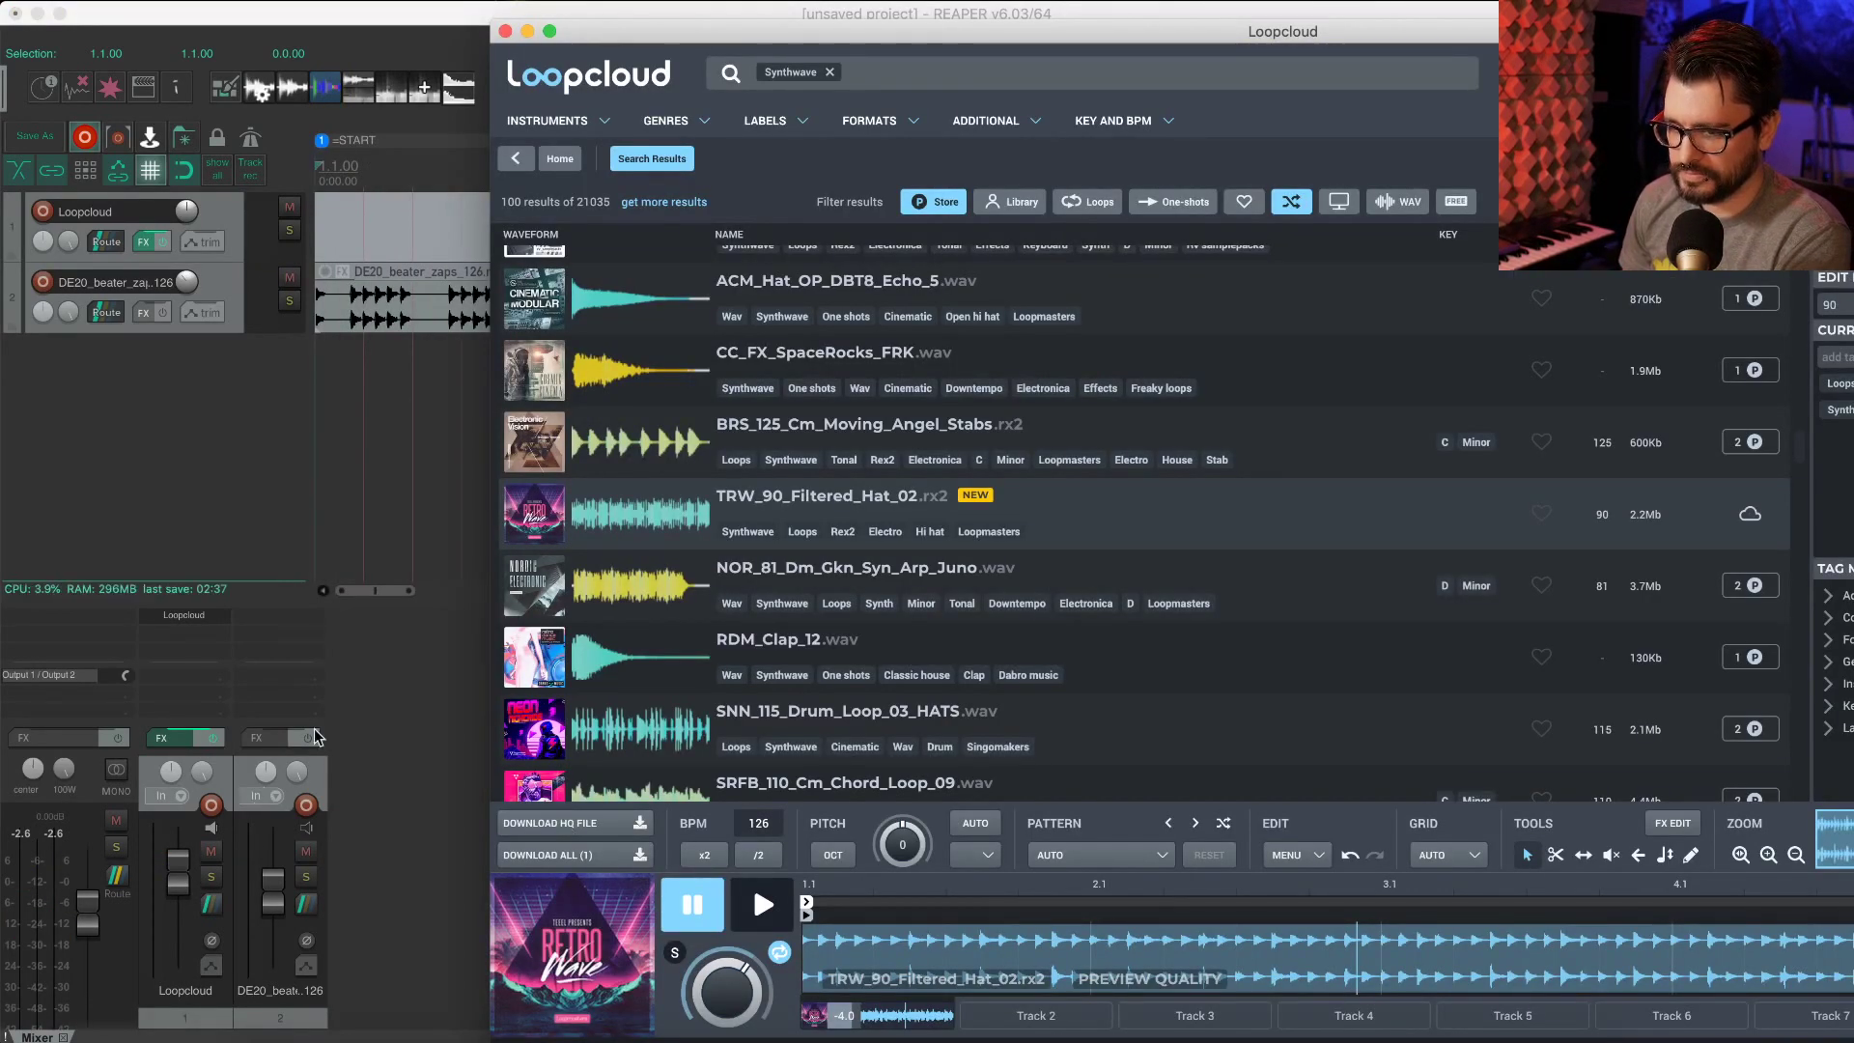
# Step: Download the purchased hat loop and import it onto a new REAPER track as a single loopable media item that adjusts to project tempo
pyautogui.click(576, 826)
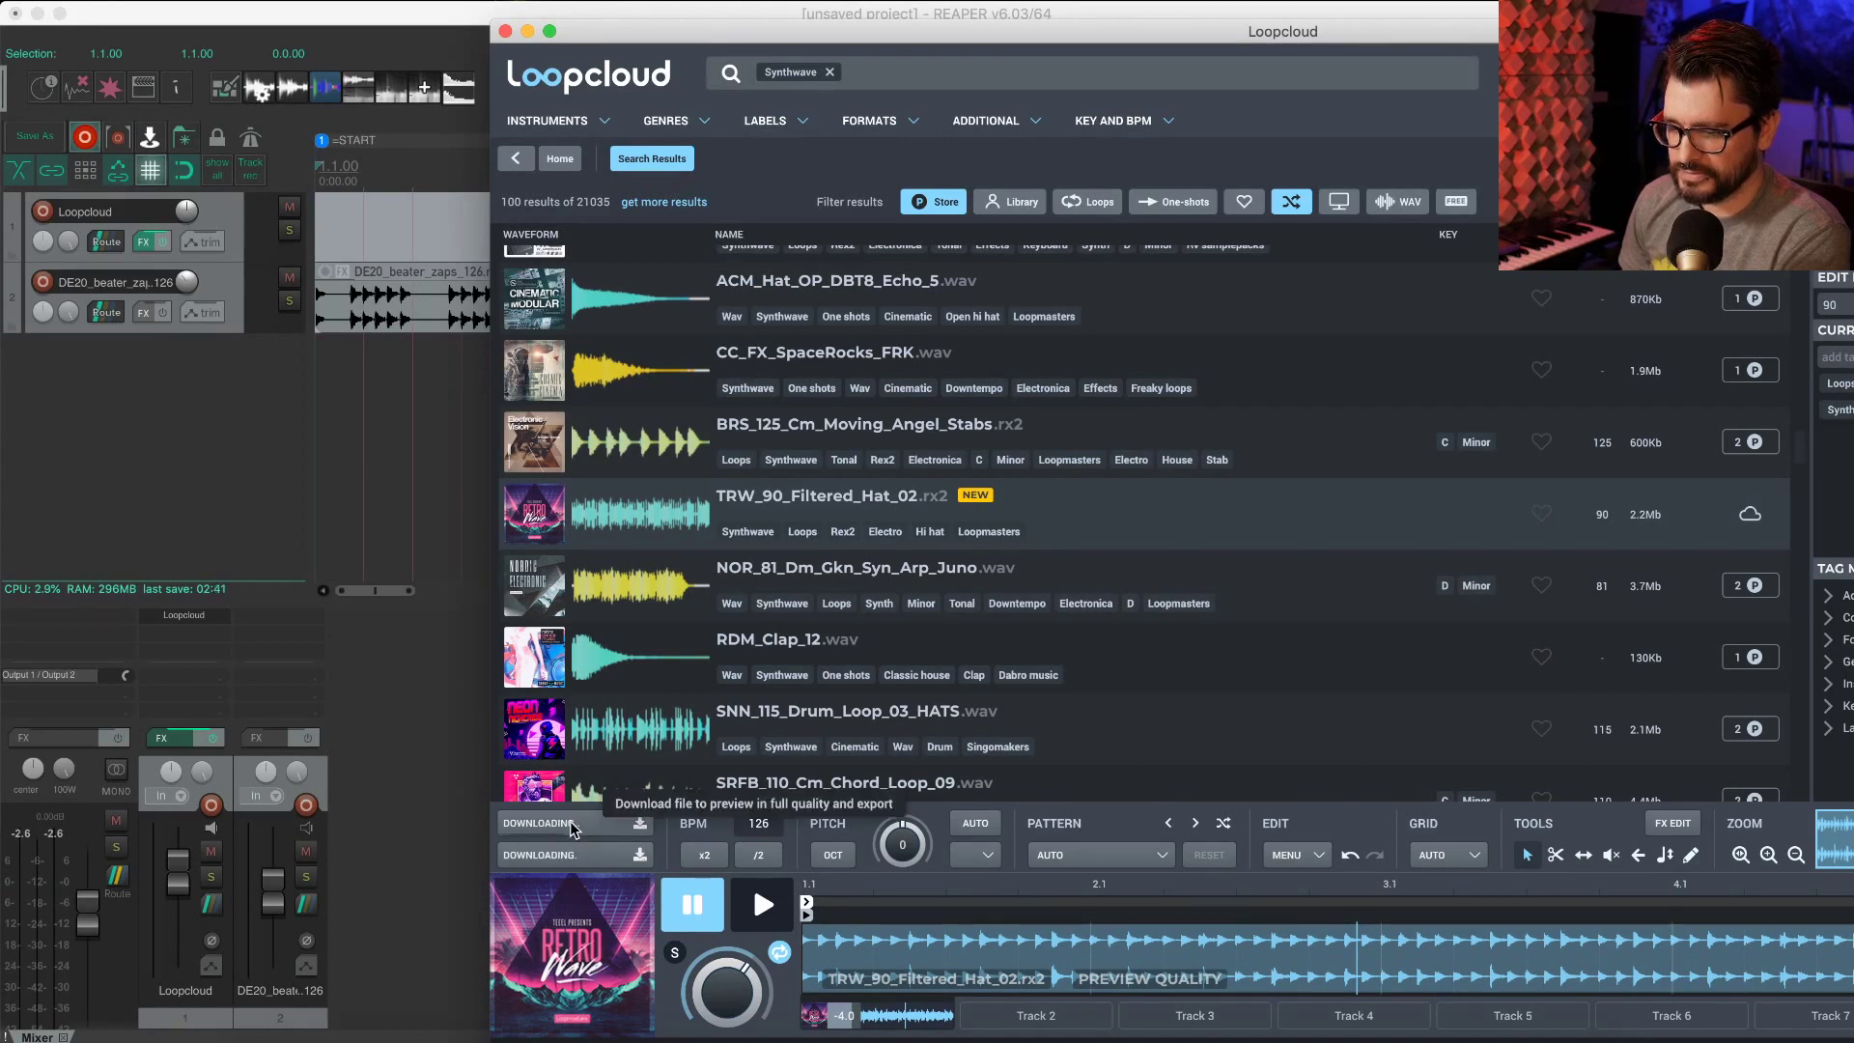
pyautogui.moveTo(563, 822); pyautogui.dragTo(190, 476)
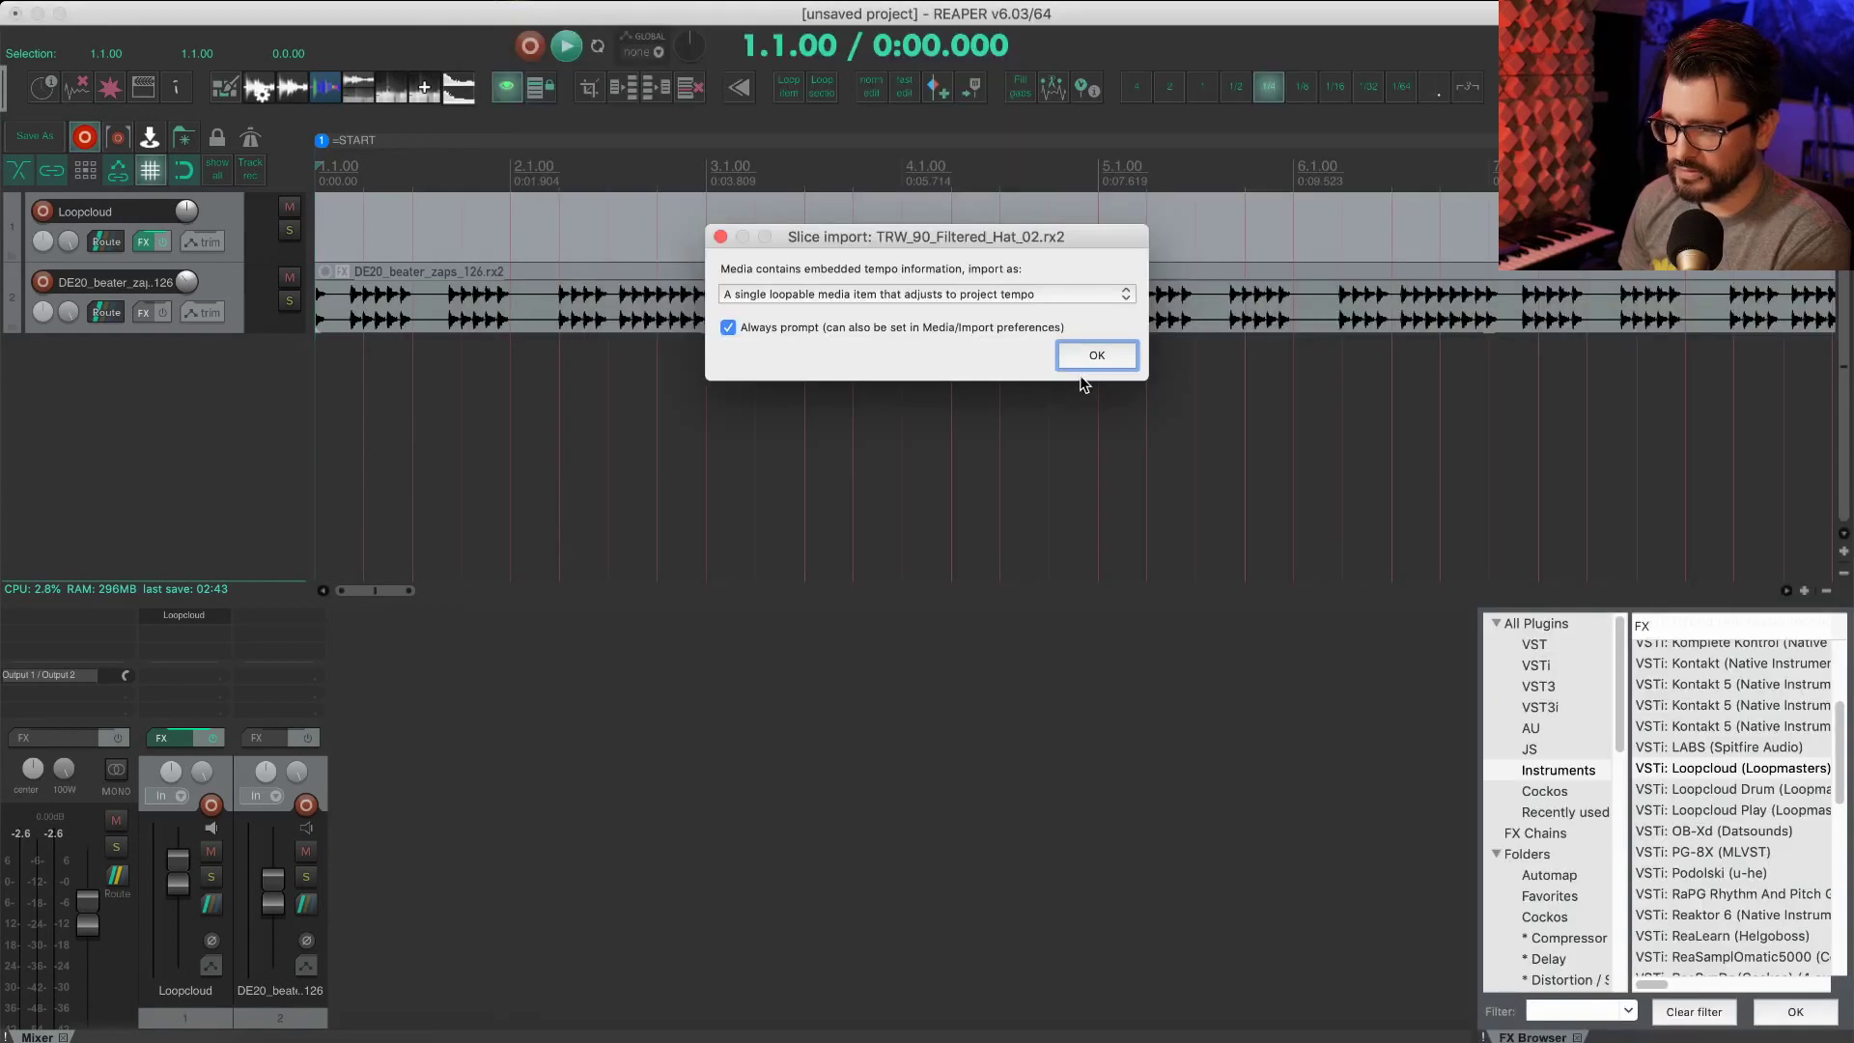
pyautogui.click(1097, 357)
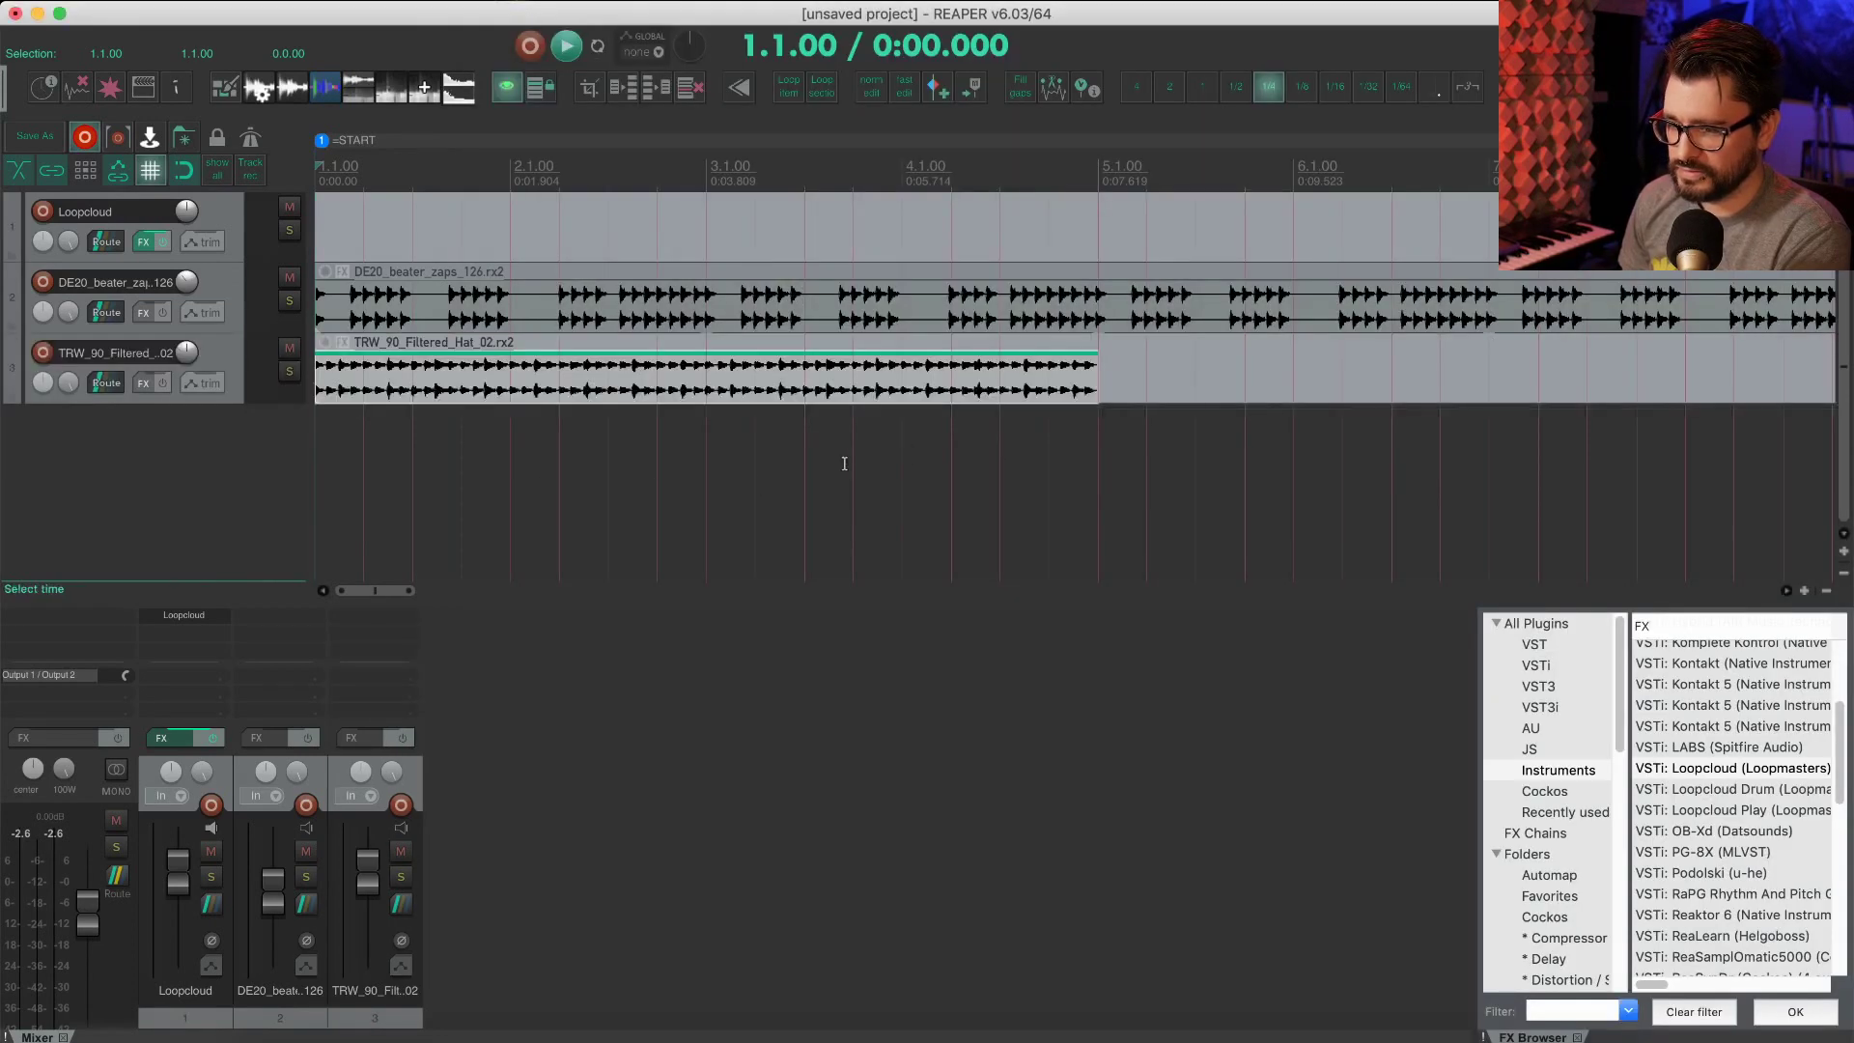
# Step: Extend the TRW_90_Filtered_Hat_02 item so it loops up to the end of the DE20_beater_zaps_126 item
pyautogui.scroll(-3, 1104, 398)
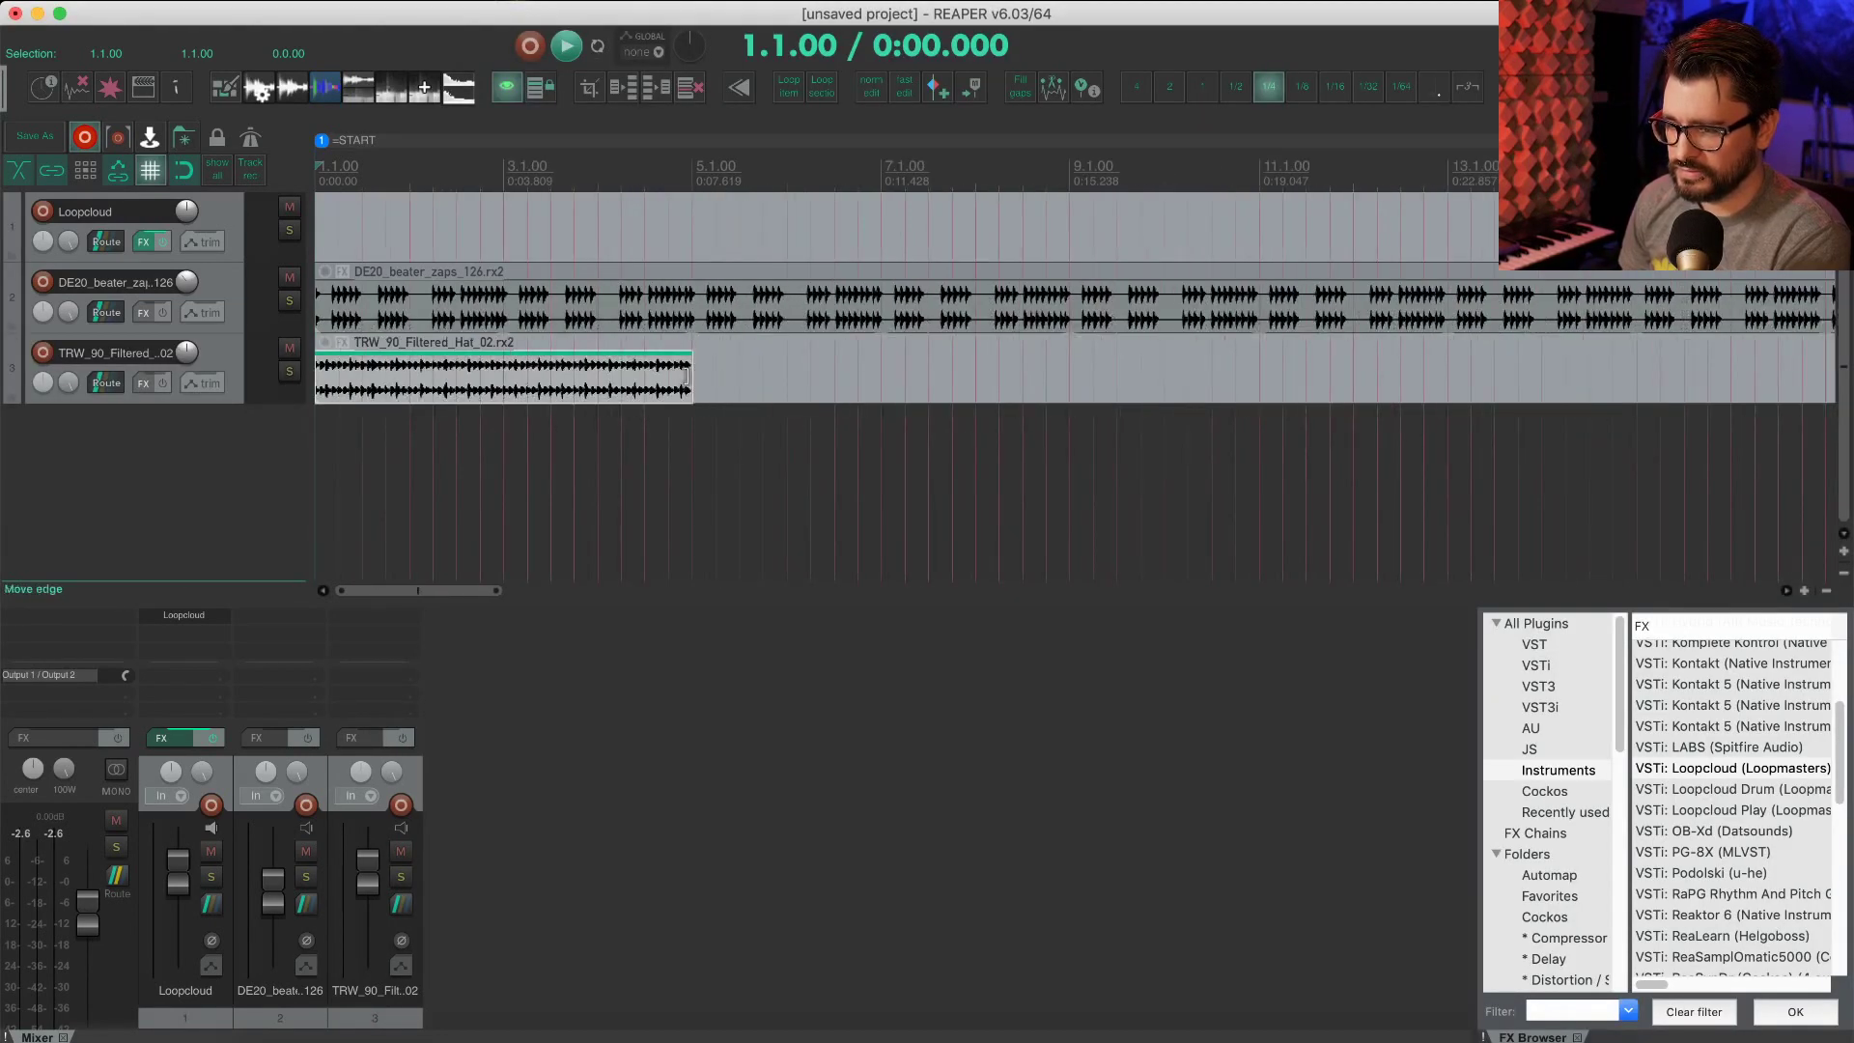
pyautogui.click(686, 377)
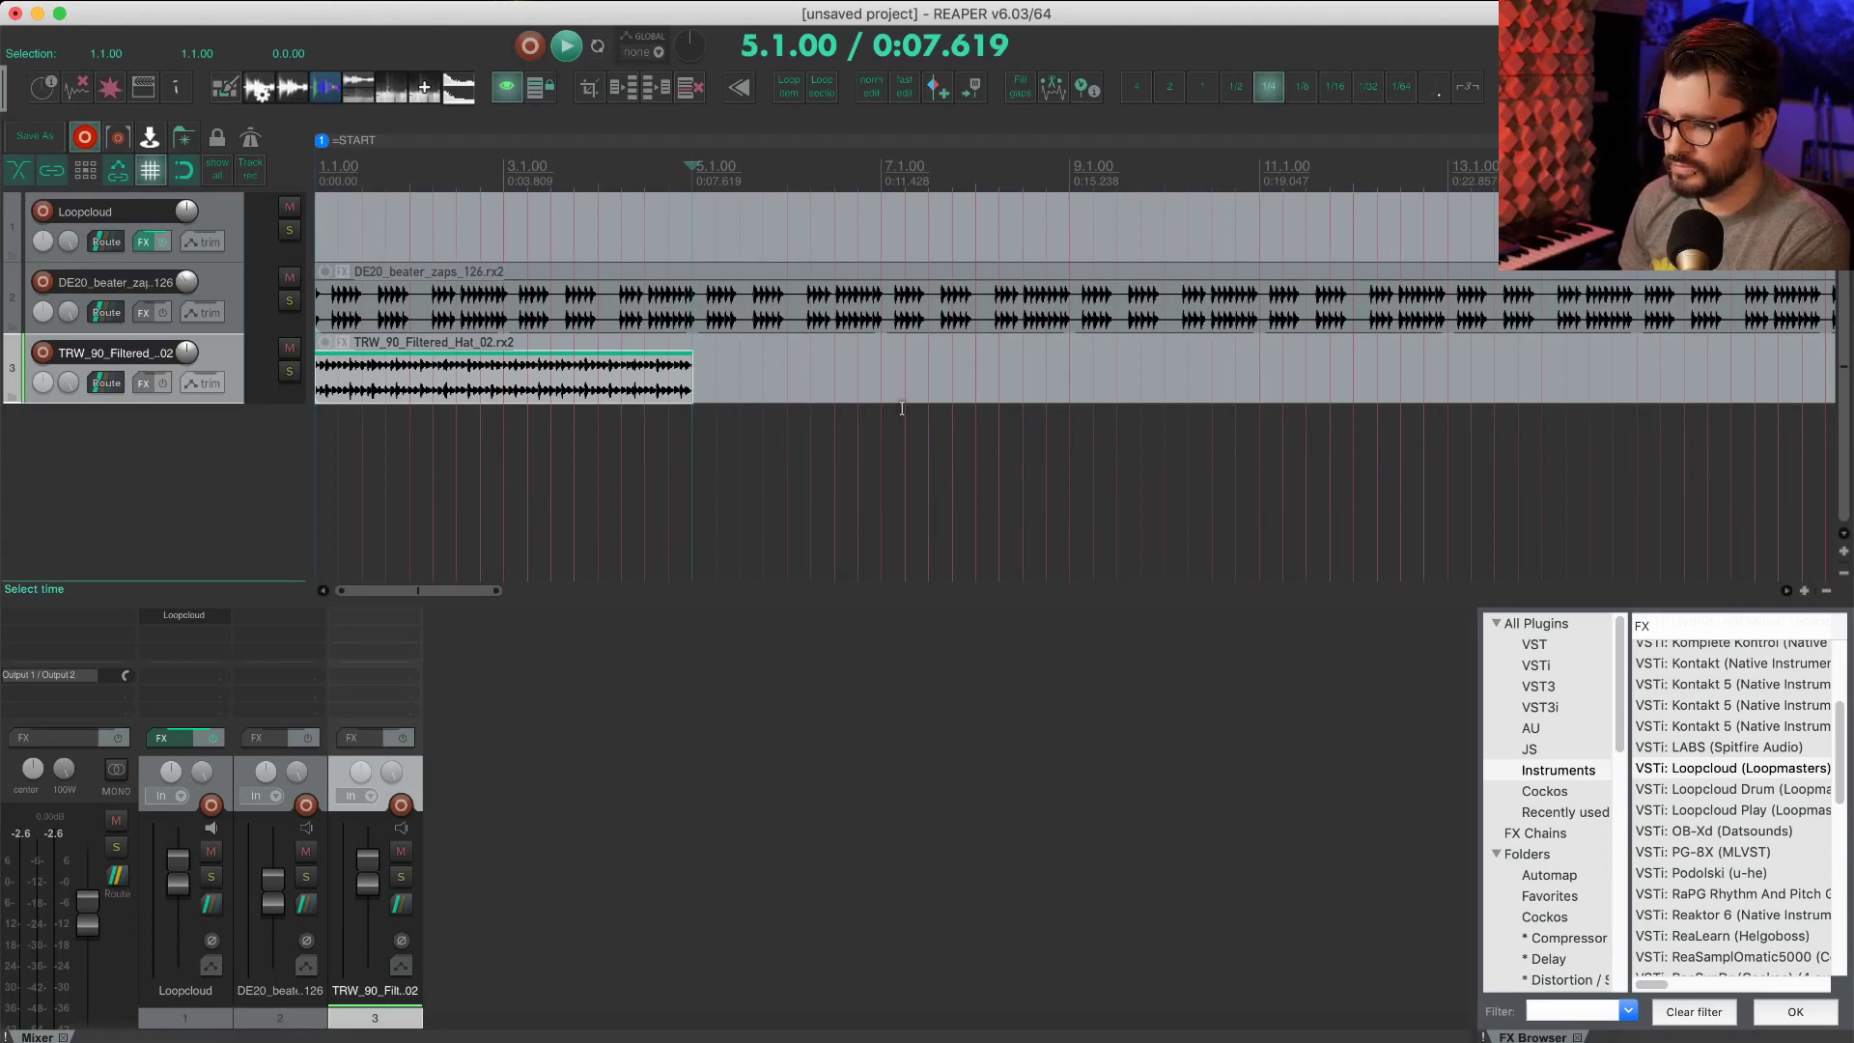
pyautogui.moveTo(687, 377); pyautogui.dragTo(1584, 382)
pyautogui.scroll(-3, 1040, 463)
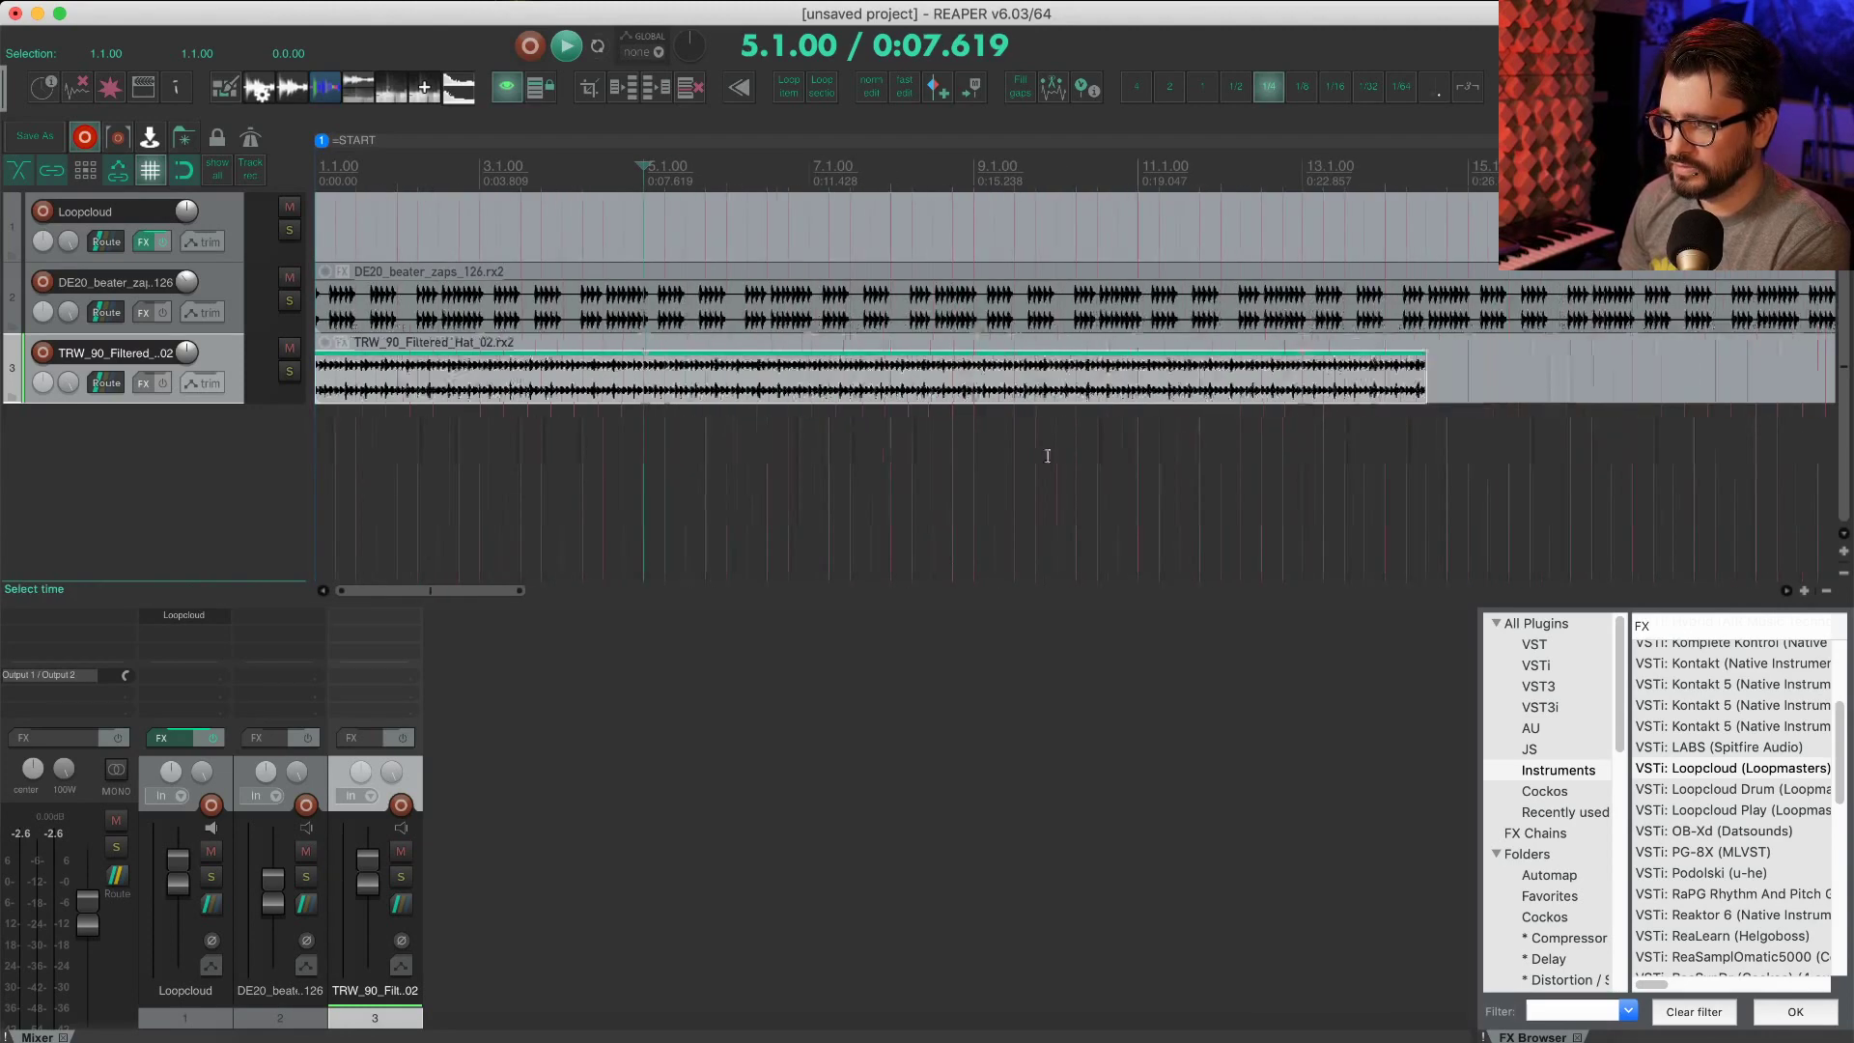
pyautogui.scroll(-6, 1040, 464)
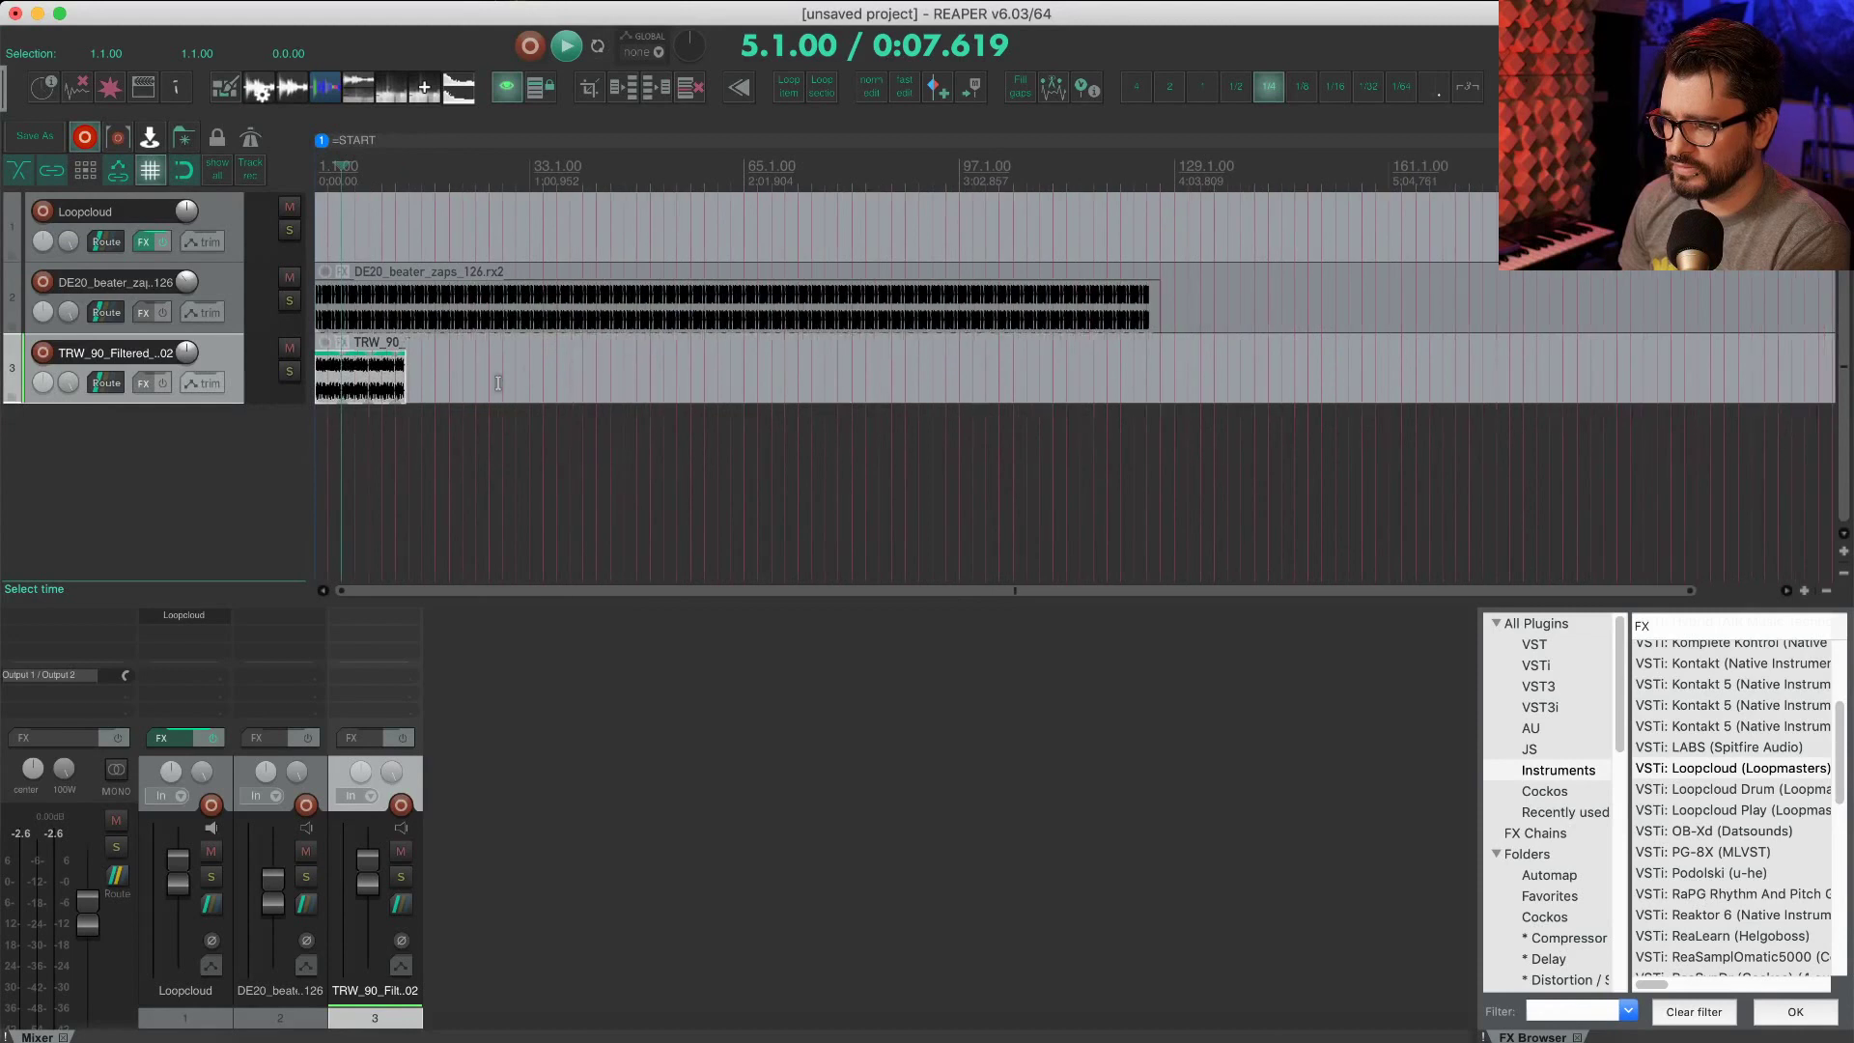
pyautogui.moveTo(403, 381); pyautogui.dragTo(1145, 377)
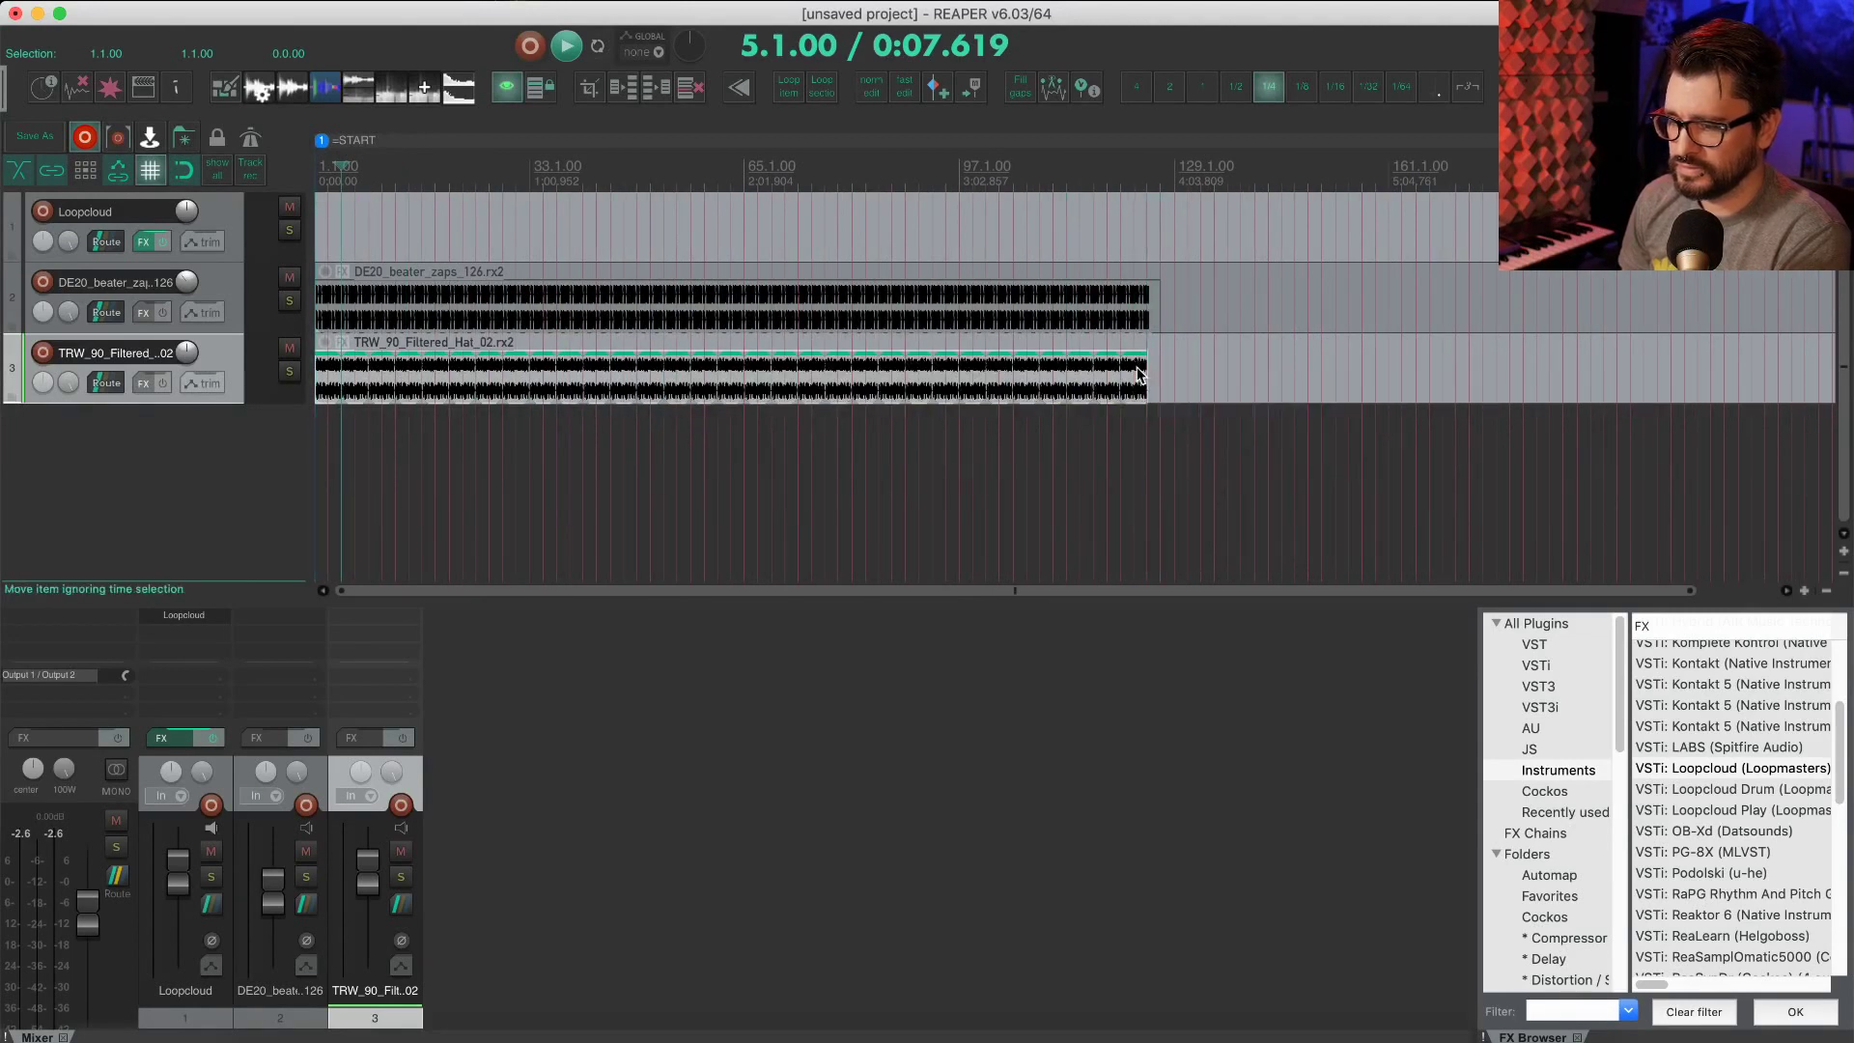
# Step: Play the REAPER project from the start, and switch to Loopcloud to pause its hat loop preview
pyautogui.press('Home')
pyautogui.press('space')
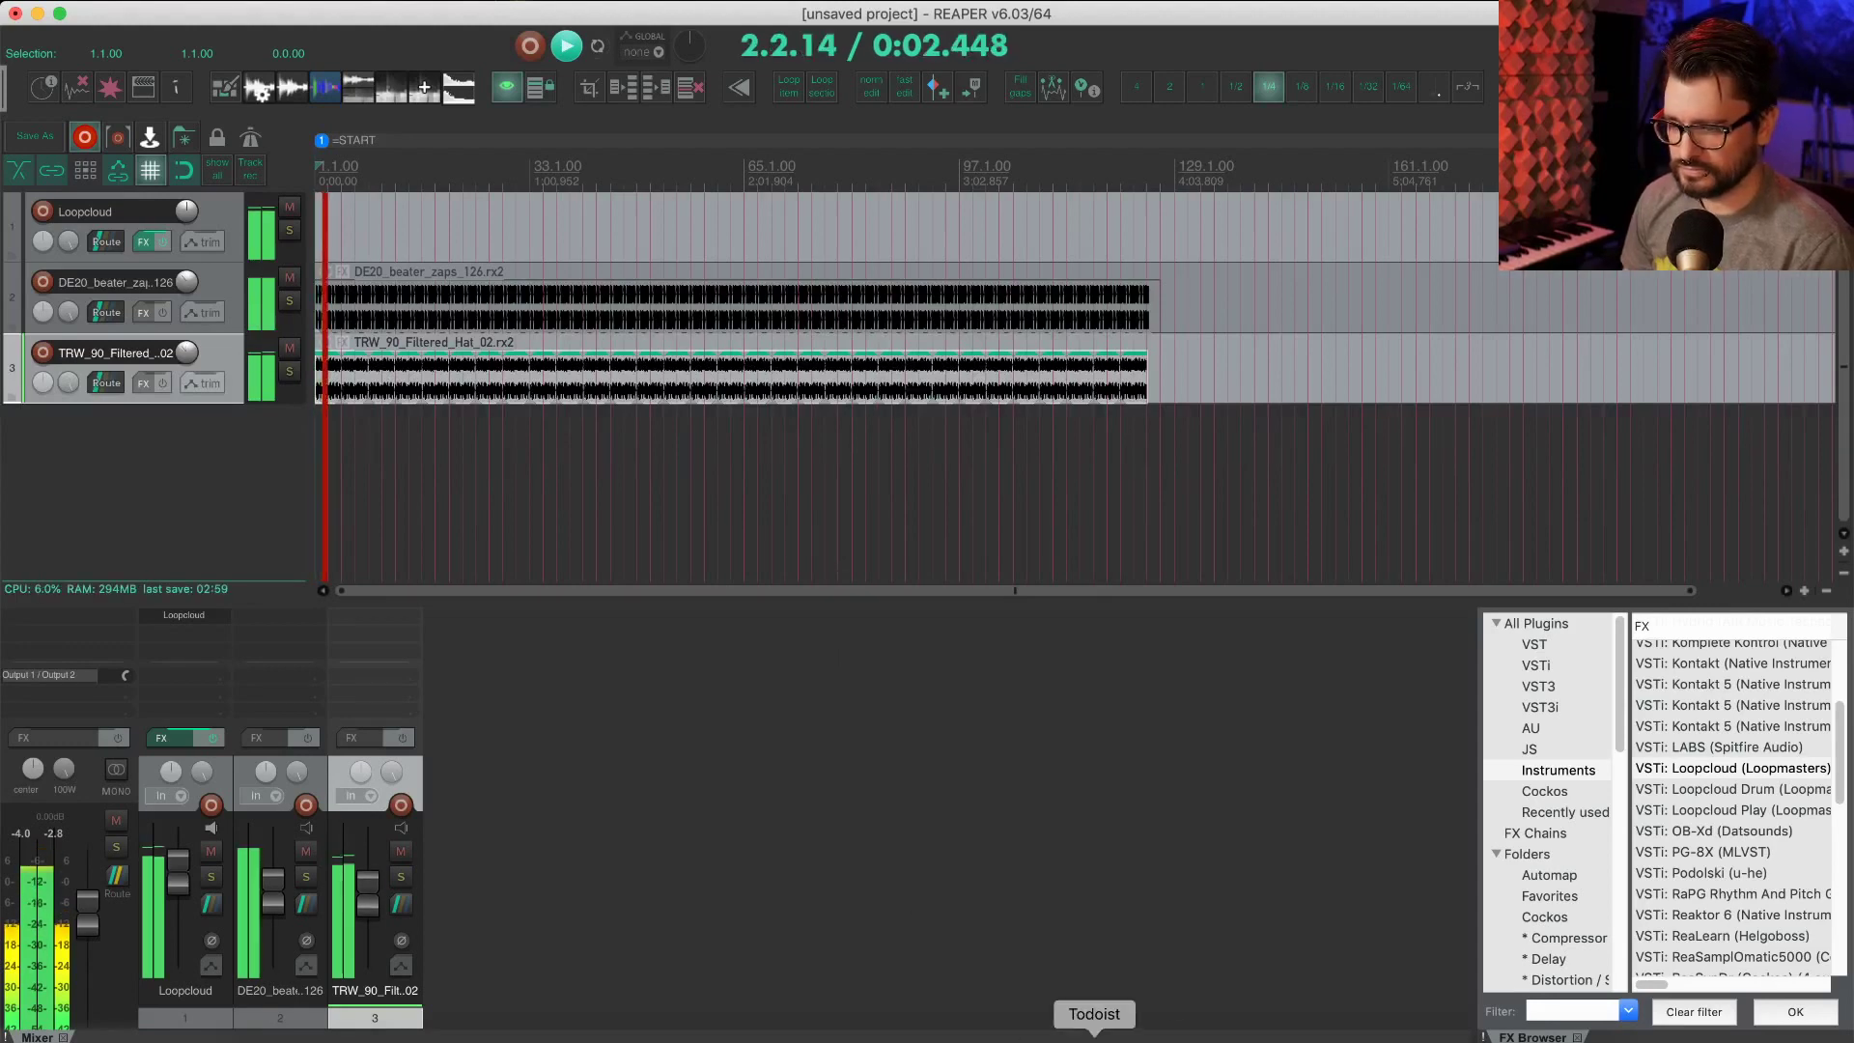
pyautogui.click(1316, 1039)
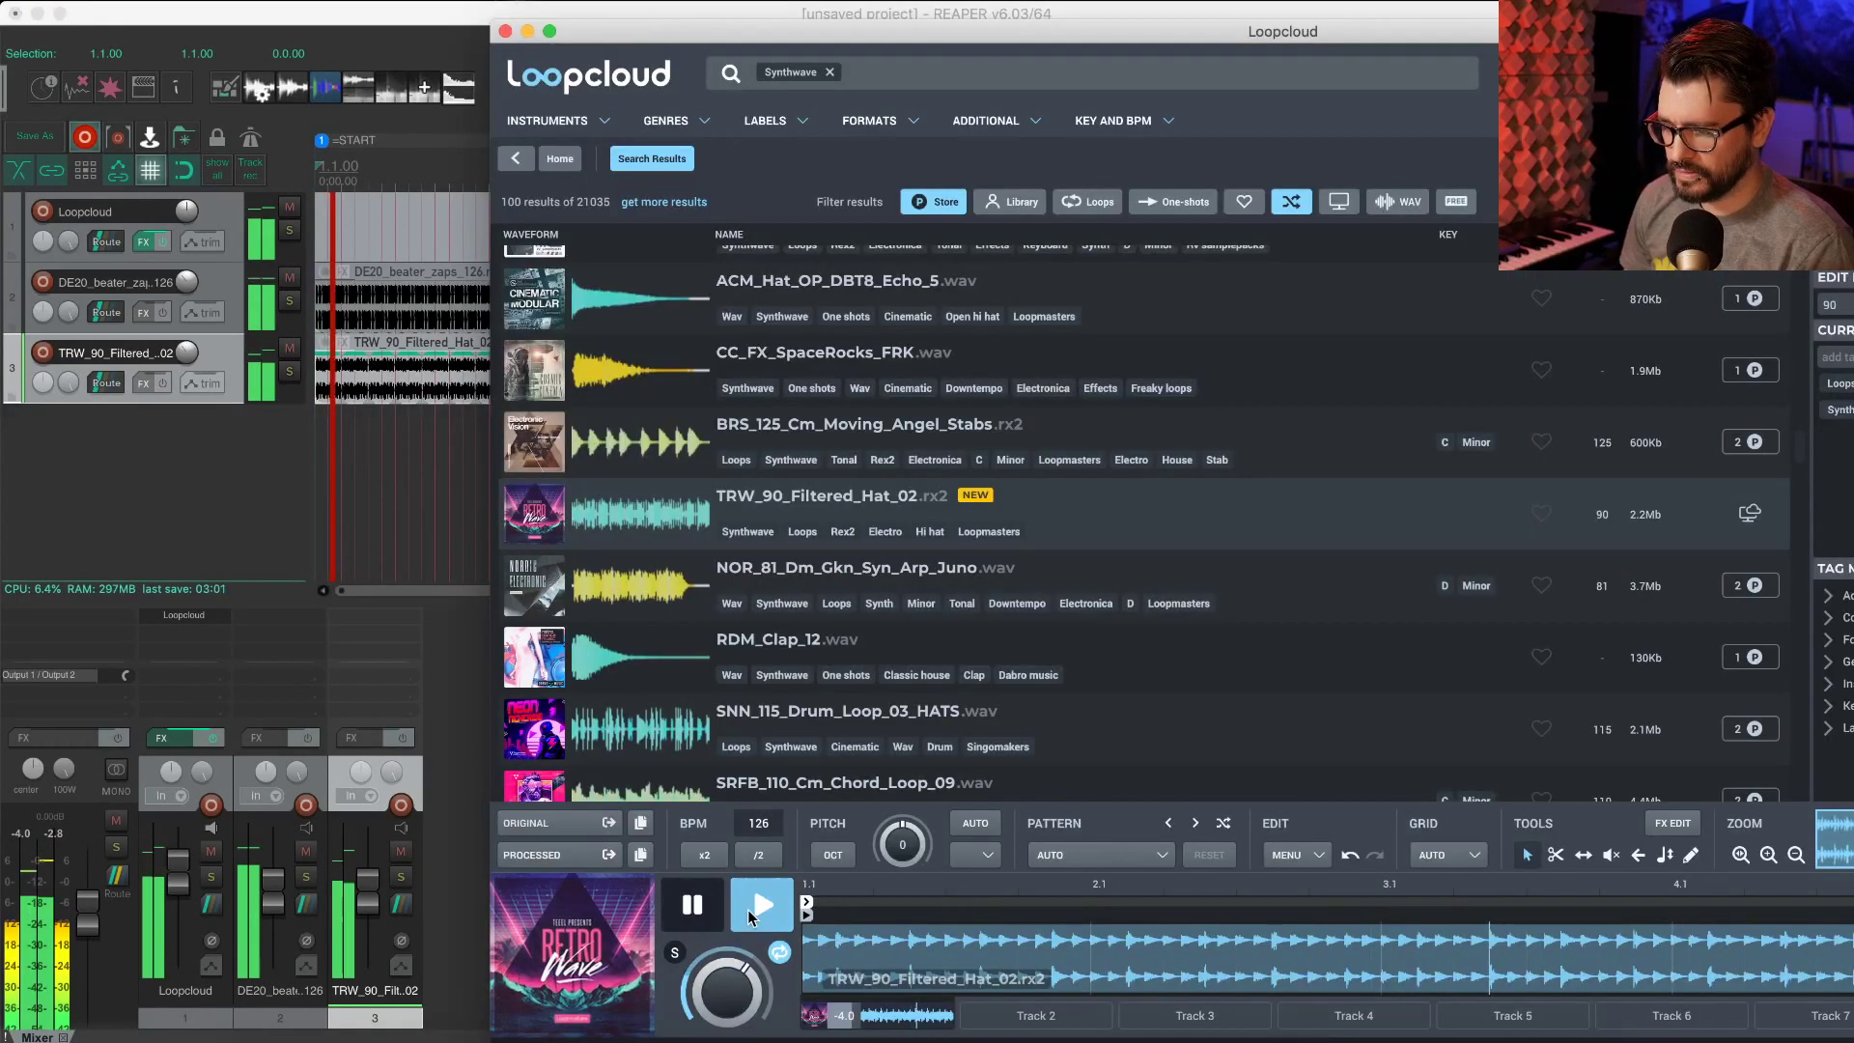
pyautogui.click(748, 908)
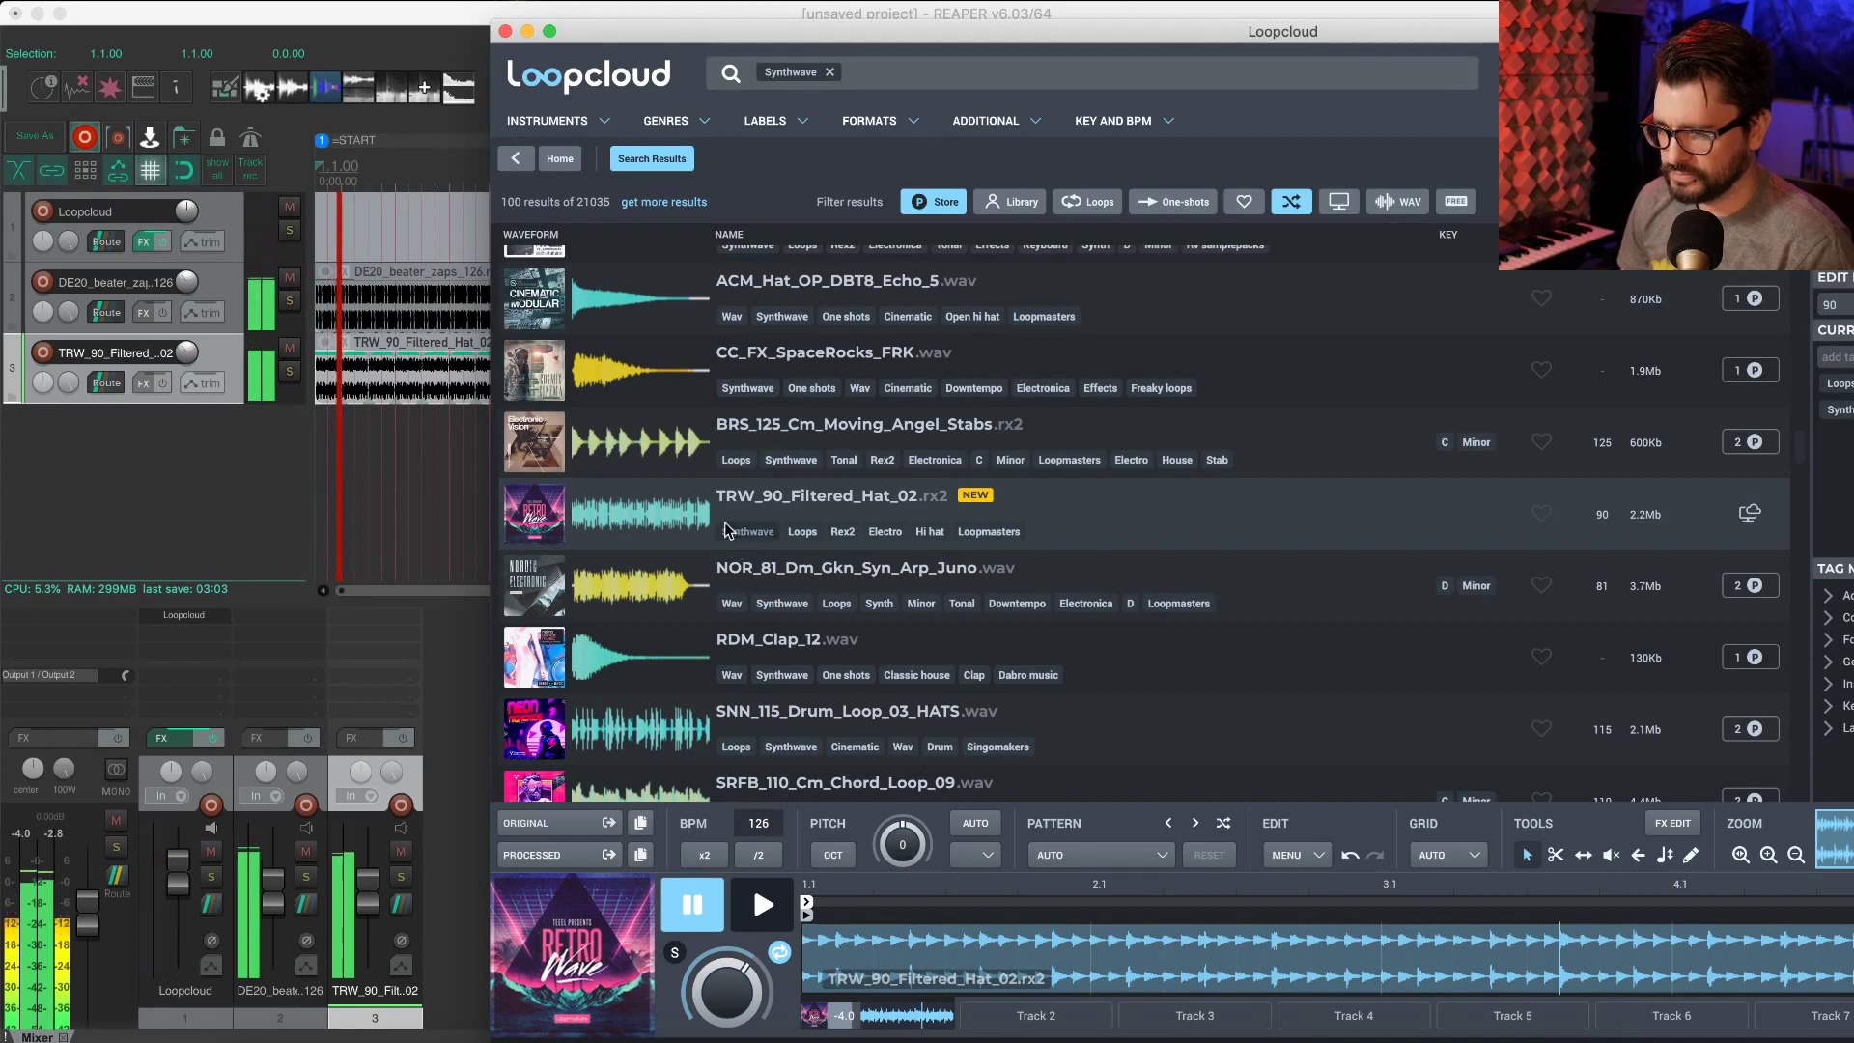
# Step: Add the Kick tag to the Synthwave sample search
pyautogui.click(896, 70)
pyautogui.write('kick')
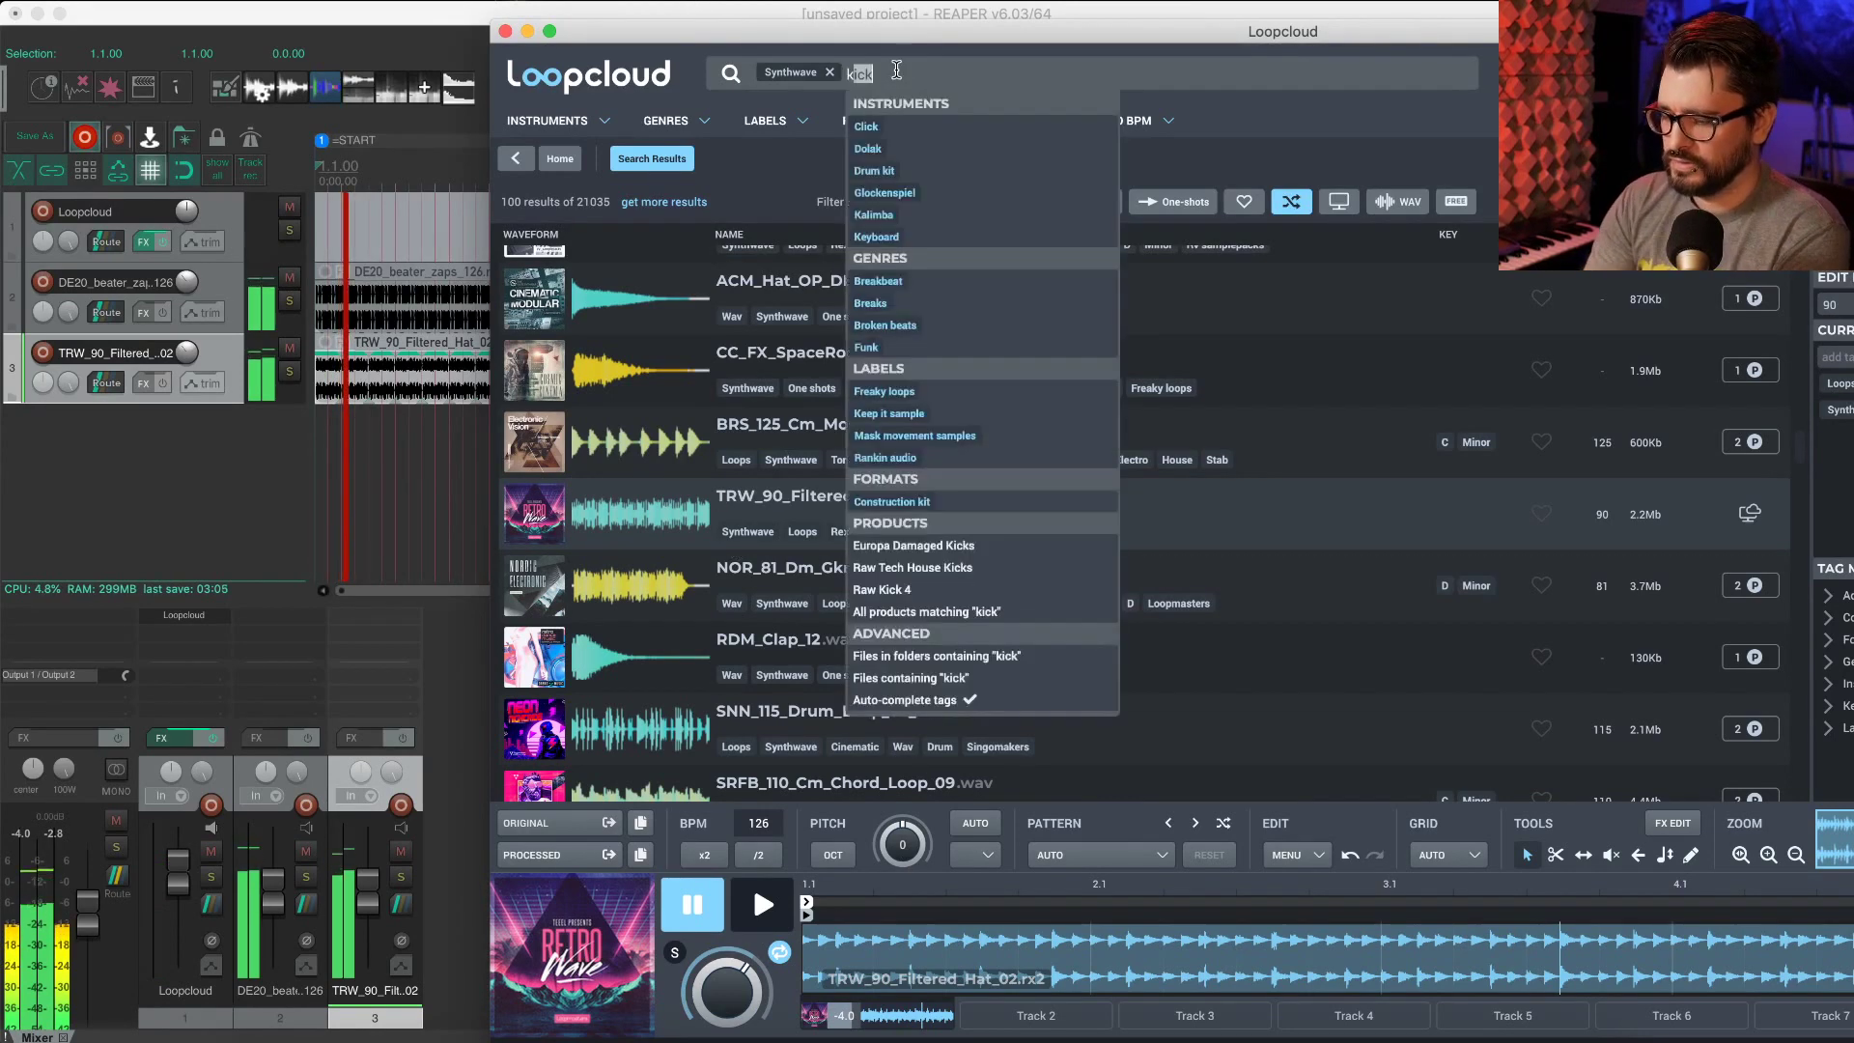
pyautogui.press('Return')
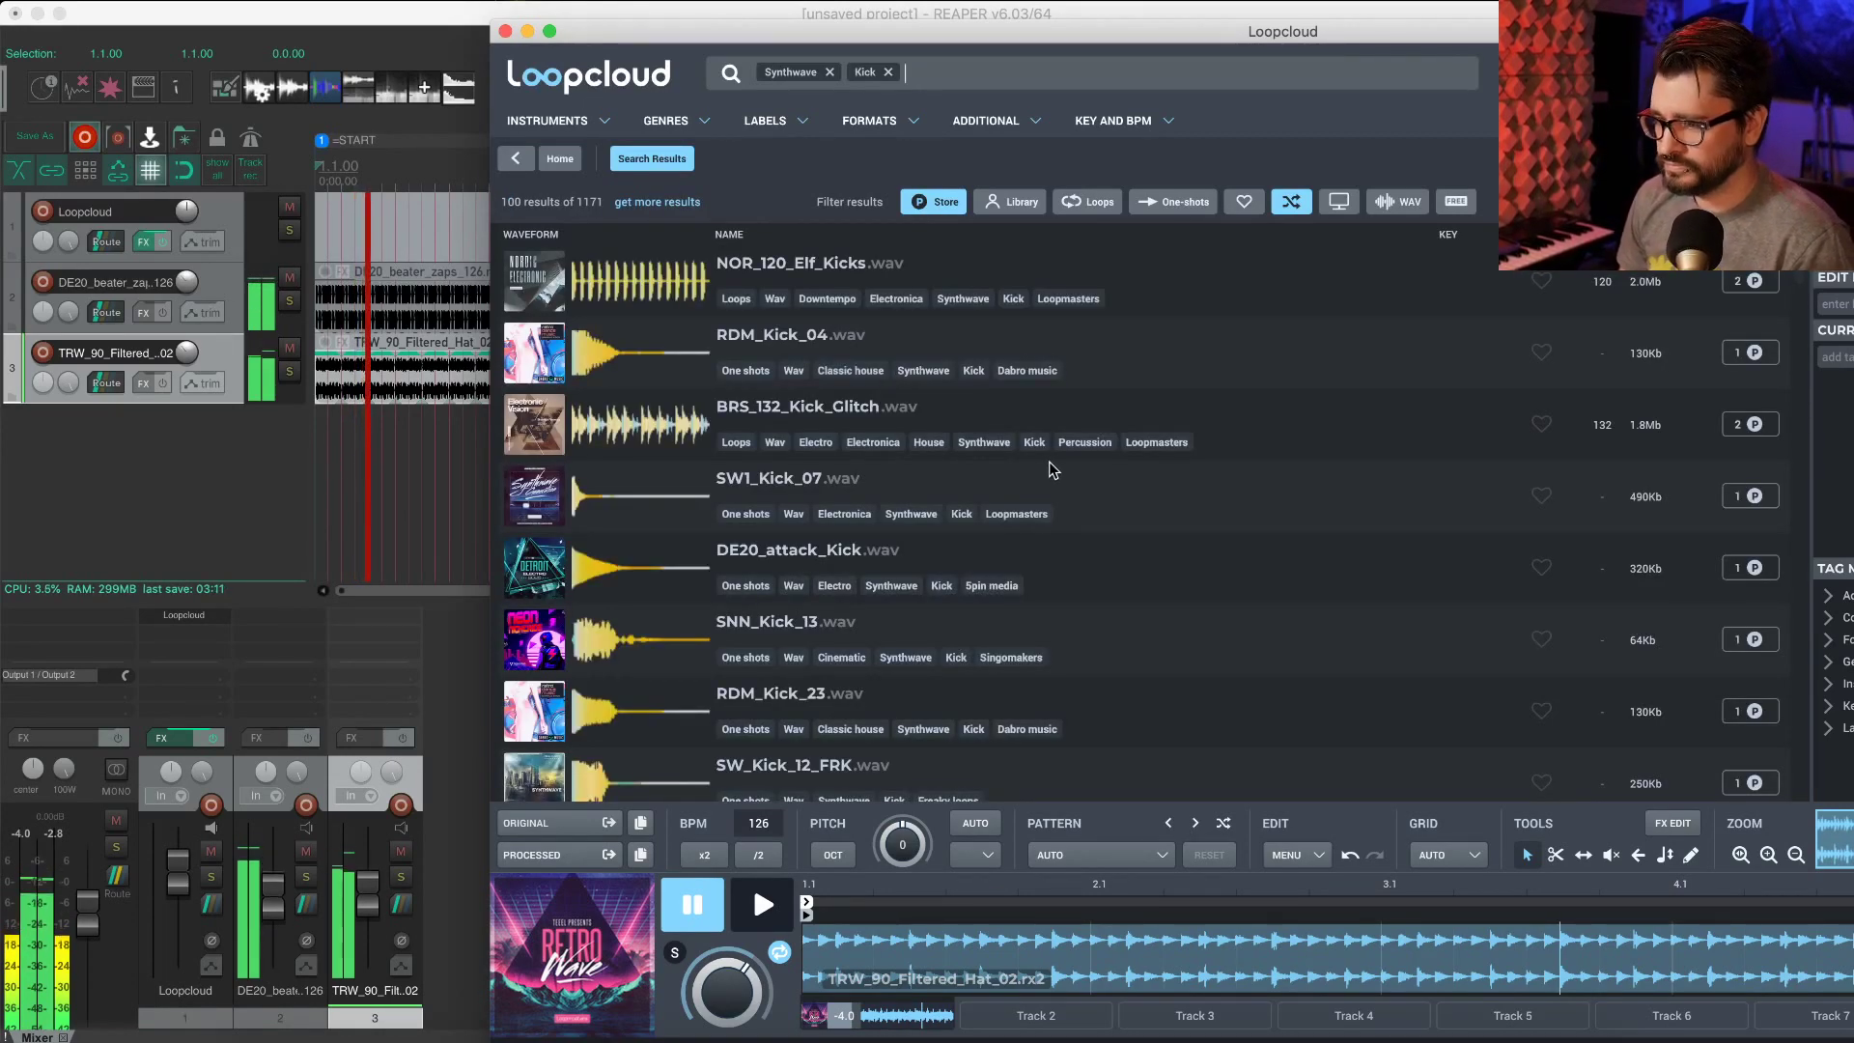
# Step: Preview the kick samples from NOR_120_Elf_Kicks down to SNN_Kick_13 against the playing project, and pause the preview on SNN_Kick_13
pyautogui.click(647, 290)
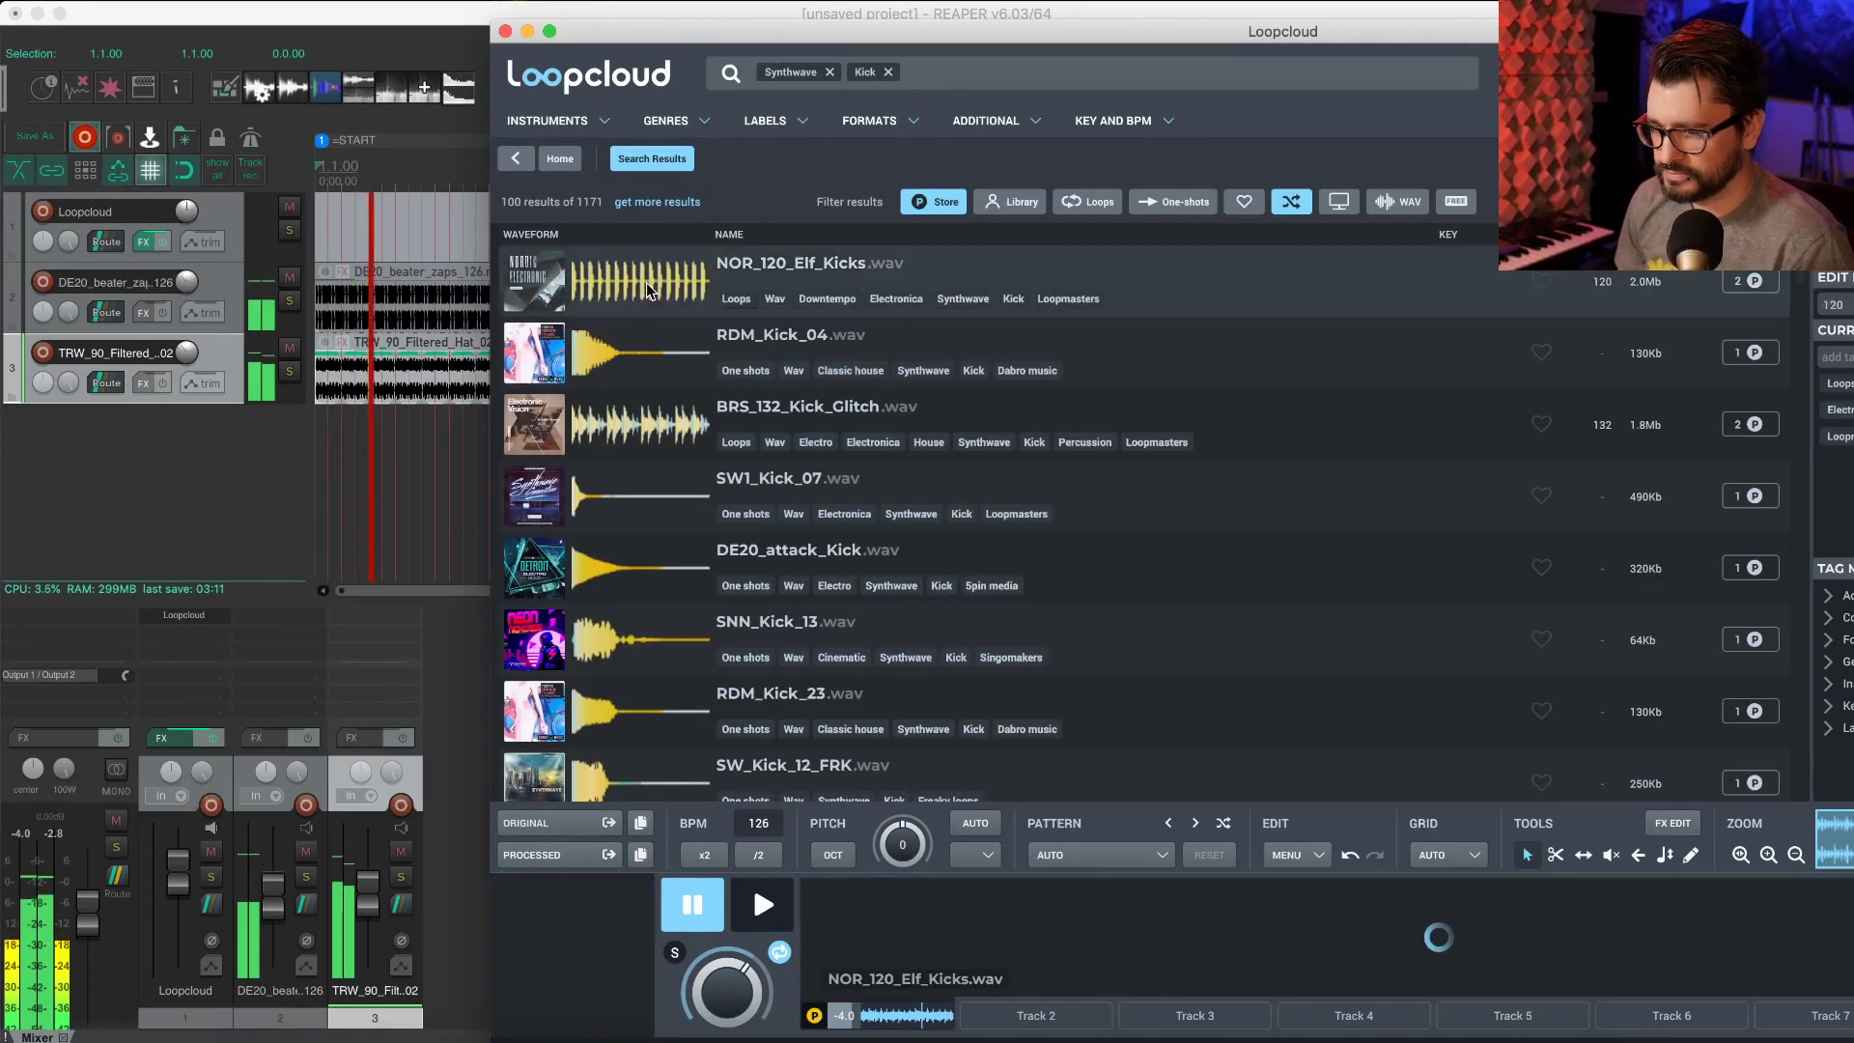
pyautogui.click(708, 372)
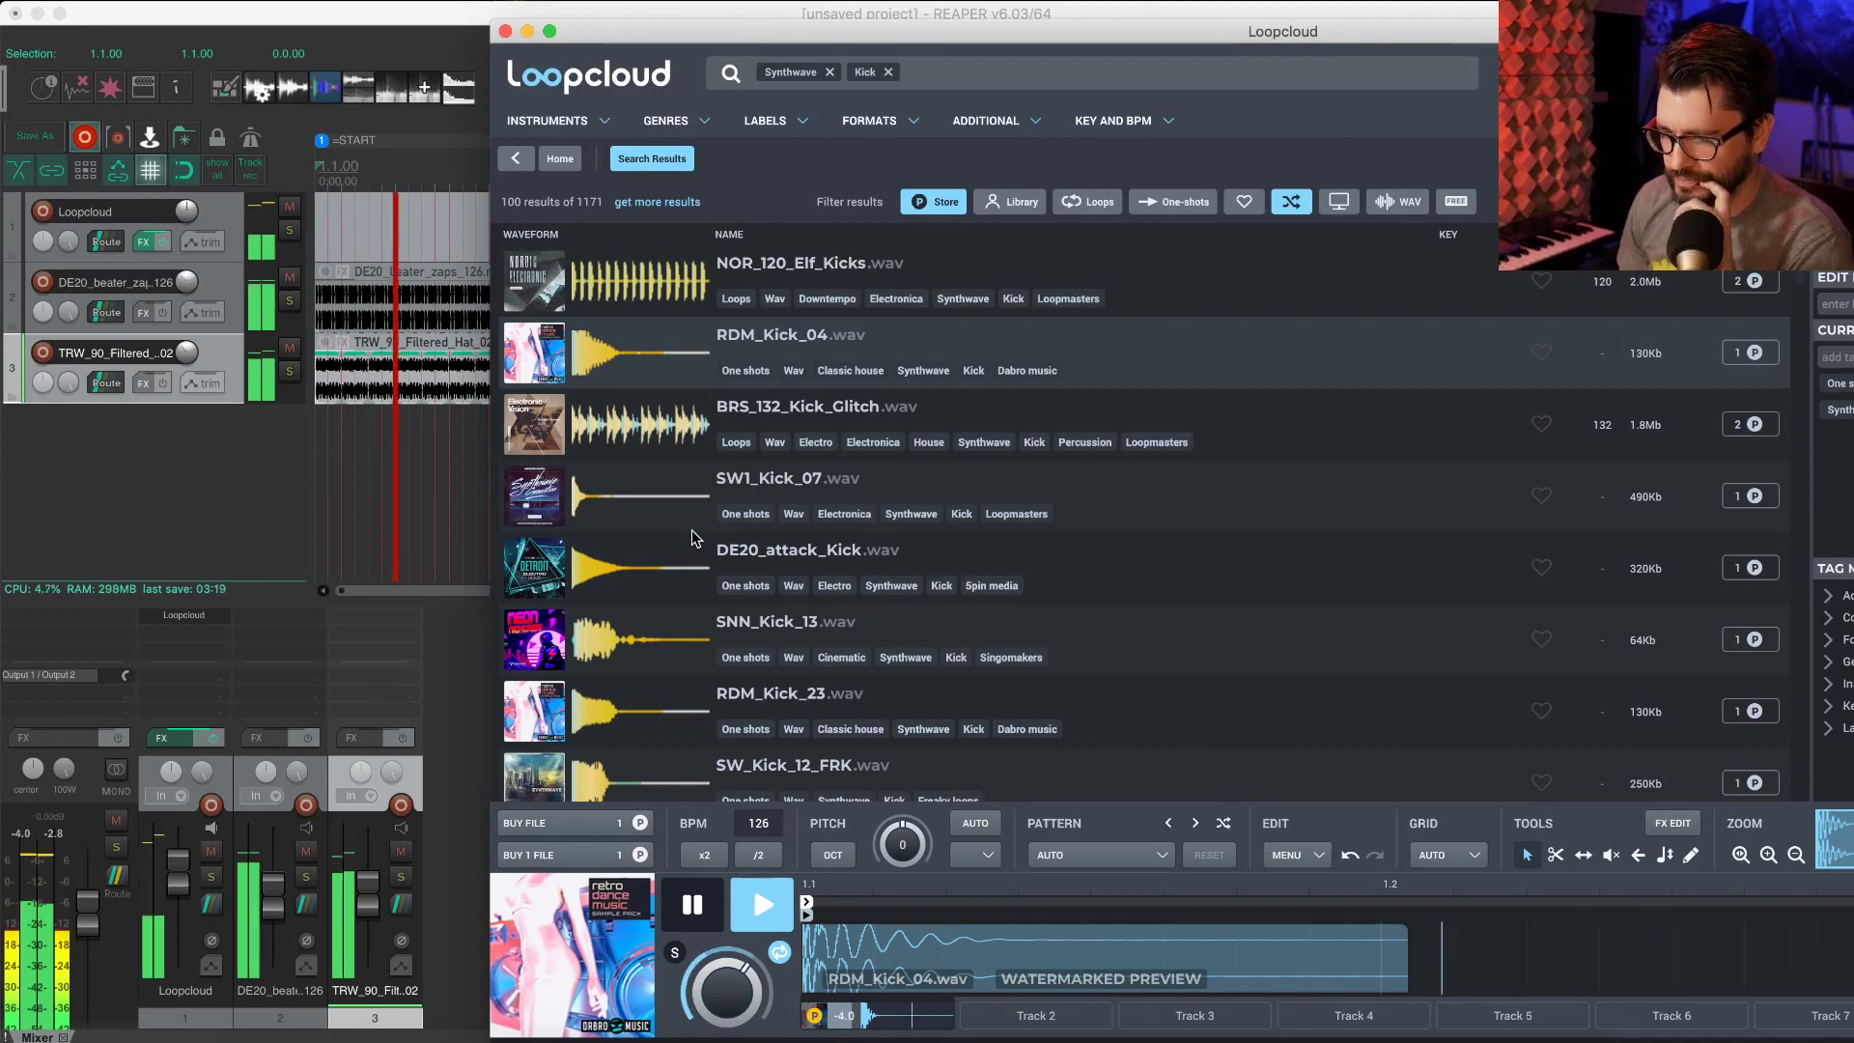
pyautogui.press('Down')
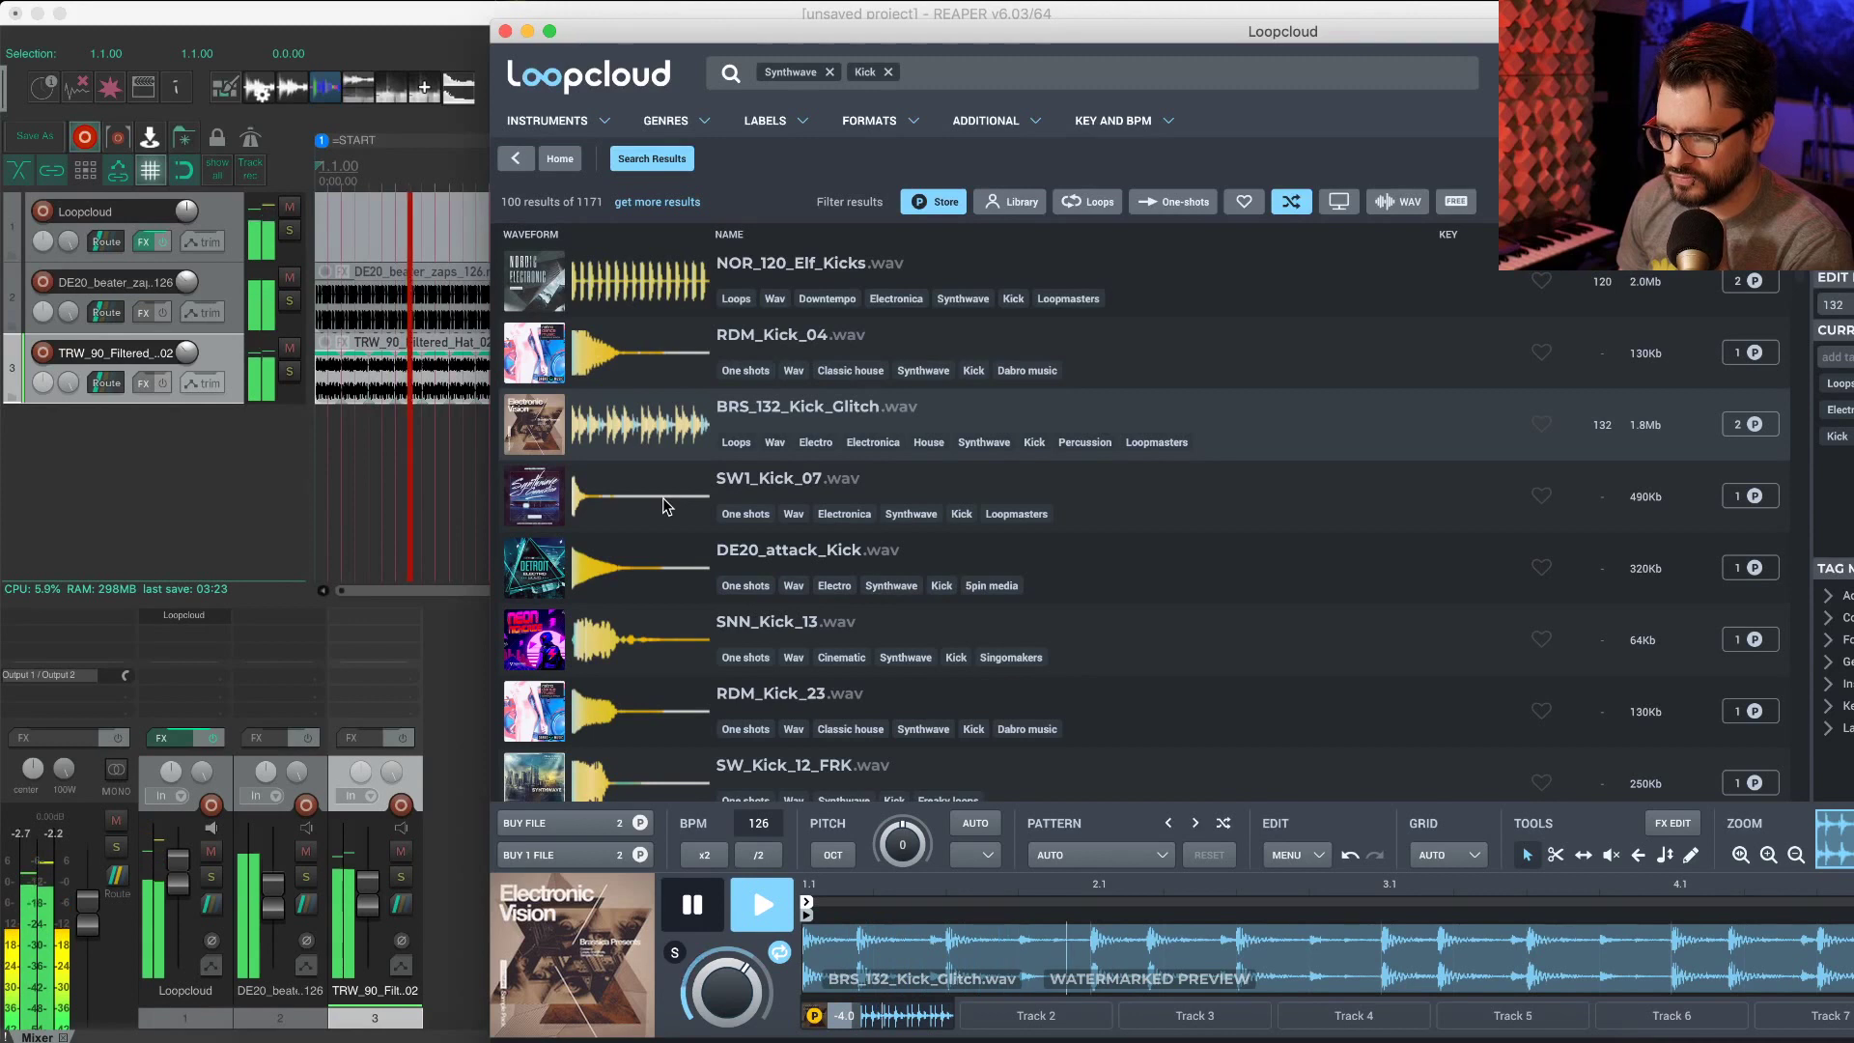
pyautogui.press('Down')
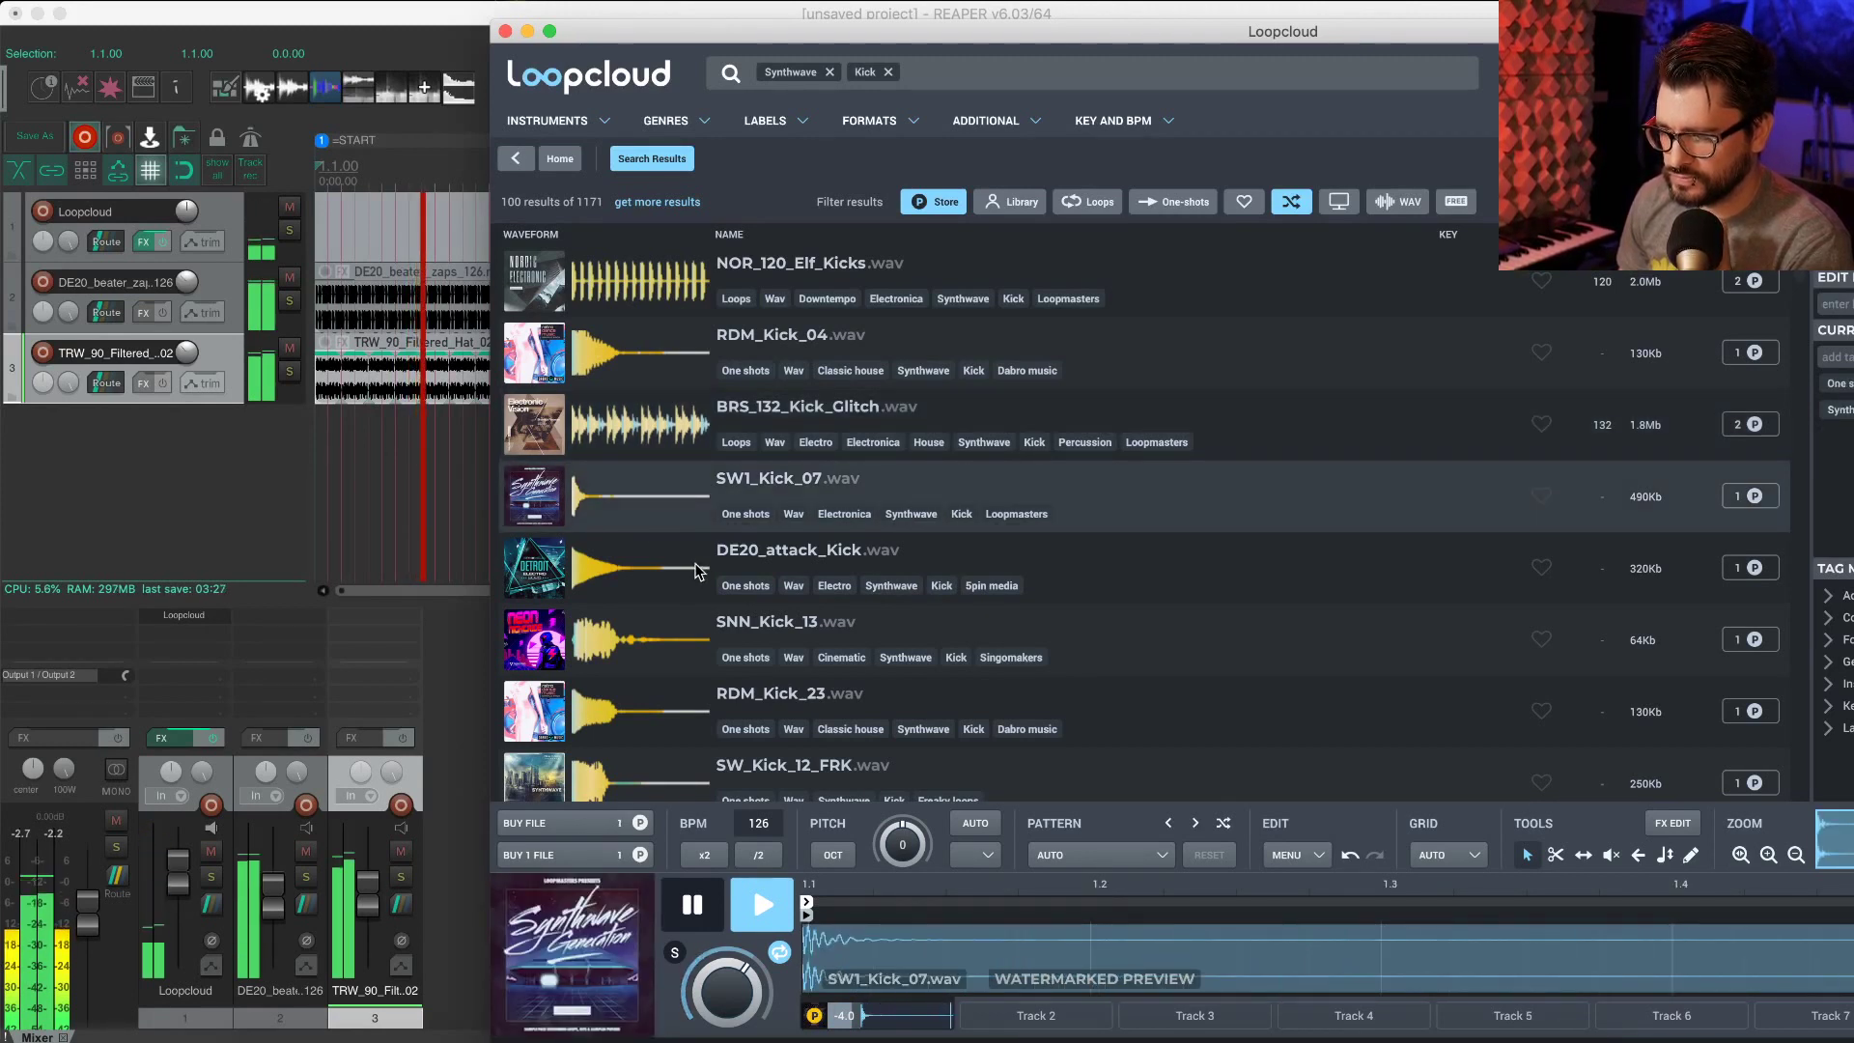
pyautogui.press('Down')
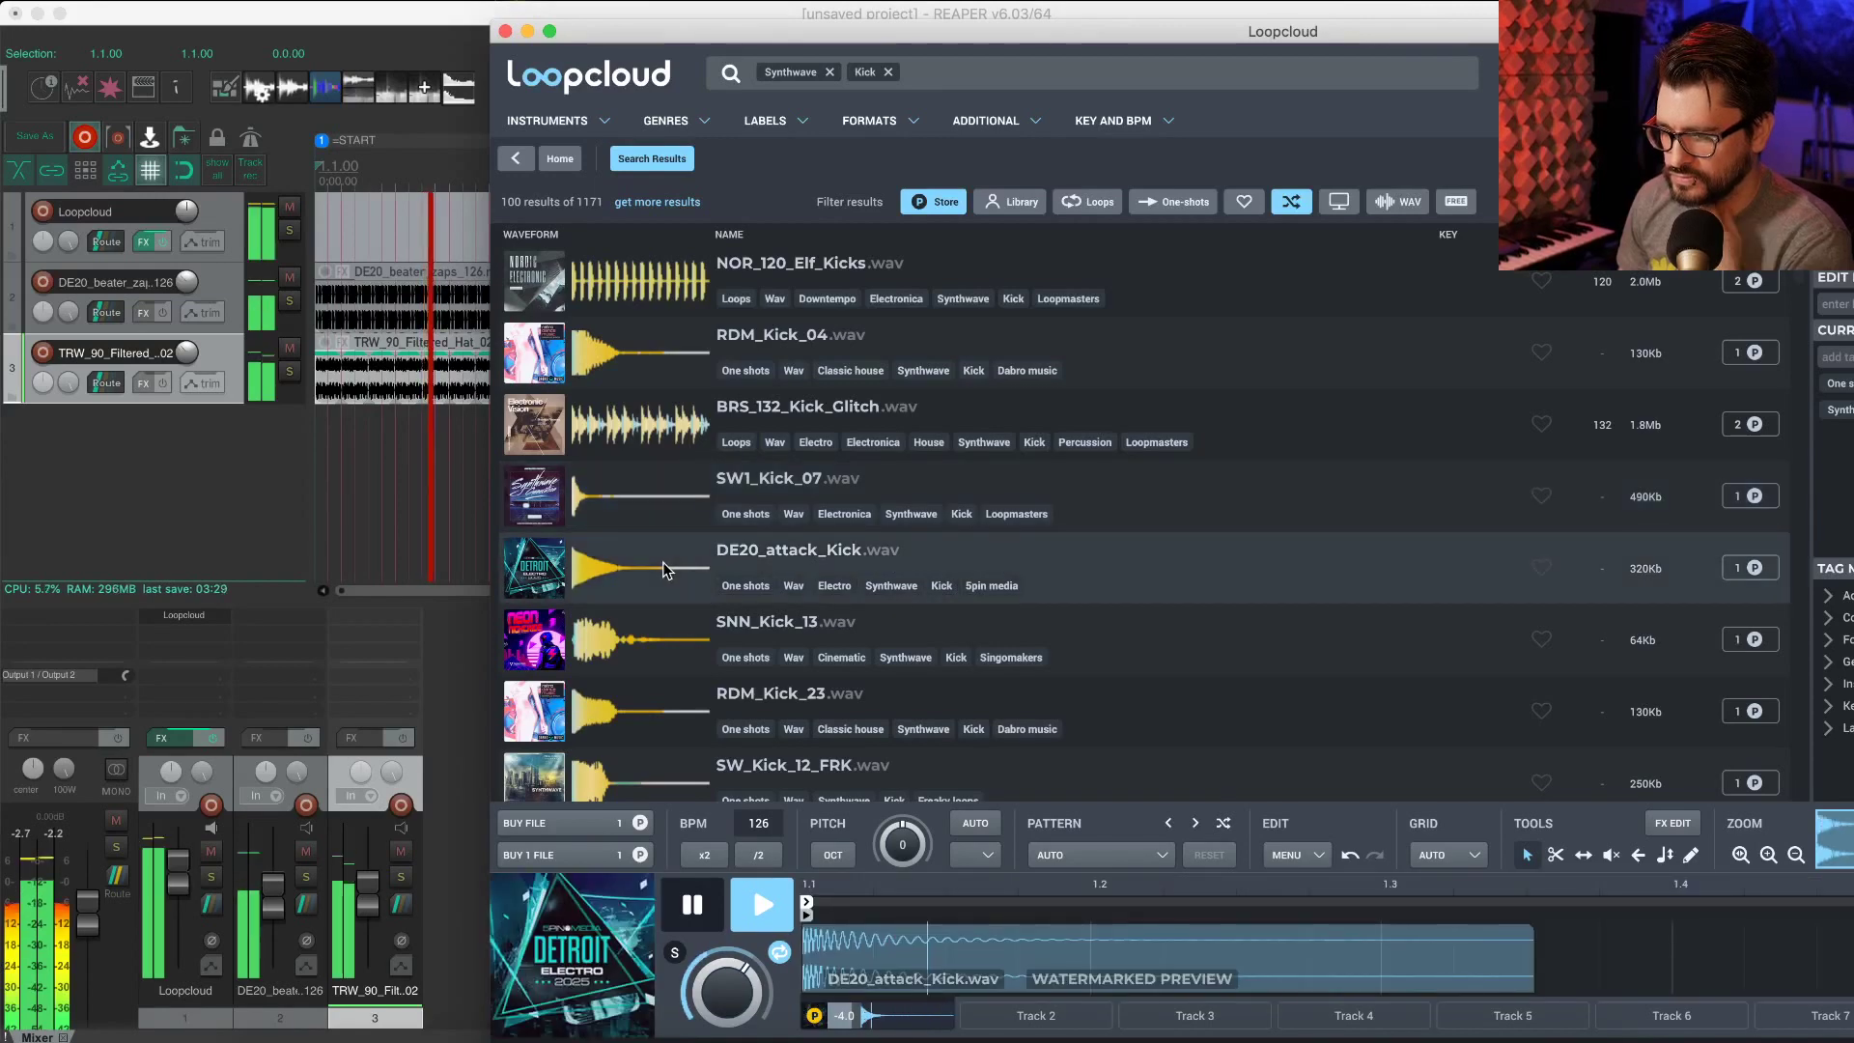
pyautogui.press('Down')
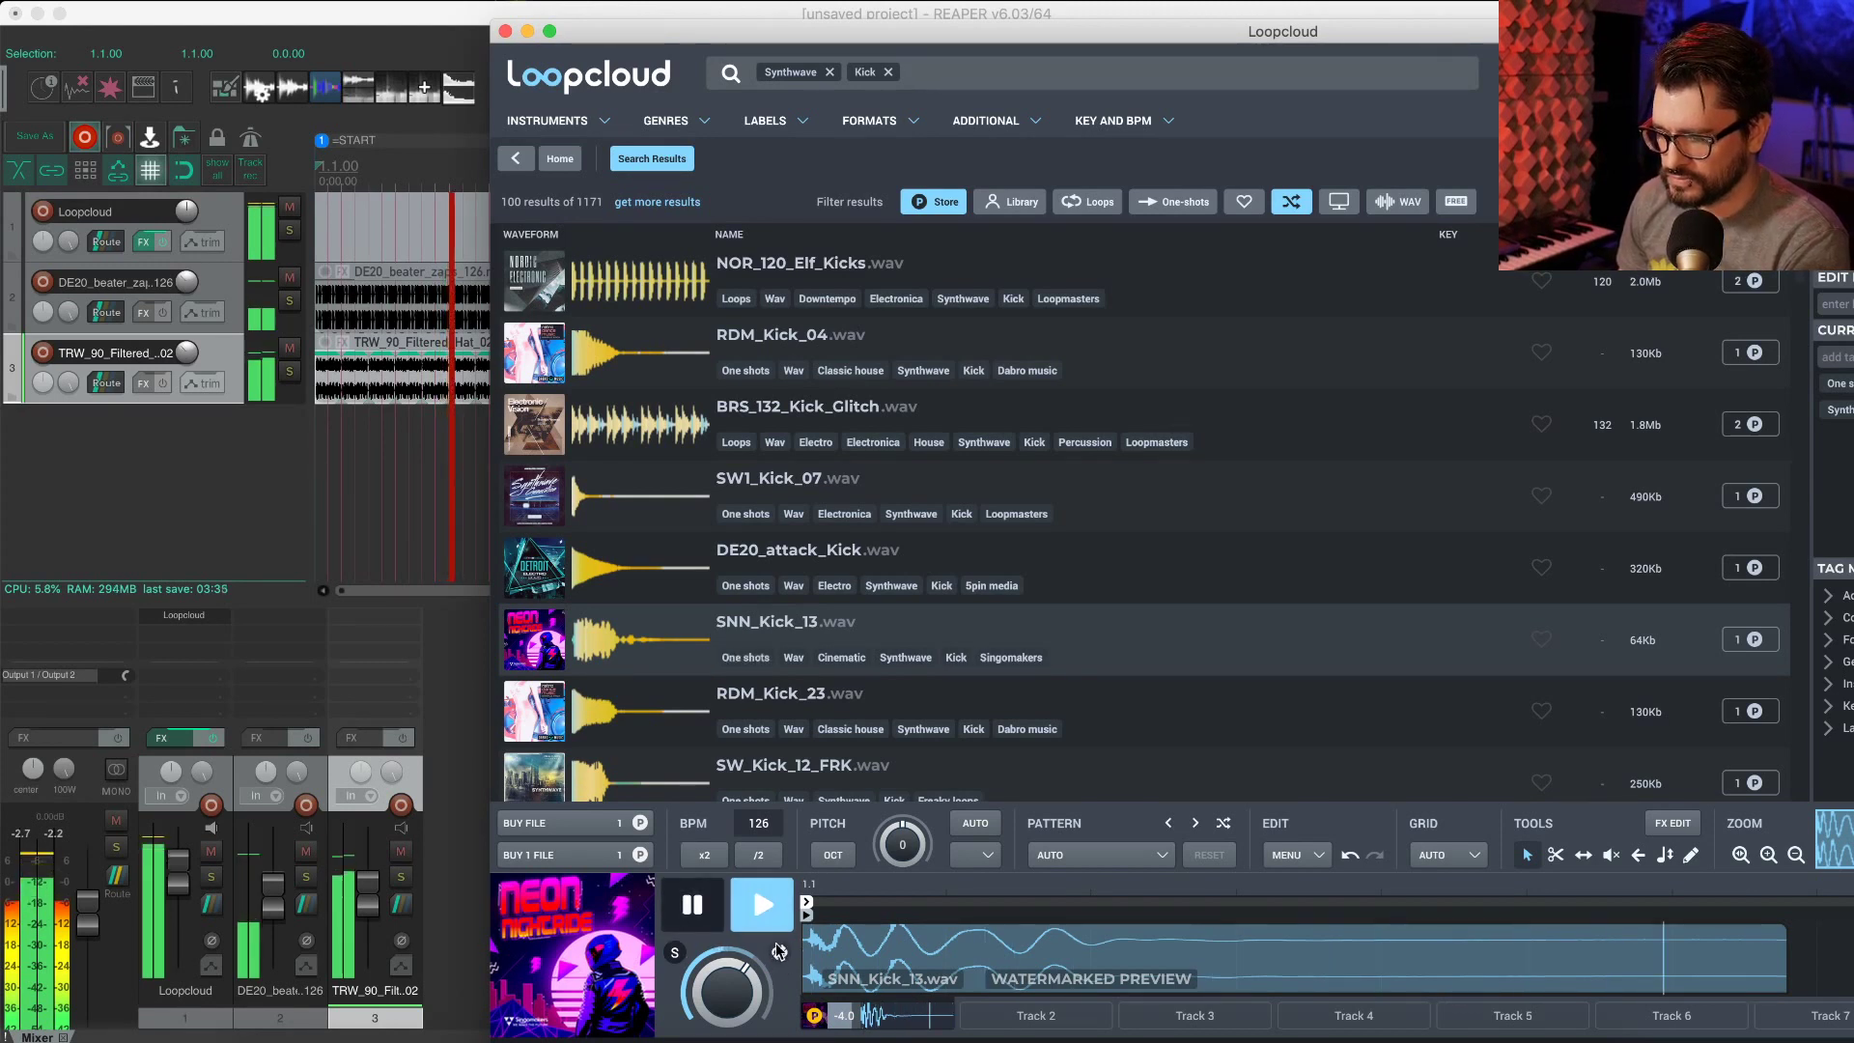
pyautogui.press('space')
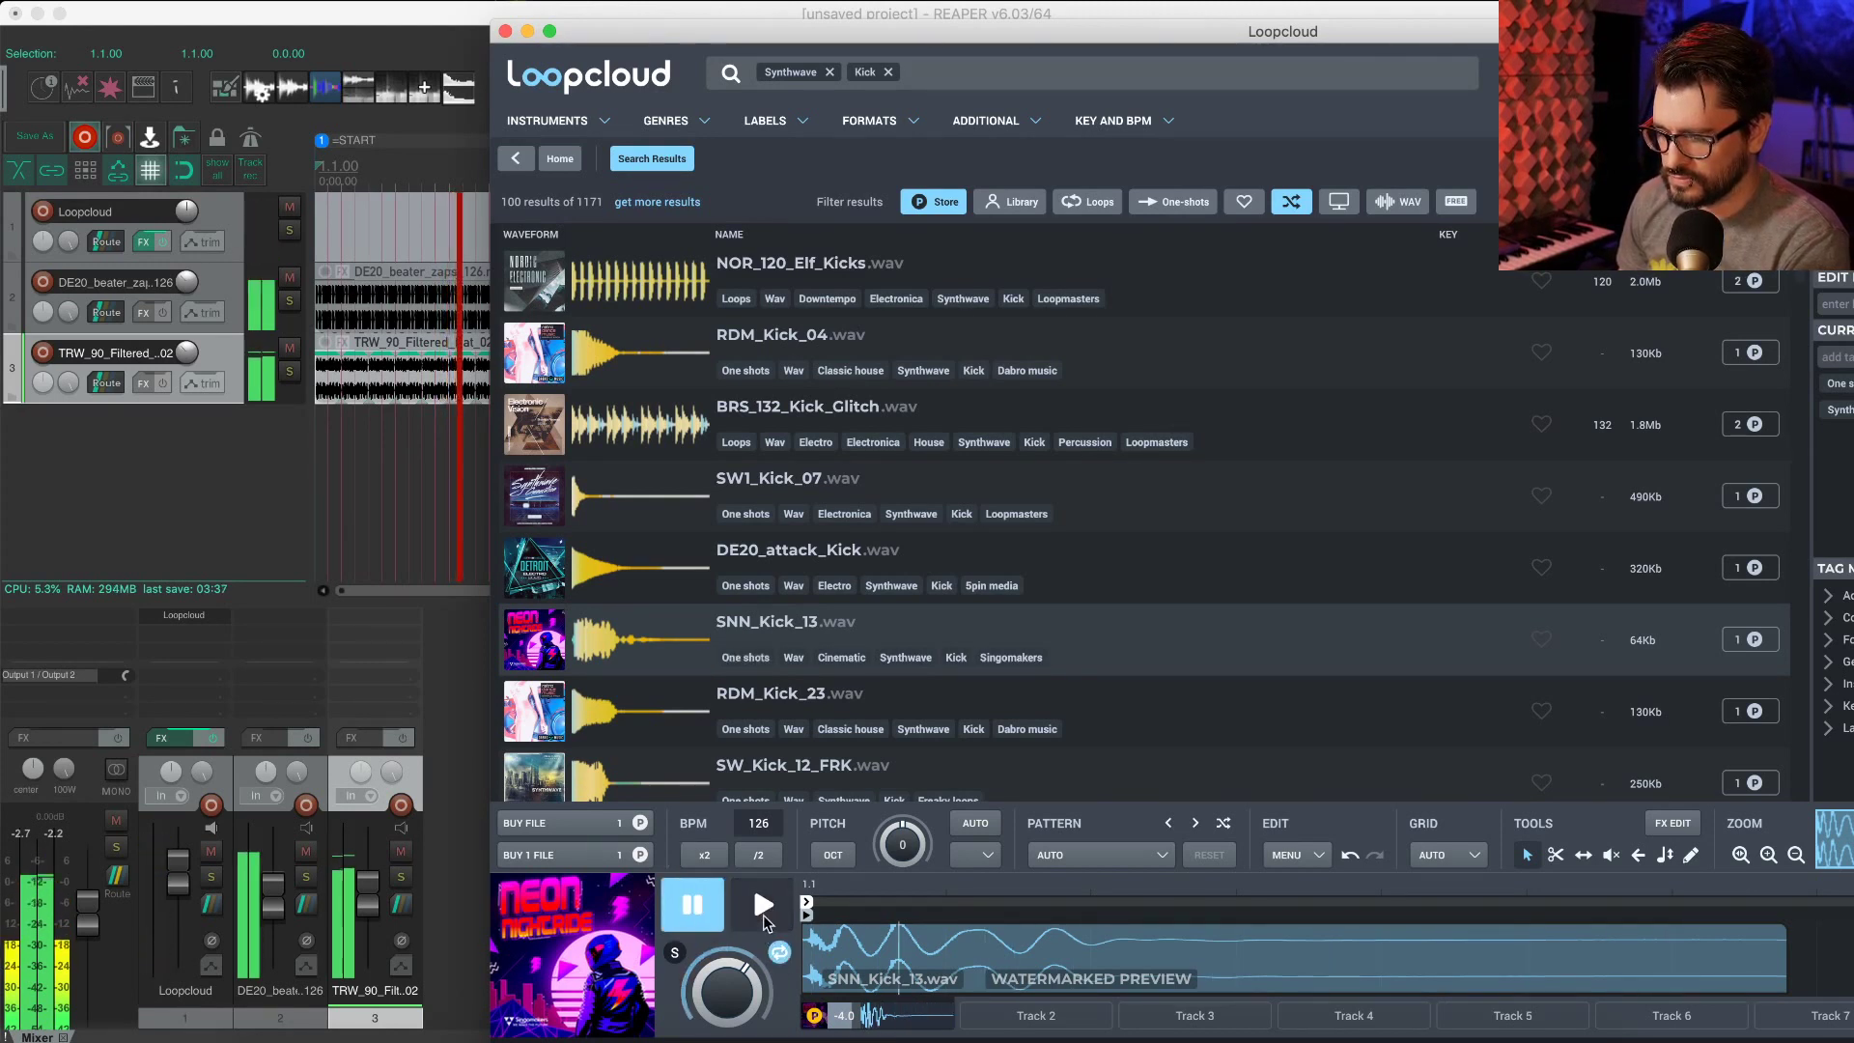
# Step: Stop the REAPER project's playback at the start and return to Loopcloud
pyautogui.click(1085, 855)
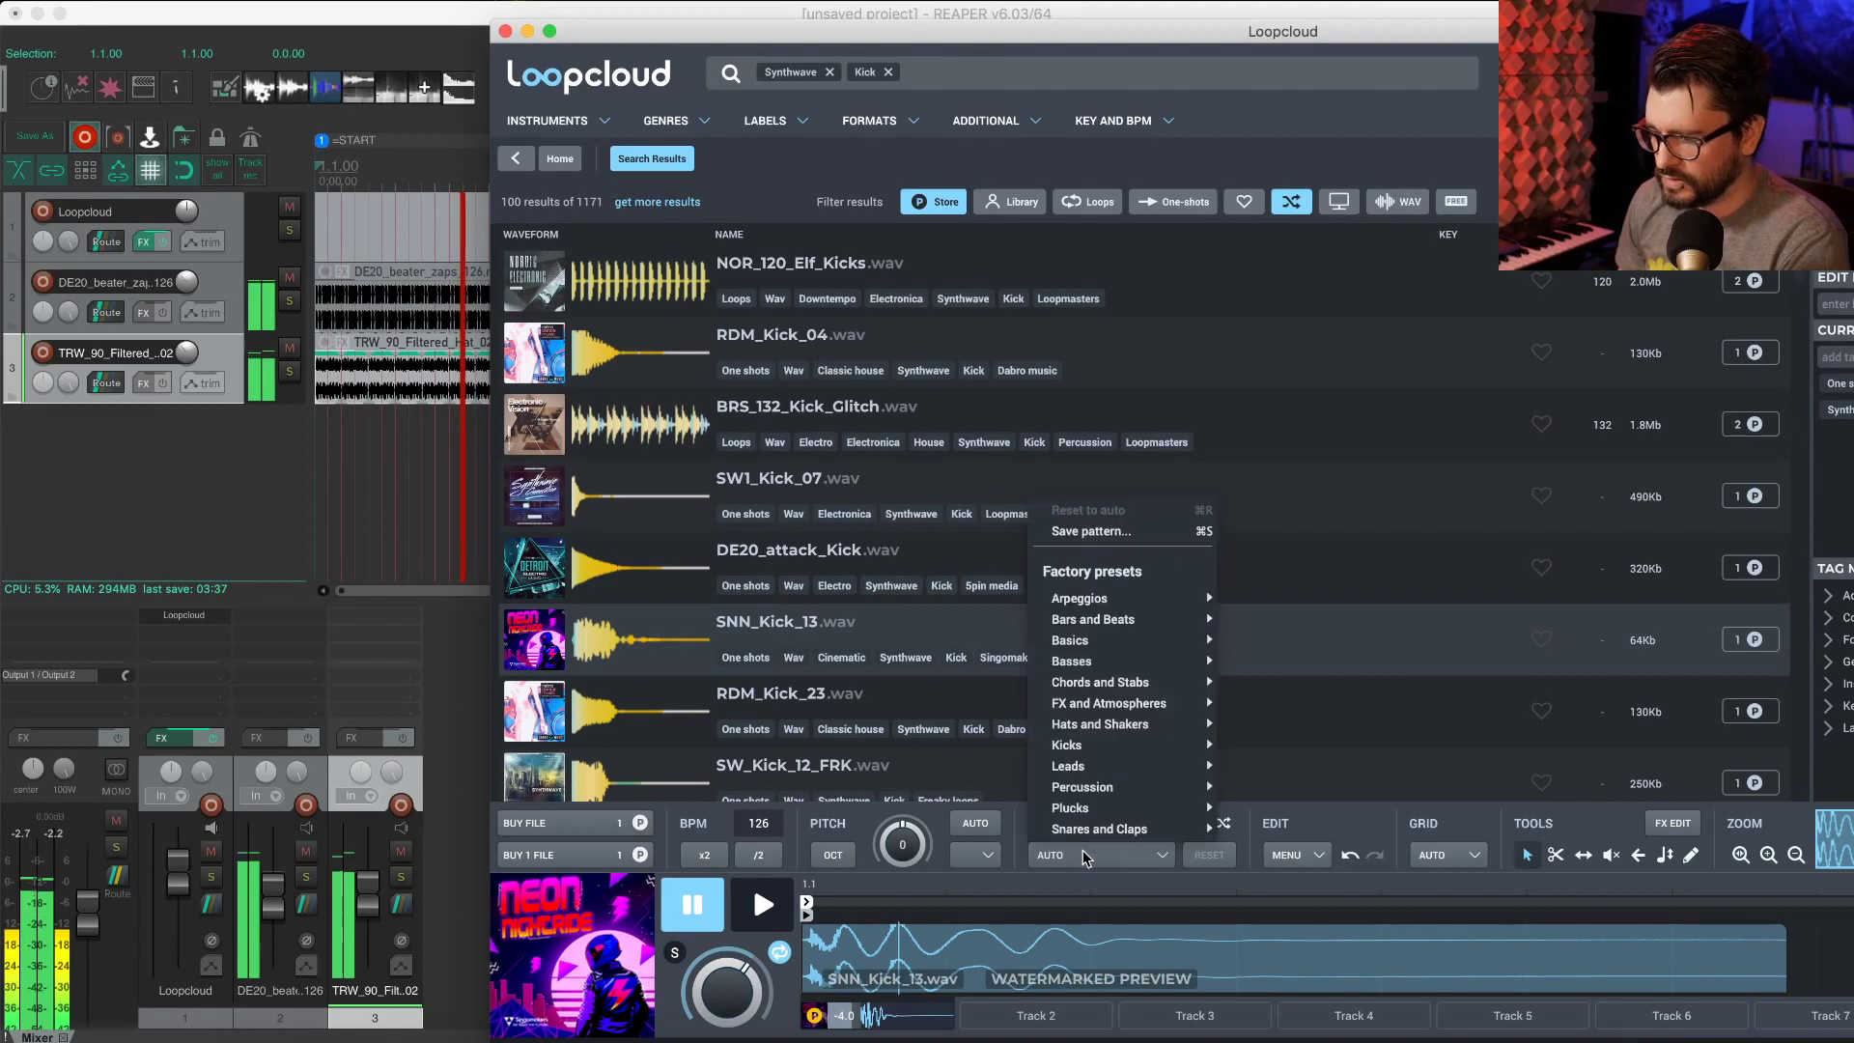
pyautogui.click(166, 538)
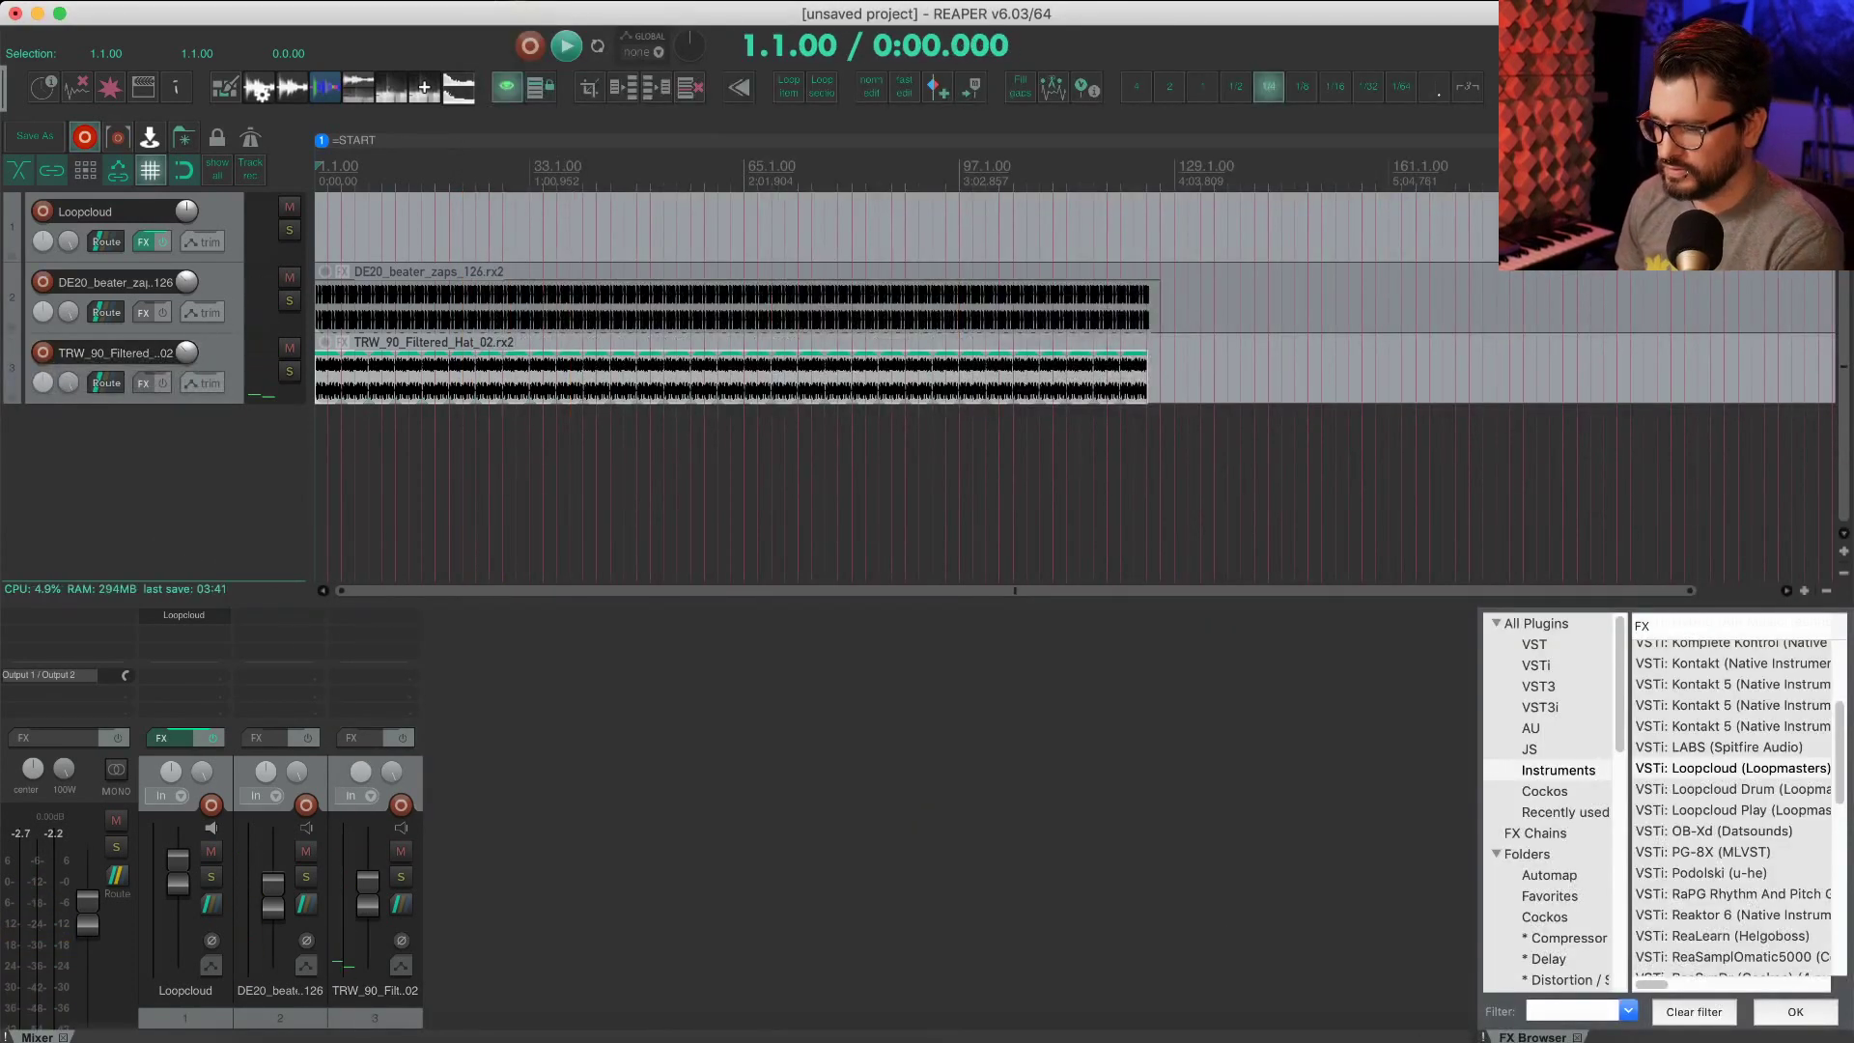
pyautogui.click(1317, 1019)
pyautogui.click(760, 880)
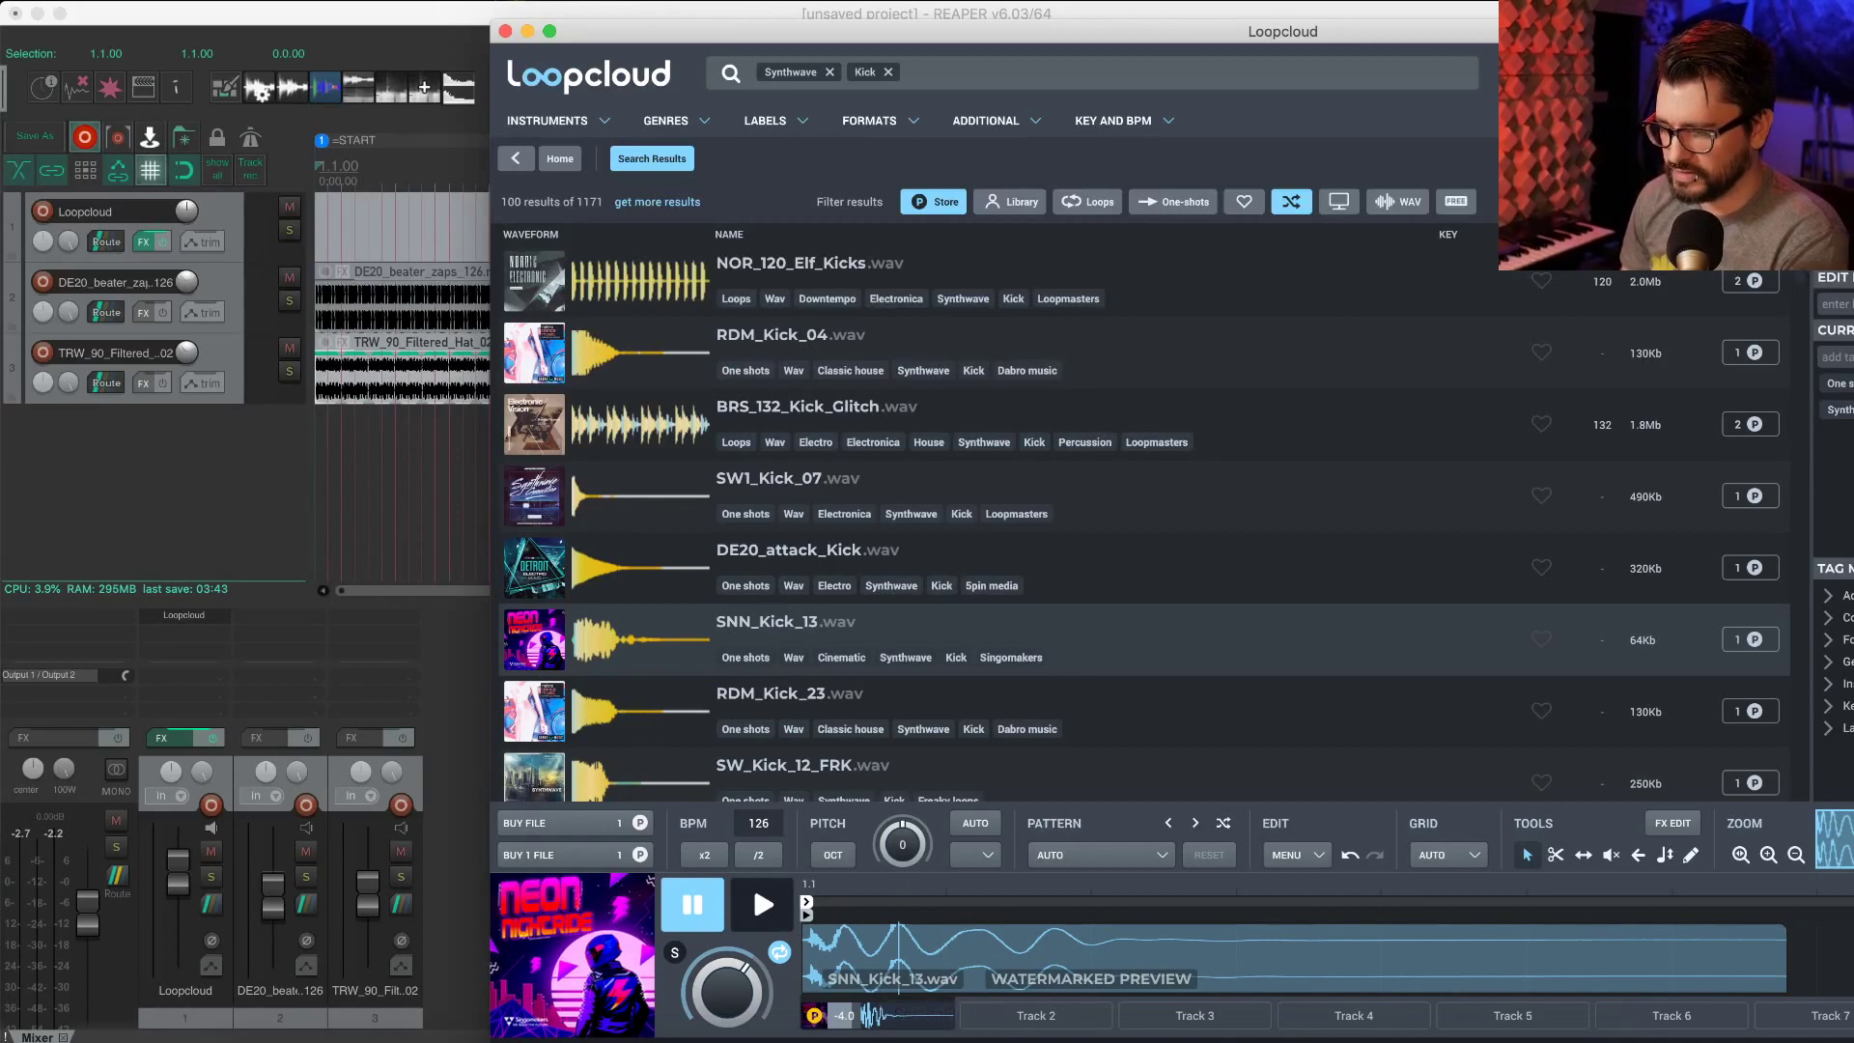
# Step: Apply the factory kick pattern Hip Hop Kick 1 to SNN_Kick_13 and preview it
pyautogui.moveTo(683, 39); pyautogui.dragTo(455, 3)
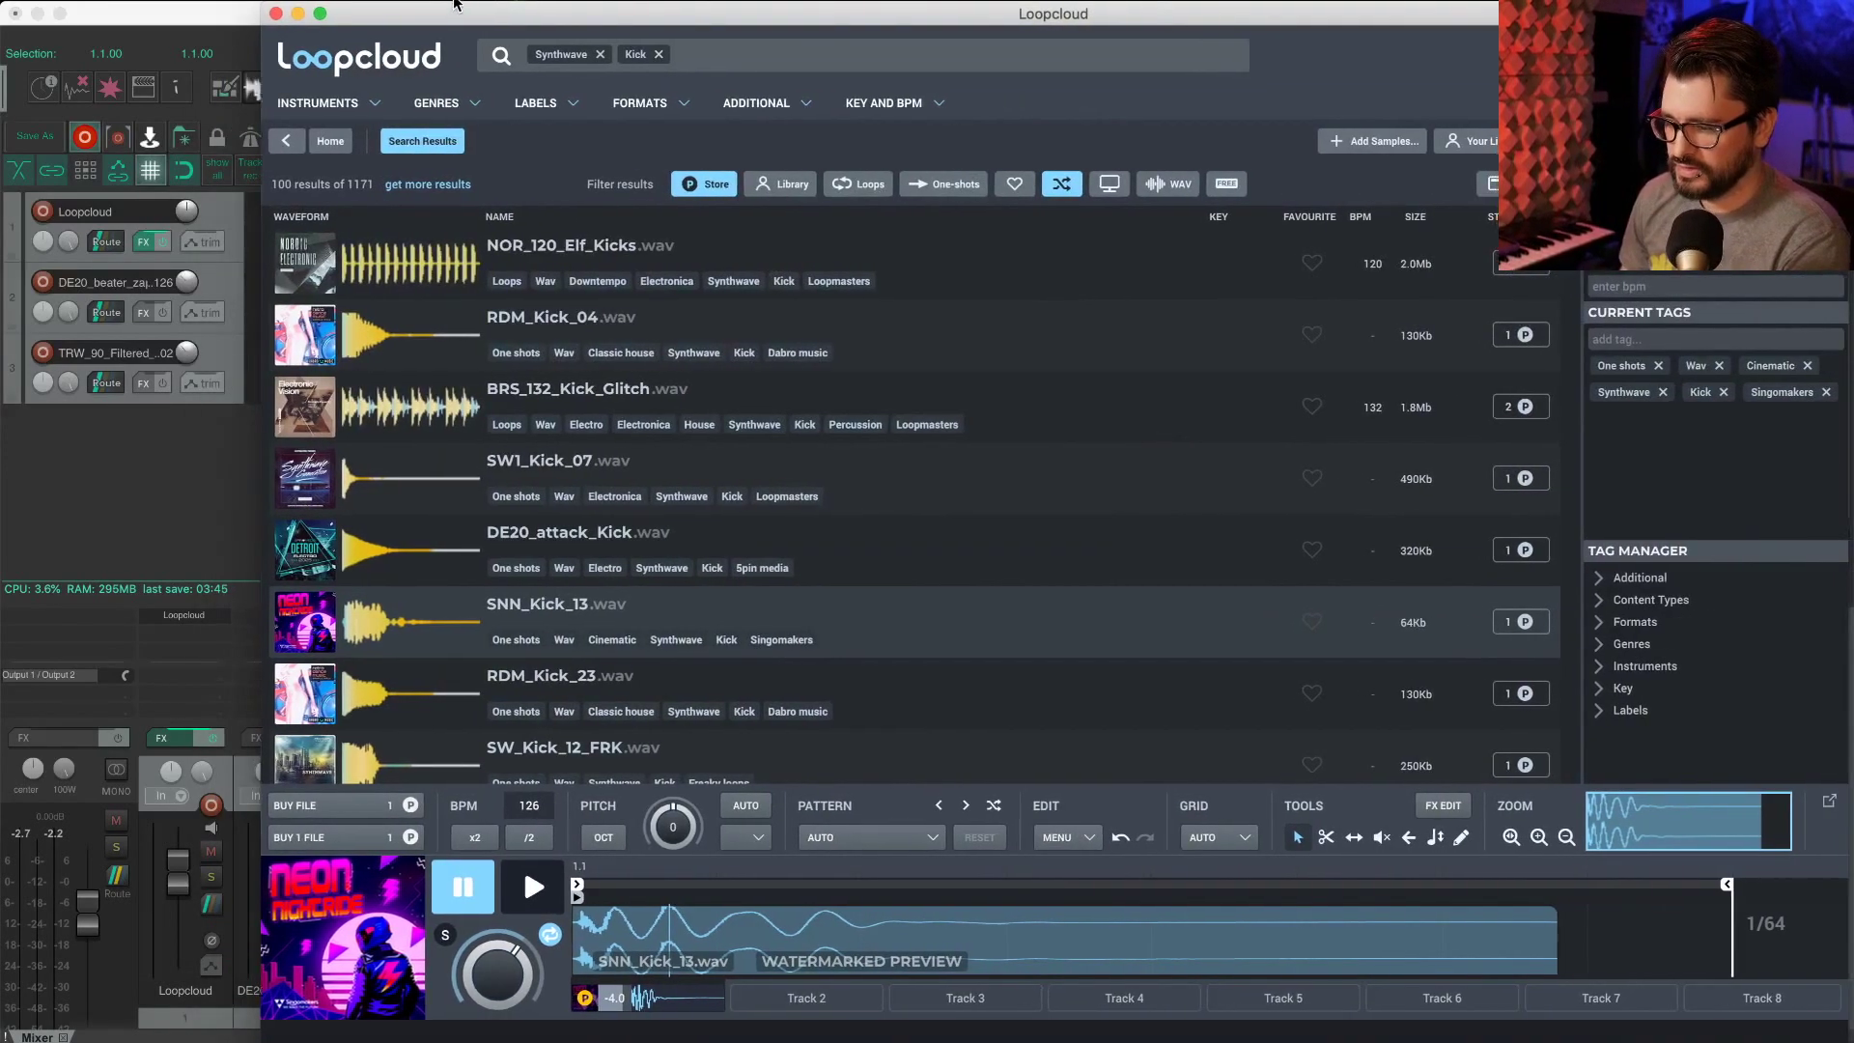
pyautogui.click(930, 840)
pyautogui.moveTo(868, 727)
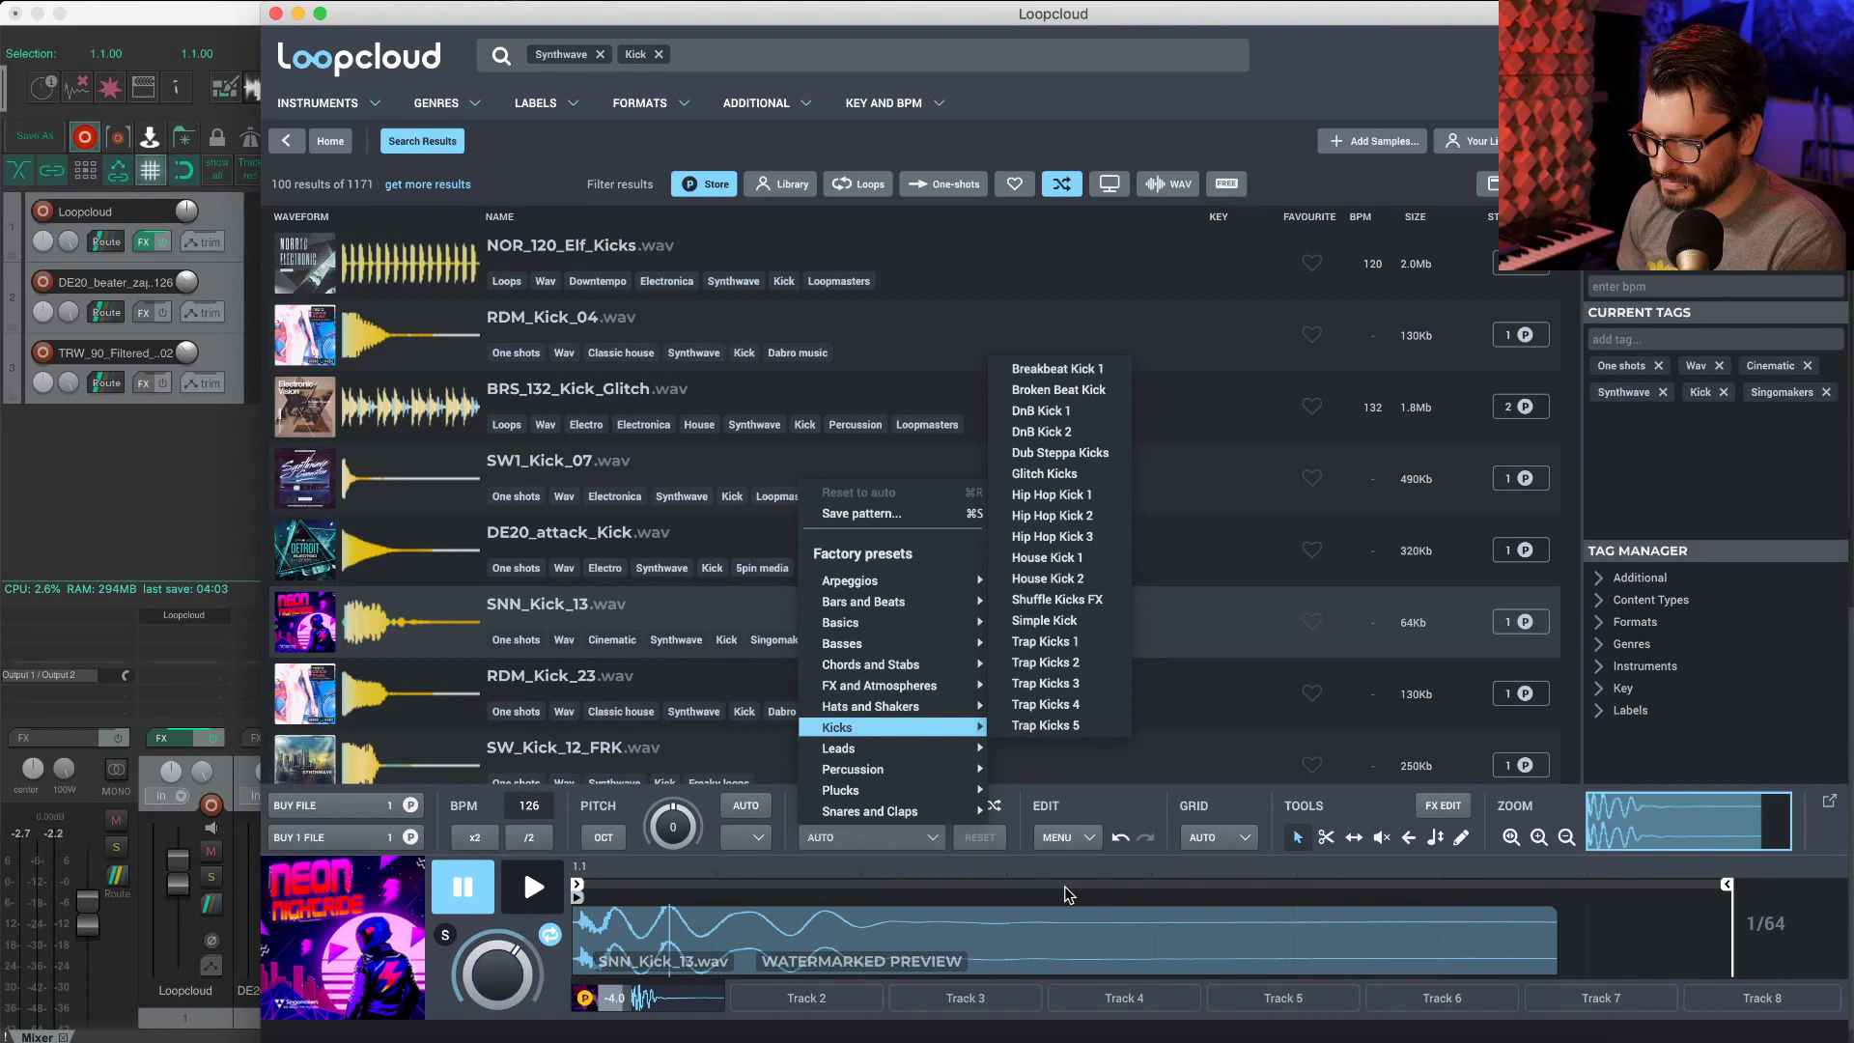
pyautogui.click(1050, 494)
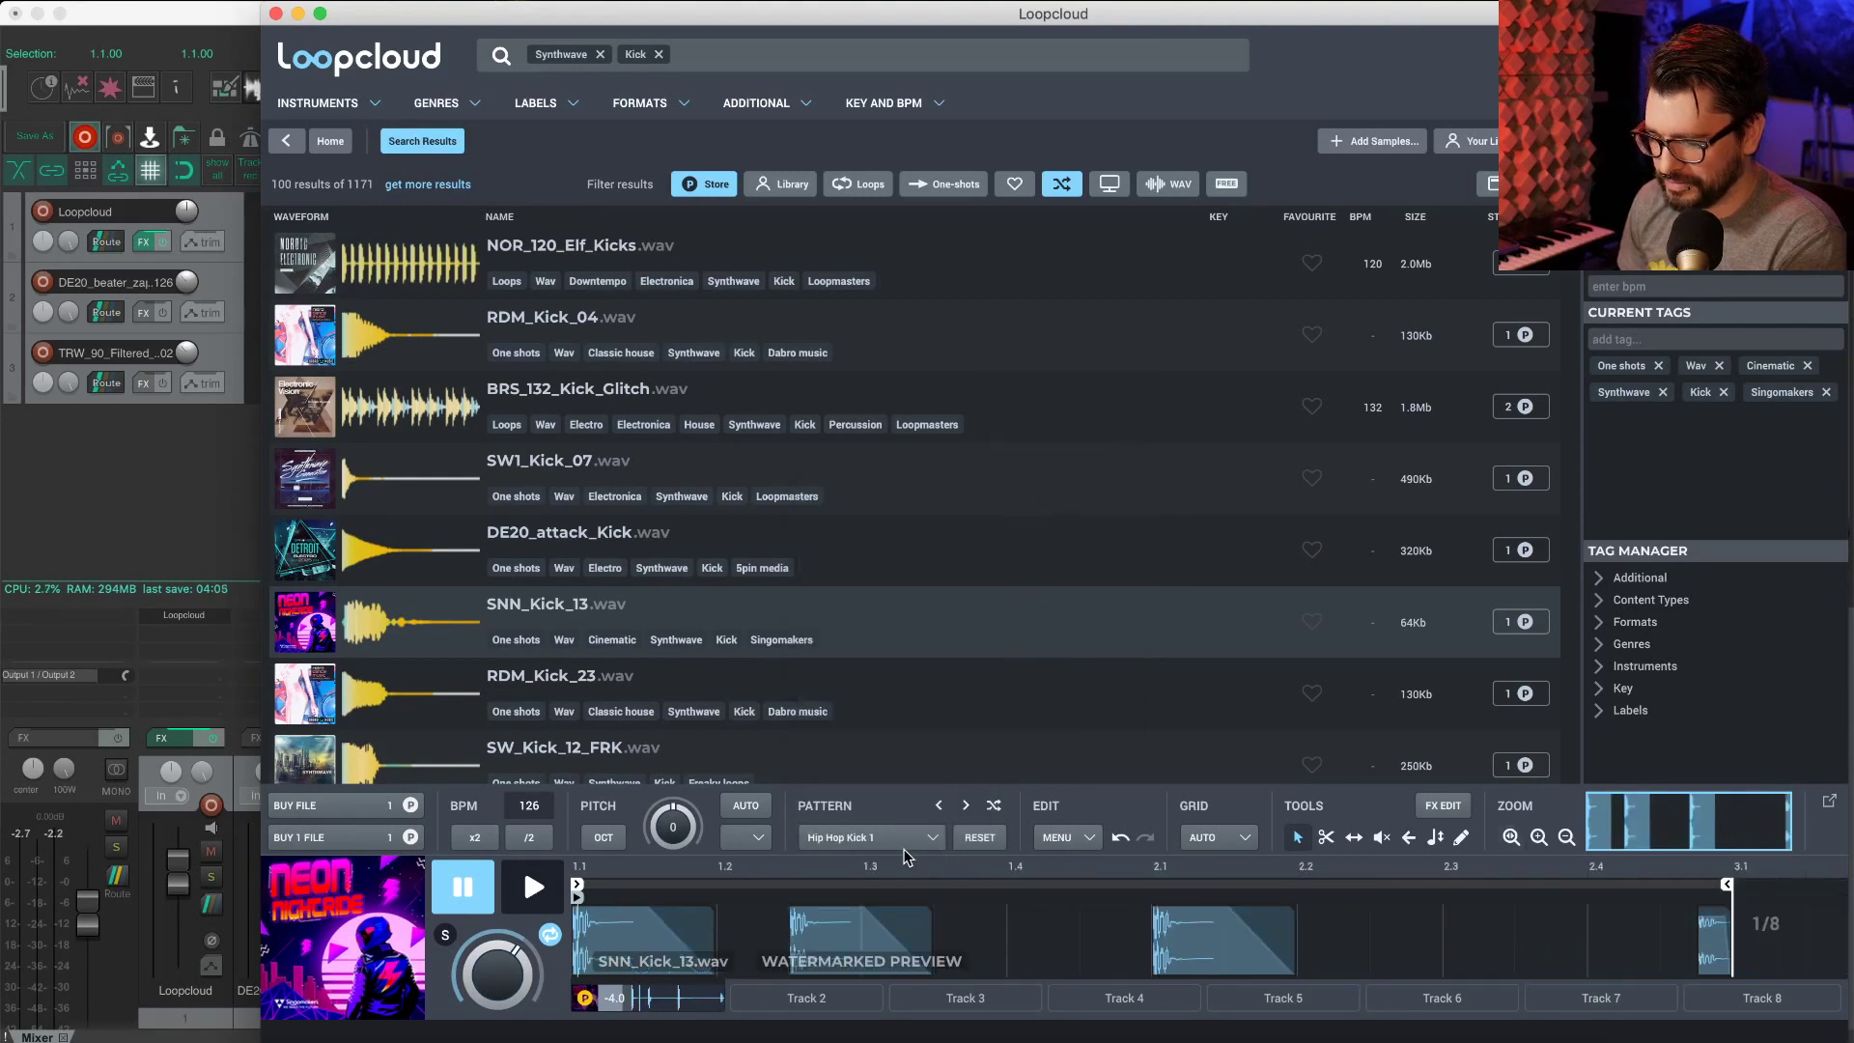
pyautogui.click(531, 887)
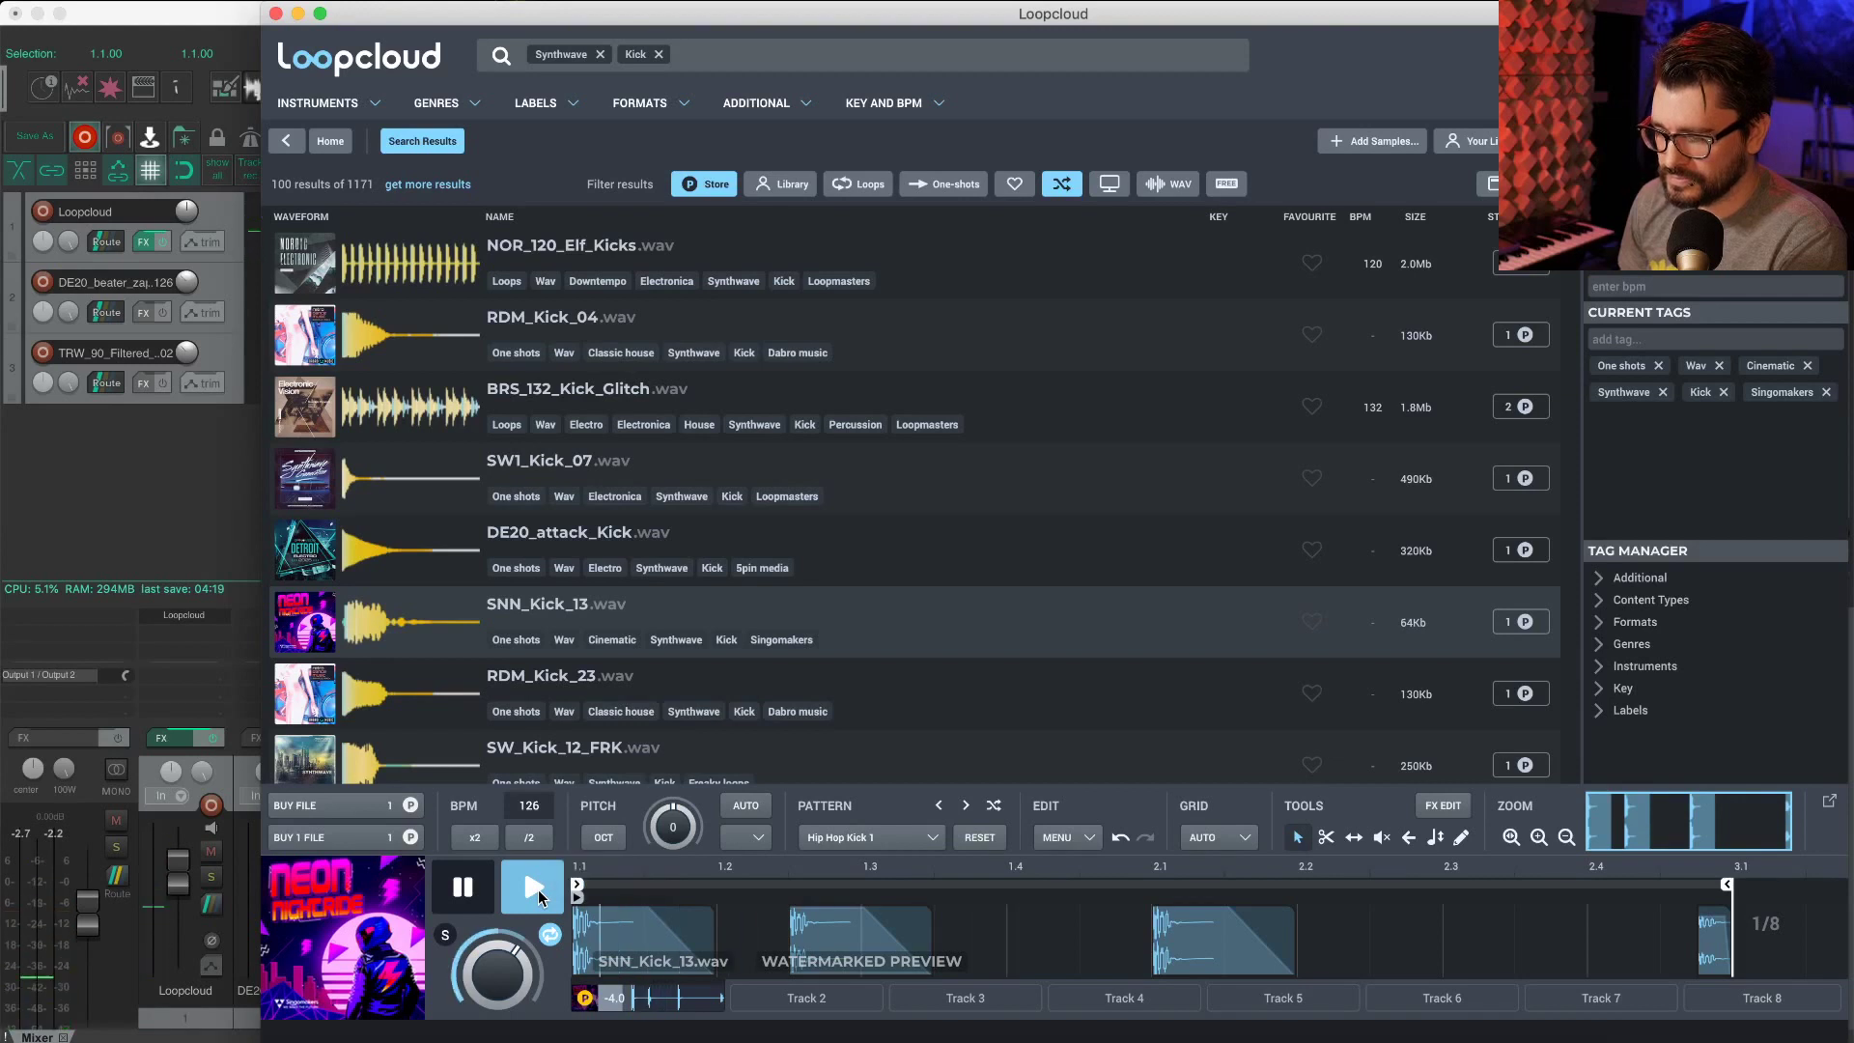
pyautogui.click(484, 890)
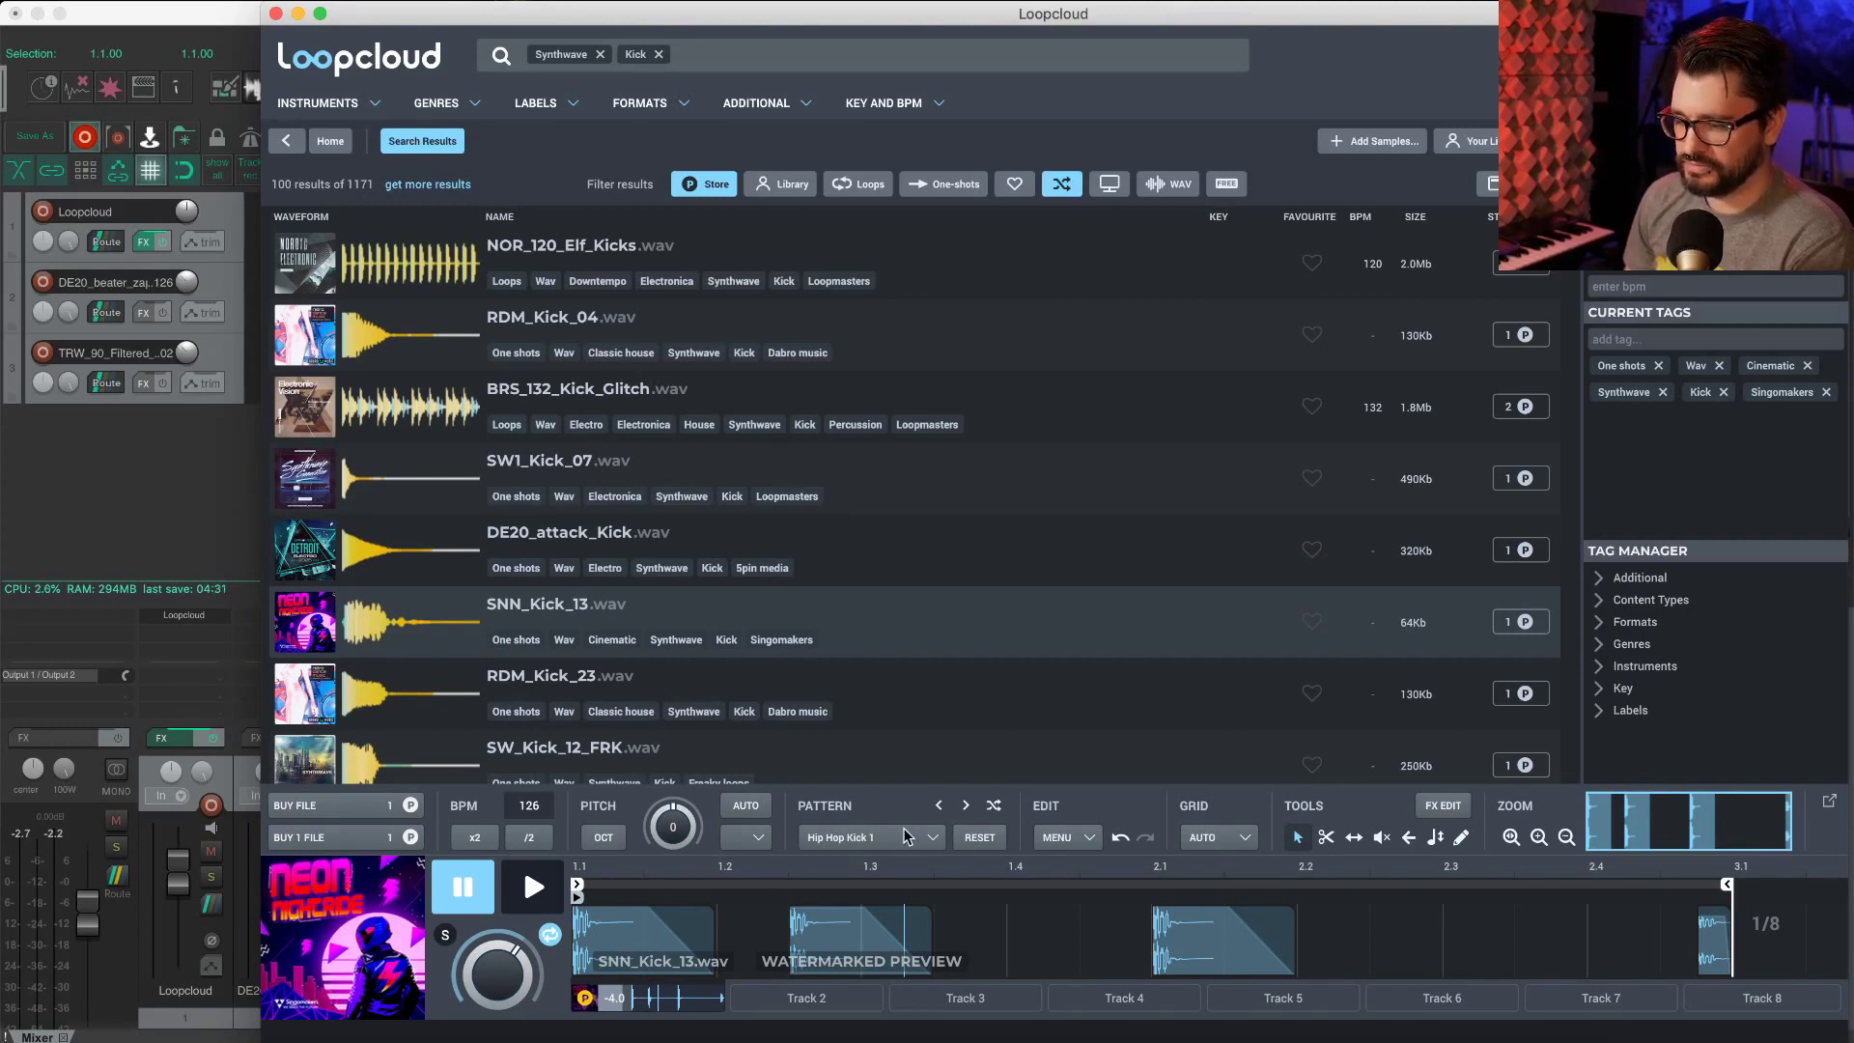
# Step: Adjust the volume of the second kick hit in the SNN_Kick_13 pattern and preview the result
pyautogui.click(818, 934)
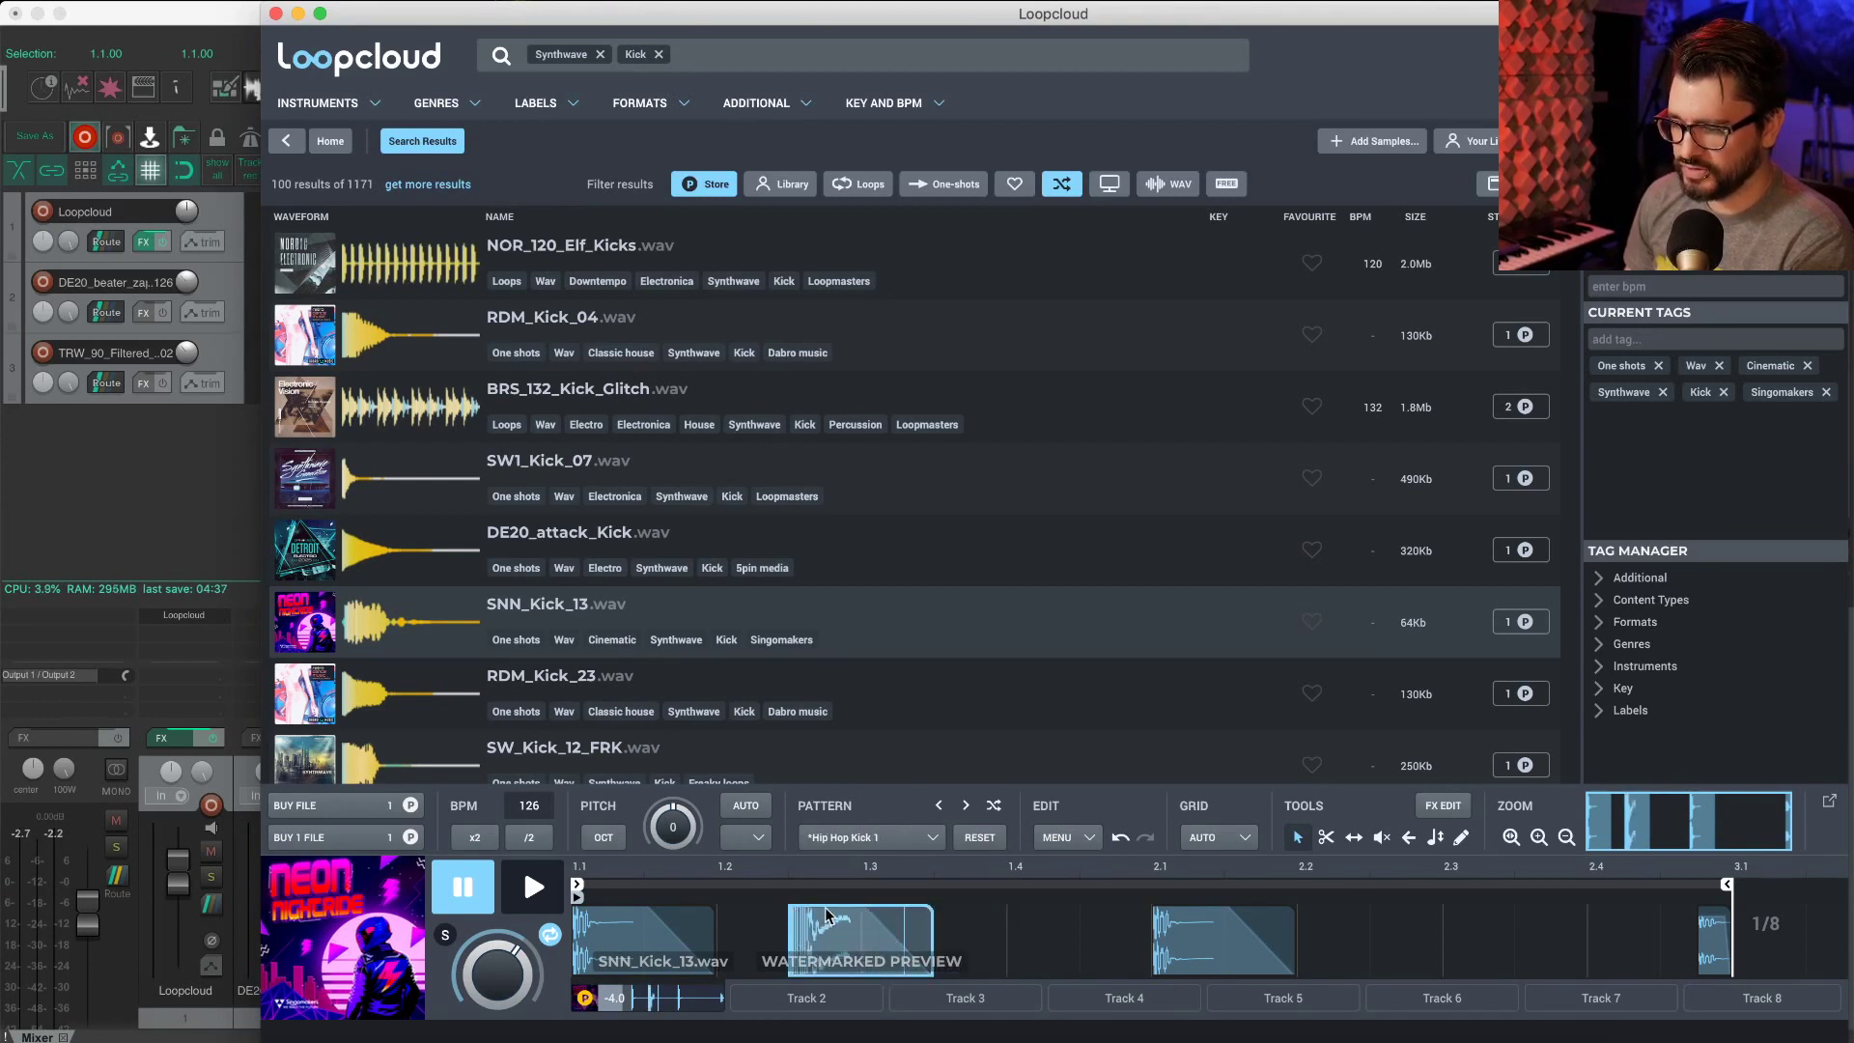
pyautogui.moveTo(825, 913); pyautogui.dragTo(823, 912)
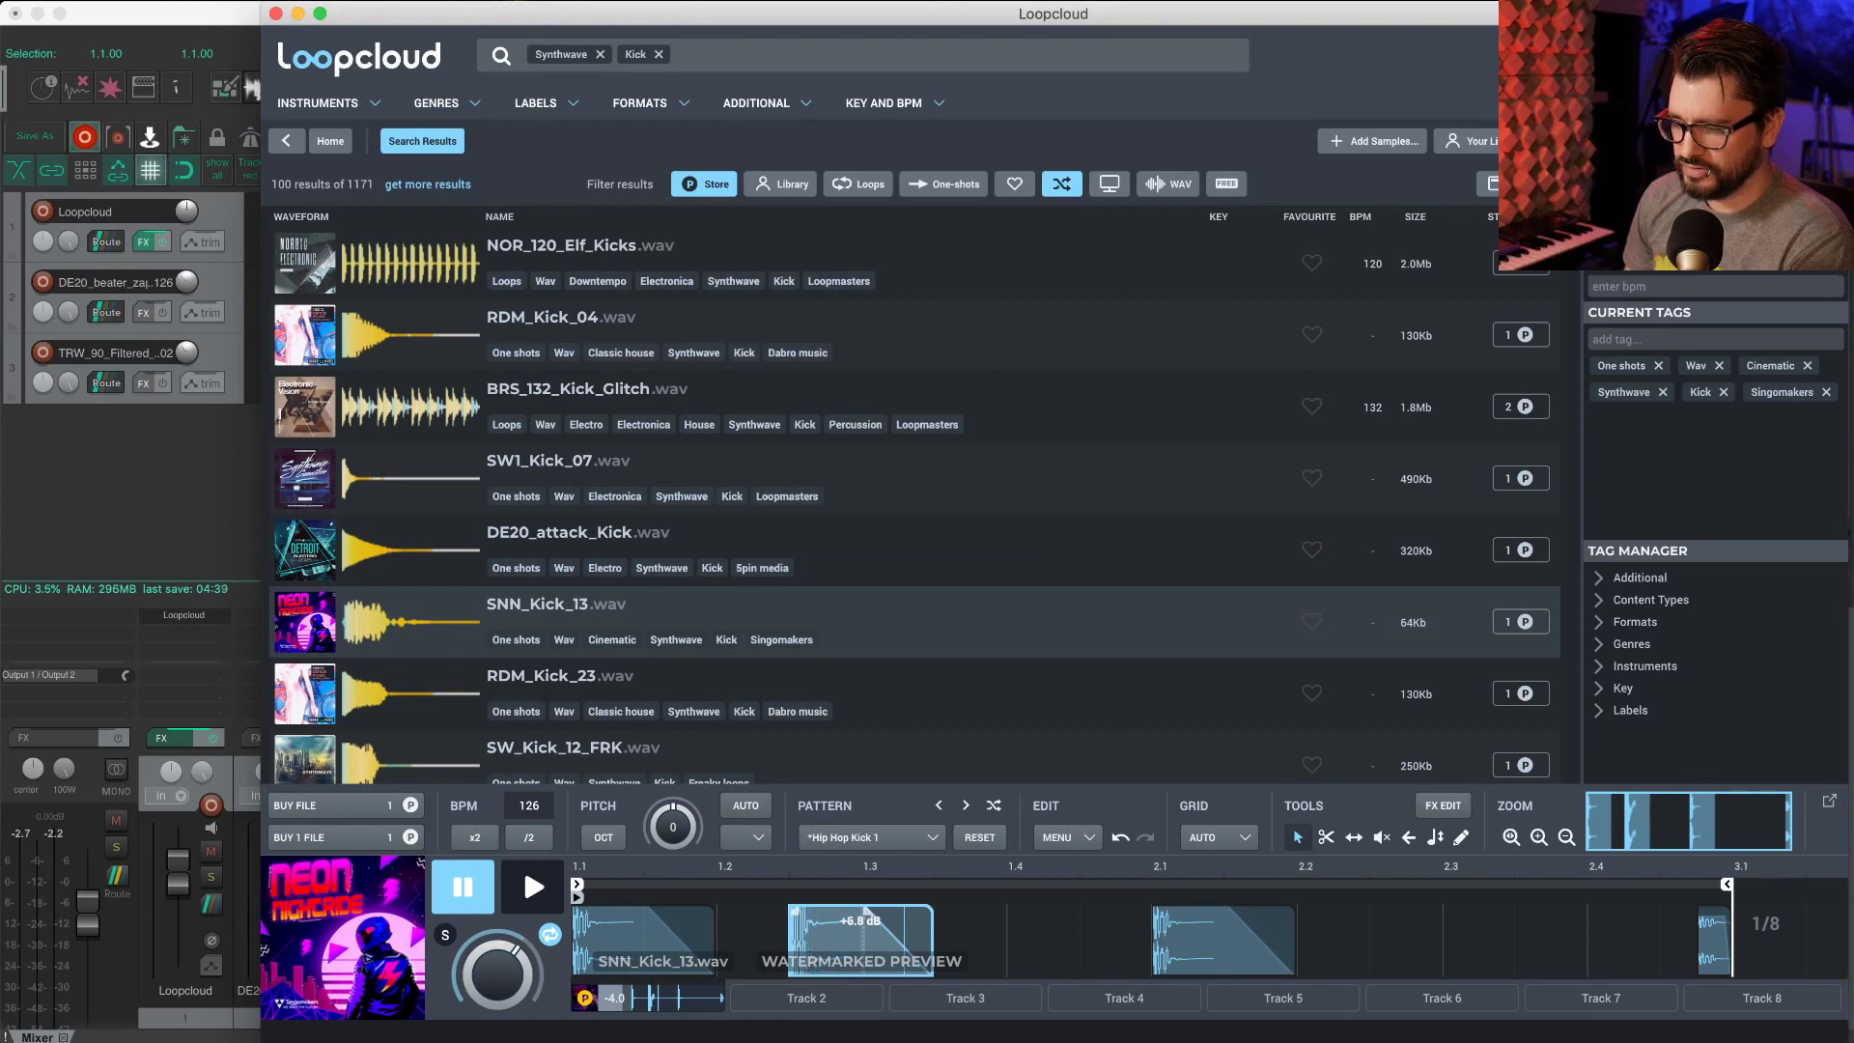
pyautogui.press('space')
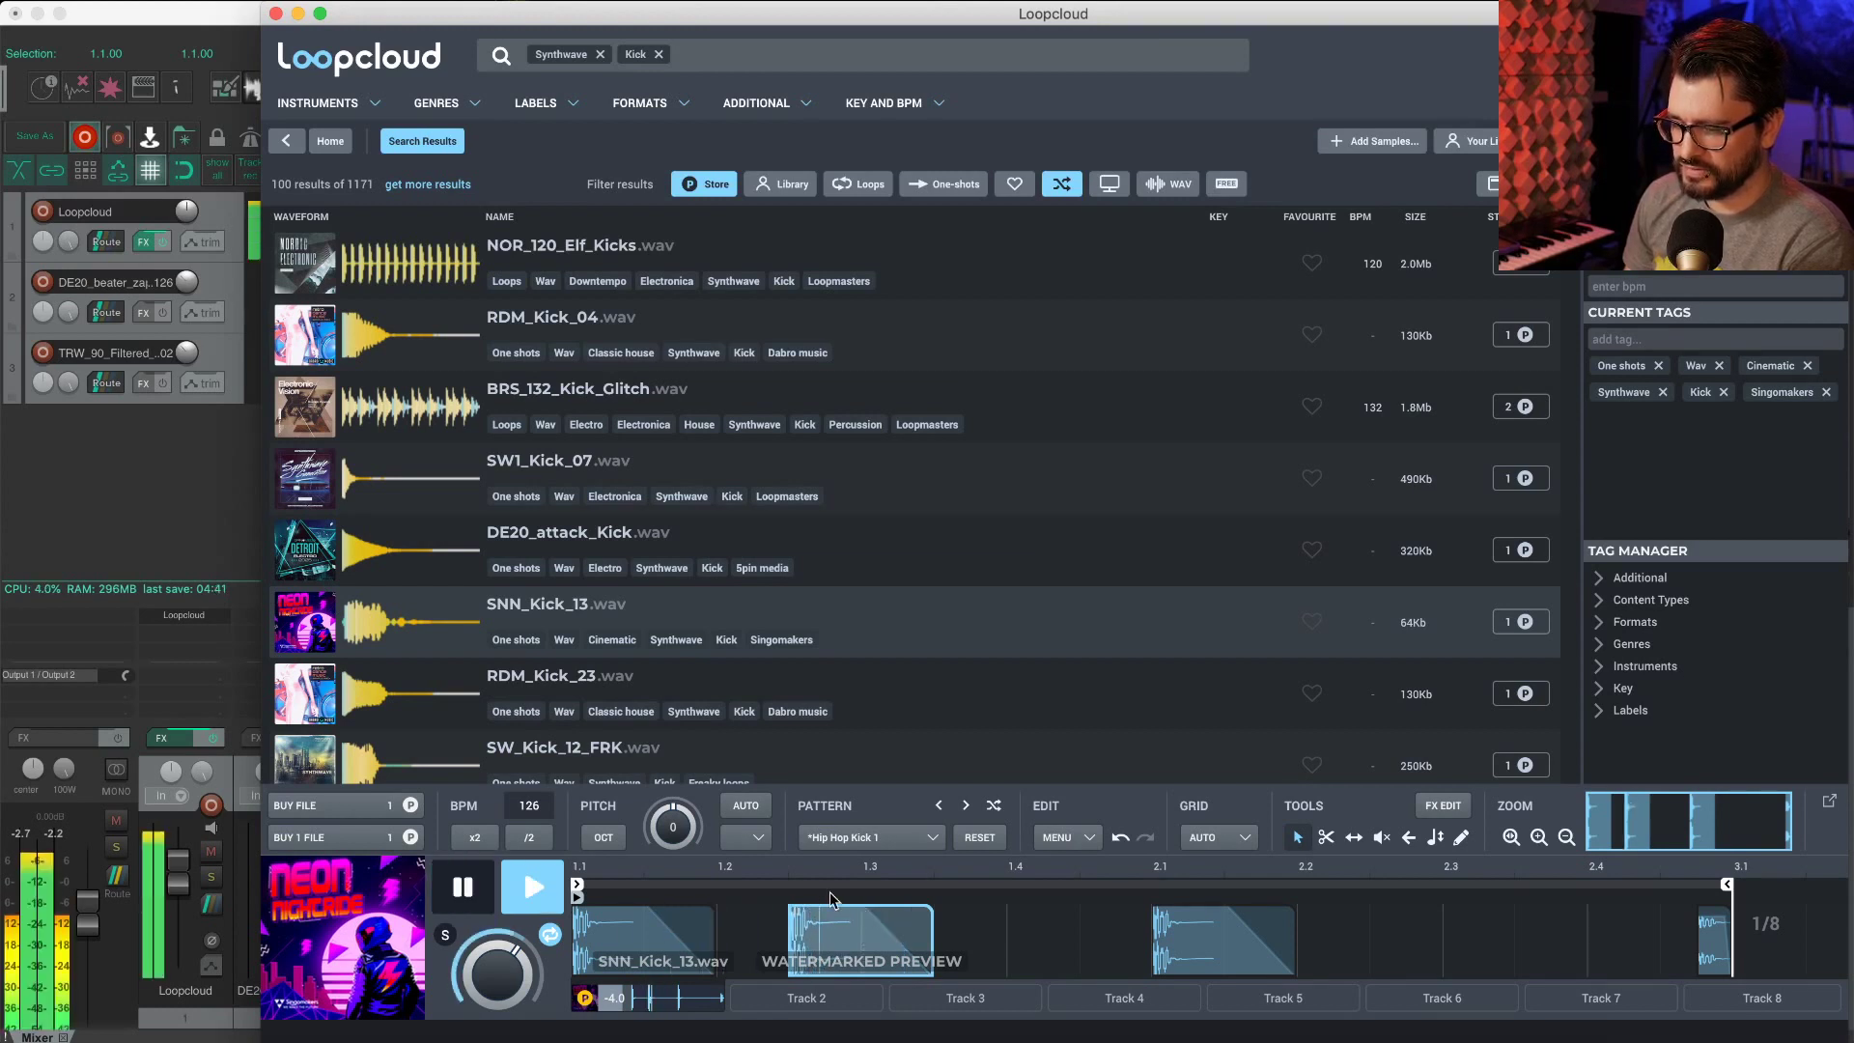
pyautogui.press('space')
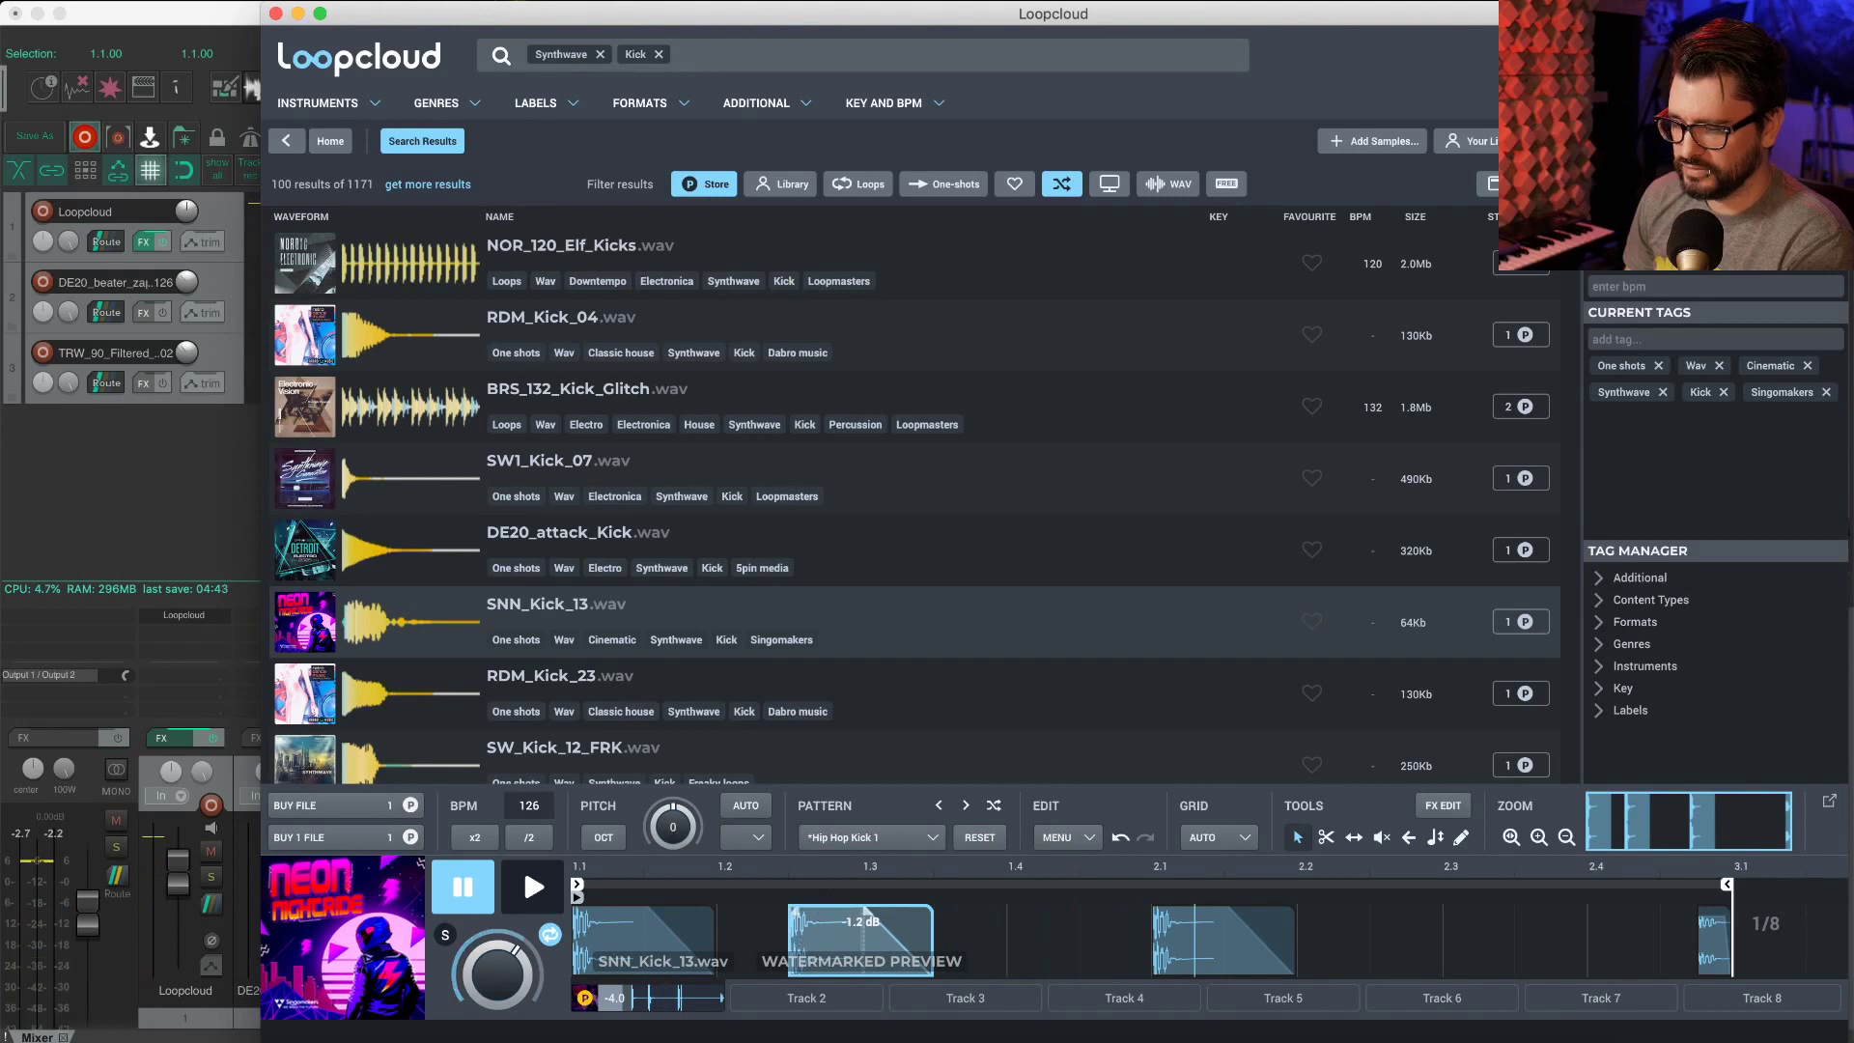
pyautogui.moveTo(825, 910); pyautogui.dragTo(864, 910)
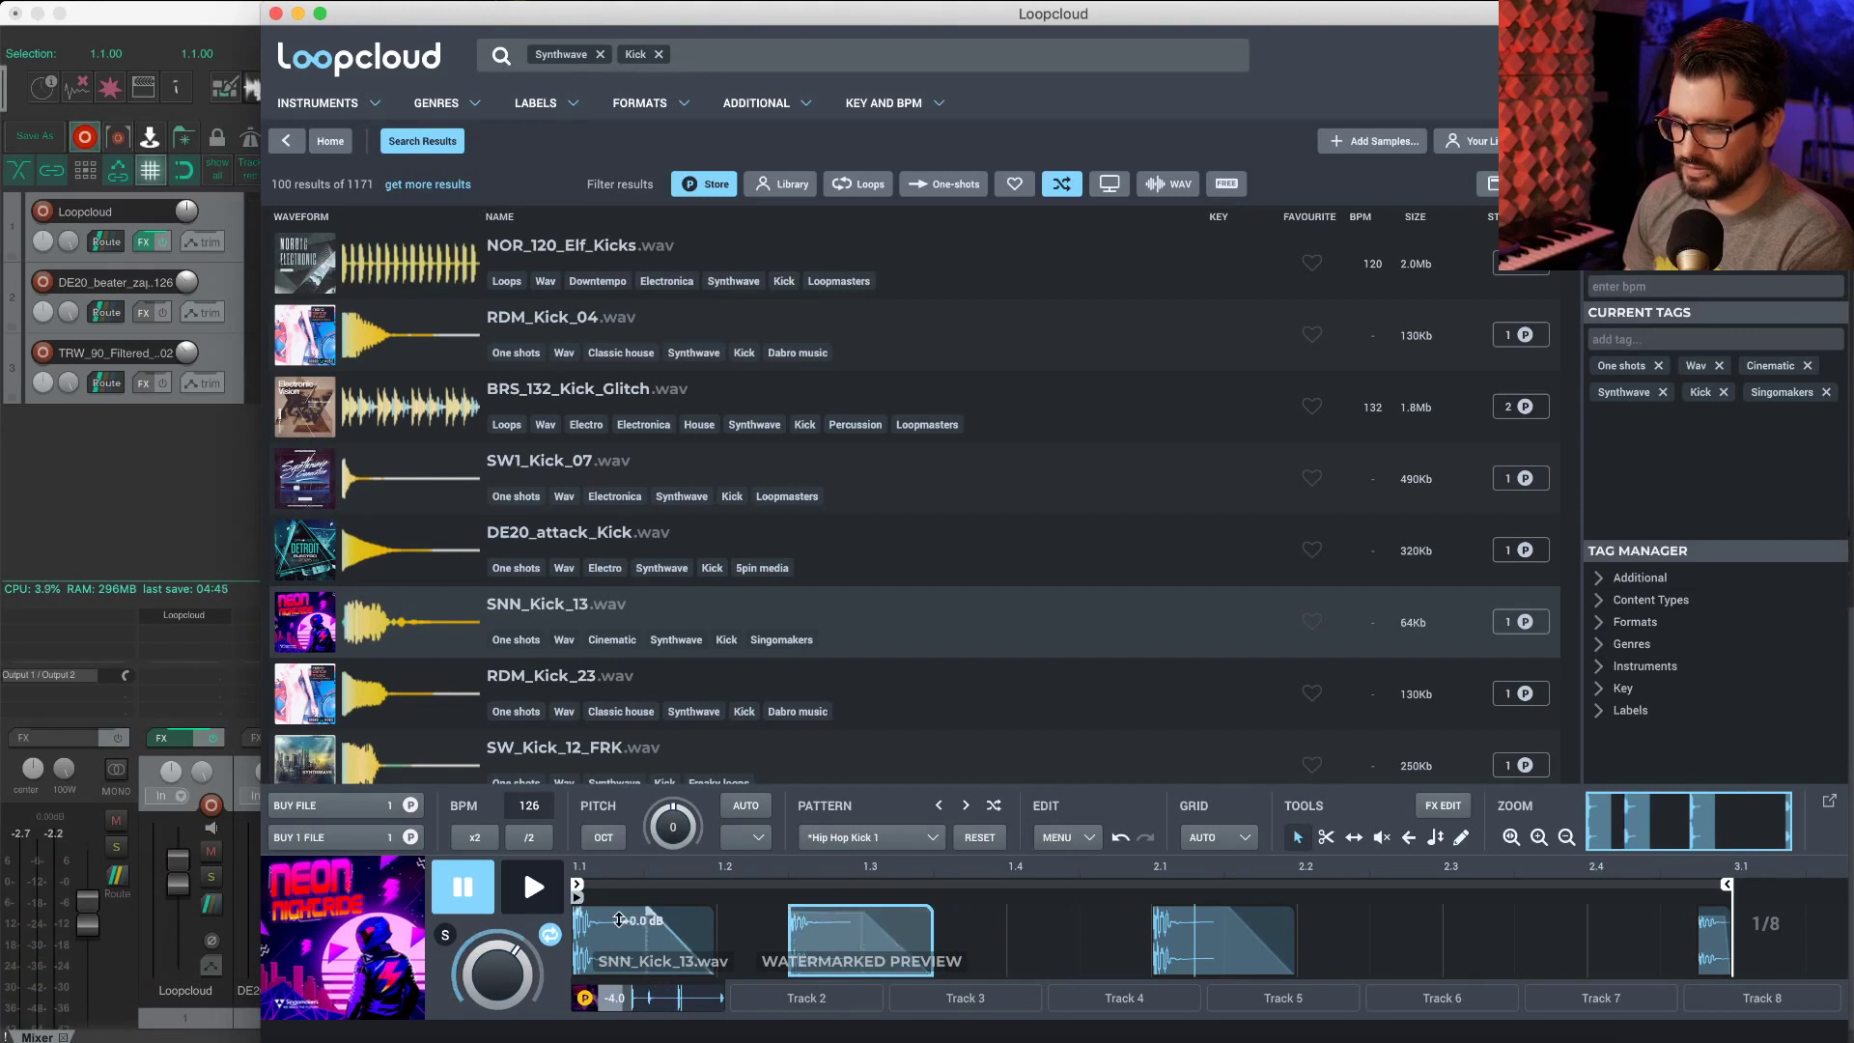
pyautogui.click(915, 839)
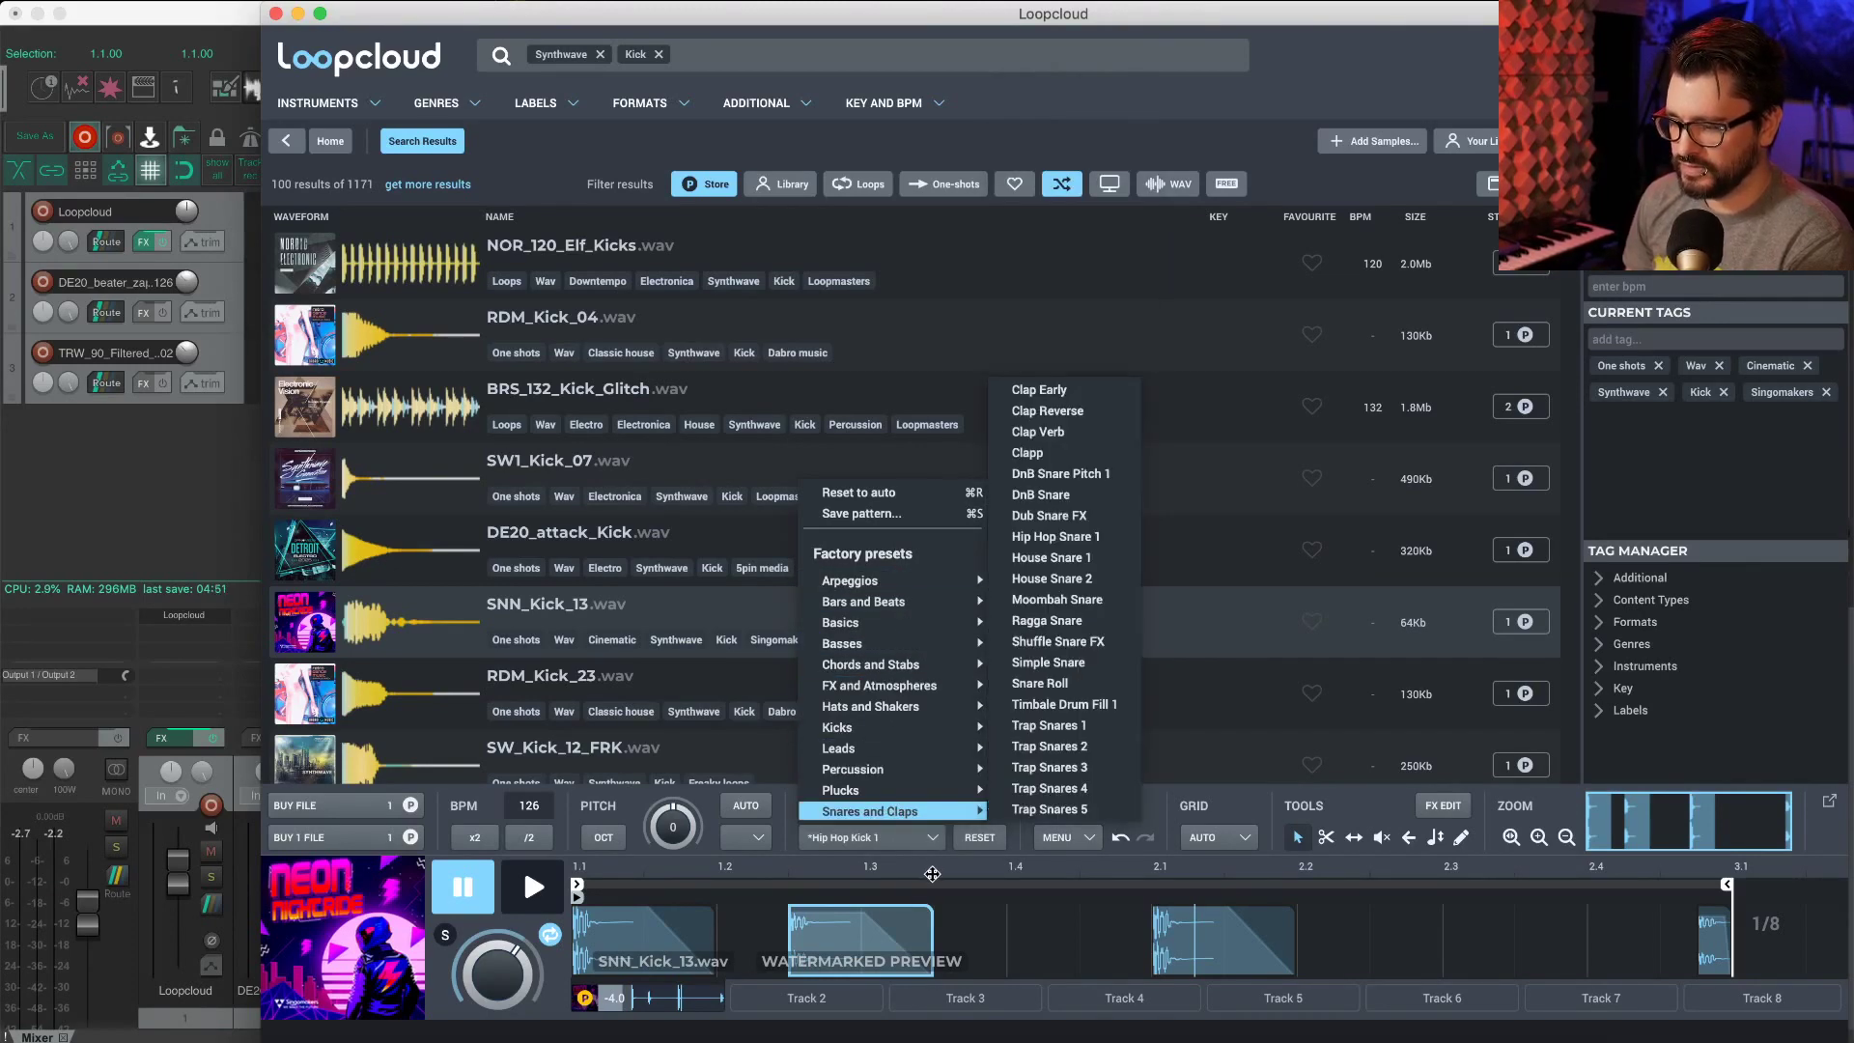
pyautogui.click(1015, 917)
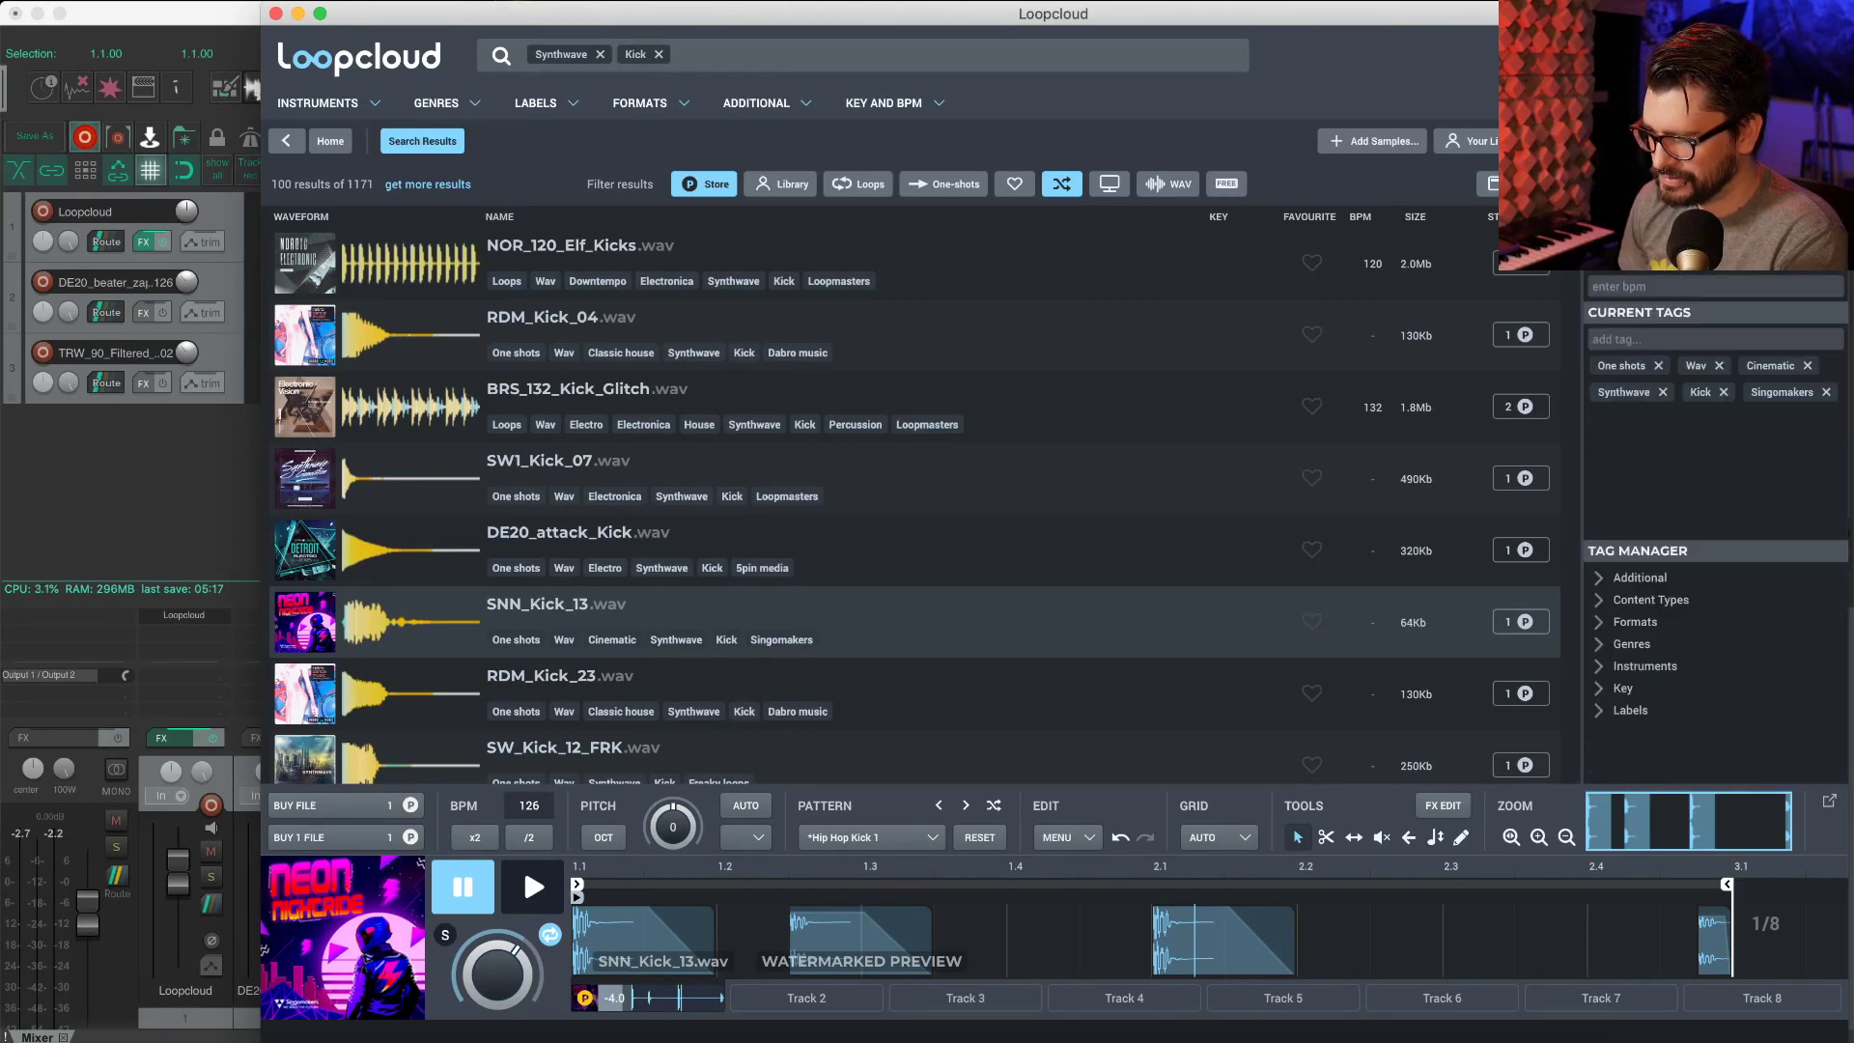
pyautogui.click(1079, 838)
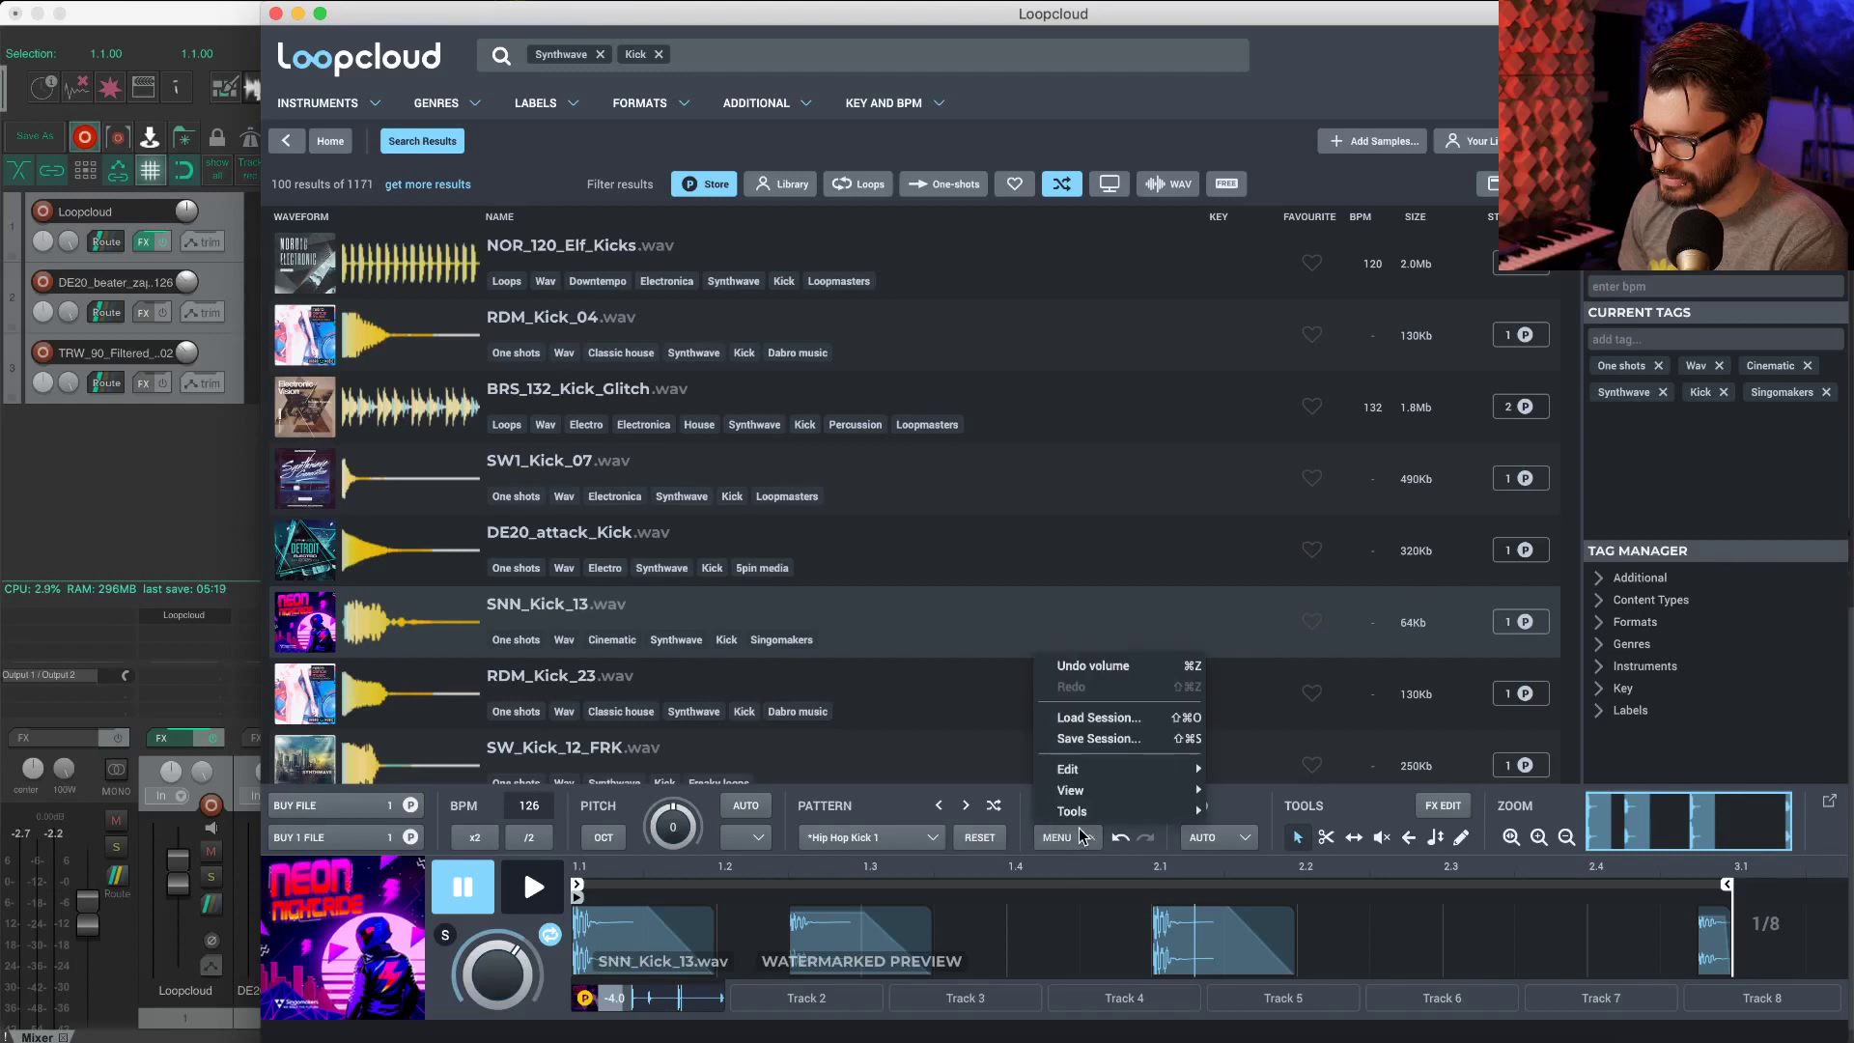
pyautogui.moveTo(1087, 814)
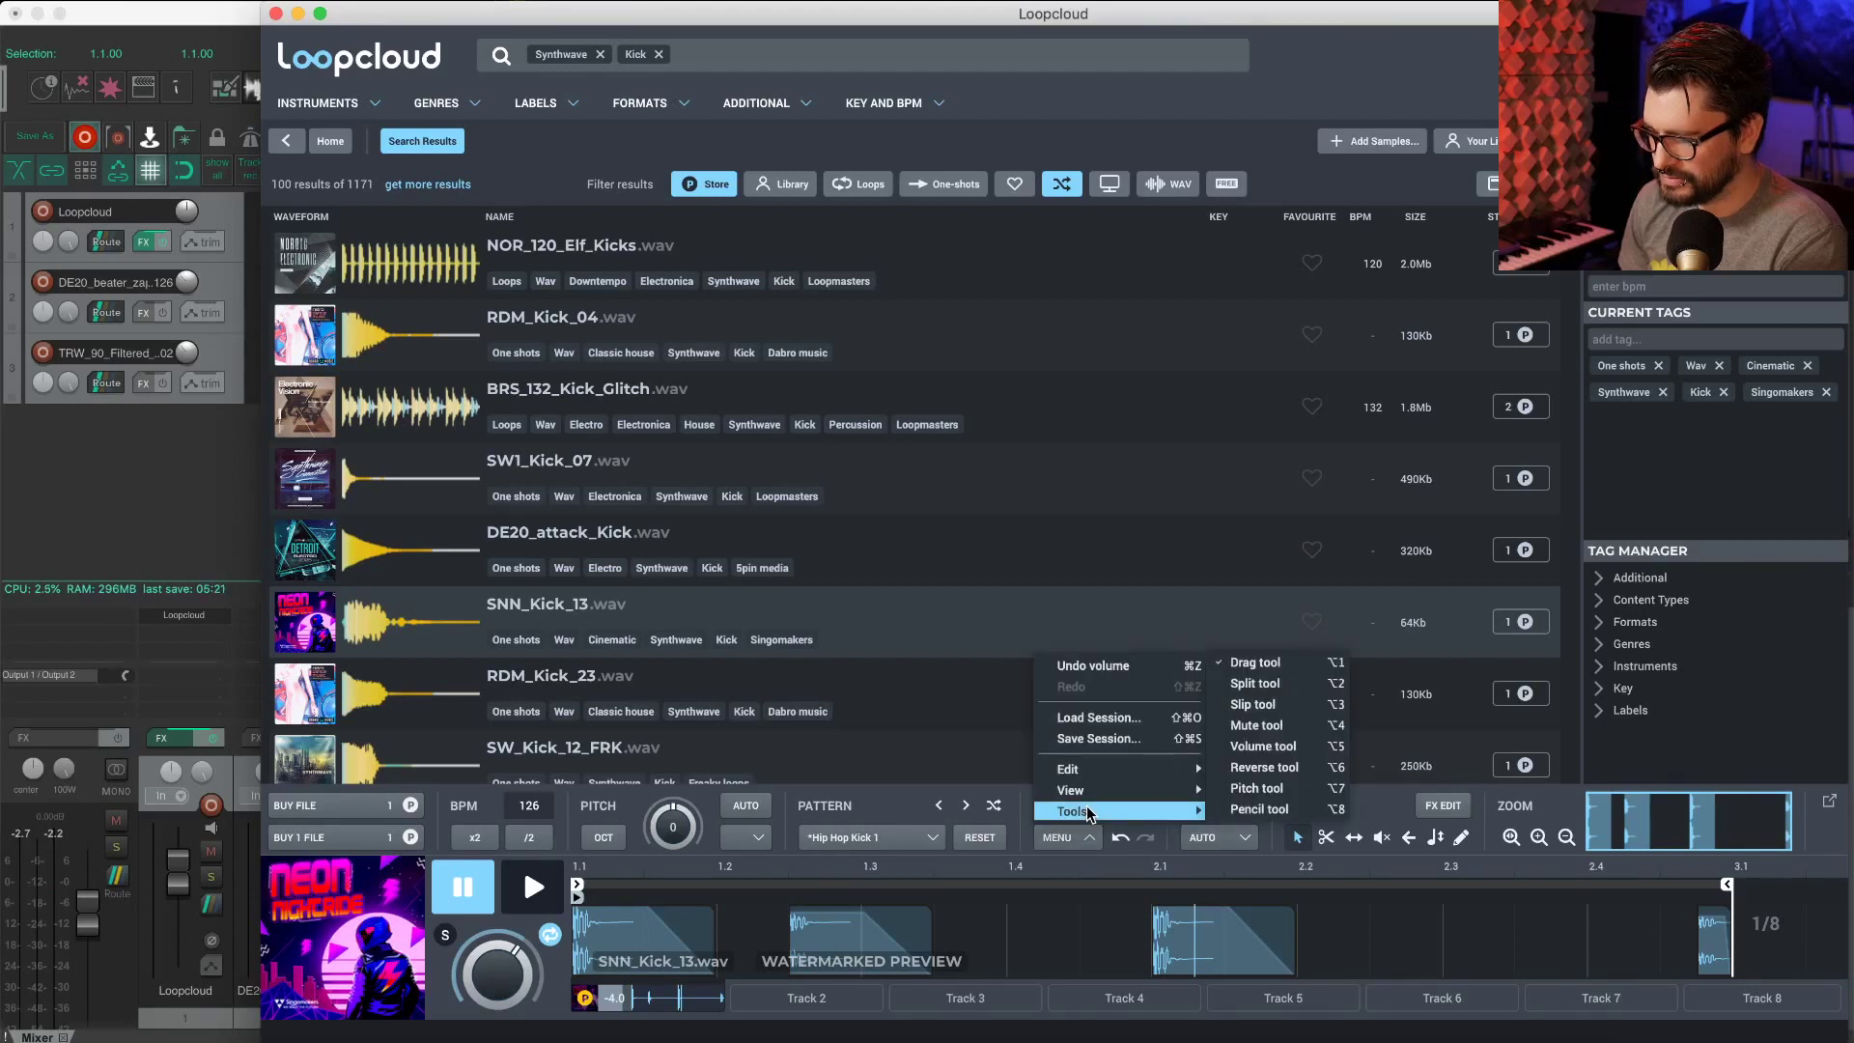
pyautogui.click(1070, 858)
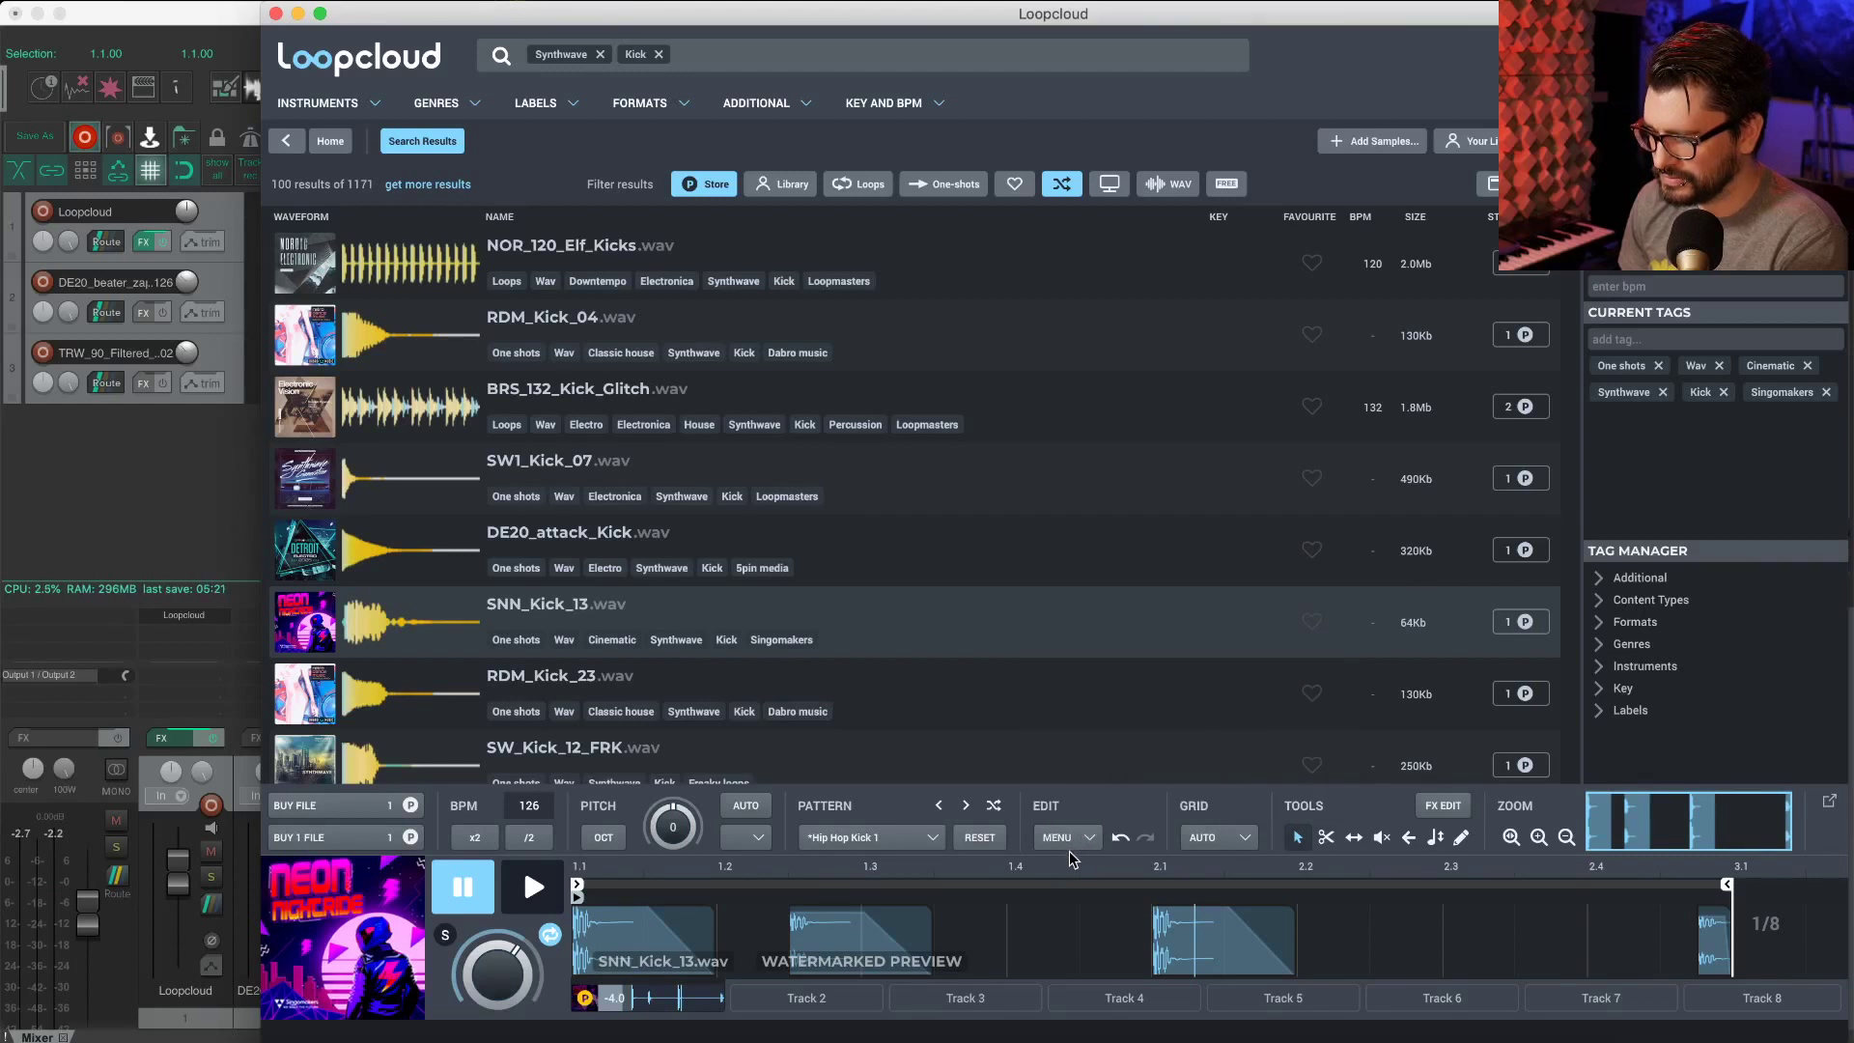
# Step: Open effects editing for SNN_Kick_13 and add the Filter effect with the Darker utility preset
pyautogui.click(1458, 809)
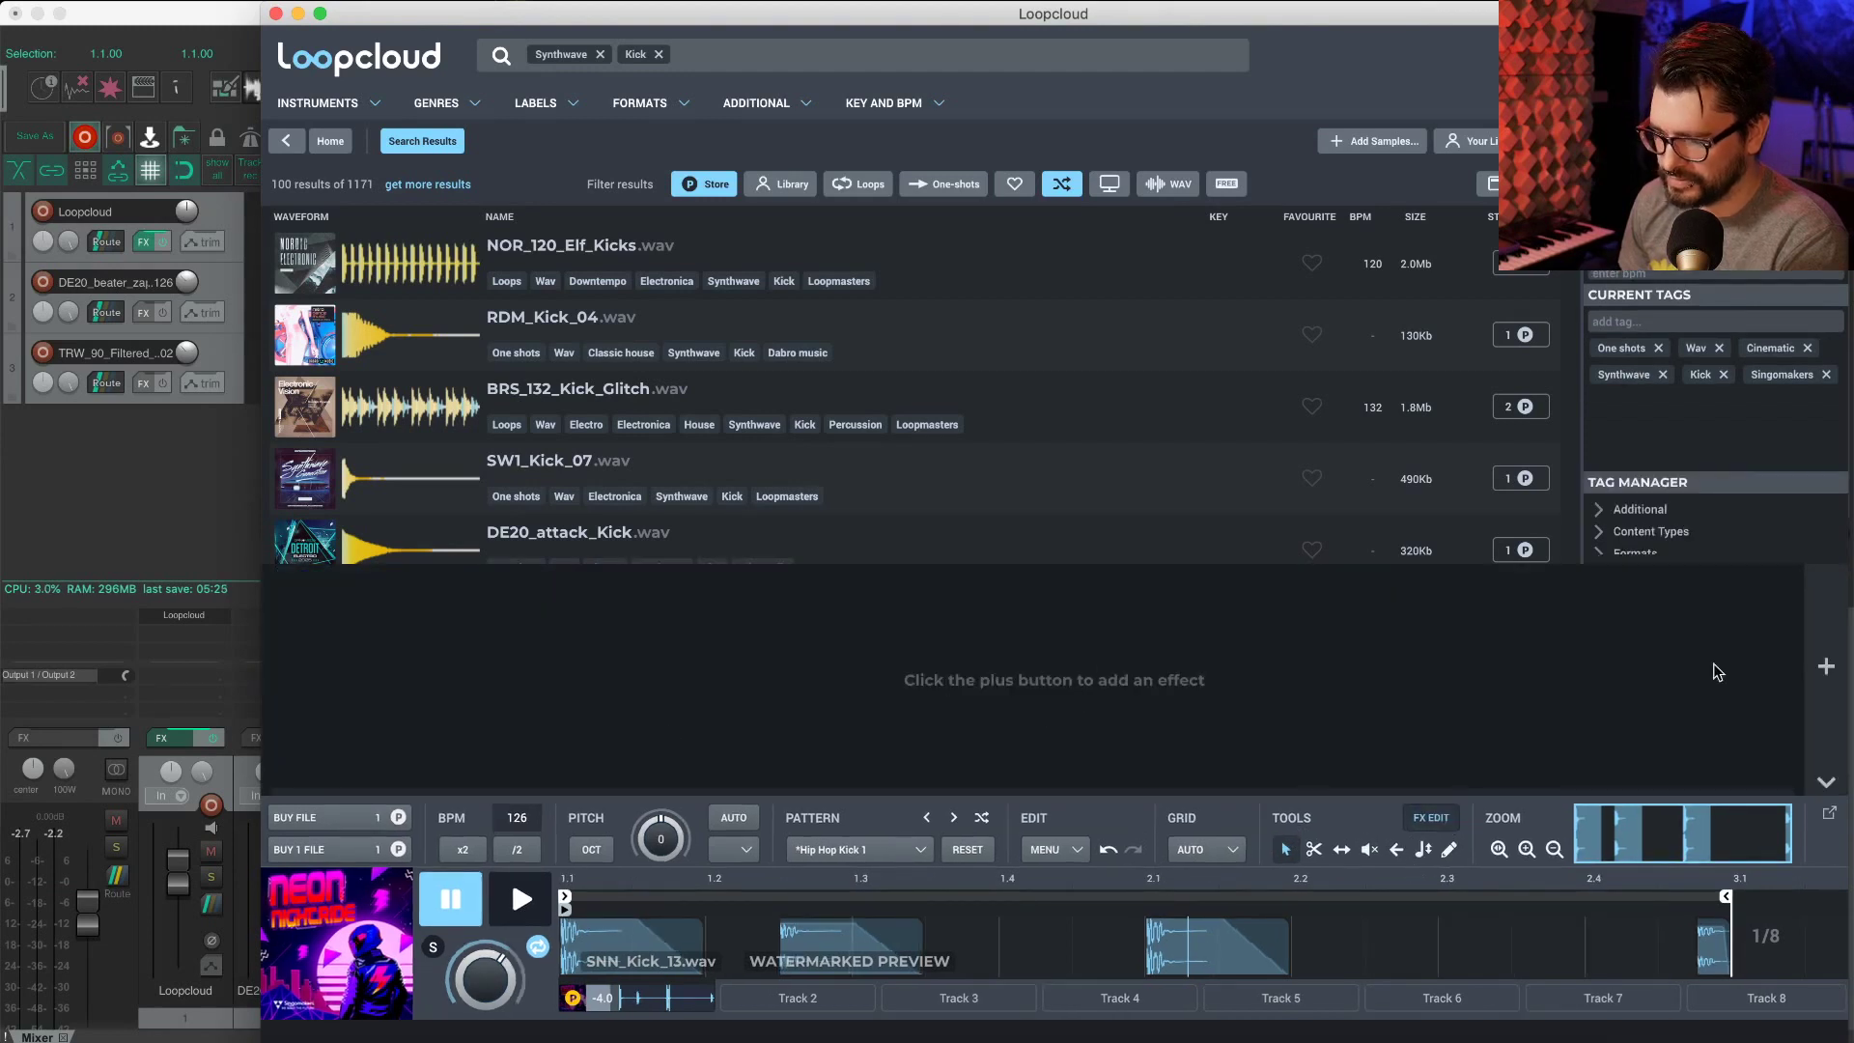
pyautogui.click(1826, 667)
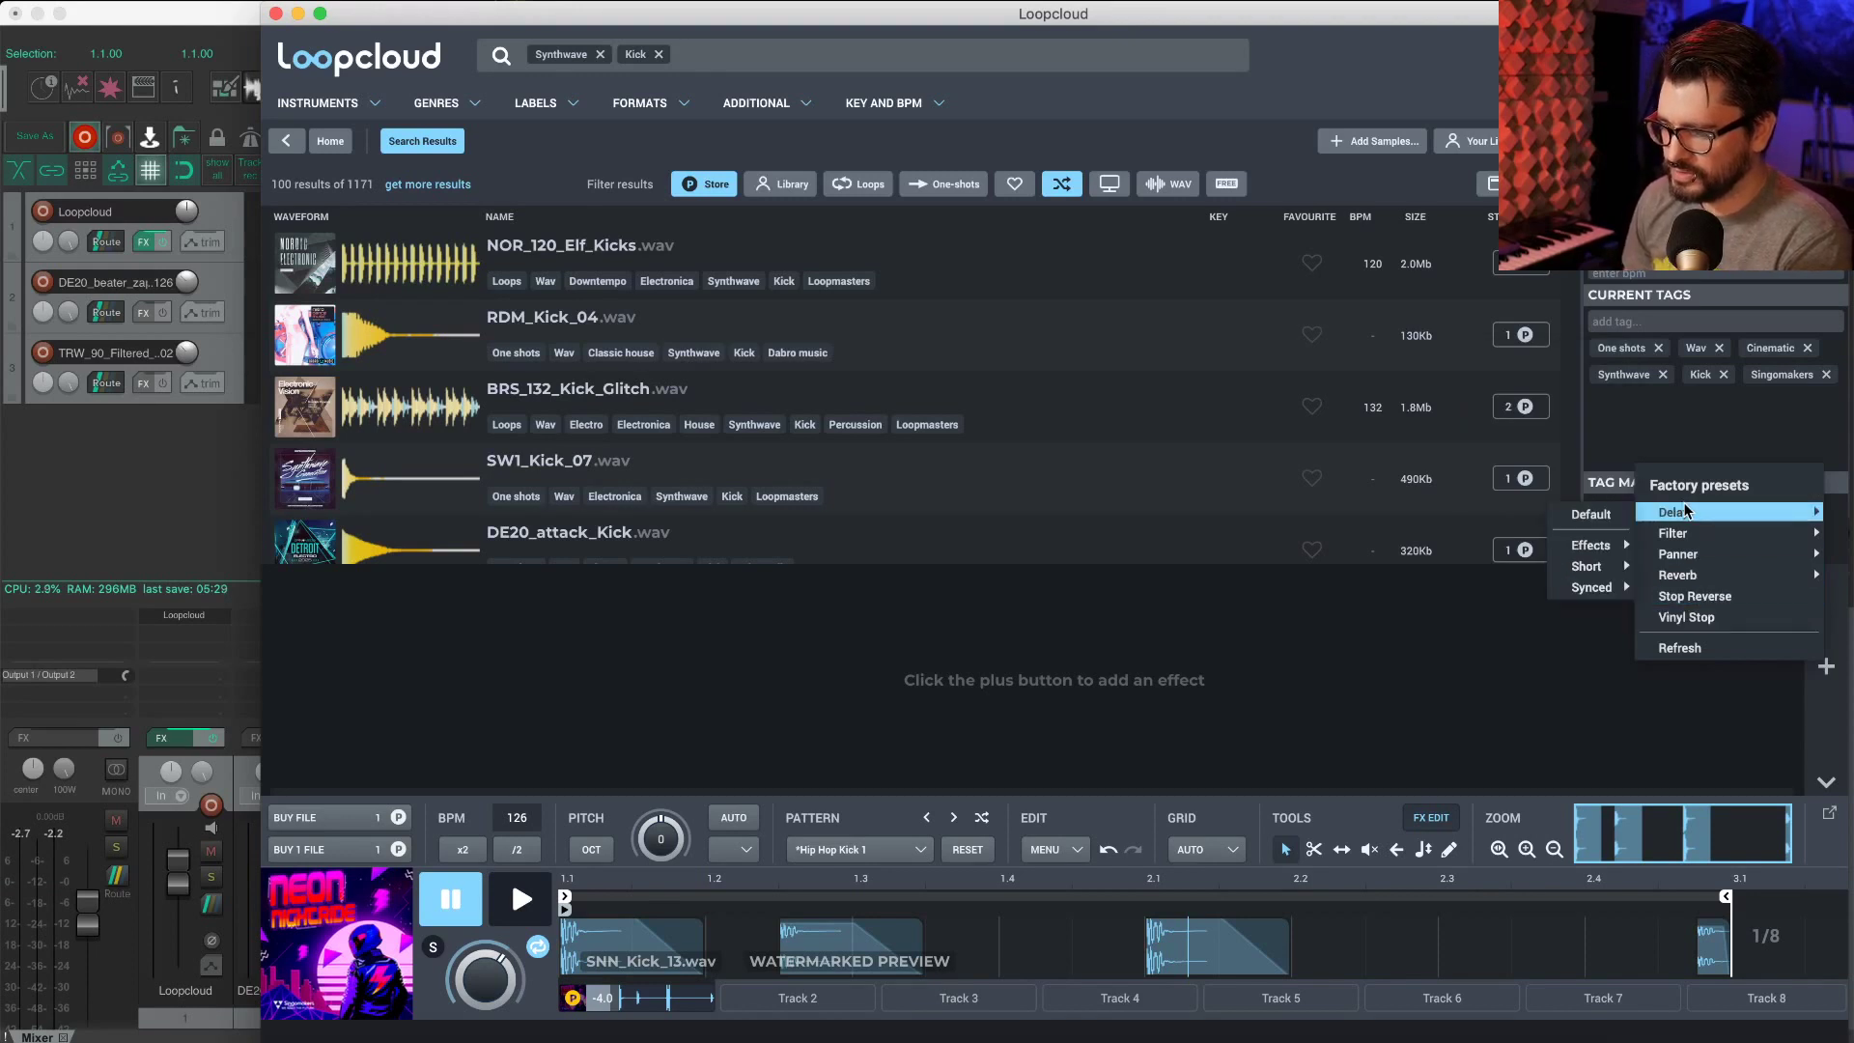
pyautogui.moveTo(1679, 553)
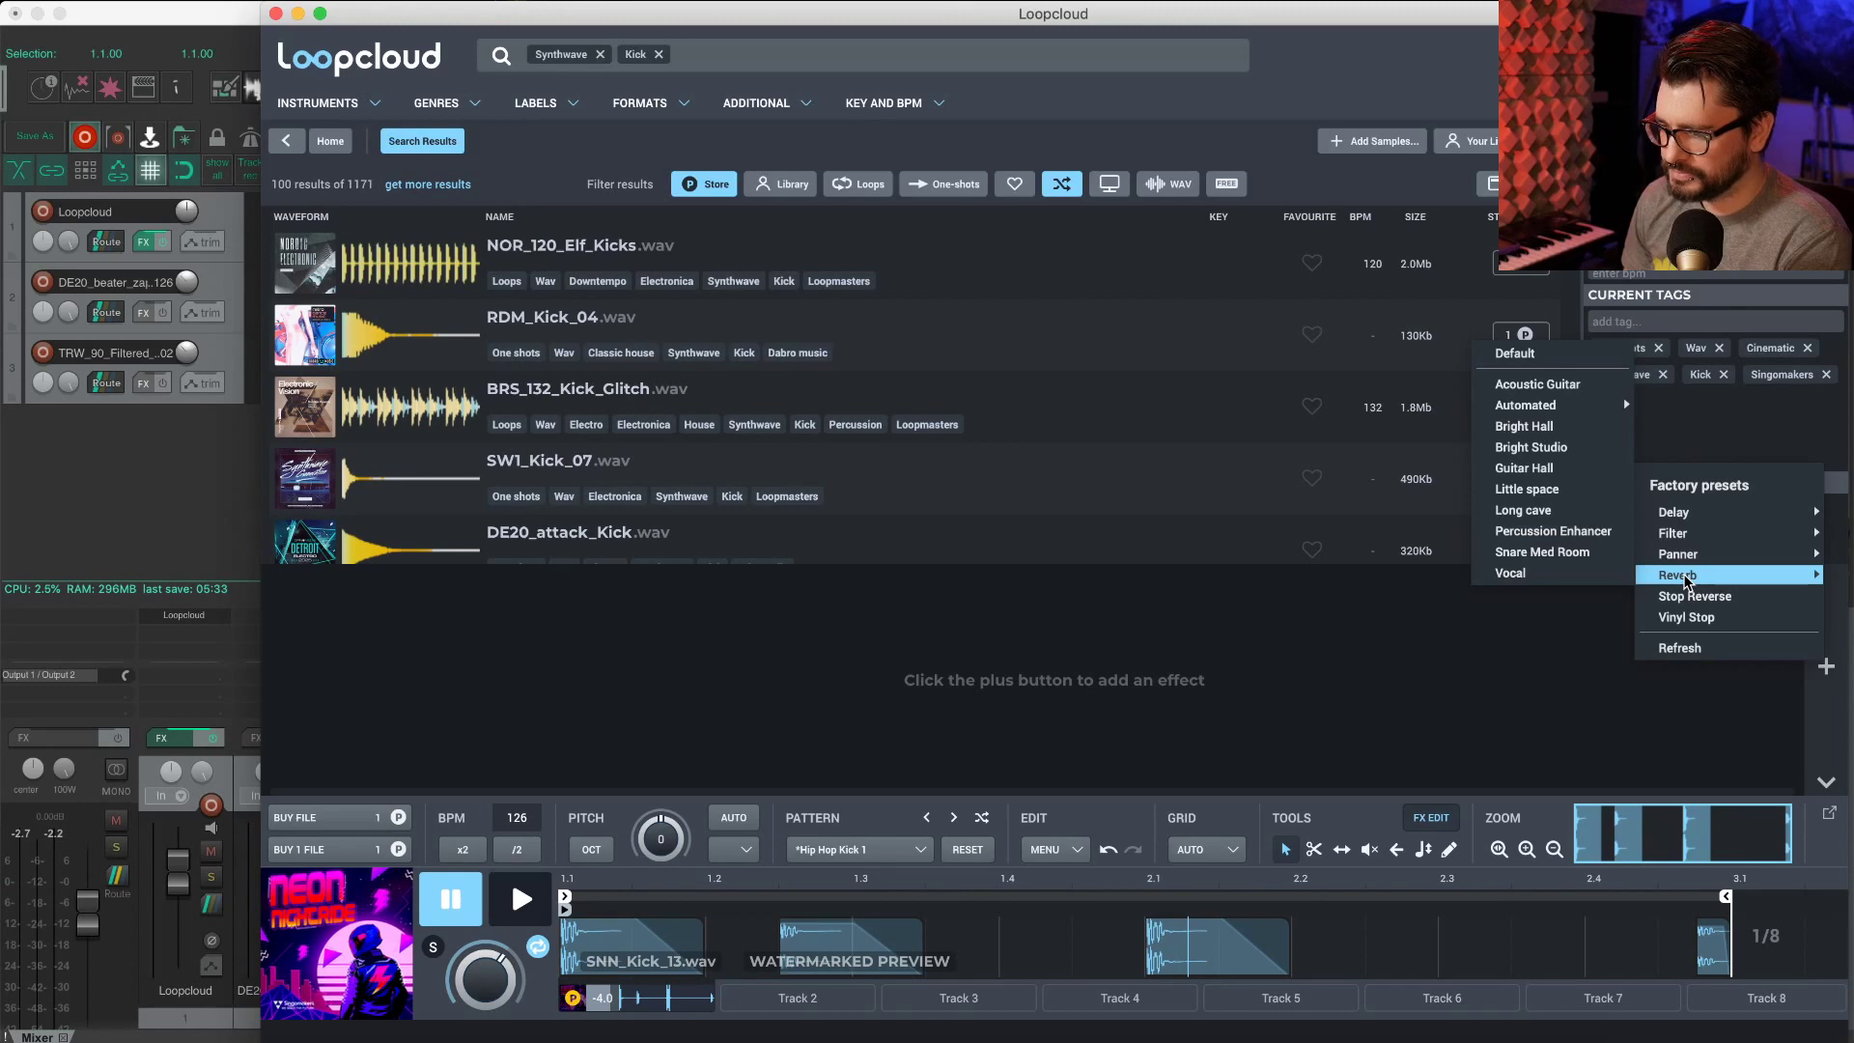
pyautogui.click(606, 688)
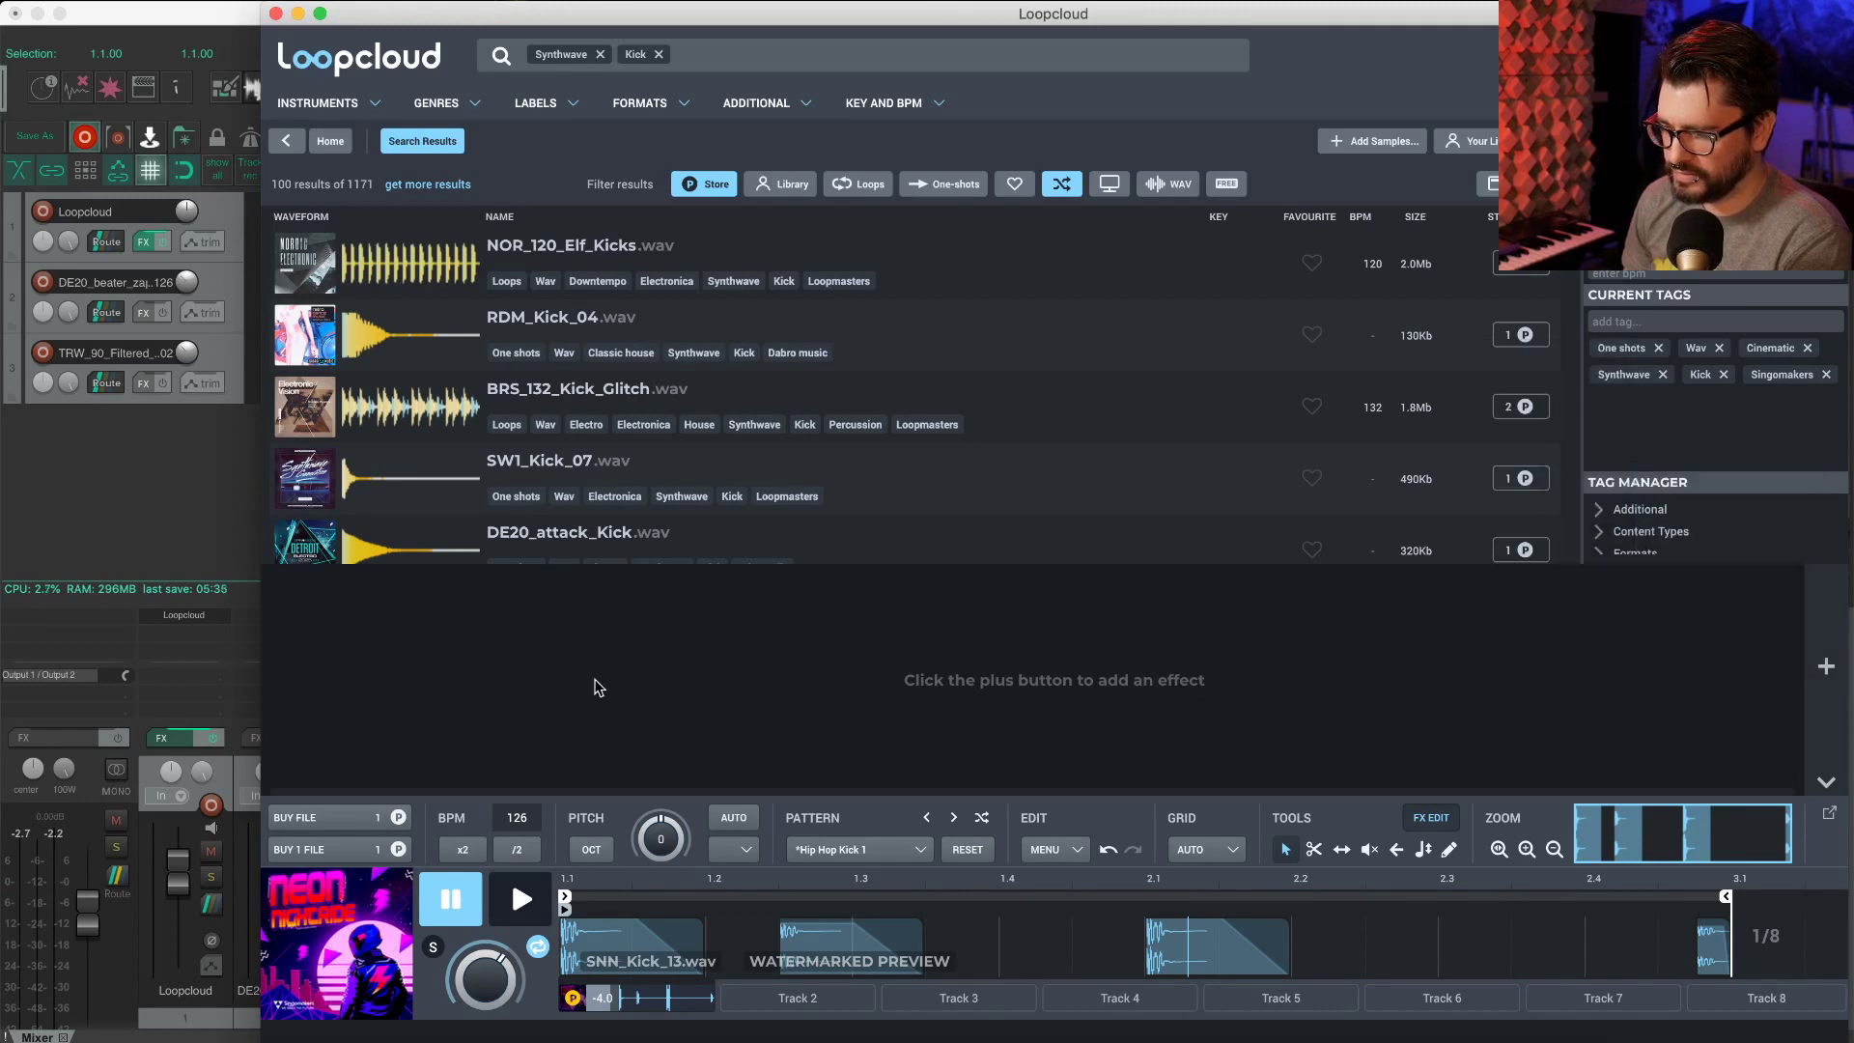
pyautogui.click(1828, 782)
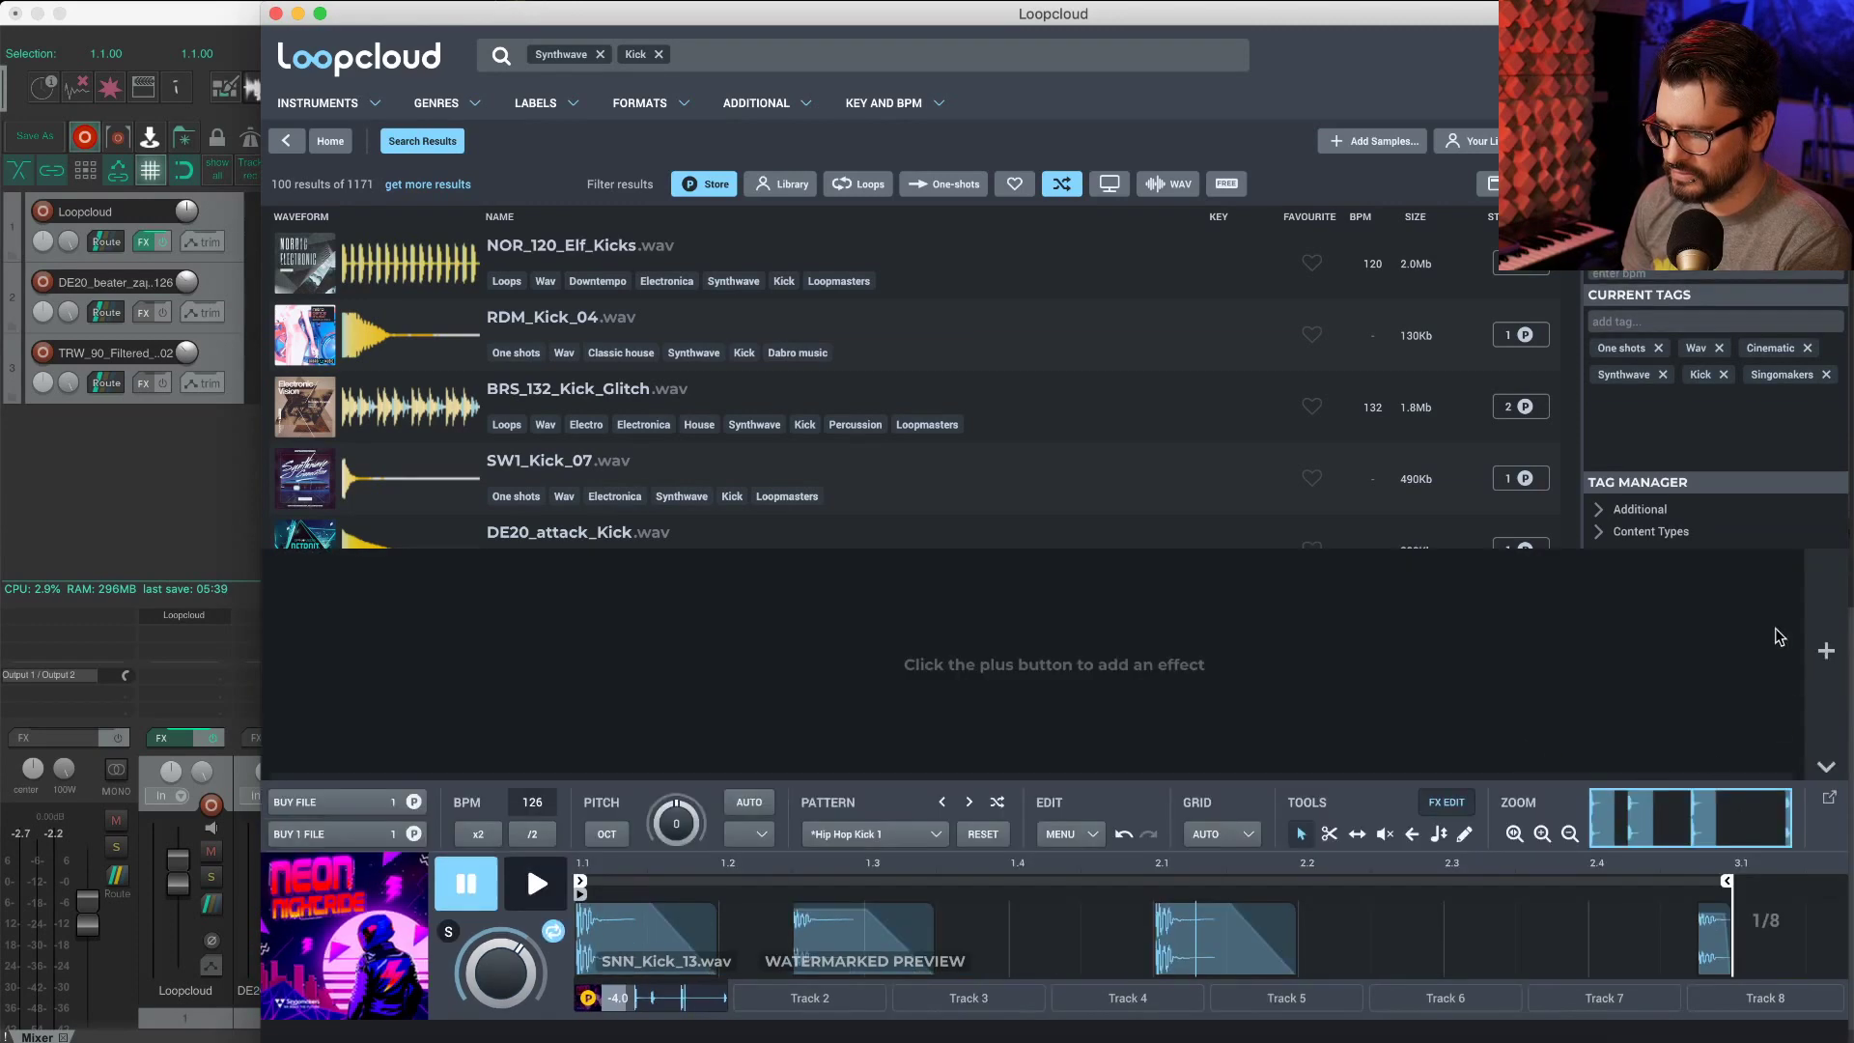
pyautogui.click(1506, 740)
pyautogui.click(1827, 649)
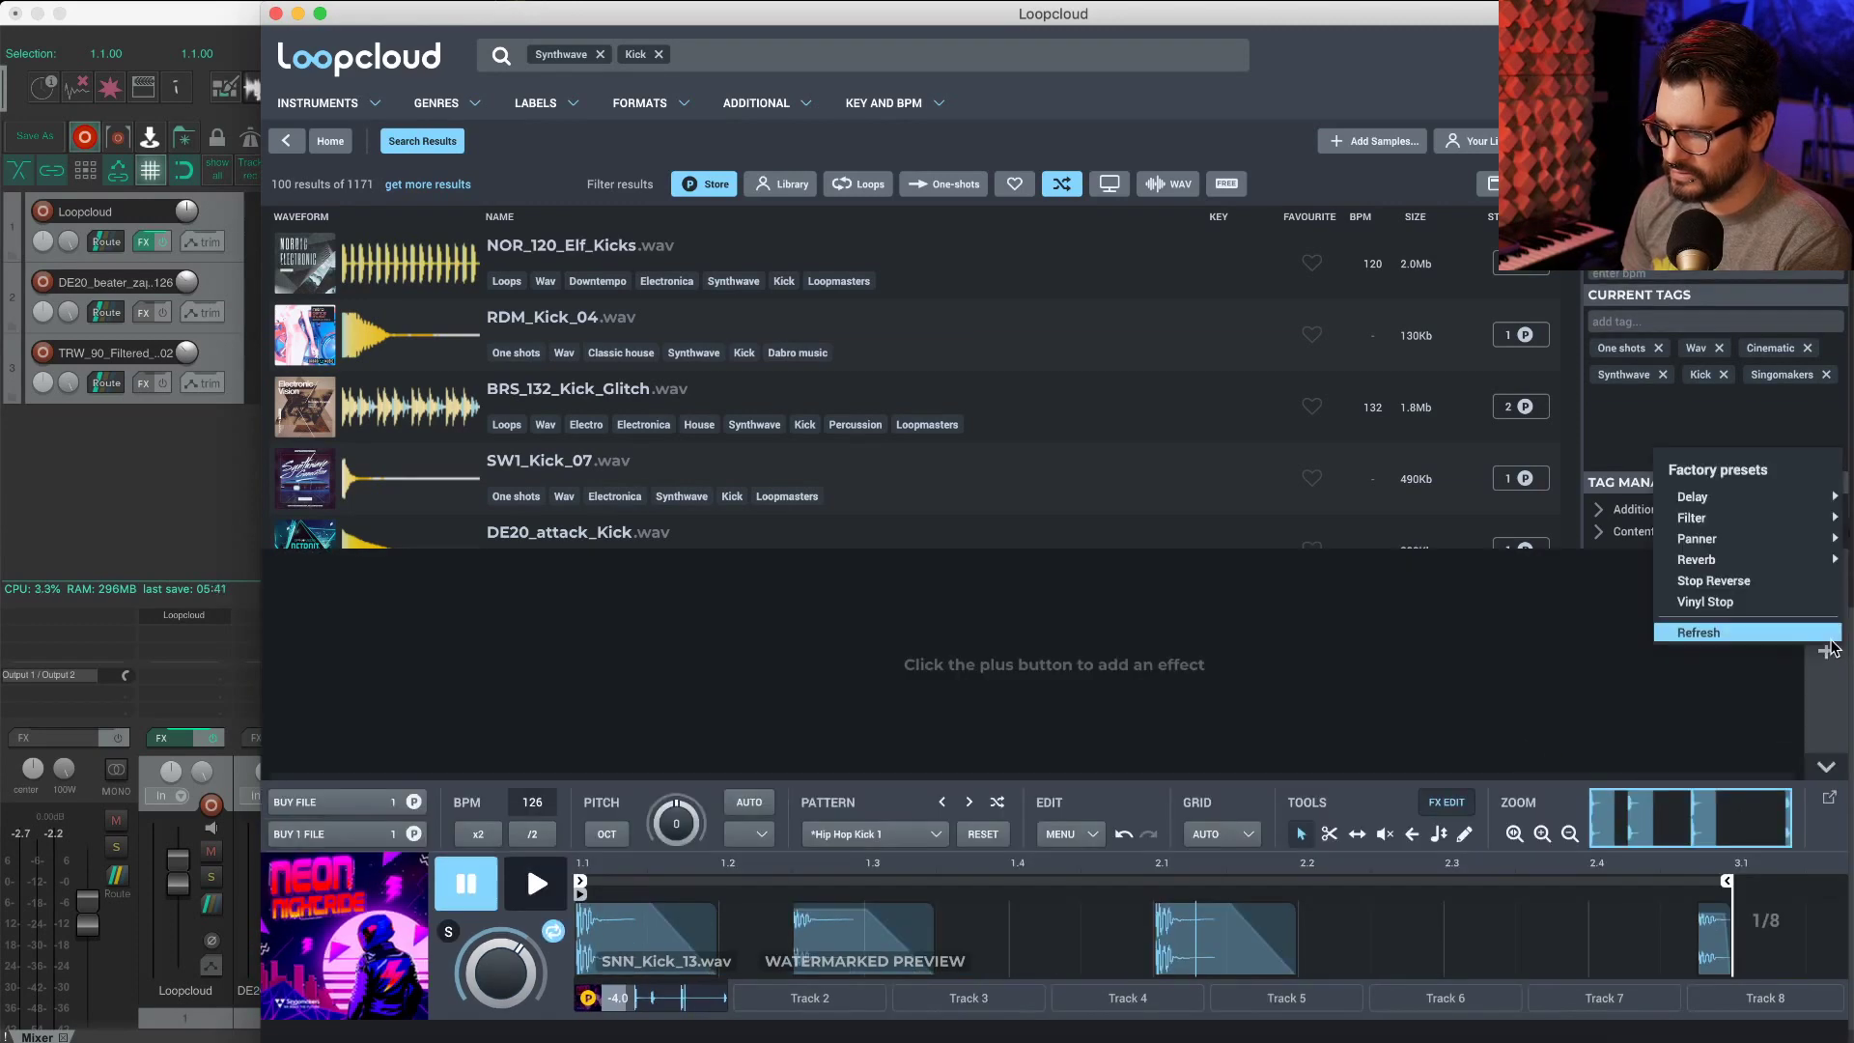
pyautogui.moveTo(1786, 560)
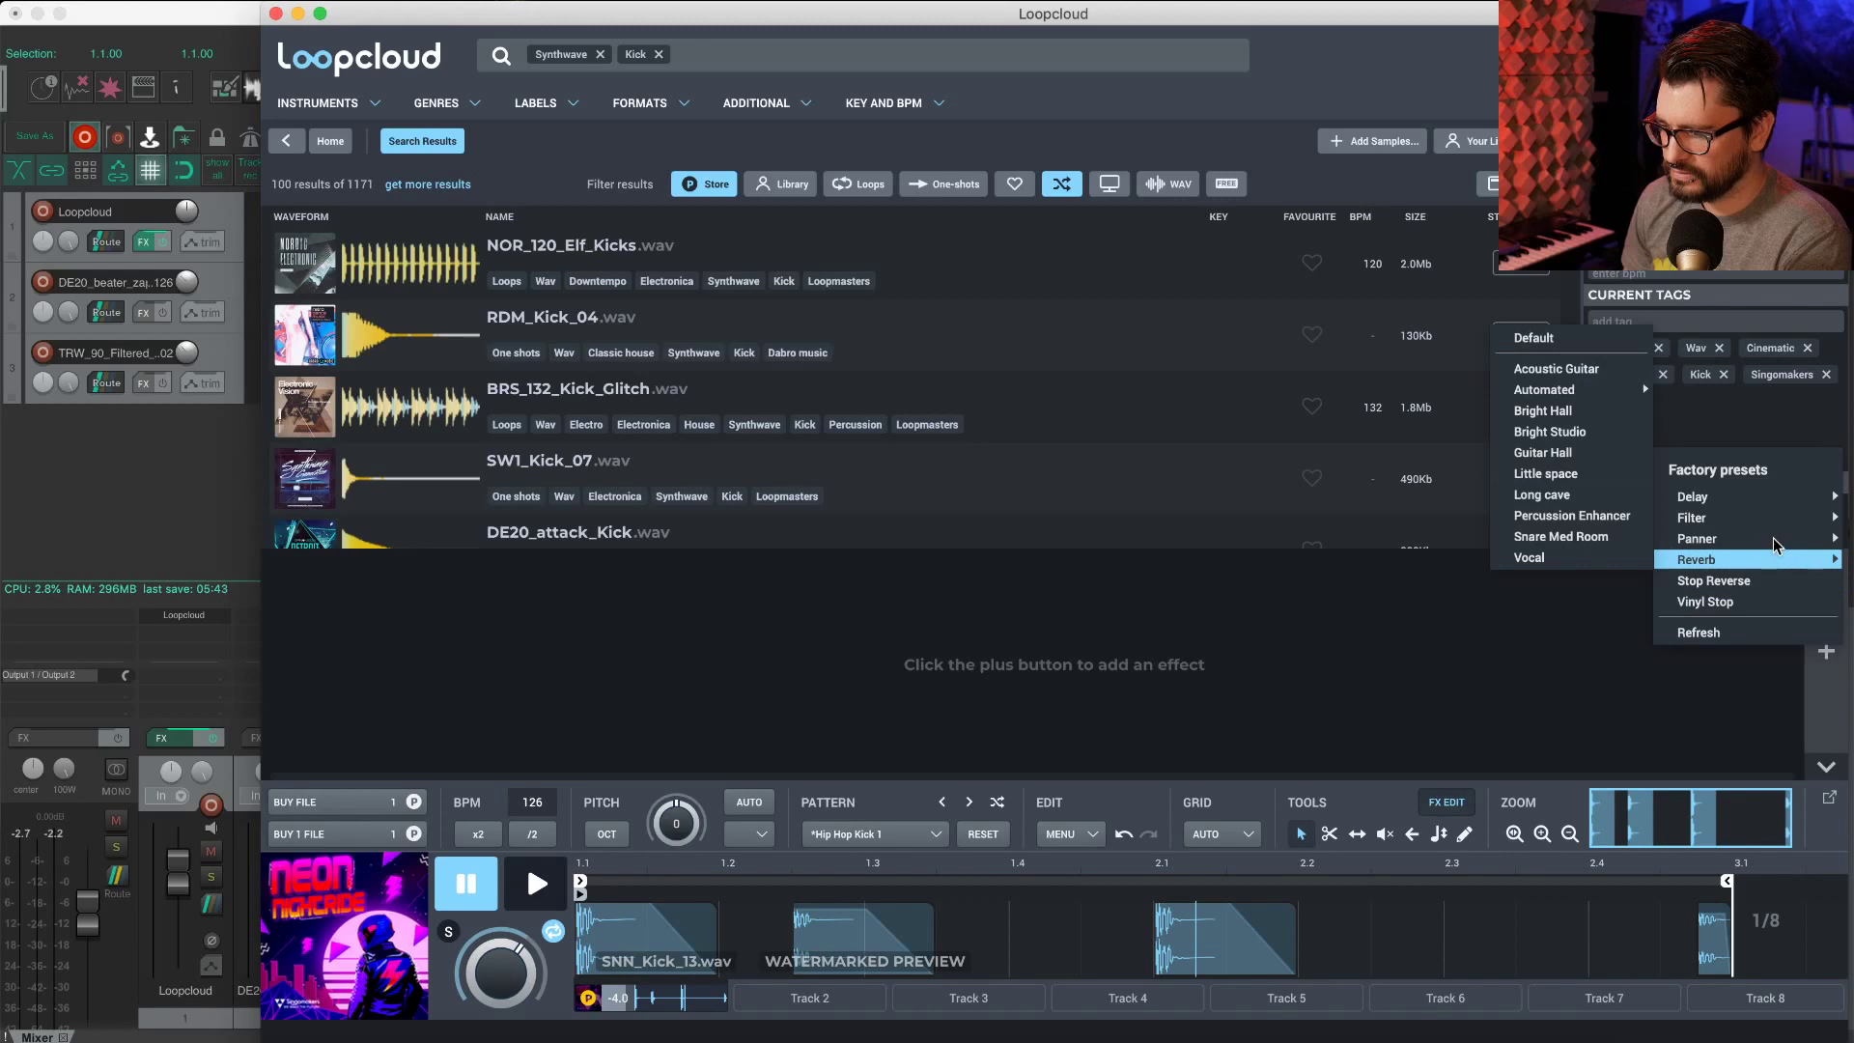
pyautogui.moveTo(1704, 526)
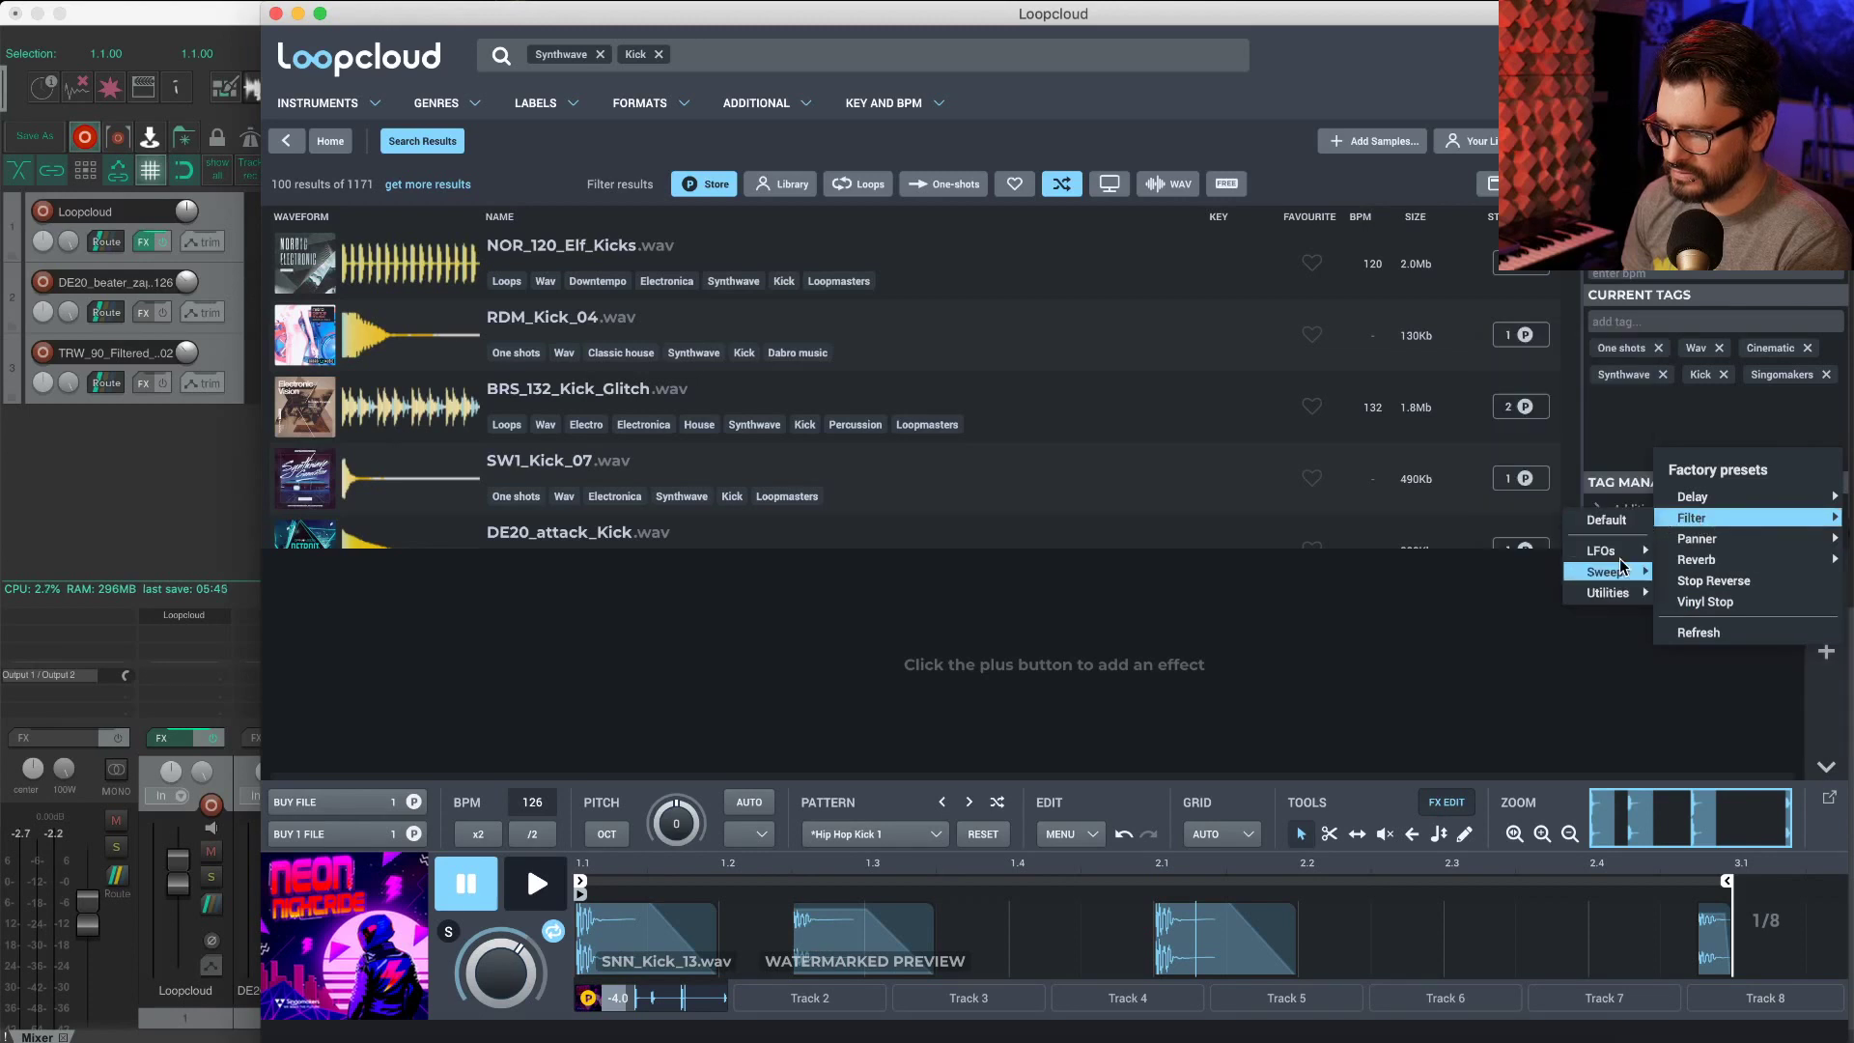
pyautogui.moveTo(1611, 593)
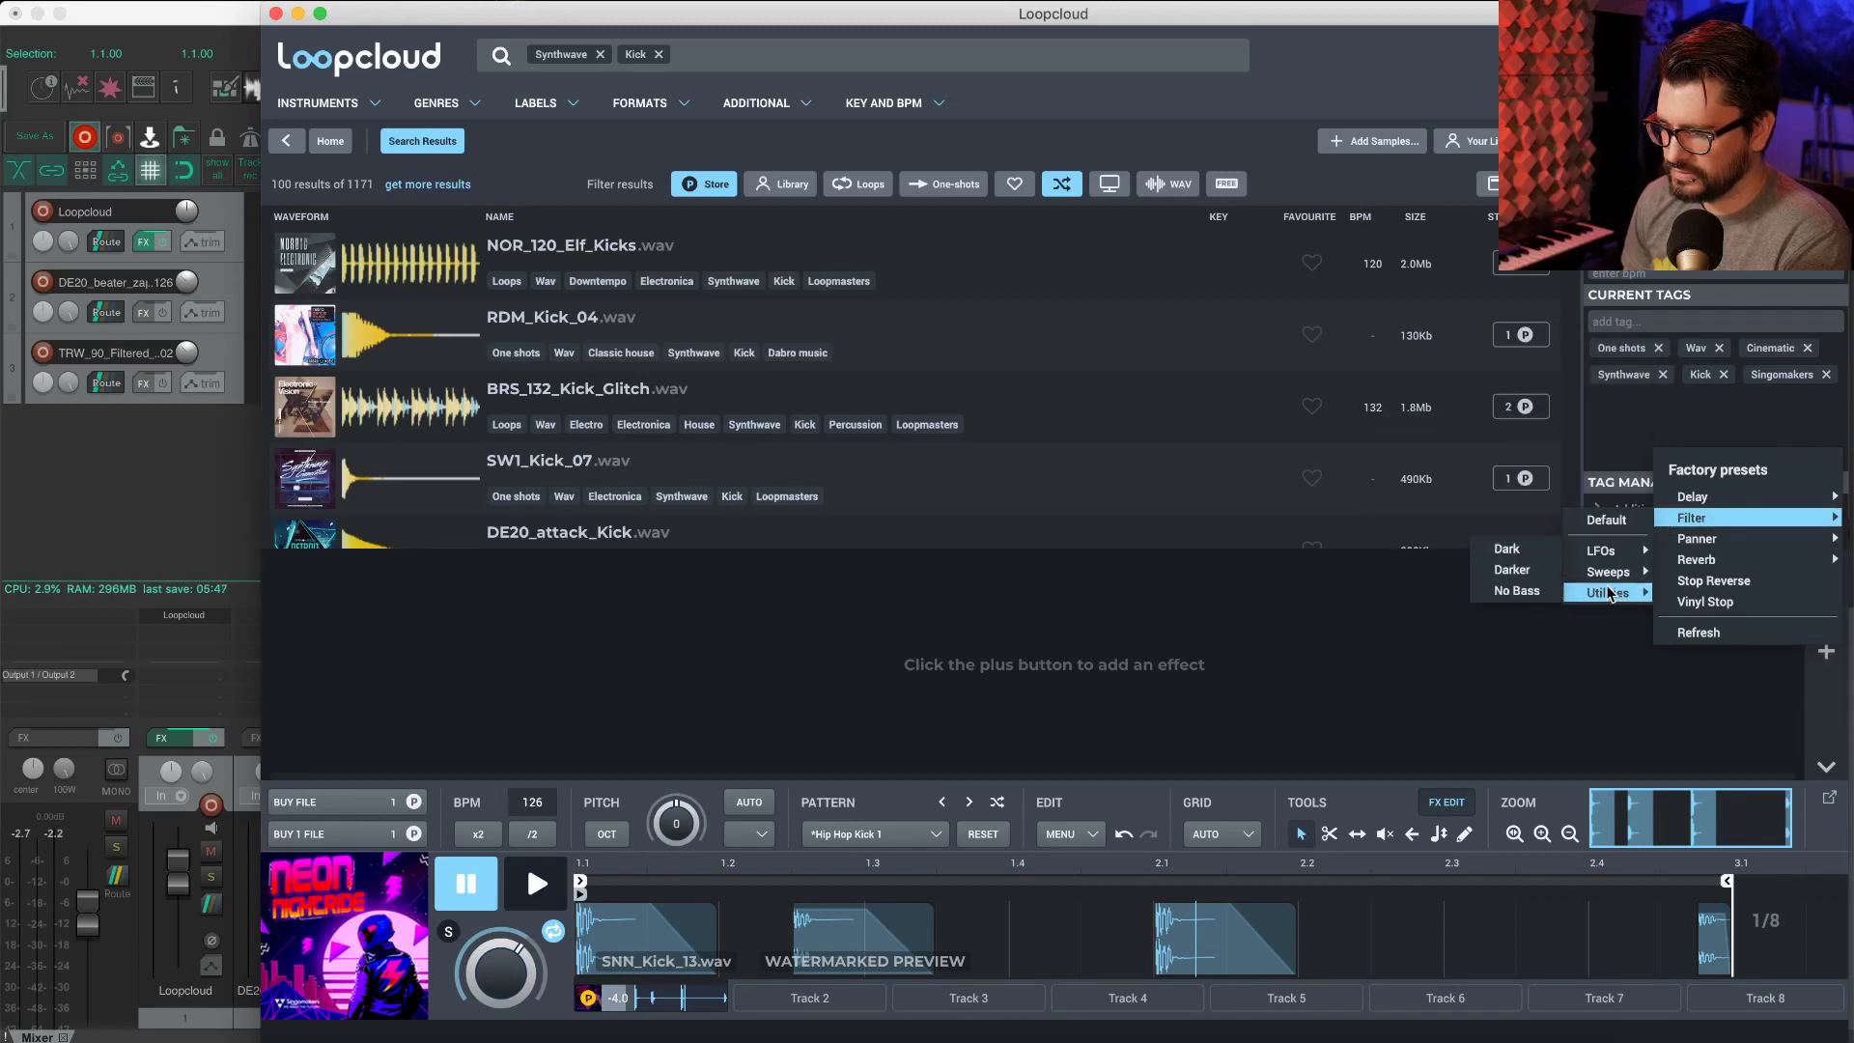
pyautogui.click(1513, 570)
# Step: Play the kick pattern and try different cutoff, drive and resonance amounts on the low-pass filter
pyautogui.press('space')
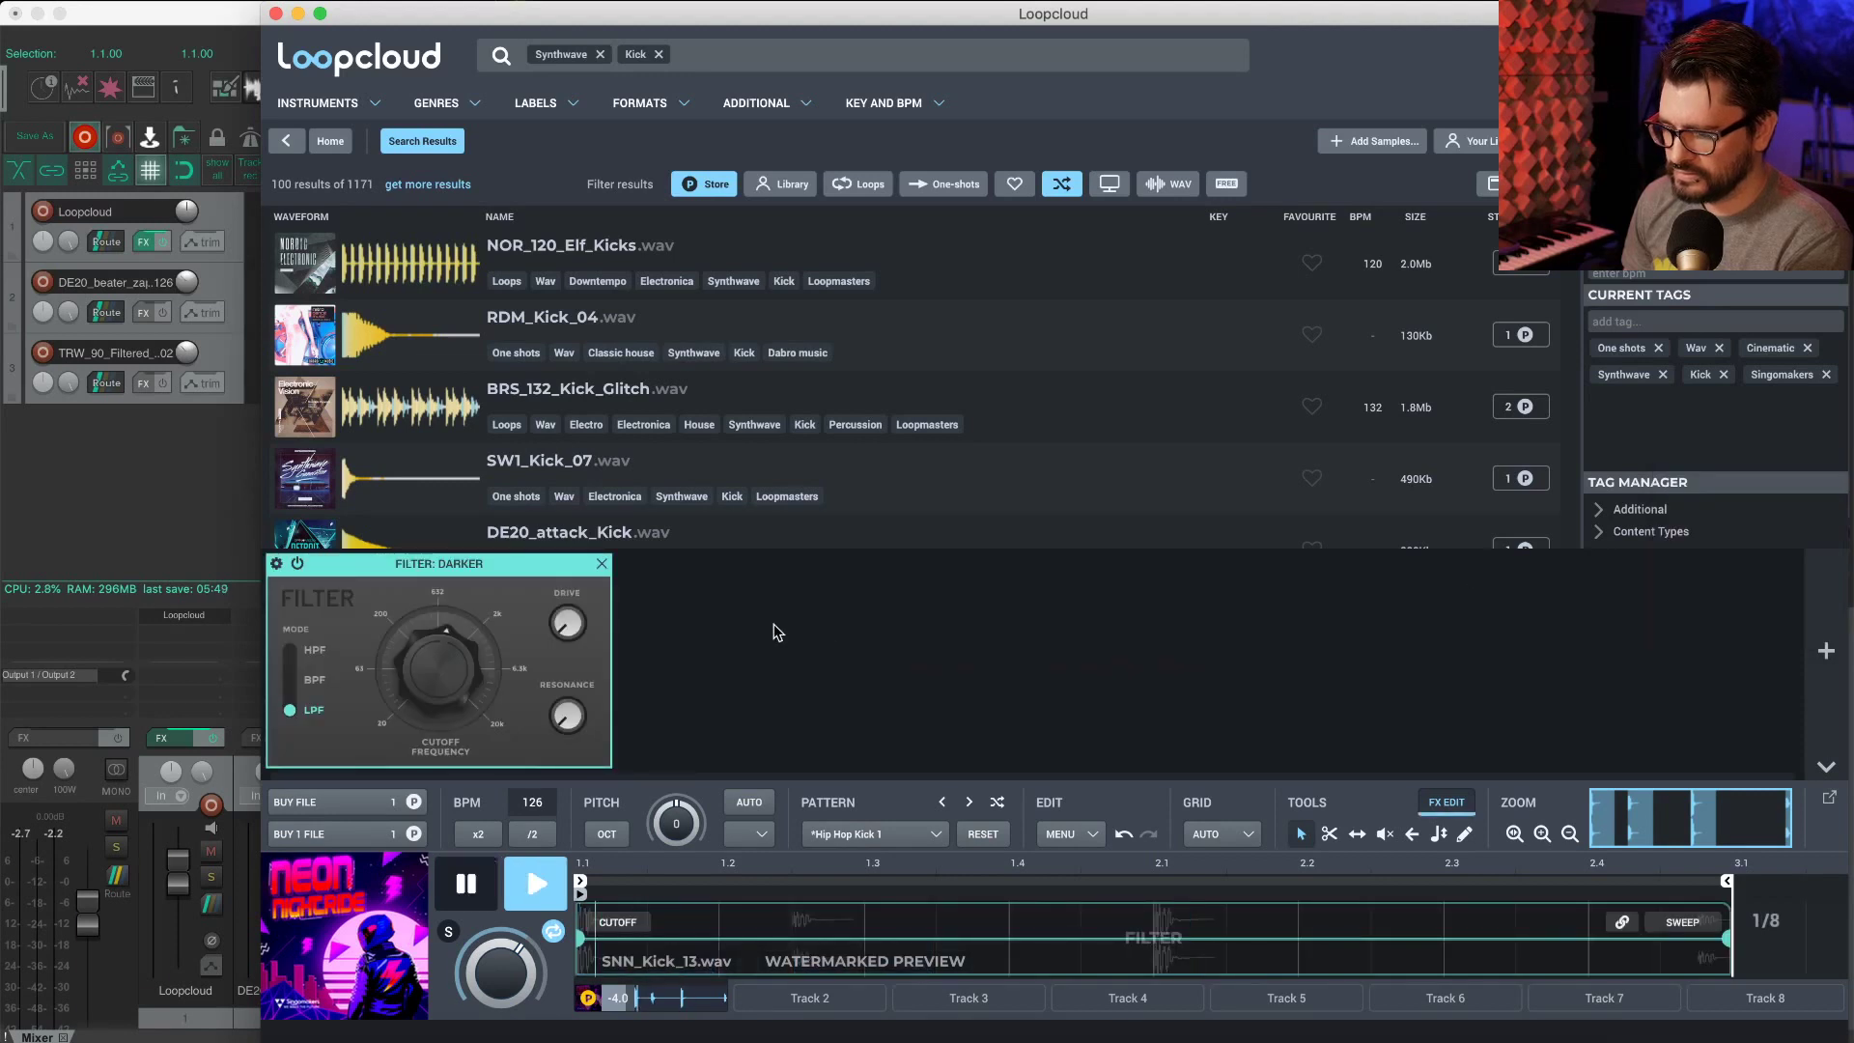
pyautogui.moveTo(431, 732); pyautogui.dragTo(461, 588)
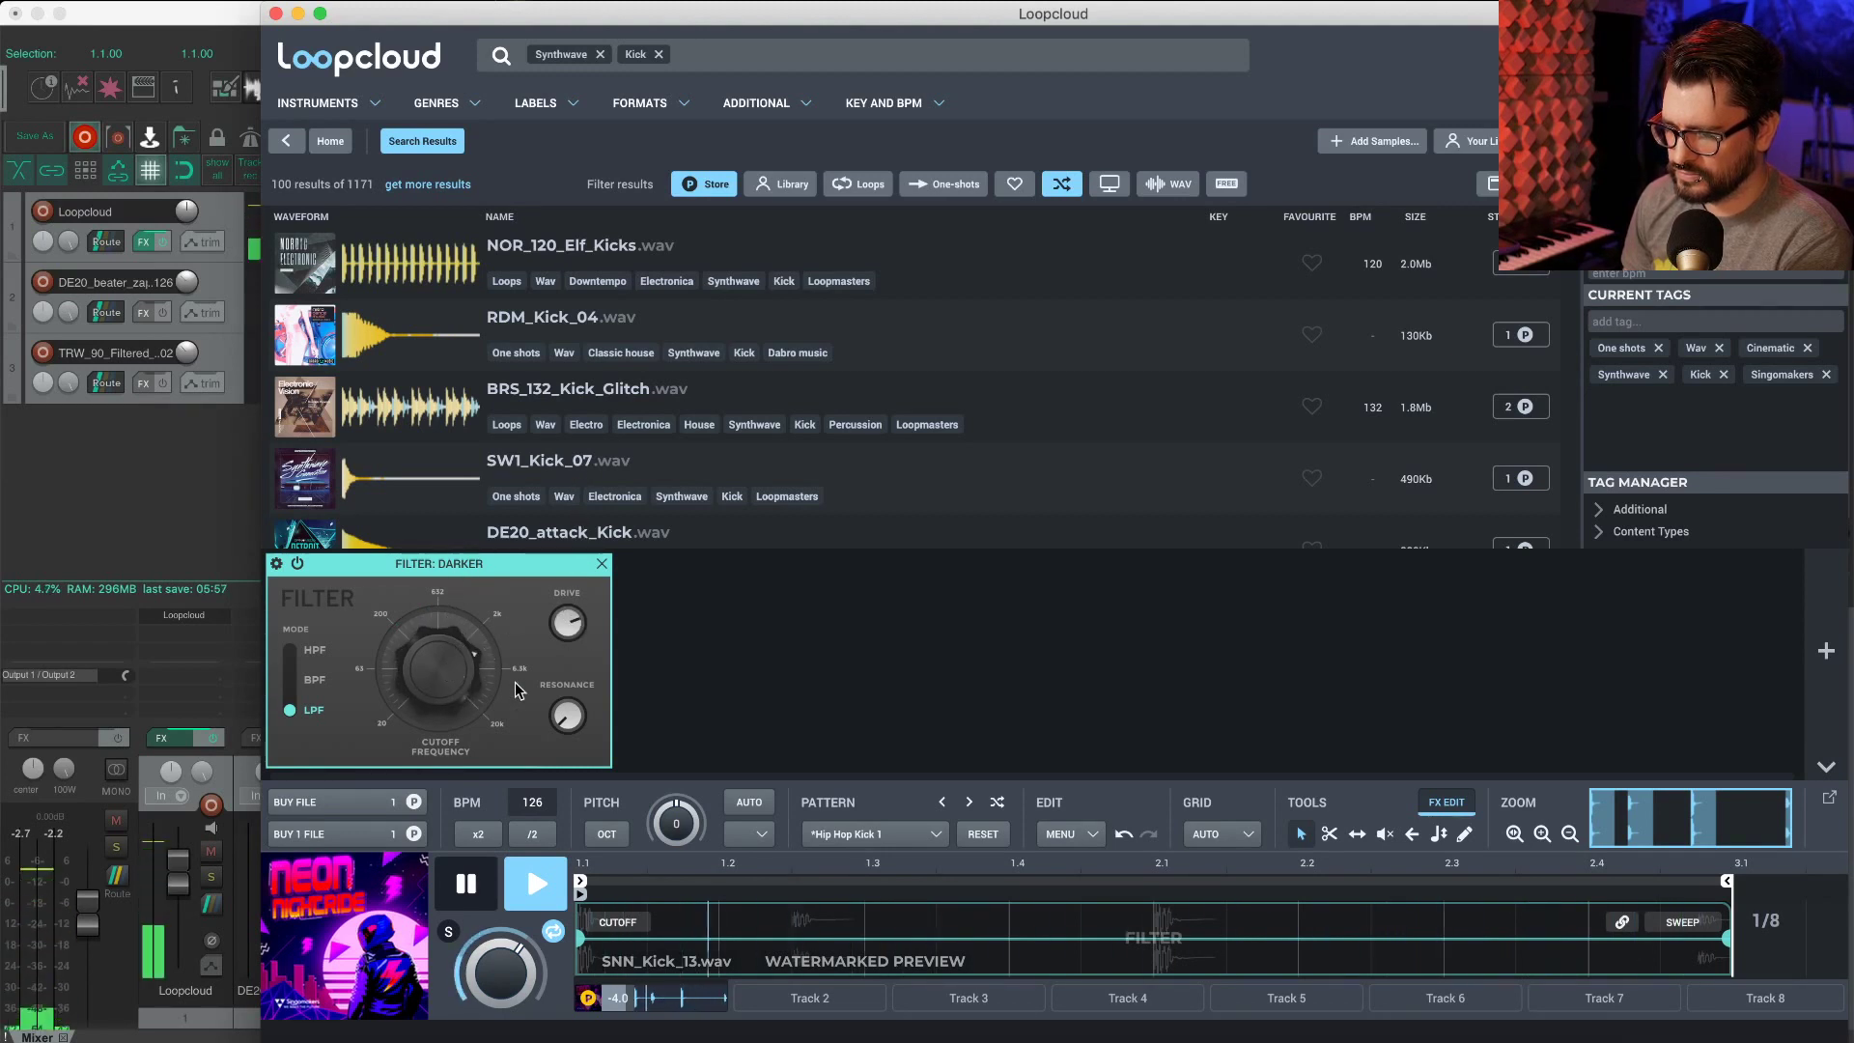
pyautogui.moveTo(449, 678); pyautogui.dragTo(446, 765)
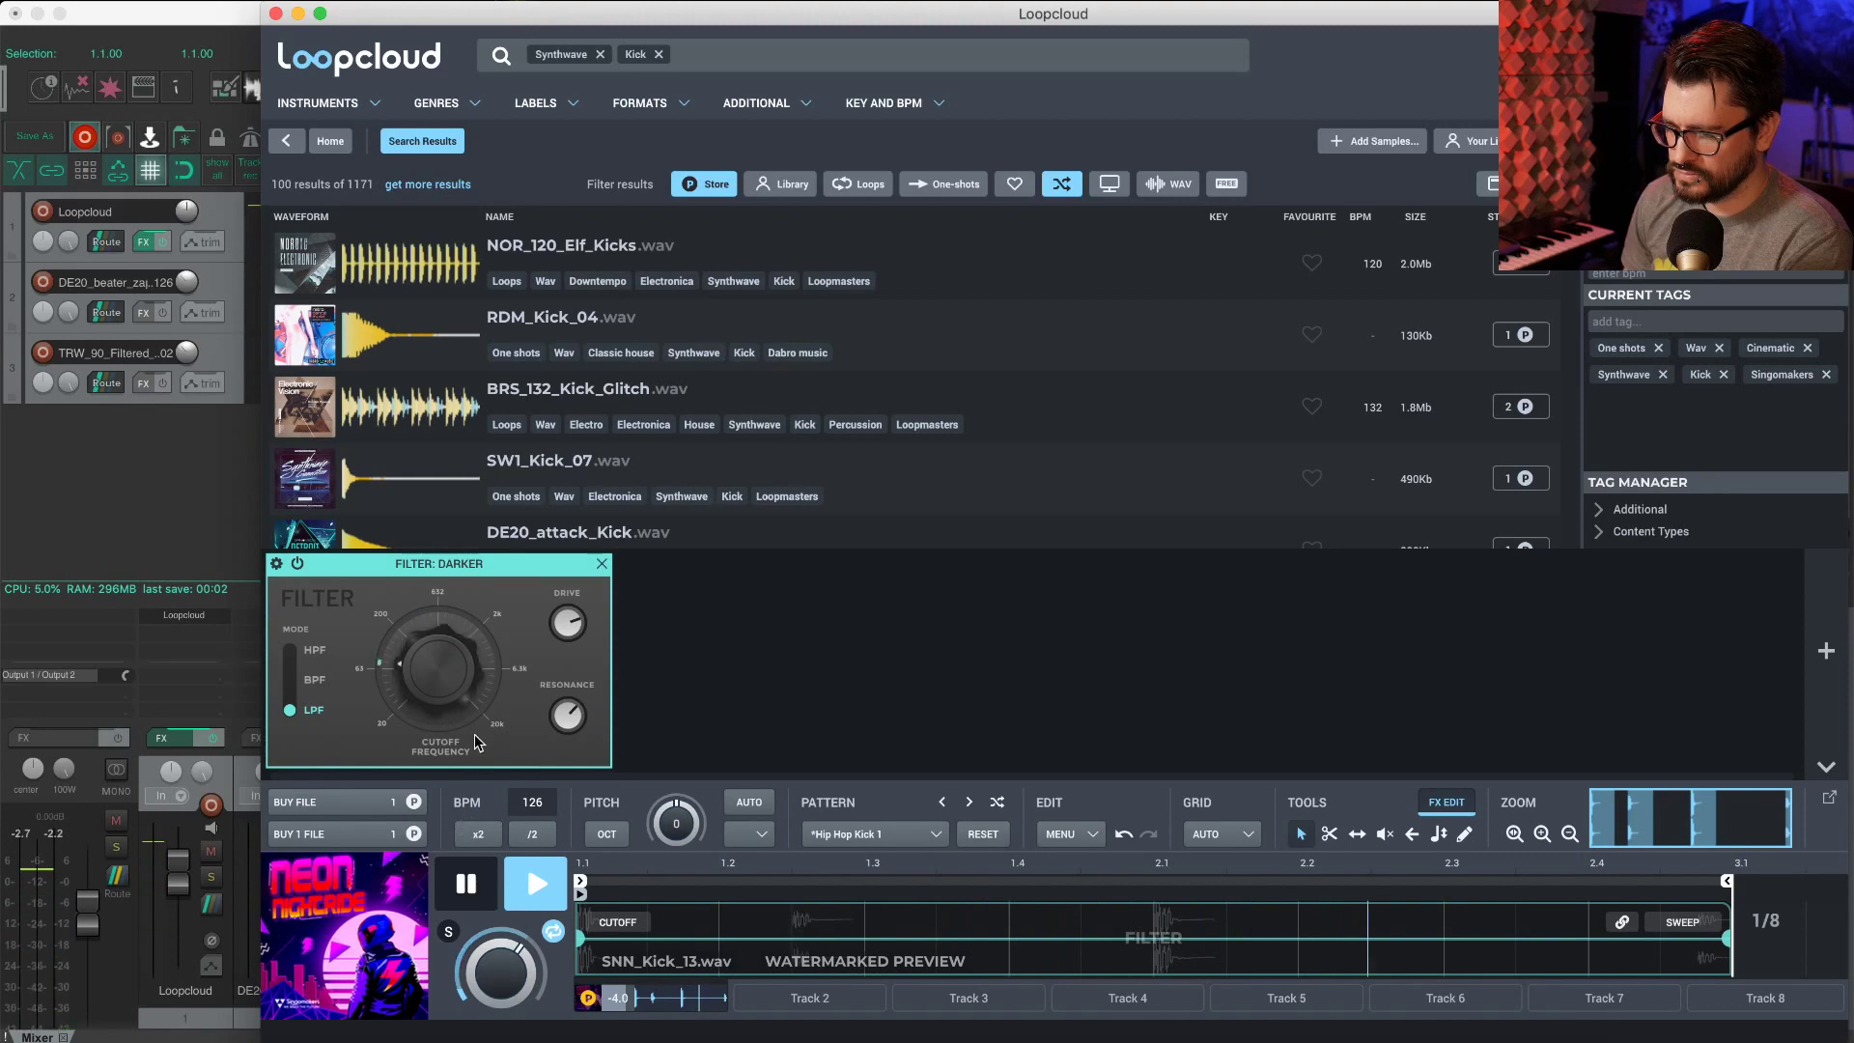
# Step: Remove the filter from the kick, close the effects area and pause the preview
pyautogui.click(602, 563)
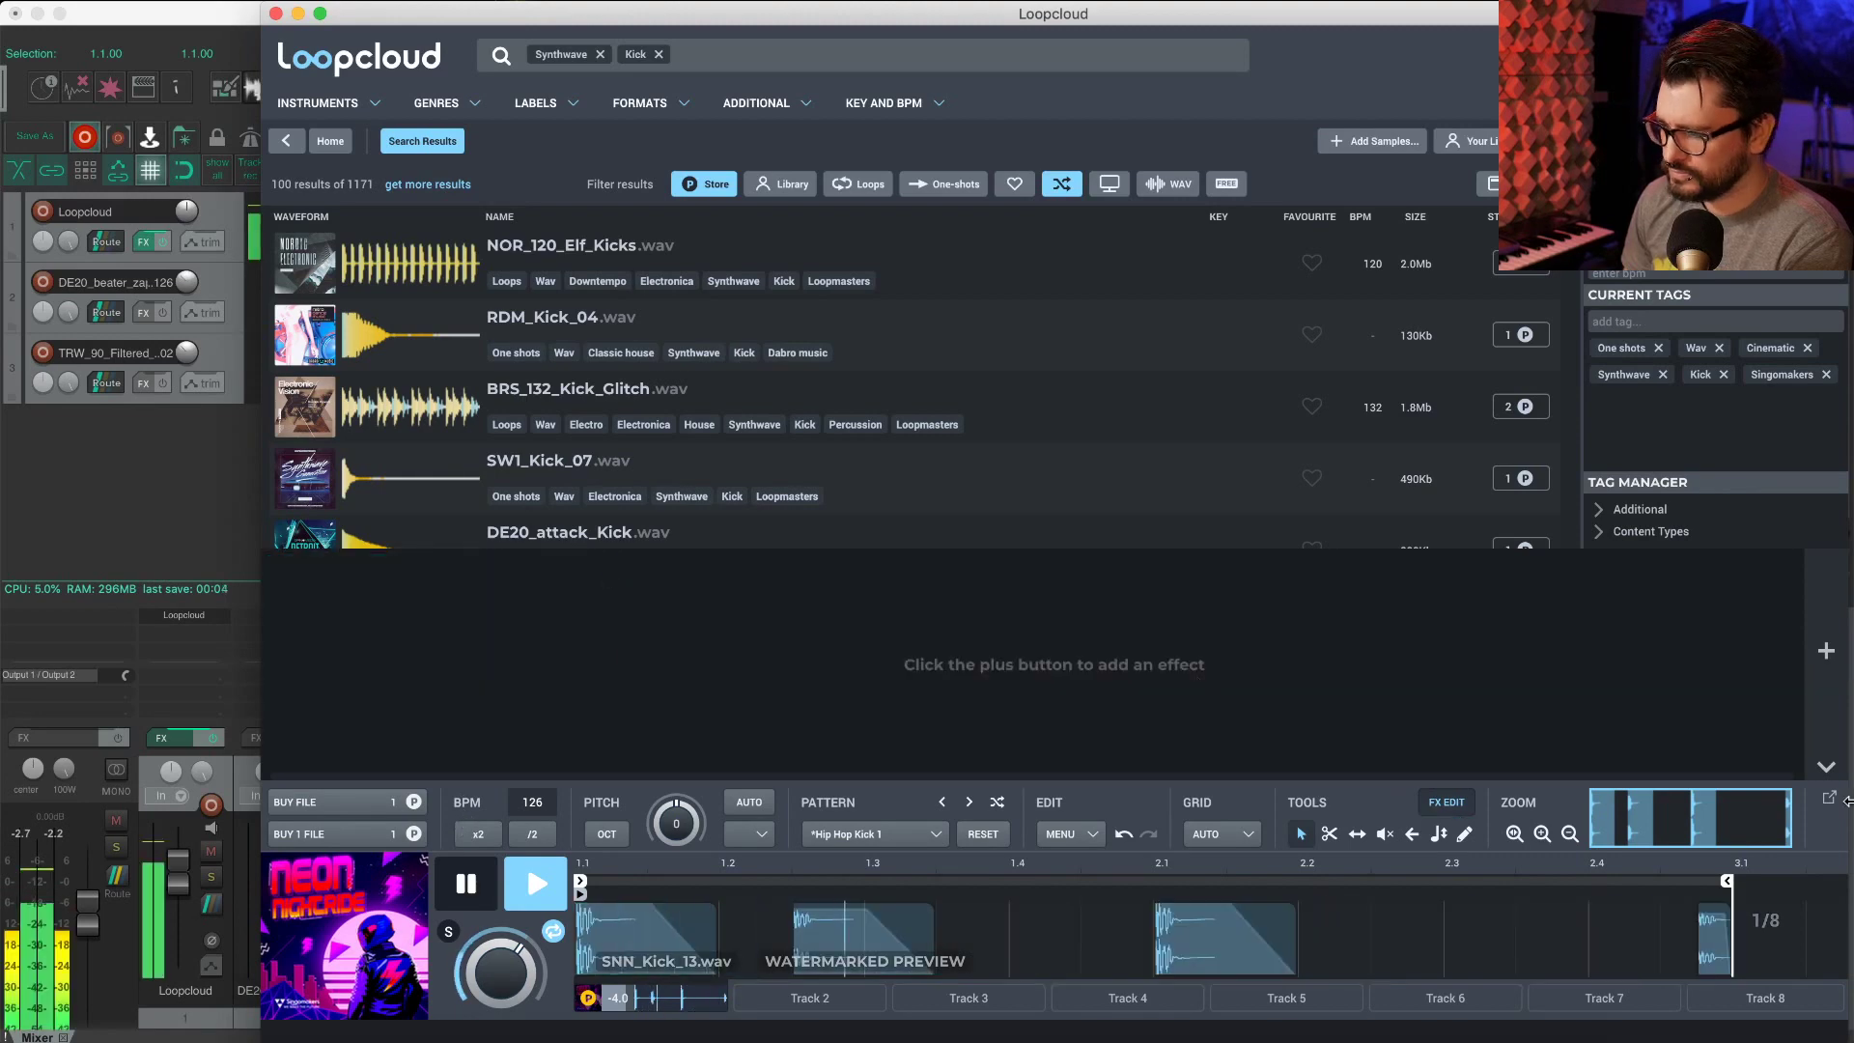
pyautogui.click(1826, 766)
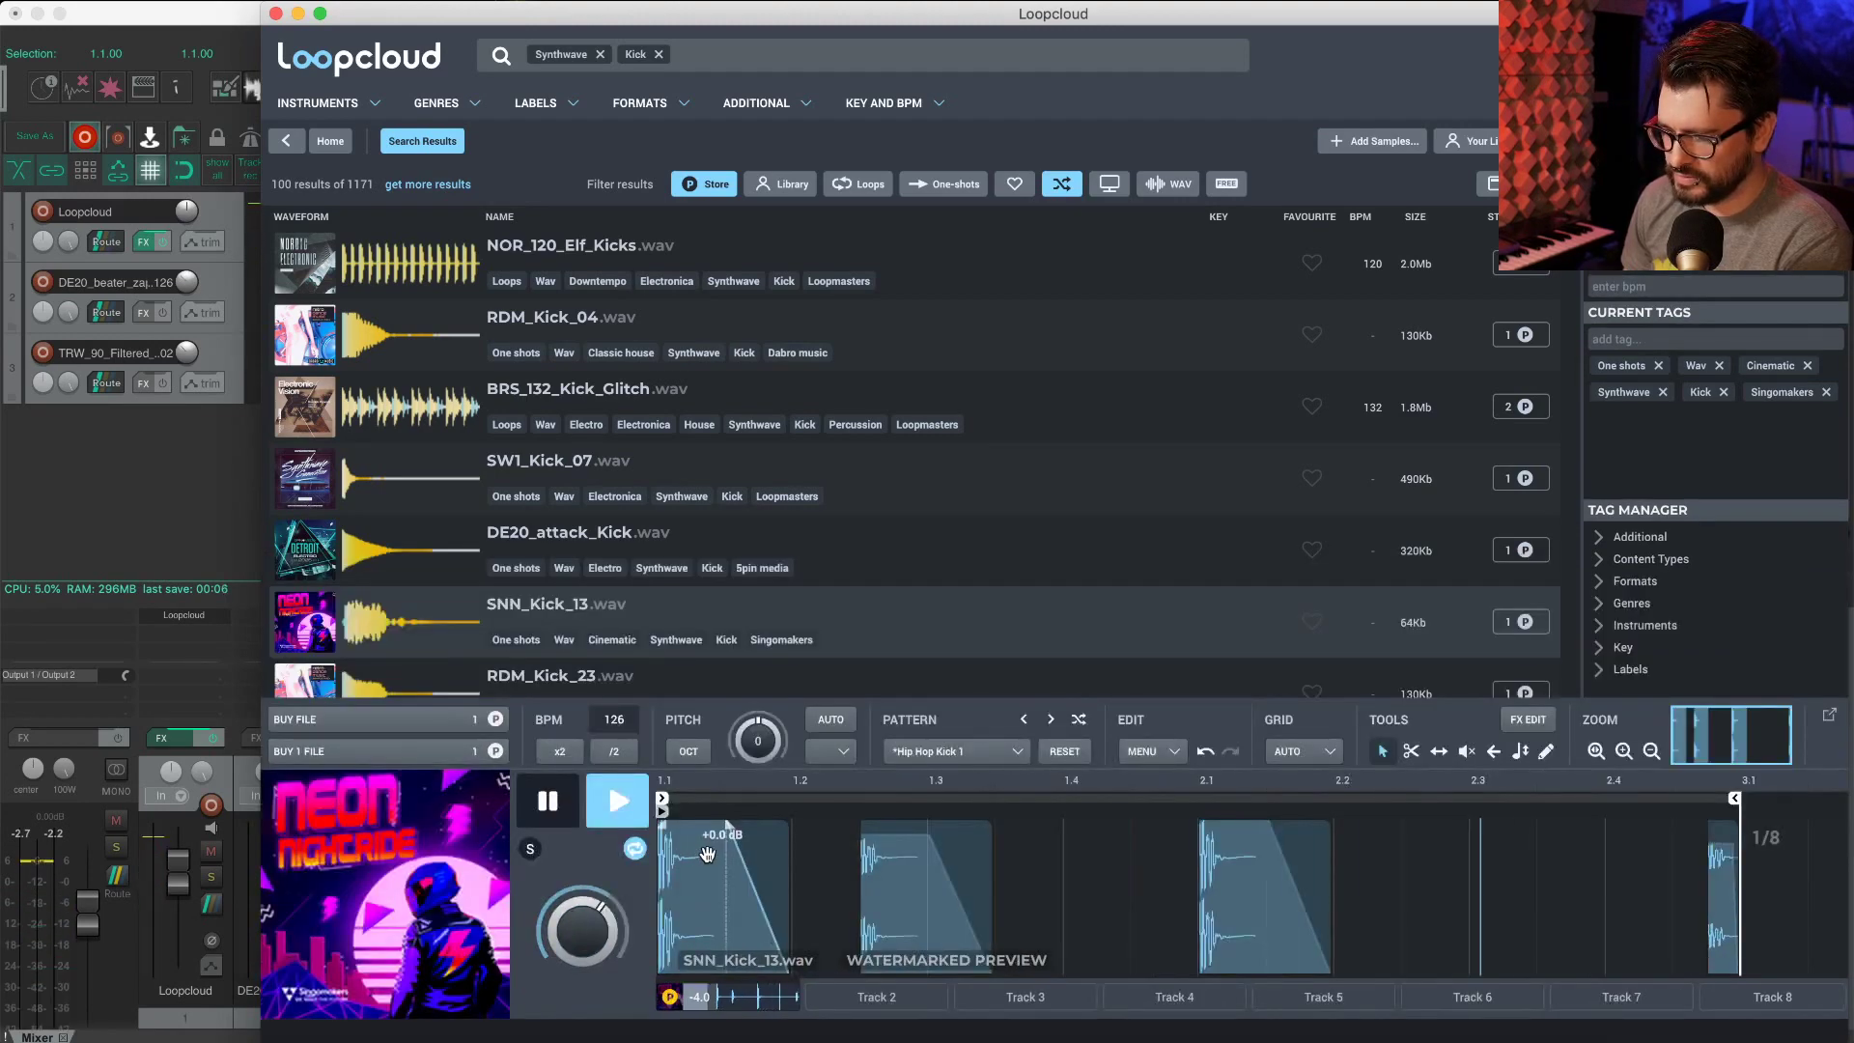
pyautogui.click(536, 807)
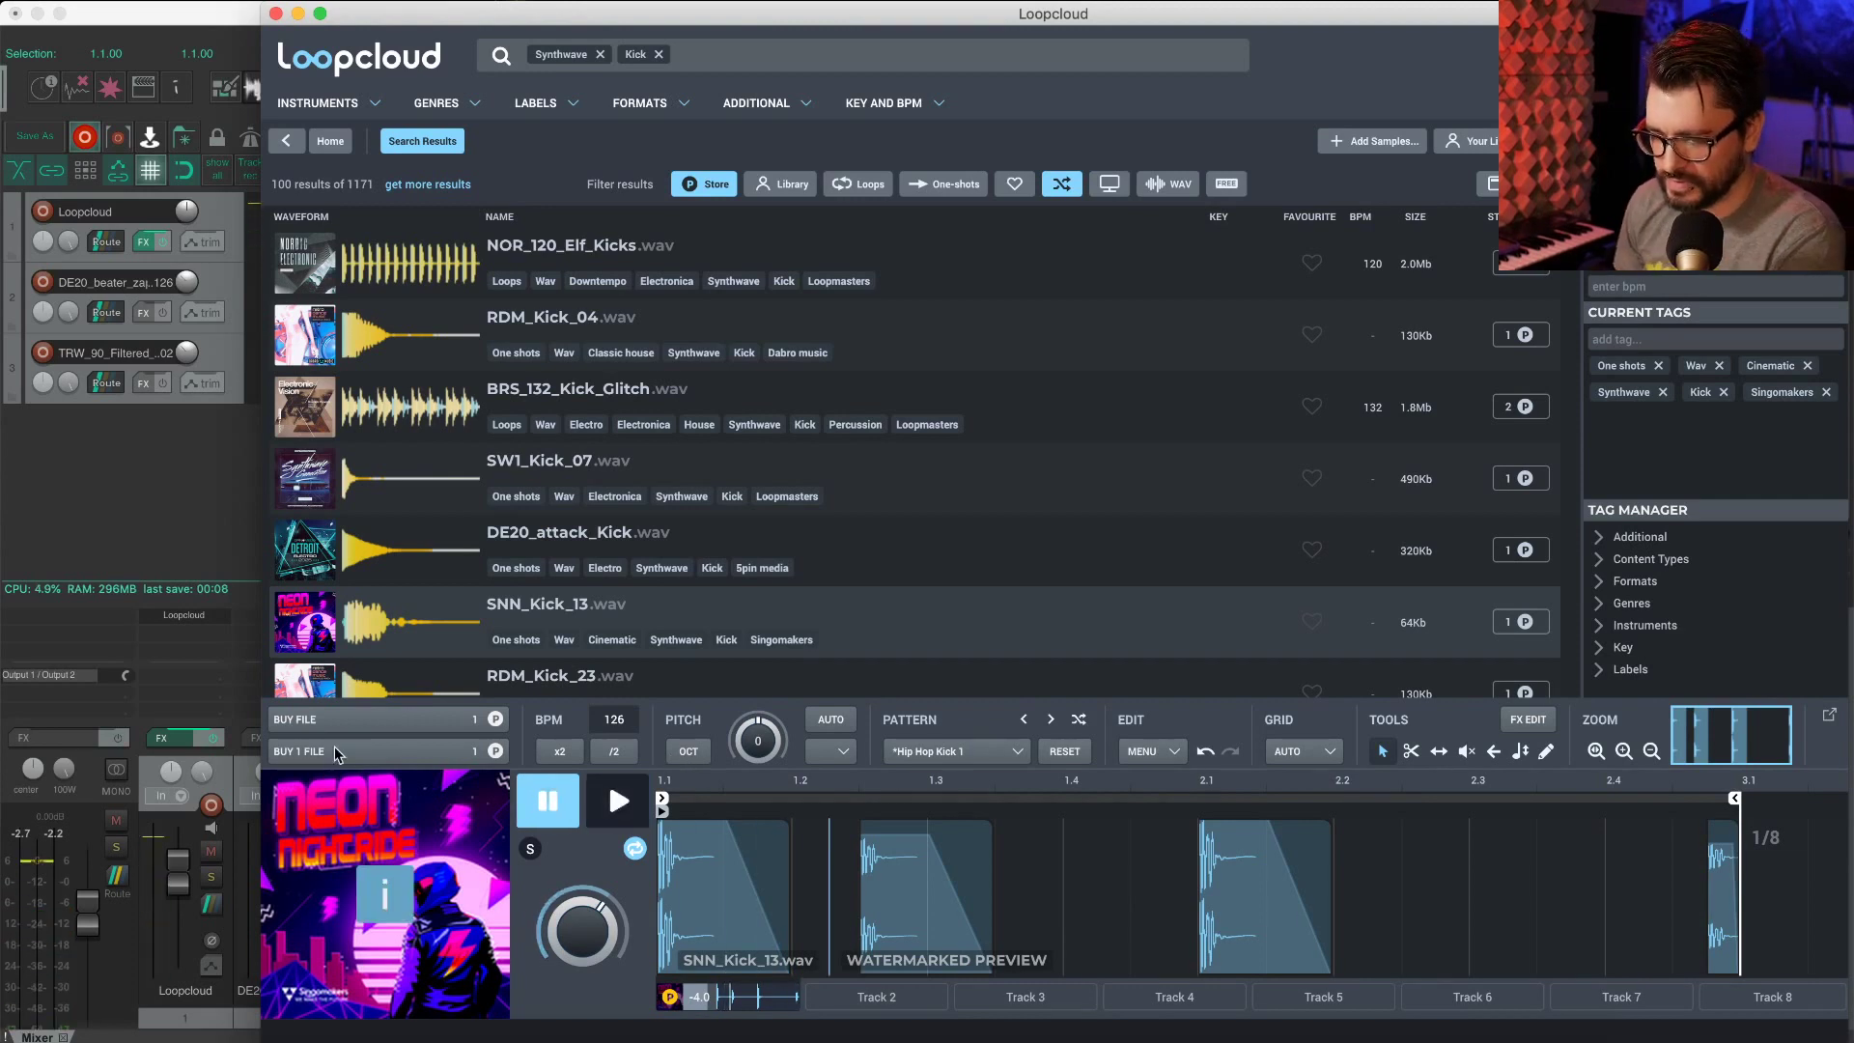
# Step: Buy and download SNN_Kick_13, and place its processed pattern on a new REAPER track at the project start
pyautogui.click(313, 721)
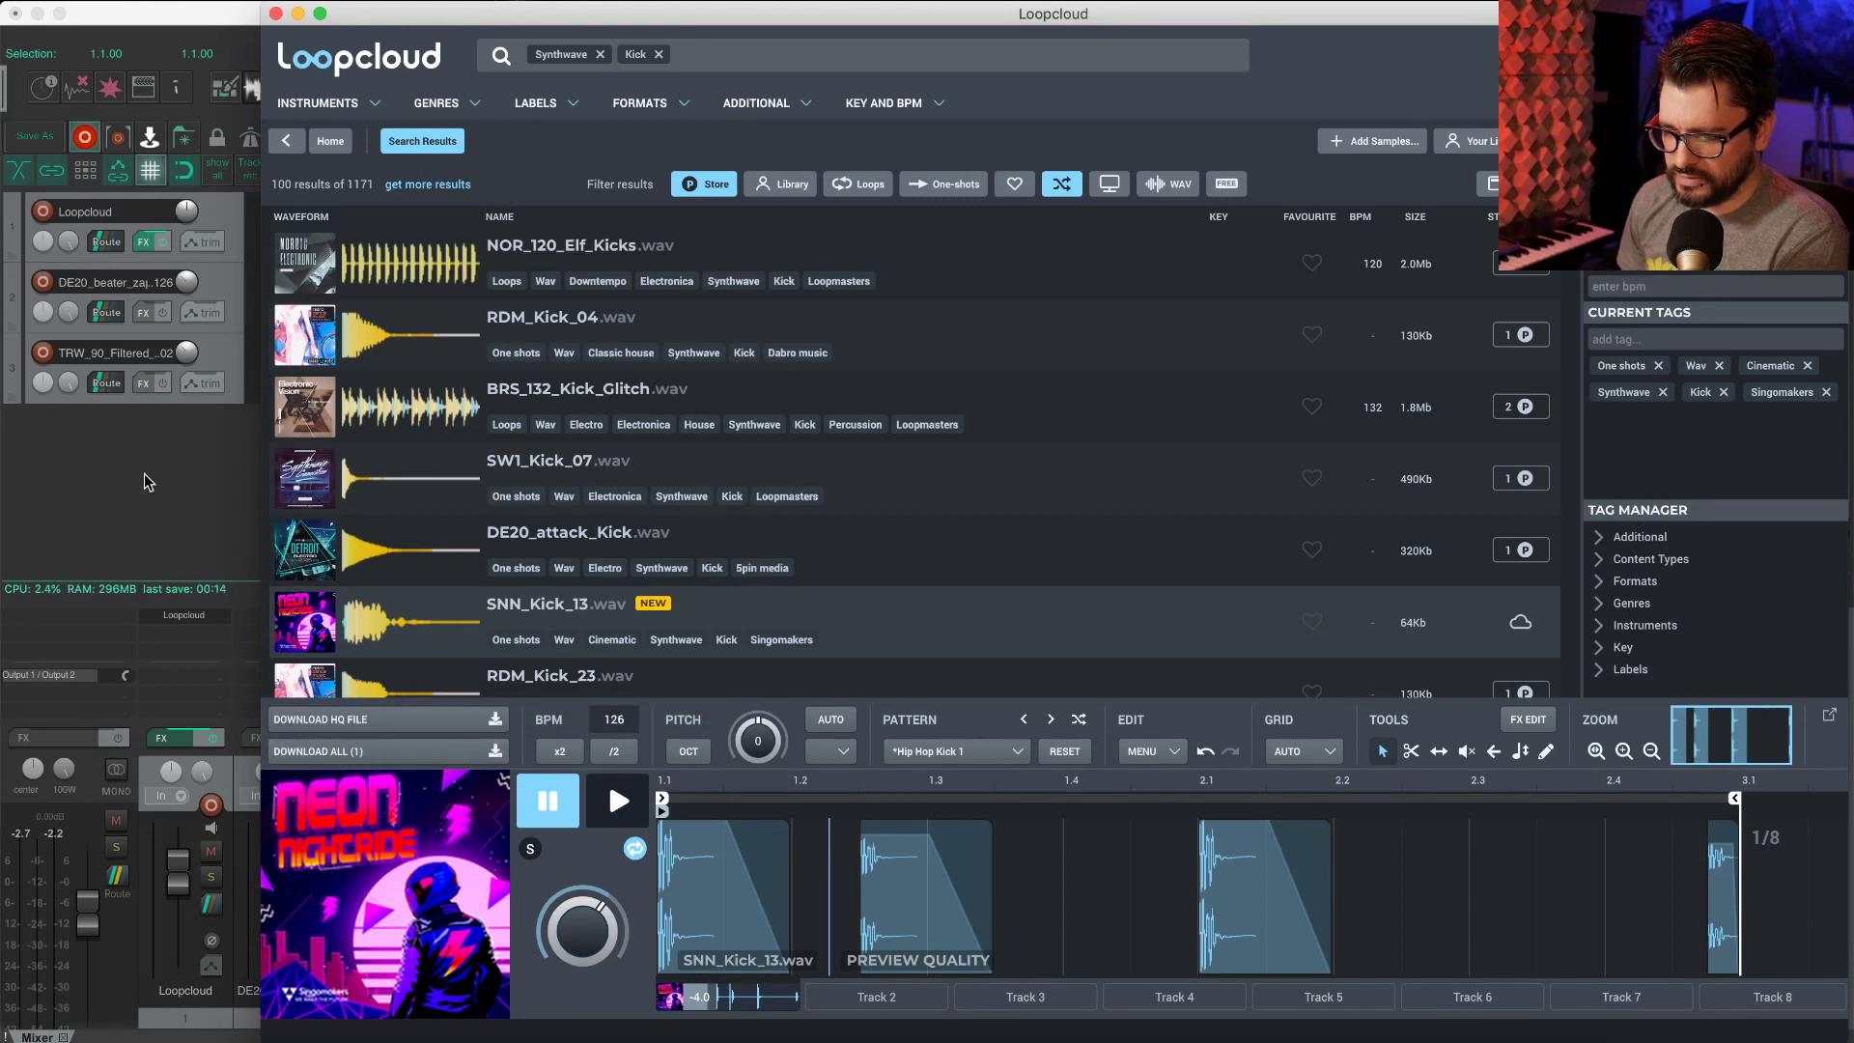
pyautogui.click(313, 756)
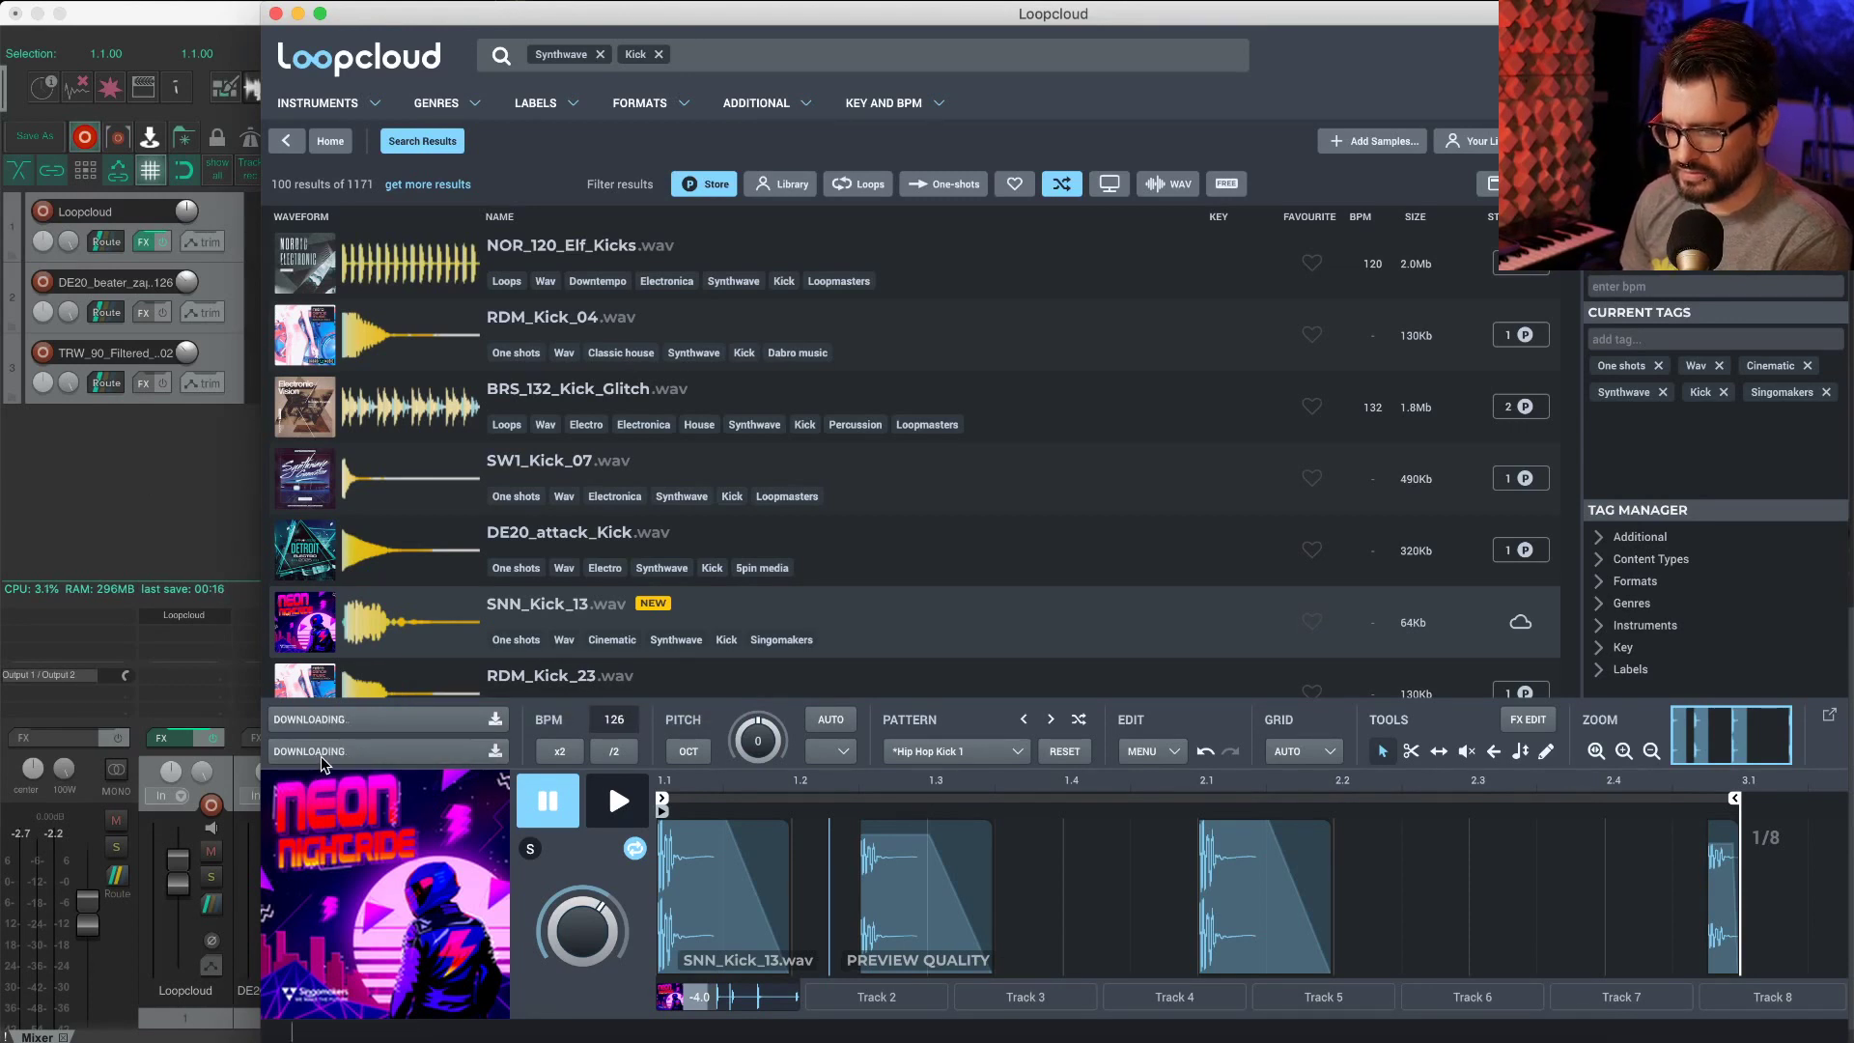
pyautogui.moveTo(318, 752); pyautogui.dragTo(77, 473)
pyautogui.click(96, 527)
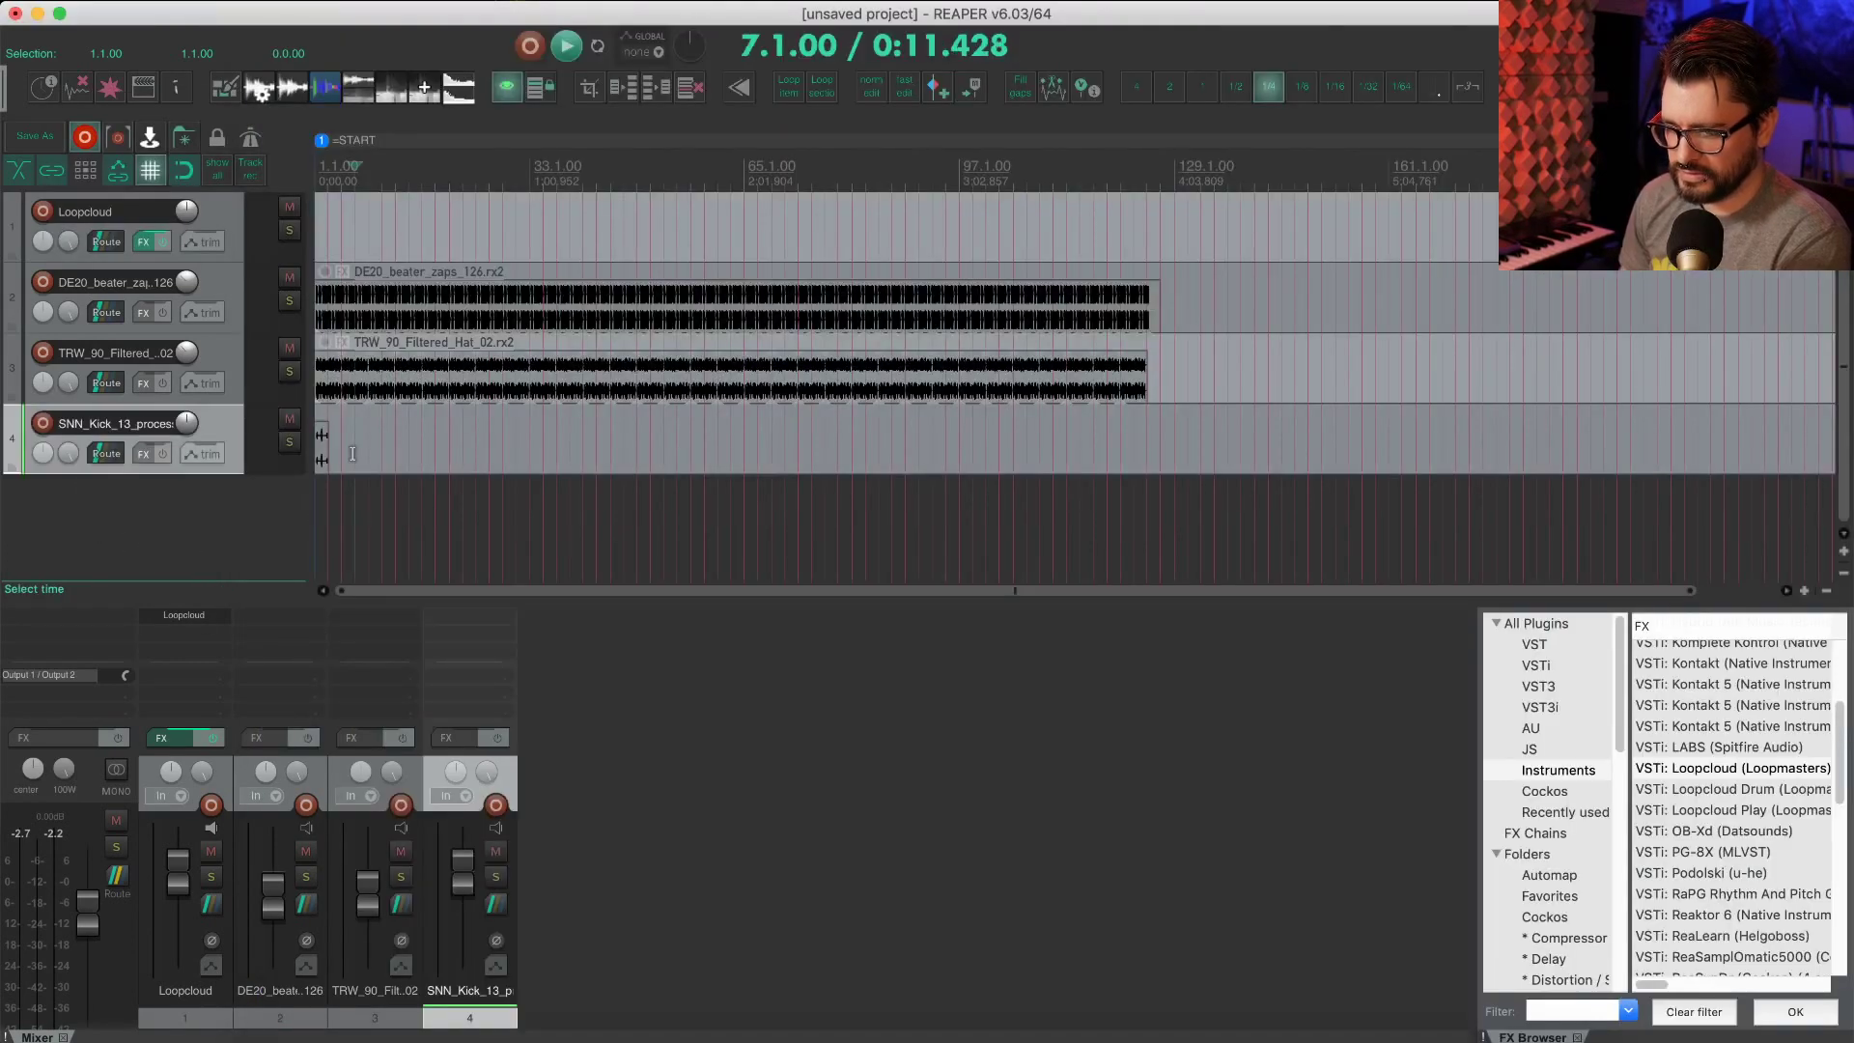
# Step: Loop the SNN_Kick_13 item out to about bar 121, near the end of the other loops, and return the cursor to the project start
pyautogui.scroll(10, 264, 526)
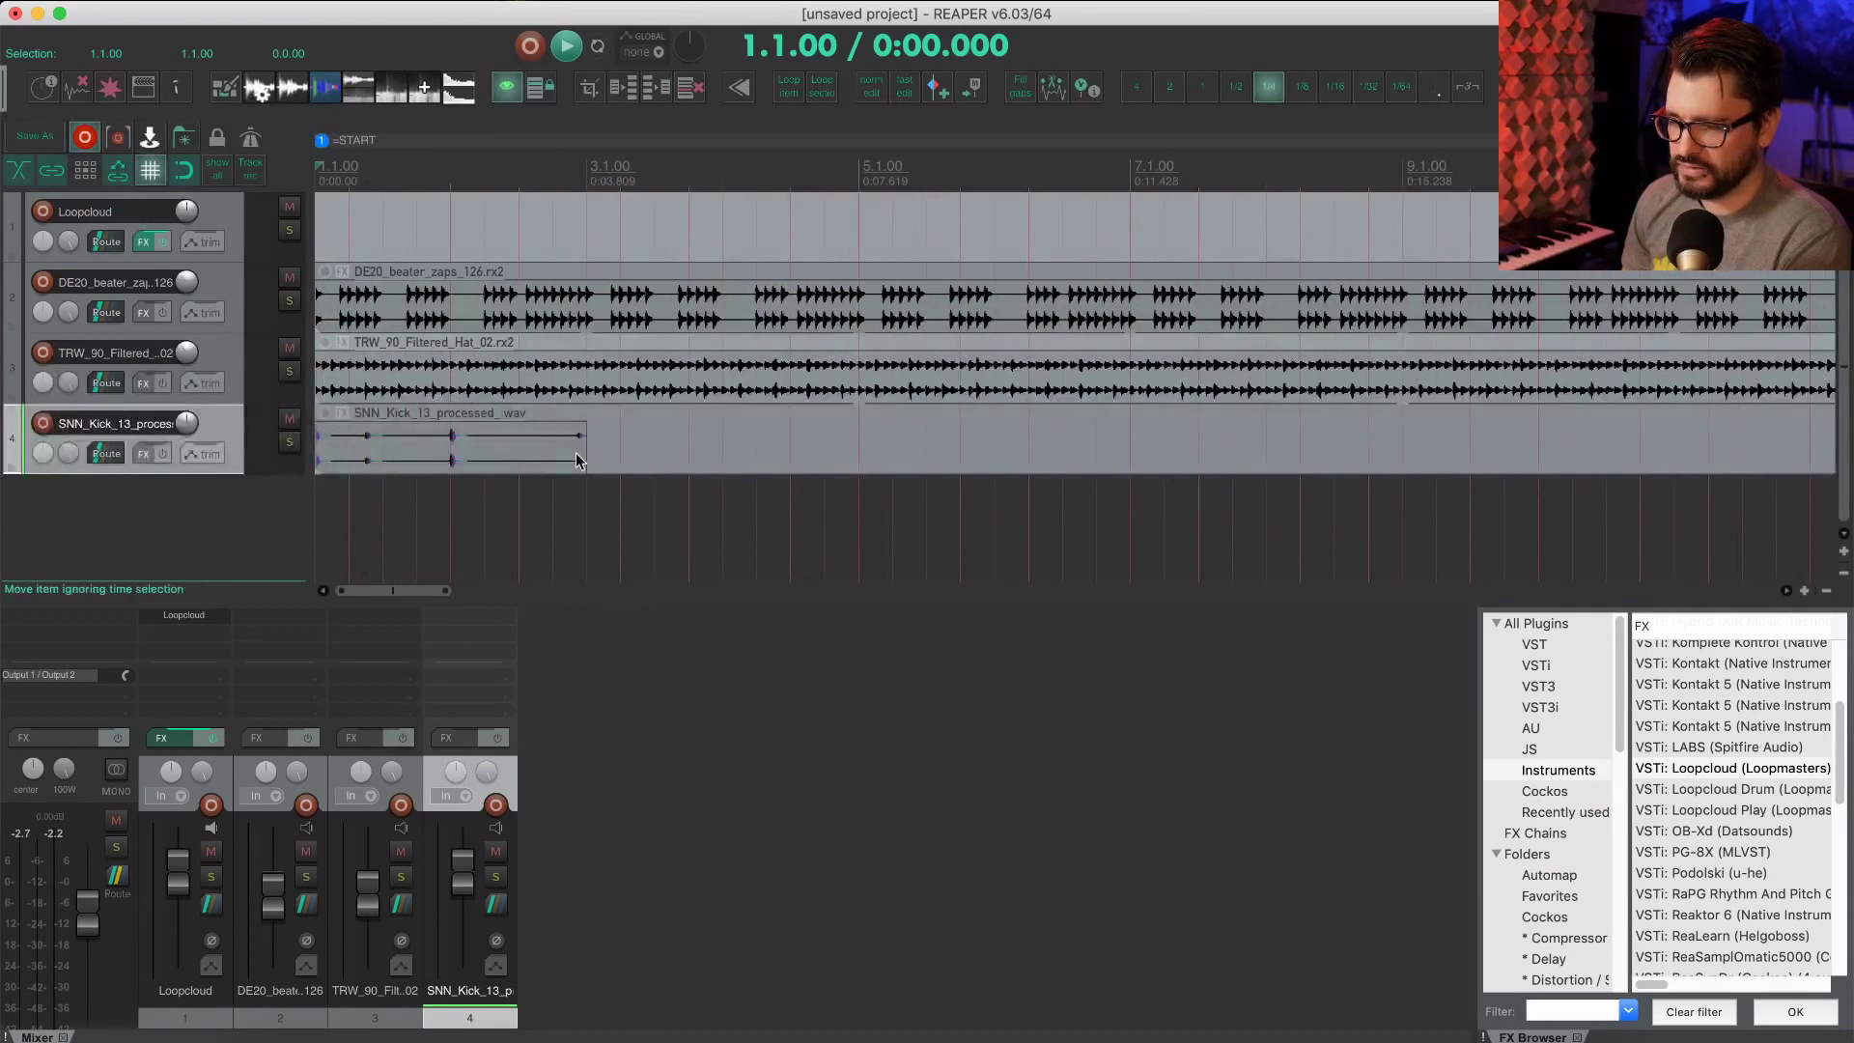
pyautogui.click(581, 447)
pyautogui.moveTo(580, 446); pyautogui.dragTo(1472, 447)
pyautogui.scroll(-8, 475, 432)
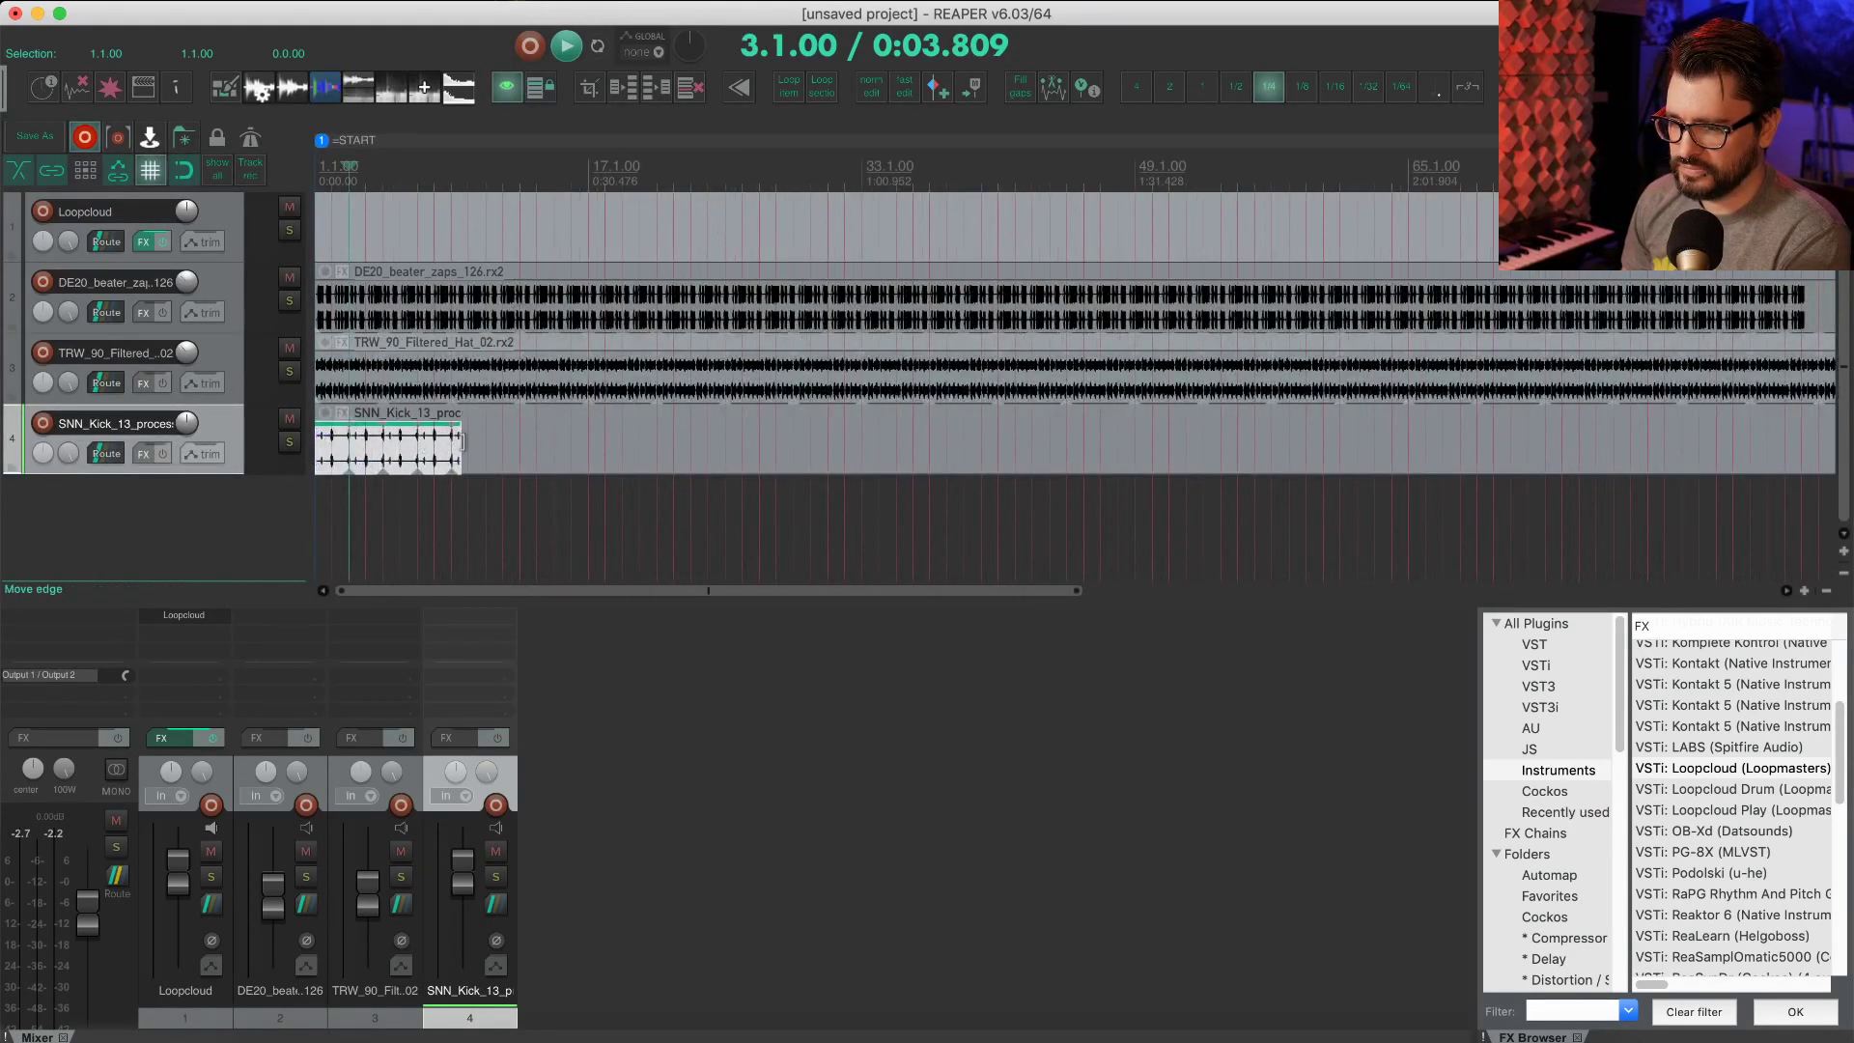
pyautogui.moveTo(457, 444); pyautogui.dragTo(1291, 426)
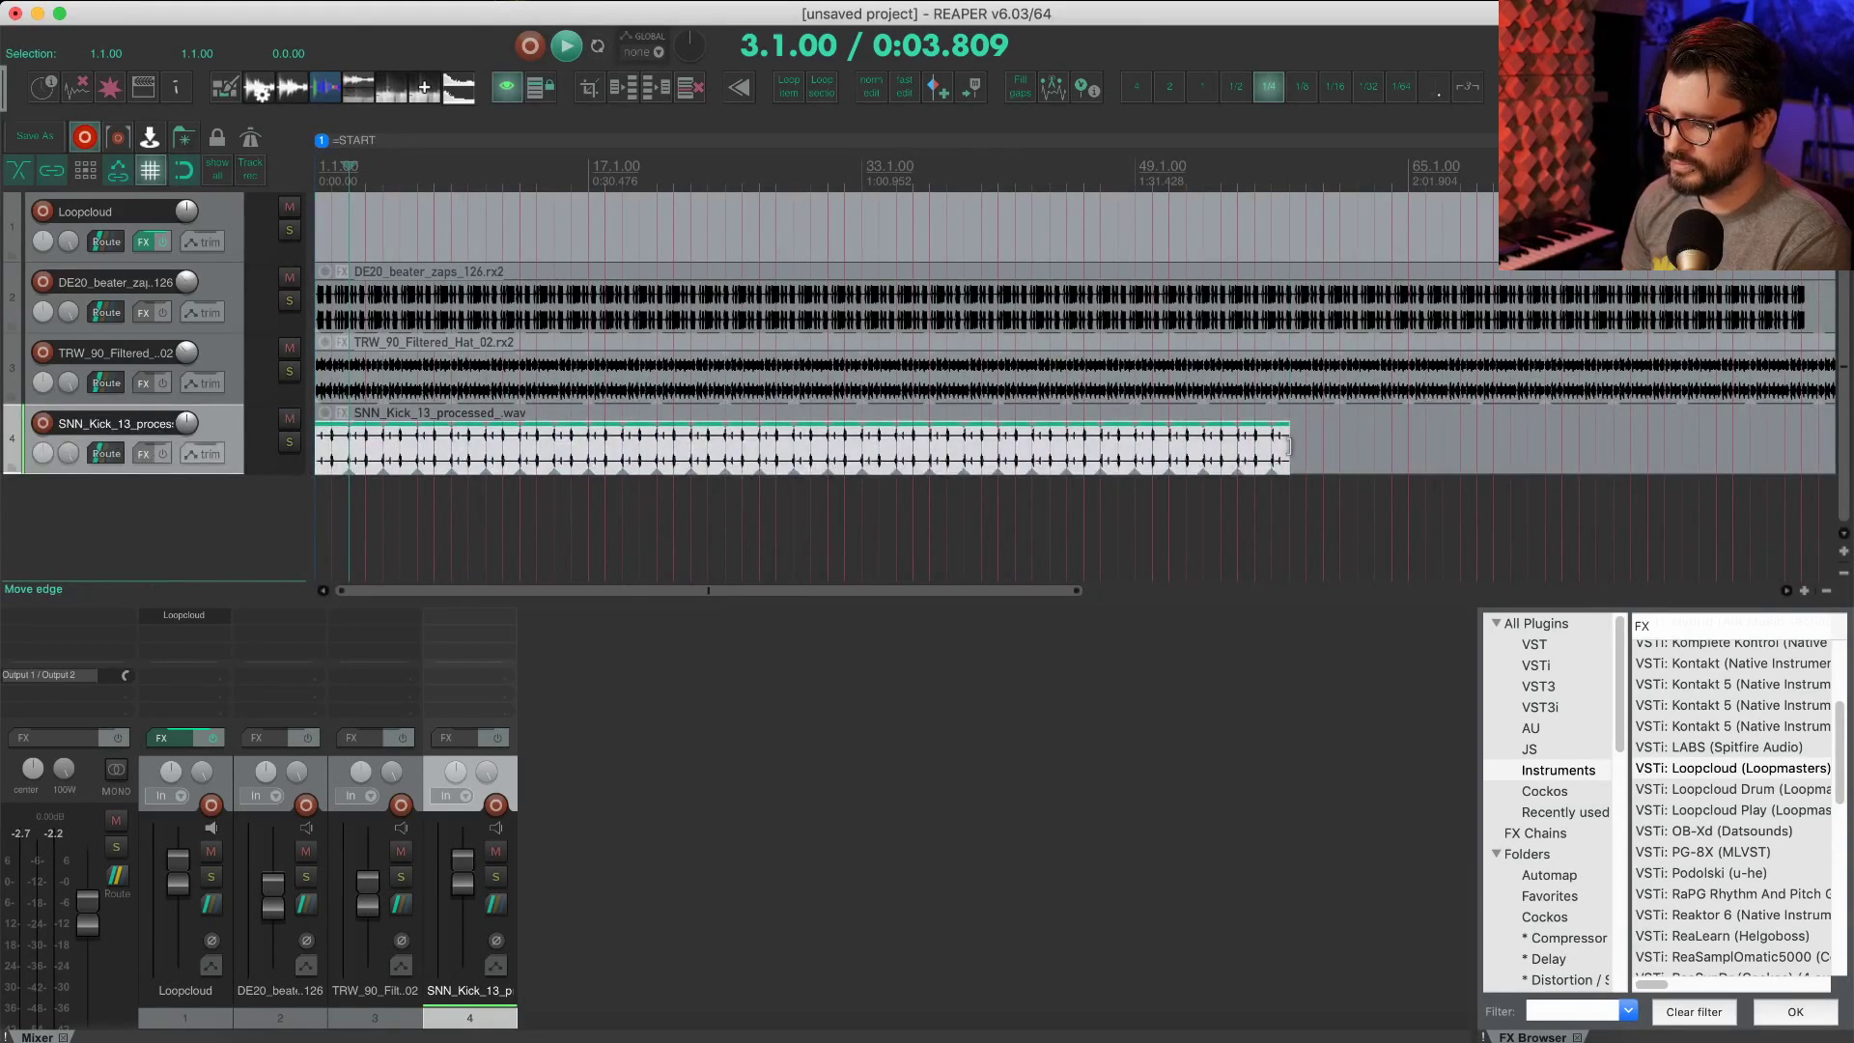
pyautogui.moveTo(1288, 445); pyautogui.dragTo(927, 442)
pyautogui.scroll(10, 942, 454)
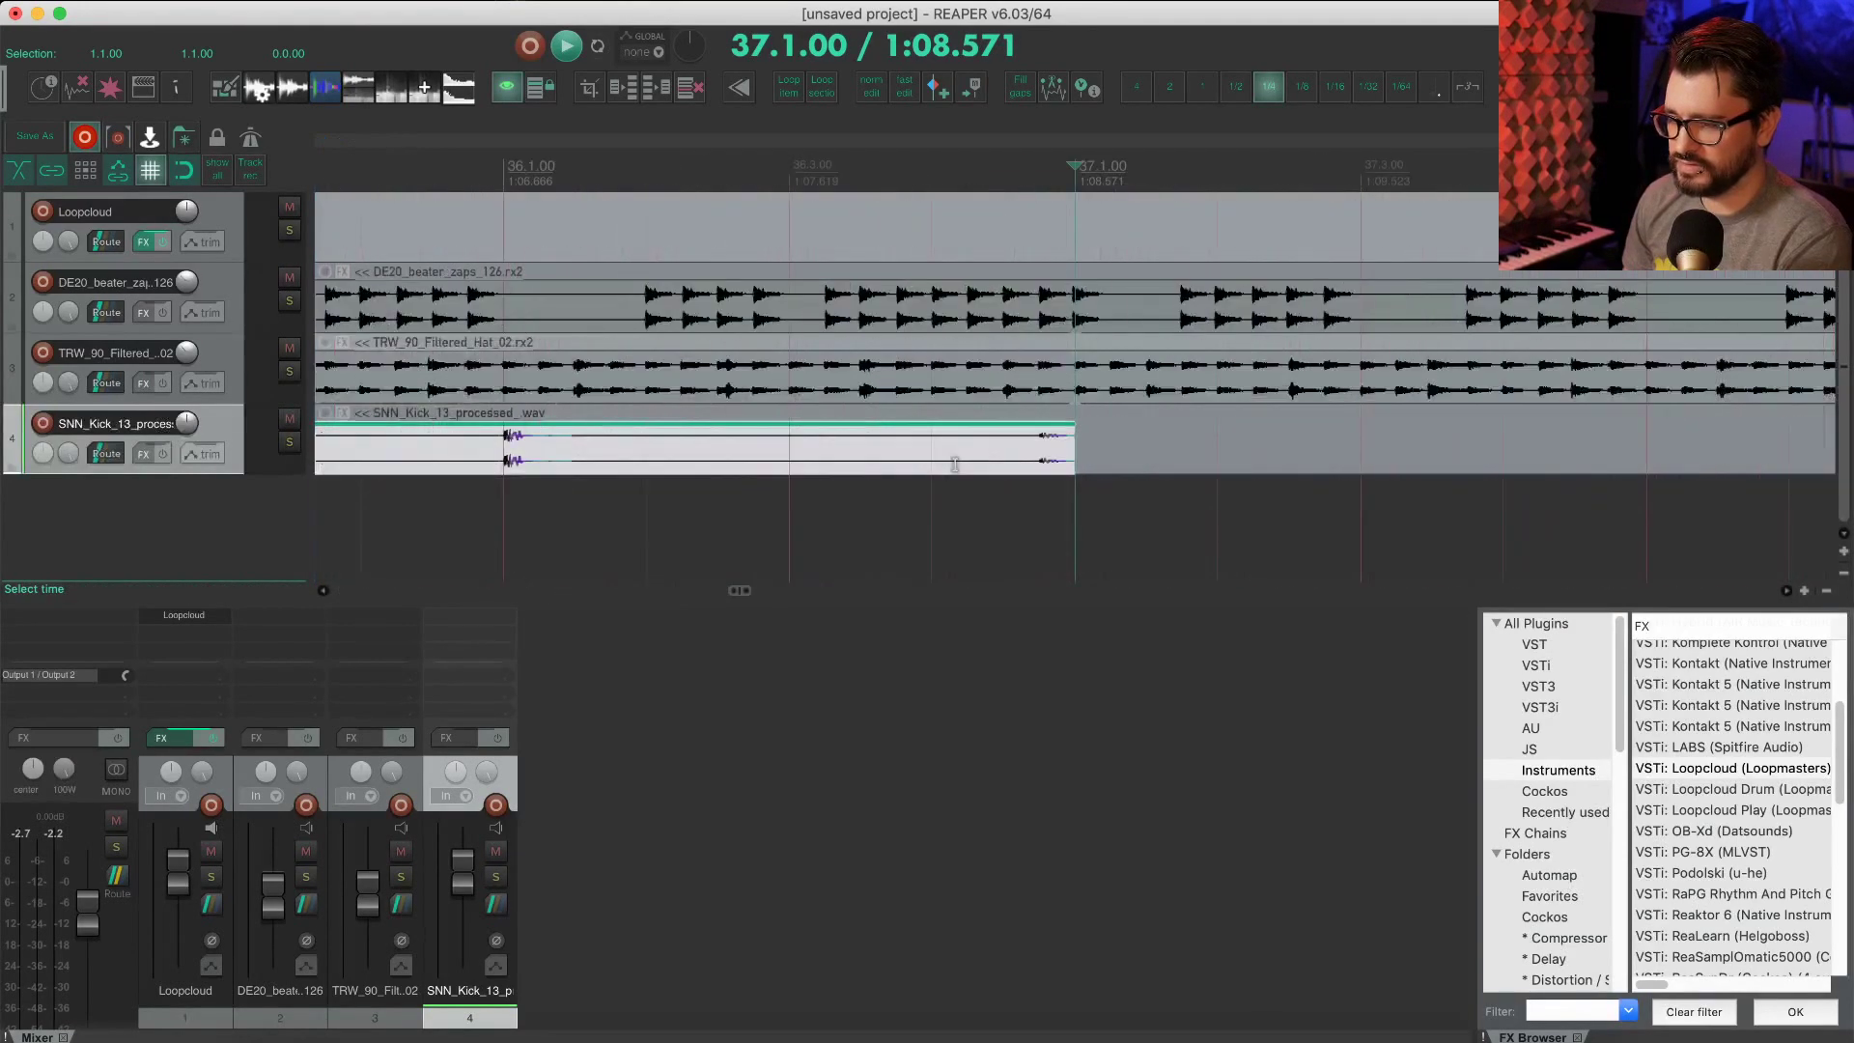
pyautogui.scroll(-15, 744, 441)
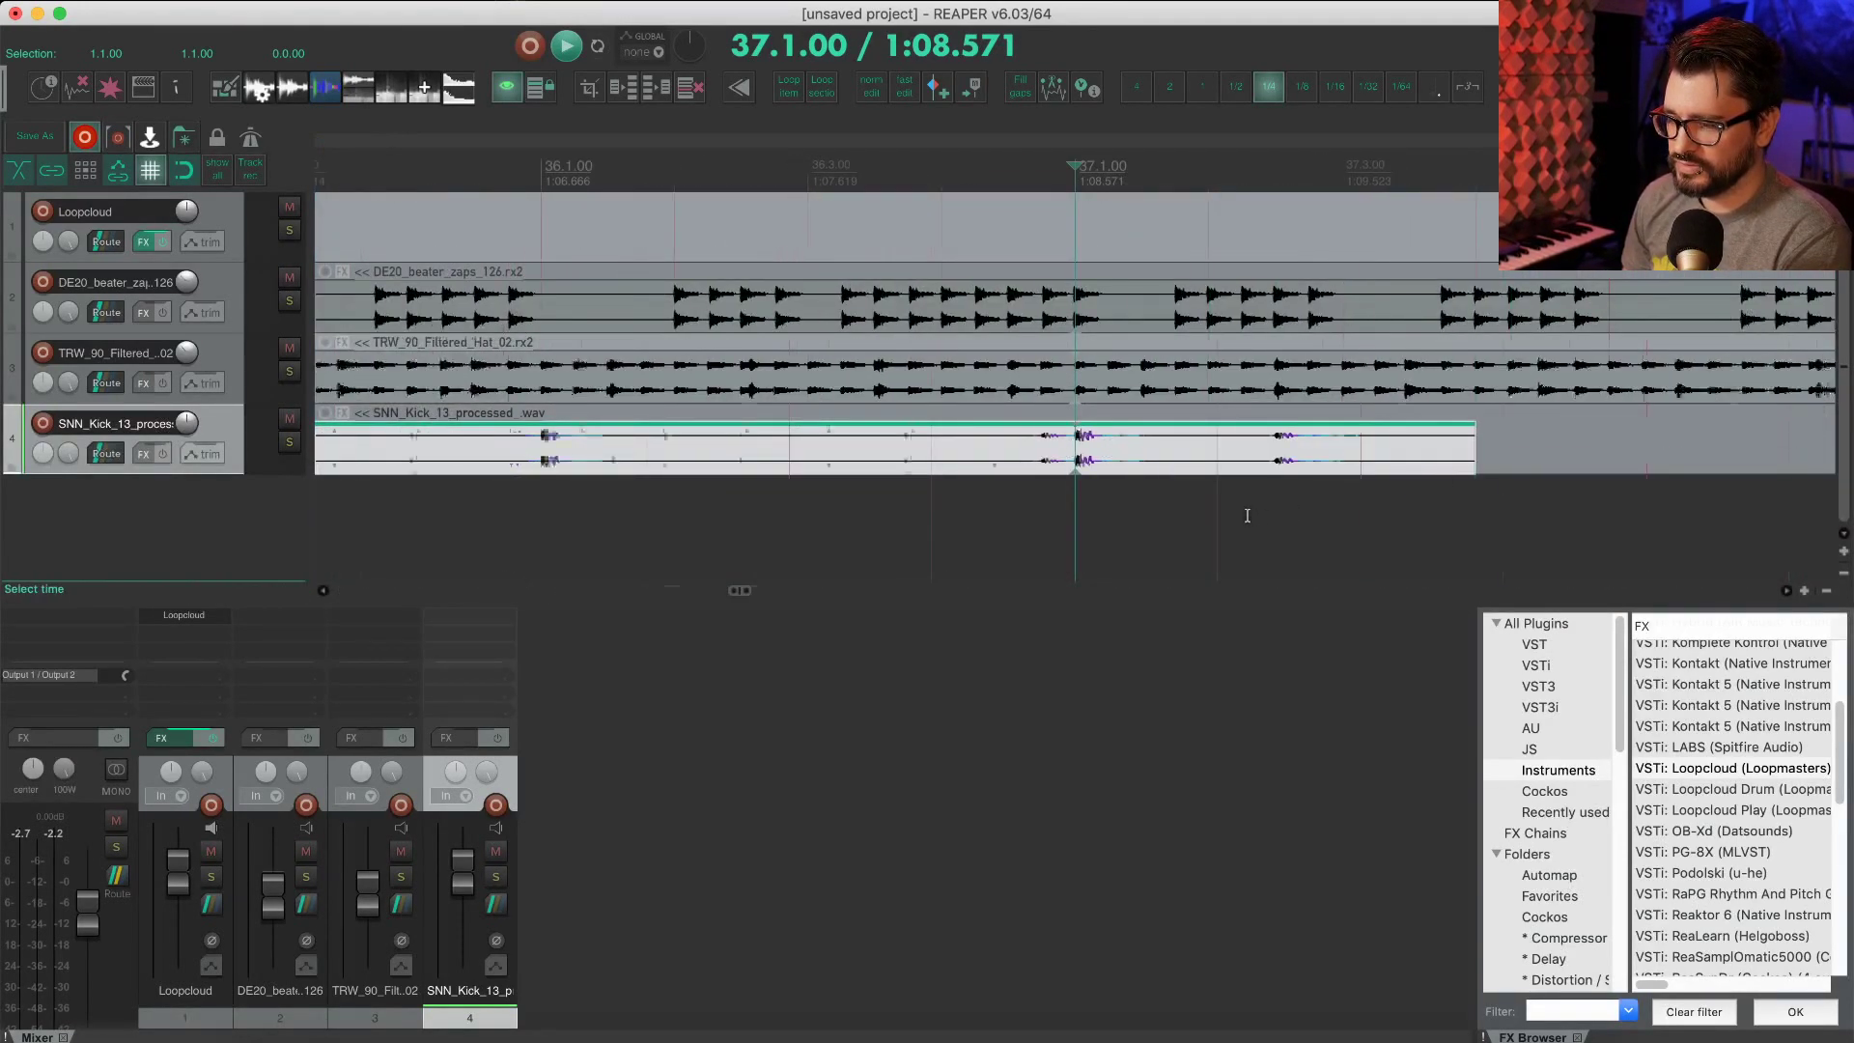
pyautogui.moveTo(593, 438); pyautogui.dragTo(1216, 440)
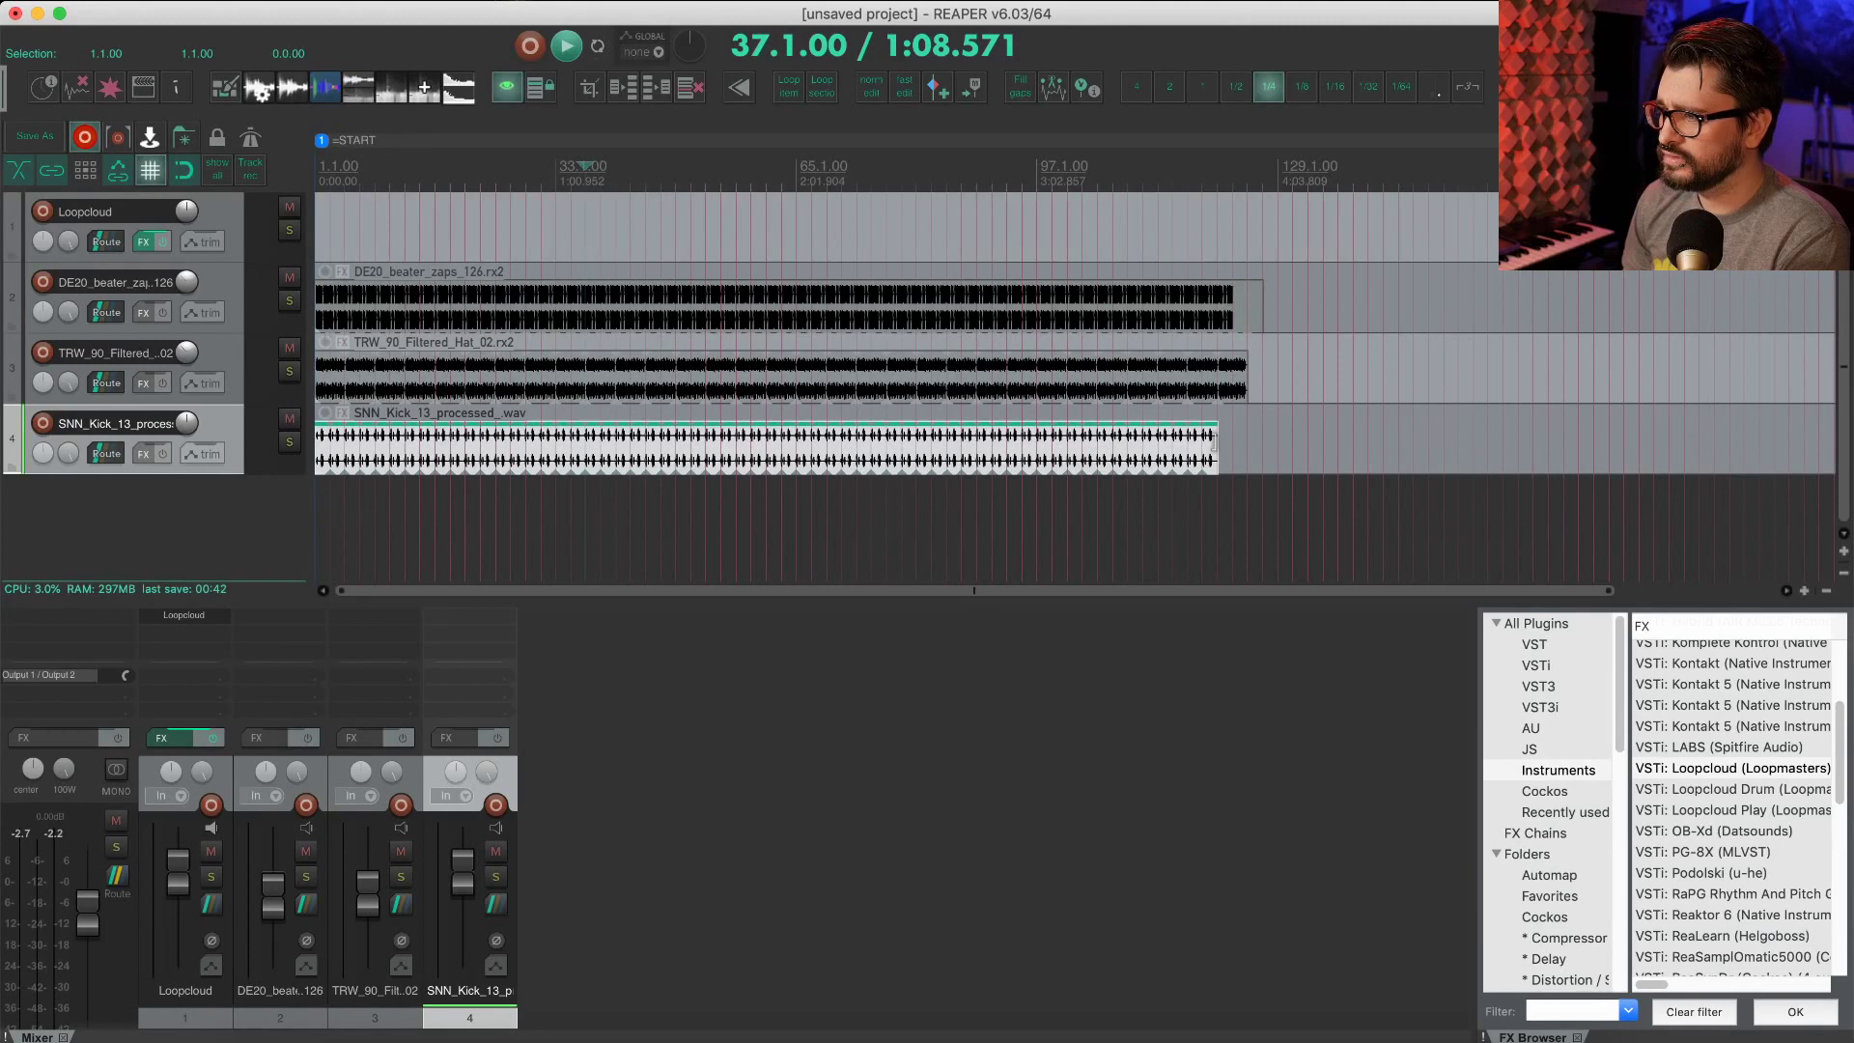
pyautogui.click(1069, 486)
pyautogui.press('Home')
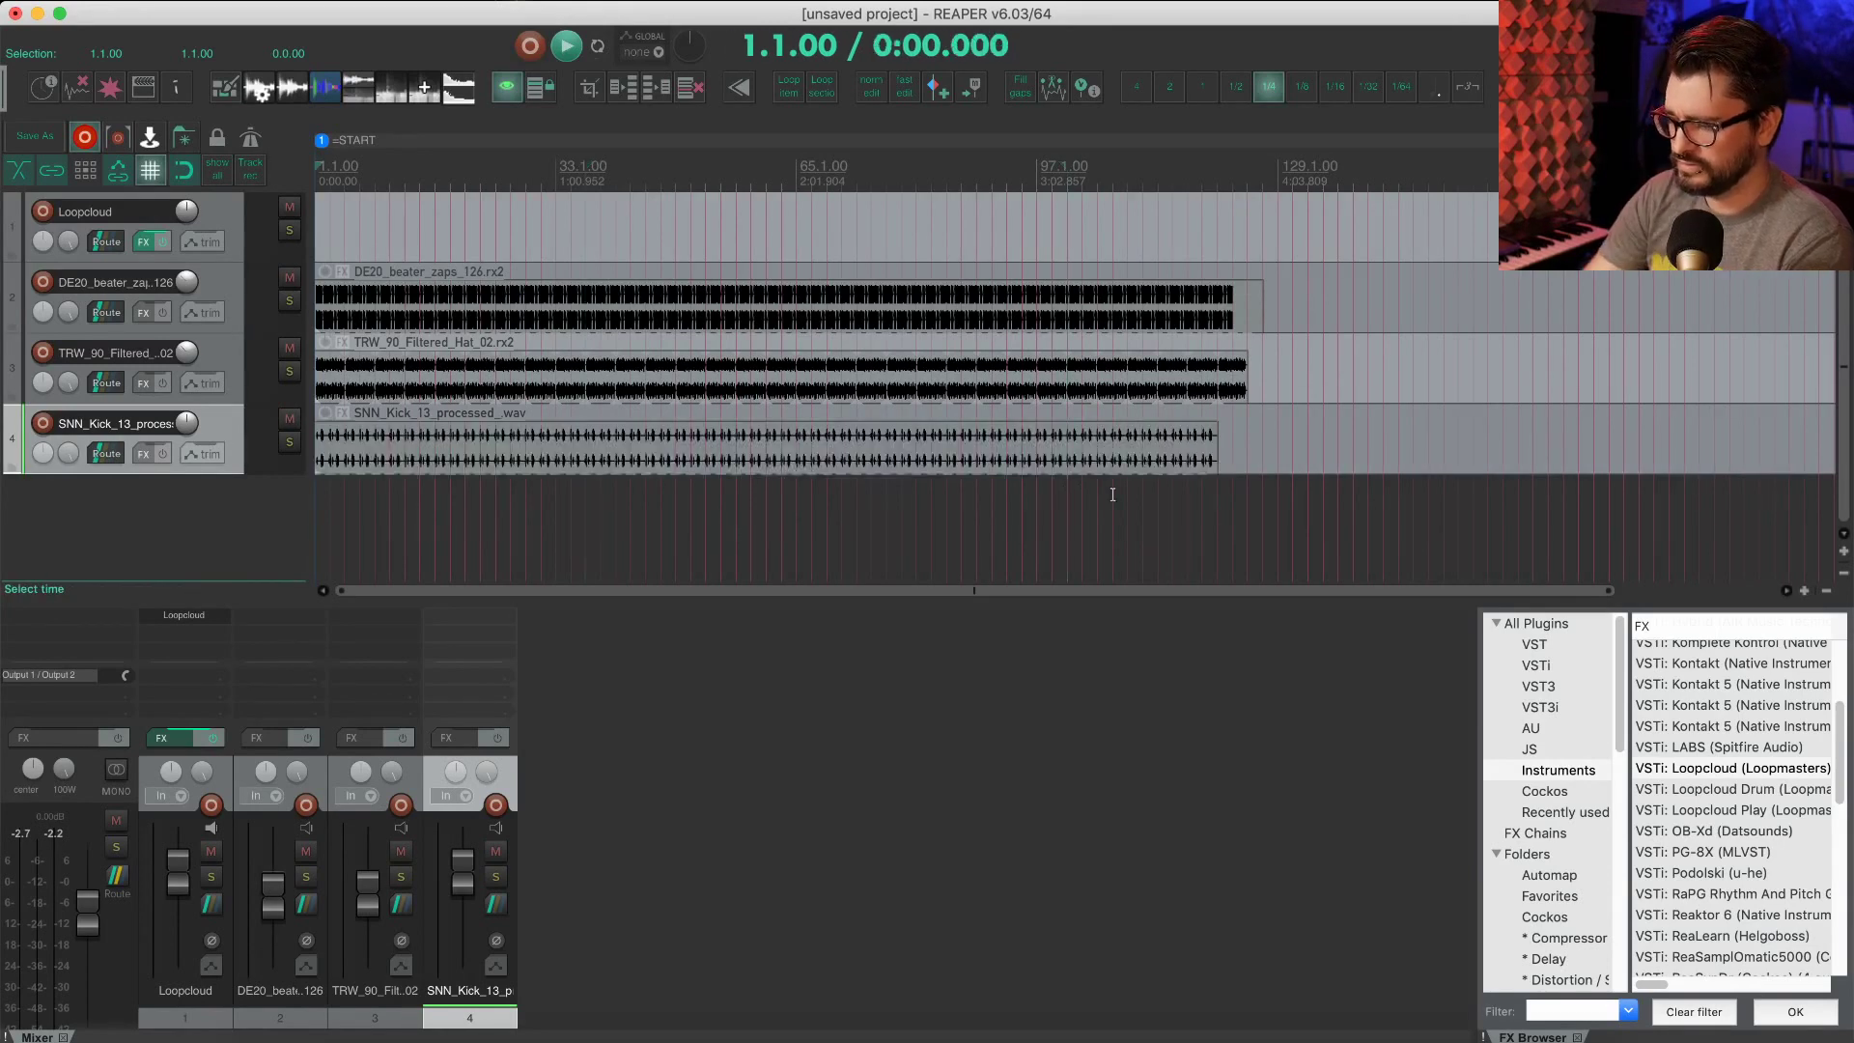
# Step: Play the project from the start to hear the kick with the other loops, briefly arming and disarming the Loopcloud track
pyautogui.press('space')
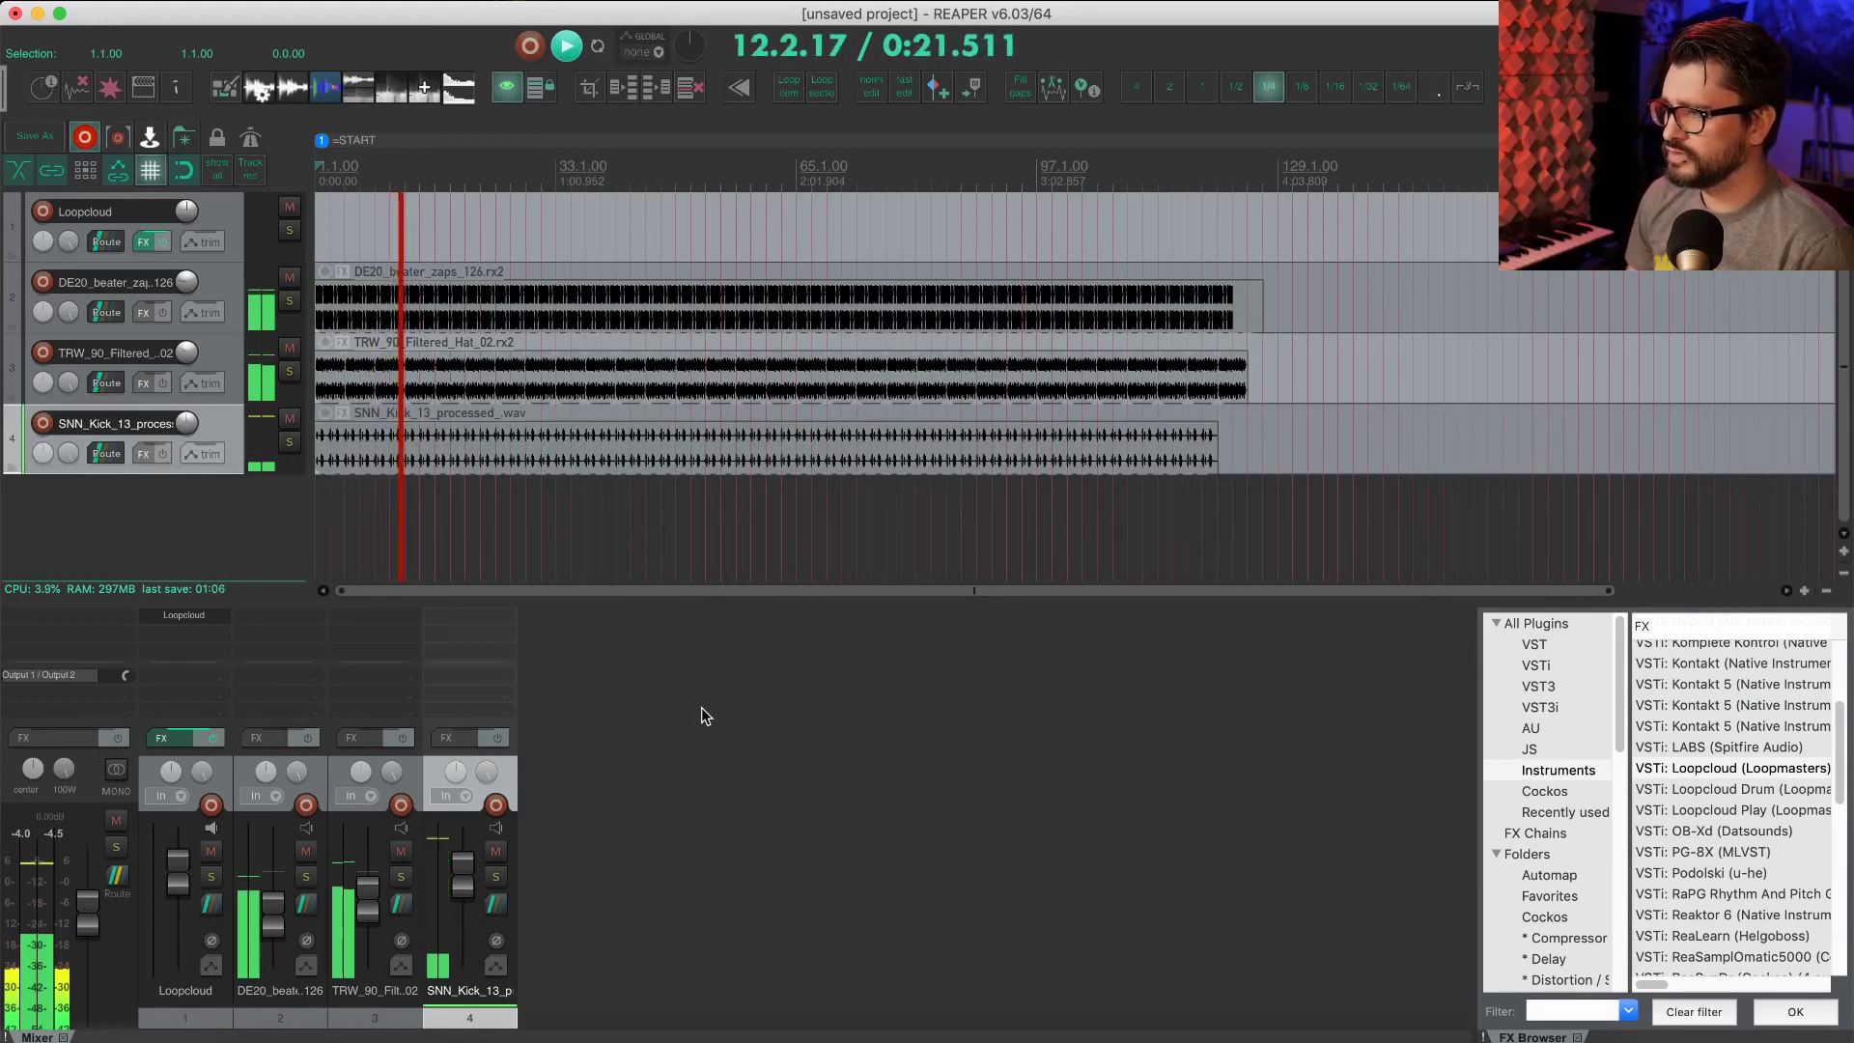
pyautogui.click(756, 705)
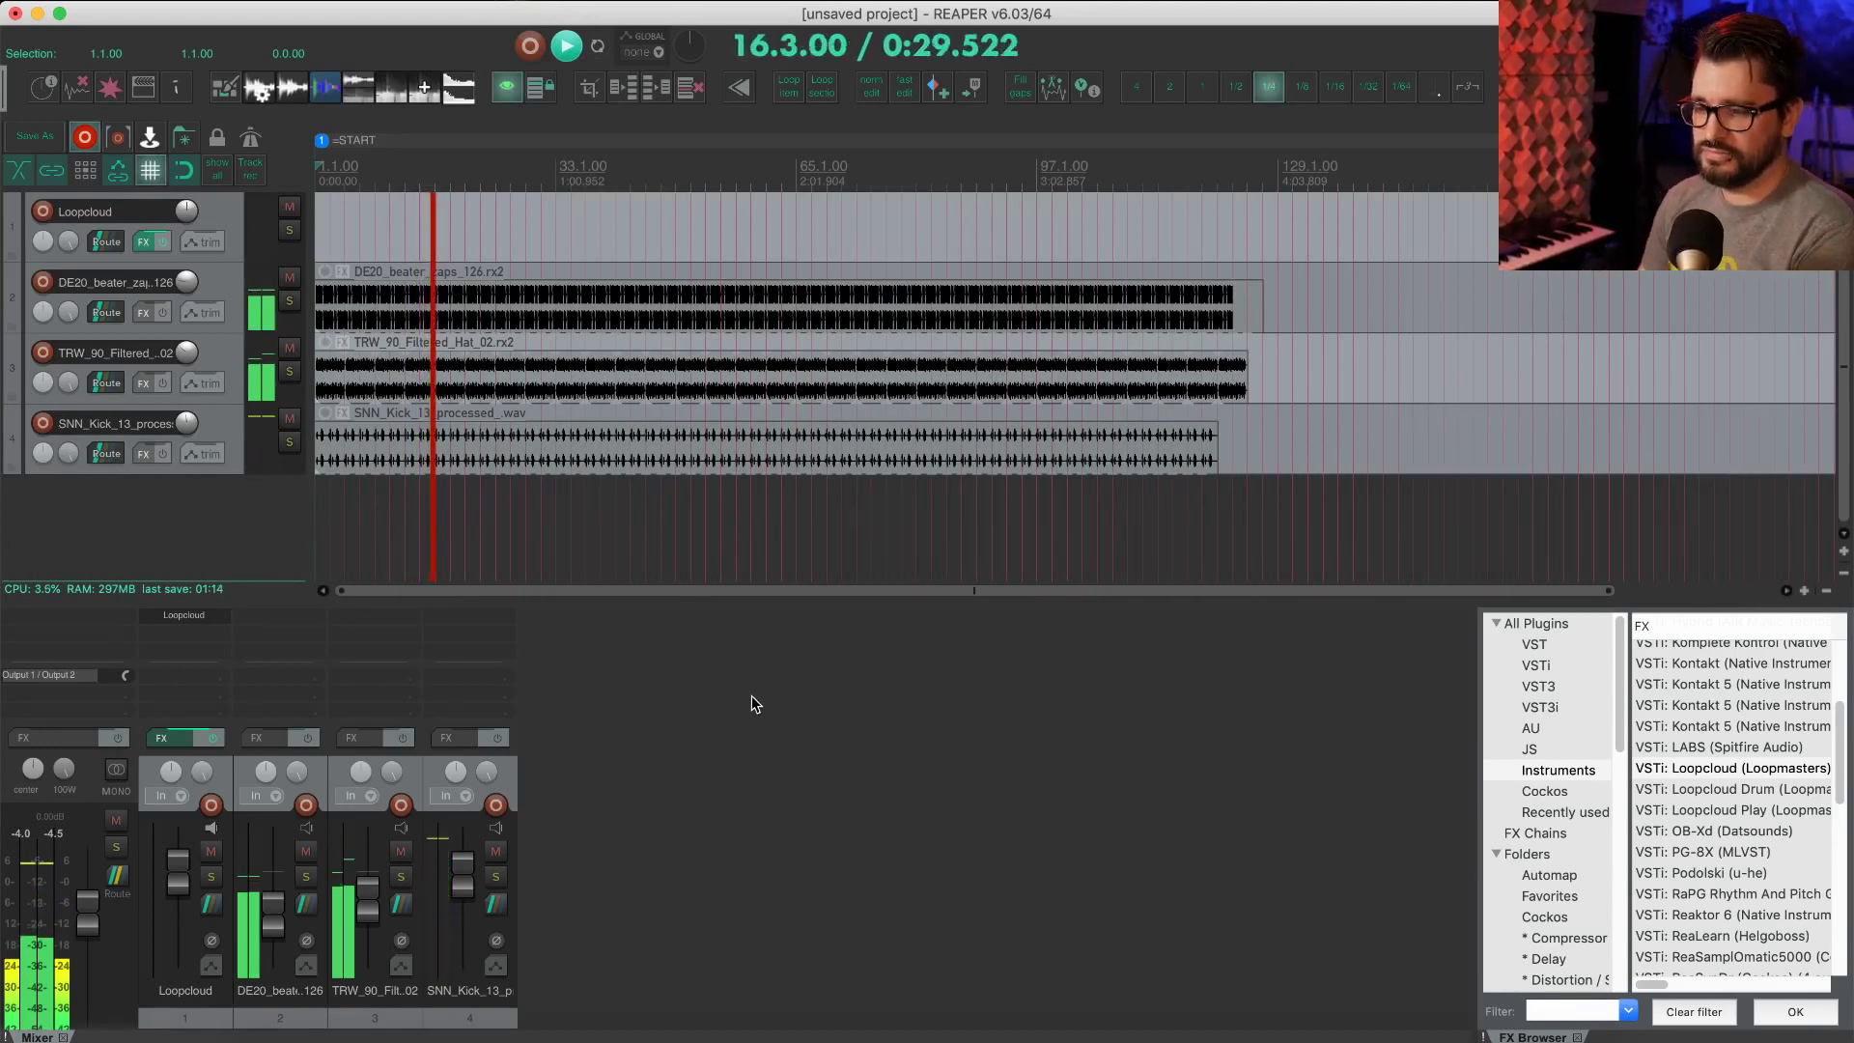
pyautogui.click(228, 349)
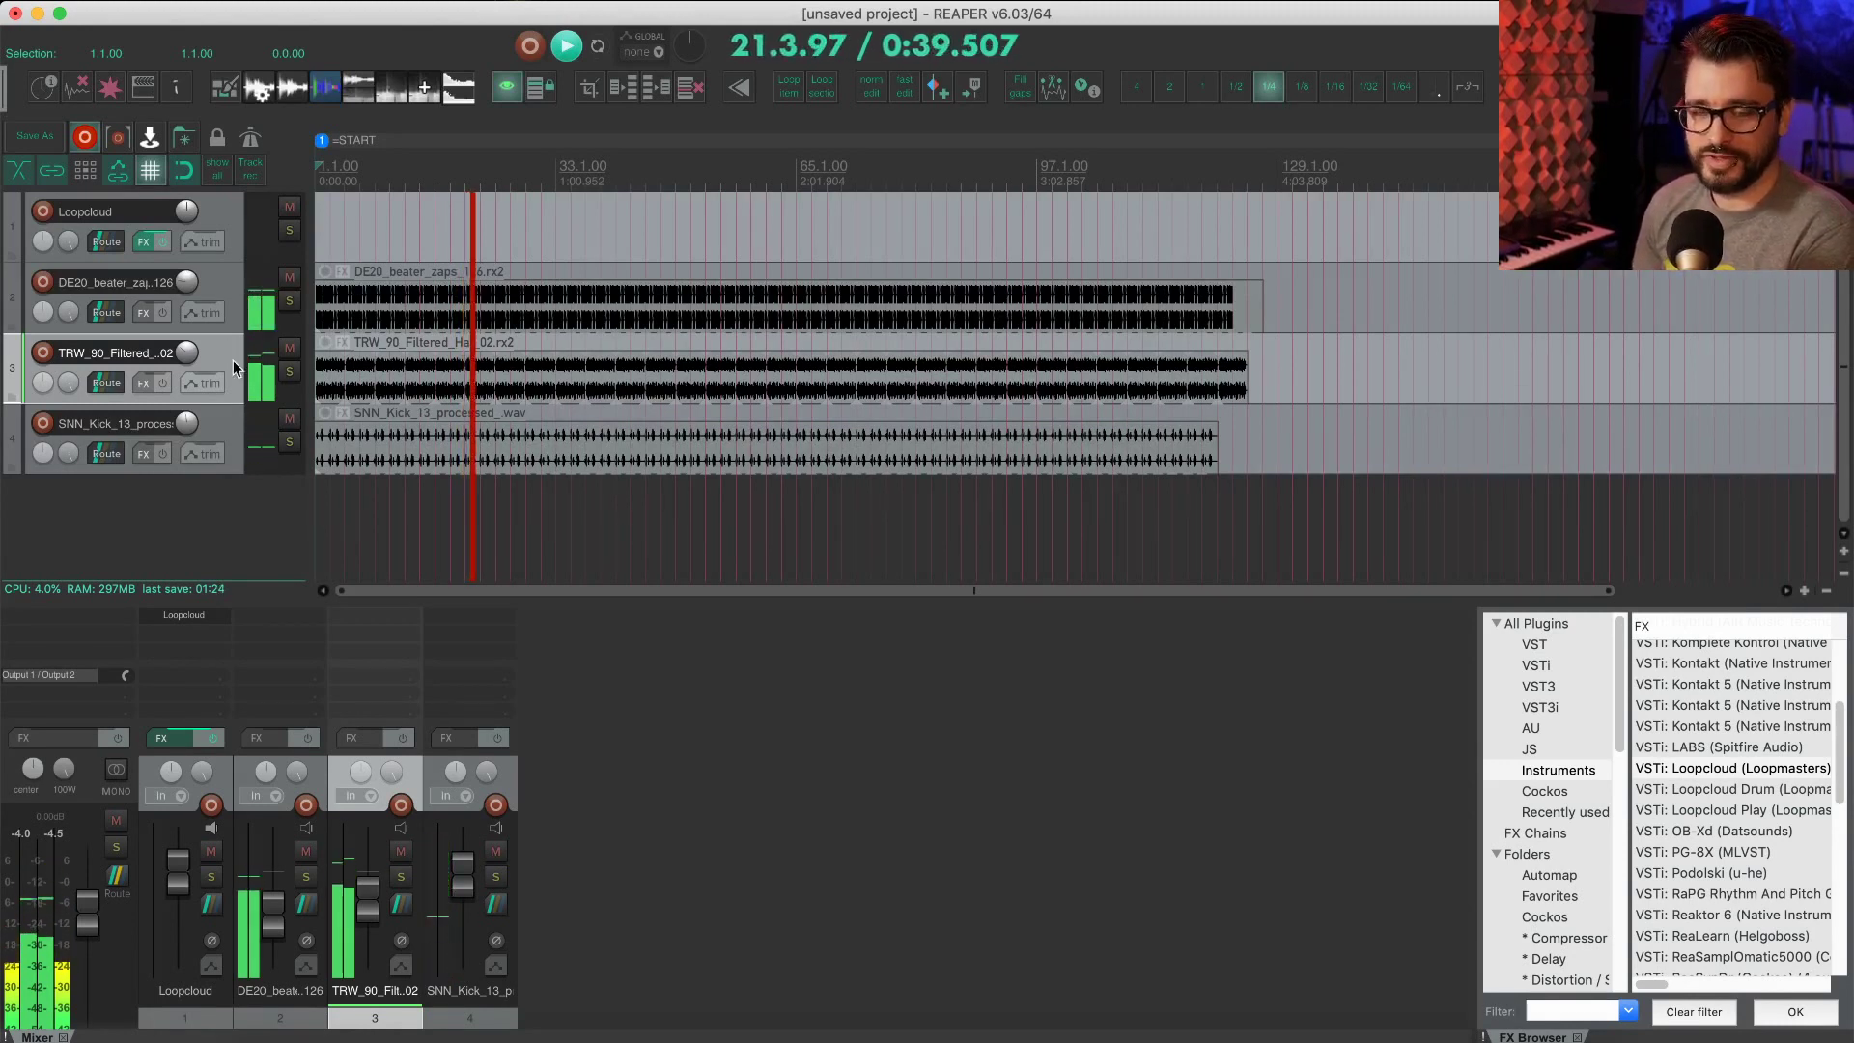
pyautogui.click(224, 282)
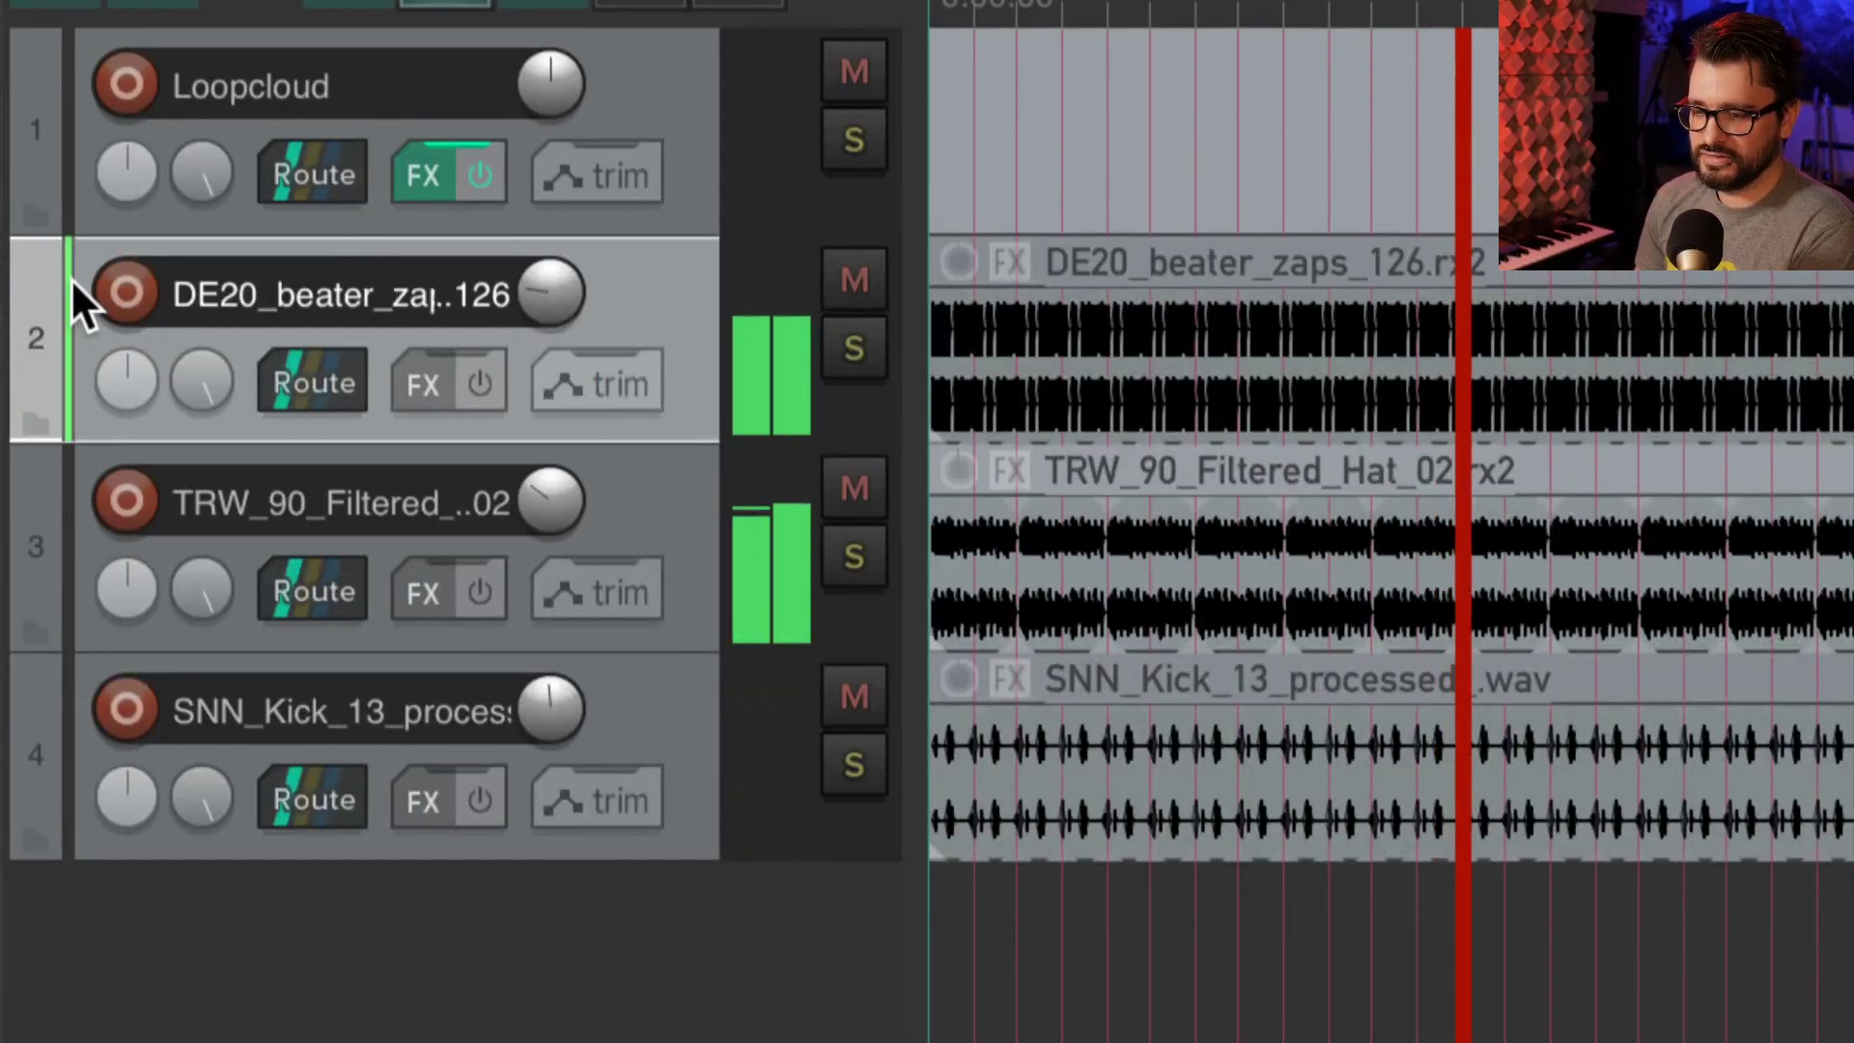
pyautogui.click(54, 106)
pyautogui.click(54, 281)
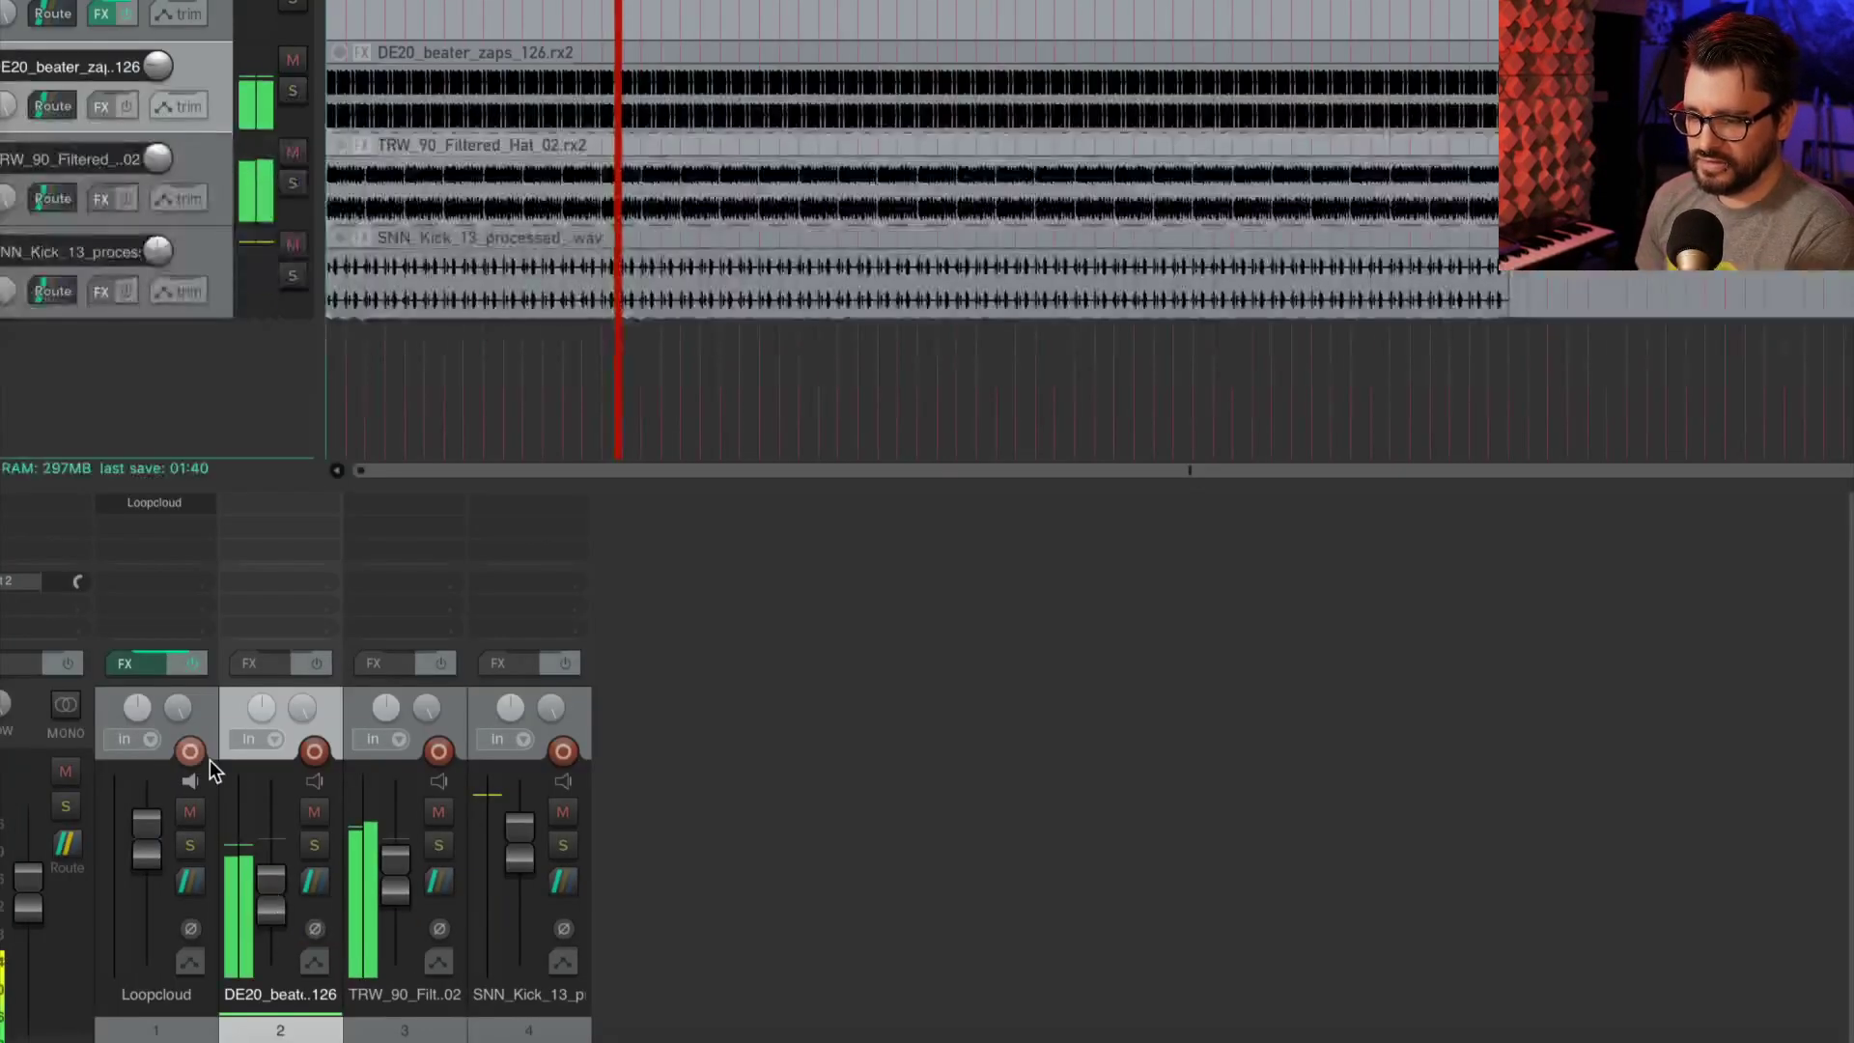
pyautogui.click(190, 751)
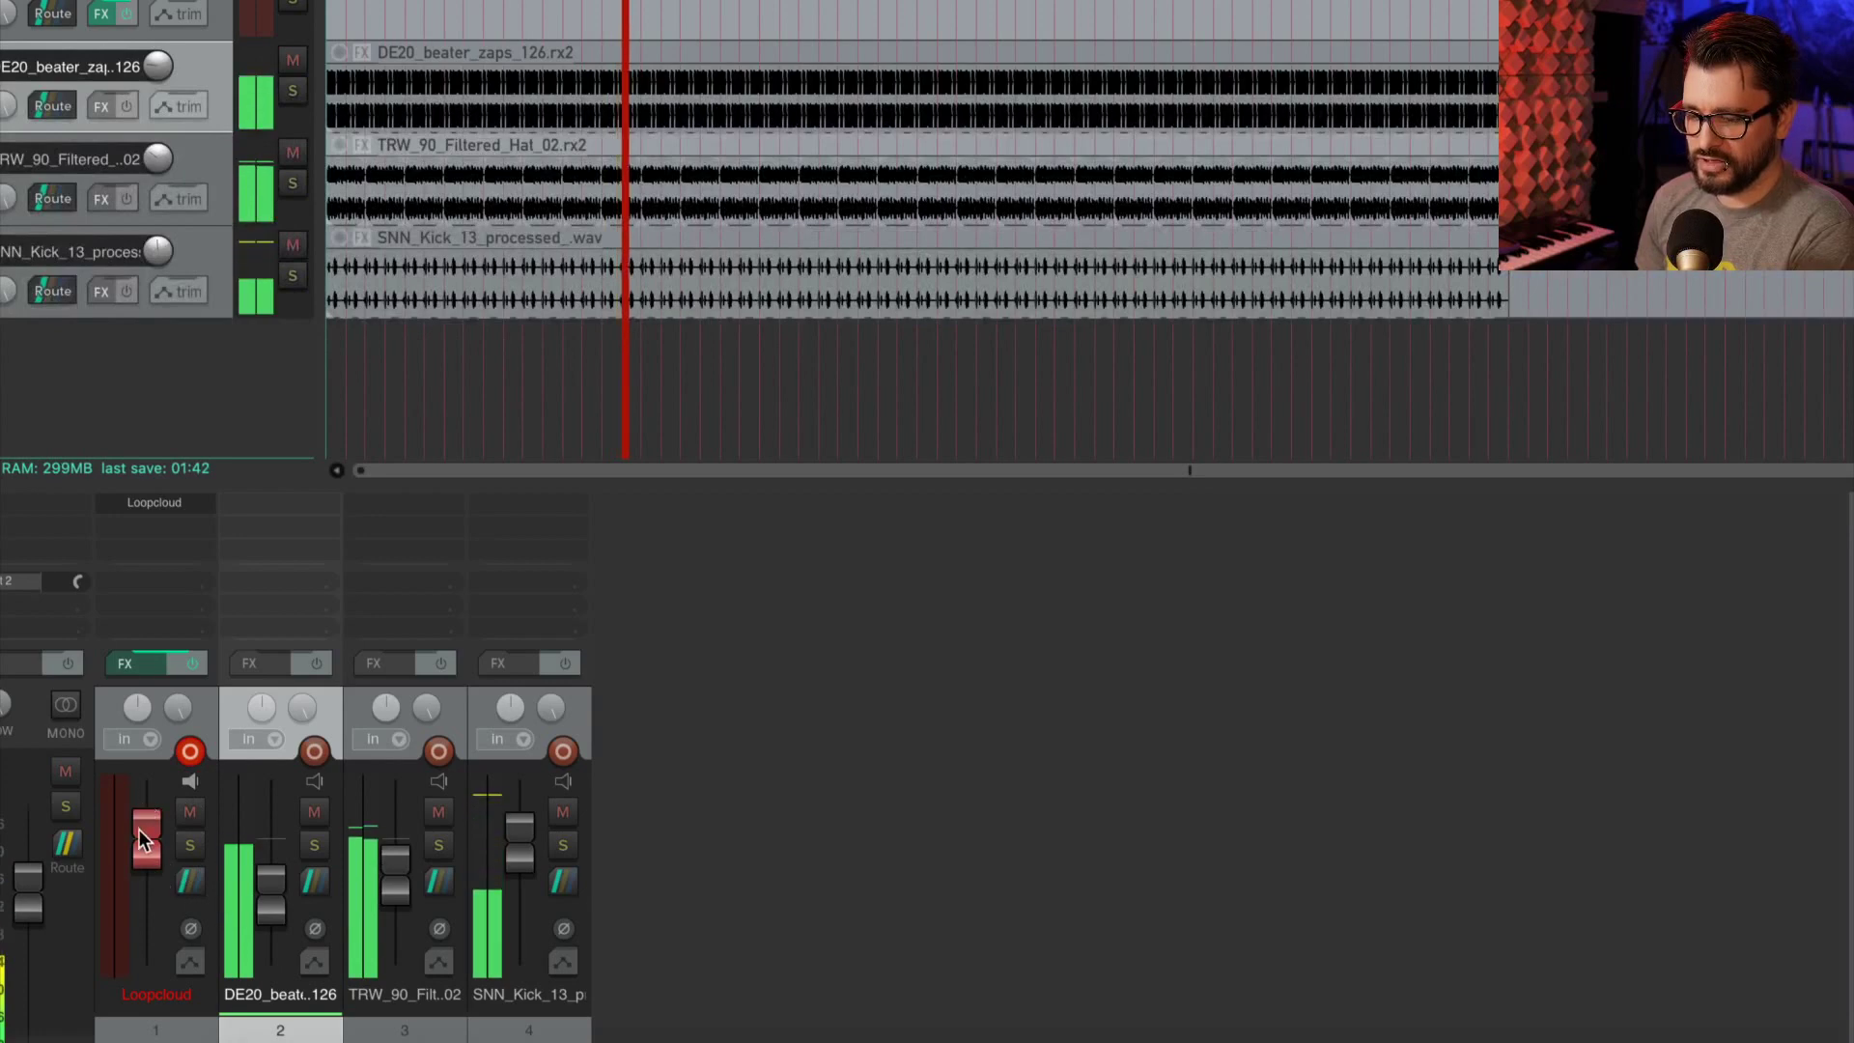
pyautogui.click(195, 751)
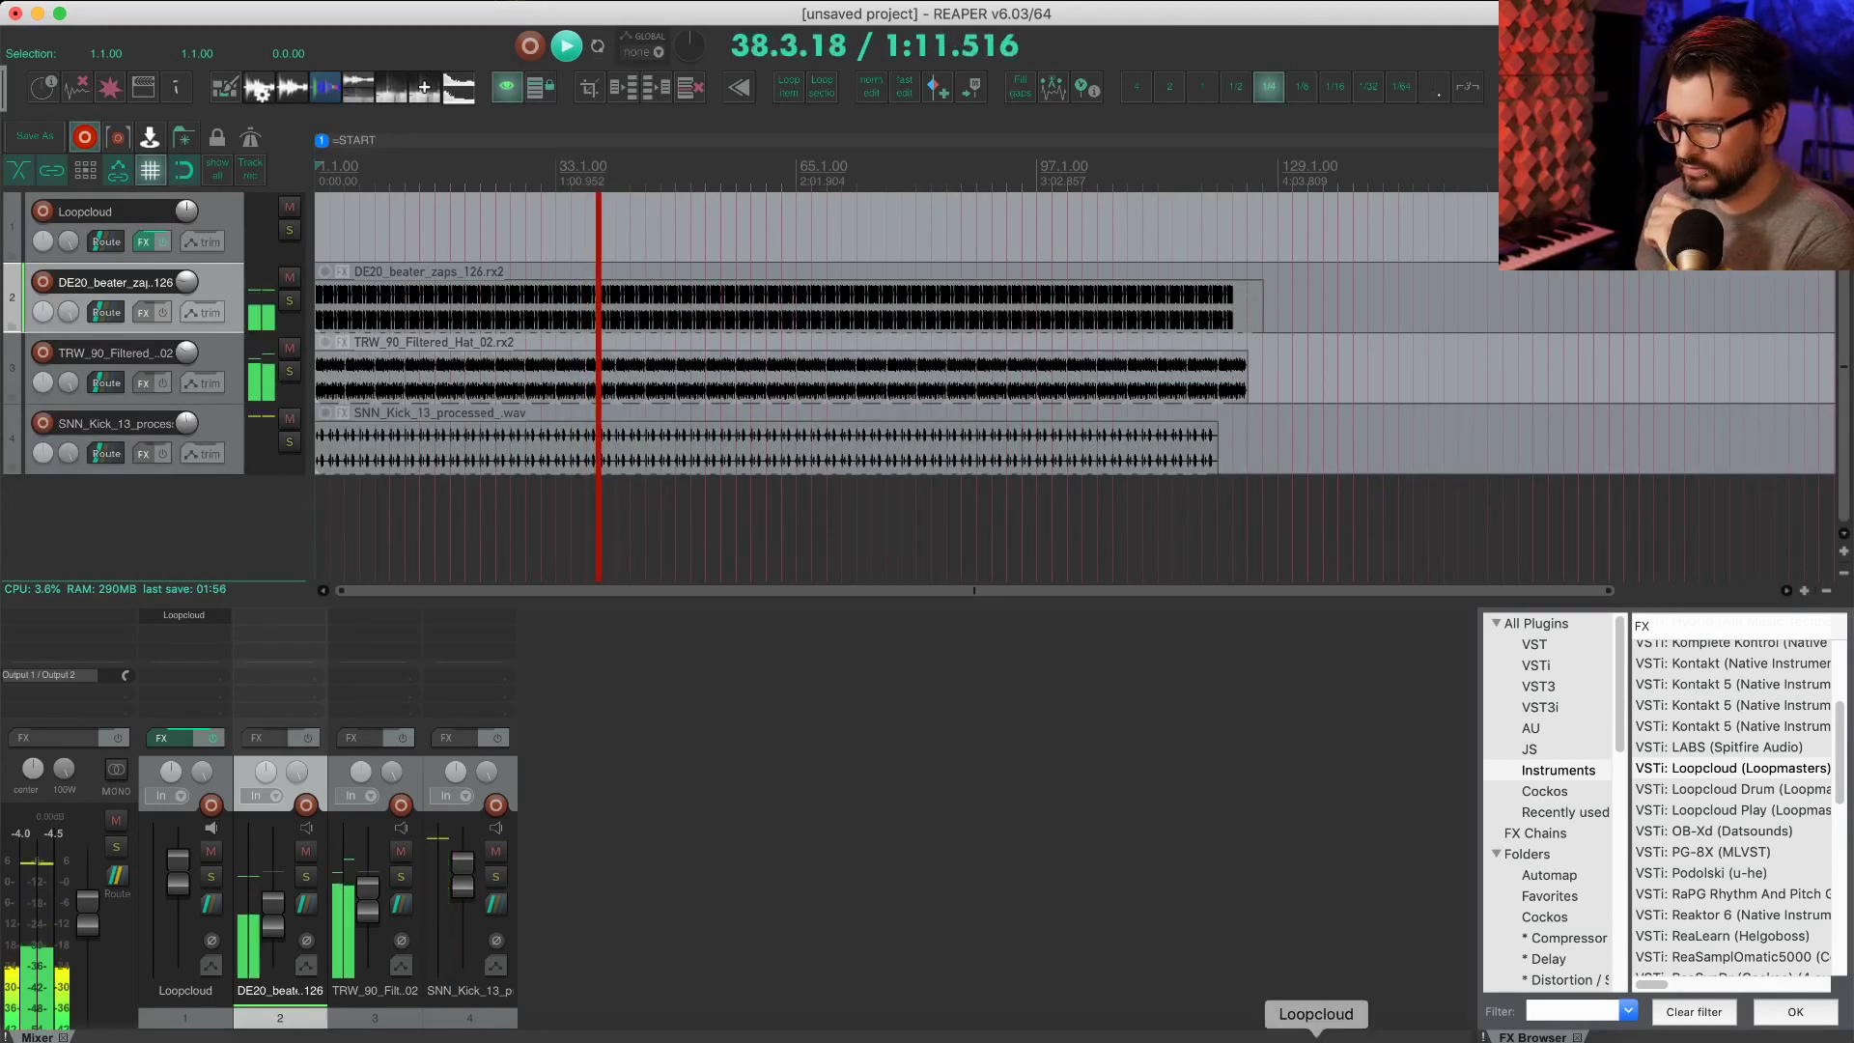
# Step: Switch to Loopcloud and replace the Kick tag with Bass in the Synthwave search
pyautogui.click(1316, 1038)
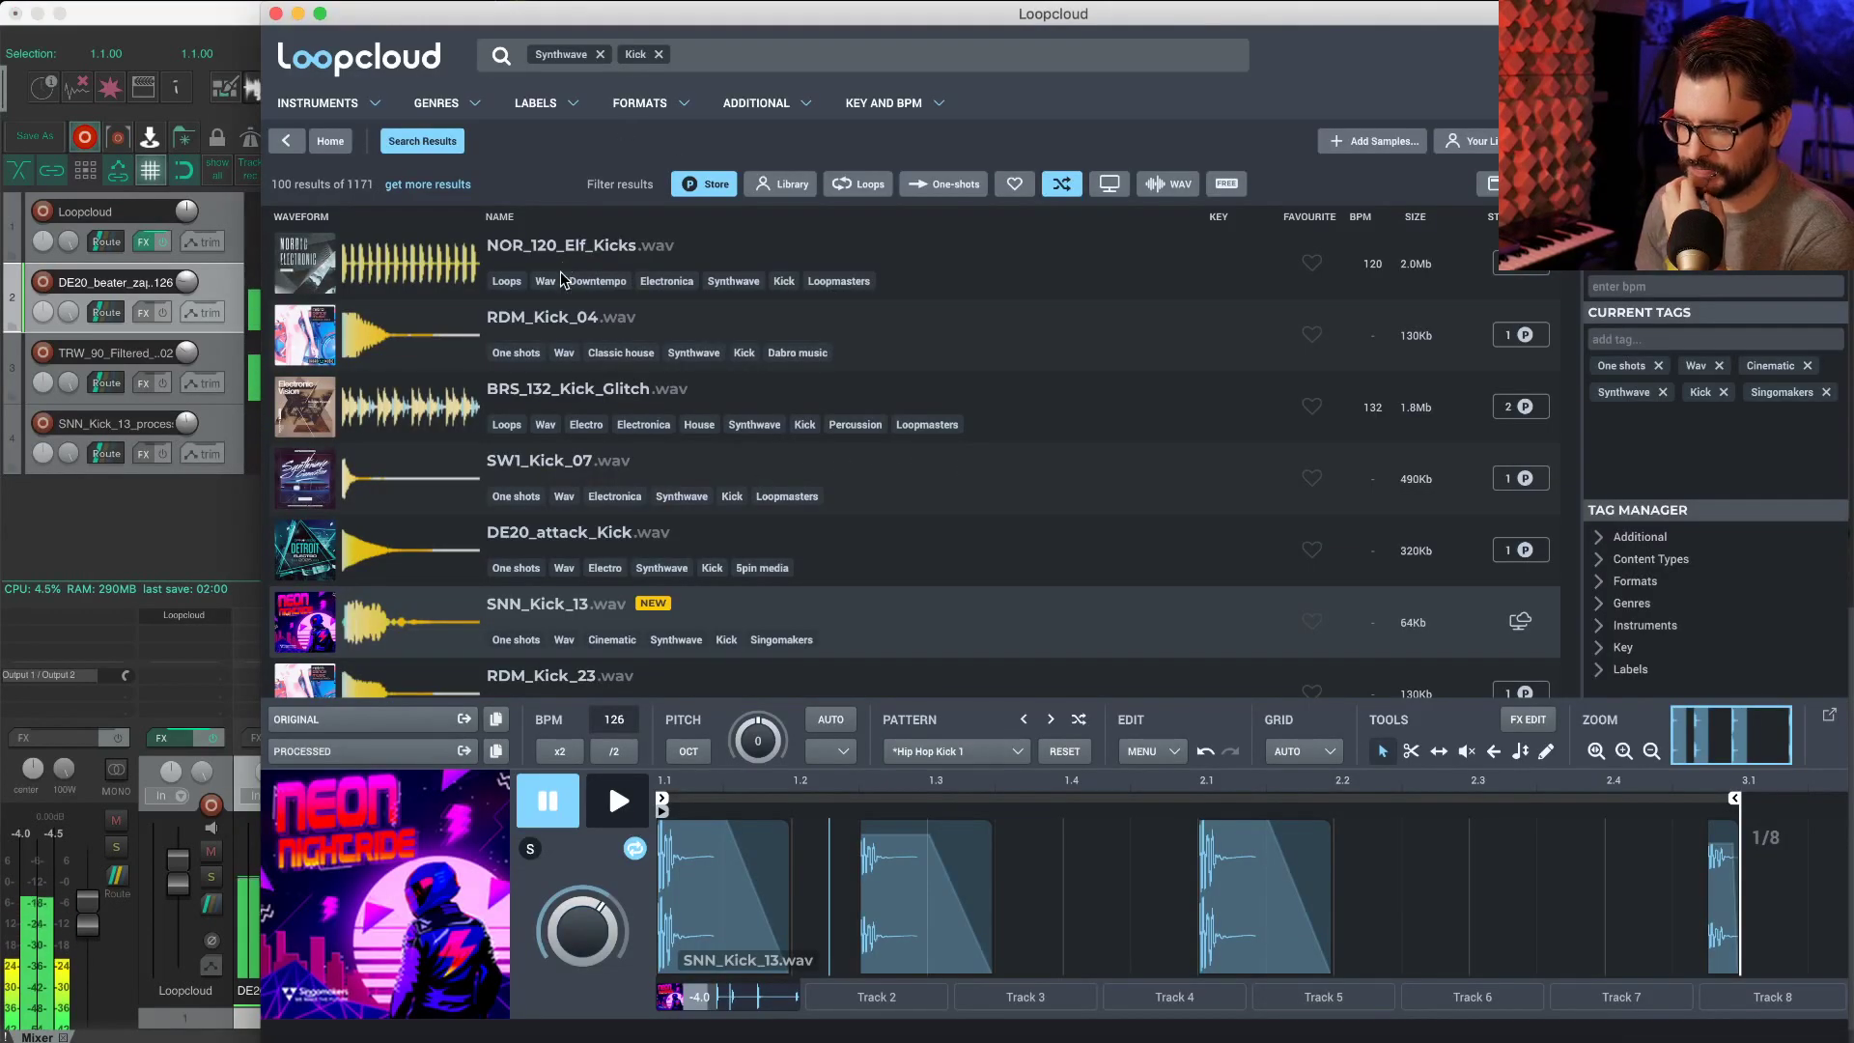
pyautogui.click(660, 55)
pyautogui.write('bass')
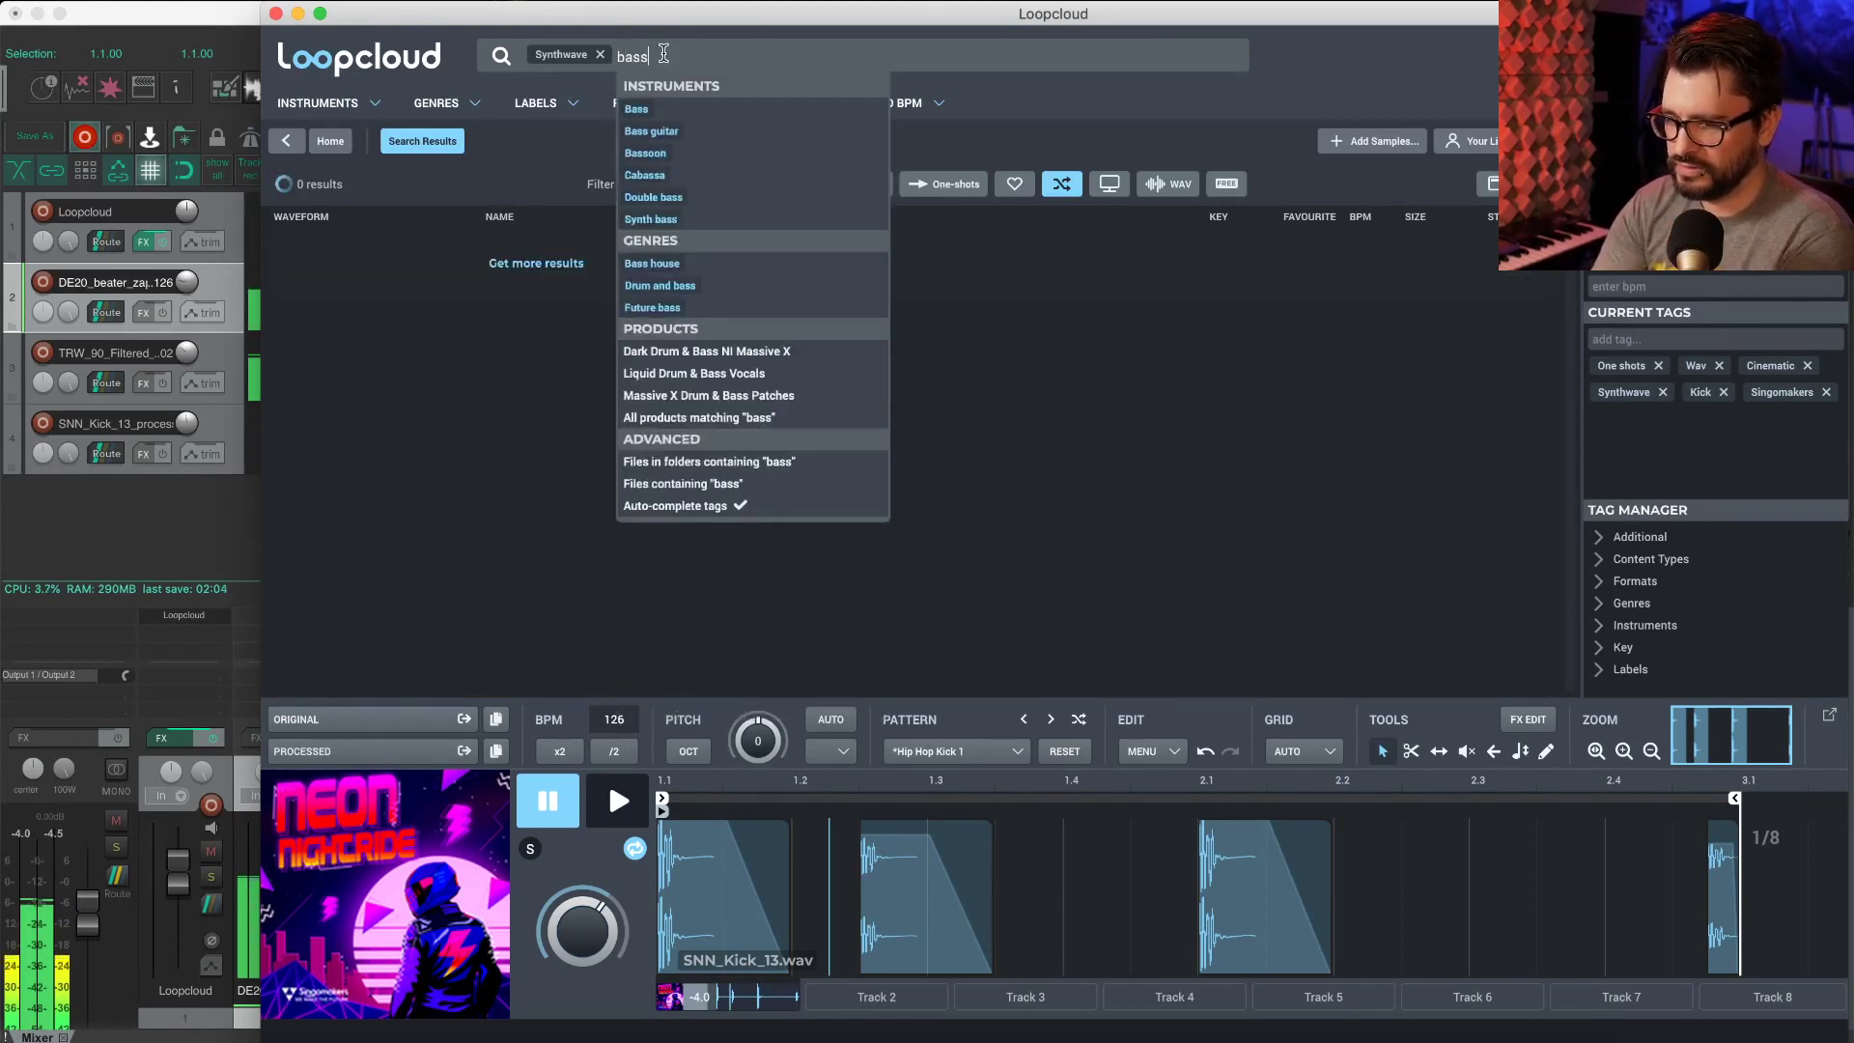
pyautogui.press('Return')
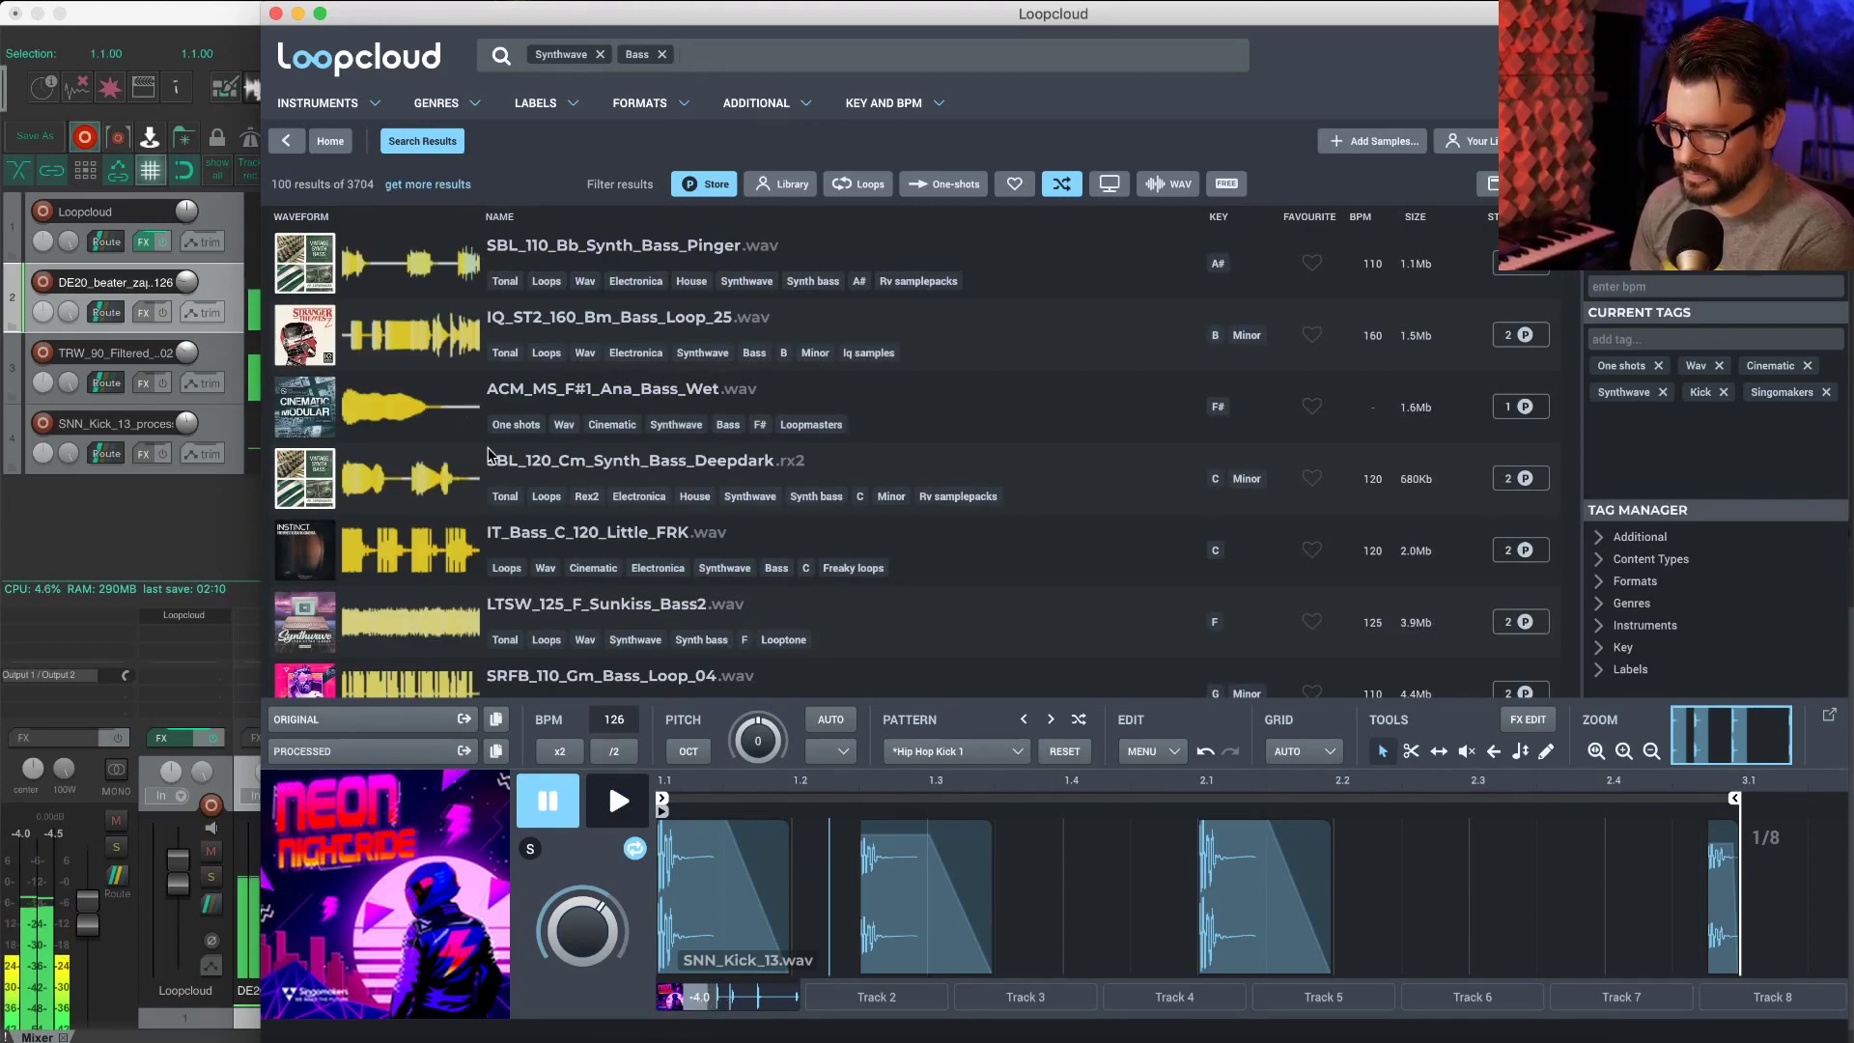
# Step: Load SBL_110_Bb_Synth_Bass_Pinger.wav and clear Track 1 to return its pattern to AUTO
pyautogui.click(396, 274)
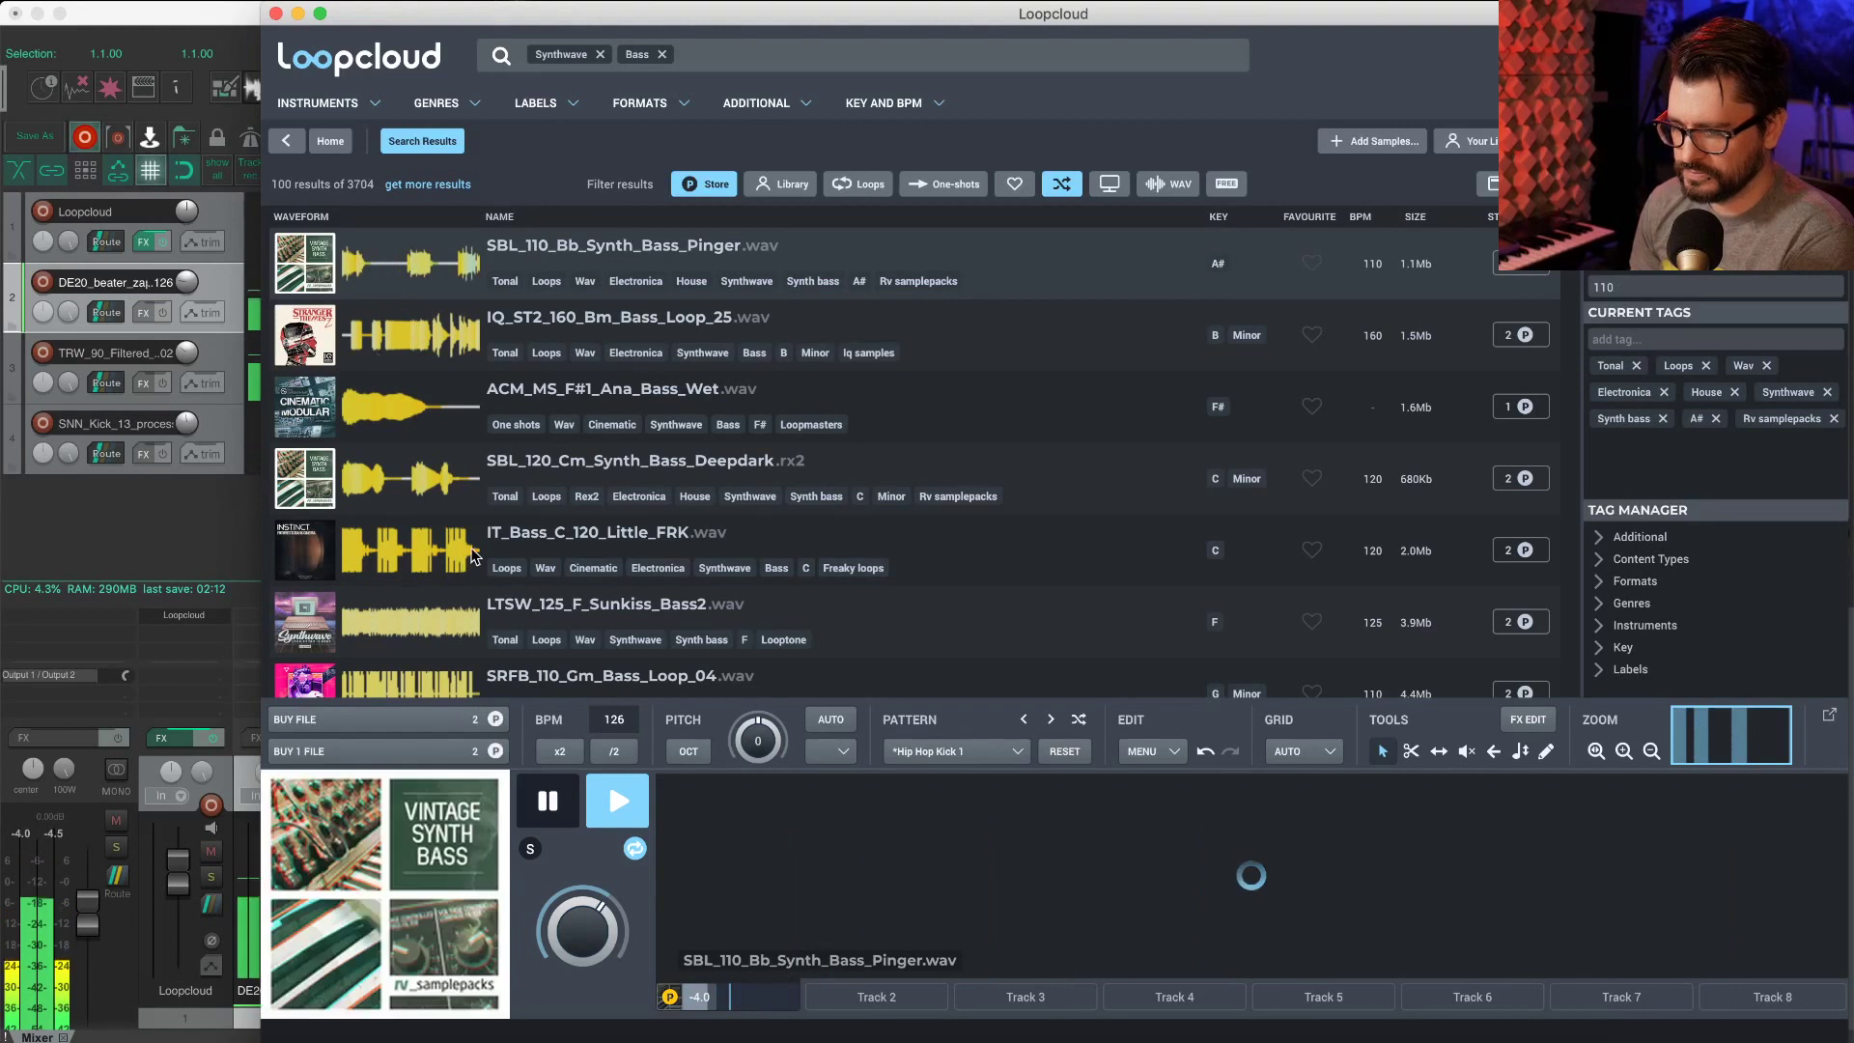
pyautogui.rightClick(719, 1004)
pyautogui.click(751, 960)
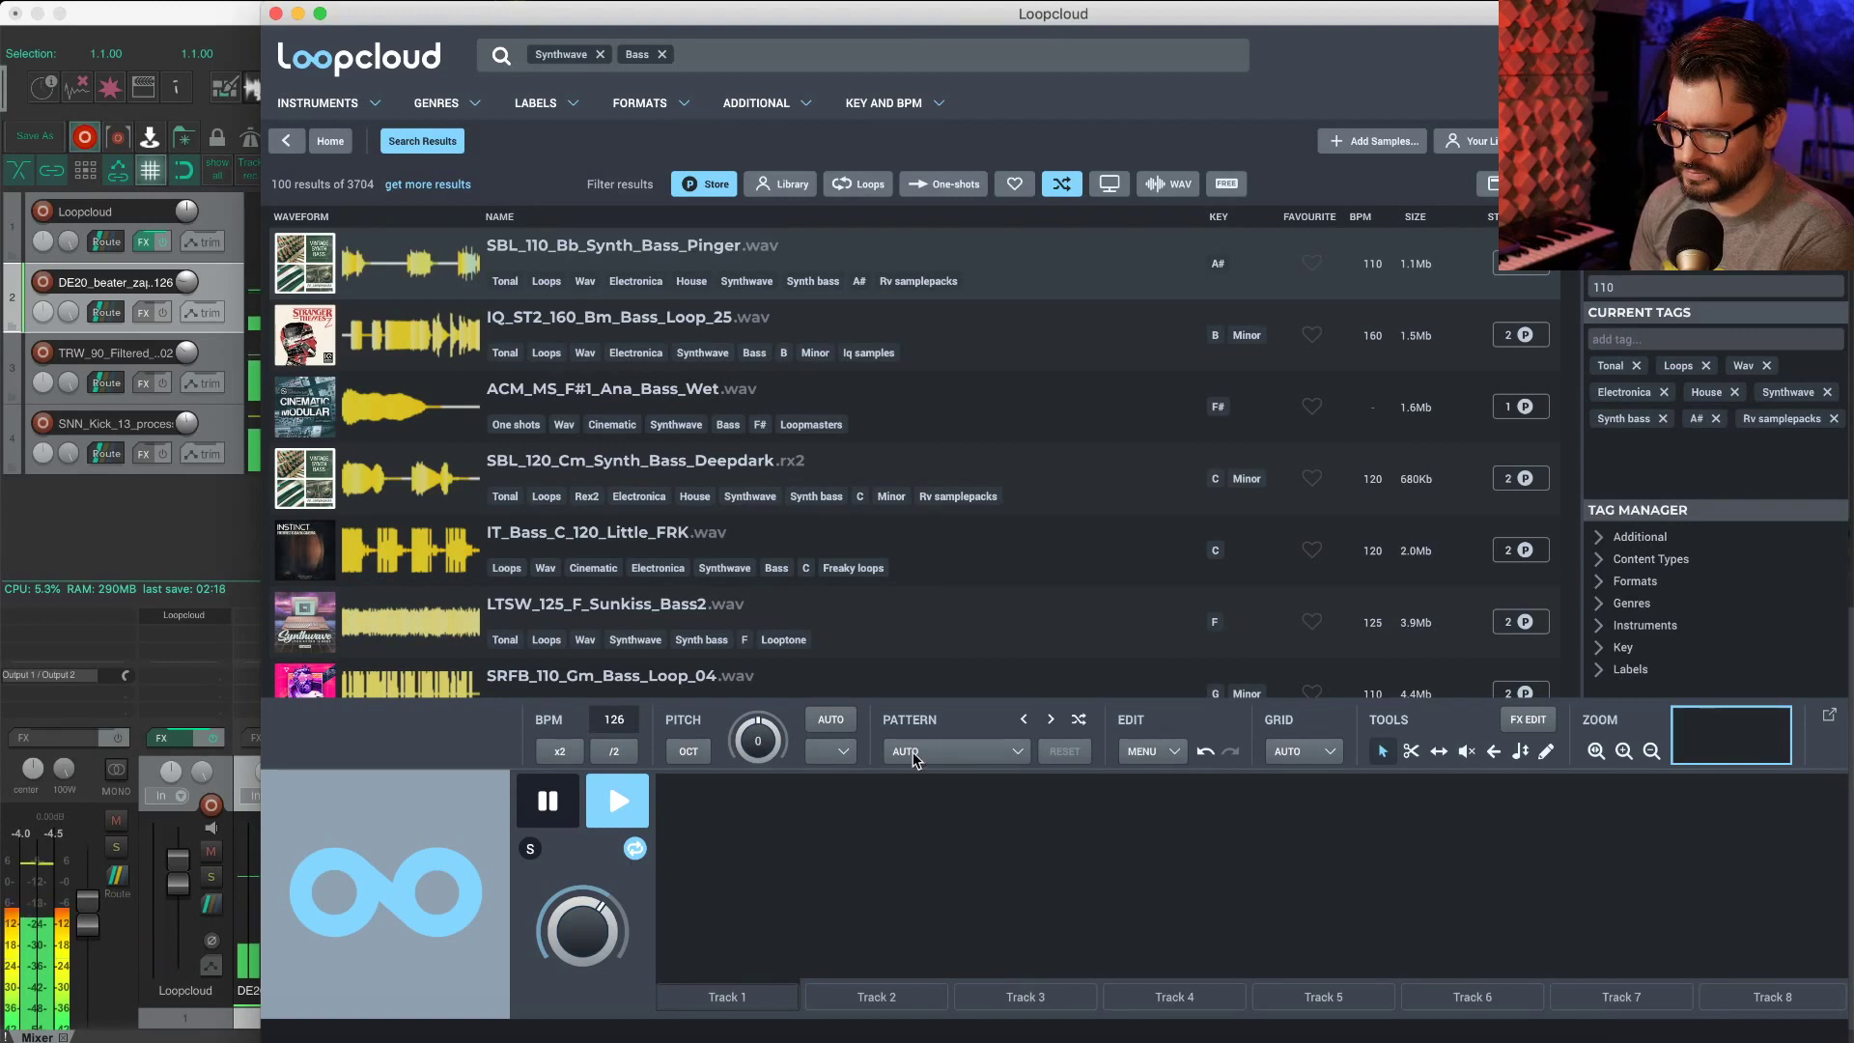
pyautogui.click(966, 751)
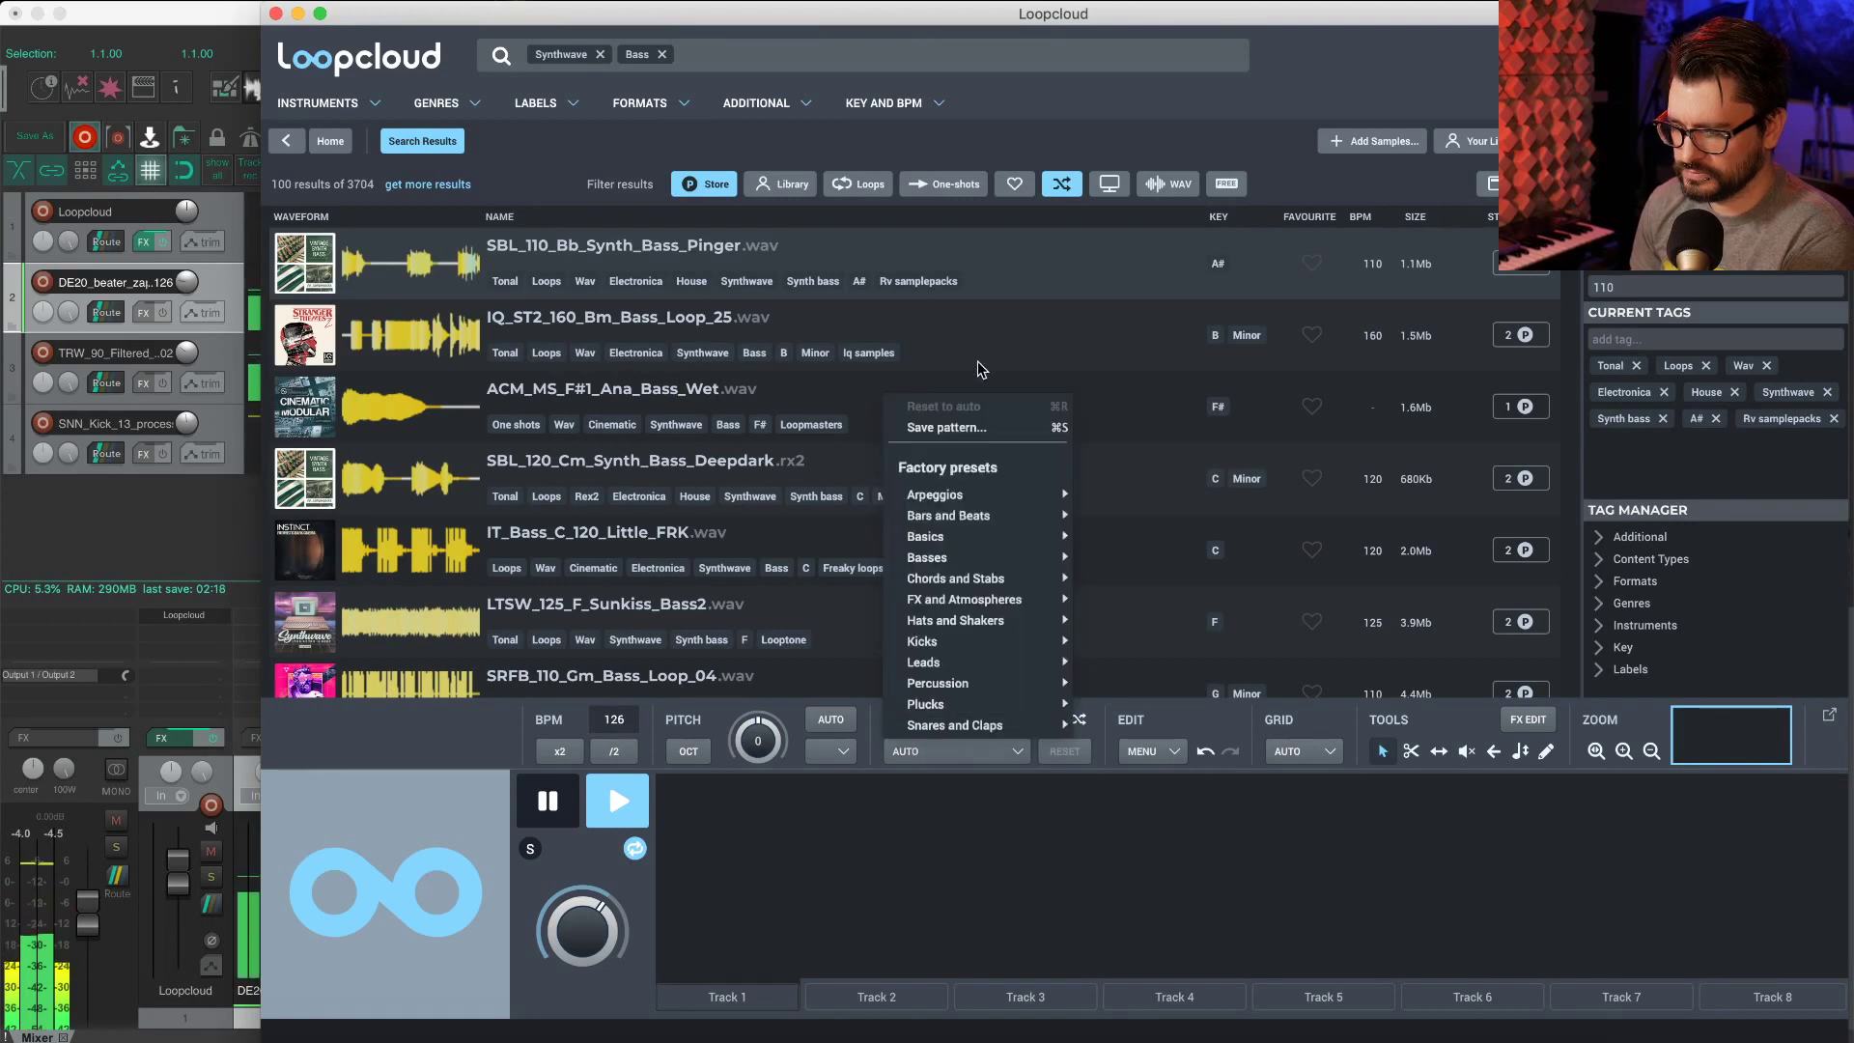
pyautogui.click(889, 849)
pyautogui.rightClick(751, 987)
pyautogui.click(798, 975)
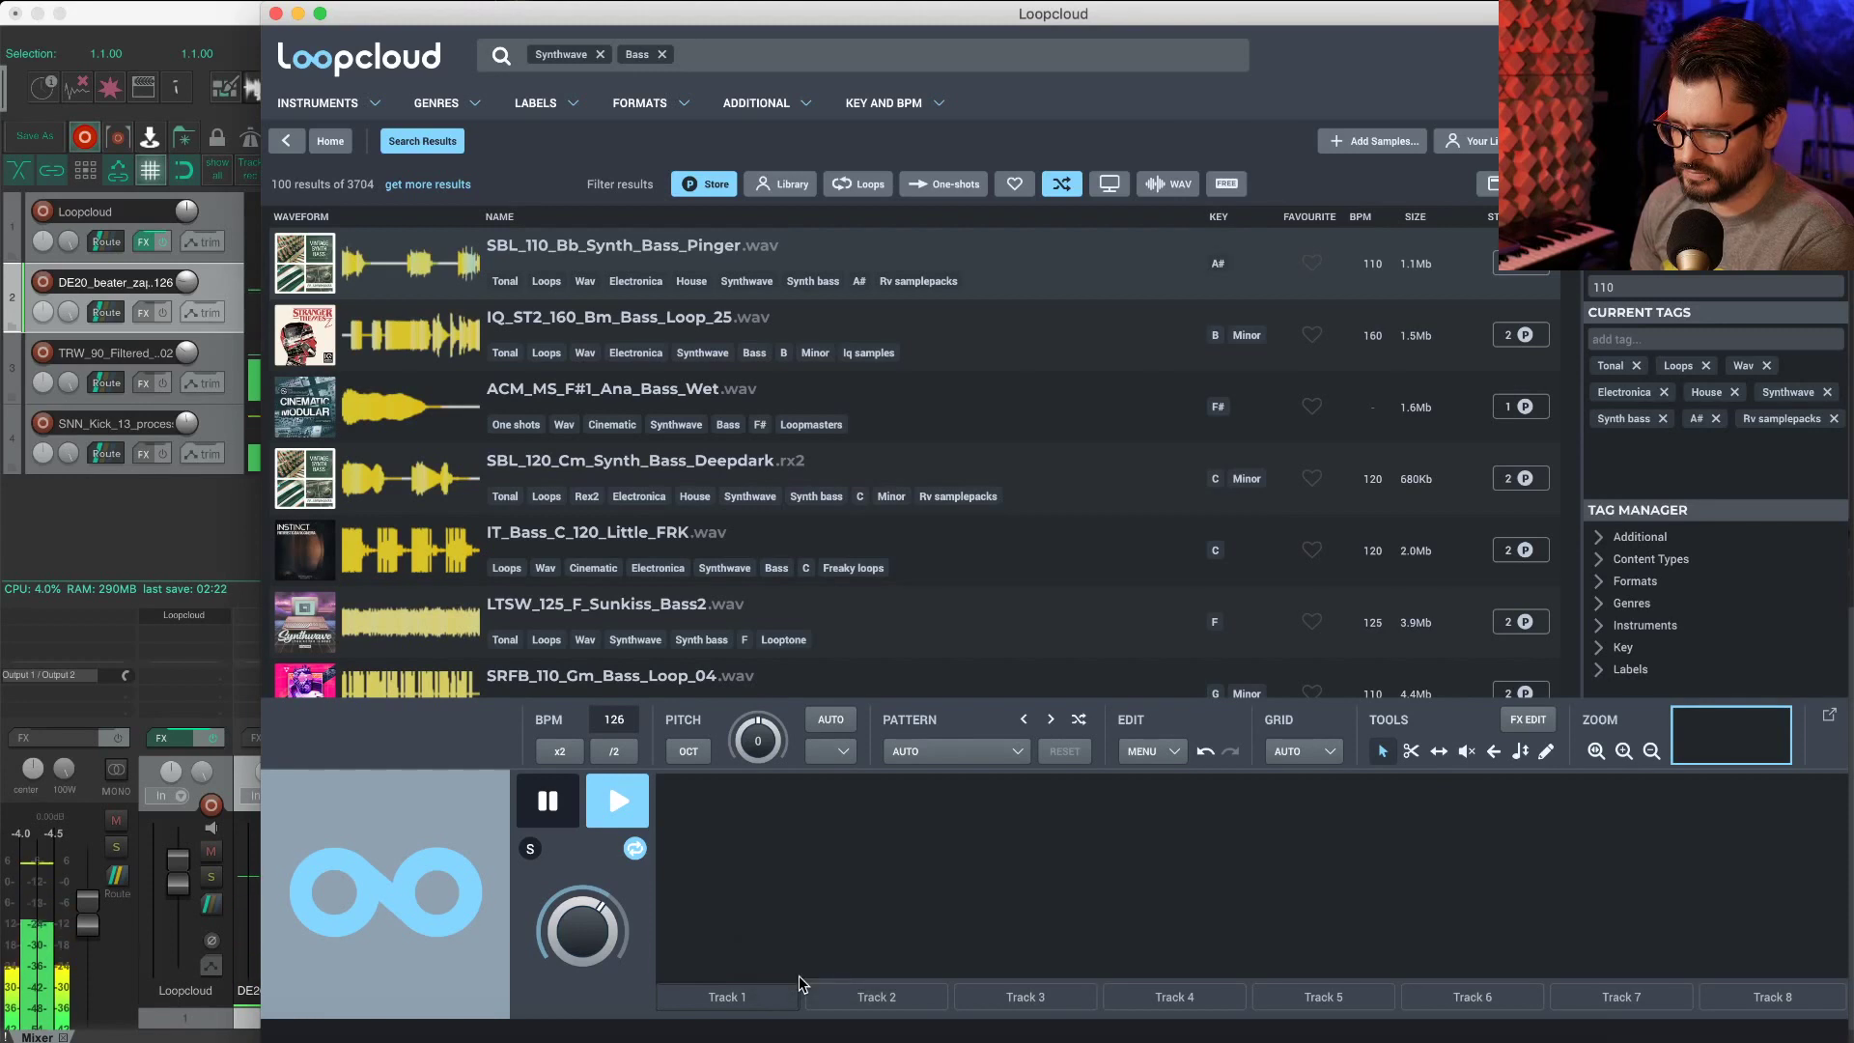
# Step: Preview IQ_ST2_160_Bm_Bass_Loop_25, ACM_MS_F#1_Ana_Bass_Wet, SBL_120_Cm_Synth_Bass_Deepdark and IT_Bass_C_120_Little_FRK against the playing project
pyautogui.click(501, 361)
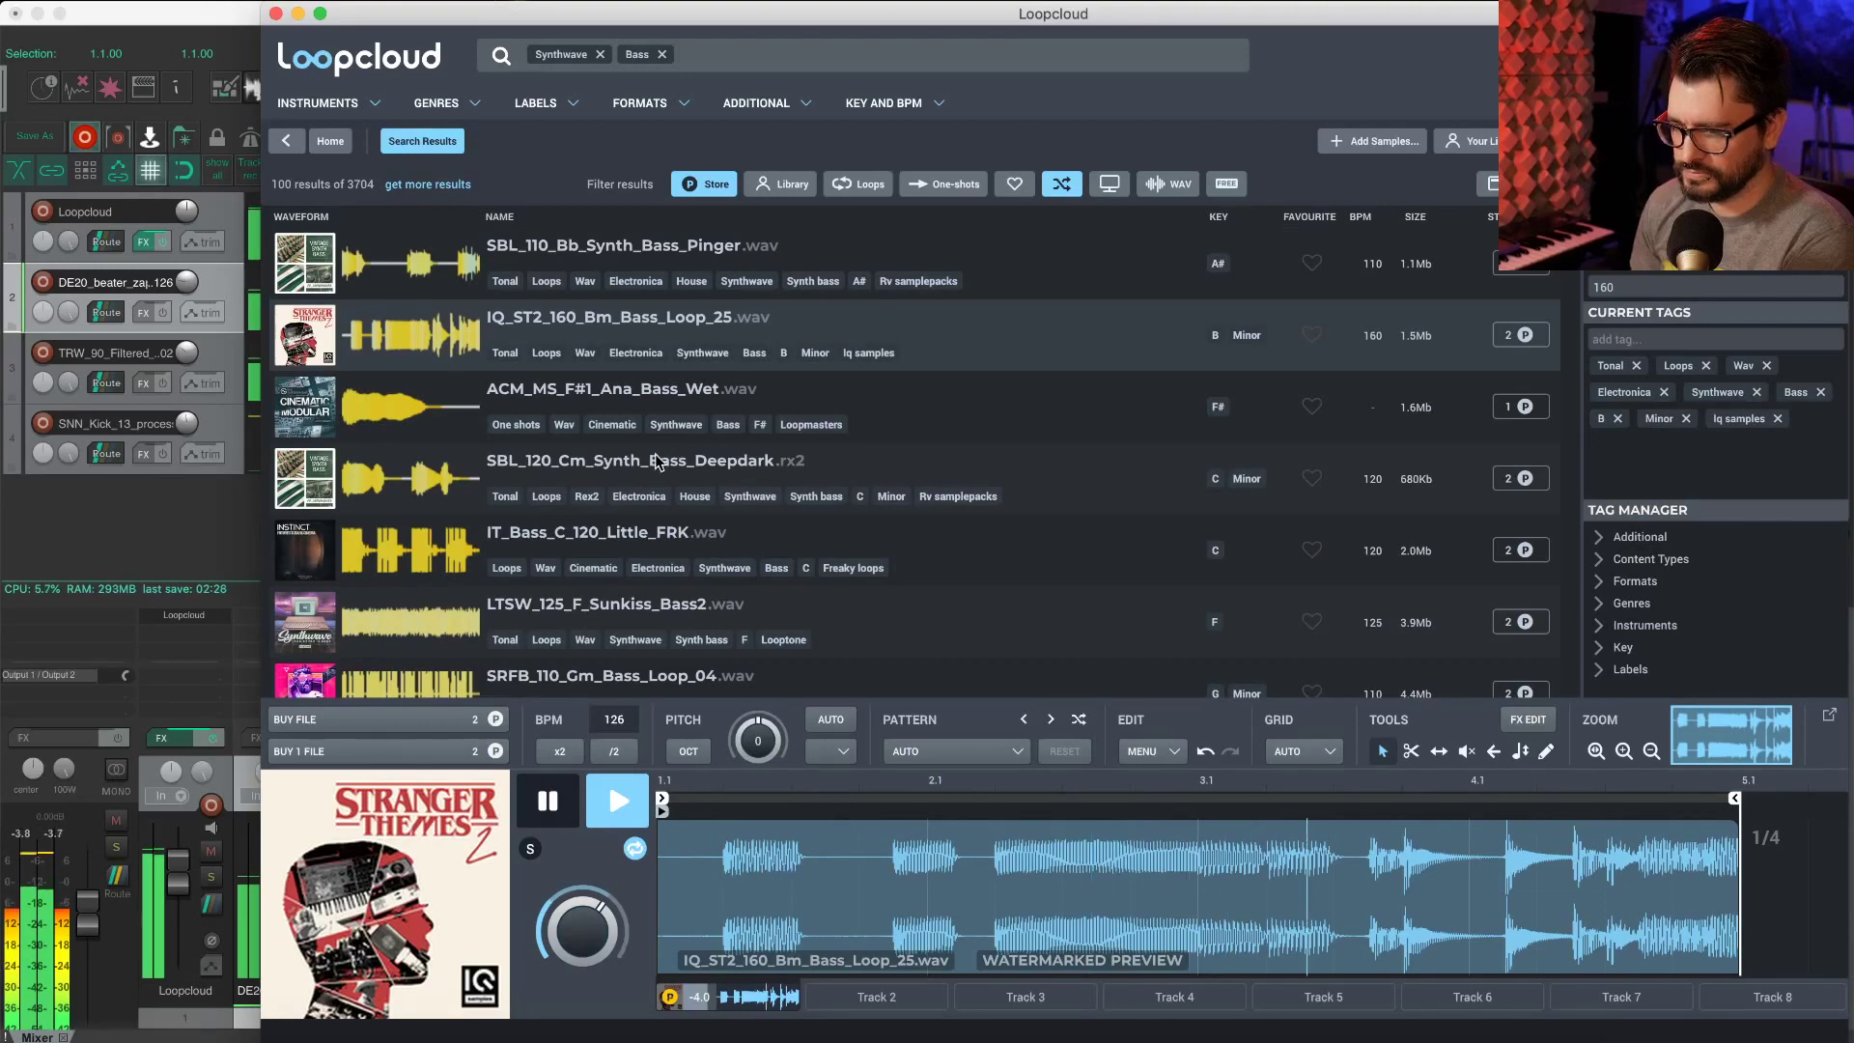
pyautogui.click(374, 399)
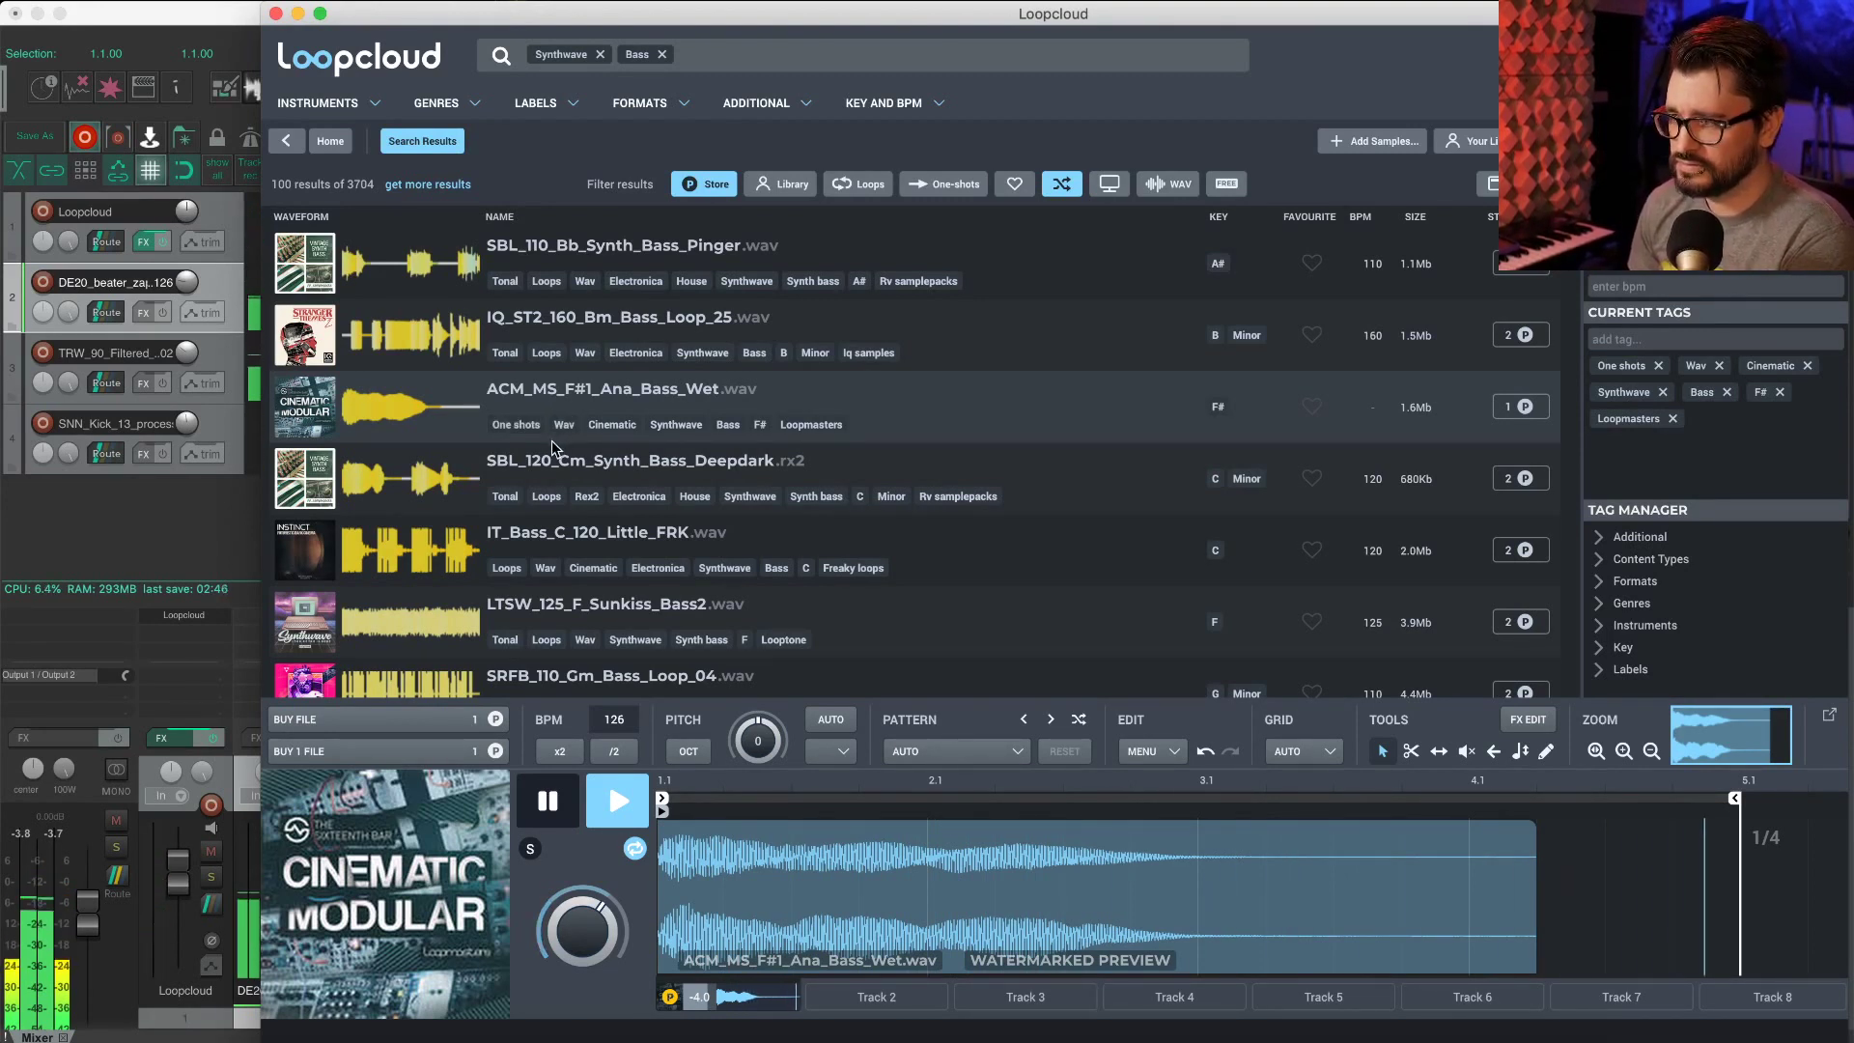
pyautogui.click(399, 502)
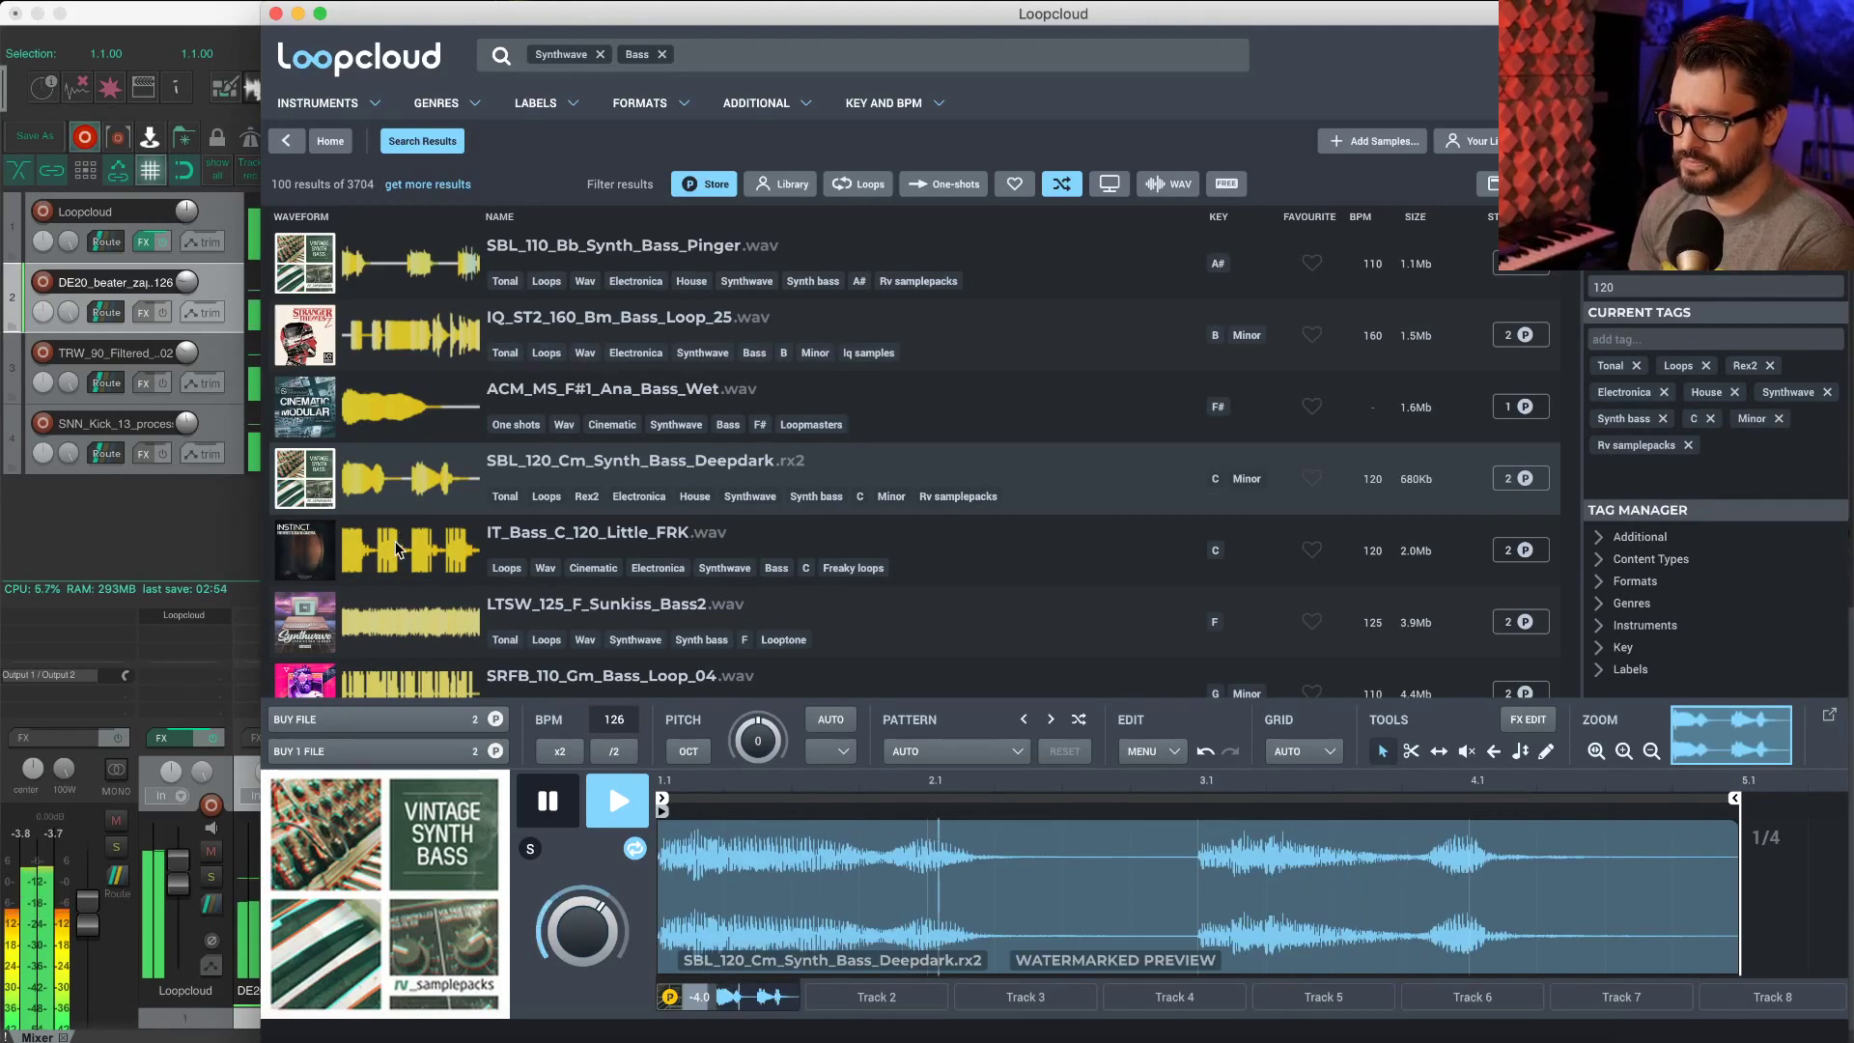
pyautogui.click(430, 579)
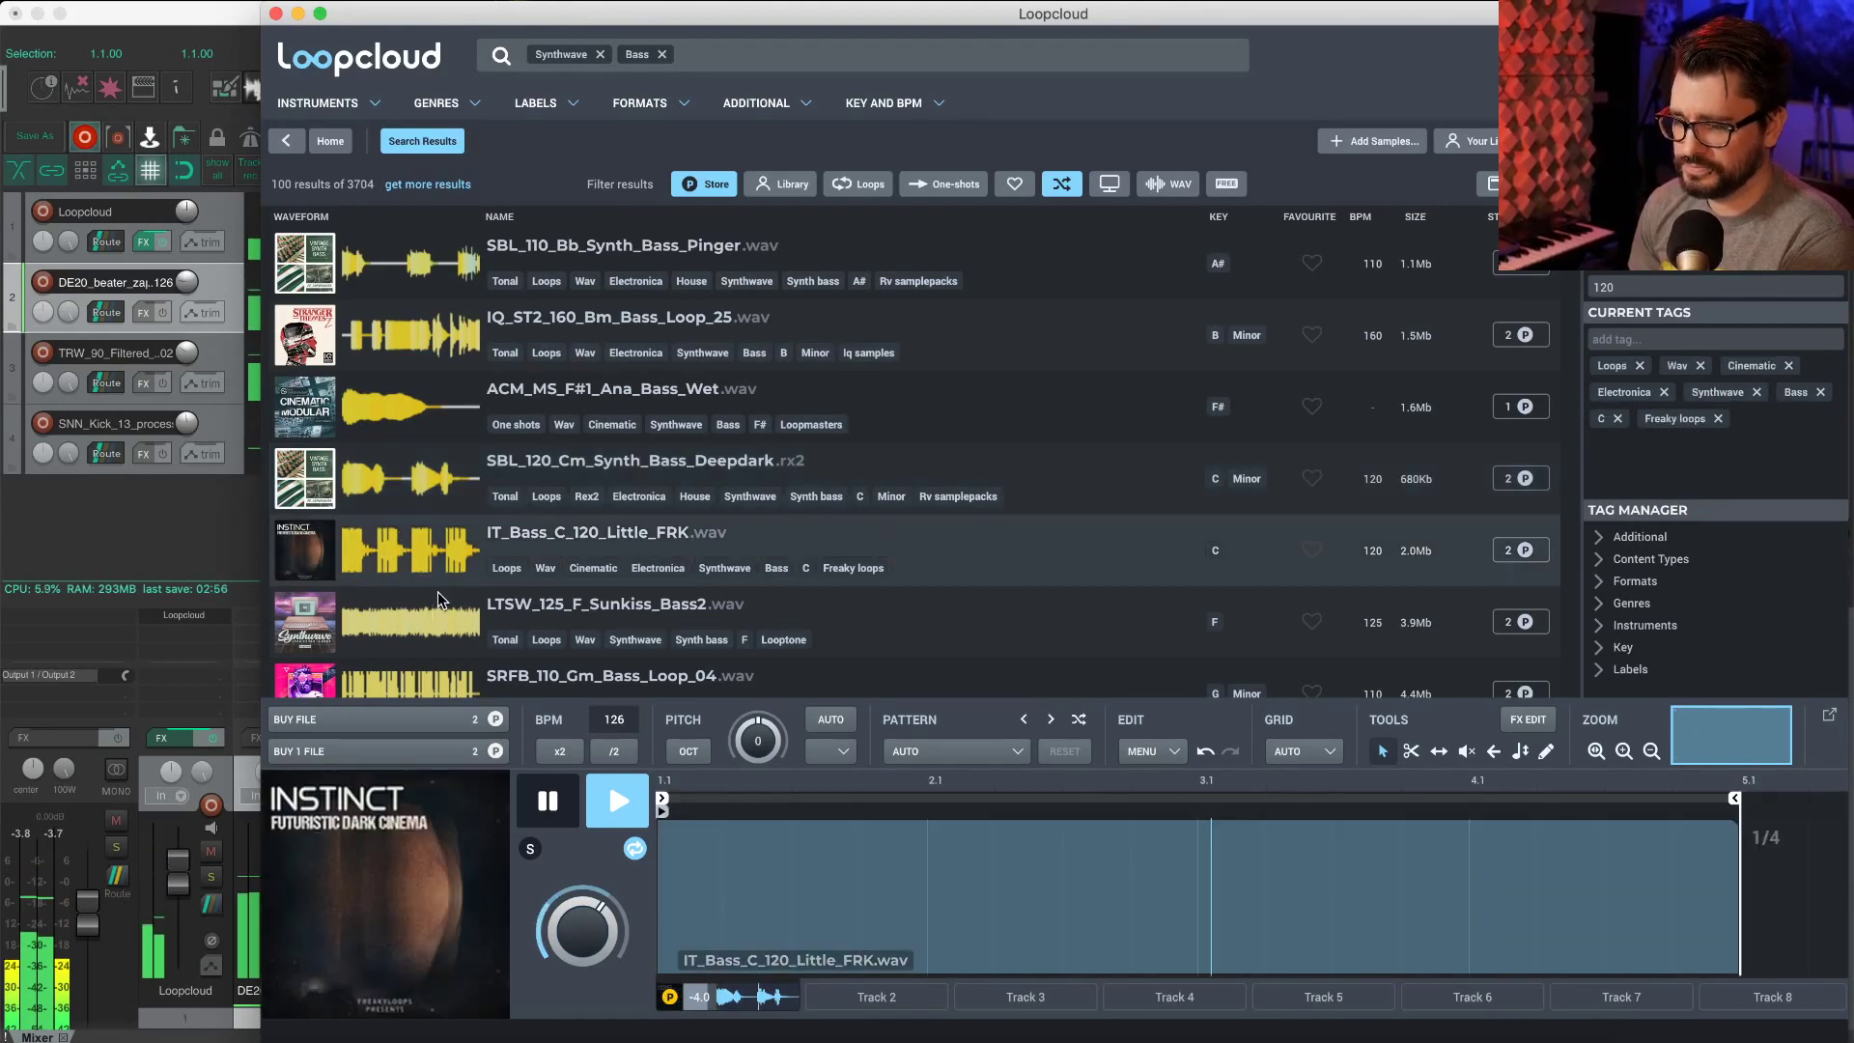
# Step: Preview IQ_ST2_160_F#m_Bass_Loop_04 and RDM_120_Fm_KnockBass, and look through the other bass results further down
pyautogui.scroll(-5, 439, 583)
pyautogui.scroll(2, 439, 583)
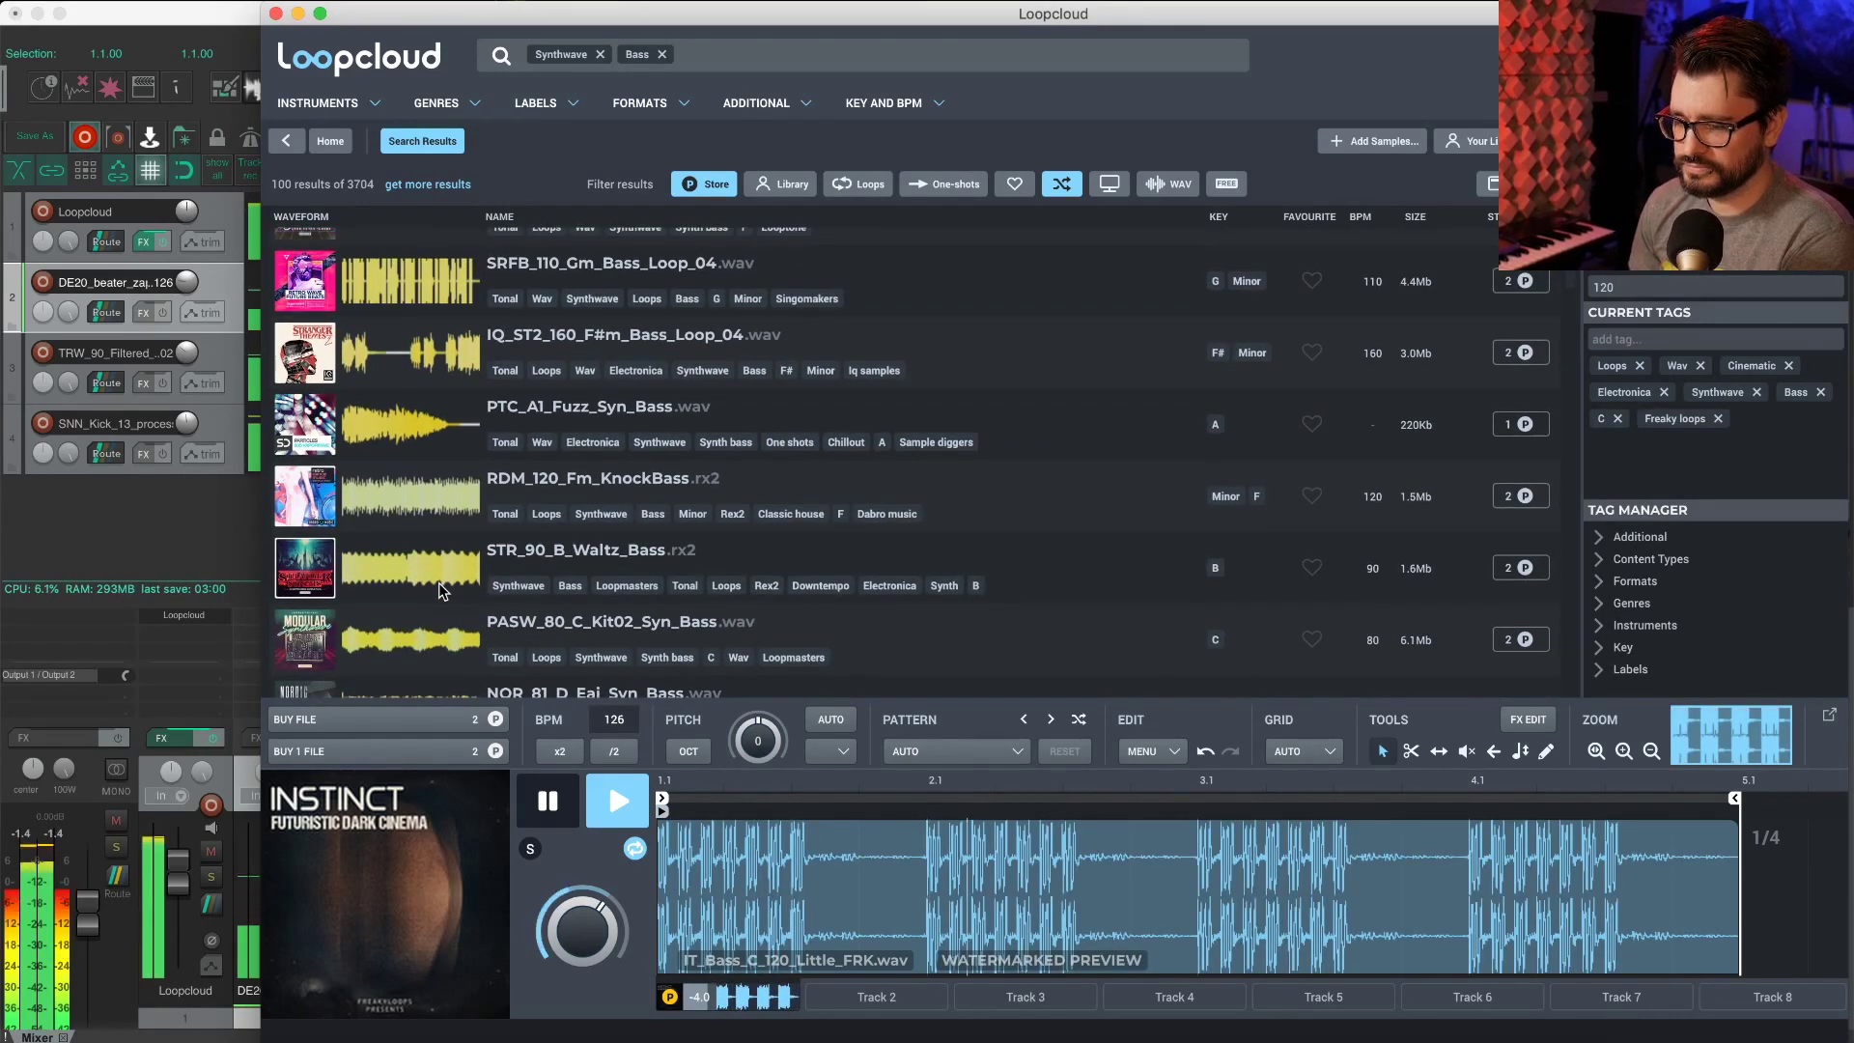
pyautogui.click(412, 364)
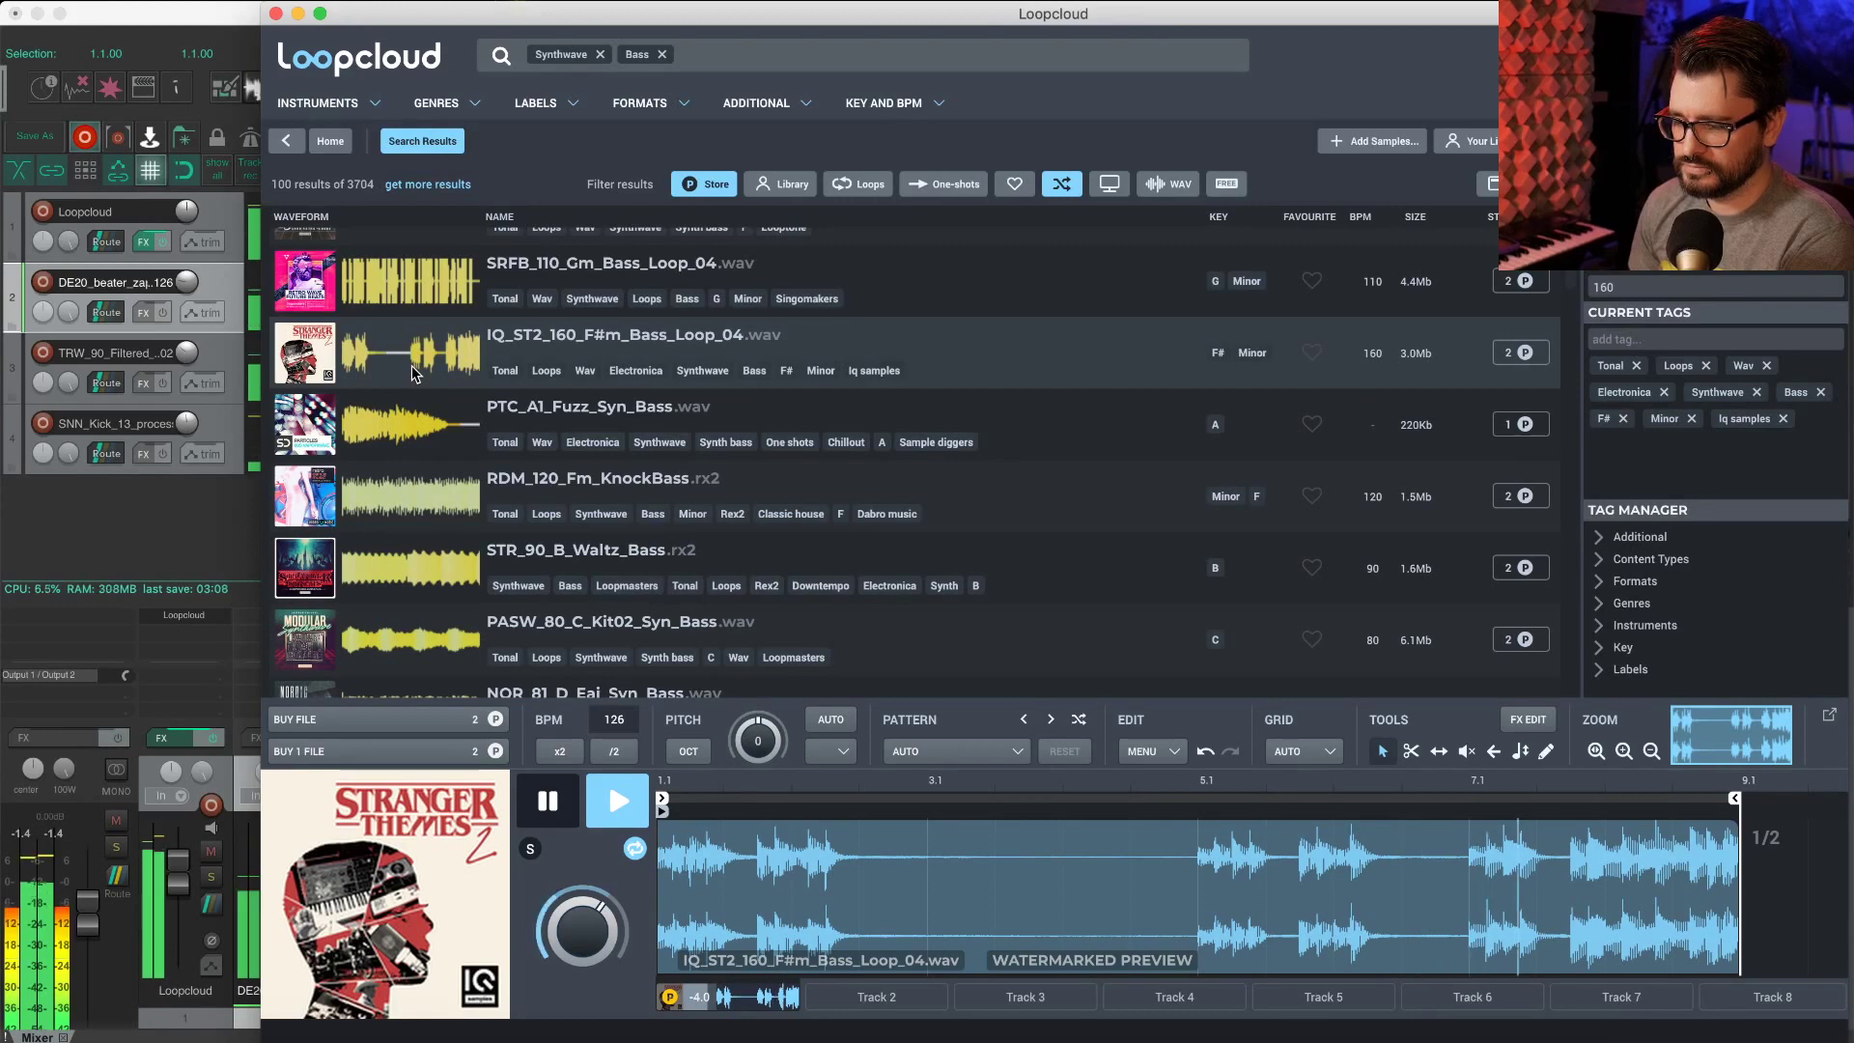
pyautogui.click(396, 514)
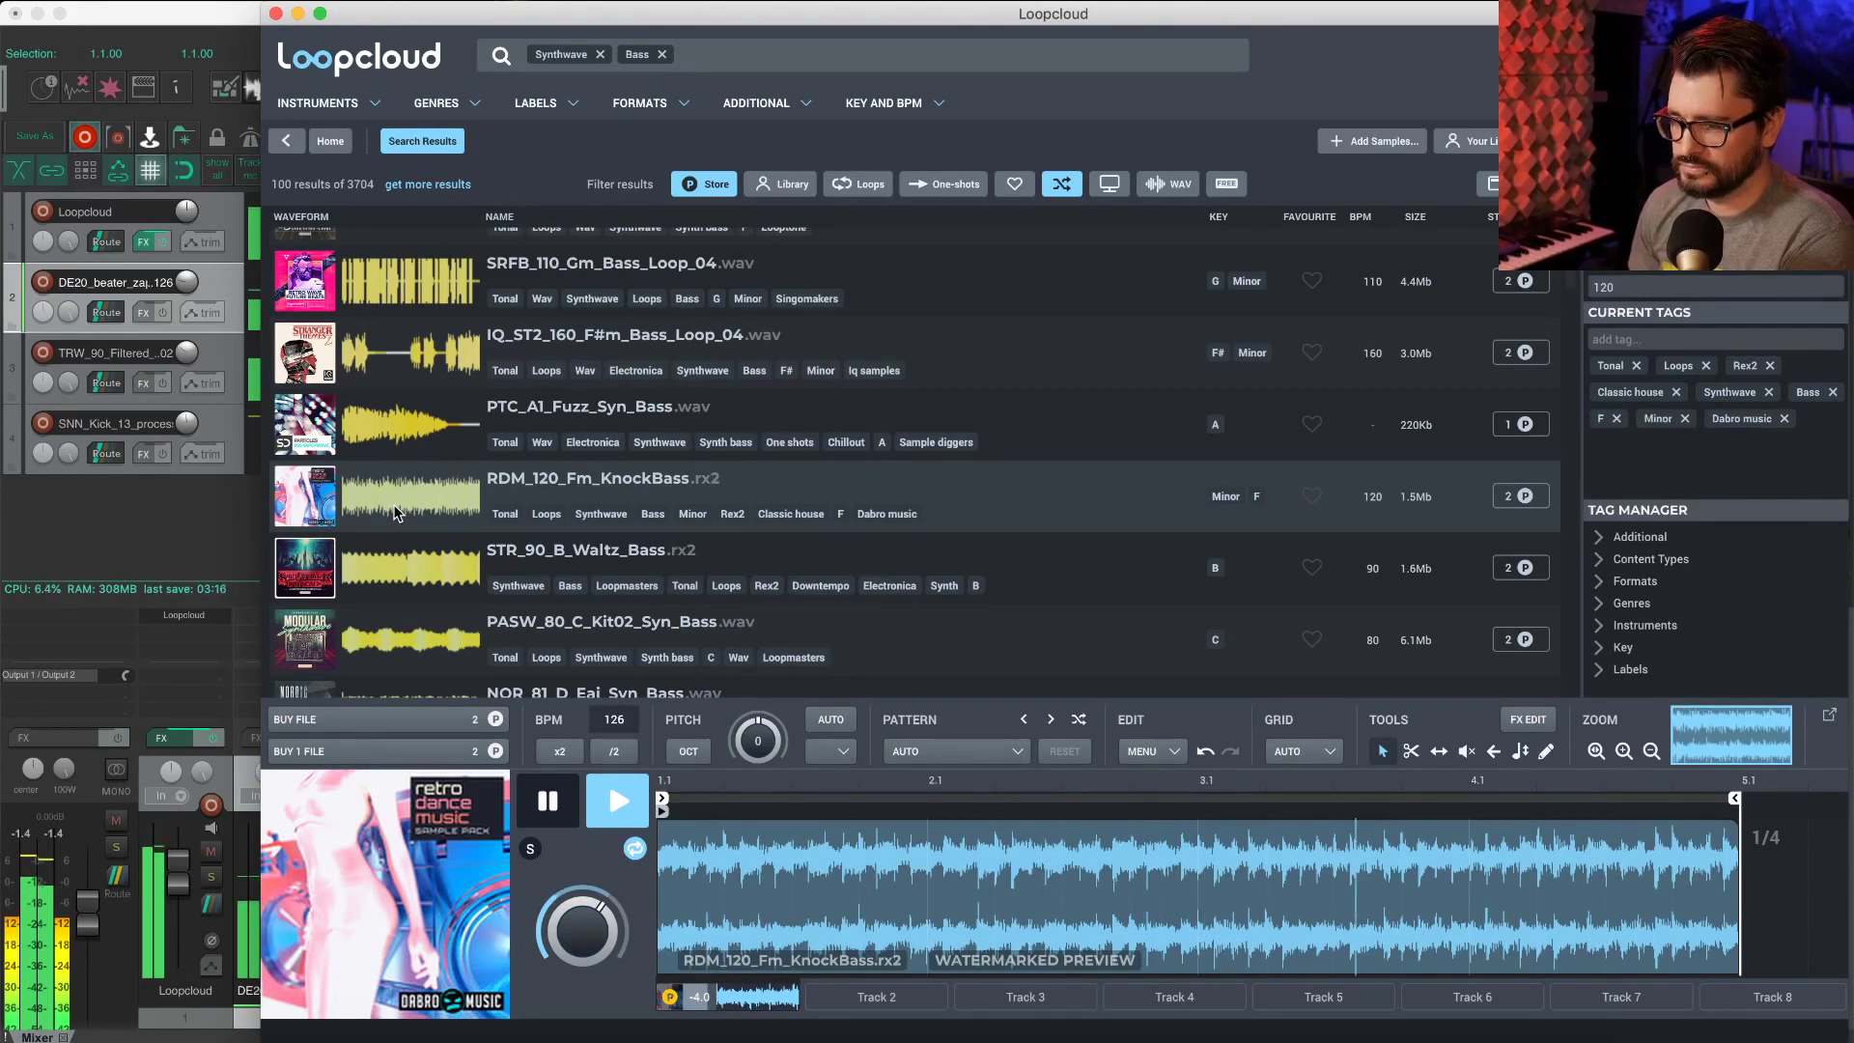
pyautogui.scroll(-1, 396, 514)
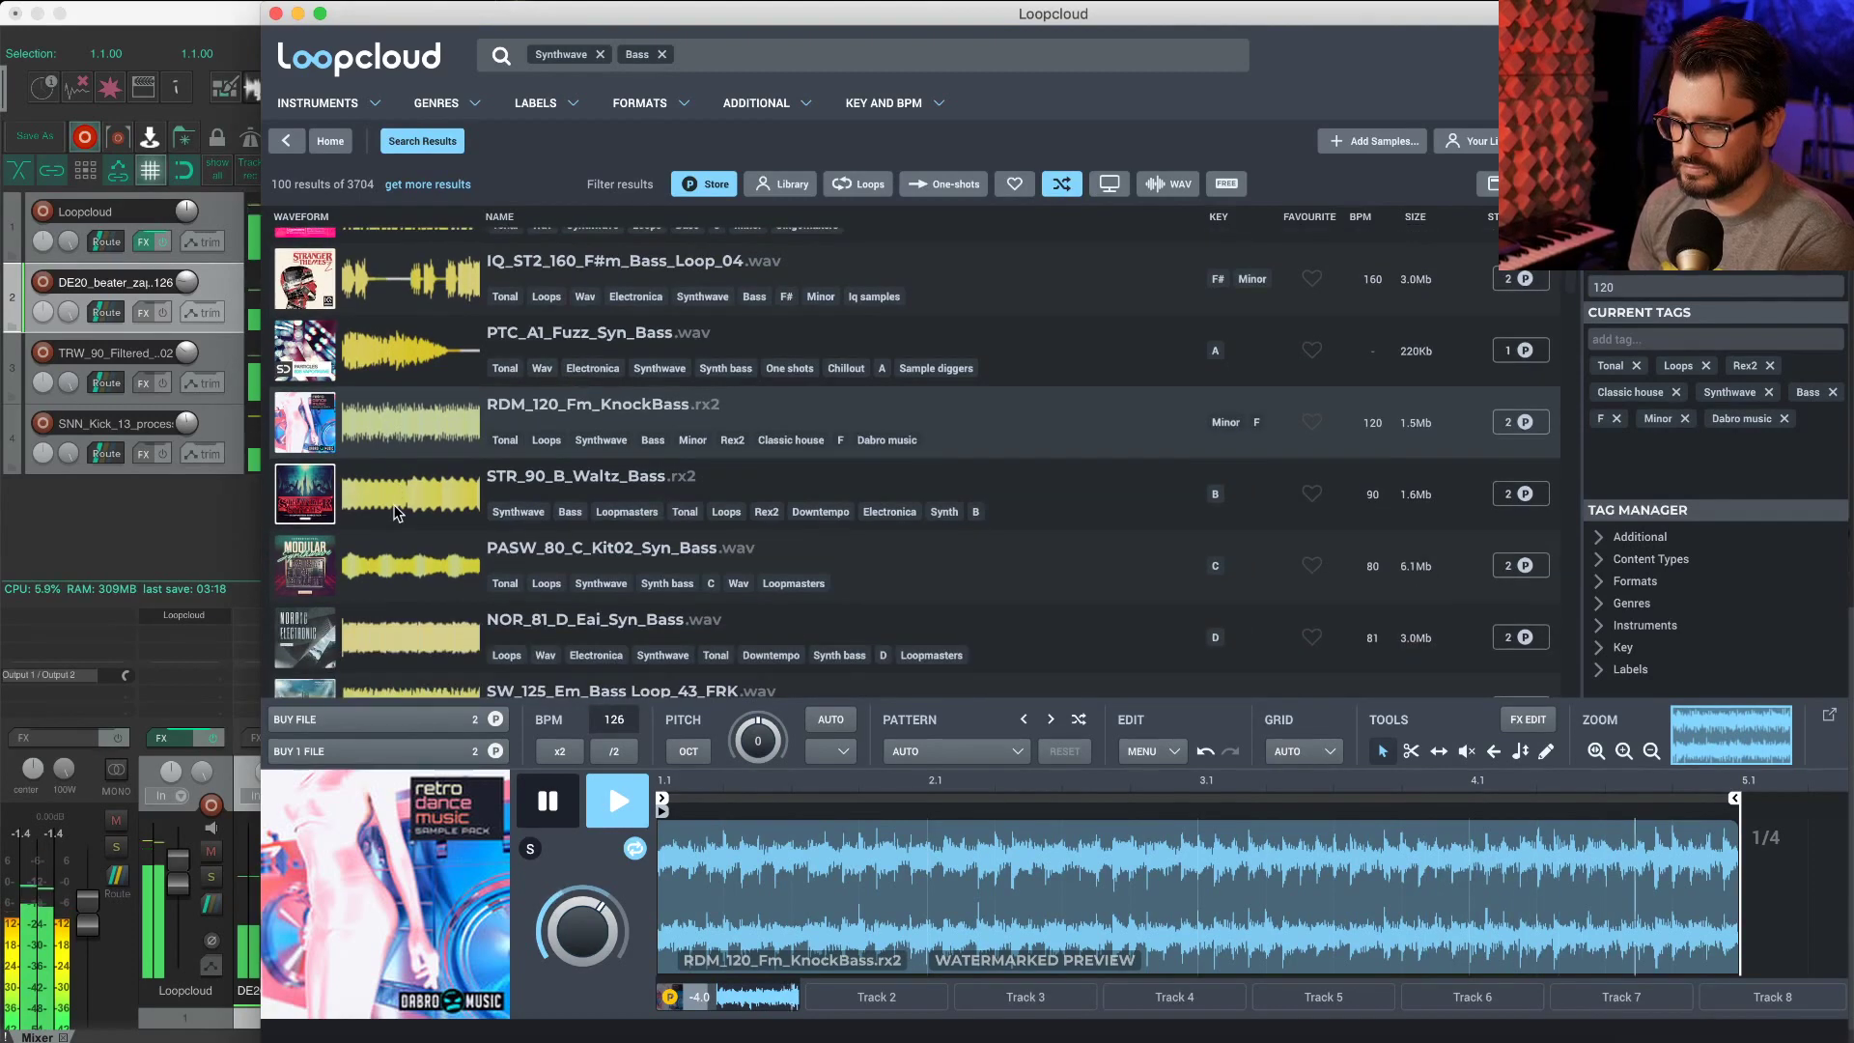
pyautogui.scroll(-1, 396, 513)
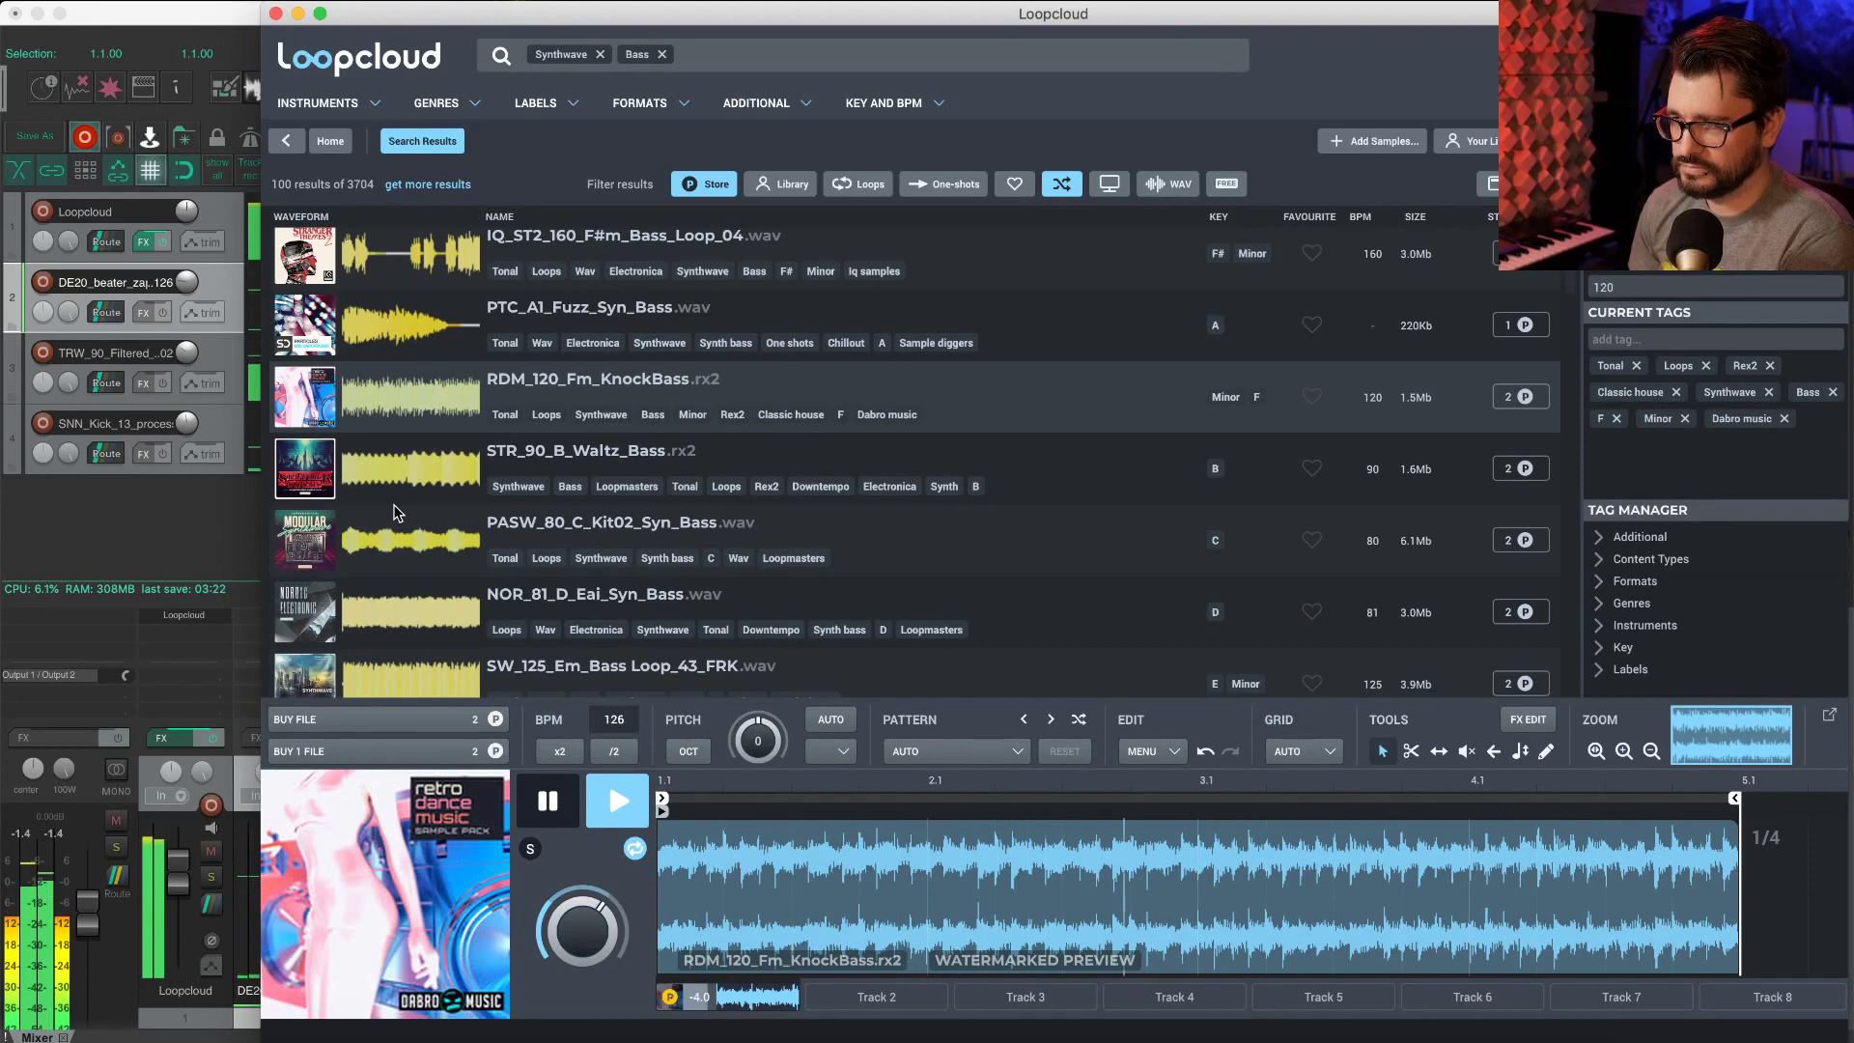
pyautogui.scroll(-1, 396, 514)
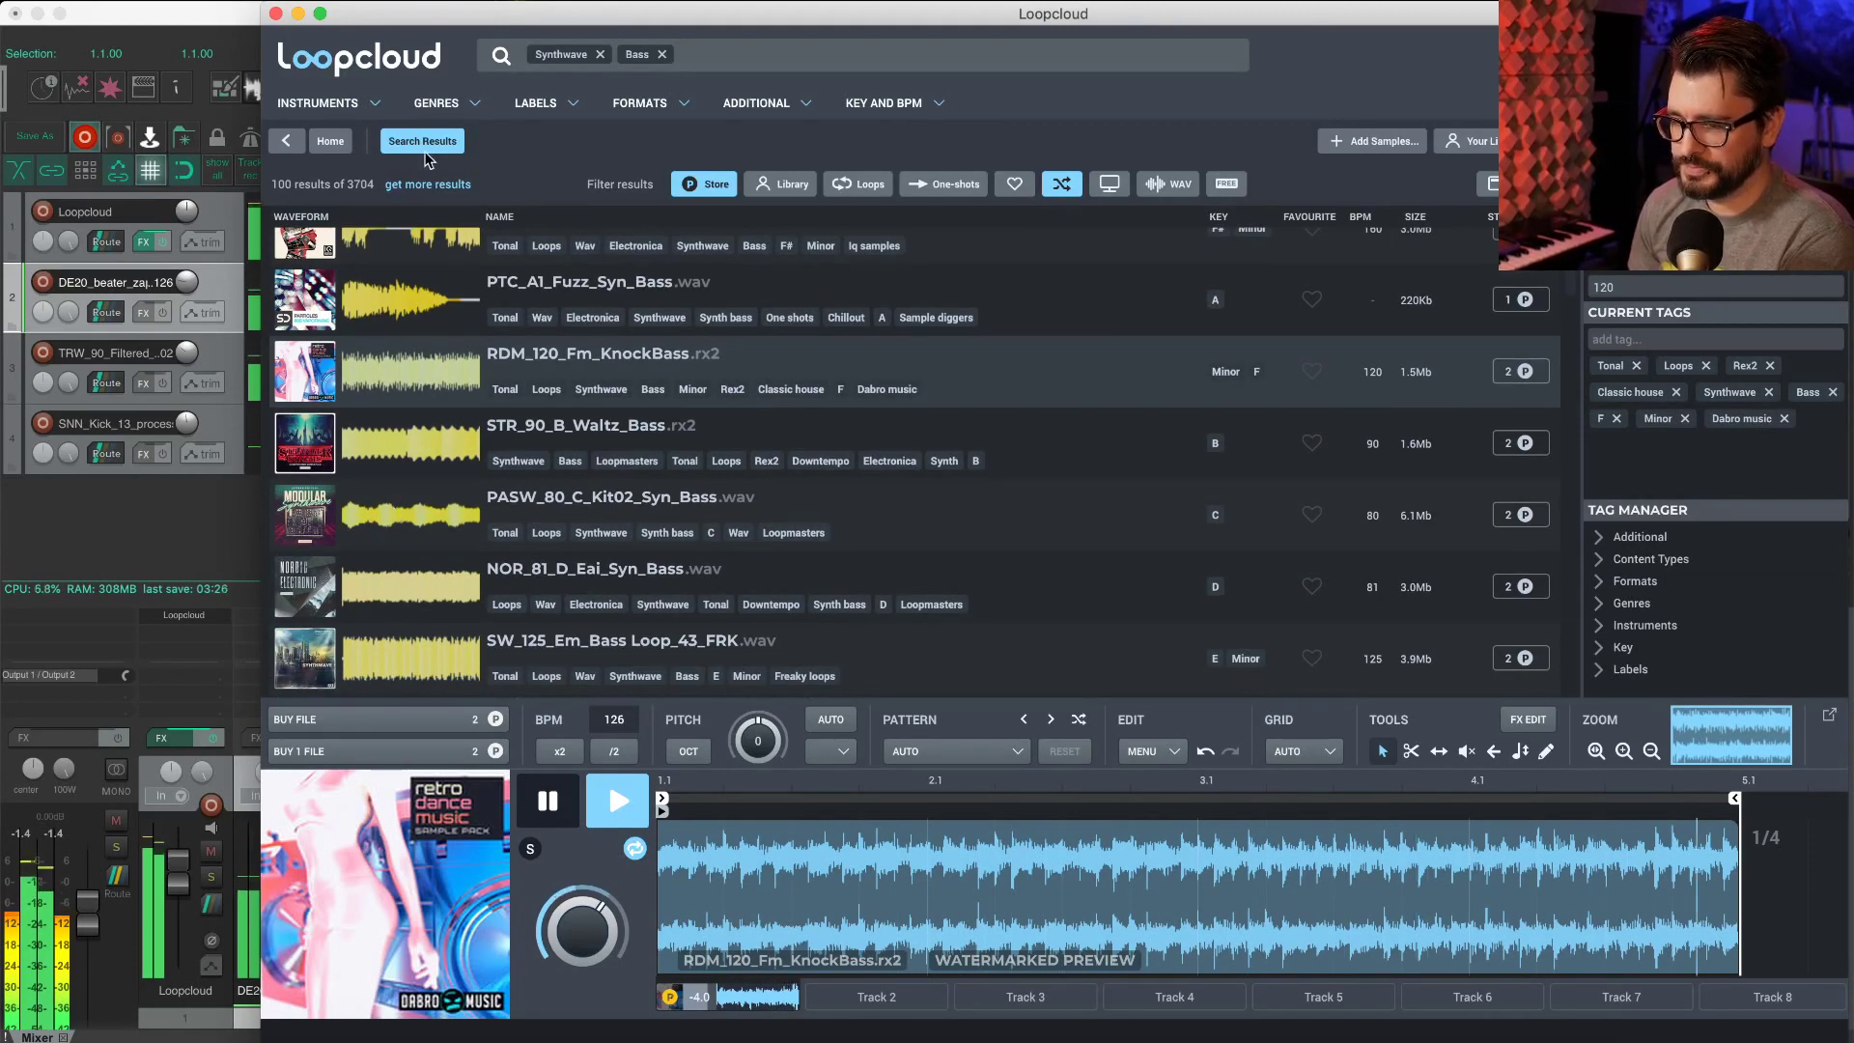
# Step: Move the Loopcloud window aside to expose the REAPER tracks, and buy and download RDM_120_Fm_KnockBass.rx2
pyautogui.moveTo(387, 21); pyautogui.dragTo(684, 21)
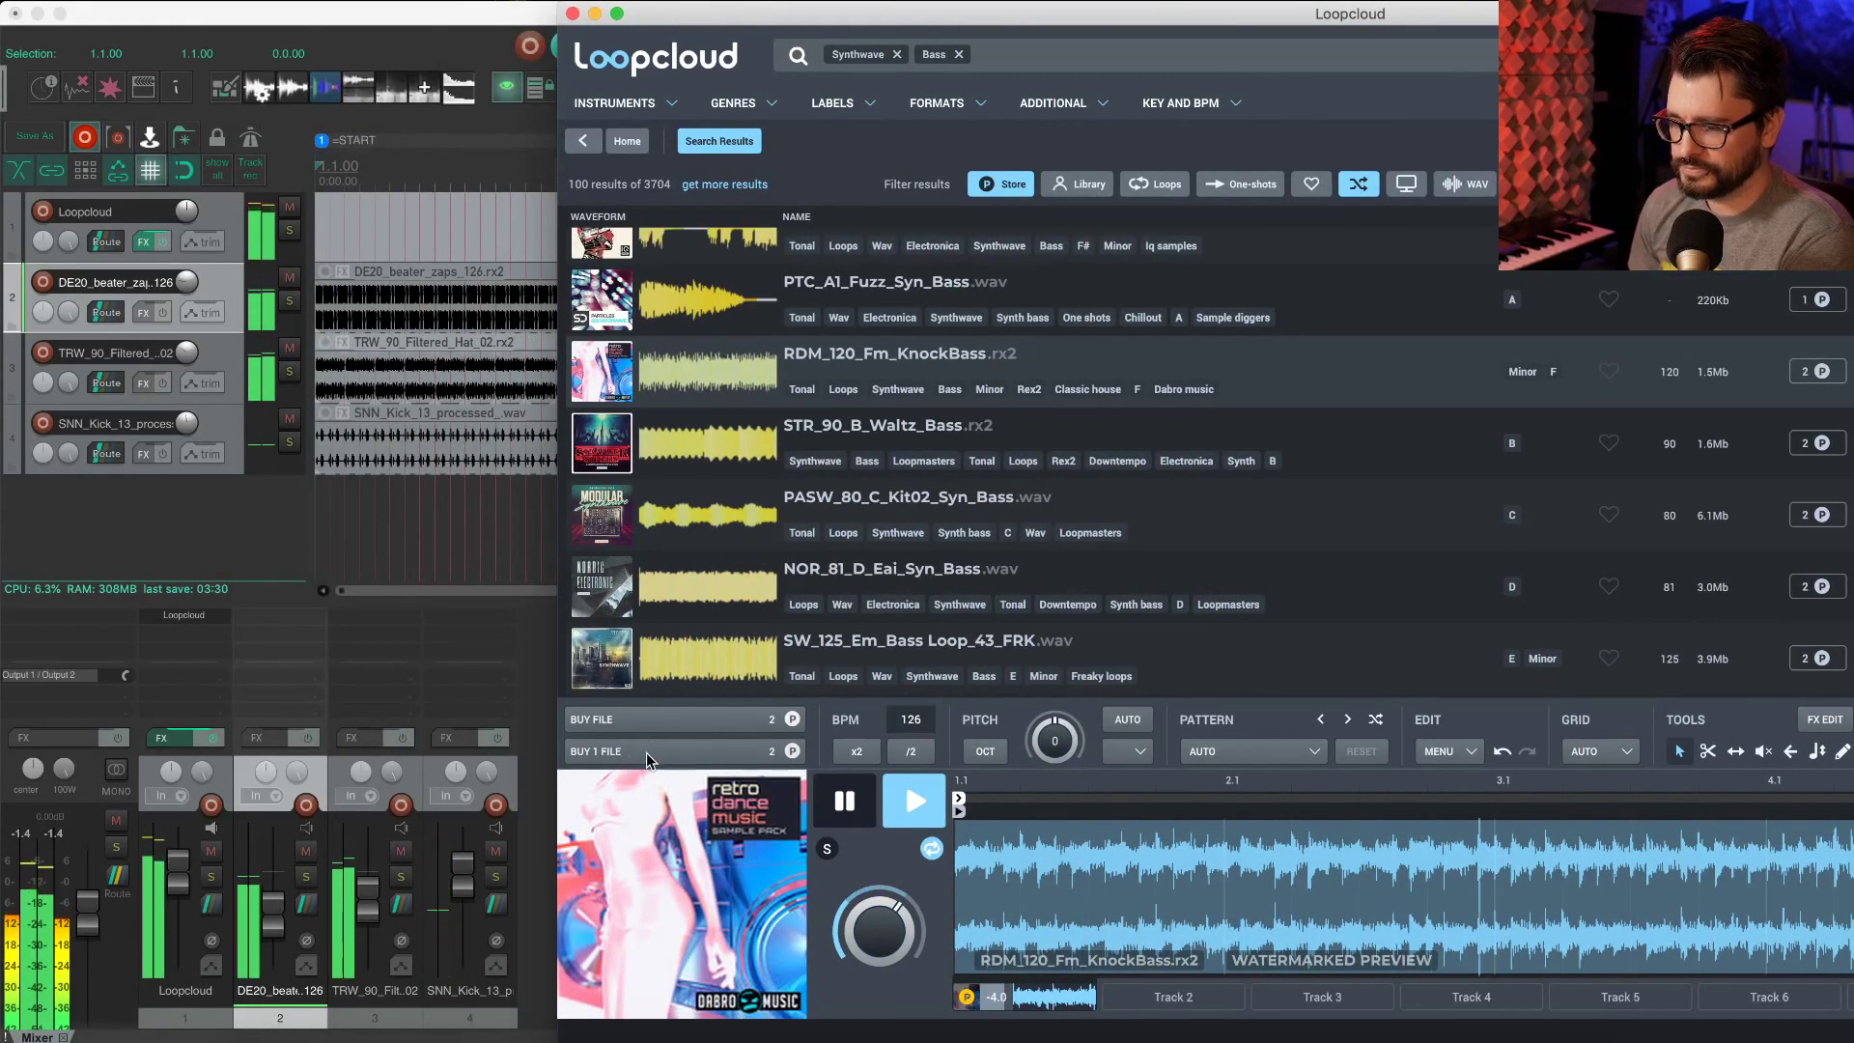
pyautogui.click(650, 720)
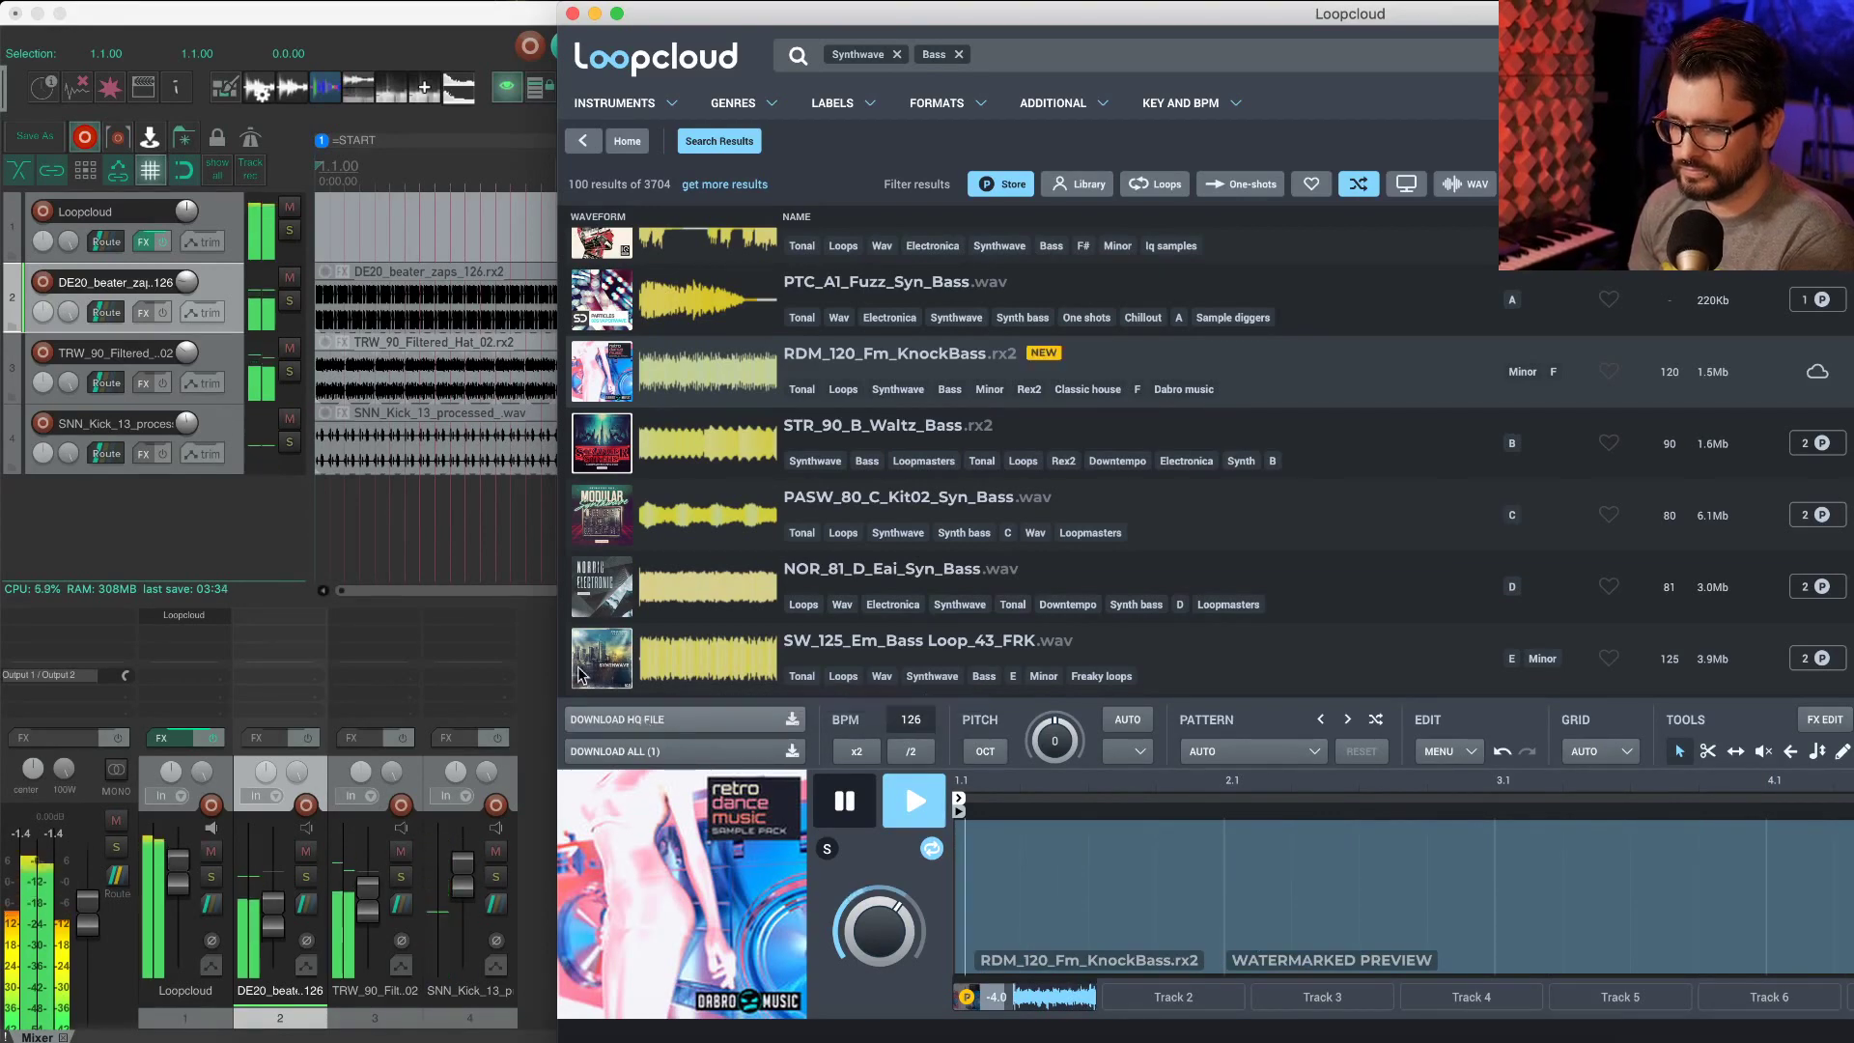
pyautogui.click(663, 715)
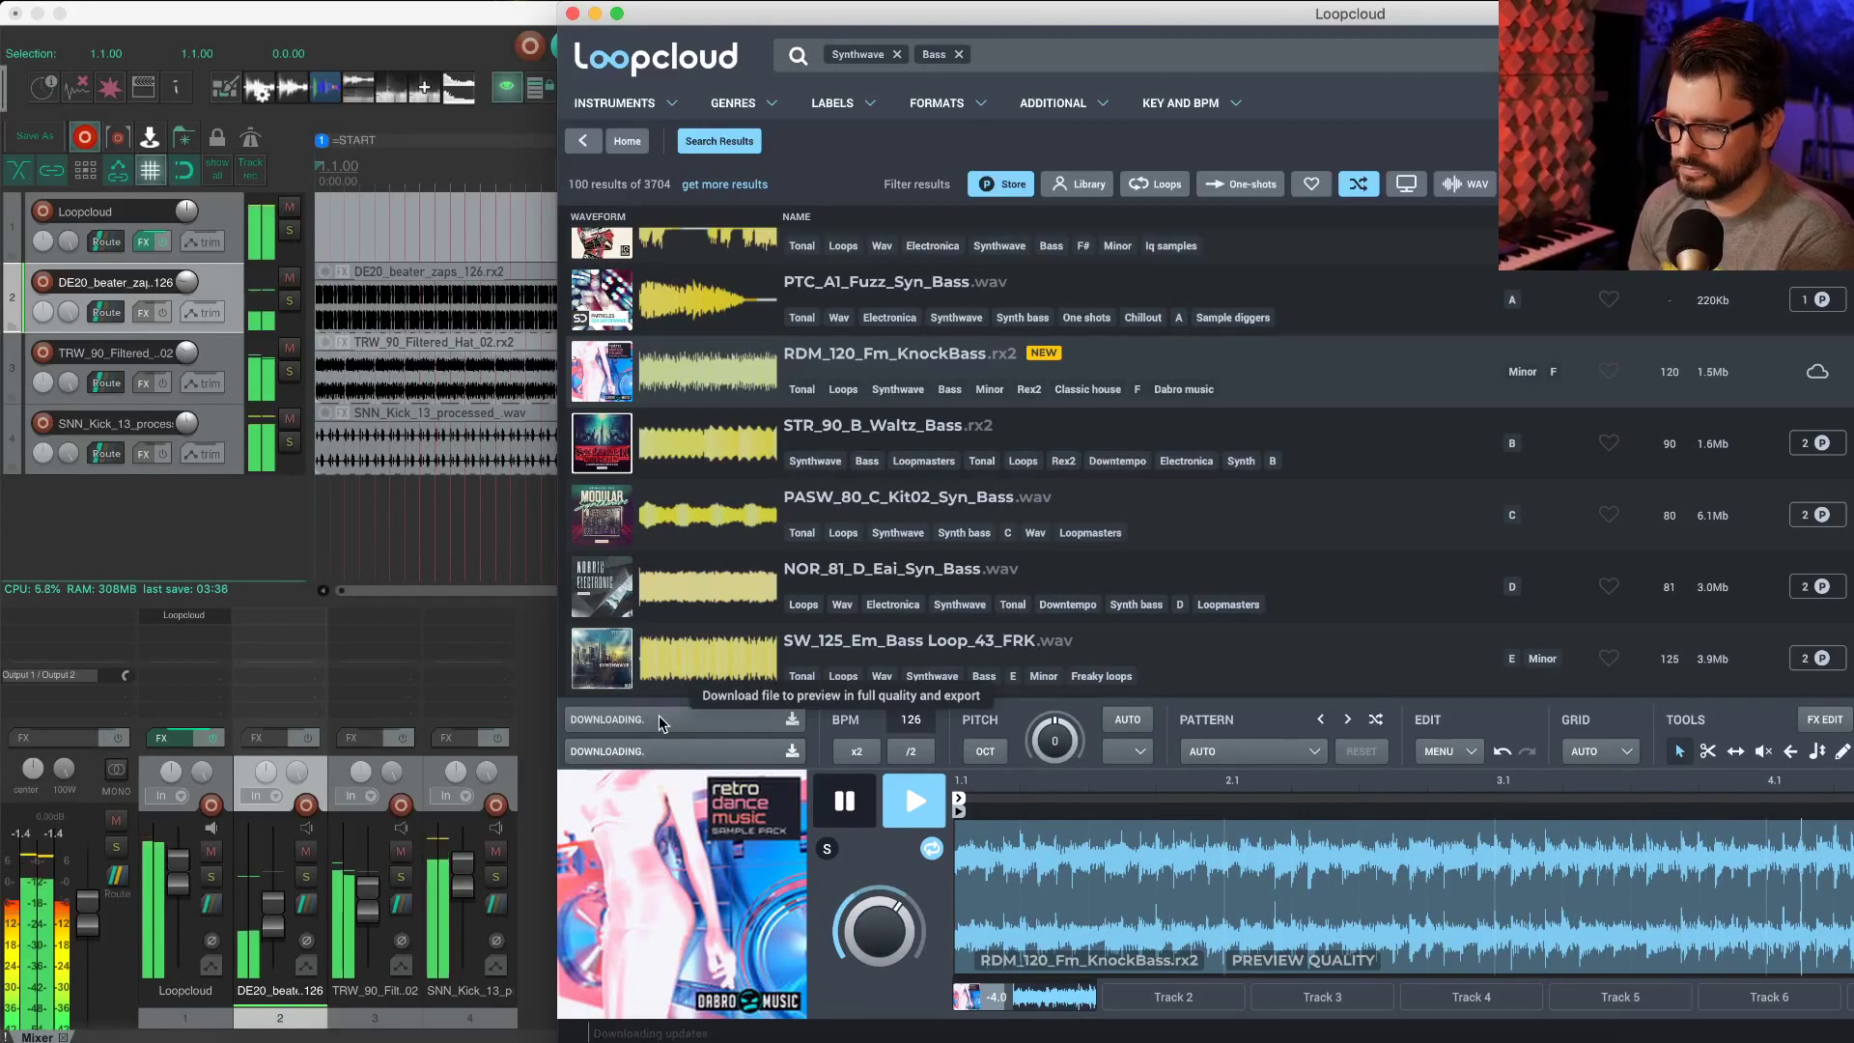
# Step: Import RDM_120_Fm_KnockBass.rx2 on a new REAPER track as a single loopable item adjusting to project tempo, and loop it to about bar 119
pyautogui.moveTo(640, 717); pyautogui.dragTo(172, 524)
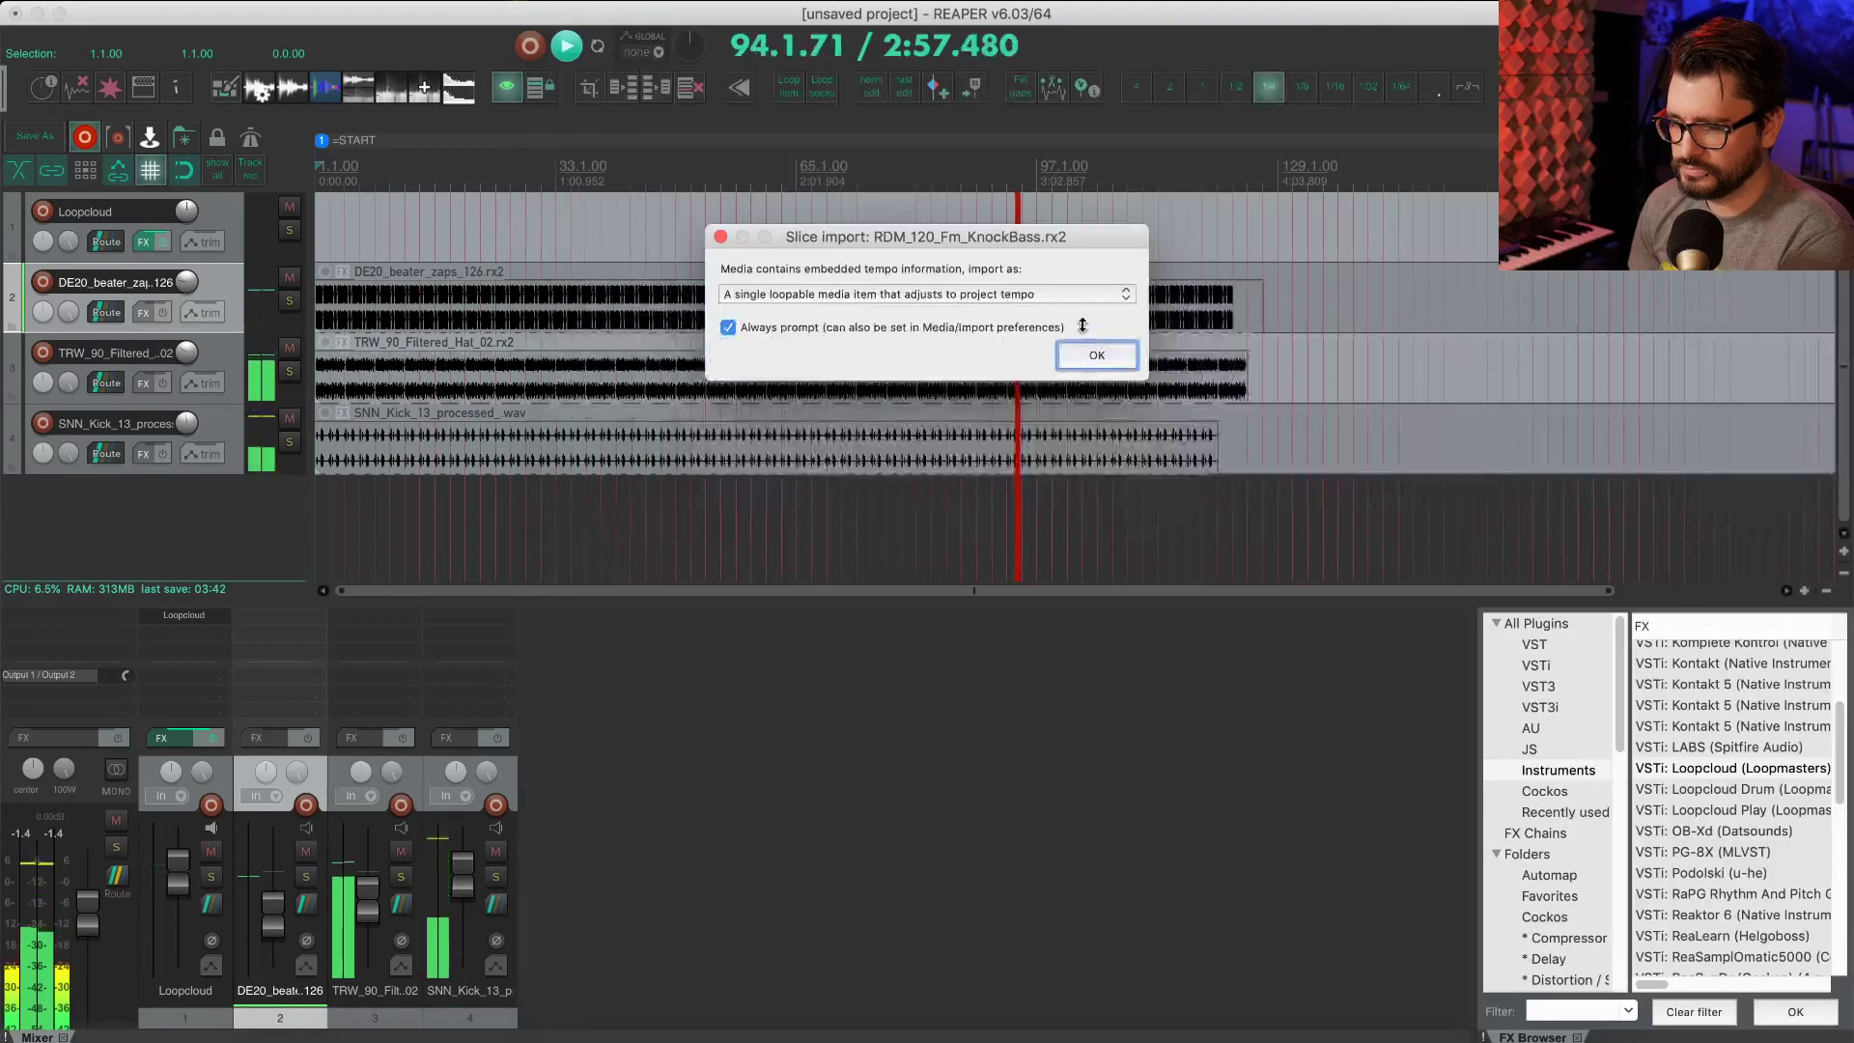
pyautogui.click(1089, 355)
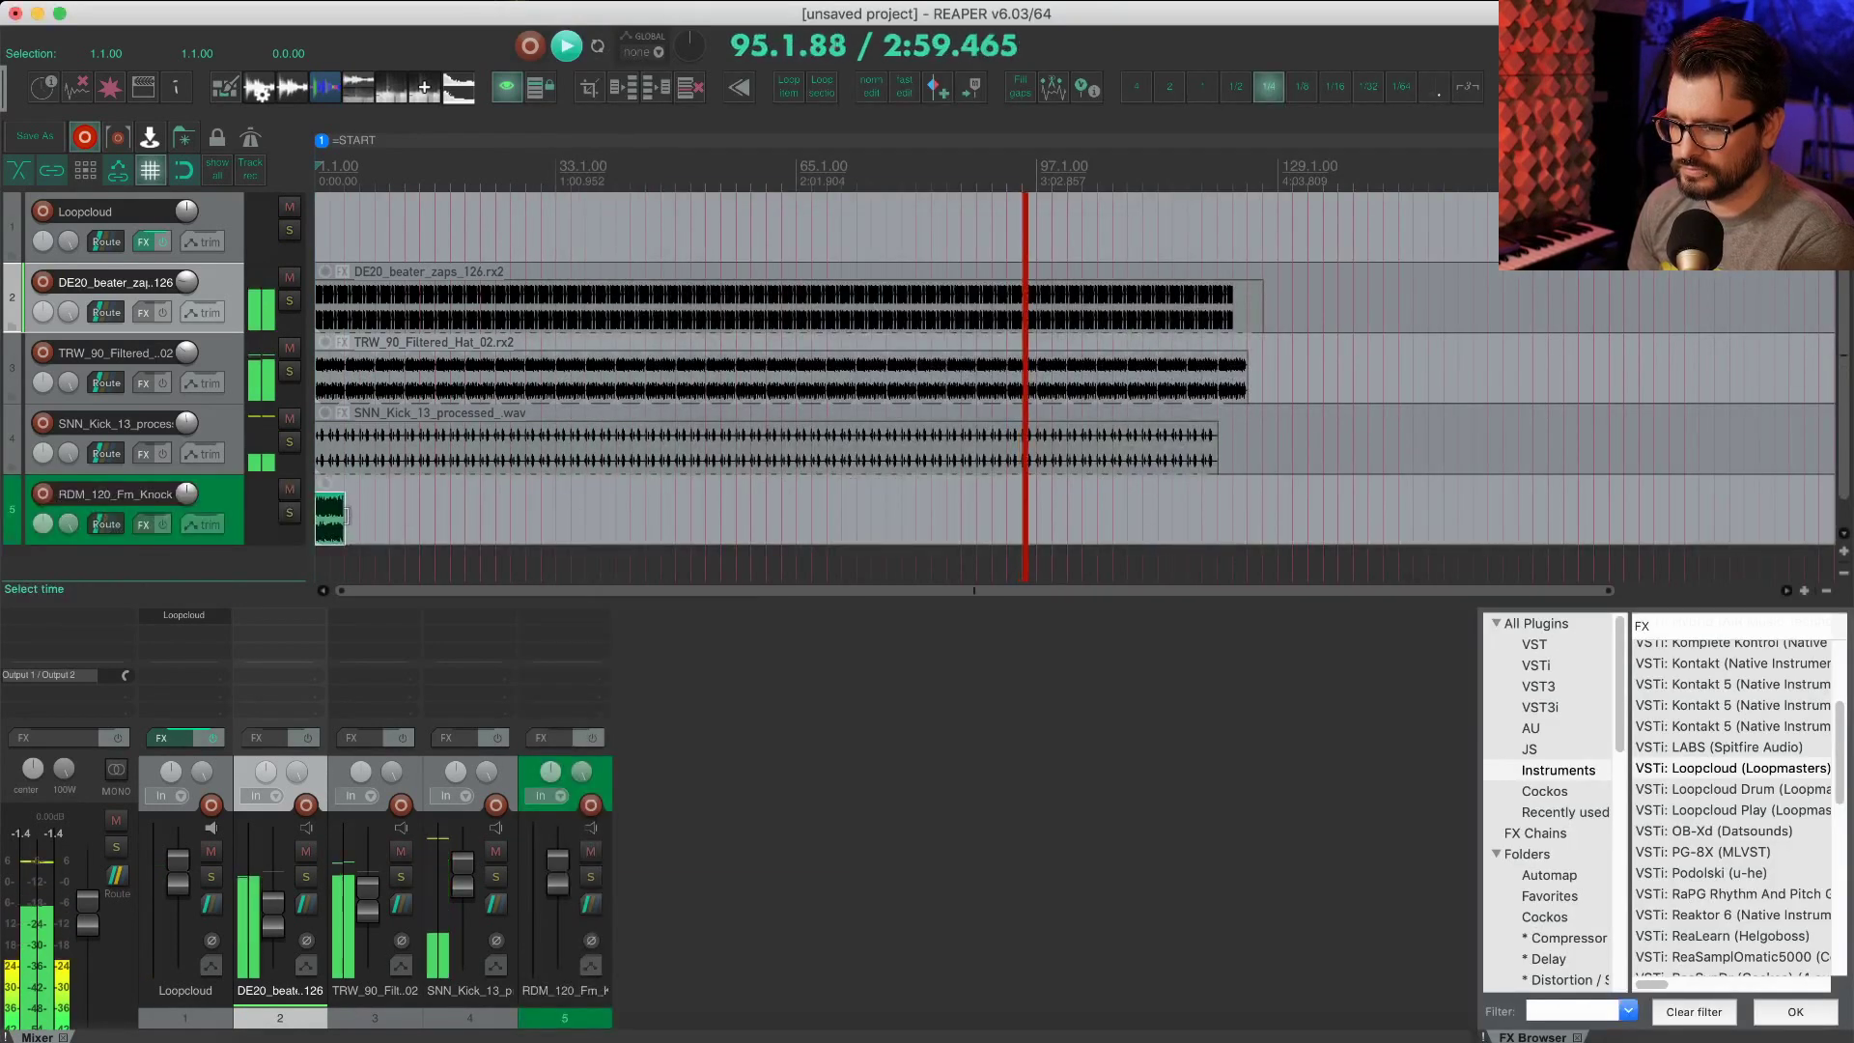
pyautogui.moveTo(345, 513); pyautogui.dragTo(1202, 512)
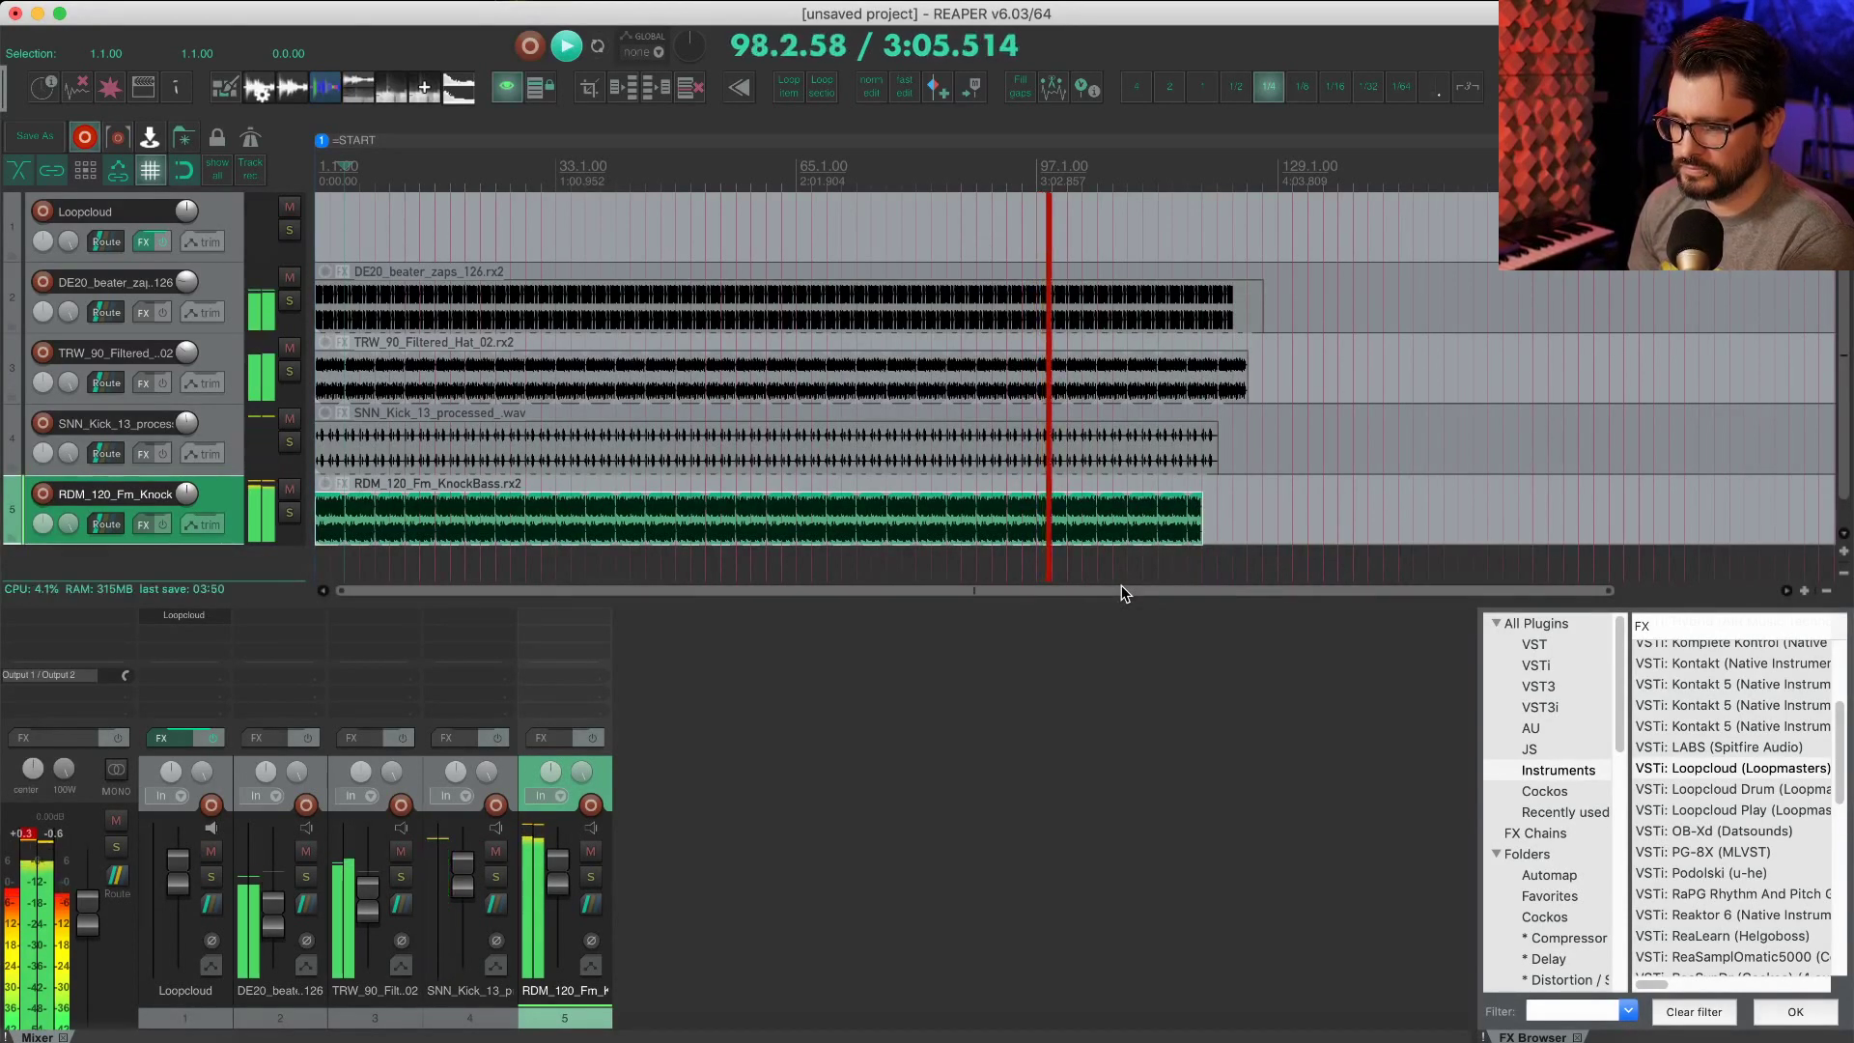
# Step: Stop playback and delete the RDM_120_Fm_KnockBass item together with its track
pyautogui.press('space')
pyautogui.click(1068, 527)
pyautogui.click(1109, 511)
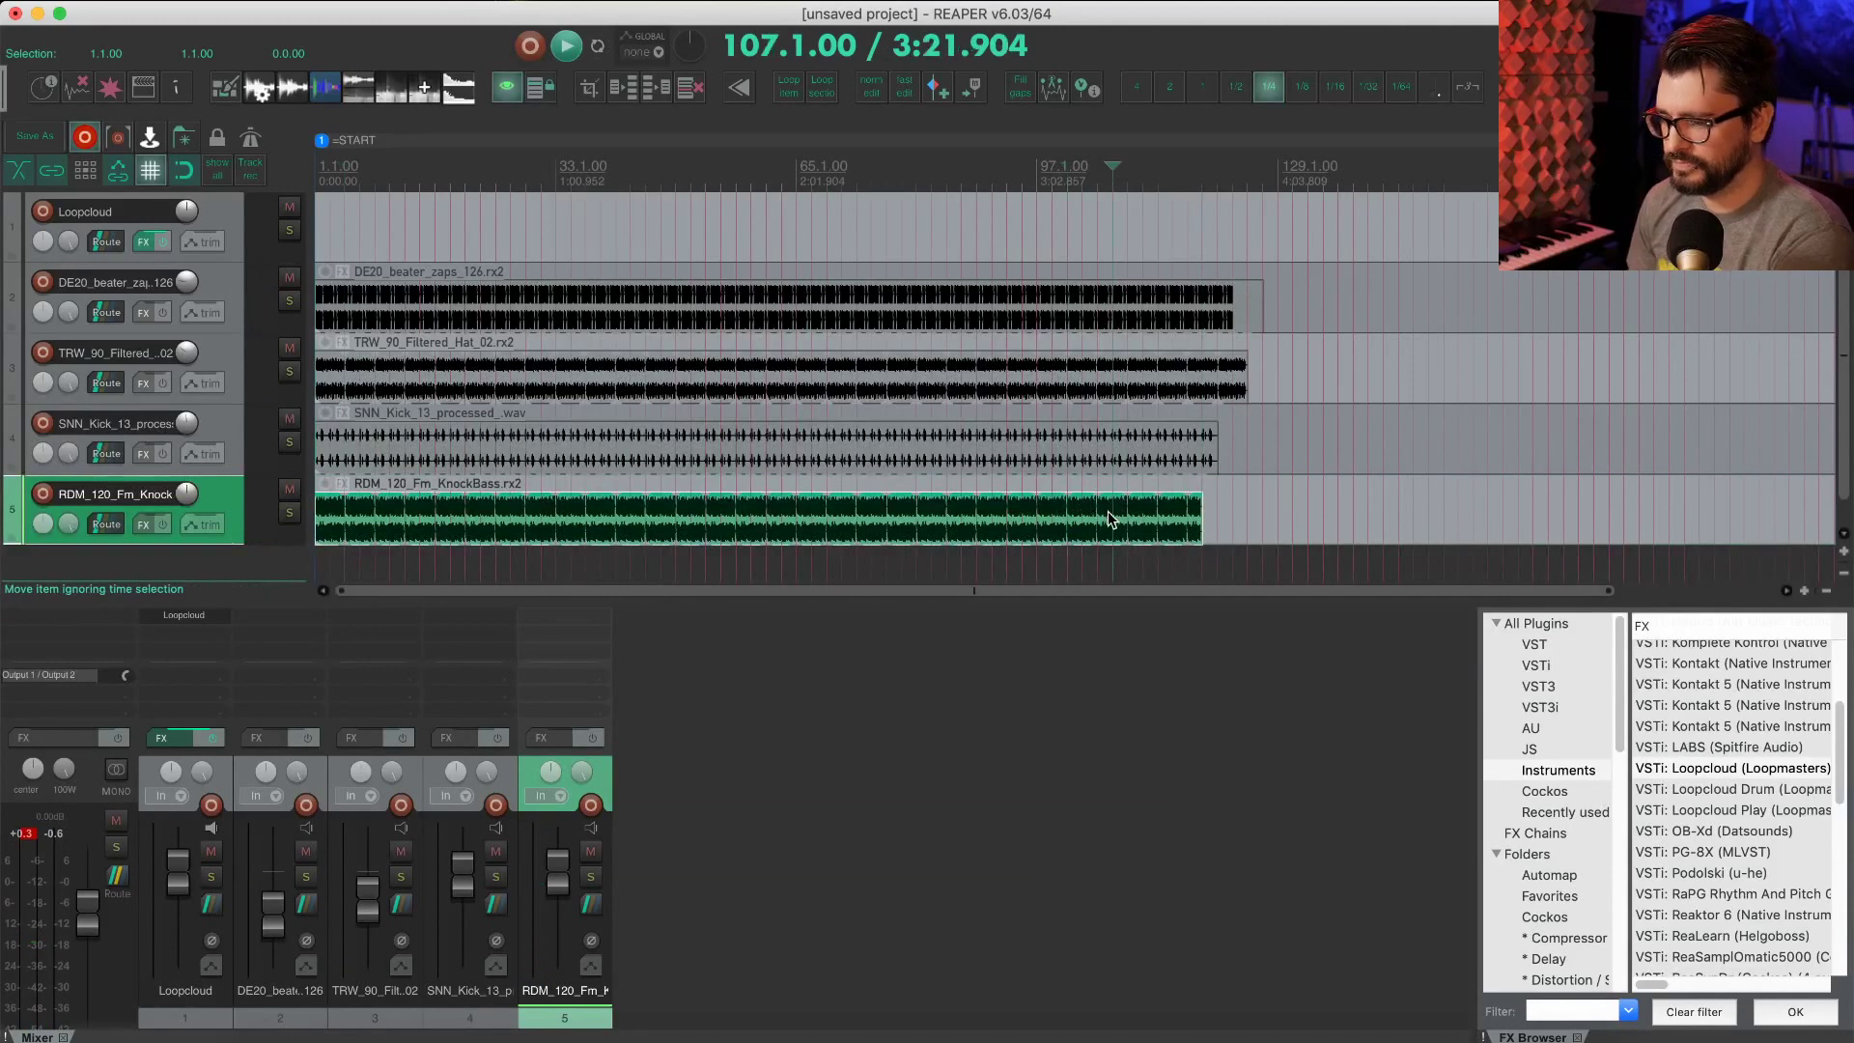
pyautogui.press('Delete')
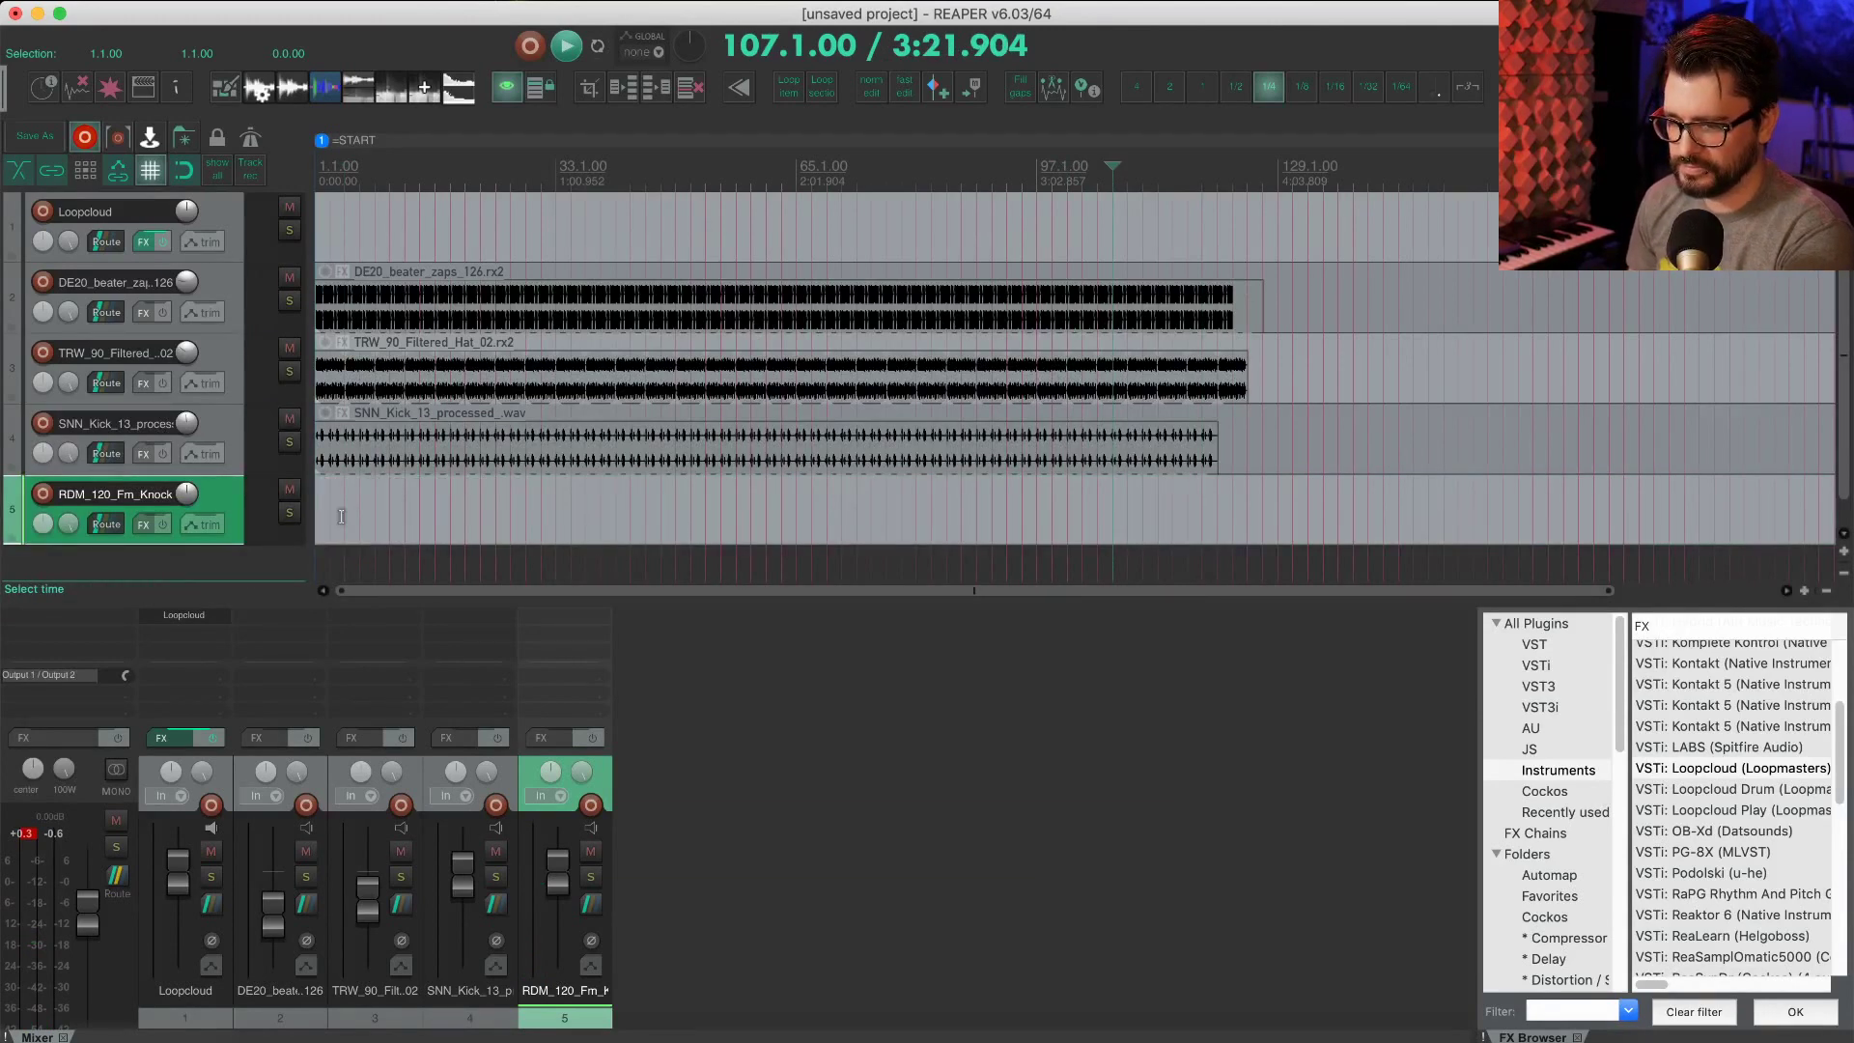
pyautogui.press('super+Tab')
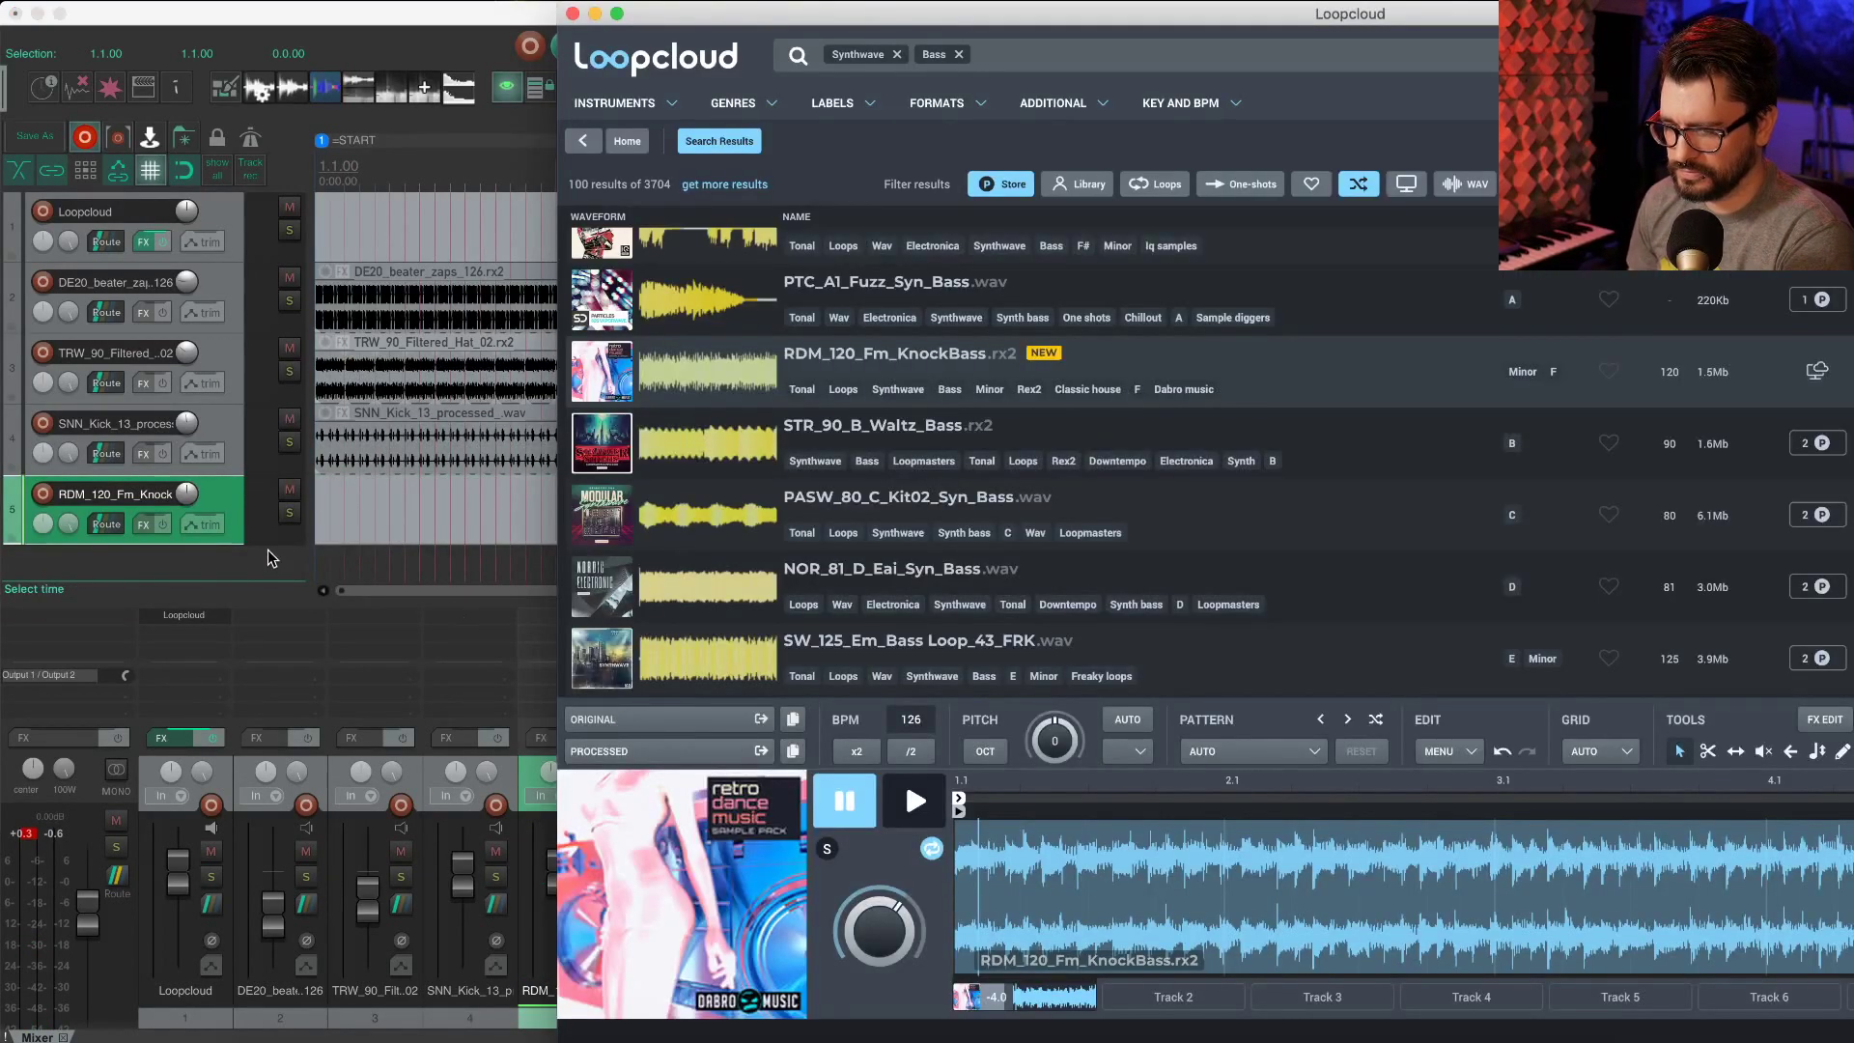
pyautogui.click(217, 524)
pyautogui.press('Delete')
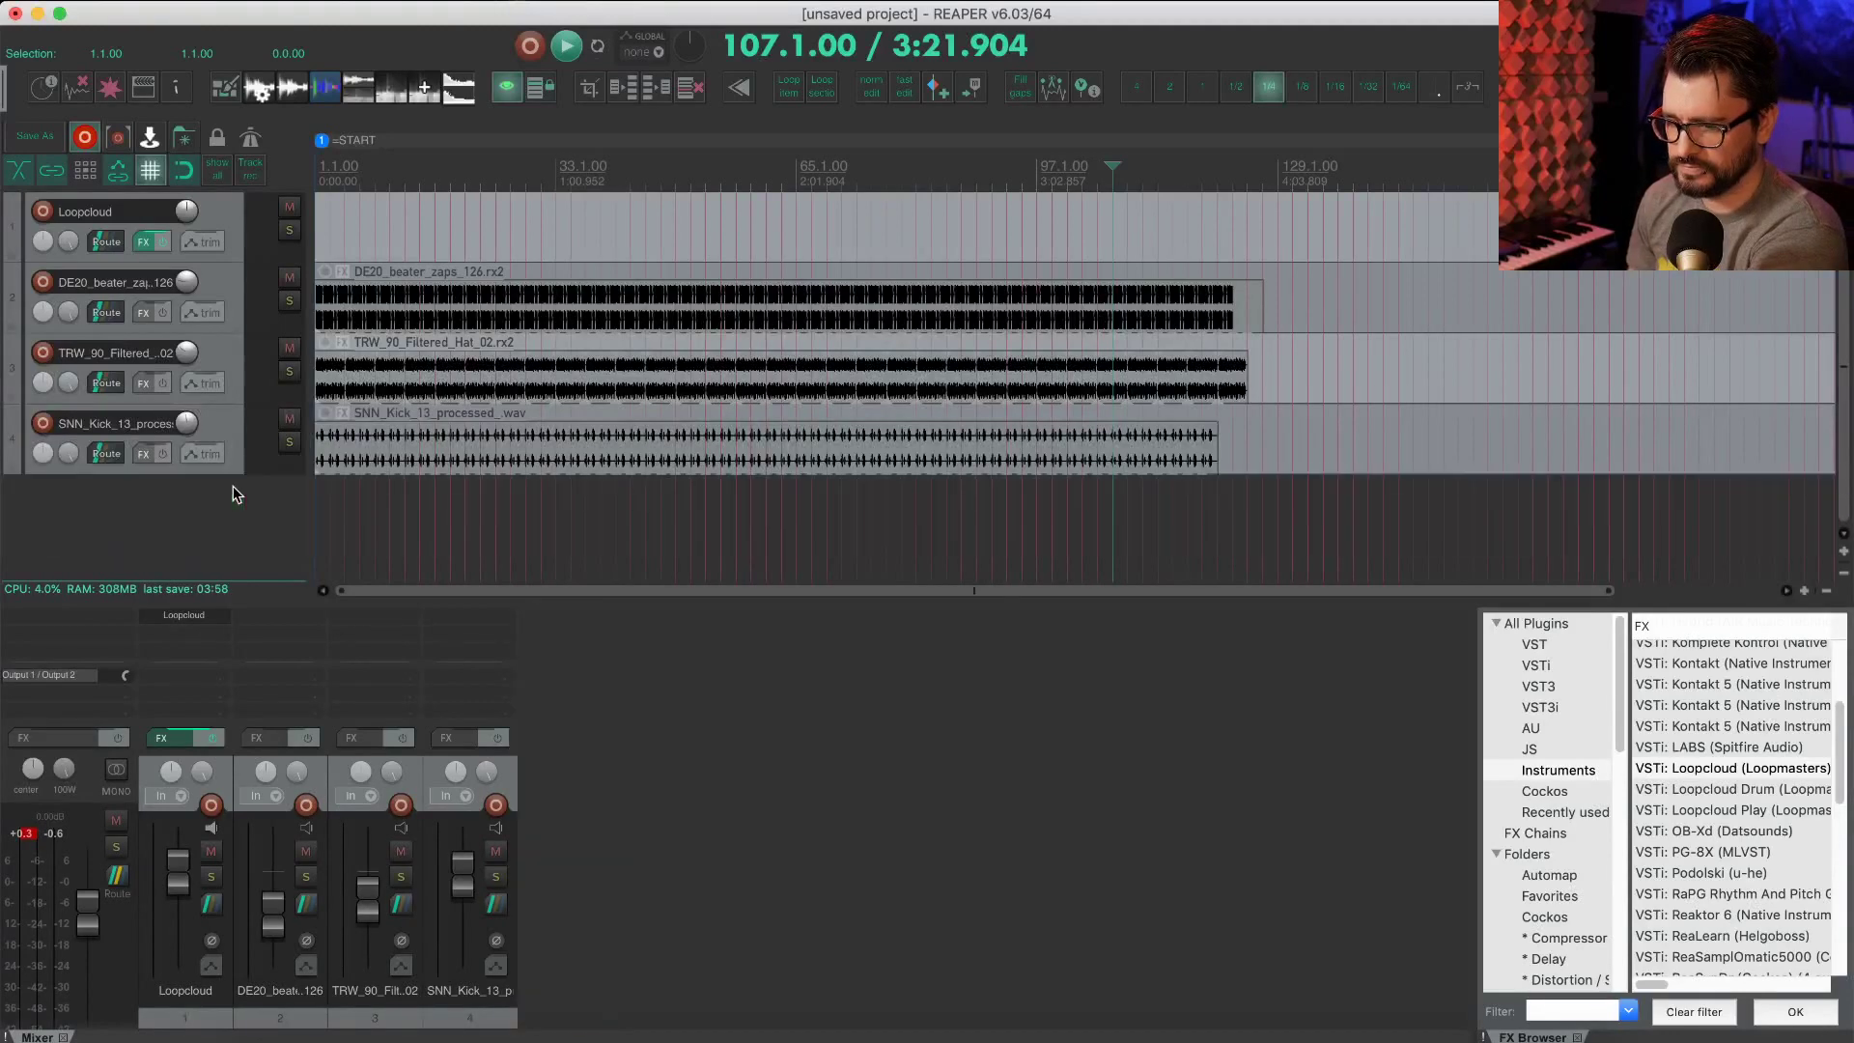
# Step: Import RDM_120_Fm_KnockBass.rx2 from Loopcloud onto a new REAPER track as a single loopable item adjusting to project tempo, and return to the project start
pyautogui.press('super+Tab')
pyautogui.moveTo(659, 719); pyautogui.dragTo(183, 556)
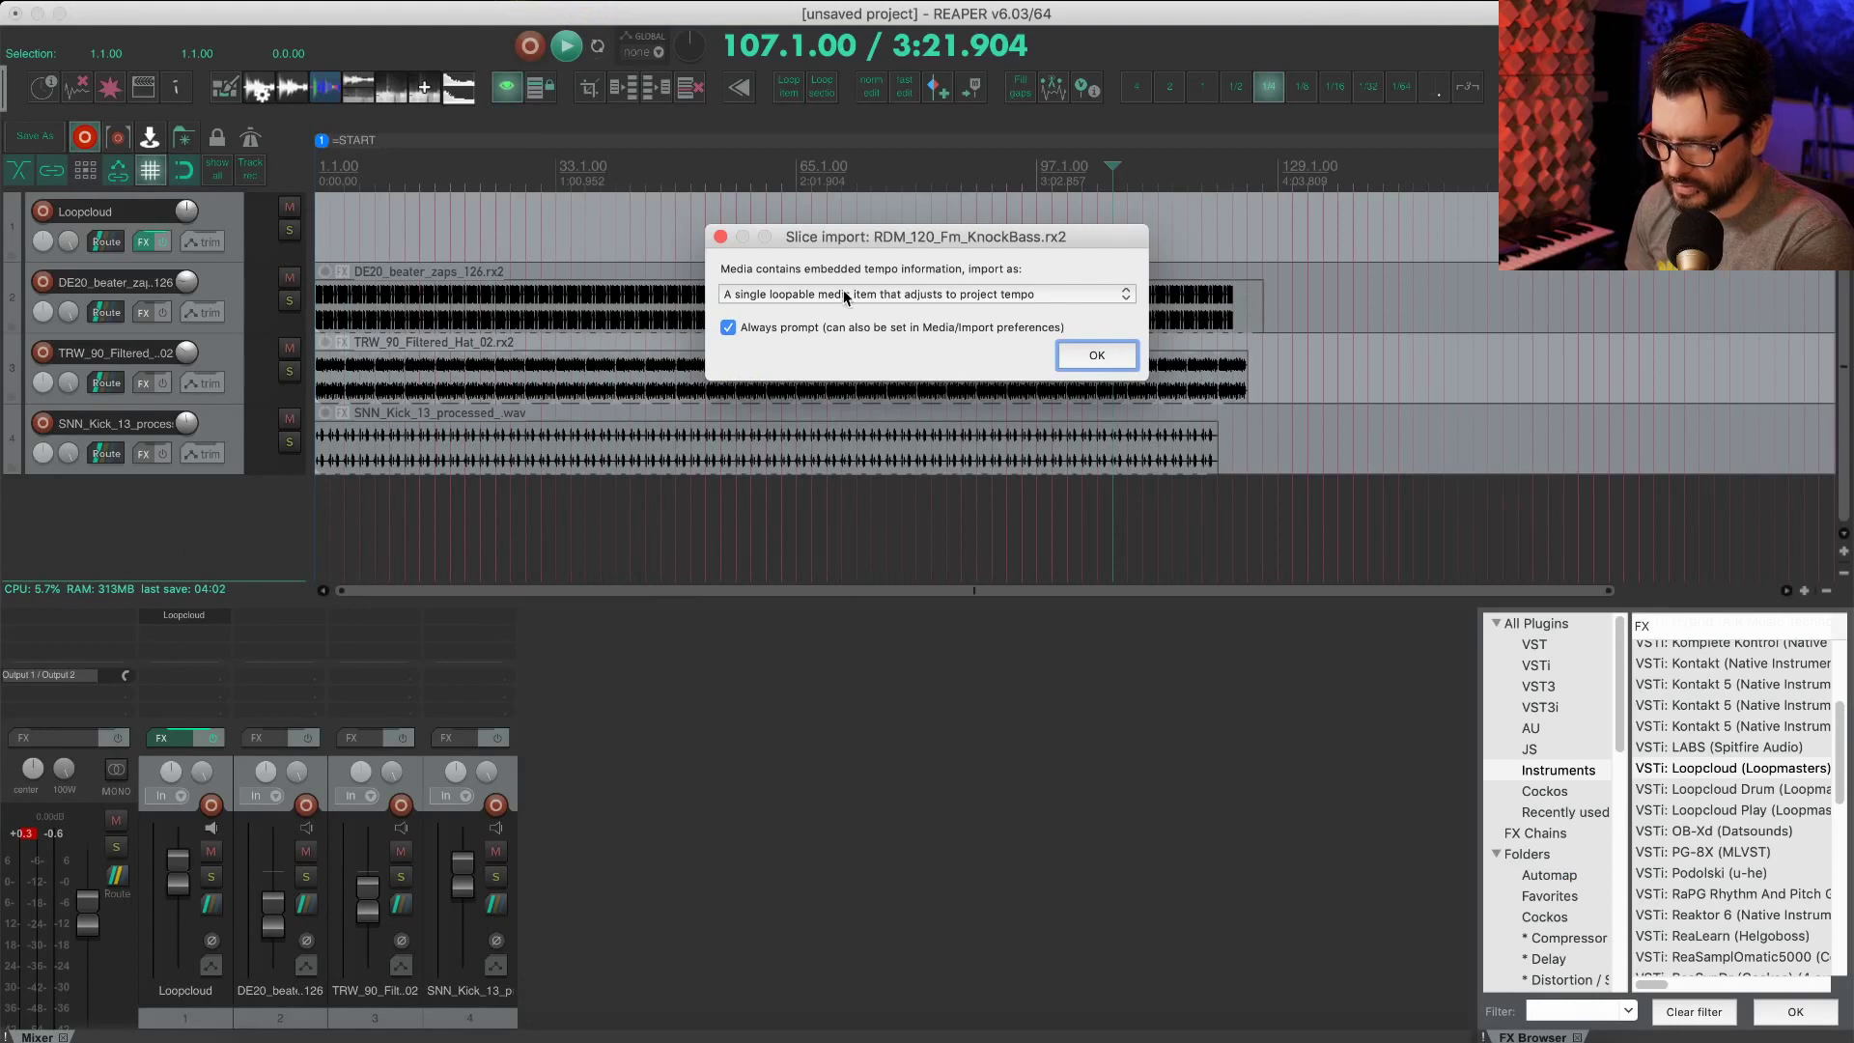
pyautogui.press('Return')
pyautogui.click(582, 512)
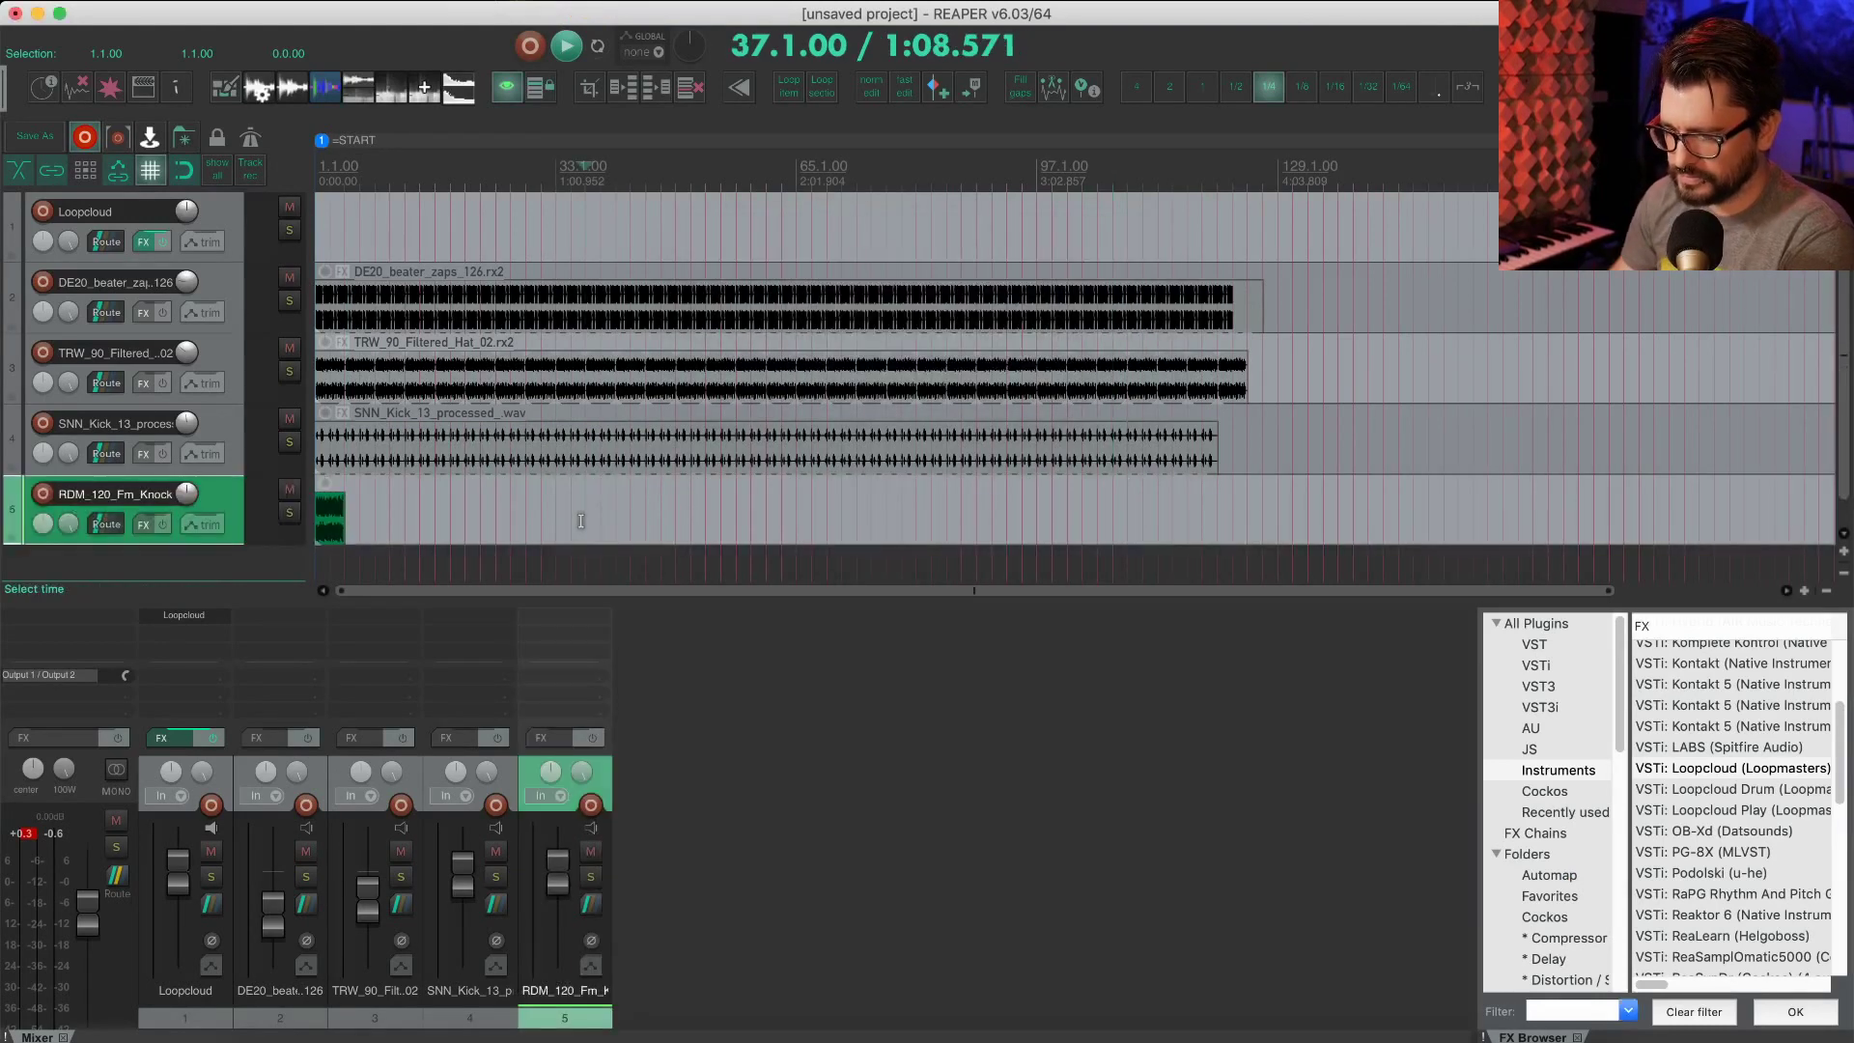
pyautogui.press('Home')
# Step: Extend the RDM_120_Fm_KnockBass item slightly past its original end at bar 5 and examine the waveform at the loop point
pyautogui.scroll(10, 330, 558)
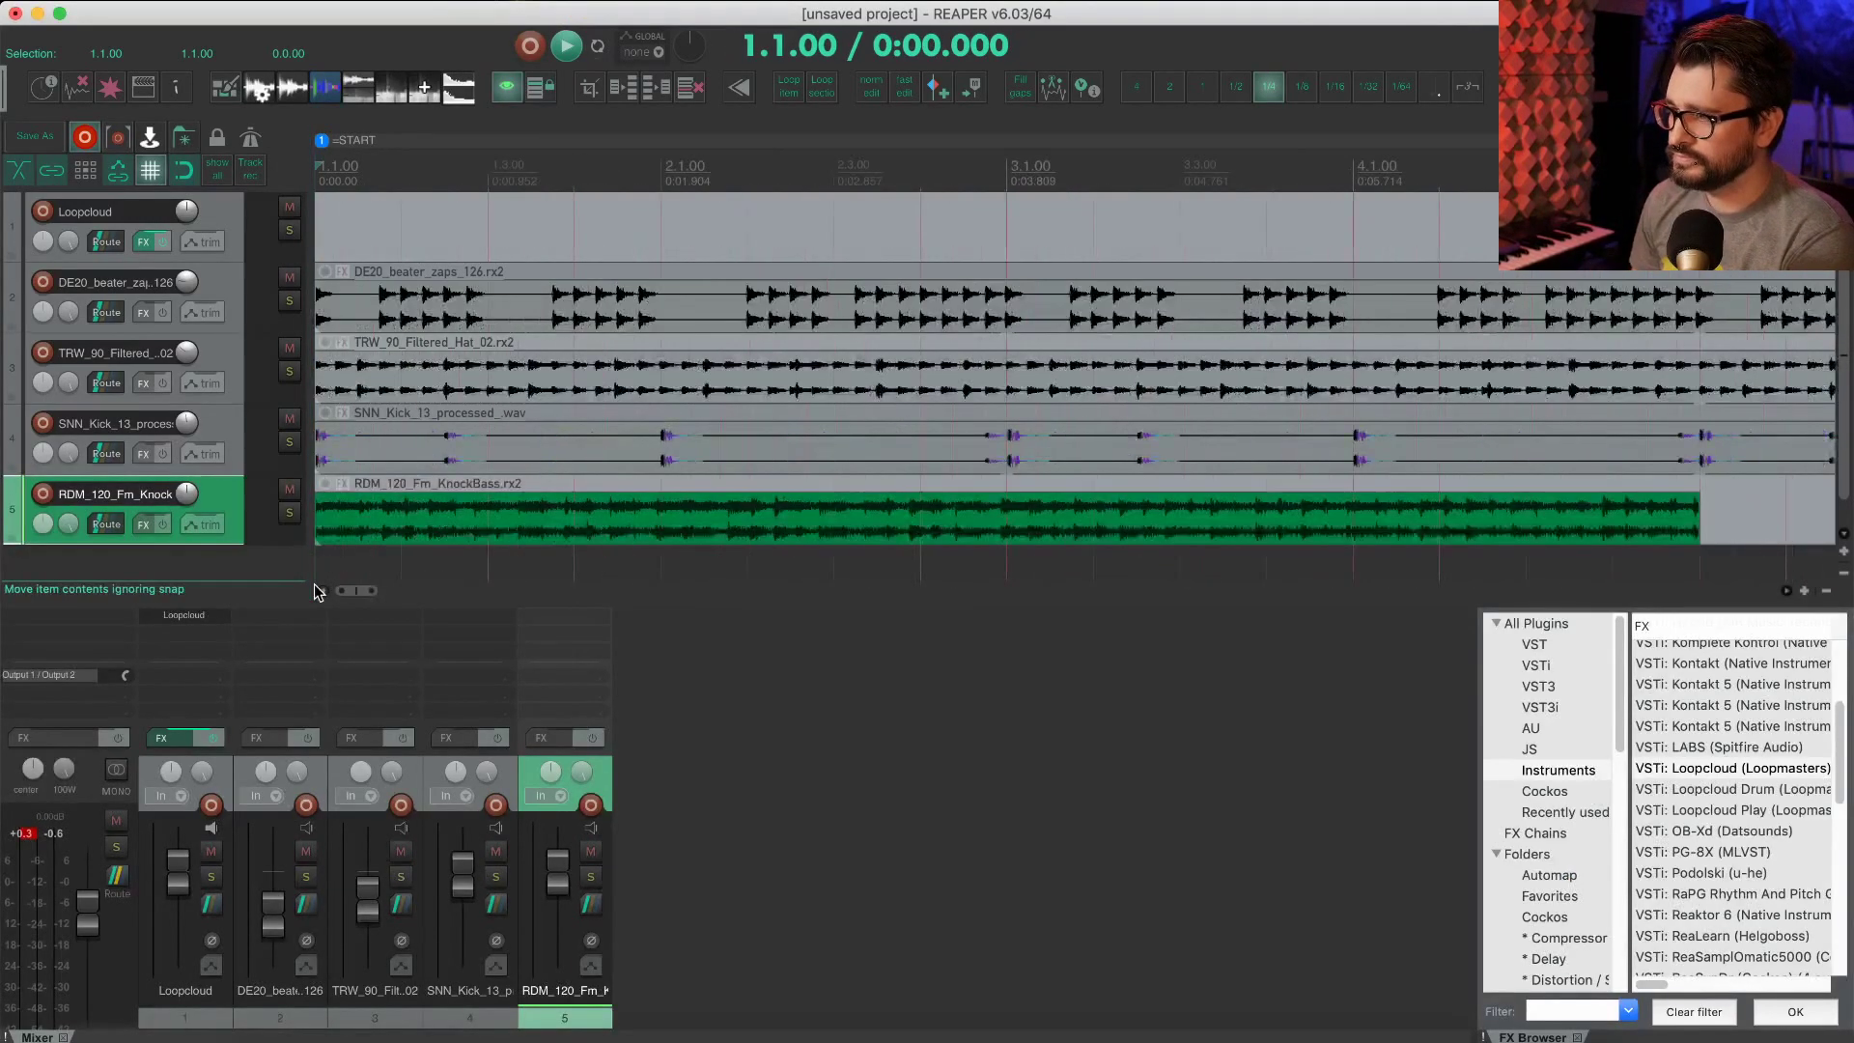
pyautogui.scroll(-1, 450, 472)
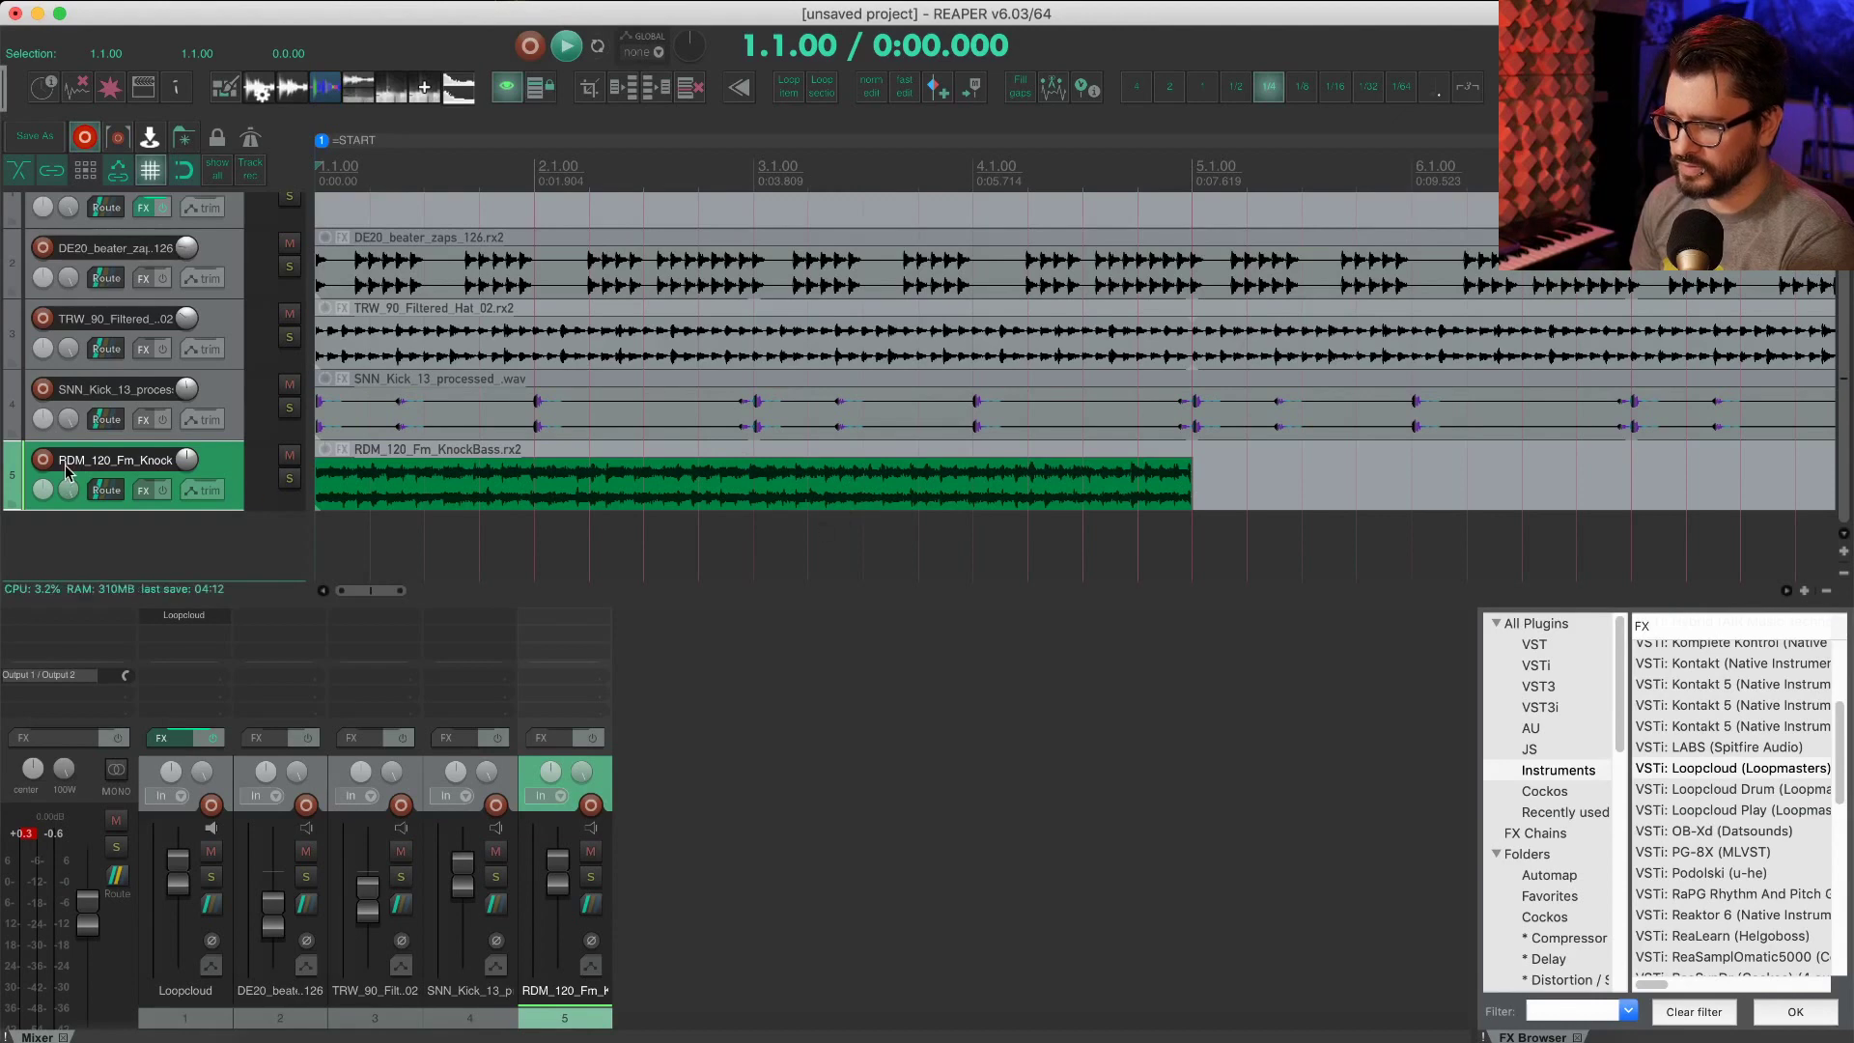
pyautogui.click(1192, 483)
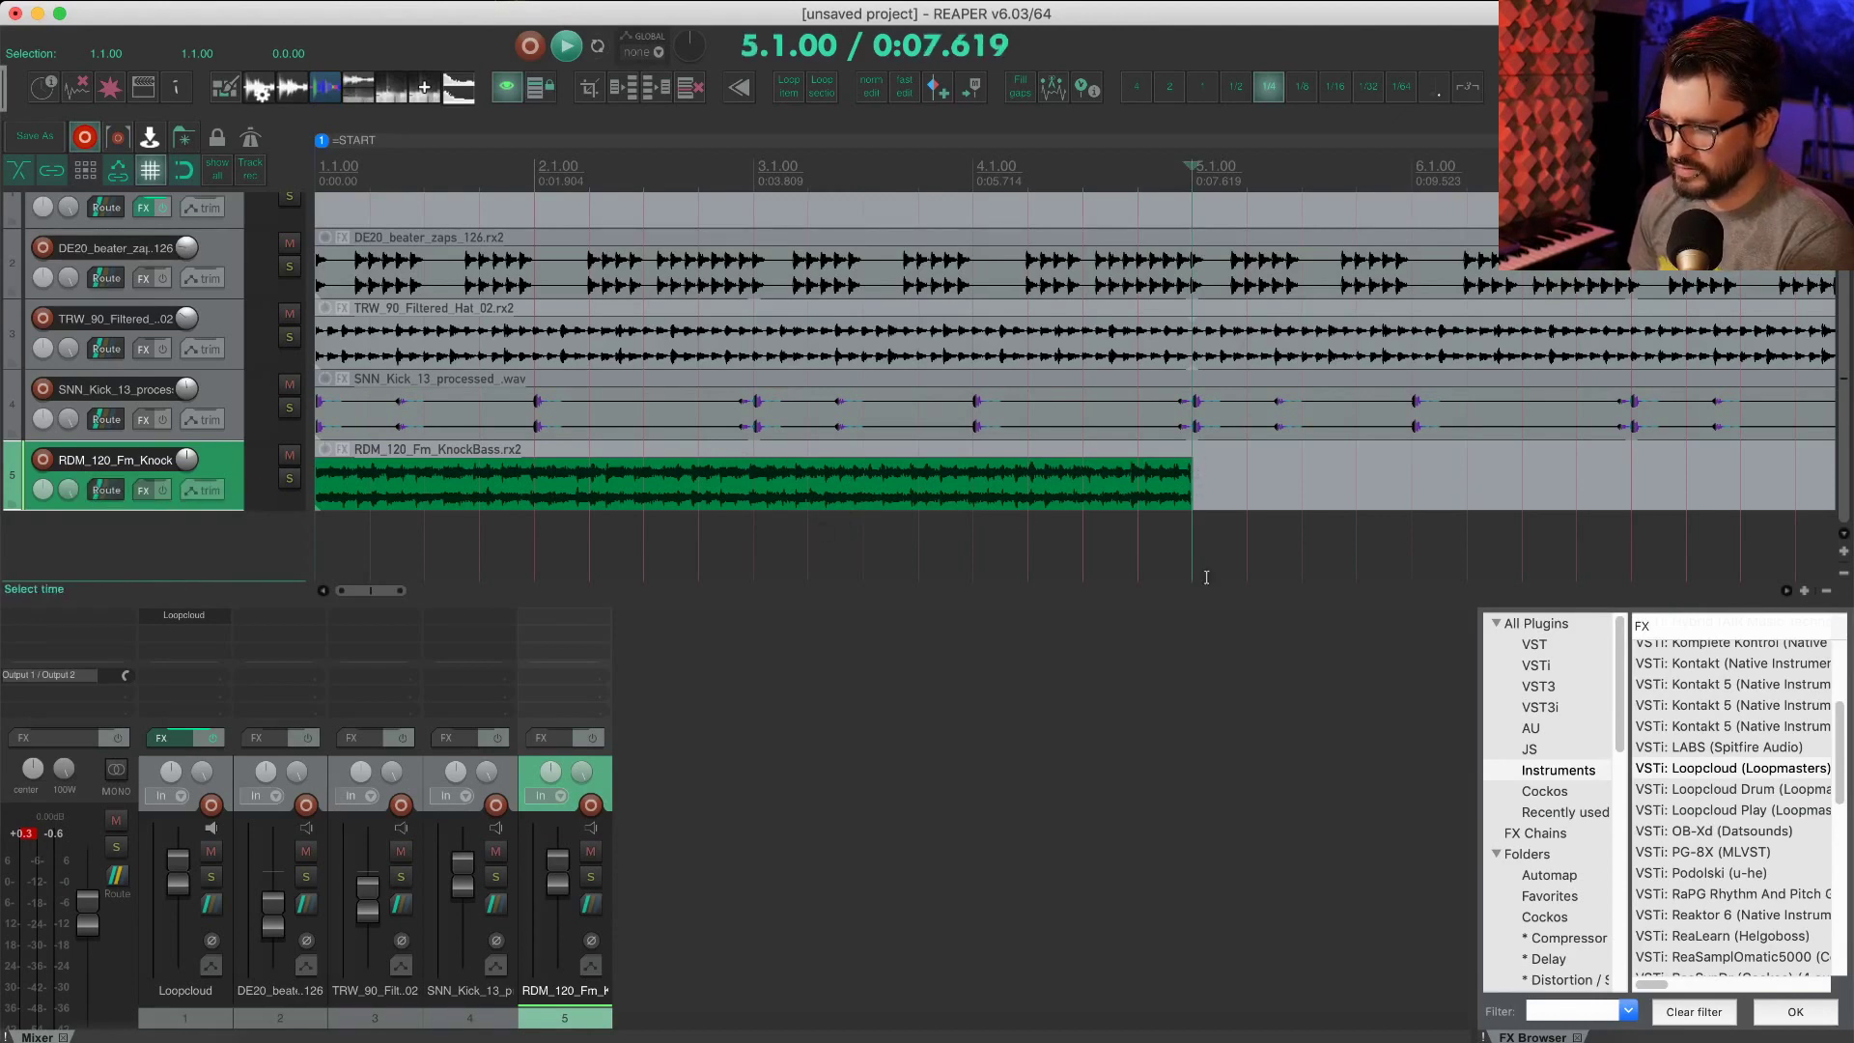
pyautogui.scroll(6, 1178, 518)
pyautogui.scroll(8, 1178, 517)
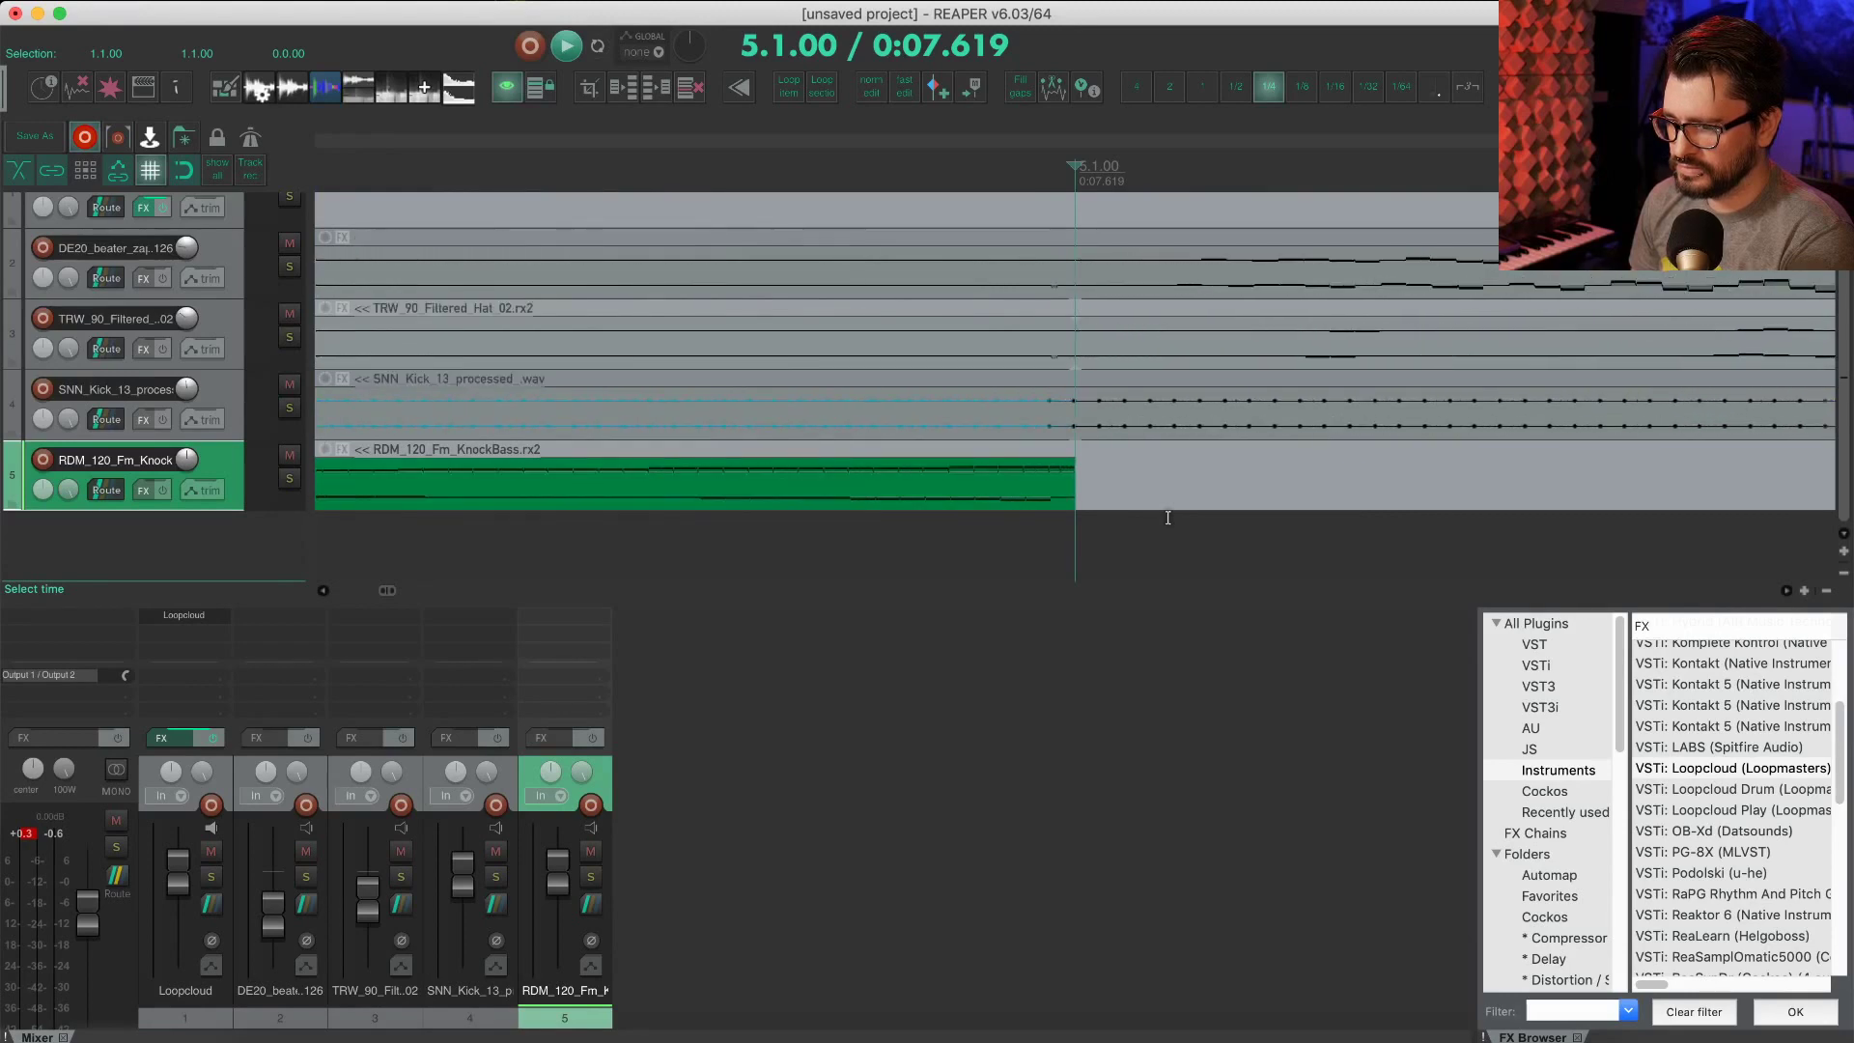
pyautogui.moveTo(1071, 482); pyautogui.dragTo(1584, 491)
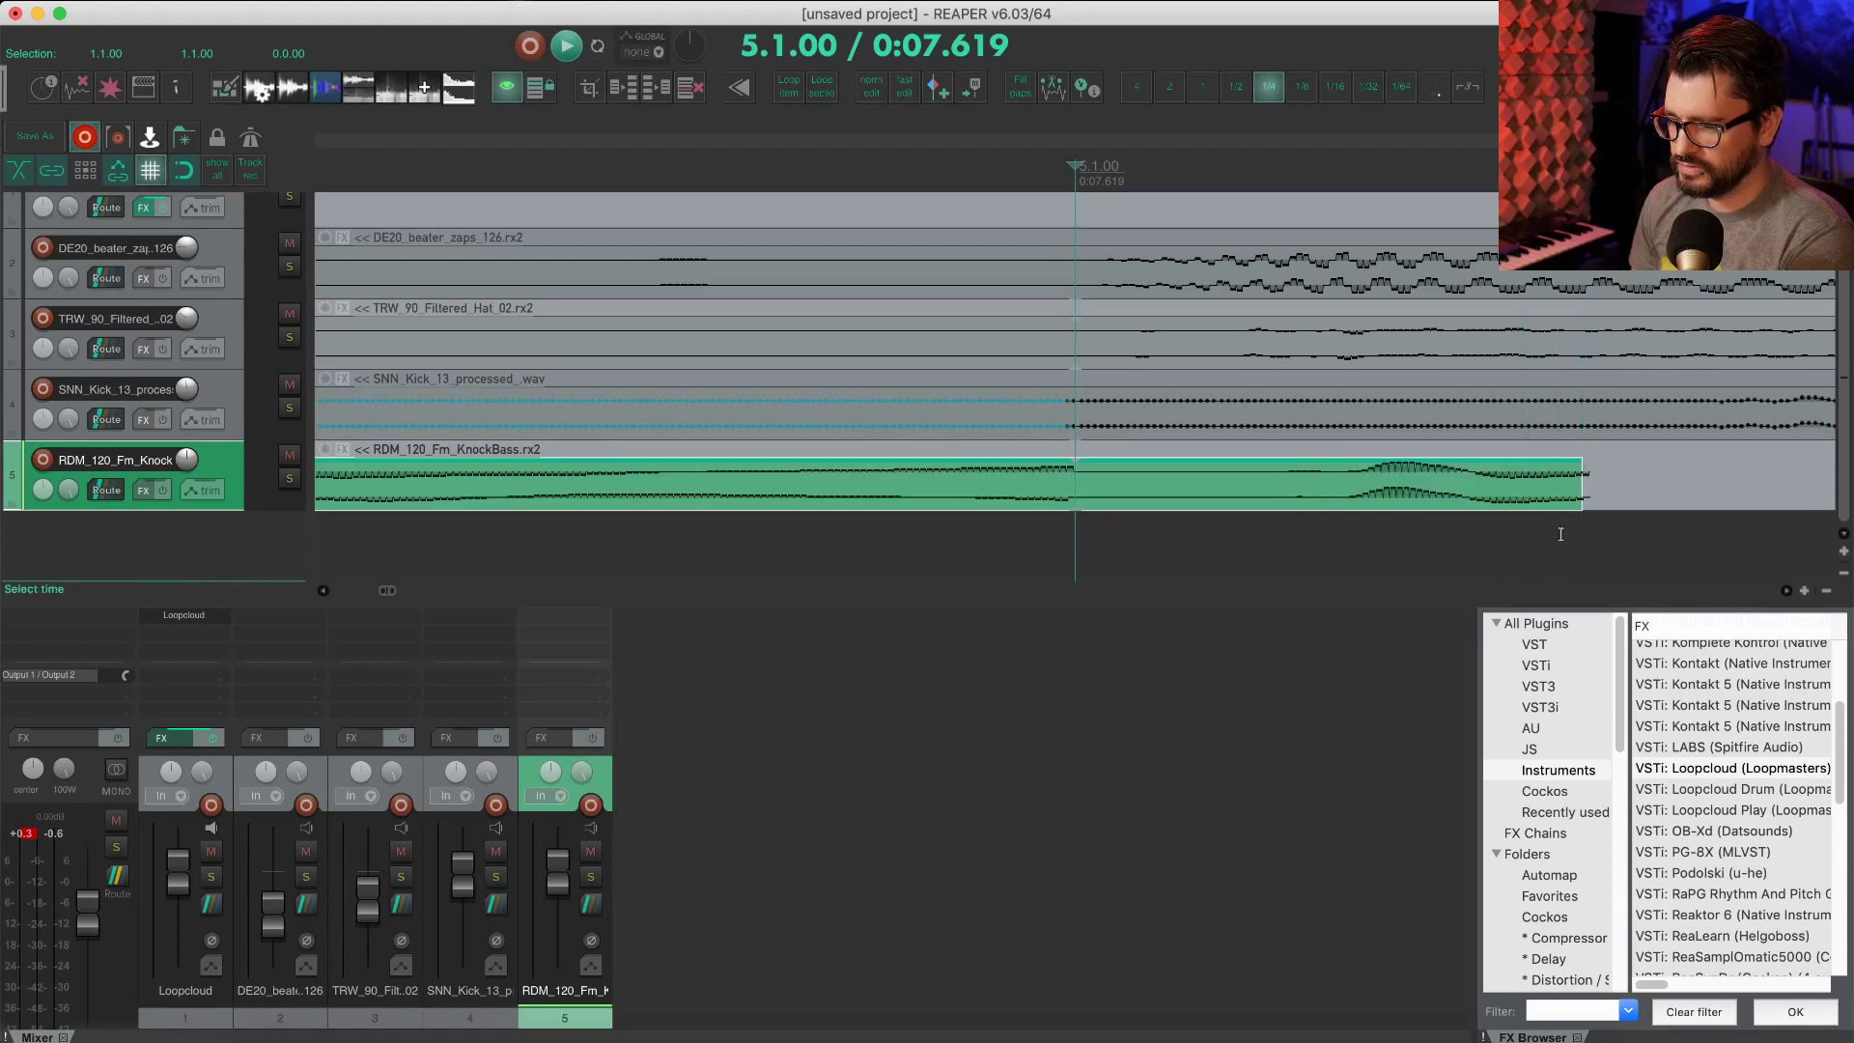
pyautogui.scroll(6, 1108, 513)
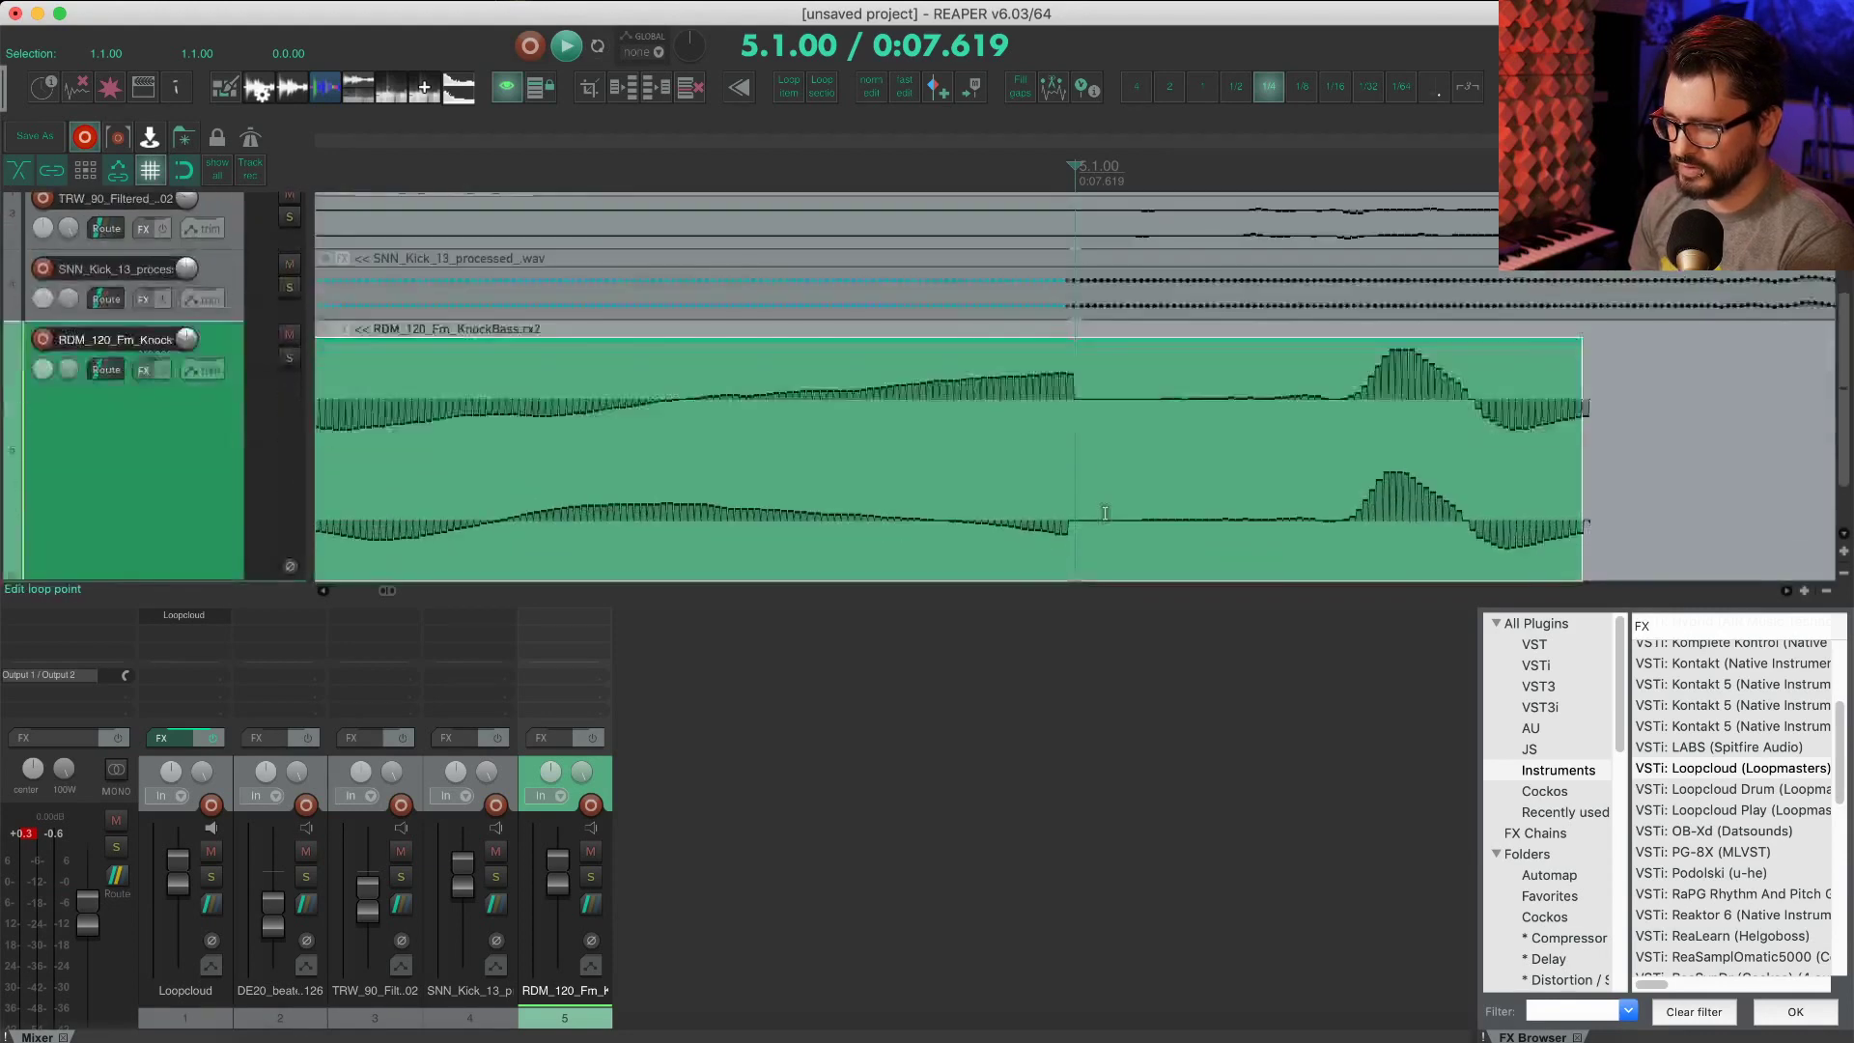
# Step: Loop the RDM_120_Fm_KnockBass item out to about bar 82
pyautogui.scroll(-2, 1108, 520)
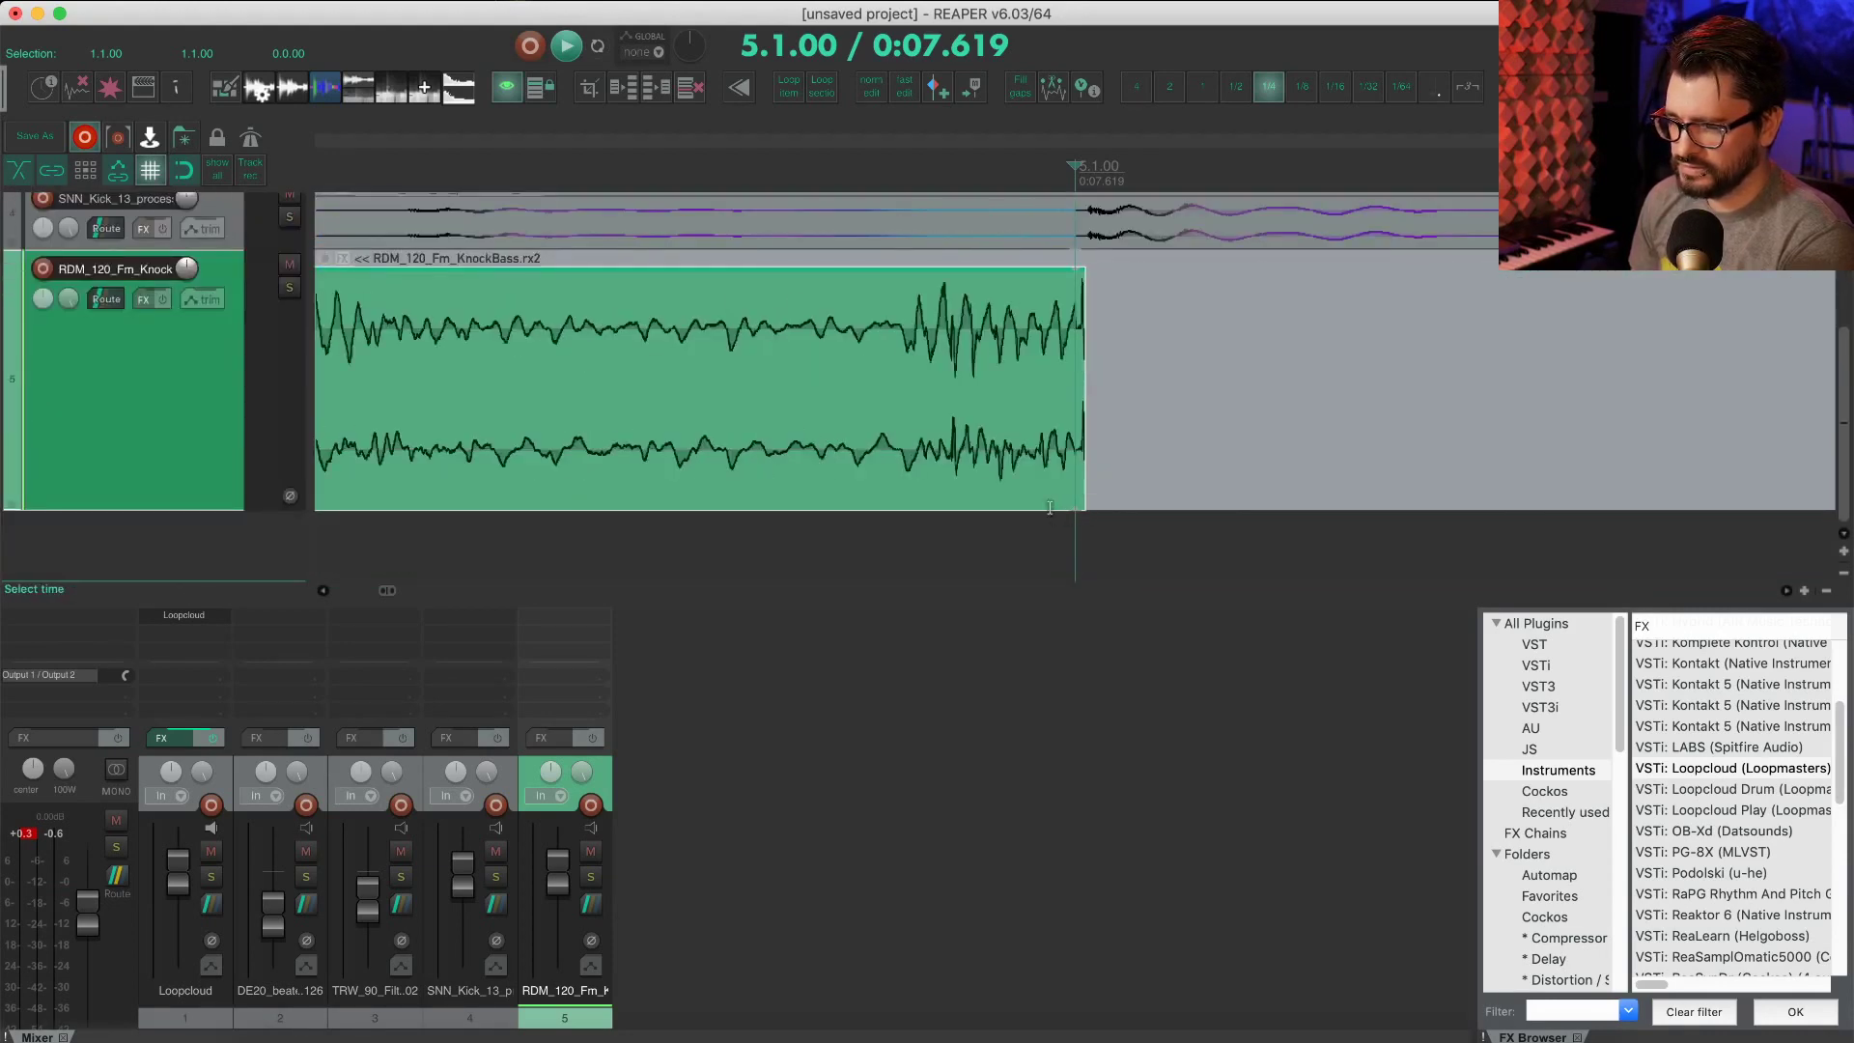
pyautogui.moveTo(1083, 411); pyautogui.dragTo(1287, 541)
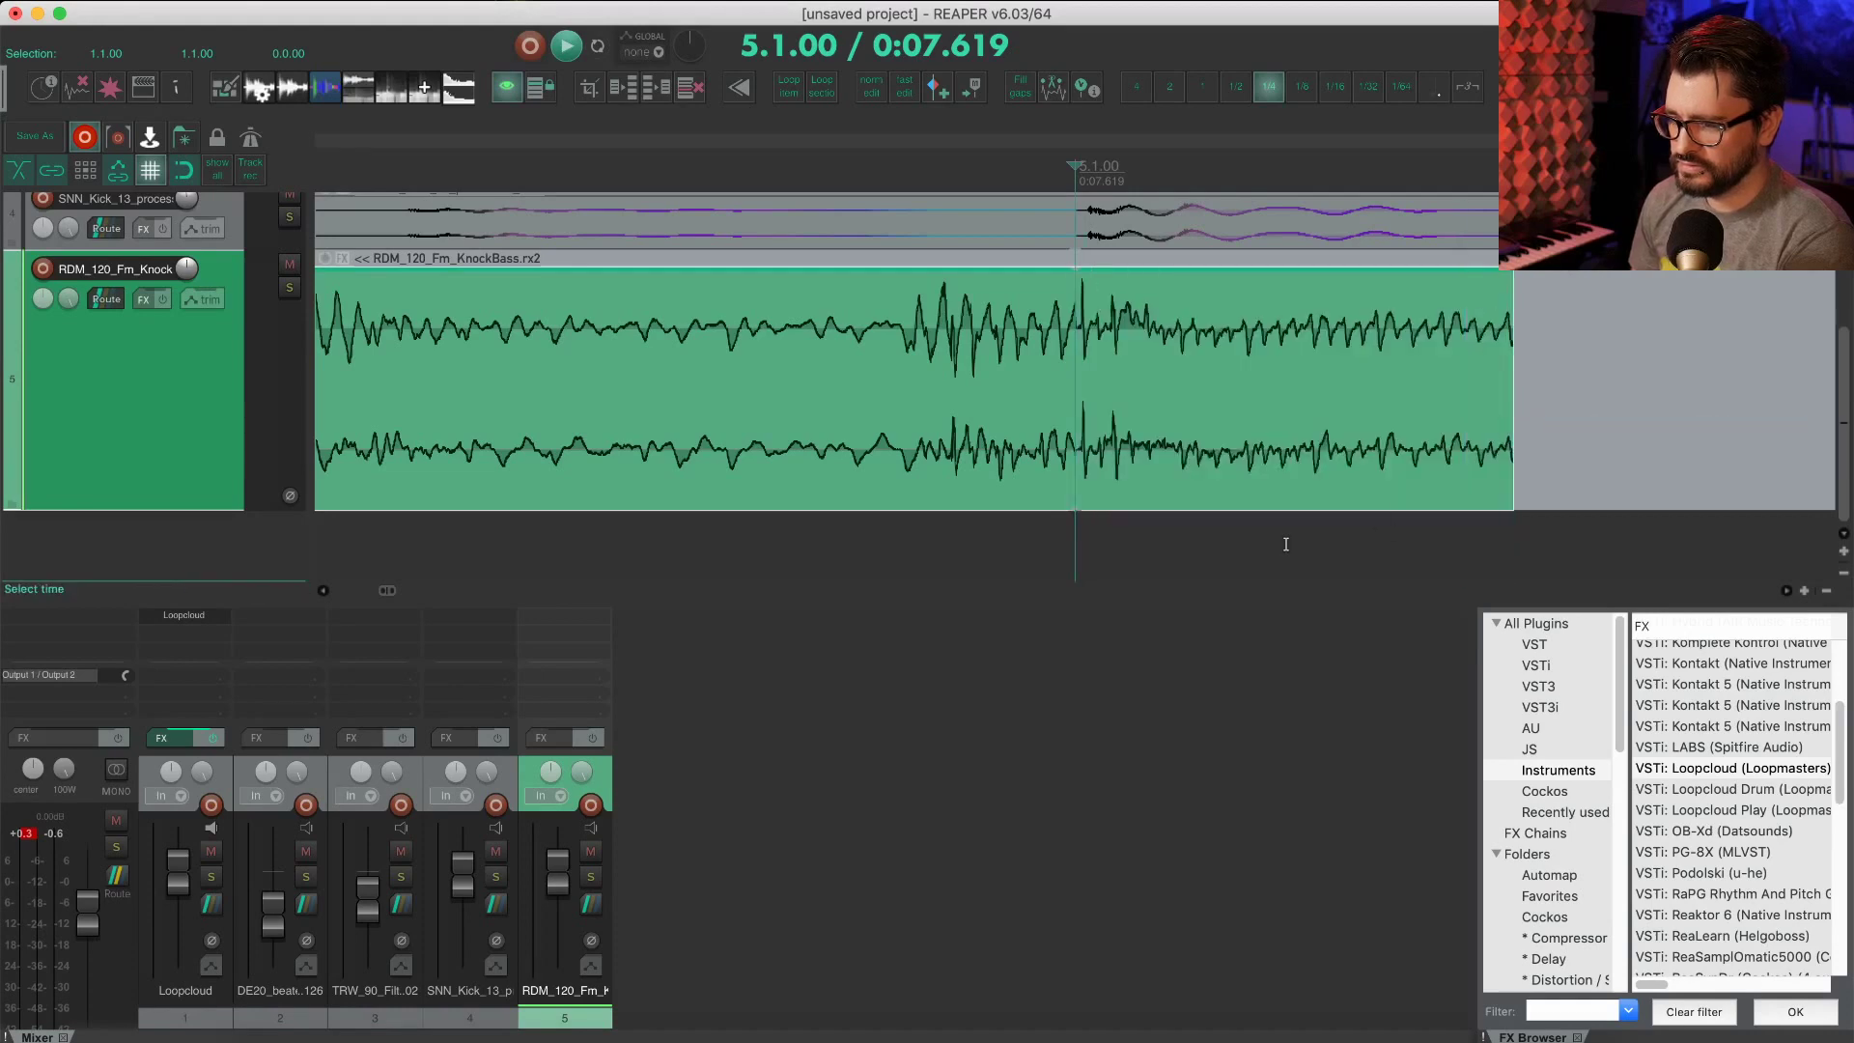
pyautogui.scroll(-5, 1285, 544)
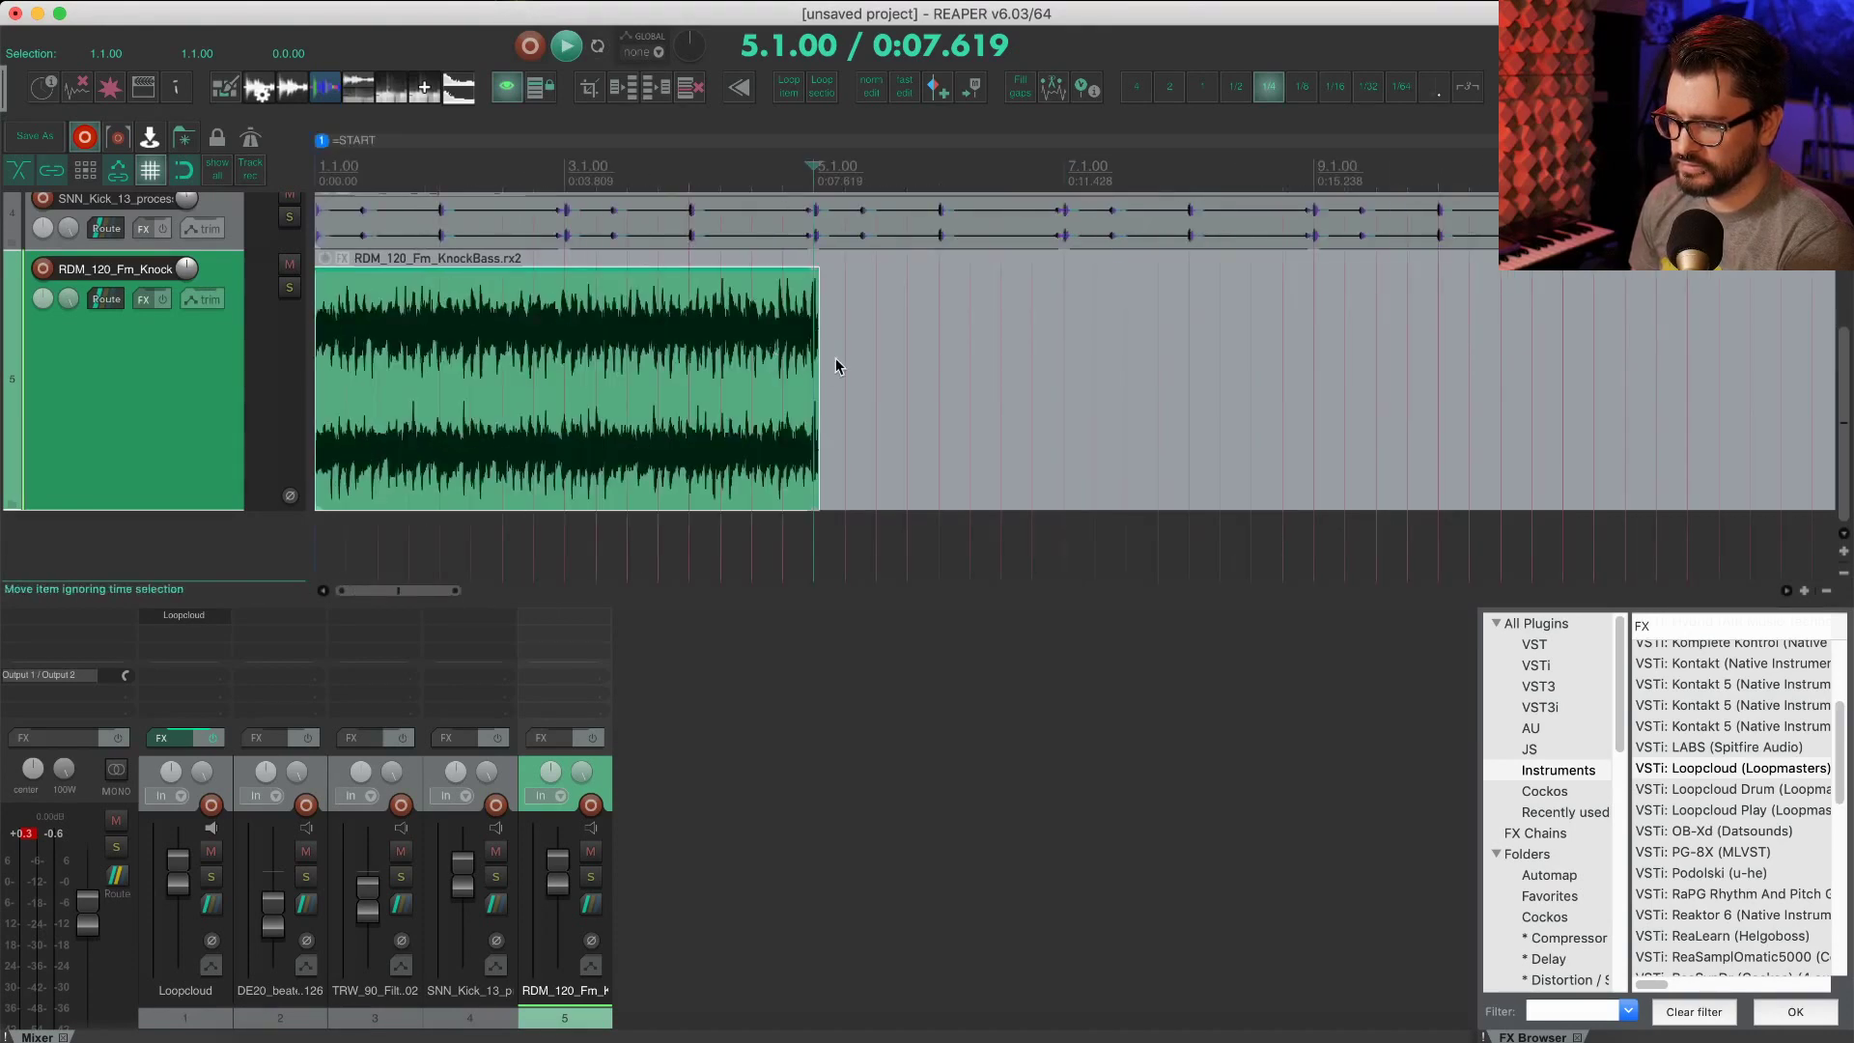
pyautogui.moveTo(814, 365); pyautogui.dragTo(1707, 446)
pyautogui.scroll(-6, 1413, 403)
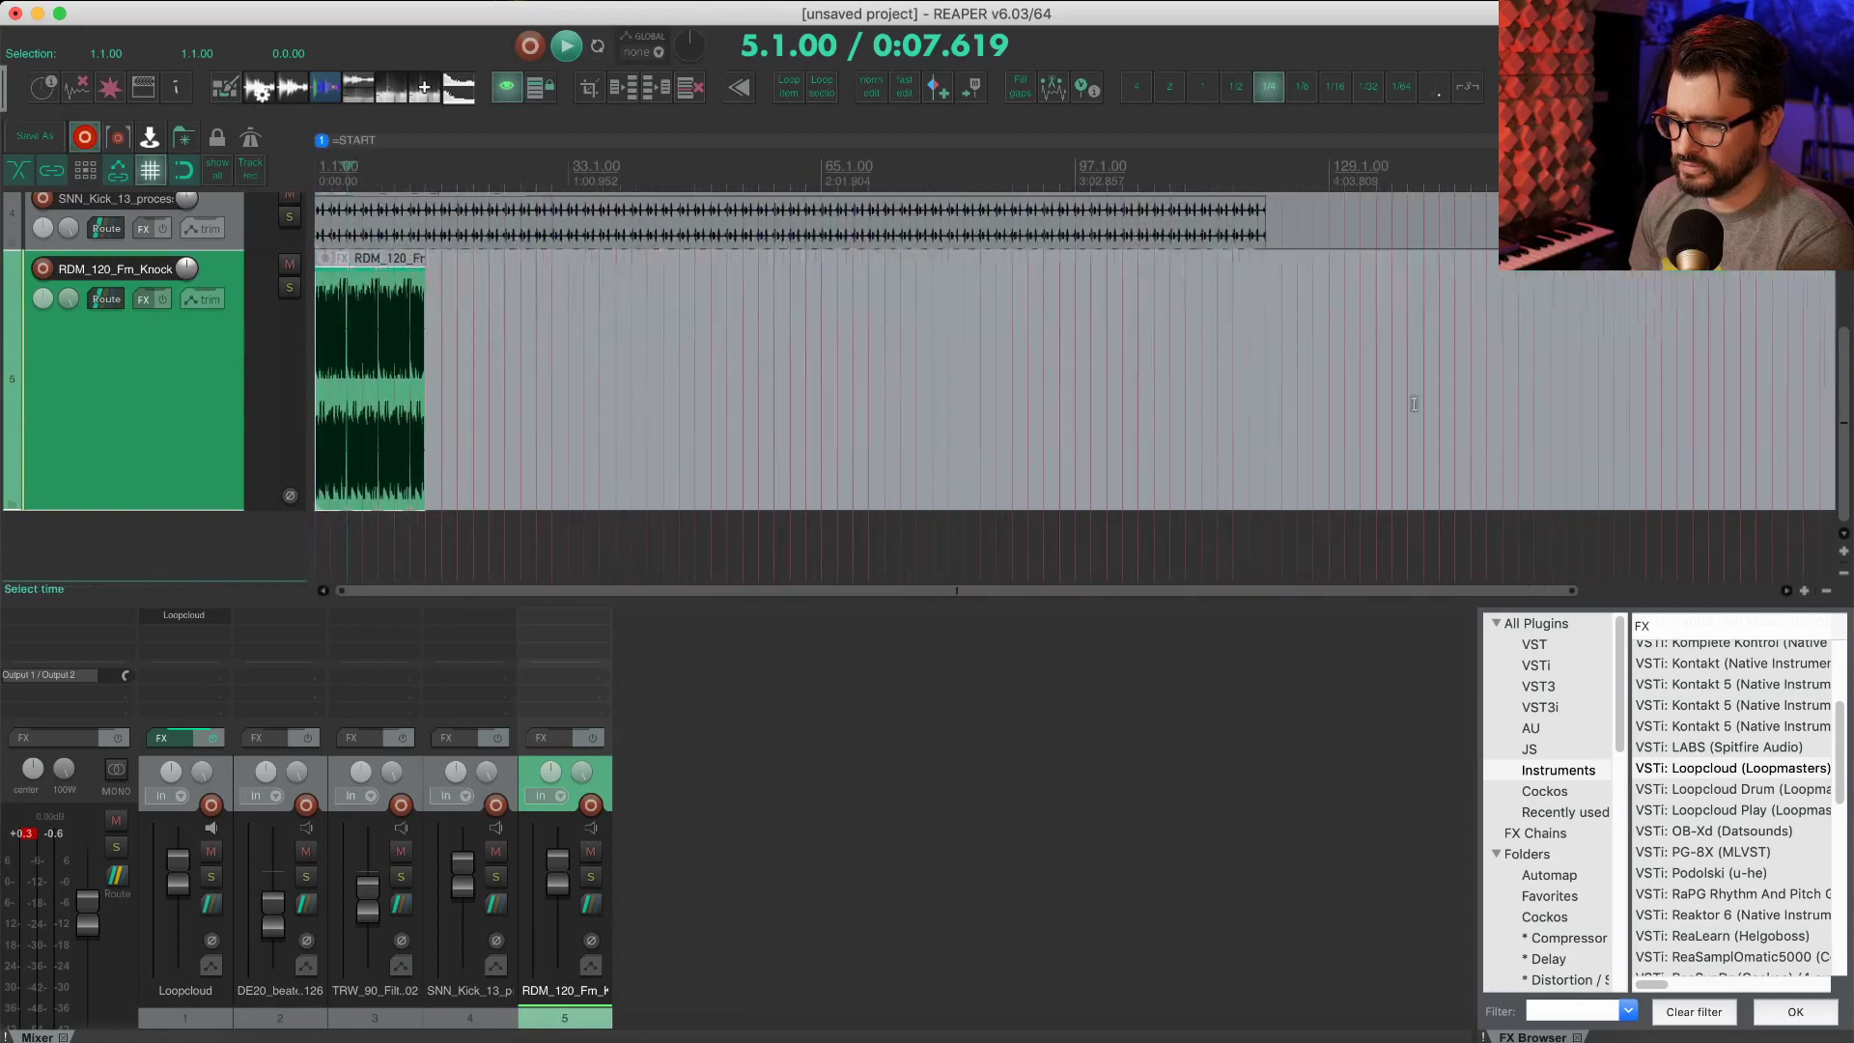
pyautogui.moveTo(425, 345); pyautogui.dragTo(962, 353)
# Step: Play the REAPER project from the start to hear the looped bass, briefly checking the Loopcloud window
pyautogui.press('Home')
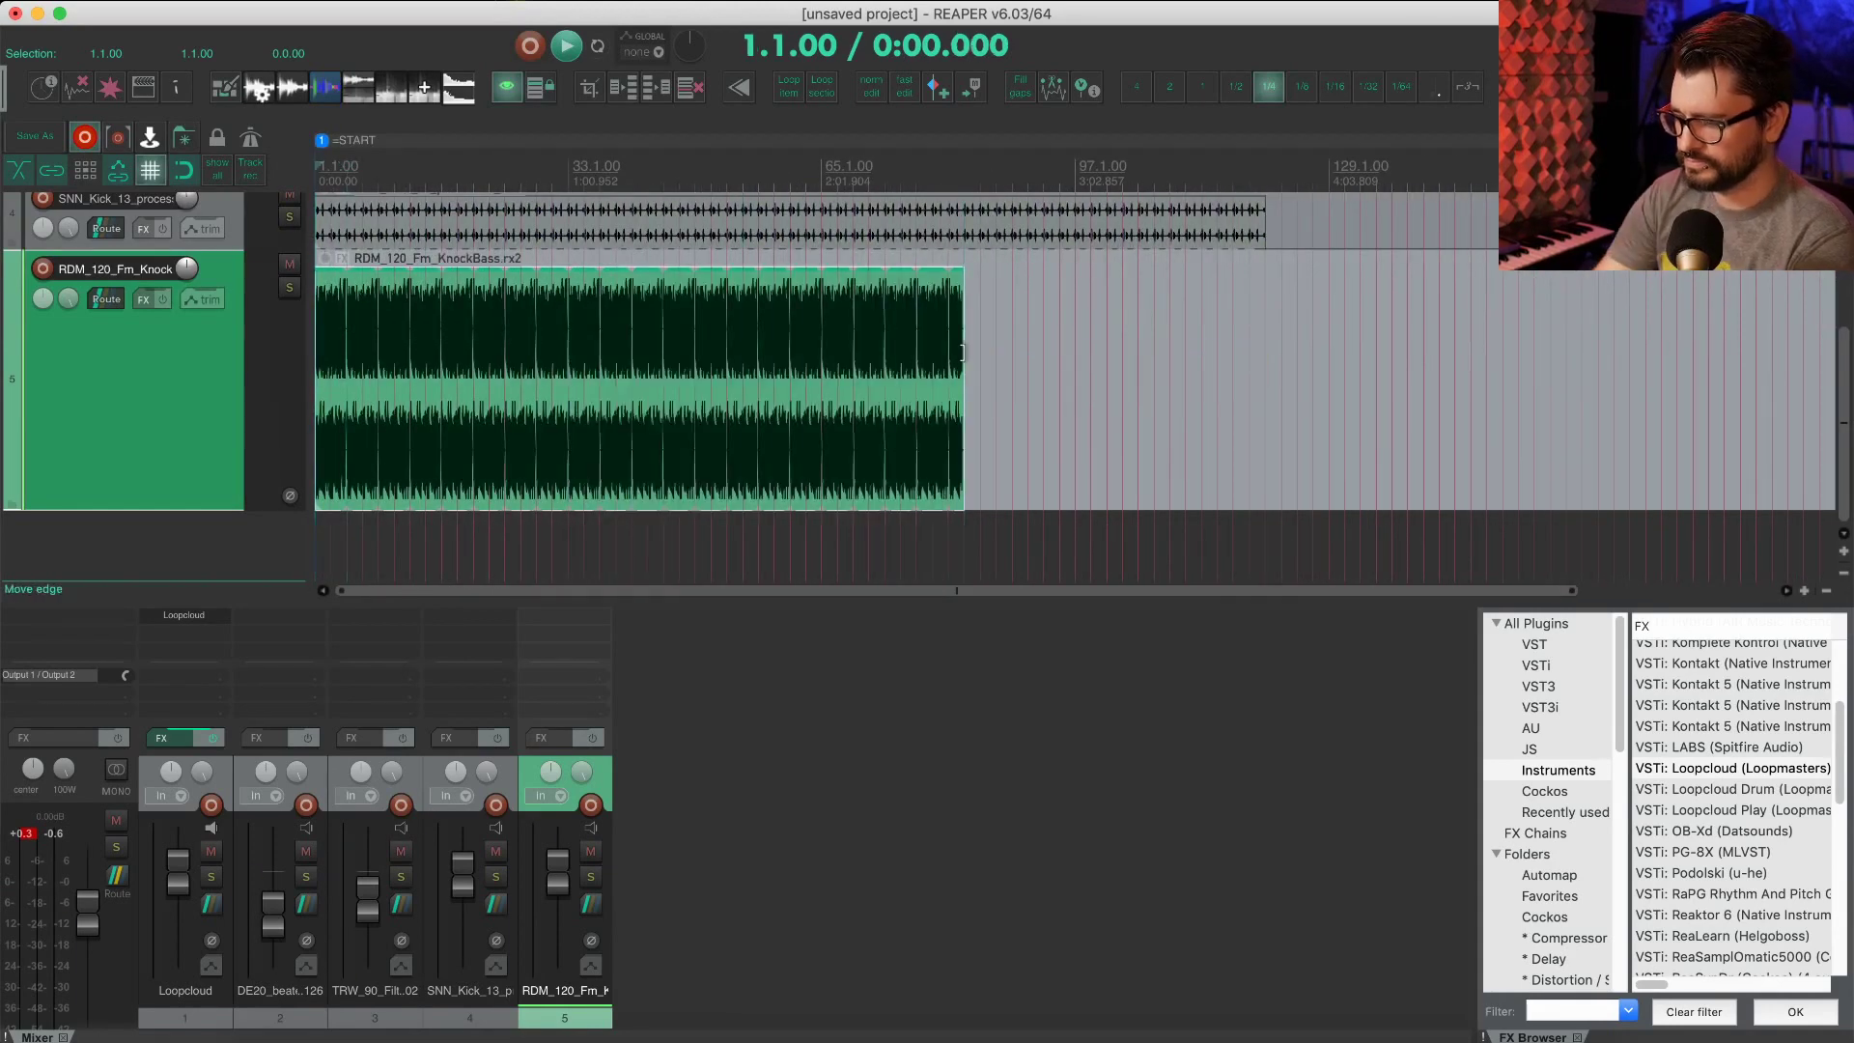
pyautogui.press('space')
pyautogui.click(1308, 1038)
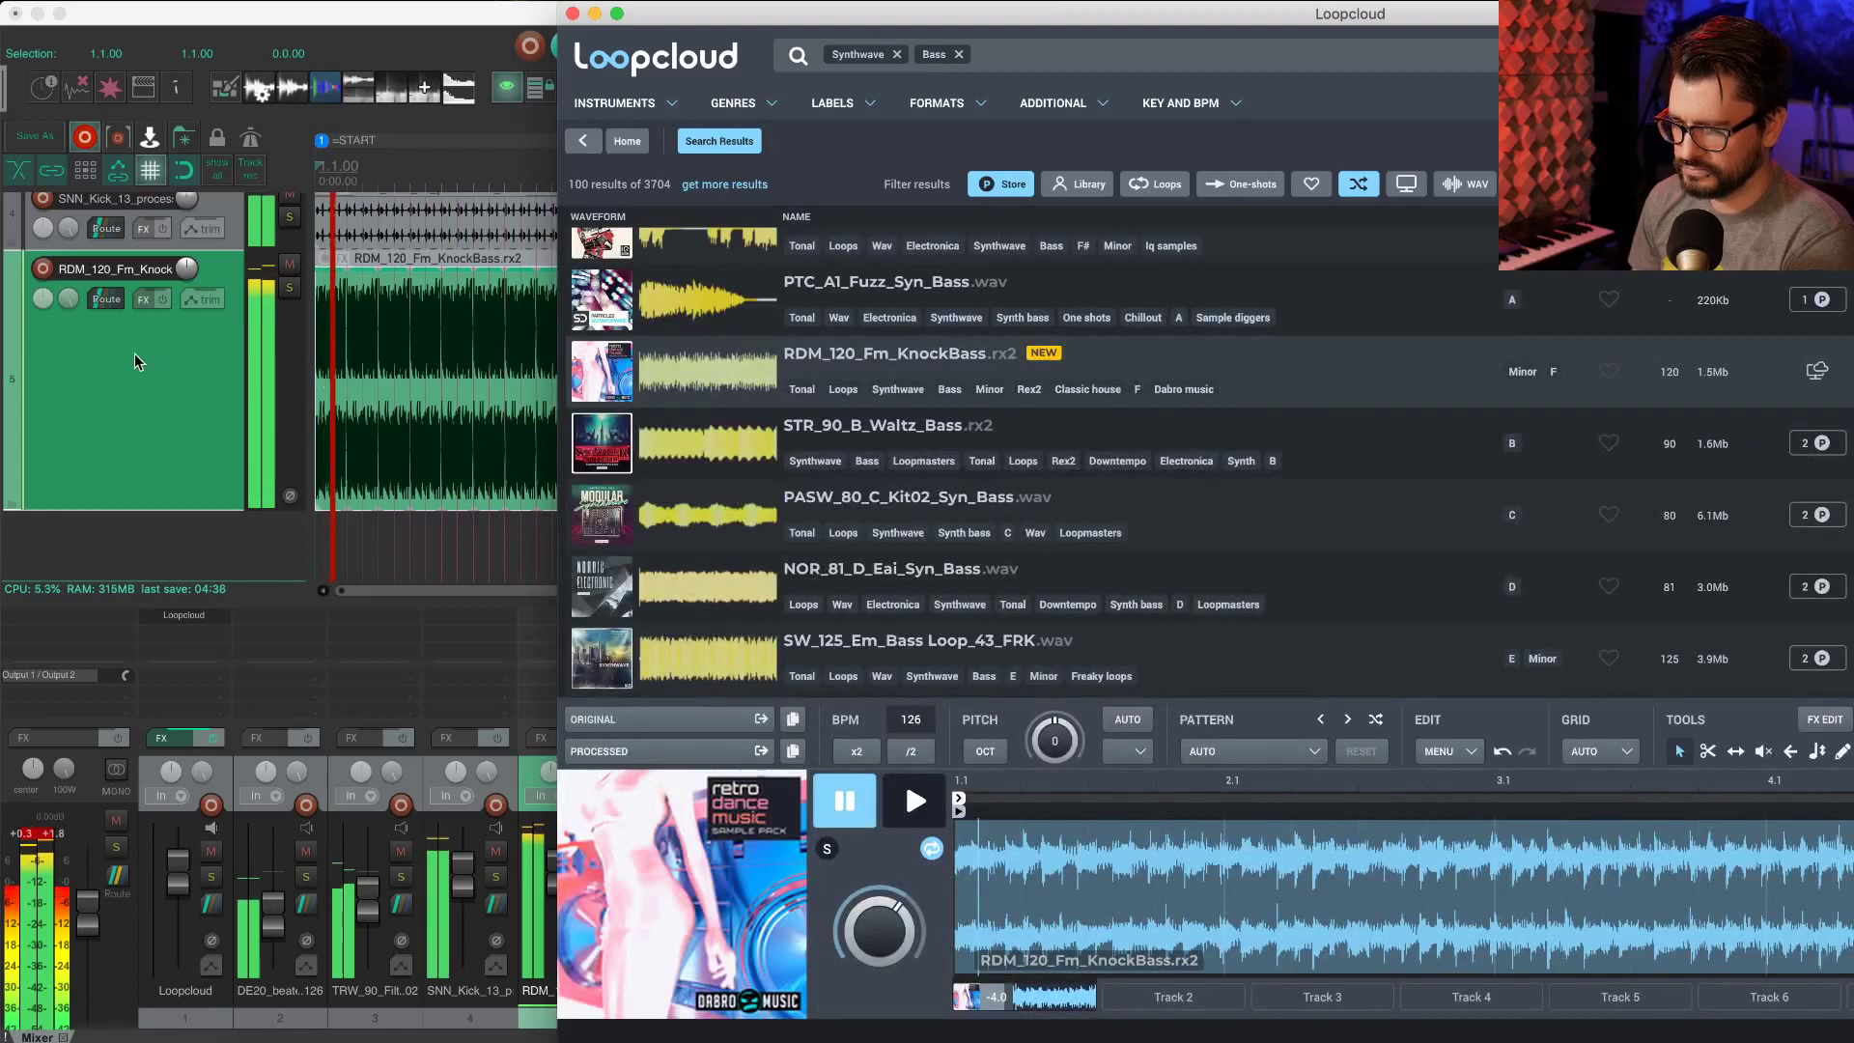
pyautogui.click(176, 374)
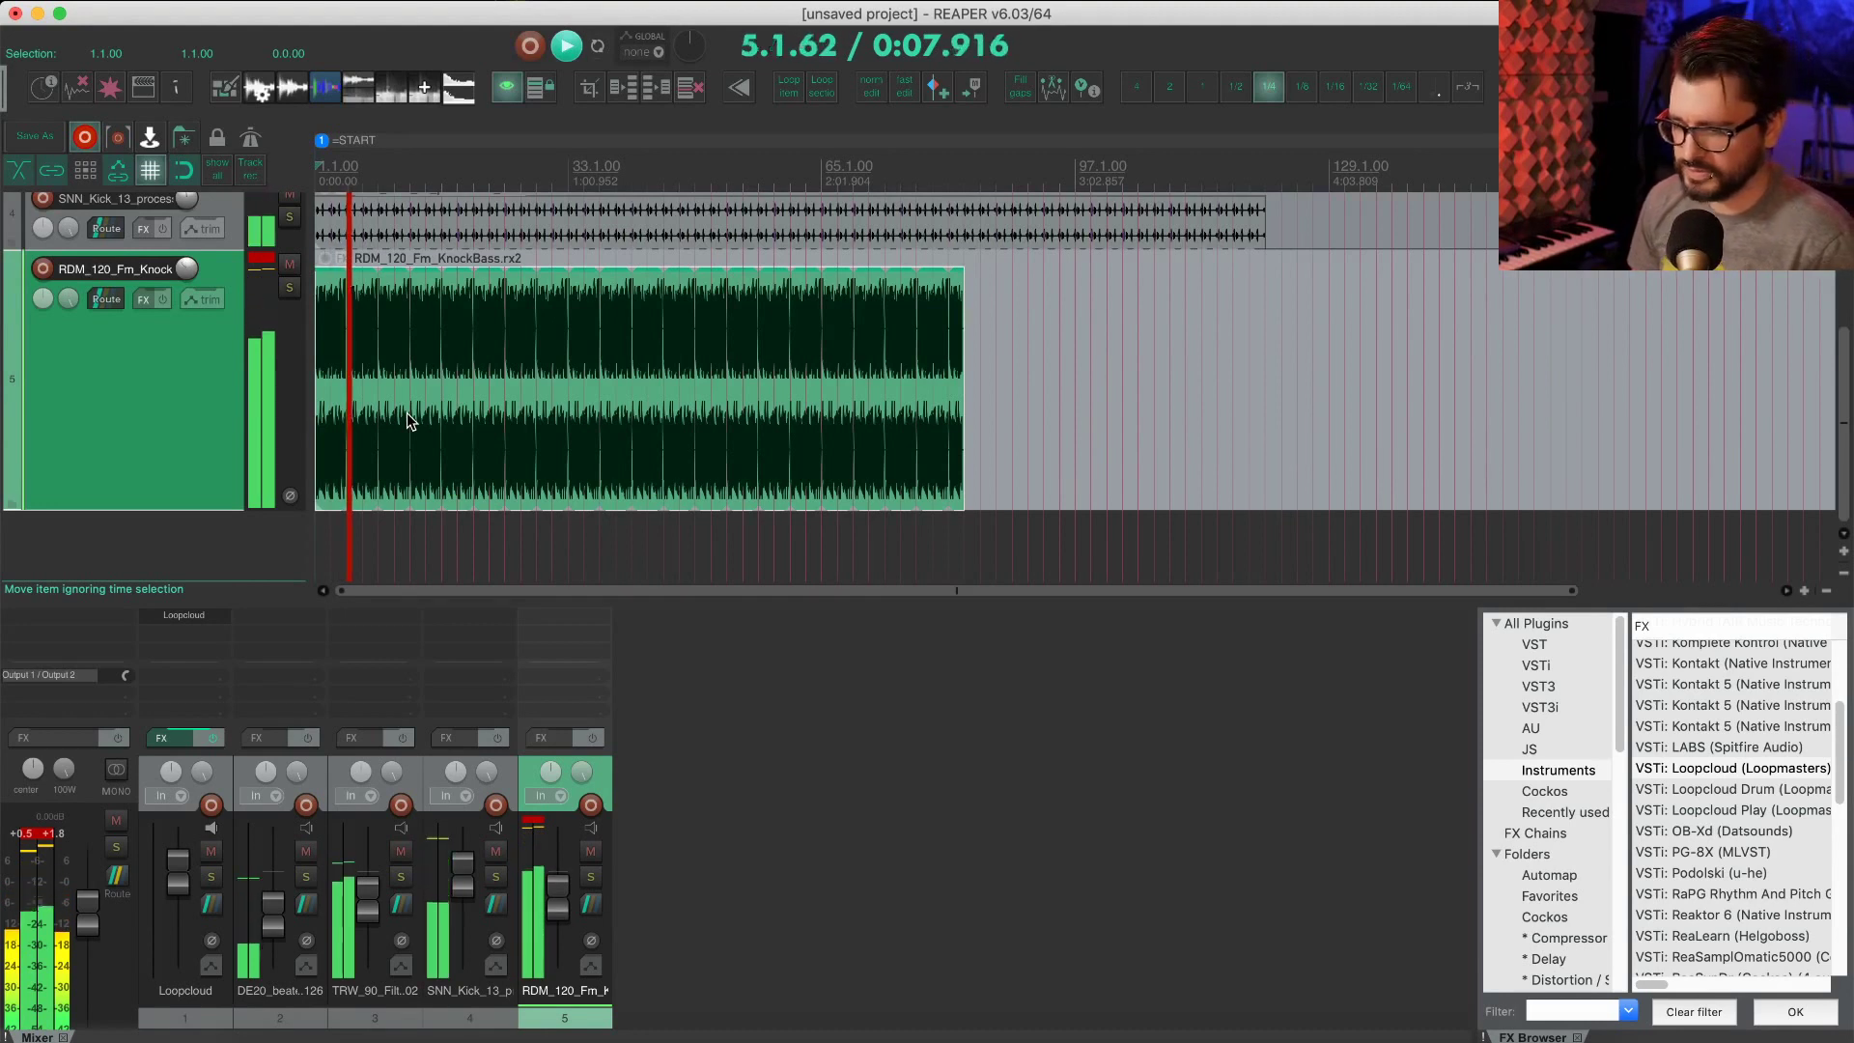
# Step: Stop playback and delete the RDM_120_Fm_KnockBass item, keeping its track
pyautogui.press('space')
pyautogui.click(483, 376)
pyautogui.press('Delete')
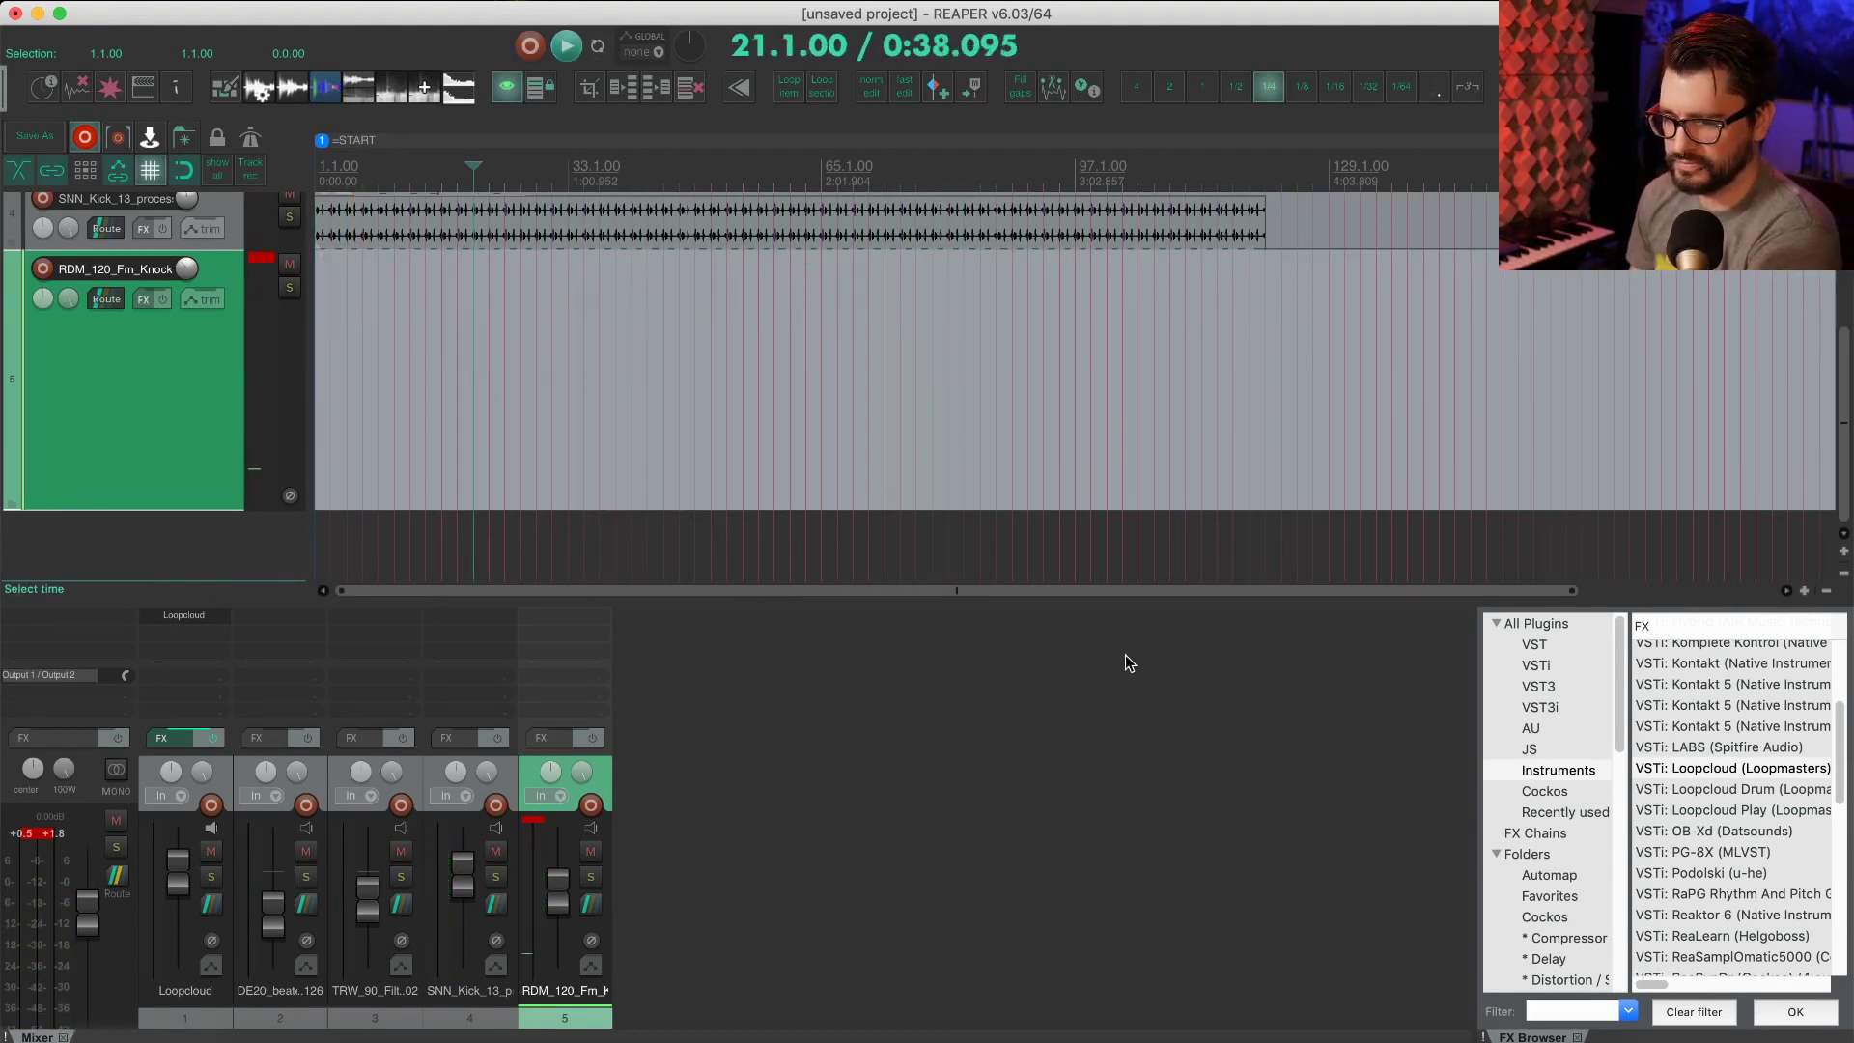
# Step: Switch to Loopcloud, preview RDM_120_Fm_KnockBass there, and pause the preview
pyautogui.click(1316, 1038)
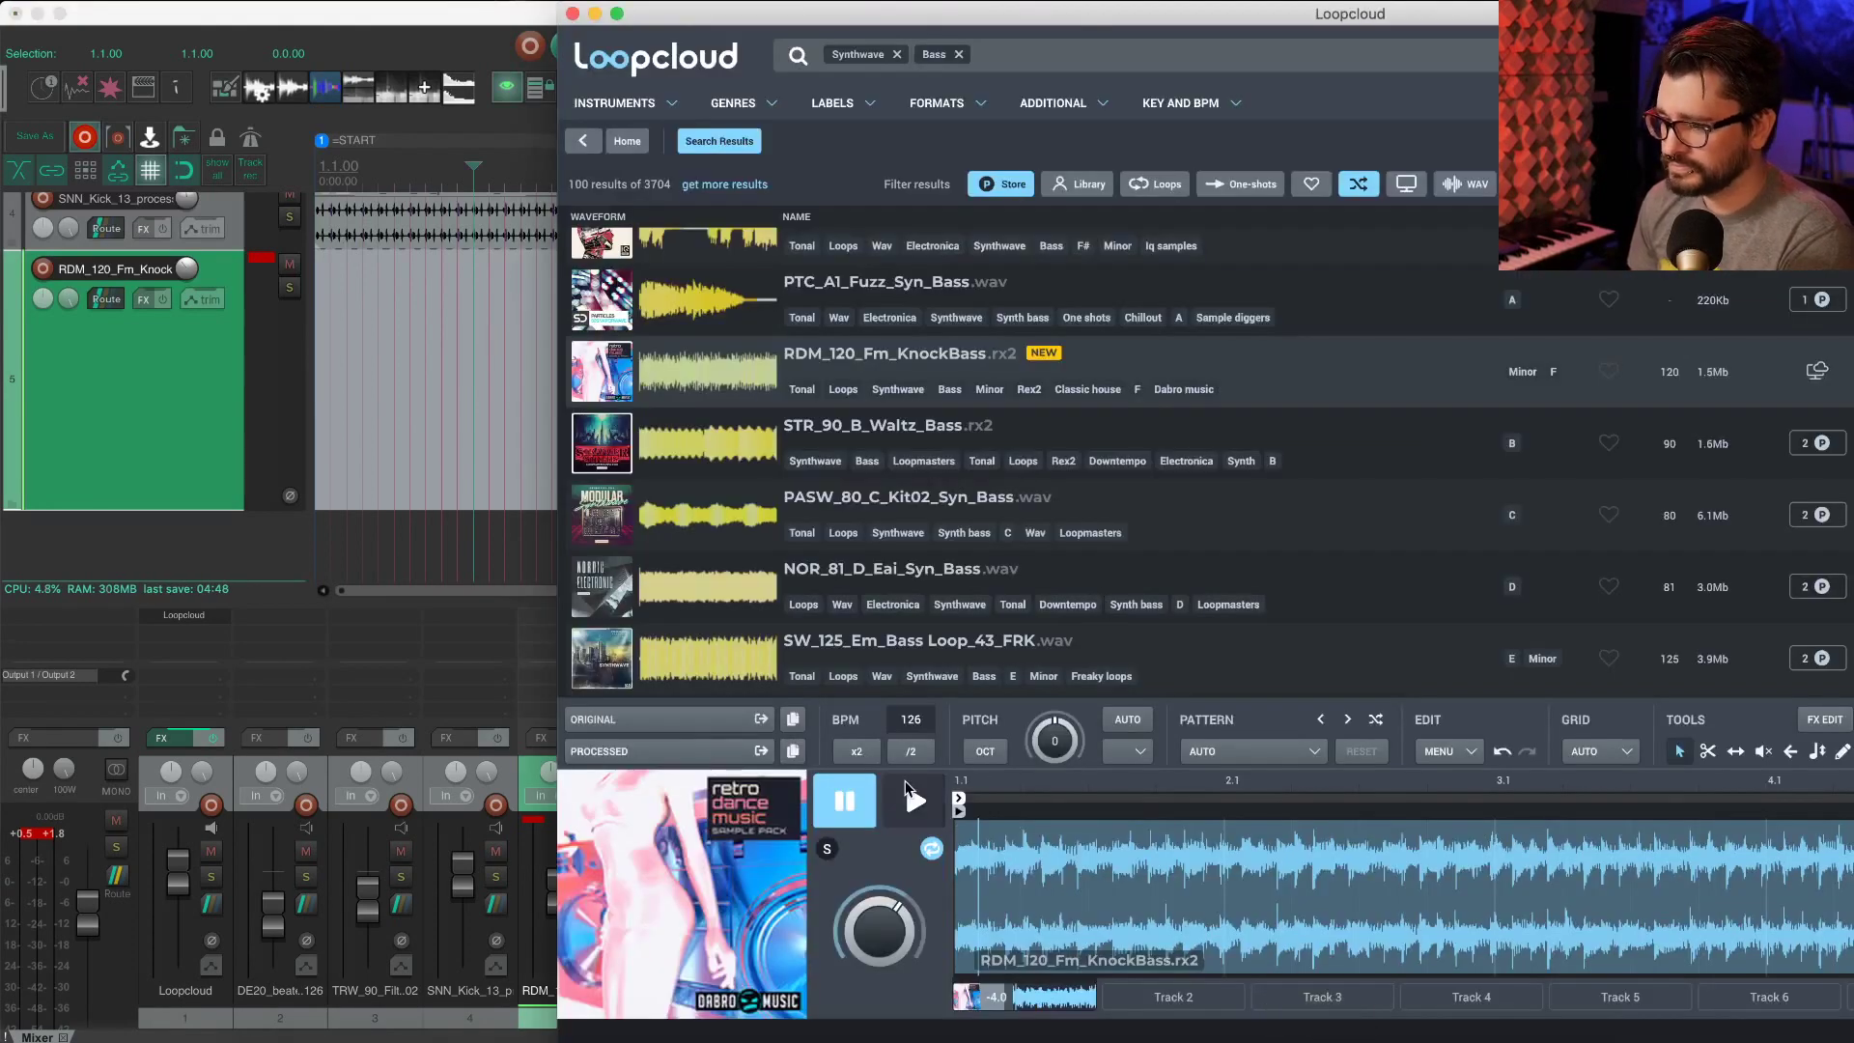
pyautogui.click(886, 817)
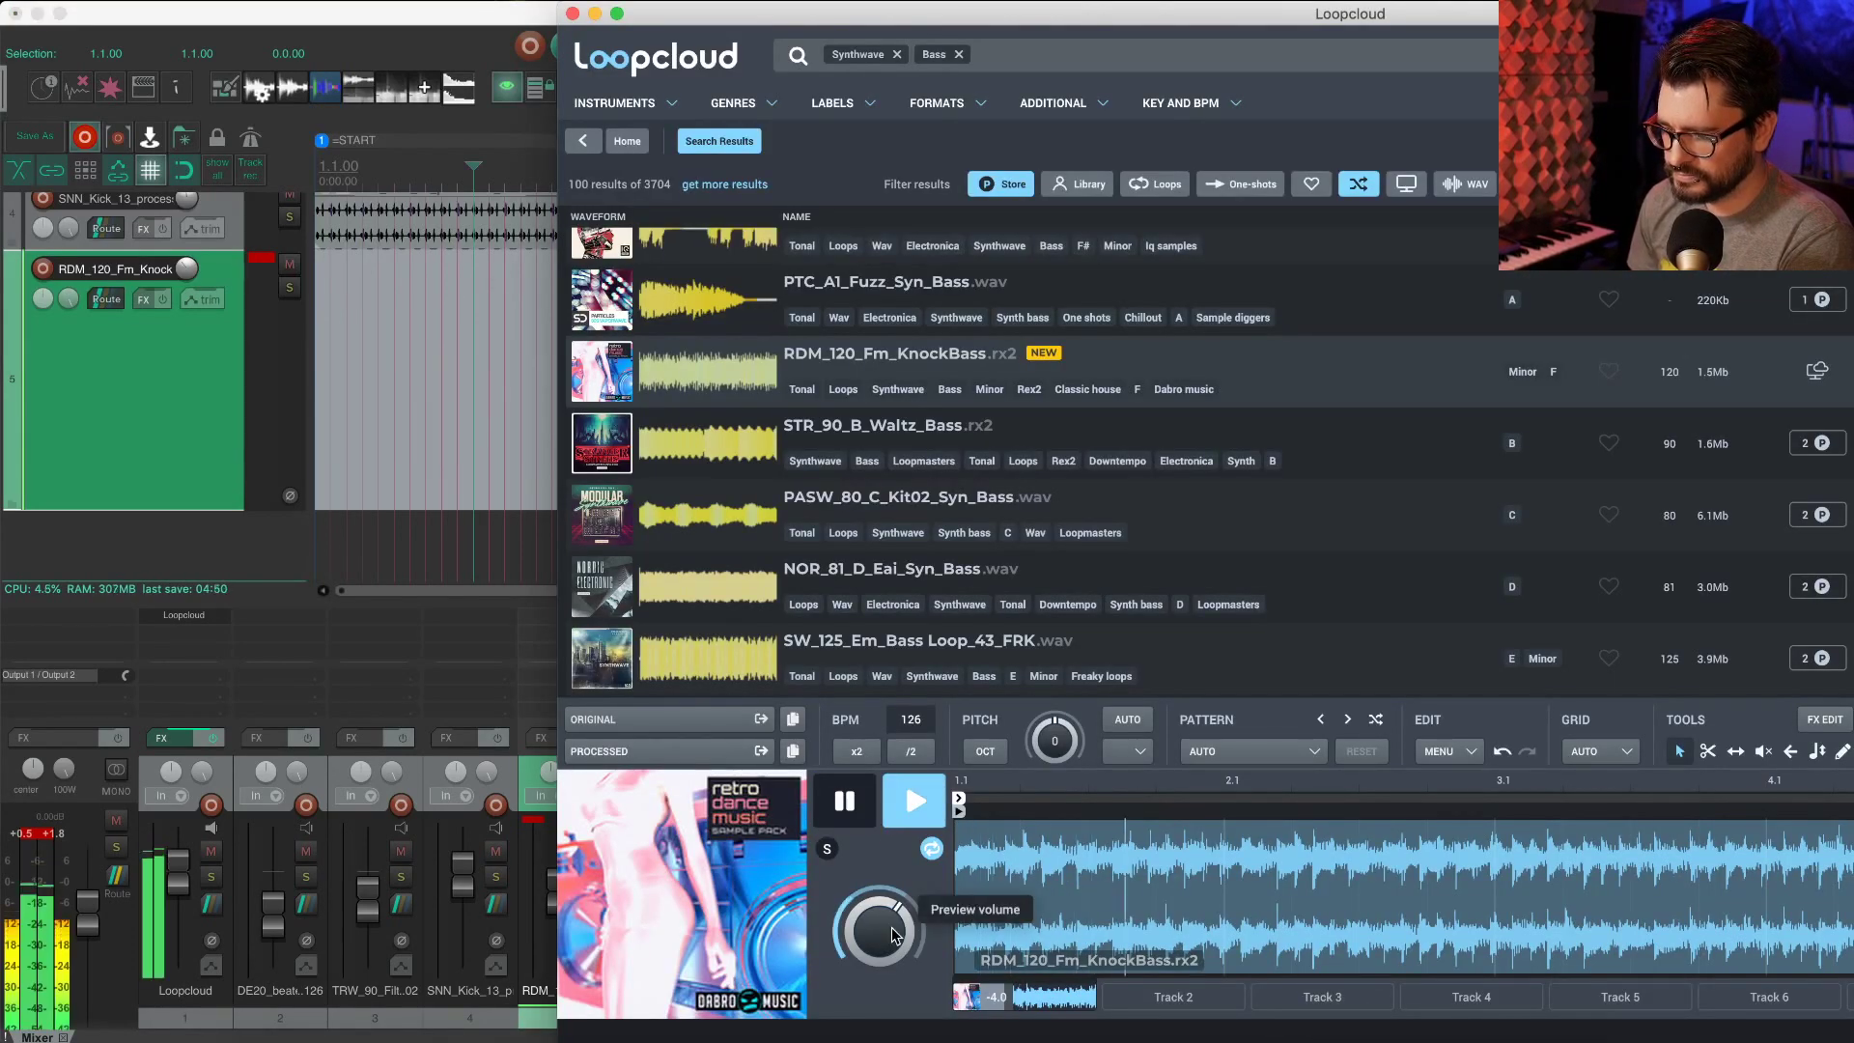
pyautogui.click(914, 804)
pyautogui.click(855, 806)
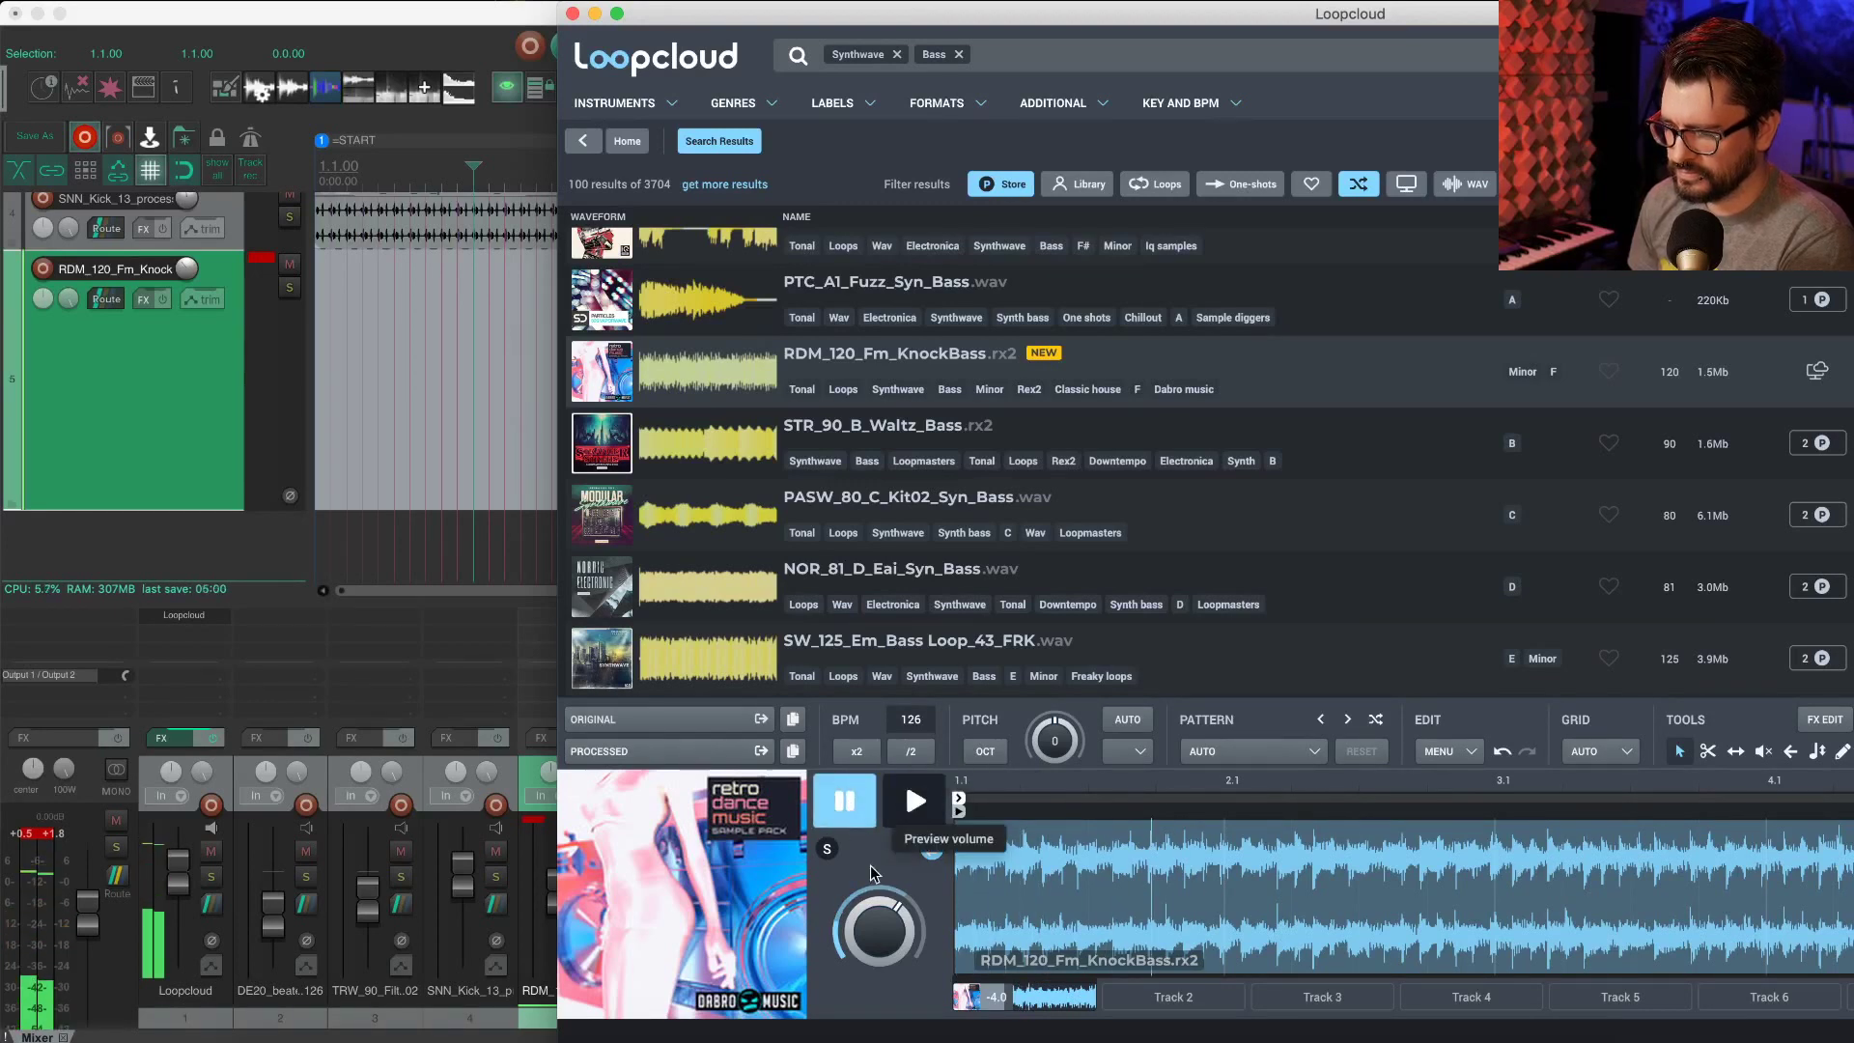
# Step: Preview STR_90_B_Waltz_Bass.rx2 and PASW_80_C_Kit02_Syn_Bass.wav in Loopcloud
pyautogui.click(708, 448)
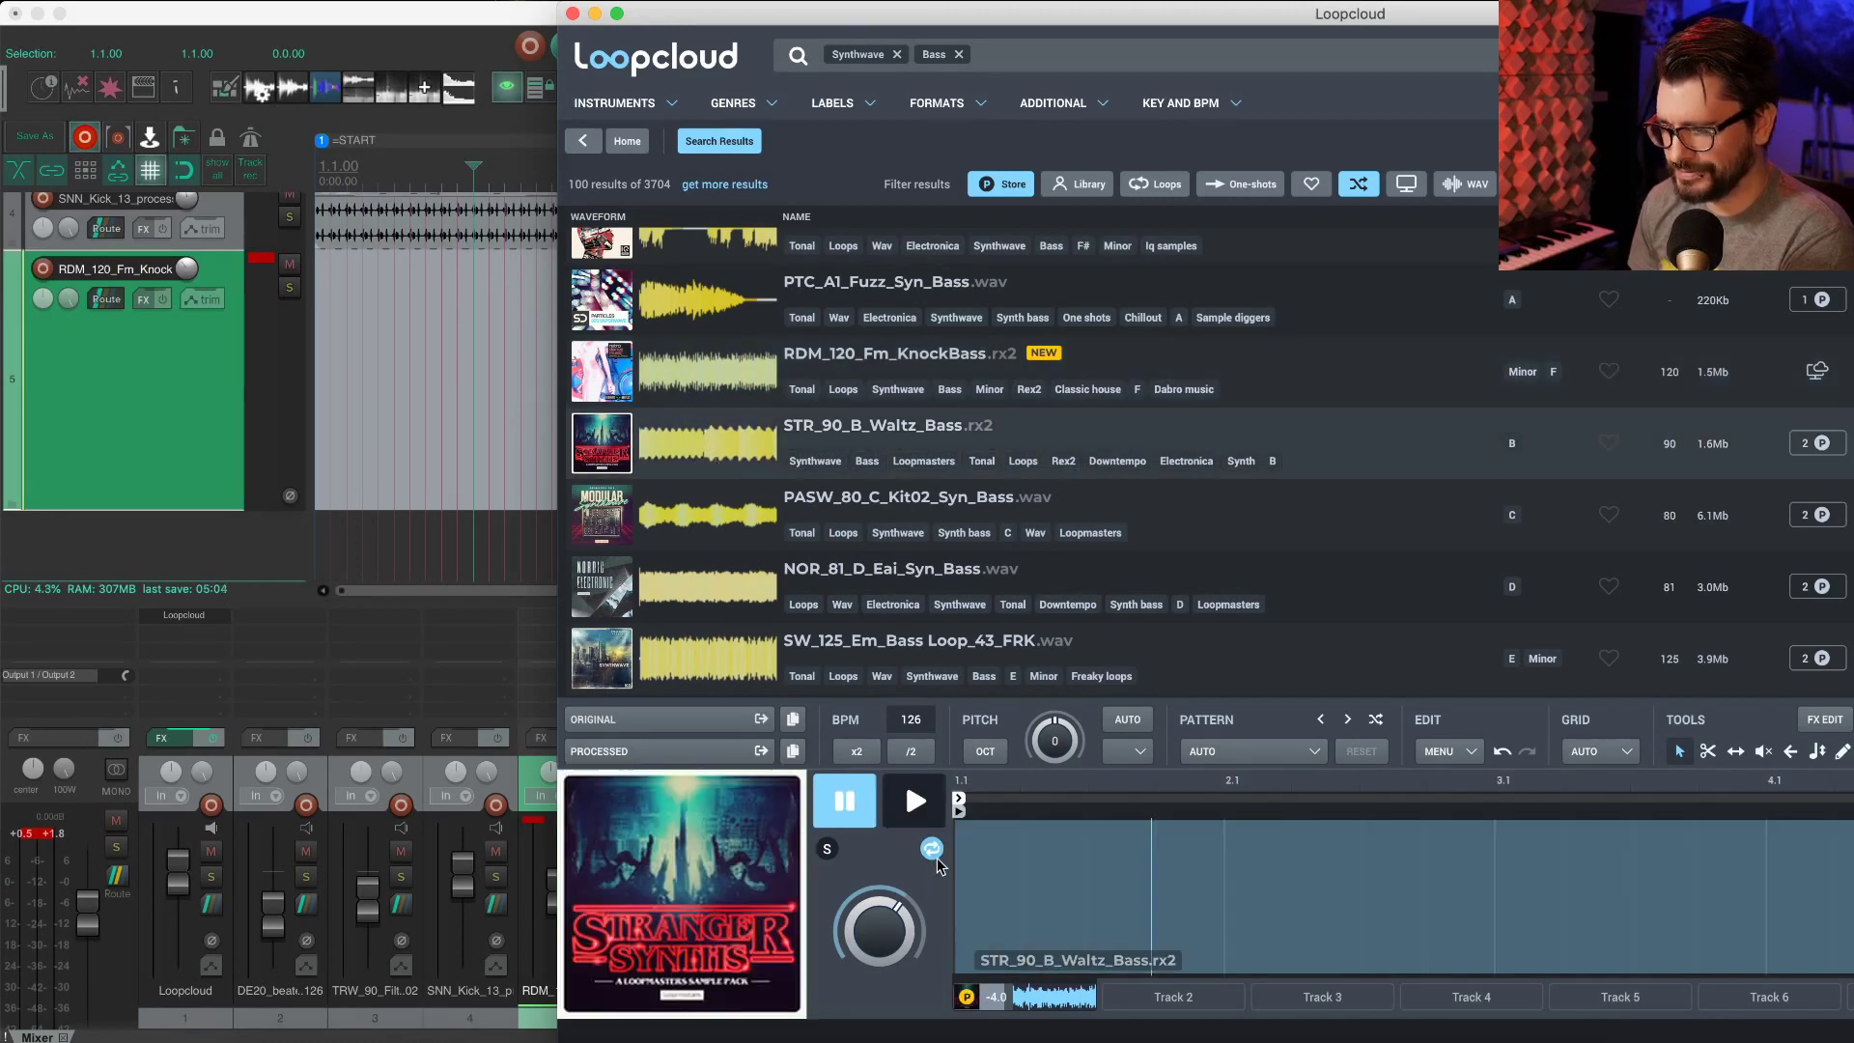
pyautogui.click(929, 794)
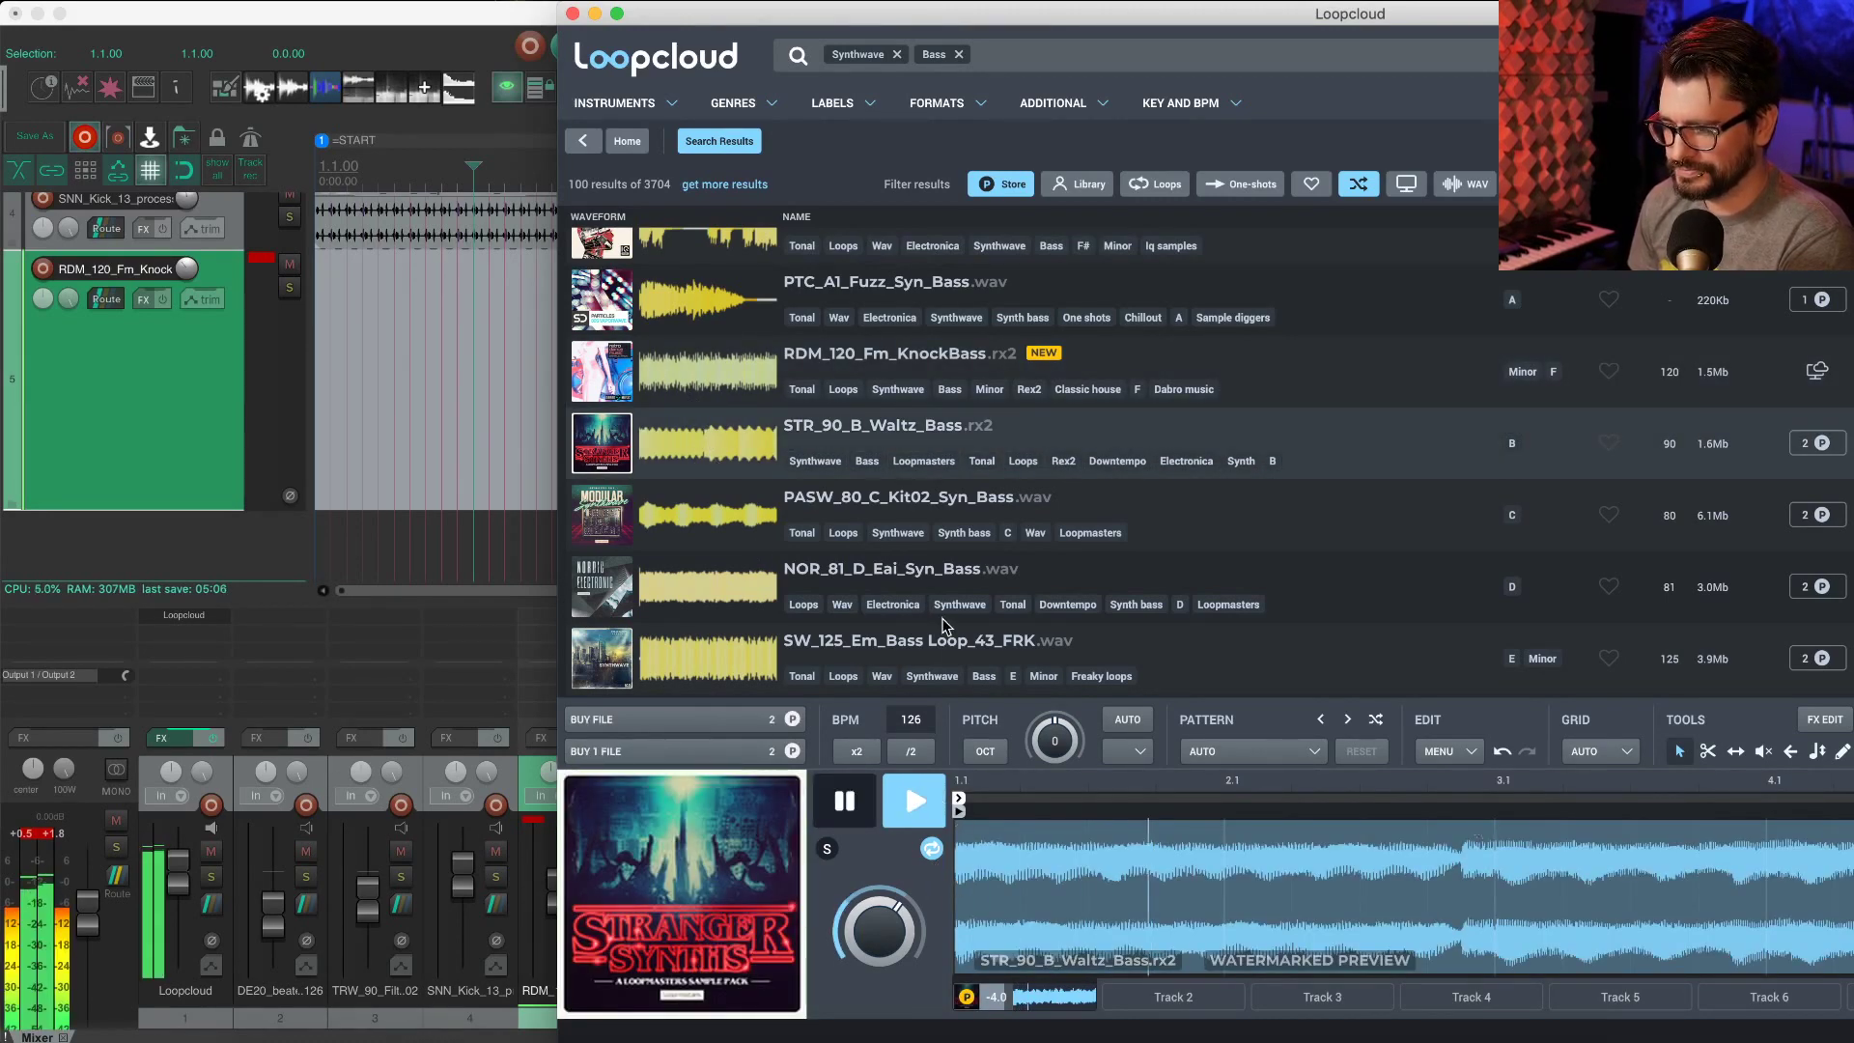
pyautogui.scroll(-1, 1089, 577)
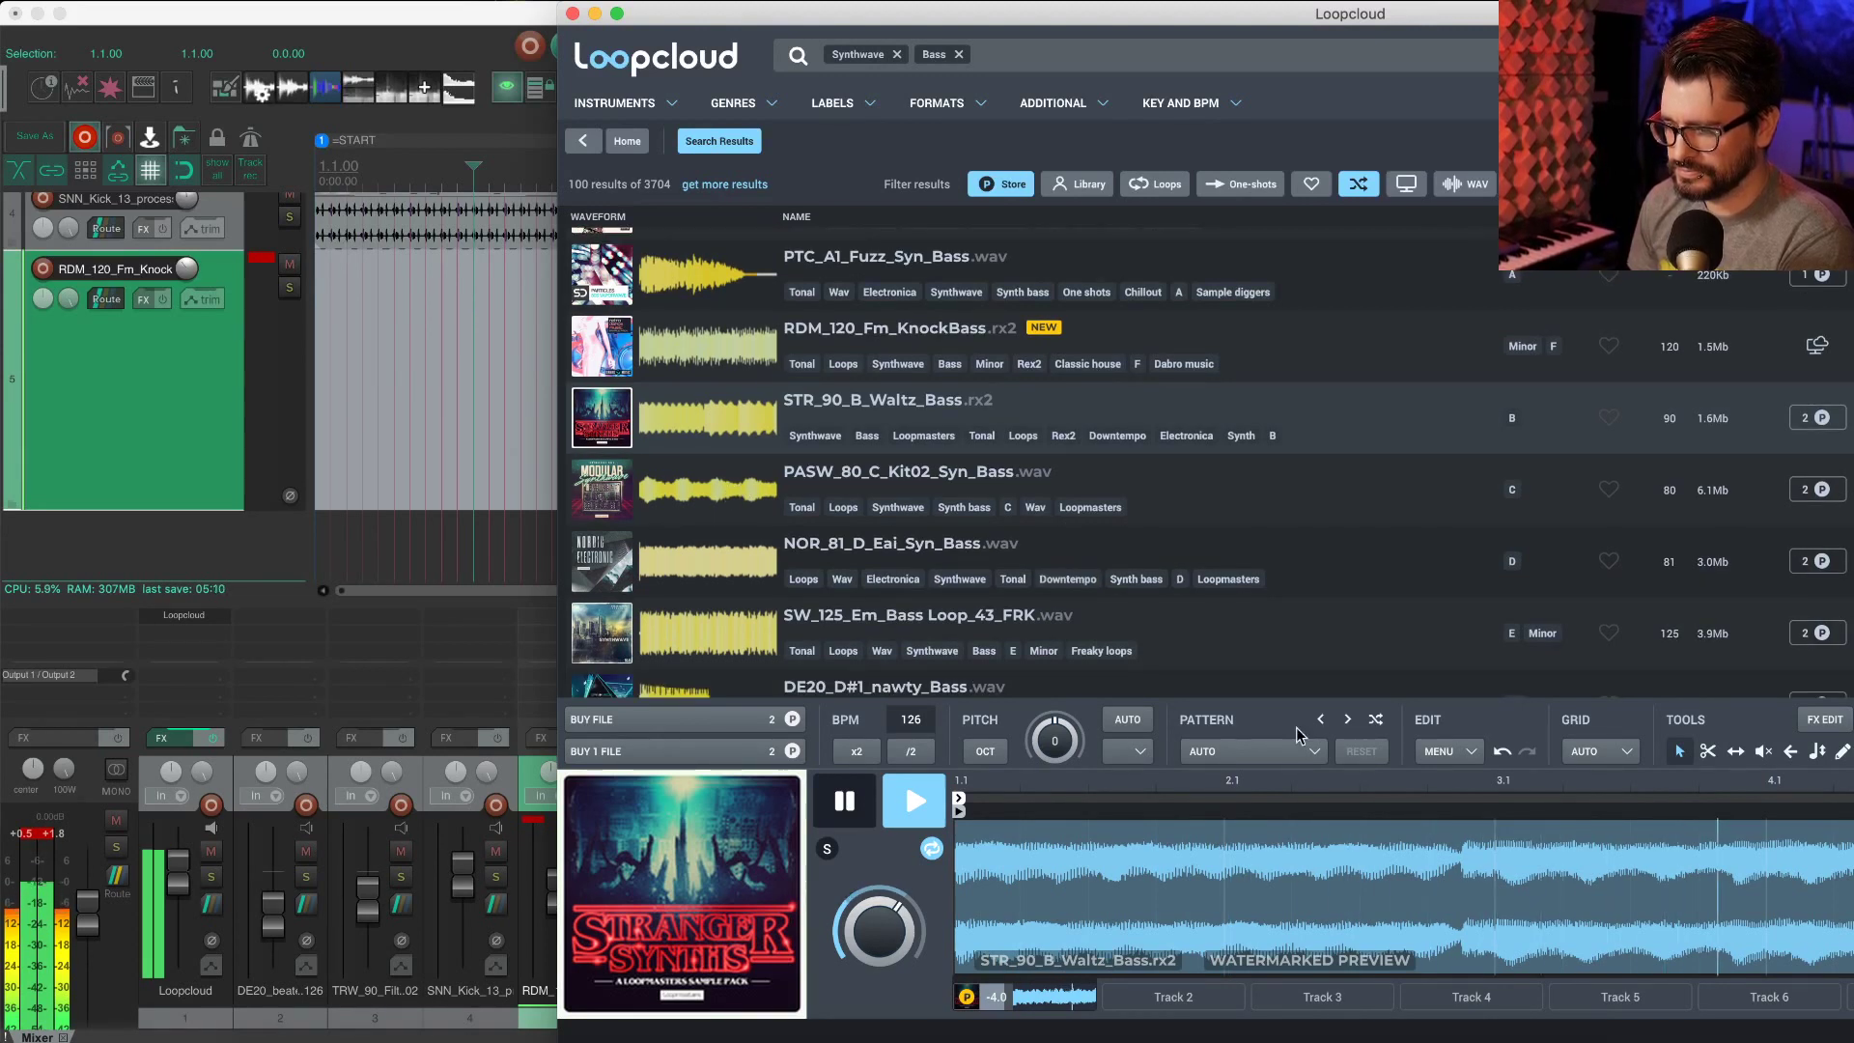
pyautogui.click(761, 512)
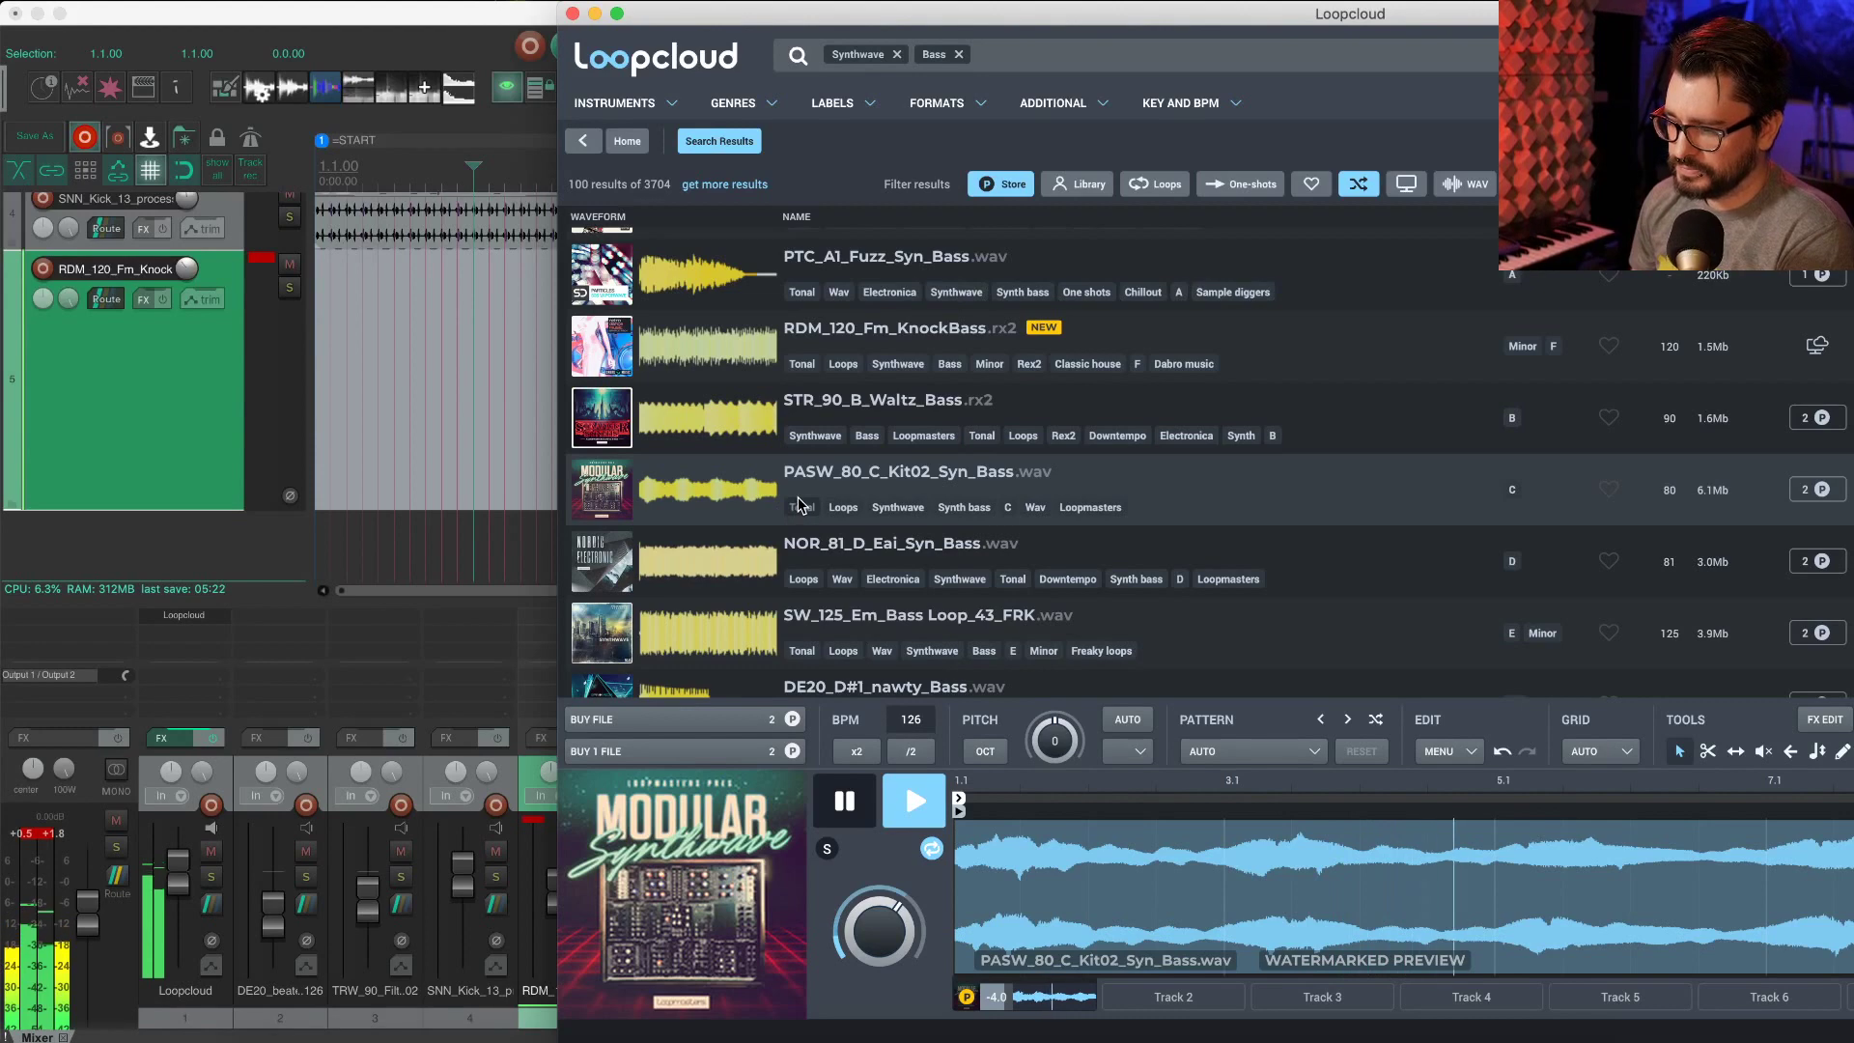
# Step: Return to REAPER, widen the docked FX browser to look through its plugin categories and folders, and narrow it again
pyautogui.click(174, 434)
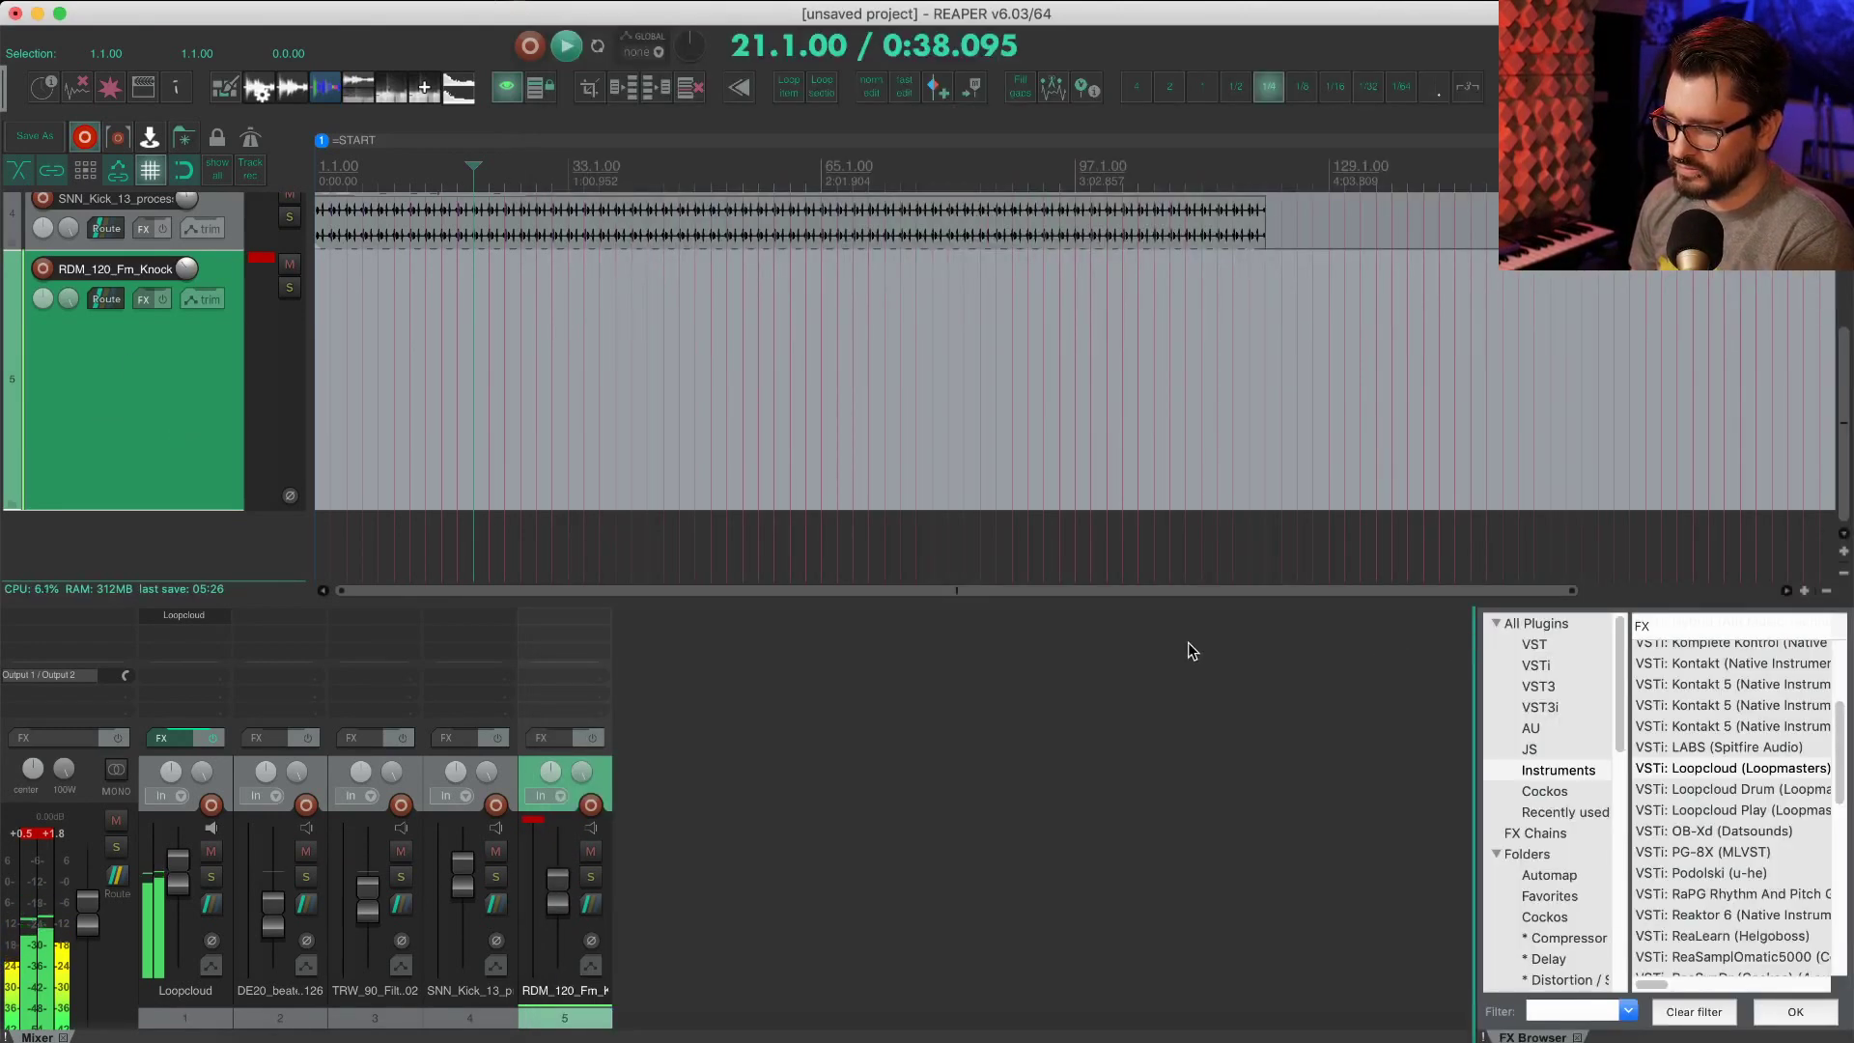
pyautogui.moveTo(1188, 649); pyautogui.dragTo(673, 649)
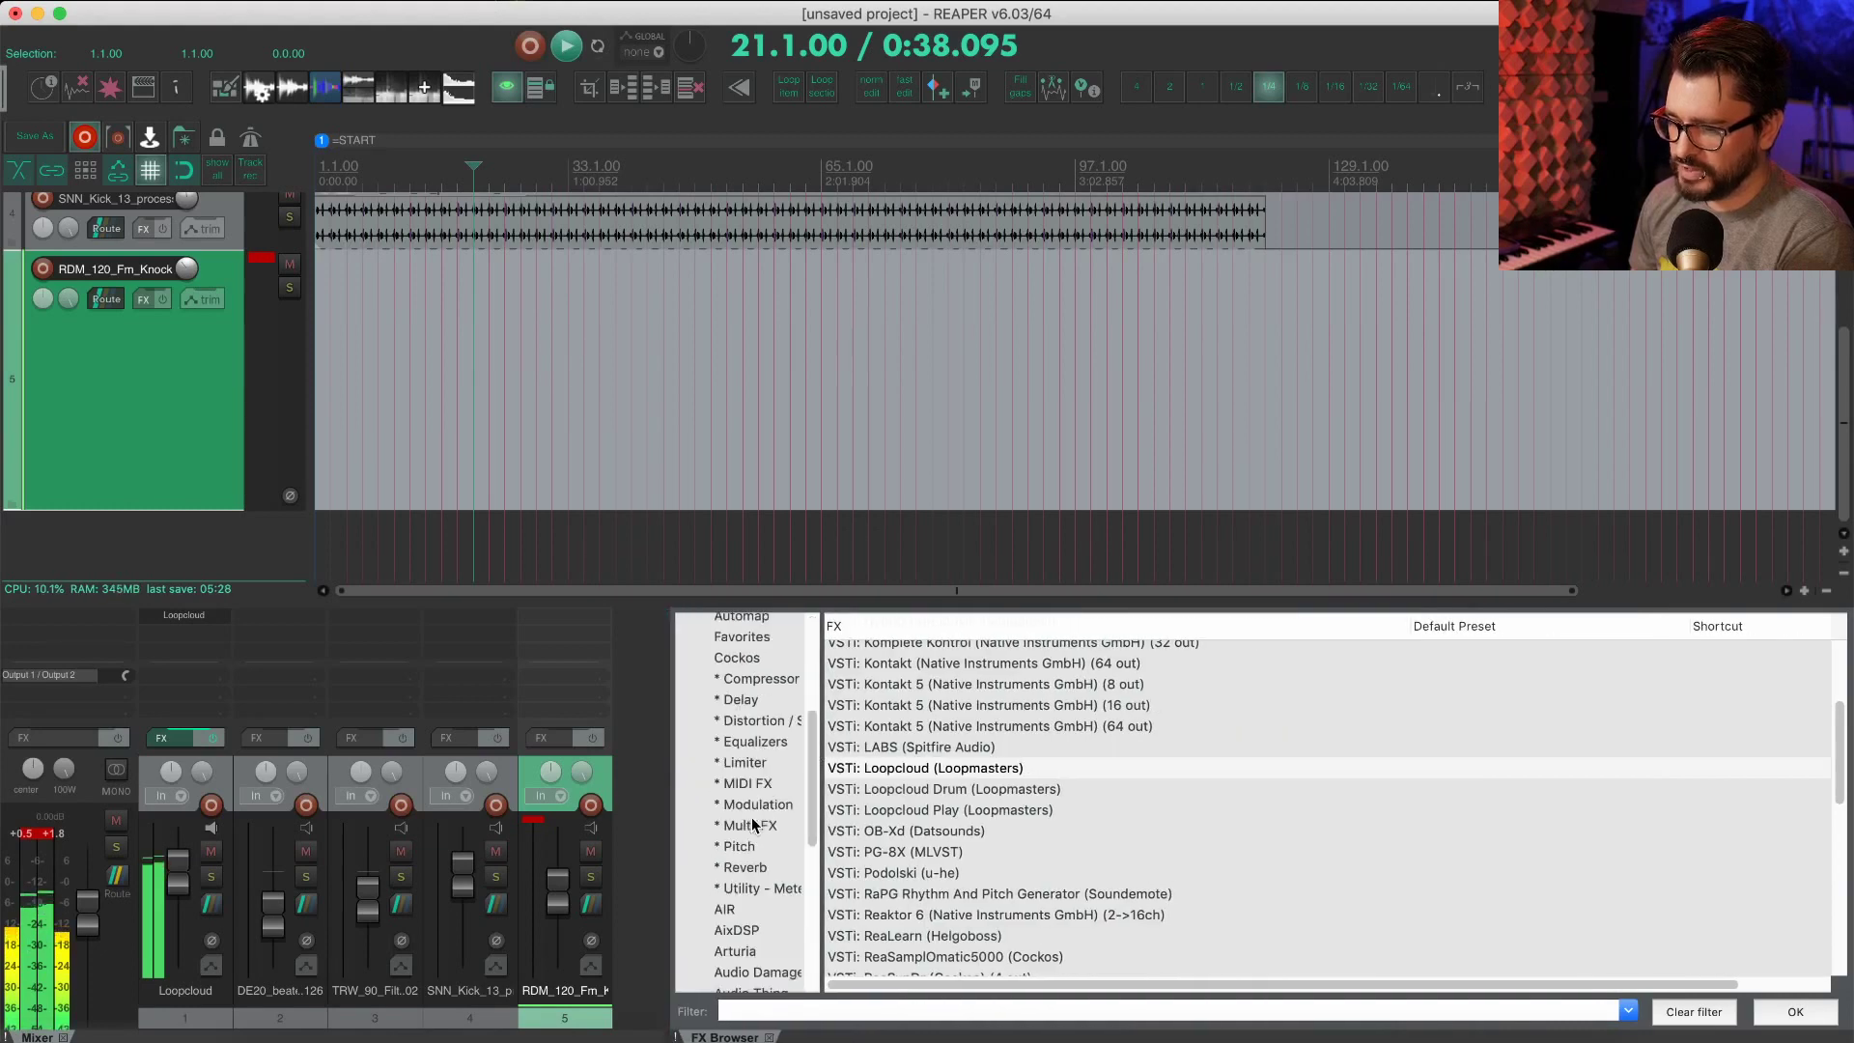
pyautogui.scroll(-3, 754, 823)
pyautogui.scroll(3, 754, 824)
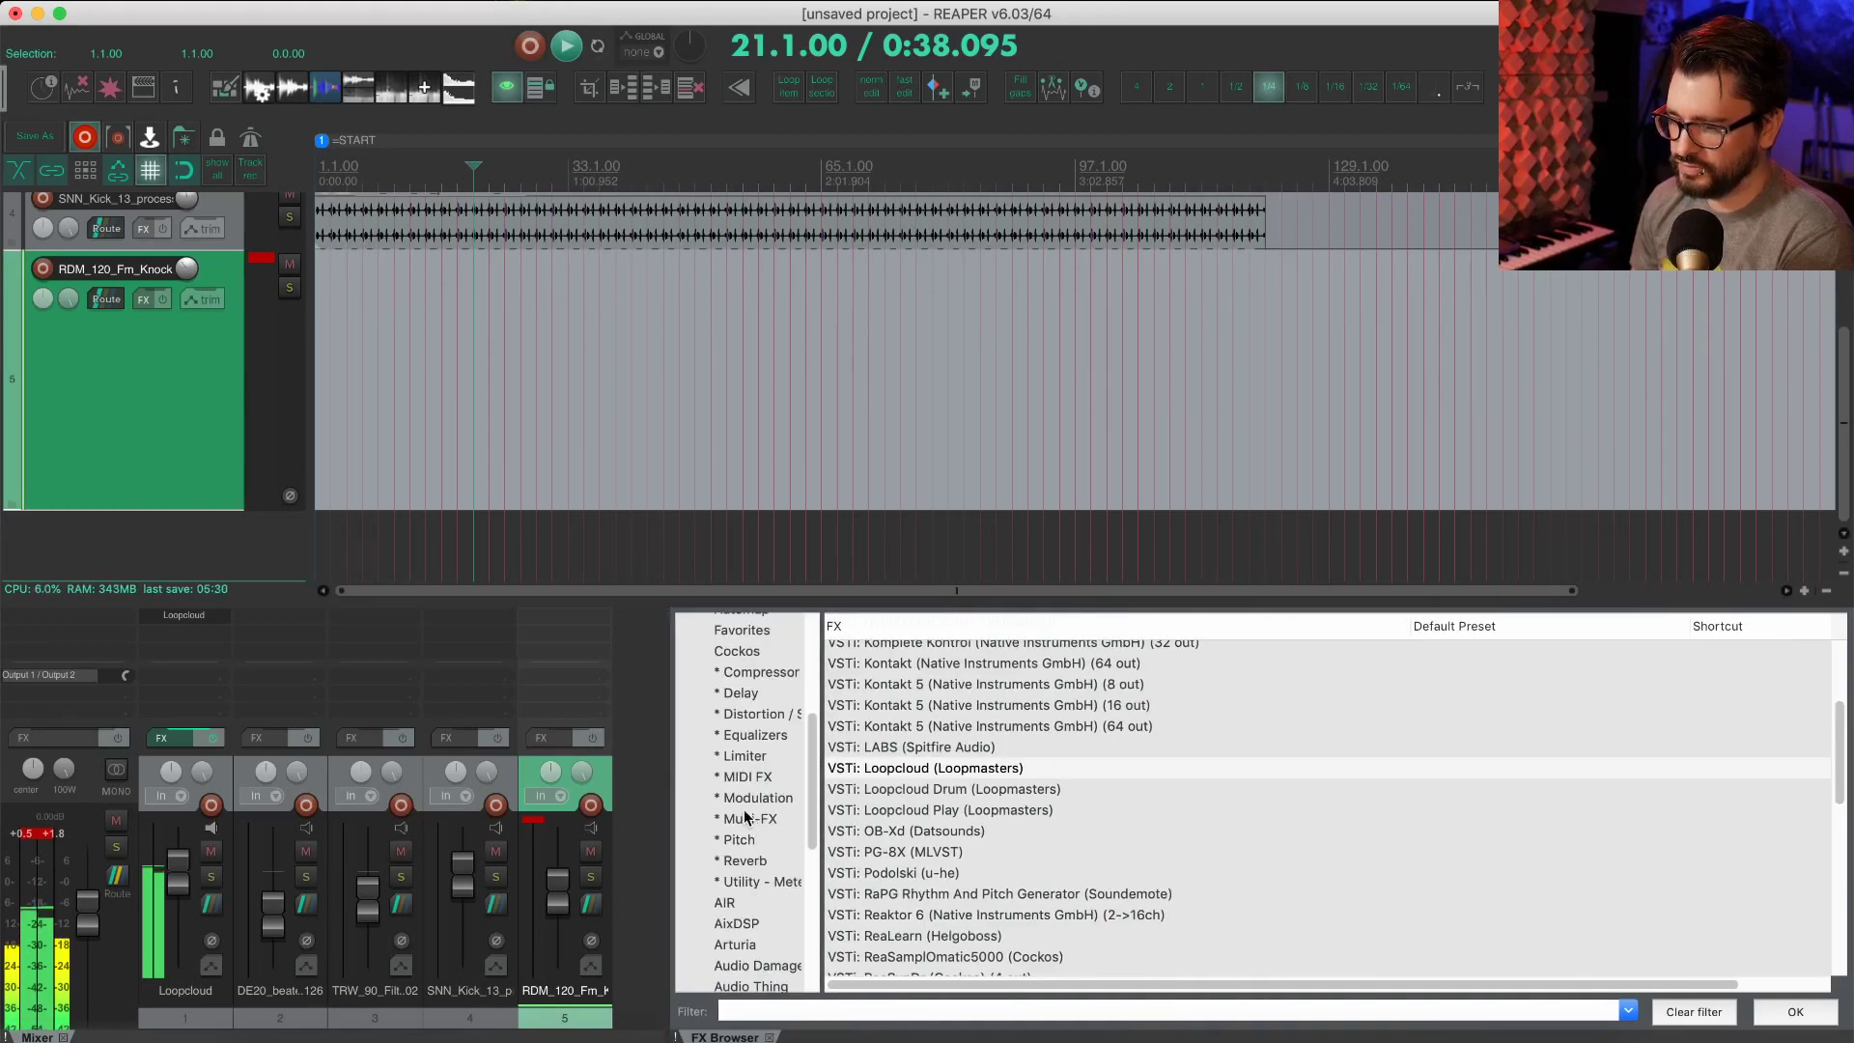
pyautogui.scroll(-3, 782, 898)
pyautogui.scroll(7, 782, 898)
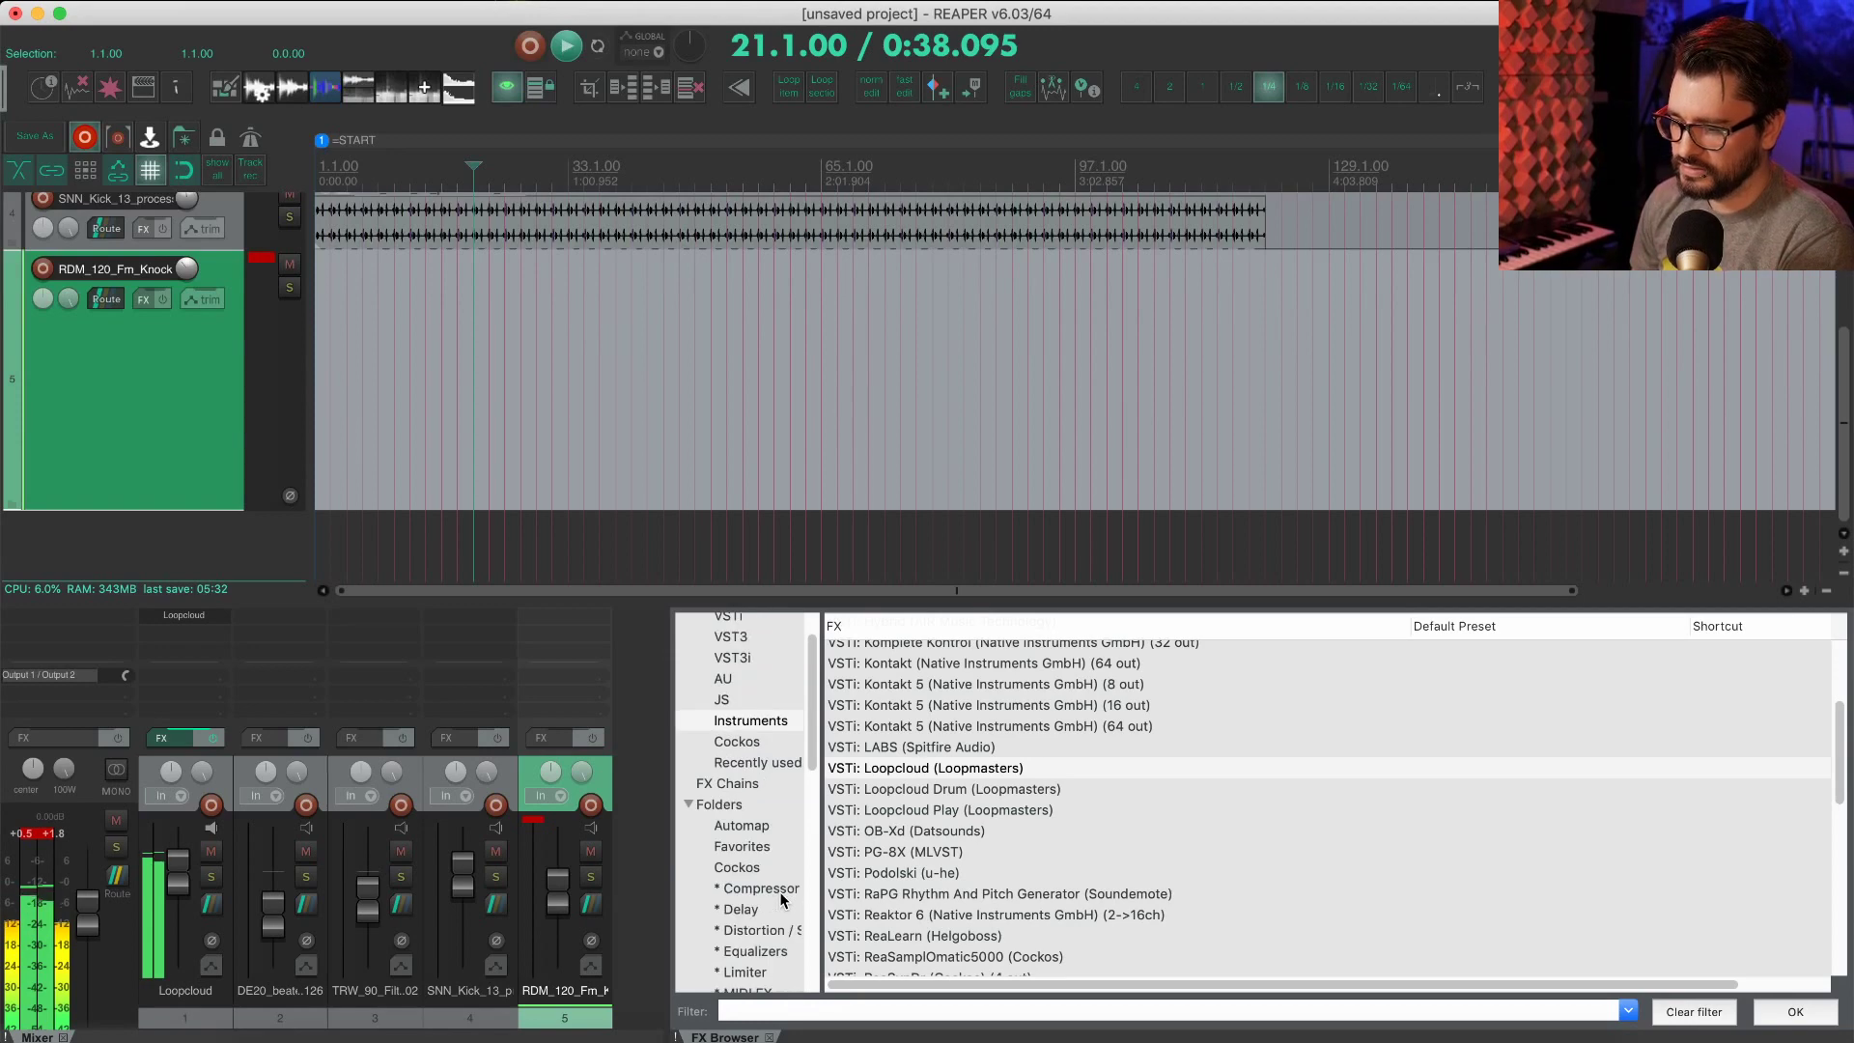
pyautogui.moveTo(669, 756); pyautogui.dragTo(1133, 757)
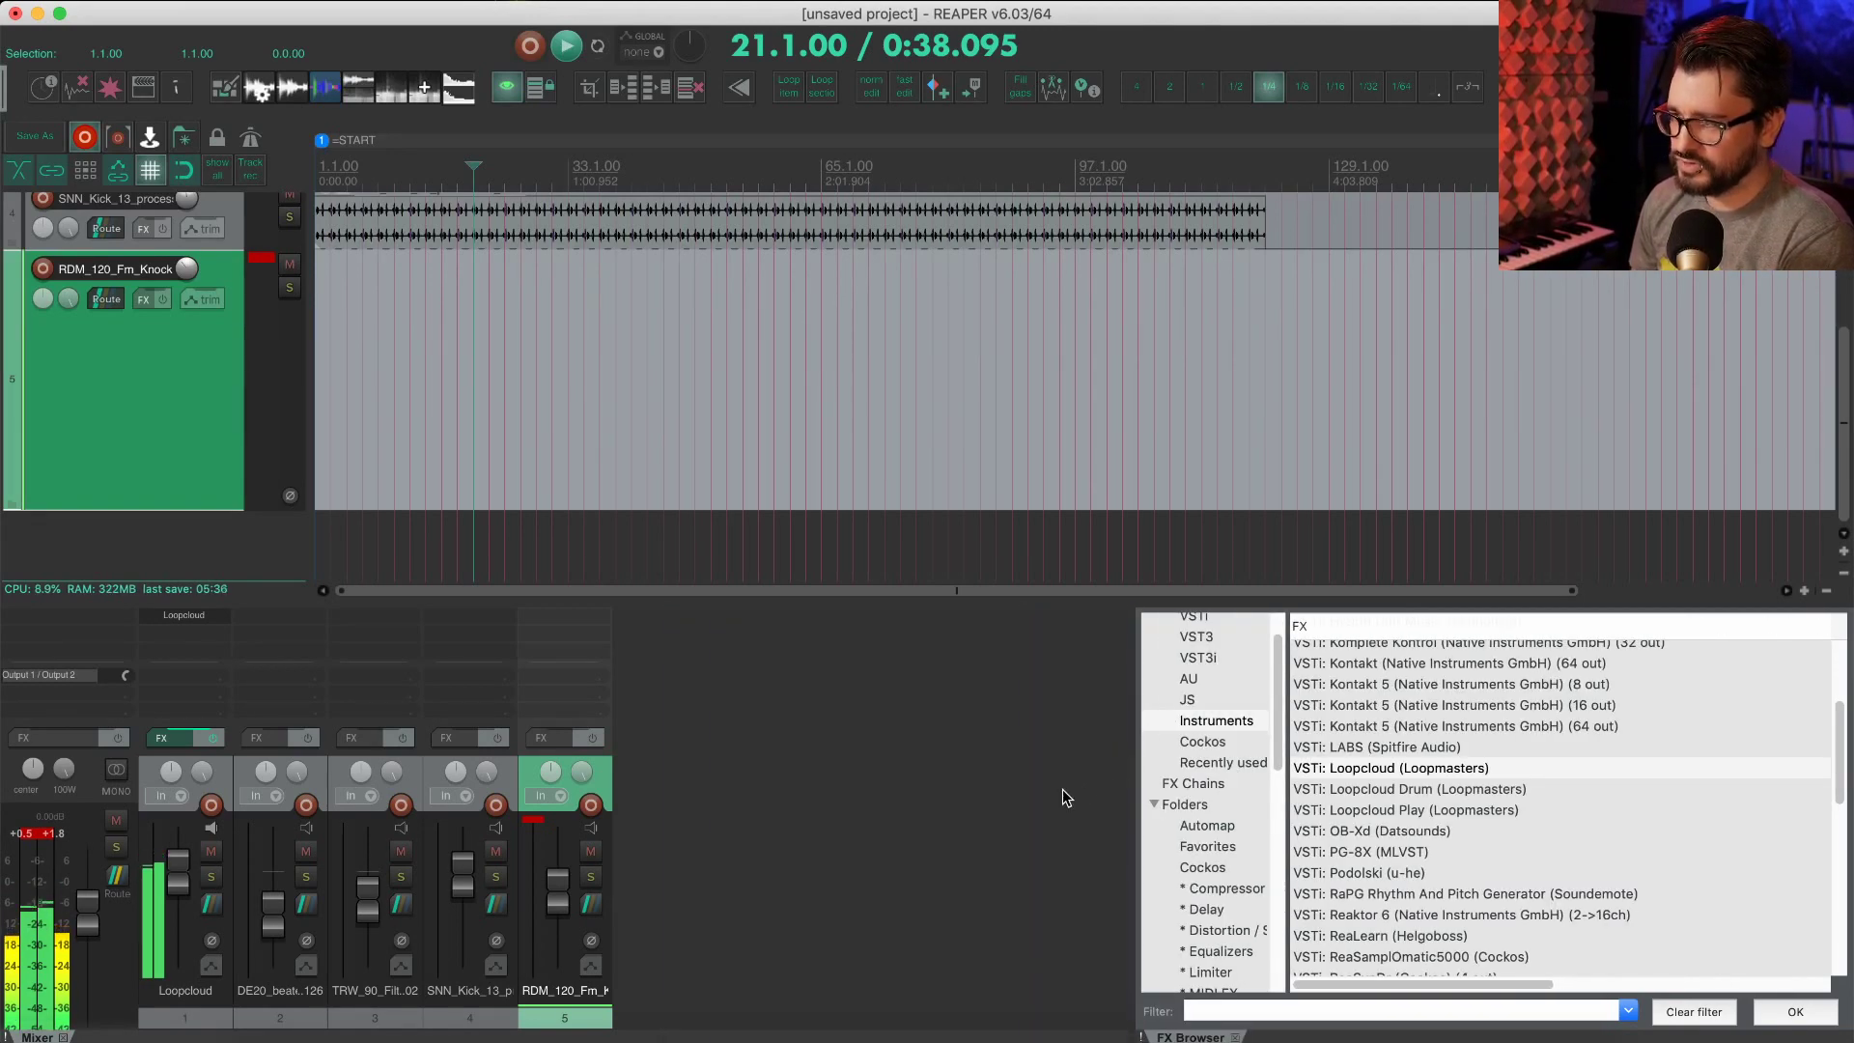
# Step: List the Cockos plugins in the FX browser, and open and close the RDM_120_Fm_KnockBass track's FX chain window
pyautogui.click(869, 783)
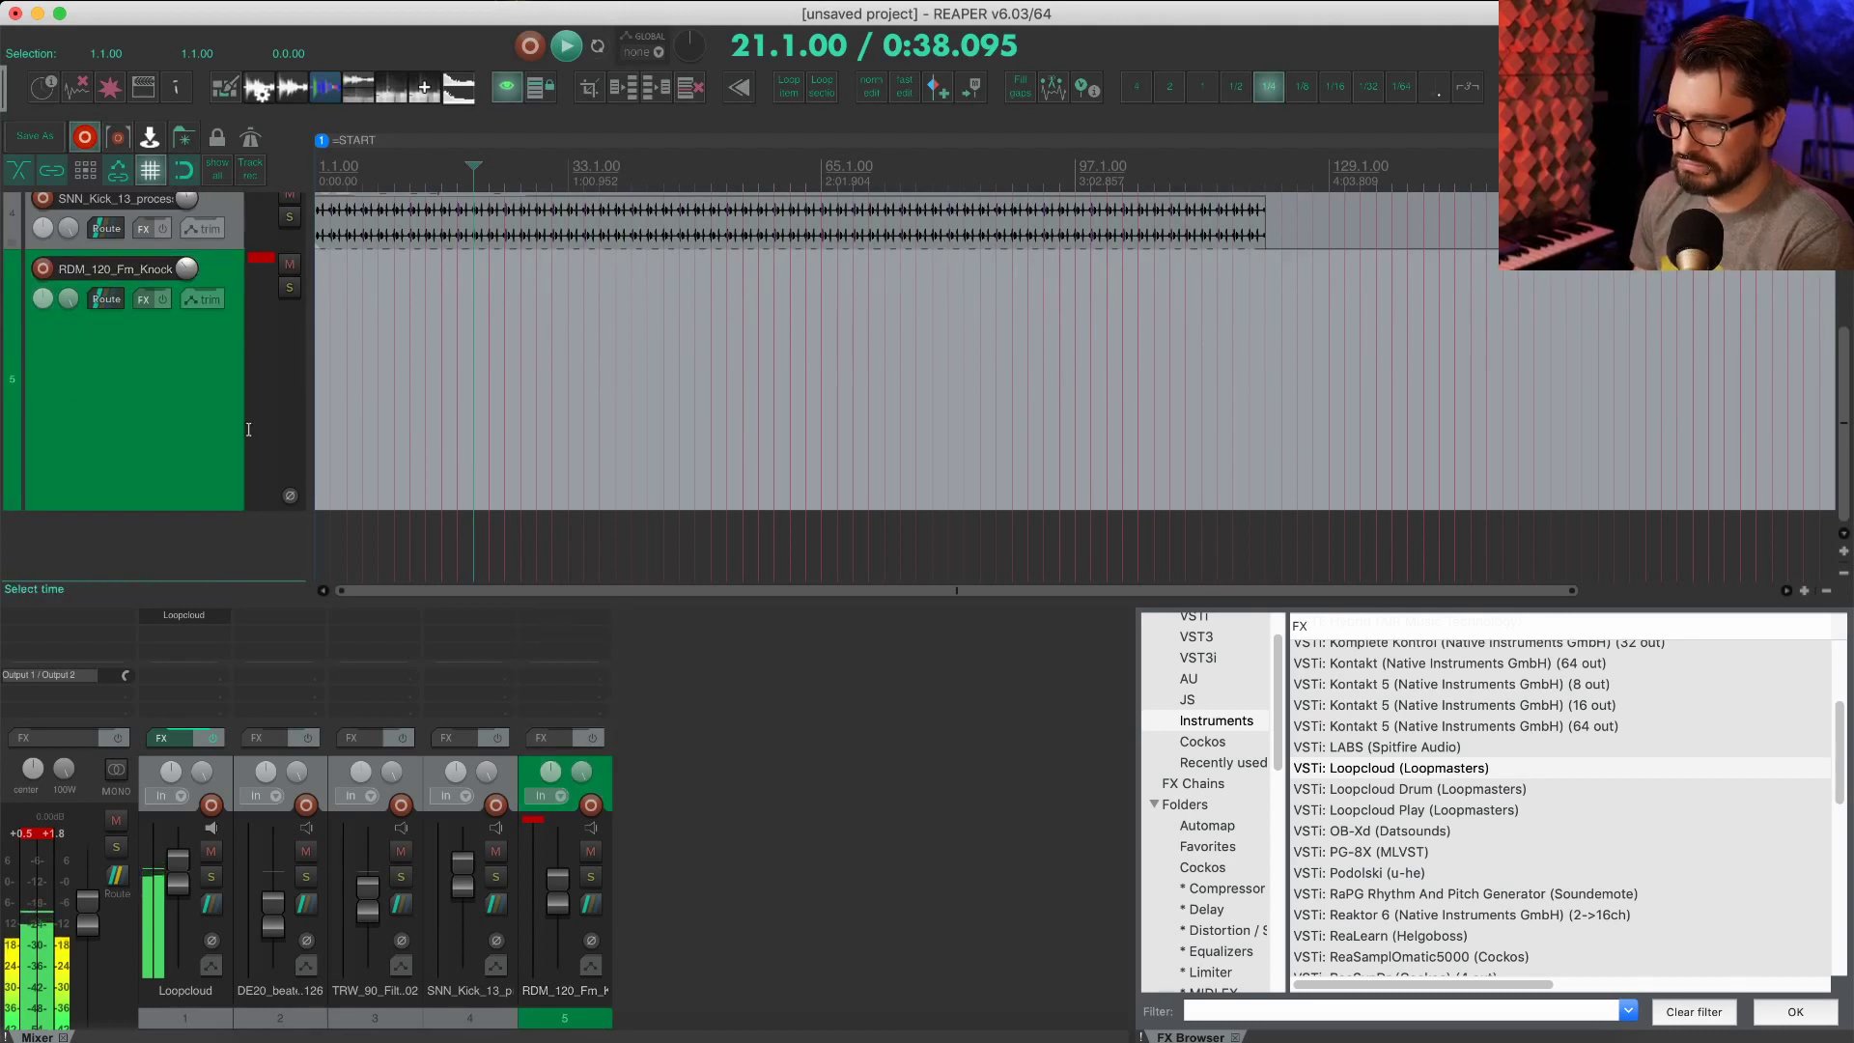
pyautogui.click(142, 314)
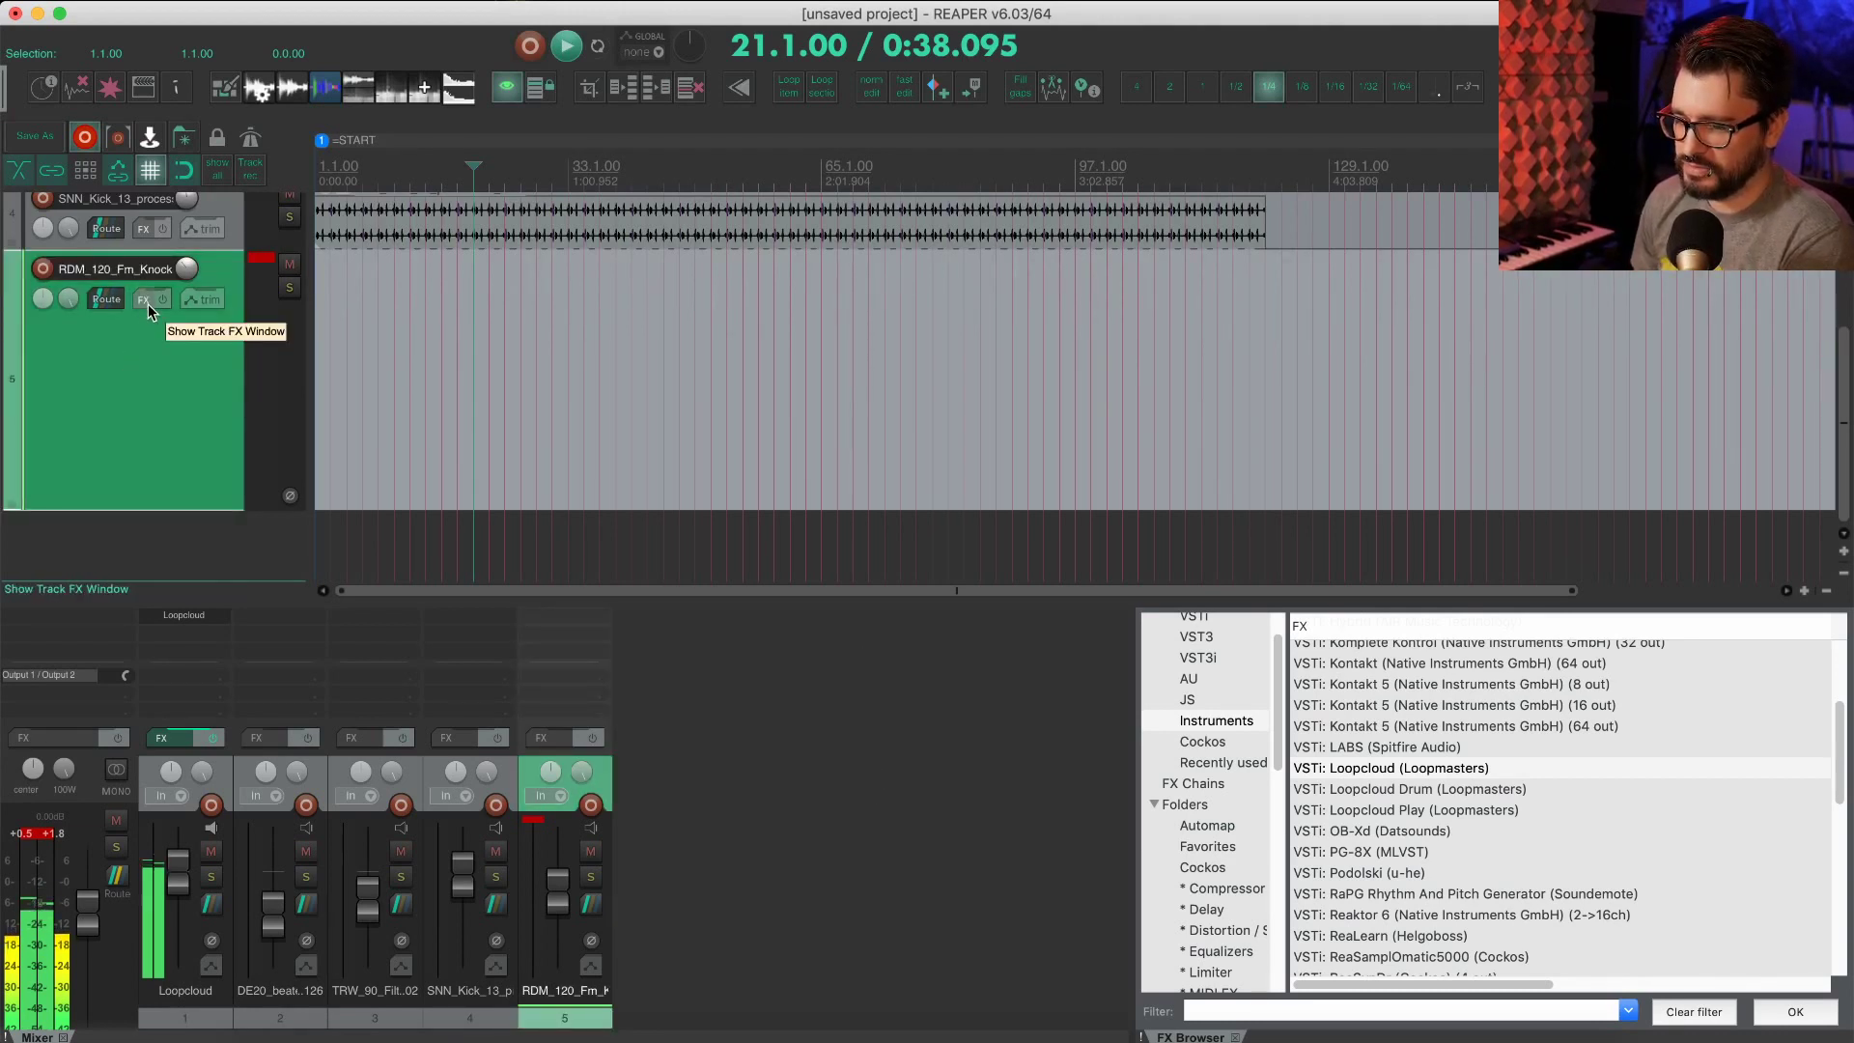
pyautogui.click(145, 300)
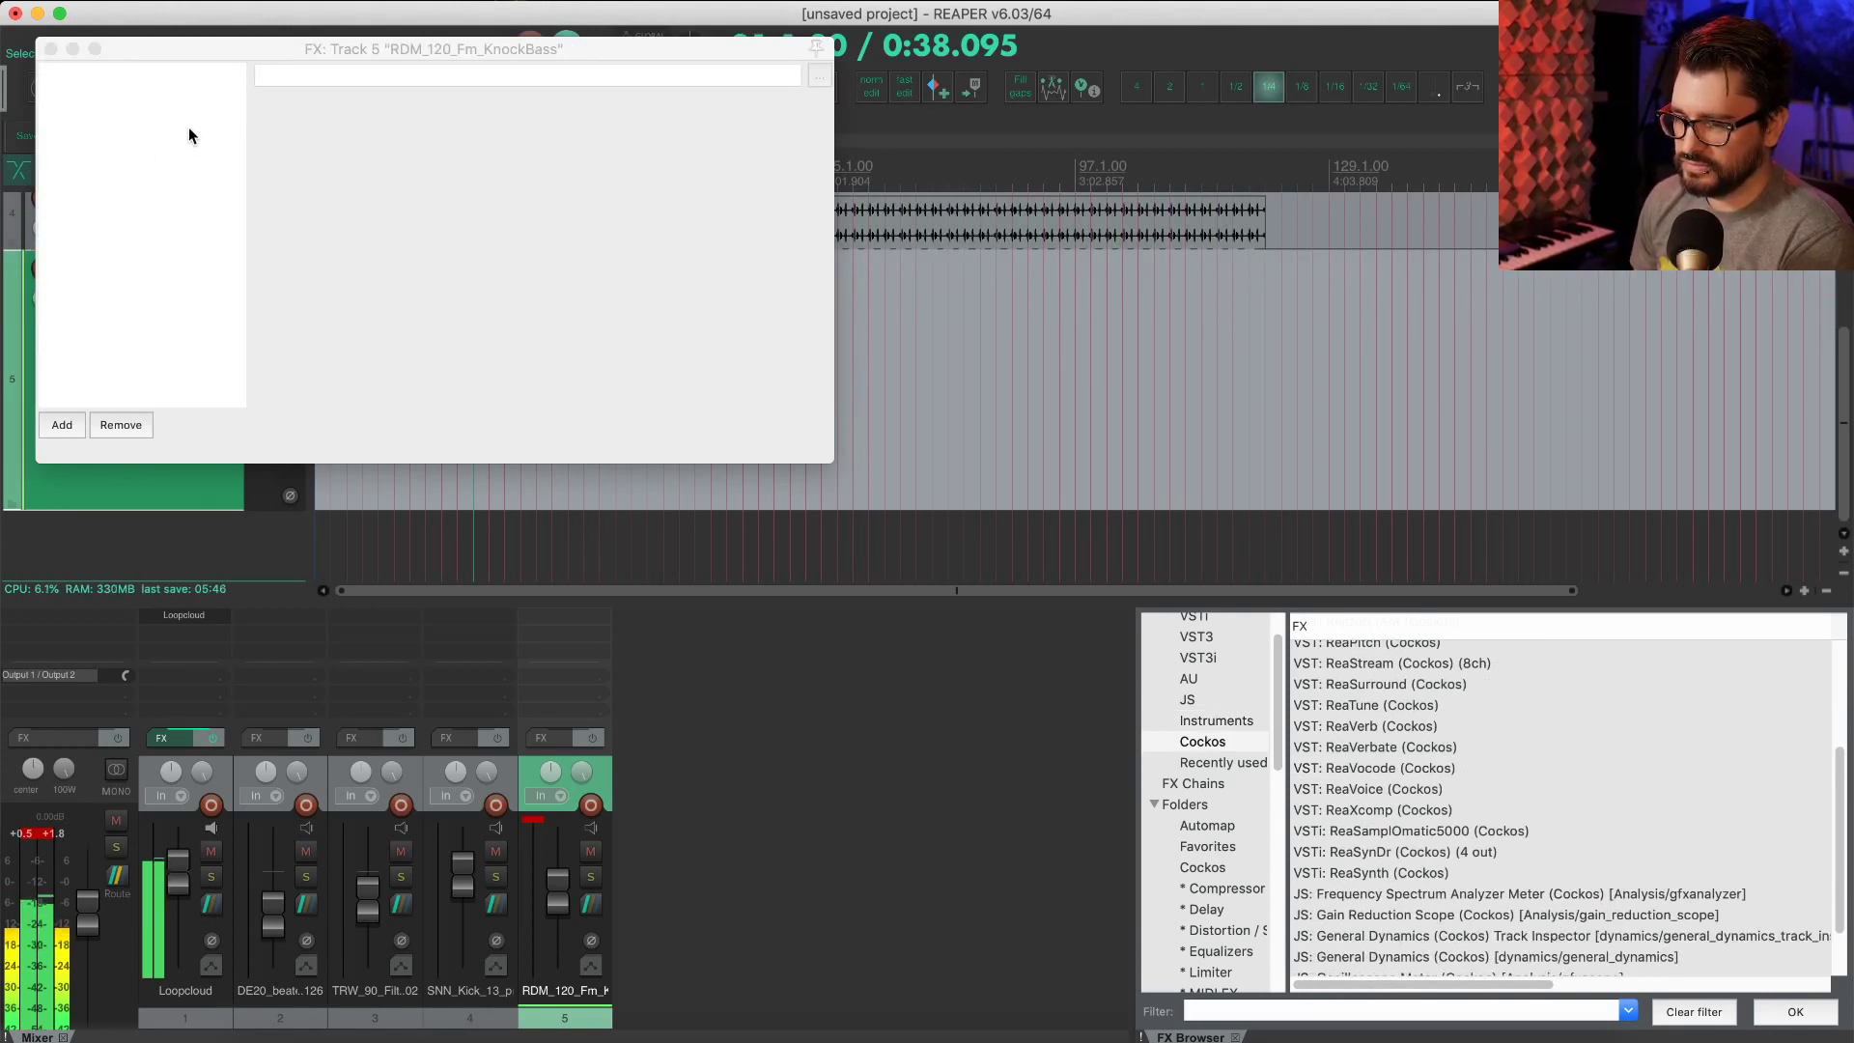
pyautogui.click(51, 49)
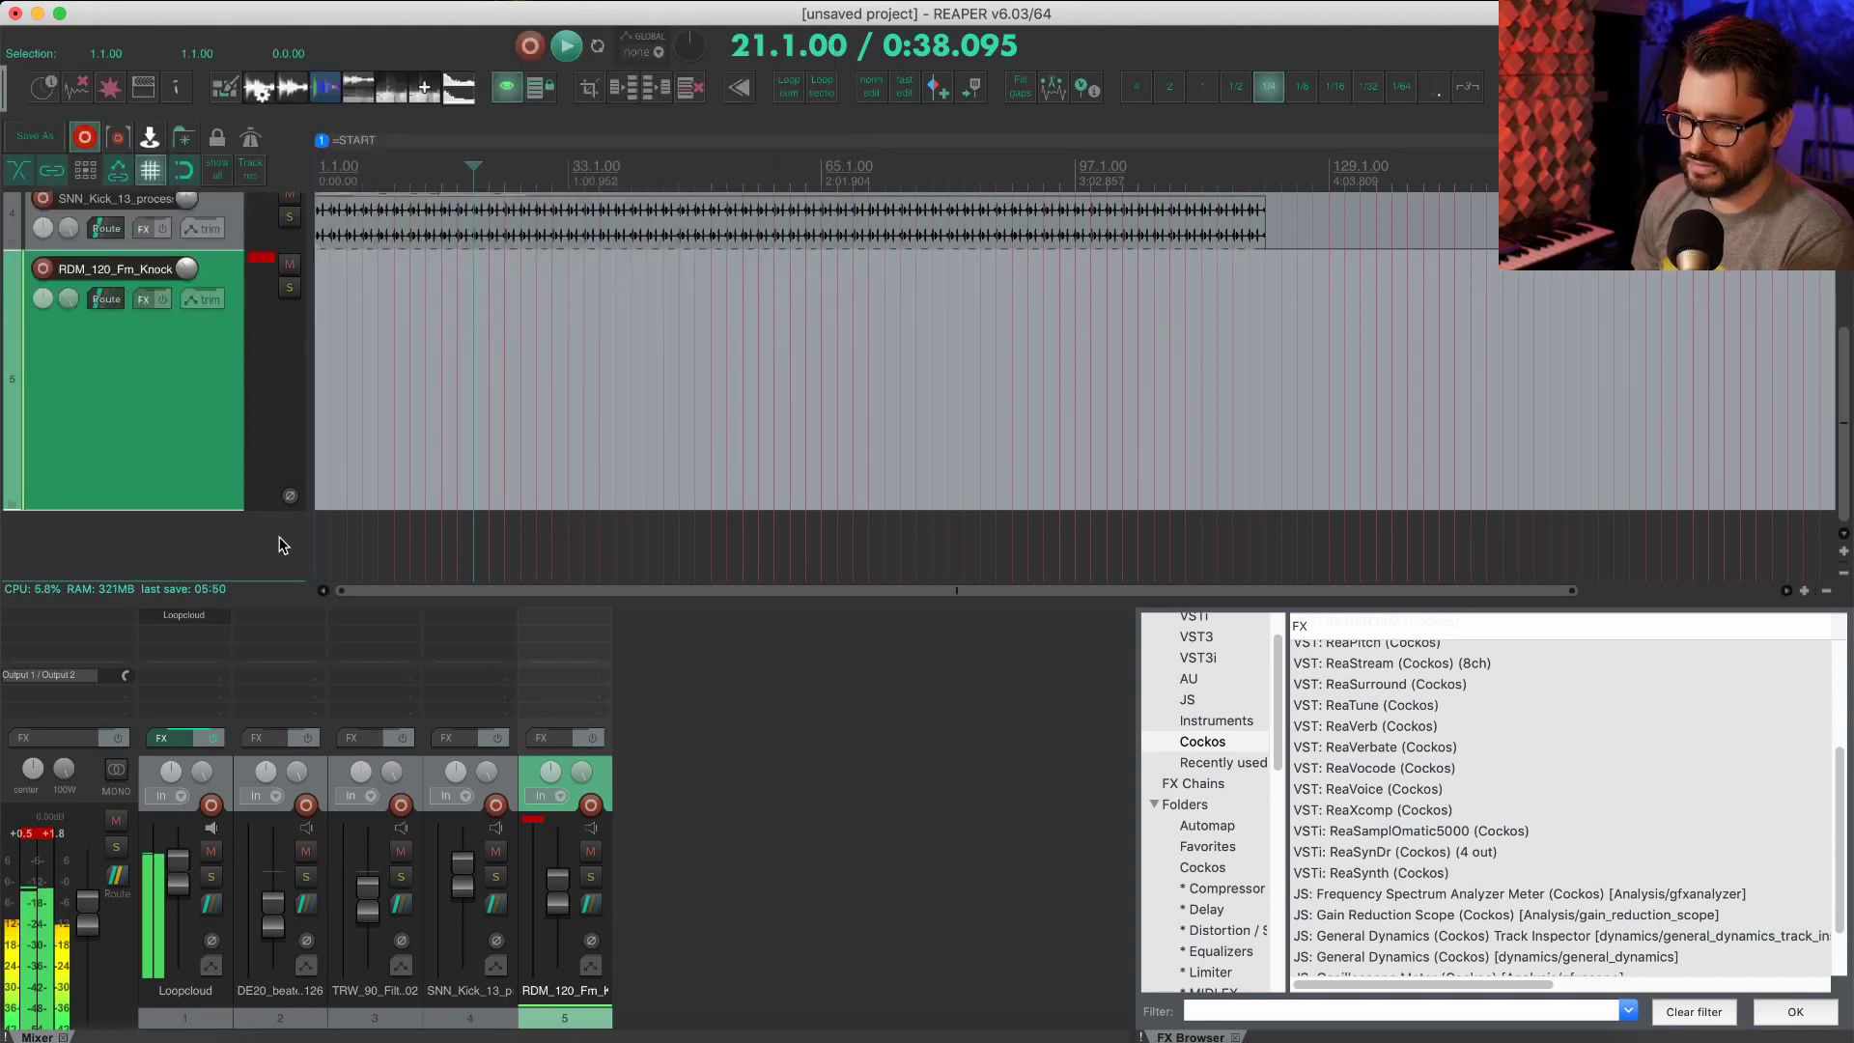
# Step: Switch to Loopcloud, preview NOR_81_D_Eai_Syn_Bass.wav, and look through the bass results further down
pyautogui.press('super+Tab')
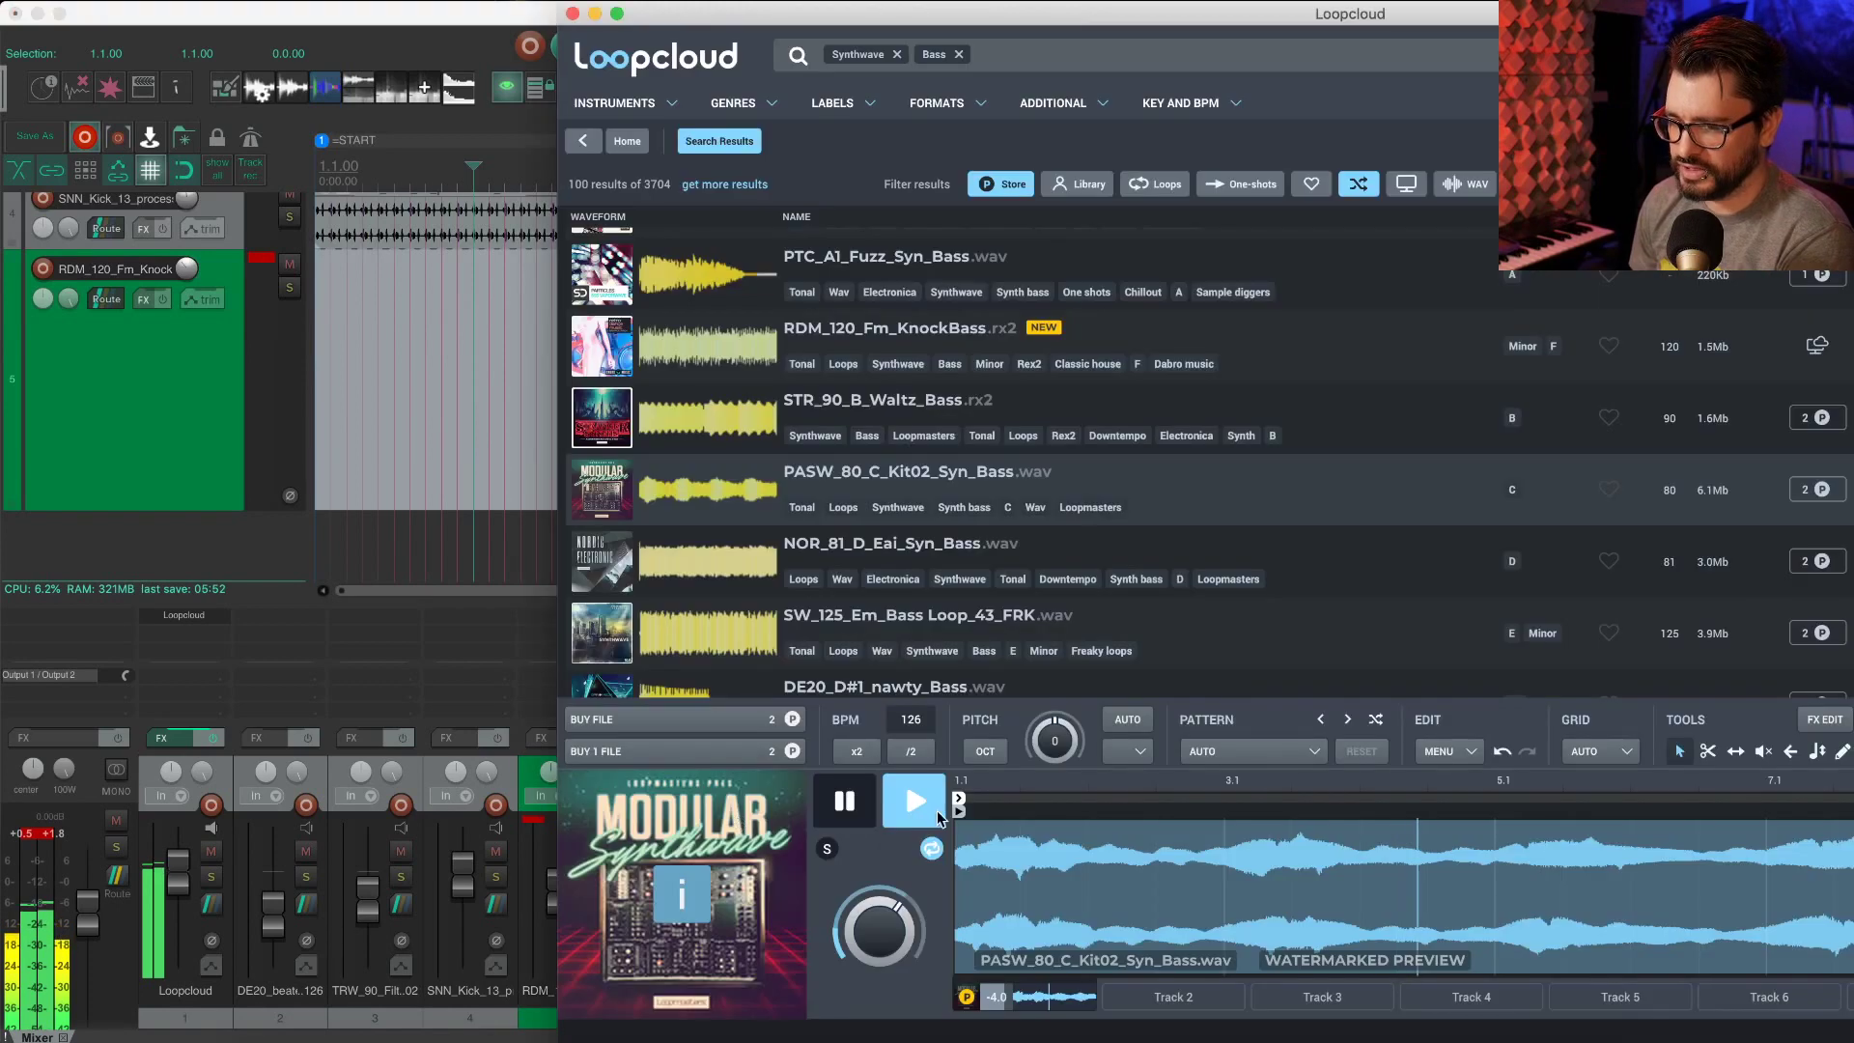
pyautogui.click(722, 591)
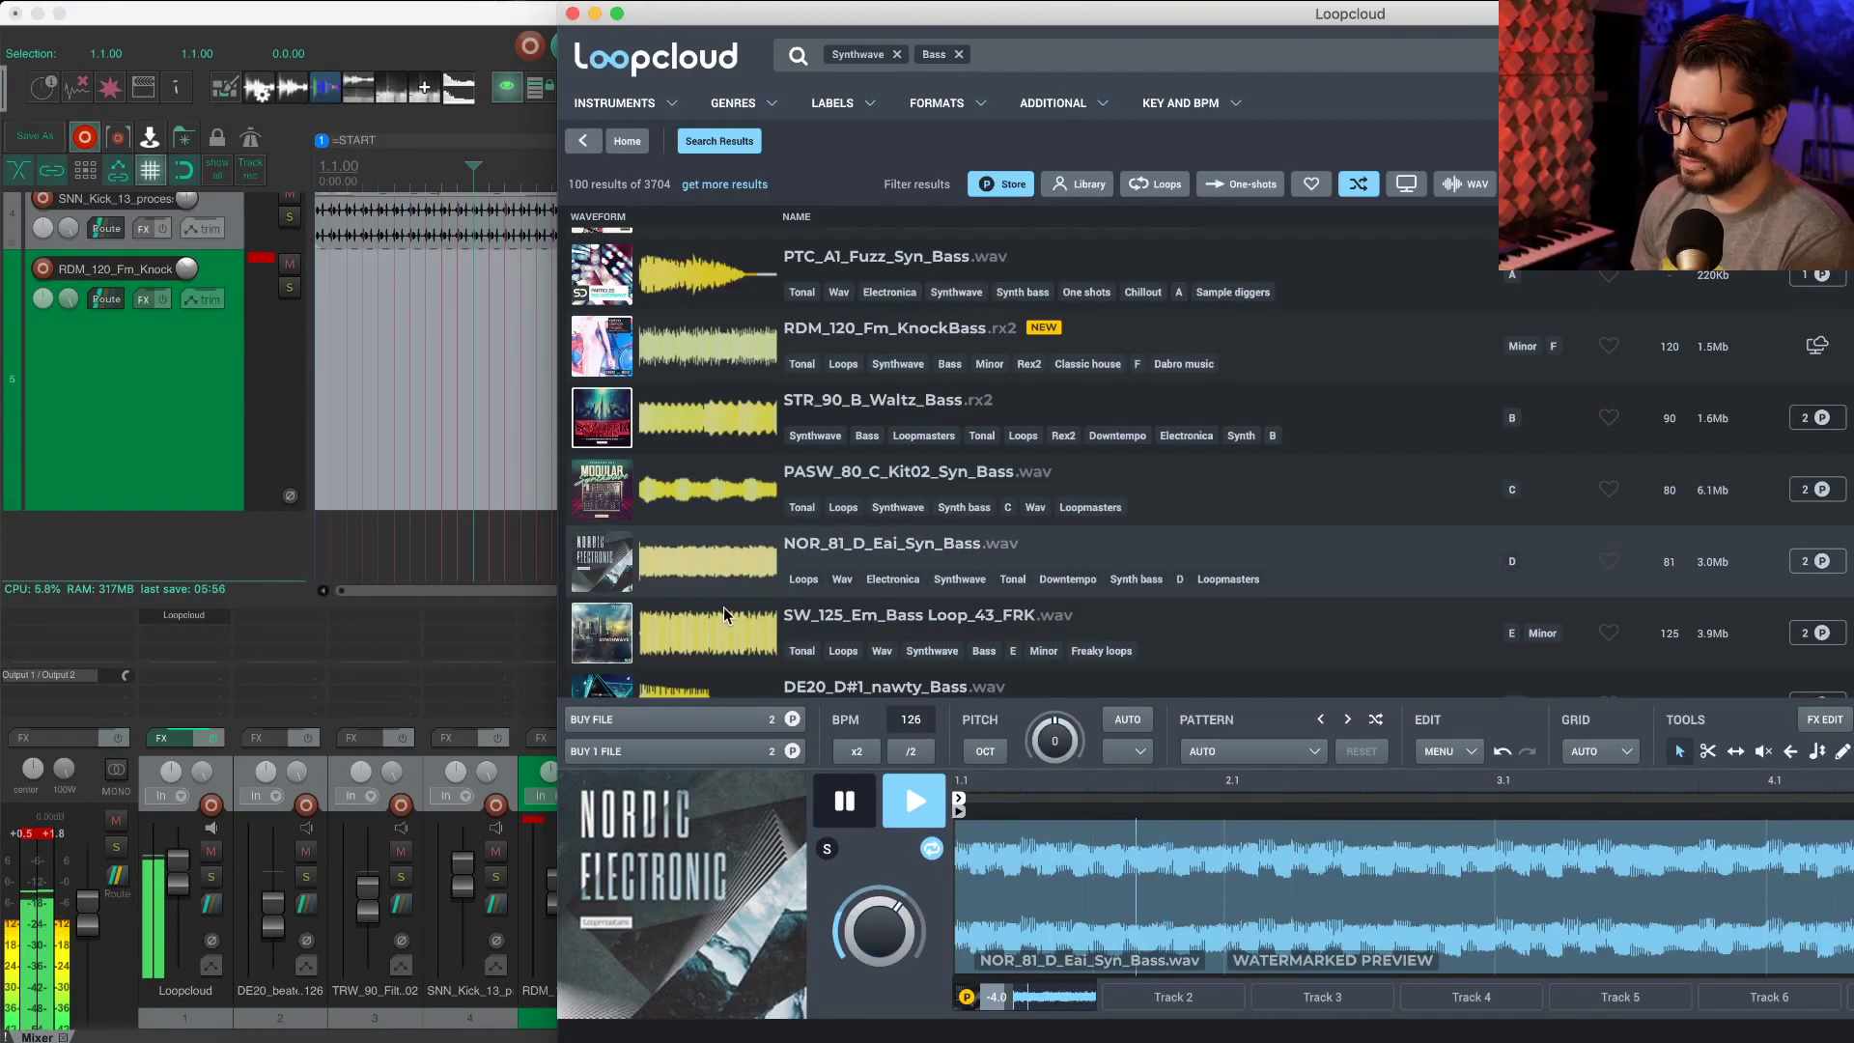
pyautogui.scroll(-10, 723, 606)
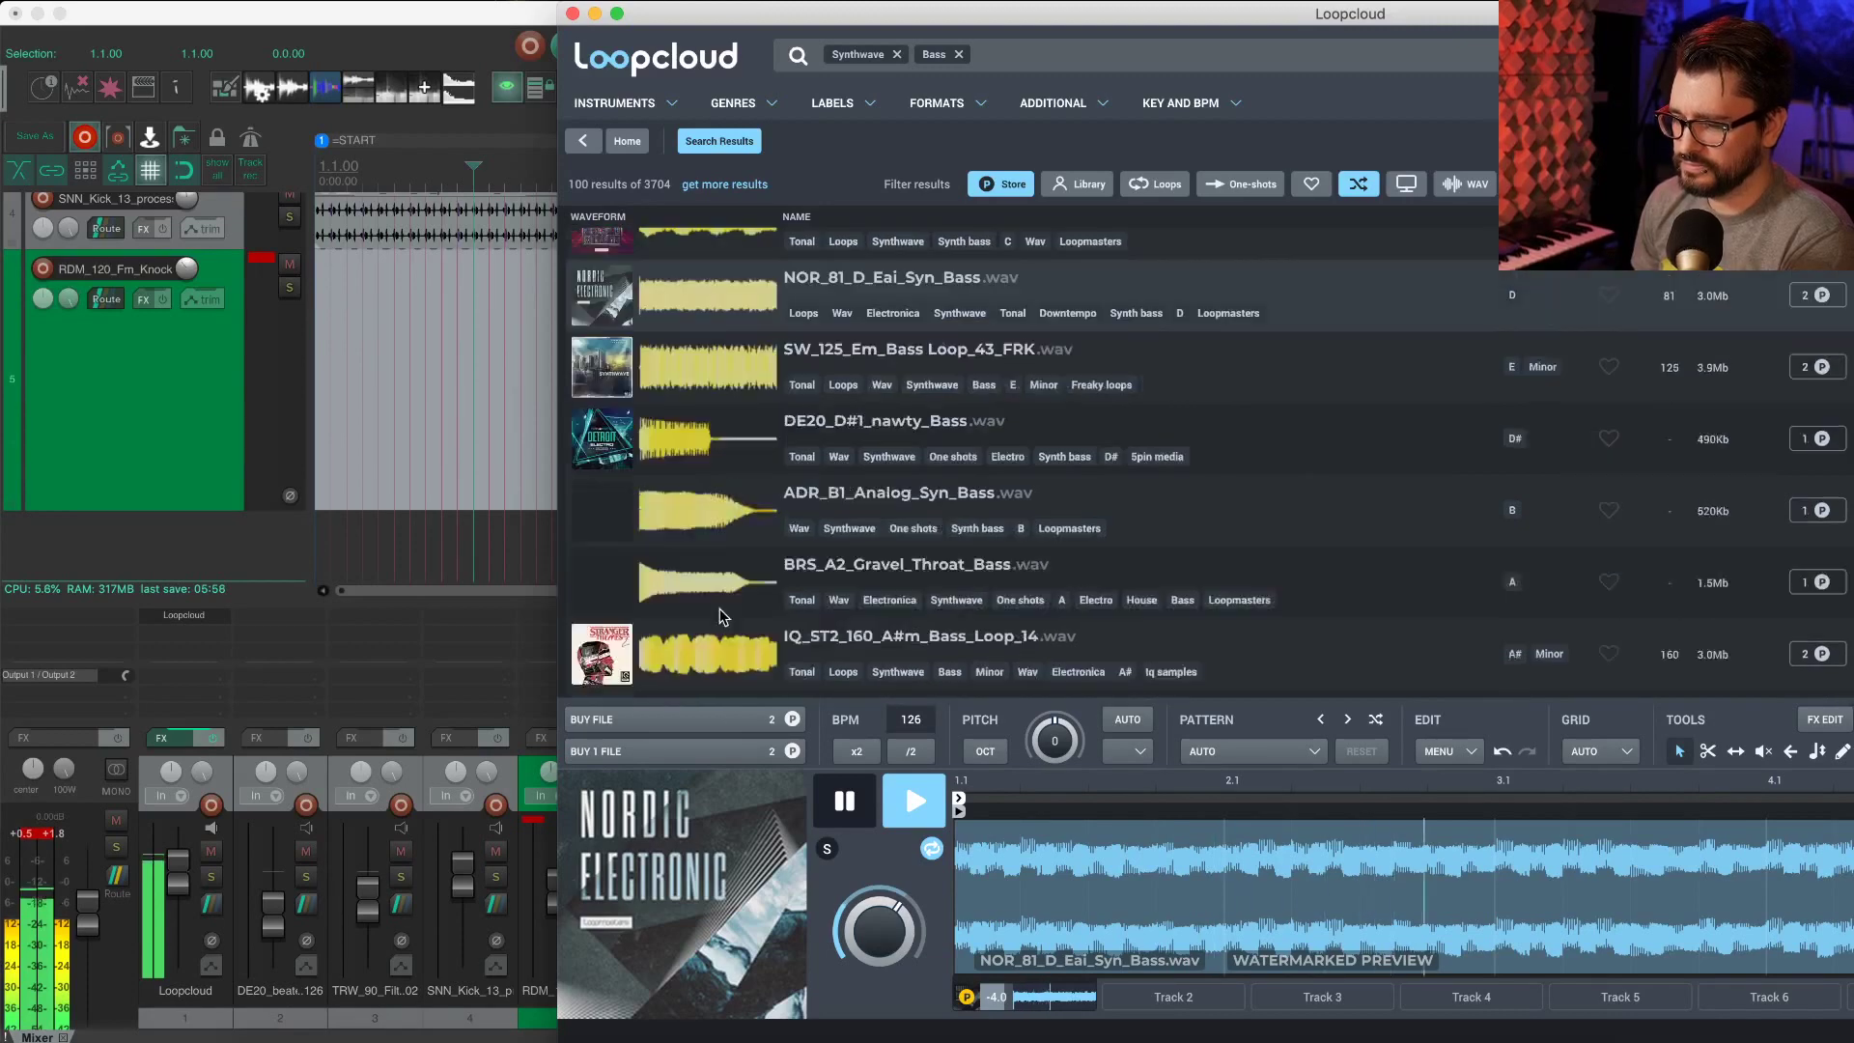
# Step: Preview DE20_A2_beef_Bass.wav and DE20_A2_clear_Bass.wav in Loopcloud, and look through further bass results
pyautogui.click(711, 587)
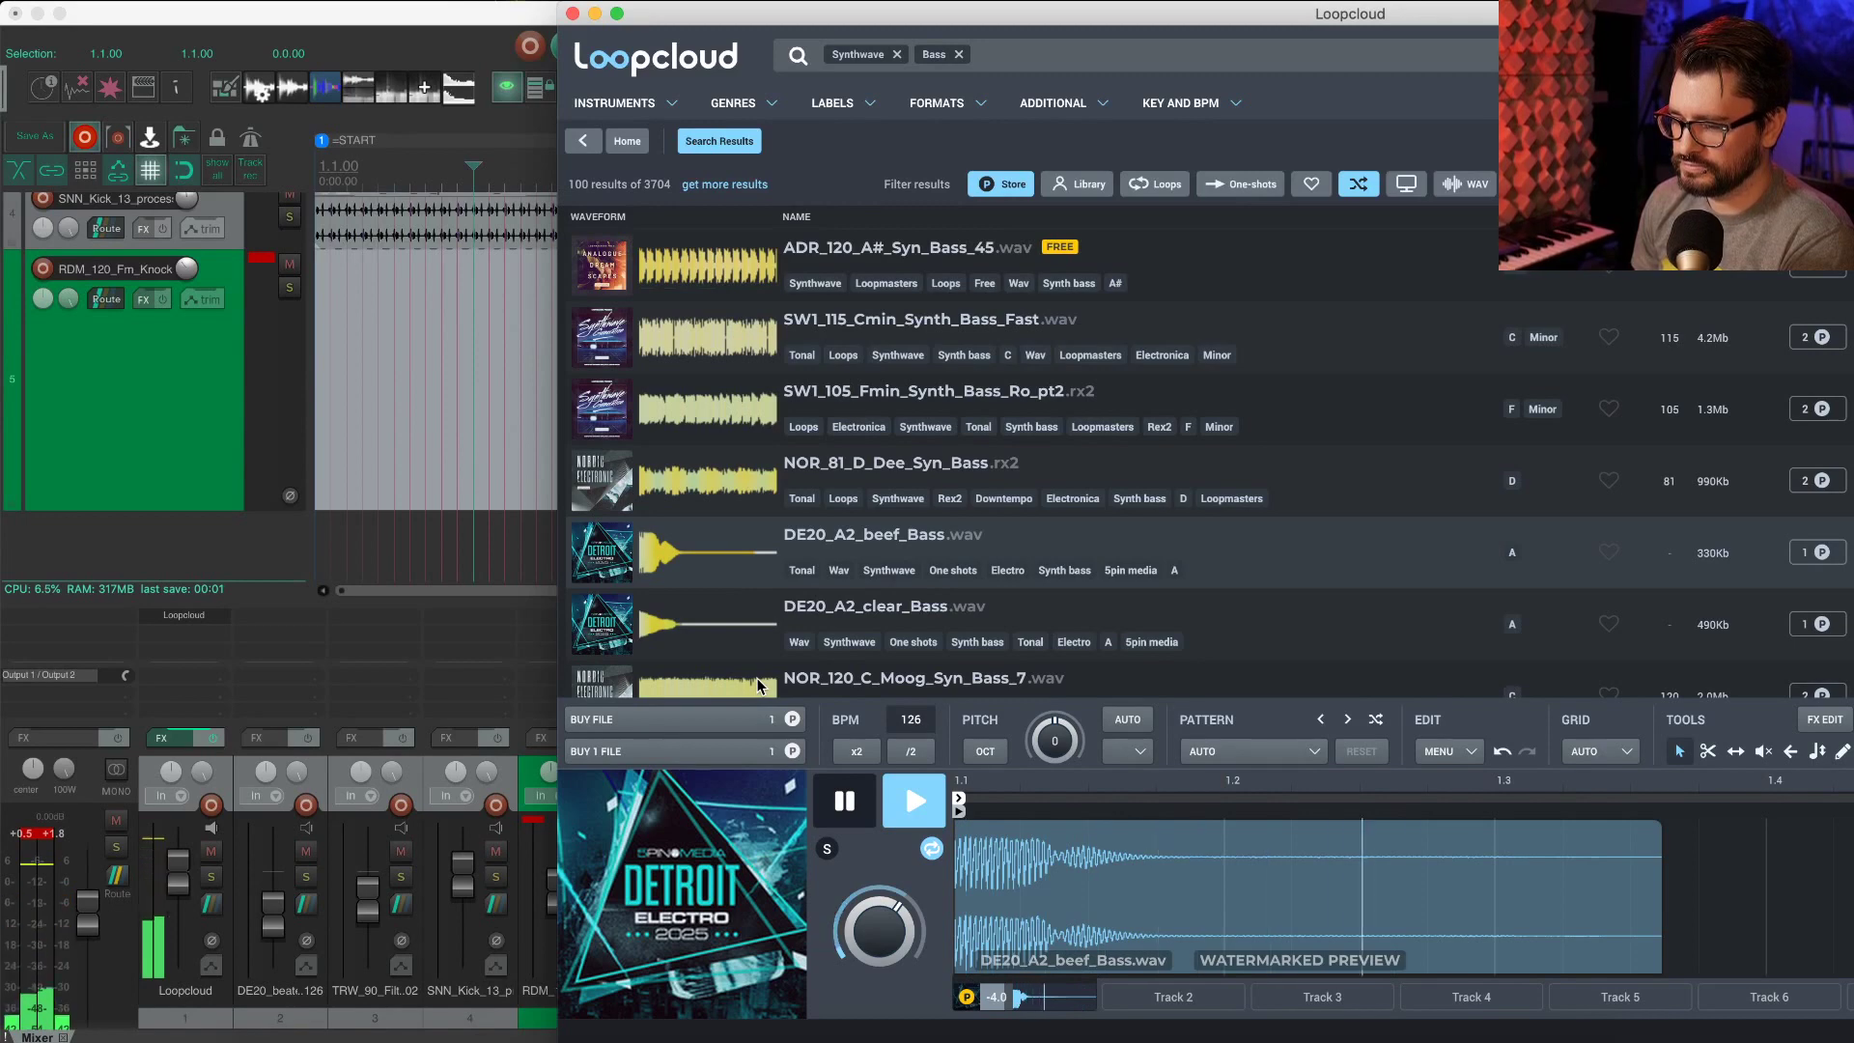
pyautogui.press('Down')
pyautogui.scroll(-7, 668, 635)
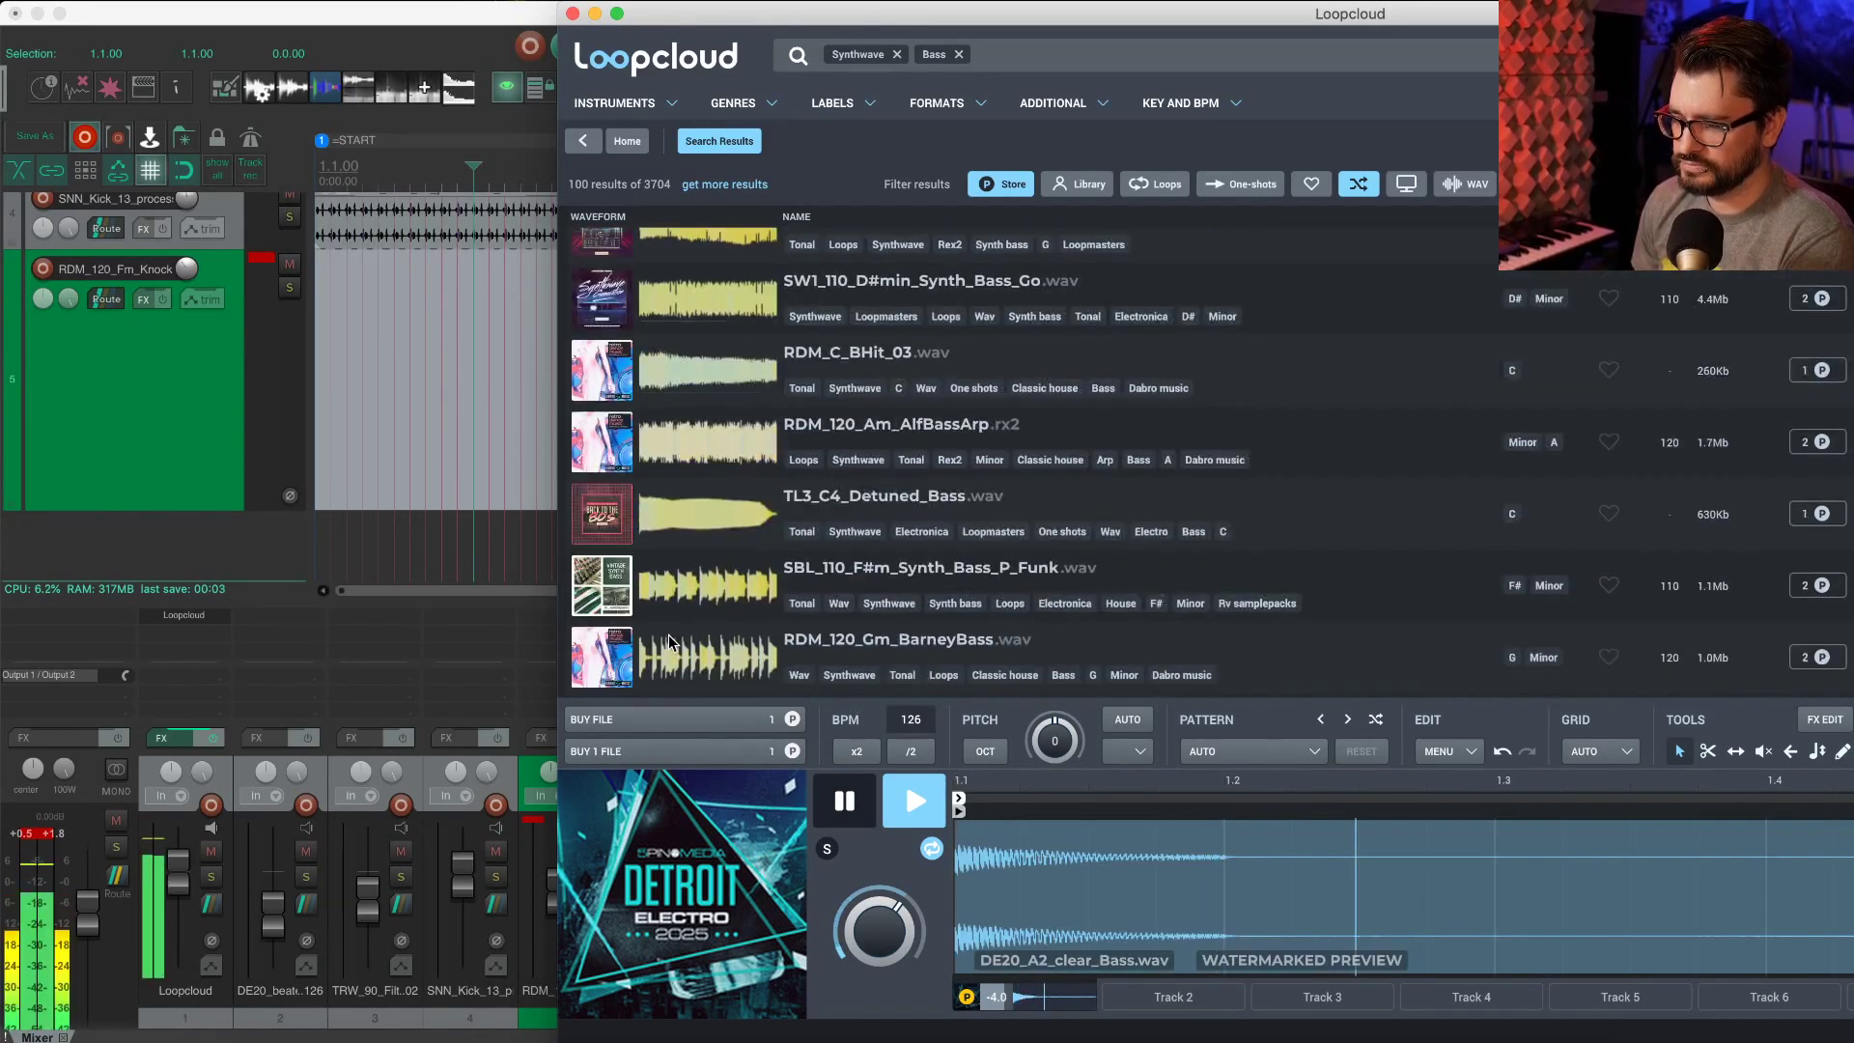
# Step: Preview RDM_120_Am_AlfBassArp.rx2 in Loopcloud and buy the file
pyautogui.click(694, 398)
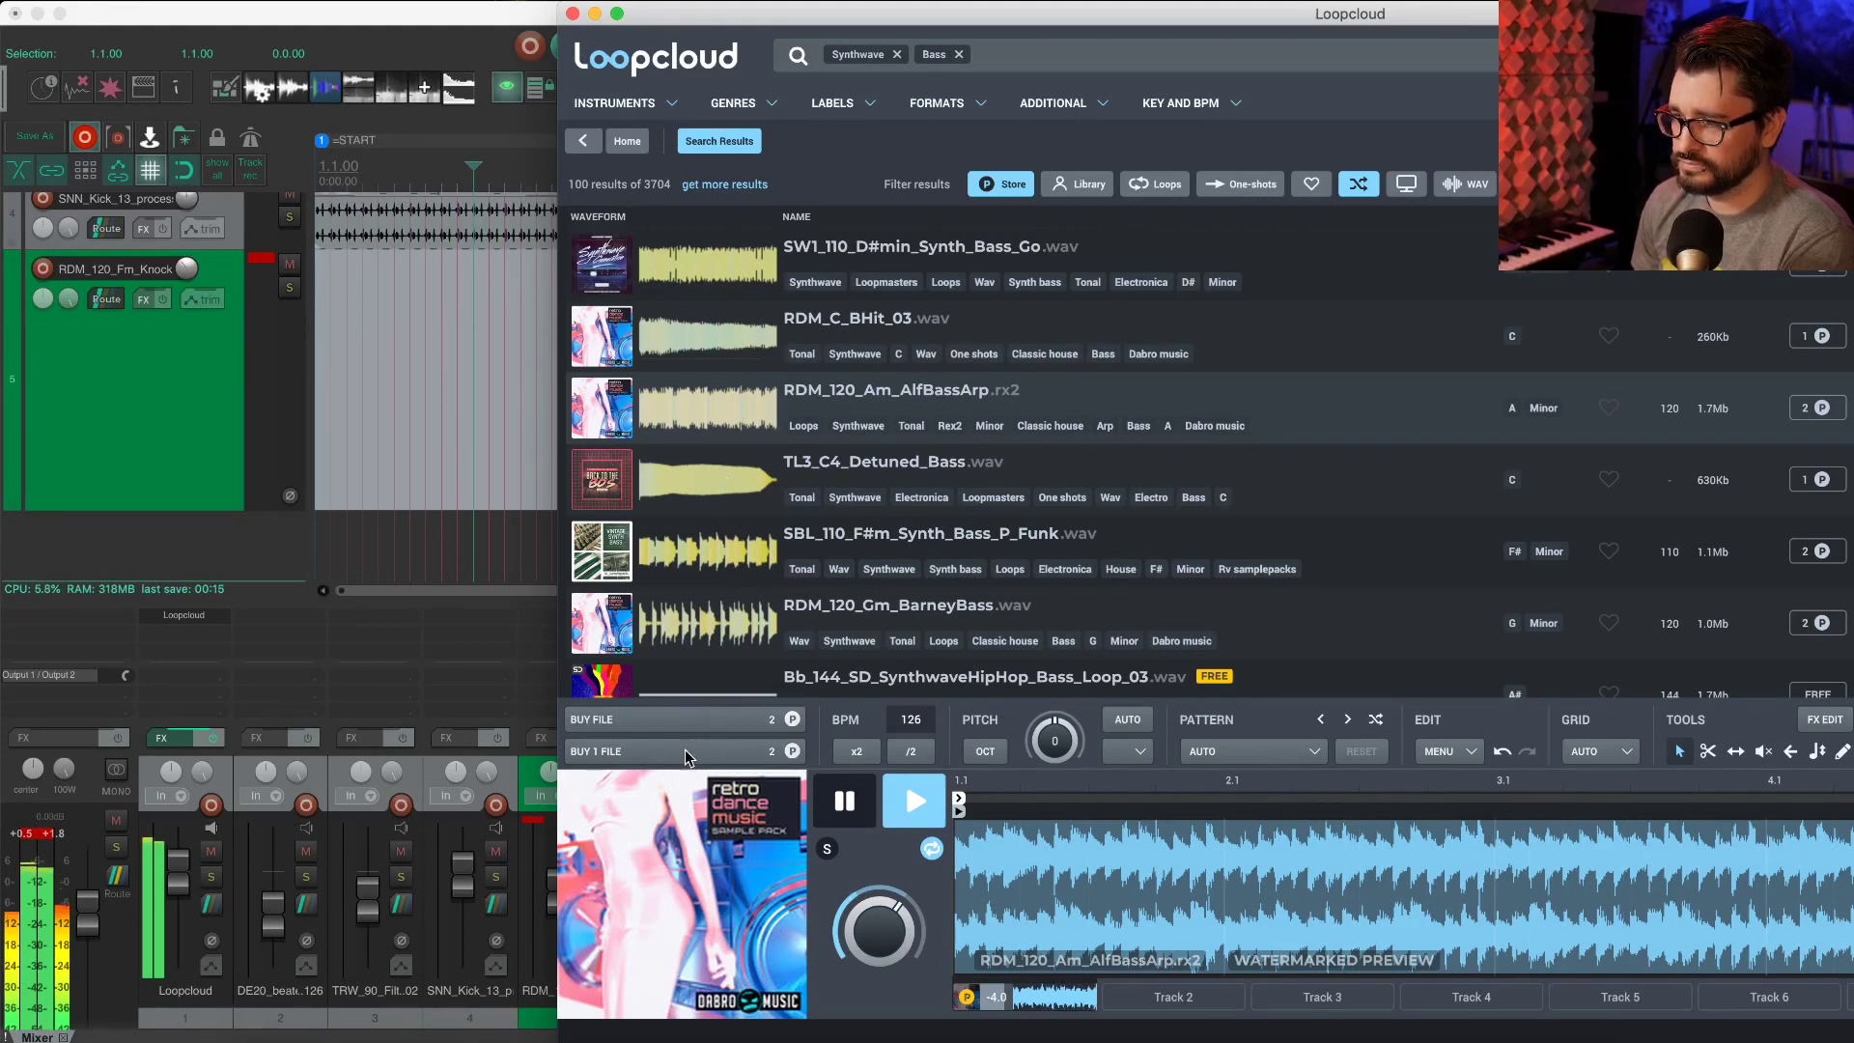
pyautogui.click(643, 716)
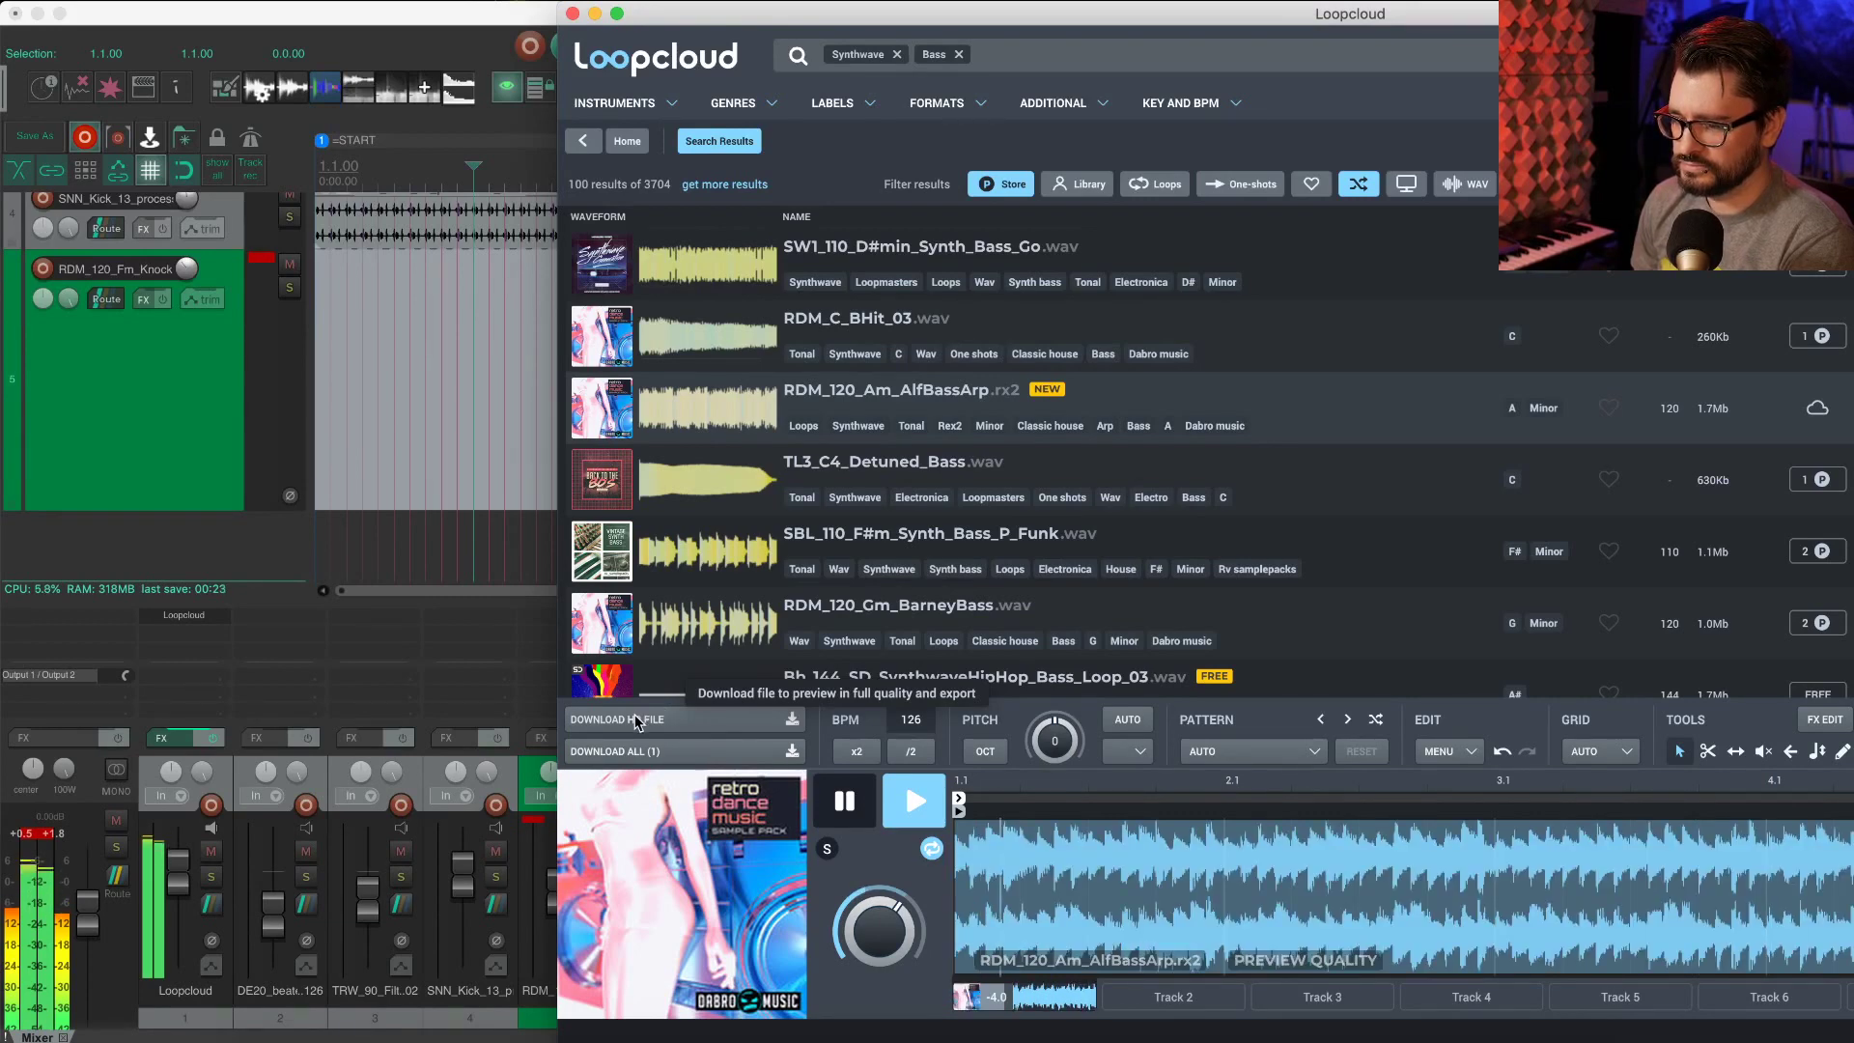
# Step: Replace REAPER's RDM_120_Fm_KnockBass track with RDM_120_Am_AlfBassArp.rx2 from Loopcloud, imported as a single loopable media item that adjusts to project tempo
pyautogui.click(143, 397)
pyautogui.press('Delete')
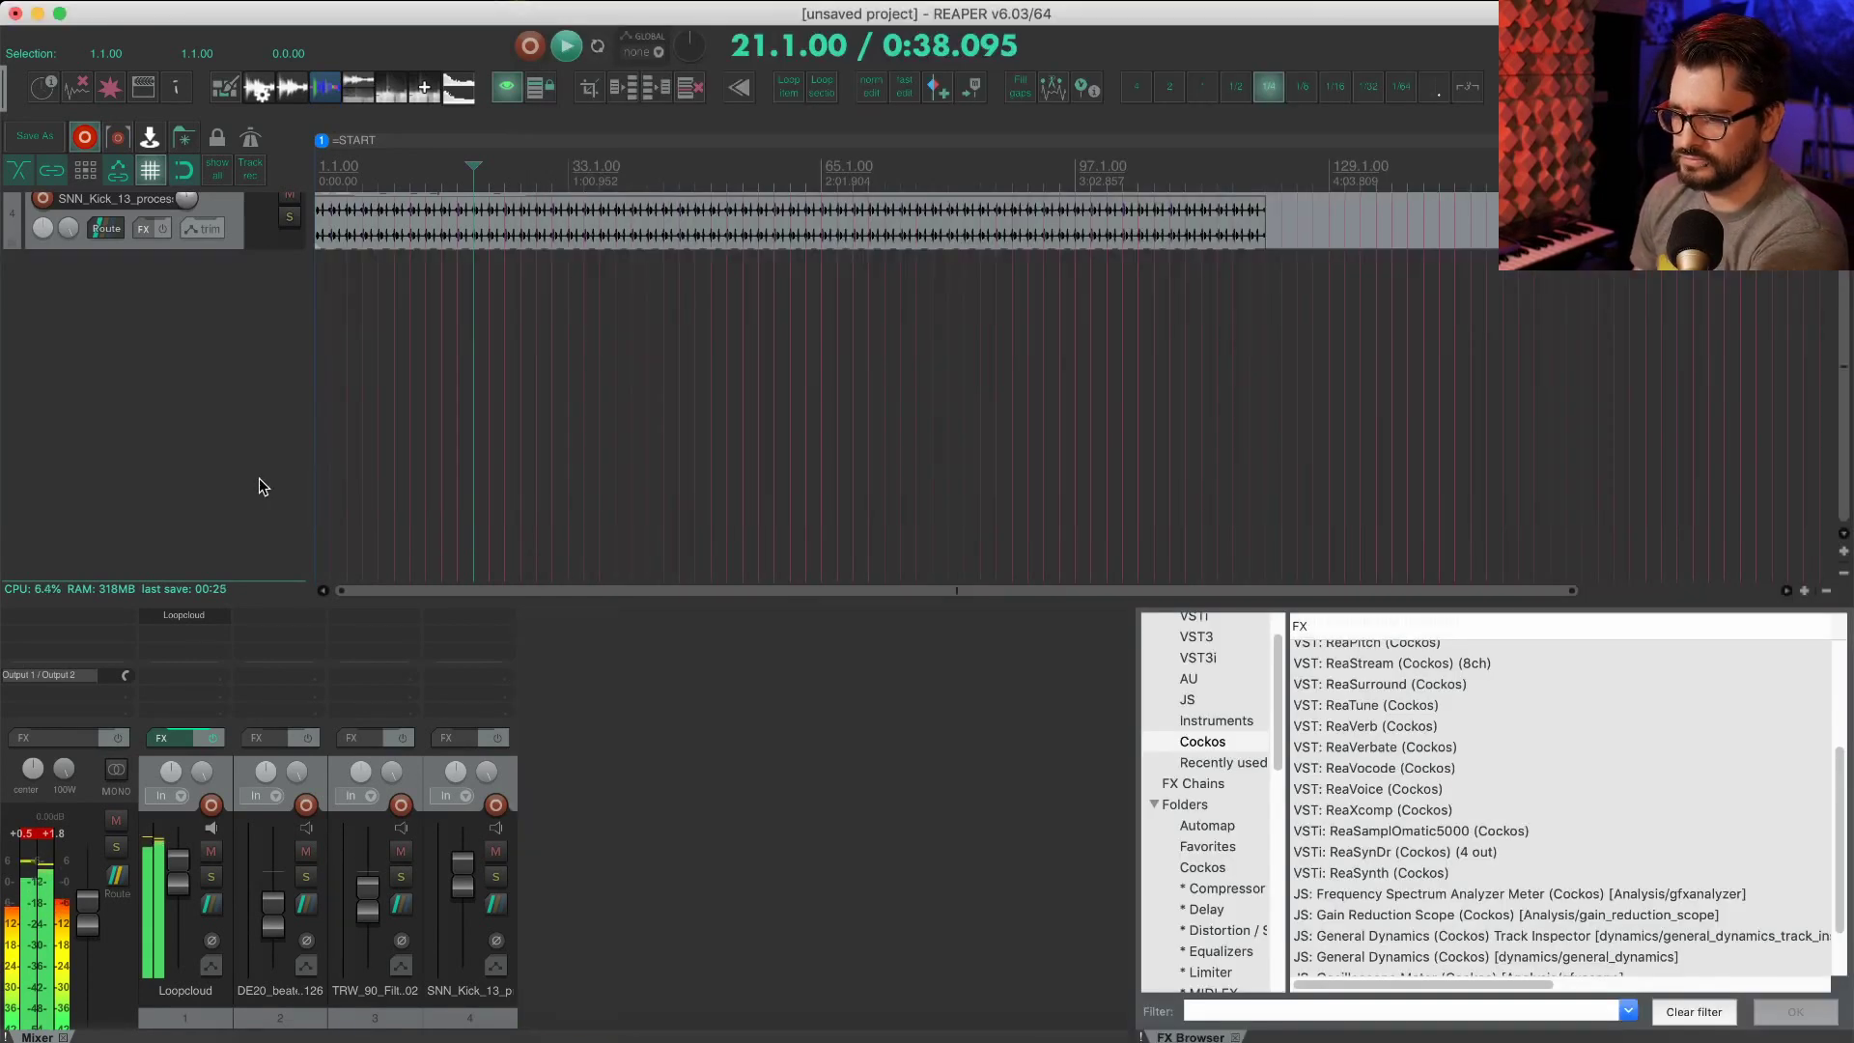
pyautogui.press('super+Tab')
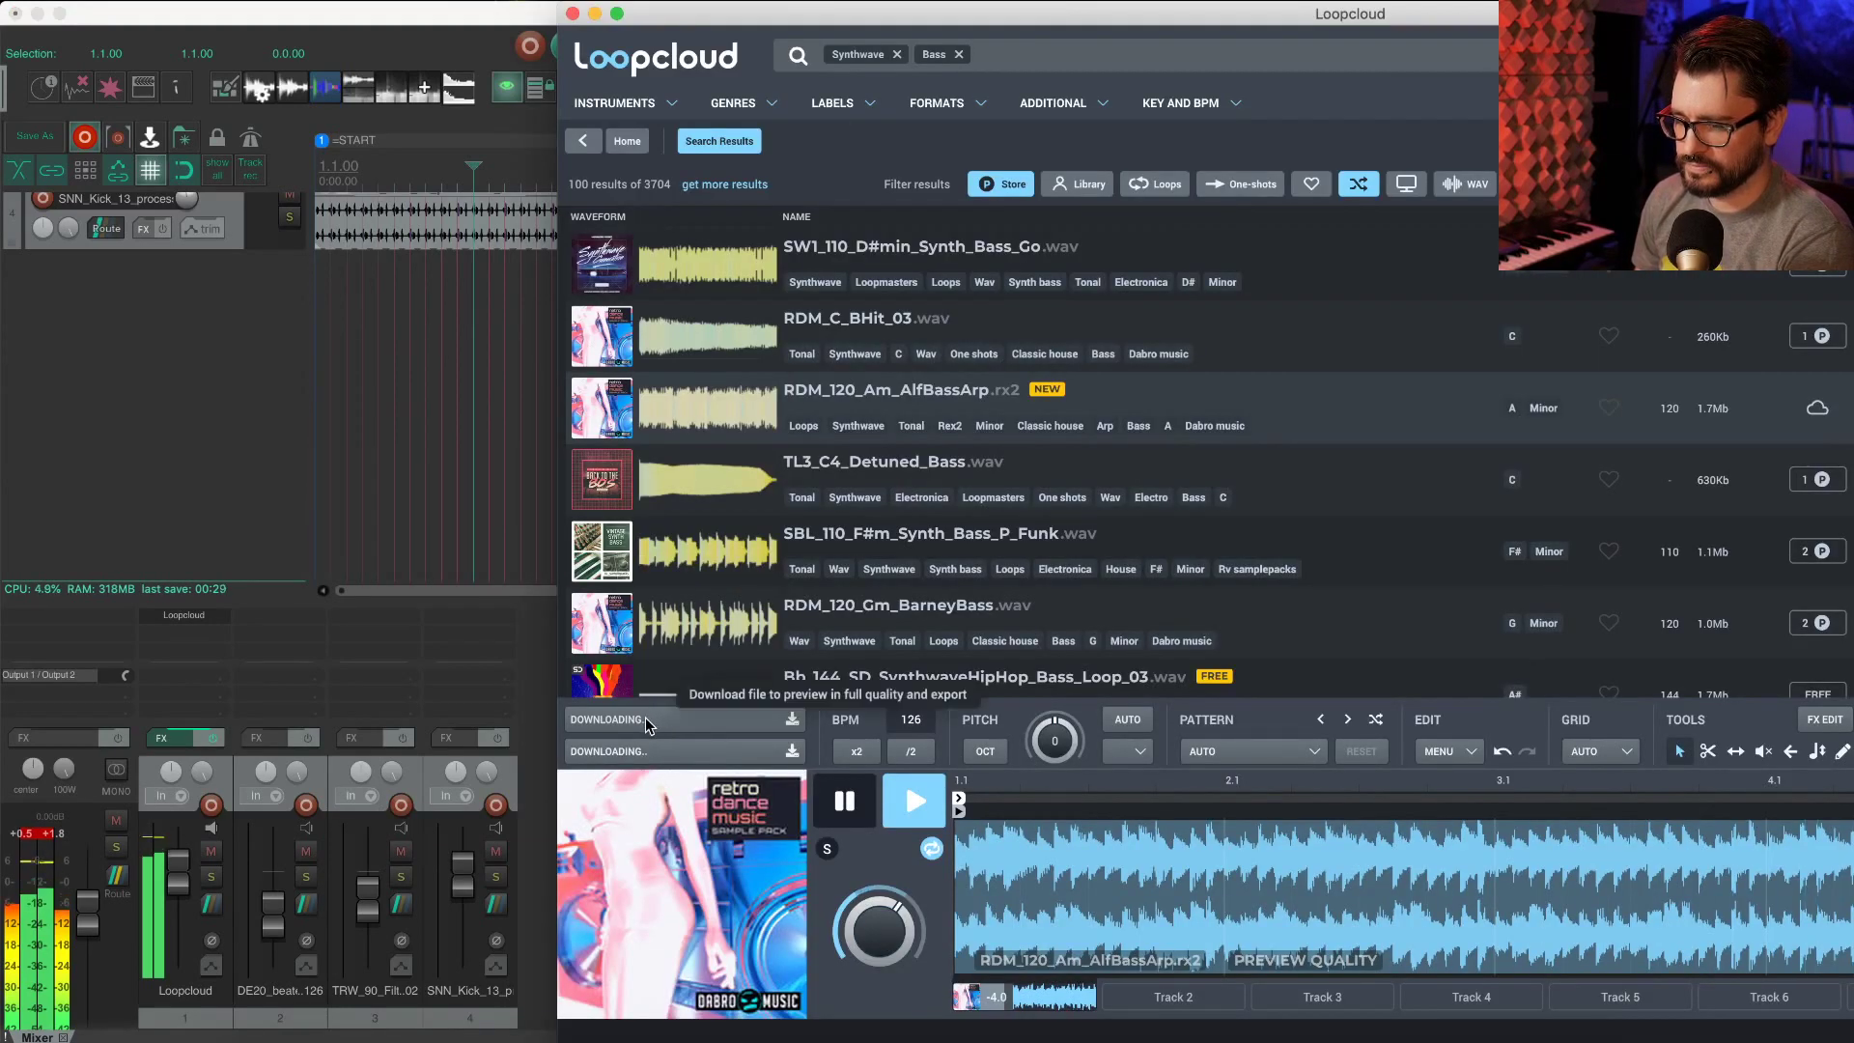
pyautogui.moveTo(645, 717); pyautogui.dragTo(220, 591)
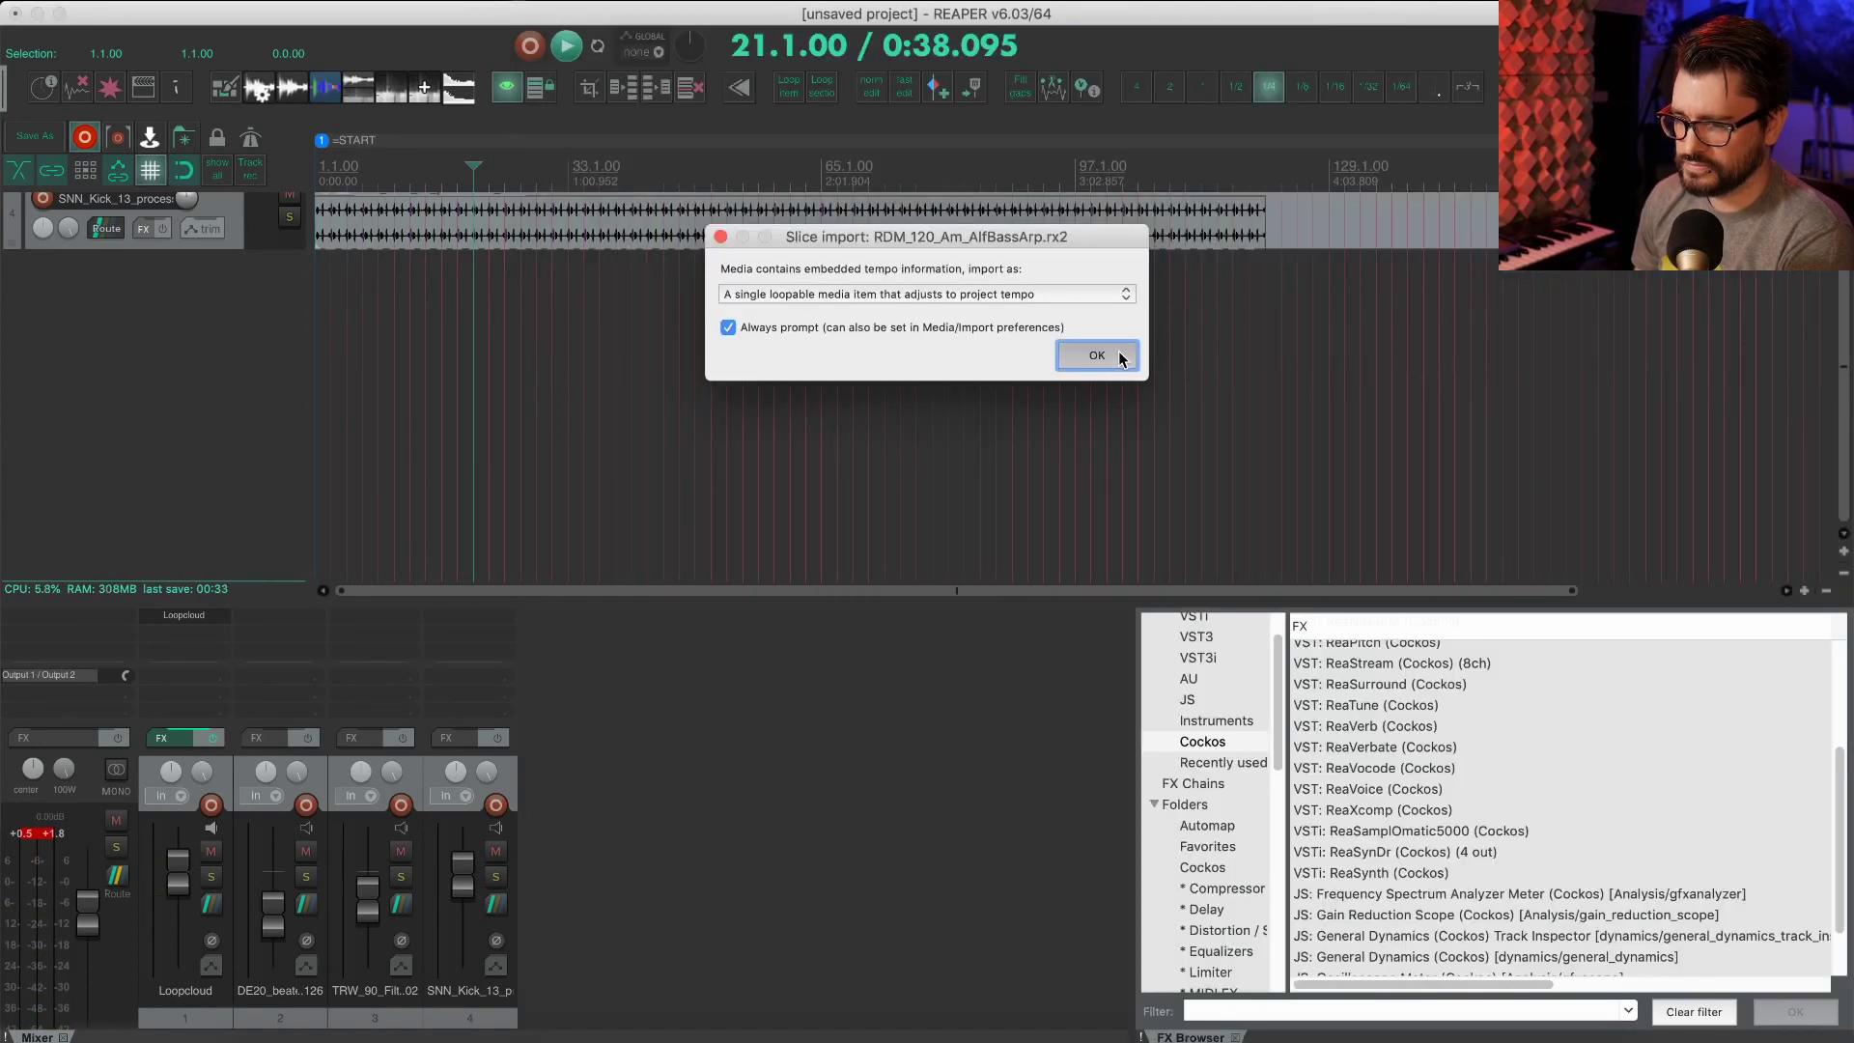
pyautogui.click(1097, 355)
# Step: Play the imported AlfBassArp loop with the drums from the project start, and stop playback near measure 5
pyautogui.click(407, 298)
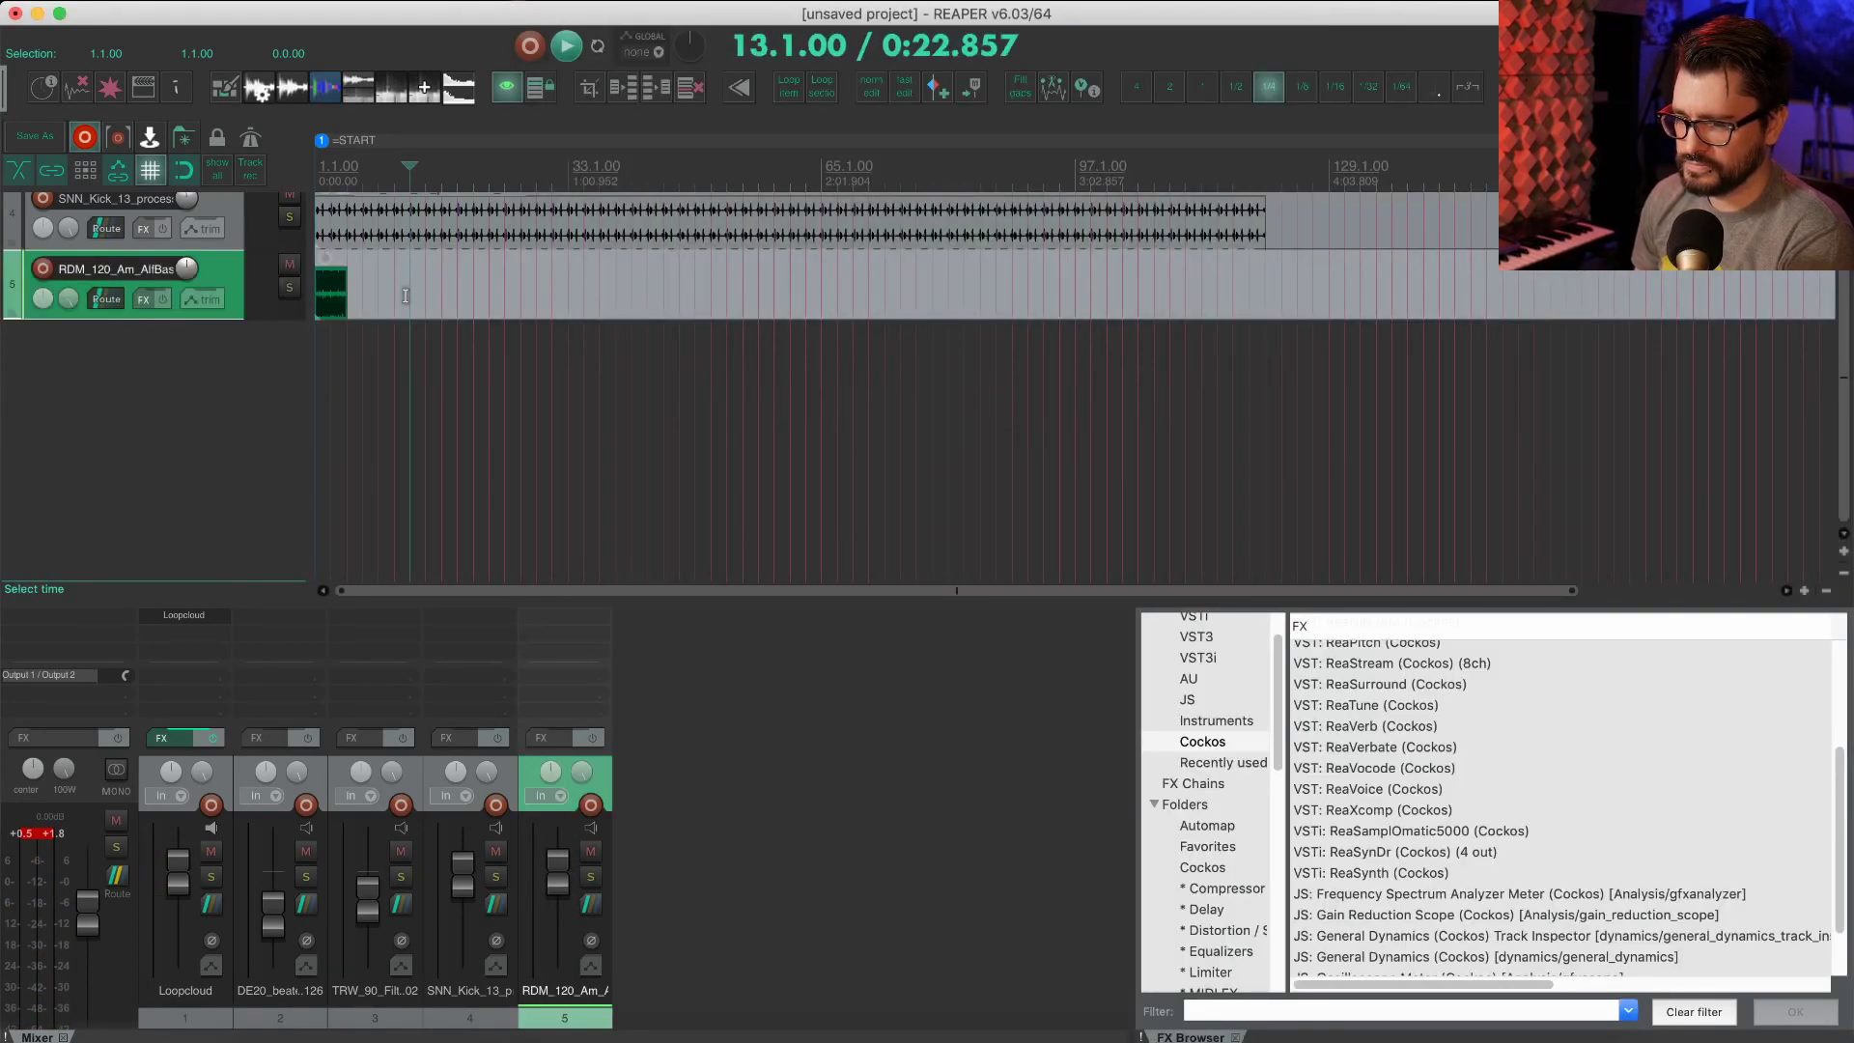
pyautogui.press('Home')
pyautogui.press('space')
pyautogui.scroll(8, 416, 333)
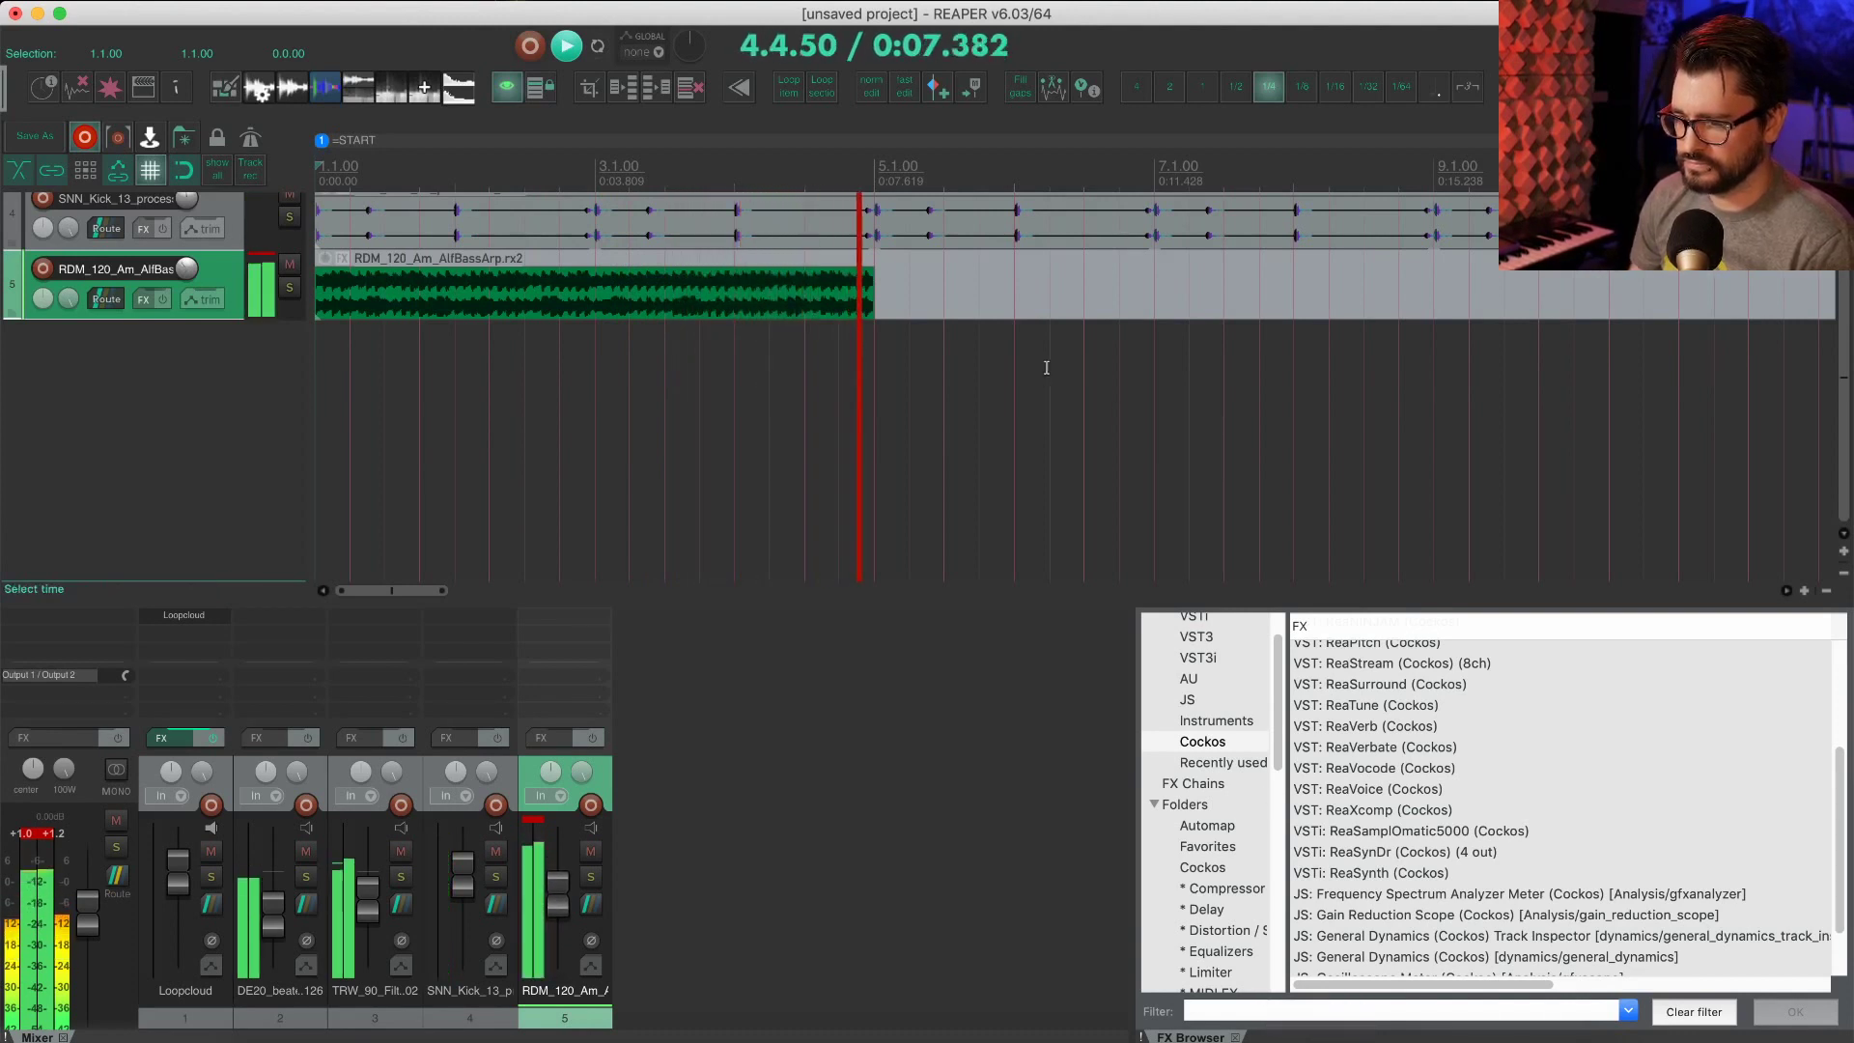
pyautogui.press('space')
# Step: Extend the AlfBassArp item so the bass loop repeats out to about measure 118
pyautogui.moveTo(874, 288); pyautogui.dragTo(1825, 290)
pyautogui.scroll(-6, 466, 332)
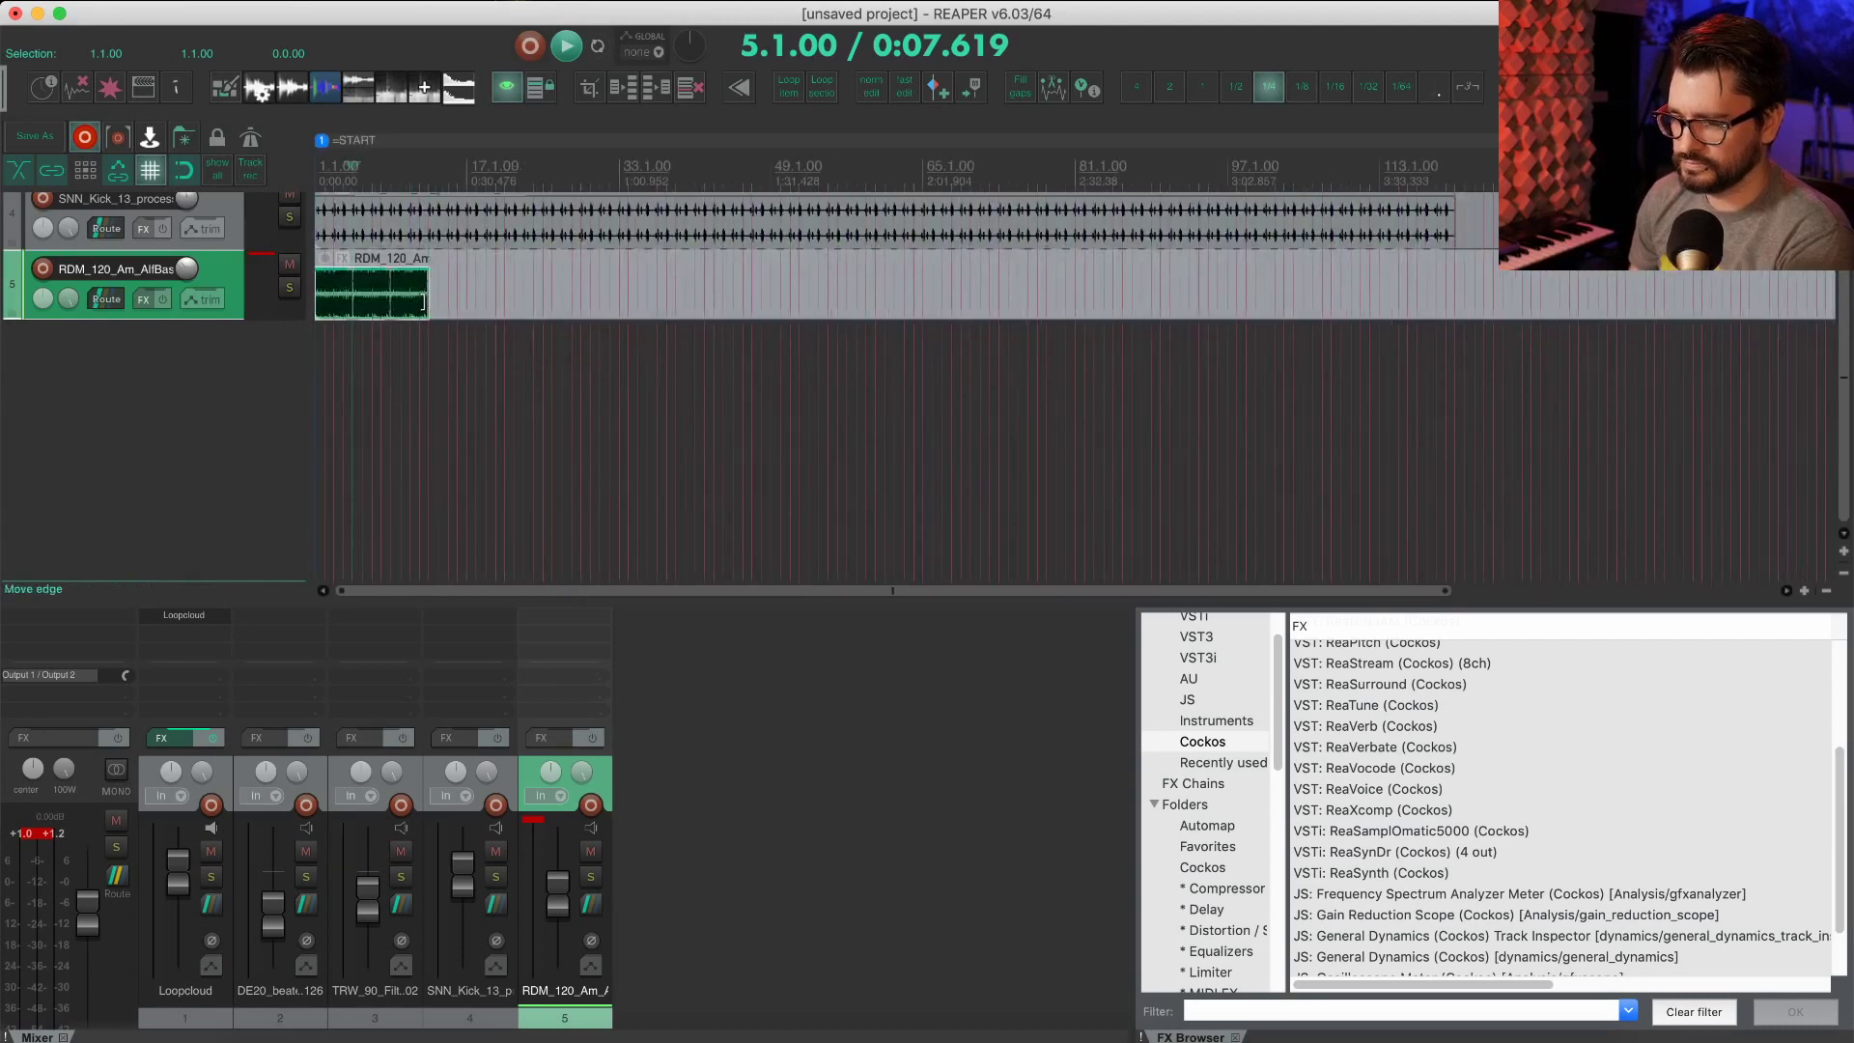
pyautogui.moveTo(423, 302); pyautogui.dragTo(1423, 287)
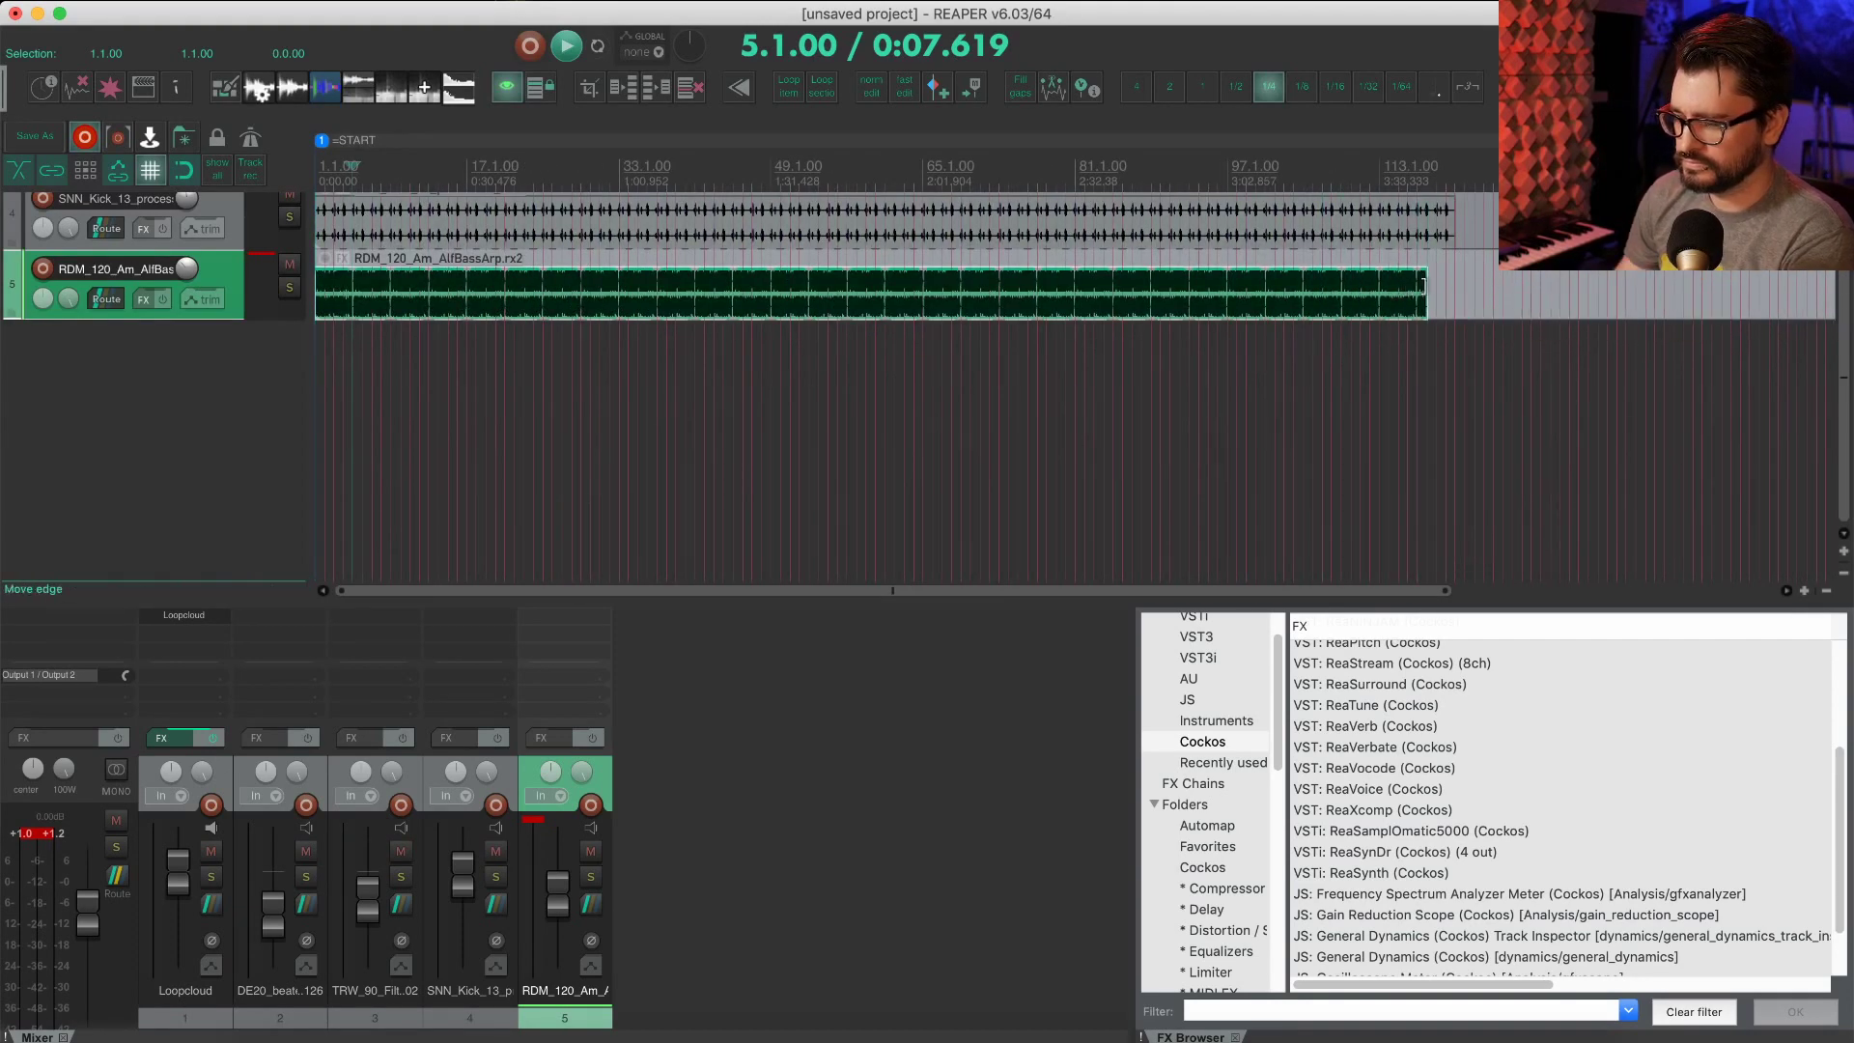
# Step: Play the project from the start and listen to the extended bass loop together with all the drum tracks
pyautogui.press('space')
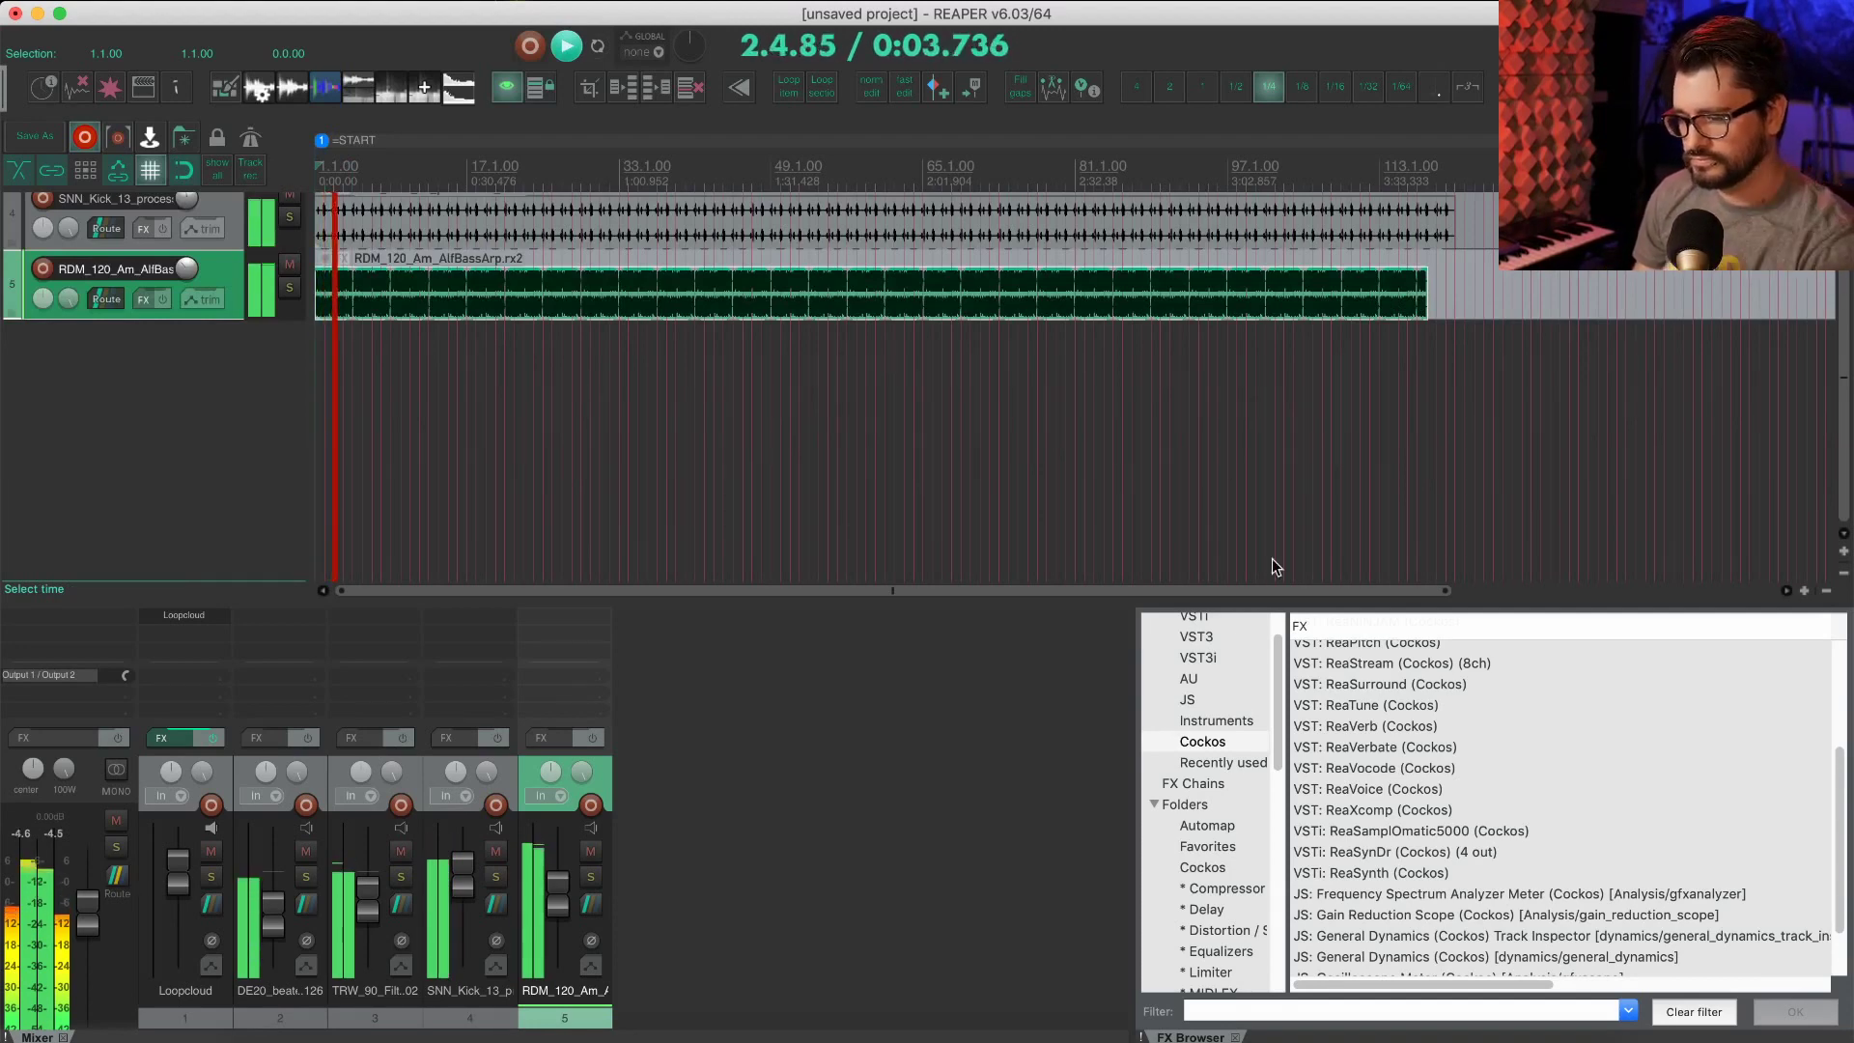
pyautogui.scroll(3, 491, 451)
pyautogui.scroll(3, 492, 451)
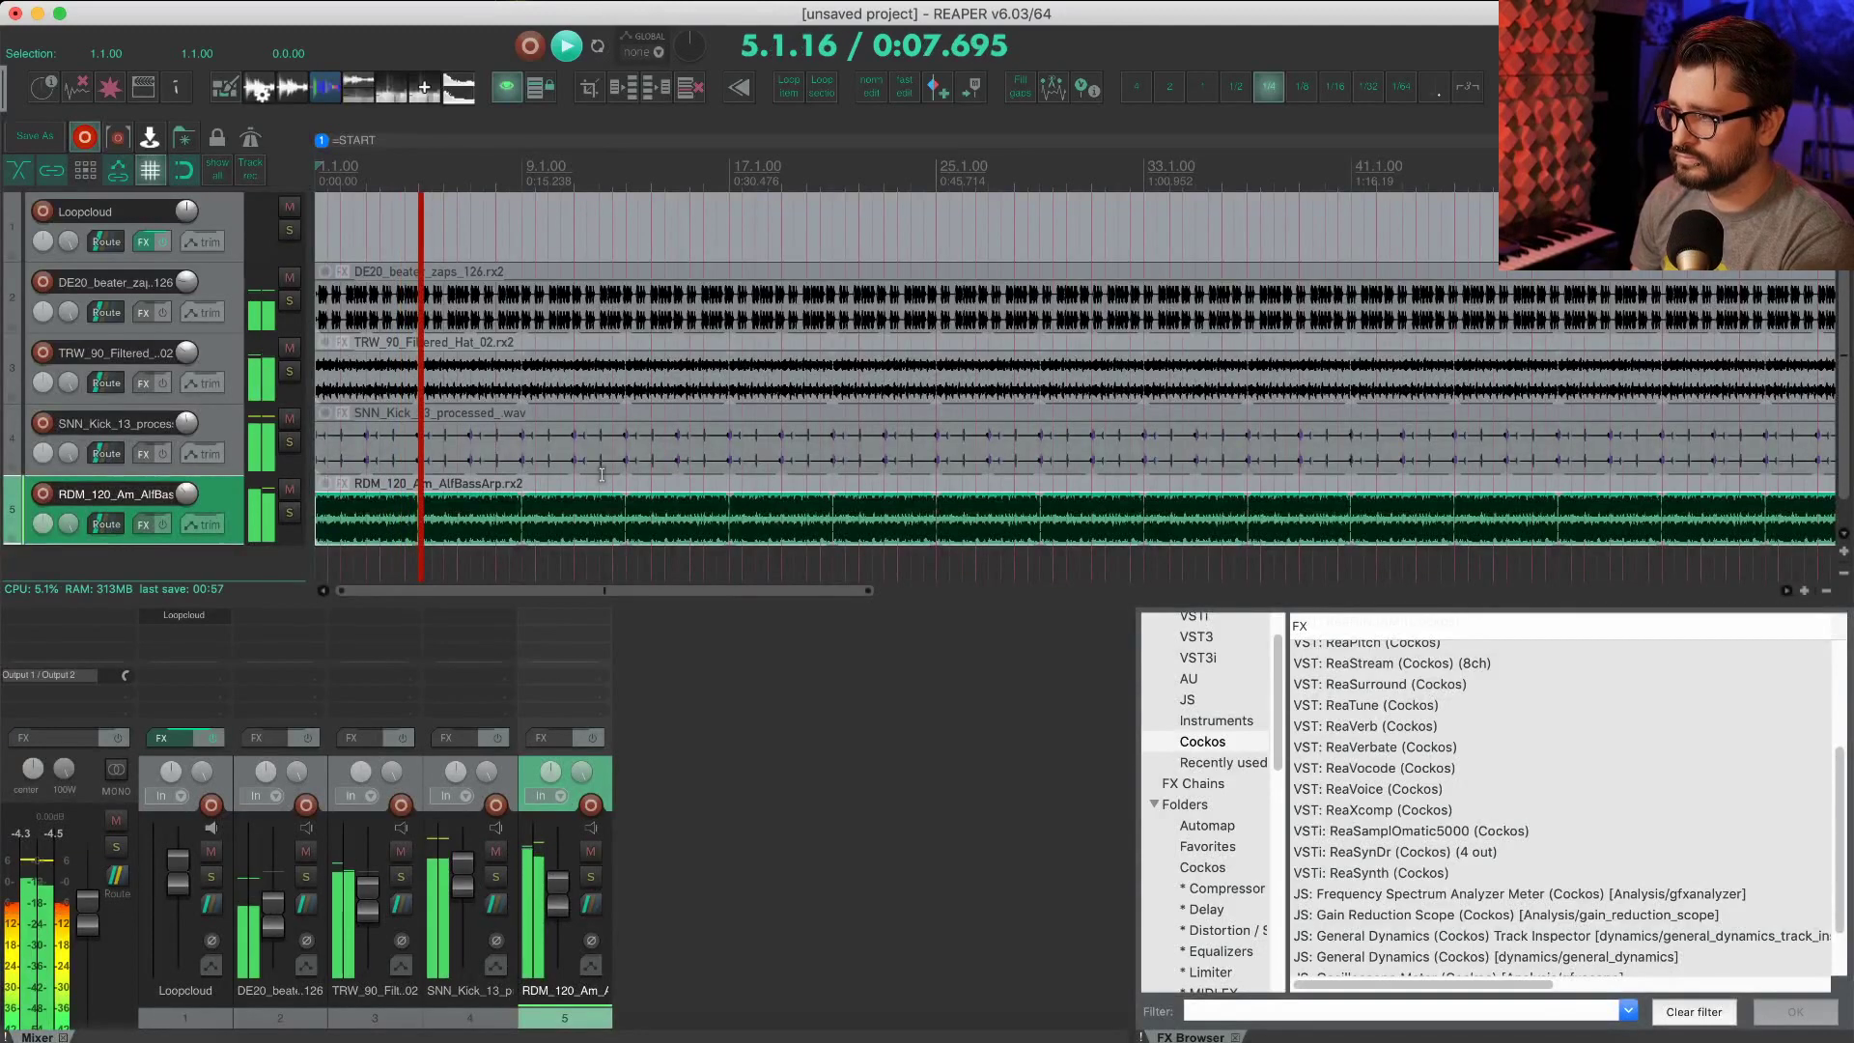
pyautogui.scroll(-2, 601, 474)
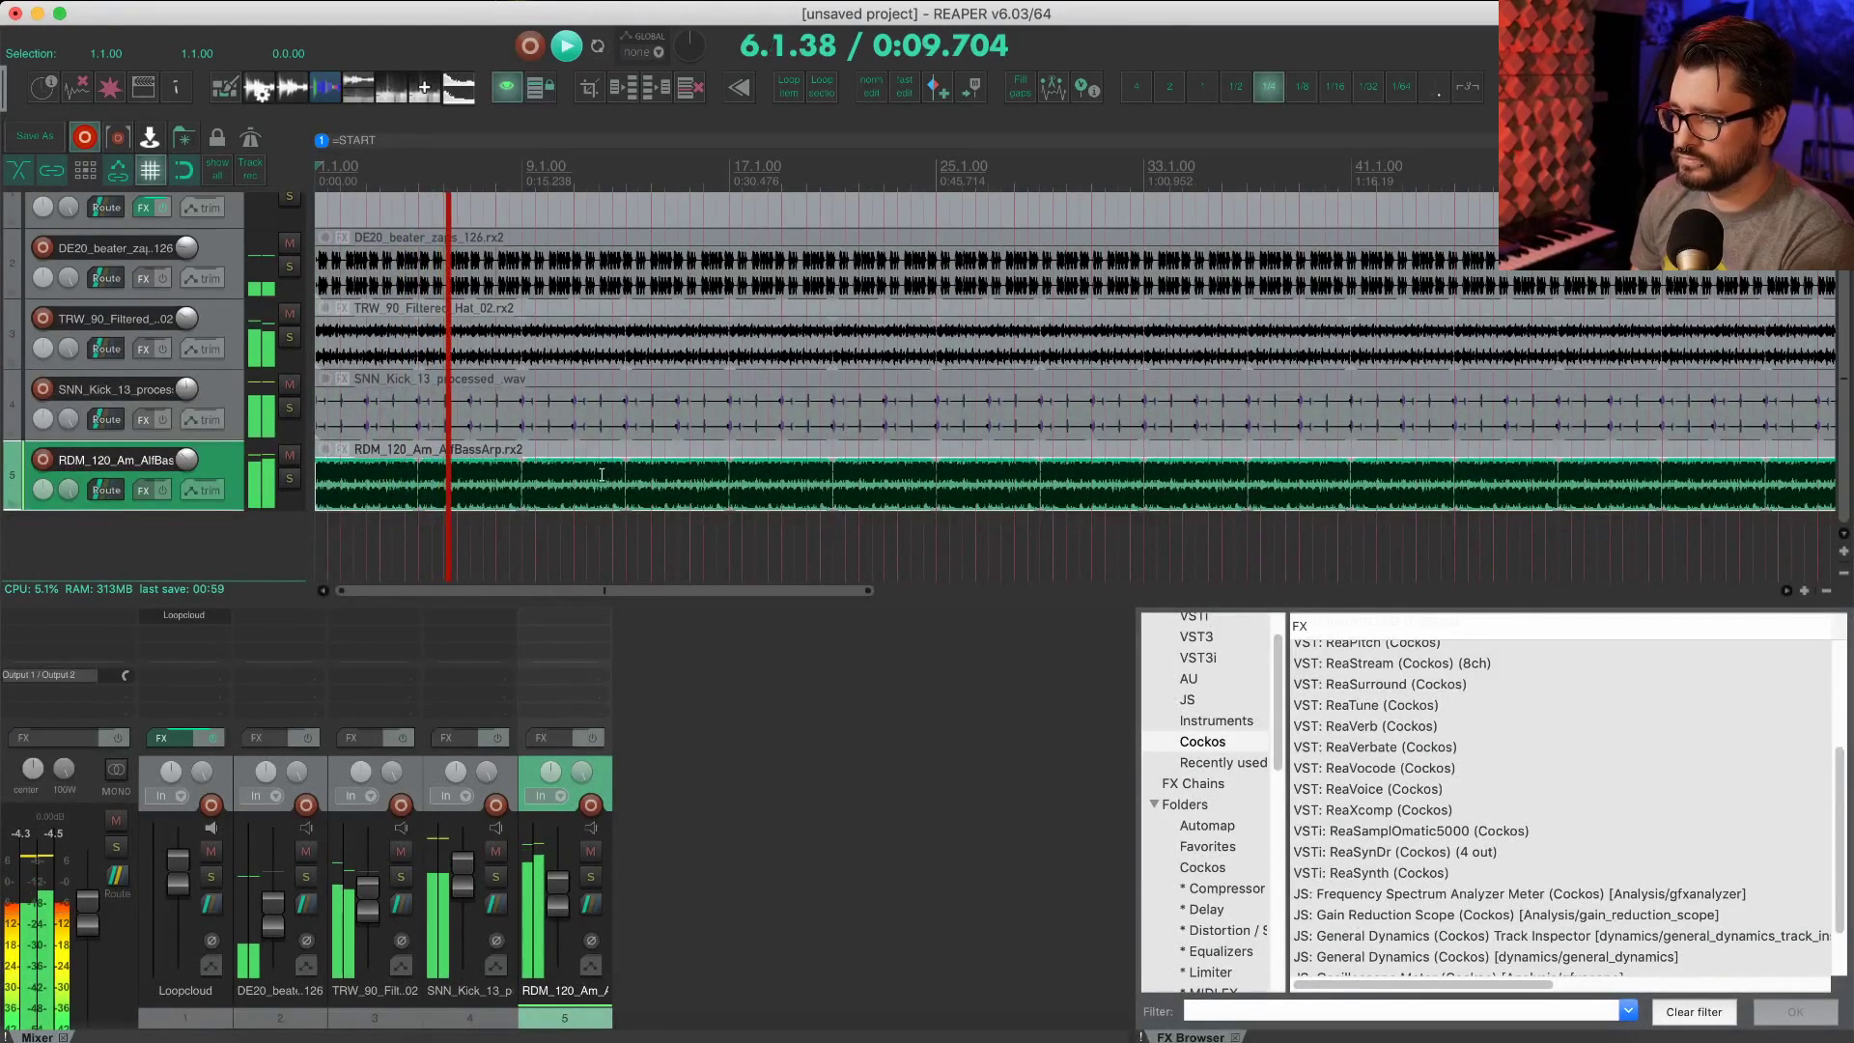
pyautogui.scroll(-3, 601, 473)
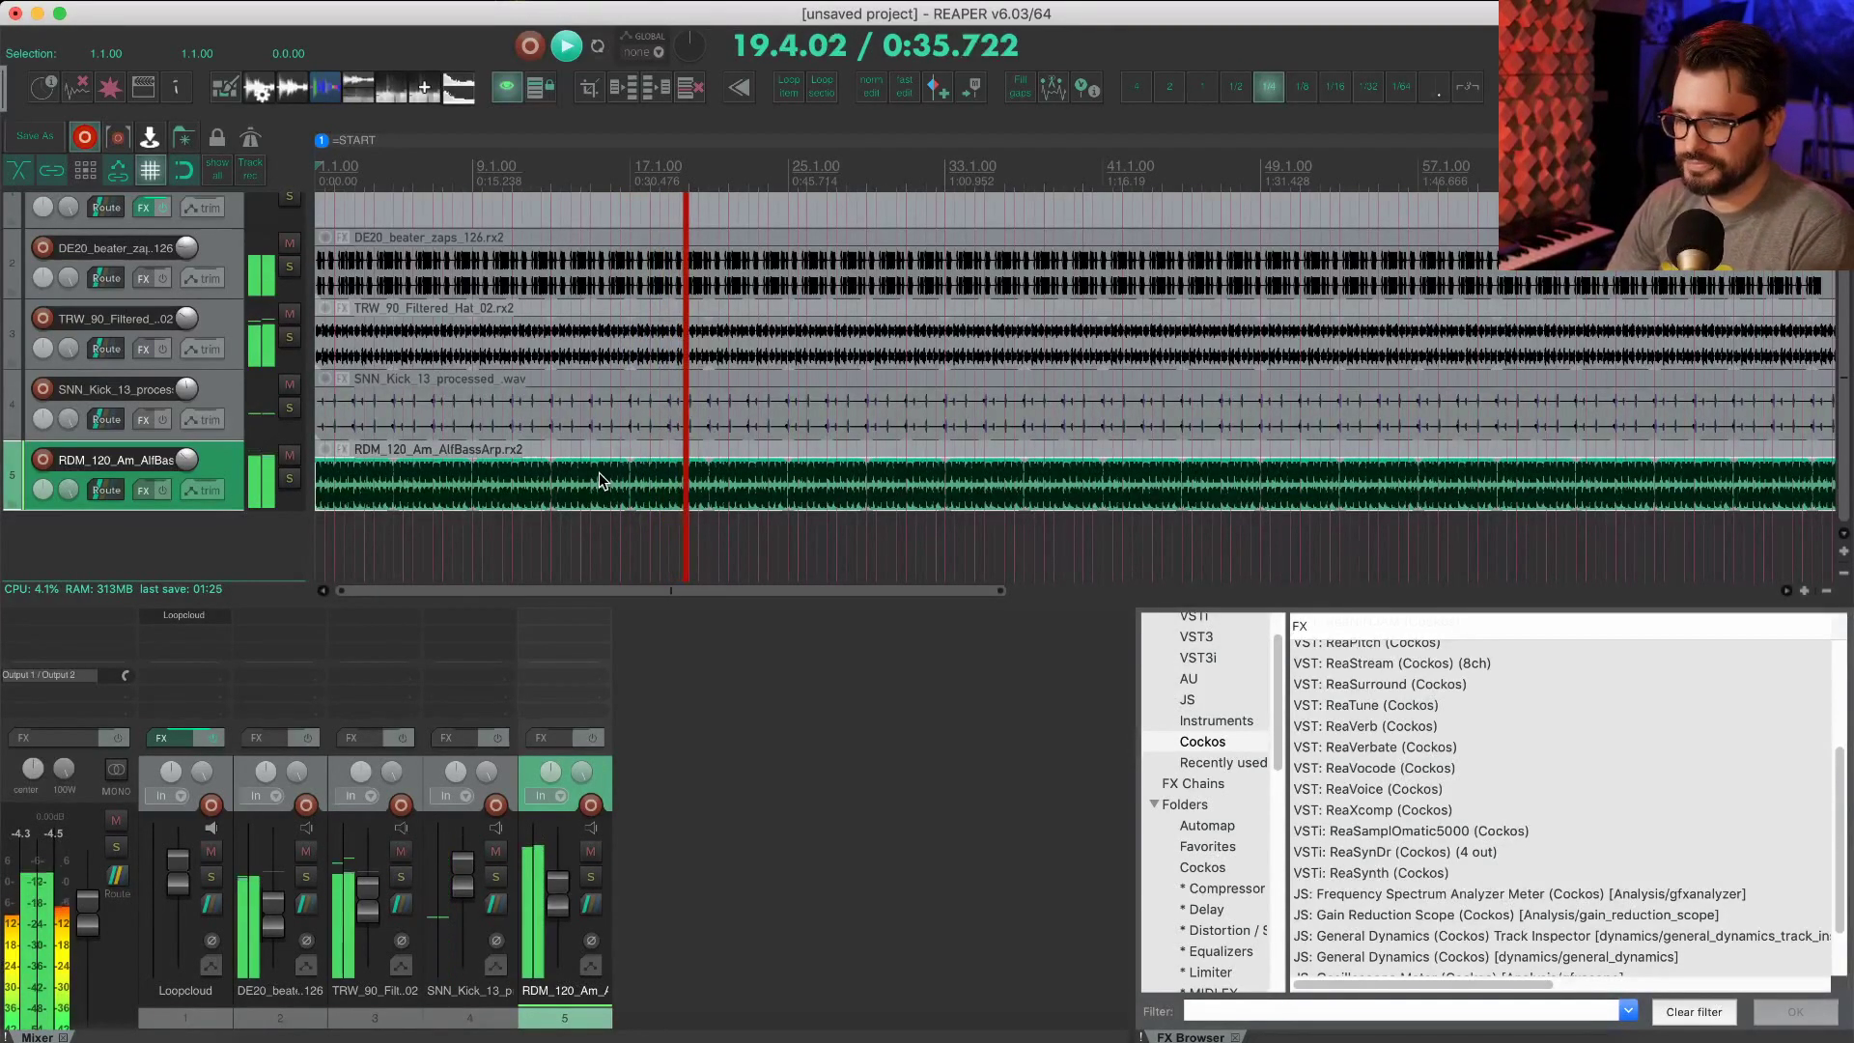
pyautogui.click(885, 767)
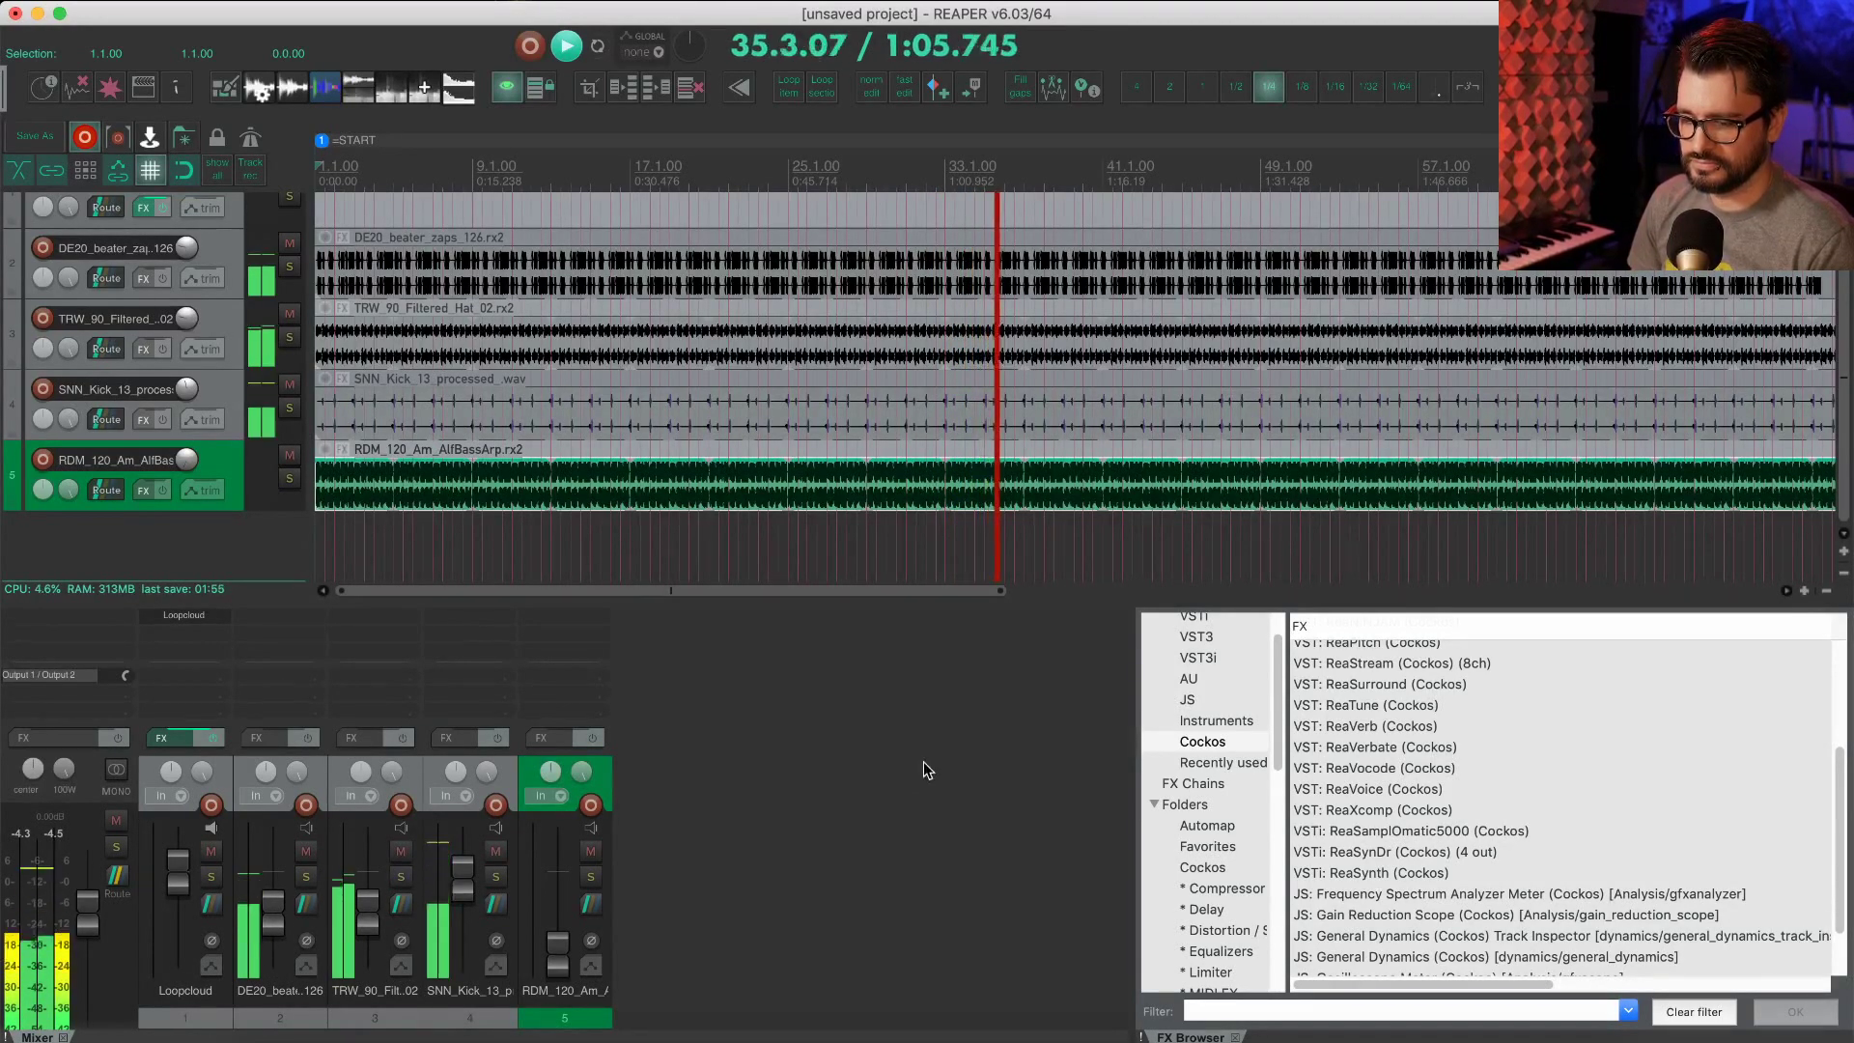
# Step: Find ReaEQ (Cockos) in the FX browser's Equalizers folder and add it to the DE20_beater_zaps_126 track
pyautogui.click(270, 769)
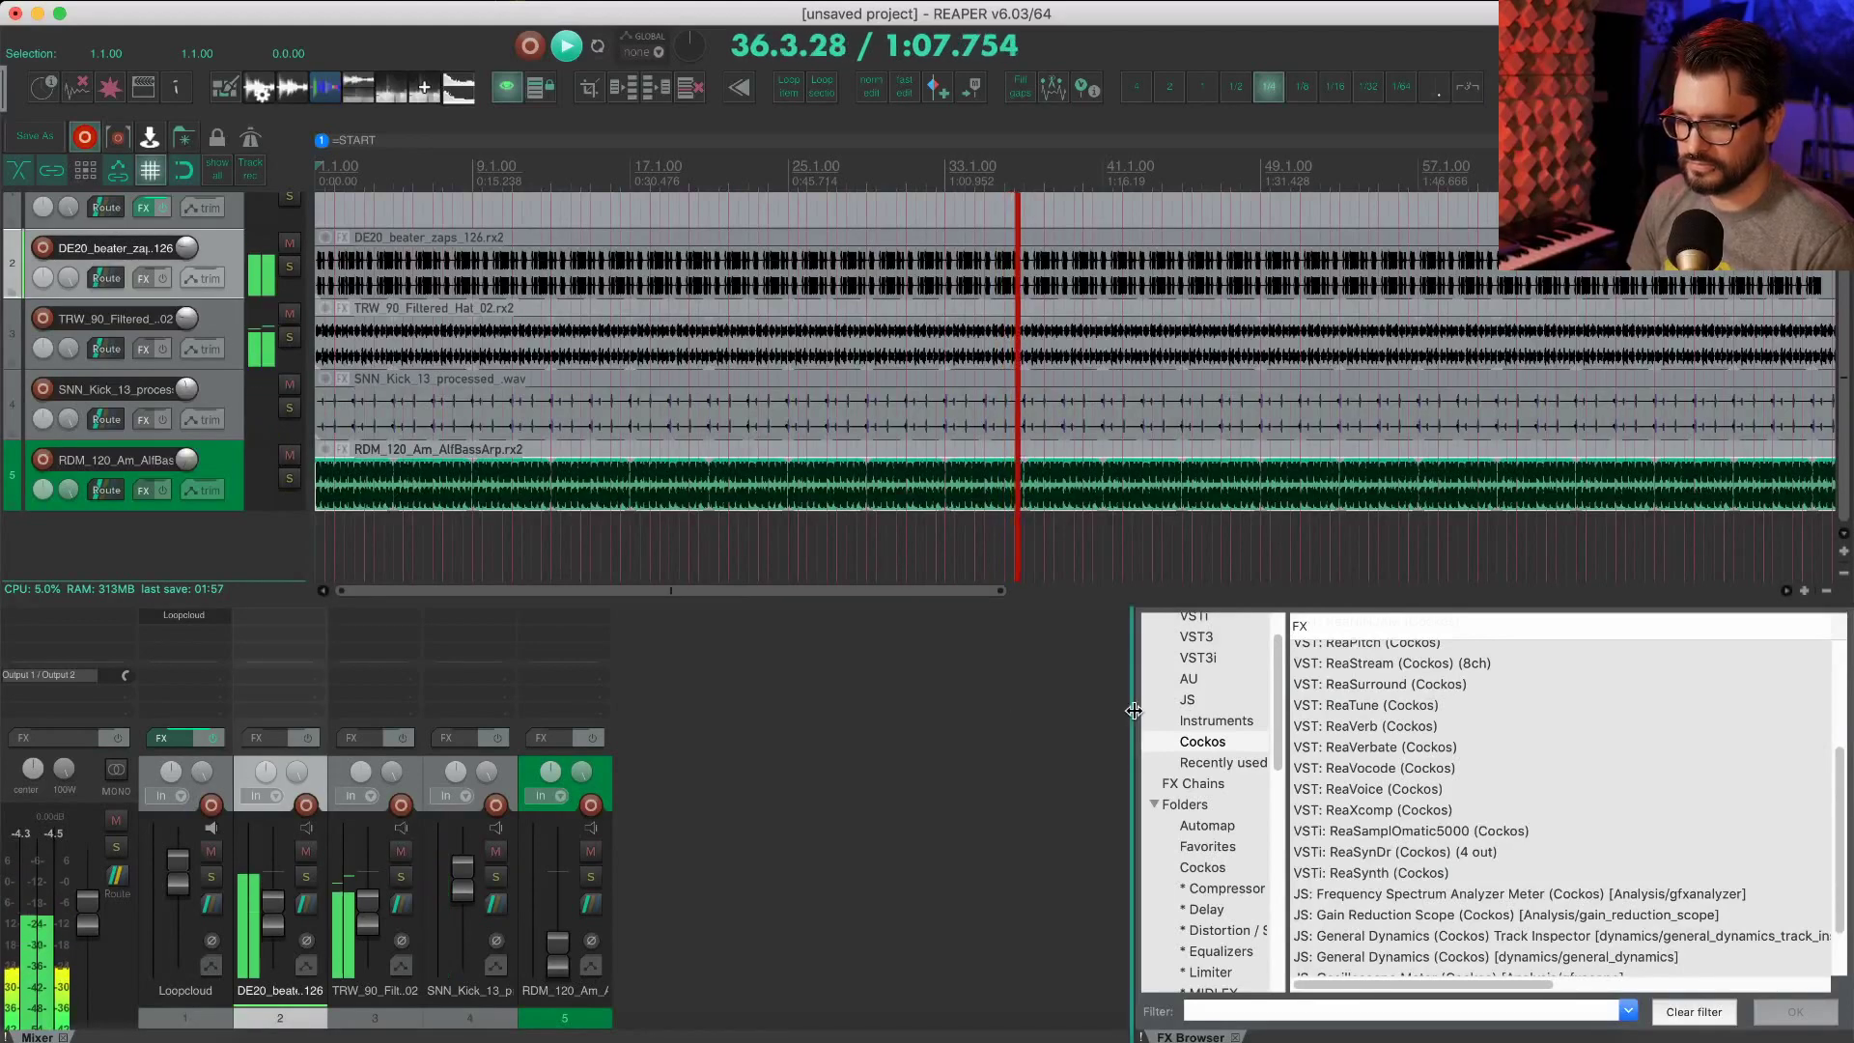
pyautogui.scroll(-2, 1237, 878)
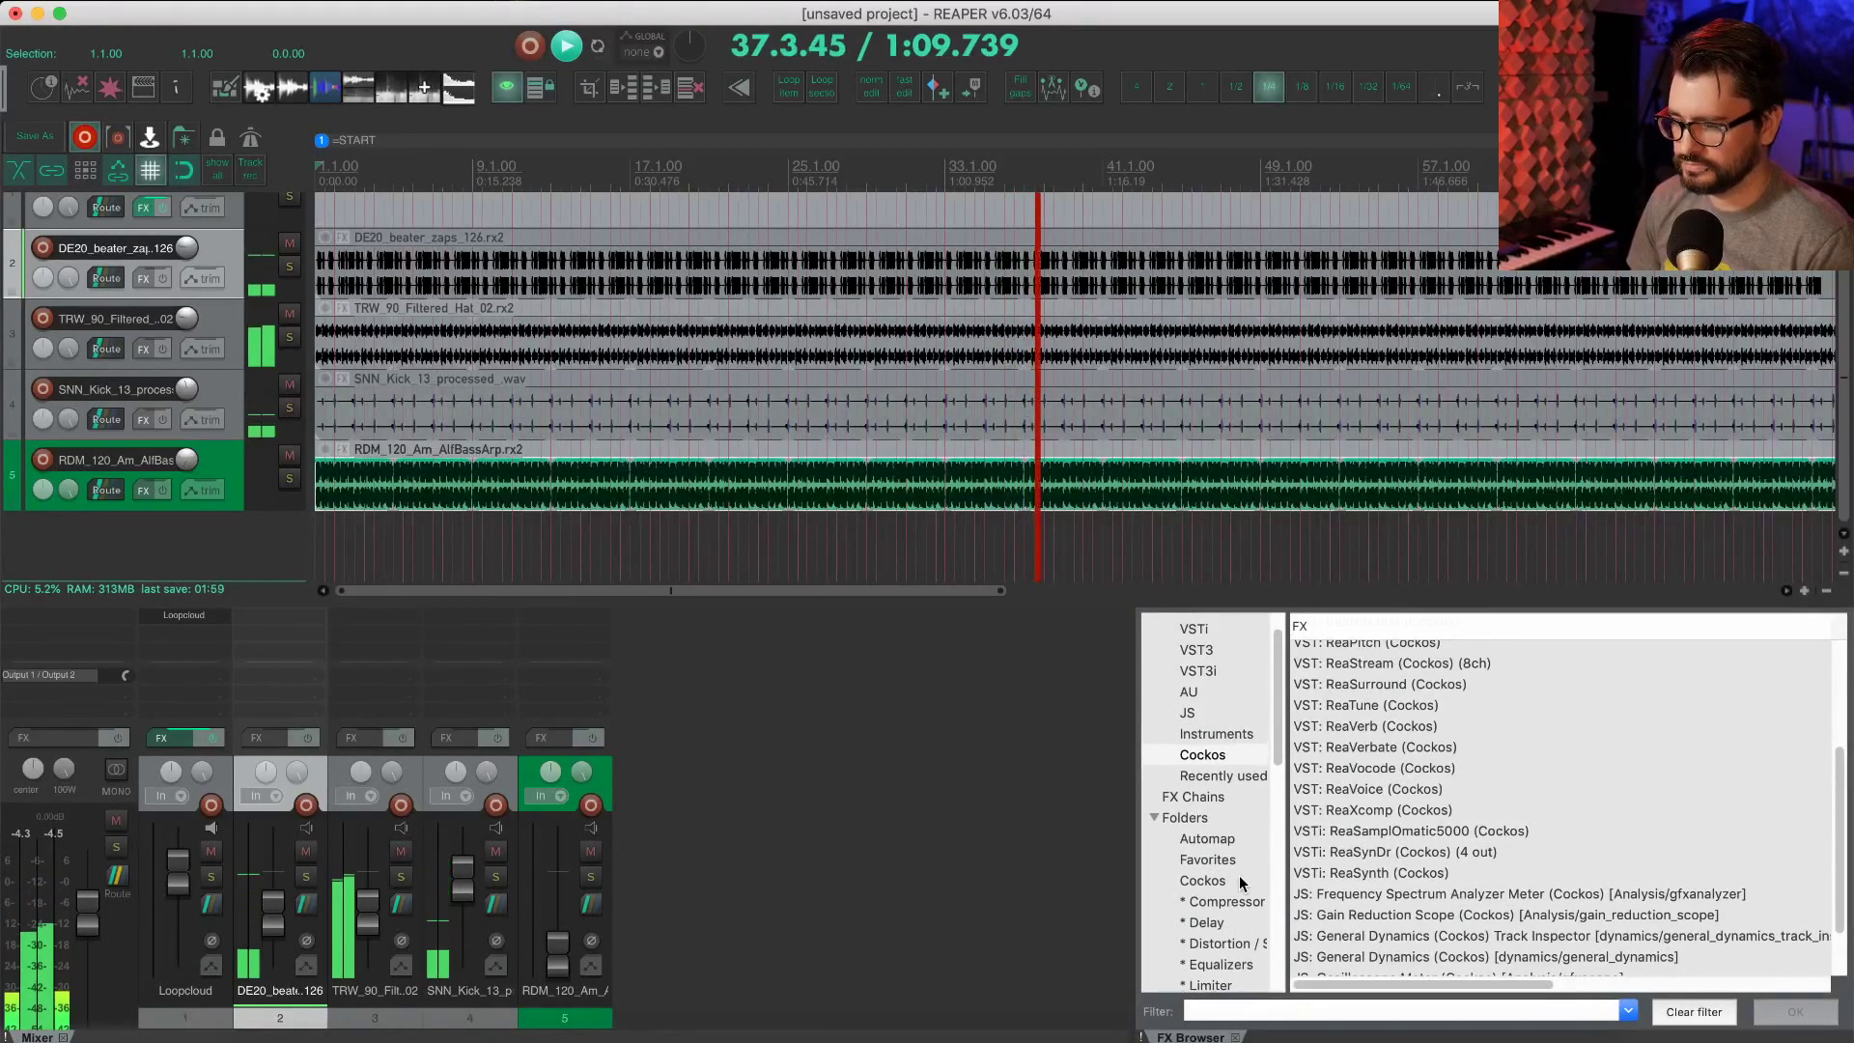
pyautogui.click(1221, 922)
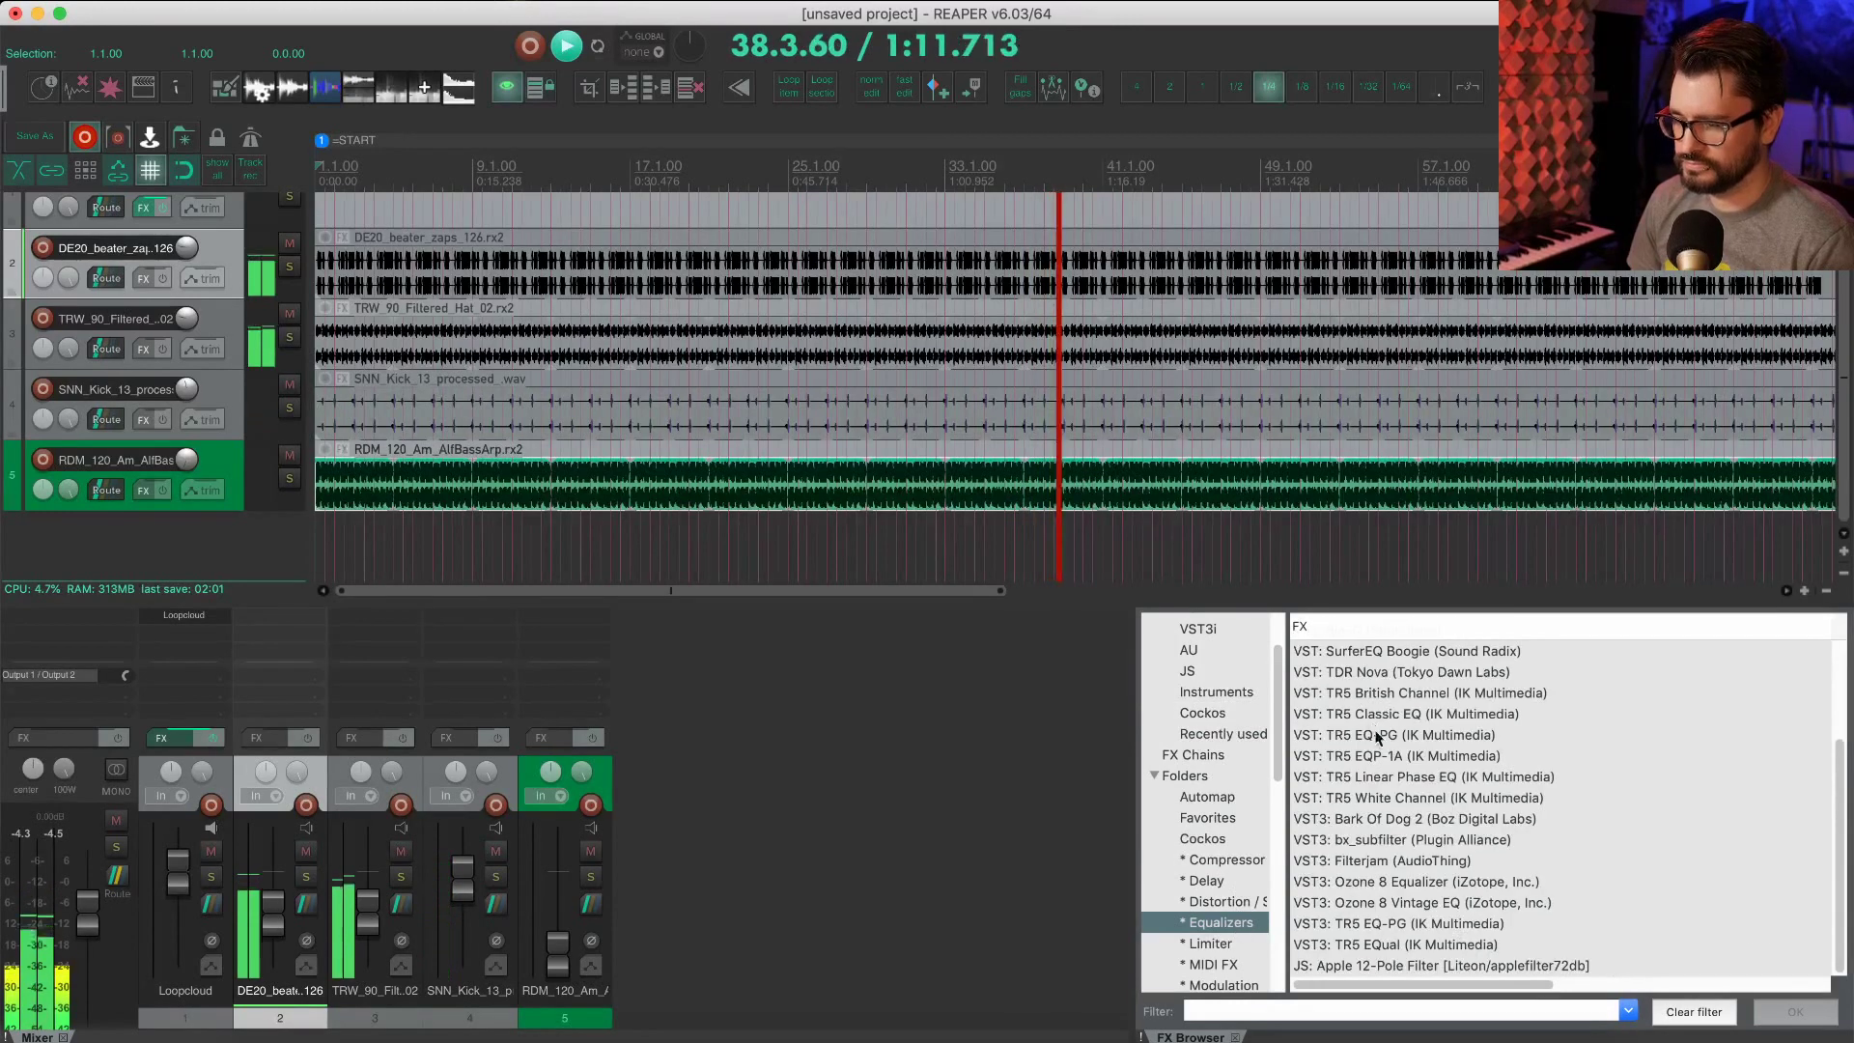
pyautogui.scroll(5, 1398, 783)
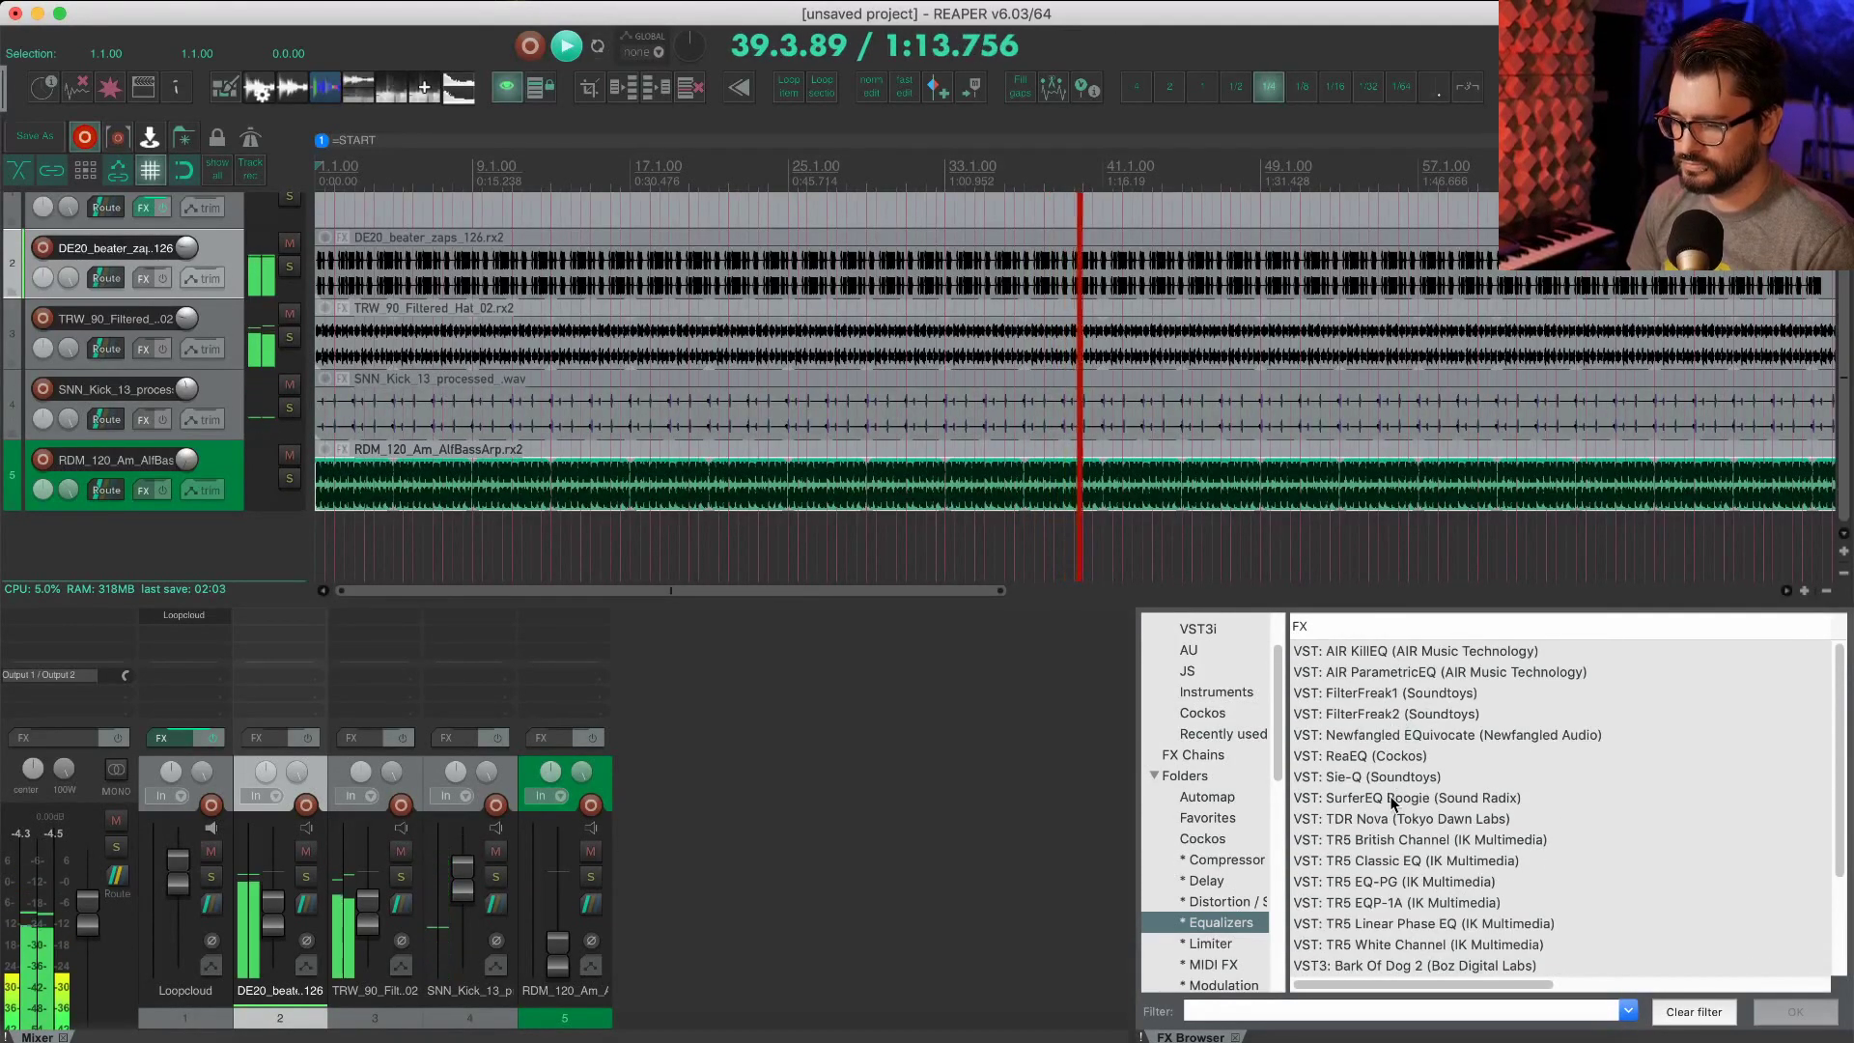
pyautogui.click(1334, 757)
pyautogui.moveTo(1334, 758); pyautogui.dragTo(227, 640)
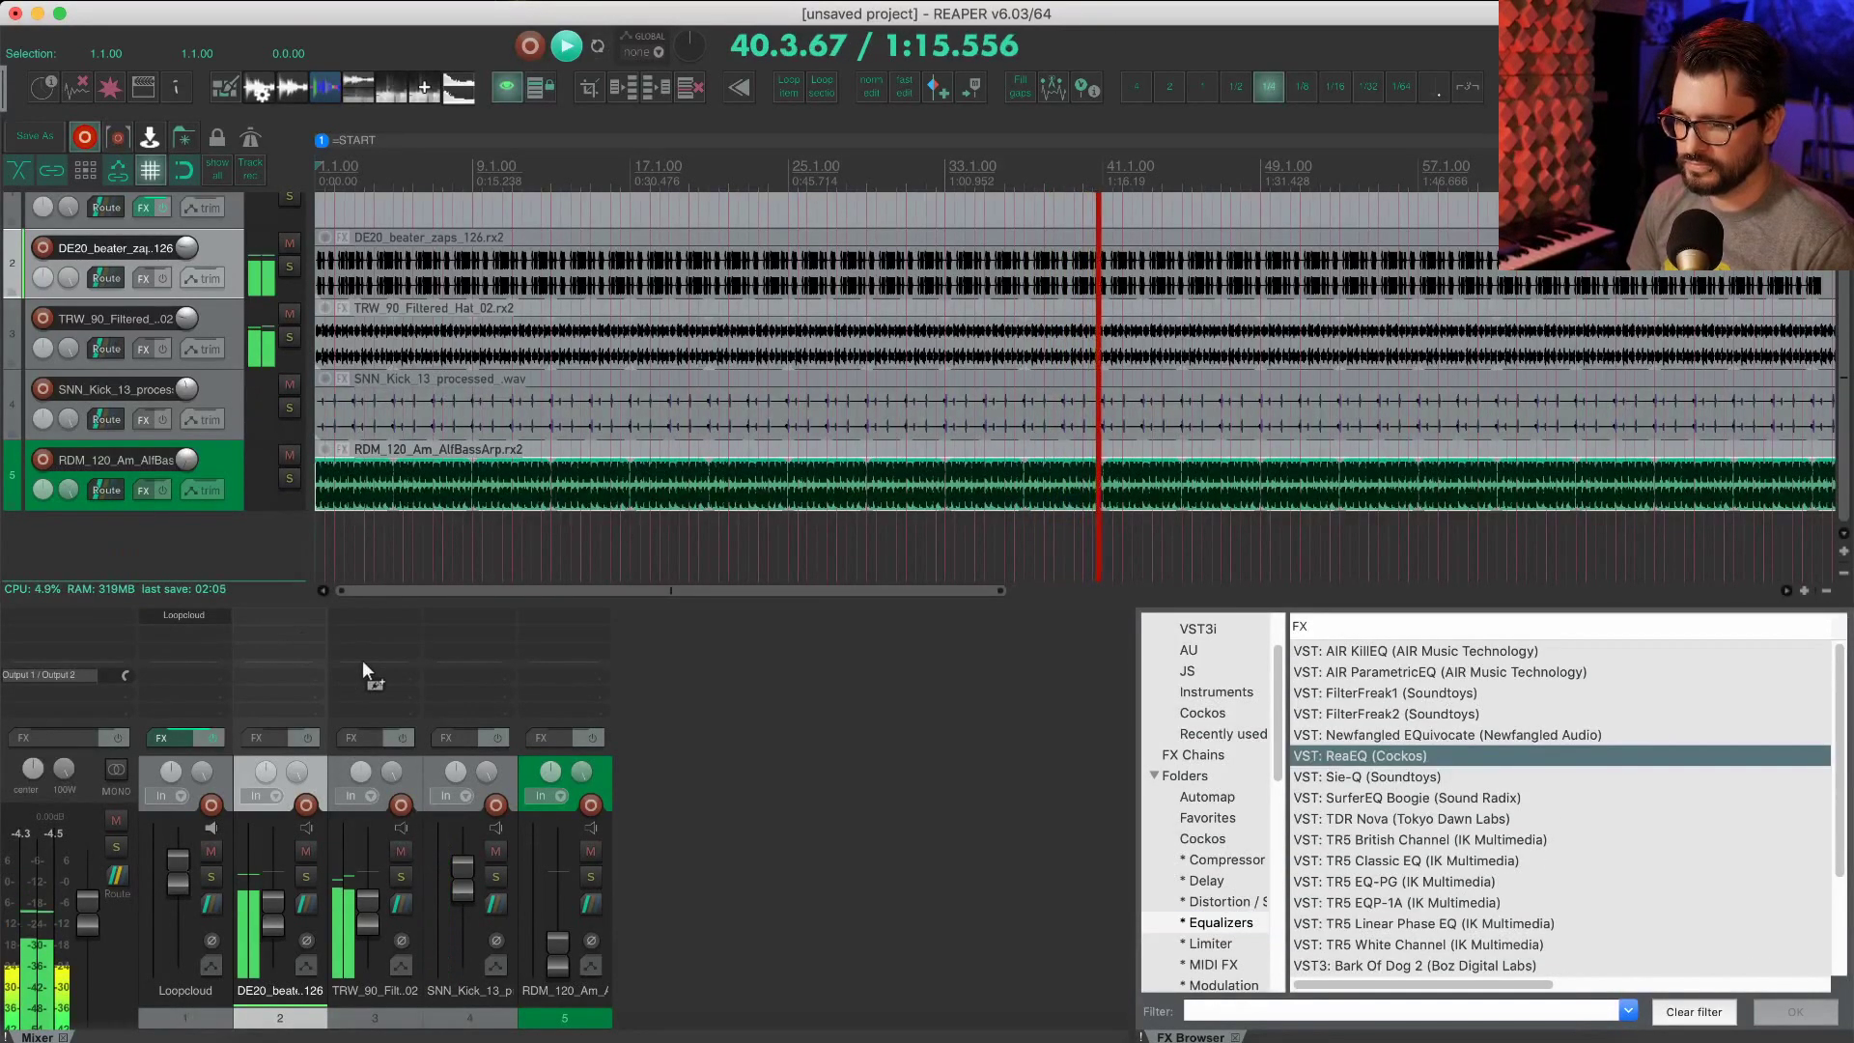
pyautogui.moveTo(362, 658); pyautogui.dragTo(290, 666)
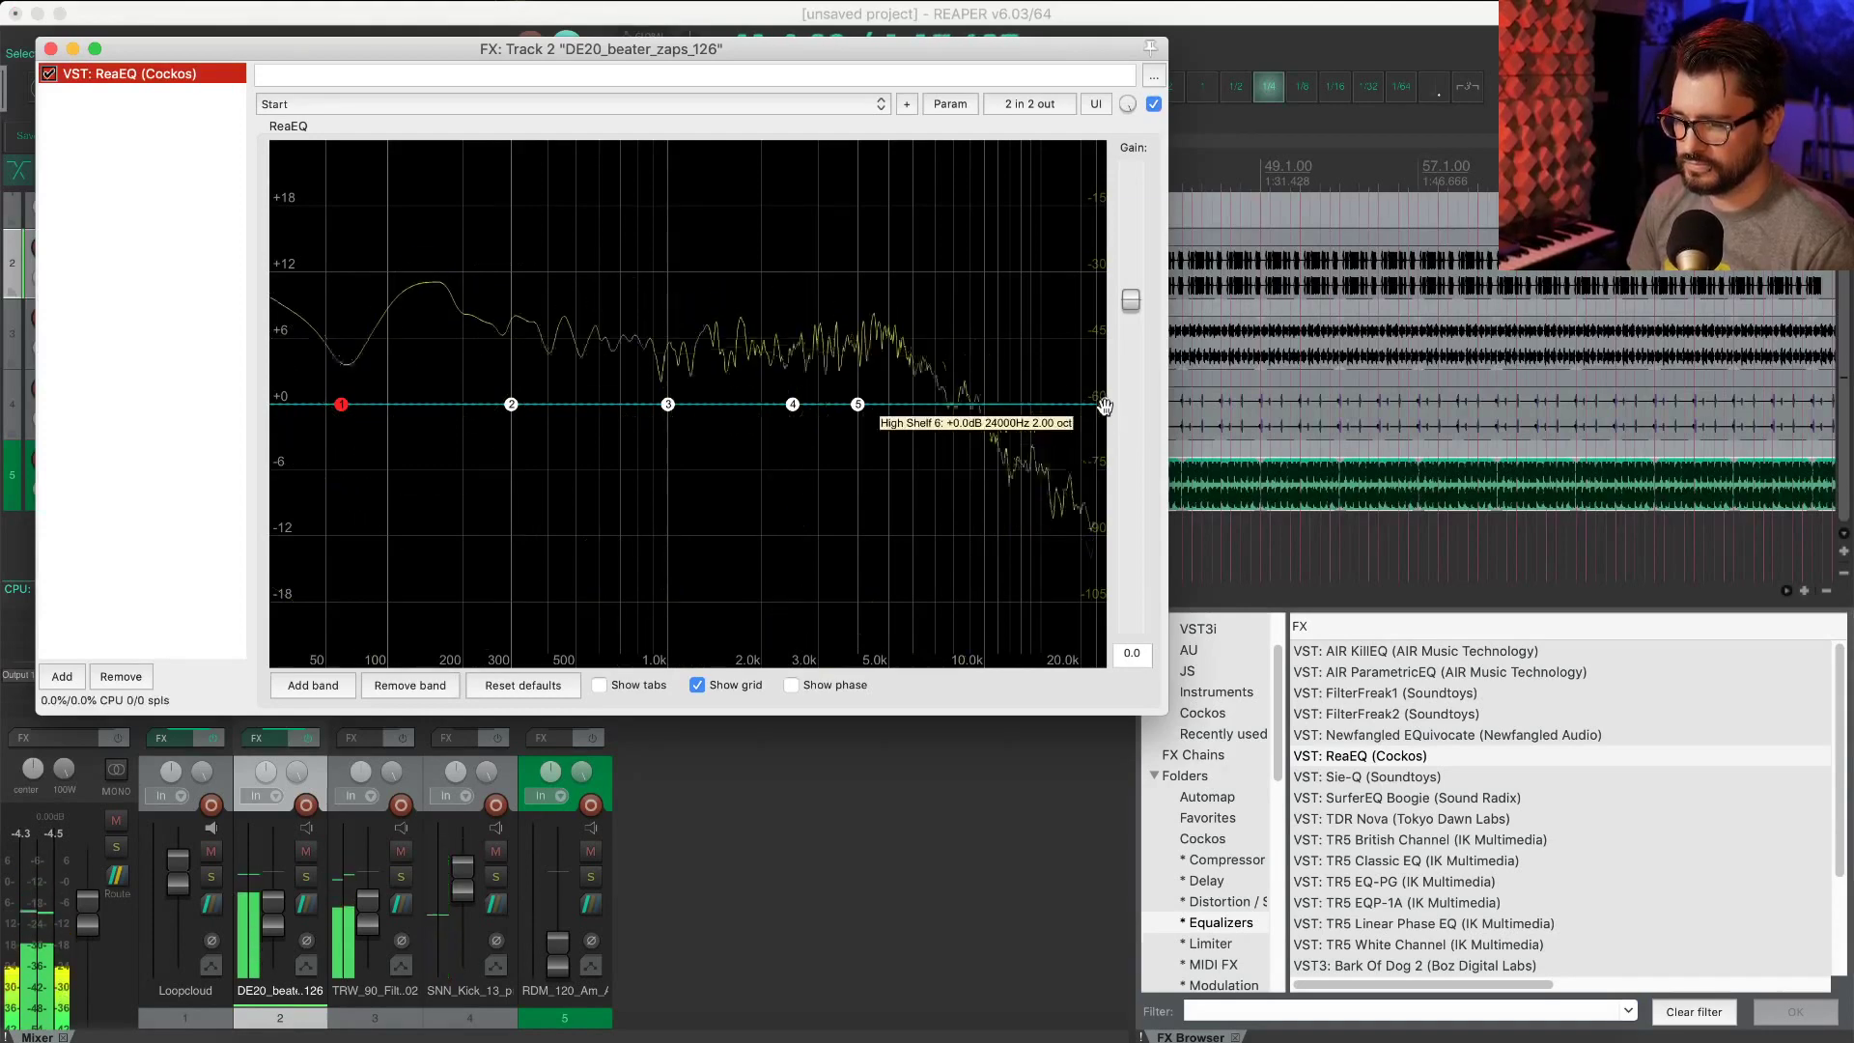
# Step: In ReaEQ, cut high shelf band 6 to -120 dB, pull band 1 fully down at about 500 Hz, and close the FX window
pyautogui.moveTo(1105, 405); pyautogui.dragTo(1034, 916)
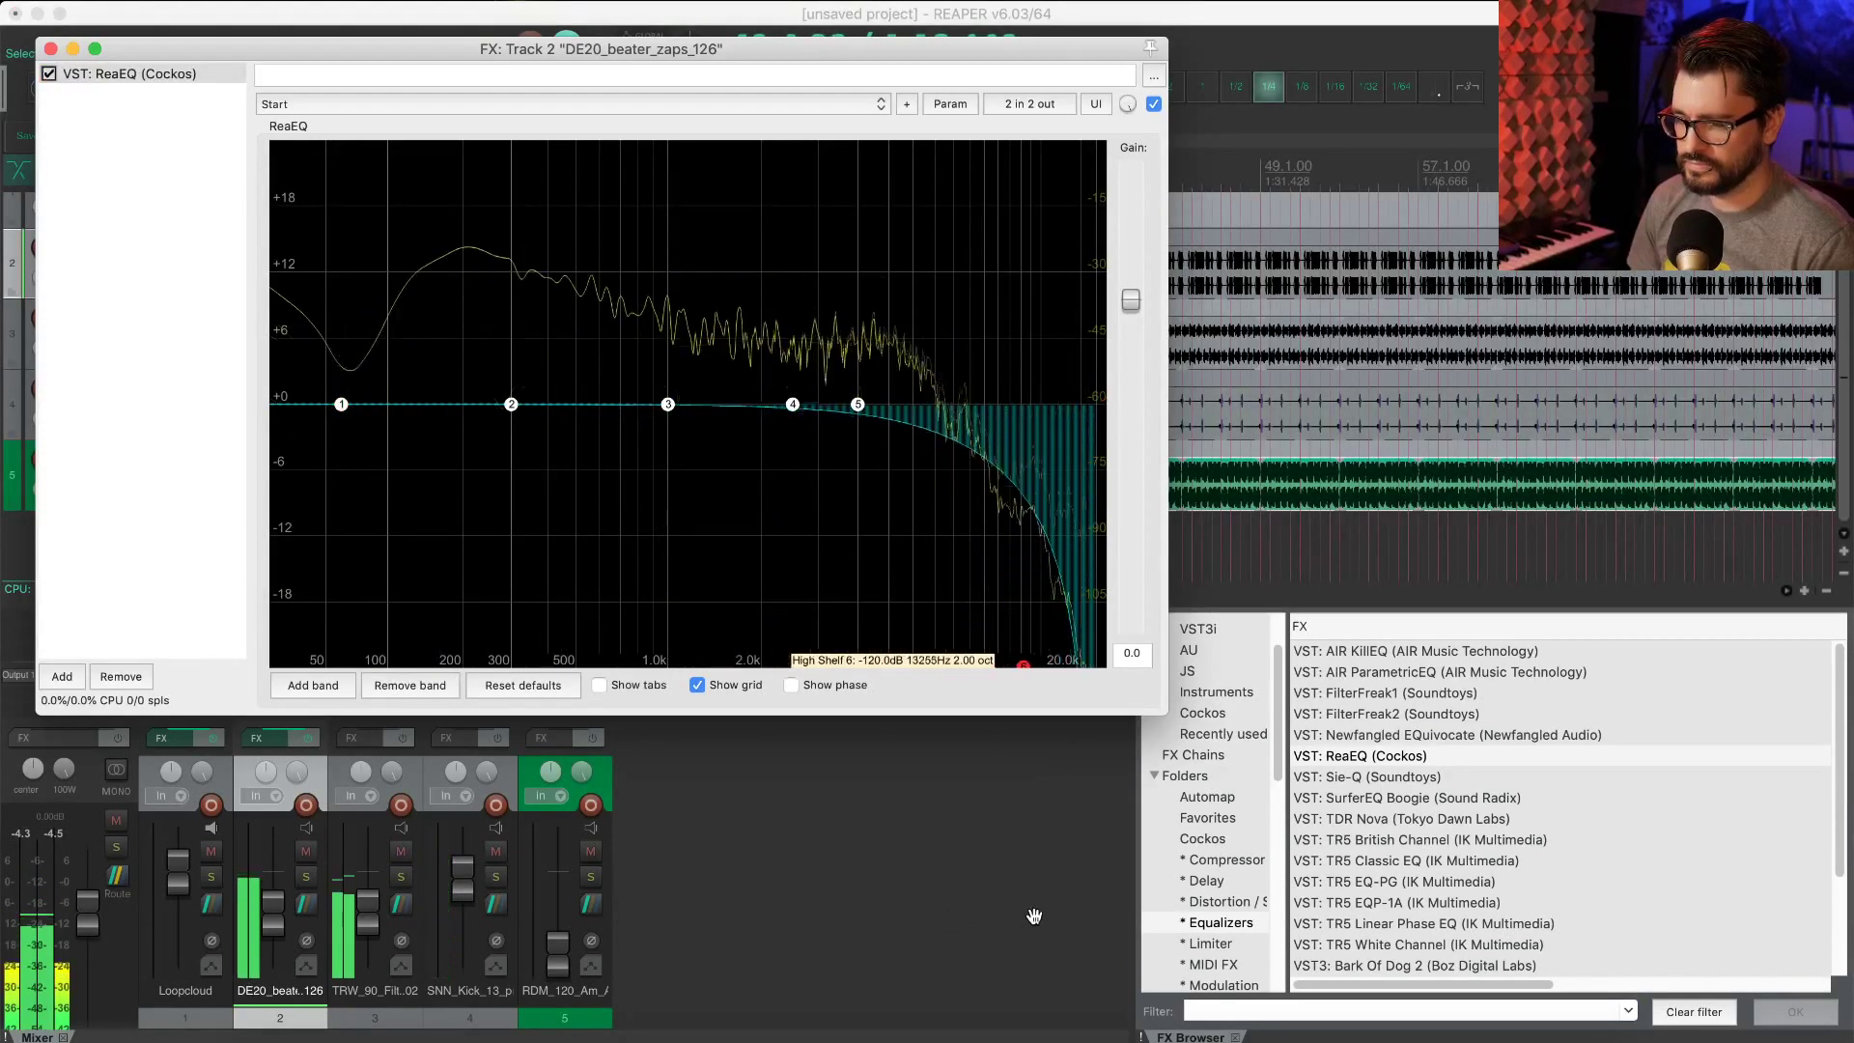
pyautogui.moveTo(341, 403); pyautogui.dragTo(561, 1000)
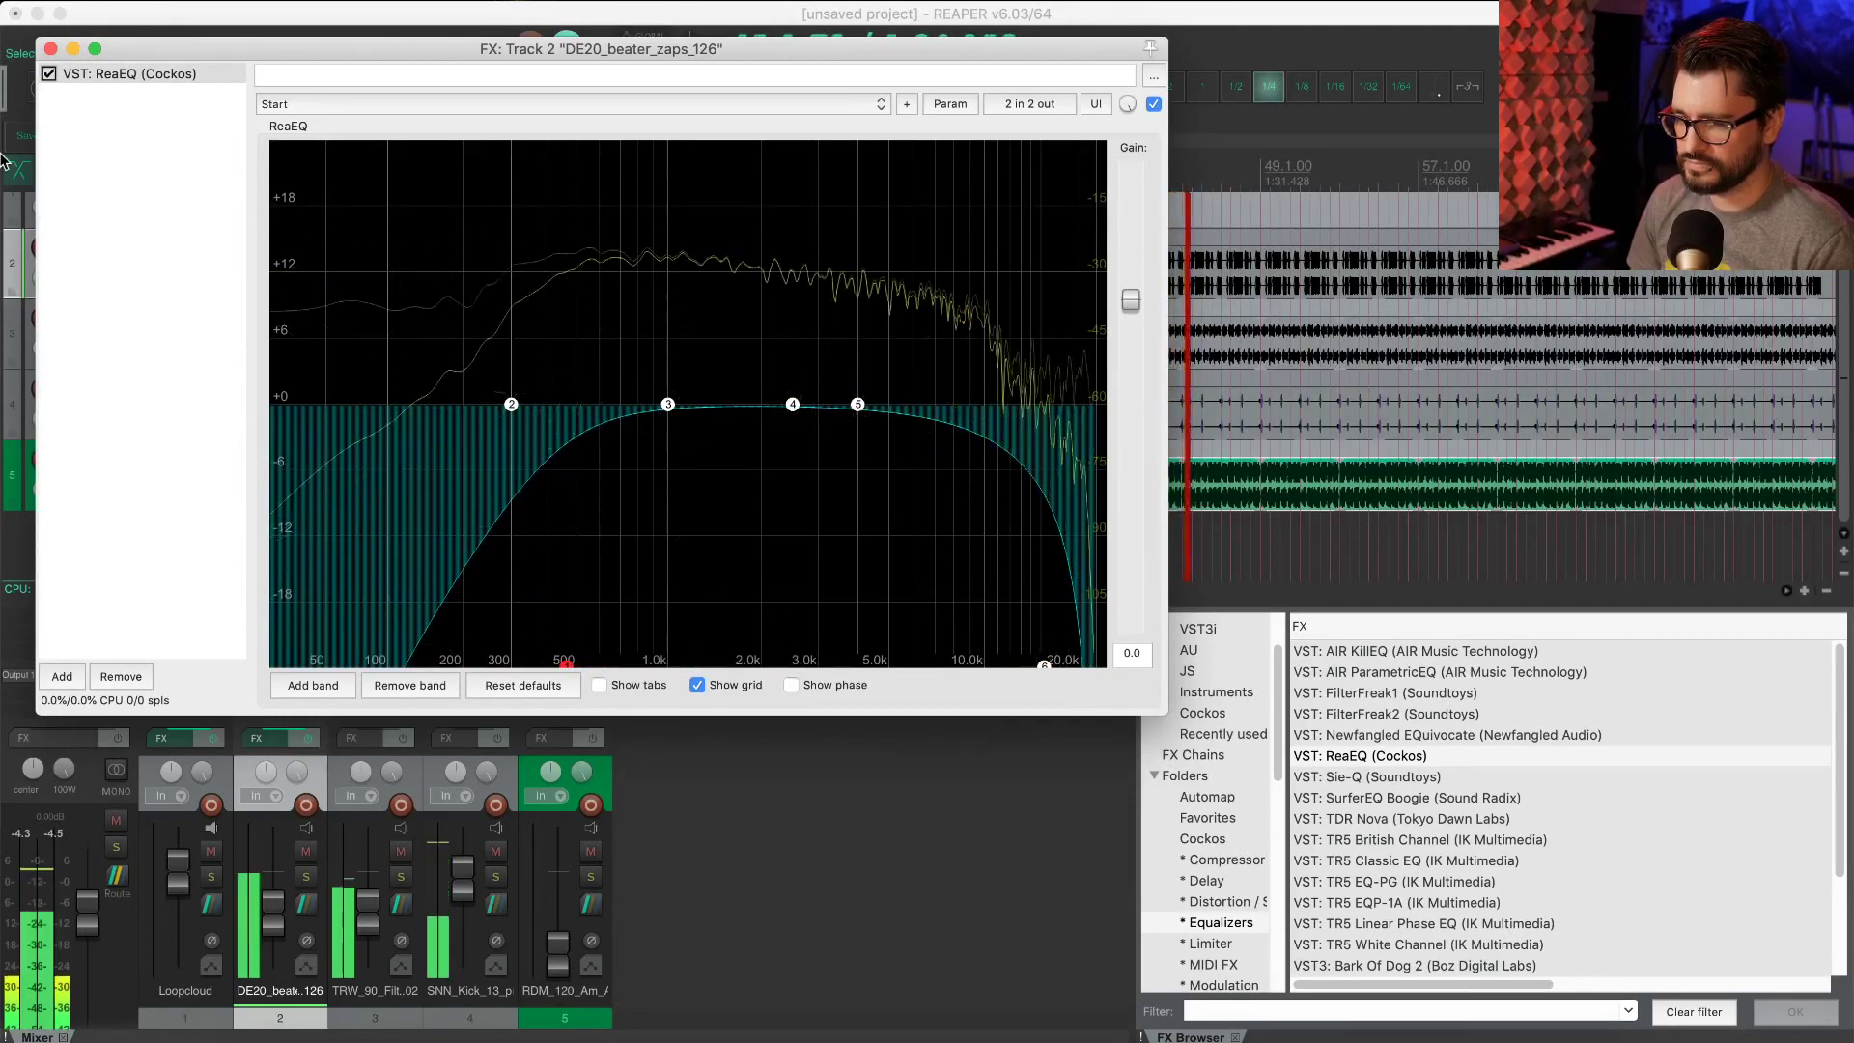
pyautogui.click(51, 49)
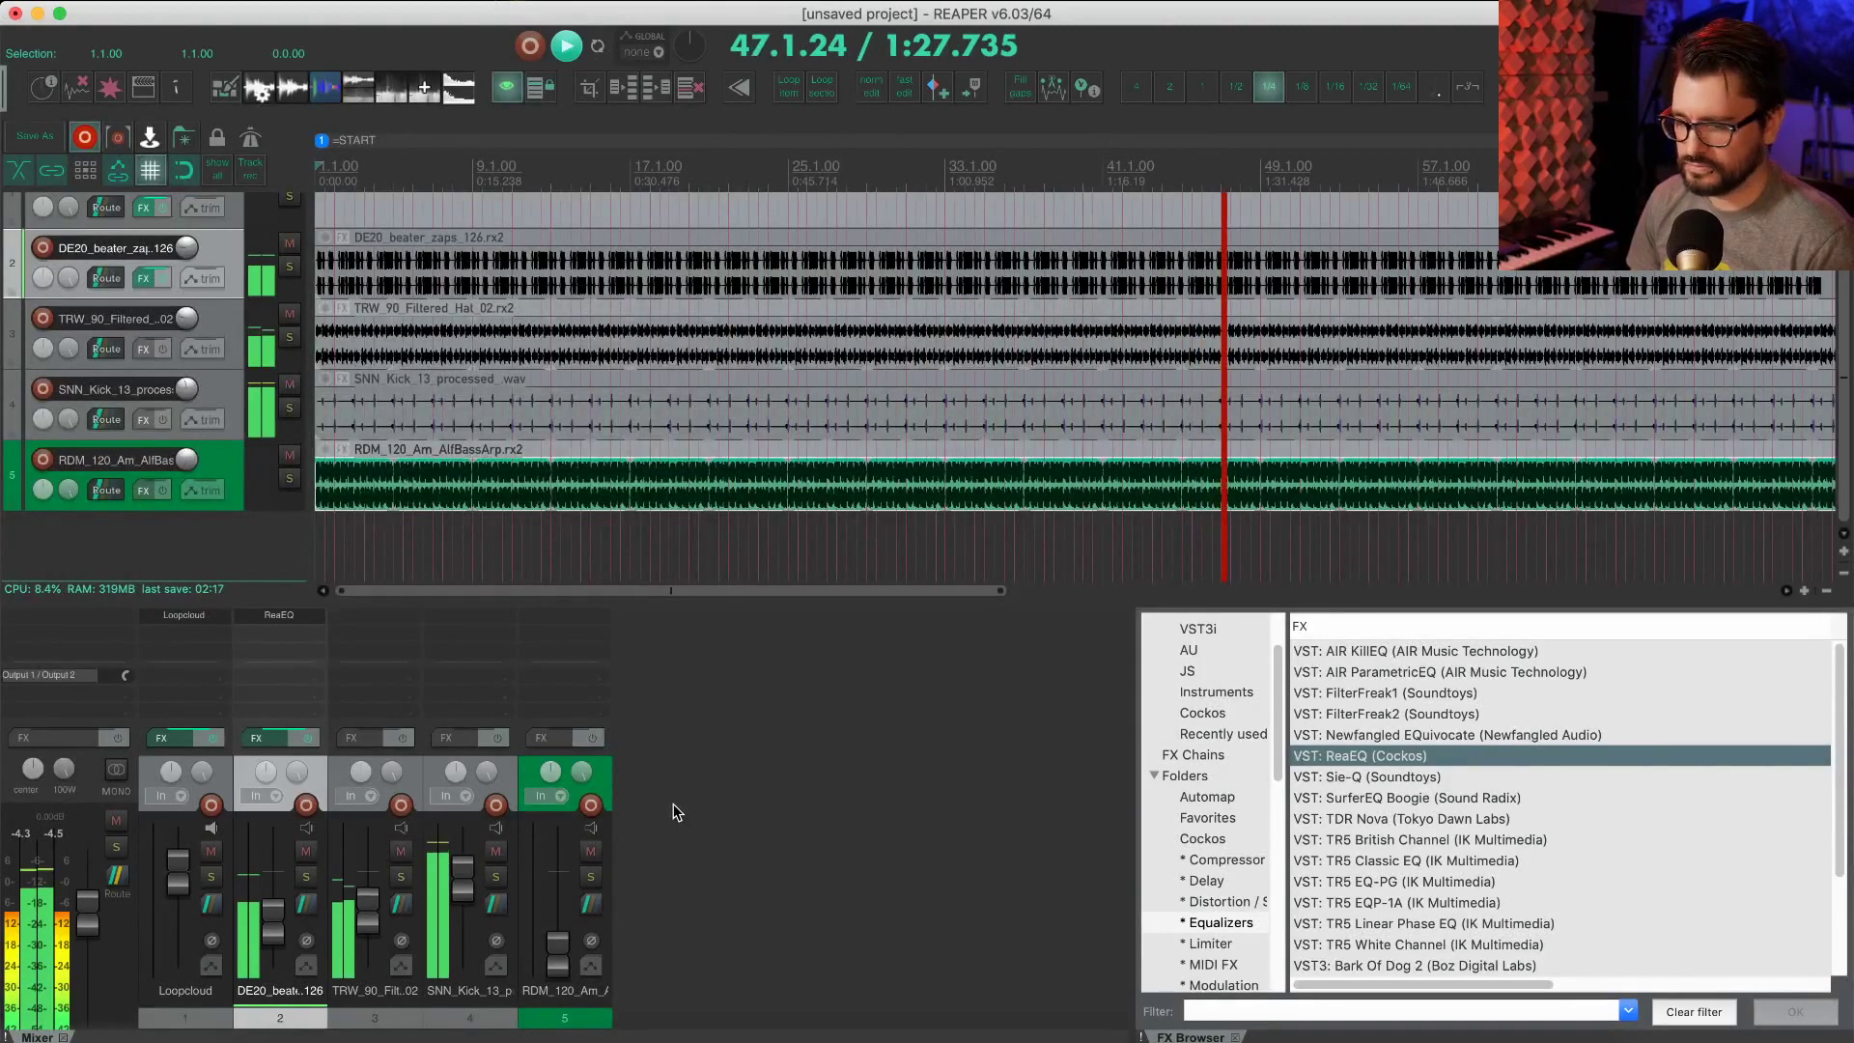
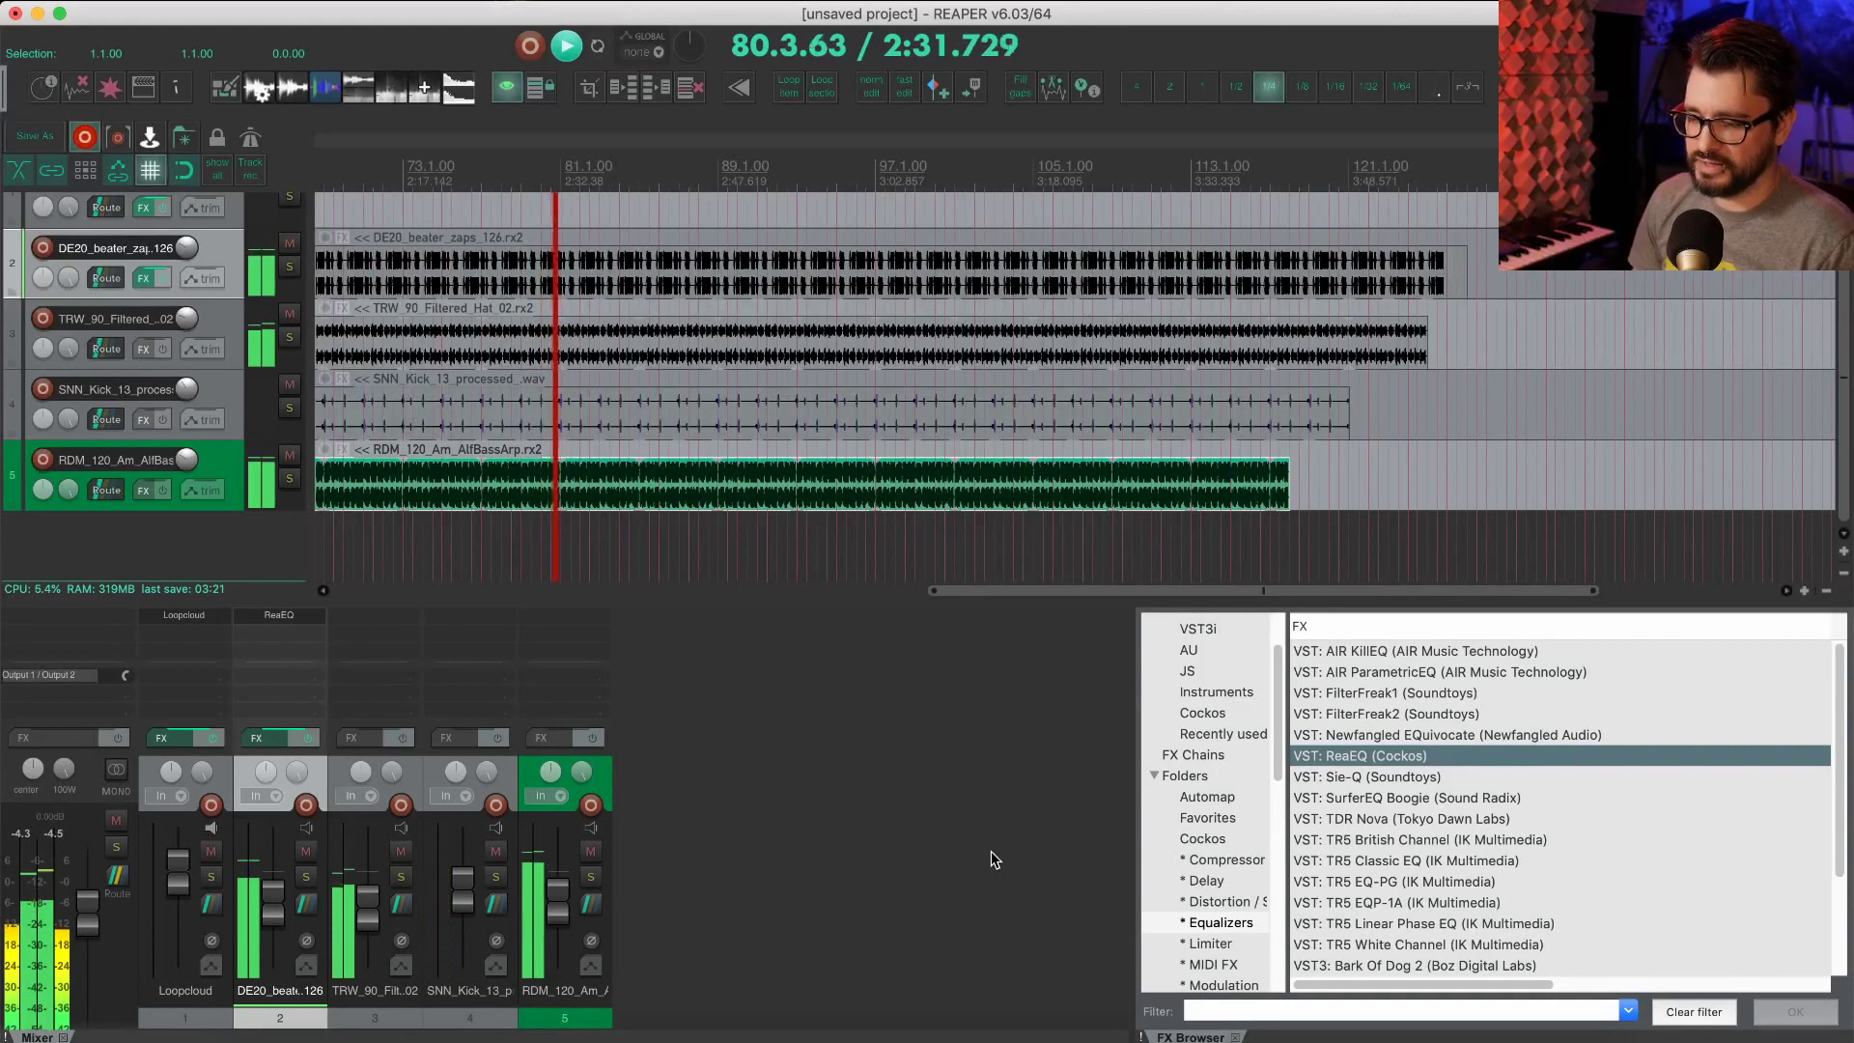
# Step: Stop playback and return to the start of the project
pyautogui.click(773, 671)
pyautogui.press('space')
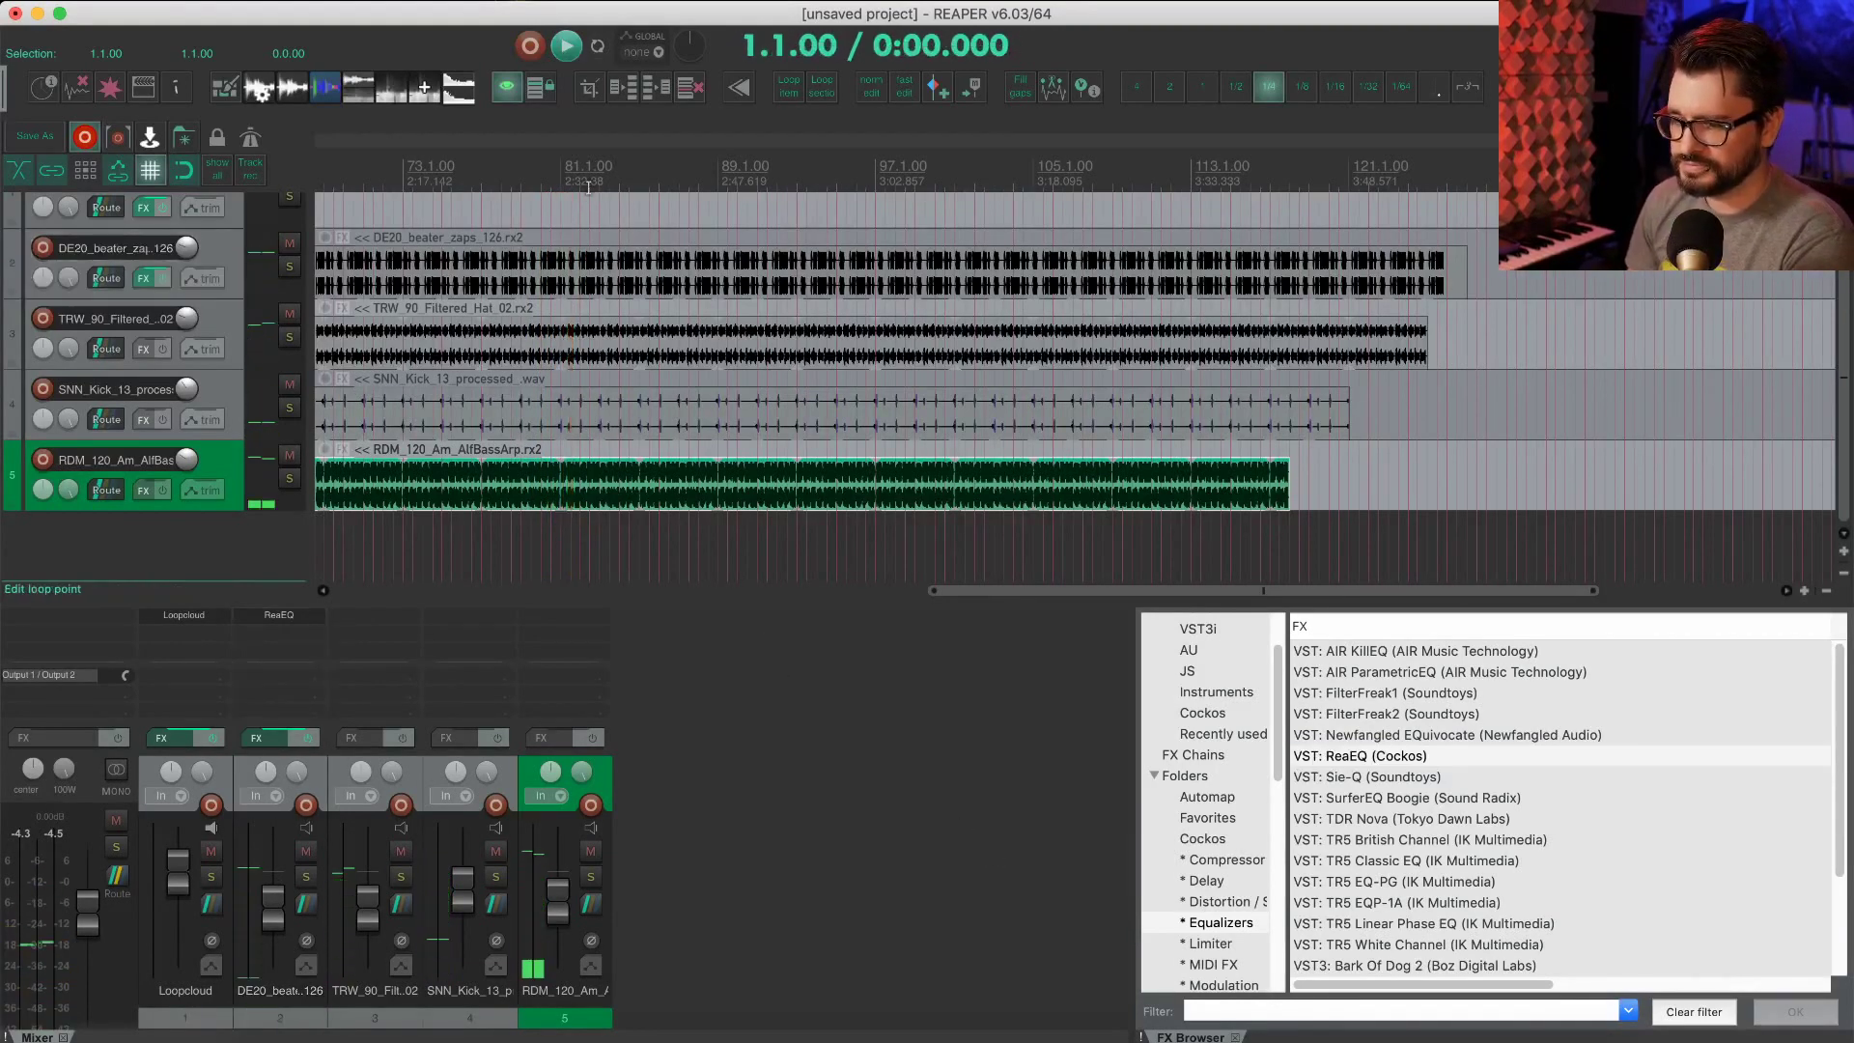
pyautogui.click(588, 187)
pyautogui.press('w')
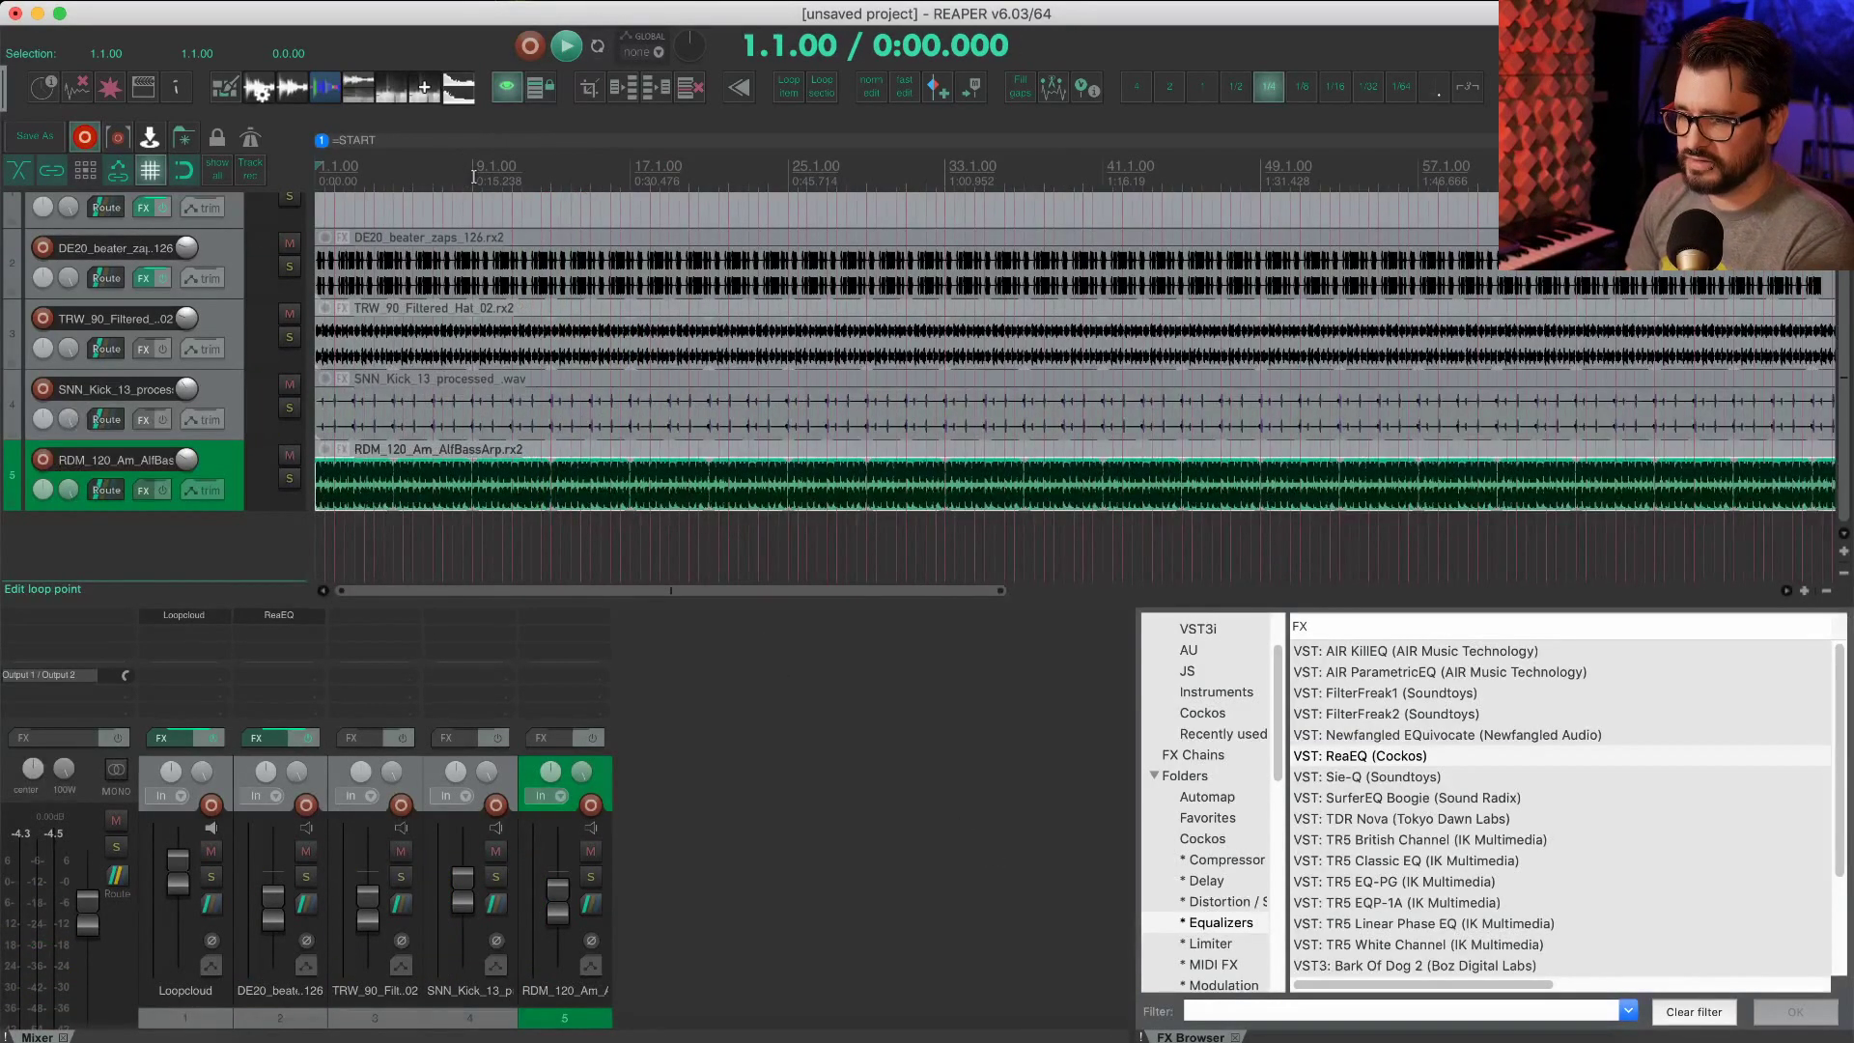
# Step: Select the time from 1.1.00 to 9.1.00 and create a region from the selection
pyautogui.moveTo(473, 177); pyautogui.dragTo(317, 177)
pyautogui.scroll(2, 827, 251)
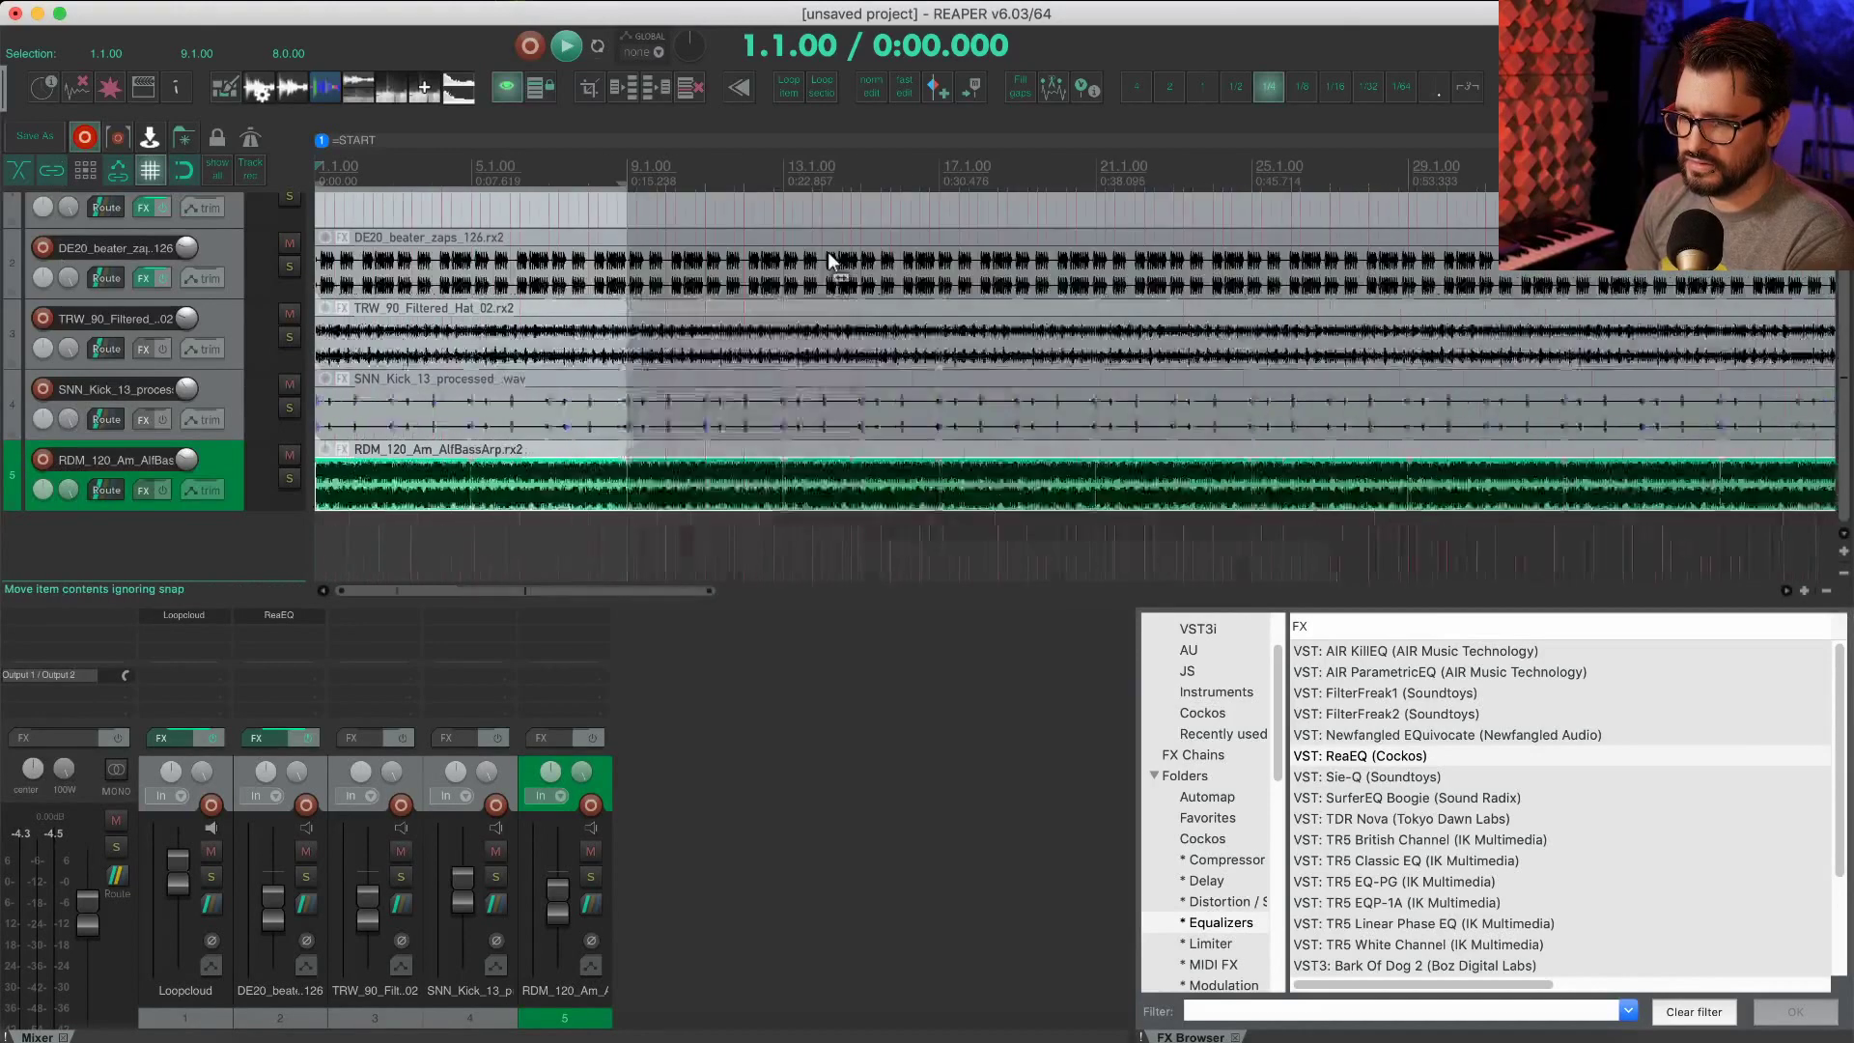
pyautogui.rightClick(552, 175)
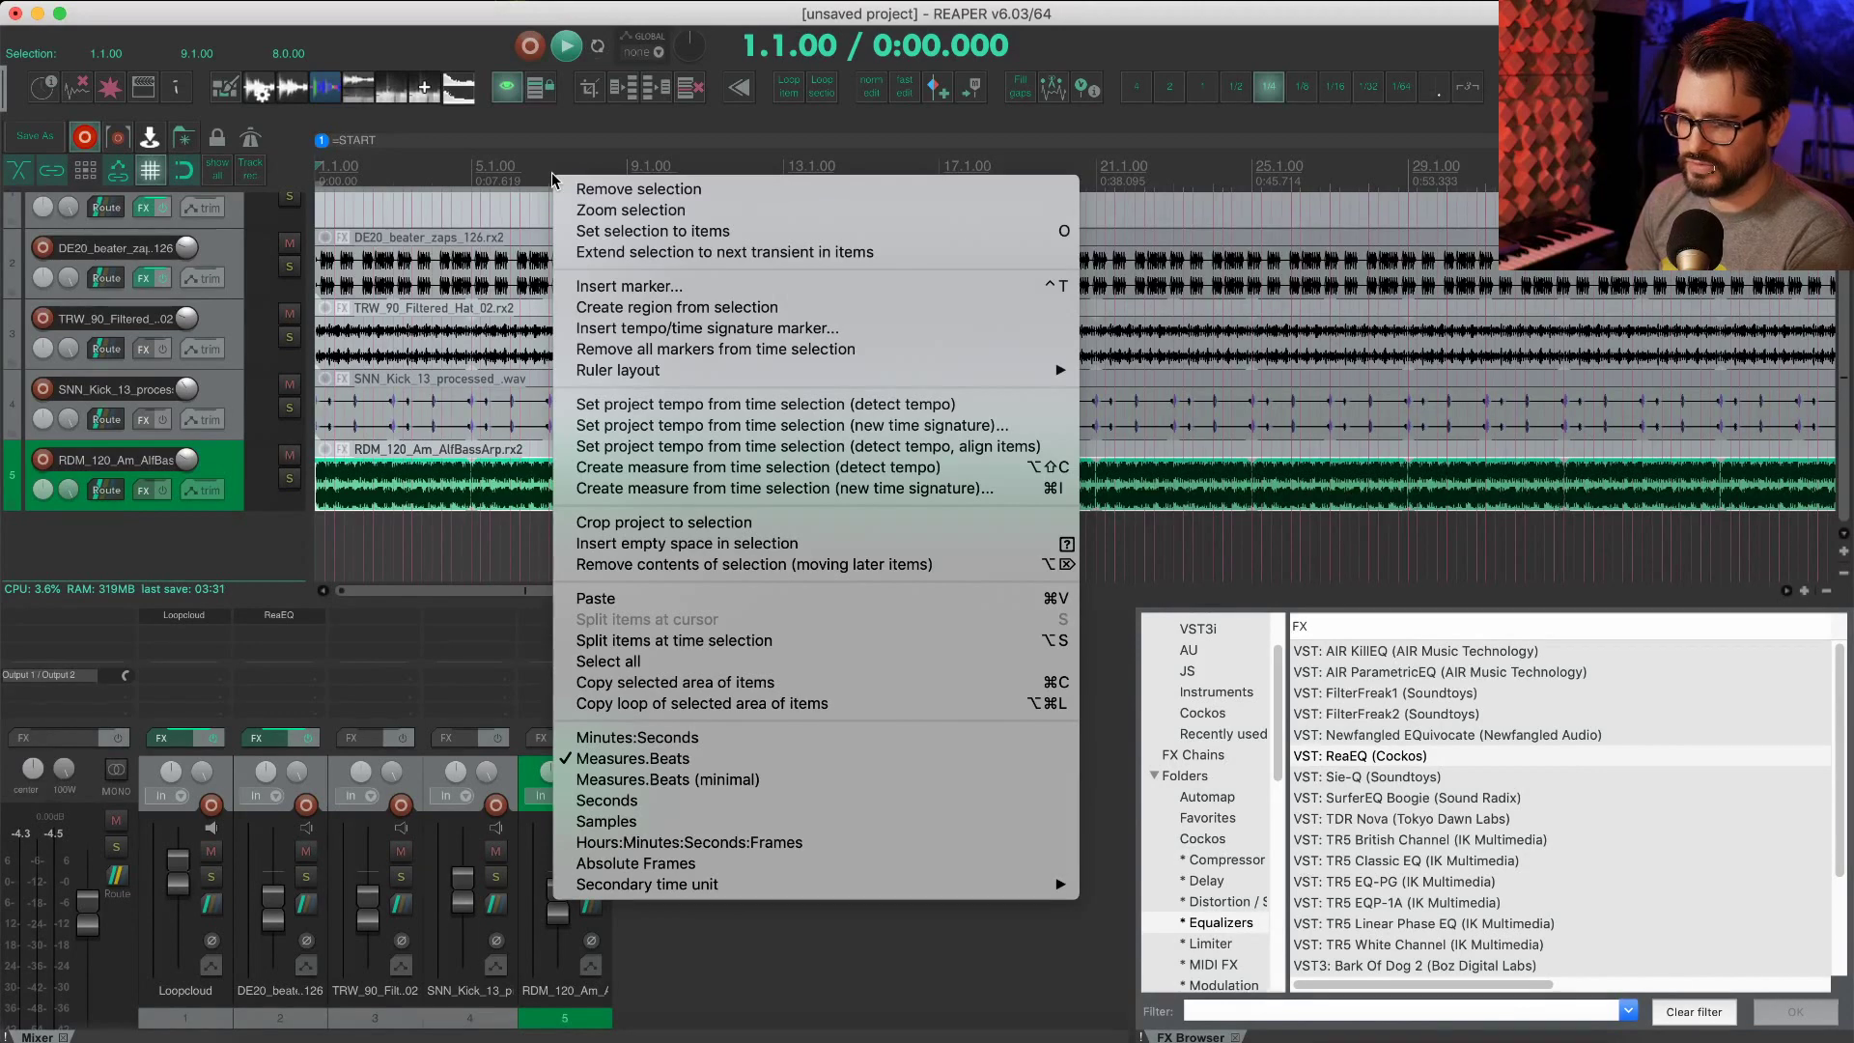
pyautogui.click(531, 164)
pyautogui.hotkey('shift', 'r')
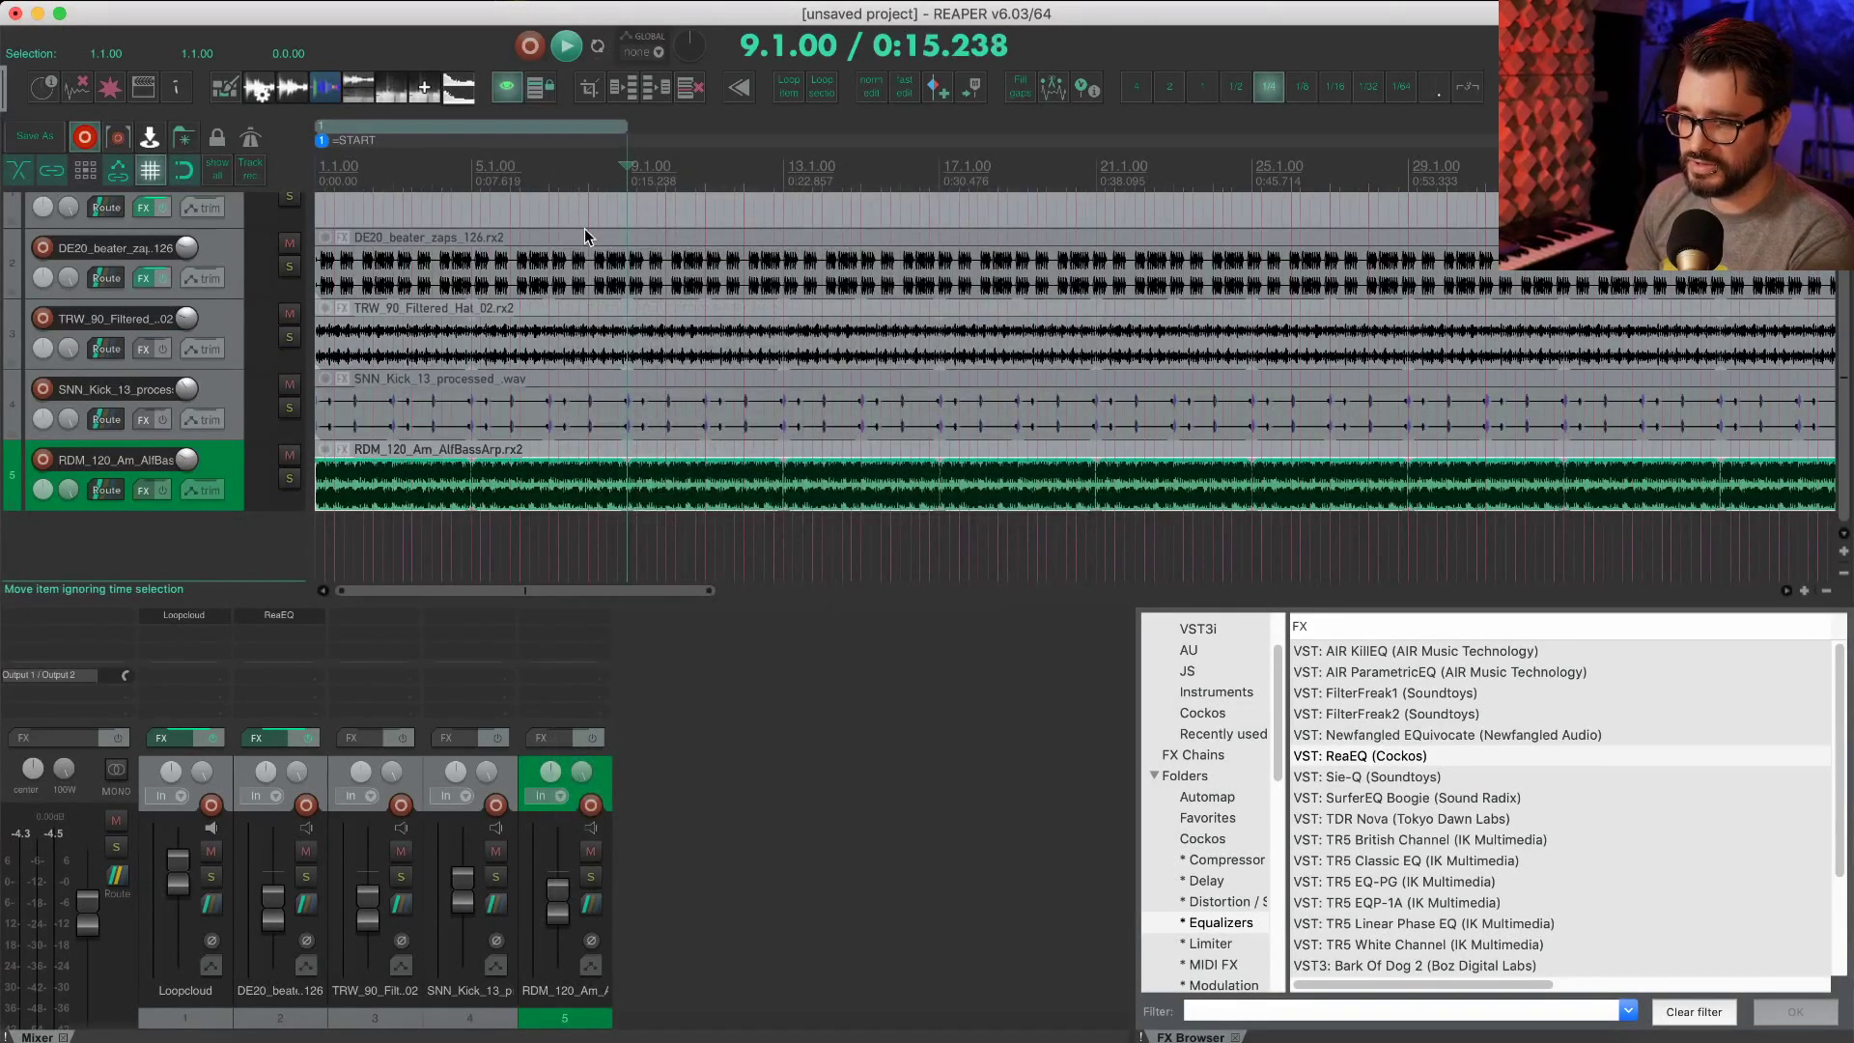
# Step: Split the SNN_Kick_13_processed item at the region's end, at 9.1.00
pyautogui.scroll(-4, 584, 234)
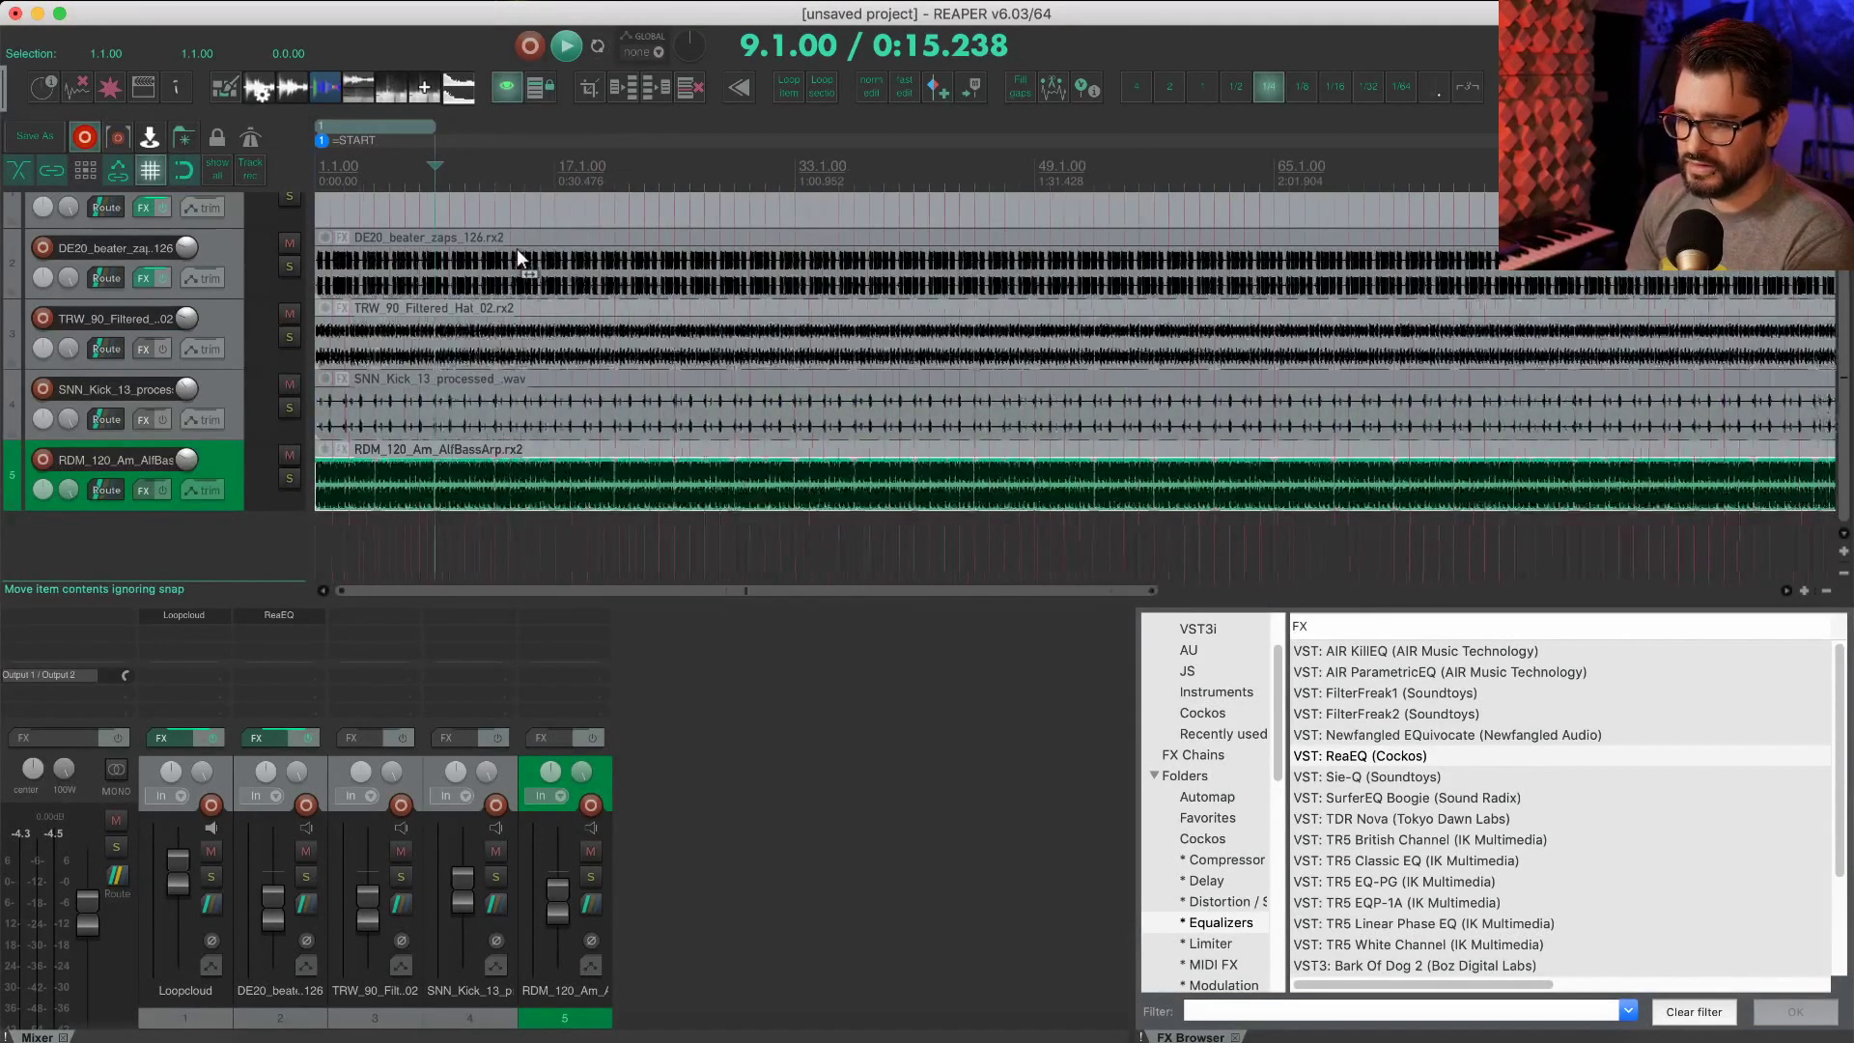
pyautogui.scroll(-1, 518, 250)
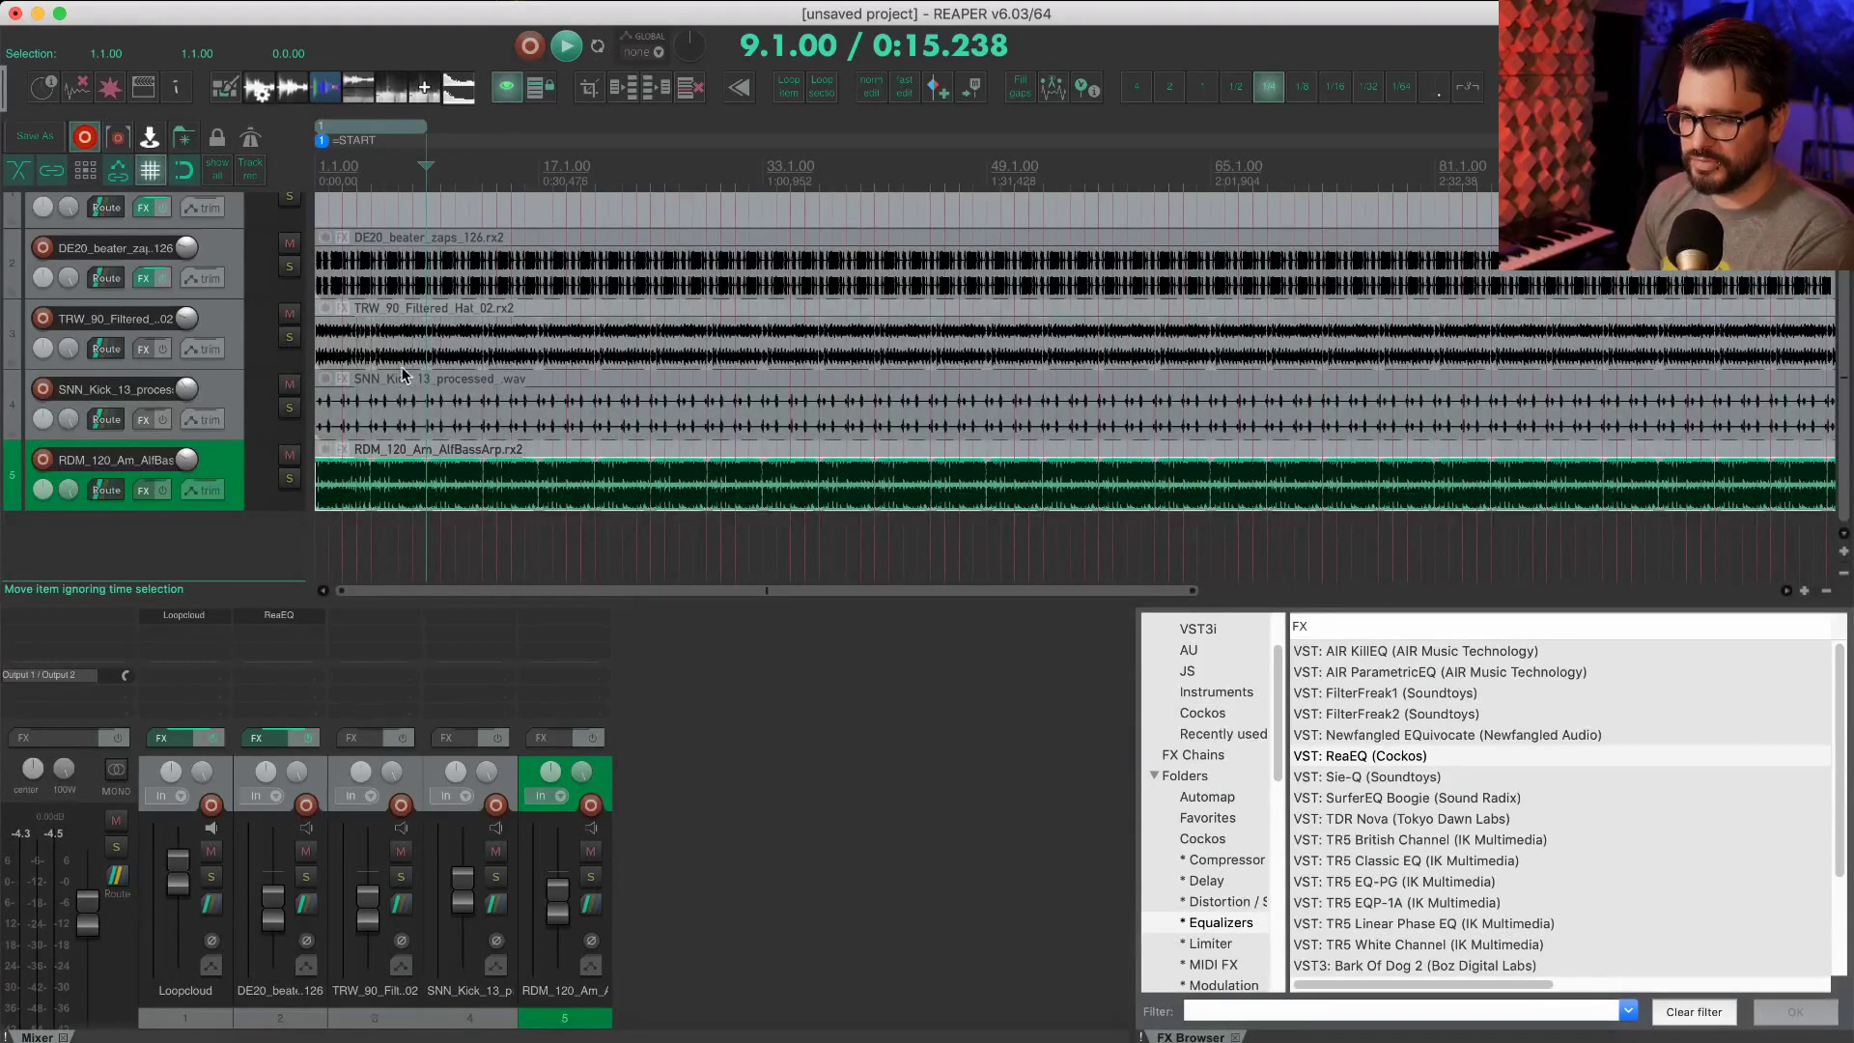
pyautogui.click(429, 350)
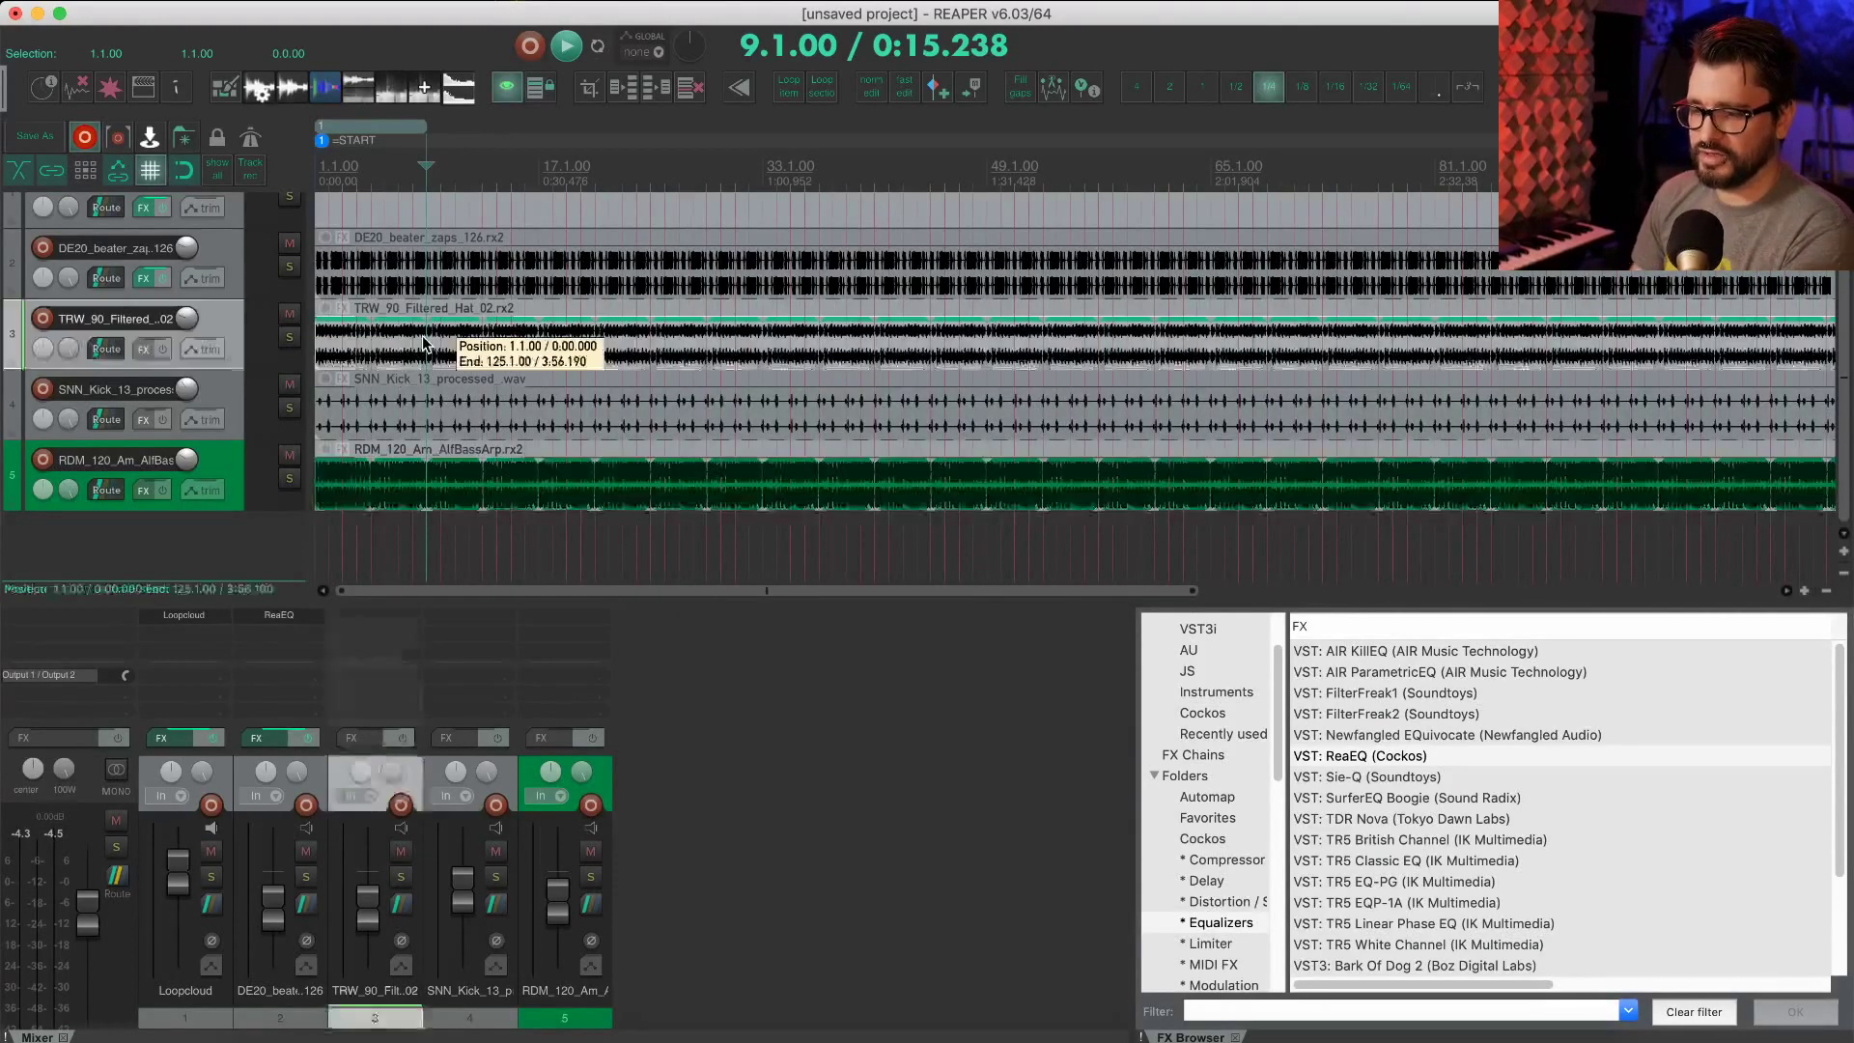
pyautogui.click(430, 417)
pyautogui.press('s')
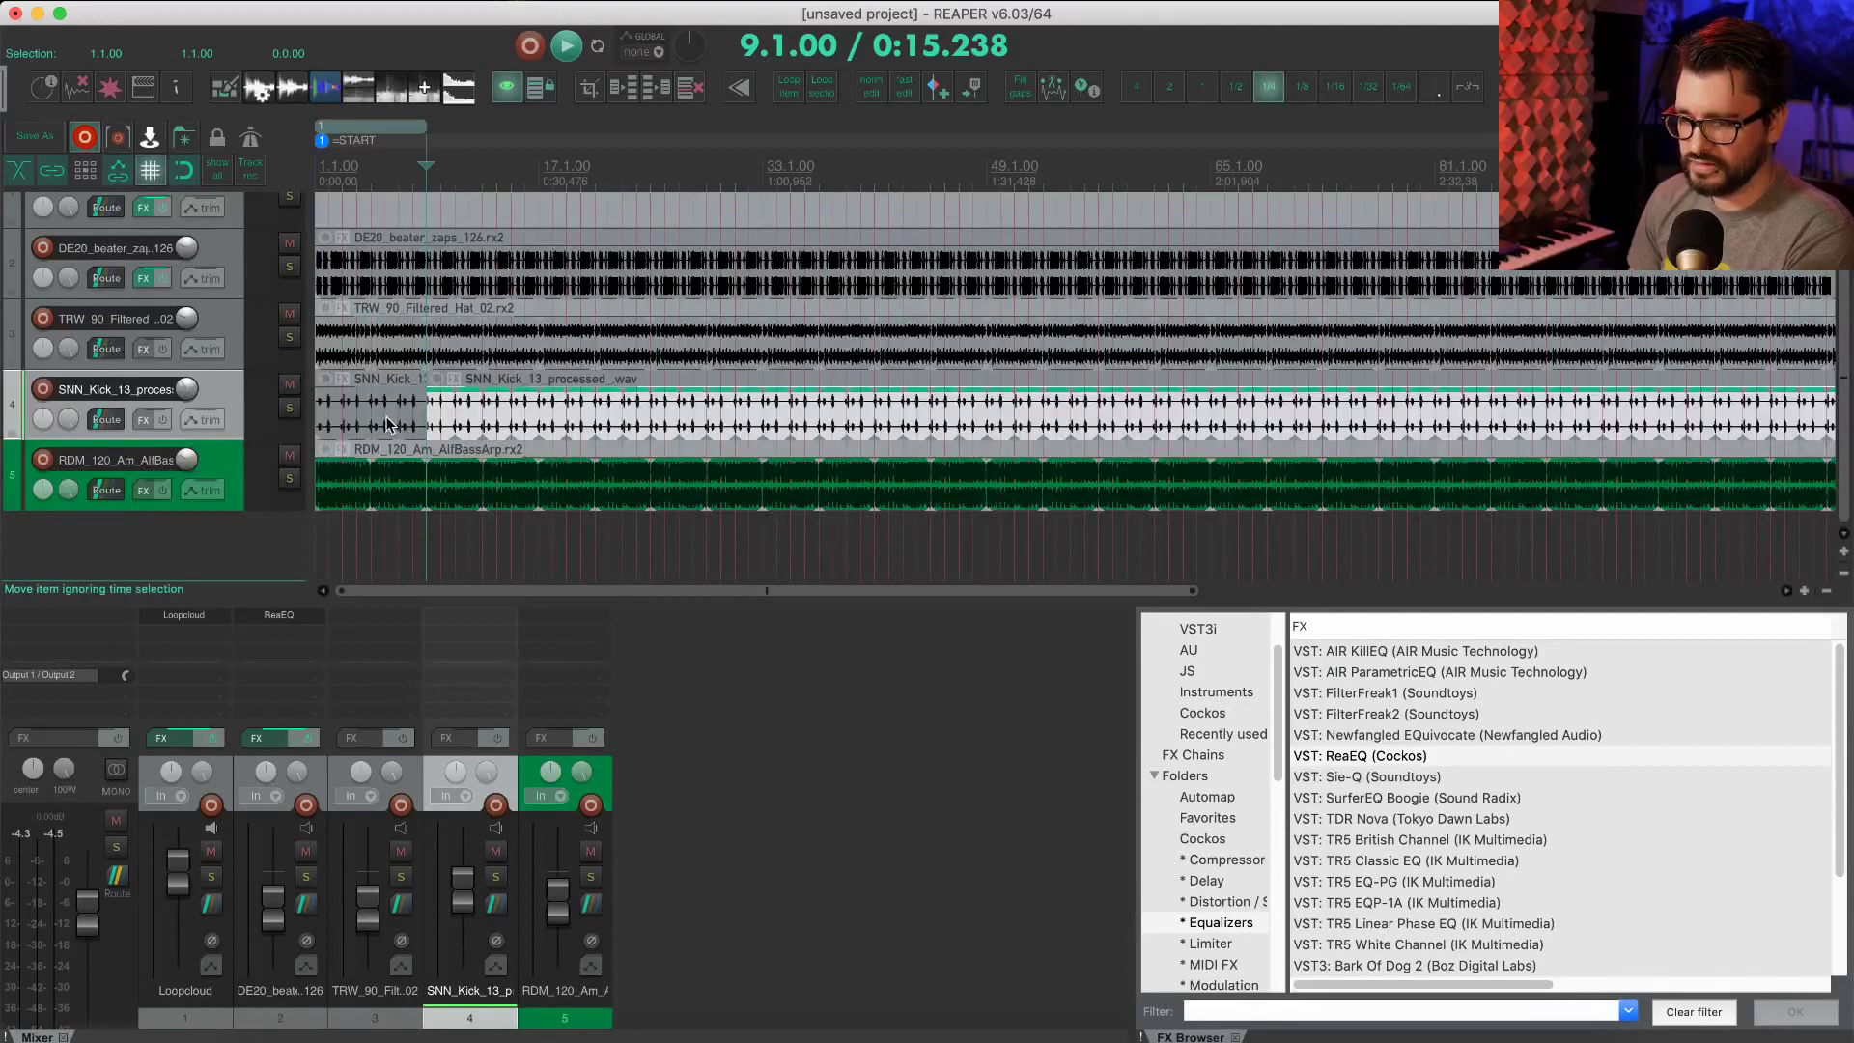
# Step: Mute the SNN_Kick_13_processed item that covers the START region
pyautogui.click(387, 420)
pyautogui.hotkey('alt', 'm')
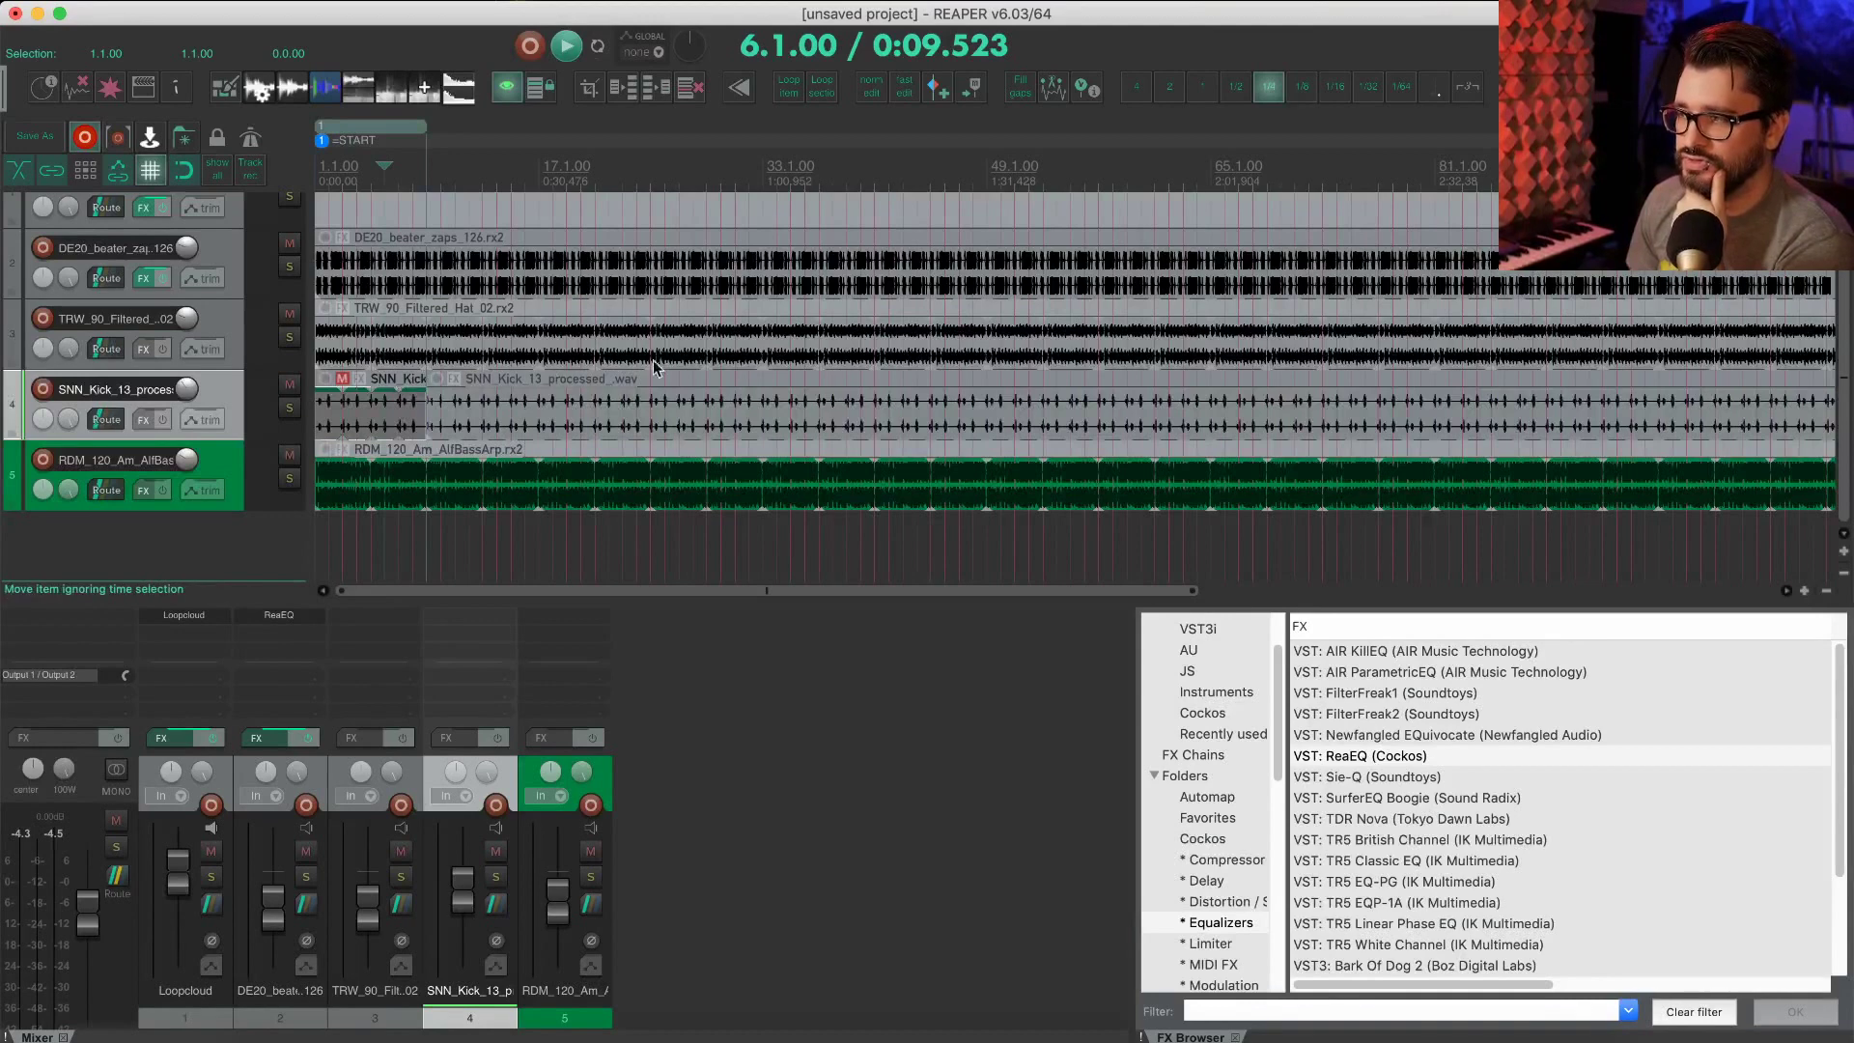
pyautogui.click(557, 288)
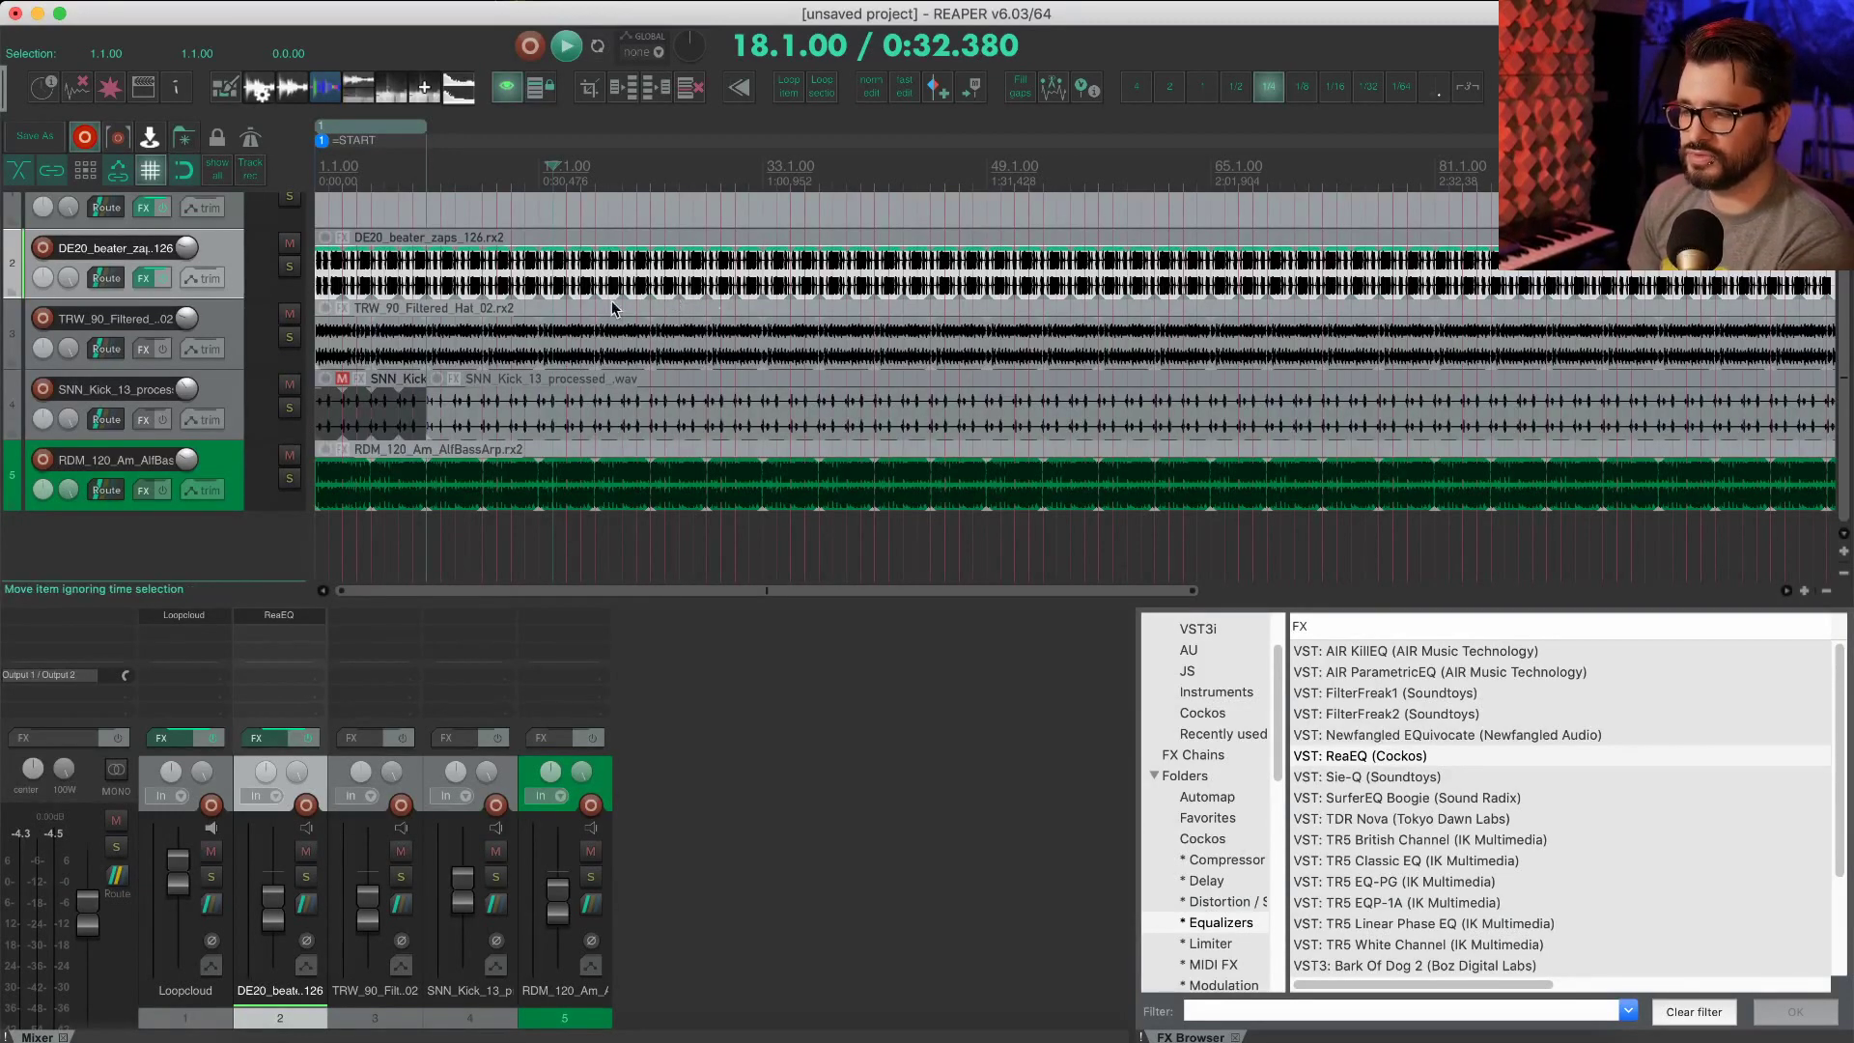
pyautogui.moveTo(530, 286); pyautogui.dragTo(544, 290)
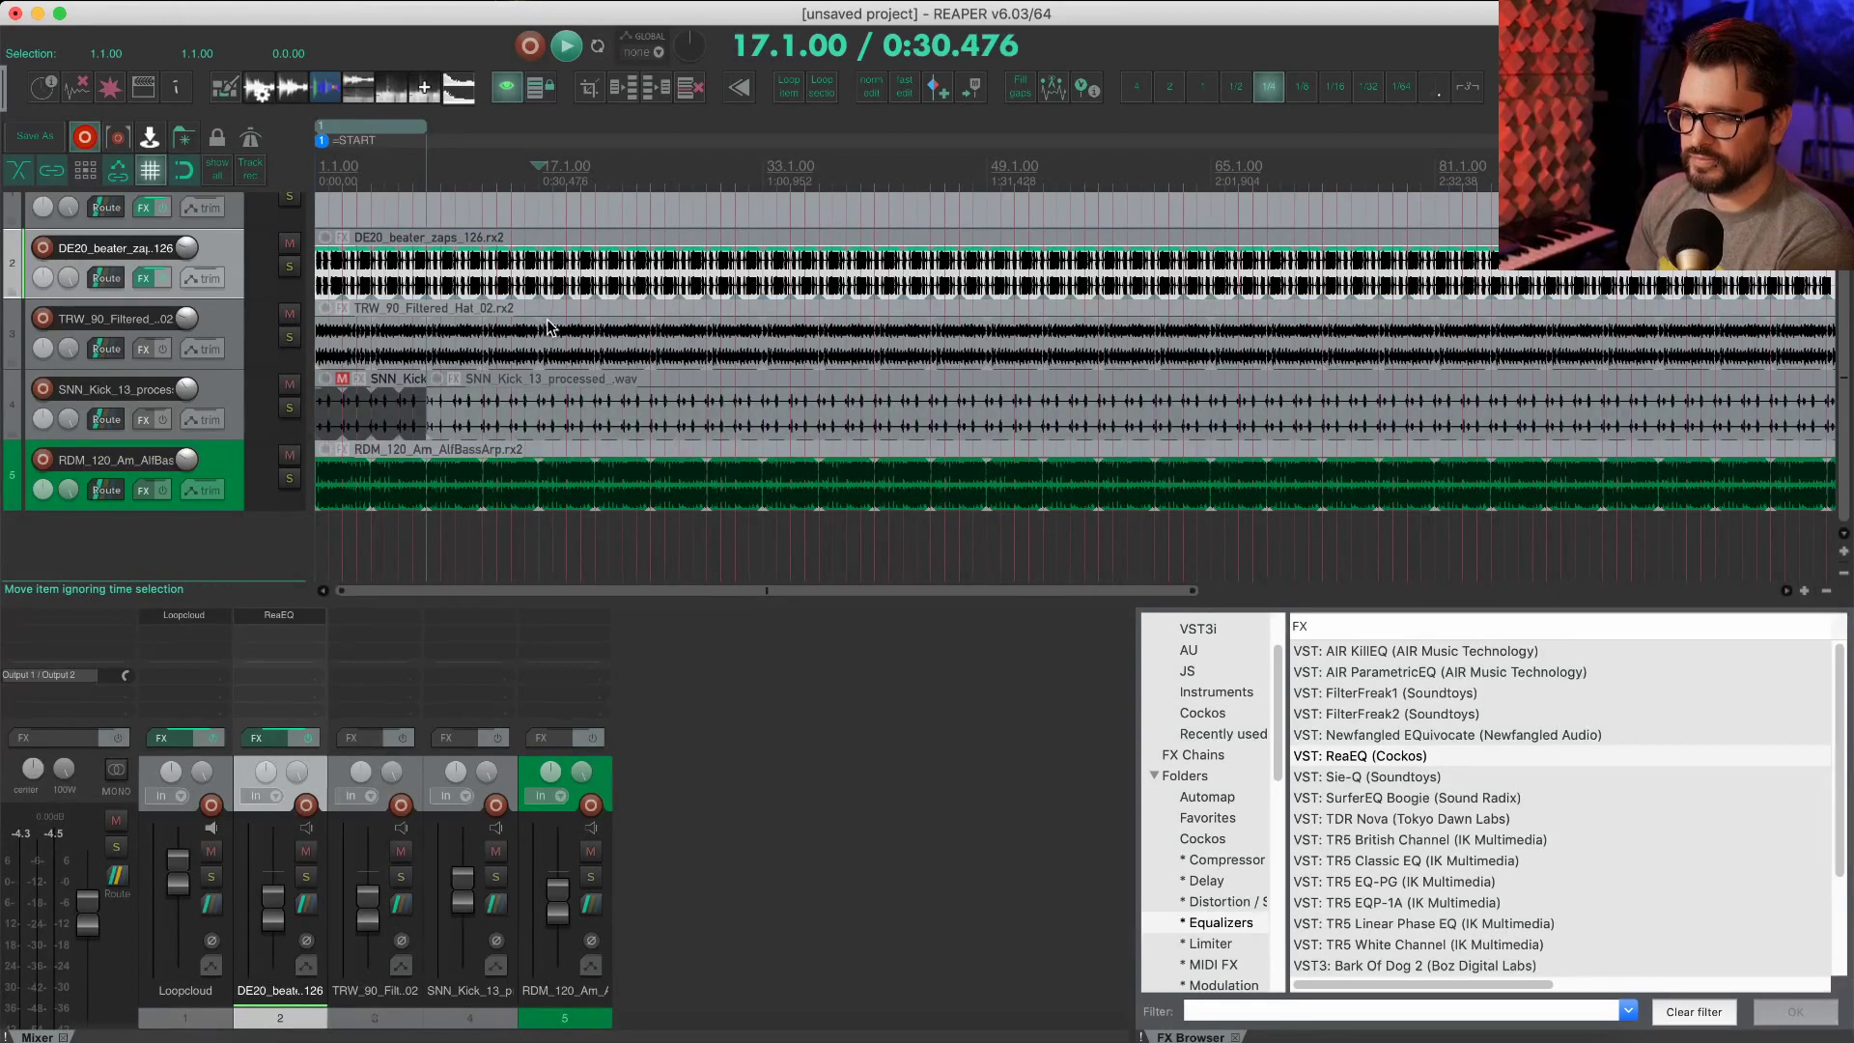
pyautogui.scroll(5, 546, 329)
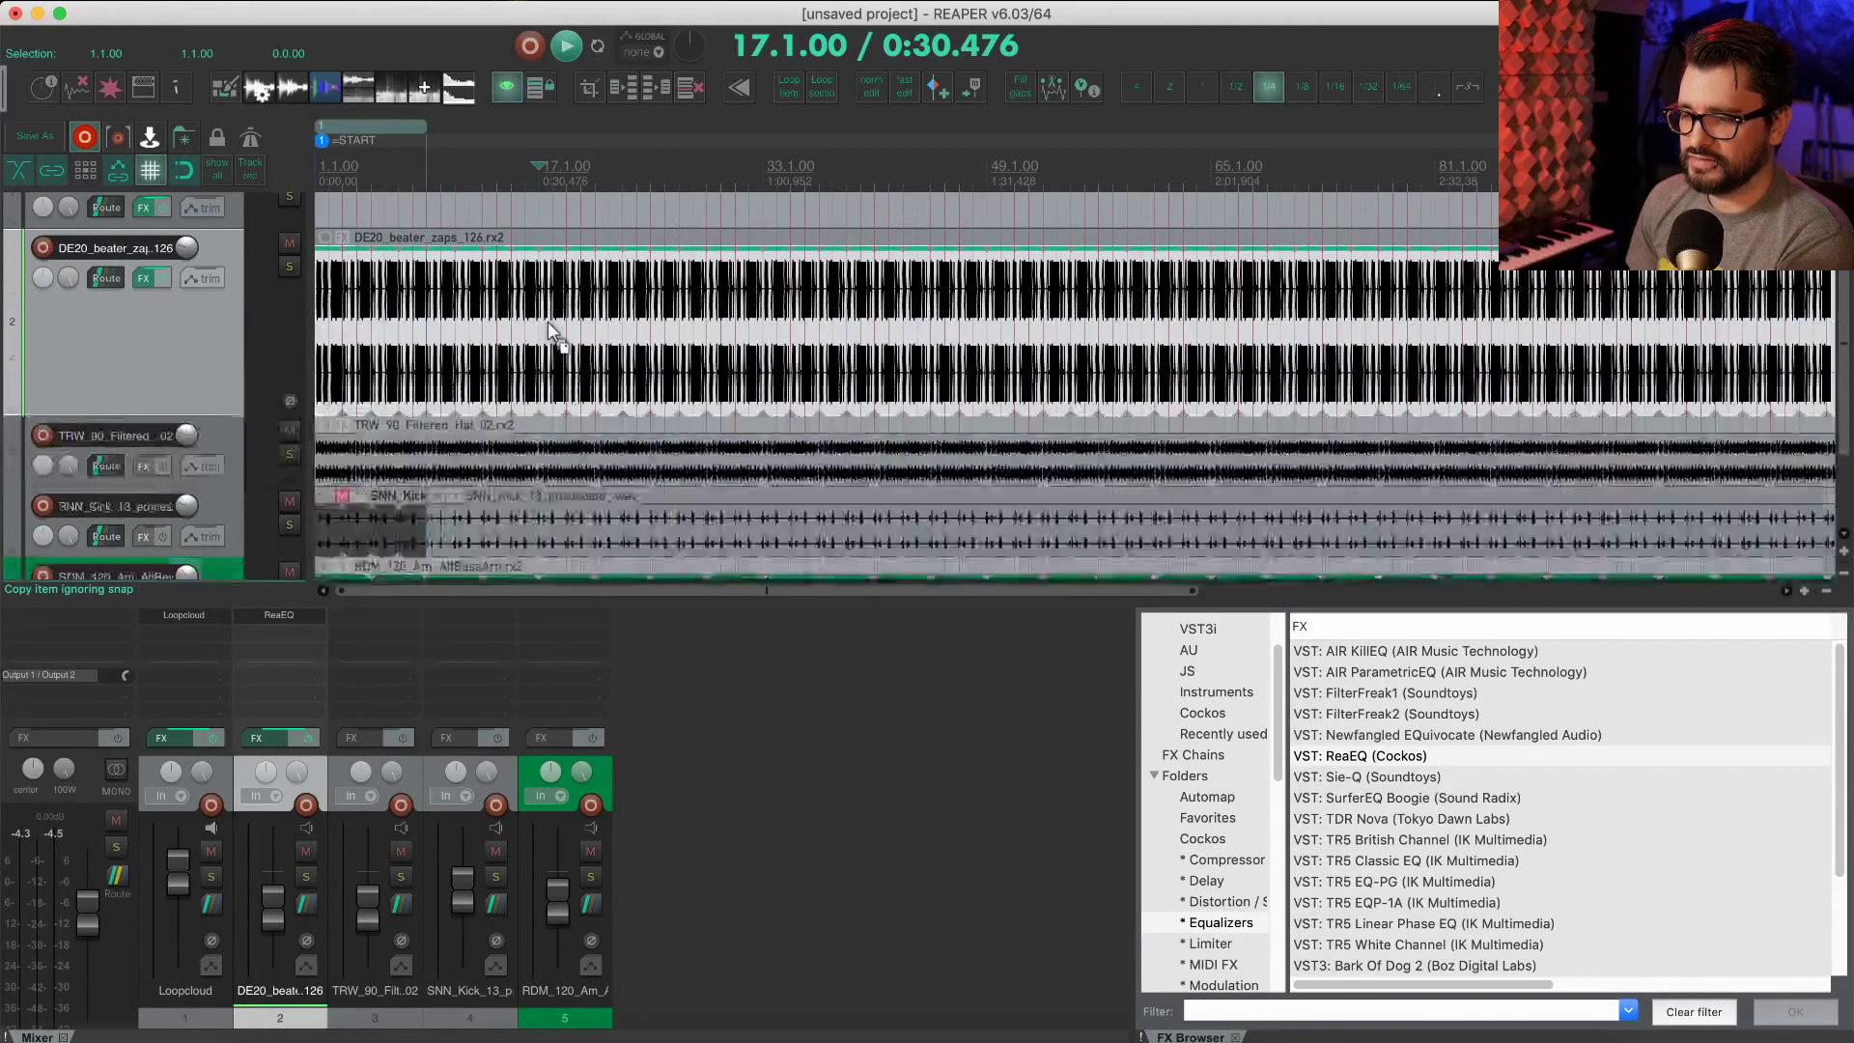
pyautogui.scroll(-1, 546, 328)
pyautogui.scroll(-1, 546, 329)
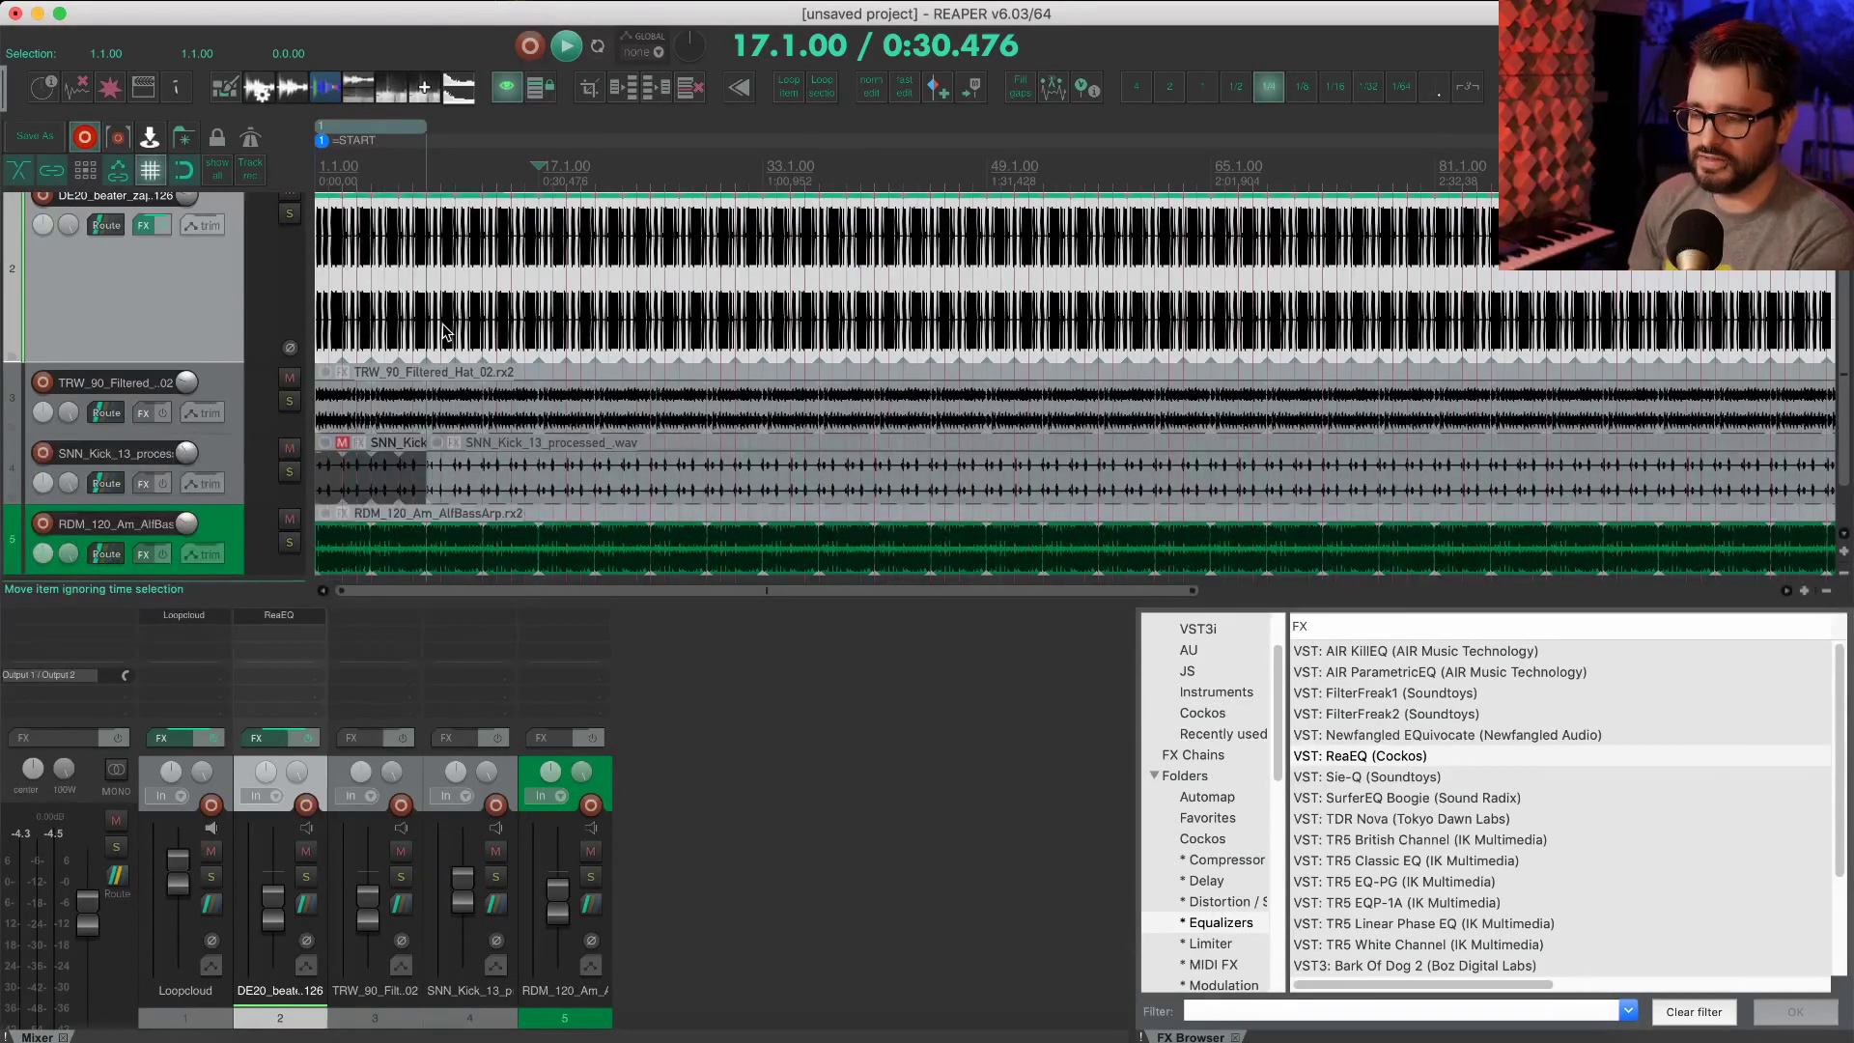
pyautogui.scroll(-2, 647, 338)
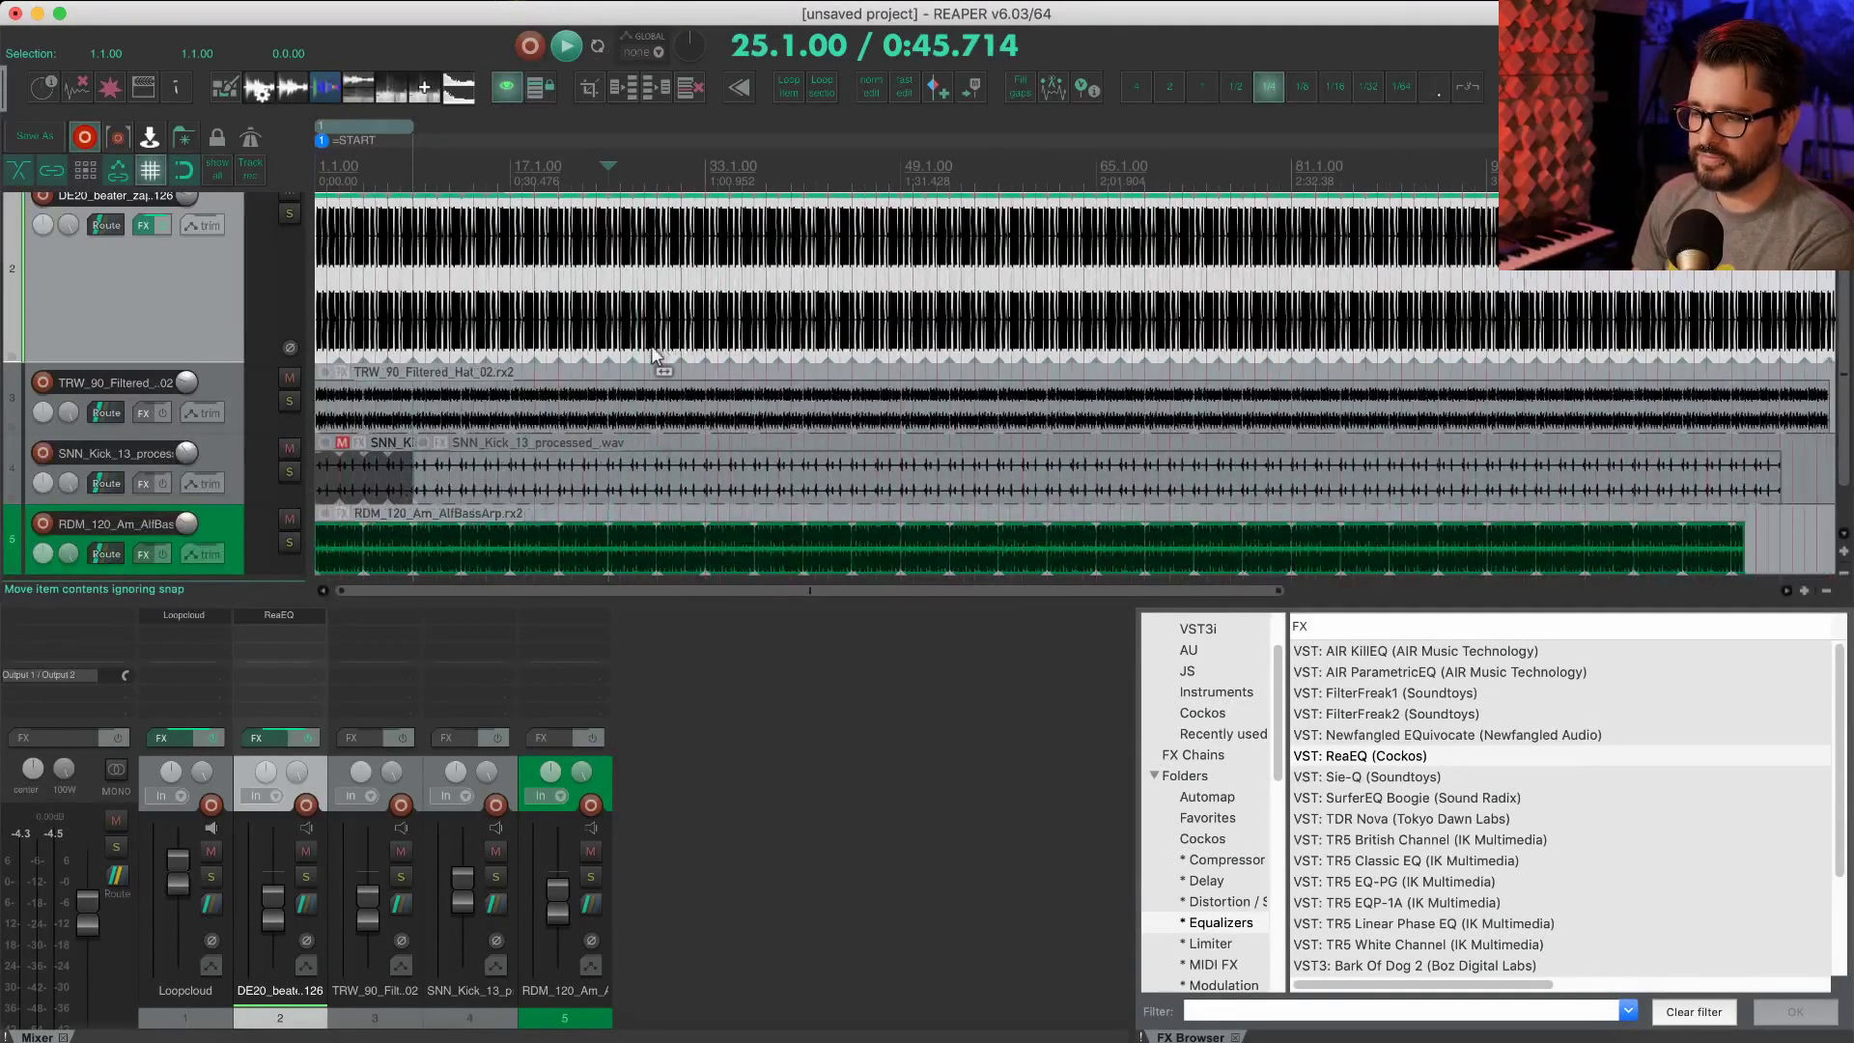
# Step: Copy the muted intro kick item and paste it onto the kick track at 673.1.00
pyautogui.click(371, 482)
pyautogui.scroll(-5, 685, 478)
pyautogui.click(1289, 422)
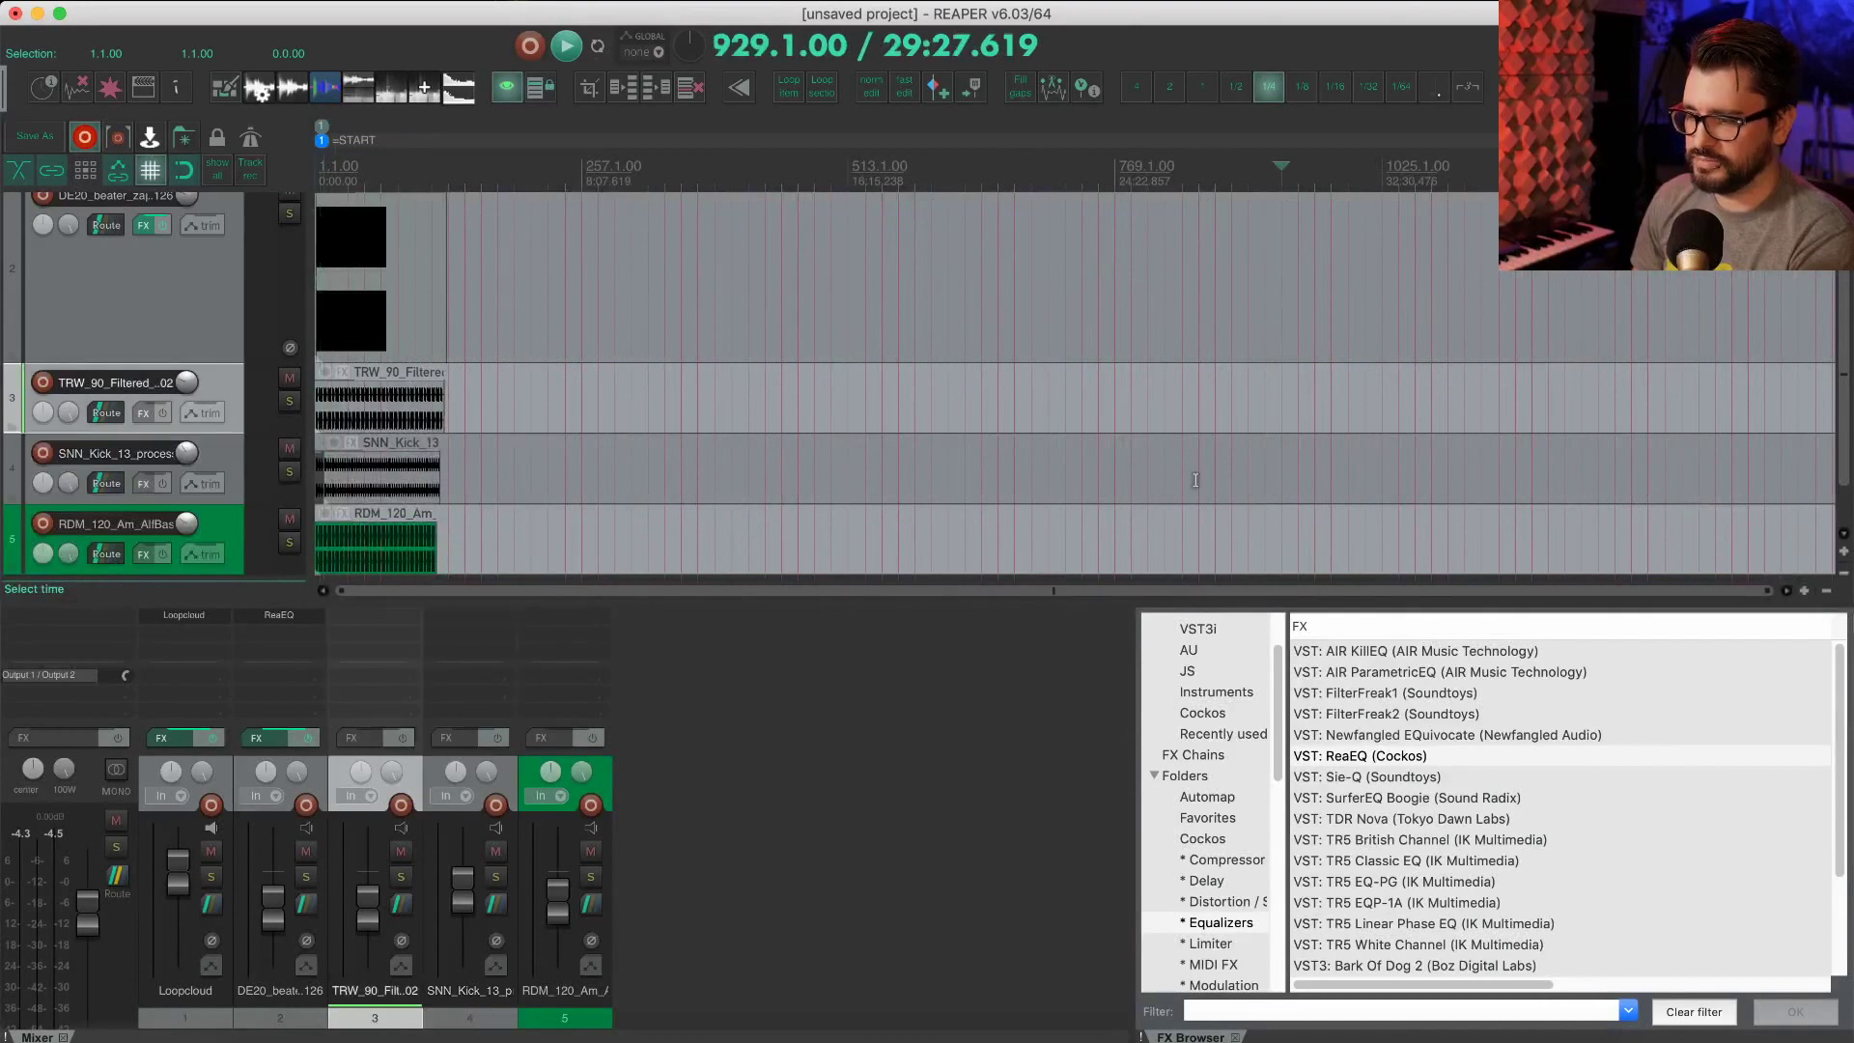
pyautogui.click(1006, 486)
pyautogui.press('super+v')
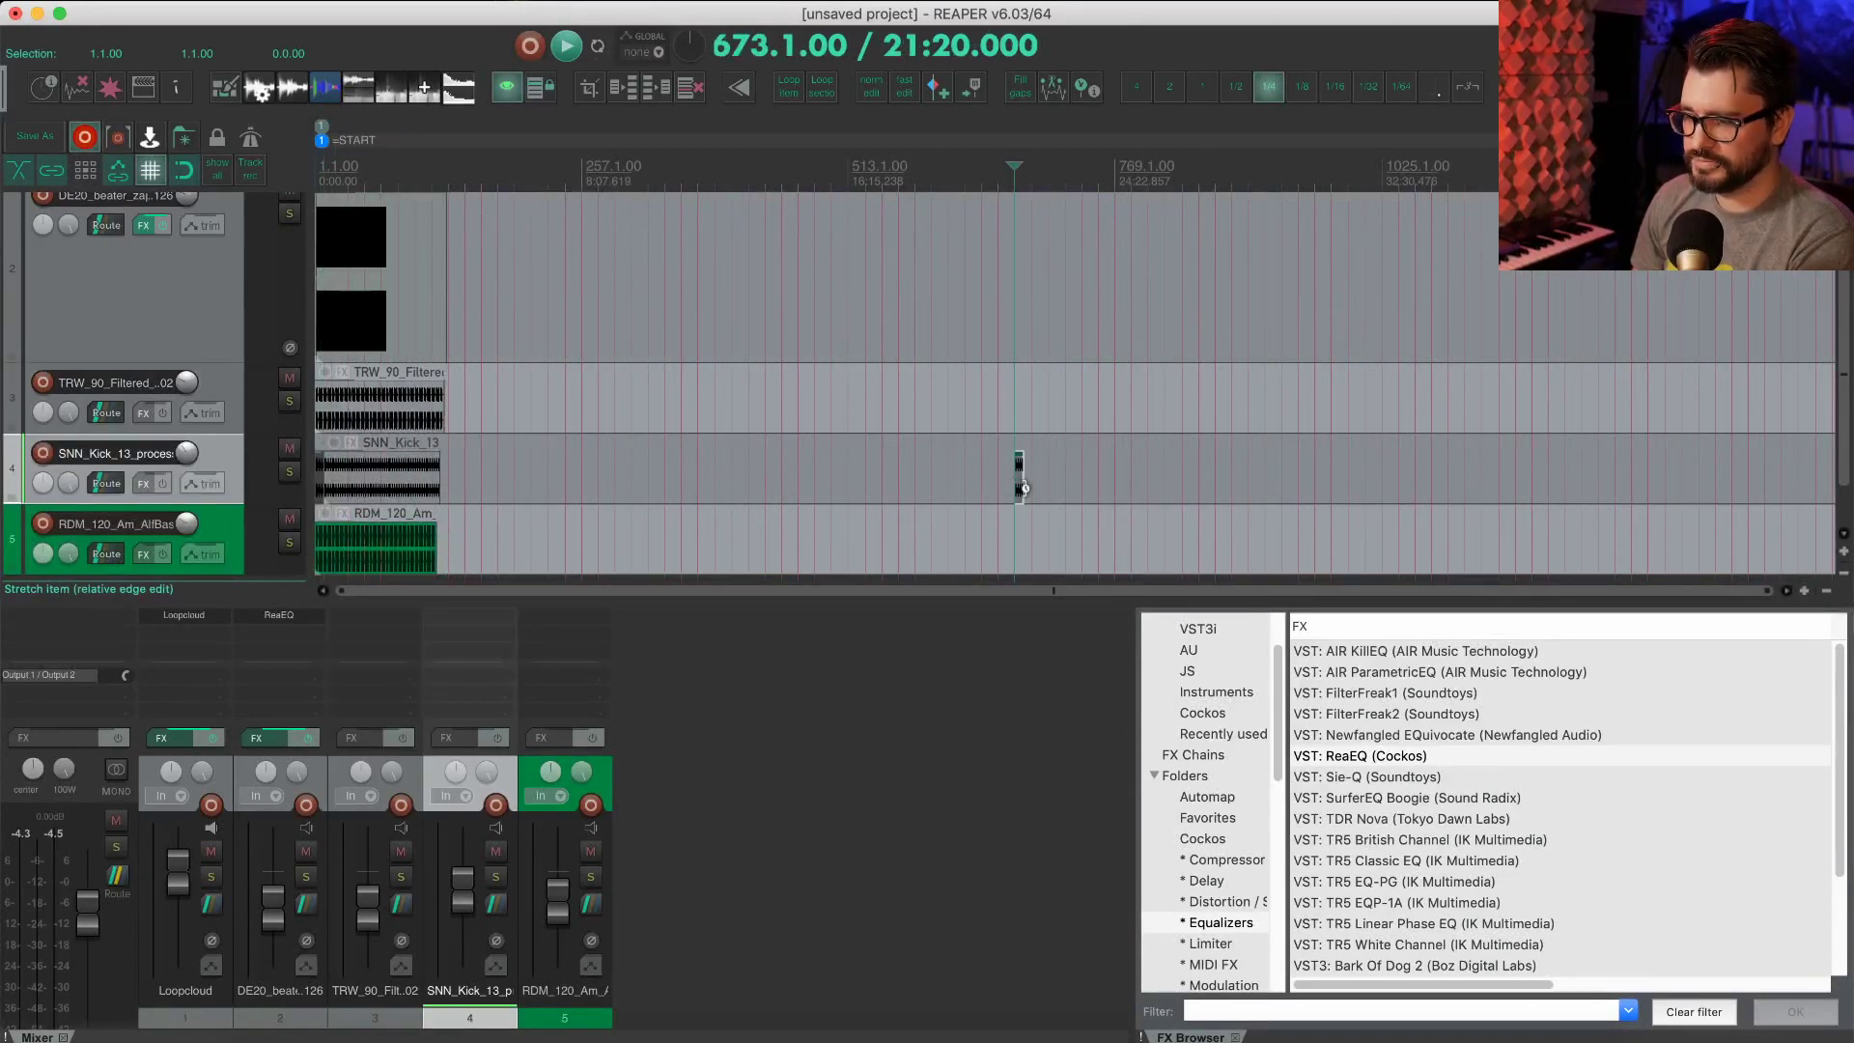
# Step: Select the time from 668.1.00 to 685.1.00 around the pasted kick item and zoom to it
pyautogui.moveTo(968, 483); pyautogui.dragTo(1102, 483)
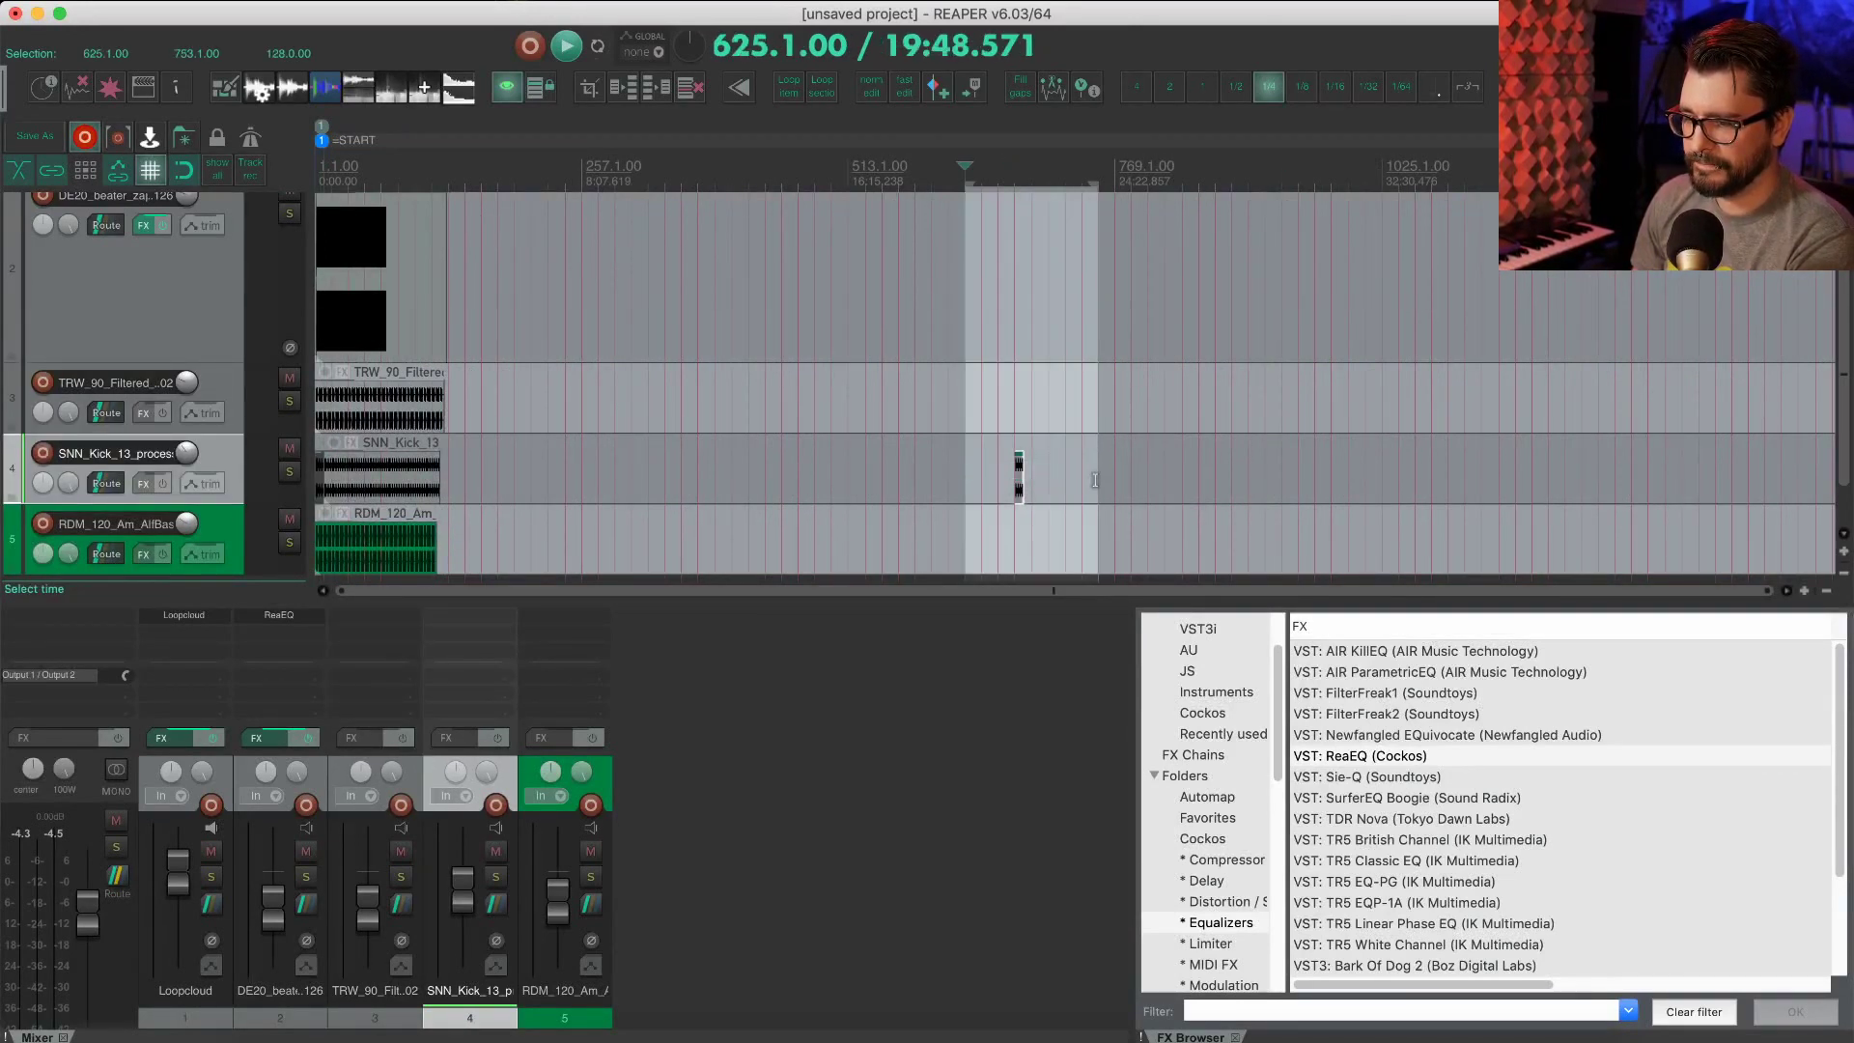
pyautogui.press('super+Page_Up')
pyautogui.moveTo(843, 493); pyautogui.dragTo(1031, 497)
pyautogui.press('super+Page_Up')
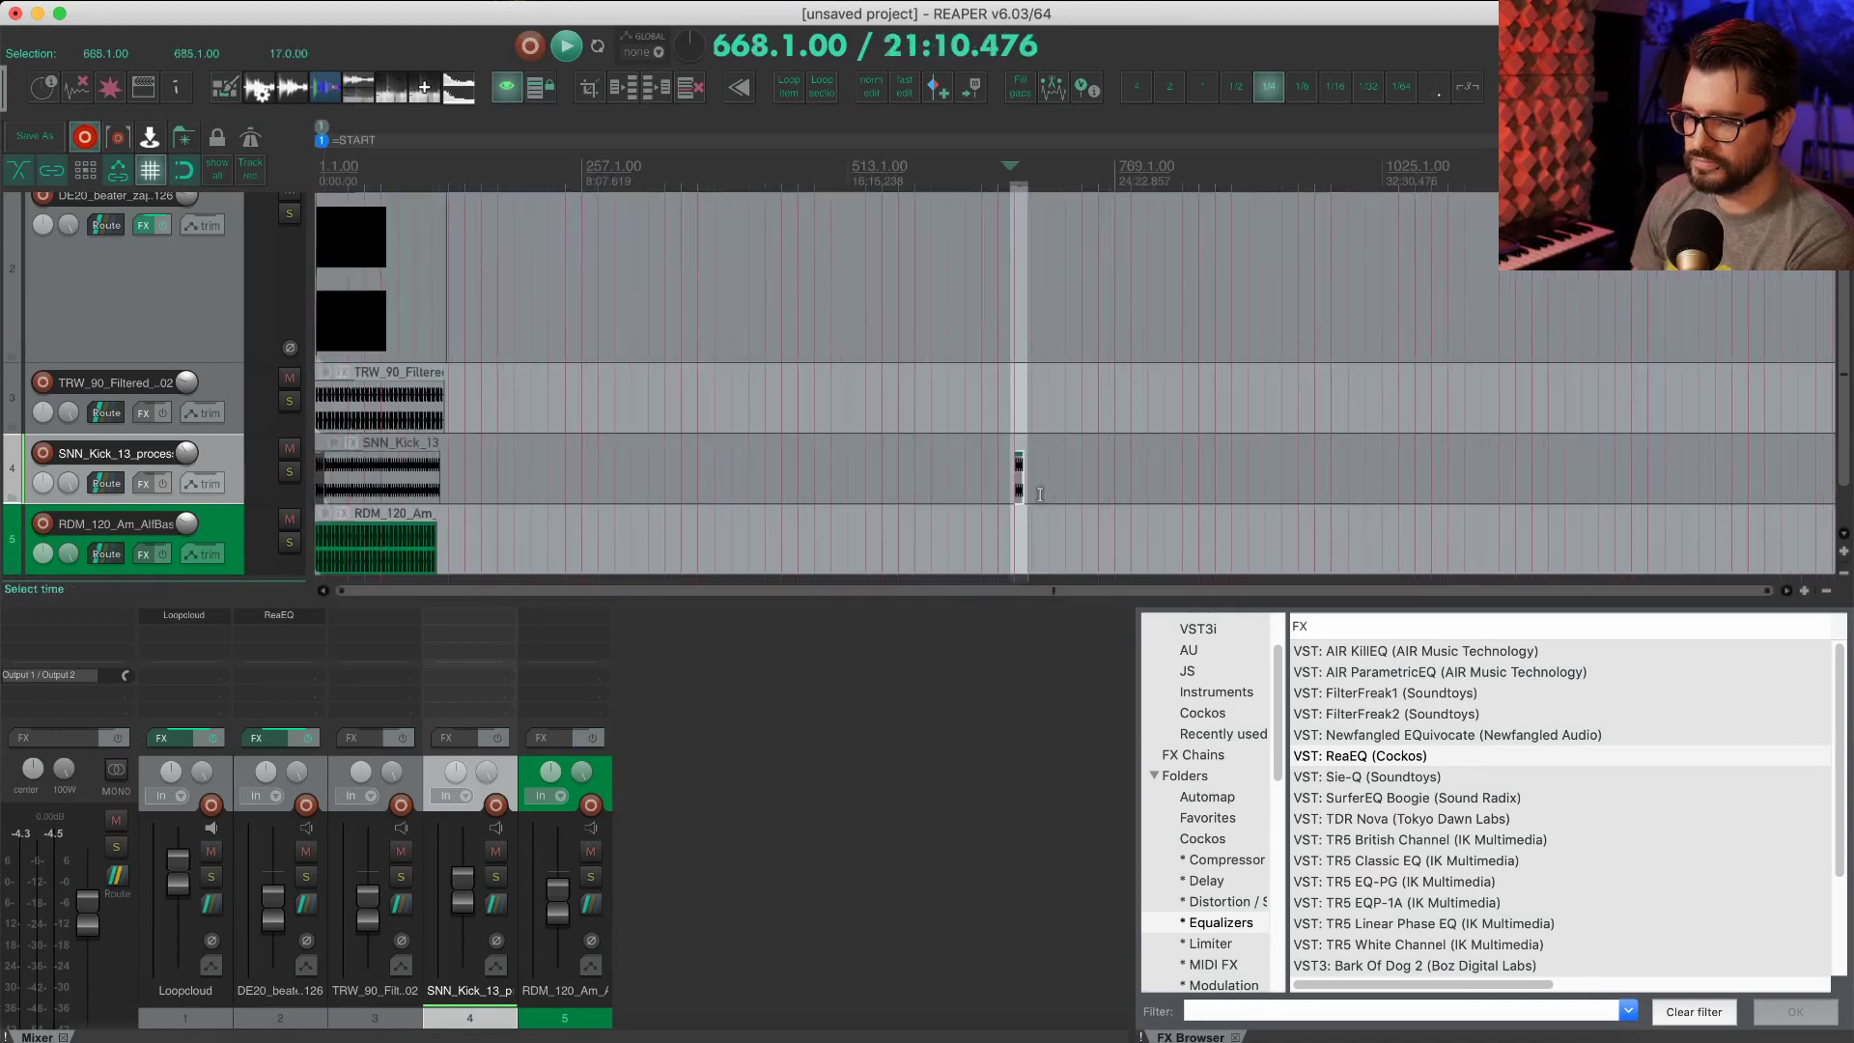
pyautogui.click(1033, 482)
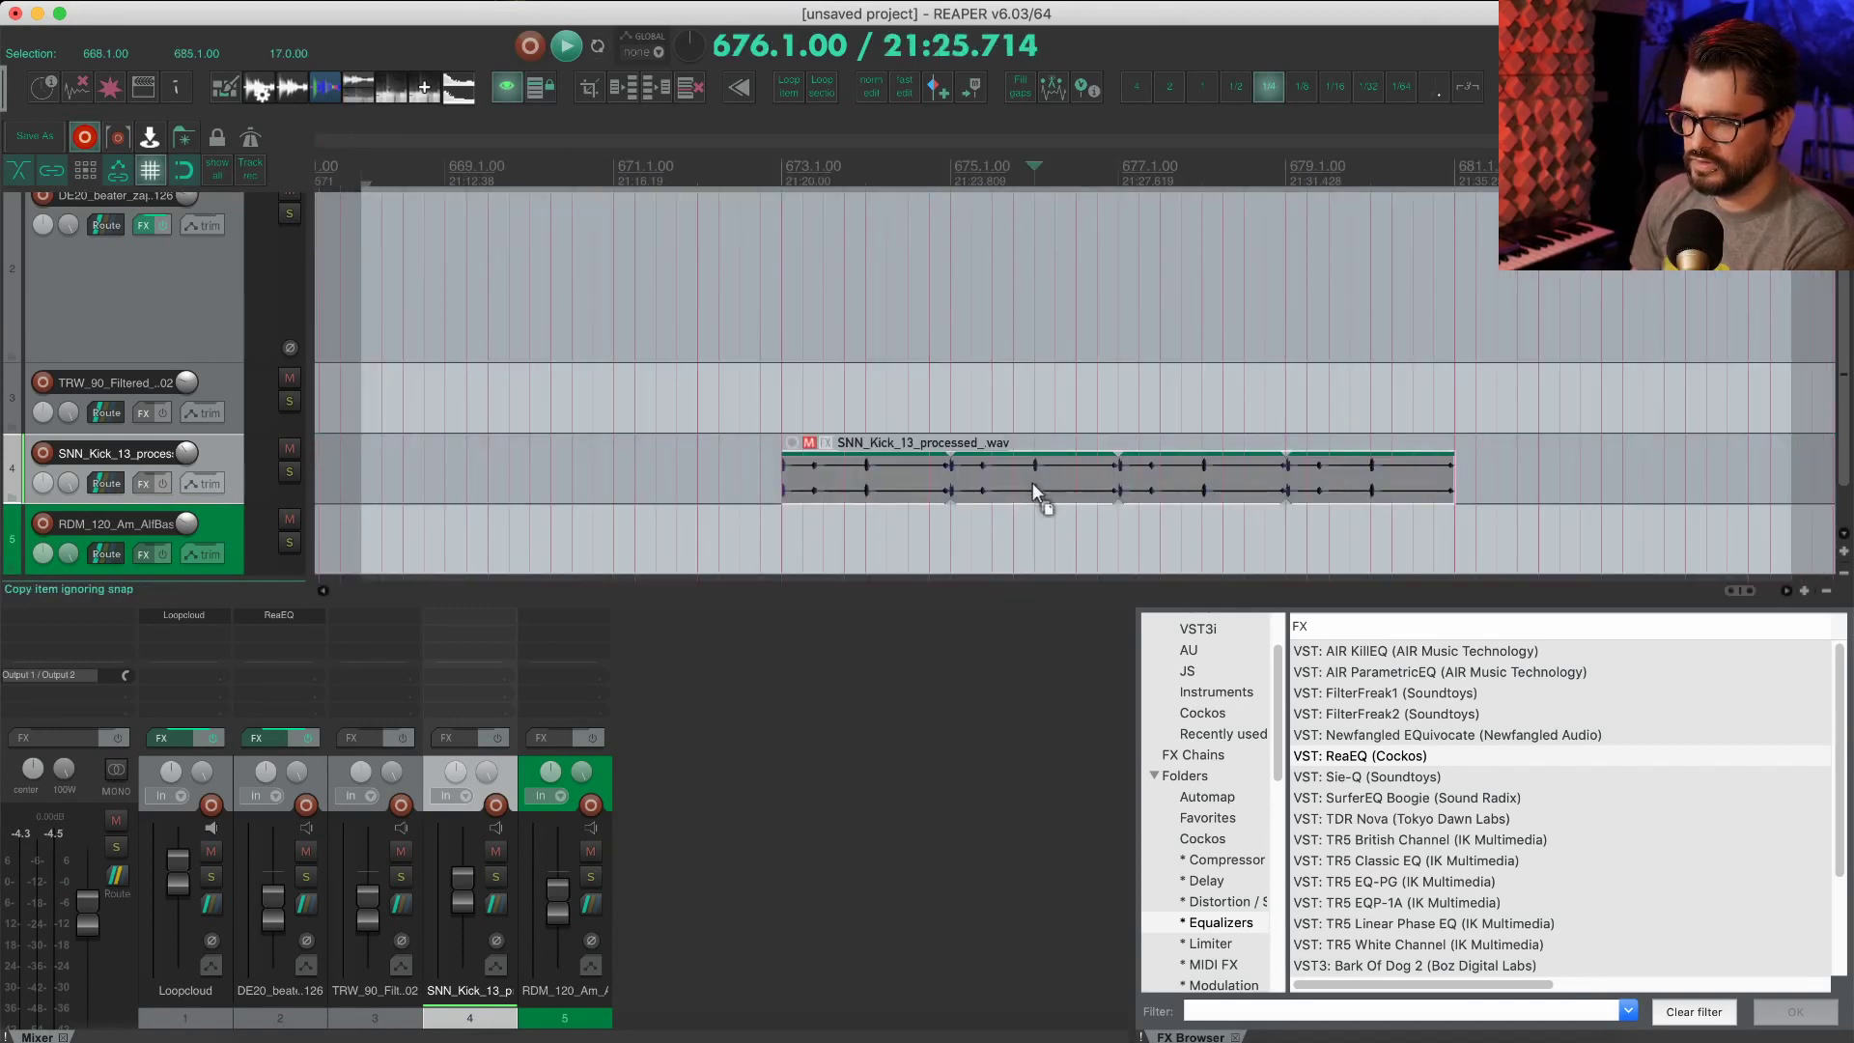
pyautogui.scroll(5, 1033, 483)
pyautogui.scroll(-6, 911, 461)
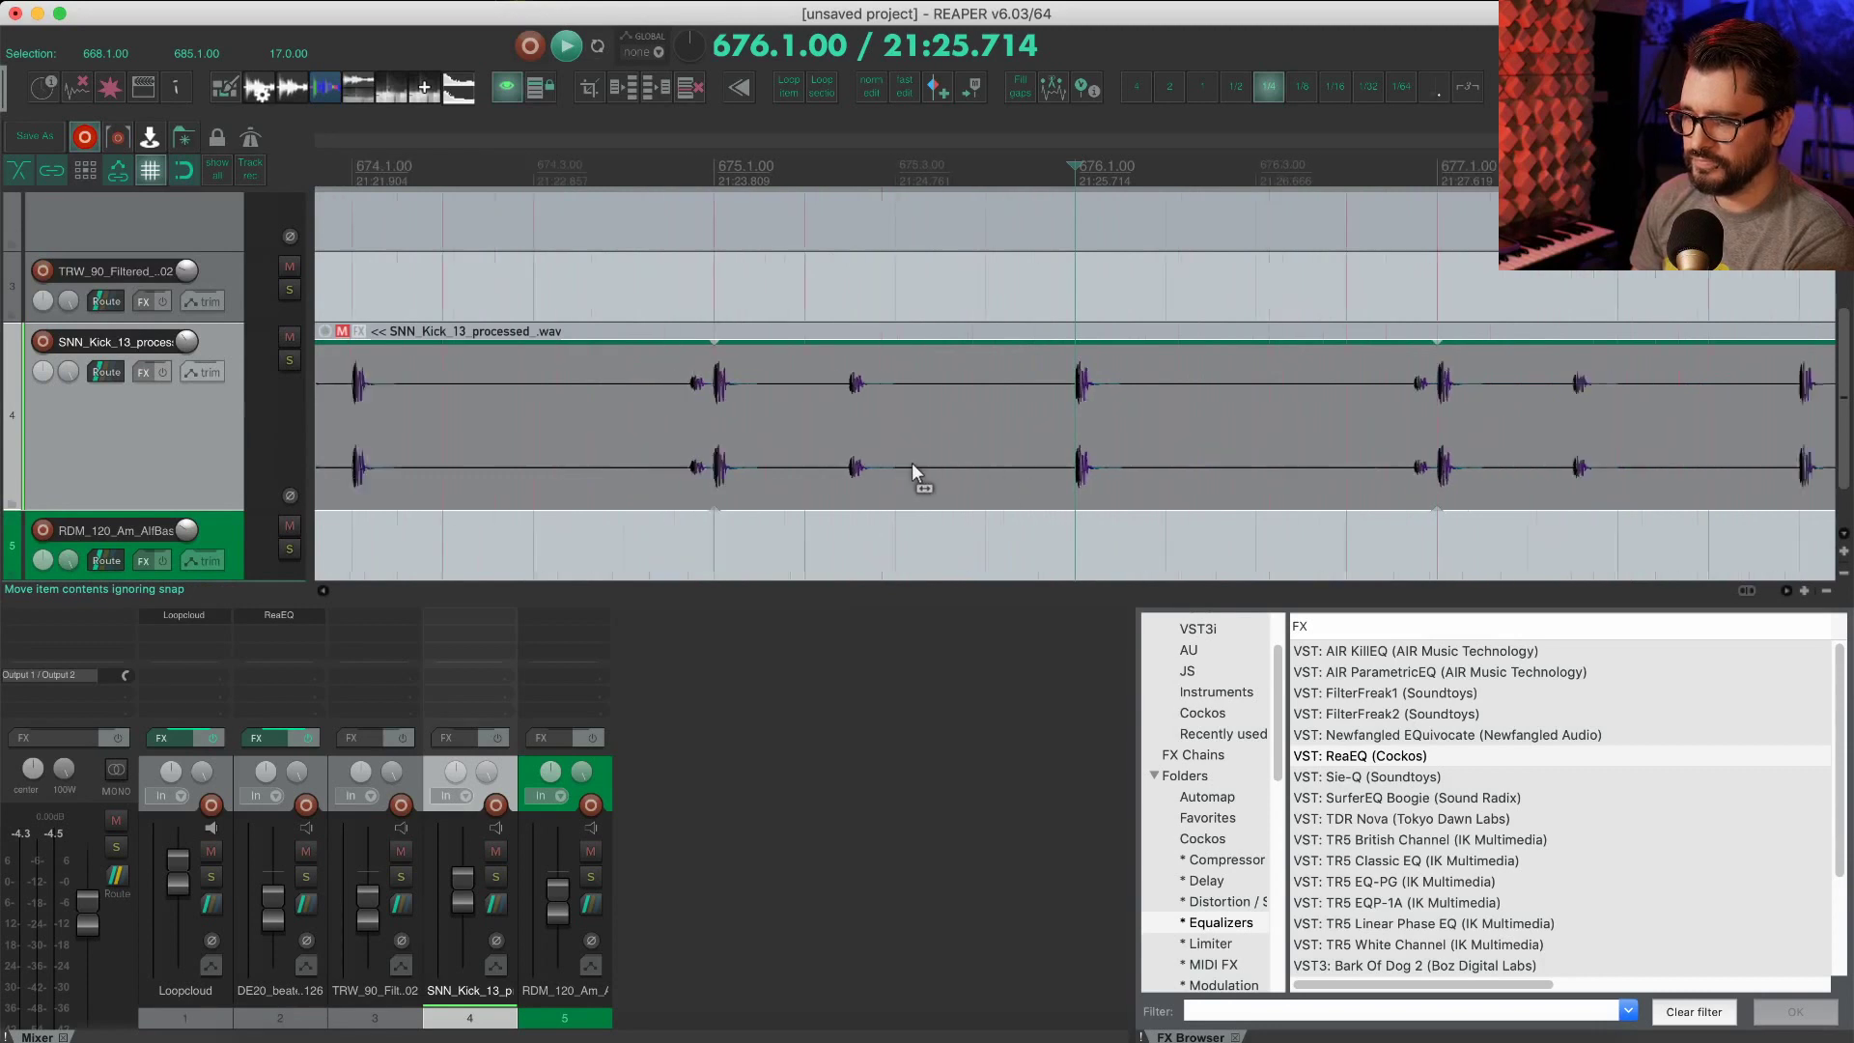
# Step: Trim the end of the pasted kick item back by one bar
pyautogui.moveTo(674, 338); pyautogui.dragTo(814, 364)
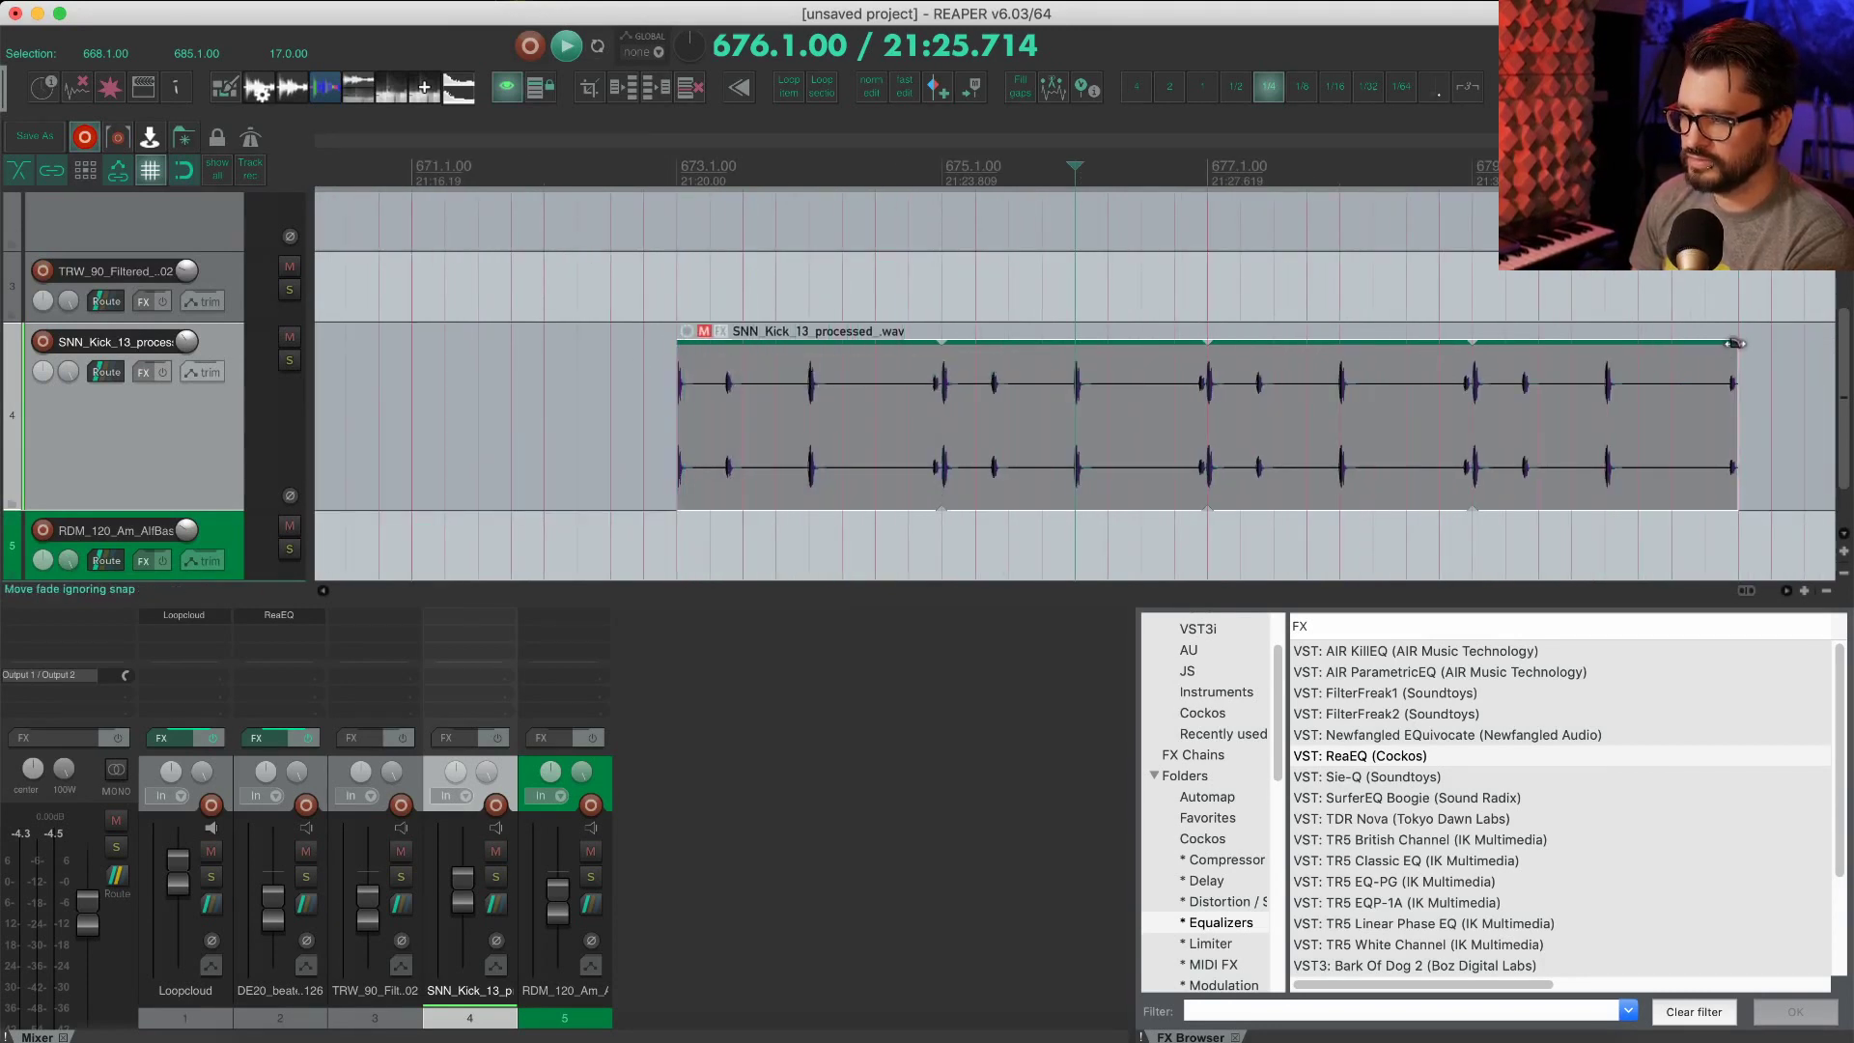
pyautogui.moveTo(1736, 342); pyautogui.dragTo(1724, 369)
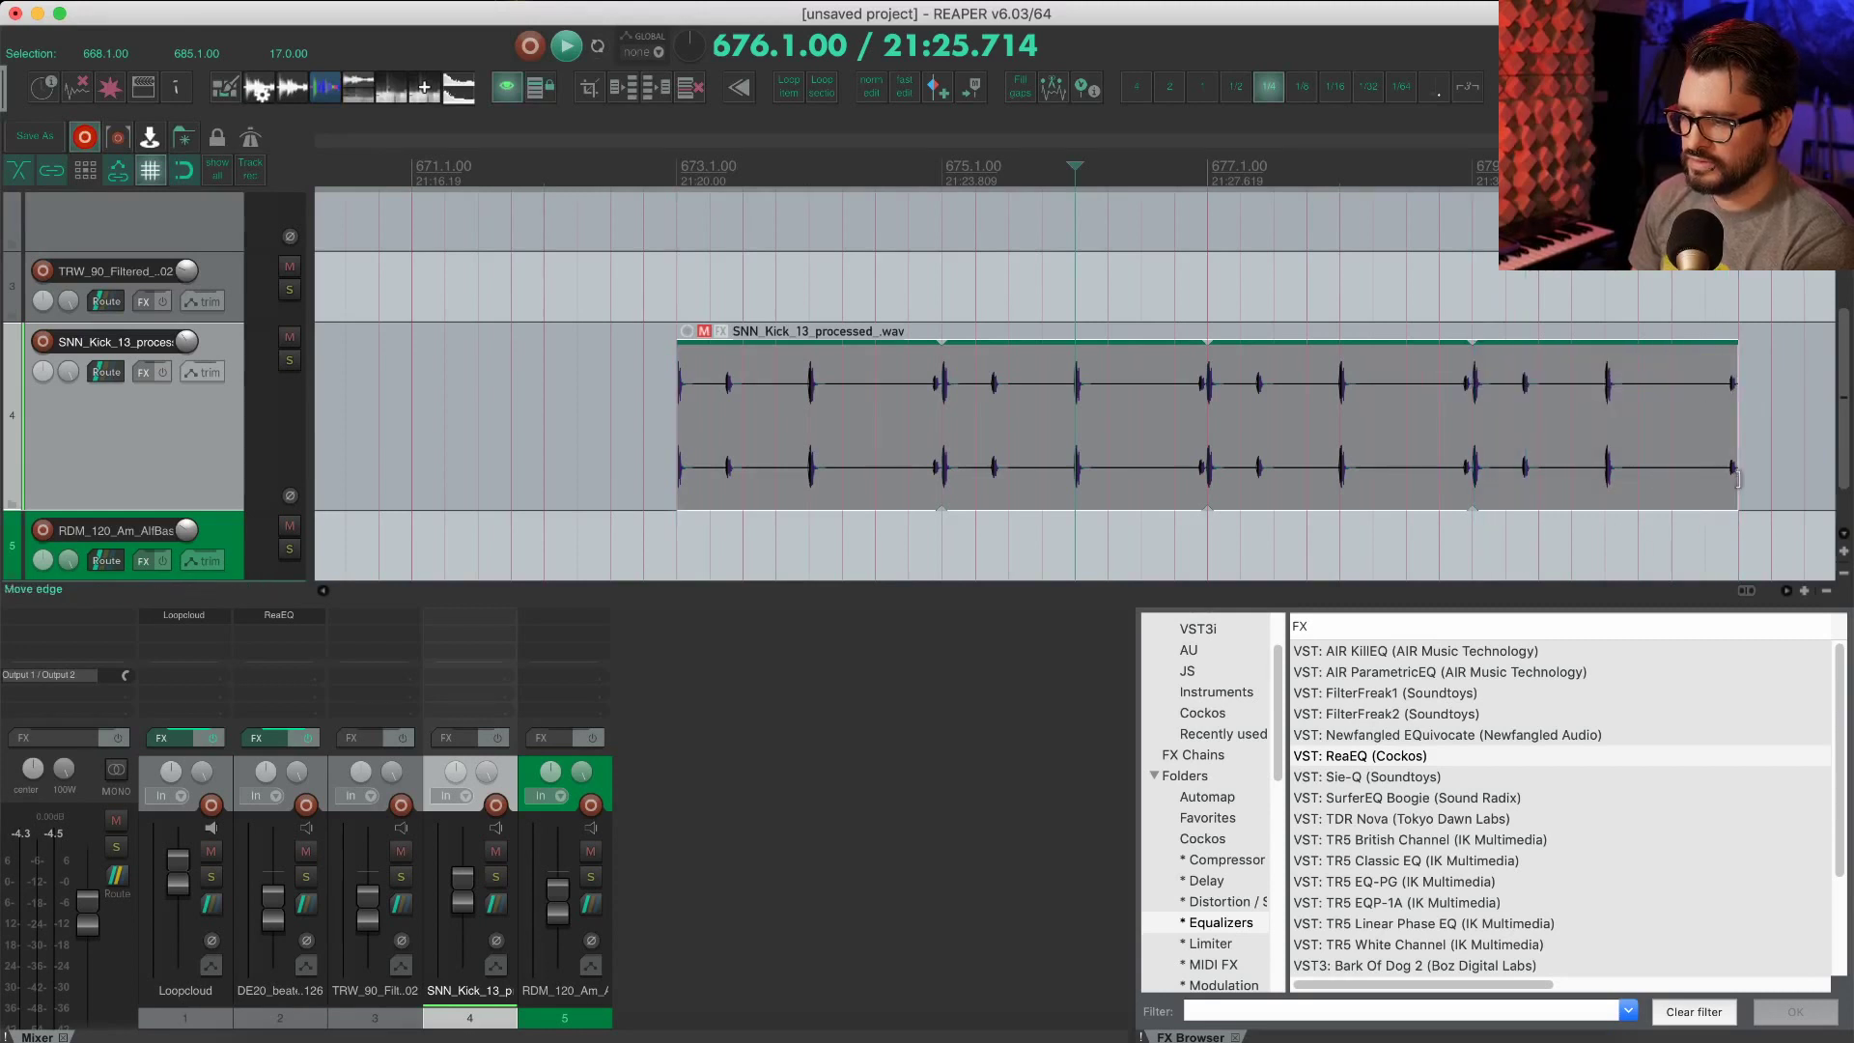
pyautogui.moveTo(1738, 475); pyautogui.dragTo(1615, 461)
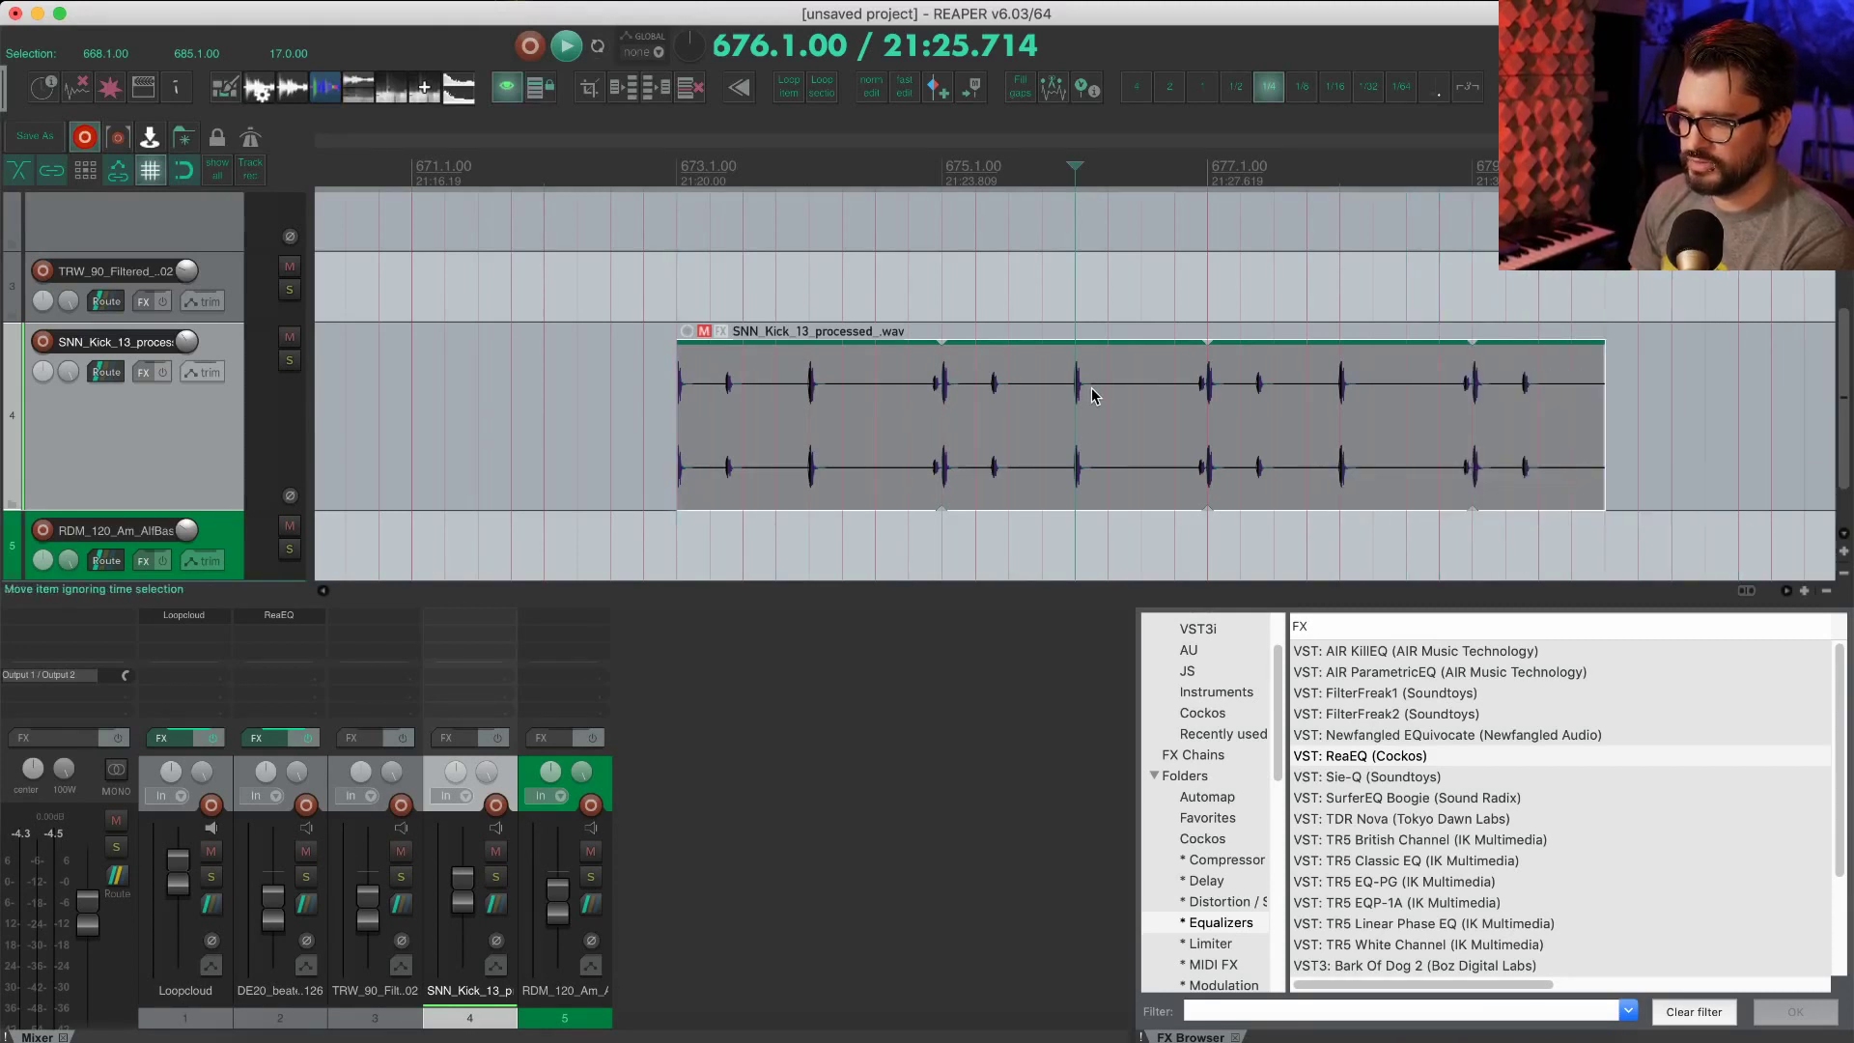
# Step: Split the pasted kick item at 675.1.00 and set the edit cursor at 679.1.00
pyautogui.click(941, 463)
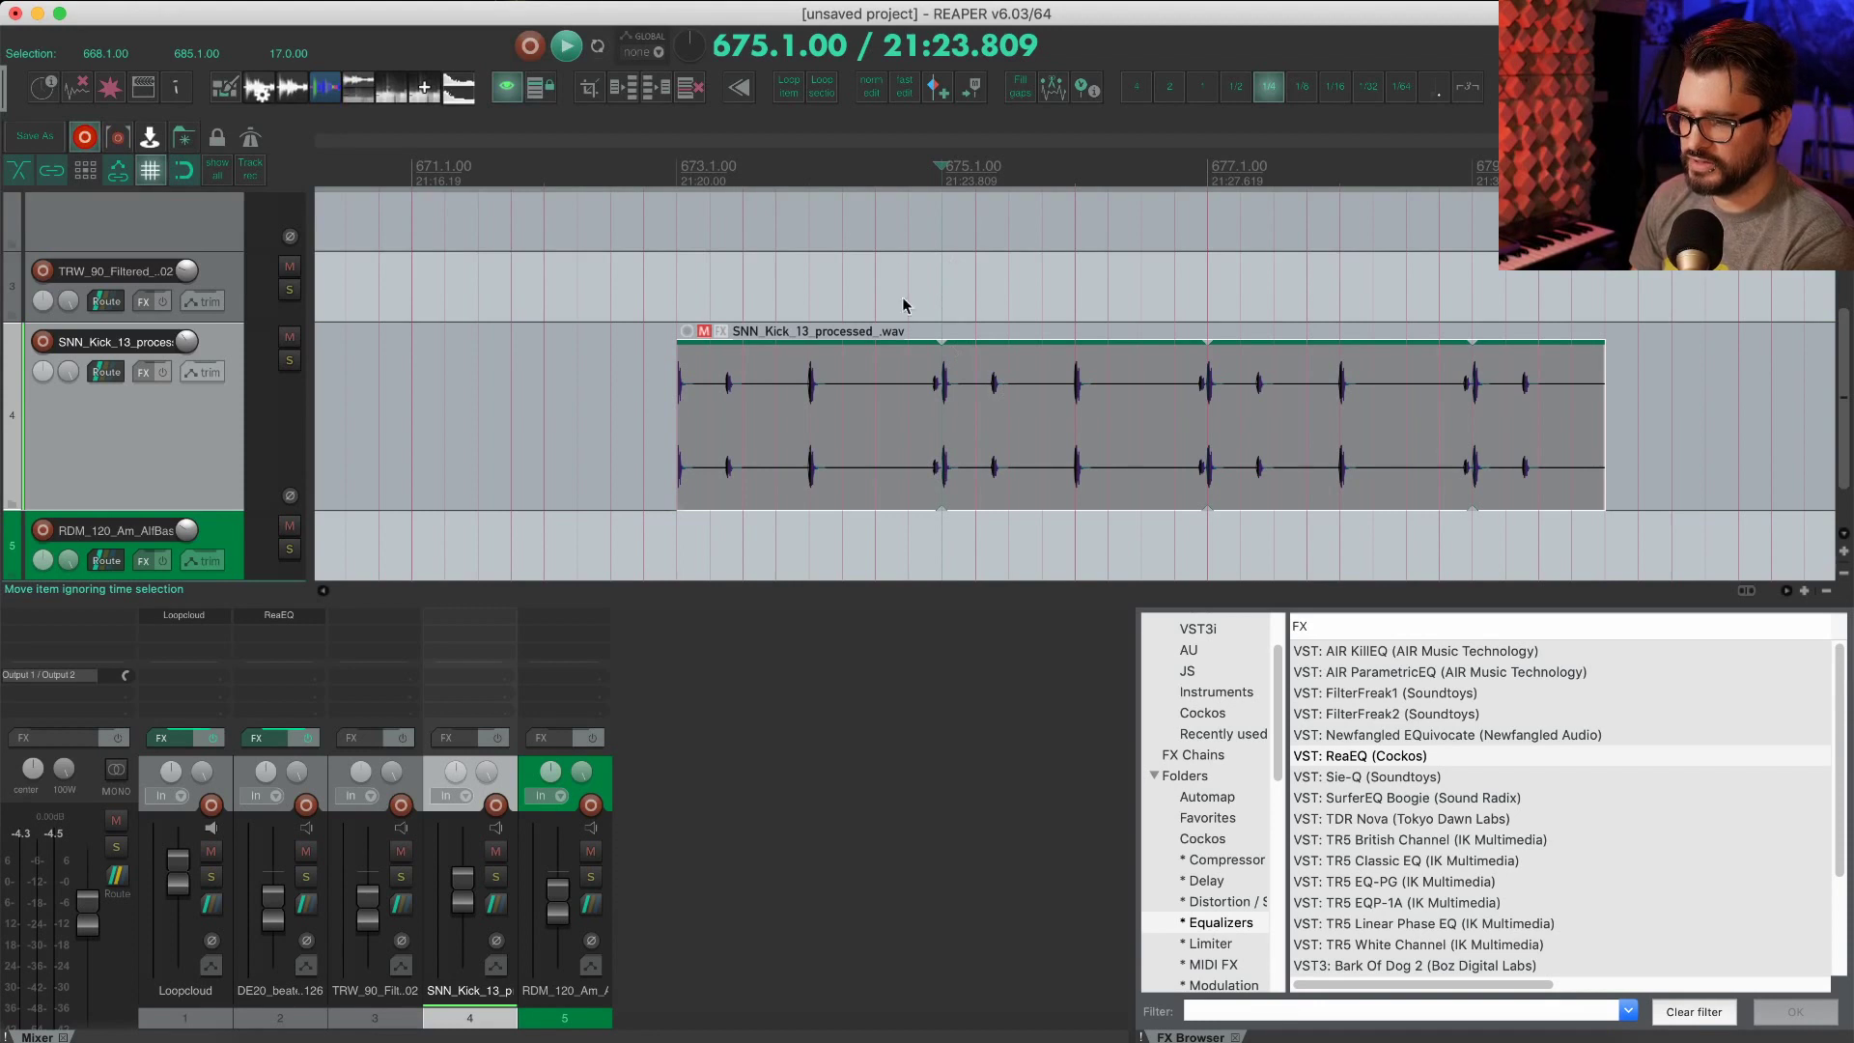
pyautogui.press('s')
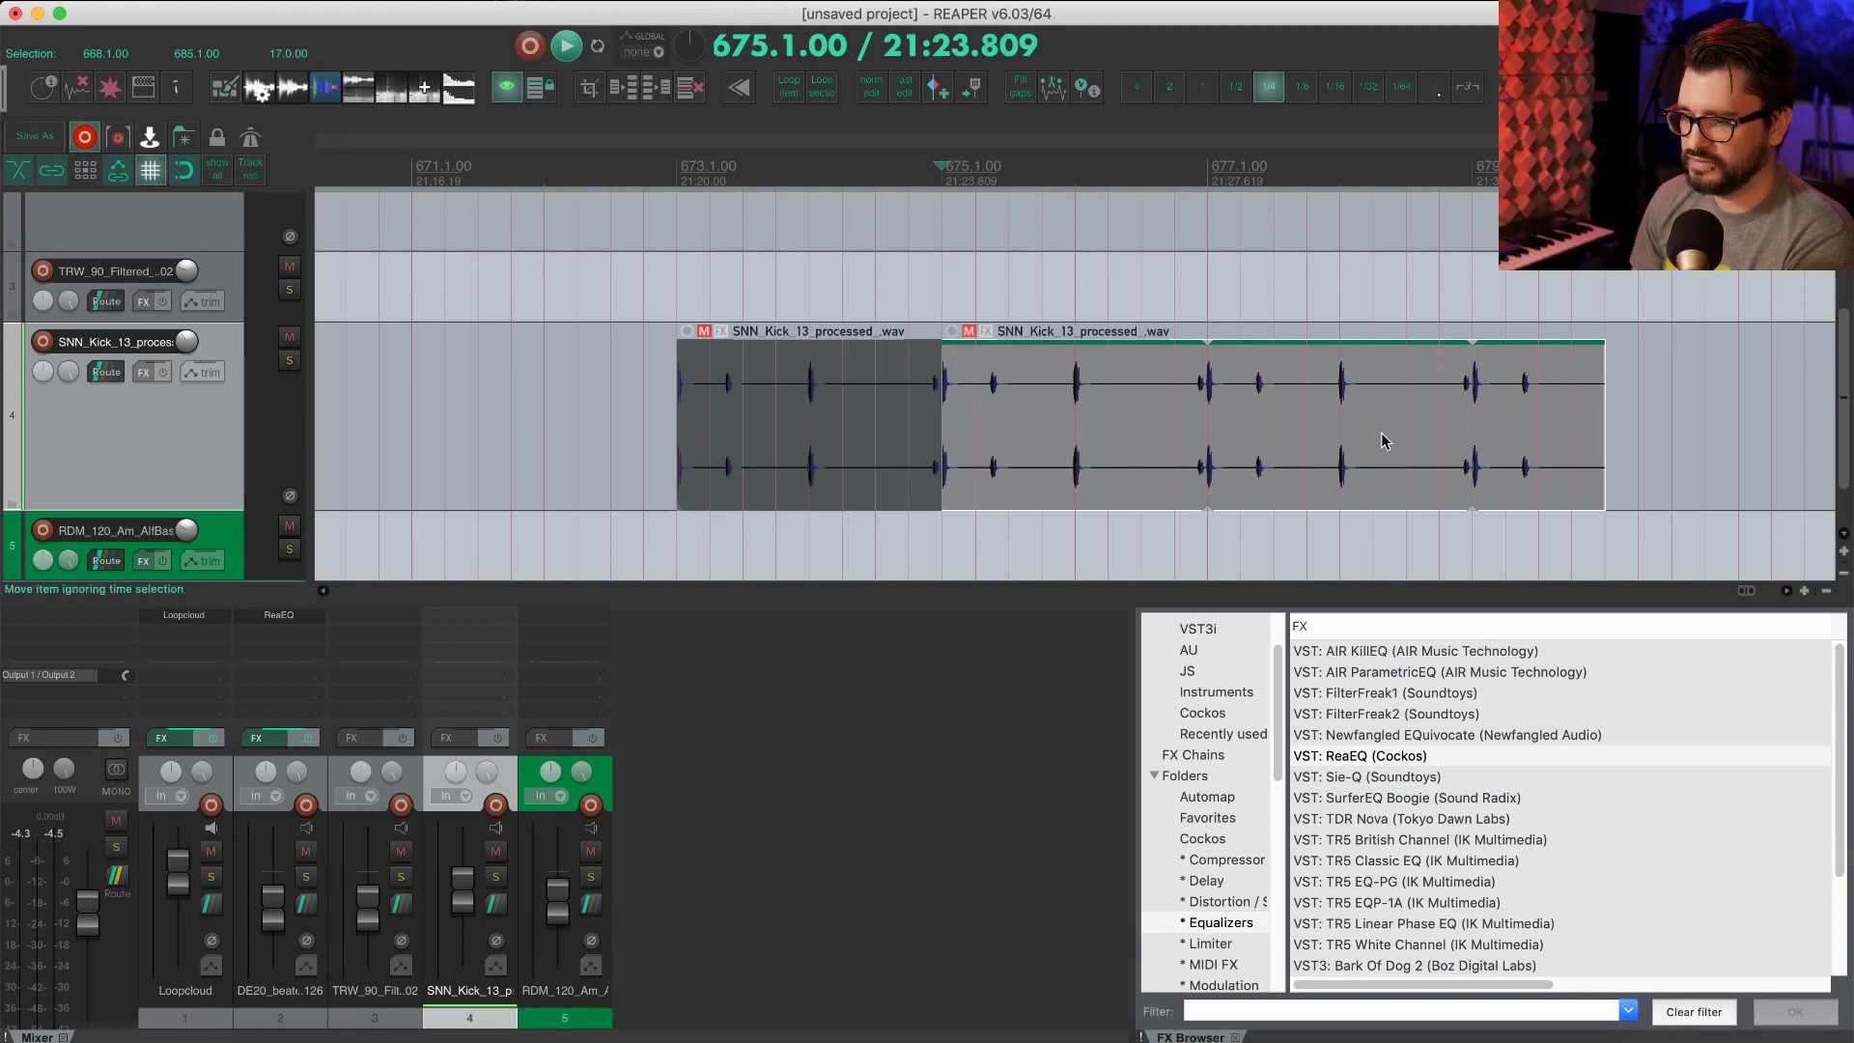
pyautogui.click(1470, 425)
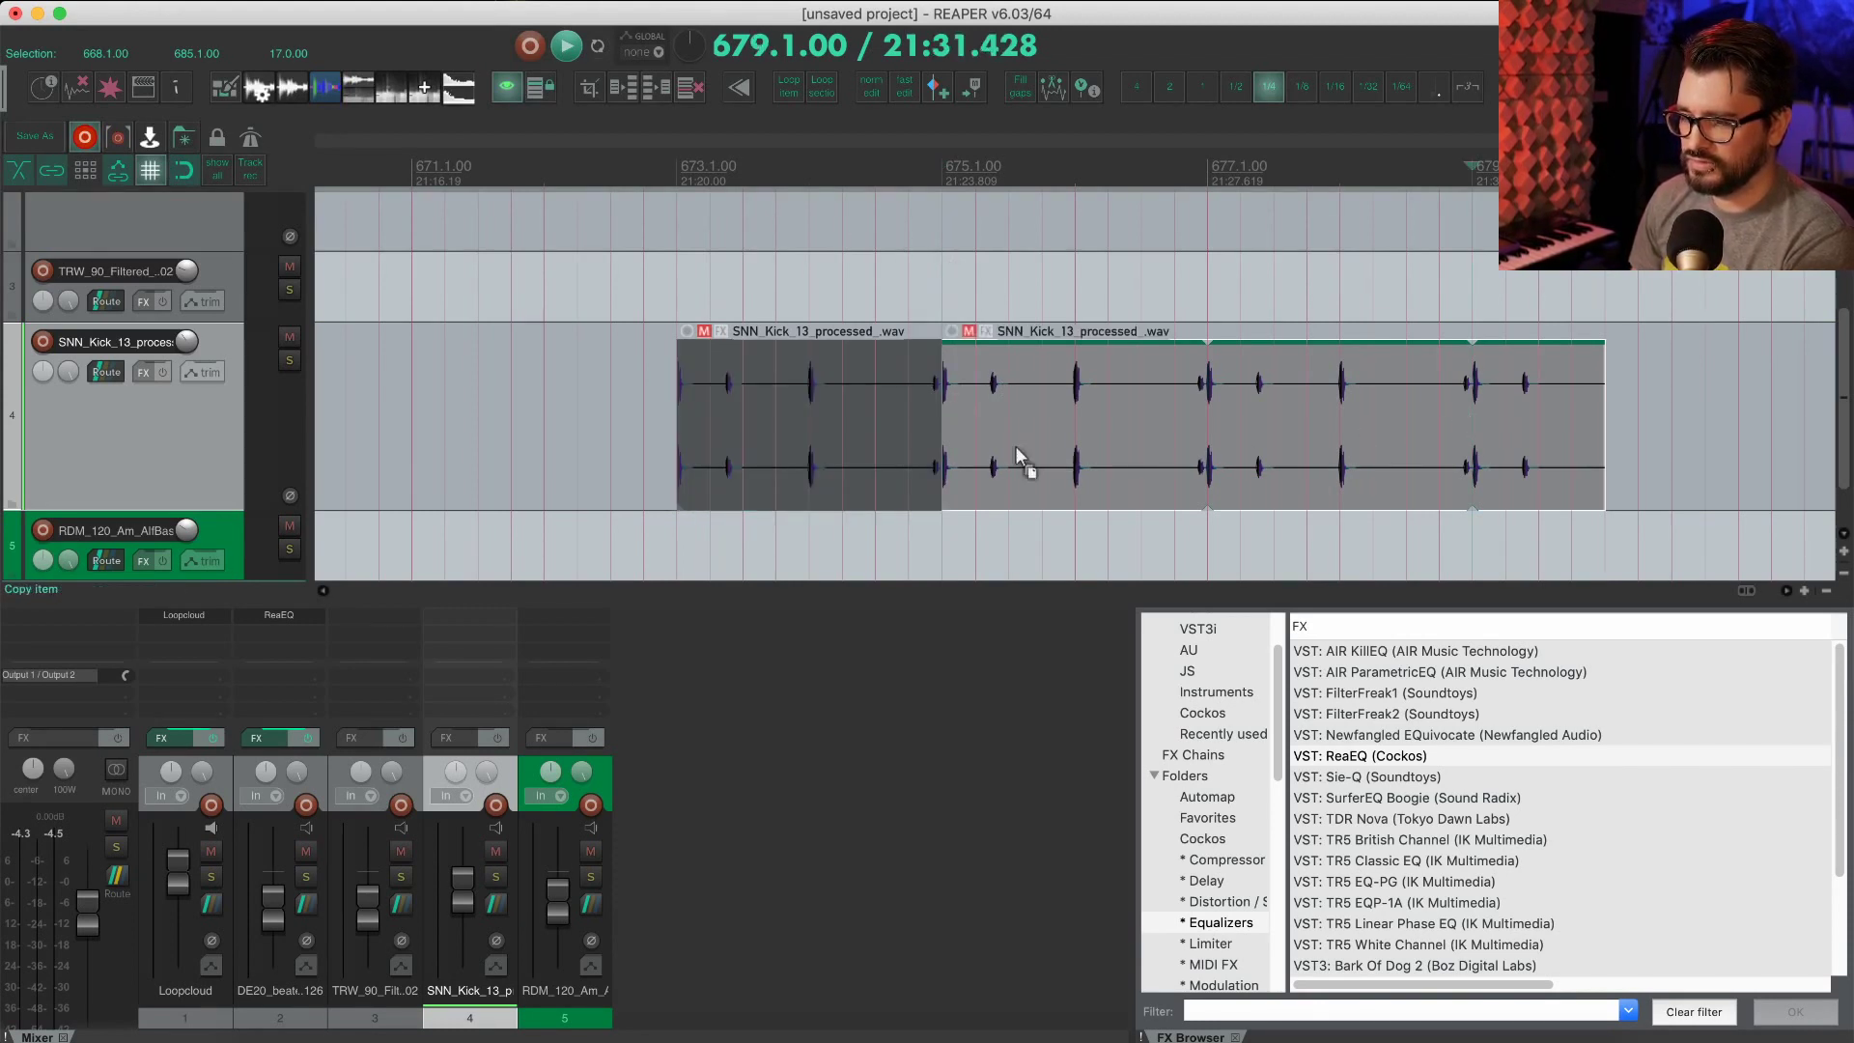
# Step: Undo the split of the pasted kick item
pyautogui.hotkey('ctrl', 'z')
pyautogui.hotkey('ctrl', 'z')
pyautogui.hotkey('ctrl', 'z')
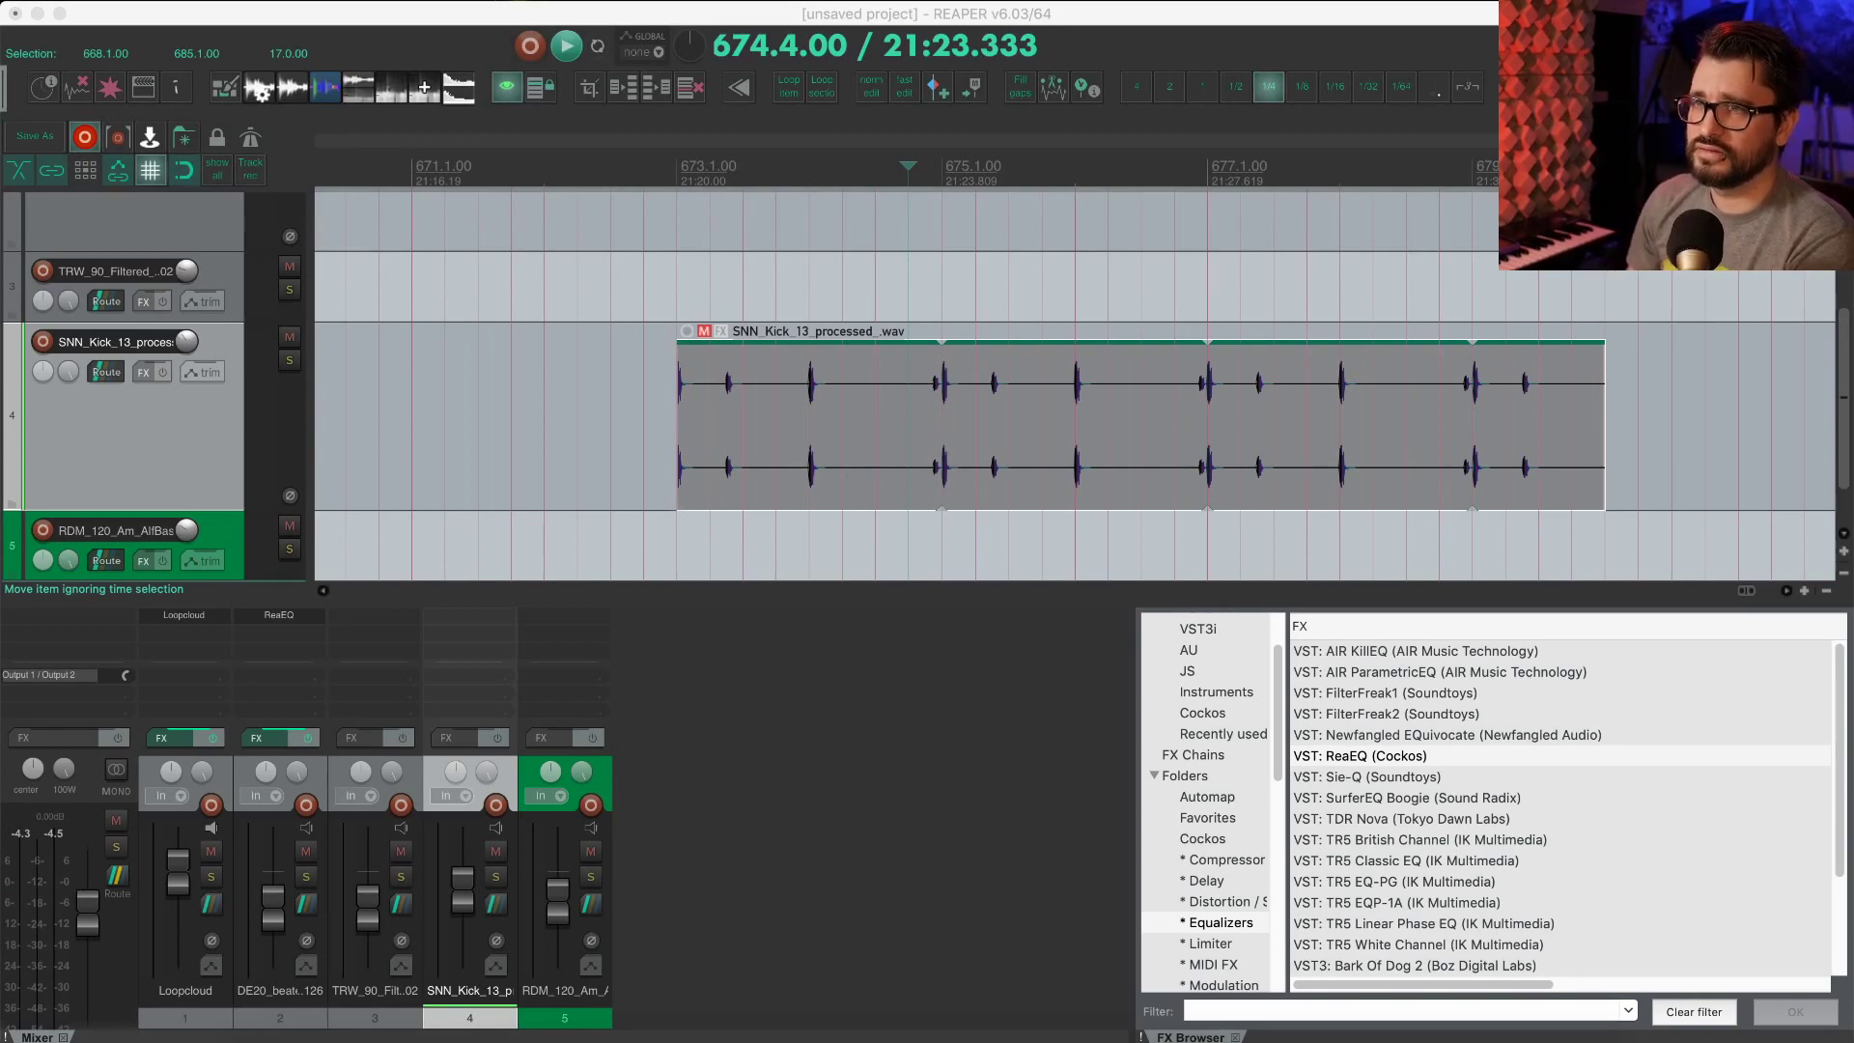
# Step: Open the action list and filter it for "under mouse"
pyautogui.press('?')
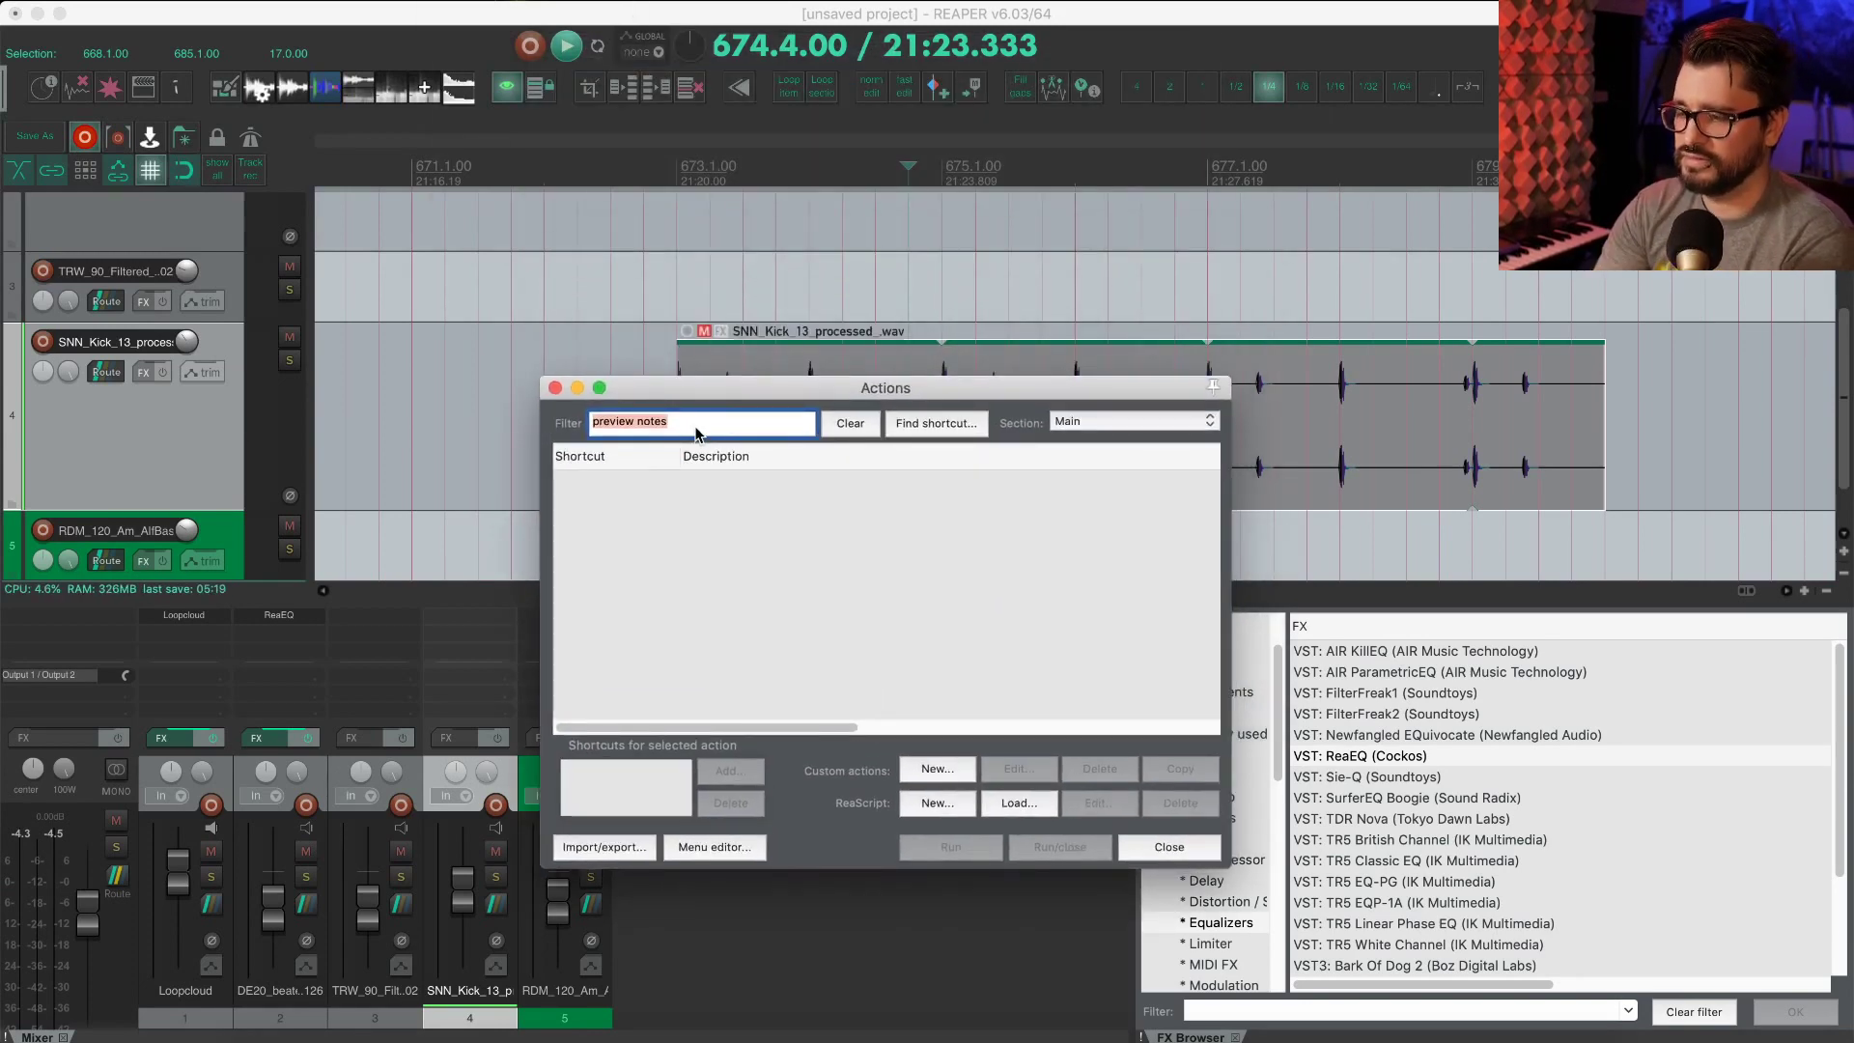
pyautogui.write('UND')
pyautogui.press('BackSpace')
pyautogui.press('BackSpace')
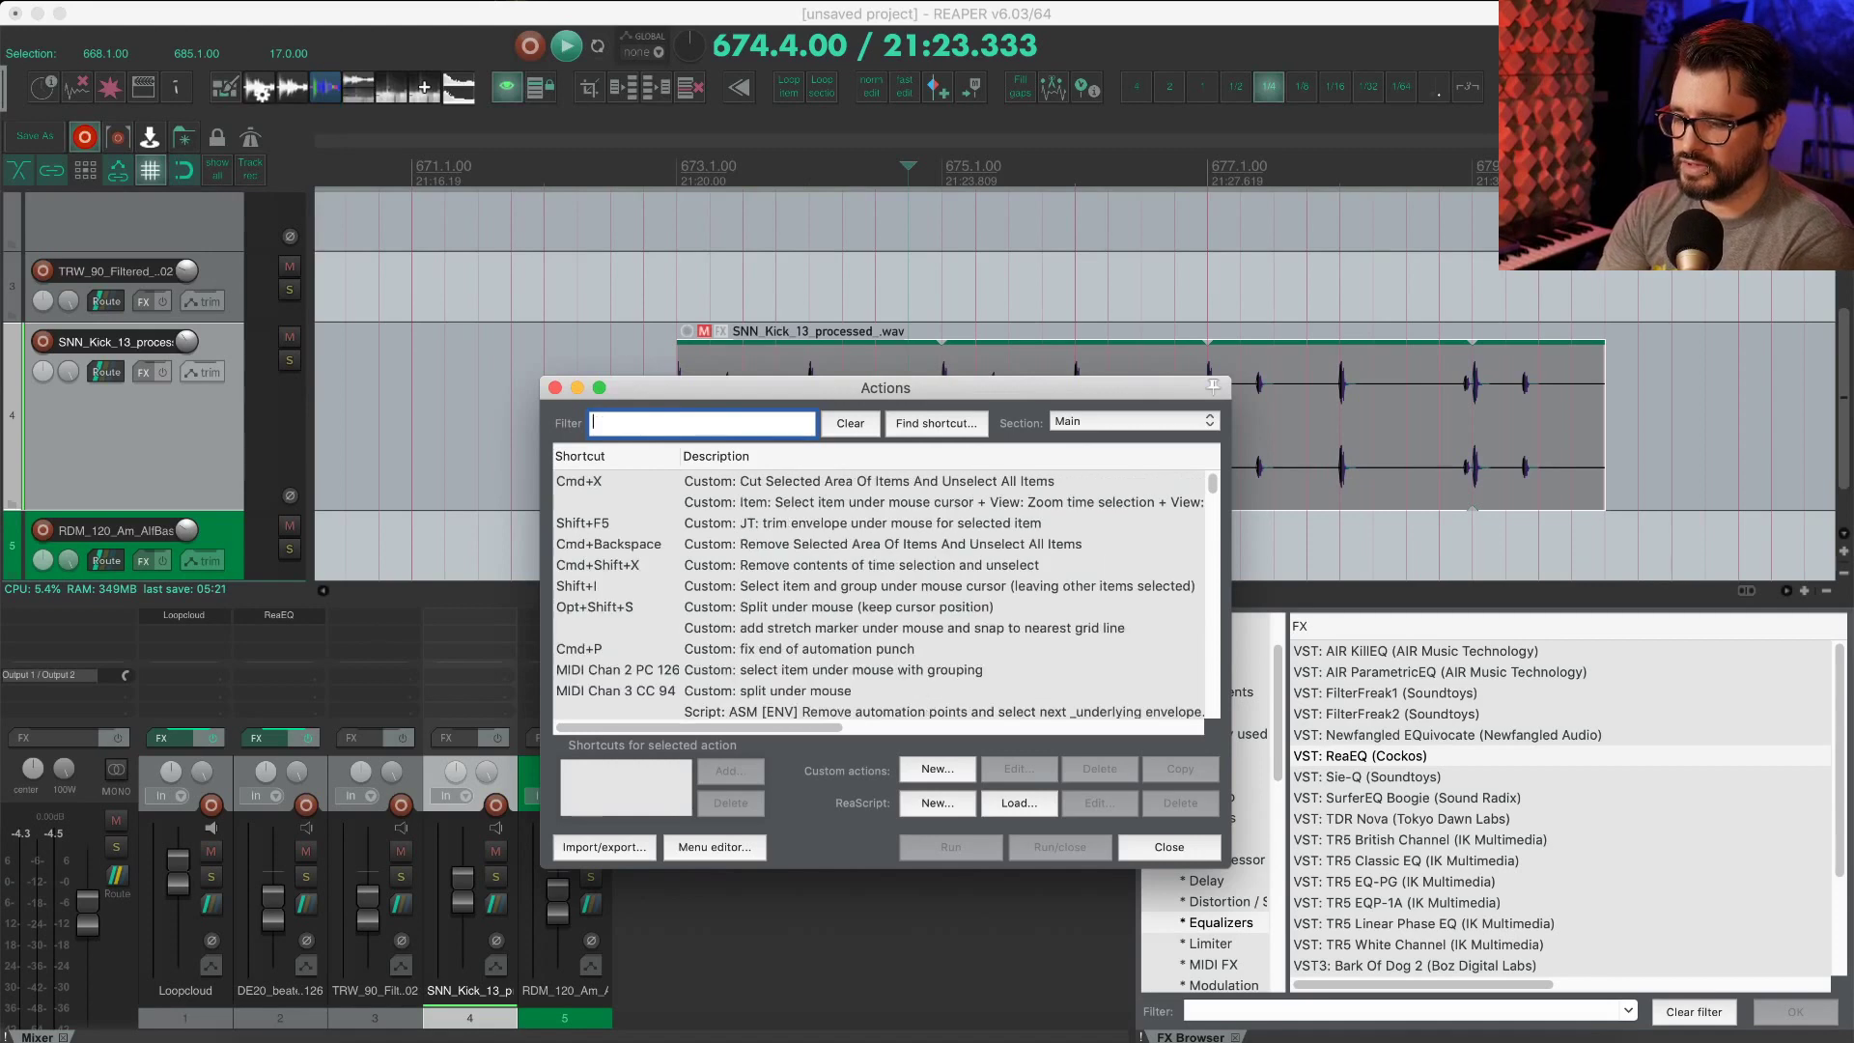
pyautogui.write('under mouse')
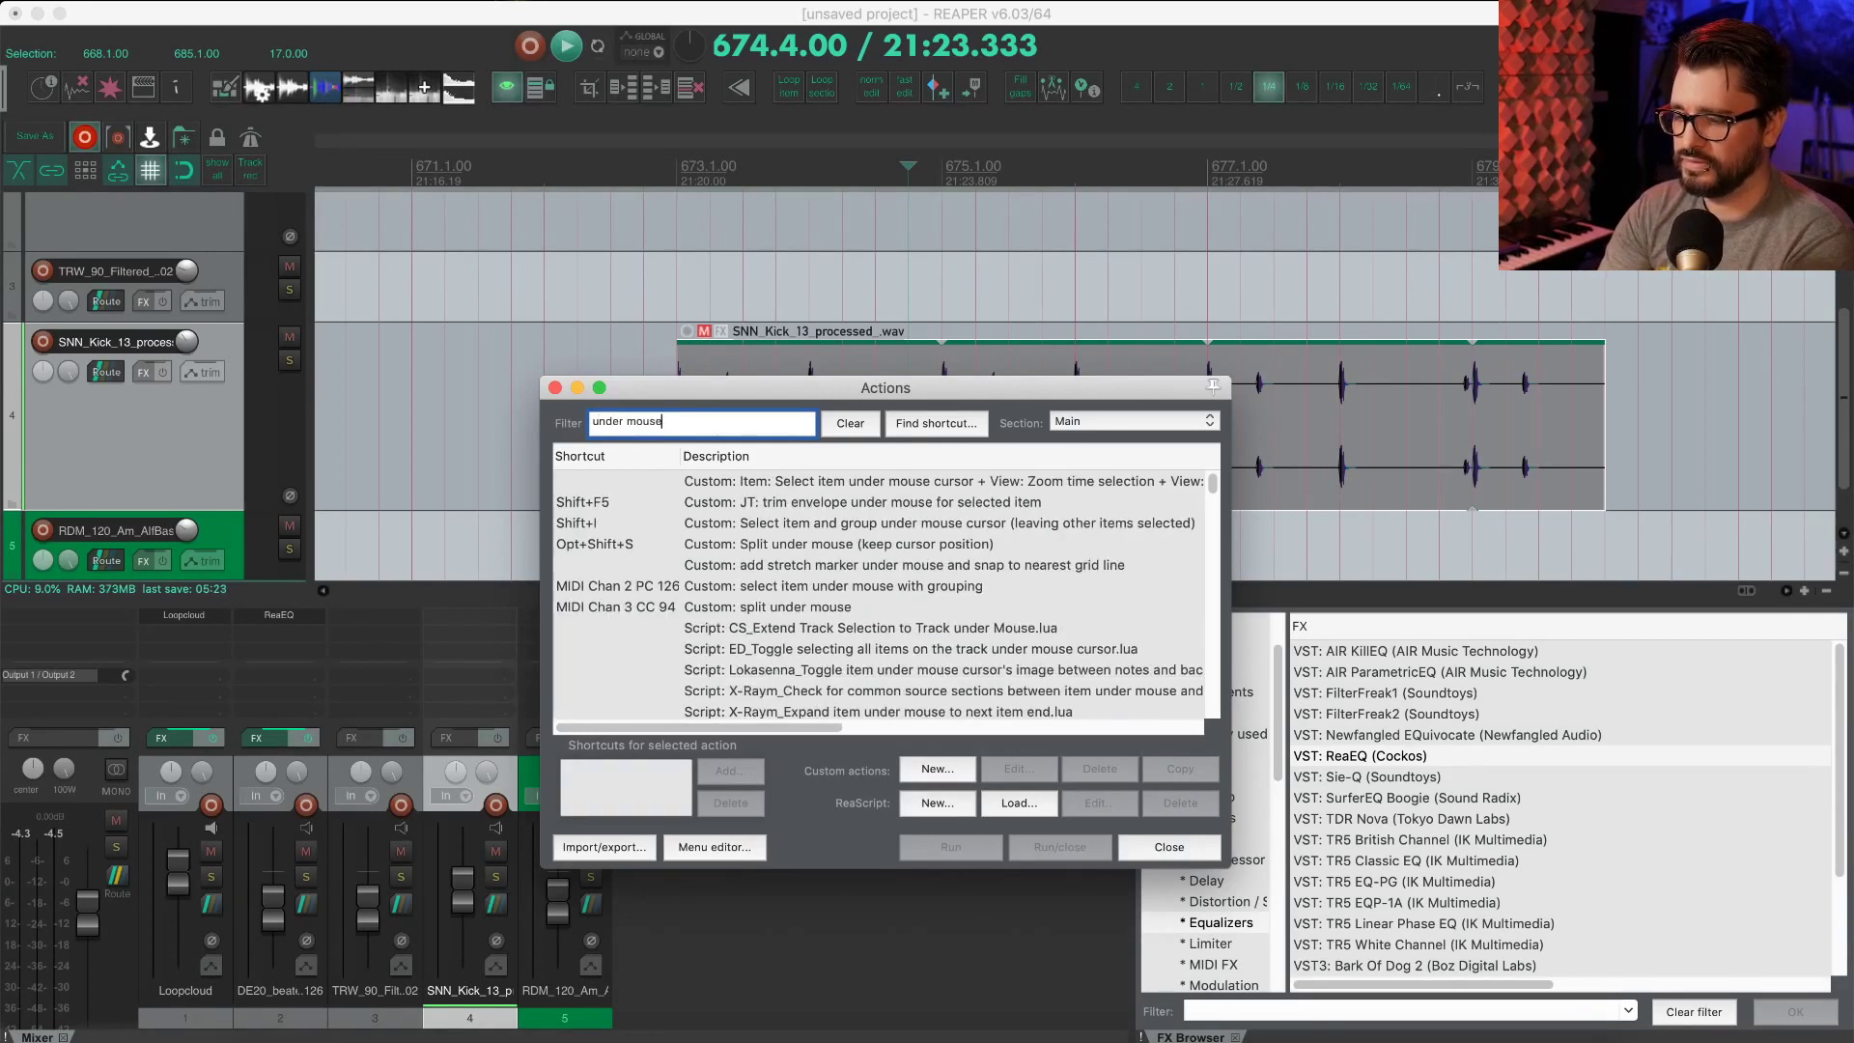
# Step: Look through the filtered list for the trim and select actions that affect the item under the mouse
pyautogui.scroll(-5, 954, 565)
pyautogui.scroll(-10, 954, 565)
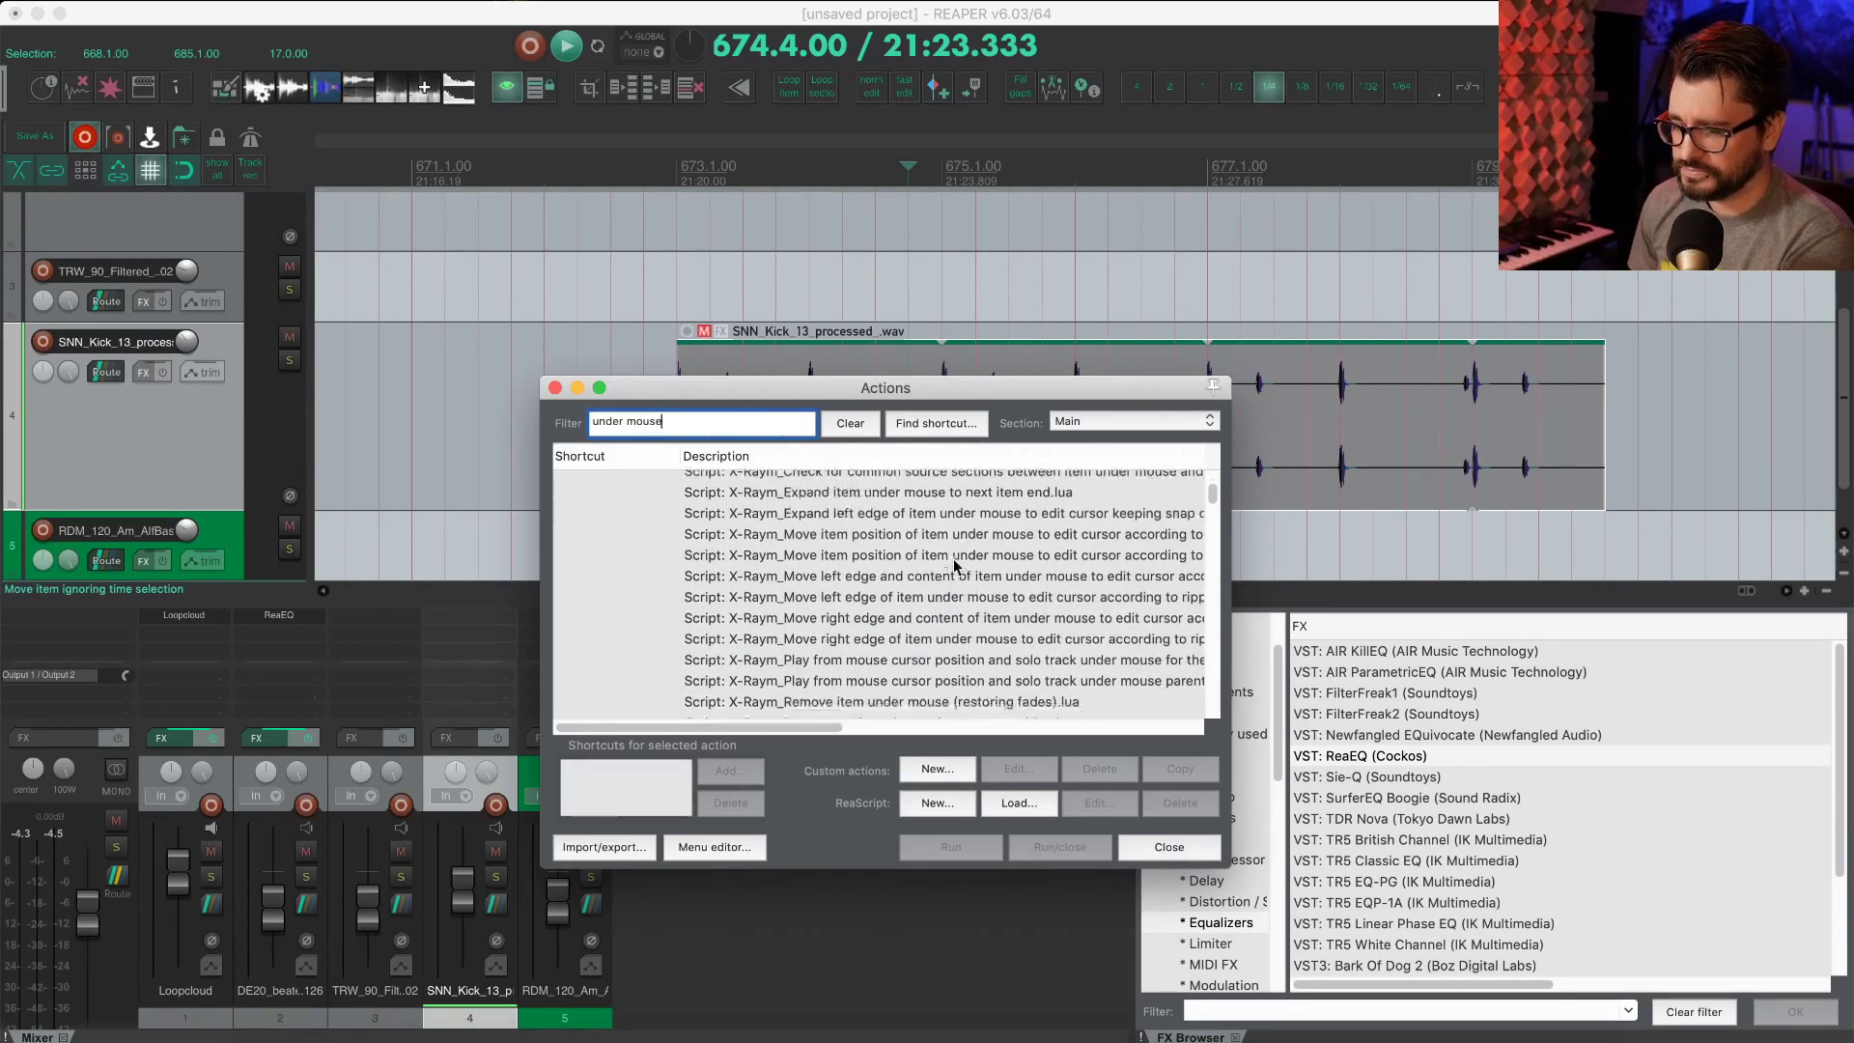
pyautogui.scroll(-15, 954, 562)
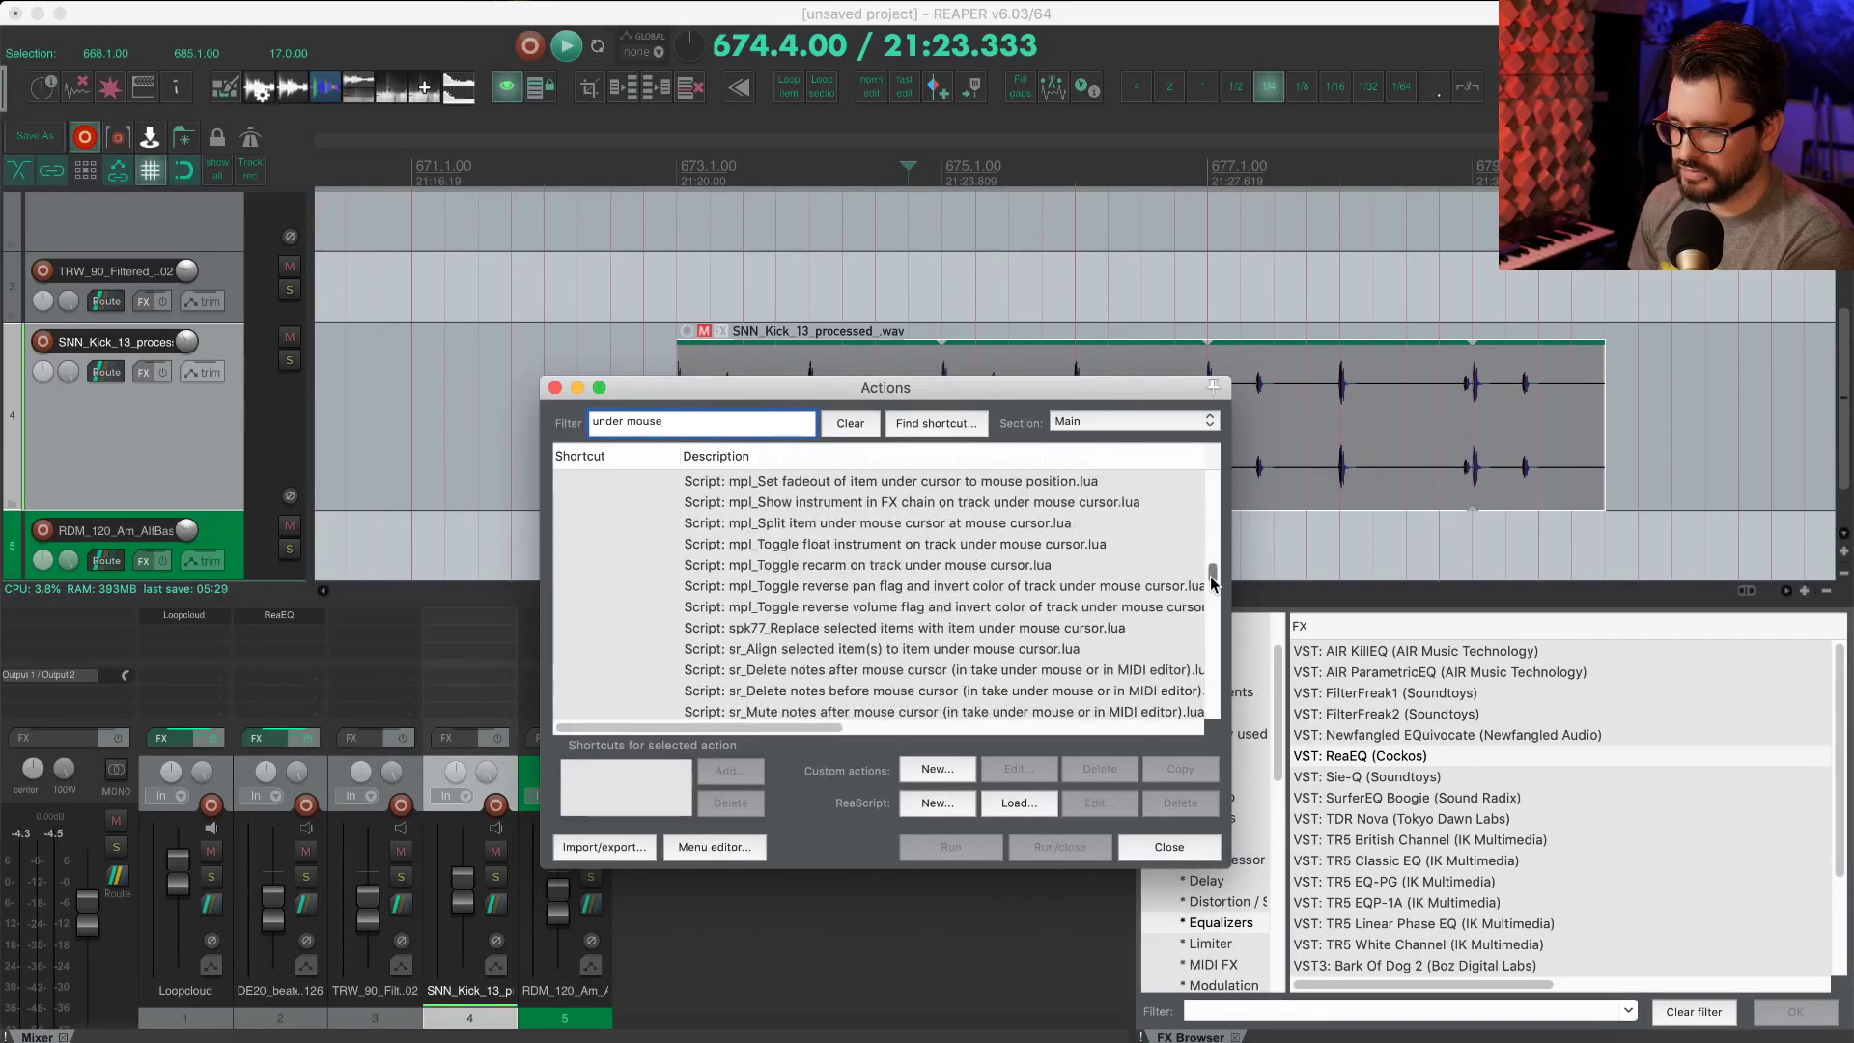
pyautogui.moveTo(1213, 576); pyautogui.dragTo(1216, 602)
pyautogui.click(829, 500)
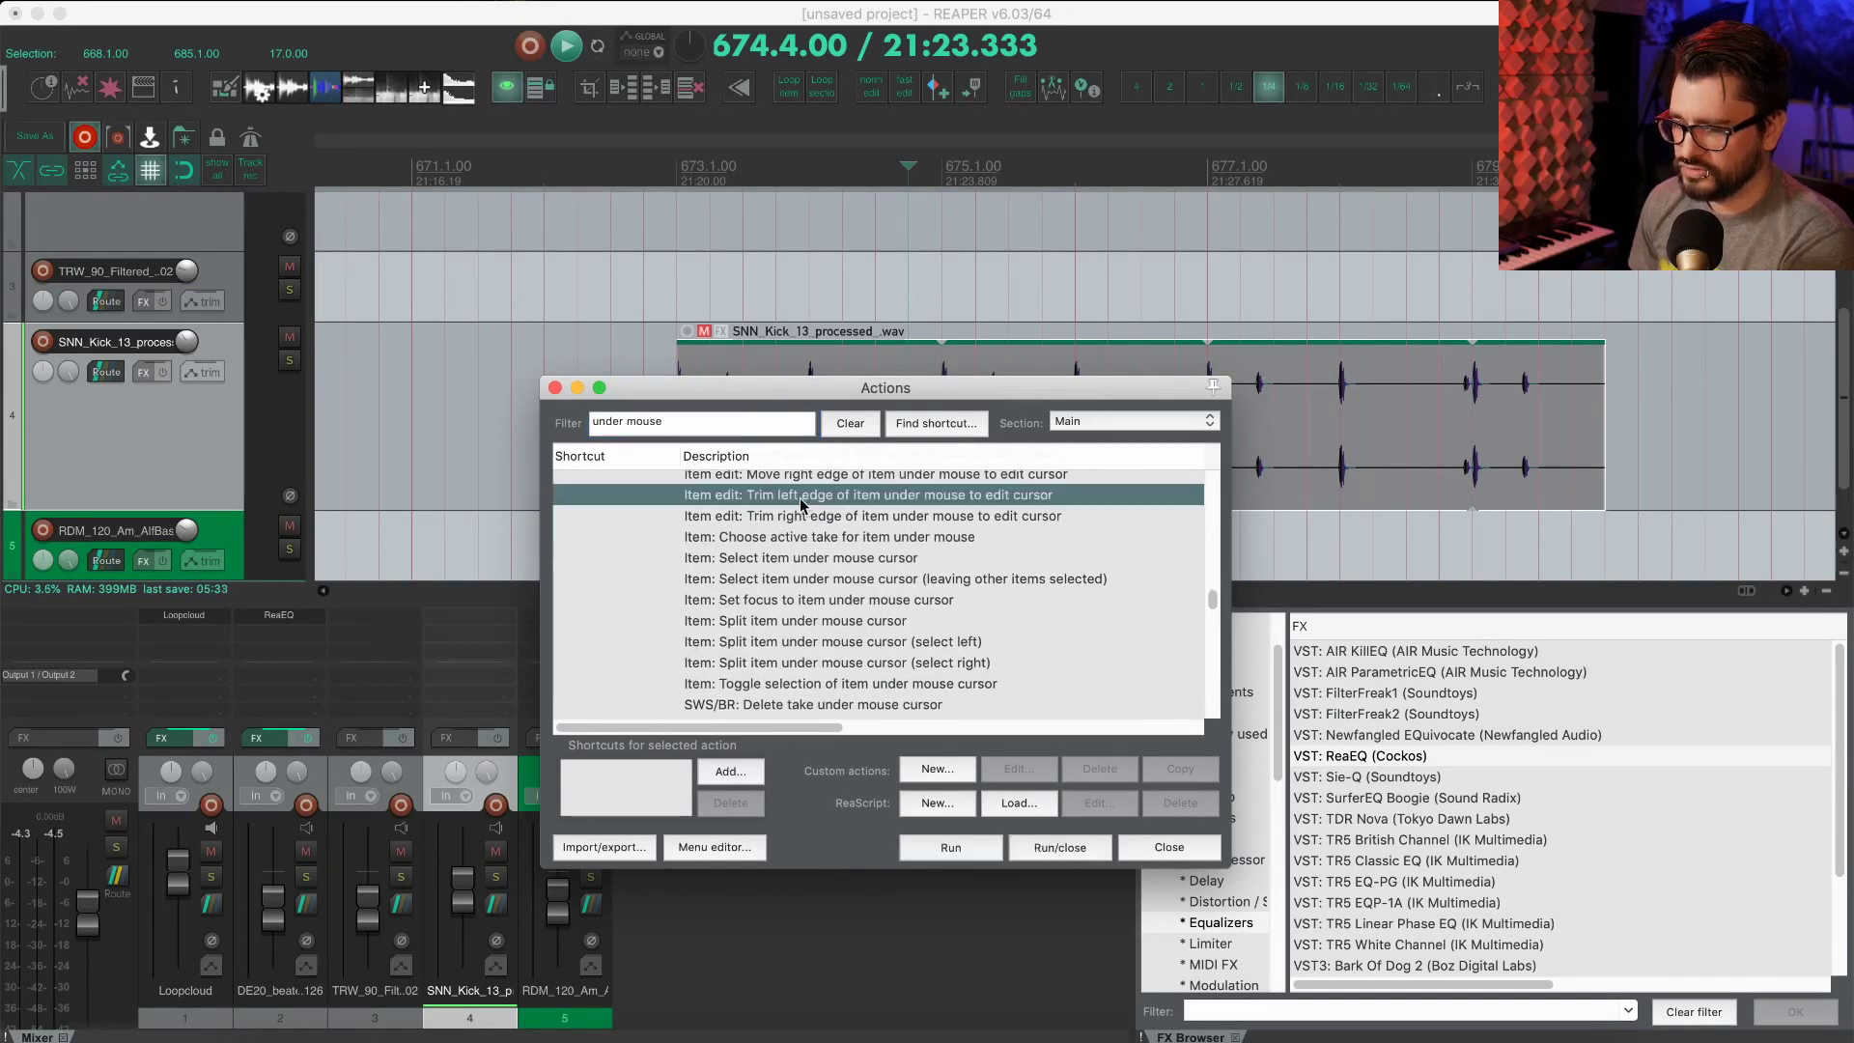
pyautogui.click(854, 517)
pyautogui.scroll(-1, 891, 578)
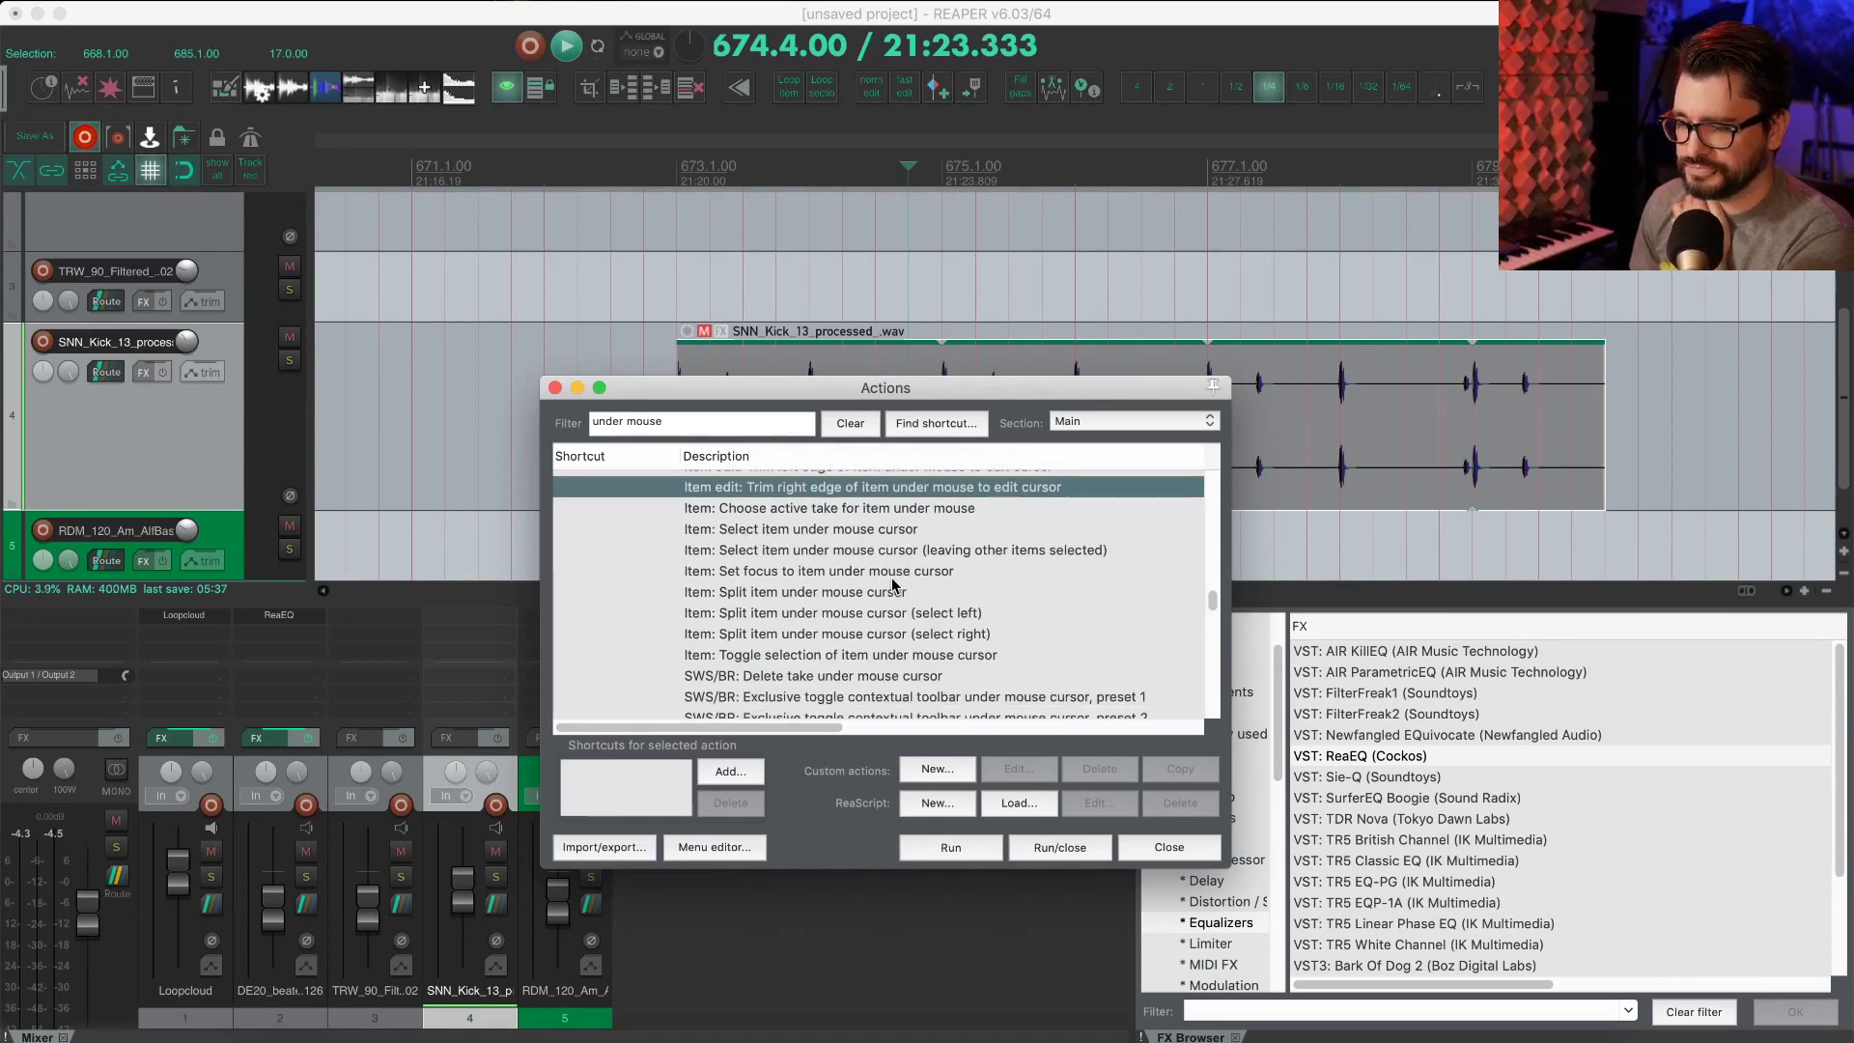
pyautogui.click(889, 532)
pyautogui.scroll(-1, 828, 596)
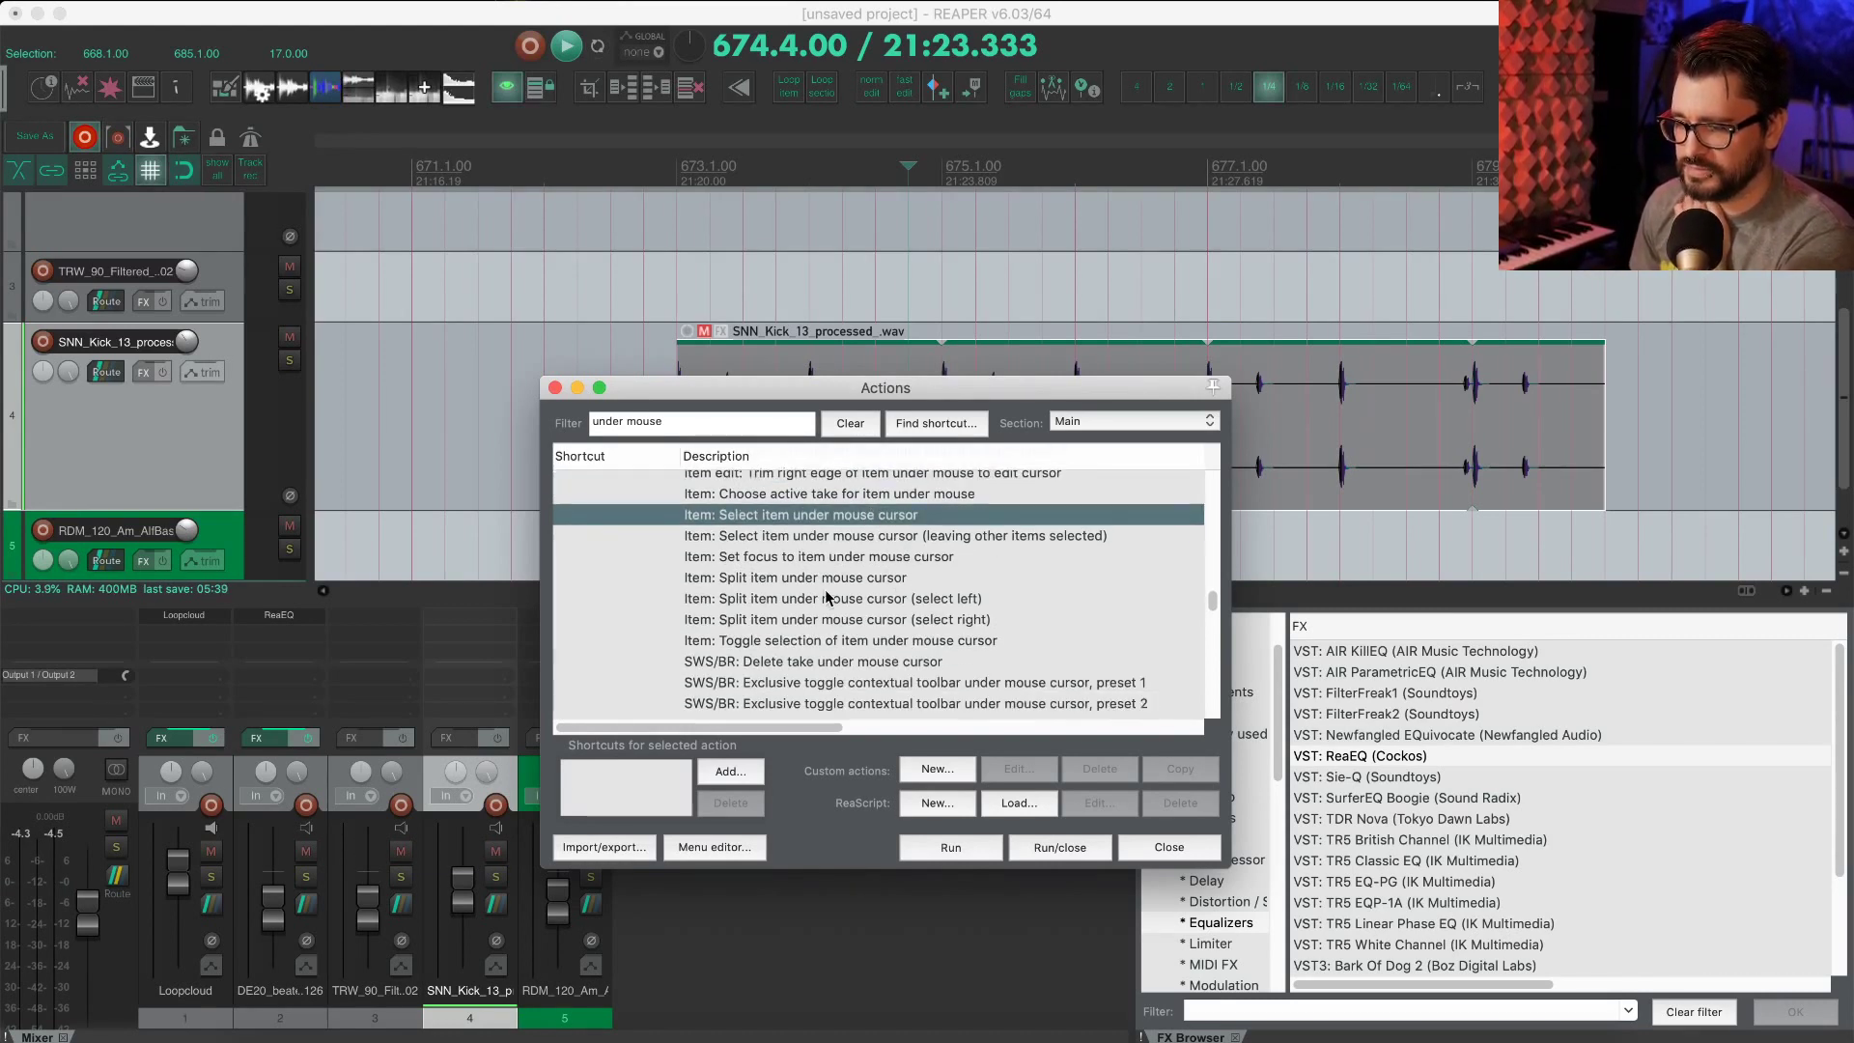
# Step: Select the action "Item: Split item under mouse cursor" and review the neighbouring split variants
pyautogui.scroll(-1, 827, 597)
pyautogui.click(866, 554)
pyautogui.scroll(-1, 996, 600)
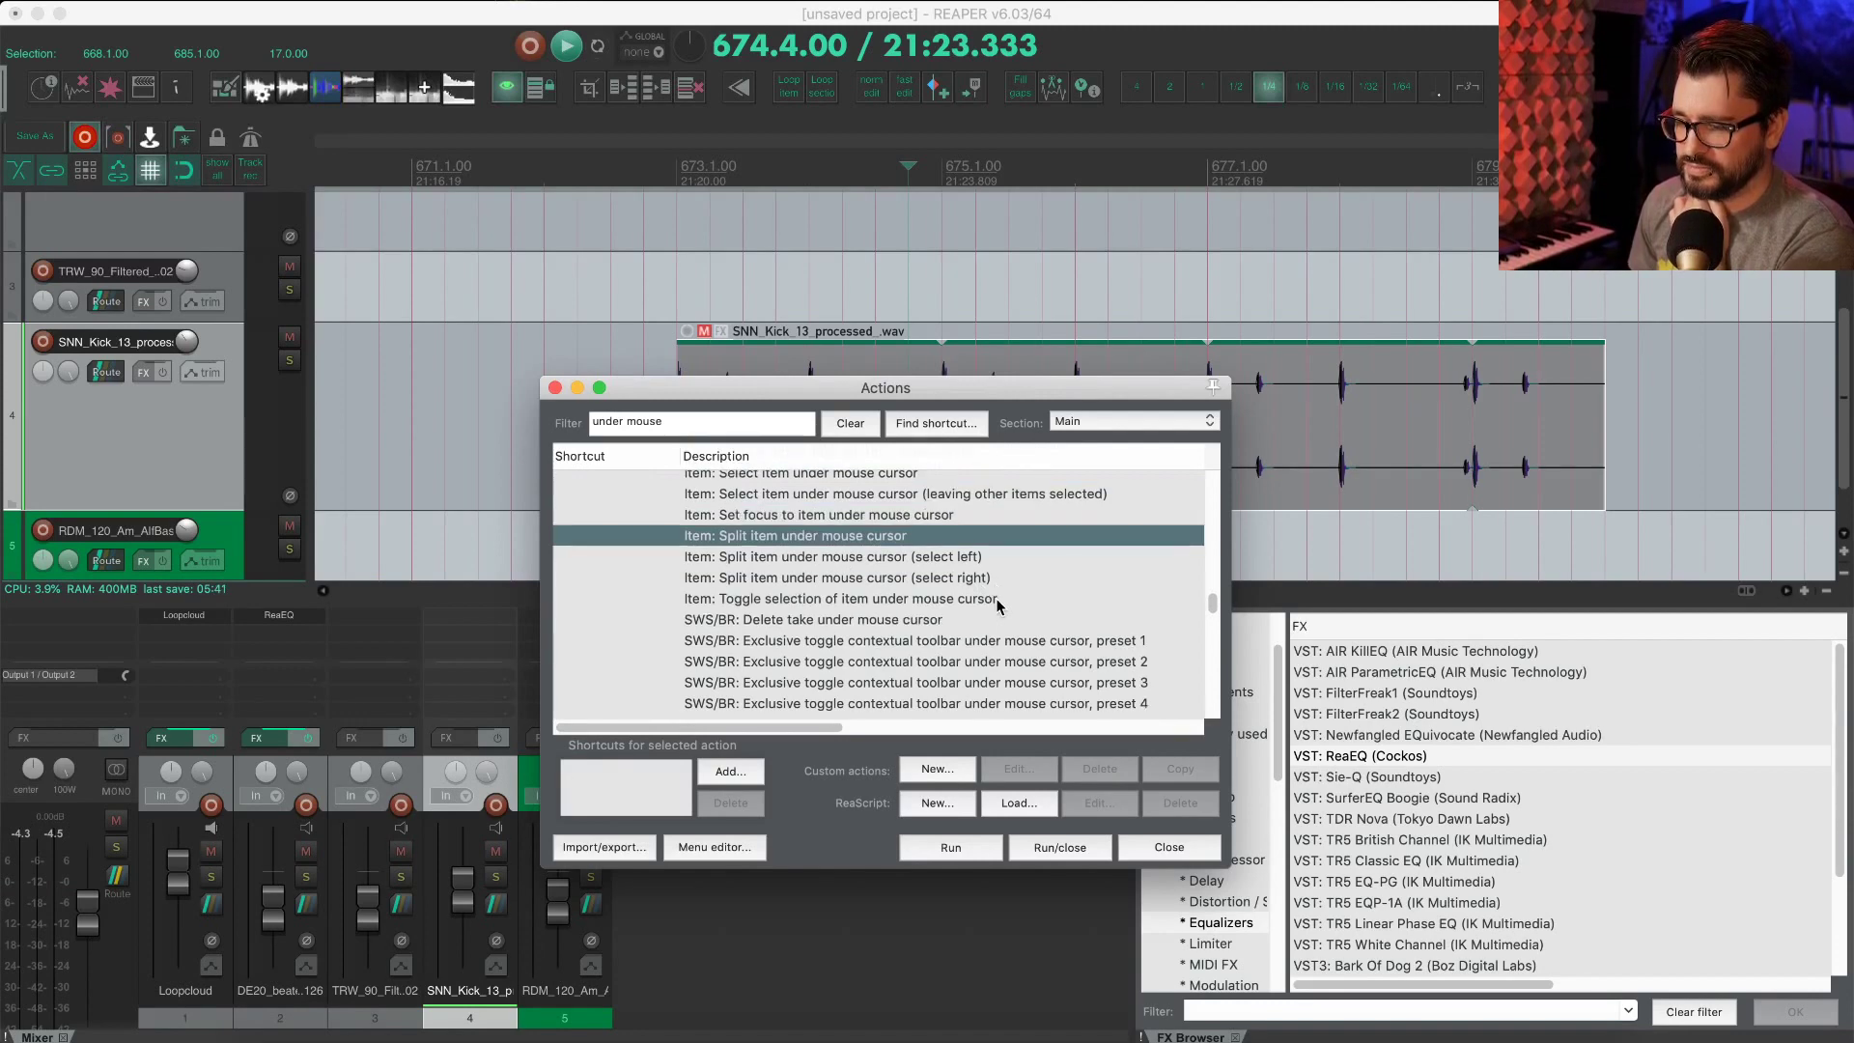
pyautogui.scroll(-2, 951, 596)
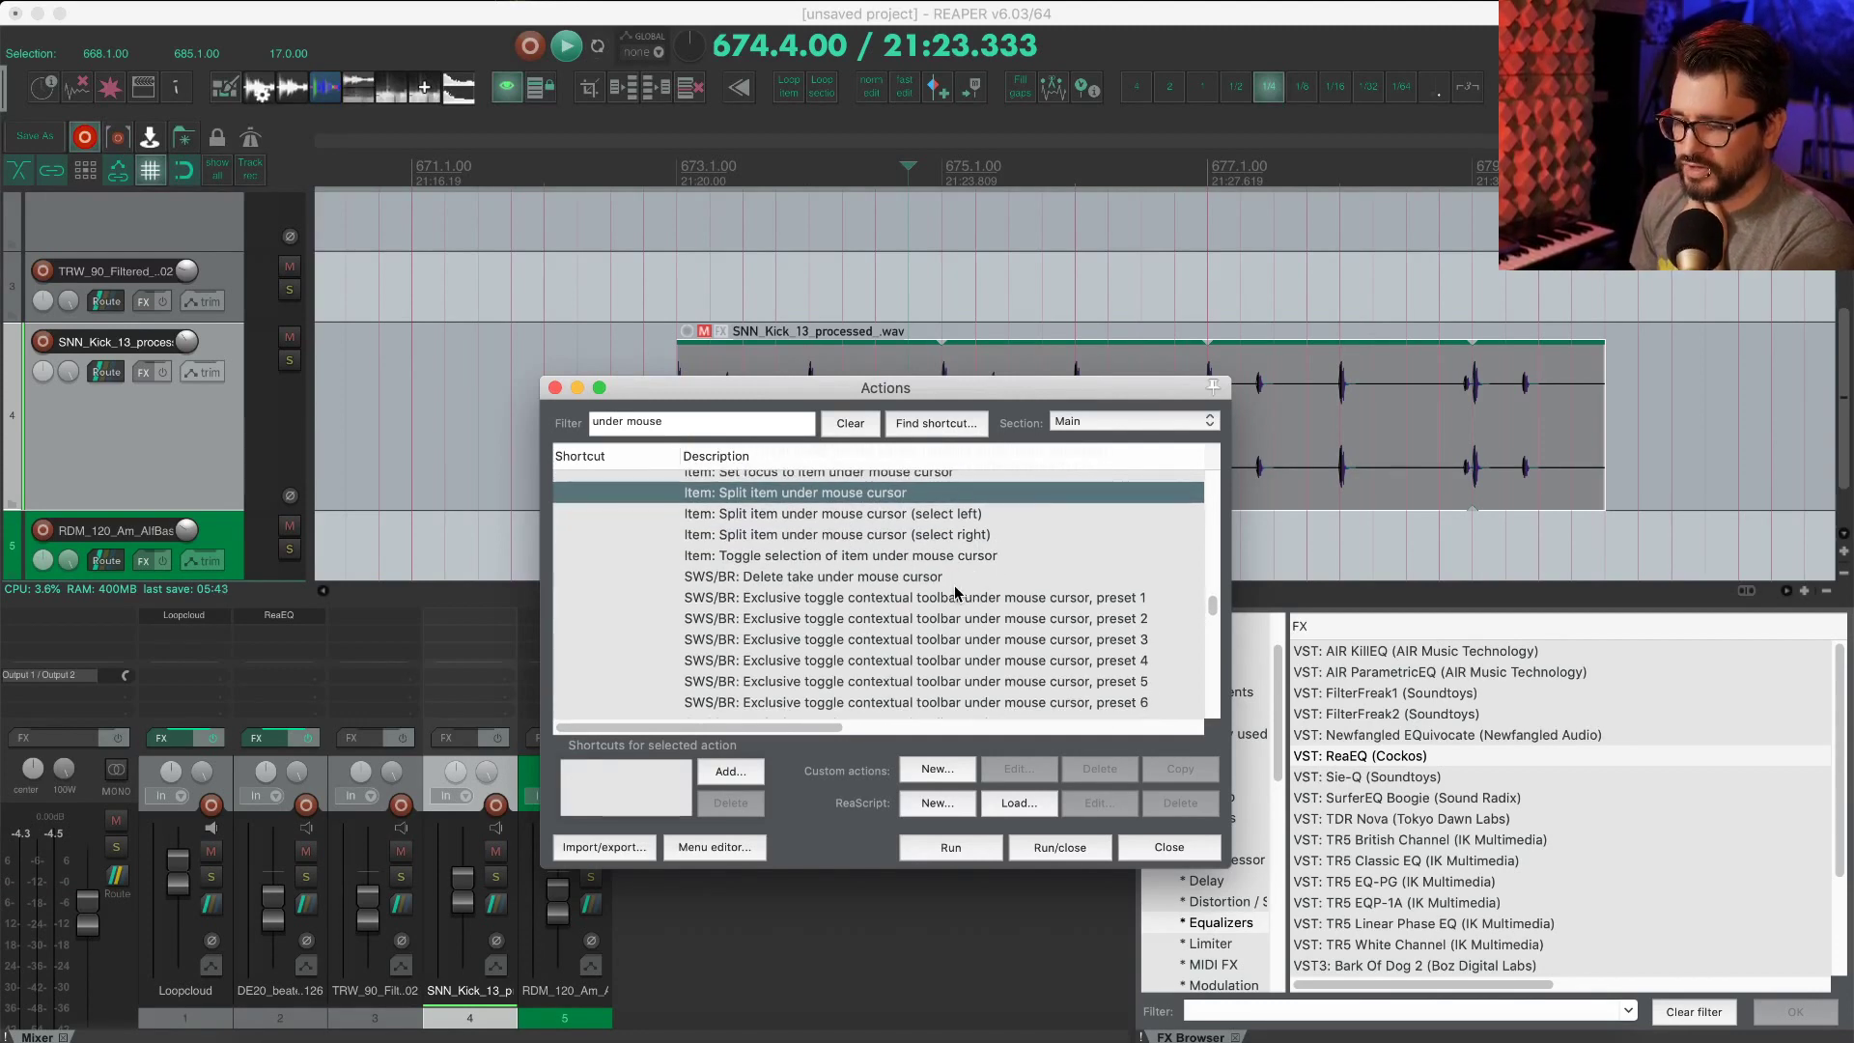
pyautogui.scroll(4, 954, 592)
pyautogui.scroll(-5, 954, 592)
pyautogui.scroll(1, 787, 541)
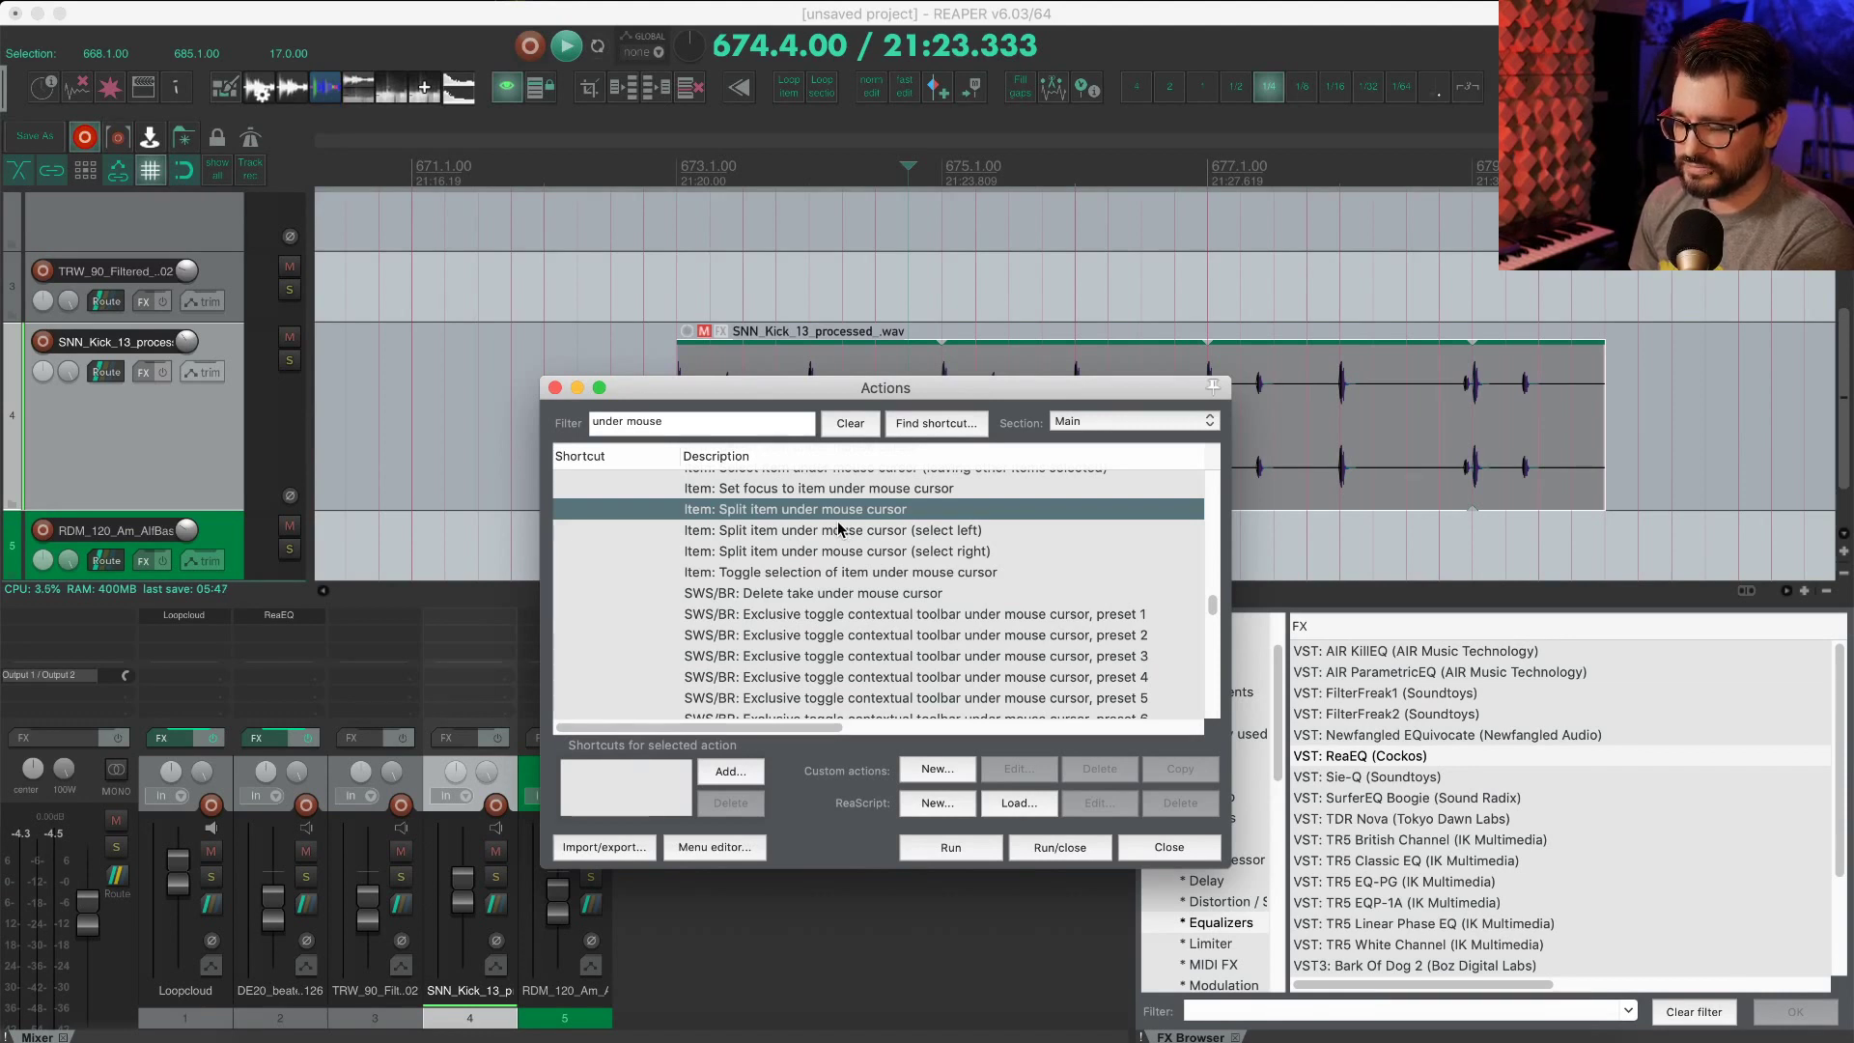
# Step: Try to assign S as the shortcut for the split-under-mouse action and decline overriding the existing mapping
pyautogui.click(750, 773)
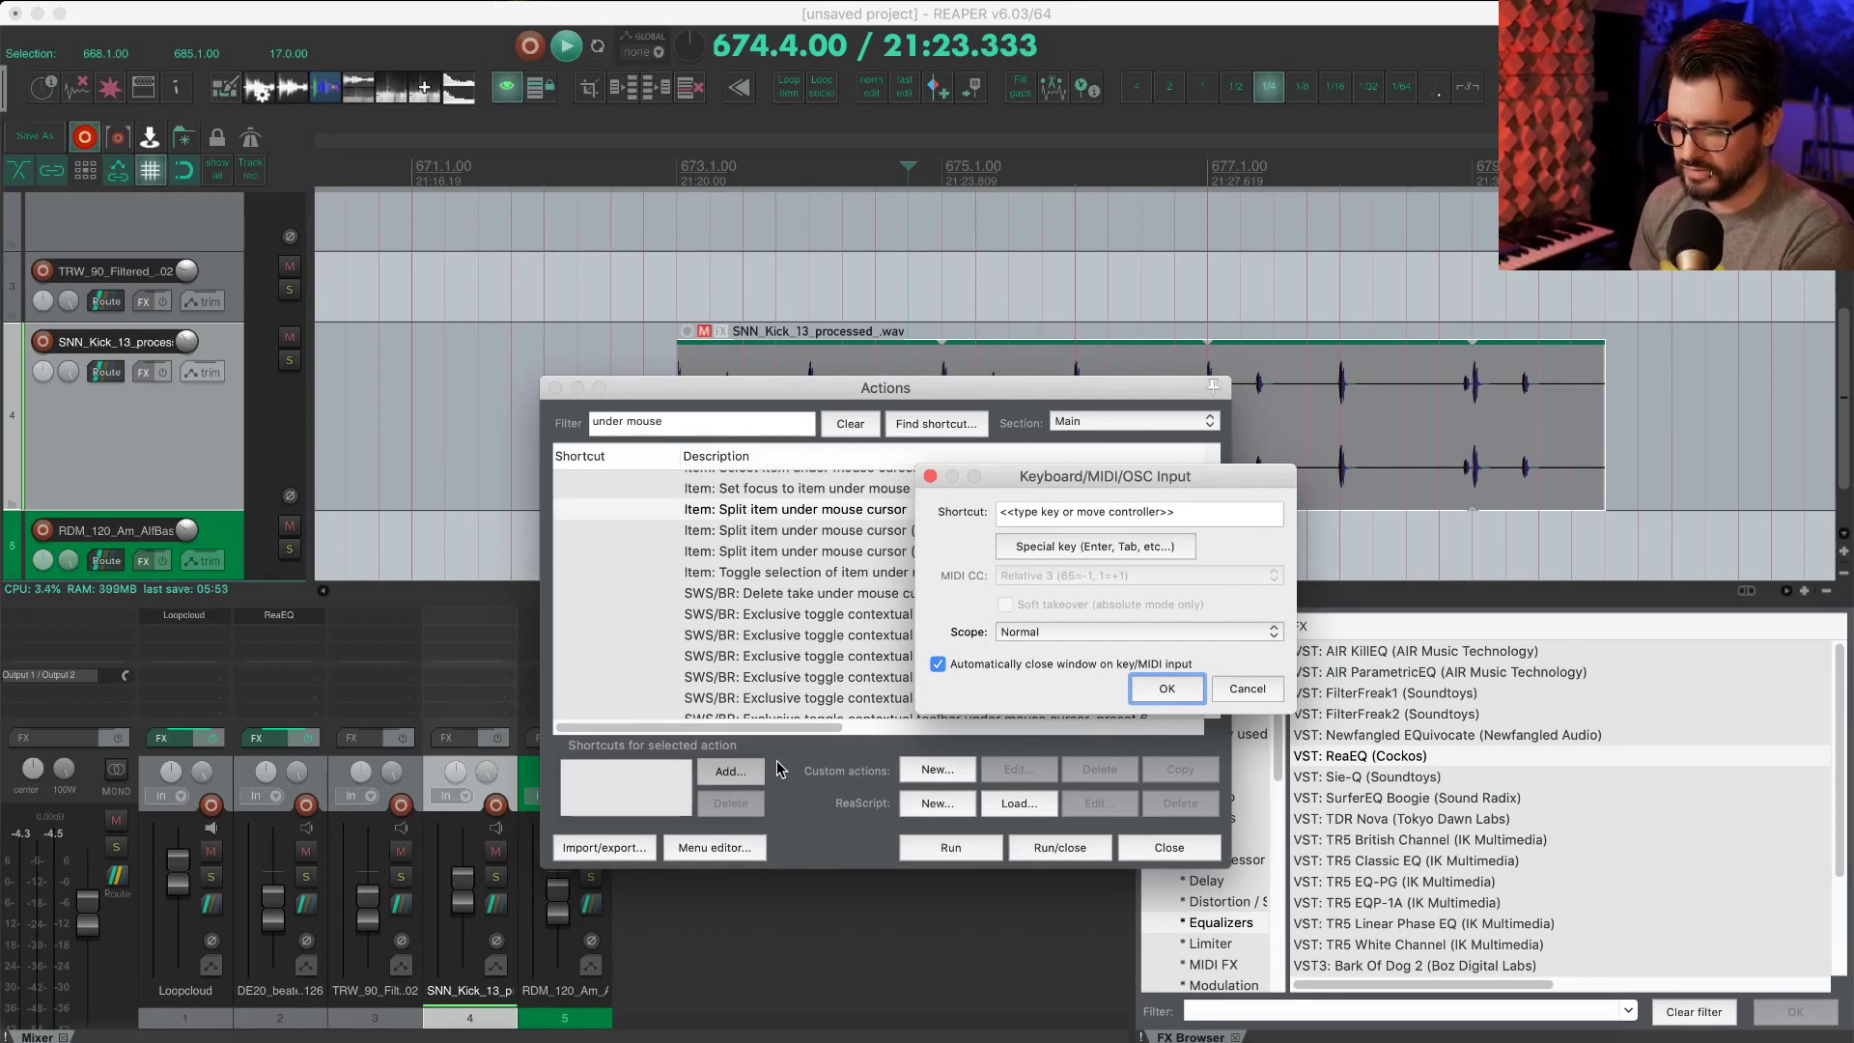
pyautogui.press('s')
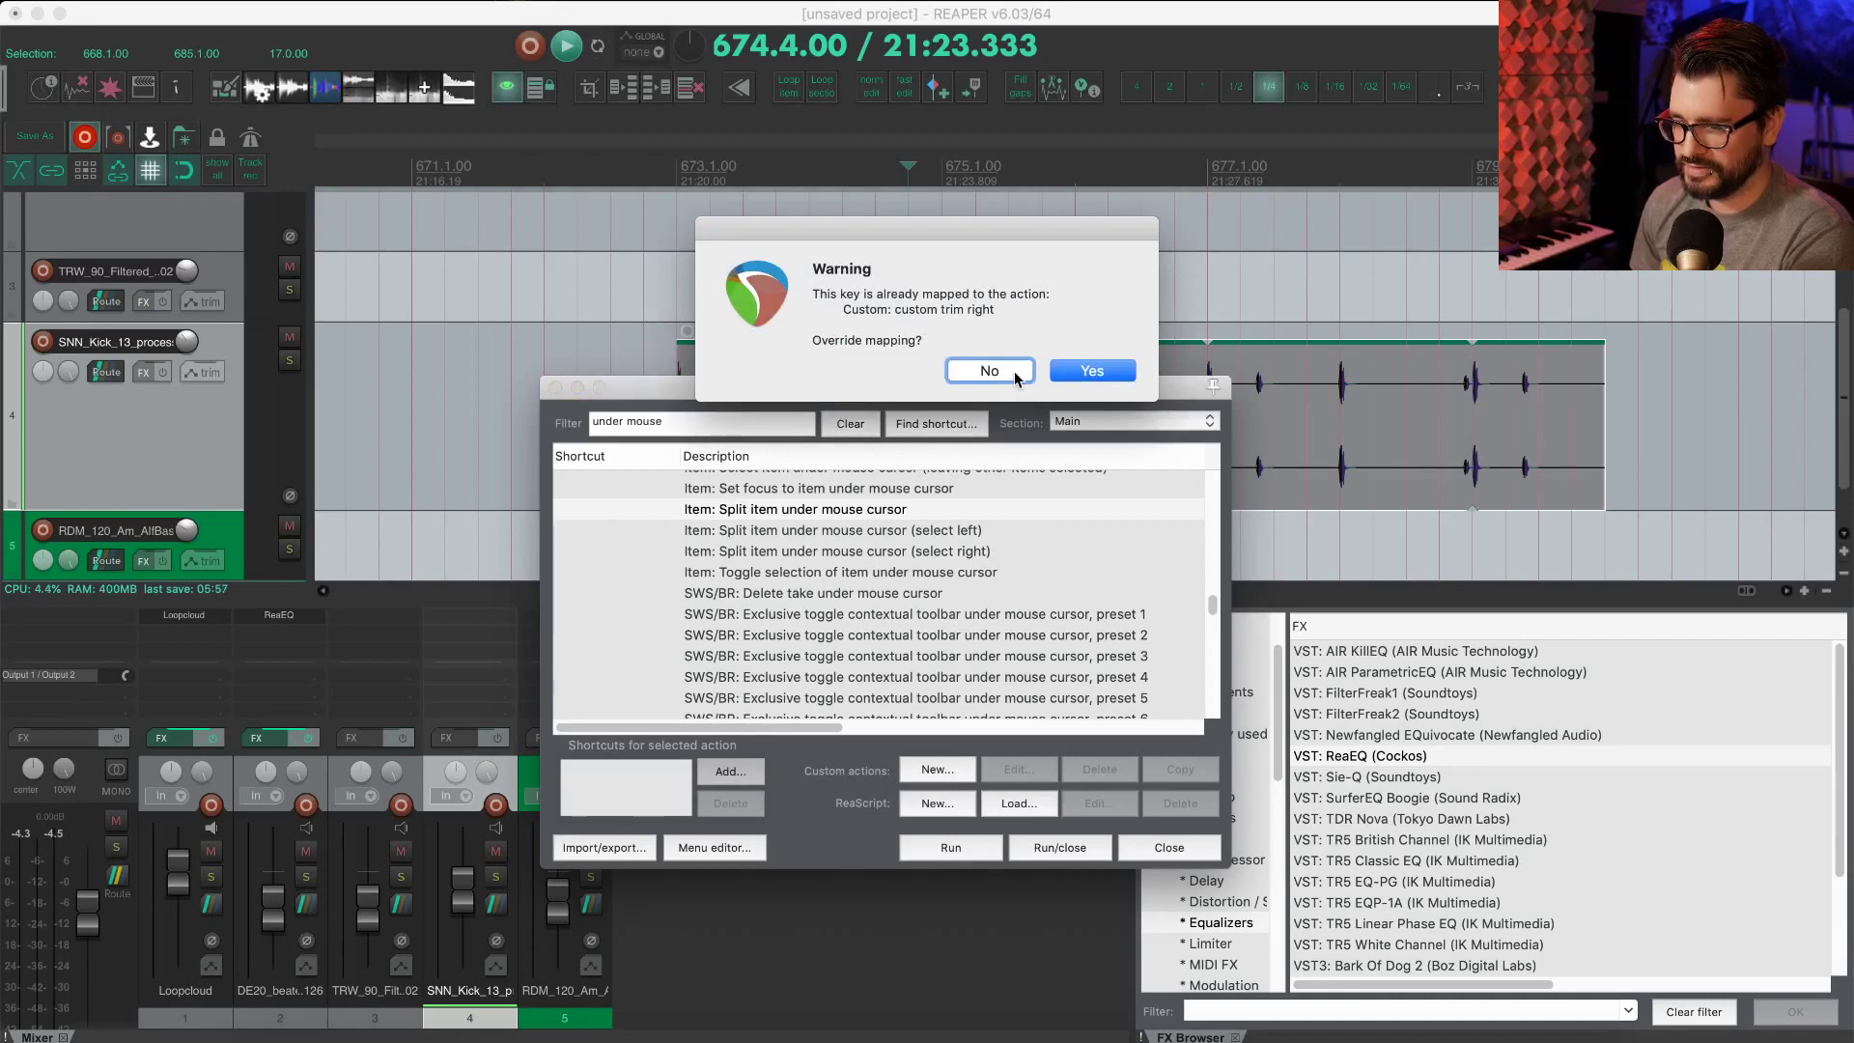
pyautogui.click(1014, 371)
# Step: Assign Shift+Ctrl+S to "Item: Split item under mouse cursor" and move the Actions window clear of the kick item
pyautogui.click(745, 772)
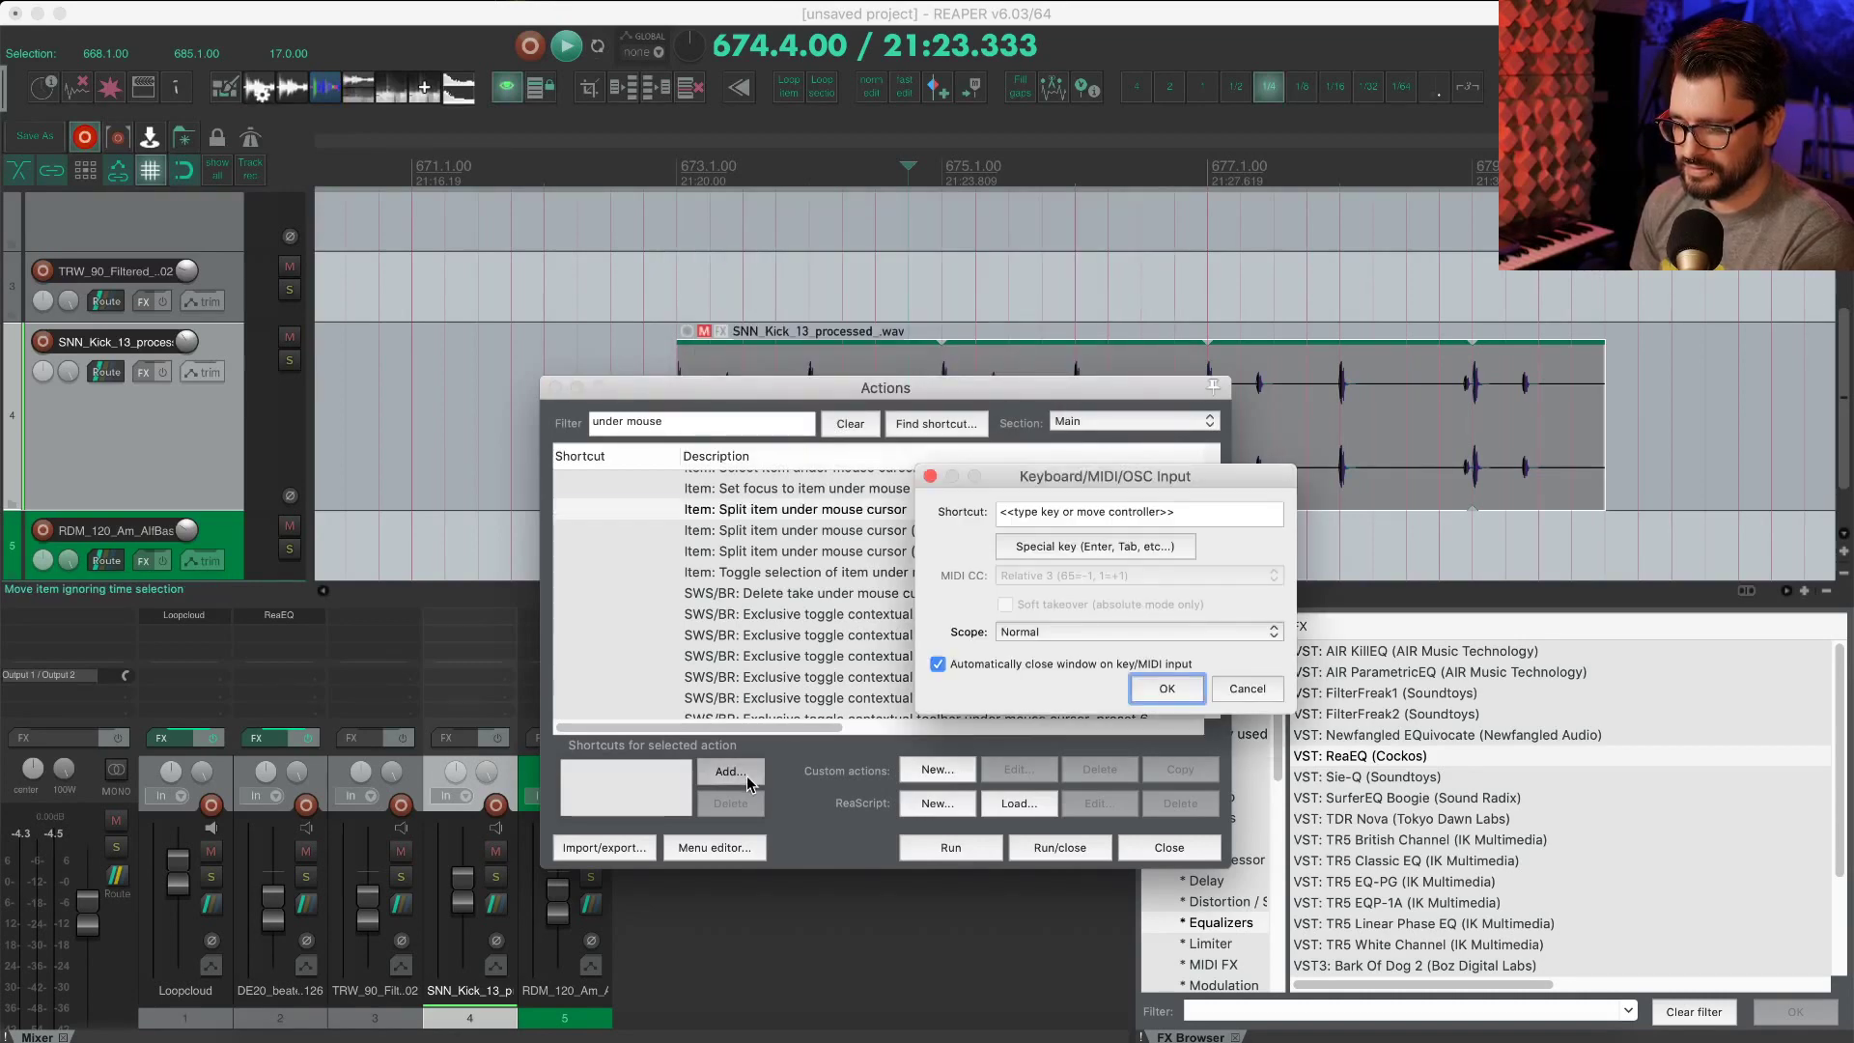
pyautogui.hotkey('shift', 'ctrl', 's')
pyautogui.moveTo(1034, 385); pyautogui.dragTo(523, 599)
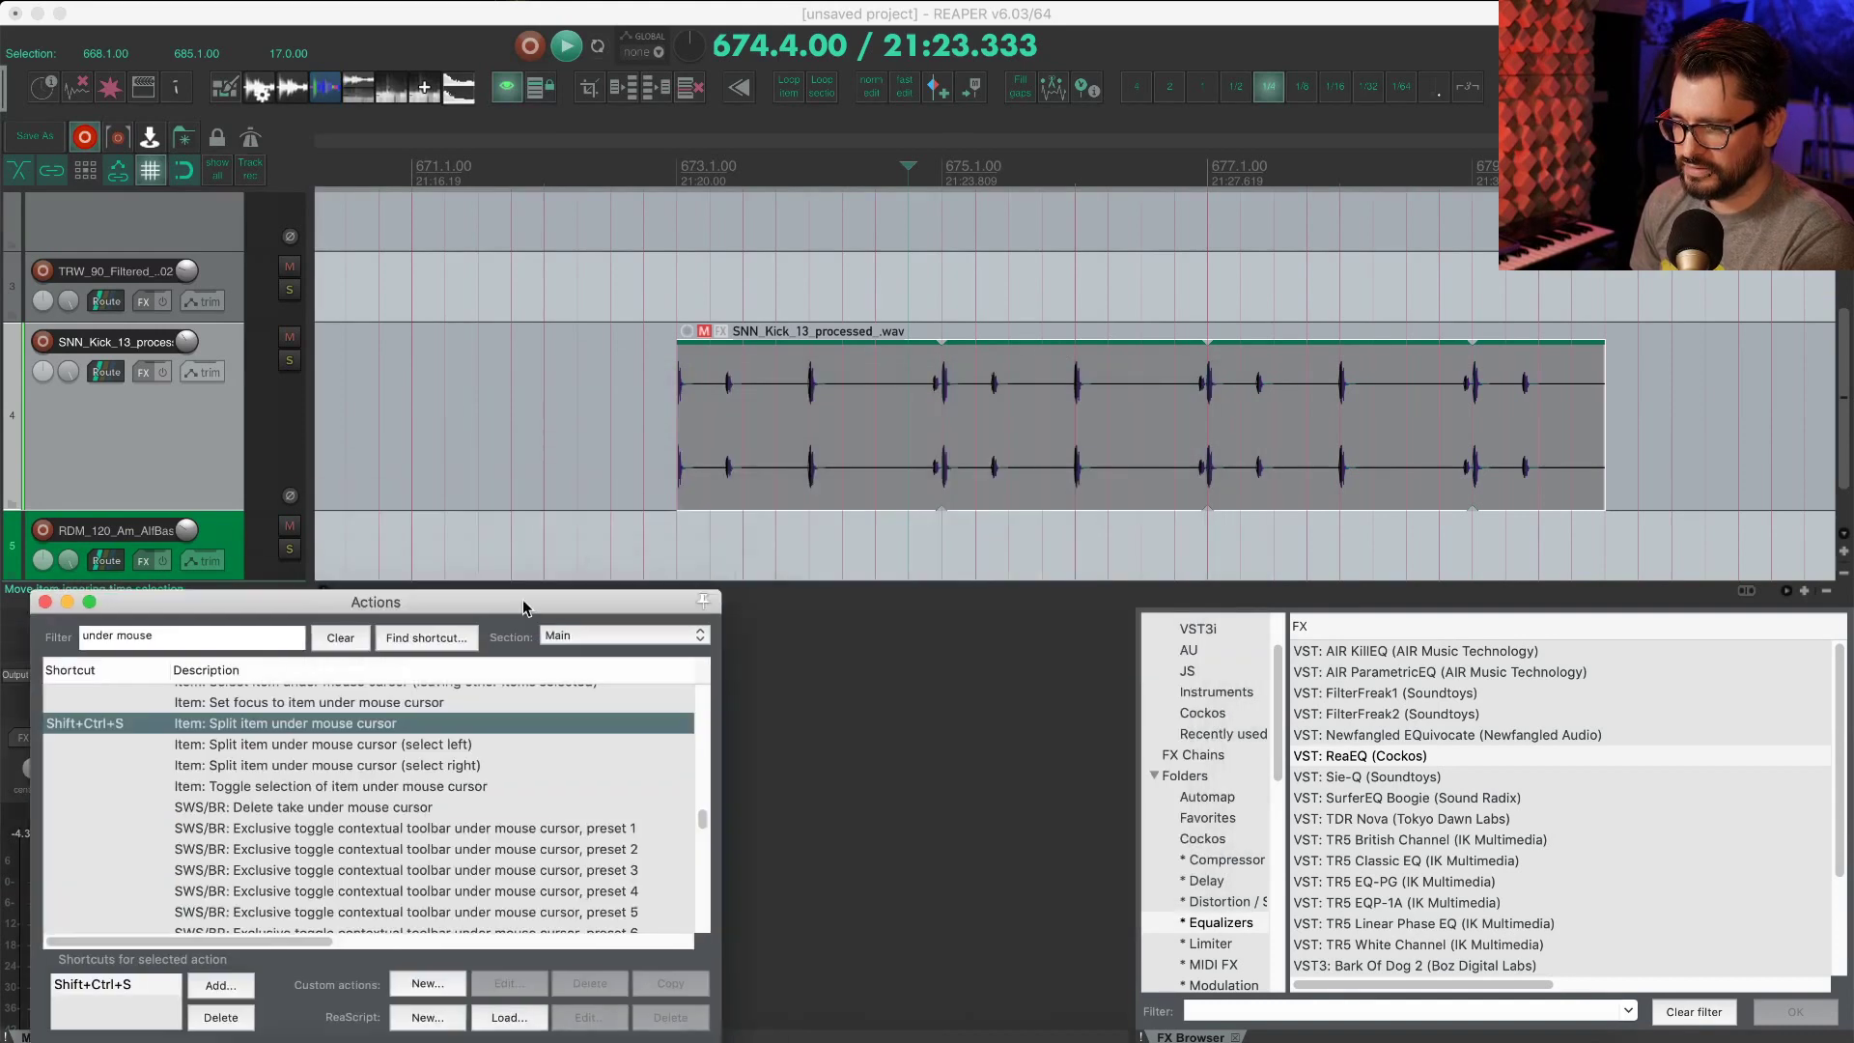
pyautogui.click(725, 441)
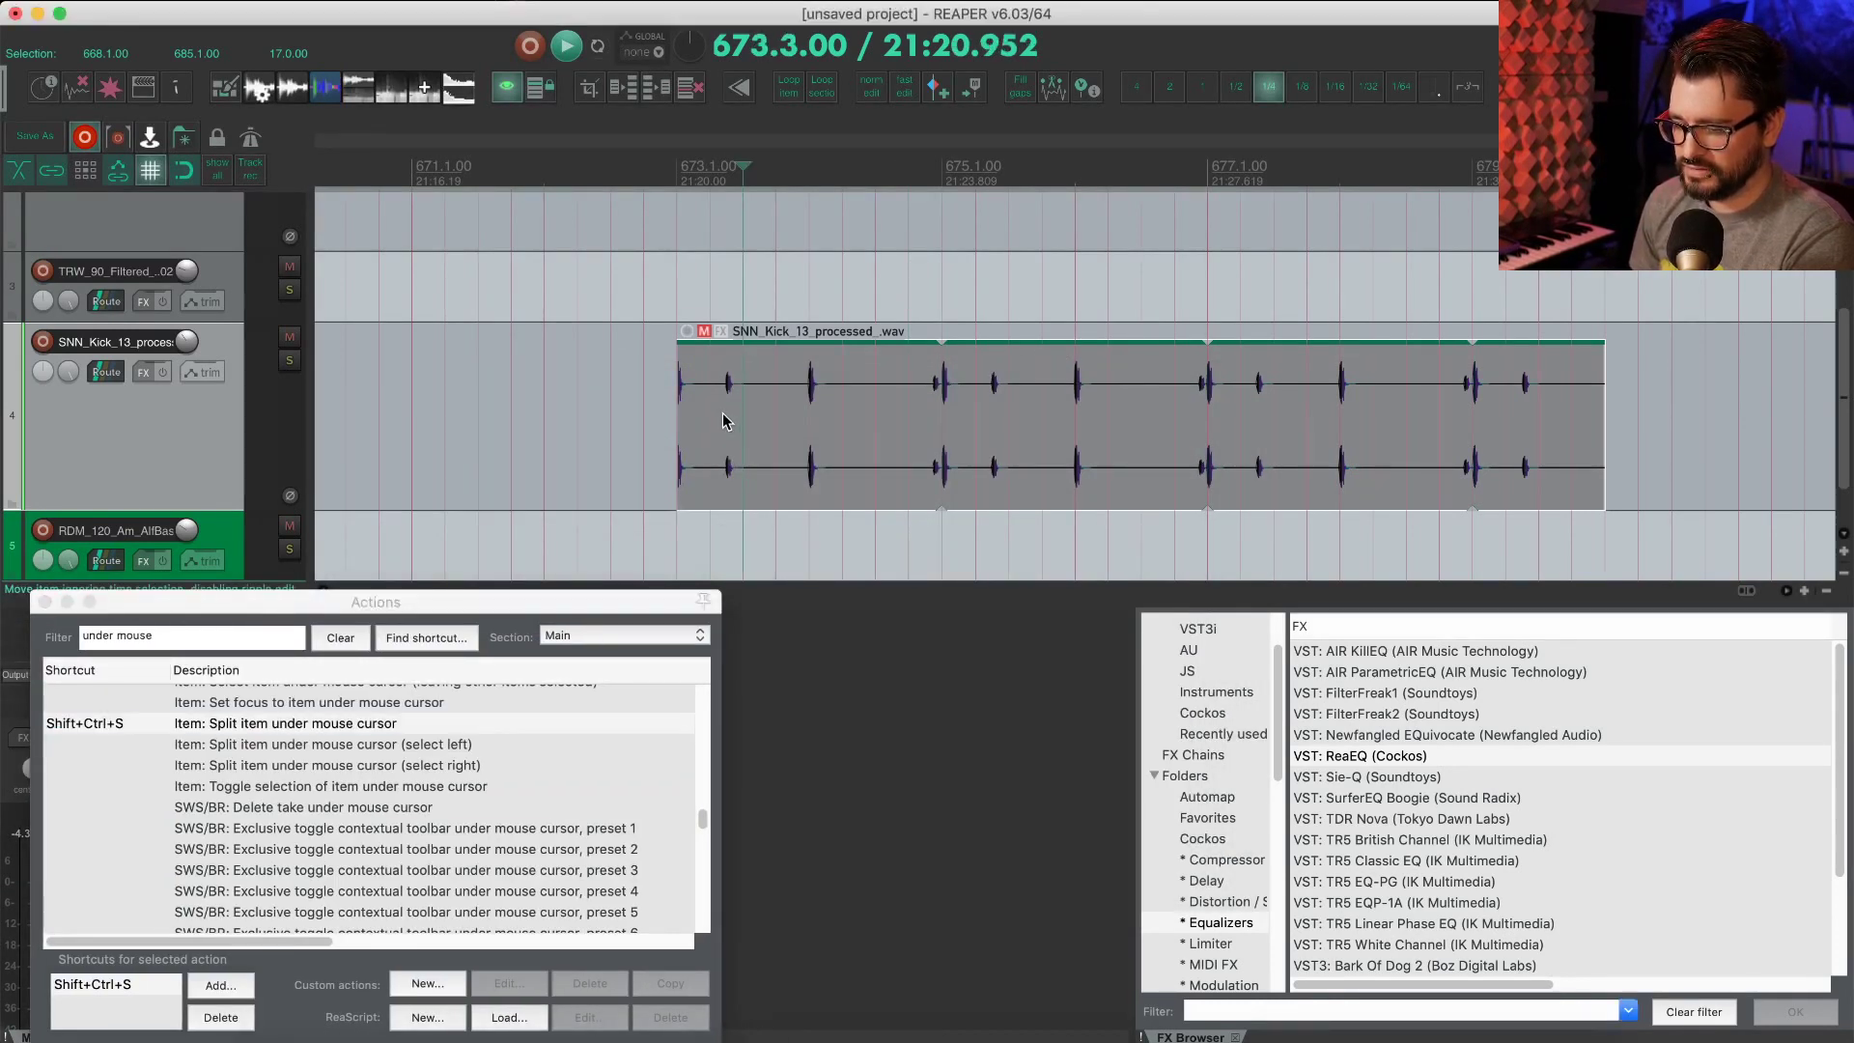
# Step: Split the muted kick item at bar 673 under the mouse cursor repeatedly, cutting it into many short pieces along its length
pyautogui.hotkey('ctrl', 'shift', 's')
pyautogui.hotkey('ctrl', 'shift', 's')
pyautogui.hotkey('ctrl', 'shift', 's')
pyautogui.hotkey('ctrl', 'shift', 's')
pyautogui.hotkey('ctrl', 'shift', 's')
pyautogui.hotkey('ctrl', 'shift', 's')
pyautogui.hotkey('ctrl', 'shift', 's')
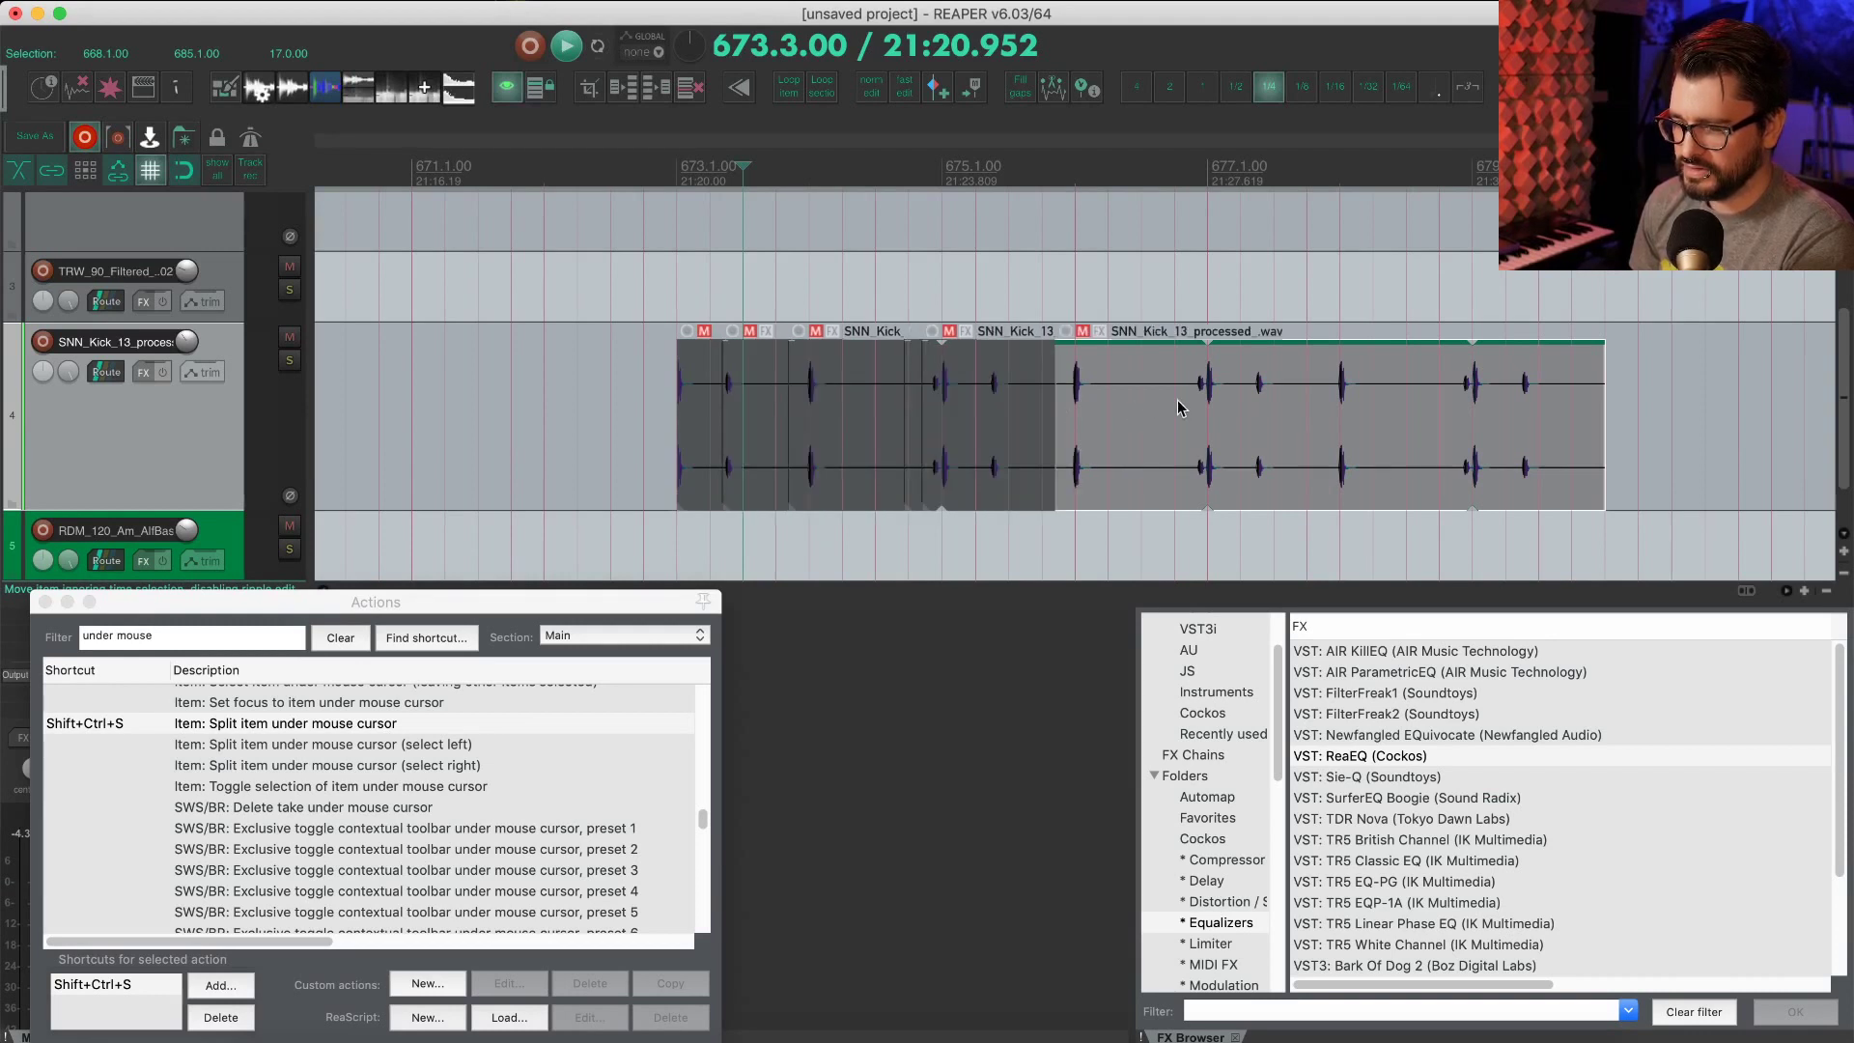
pyautogui.hotkey('ctrl', 'shift', 's')
pyautogui.hotkey('ctrl', 'shift', 's')
pyautogui.hotkey('ctrl', 'shift', 's')
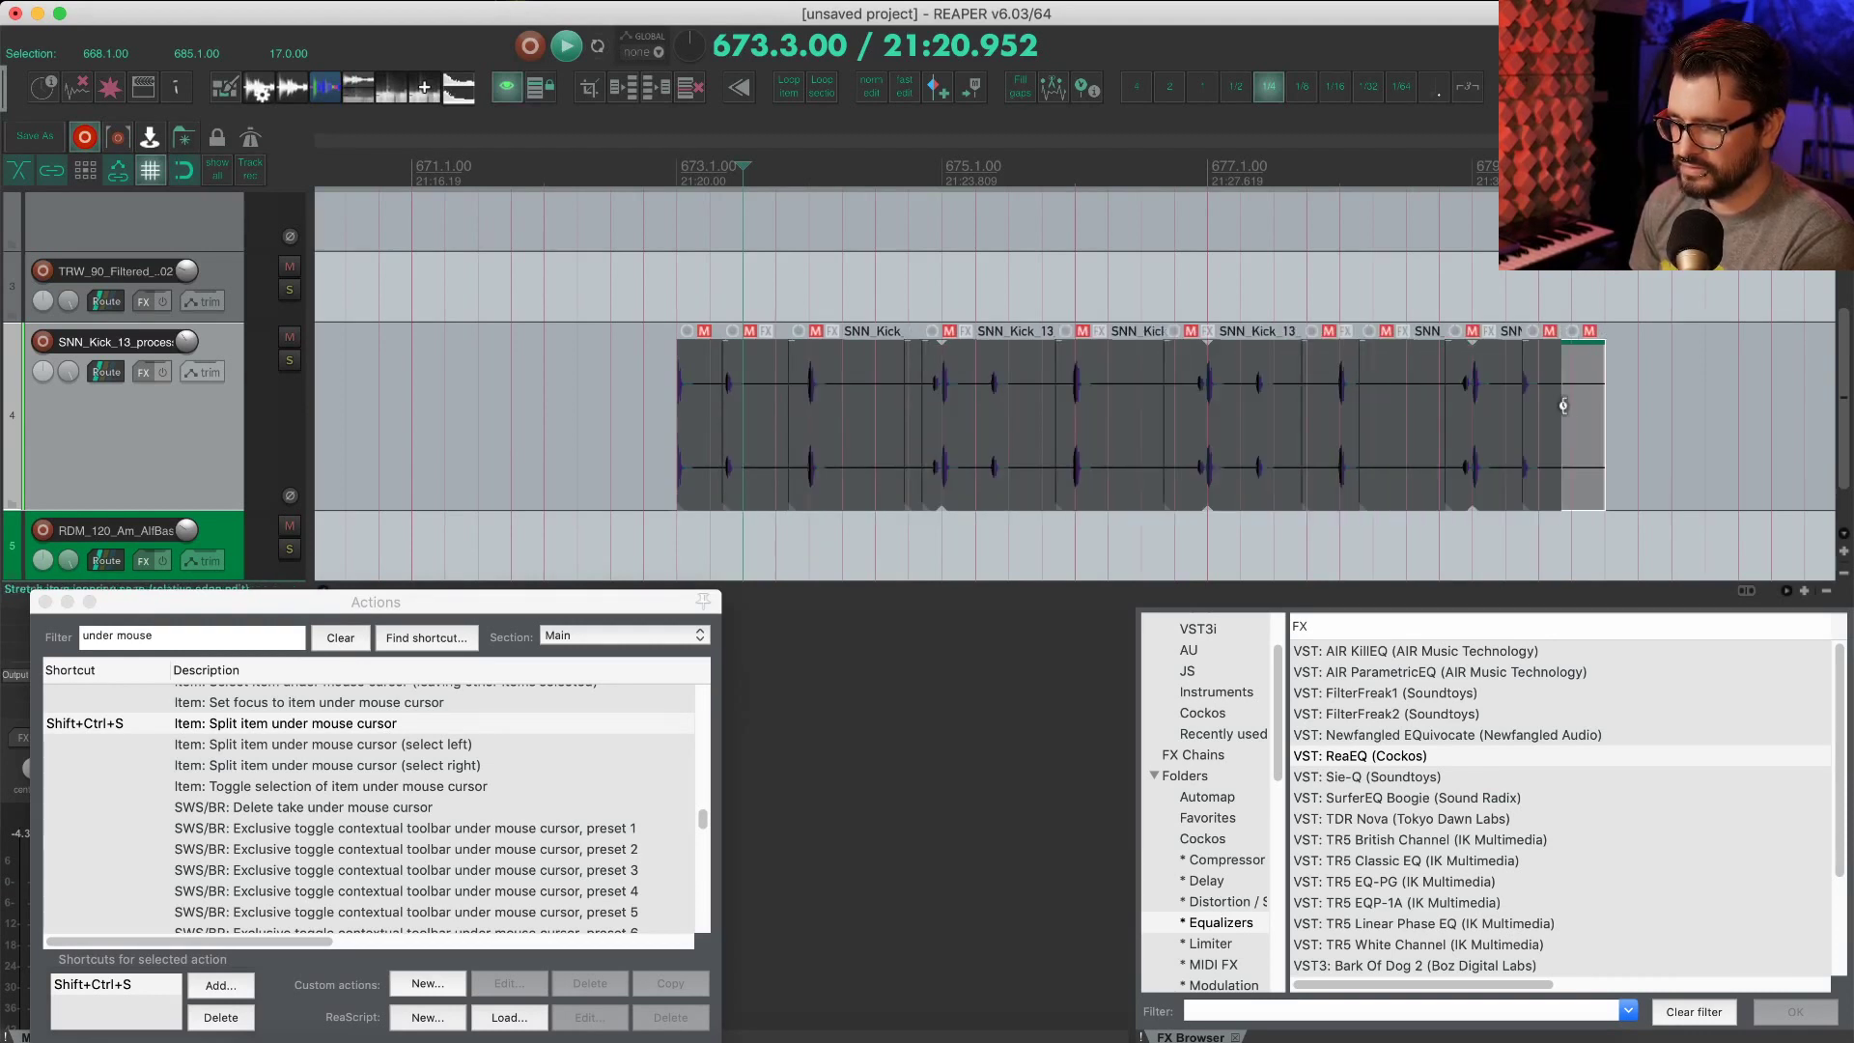
pyautogui.click(1120, 452)
pyautogui.hotkey('ctrl', 'shift', 's')
pyautogui.hotkey('ctrl', 'shift', 's')
pyautogui.hotkey('ctrl', 'shift', 's')
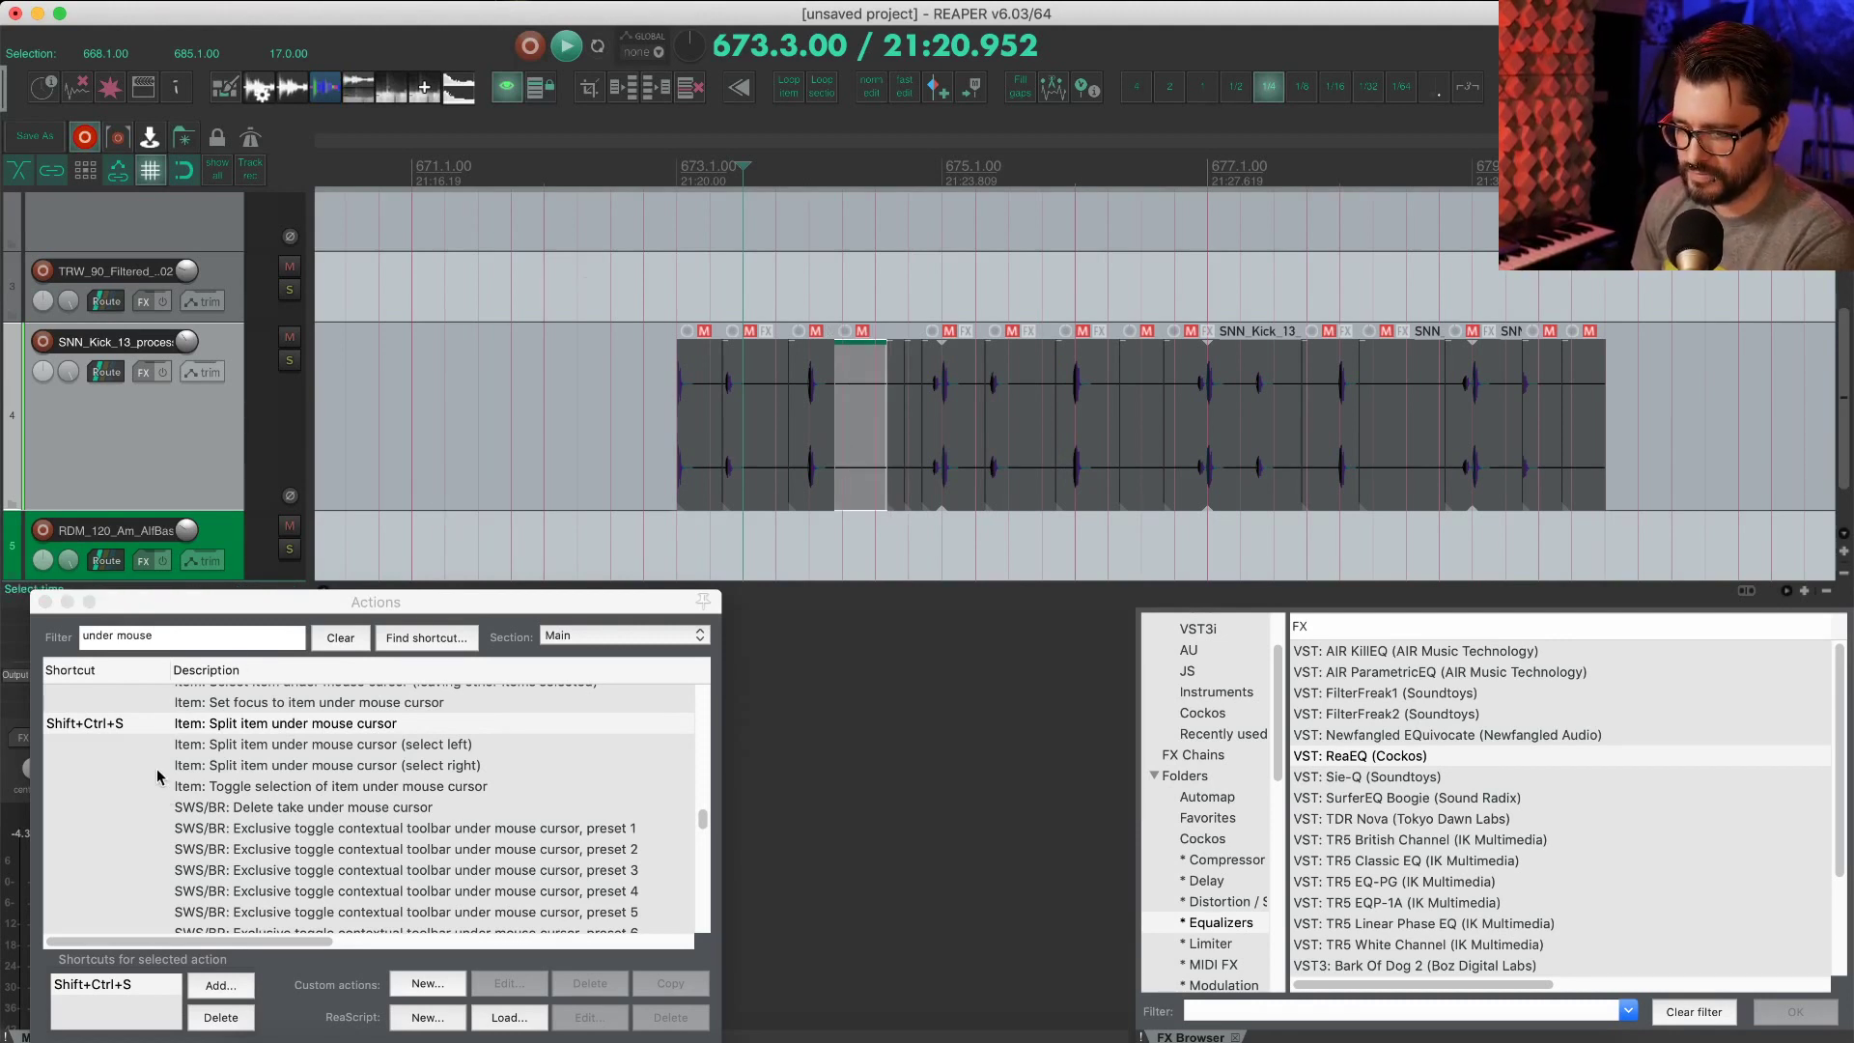
# Step: Delete all the split kick pieces around bar 673 and return the edit cursor to the project start
pyautogui.moveTo(610, 391); pyautogui.dragTo(1653, 404)
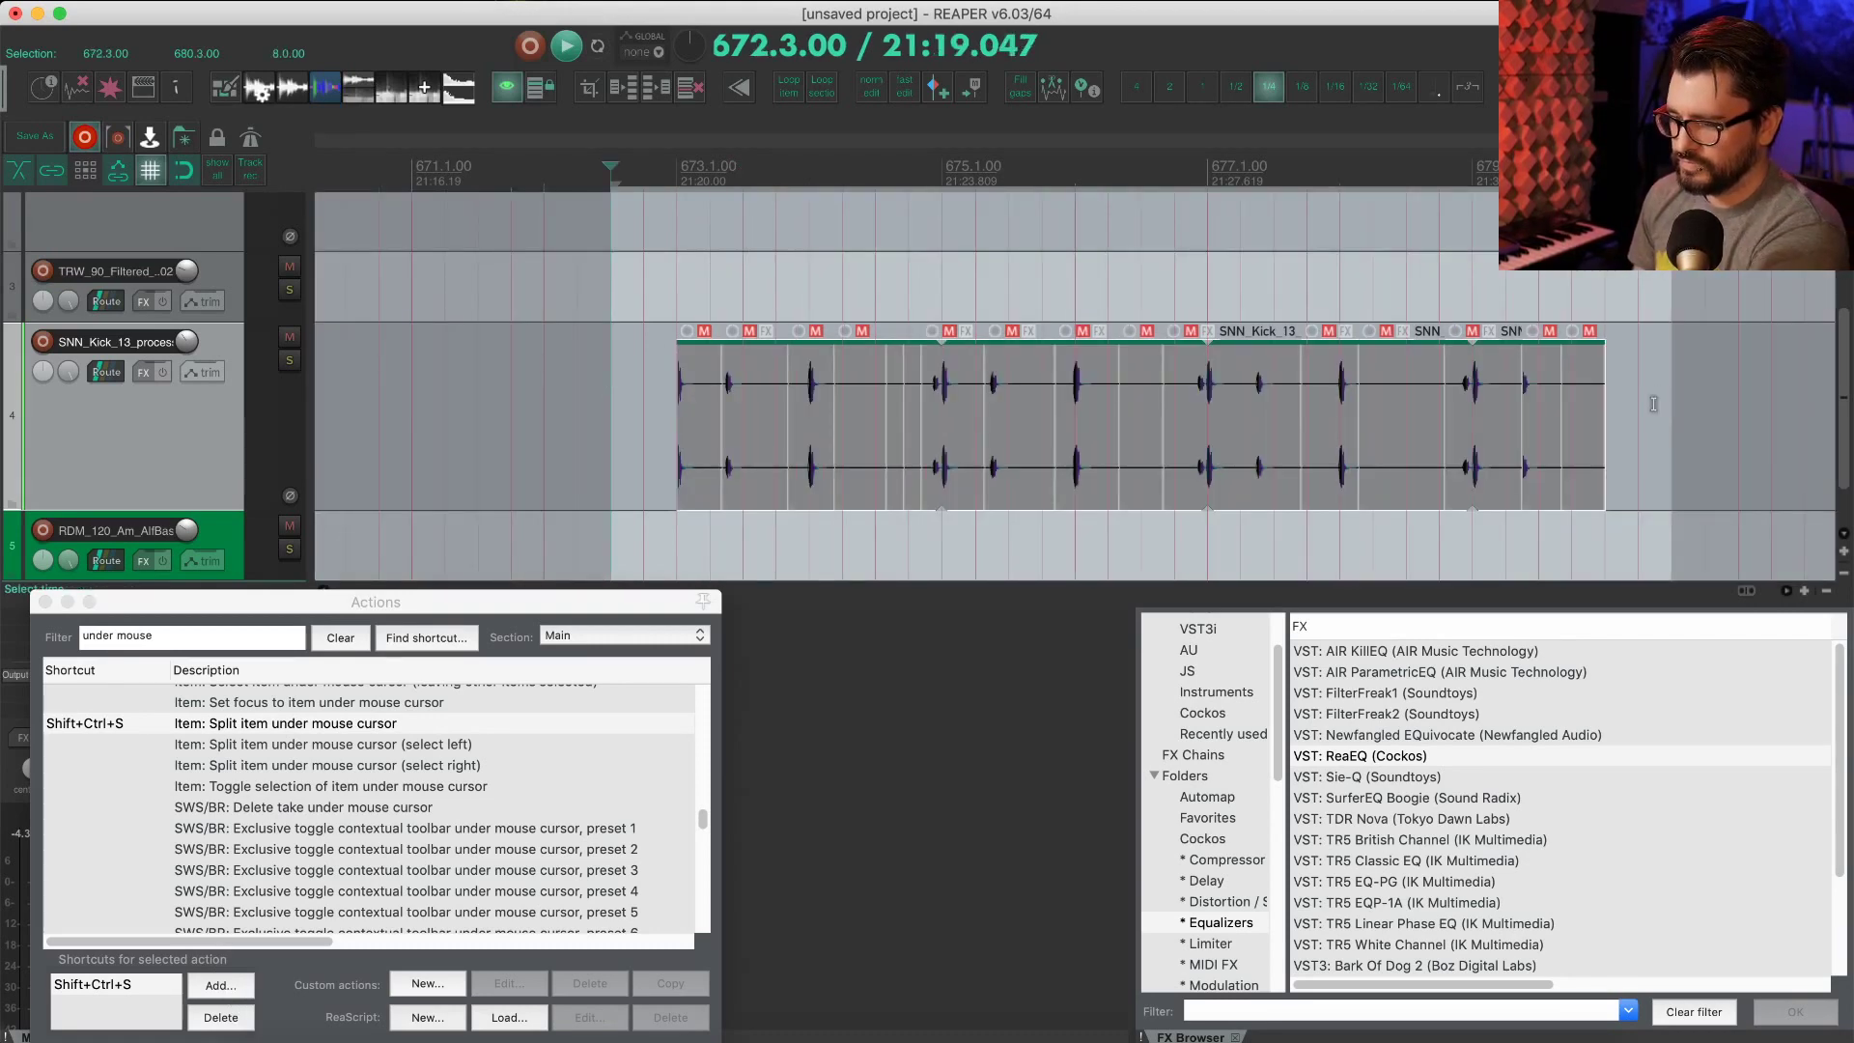
pyautogui.press('Delete')
pyautogui.click(1529, 396)
pyautogui.press('Home')
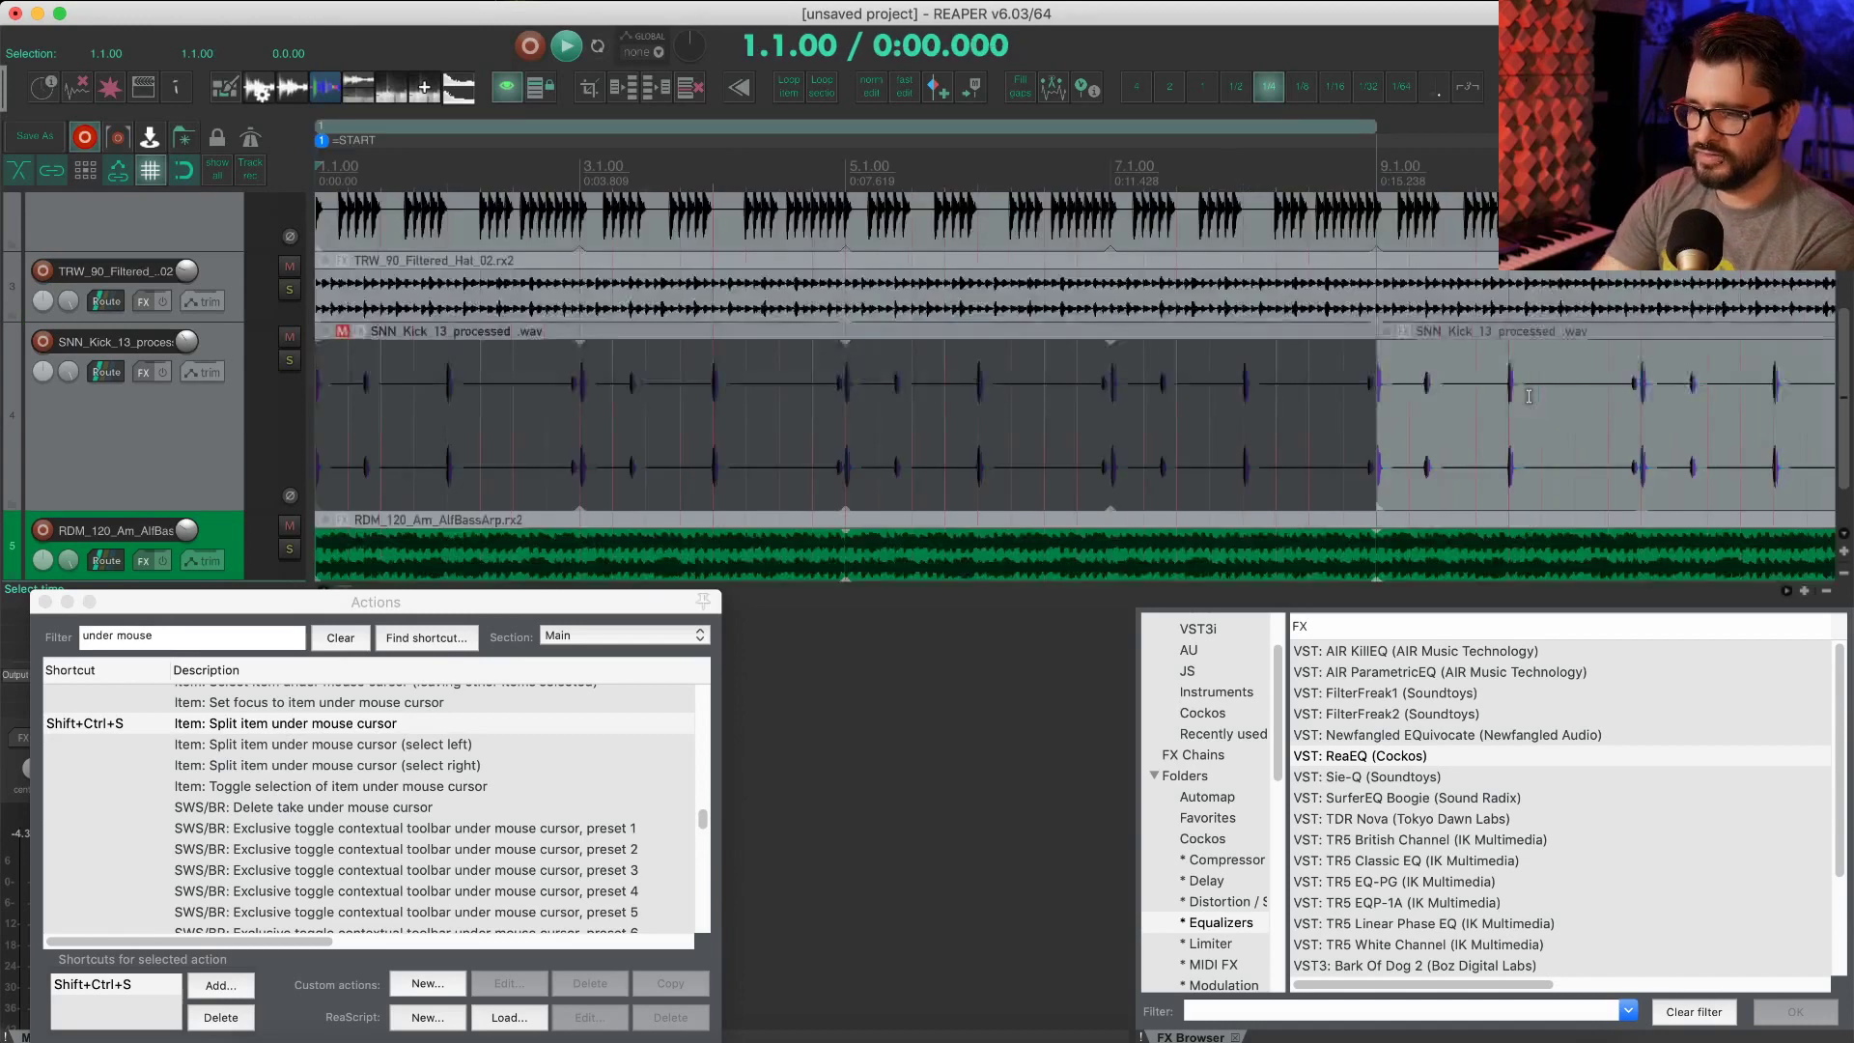
# Step: Select the unmuted kick item and snap the edit cursor to 11.1.00, 10.3.00 and 9.3.00 inside it
pyautogui.scroll(-4, 562, 468)
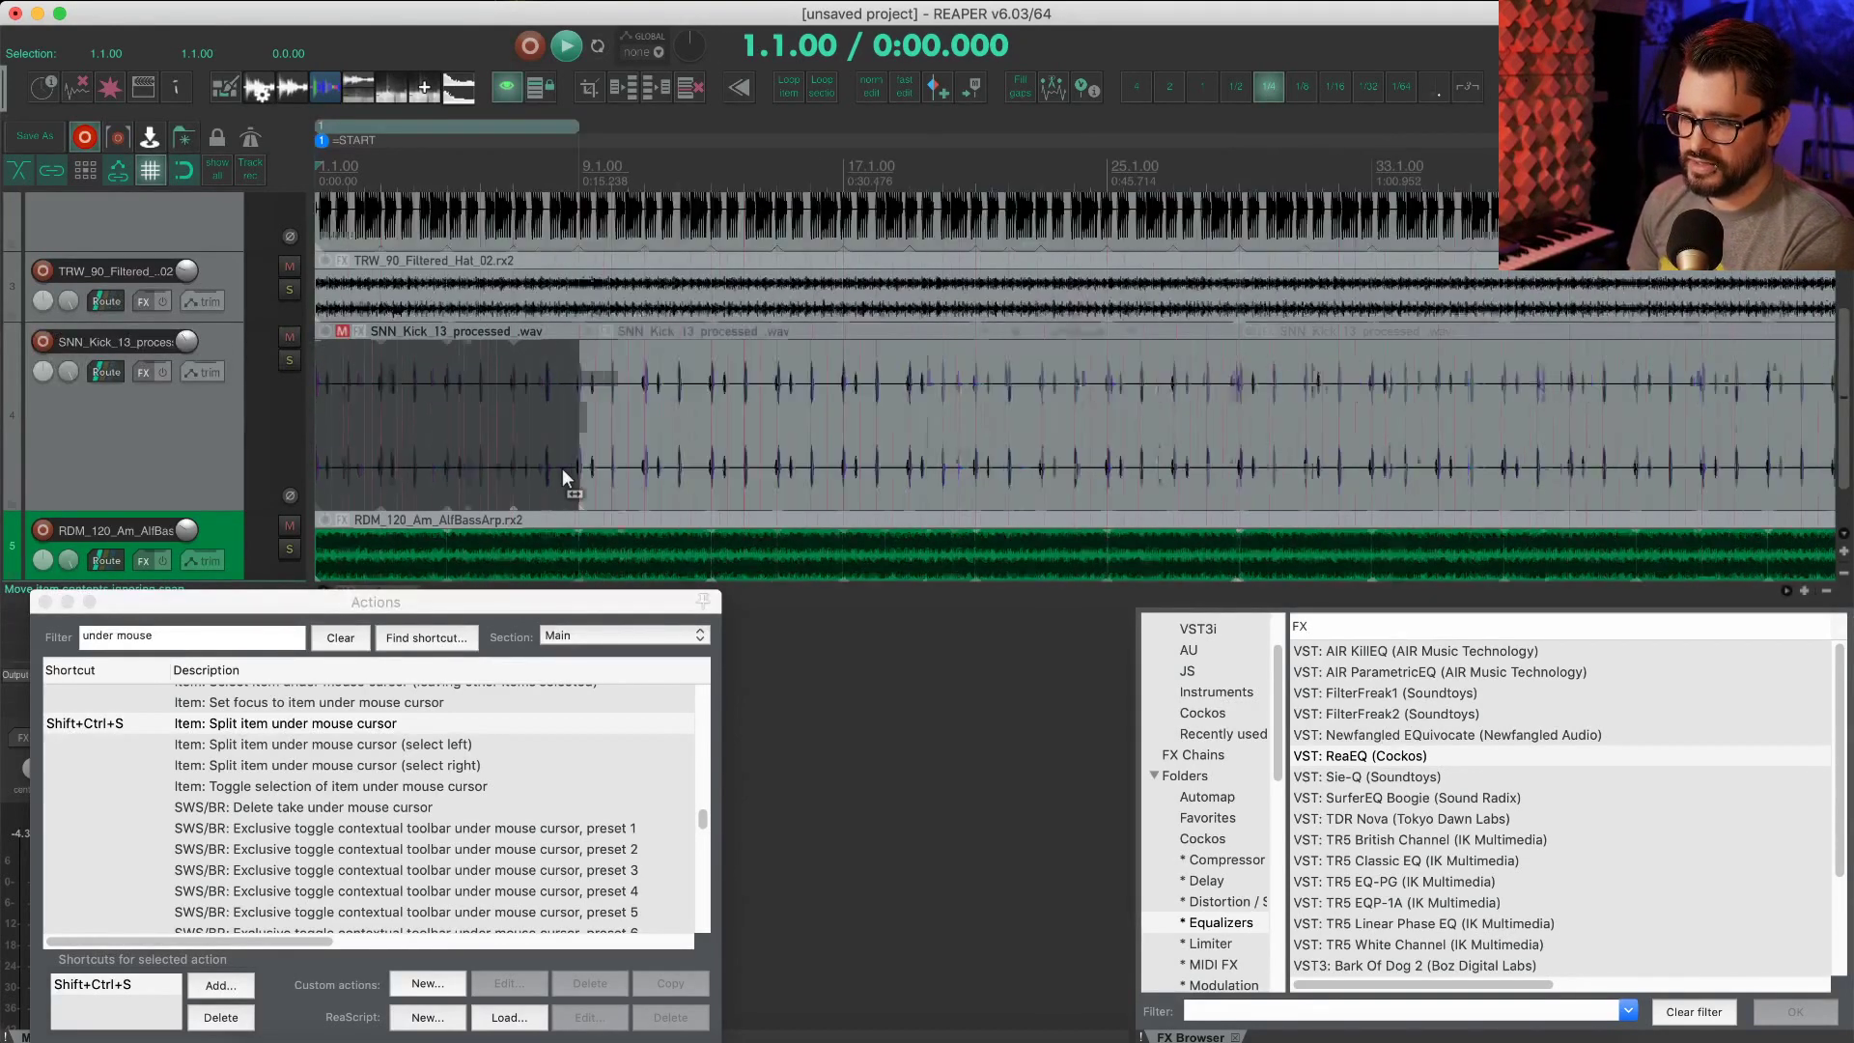
pyautogui.scroll(1, 562, 467)
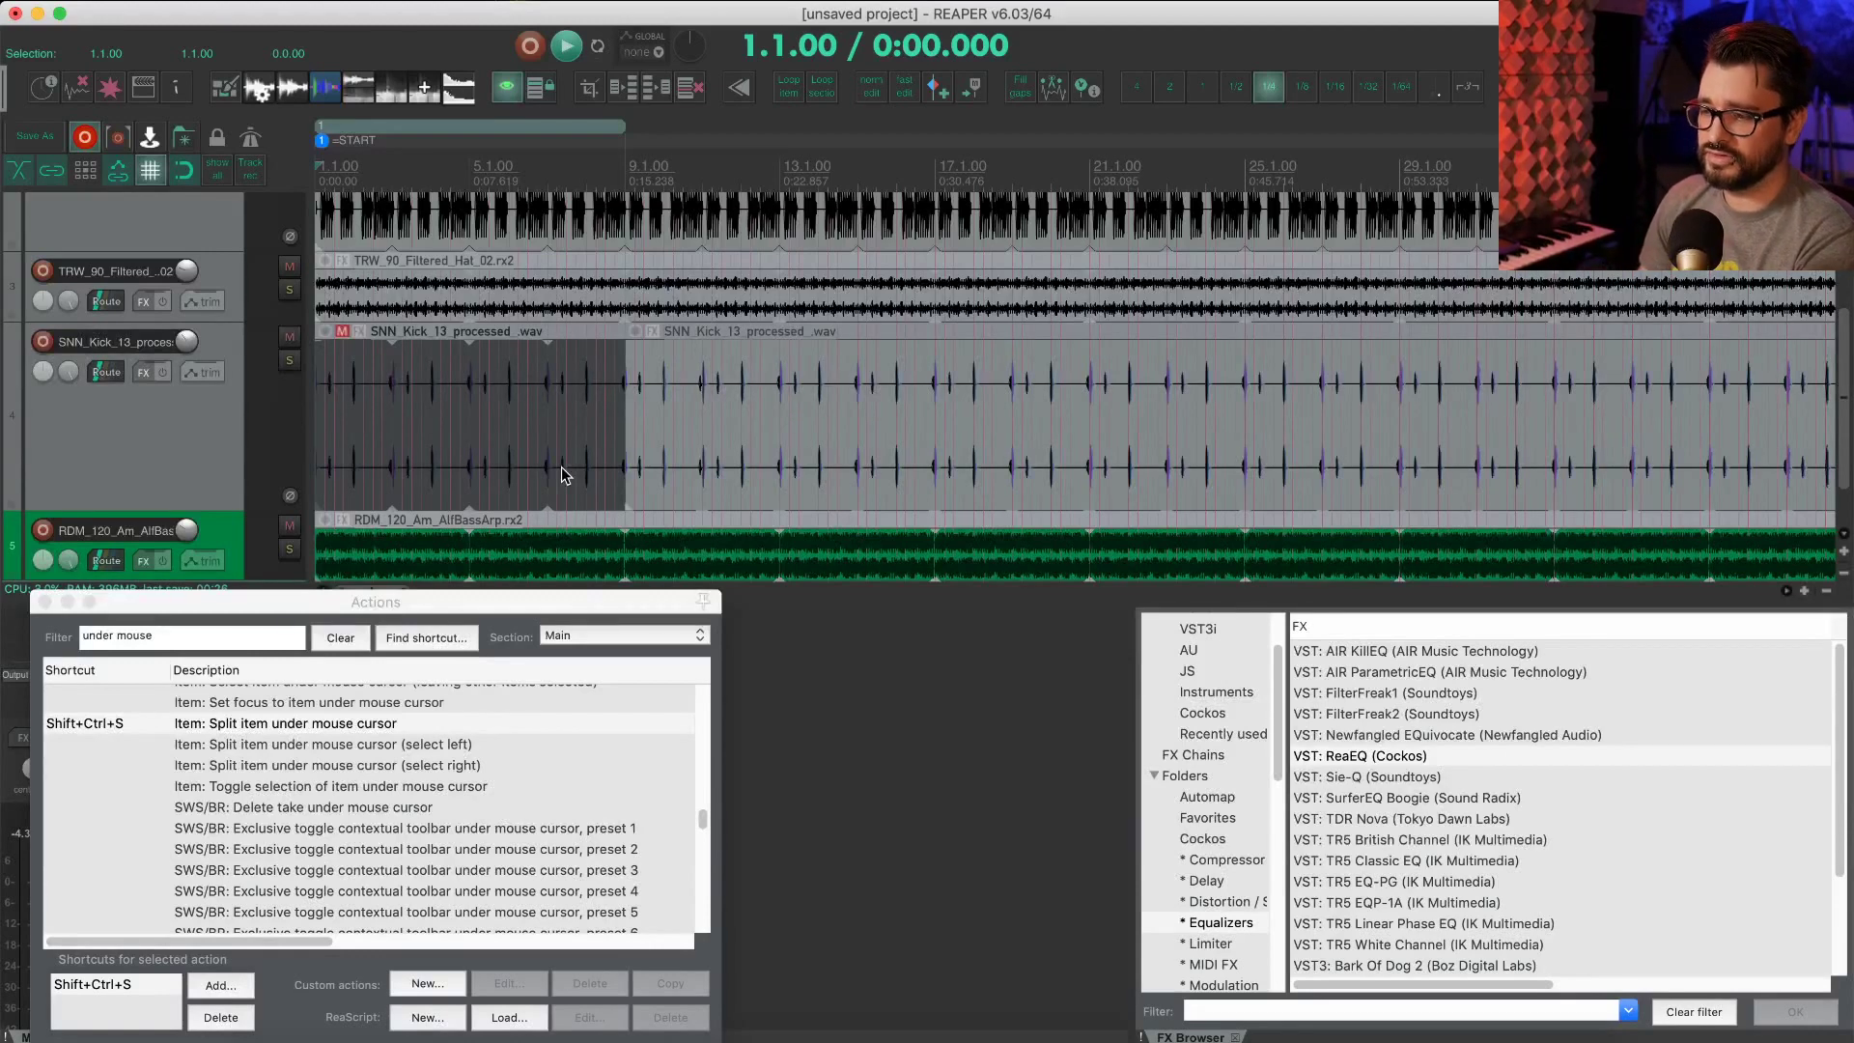
pyautogui.click(703, 406)
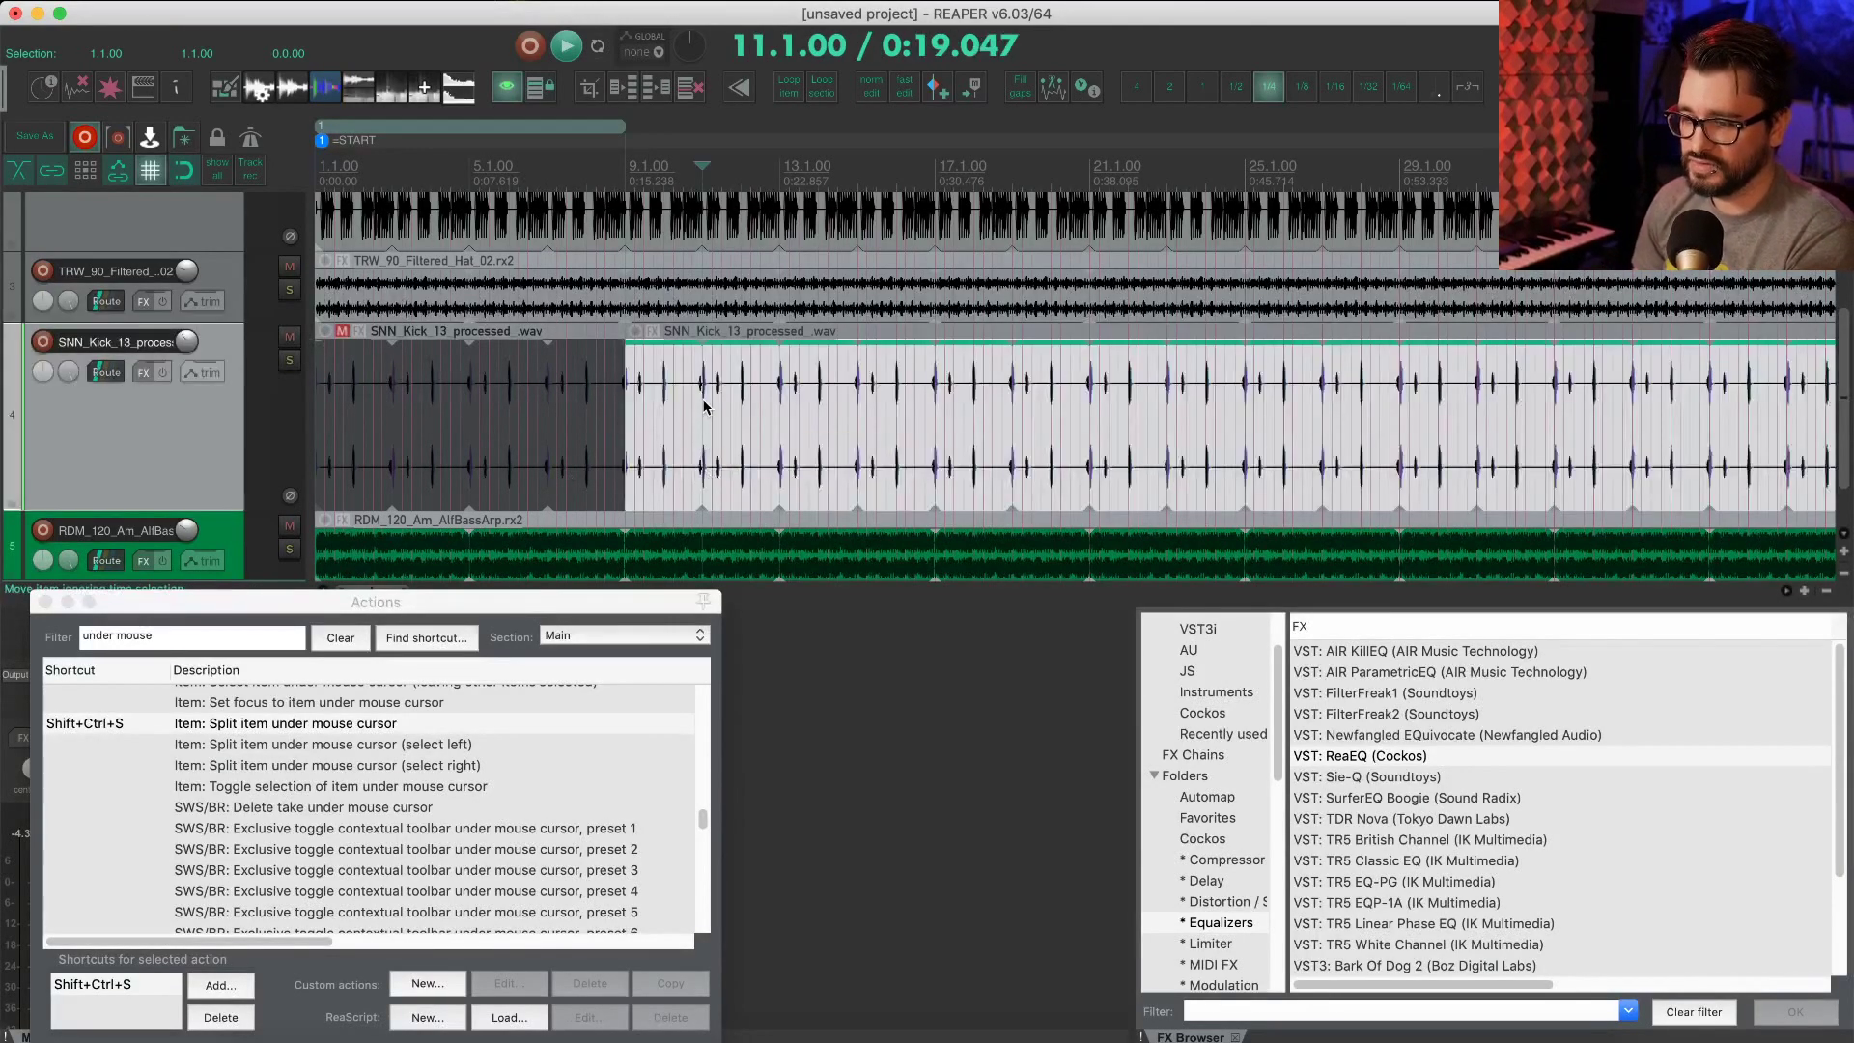
pyautogui.click(682, 386)
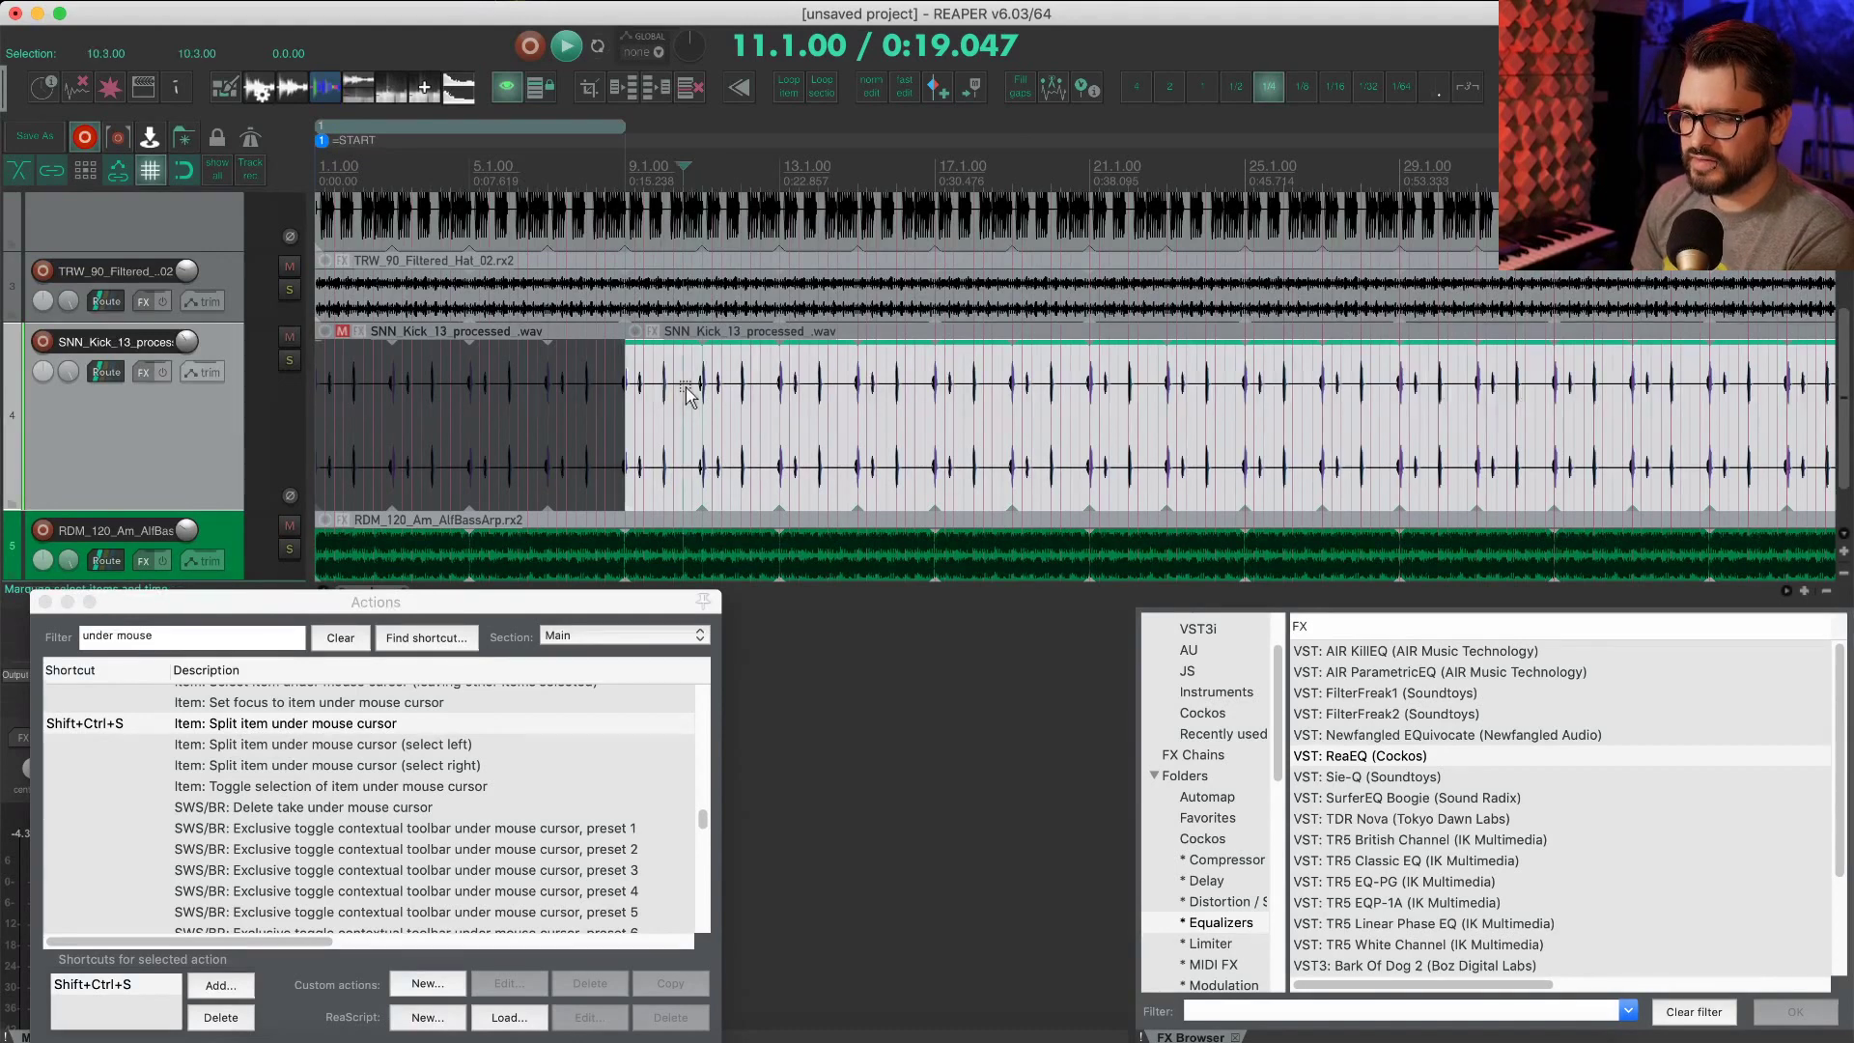
pyautogui.rightClick(675, 377)
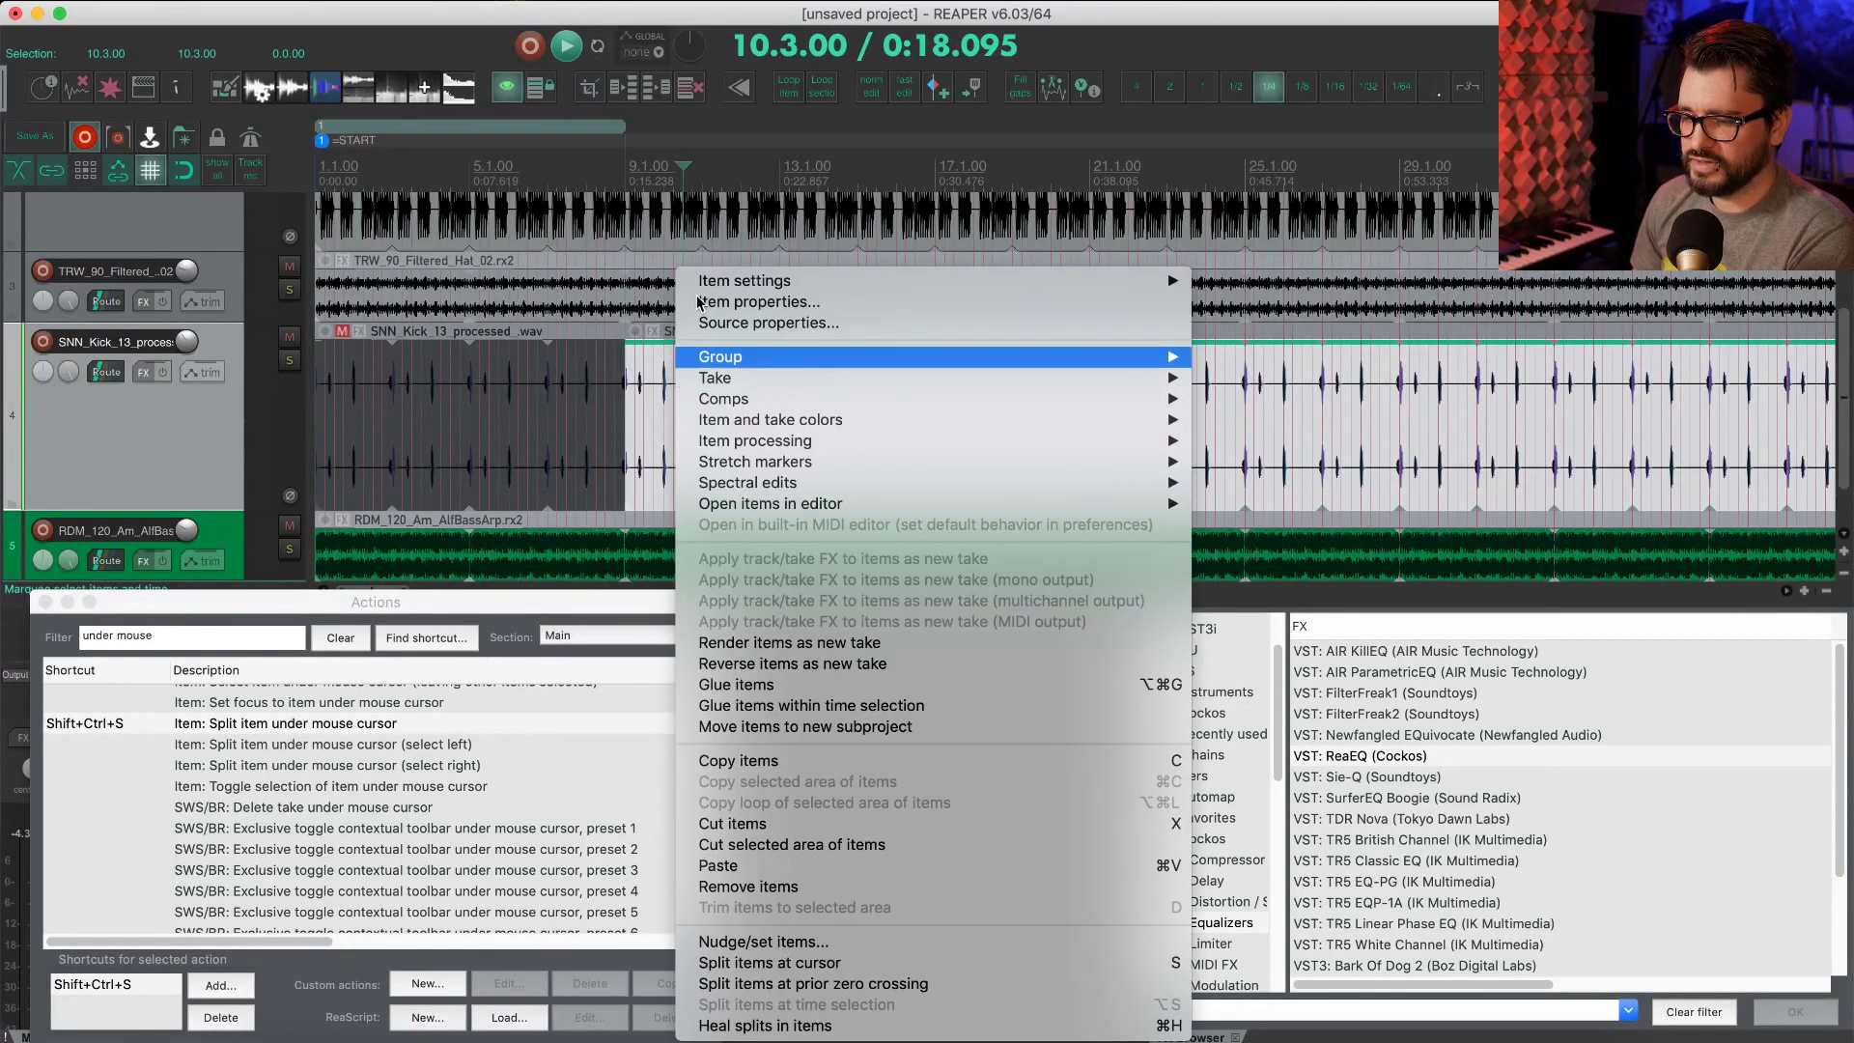
pyautogui.click(638, 381)
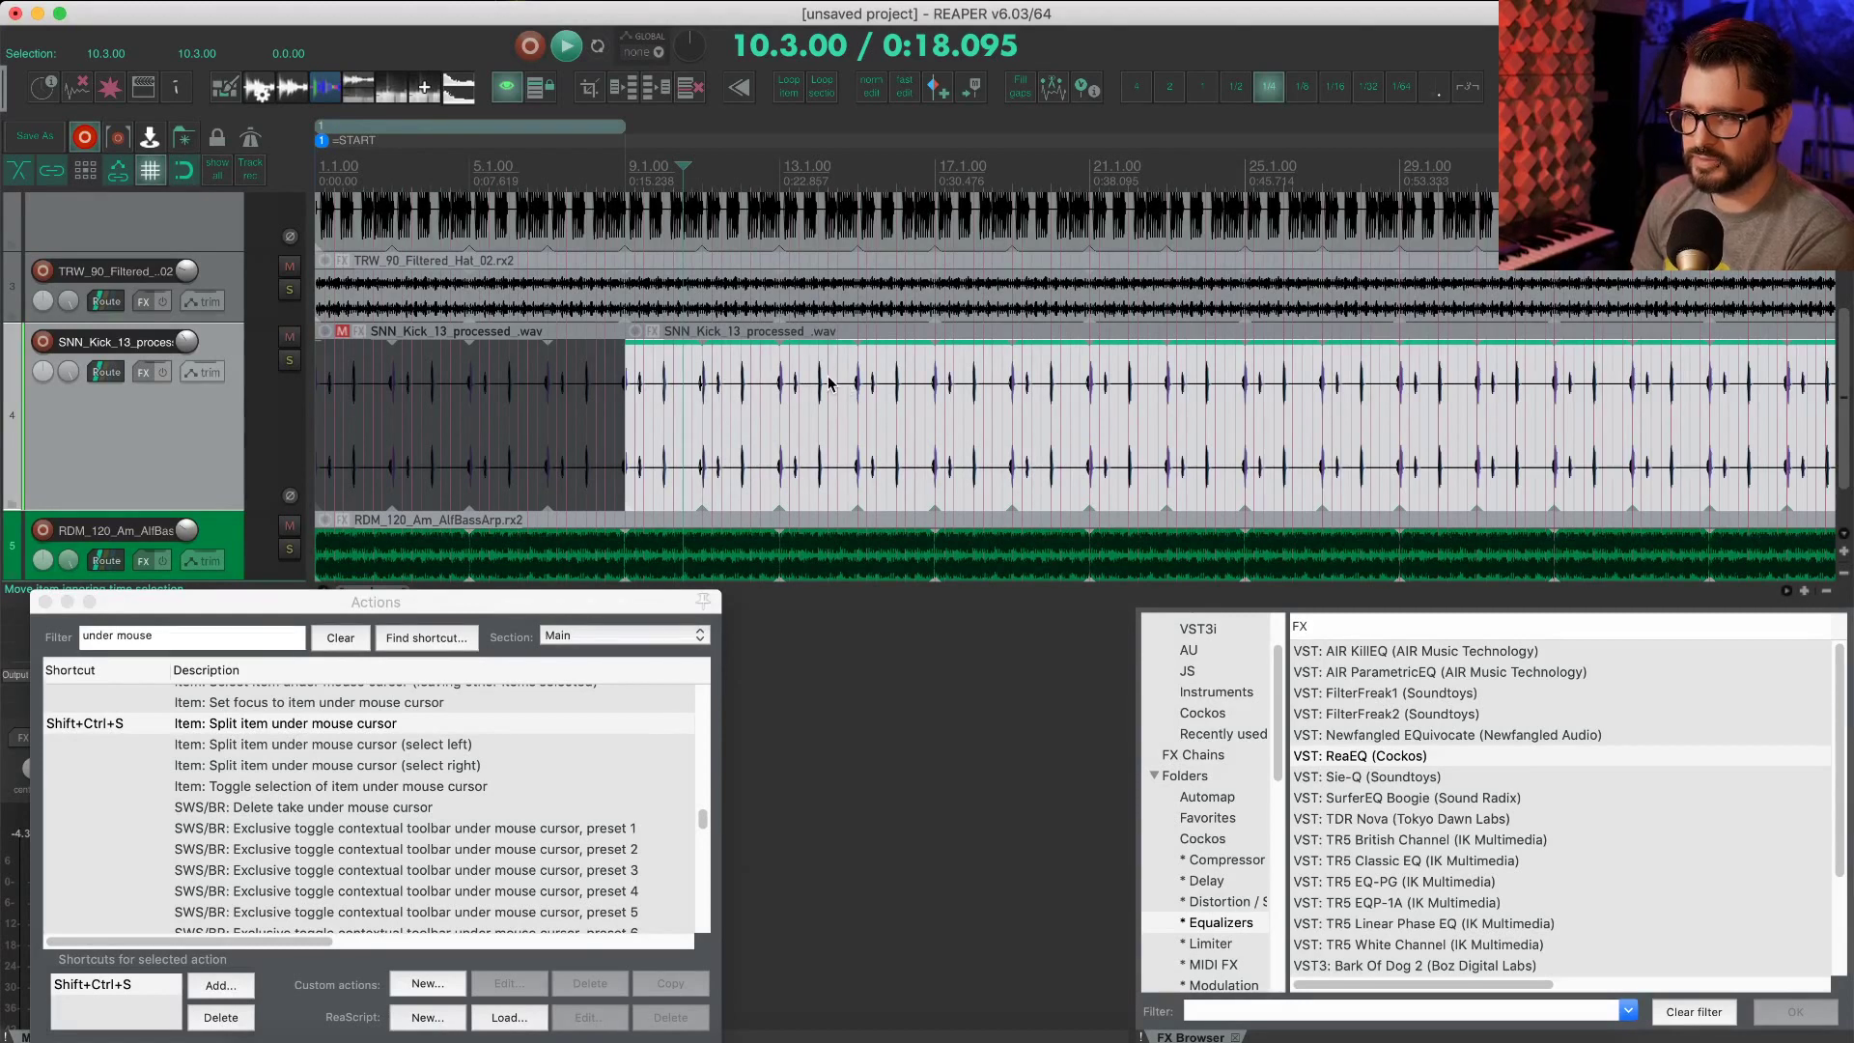
pyautogui.click(642, 456)
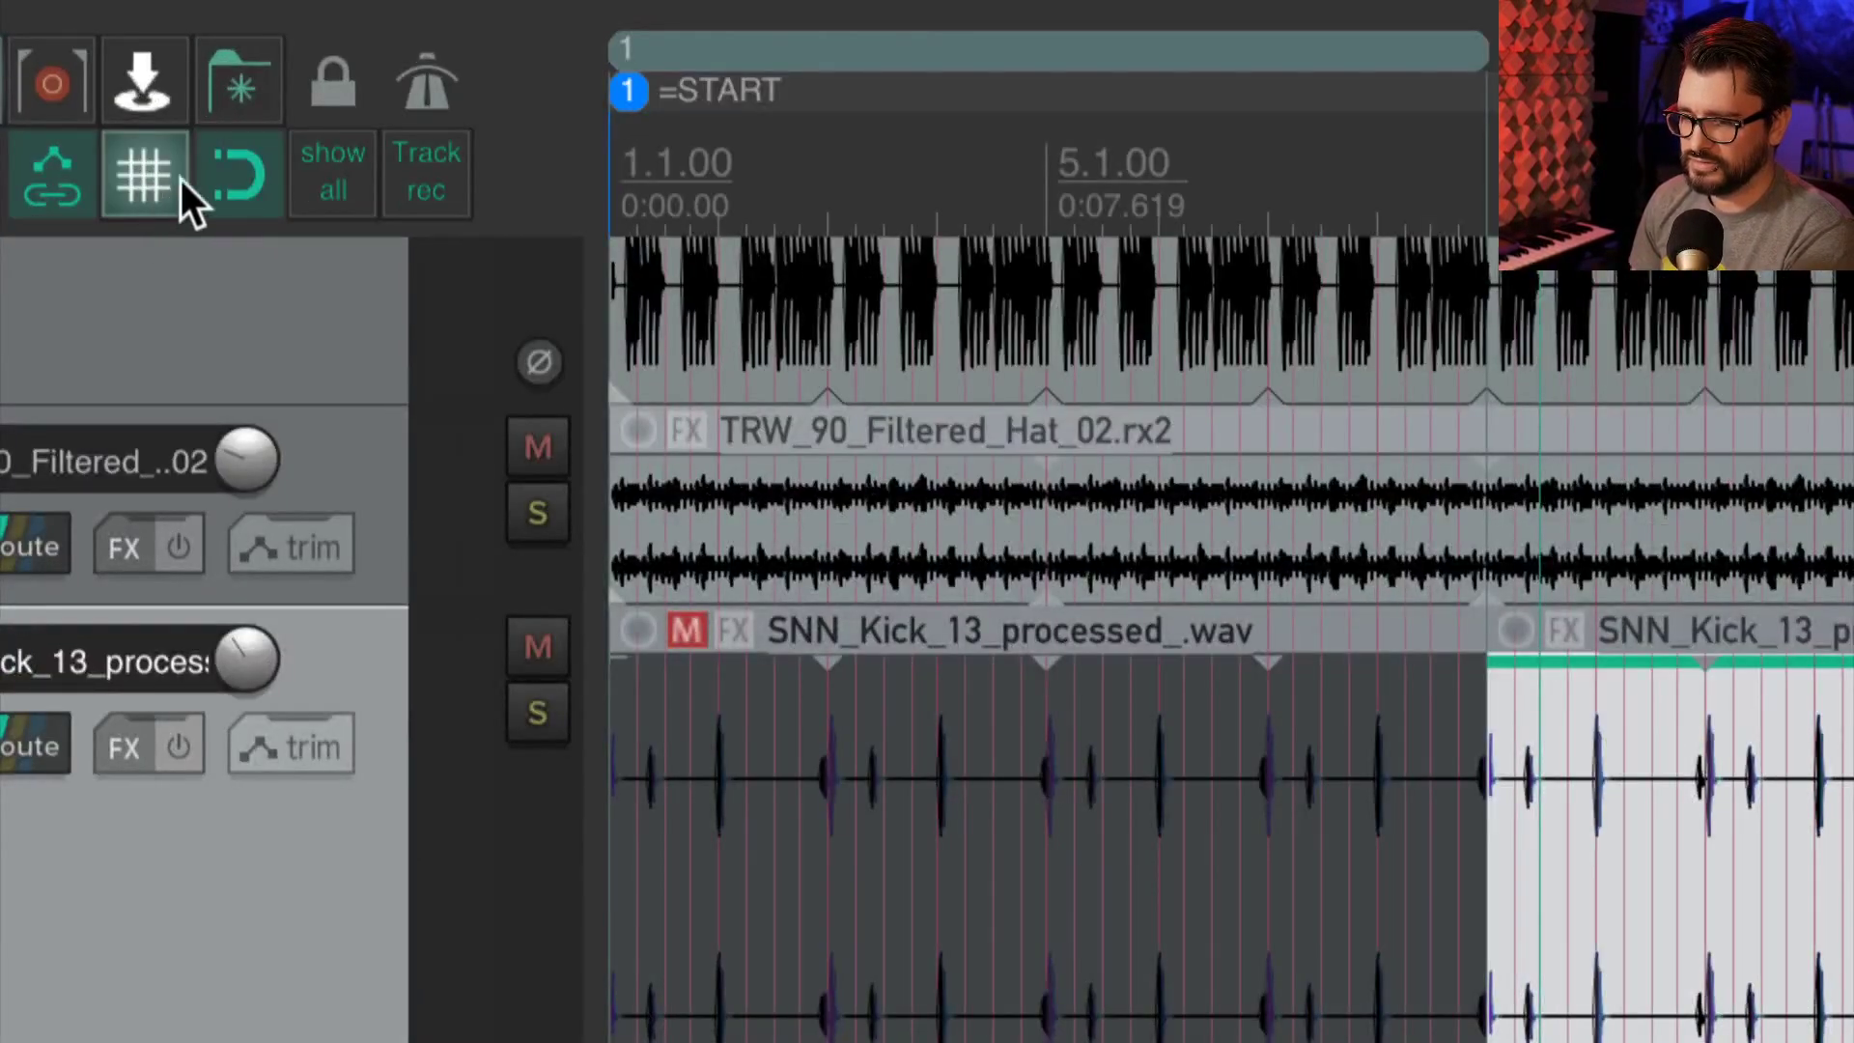
pyautogui.click(145, 177)
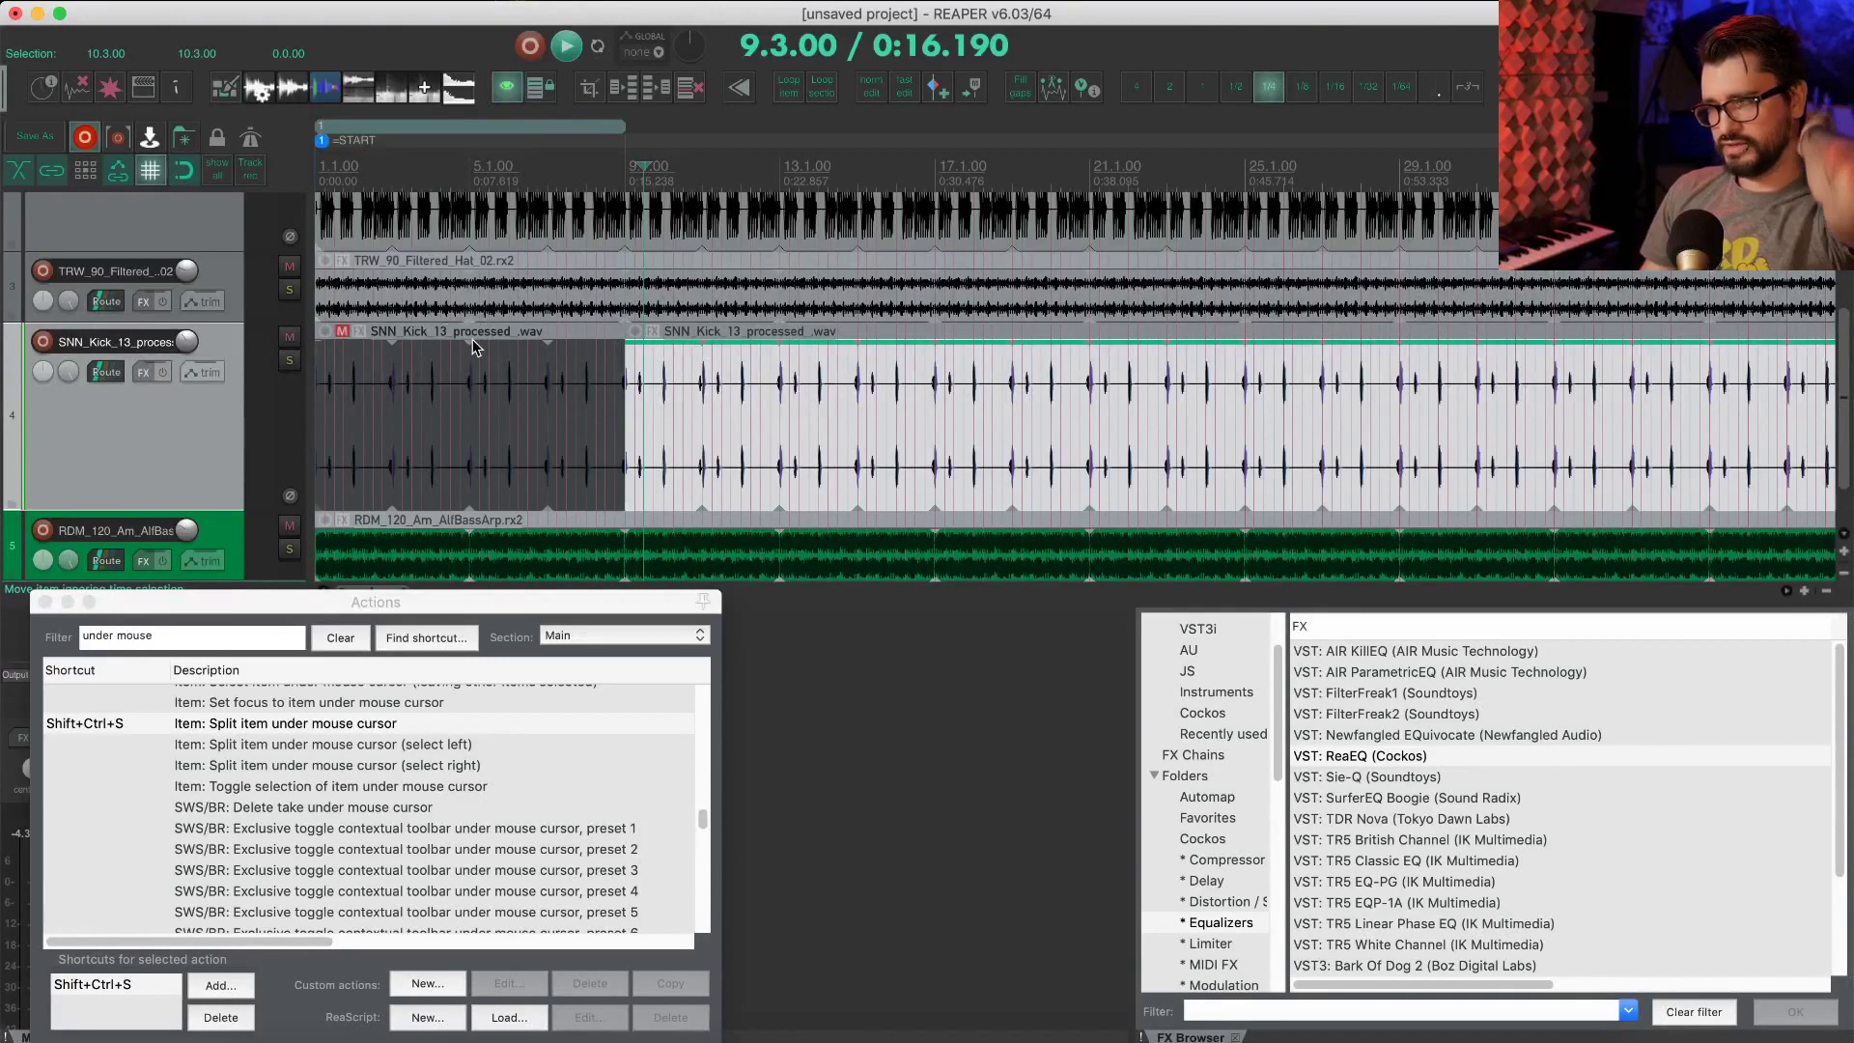
# Step: Make a time selection from 33.1.00 to 49.1.00, then clear it along with the item selection
pyautogui.scroll(-5, 605, 427)
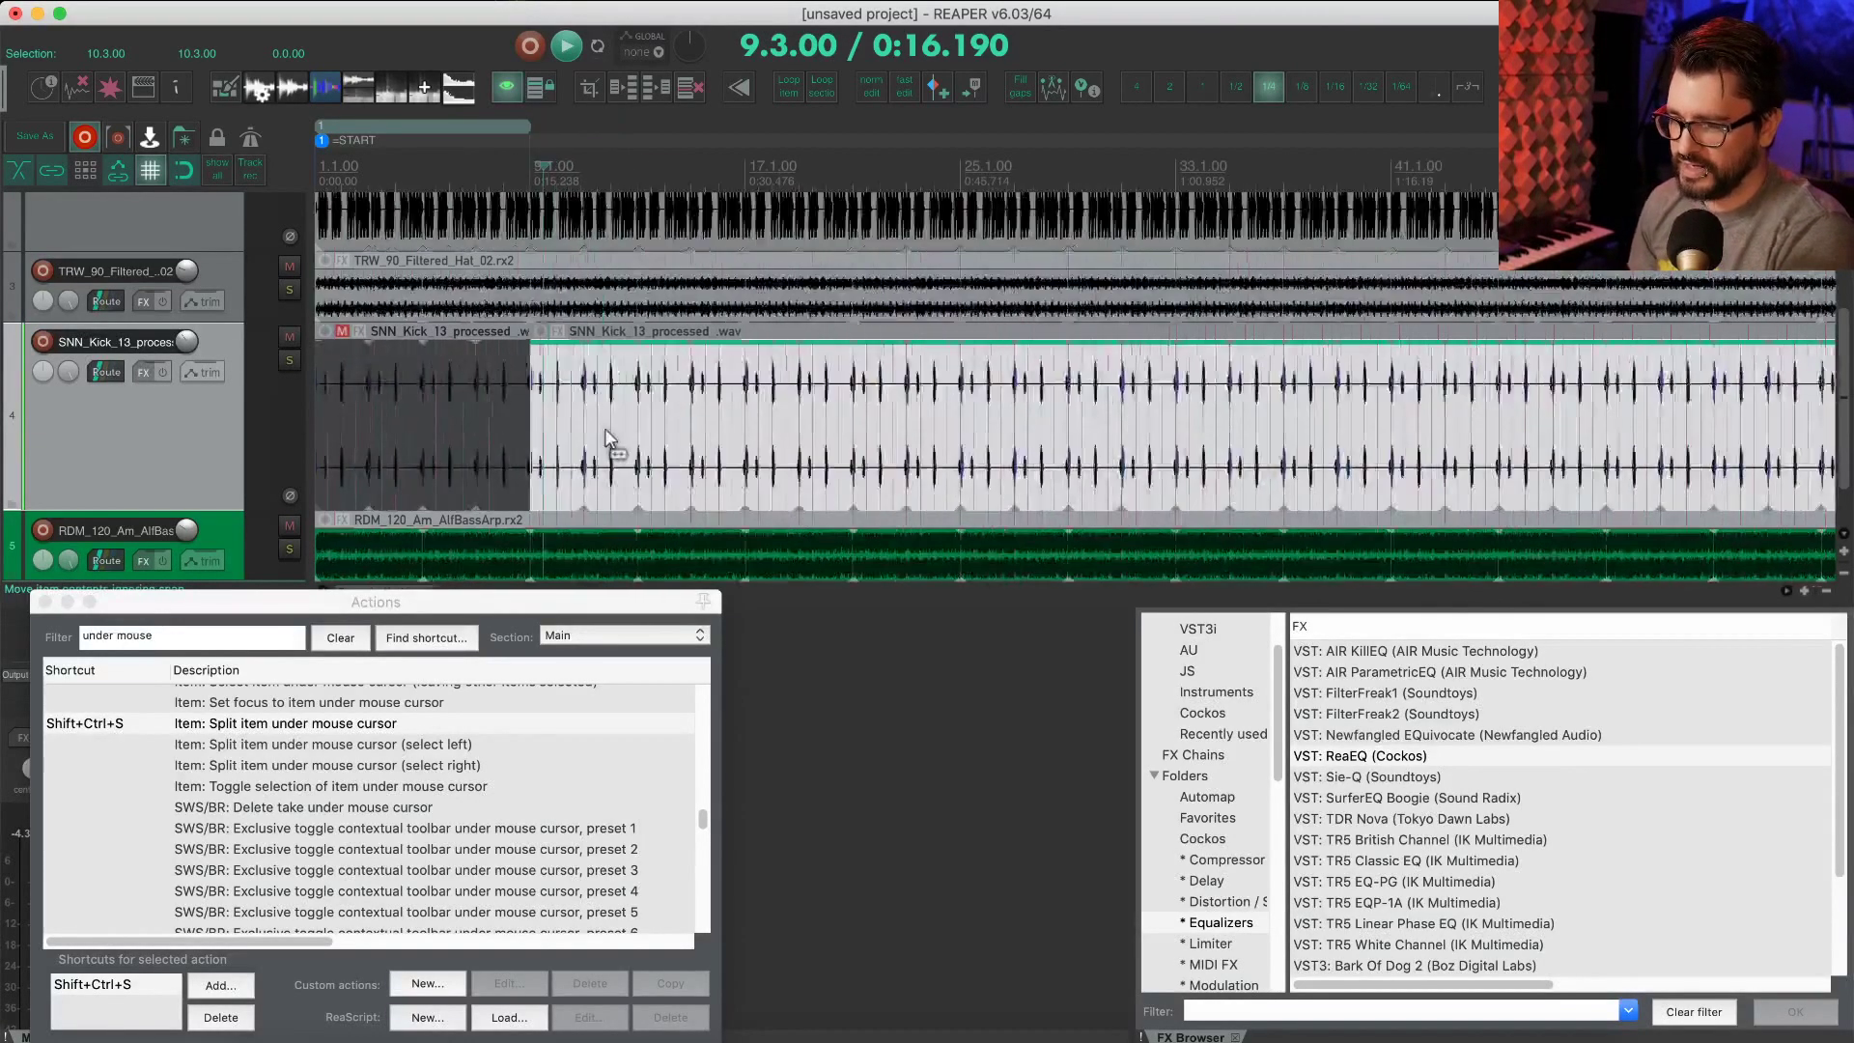
pyautogui.scroll(2, 600, 427)
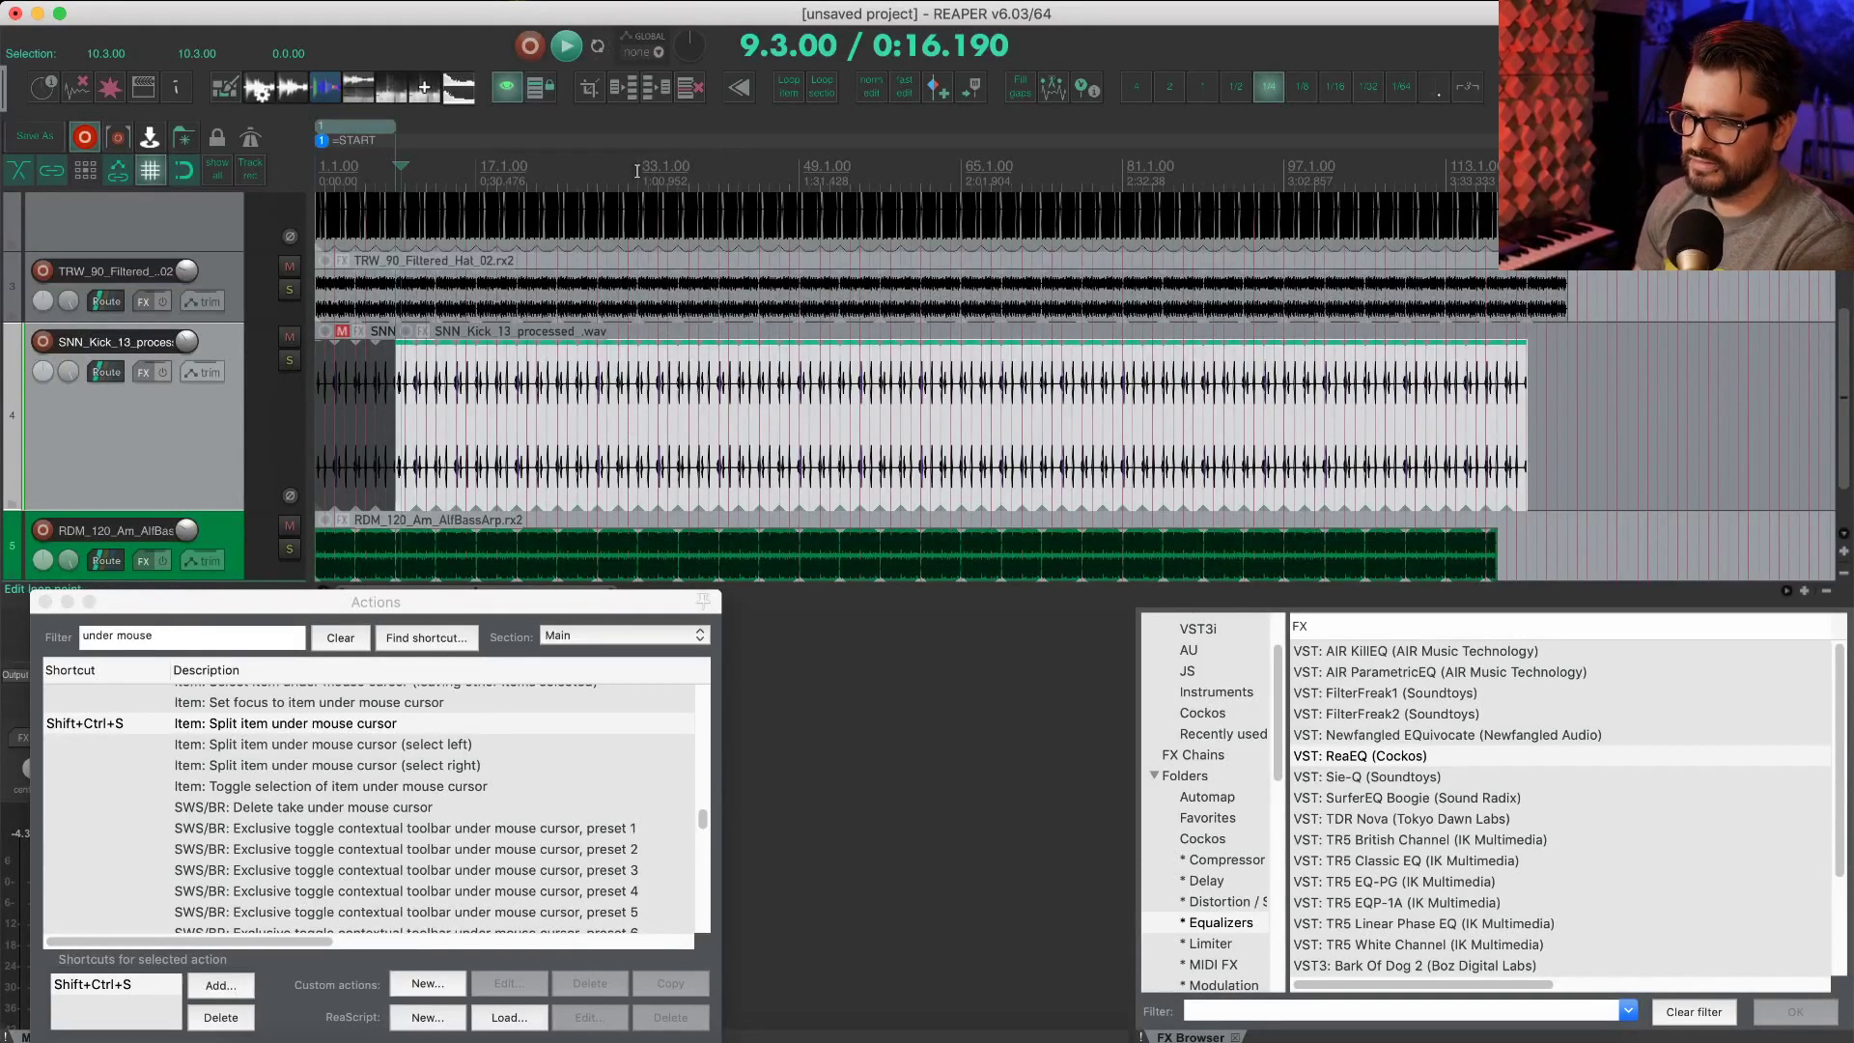
pyautogui.moveTo(637, 171); pyautogui.dragTo(800, 174)
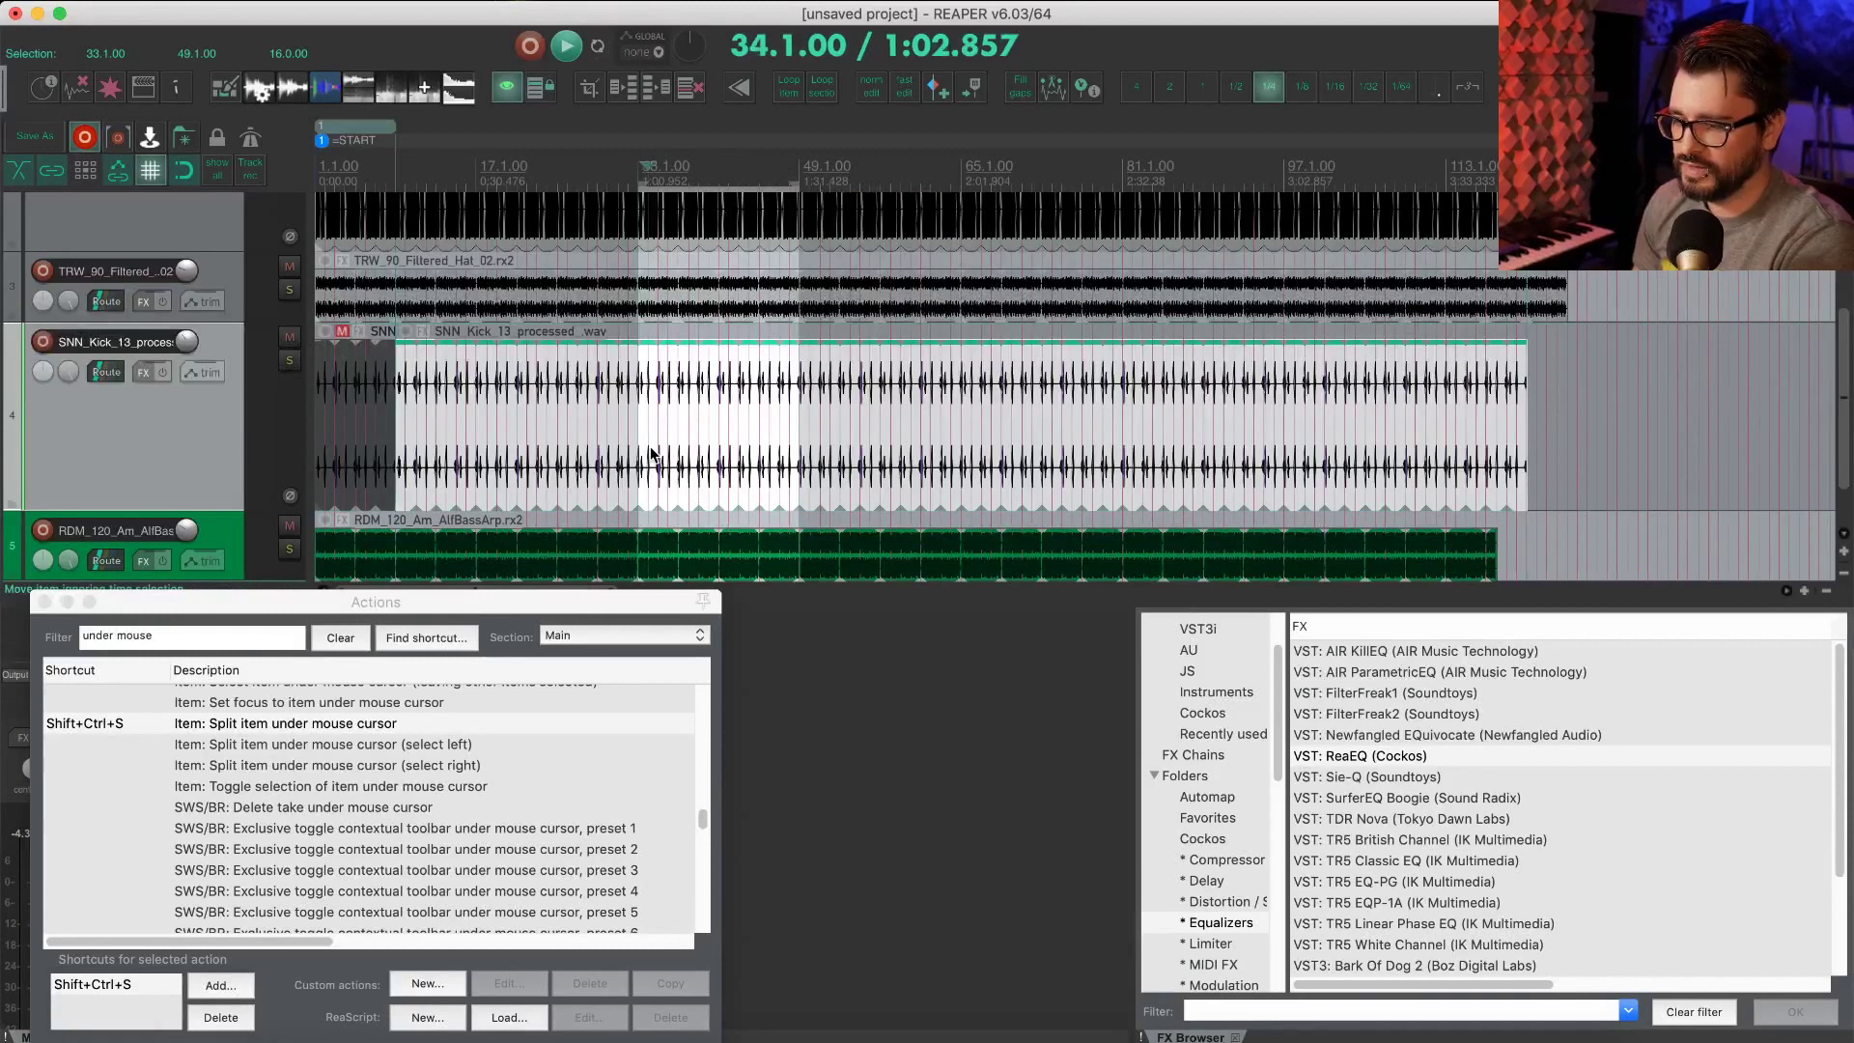
pyautogui.press('Escape')
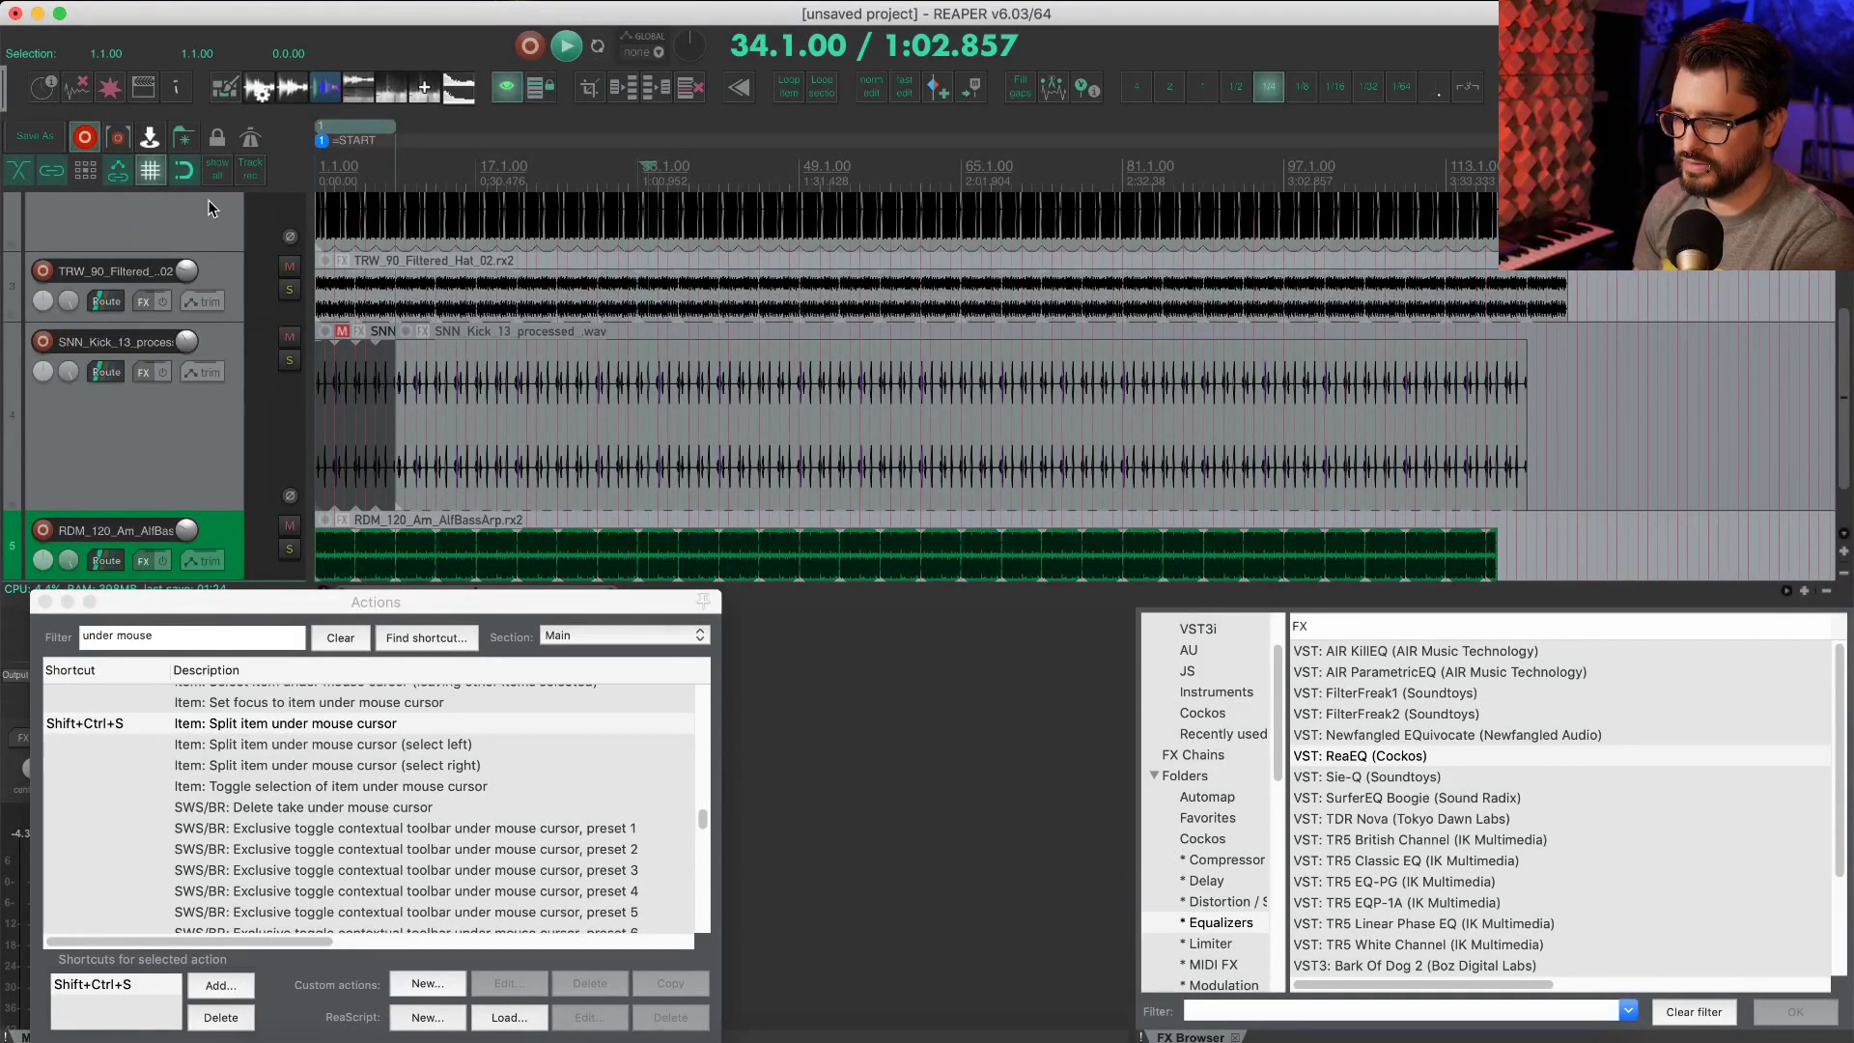
# Step: Reselect the unmuted kick item and snap the edit cursor to 14.1.00 and 12.2.00 inside it
pyautogui.click(666, 488)
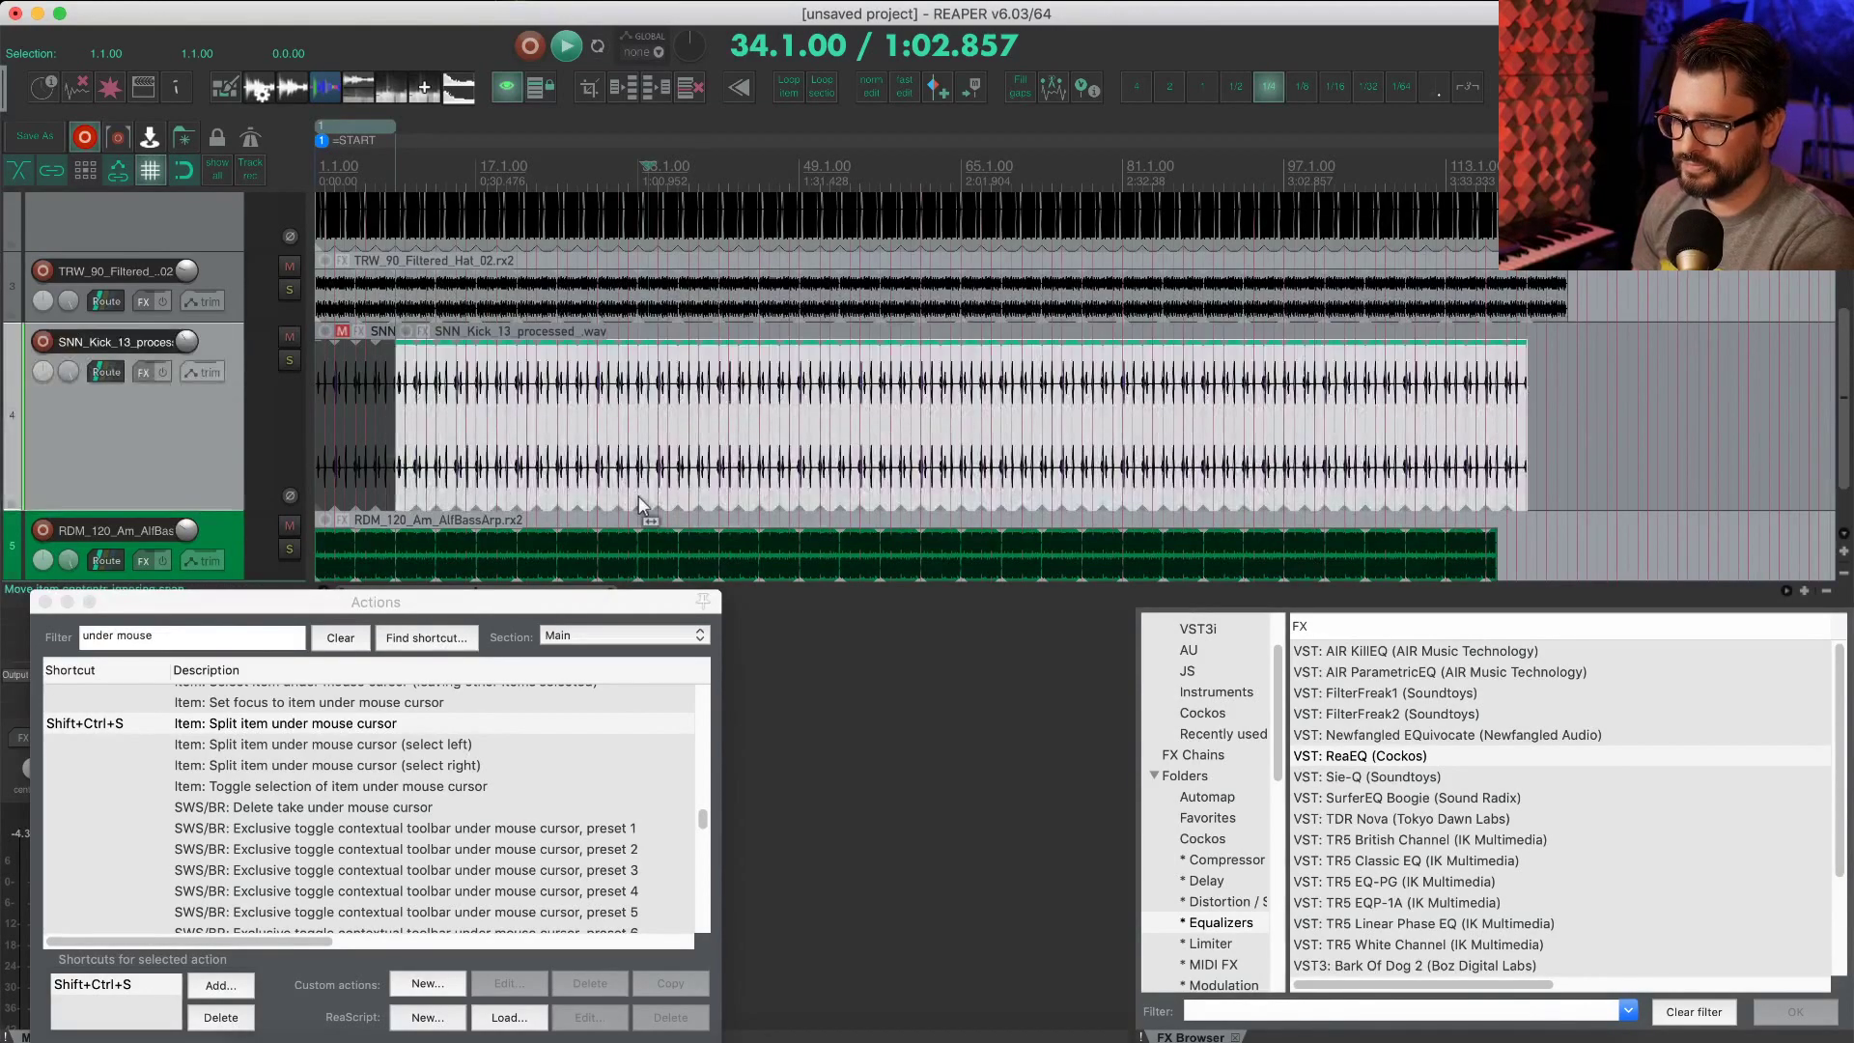
pyautogui.scroll(3, 639, 495)
pyautogui.click(568, 479)
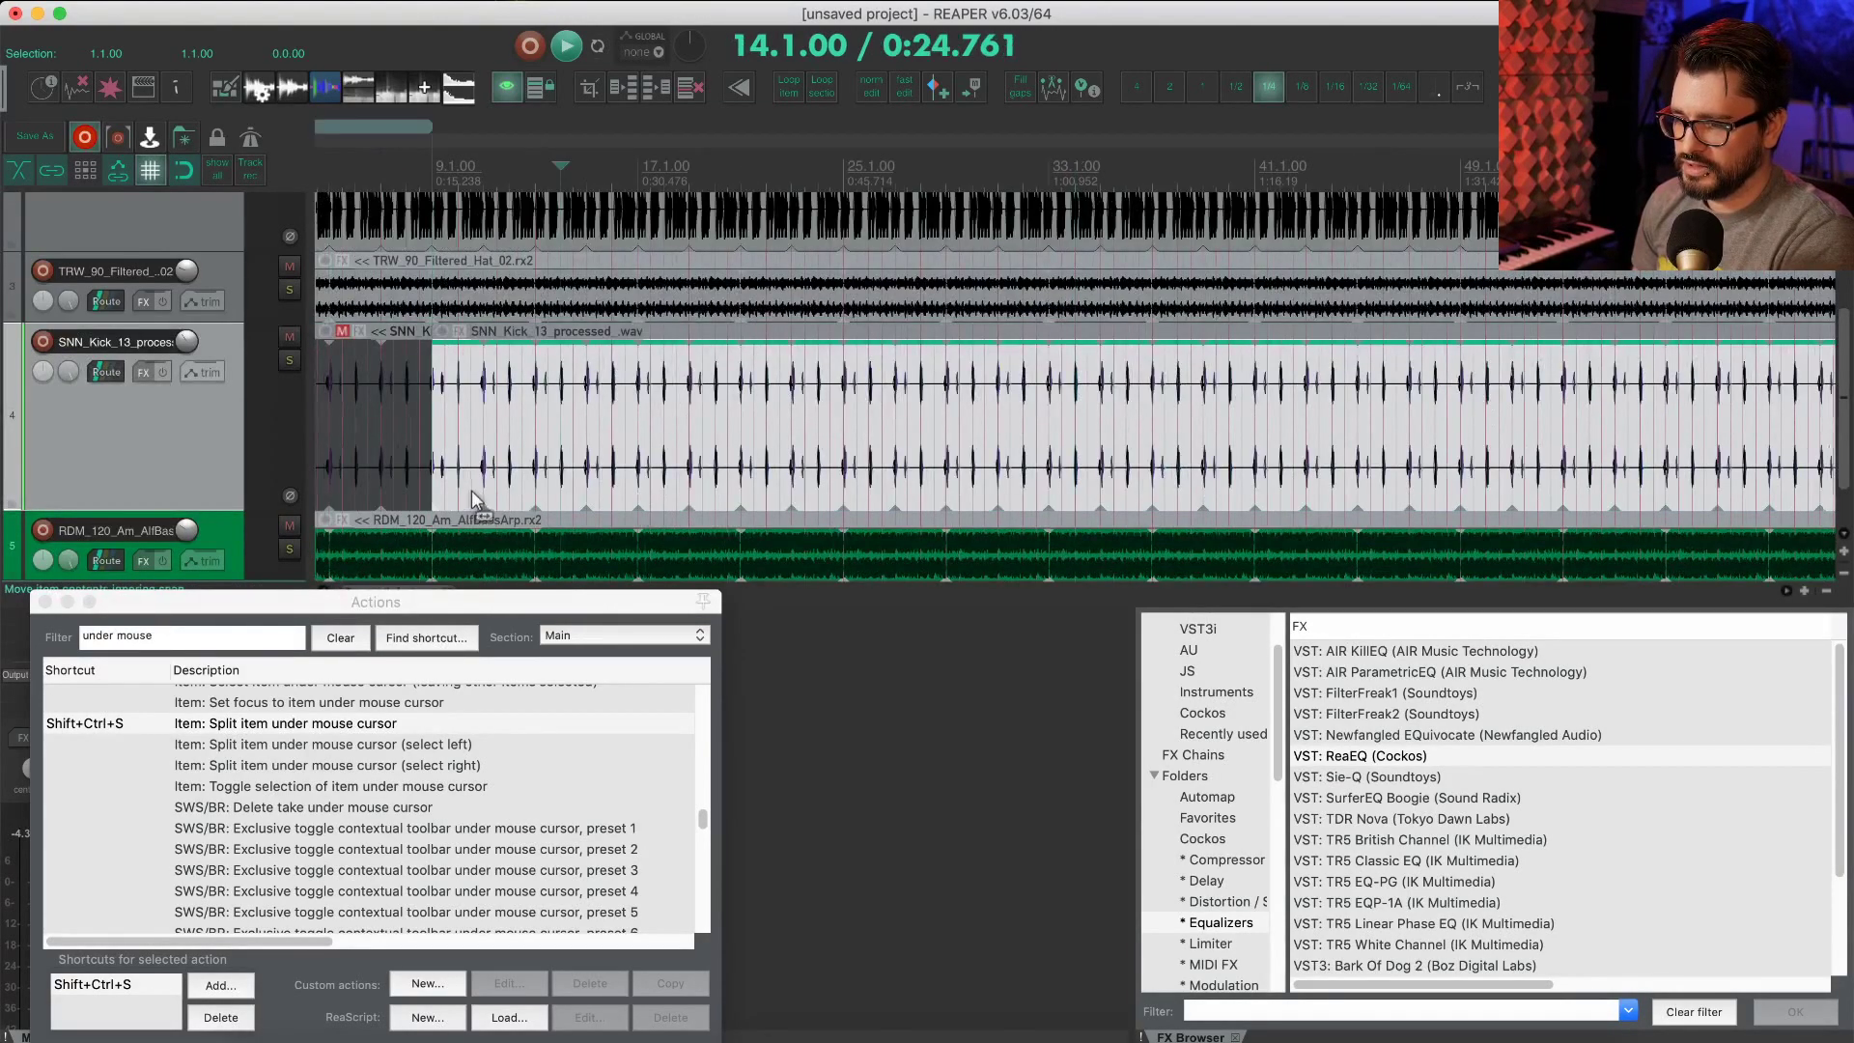
pyautogui.scroll(5, 472, 490)
pyautogui.click(762, 499)
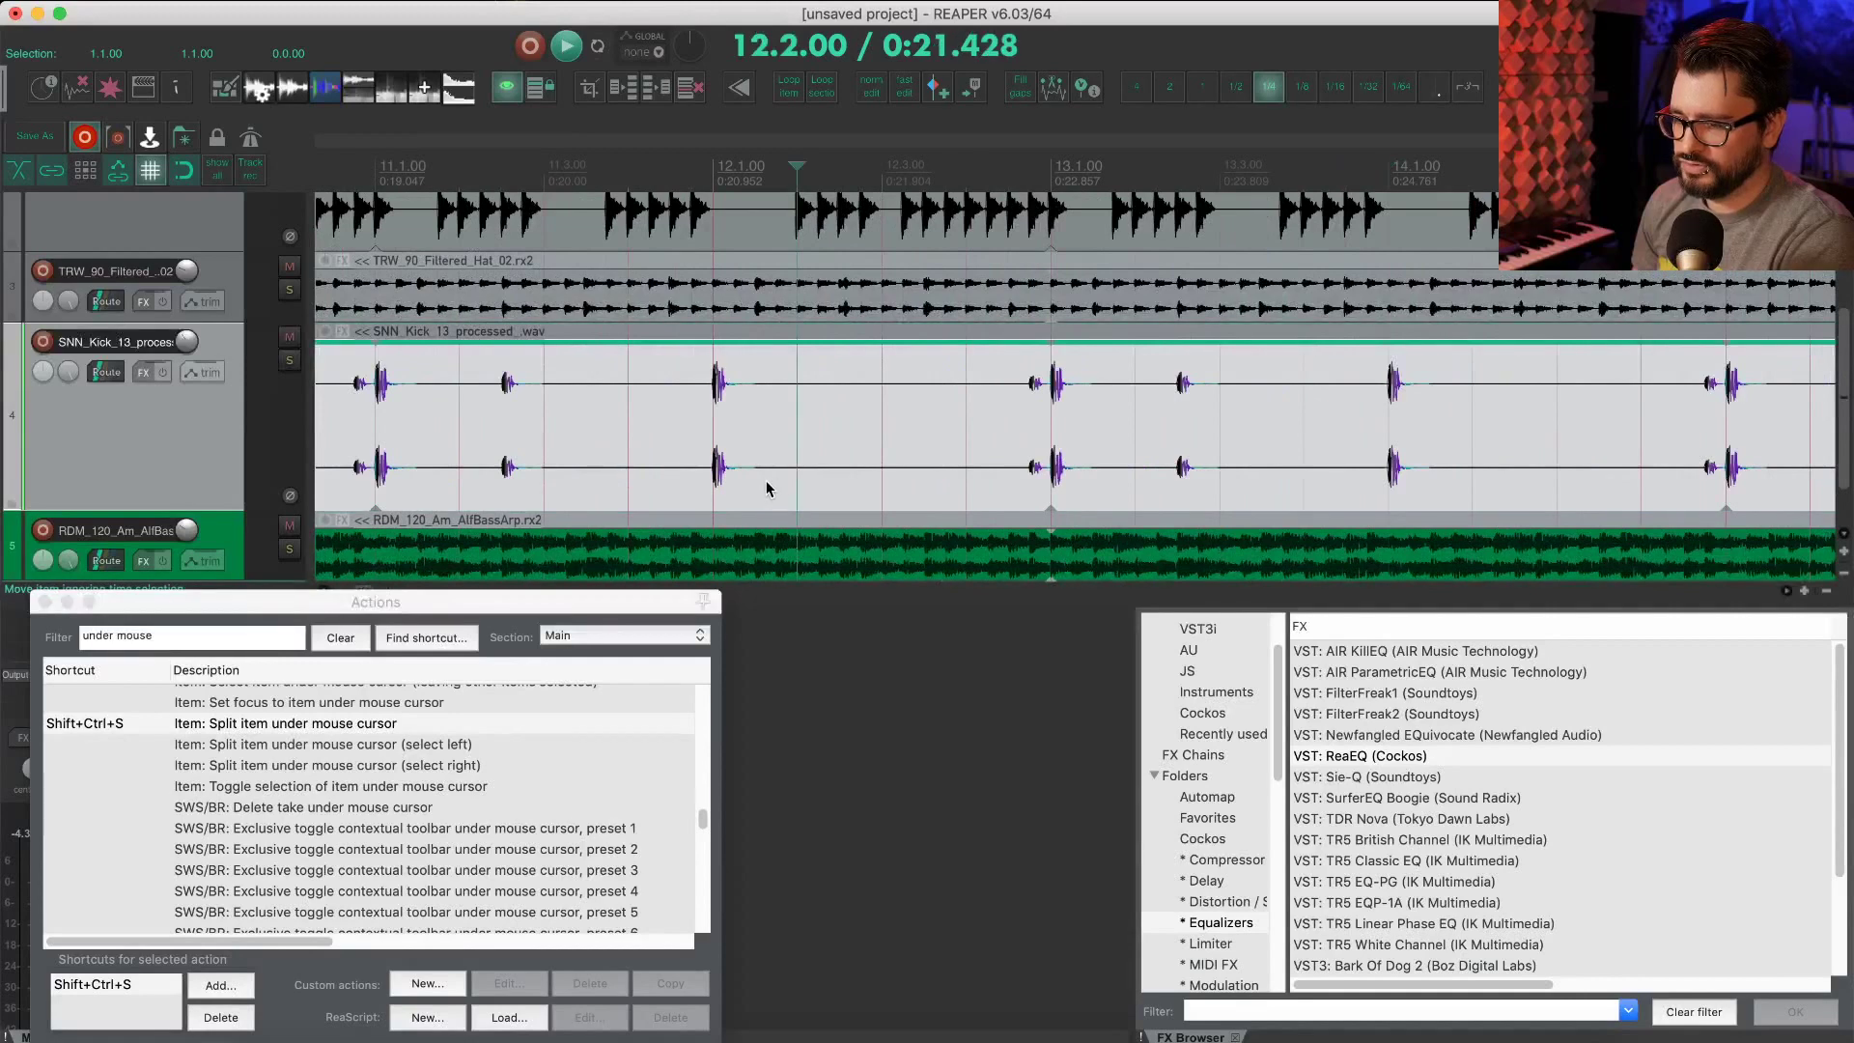
pyautogui.moveTo(766, 488); pyautogui.dragTo(813, 473)
pyautogui.scroll(-5, 753, 454)
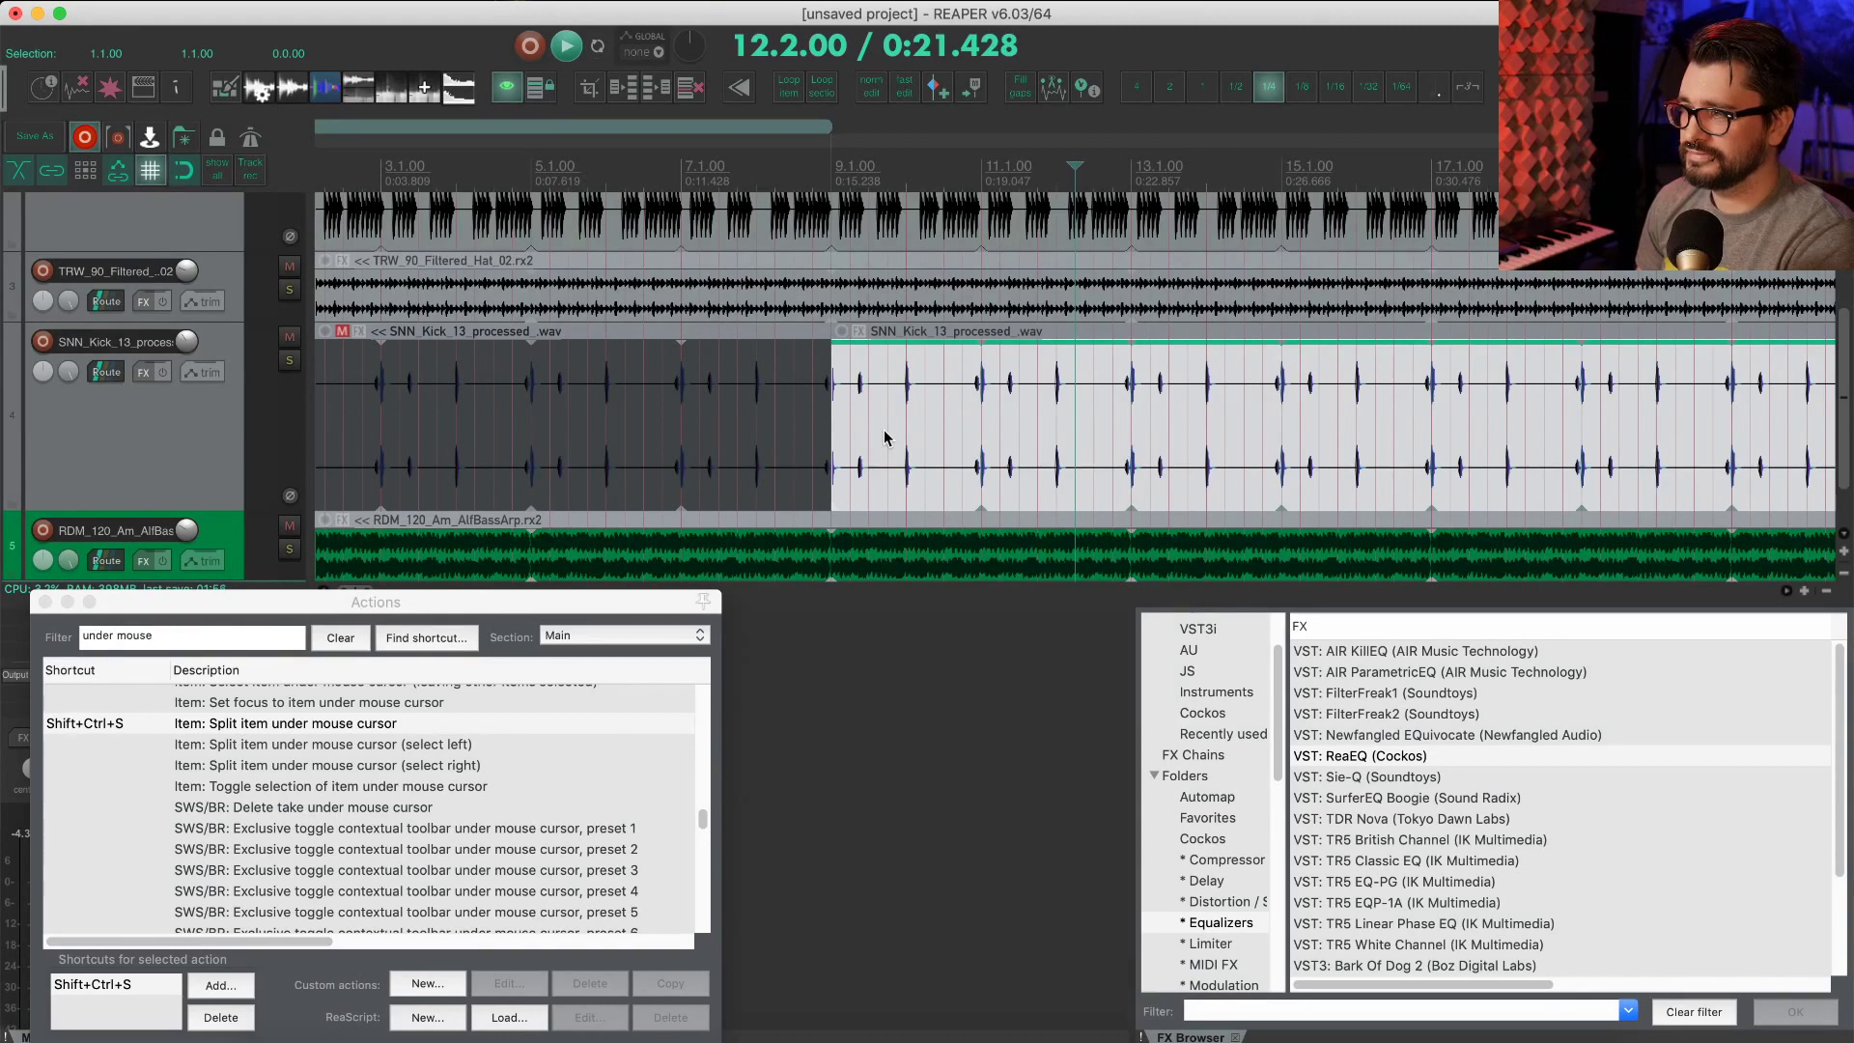
# Step: Select the muted kick item at the beginning of the track and play the project from the start
pyautogui.click(813, 434)
pyautogui.scroll(-5, 786, 496)
pyautogui.moveTo(361, 438); pyautogui.dragTo(361, 436)
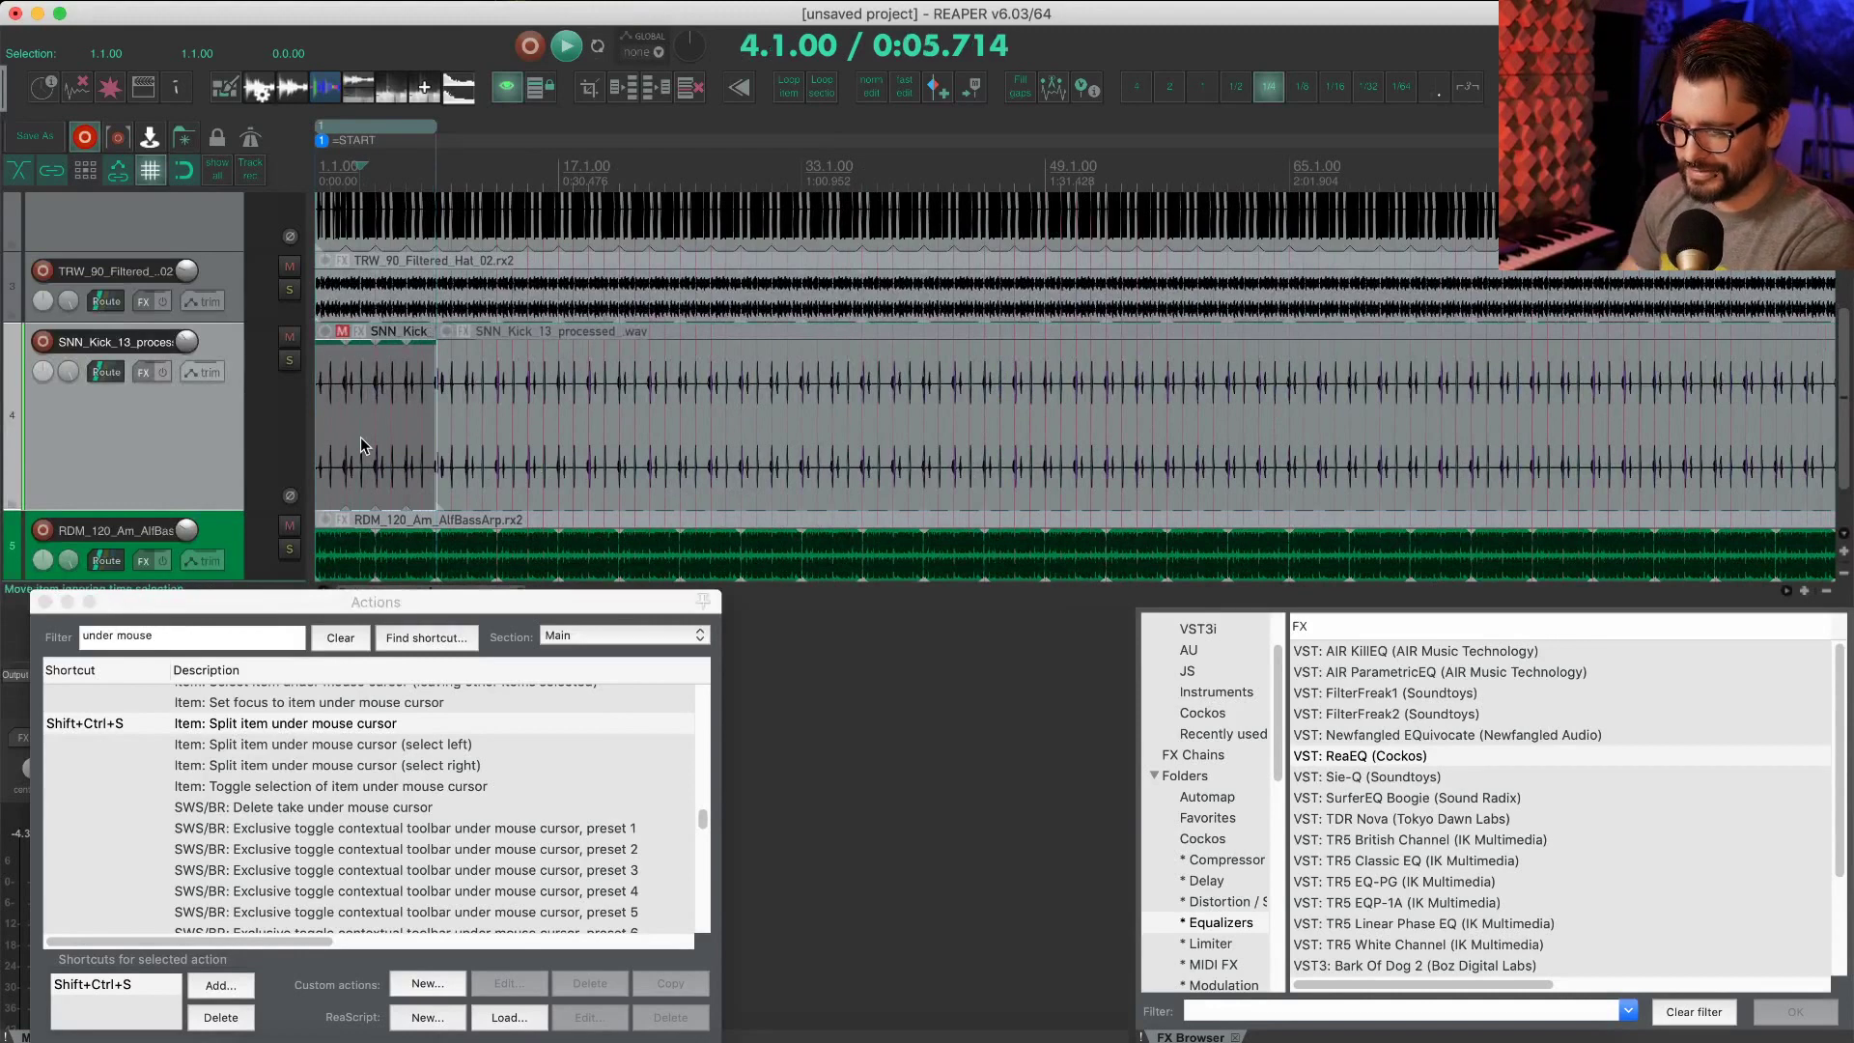
pyautogui.press('Home')
pyautogui.press('space')
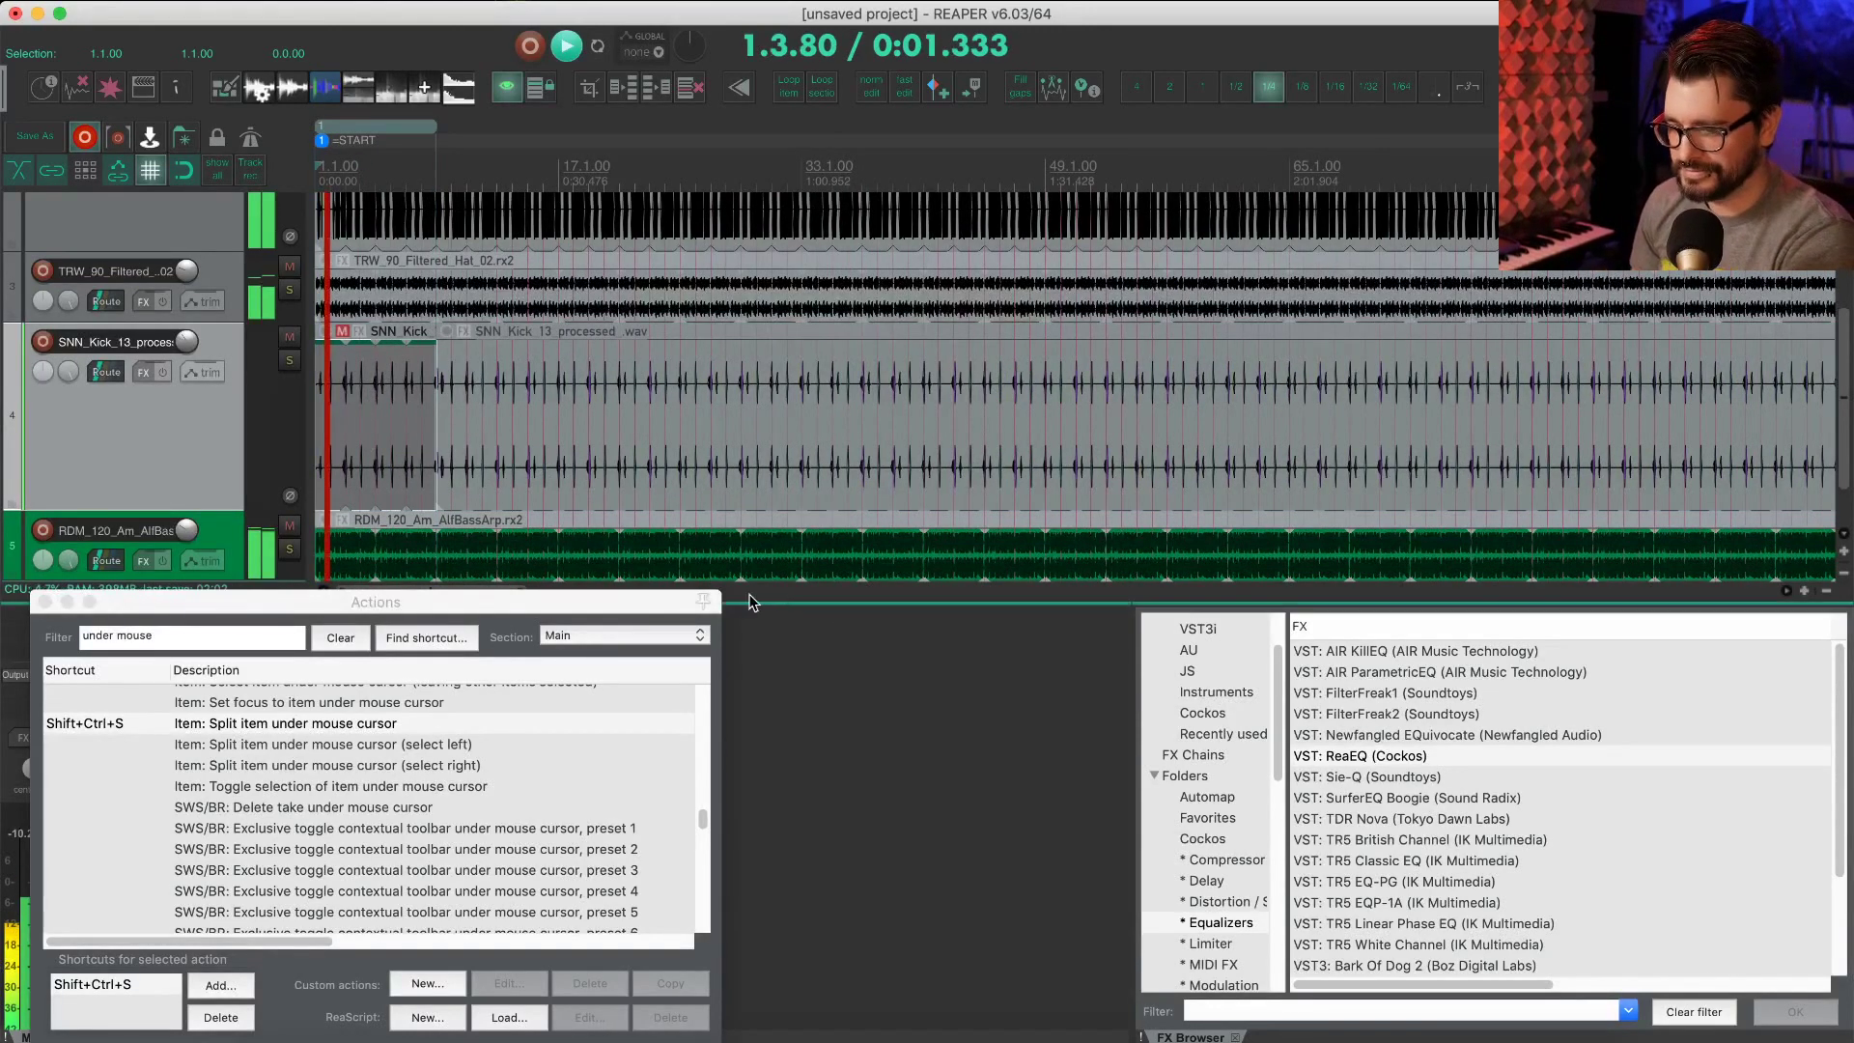
# Step: Close the Actions window while the project keeps playing
pyautogui.click(466, 600)
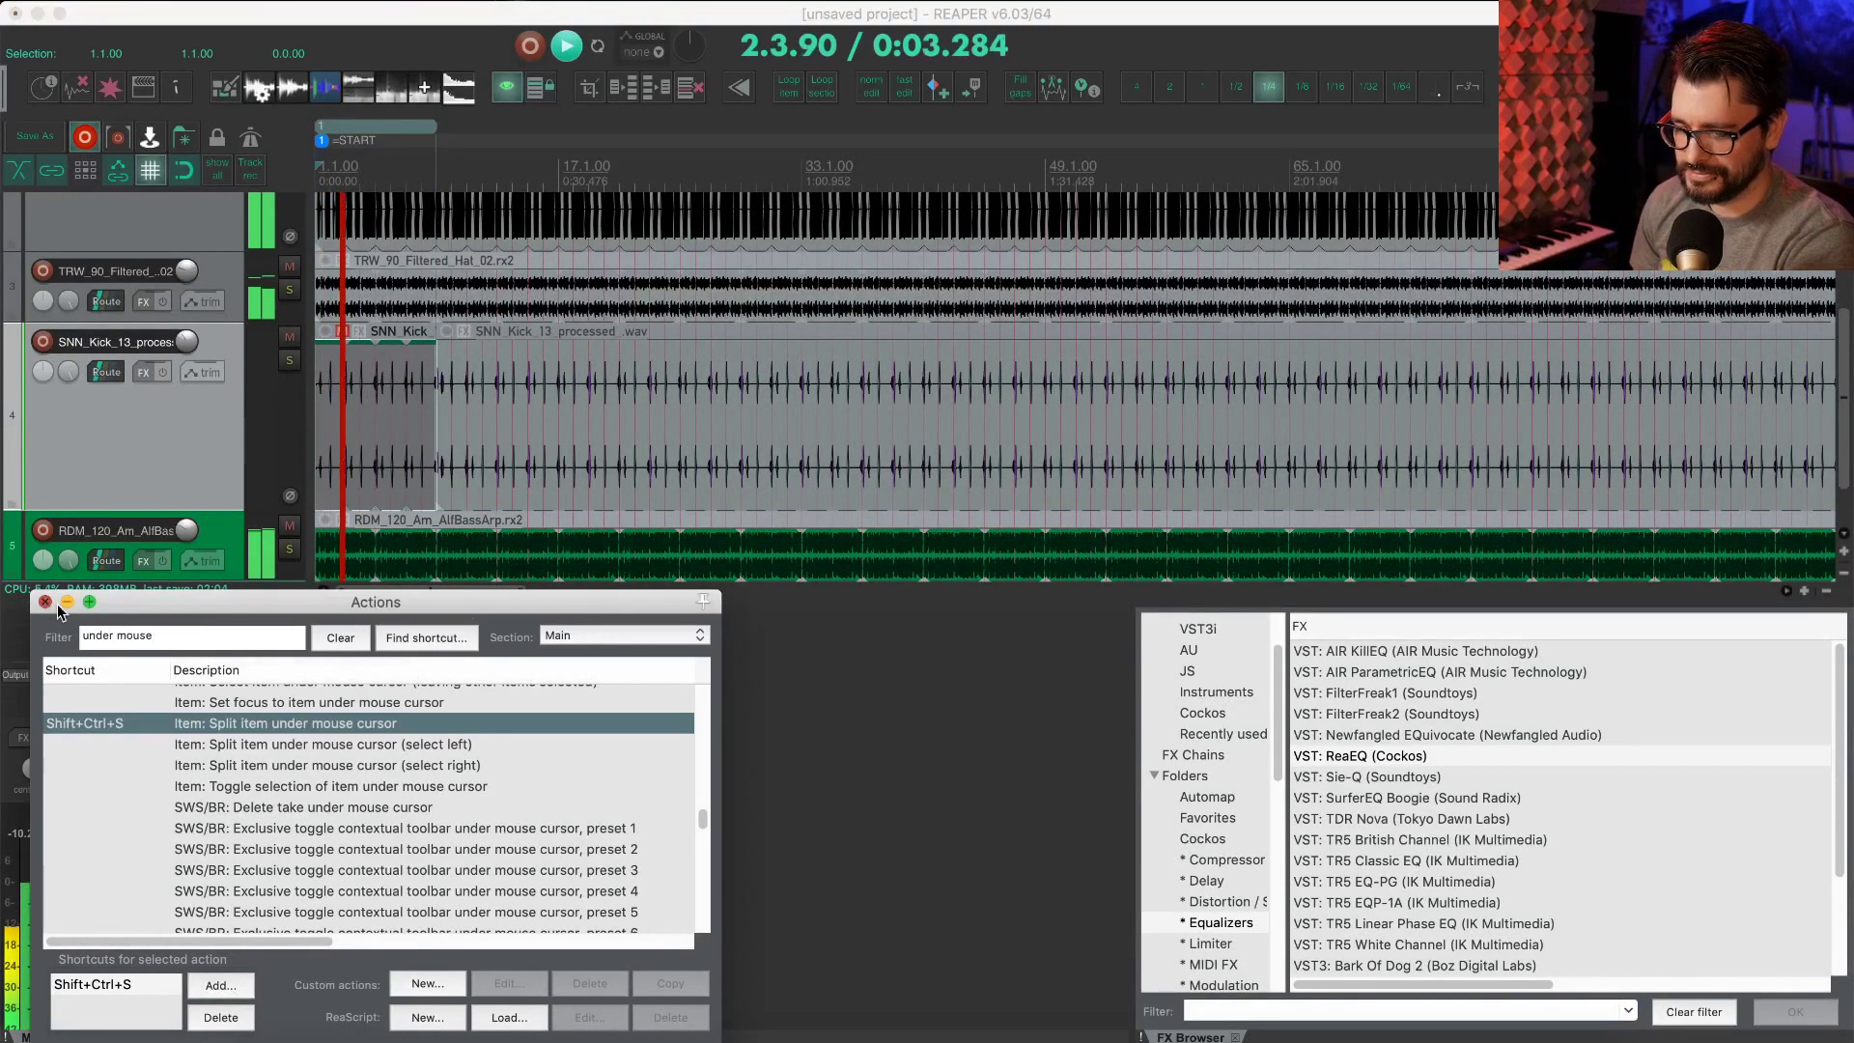
pyautogui.click(45, 601)
pyautogui.scroll(-2, 485, 429)
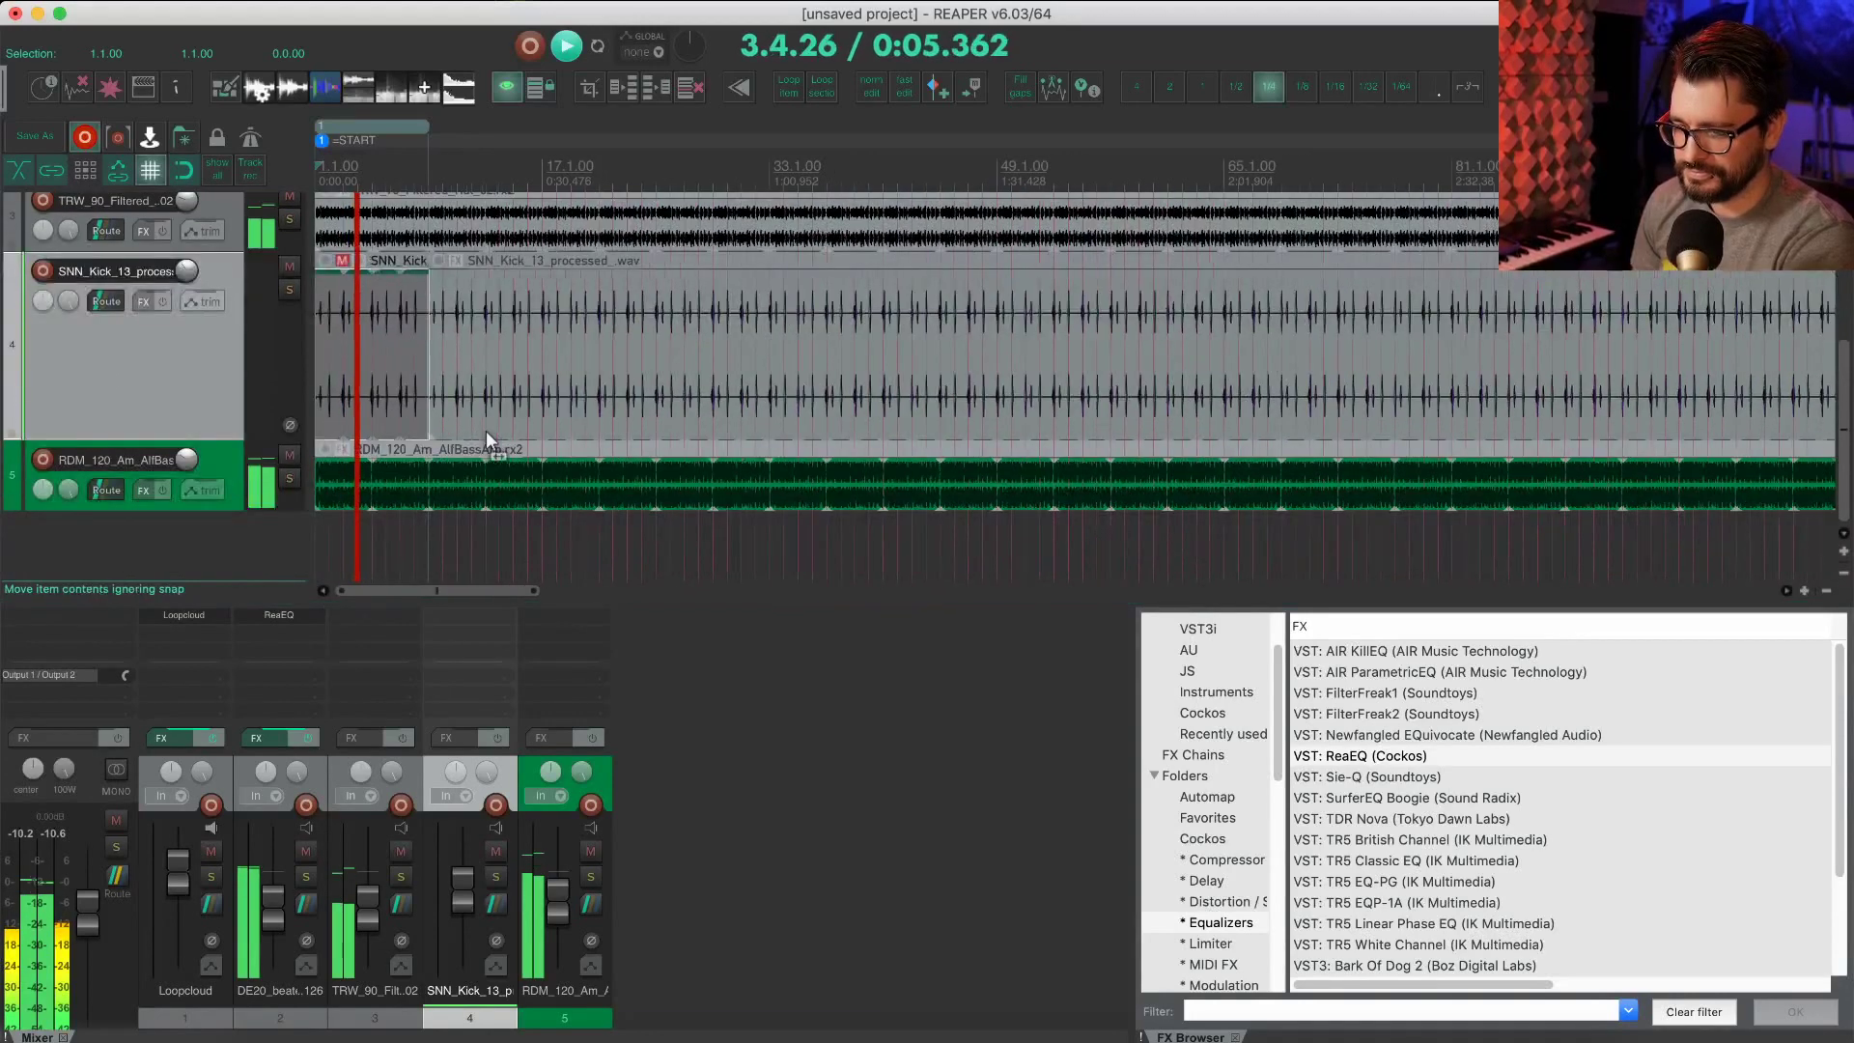
pyautogui.scroll(-4, 484, 430)
pyautogui.scroll(2, 485, 431)
pyautogui.scroll(1, 484, 430)
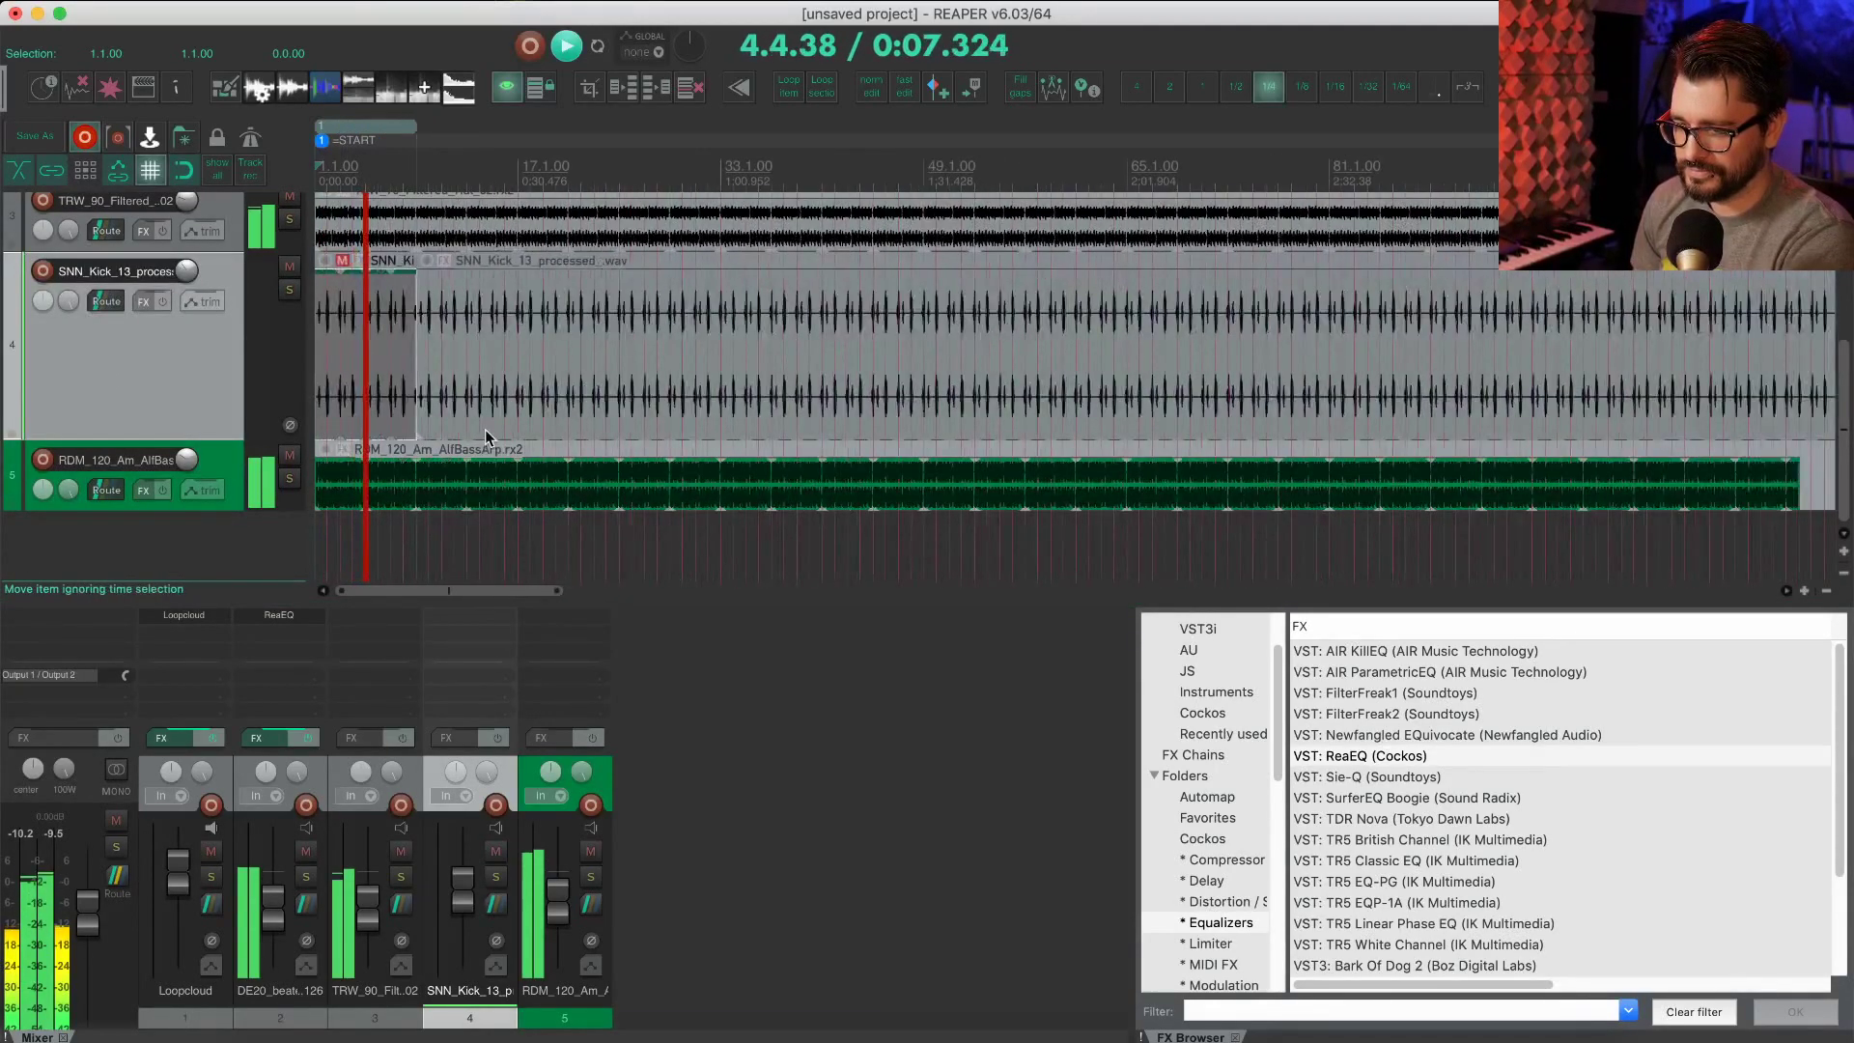
pyautogui.scroll(-2, 484, 431)
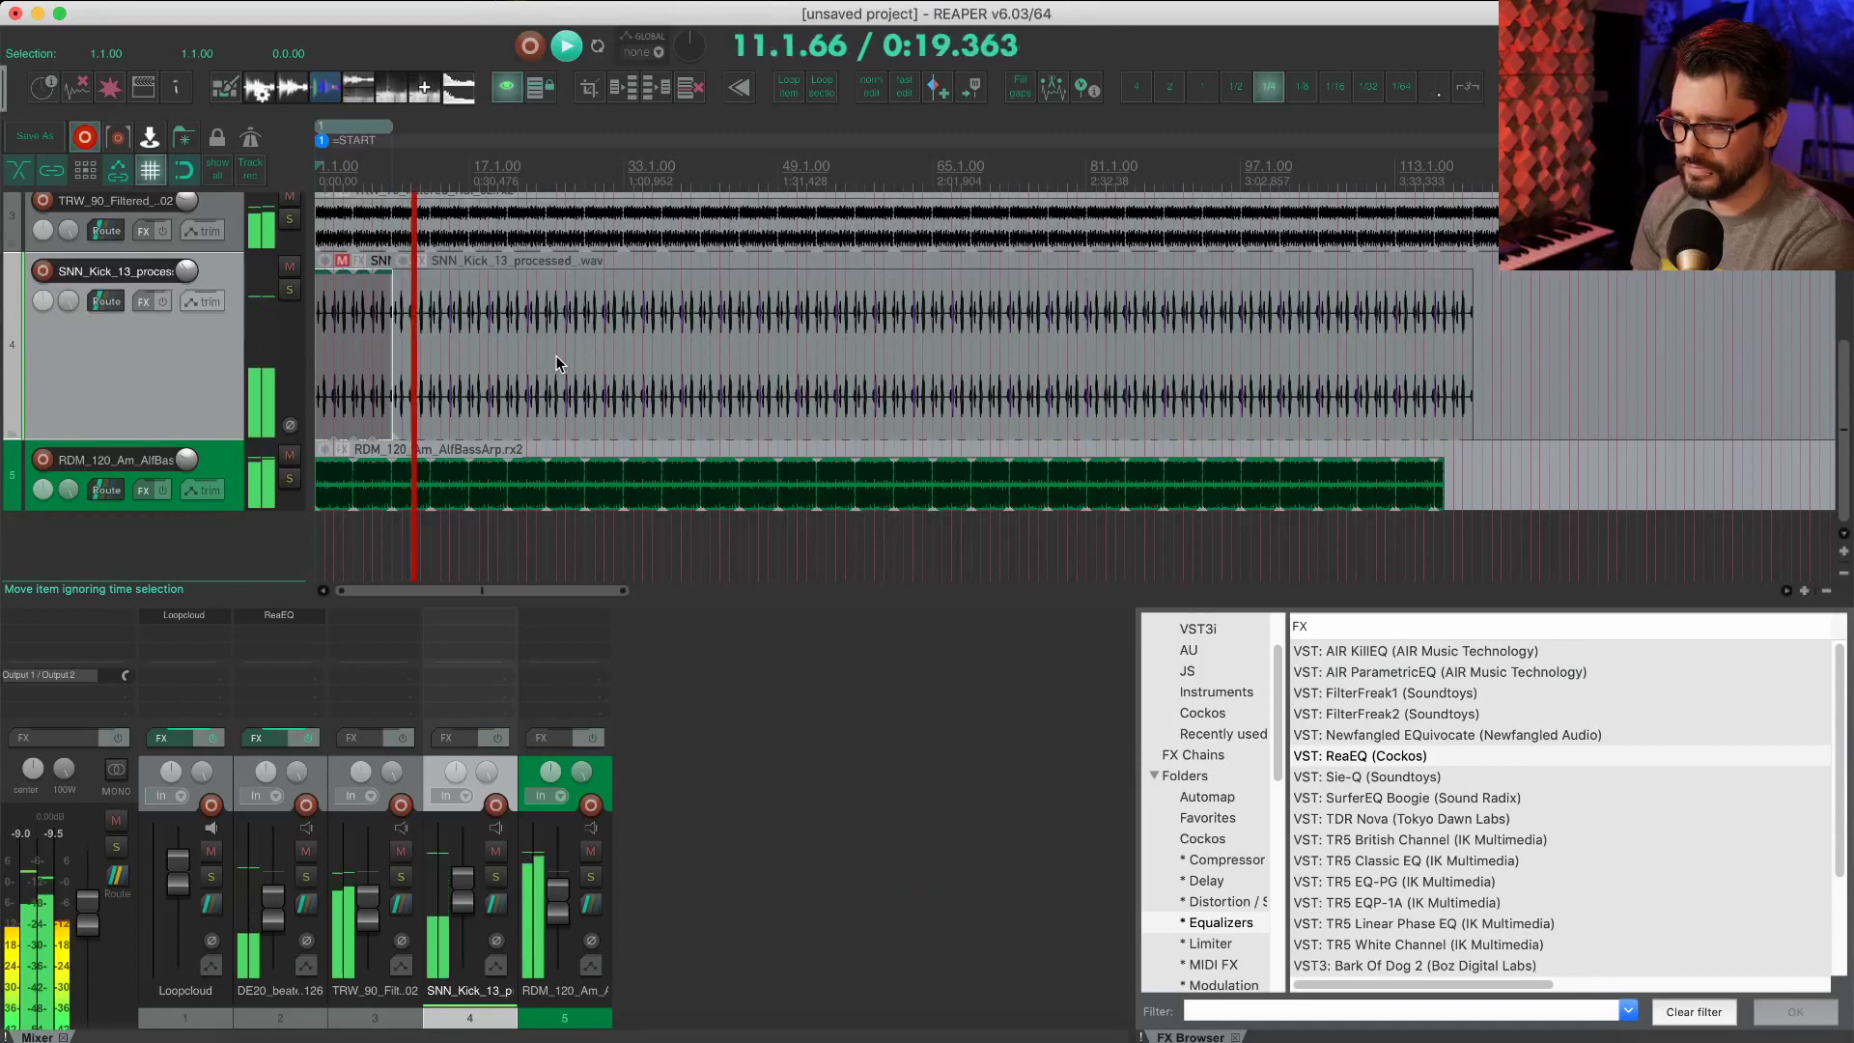
# Step: Select the filtered hat item with the edit cursor at 34.1.00 and turn on ripple editing
pyautogui.moveTo(598, 356); pyautogui.dragTo(642, 357)
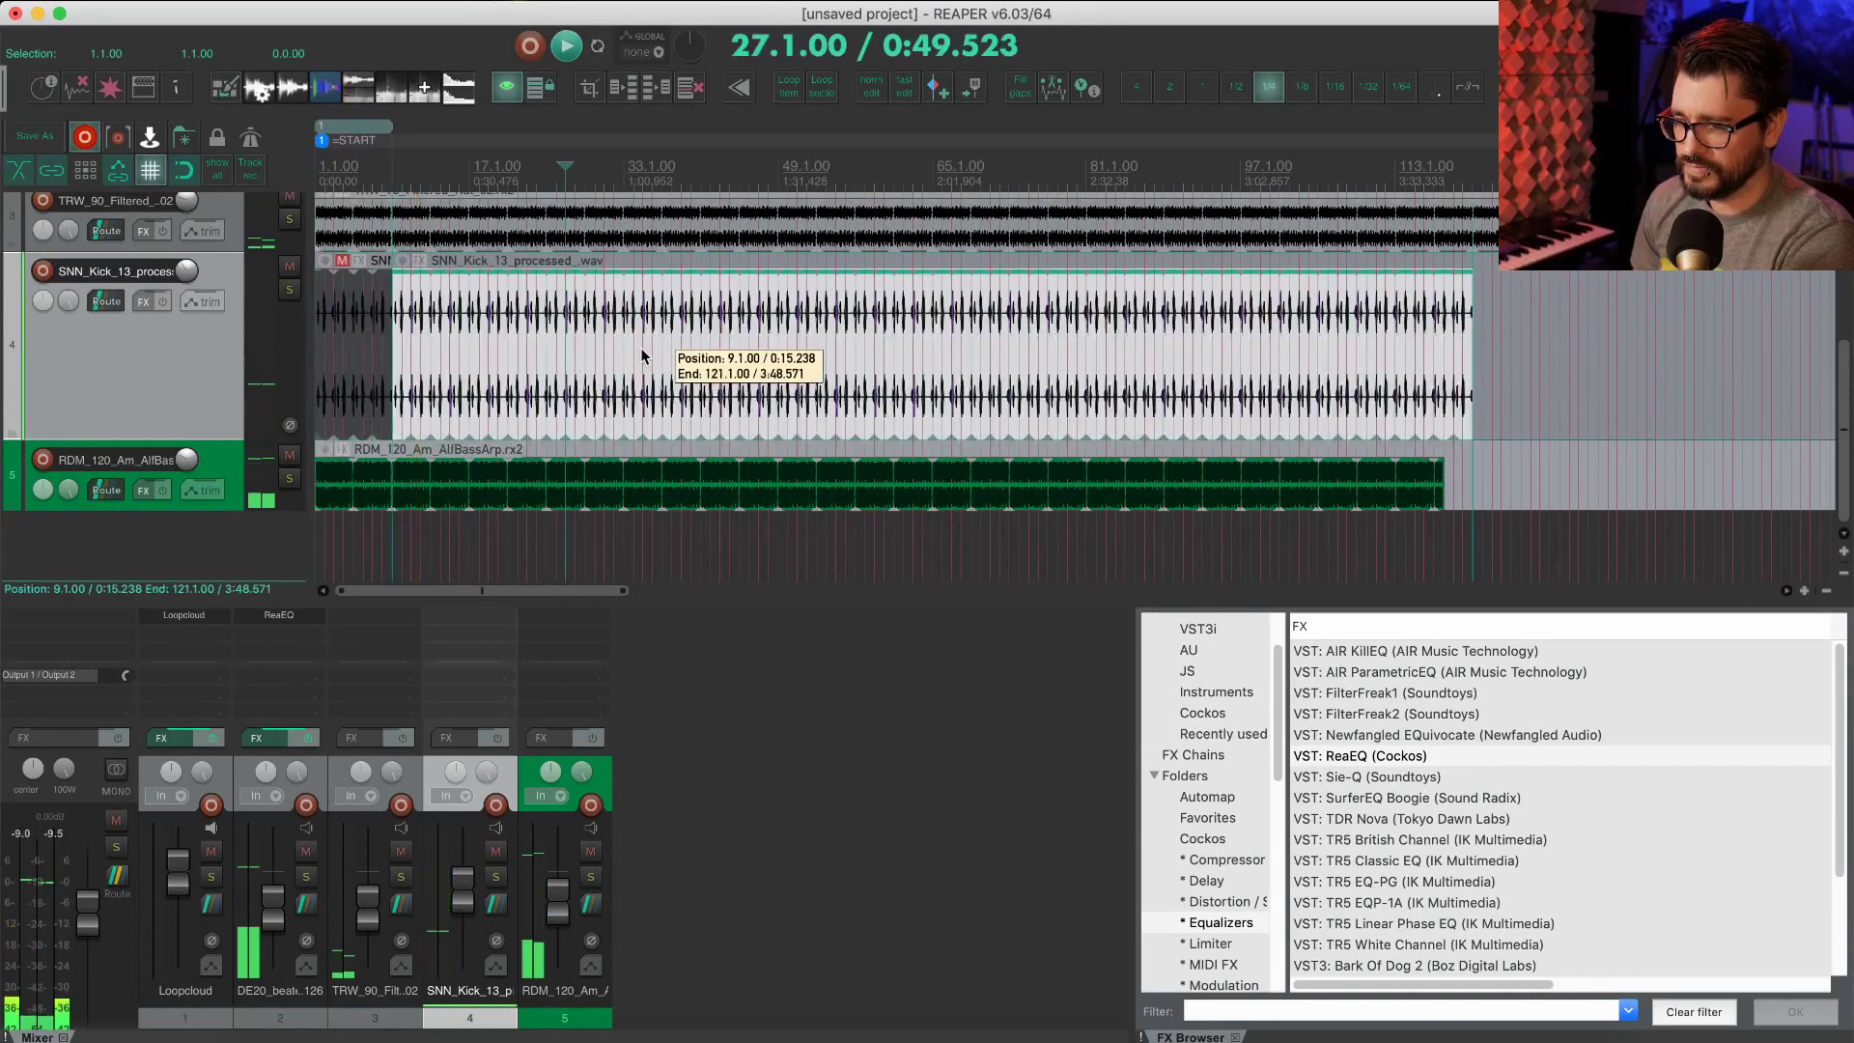
pyautogui.click(636, 218)
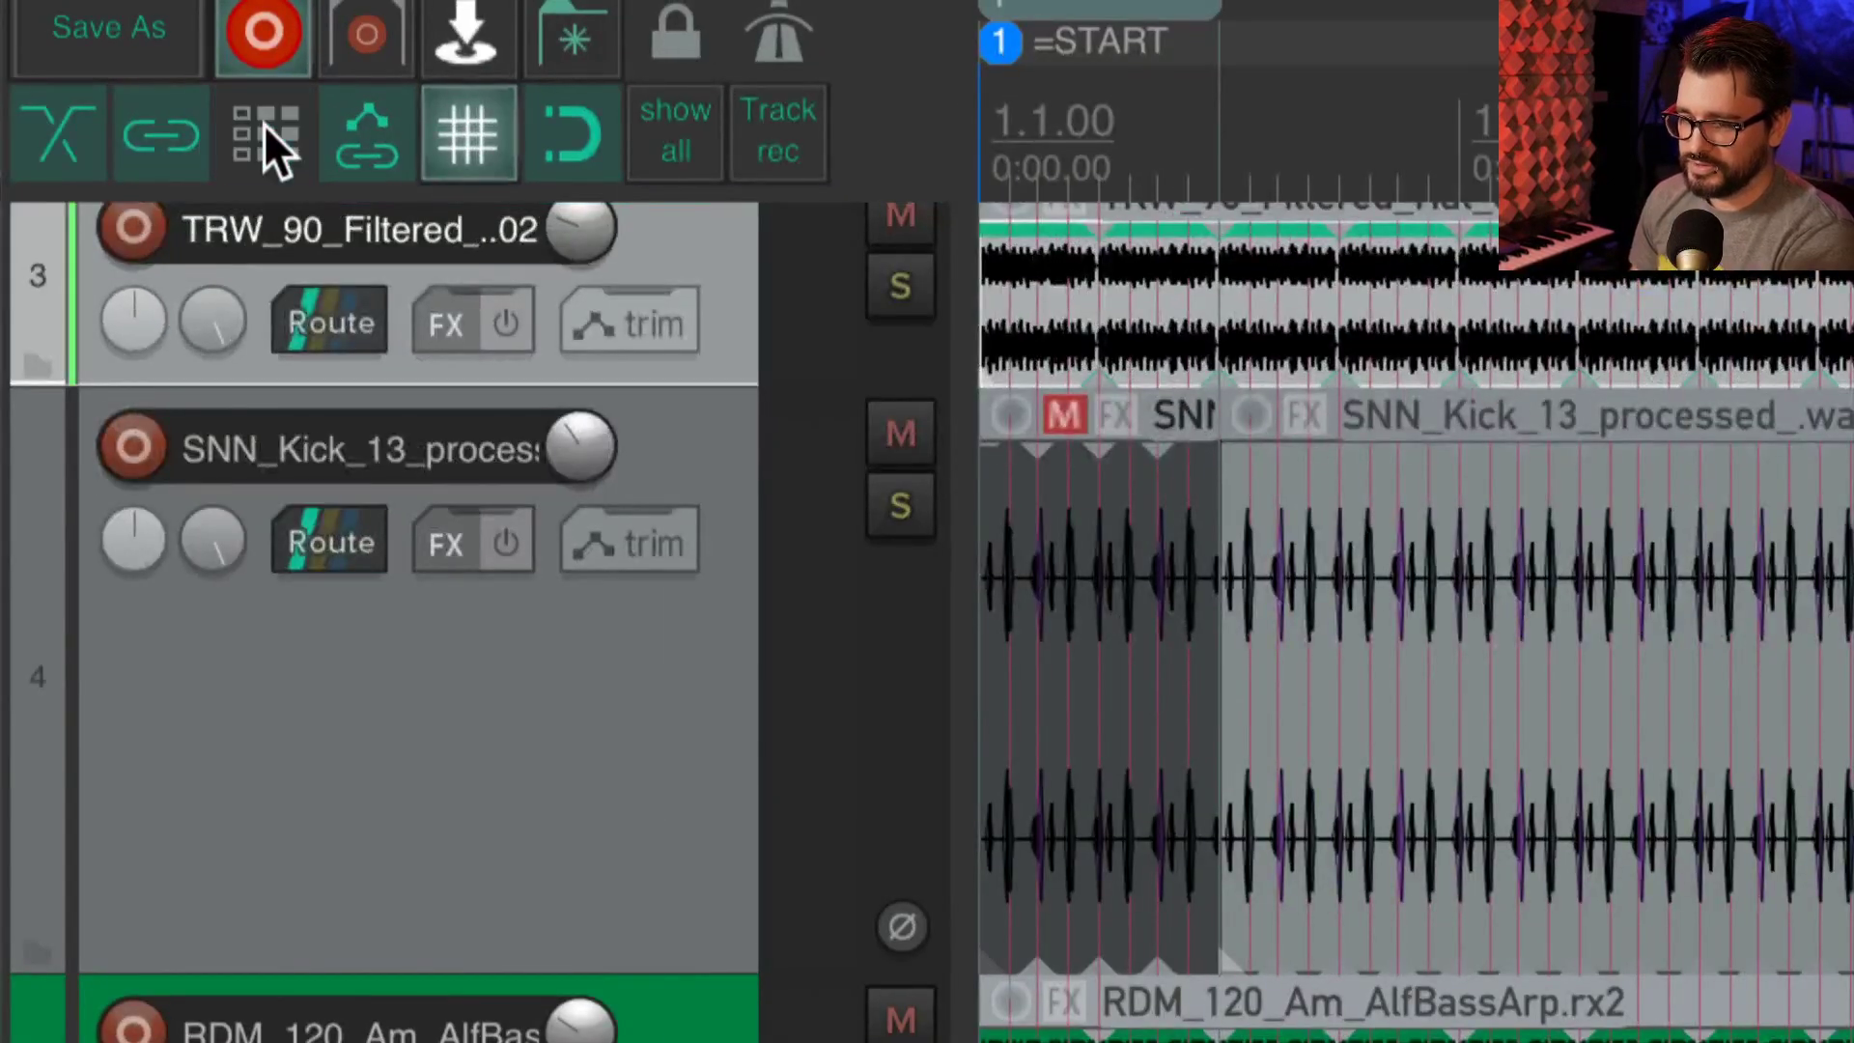
pyautogui.click(264, 123)
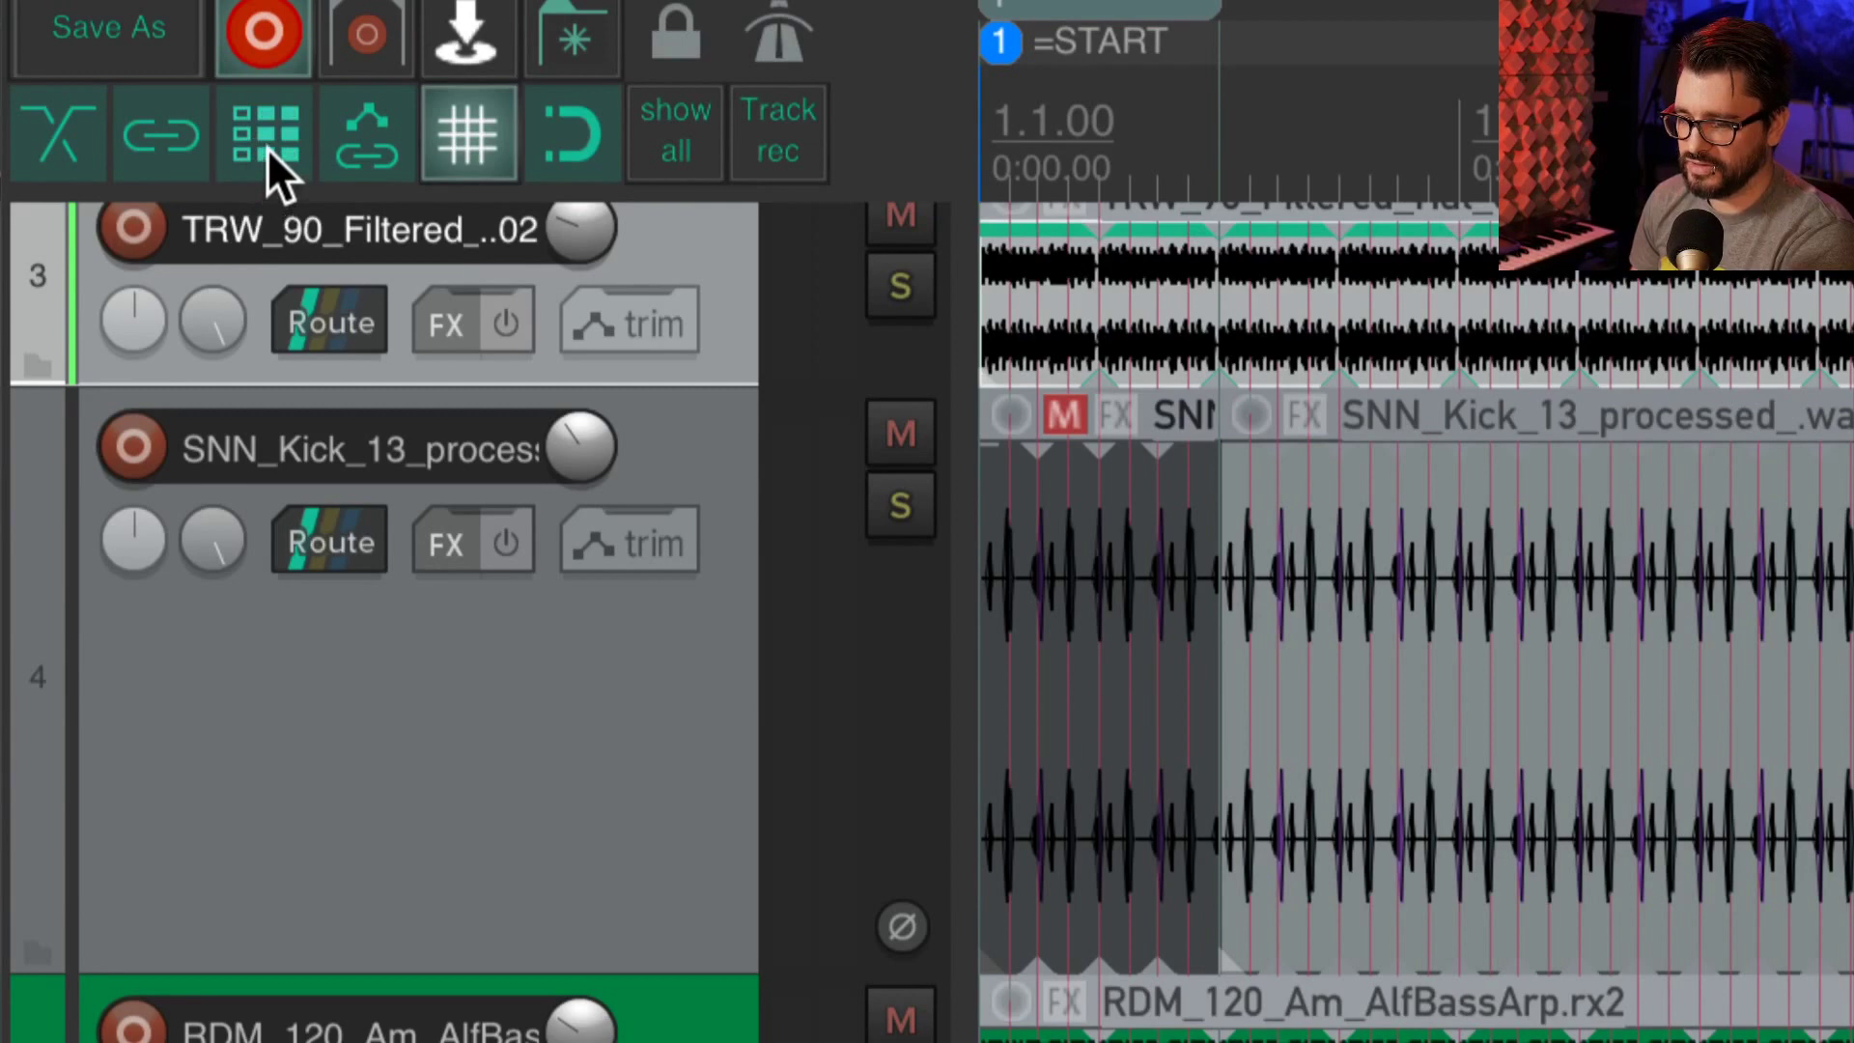
pyautogui.click(267, 148)
pyautogui.click(266, 147)
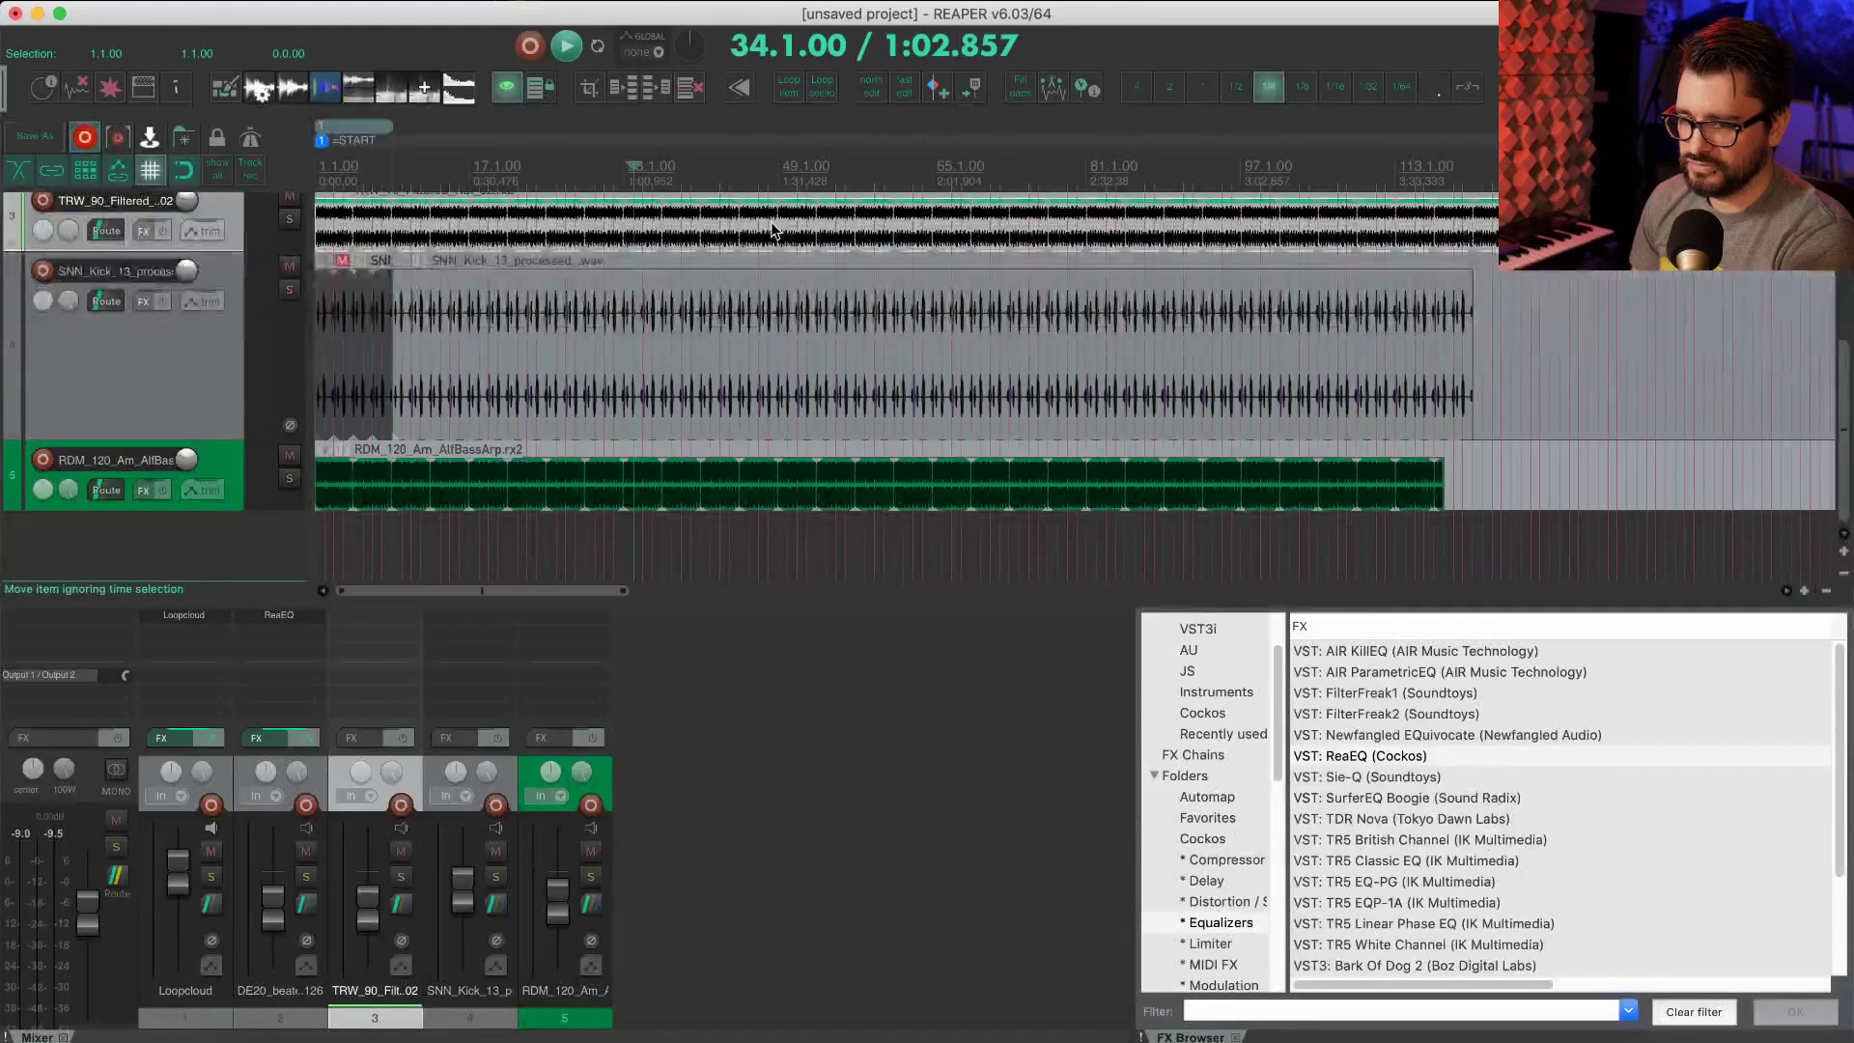
# Step: Split the unmuted kick item at 44.1.00
pyautogui.click(726, 350)
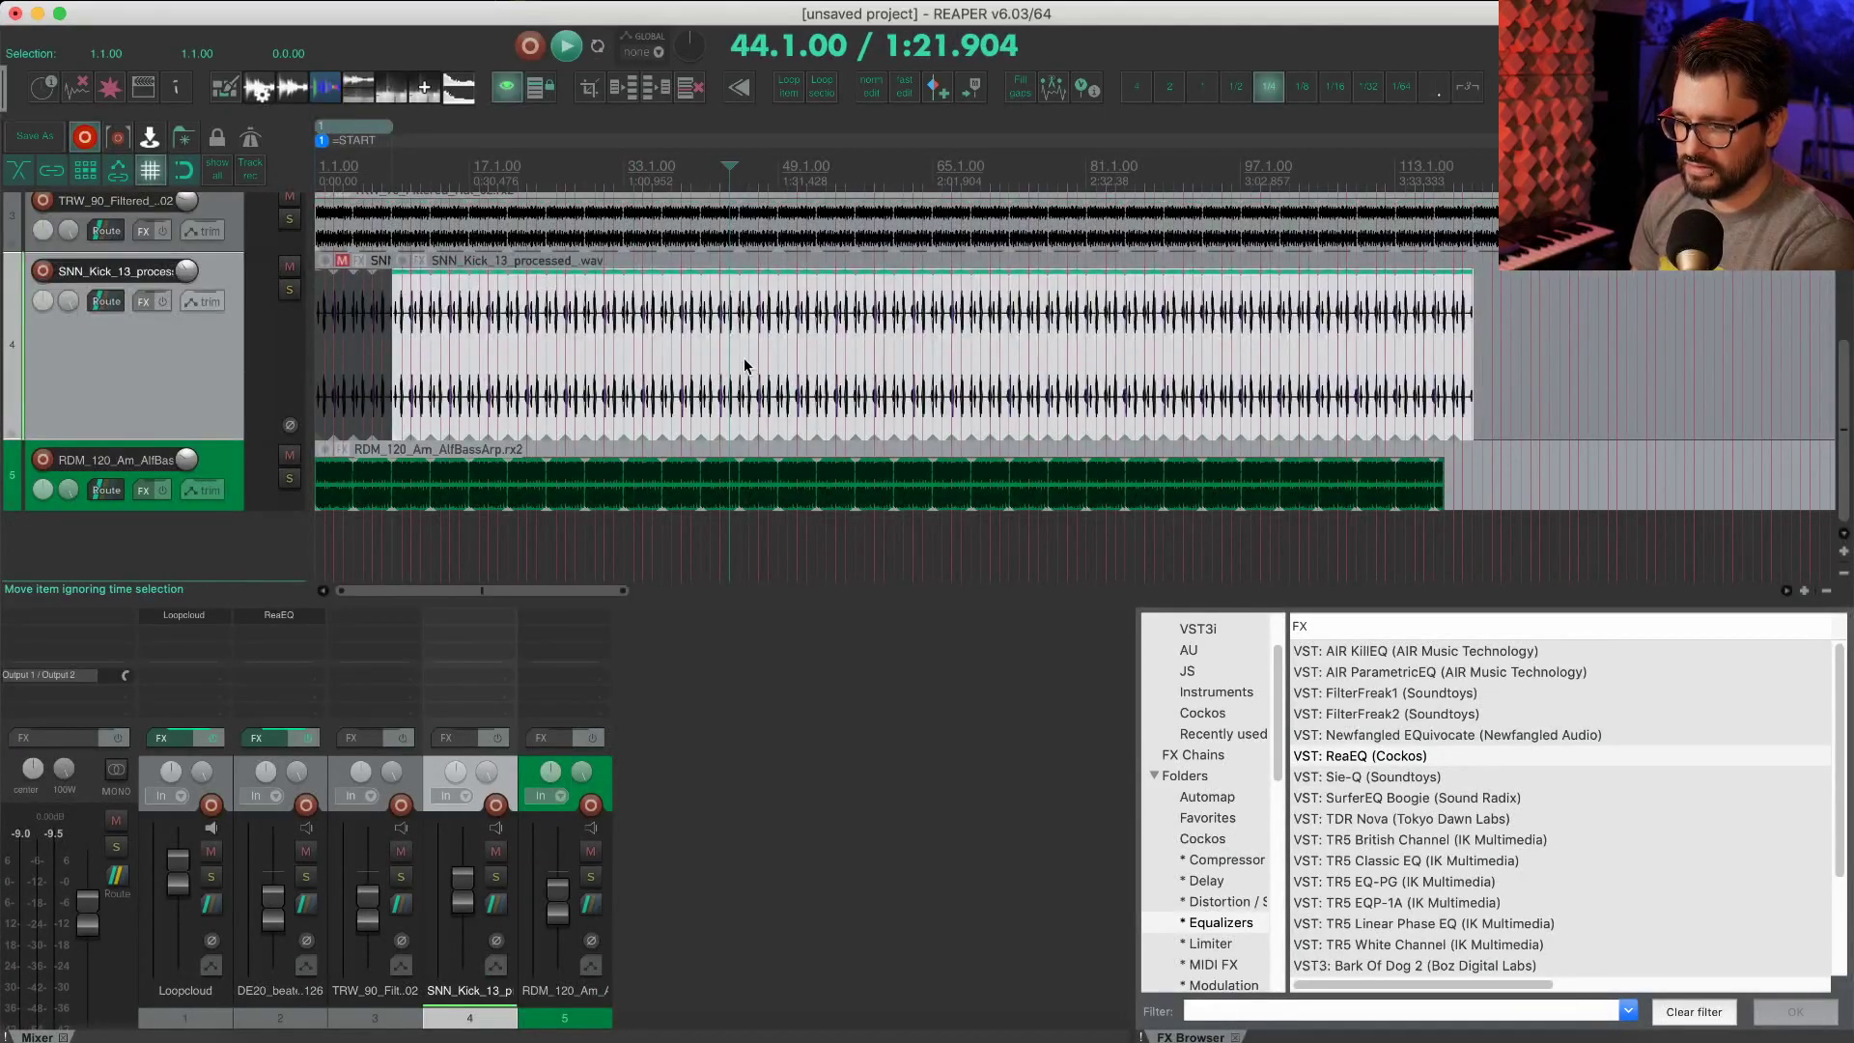
pyautogui.press('s')
# Step: Delete the kick segment between 9.1.00 and 44.1.00 with ripple editing on, then undo the deletion
pyautogui.click(645, 375)
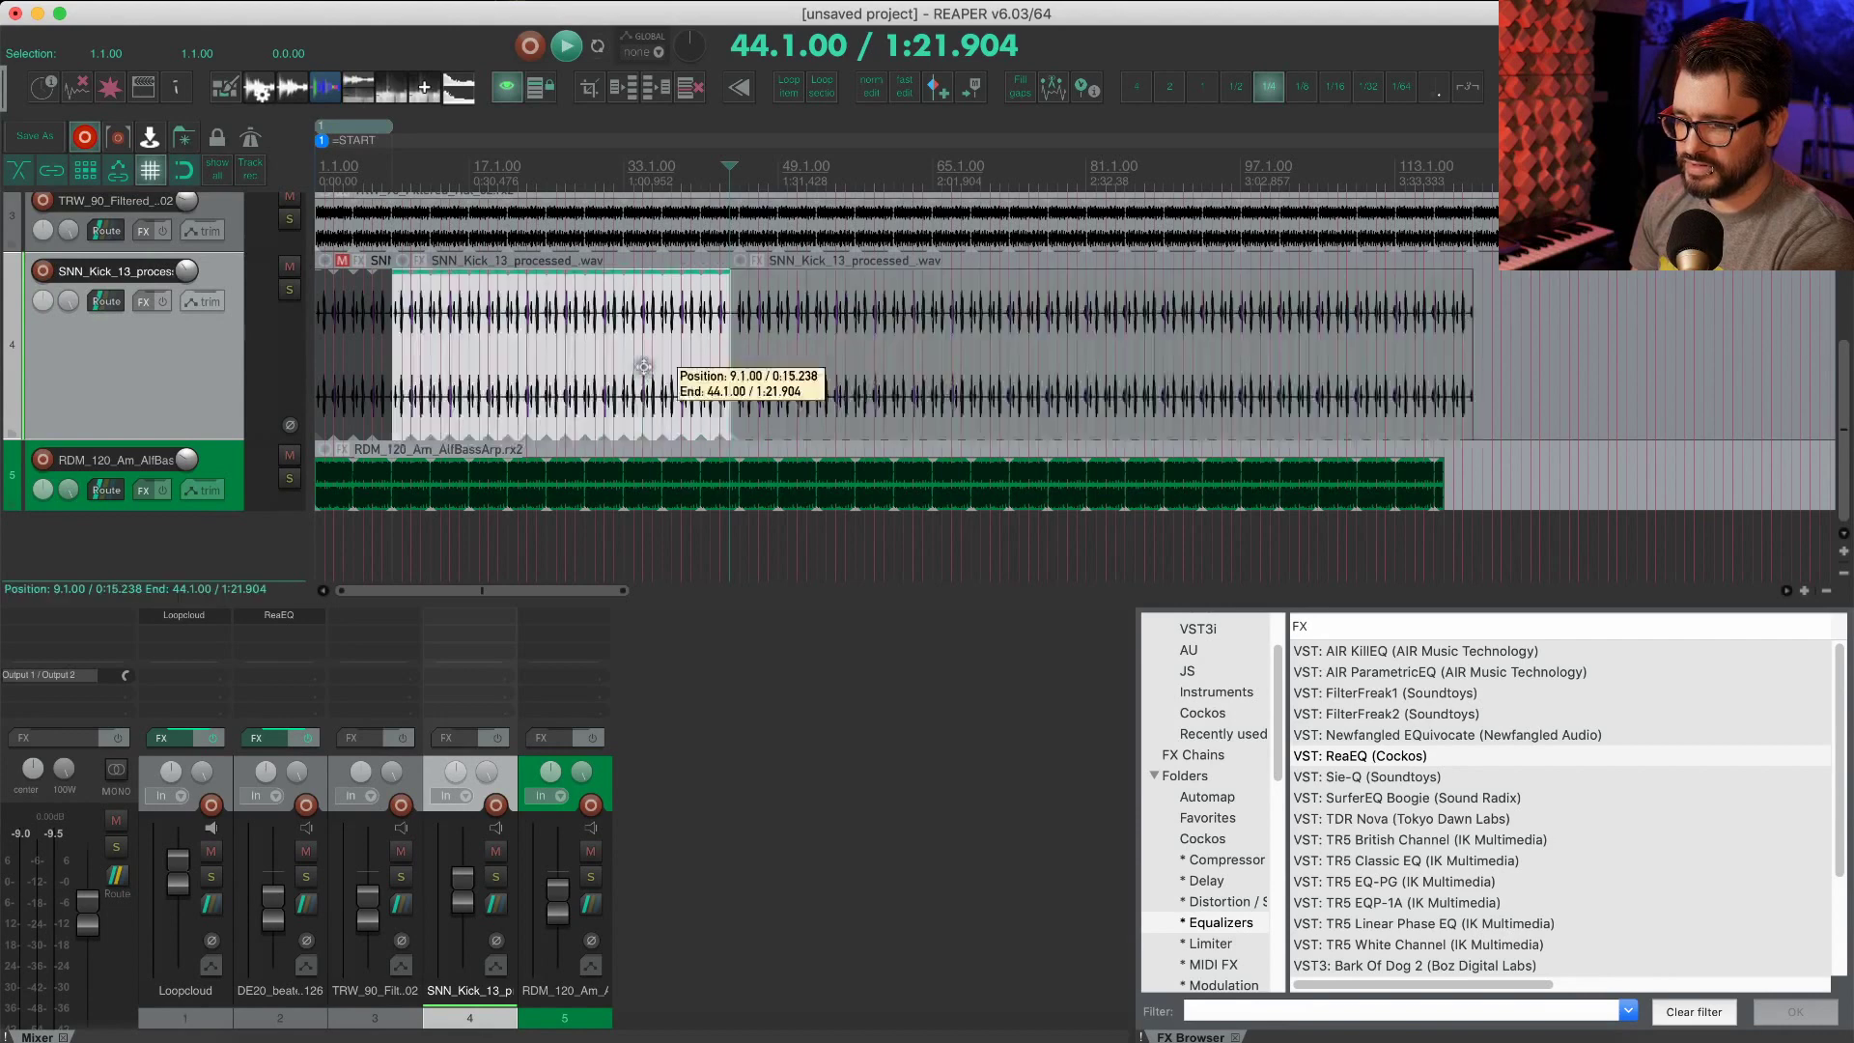
pyautogui.press('Delete')
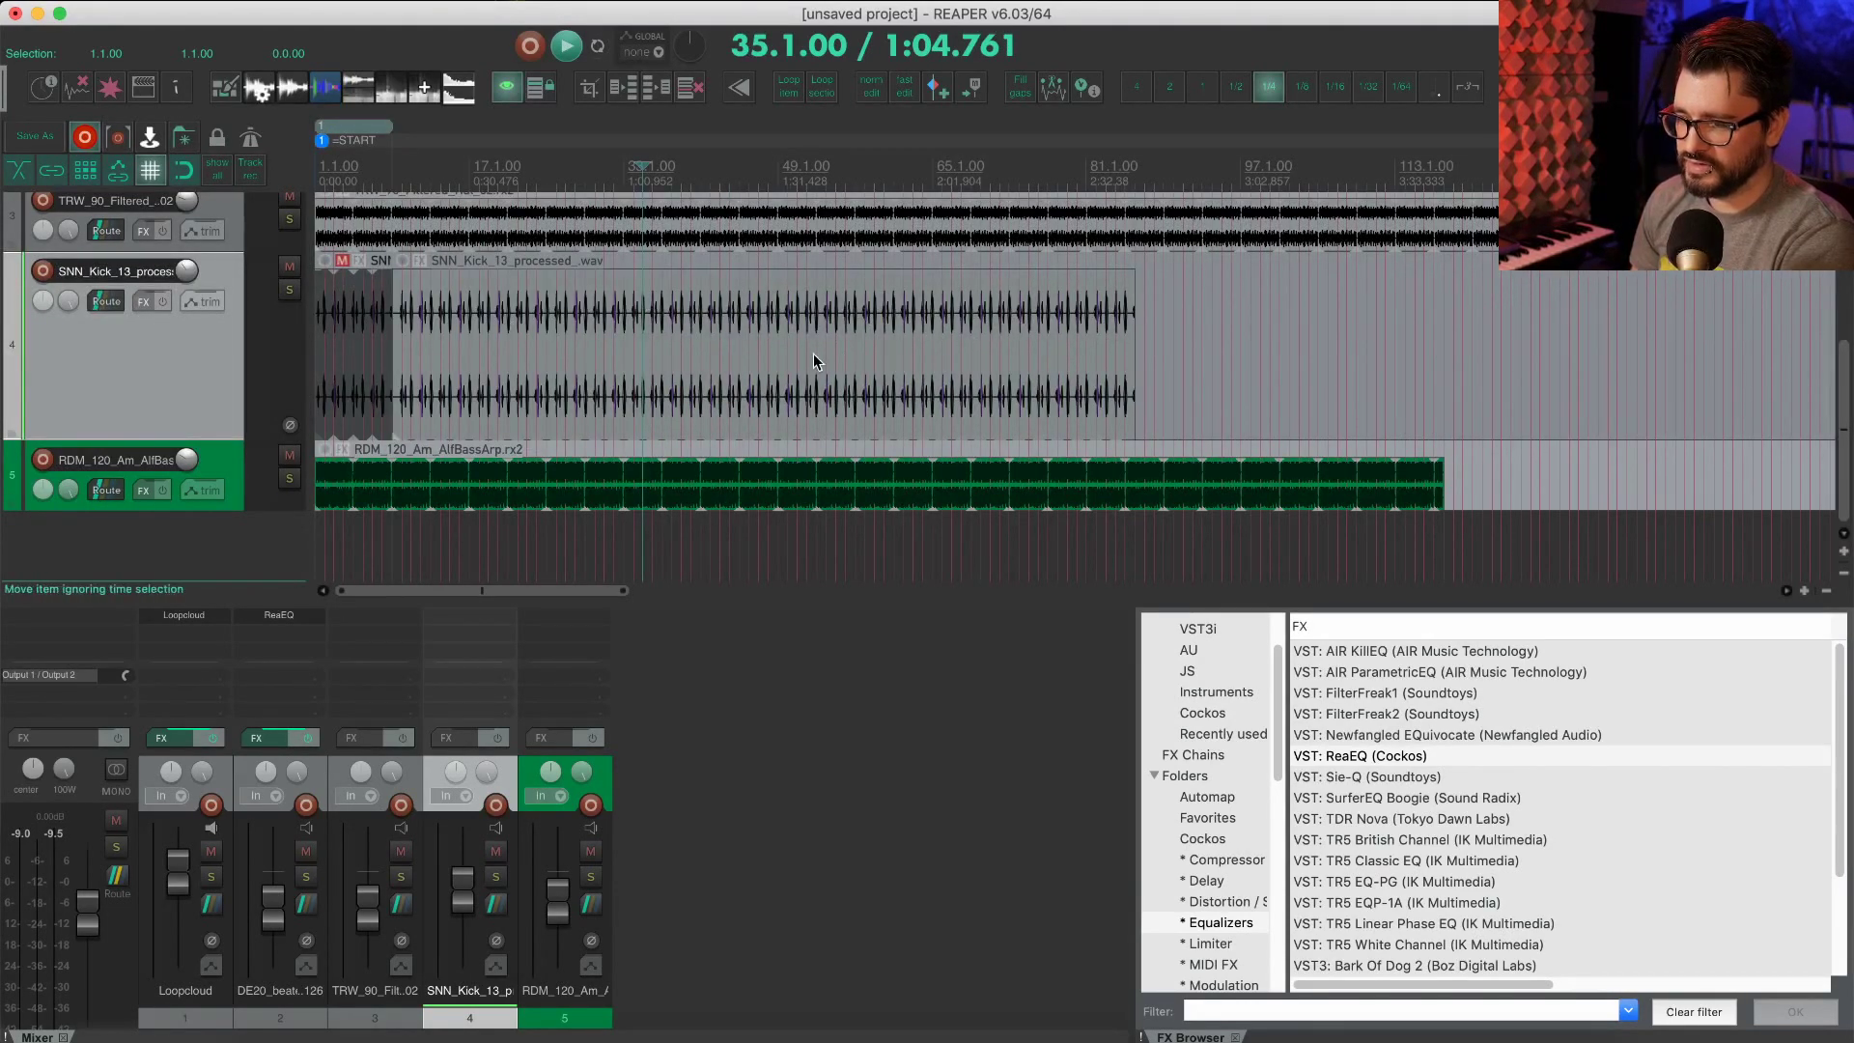
pyautogui.press('super+z')
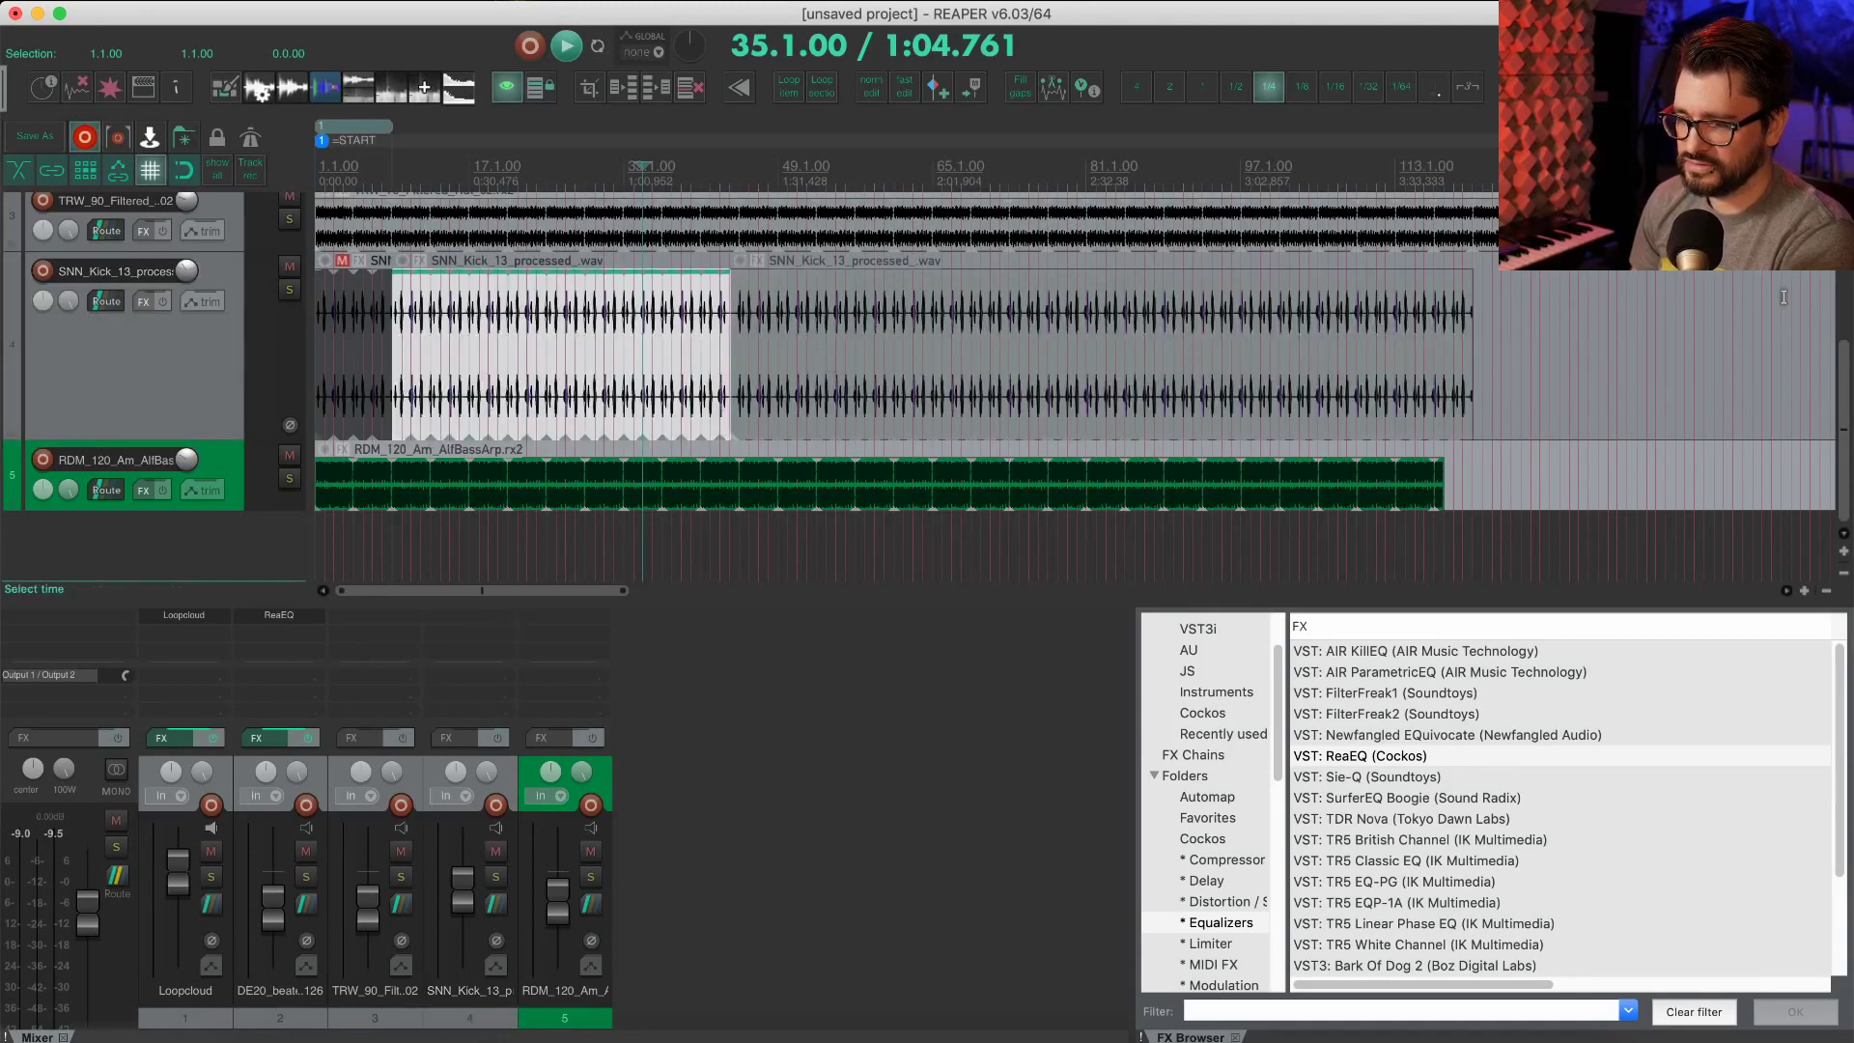
# Step: Try ripple deleting the highlighted SNN_Kick_13 item between bars 9 and 44 on its own track, and undo the deletion
pyautogui.moveTo(1553, 324); pyautogui.dragTo(1833, 333)
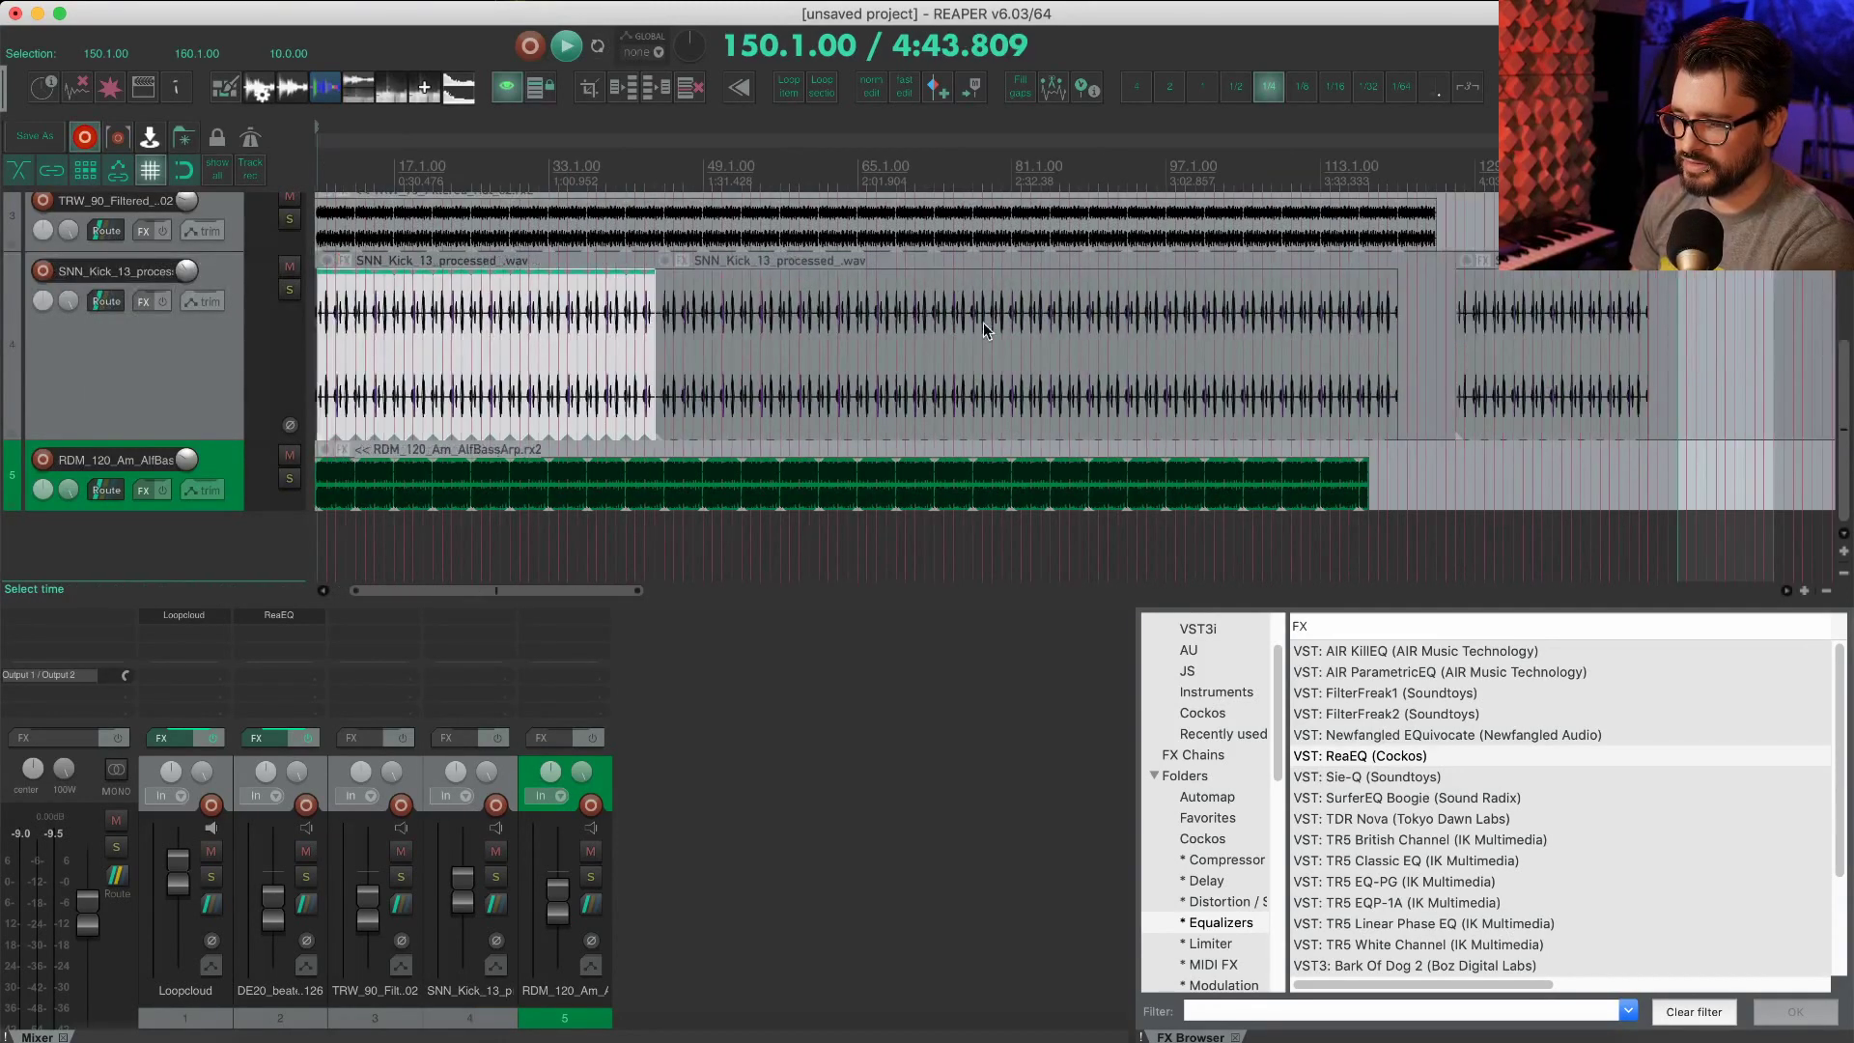
pyautogui.click(599, 367)
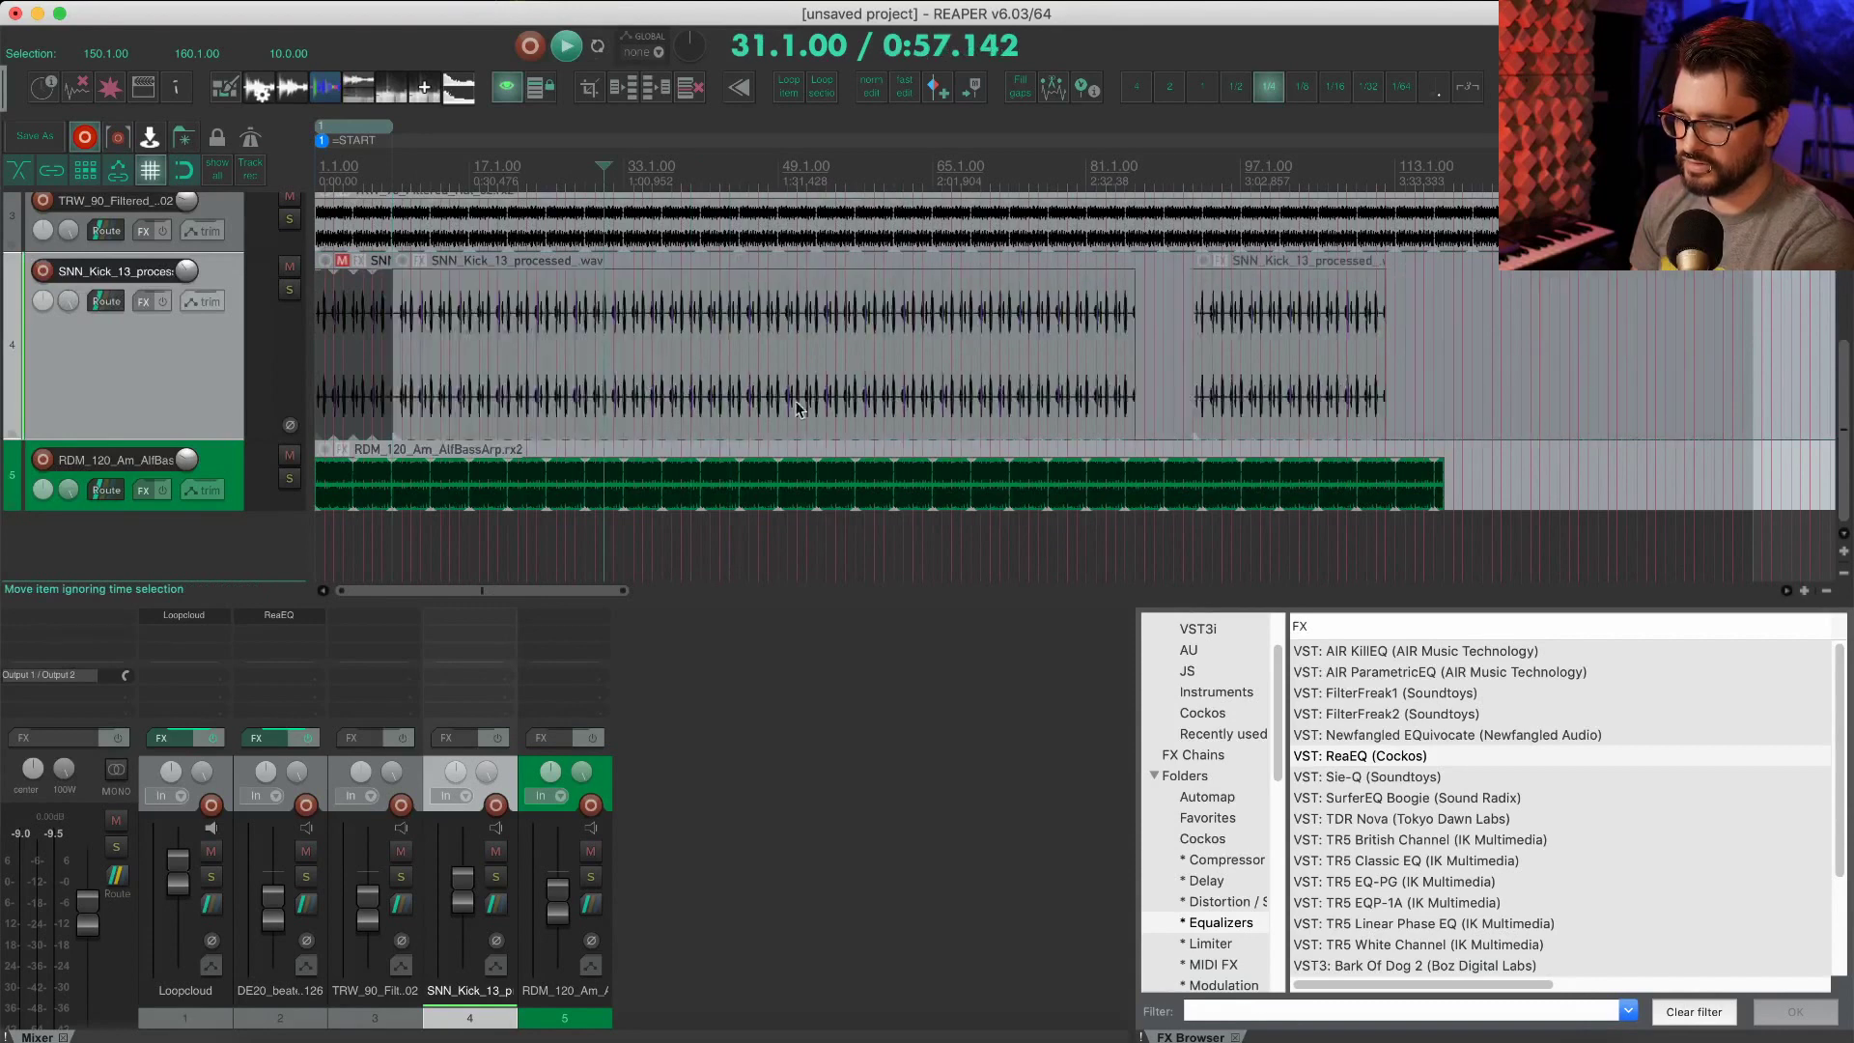
pyautogui.press('super+z')
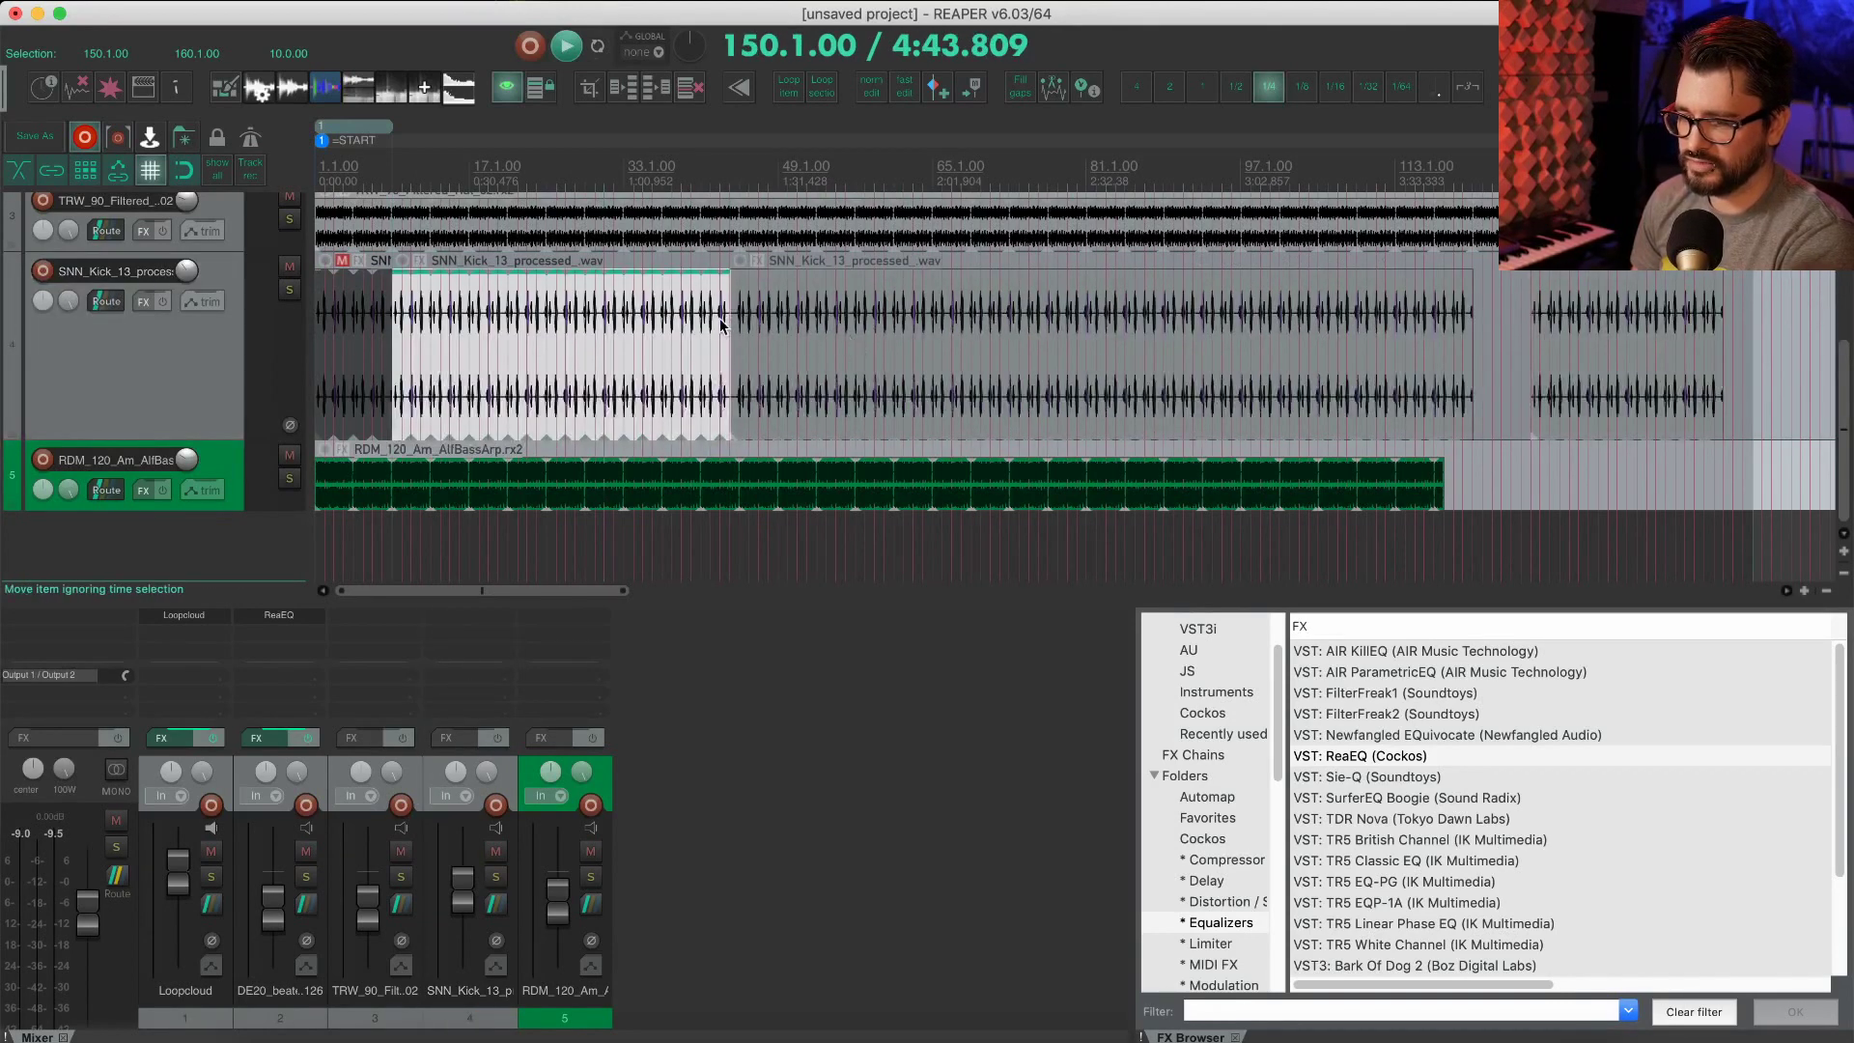
# Step: Try ripple deleting the same kick item across all tracks, and undo the deletion
pyautogui.click(561, 359)
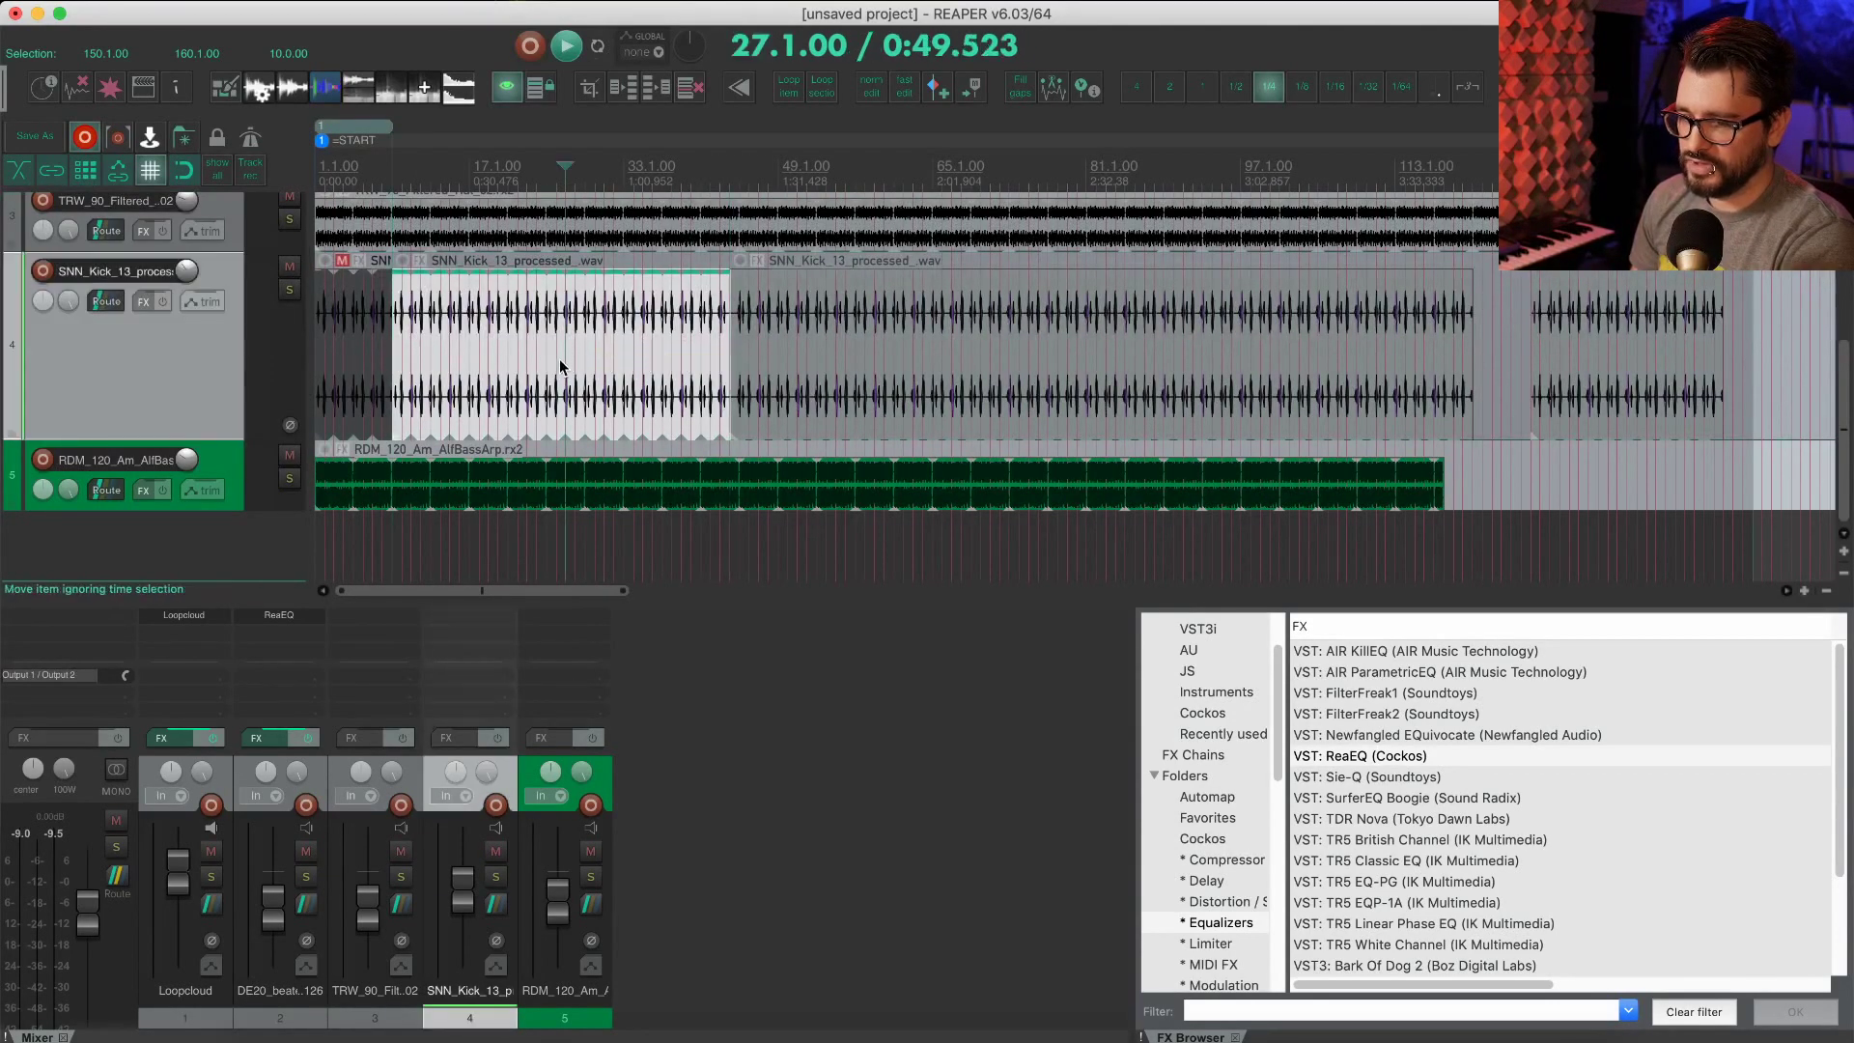
pyautogui.keyDown('super'); pyautogui.click(559, 362); pyautogui.keyUp('super')
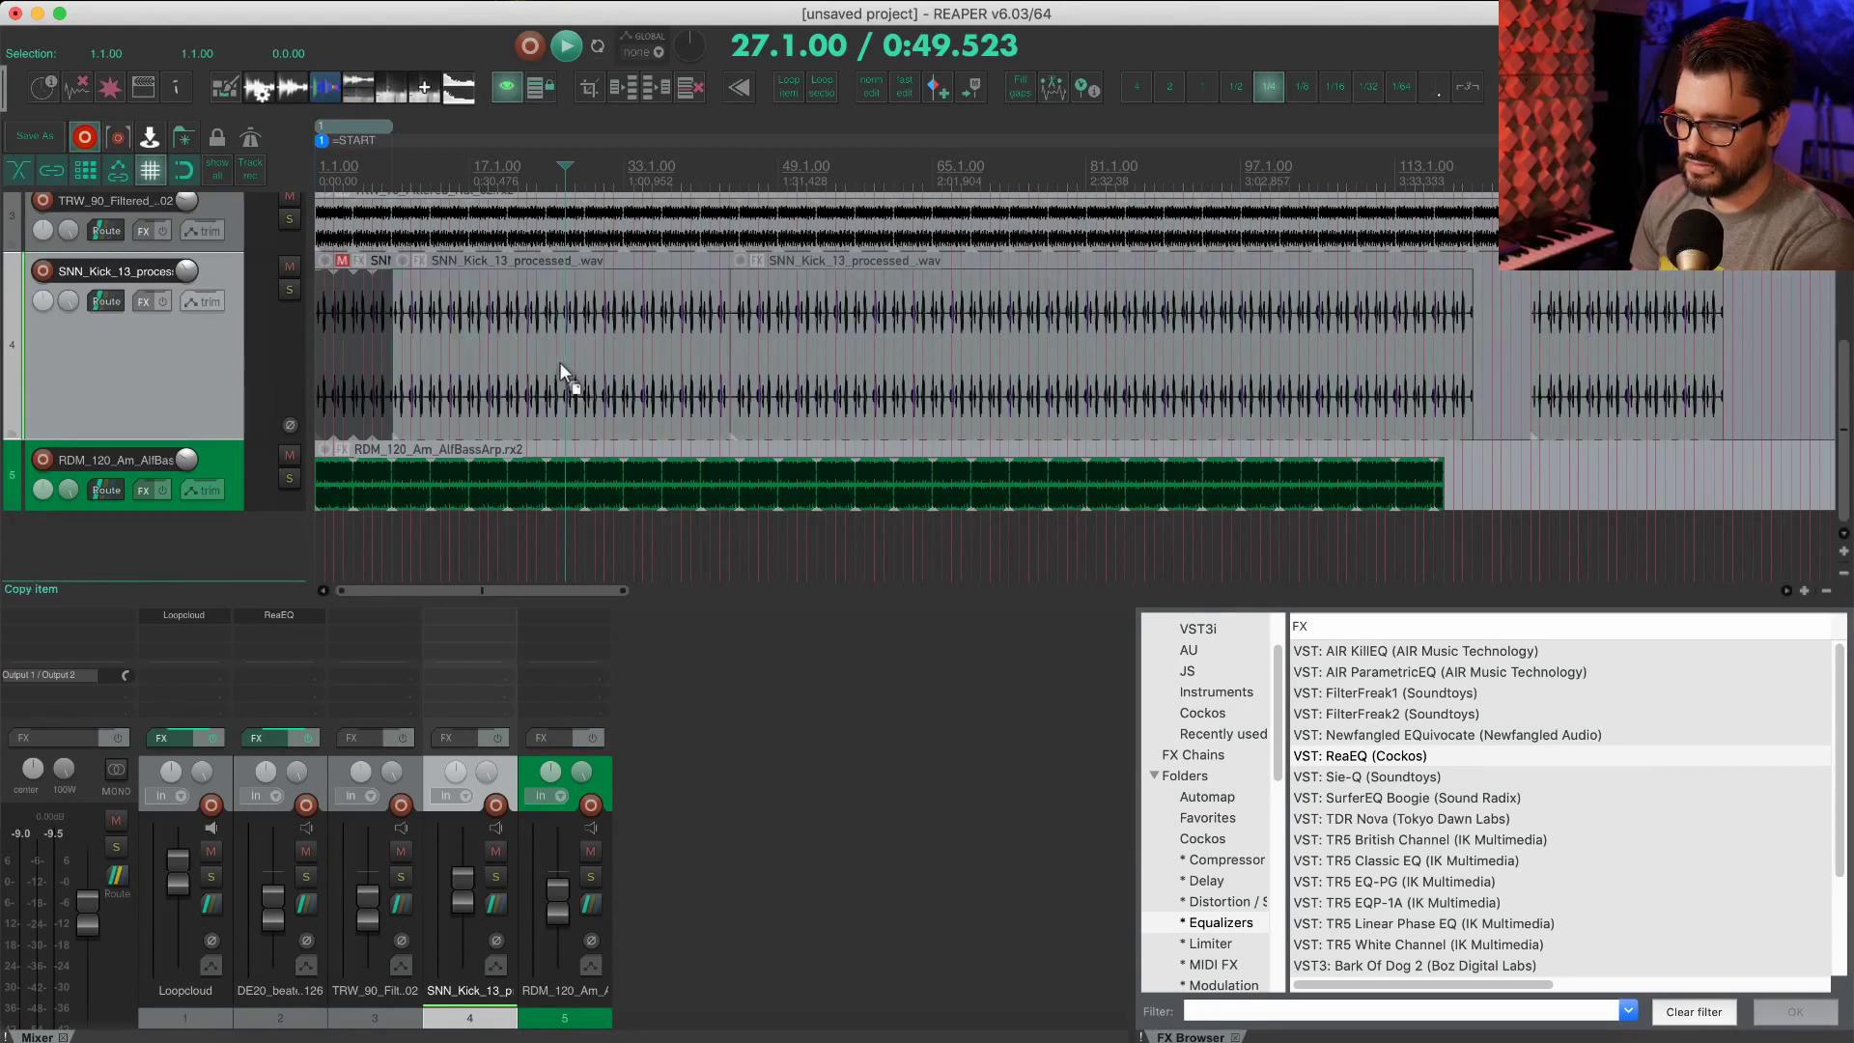
pyautogui.click(561, 358)
pyautogui.press('Delete')
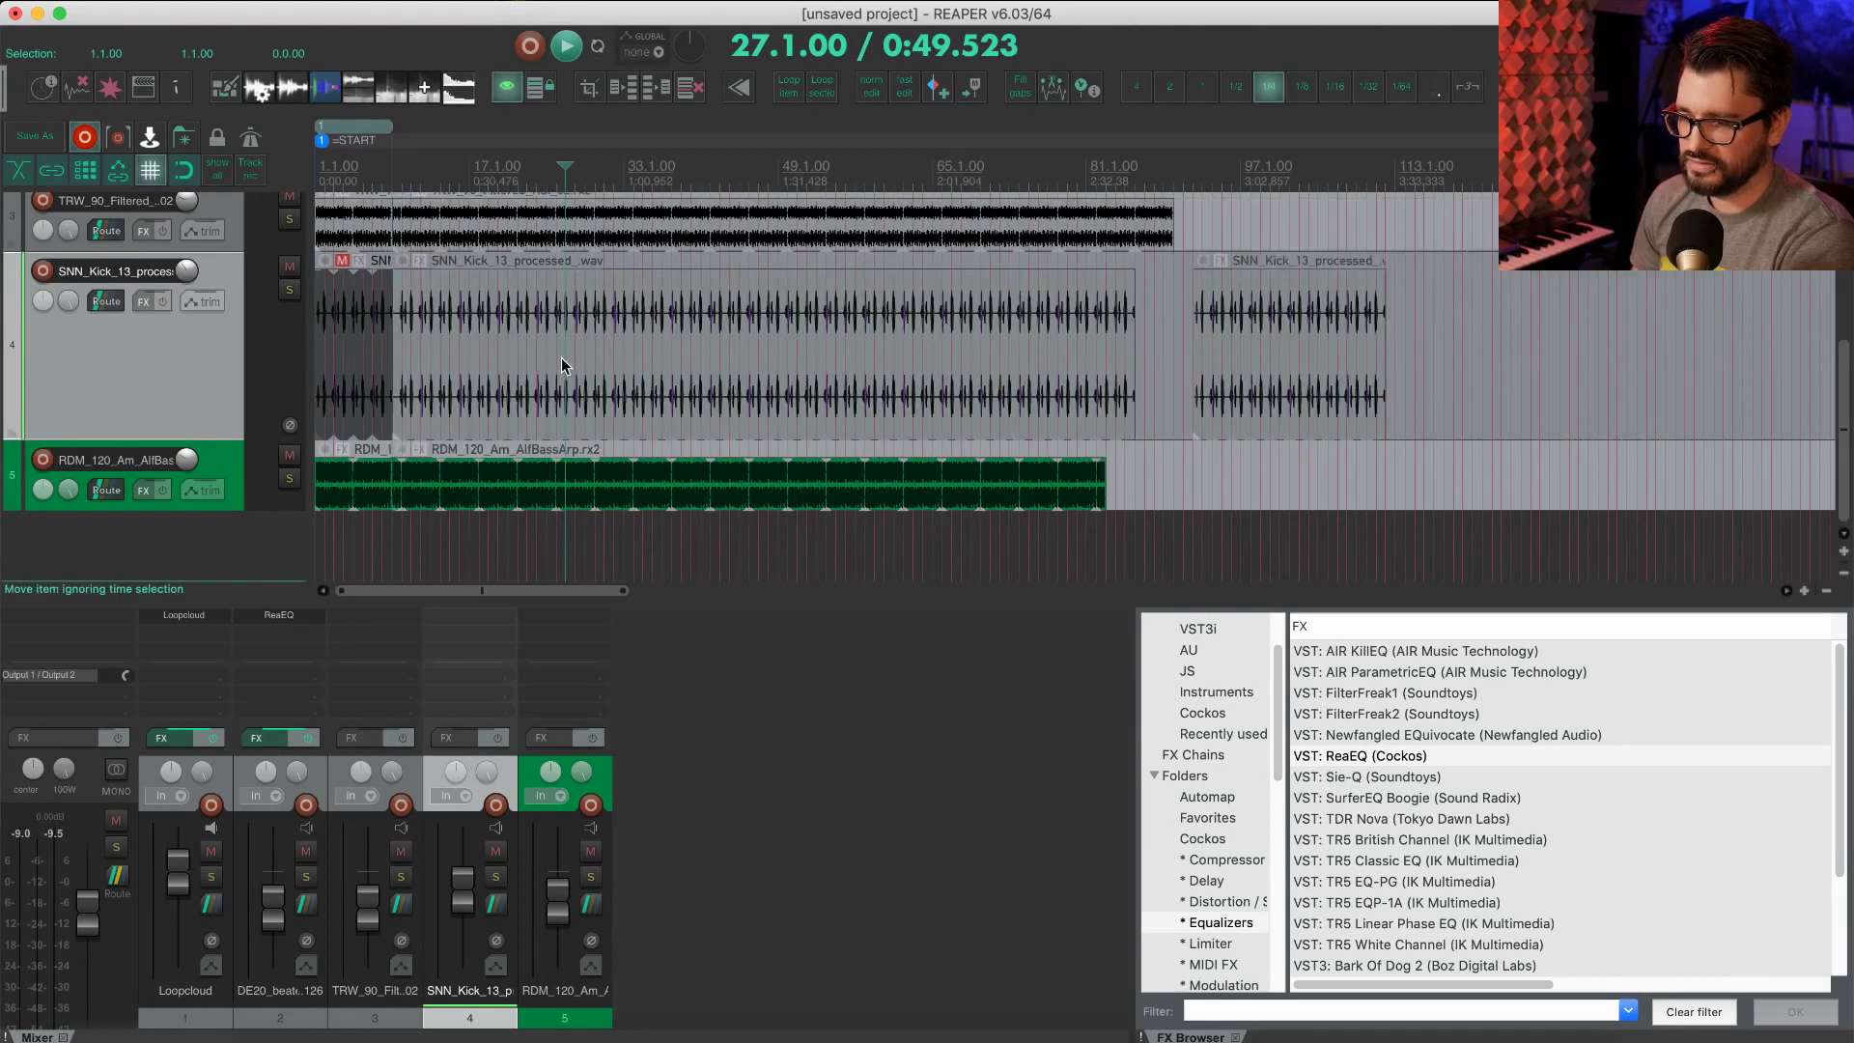
pyautogui.press('super+z')
pyautogui.press('super+z')
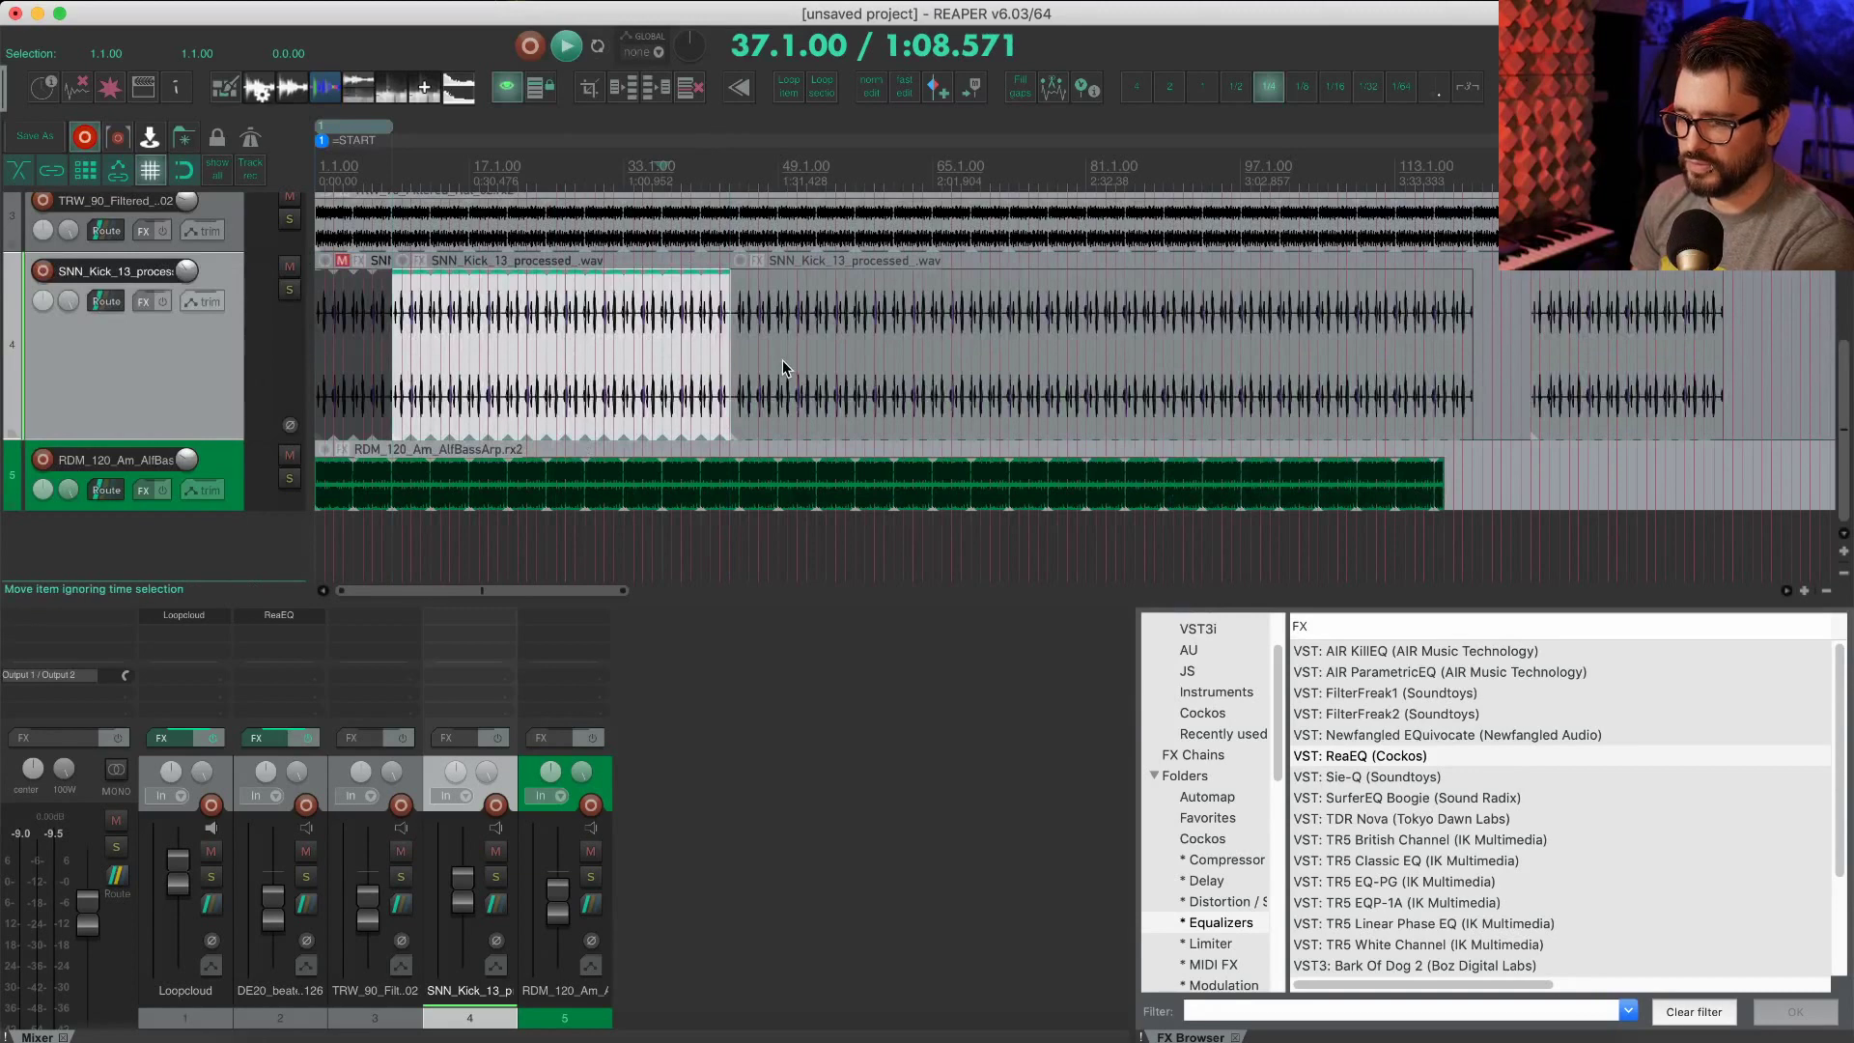
# Step: Delete the separate kick item at the end of the SNN_Kick_13 track, around bar 144, and return to the project start
pyautogui.moveTo(783, 367); pyautogui.dragTo(1135, 396)
pyautogui.click(537, 376)
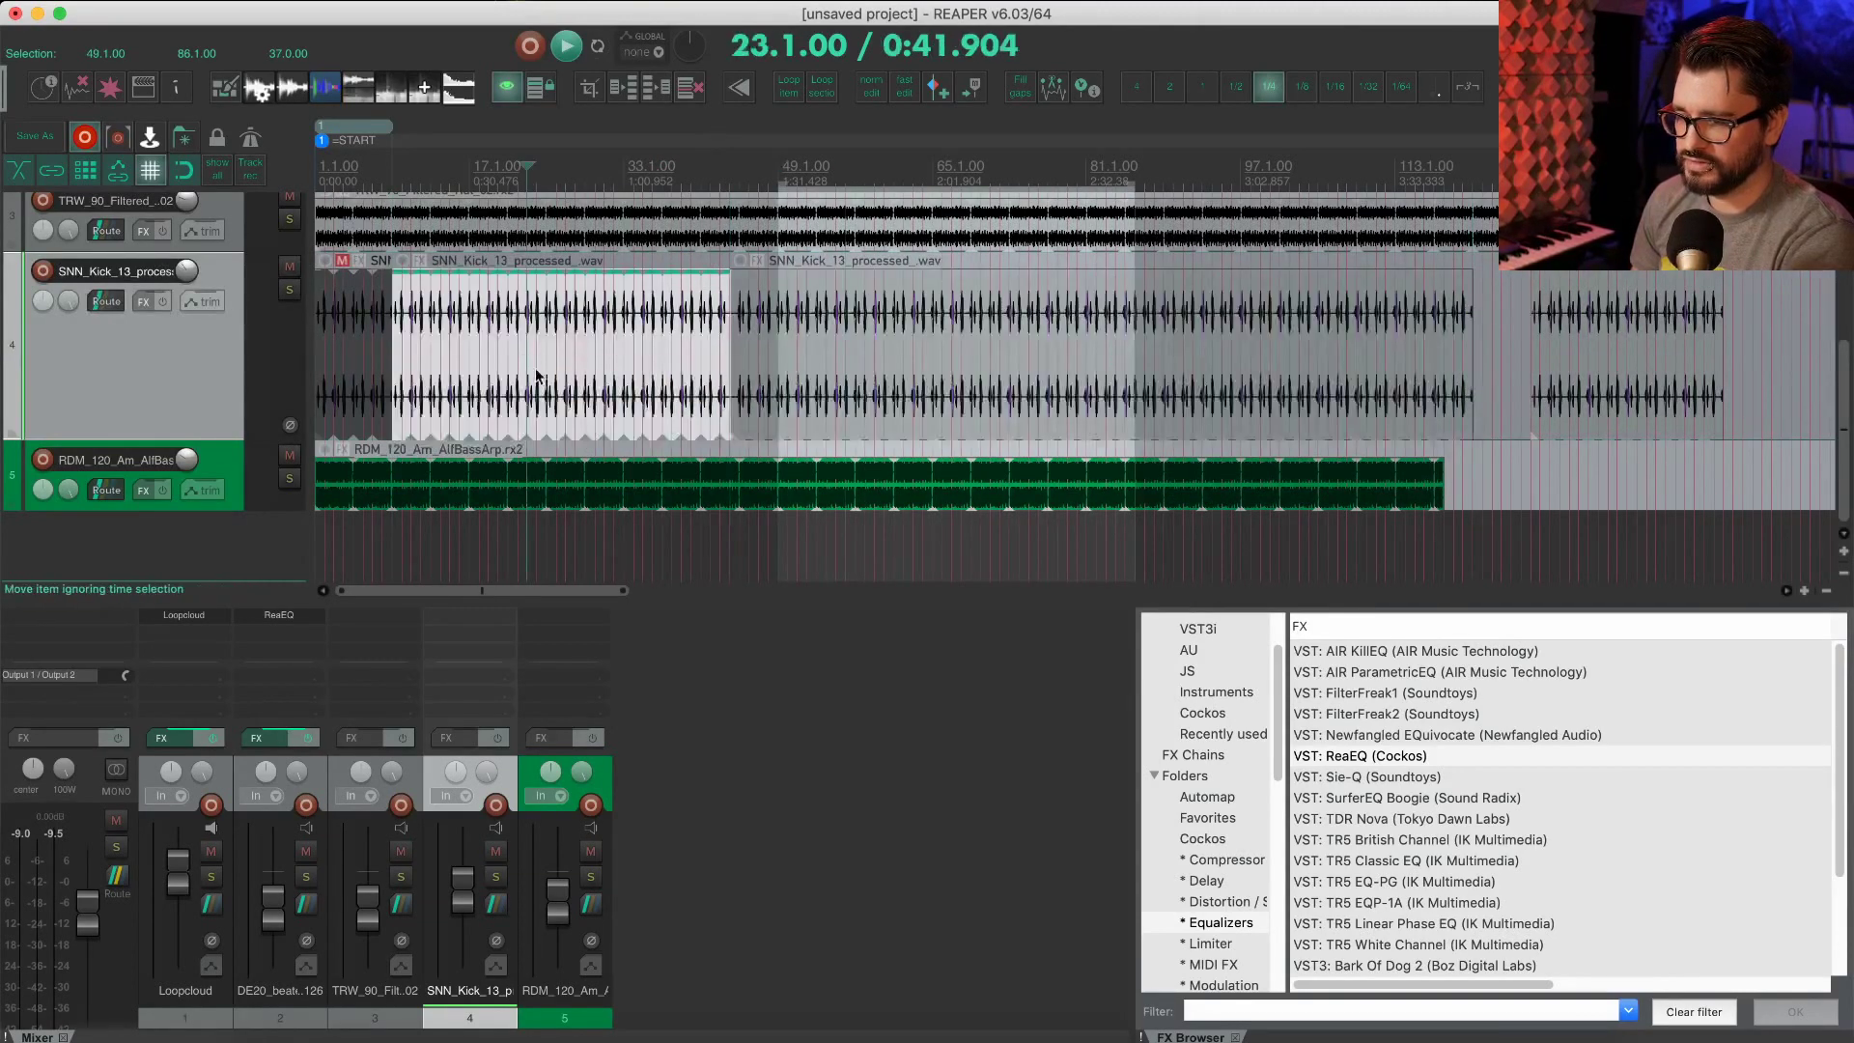
pyautogui.click(576, 362)
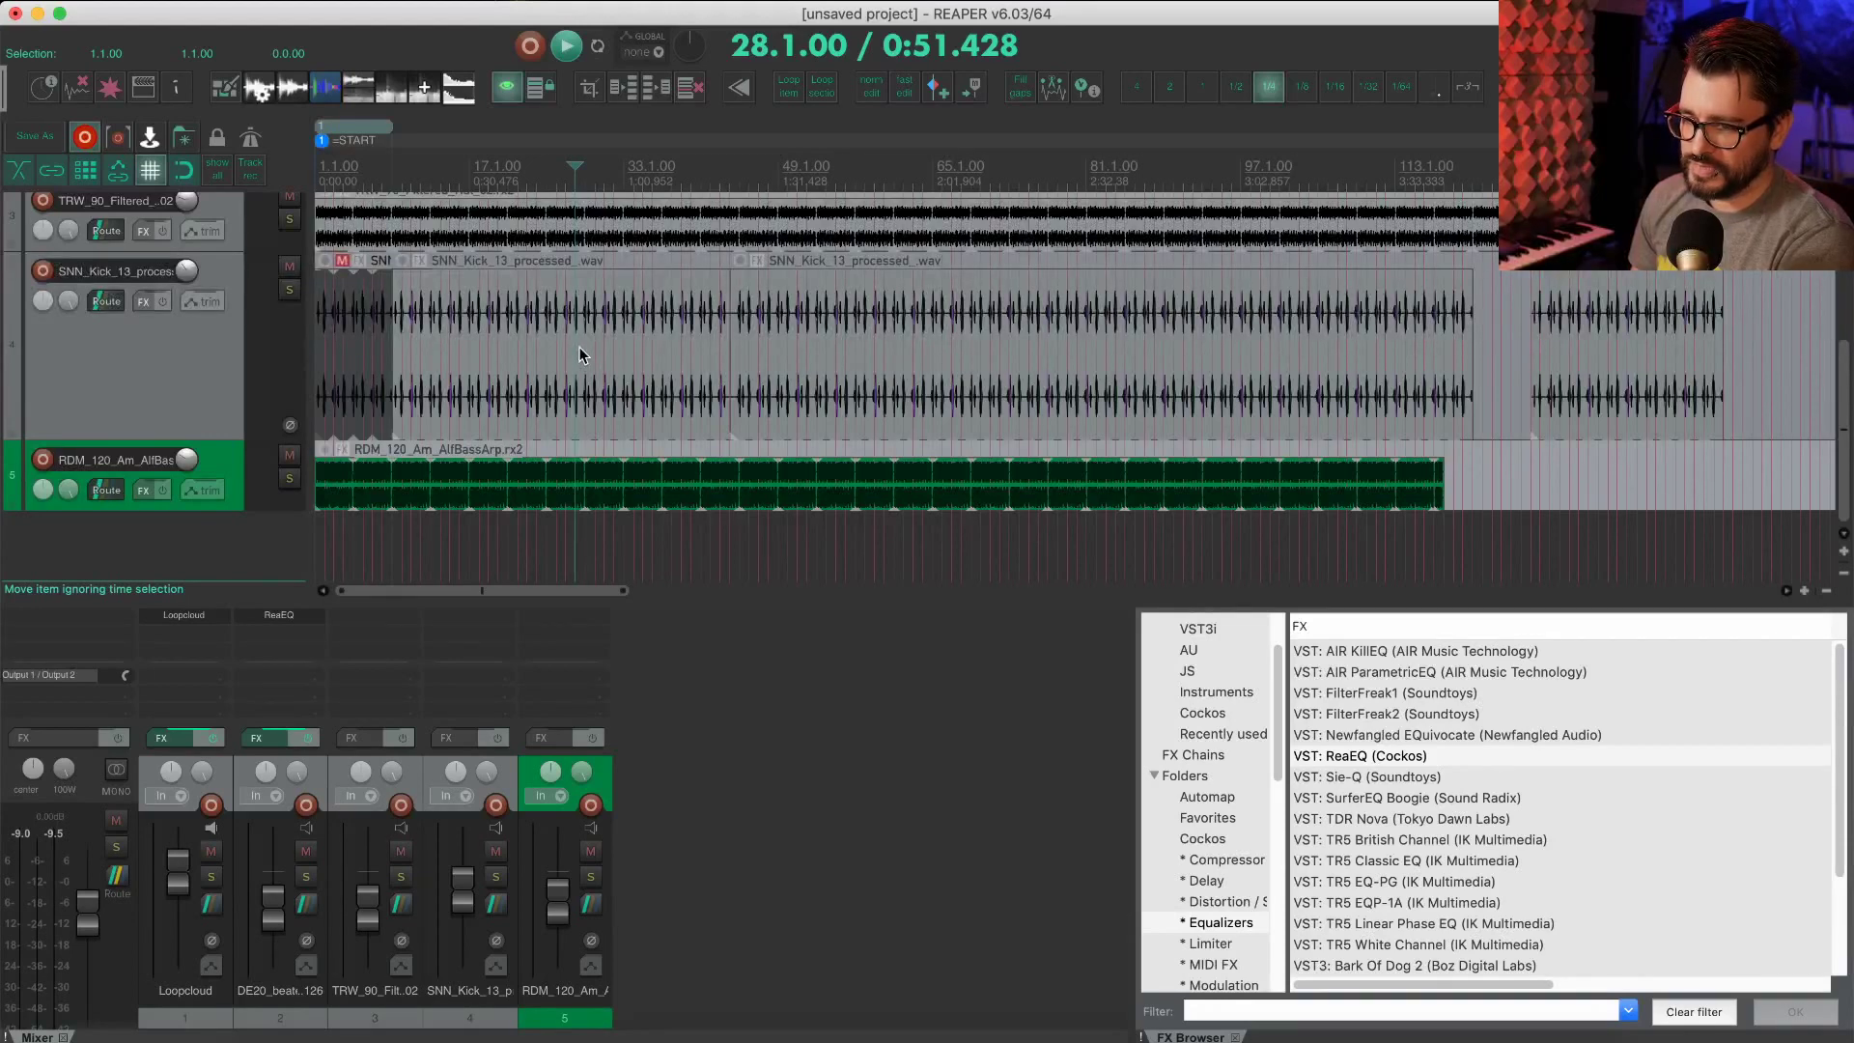
pyautogui.click(1697, 337)
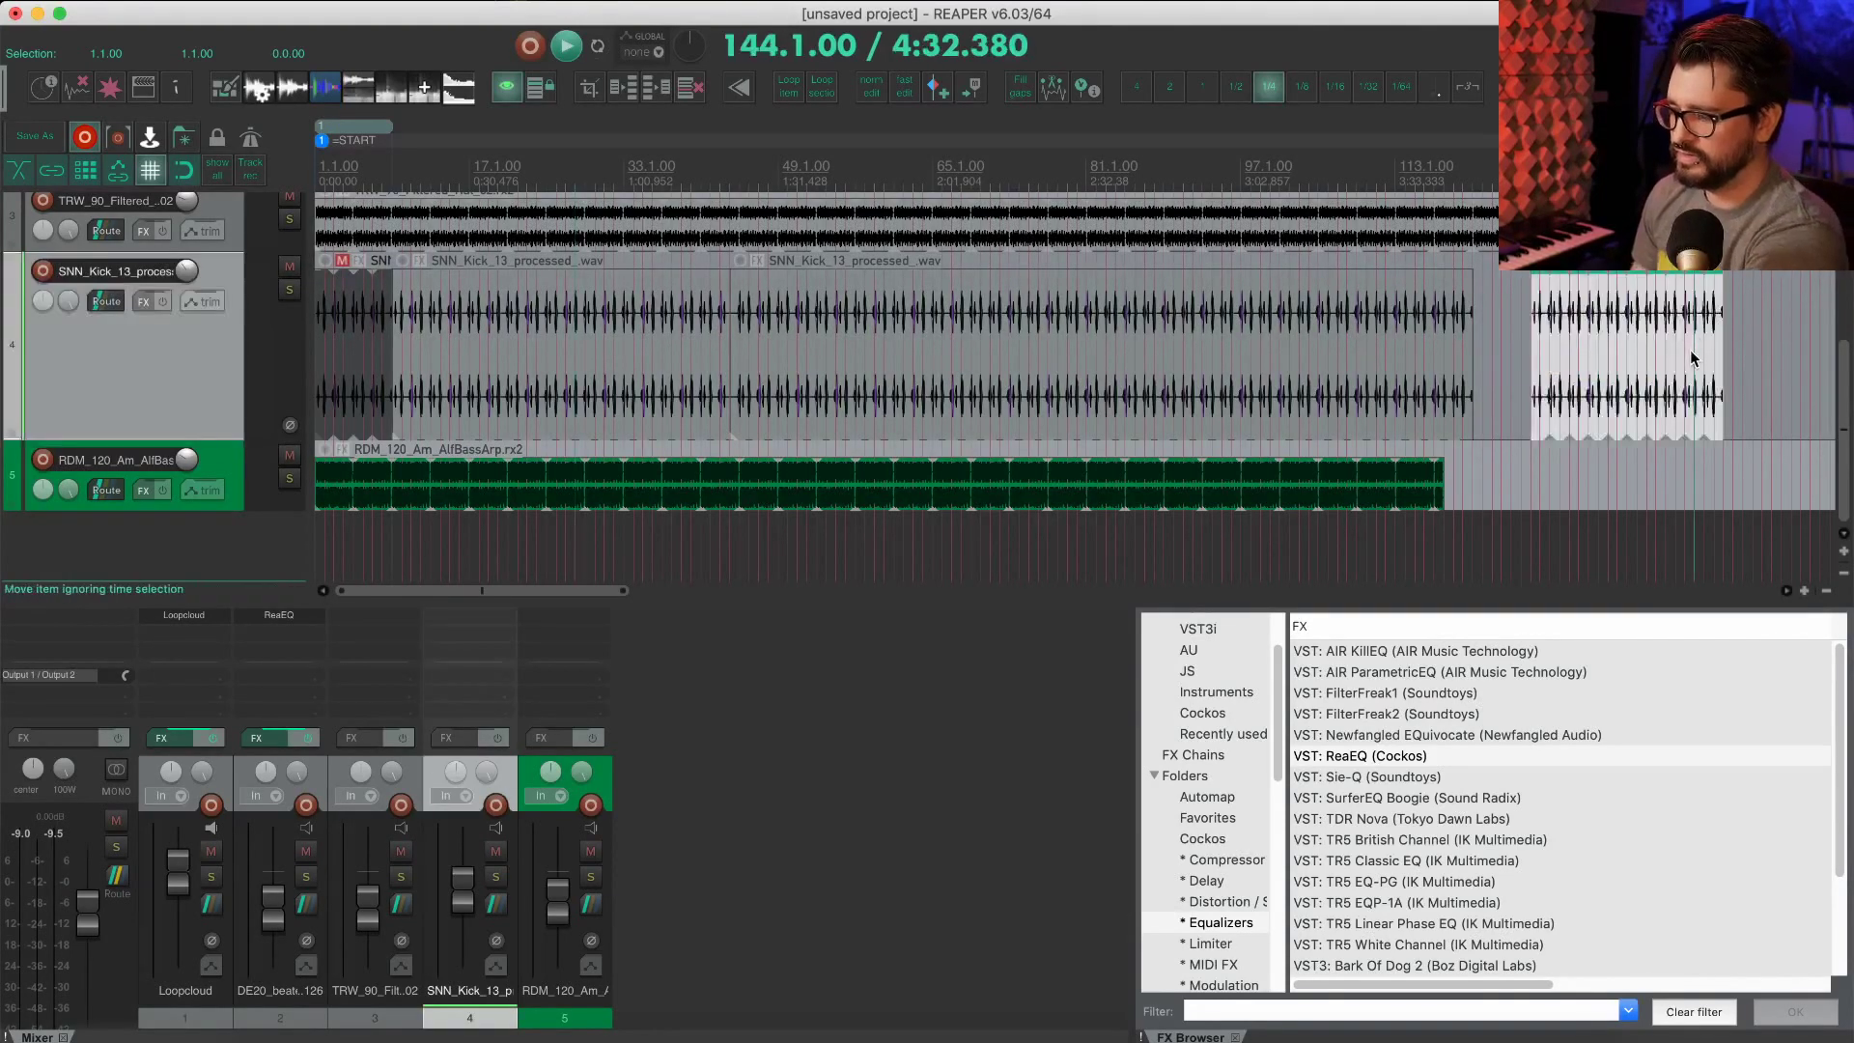
pyautogui.press('Delete')
pyautogui.press('End')
pyautogui.press('Home')
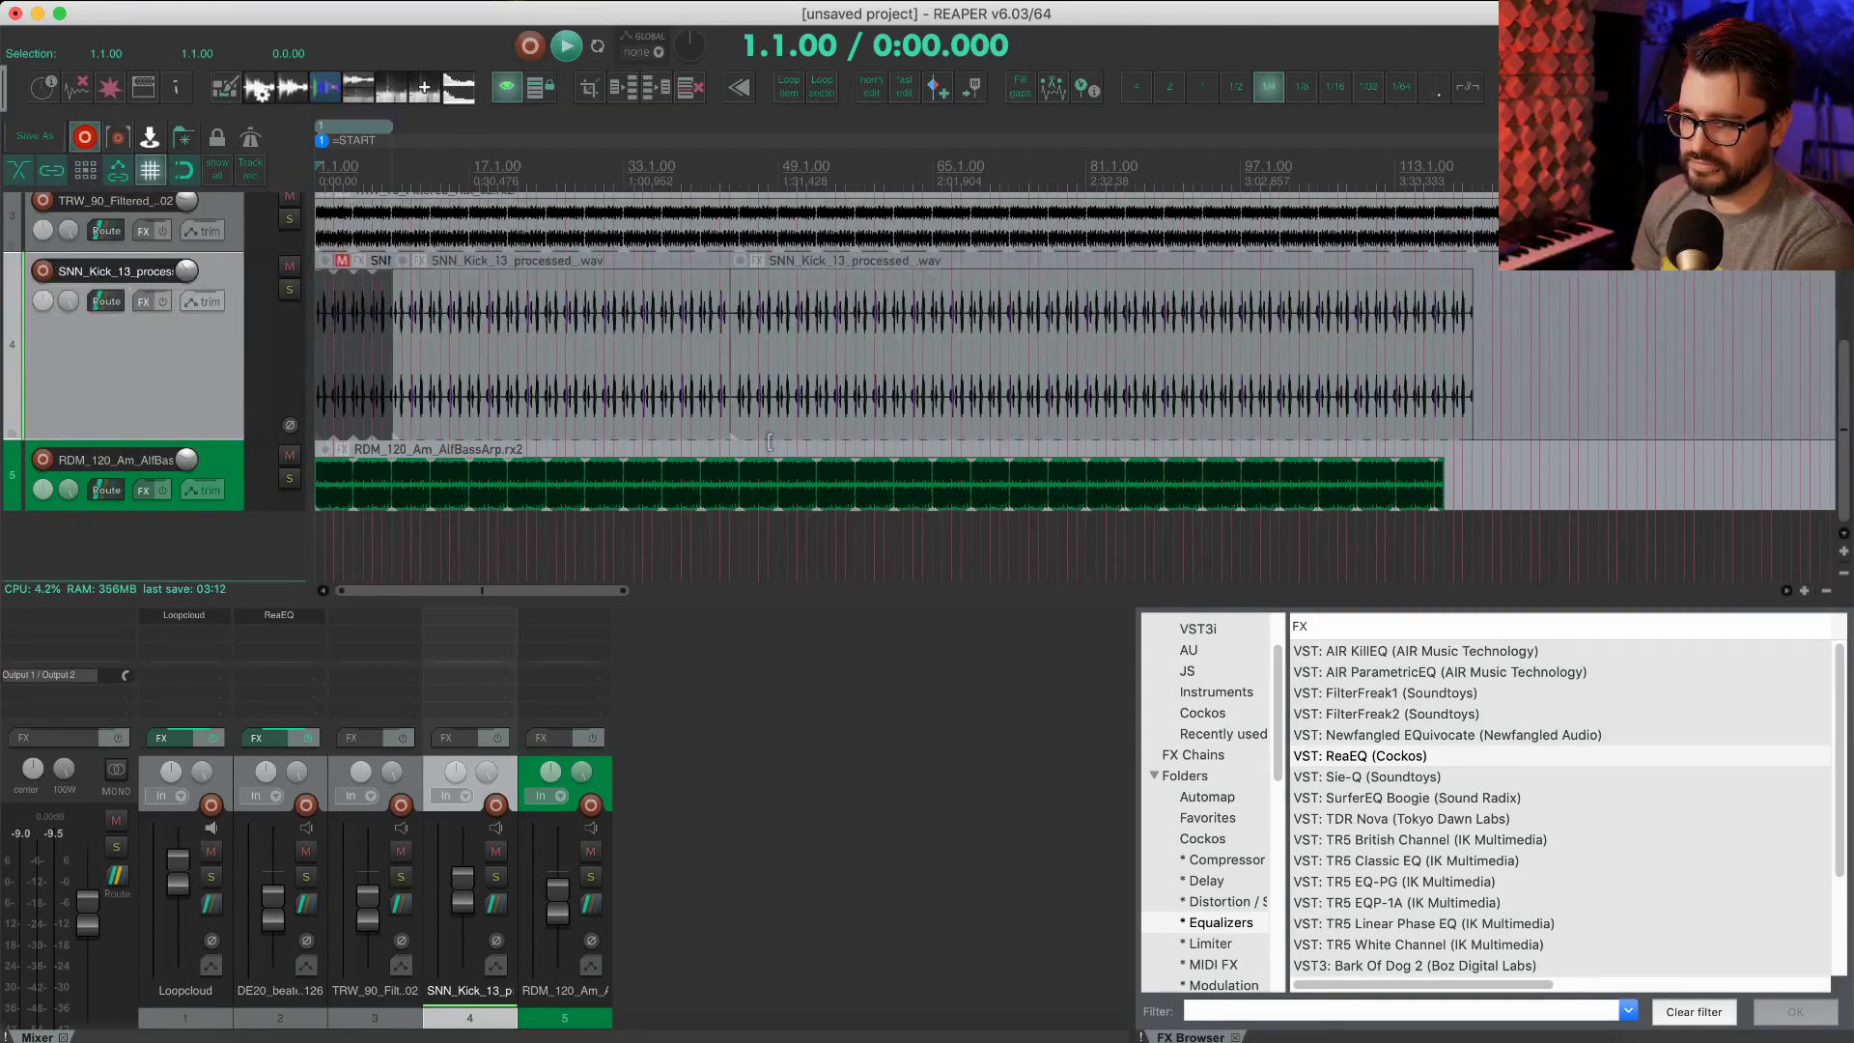
# Step: Turn the two adjoining unmuted SNN_Kick_13 items into one item running from bar 9 to about bar 123
pyautogui.moveTo(640, 384); pyautogui.dragTo(994, 382)
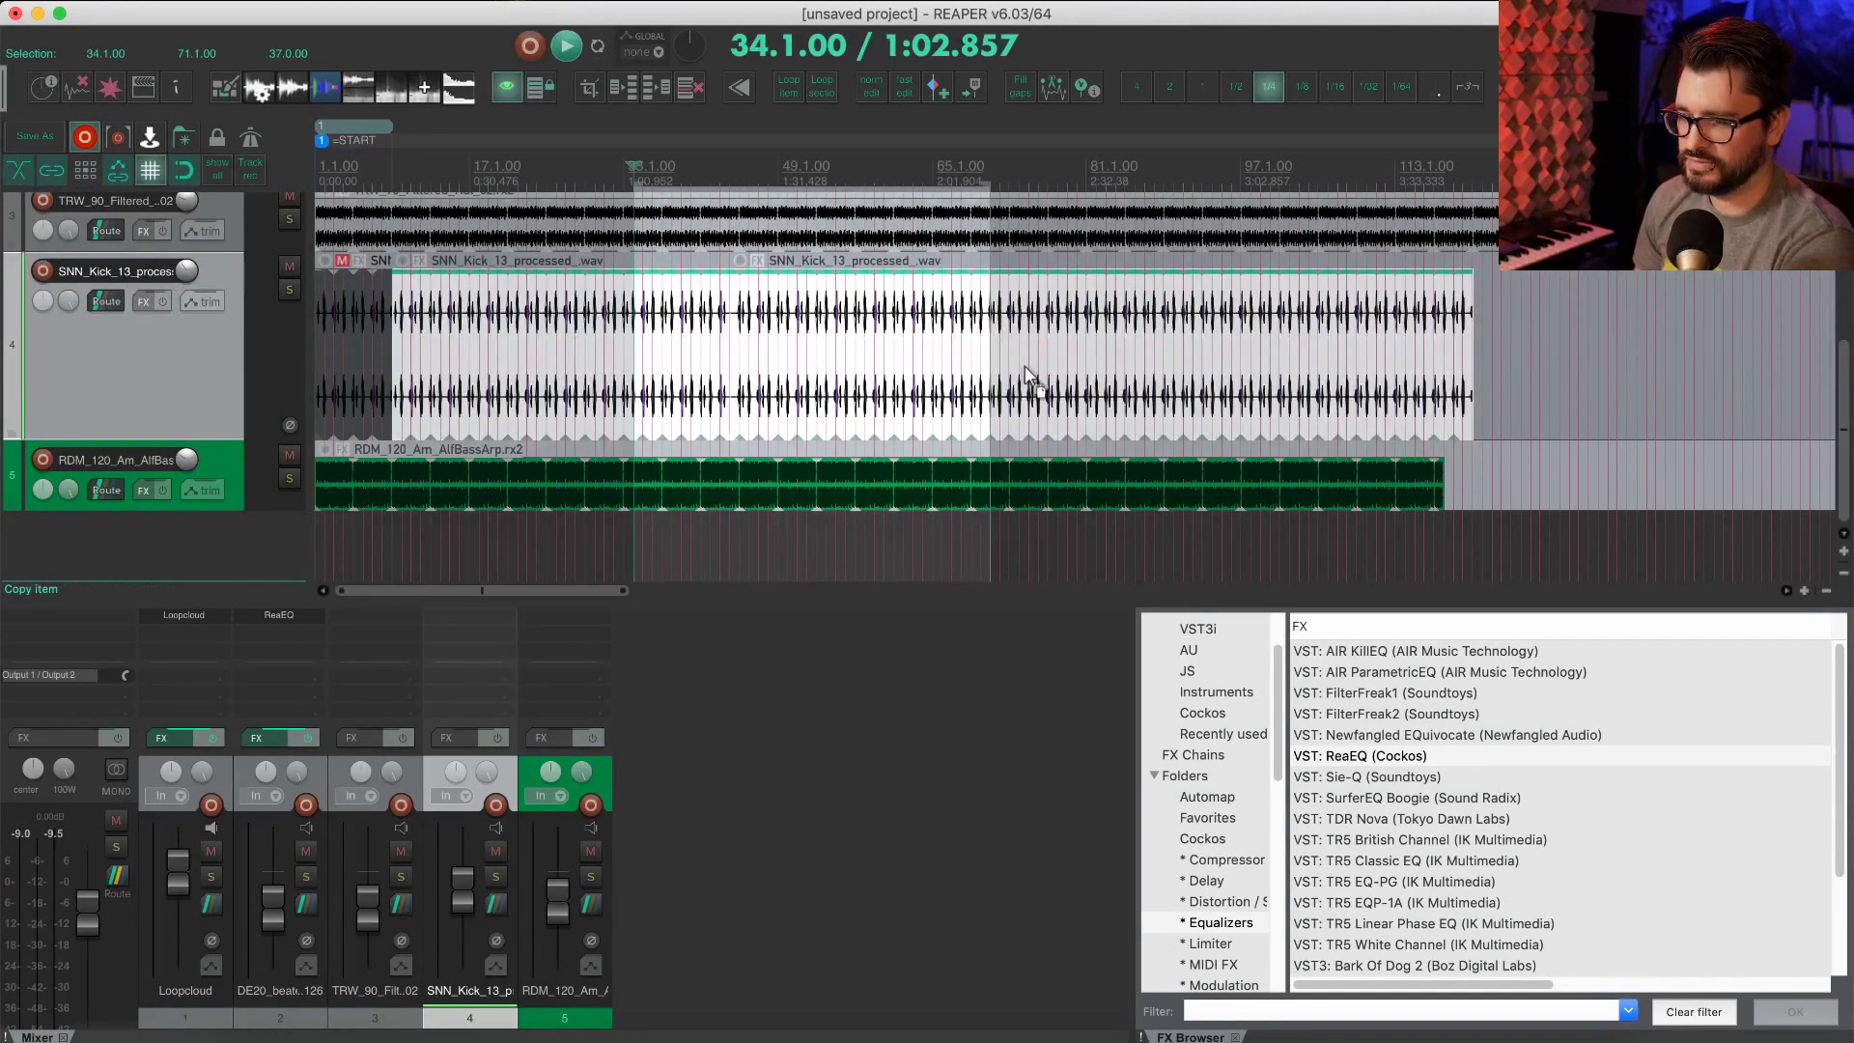
pyautogui.click(668, 367)
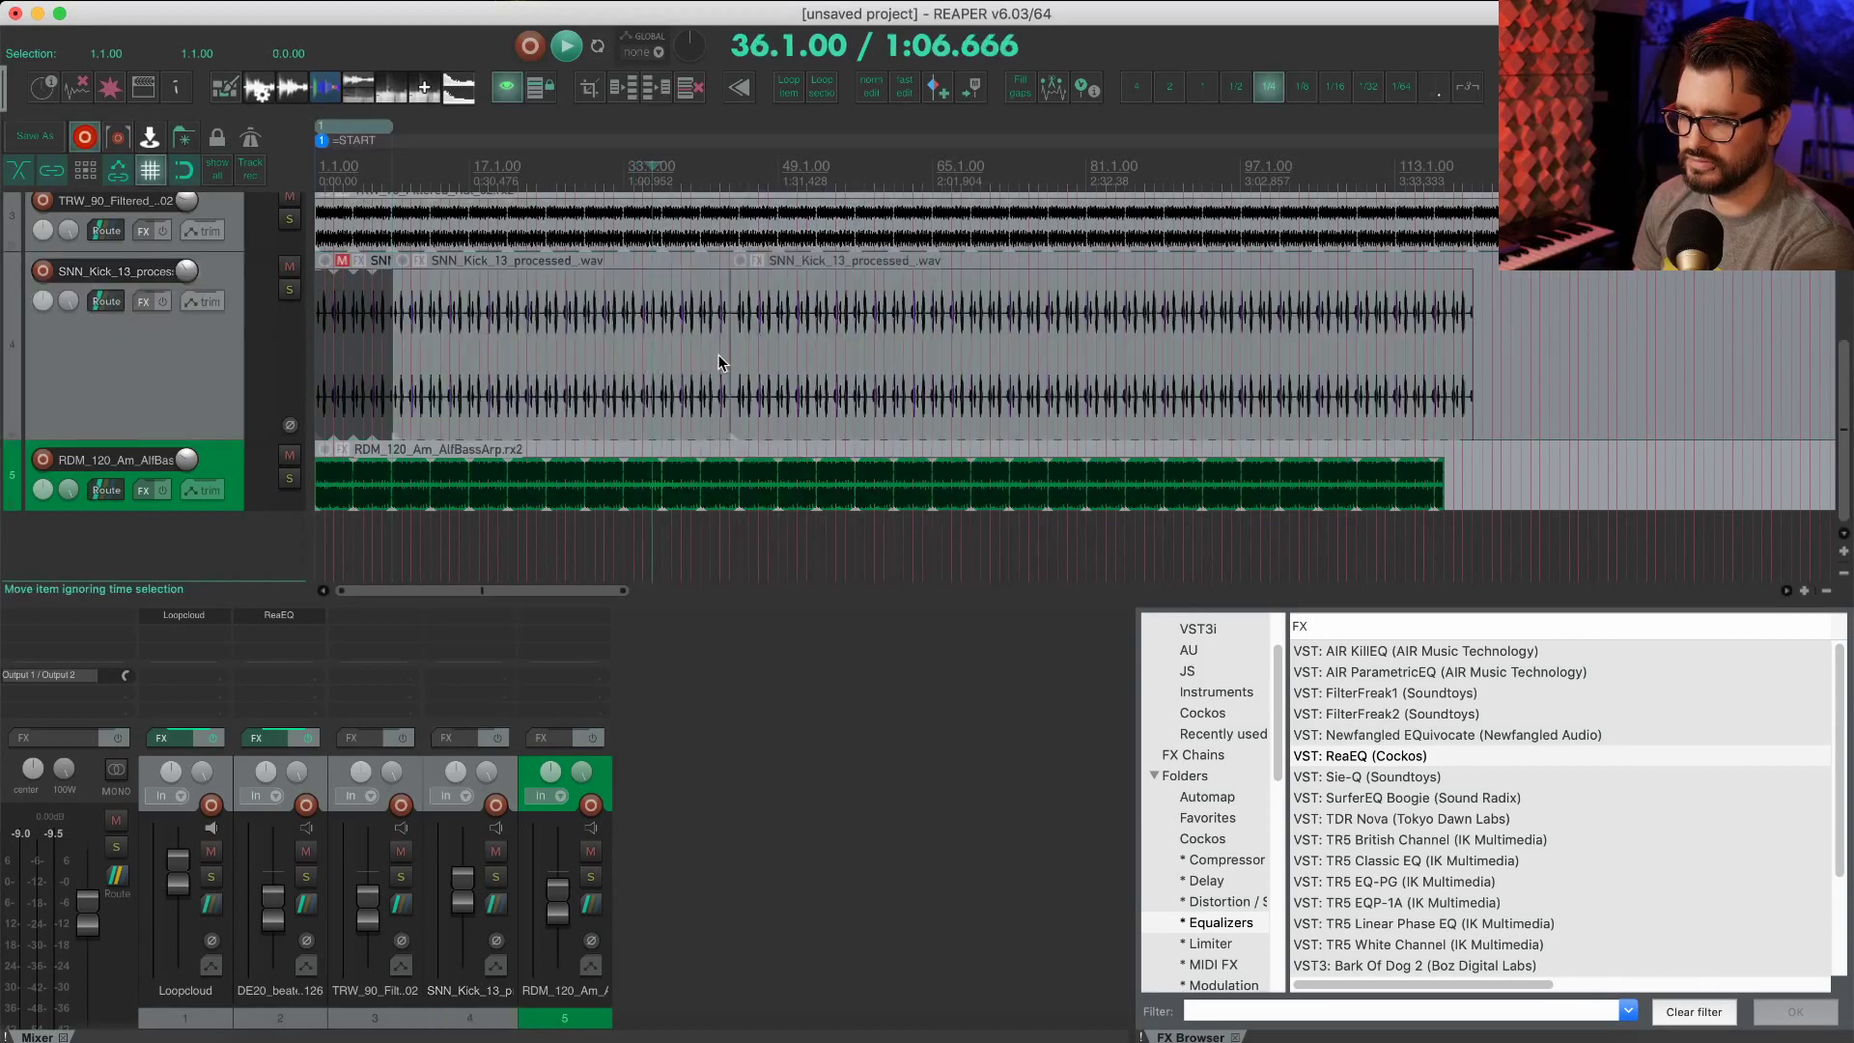
pyautogui.moveTo(731, 353); pyautogui.dragTo(1495, 351)
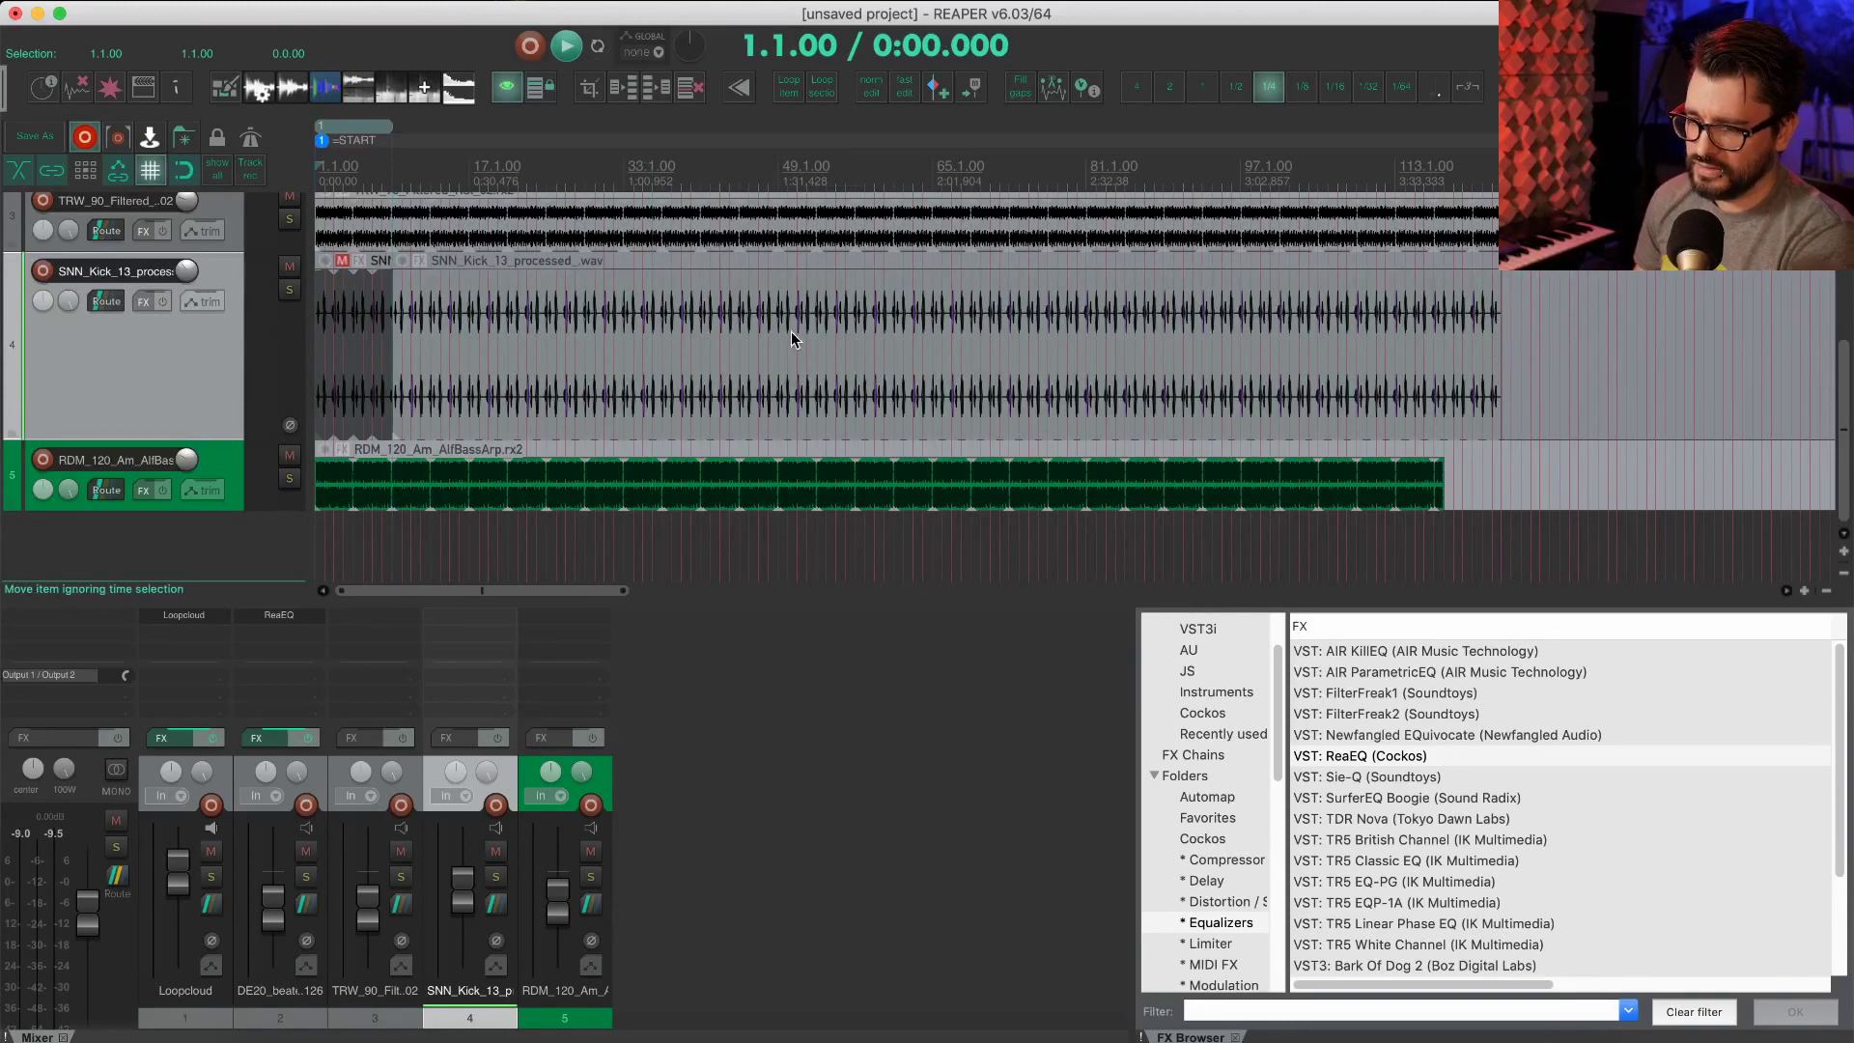
pyautogui.click(703, 333)
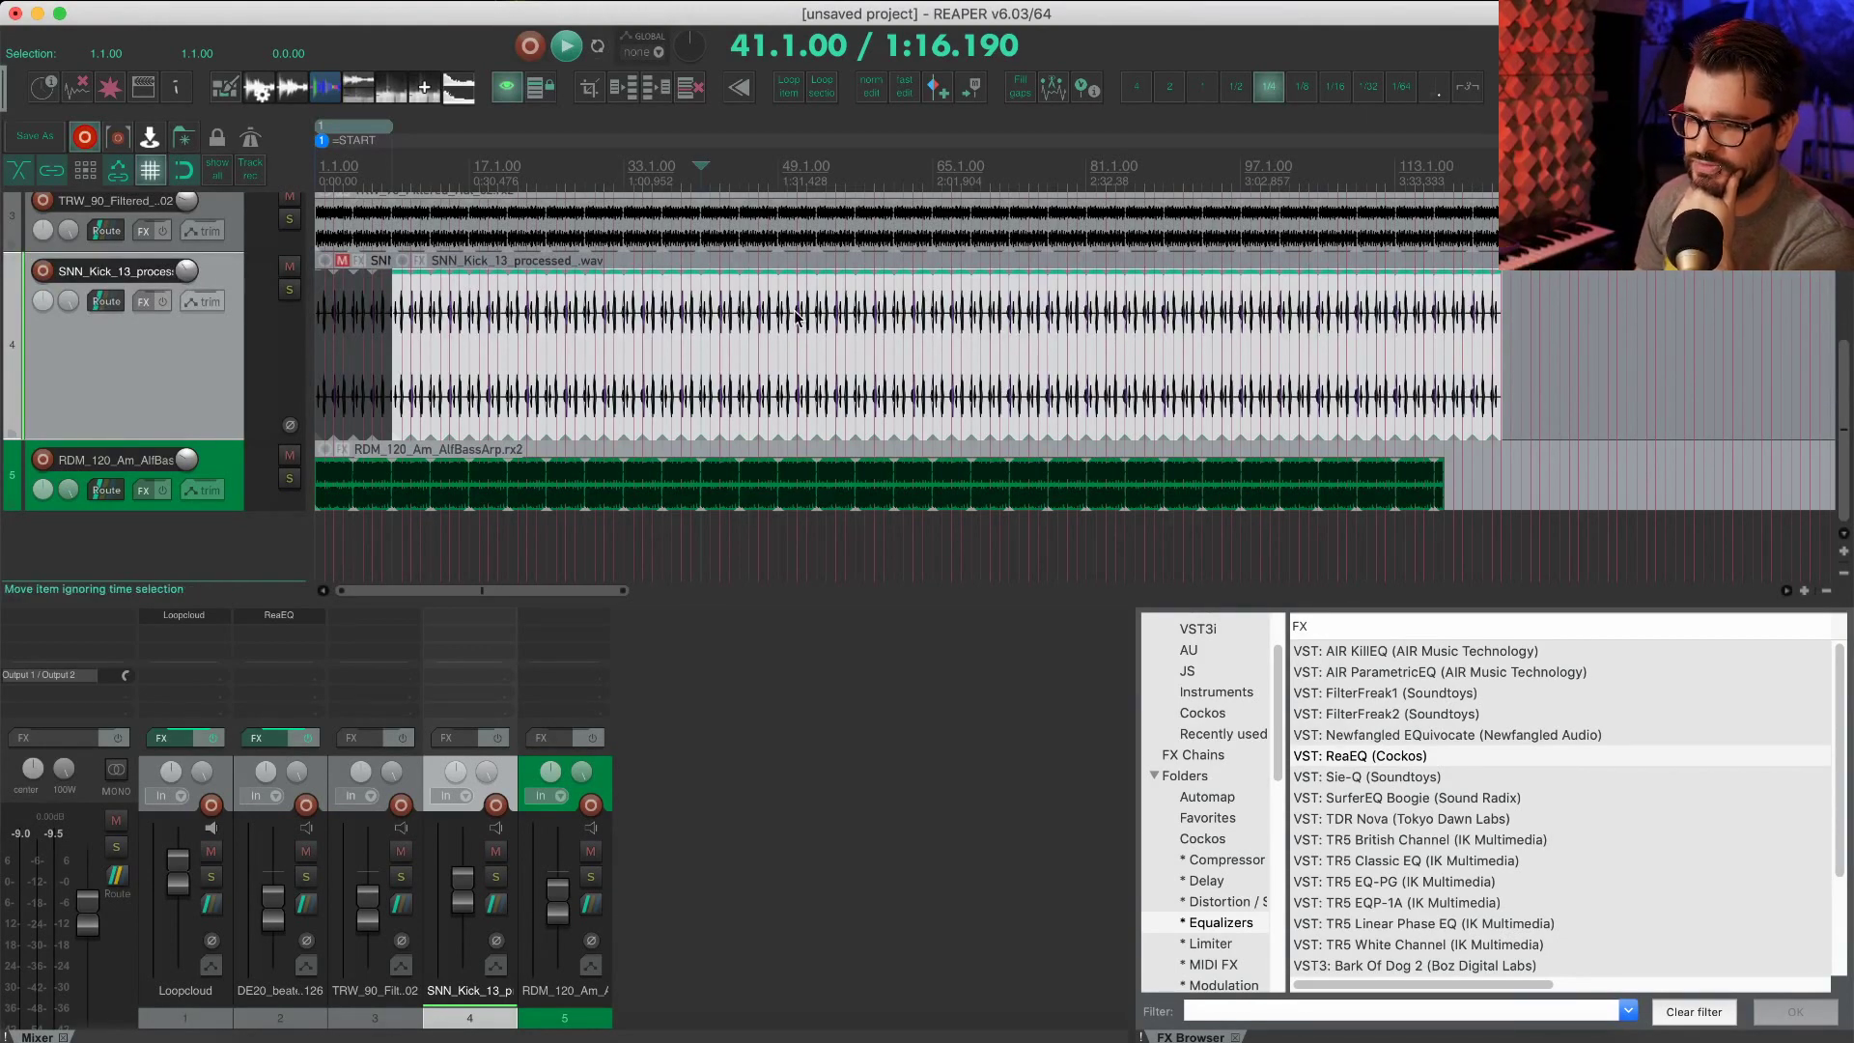
pyautogui.click(785, 355)
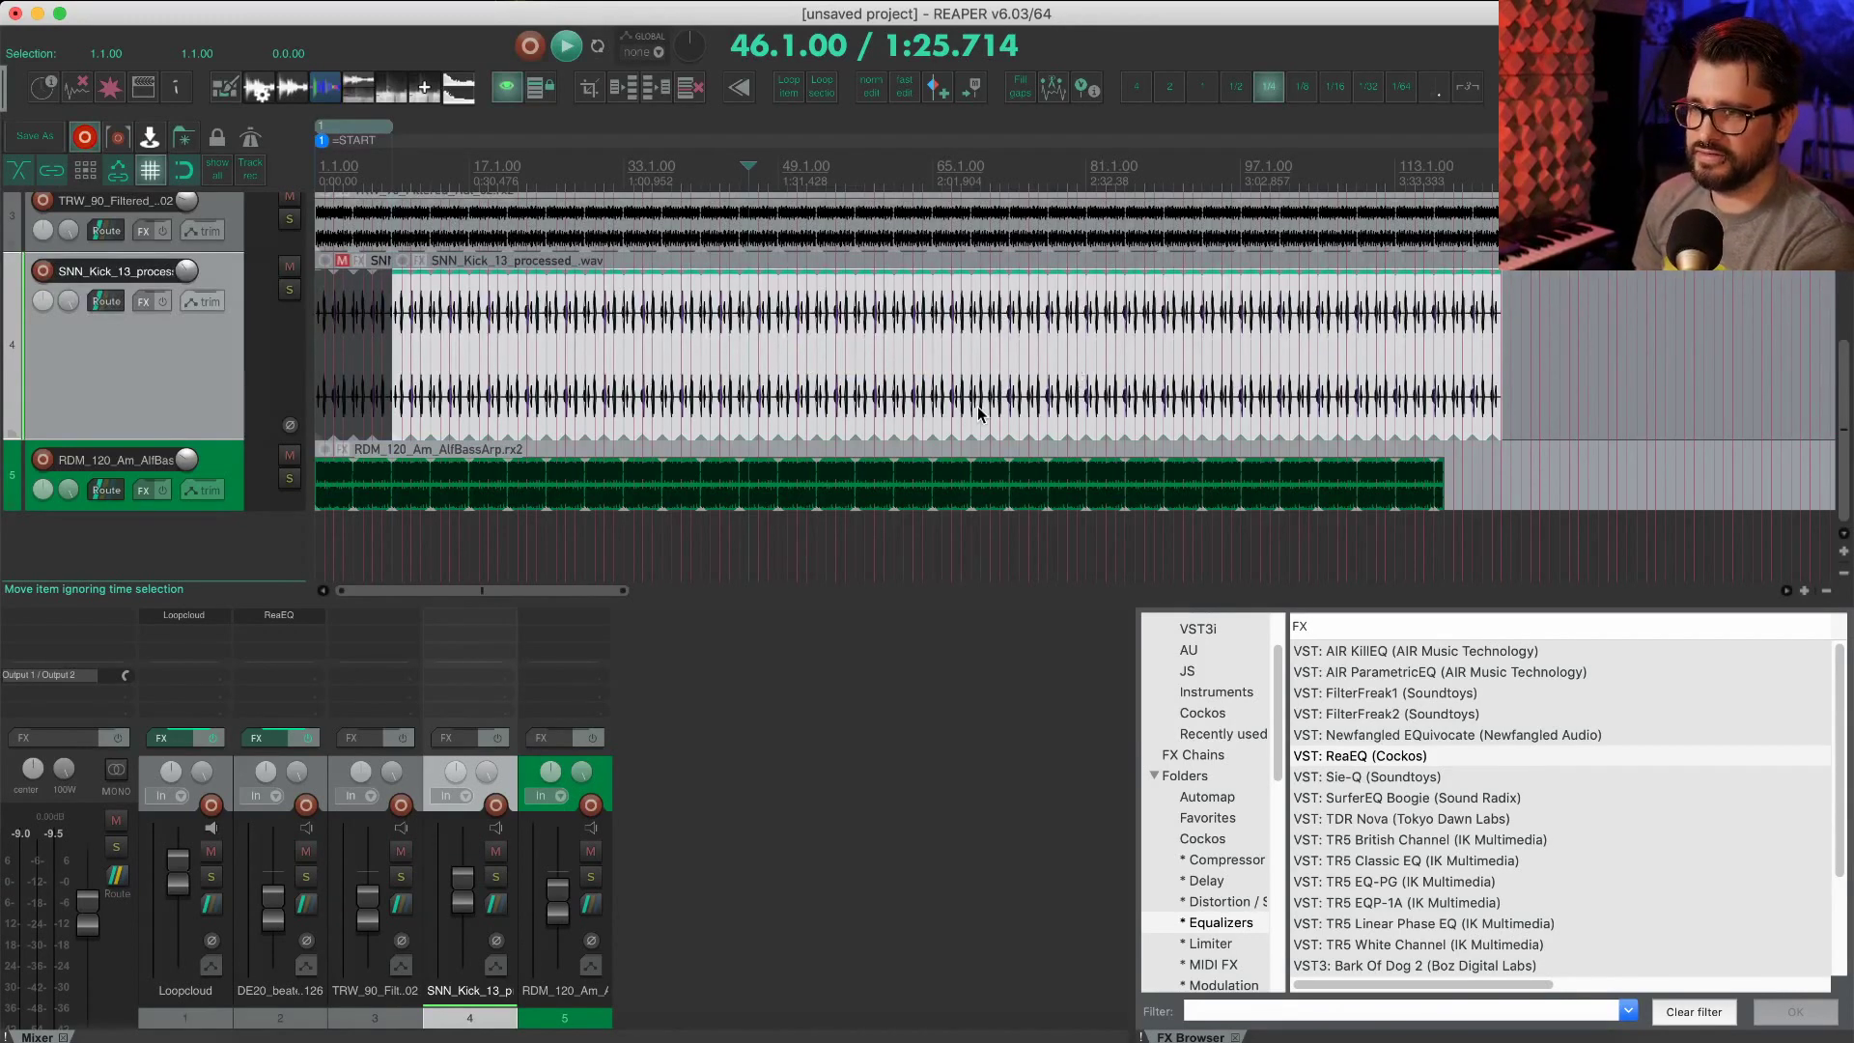
pyautogui.click(777, 763)
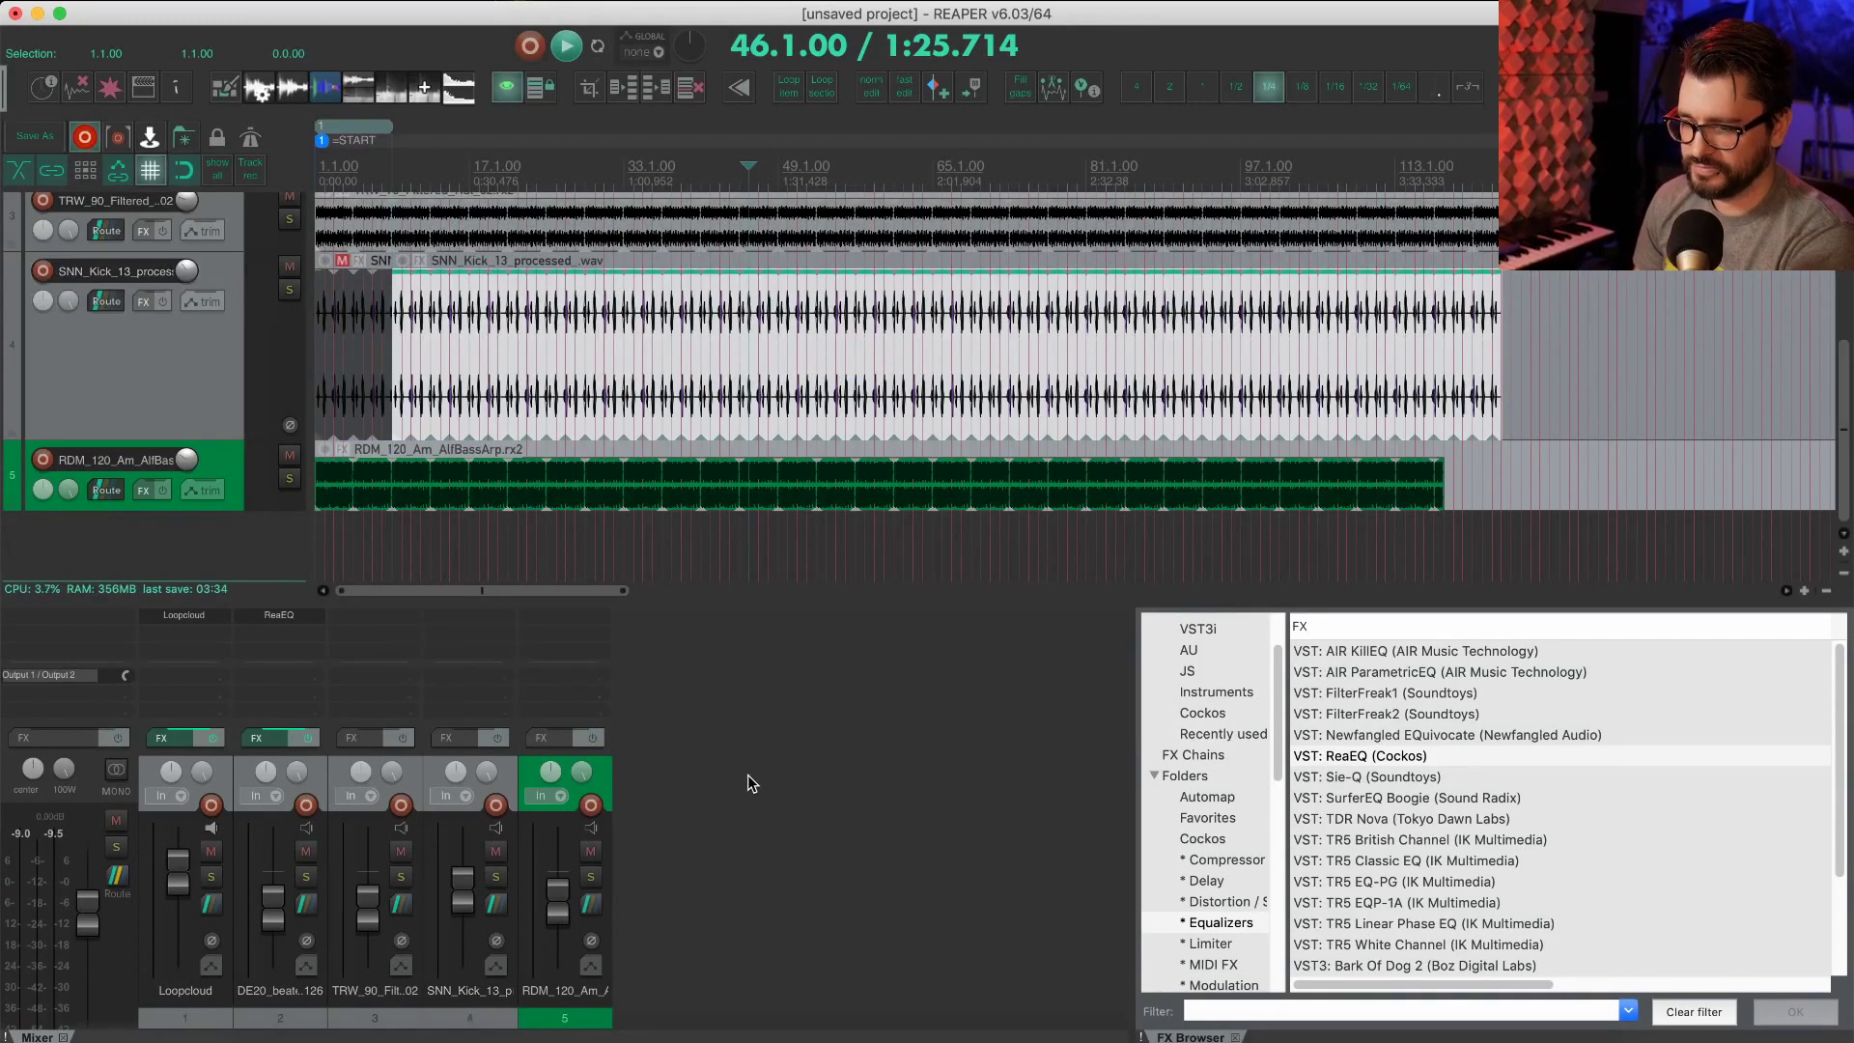
# Step: Loop the section from bar 1 to bar 9 and start playback from the project start
pyautogui.click(593, 312)
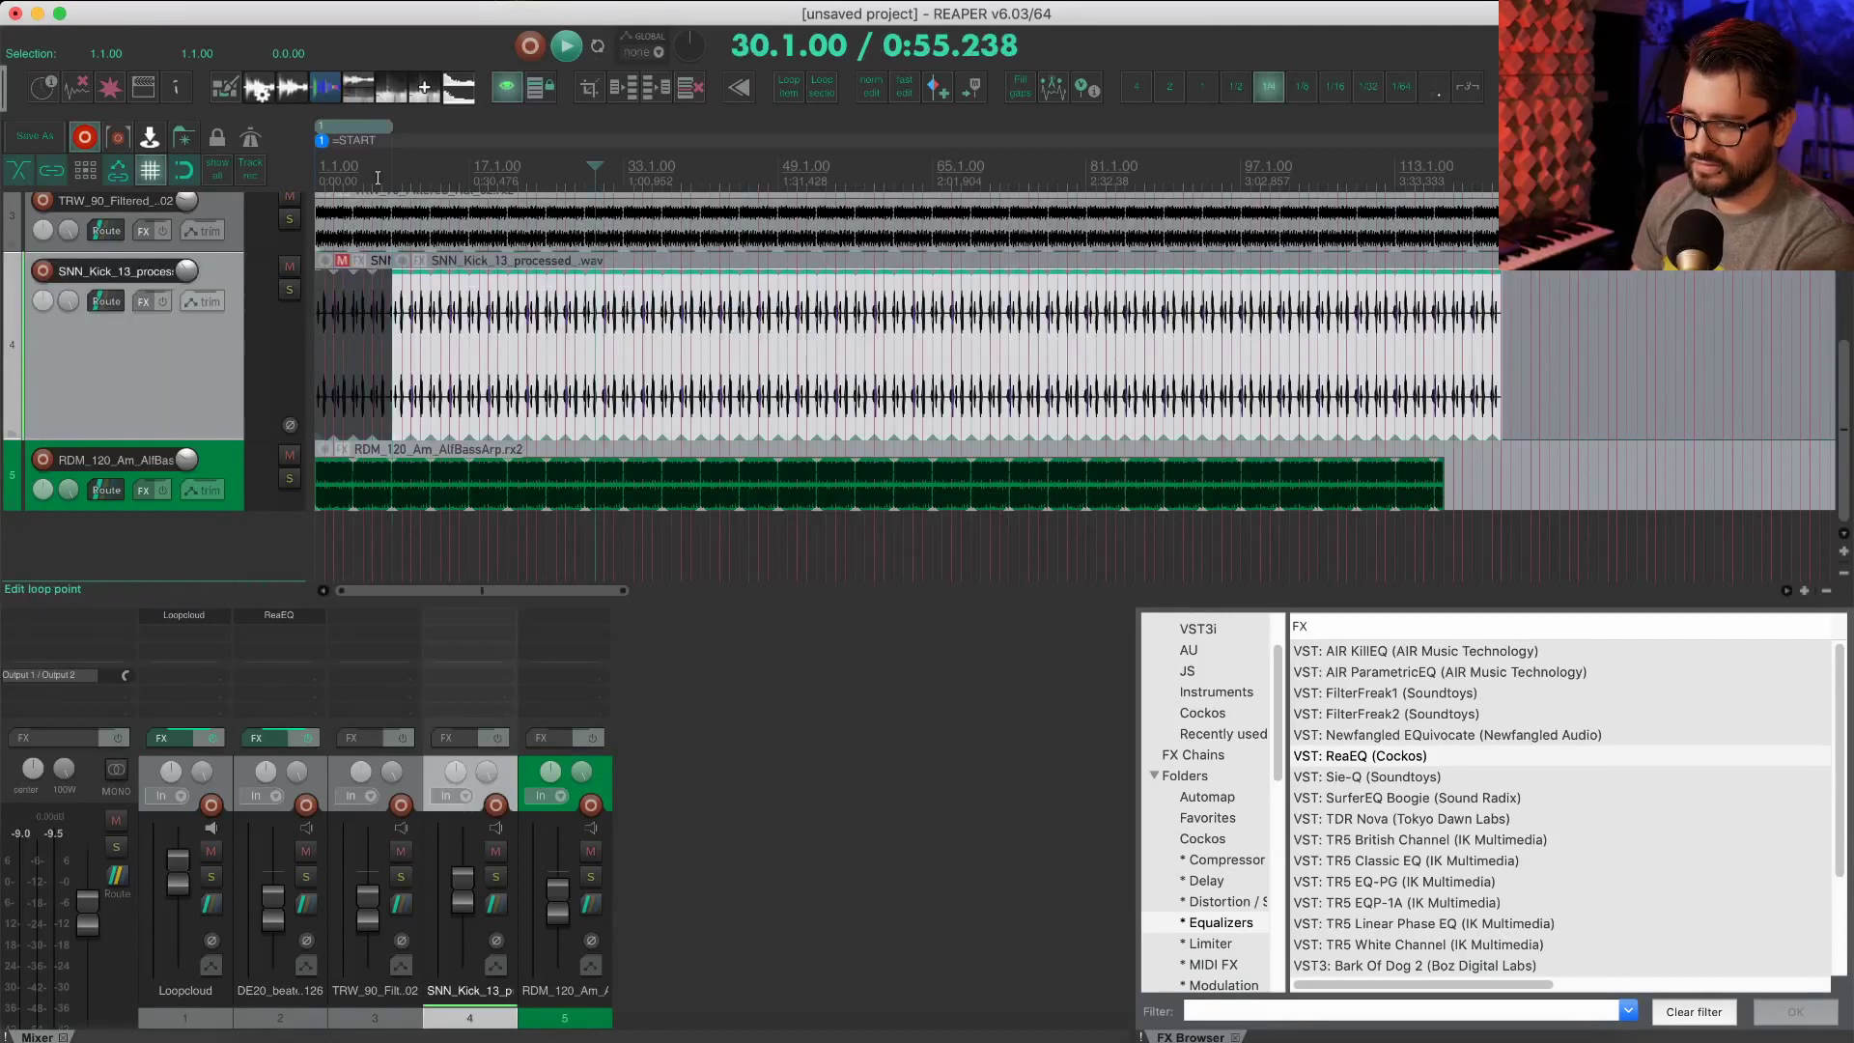
pyautogui.press('Home')
pyautogui.press('space')
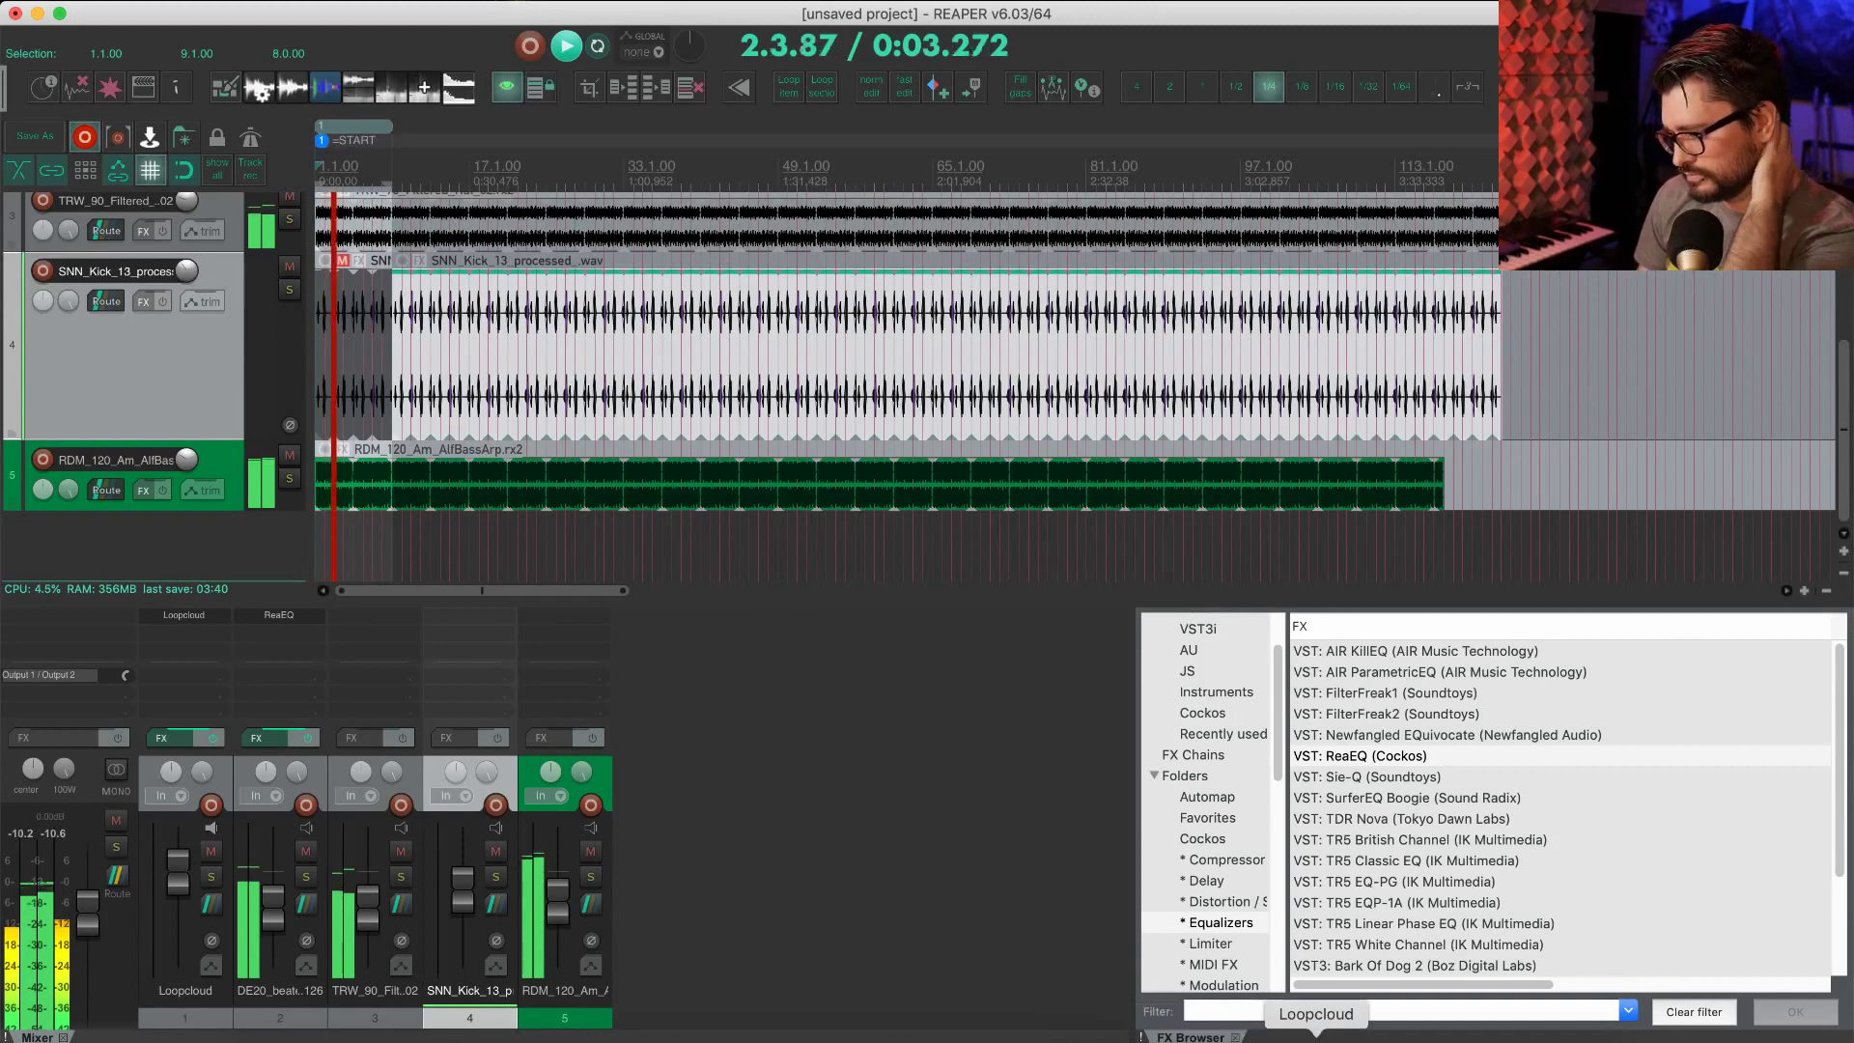
# Step: Switch to Loopcloud and search its Synthwave samples for kick instead of the Bass tag
pyautogui.click(1294, 1028)
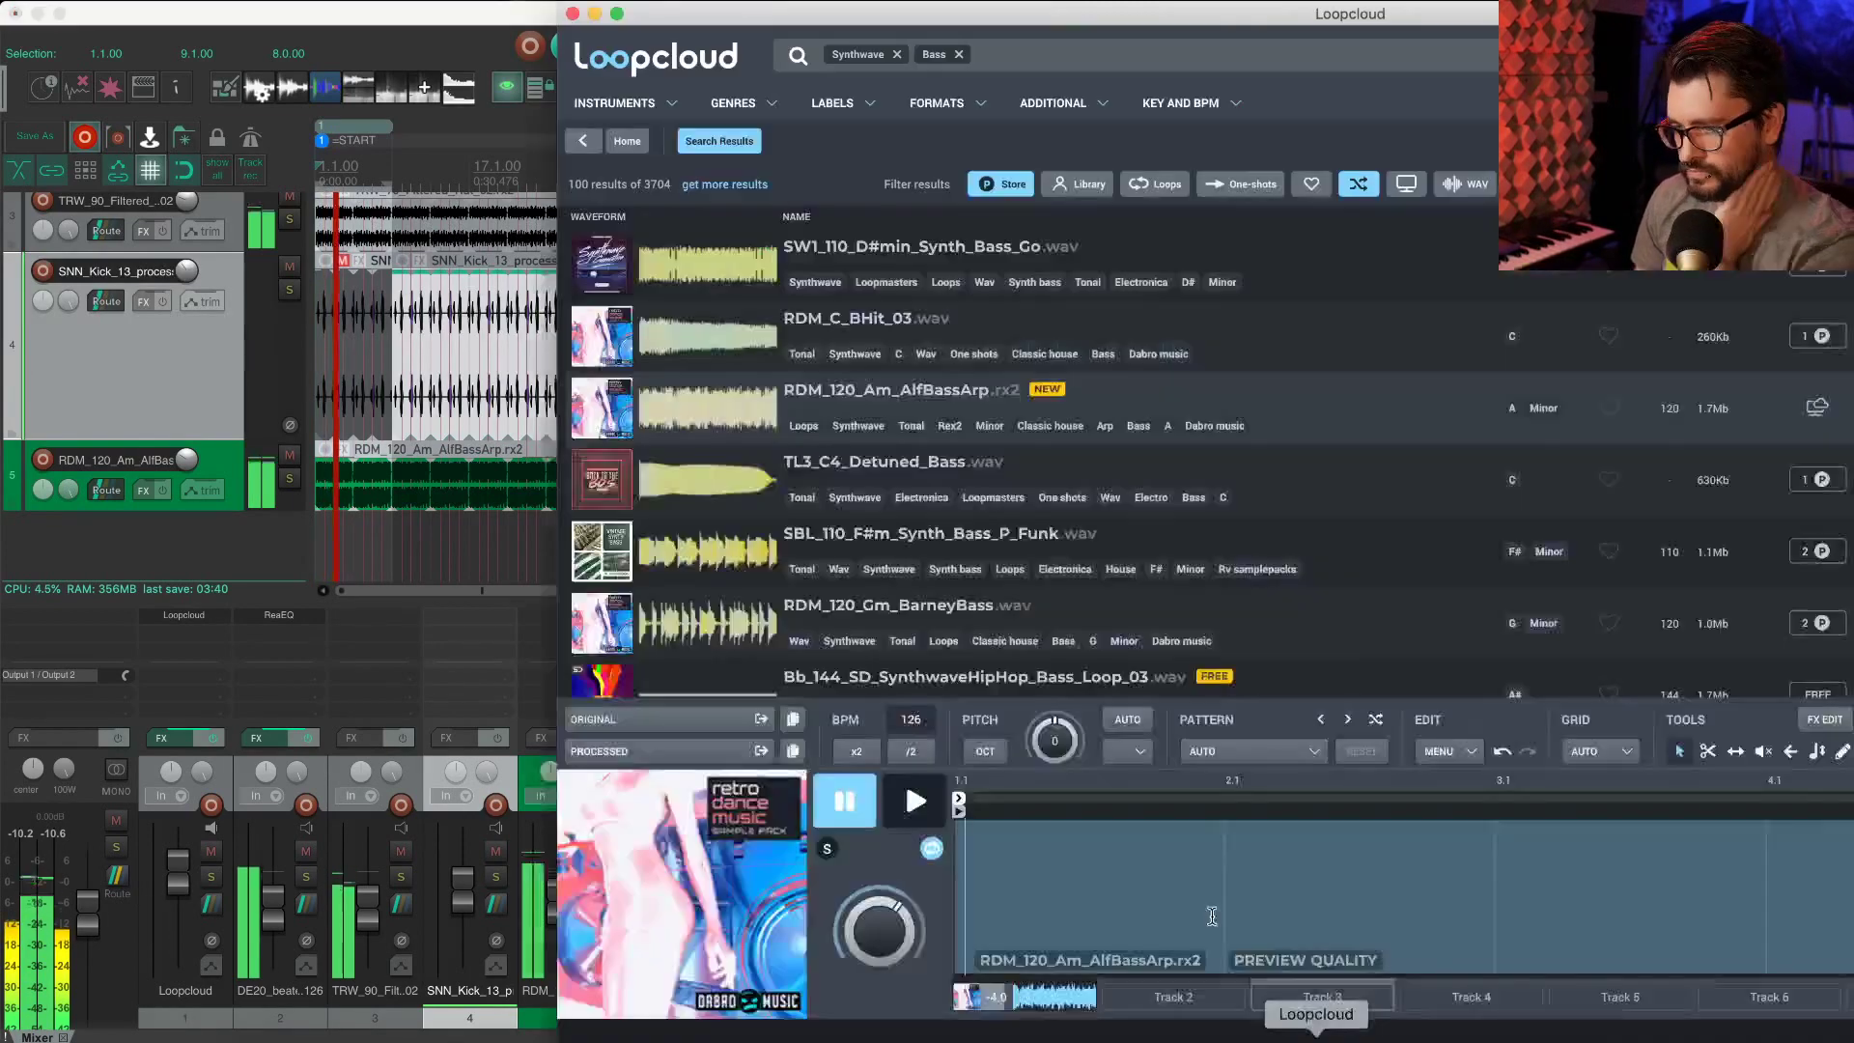
pyautogui.click(960, 56)
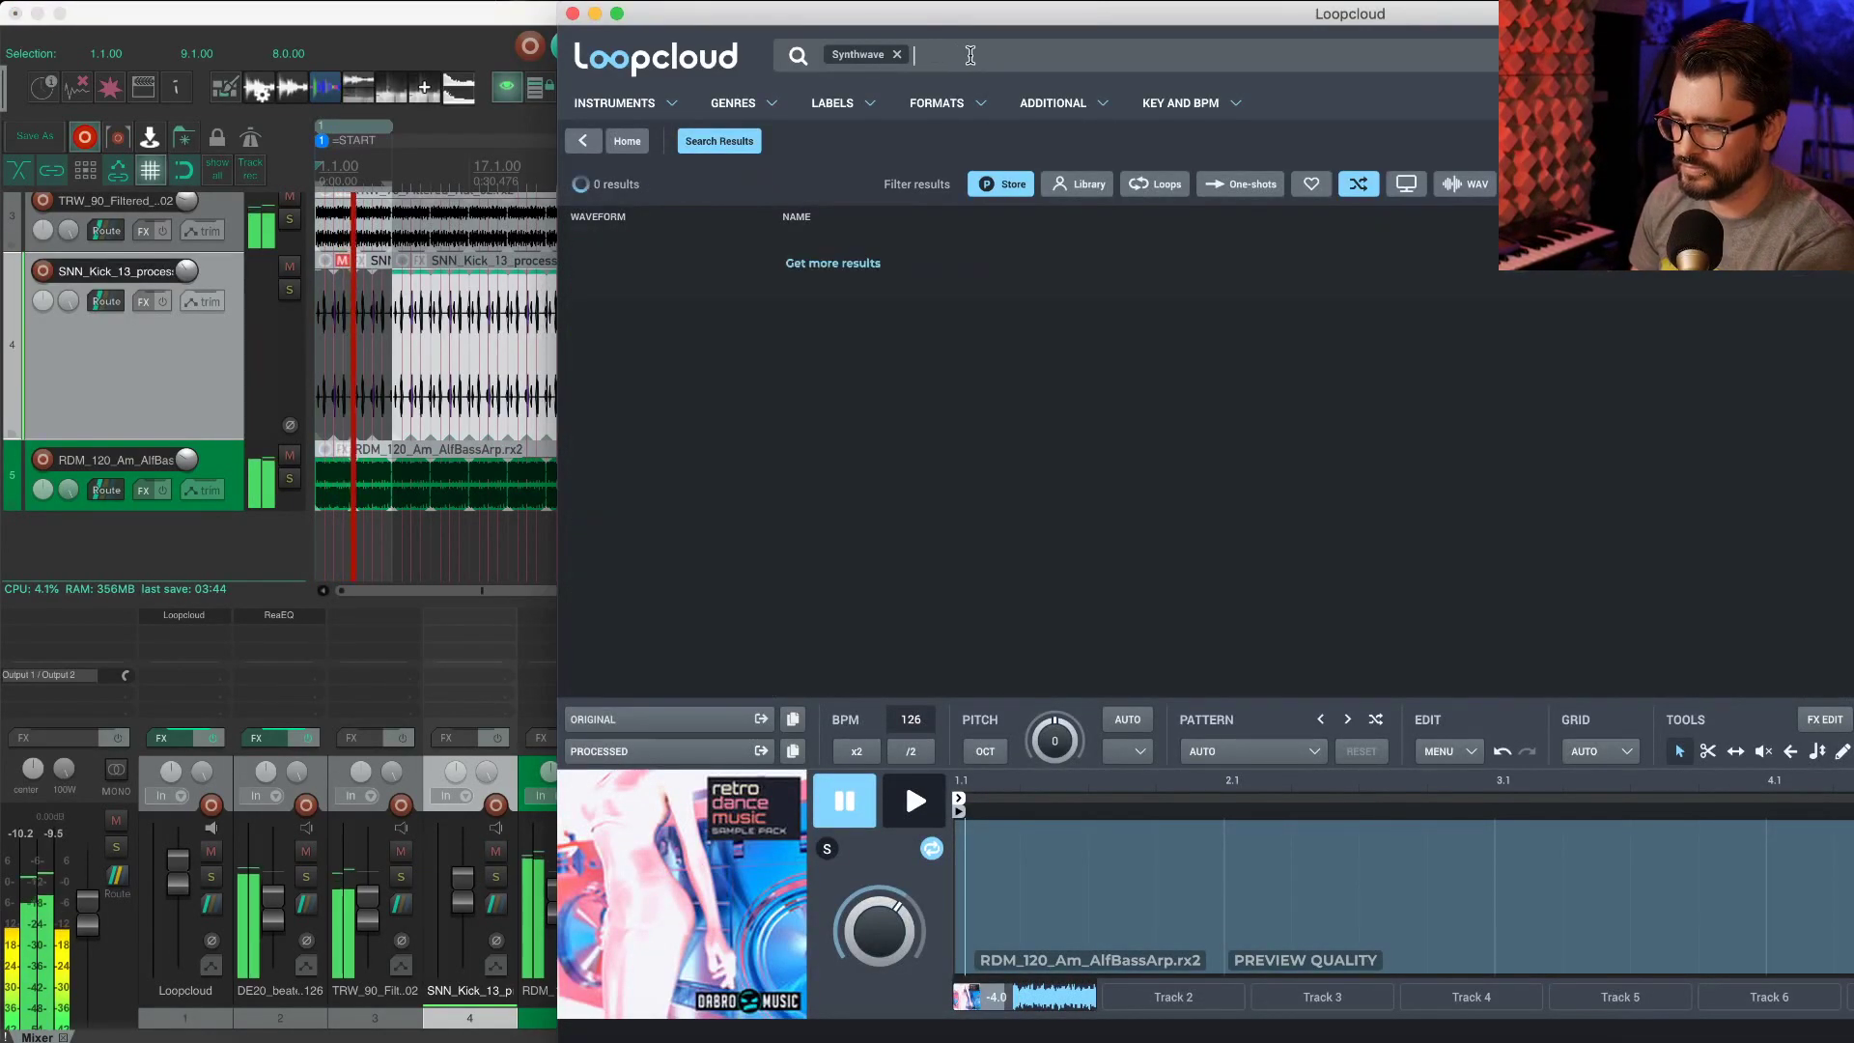
pyautogui.write('kick')
pyautogui.press('Return')
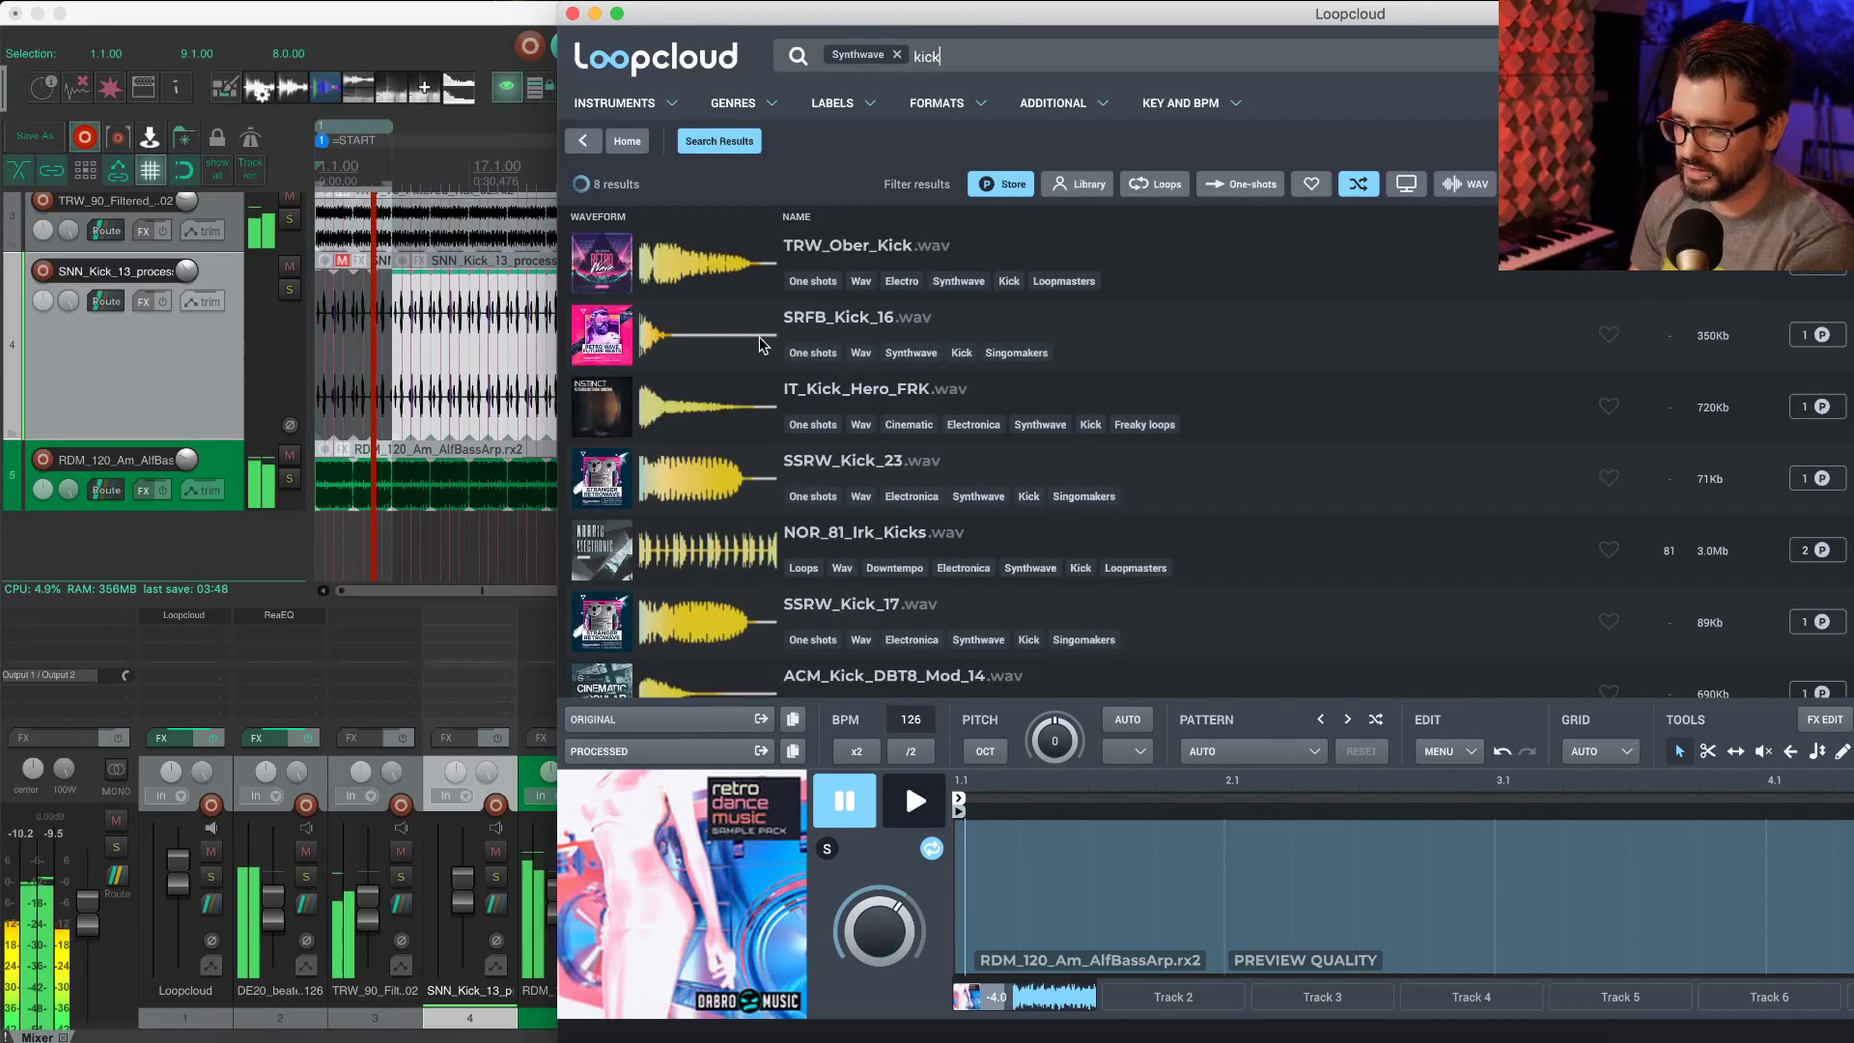
# Step: Audition SSRW_Kick_17.wav against the looping REAPER project, then stop the preview and playback
pyautogui.click(734, 626)
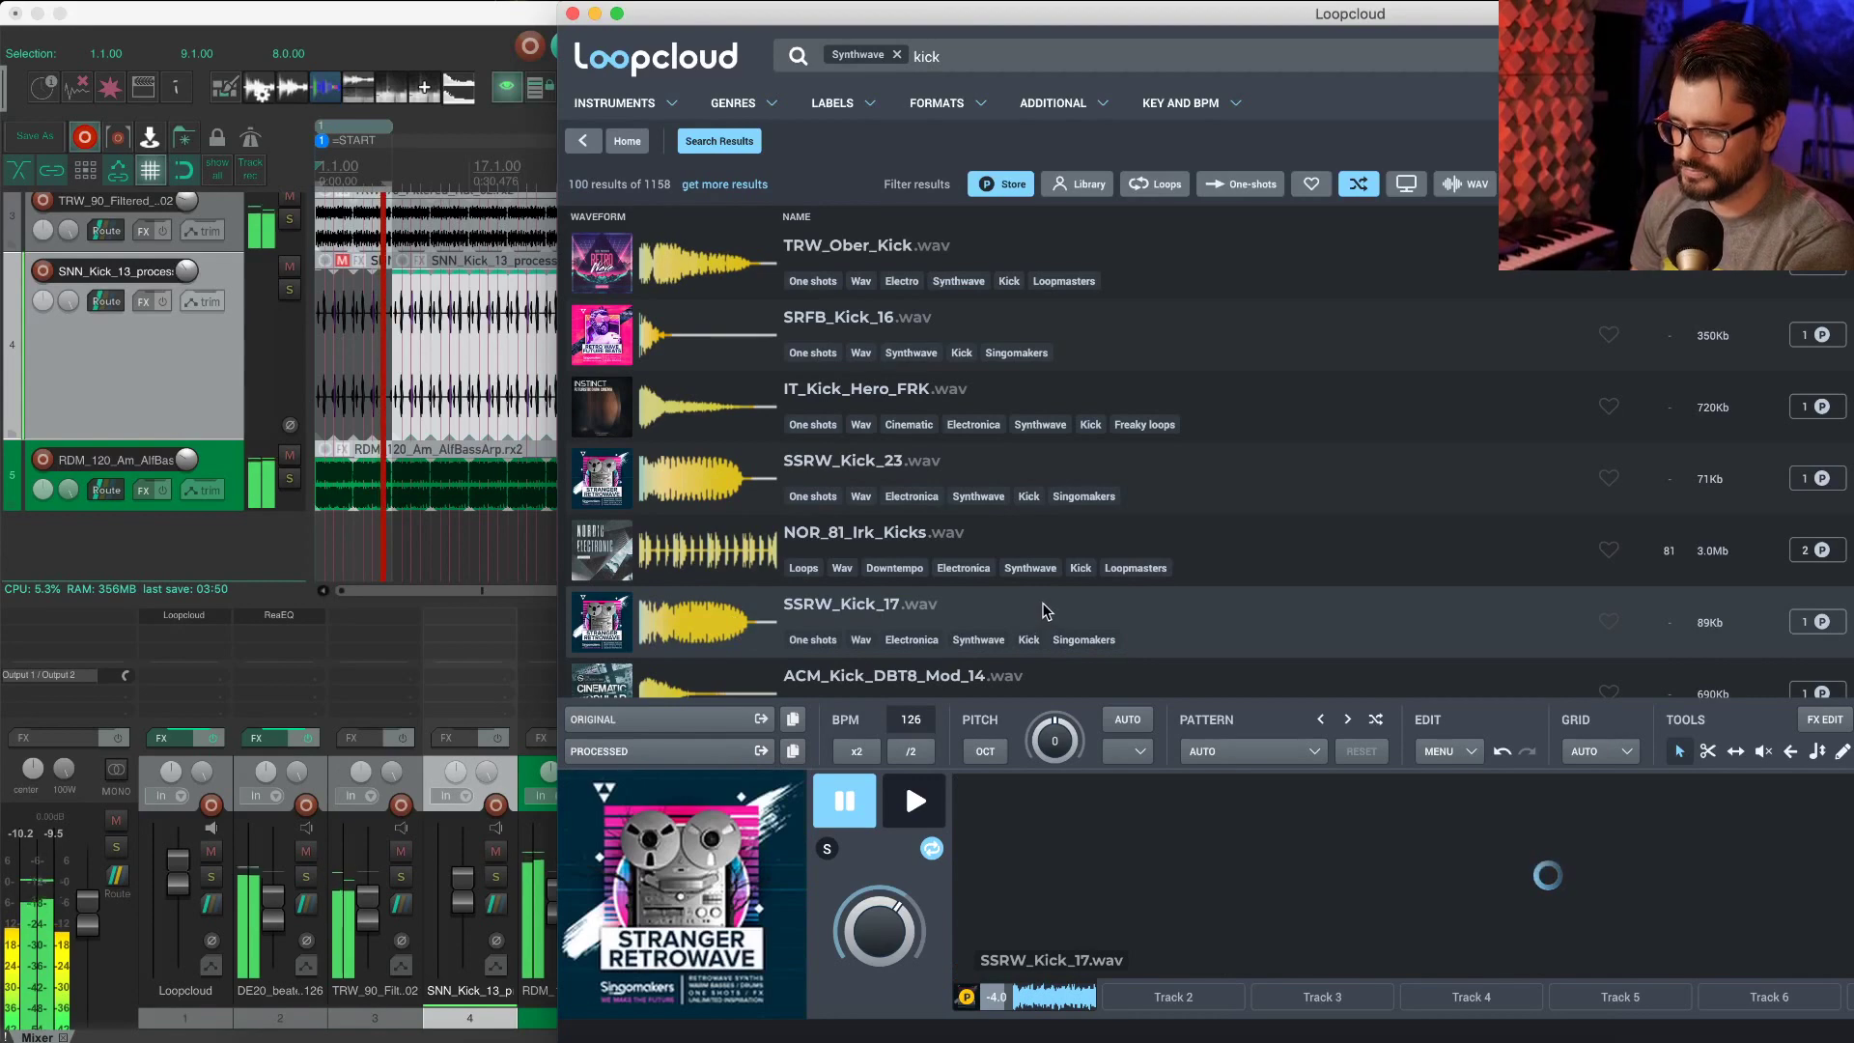
pyautogui.press('space')
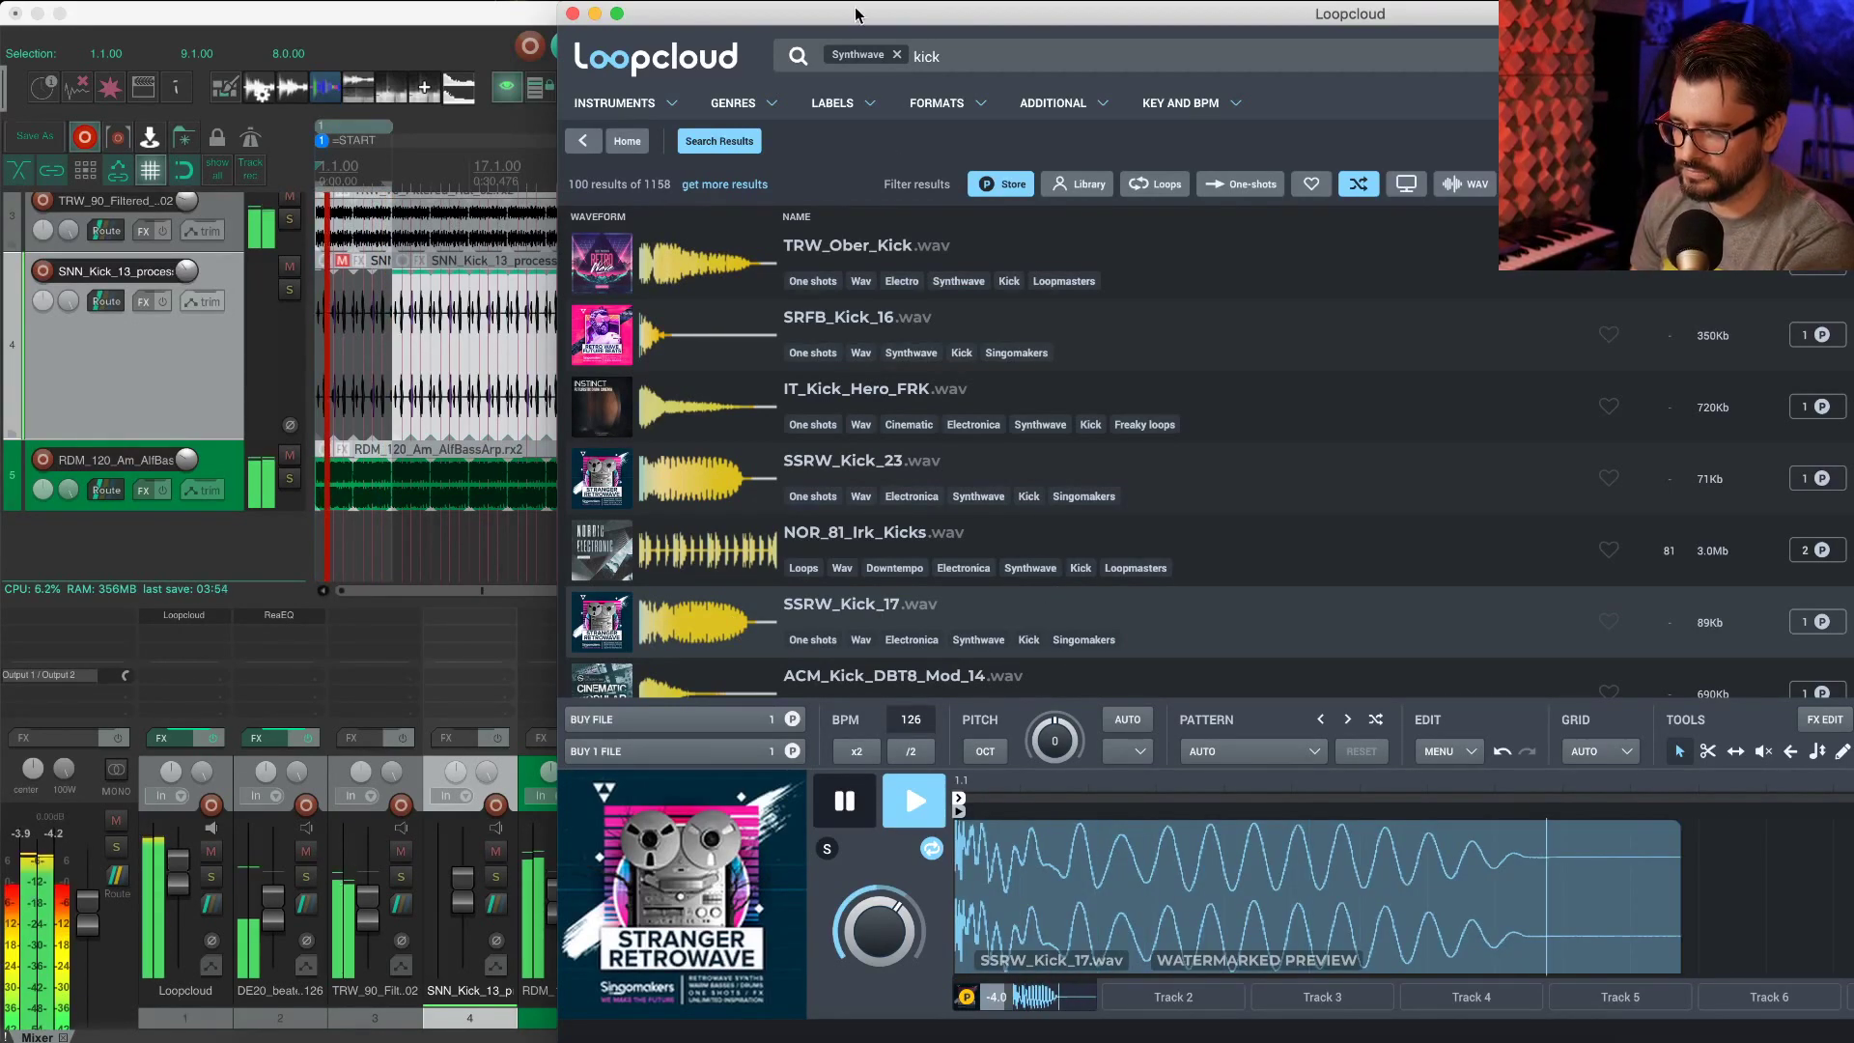
pyautogui.moveTo(867, 15); pyautogui.dragTo(632, 16)
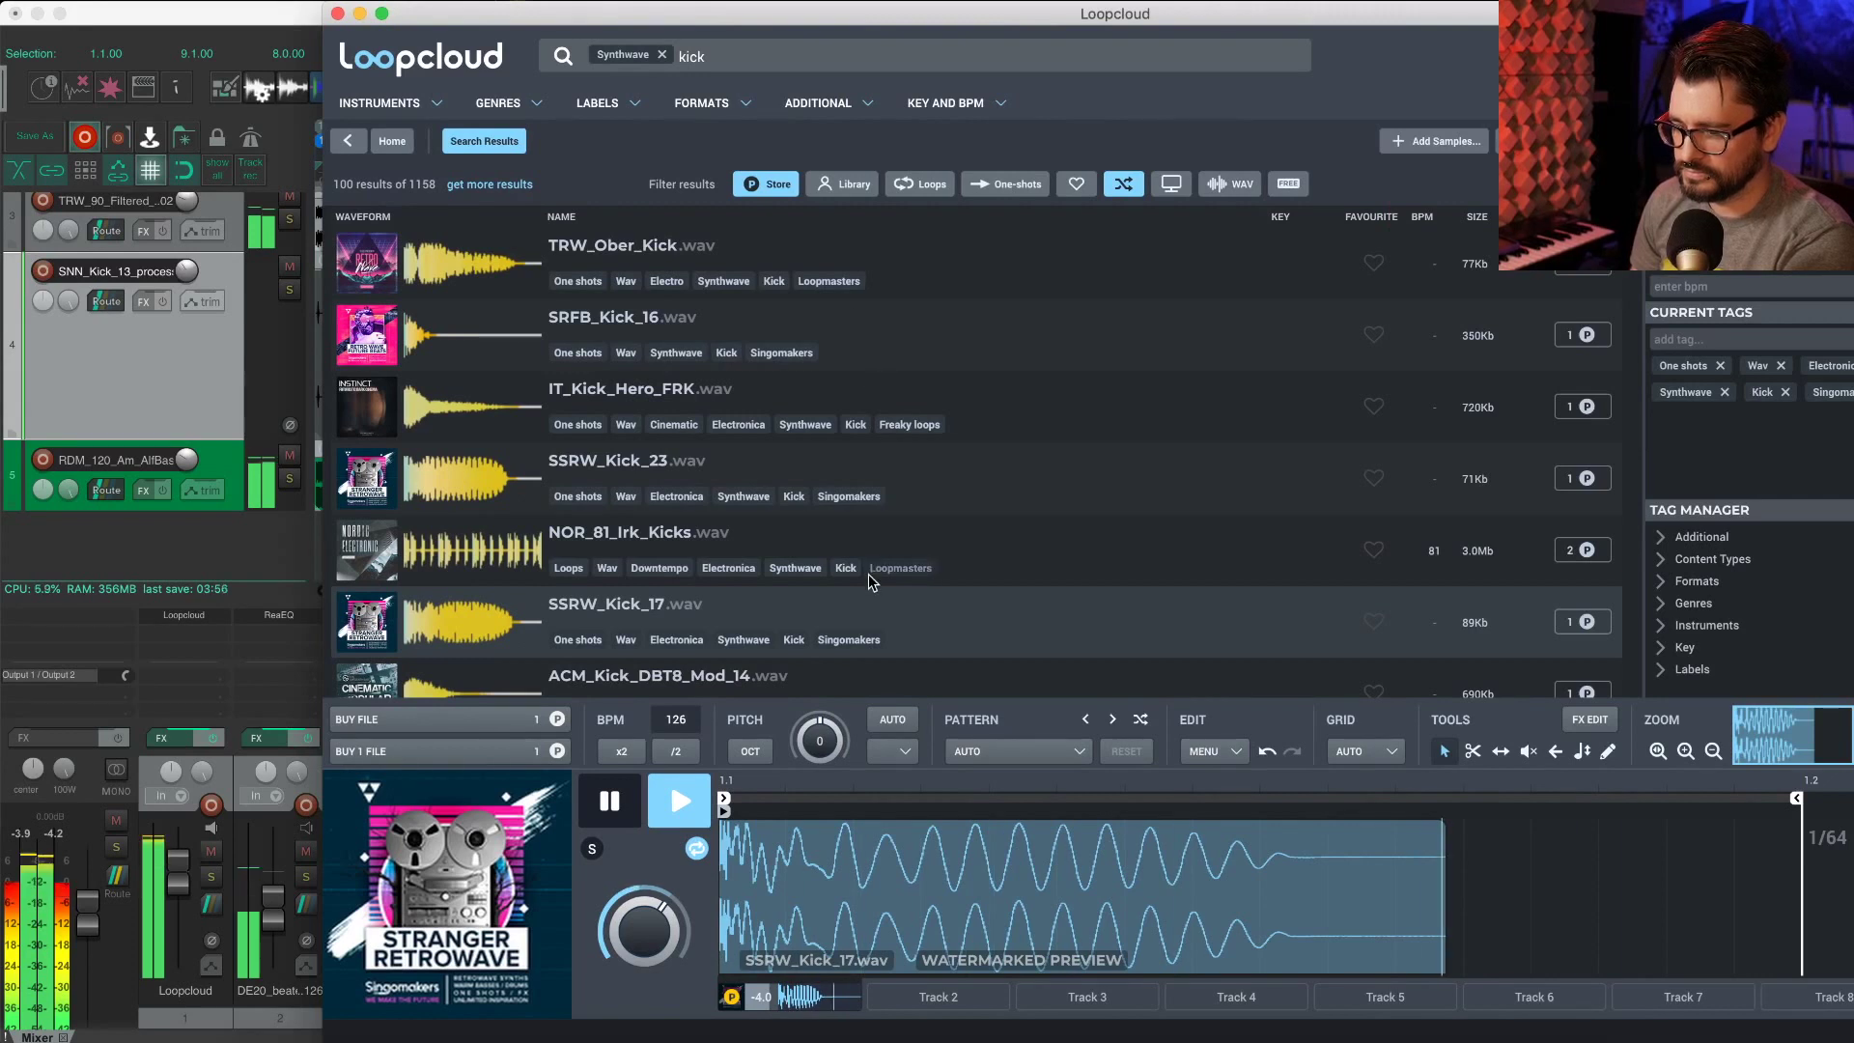
pyautogui.press('space')
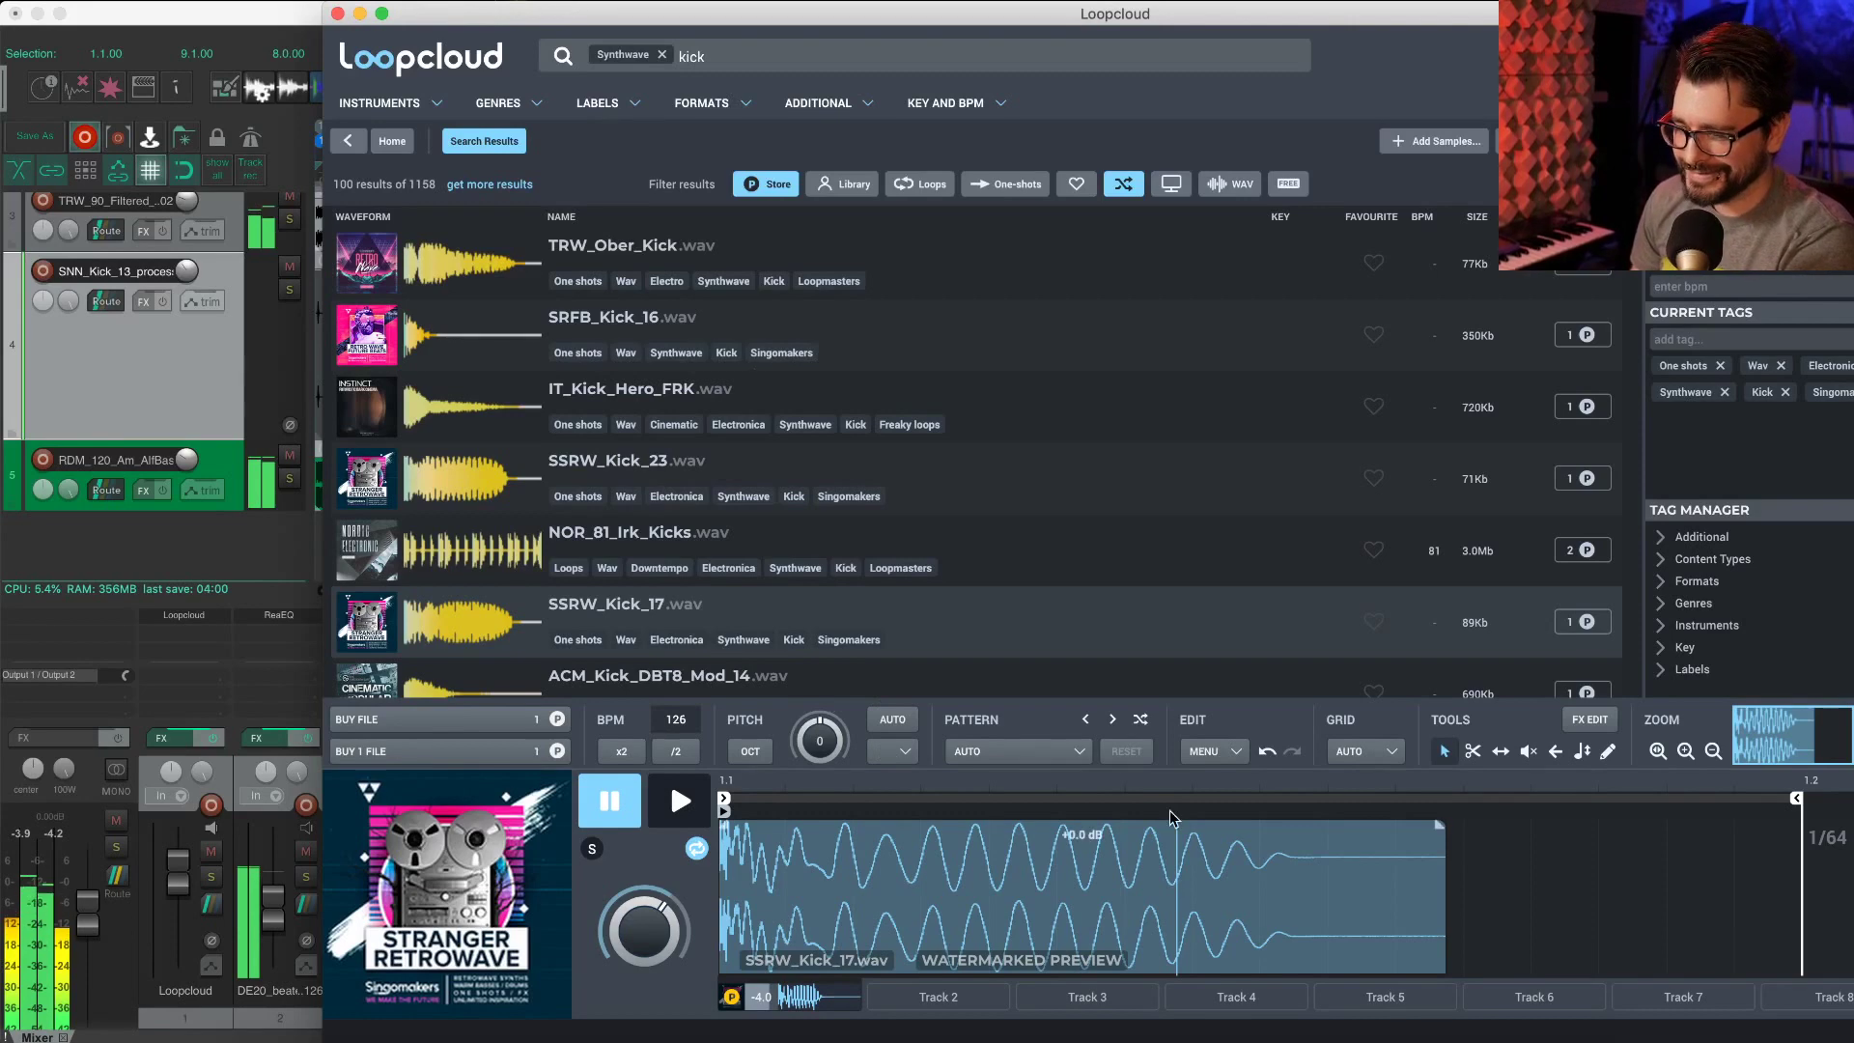
pyautogui.moveTo(512, 14); pyautogui.dragTo(872, 46)
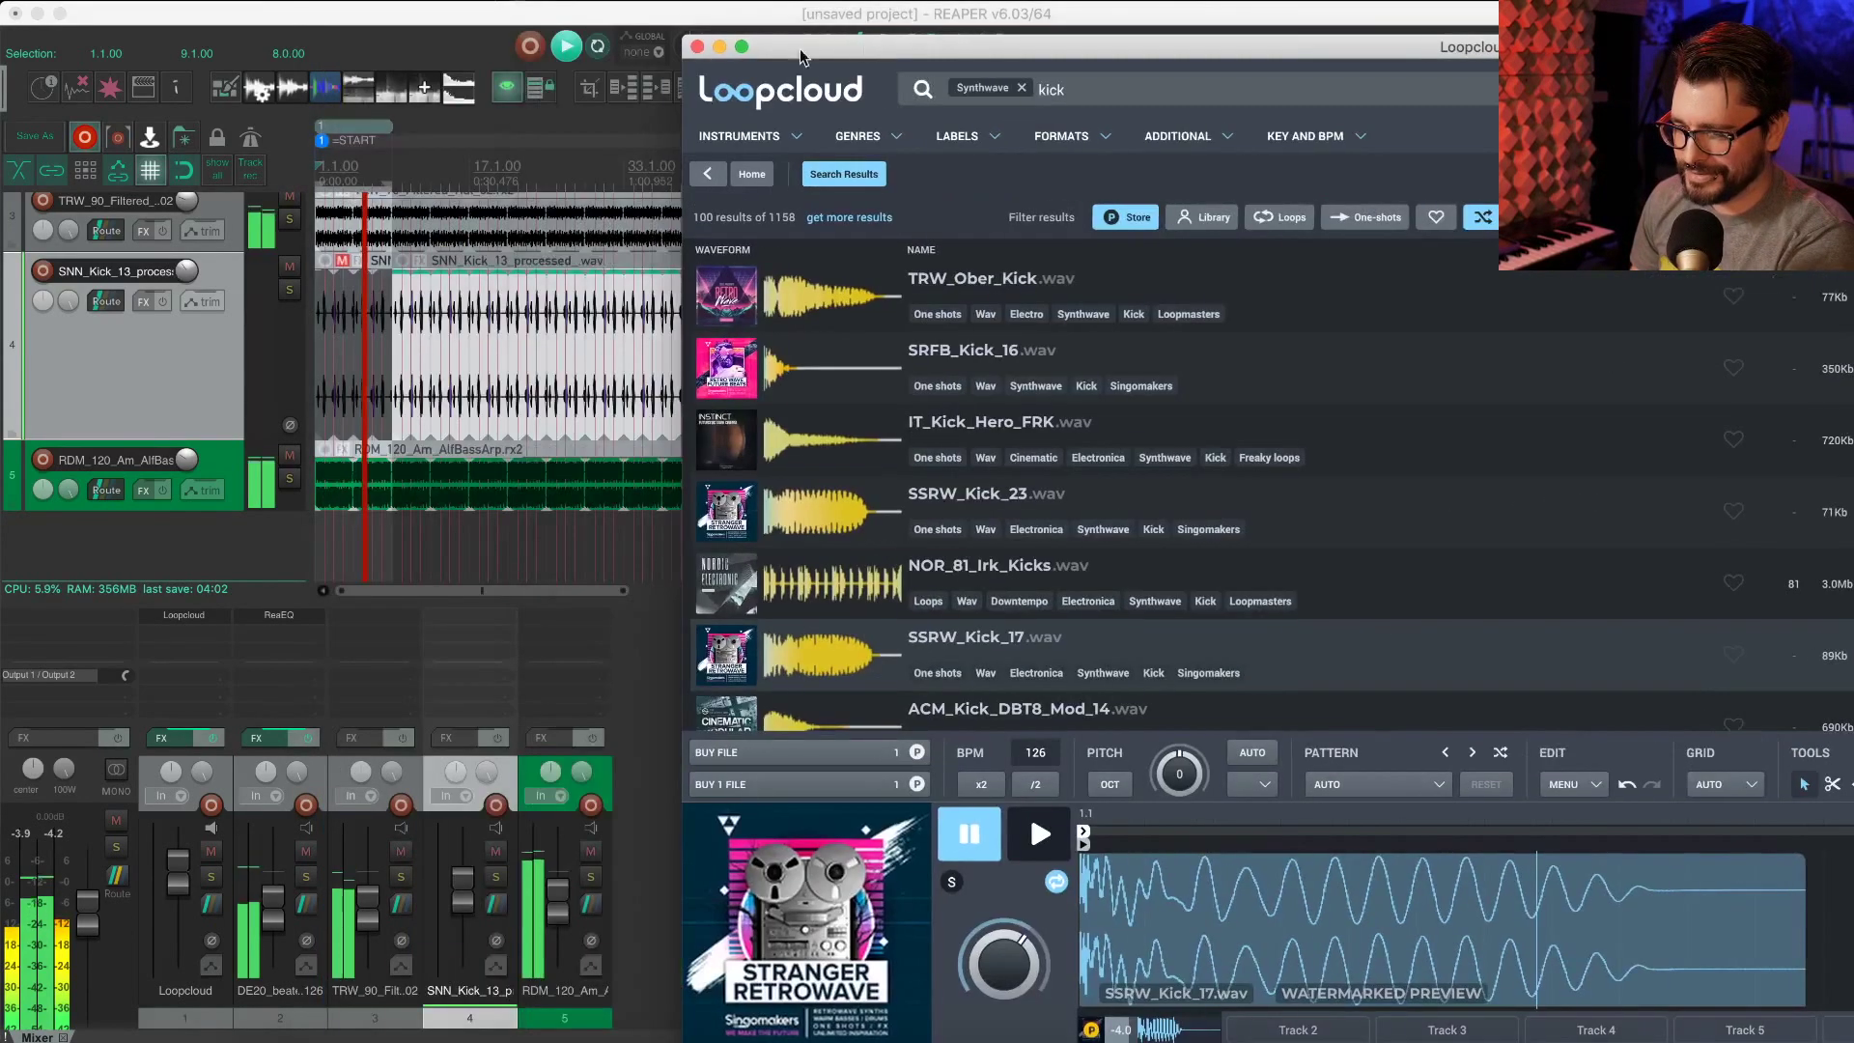
pyautogui.click(107, 404)
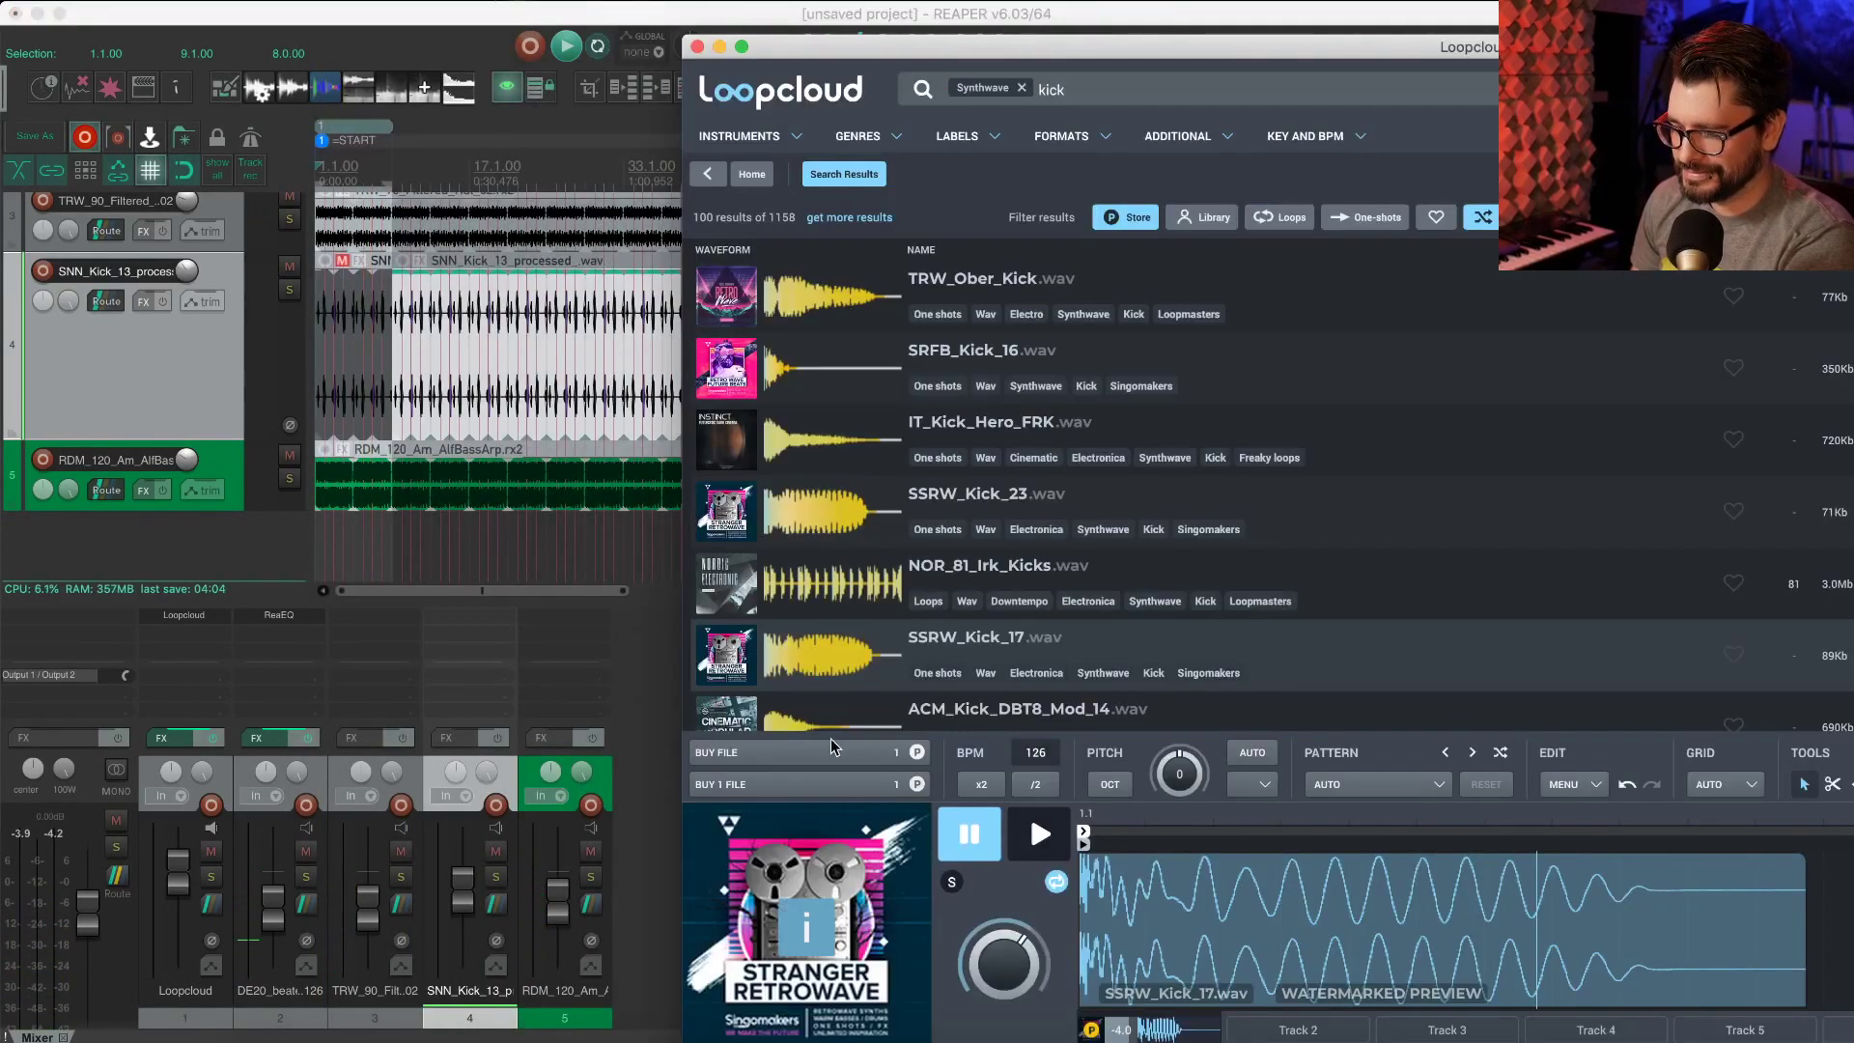
# Step: Buy and download SSRW_Kick_17.wav, and place the original file at bar 1 on a new REAPER track below SNN_Kick_13
pyautogui.click(806, 752)
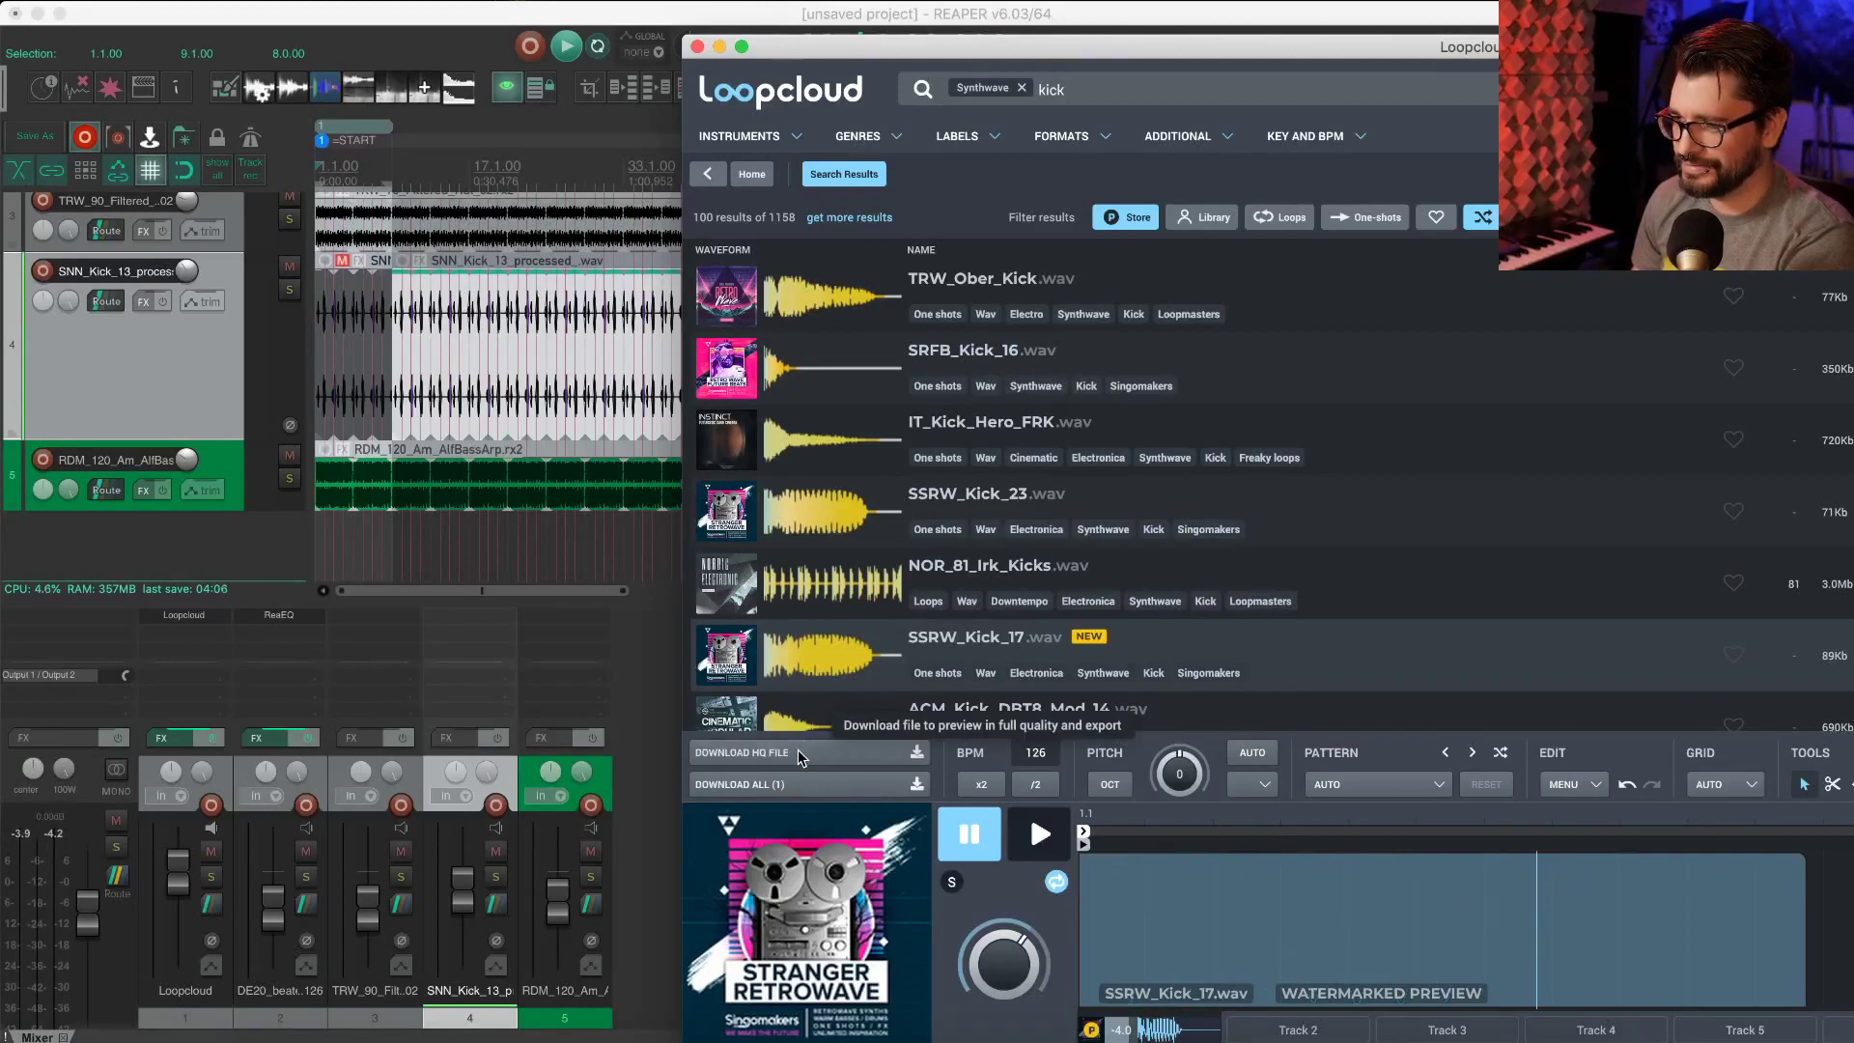
pyautogui.click(776, 756)
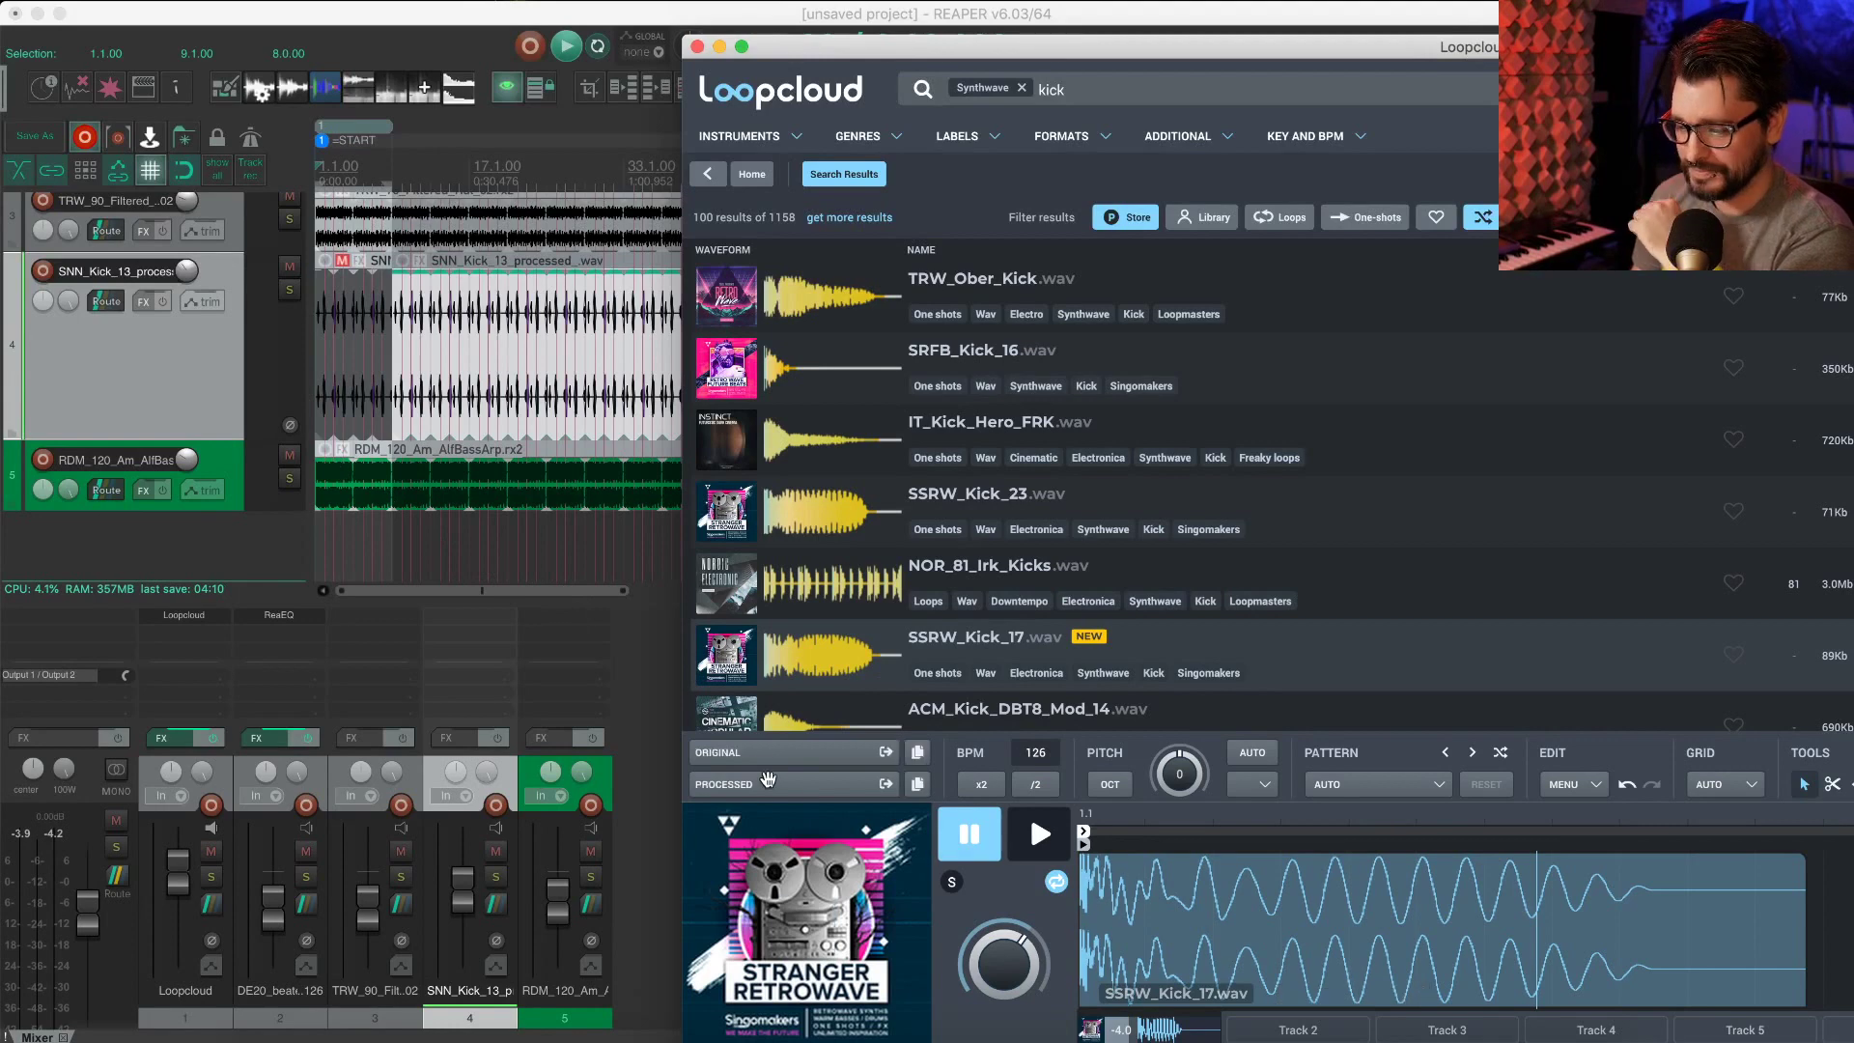
pyautogui.moveTo(750, 754); pyautogui.dragTo(212, 436)
pyautogui.click(326, 483)
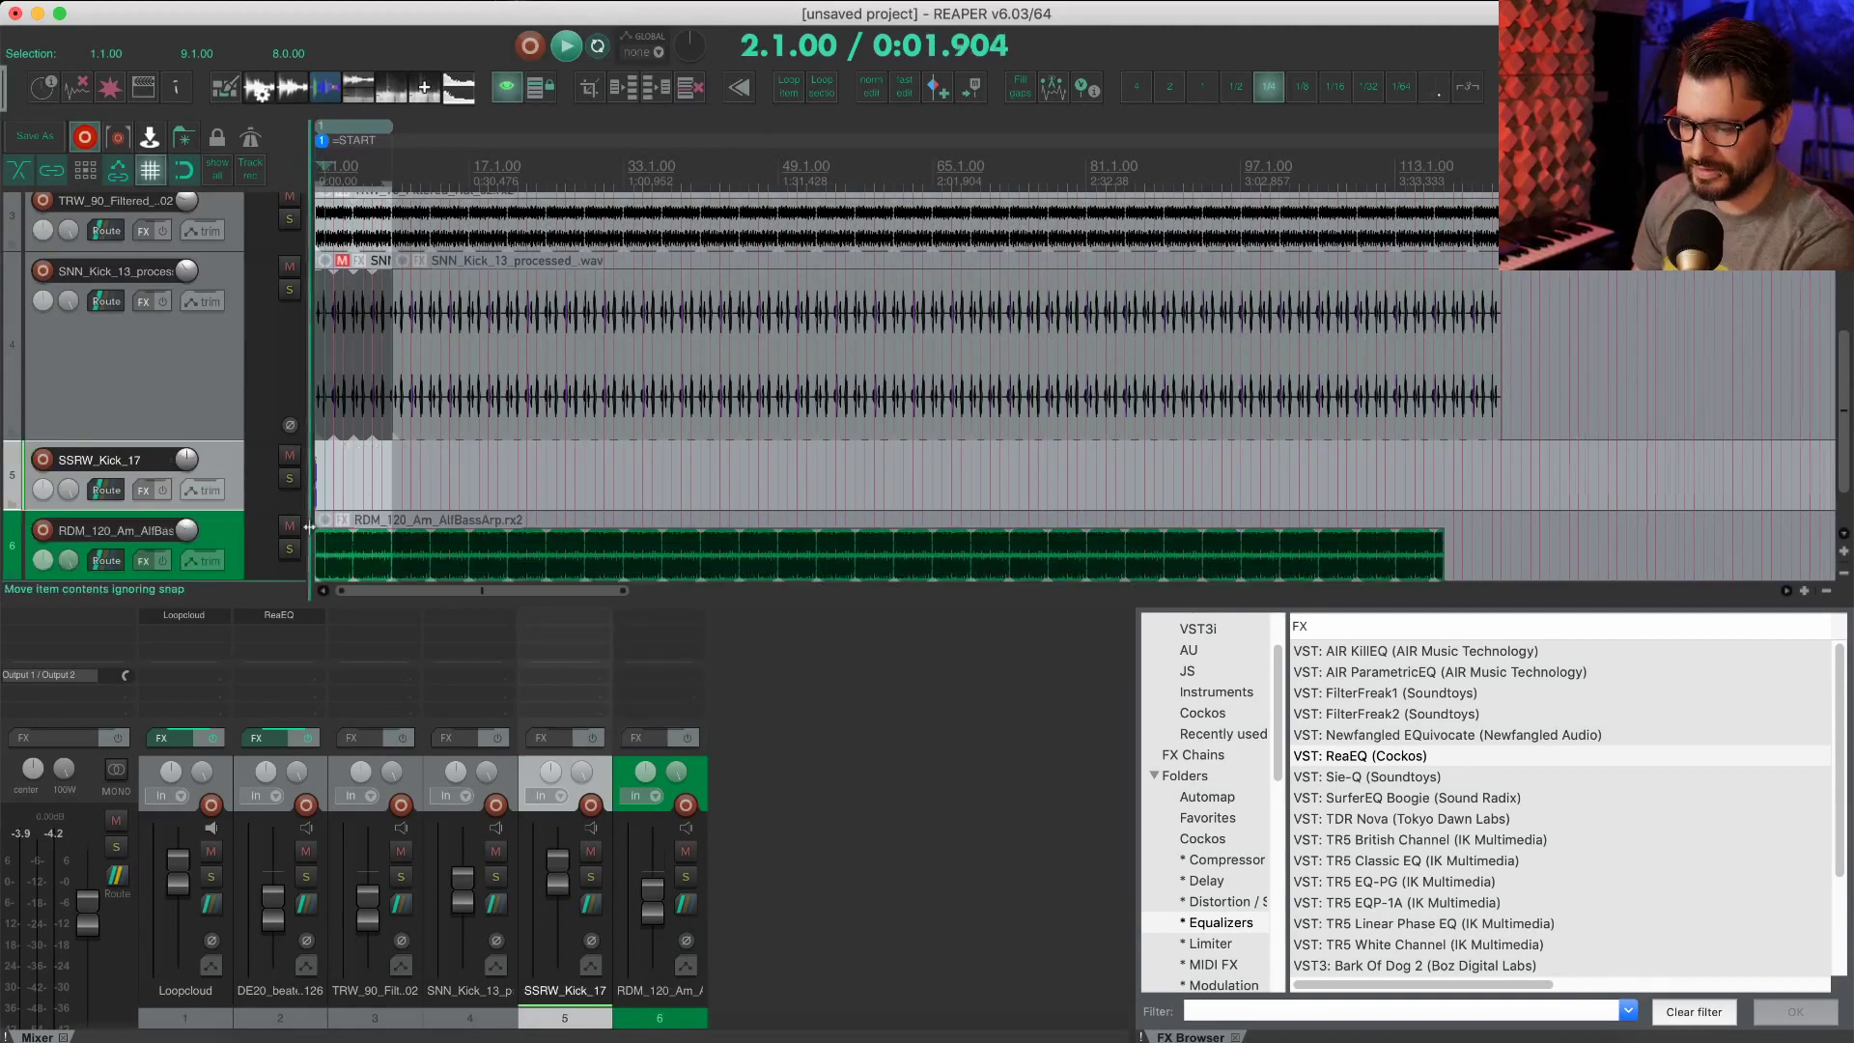
# Step: Lengthen the SSRW_Kick_17 item so that it runs from the project start to beat 1.2.00
pyautogui.scroll(8, 328, 511)
pyautogui.scroll(-8, 329, 539)
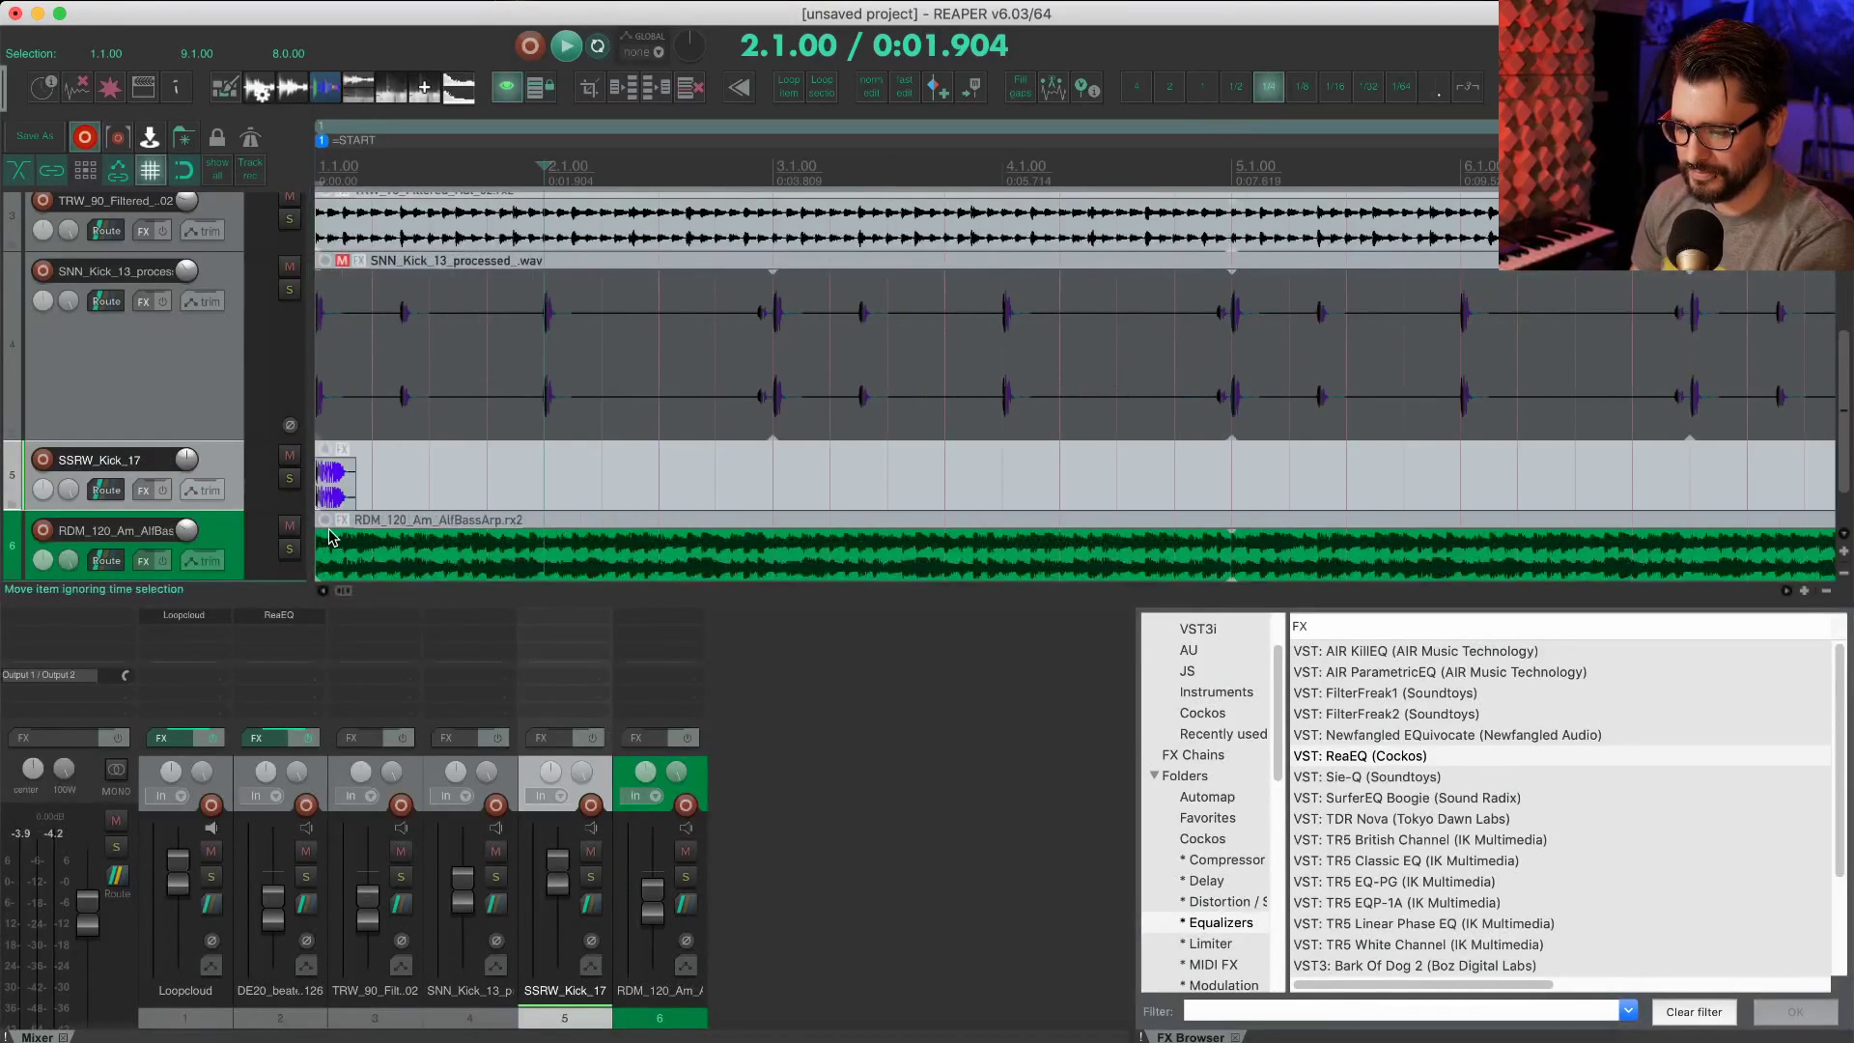
pyautogui.press('Home')
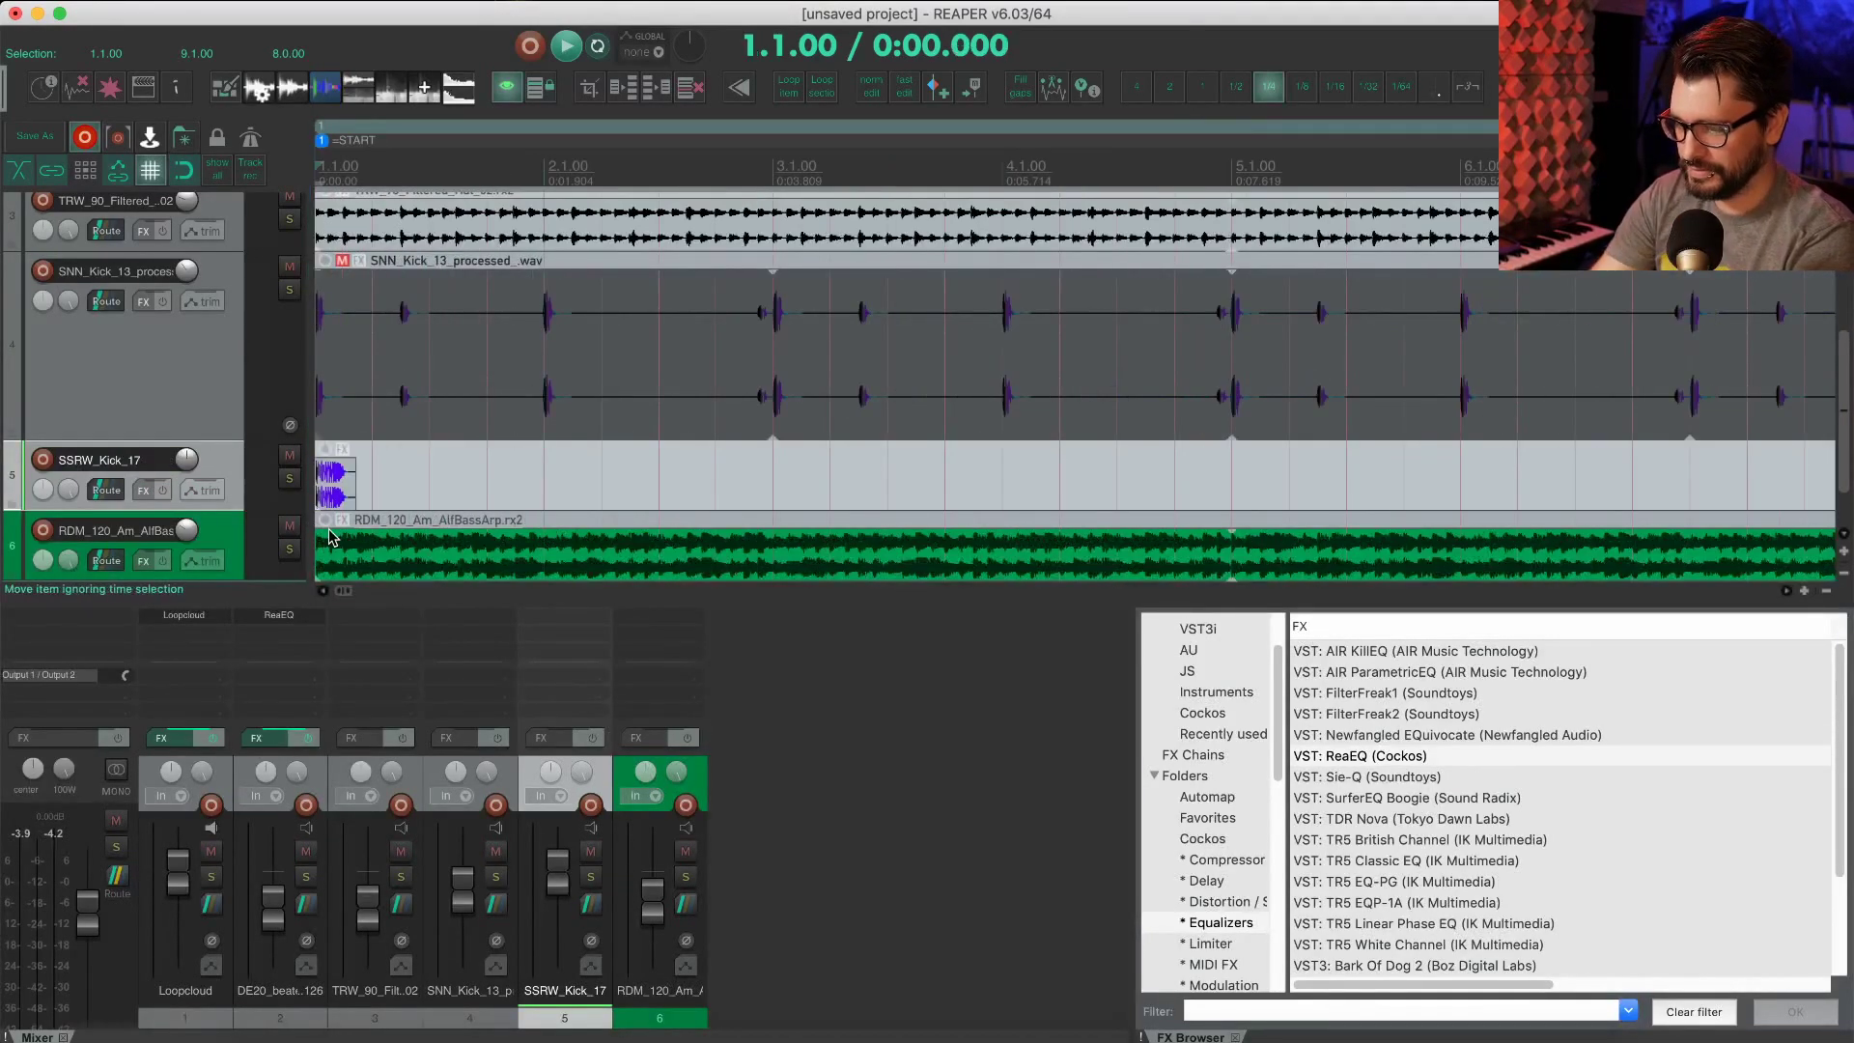
pyautogui.scroll(6, 369, 416)
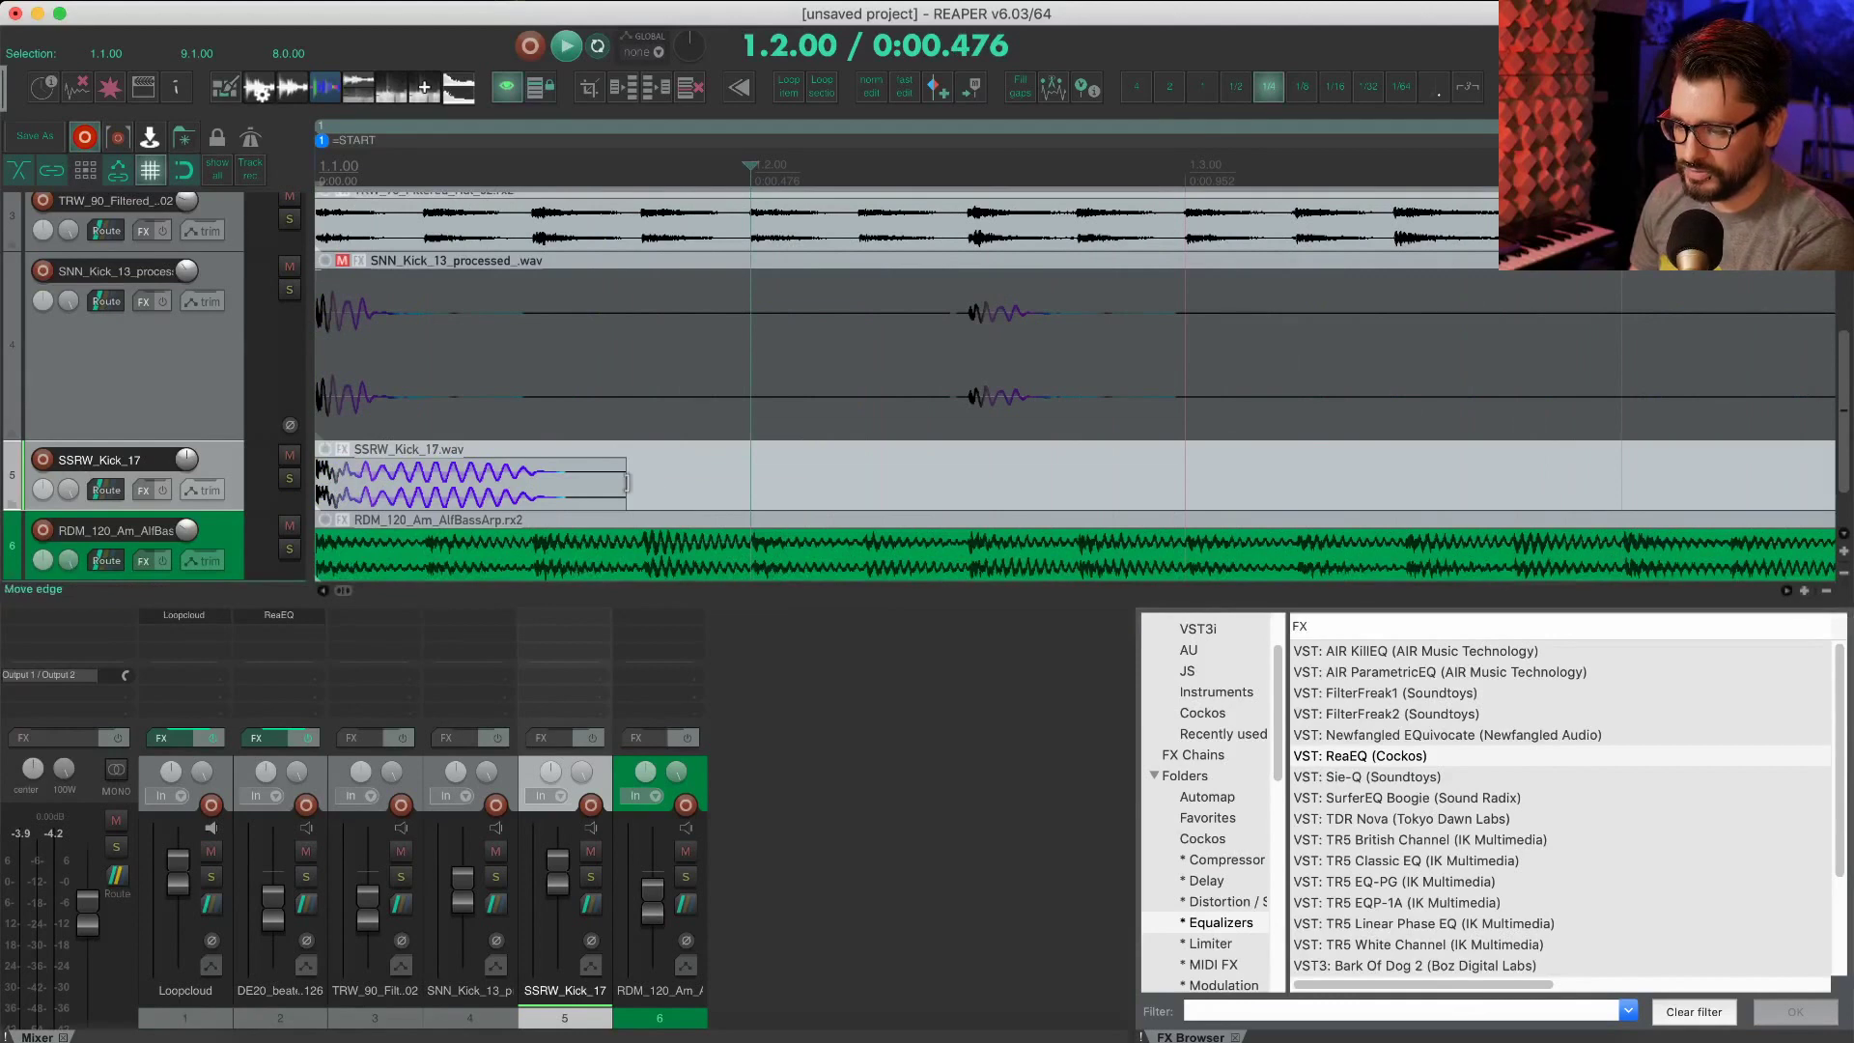
pyautogui.moveTo(626, 481); pyautogui.dragTo(744, 491)
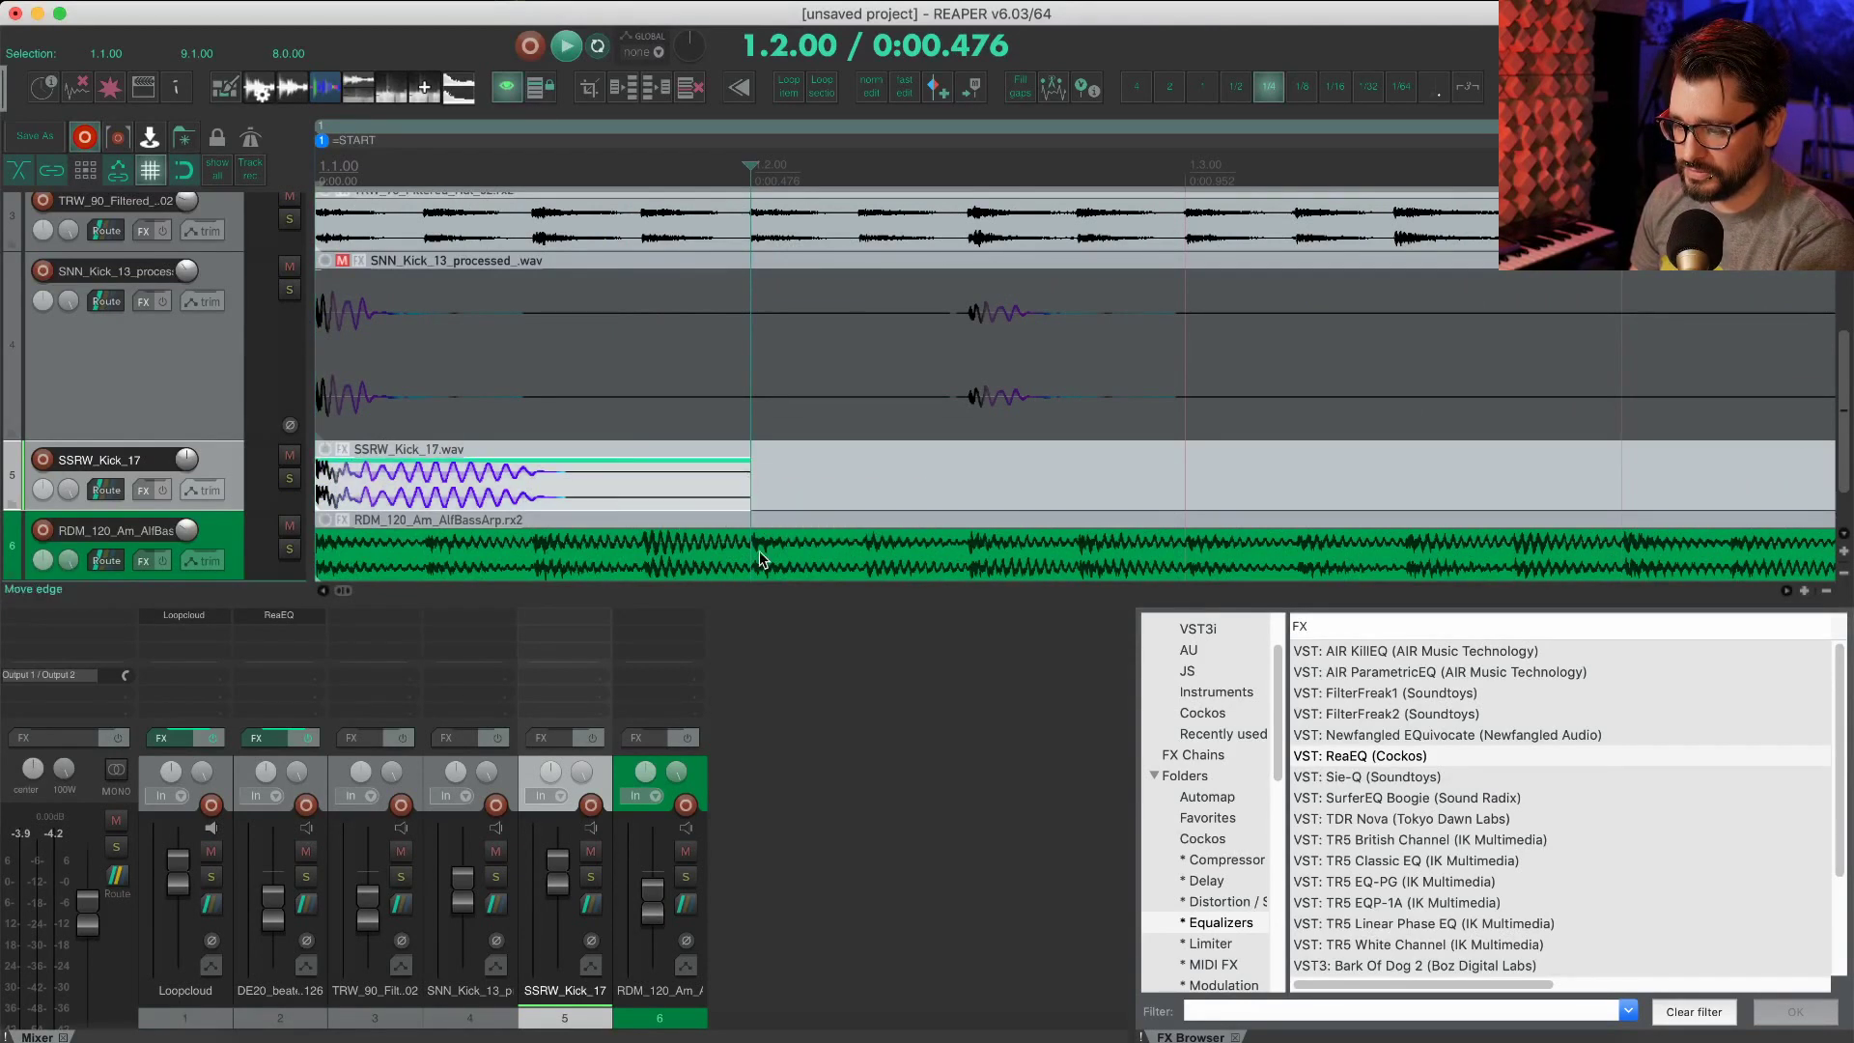
# Step: Extend the looping SSRW_Kick_17 item almost to the end of the SNN_Kick_13 track's items and play the project
pyautogui.scroll(-5, 759, 558)
pyautogui.moveTo(351, 480); pyautogui.dragTo(1386, 488)
pyautogui.scroll(-5, 958, 521)
pyautogui.scroll(-6, 958, 522)
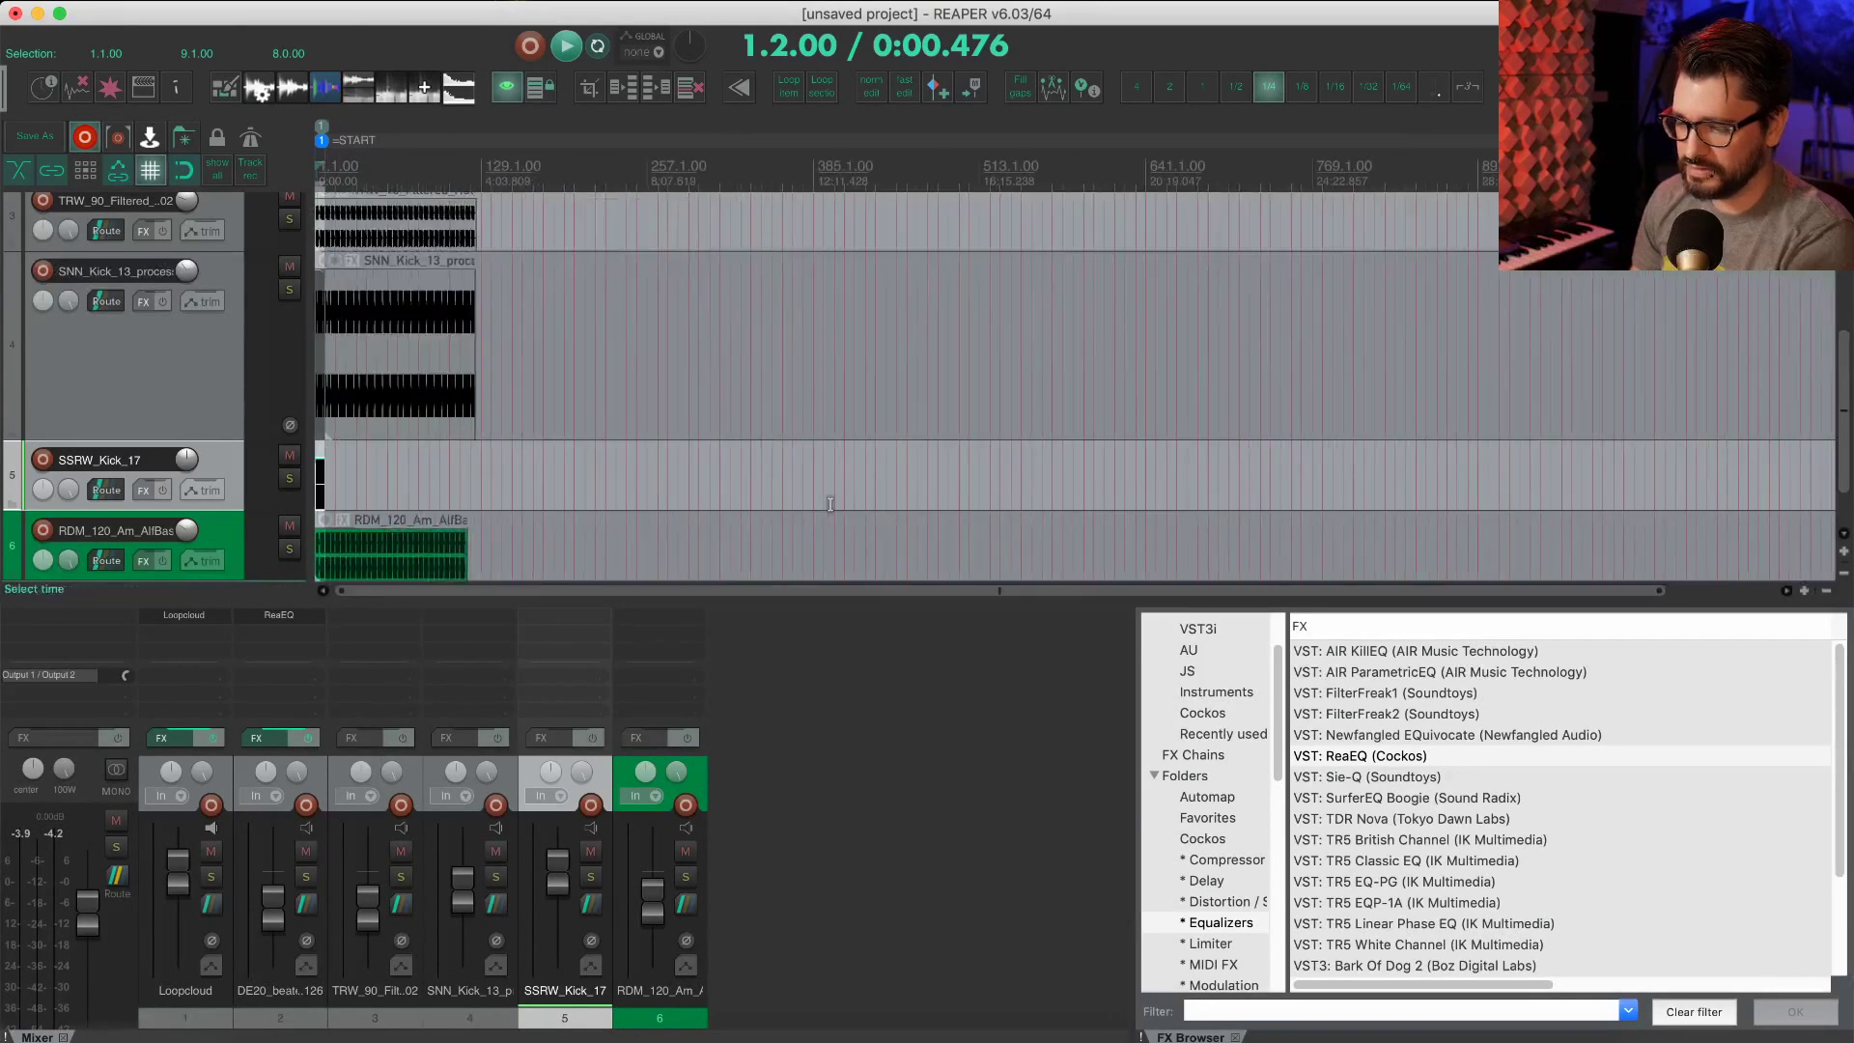
pyautogui.scroll(4, 402, 456)
pyautogui.moveTo(364, 482); pyautogui.dragTo(1042, 481)
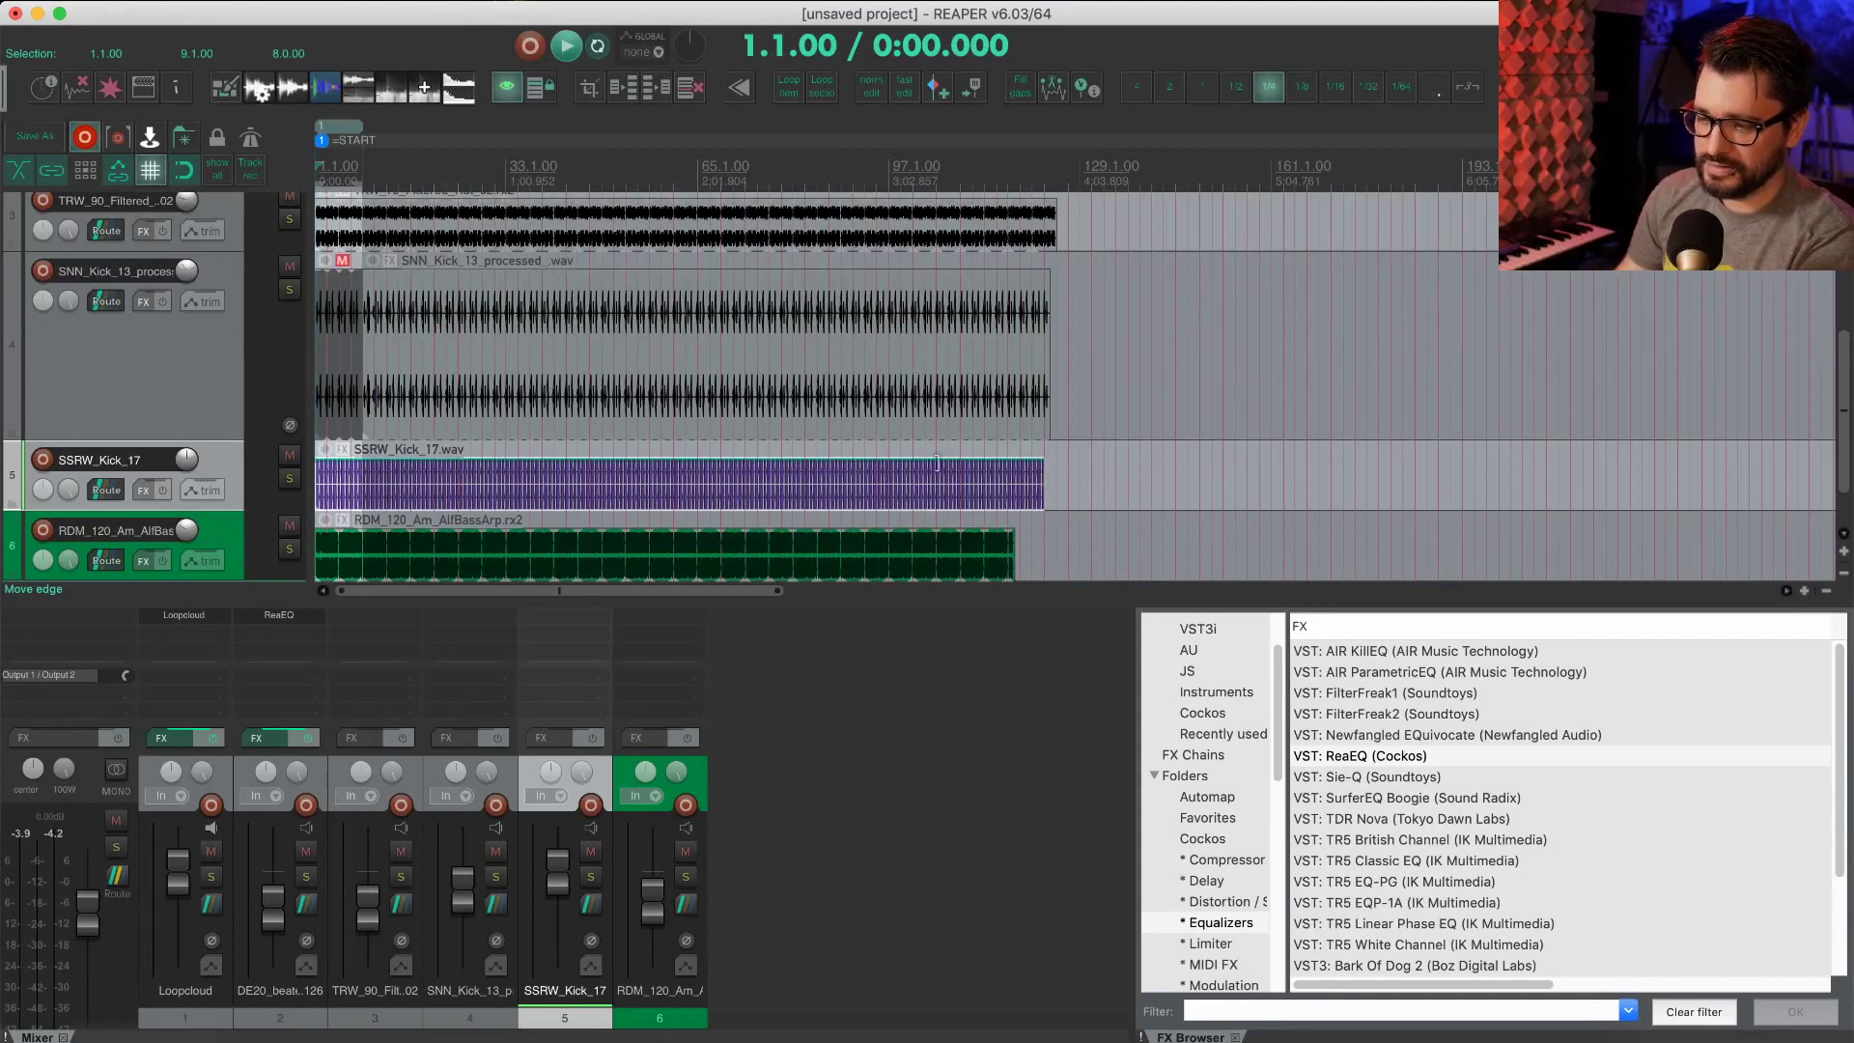
pyautogui.press('space')
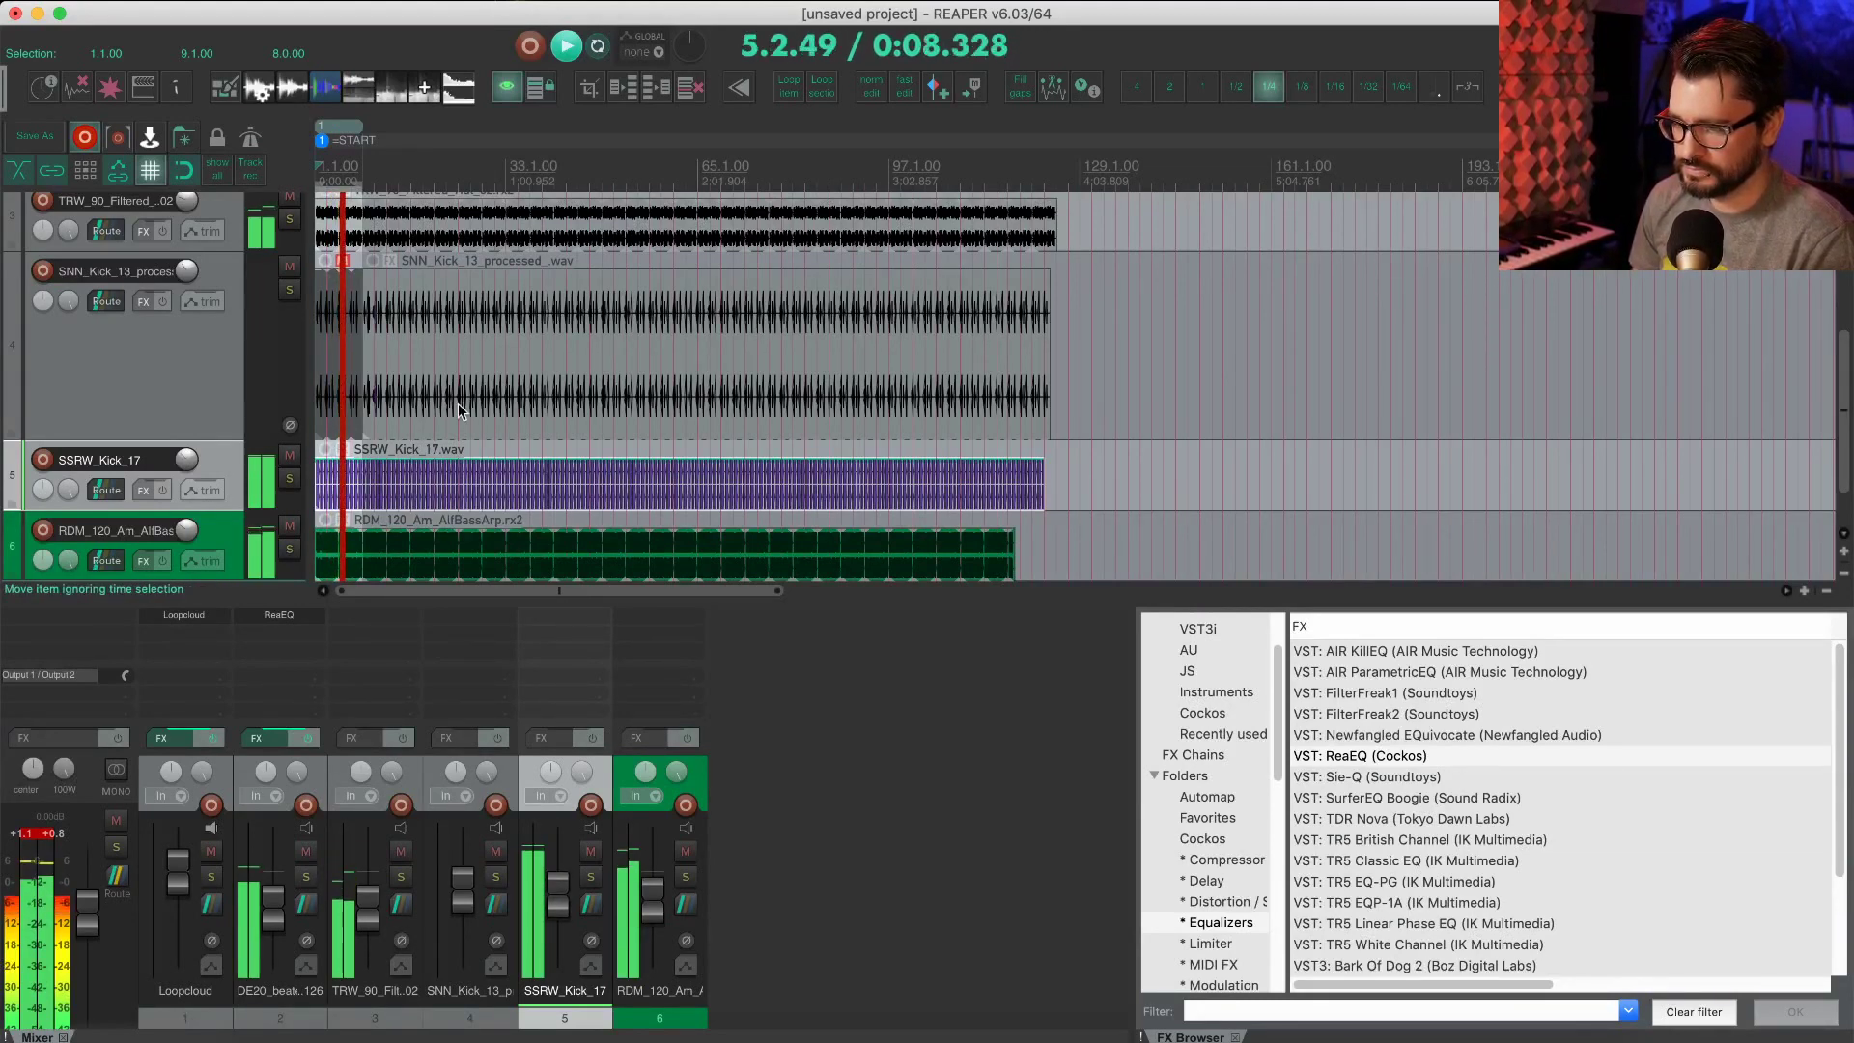
# Step: Switch to Loopcloud and search its Synthwave samples for snare instead of kick
pyautogui.press('super+Tab')
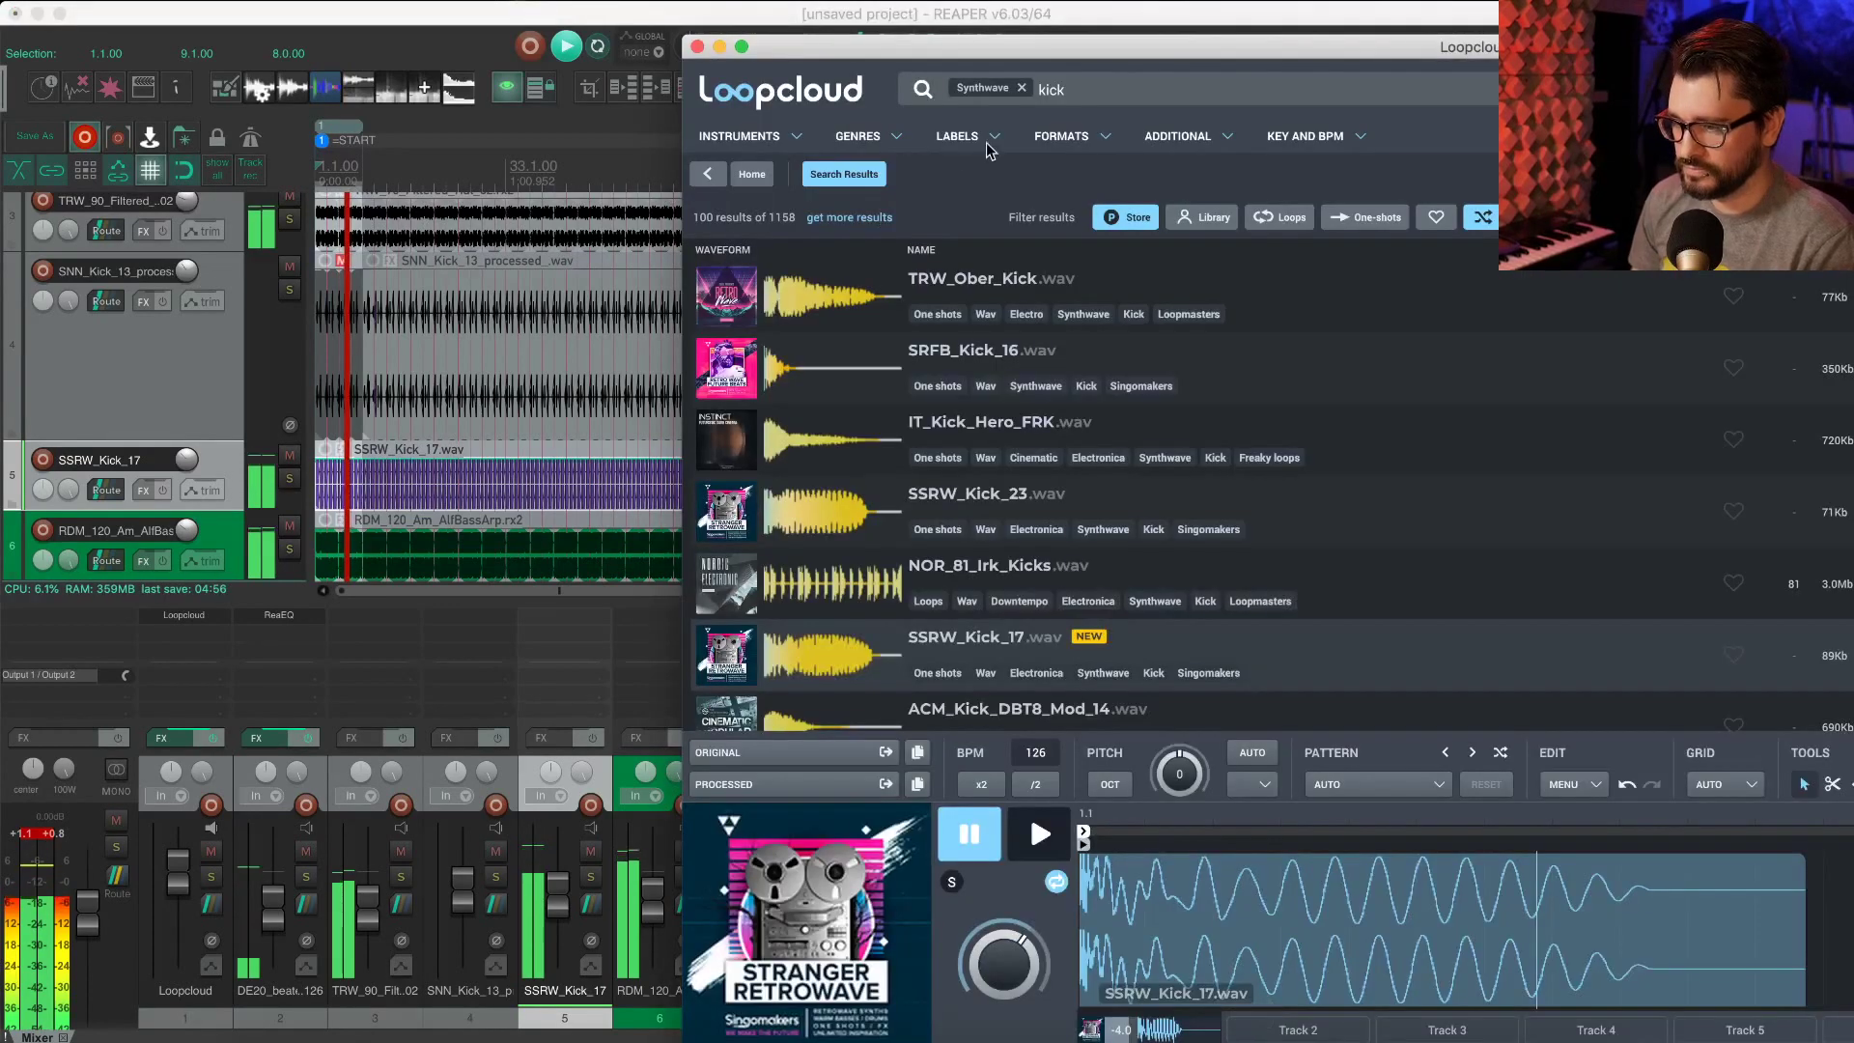
pyautogui.click(1099, 100)
pyautogui.press('BackSpace')
pyautogui.press('BackSpace')
pyautogui.press('BackSpace')
pyautogui.press('BackSpace')
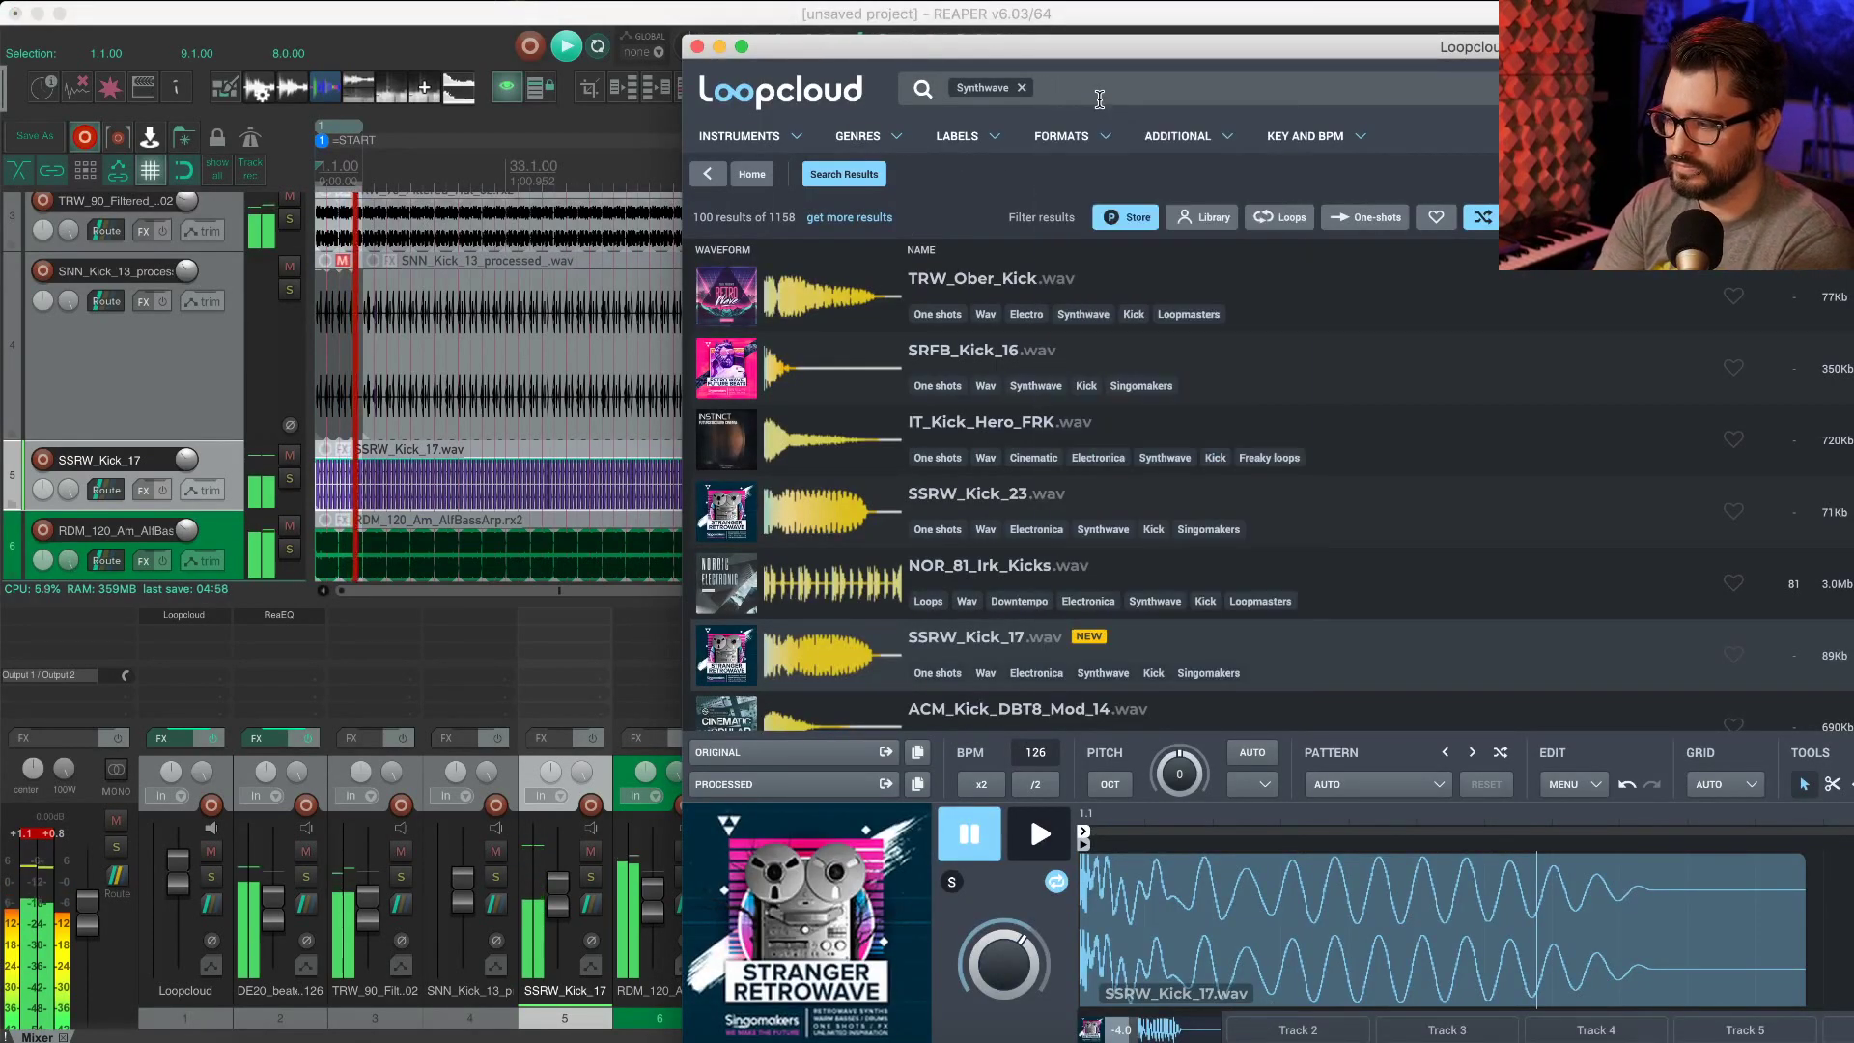
pyautogui.write('snare')
pyautogui.press('Return')
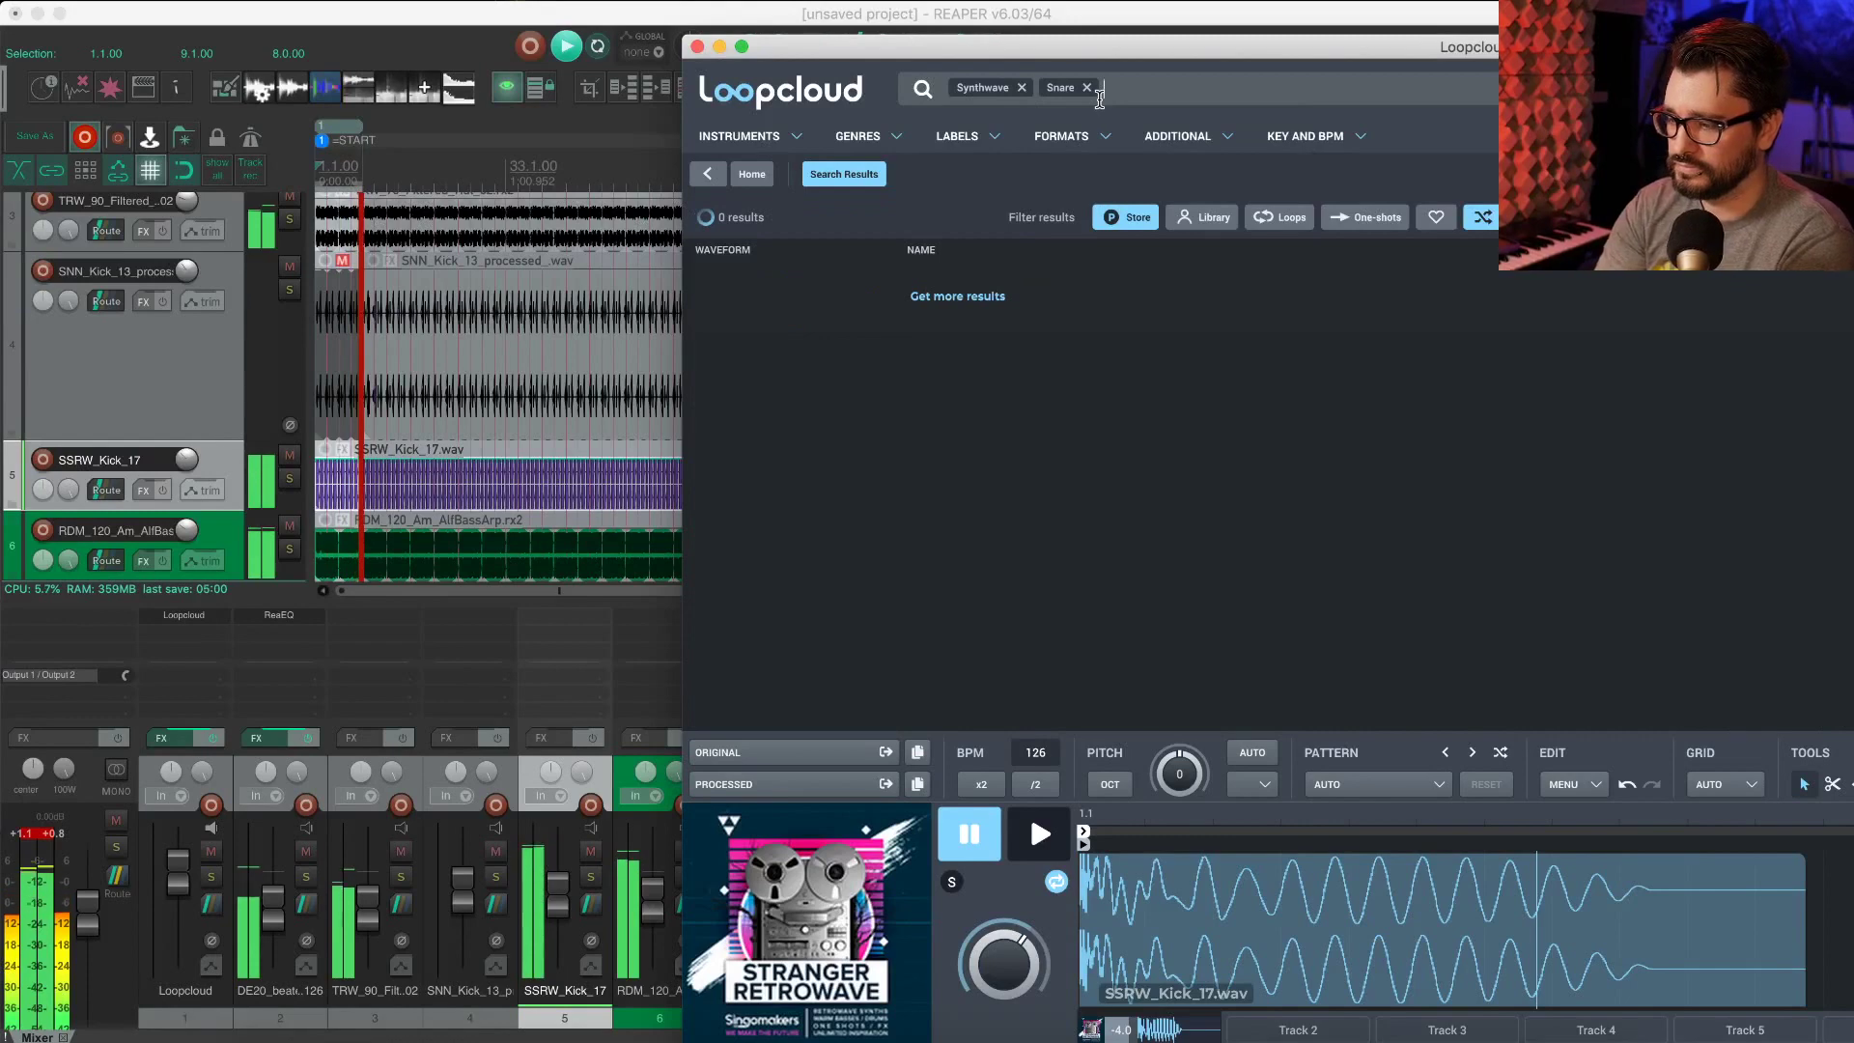
# Step: Limit the snare results to free samples and audition VW_Snare_Gate_FRK.wav, with the whole Loopcloud preview area in view
pyautogui.doubleClick(977, 49)
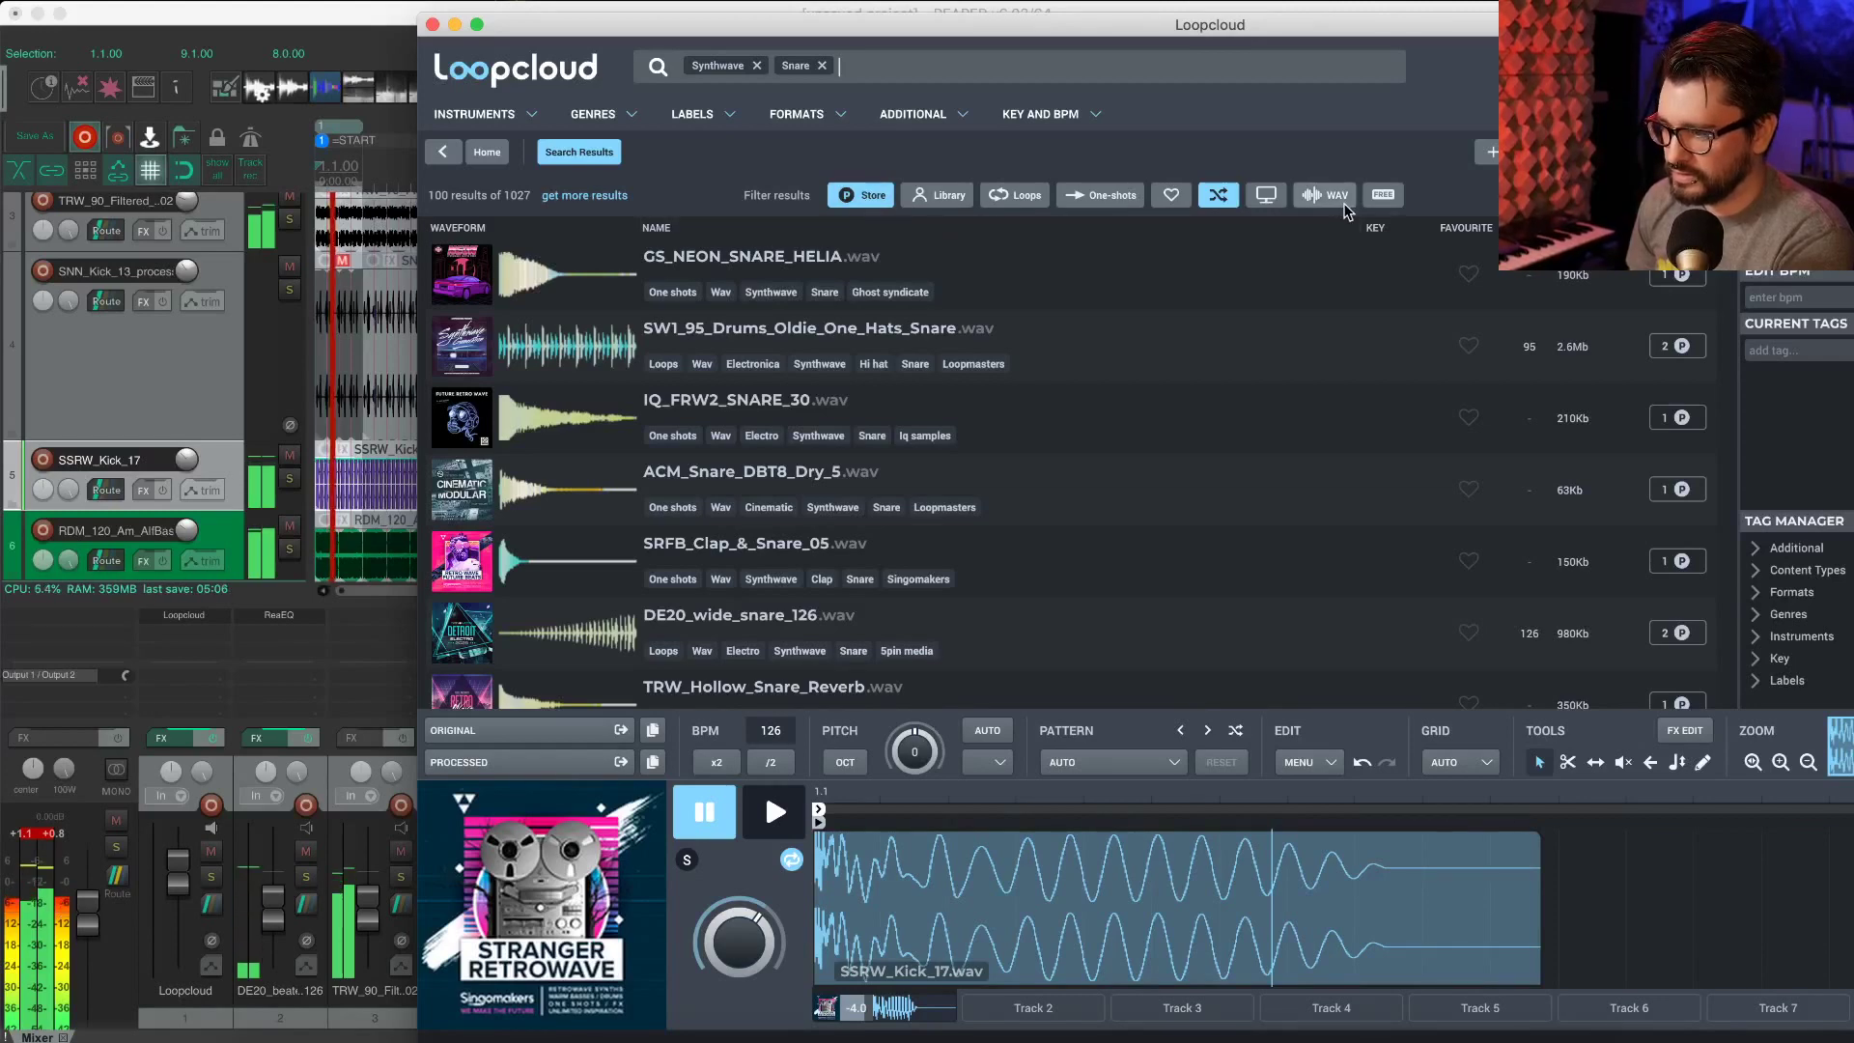
pyautogui.click(1383, 194)
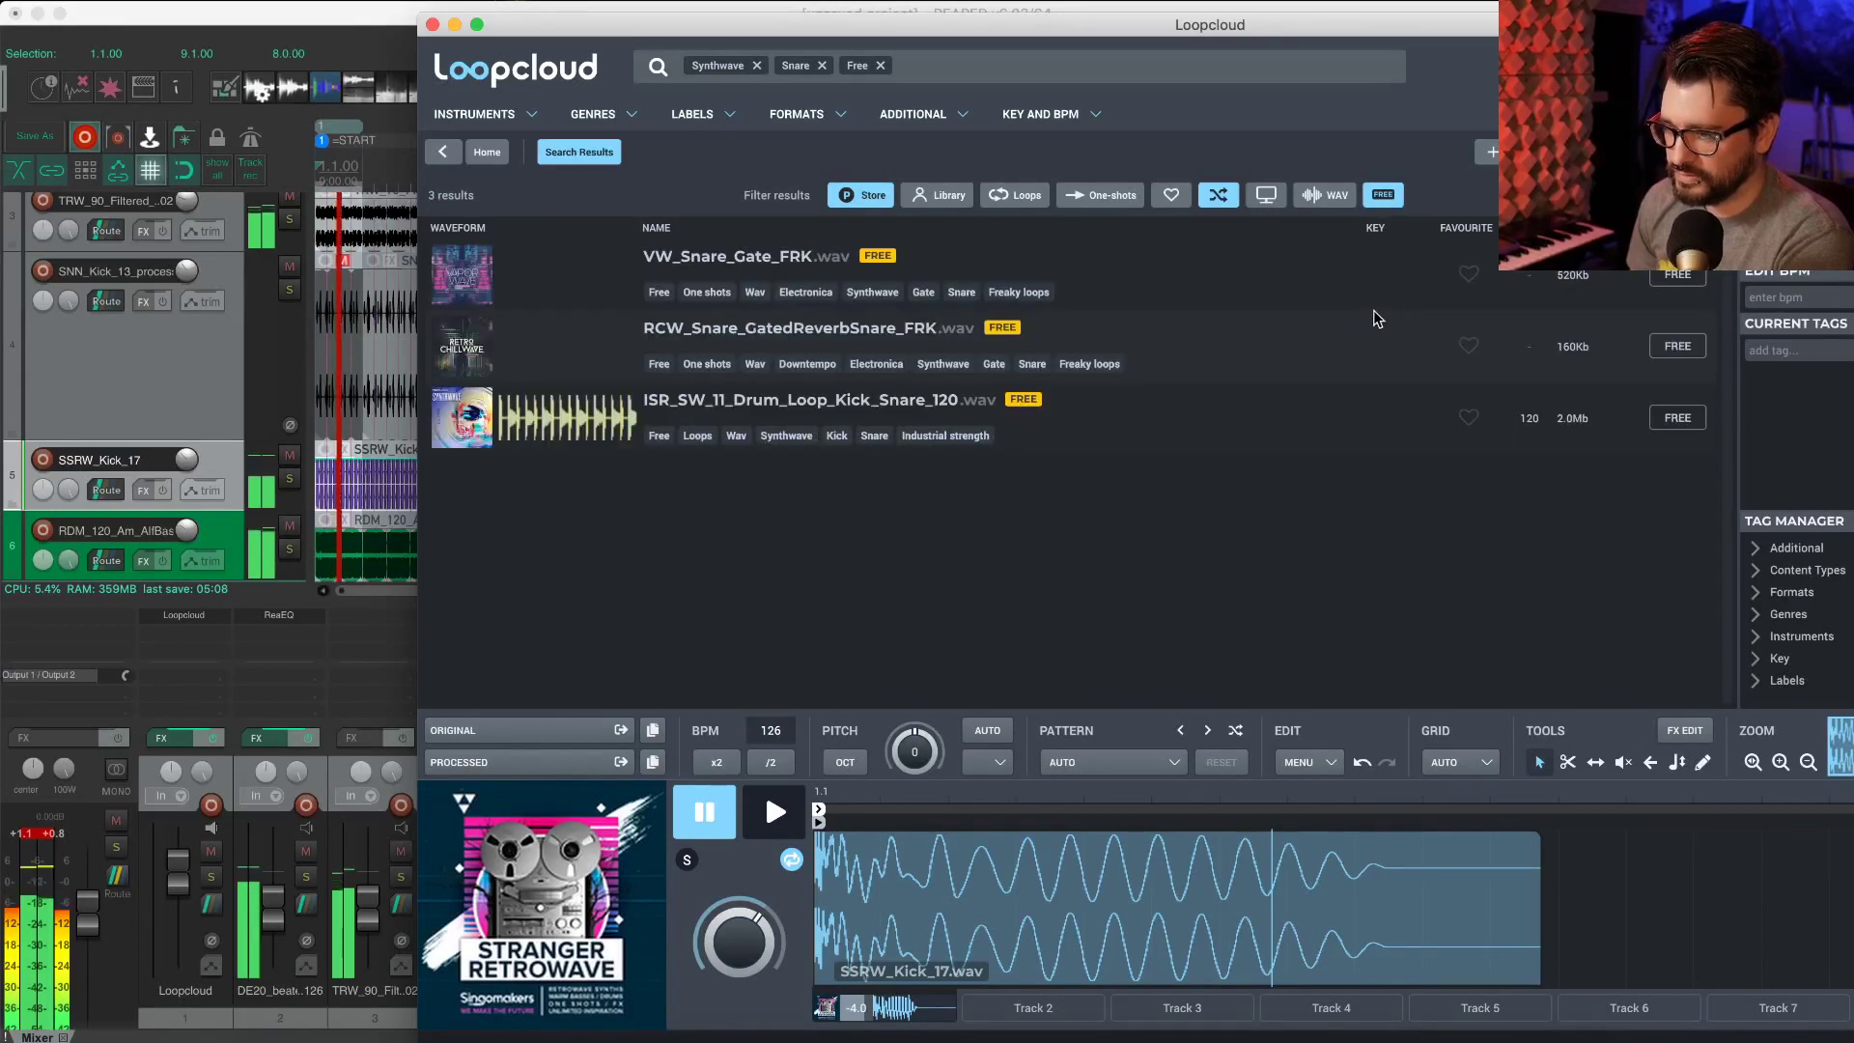
pyautogui.click(557, 283)
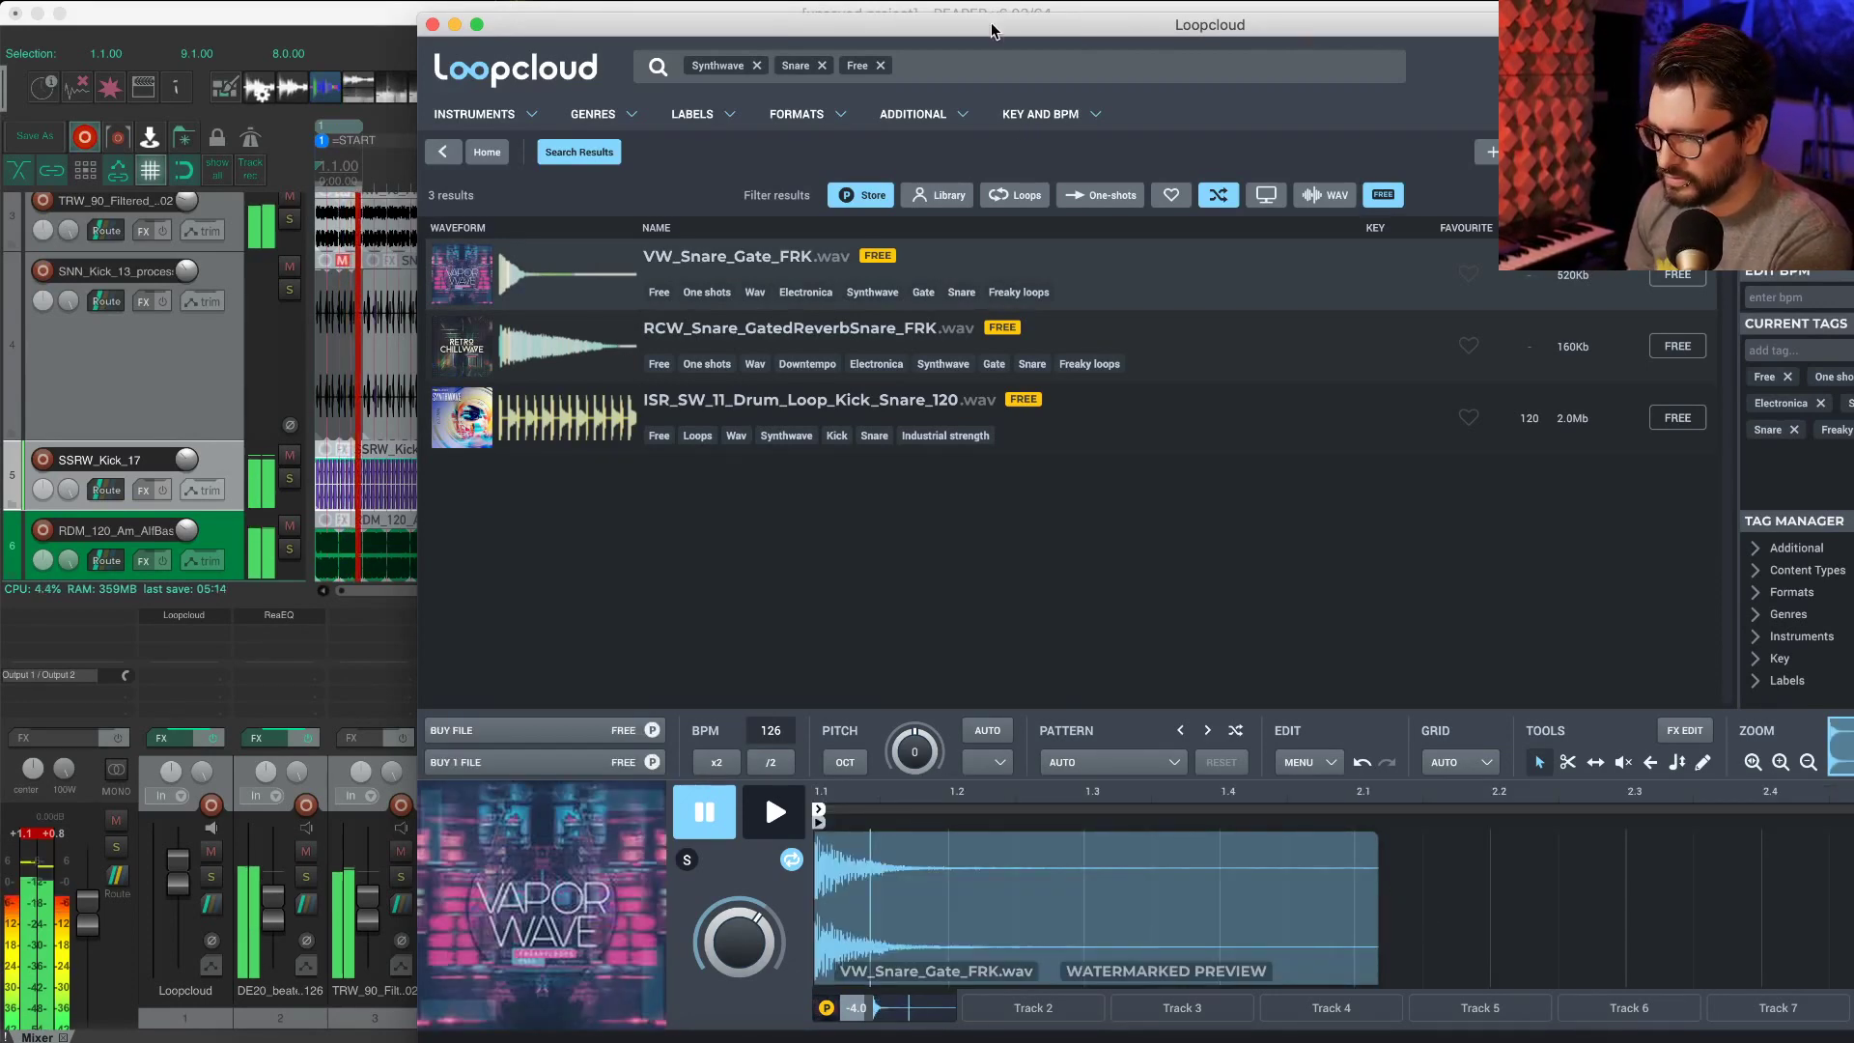
pyautogui.moveTo(991, 23); pyautogui.dragTo(739, 14)
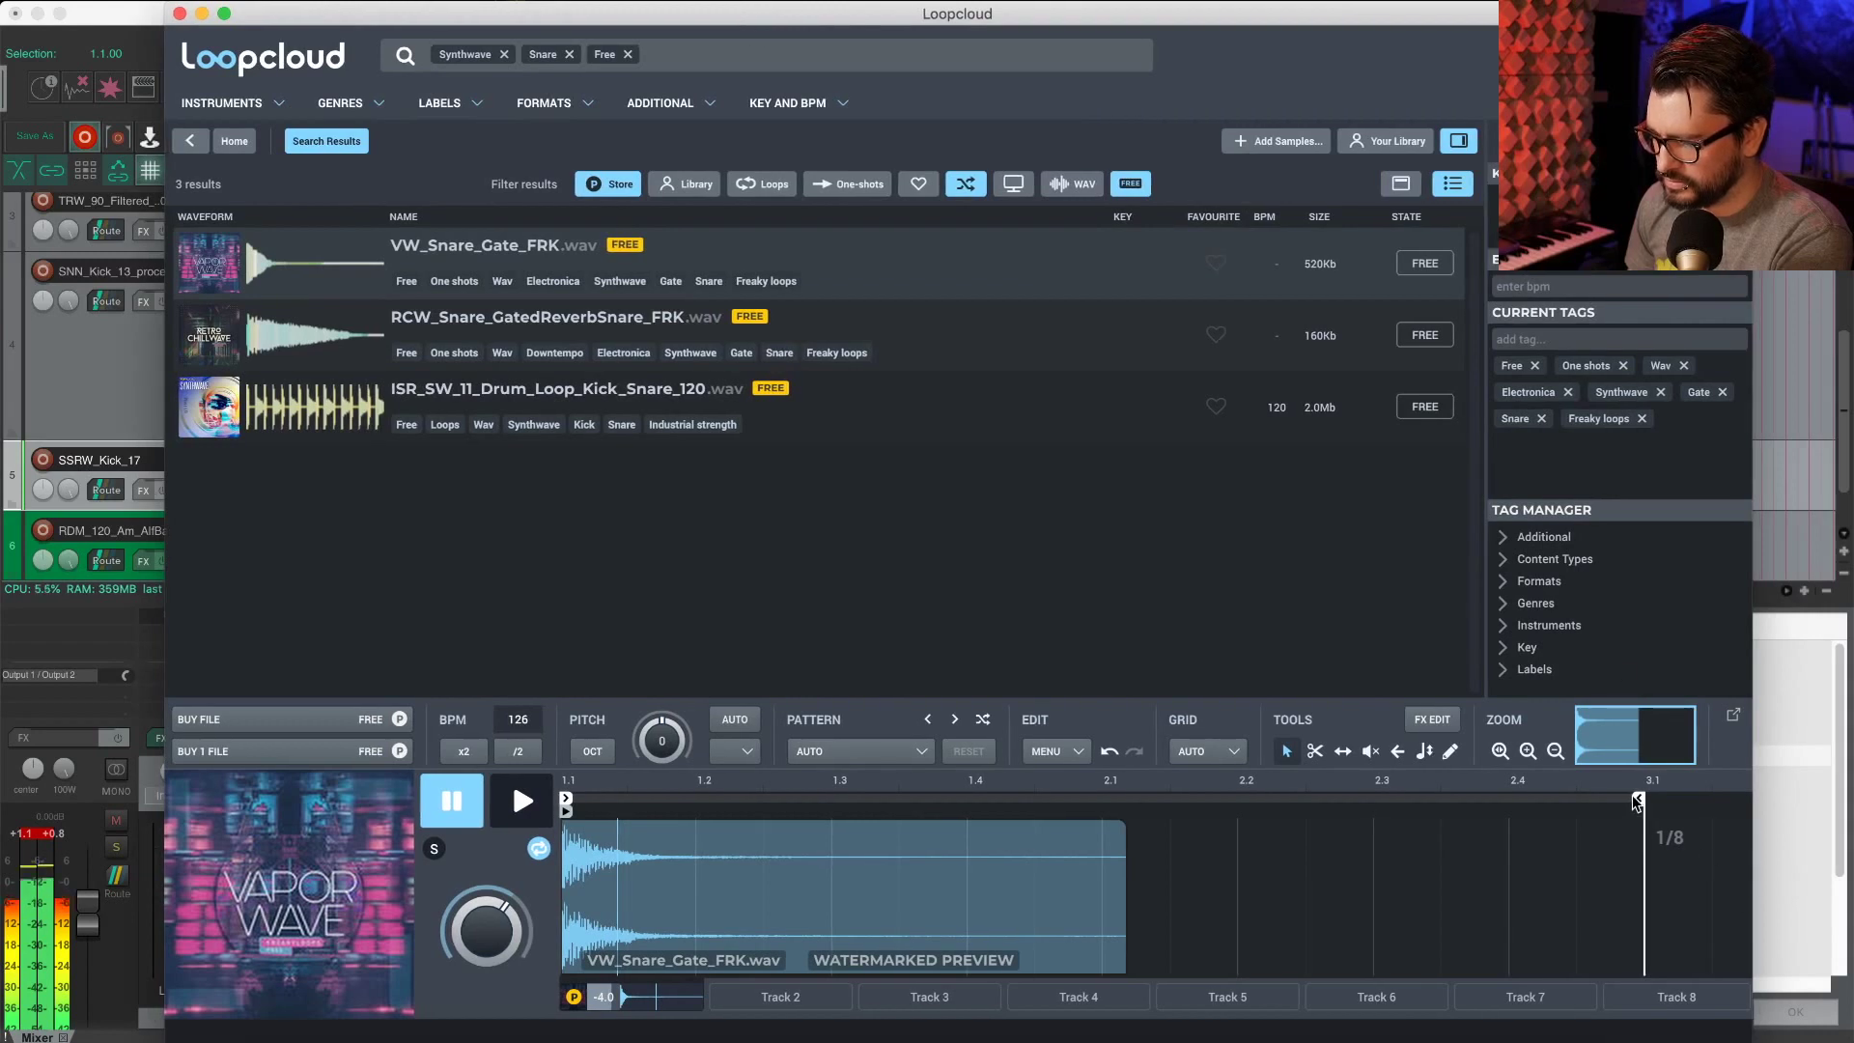
pyautogui.press('space')
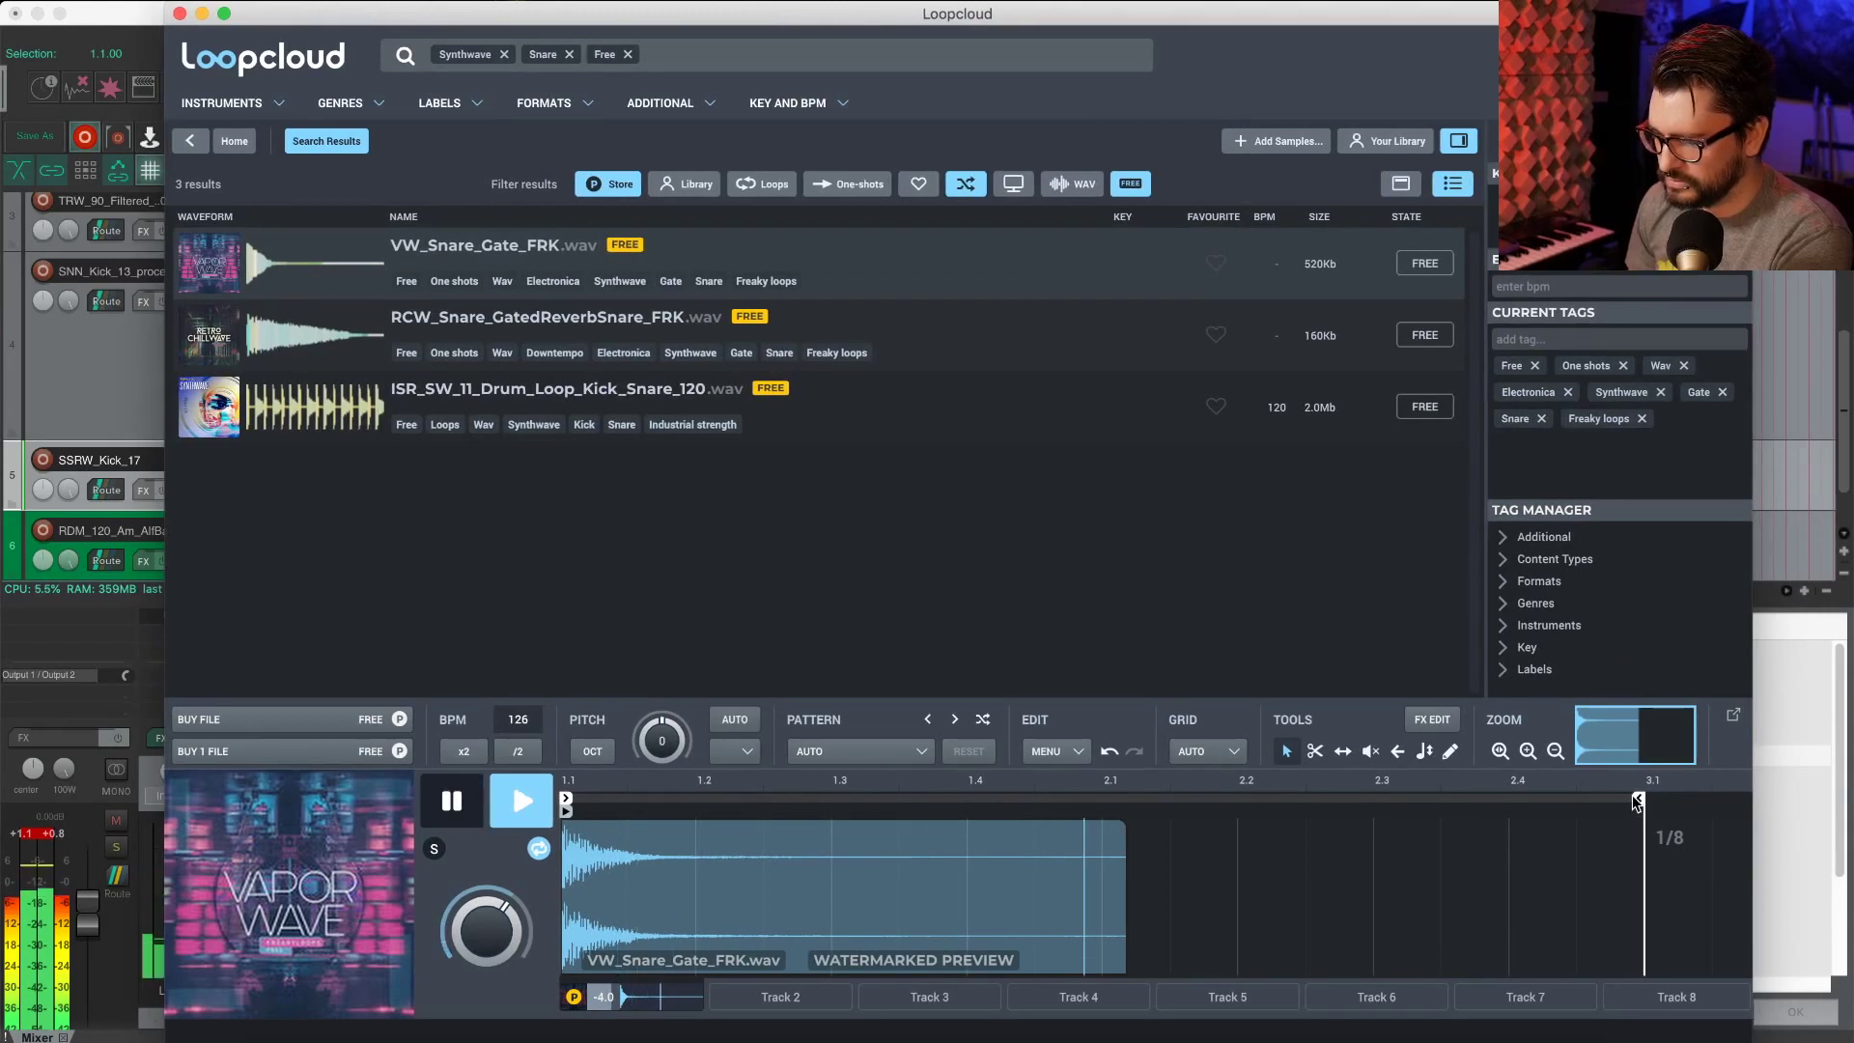
pyautogui.press('space')
# Step: Try moving the VW_Snare_Gate_FRK clip to 2.1 and the preview's loop end to 5.1, and play the pattern
pyautogui.moveTo(615, 890); pyautogui.dragTo(1155, 888)
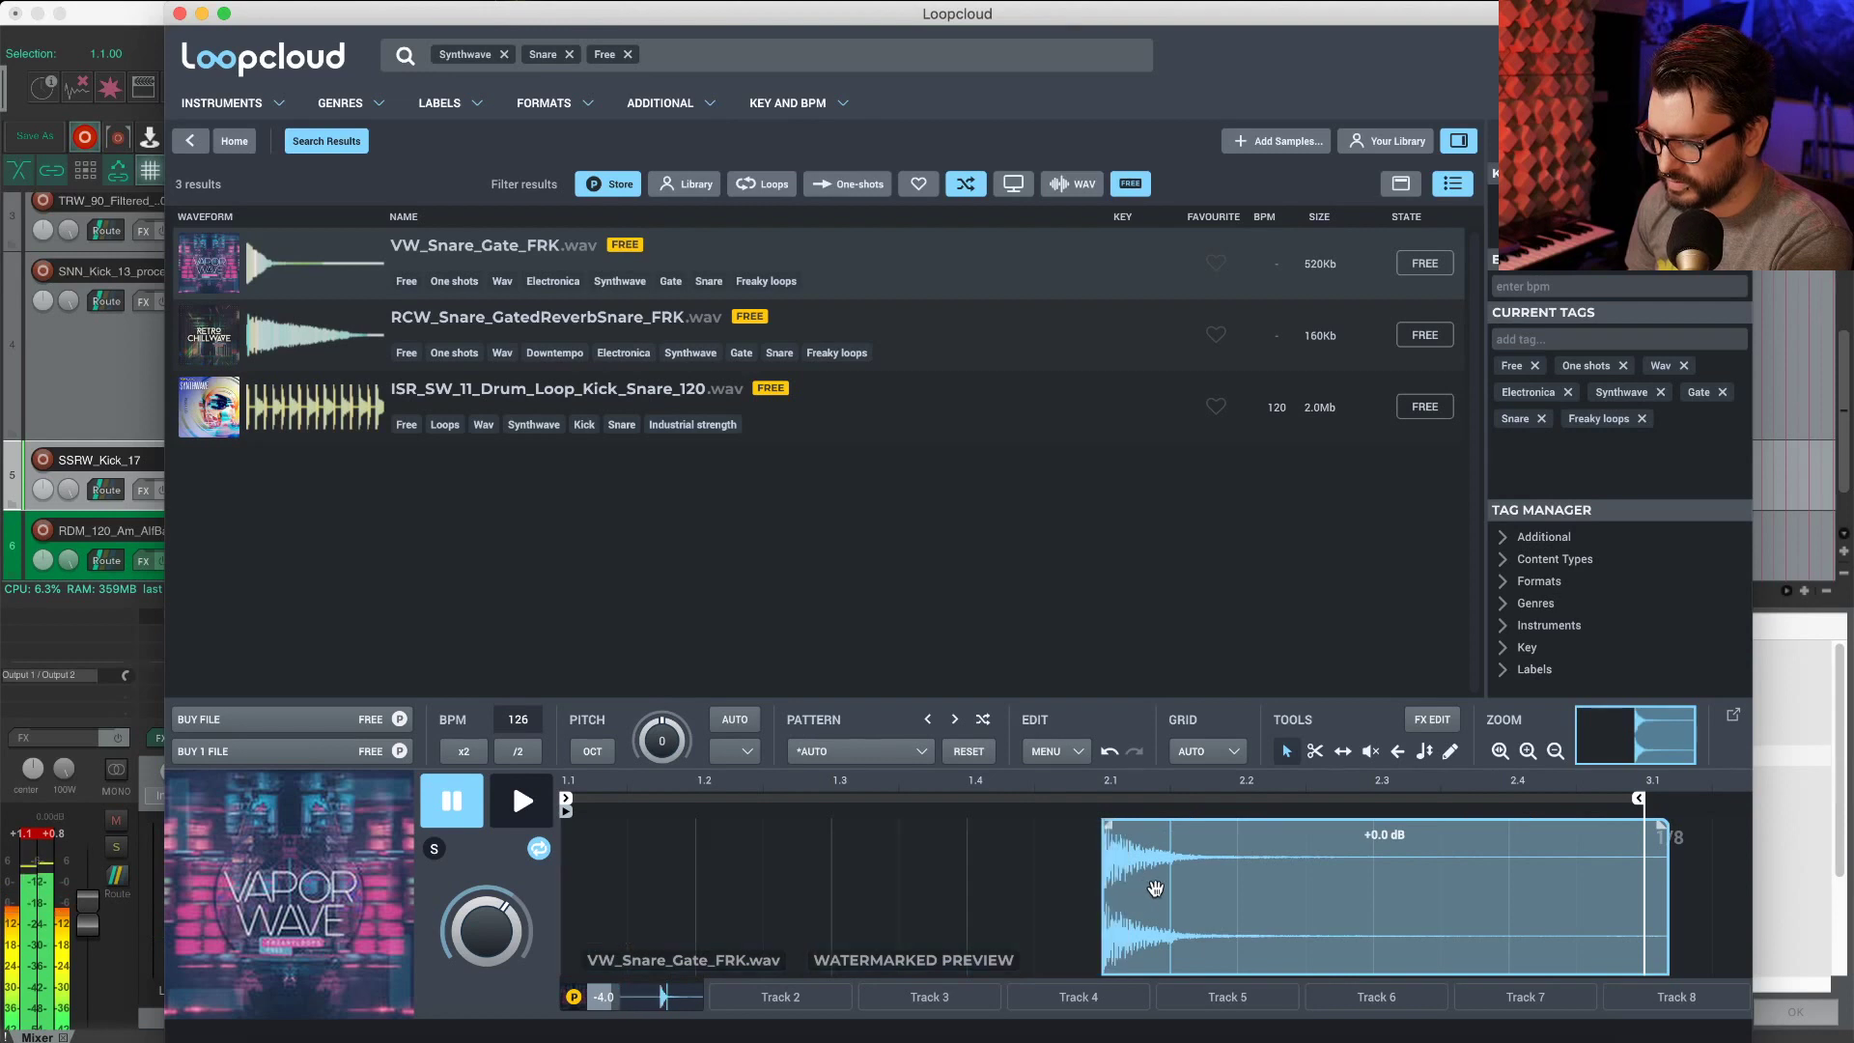
pyautogui.moveTo(1638, 802)
pyautogui.mouseDown()
pyautogui.moveTo(1800, 799)
pyautogui.moveTo(1669, 799)
pyautogui.mouseUp()
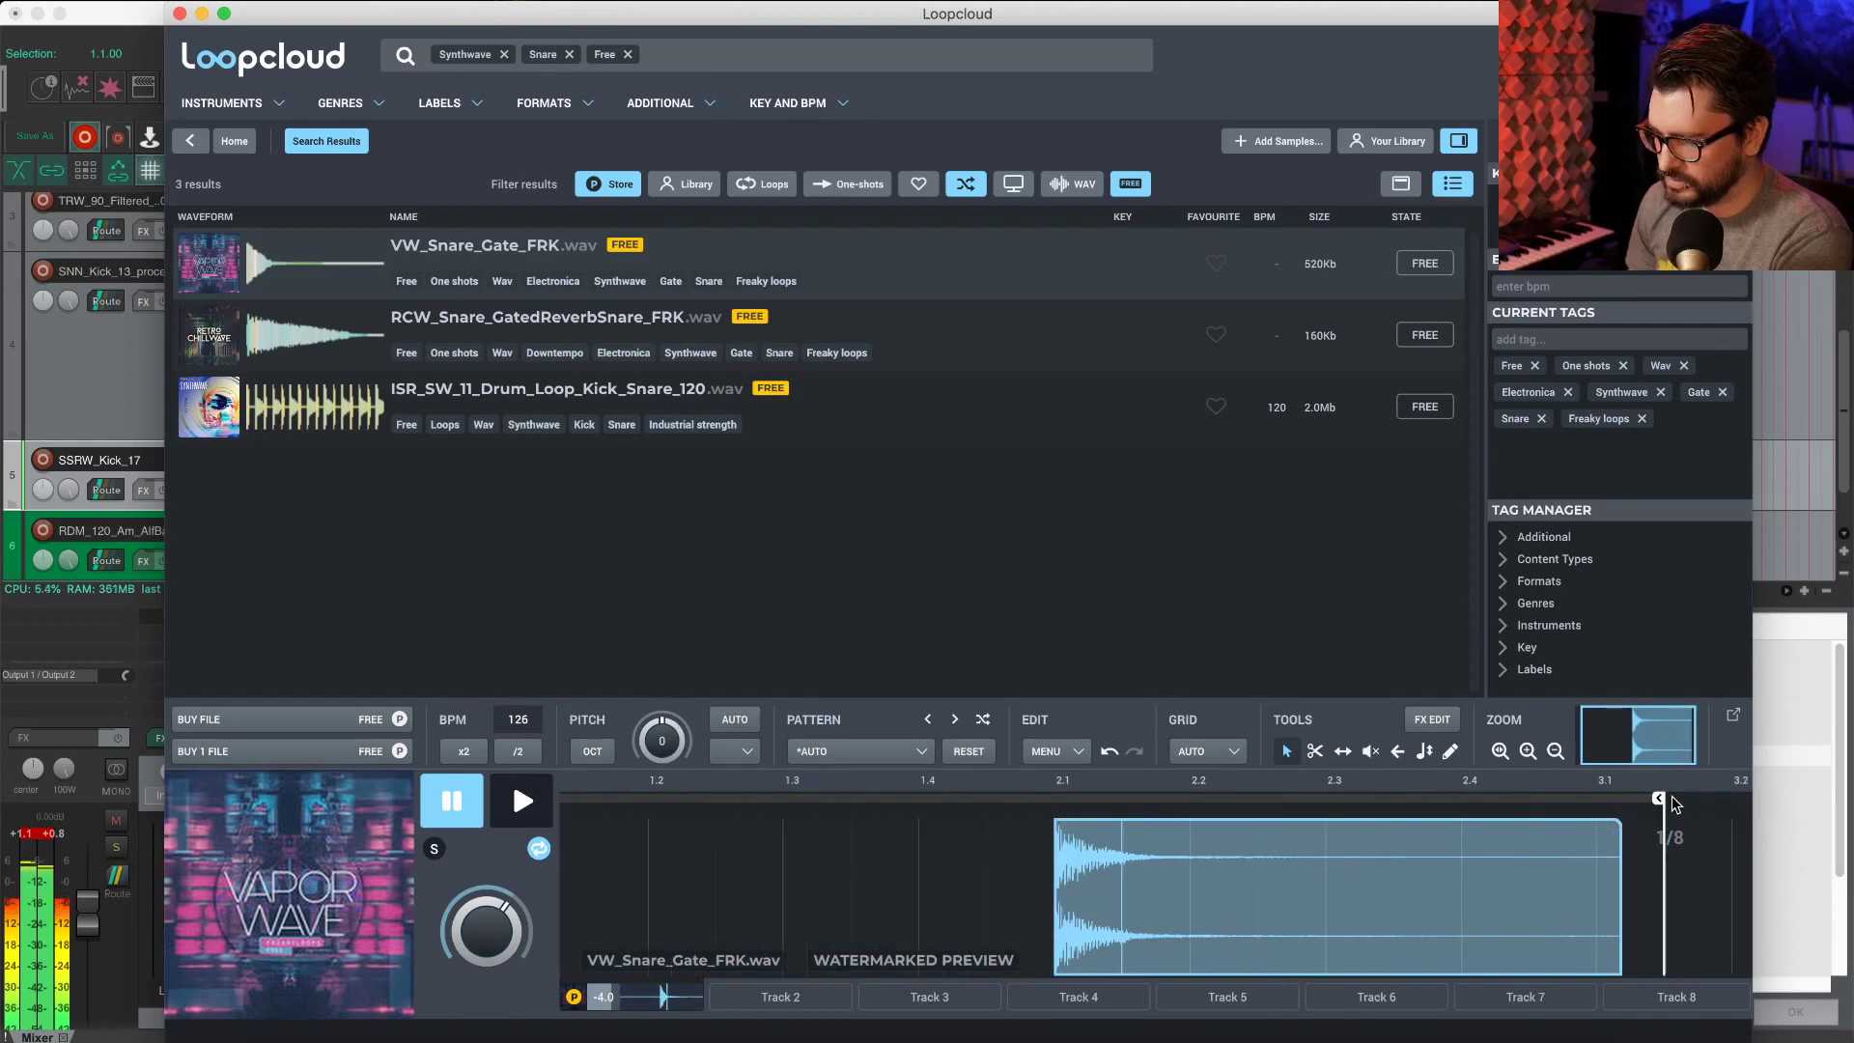
pyautogui.hscroll(3, 1472, 900)
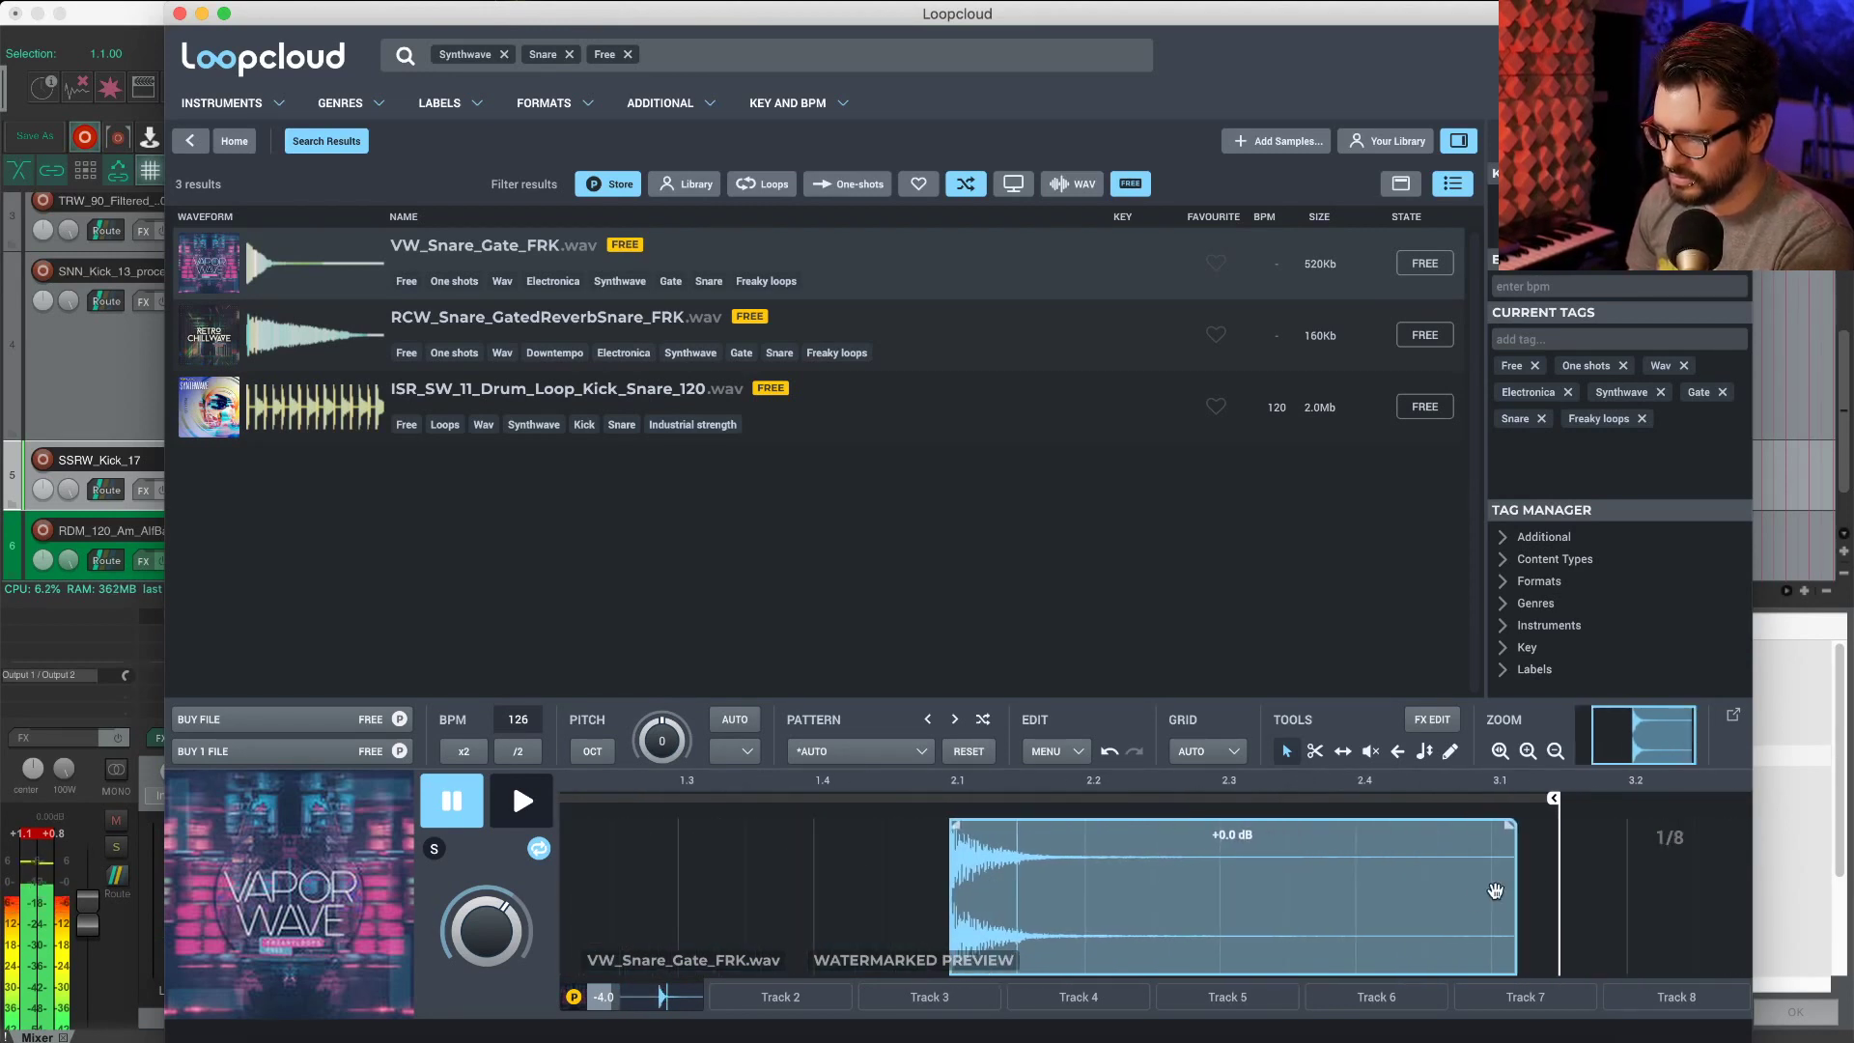
pyautogui.moveTo(1635, 808)
pyautogui.mouseDown()
pyautogui.moveTo(1729, 814)
pyautogui.moveTo(1437, 821)
pyautogui.mouseUp()
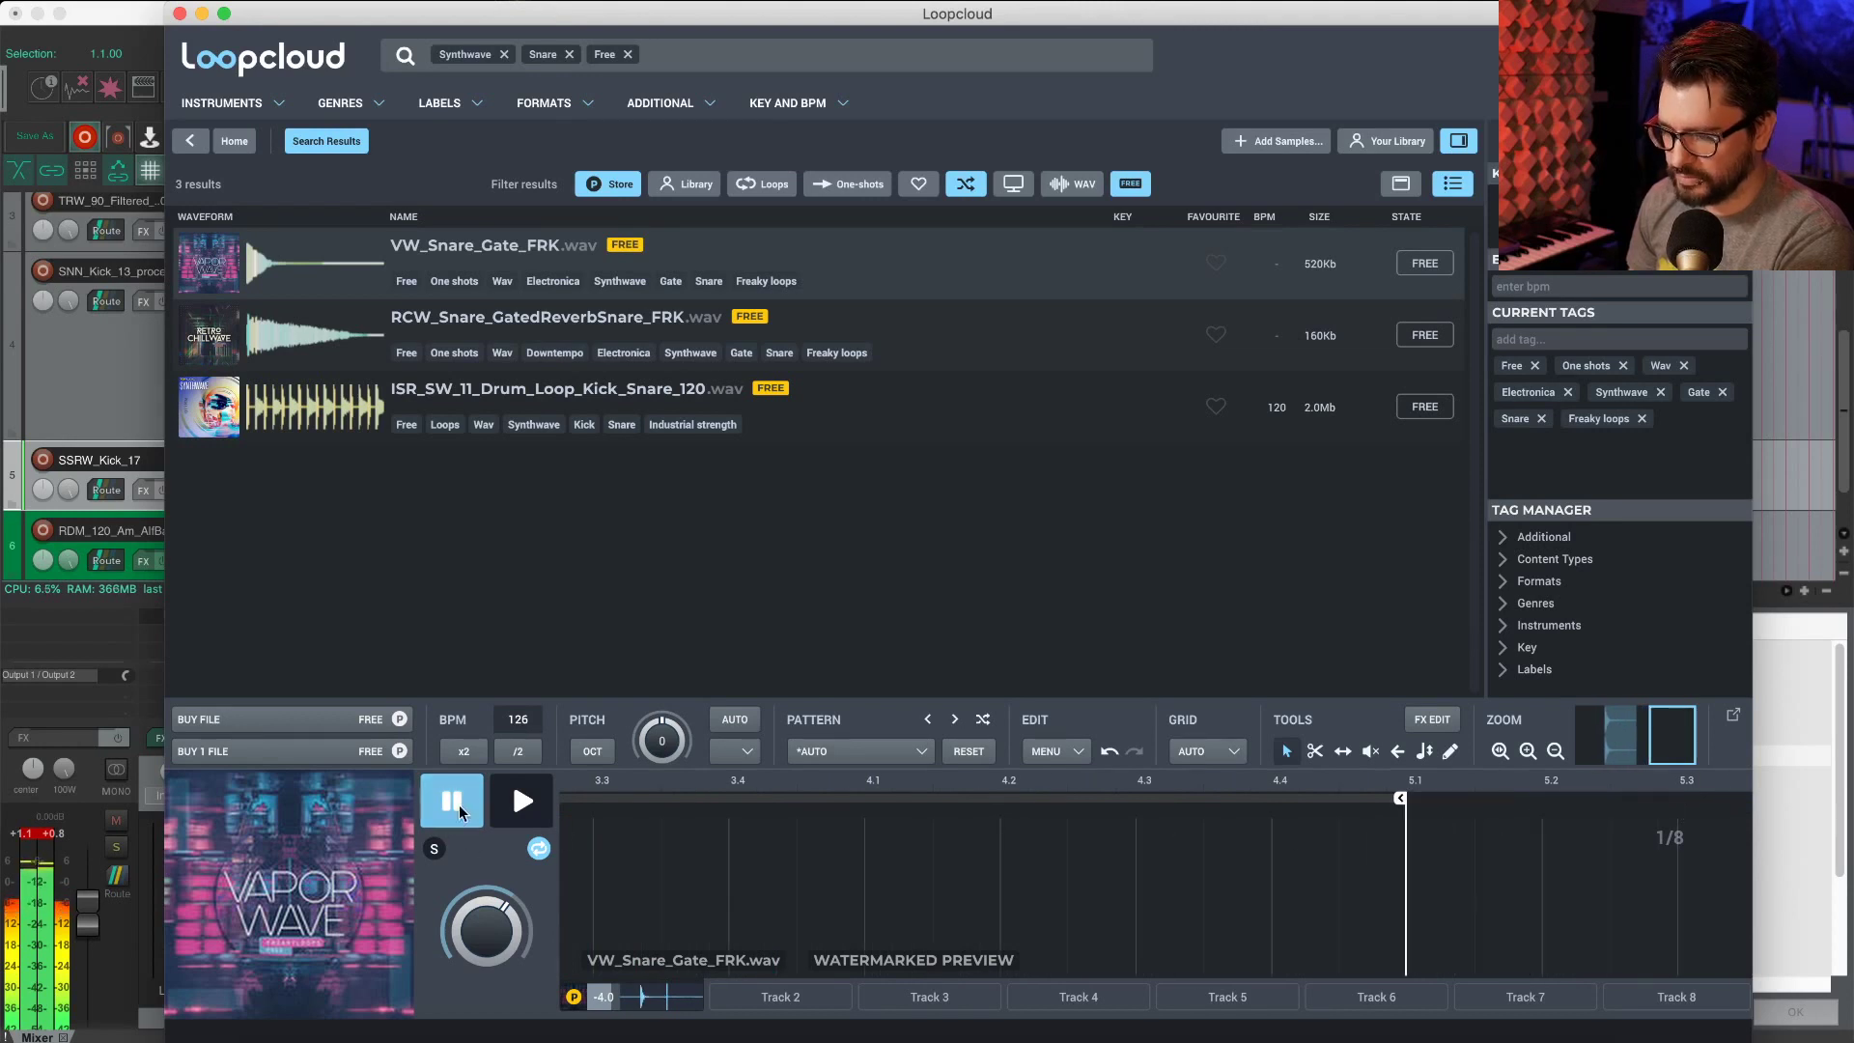
pyautogui.click(520, 800)
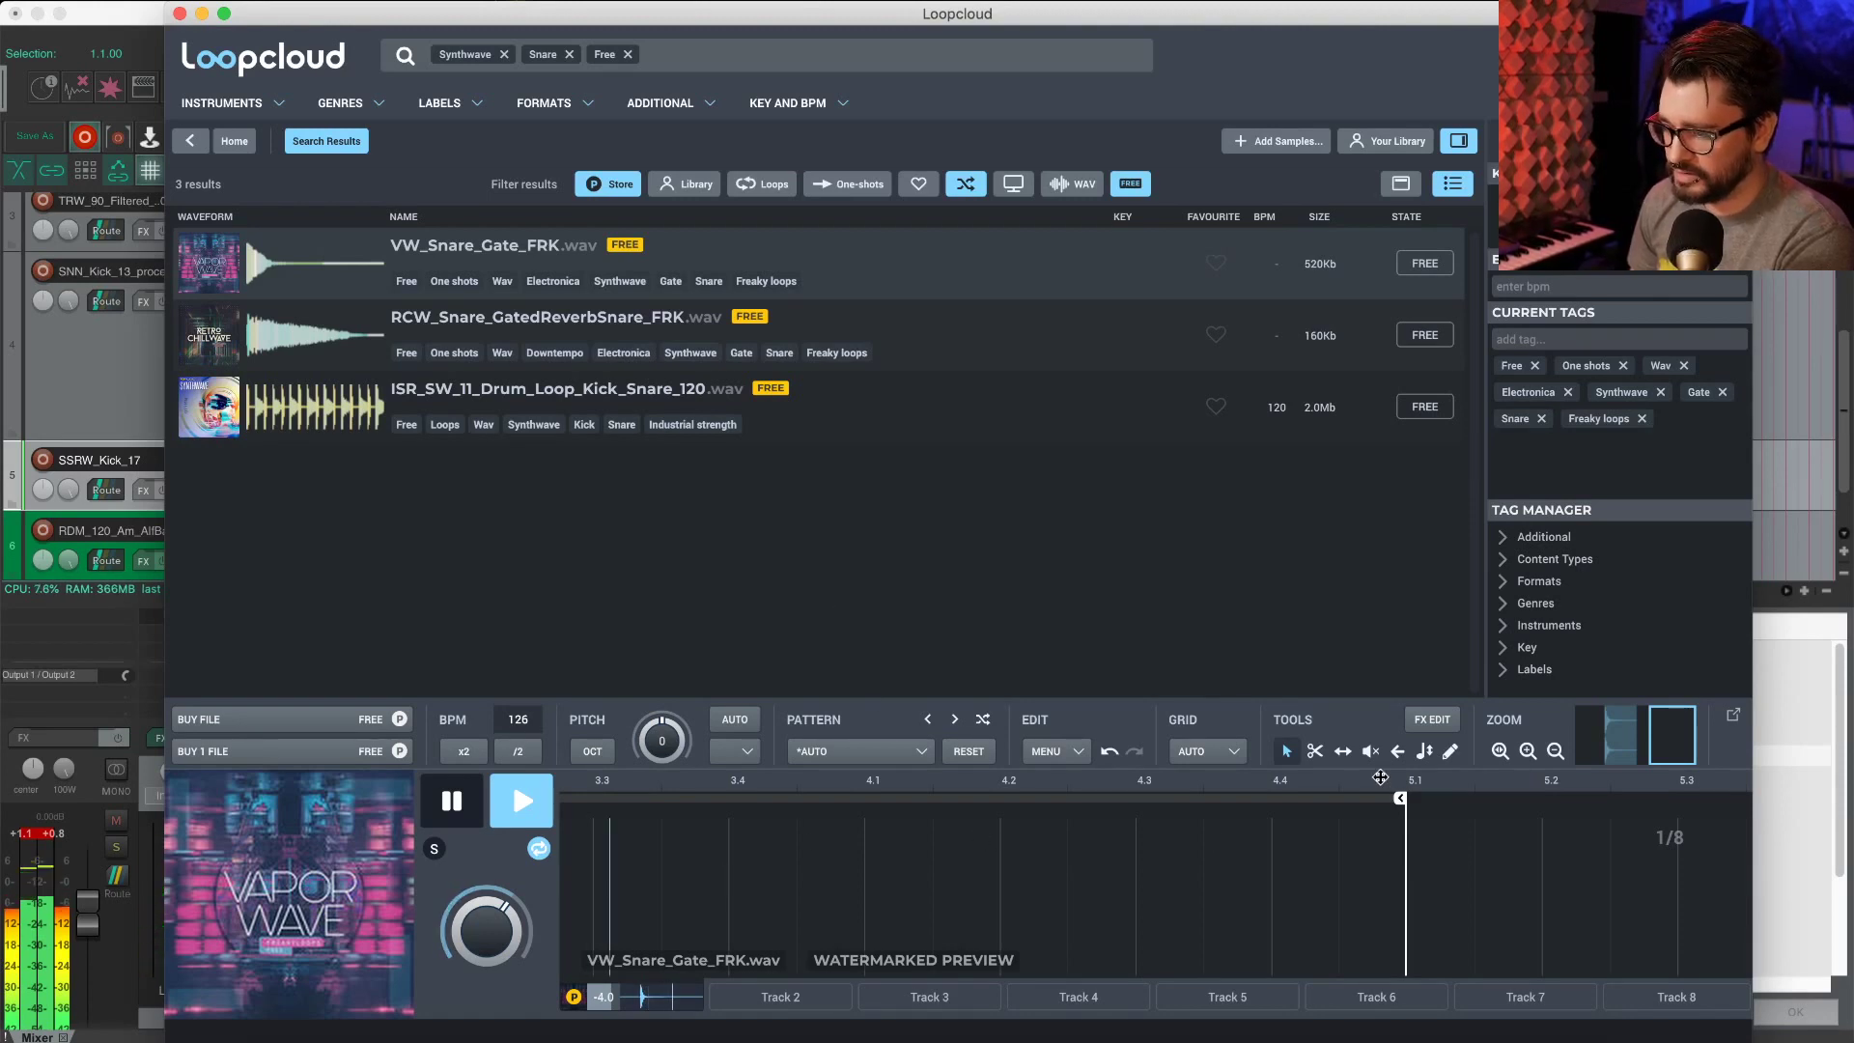
pyautogui.press('space')
# Step: Try shortening the preview loop to end at about 3.1, and audition the shifted VW_Snare_Gate_FRK clip
pyautogui.moveTo(1401, 803); pyautogui.dragTo(345, 786)
pyautogui.moveTo(472, 800)
pyautogui.mouseDown()
pyautogui.moveTo(763, 802)
pyautogui.moveTo(452, 784)
pyautogui.mouseUp()
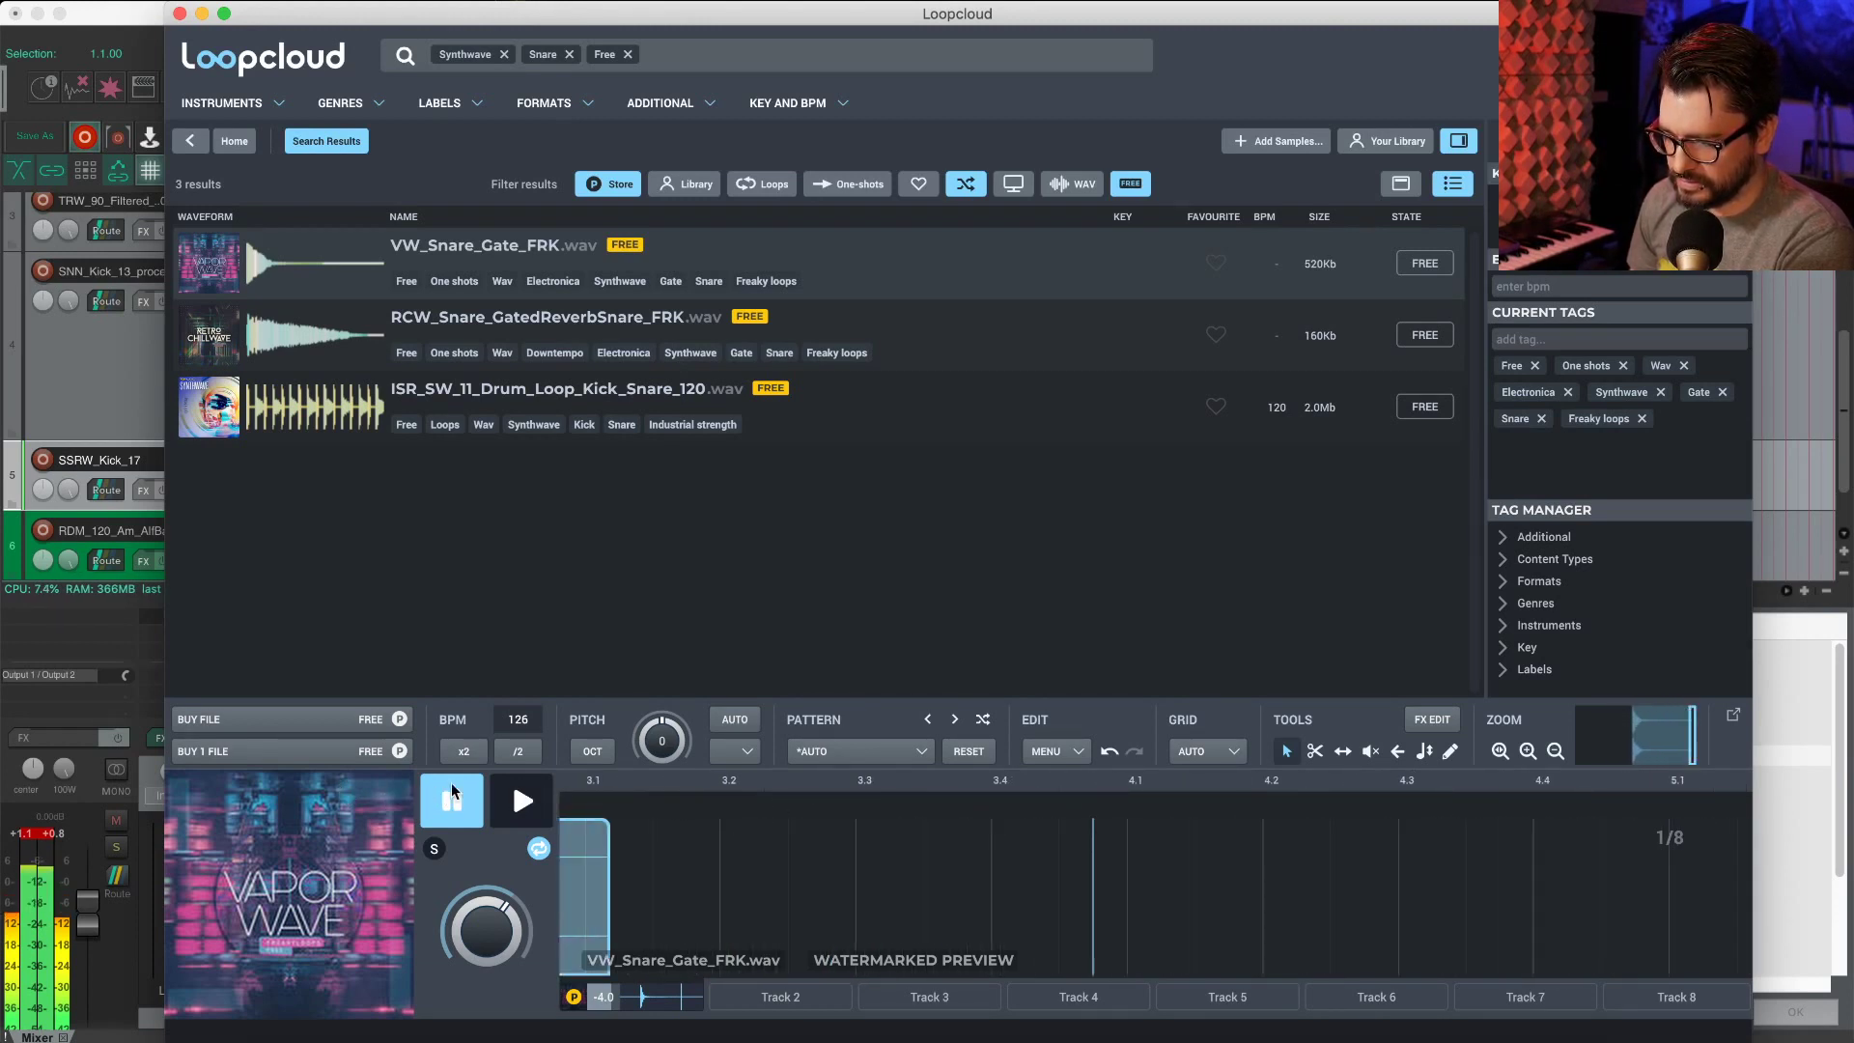
pyautogui.moveTo(582, 798); pyautogui.dragTo(615, 798)
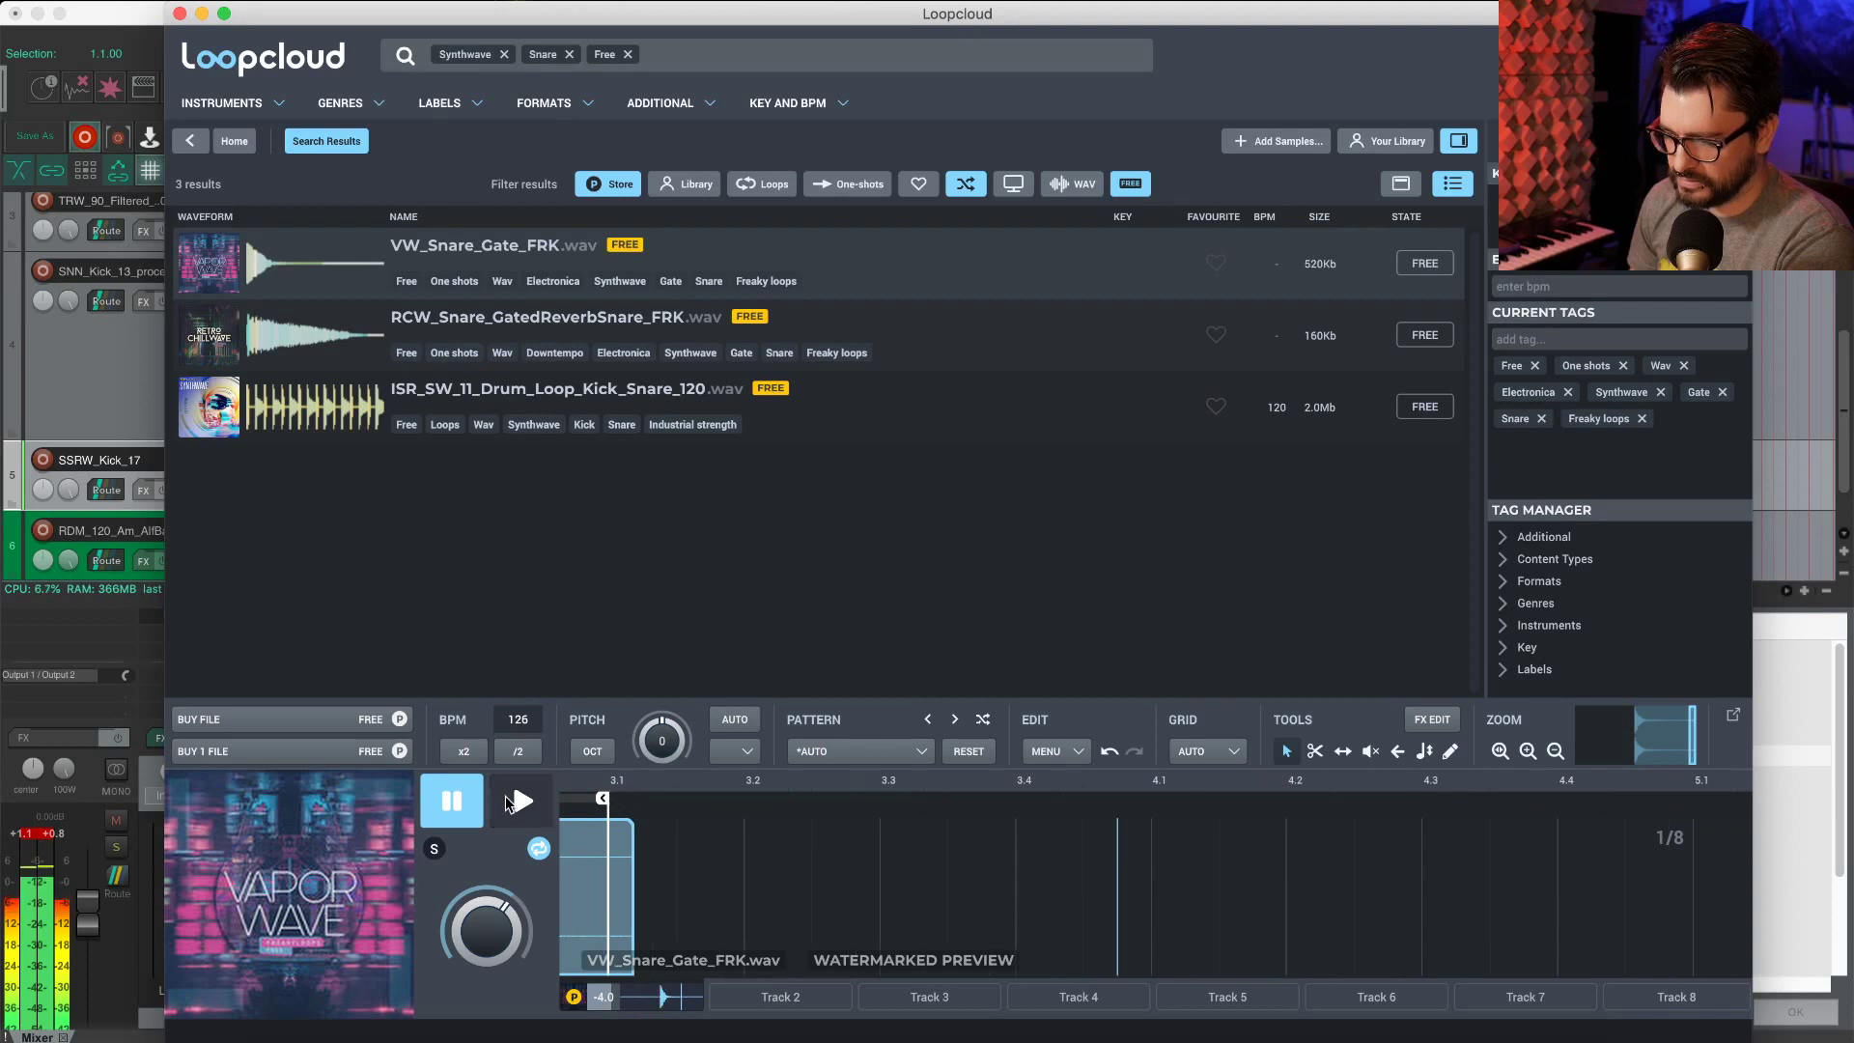
pyautogui.click(509, 800)
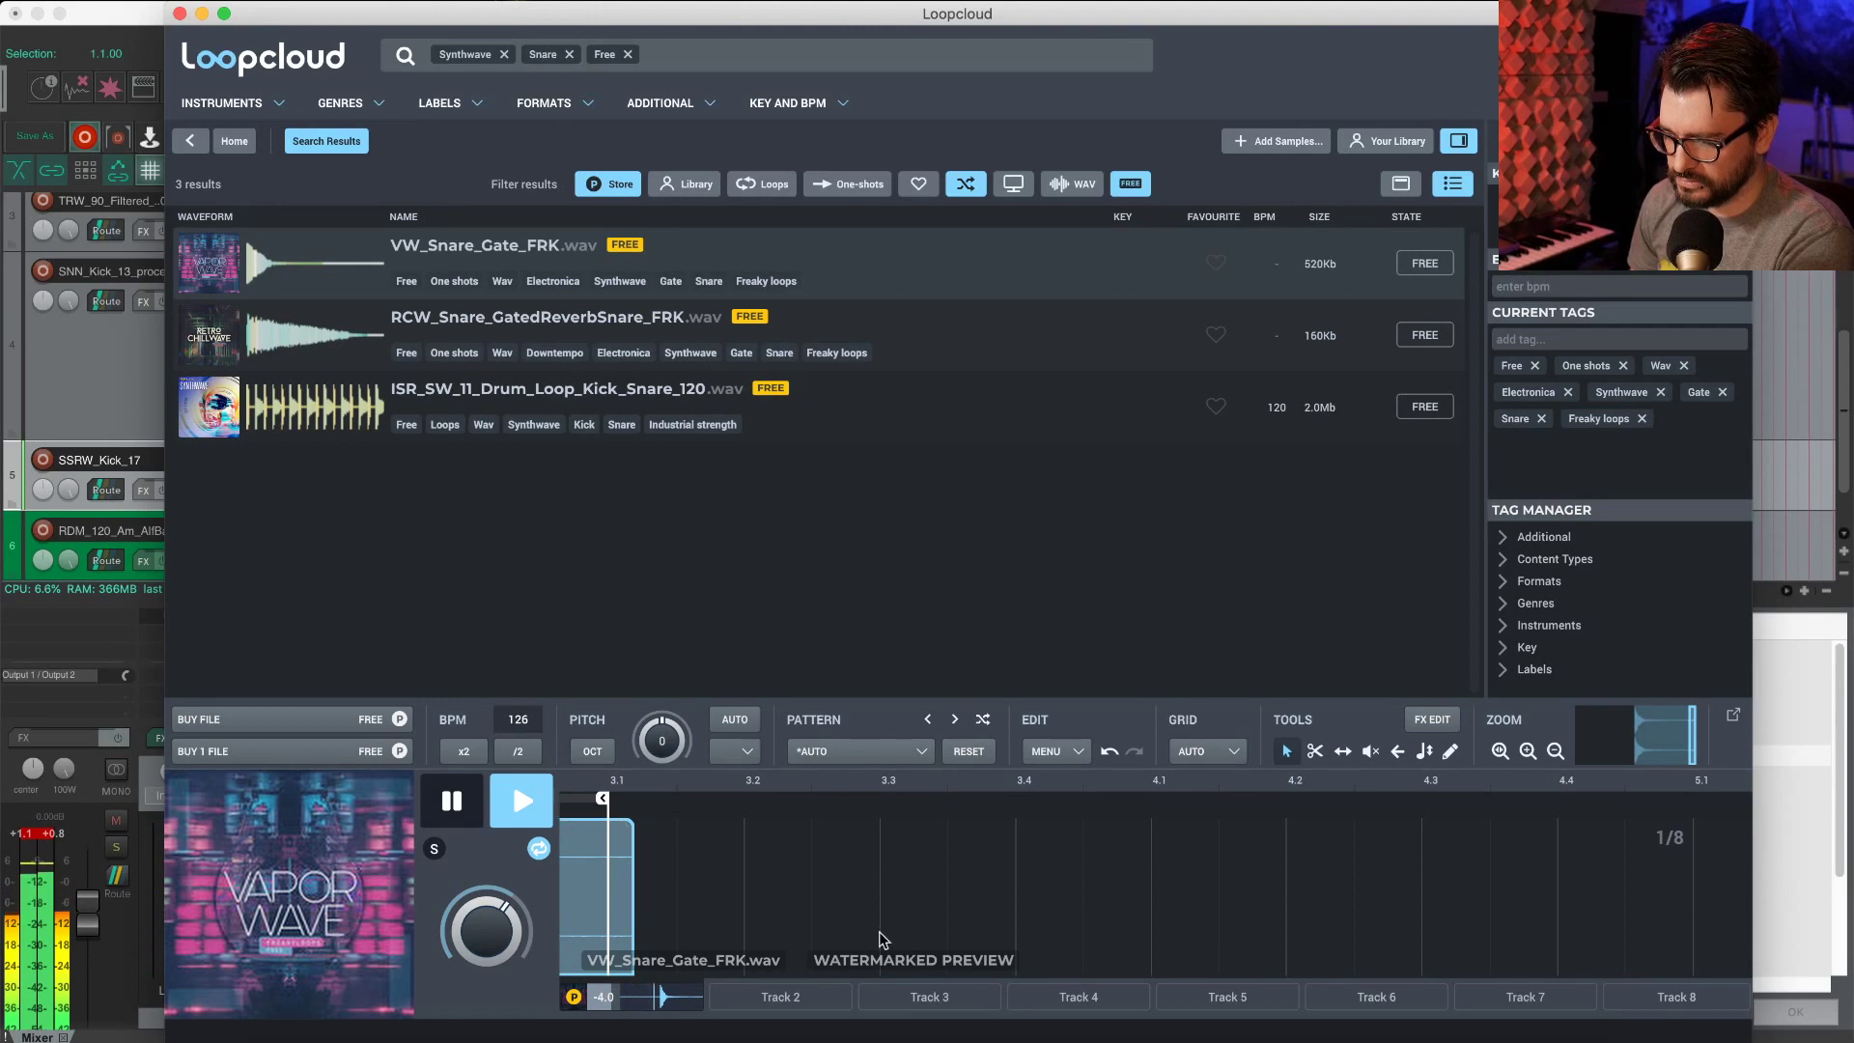
pyautogui.hscroll(-5, 935, 951)
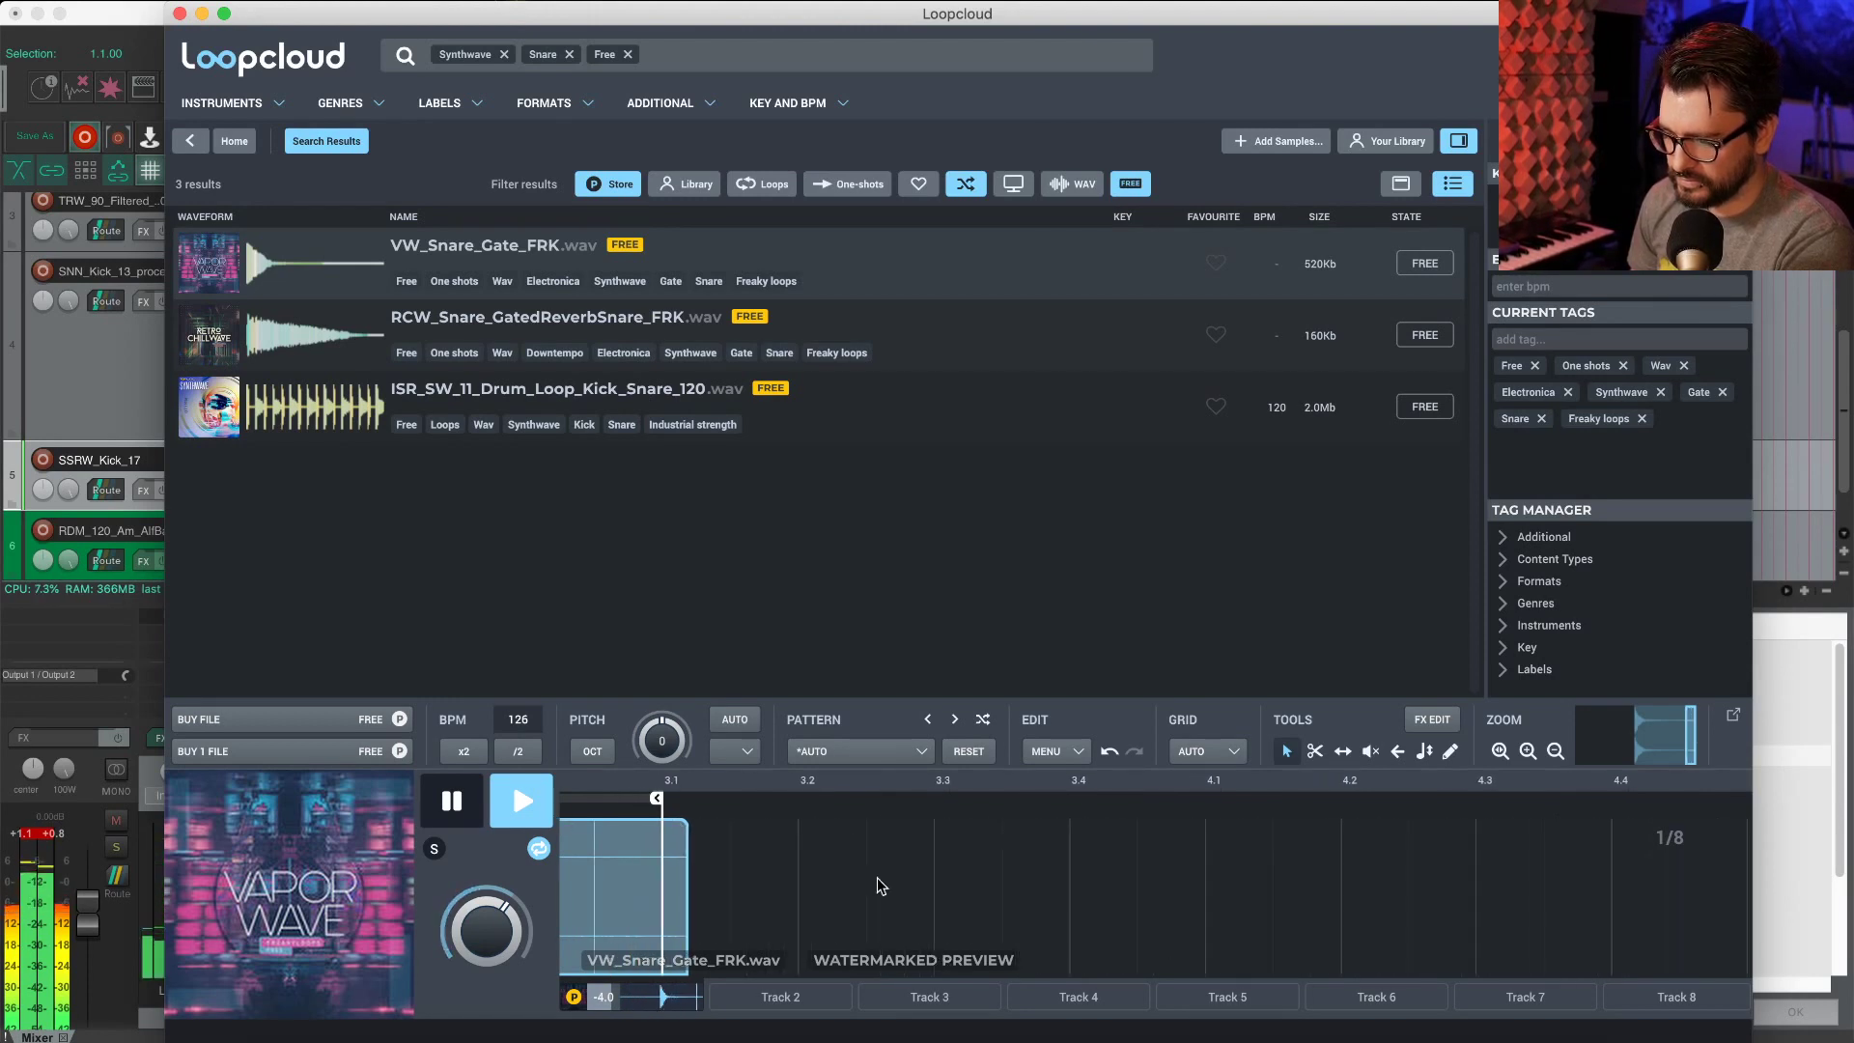
pyautogui.hscroll(-7, 877, 878)
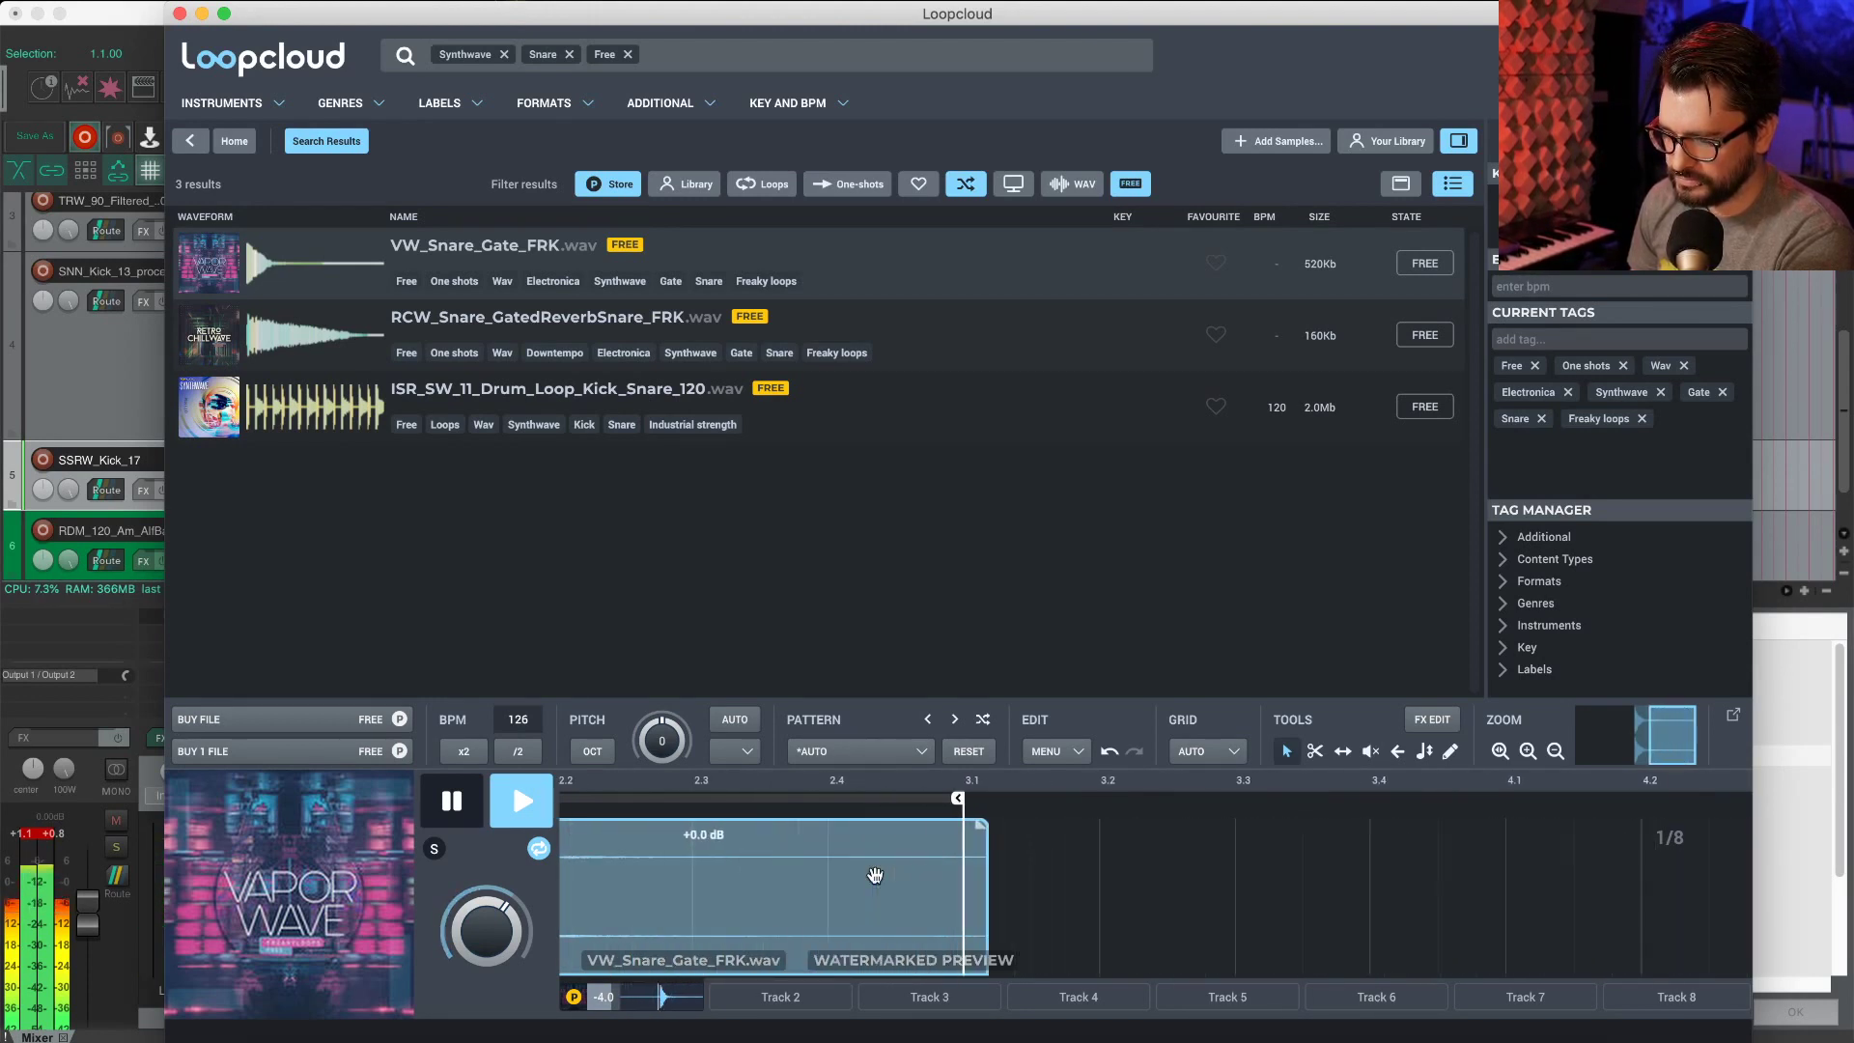
pyautogui.press('space')
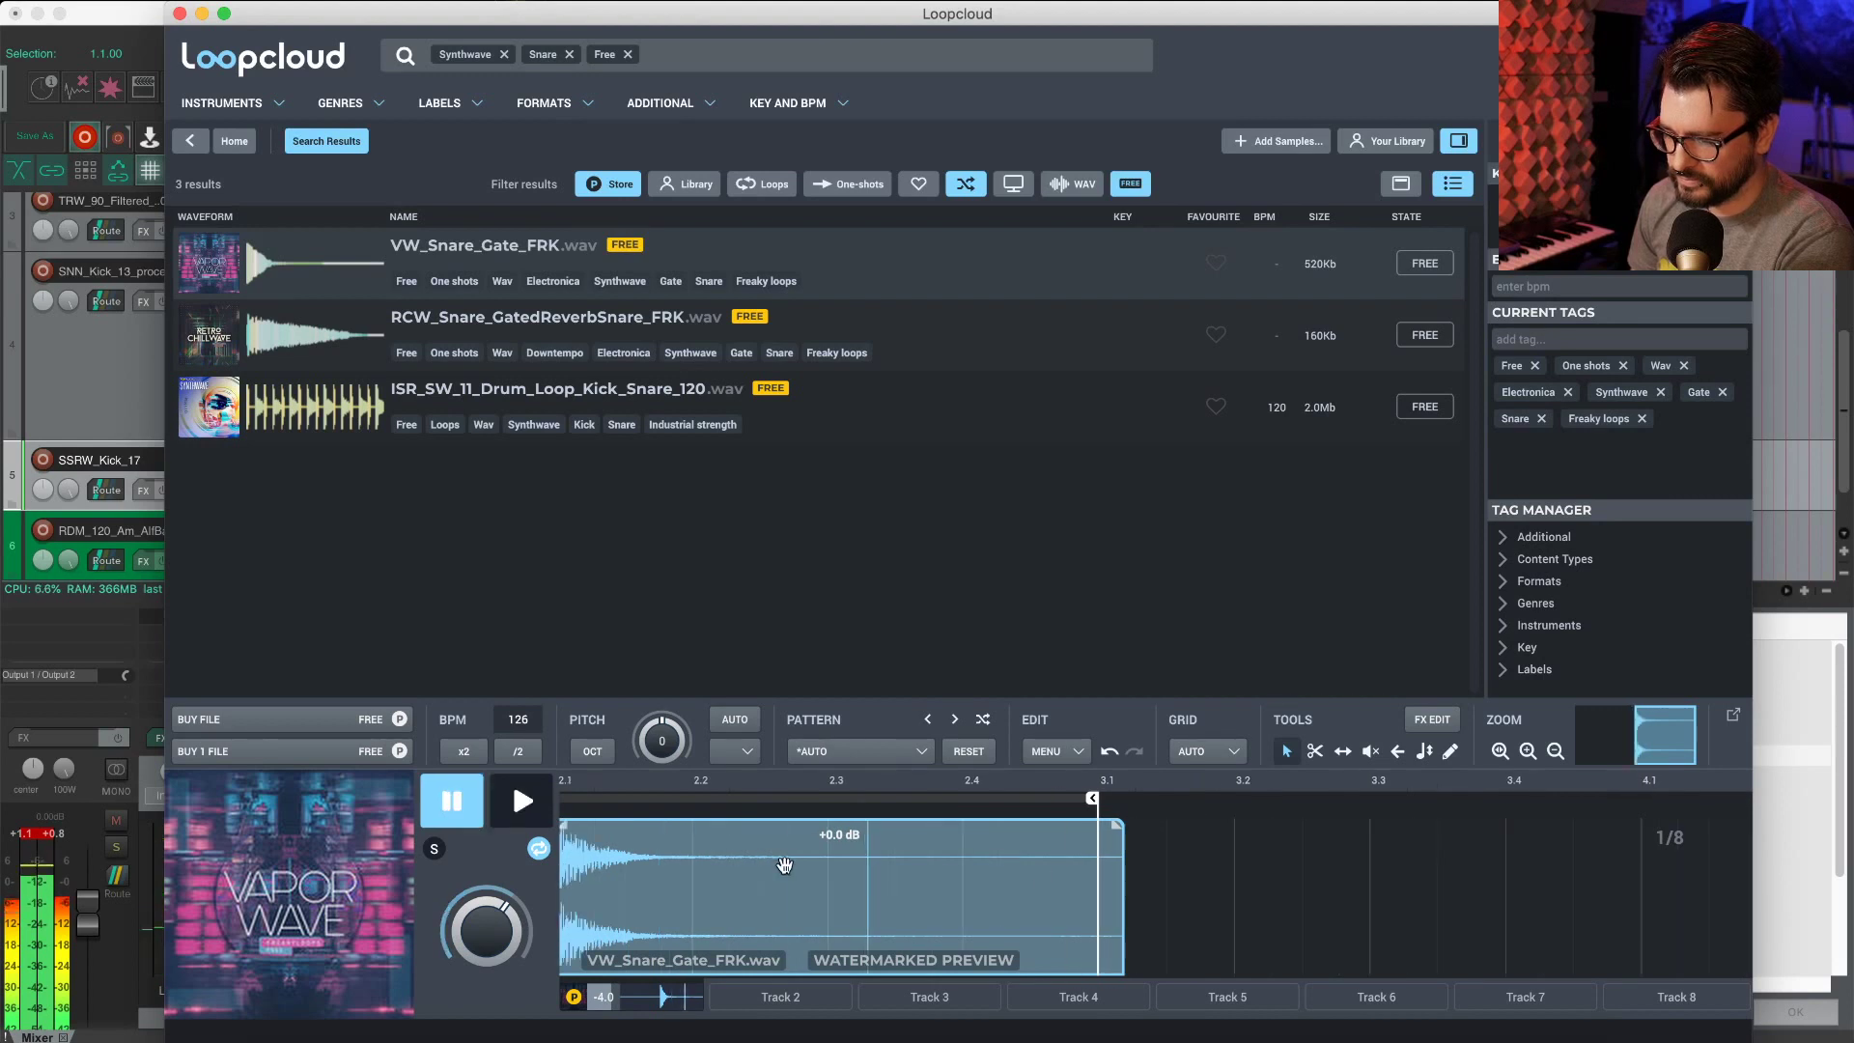
pyautogui.hscroll(-3, 785, 864)
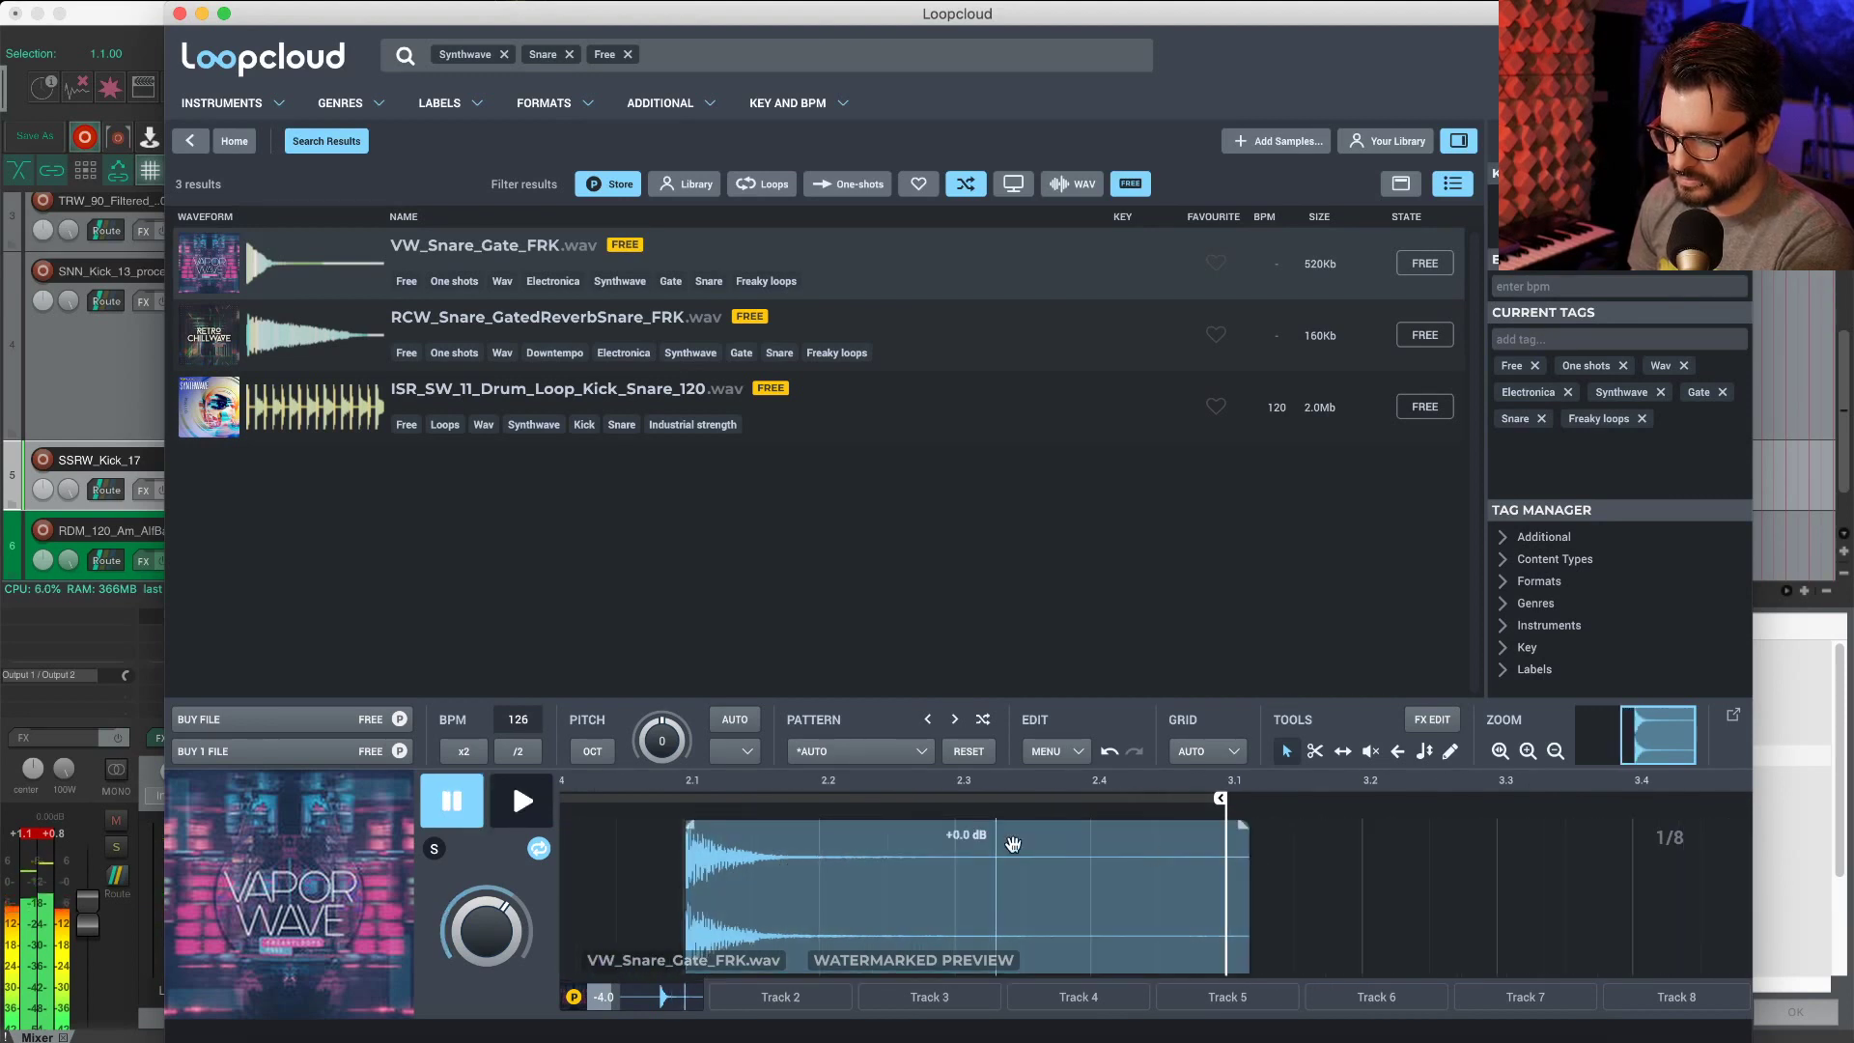
# Step: Audition RCW_Snare_GatedReverbSnare_FRK.wav and ISR_SW_11_Drum_Loop_Kick_Snare_120.wav in the shifted pattern
pyautogui.click(290, 343)
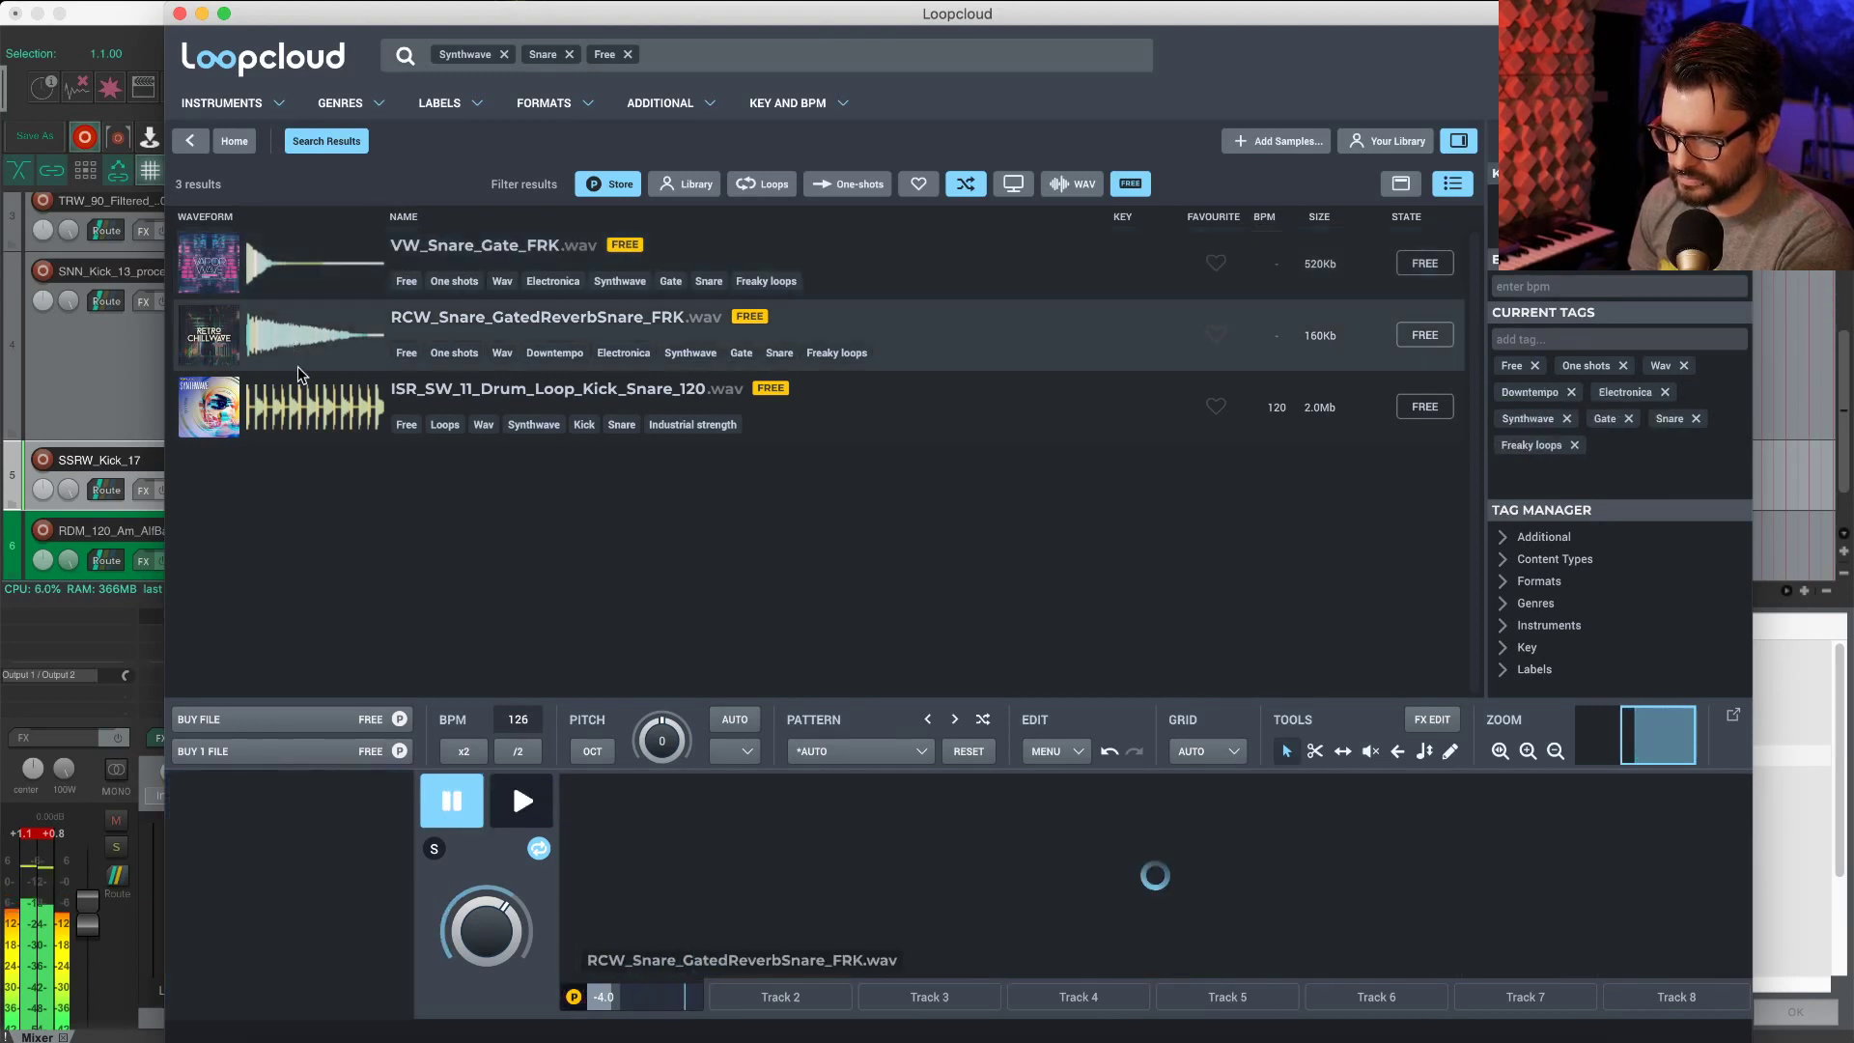
pyautogui.click(531, 823)
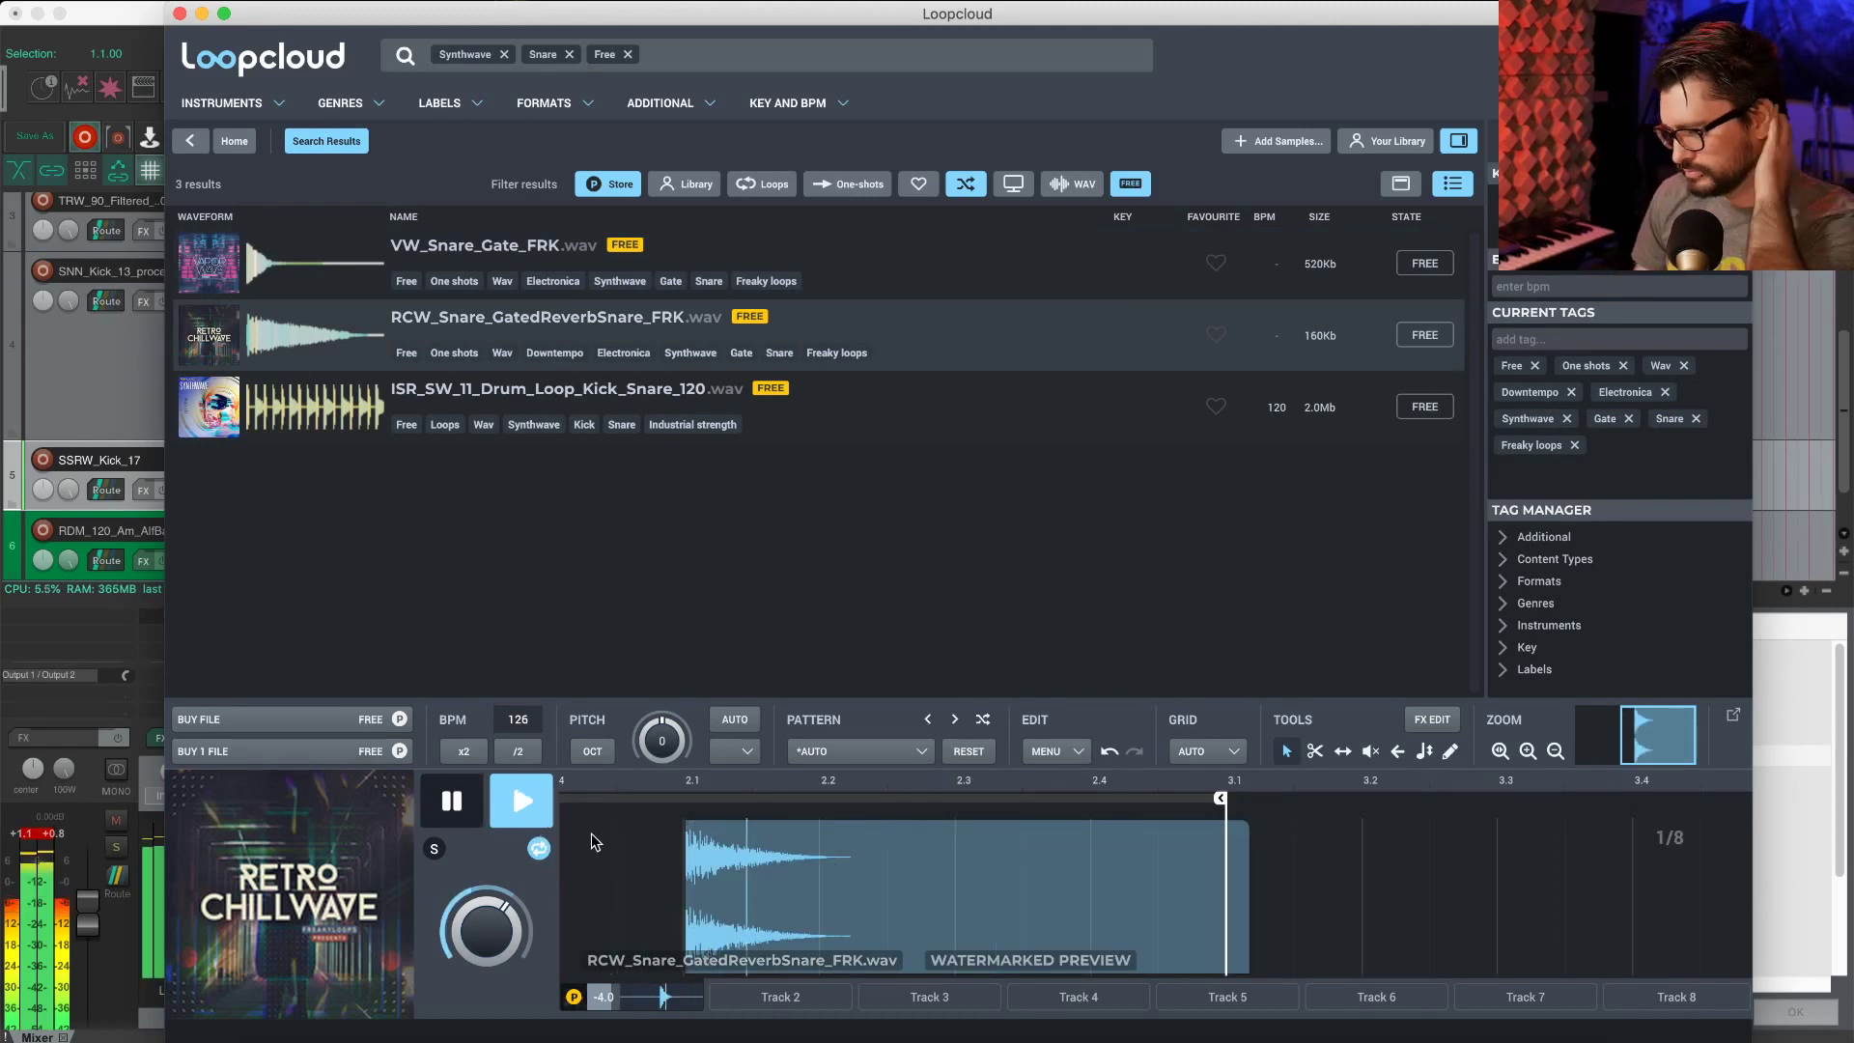
pyautogui.press('Down')
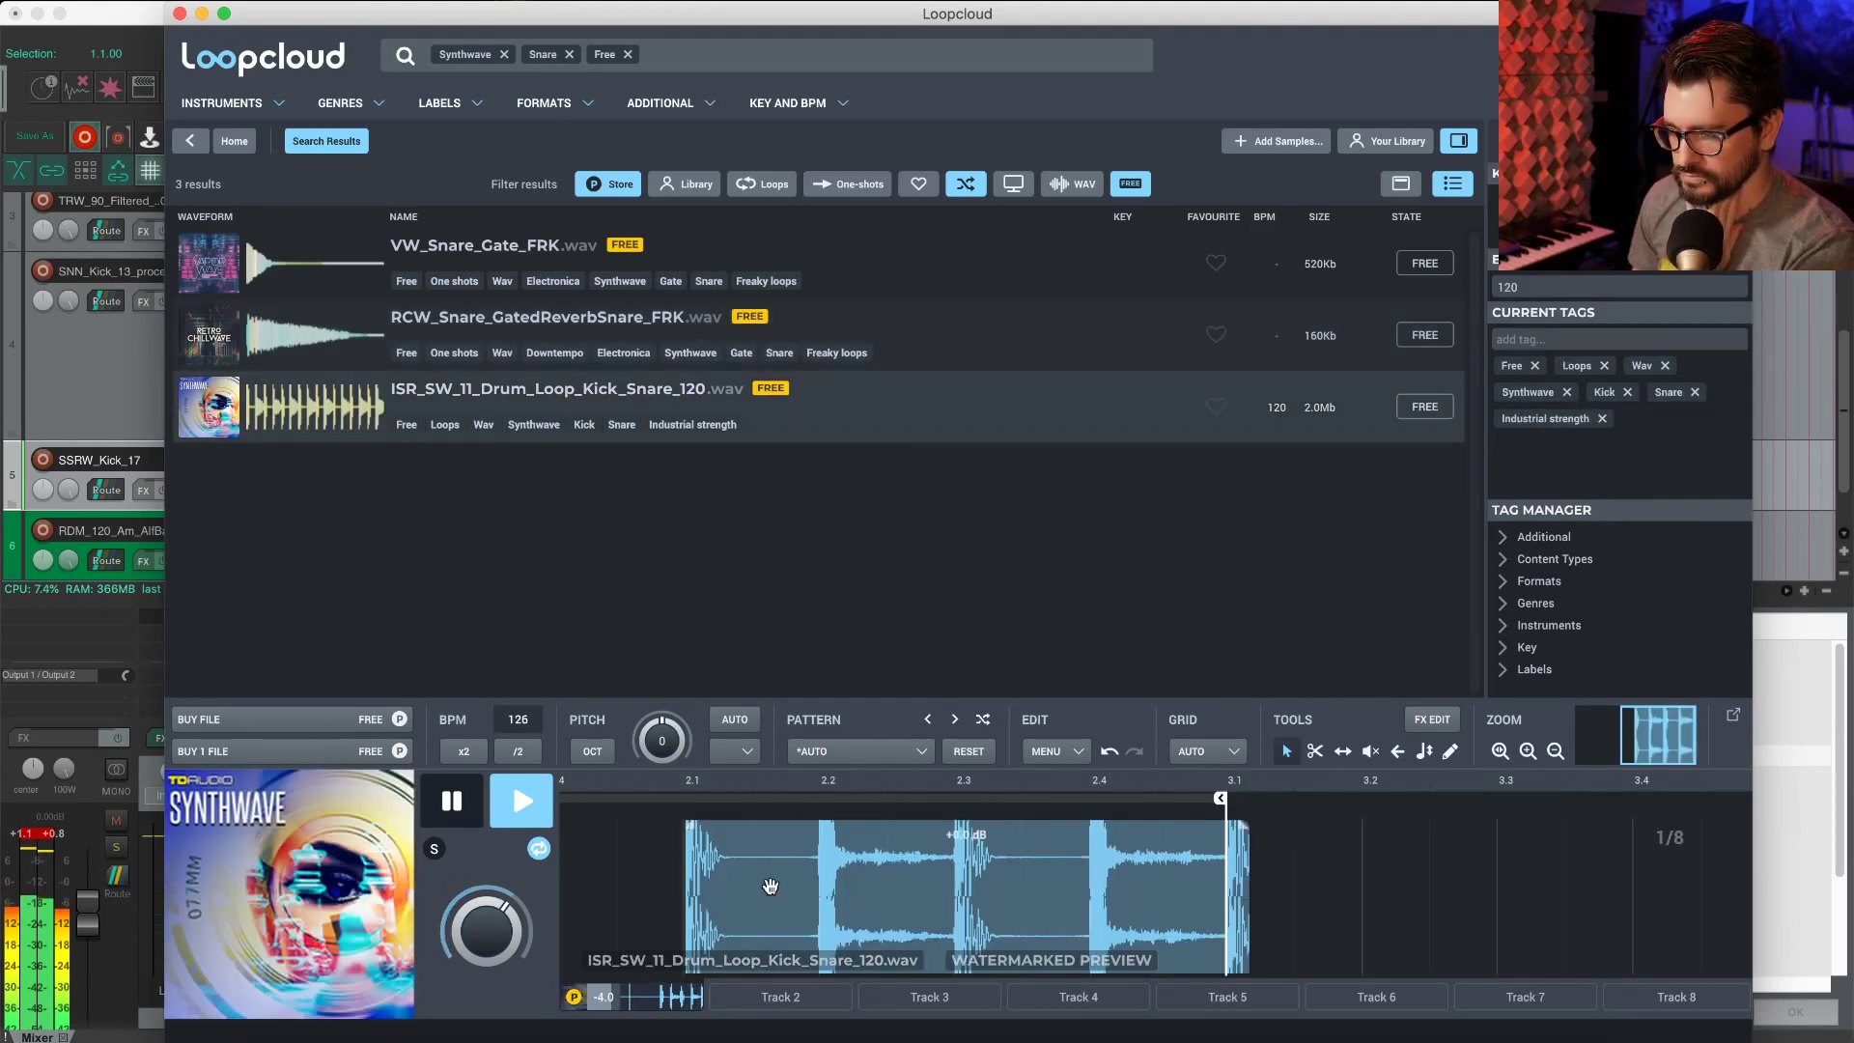
# Step: Reset the preview pattern to auto and audition RCW_Snare_GatedReverbSnare_FRK.wav and VW_Snare_Gate_FRK.wav again
pyautogui.click(836, 760)
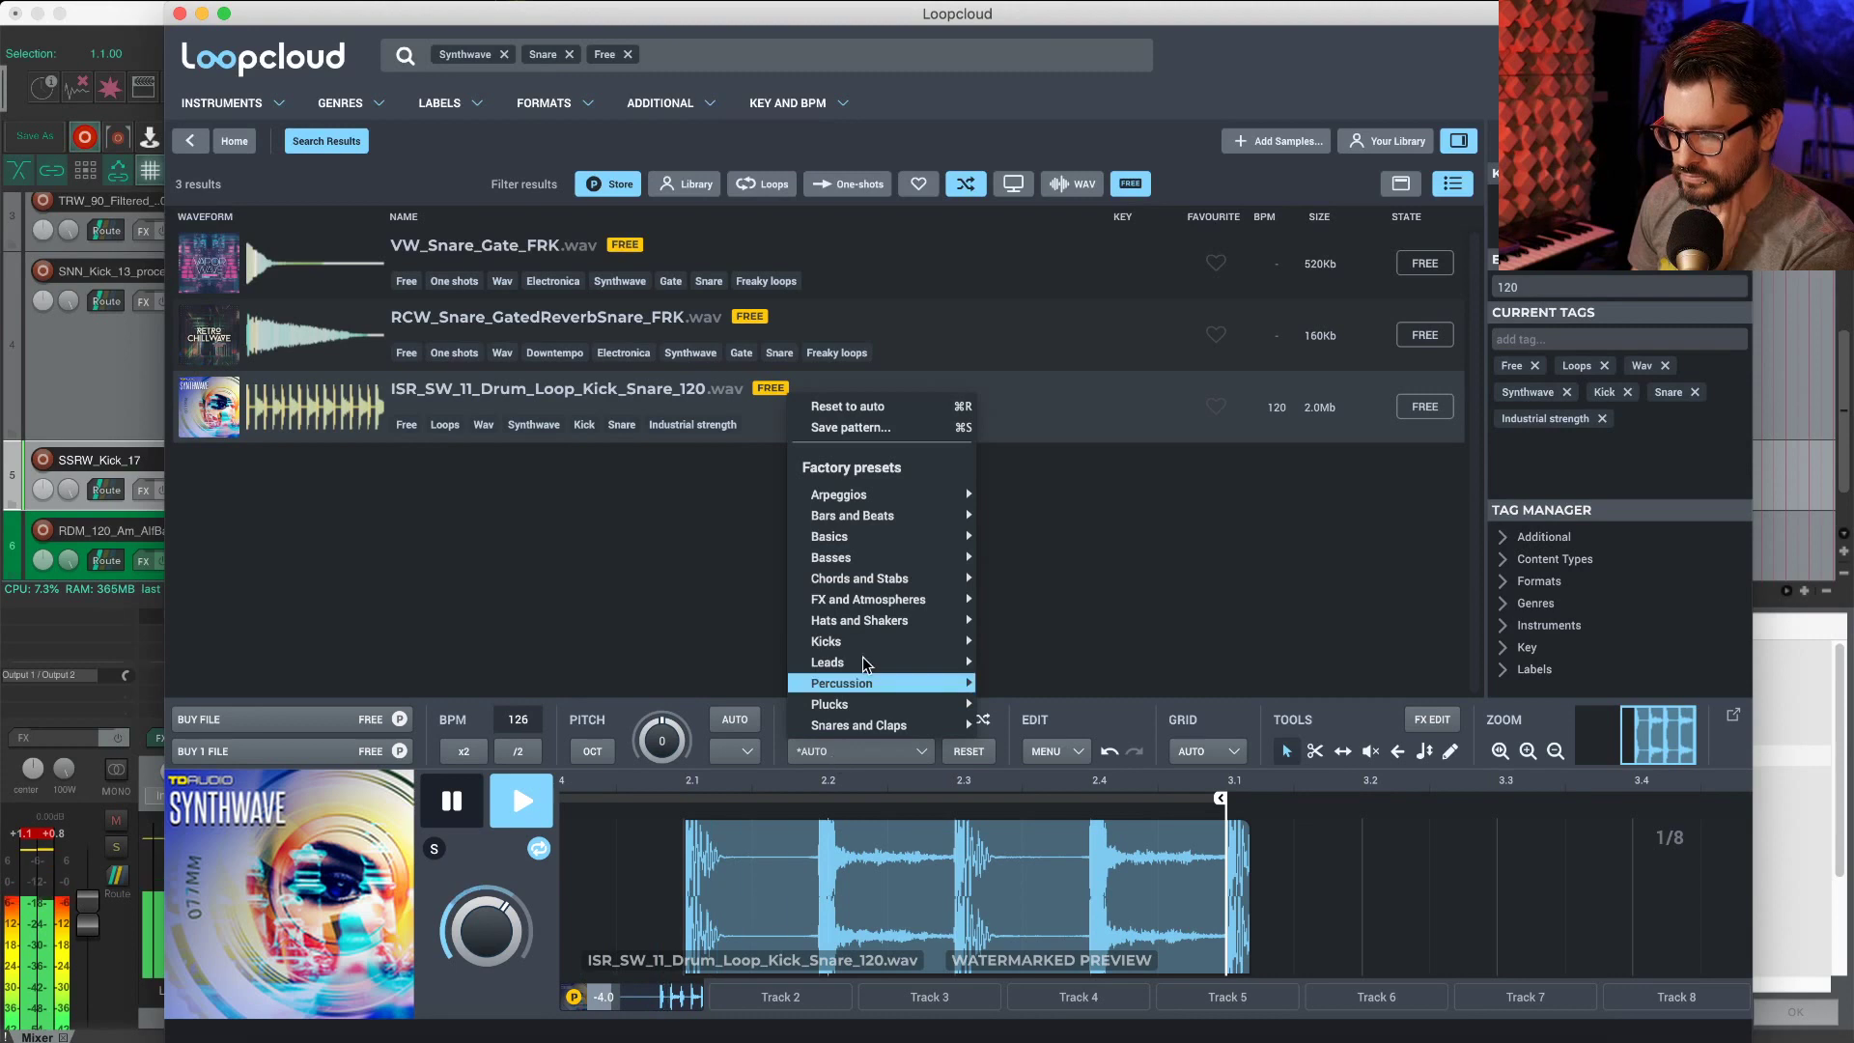
pyautogui.click(893, 406)
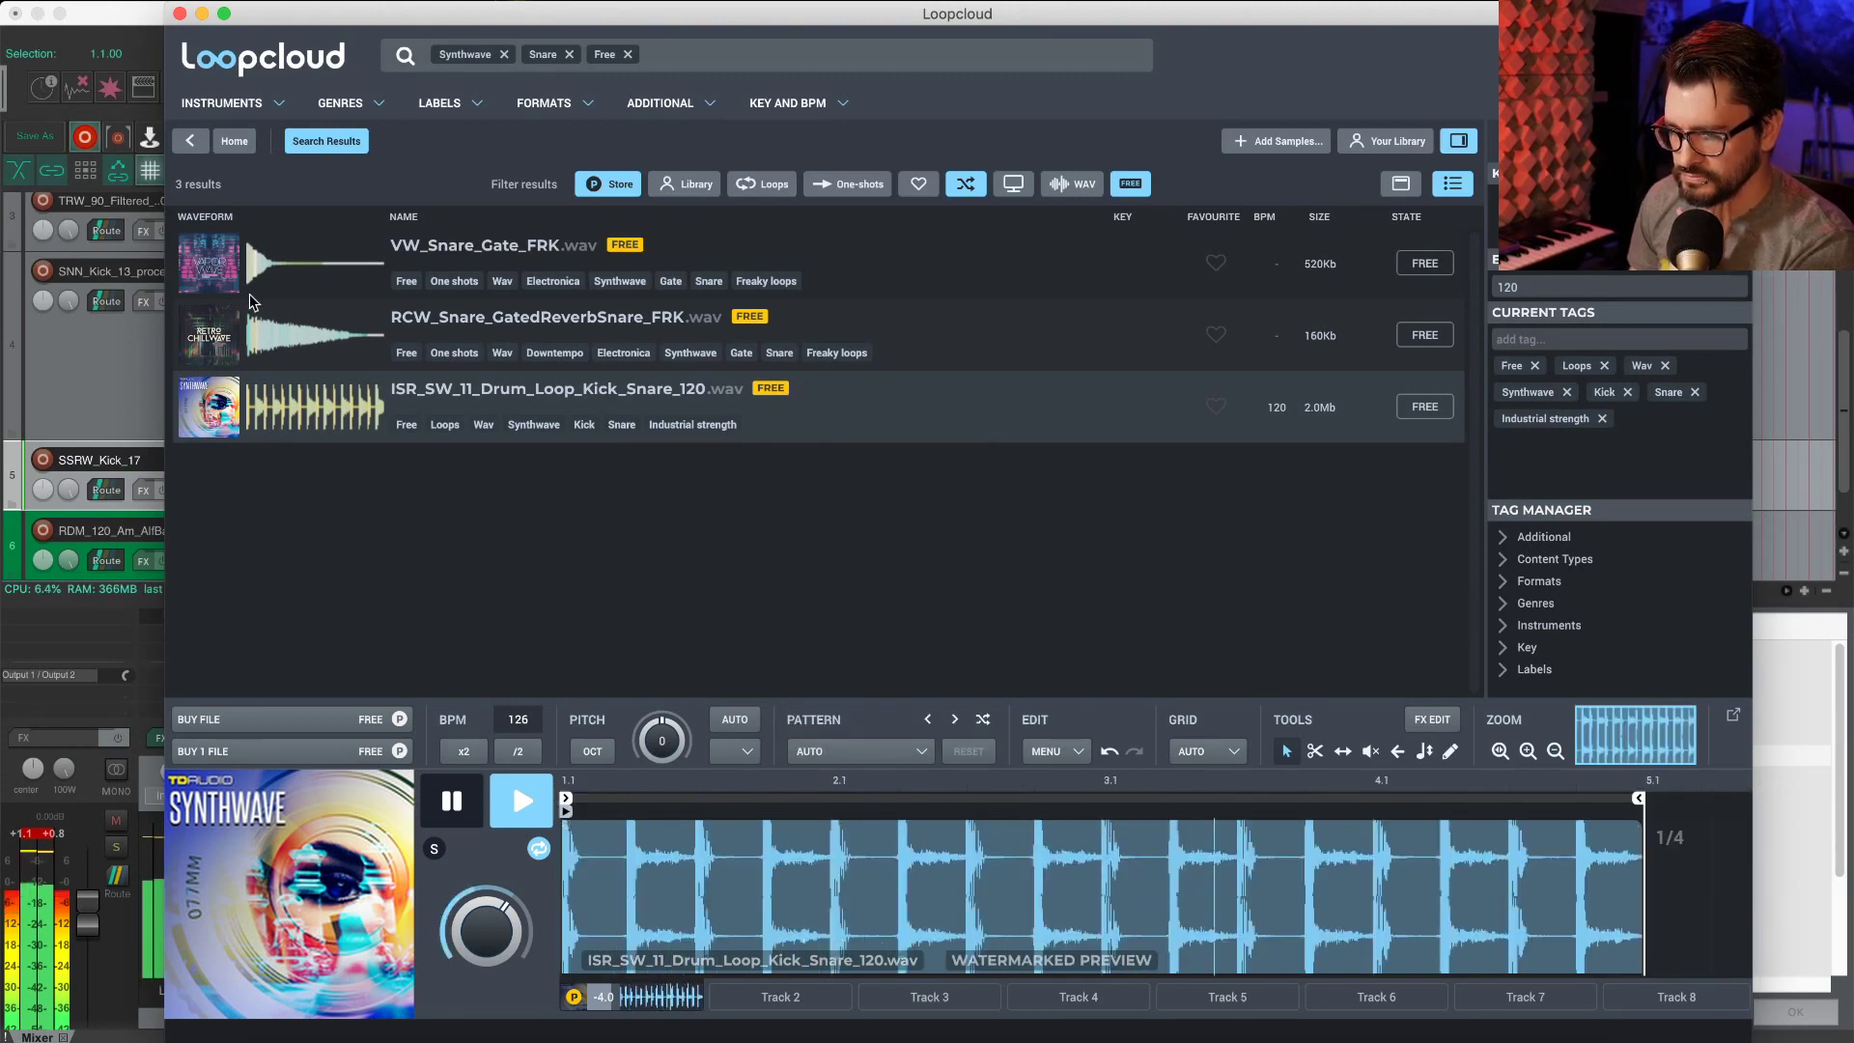
pyautogui.click(276, 309)
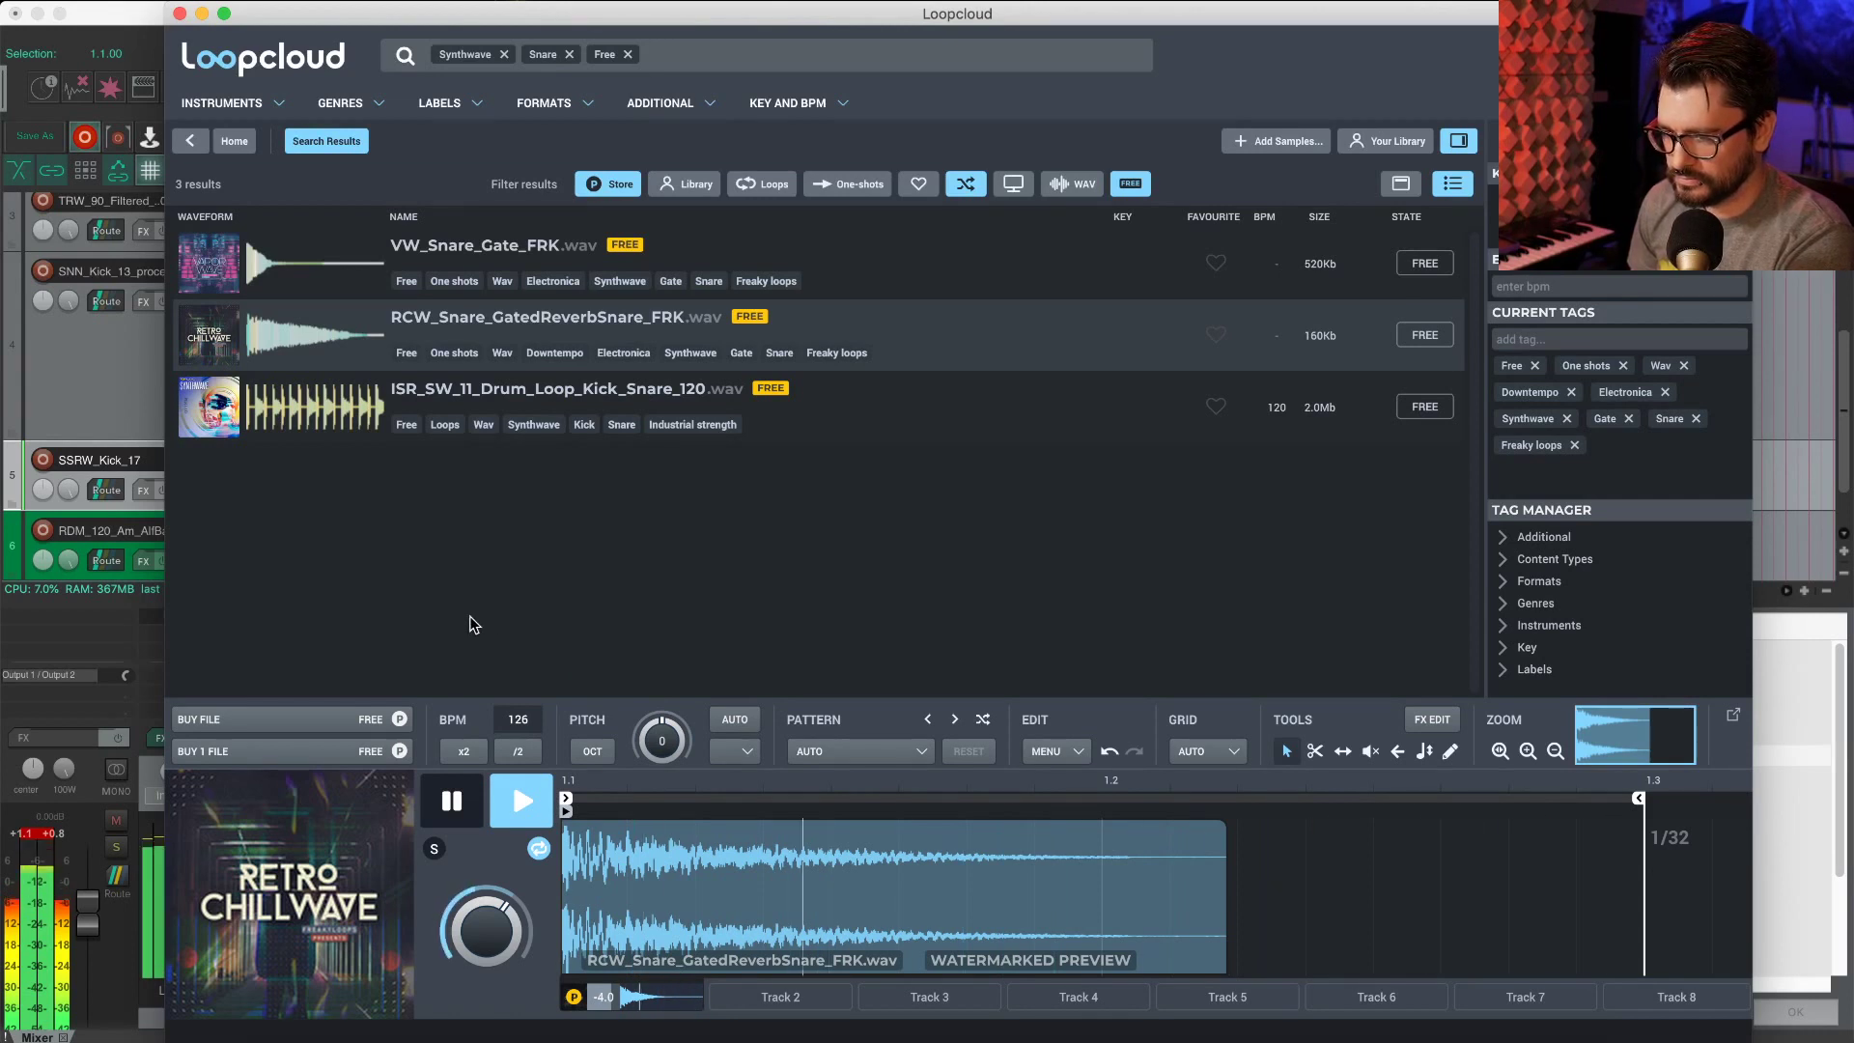
pyautogui.click(279, 218)
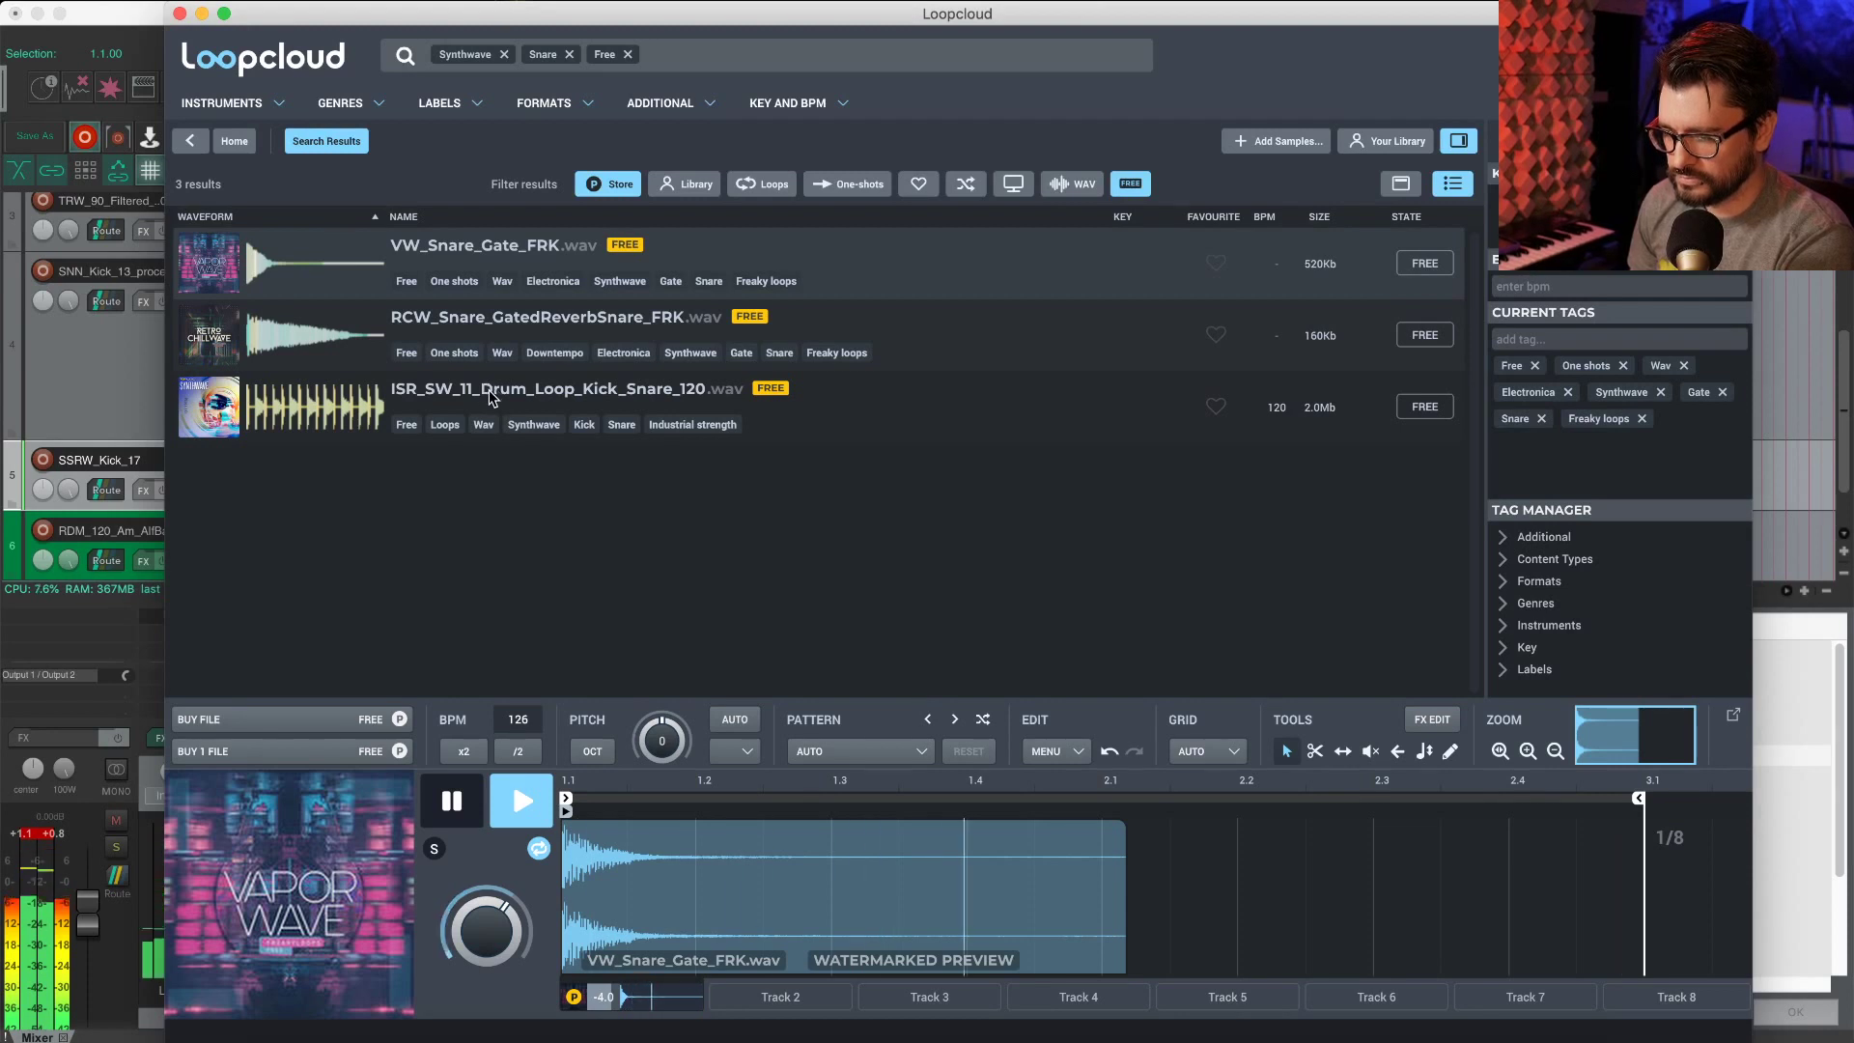
pyautogui.press('space')
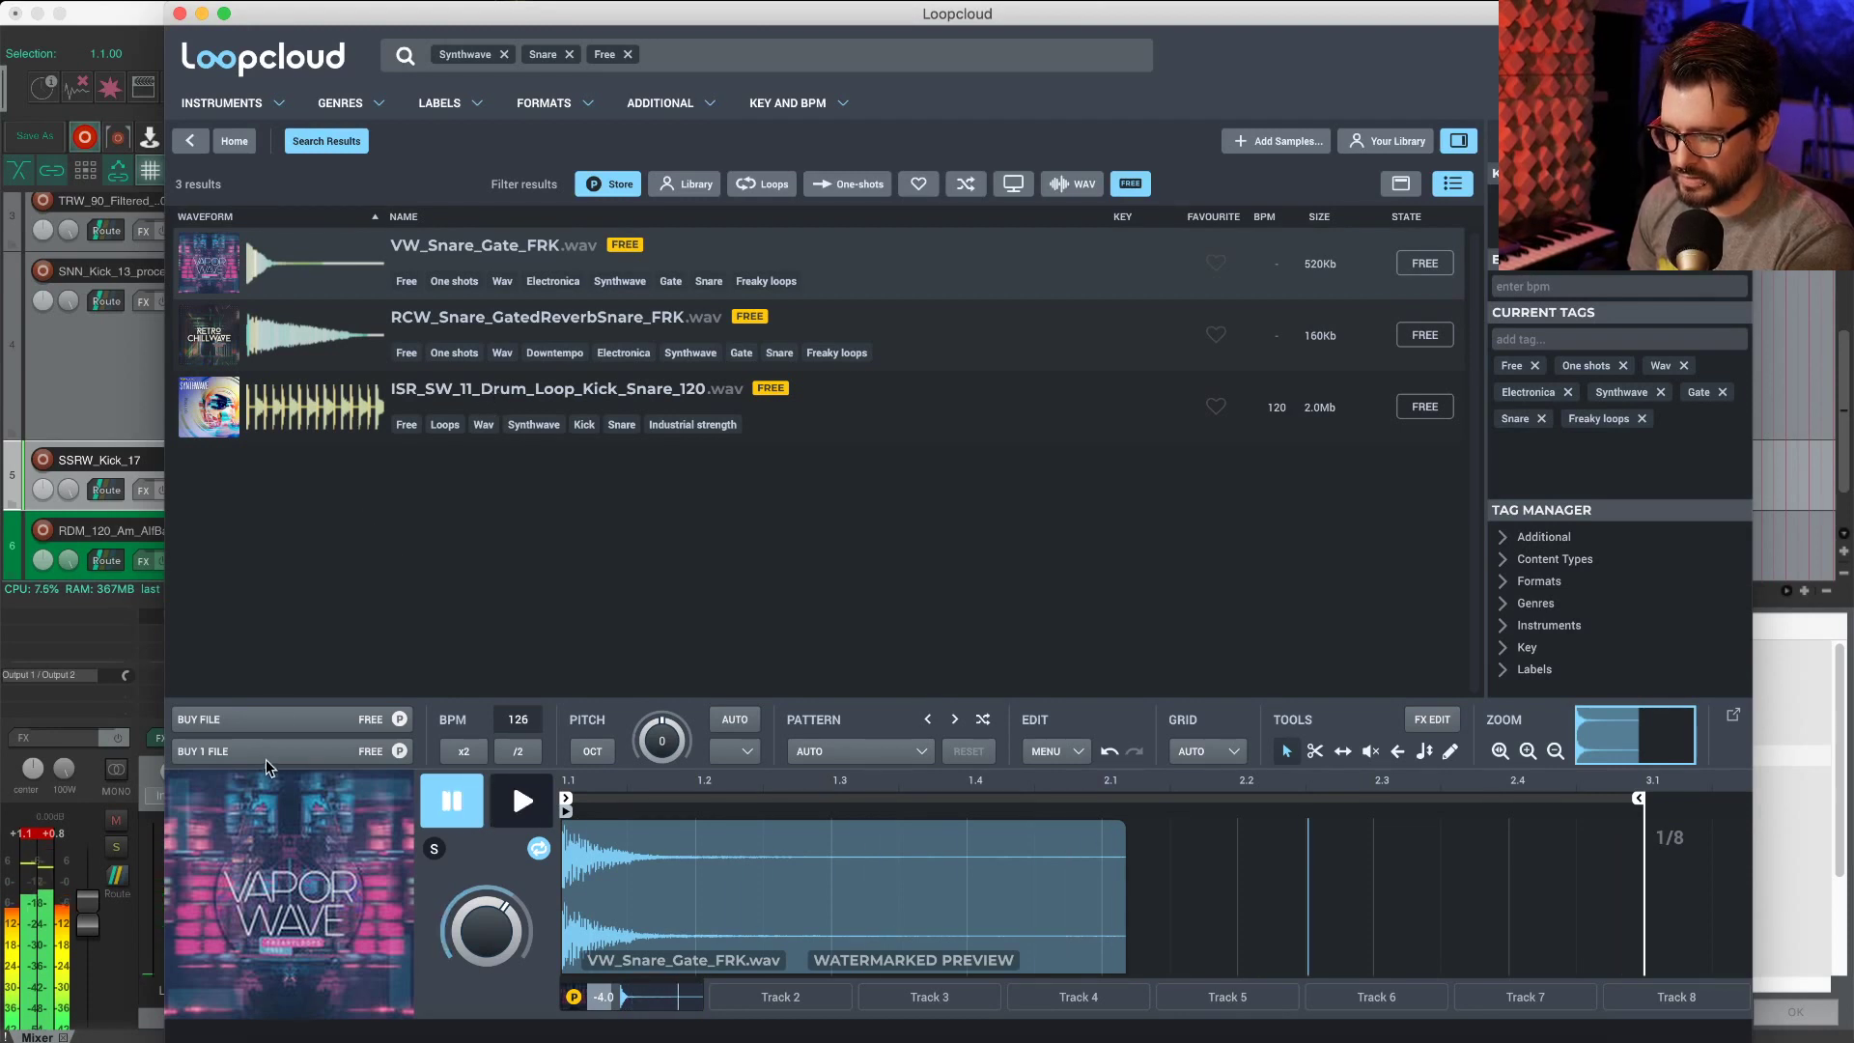
# Step: Get the free VW_Snare_Gate_FRK.wav and RCW_Snare_GatedReverbSnare_FRK.wav, select both, and move the Loopcloud window to expose REAPER's tracks
pyautogui.click(271, 724)
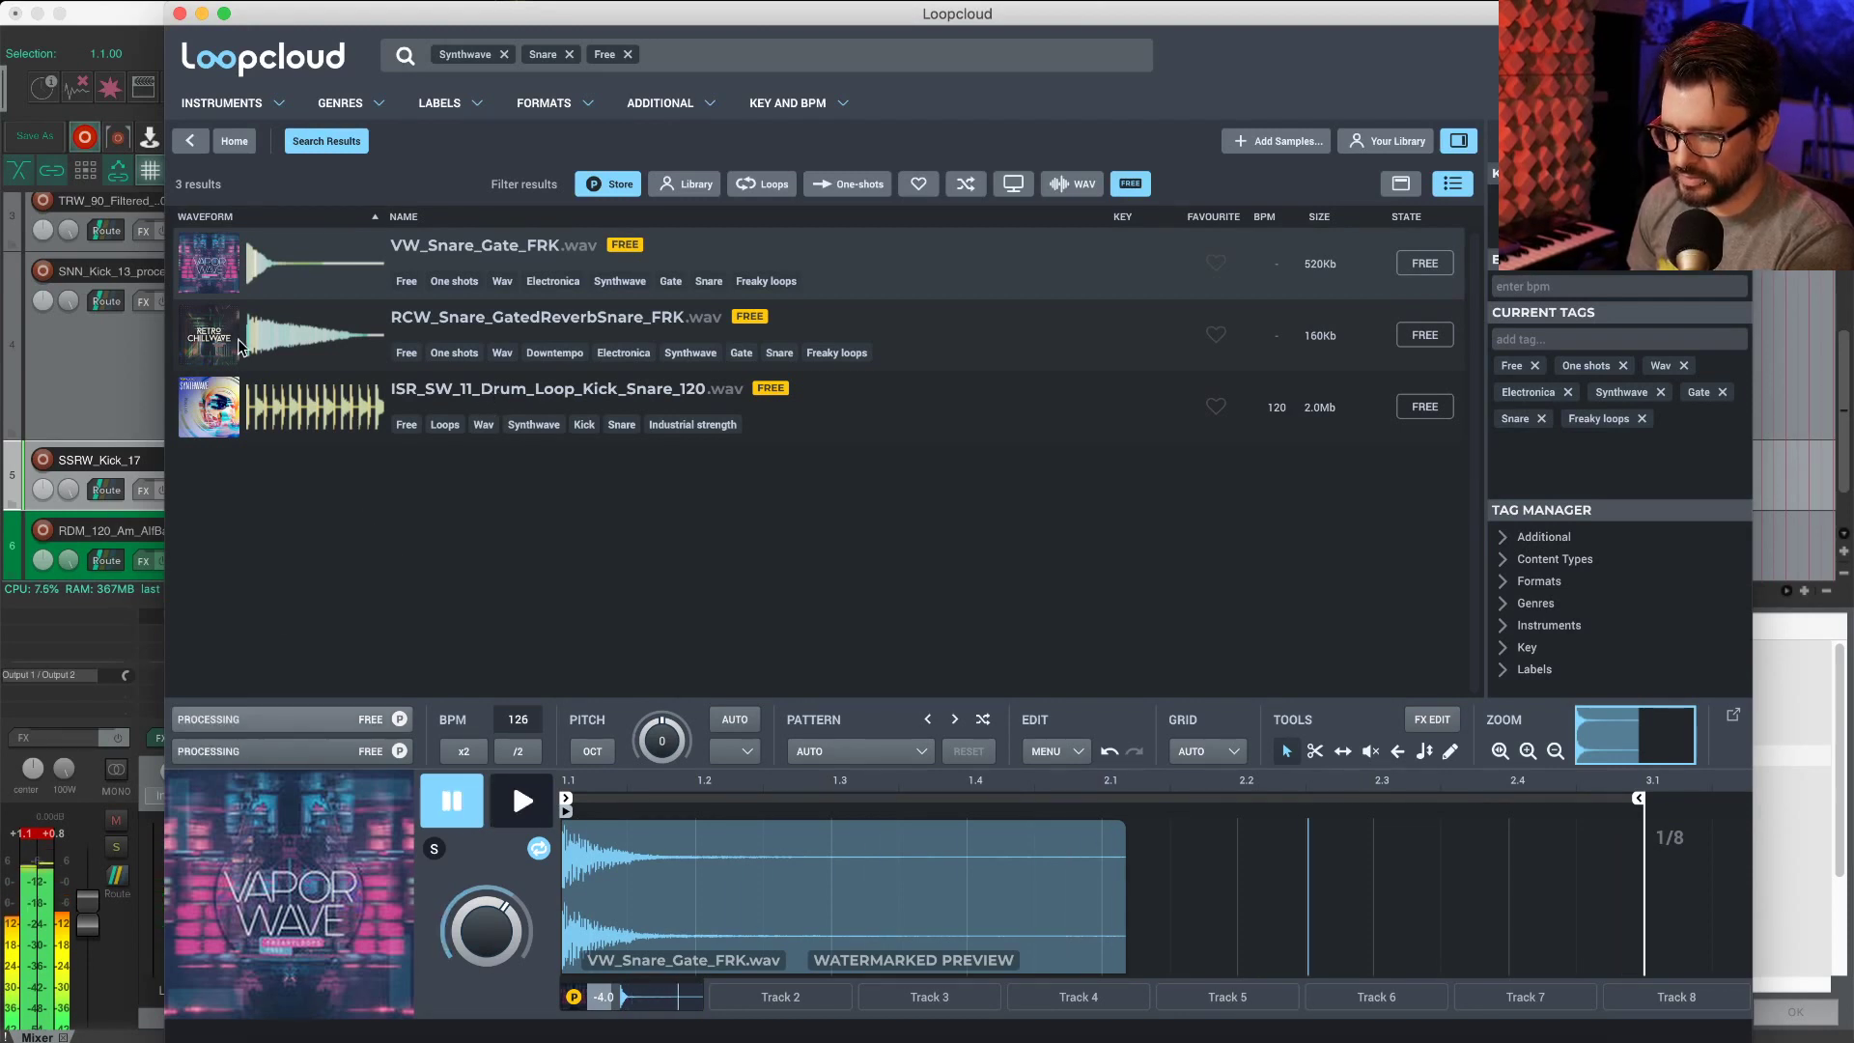
pyautogui.click(290, 353)
pyautogui.click(268, 720)
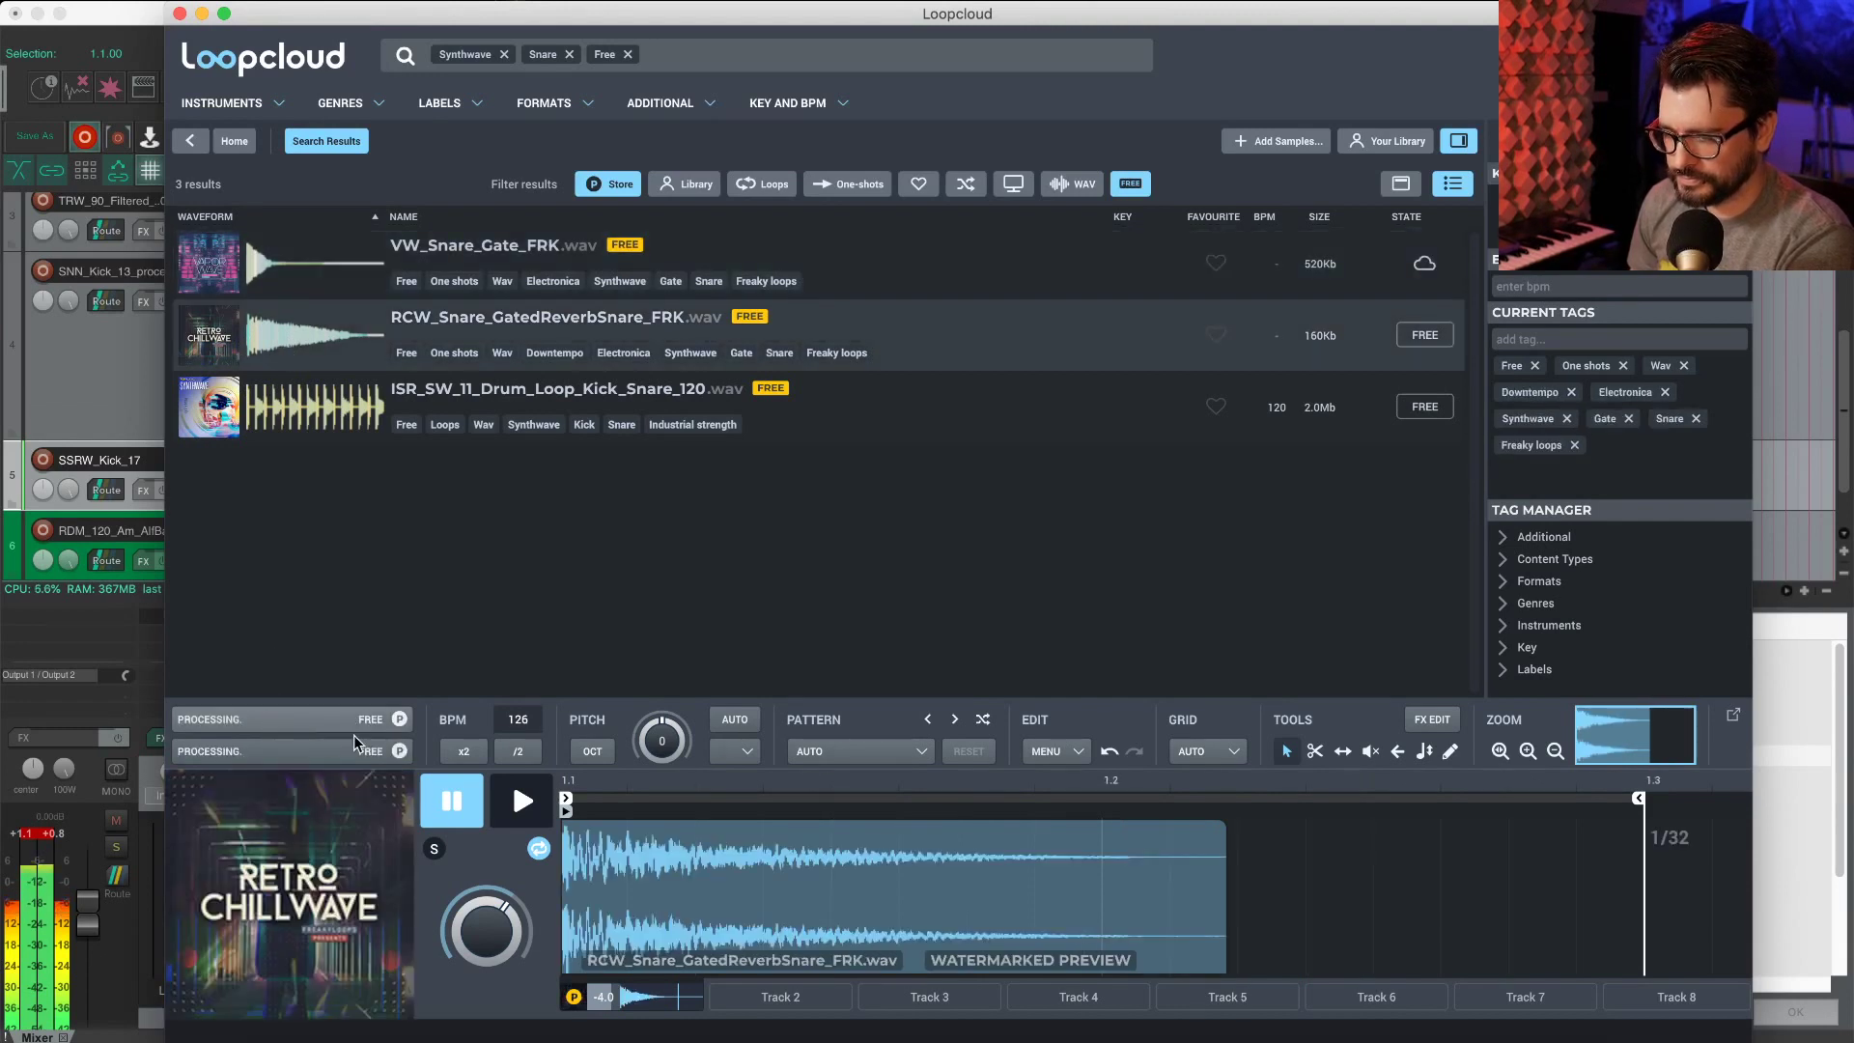
pyautogui.keyDown('shift'); pyautogui.click(282, 261); pyautogui.keyUp('shift')
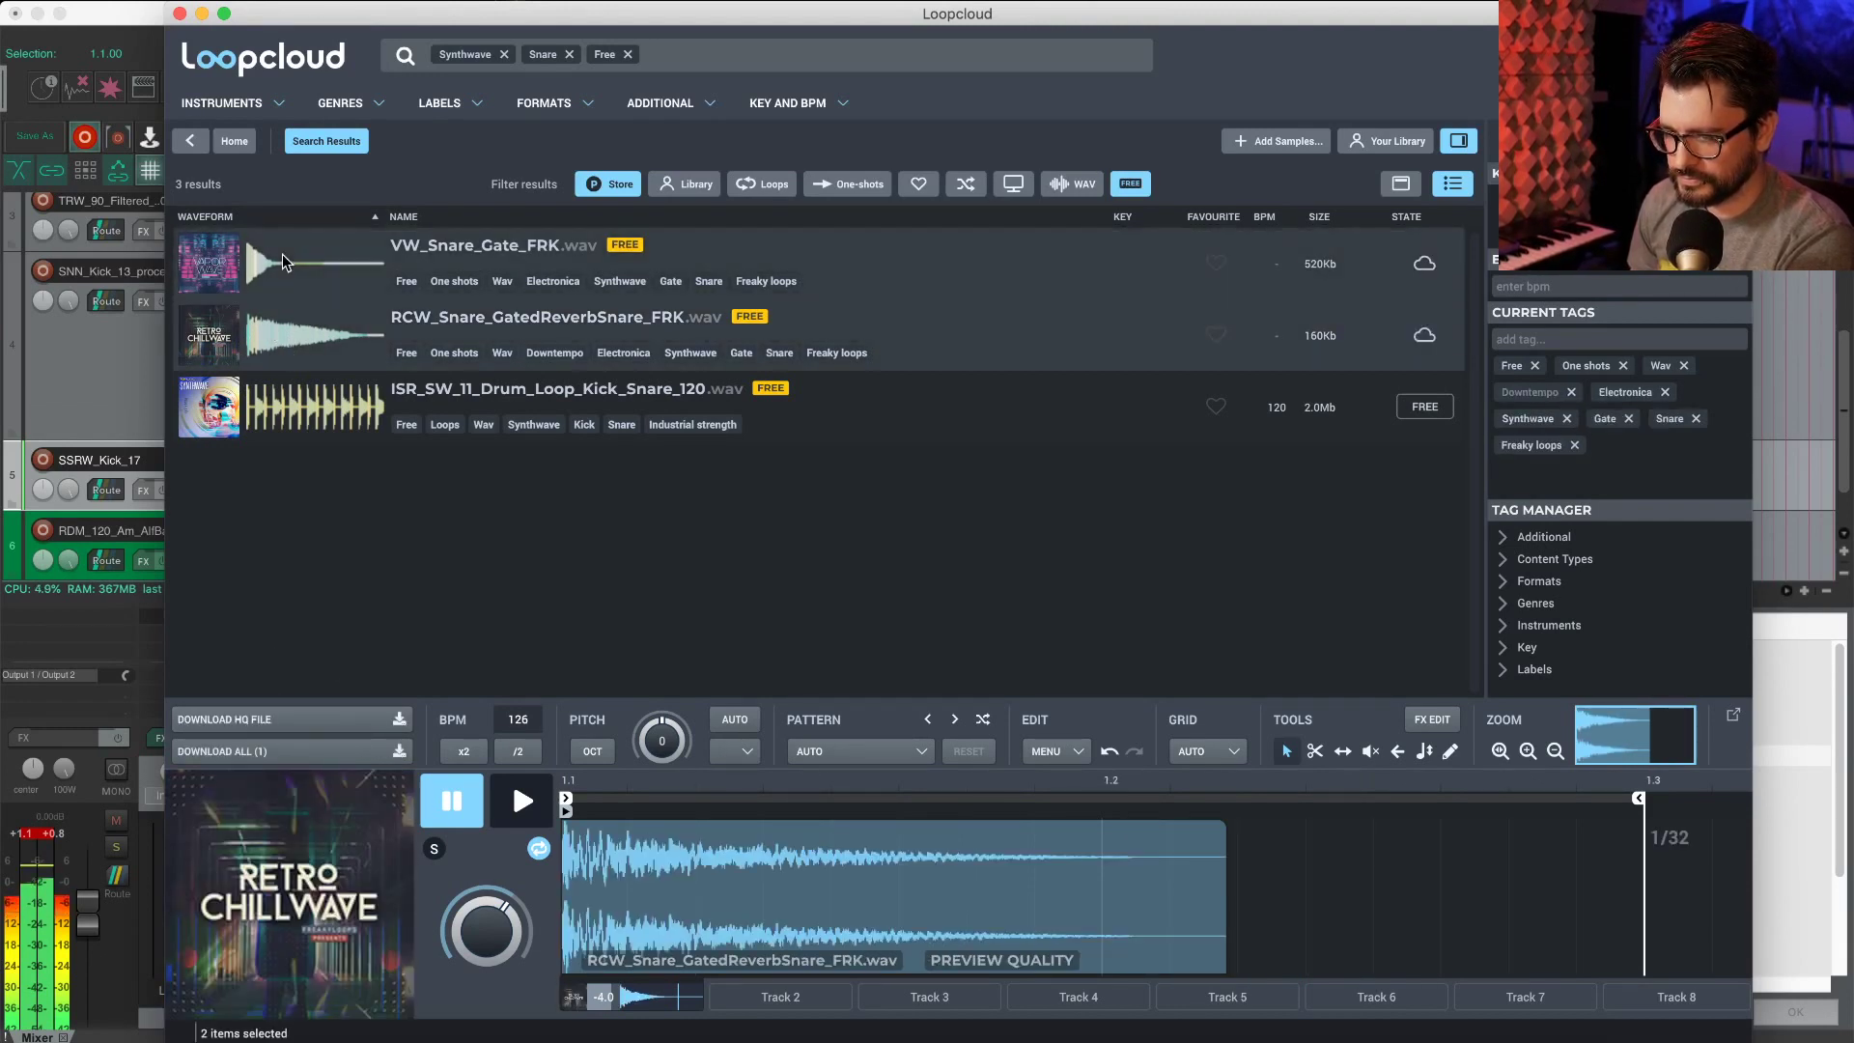
pyautogui.moveTo(286, 25); pyautogui.dragTo(826, 105)
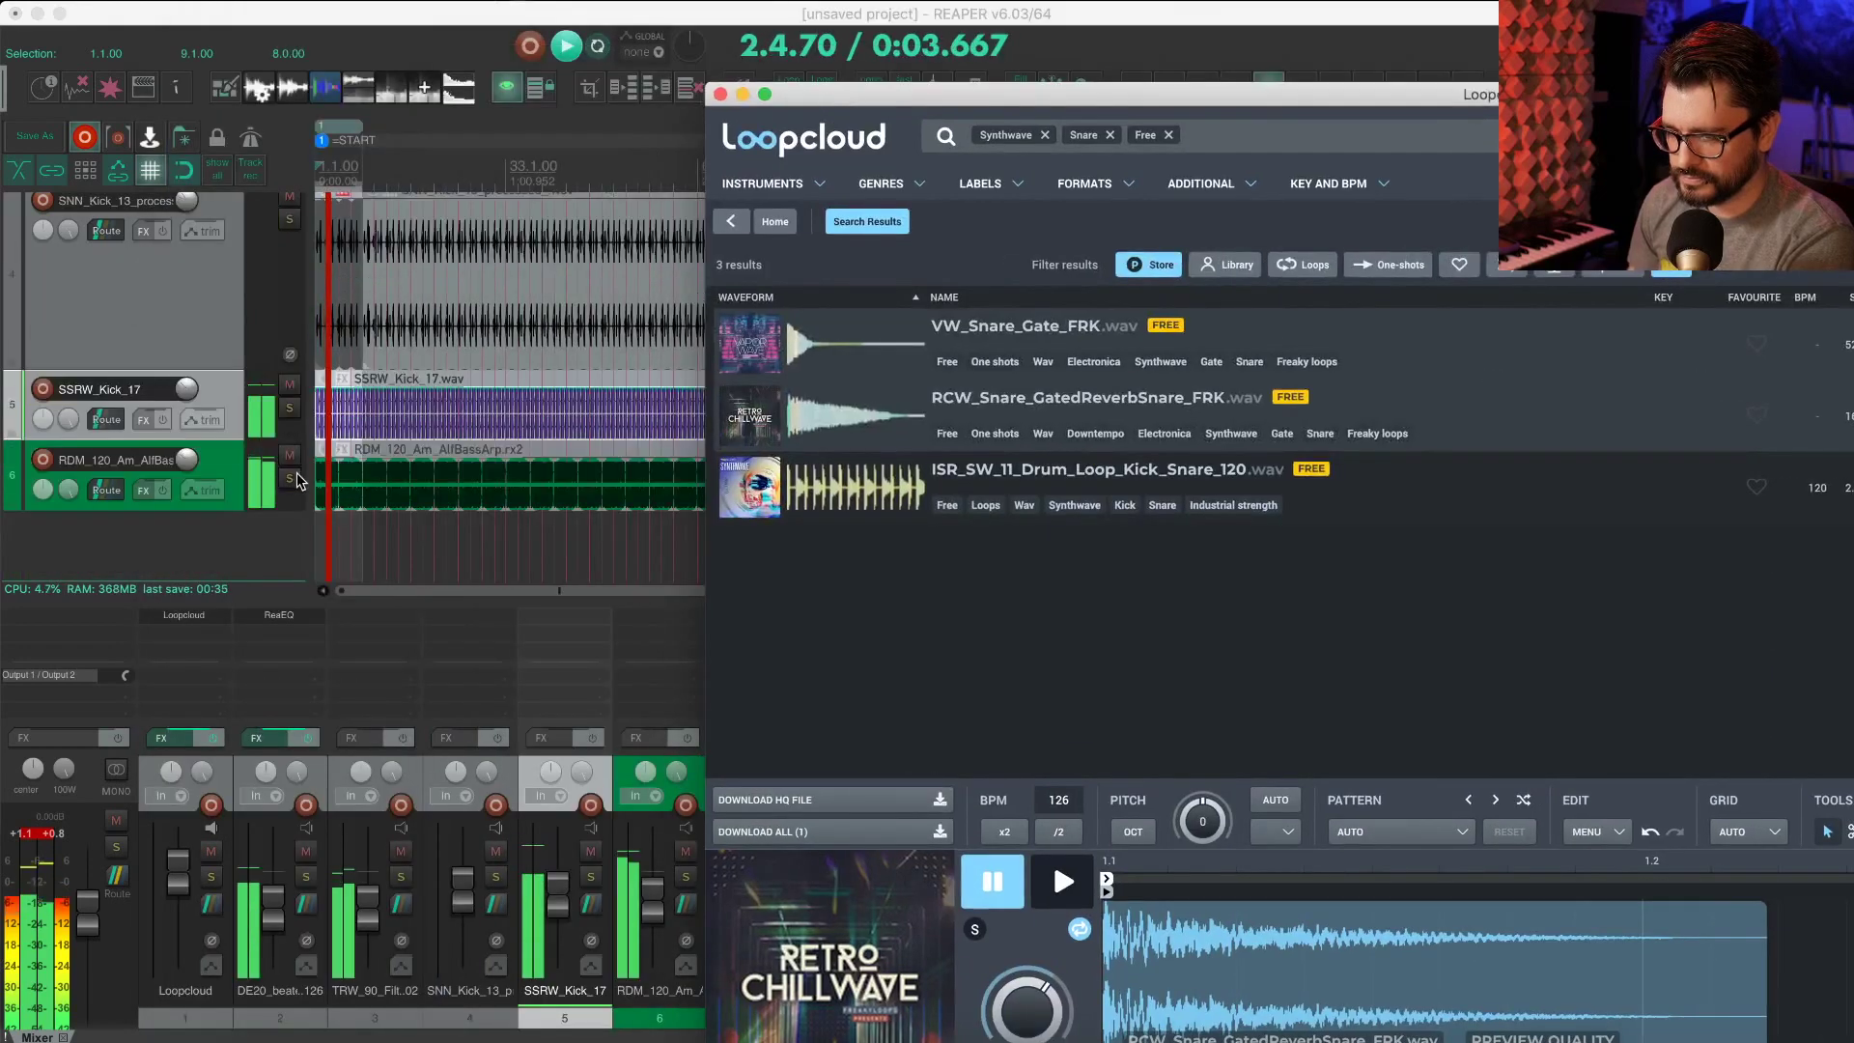
# Step: Download RCW_Snare_GatedReverbSnare_FRK.wav in Loopcloud and place its original file on a new REAPER track below the bass arp
pyautogui.moveTo(907, 322); pyautogui.dragTo(657, 353)
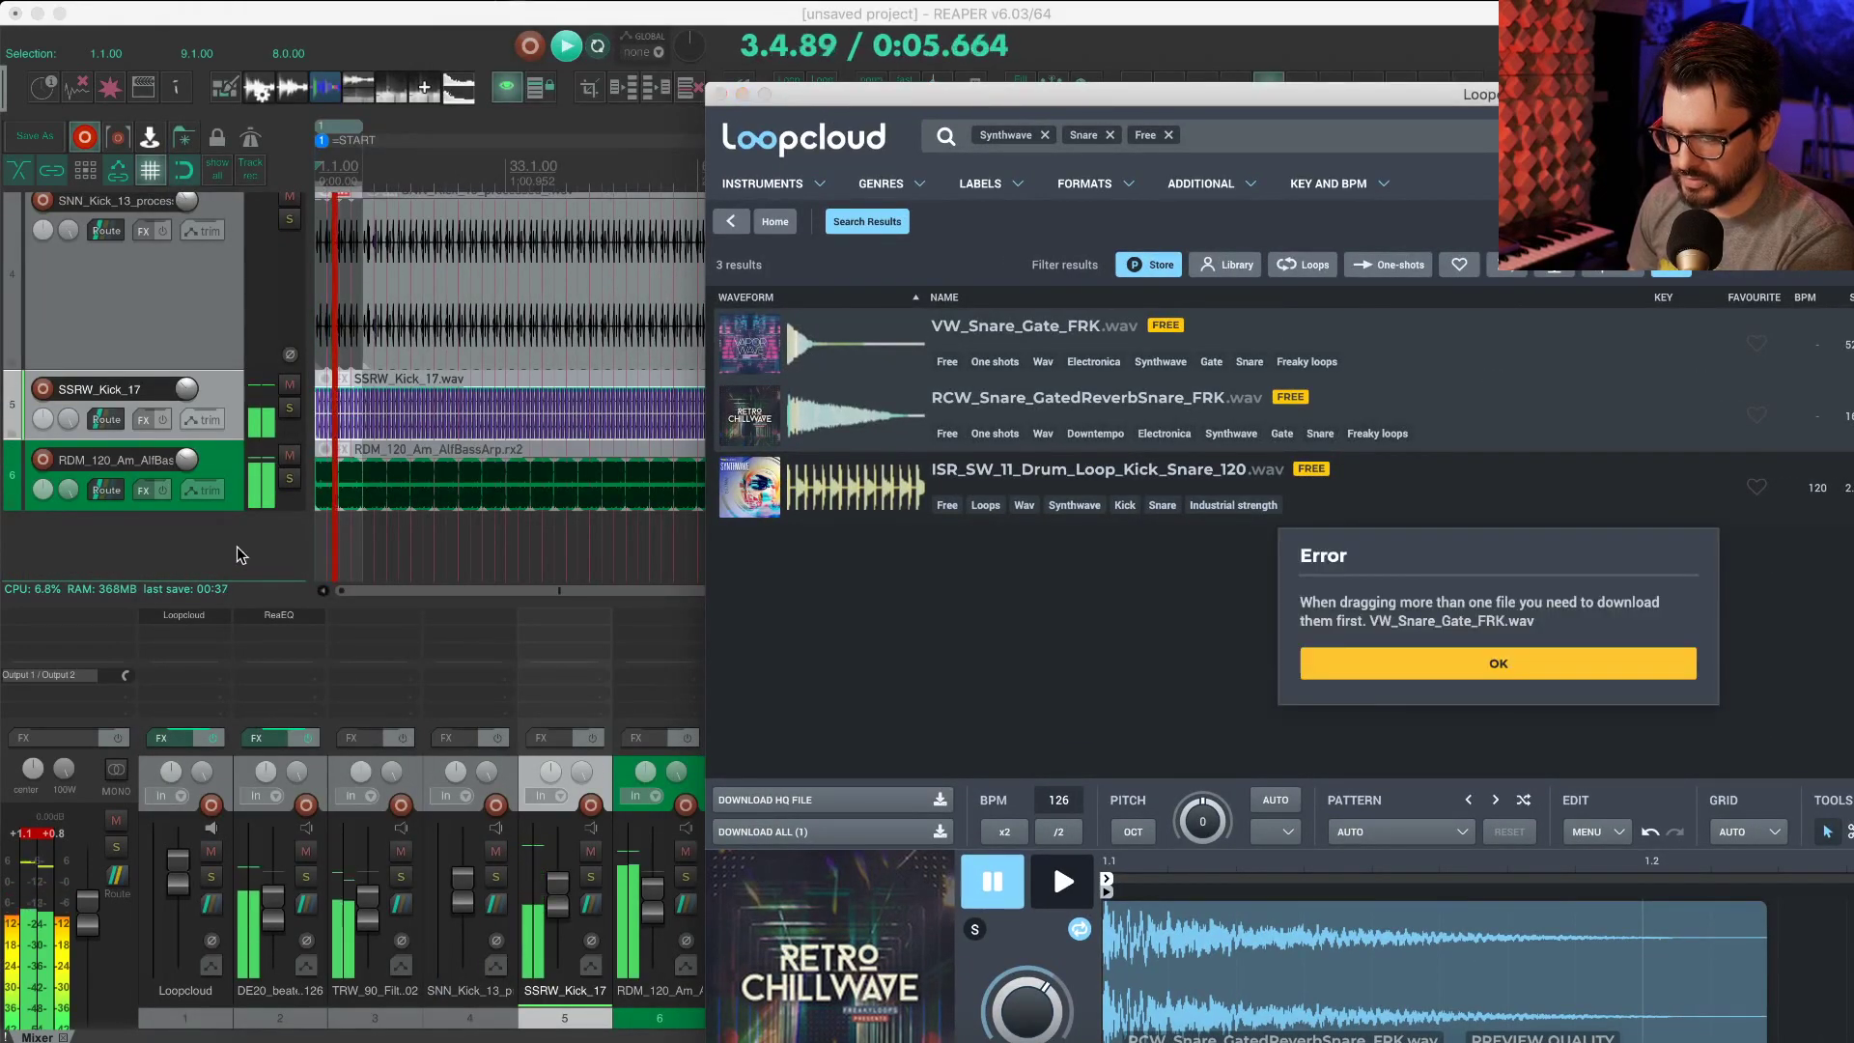
pyautogui.click(1406, 654)
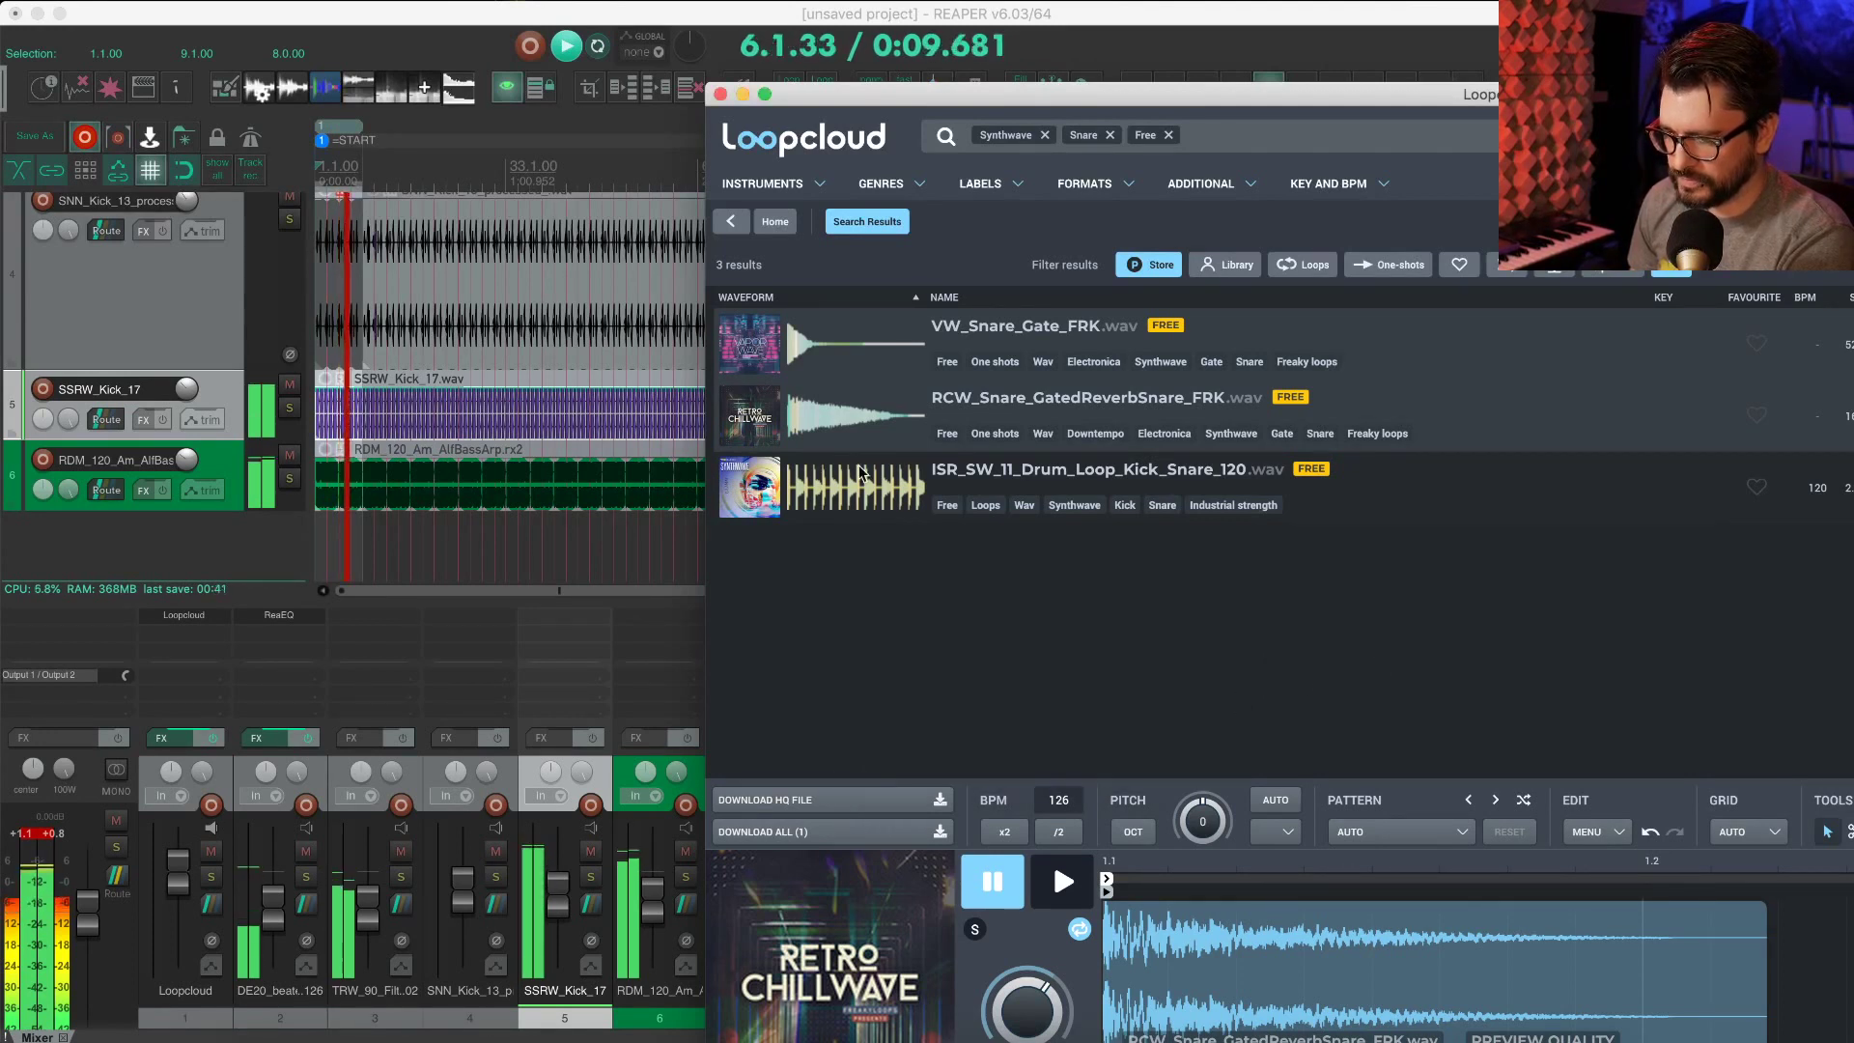
pyautogui.click(819, 832)
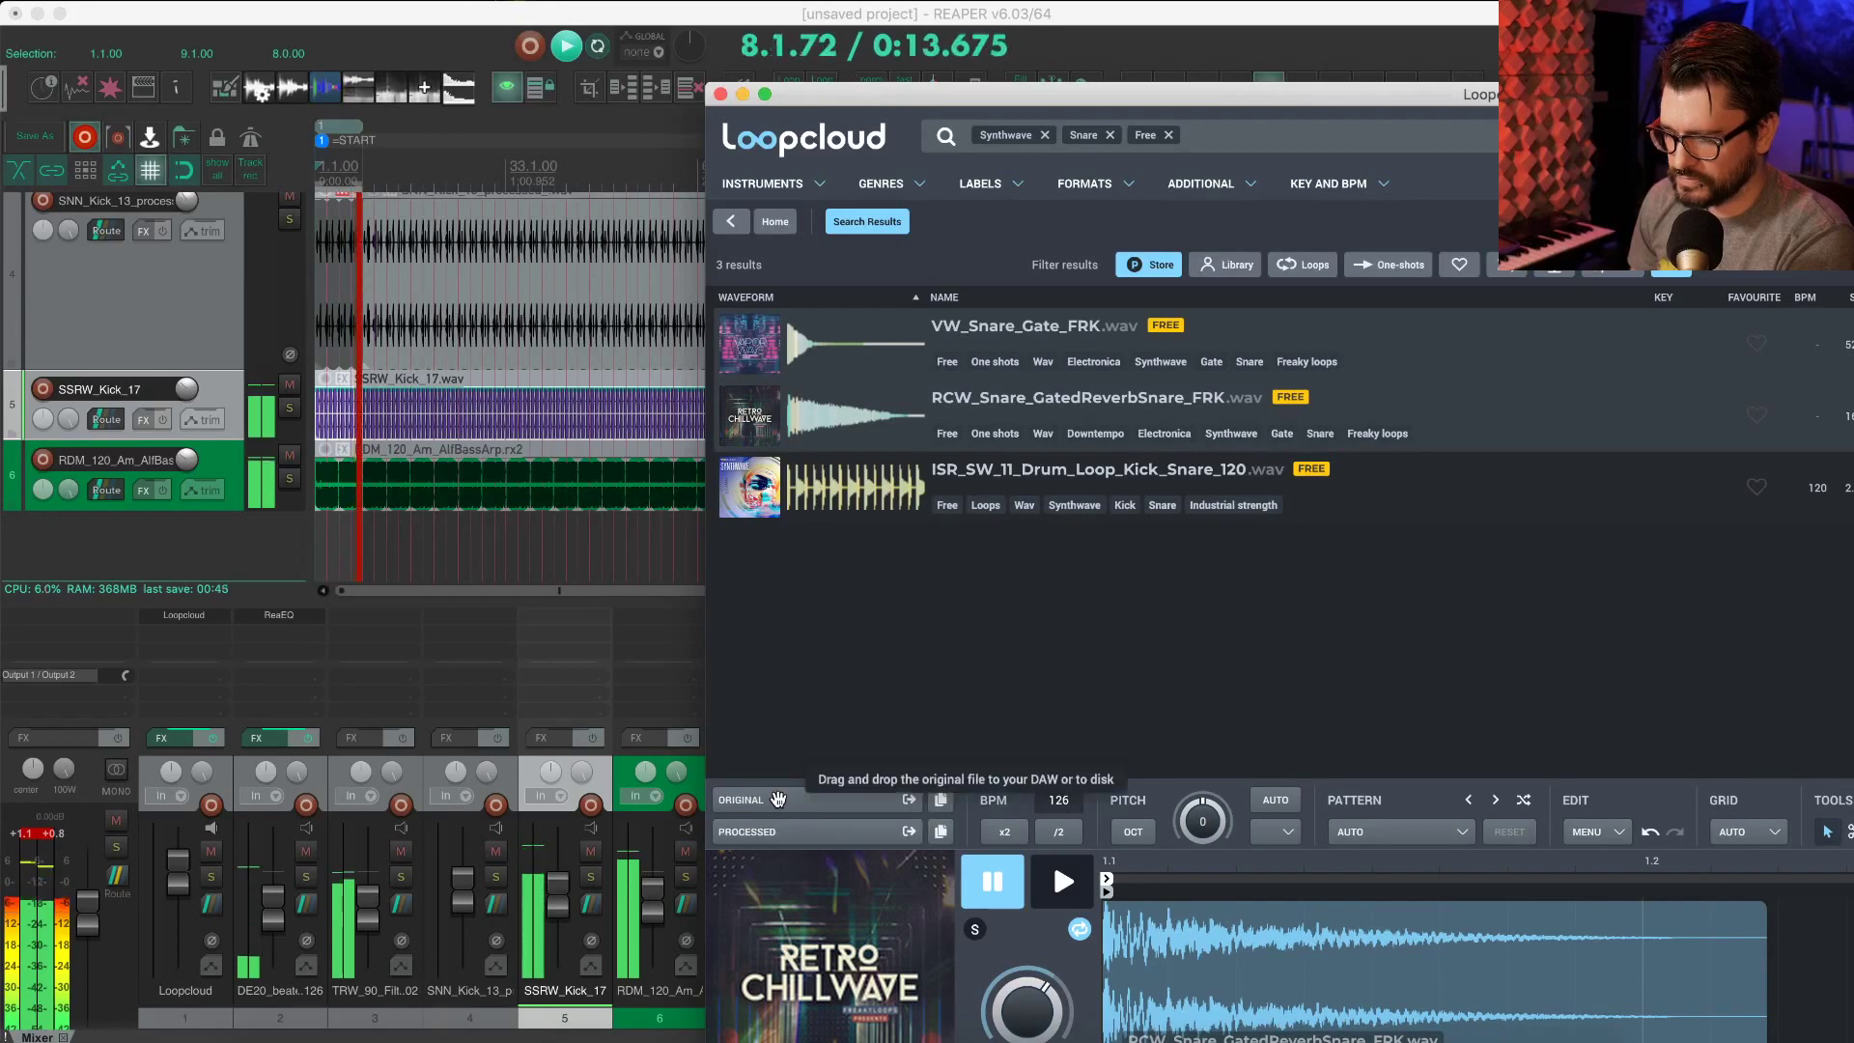
pyautogui.moveTo(830, 799); pyautogui.dragTo(213, 551)
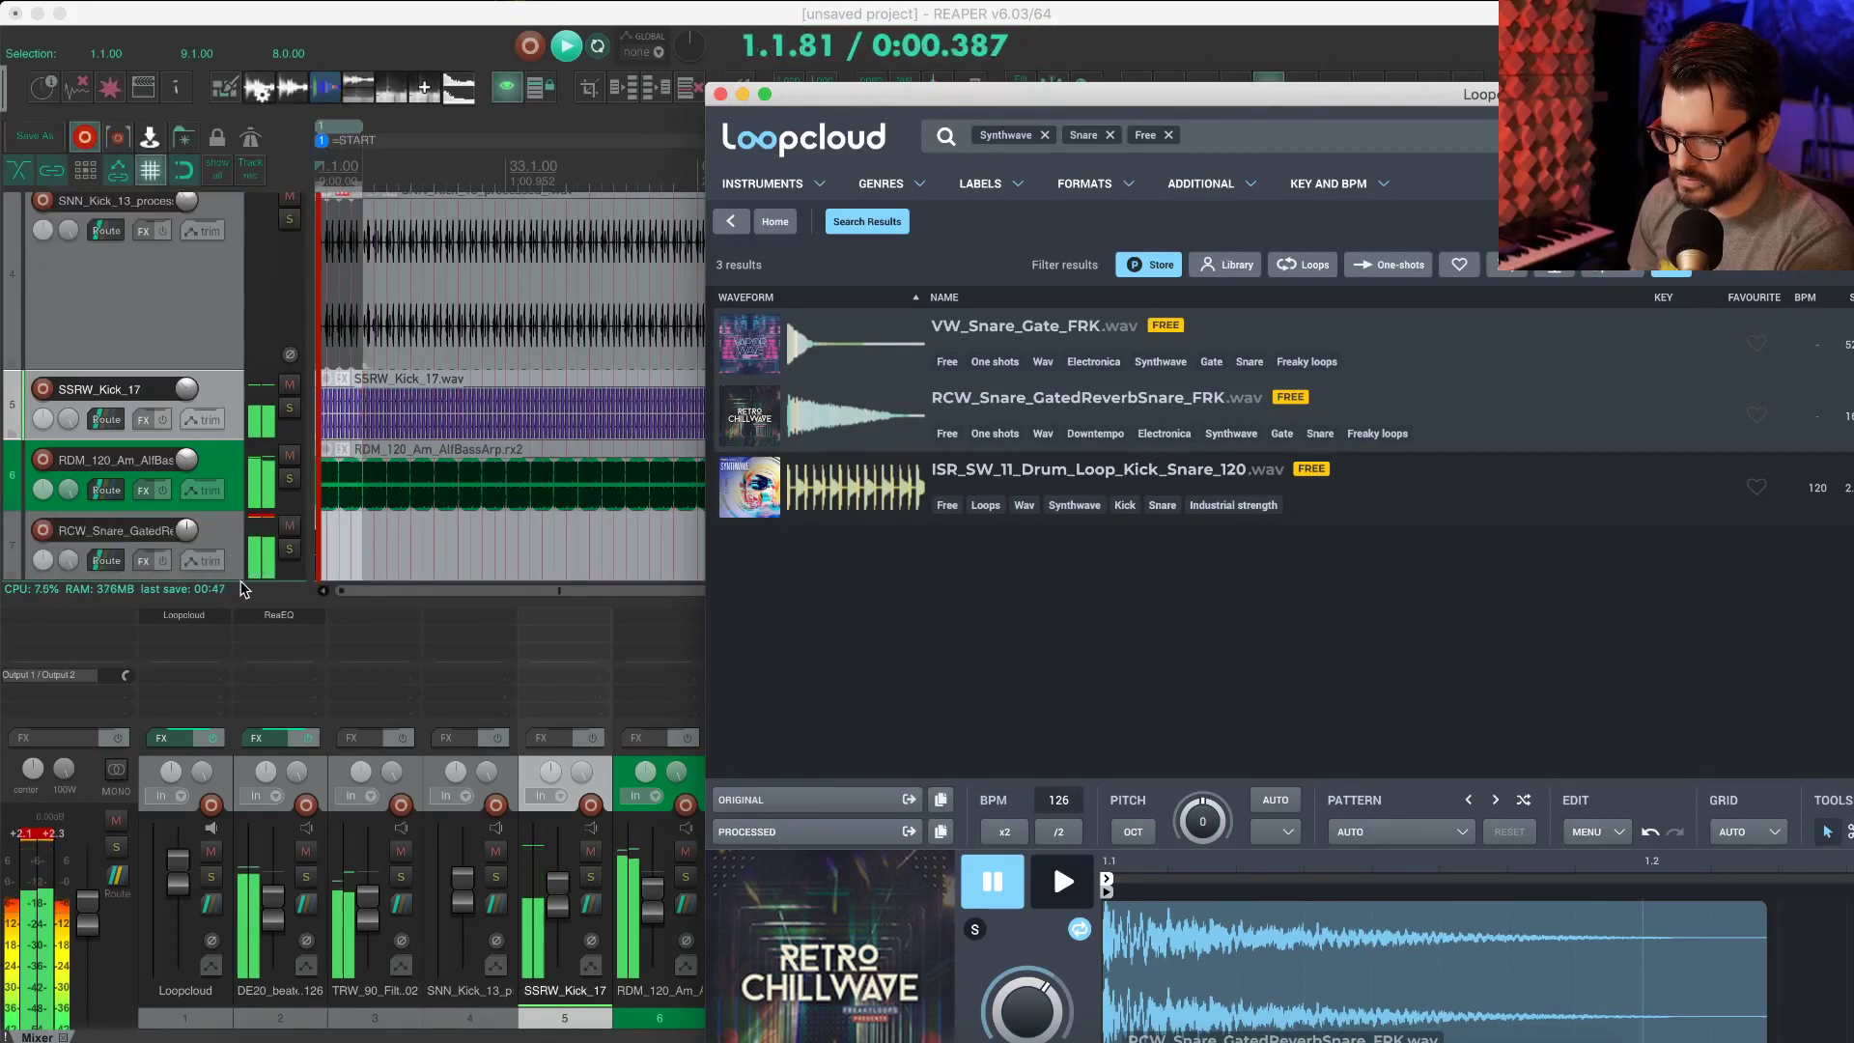
pyautogui.scroll(-1, 248, 580)
pyautogui.click(199, 564)
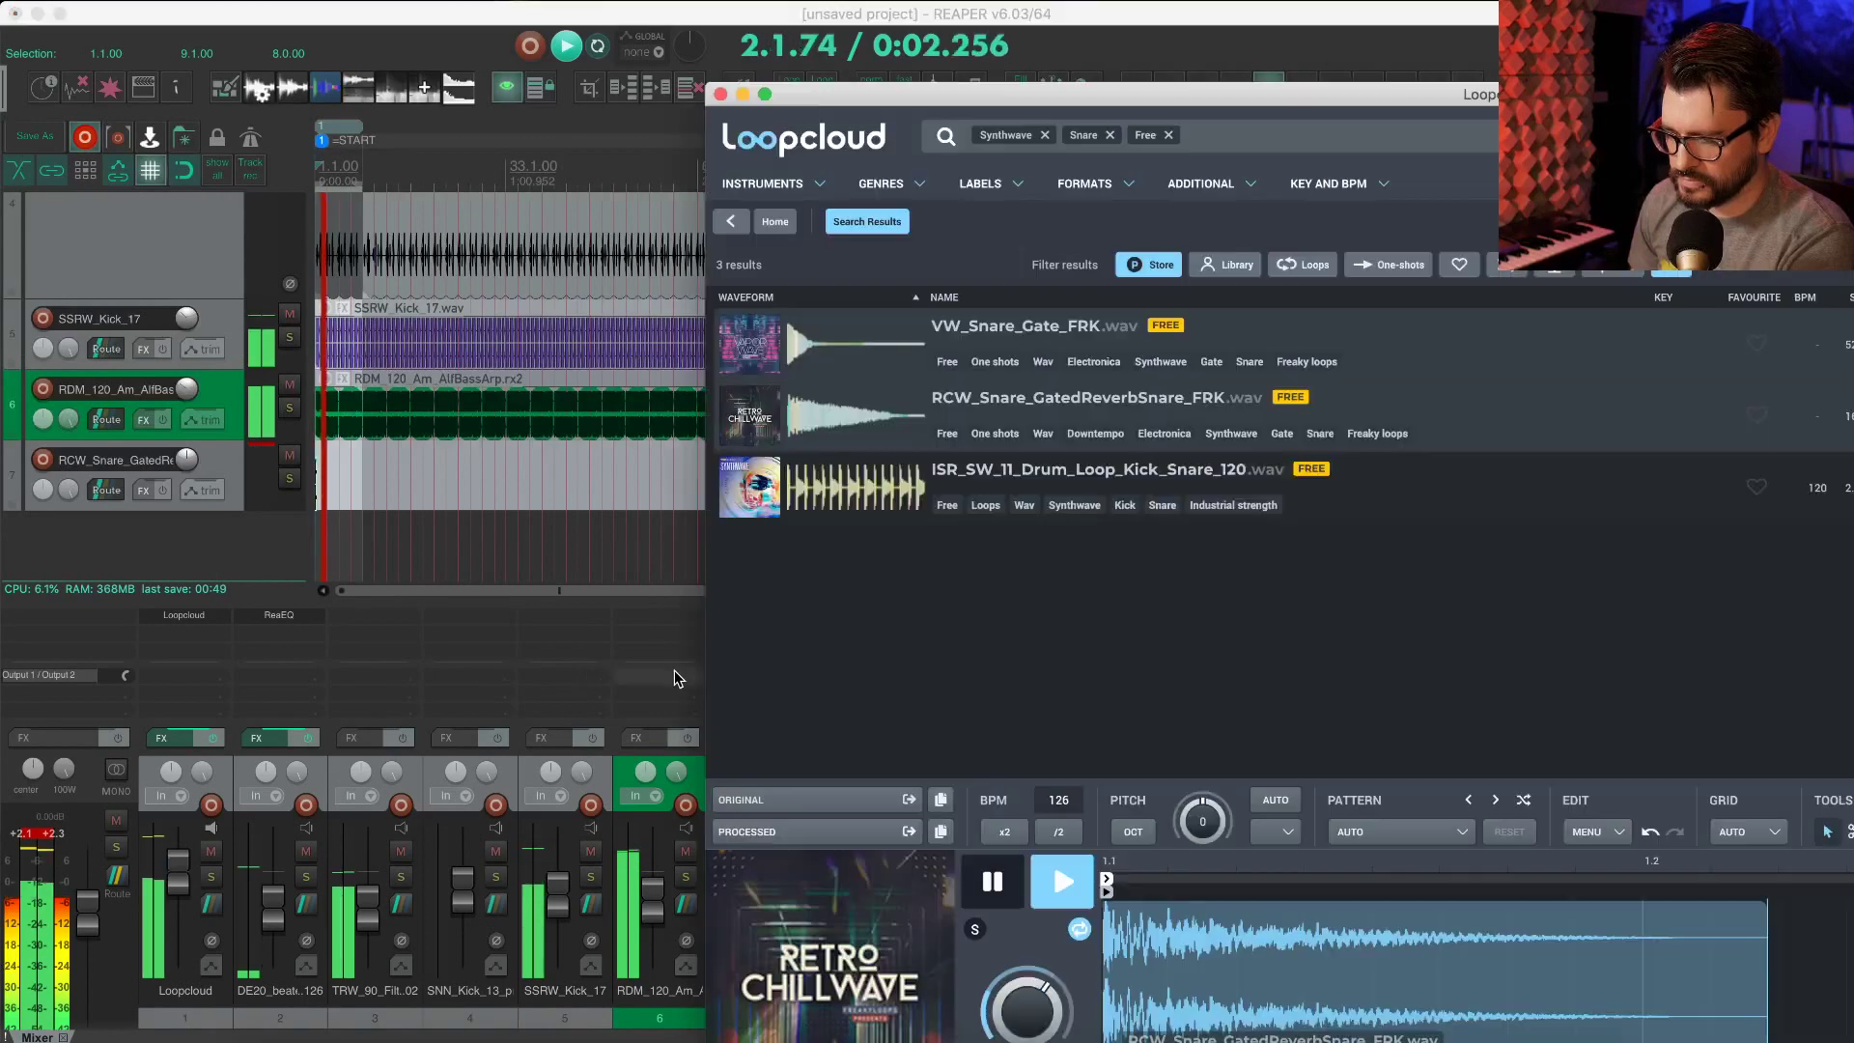
# Step: Download VW_Snare_Gate_FRK.wav and place its original file on a new track below the RCW snare, and stop playback
pyautogui.press('Up')
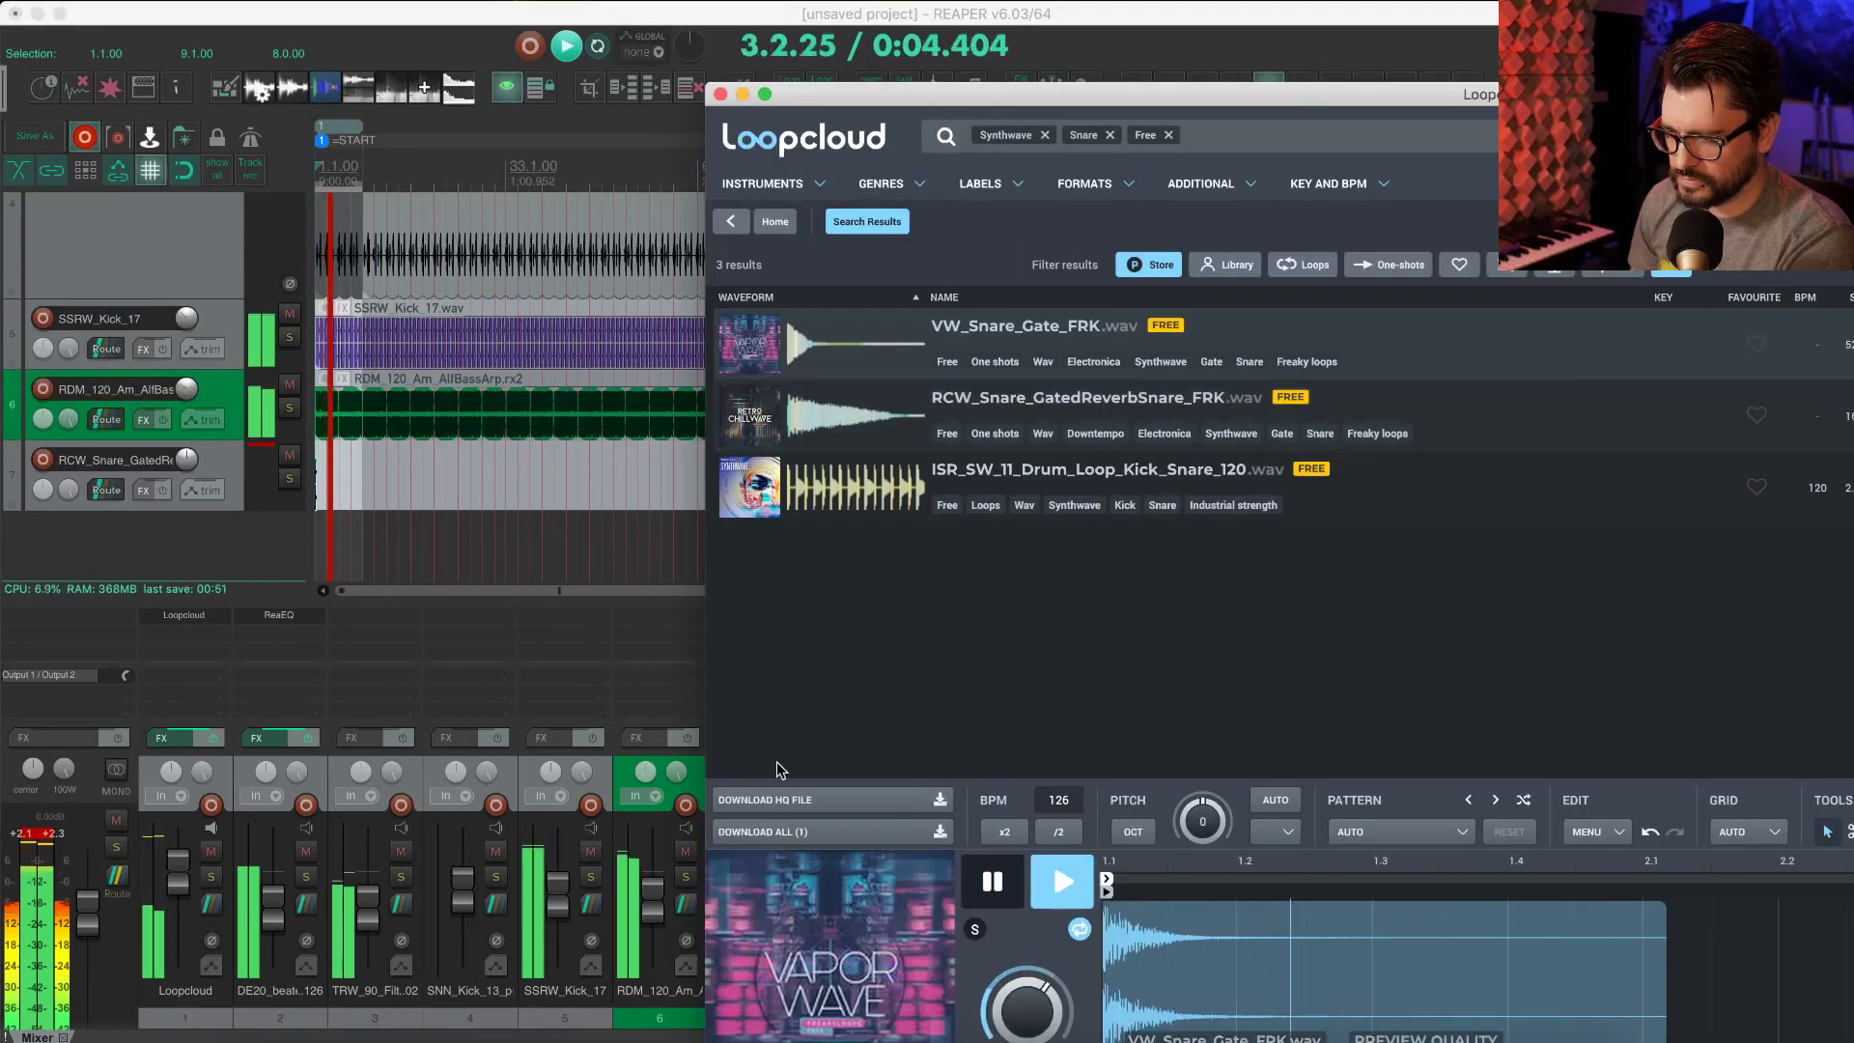
pyautogui.click(781, 799)
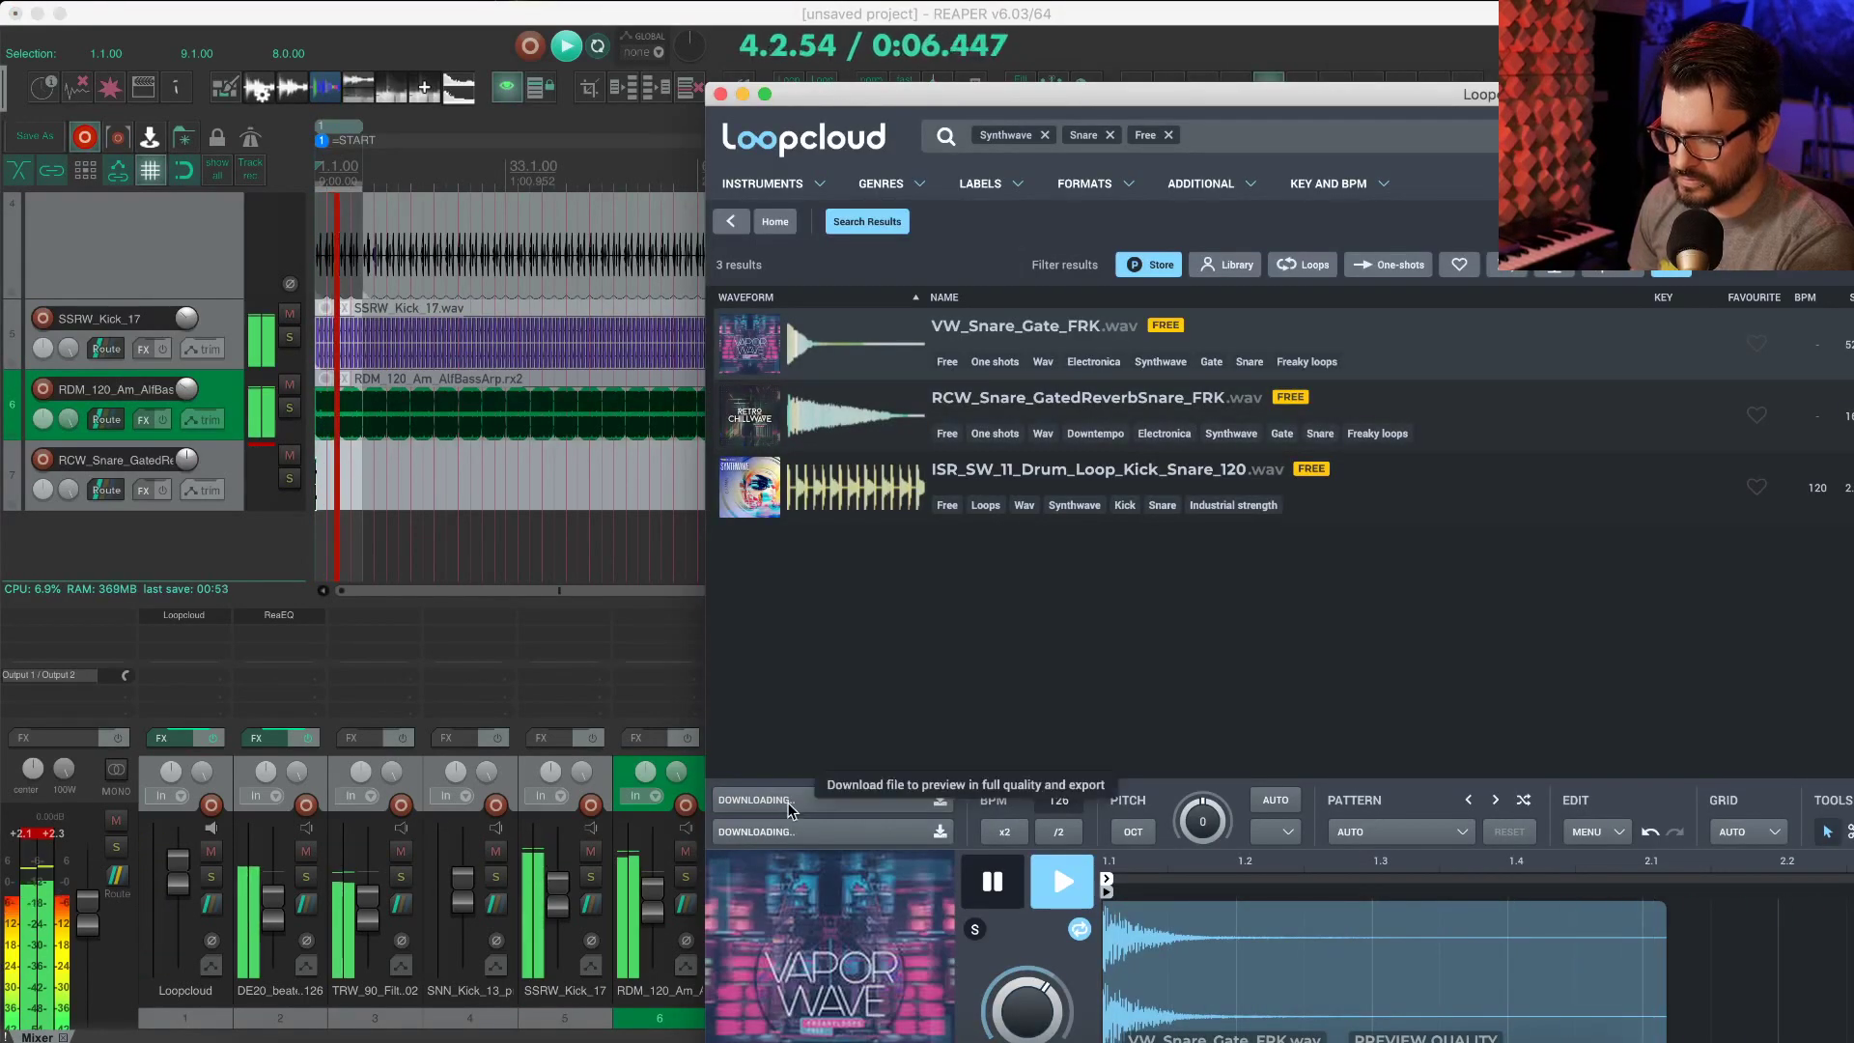
pyautogui.moveTo(780, 799); pyautogui.dragTo(140, 550)
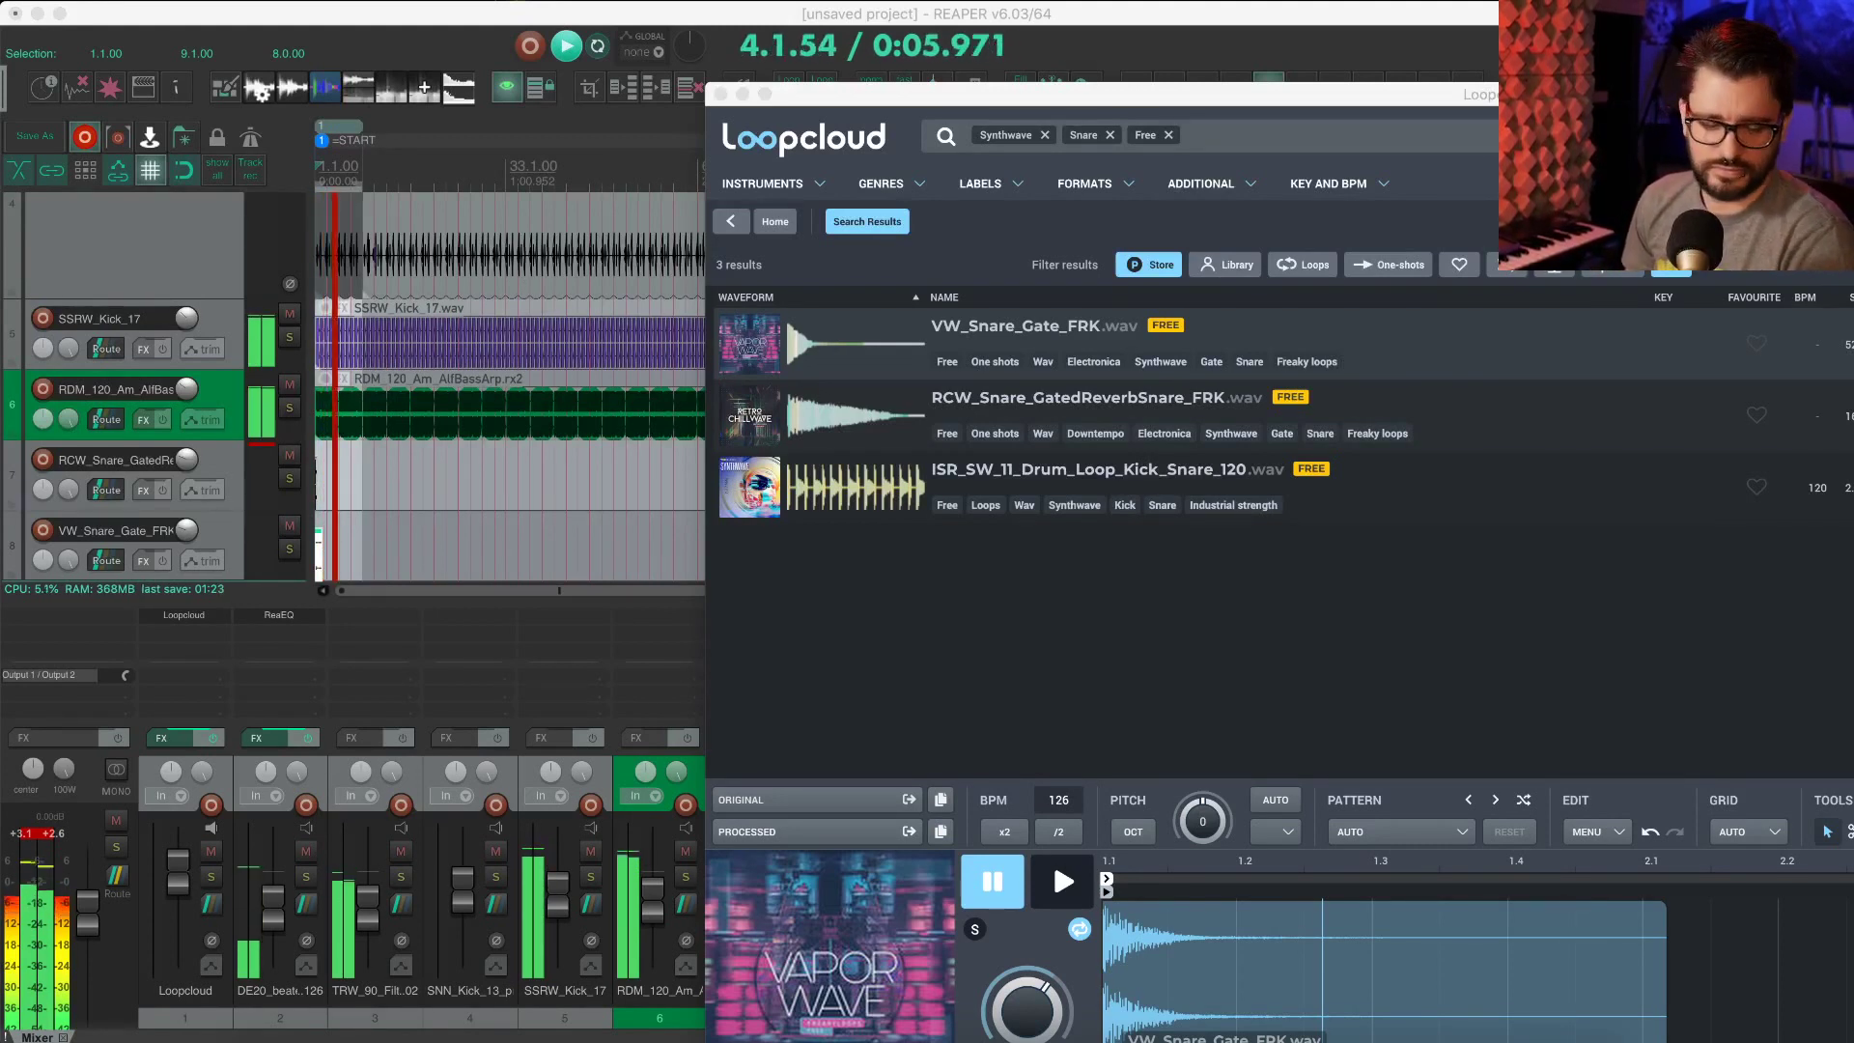
pyautogui.press('space')
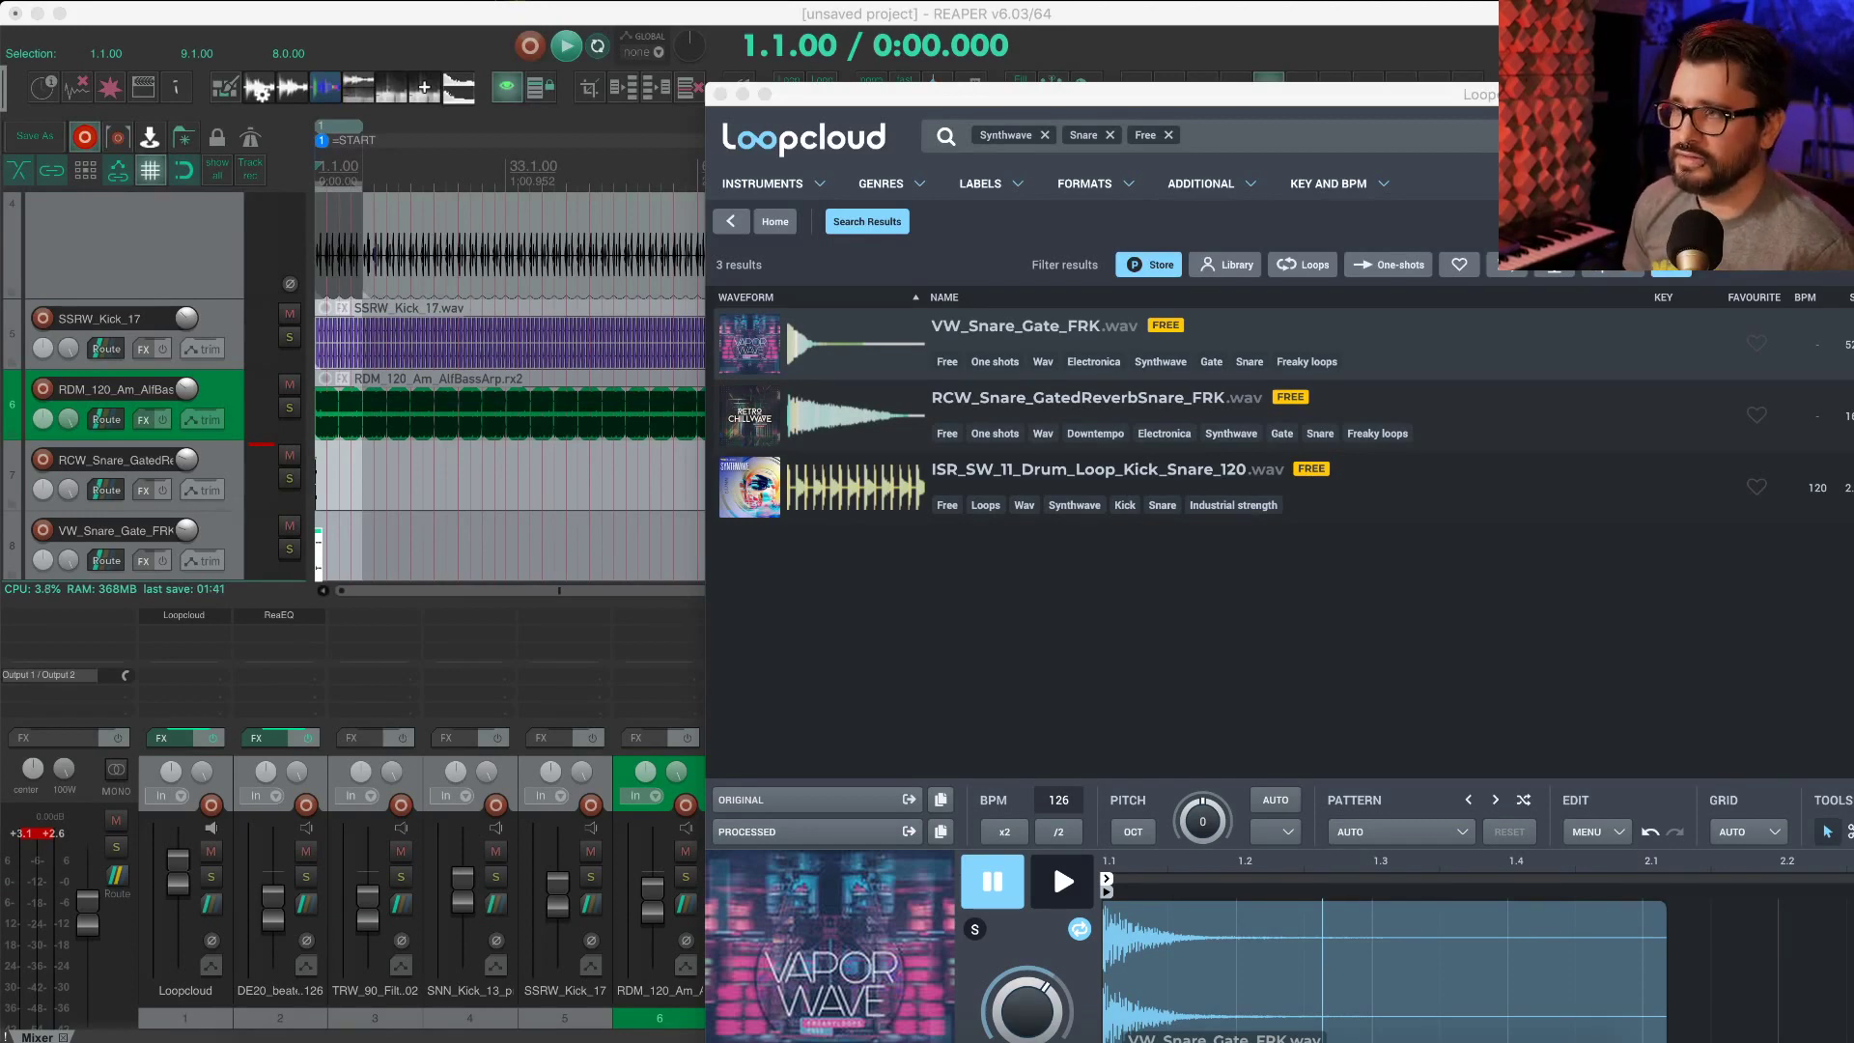
# Step: Reposition the Loopcloud window, switch to REAPER's arrangement, and slightly reduce the height of the SNN_Kick_13 track
pyautogui.moveTo(999, 102); pyautogui.dragTo(474, 33)
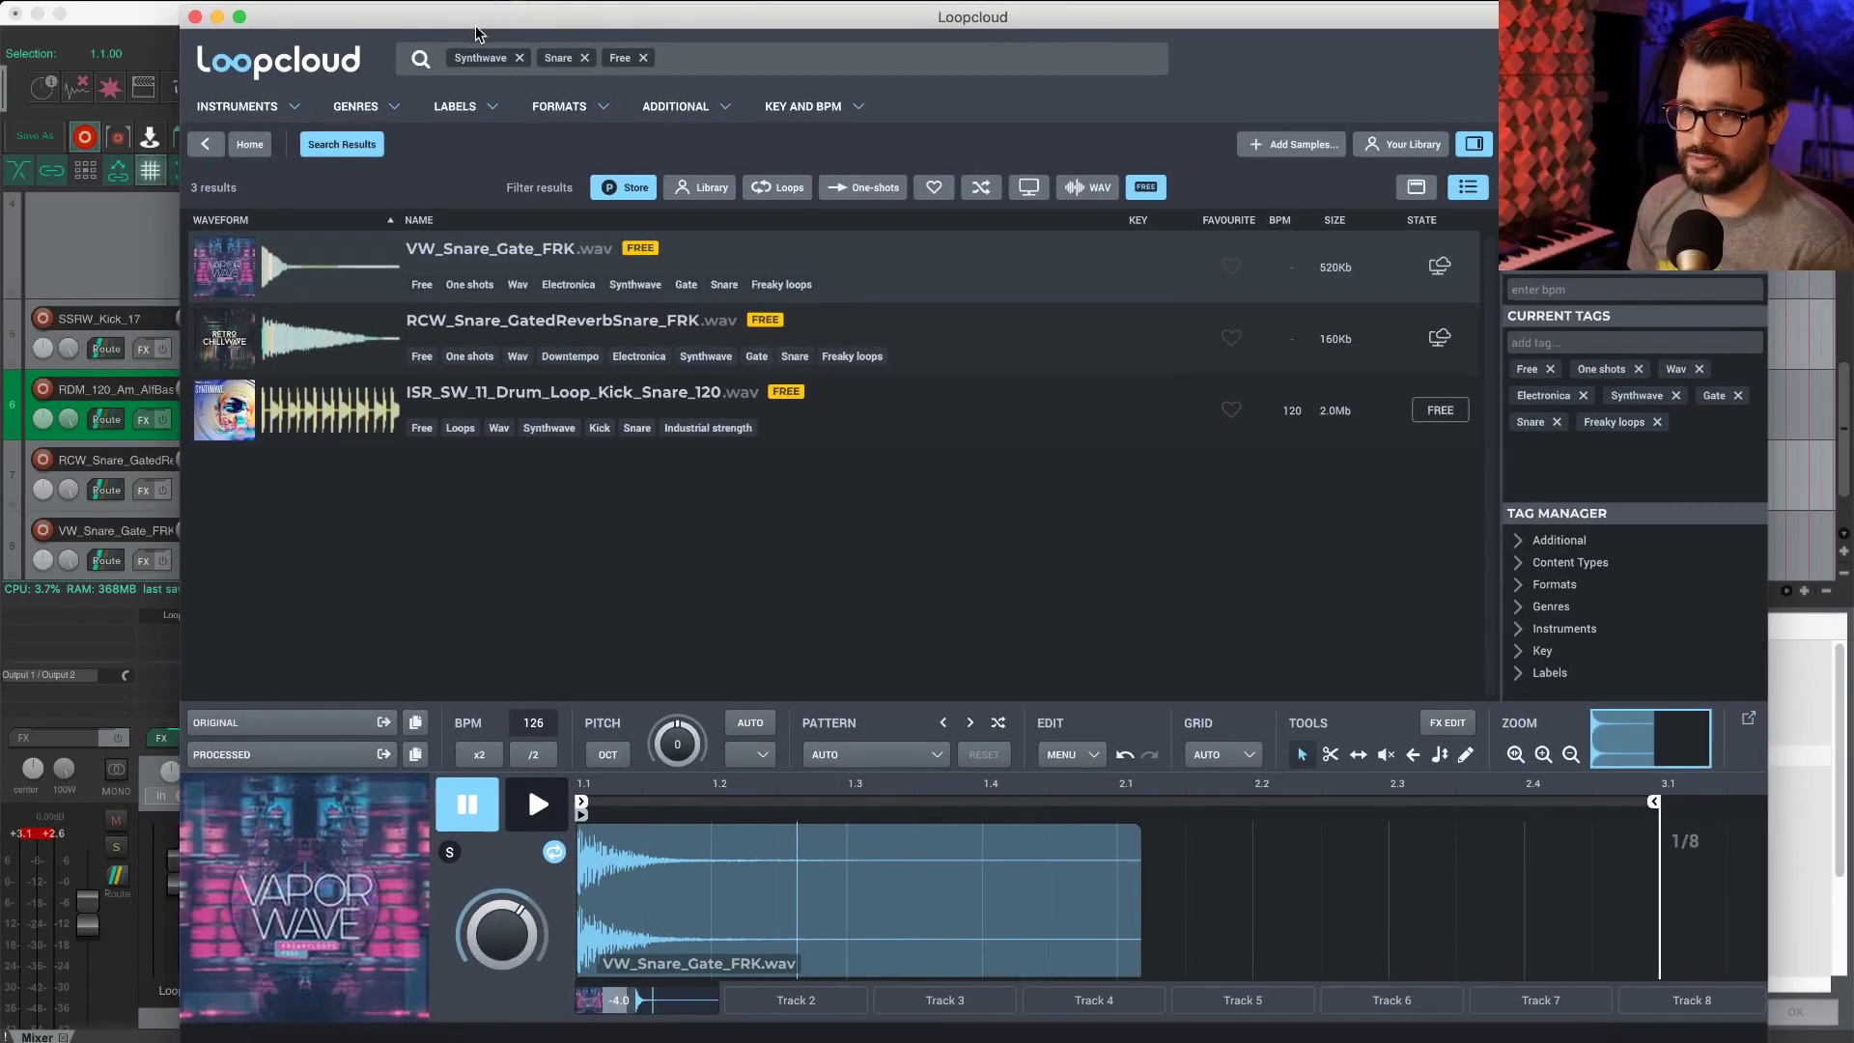
pyautogui.moveTo(474, 33); pyautogui.dragTo(530, 45)
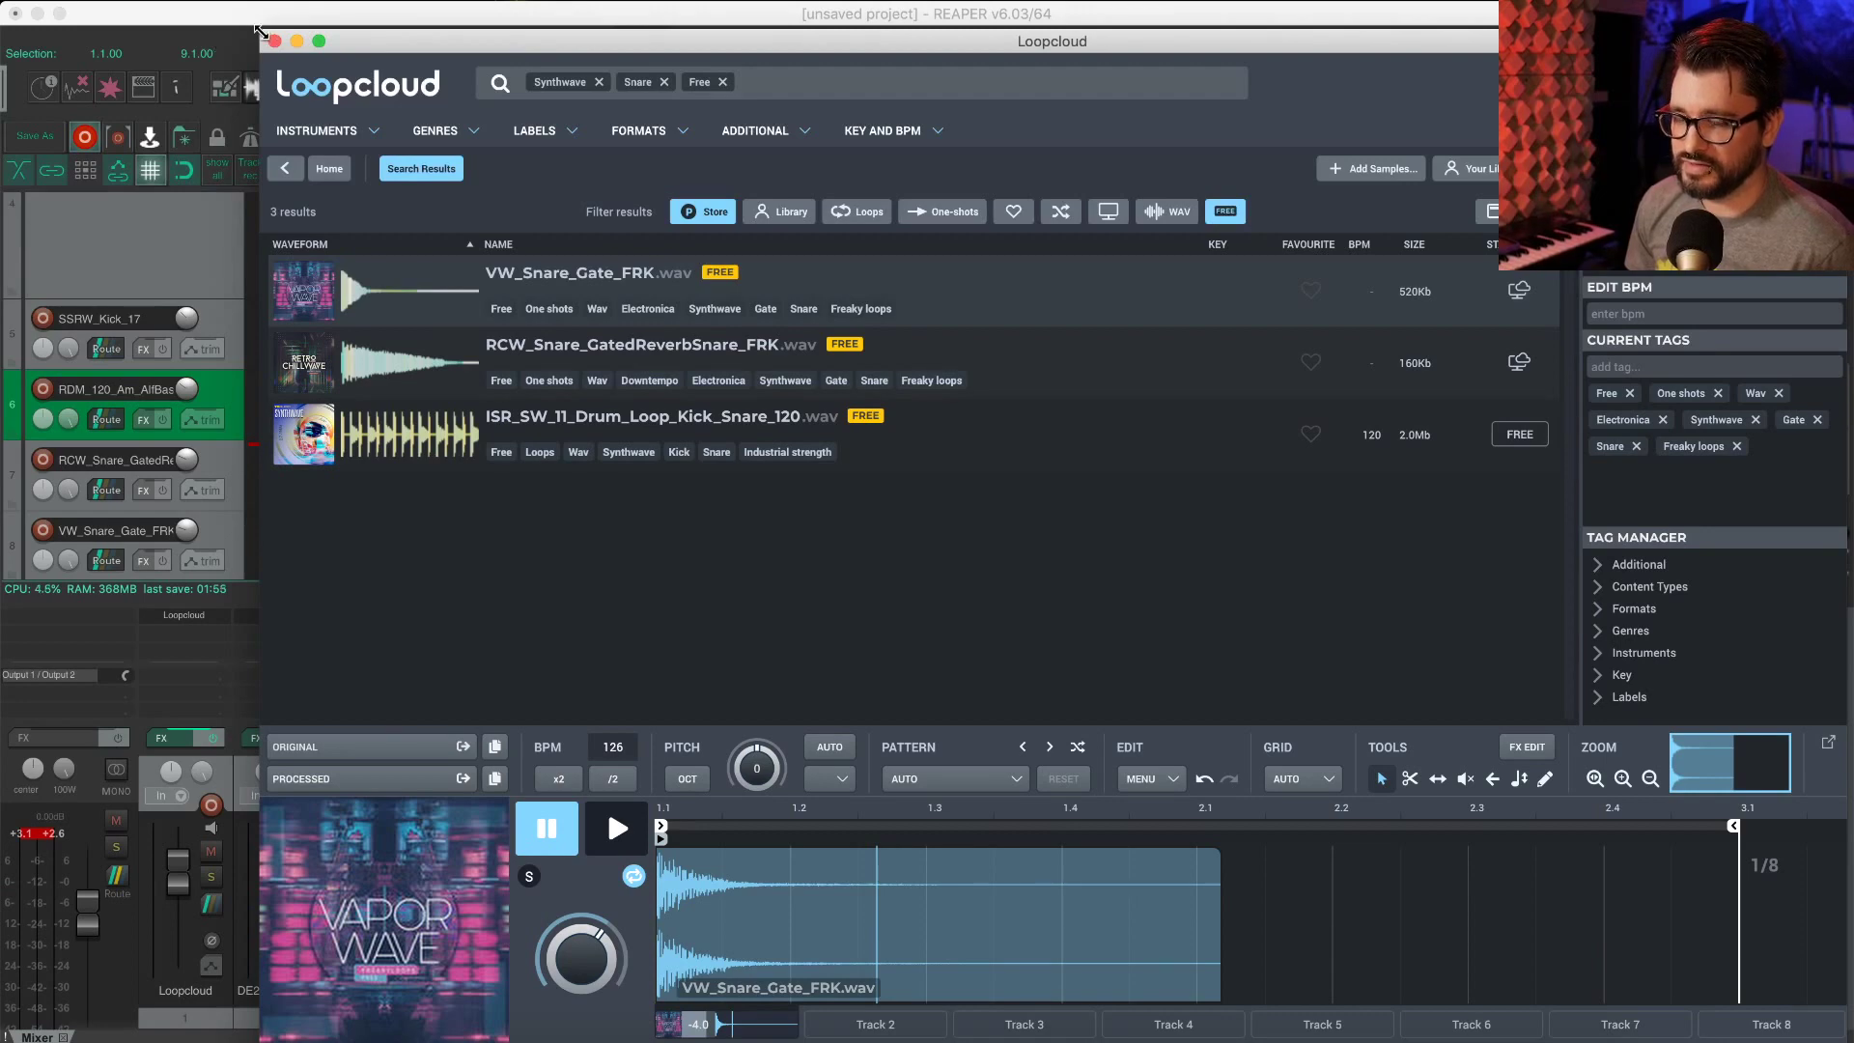
pyautogui.click(138, 242)
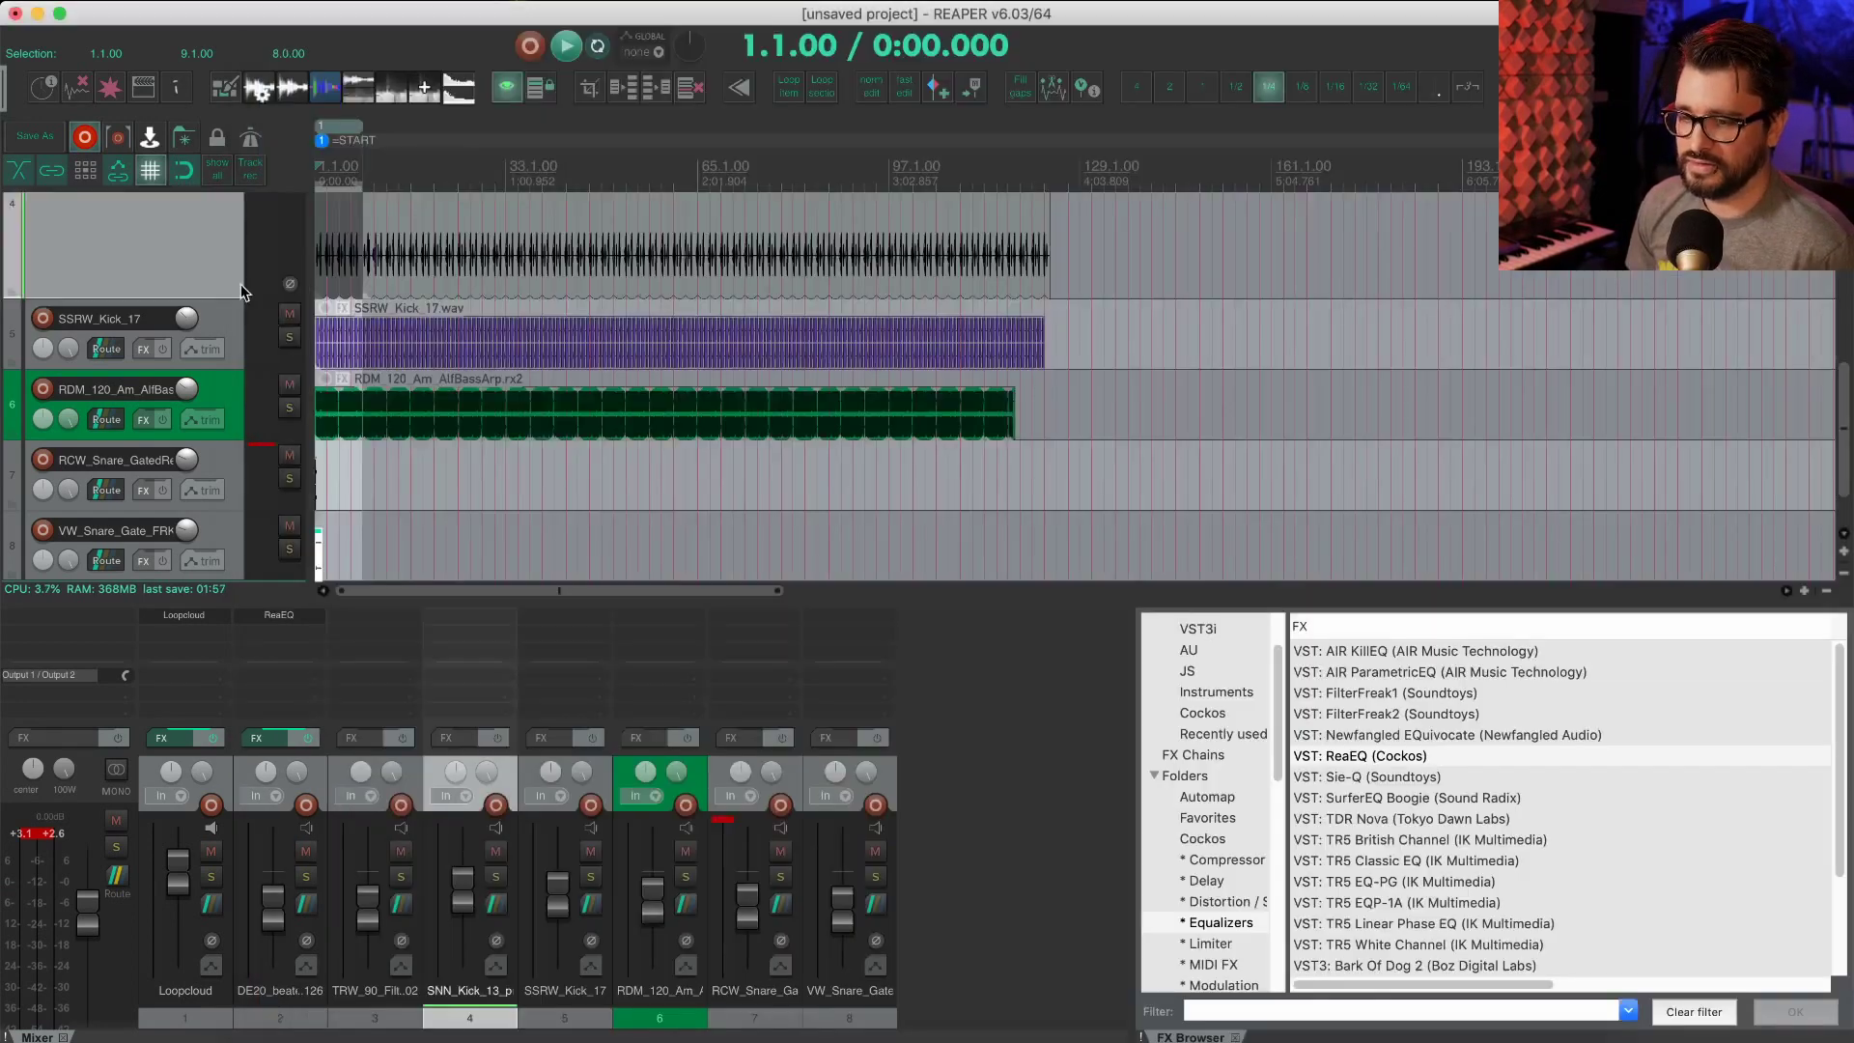
pyautogui.moveTo(207, 296)
pyautogui.mouseDown()
pyautogui.moveTo(214, 222)
pyautogui.moveTo(216, 280)
pyautogui.mouseUp()
# Step: Move both snare items to start at beat 1.2.00 and set the end of VW_Snare_Gate_FRK.wav at 2.1.00
pyautogui.click(330, 506)
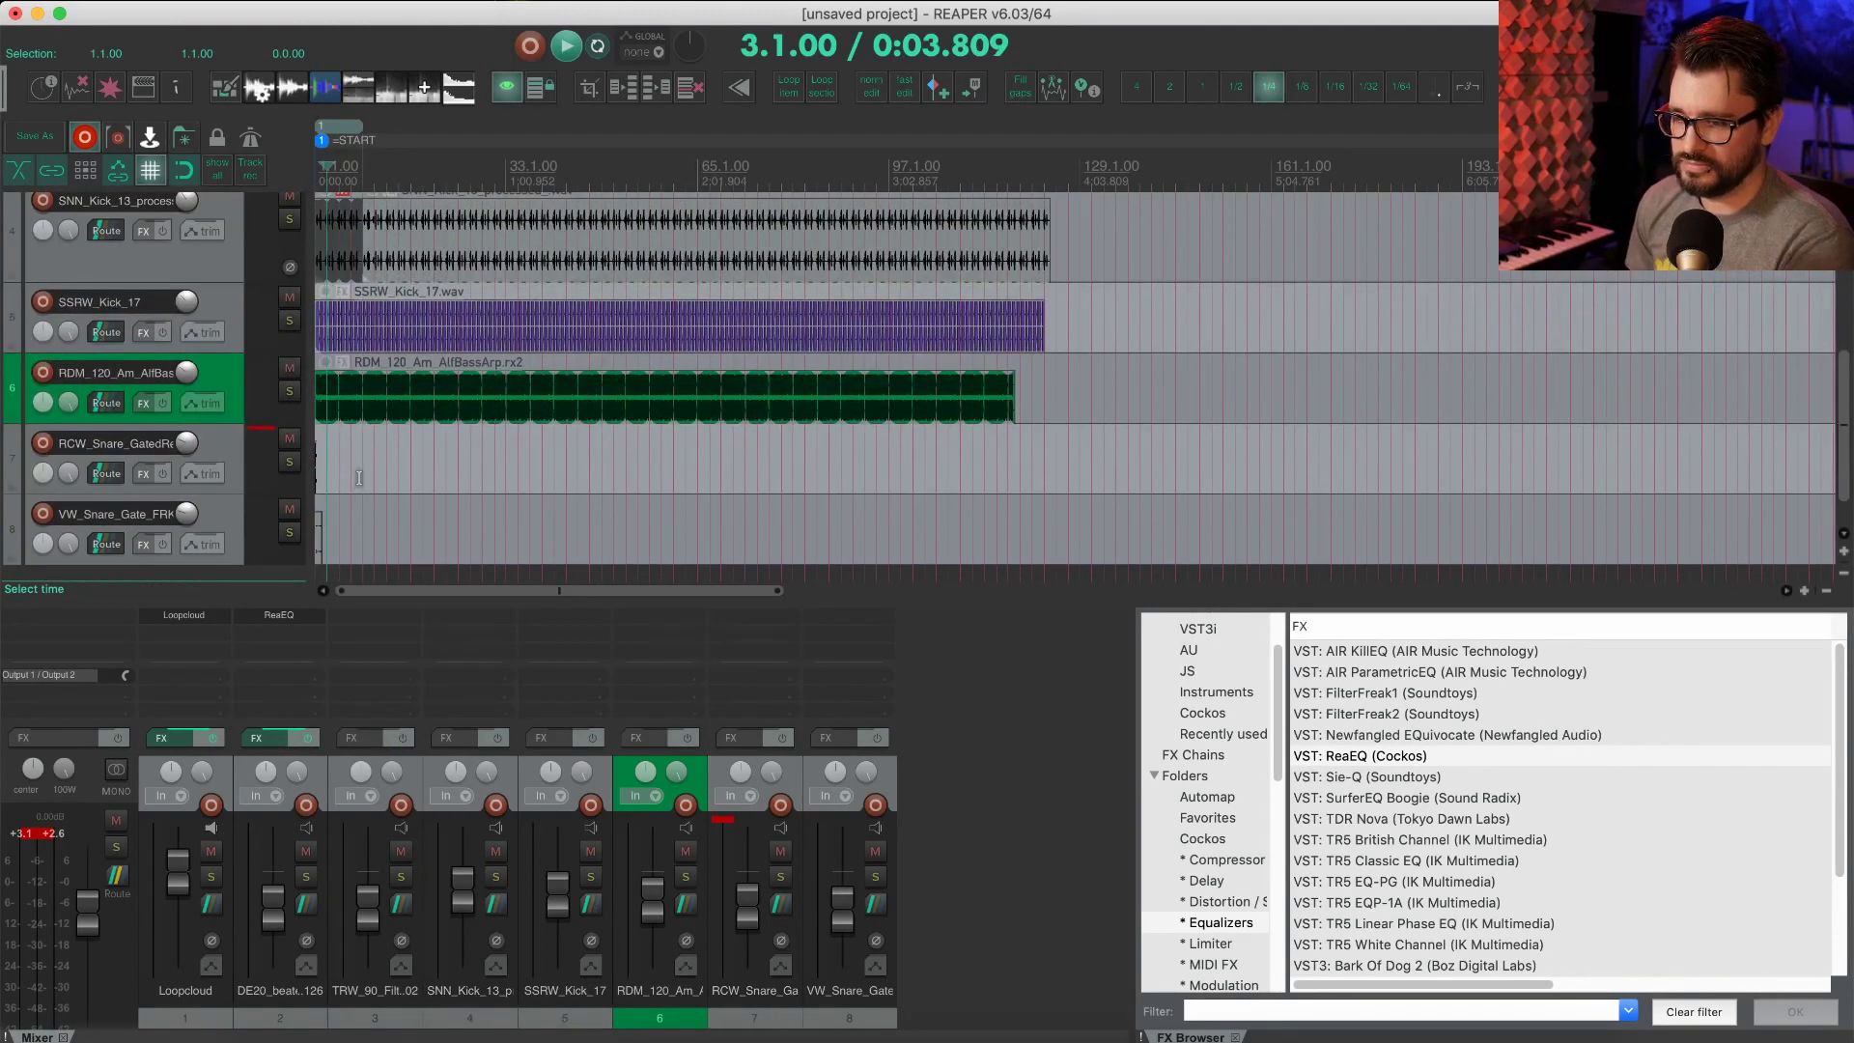
pyautogui.scroll(6, 357, 476)
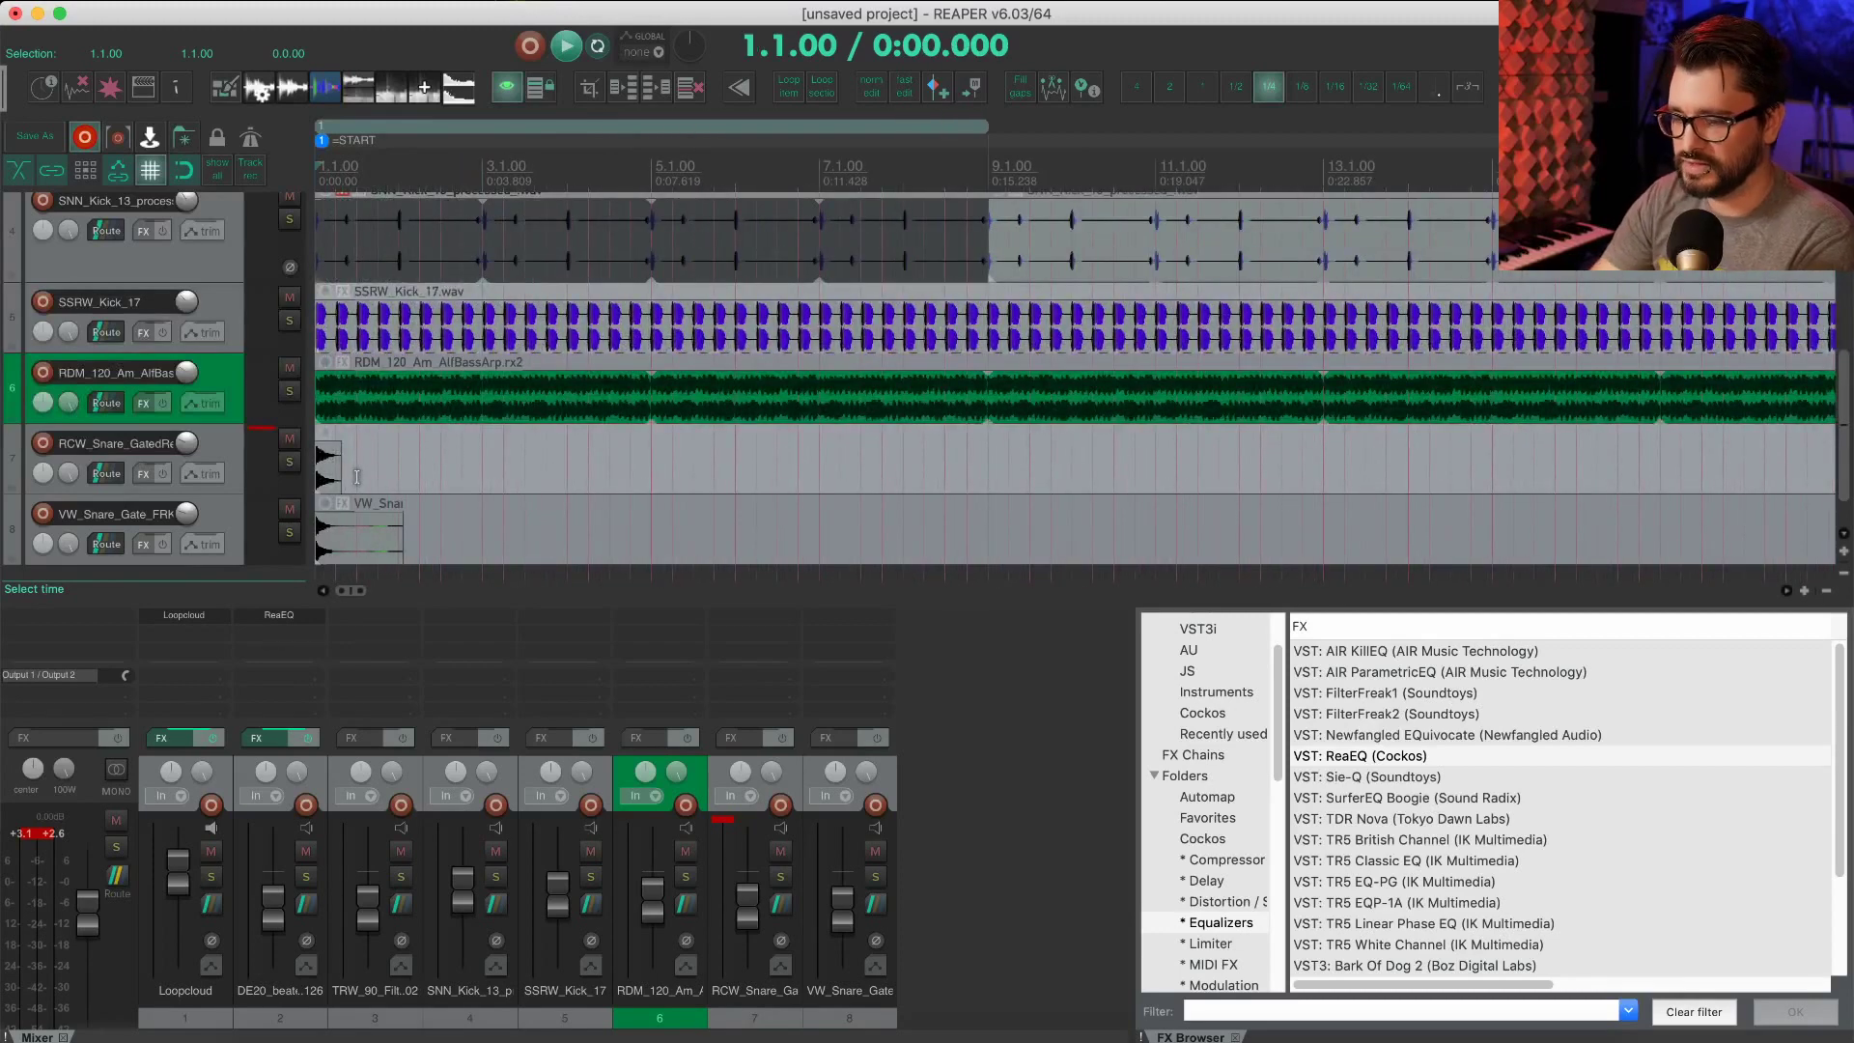
pyautogui.scroll(-1, 618, 483)
pyautogui.click(401, 431)
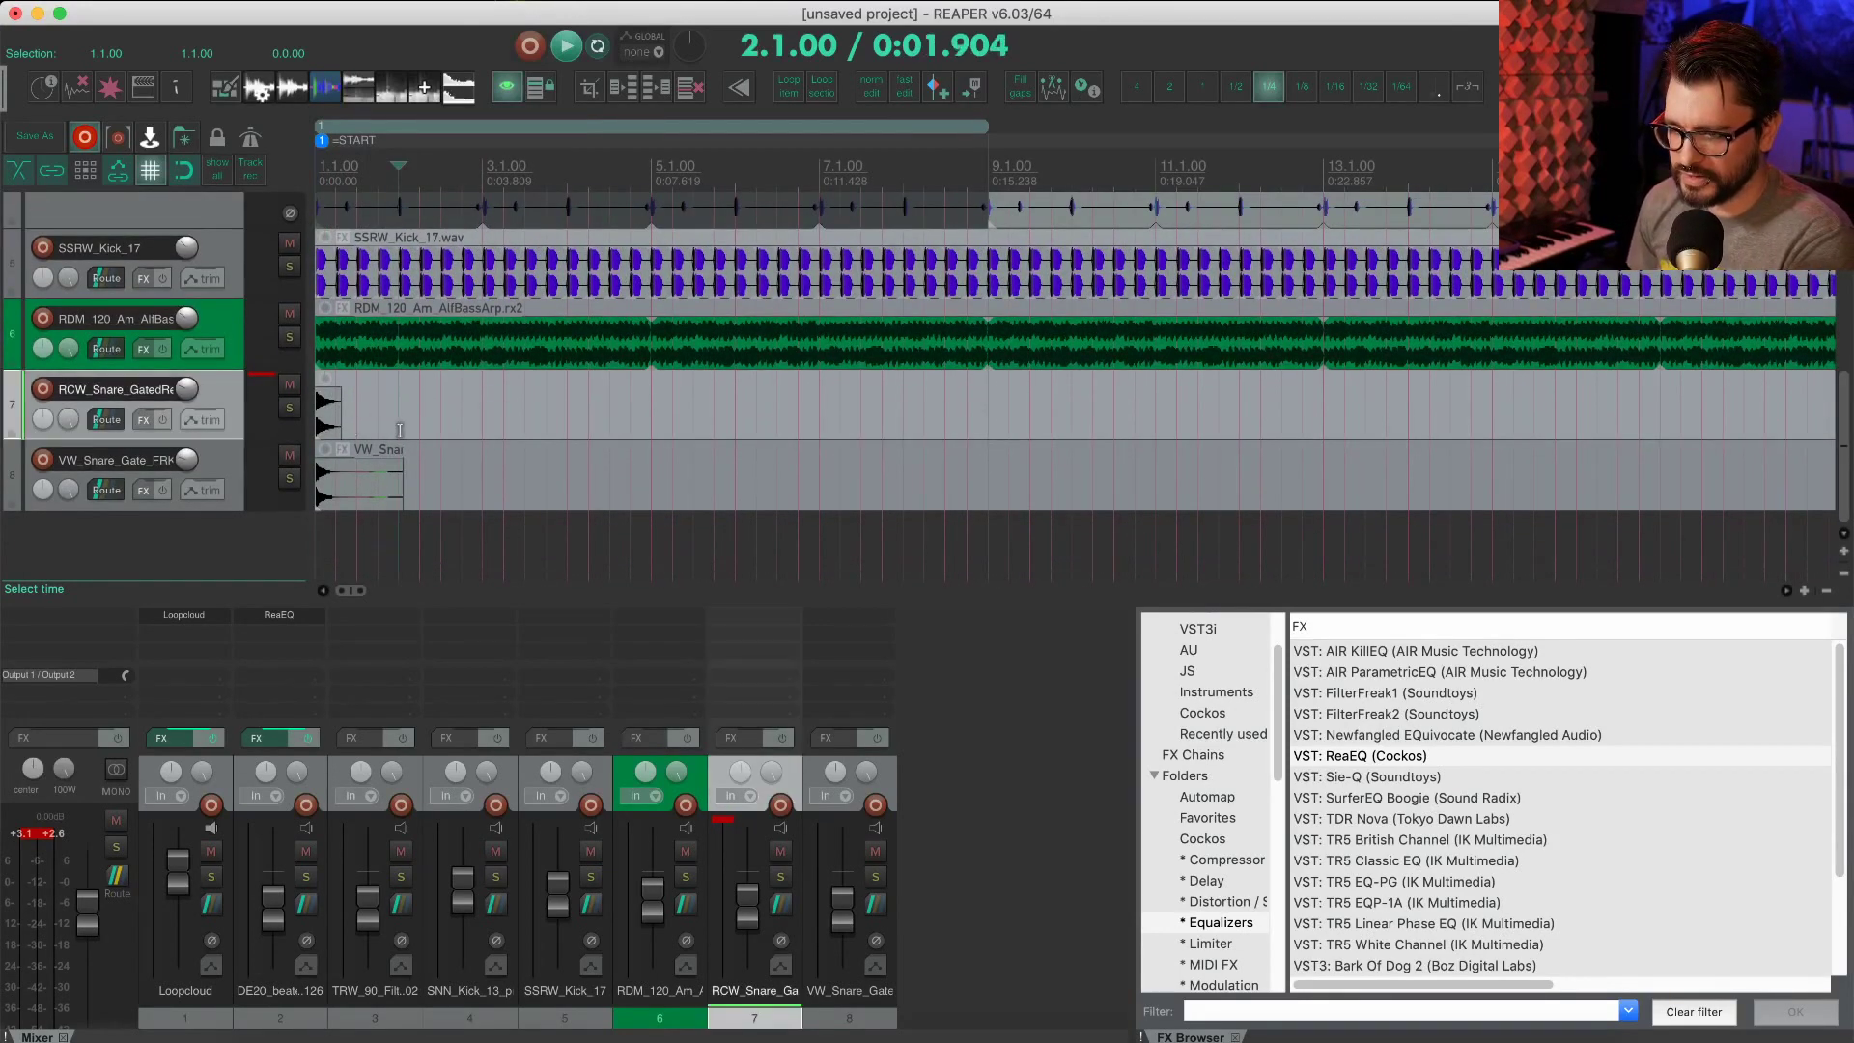
pyautogui.scroll(3, 403, 432)
pyautogui.moveTo(342, 413); pyautogui.dragTo(454, 411)
pyautogui.moveTo(599, 483)
pyautogui.mouseDown()
pyautogui.moveTo(695, 478)
pyautogui.moveTo(652, 512)
pyautogui.moveTo(676, 486)
pyautogui.moveTo(610, 486)
pyautogui.mouseUp()
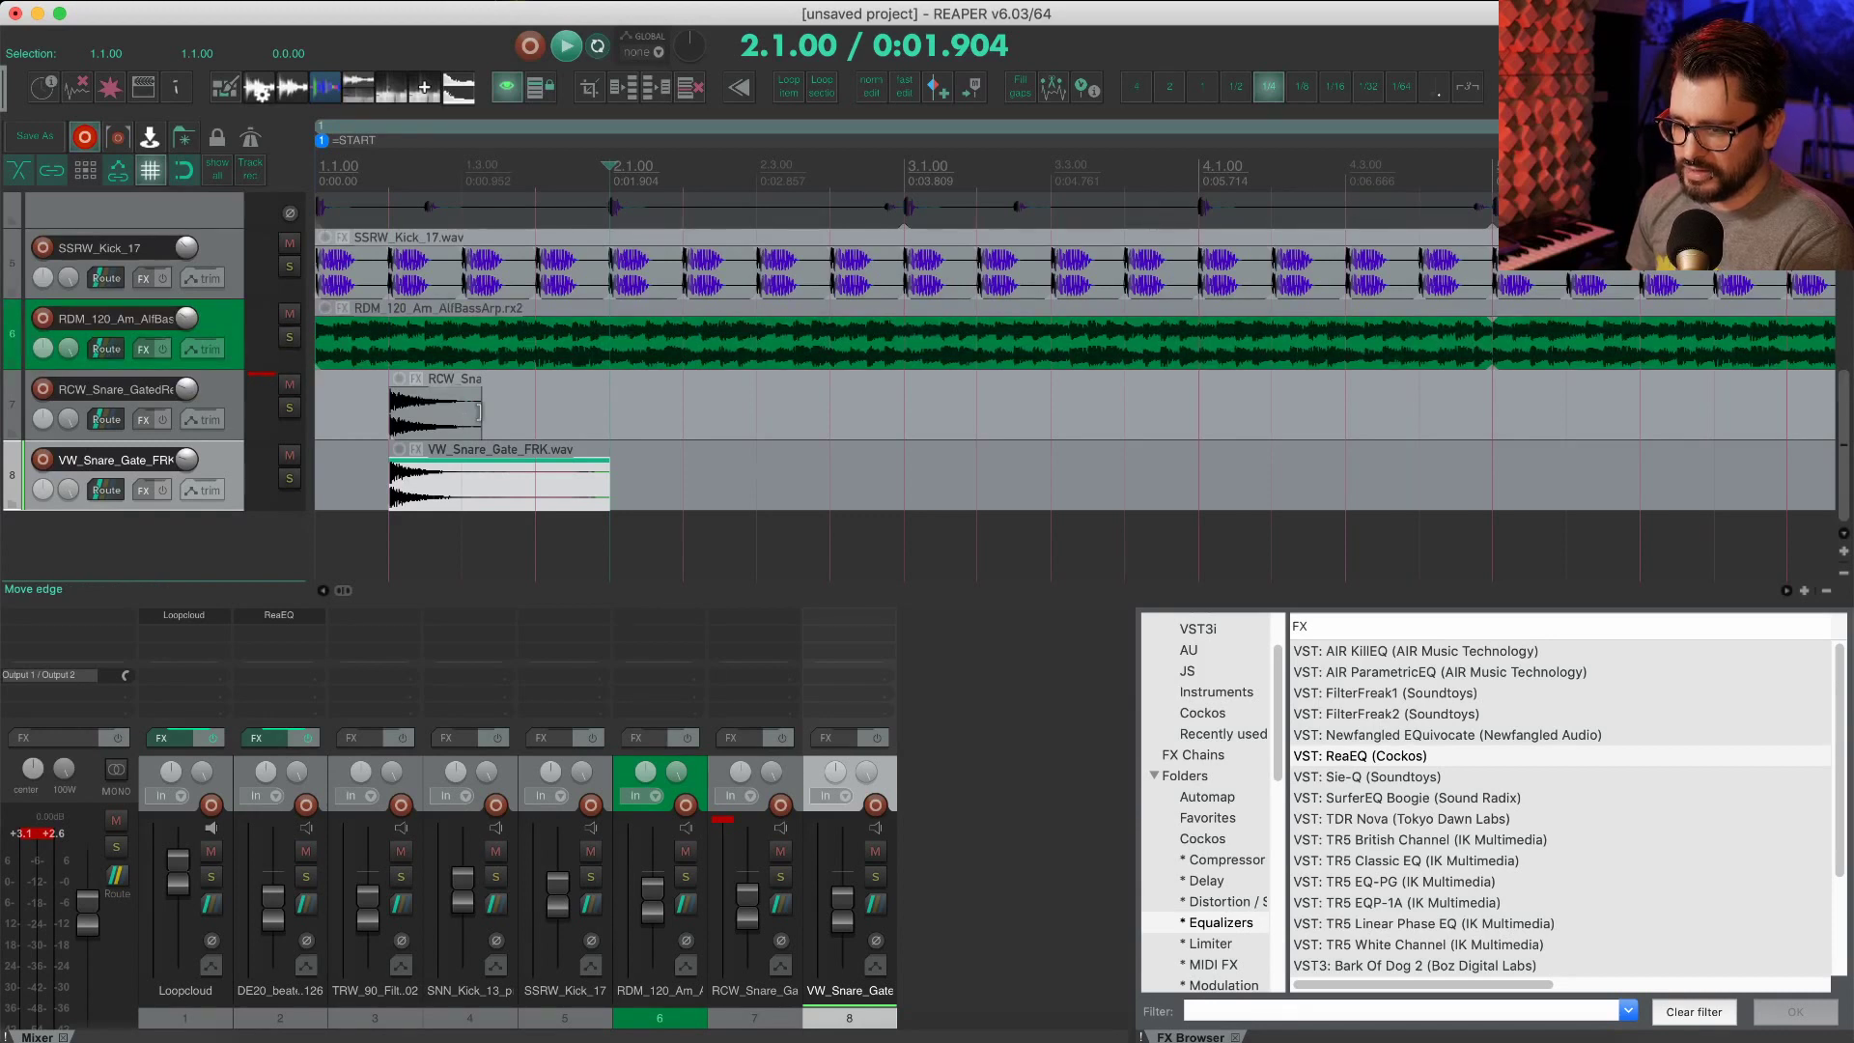
# Step: Extend the RCW_Snare_GatedReverbSnare_FRK.wav item so it ends at 2.1.00, matching the VW snare item
pyautogui.moveTo(478, 412); pyautogui.dragTo(905, 414)
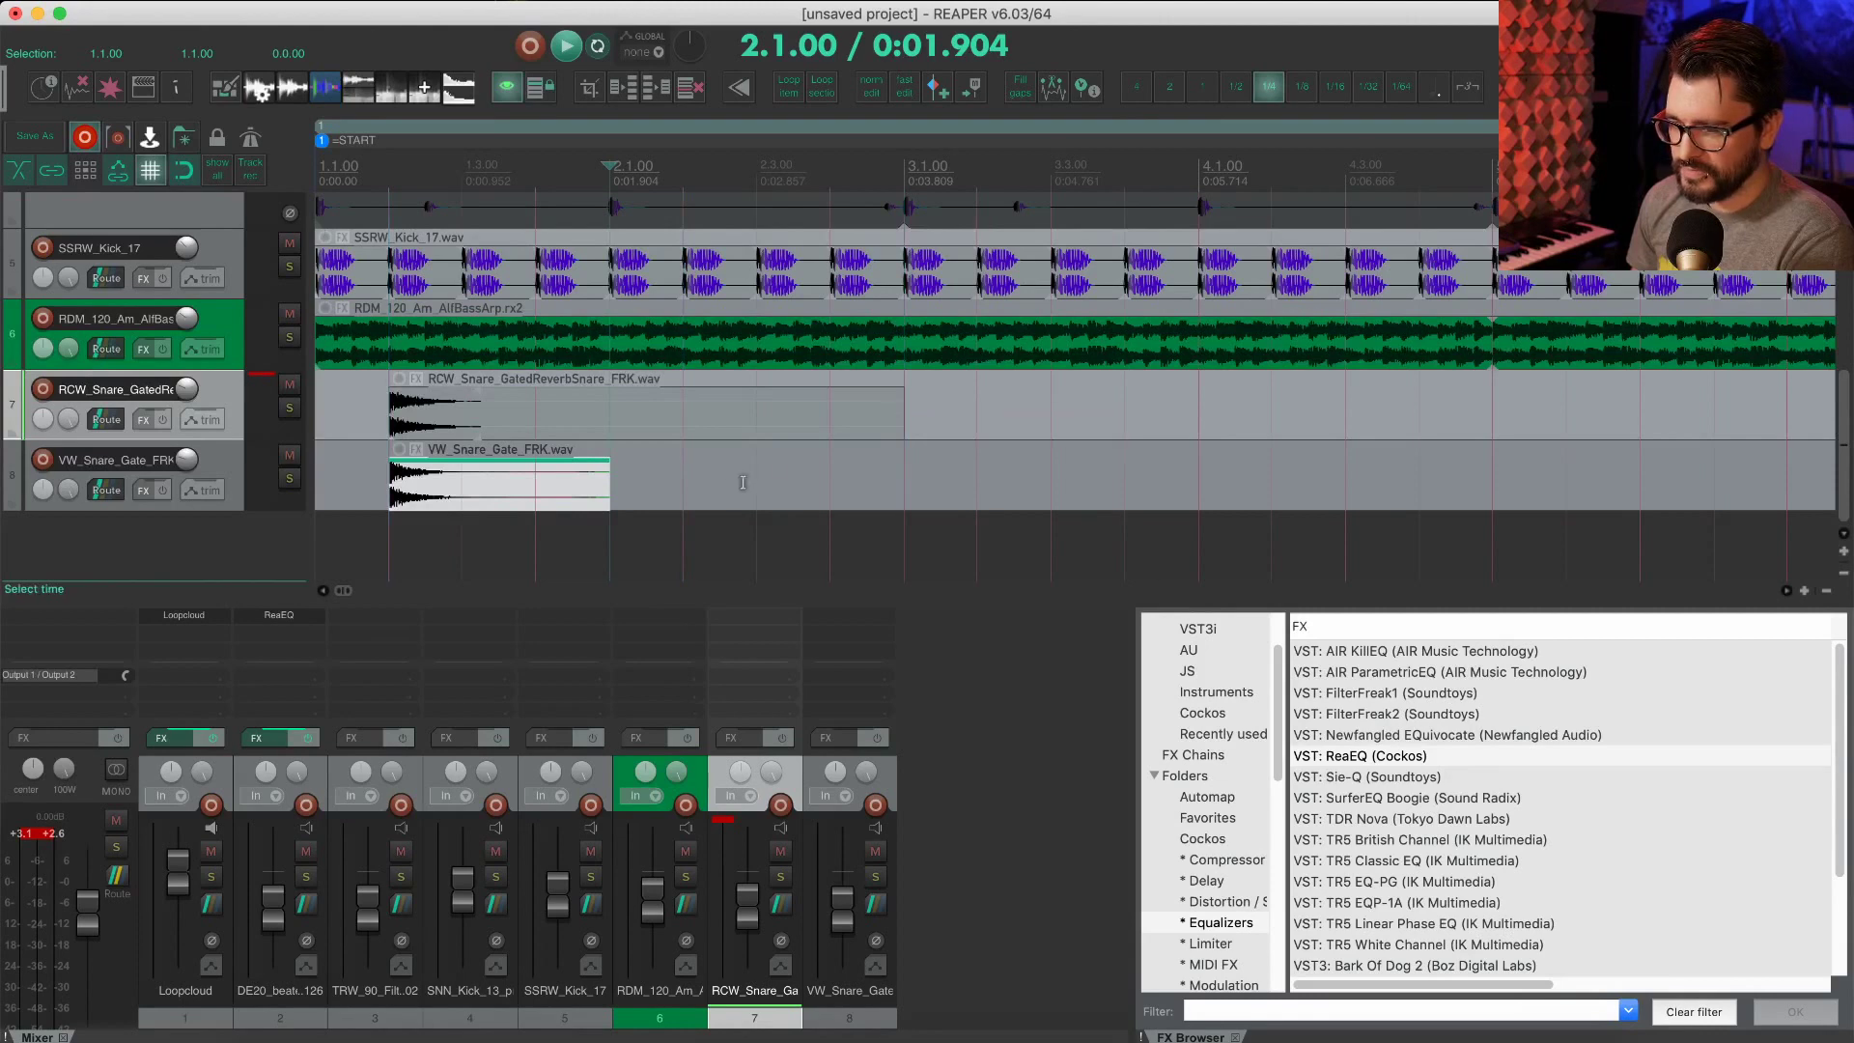
pyautogui.scroll(4, 478, 432)
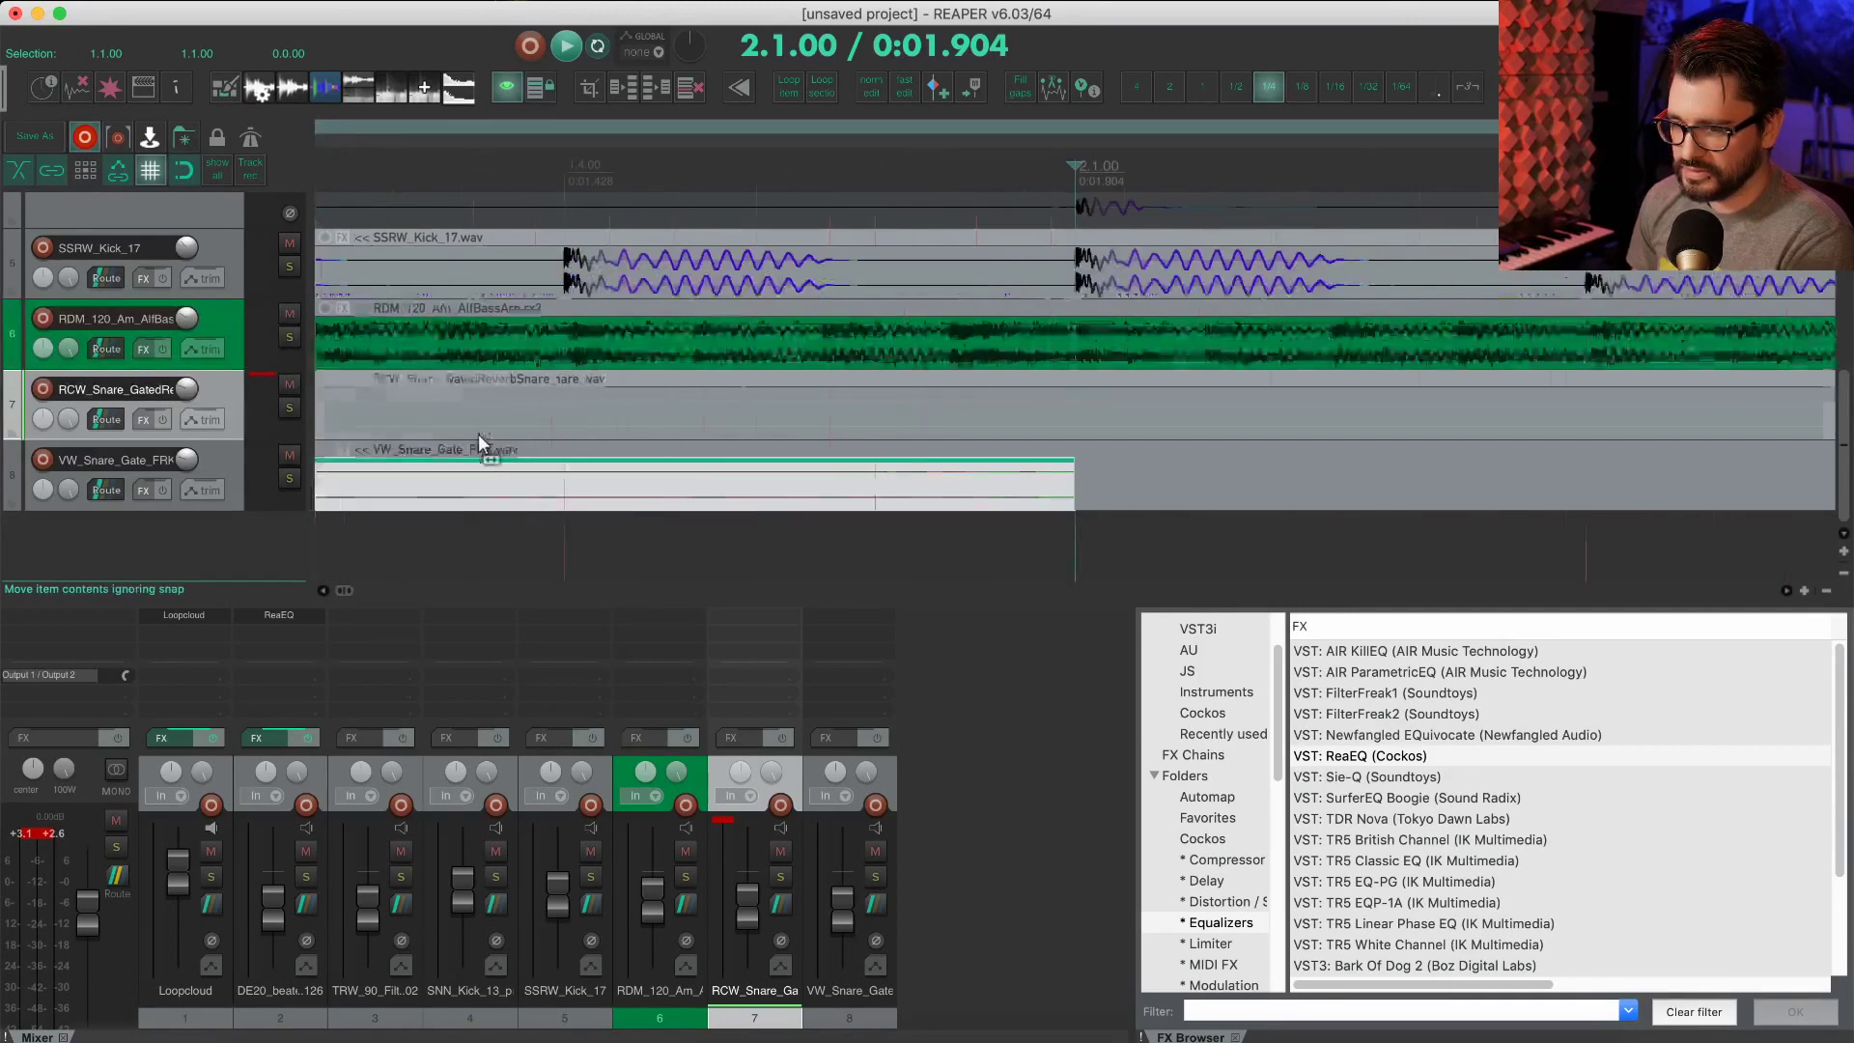
pyautogui.press('Home')
pyautogui.scroll(-2, 477, 409)
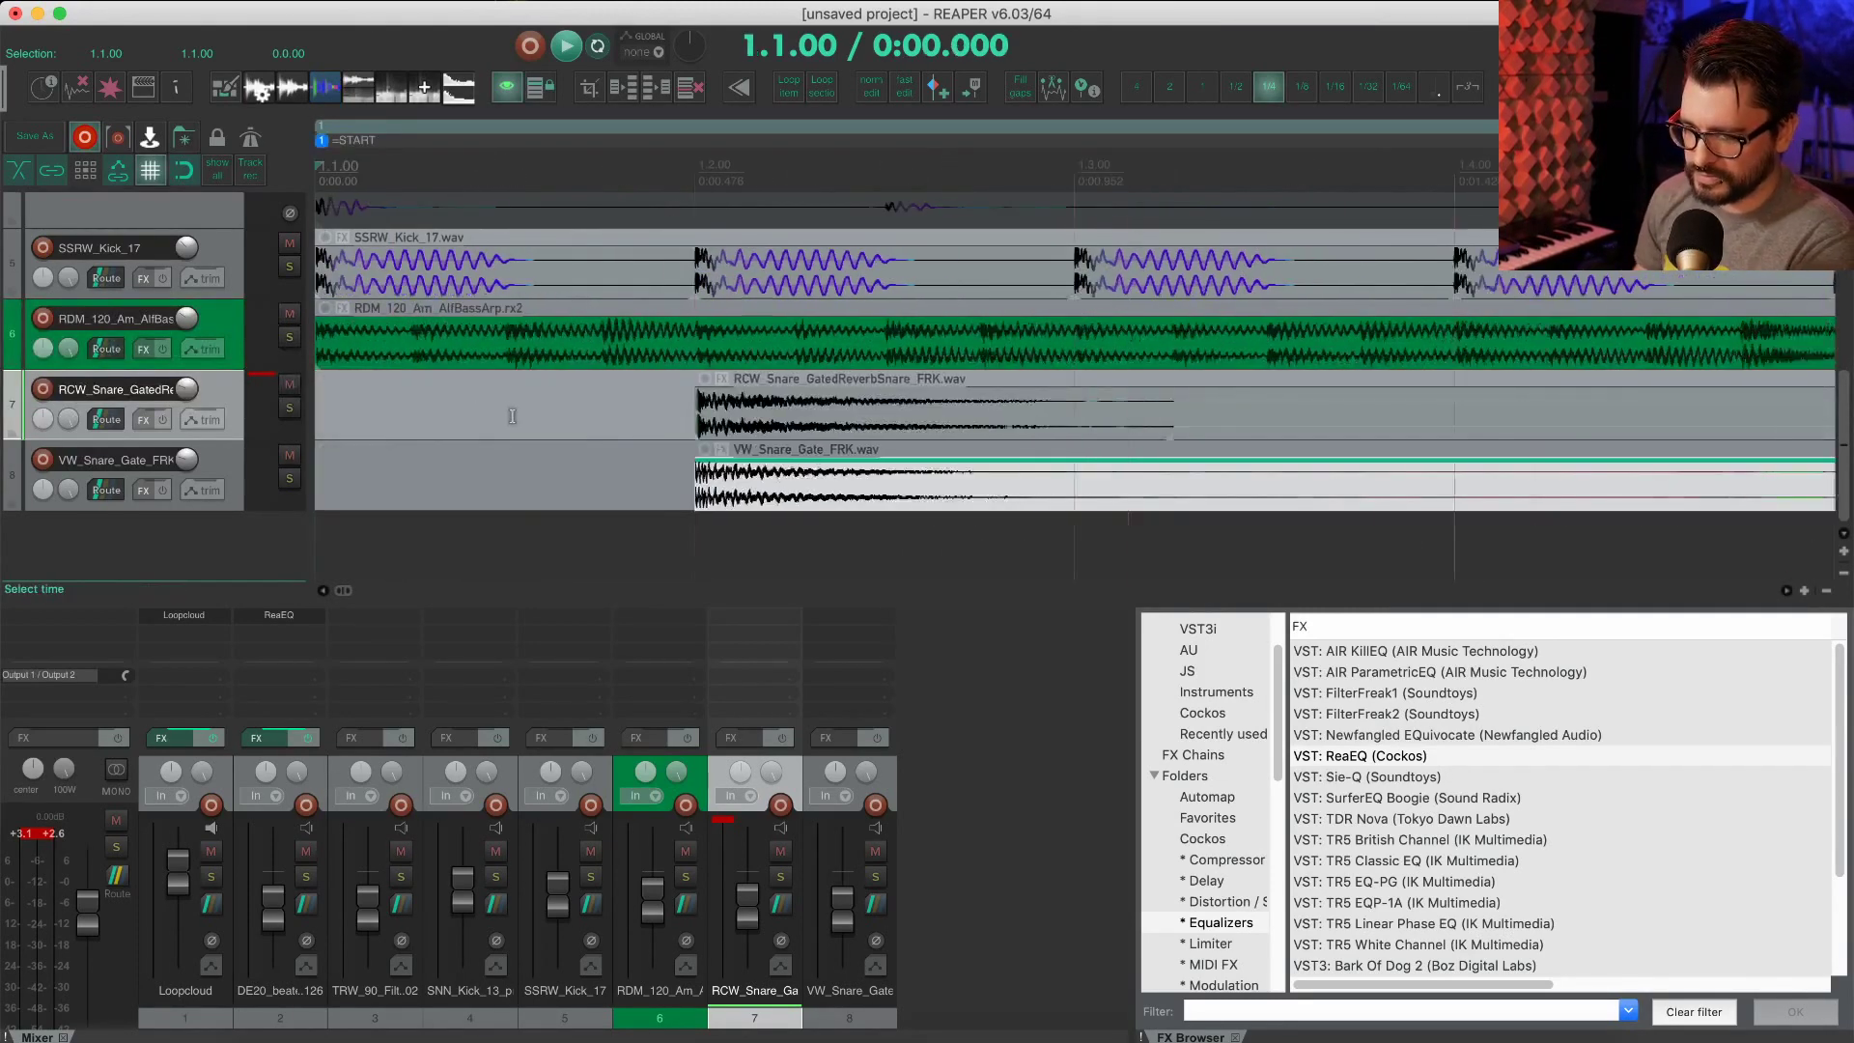
pyautogui.click(1267, 87)
pyautogui.scroll(-5, 1143, 357)
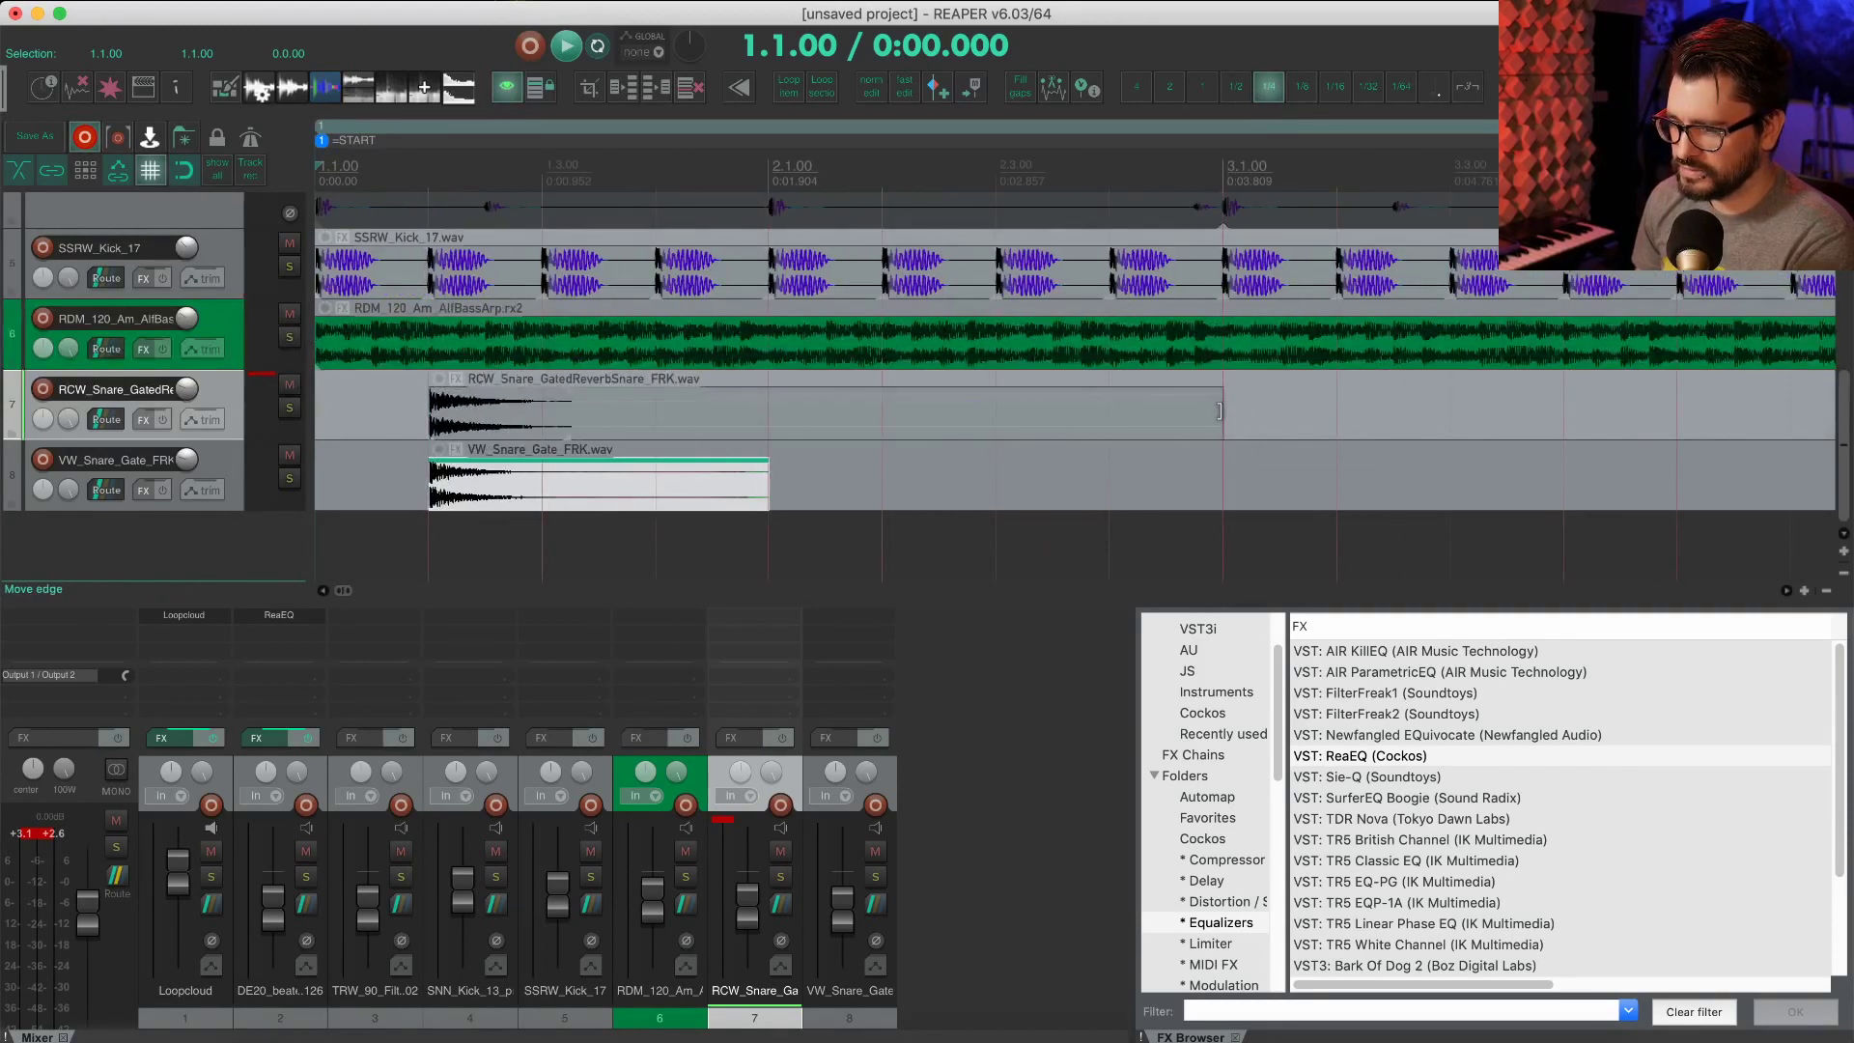
pyautogui.moveTo(1219, 410); pyautogui.dragTo(769, 413)
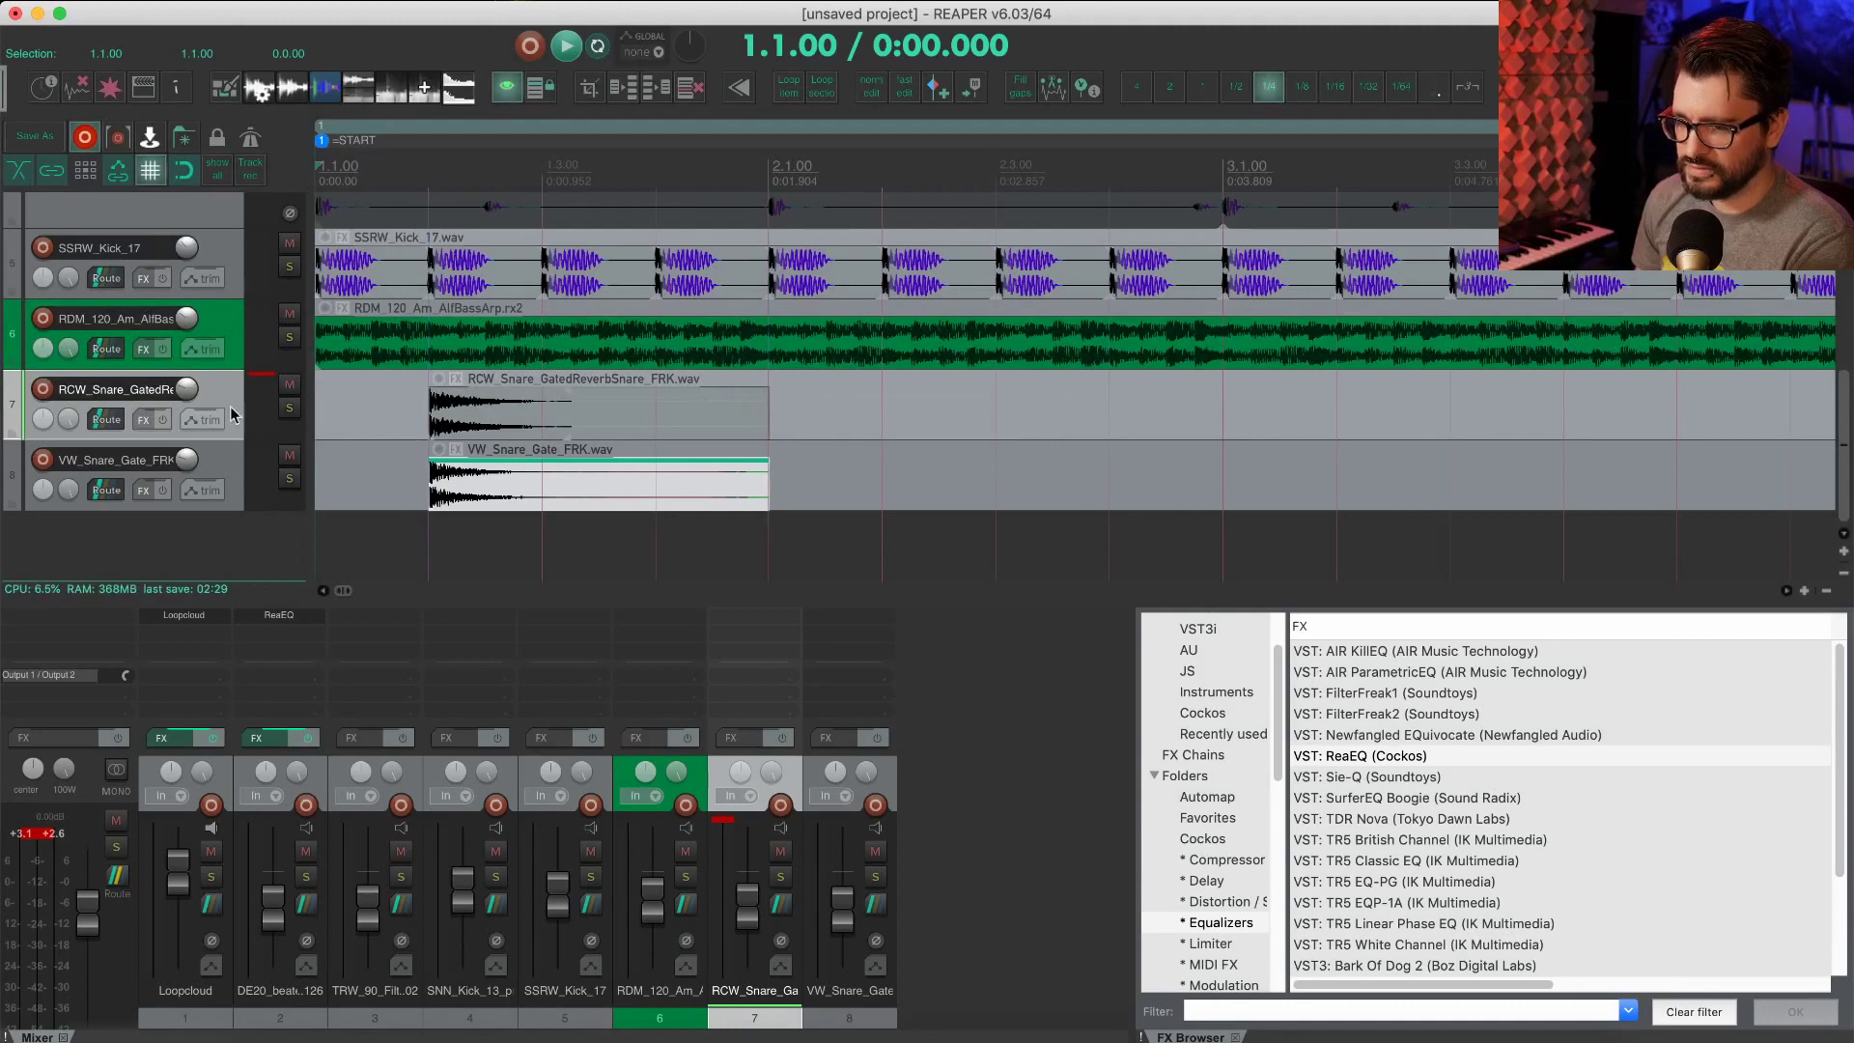
# Step: Solo the RCW snare track, audition it from the project start, and remove the solo
pyautogui.hotkey('alt', 's')
pyautogui.press('space')
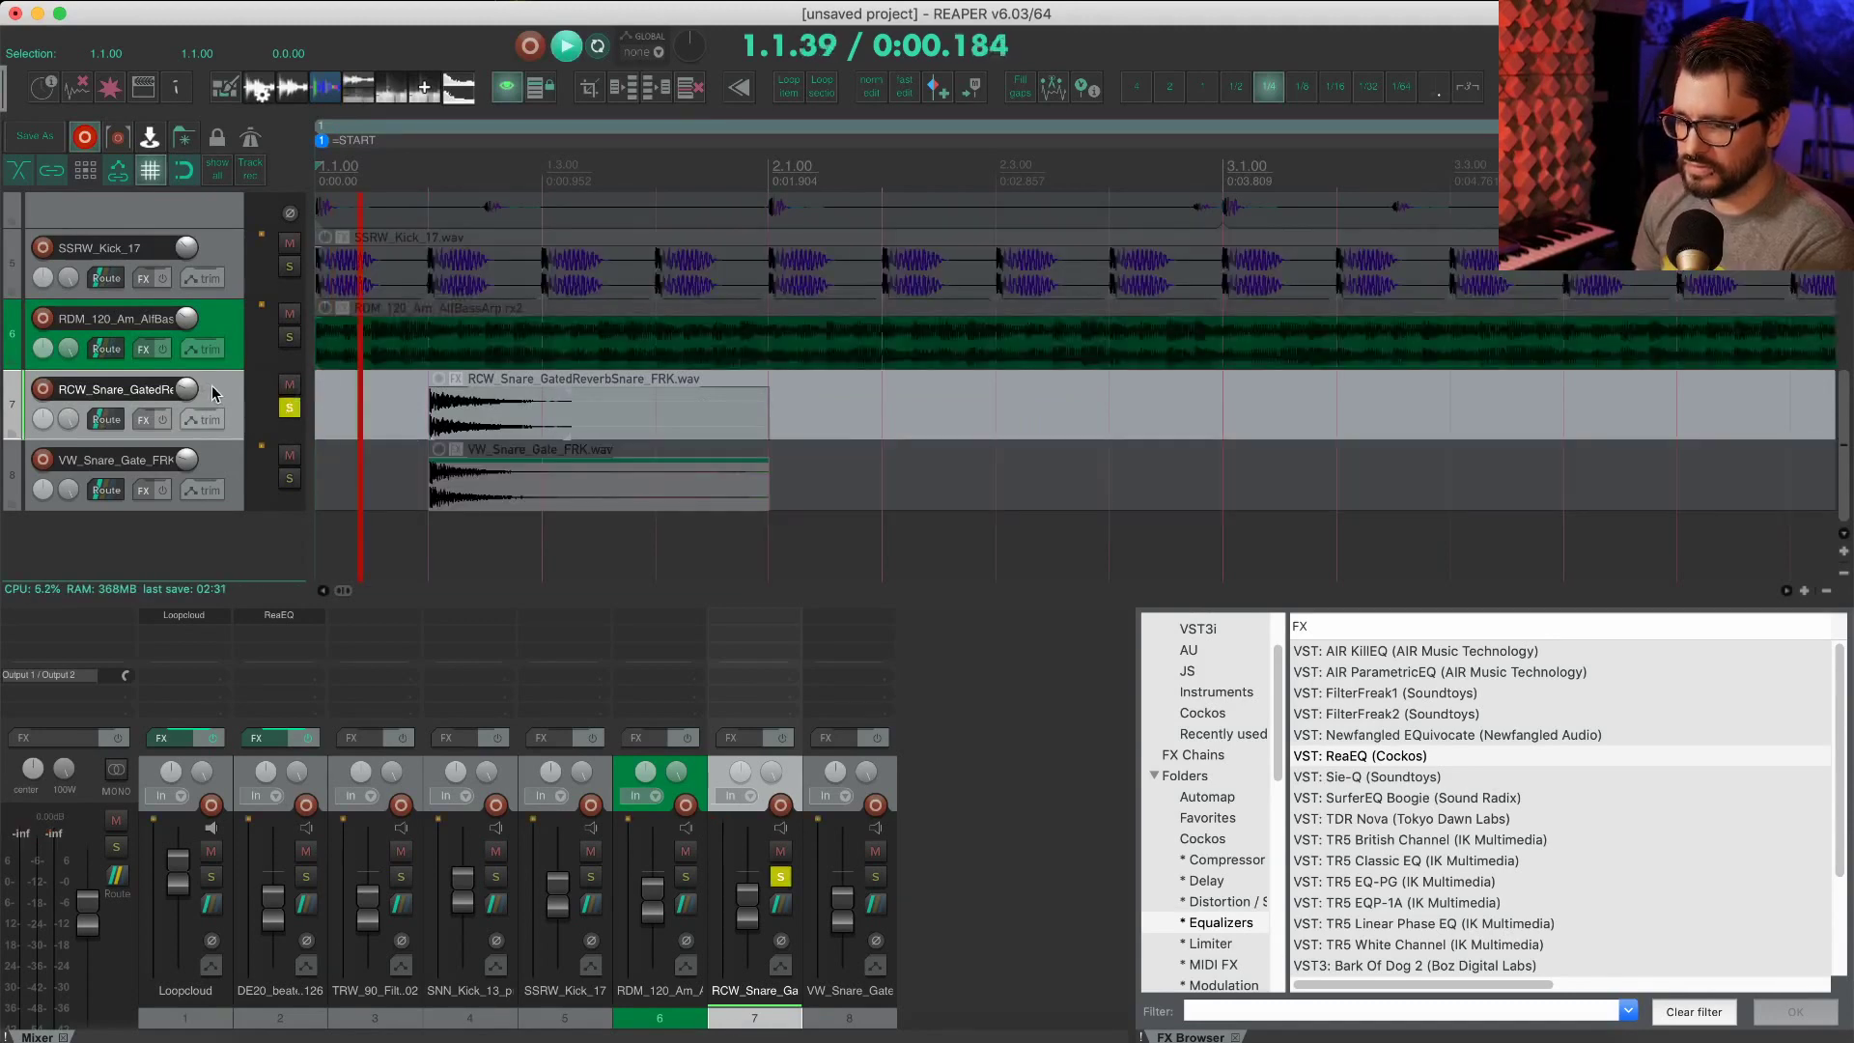
pyautogui.press('space')
pyautogui.hotkey('alt', 's')
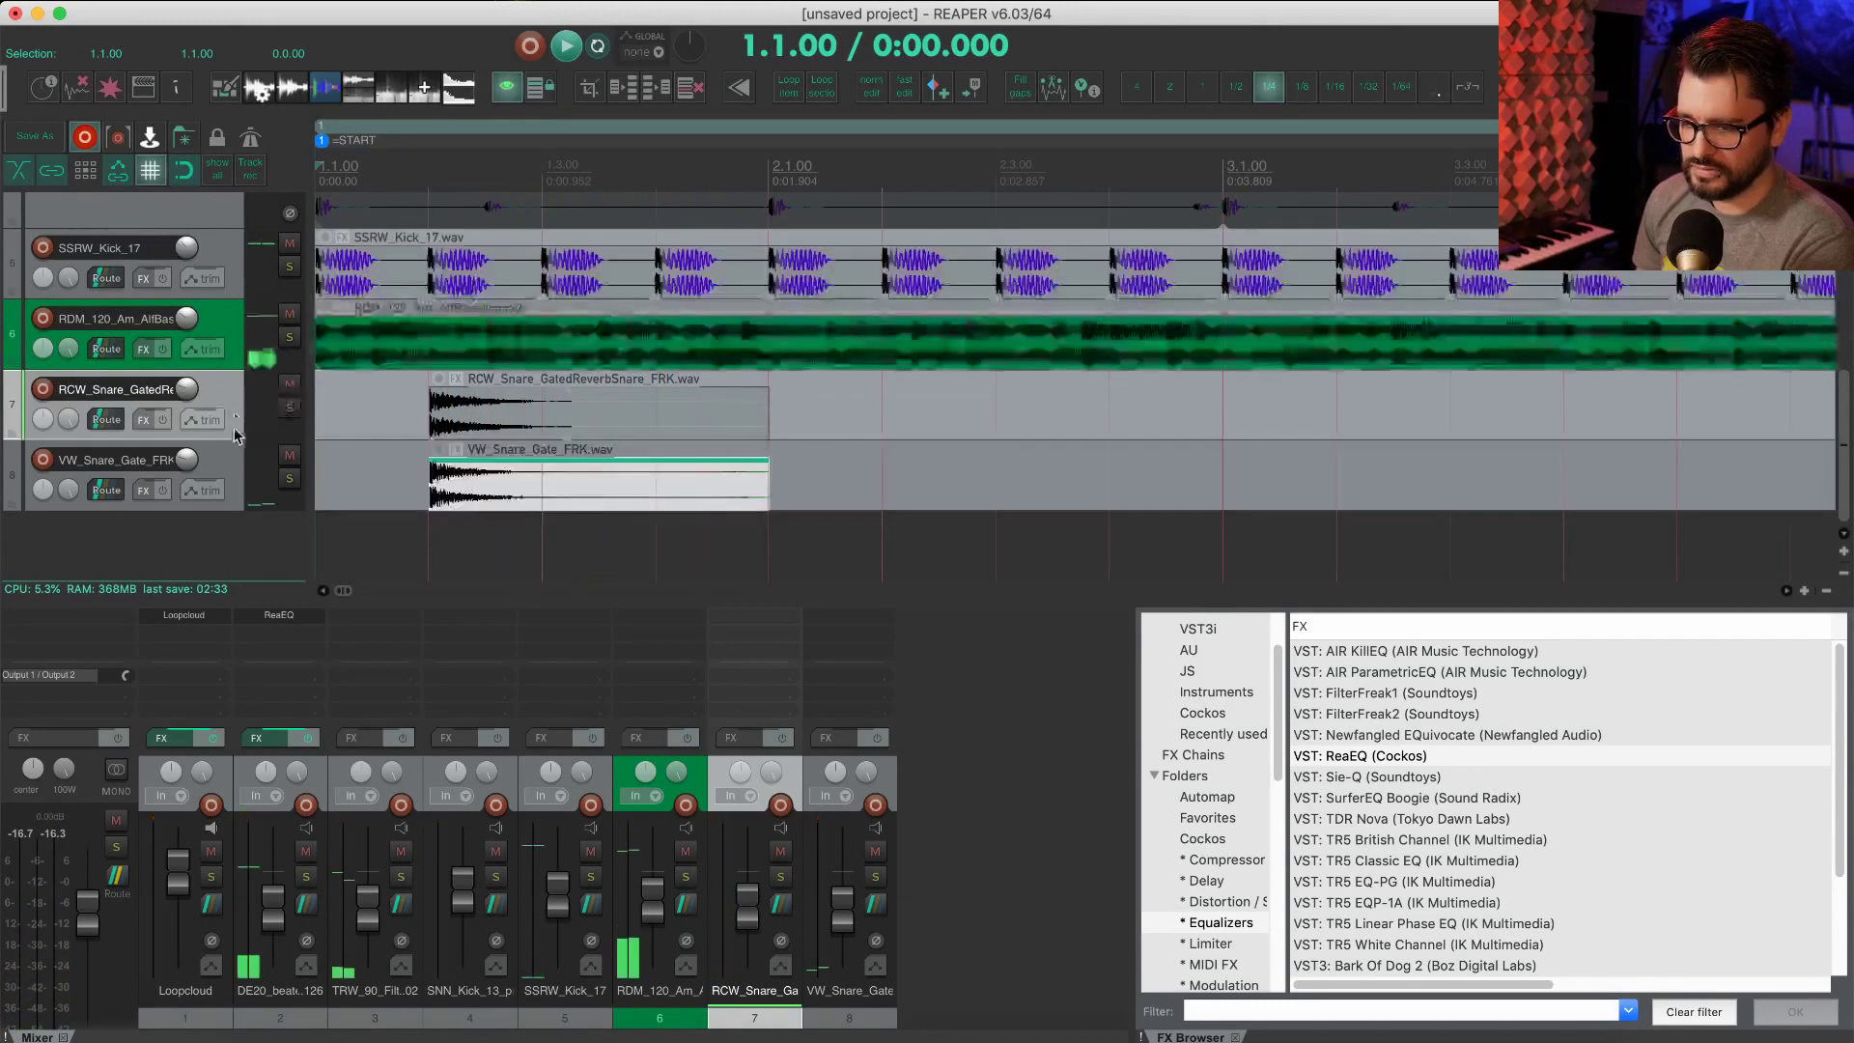
# Step: Solo the VW_Snare_Gate_FRK track and play it twice from the project start
pyautogui.click(224, 460)
pyautogui.hotkey('alt', 's')
pyautogui.press('space')
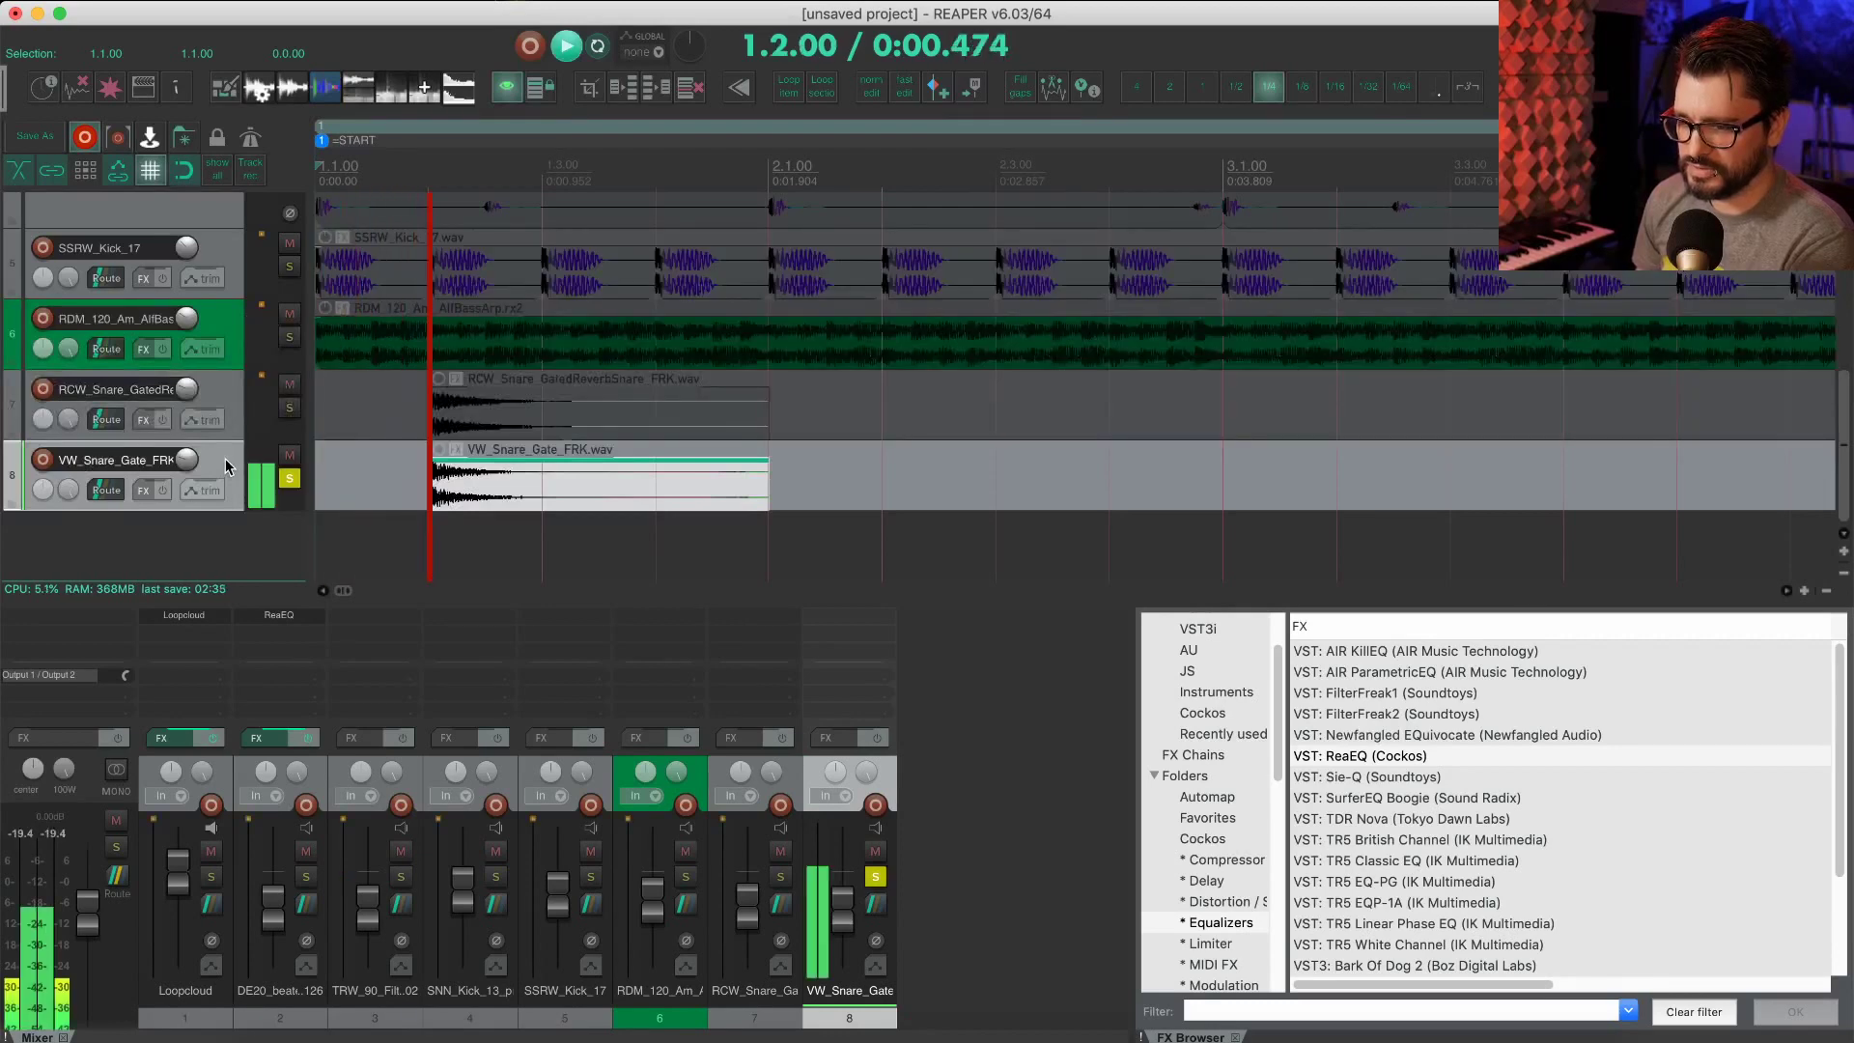
pyautogui.press('space')
pyautogui.press('space')
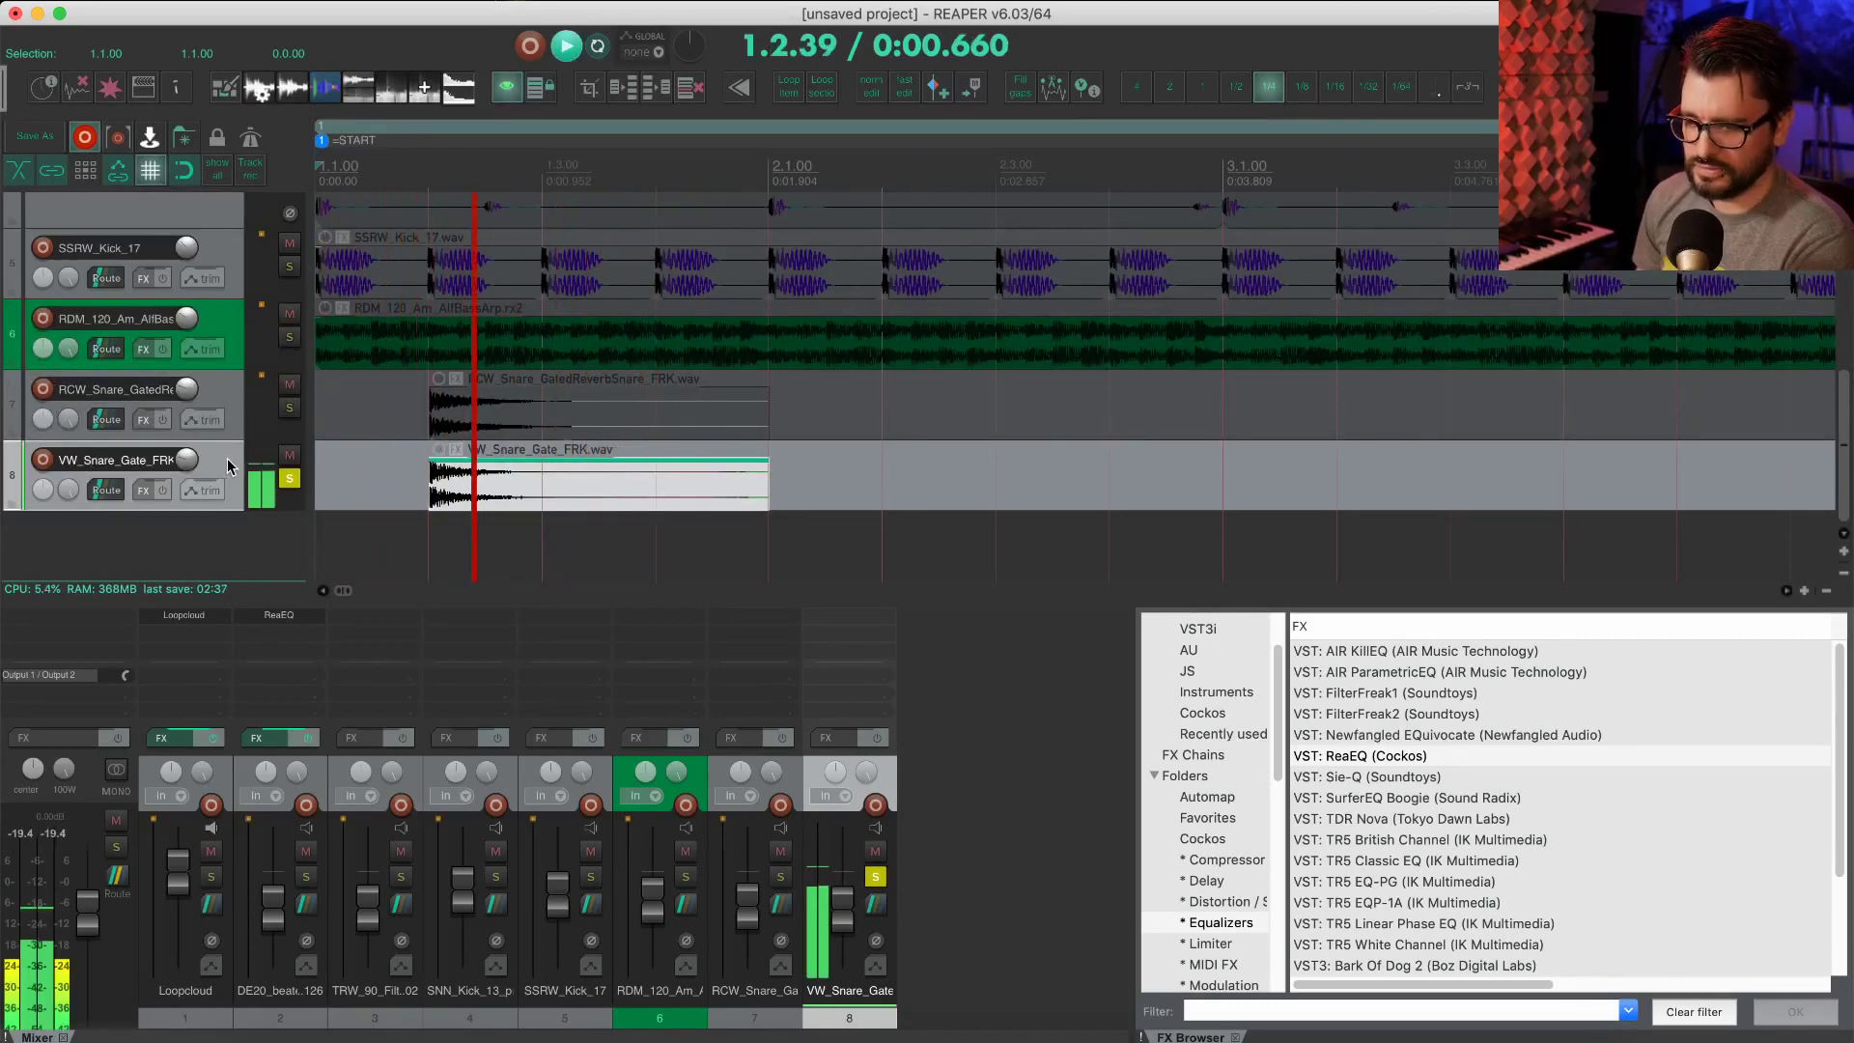
pyautogui.press('space')
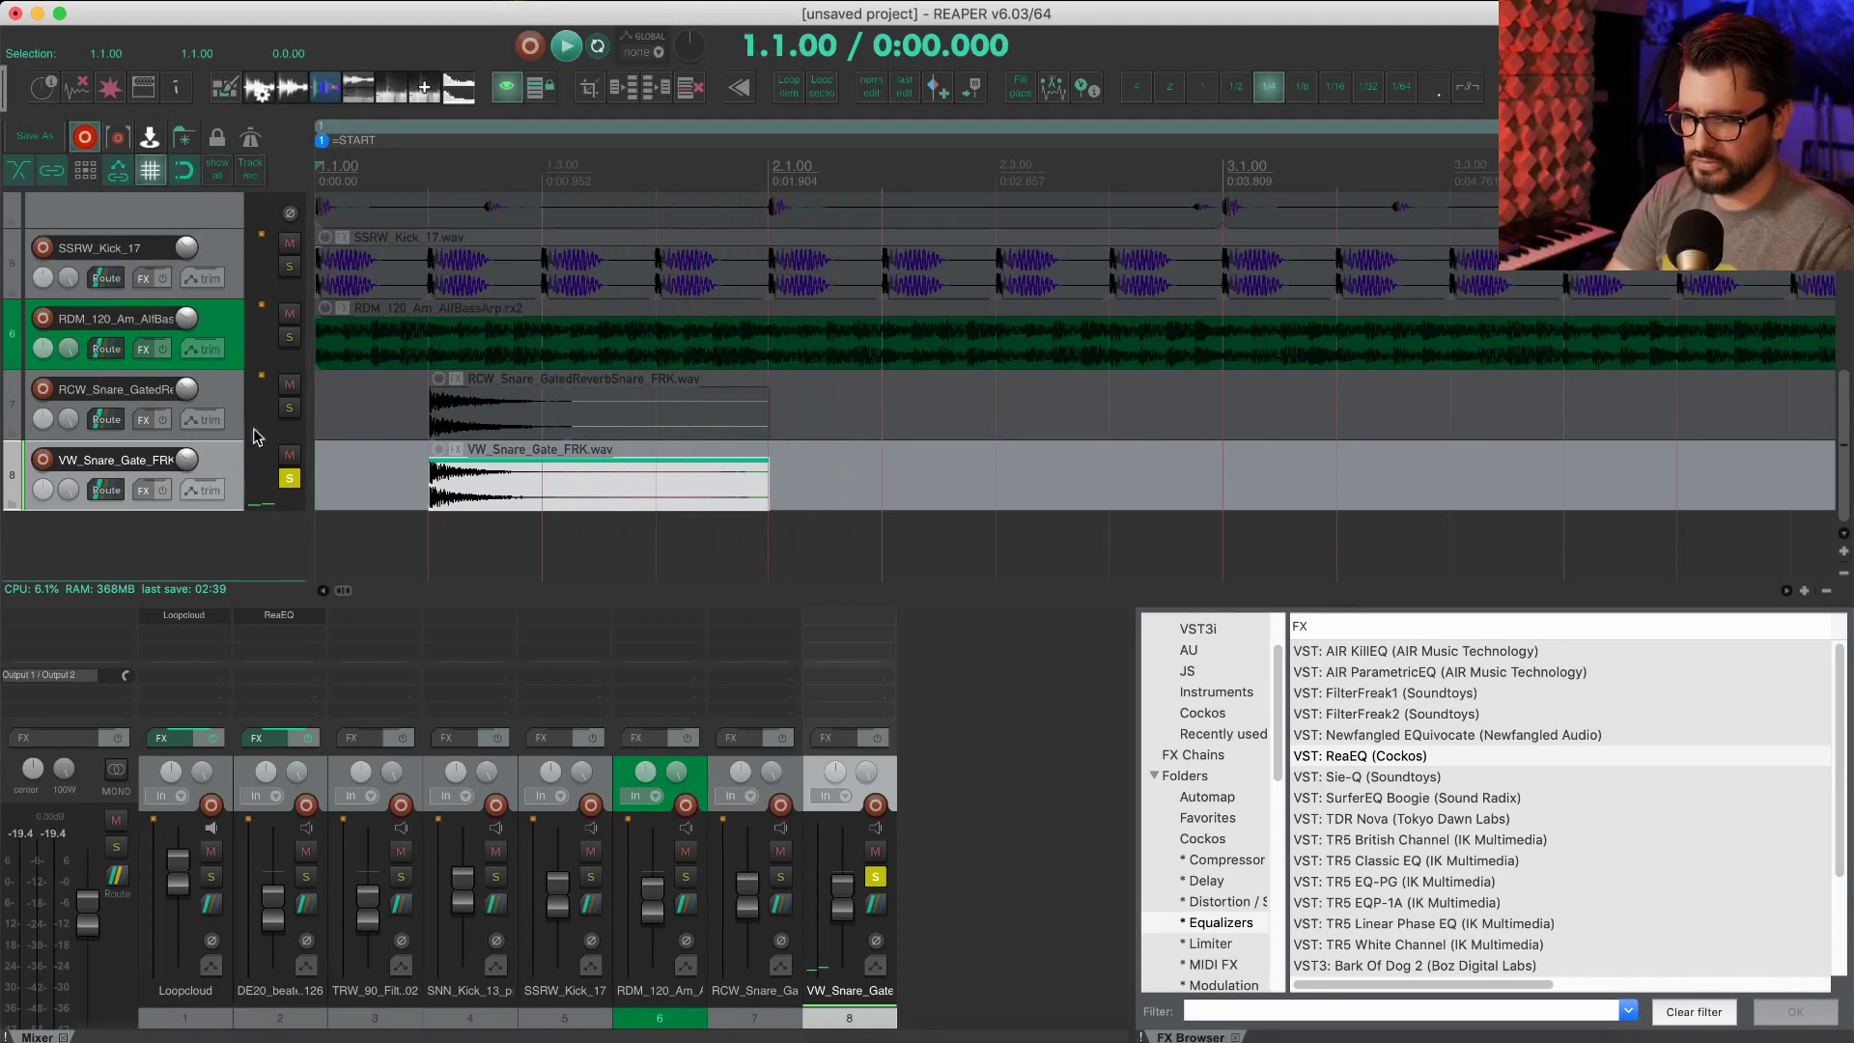
# Step: Solo the RCW snare together with the VW snare, play the layered hit several times, and clear both solos
pyautogui.click(289, 409)
pyautogui.press('space')
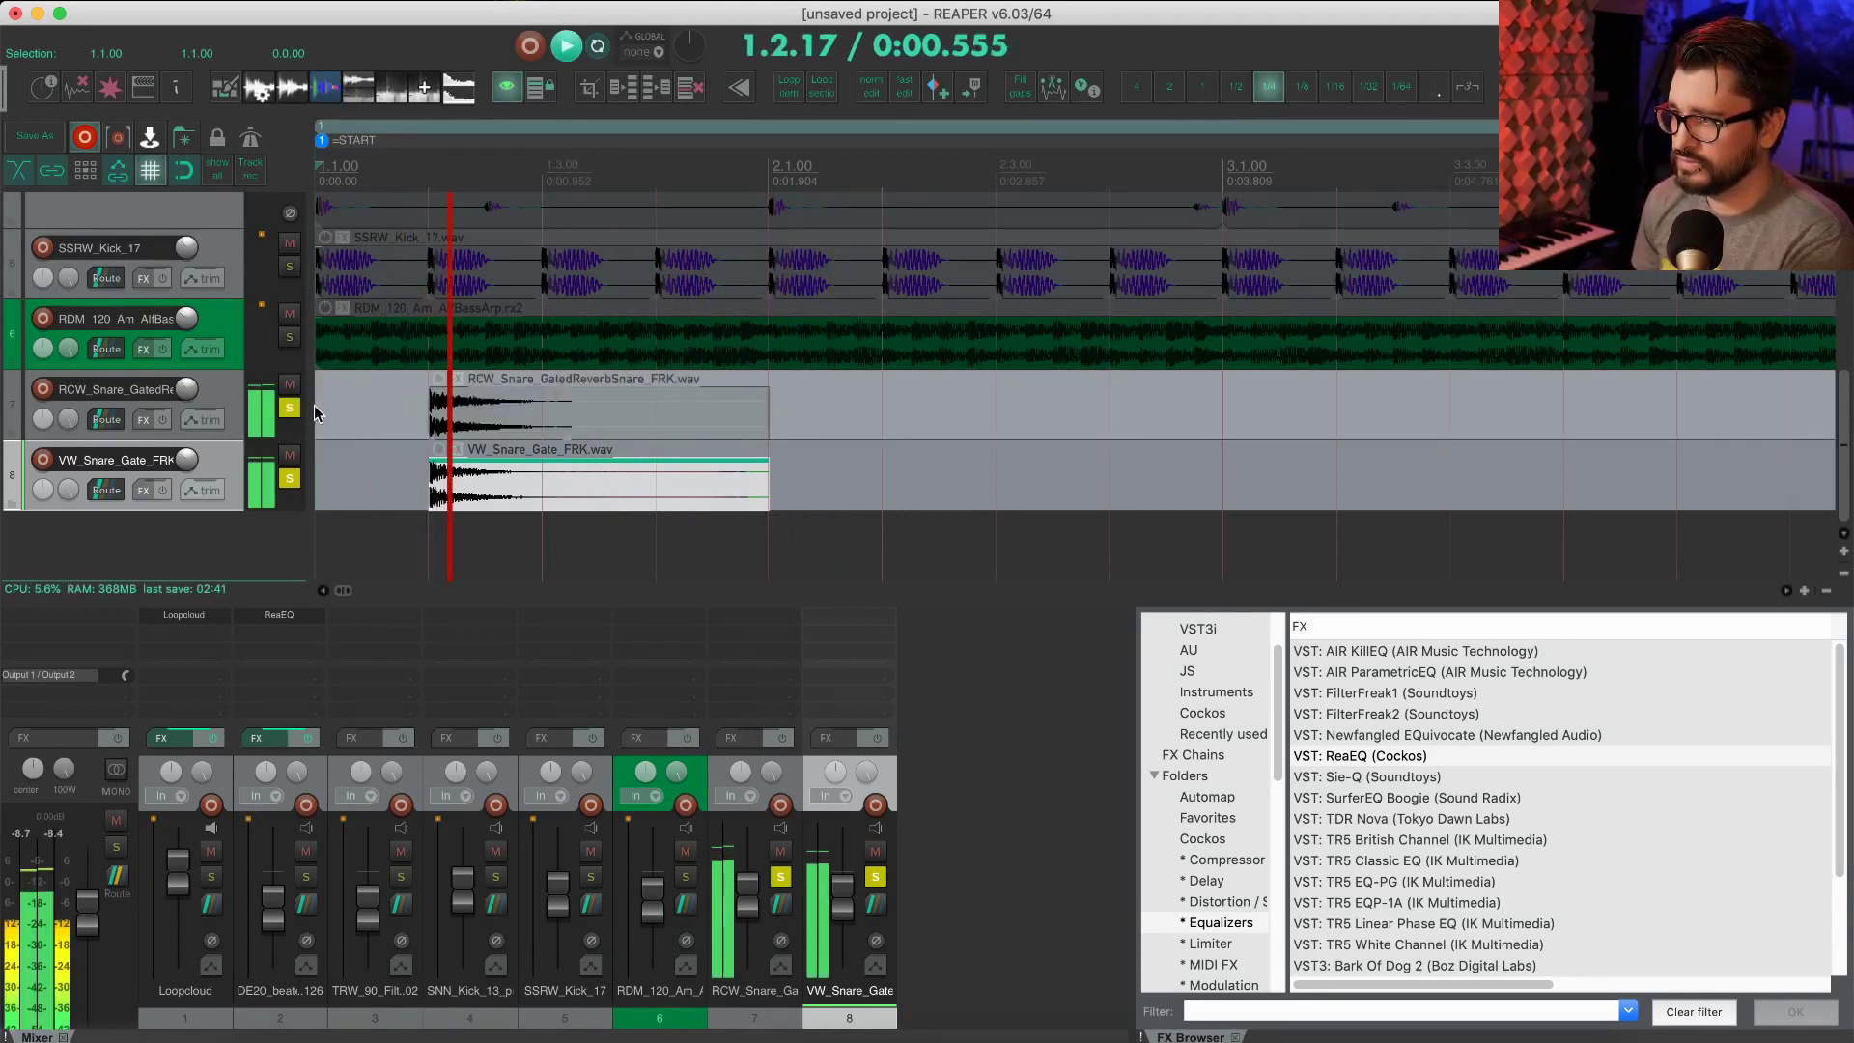
pyautogui.press('space')
pyautogui.press('space')
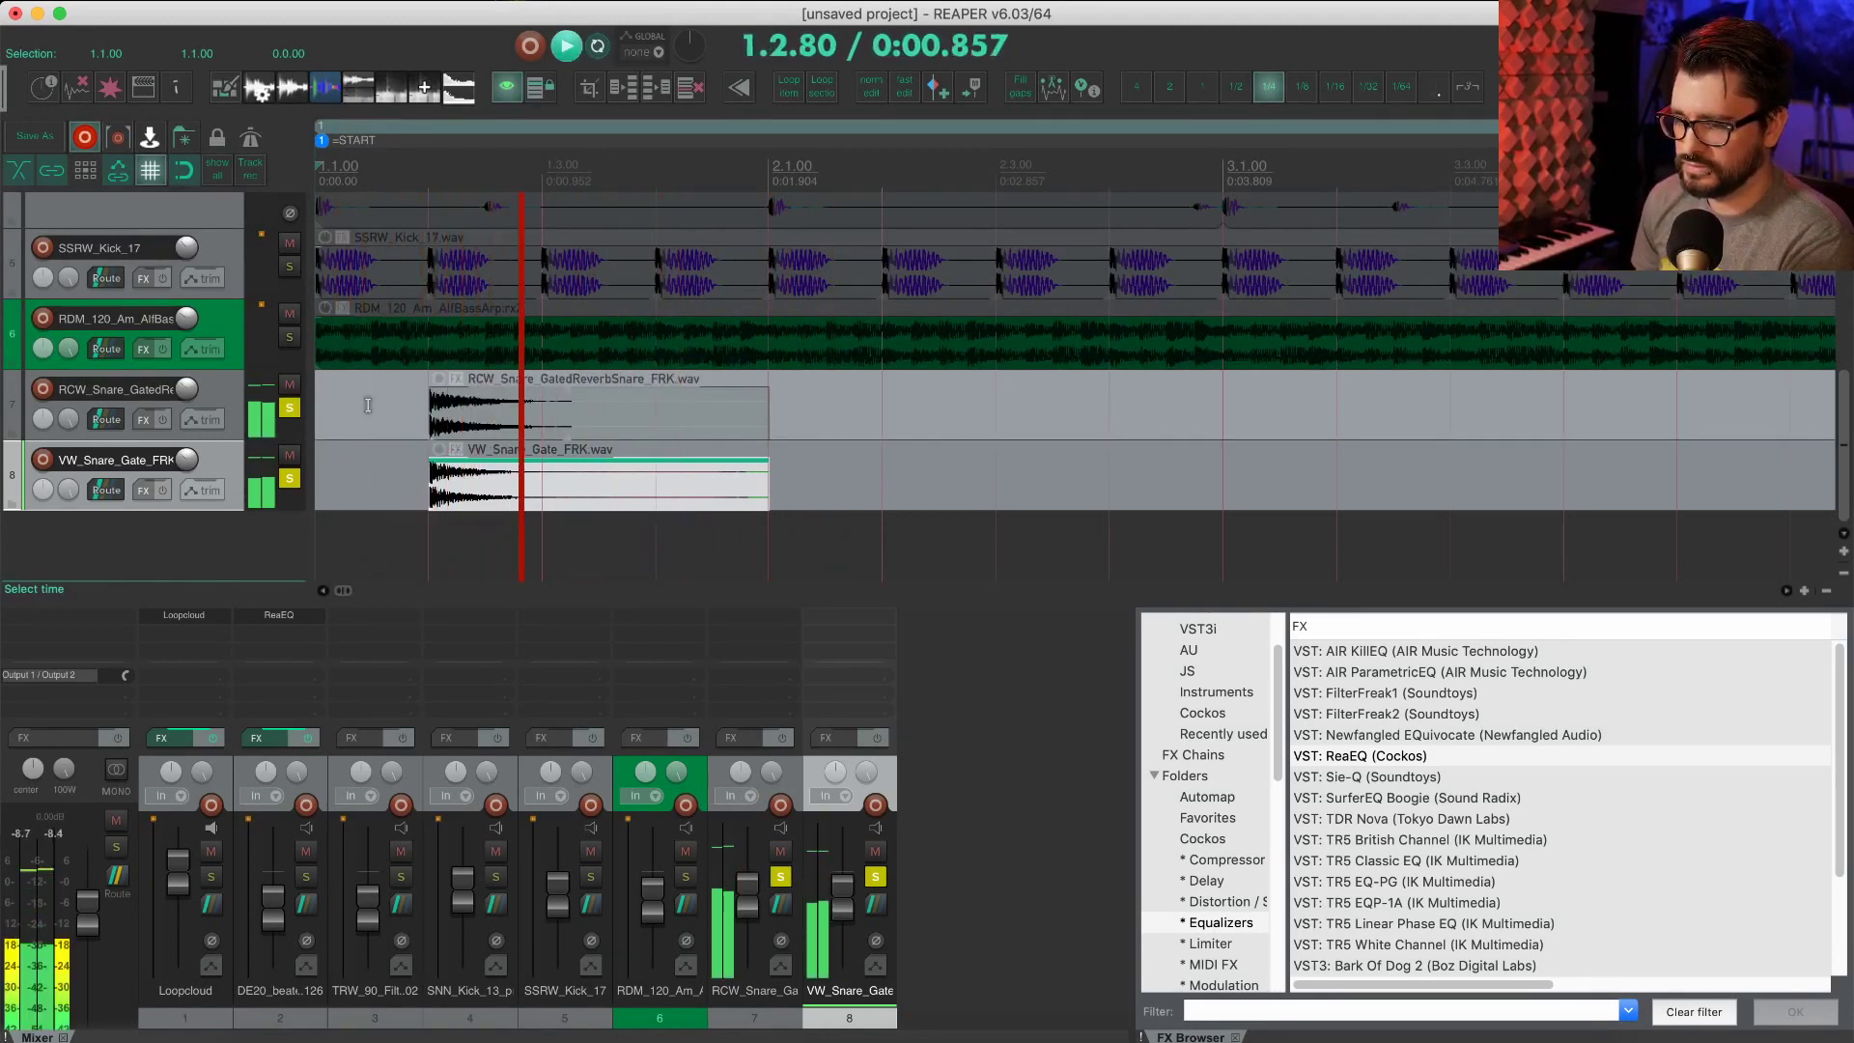
pyautogui.press('space')
pyautogui.press('space')
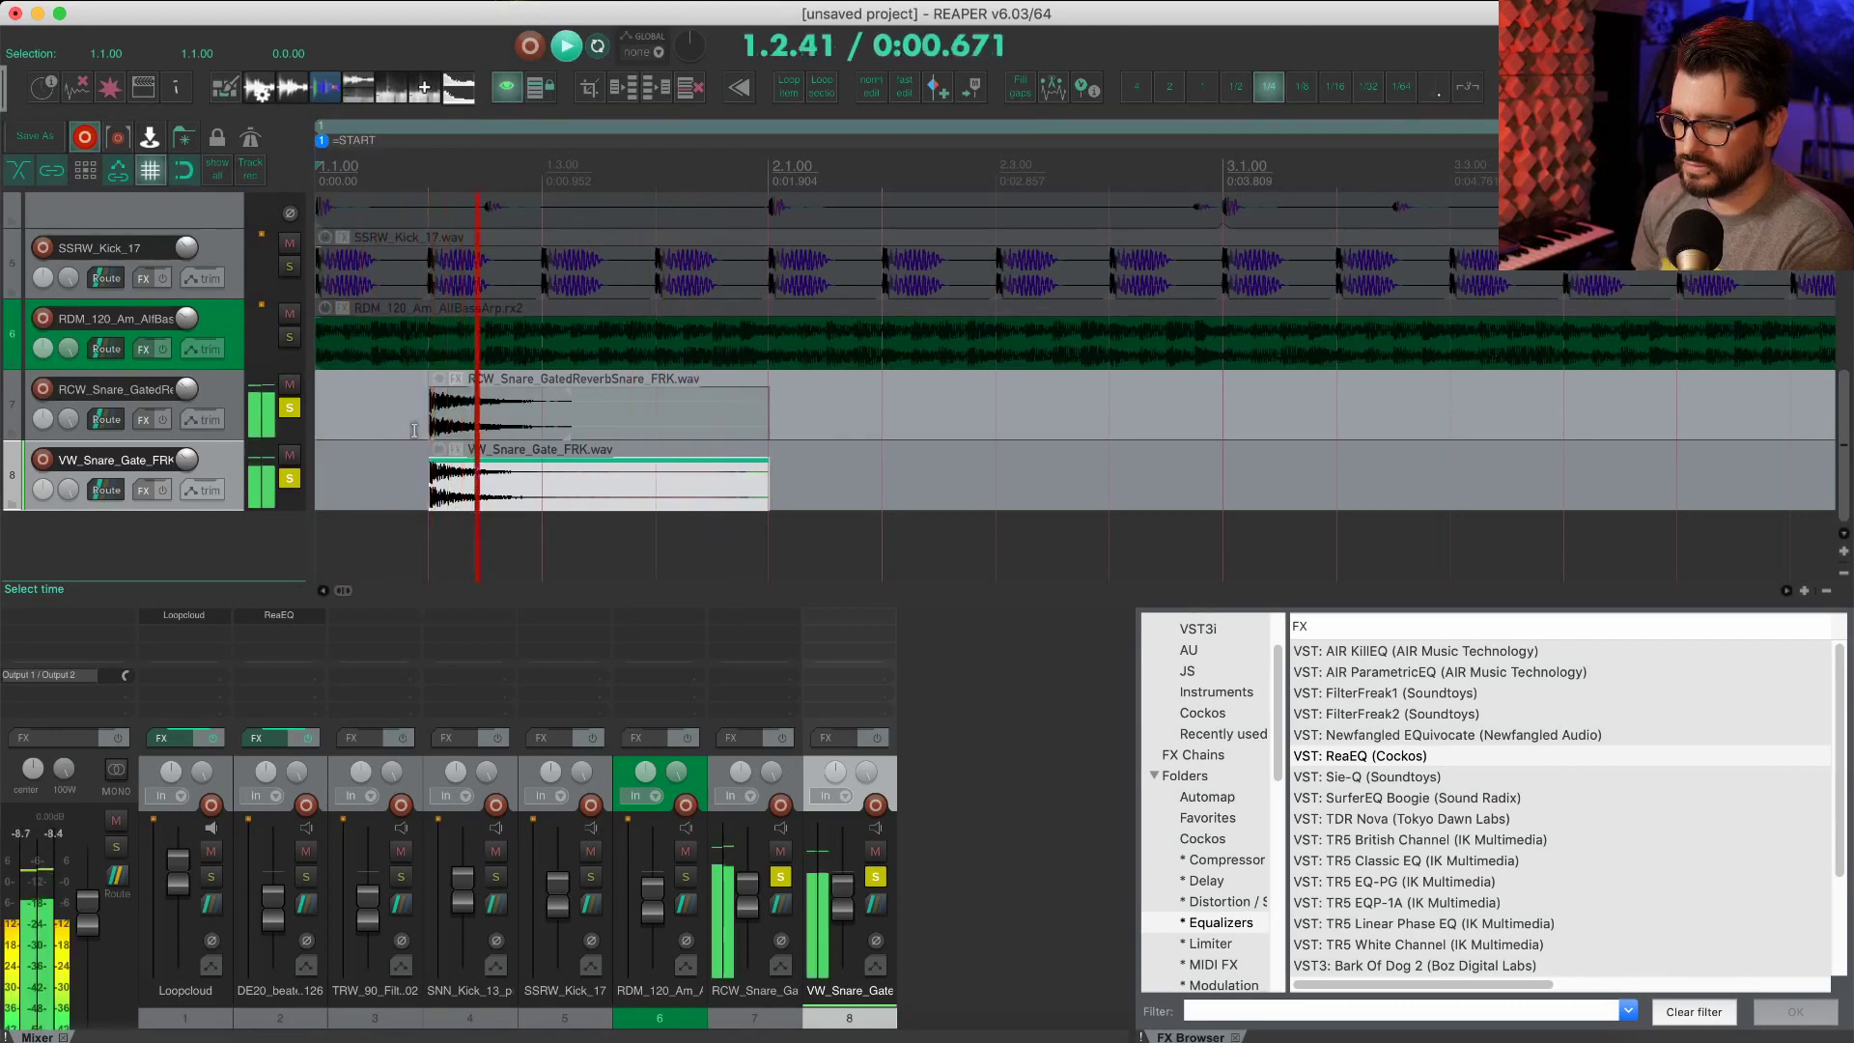
pyautogui.press('space')
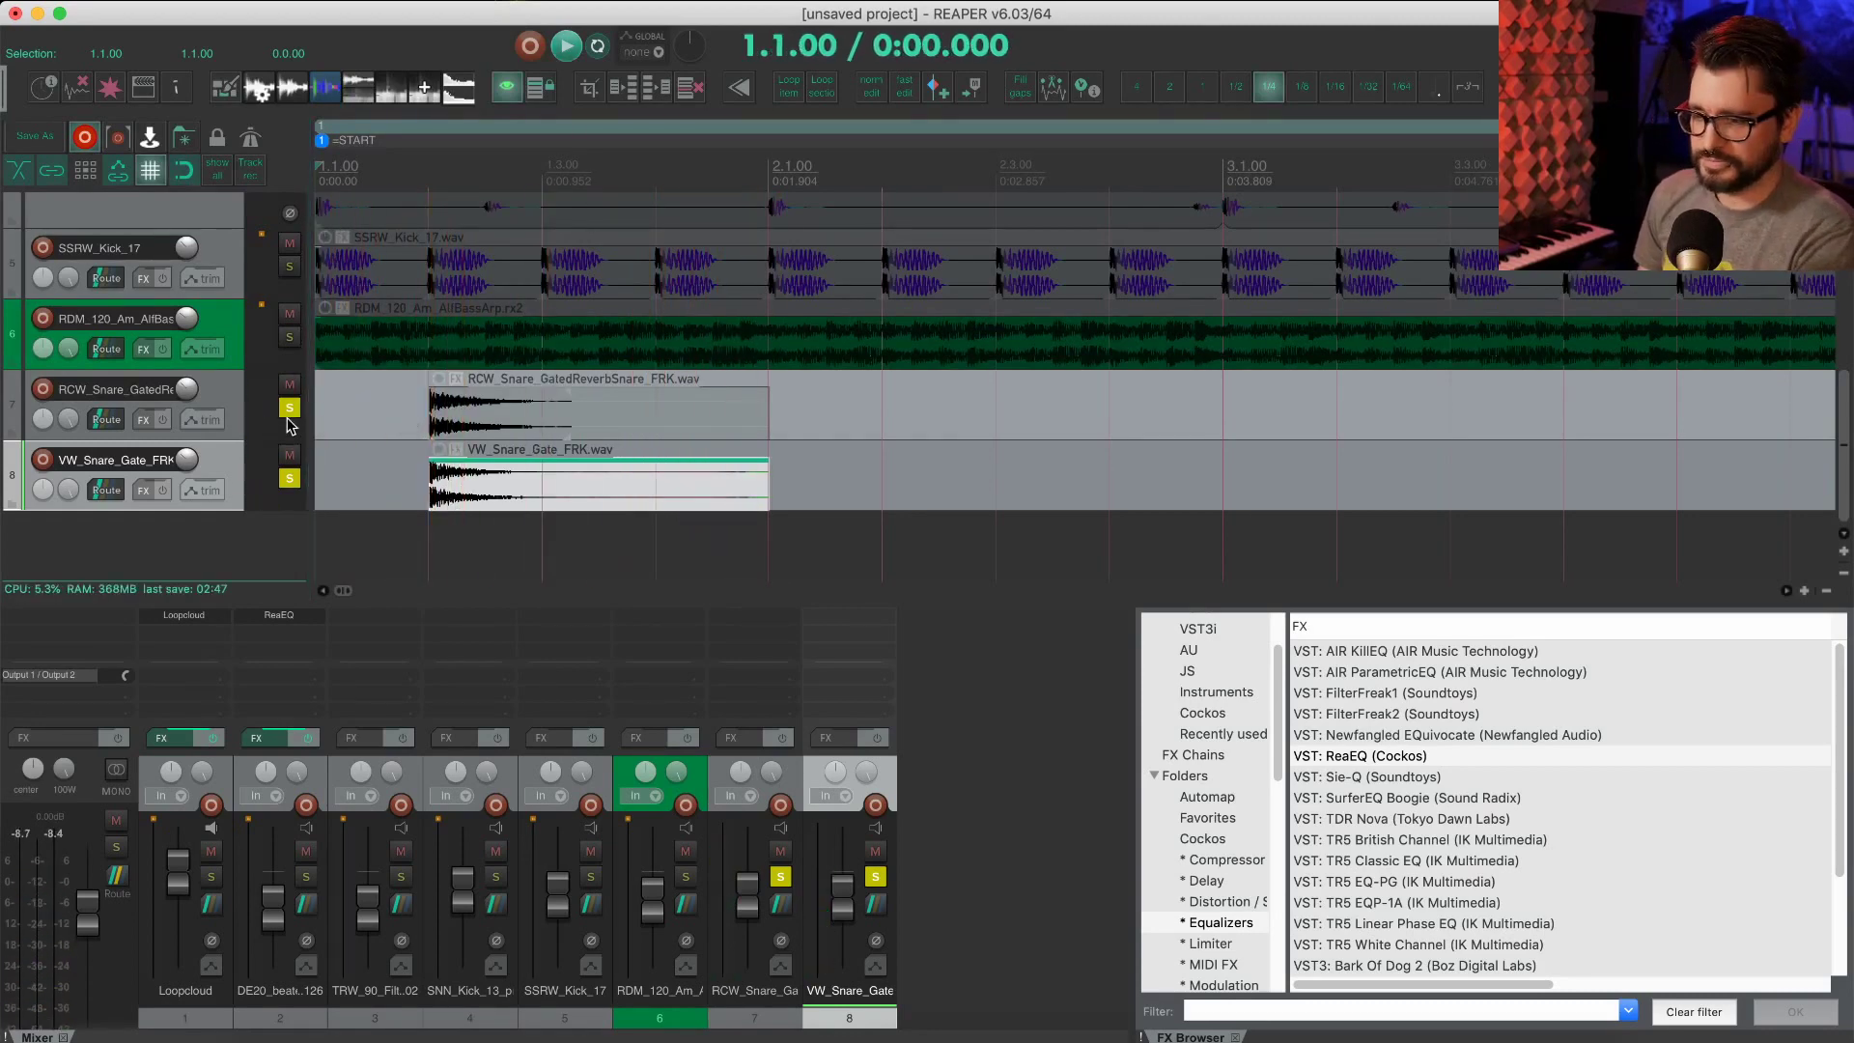
pyautogui.click(289, 409)
pyautogui.click(291, 479)
# Step: Select both snare items and shorten them together so they end at 1.4.00
pyautogui.scroll(2, 887, 357)
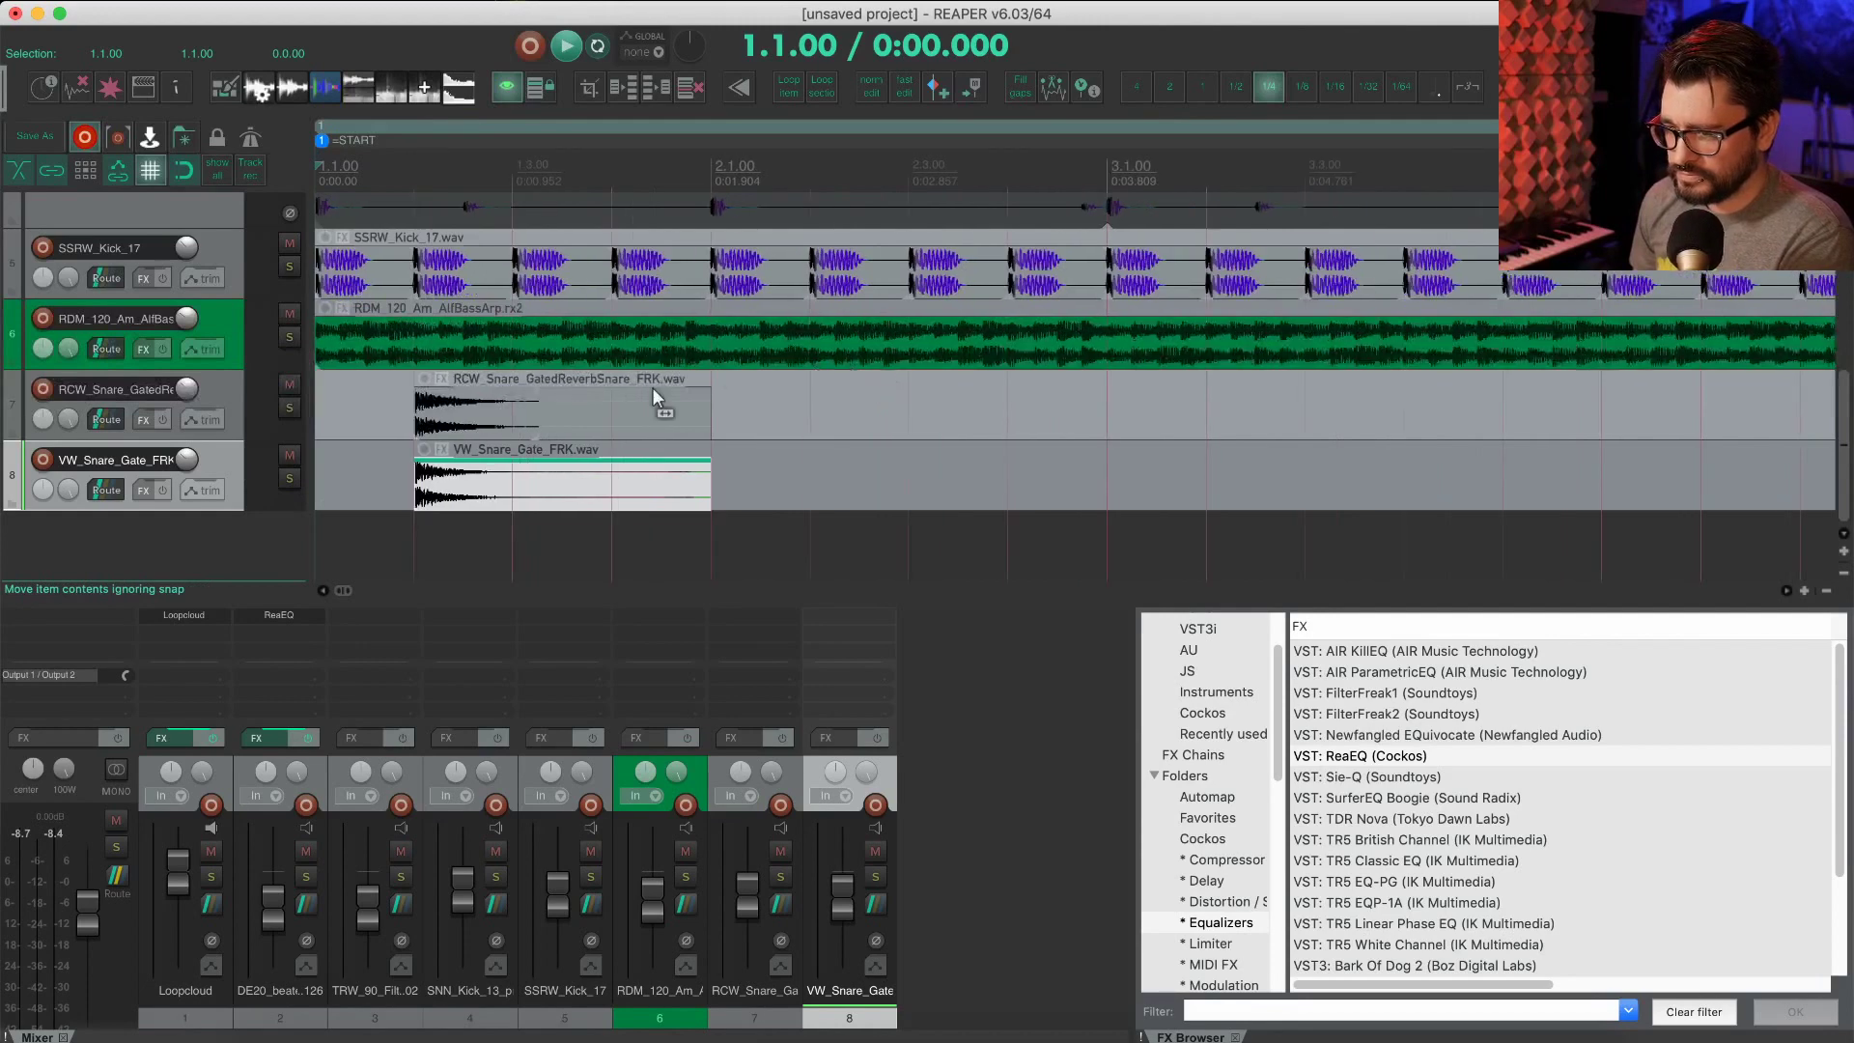
pyautogui.keyDown('ctrl'); pyautogui.click(826, 425); pyautogui.keyUp('ctrl')
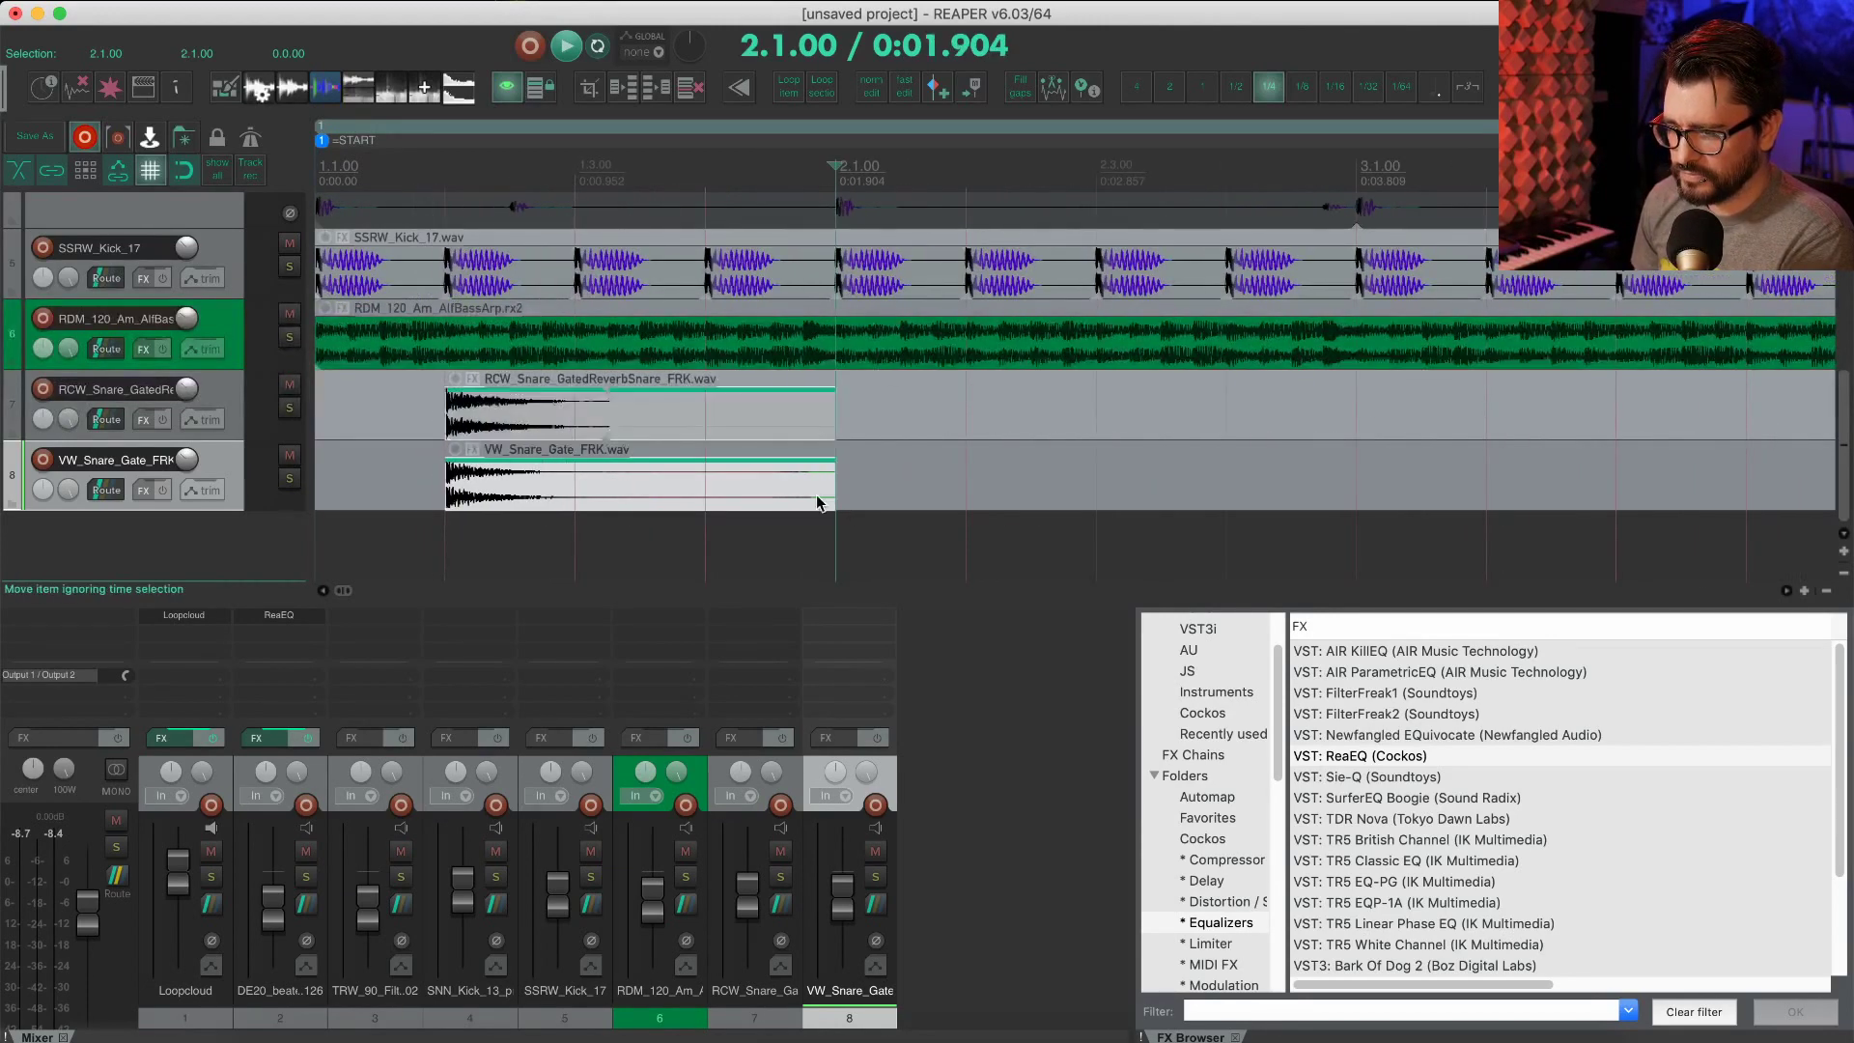
pyautogui.moveTo(828, 490)
pyautogui.mouseDown()
pyautogui.moveTo(694, 489)
pyautogui.moveTo(812, 487)
pyautogui.mouseUp()
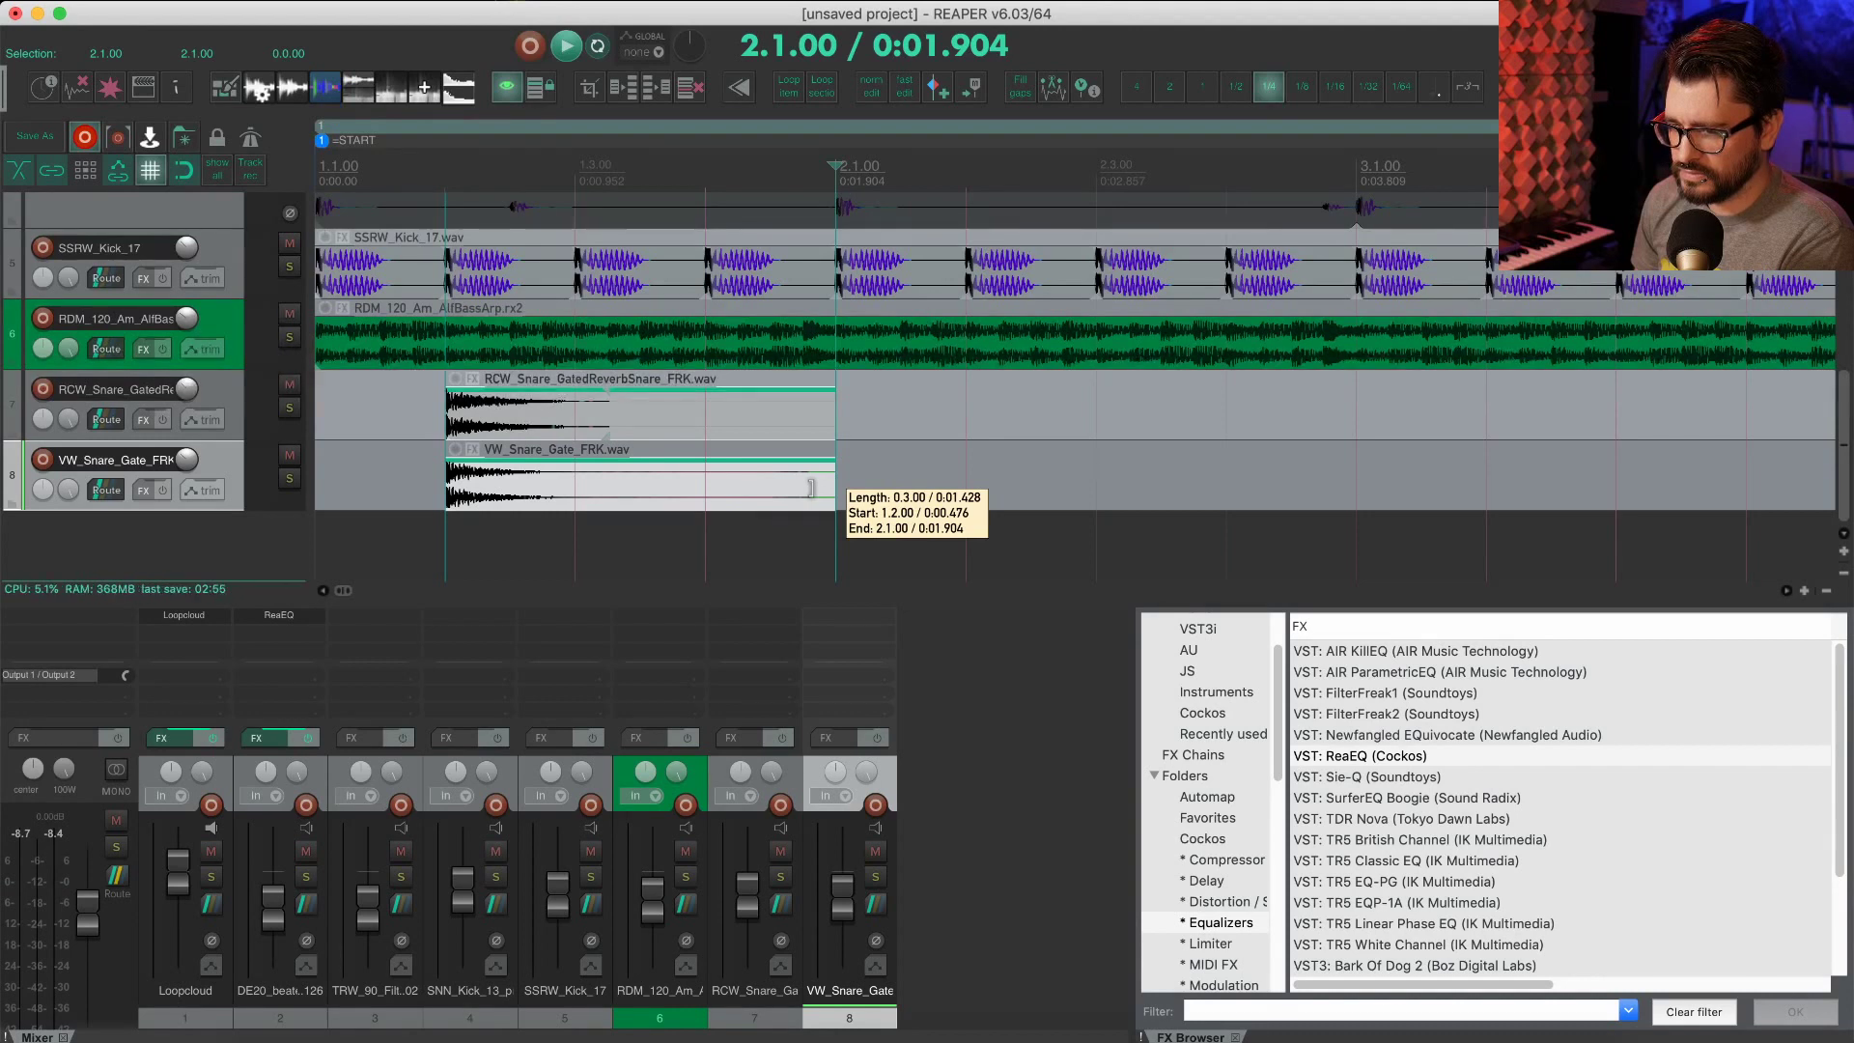
pyautogui.moveTo(811, 488); pyautogui.dragTo(706, 489)
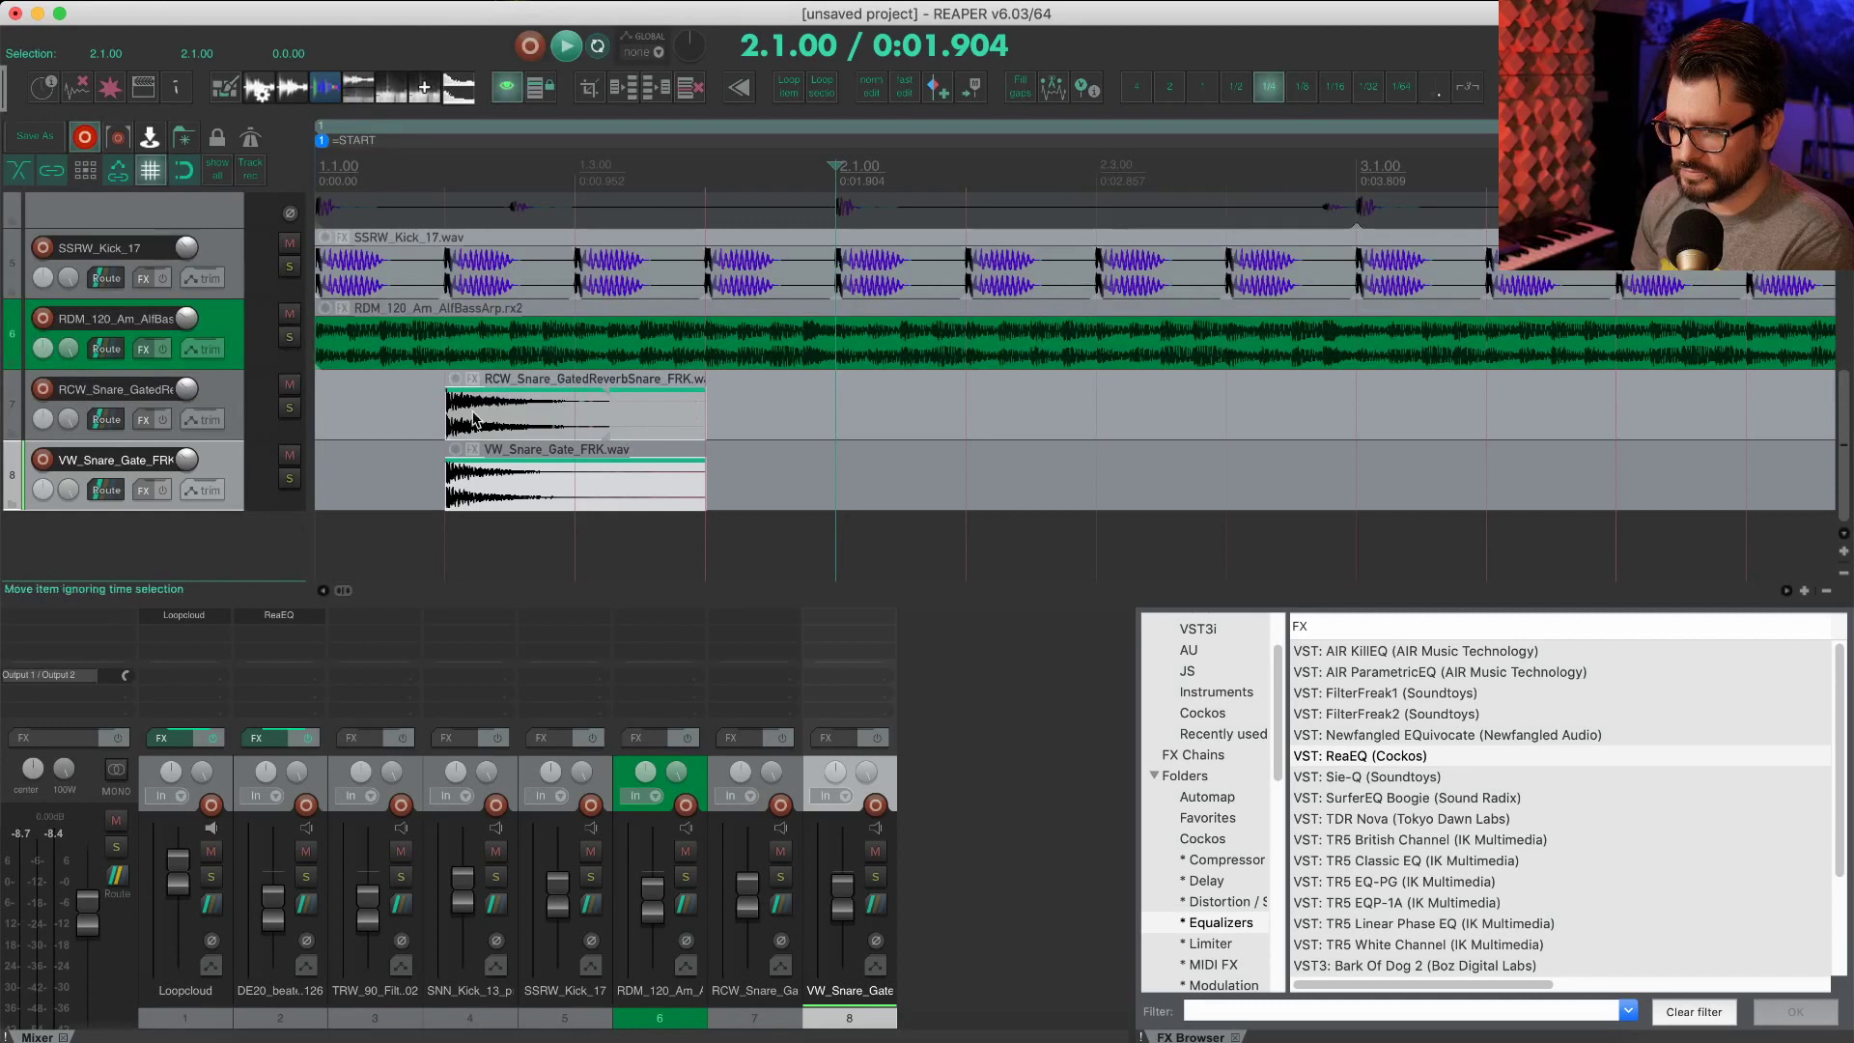
pyautogui.click(702, 414)
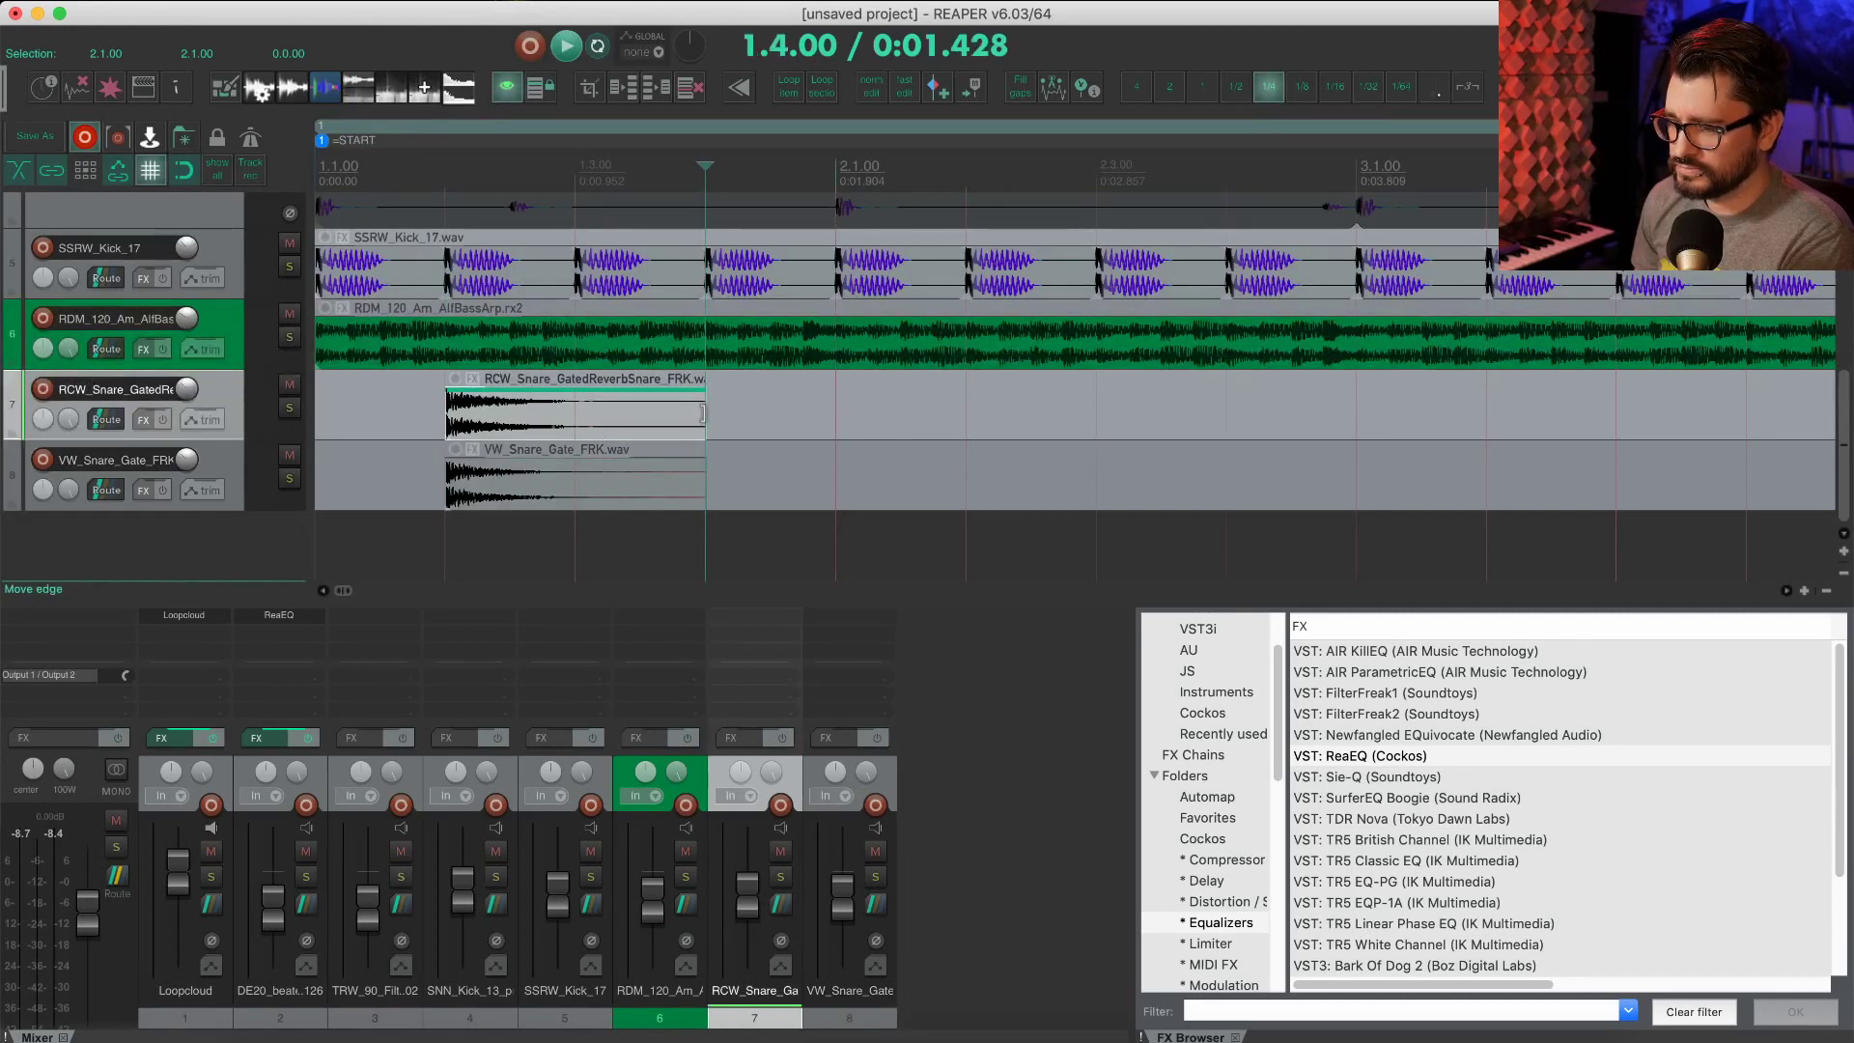
# Step: Extend the RCW_Snare_GatedReverbSnare and VW_Snare_Gate items so both loop until 9.1.00
pyautogui.click(700, 478)
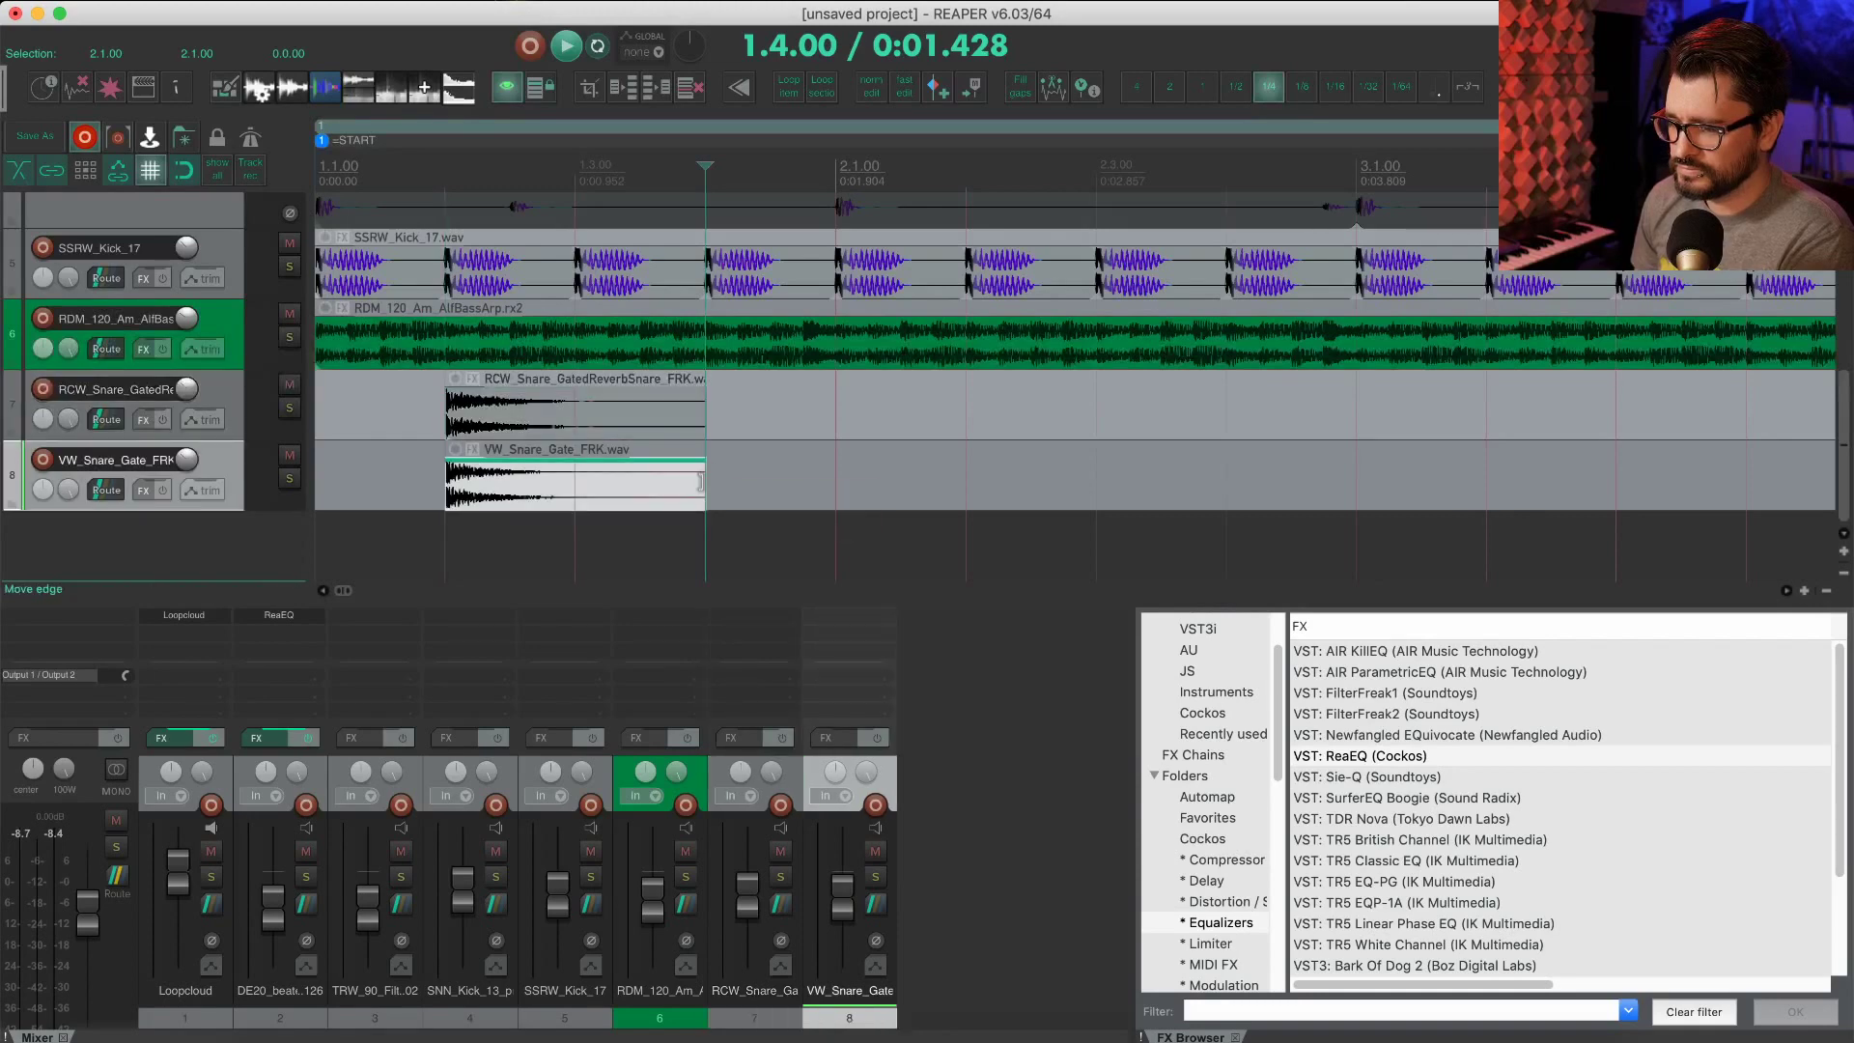
pyautogui.moveTo(700, 479); pyautogui.dragTo(1463, 468)
pyautogui.moveTo(703, 411); pyautogui.dragTo(1435, 398)
pyautogui.scroll(-6, 1229, 503)
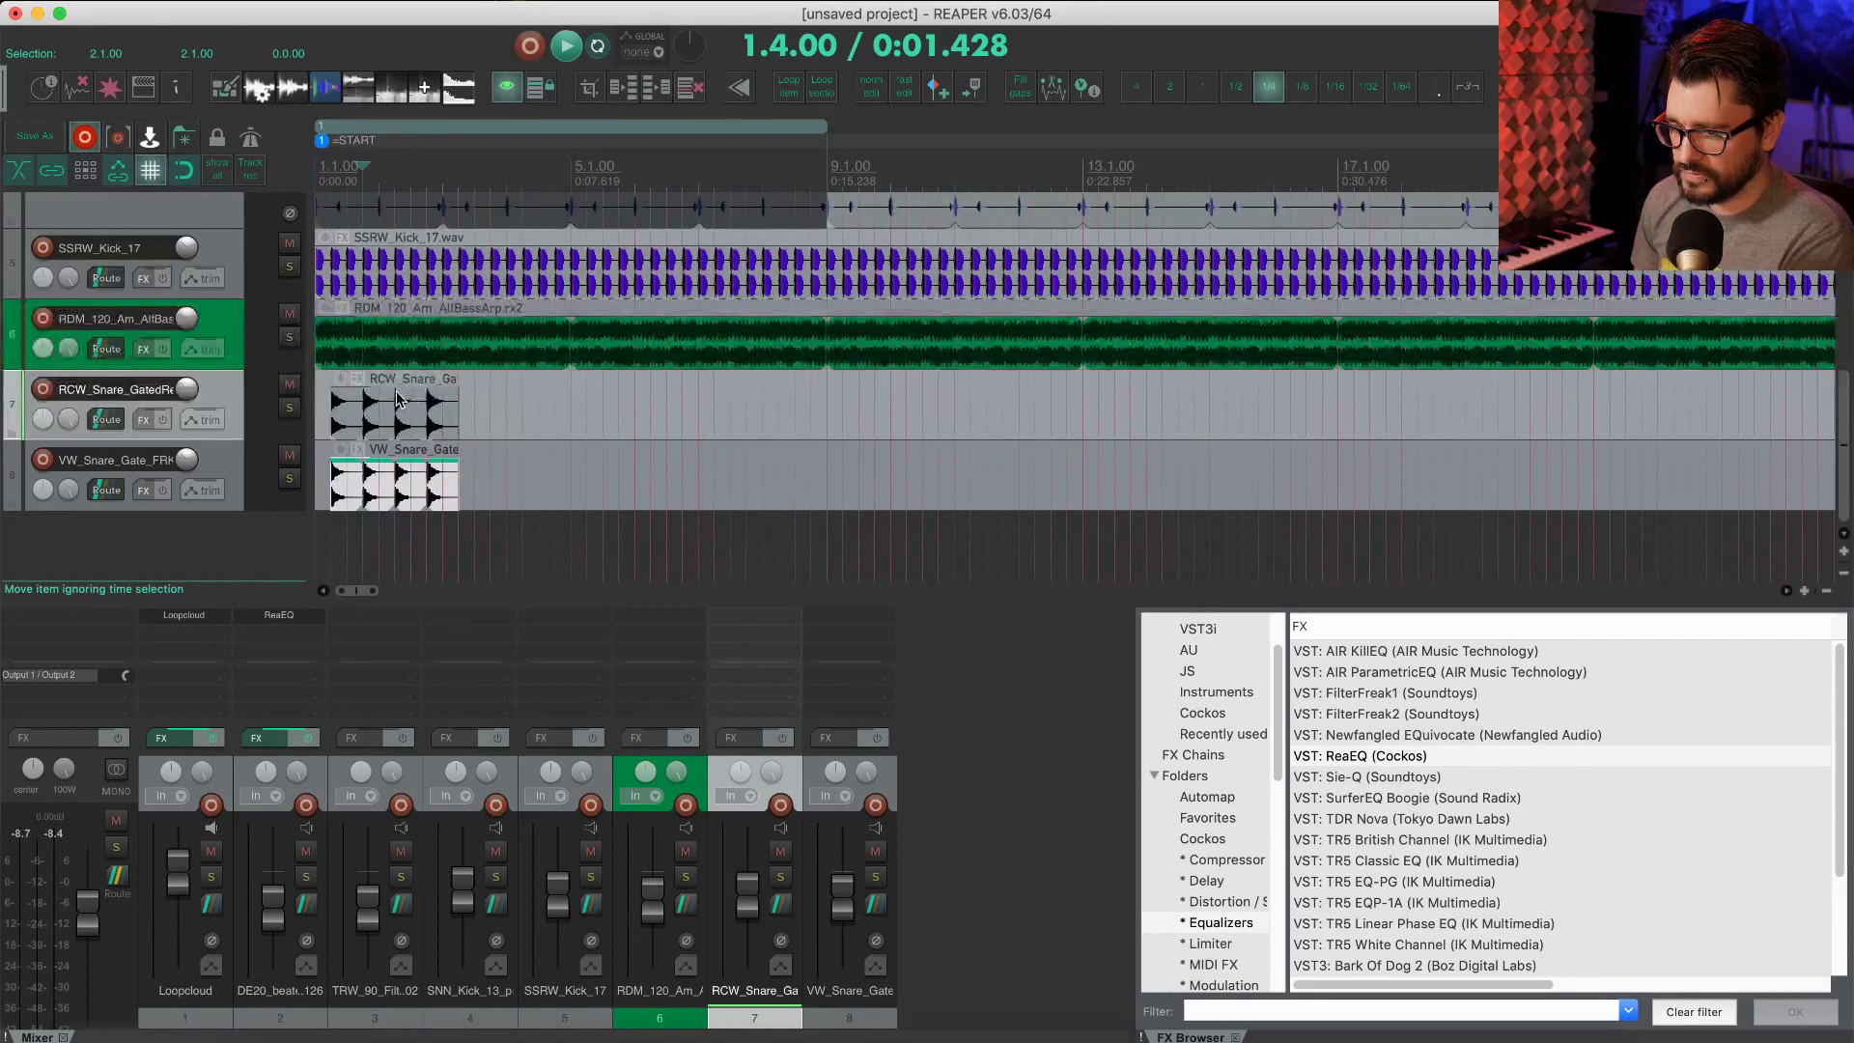
pyautogui.moveTo(410, 397); pyautogui.dragTo(822, 483)
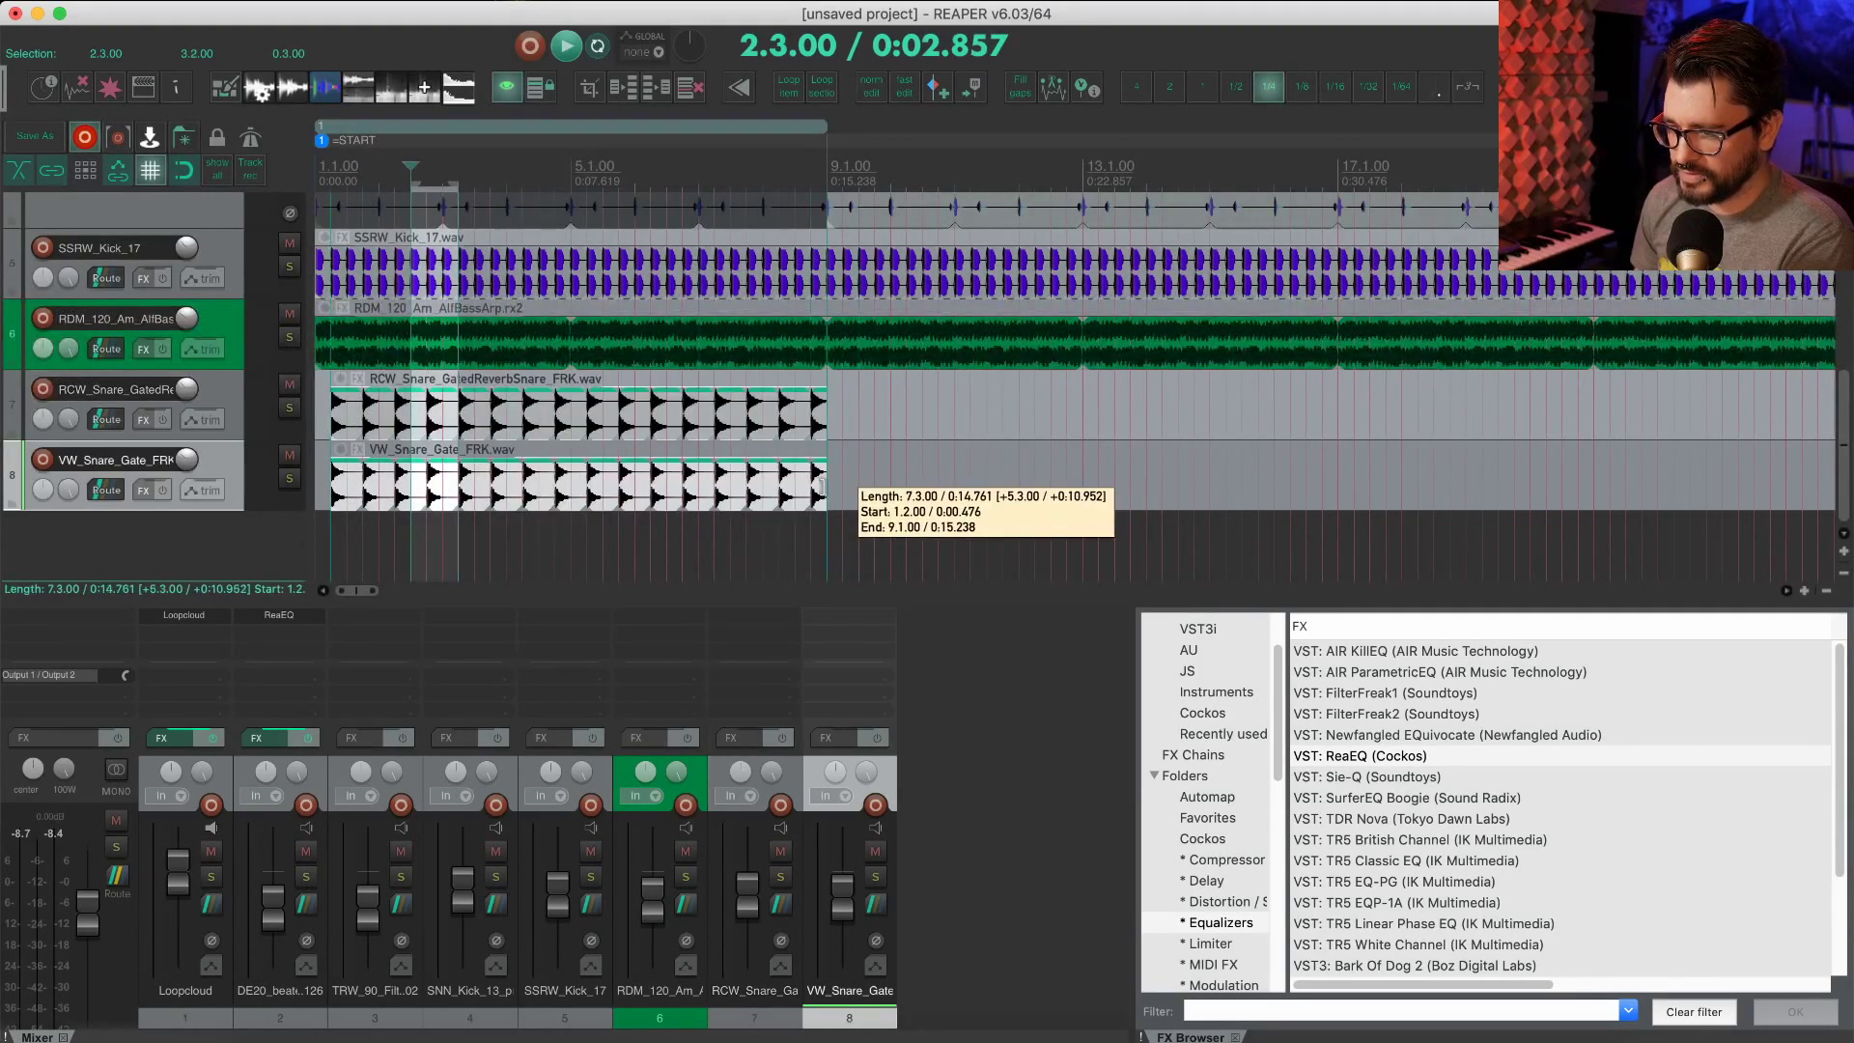
# Step: Set the time selection from 1.1.00 to 9.1.00 and play the looped snares with the full arrangement
pyautogui.doubleClick(727, 169)
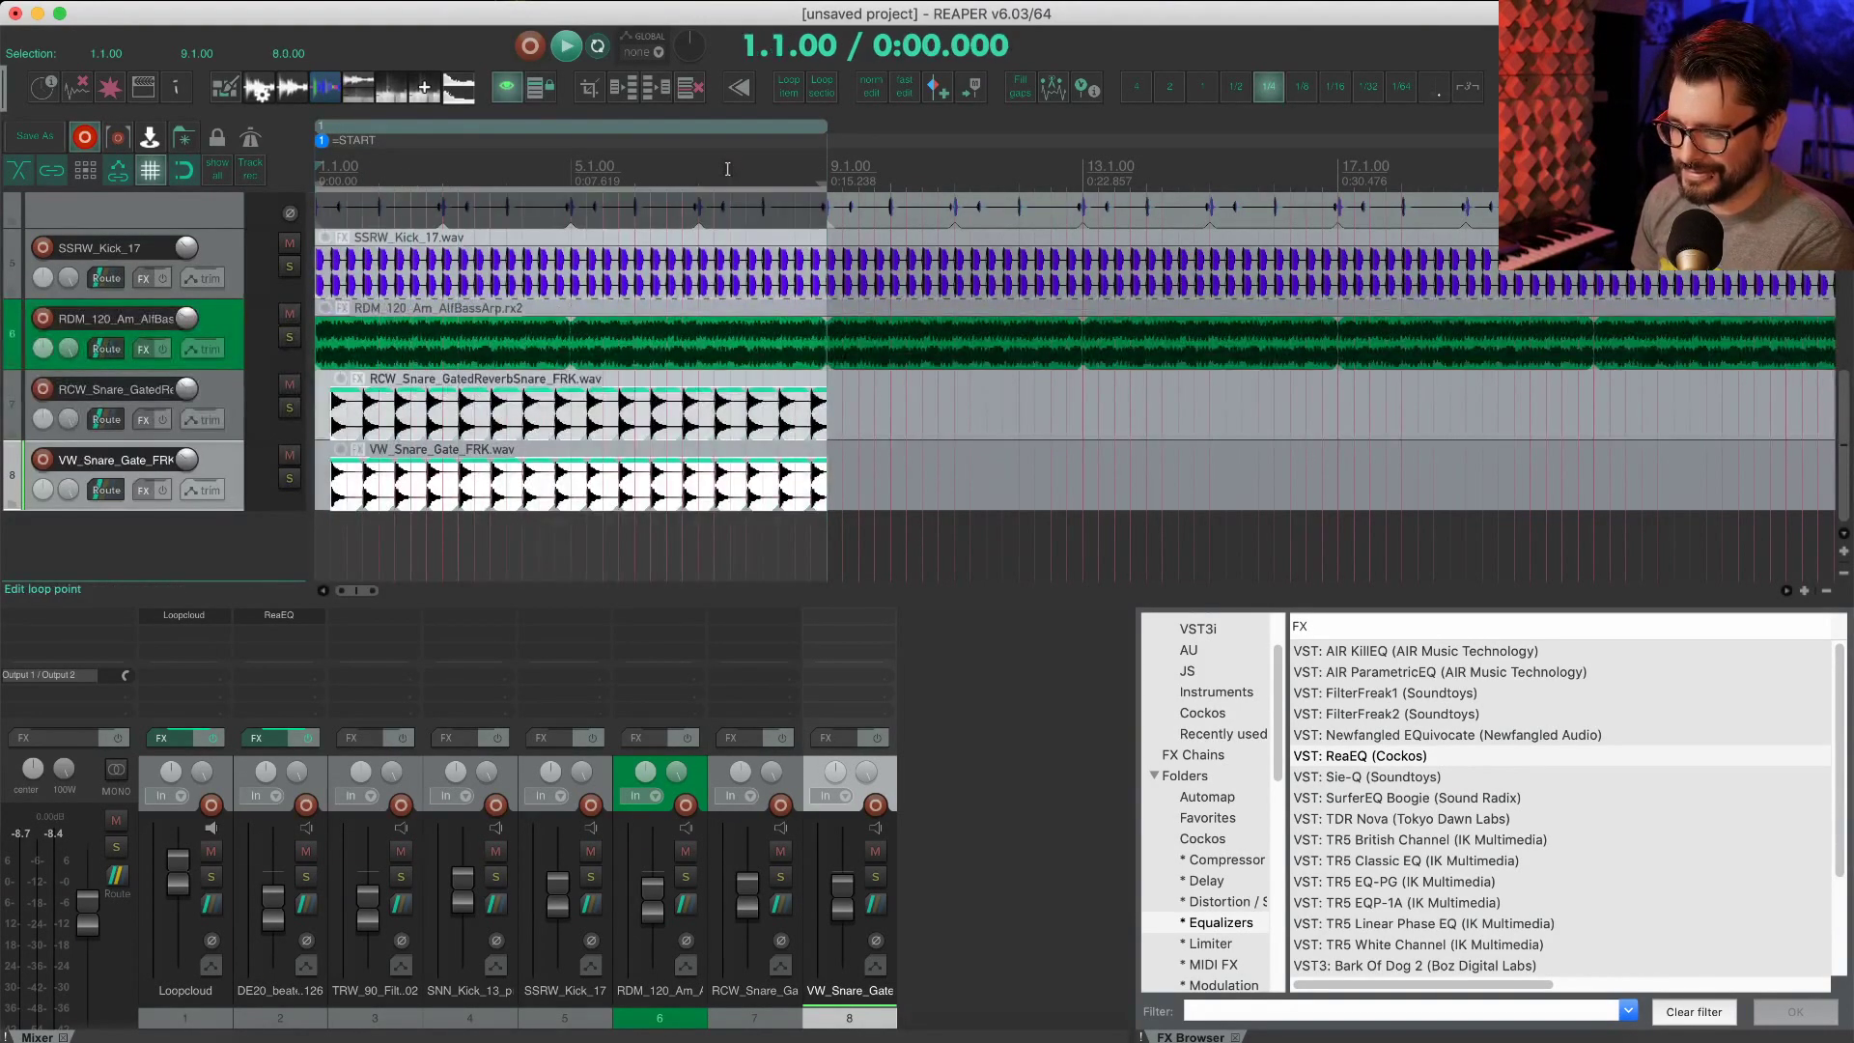
pyautogui.press('space')
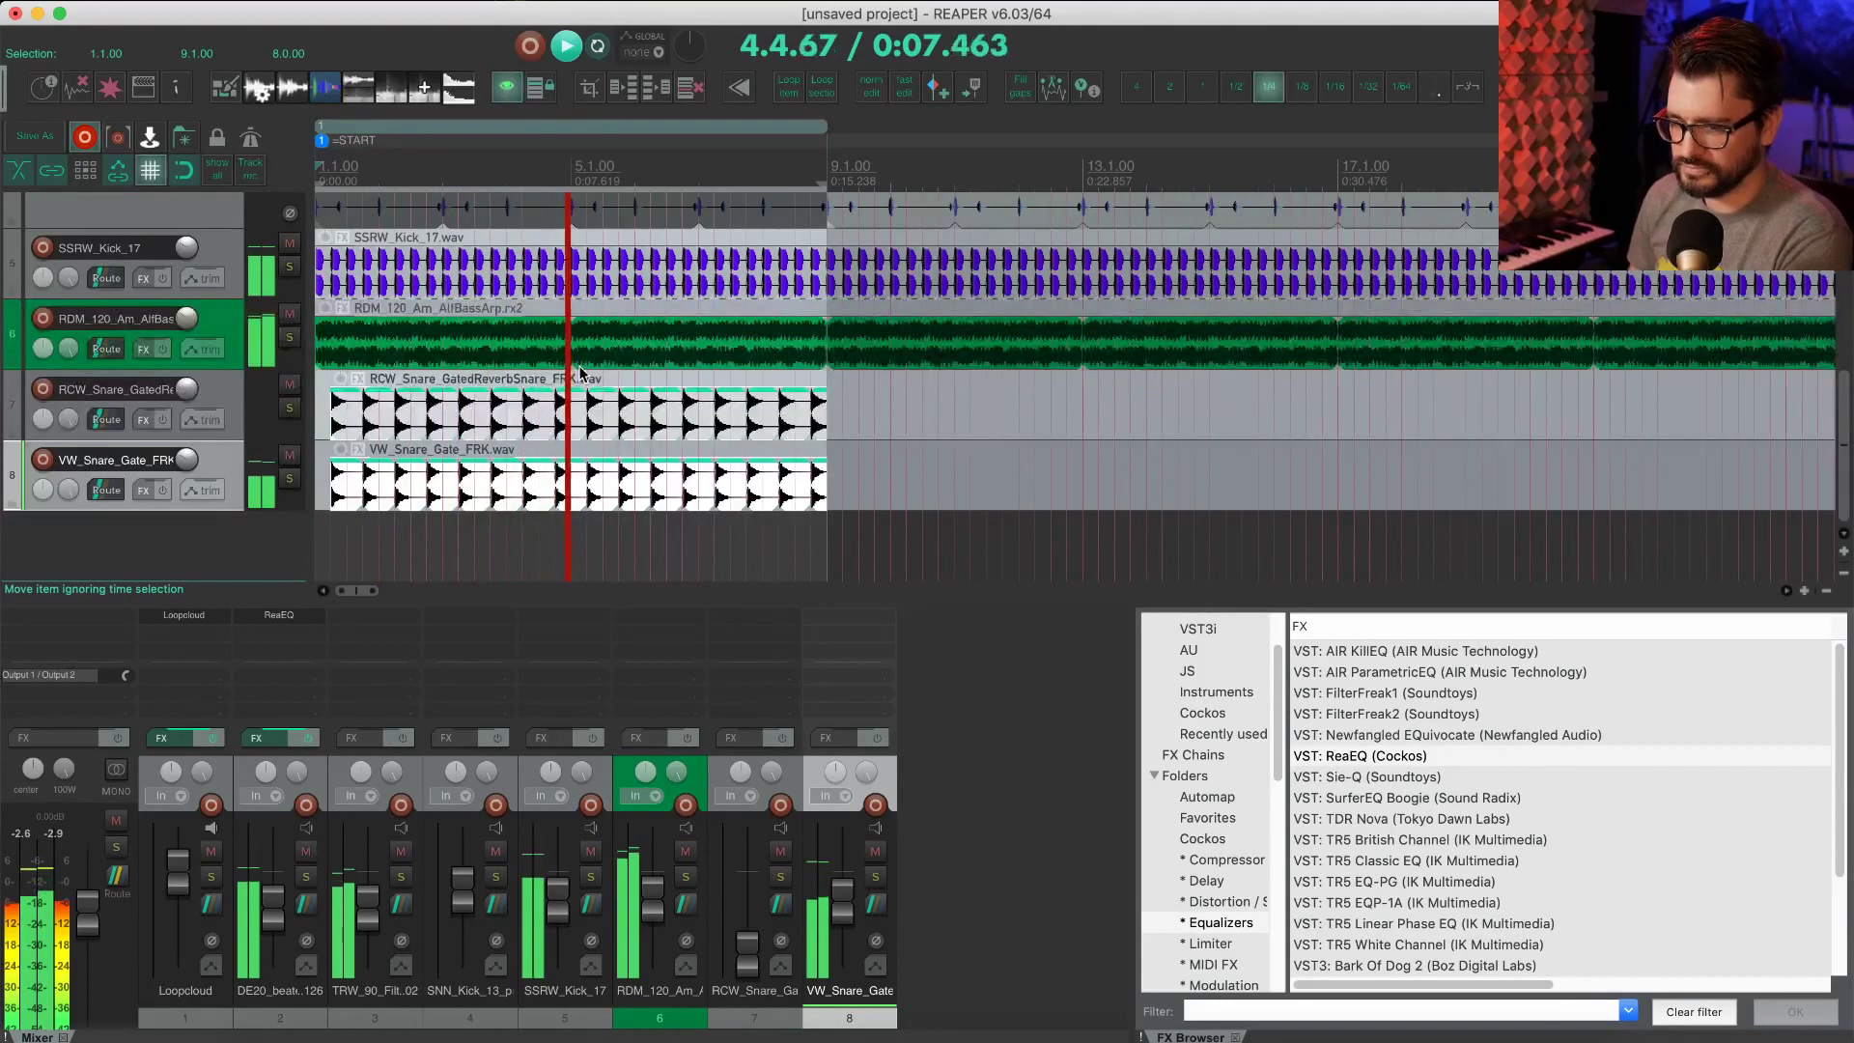
pyautogui.press('space')
# Step: Insert the Basic Track Folders track template into the project
pyautogui.click(170, 537)
pyautogui.rightClick(176, 533)
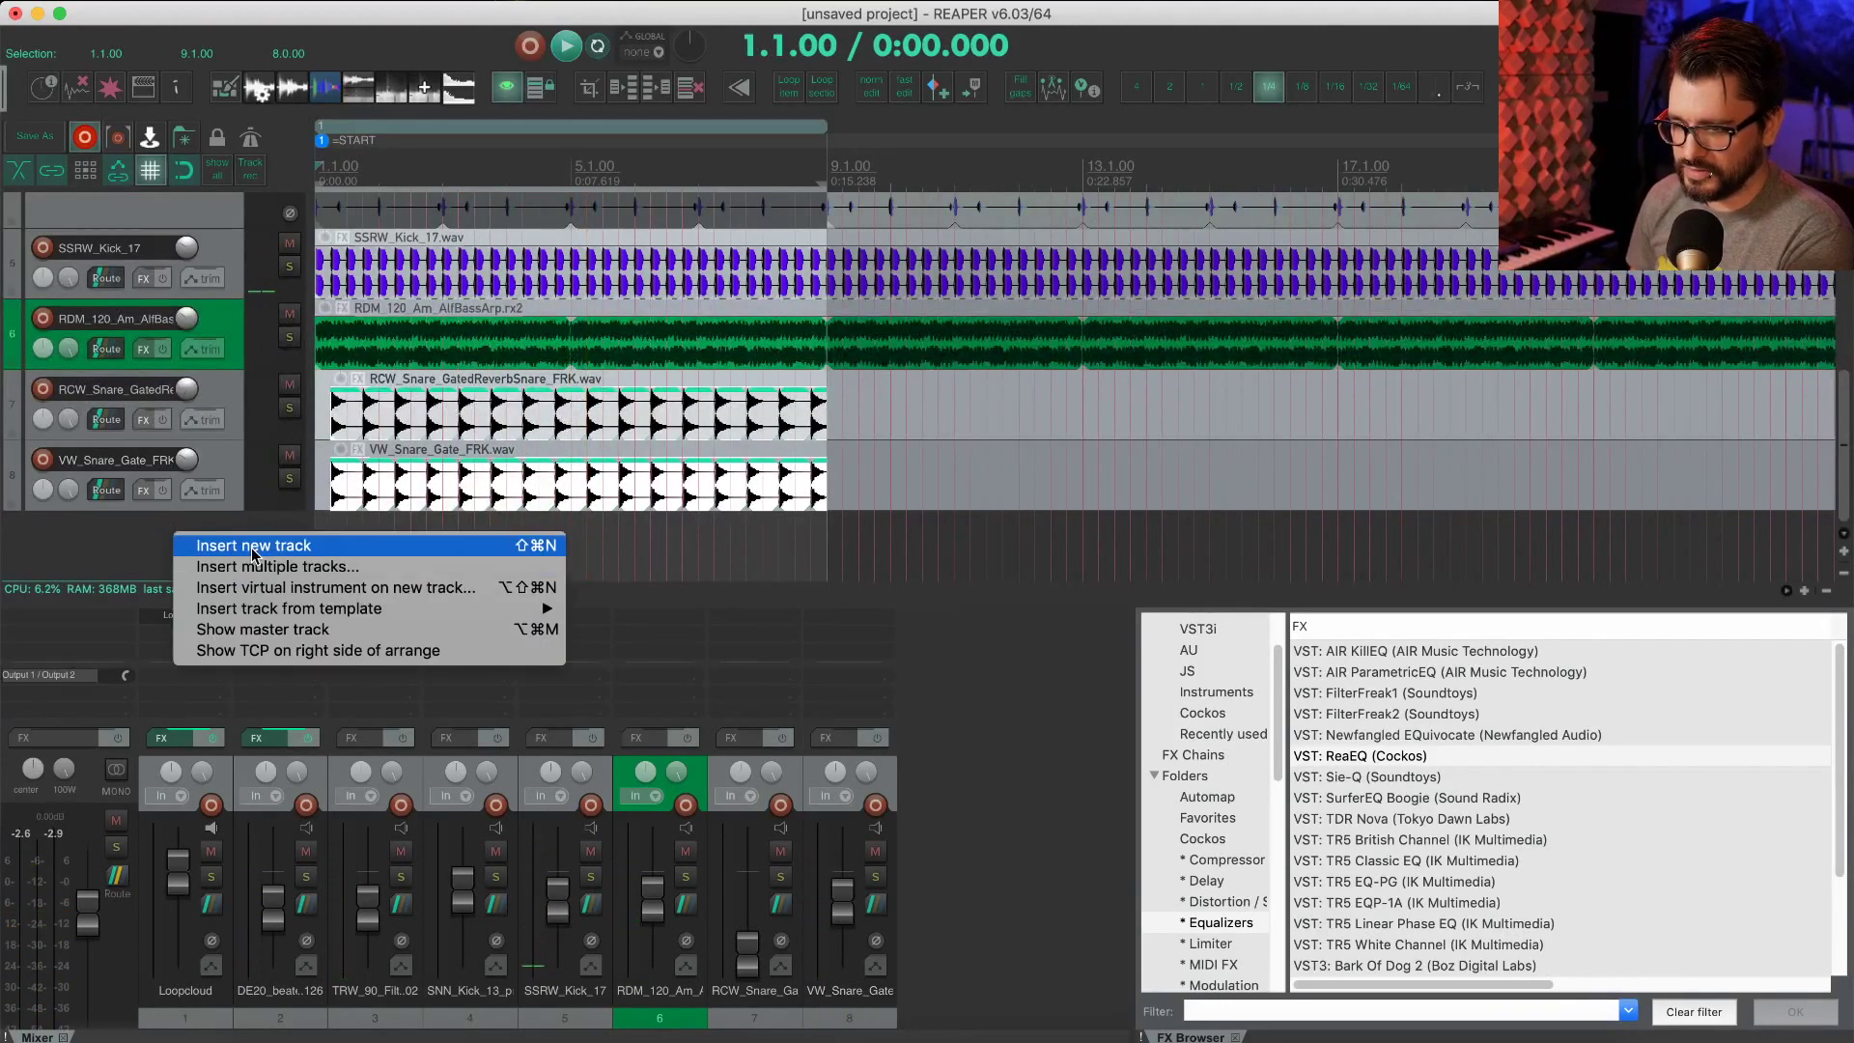
pyautogui.moveTo(282, 616)
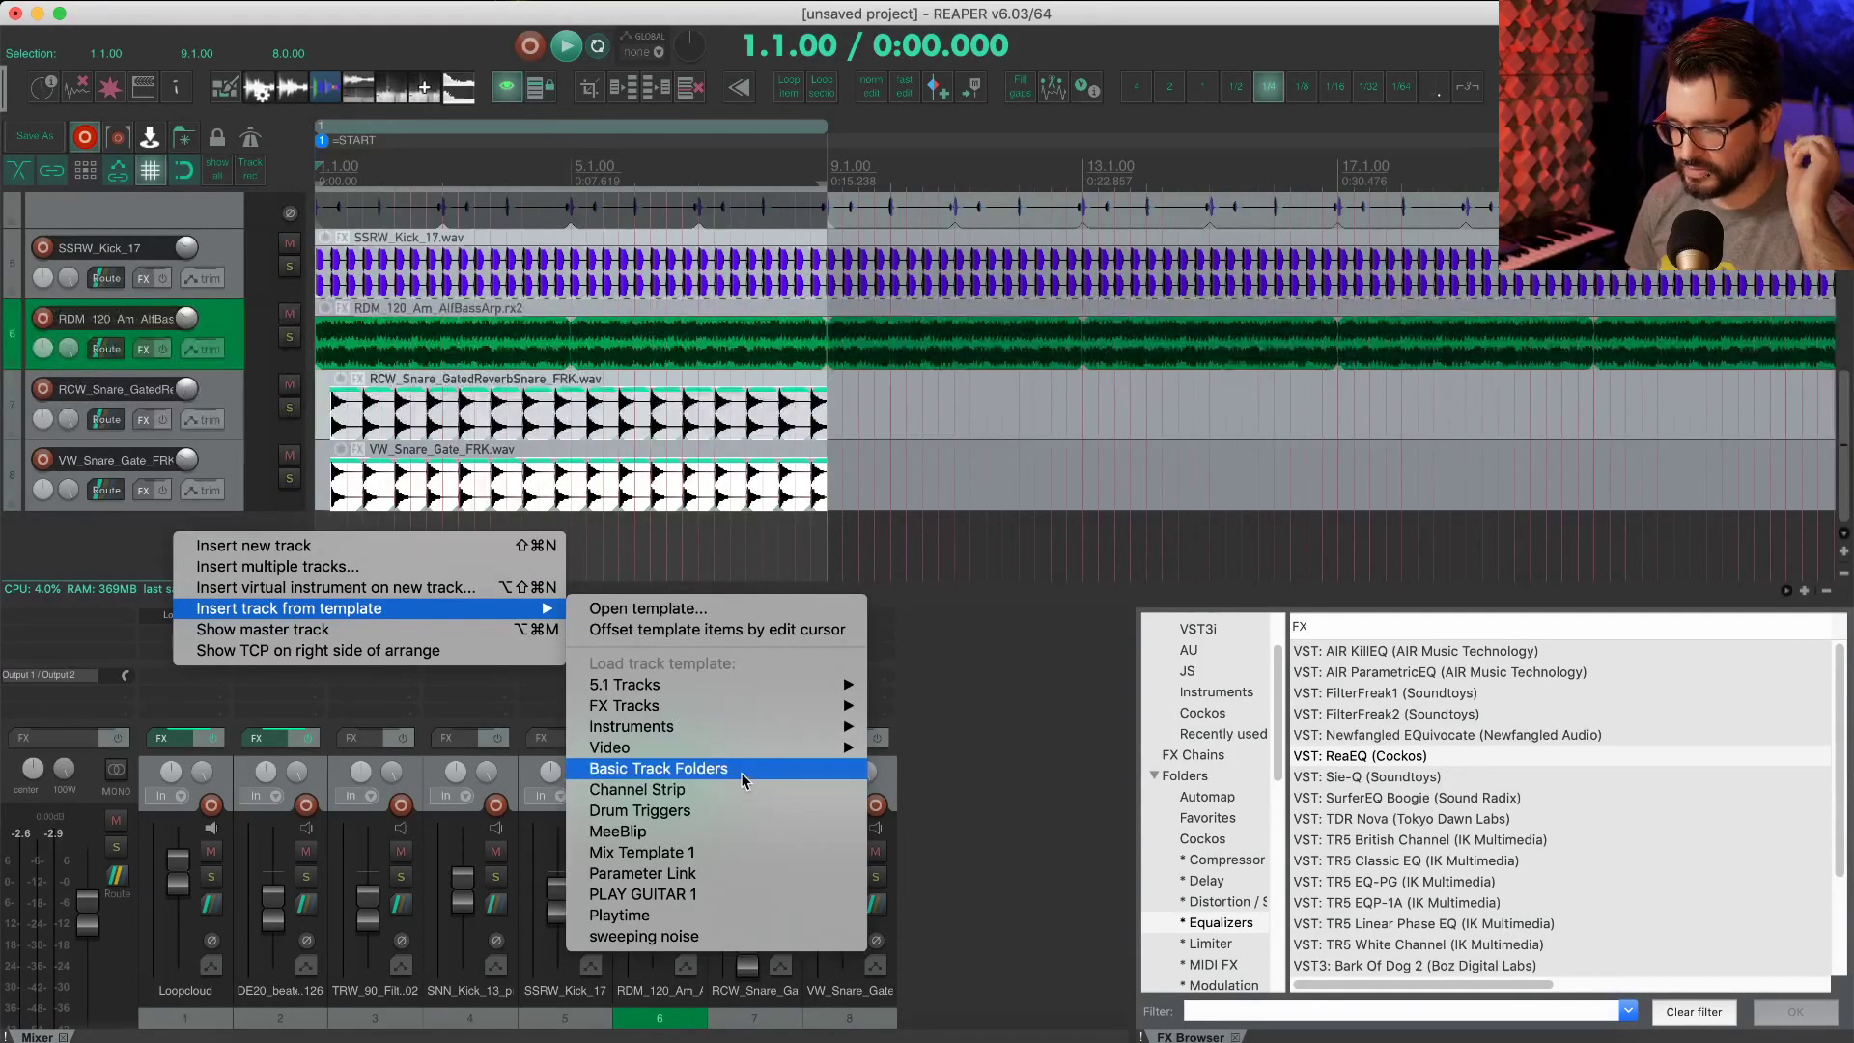
pyautogui.click(666, 767)
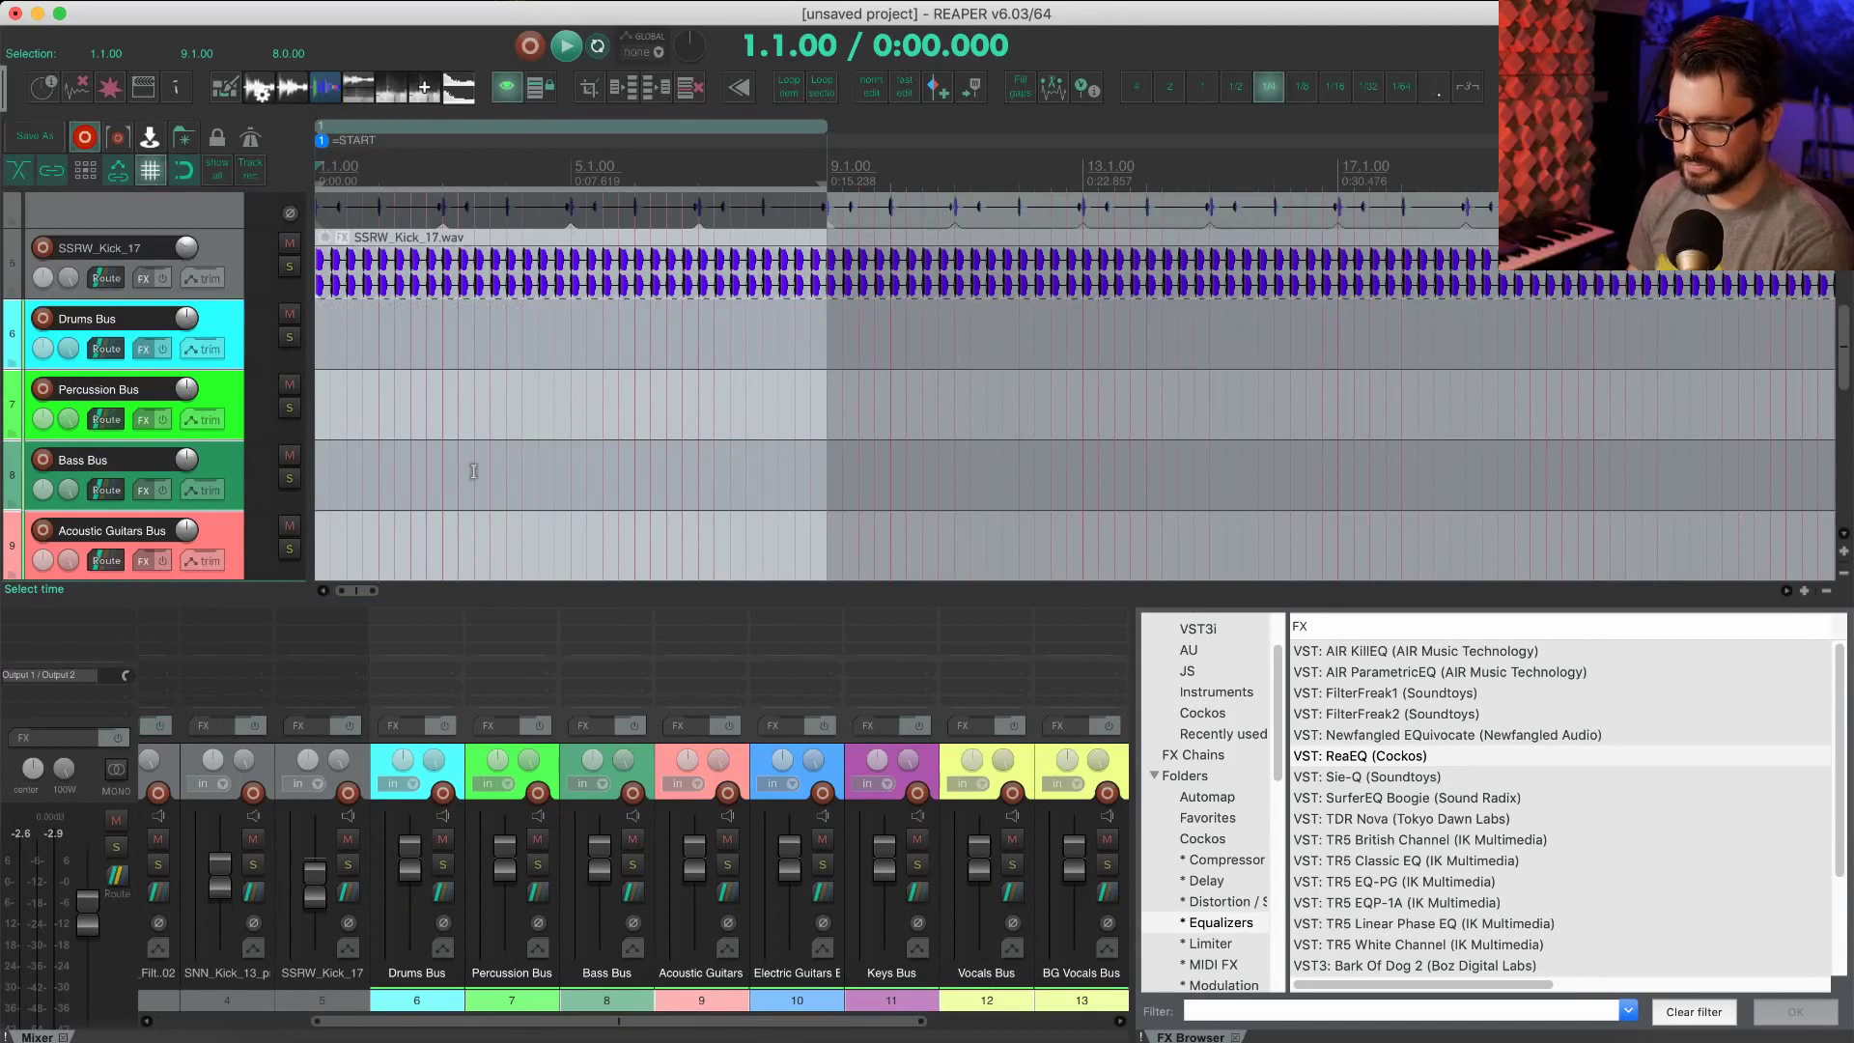
# Step: Hide the mixer and FX browser area and move the Drums Bus track directly below the Loopcloud track
pyautogui.hotkey('alt', 'shift', 'd')
pyautogui.scroll(5, 292, 242)
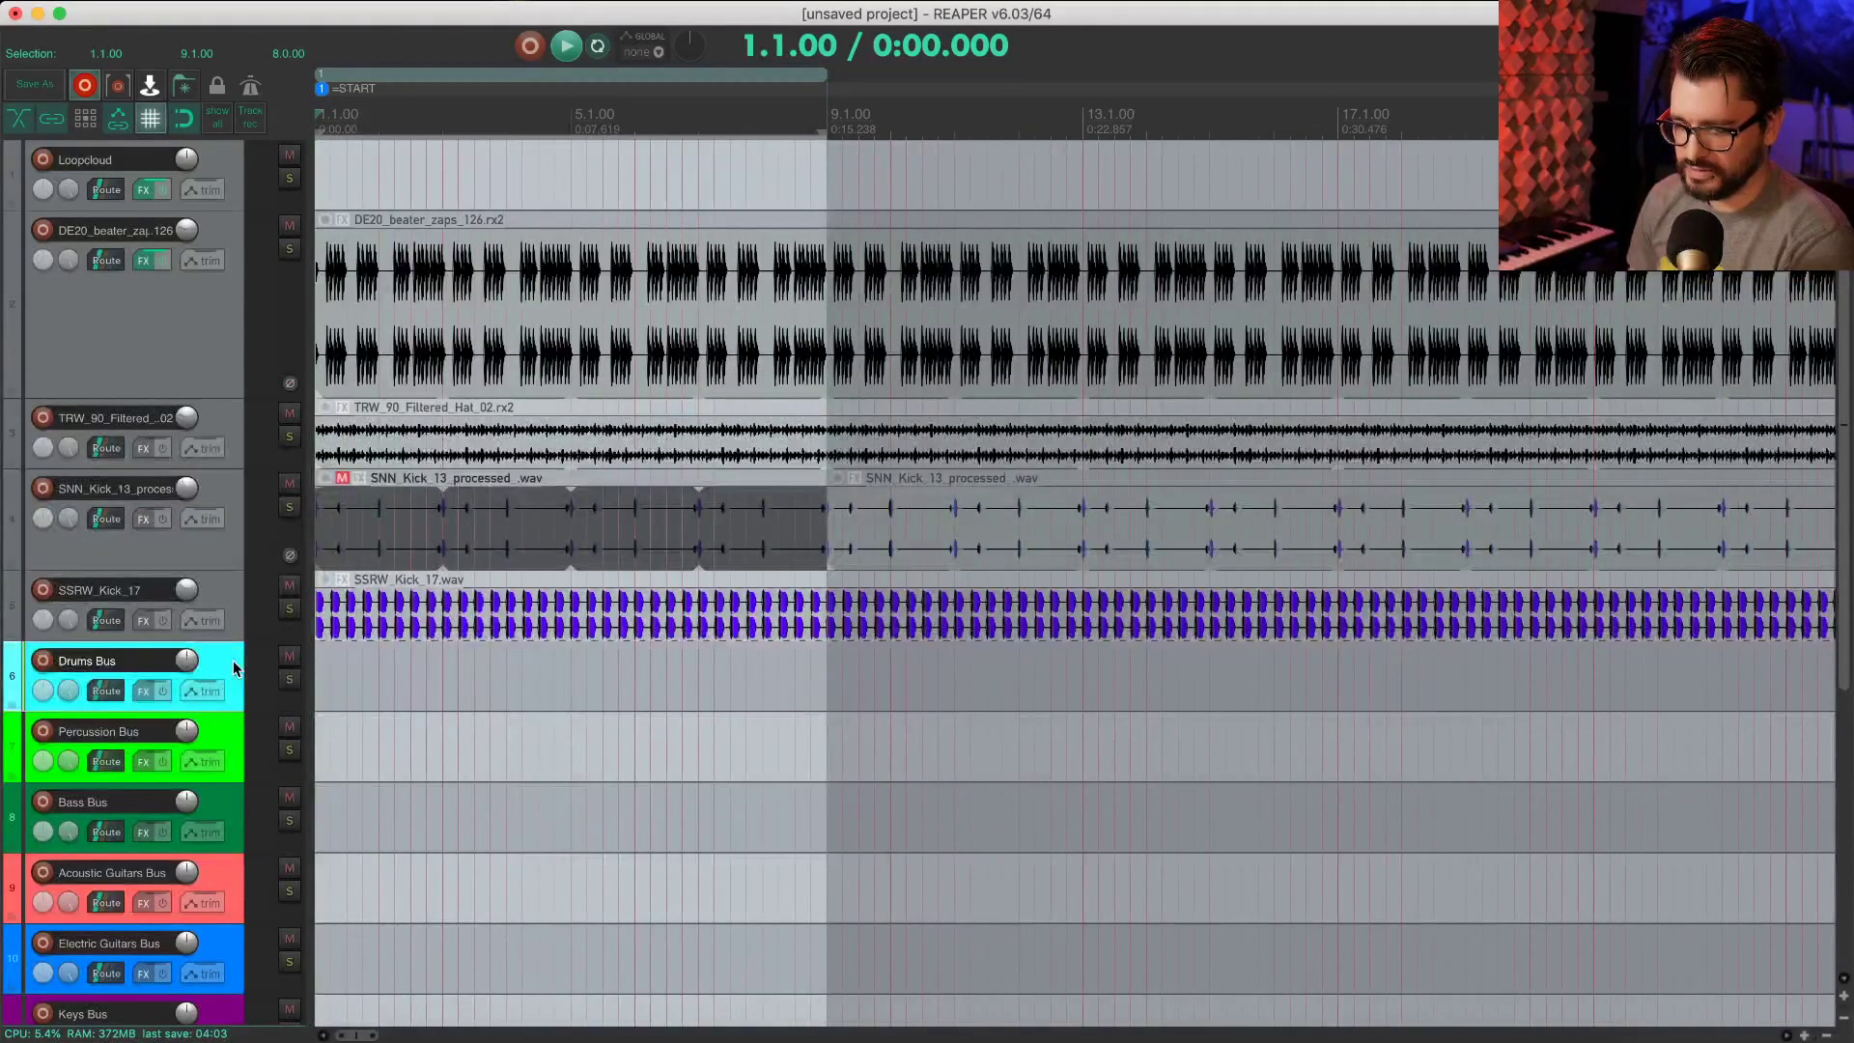
pyautogui.moveTo(230, 660); pyautogui.dragTo(188, 228)
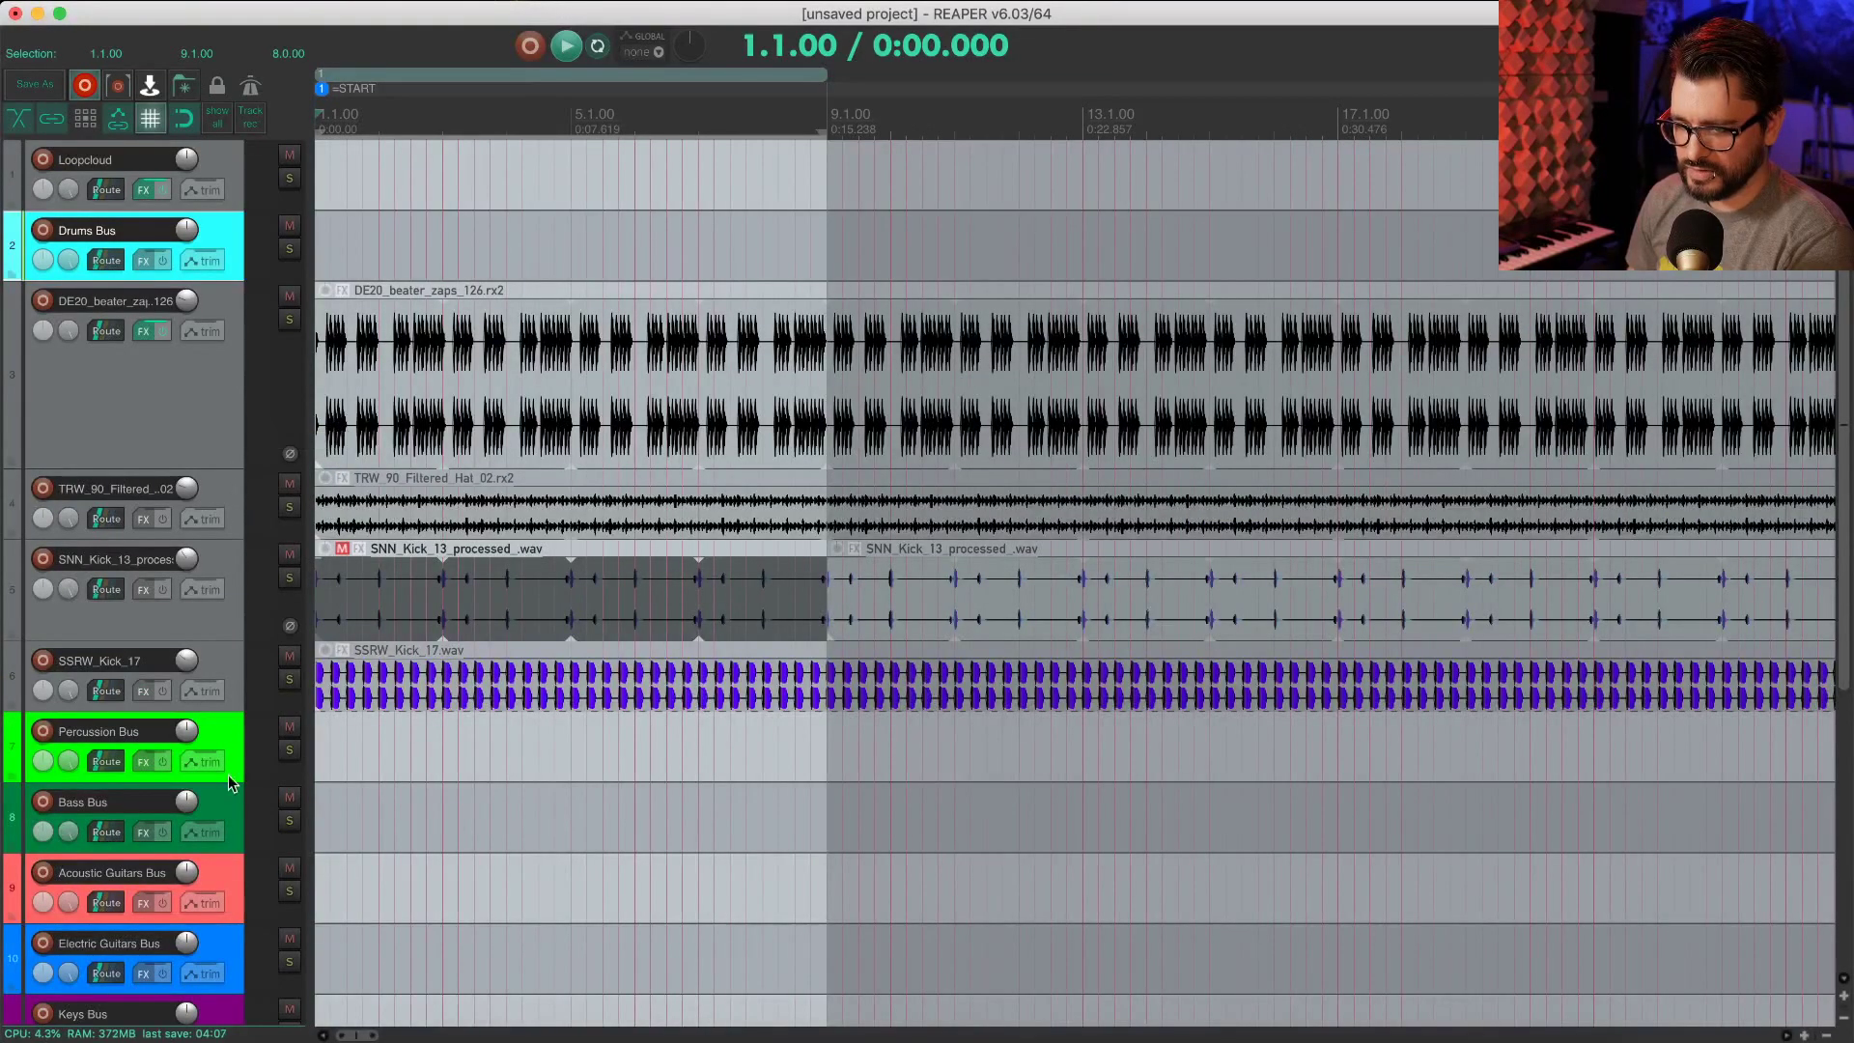
# Step: Move the SNN_Kick_13, SSRW_Kick_17 and both snare tracks together below the Drums Bus and nest them in its folder
pyautogui.scroll(-3, 241, 846)
pyautogui.scroll(2, 242, 846)
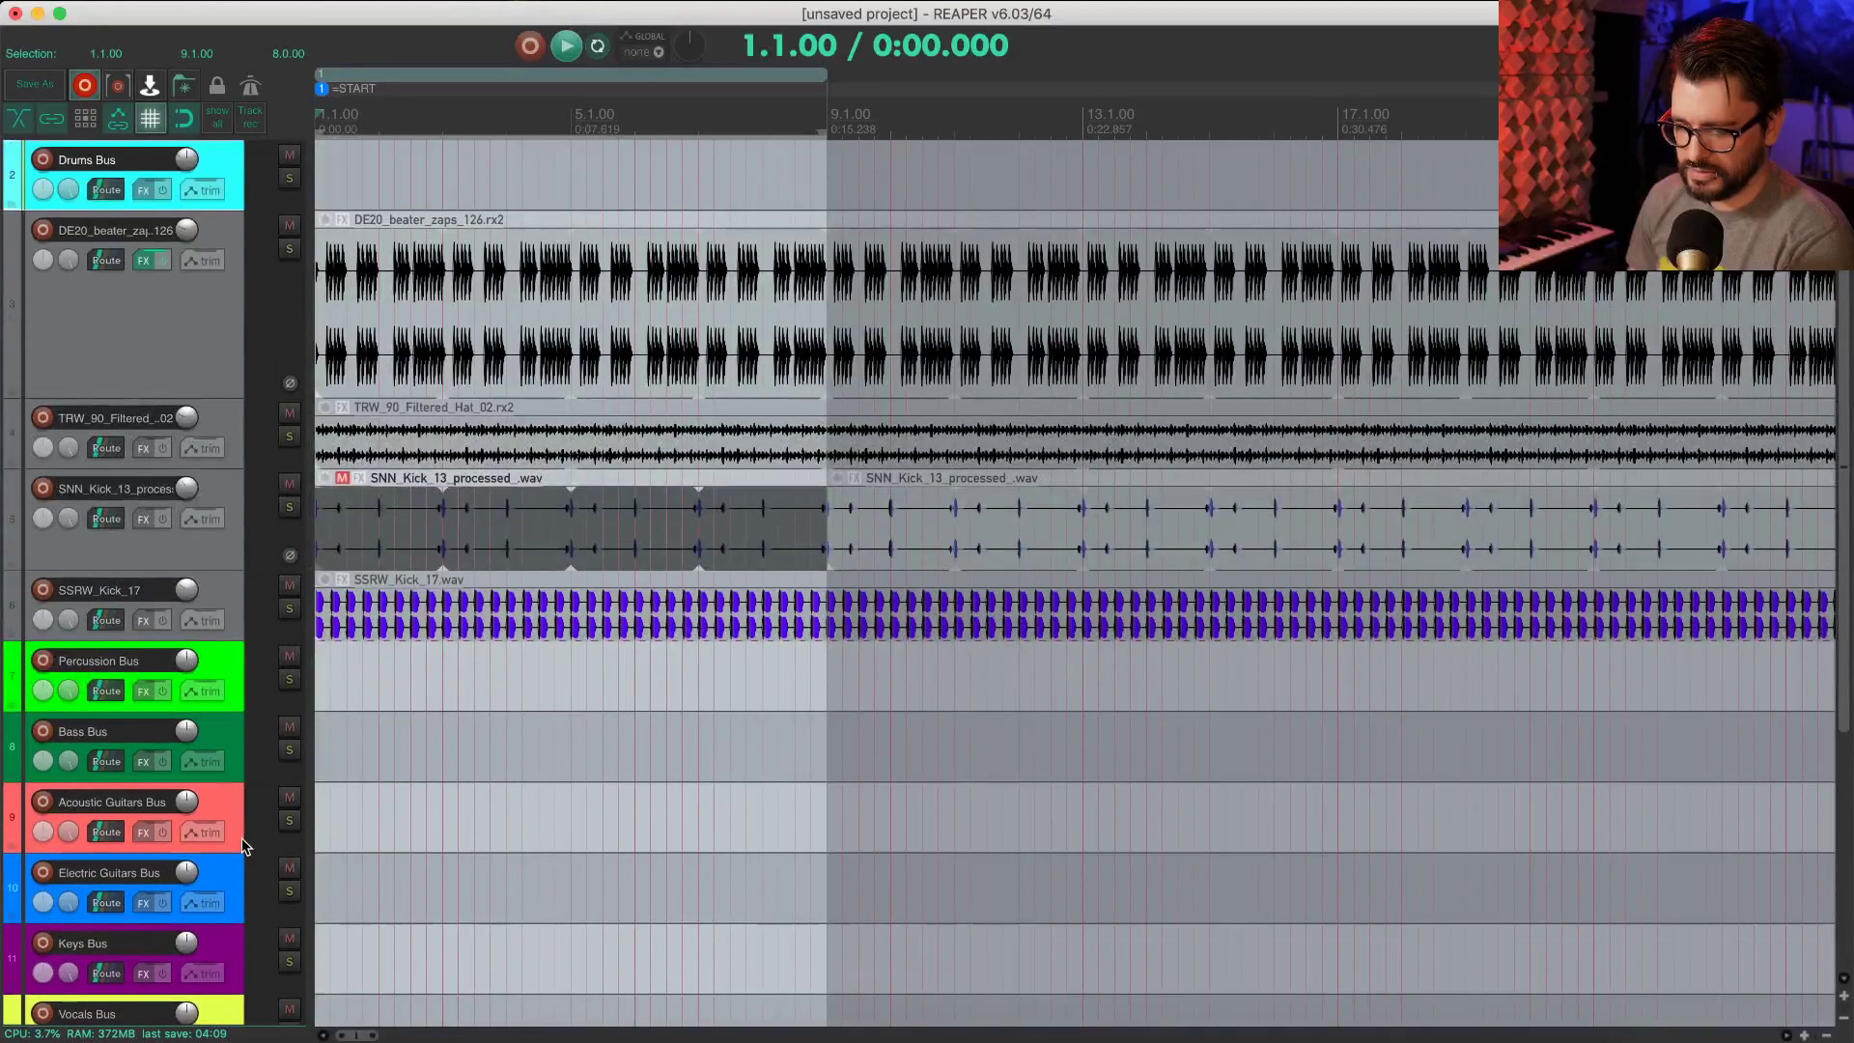
pyautogui.click(233, 534)
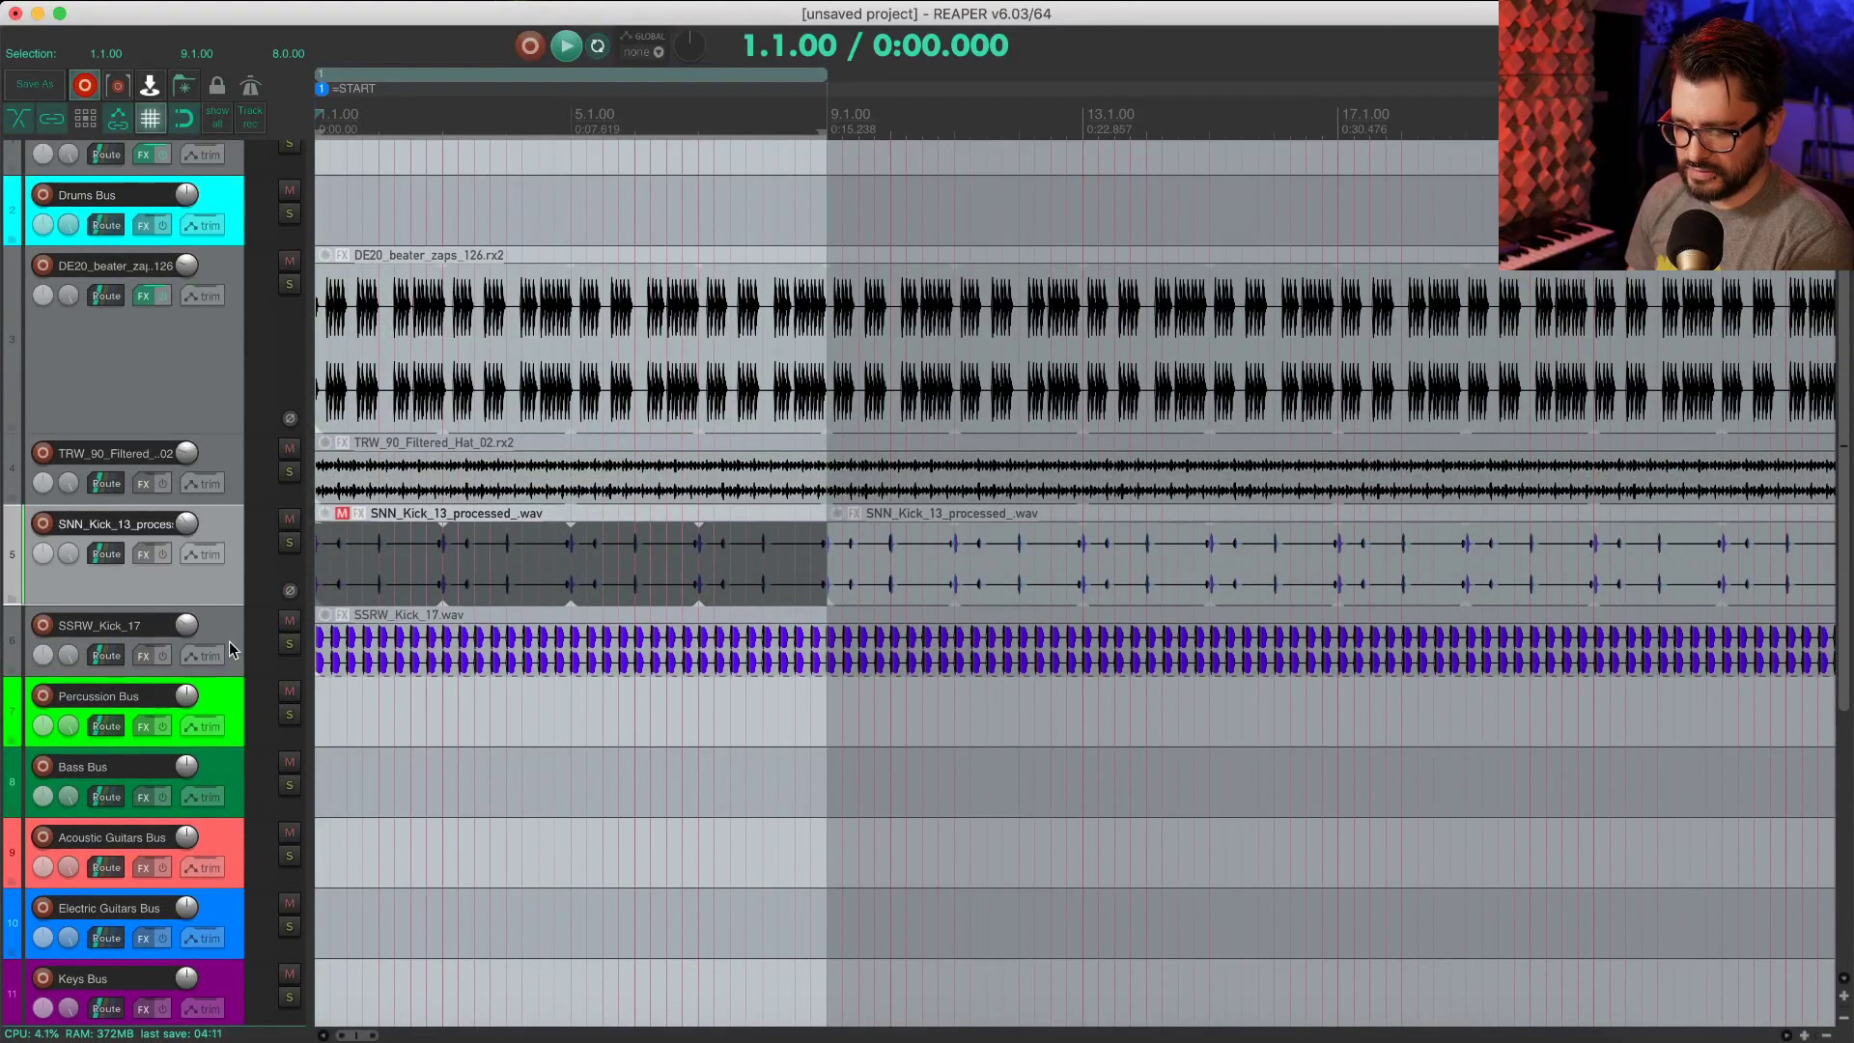
pyautogui.keyDown('shift'); pyautogui.click(226, 626); pyautogui.keyUp('shift')
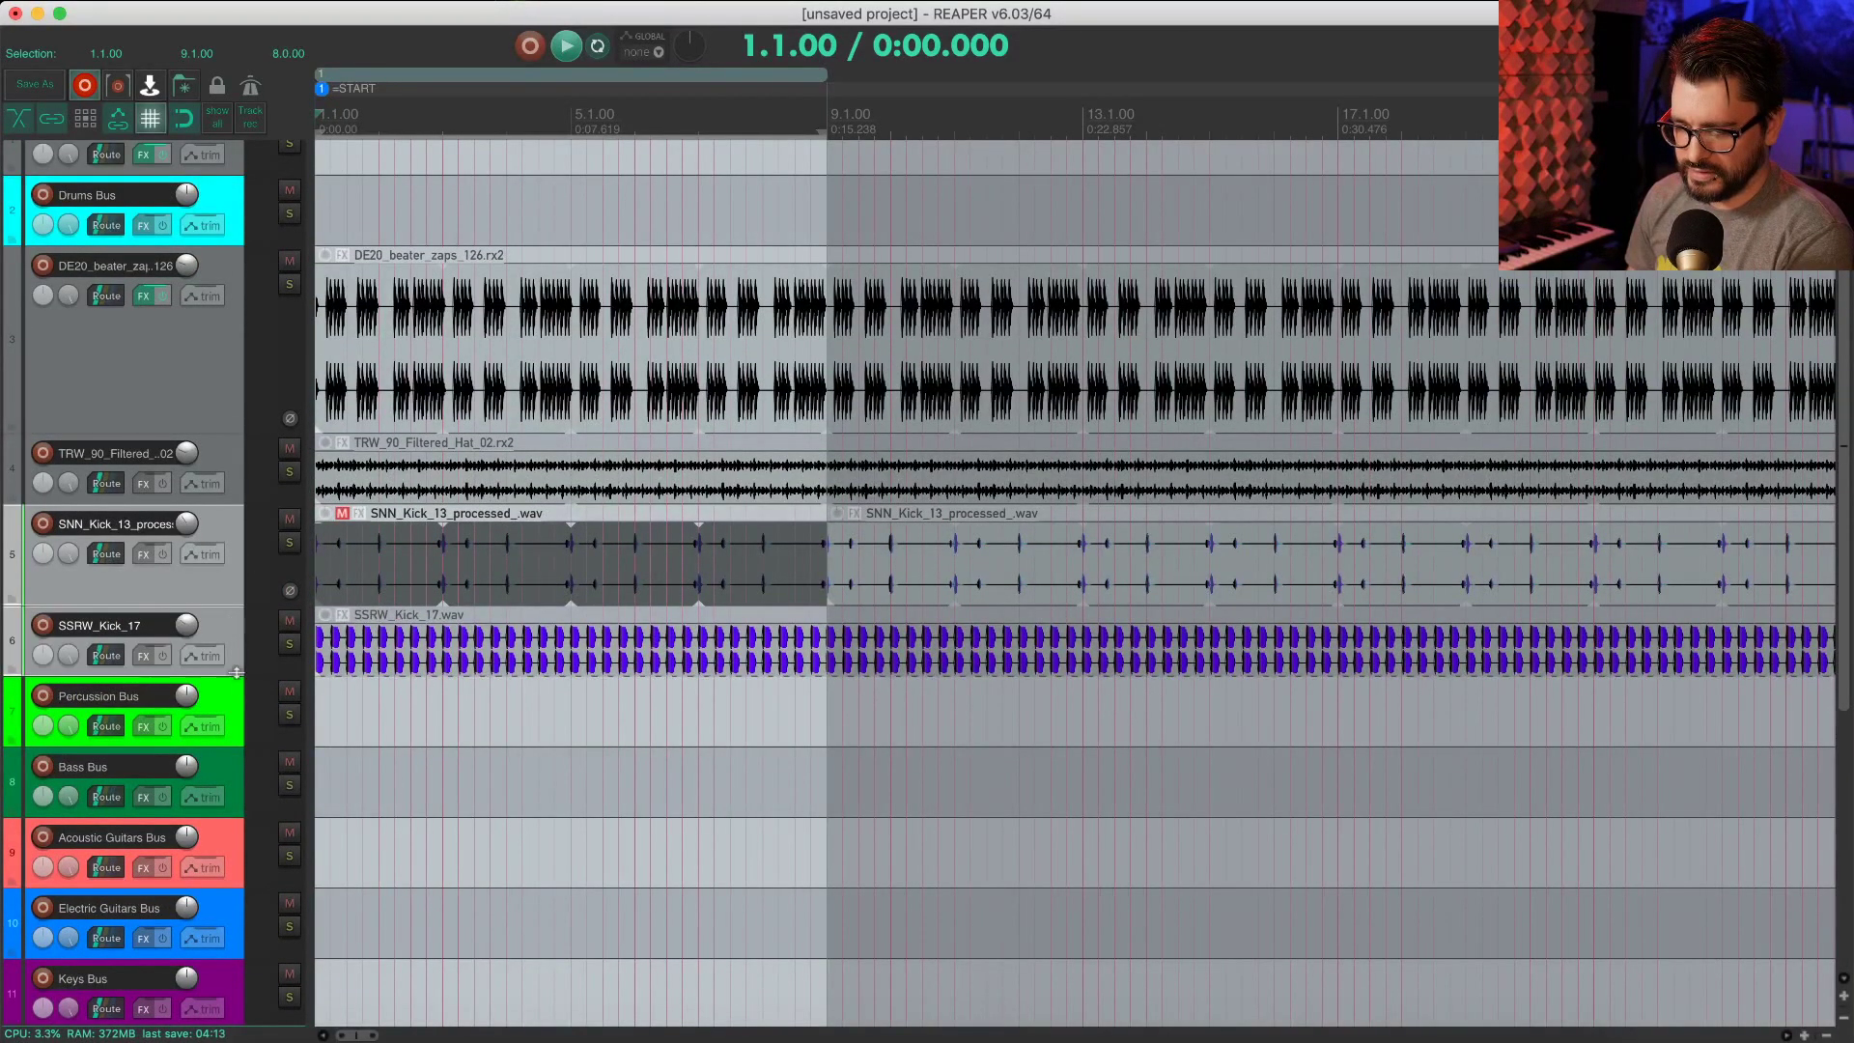
pyautogui.scroll(-8, 234, 662)
pyautogui.keyDown('super'); pyautogui.click(220, 836); pyautogui.keyUp('super')
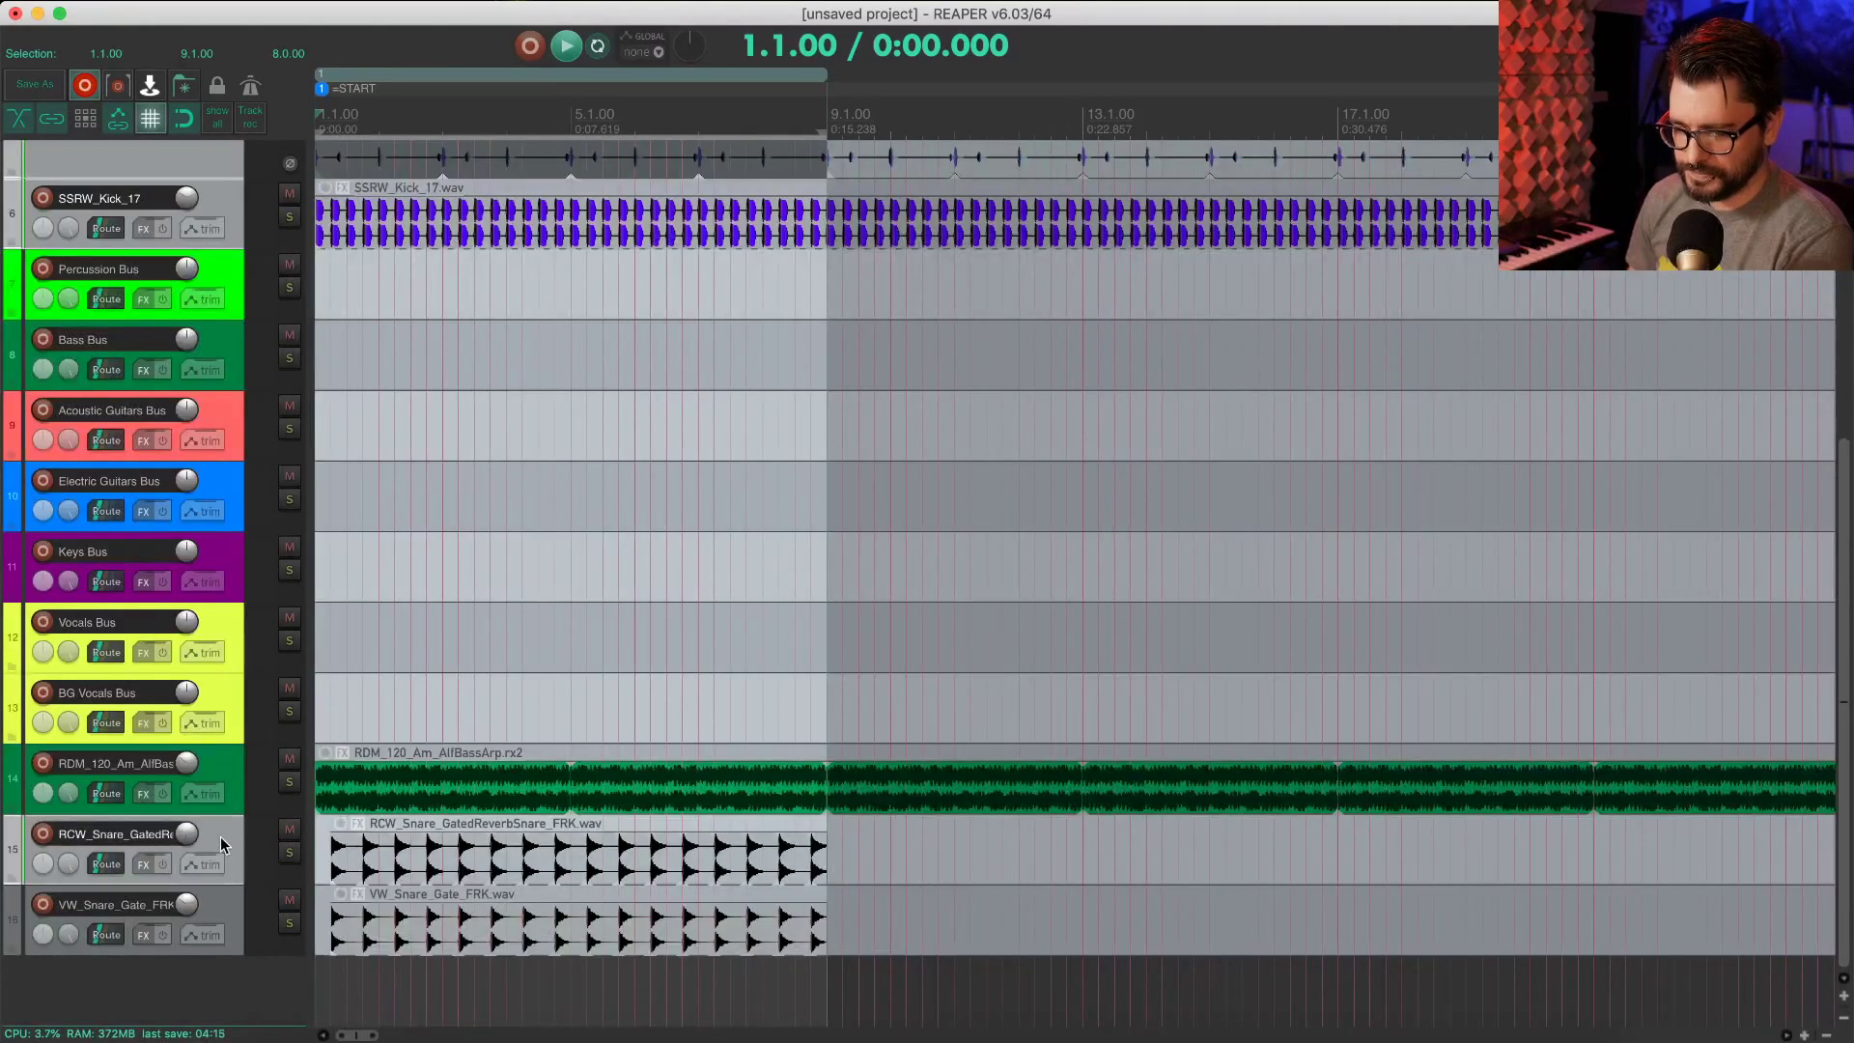
pyautogui.keyDown('super'); pyautogui.click(229, 904); pyautogui.keyUp('super')
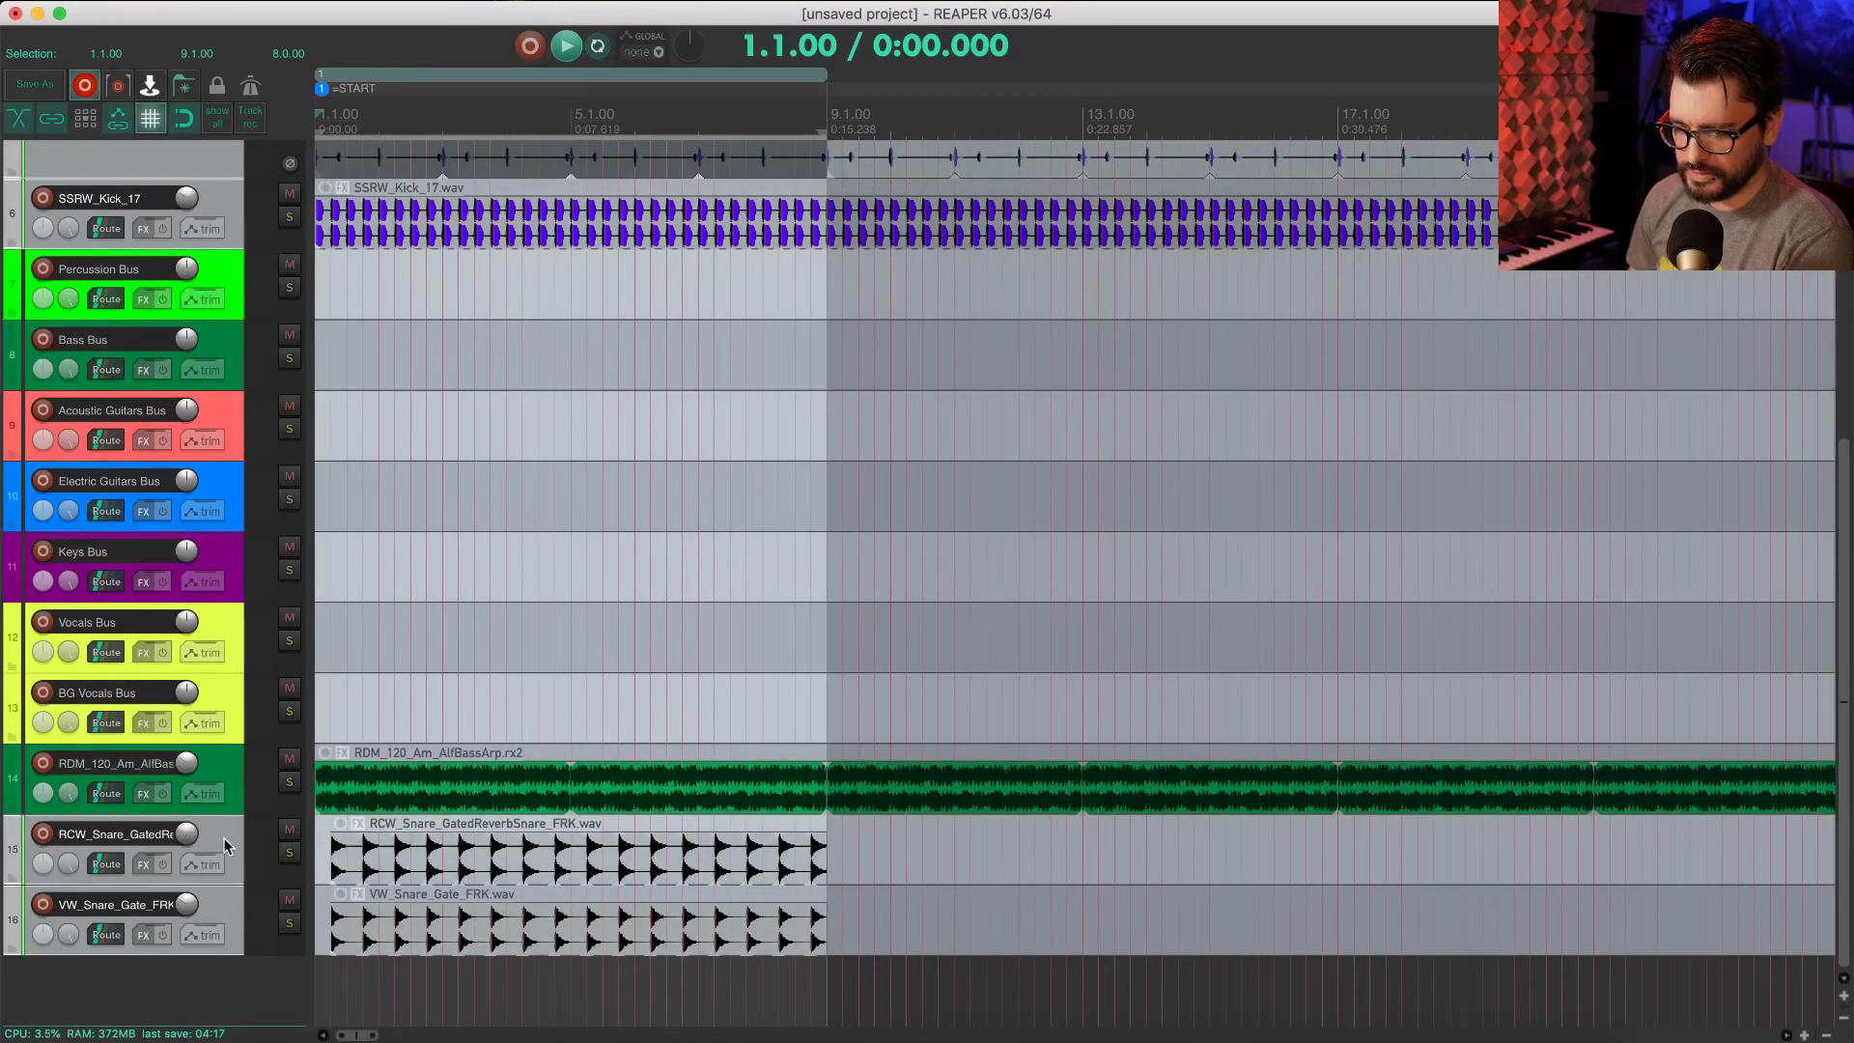
pyautogui.press('Delete')
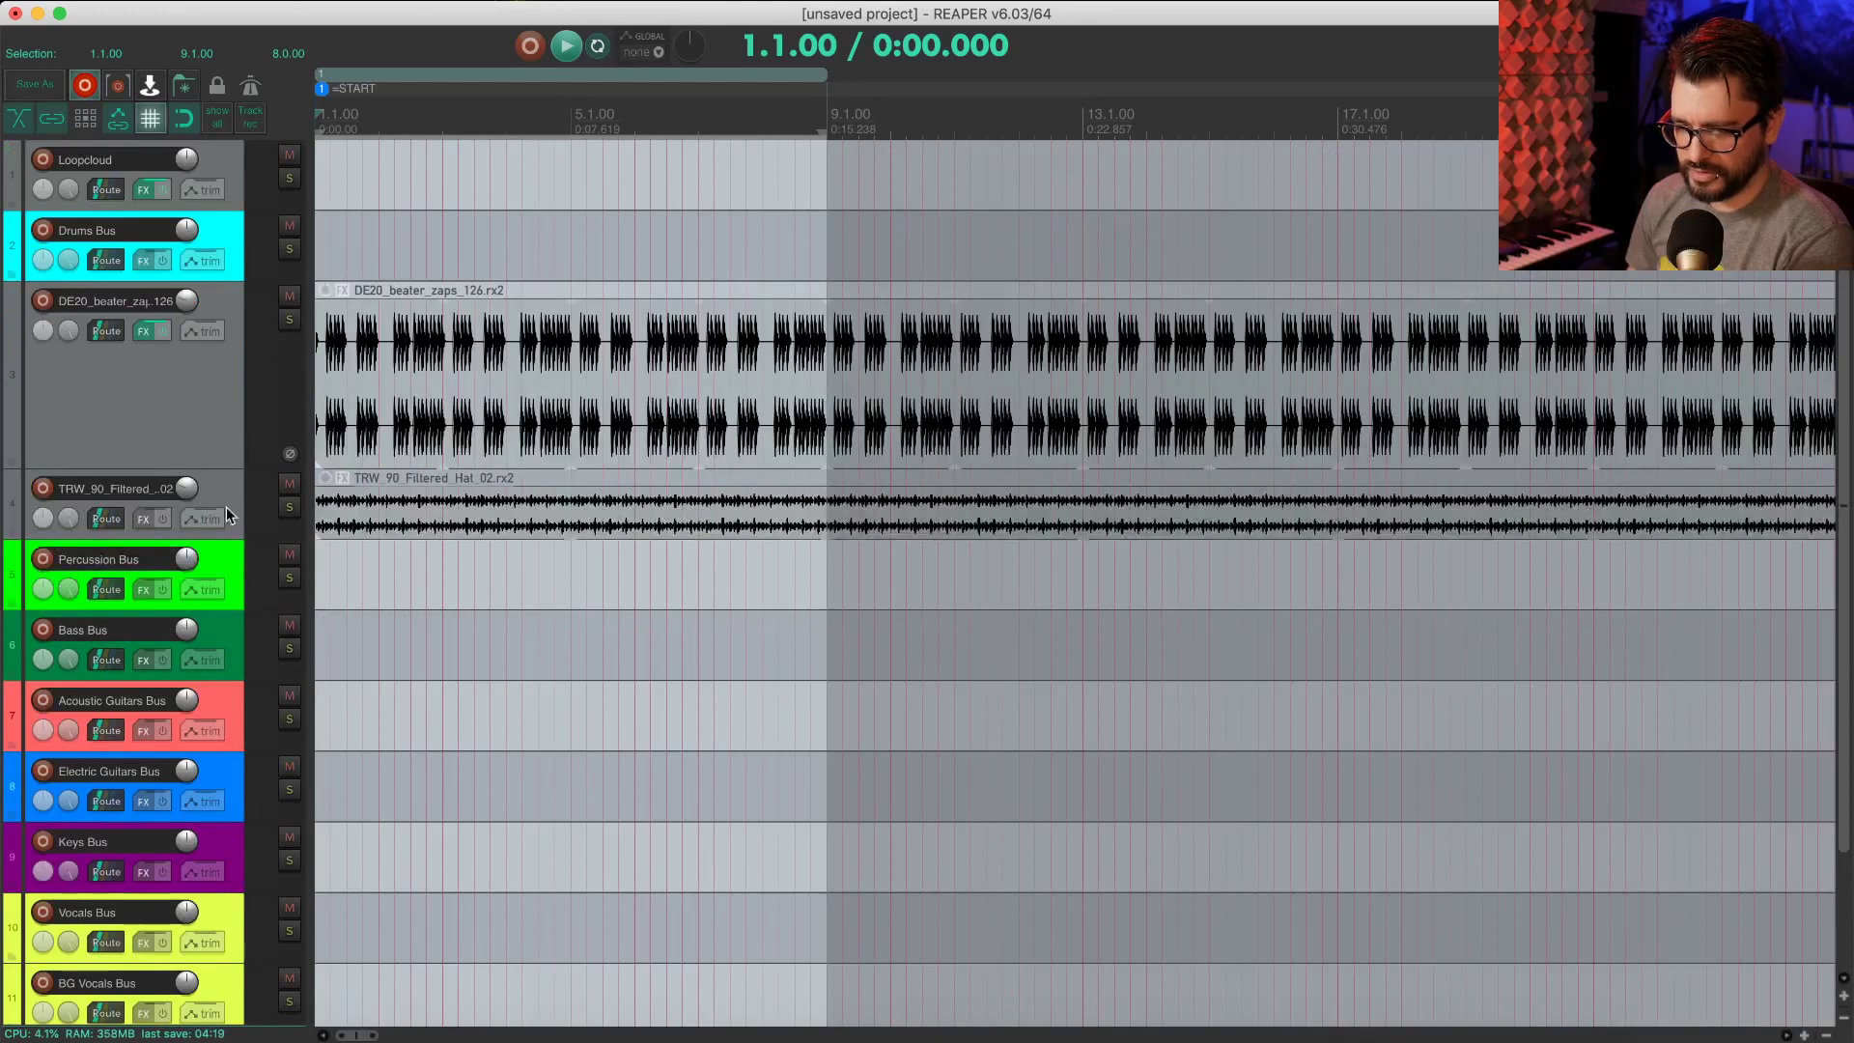
pyautogui.click(230, 226)
pyautogui.press('super+z')
pyautogui.moveTo(208, 309); pyautogui.dragTo(228, 229)
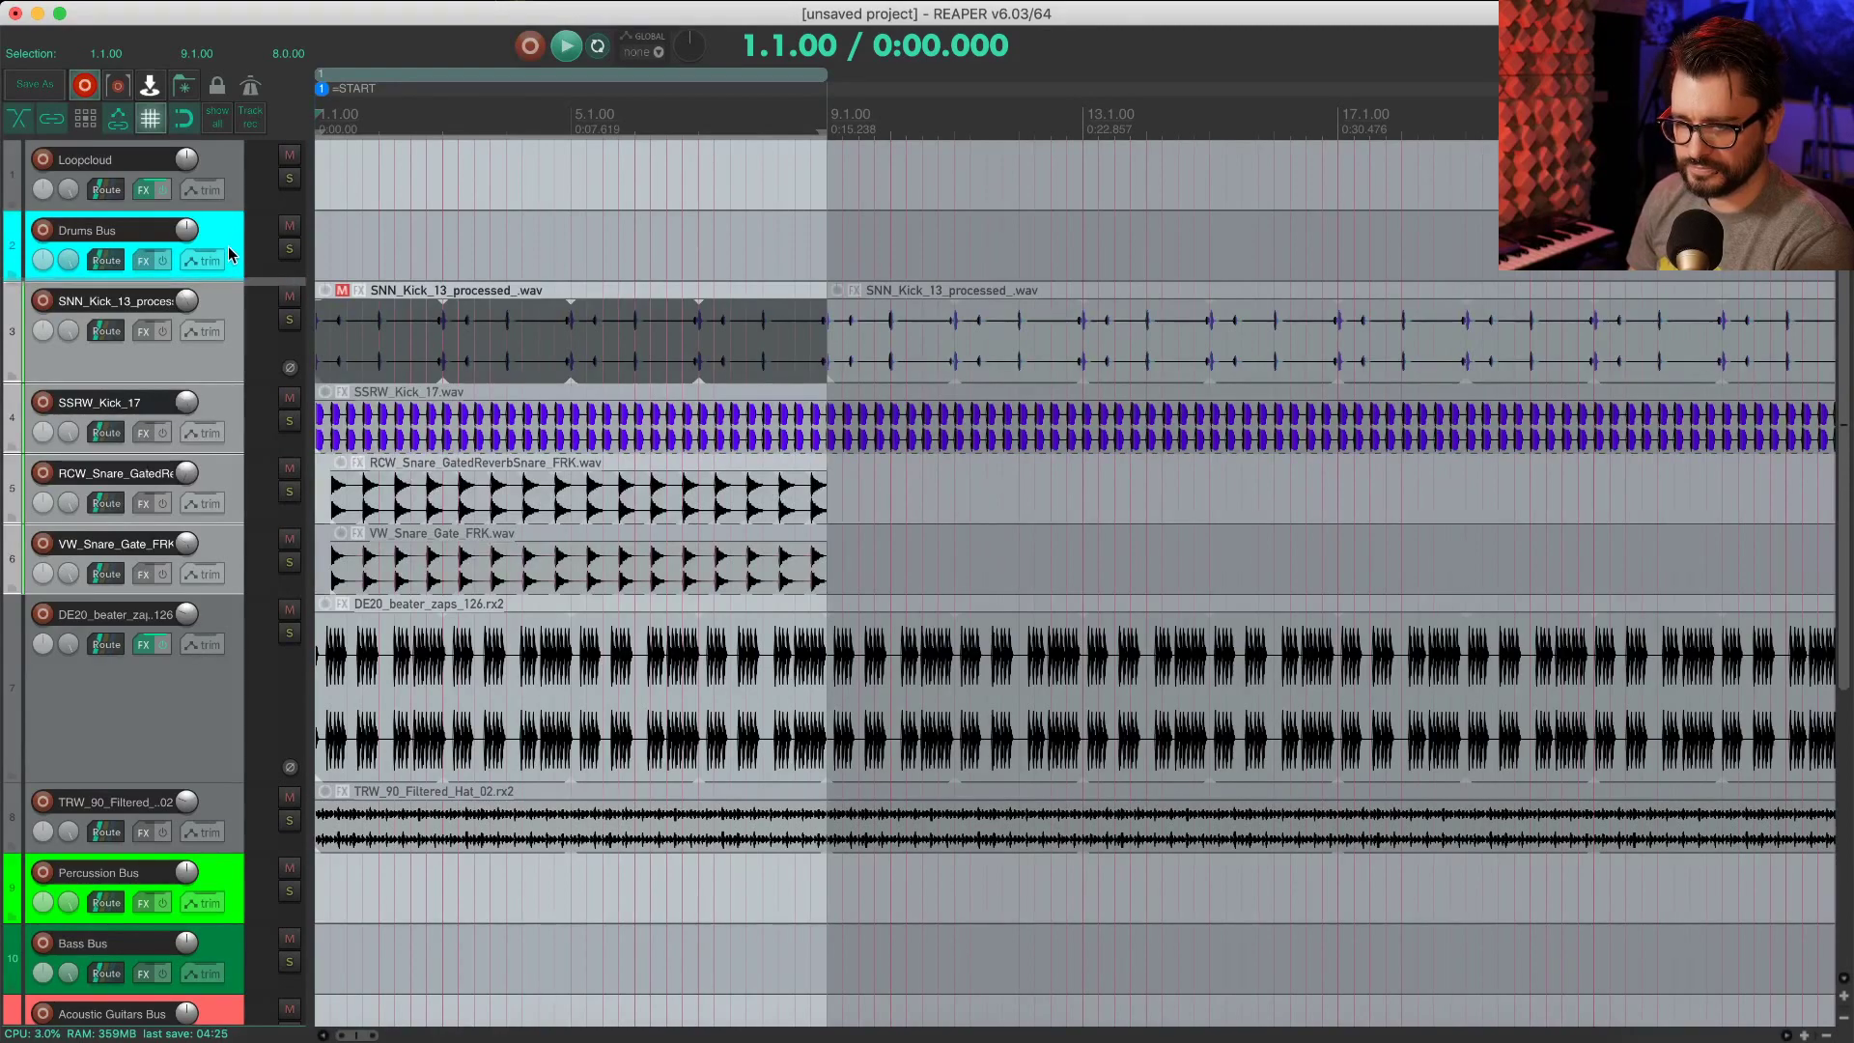
# Step: Audition the DE20_beater_zaps_126 track in solo from 3.1.00
pyautogui.scroll(-5, 502, 576)
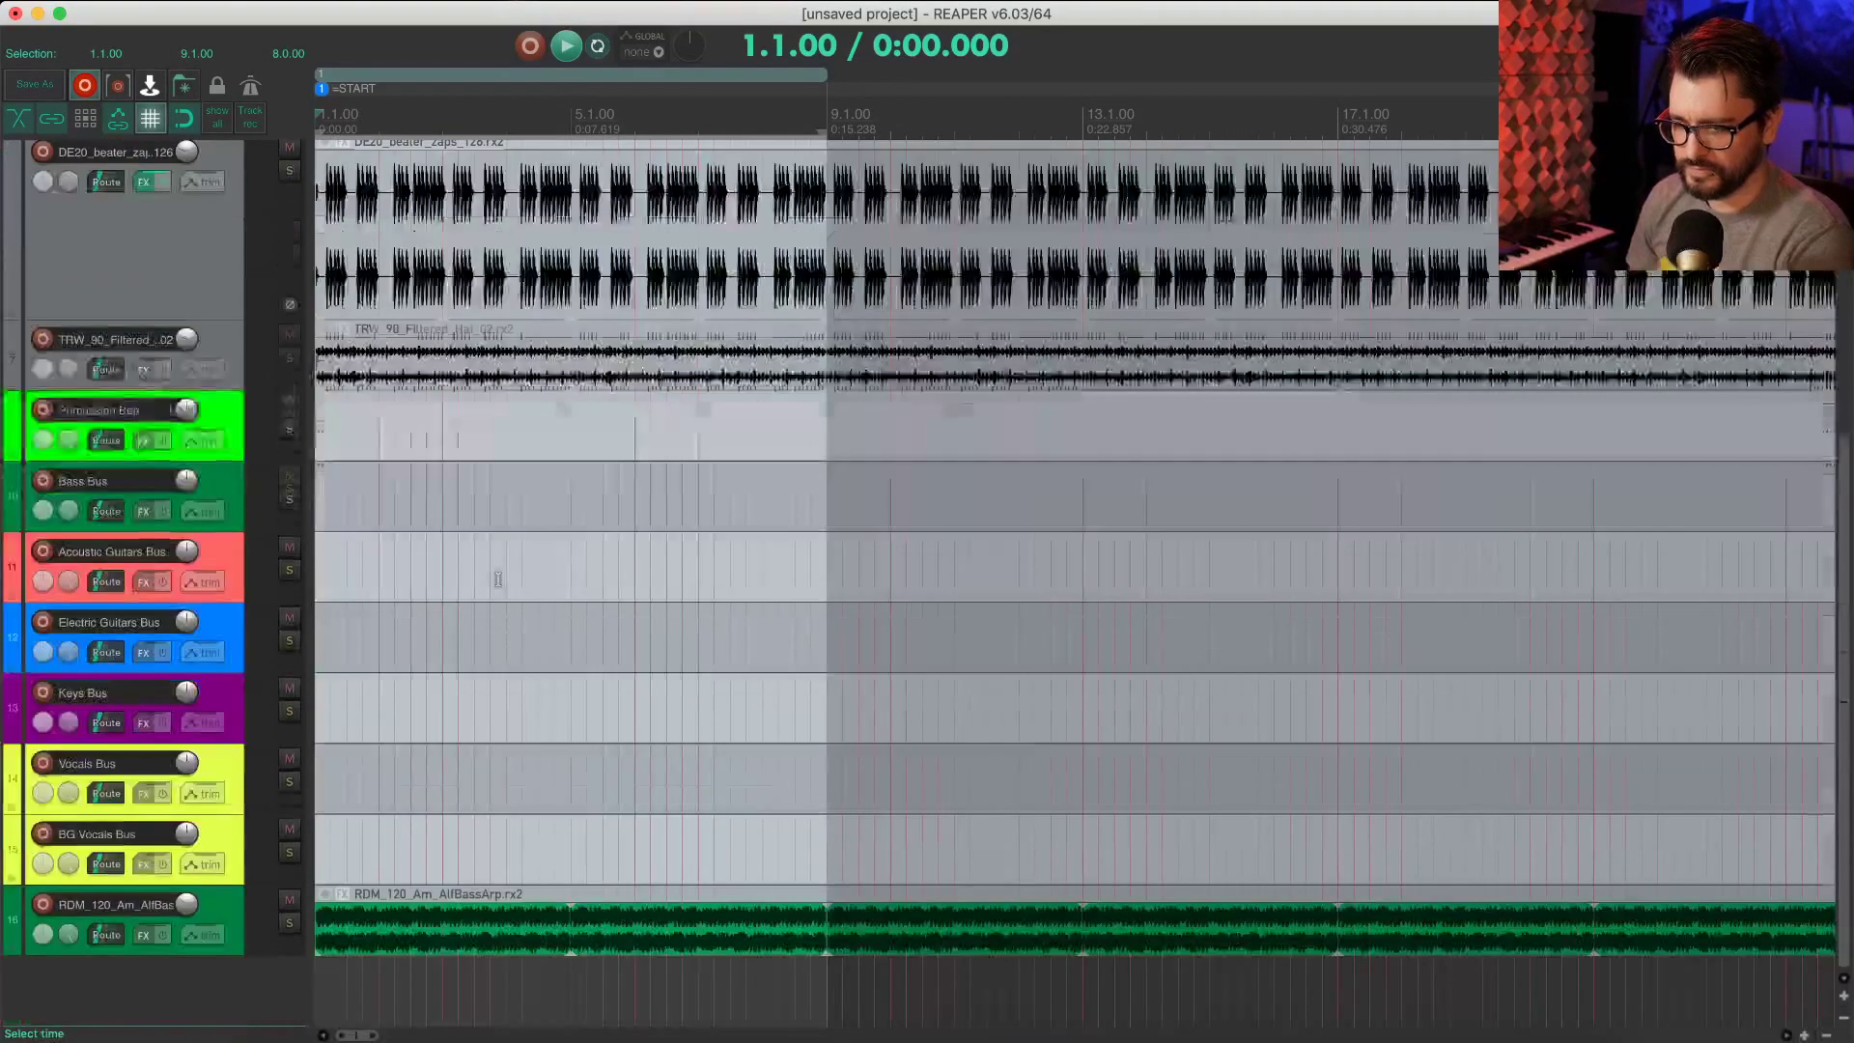
pyautogui.scroll(3, 502, 577)
pyautogui.scroll(-1, 498, 579)
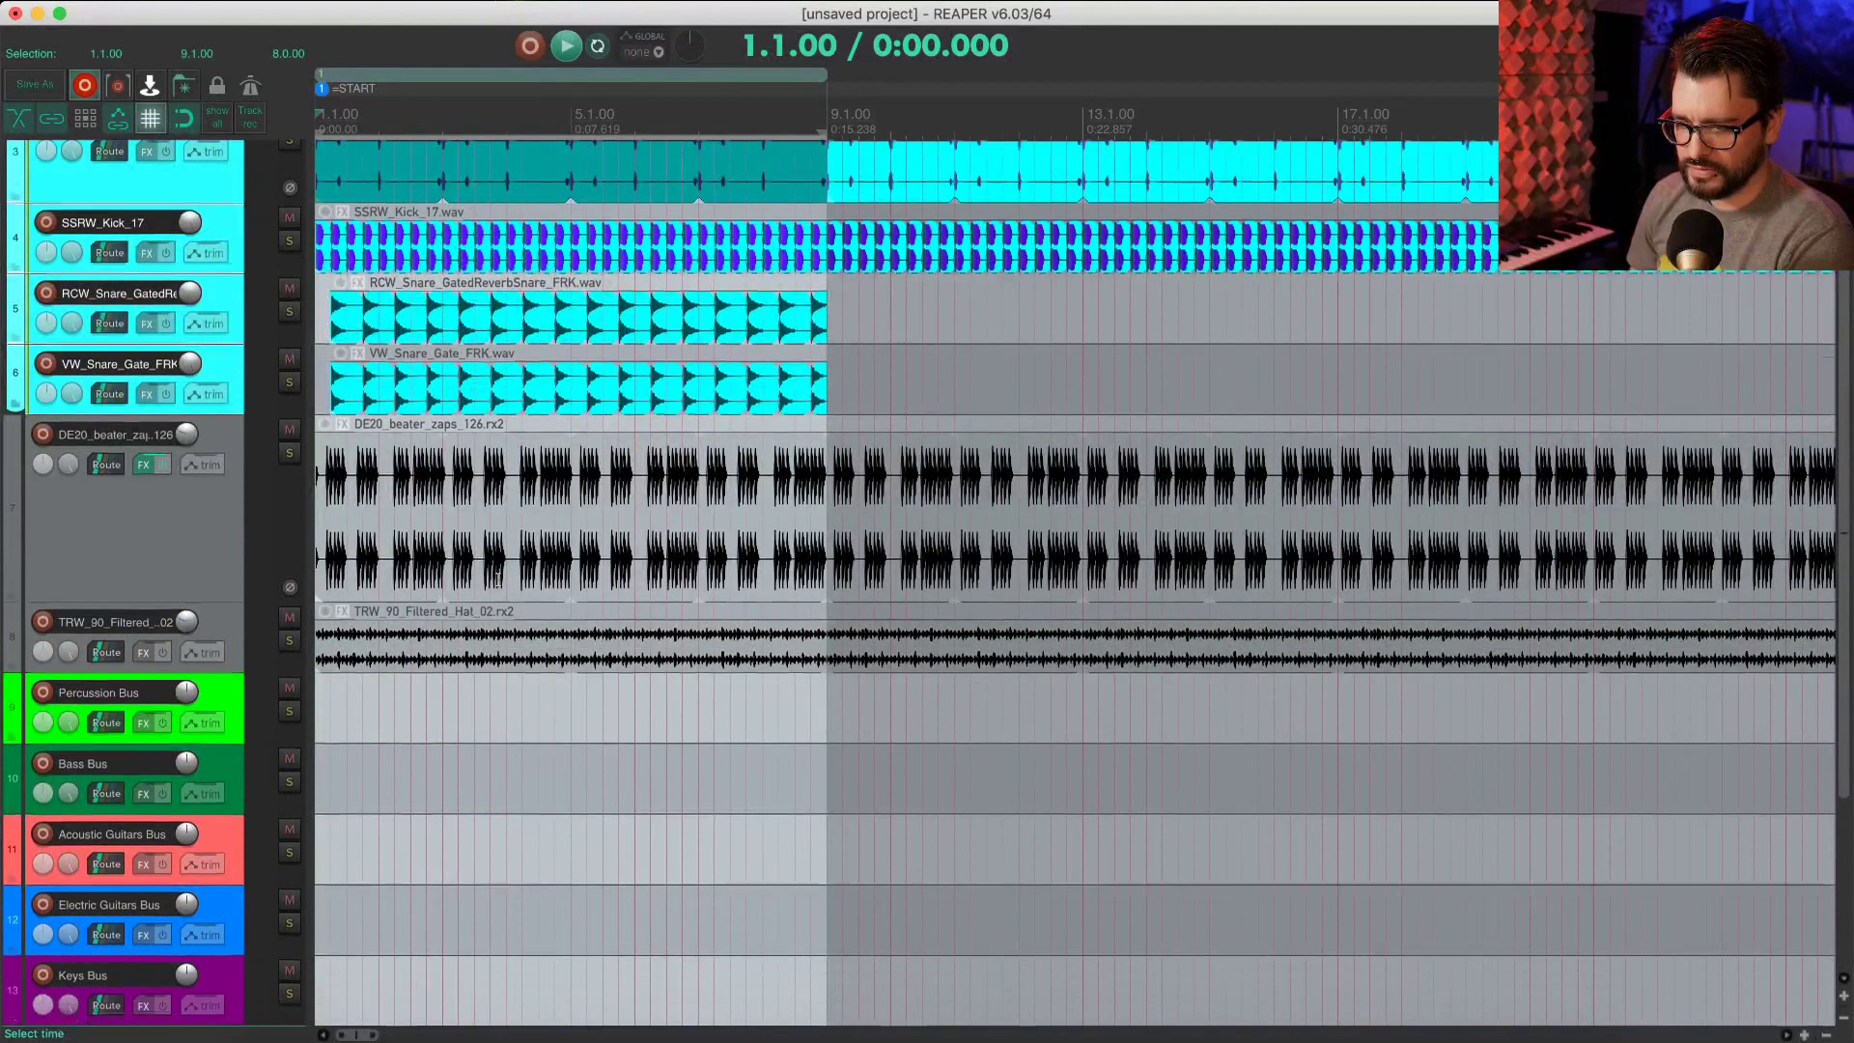
pyautogui.click(145, 494)
pyautogui.click(442, 541)
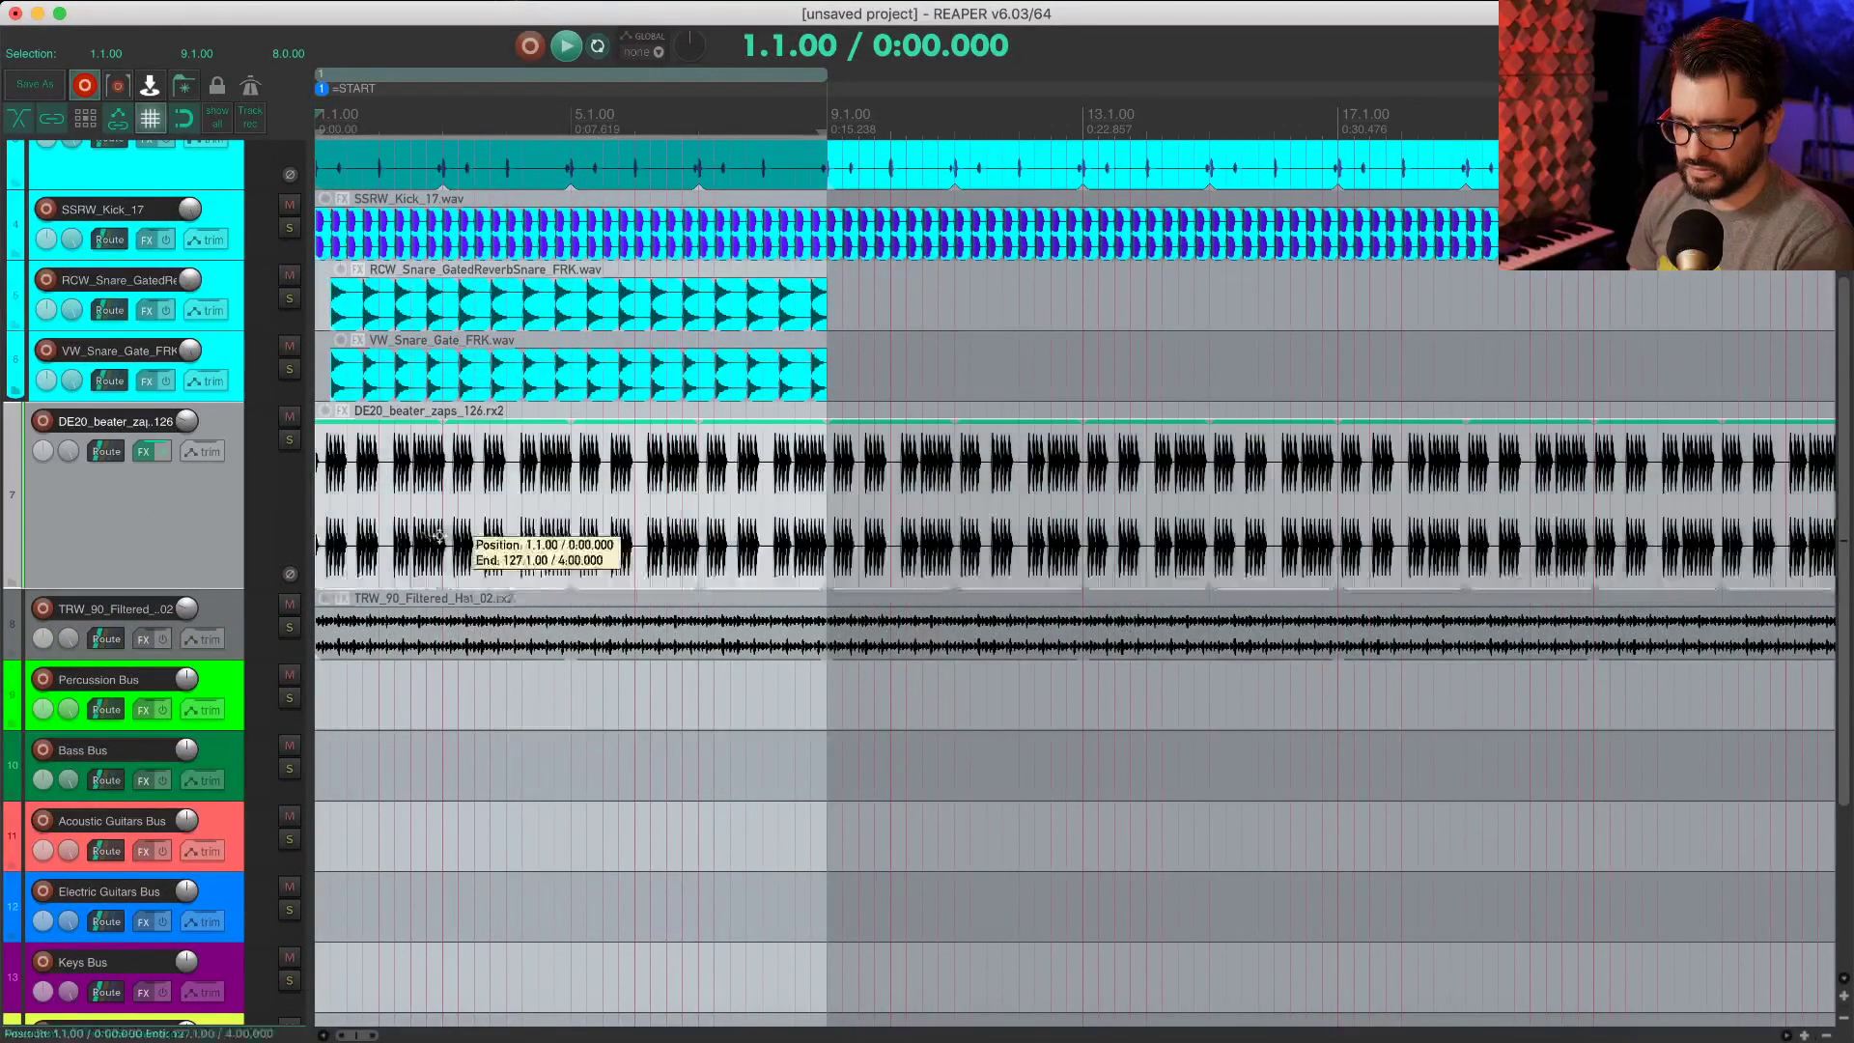
pyautogui.press('space')
pyautogui.press('space')
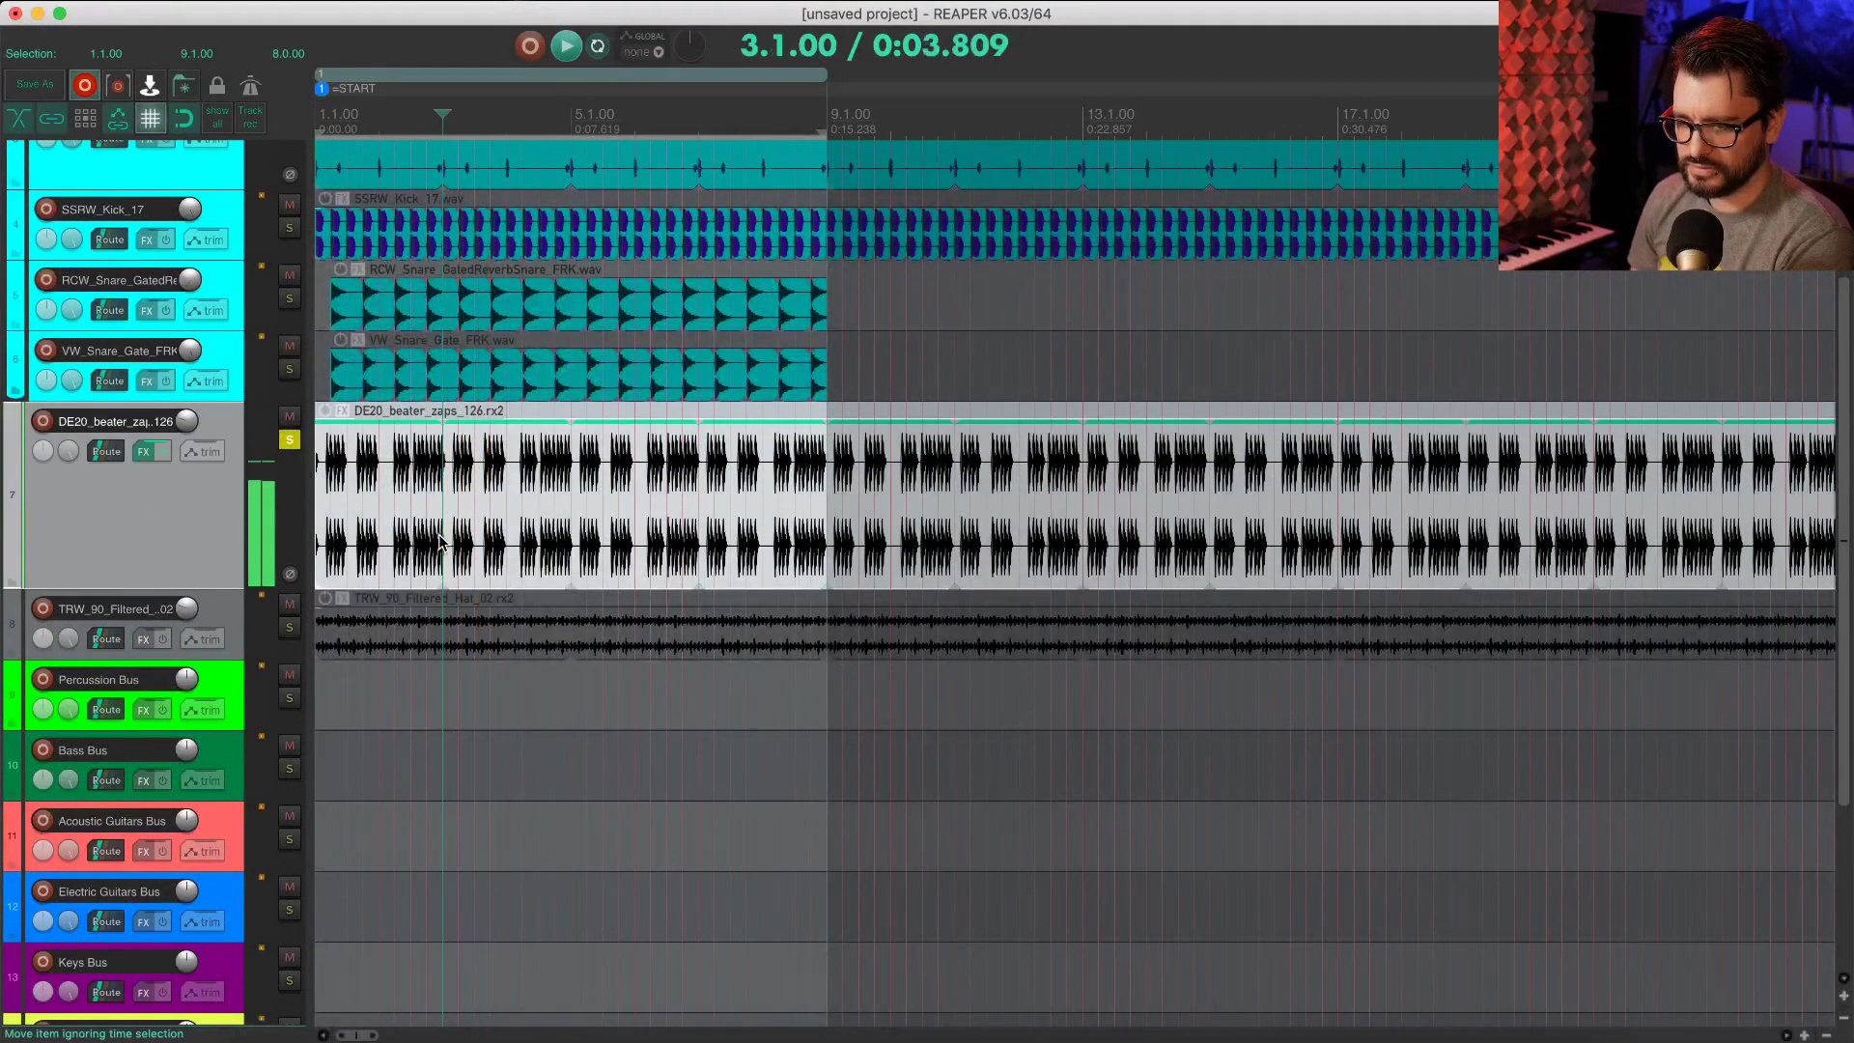
# Step: Move the DE20_beater_zaps_126 track into the Percussion Bus folder
pyautogui.scroll(-7, 149, 599)
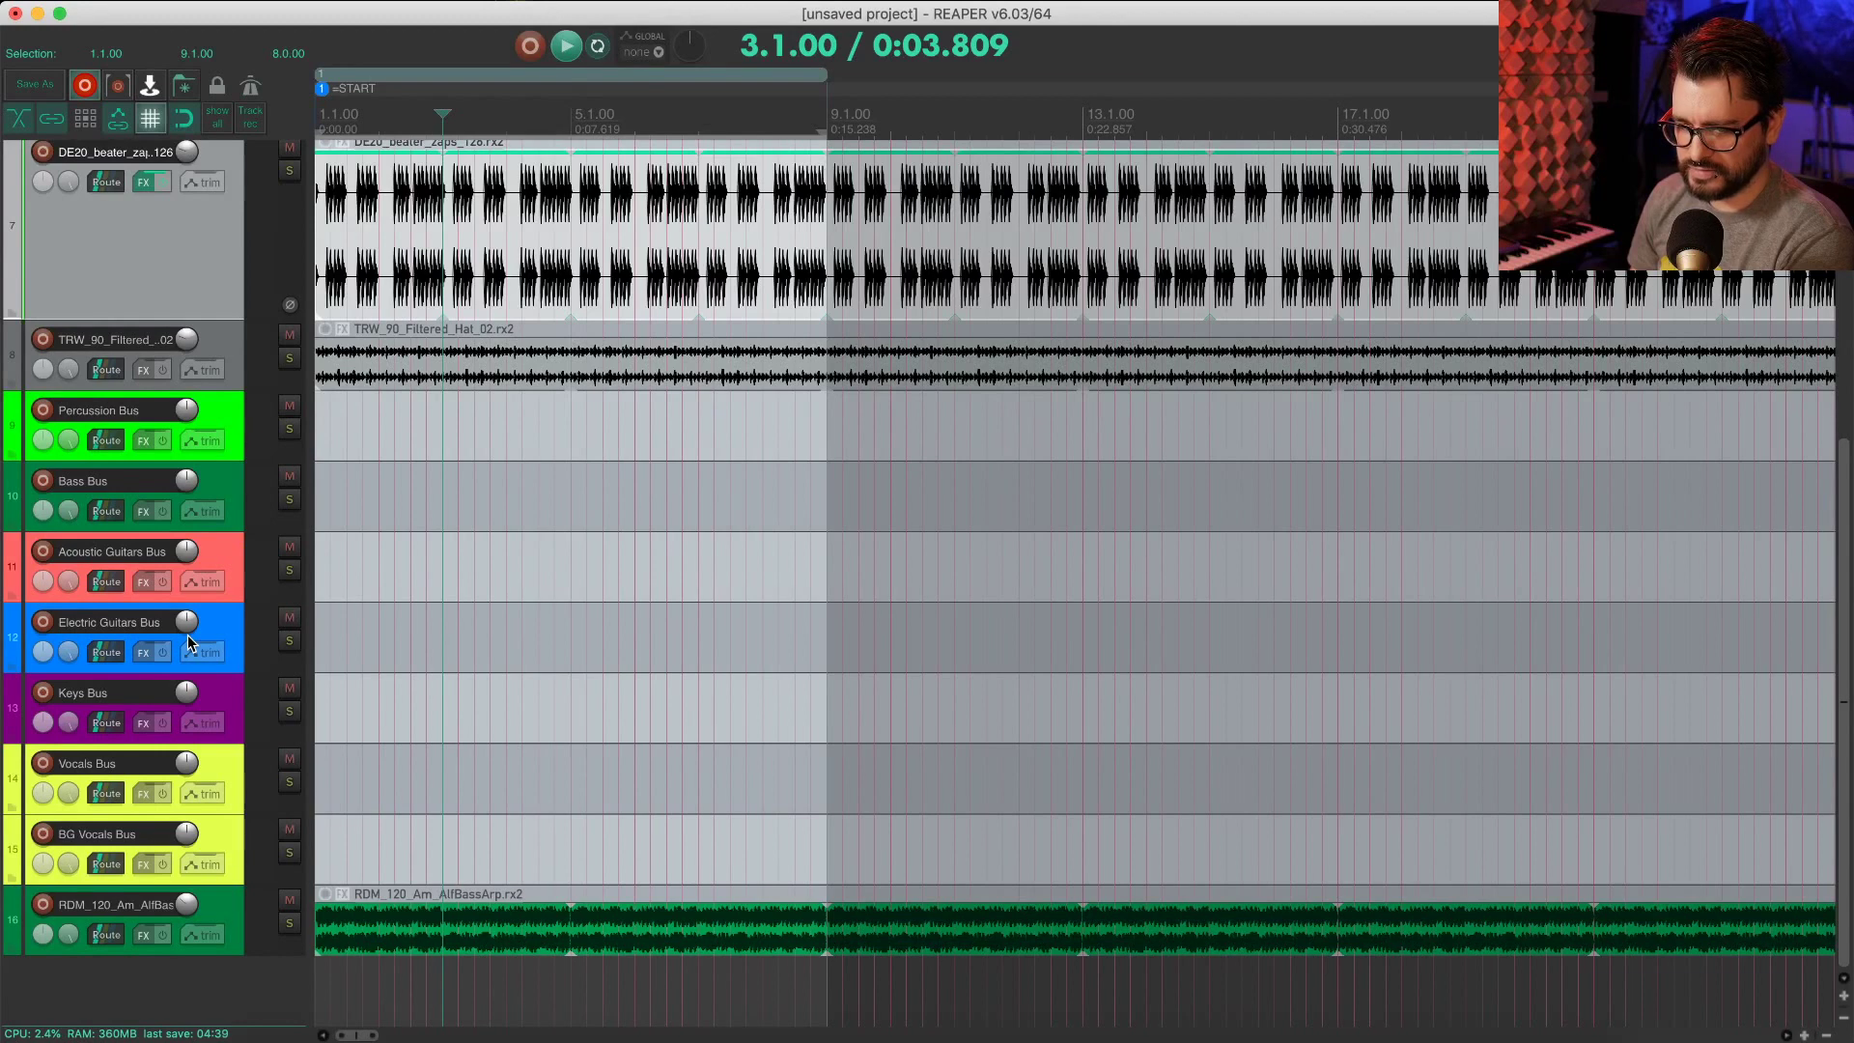
pyautogui.scroll(3, 188, 642)
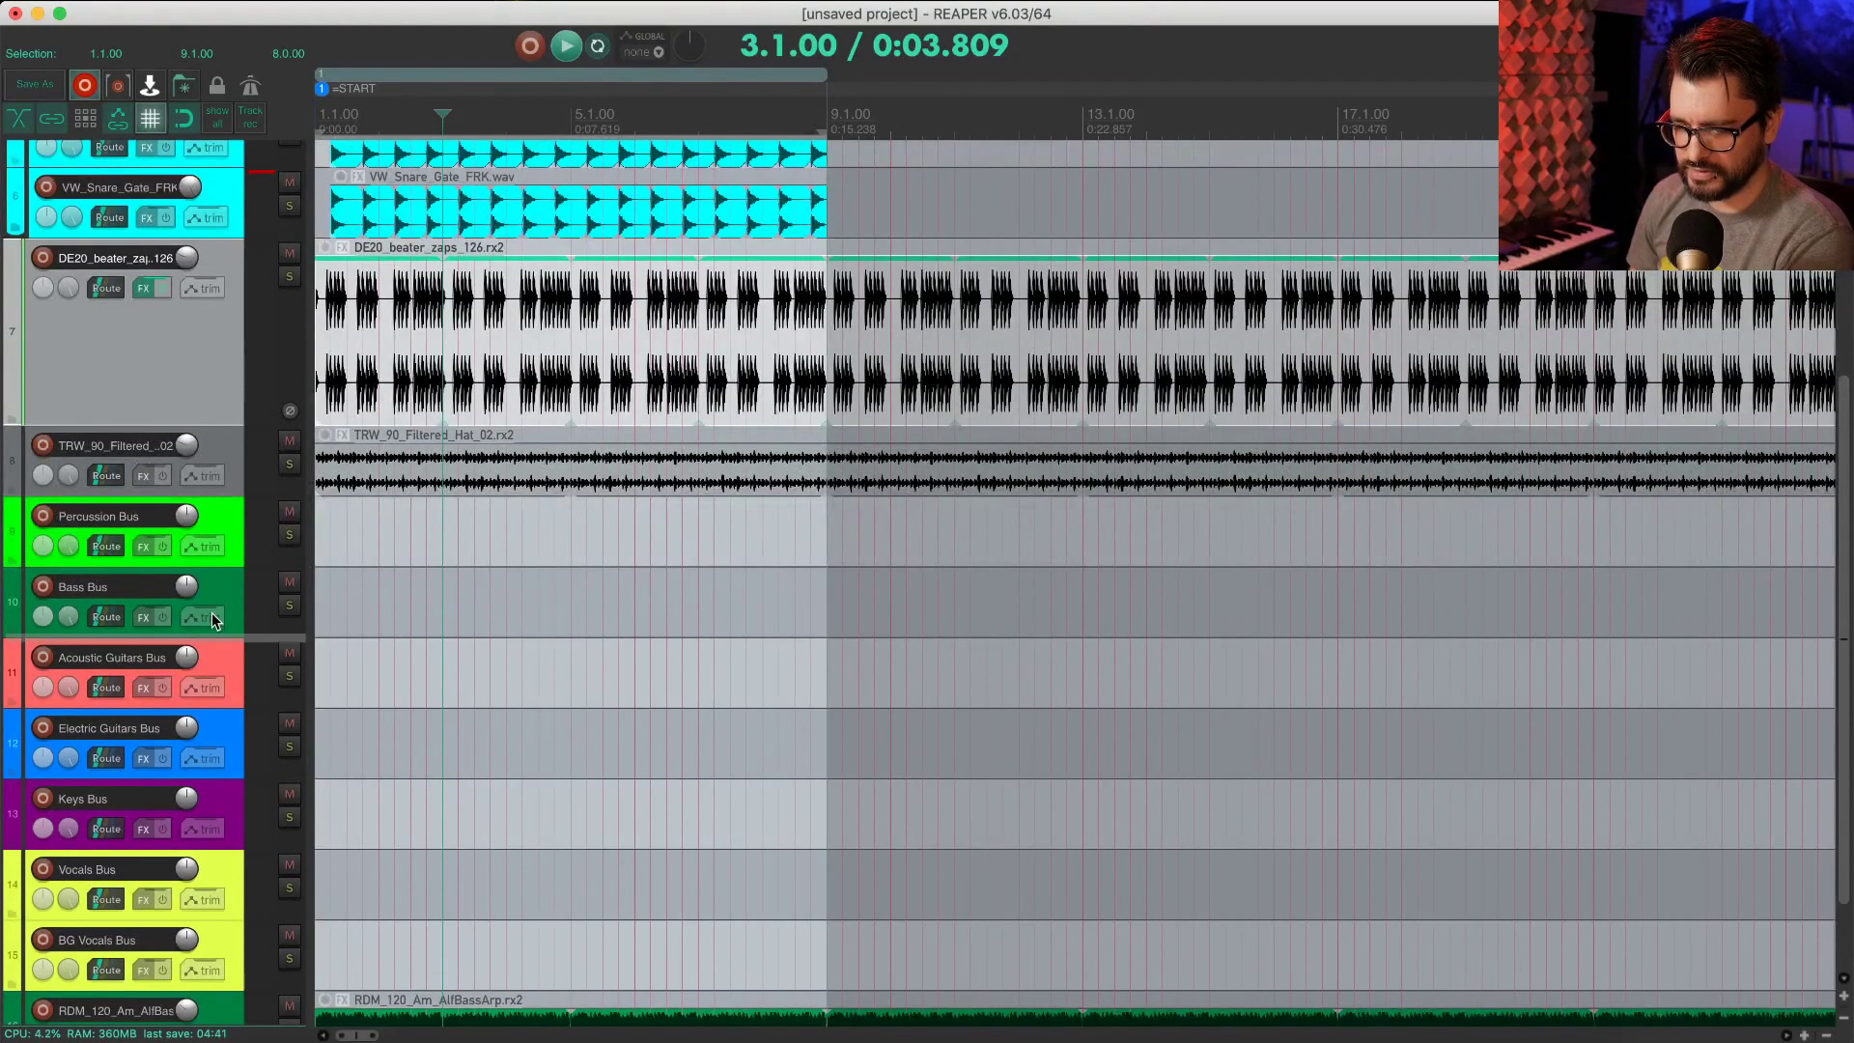
pyautogui.moveTo(218, 537); pyautogui.dragTo(217, 541)
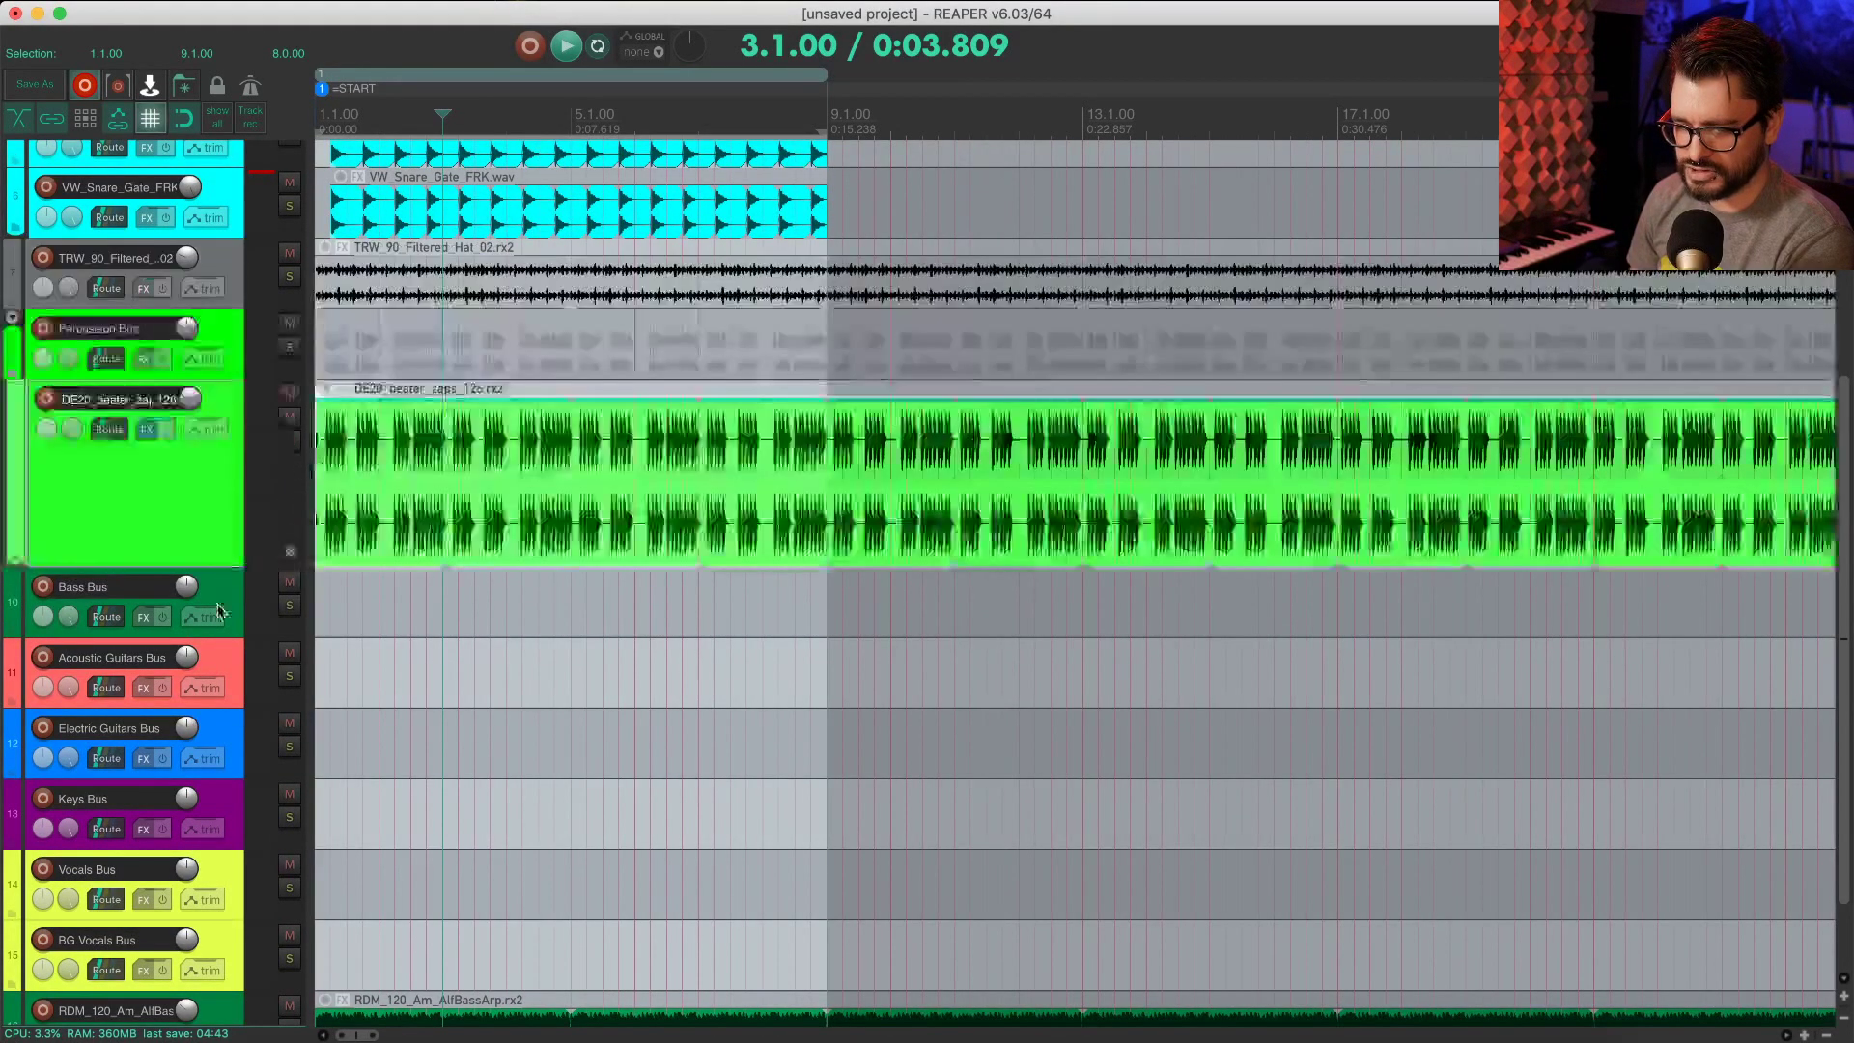
# Step: Solo the TRW_90_Filtered_Hat_02 track, play it from 3.3.00, and clear the solo
pyautogui.scroll(-1, 413, 772)
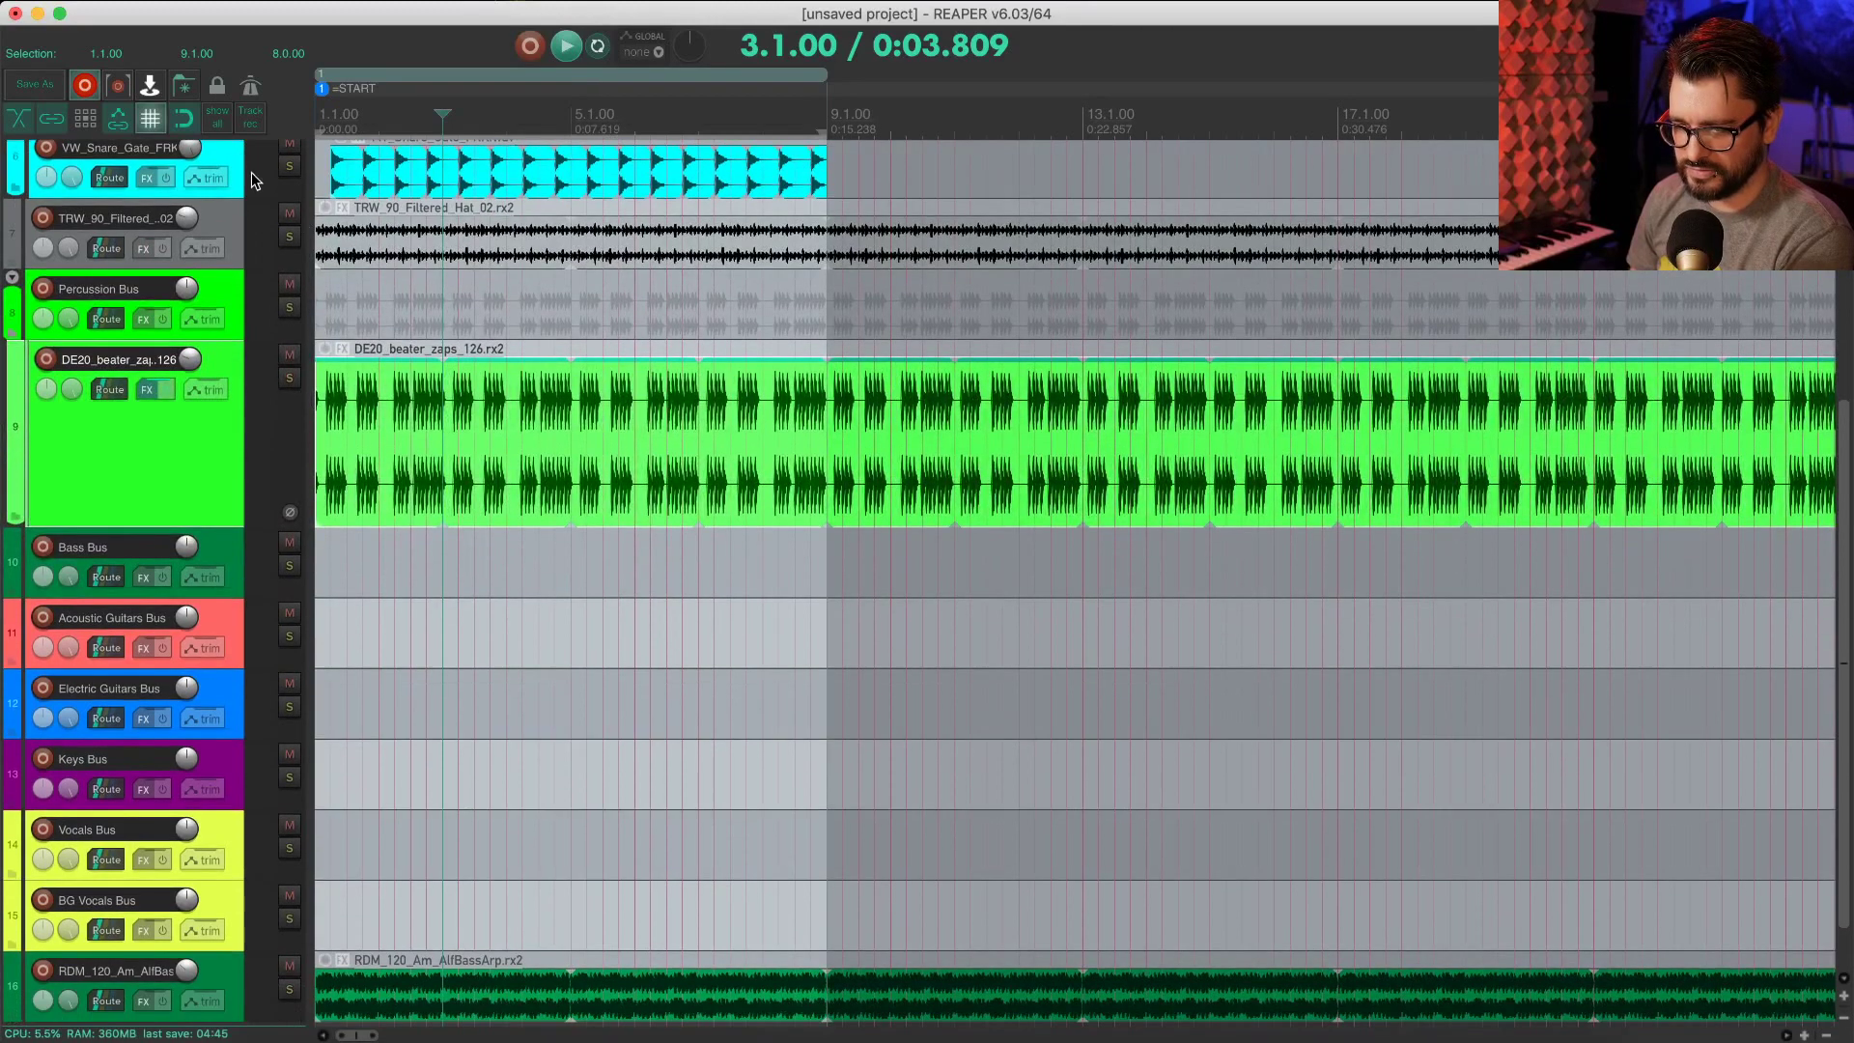
pyautogui.click(234, 223)
pyautogui.click(474, 251)
pyautogui.press('F6')
pyautogui.press('space')
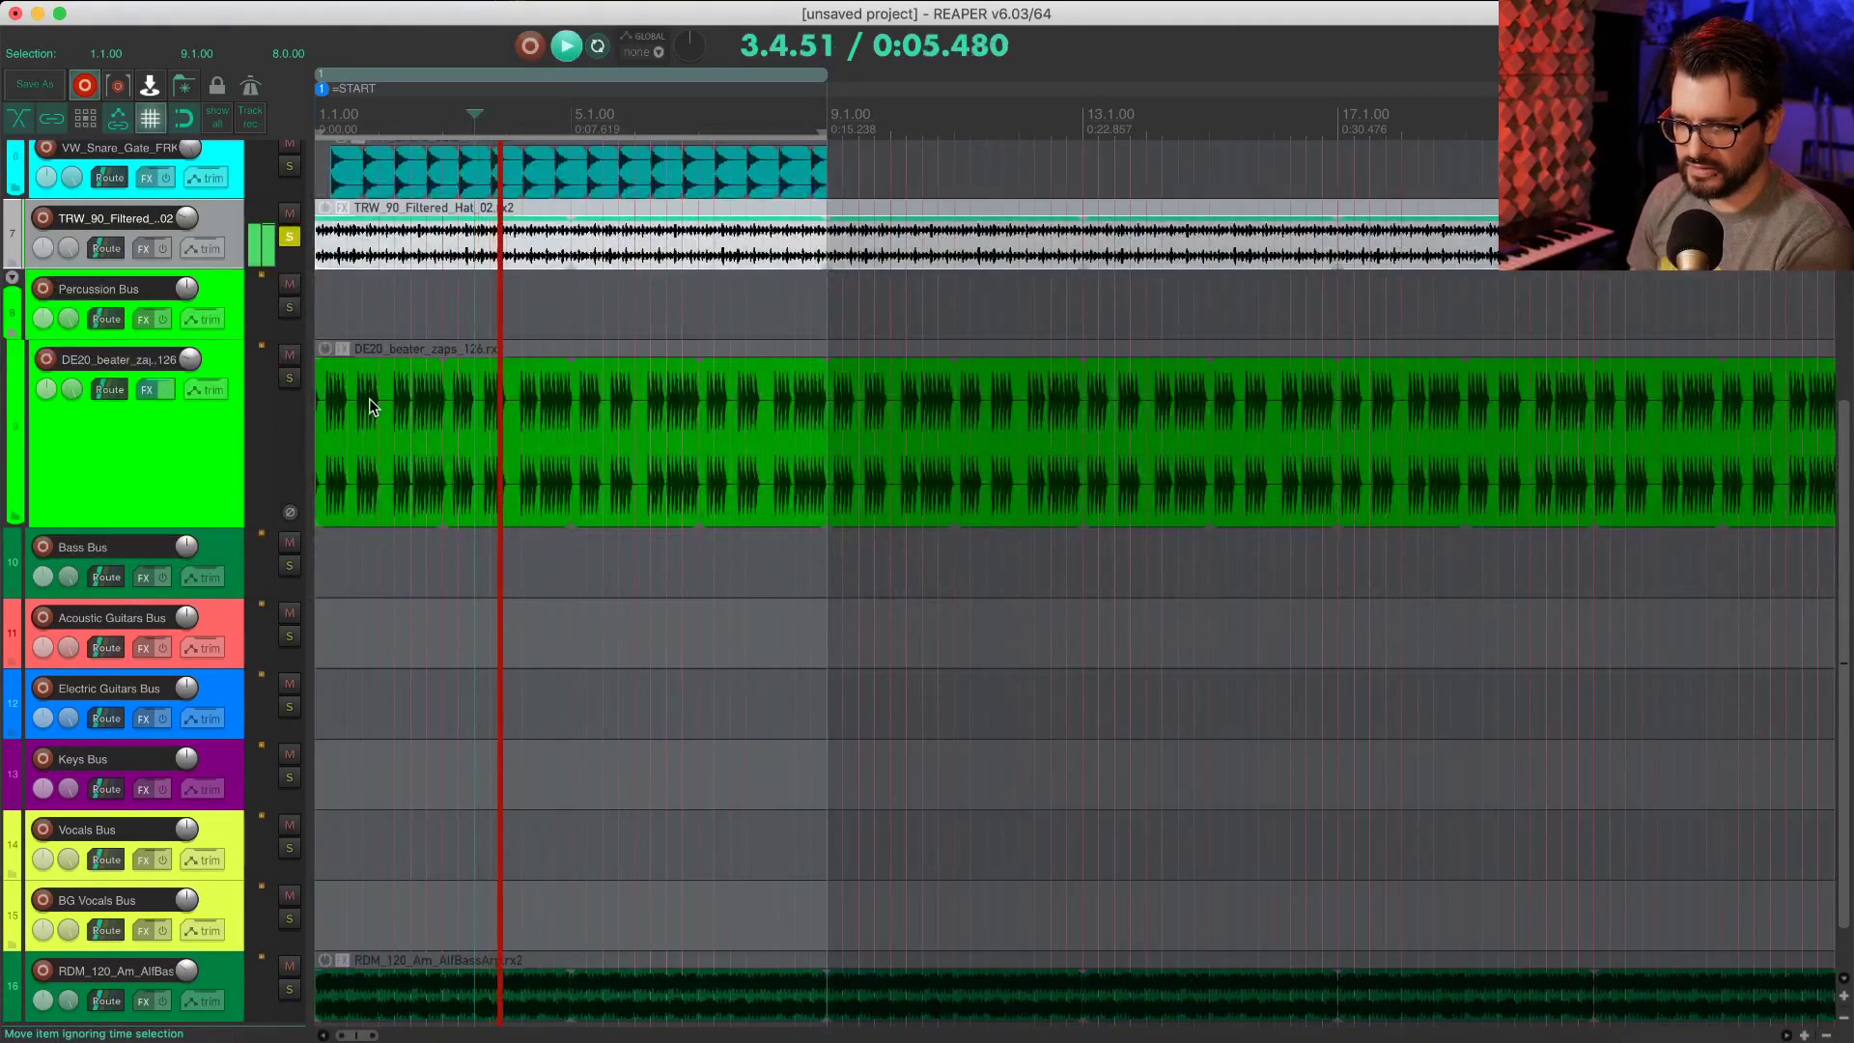
pyautogui.press('space')
pyautogui.press('F6')
# Step: Move the TRW_90_Filtered_Hat_02 track into the Drums Bus folder as its first track, above the kicks
pyautogui.scroll(4, 413, 513)
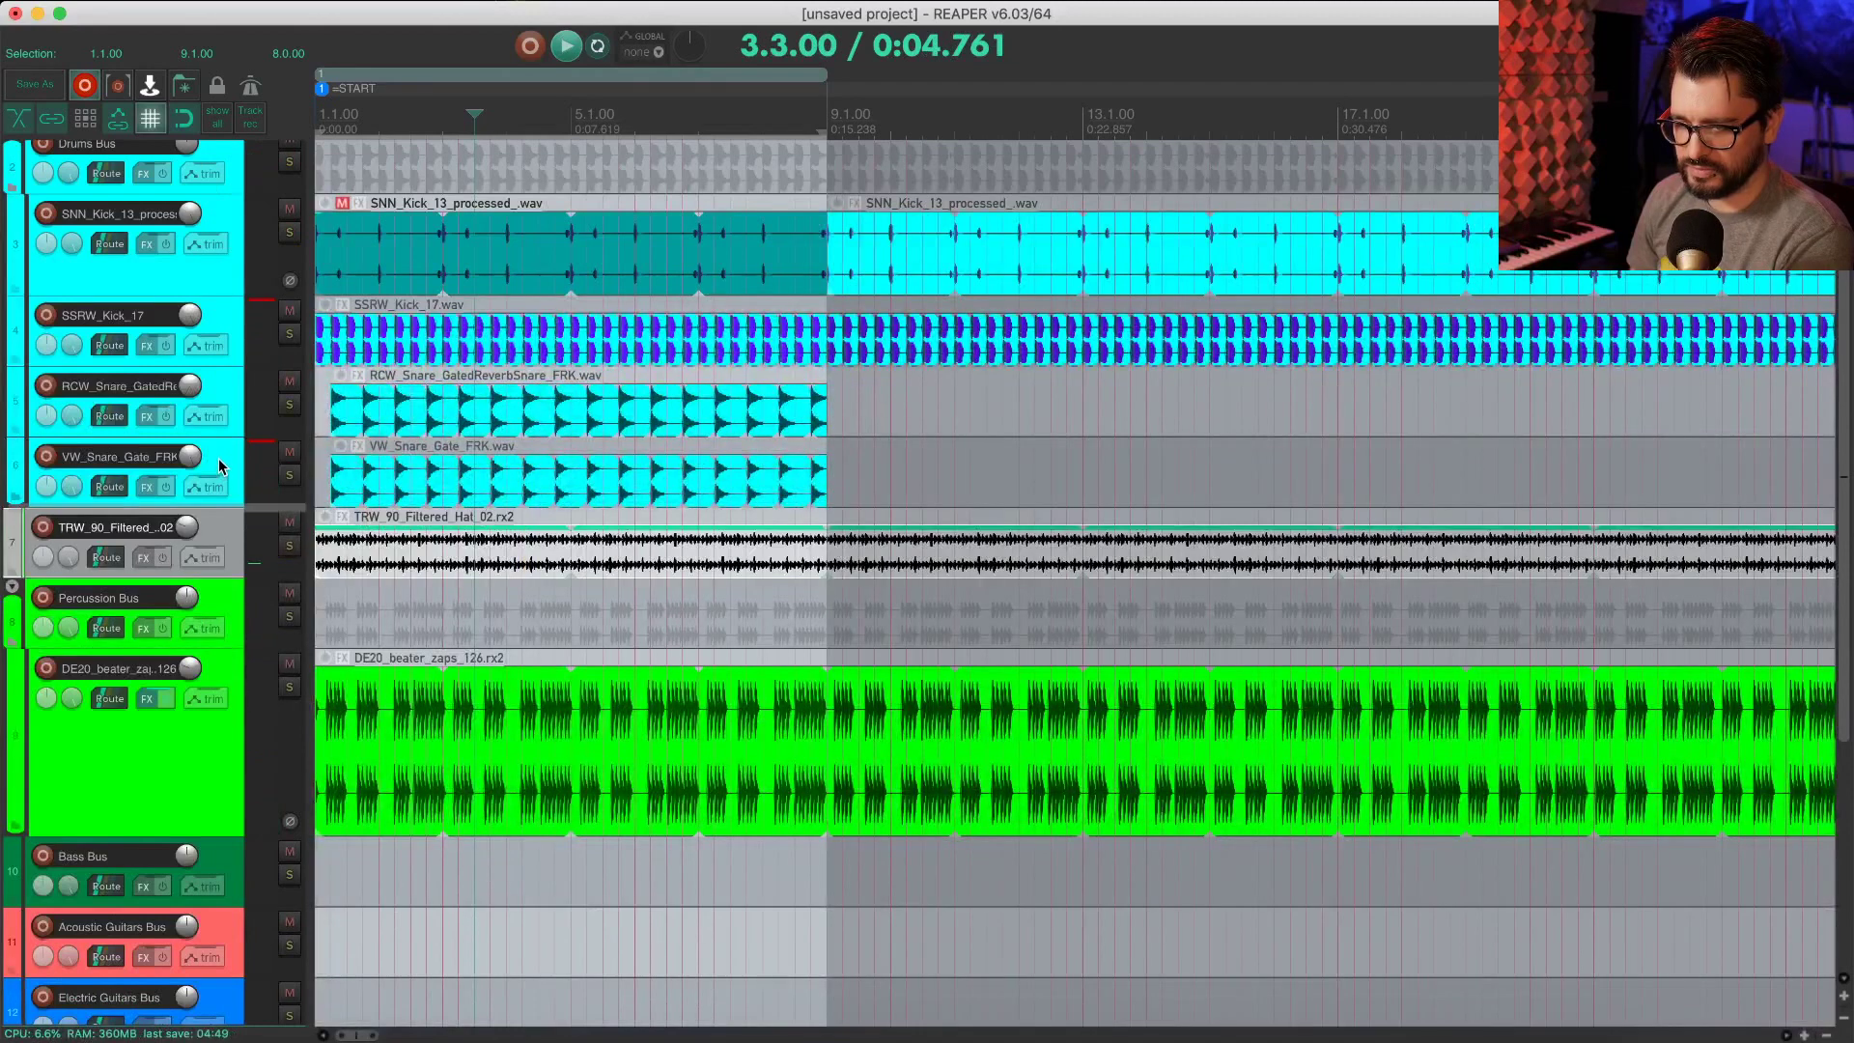
pyautogui.click(224, 497)
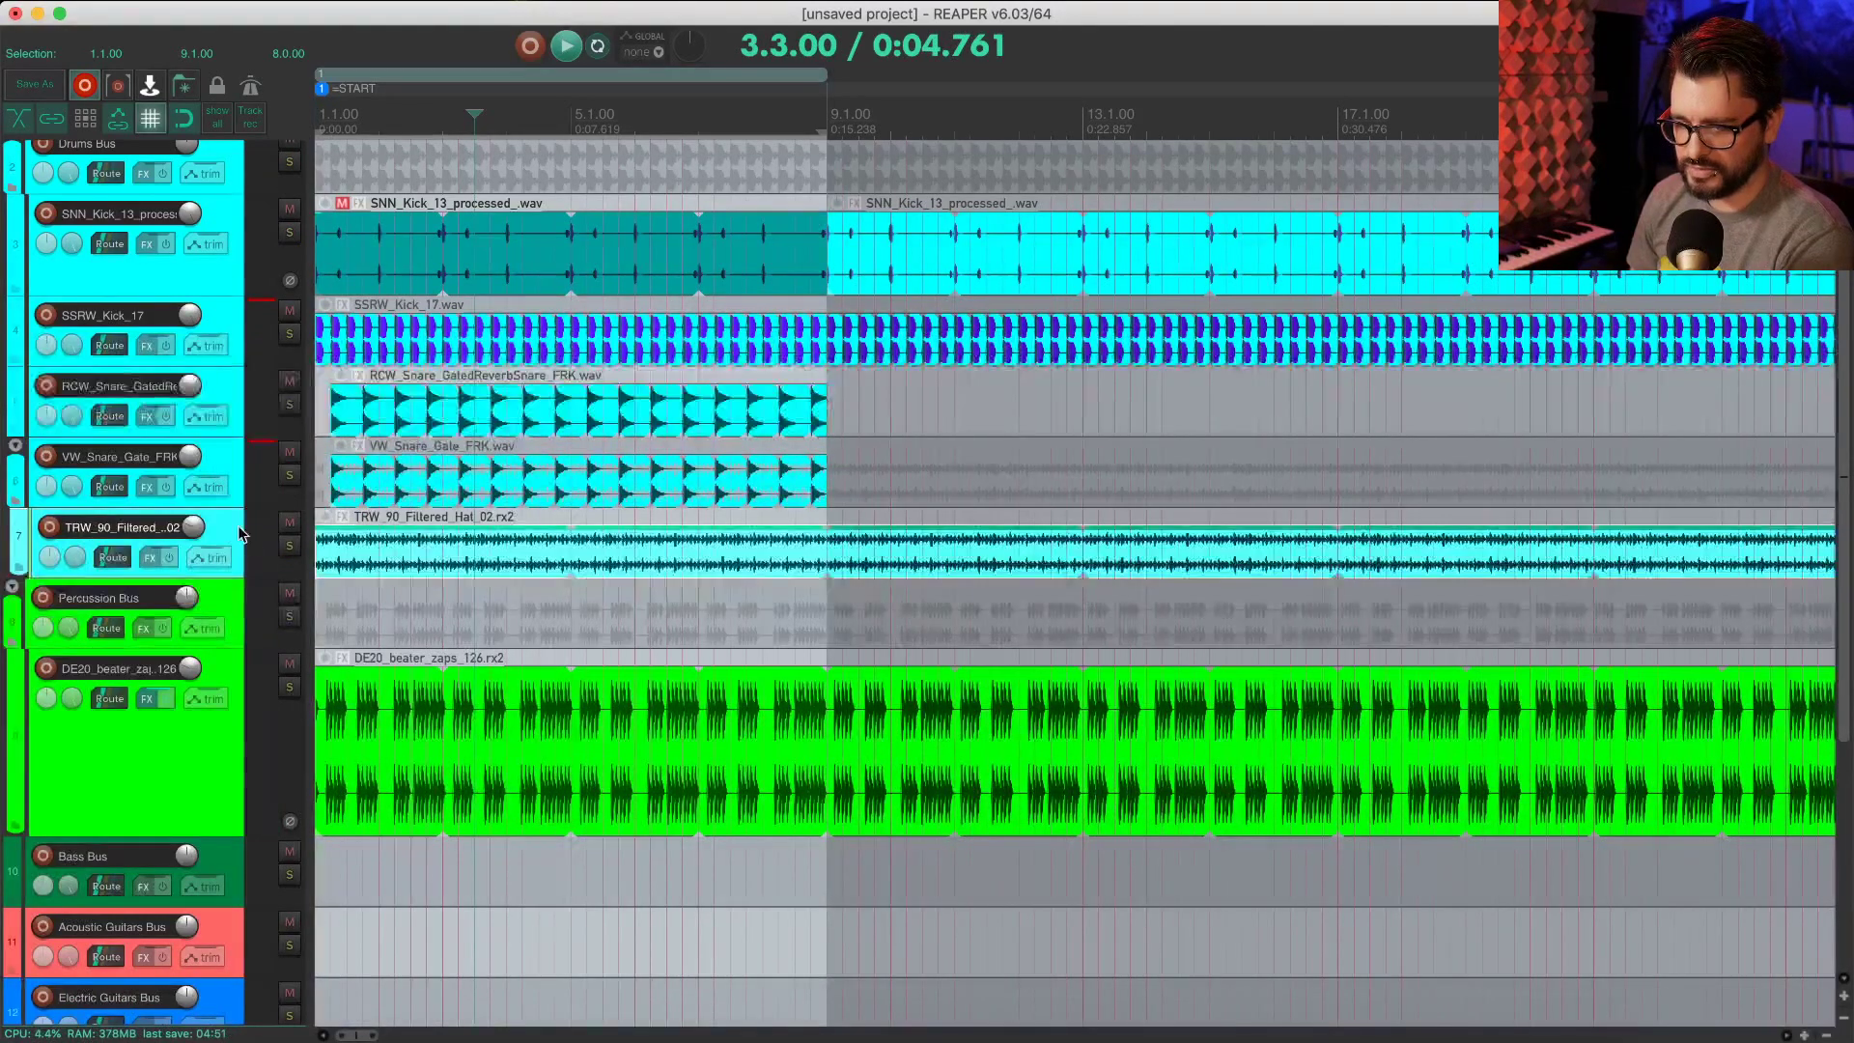
pyautogui.moveTo(206, 379); pyautogui.dragTo(220, 475)
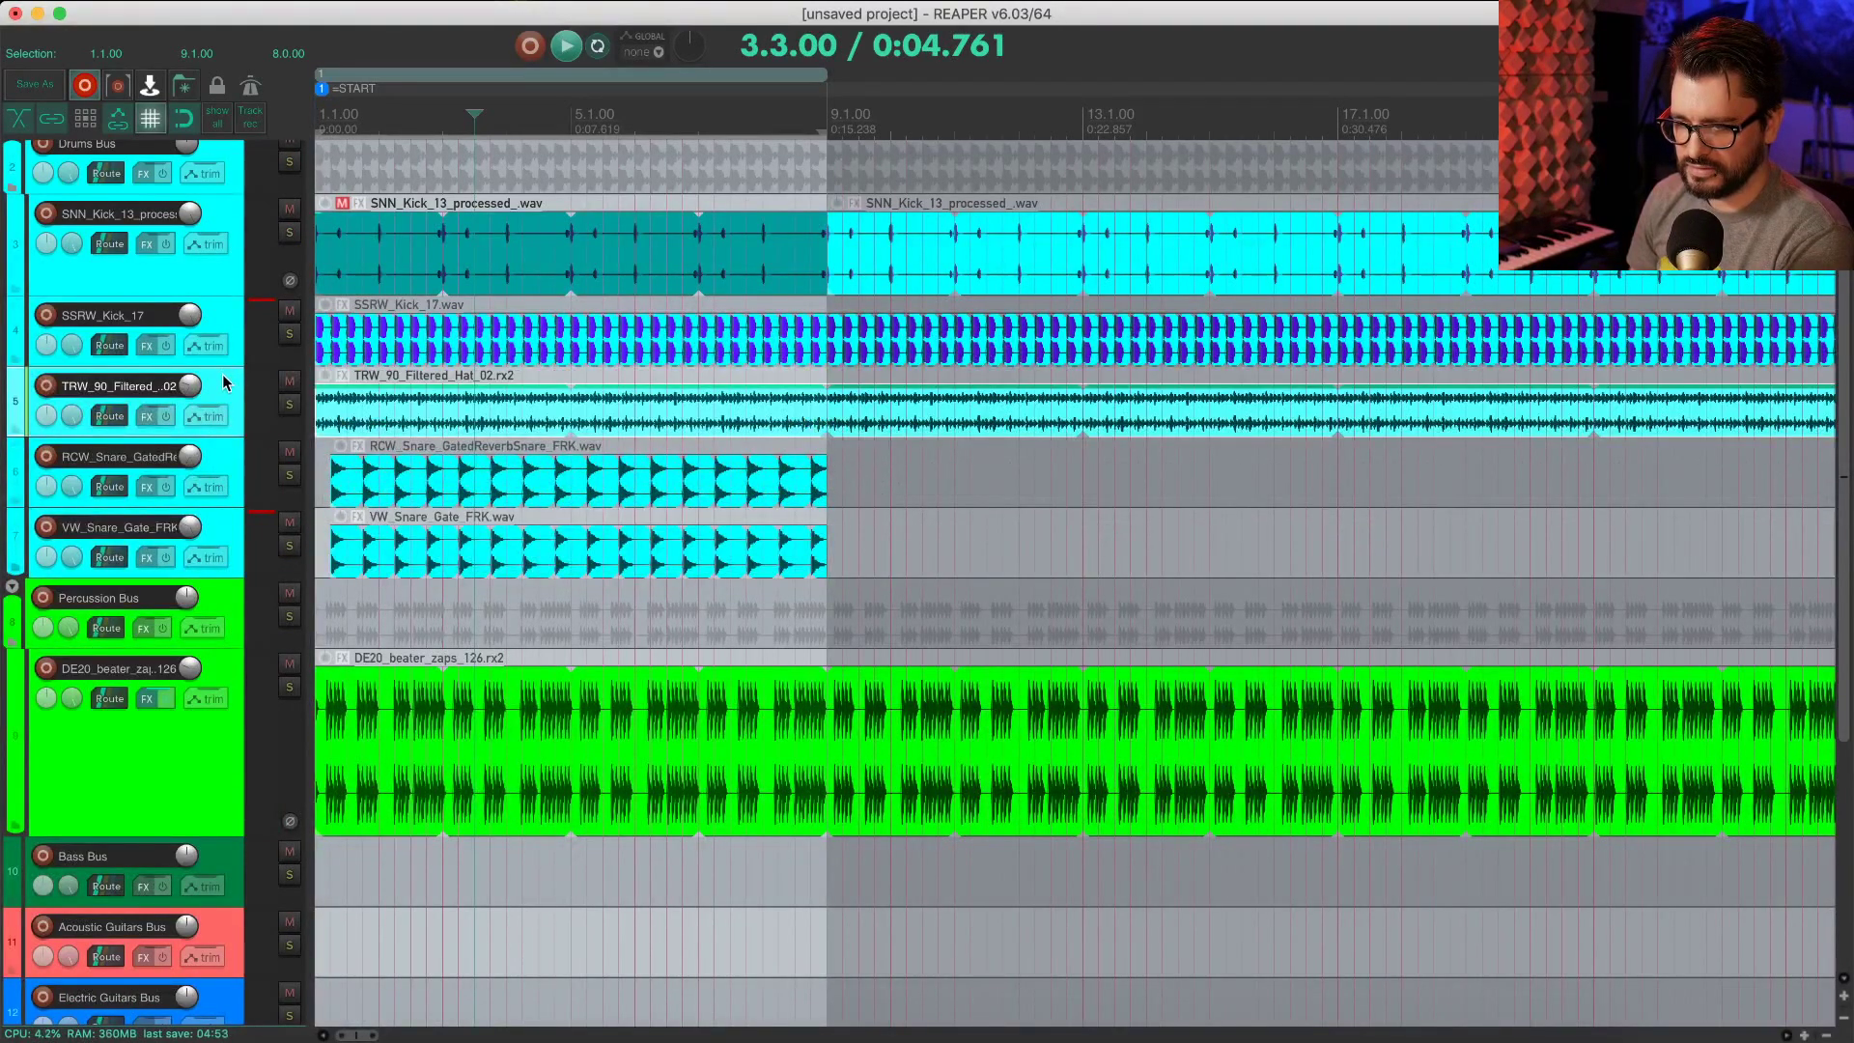
pyautogui.moveTo(222, 374); pyautogui.dragTo(203, 211)
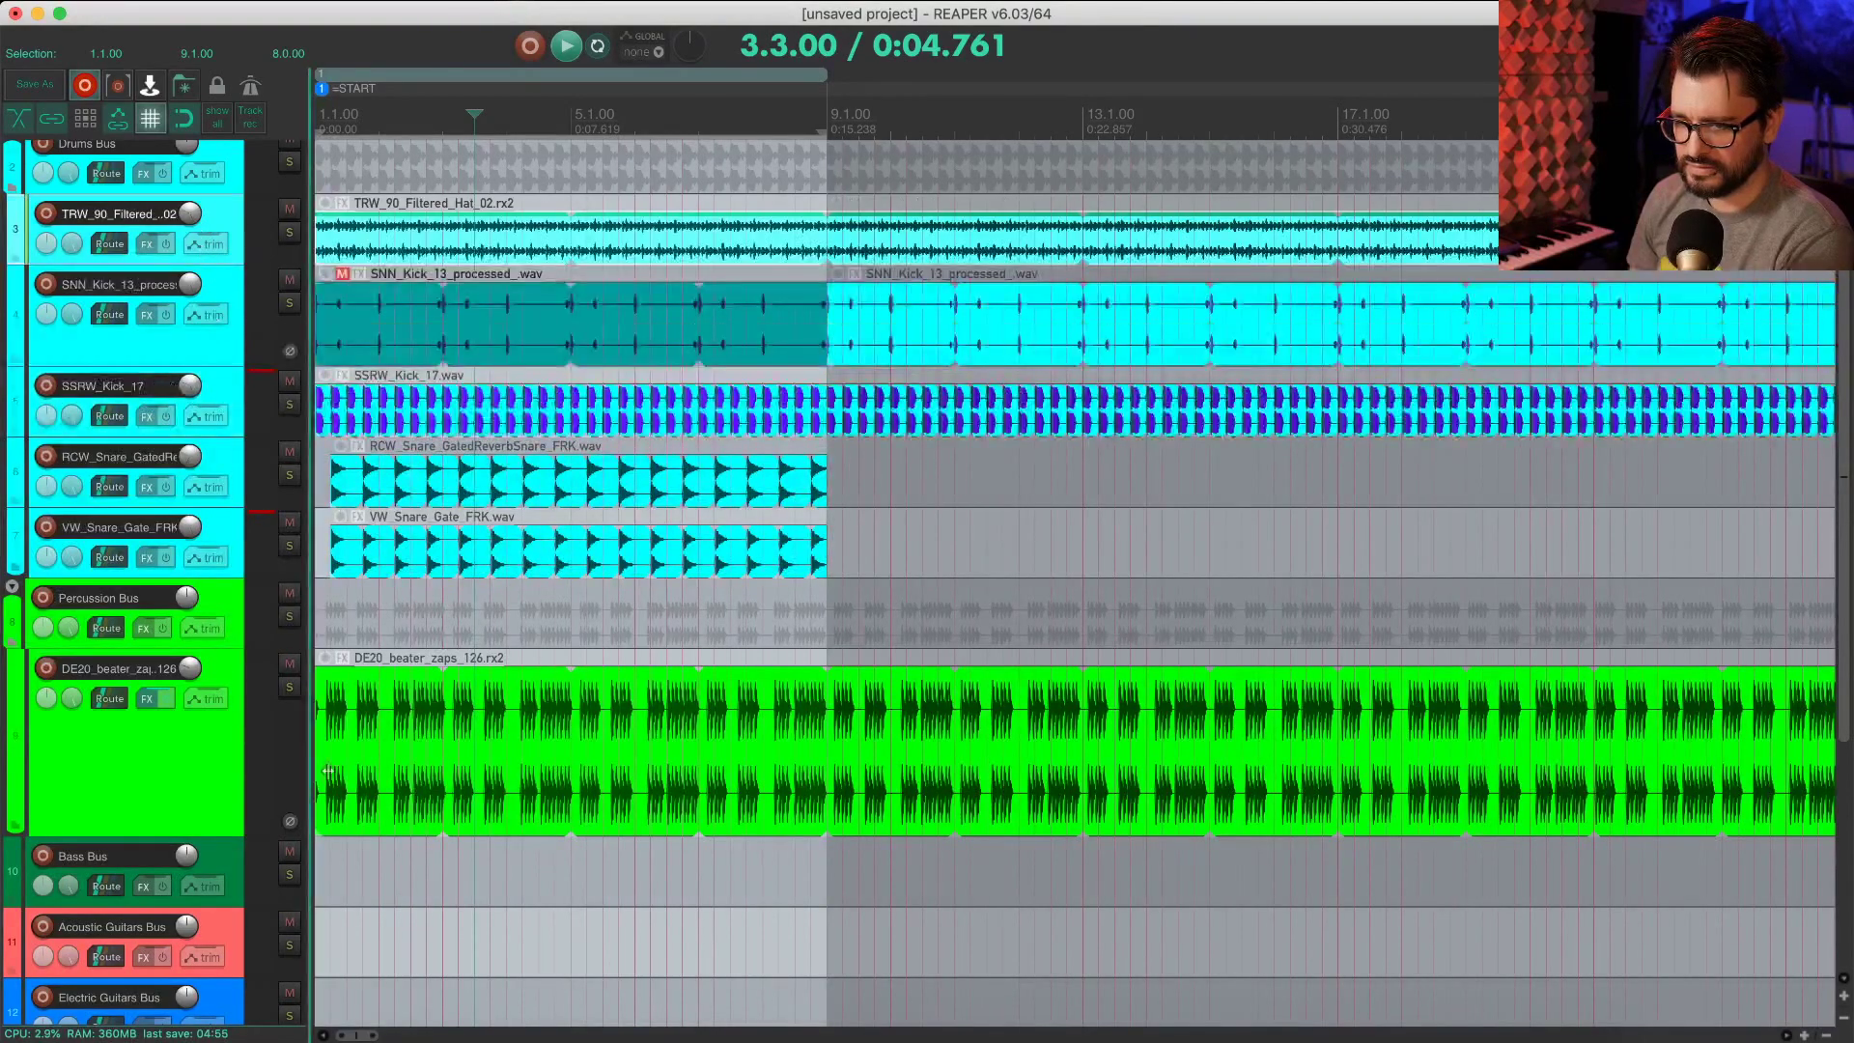
# Step: Move the RDM_120_Am_AlfBassArp track below the Bass Bus and nest it in that folder
pyautogui.scroll(-8, 328, 769)
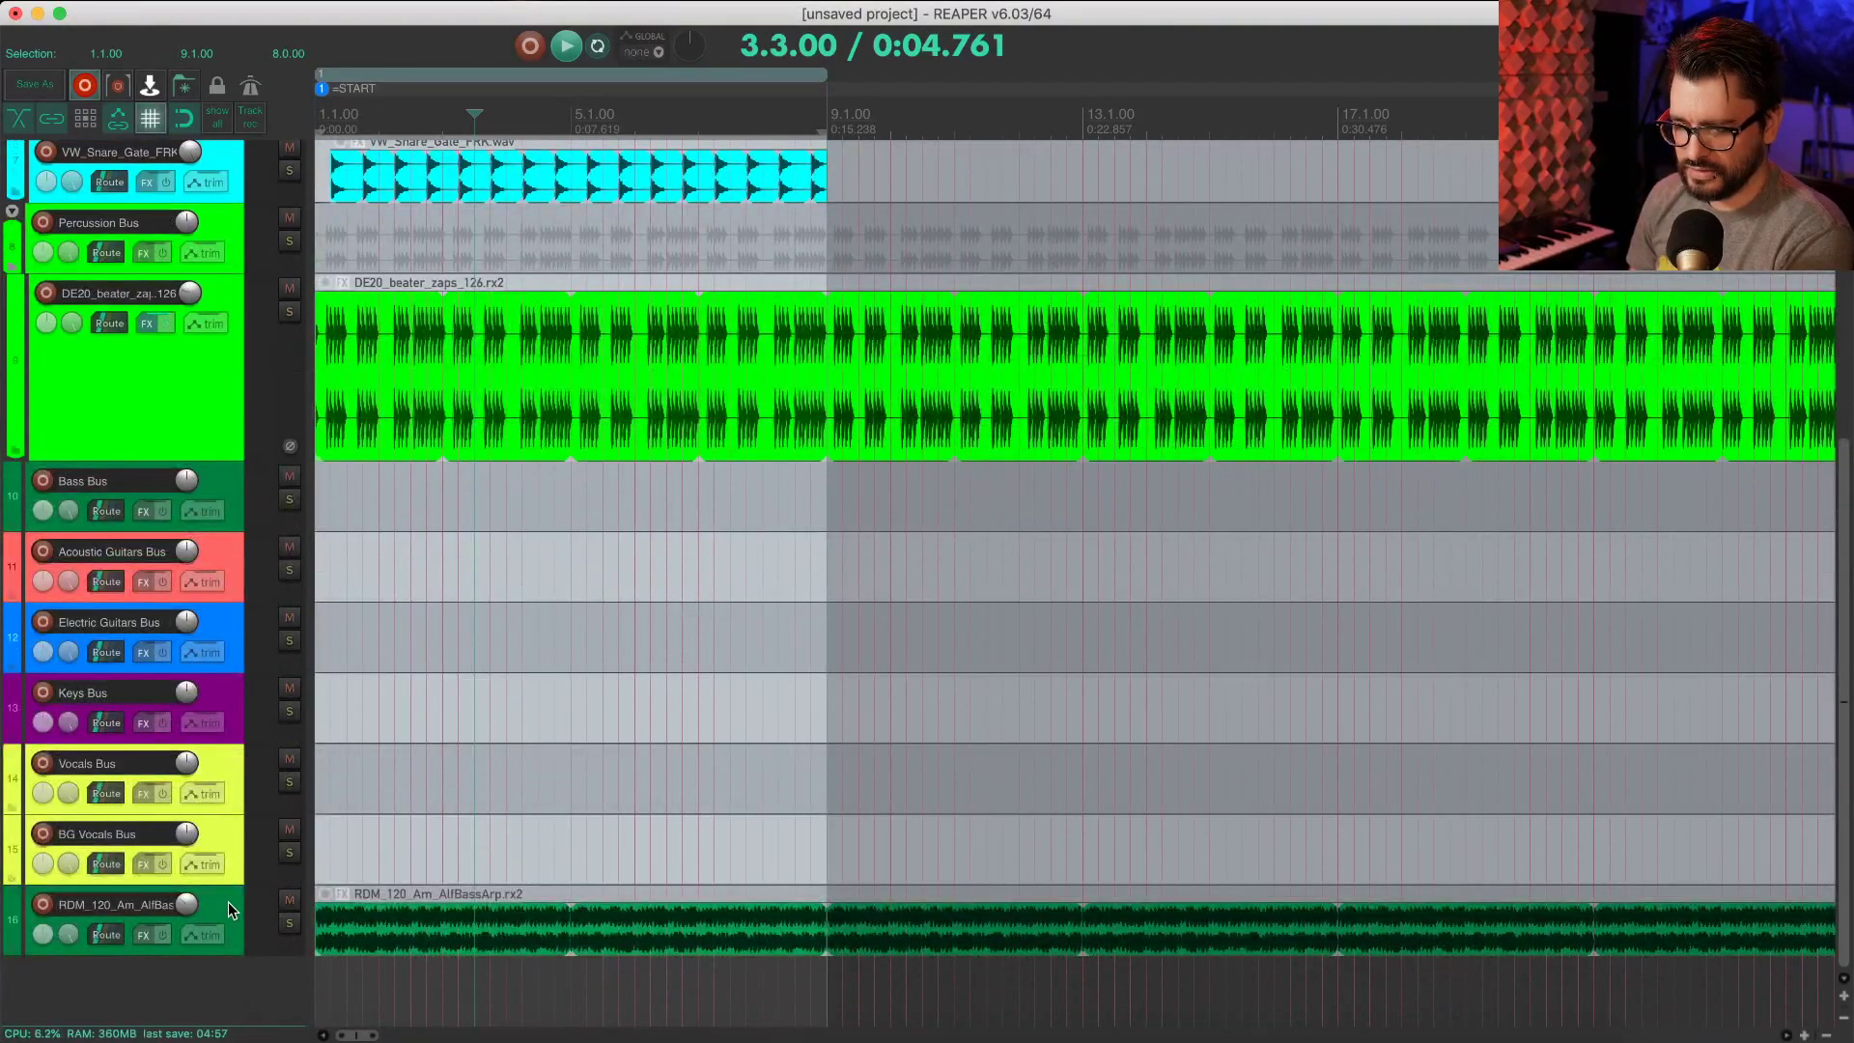
pyautogui.moveTo(228, 902); pyautogui.dragTo(191, 548)
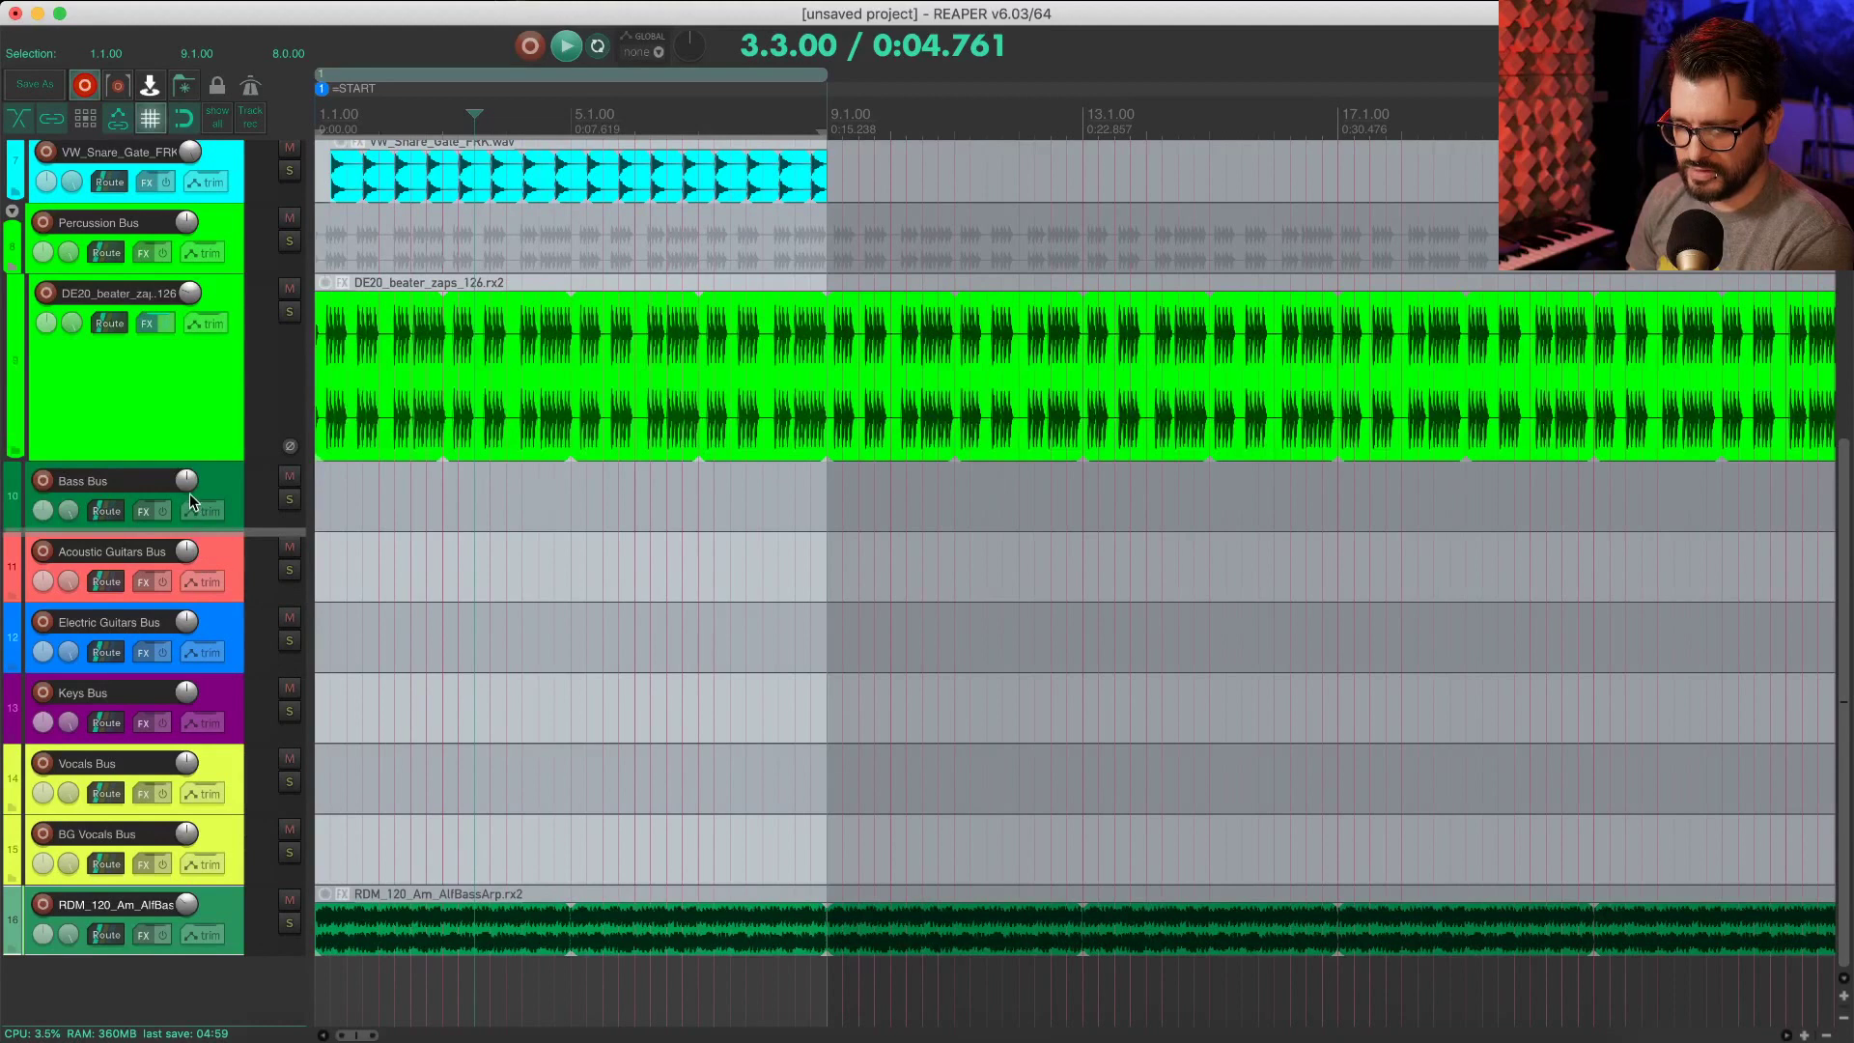
pyautogui.moveTo(190, 500); pyautogui.dragTo(230, 493)
# Step: Delete the unused Acoustic Guitars, Electric Guitars, Vocals and BG Vocals bus tracks
pyautogui.click(218, 642)
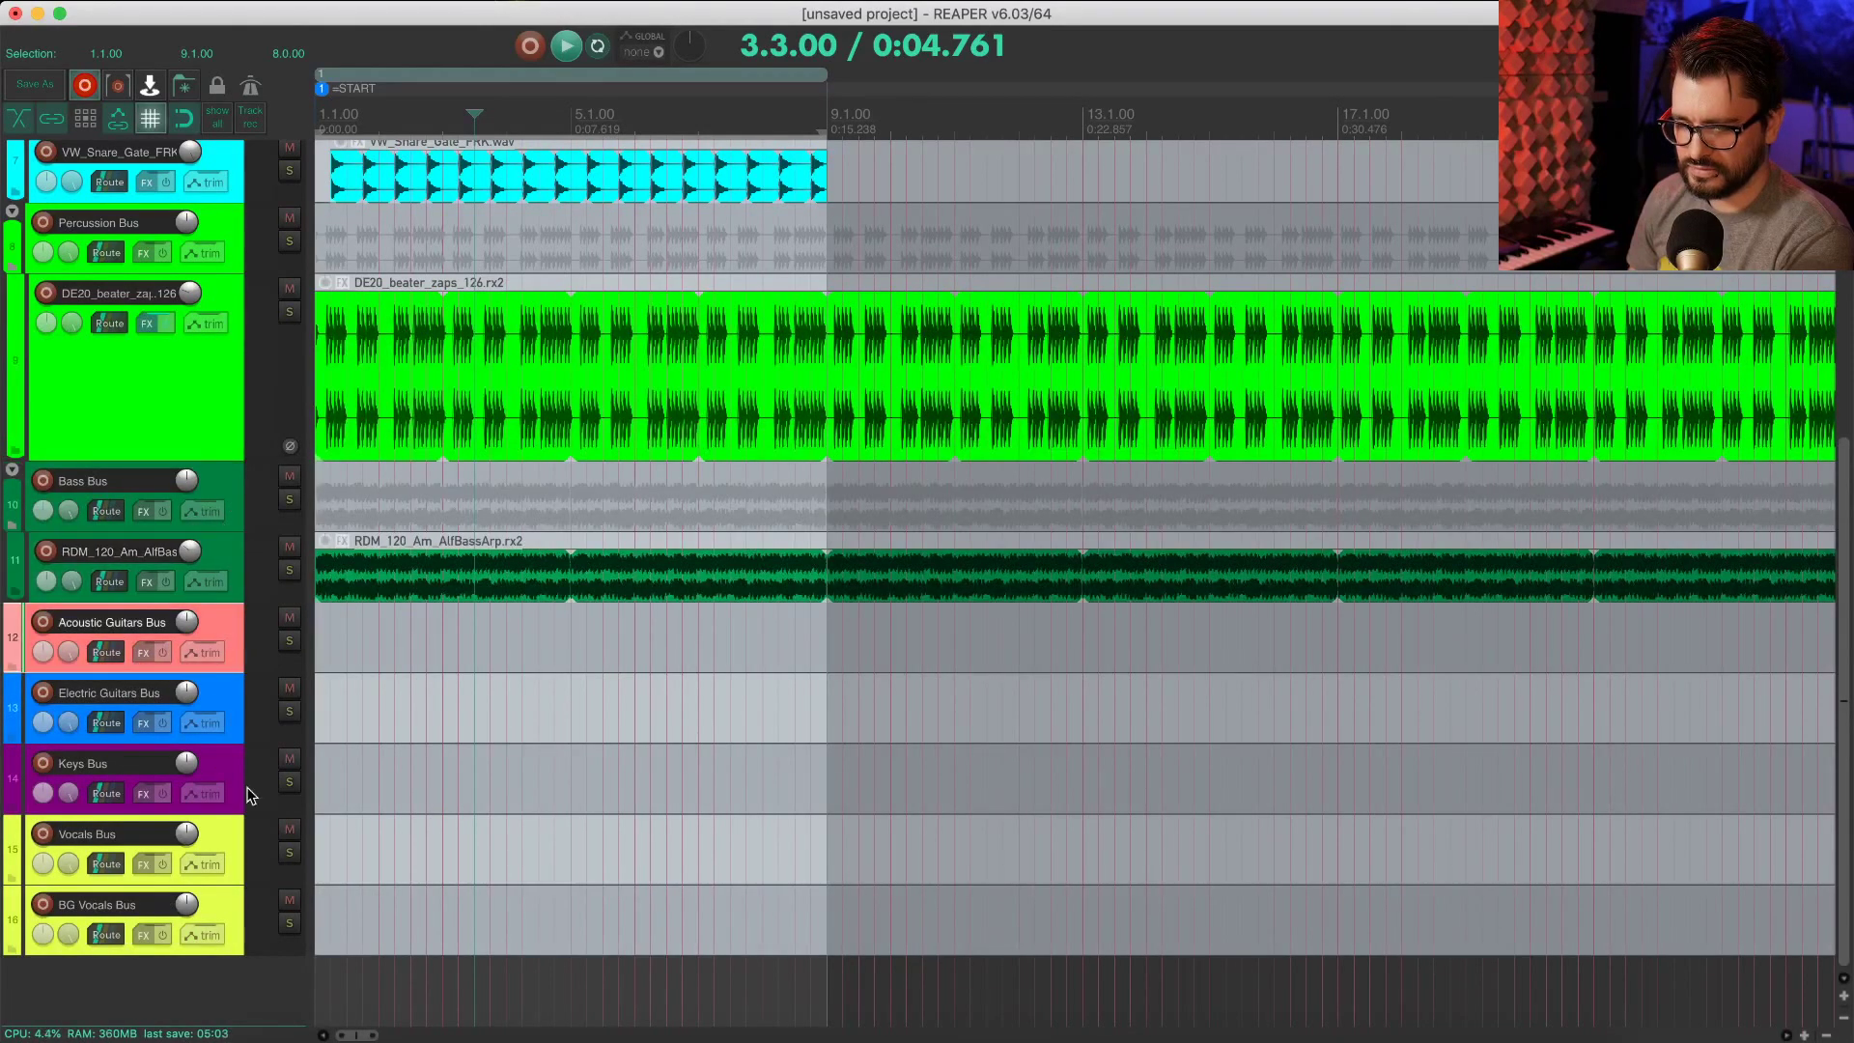
pyautogui.keyDown('shift'); pyautogui.click(233, 696); pyautogui.keyUp('shift')
pyautogui.press('Delete')
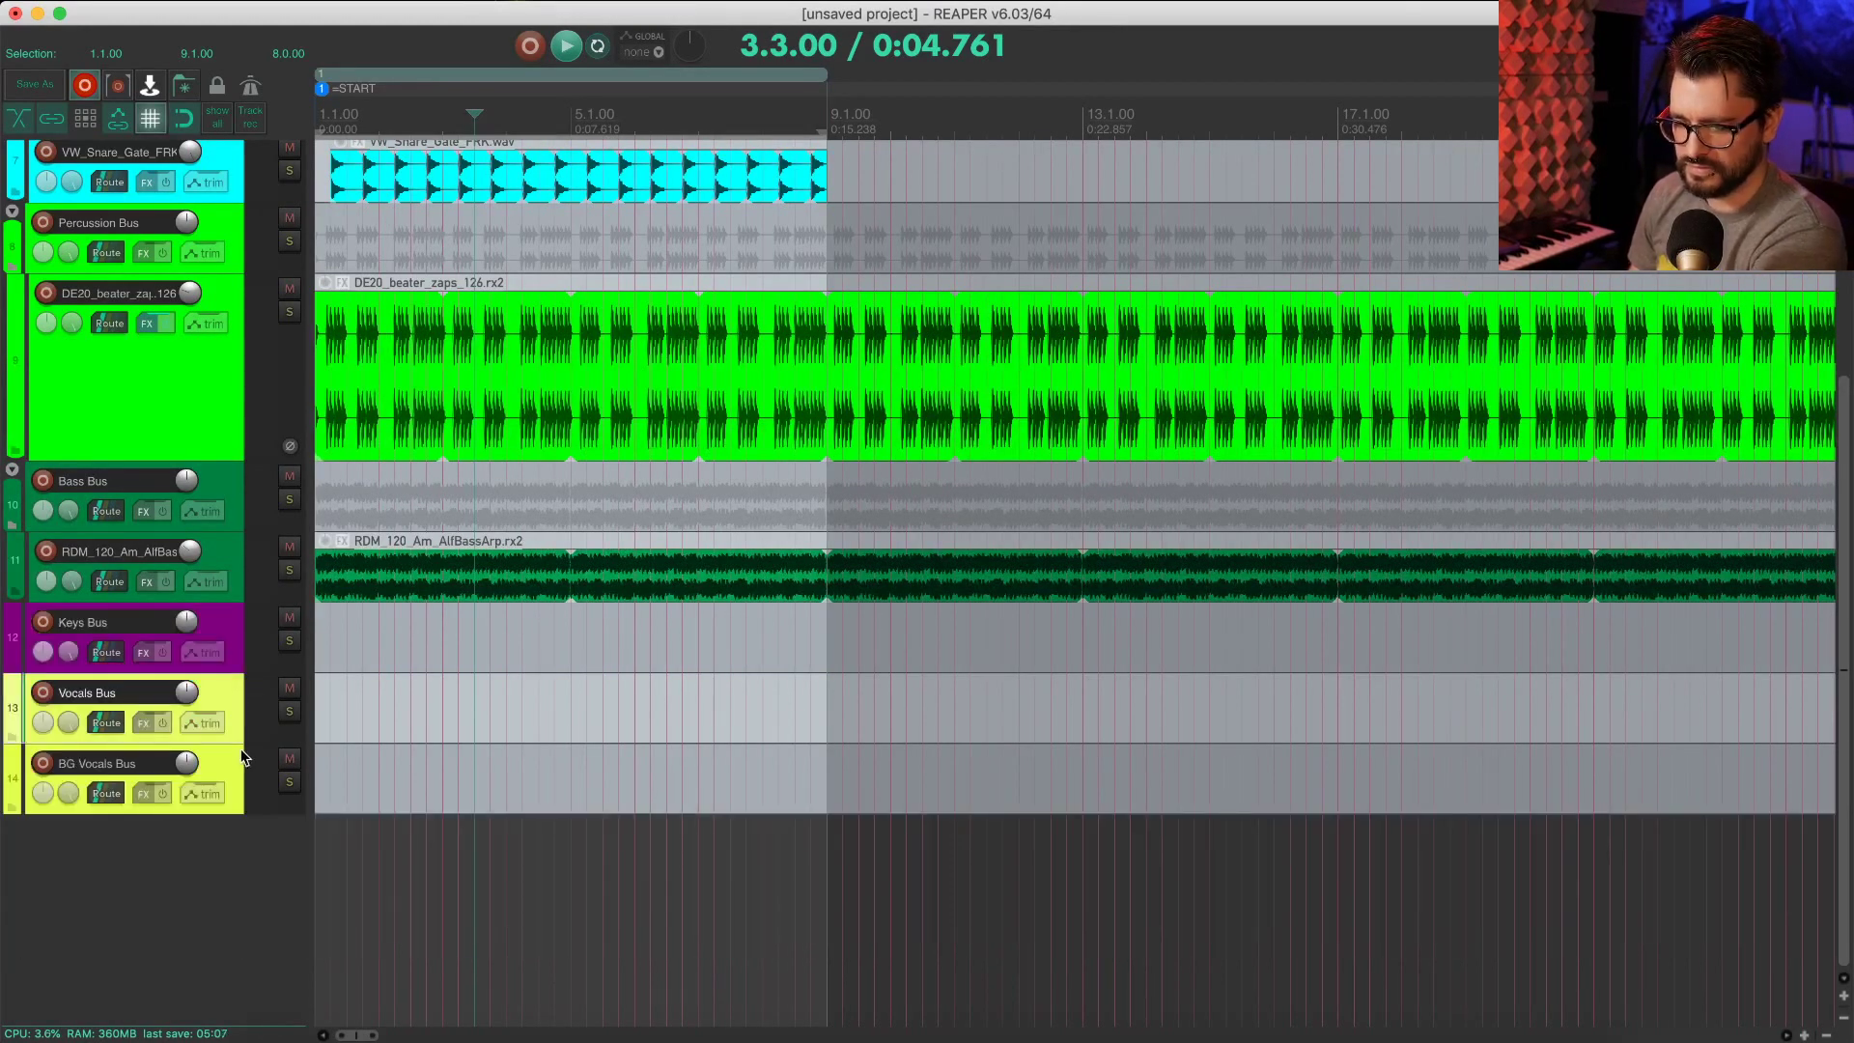
pyautogui.press('Delete')
pyautogui.scroll(5, 542, 882)
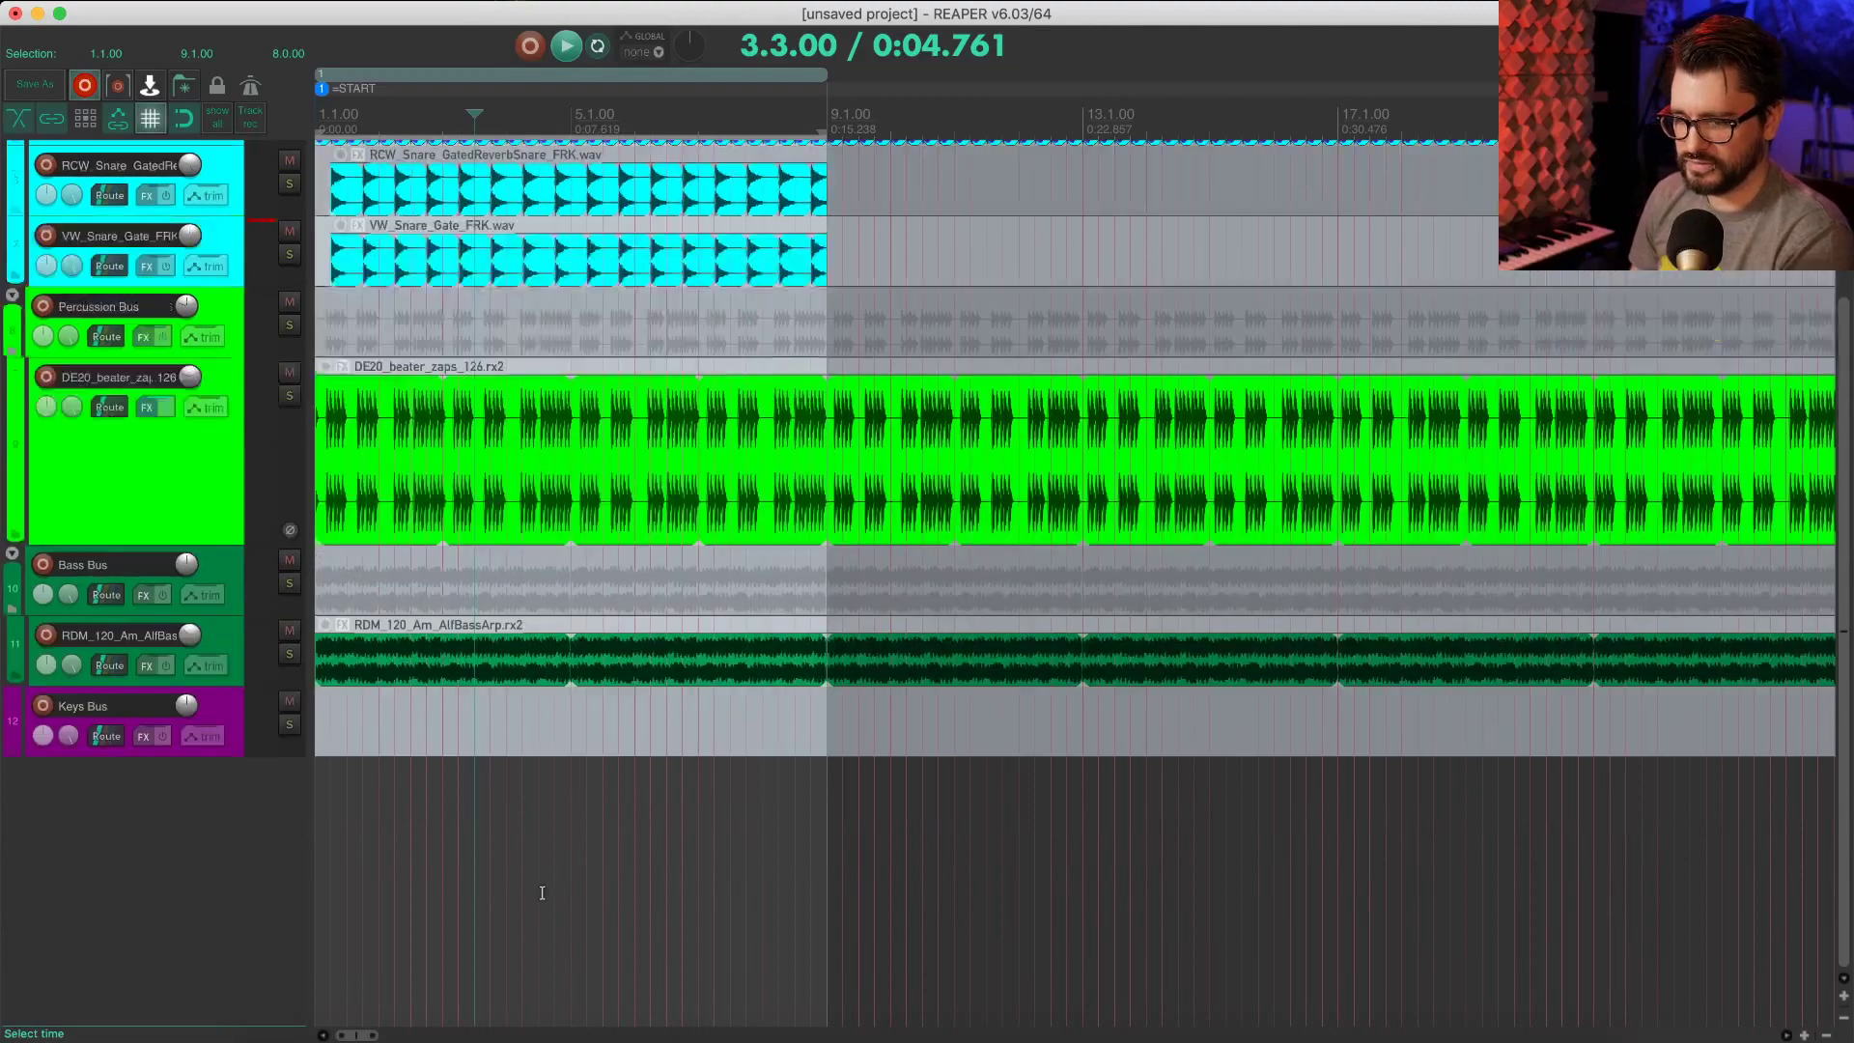
# Step: Set the time selection to the loop from 1.1.00 to 9.1.00 and briefly play the arrangement from its start
pyautogui.scroll(-10, 522, 876)
pyautogui.scroll(5, 511, 874)
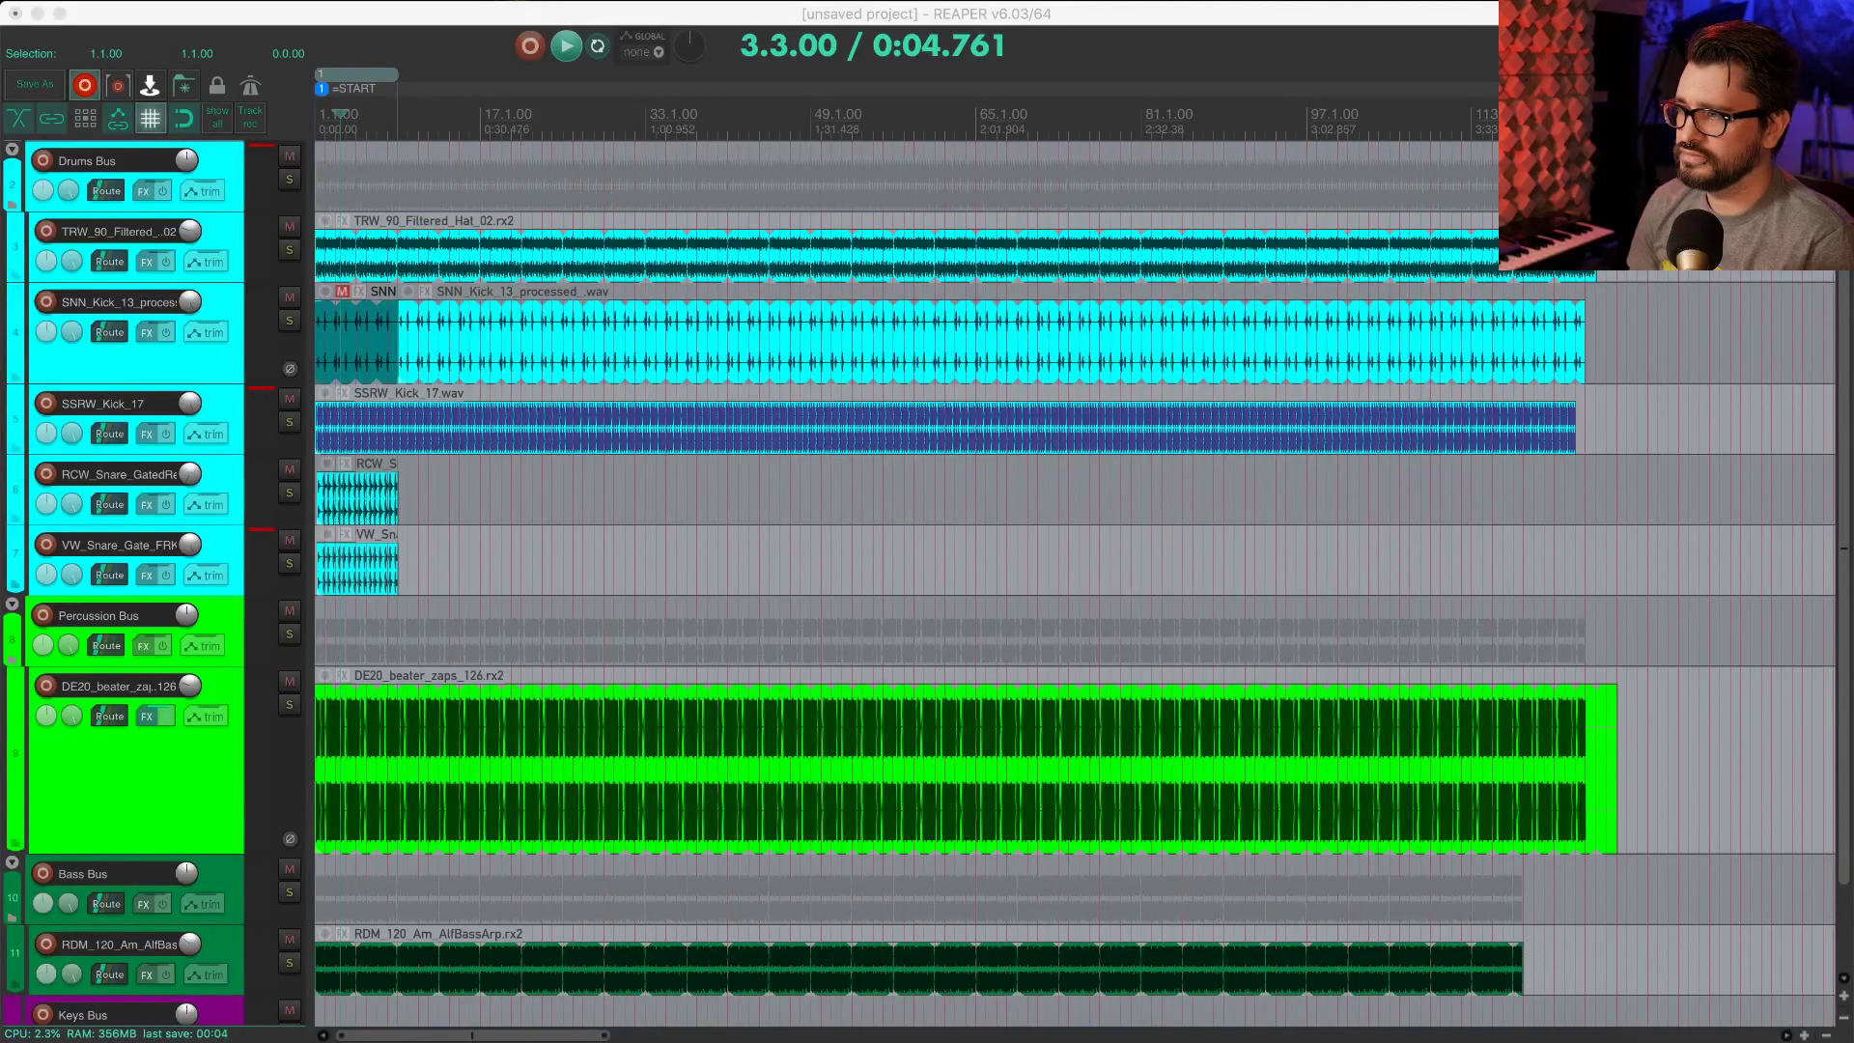
pyautogui.scroll(-1, 890, 370)
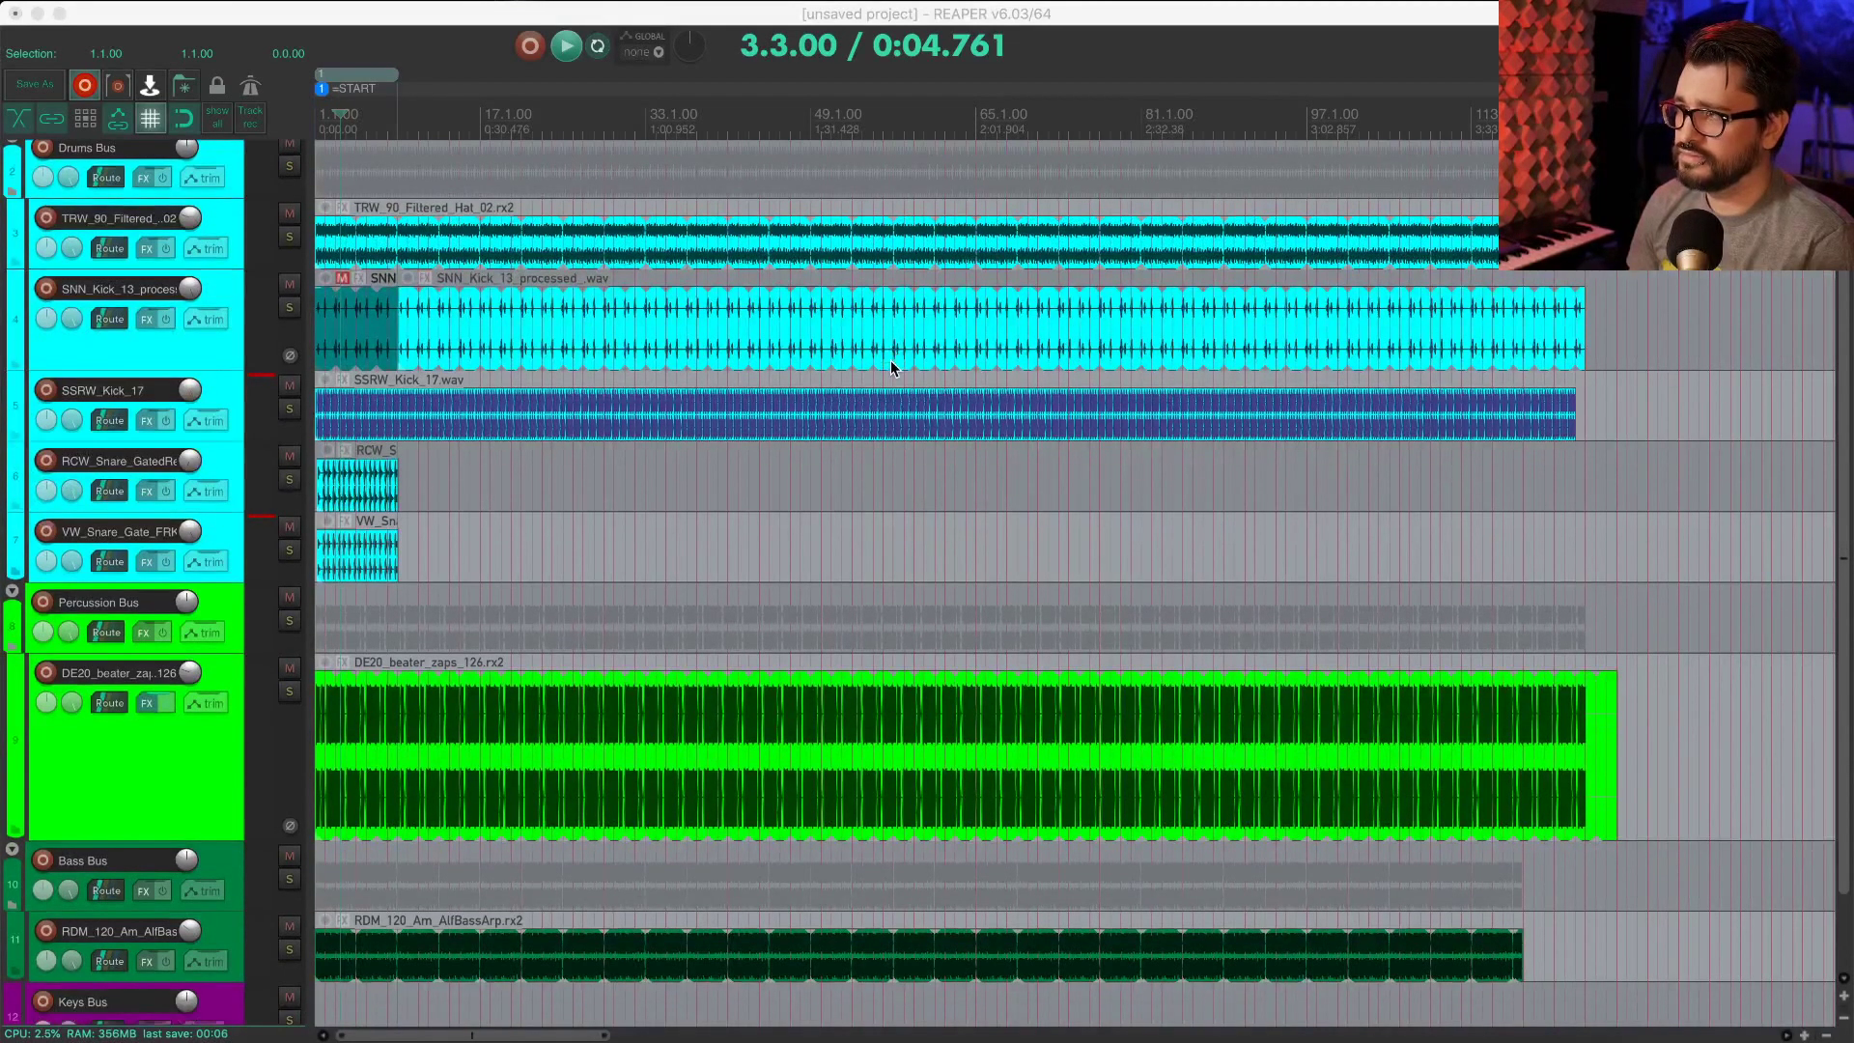
pyautogui.scroll(-3, 688, 428)
pyautogui.click(402, 664)
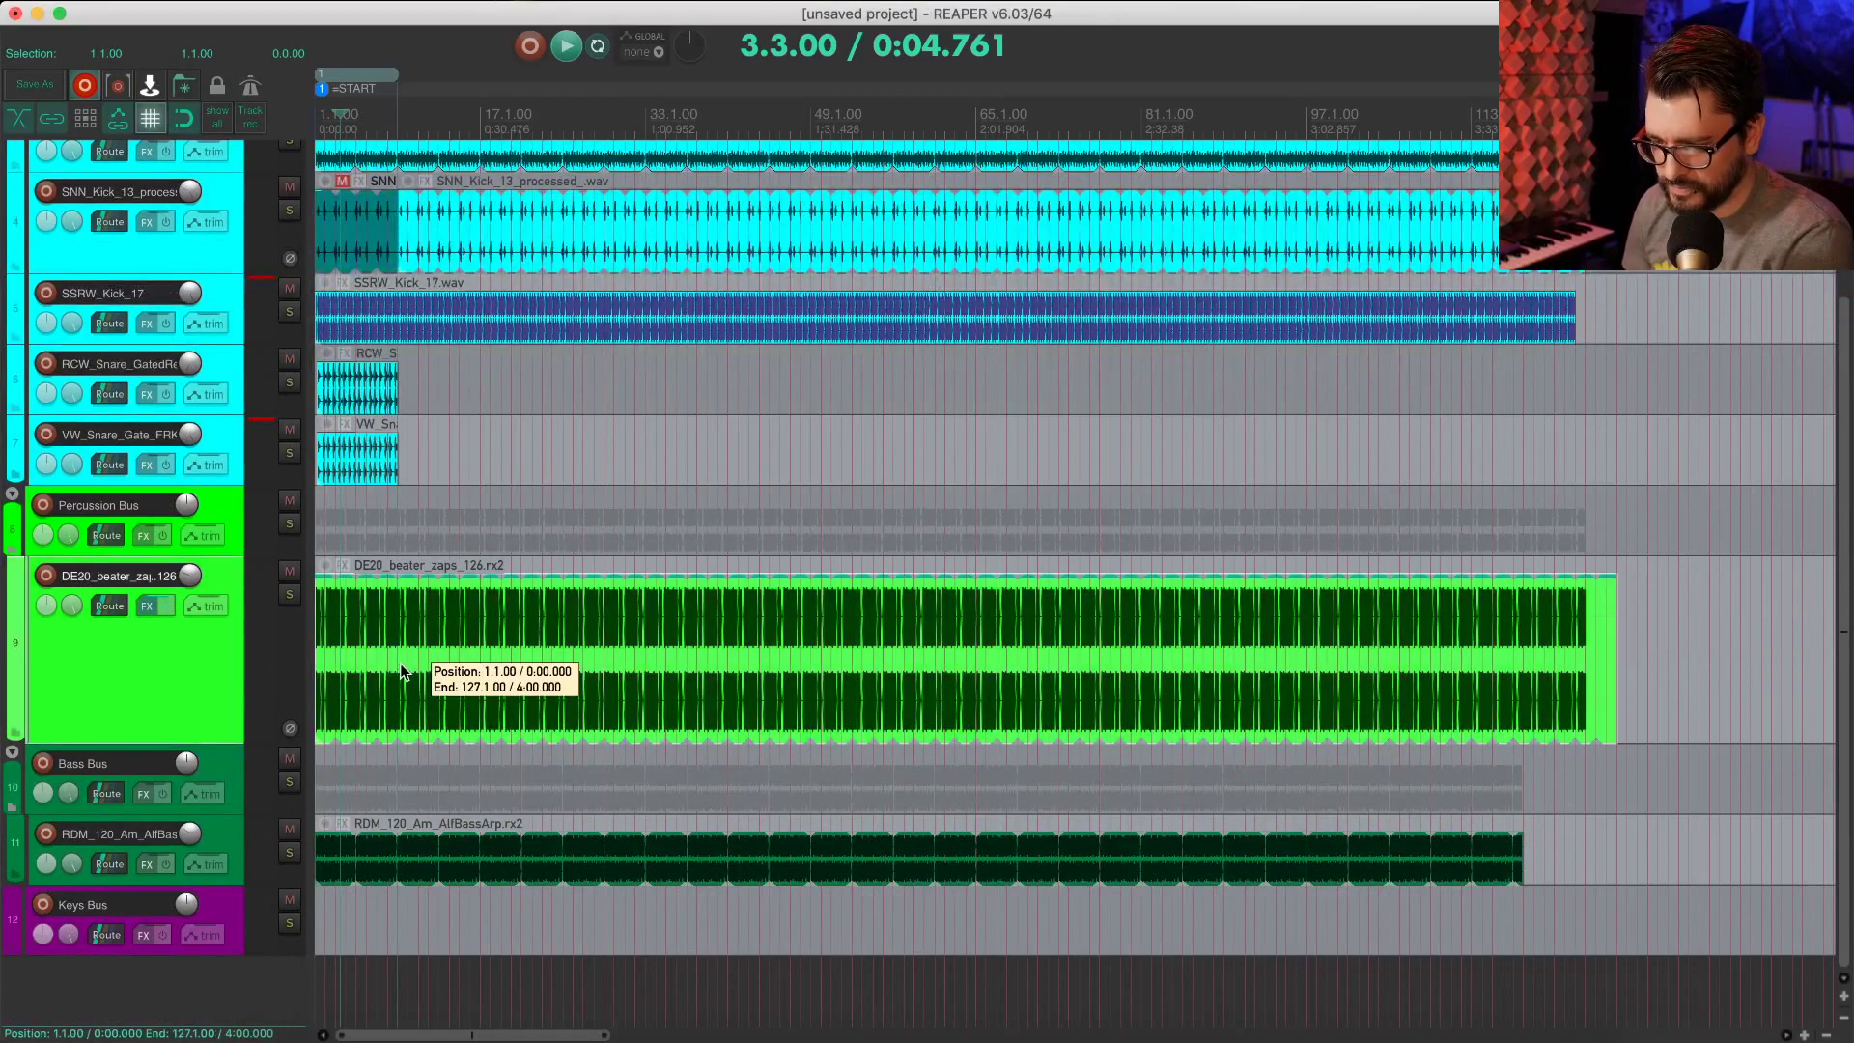
pyautogui.scroll(2, 402, 664)
pyautogui.doubleClick(364, 115)
pyautogui.press('space')
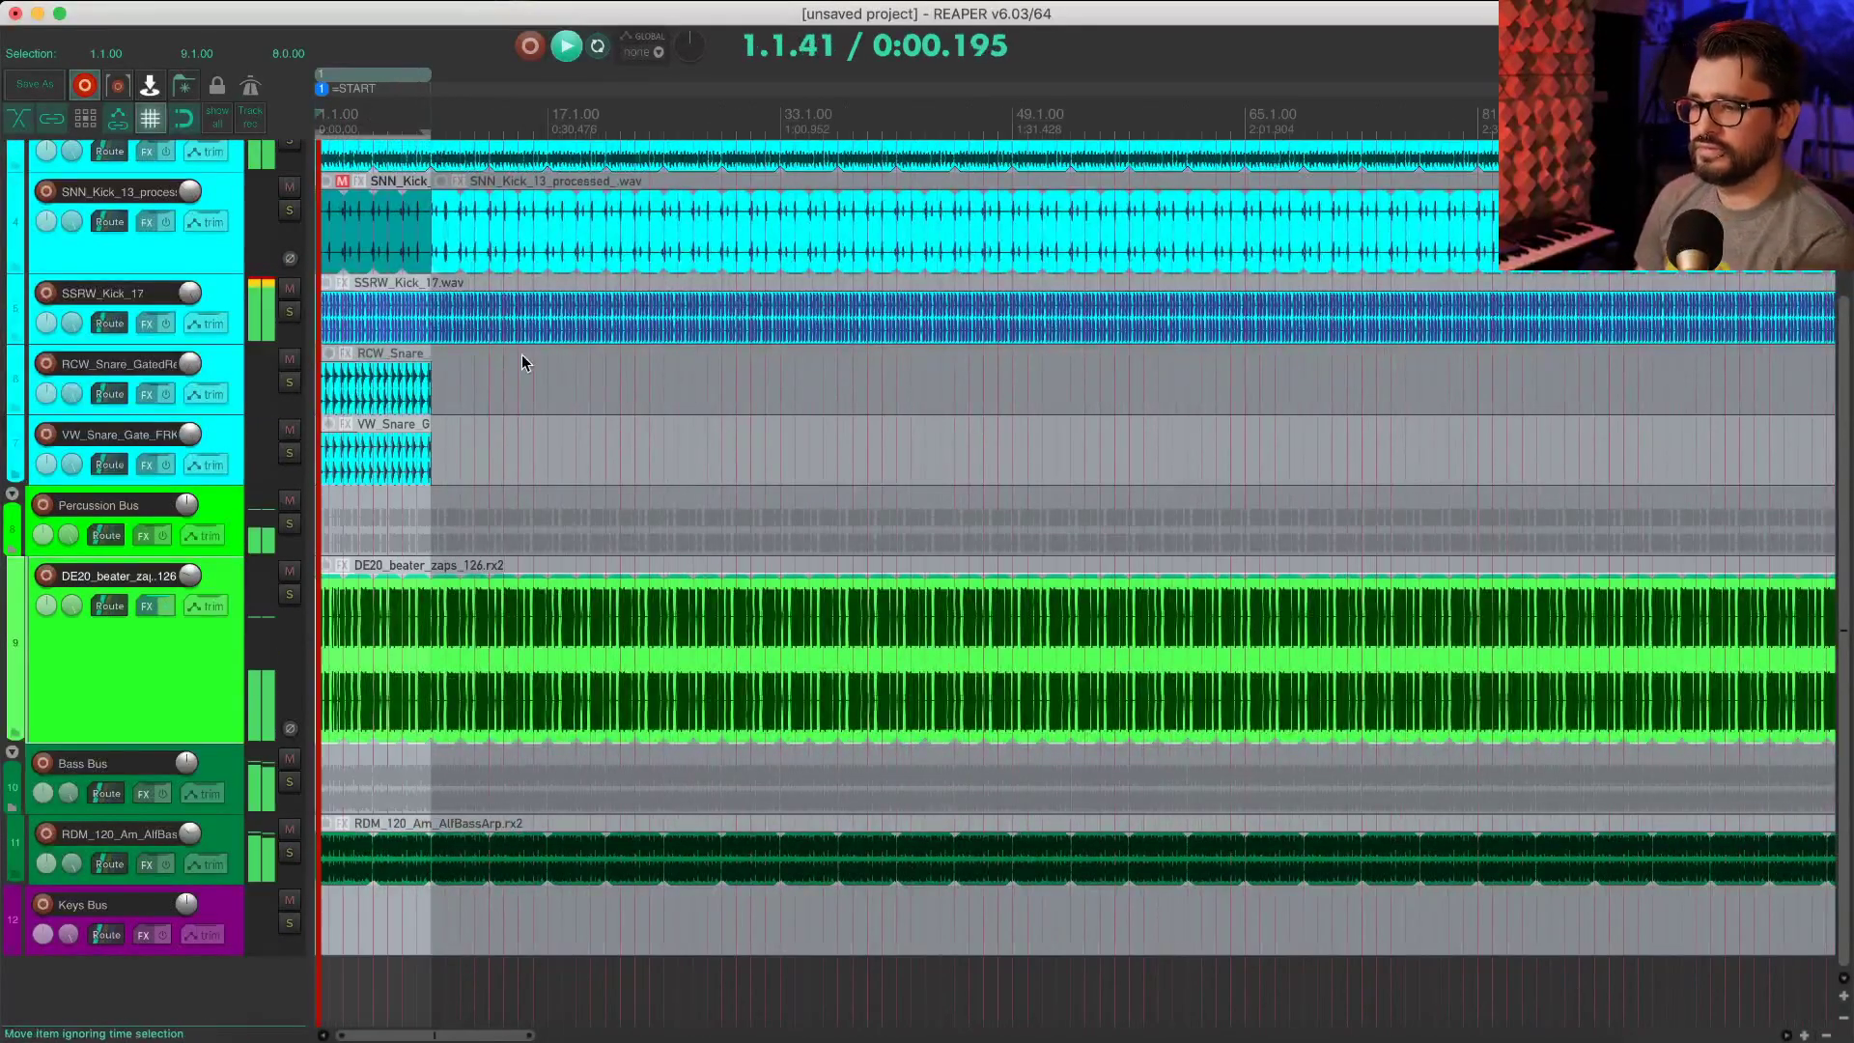
pyautogui.press('space')
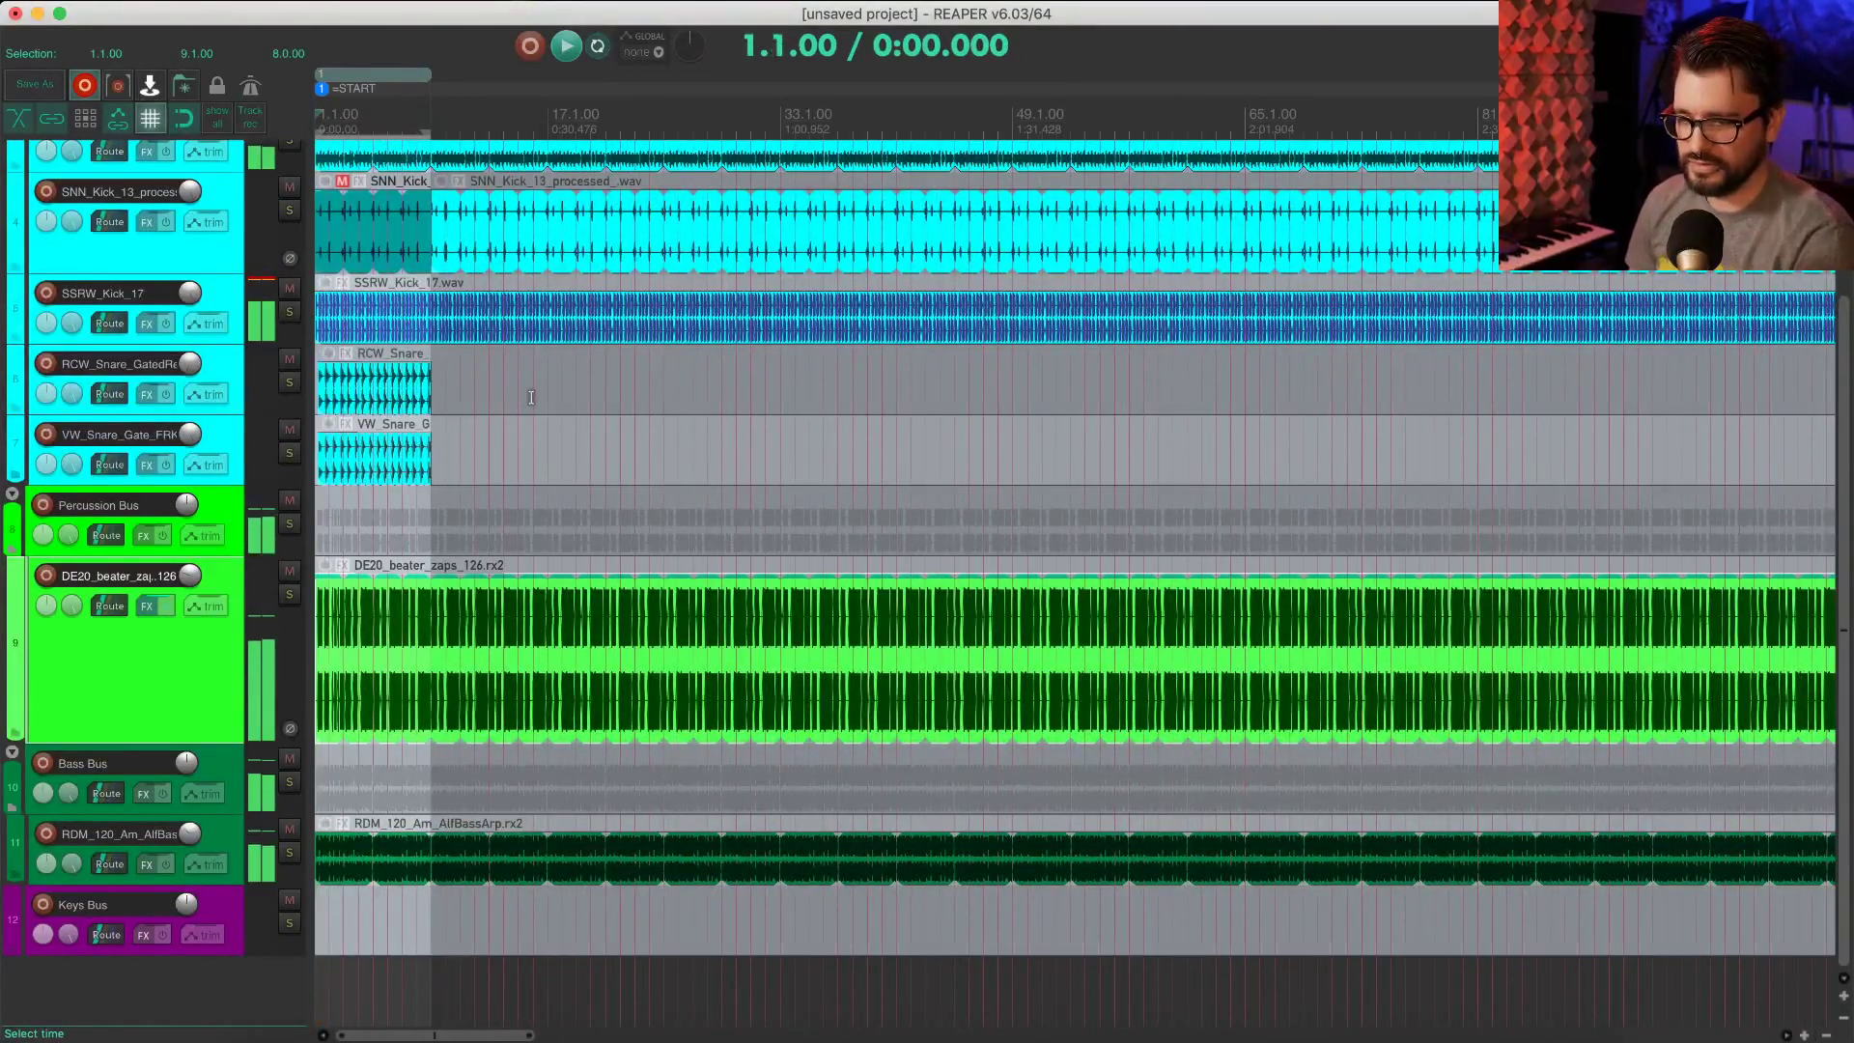
pyautogui.scroll(5, 513, 481)
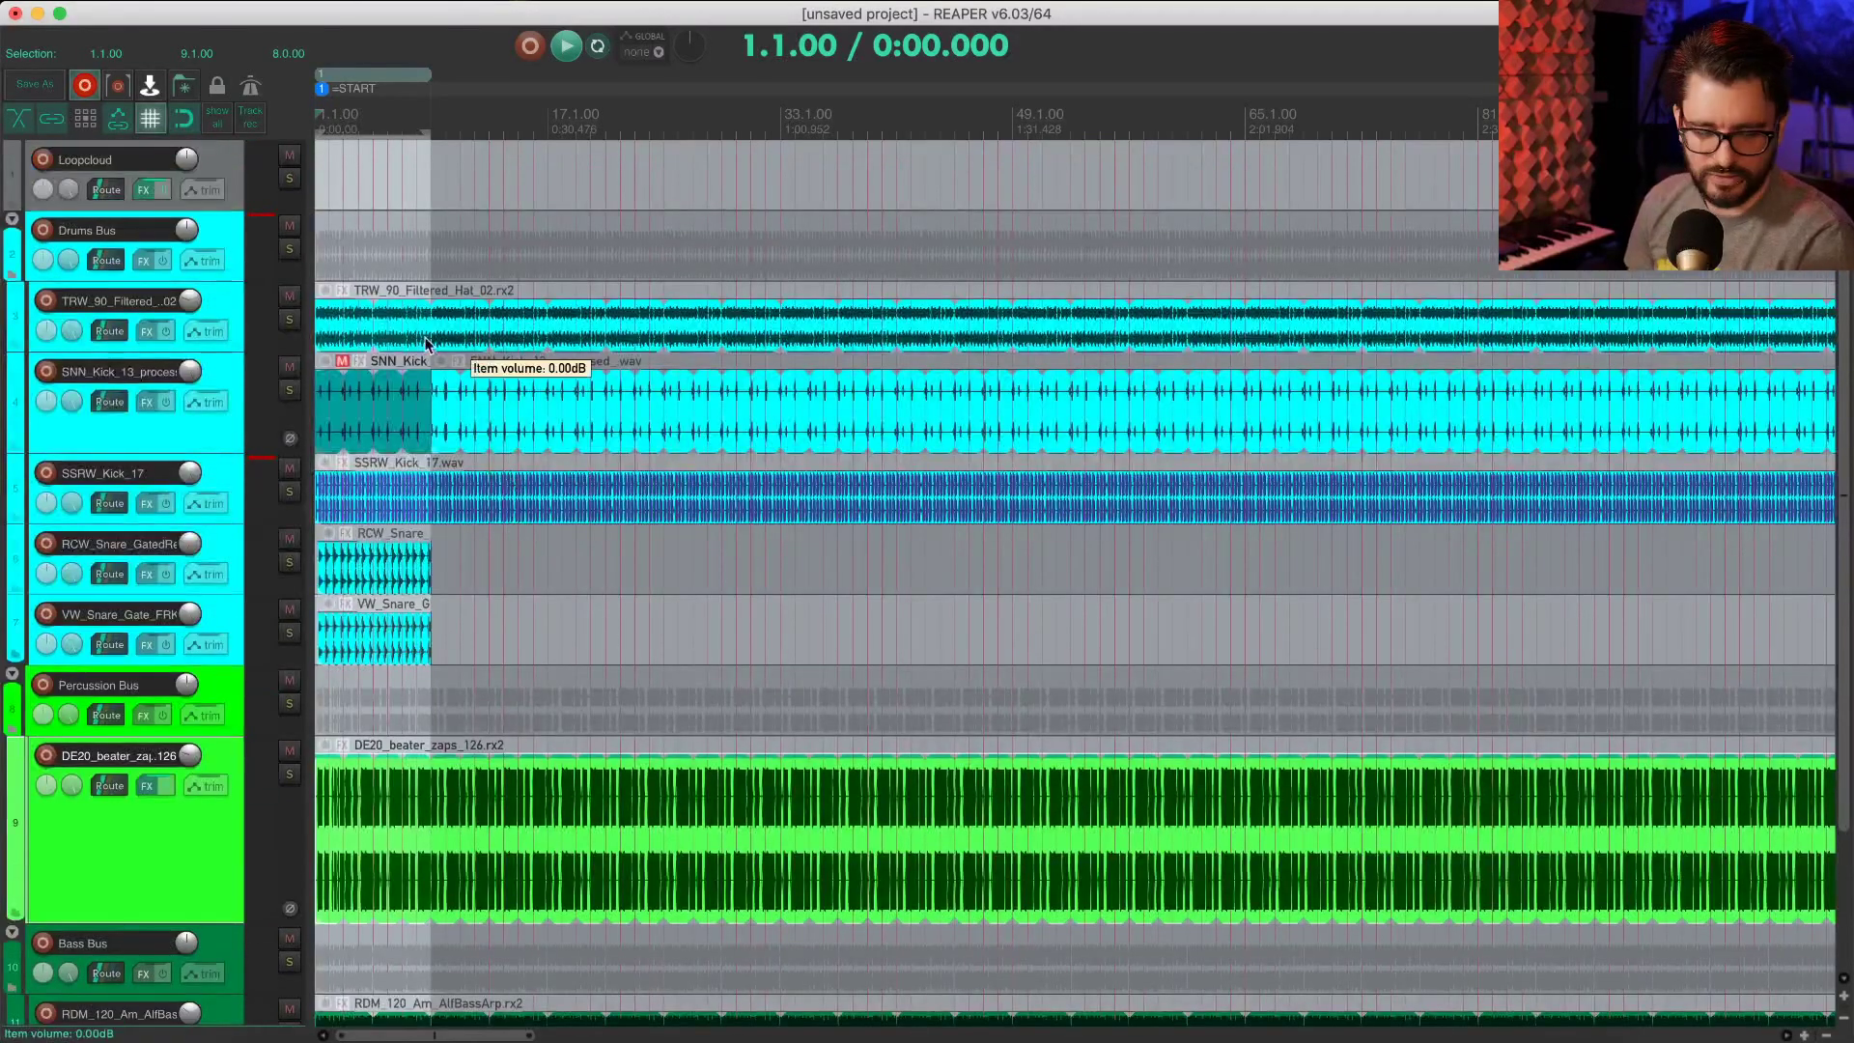
pyautogui.click(225, 373)
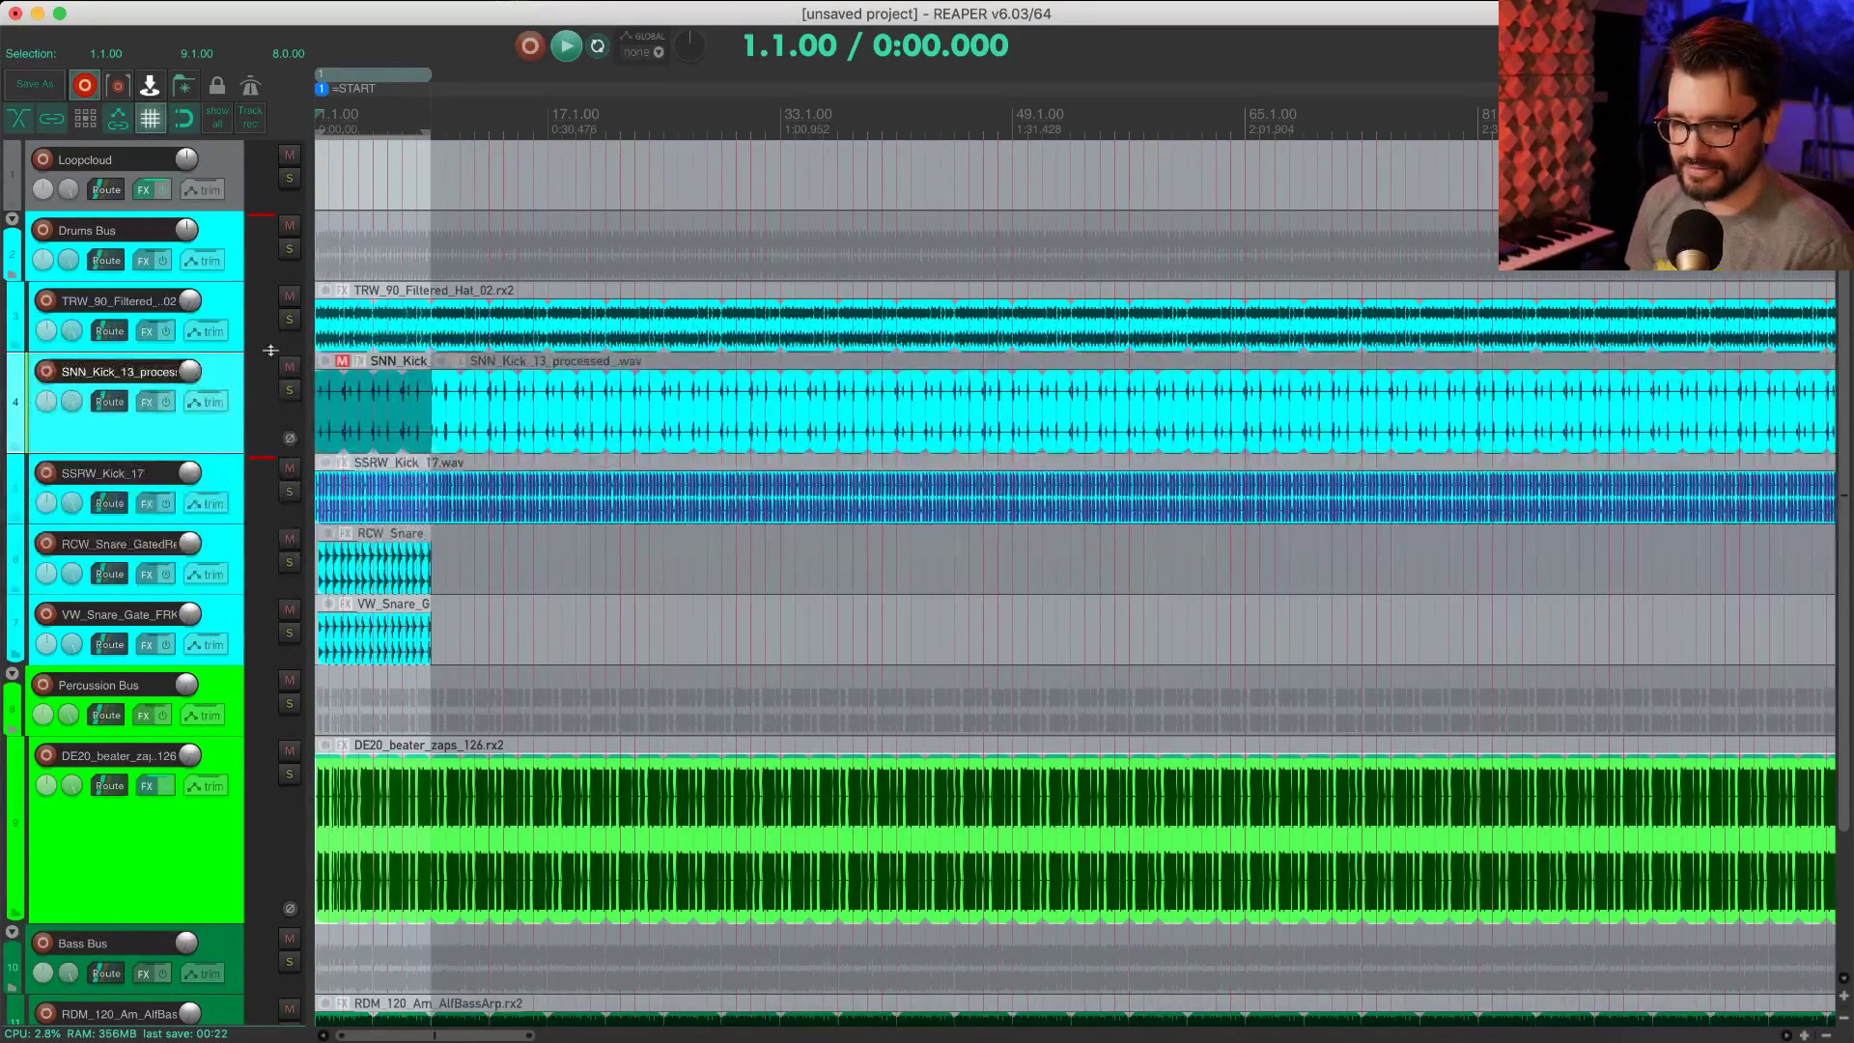
pyautogui.click(241, 235)
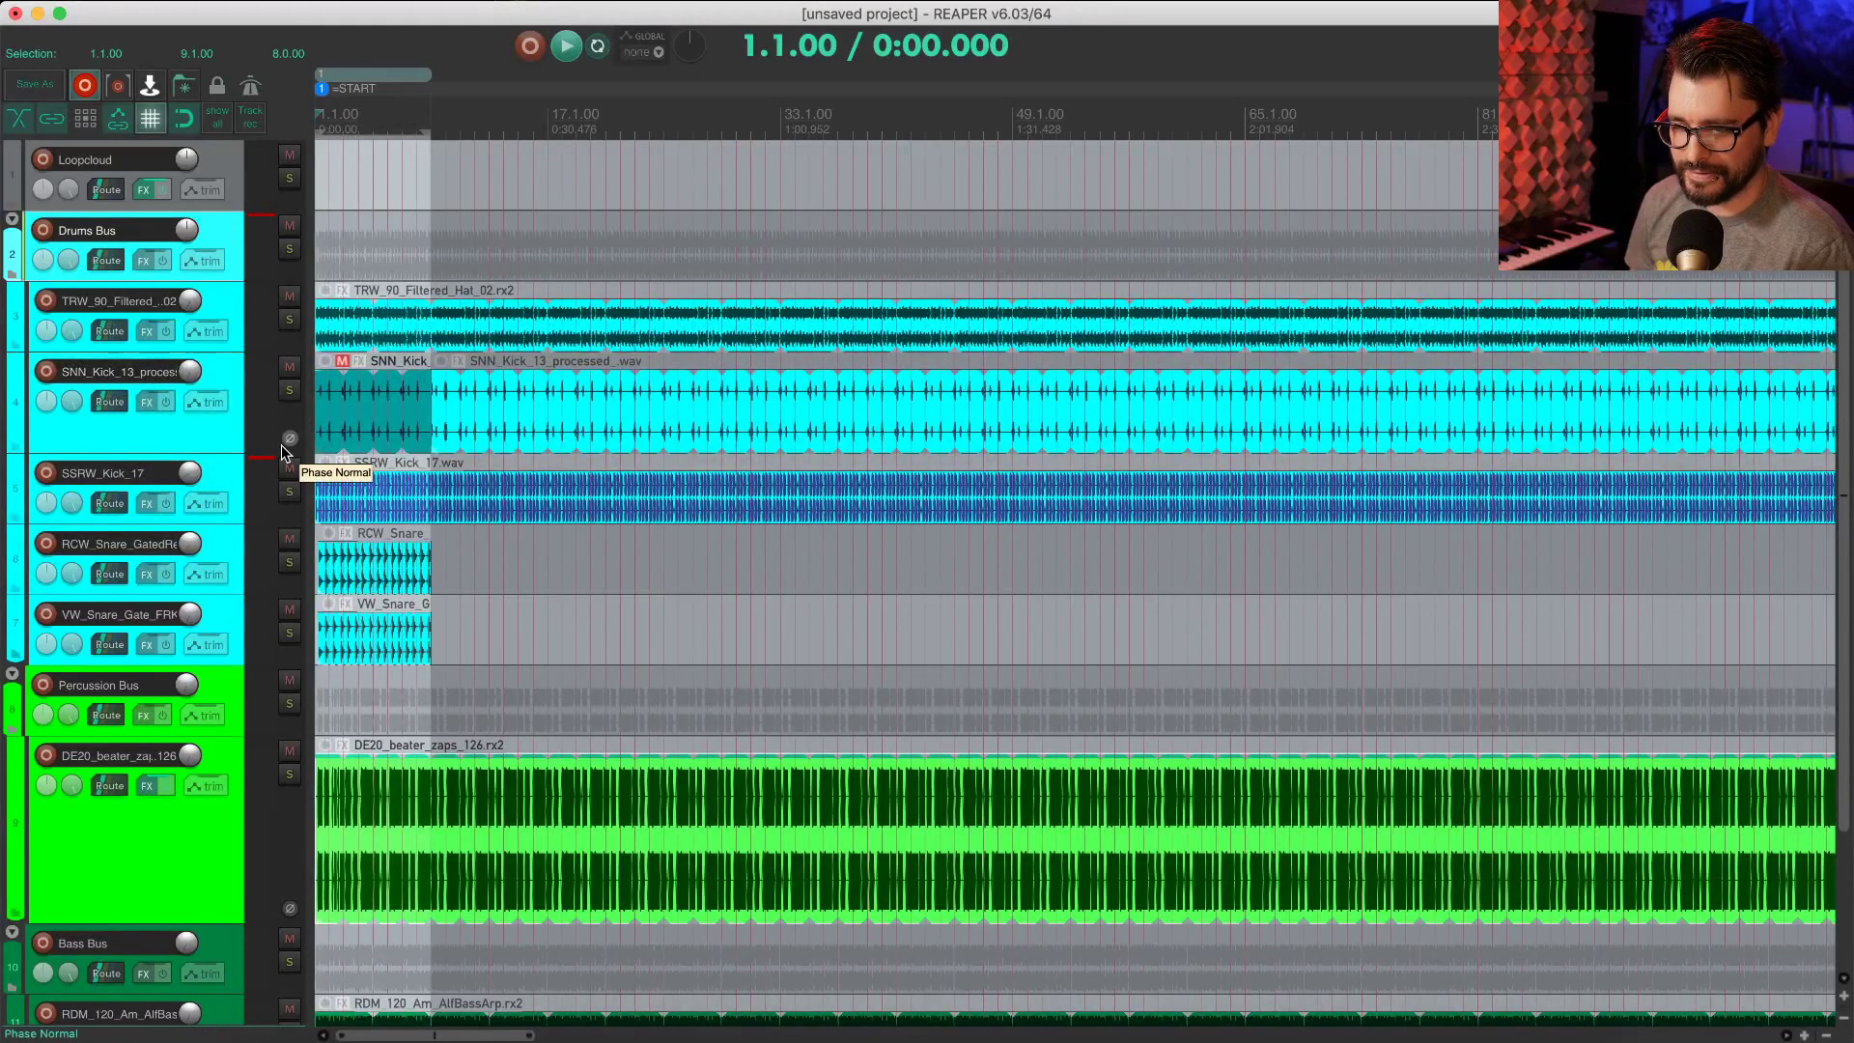
pyautogui.scroll(-2, 276, 613)
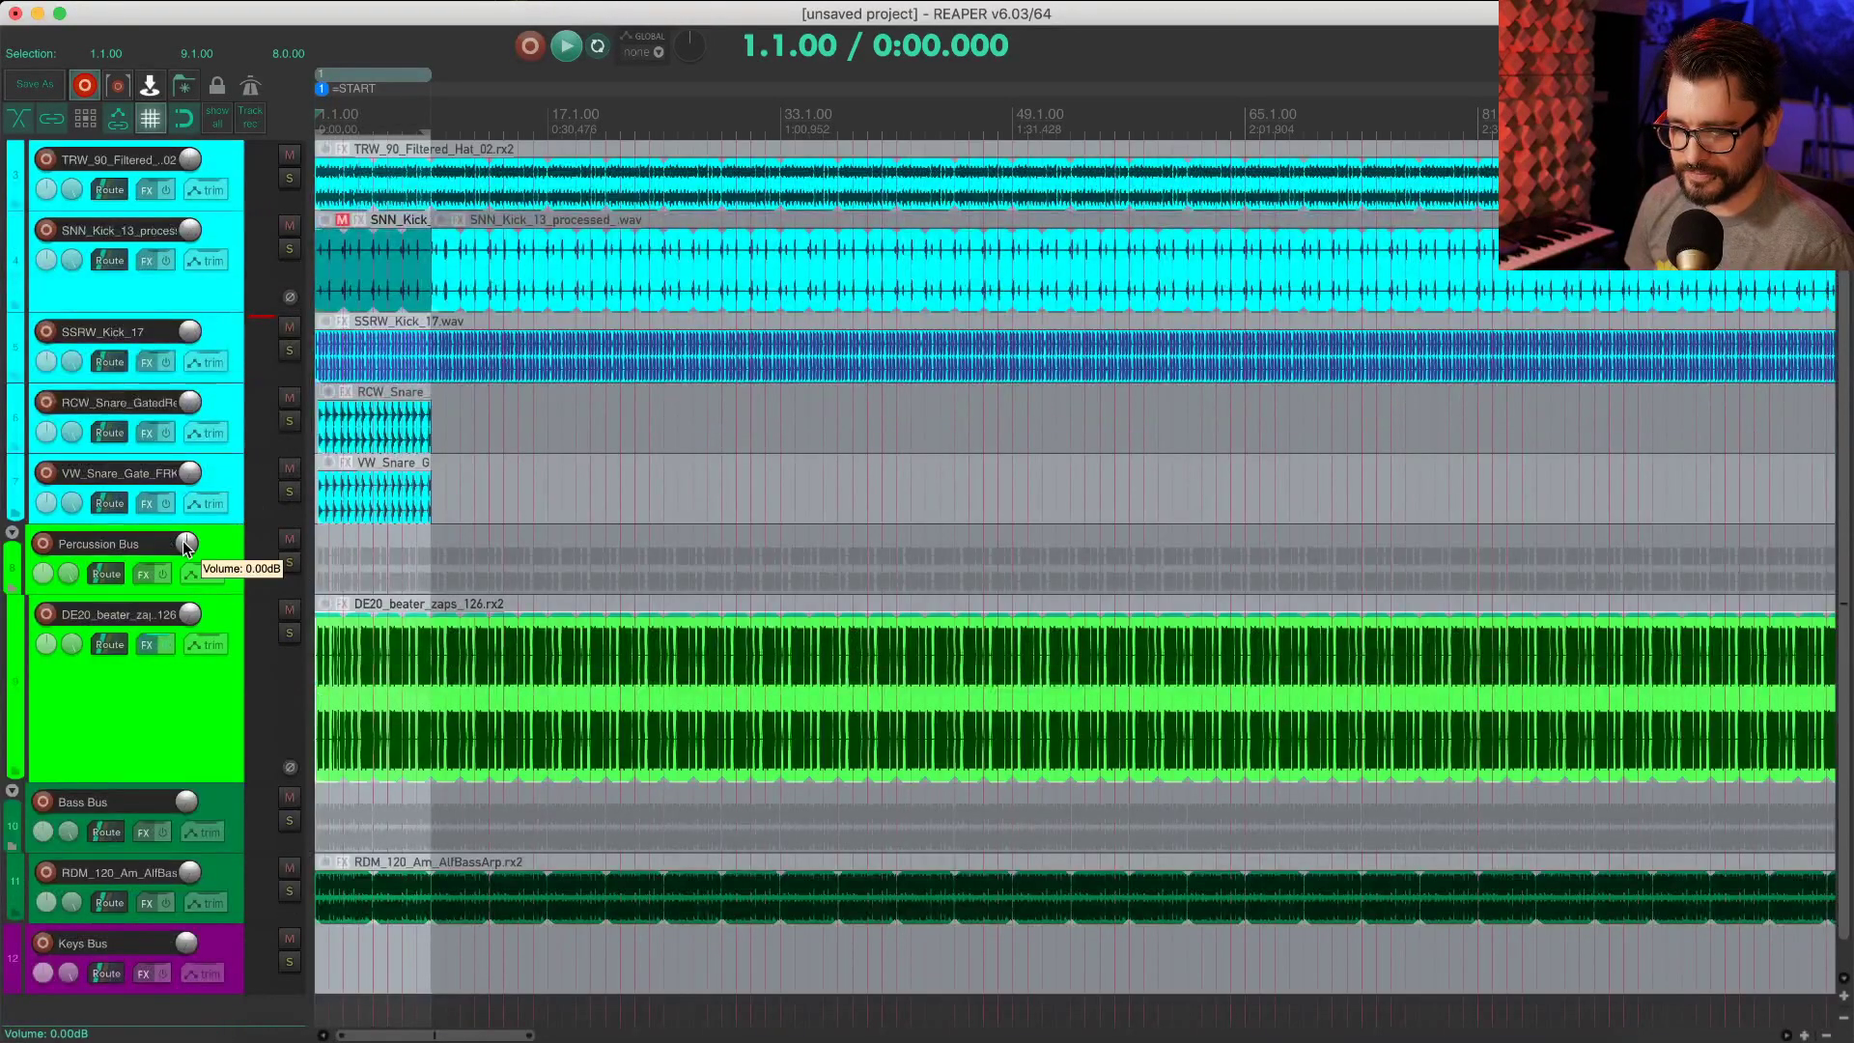
pyautogui.scroll(-1, 352, 687)
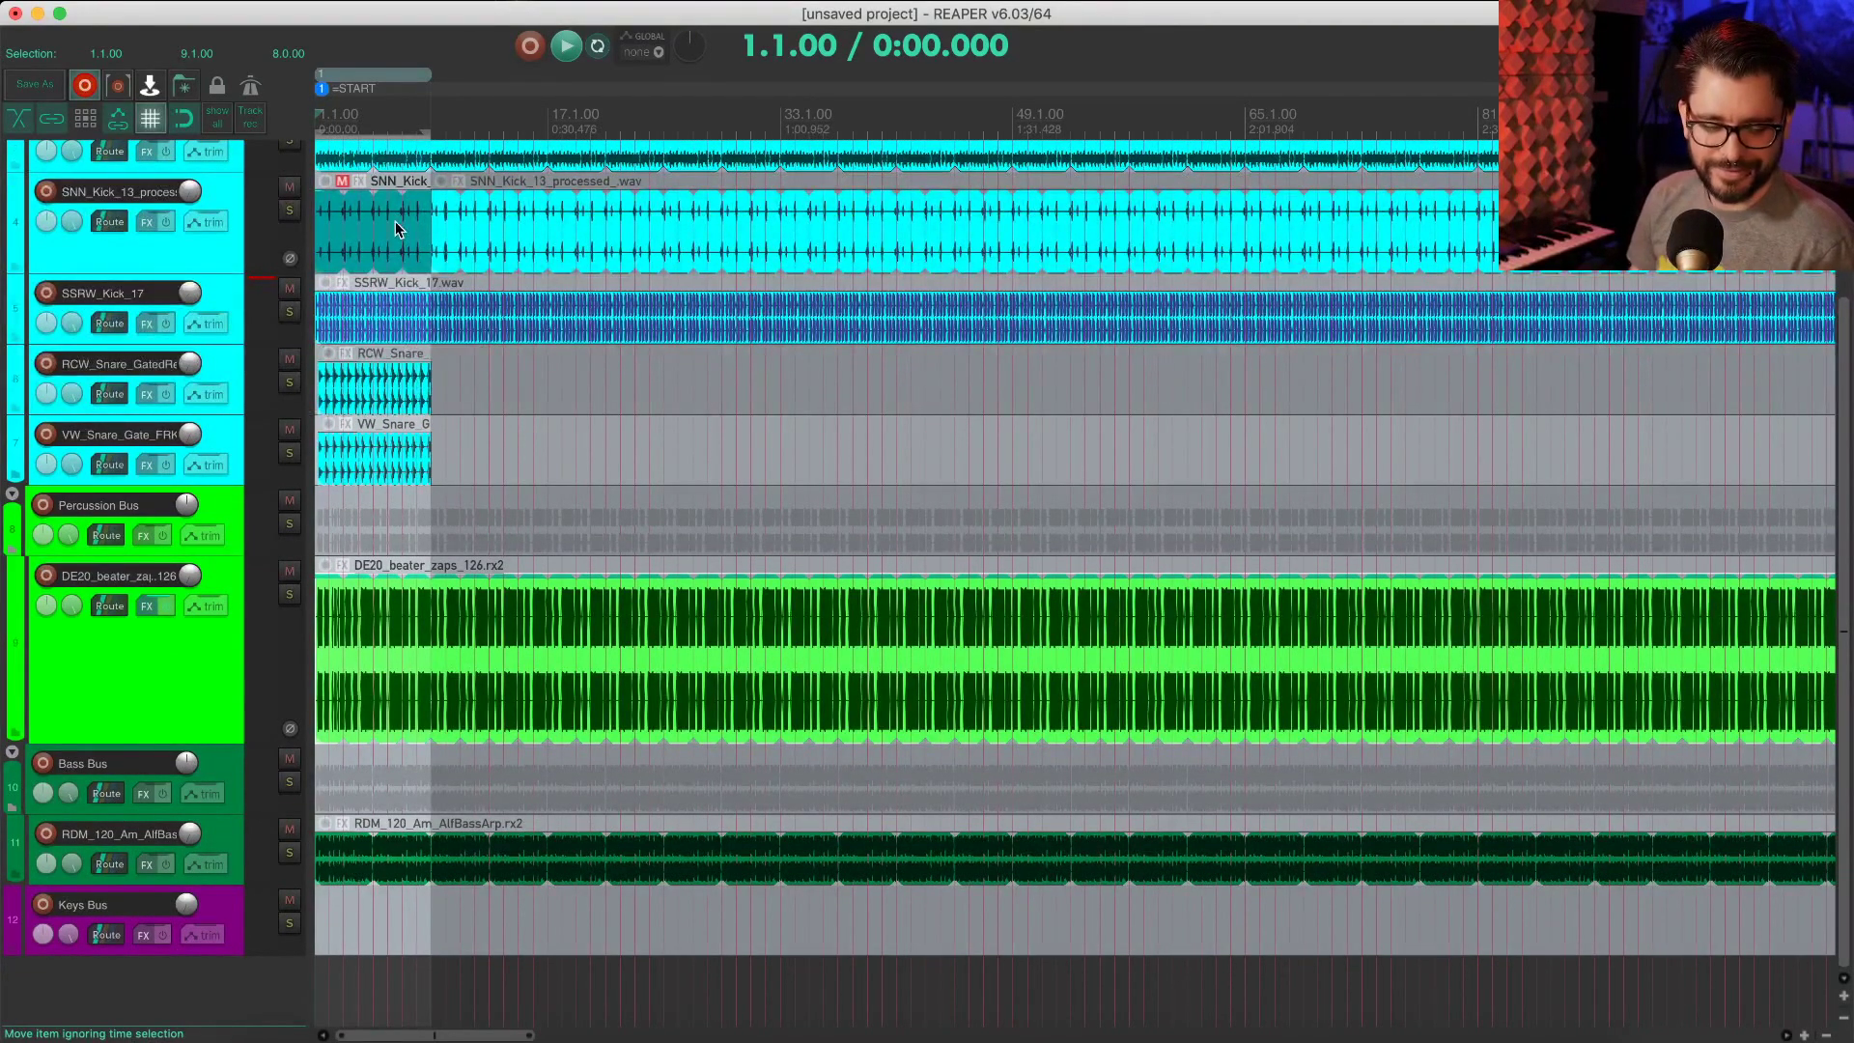
pyautogui.scroll(4, 367, 346)
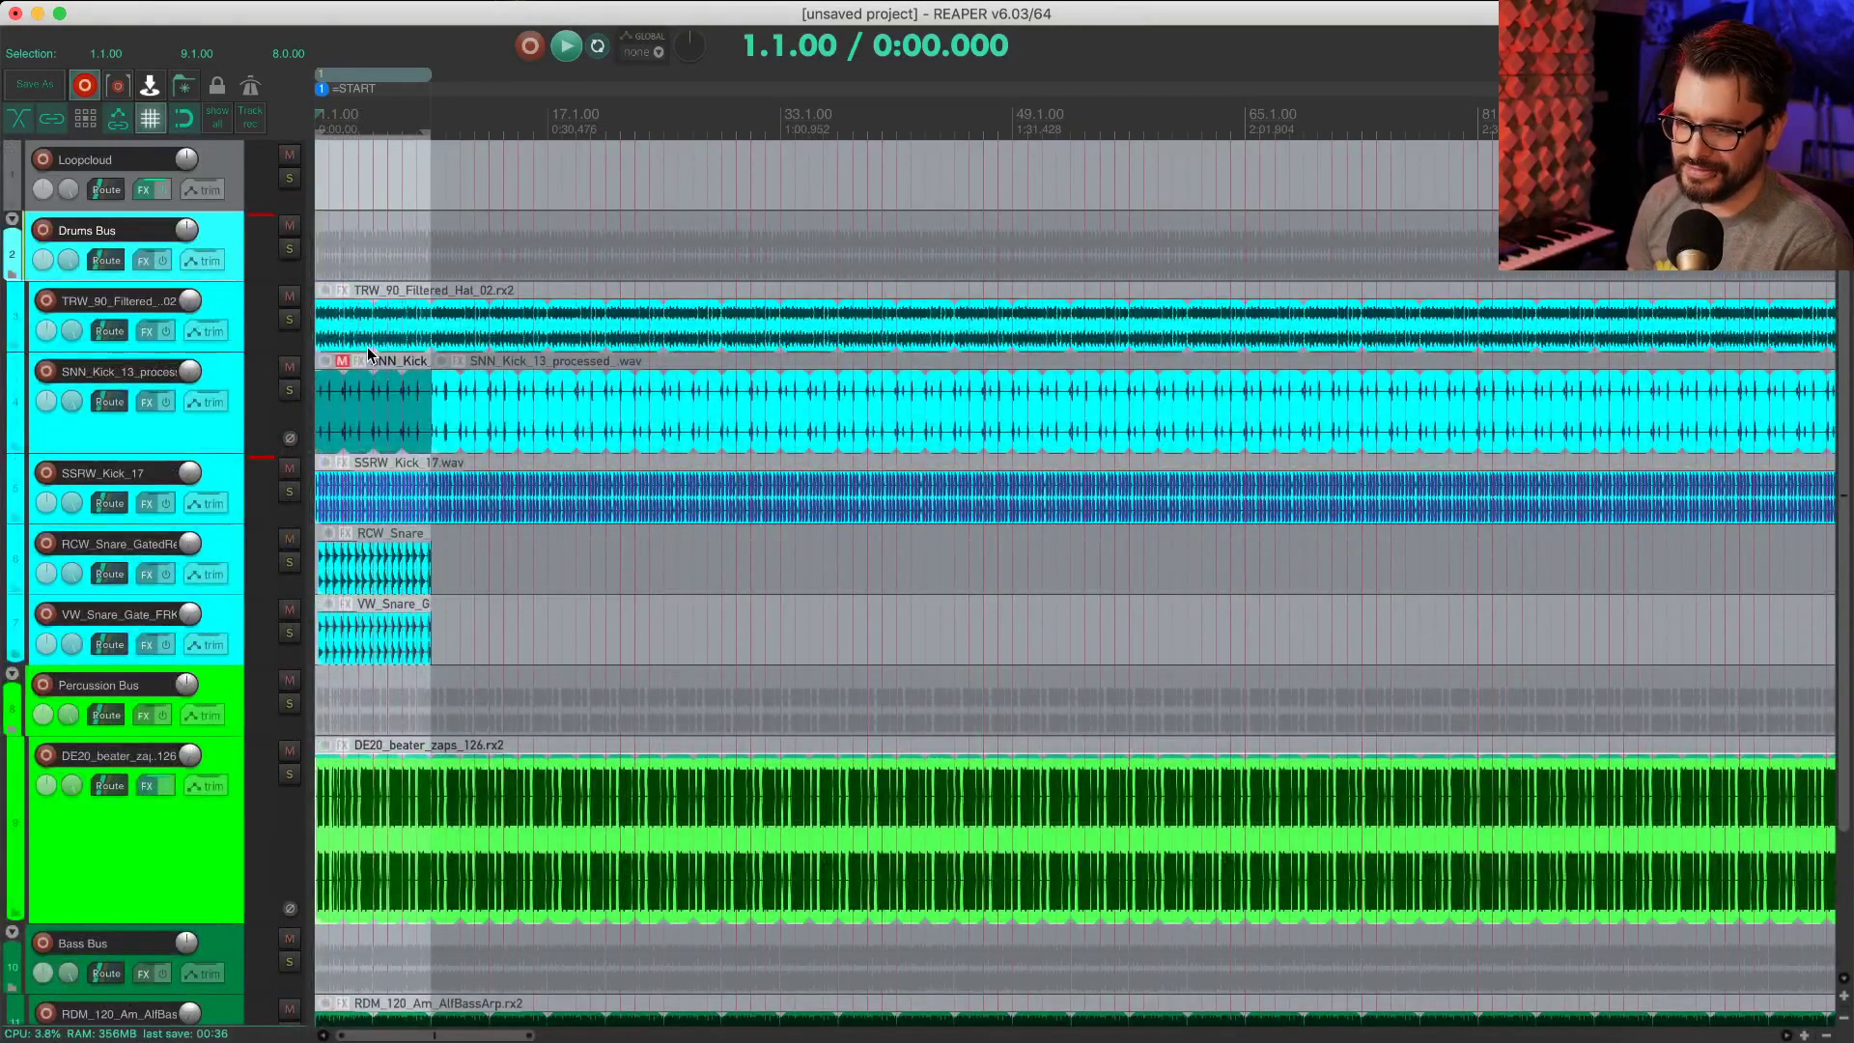
# Step: With the loop playing and the mixer shown, insert TR5 Stealth Limiter on the master track and set its out ceiling to about -2.7 dB
pyautogui.press('space')
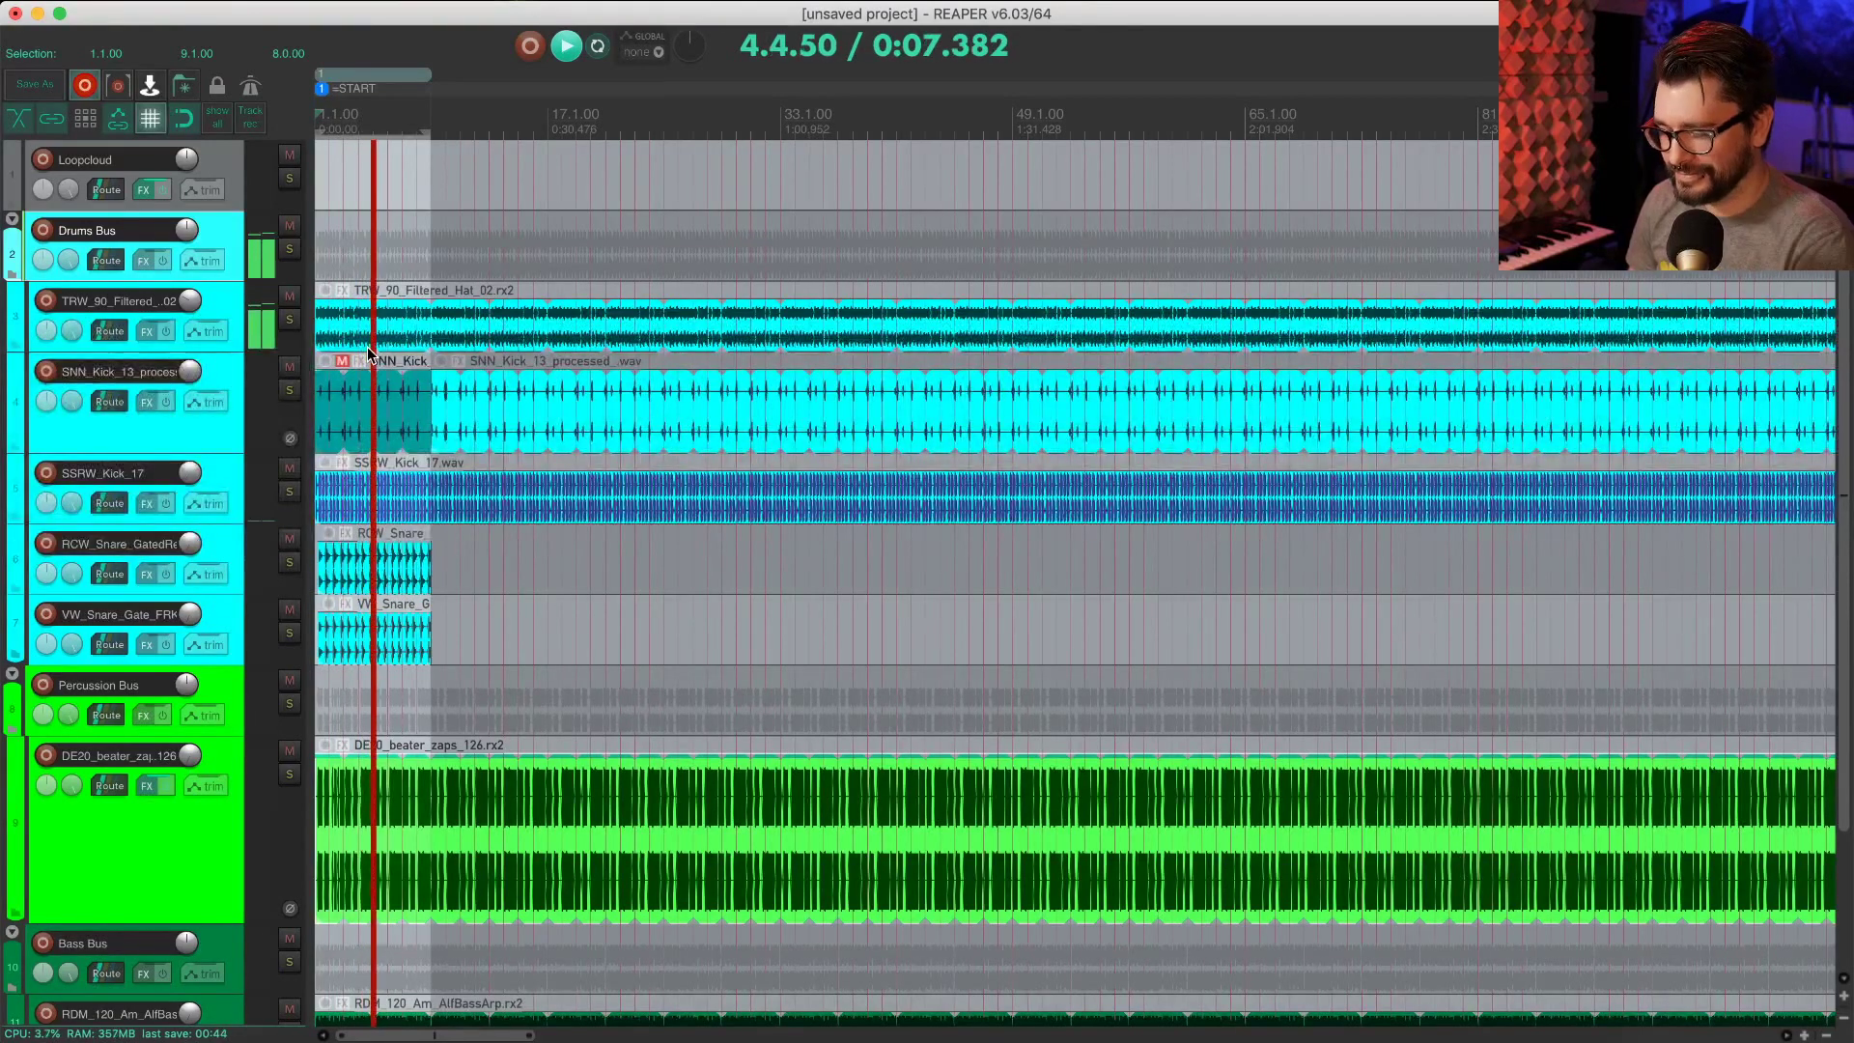
pyautogui.press('super+m')
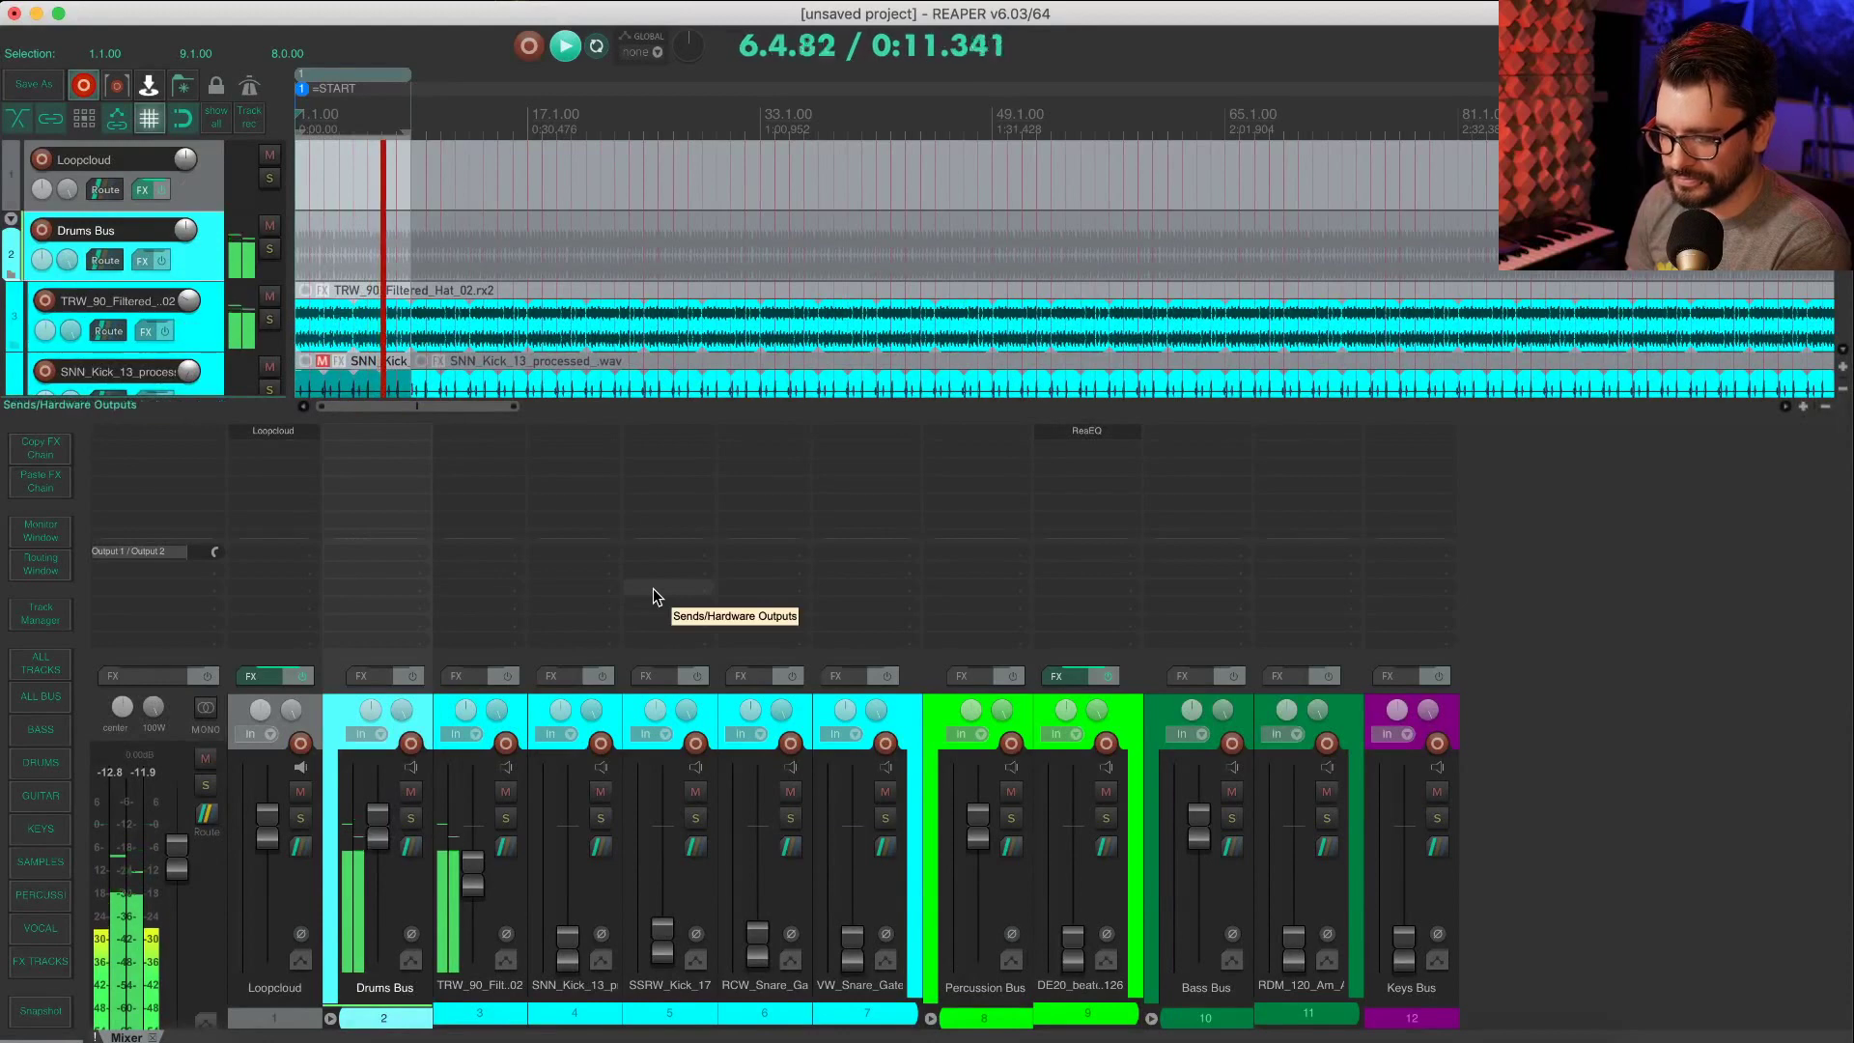
pyautogui.rightClick(161, 436)
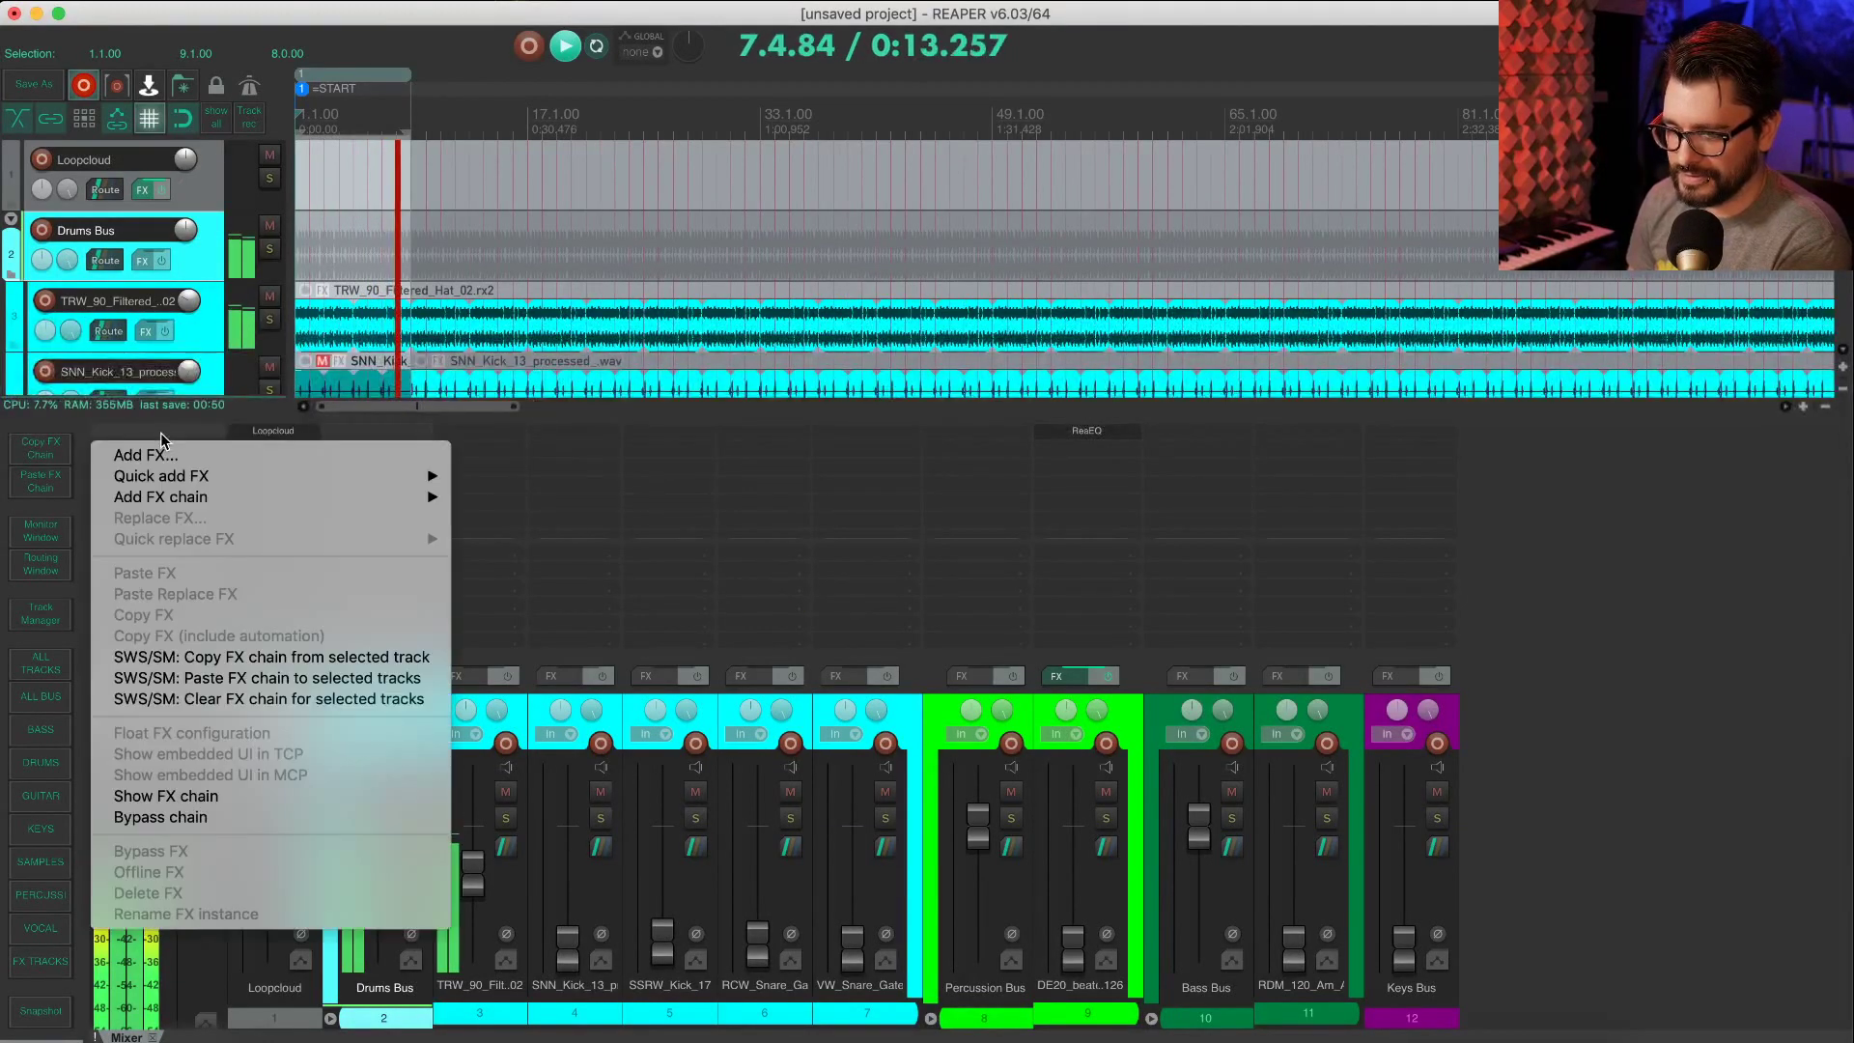
pyautogui.moveTo(425, 476)
pyautogui.moveTo(577, 546)
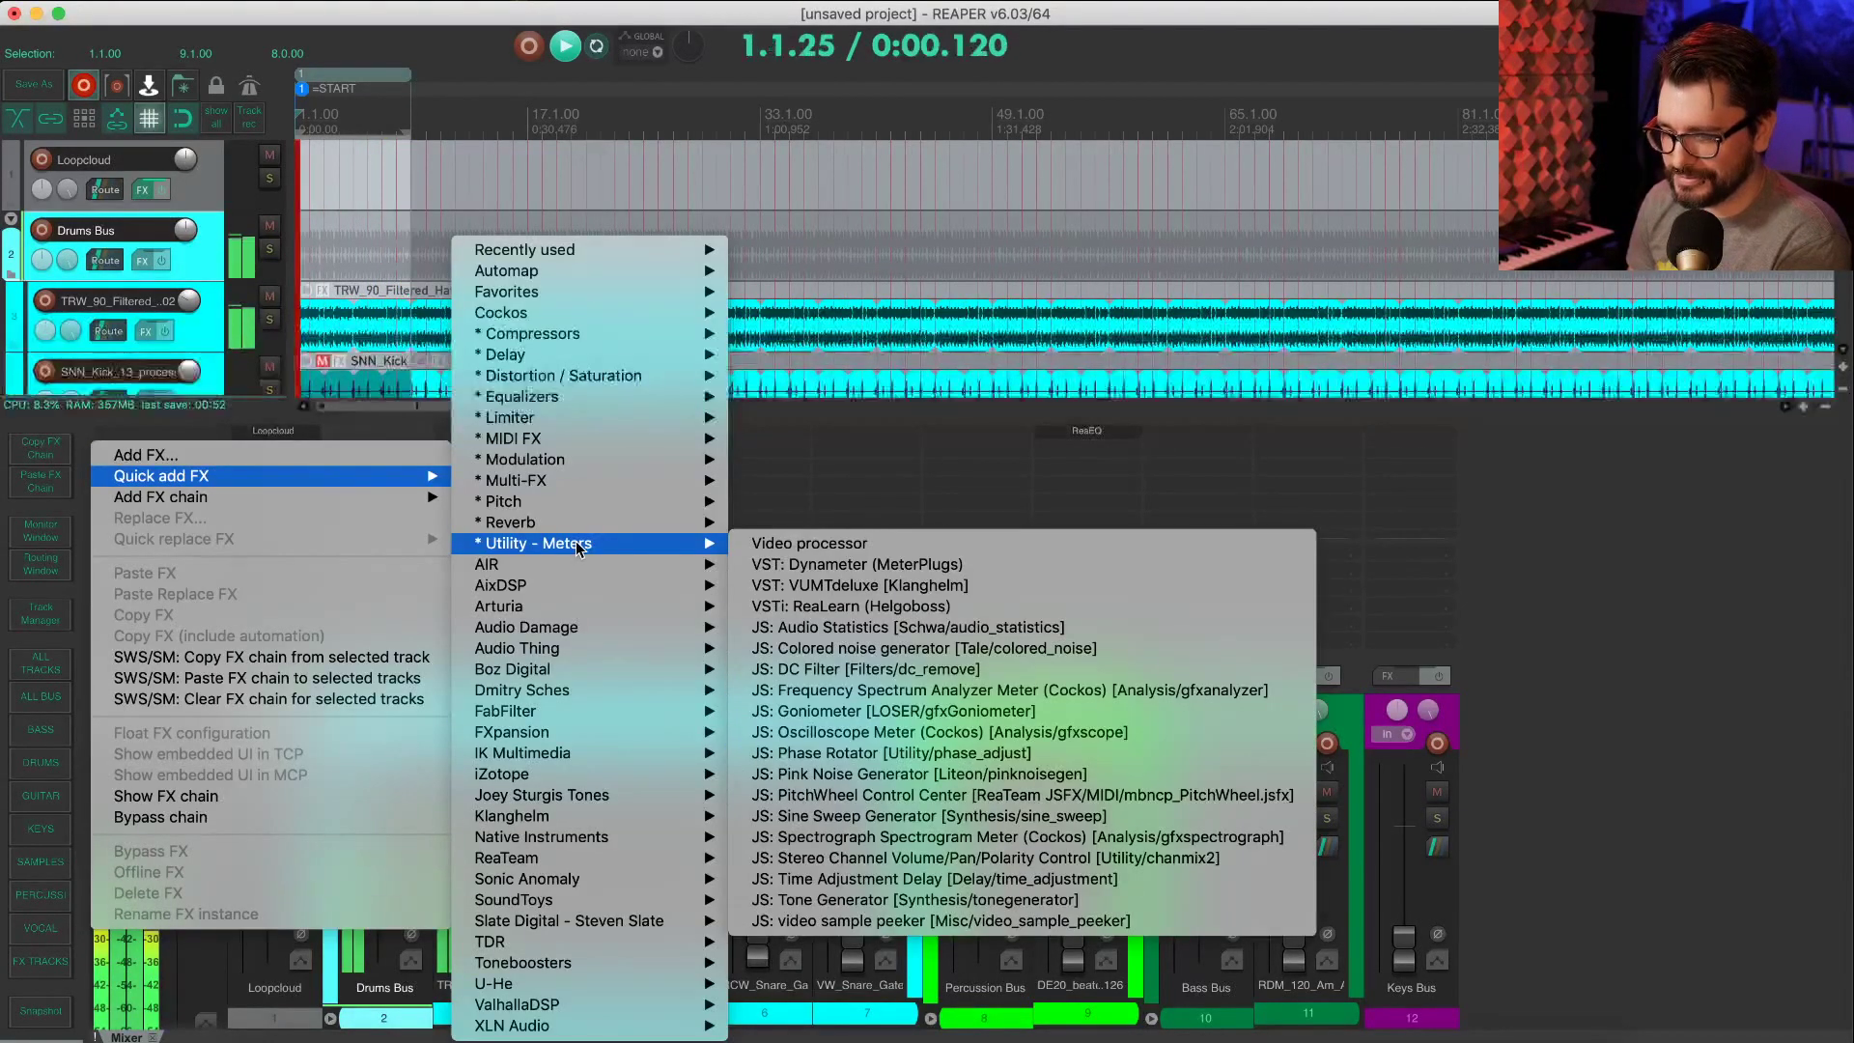
pyautogui.moveTo(604, 417)
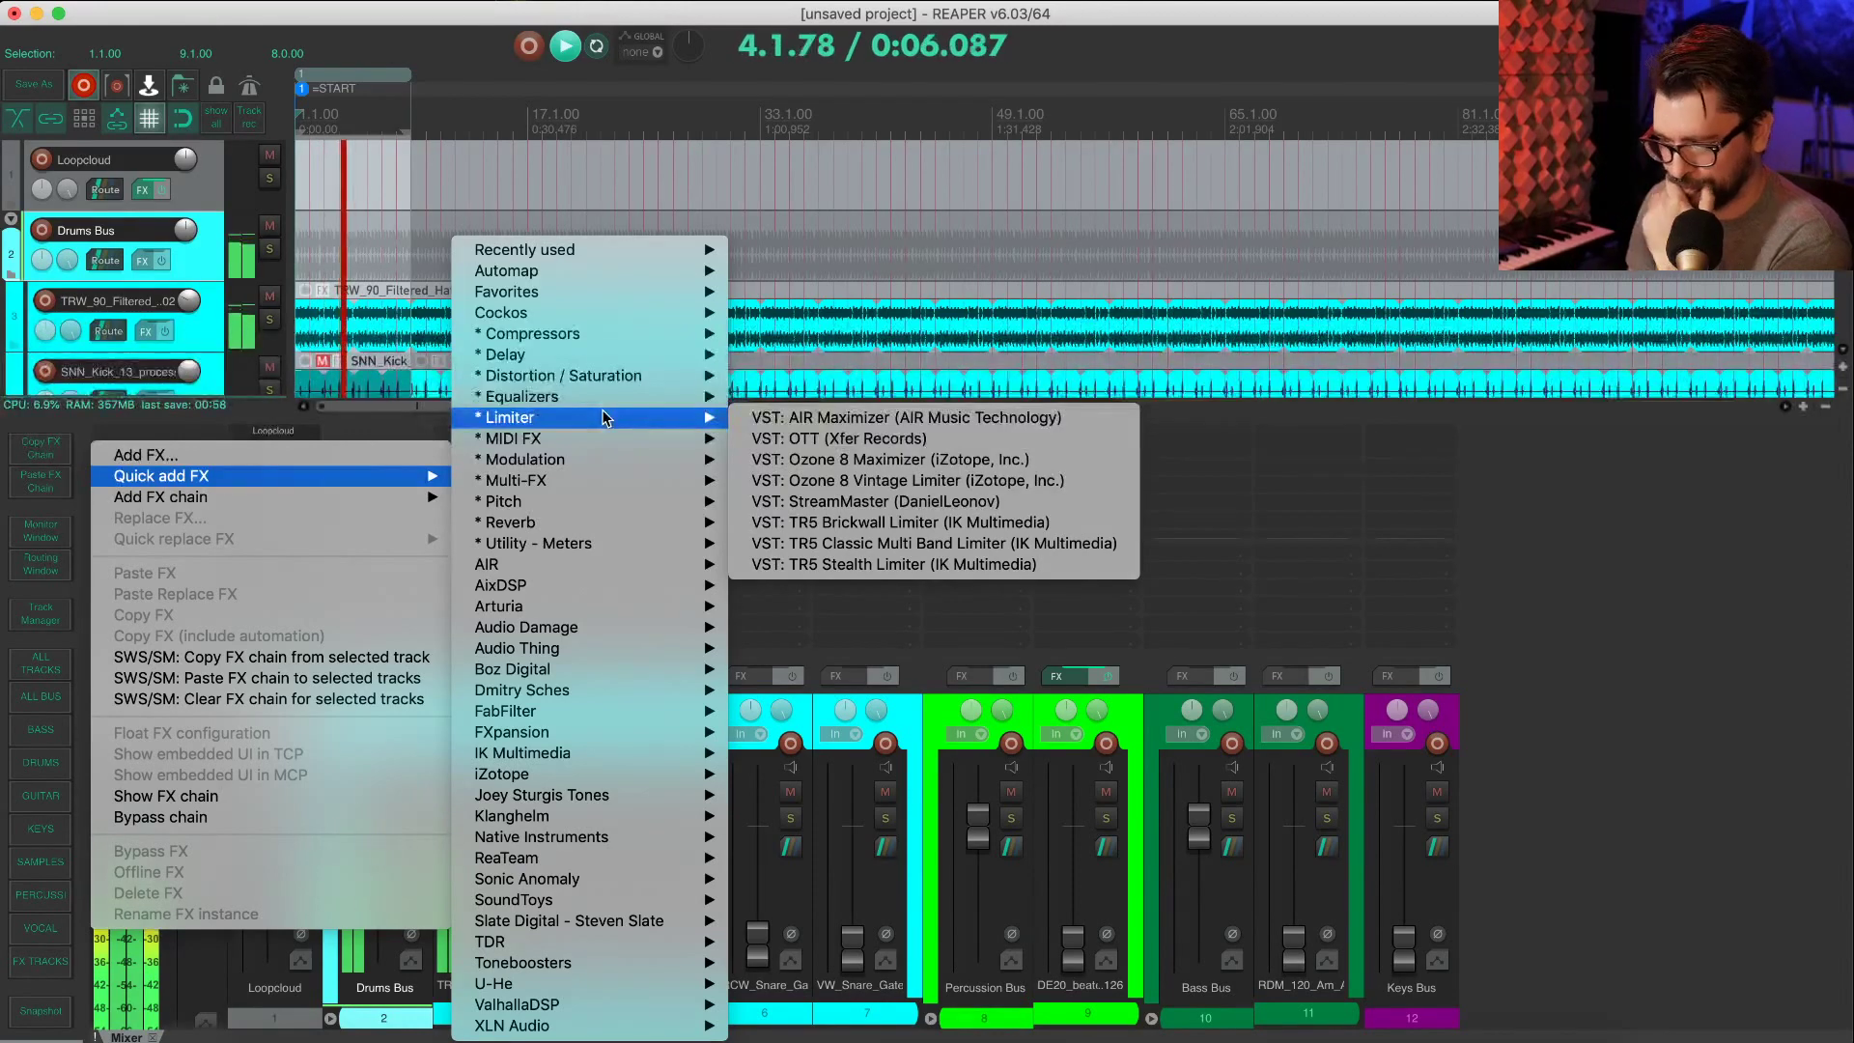
pyautogui.click(859, 566)
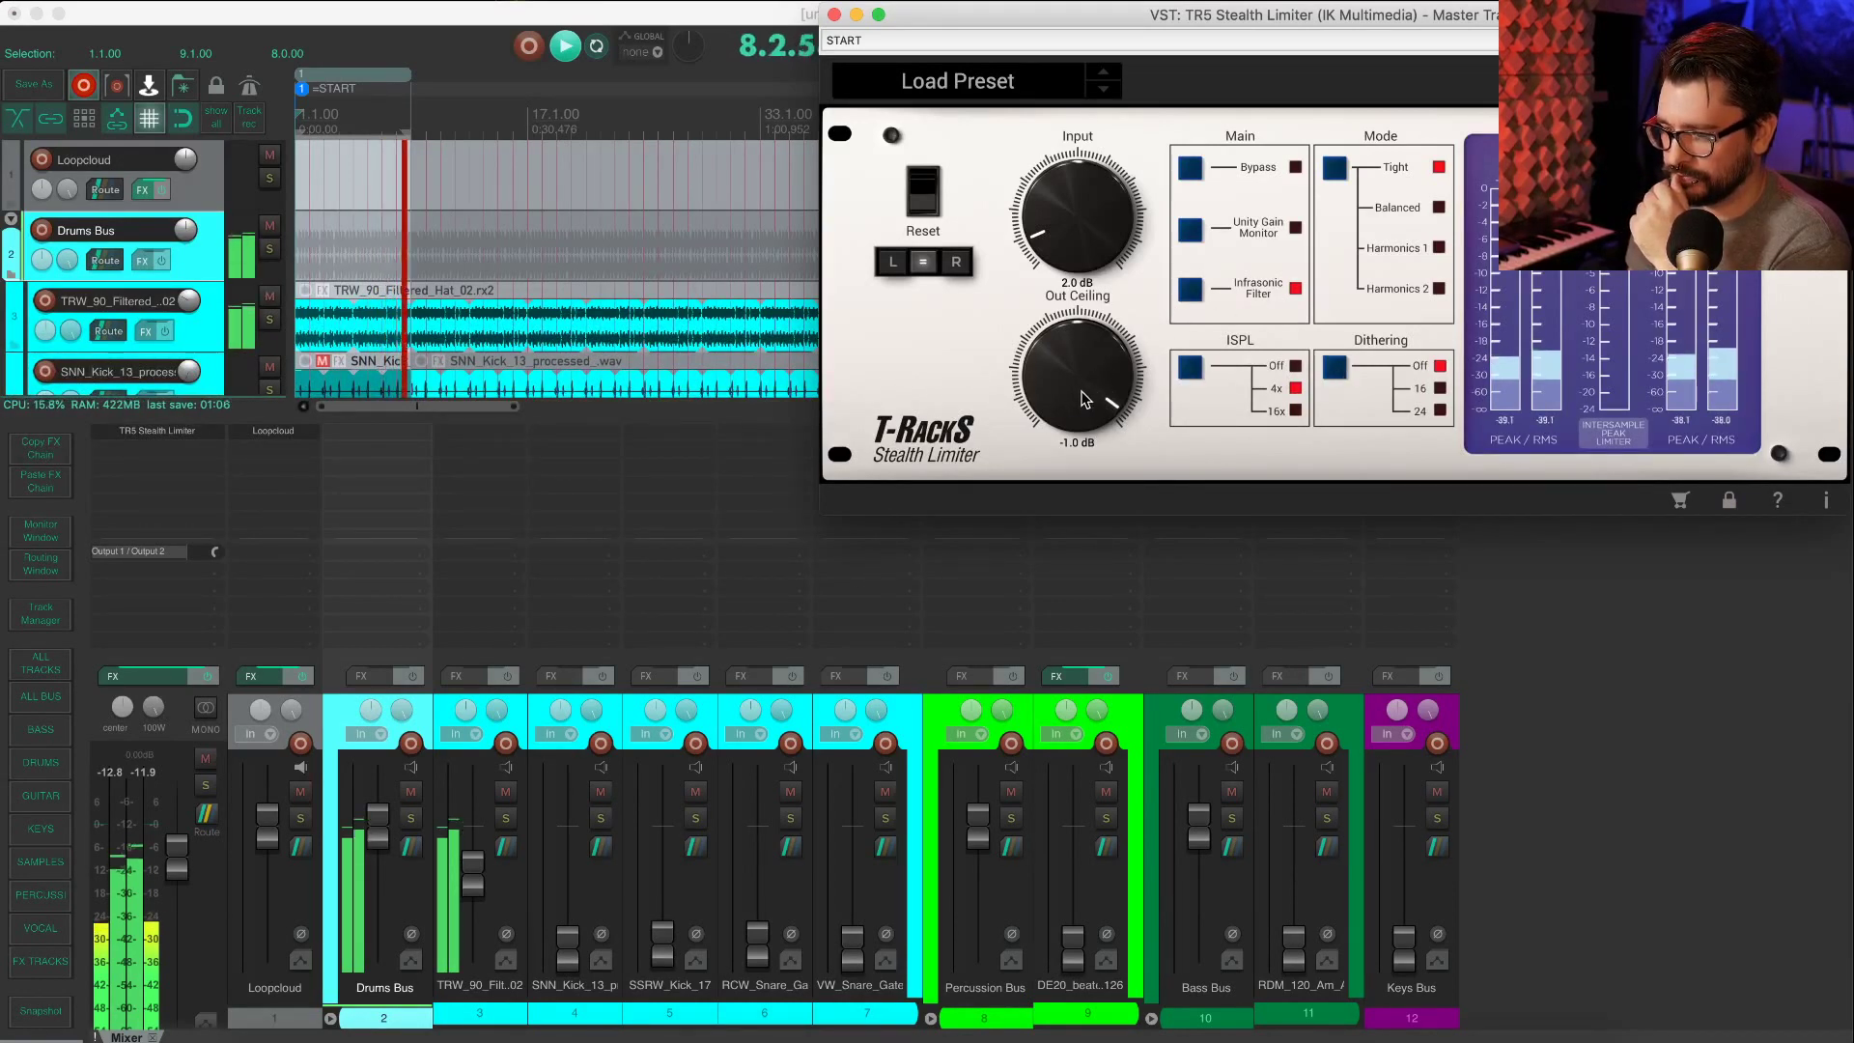
pyautogui.moveTo(1109, 379); pyautogui.dragTo(1092, 419)
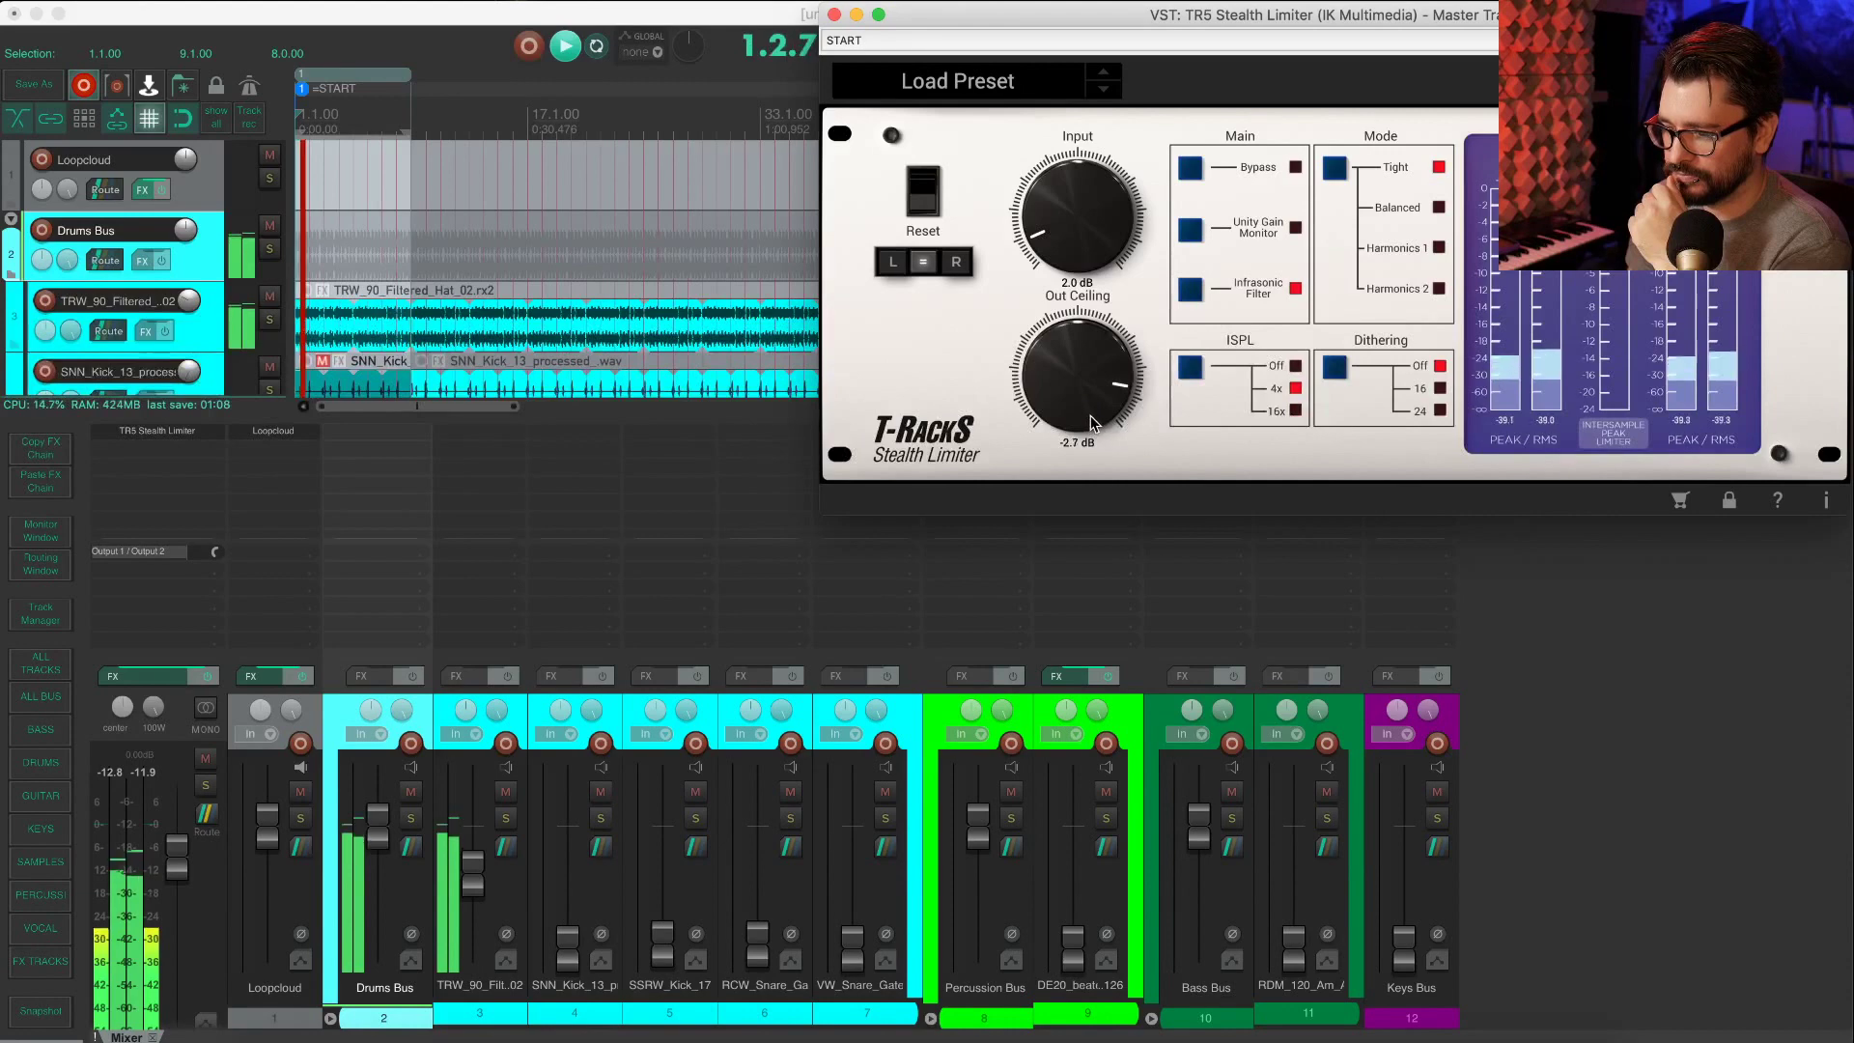
pyautogui.click(834, 14)
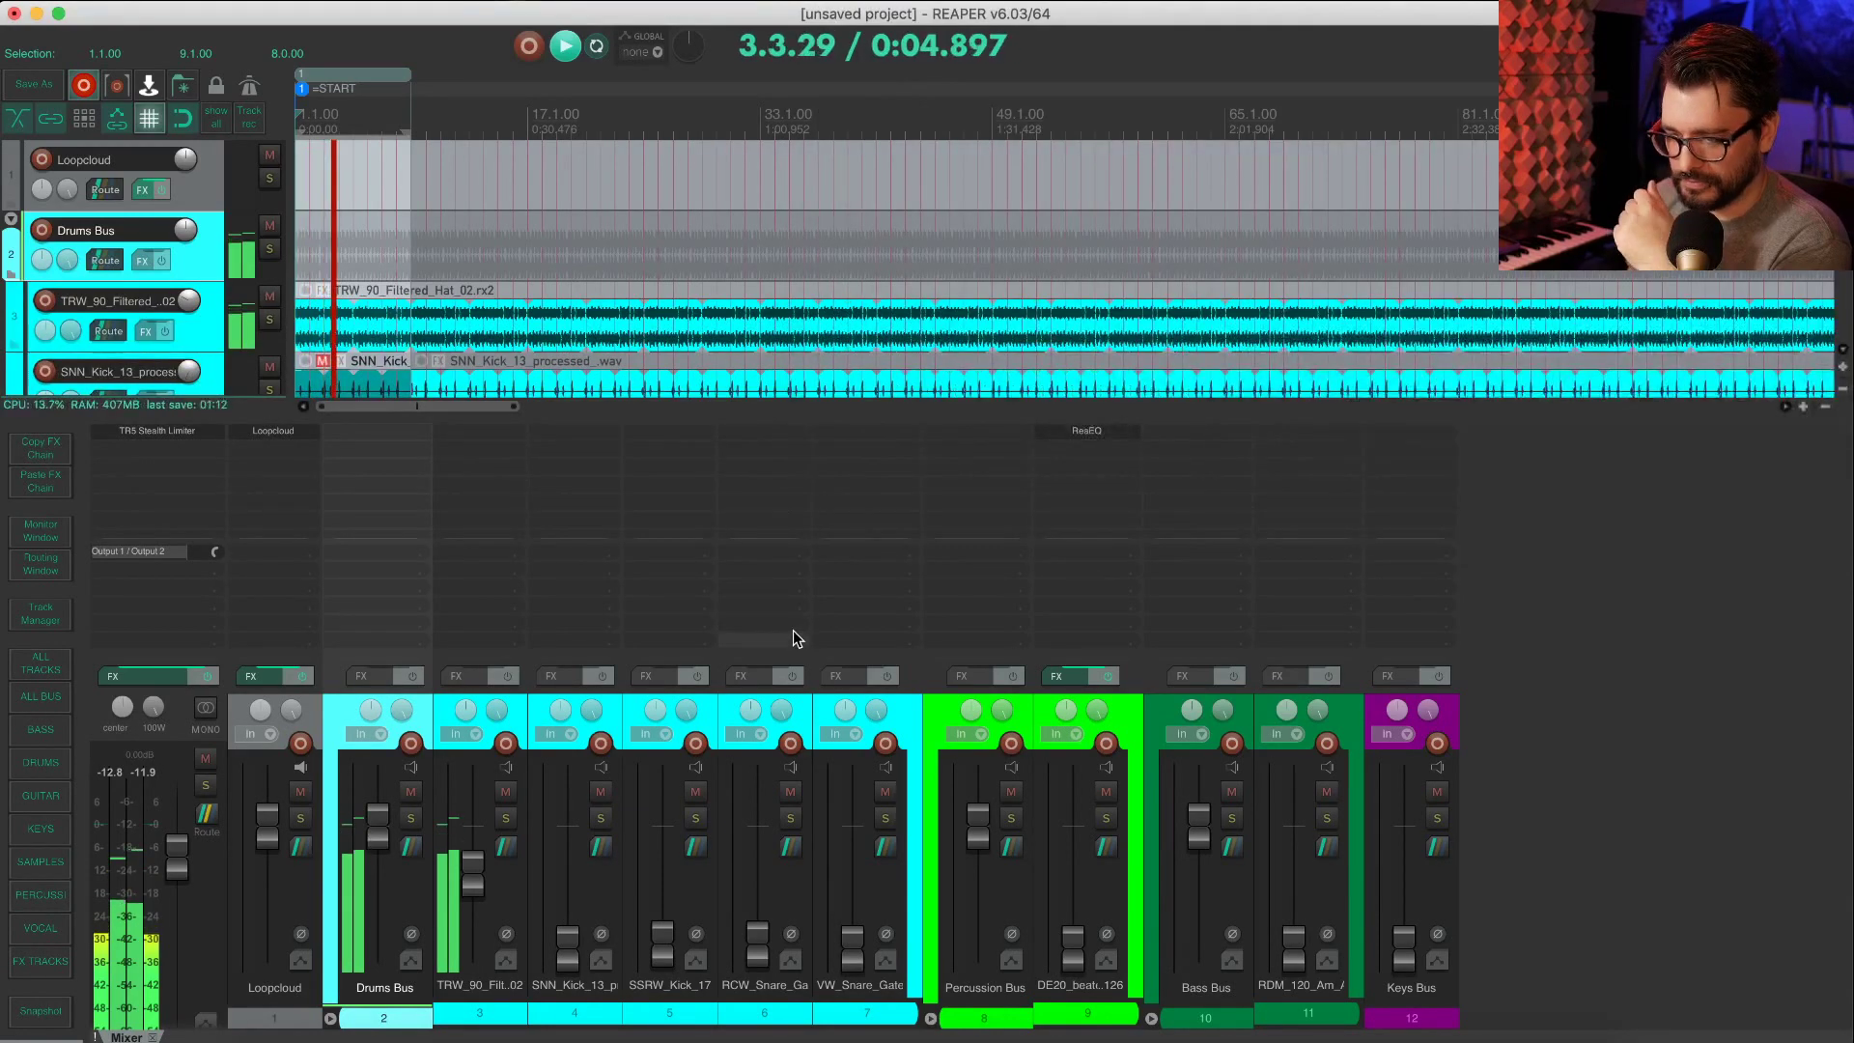
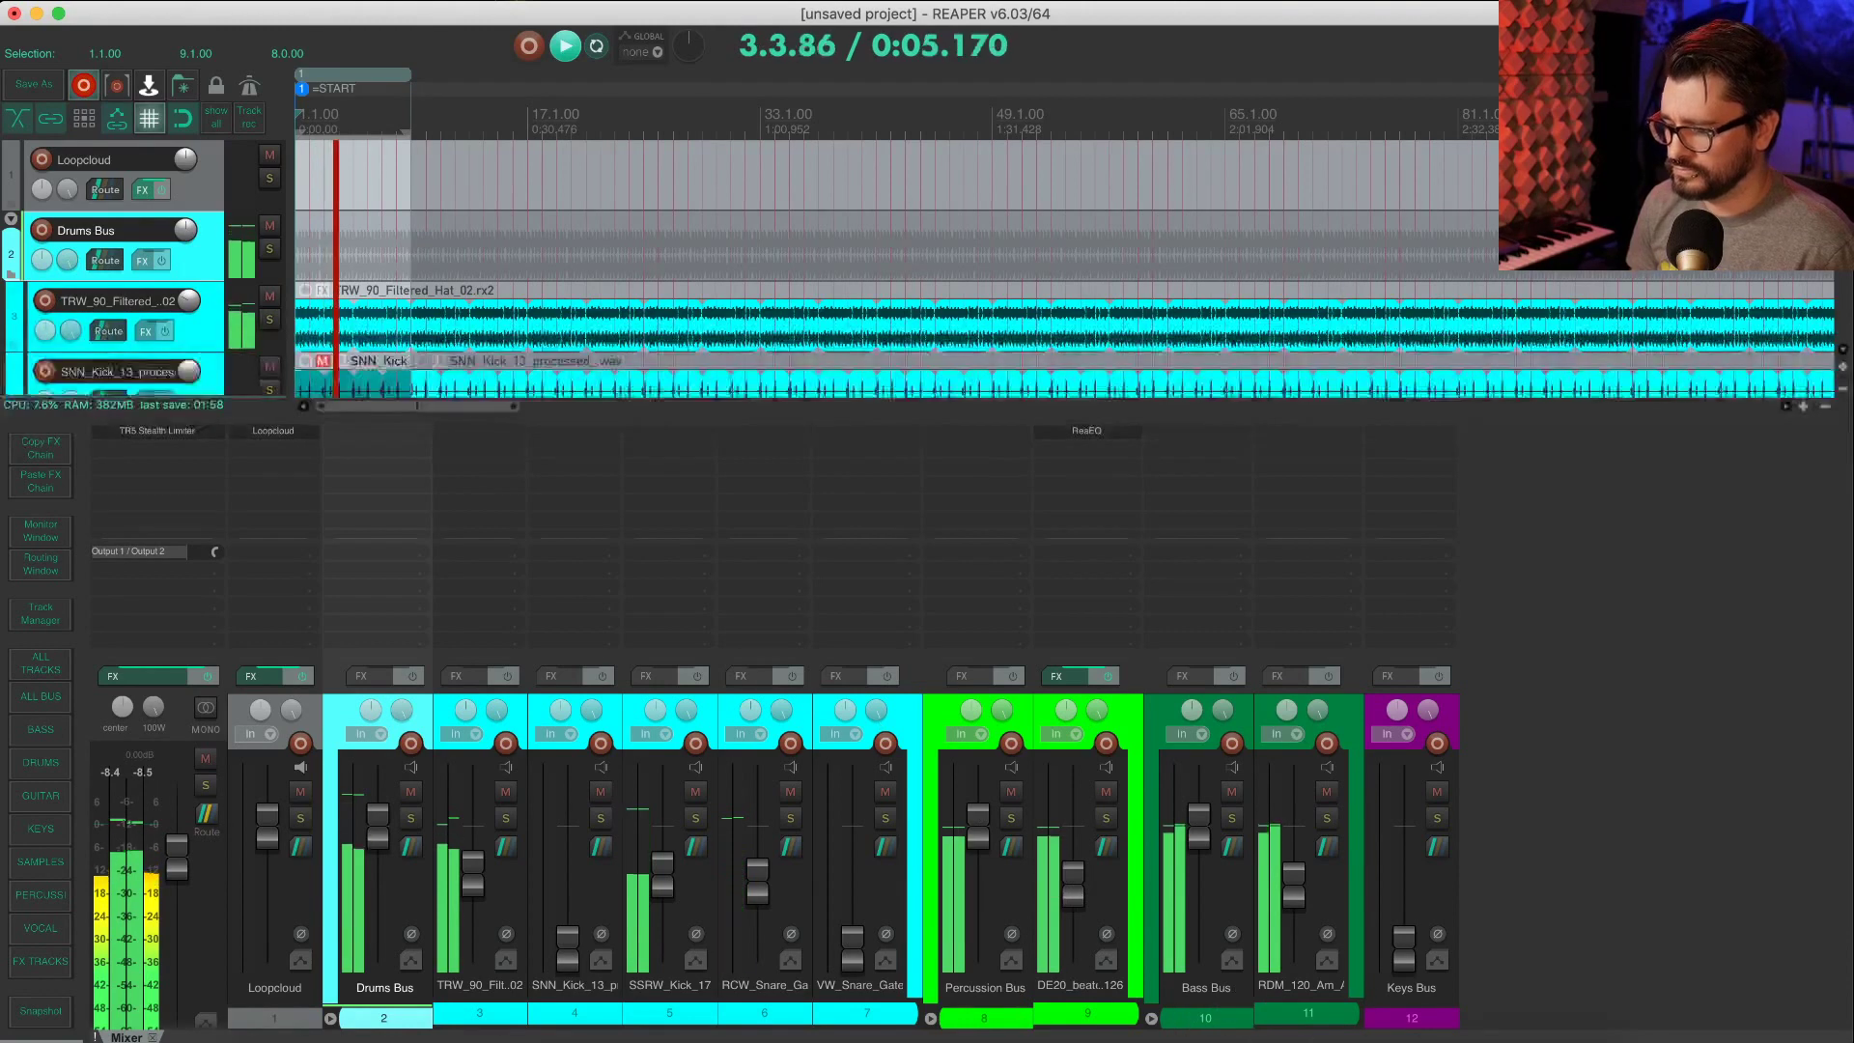
# Step: Switch to Loopcloud and remove the Snare and Free tags from the sample search
pyautogui.click(1317, 1039)
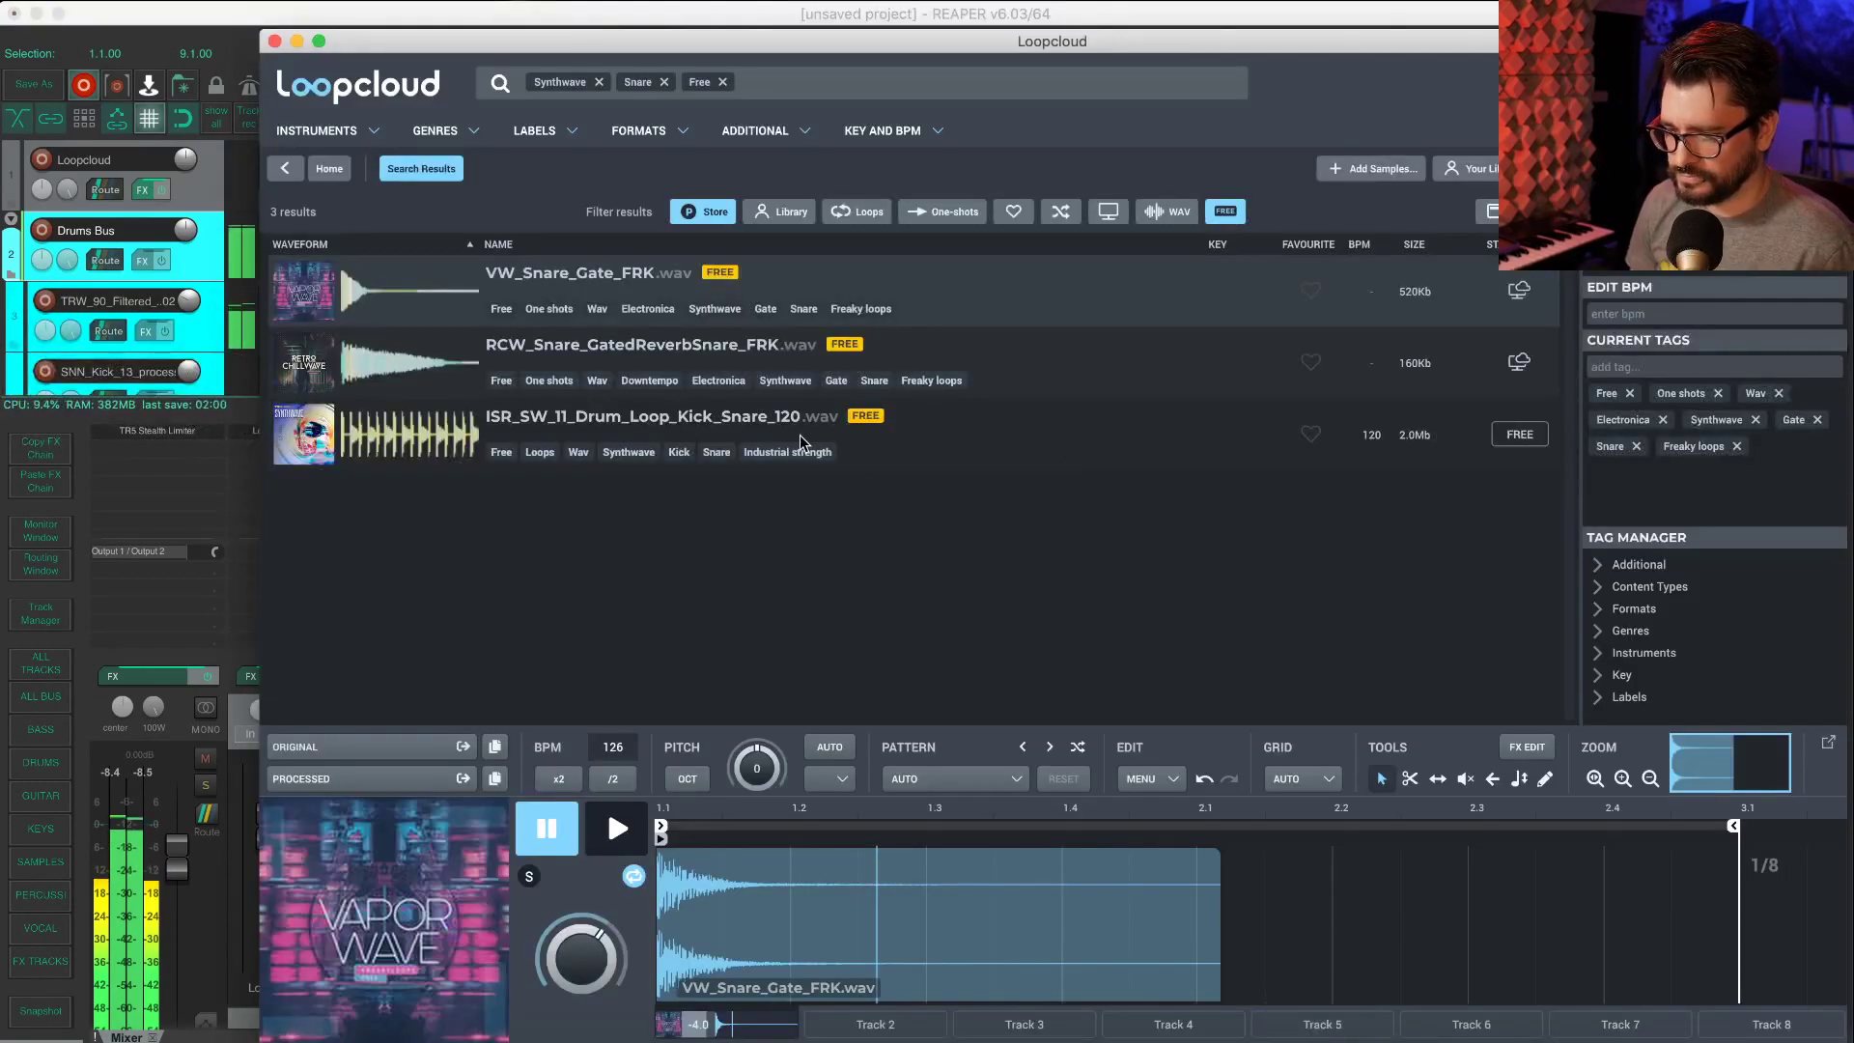
pyautogui.click(722, 82)
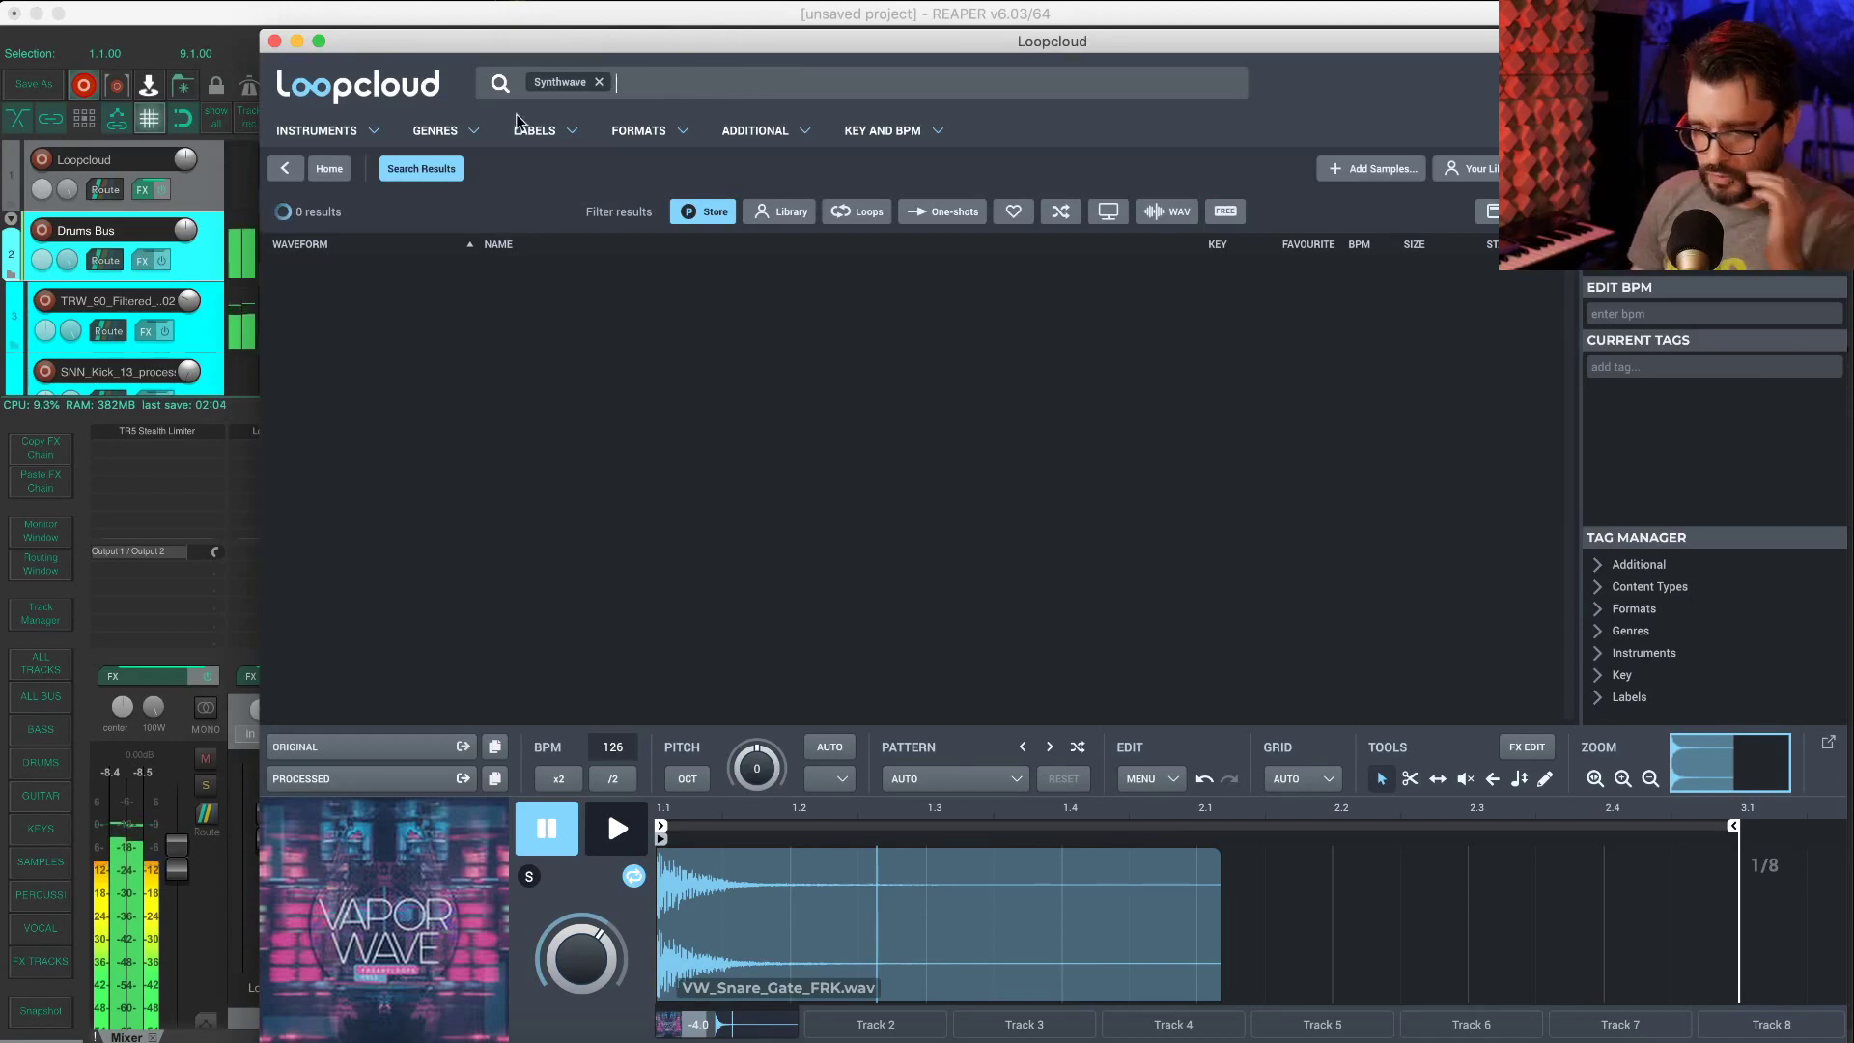
pyautogui.click(239, 987)
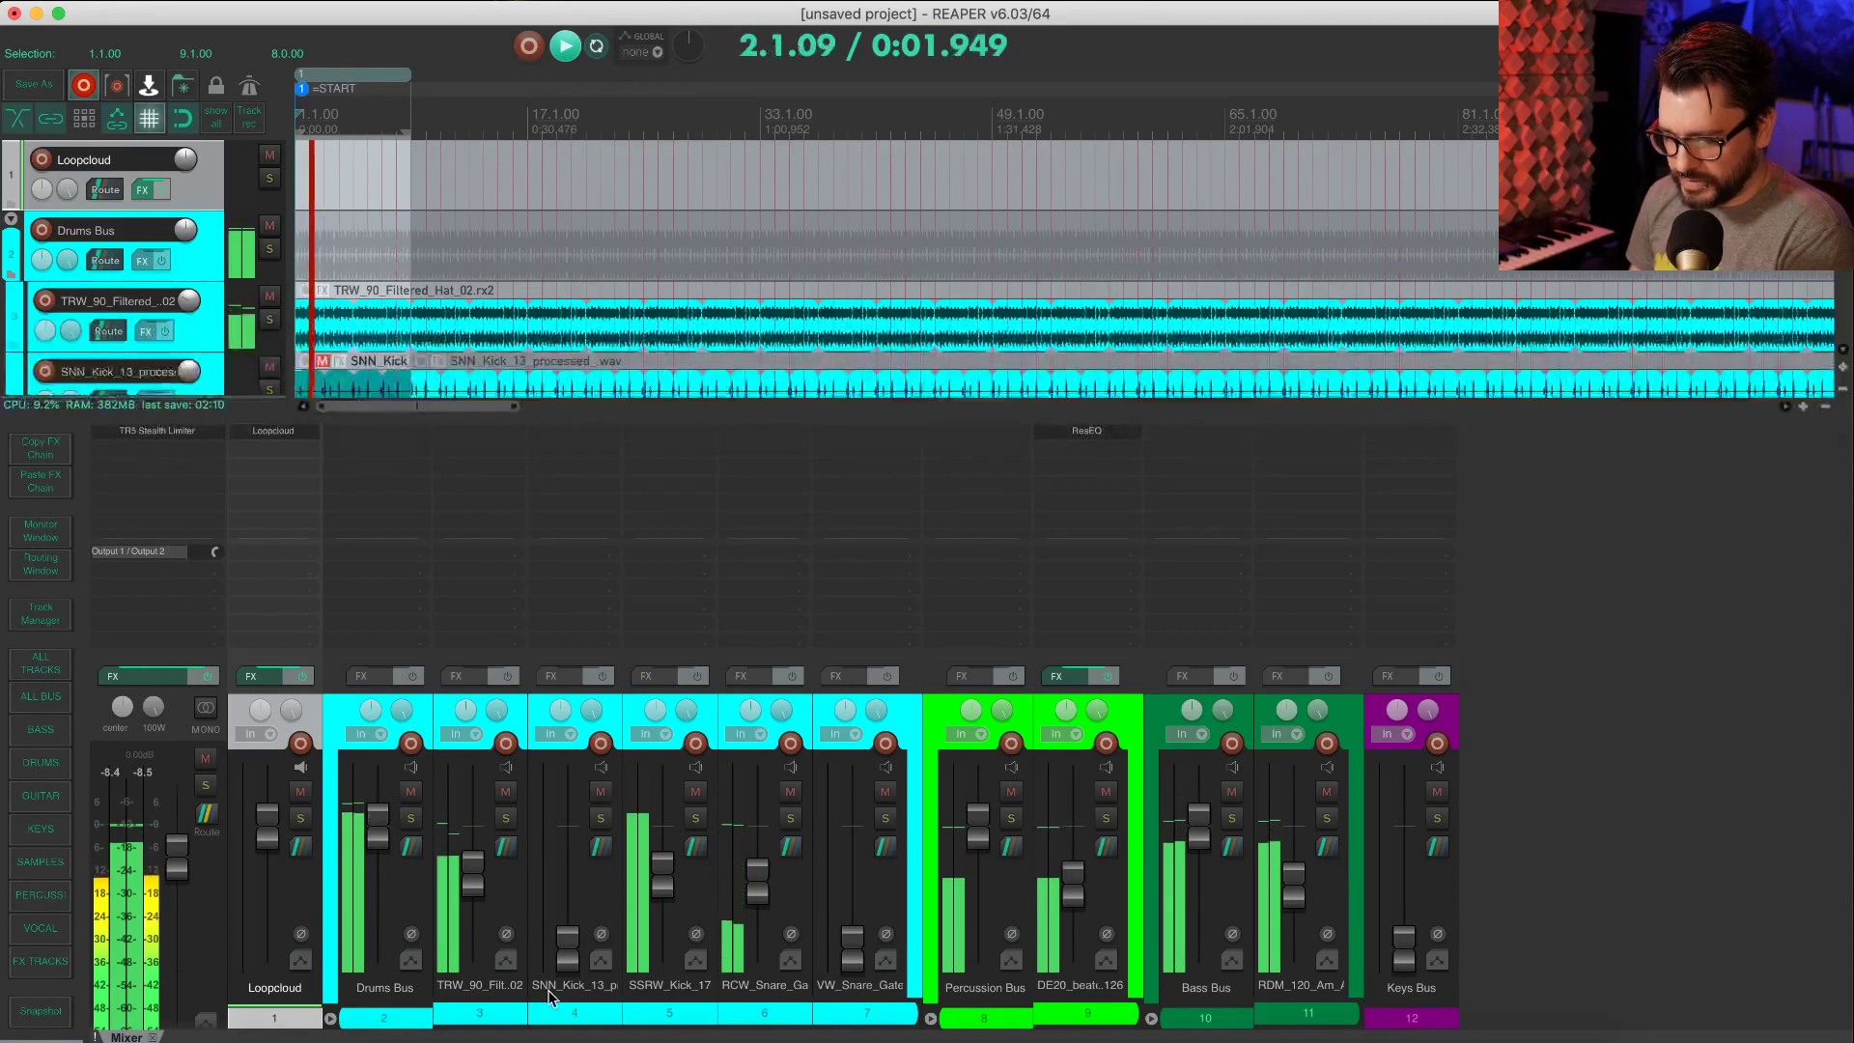
pyautogui.click(480, 1009)
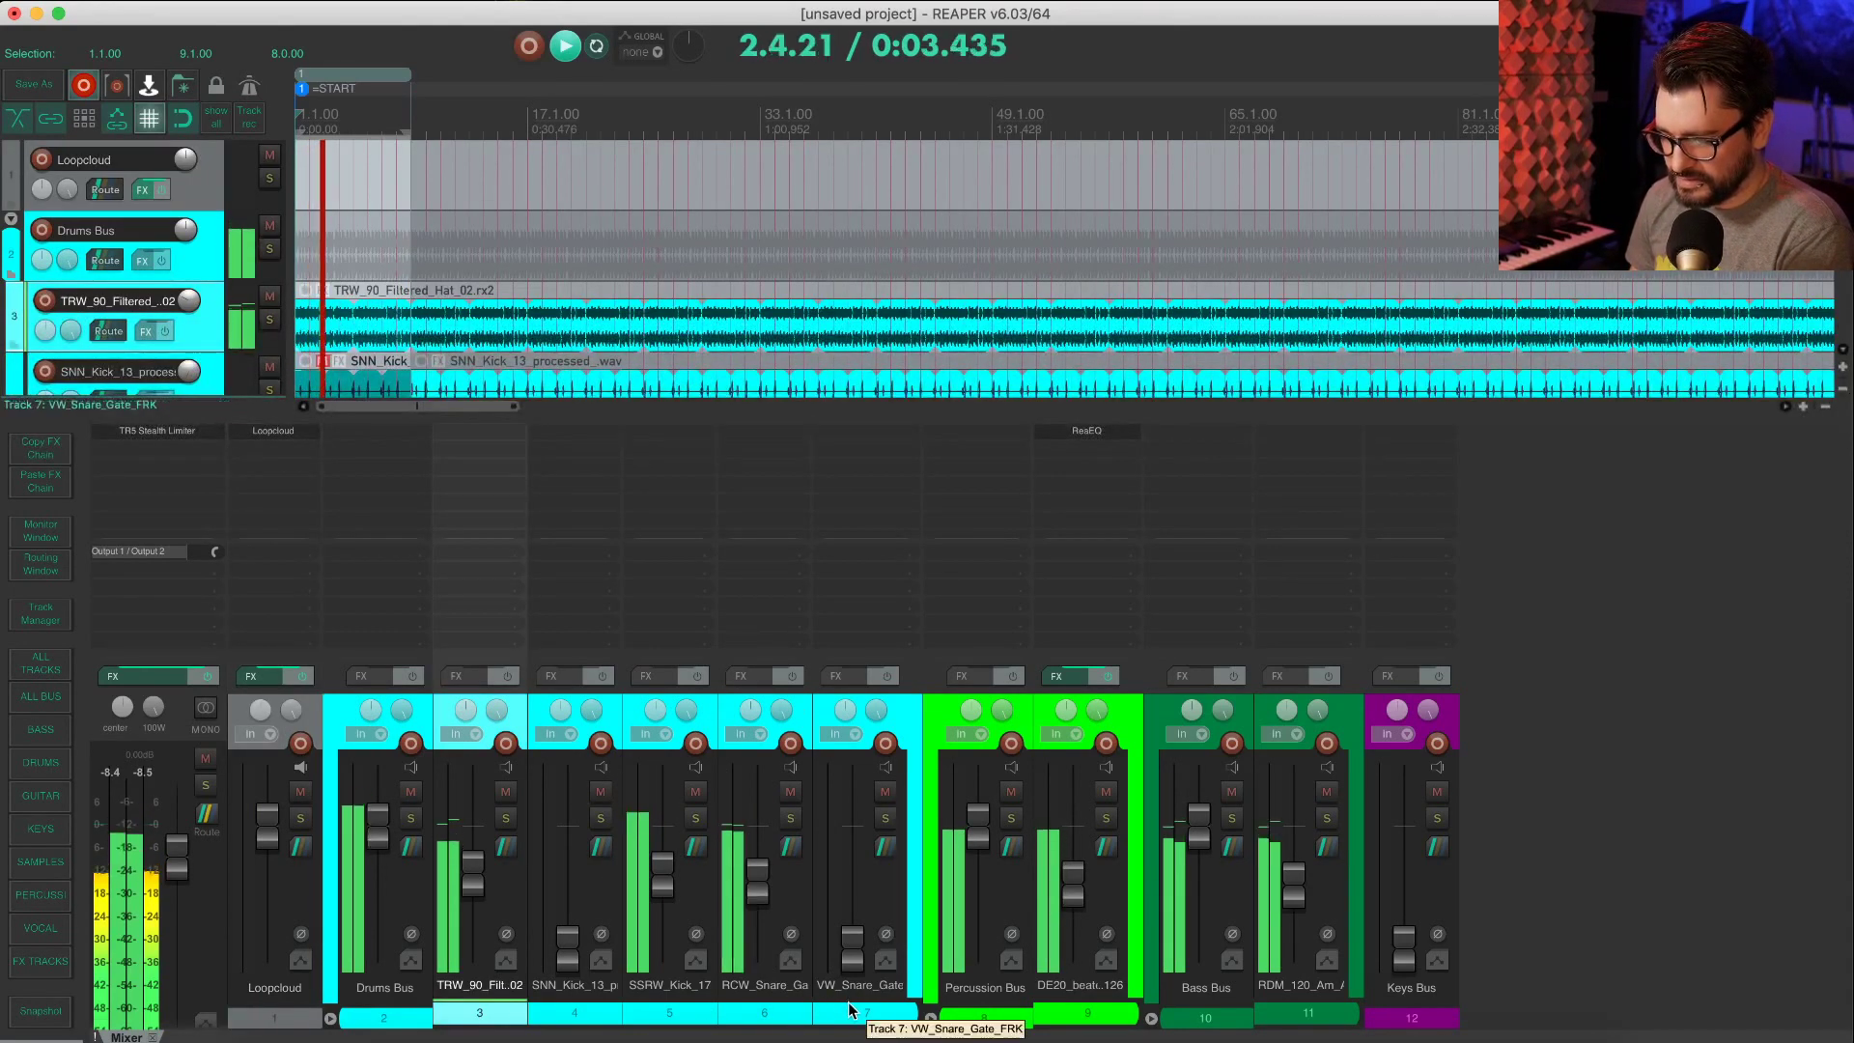
pyautogui.click(782, 1012)
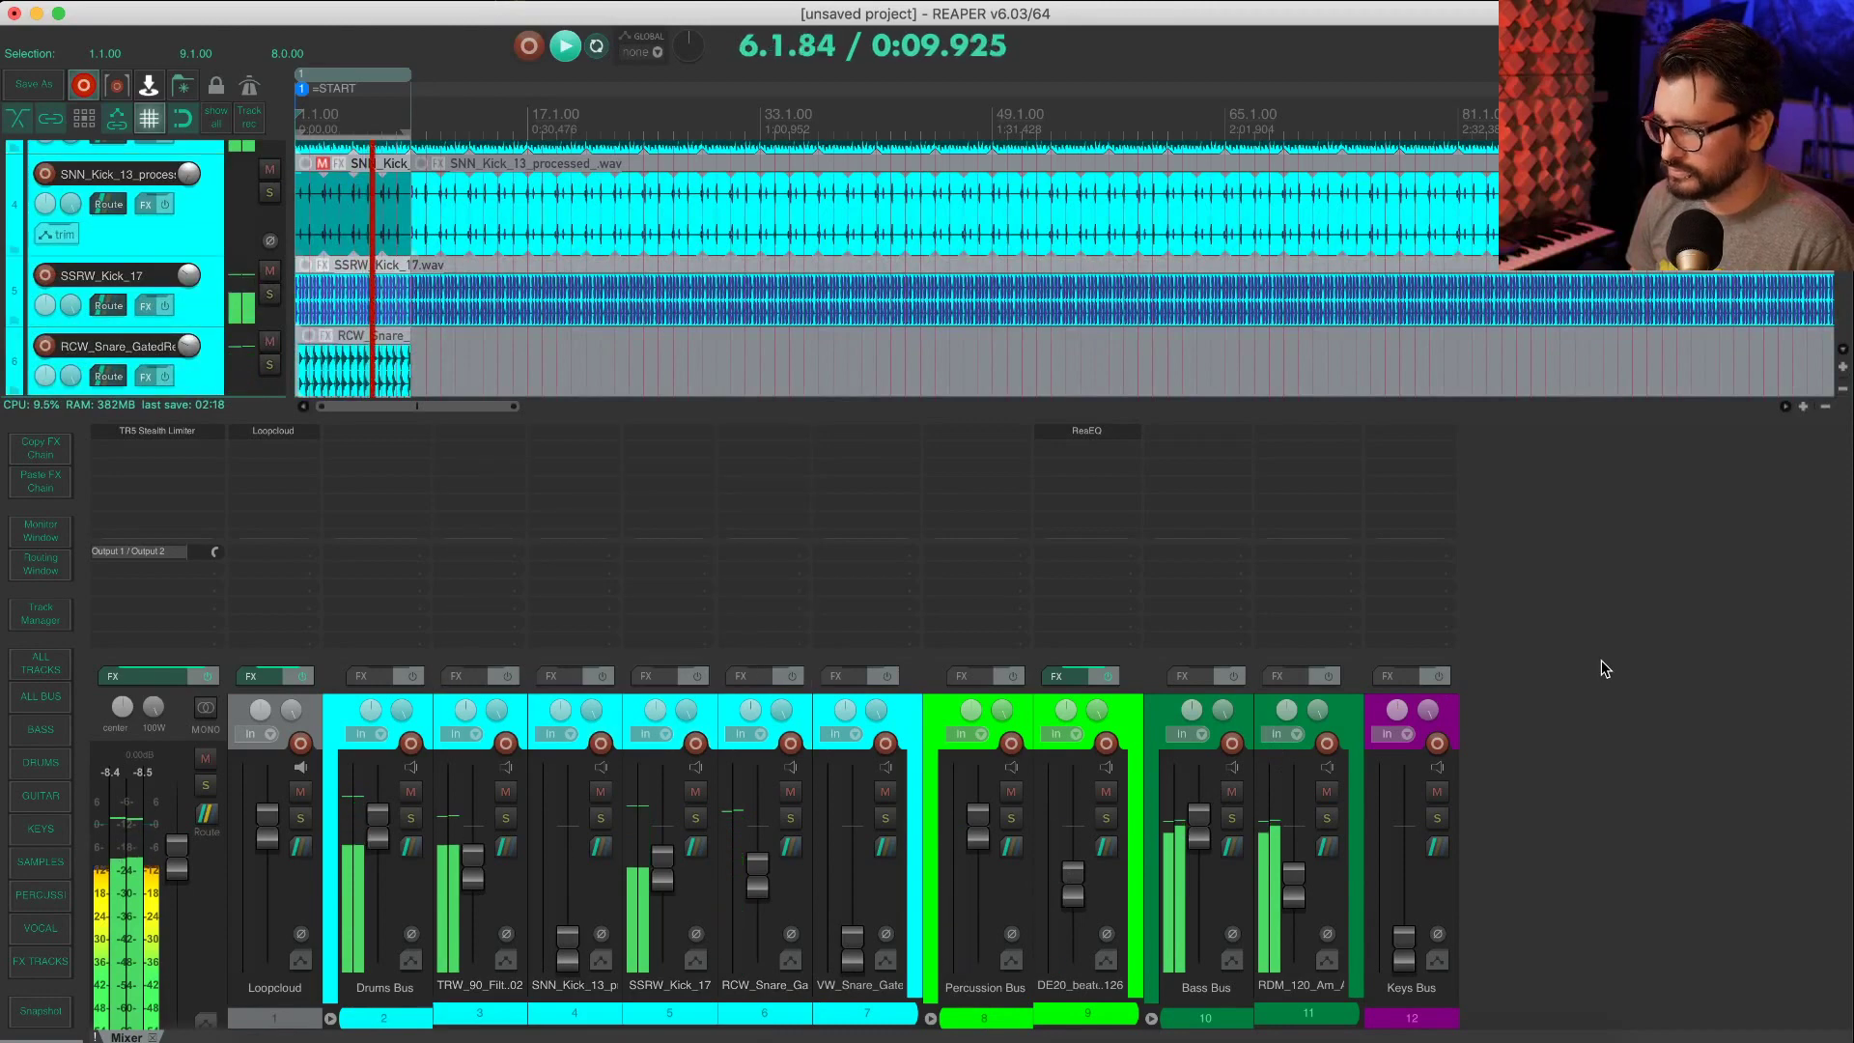
pyautogui.scroll(-3, 464, 333)
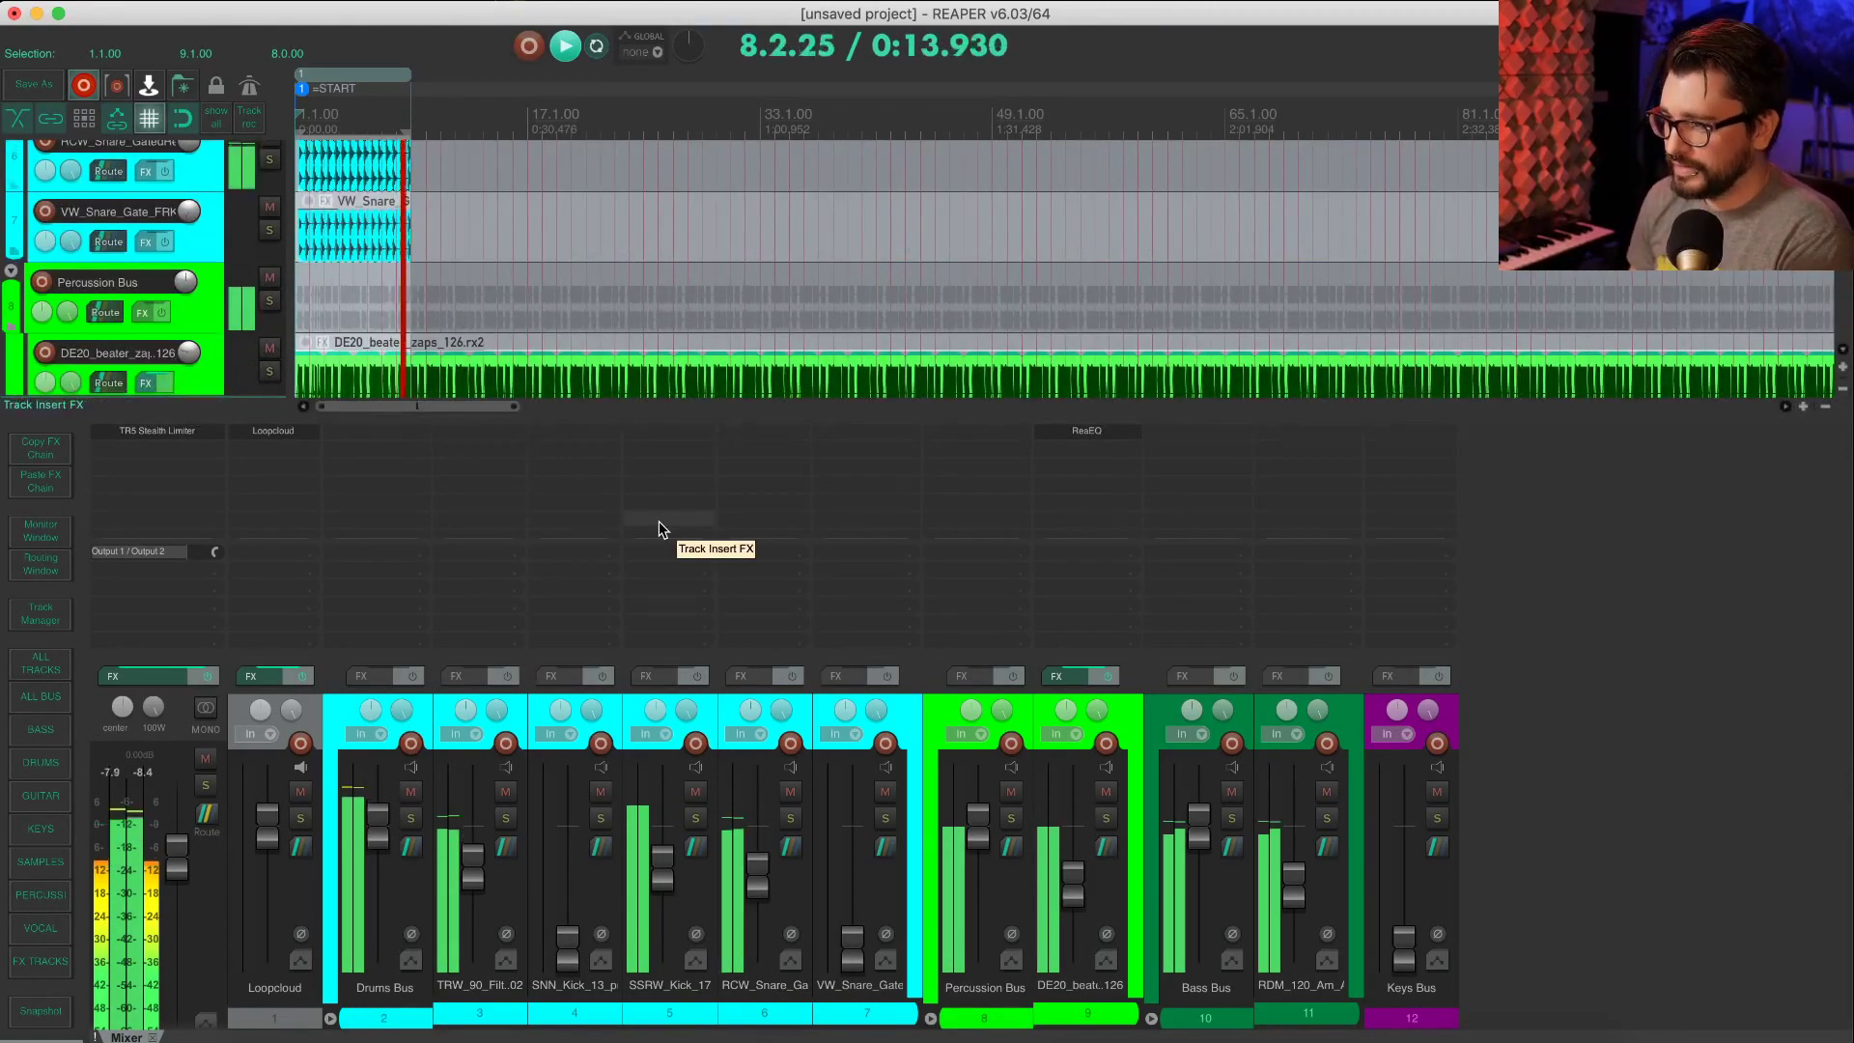
# Step: Switch to Loopcloud, replace the Synthwave tag with a search for Piano, and preview F_Em_120_OlSkooled_CHP.wav
pyautogui.click(1316, 1039)
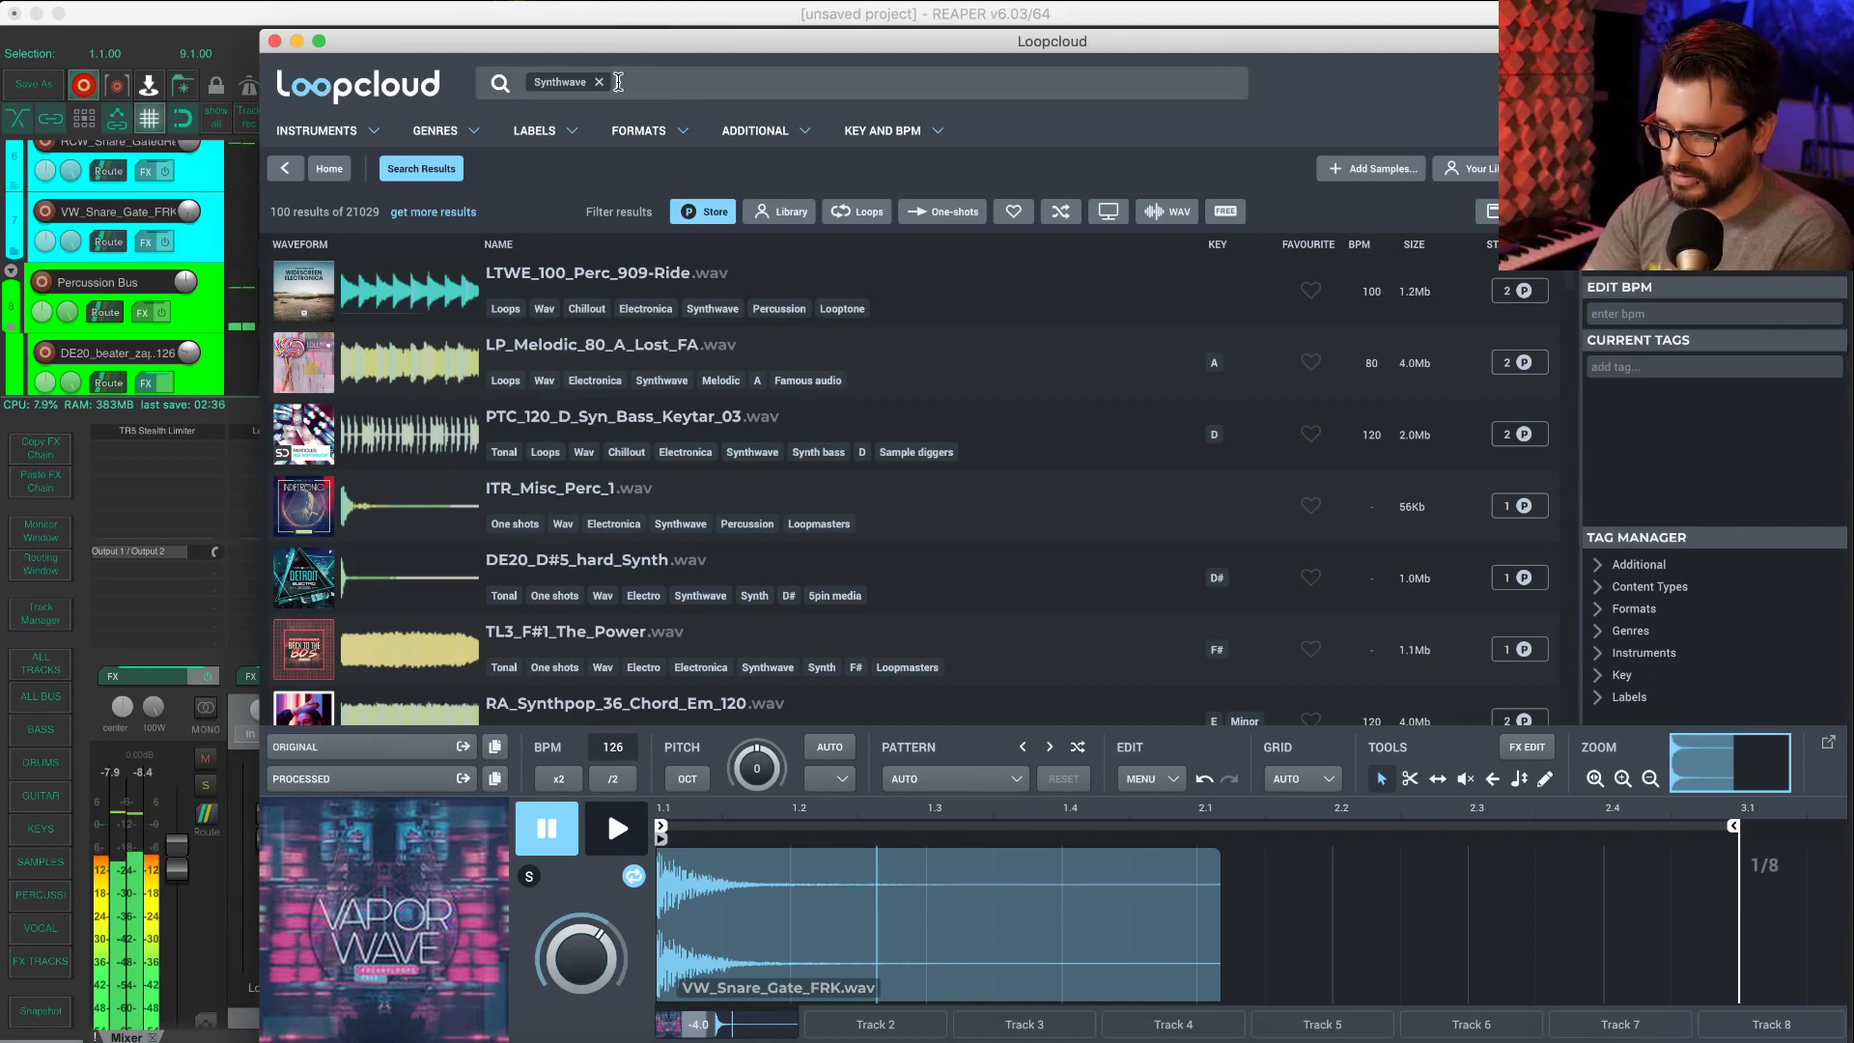
pyautogui.click(600, 83)
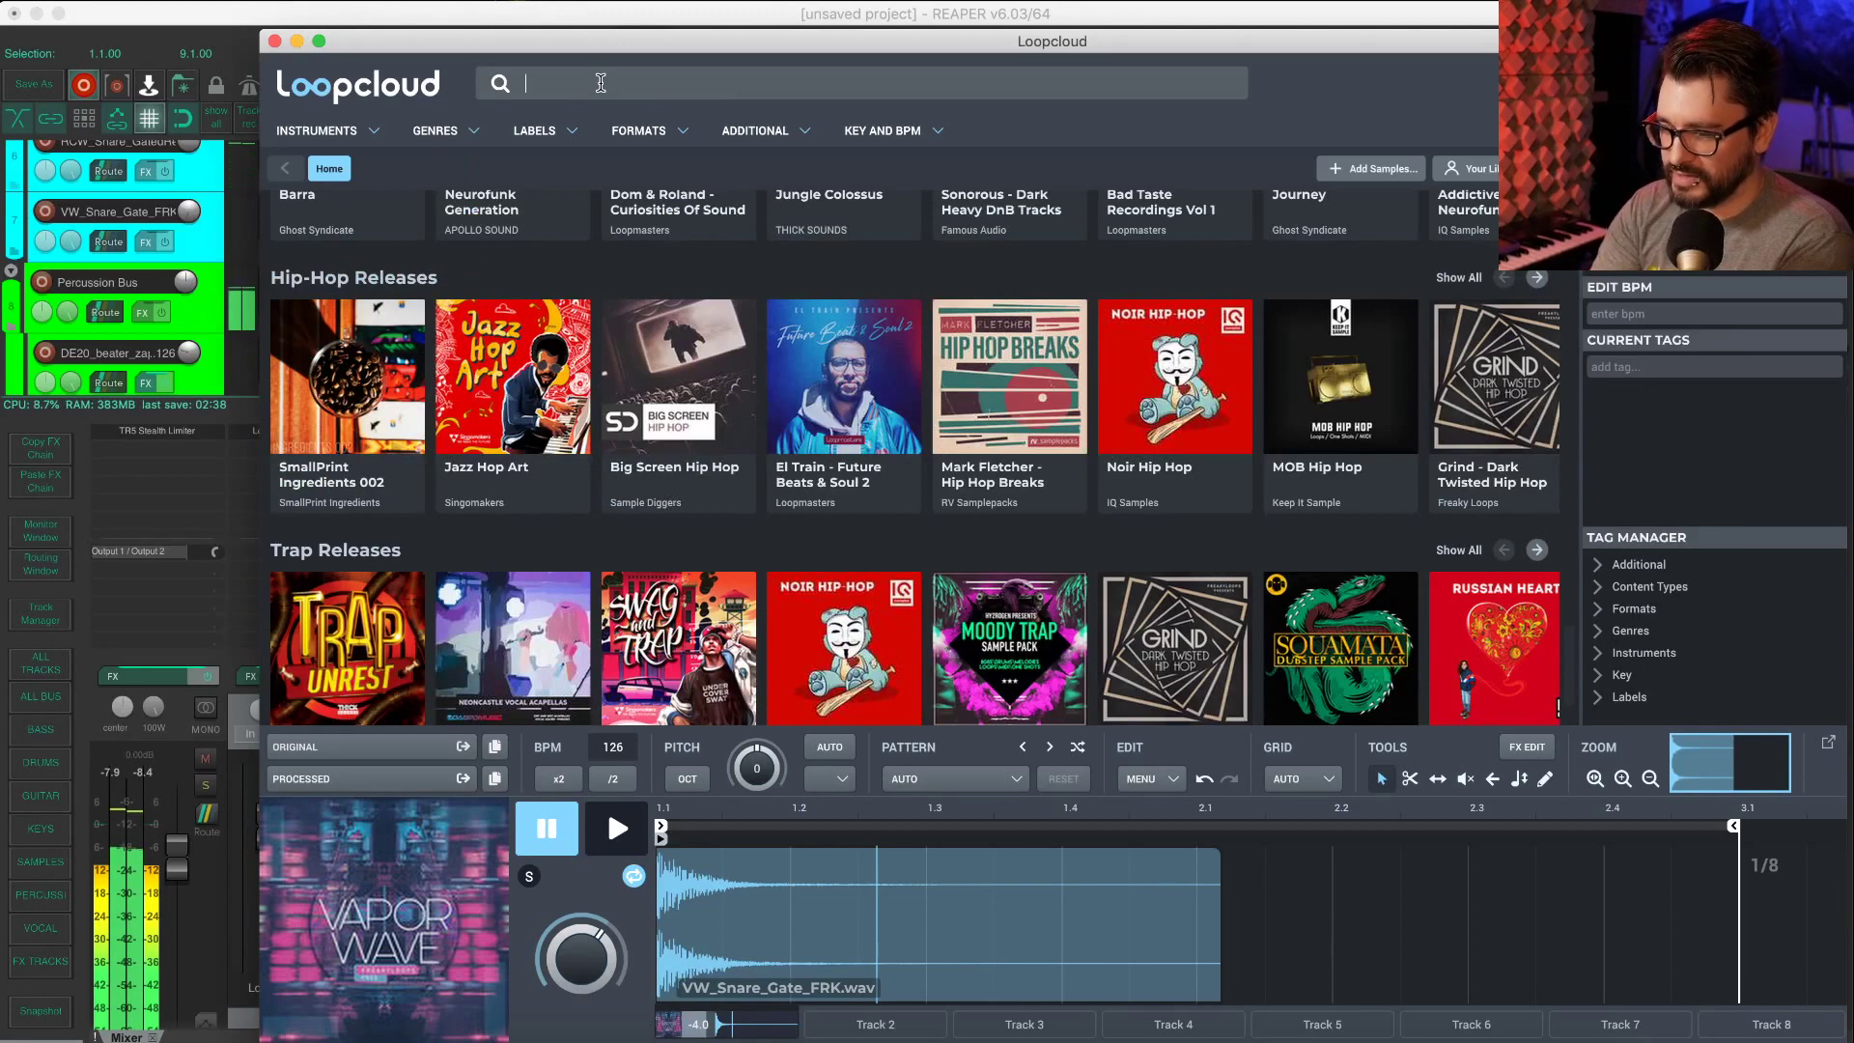
pyautogui.write('piano')
pyautogui.press('Return')
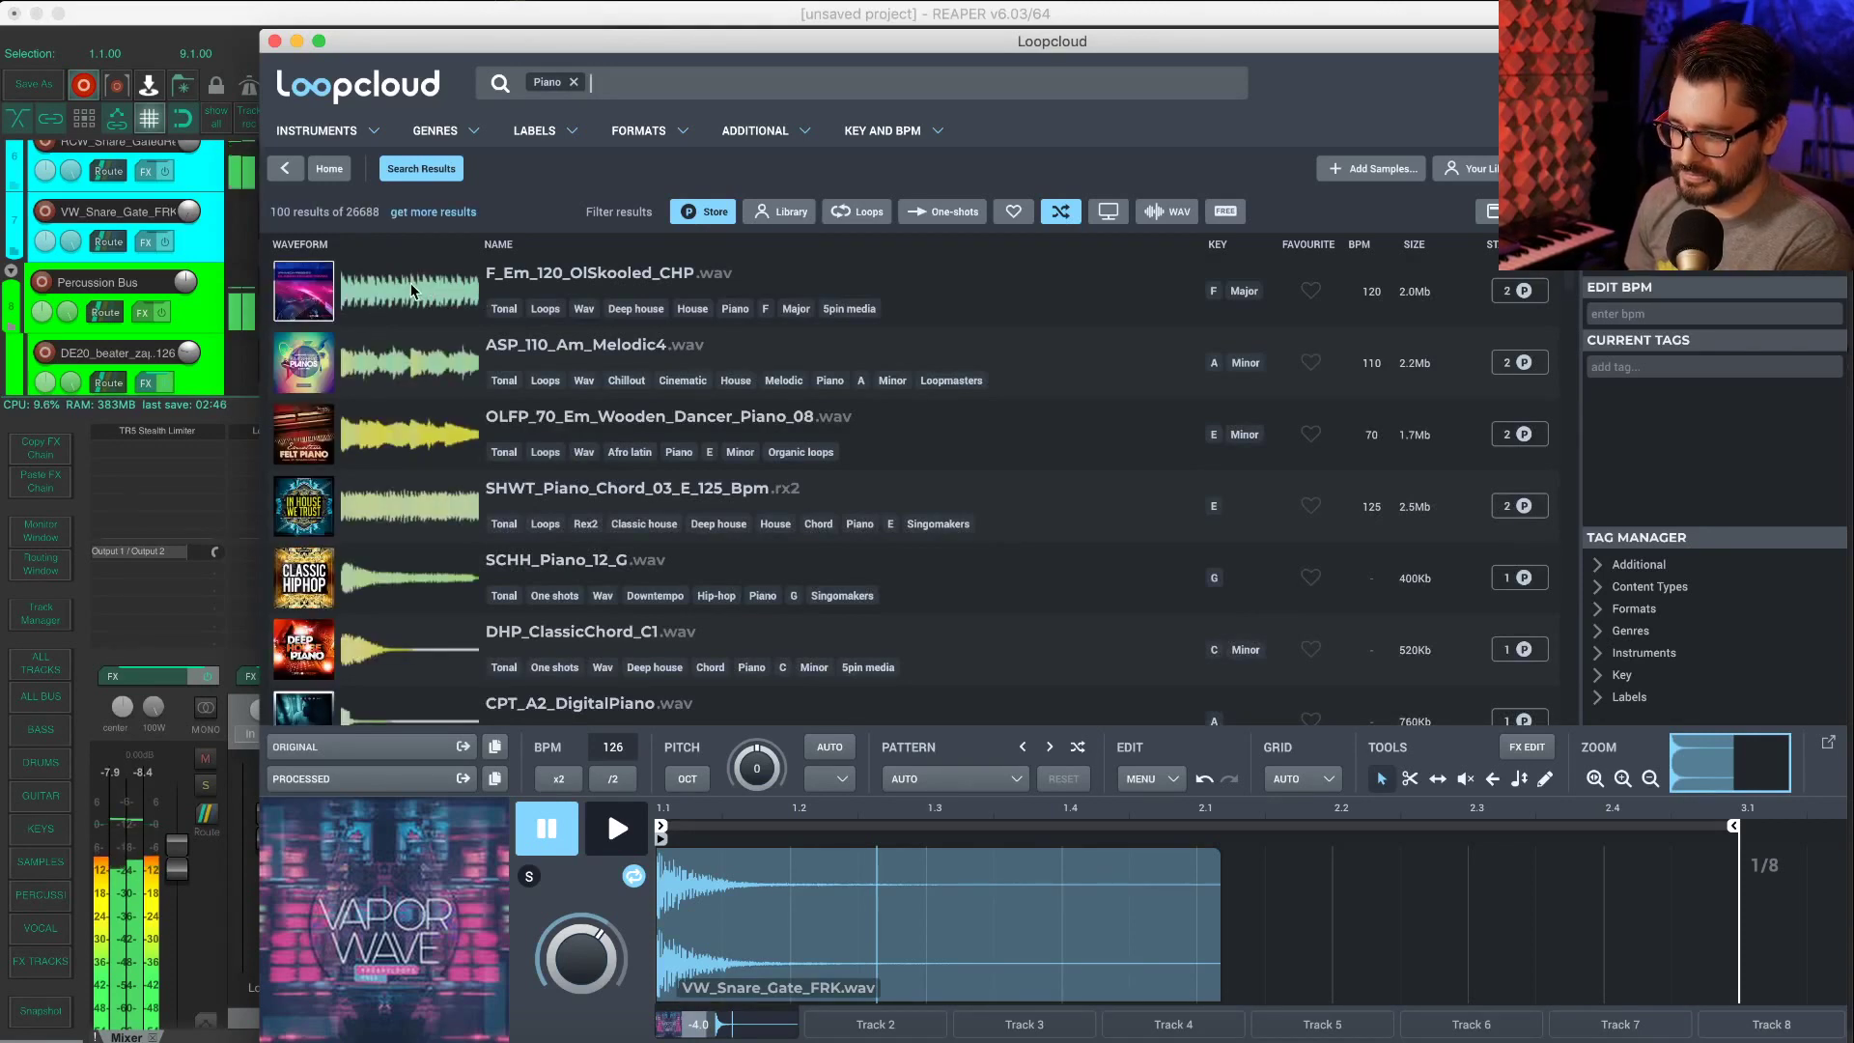
pyautogui.click(471, 294)
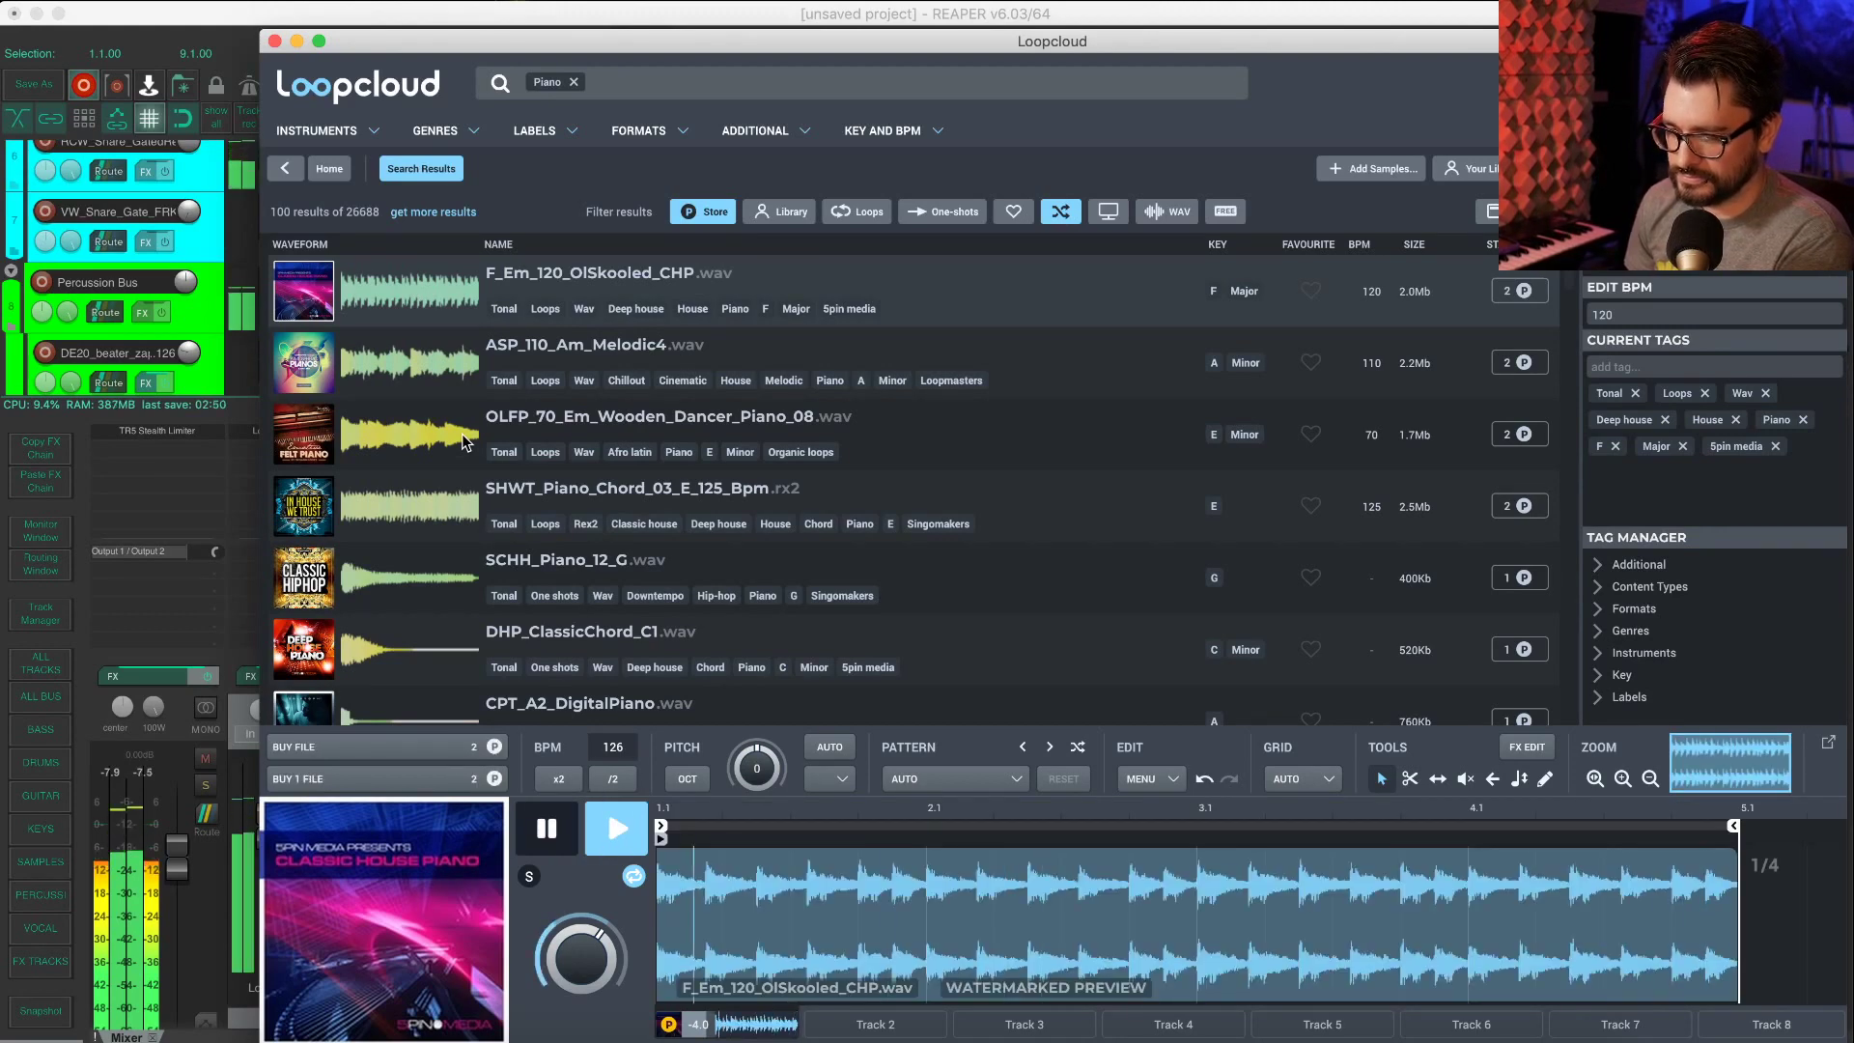
# Step: Switch to REAPER and hide the mixer to enlarge the arrangement view
pyautogui.click(201, 250)
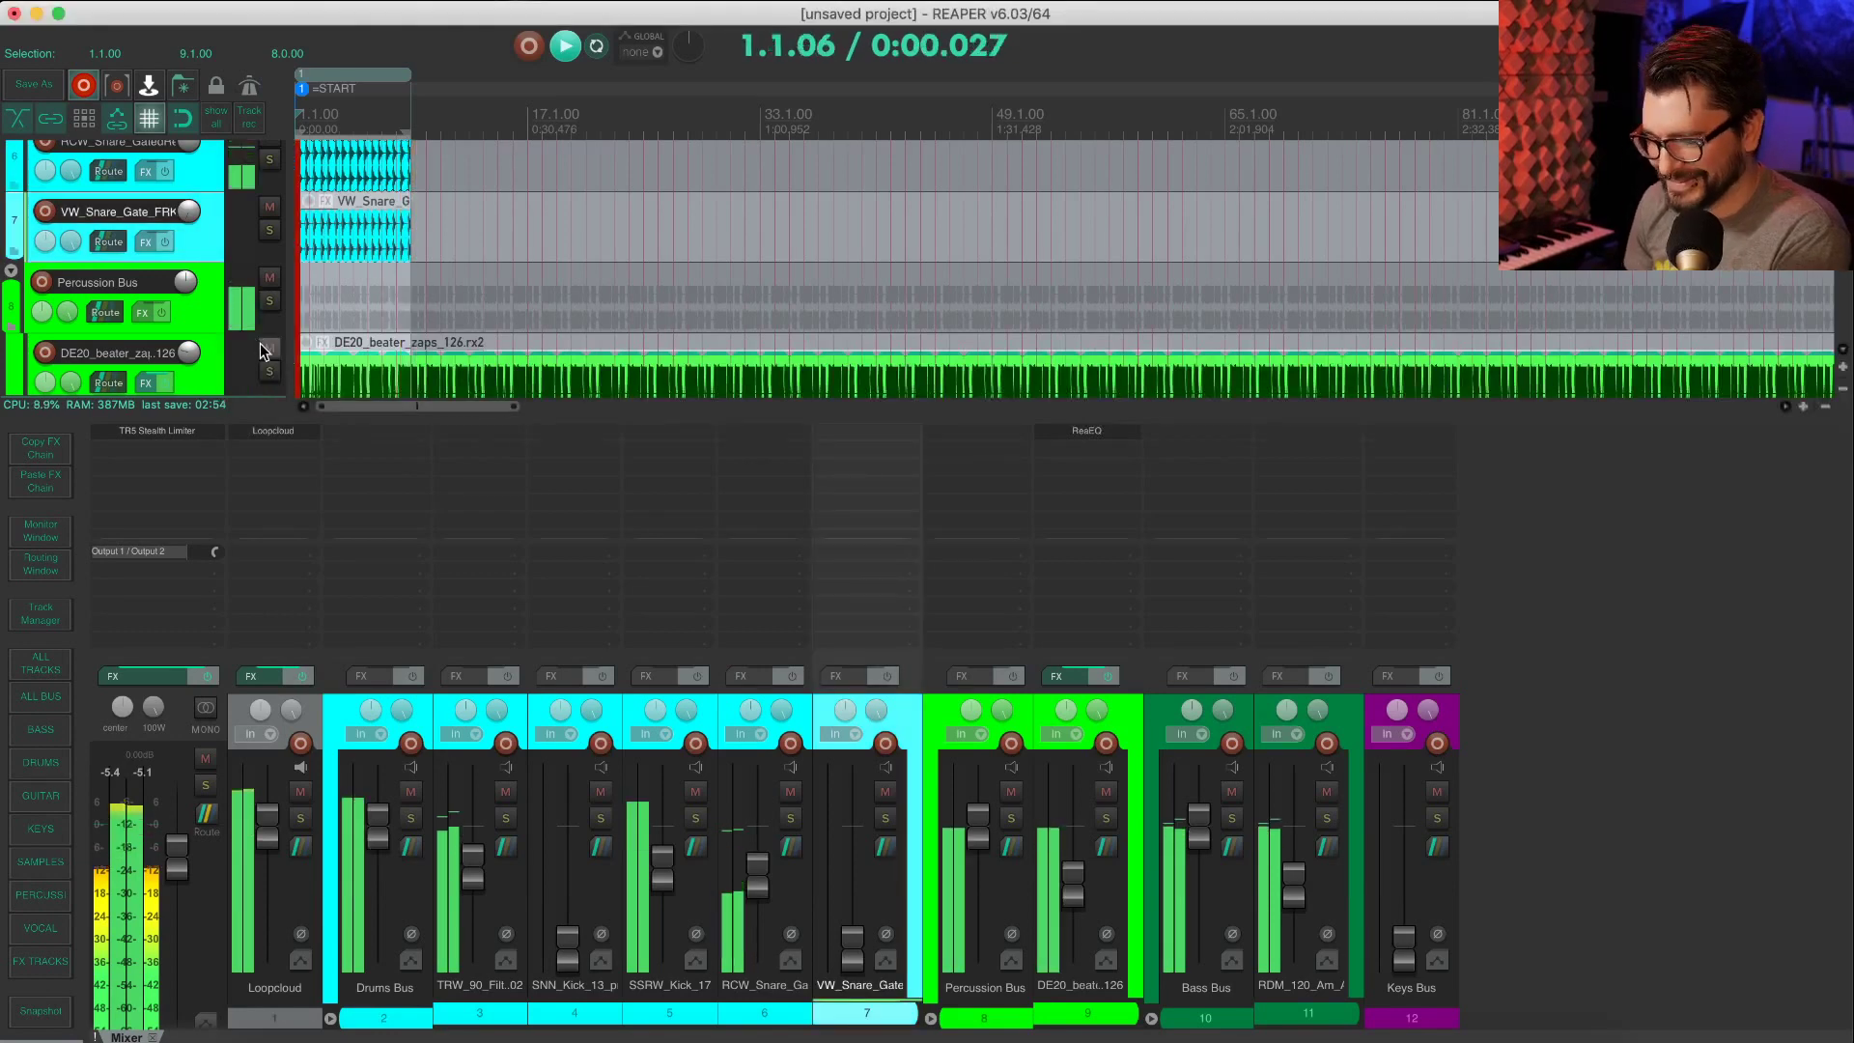
pyautogui.press('super+m')
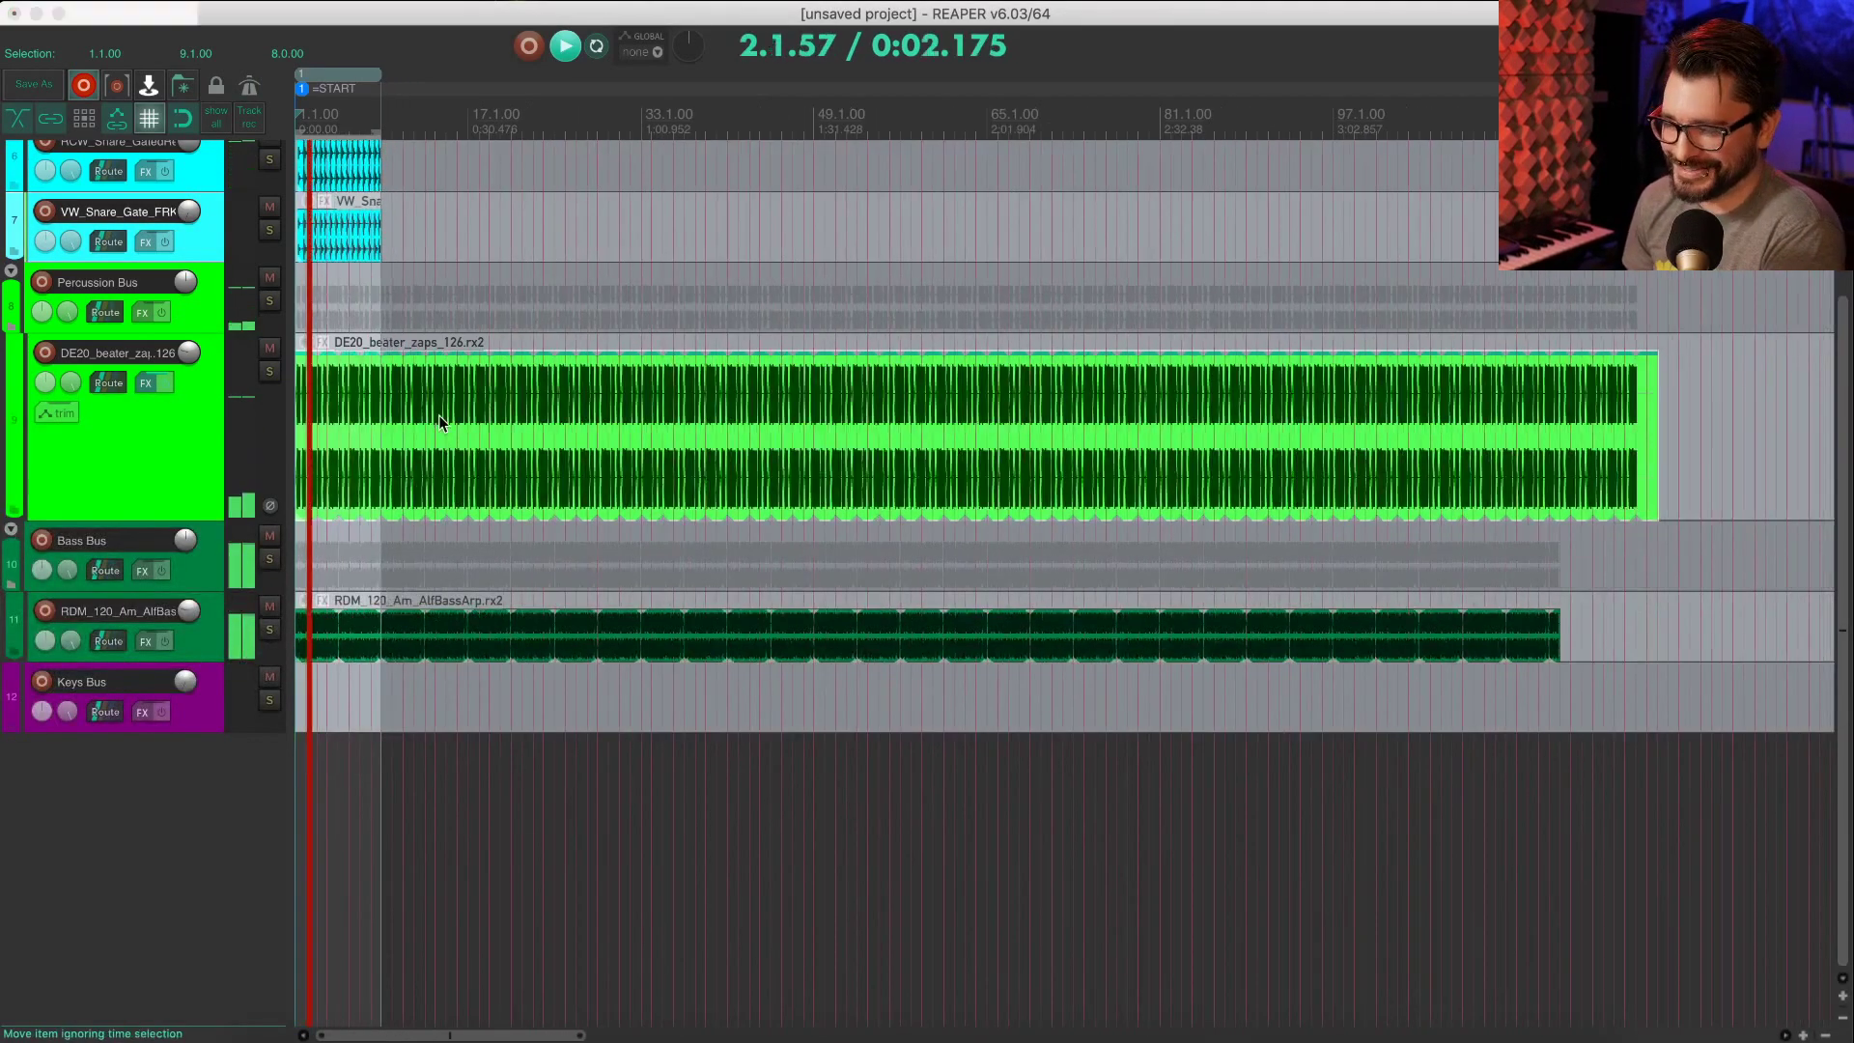
# Step: Return to Loopcloud and preview ASP_110_Am_Melodic4.wav and OLFP_70_Em_Wooden_Dancer_Piano_08.wav against the arrangement
pyautogui.press('super+Tab')
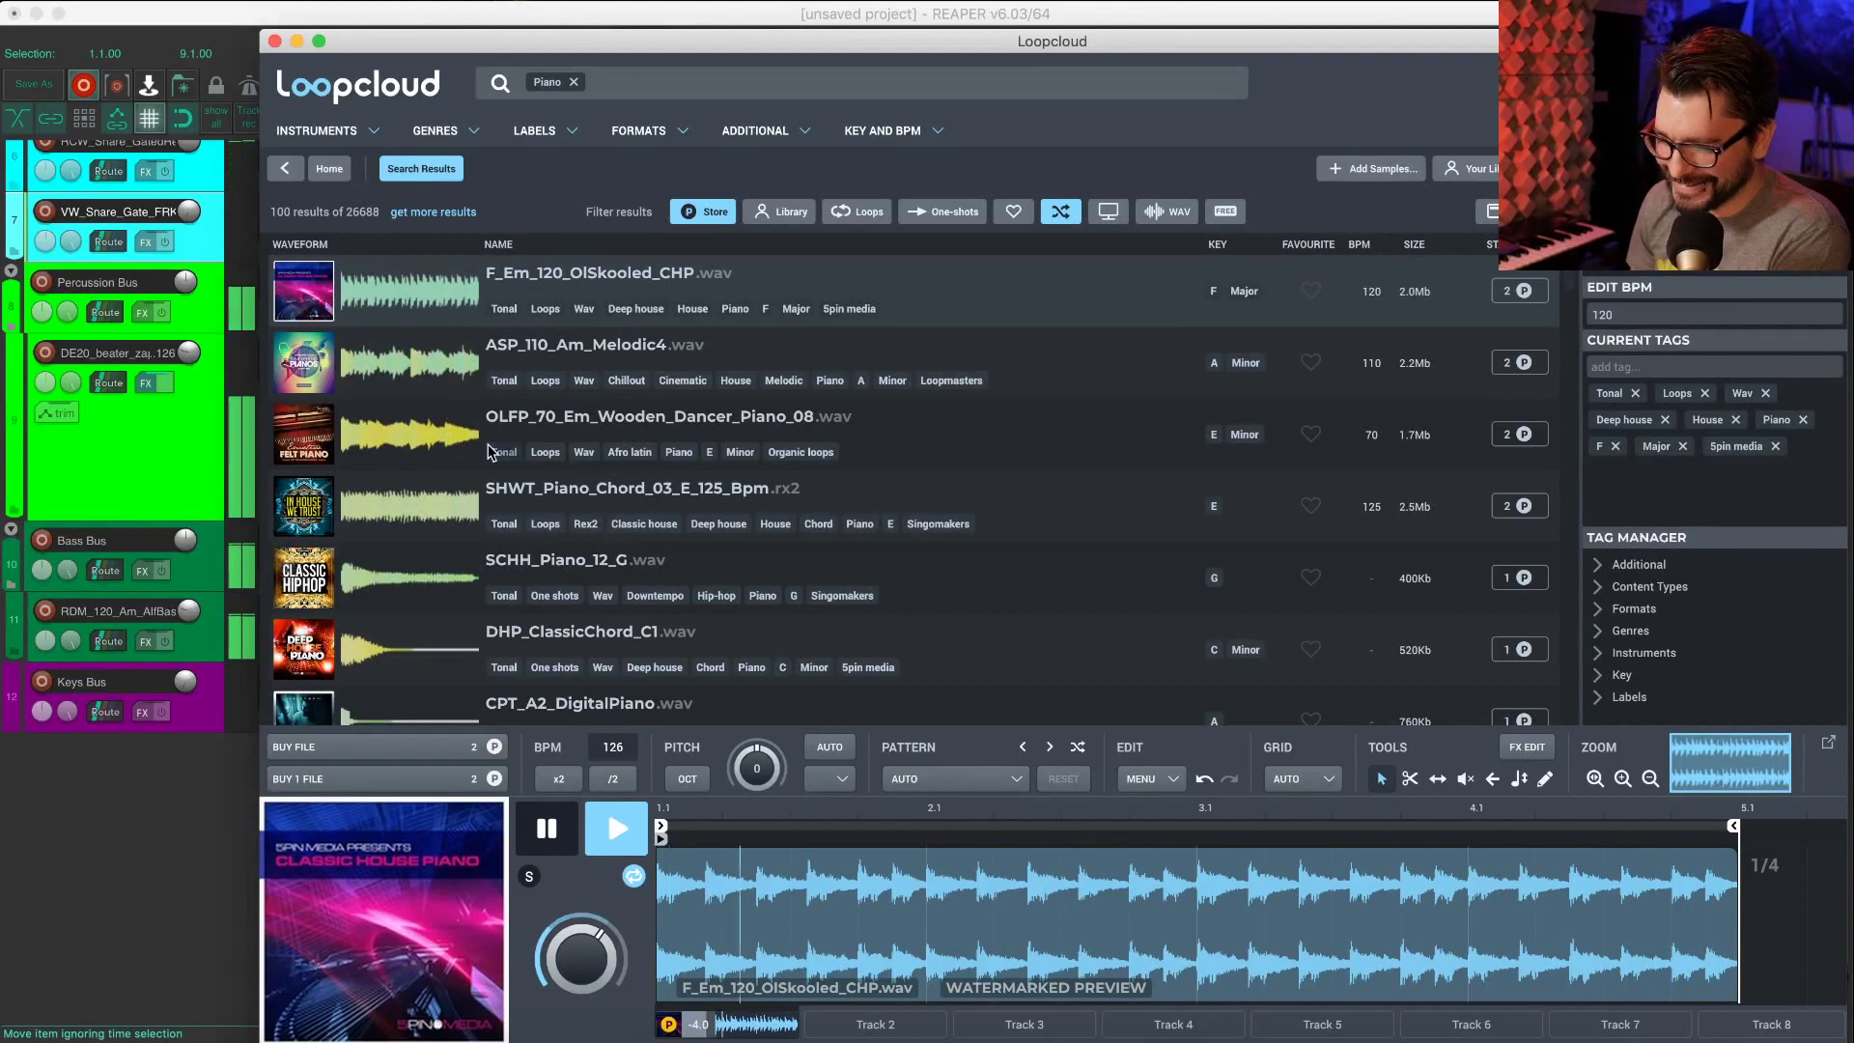
pyautogui.click(413, 367)
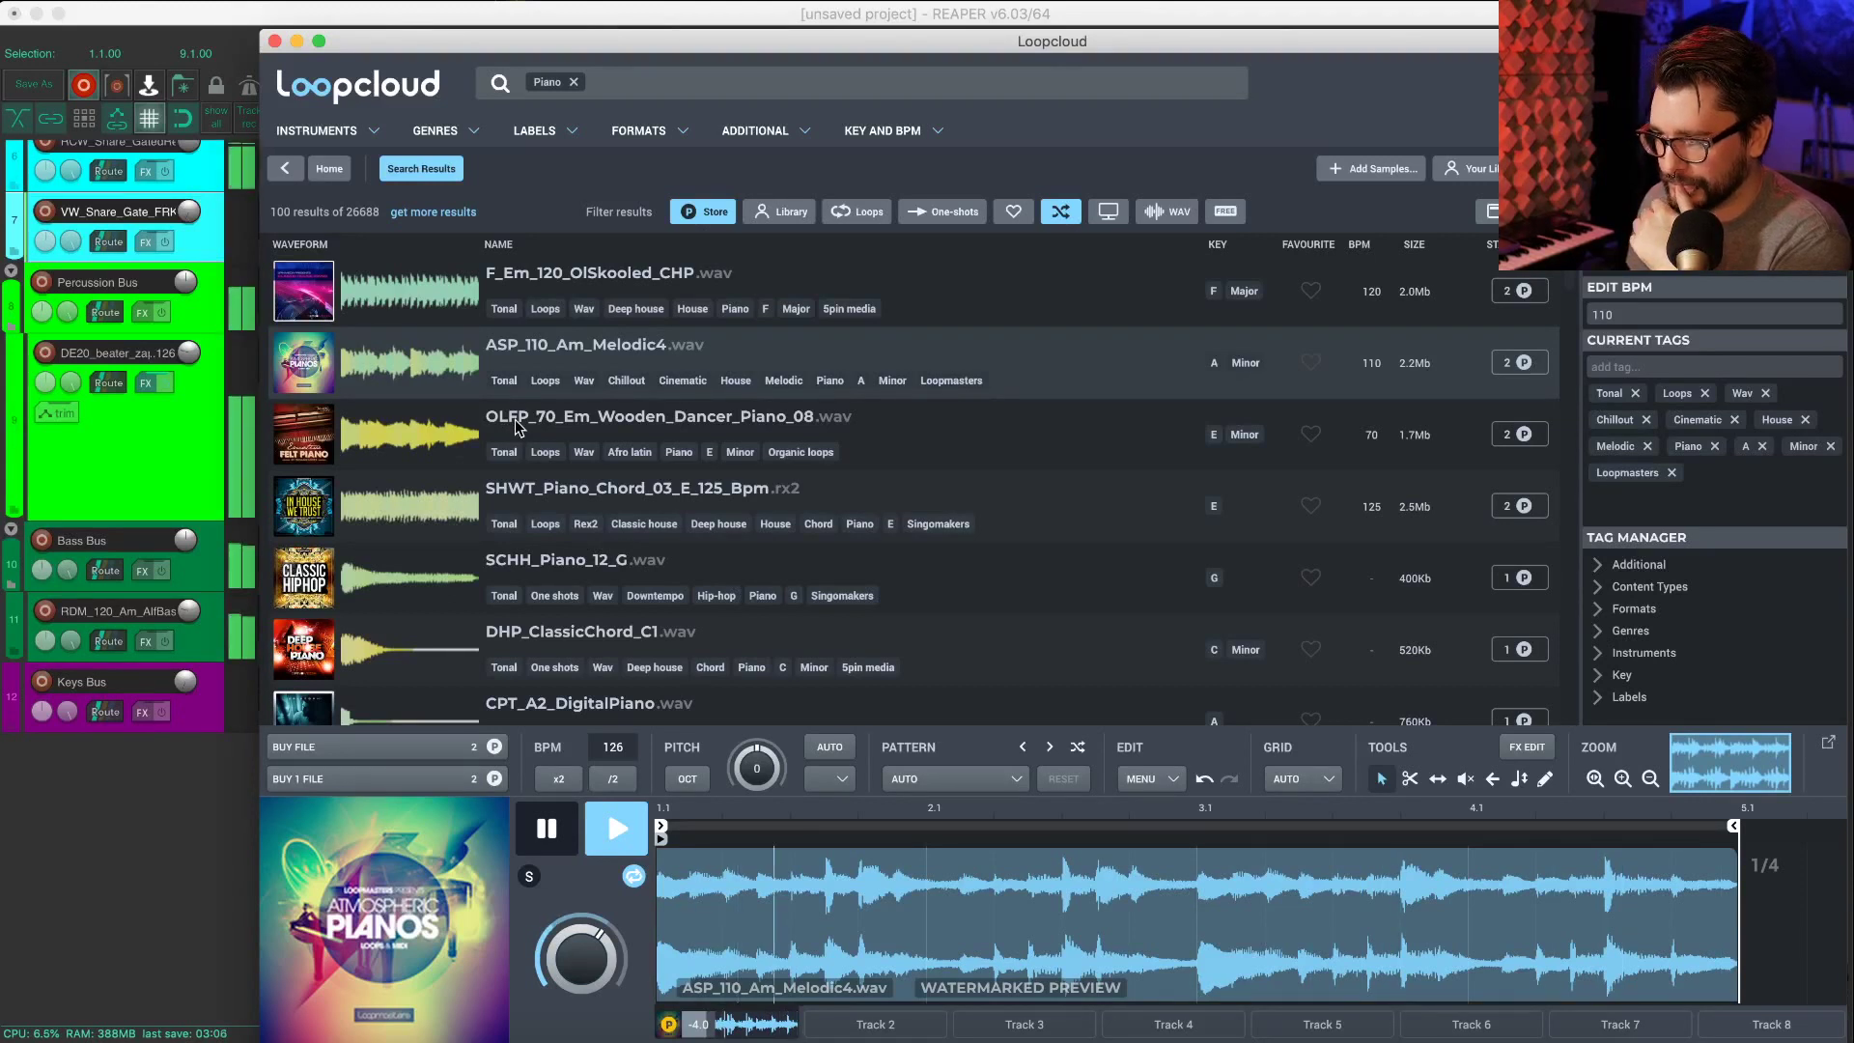
pyautogui.click(408, 443)
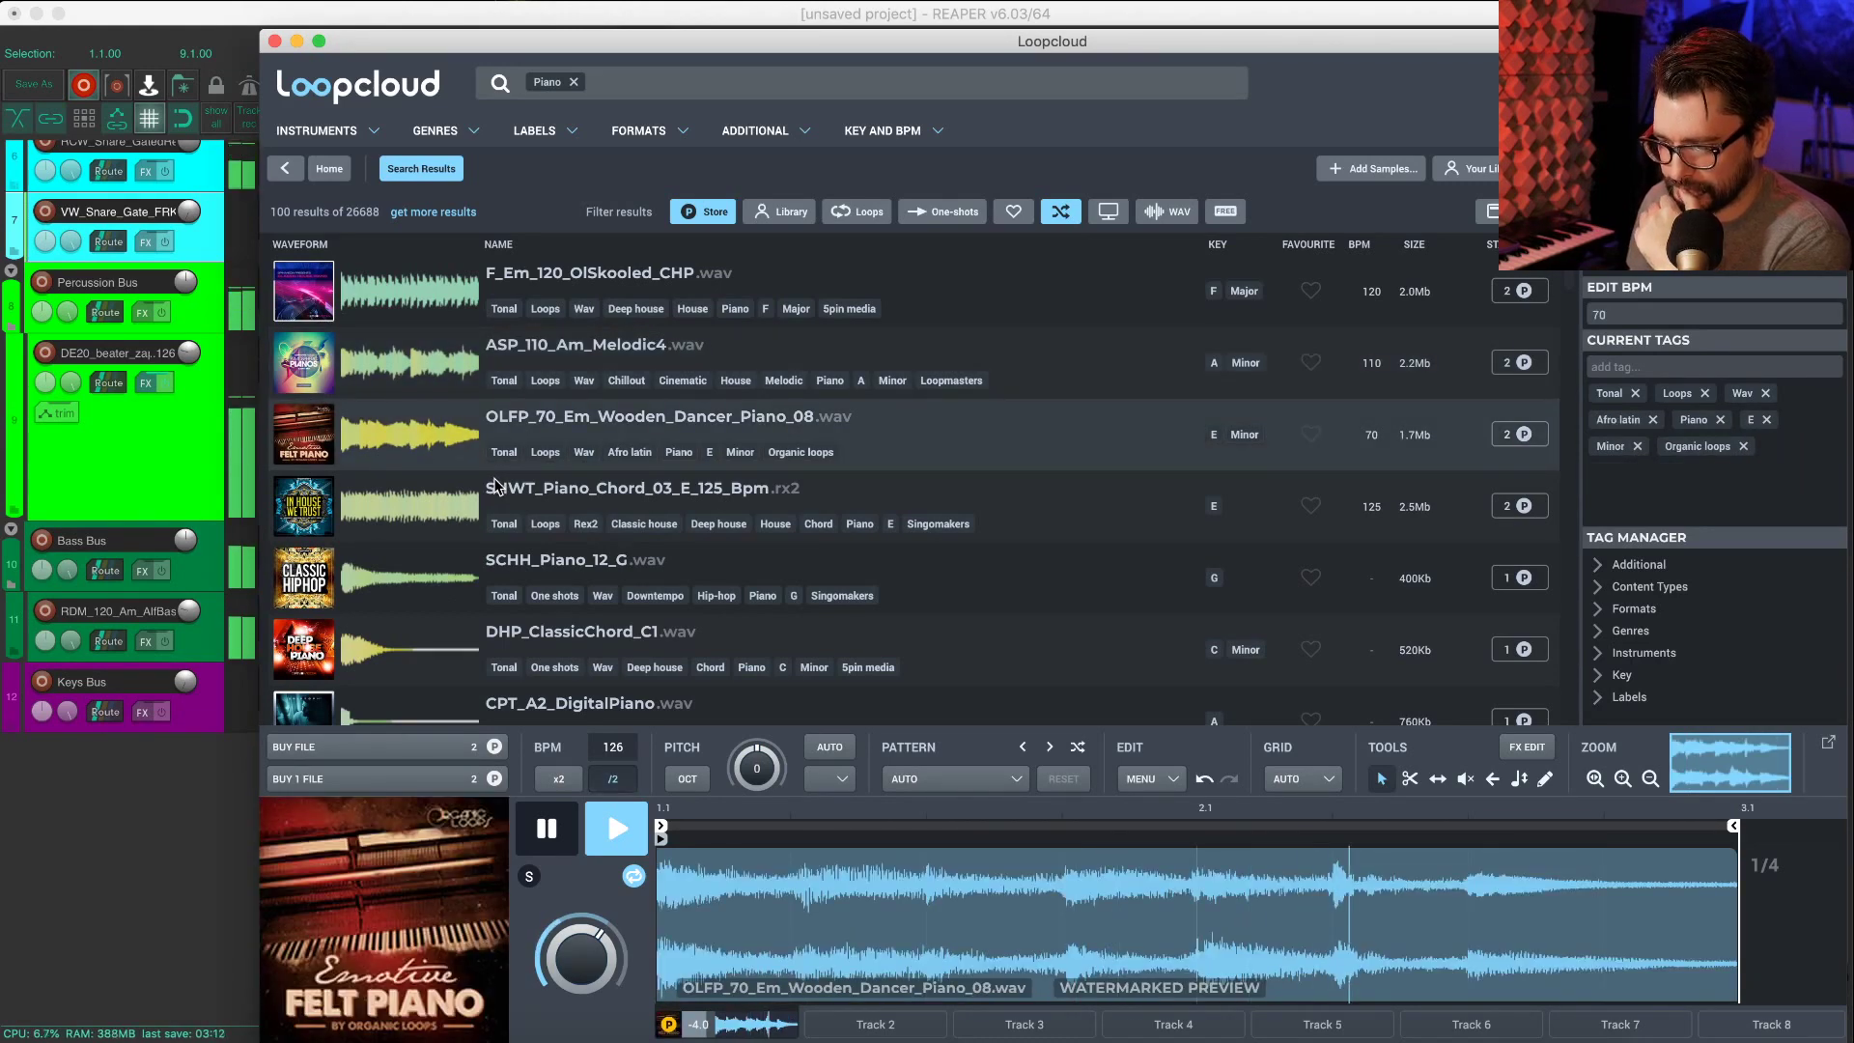
# Step: Preview SHWT_Piano_Chord_03_E_125_Bpm.rx2 against the arrangement, browse further piano results, and return to previewing F_Em_120_OlSkooled_CHP.wav
pyautogui.click(420, 521)
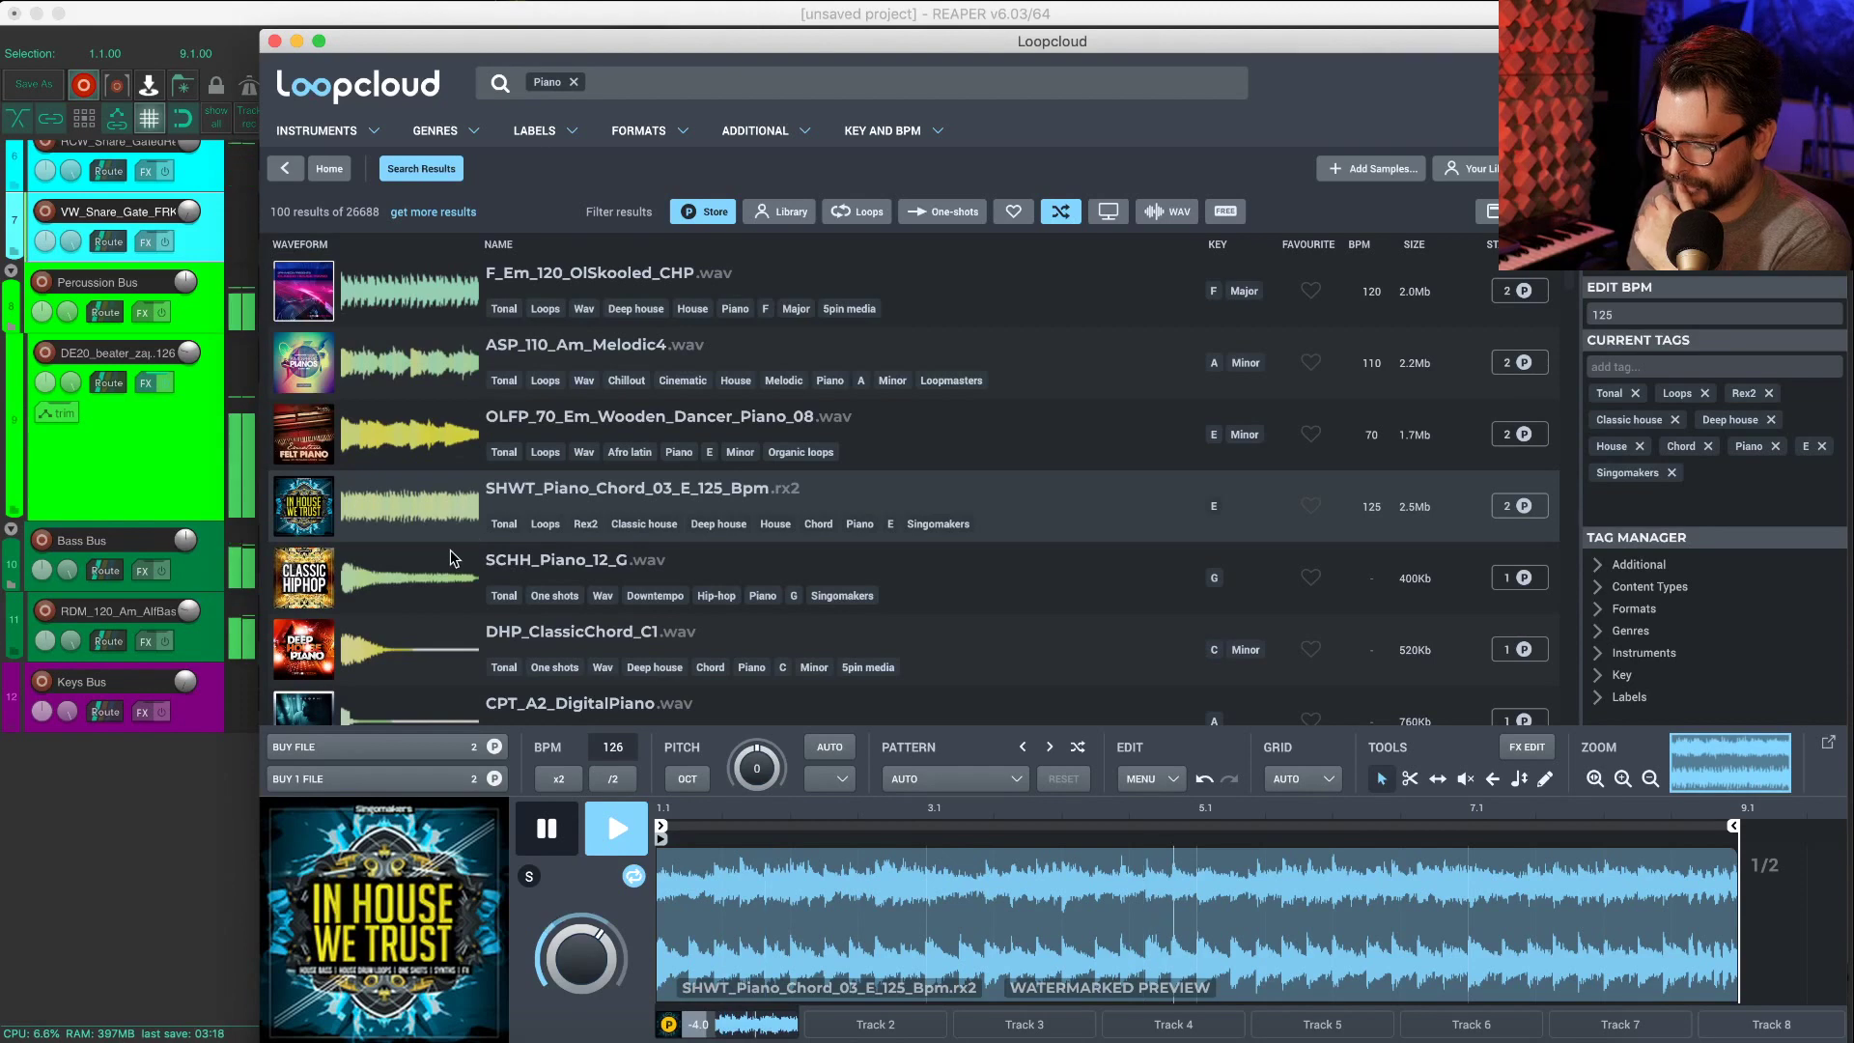
pyautogui.scroll(-8, 446, 566)
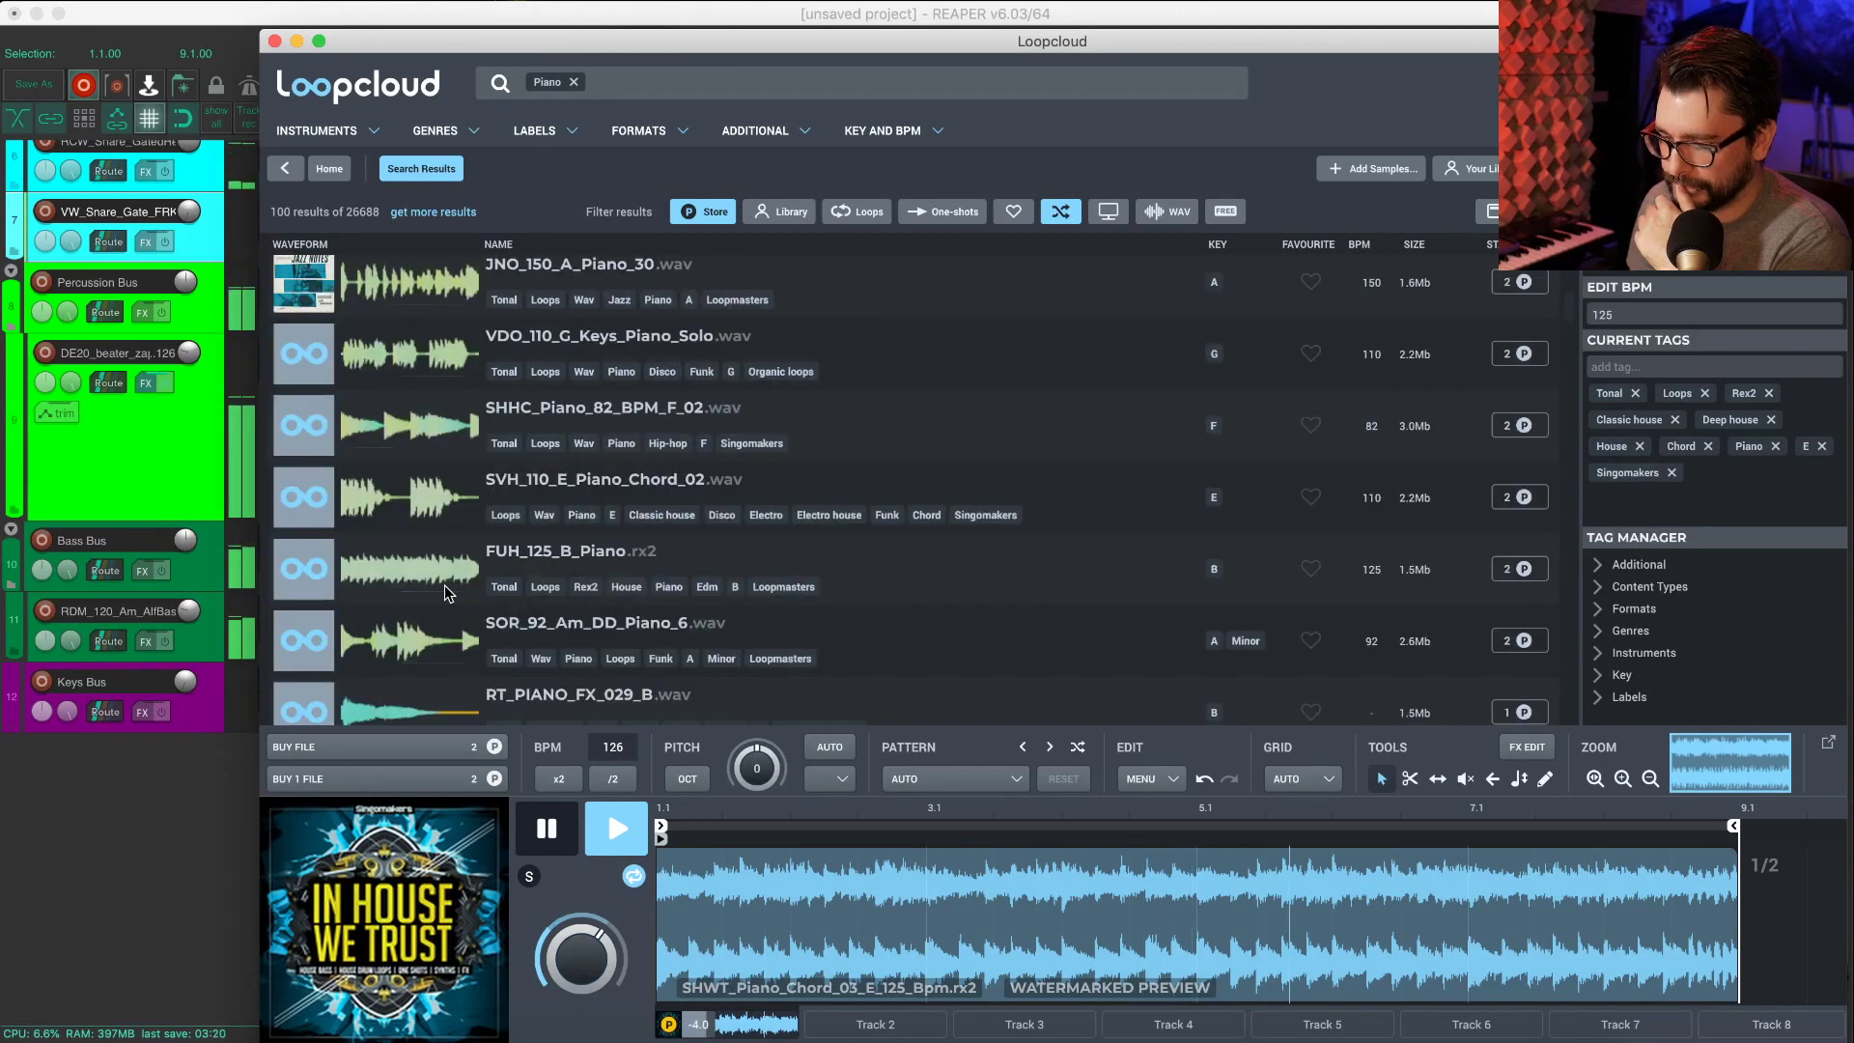
pyautogui.scroll(7, 445, 589)
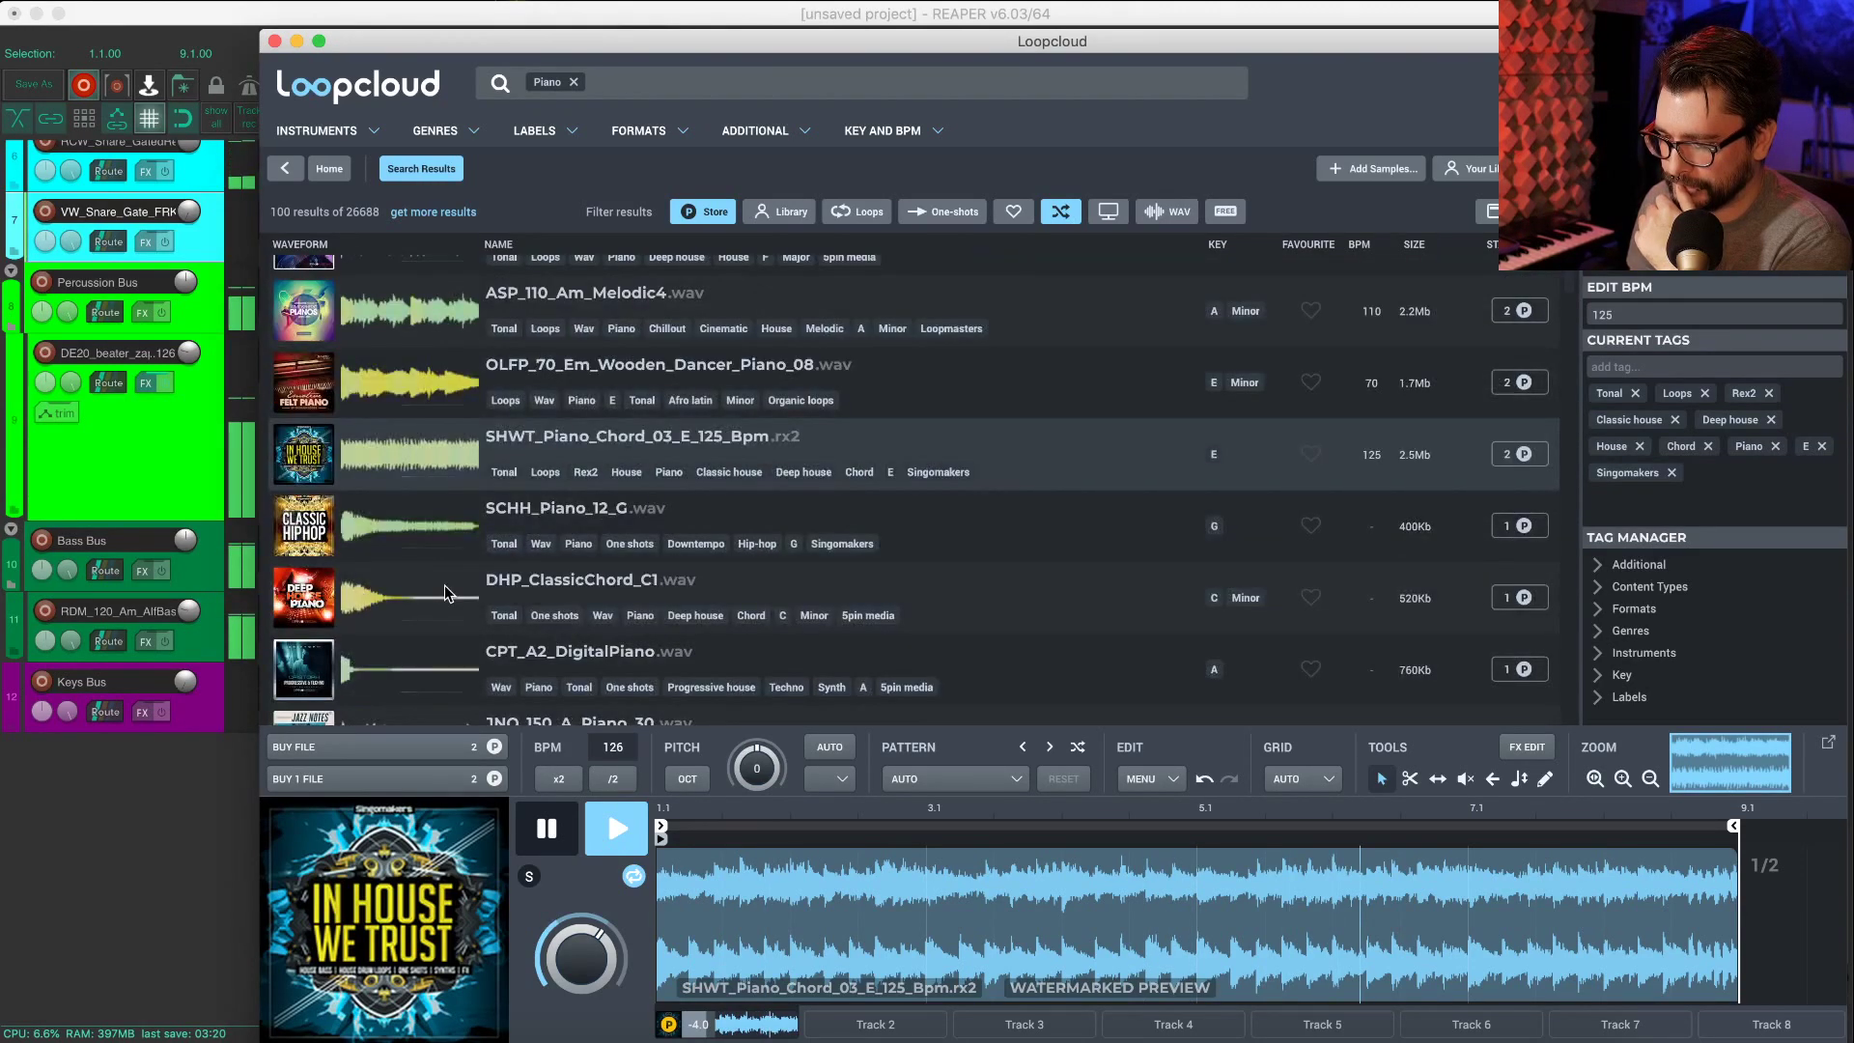
pyautogui.scroll(-1, 445, 592)
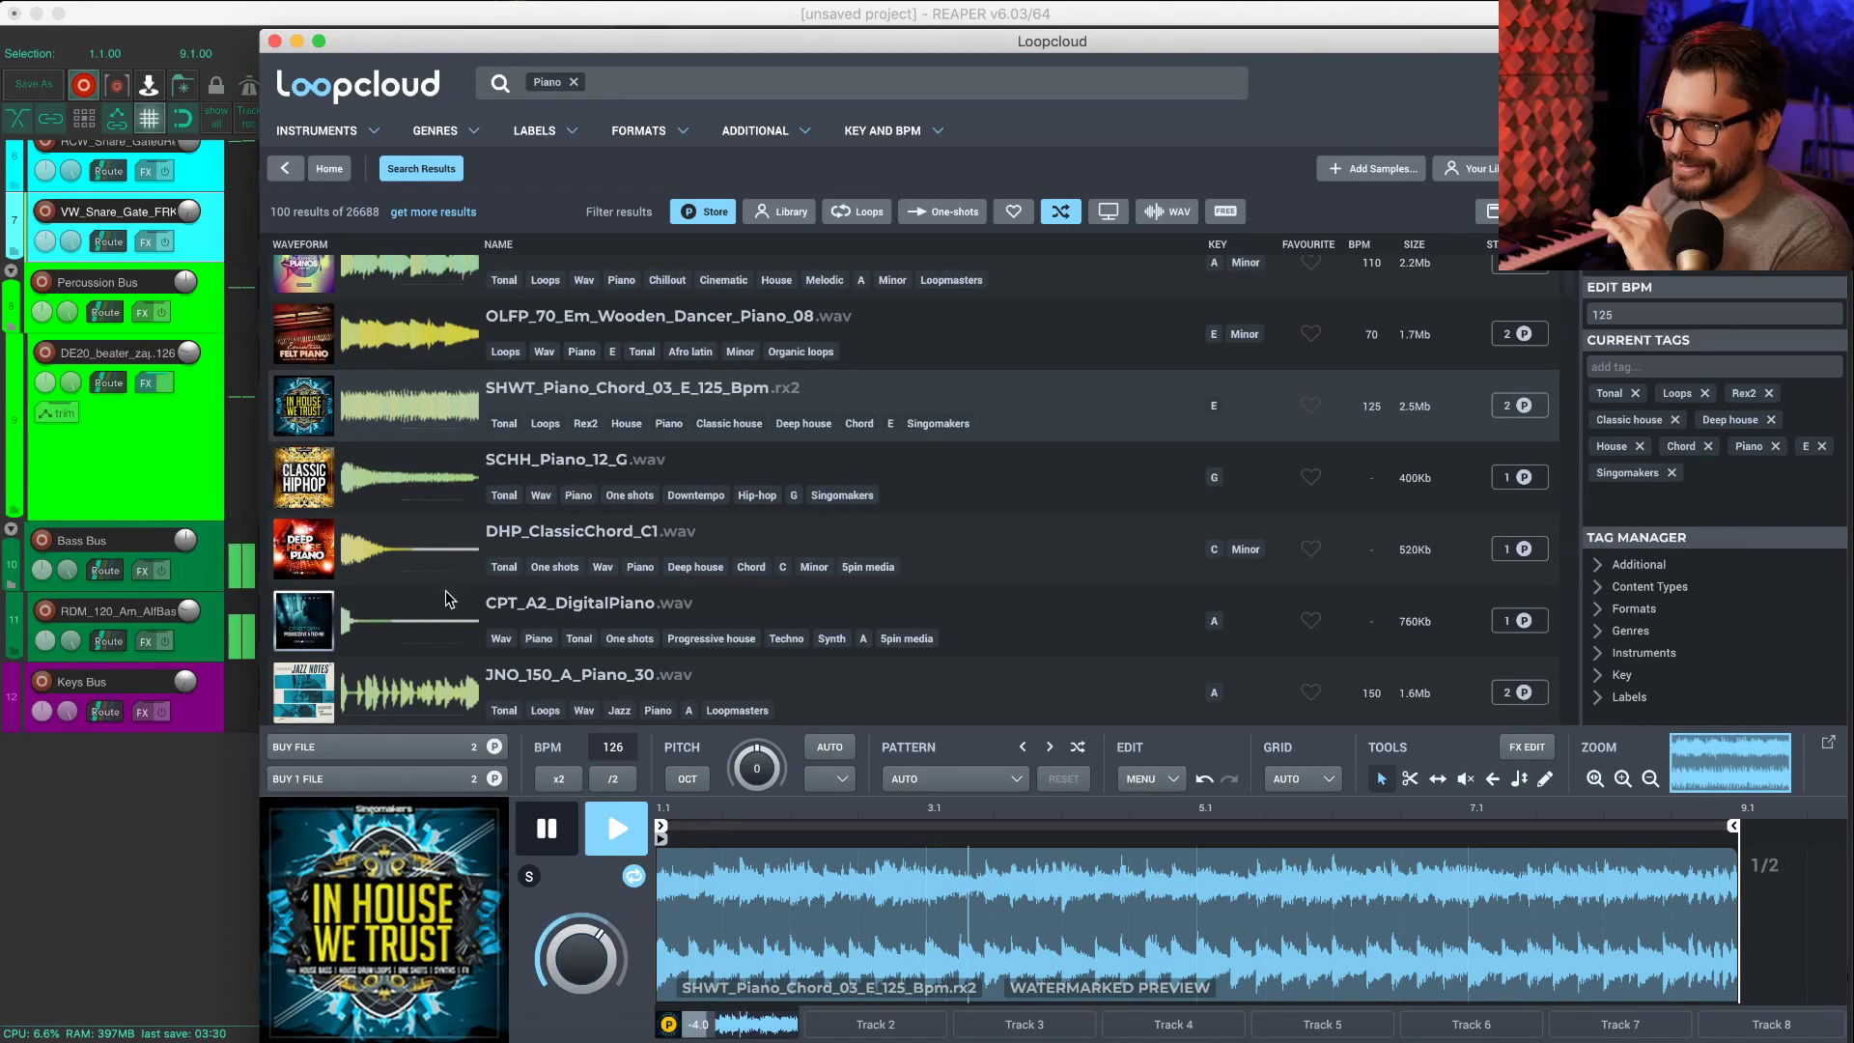
pyautogui.press('Up')
pyautogui.press('Up')
pyautogui.press('Up')
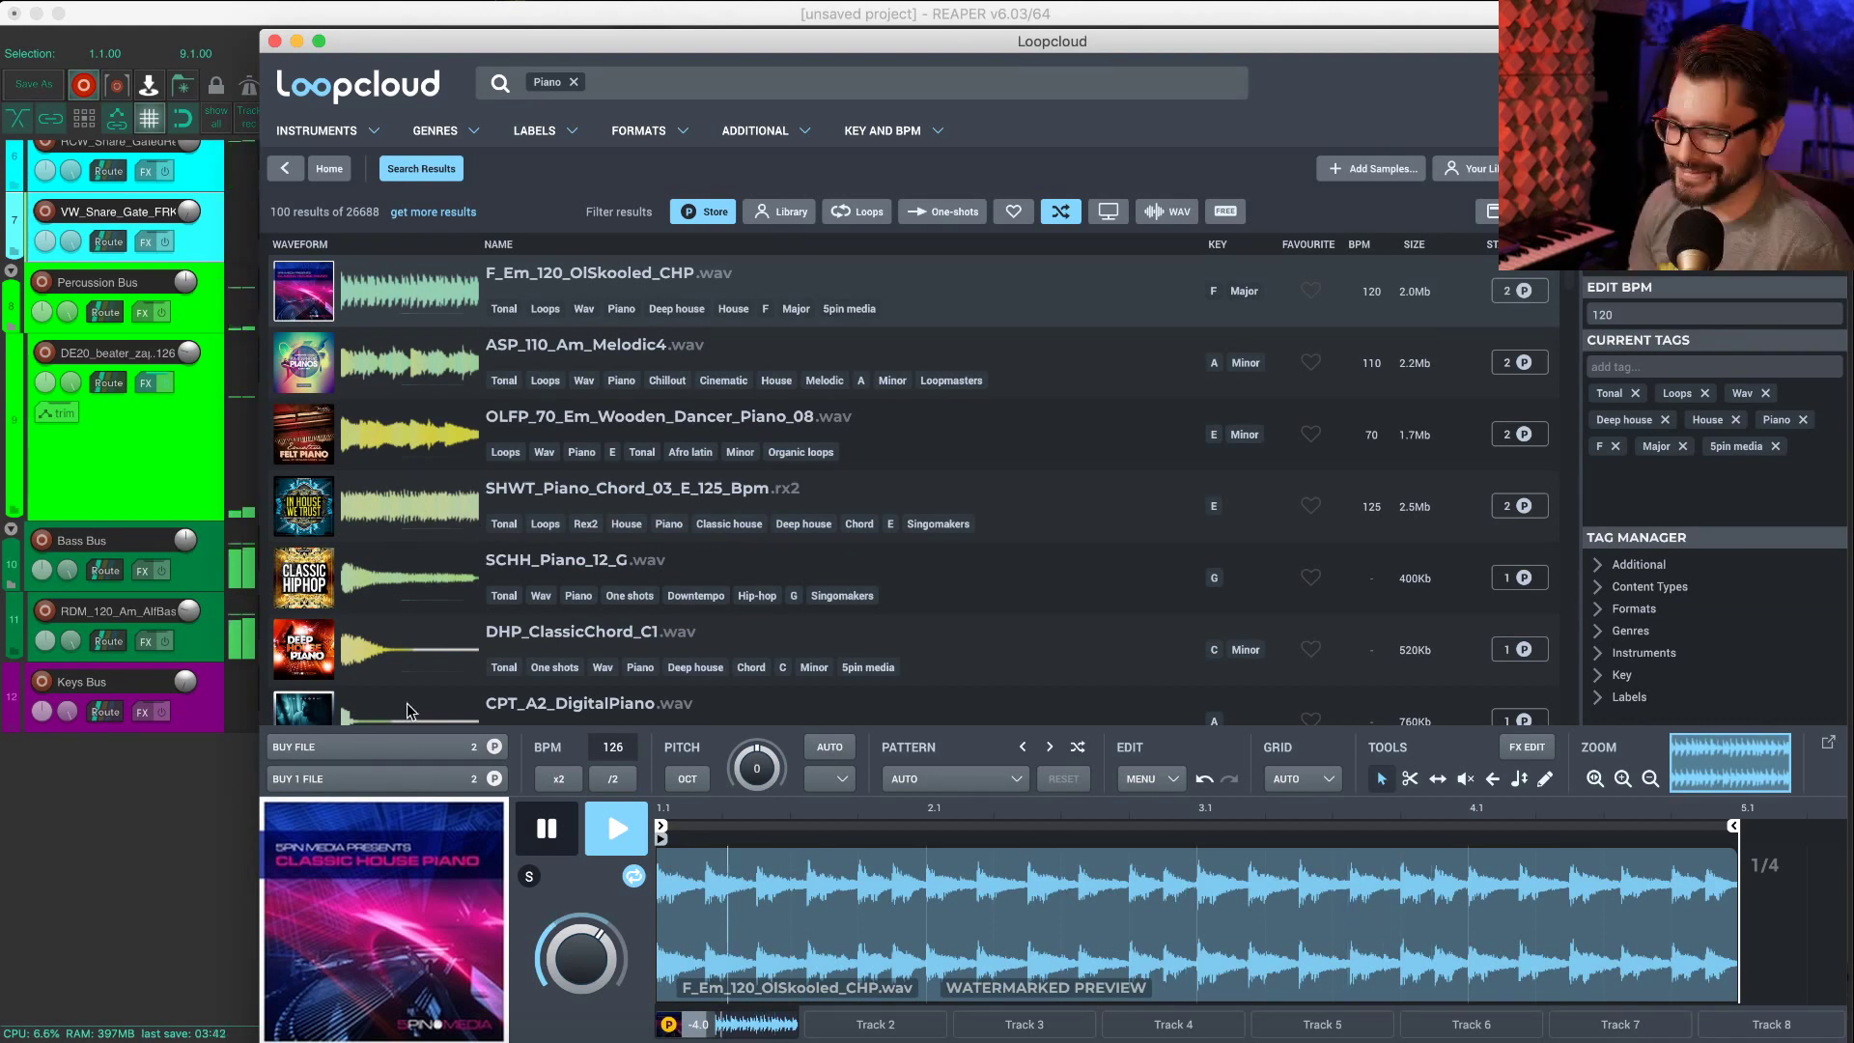
# Step: Preview VDO_110_G_Keys_Piano_Solo.wav and SHHC_Piano_82_BPM_F_02.wav against the arrangement
pyautogui.scroll(-10, 395, 697)
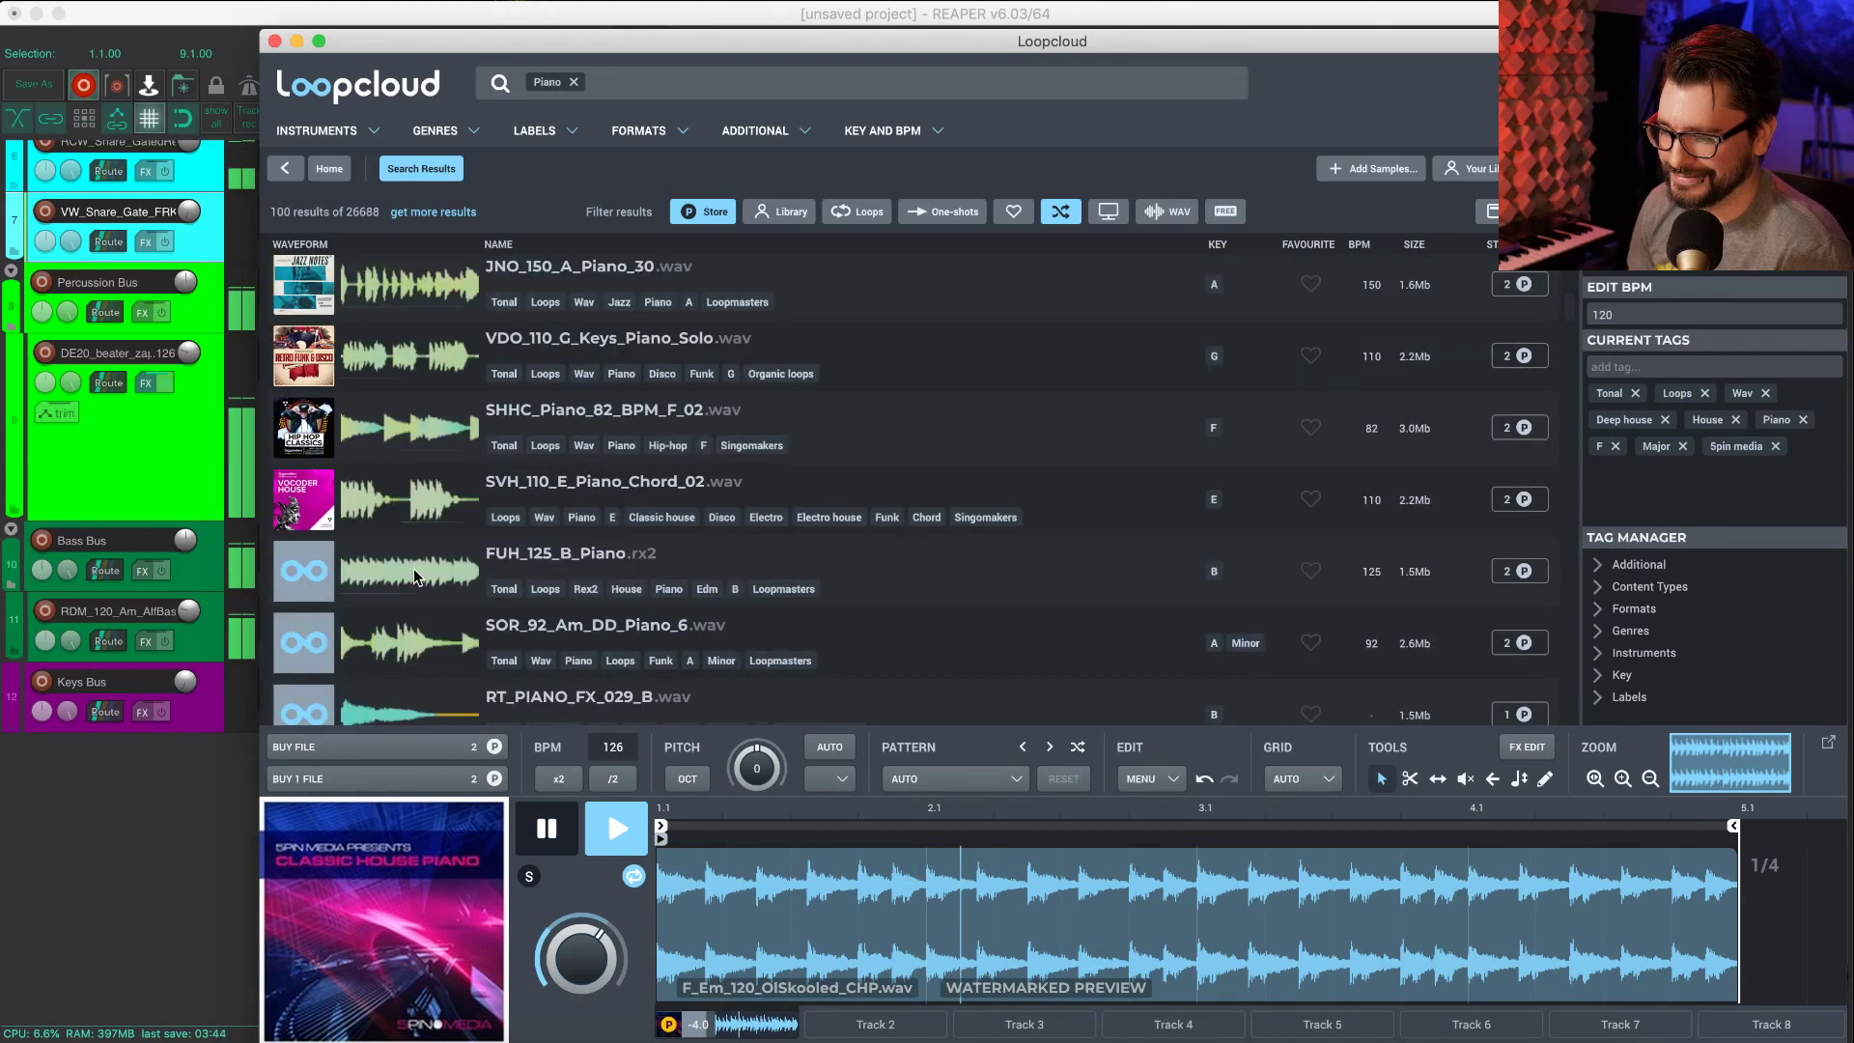
pyautogui.press('Down')
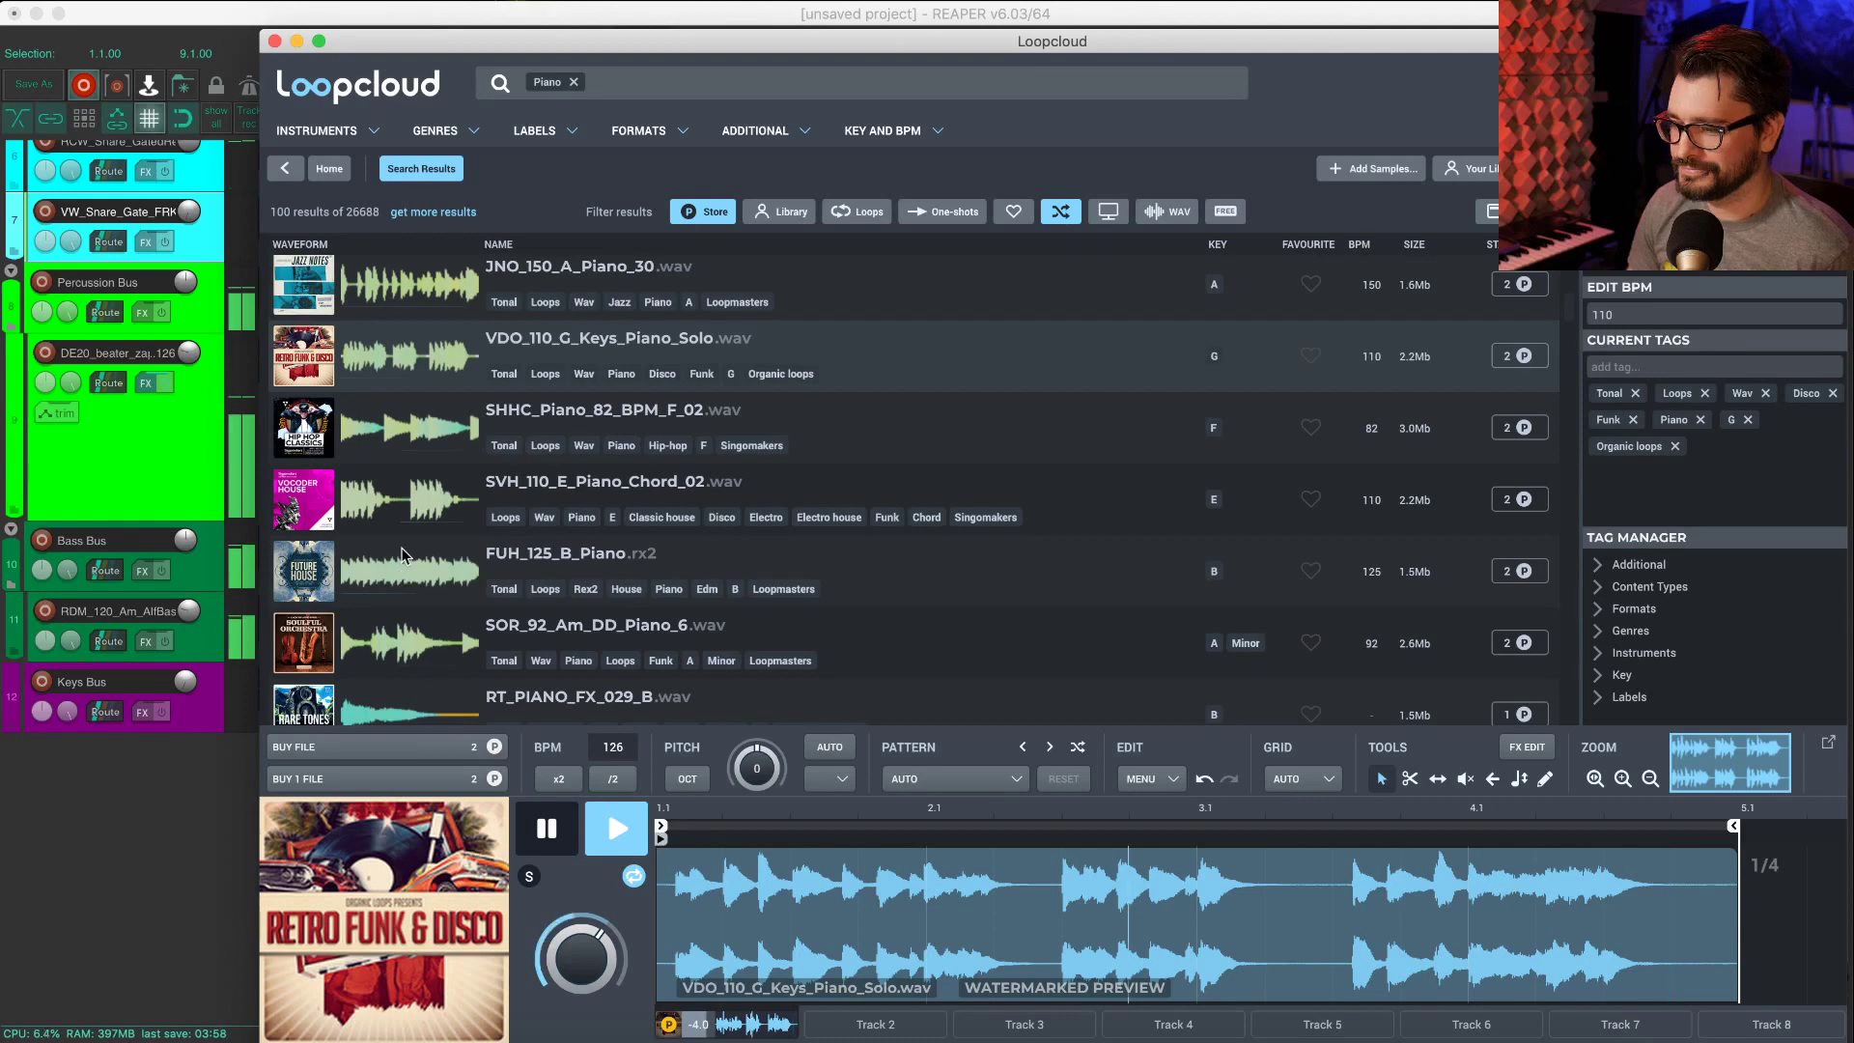
pyautogui.press('Down')
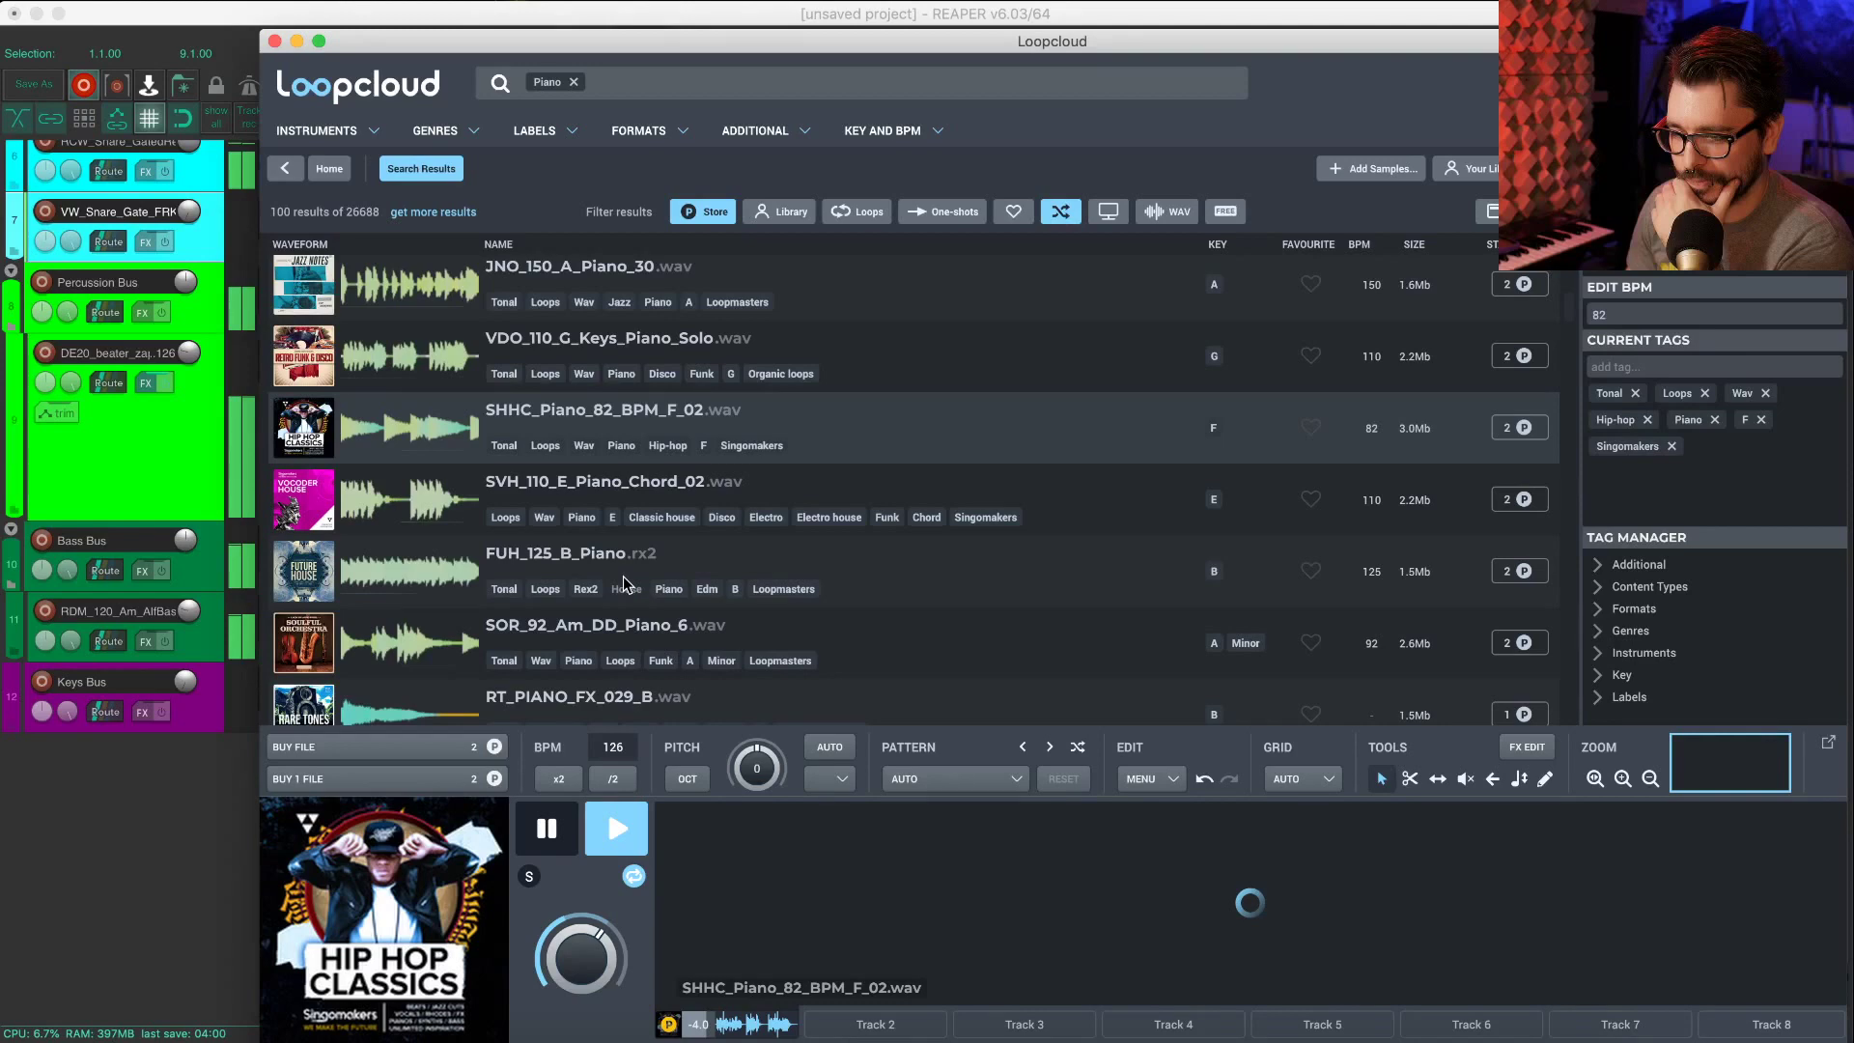
# Step: Move the Loopcloud window aside to check the REAPER tracks, bring it back, and set automatic pitch matching to key A
pyautogui.moveTo(449, 47); pyautogui.dragTo(1350, 120)
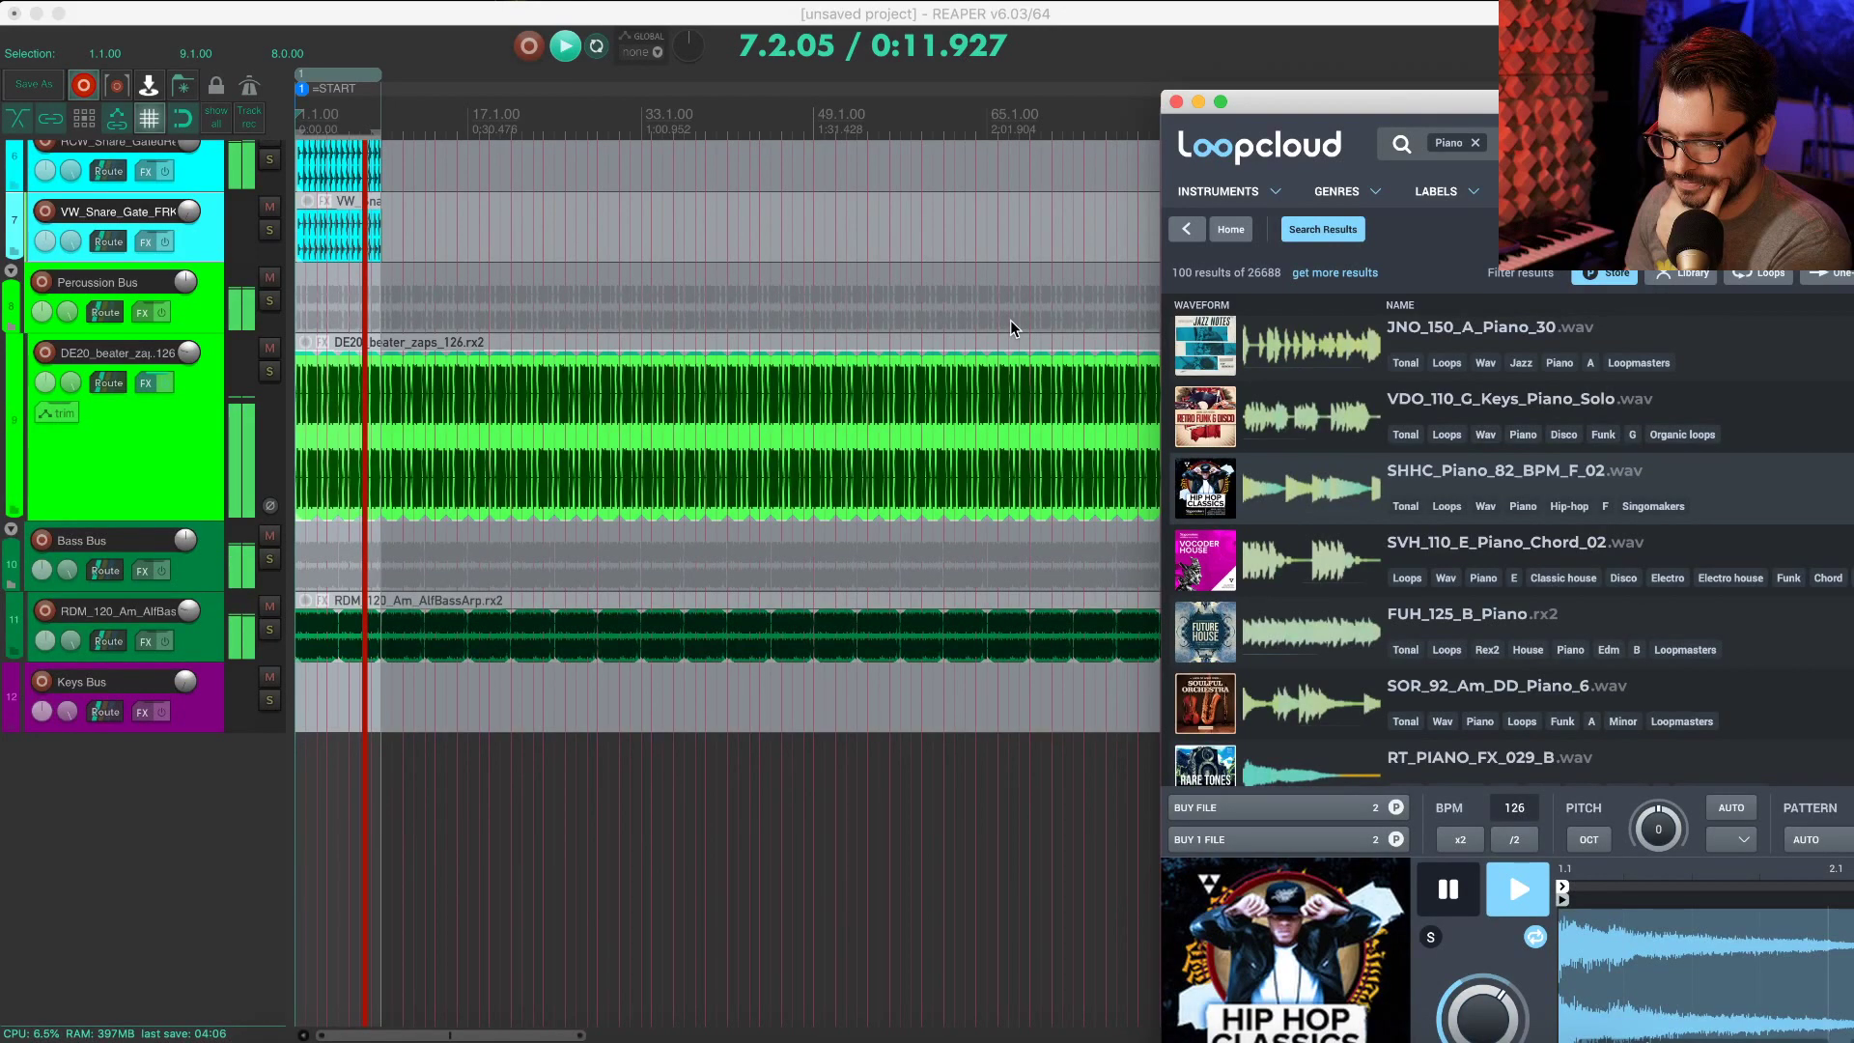
pyautogui.moveTo(1418, 97); pyautogui.dragTo(1371, 95)
pyautogui.doubleClick(1372, 94)
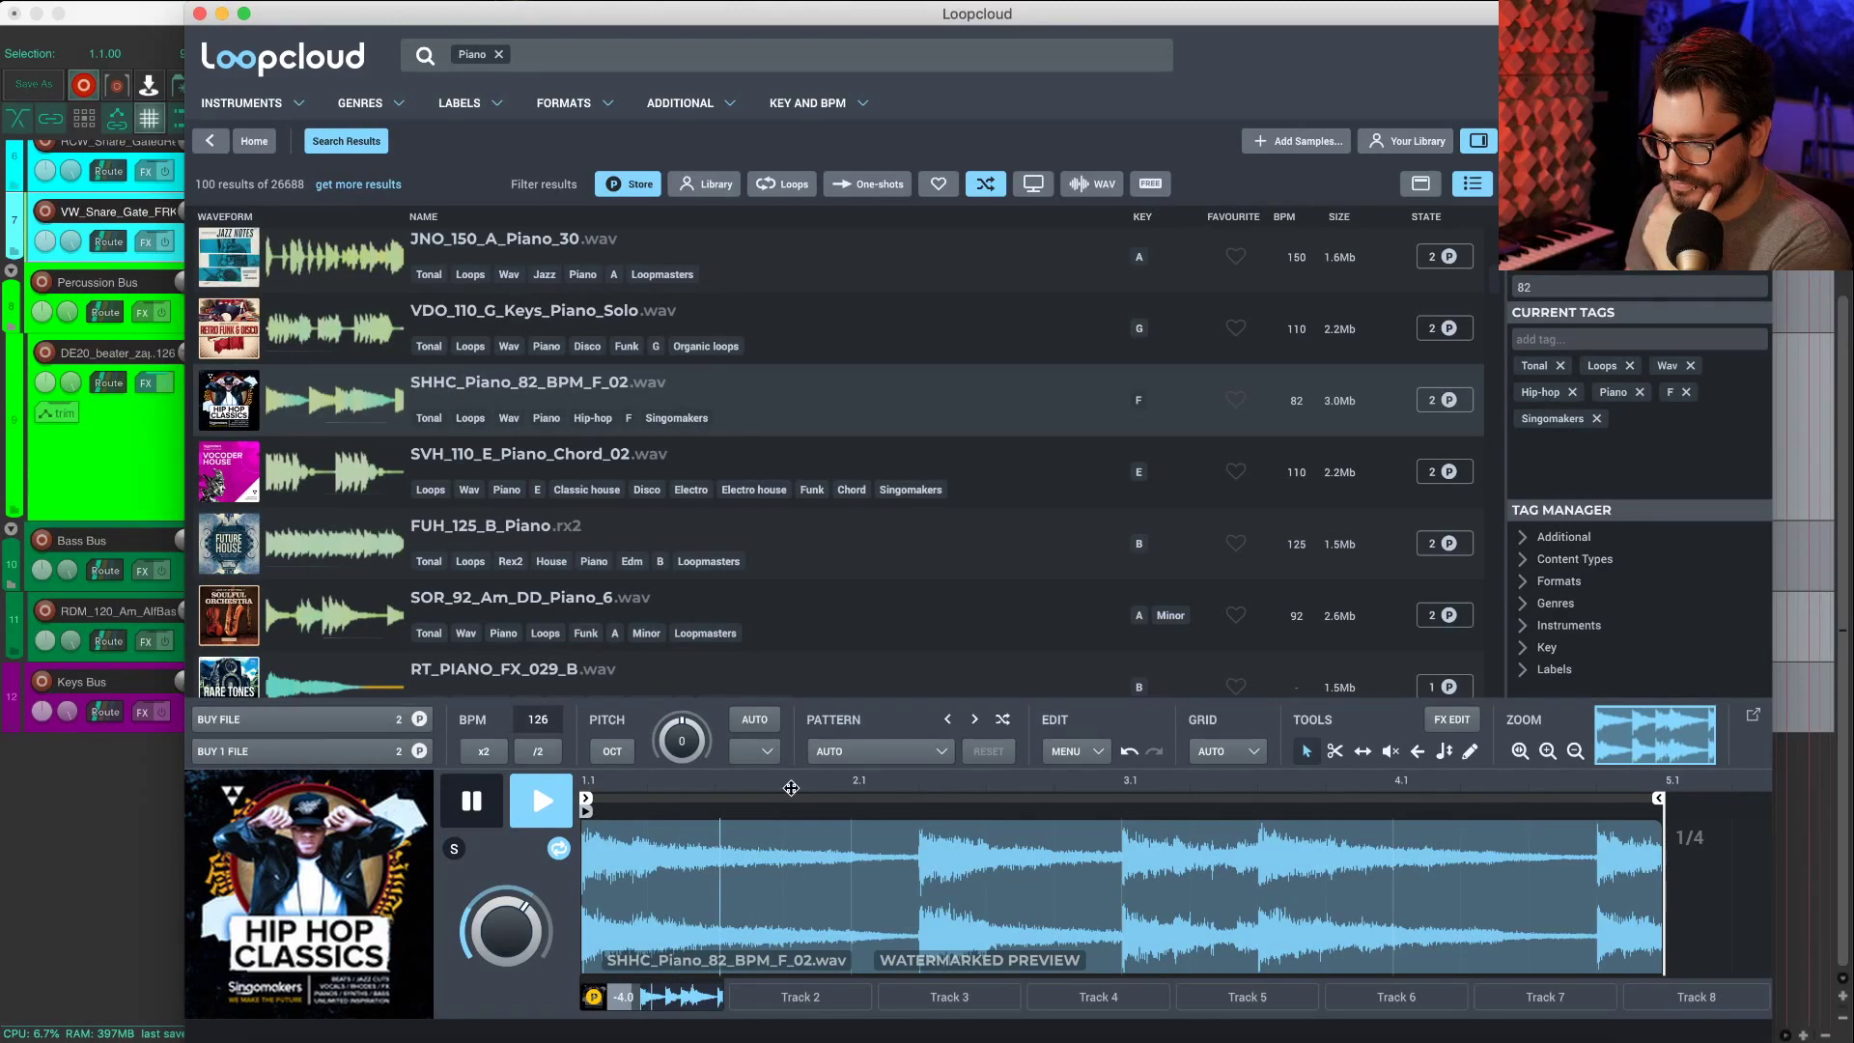
pyautogui.click(763, 751)
pyautogui.click(772, 678)
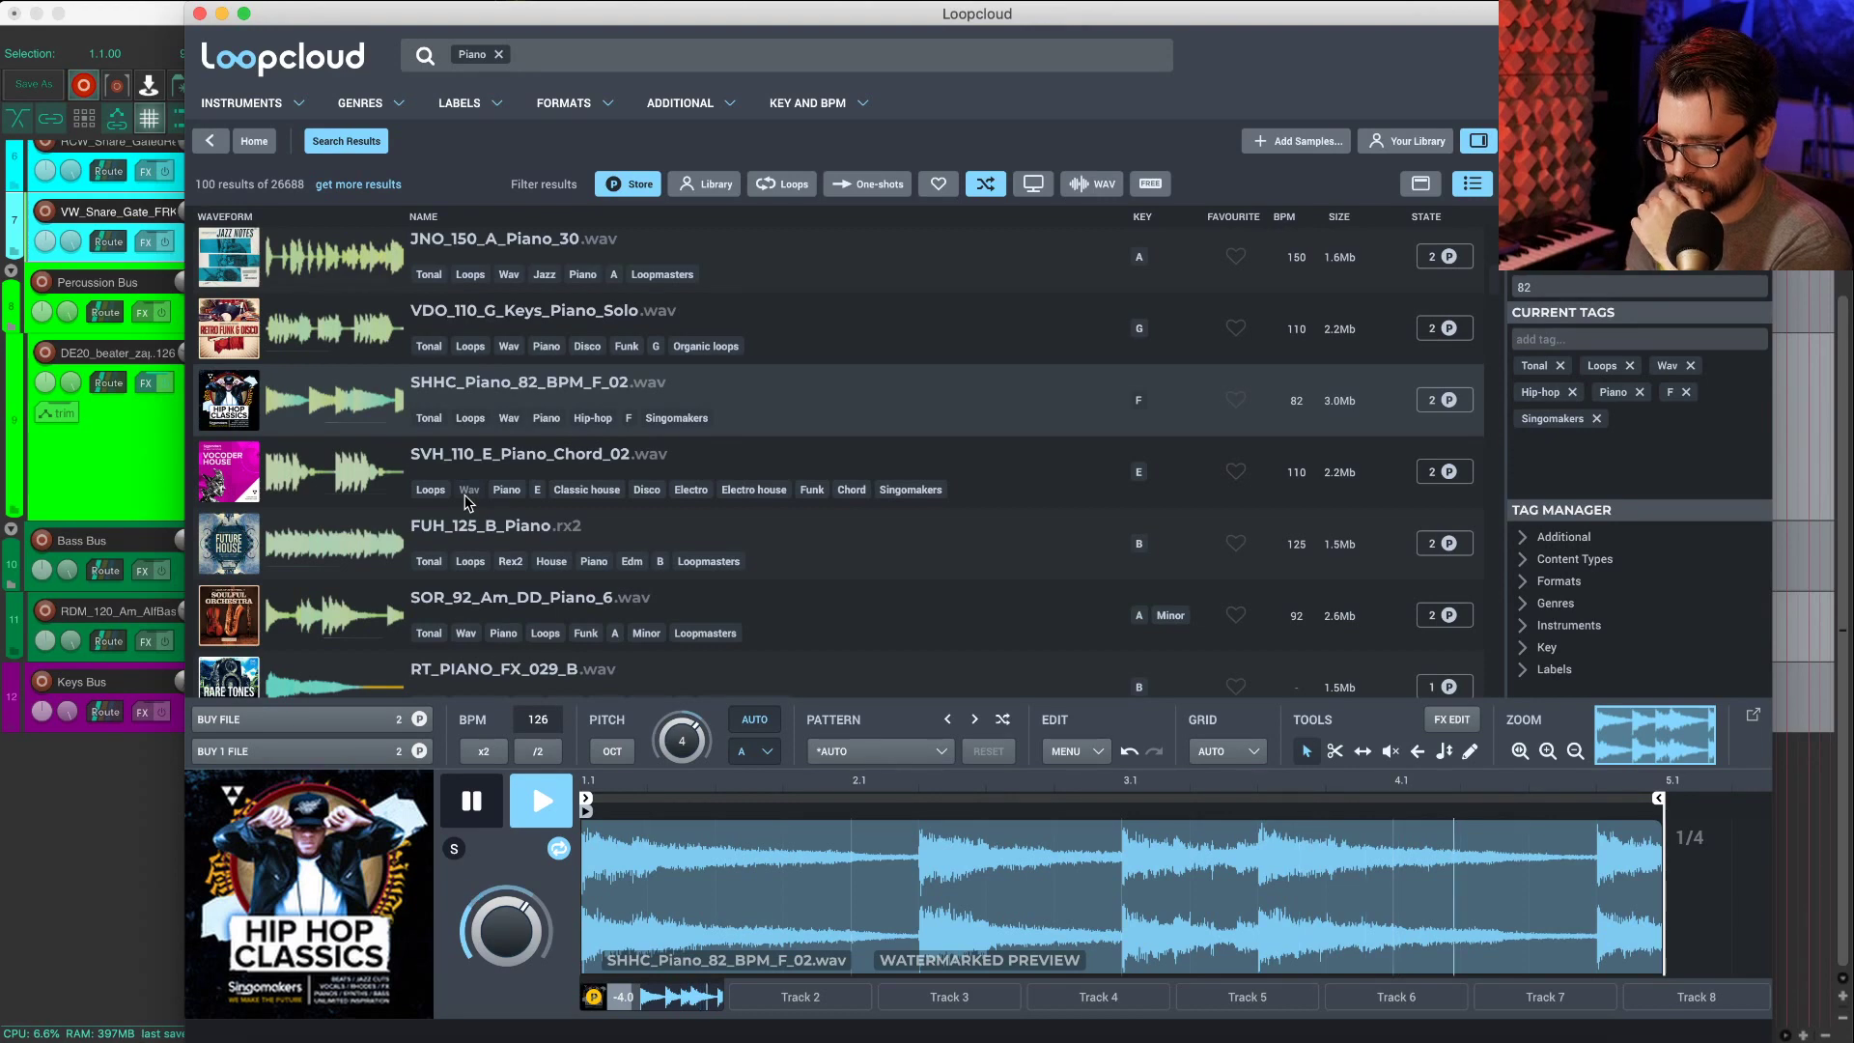
# Step: Preview RT_PIANO_FX_029_B.wav and SDM2_120_C#_Piano_Loop_04.wav with key matching on, ending back on RT_PIANO_FX_029_B.wav
pyautogui.scroll(-2, 465, 495)
pyautogui.click(353, 535)
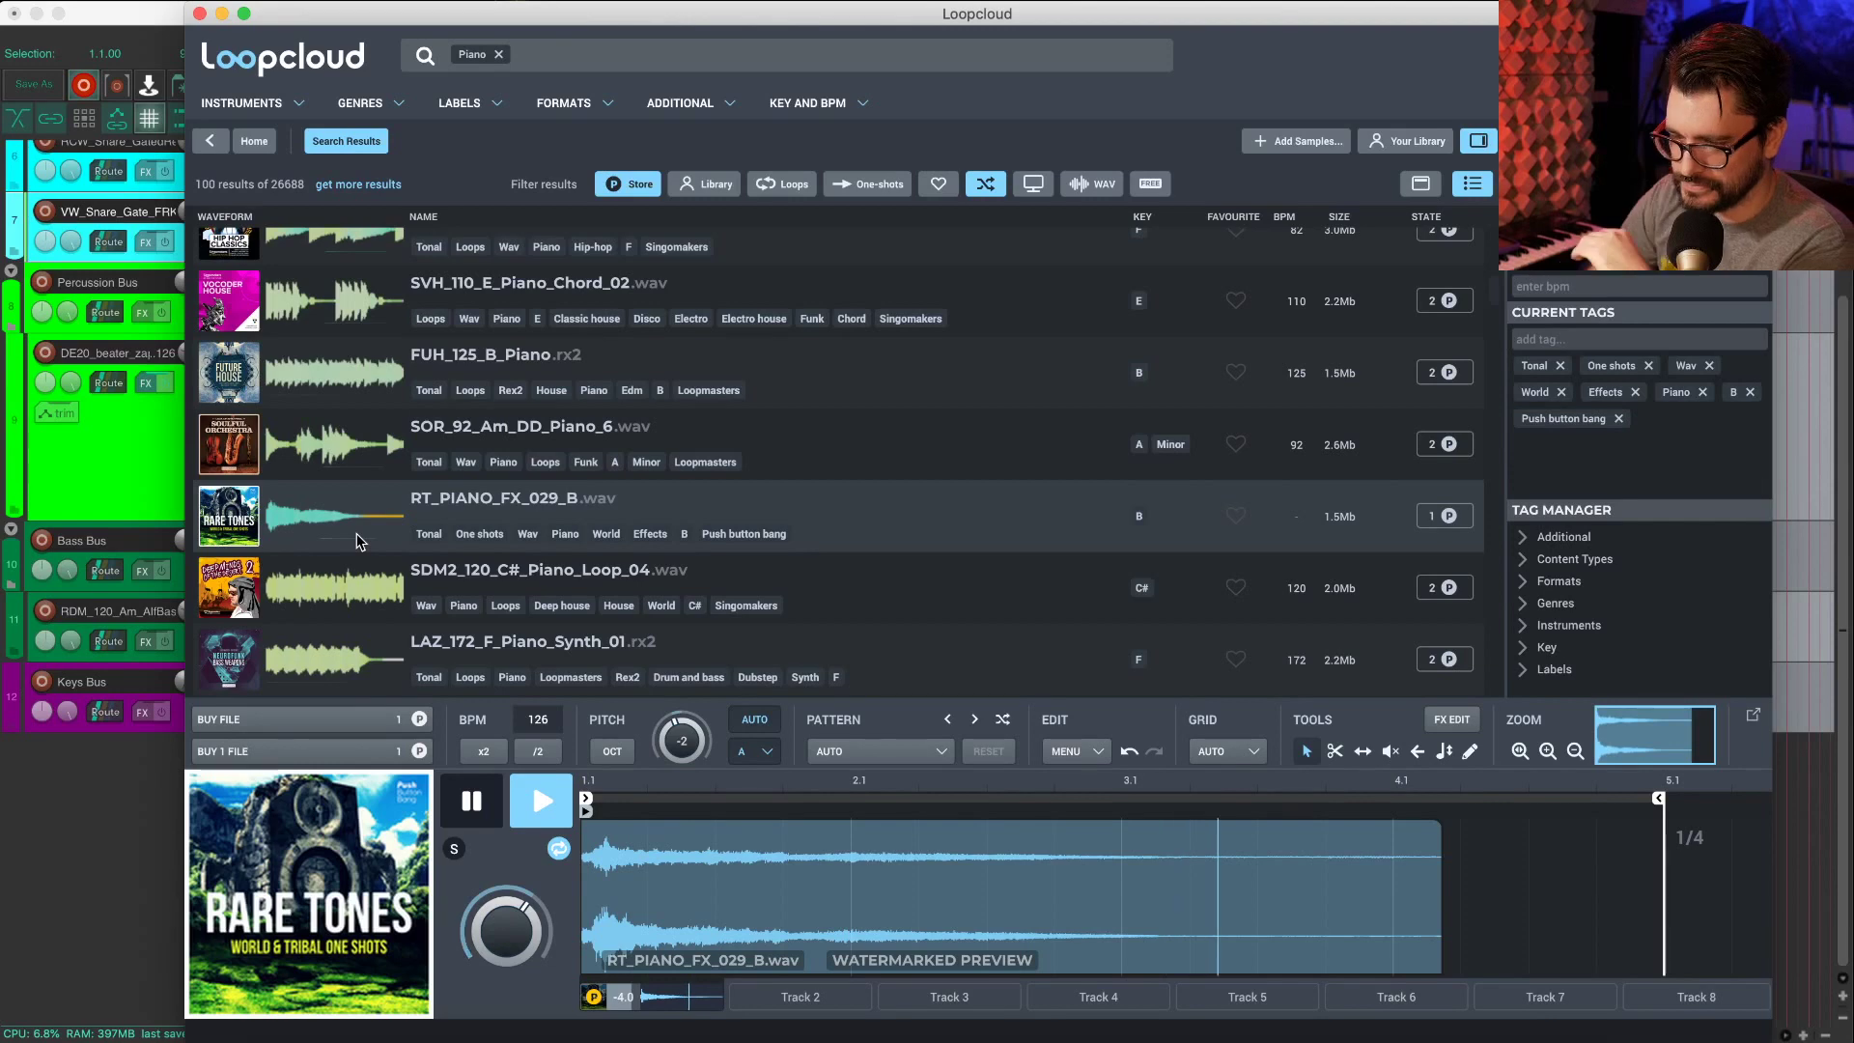
pyautogui.press('Down')
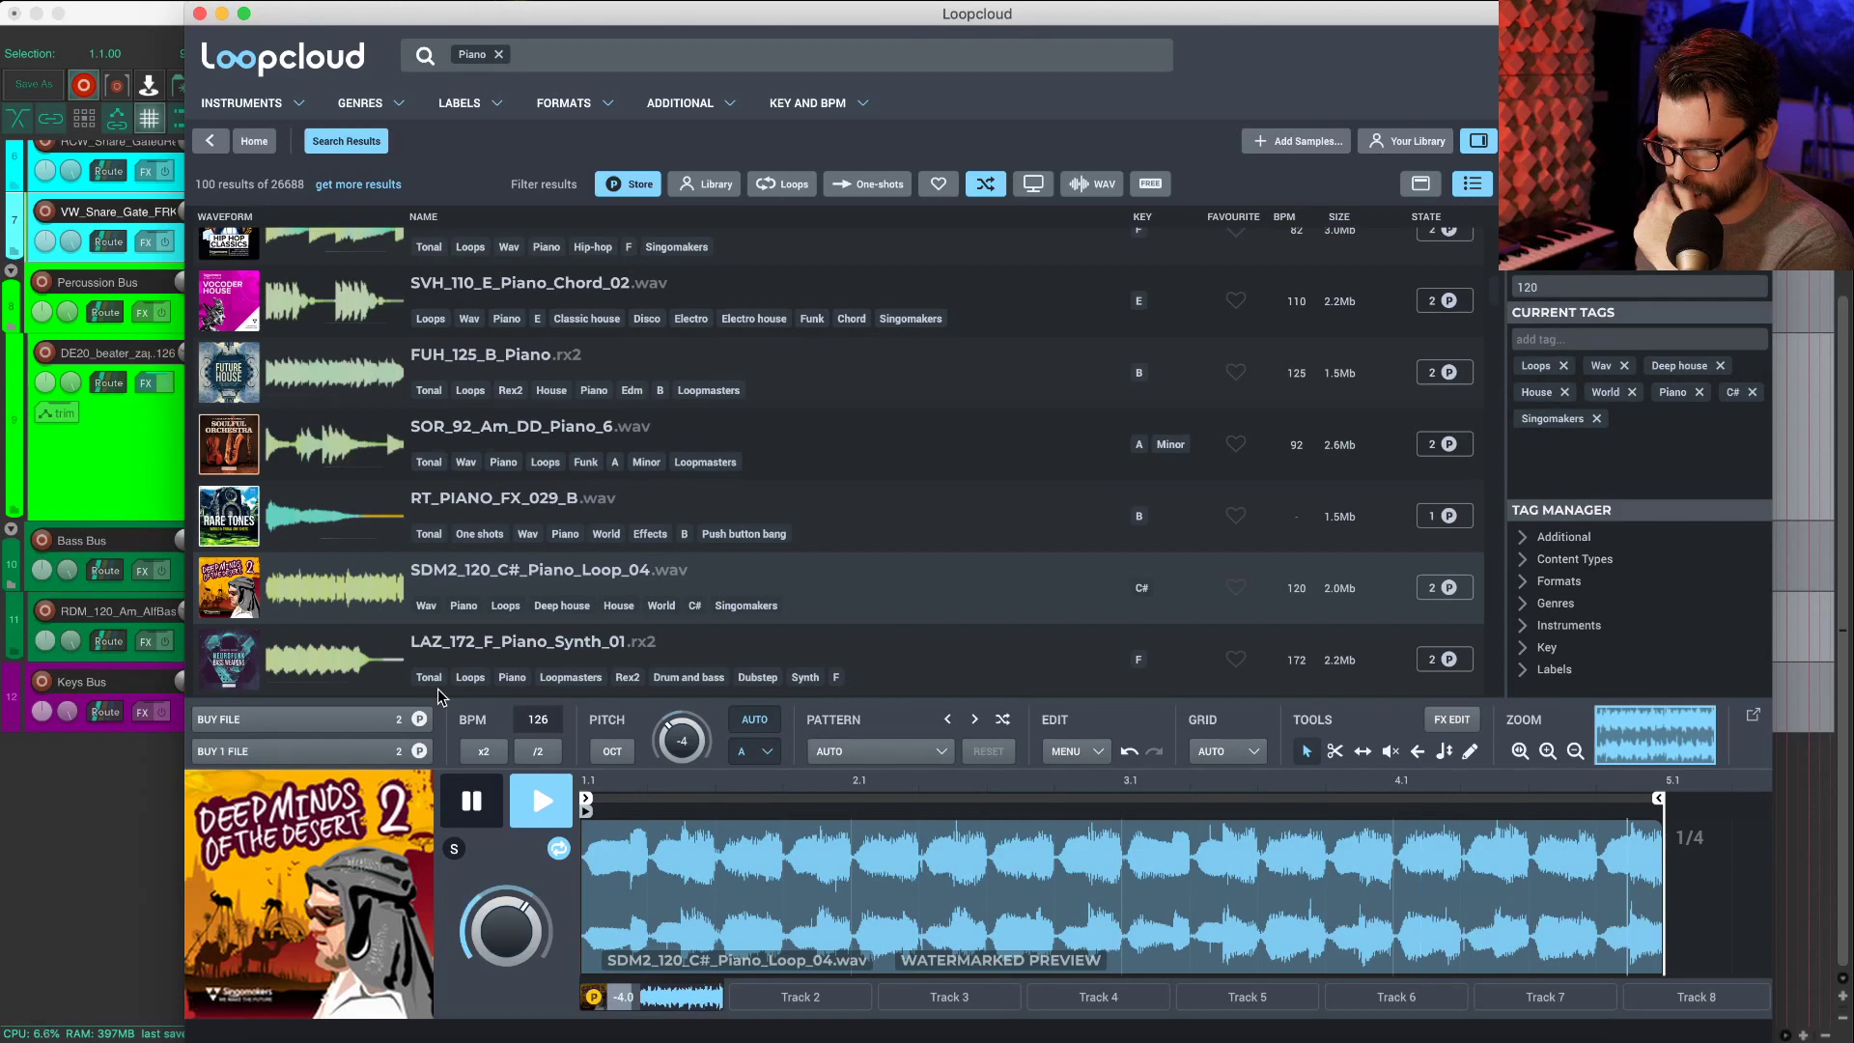
pyautogui.press('Up')
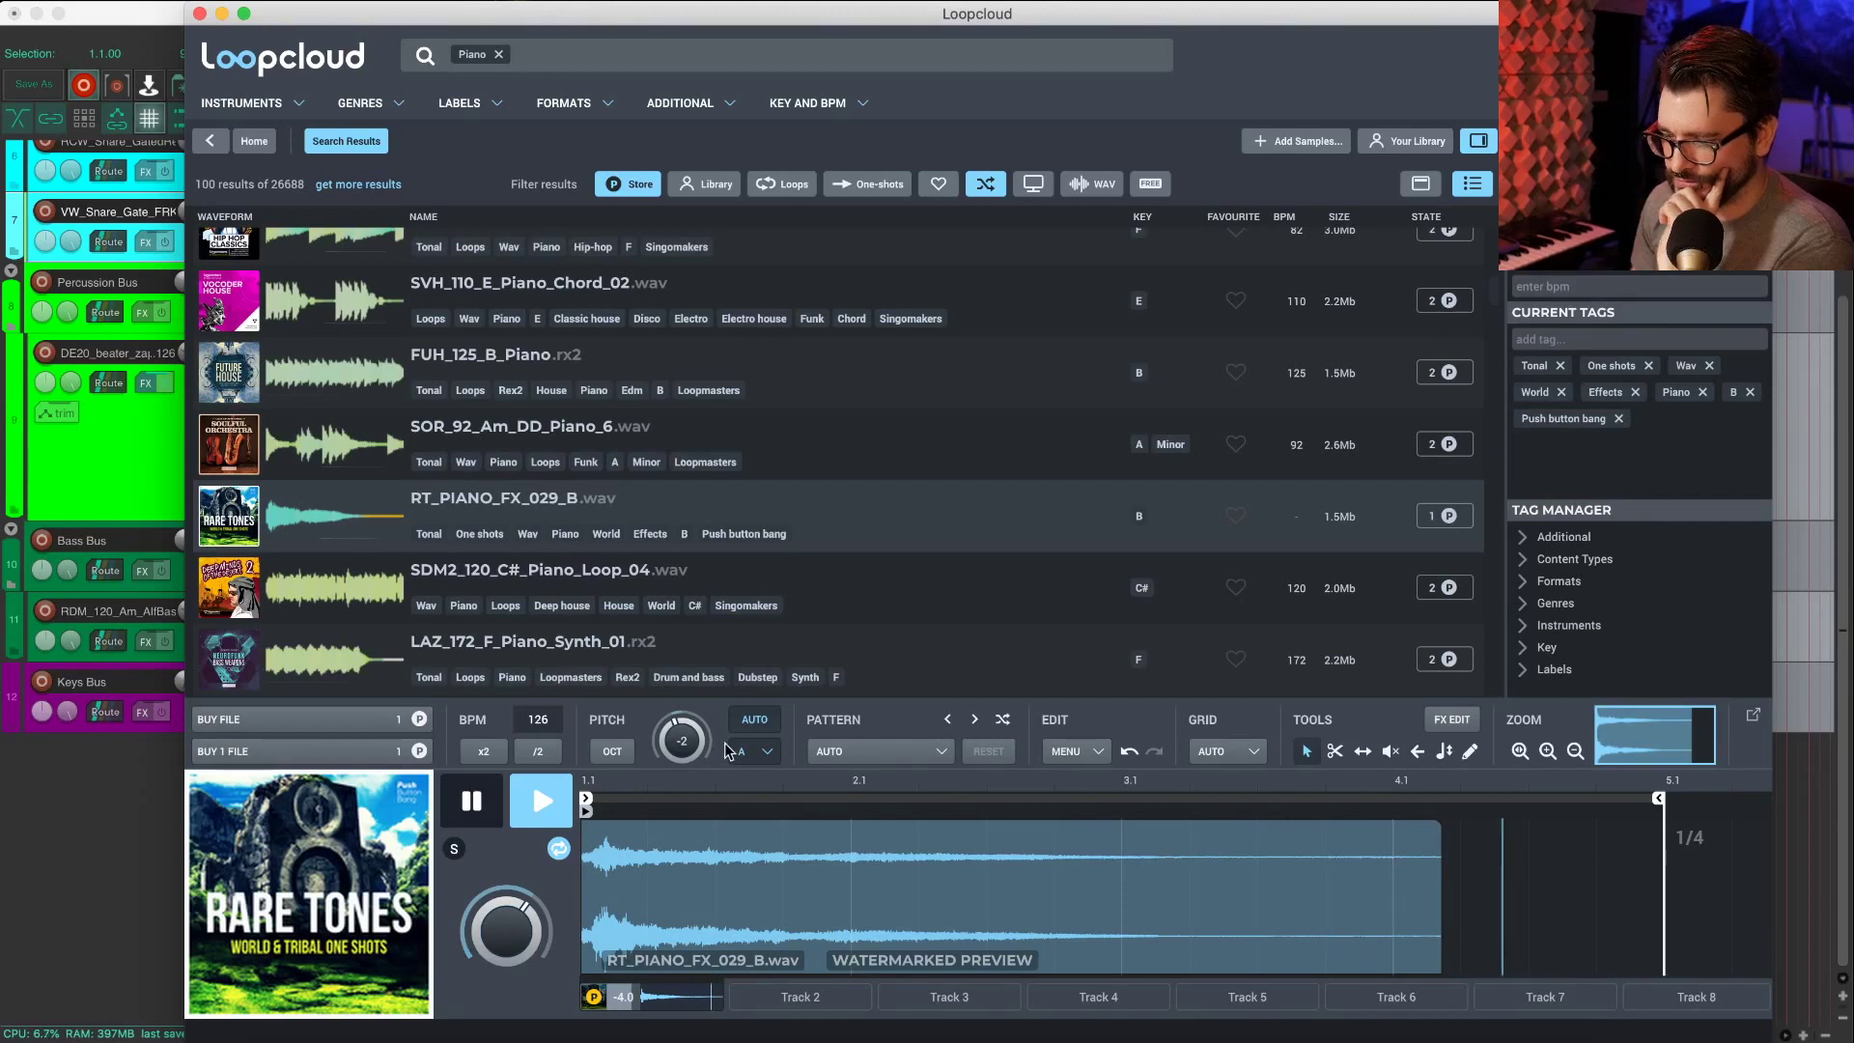
# Step: Turn off automatic pitch matching and try RT_PIANO_FX_029_B.wav shifted up 2 semitones and unshifted
pyautogui.click(755, 720)
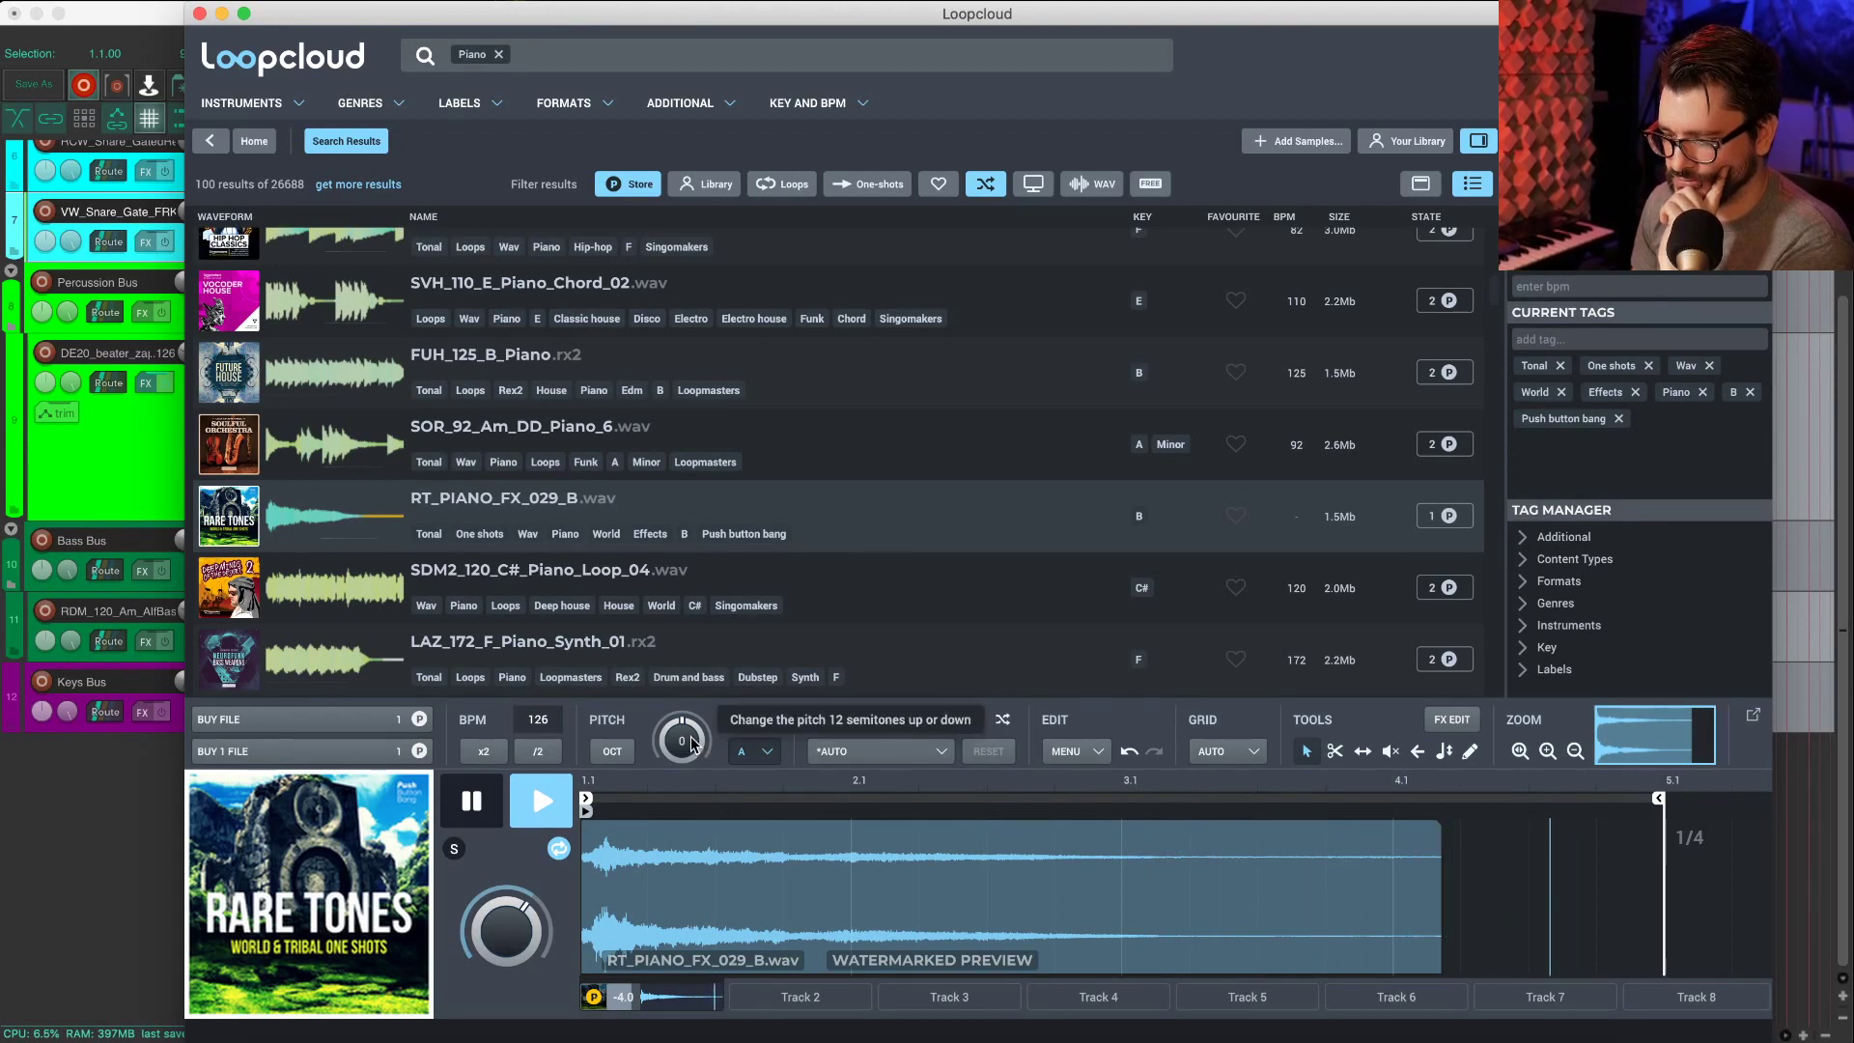
pyautogui.moveTo(692, 741); pyautogui.dragTo(695, 720)
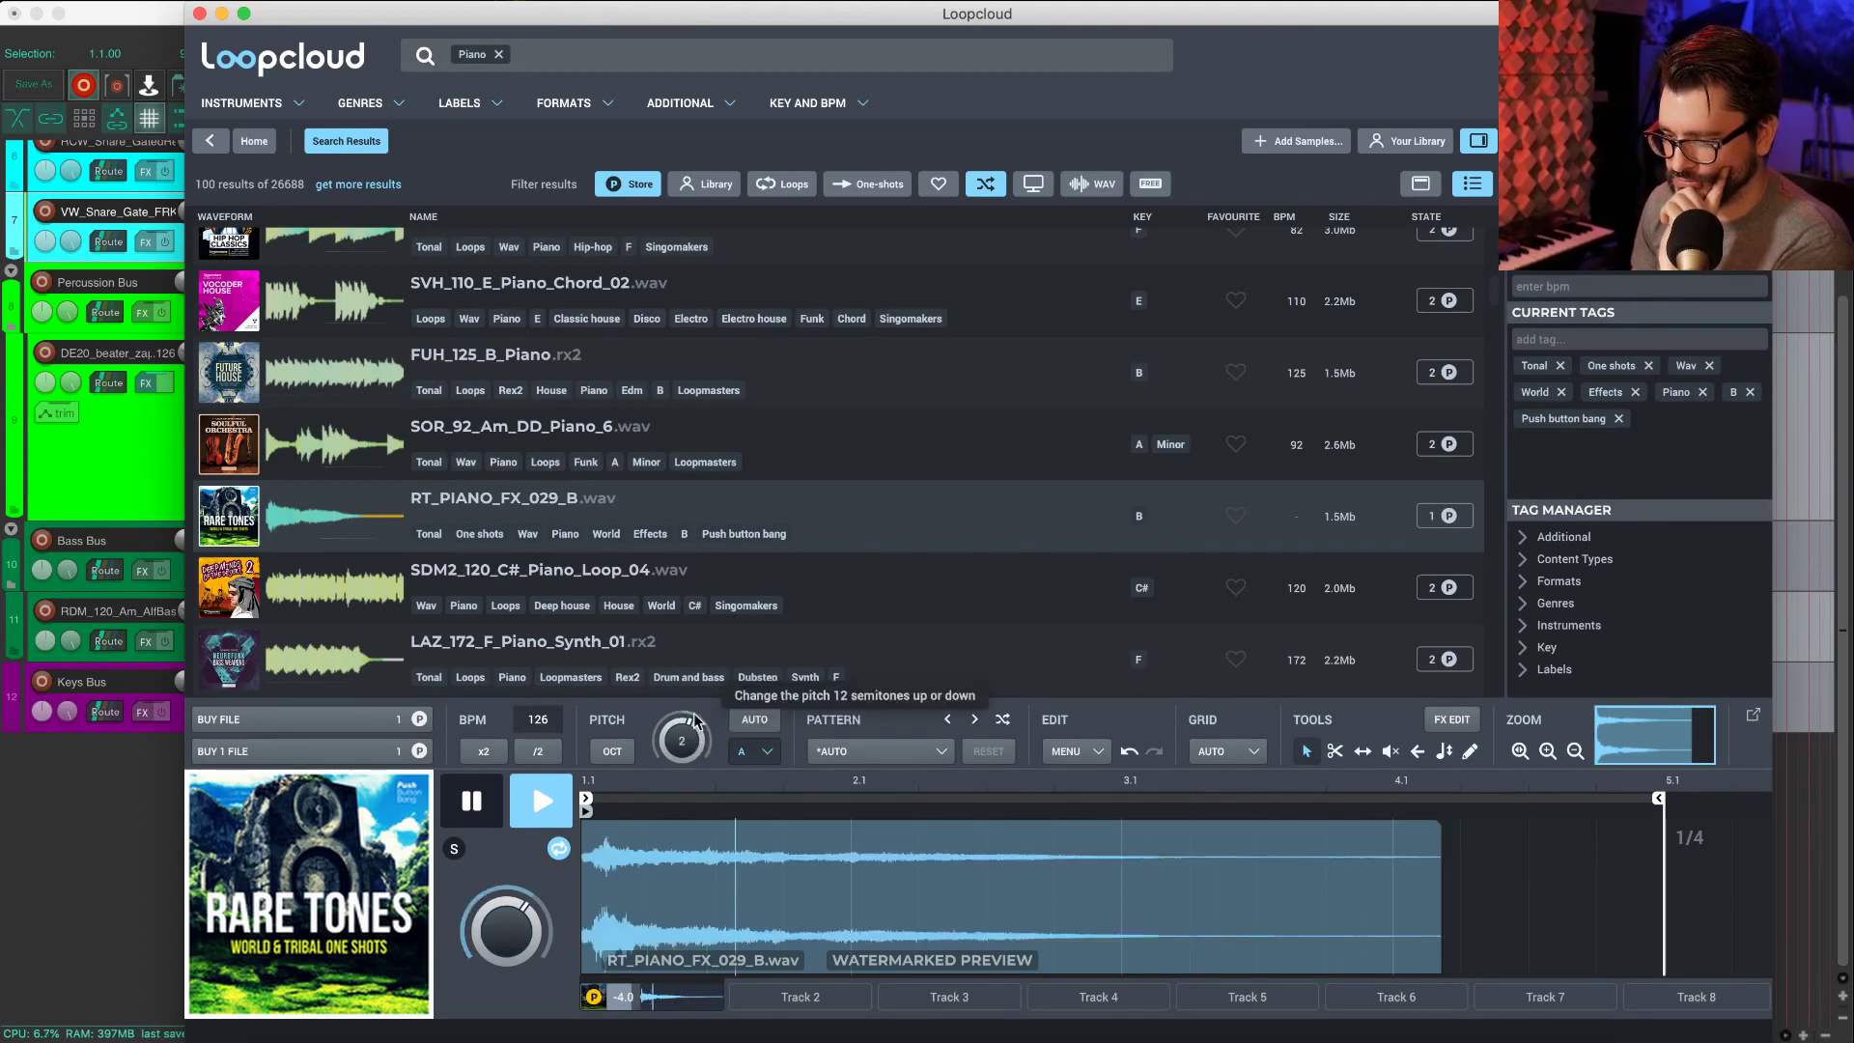
pyautogui.moveTo(685, 742); pyautogui.dragTo(685, 765)
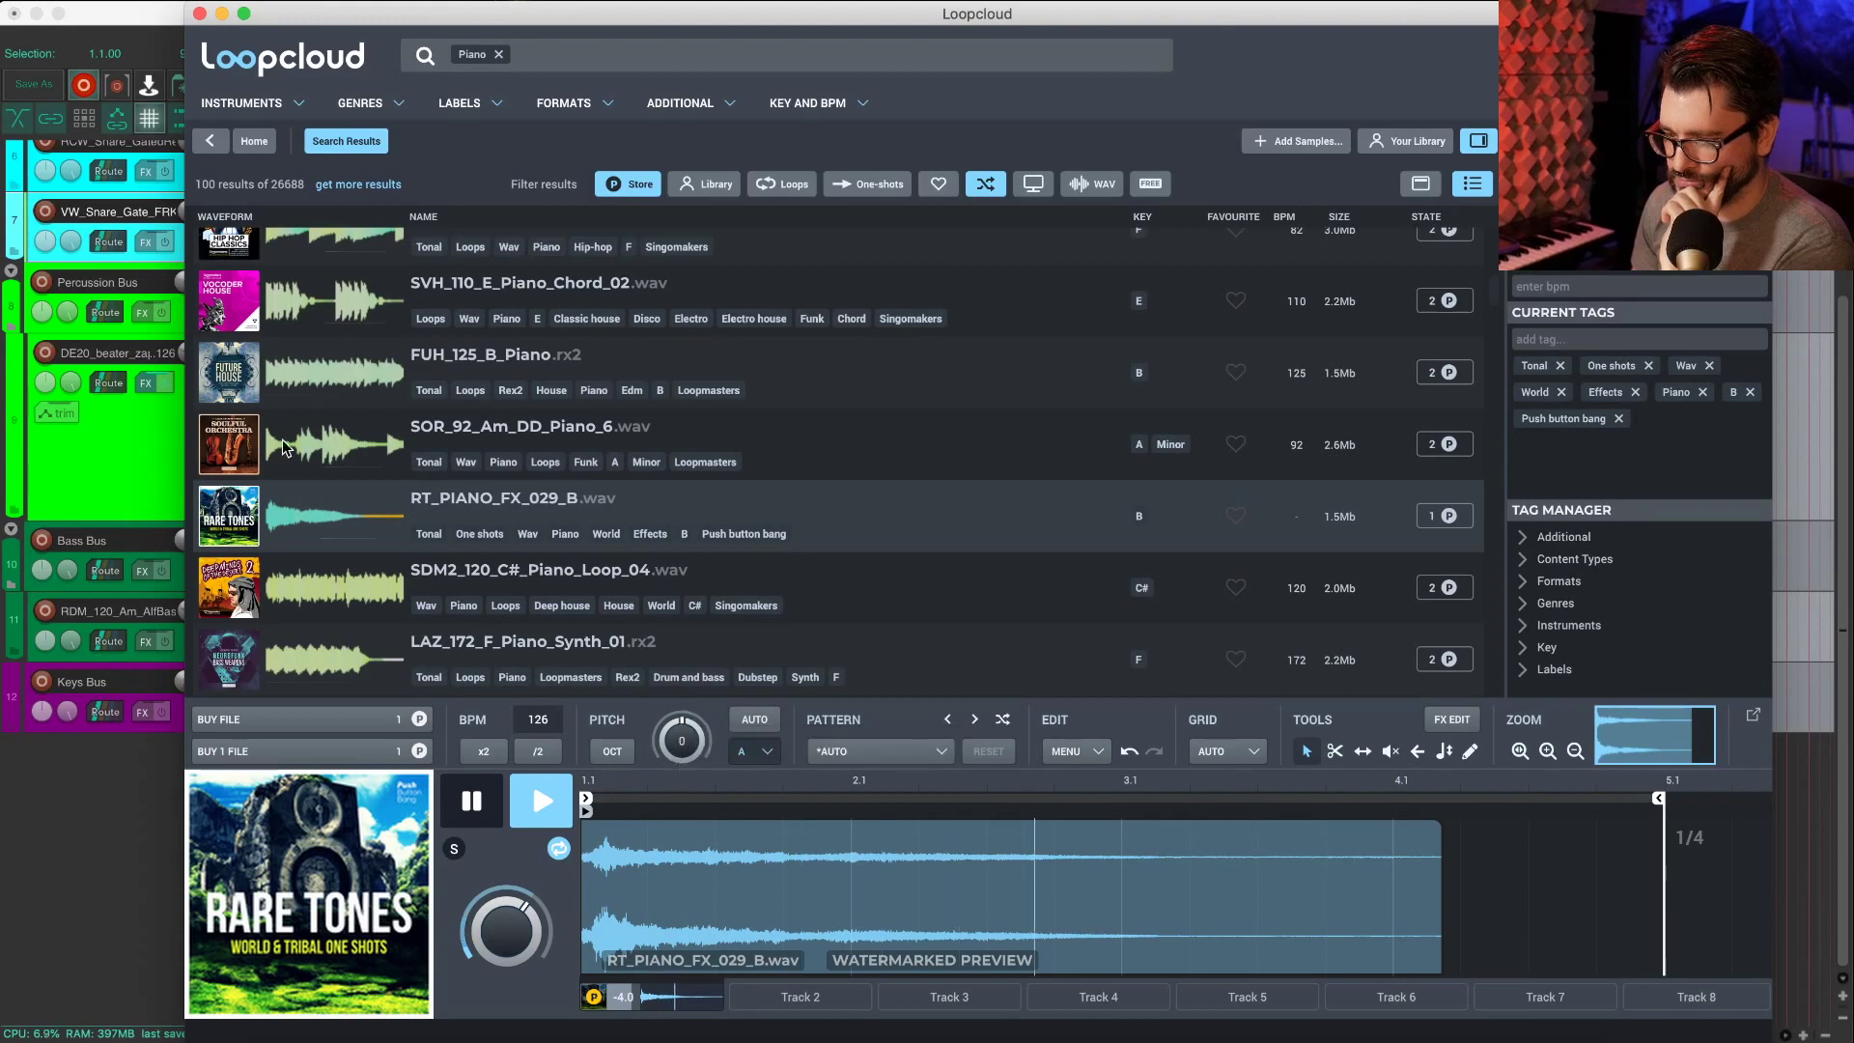
# Step: Preview SOR_92_Am_DD_Piano_6.wav with automatic pitch matching turned back on while browsing further down the piano results
pyautogui.click(286, 447)
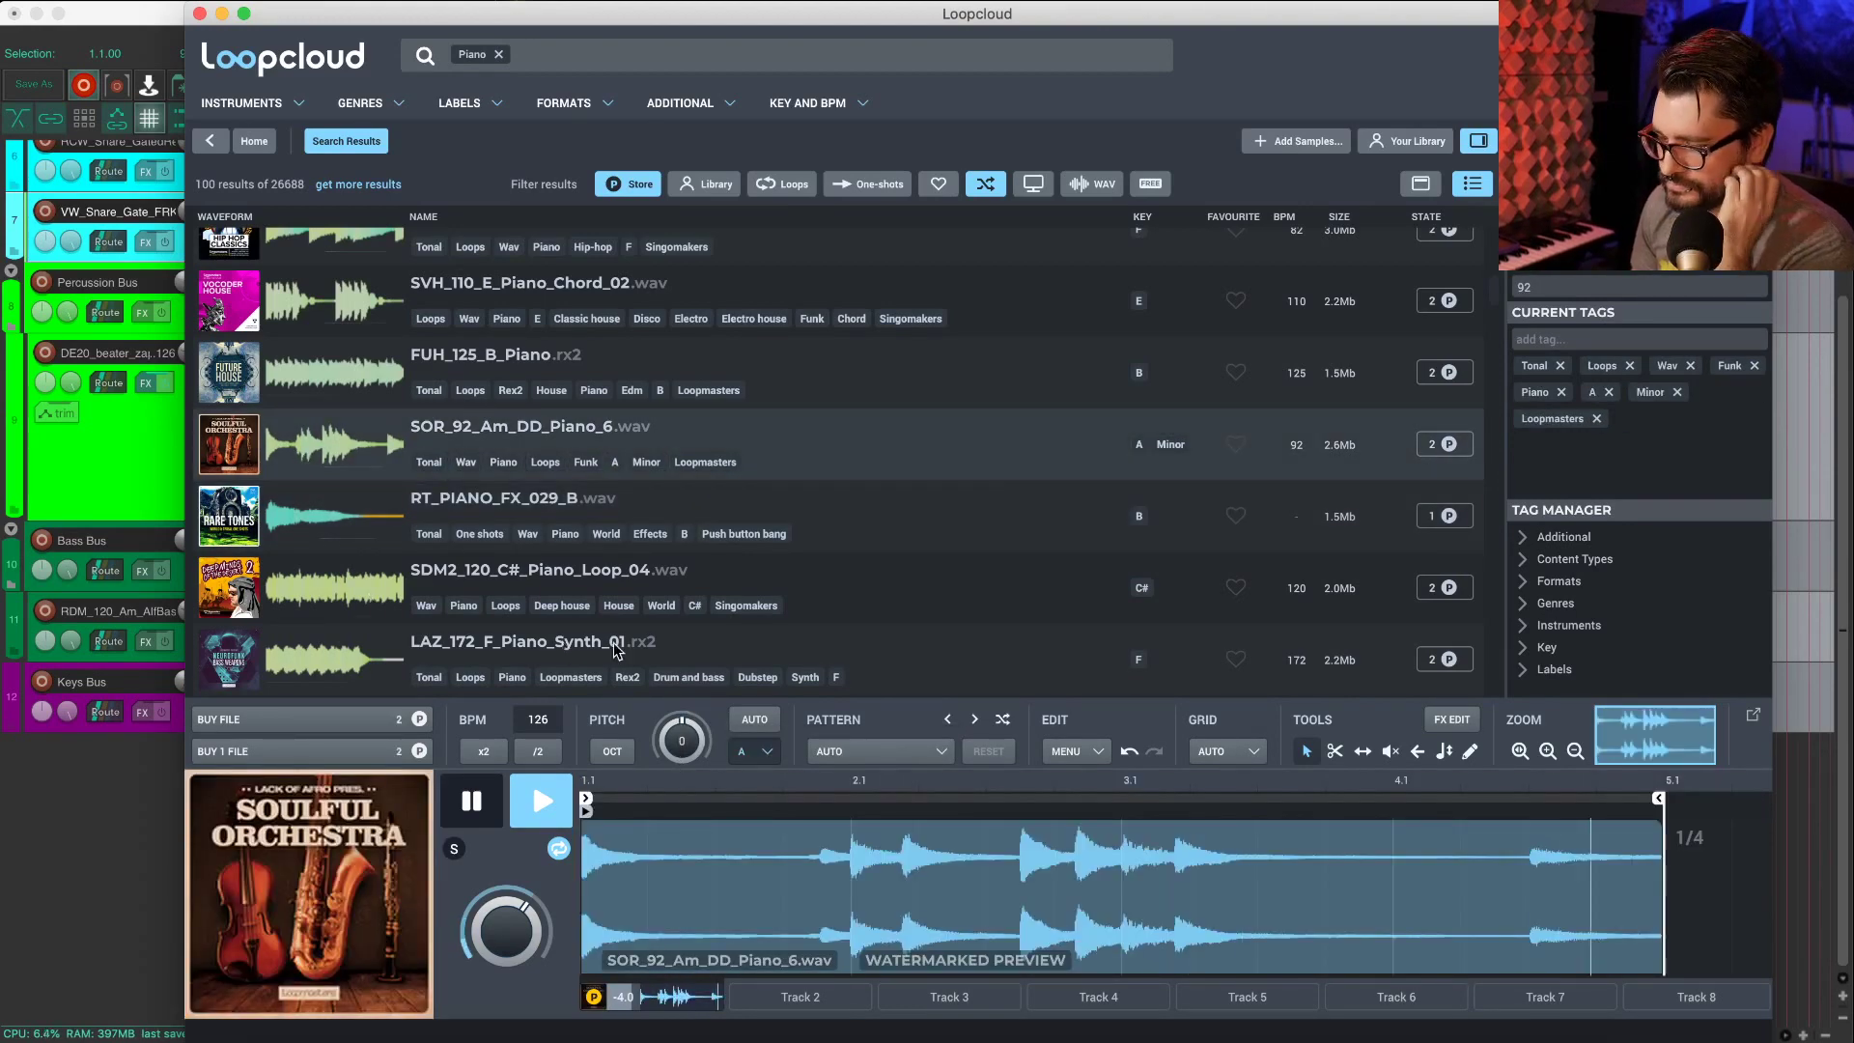
pyautogui.click(755, 721)
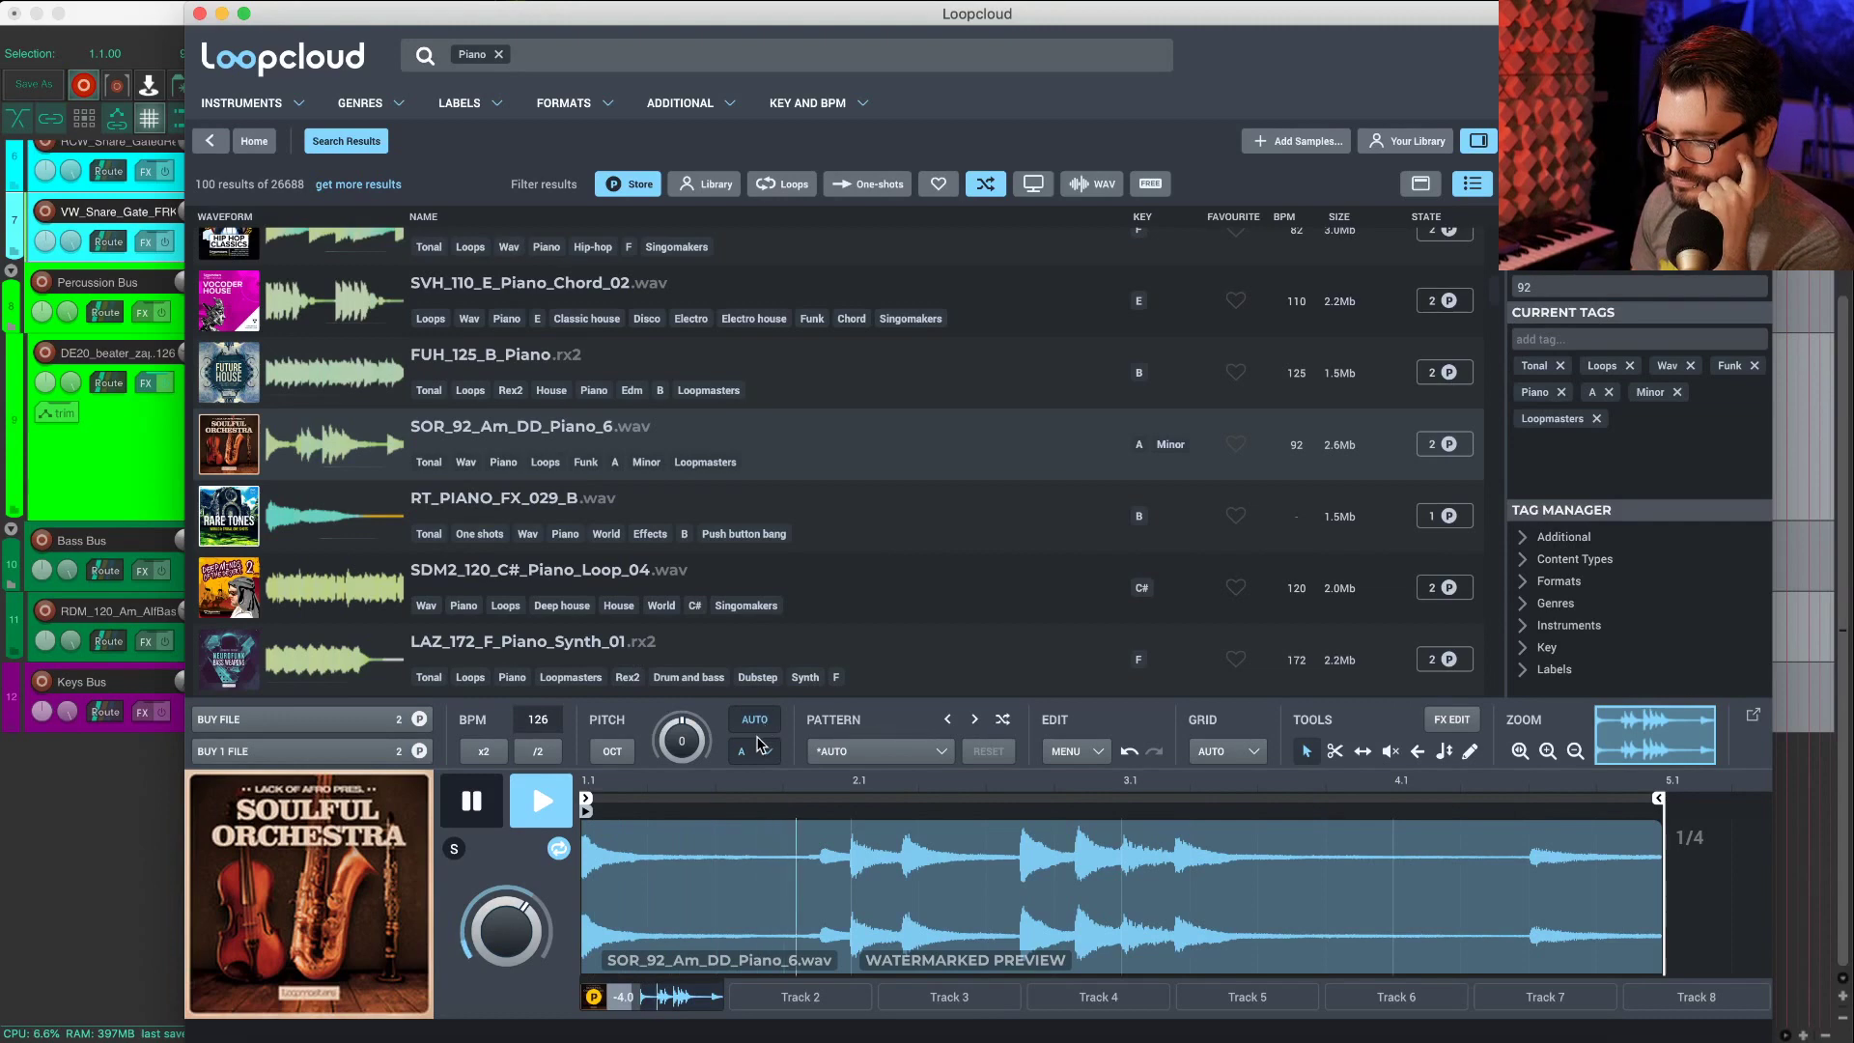
pyautogui.scroll(-5, 576, 508)
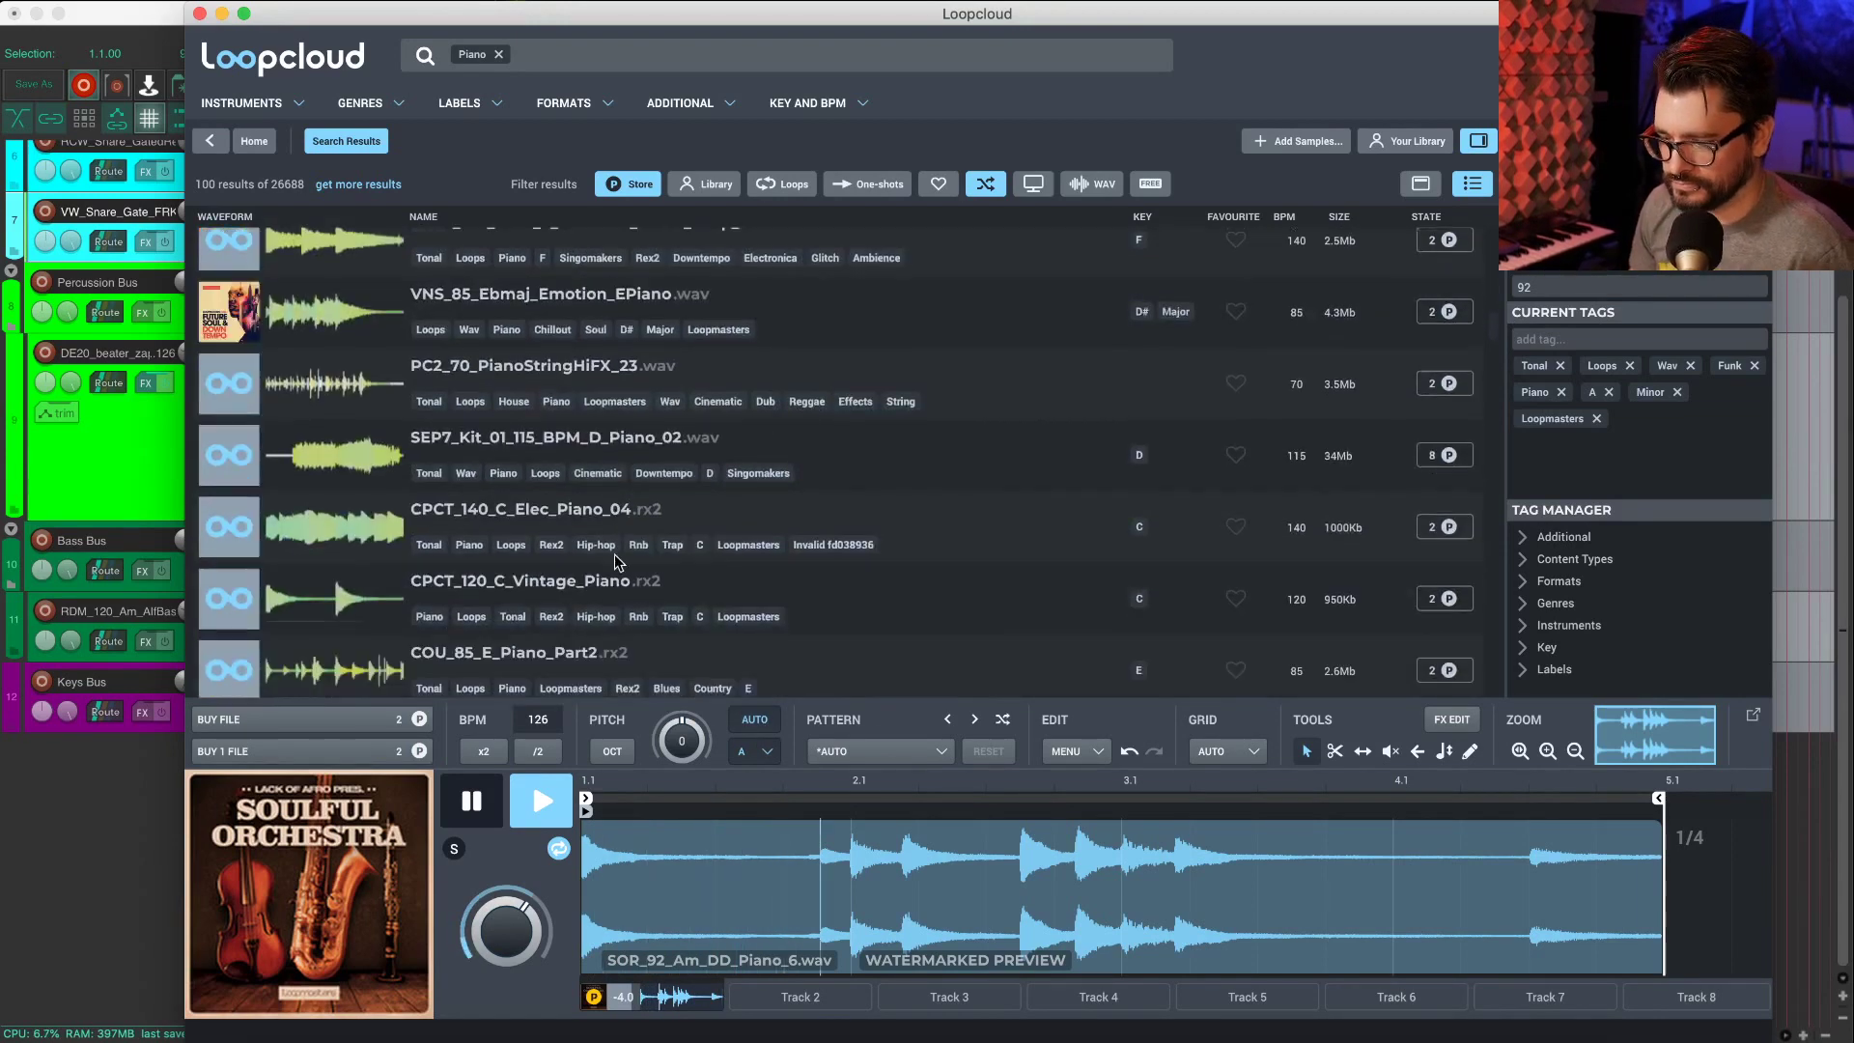
pyautogui.scroll(-5, 616, 562)
pyautogui.scroll(1, 618, 560)
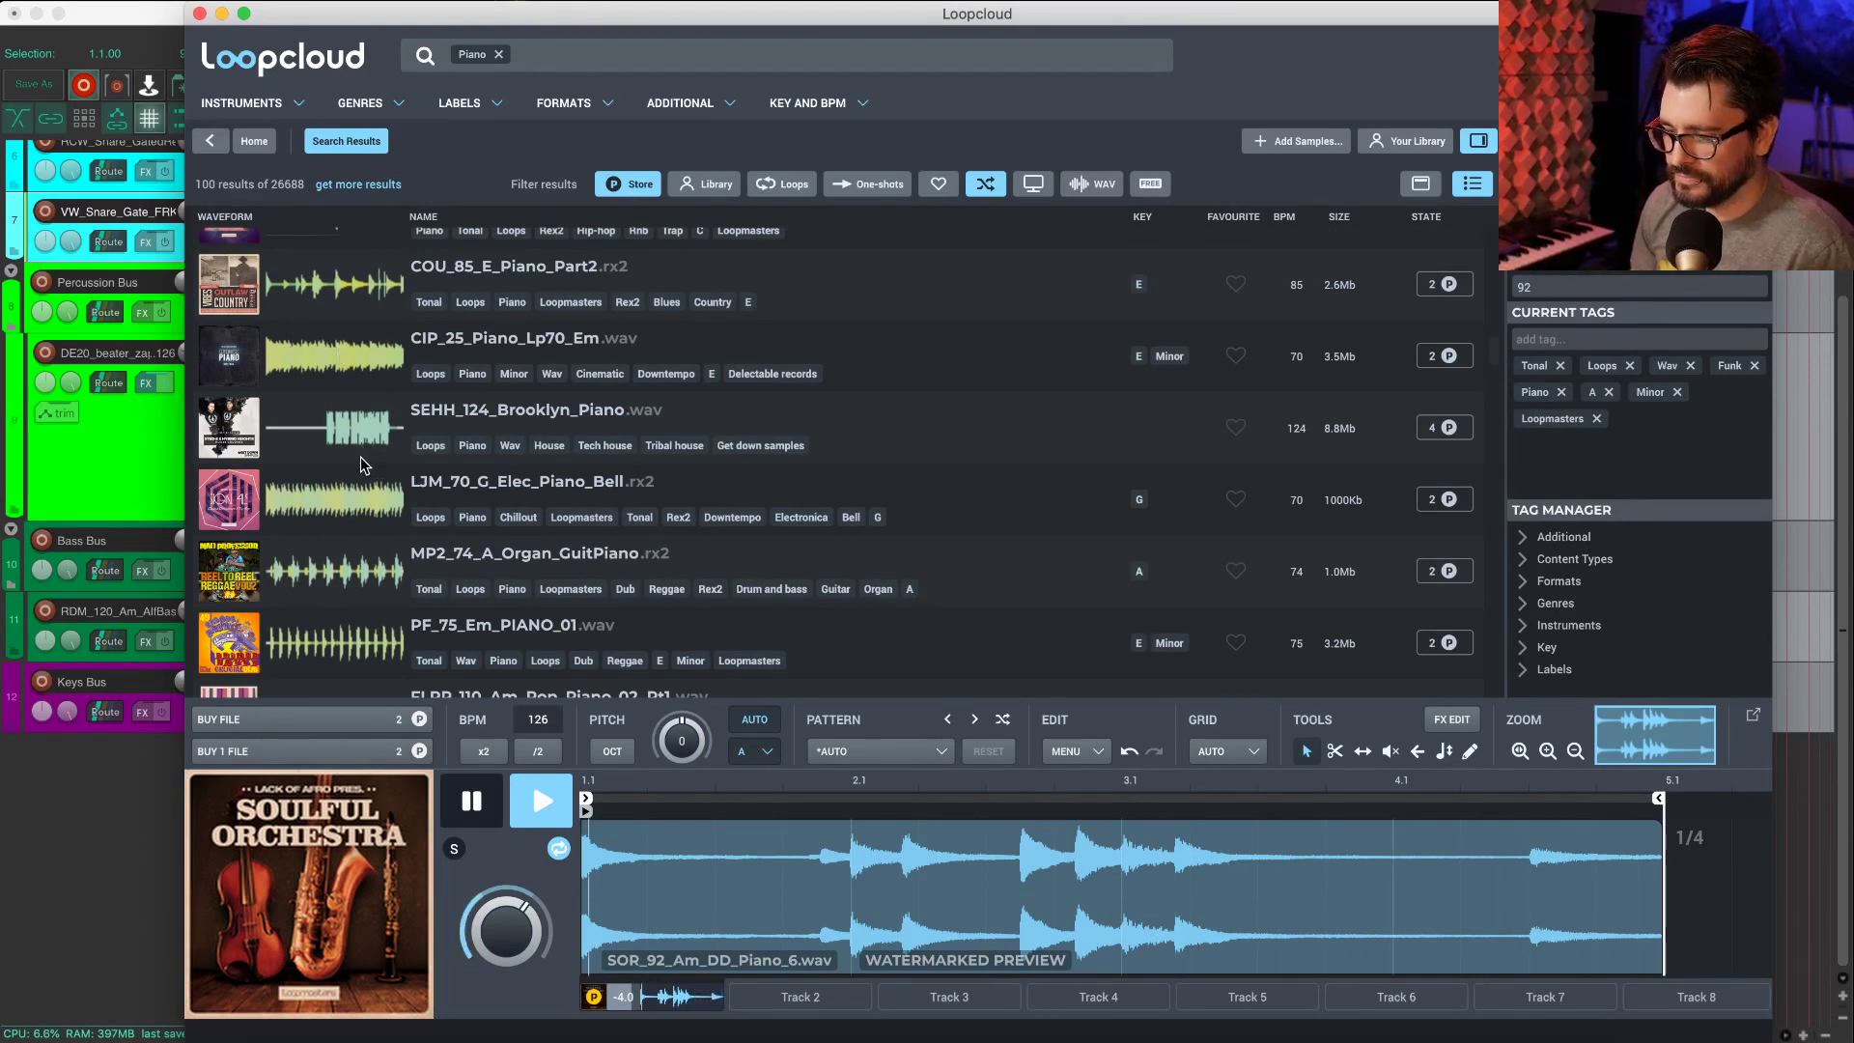
# Step: Buy SOR_92_Am_DD_Piano_6.wav and import the original onto a new REAPER track as a single loopable item that adjusts to project tempo
pyautogui.click(476, 810)
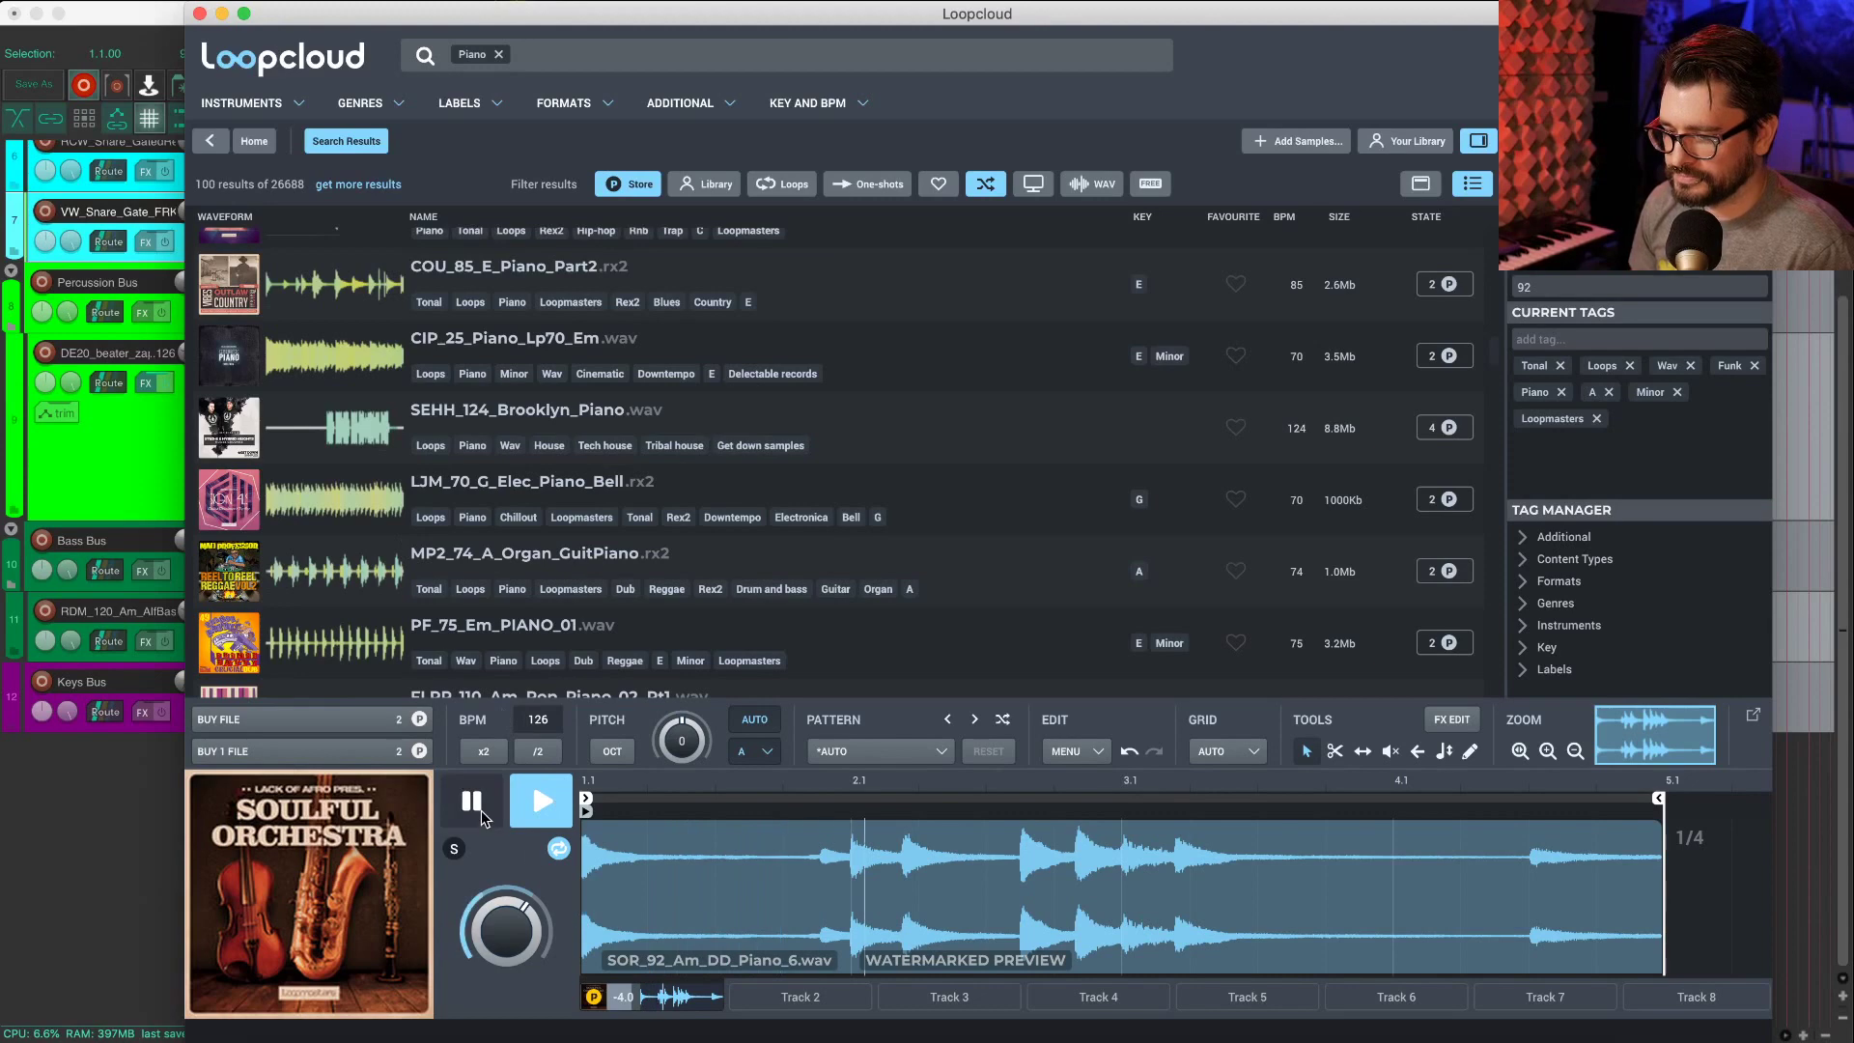
pyautogui.moveTo(419, 21); pyautogui.dragTo(839, 21)
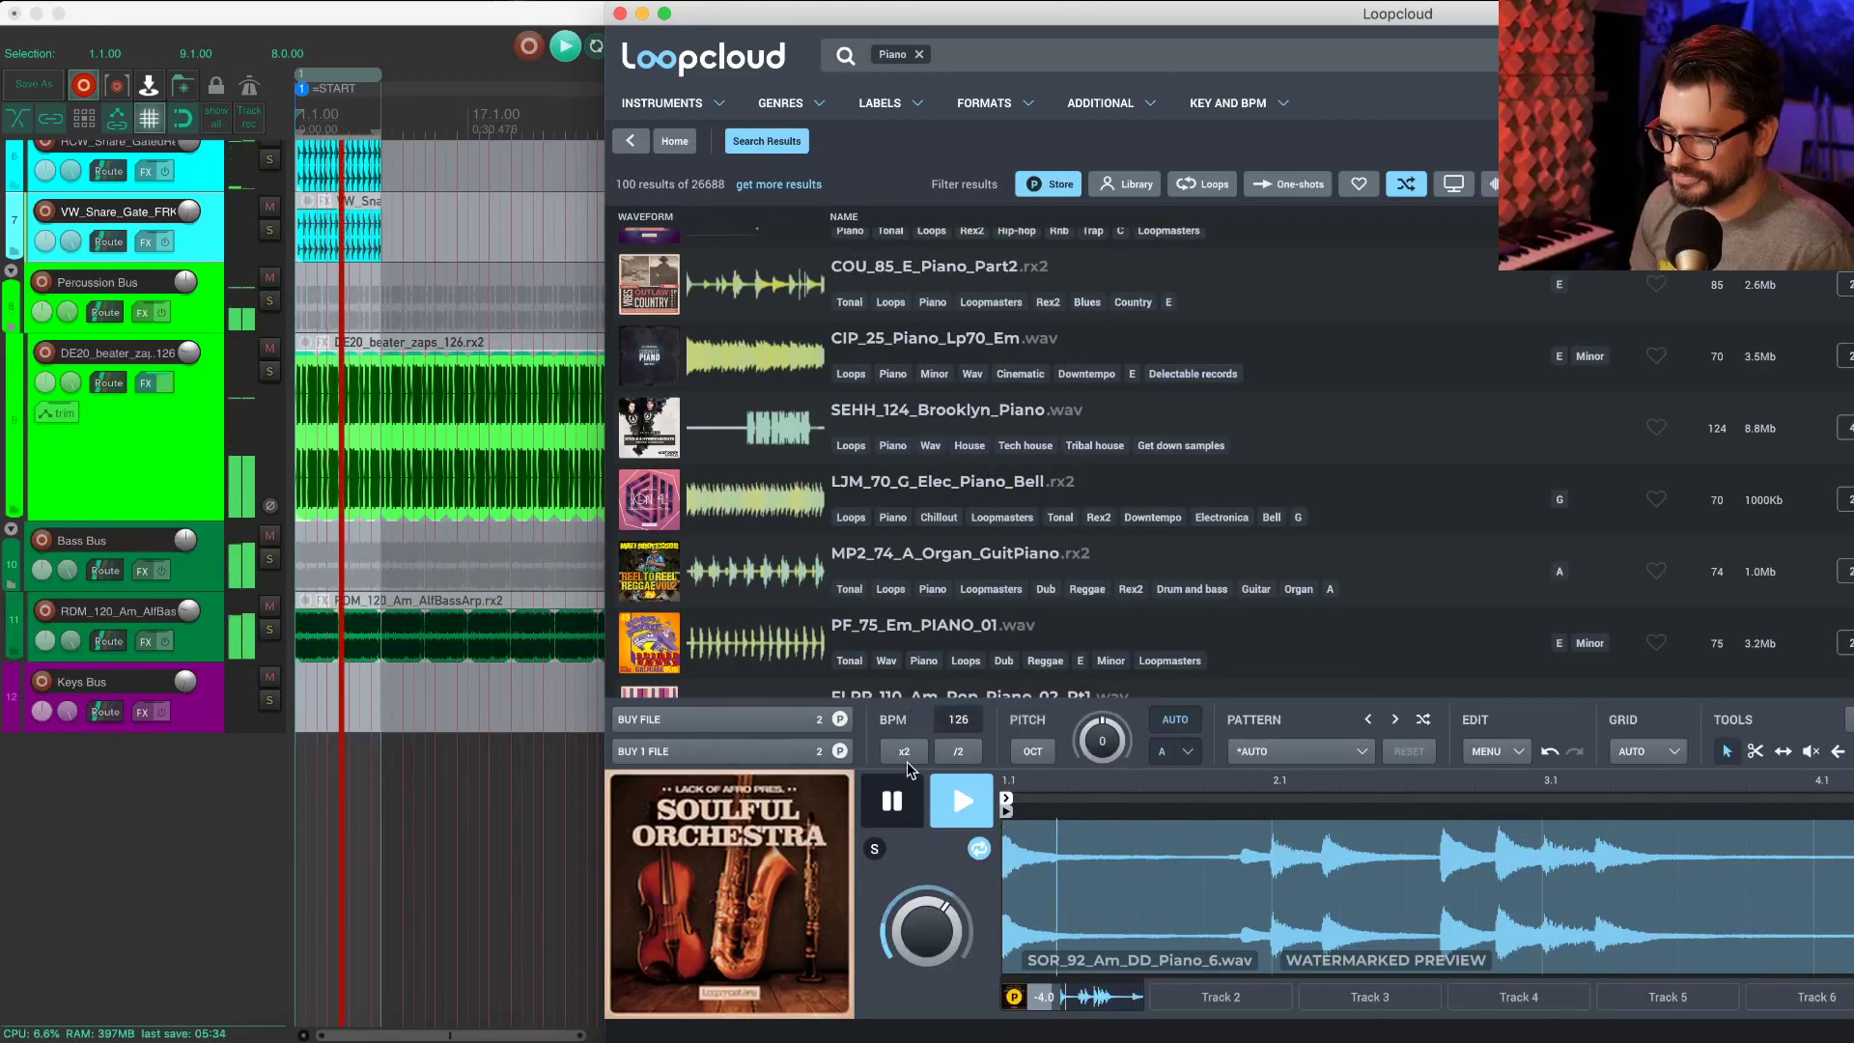
pyautogui.click(738, 719)
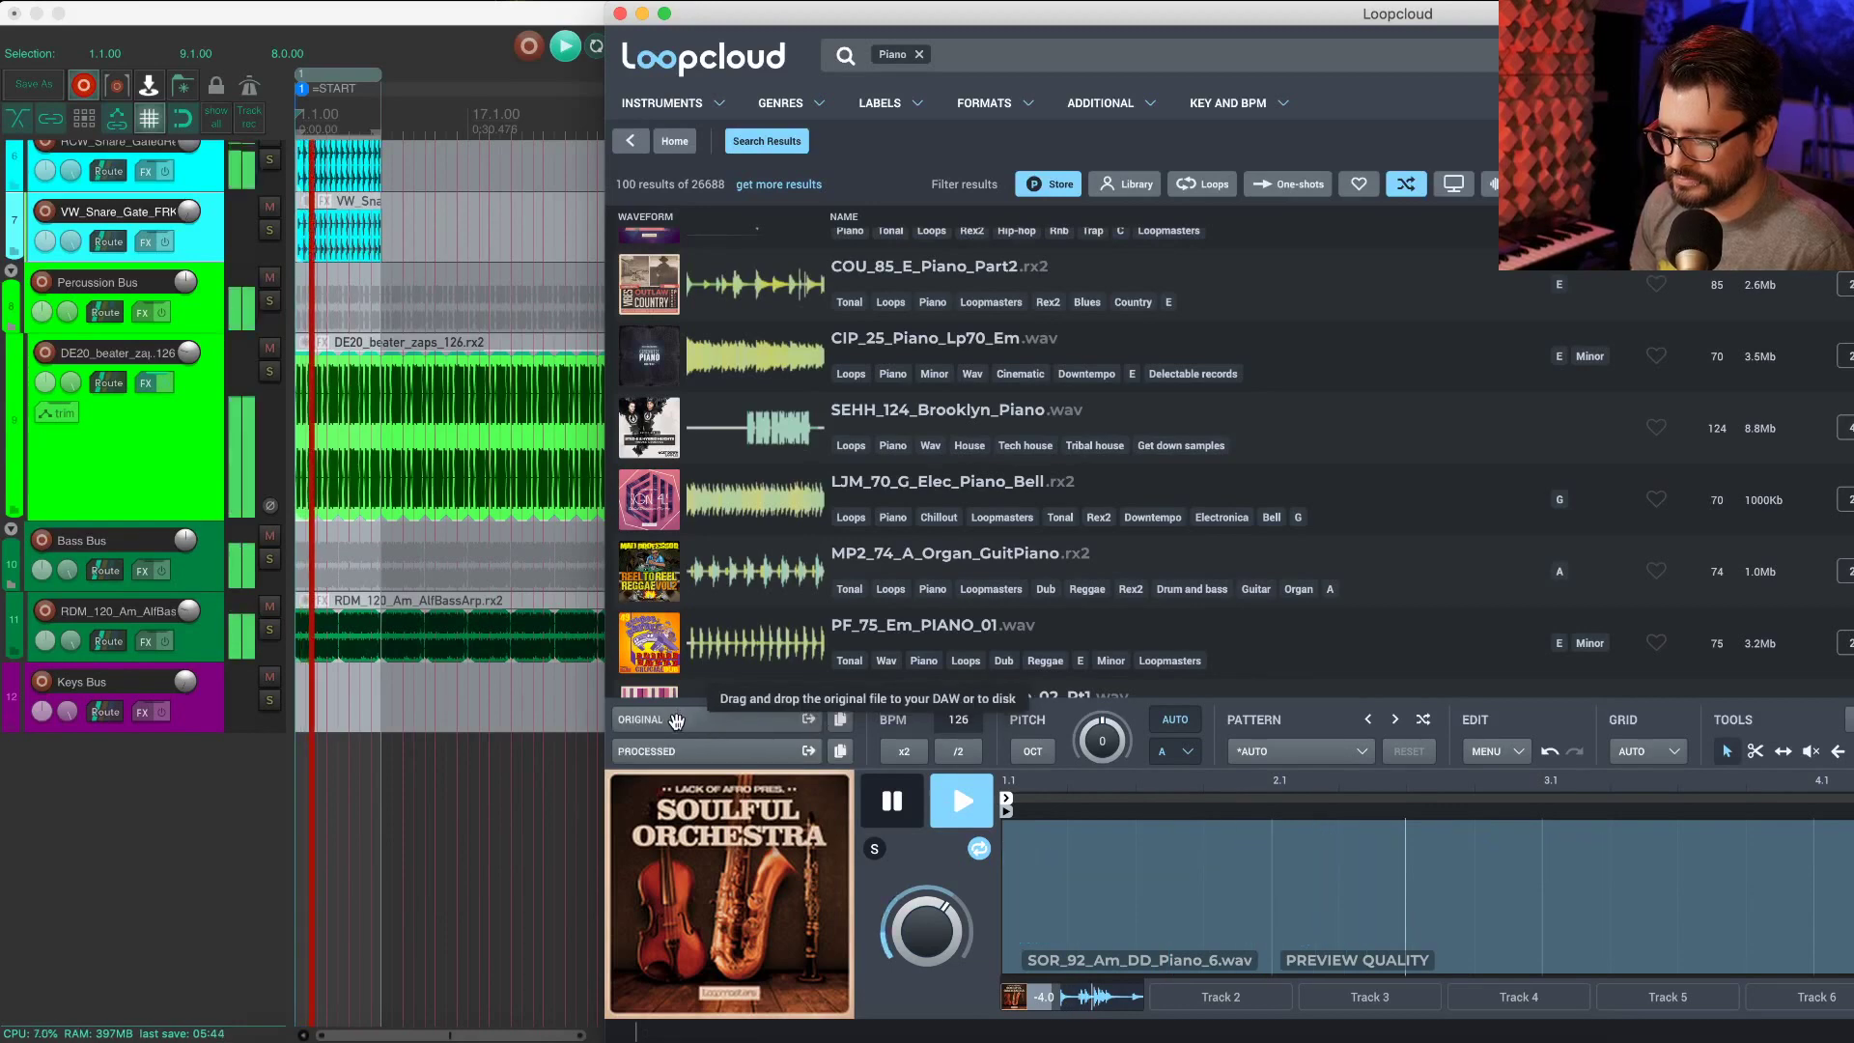
pyautogui.moveTo(682, 722); pyautogui.dragTo(114, 805)
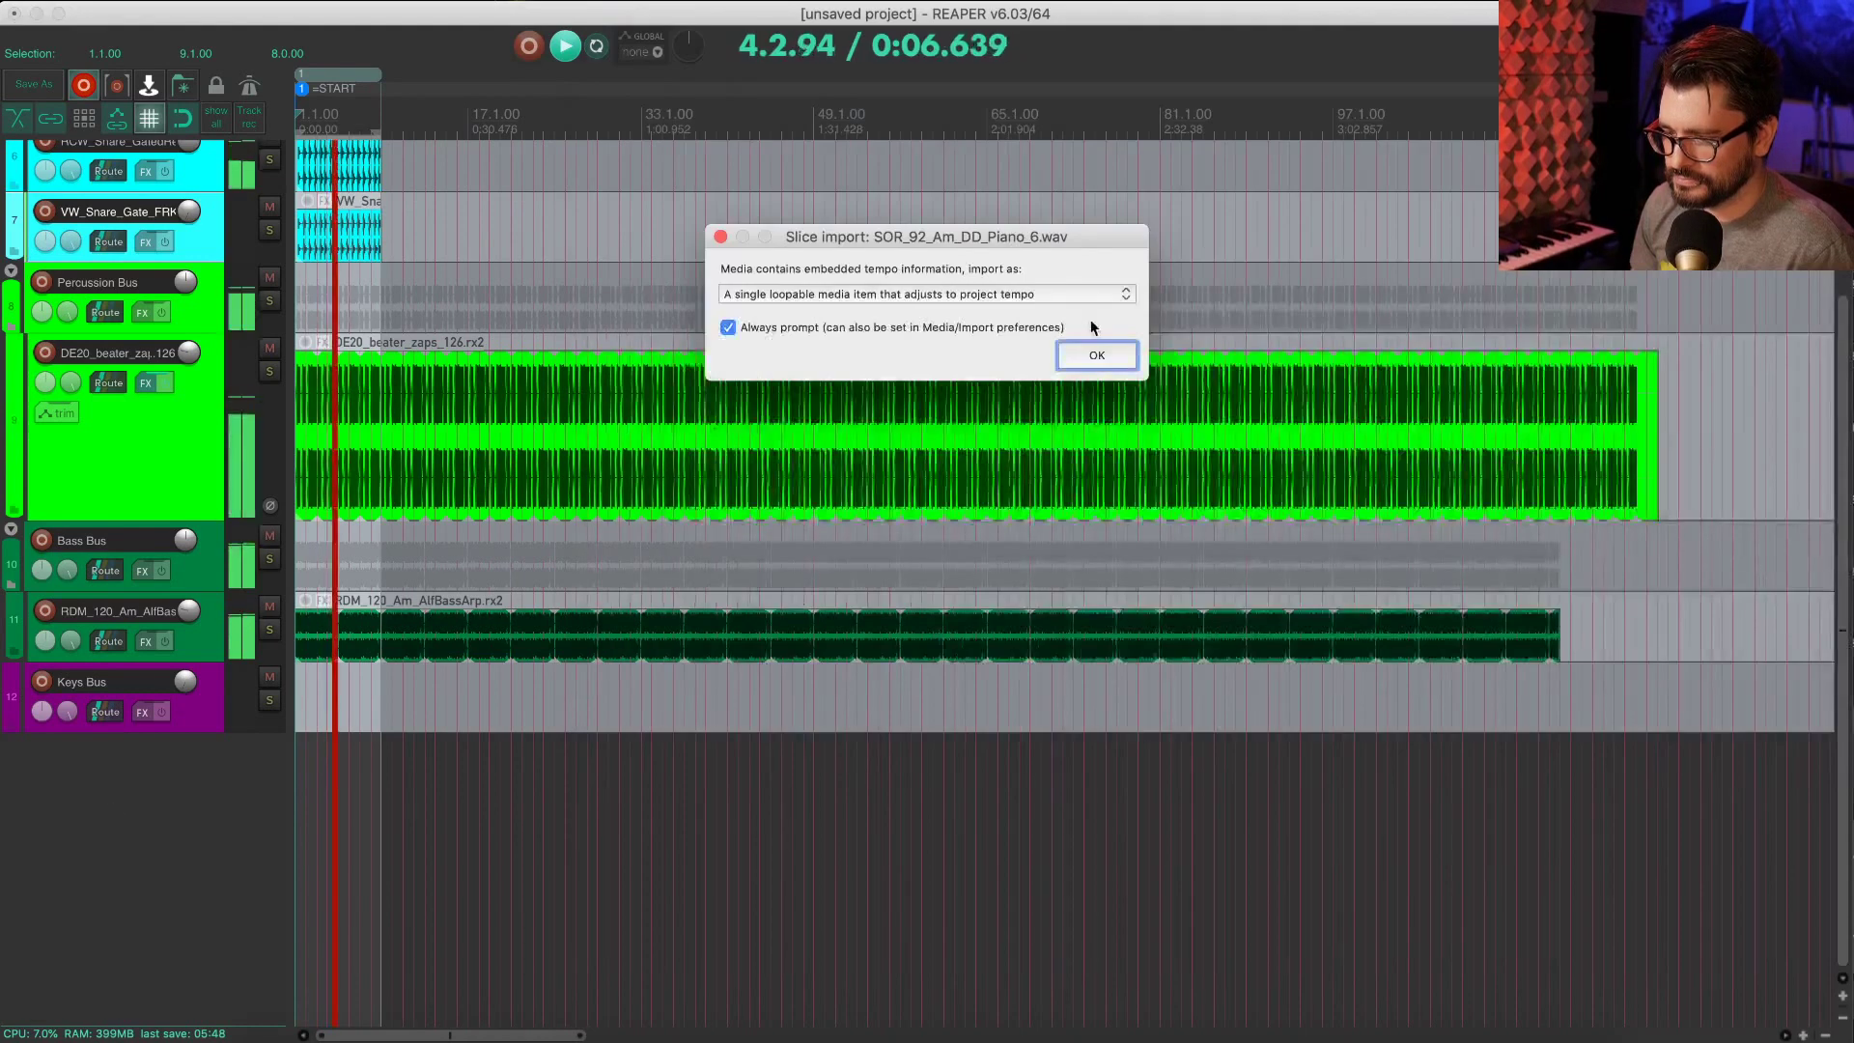
pyautogui.click(1098, 356)
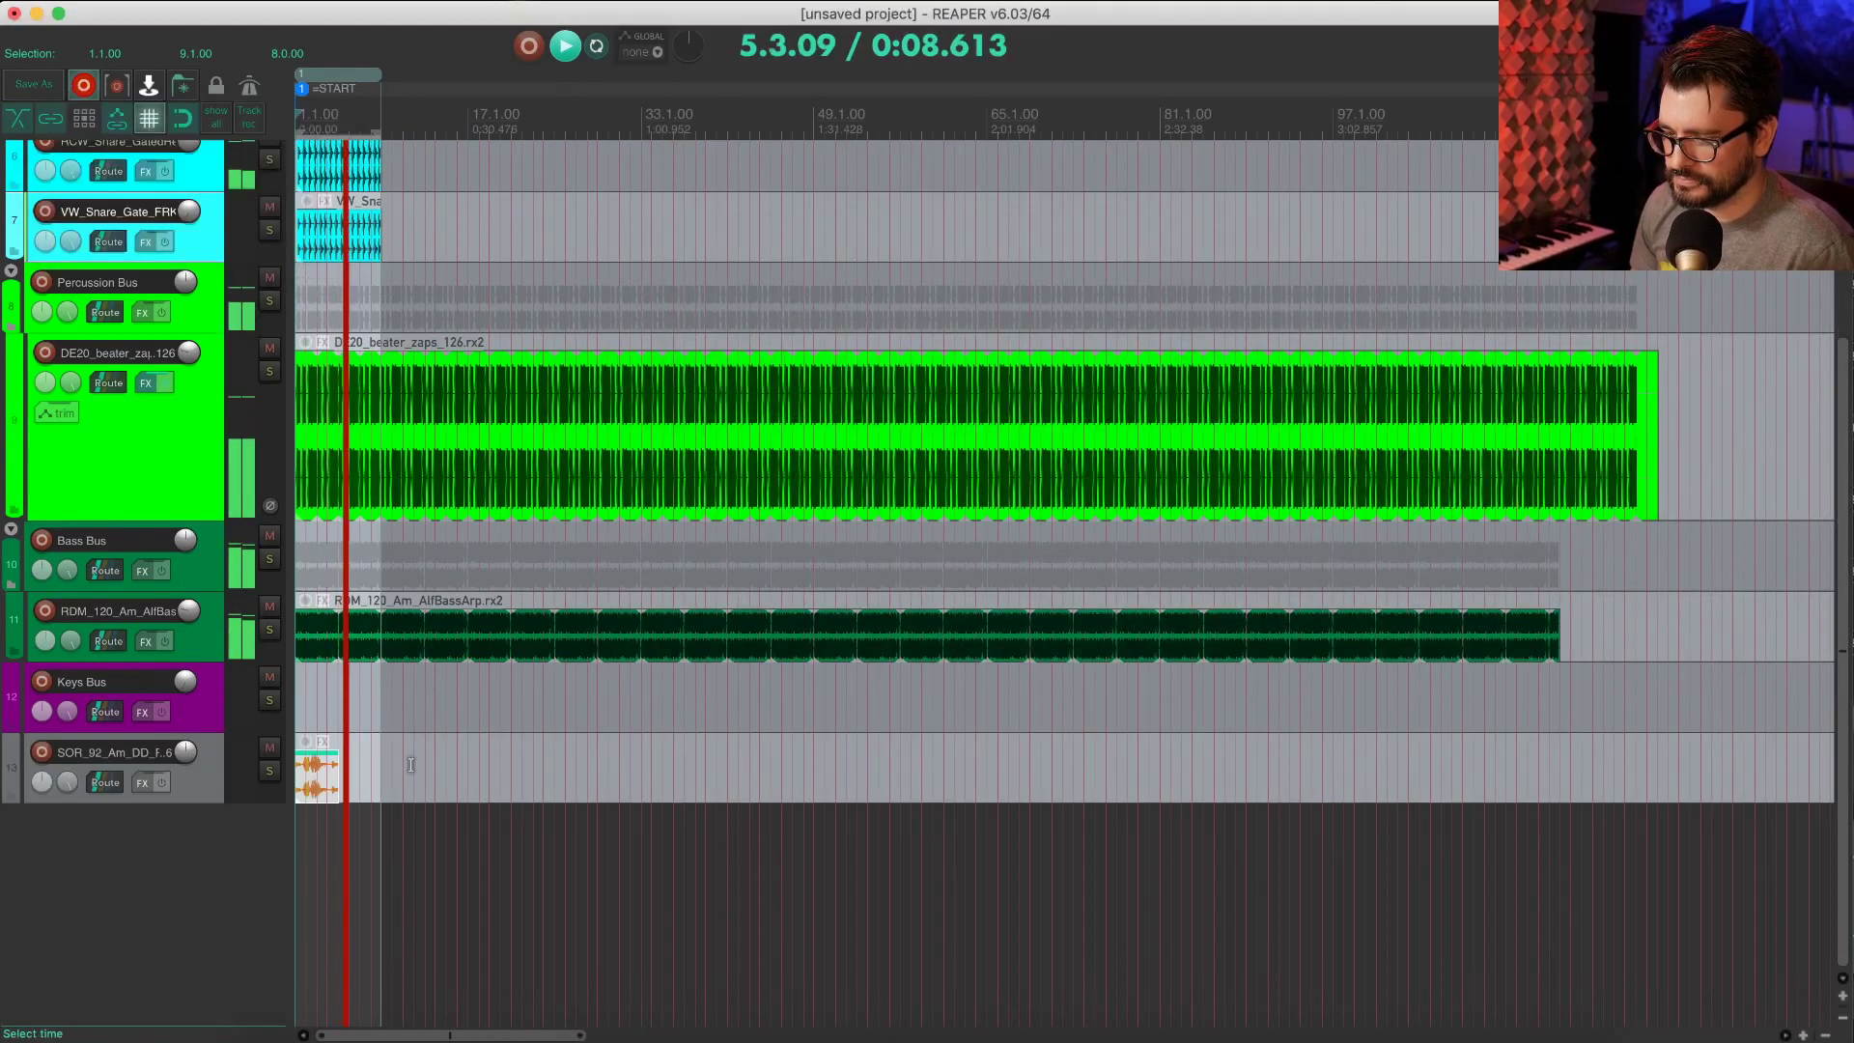
# Step: Loop the SOR_92_Am_DD_Piano_6 item out to bar 9 and nest its track inside the Keys Bus folder
pyautogui.scroll(6, 455, 807)
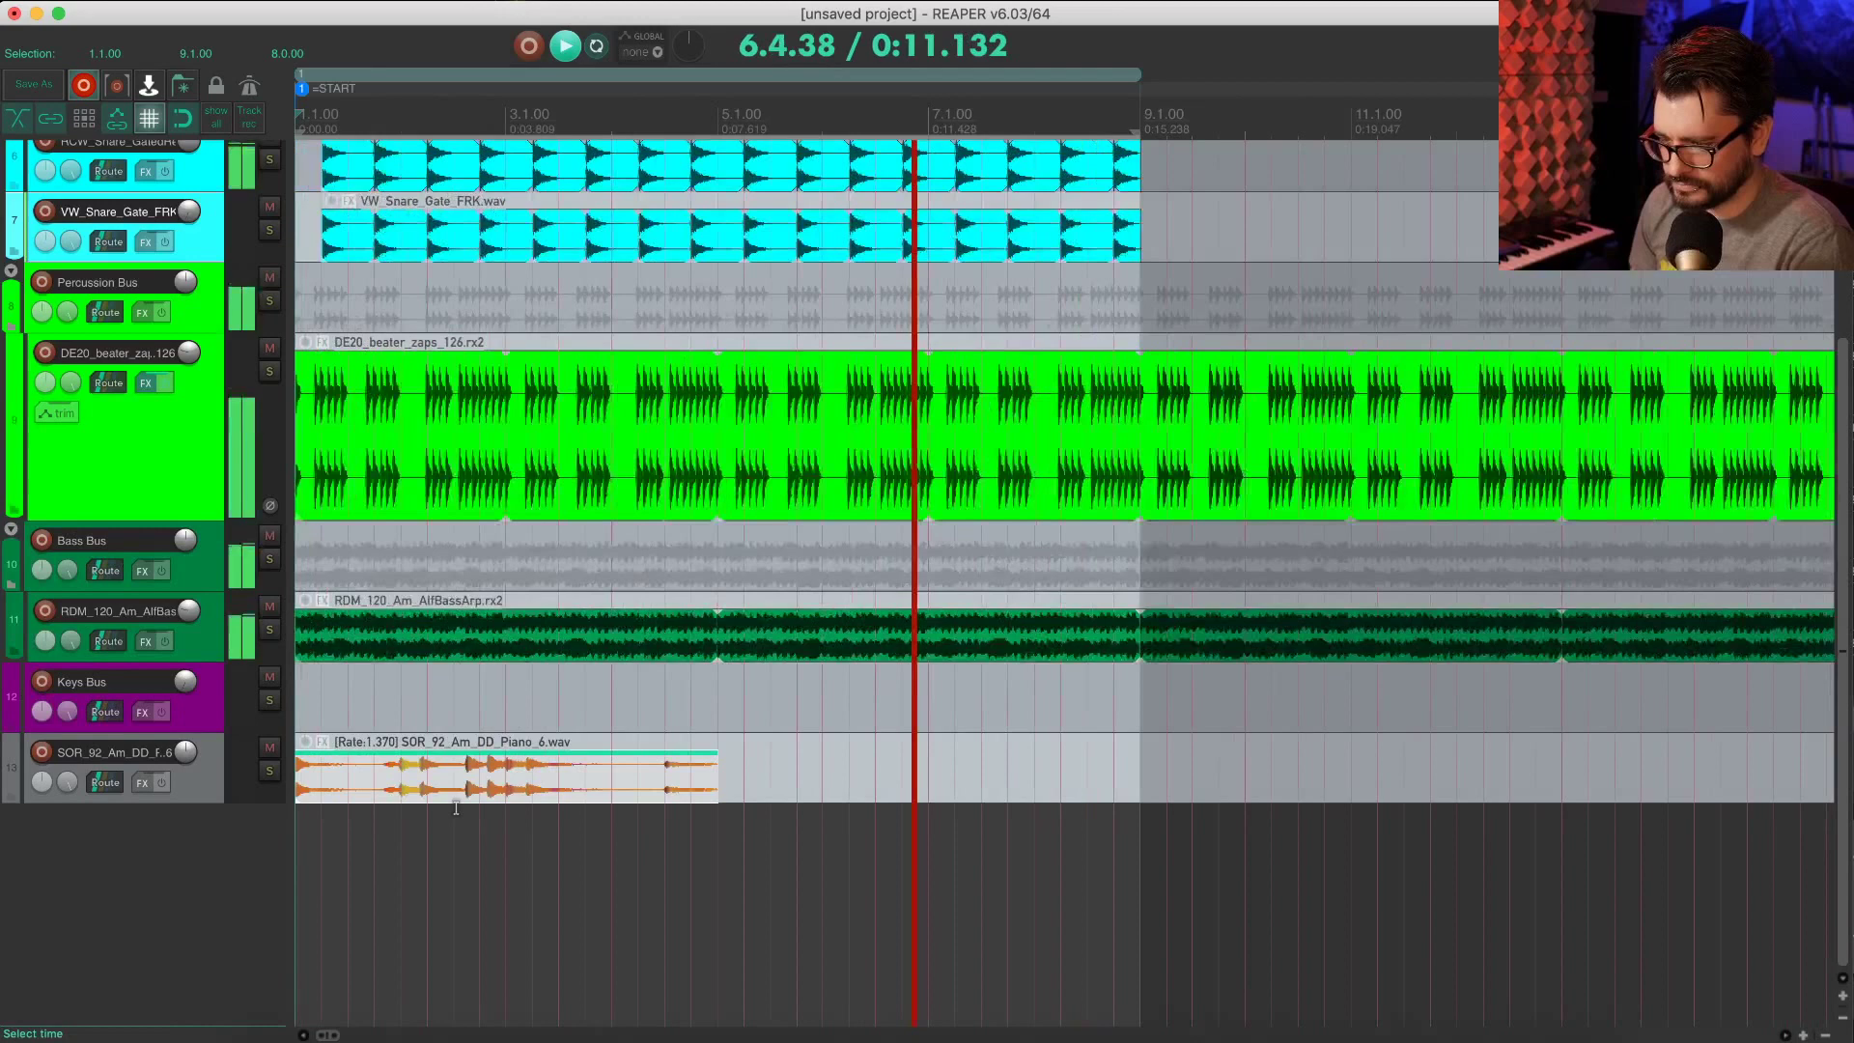
pyautogui.click(714, 778)
pyautogui.moveTo(714, 779); pyautogui.dragTo(1137, 778)
pyautogui.scroll(-3, 792, 816)
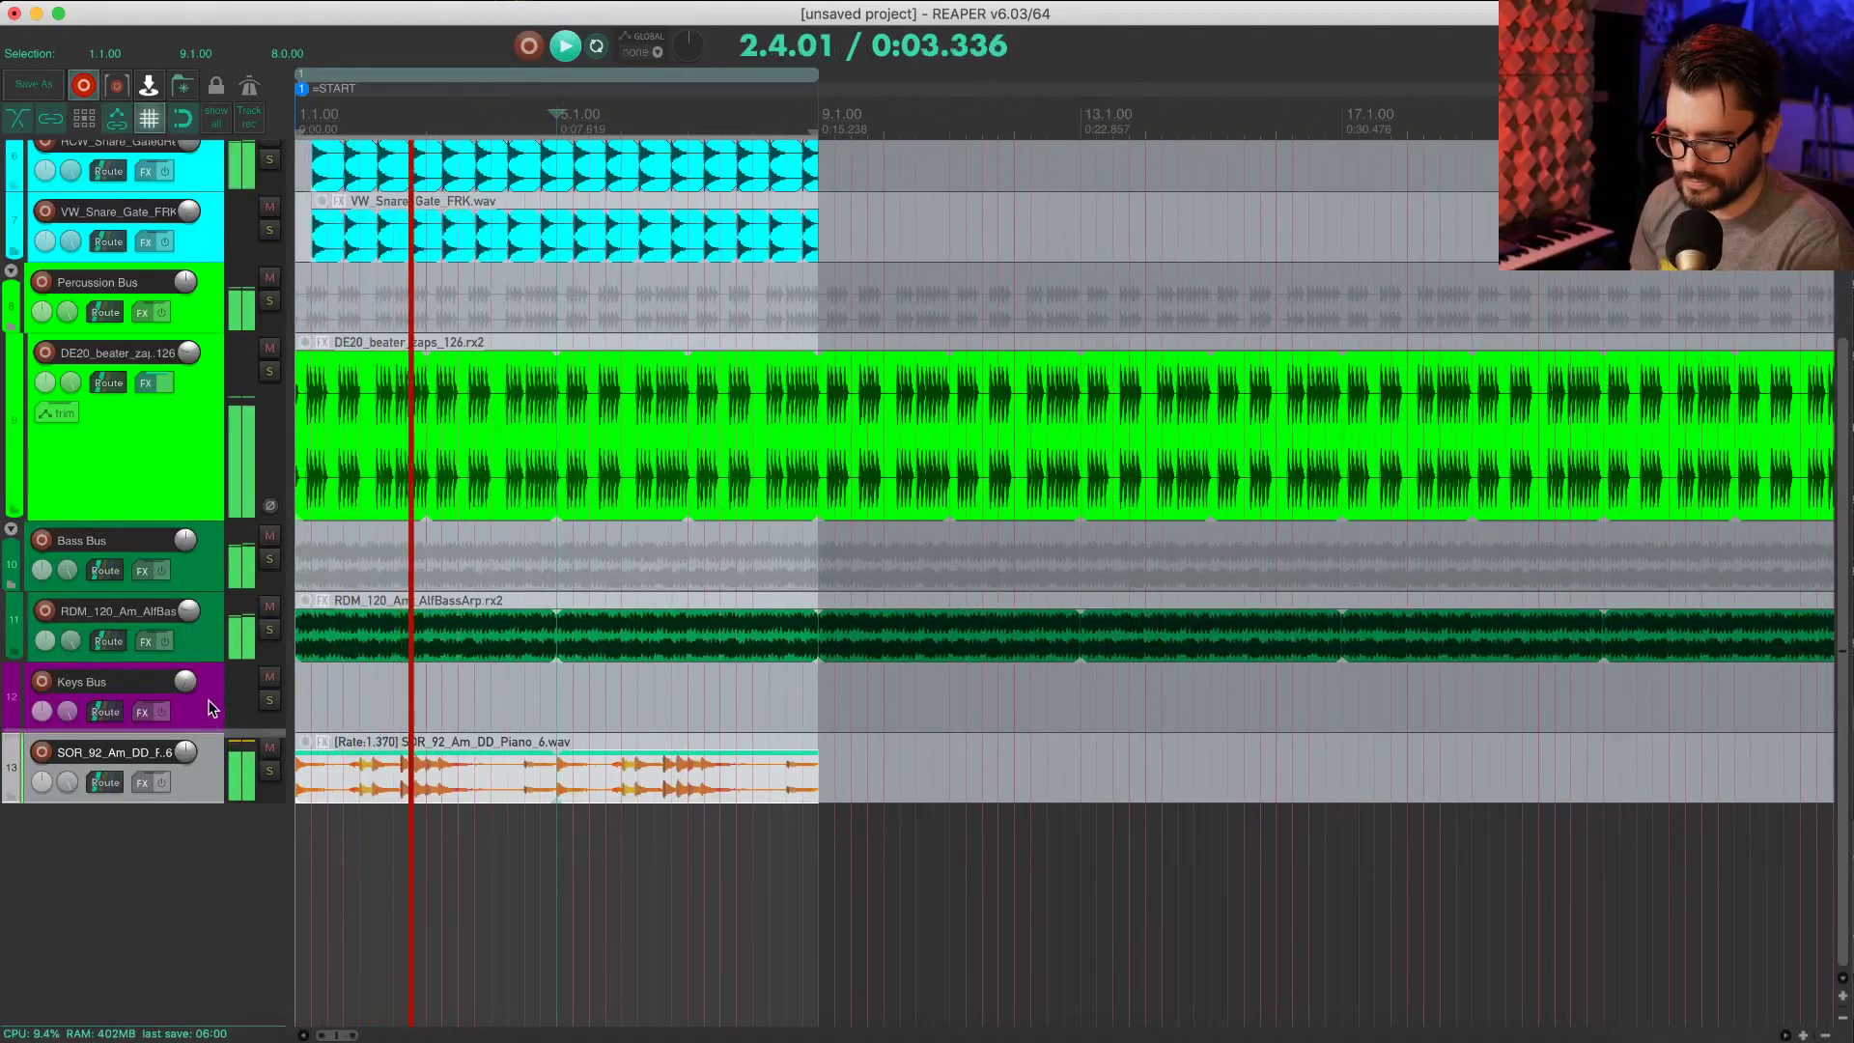
pyautogui.click(212, 696)
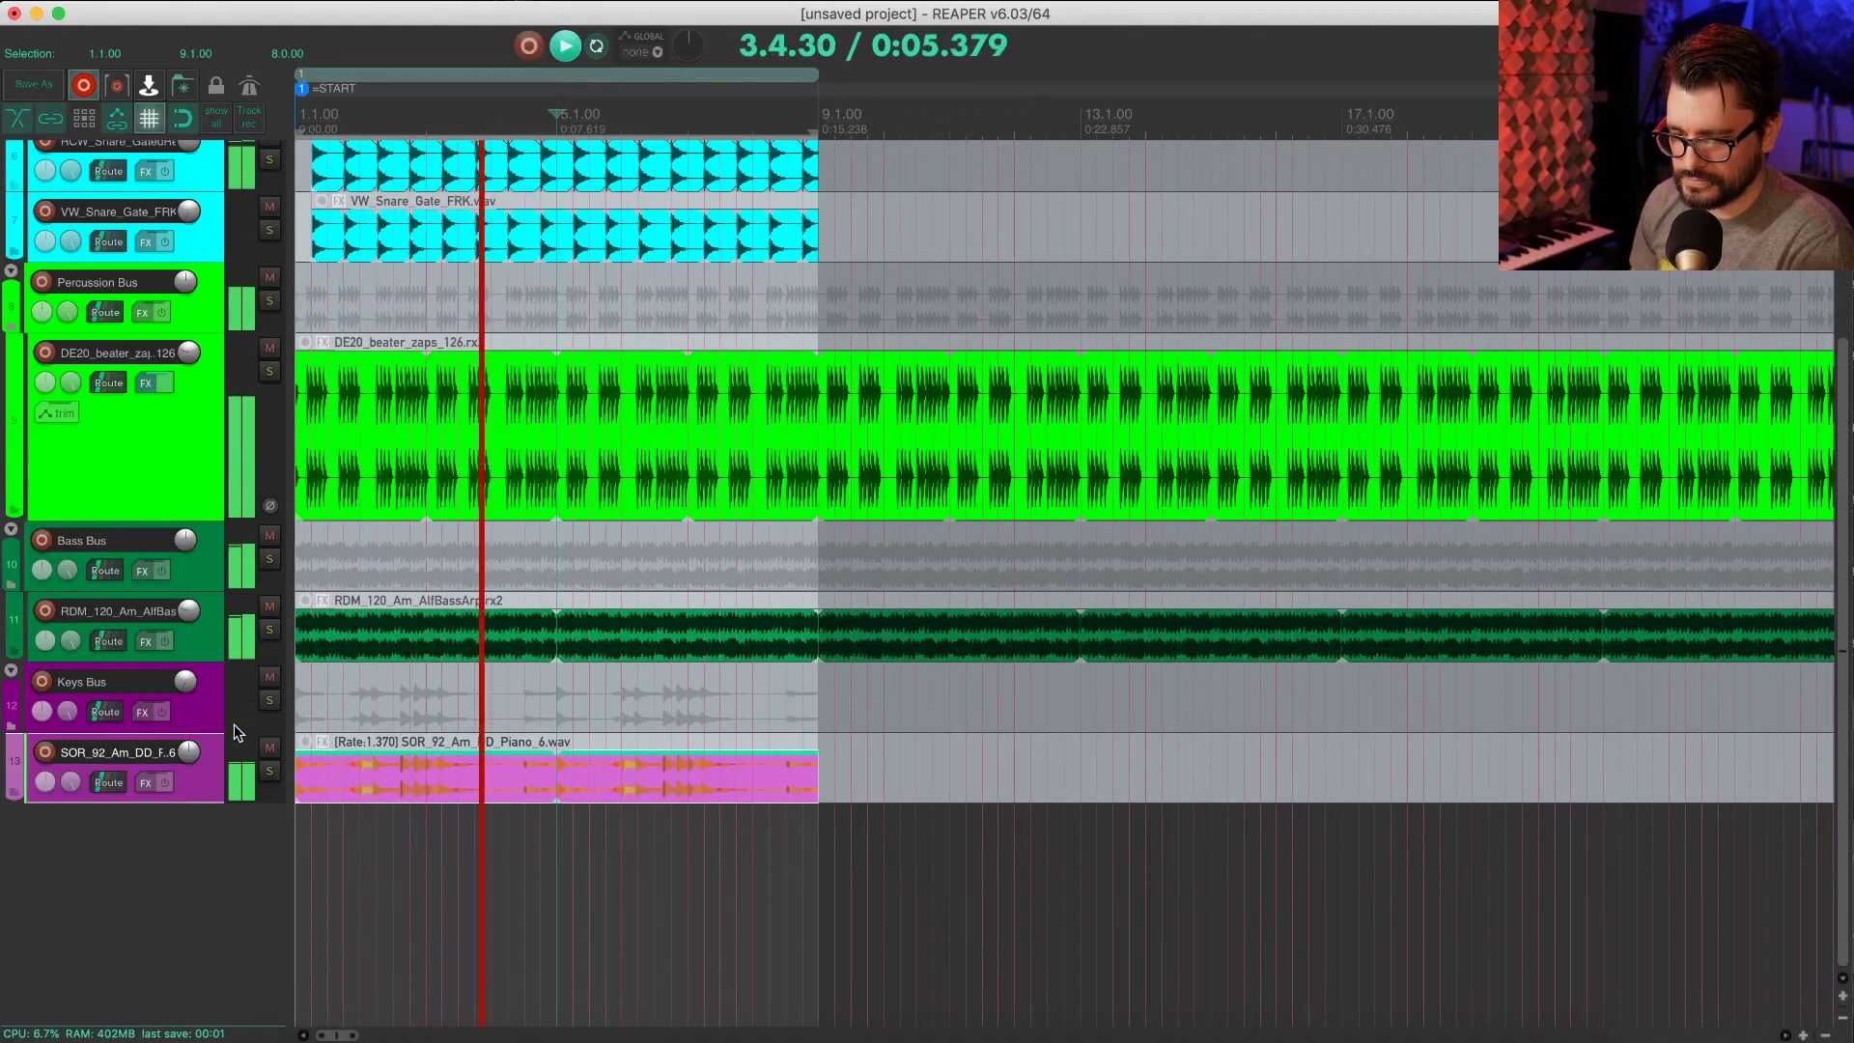
pyautogui.scroll(-2, 394, 775)
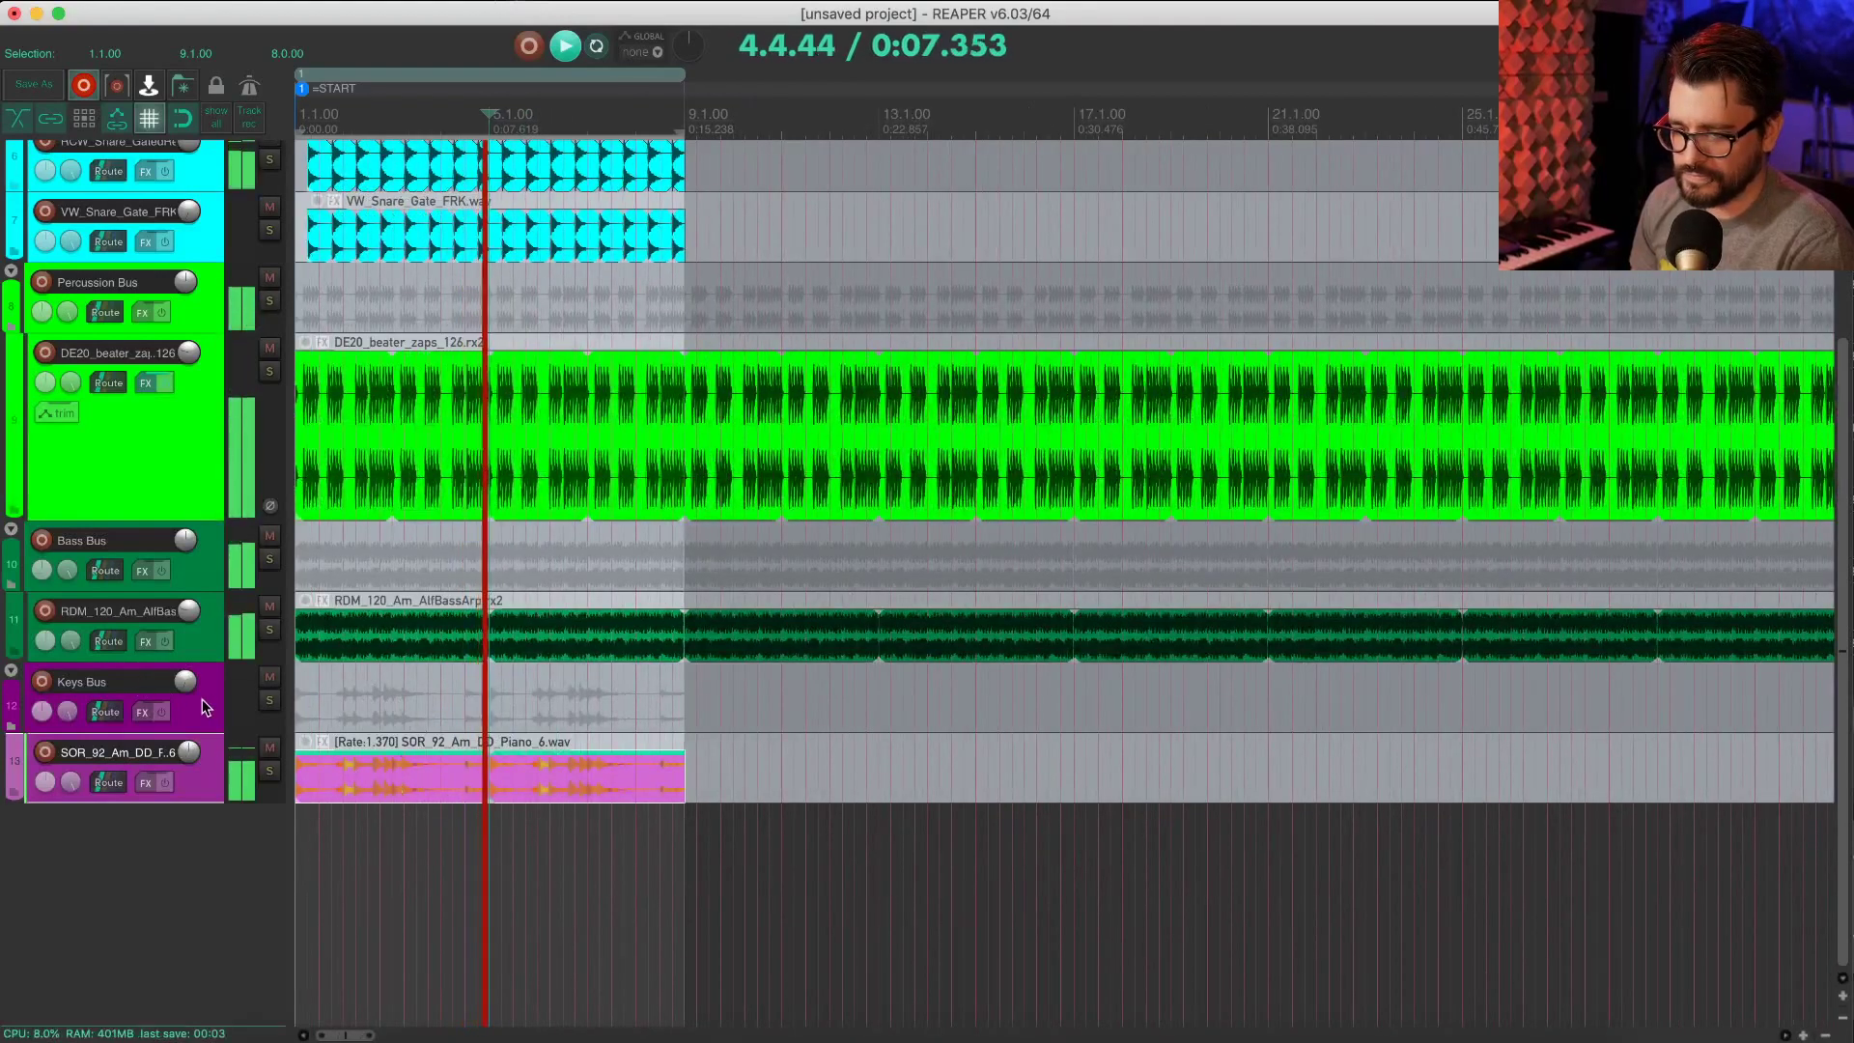
pyautogui.moveTo(177, 682)
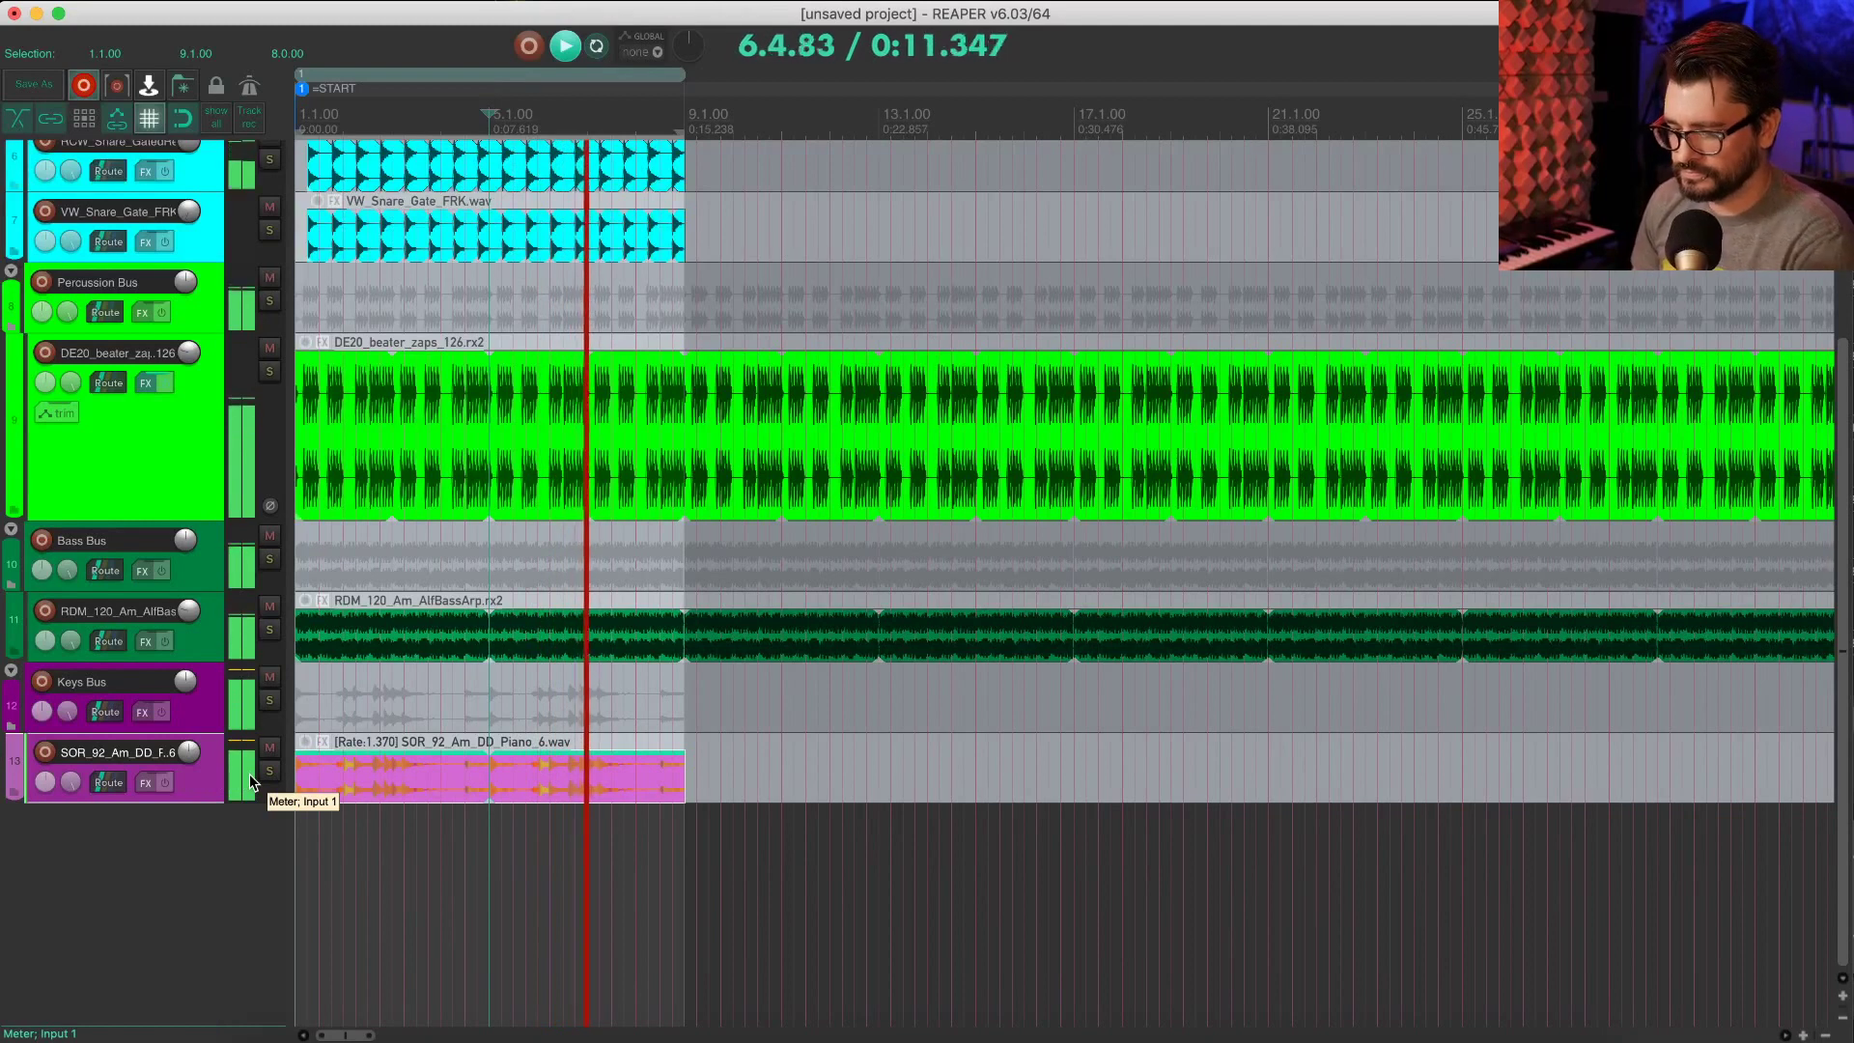
# Step: Show the mixer and add a new track named FX after the piano track
pyautogui.press('super+m')
pyautogui.doubleClick(1685, 723)
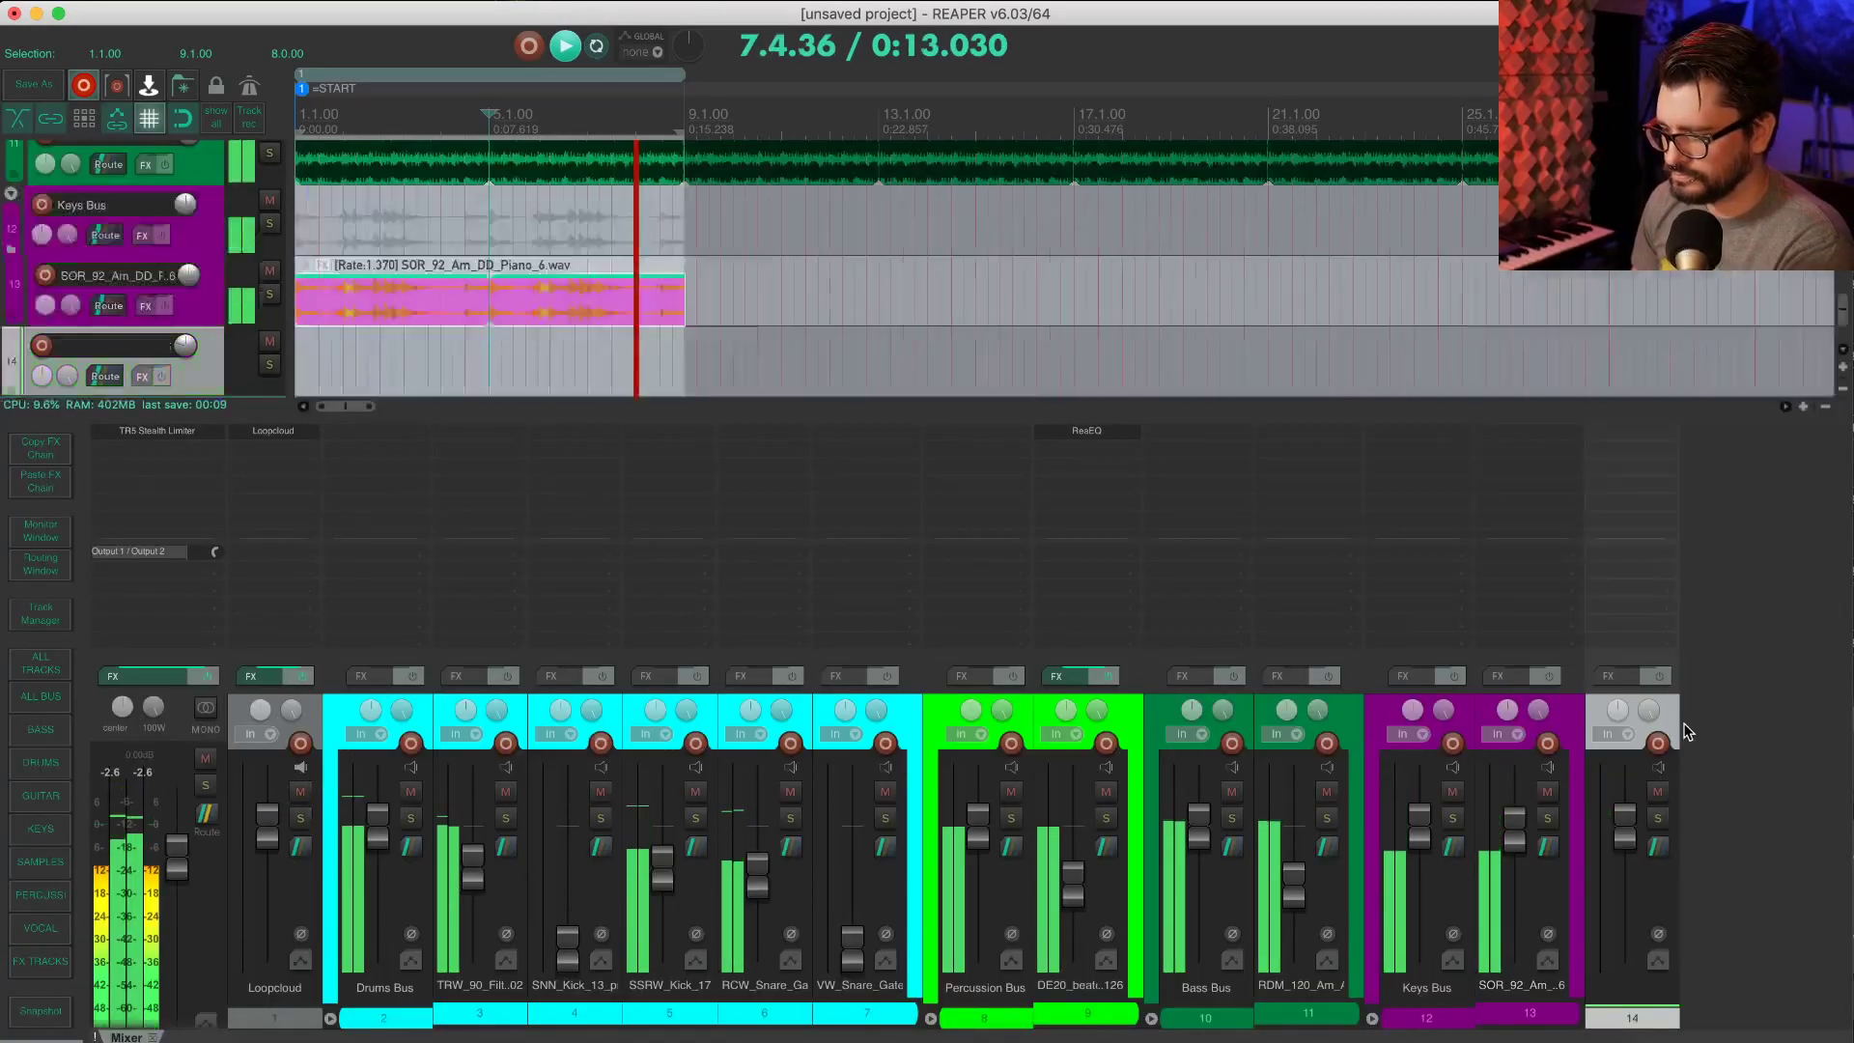
pyautogui.doubleClick(1632, 986)
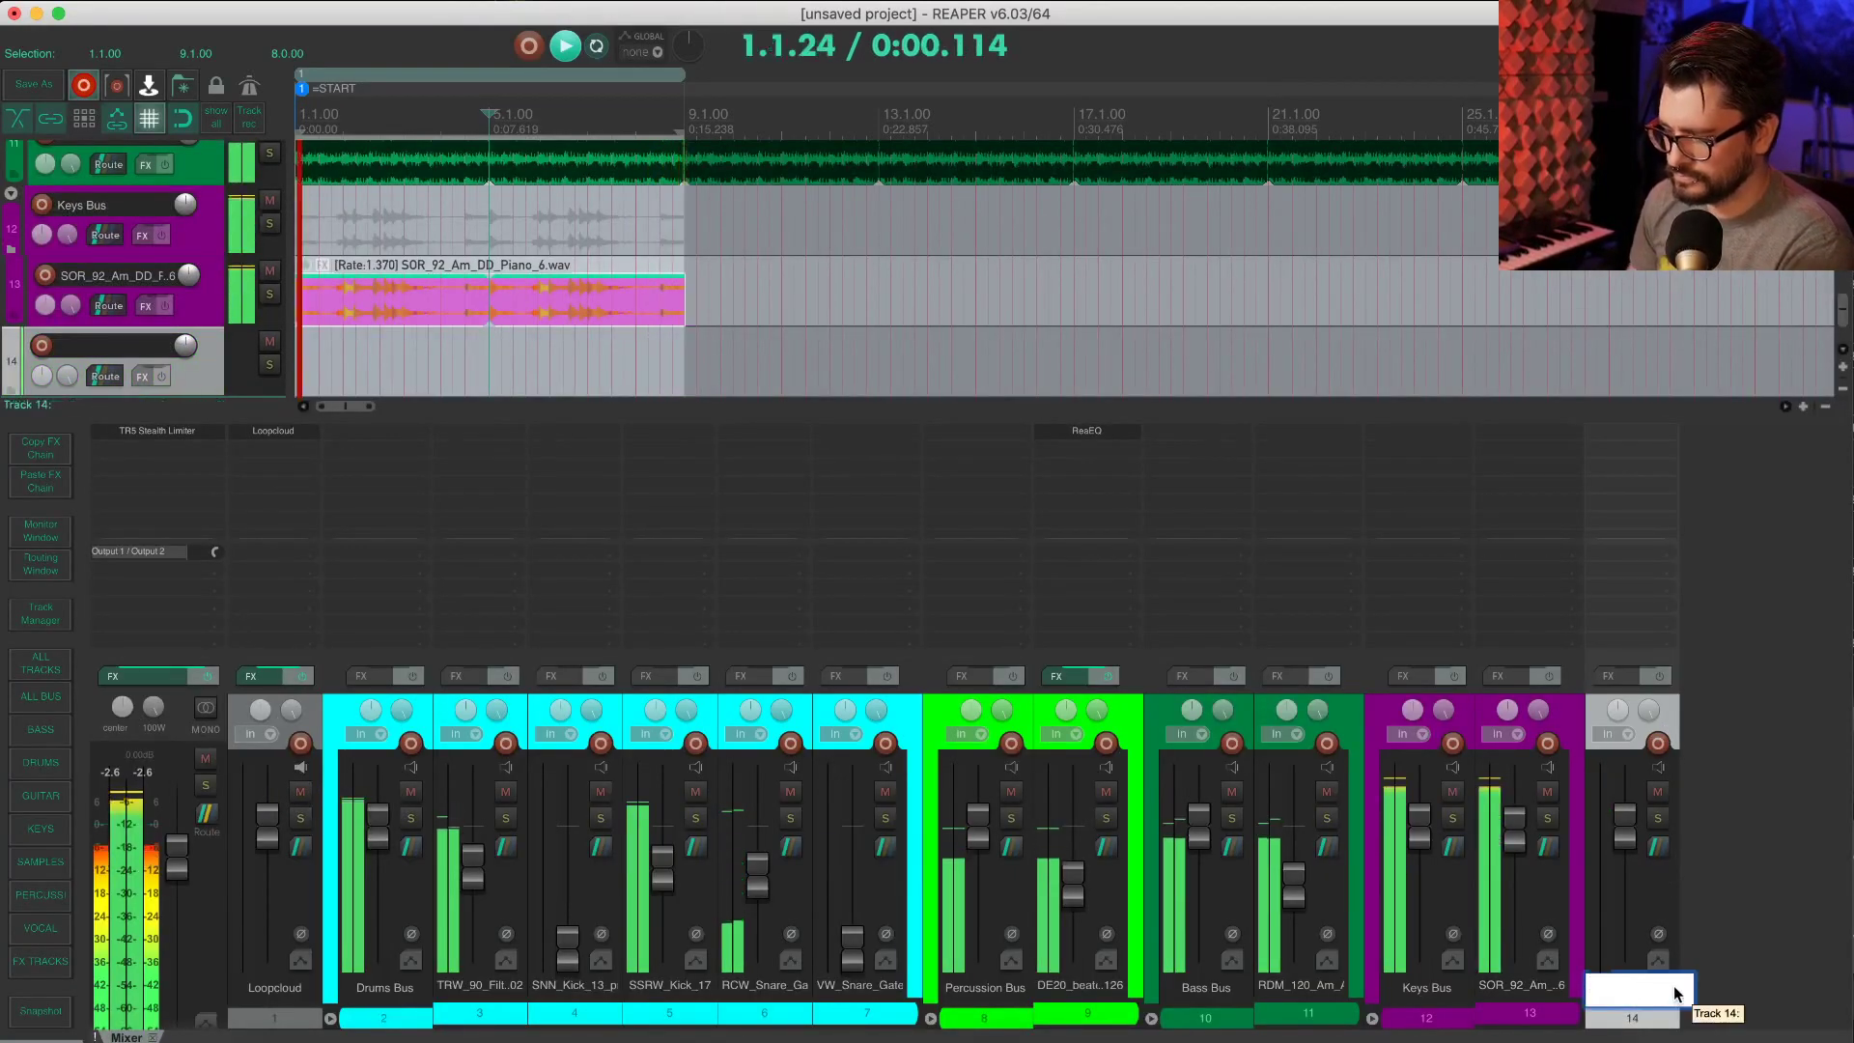
pyautogui.write('FX')
pyautogui.press('Return')
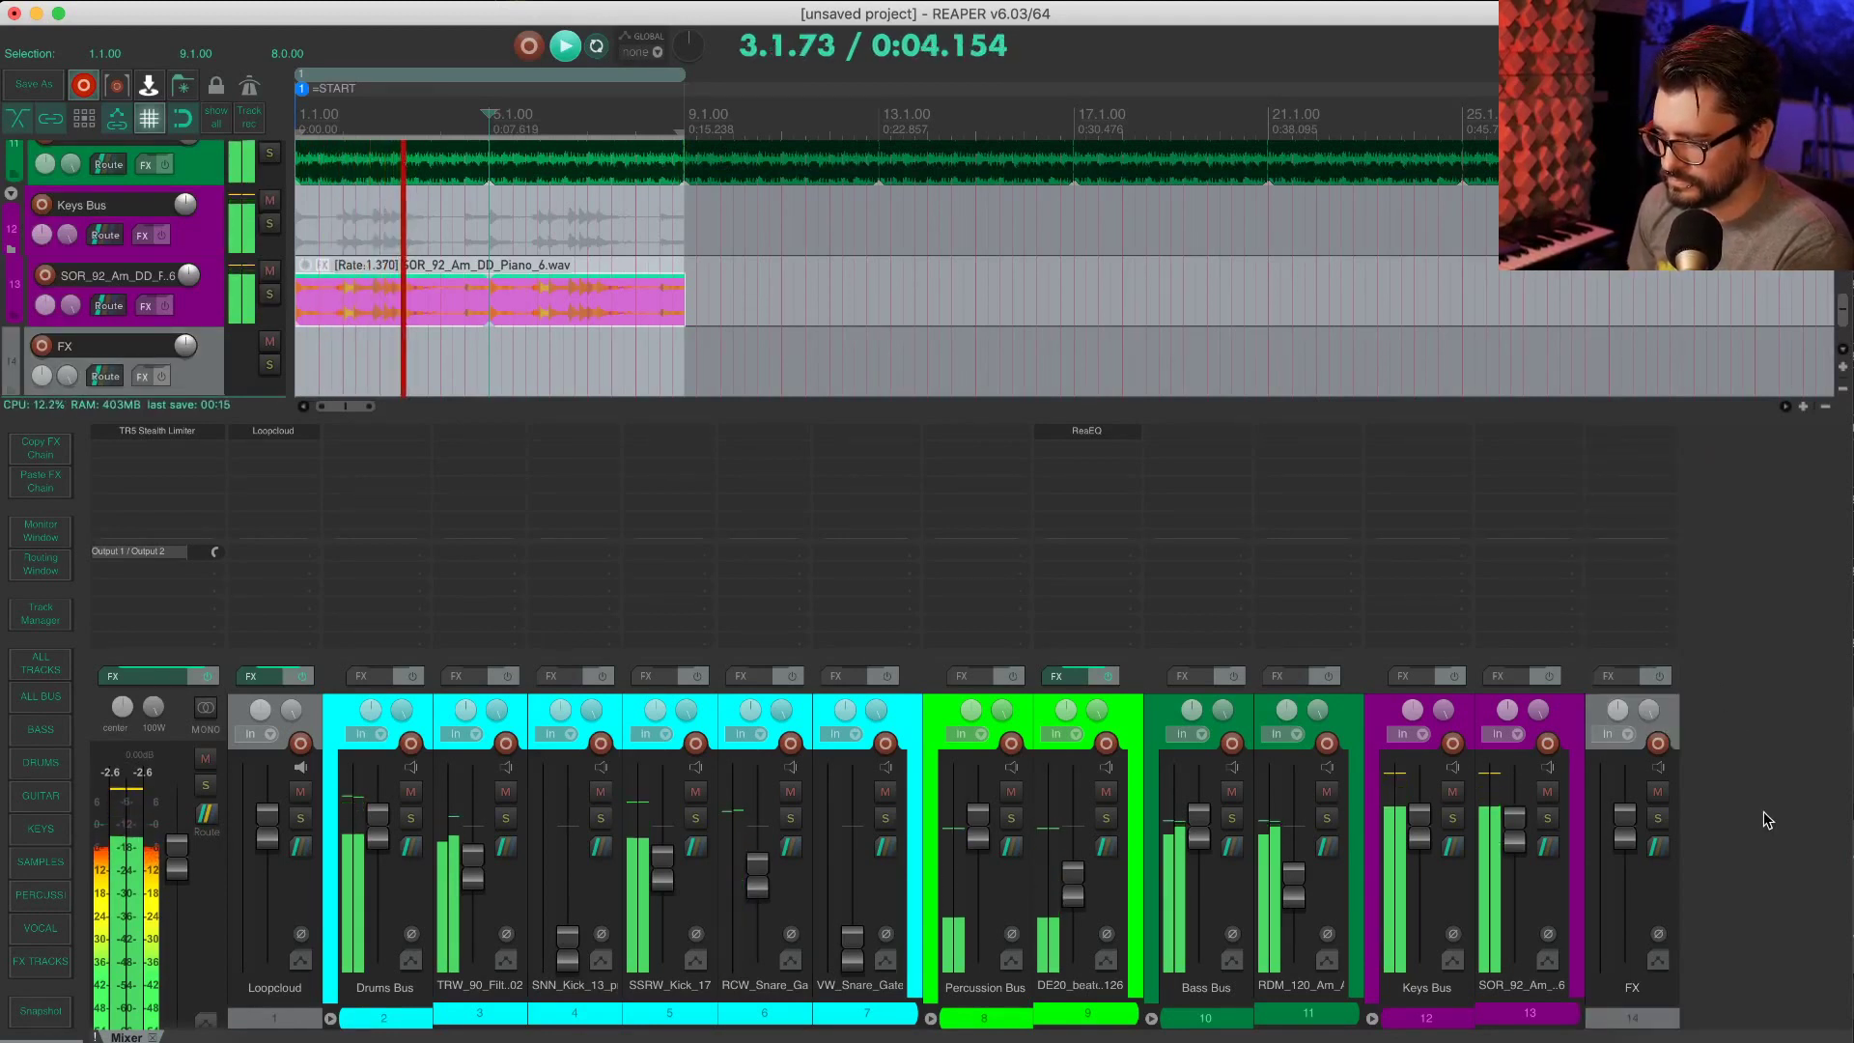
# Step: Add a new track after the FX track and name it verb 1
pyautogui.doubleClick(1734, 888)
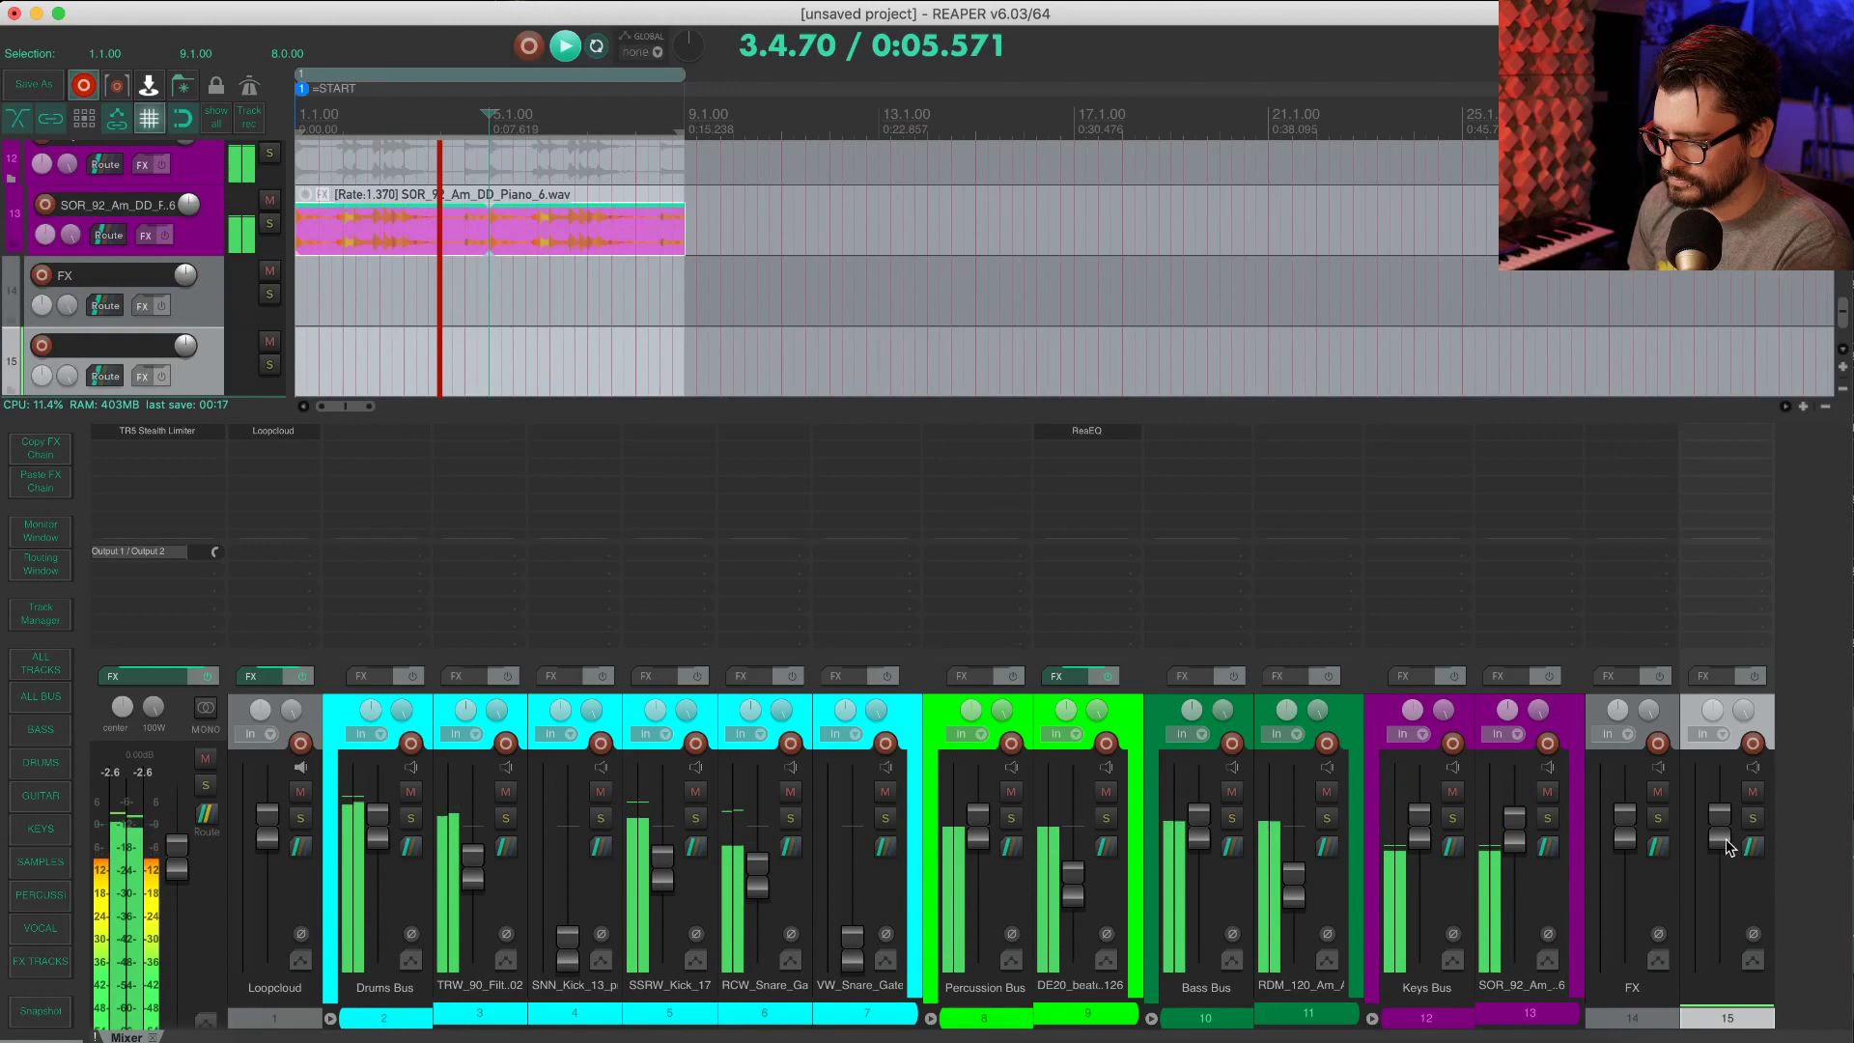
pyautogui.doubleClick(1718, 990)
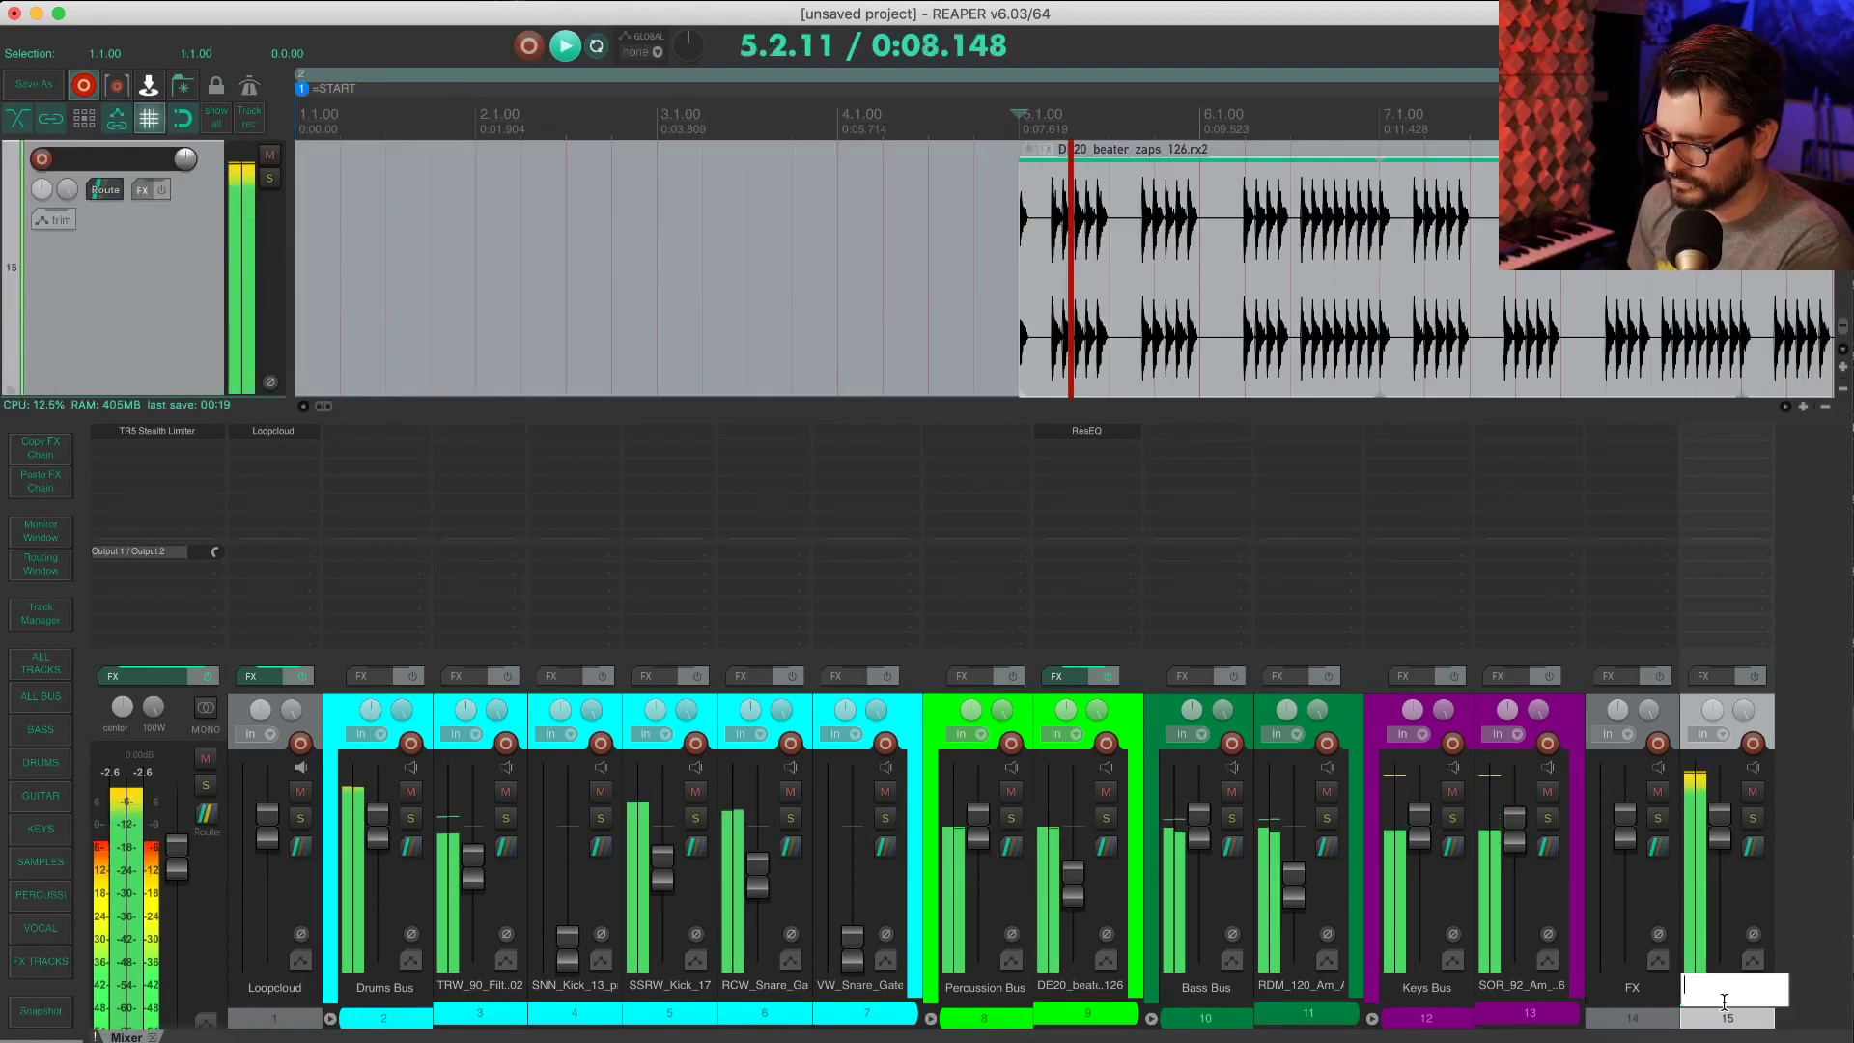
pyautogui.press('Return')
pyautogui.press('space')
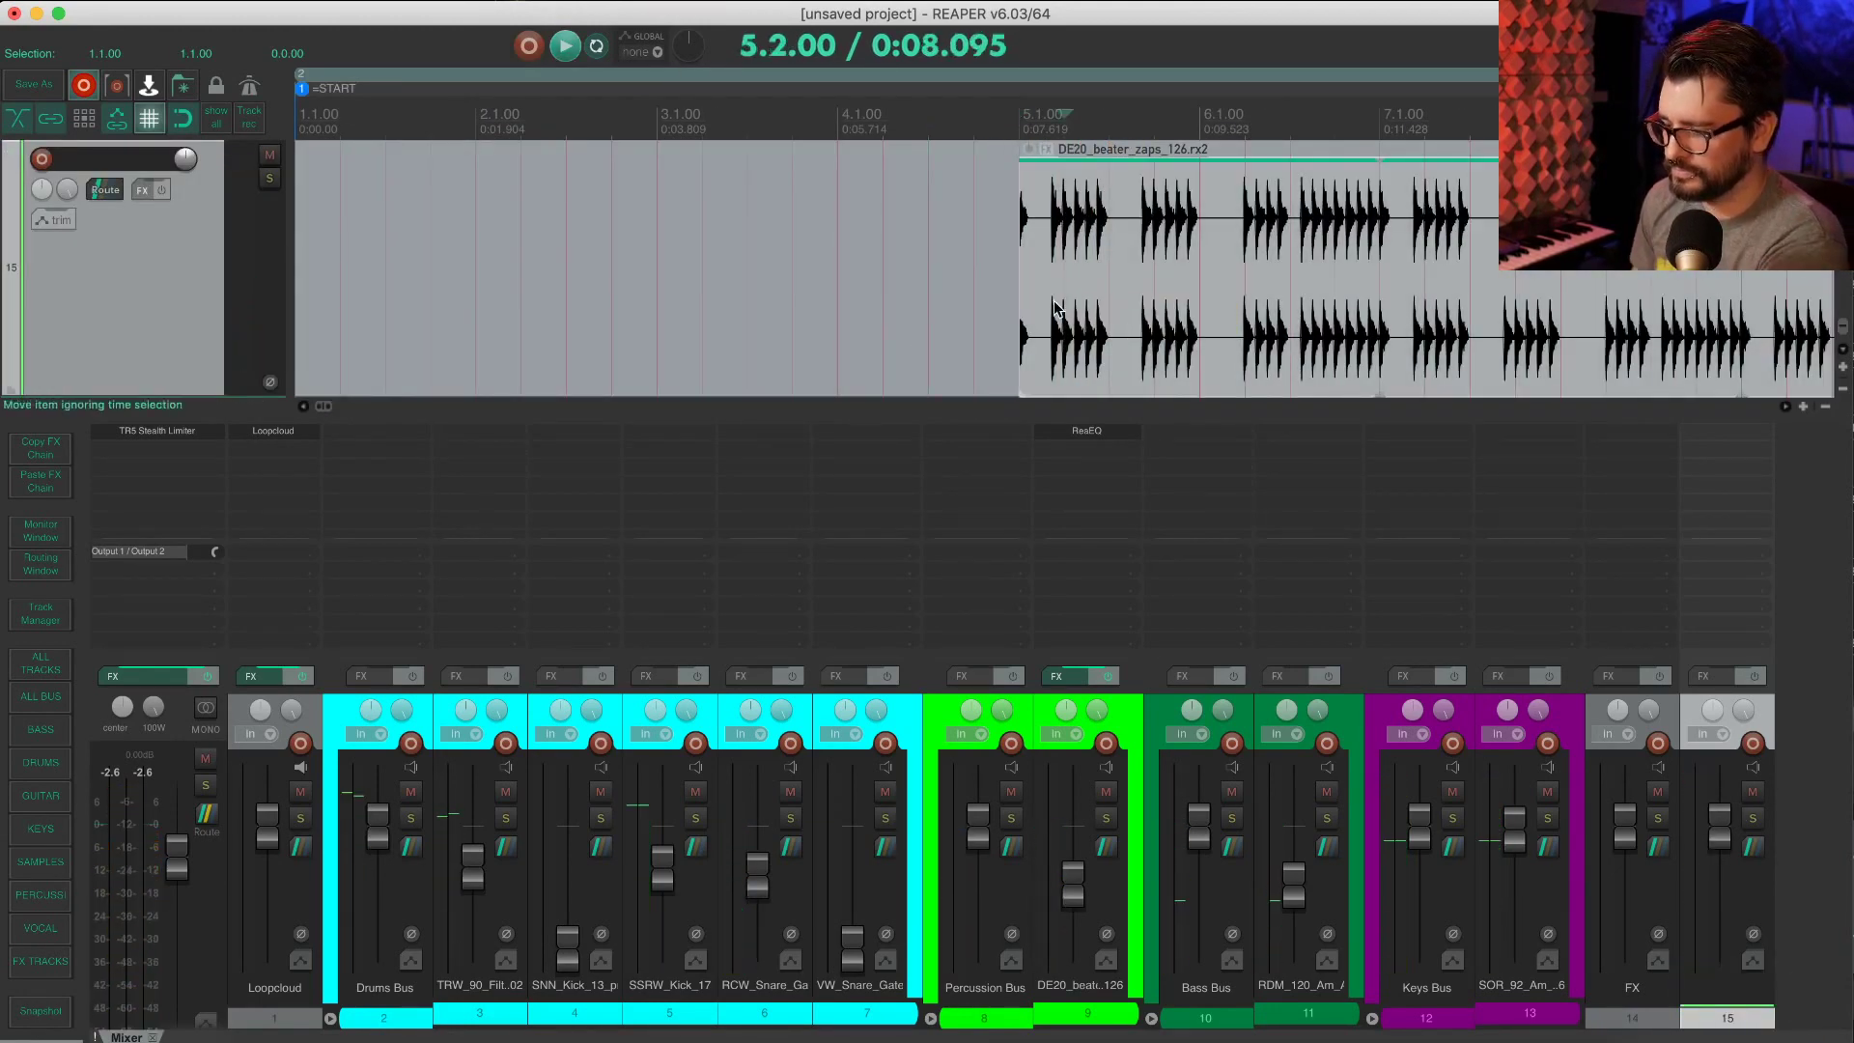
pyautogui.scroll(-3, 559, 222)
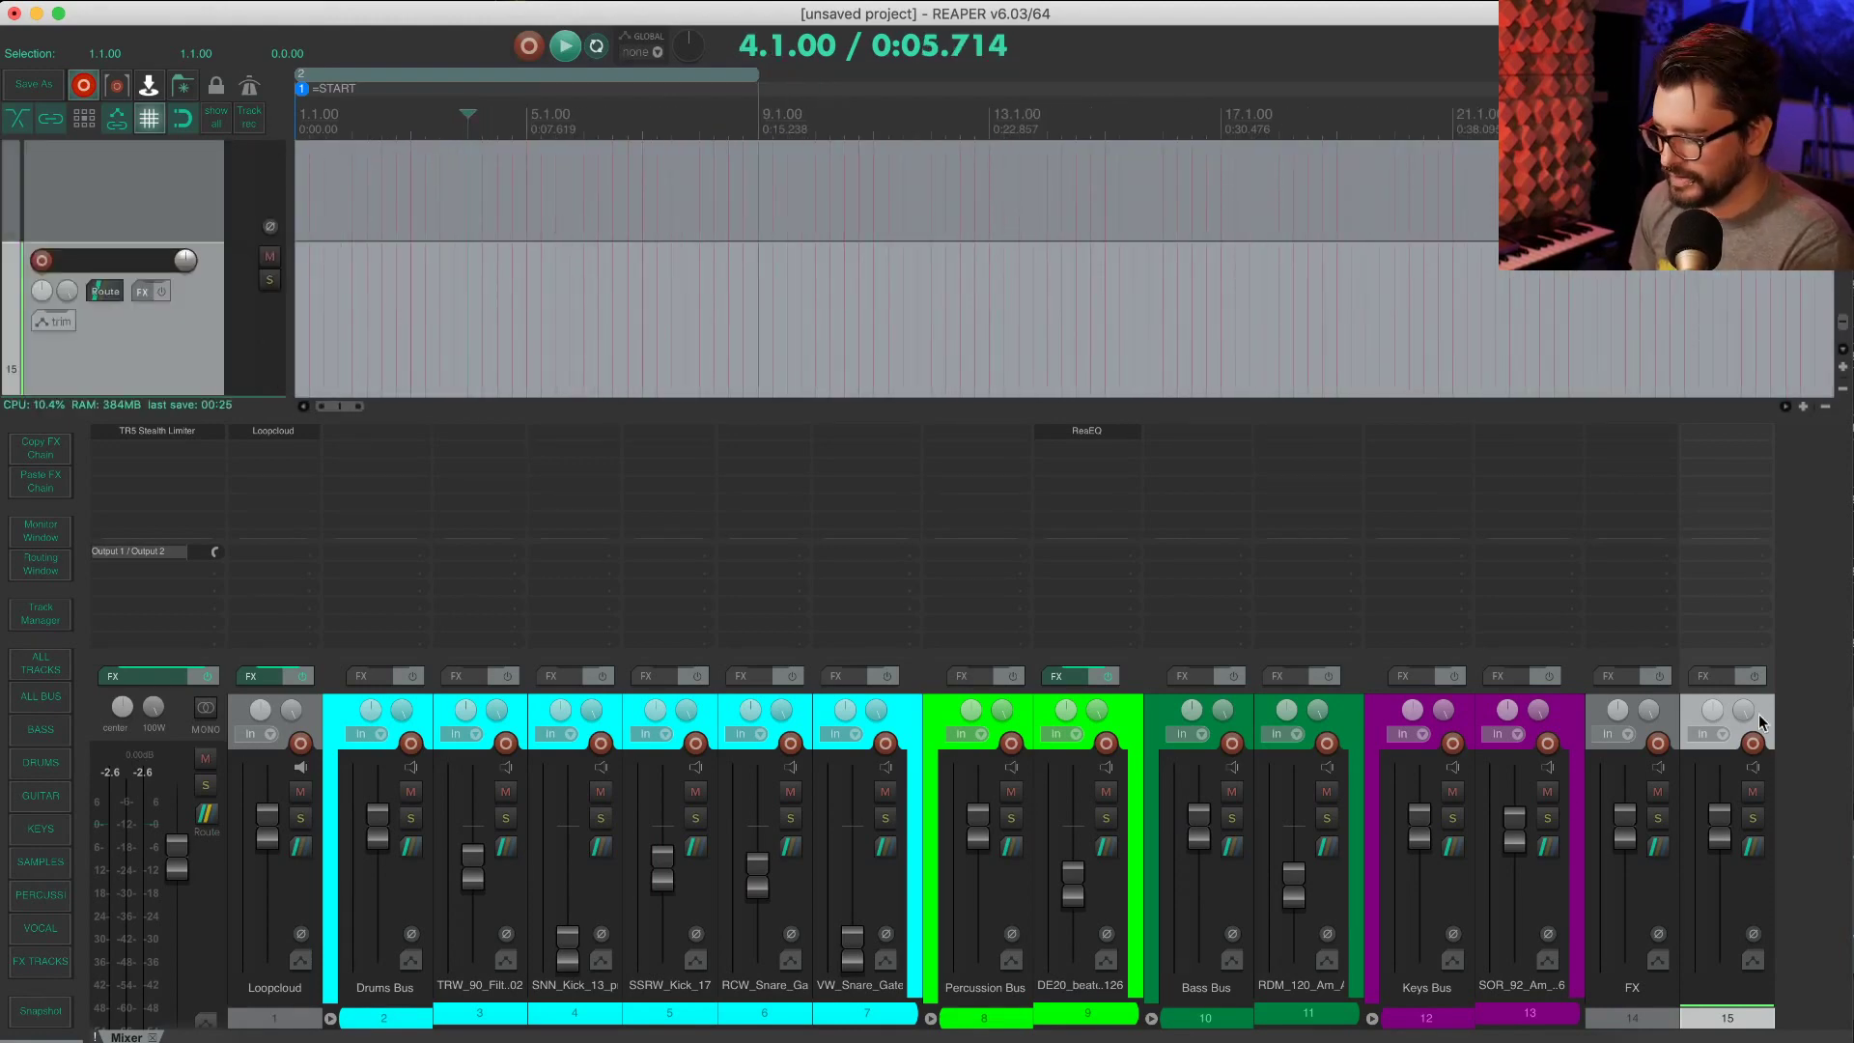
pyautogui.doubleClick(1726, 1005)
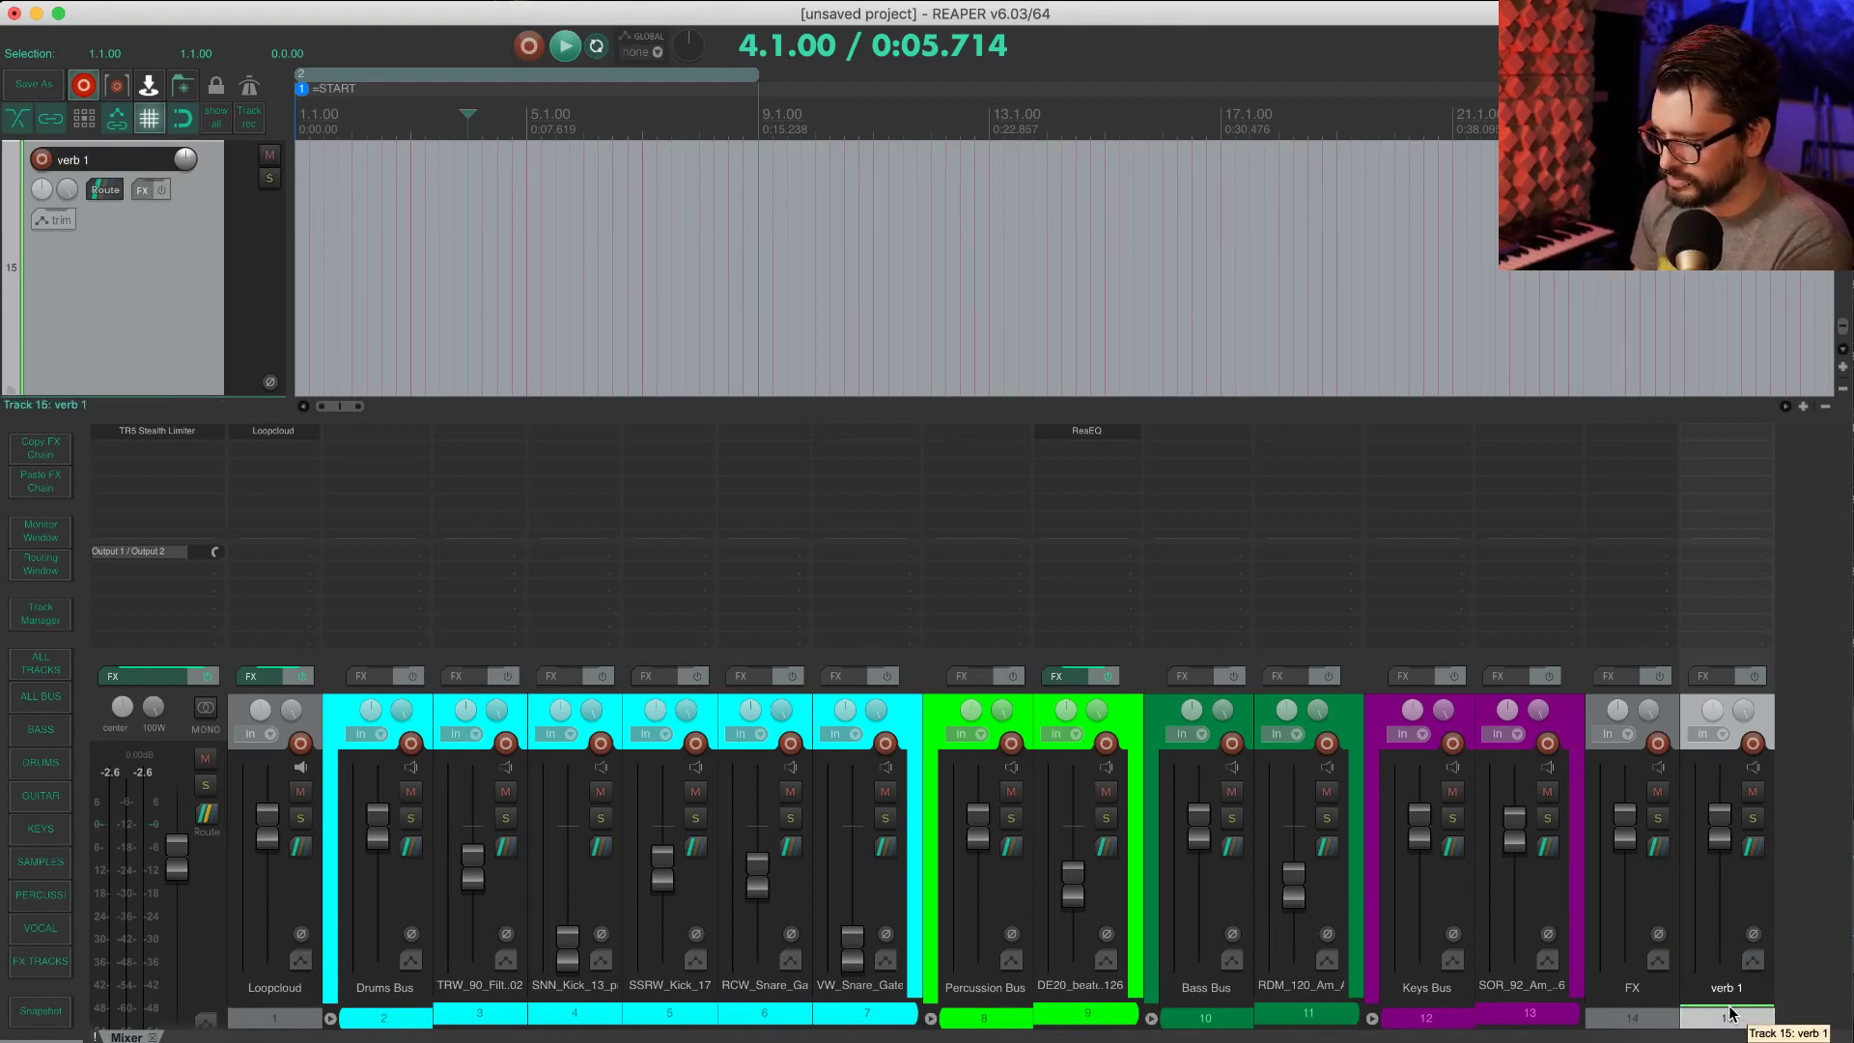
pyautogui.scroll(2, 138, 263)
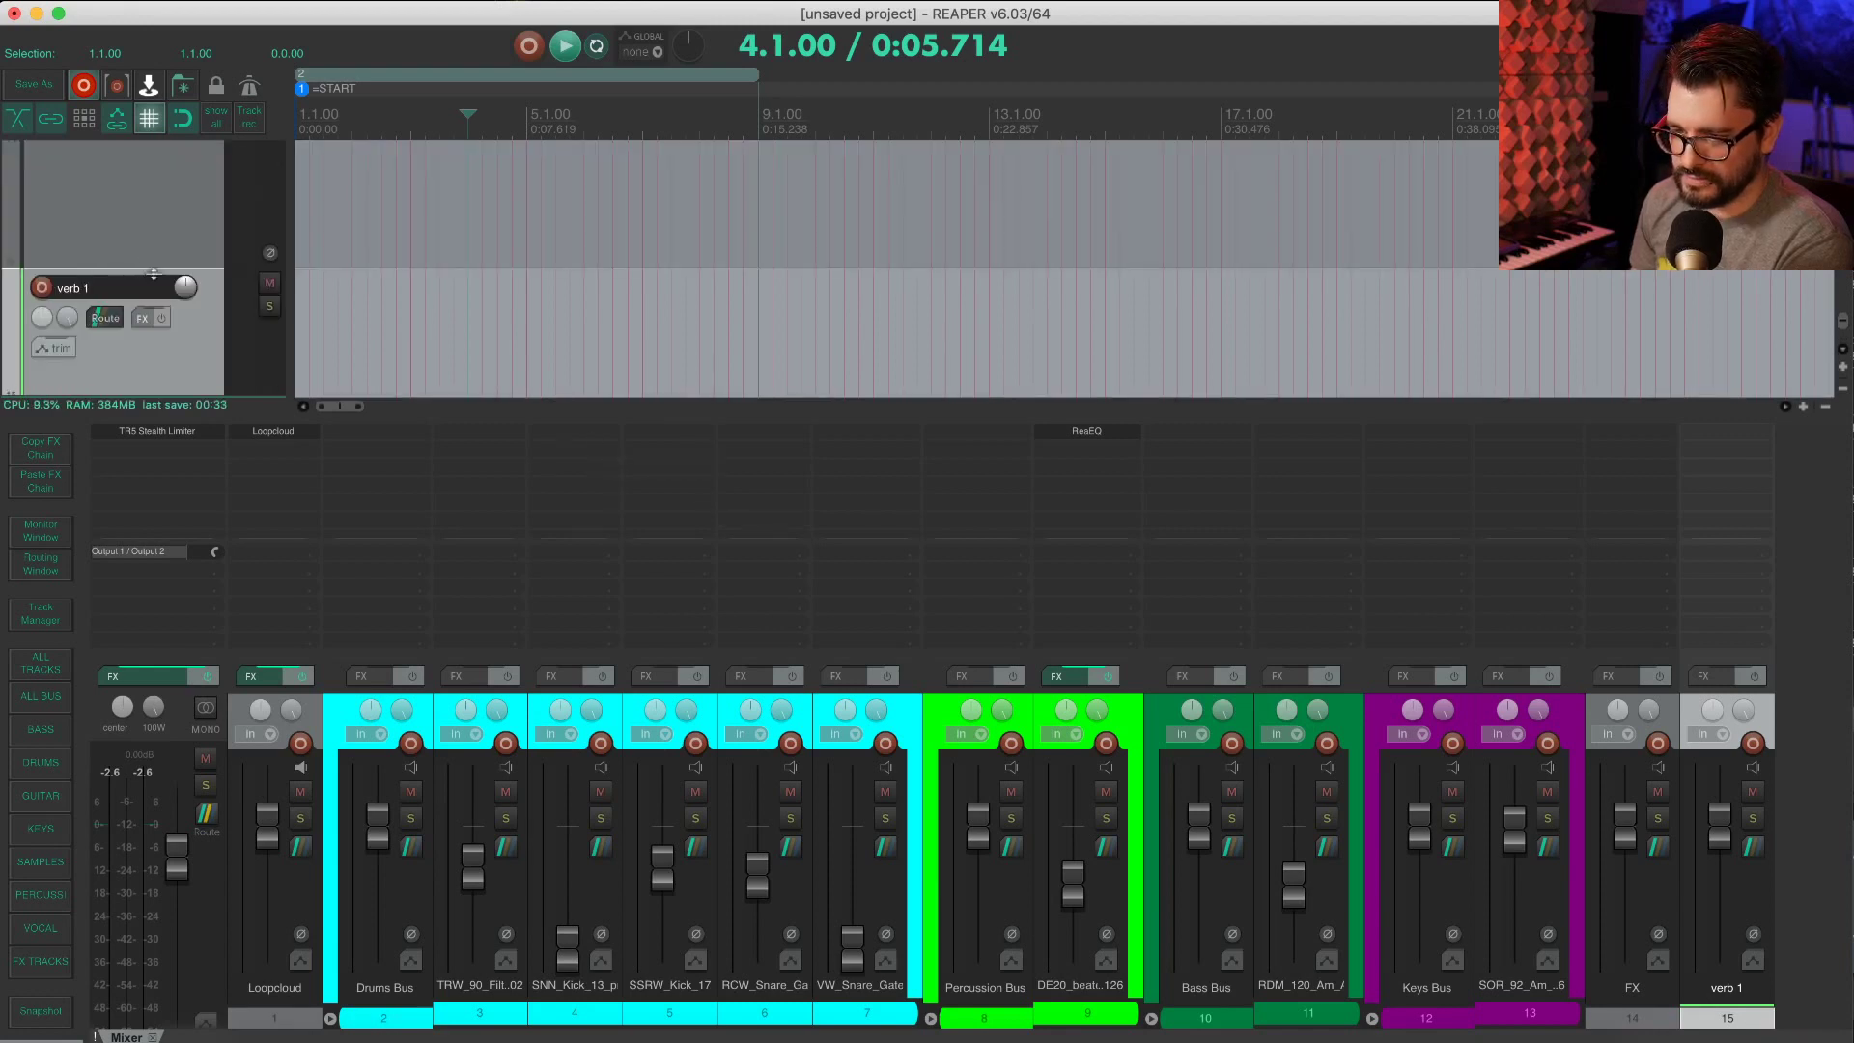
# Step: Hide the mixer and turn the FX track into a folder that contains the verb 1 track
pyautogui.press('super+m')
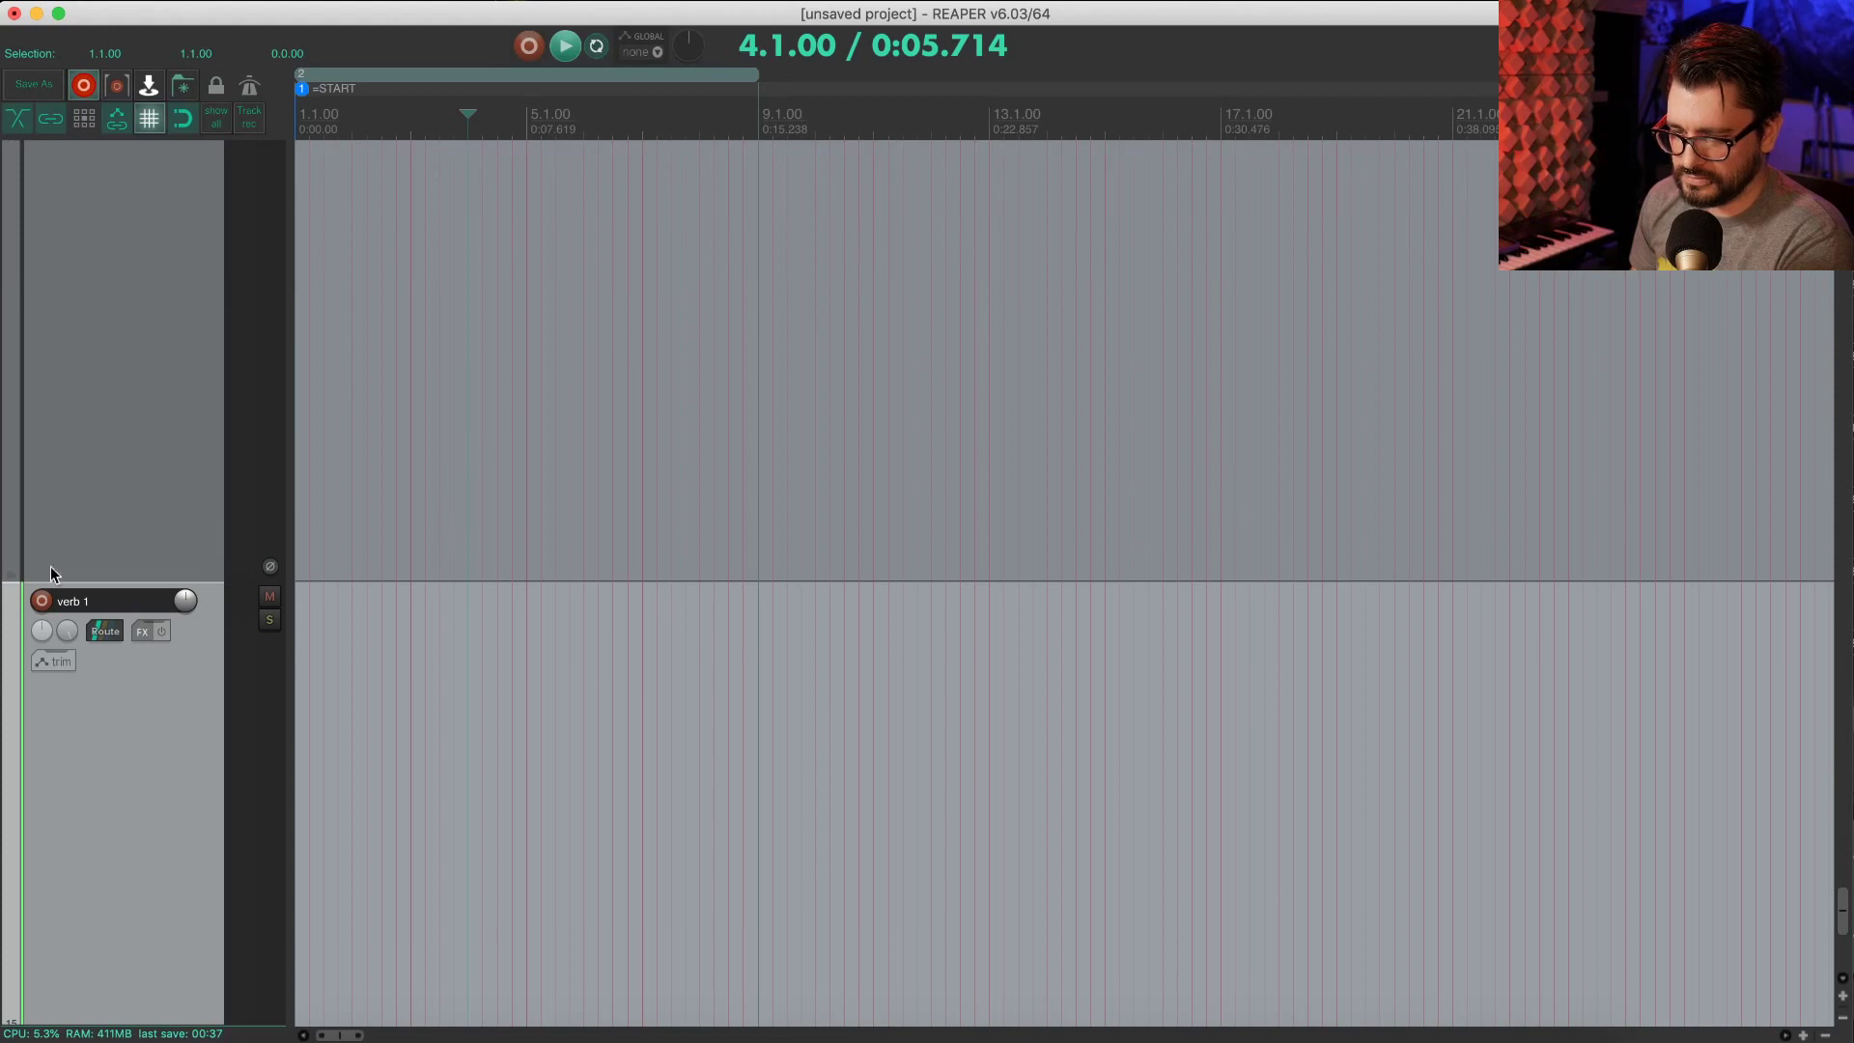
pyautogui.moveTo(7, 578); pyautogui.dragTo(12, 578)
pyautogui.scroll(-8, 406, 641)
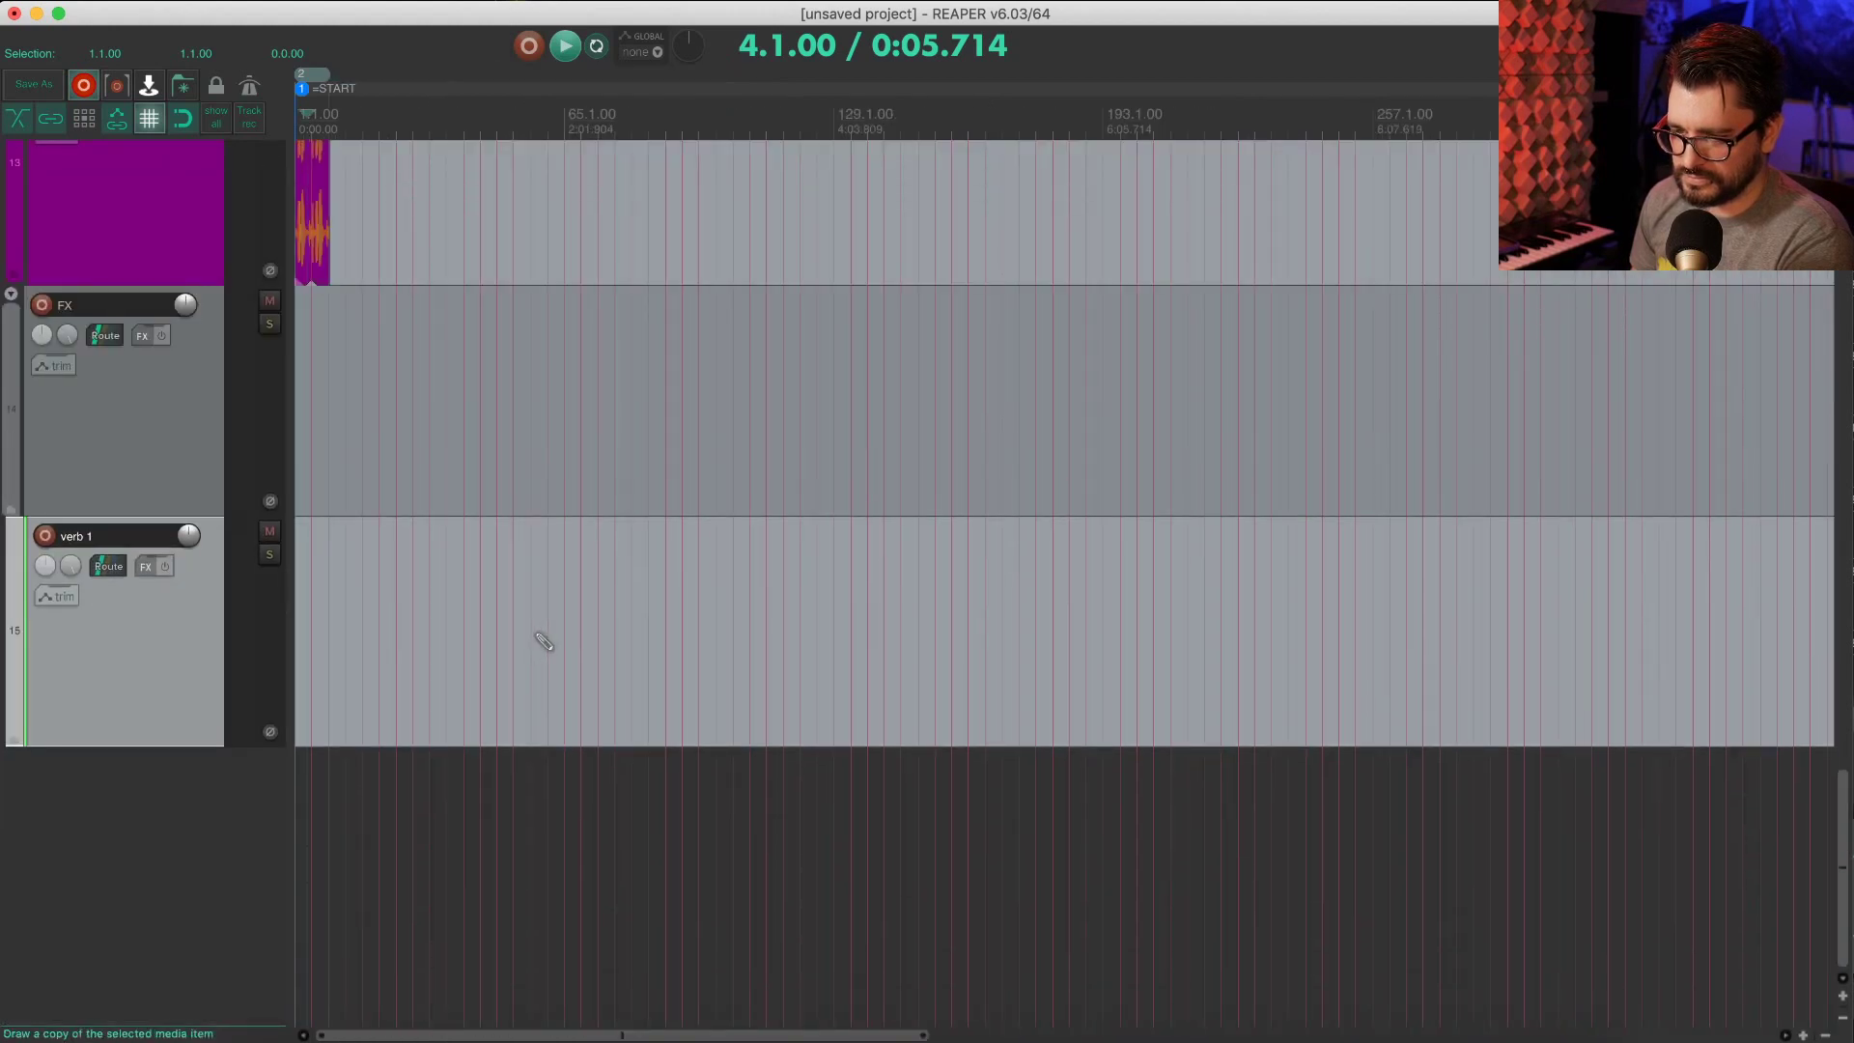
pyautogui.scroll(-2, 199, 349)
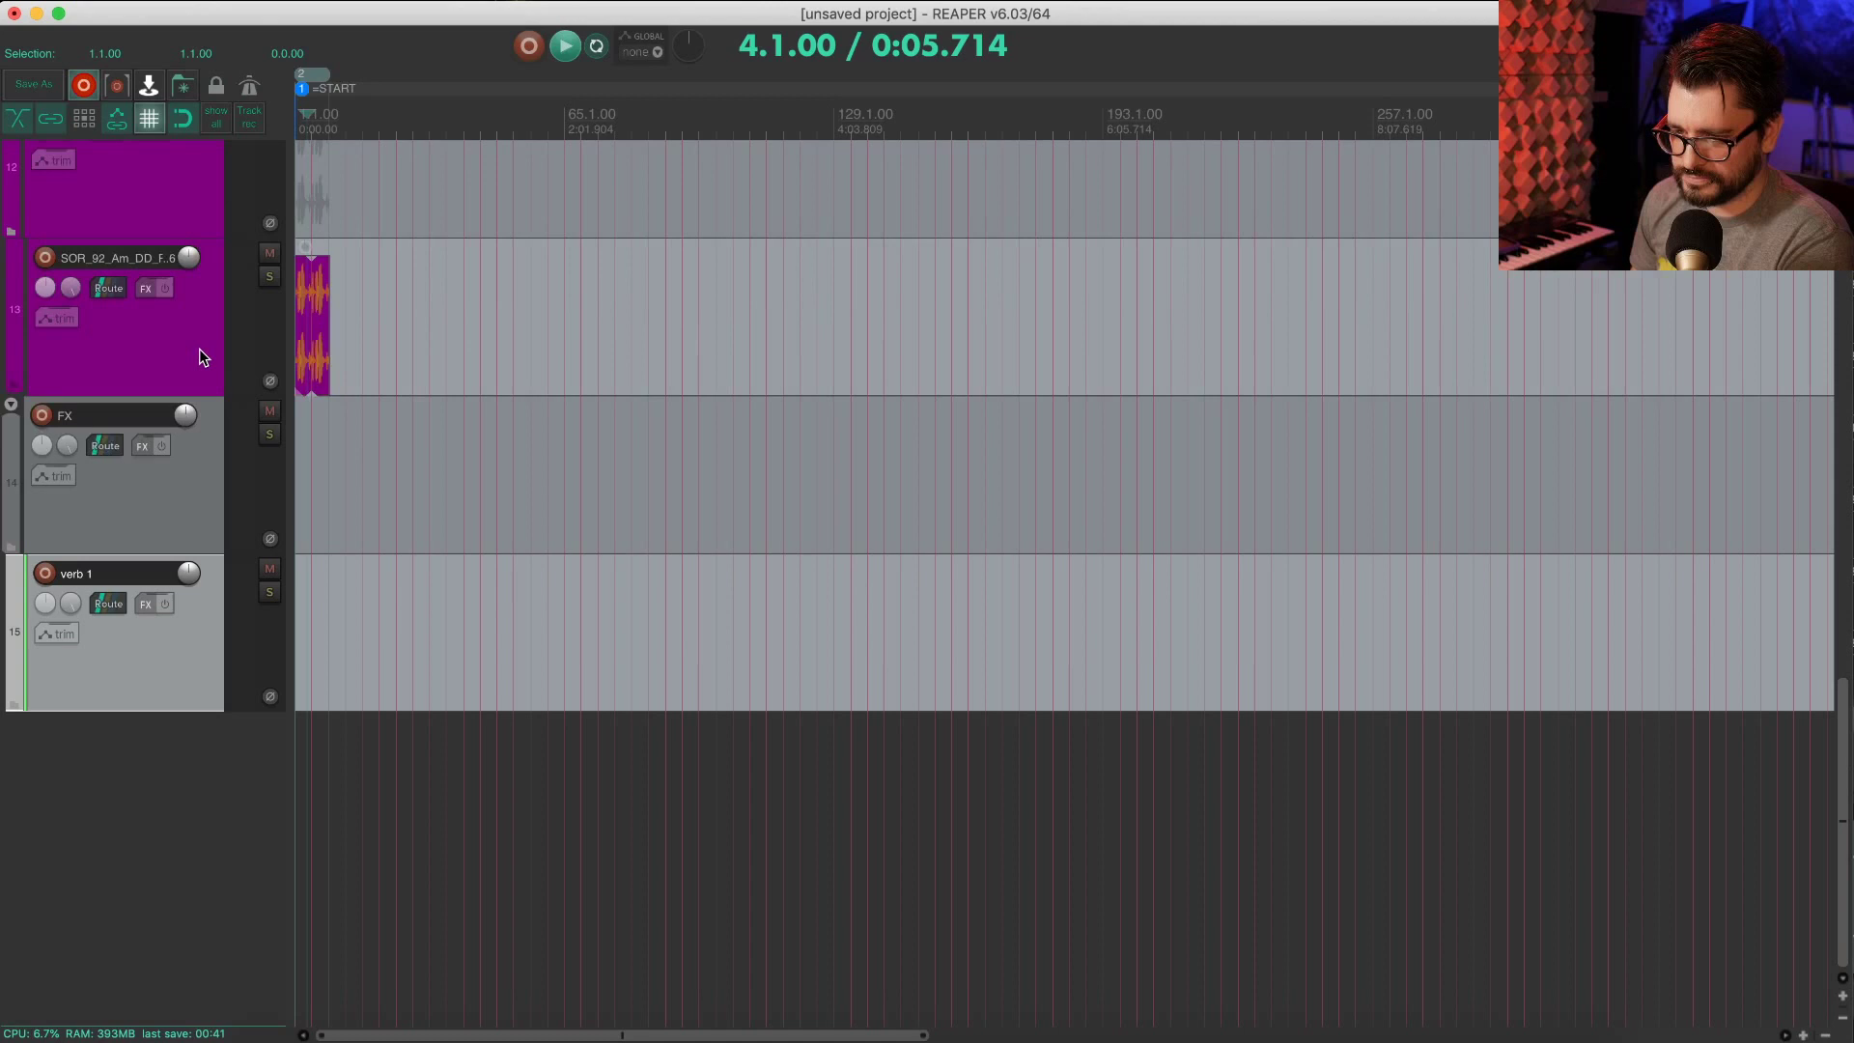
# Step: Insert the ValhallaRoom reverb plugin on the verb 1 track
pyautogui.rightClick(142, 609)
pyautogui.moveTo(181, 615)
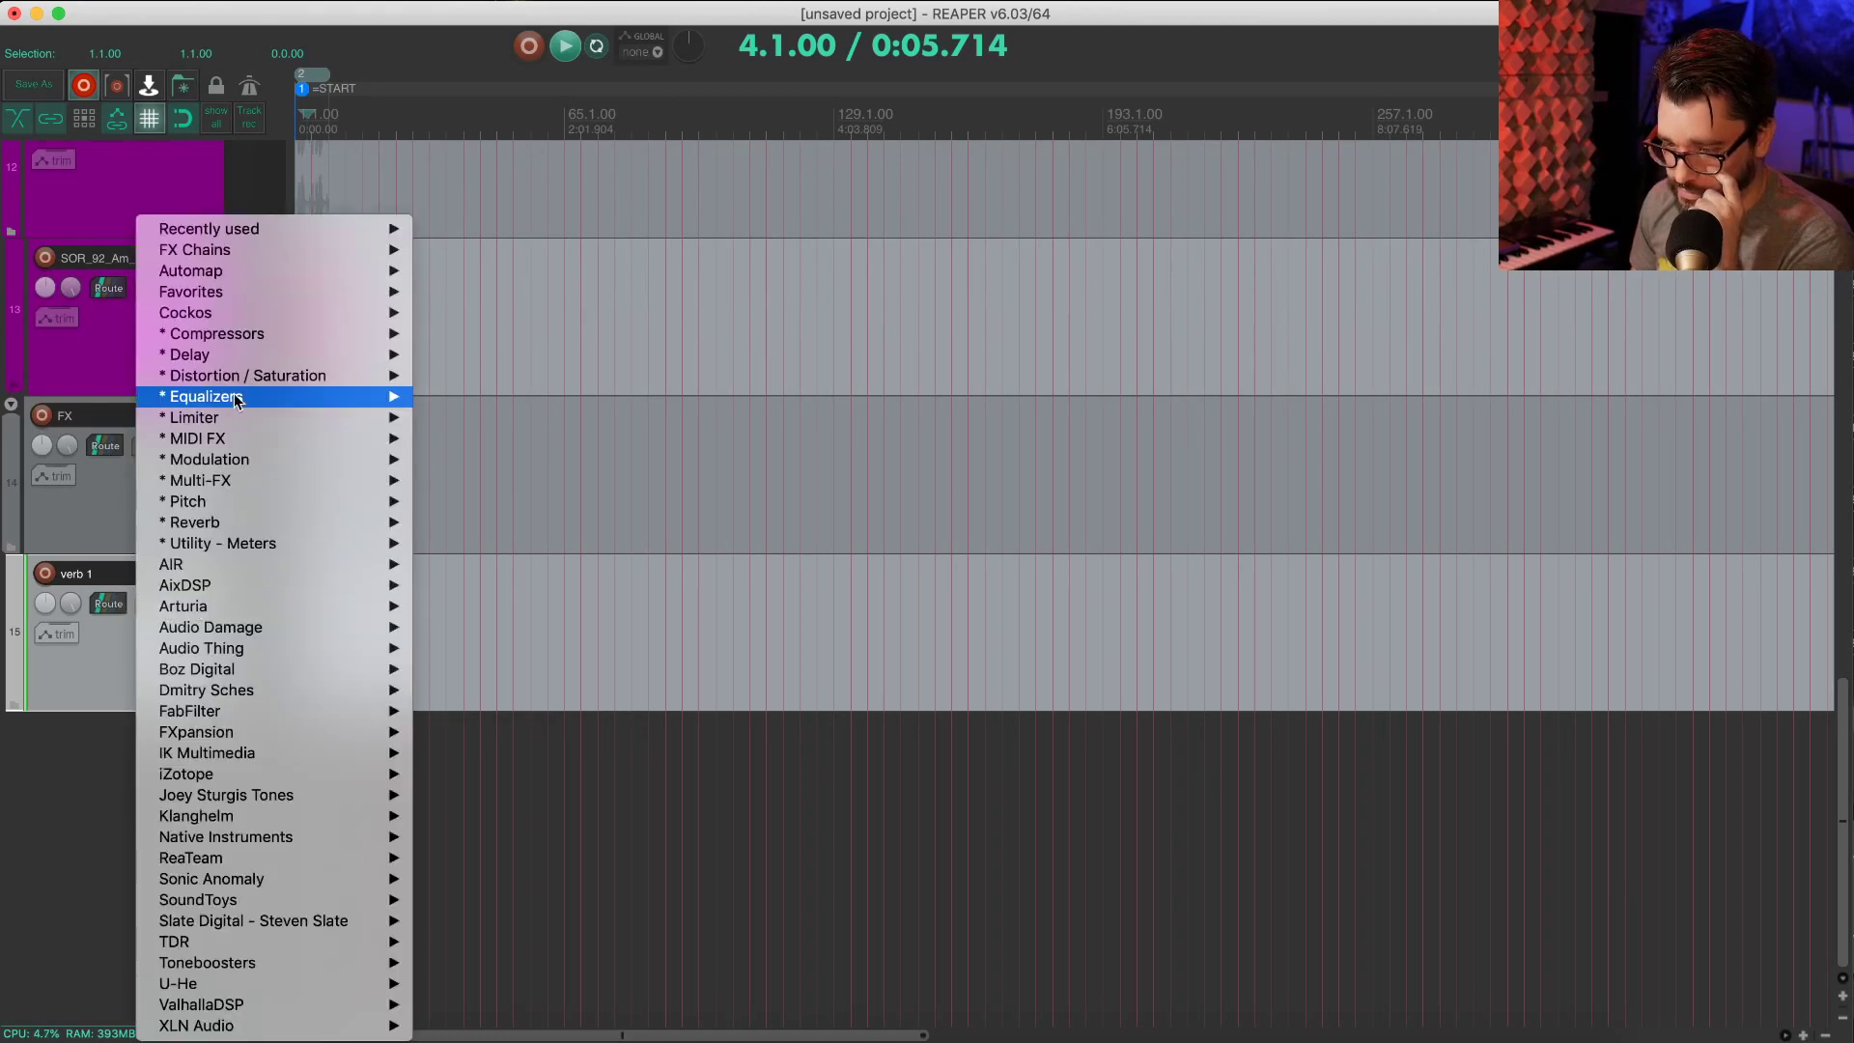
pyautogui.moveTo(253, 275)
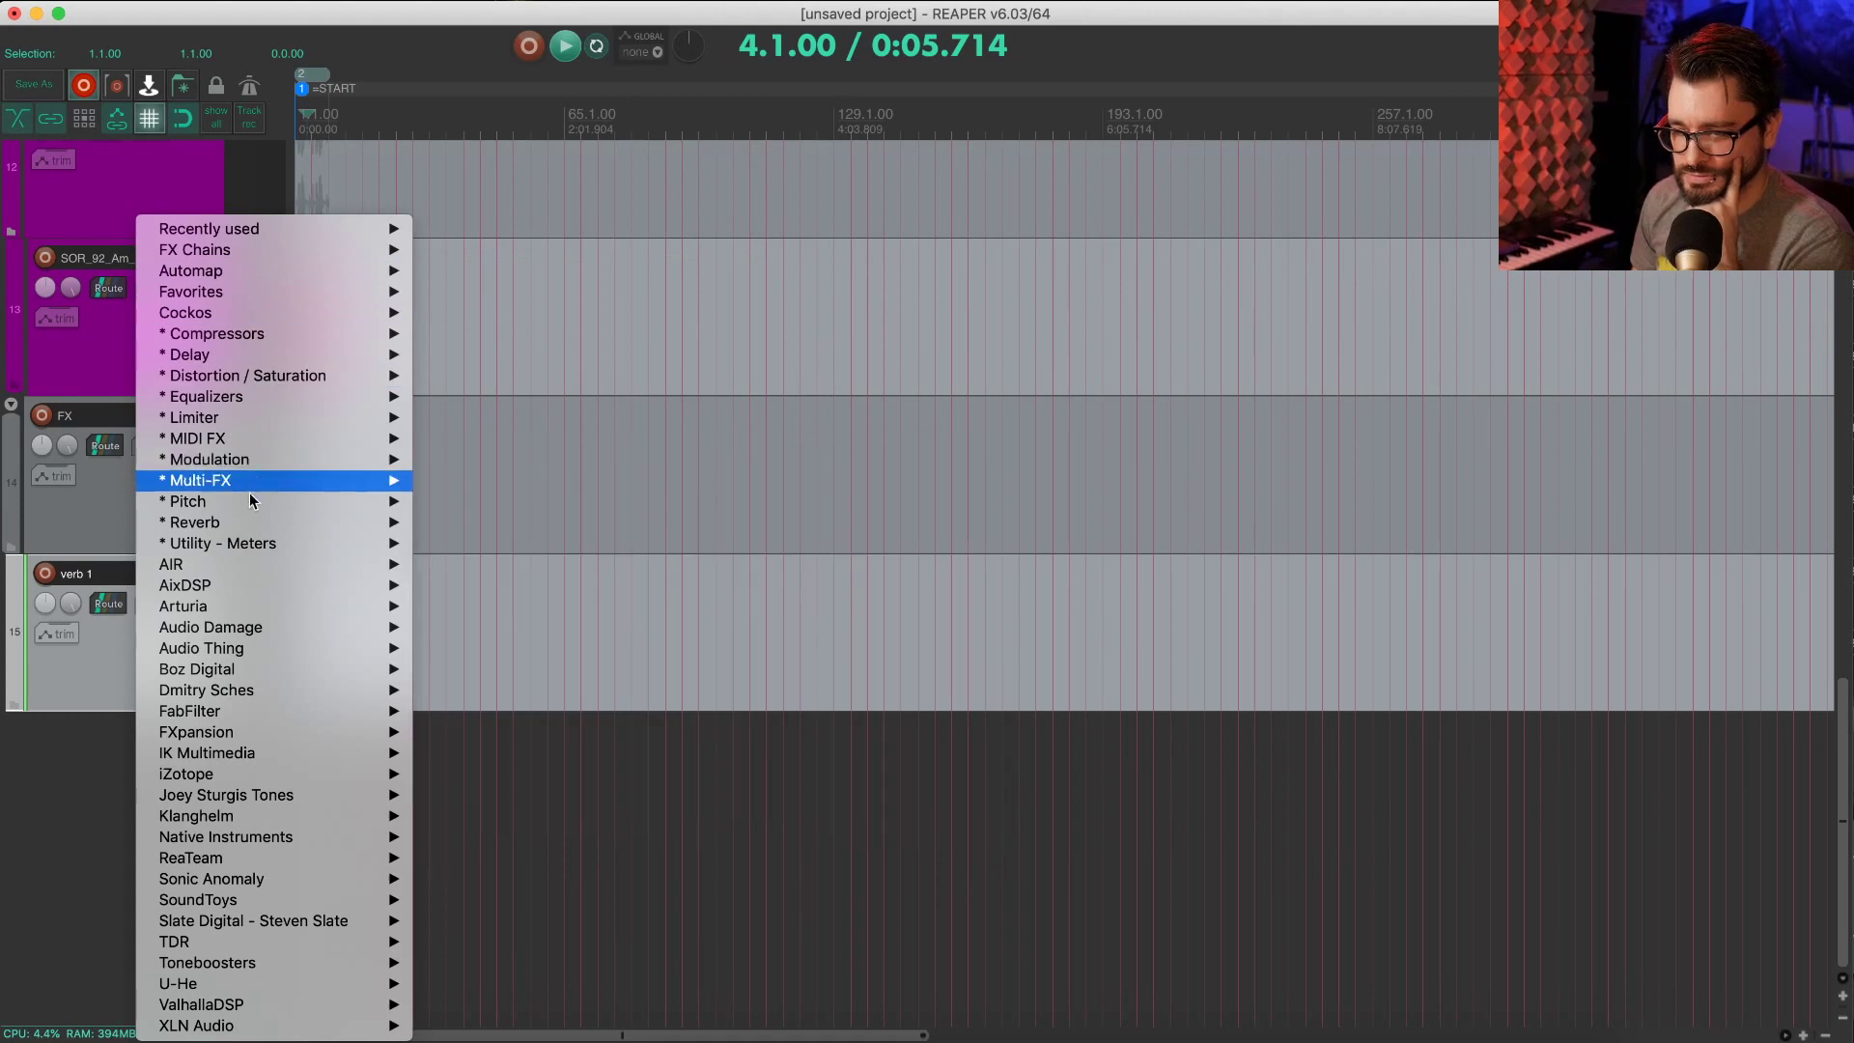
pyautogui.moveTo(249, 522)
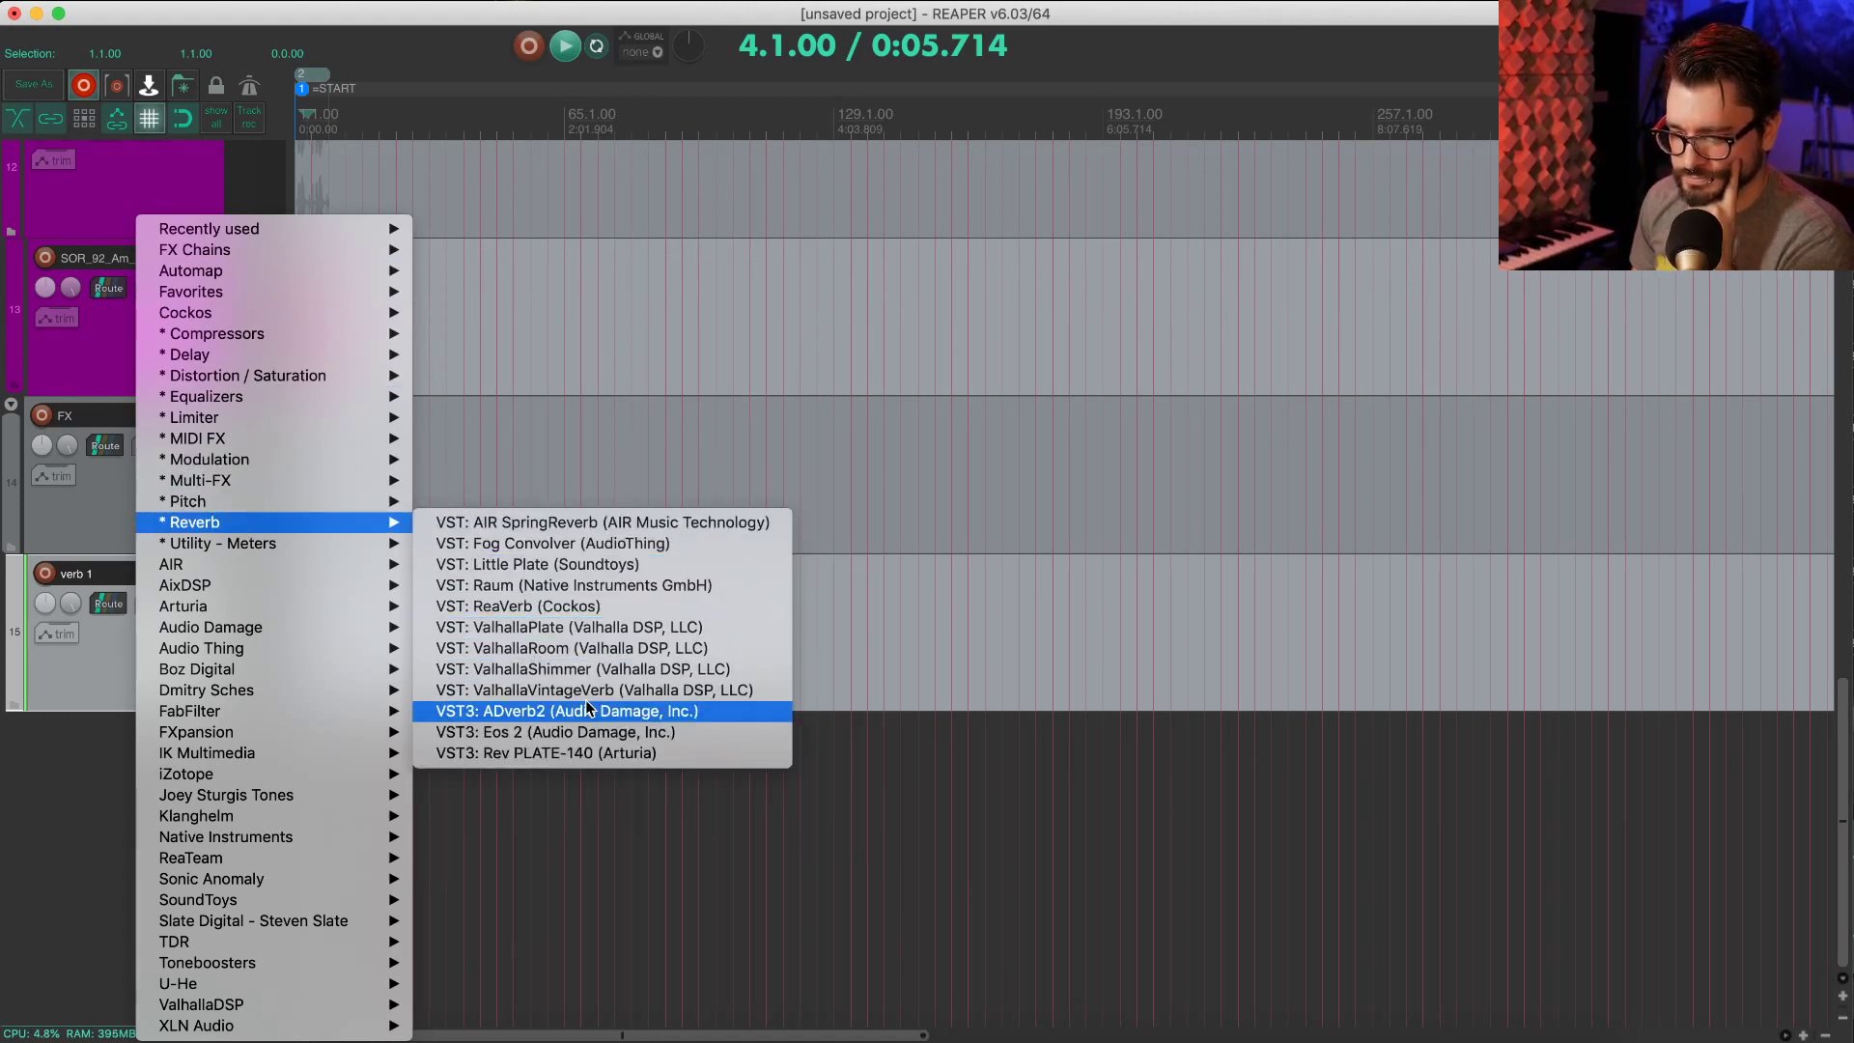
pyautogui.click(623, 650)
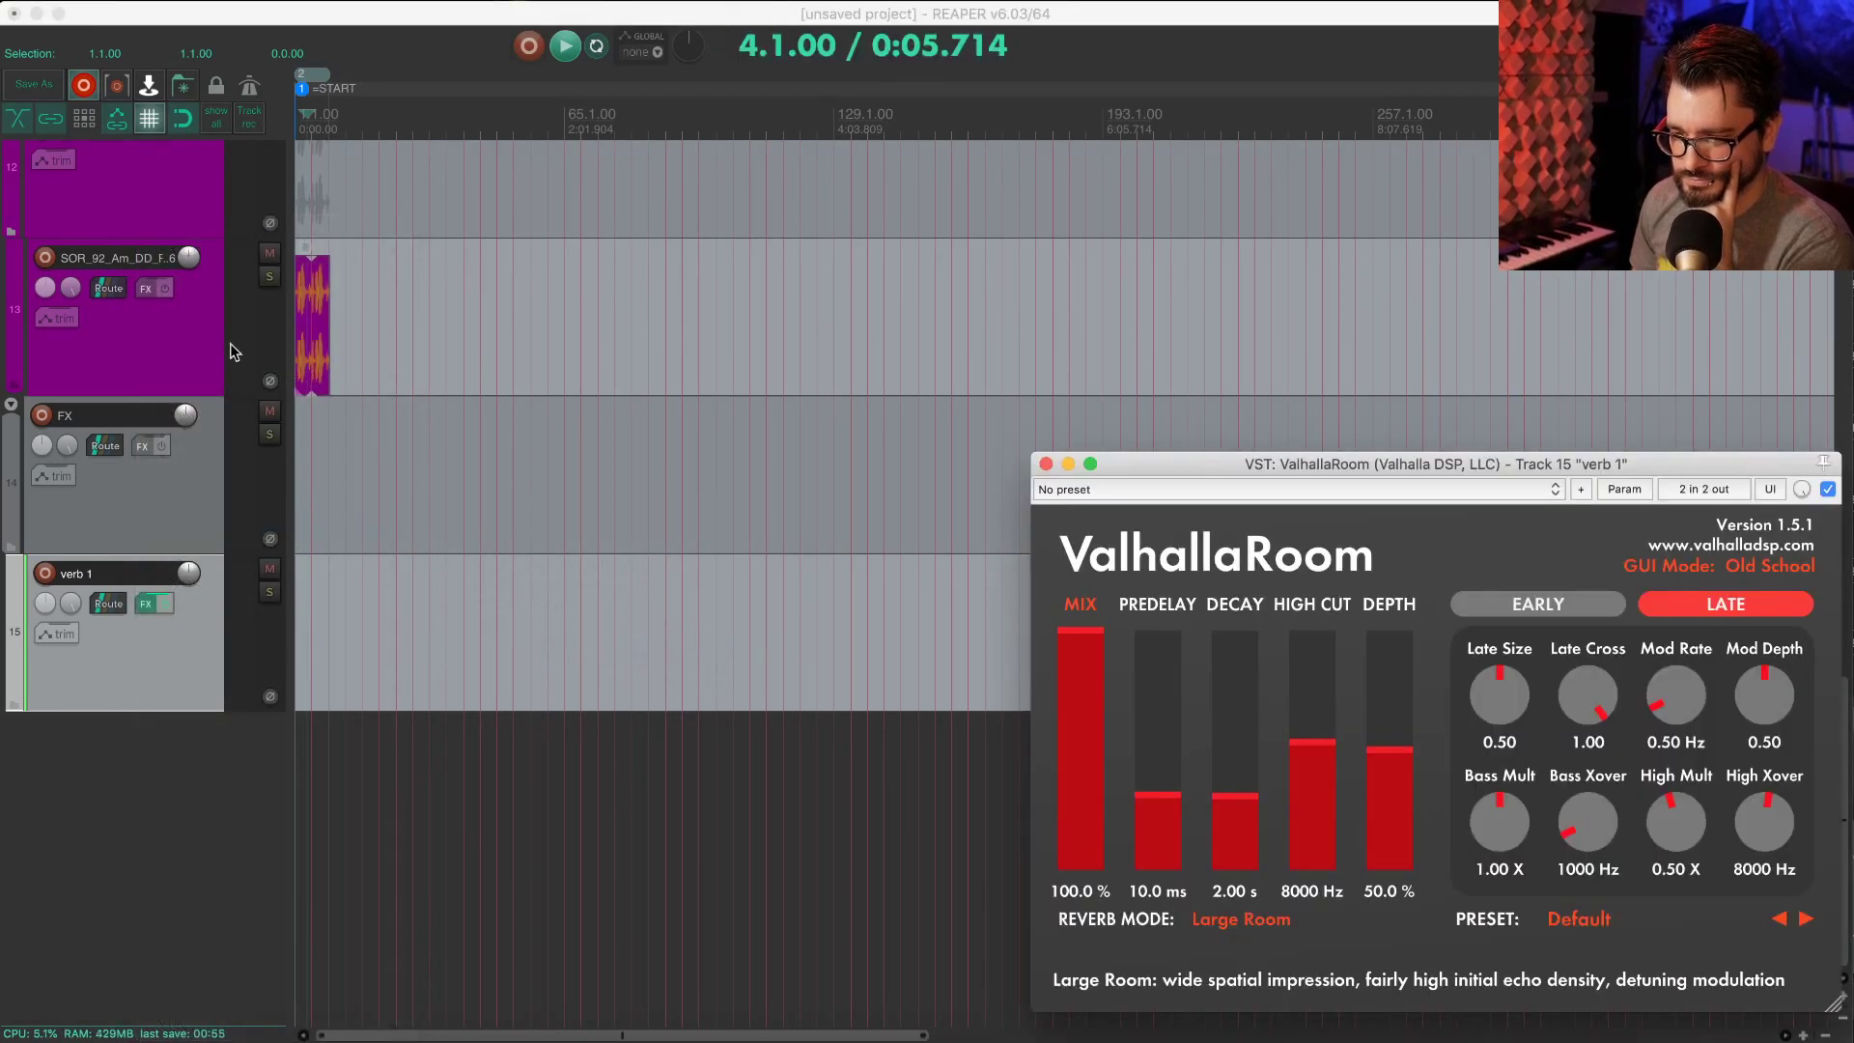
# Step: Create a send from the SOR_92_Am_DD_Piano_6 track to the verb 1 track and start playback
pyautogui.click(172, 445)
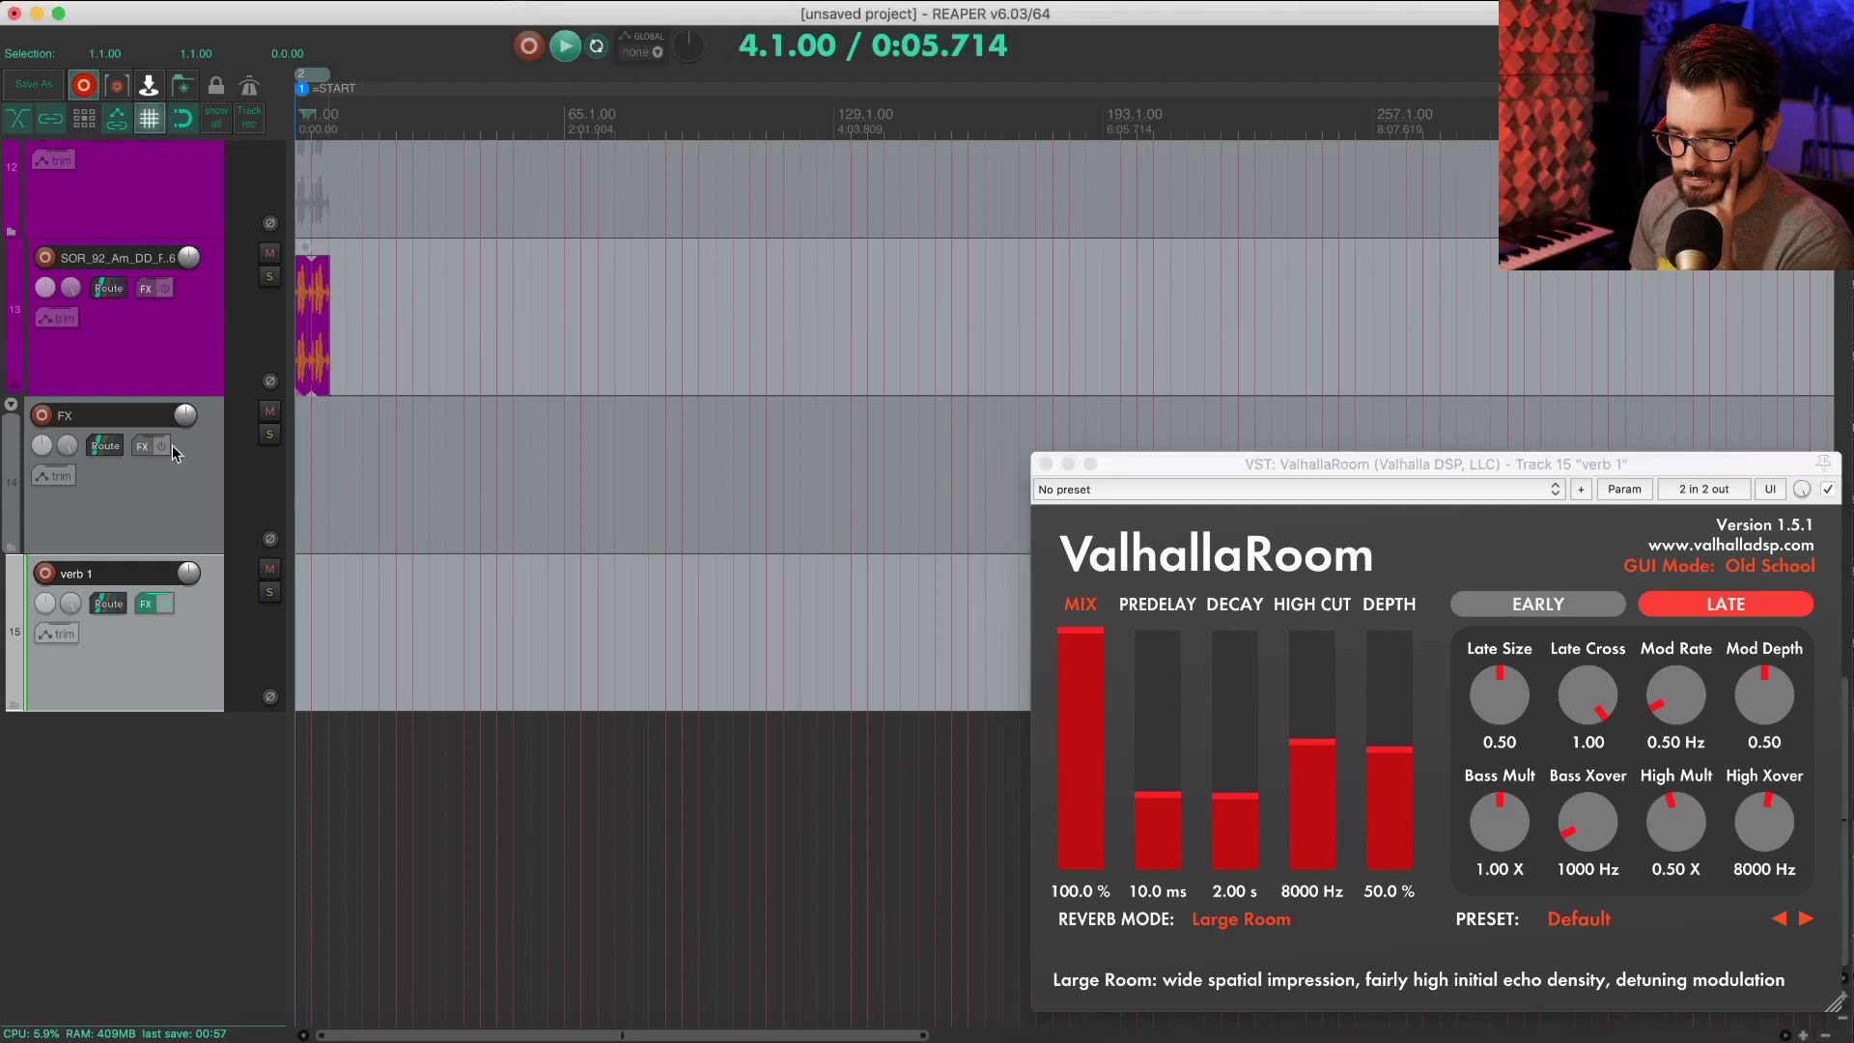
pyautogui.moveTo(189, 640); pyautogui.dragTo(189, 641)
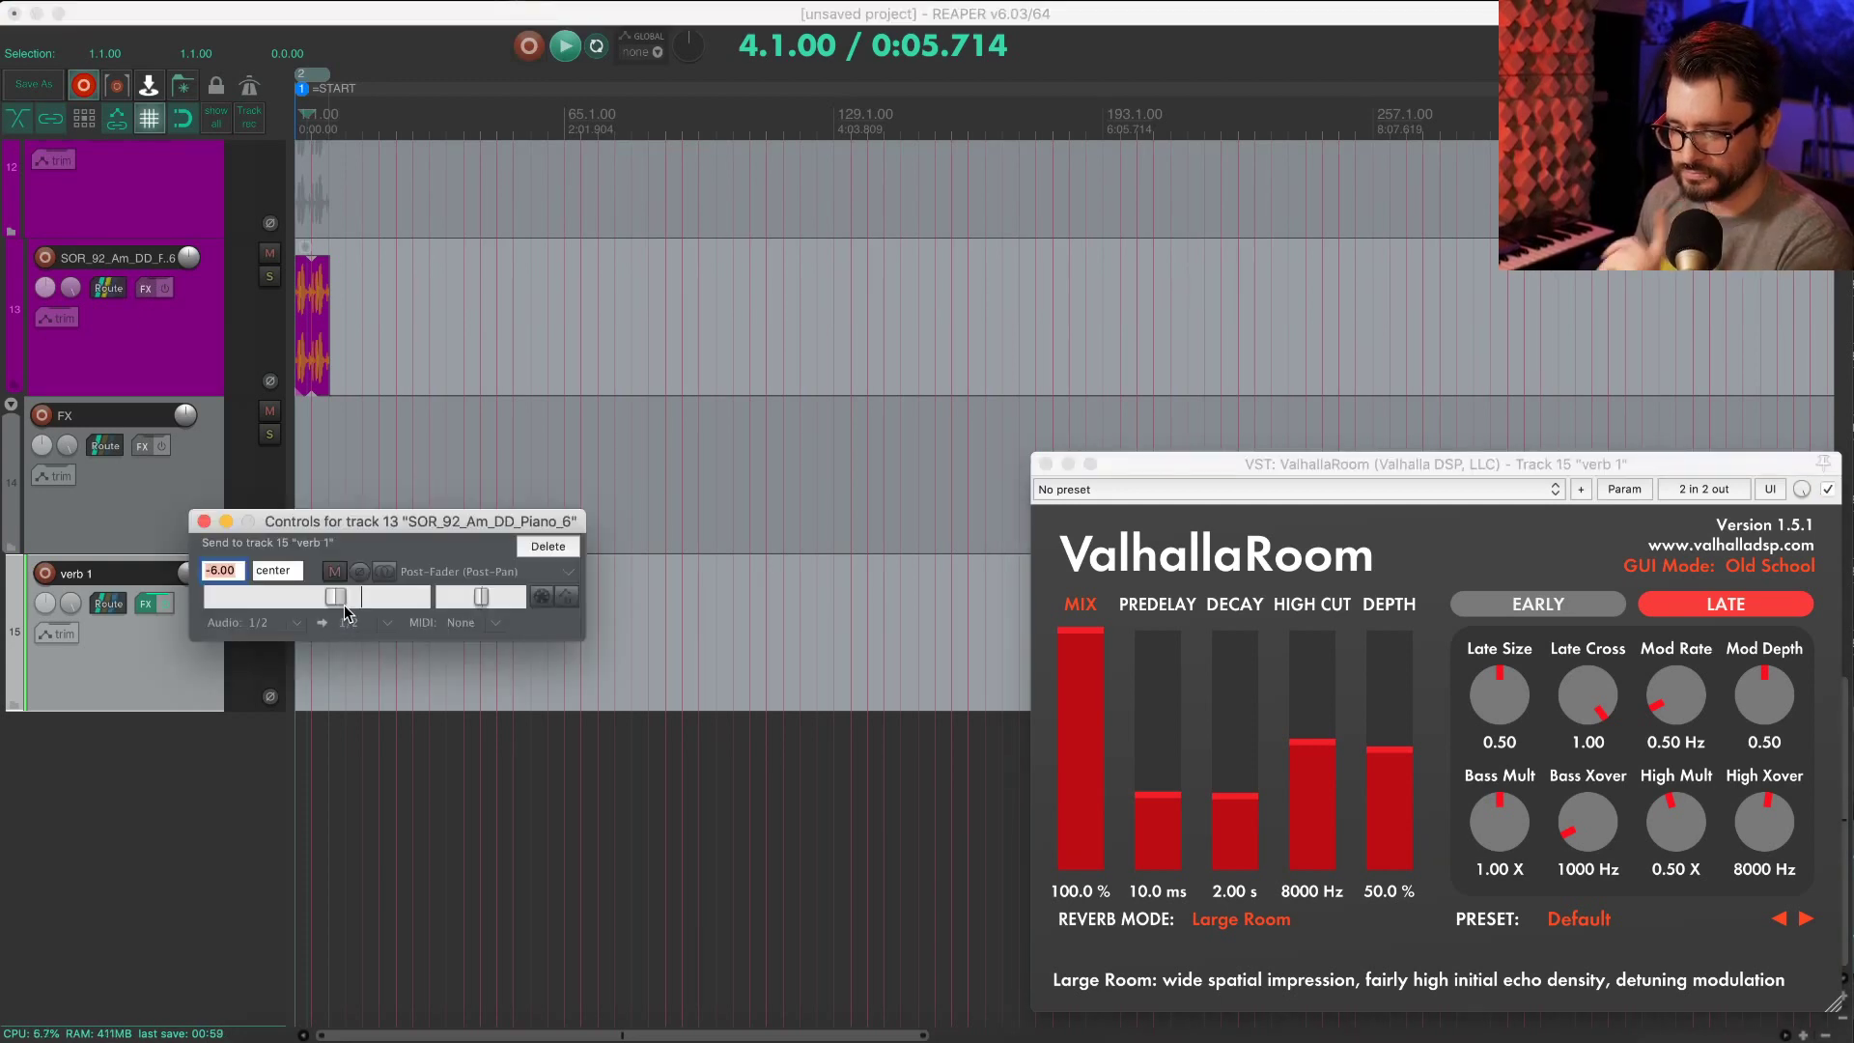
pyautogui.press('space')
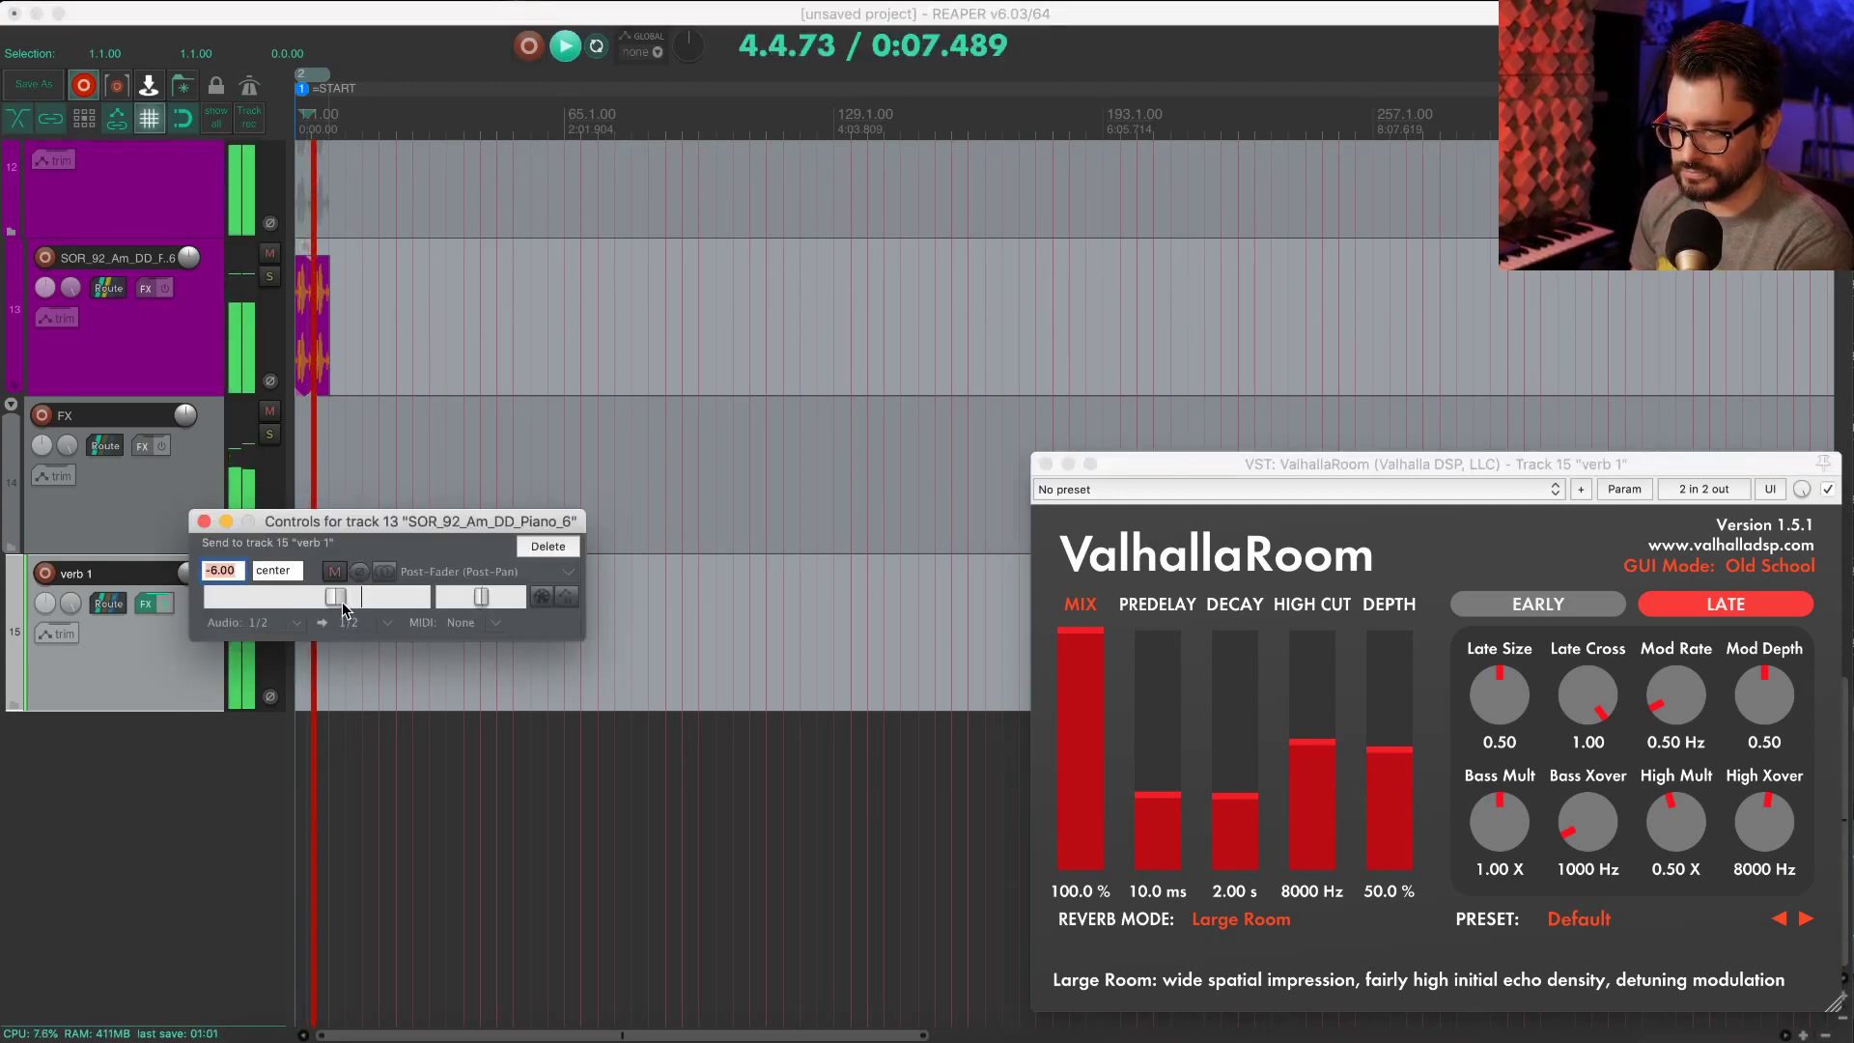
# Step: Move the ValhallaRoom window aside and load its DarkLongChamber preset from the Dark category
pyautogui.moveTo(1200, 465); pyautogui.dragTo(794, 340)
pyautogui.click(1198, 794)
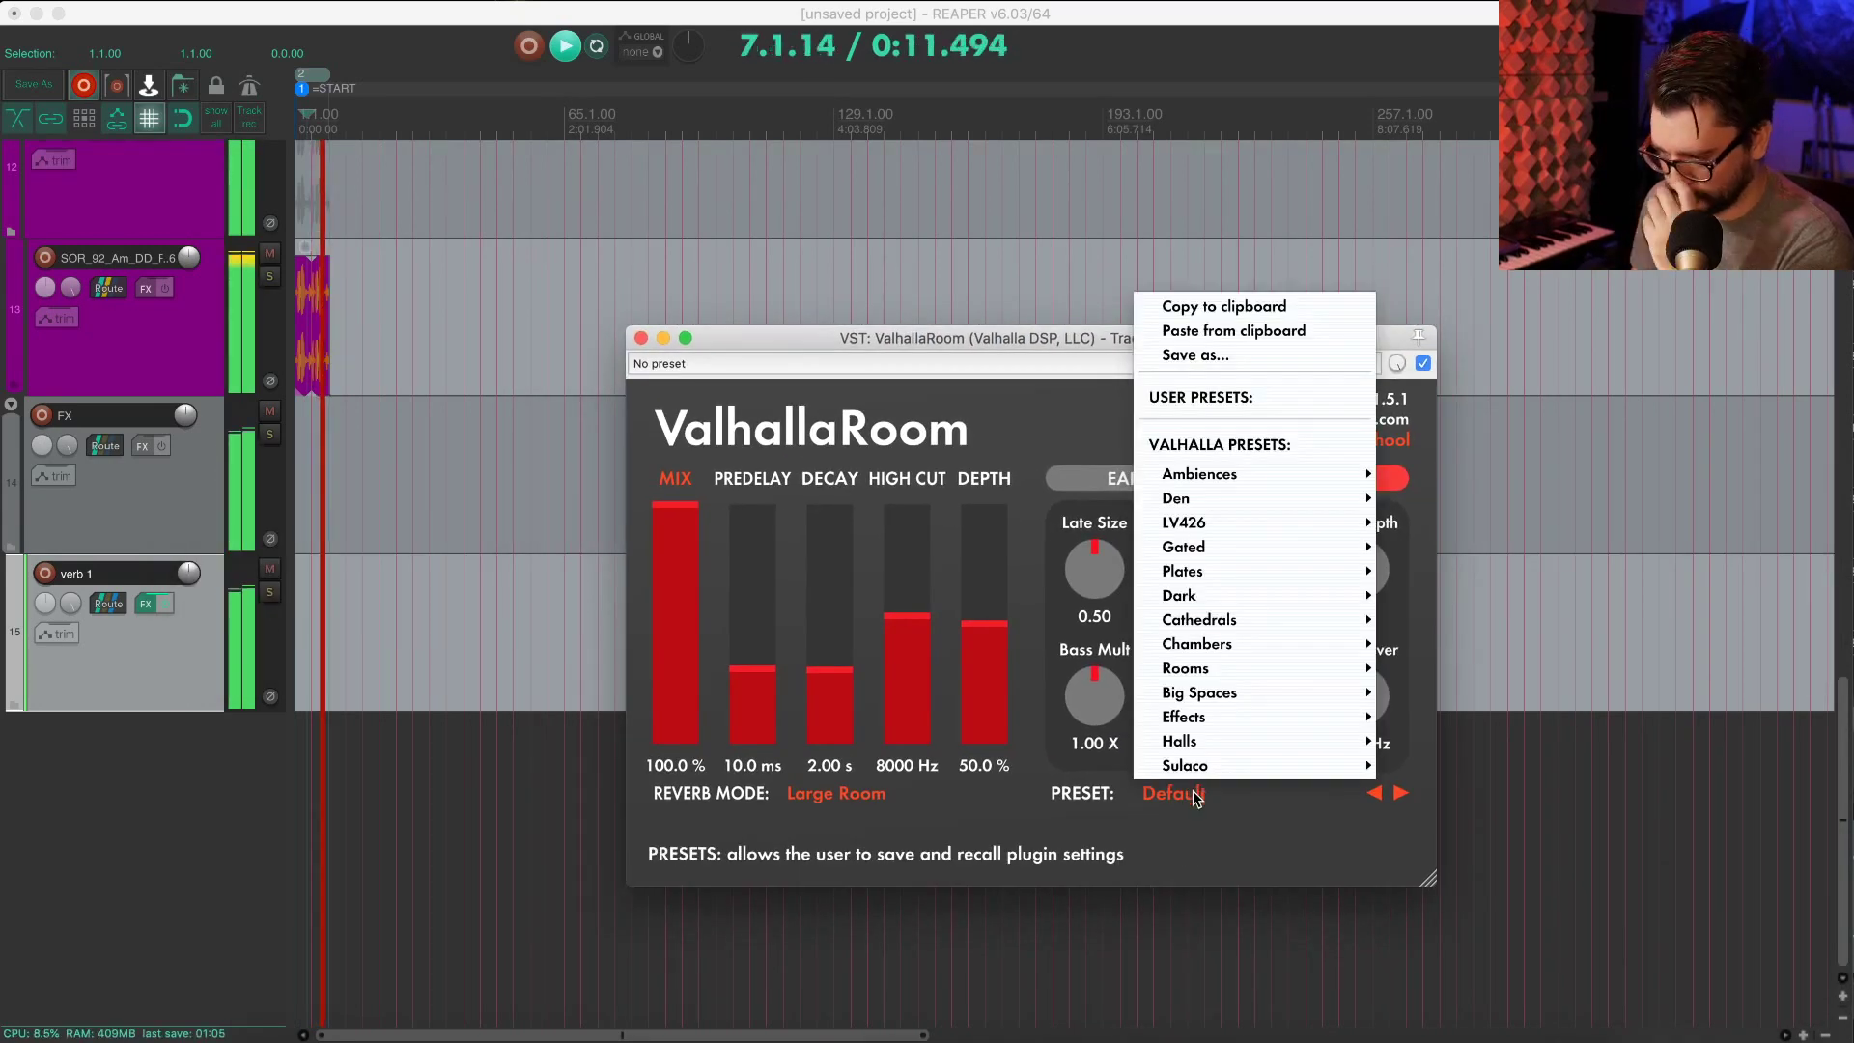
pyautogui.moveTo(1207, 775)
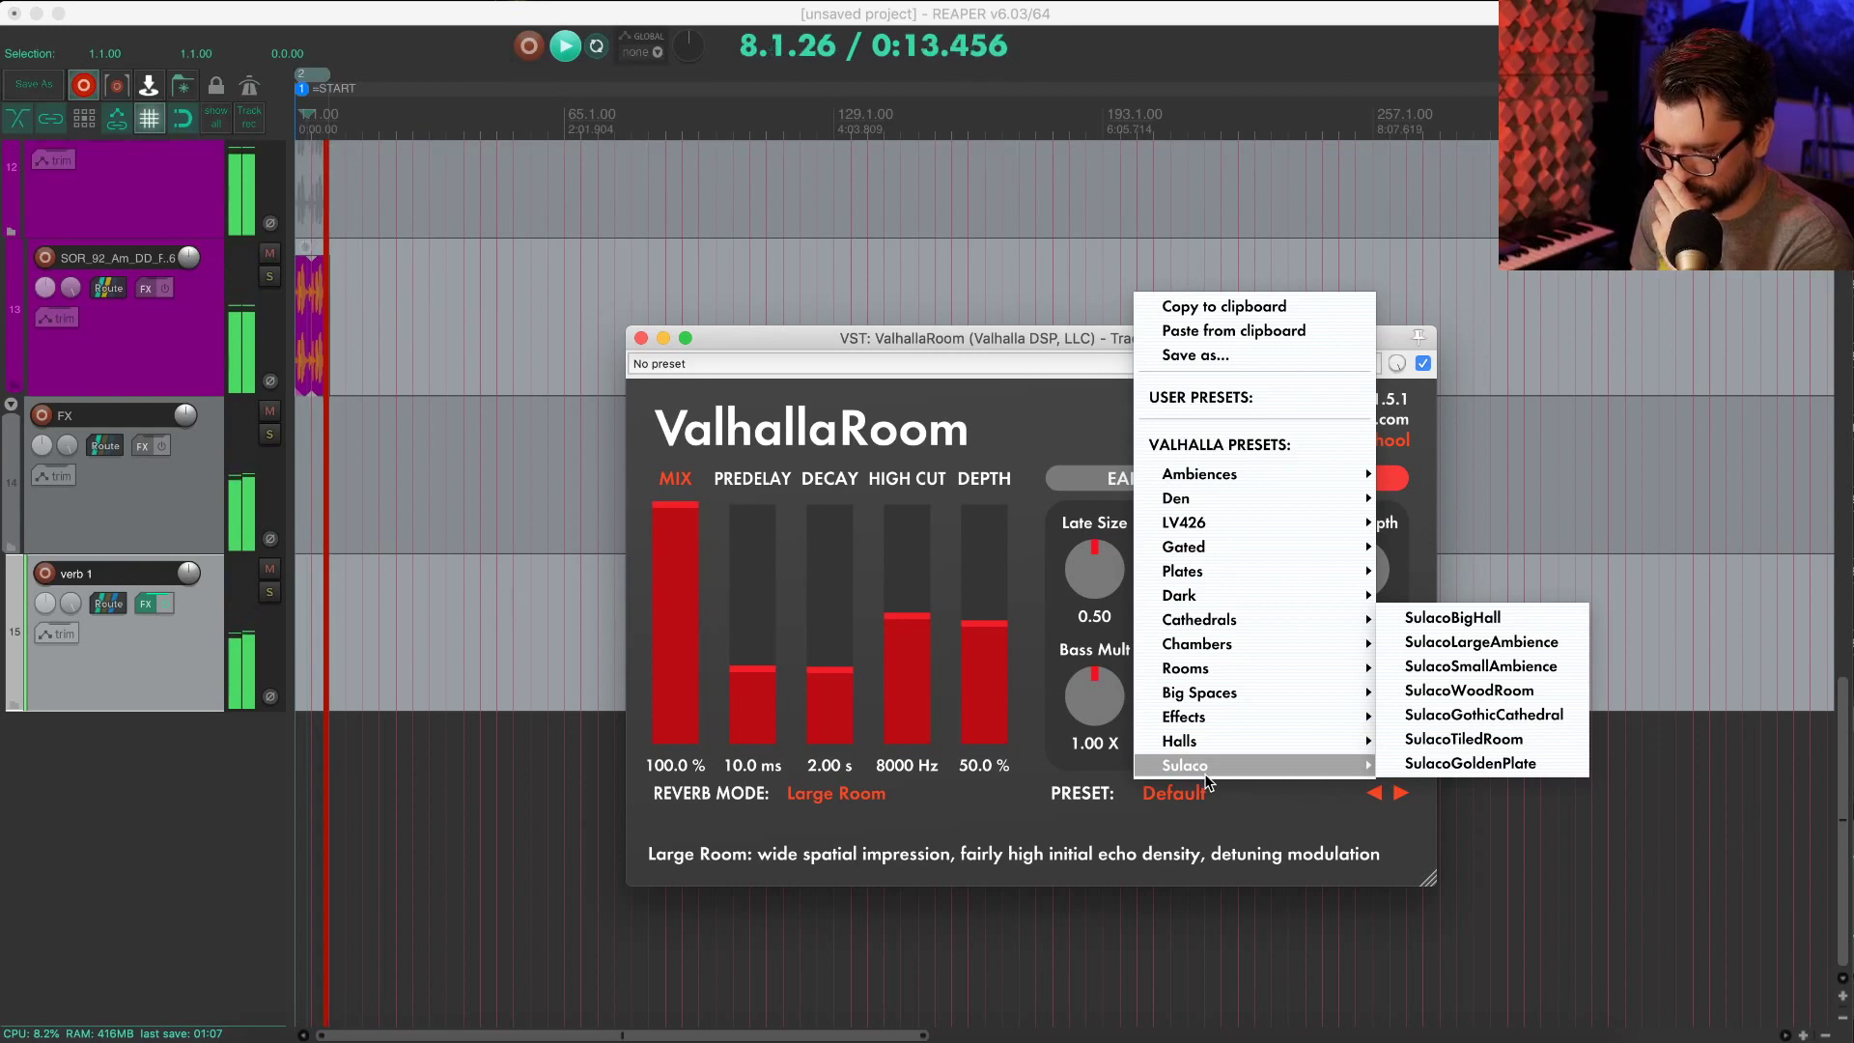
pyautogui.moveTo(1226, 721)
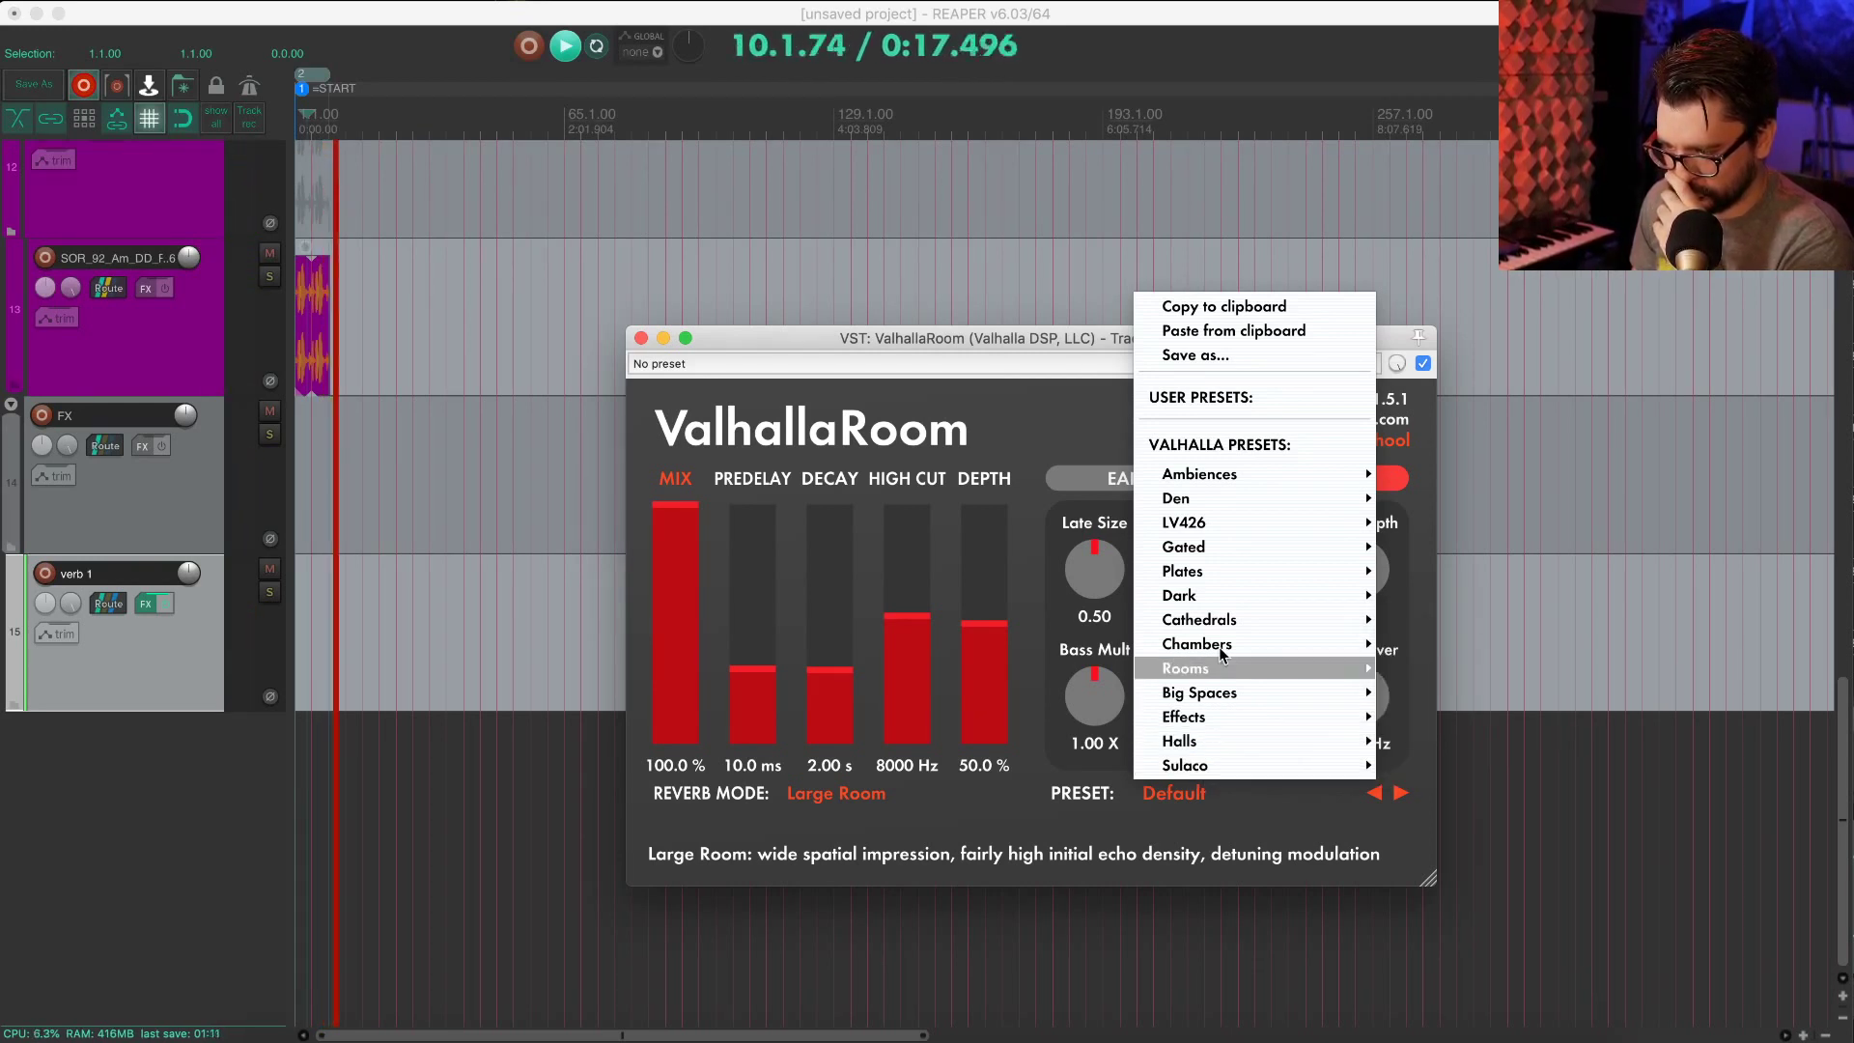
pyautogui.moveTo(1178, 607)
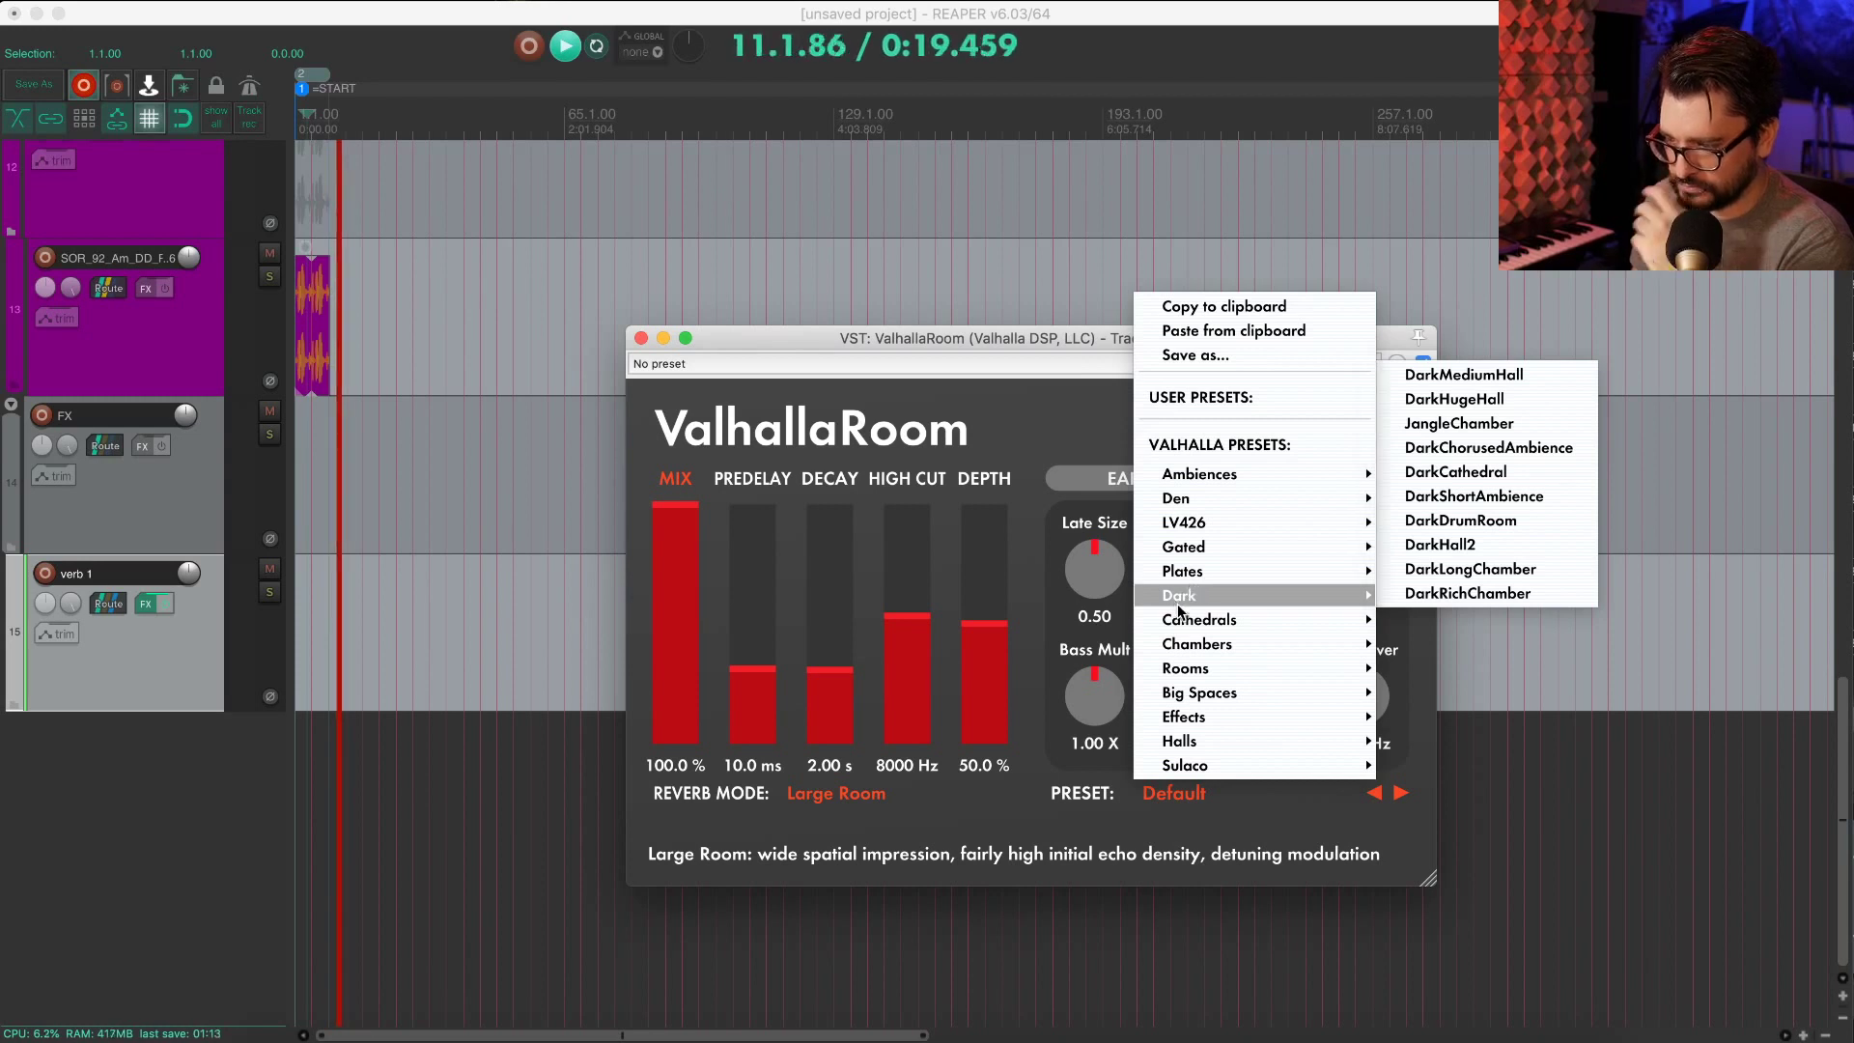
pyautogui.click(1429, 569)
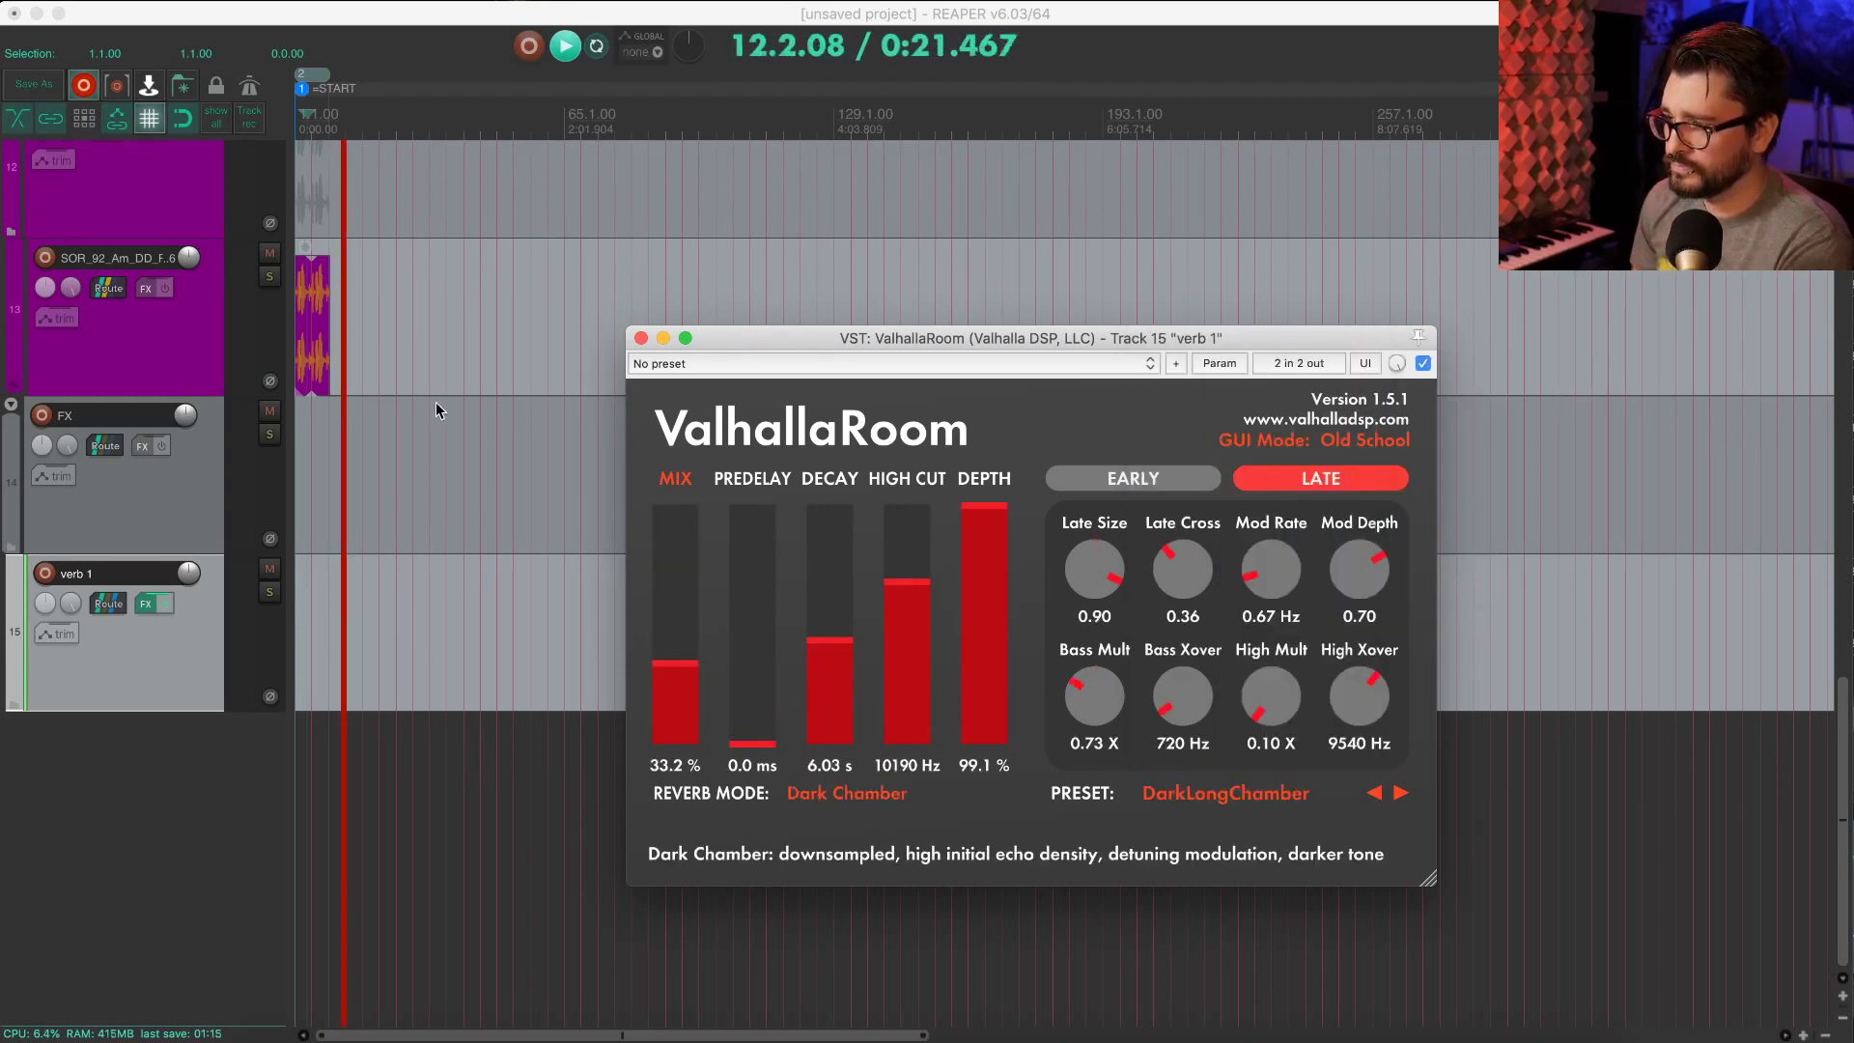
# Step: Select the piano track, restart playback and set the time selection from bar 1 to bar 9
pyautogui.click(464, 333)
pyautogui.press('space')
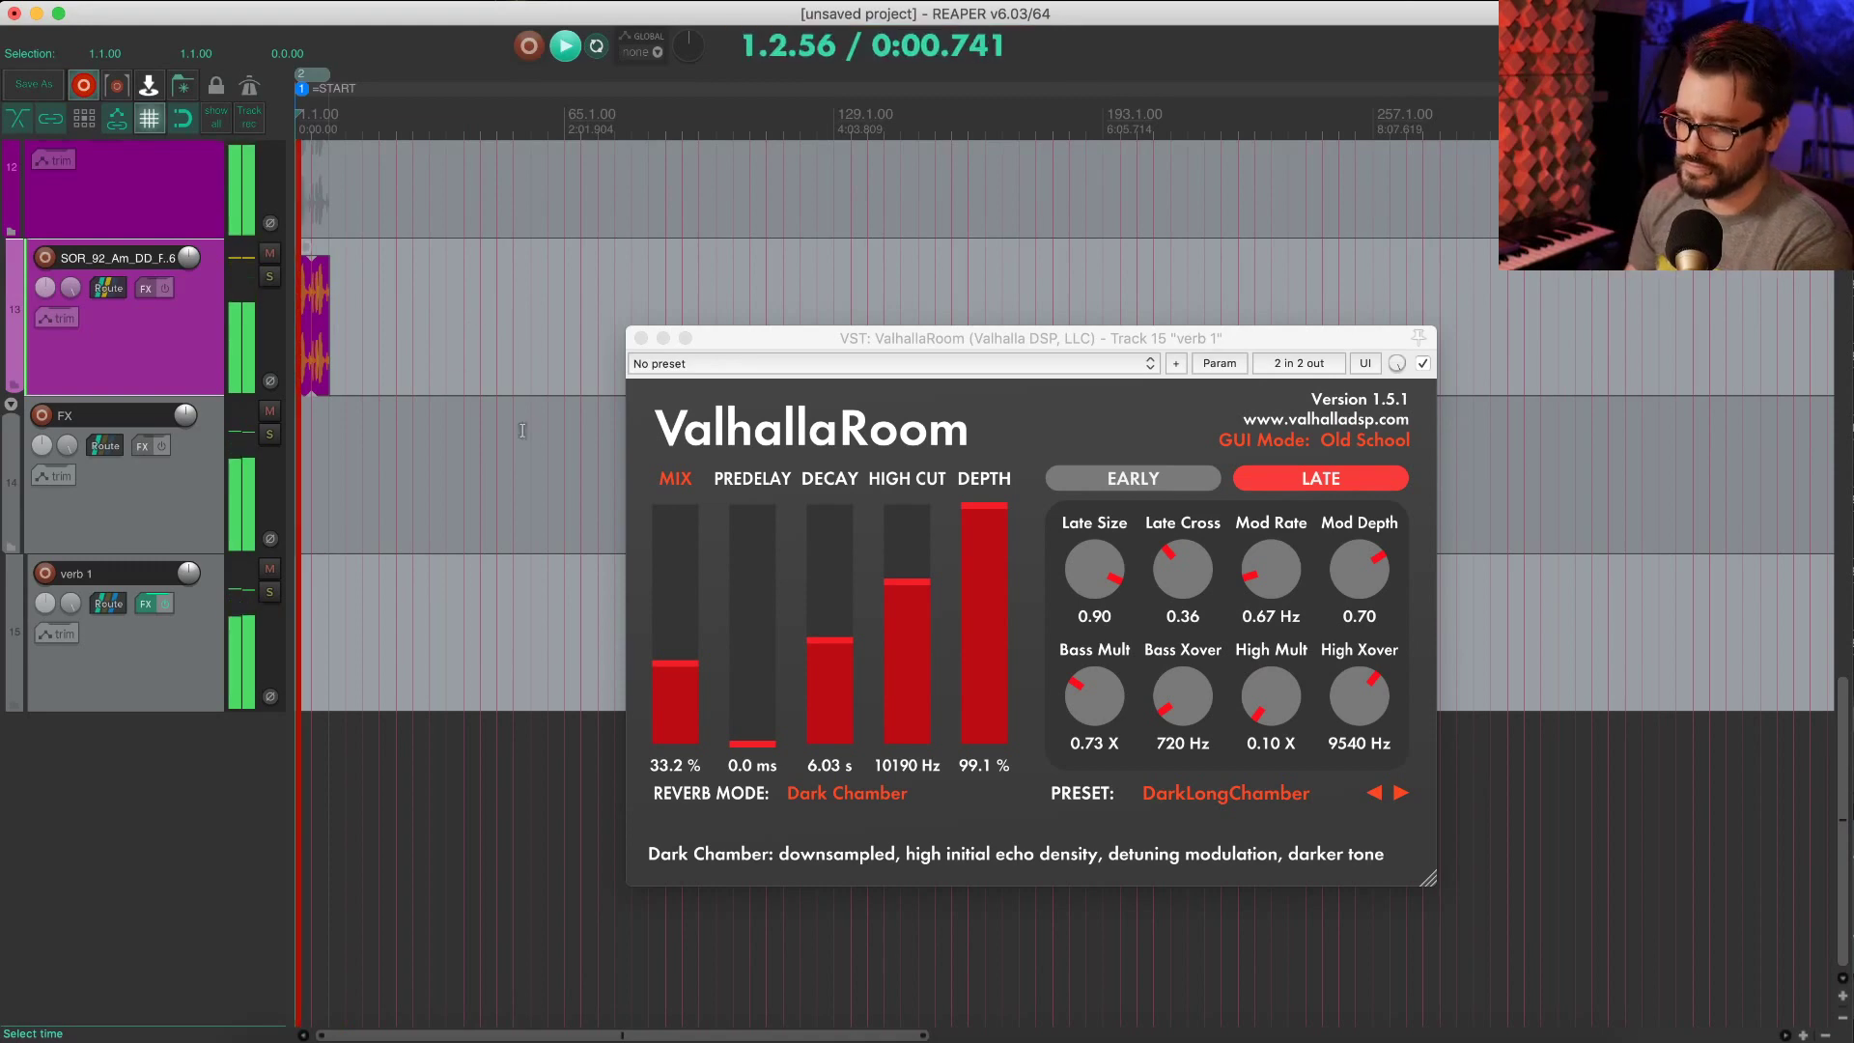
pyautogui.scroll(5, 600, 451)
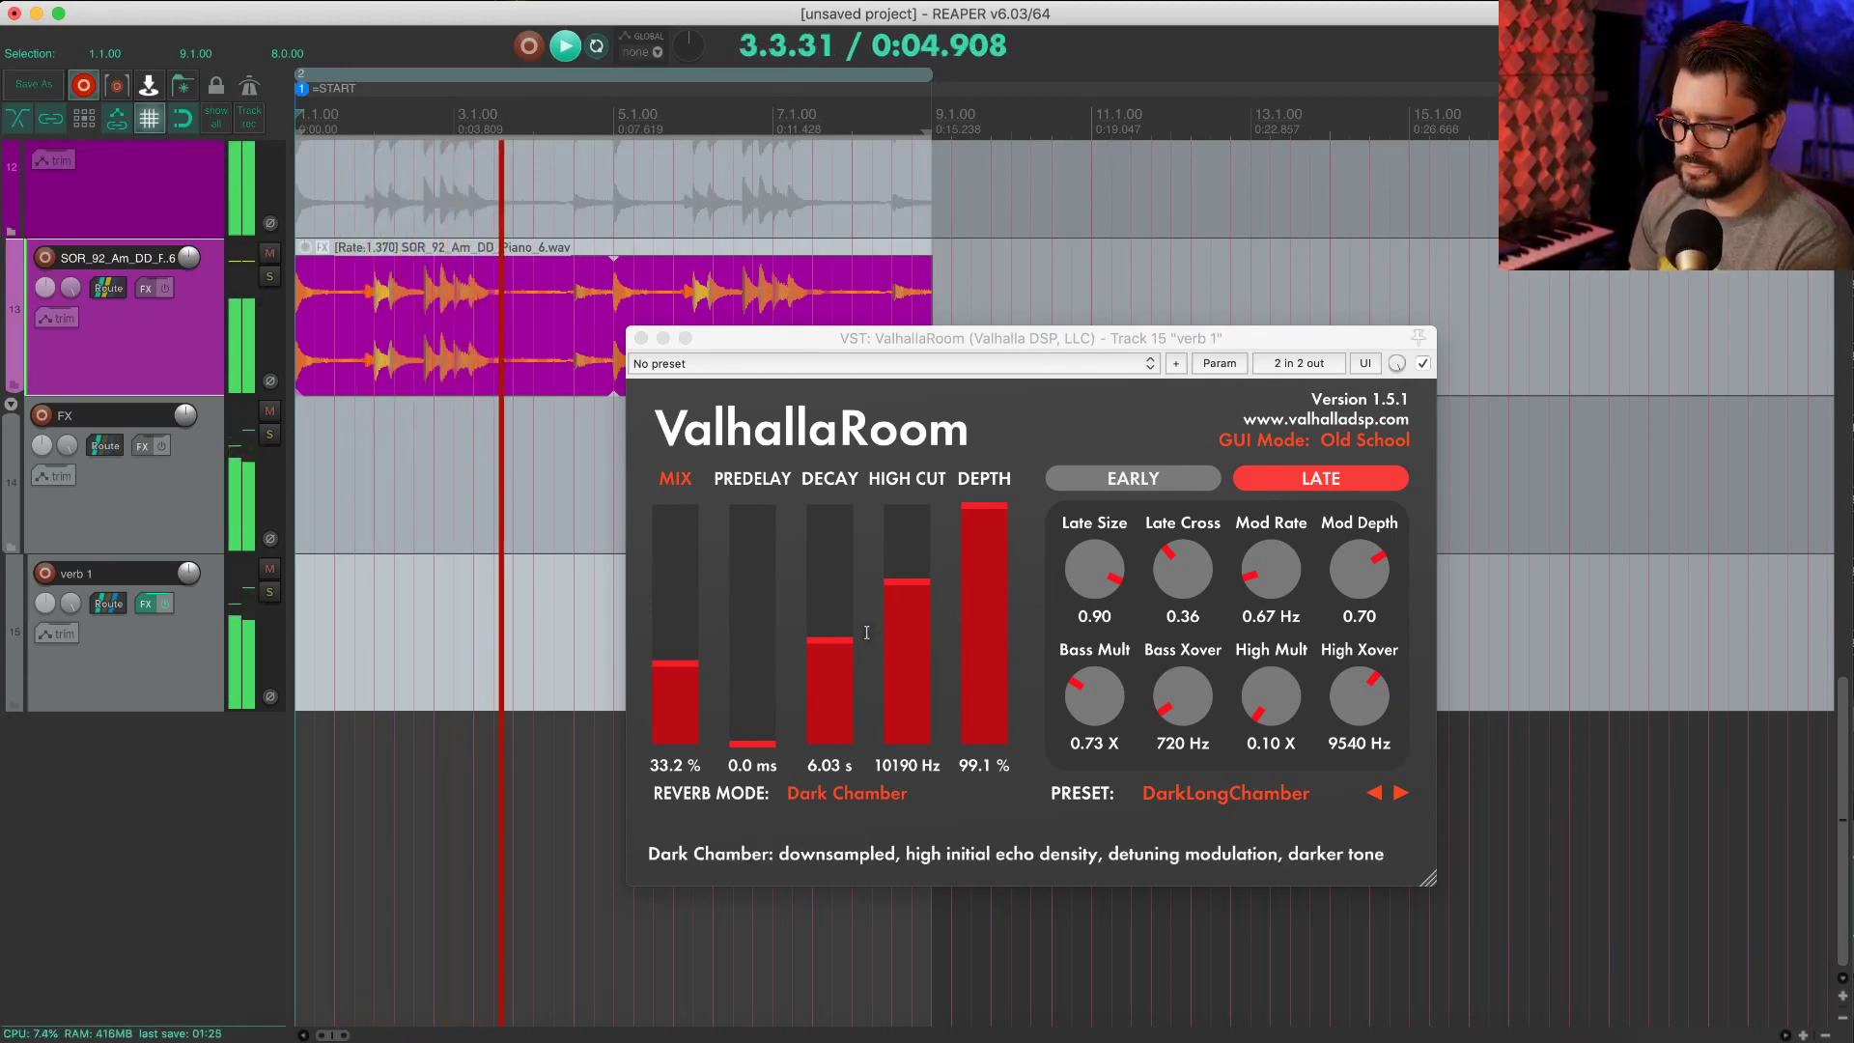
# Step: Set ValhallaRoom's mix to 100%, the predelay to 0.6 ms and the decay to 13.21 s while the loop plays
pyautogui.moveTo(674, 620); pyautogui.dragTo(675, 502)
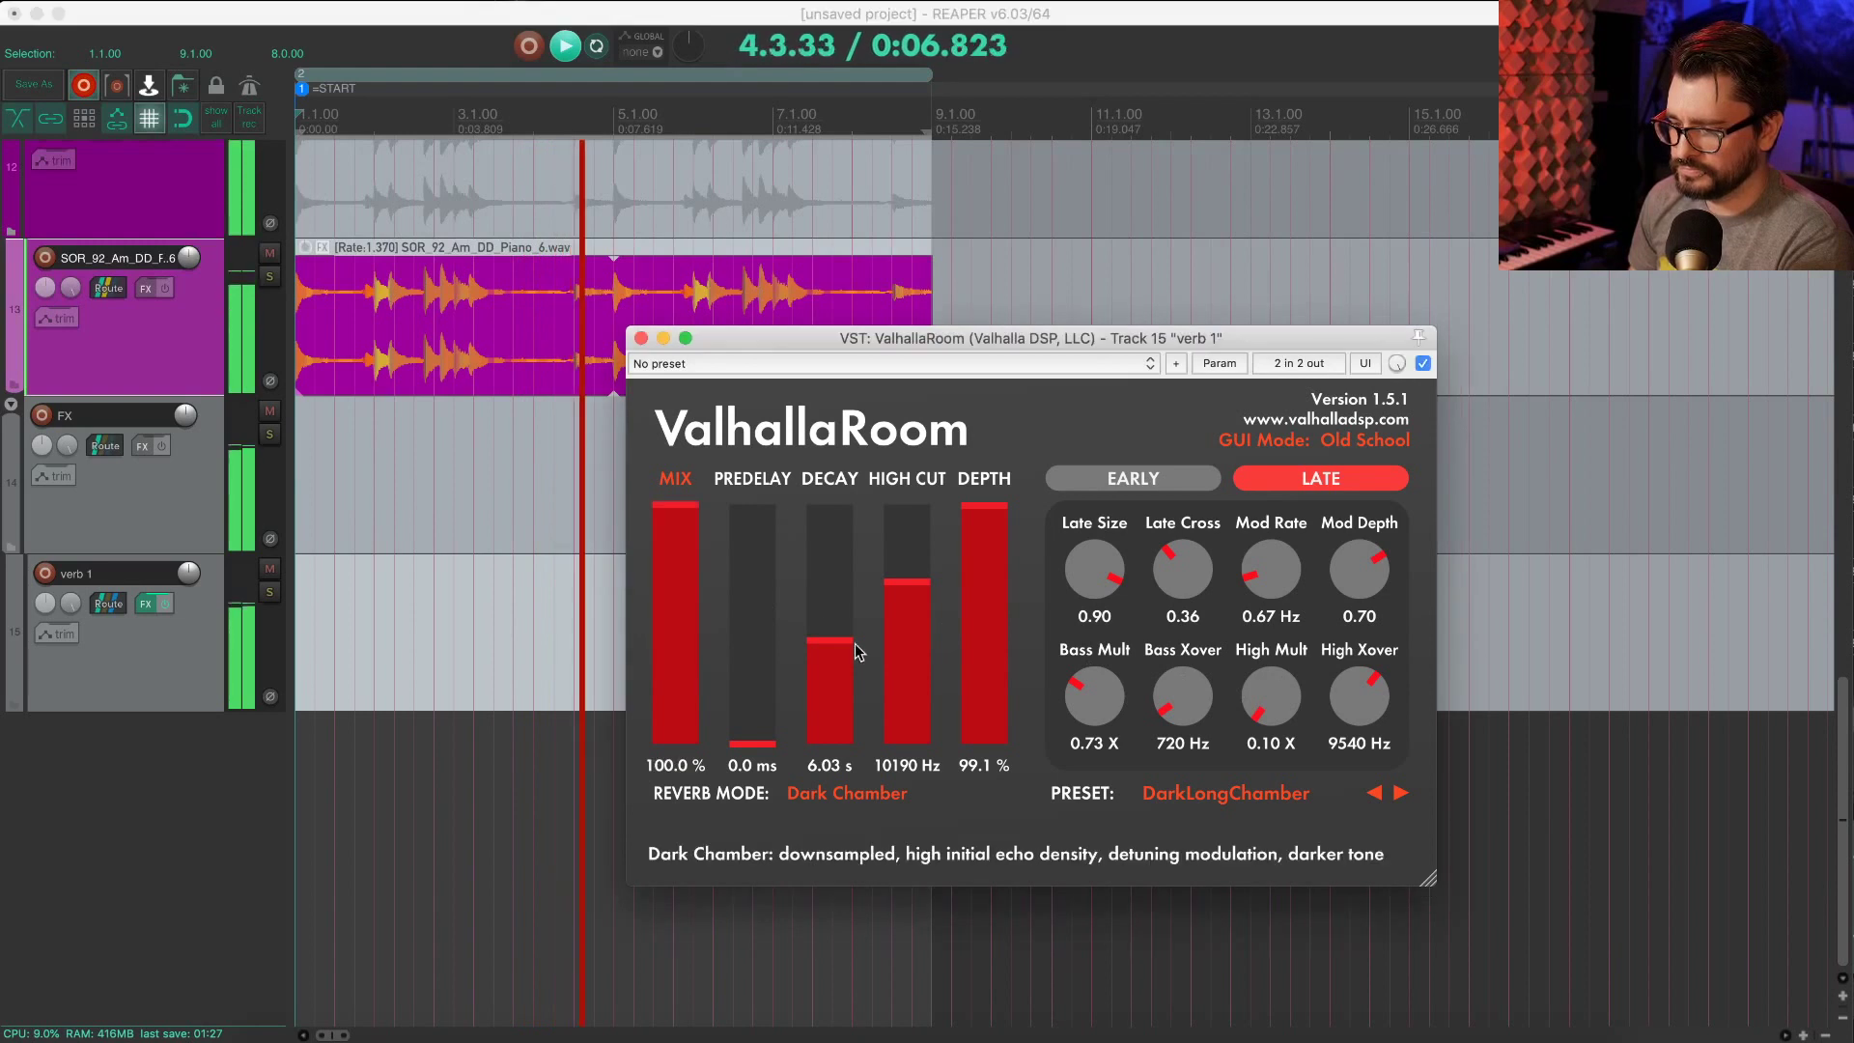
pyautogui.moveTo(823, 633); pyautogui.dragTo(836, 621)
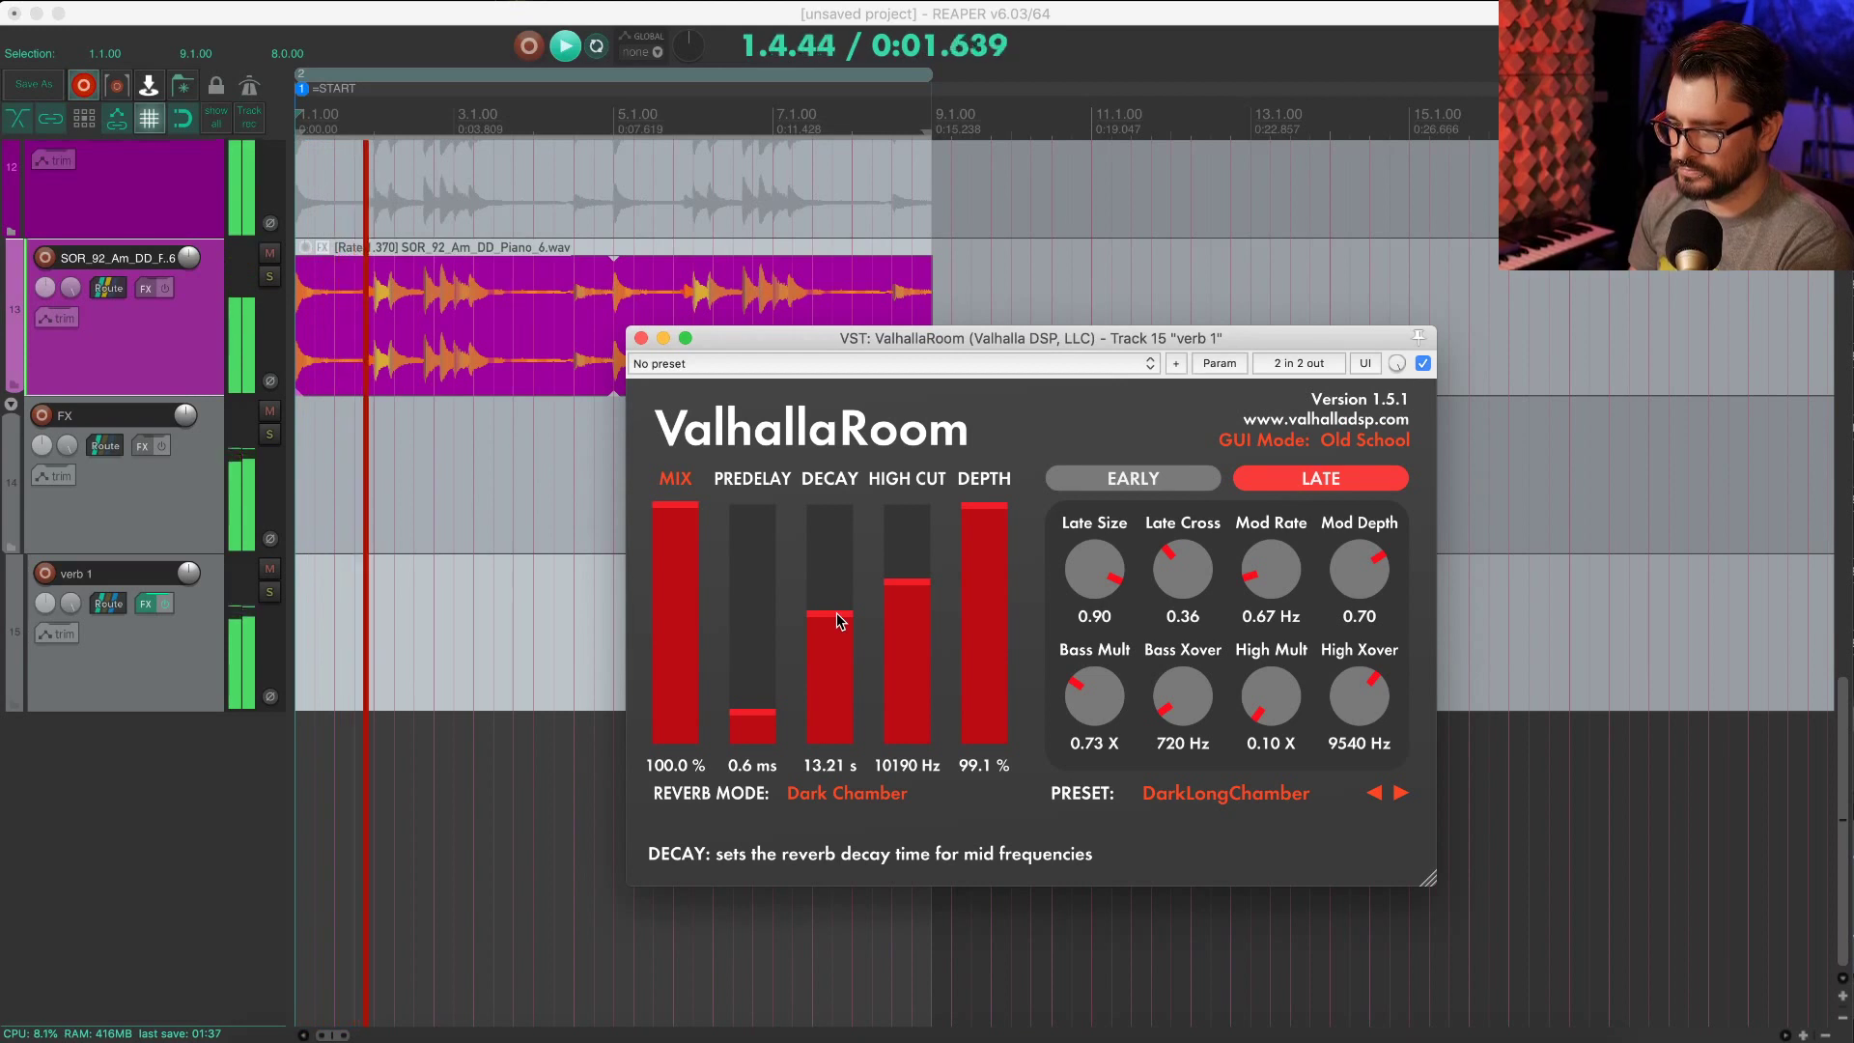
pyautogui.click(148, 332)
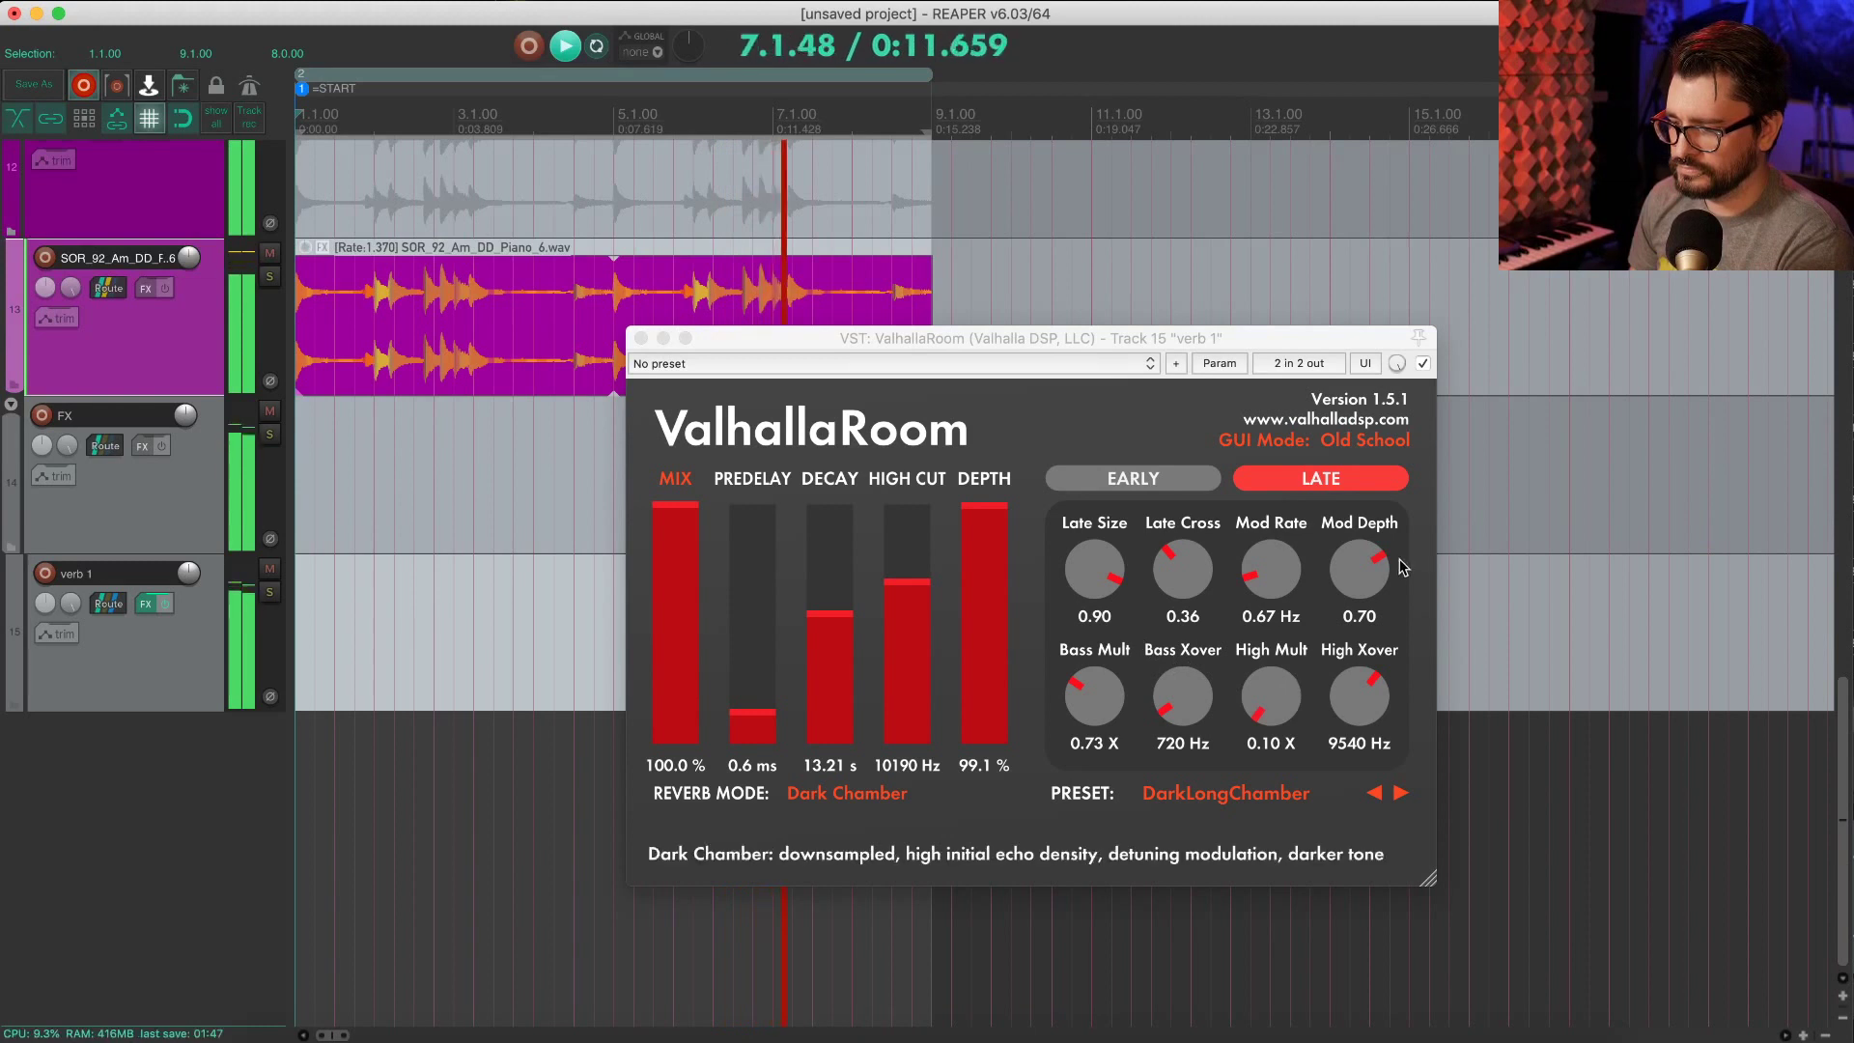
# Step: Set the late reverb's modulation rate to 0.59 Hz and depth to 1.00, check the early reflection settings, and close ValhallaRoom
pyautogui.moveTo(1365, 558); pyautogui.dragTo(1363, 500)
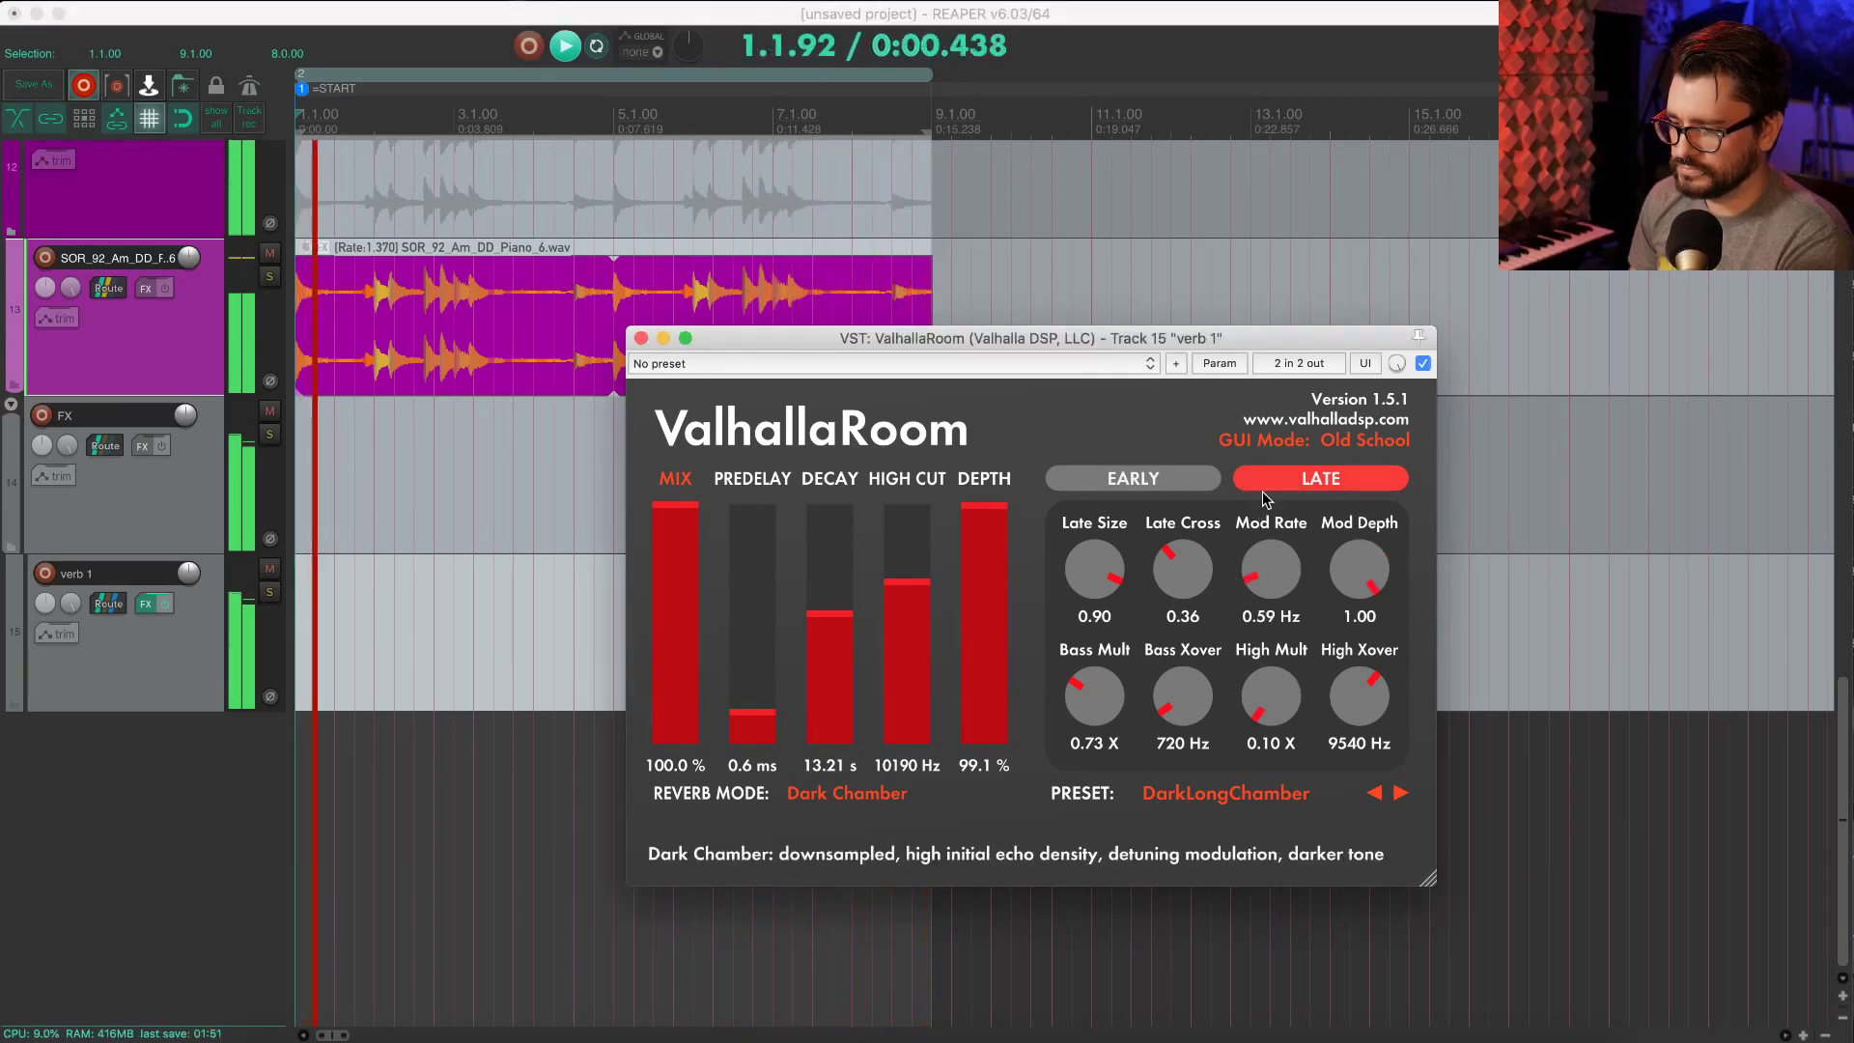
pyautogui.click(1193, 483)
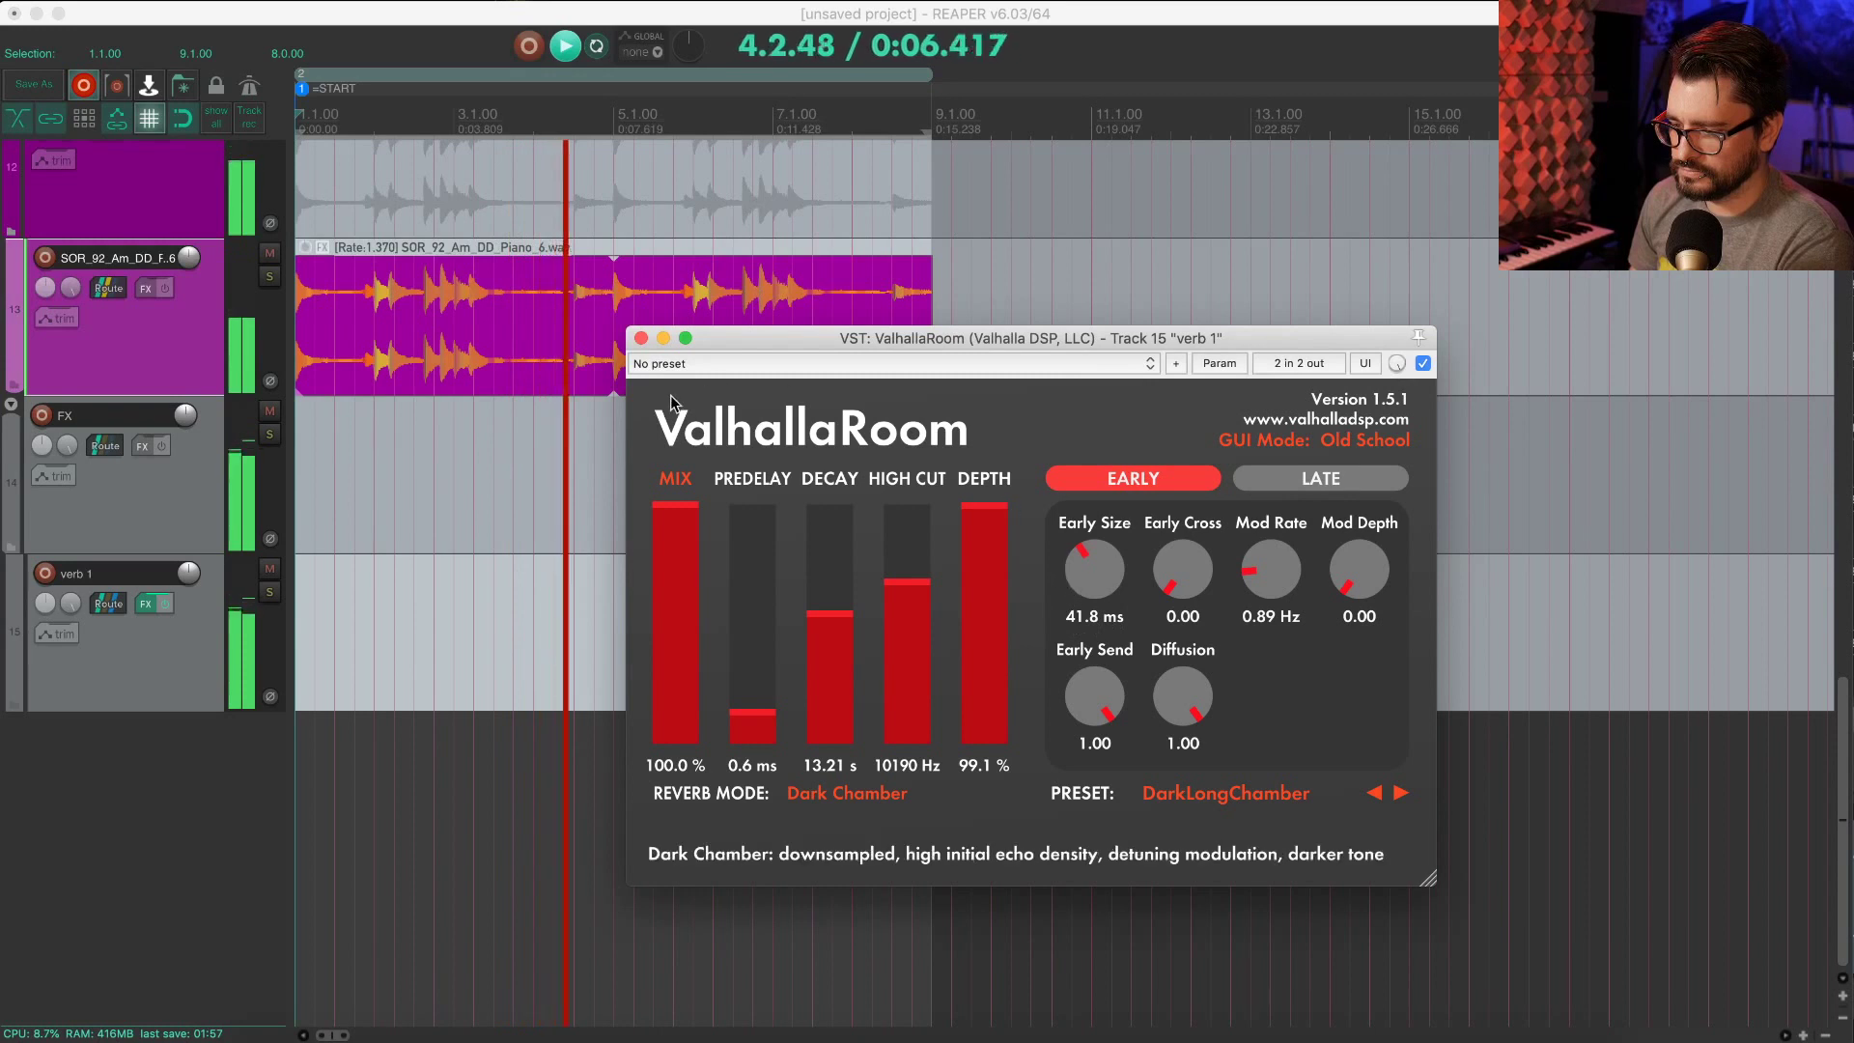
pyautogui.moveTo(838, 615); pyautogui.dragTo(827, 618)
pyautogui.click(640, 339)
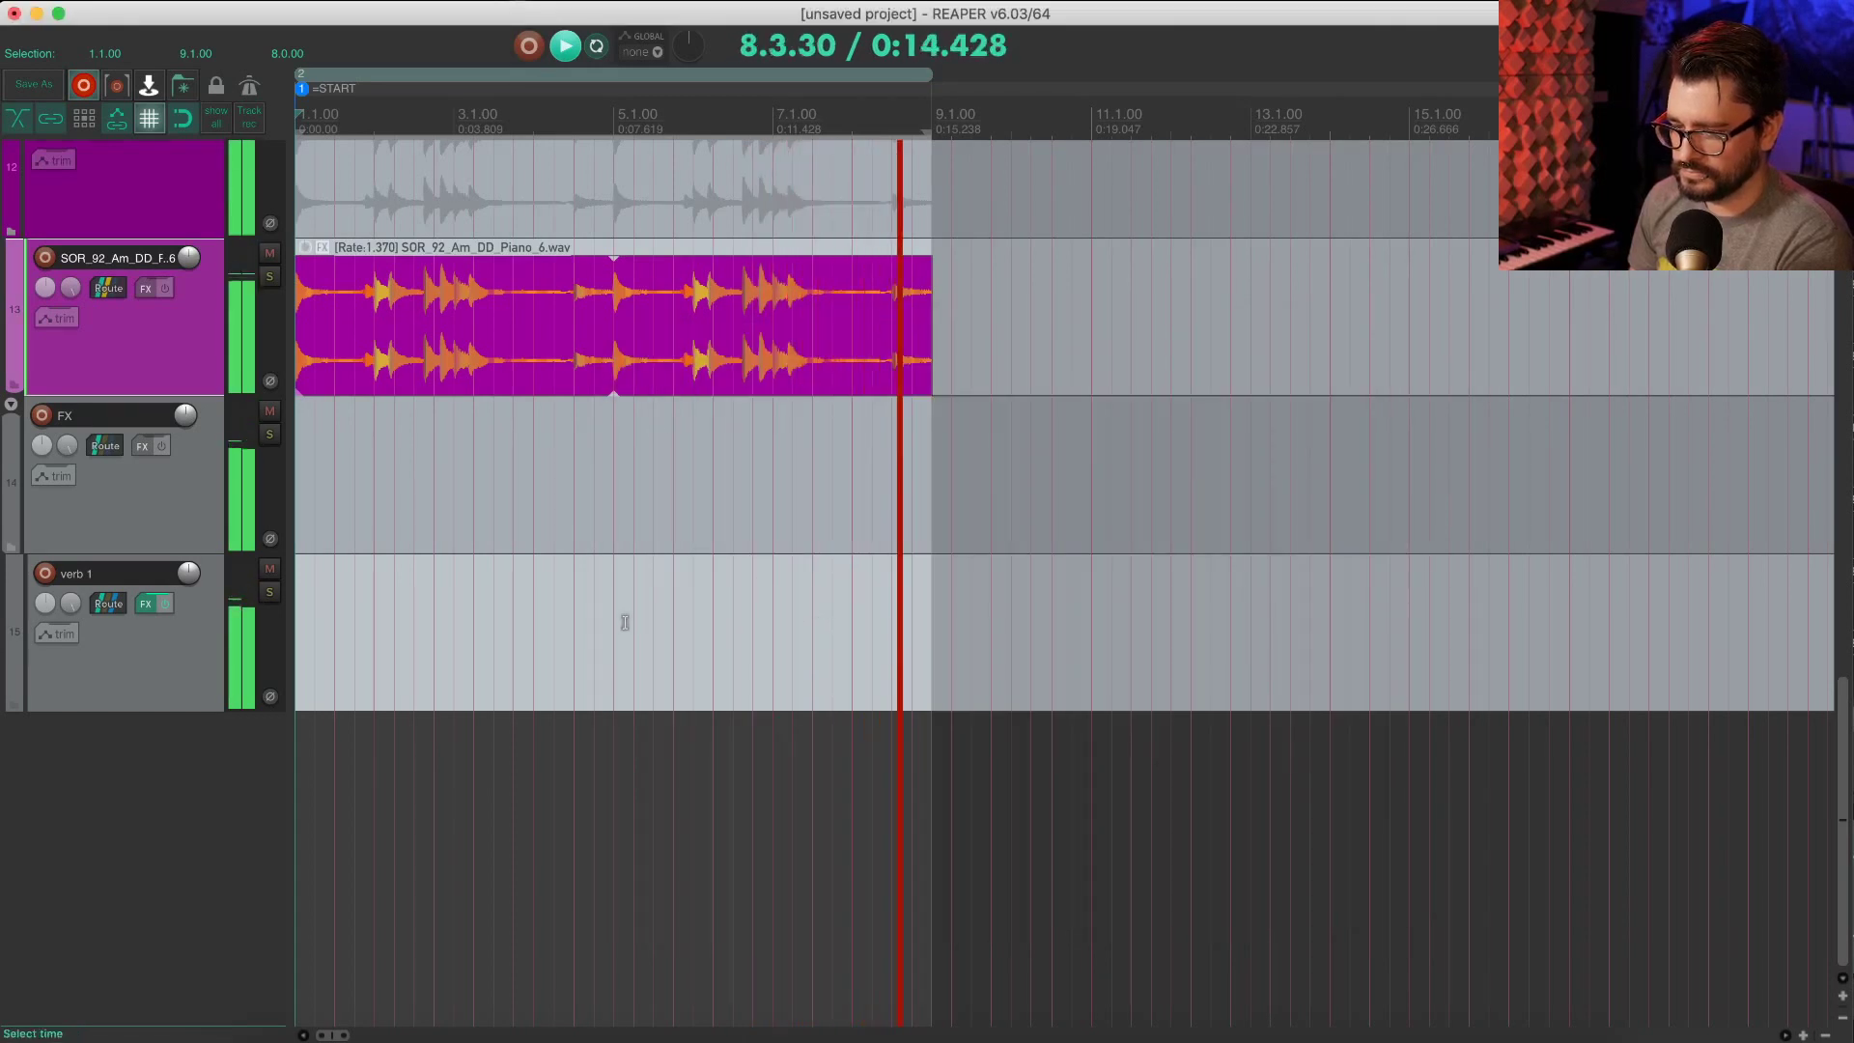
# Step: Lower the SOR_92_Am_DD_Piano_6 track's volume slightly in the mixer, keeping playback running, and hide the mixer again
pyautogui.press('super+m')
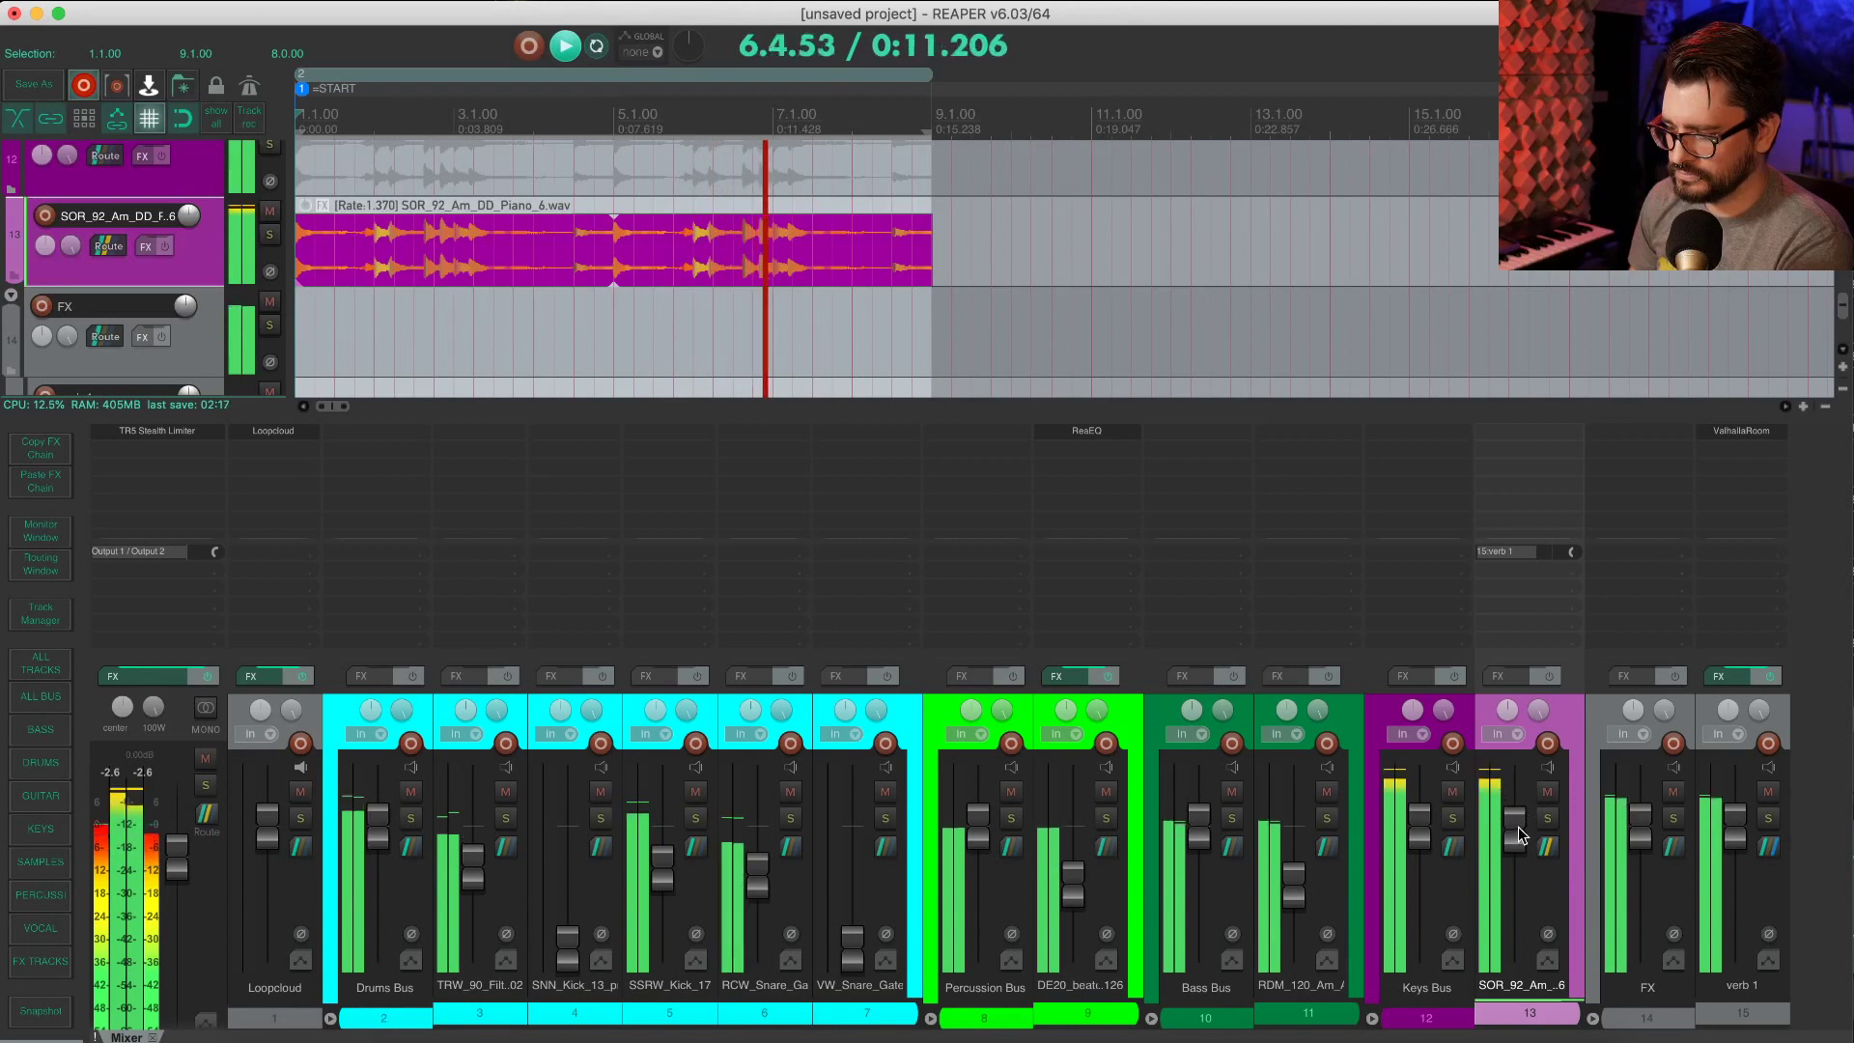
pyautogui.moveTo(1524, 832)
pyautogui.mouseDown()
pyautogui.moveTo(1518, 859)
pyautogui.moveTo(1521, 832)
pyautogui.mouseUp()
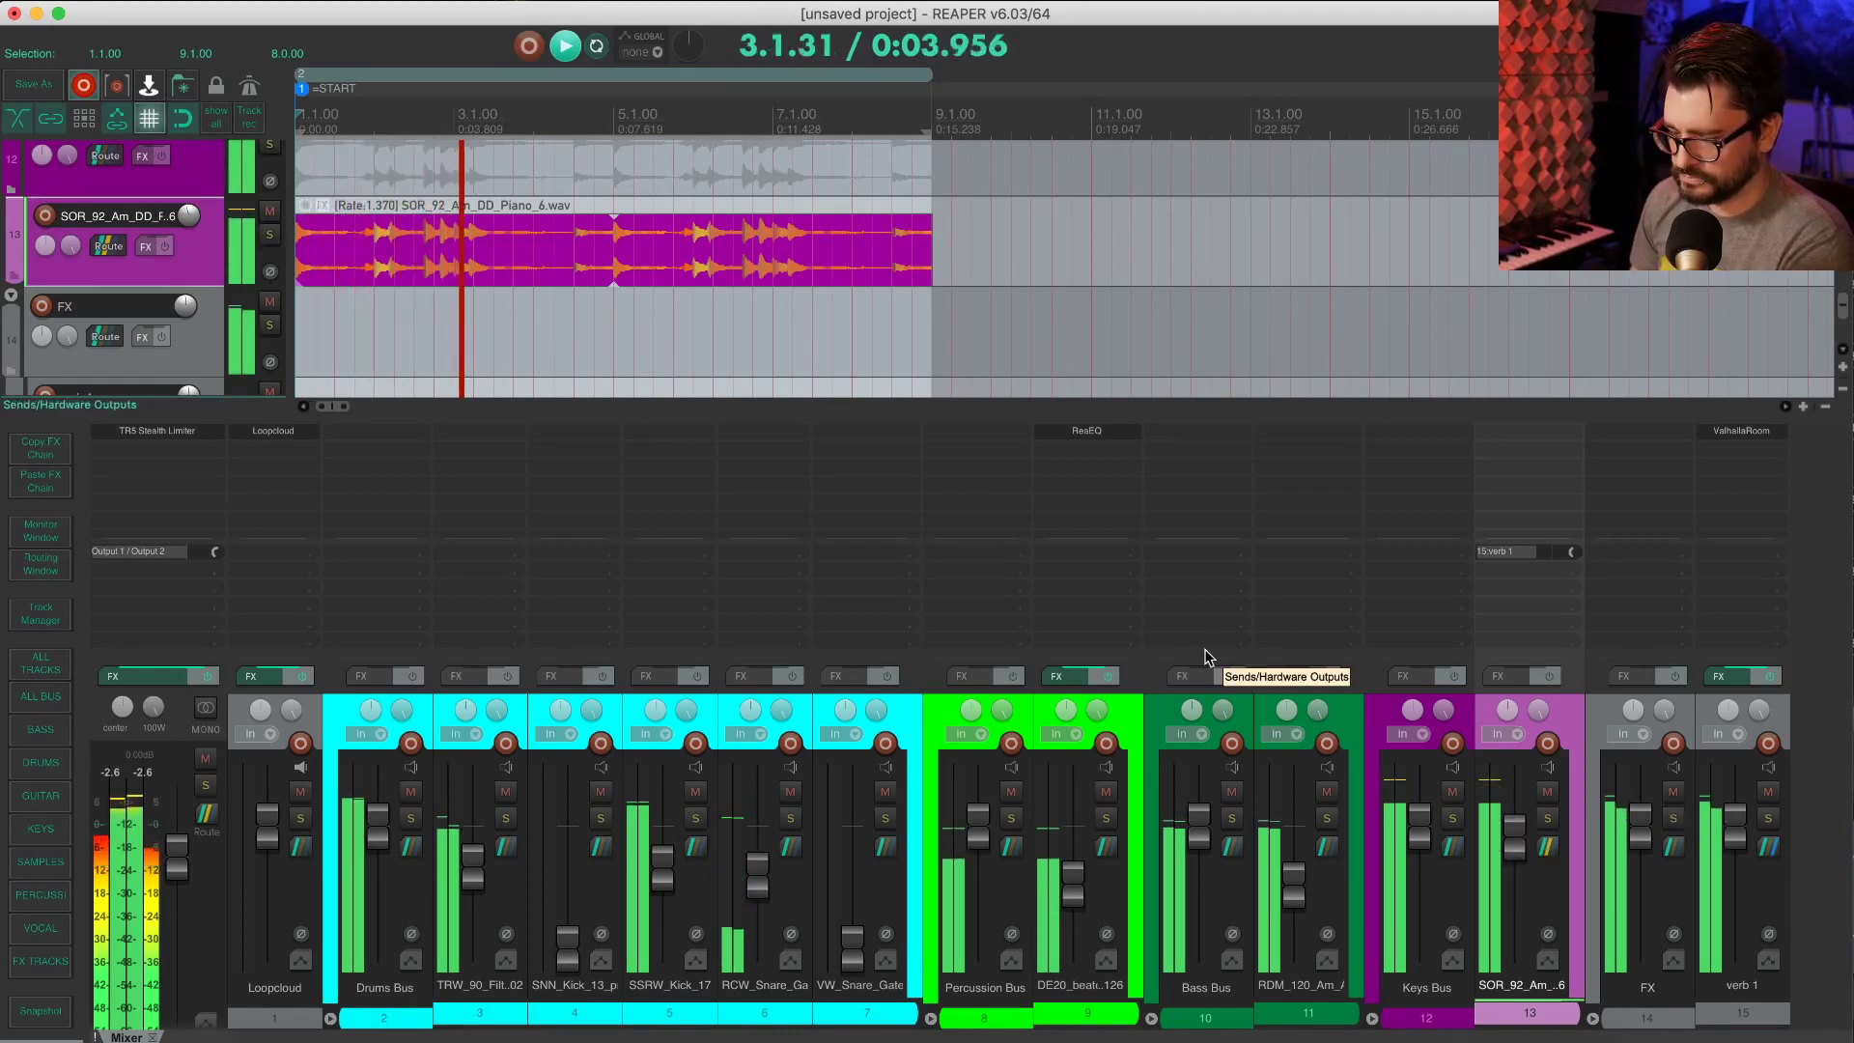
pyautogui.press('super+m')
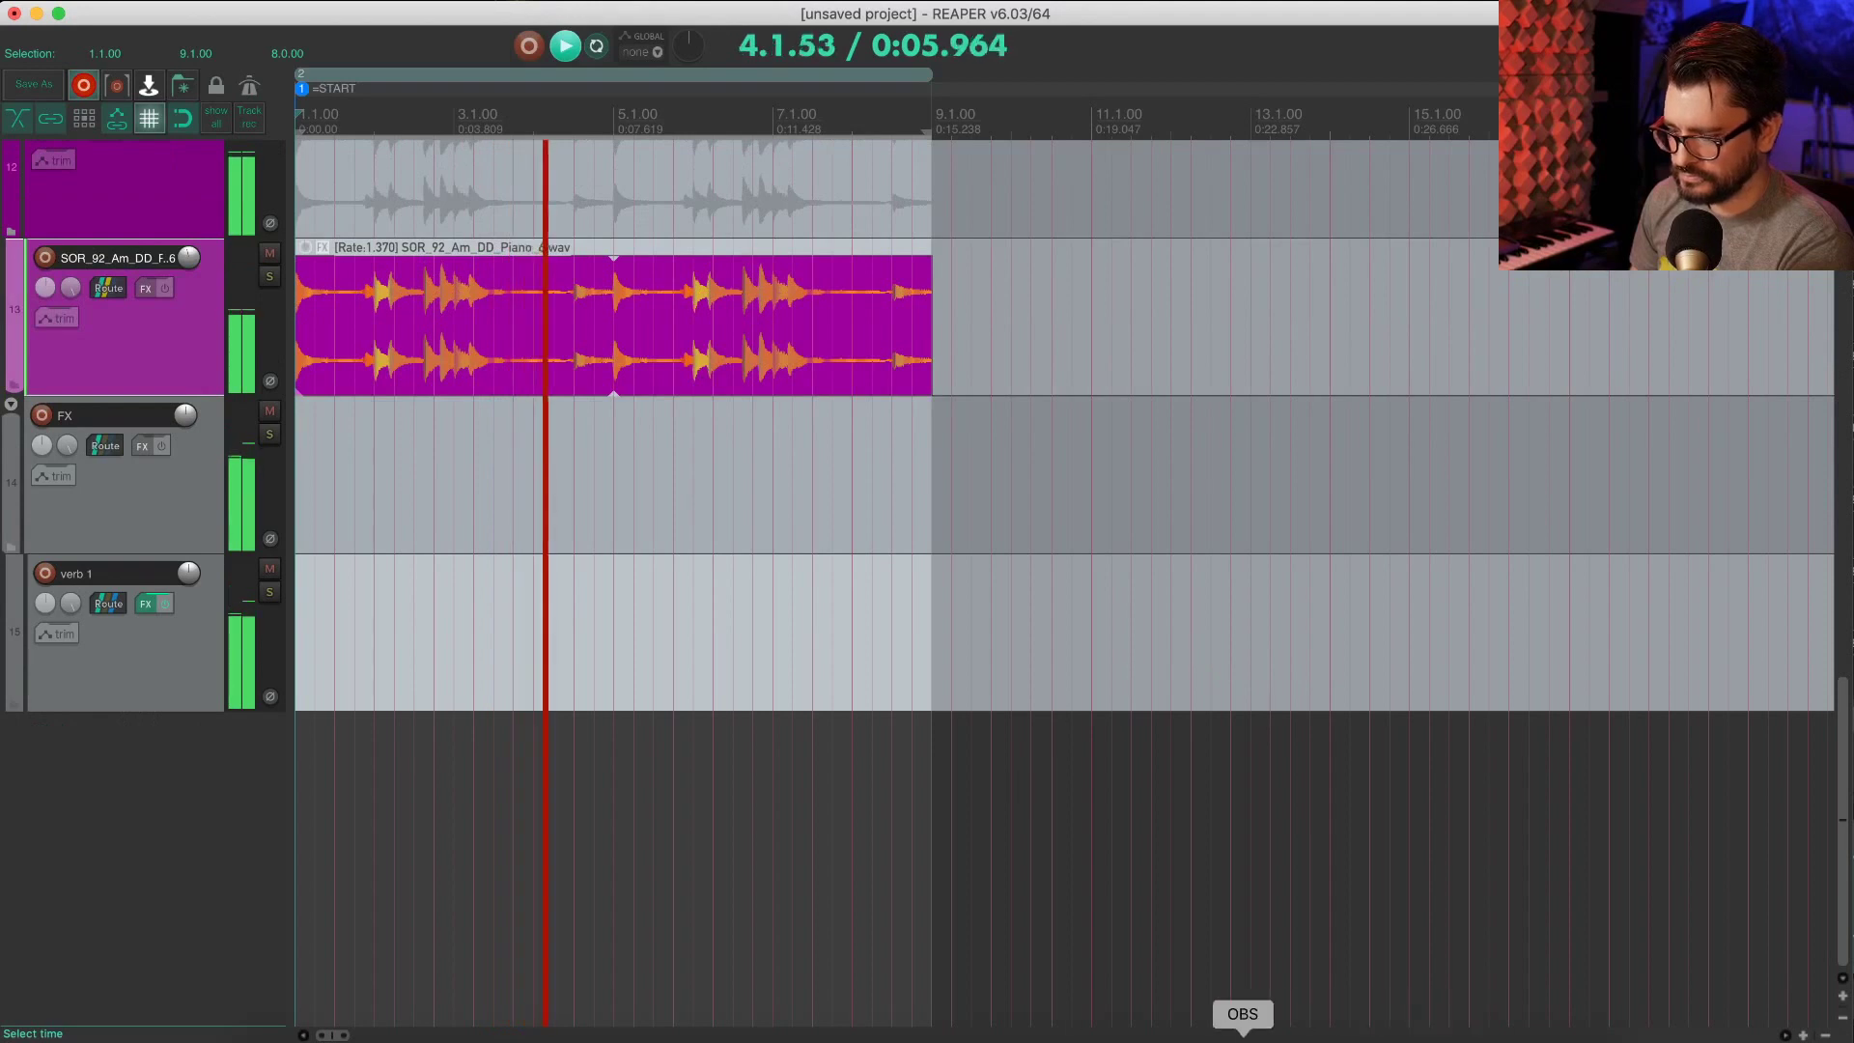
# Step: Switch to Loopcloud and clear the Piano search filter
pyautogui.click(1318, 1031)
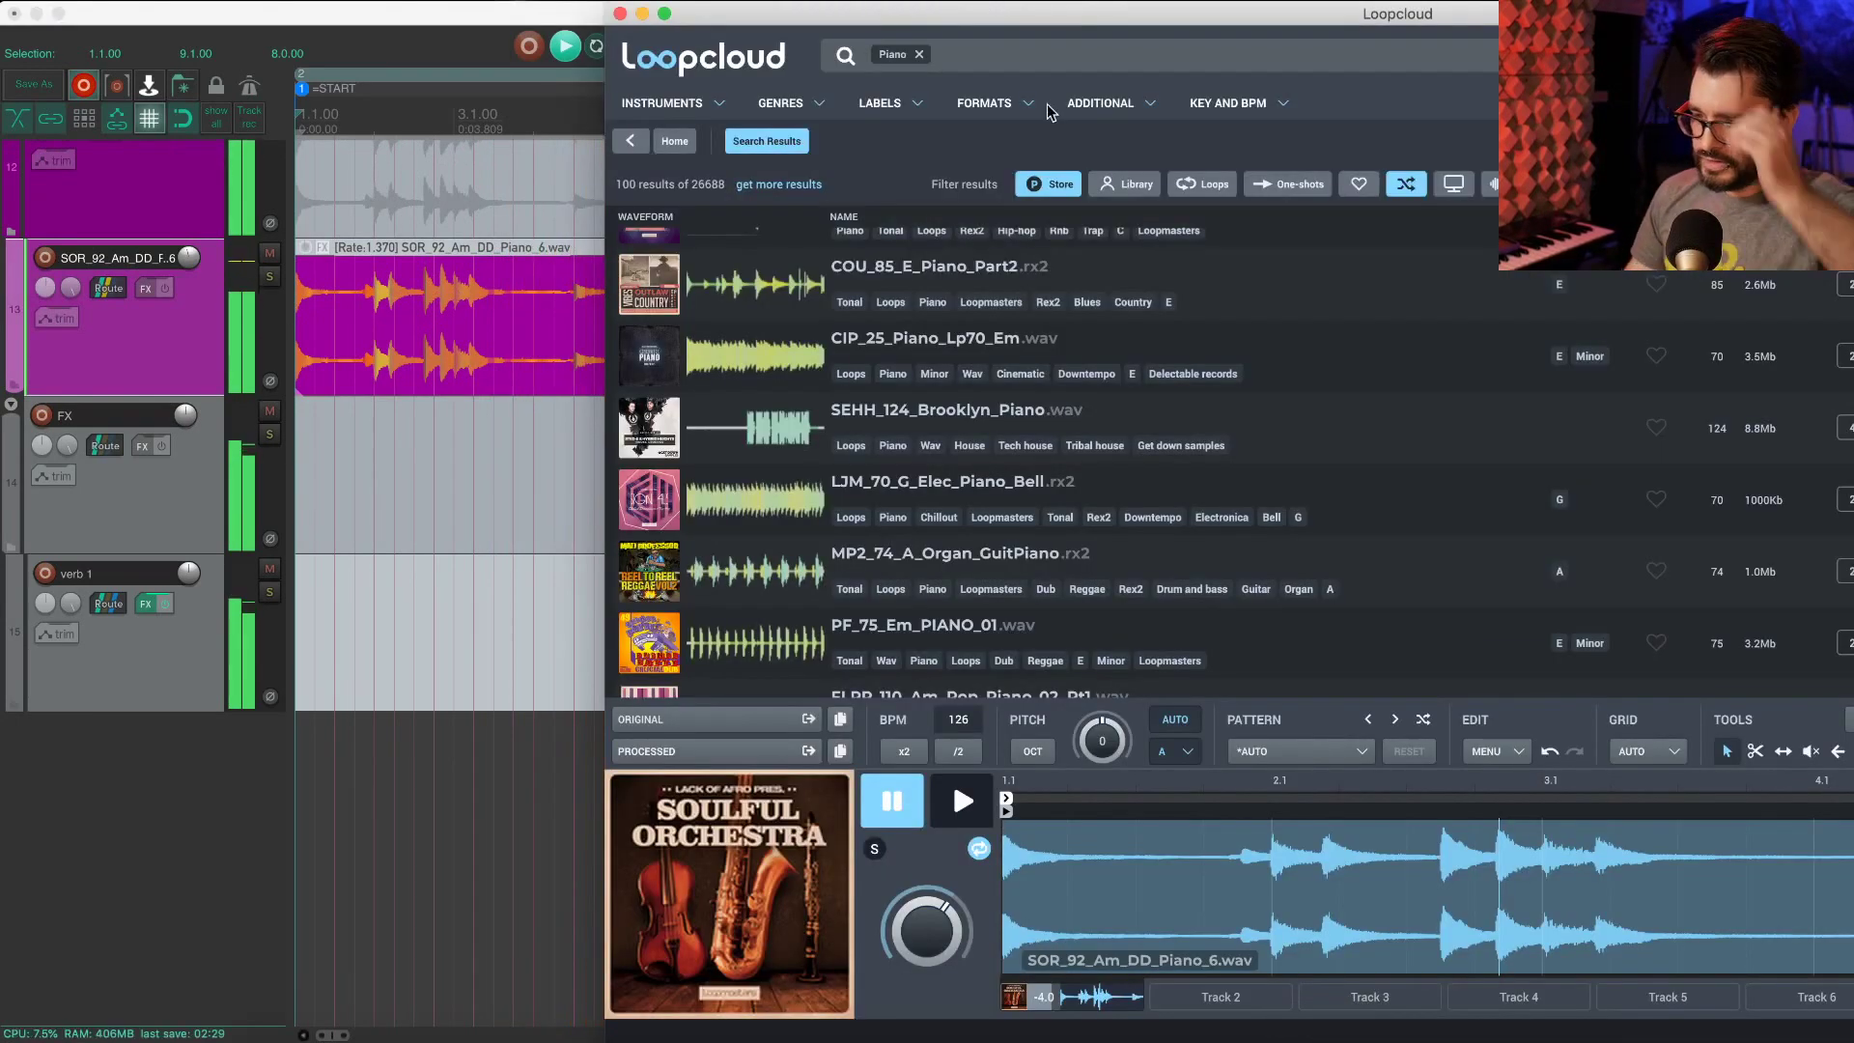
pyautogui.click(921, 55)
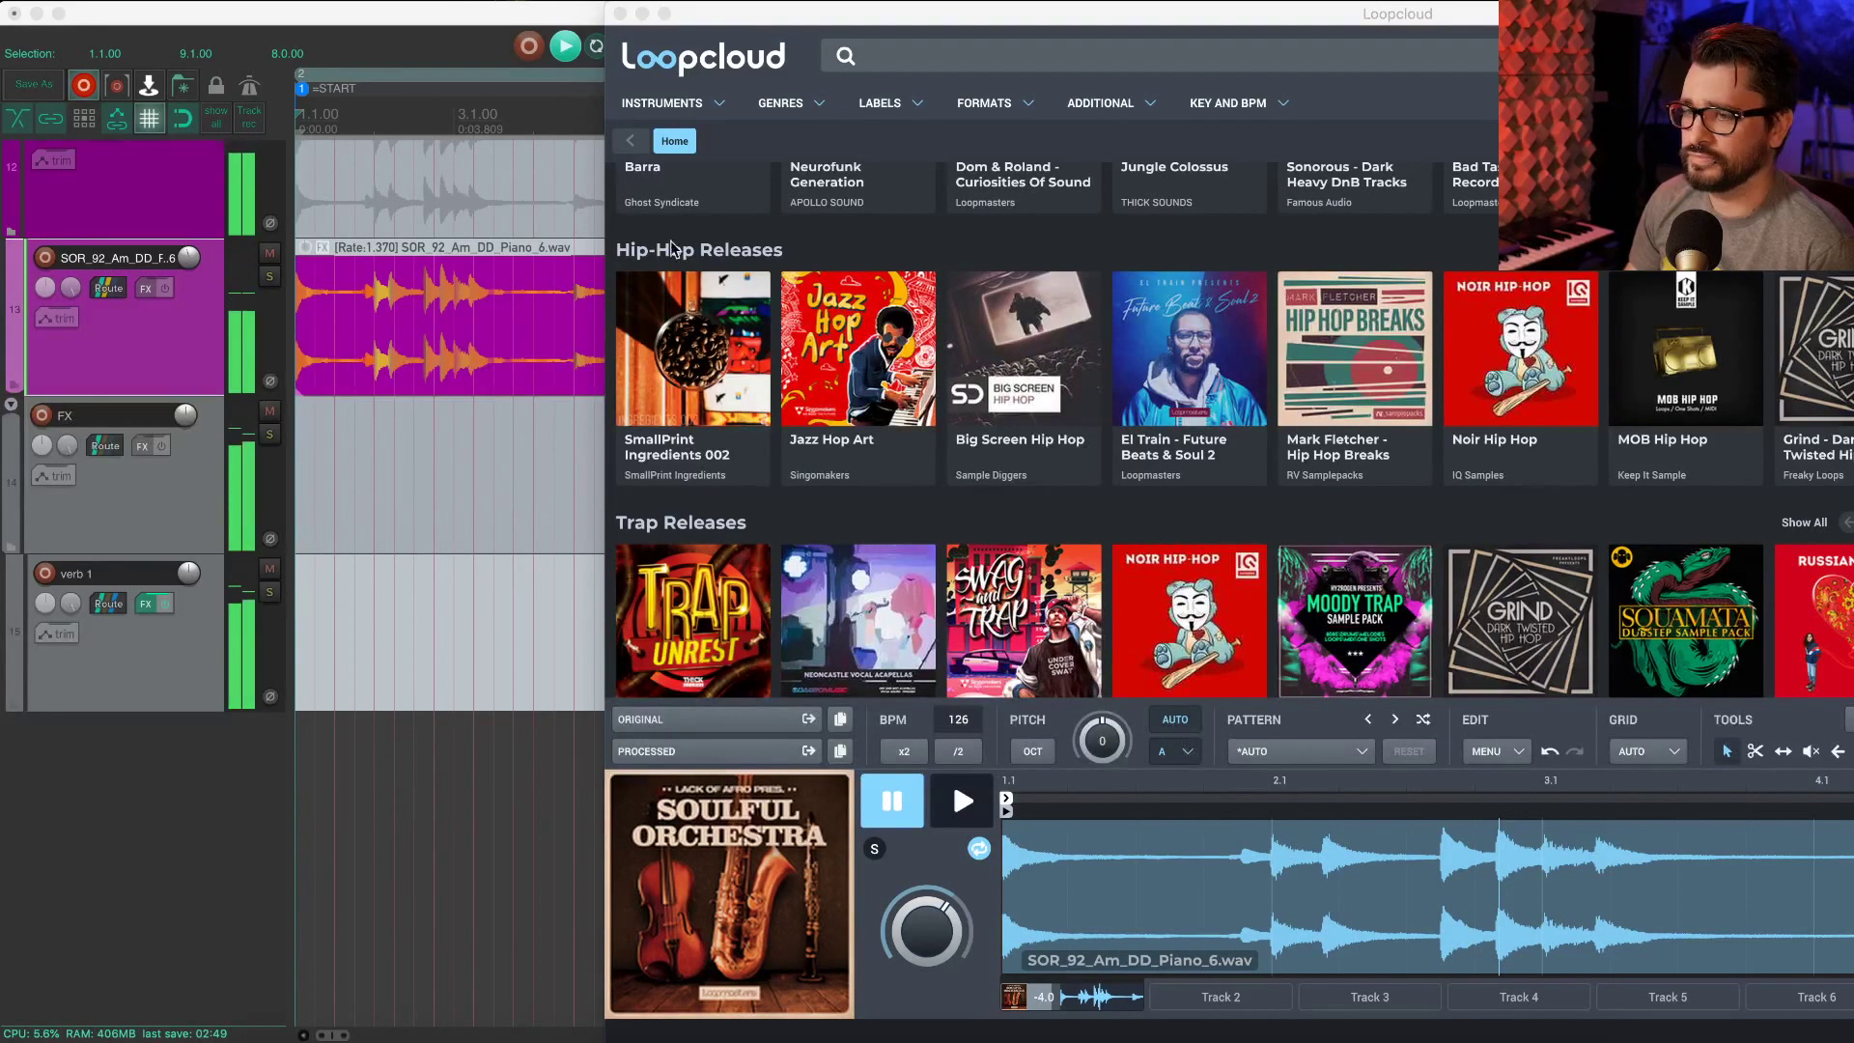
pyautogui.scroll(5, 155, 351)
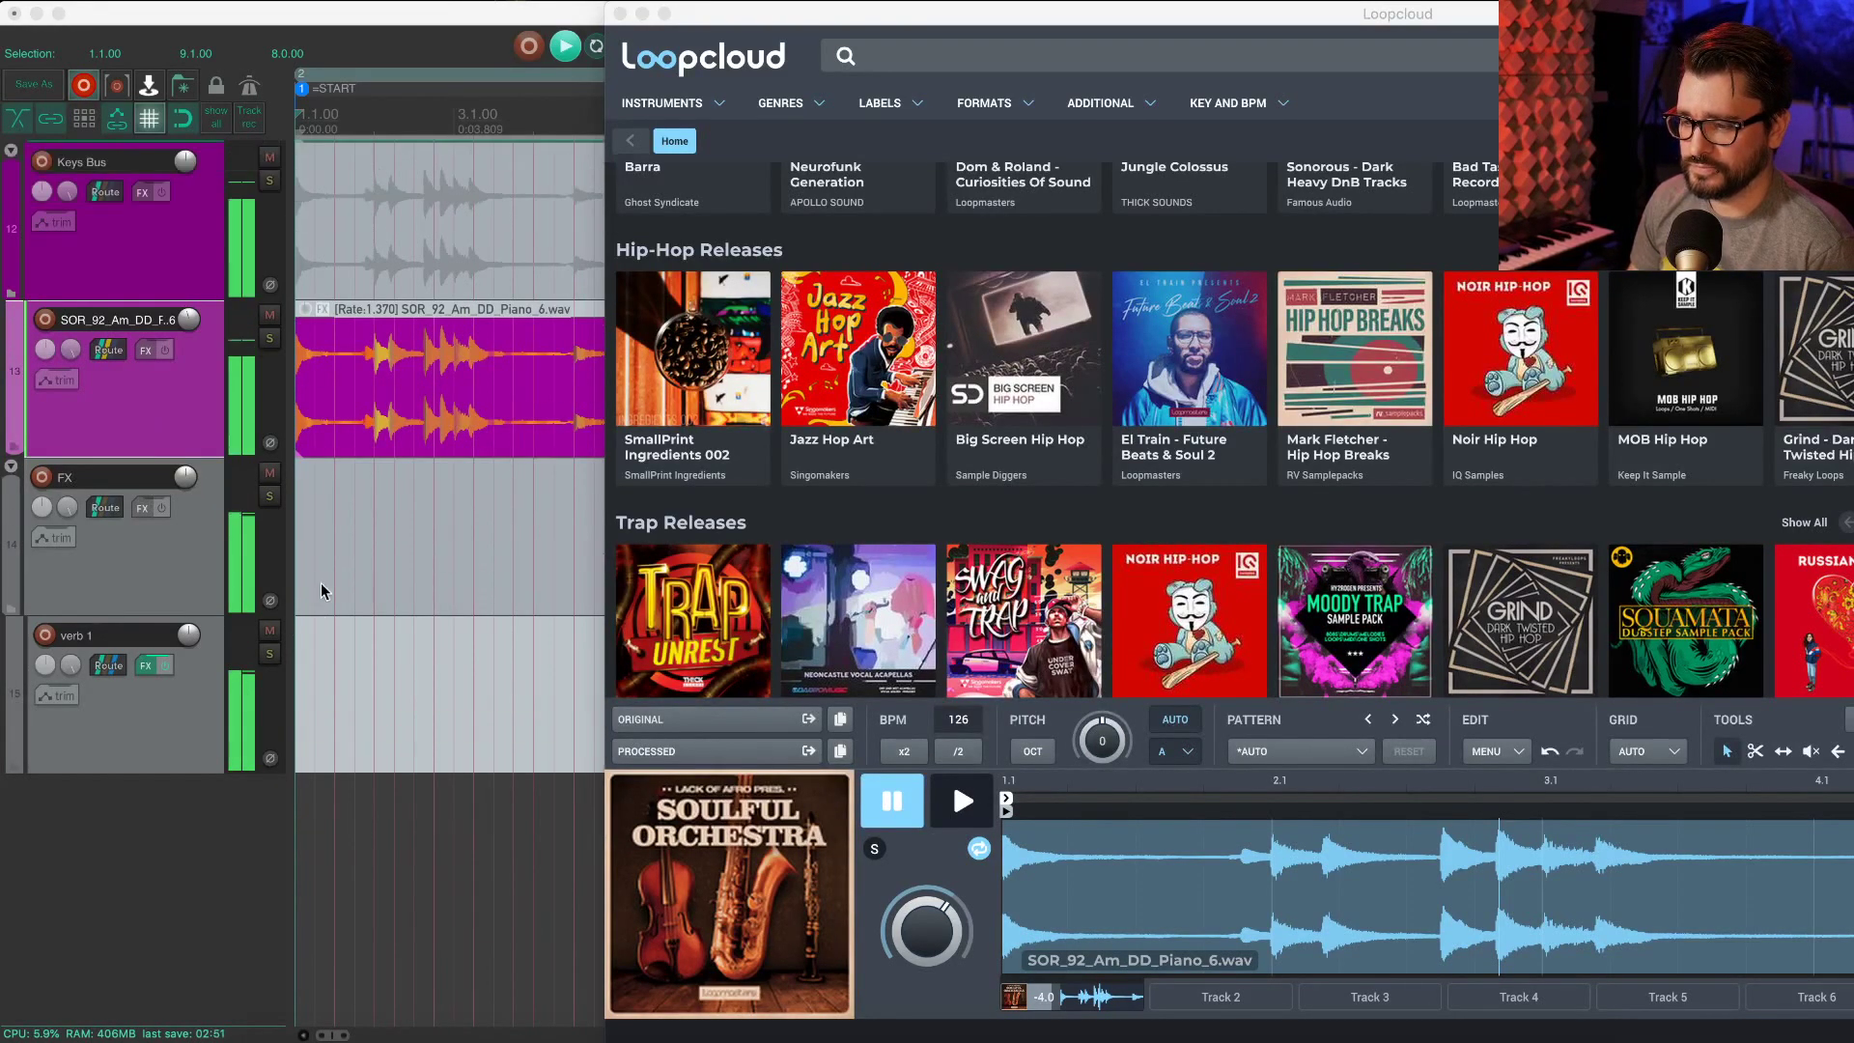
# Step: Switch back to REAPER and select the SOR_92_Am_DD_Piano_6 track
pyautogui.click(331, 739)
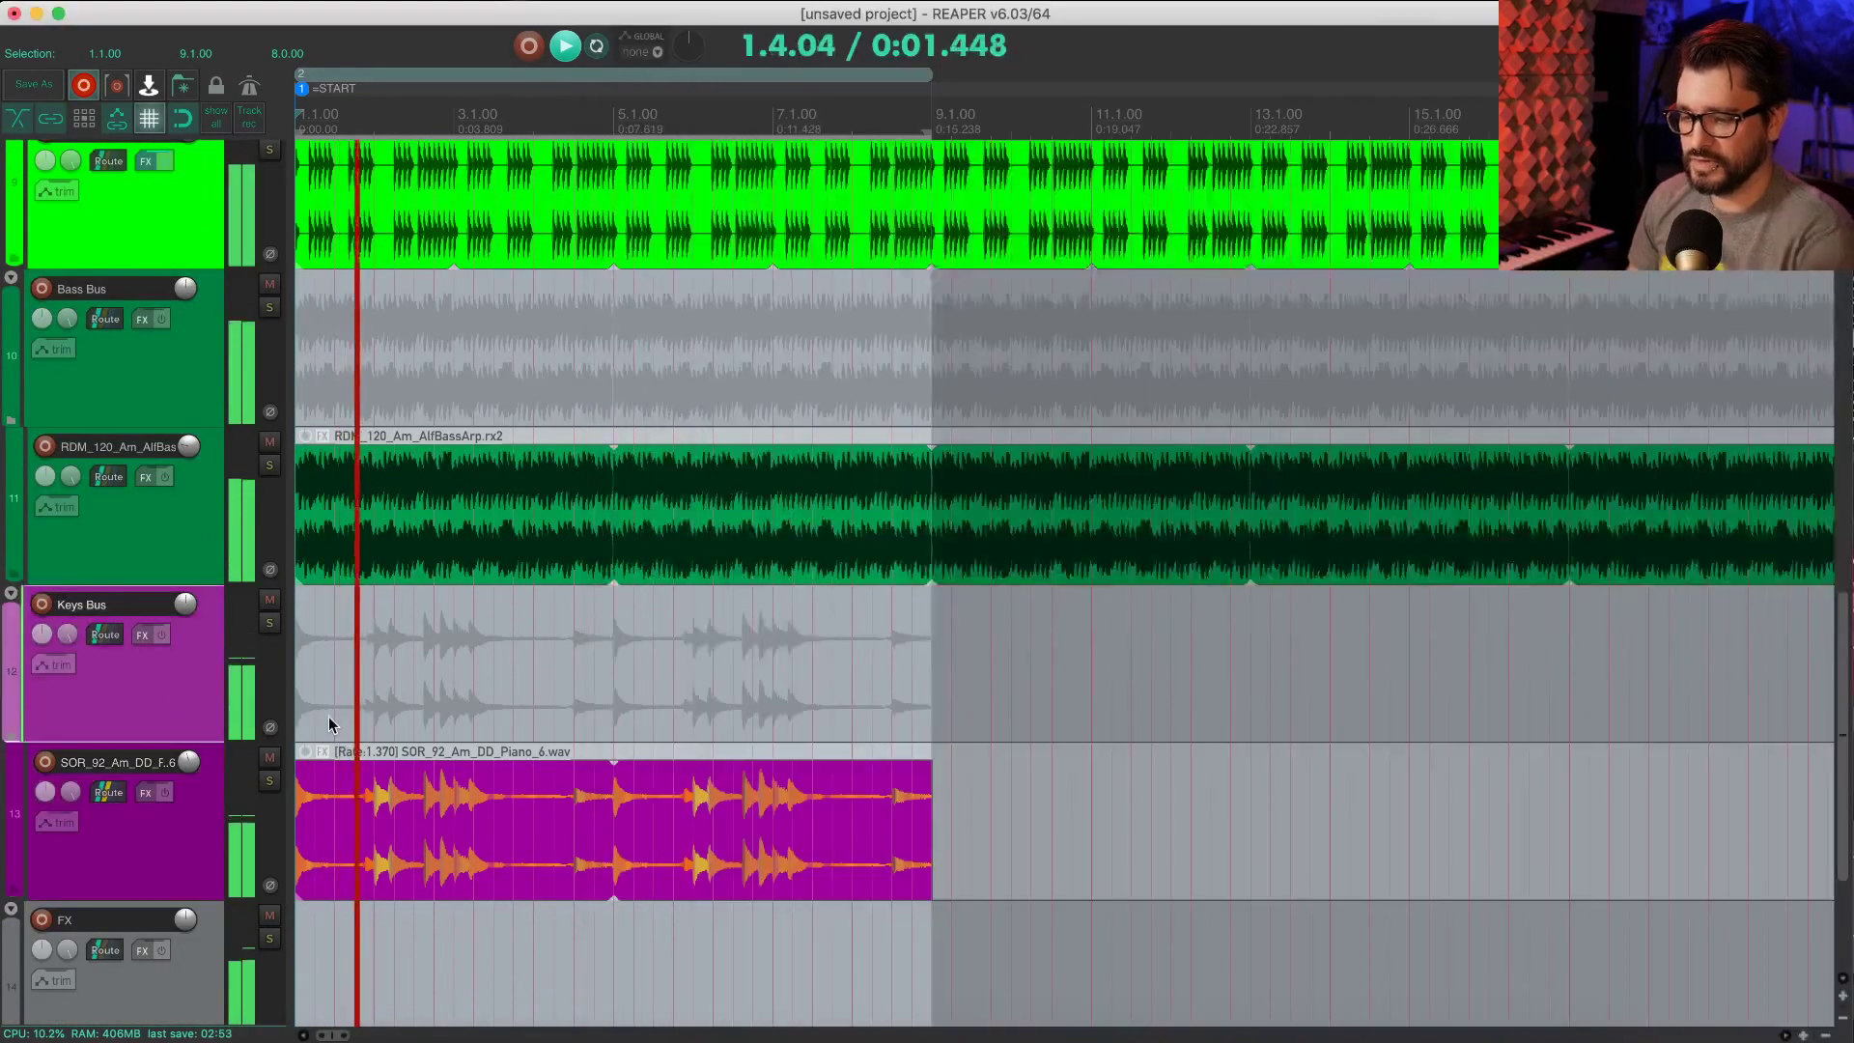
pyautogui.scroll(-3, 319, 772)
pyautogui.click(160, 728)
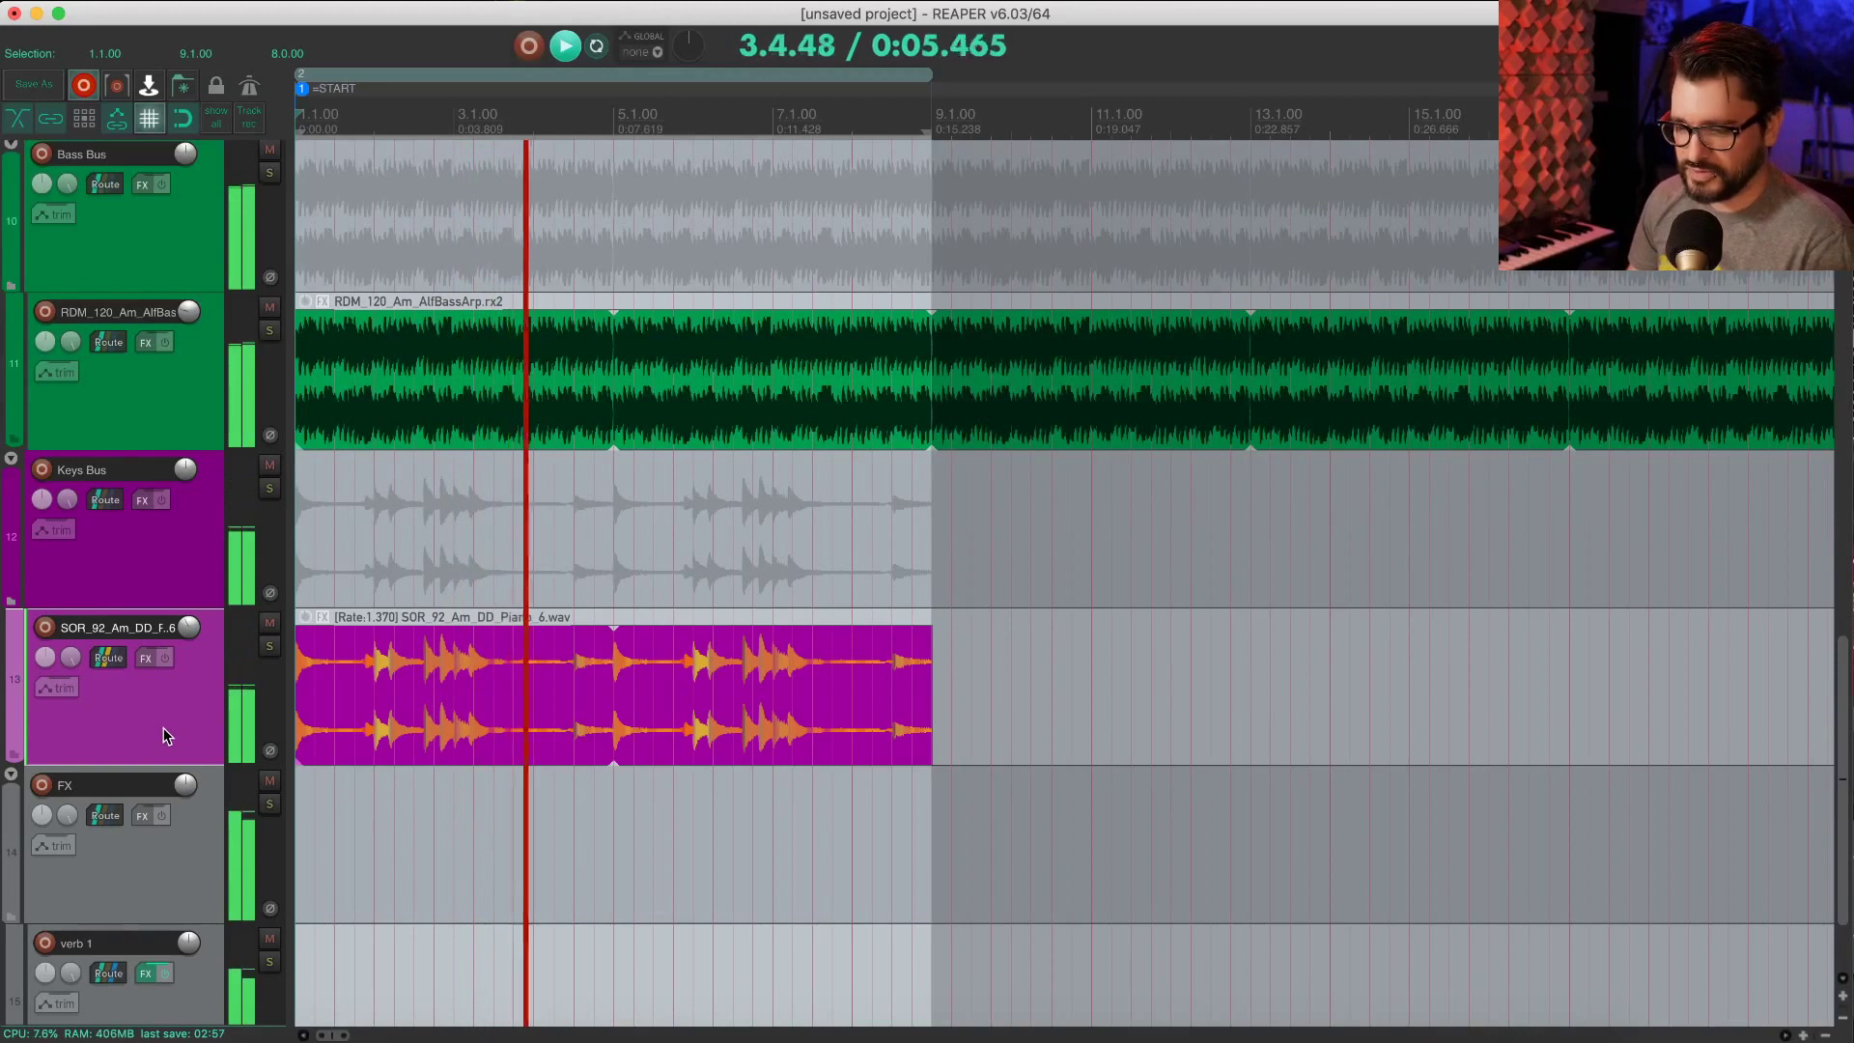
# Step: Insert iZotope Vinyl on the piano track and check its preset list without choosing a preset
pyautogui.rightClick(150, 666)
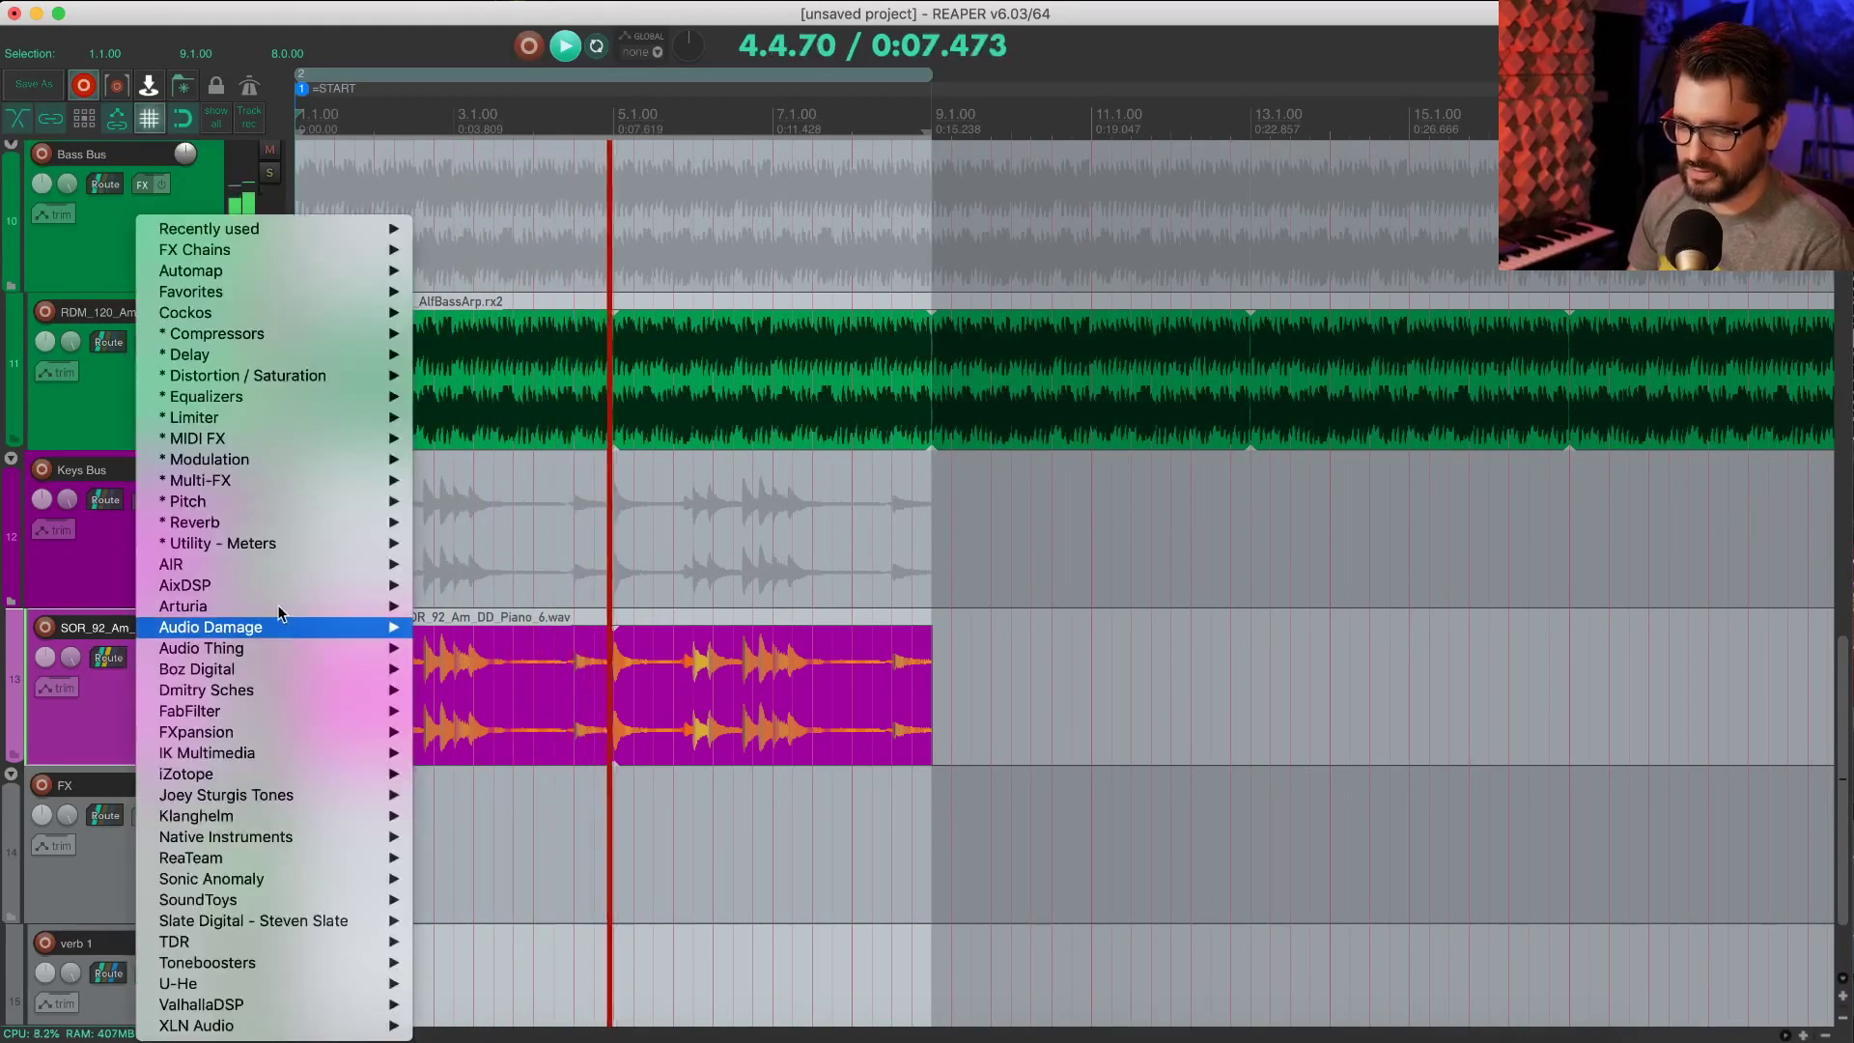
pyautogui.moveTo(358, 383)
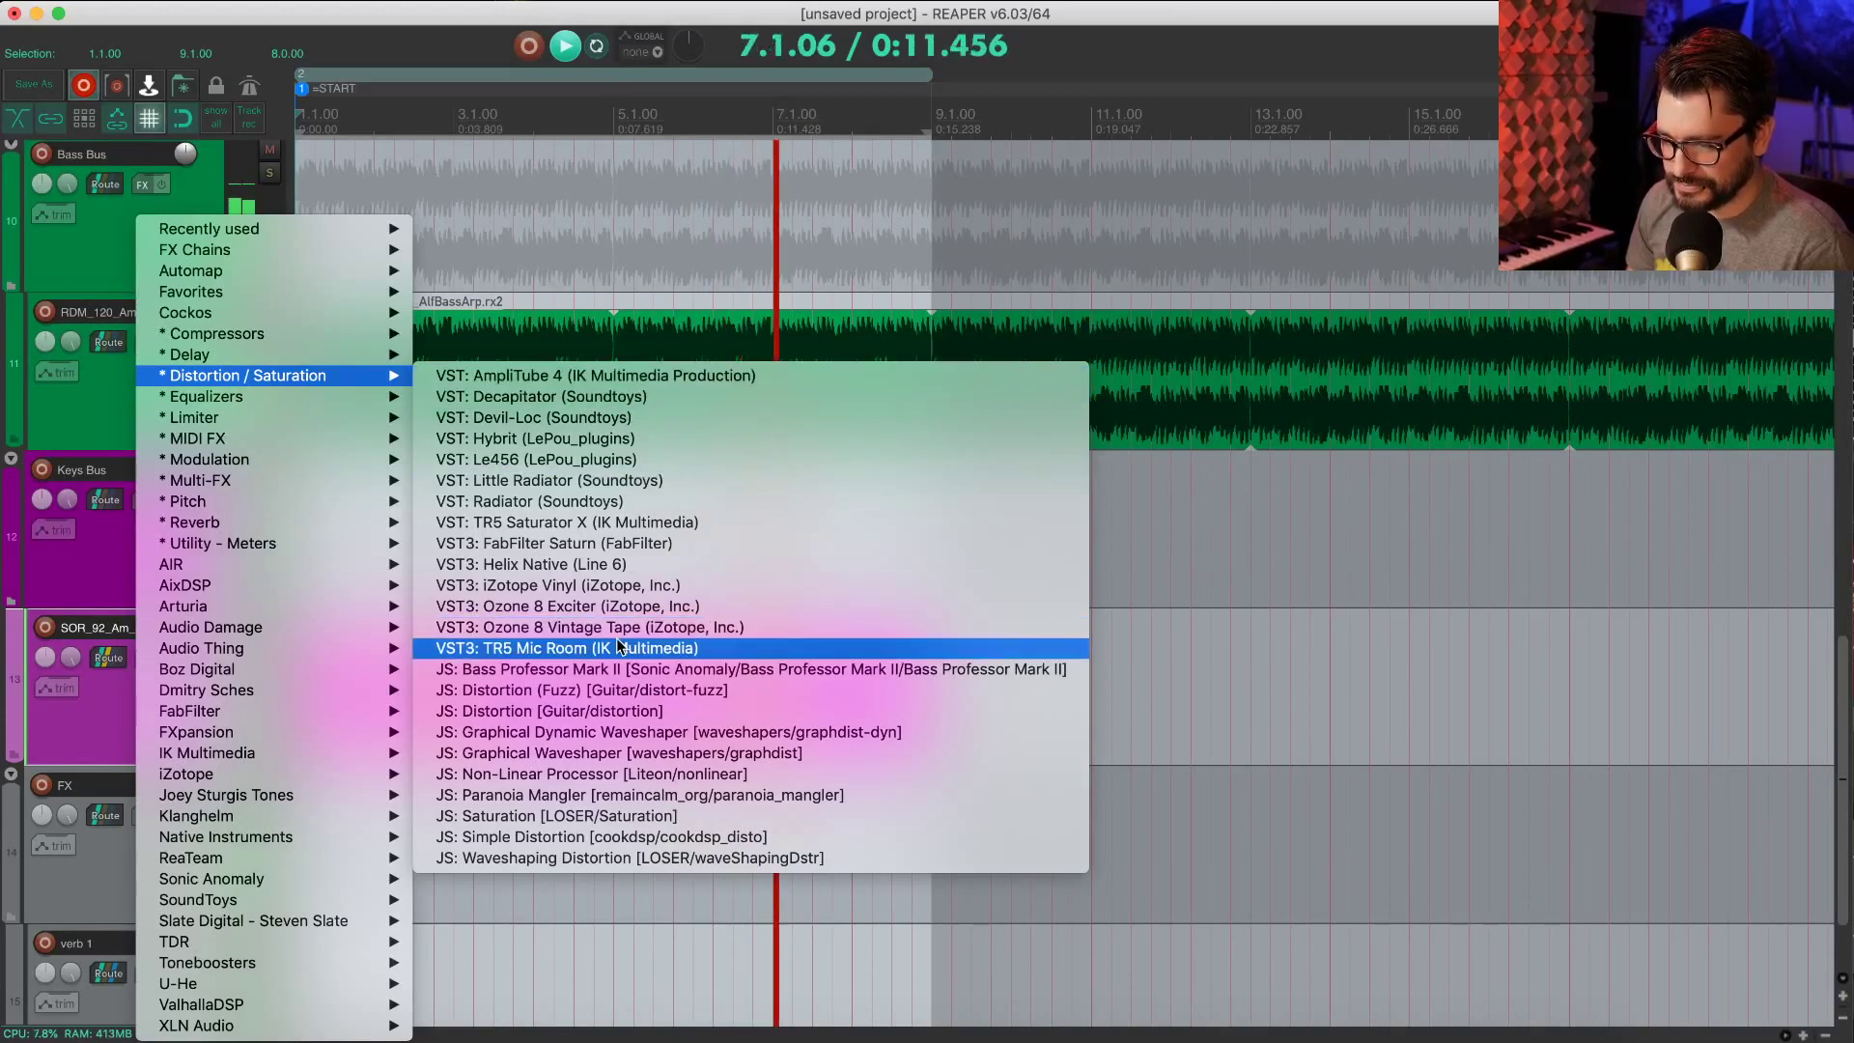
pyautogui.click(652, 584)
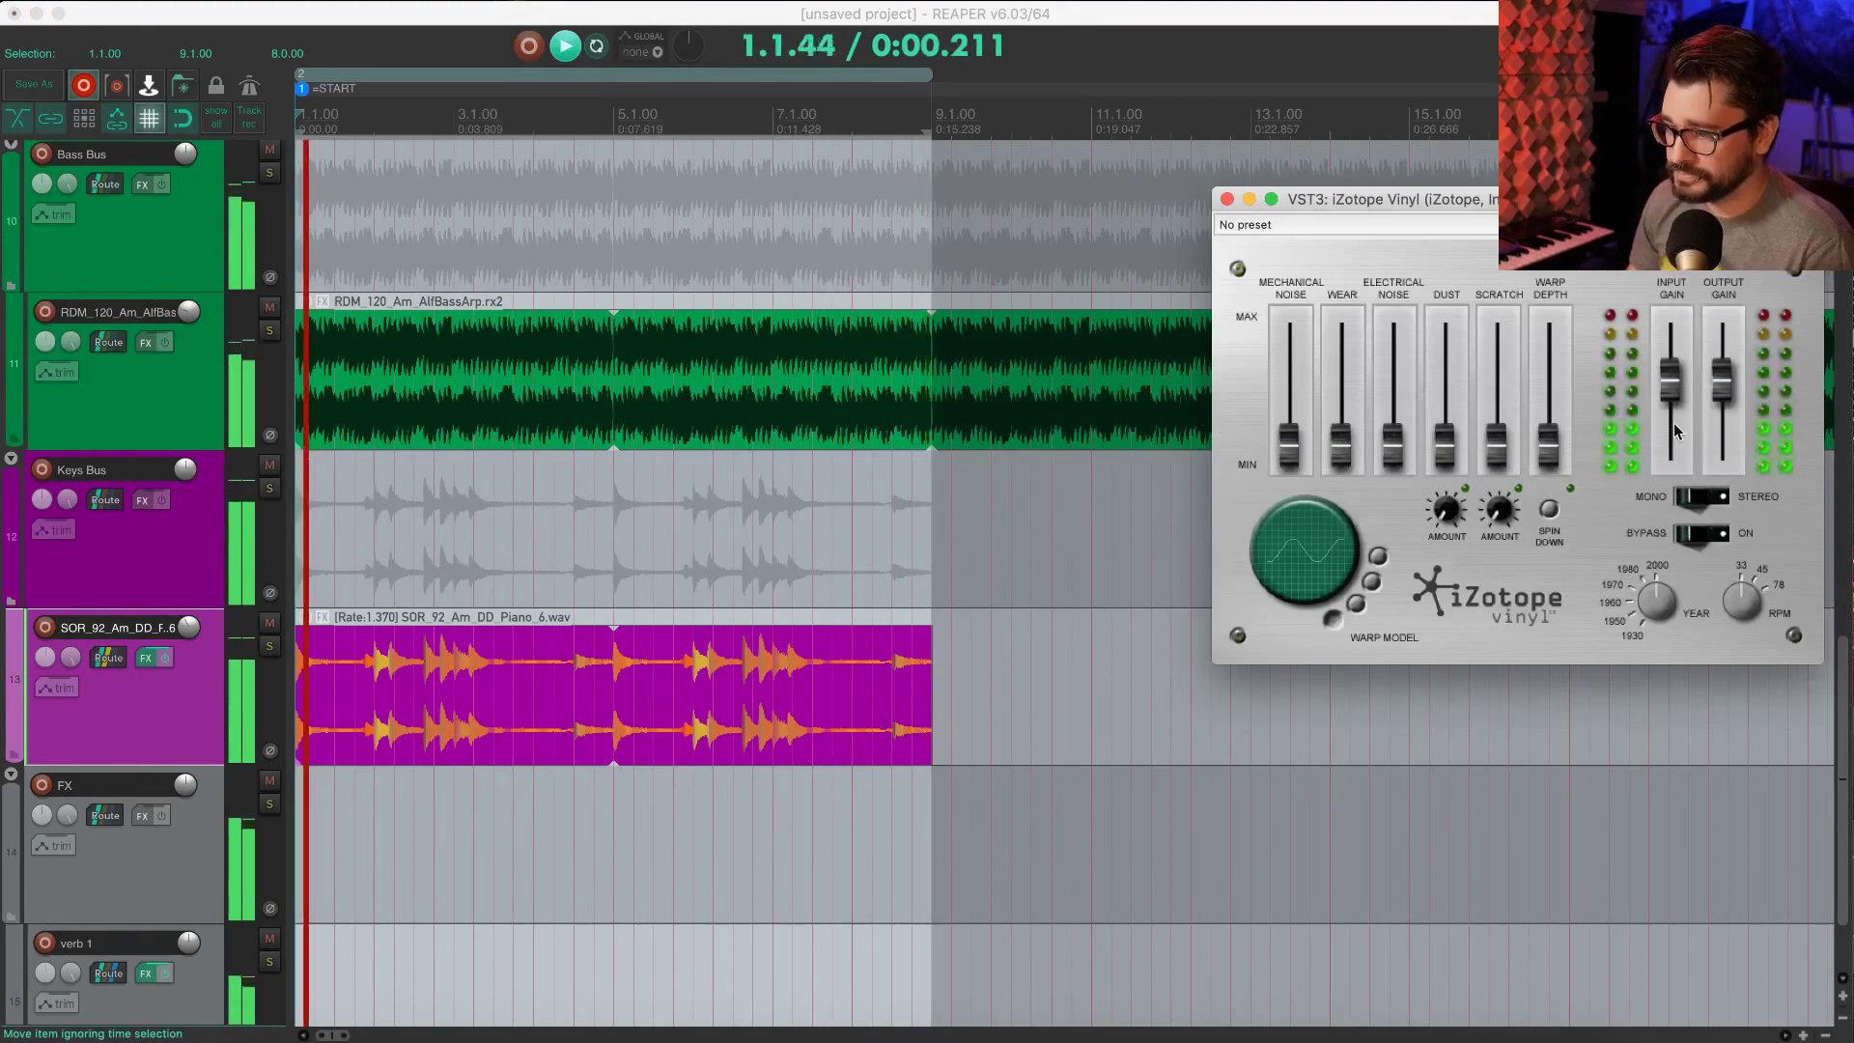
pyautogui.moveTo(1426, 201); pyautogui.dragTo(1126, 227)
pyautogui.click(1077, 251)
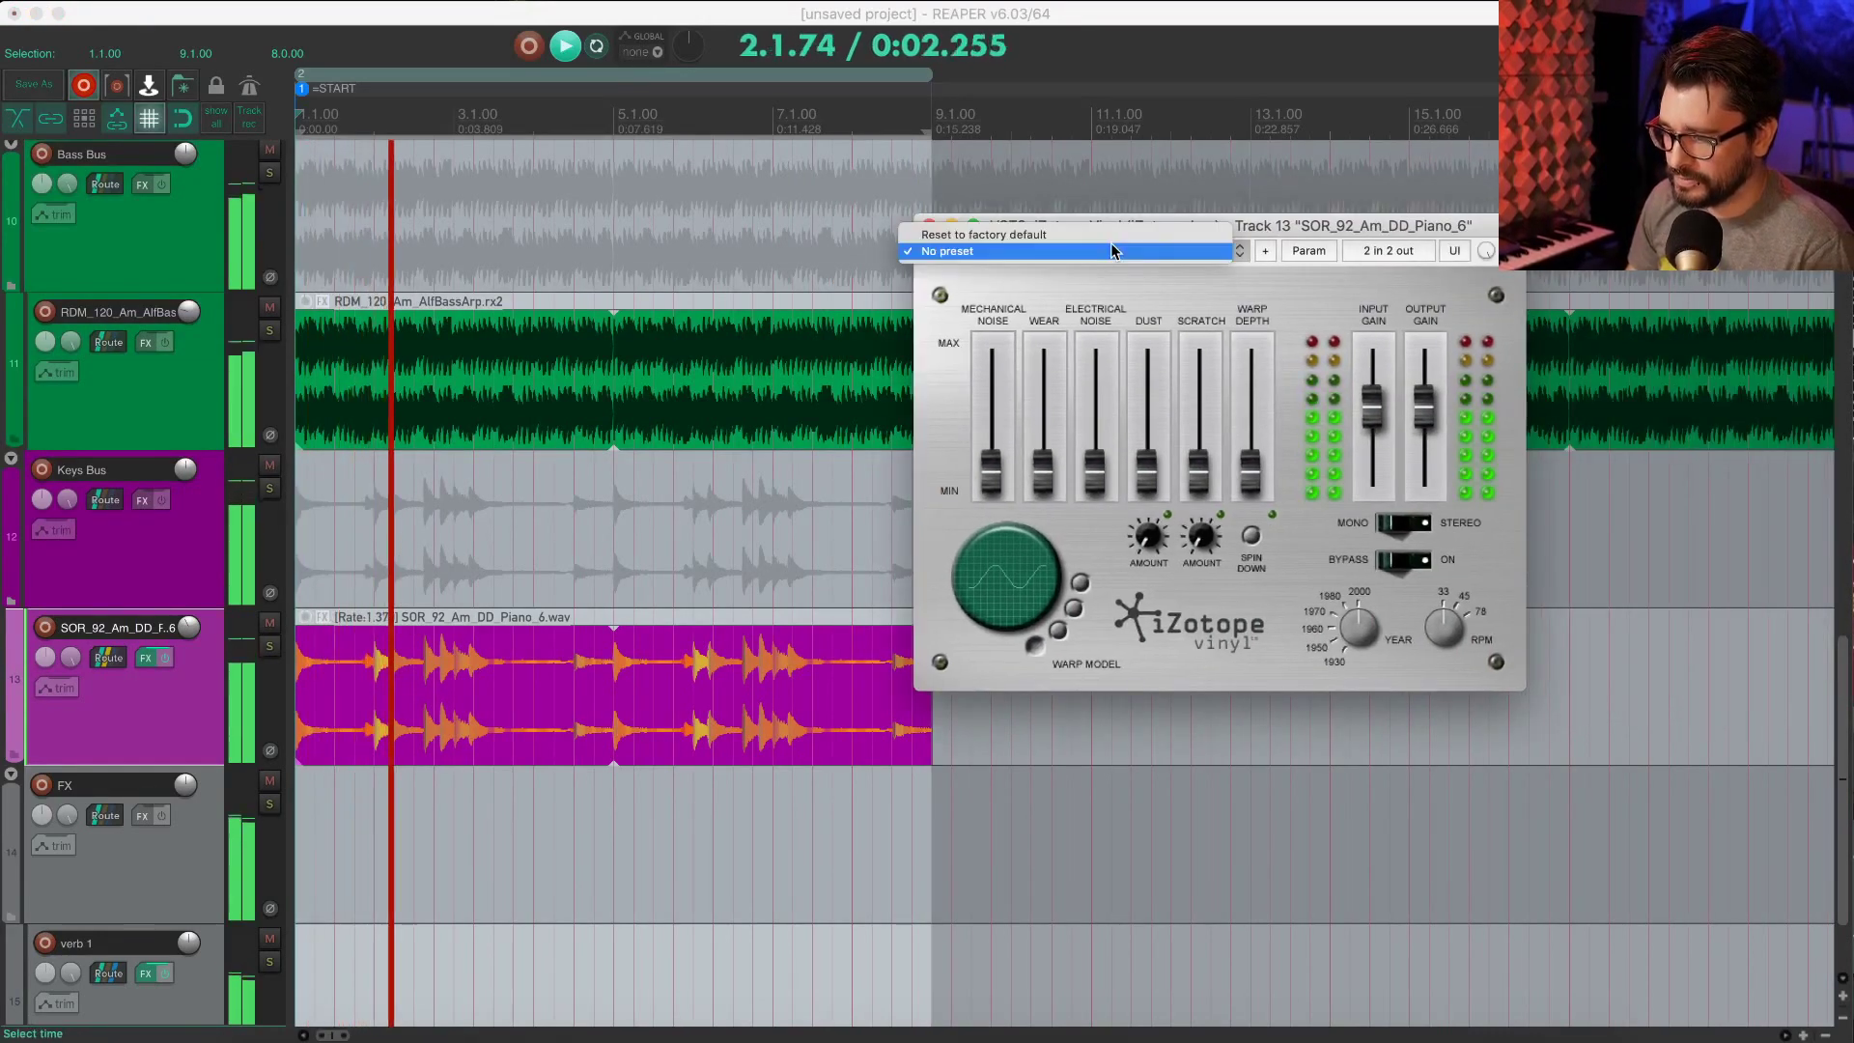
pyautogui.click(1197, 470)
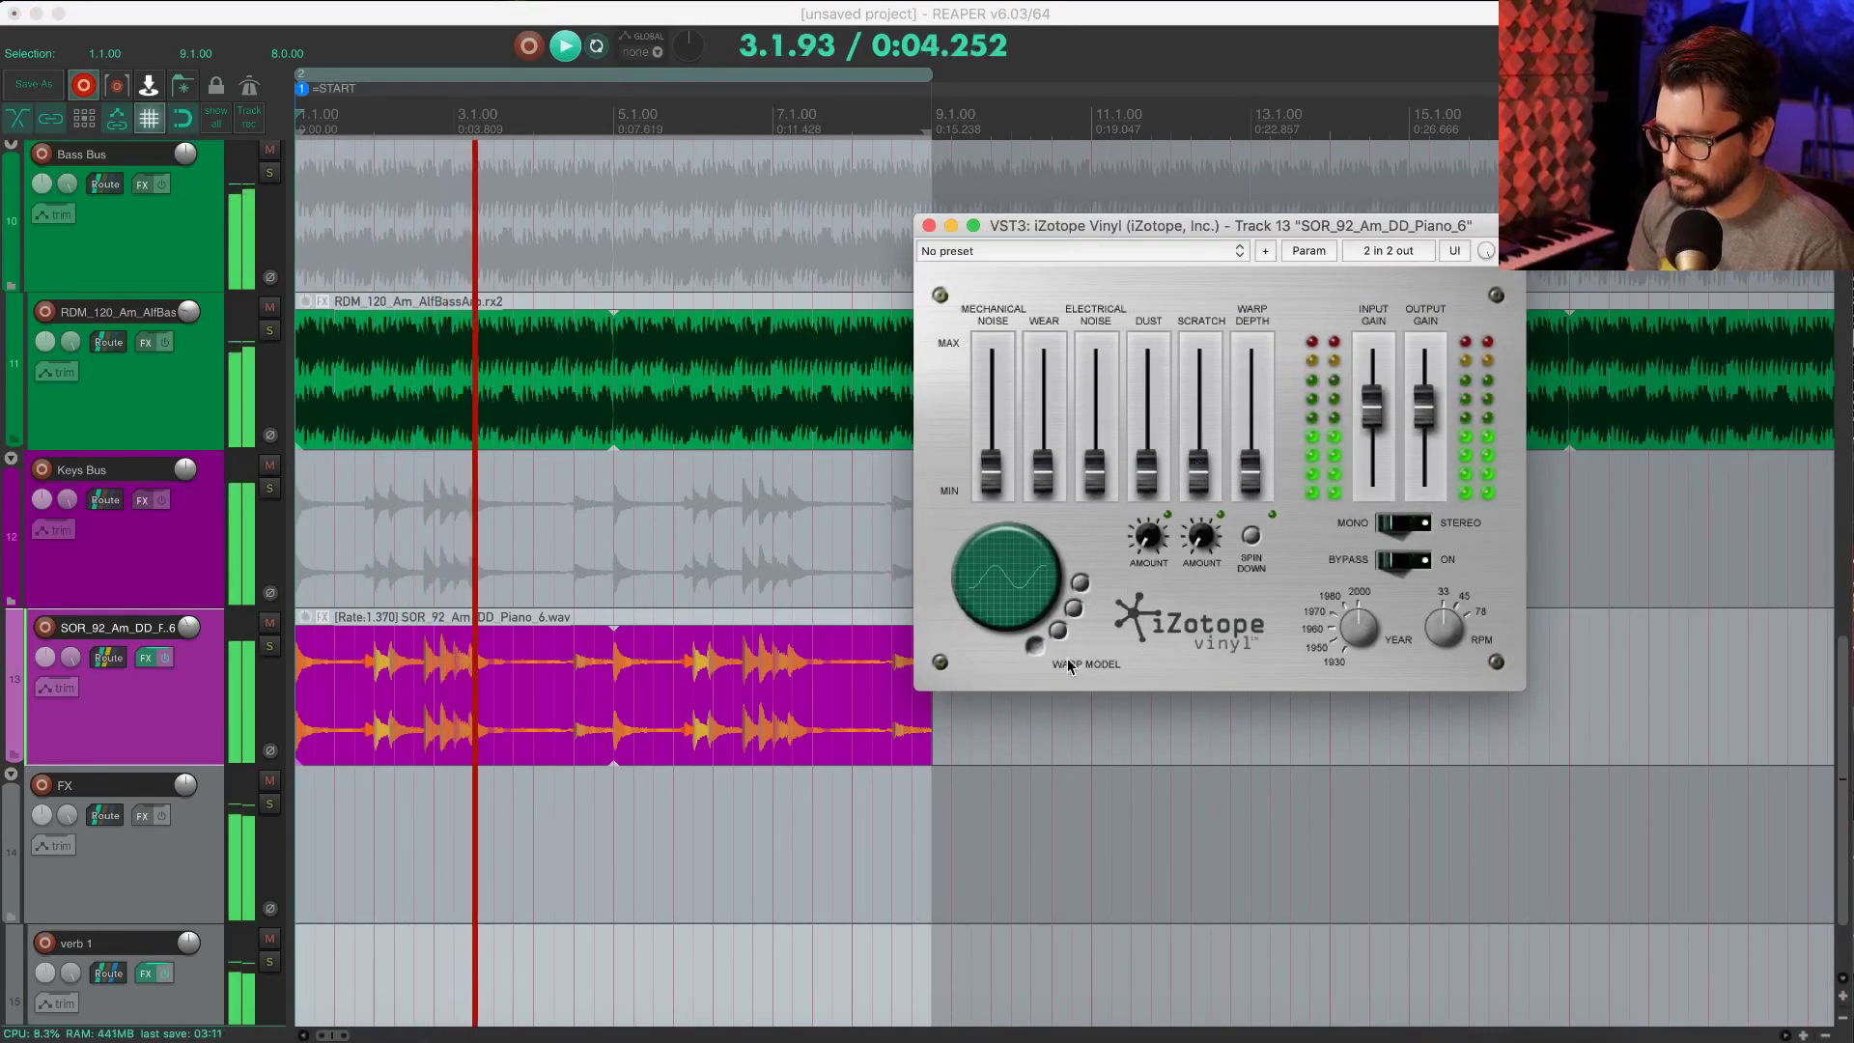
# Step: Try other warp models in Vinyl with raised wear, electrical noise and dust, and remove the effect from the piano track
pyautogui.click(1070, 608)
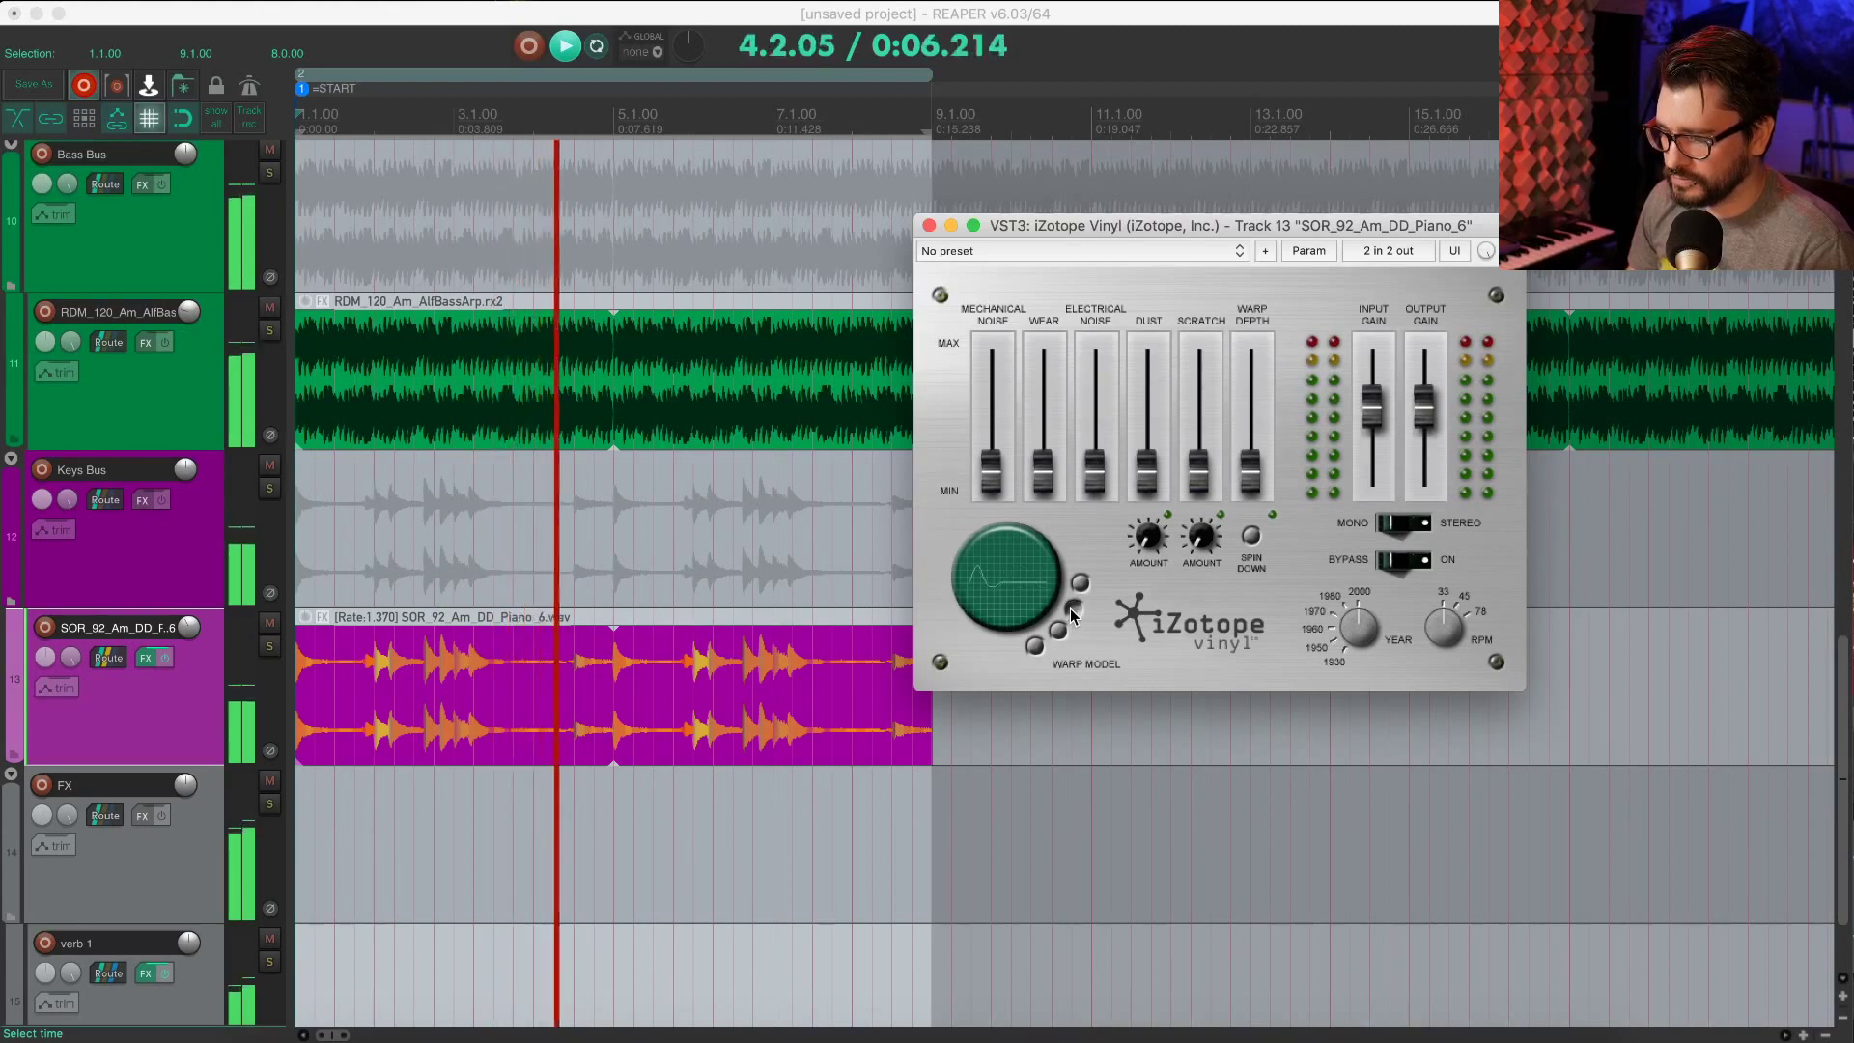
pyautogui.moveTo(1059, 471); pyautogui.dragTo(1061, 386)
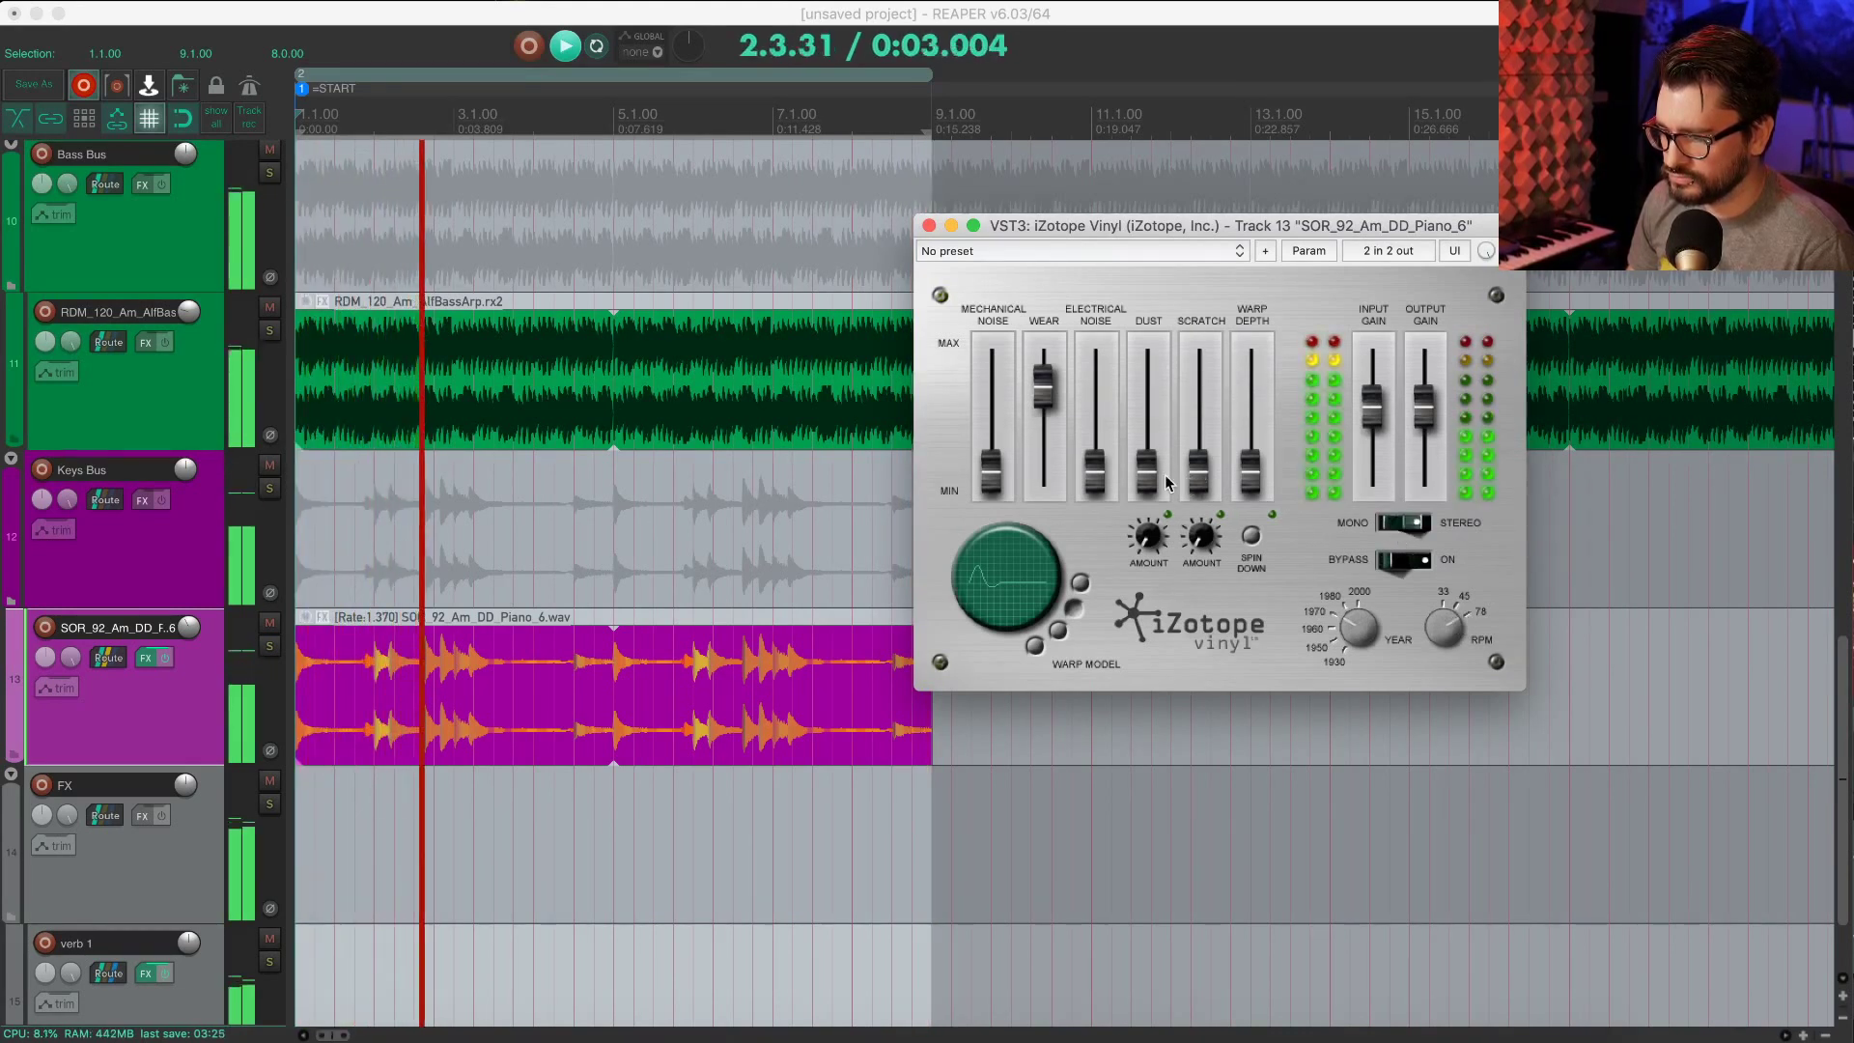
pyautogui.moveTo(1147, 471); pyautogui.dragTo(1100, 448)
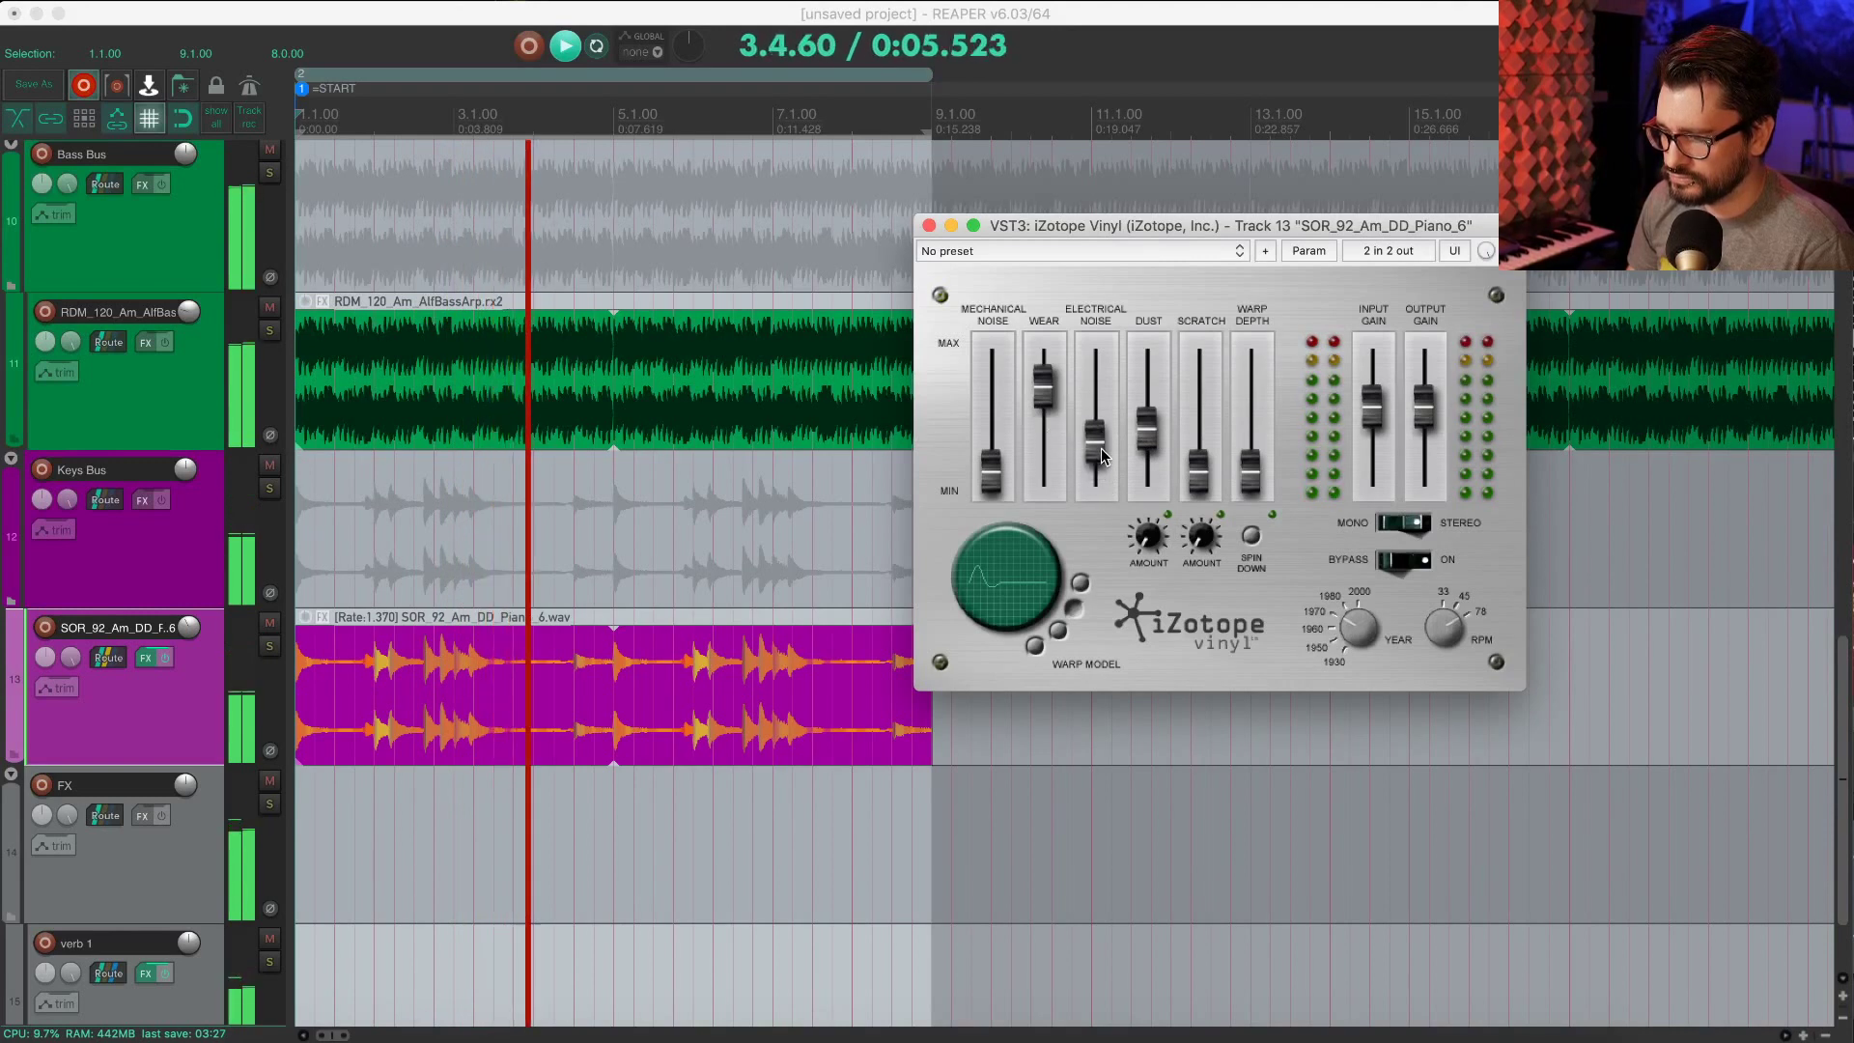
pyautogui.click(1073, 612)
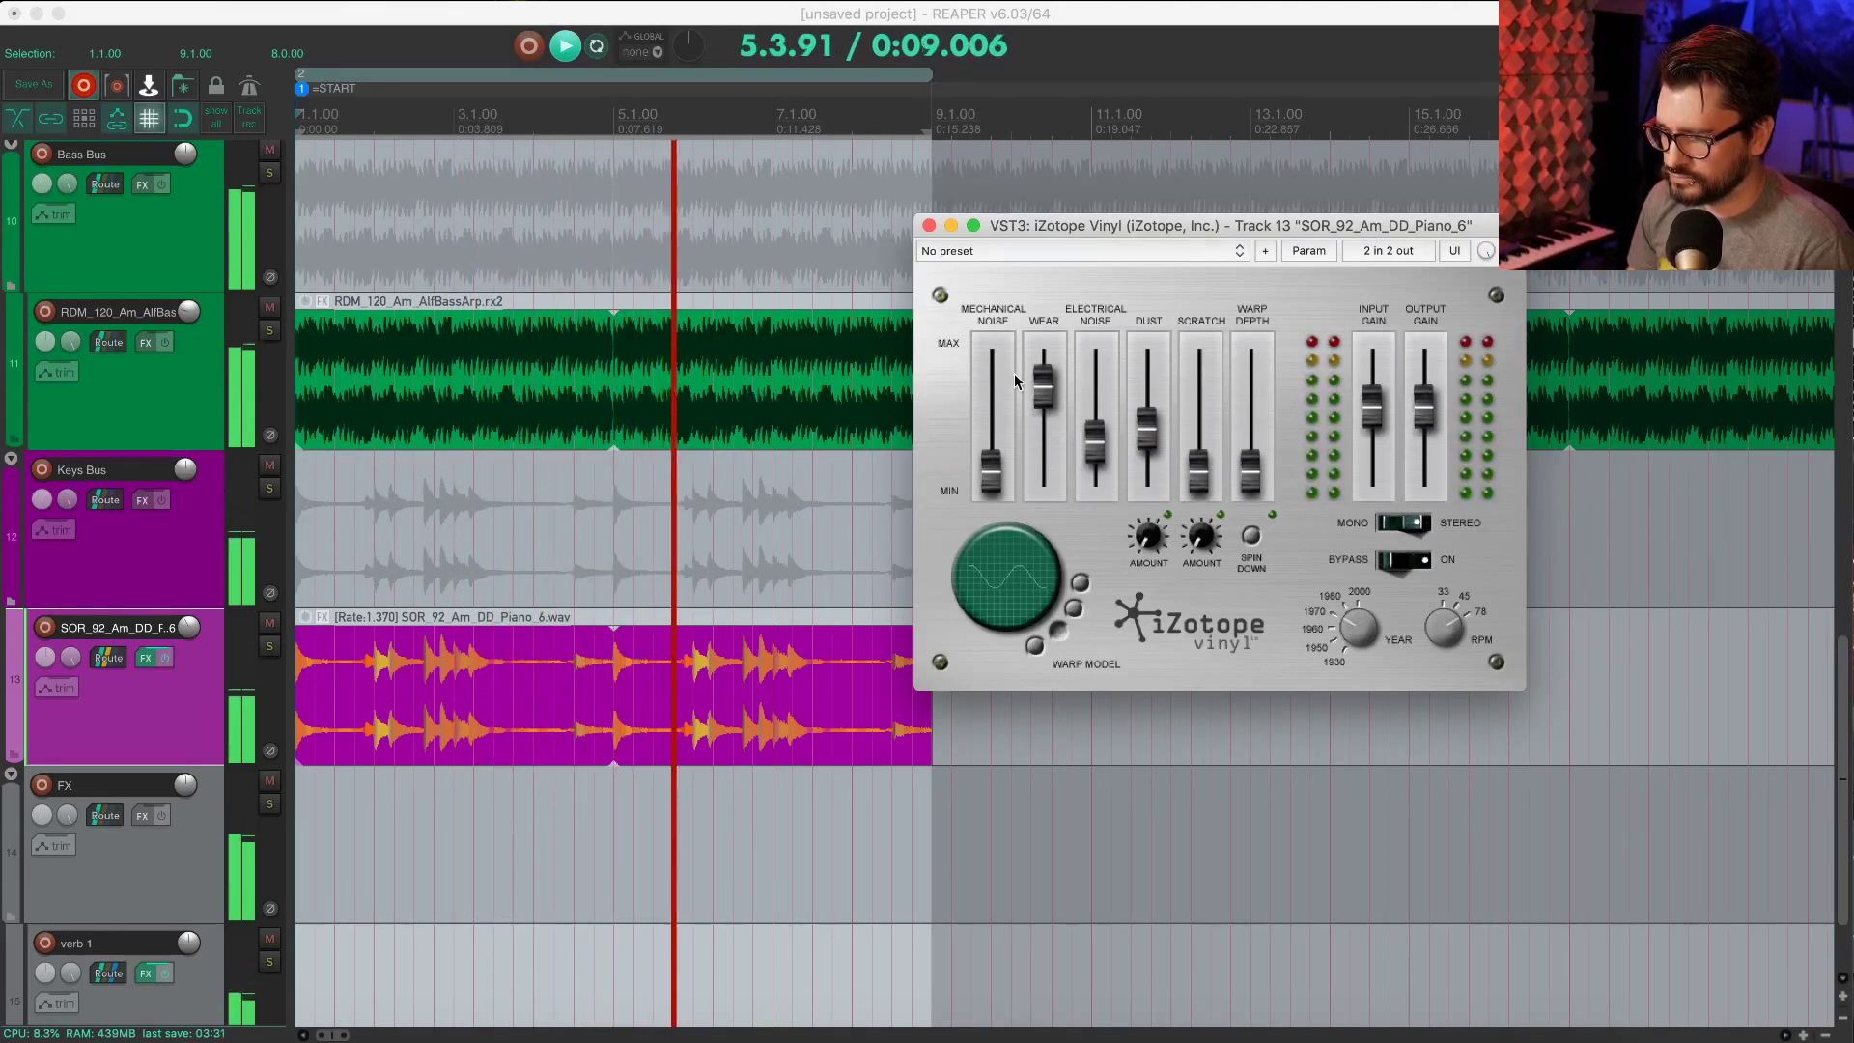
pyautogui.moveTo(1043, 386); pyautogui.dragTo(1047, 368)
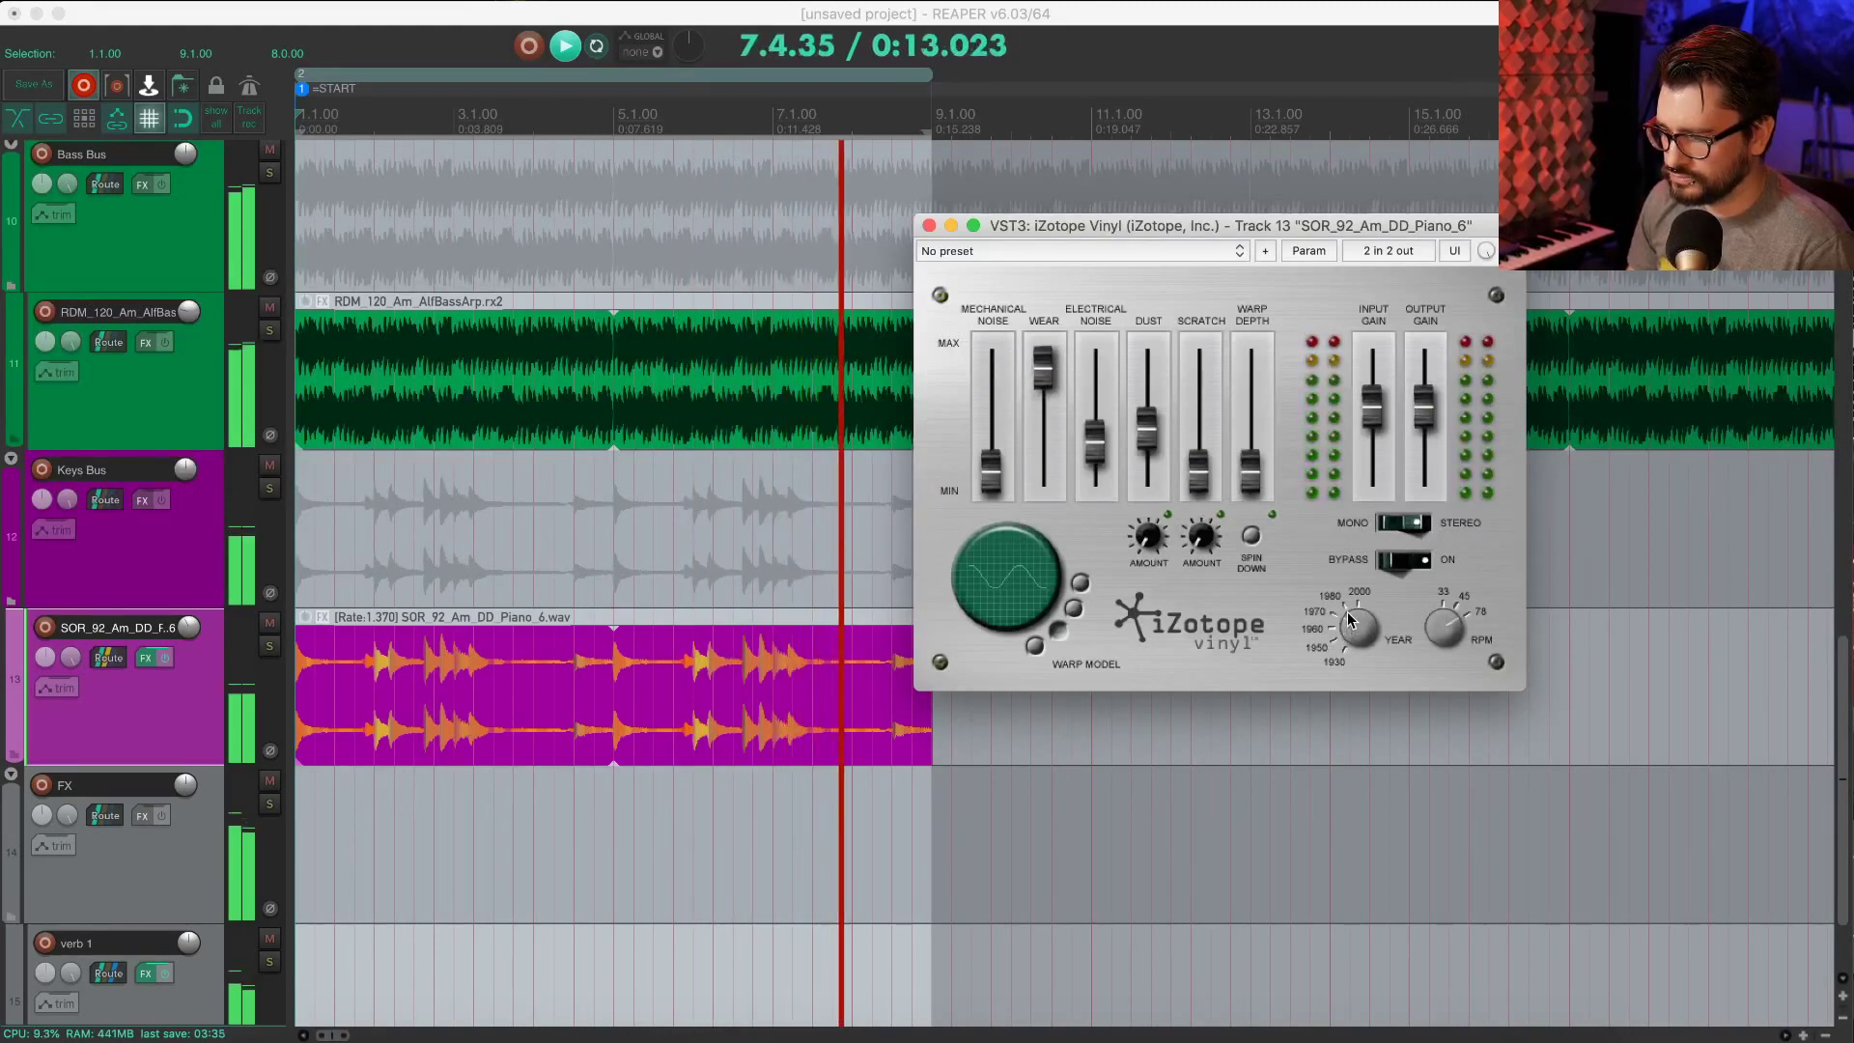
pyautogui.click(145, 658)
# Step: Insert the Soundtoys Decapitator saturation plugin on the SOR_92_Am_DD_Piano_6 track
pyautogui.rightClick(143, 654)
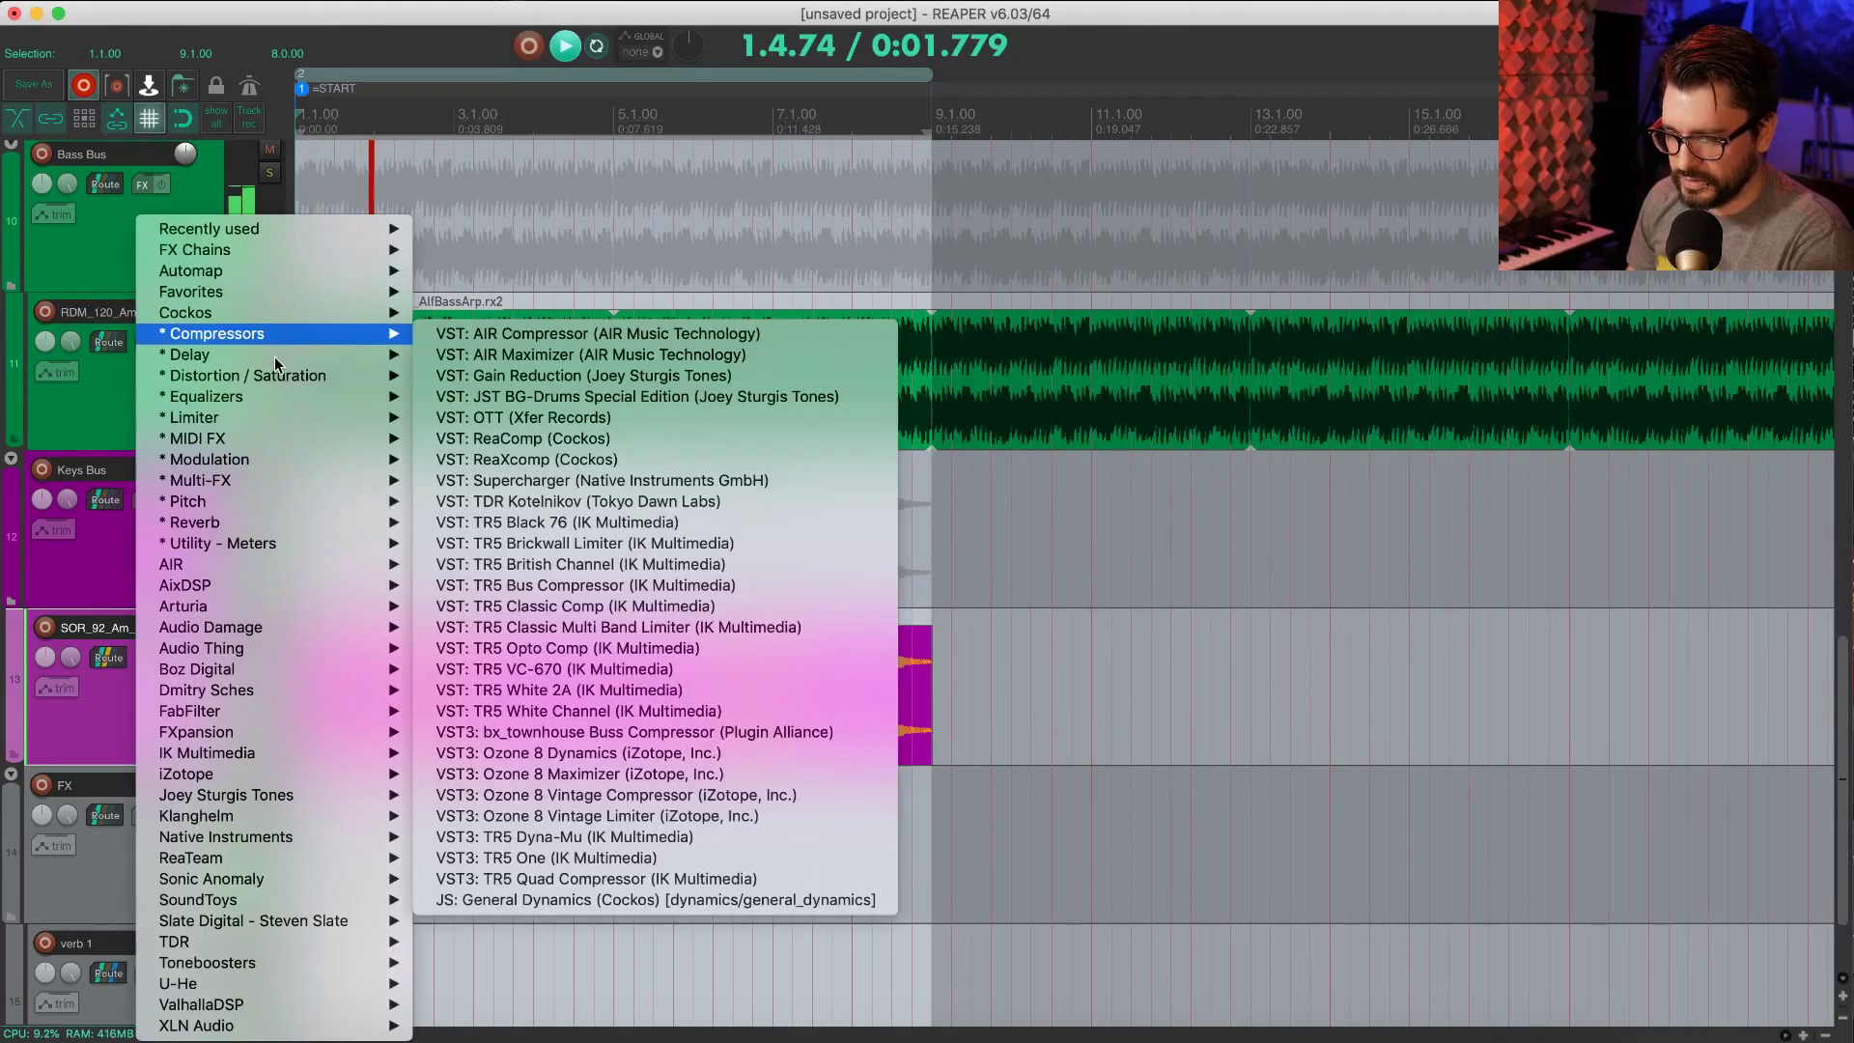
pyautogui.moveTo(280, 376)
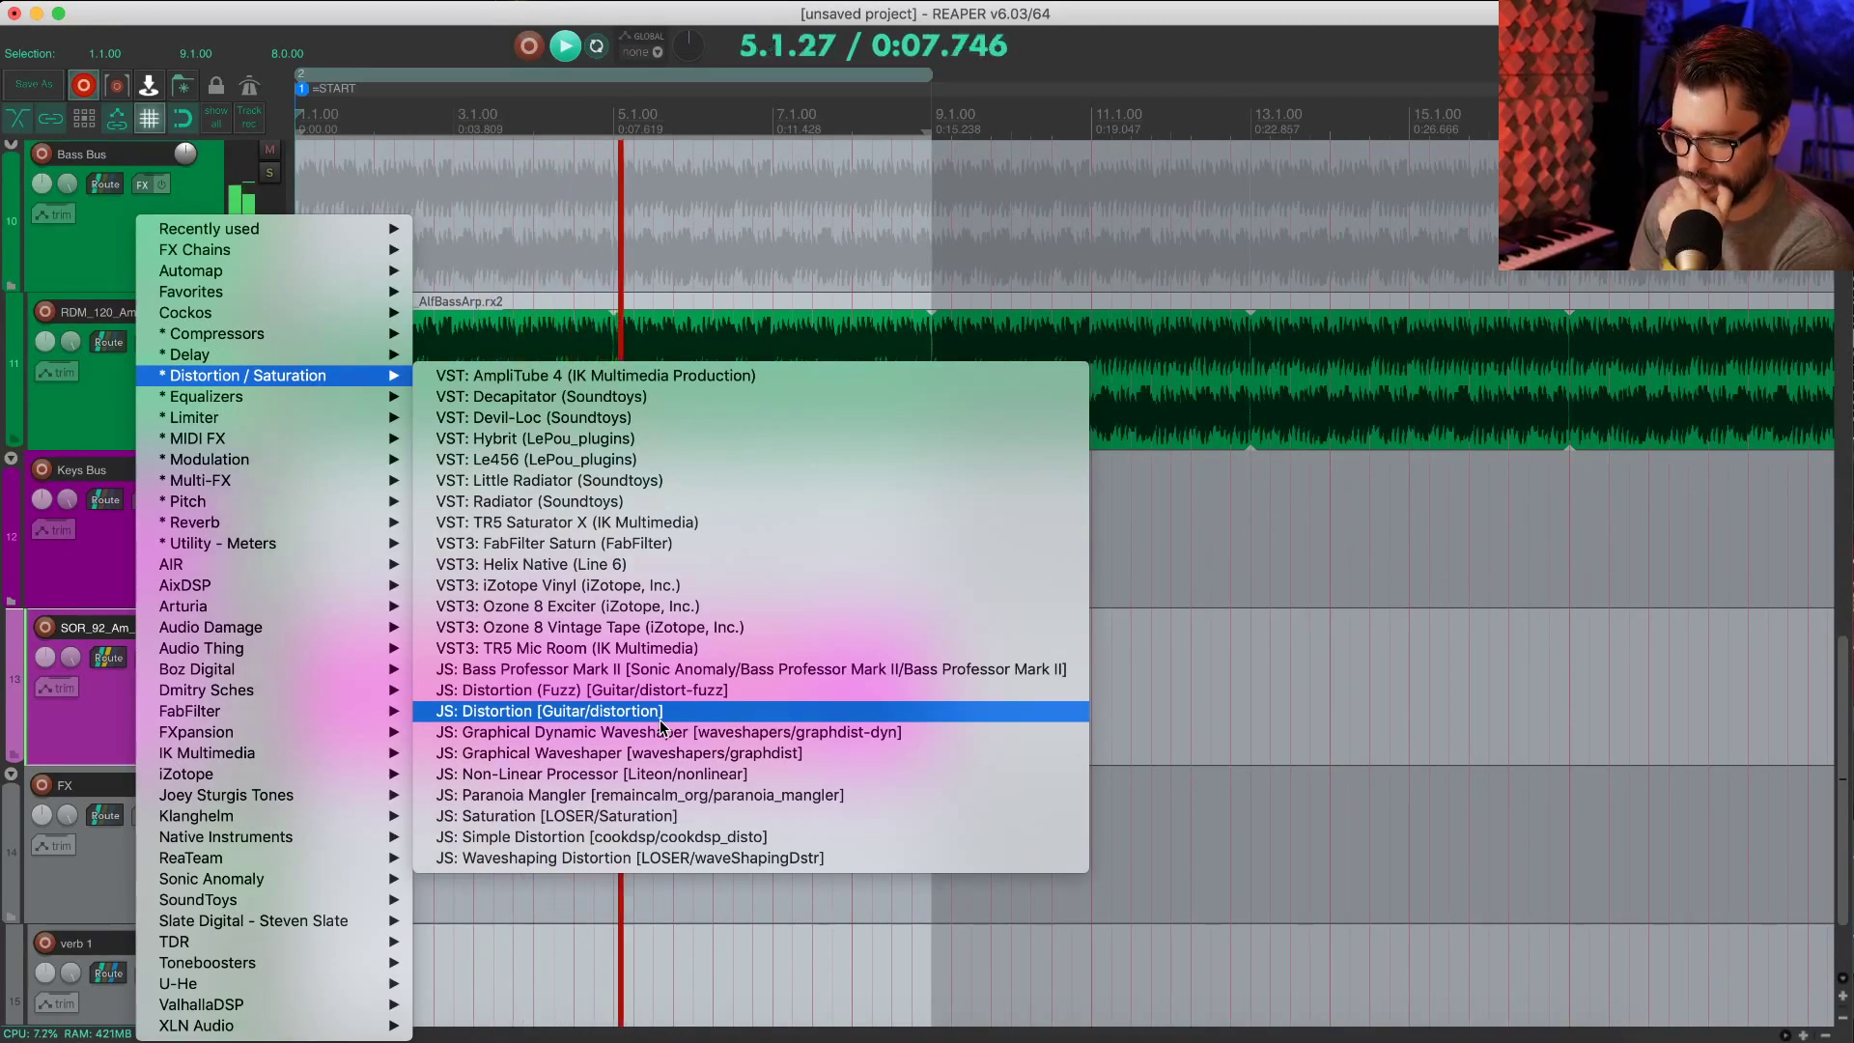
pyautogui.click(717, 397)
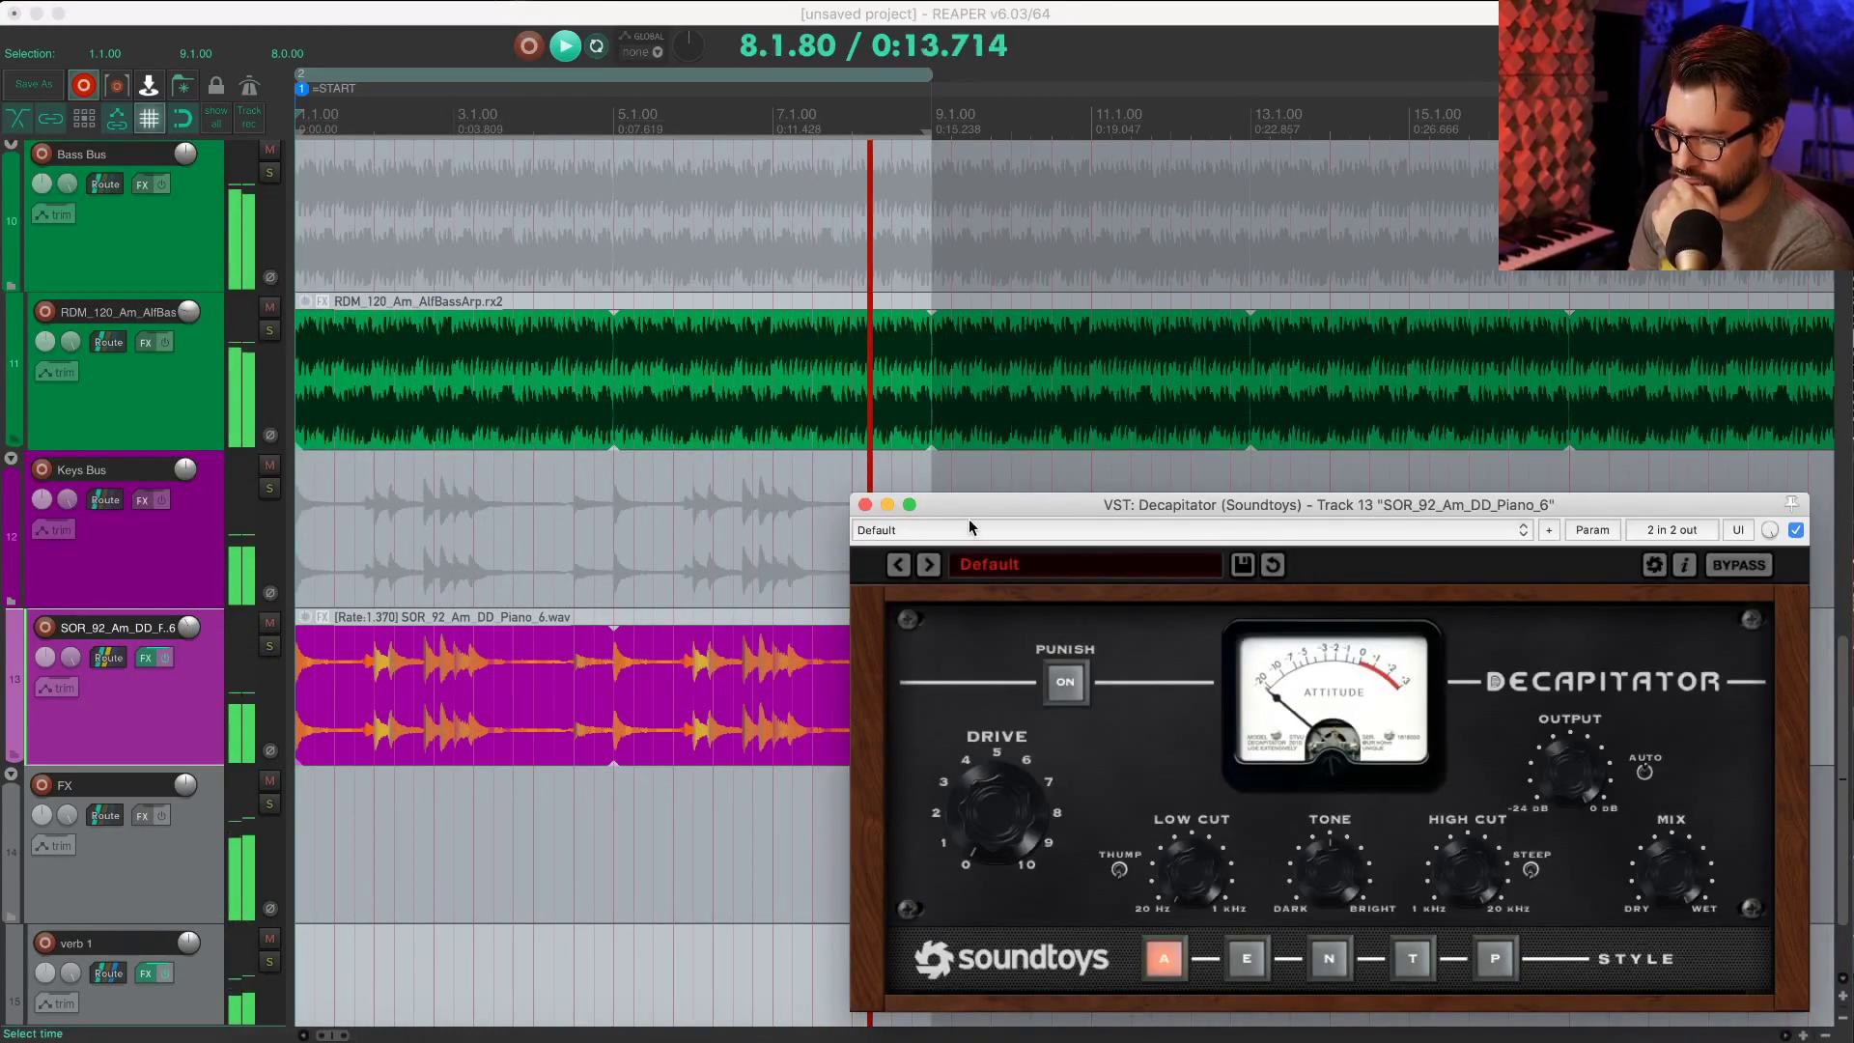
# Step: Raise Decapitator's drive, switch its style to E and turn Punish on while the loop plays
pyautogui.moveTo(974, 510); pyautogui.dragTo(745, 379)
pyautogui.moveTo(760, 666); pyautogui.dragTo(758, 578)
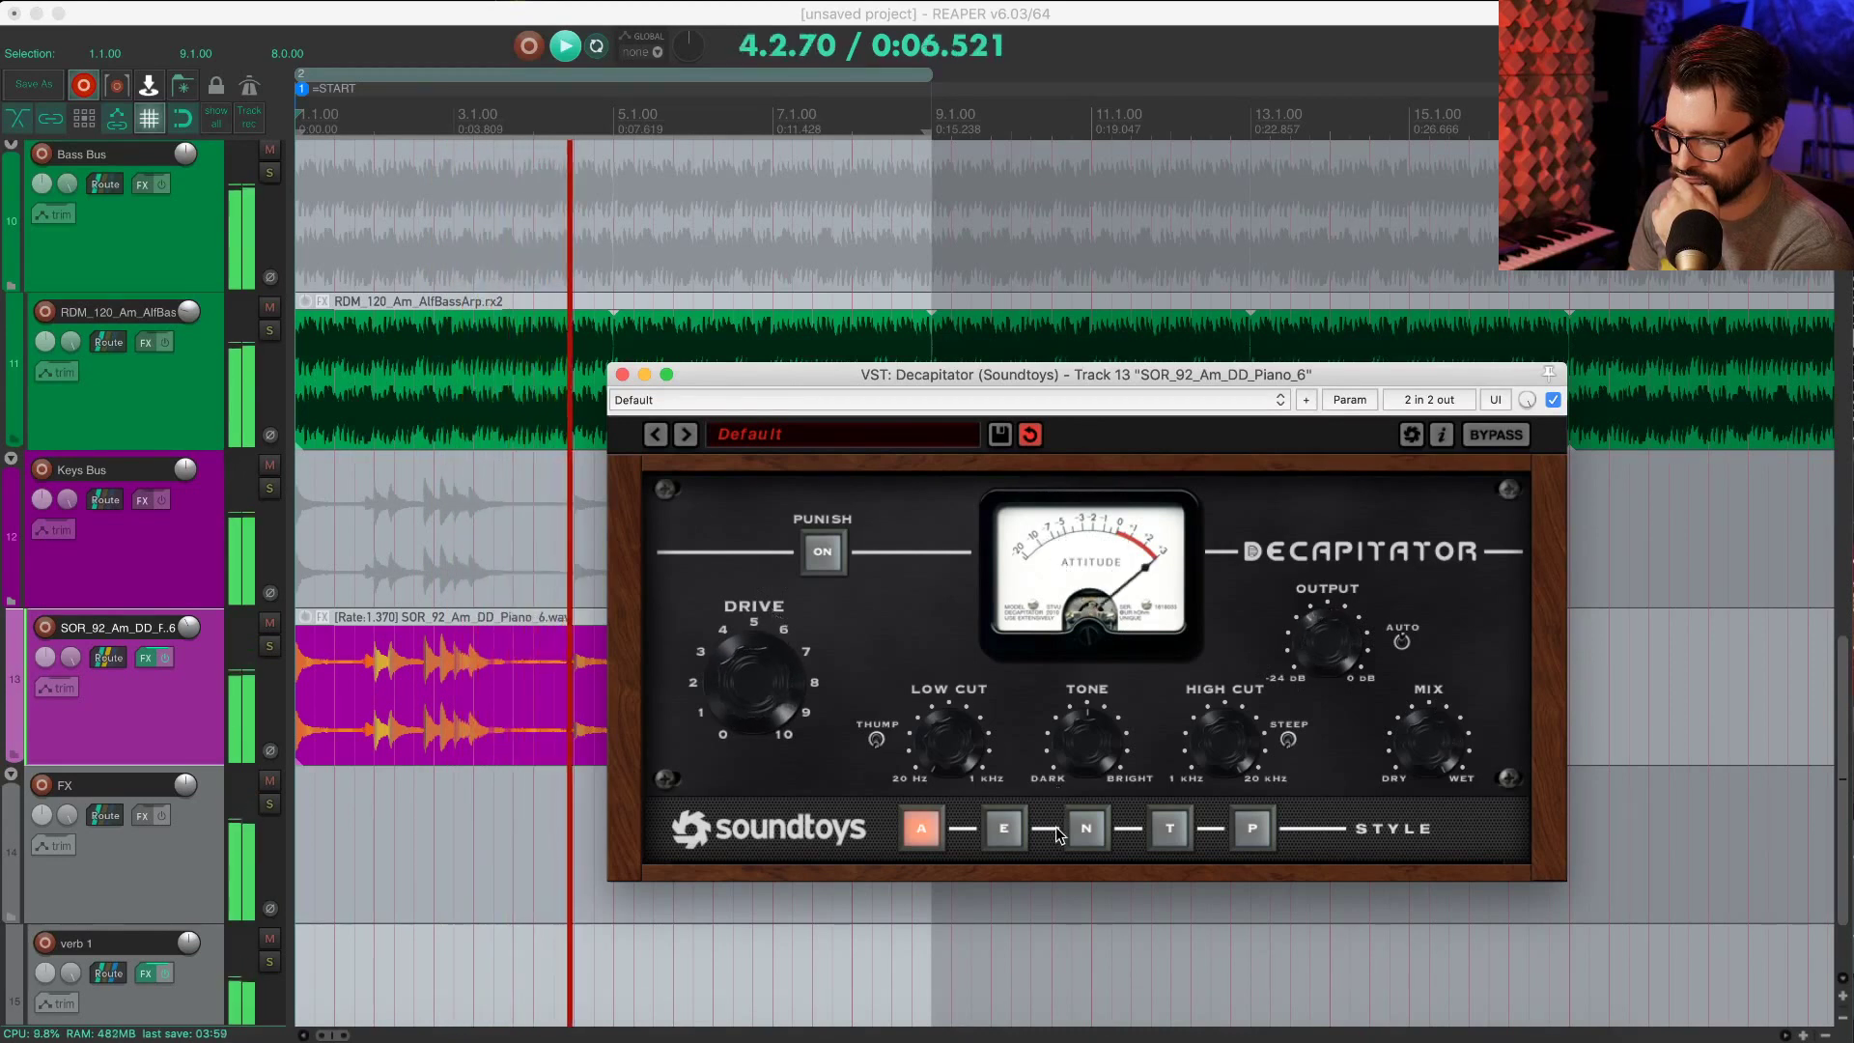
pyautogui.click(1014, 831)
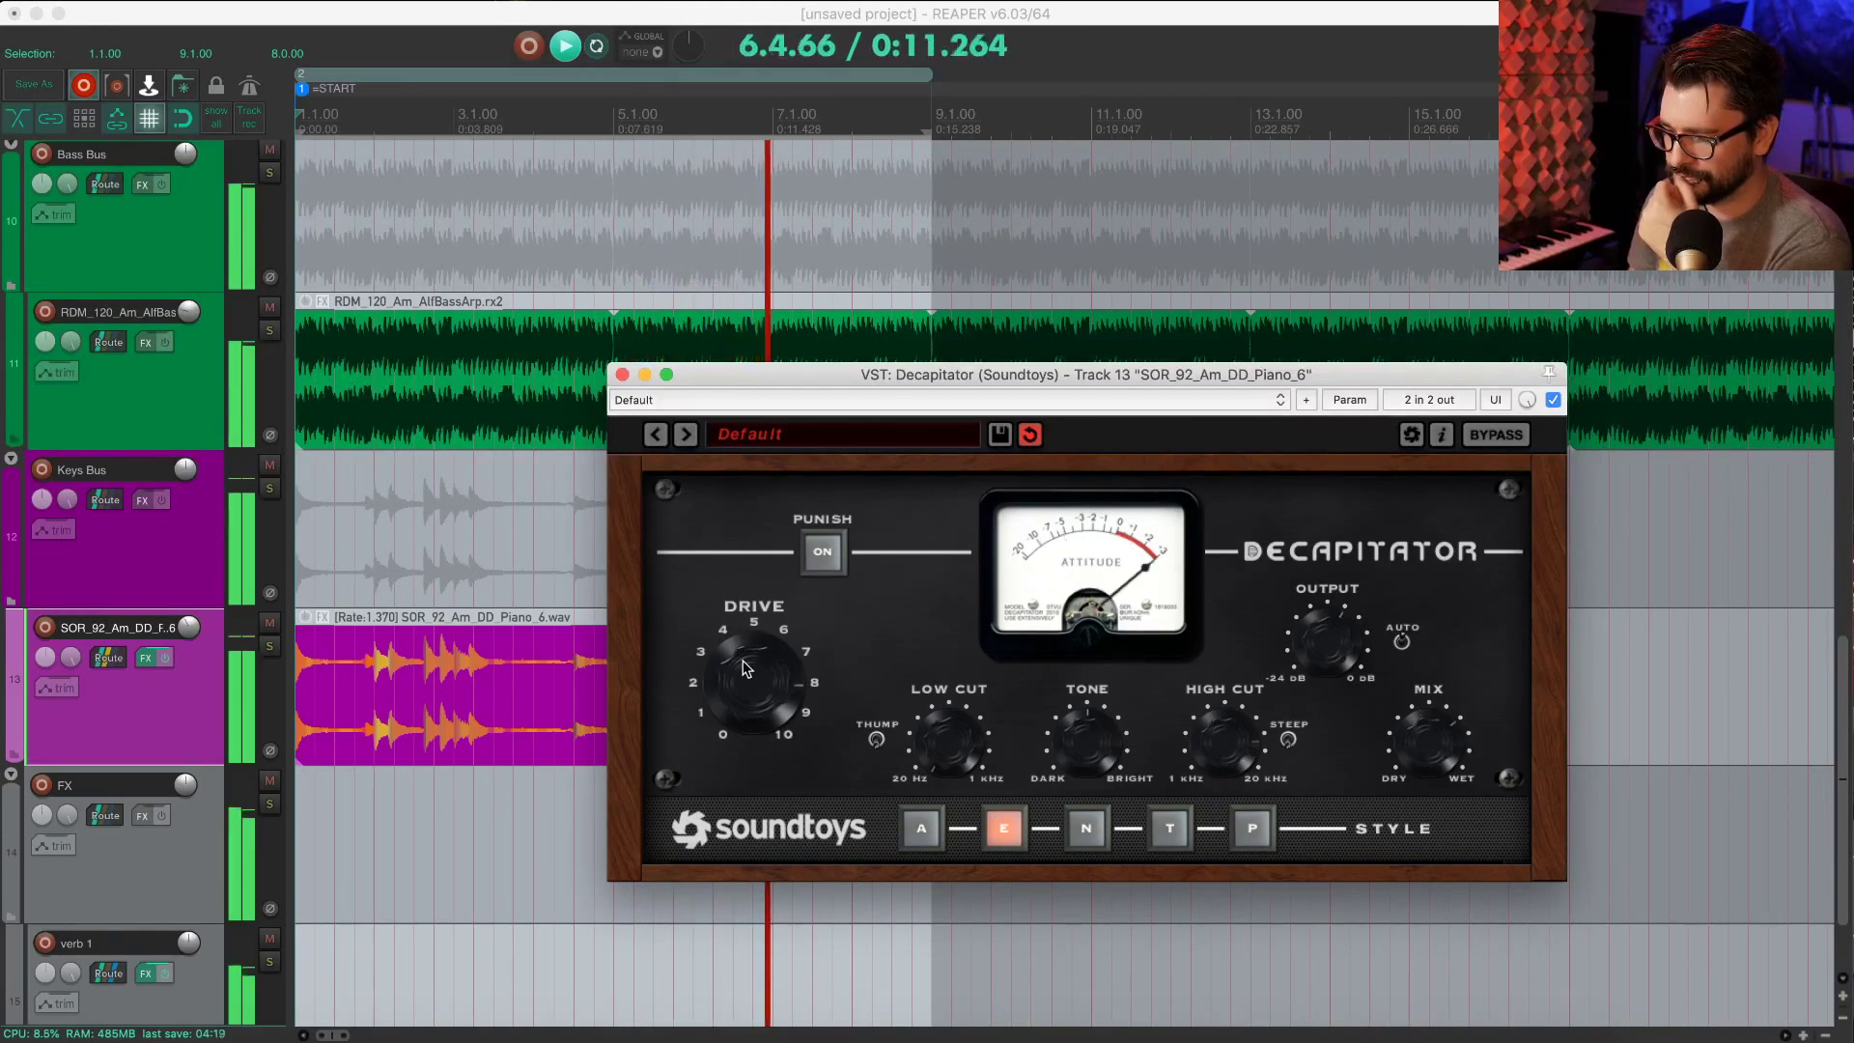
pyautogui.click(818, 553)
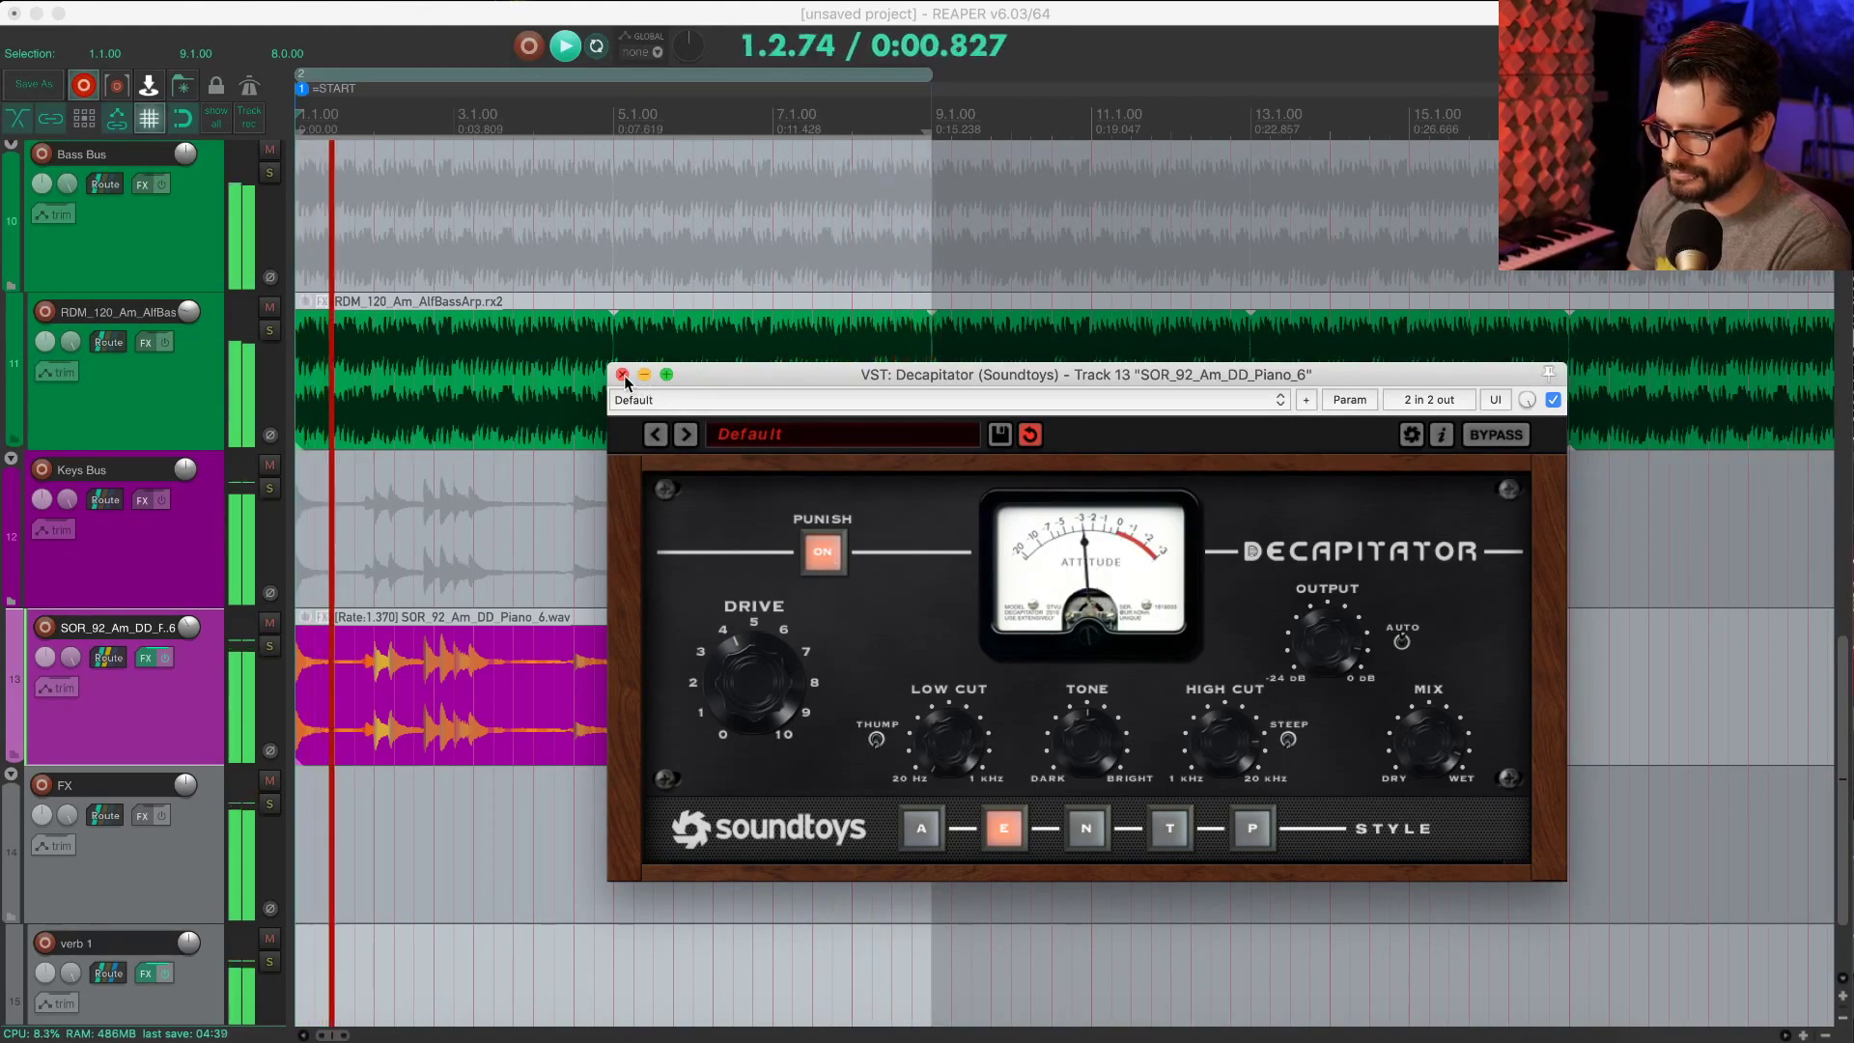
# Step: Stop playback and move the verb 1 track into the Keys Bus folder, directly above the piano track
pyautogui.scroll(-3, 360, 655)
pyautogui.press('space')
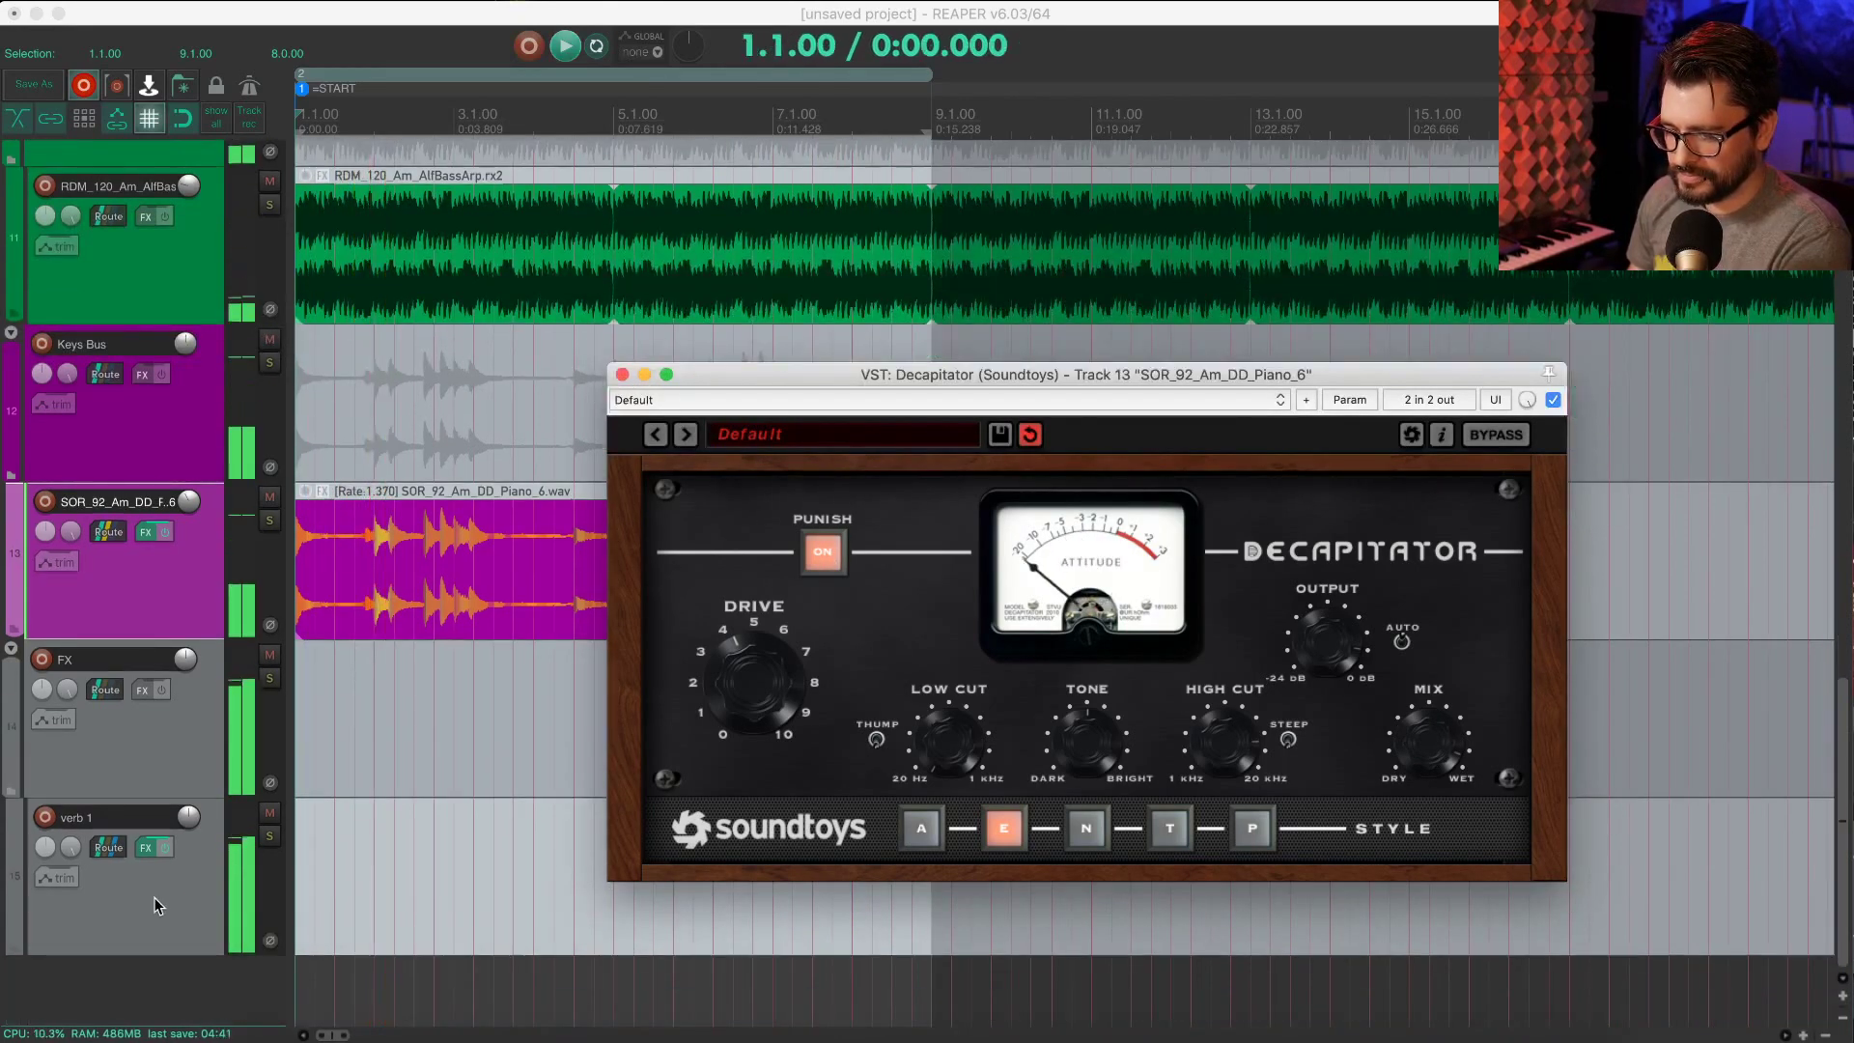
pyautogui.click(135, 895)
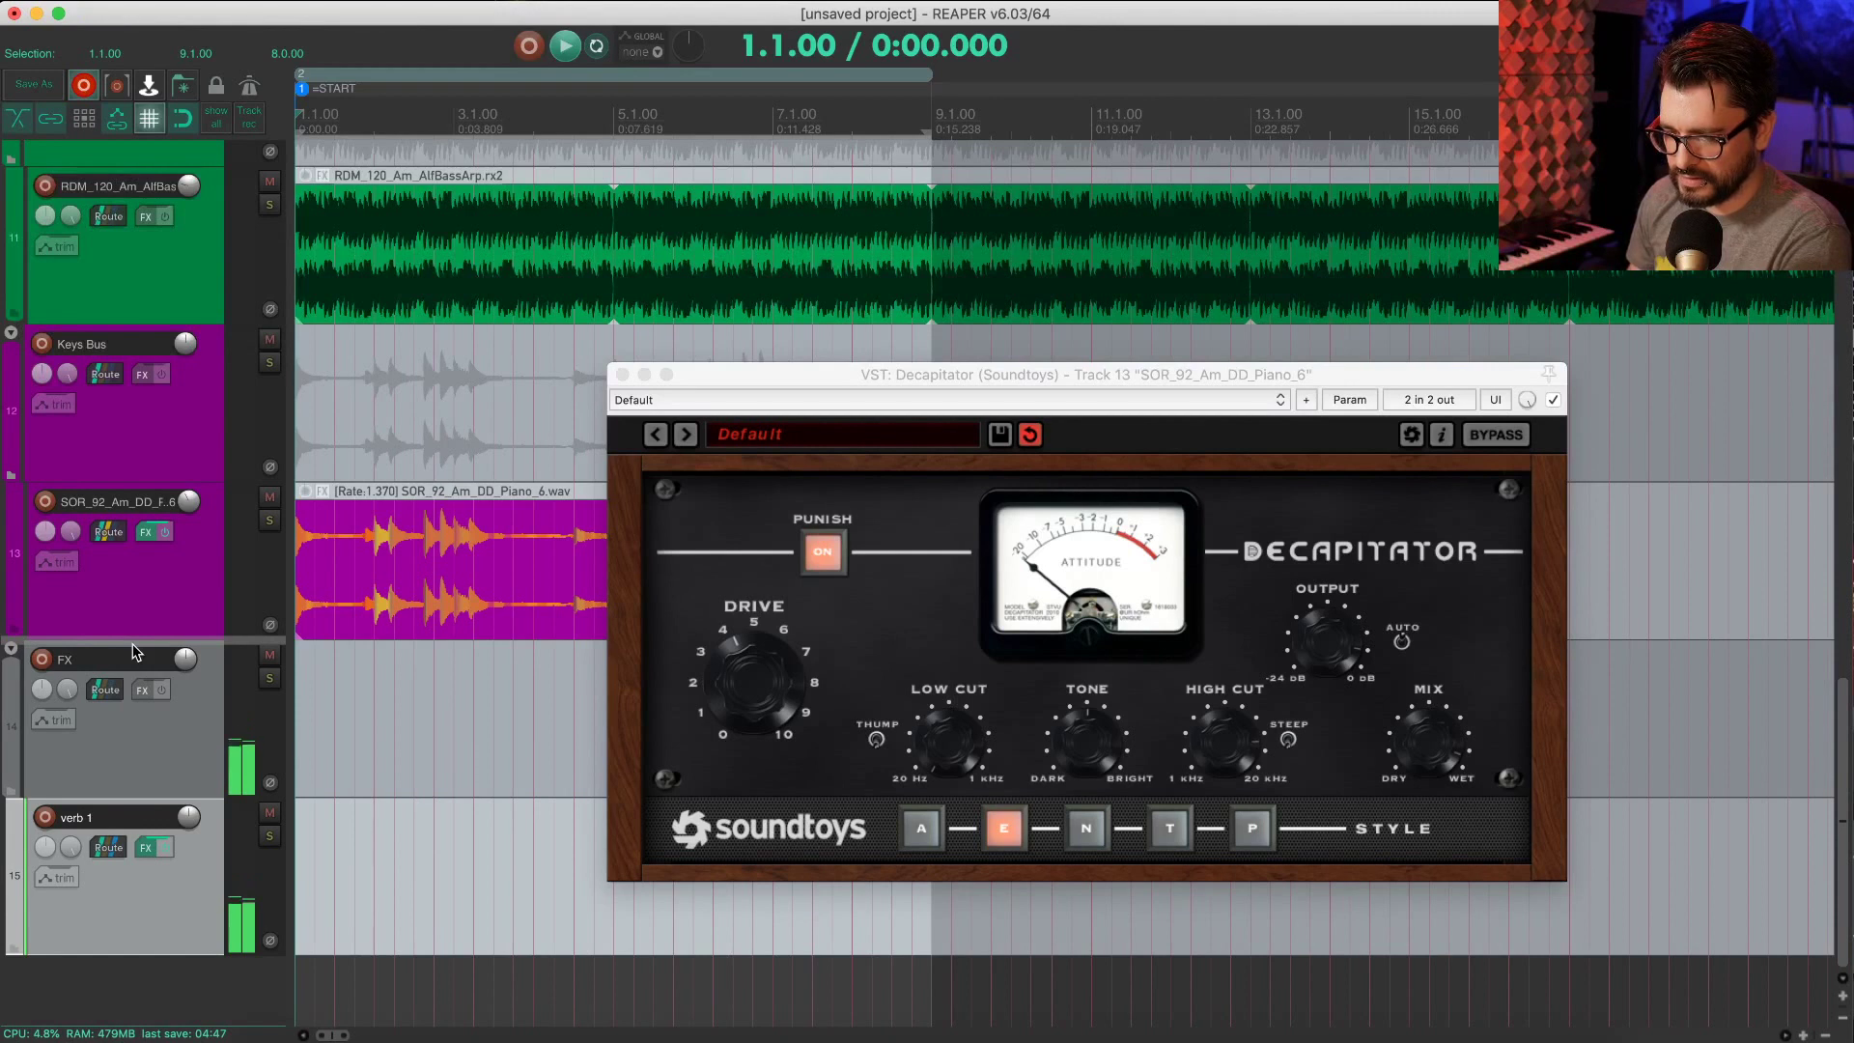
pyautogui.moveTo(134, 653); pyautogui.dragTo(166, 659)
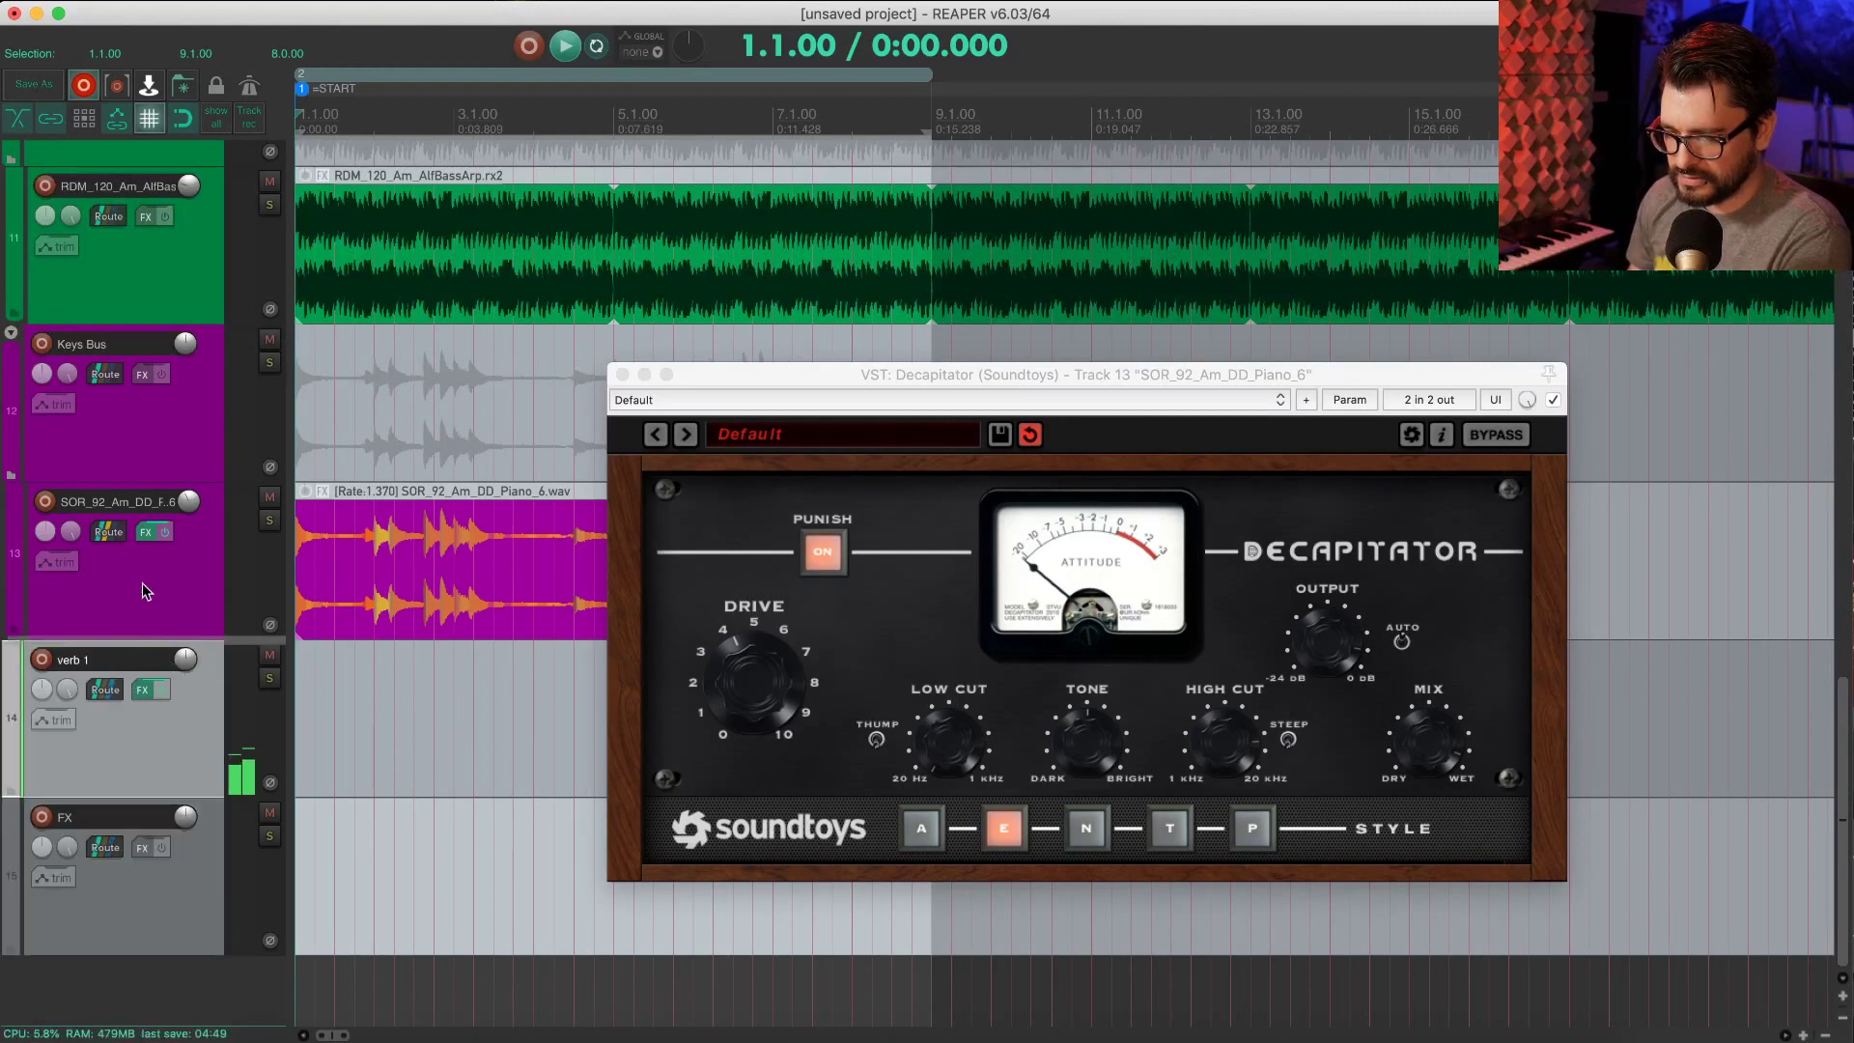
pyautogui.moveTo(140, 491); pyautogui.dragTo(134, 436)
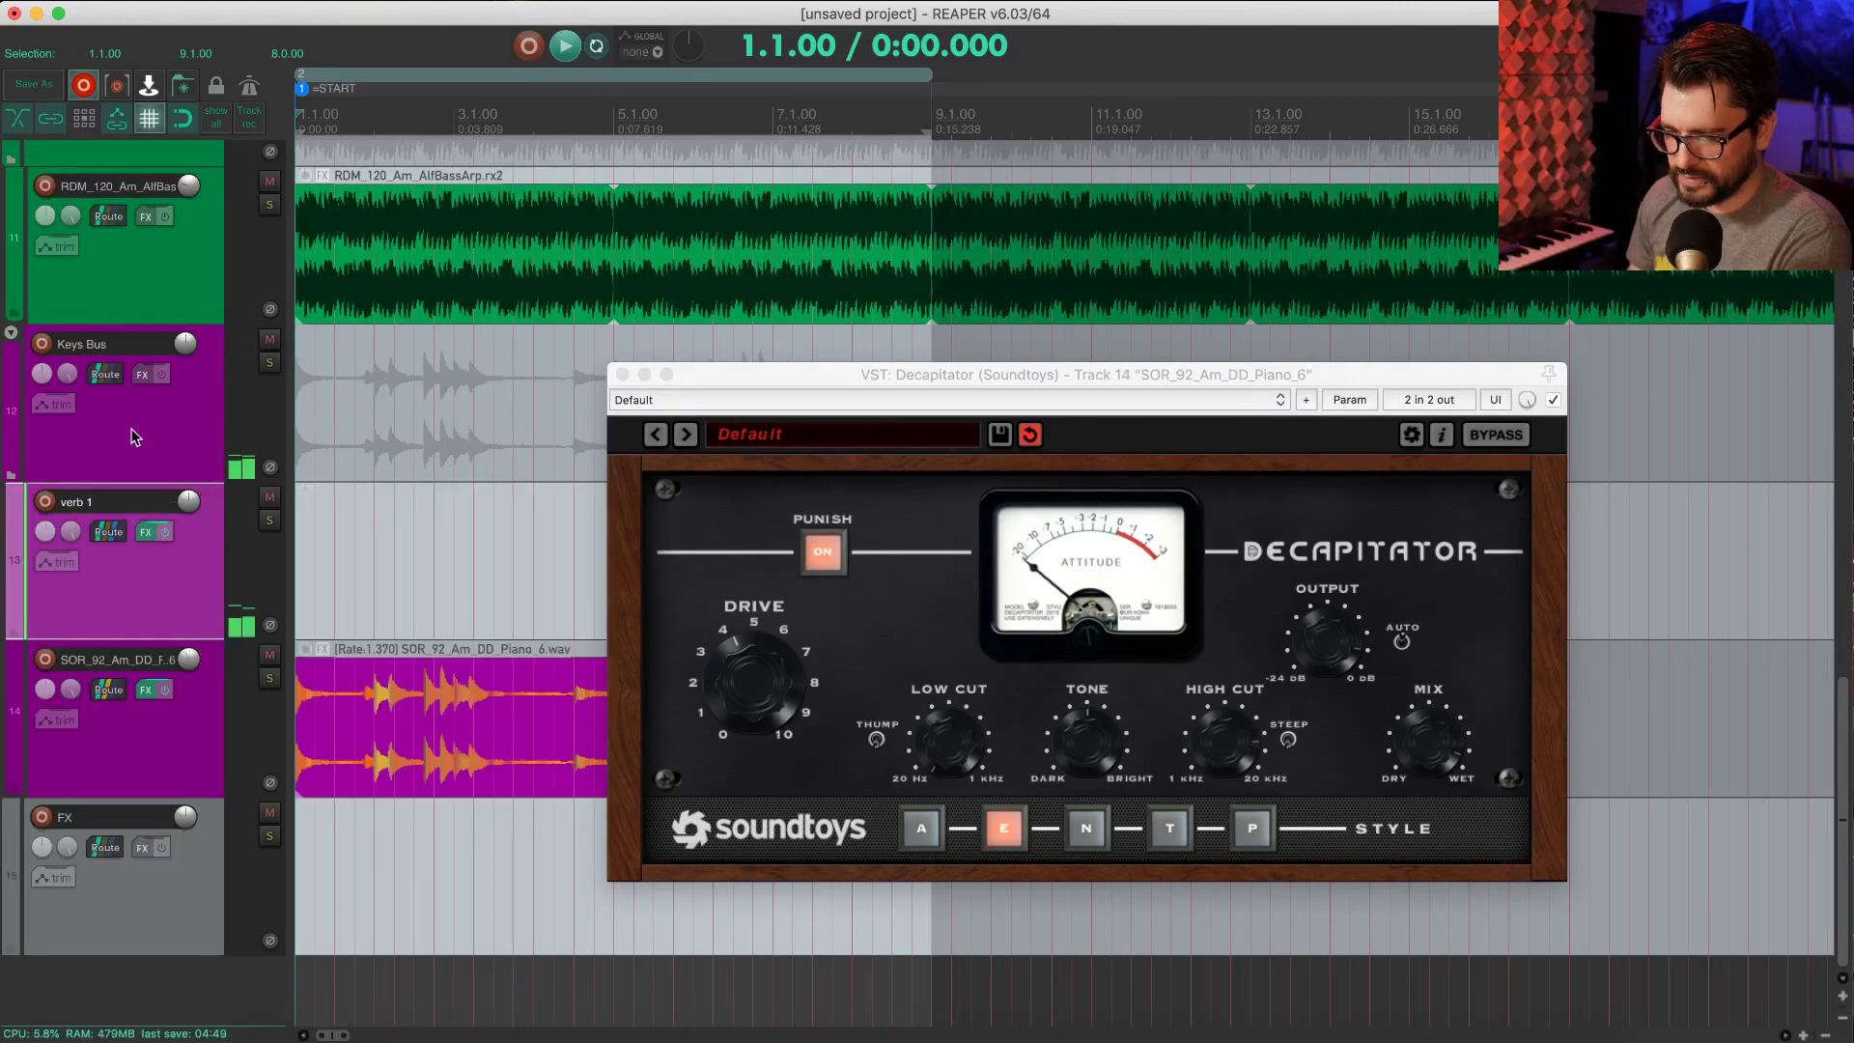
# Step: Move the Decapitator effect from the piano track to the Keys Bus
pyautogui.click(189, 751)
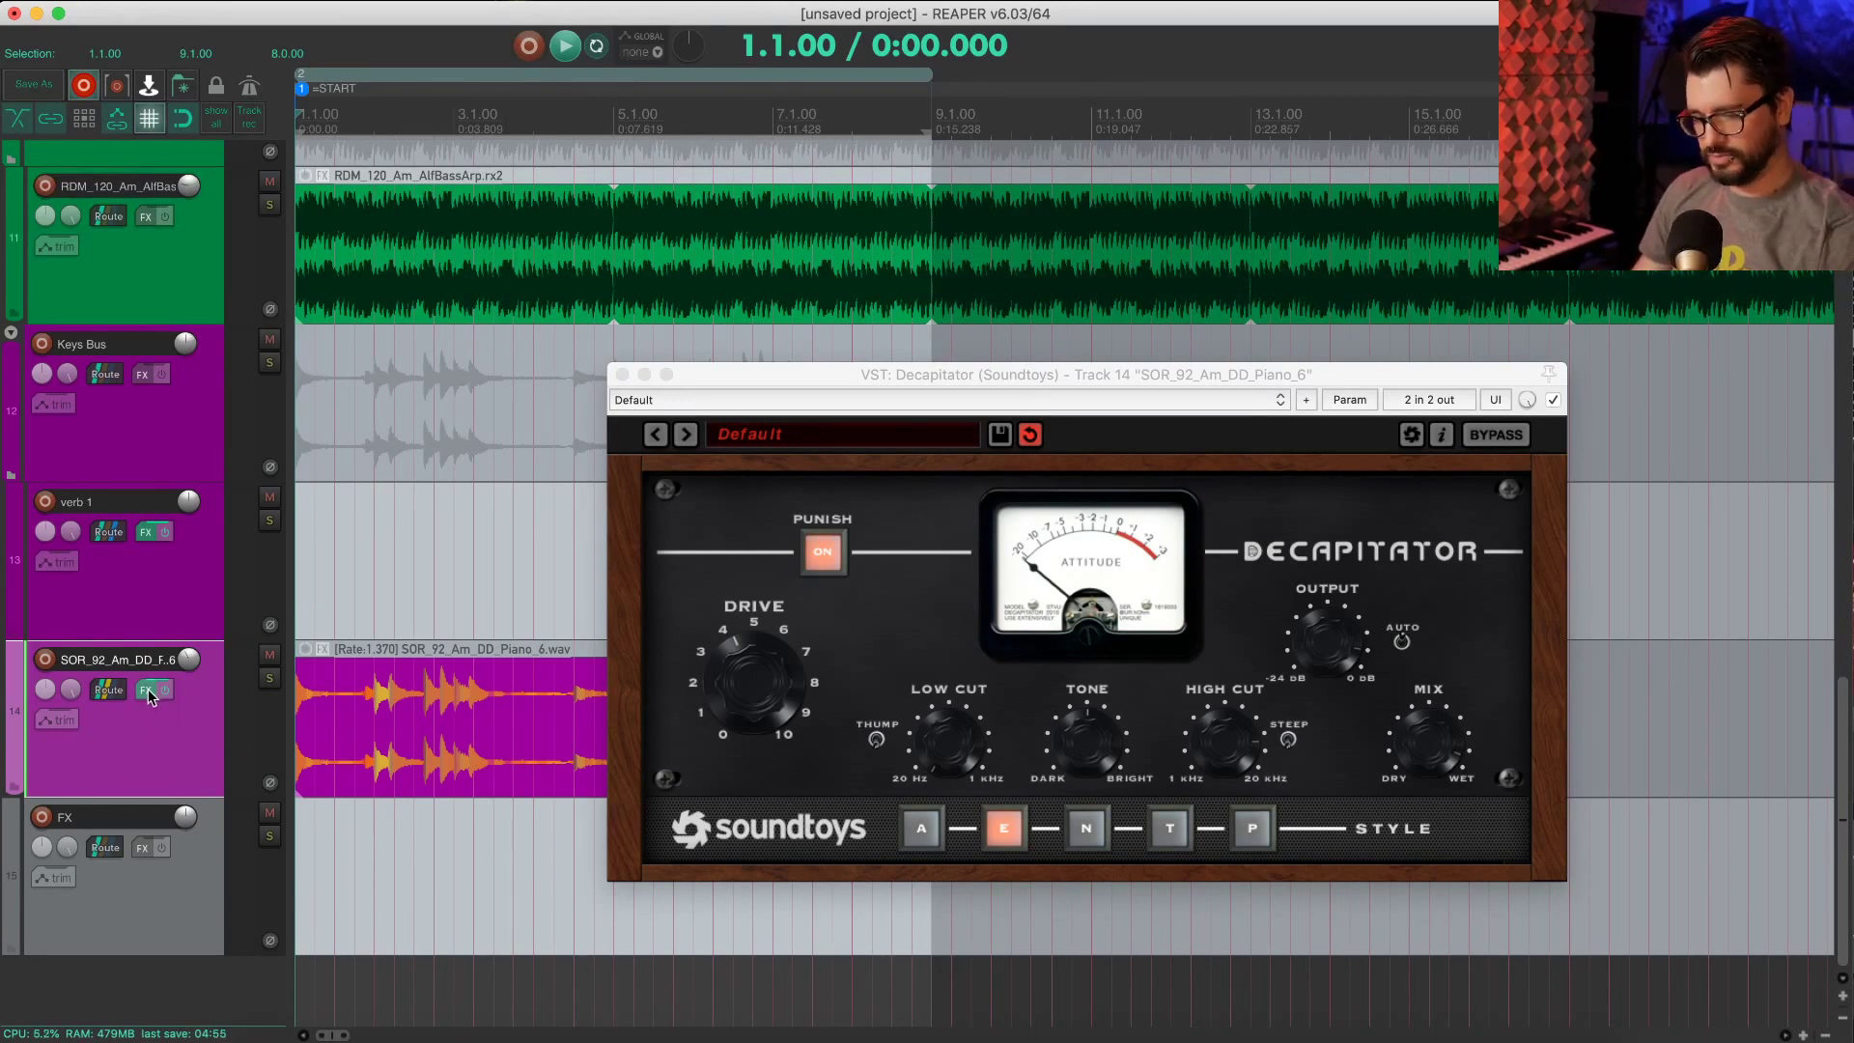
pyautogui.moveTo(150, 695); pyautogui.dragTo(159, 473)
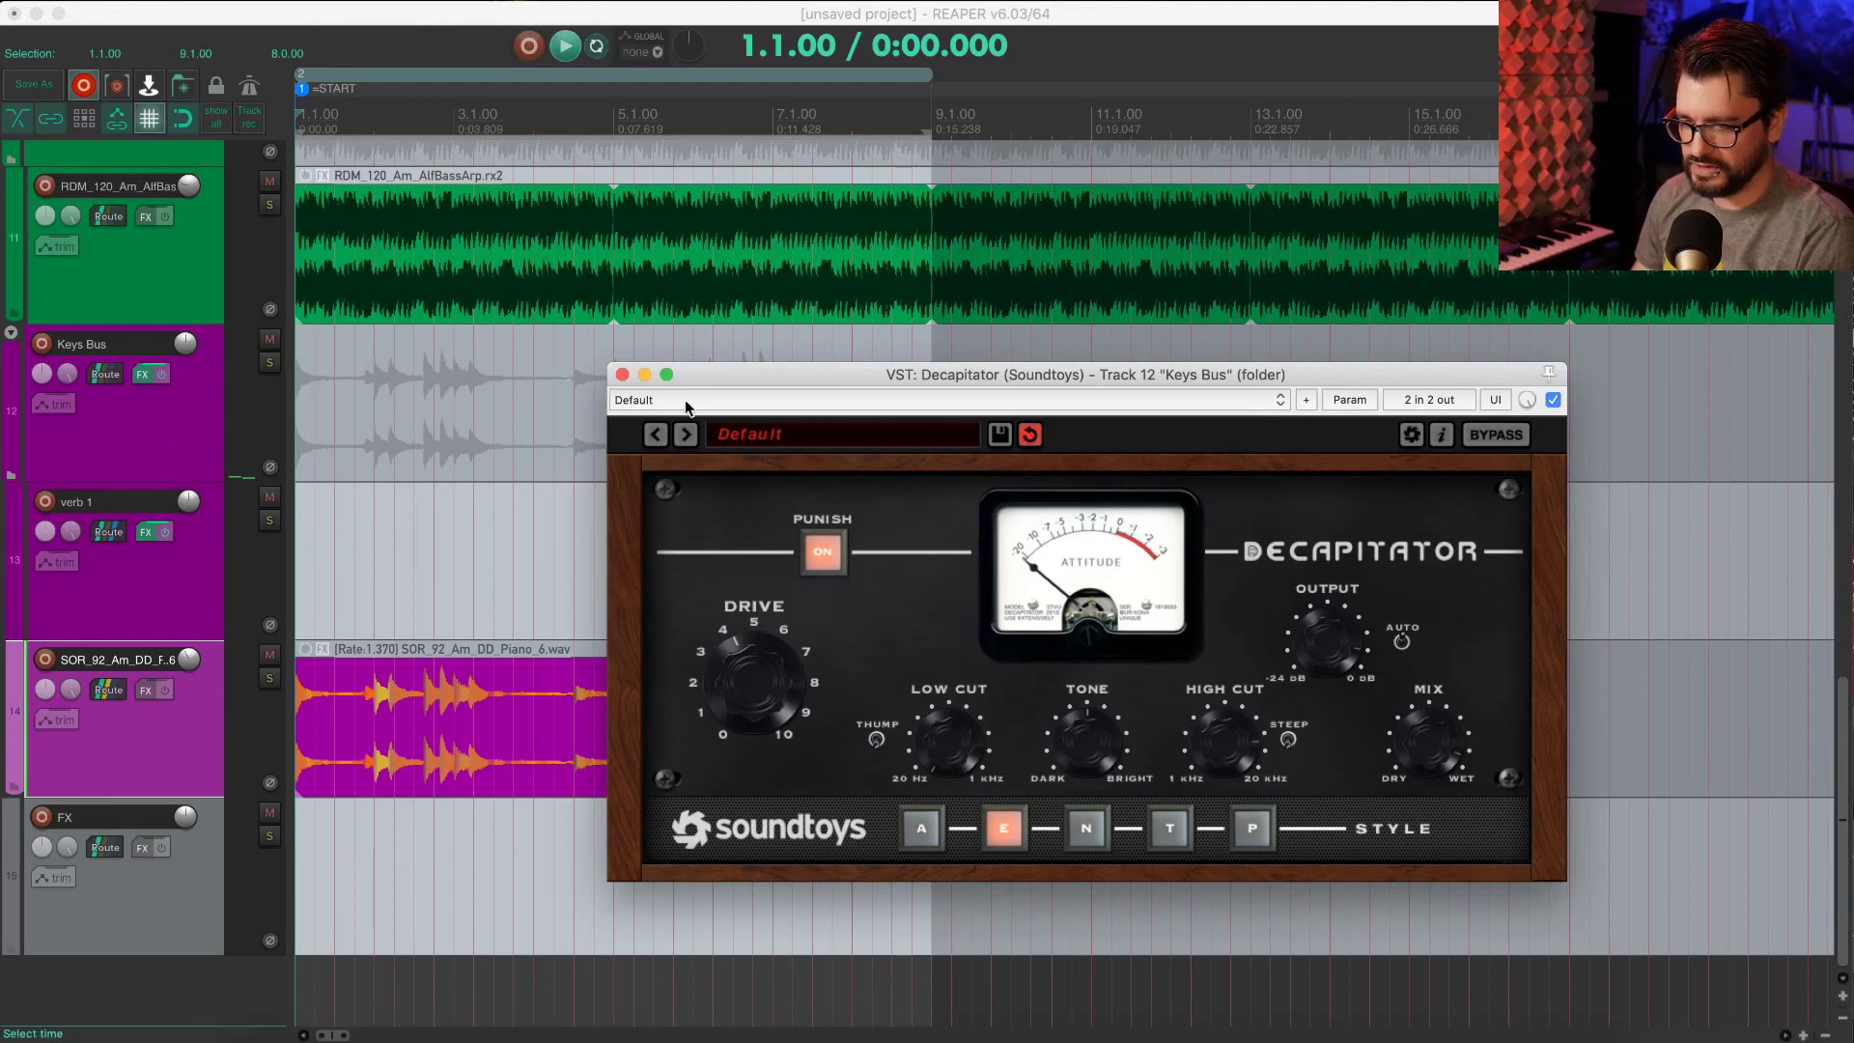
# Step: Play the loop and set the Keys Bus Decapitator to style A with Punish off and the drive between 7 and 8
pyautogui.press('space')
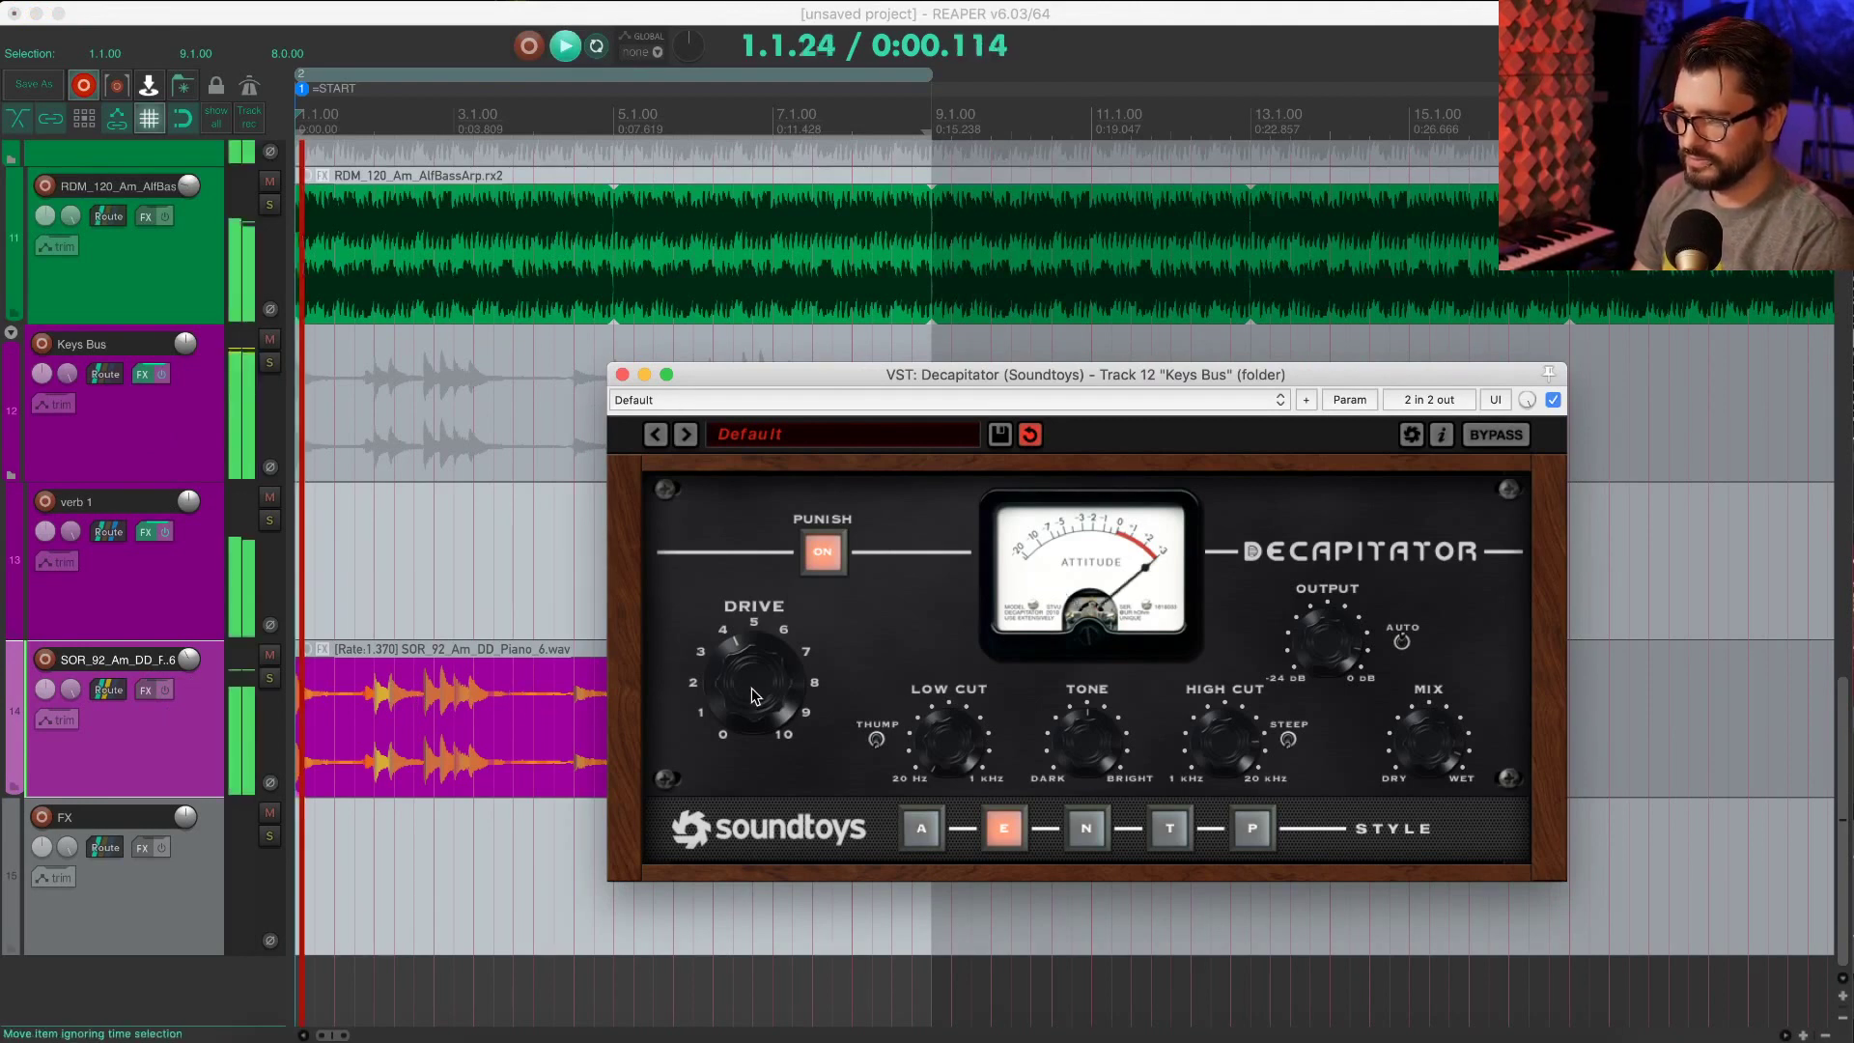
pyautogui.moveTo(731, 718); pyautogui.dragTo(832, 600)
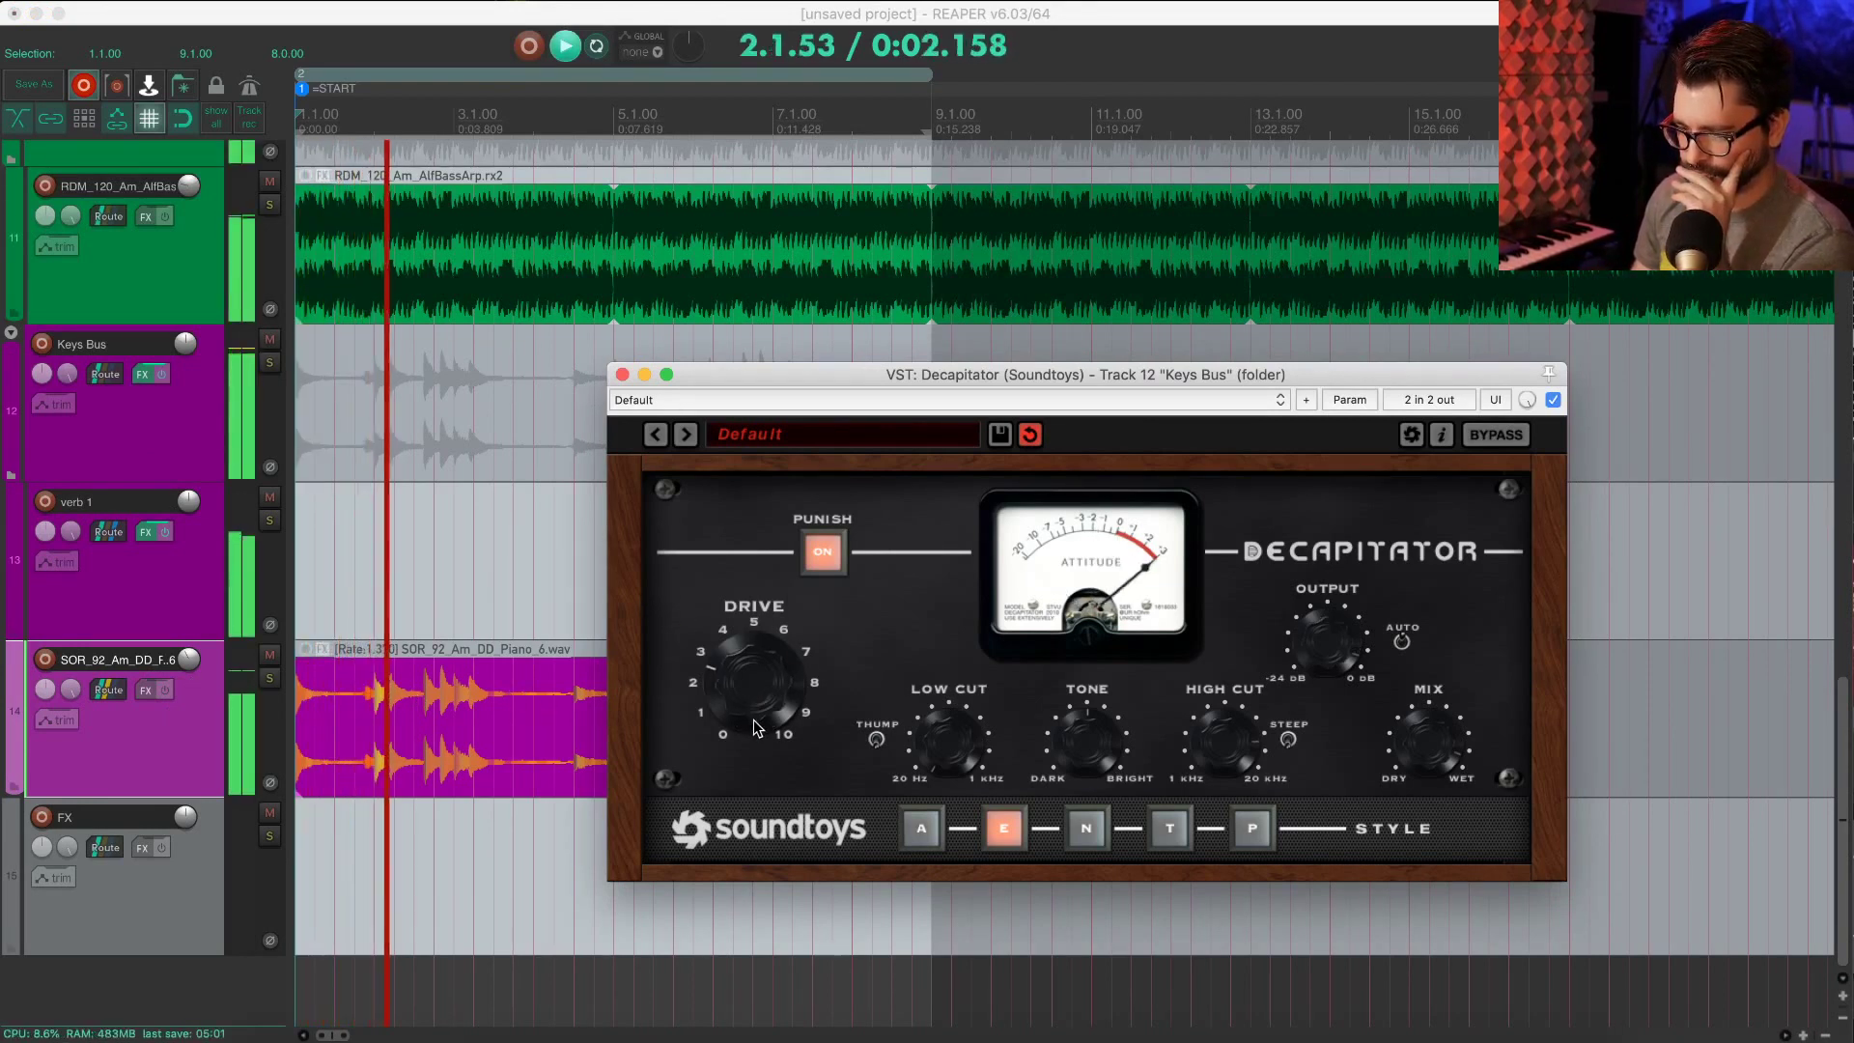
pyautogui.click(822, 552)
pyautogui.moveTo(755, 658); pyautogui.dragTo(772, 603)
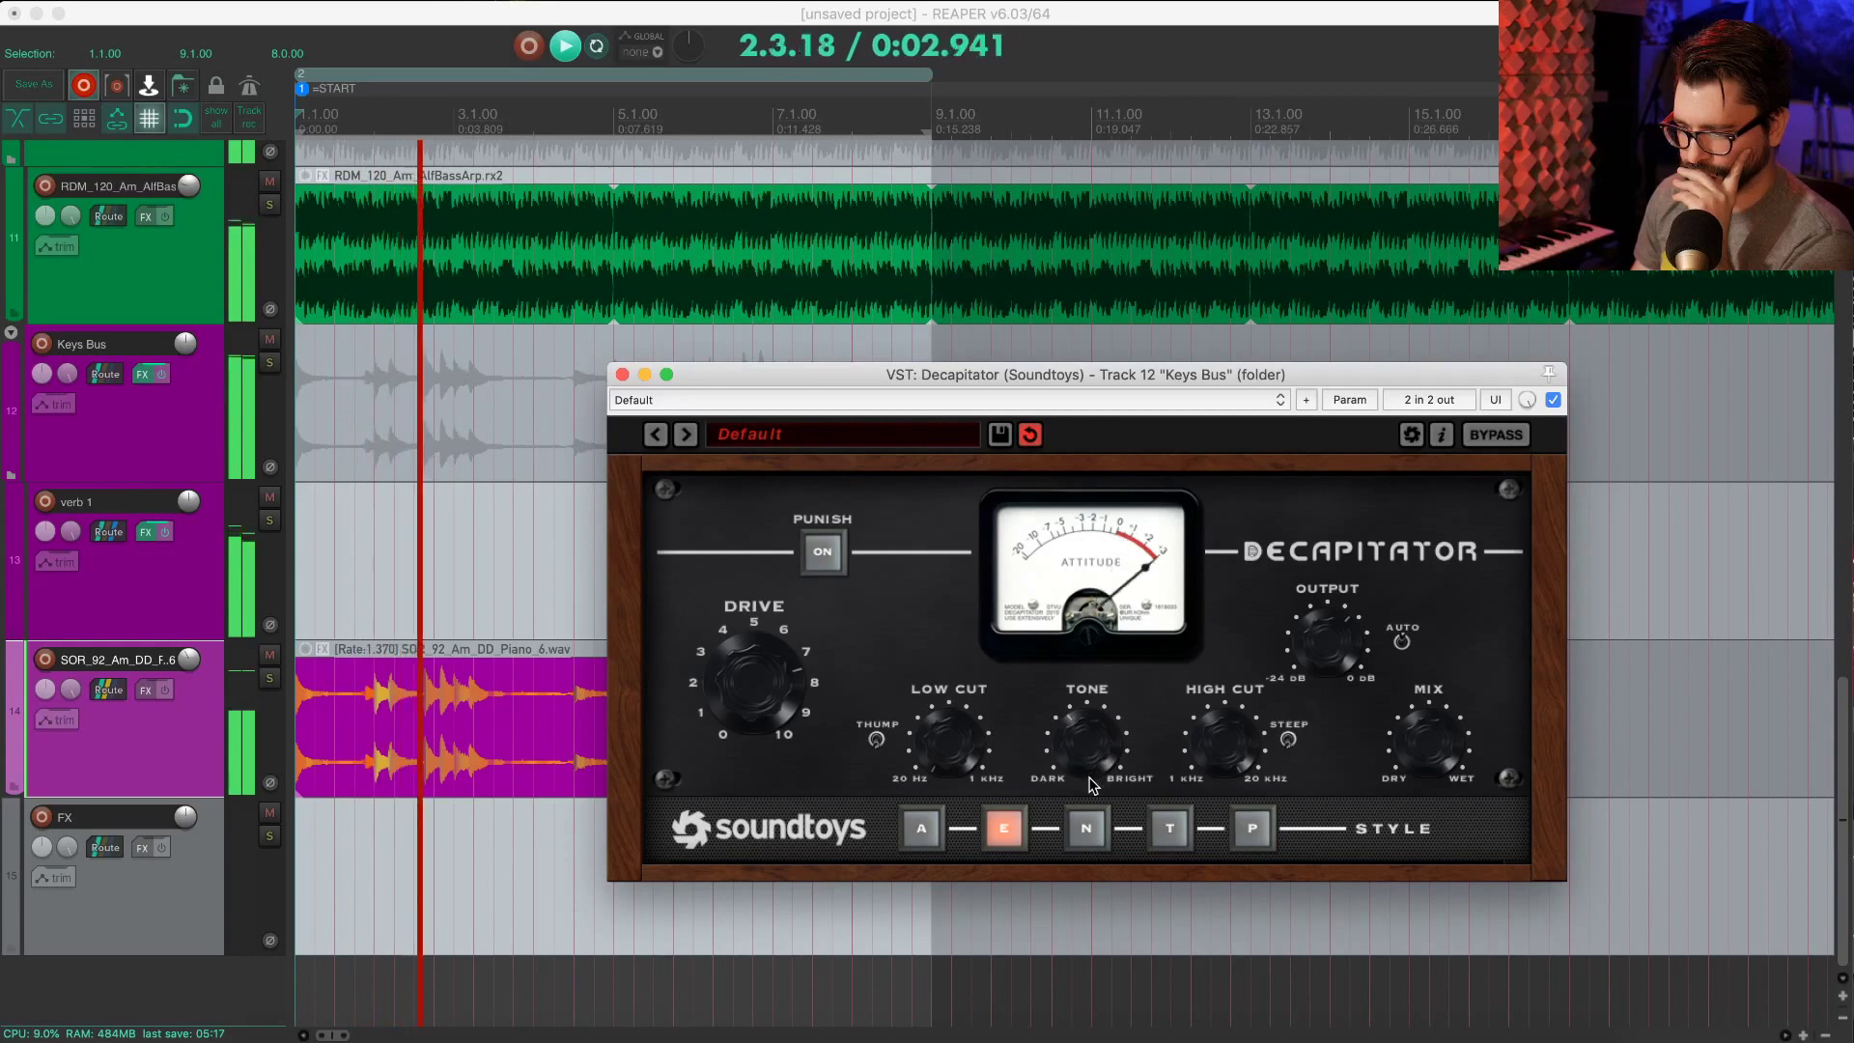
pyautogui.click(919, 830)
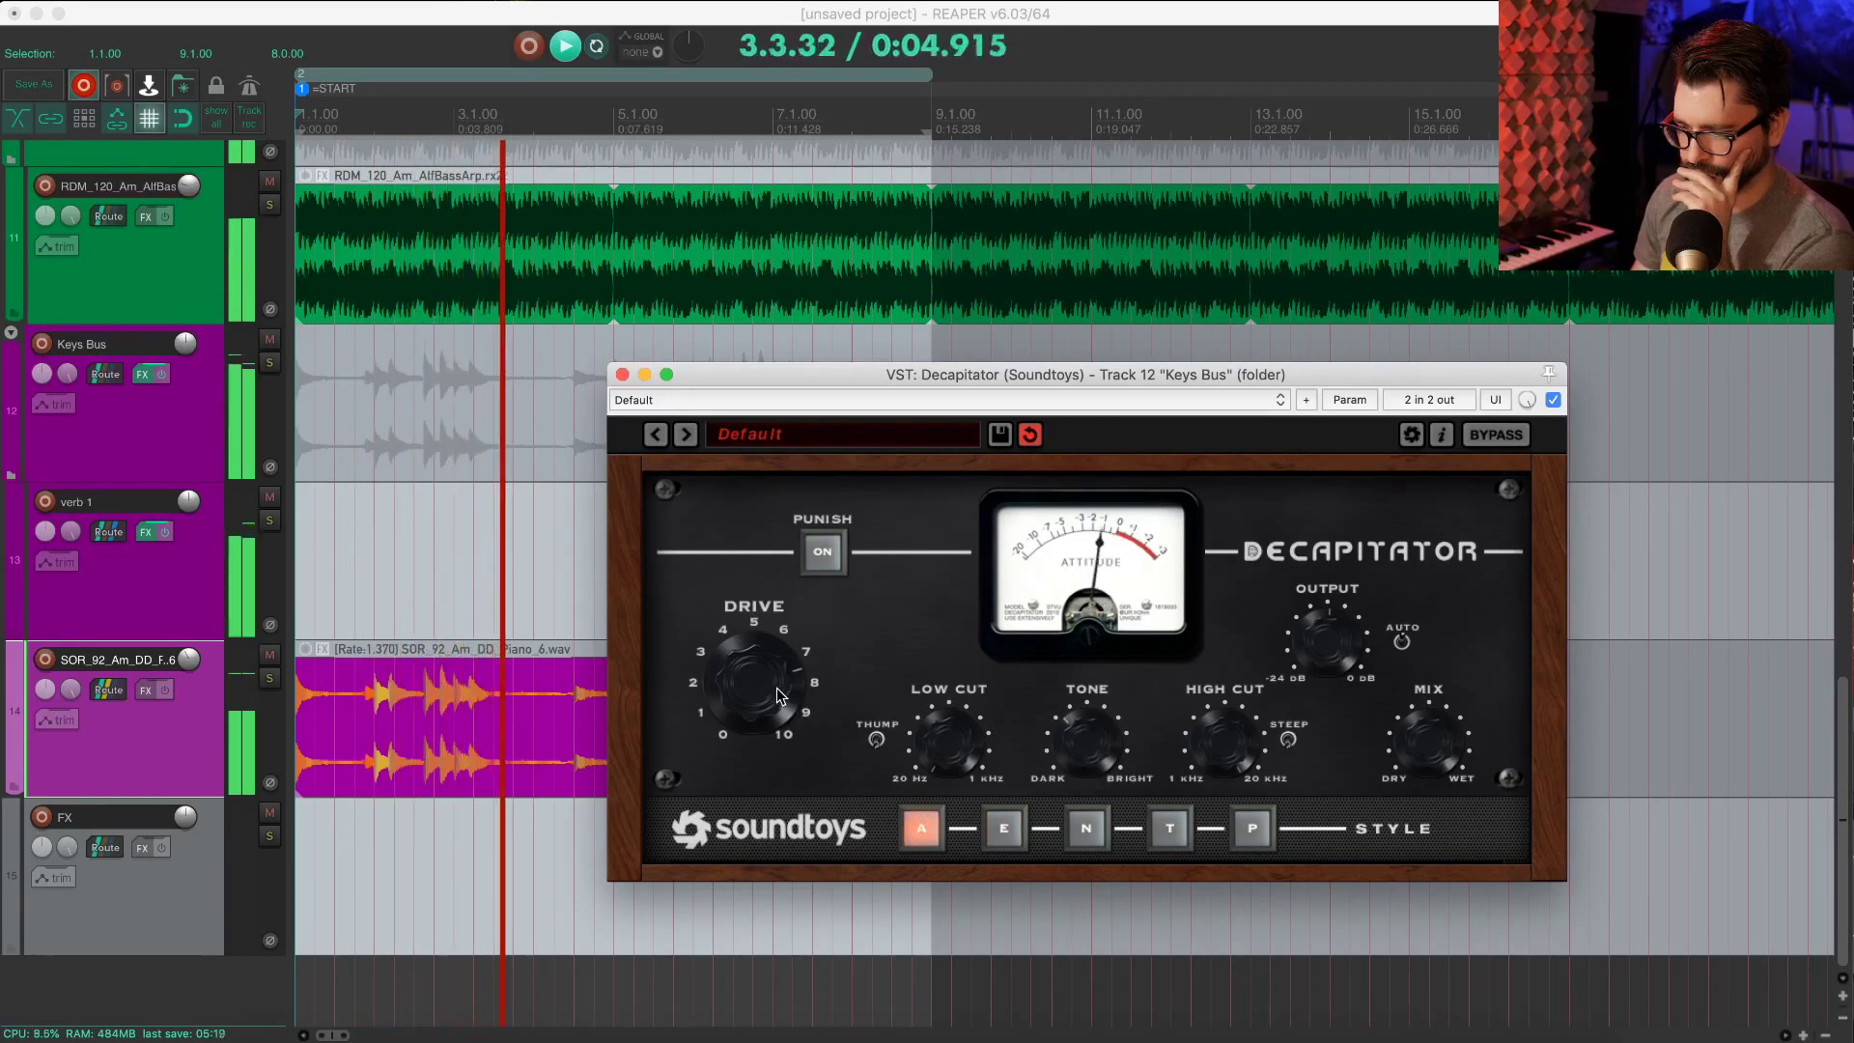
# Step: Compare the Keys Bus sound with Decapitator bypassed, close its effect windows and stop playback
pyautogui.click(622, 375)
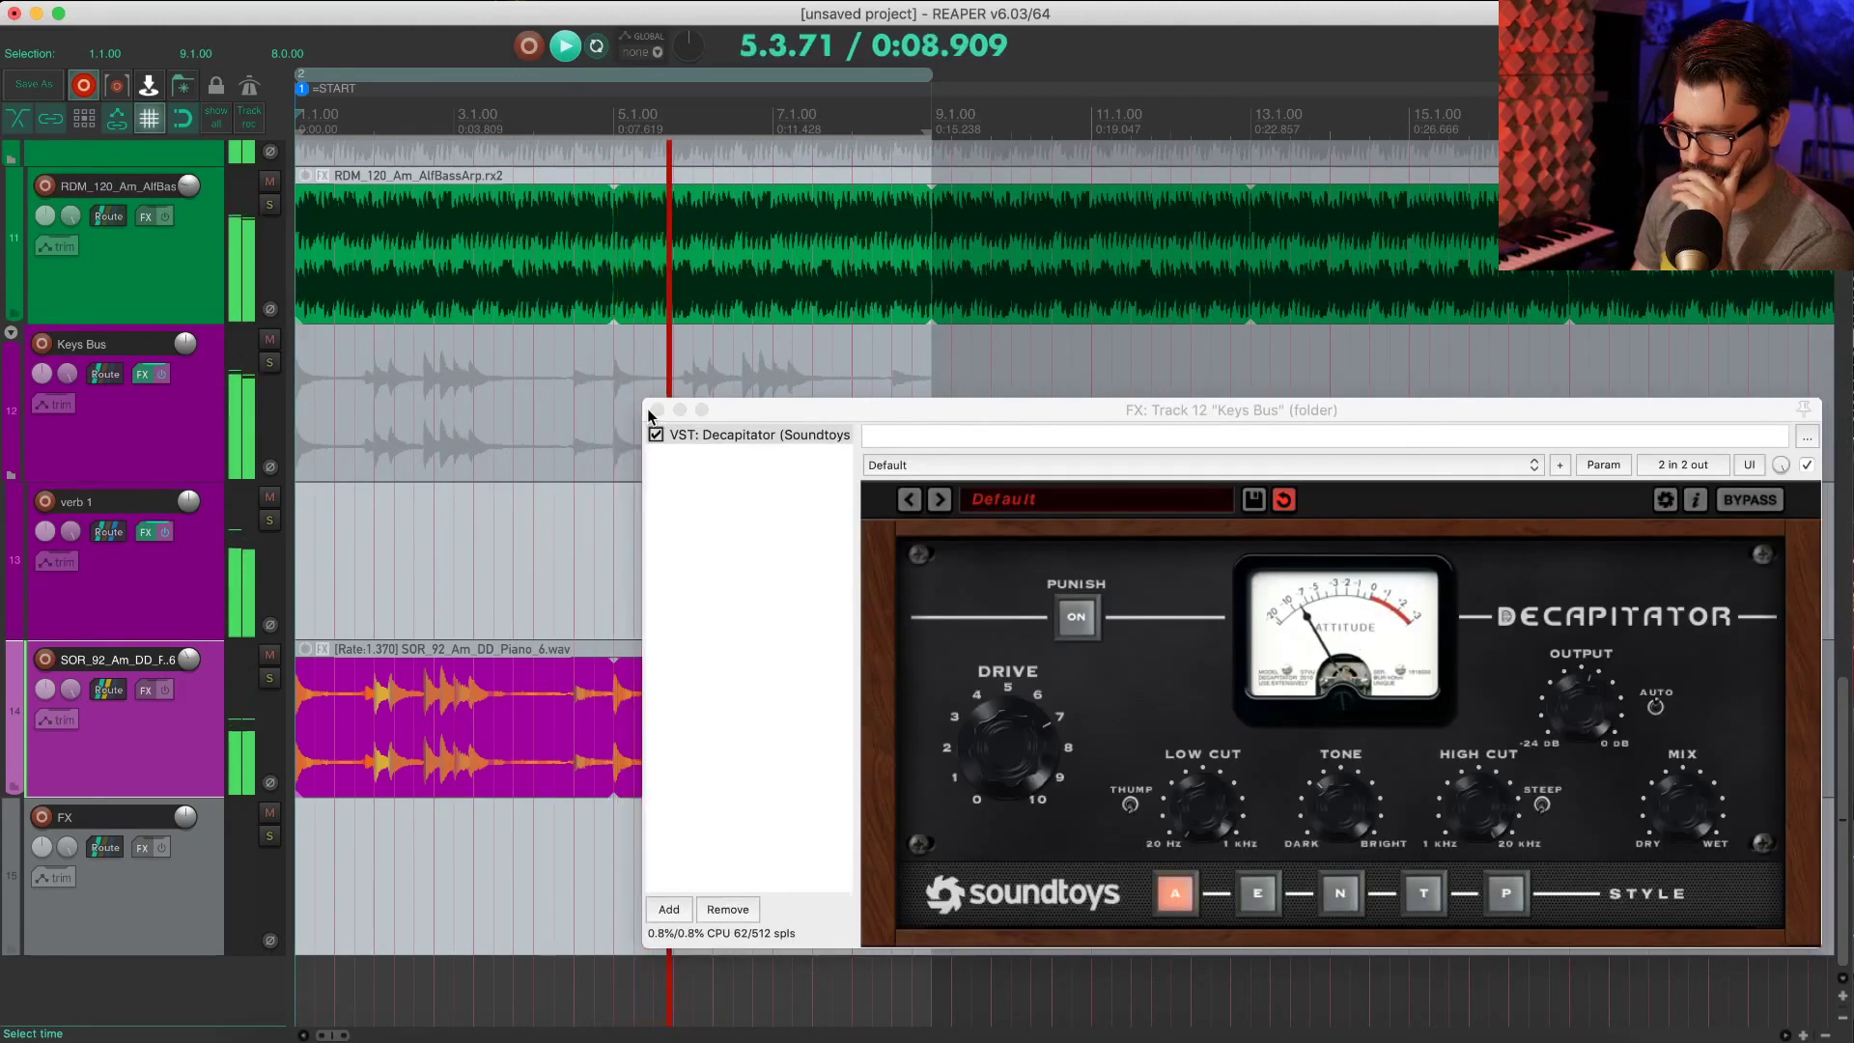
pyautogui.click(655, 428)
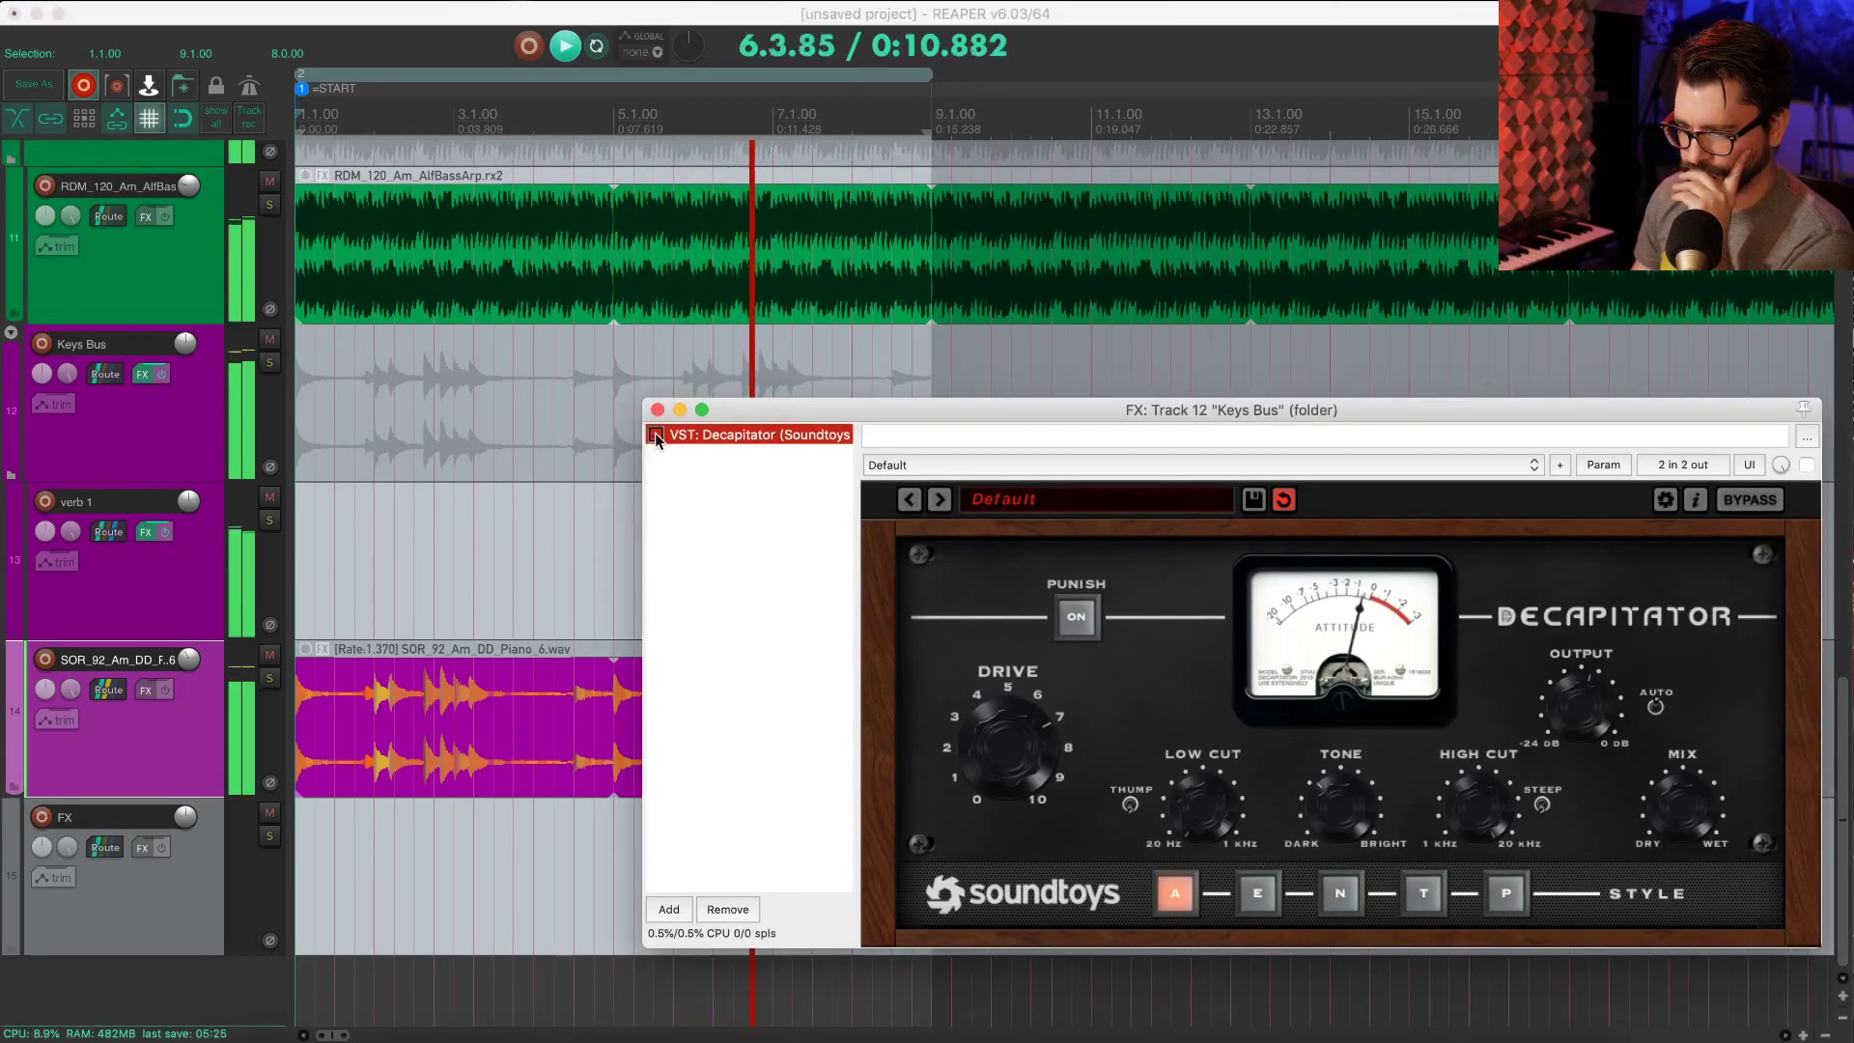
pyautogui.click(656, 410)
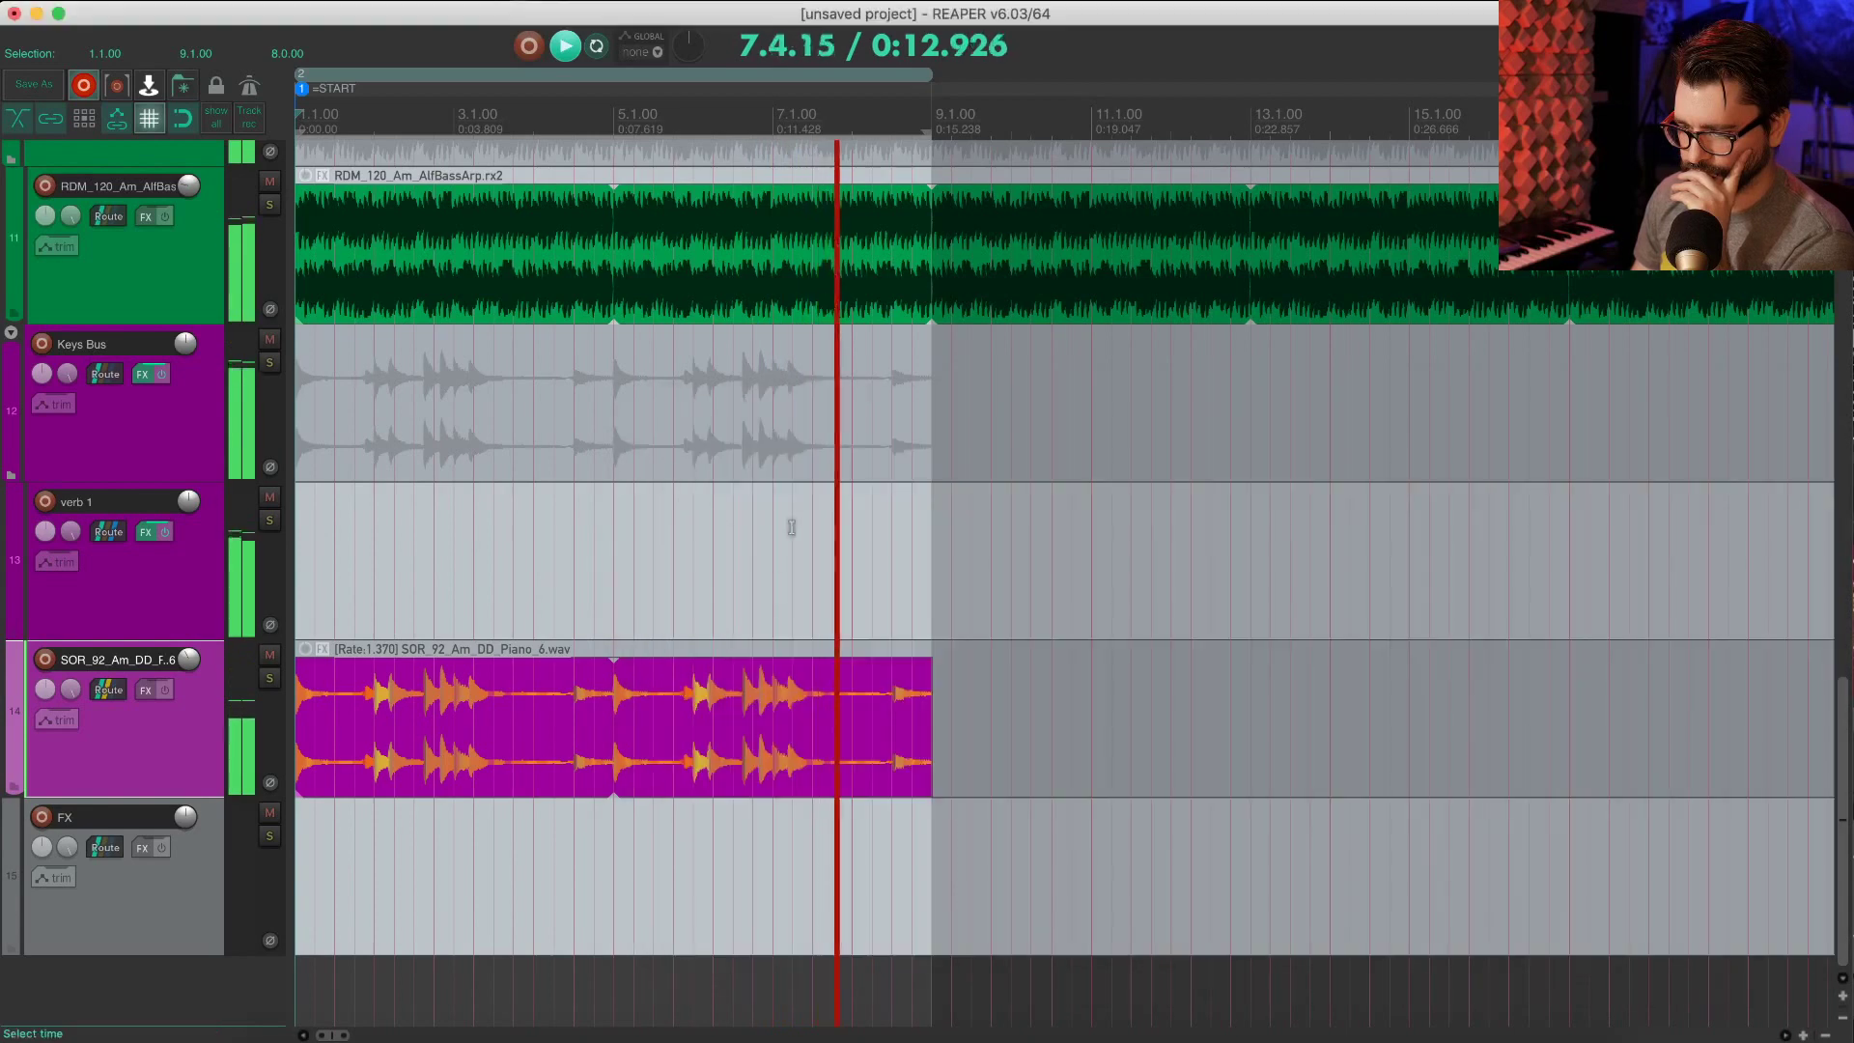
pyautogui.press('space')
pyautogui.press('space')
pyautogui.press('space')
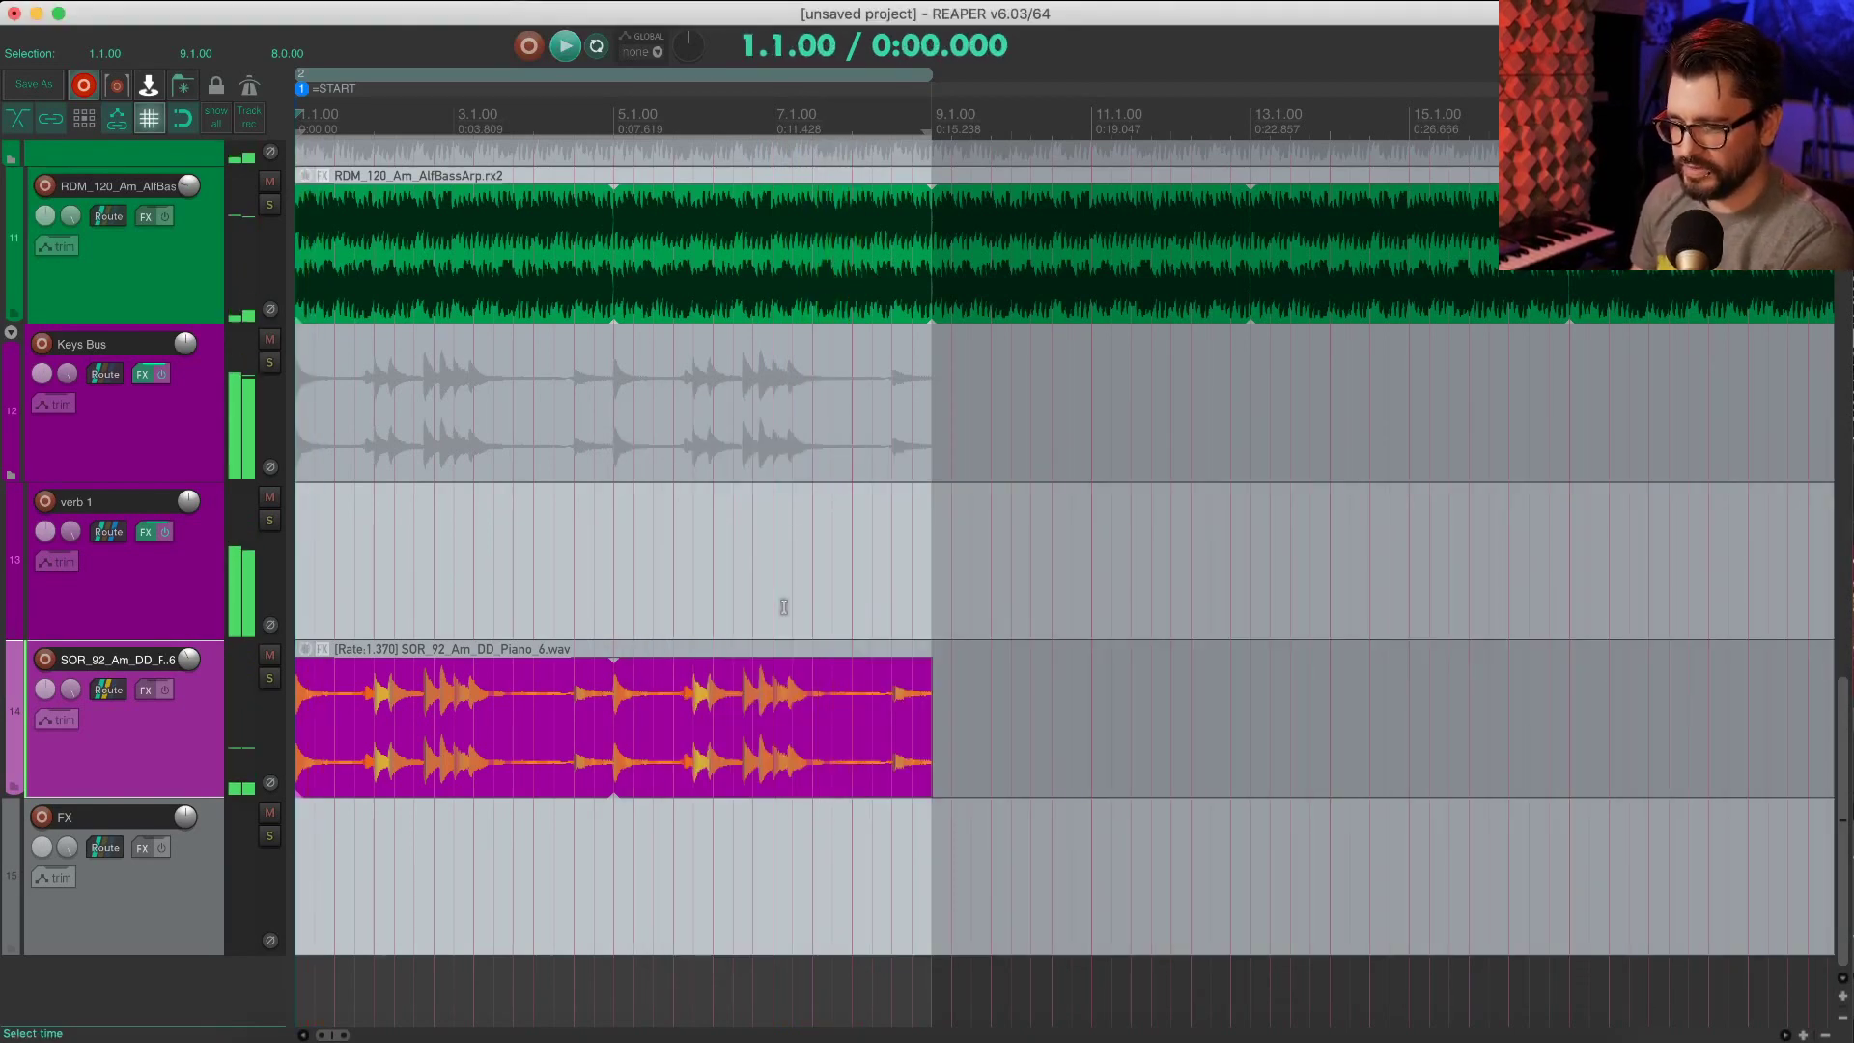
# Step: Play the loop and check the low cut of the Keys Bus Decapitator
pyautogui.click(156, 608)
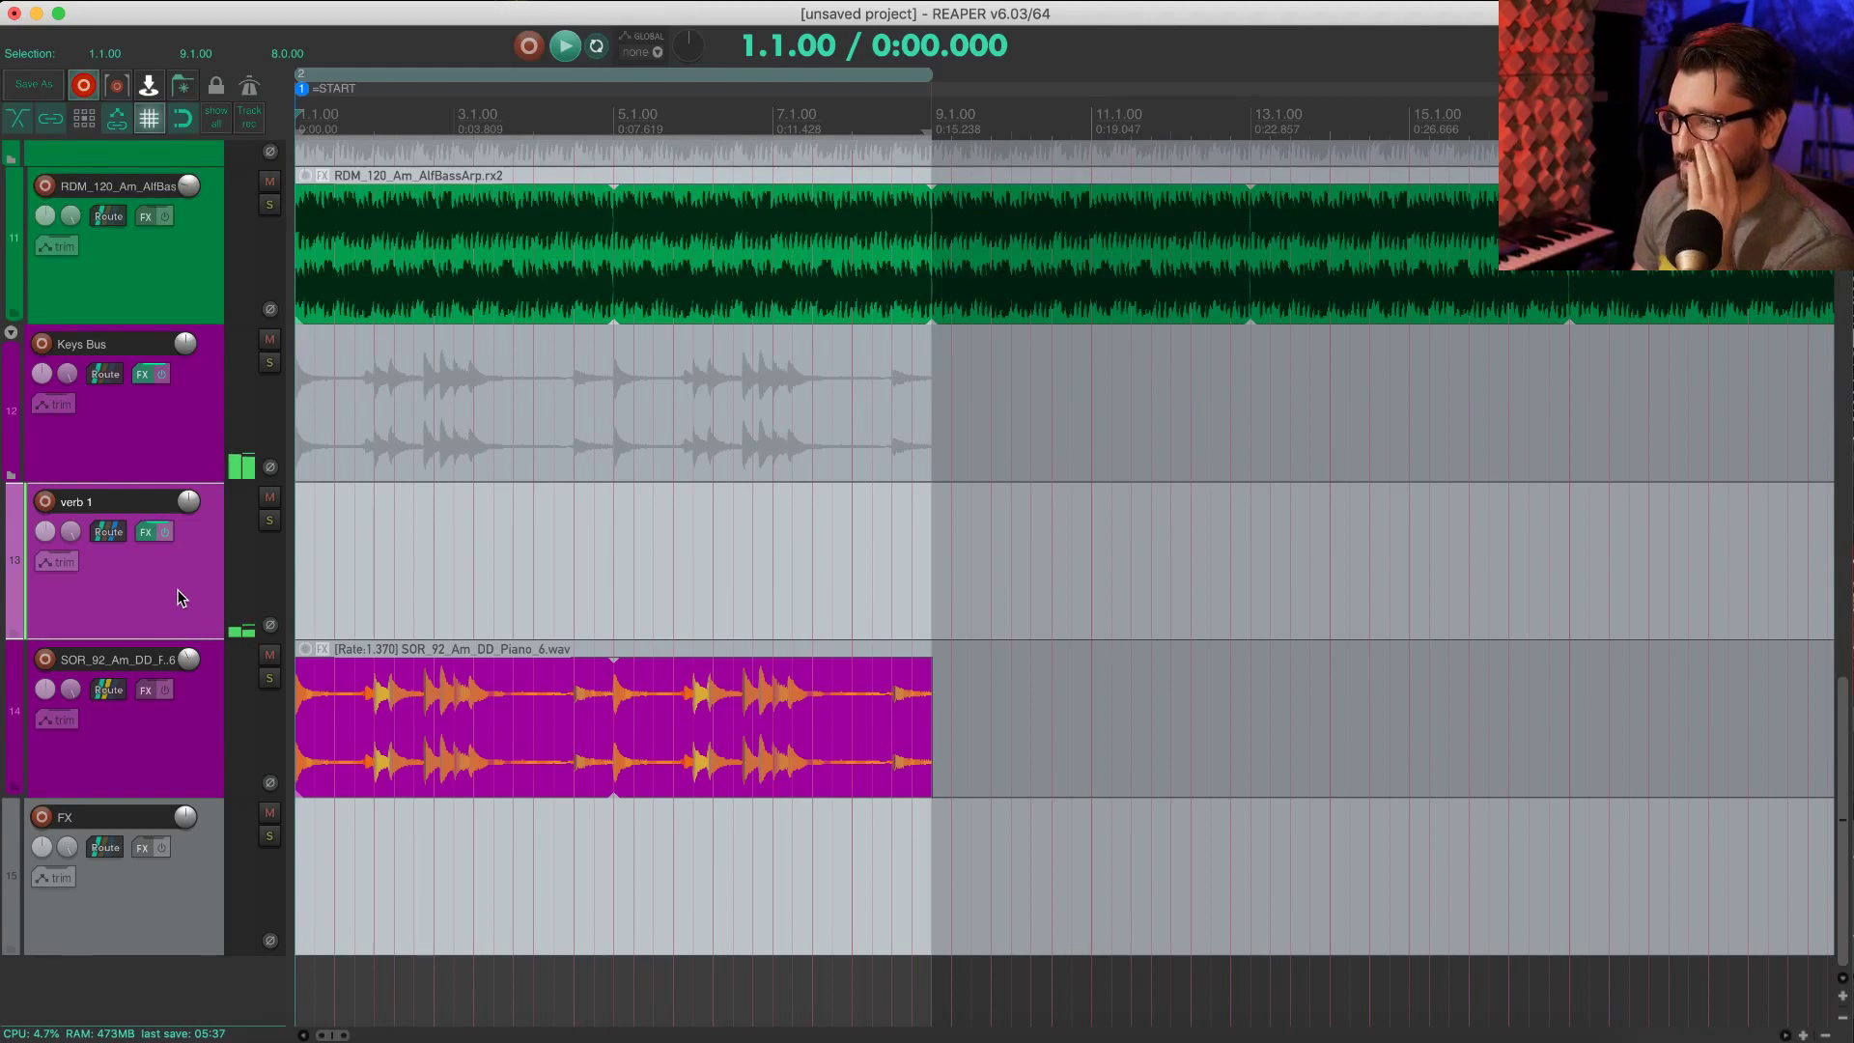
pyautogui.press('space')
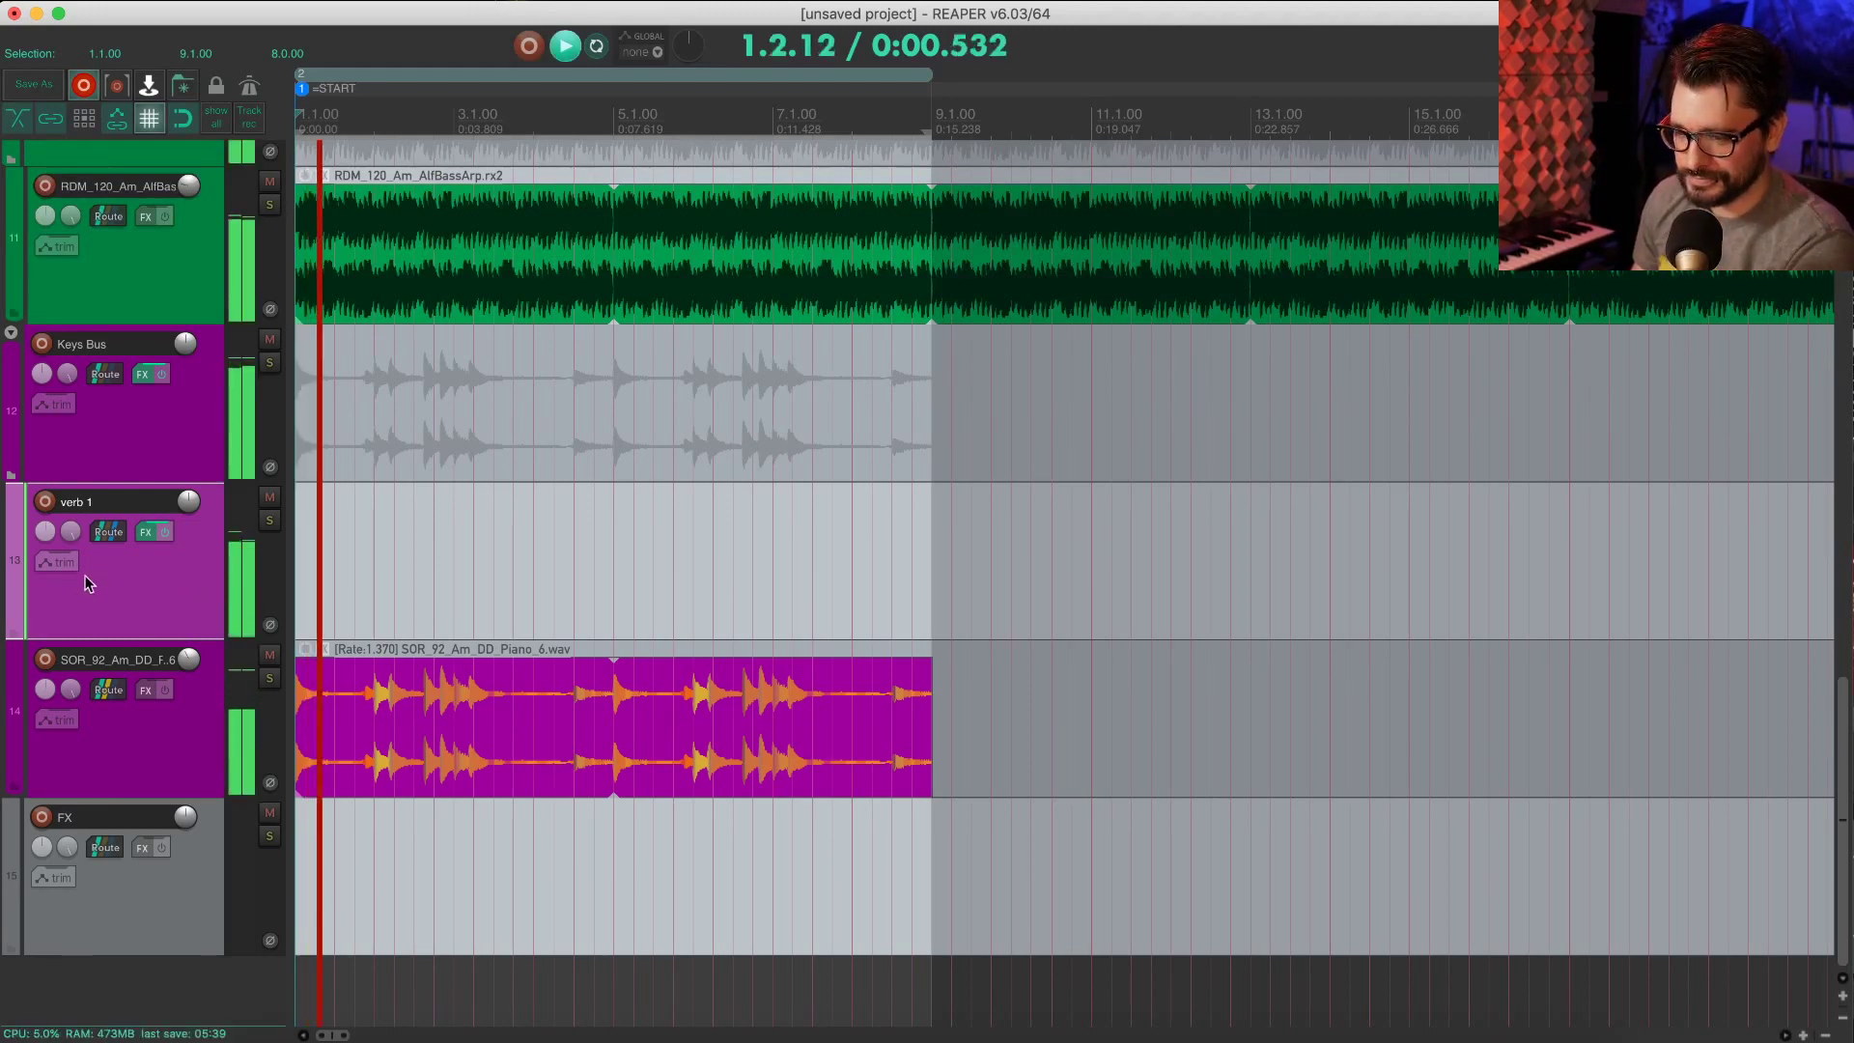
pyautogui.click(142, 417)
pyautogui.click(142, 374)
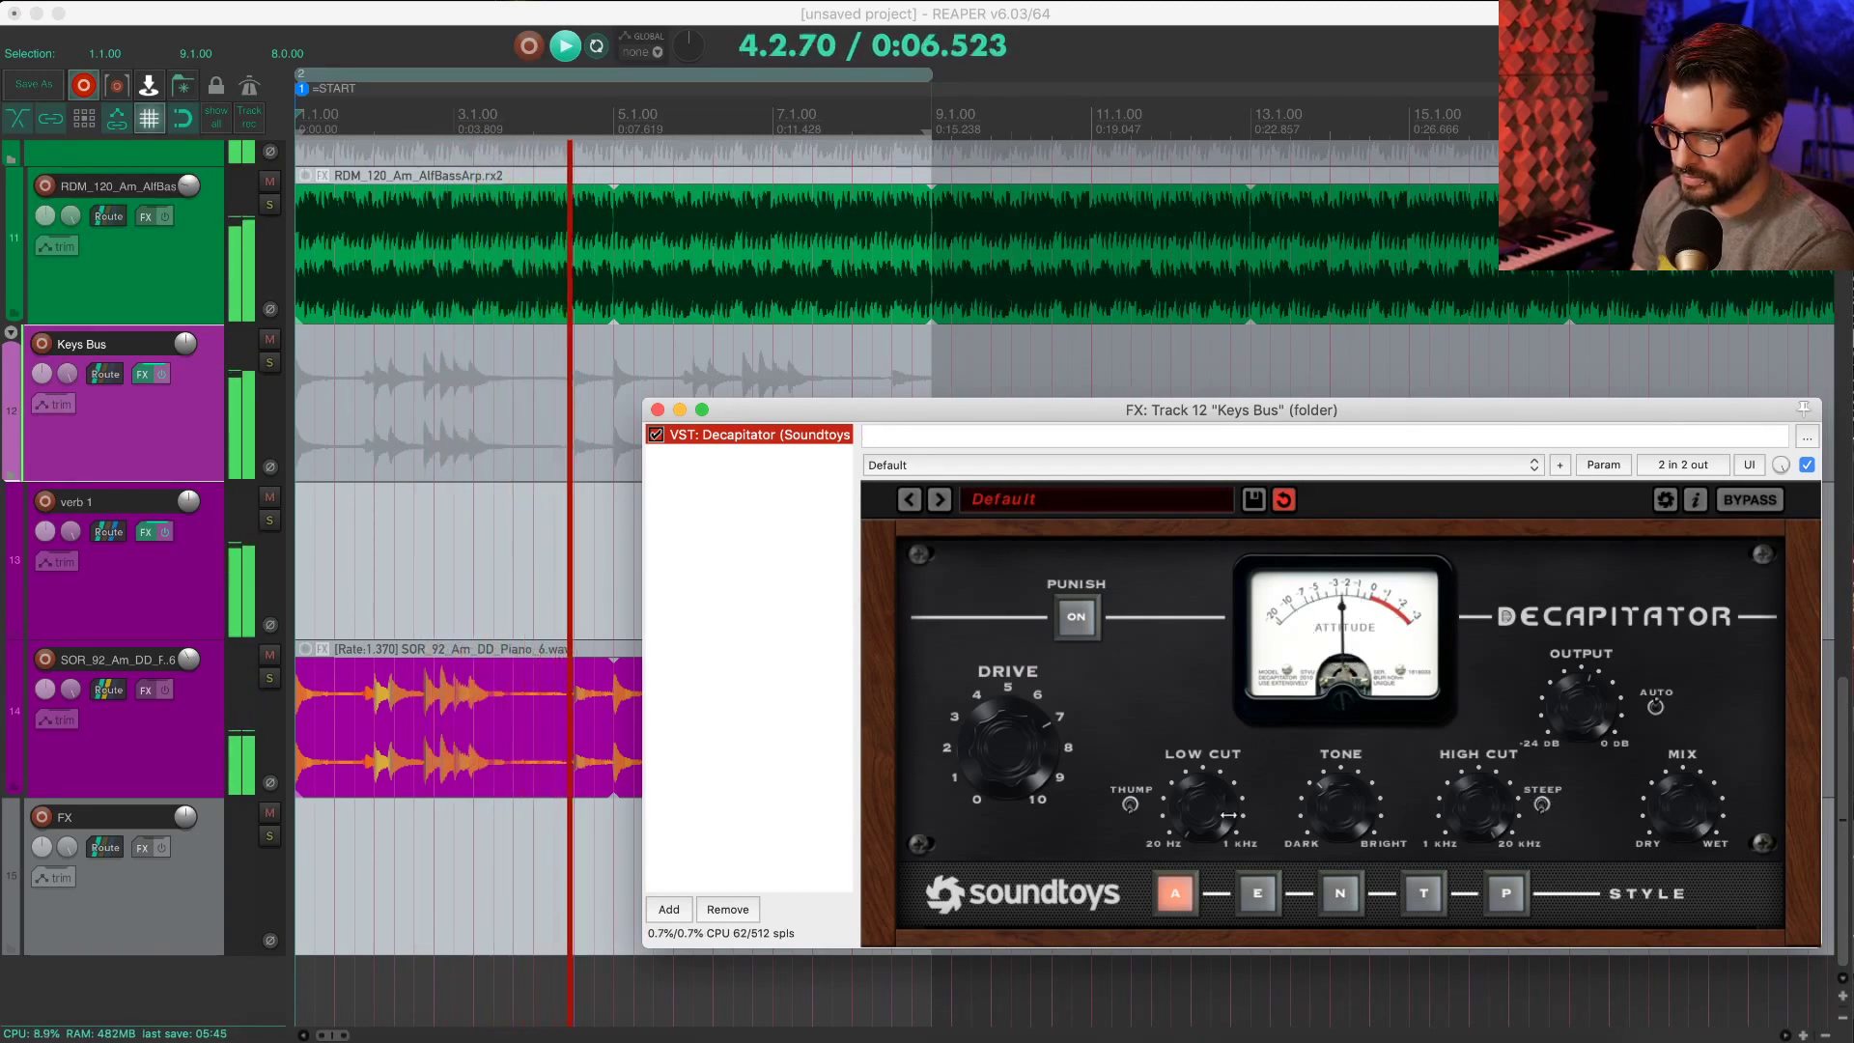
pyautogui.click(1215, 758)
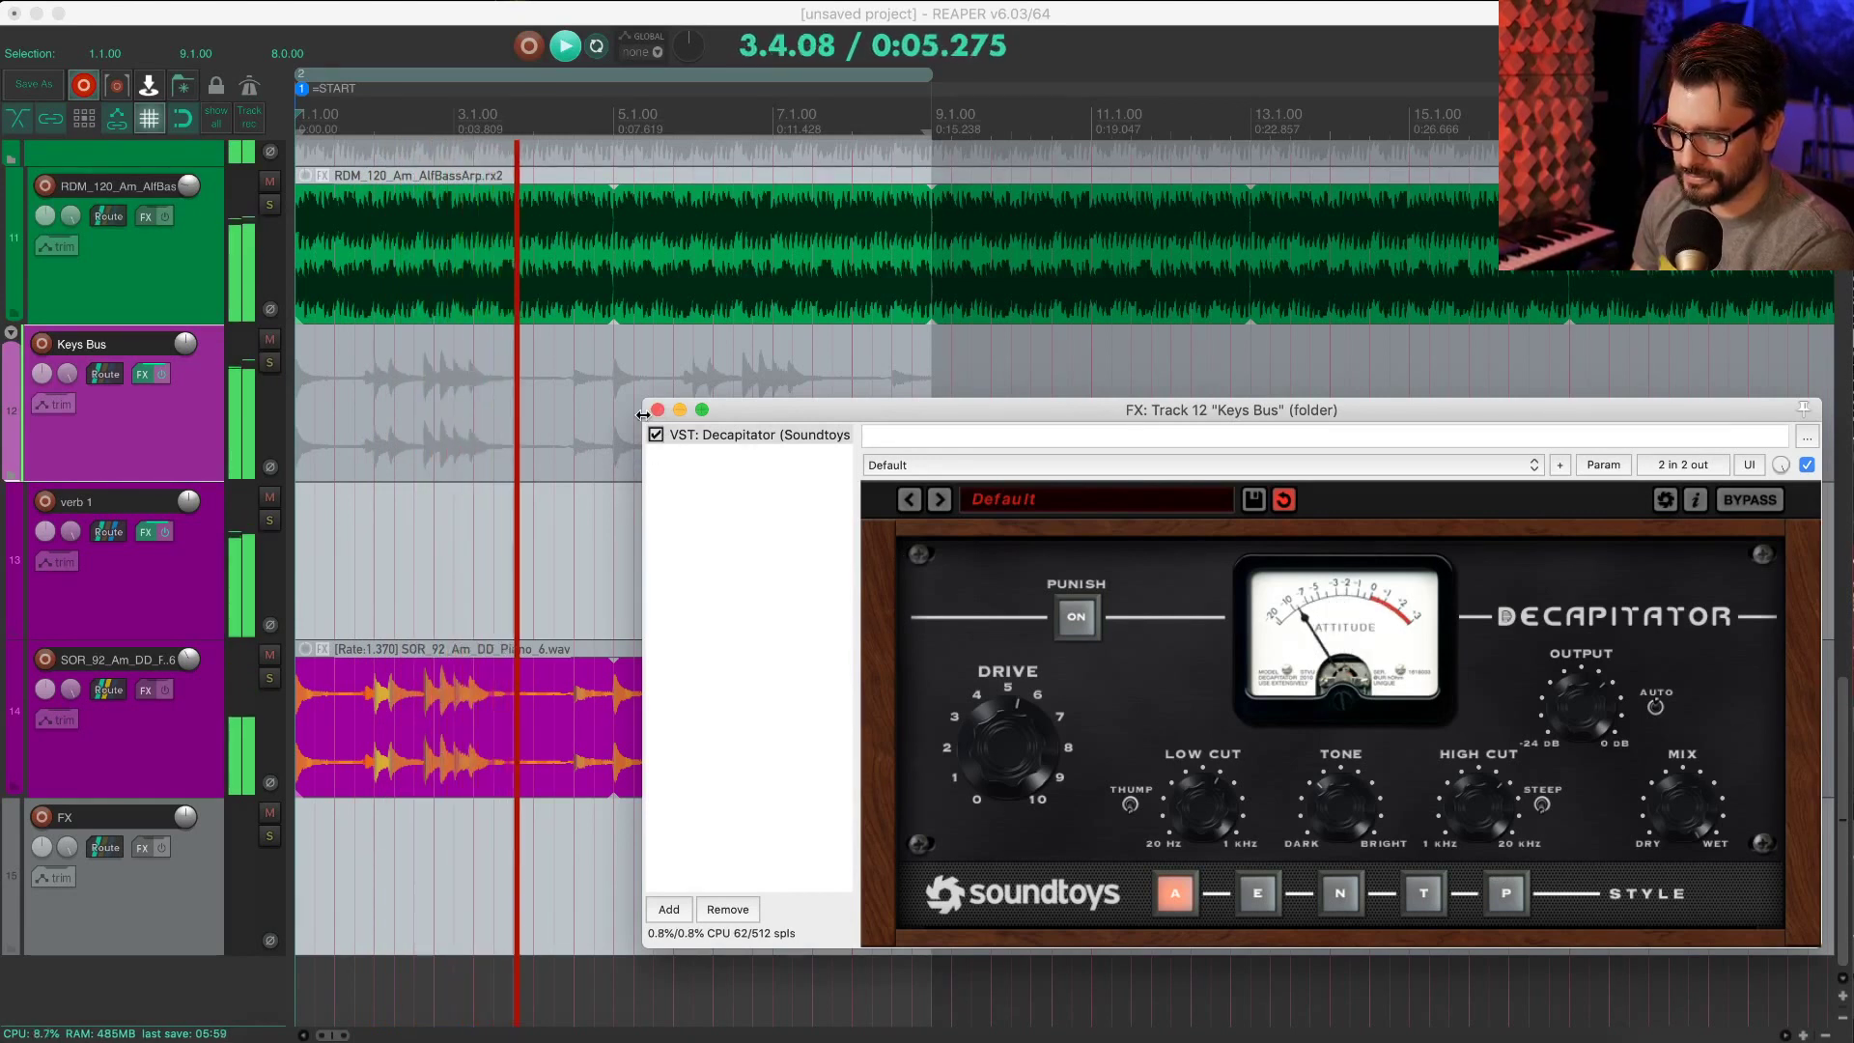
# Step: Add the TAL Chorus LX modulation effect to the Keys Bus with chorus I and II both on, and close the effect windows
pyautogui.click(136, 380)
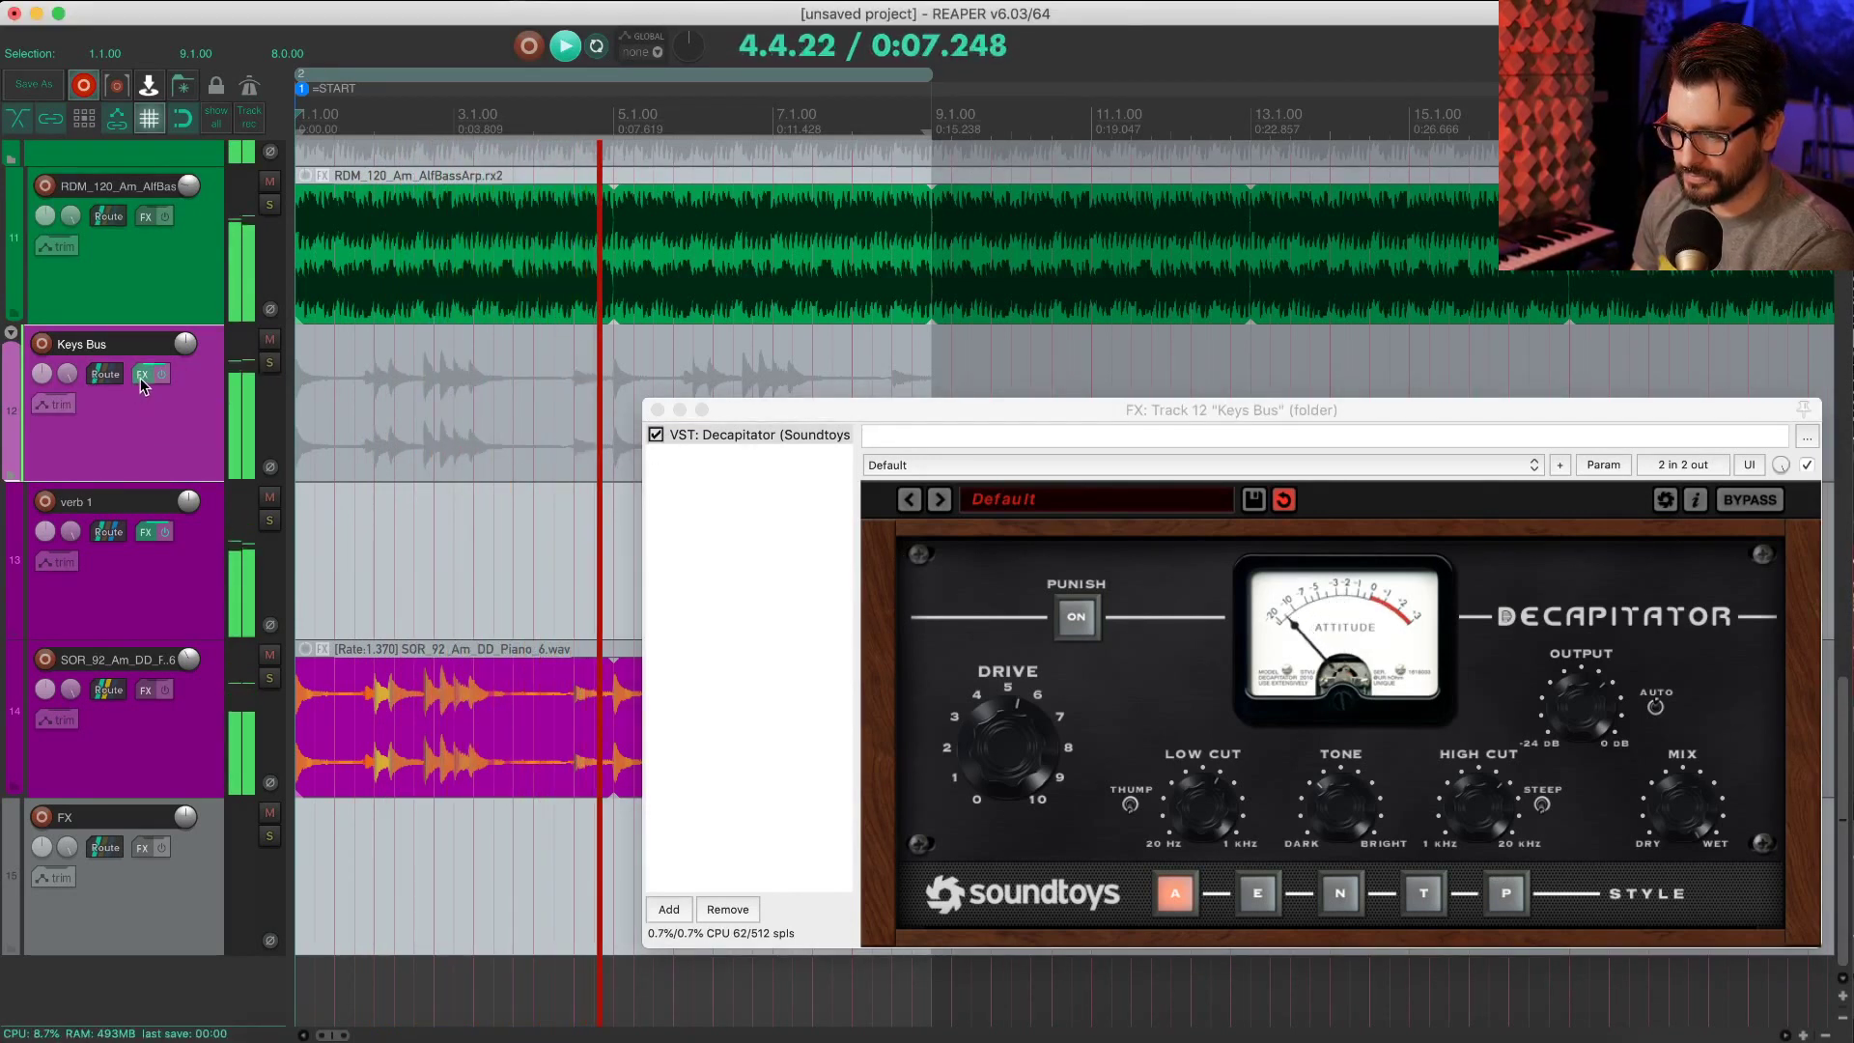
pyautogui.rightClick(141, 379)
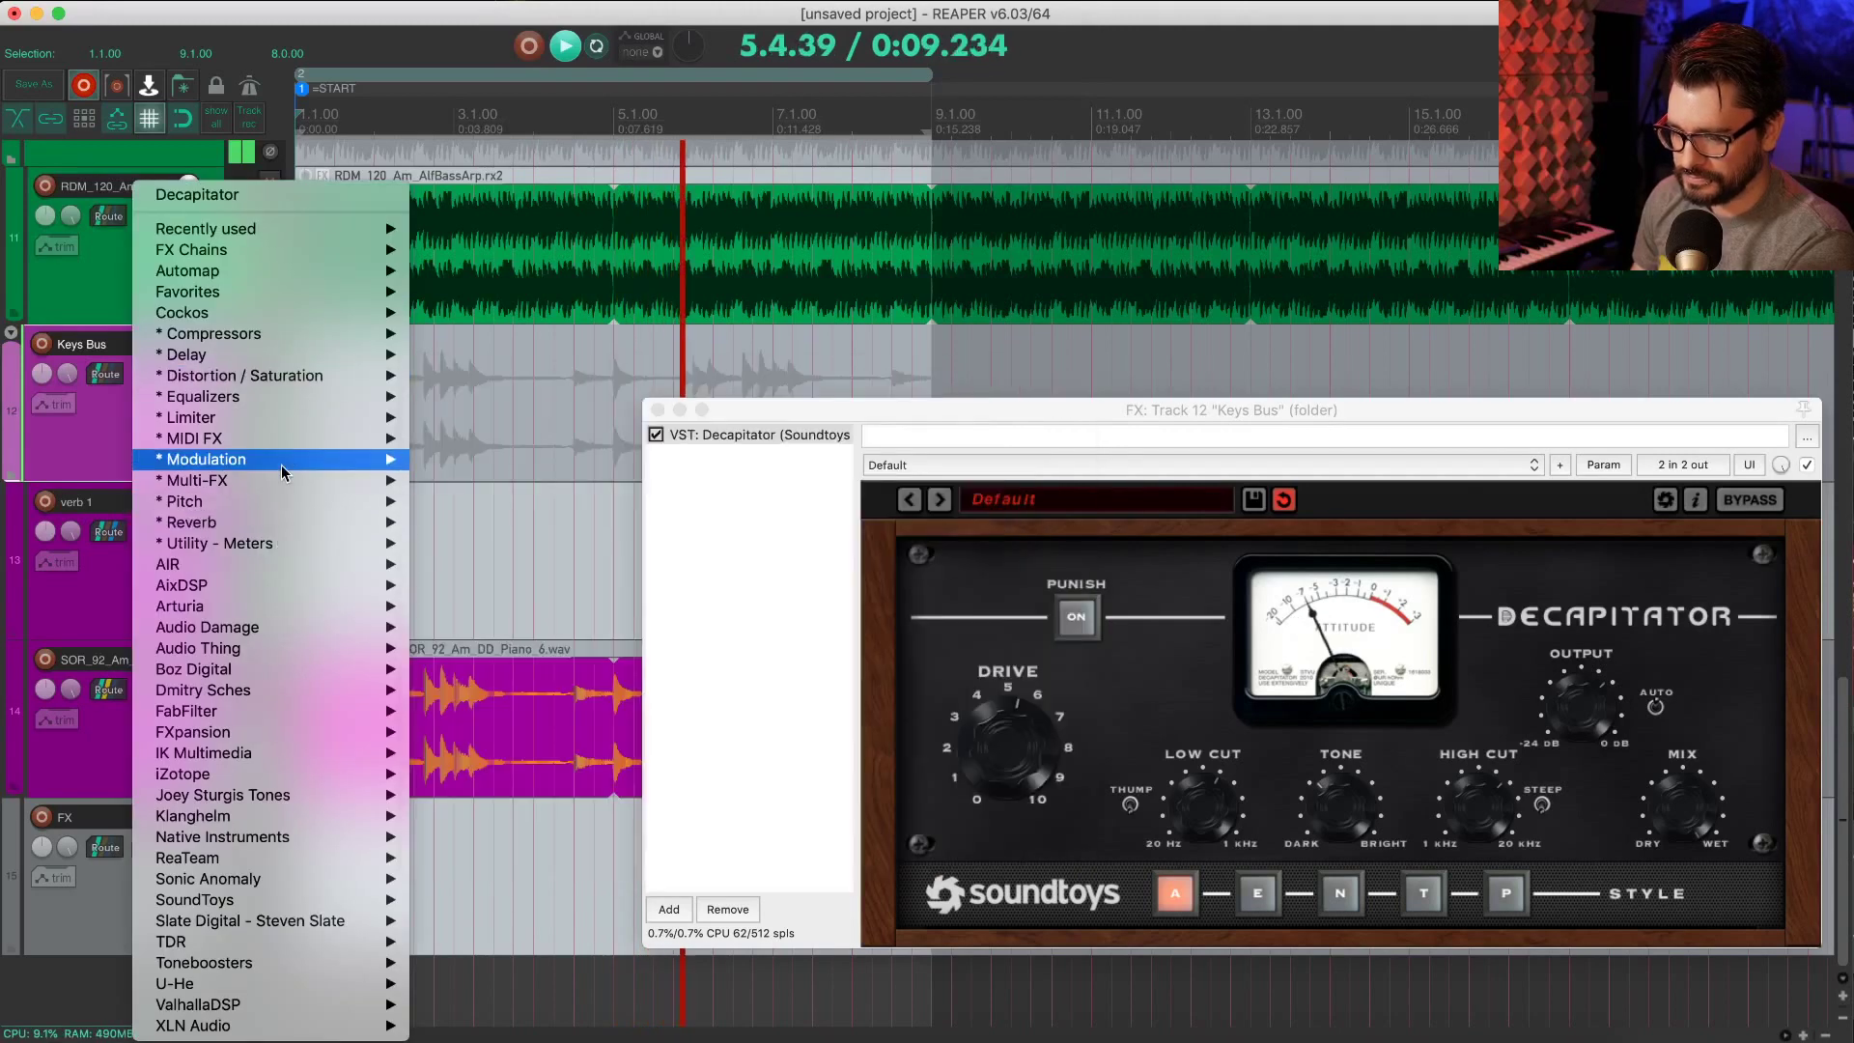
pyautogui.moveTo(281, 460)
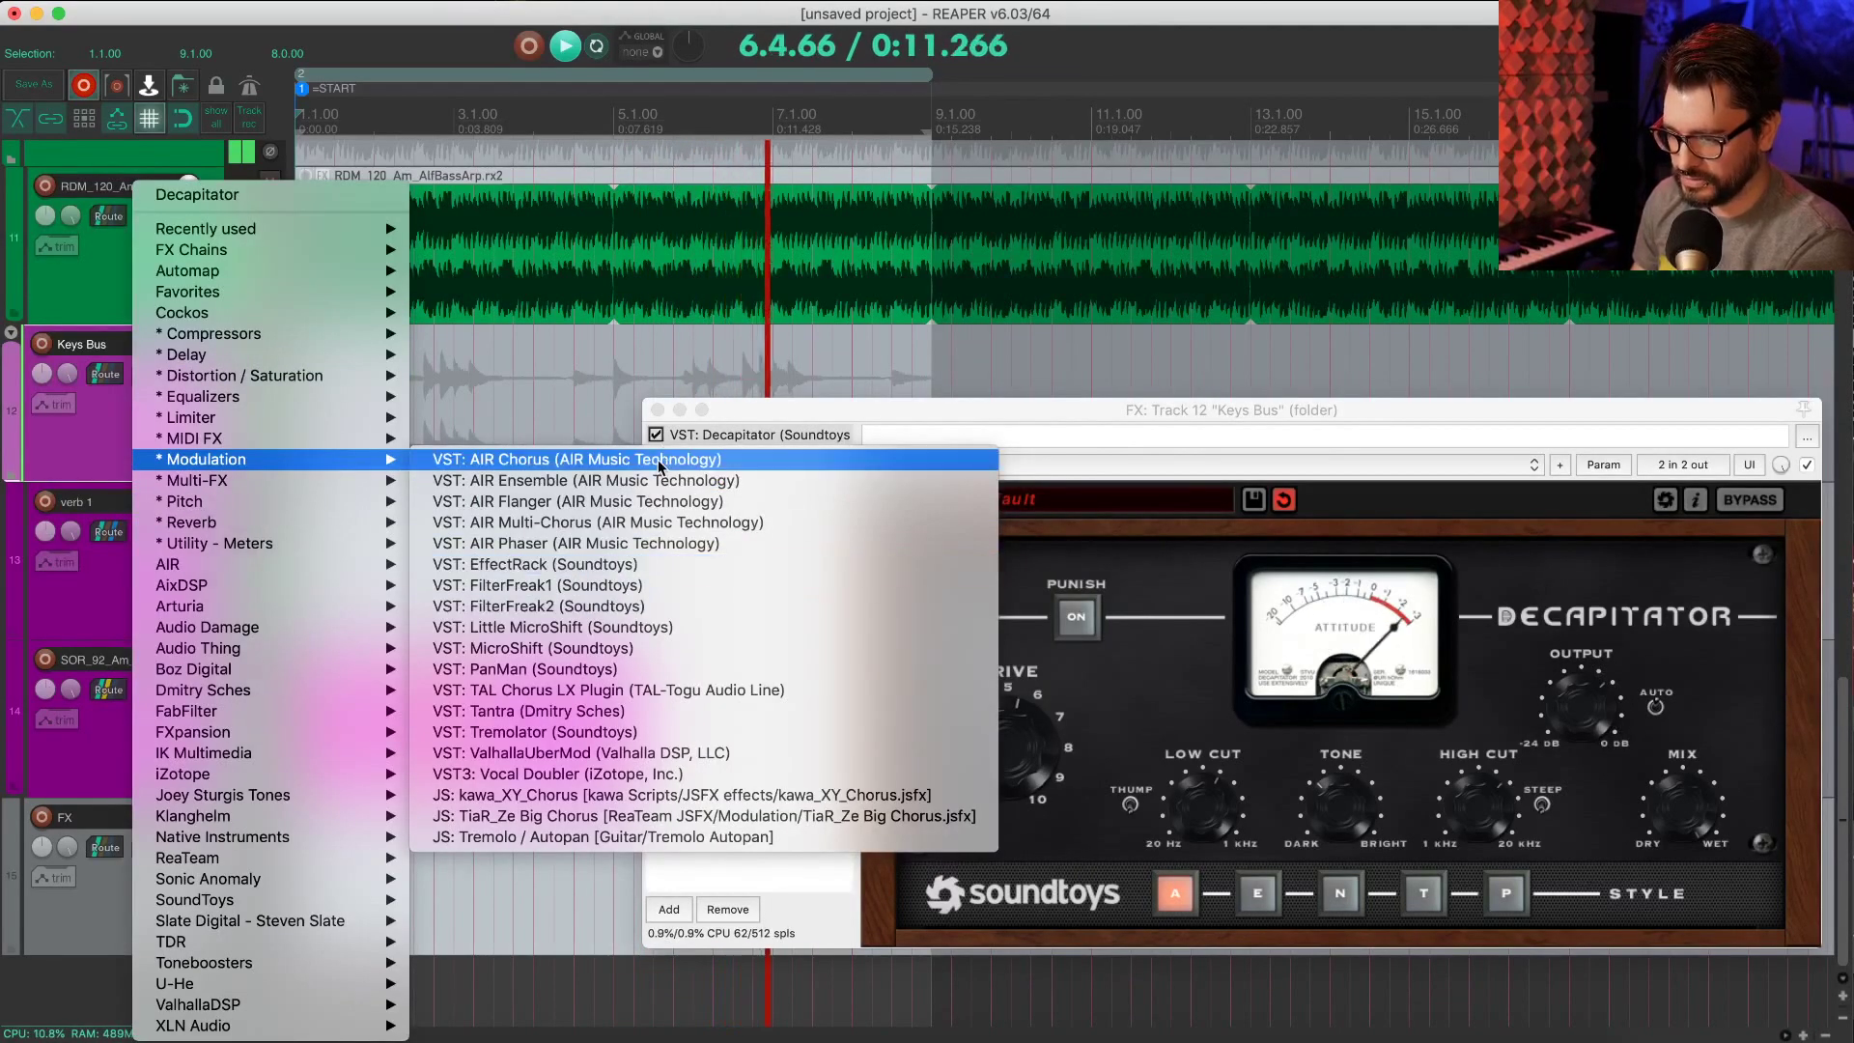
pyautogui.click(709, 686)
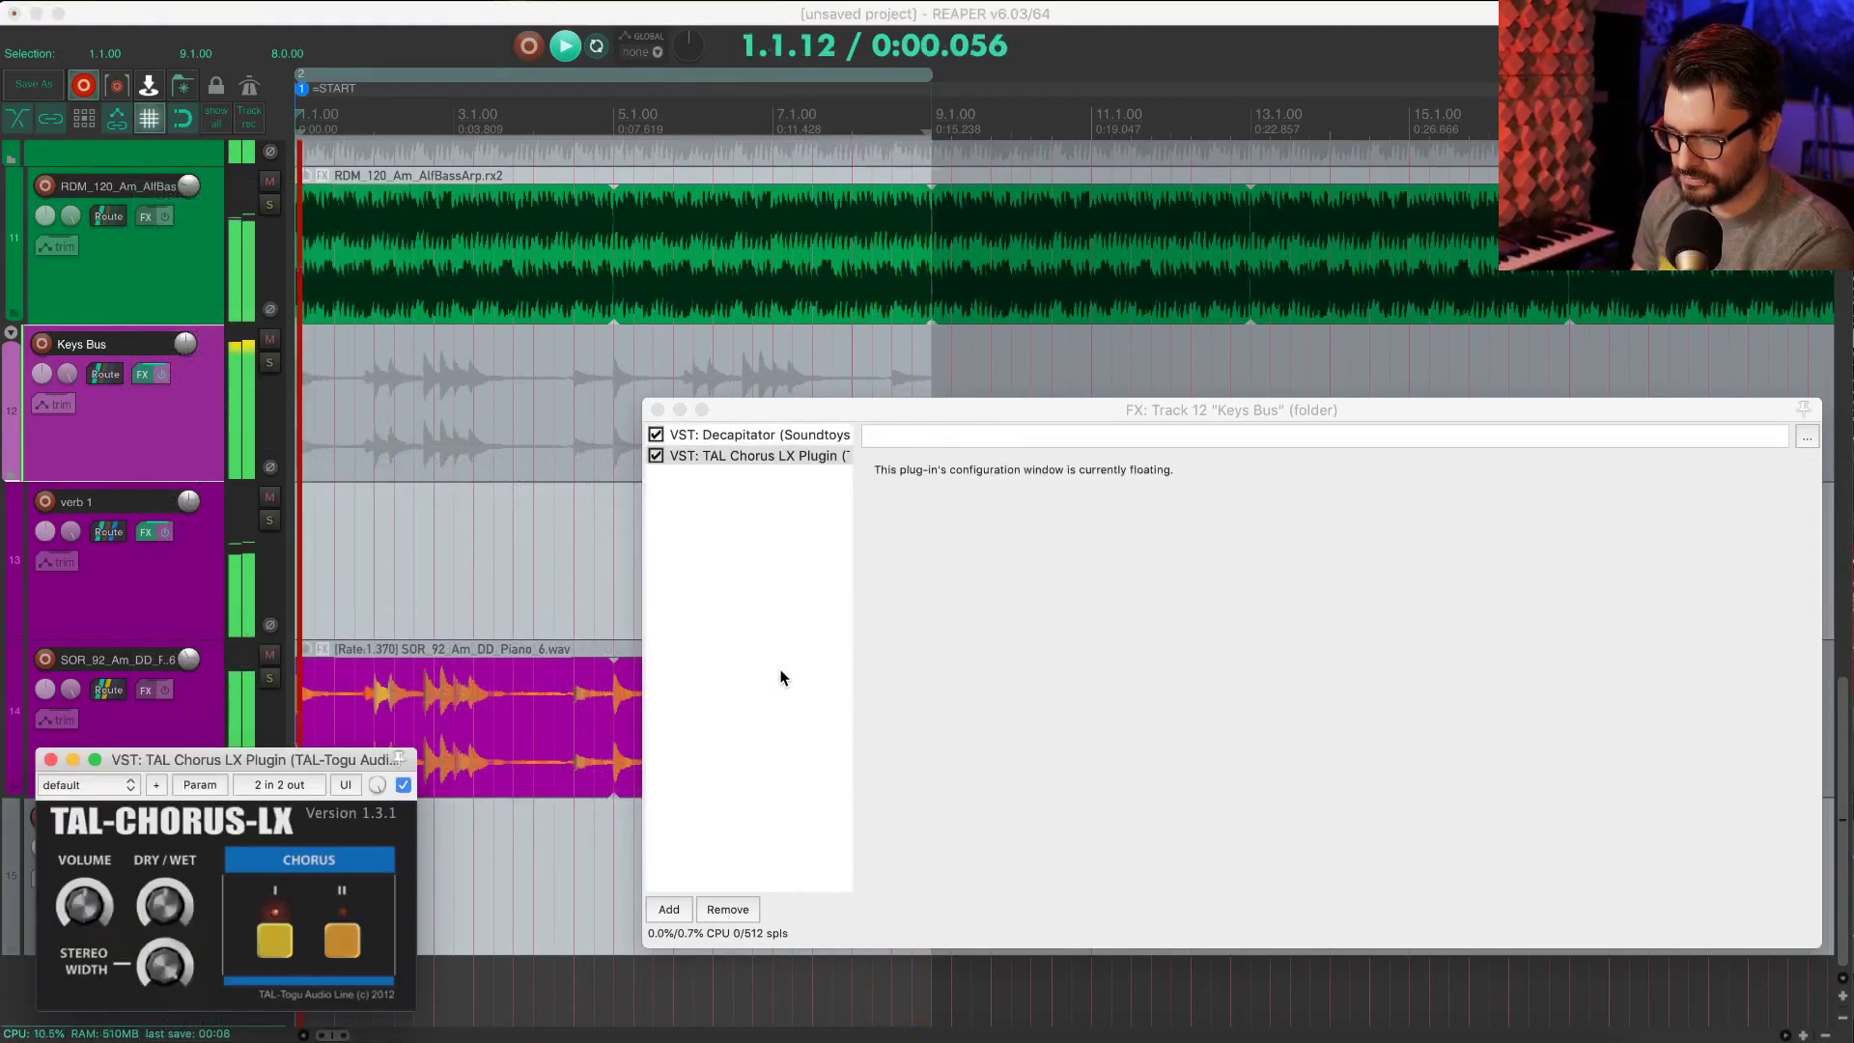
pyautogui.moveTo(326, 759); pyautogui.dragTo(622, 504)
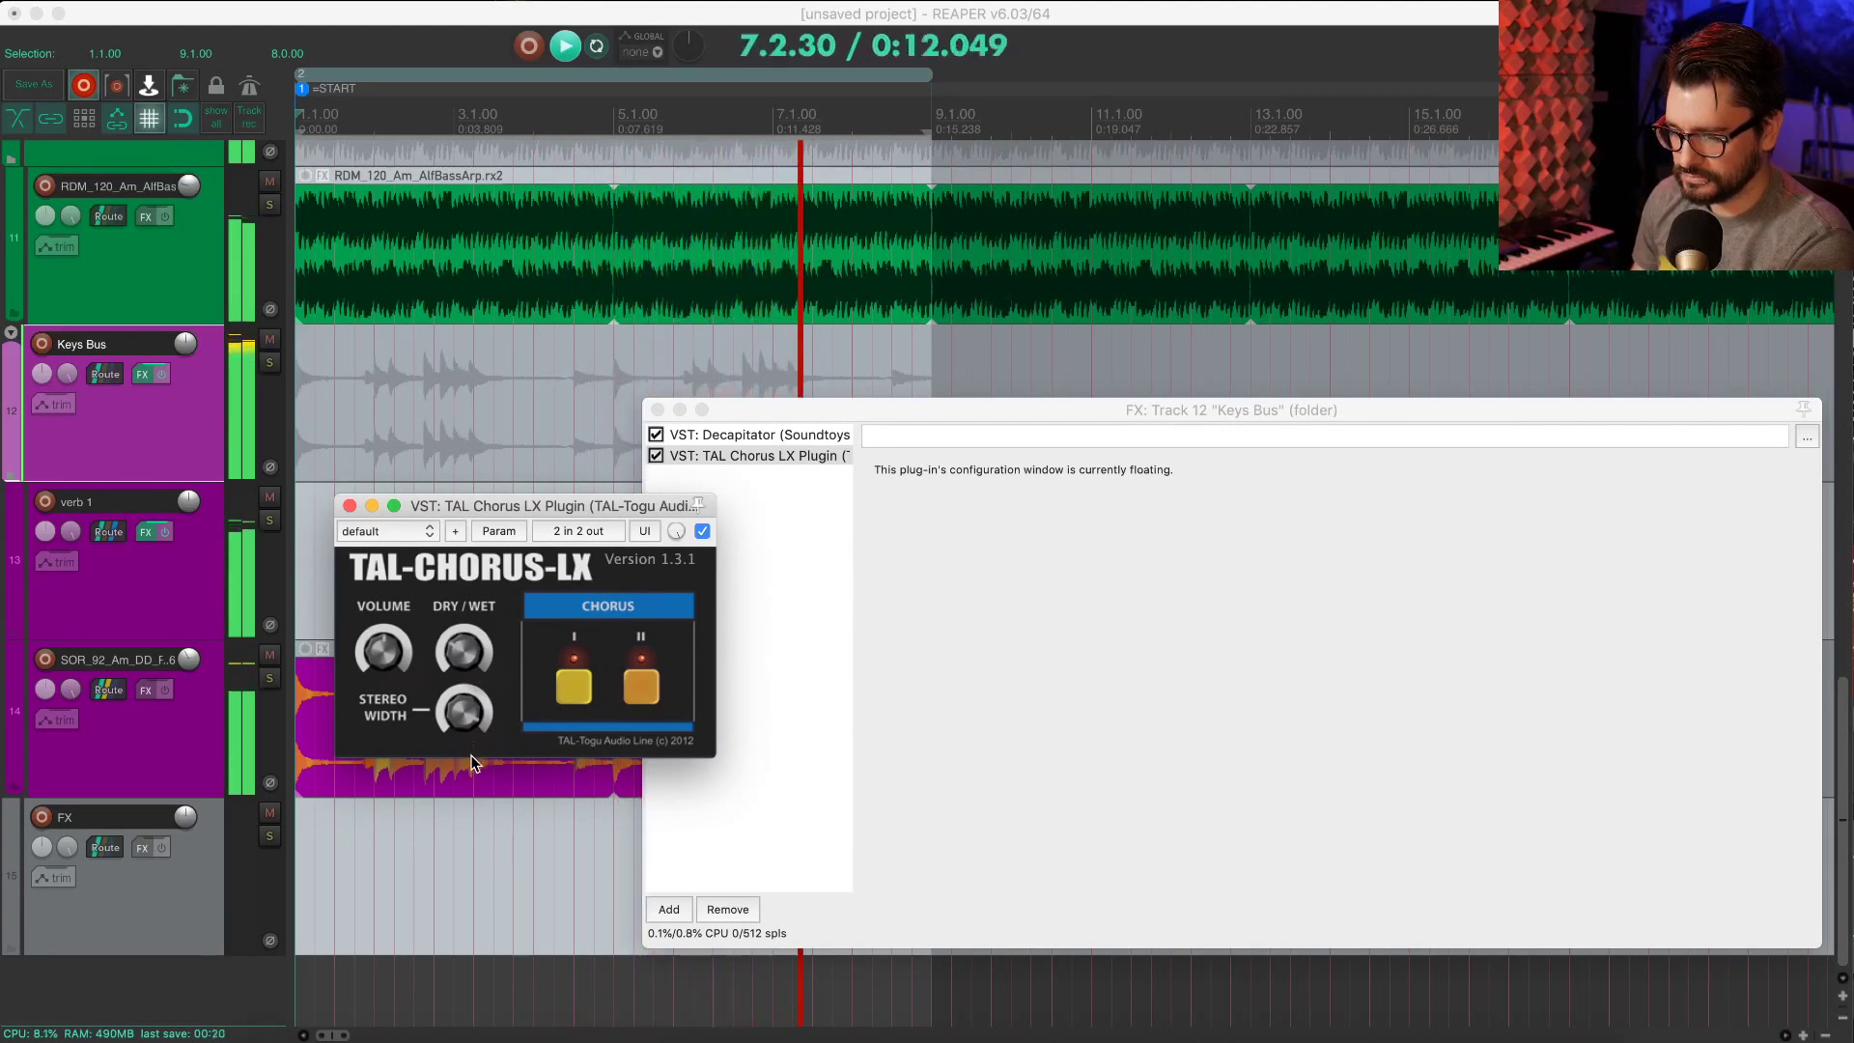
pyautogui.click(151, 449)
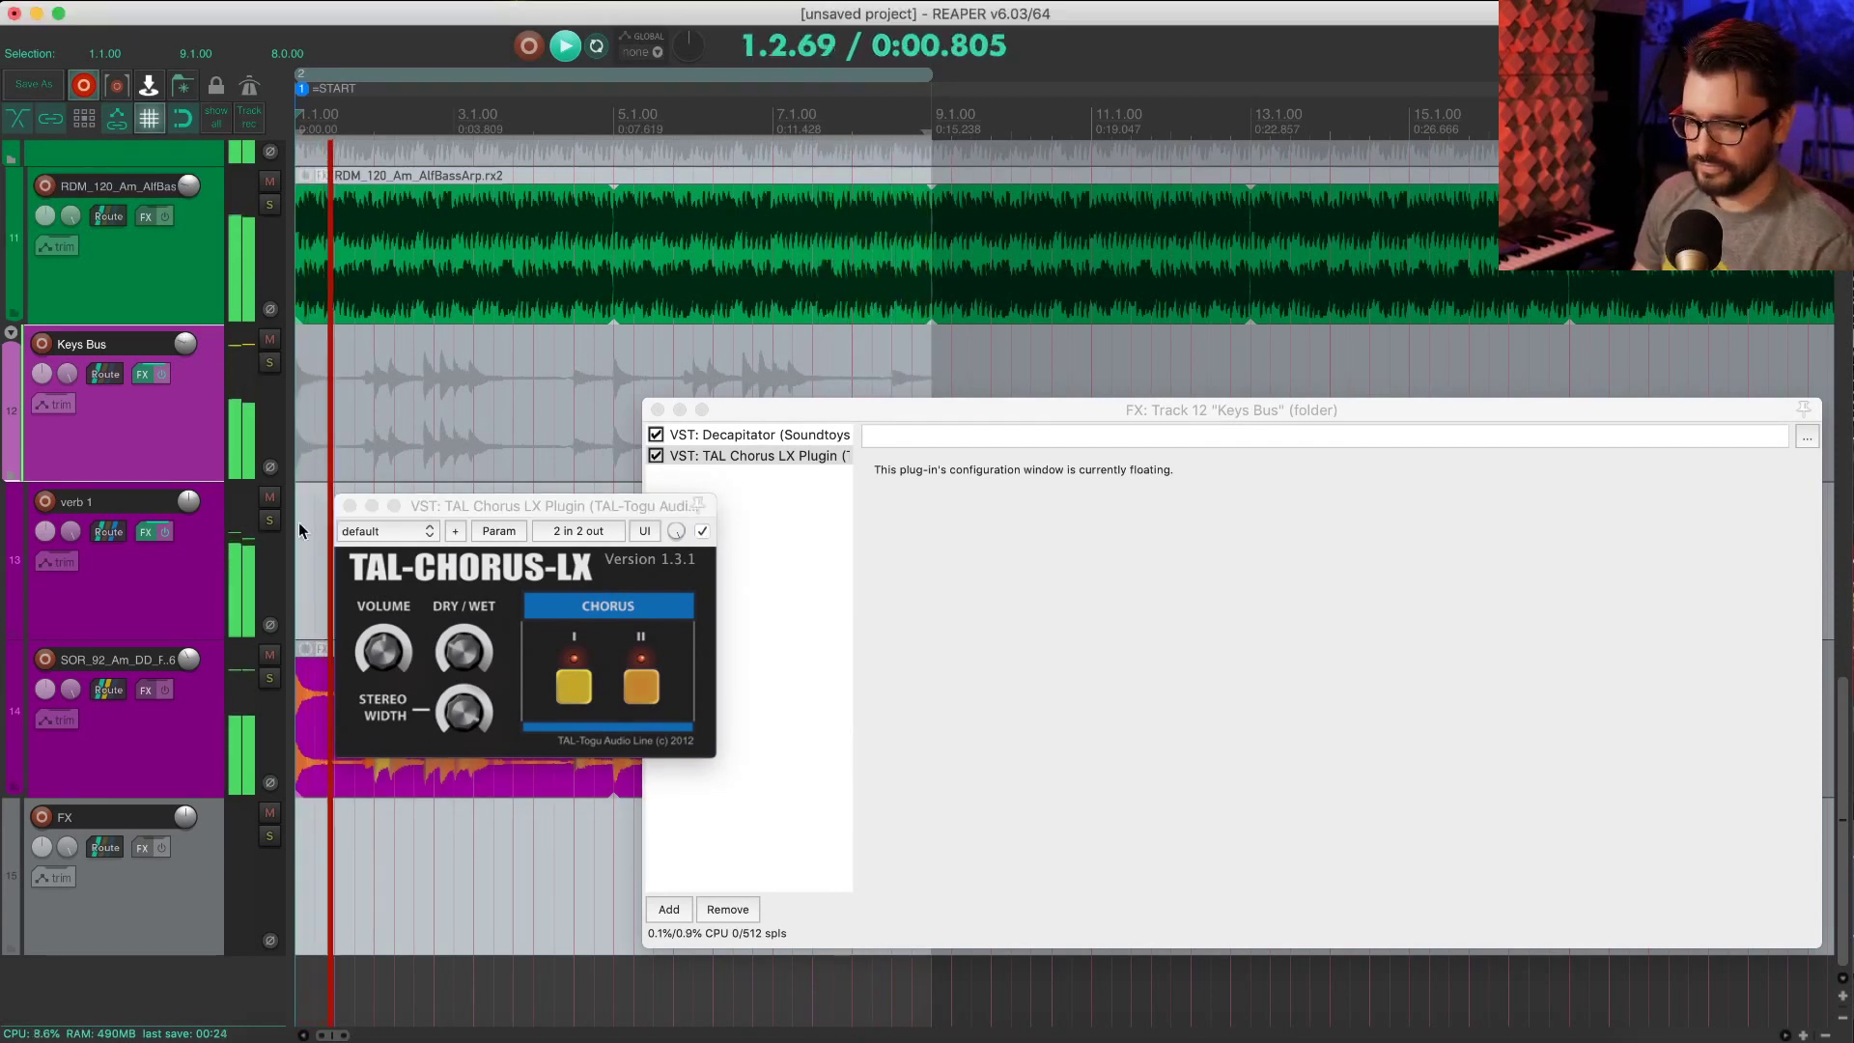
pyautogui.click(348, 506)
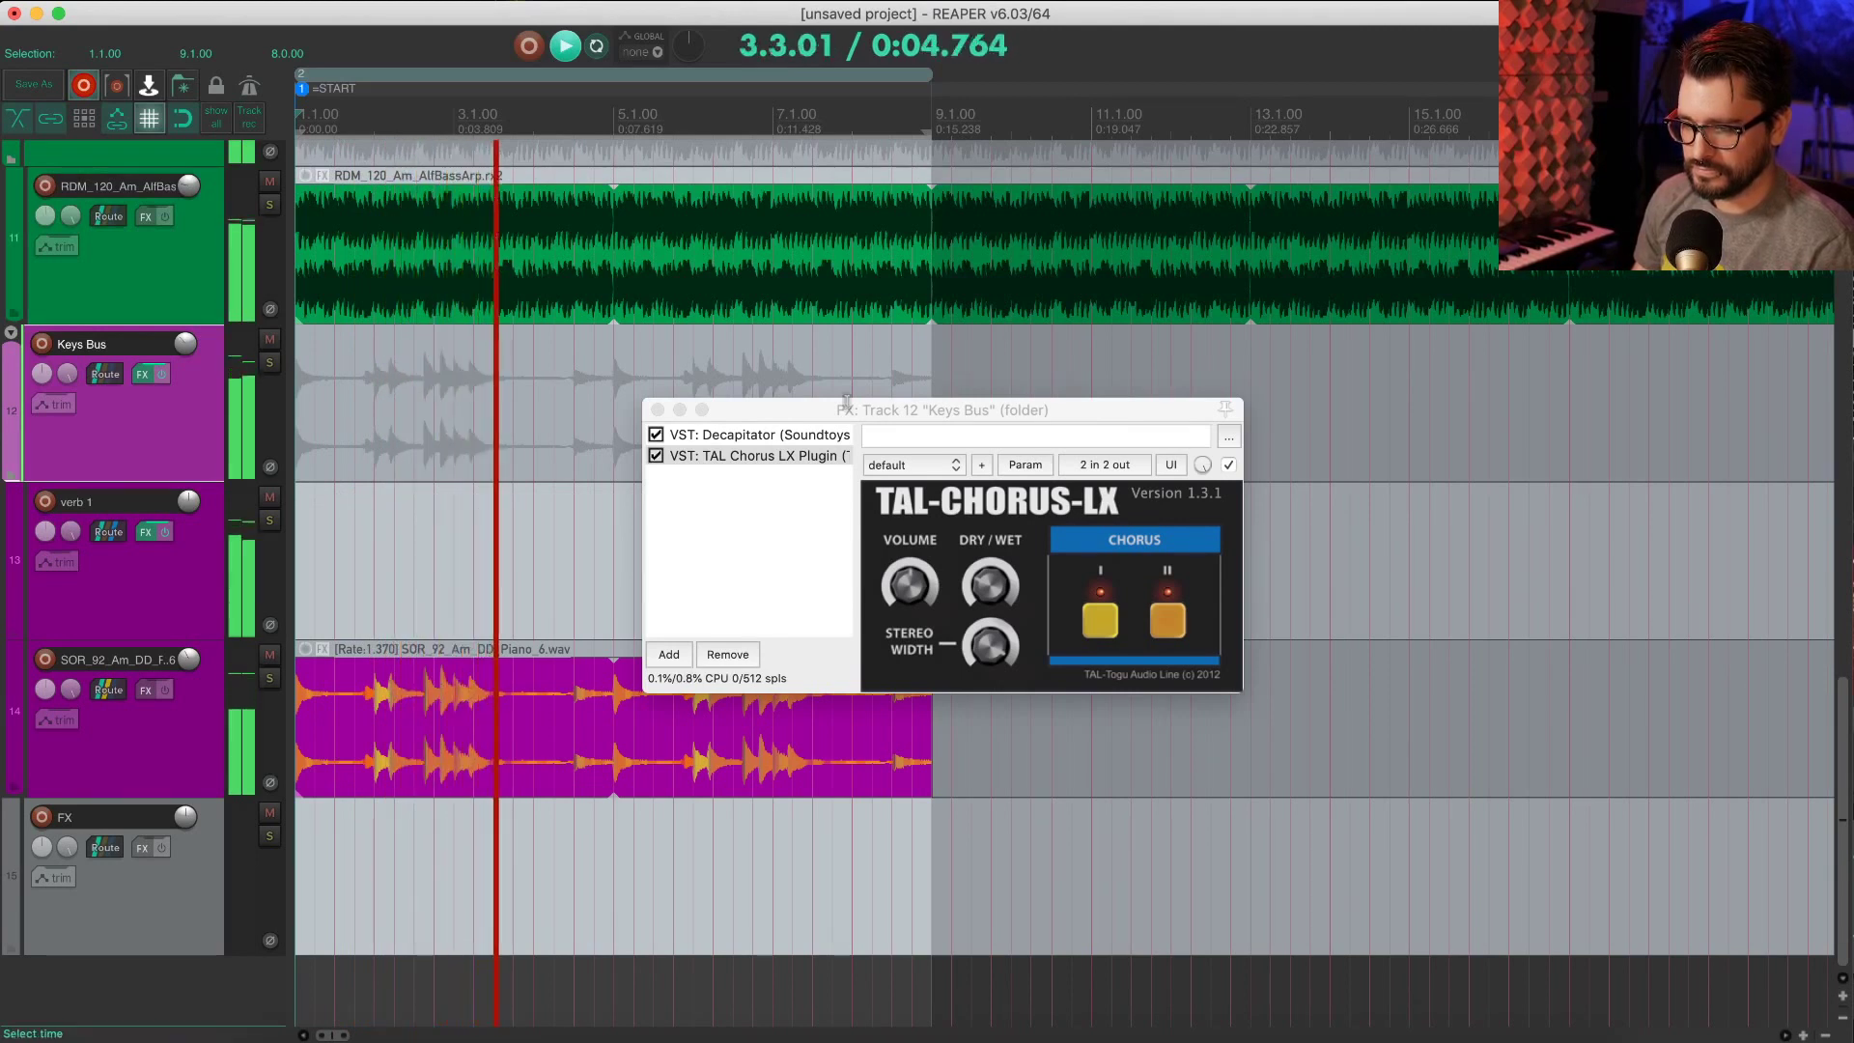
pyautogui.click(565, 491)
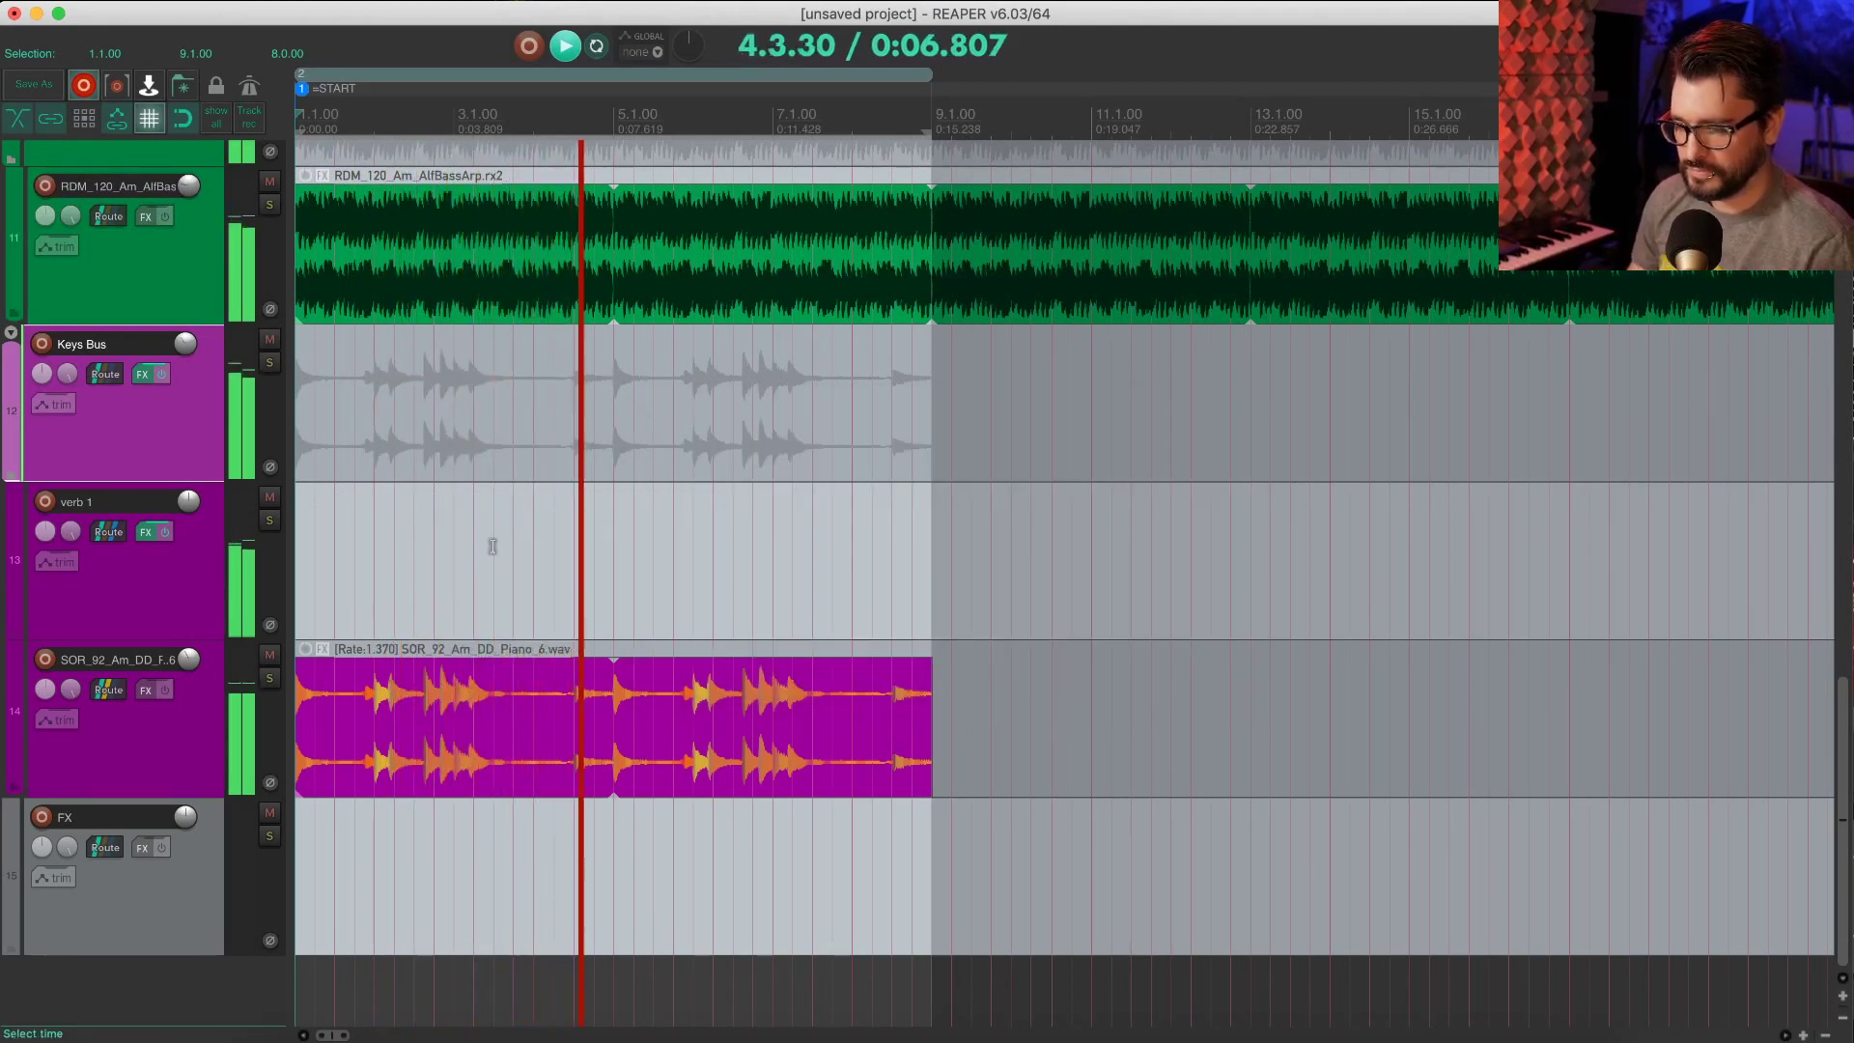
# Step: Stop playback, shift the loop selection to bars 9 through 17 and restart playback from bar 9
pyautogui.scroll(-5, 566, 575)
pyautogui.scroll(2, 422, 572)
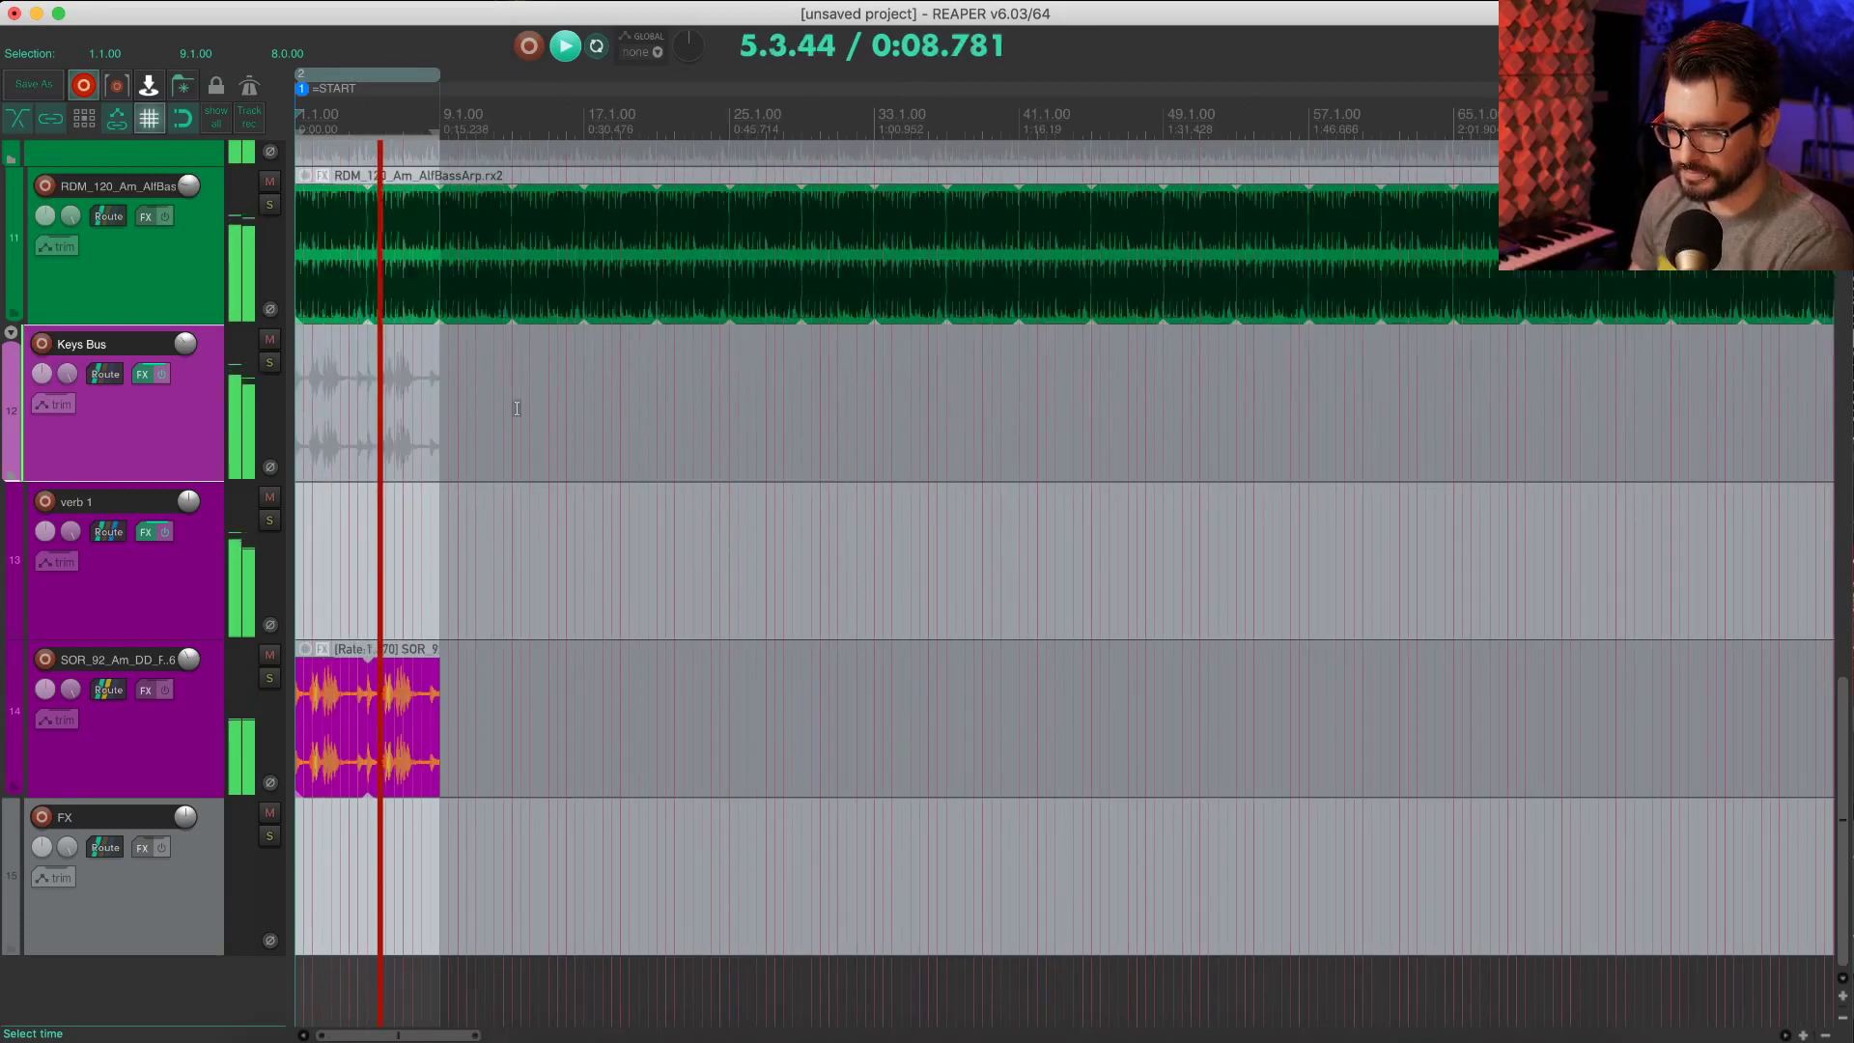
pyautogui.press('space')
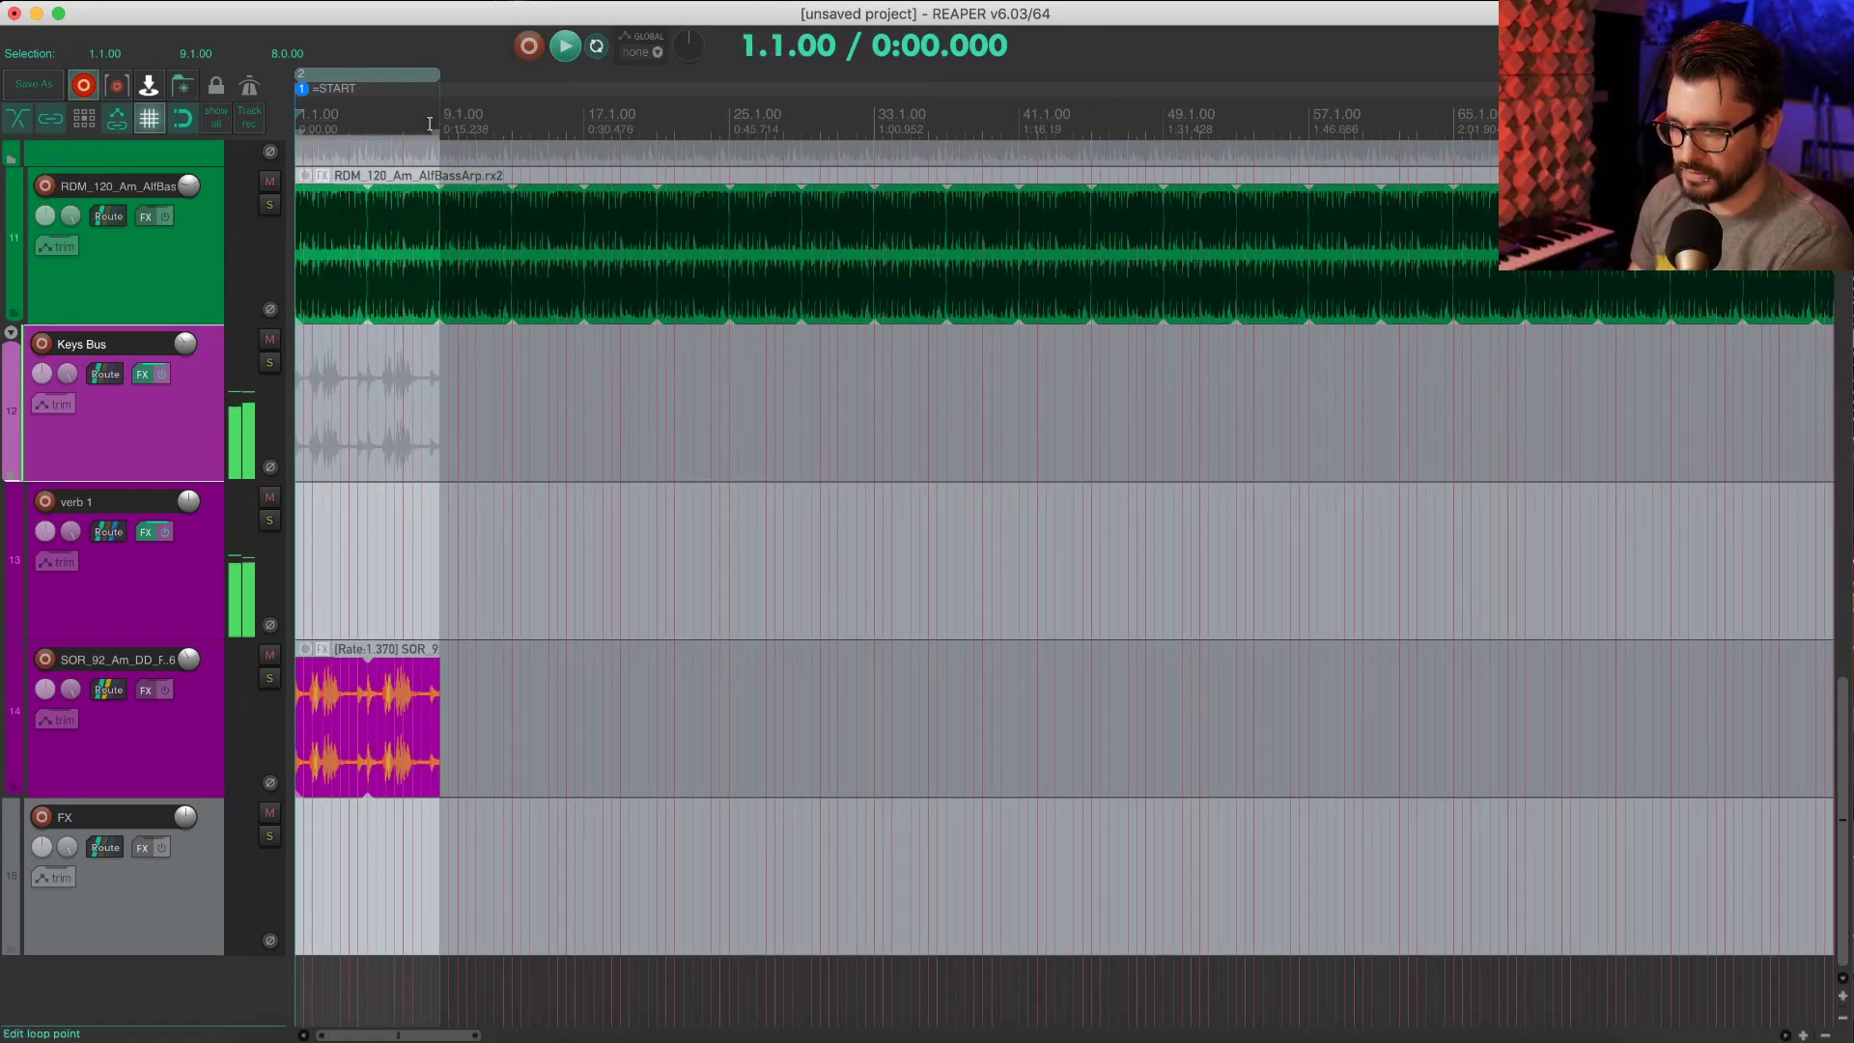
pyautogui.hotkey('alt', 'shift', 'Right')
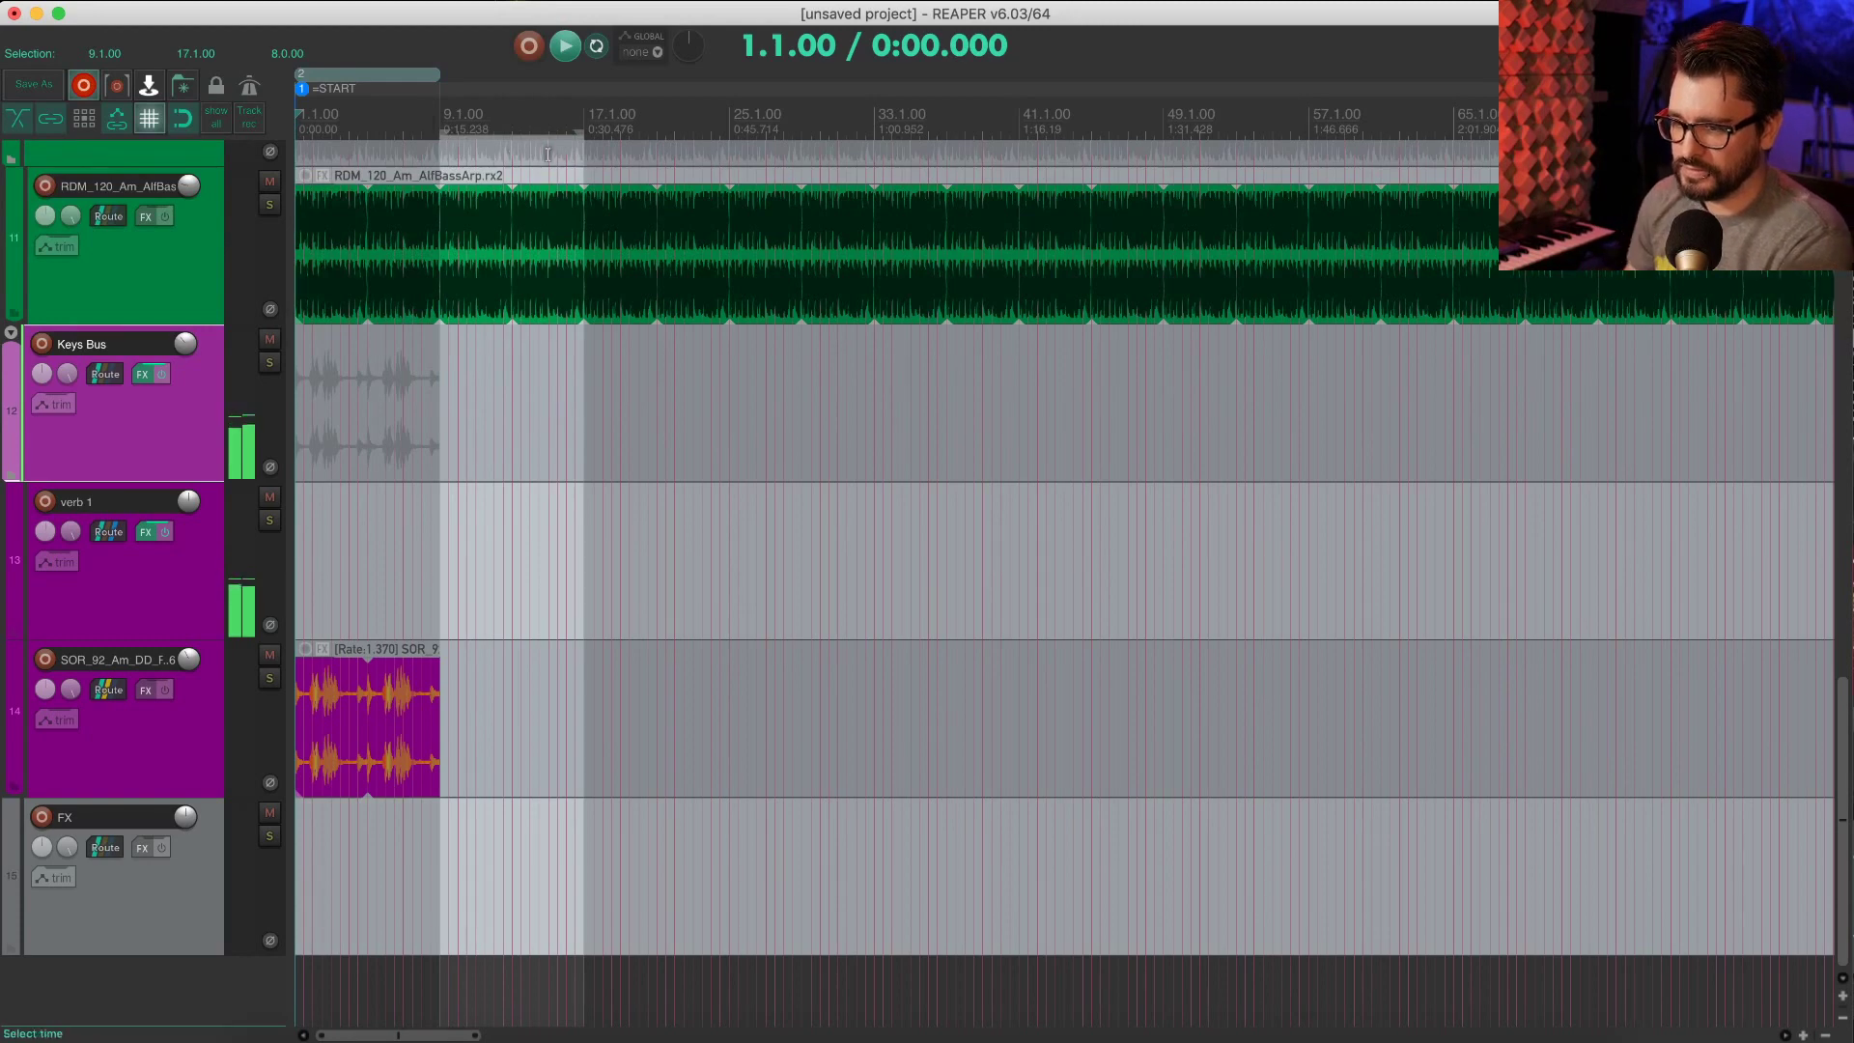
pyautogui.moveTo(547, 152); pyautogui.dragTo(440, 152)
pyautogui.press('space')
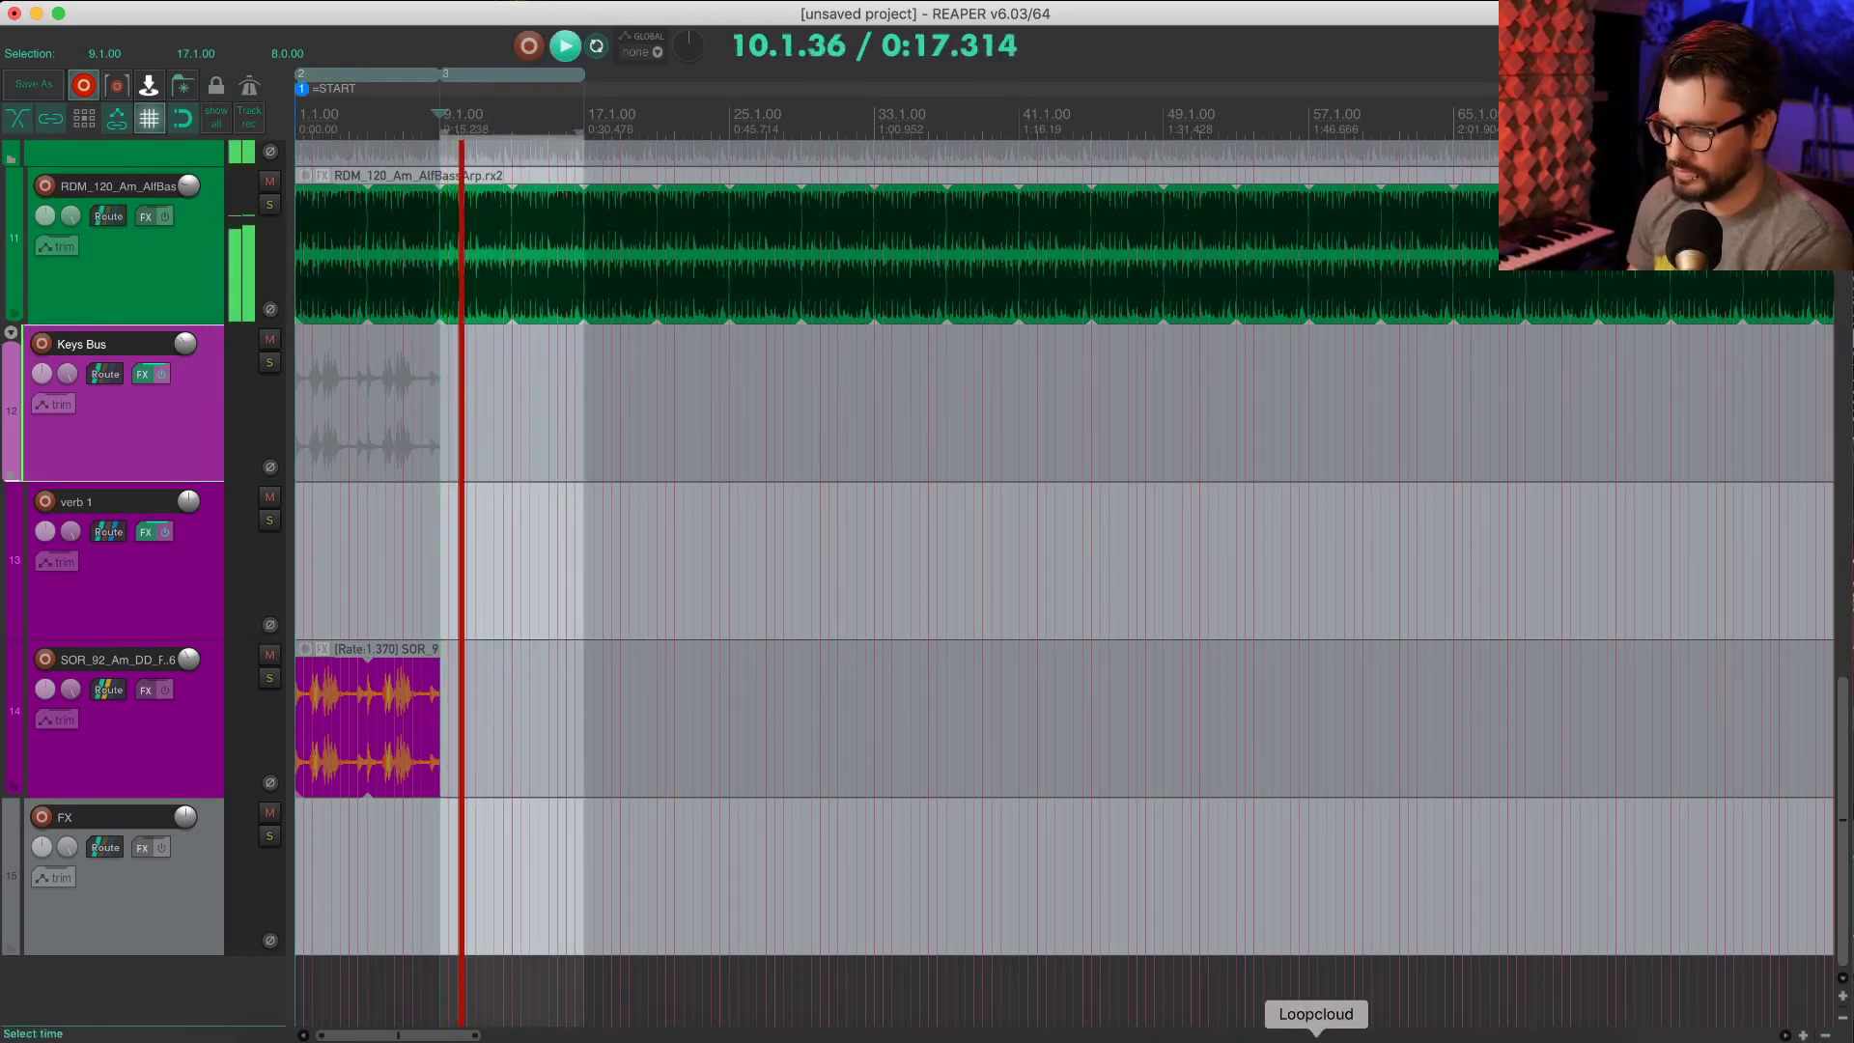
# Step: Switch to Loopcloud, bring more of its window into view and start a new sample search
pyautogui.click(1316, 1036)
pyautogui.moveTo(1060, 340)
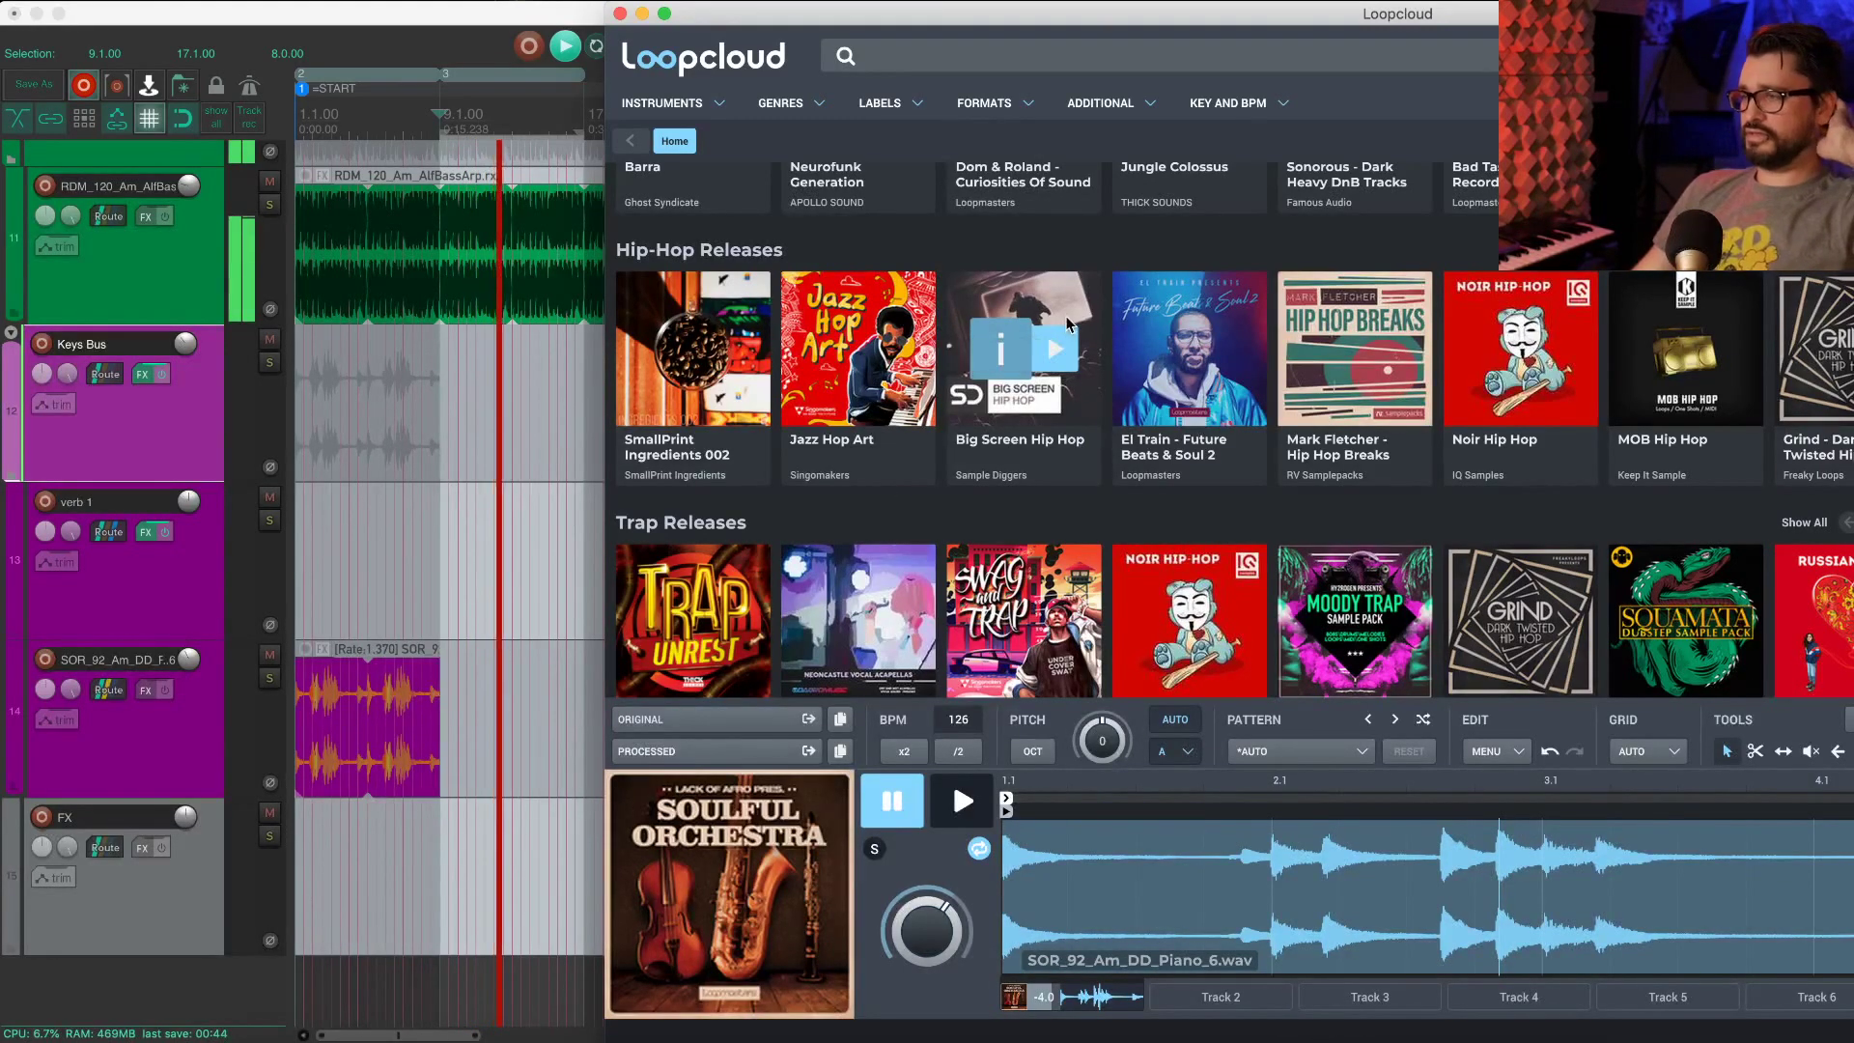
pyautogui.moveTo(899, 14); pyautogui.dragTo(784, 14)
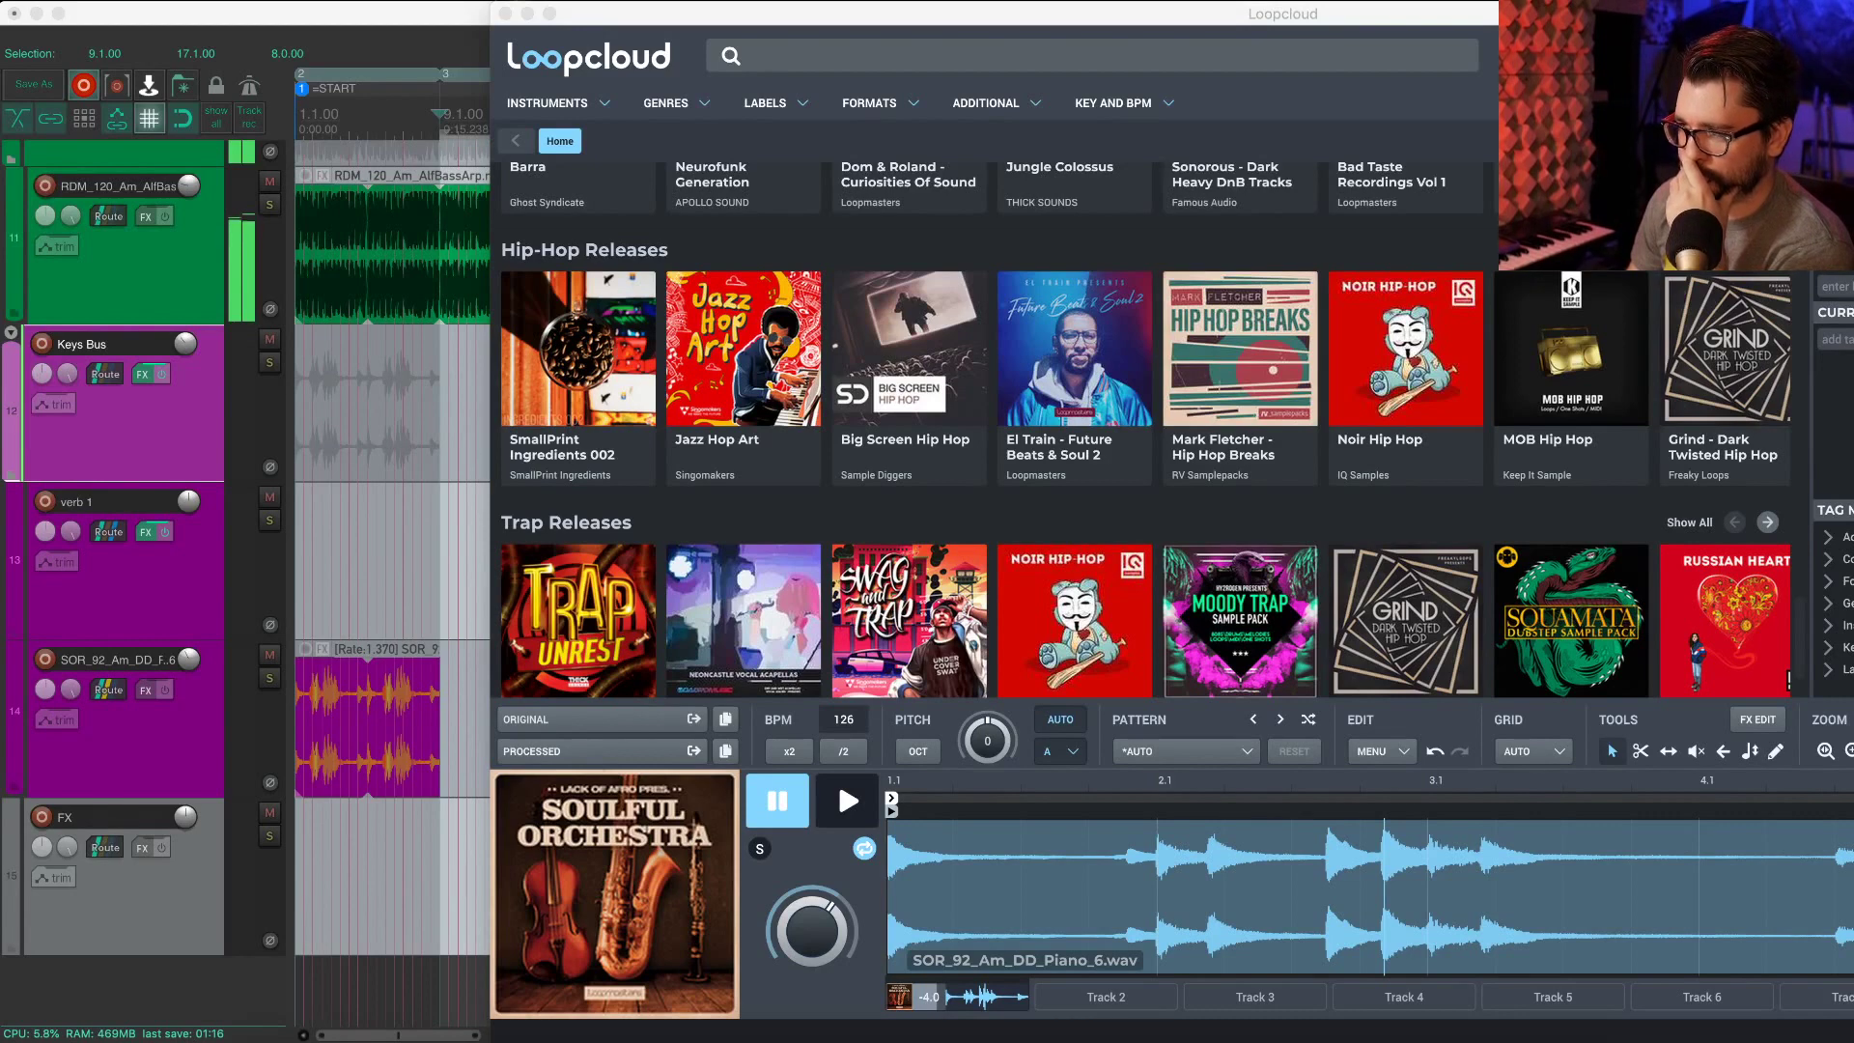
pyautogui.click(841, 65)
pyautogui.write('syn')
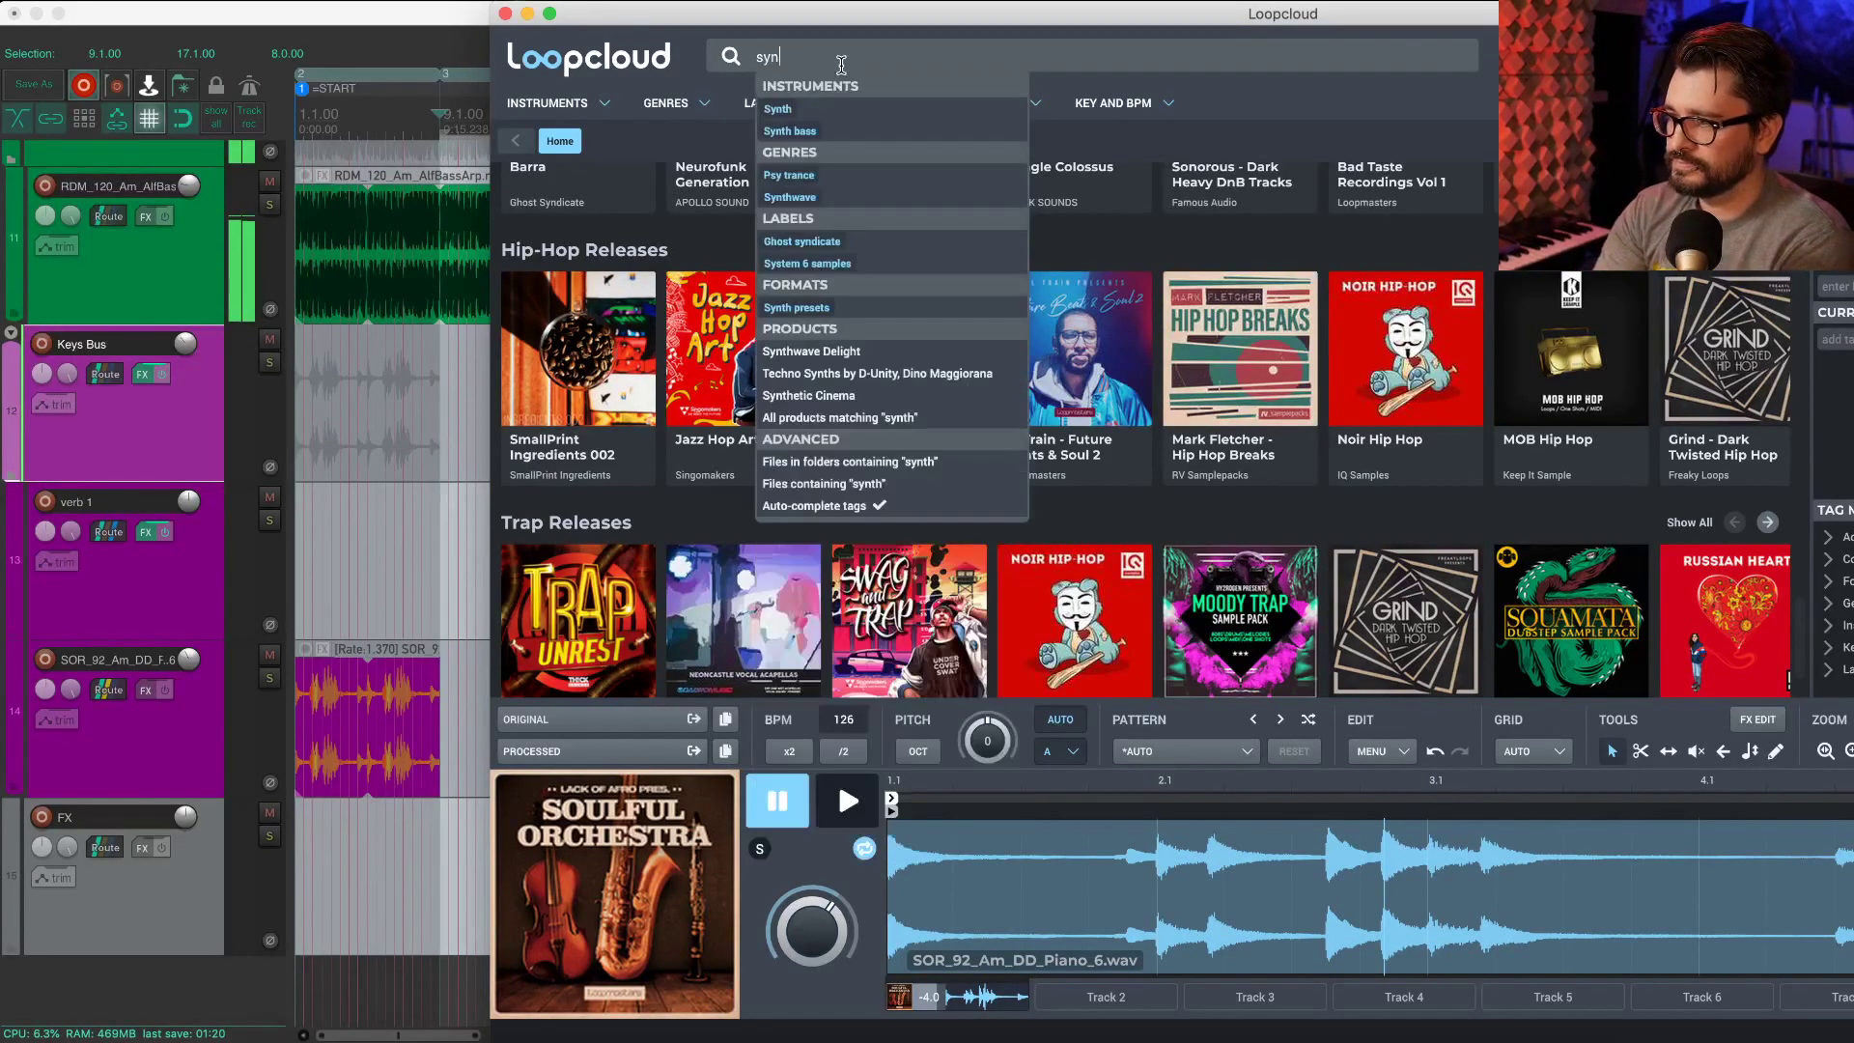
pyautogui.write('thwave')
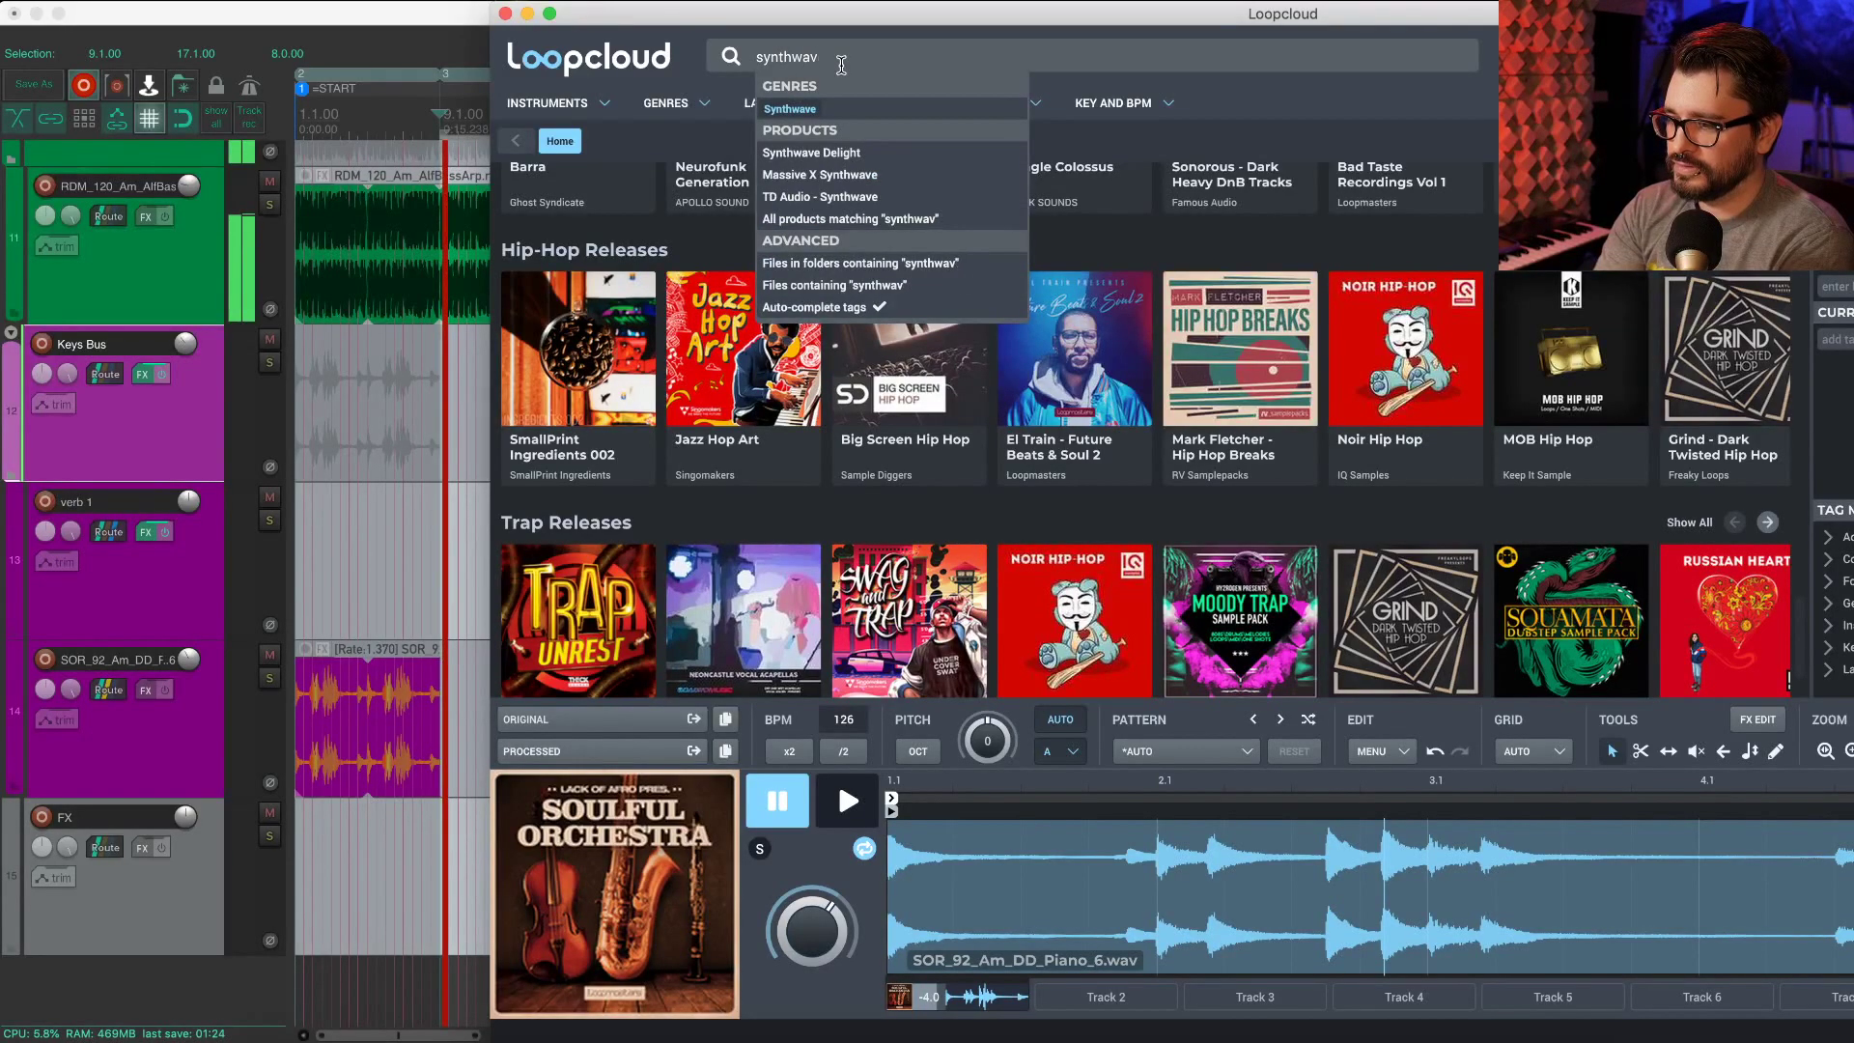
pyautogui.press('BackSpace')
pyautogui.press('BackSpace')
pyautogui.press('BackSpace')
pyautogui.press('BackSpace')
pyautogui.press('BackSpace')
pyautogui.press('BackSpace')
pyautogui.press('BackSpace')
pyautogui.press('BackSpace')
pyautogui.press('BackSpace')
# Step: Search for the Lead instrument and preview SB_HS_125_LEAD_LOOP_17_C#m, PN_Melodic_90_E_ShoutLead_FRK and SES2_Kit_09_Phoenix_Lead_01_F_115_BPM
pyautogui.write('lead')
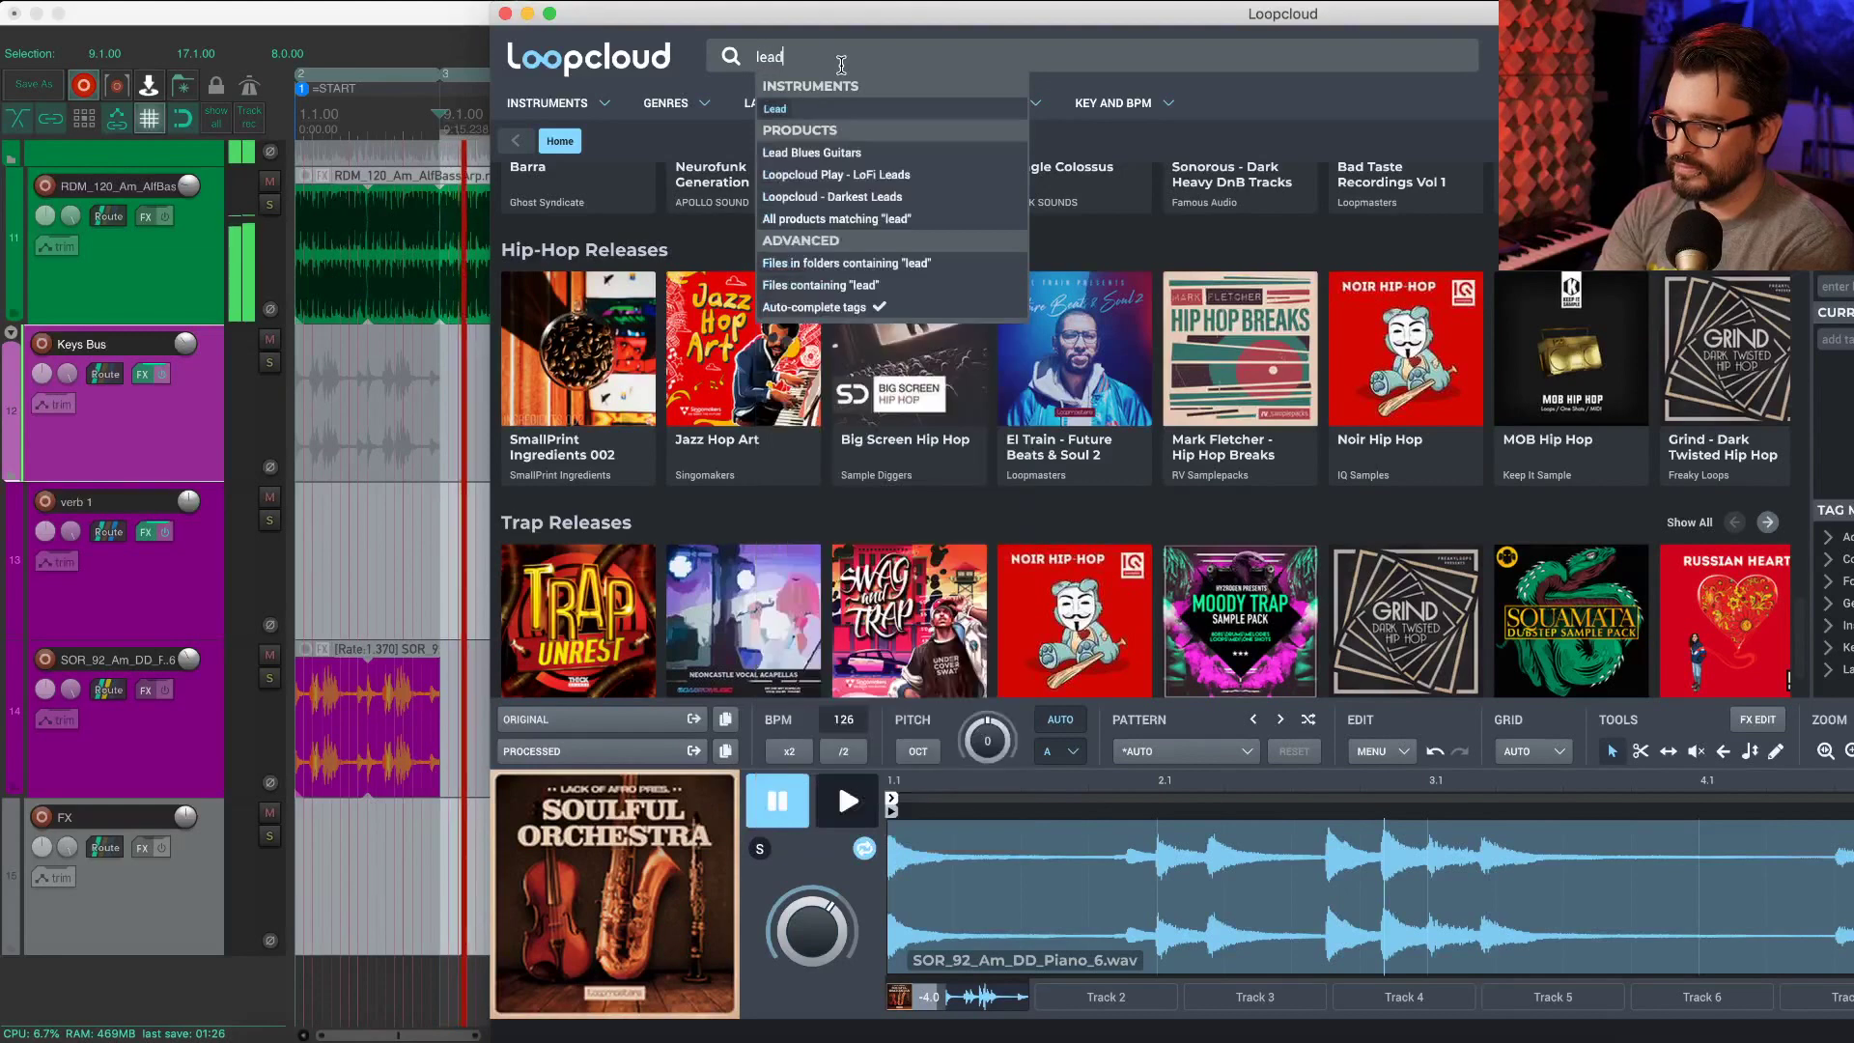
pyautogui.click(783, 108)
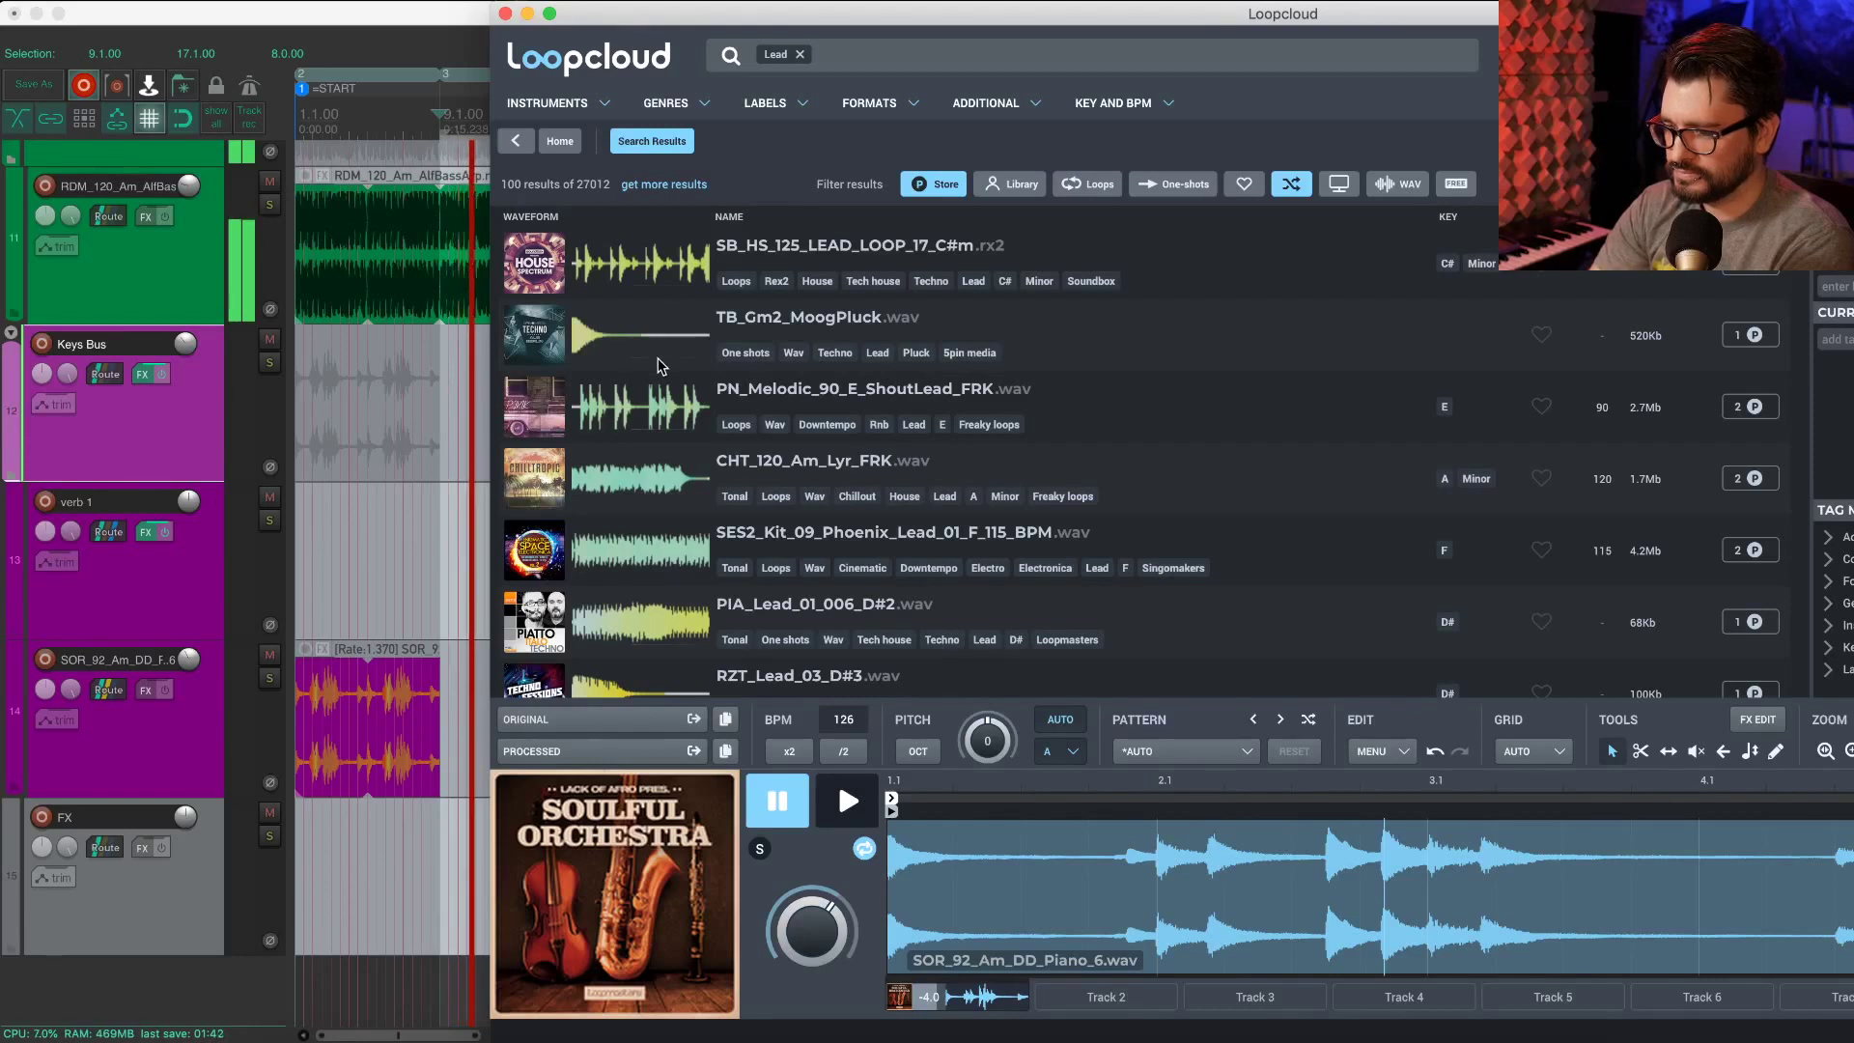
pyautogui.click(662, 282)
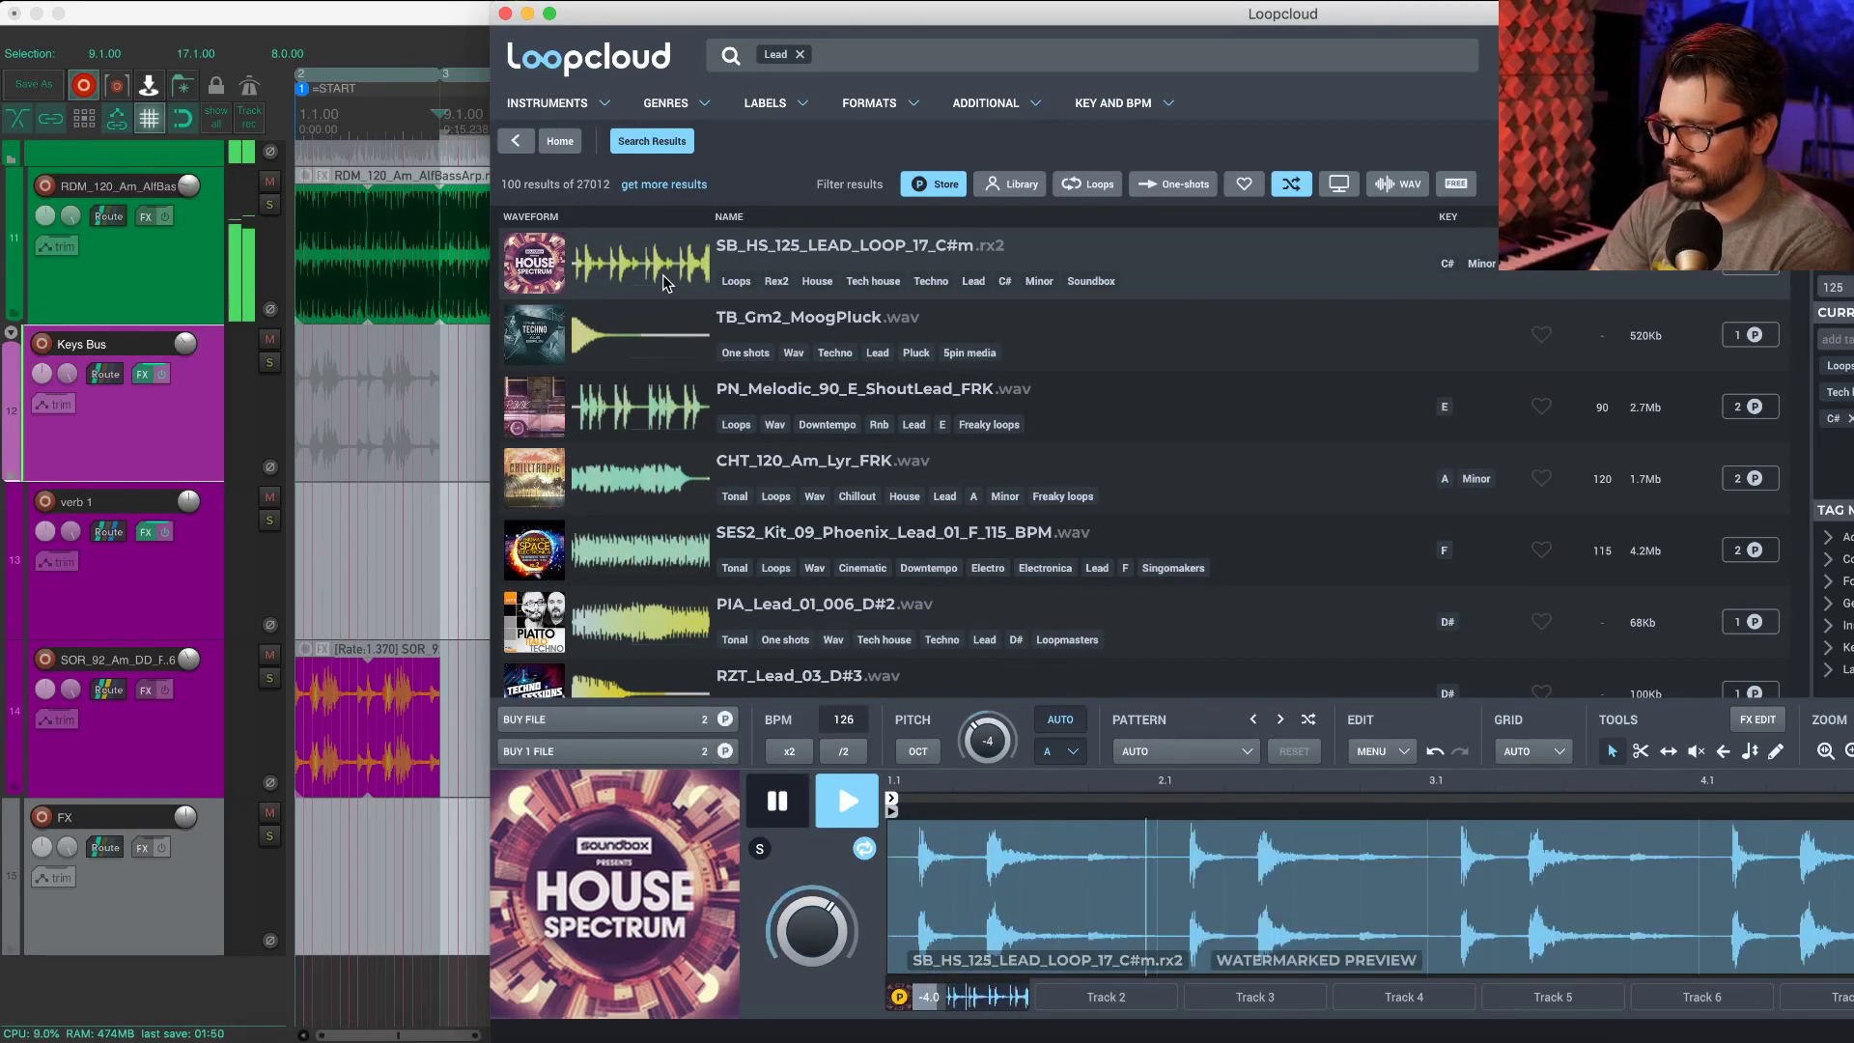
pyautogui.click(627, 413)
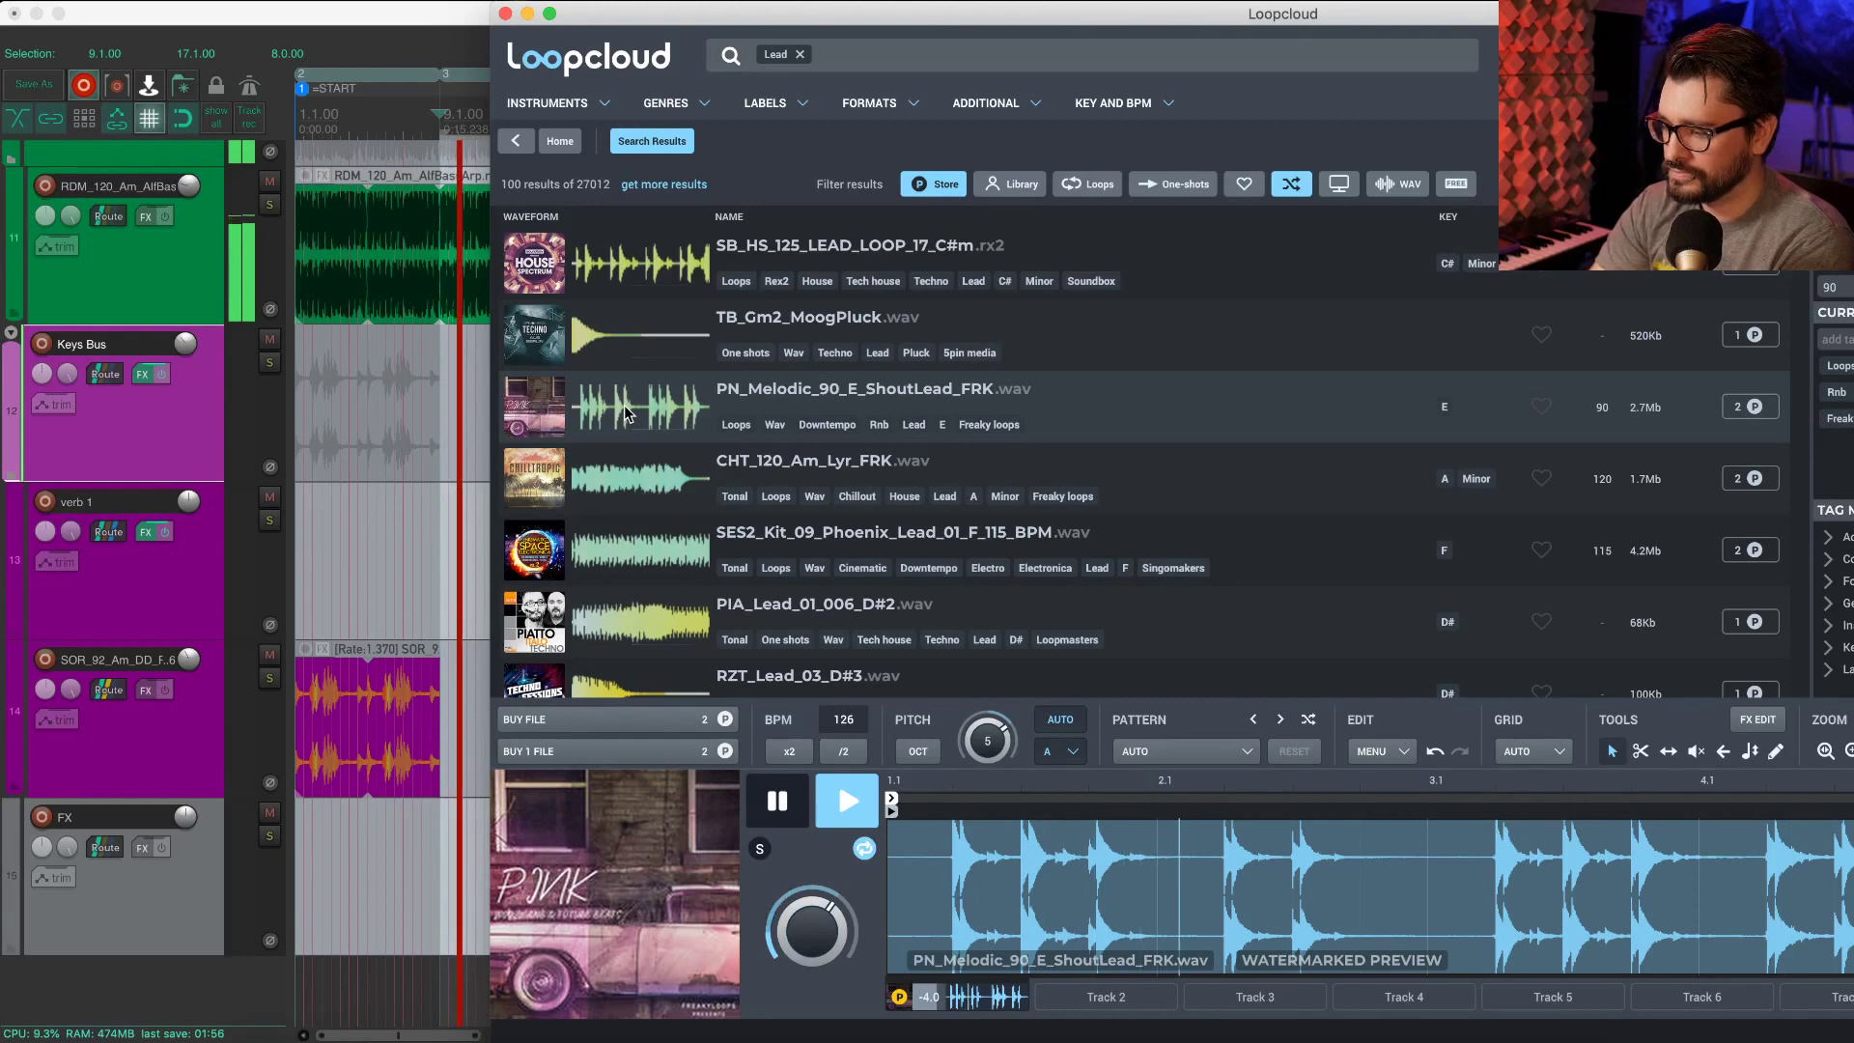
pyautogui.click(659, 546)
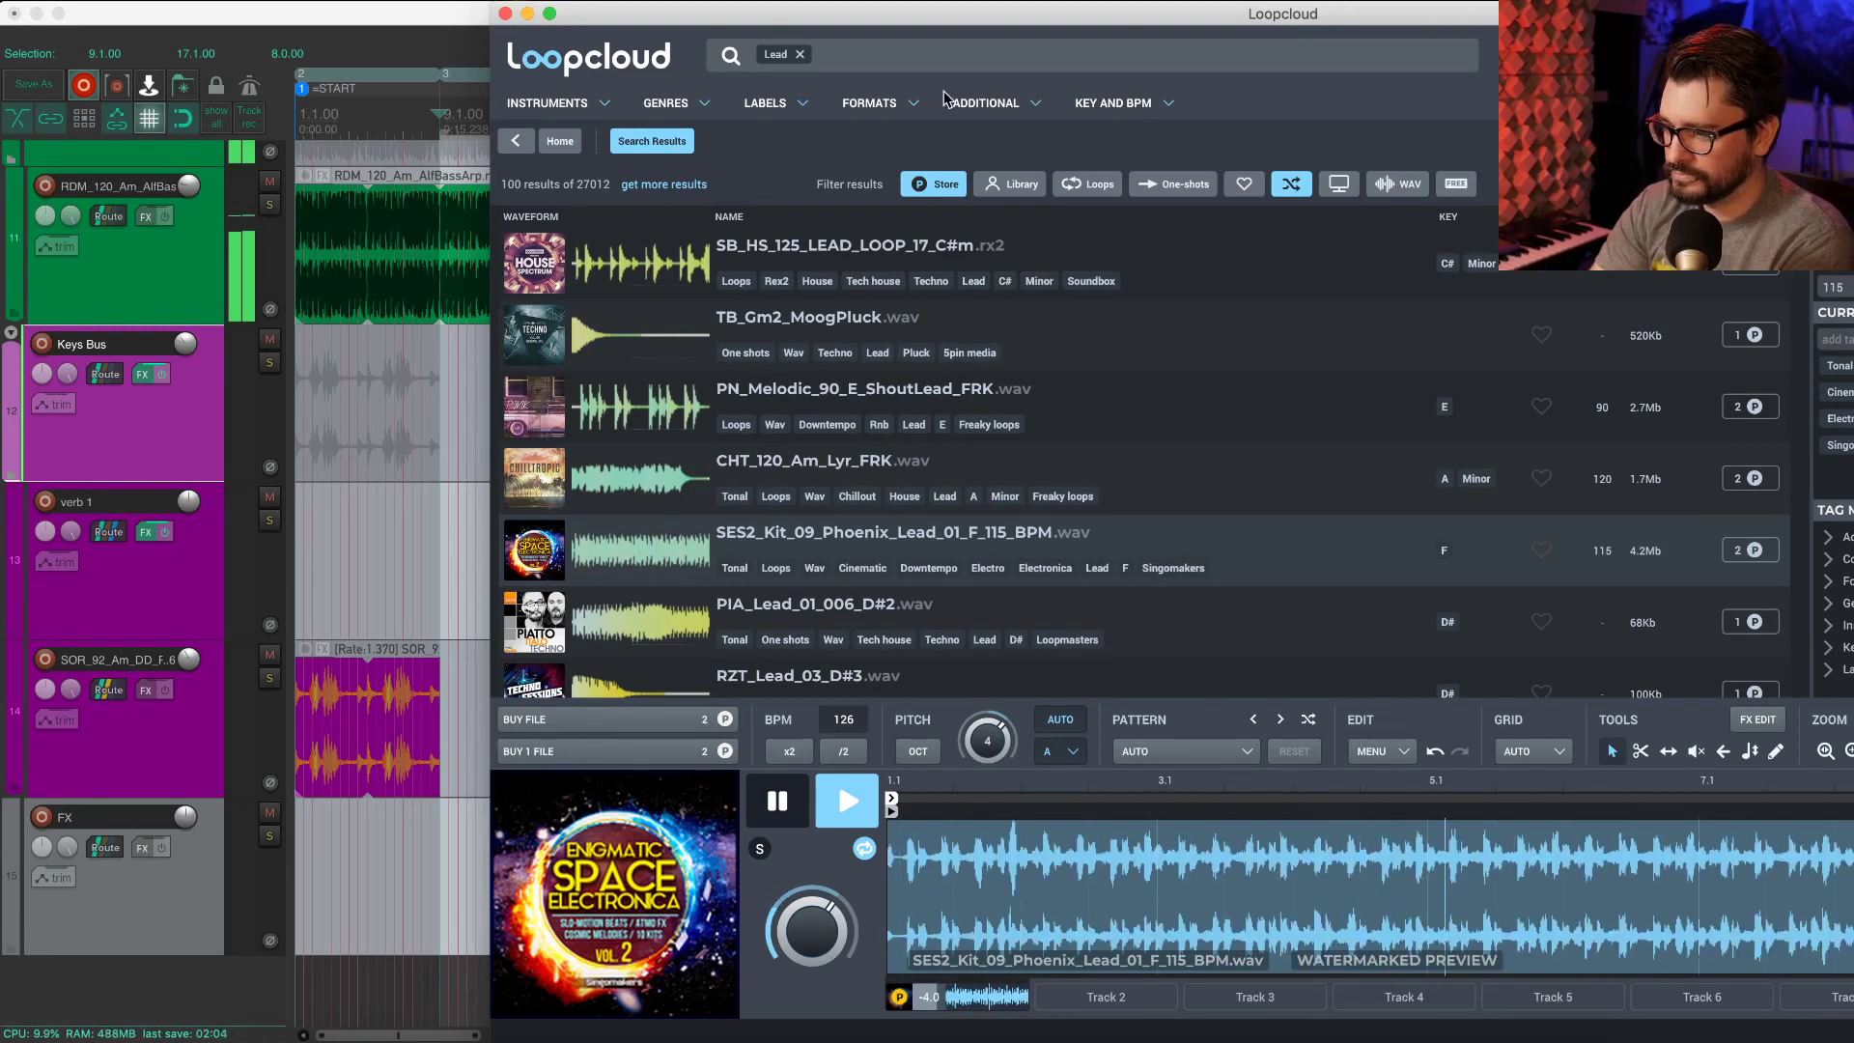
# Step: Narrow the Lead sample search with the Funk genre tag
pyautogui.click(970, 59)
pyautogui.write('fu')
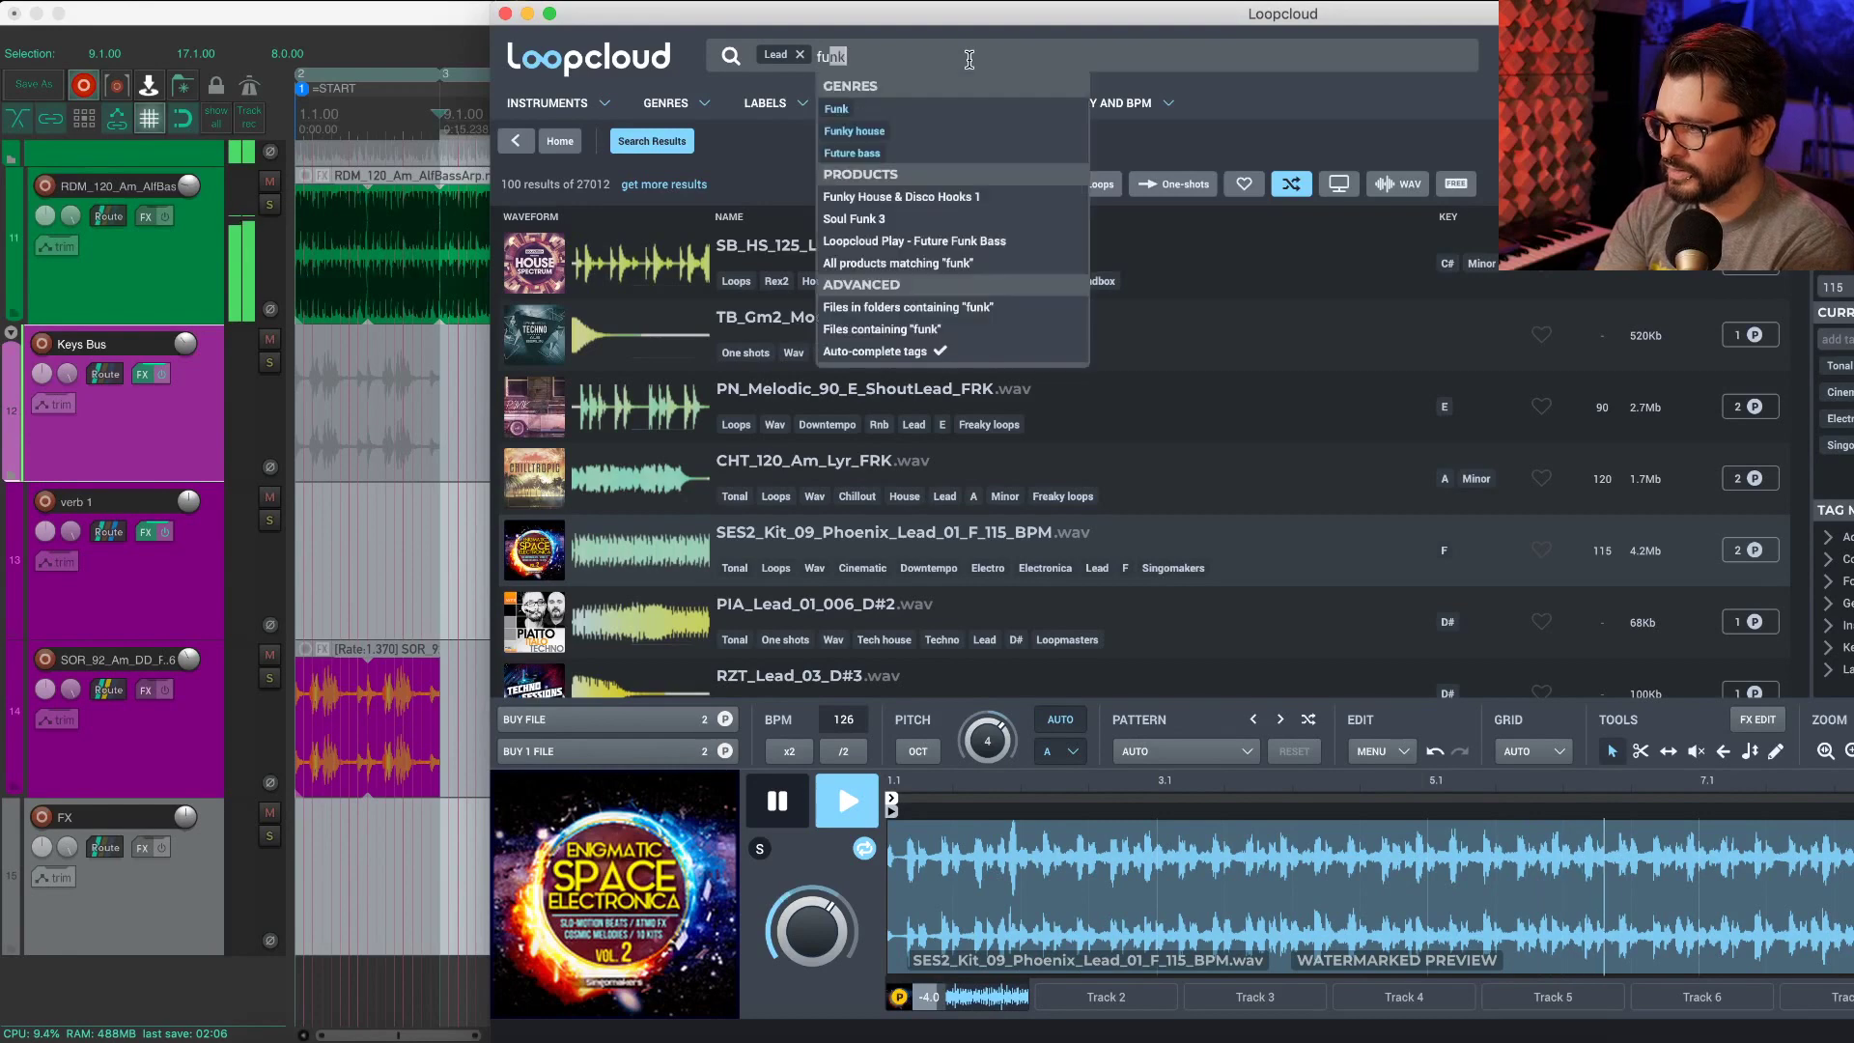
pyautogui.write('nk')
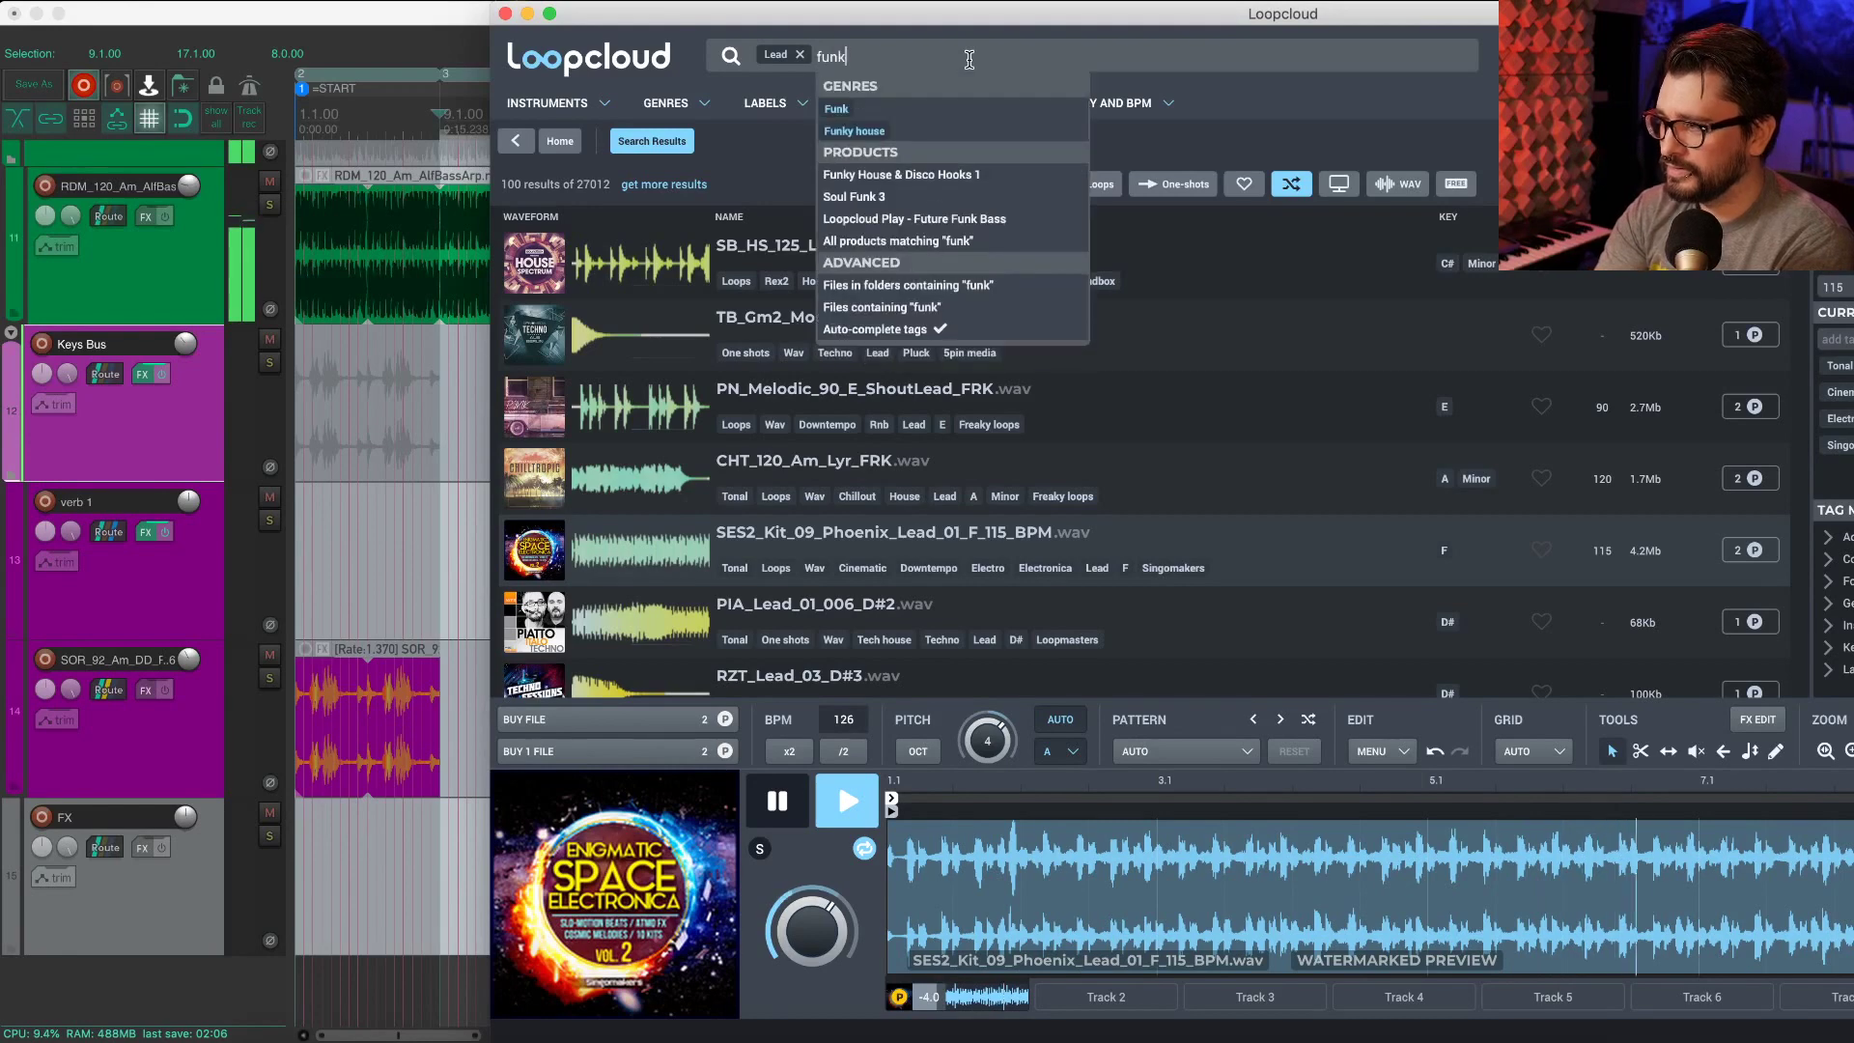
pyautogui.click(836, 108)
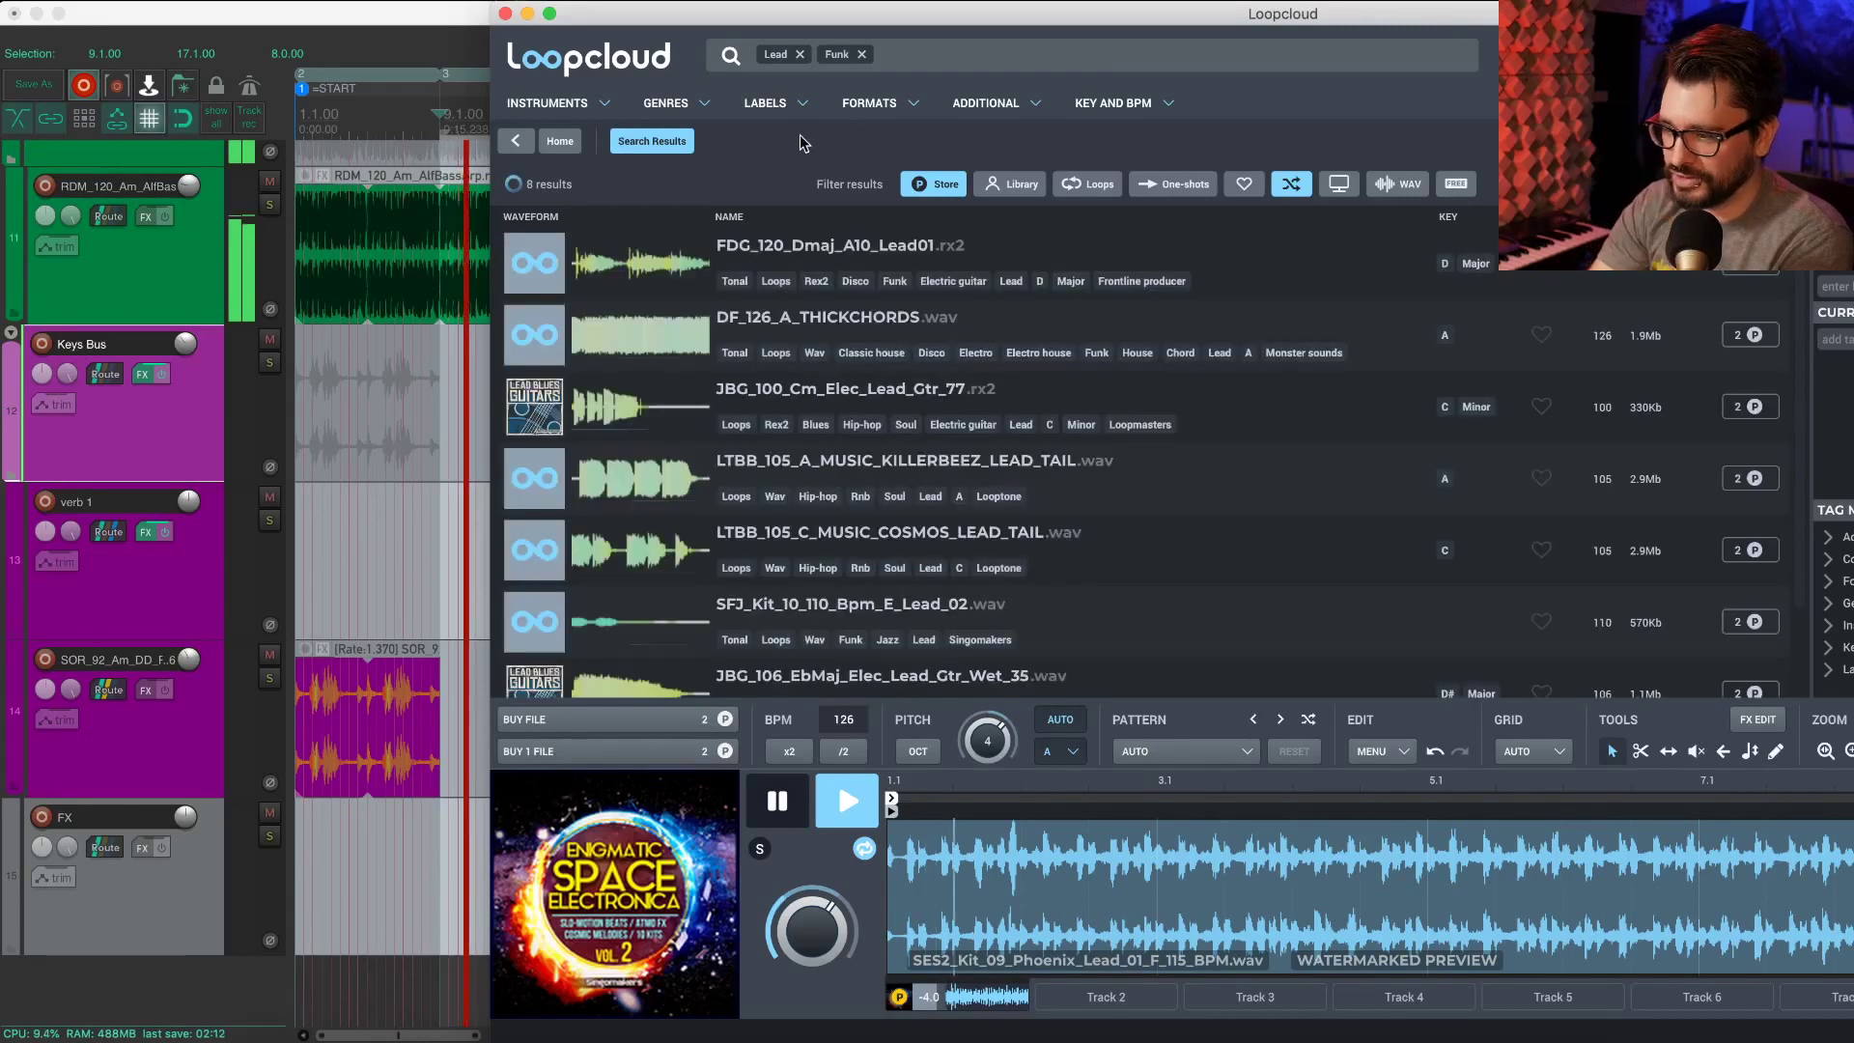
# Step: Preview the first four Lead and Funk results, adjusting the preview volume, and browse further down the list
pyautogui.click(637, 261)
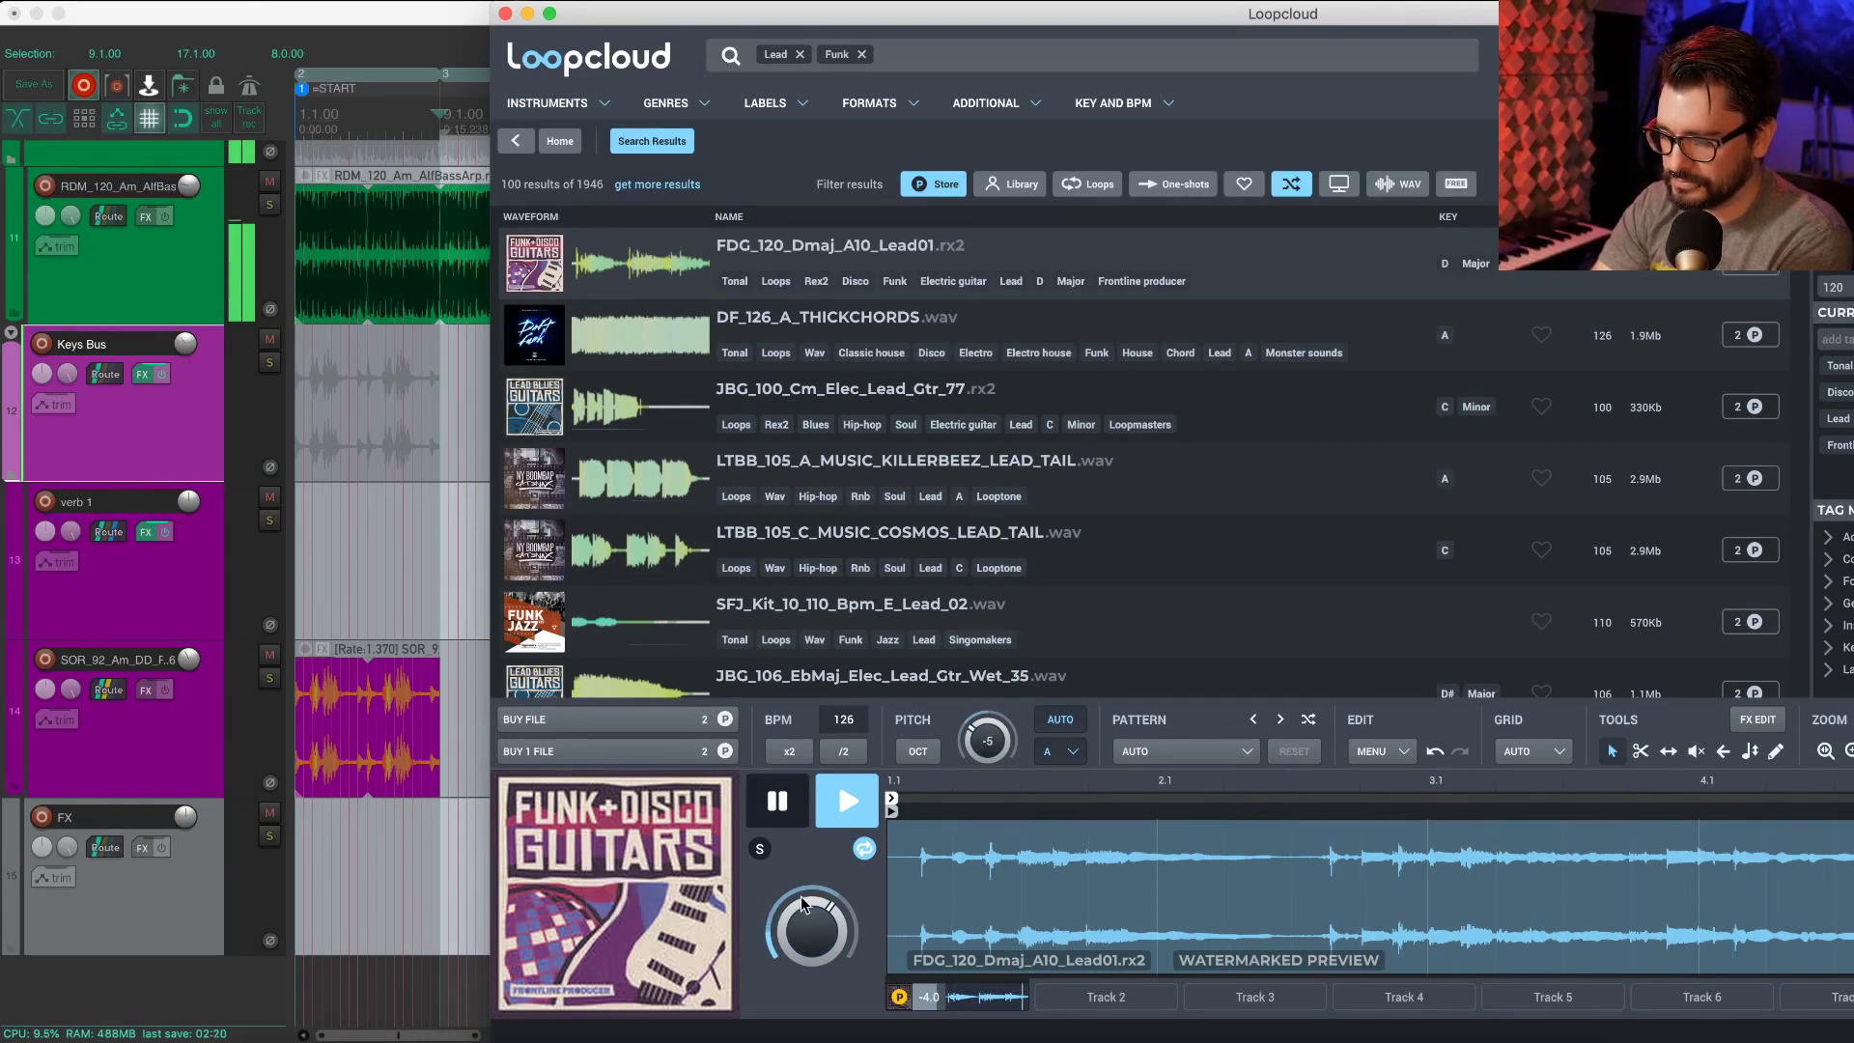
pyautogui.moveTo(809, 932); pyautogui.dragTo(805, 890)
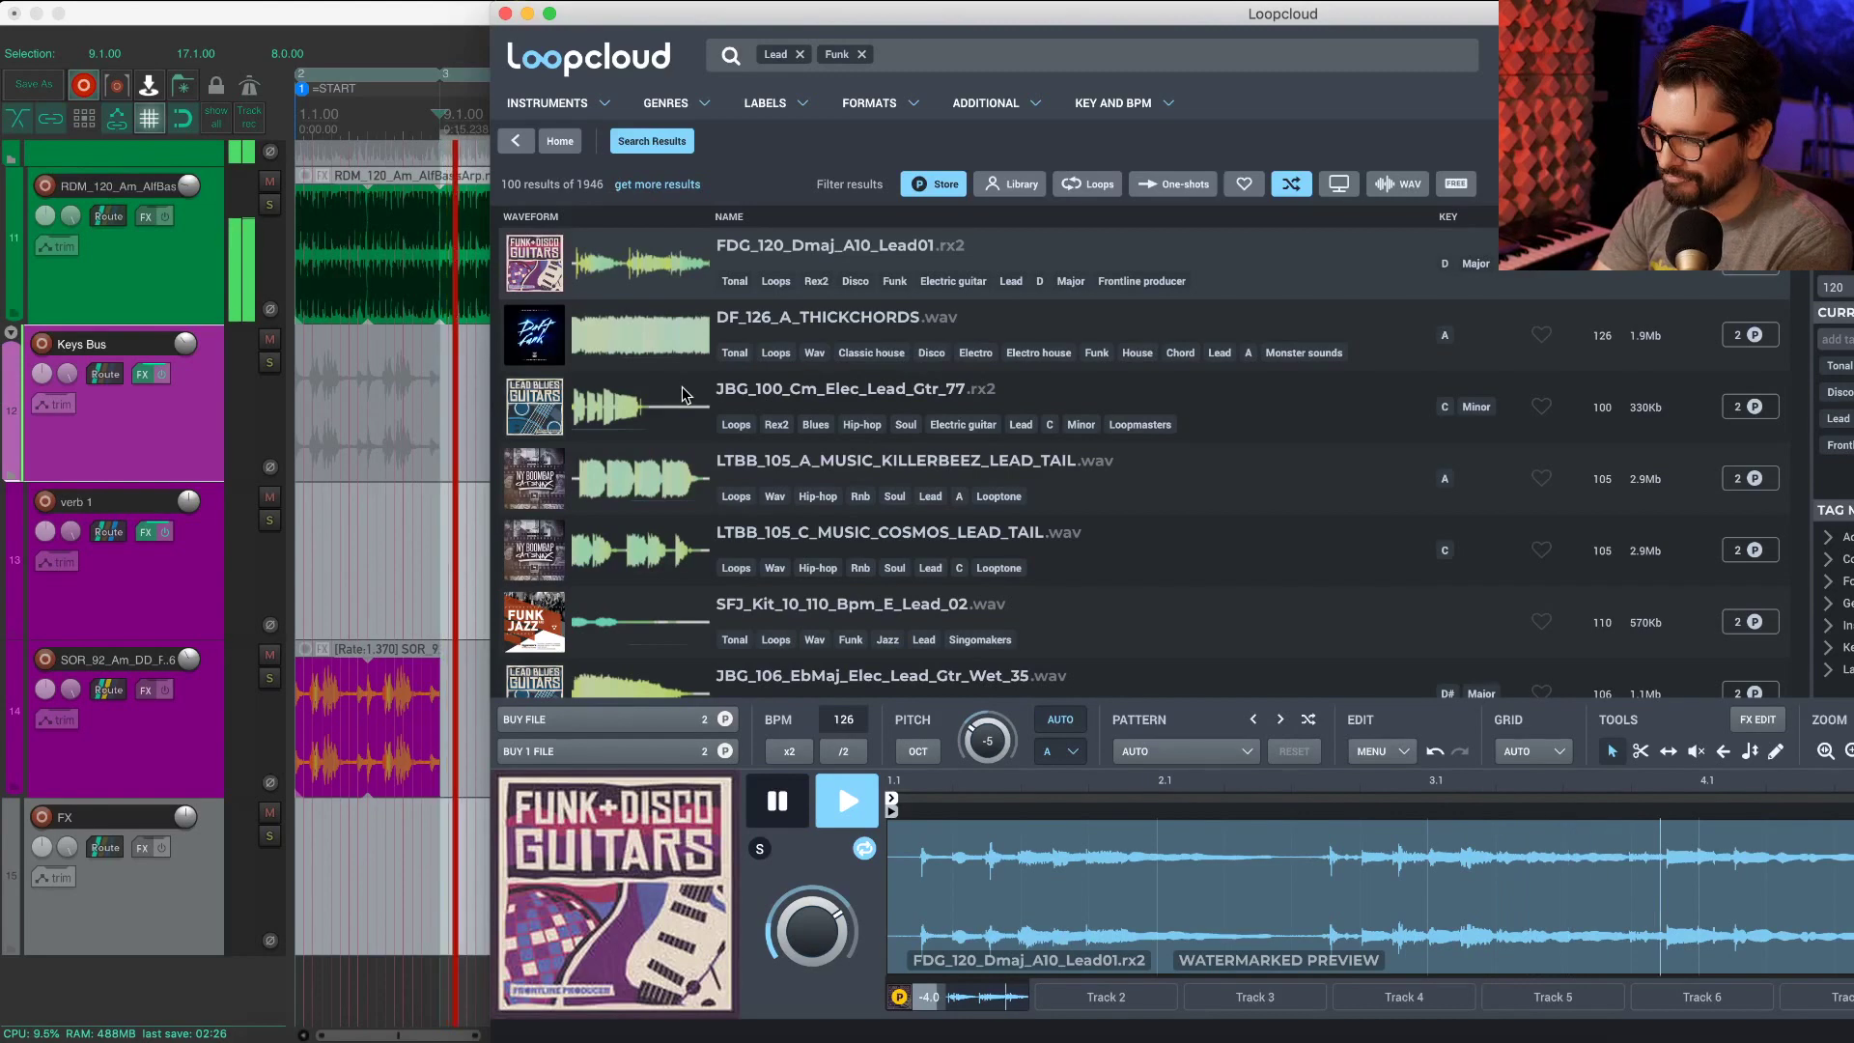
pyautogui.click(642, 359)
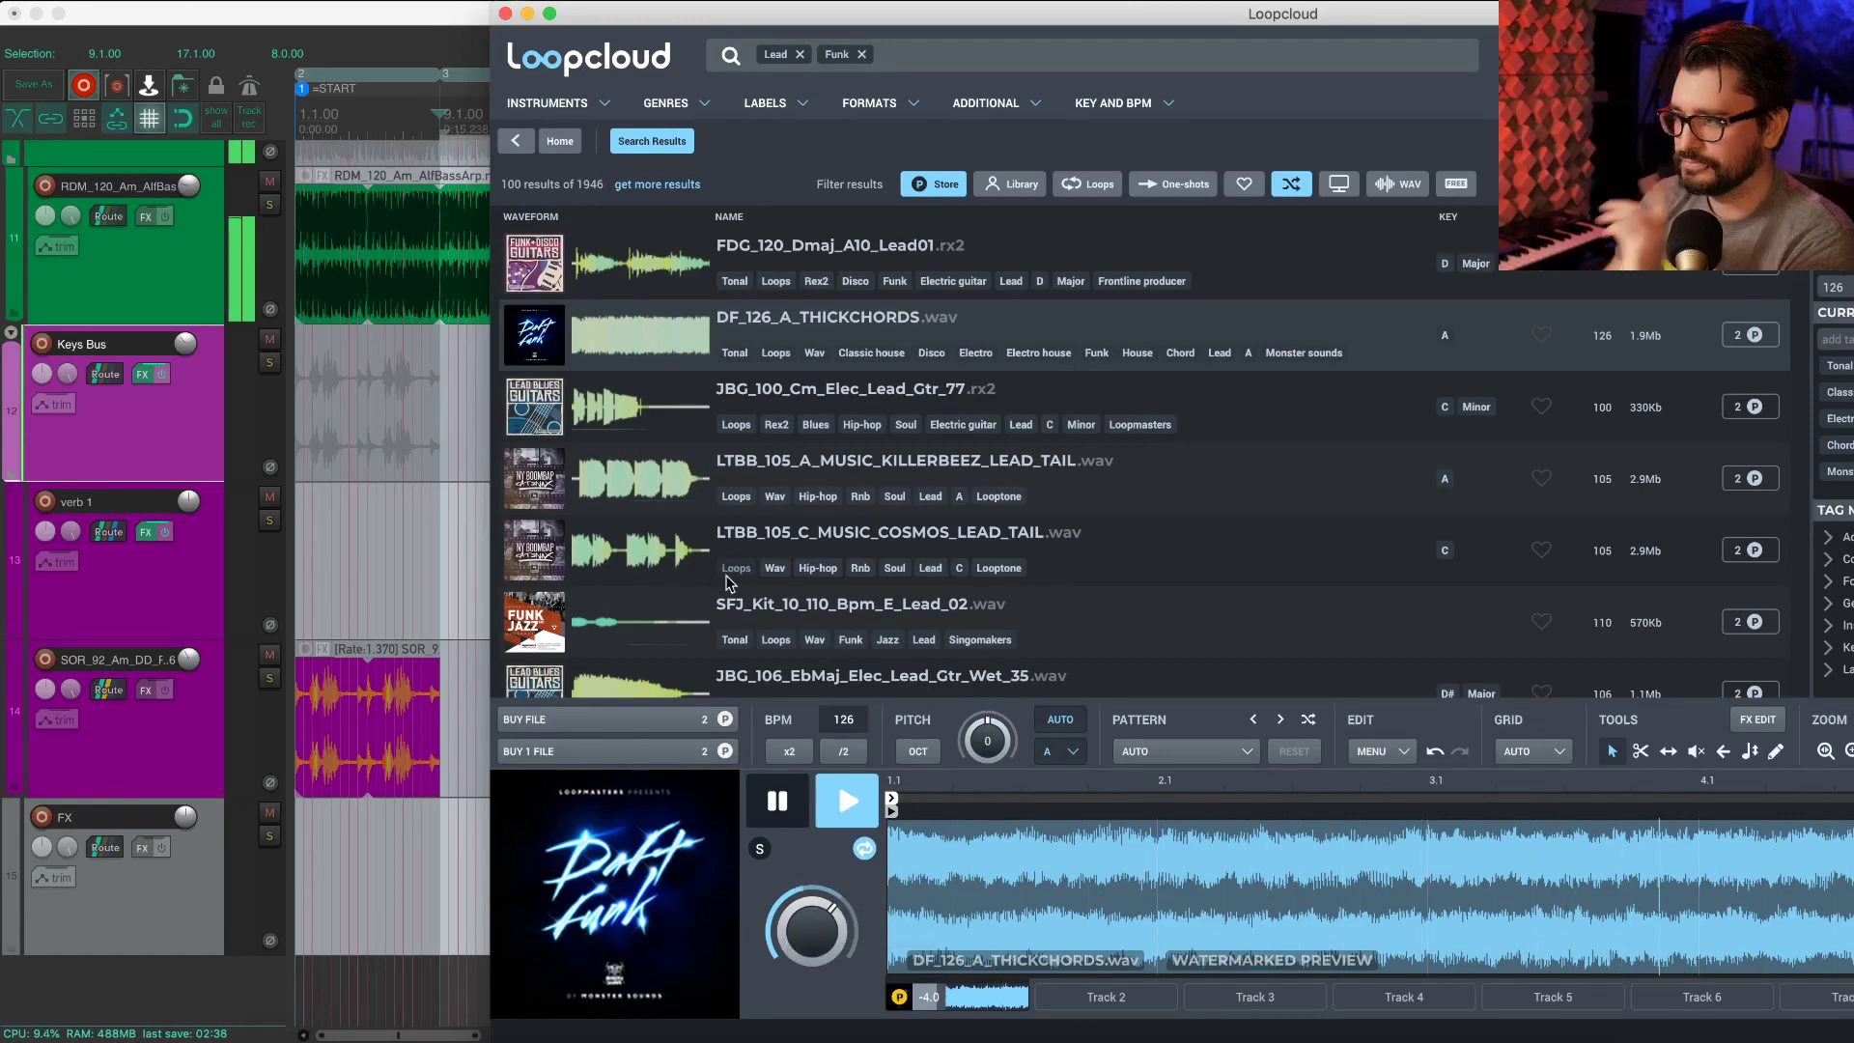
pyautogui.click(641, 415)
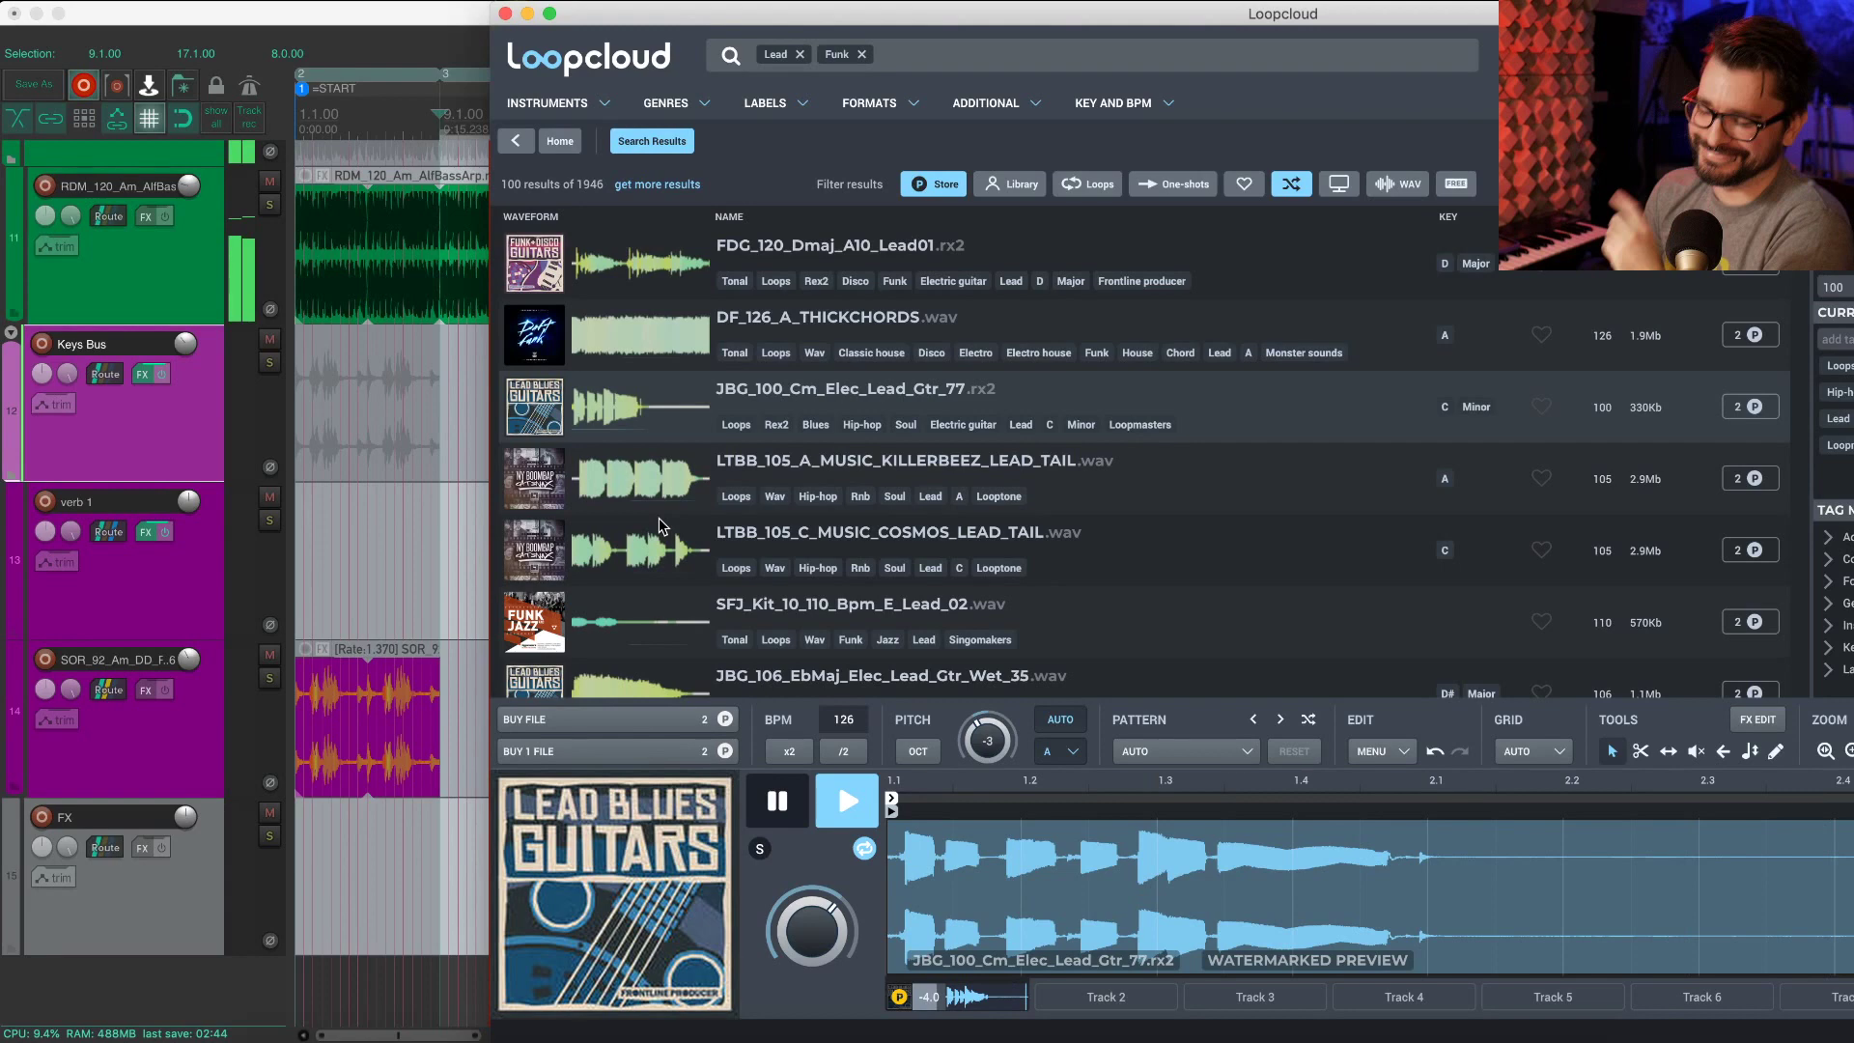
pyautogui.click(639, 492)
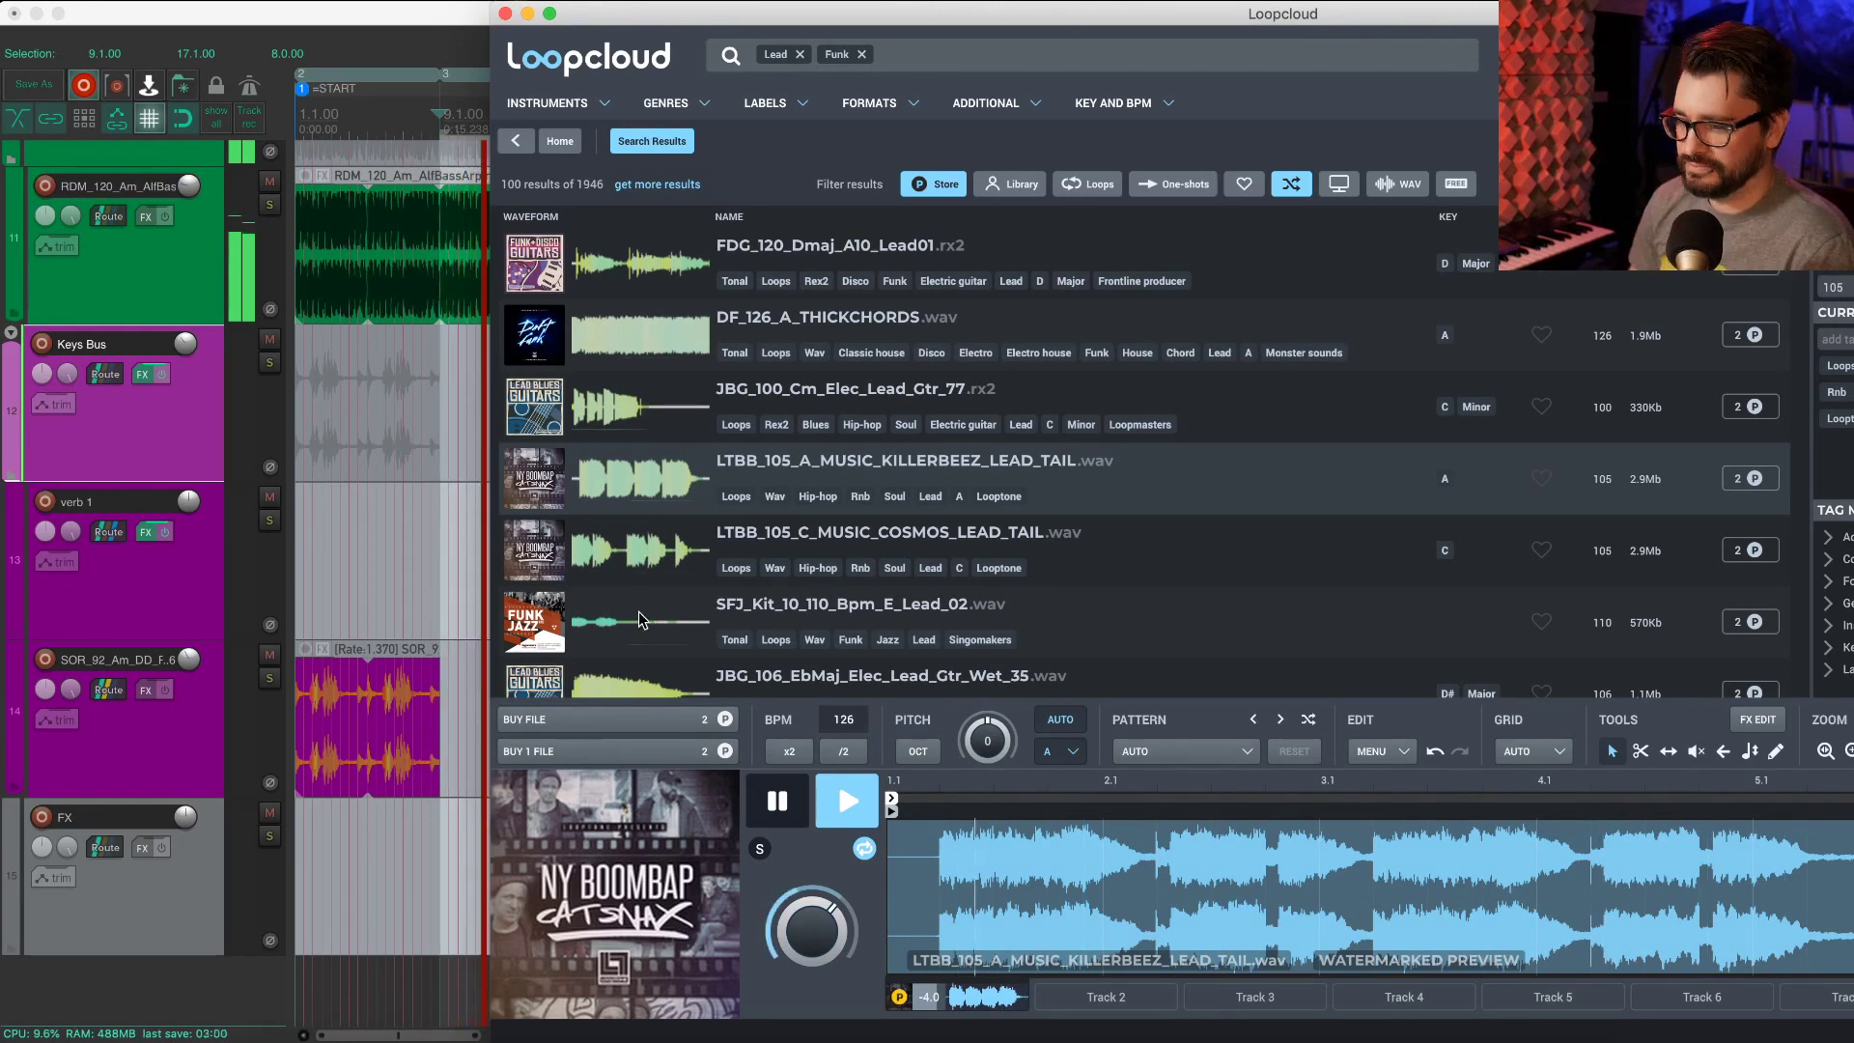
pyautogui.scroll(-5, 645, 660)
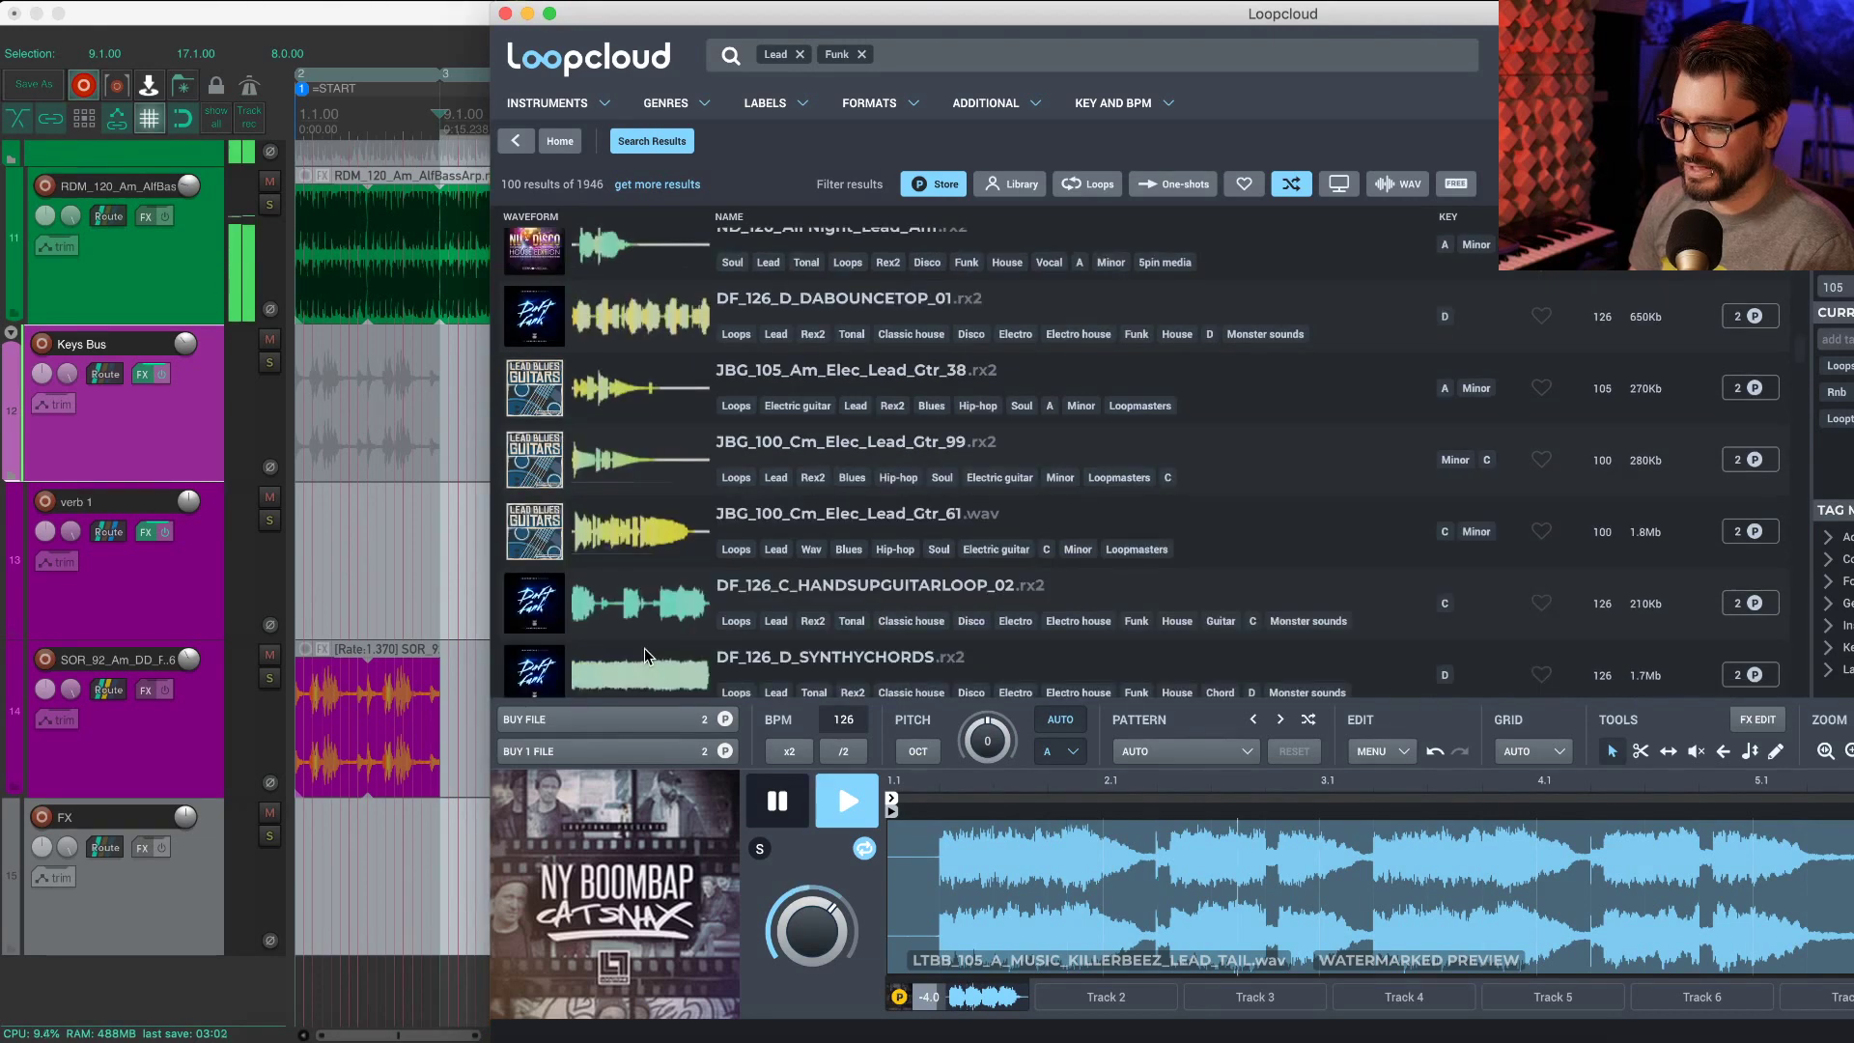
# Step: Audition the DF_126_D_DABOUNCETOP_01, DF_126_C_HANDSUPGUITARLOOP_02 and DF_126_D_SYNTHYCHORDS loops against the project
pyautogui.click(650, 323)
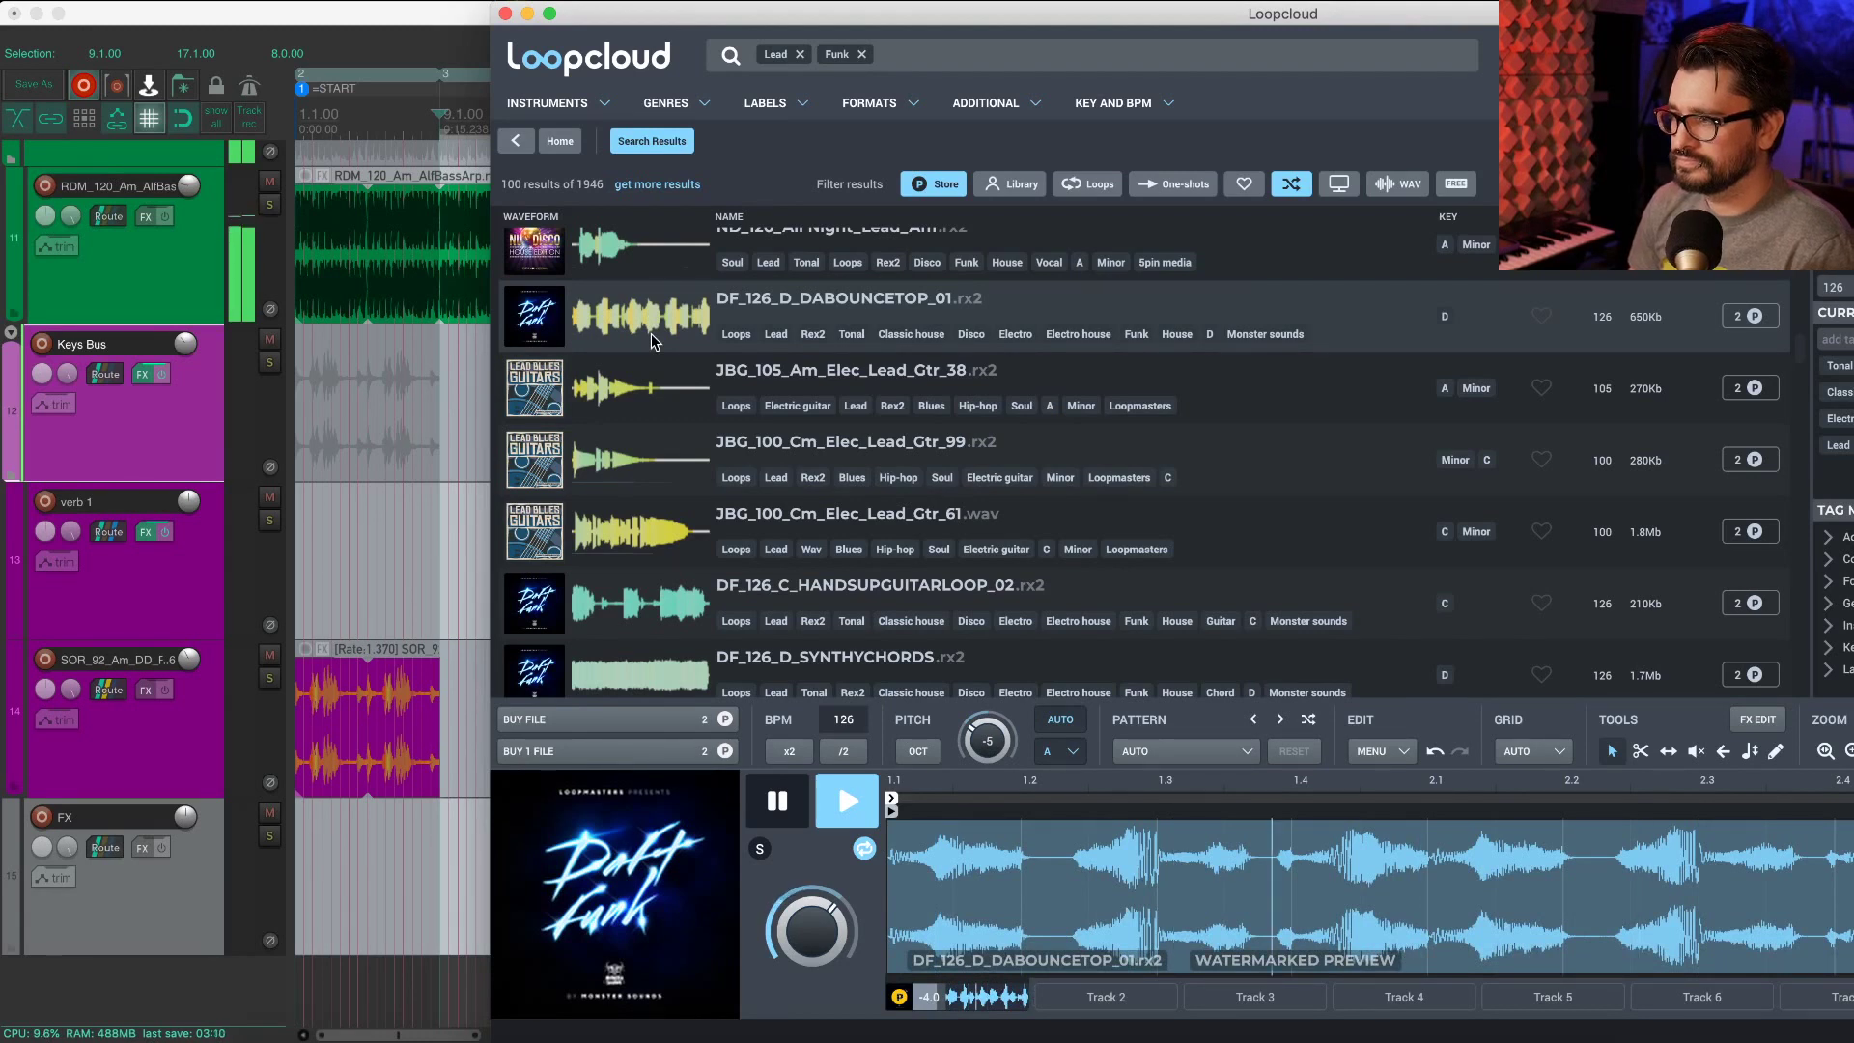
pyautogui.press('space')
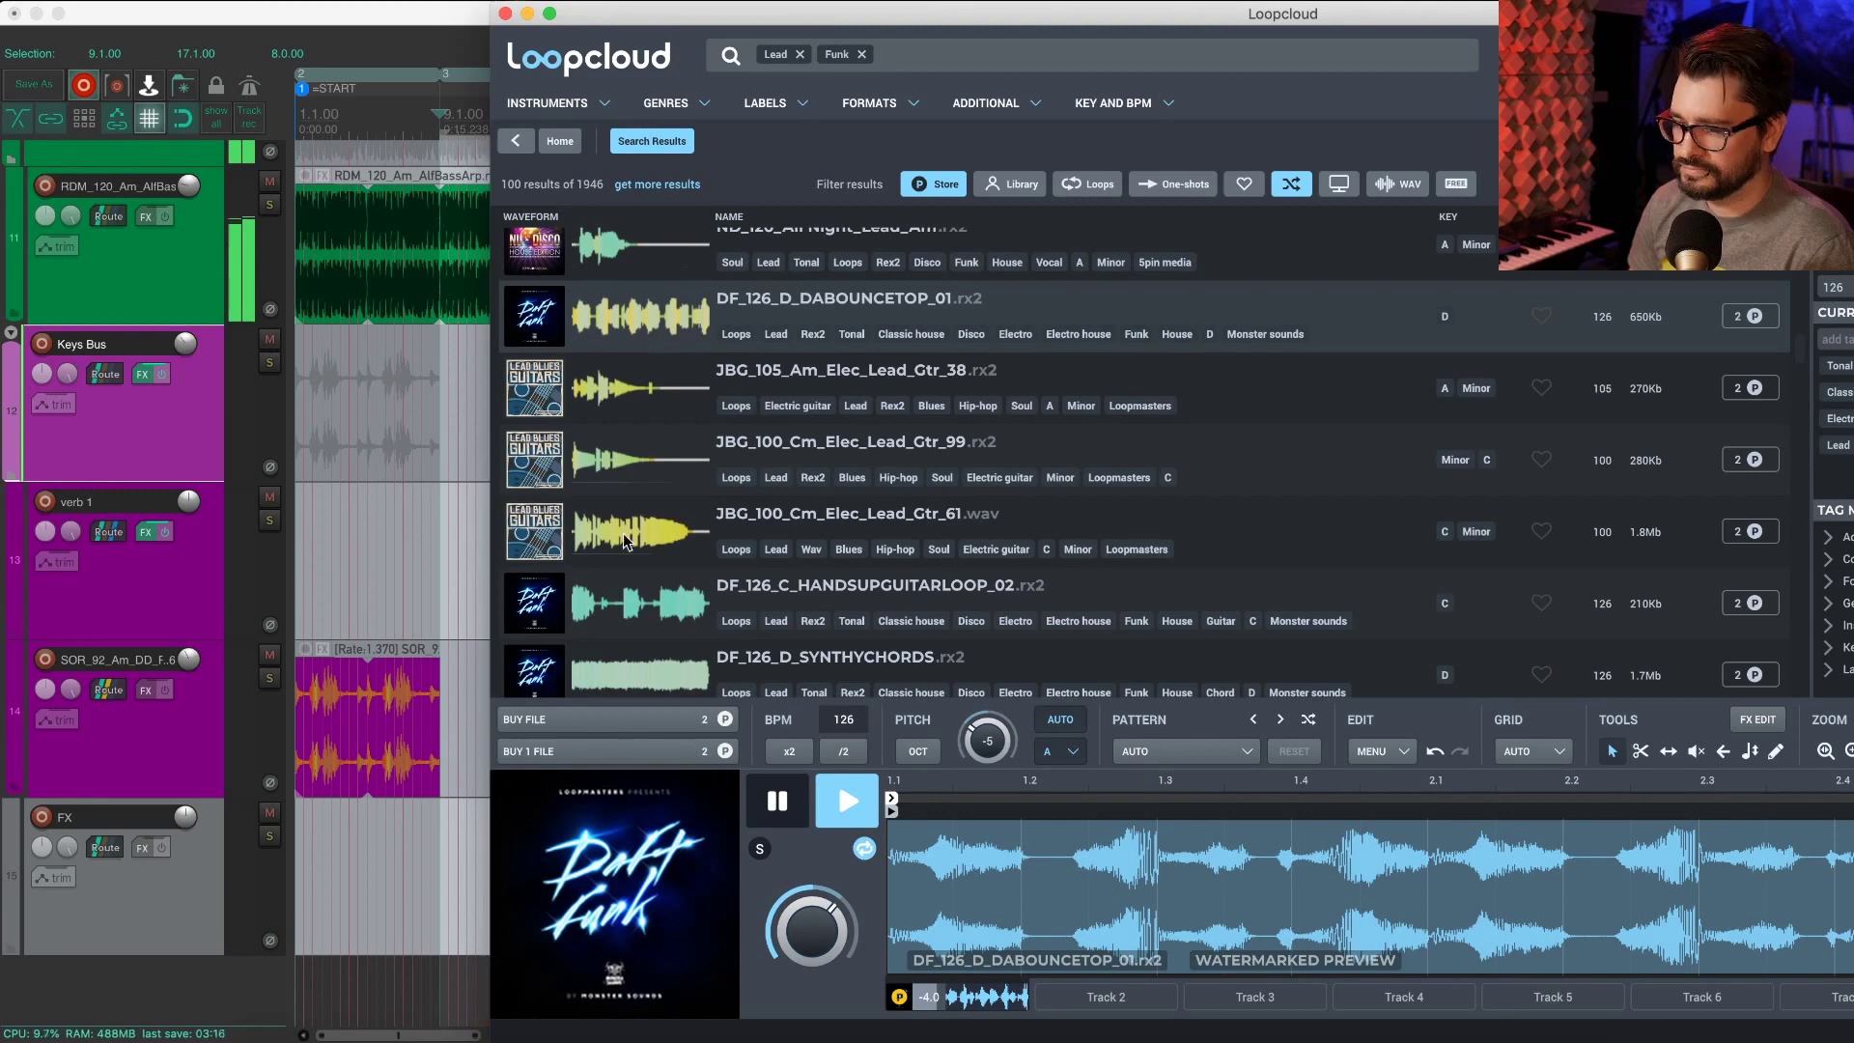
pyautogui.click(683, 618)
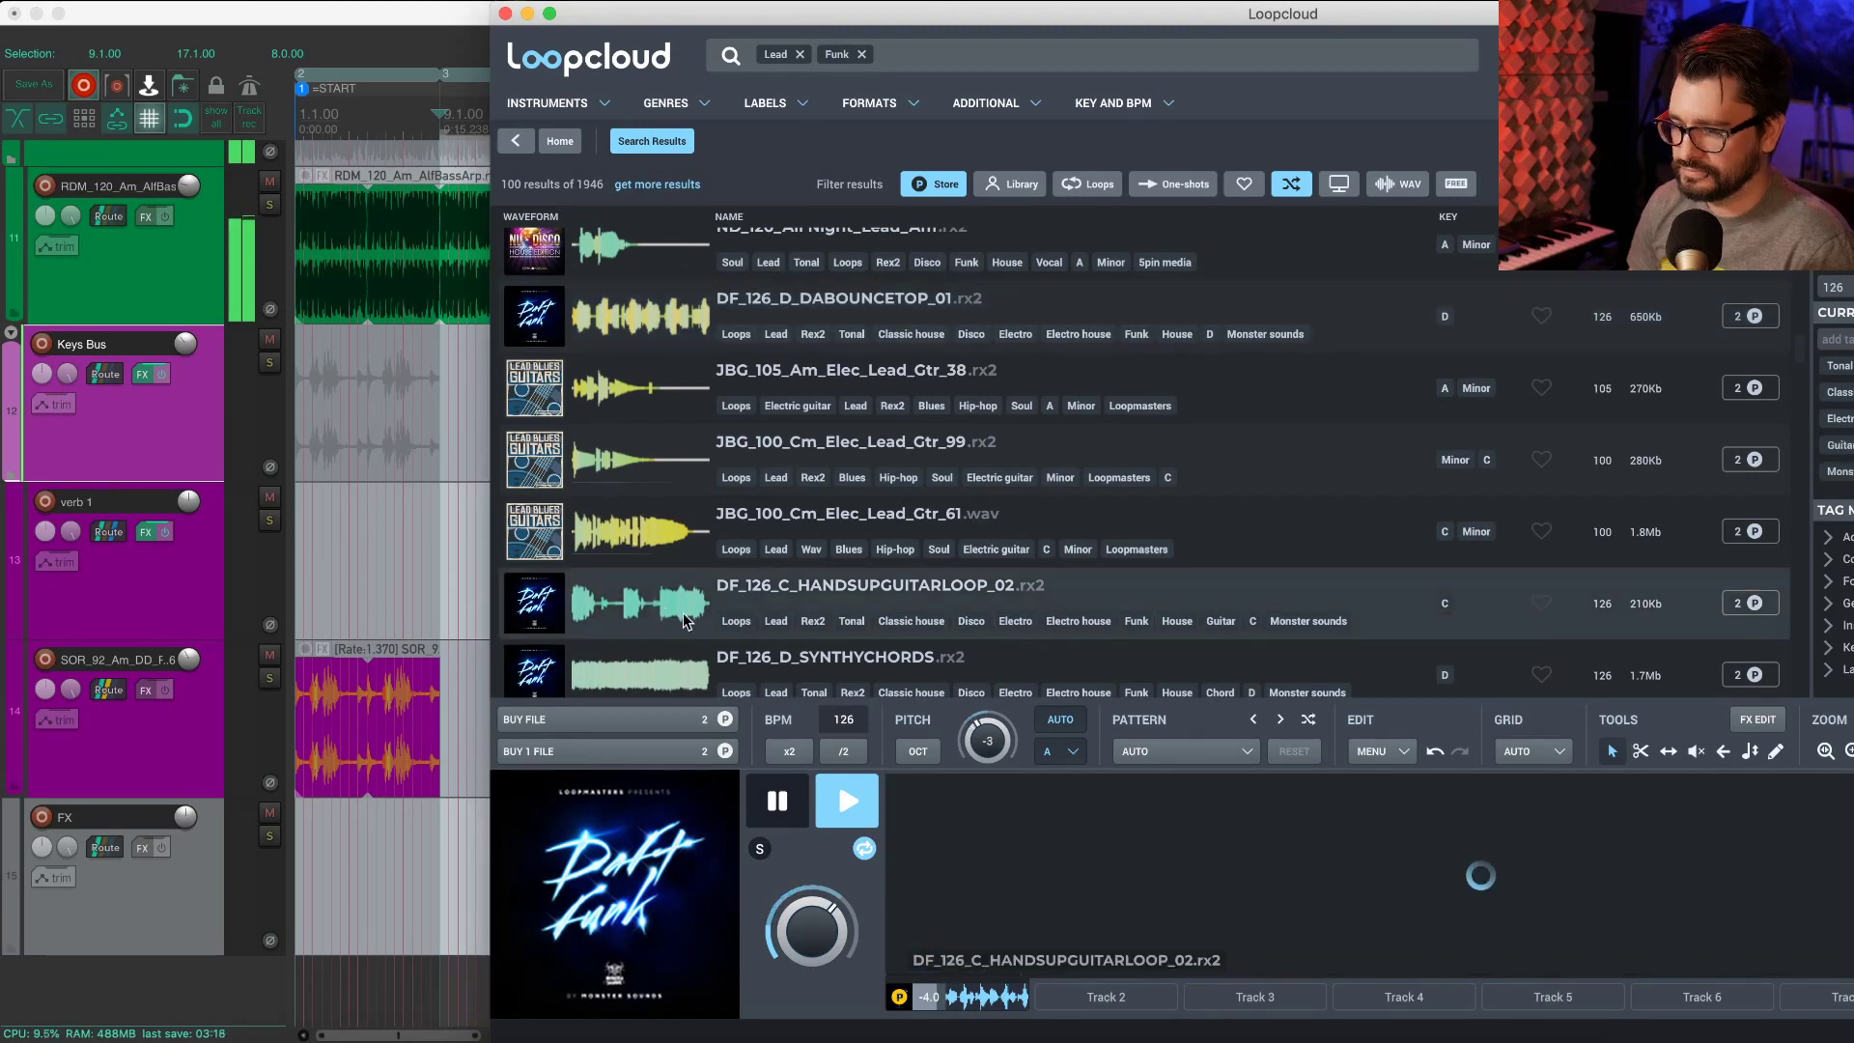
pyautogui.scroll(-1, 681, 612)
pyautogui.scroll(-4, 682, 612)
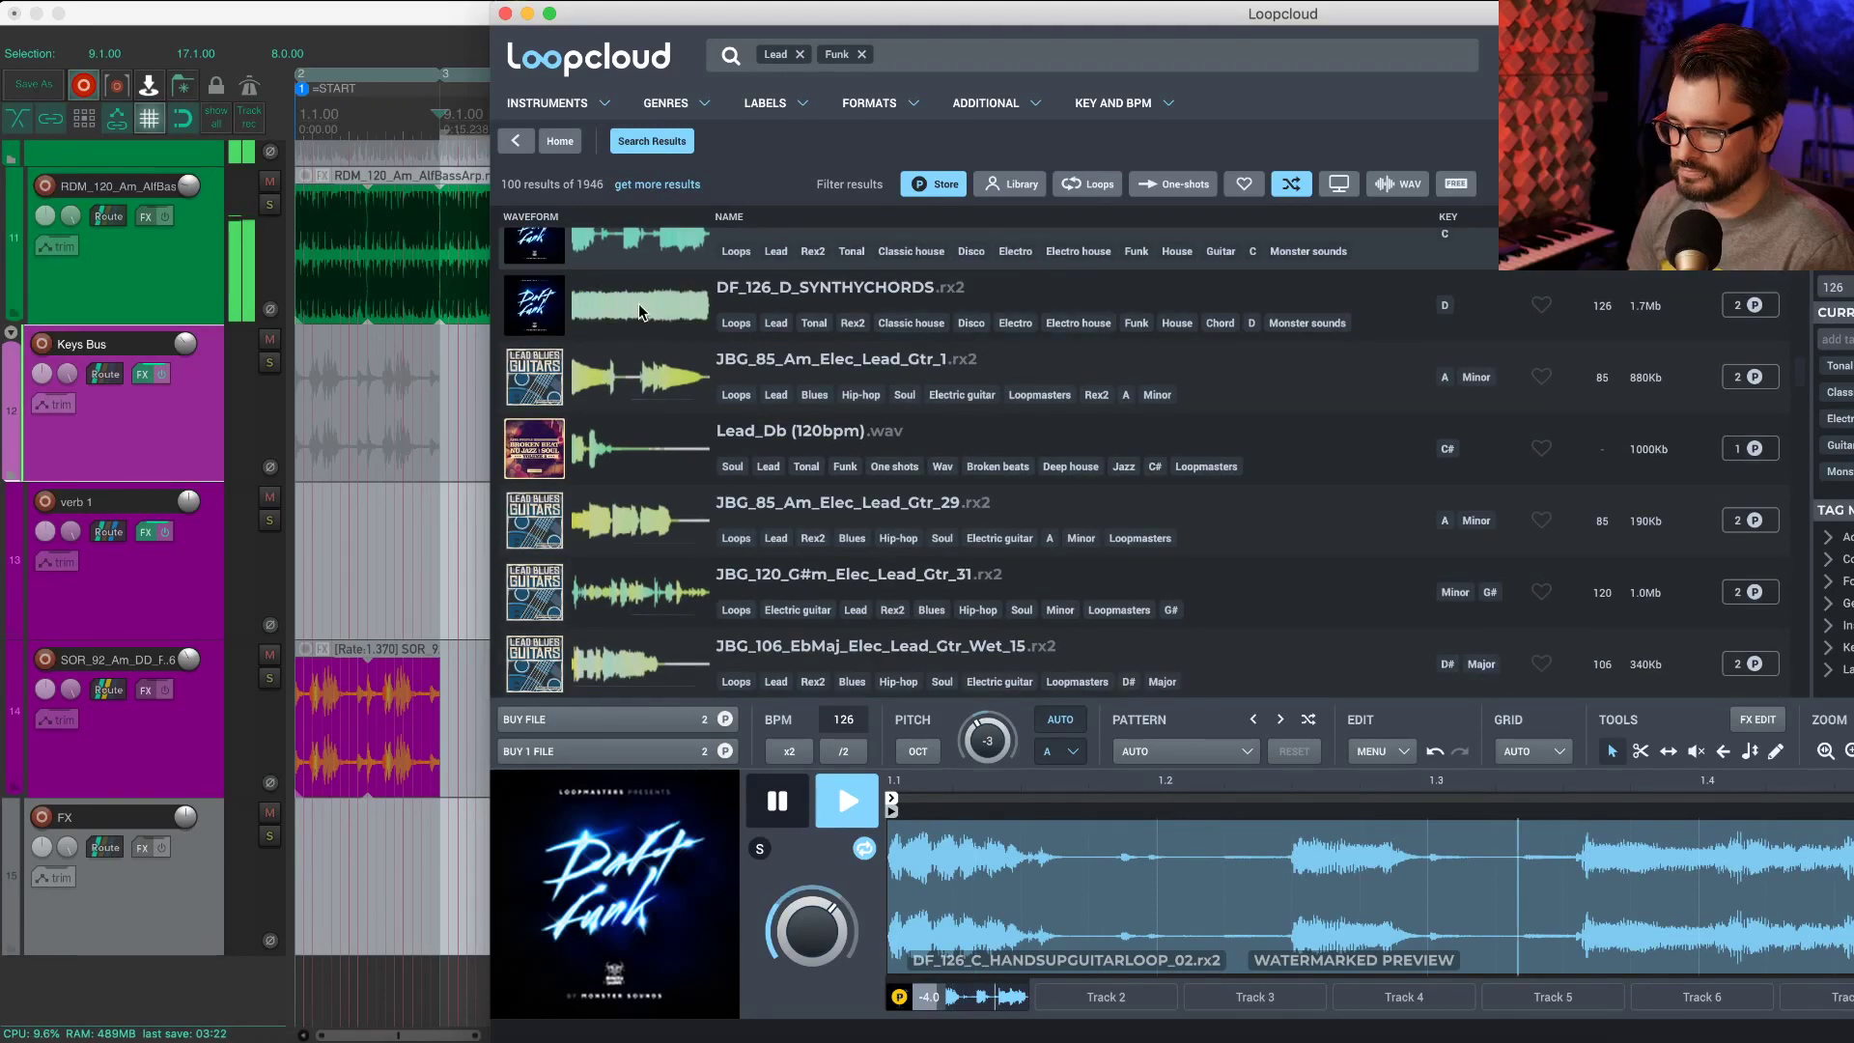
pyautogui.click(639, 303)
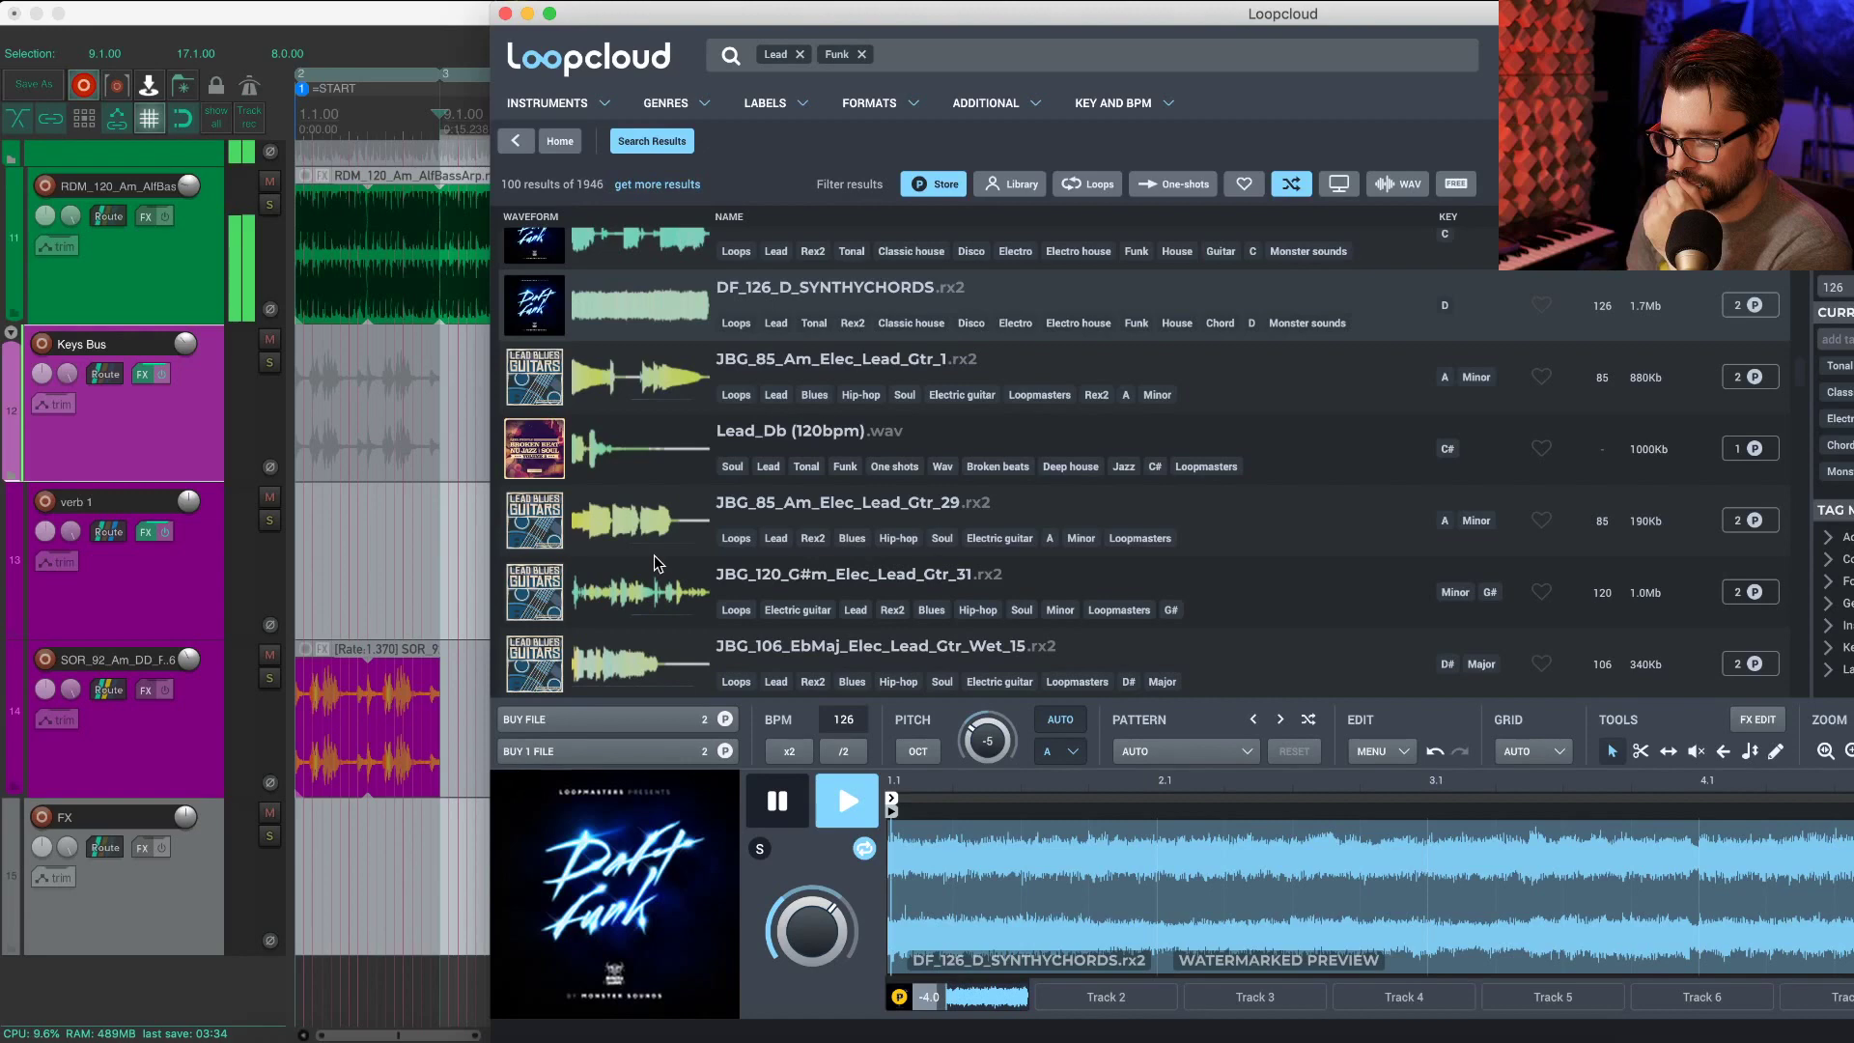
# Step: Audition the DF2_128_G#_FatRave_02 and SFD_110_Cm_Sunny_Lead loops and browse further through the funk lead results
pyautogui.scroll(-4, 652, 554)
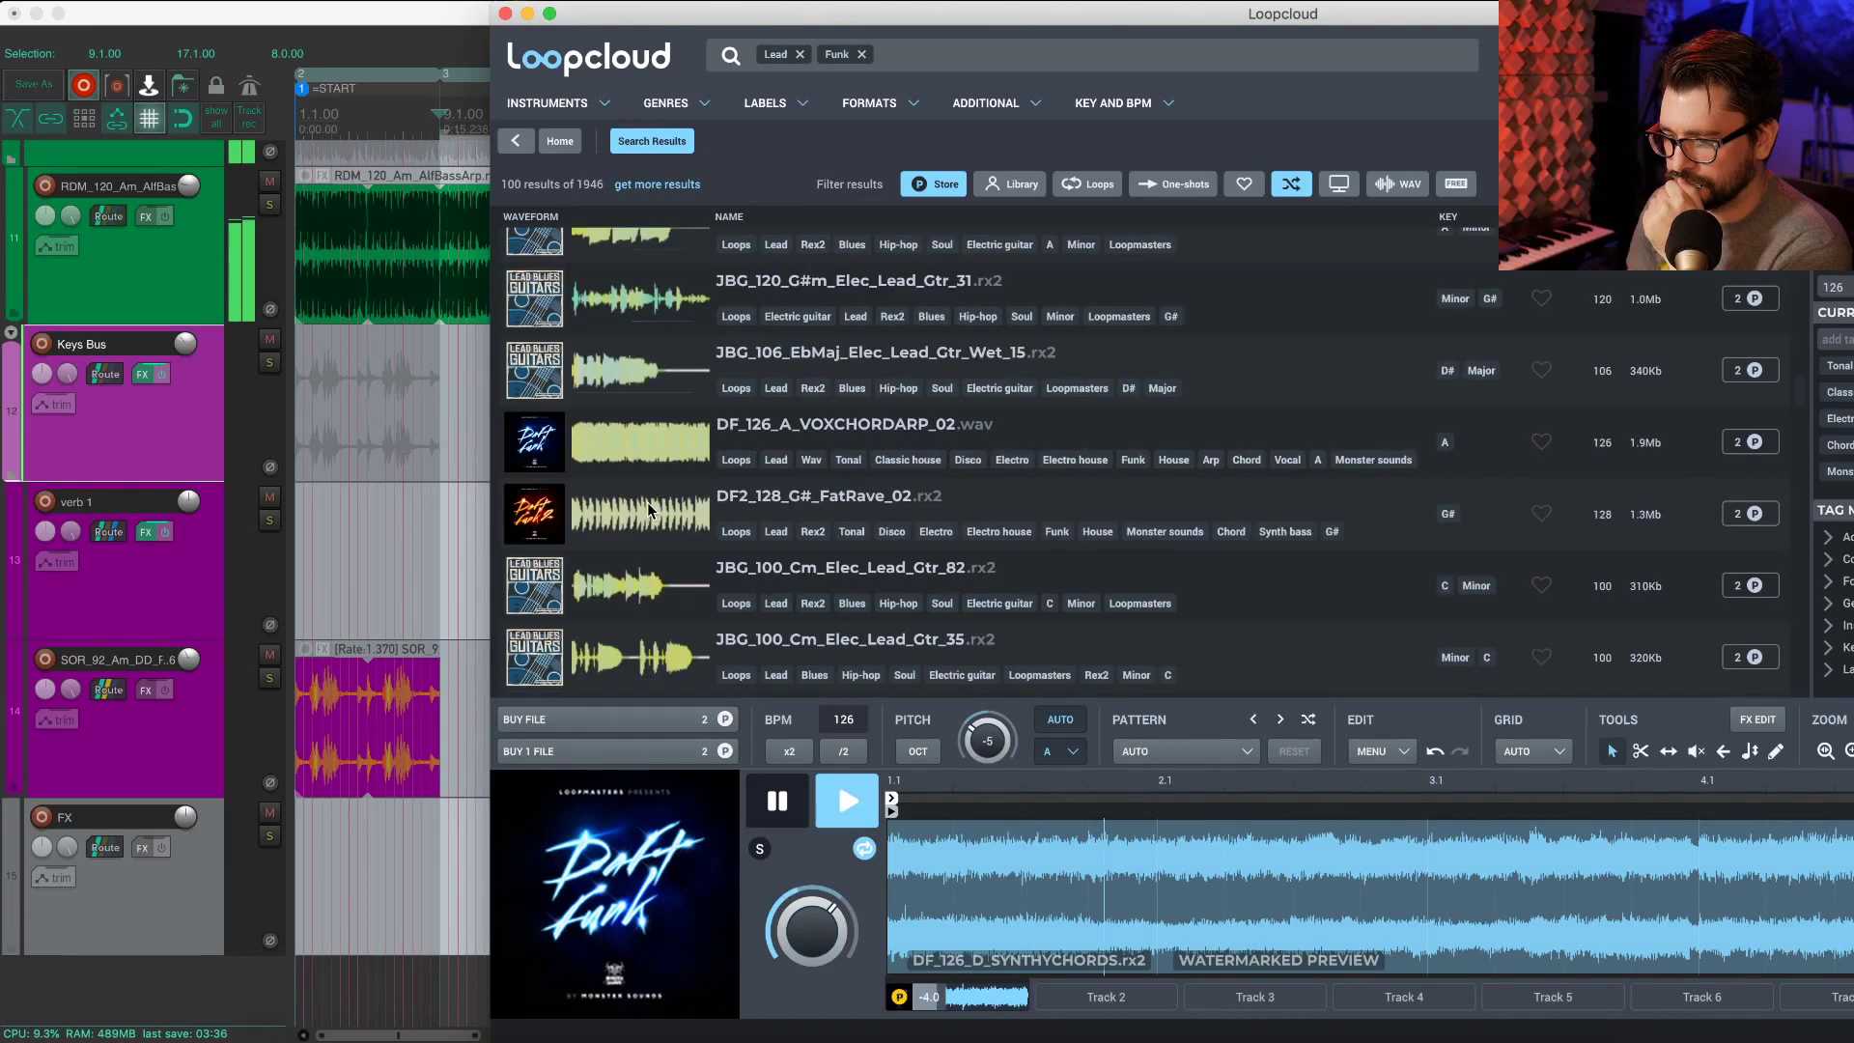
pyautogui.click(647, 504)
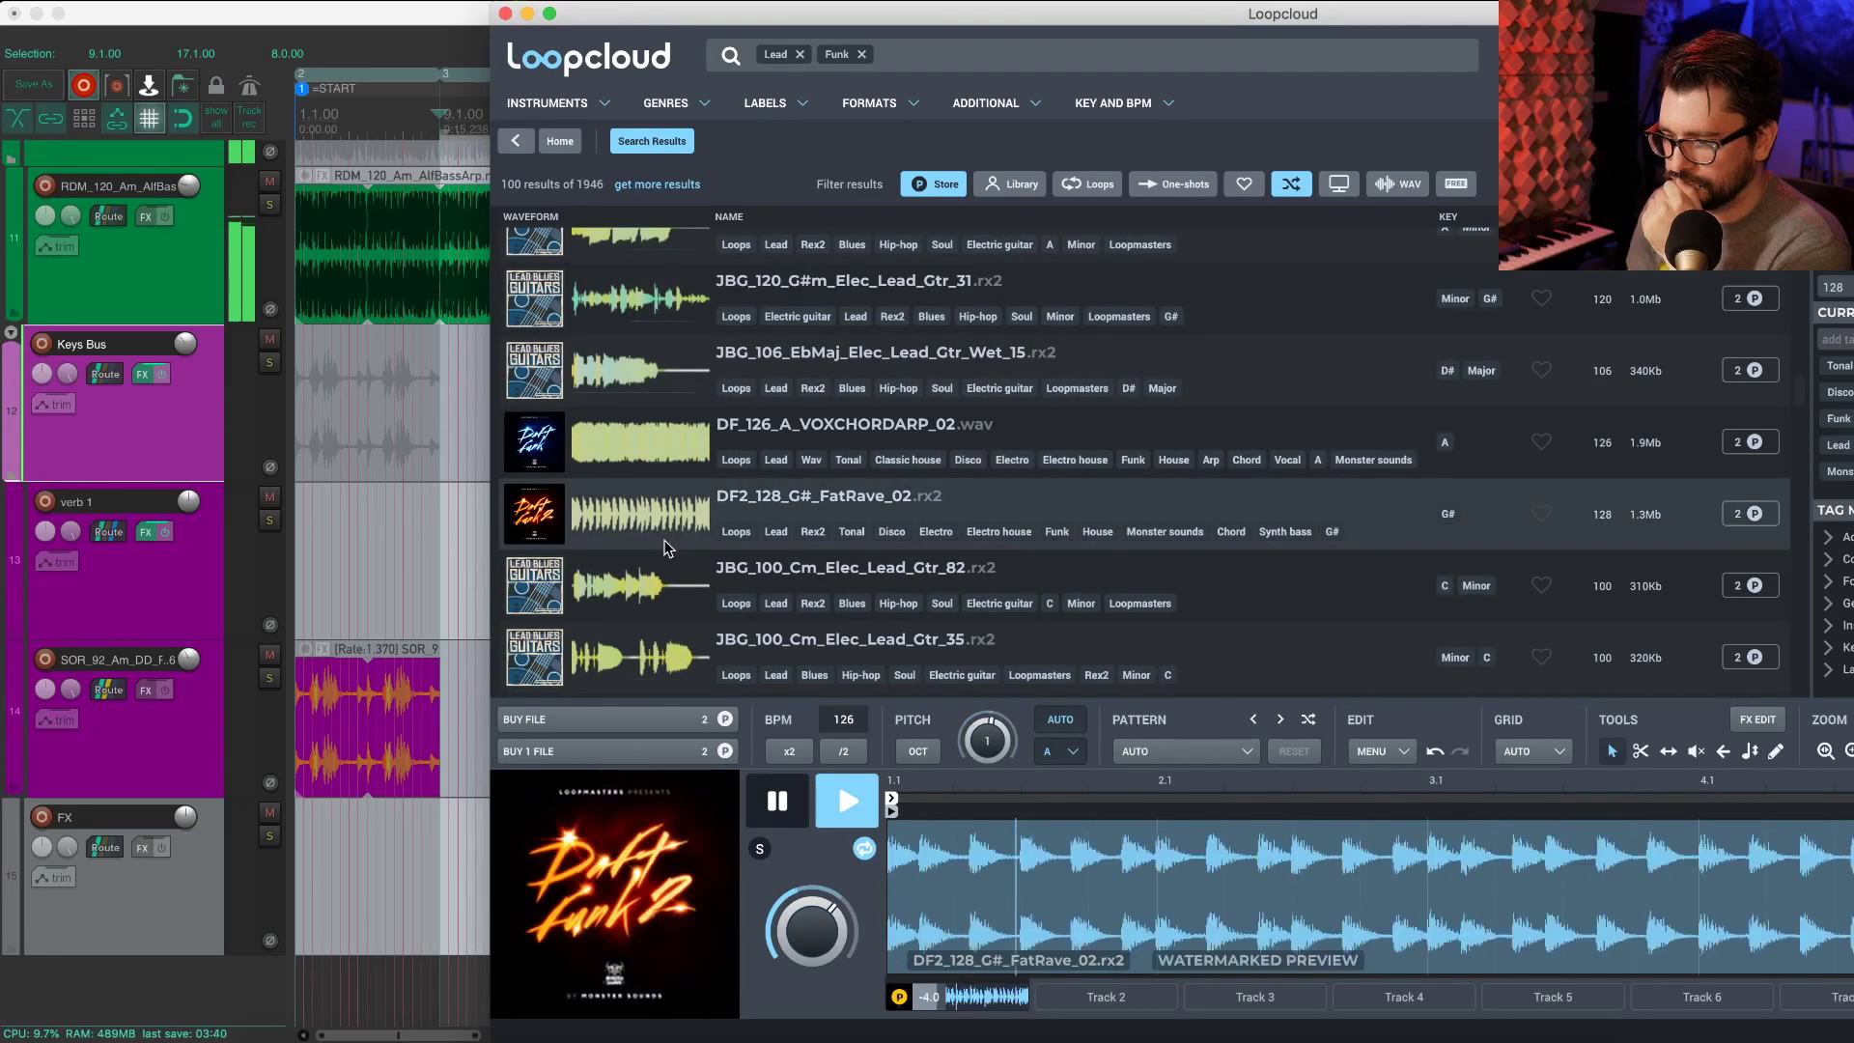
pyautogui.scroll(-3, 664, 549)
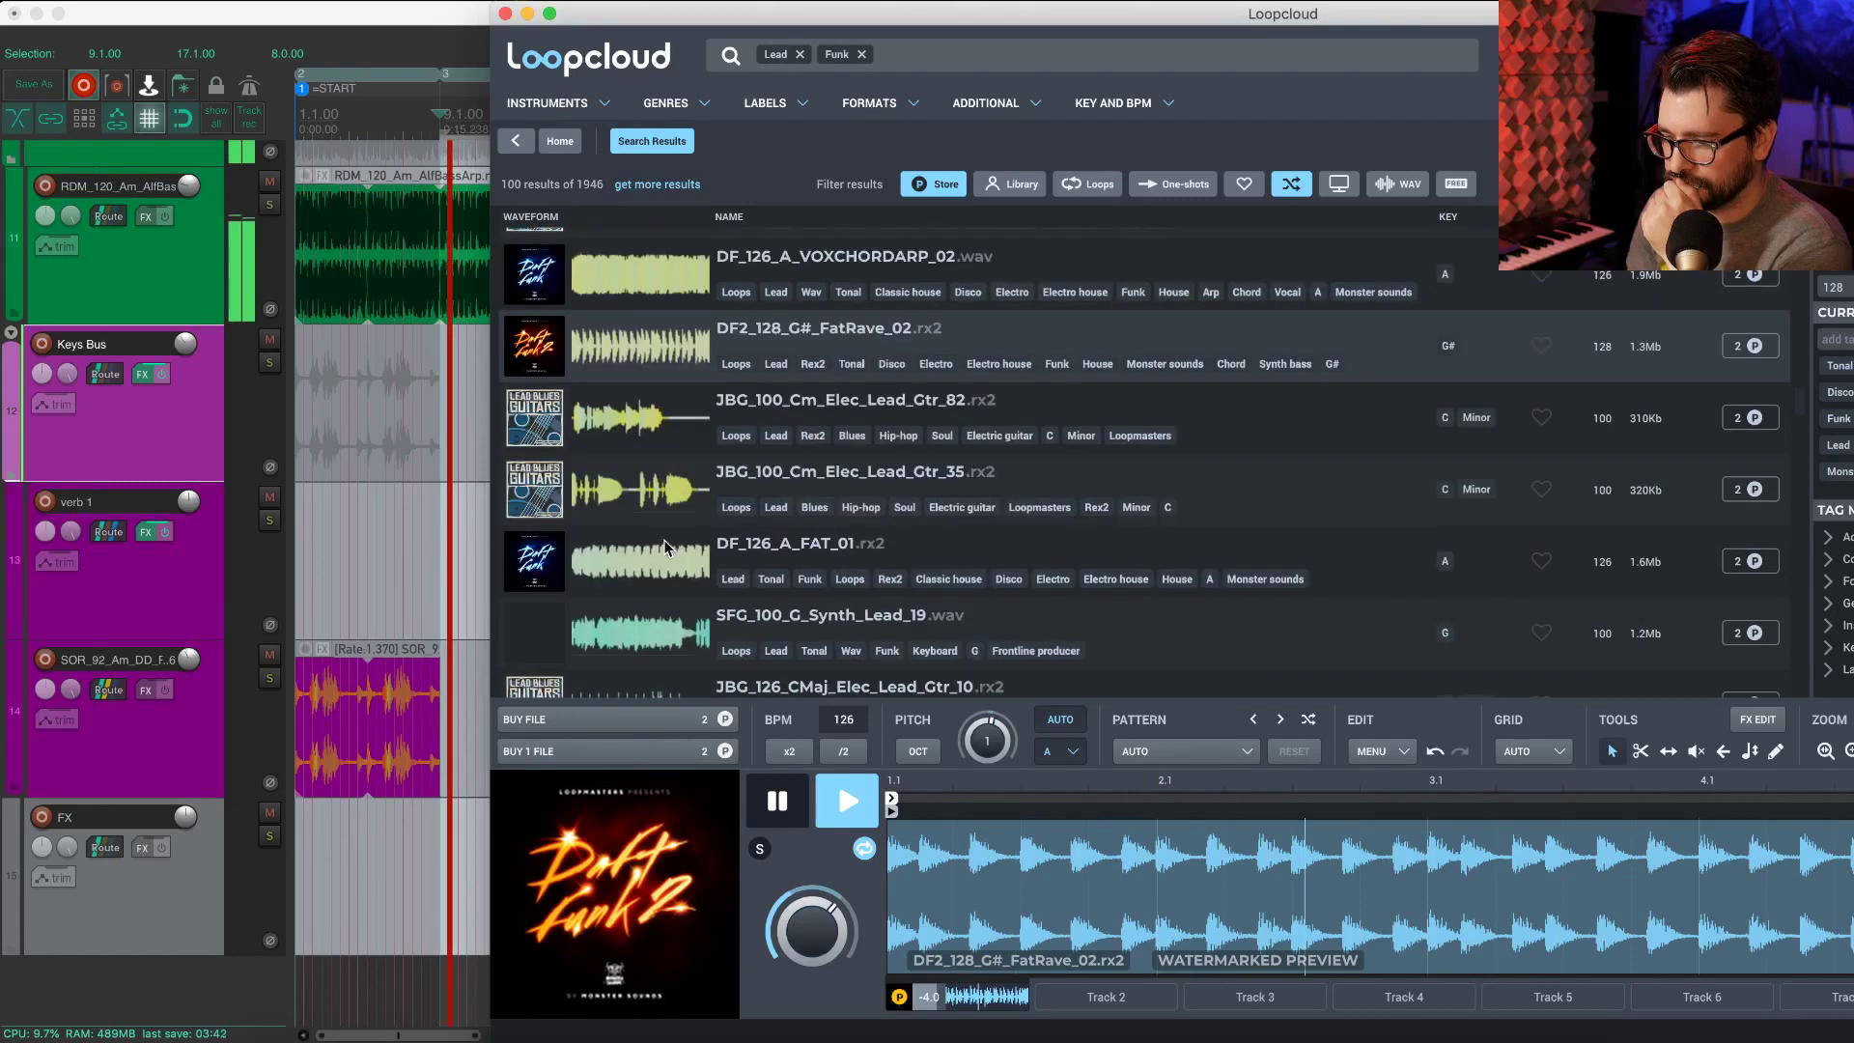
pyautogui.scroll(-5, 665, 549)
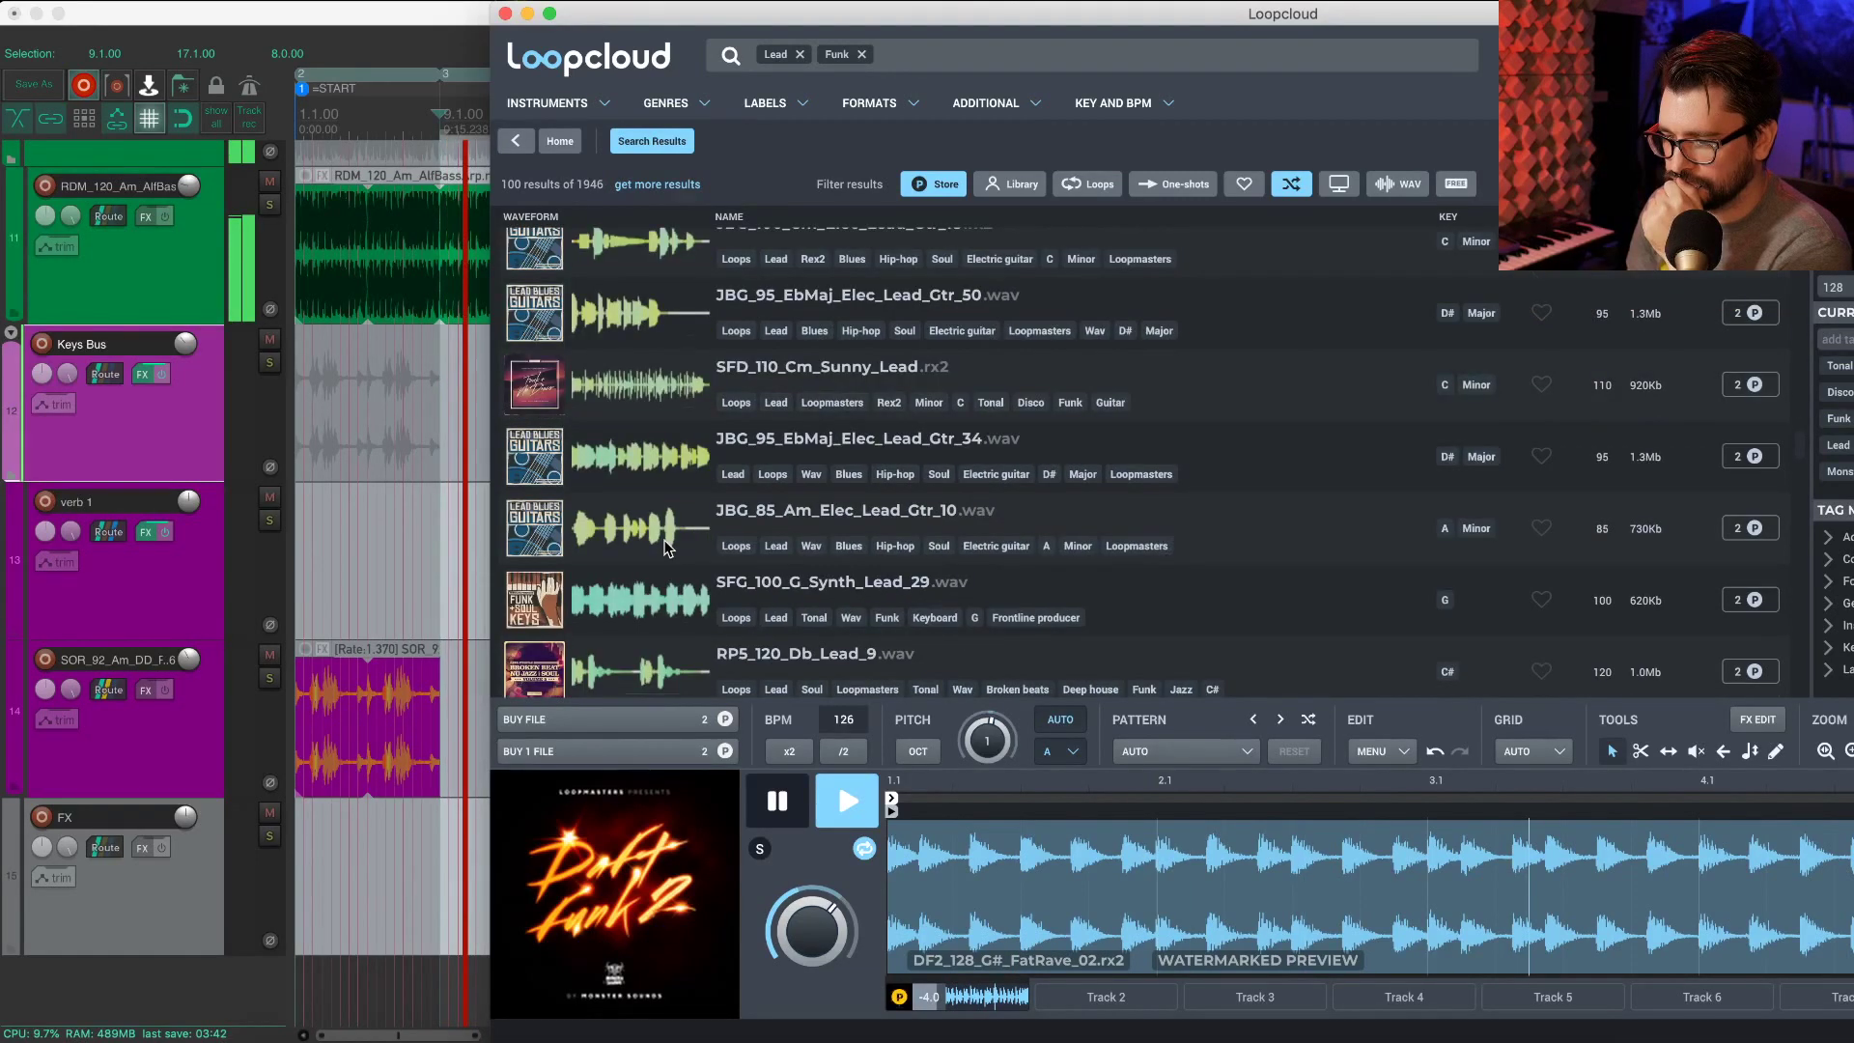
pyautogui.click(630, 385)
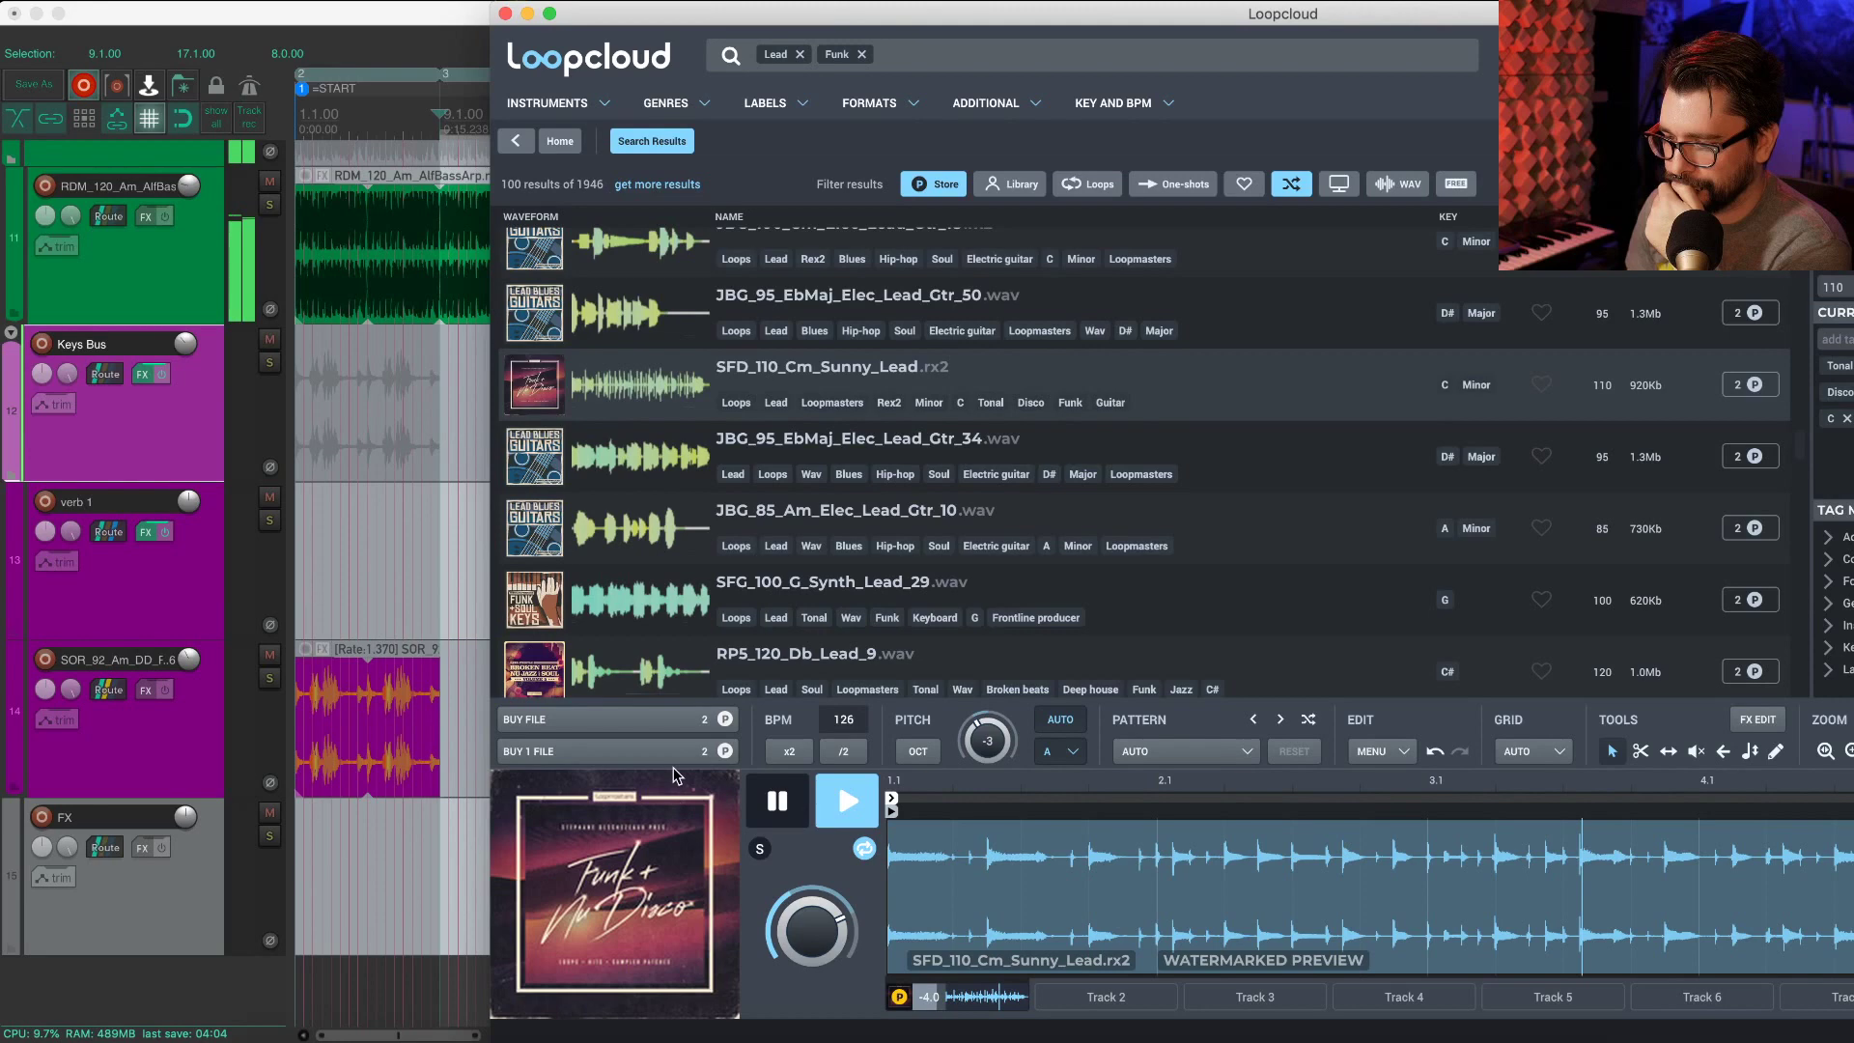
pyautogui.scroll(-1, 685, 606)
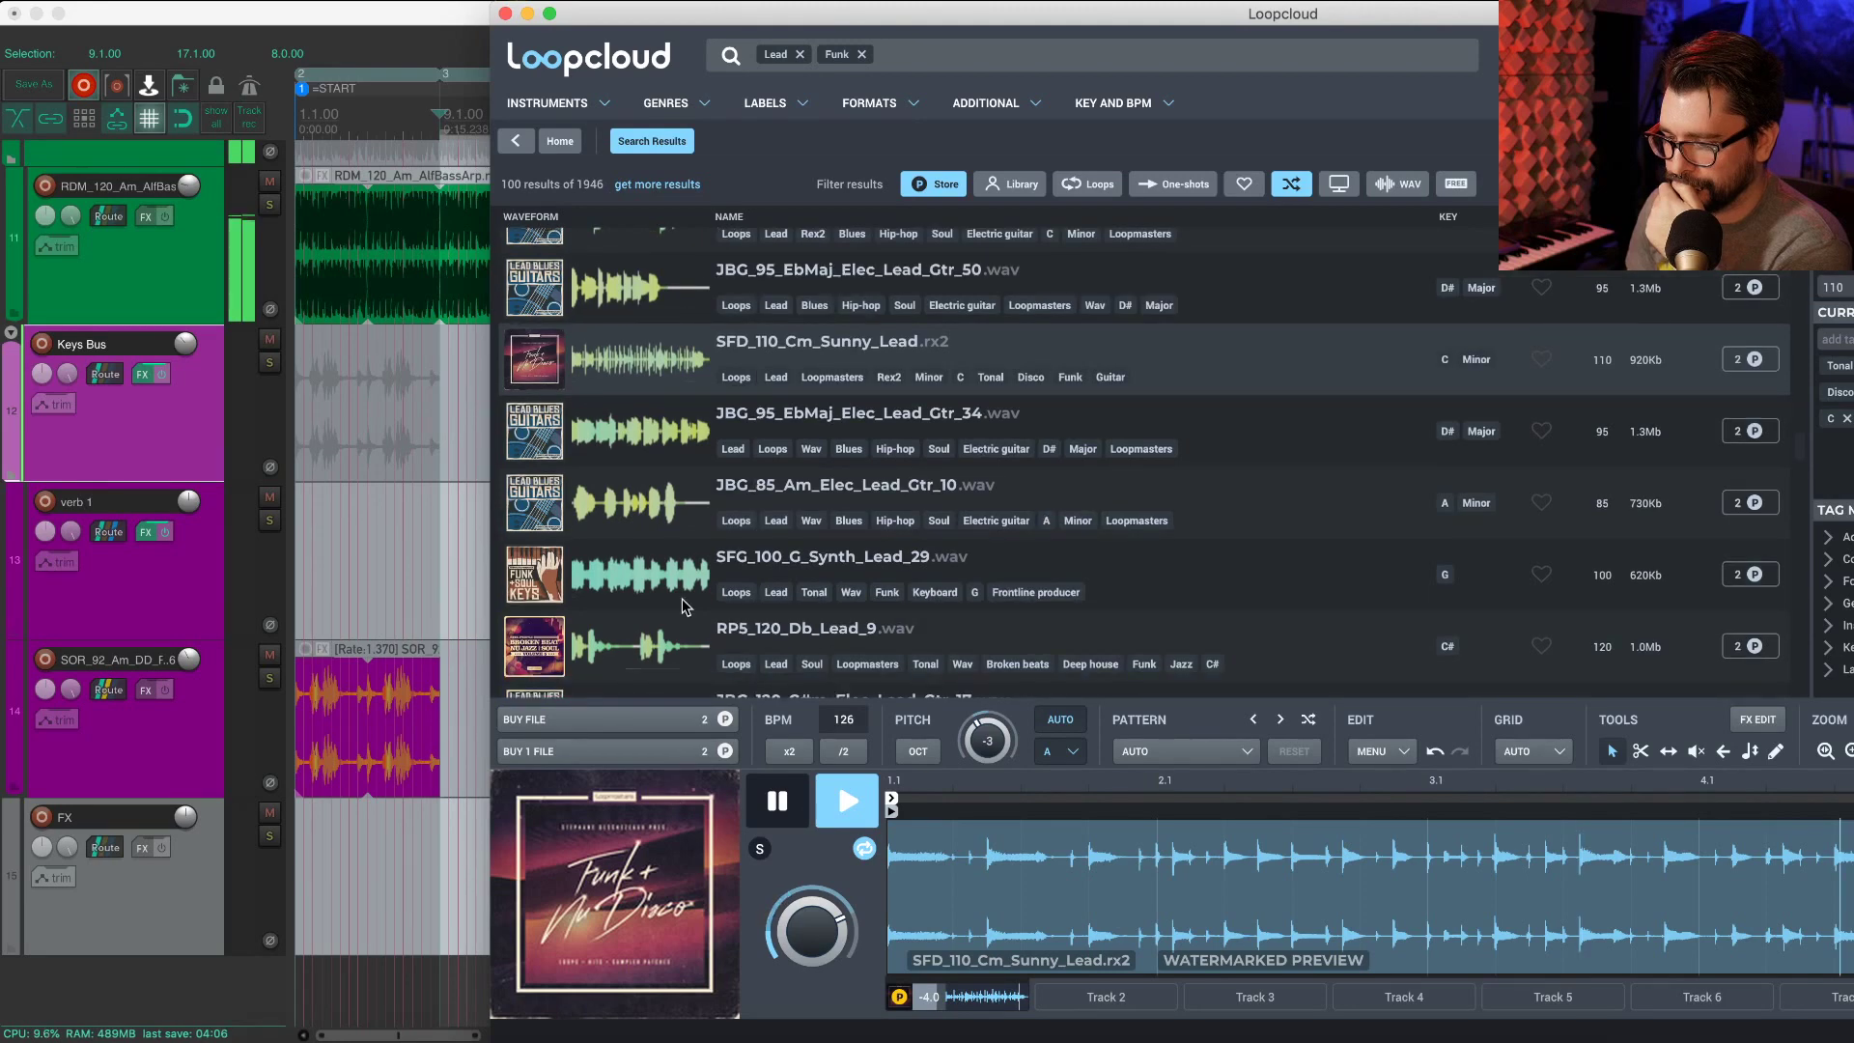
pyautogui.scroll(-1, 748, 613)
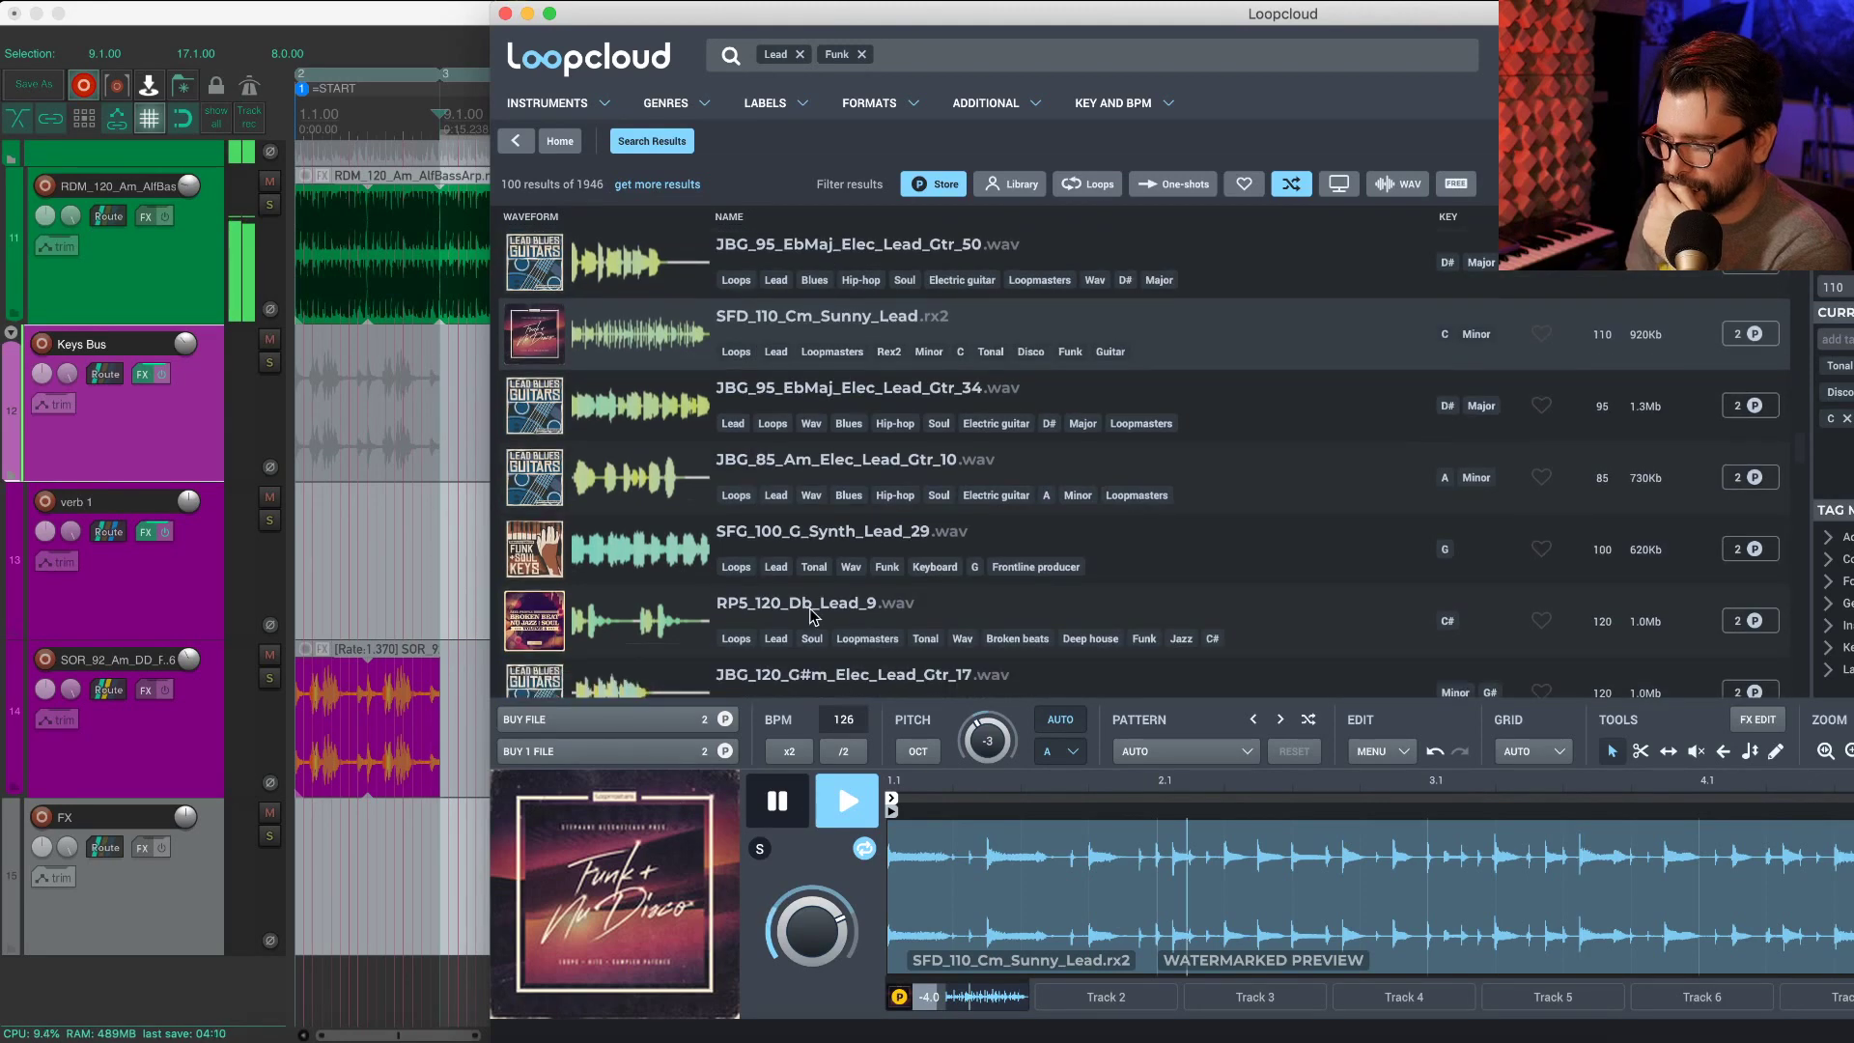
# Step: Limit the funk lead results to free samples and audition the NJN_105_C#_Gtr_Lead loop
pyautogui.click(1453, 187)
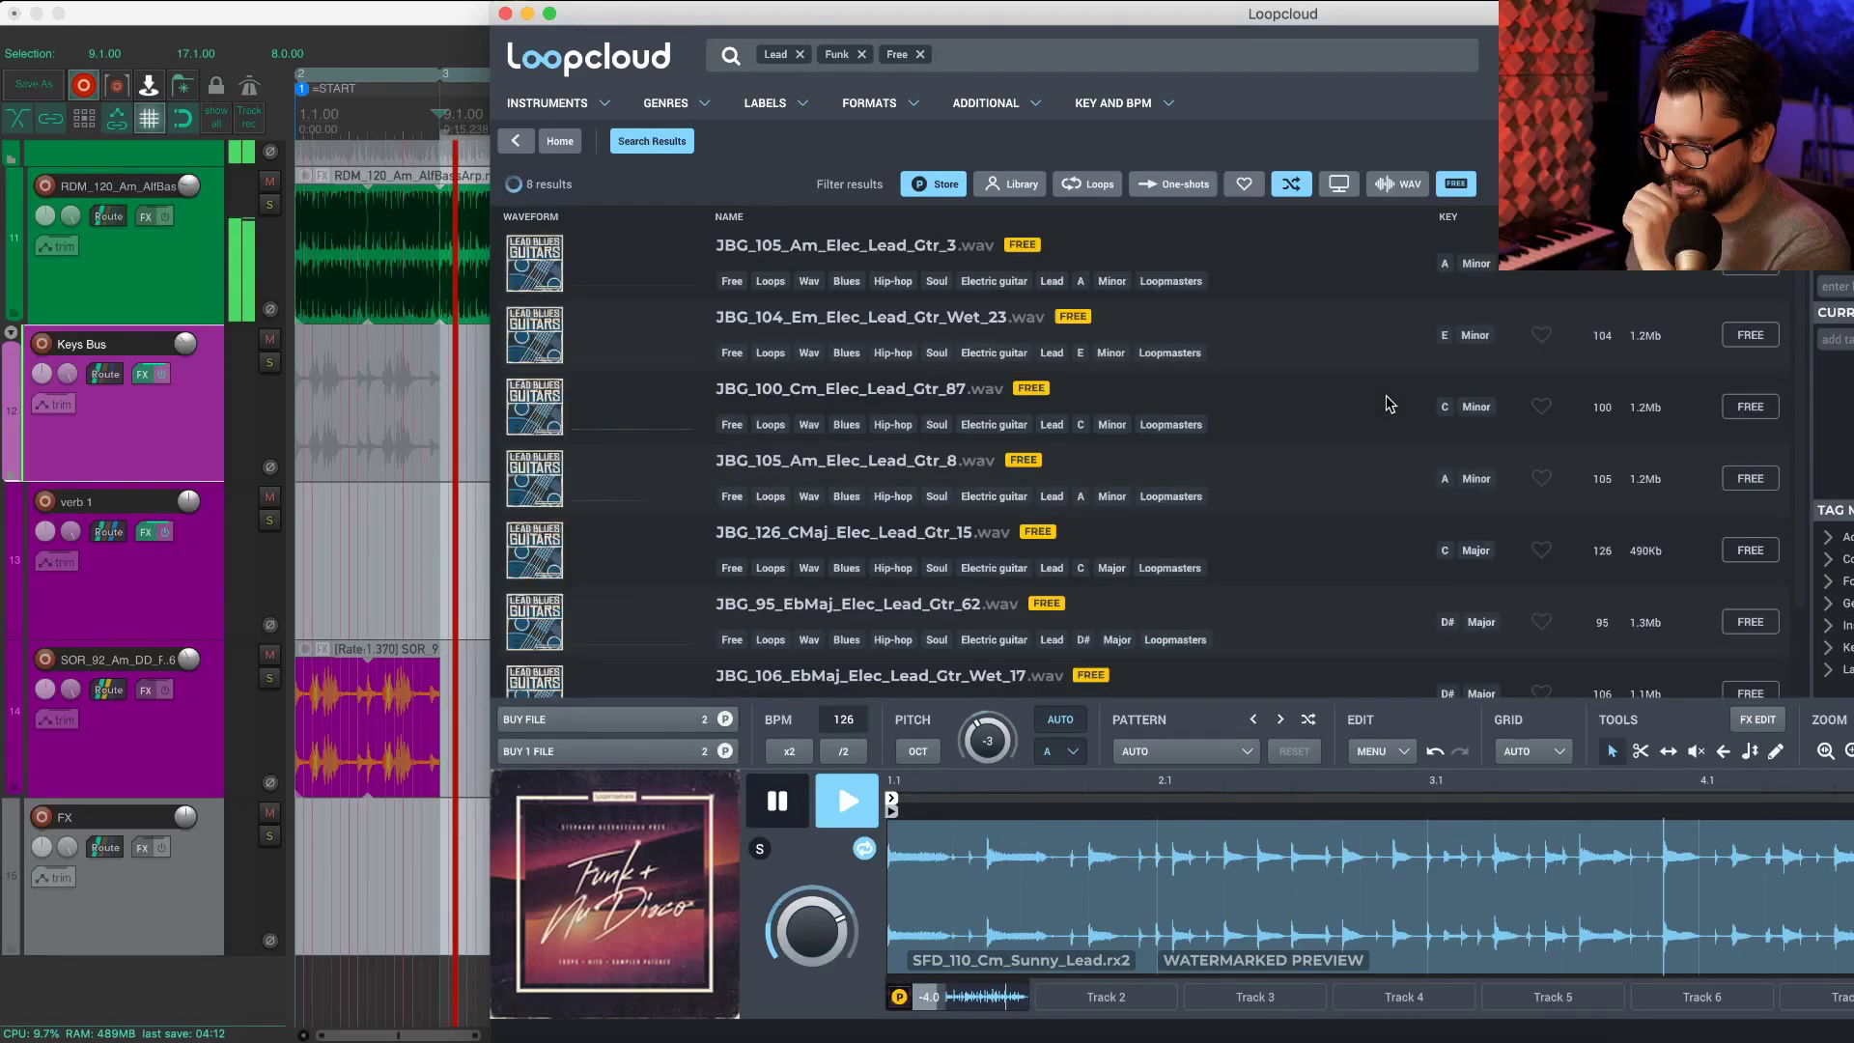
pyautogui.scroll(-3, 722, 501)
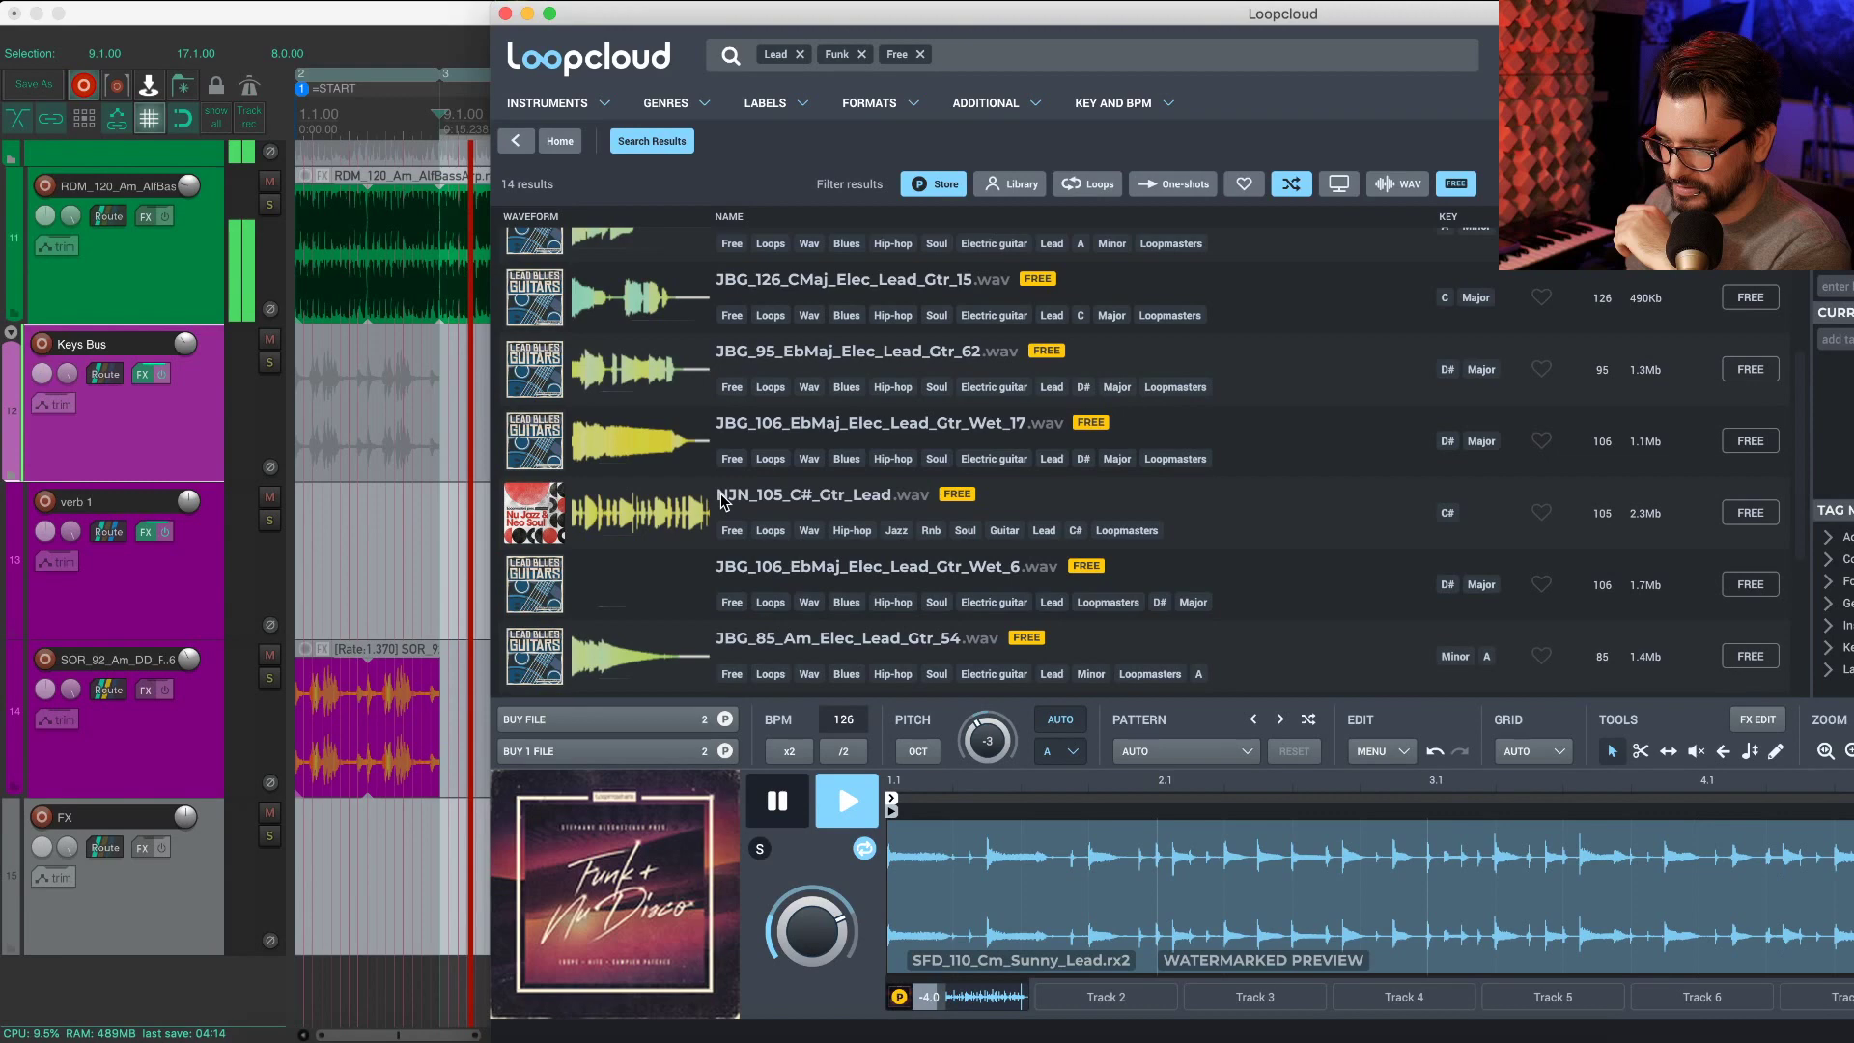
pyautogui.scroll(-3, 722, 500)
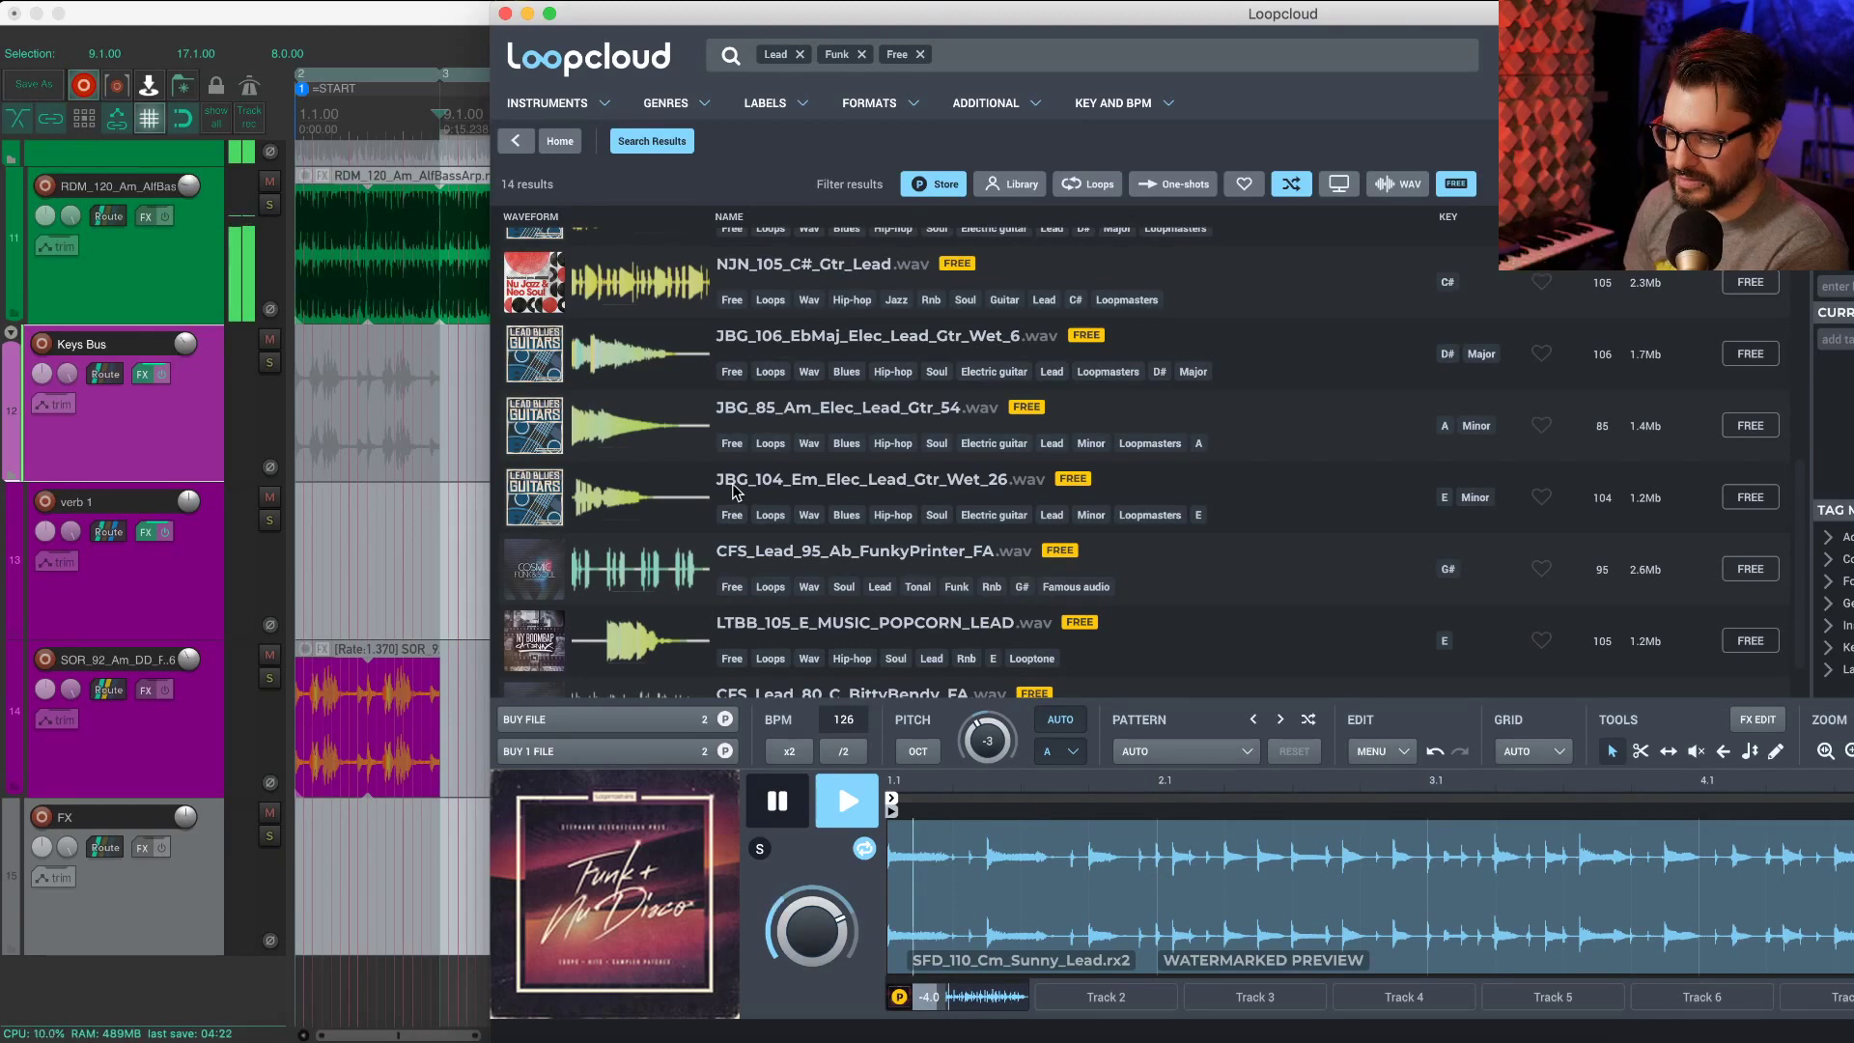
pyautogui.press('Down')
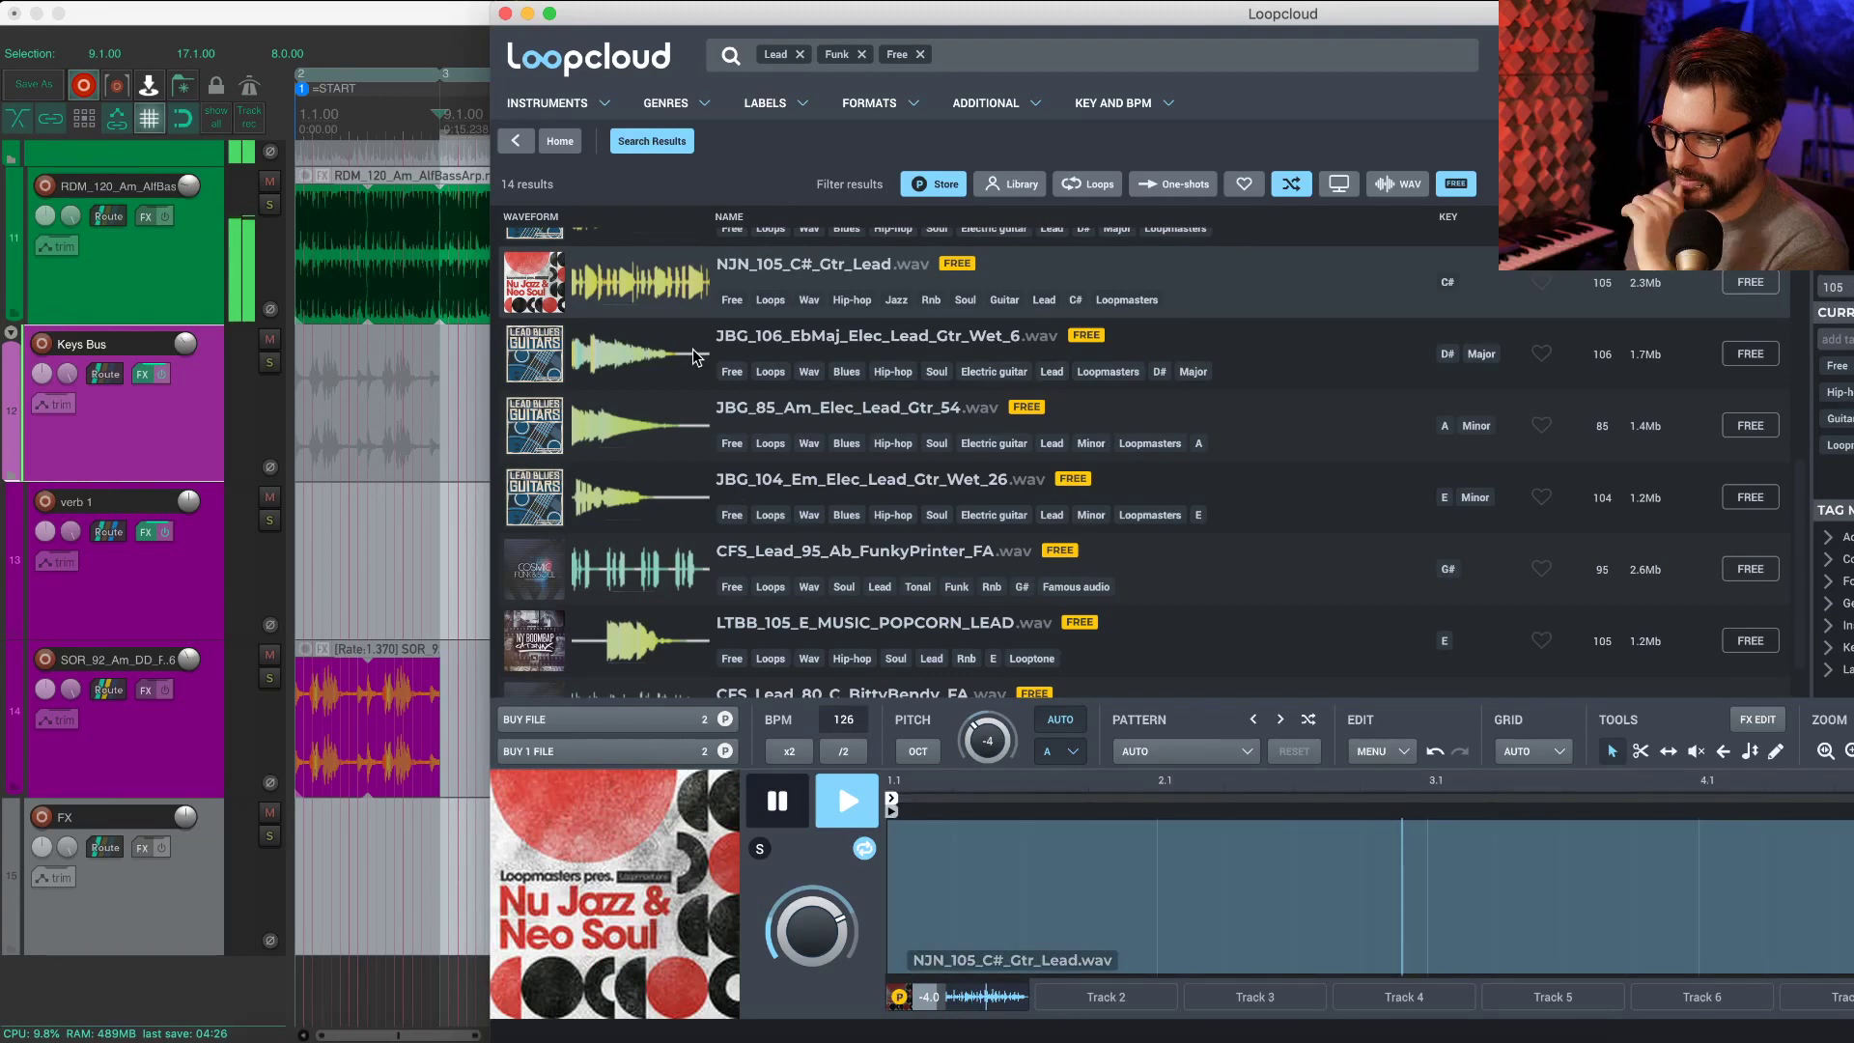
pyautogui.scroll(-1, 662, 502)
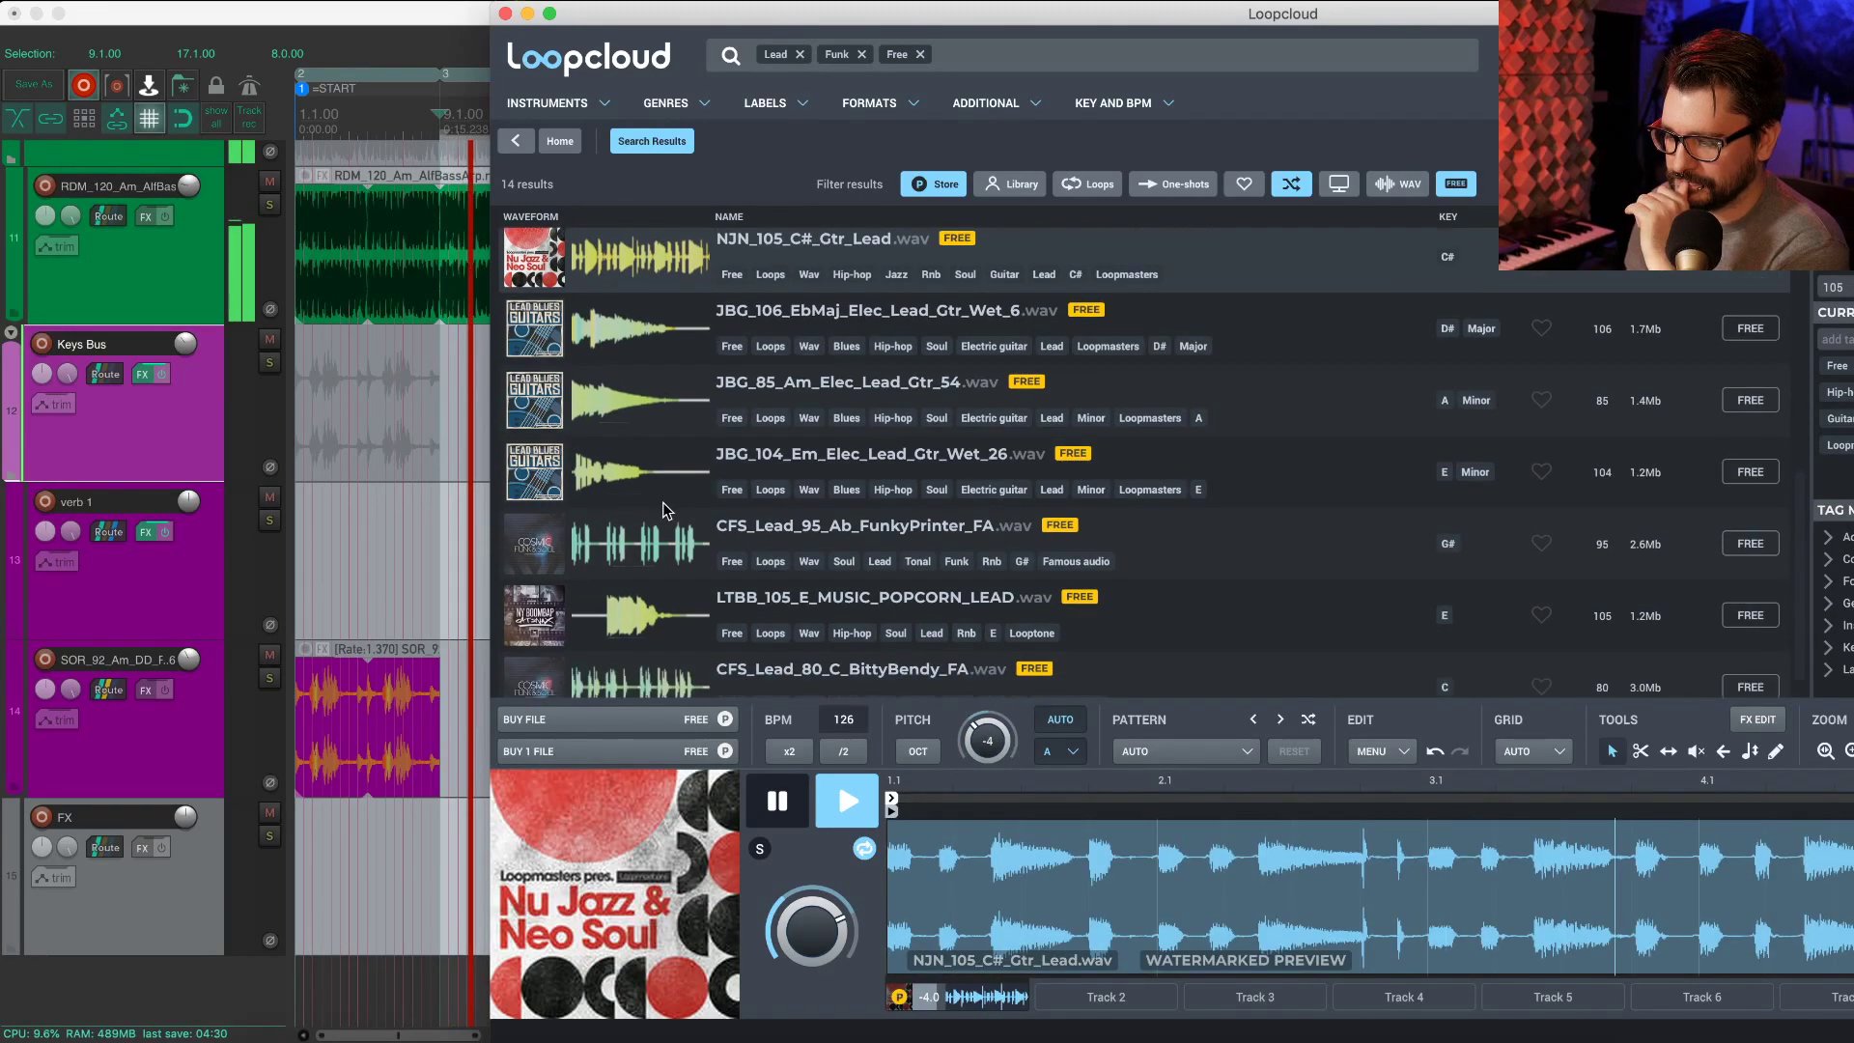
# Step: Audition the free FunkyPrinter, POPCORN_LEAD, BittyBendy and JBG_104_Em_Elec_Lead_Gtr_Wet_26 loops
pyautogui.click(652, 541)
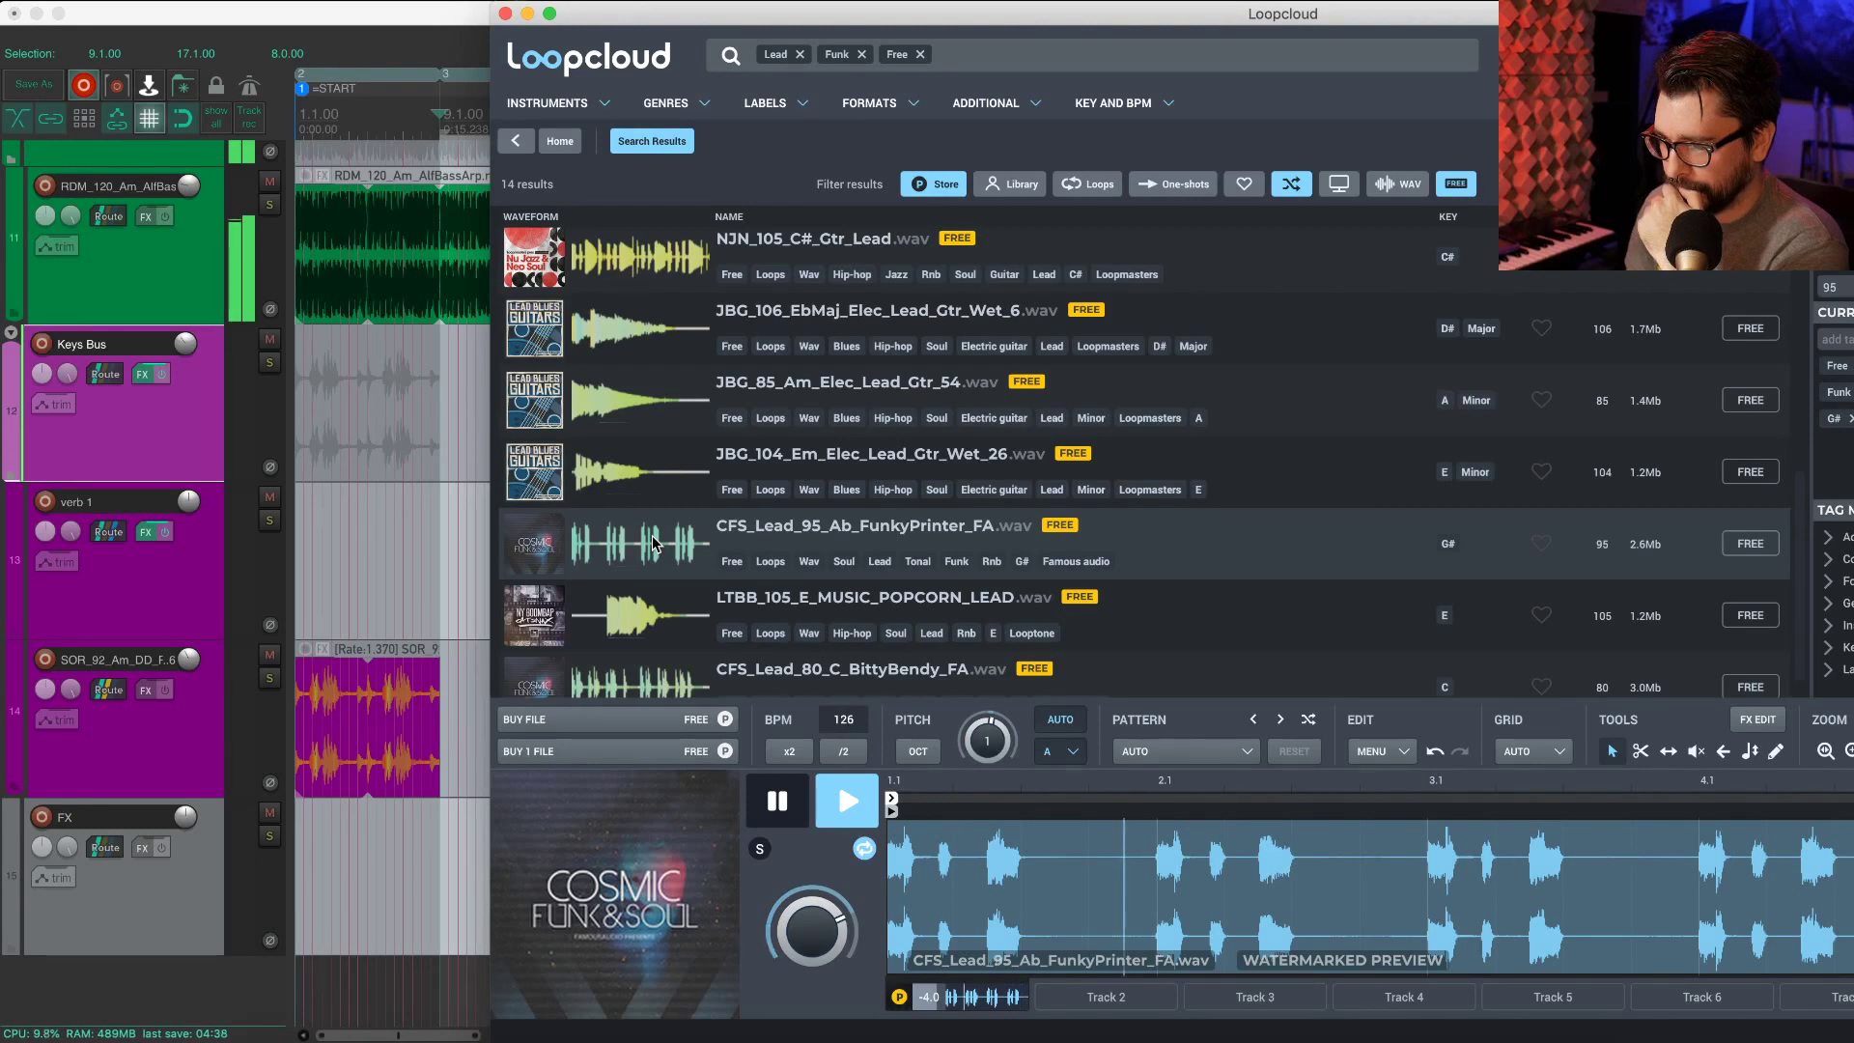
pyautogui.scroll(-1, 653, 543)
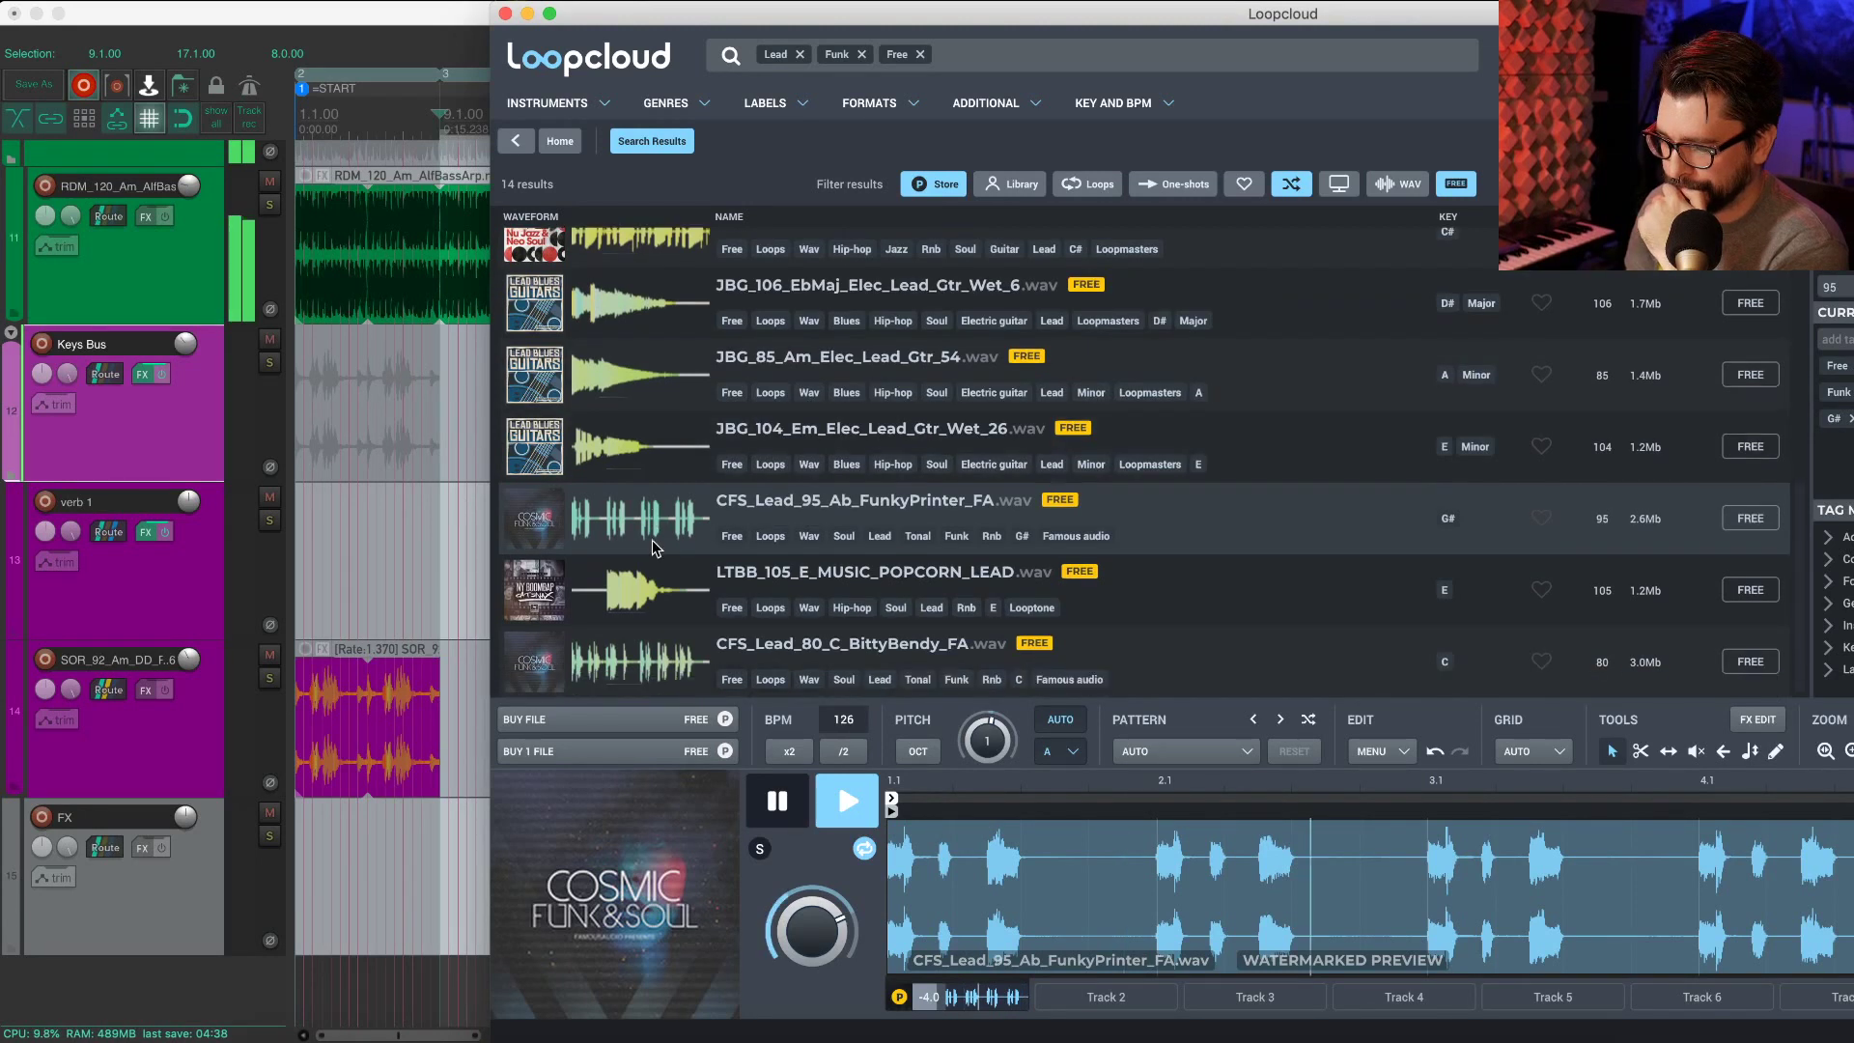
pyautogui.press('Down')
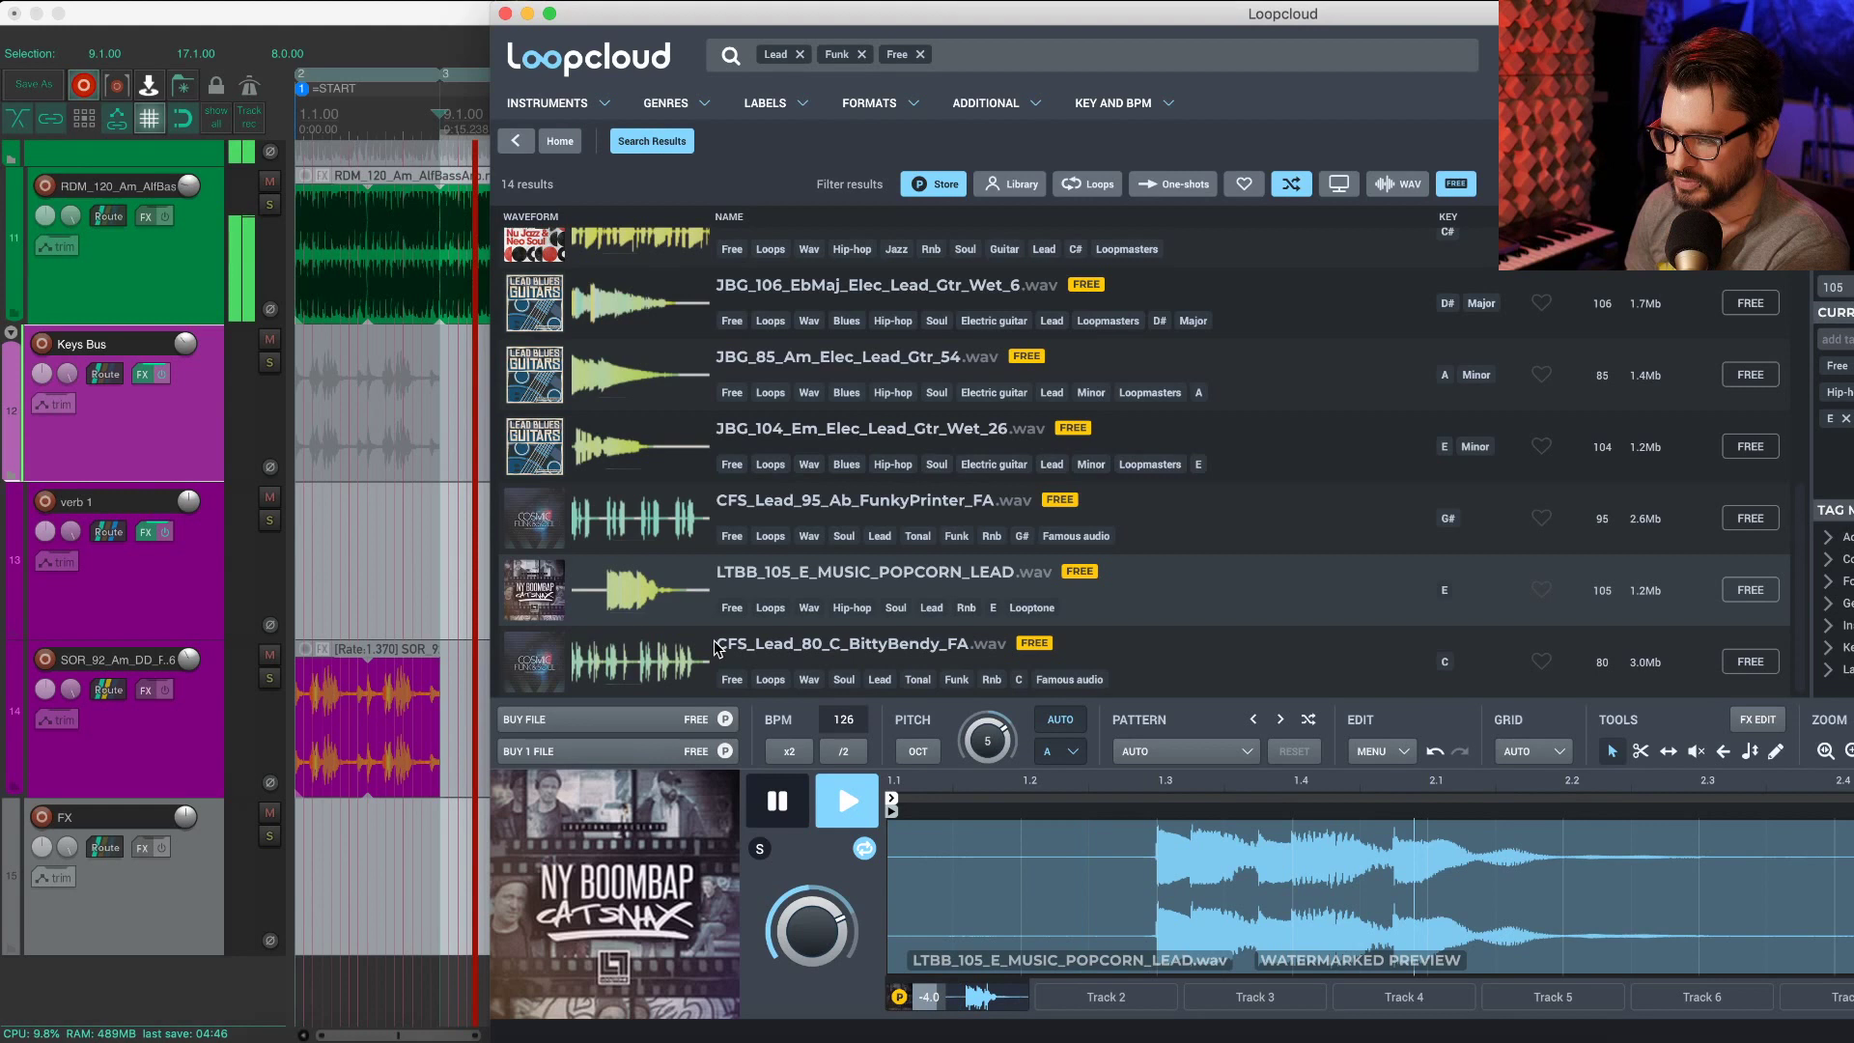
pyautogui.click(637, 660)
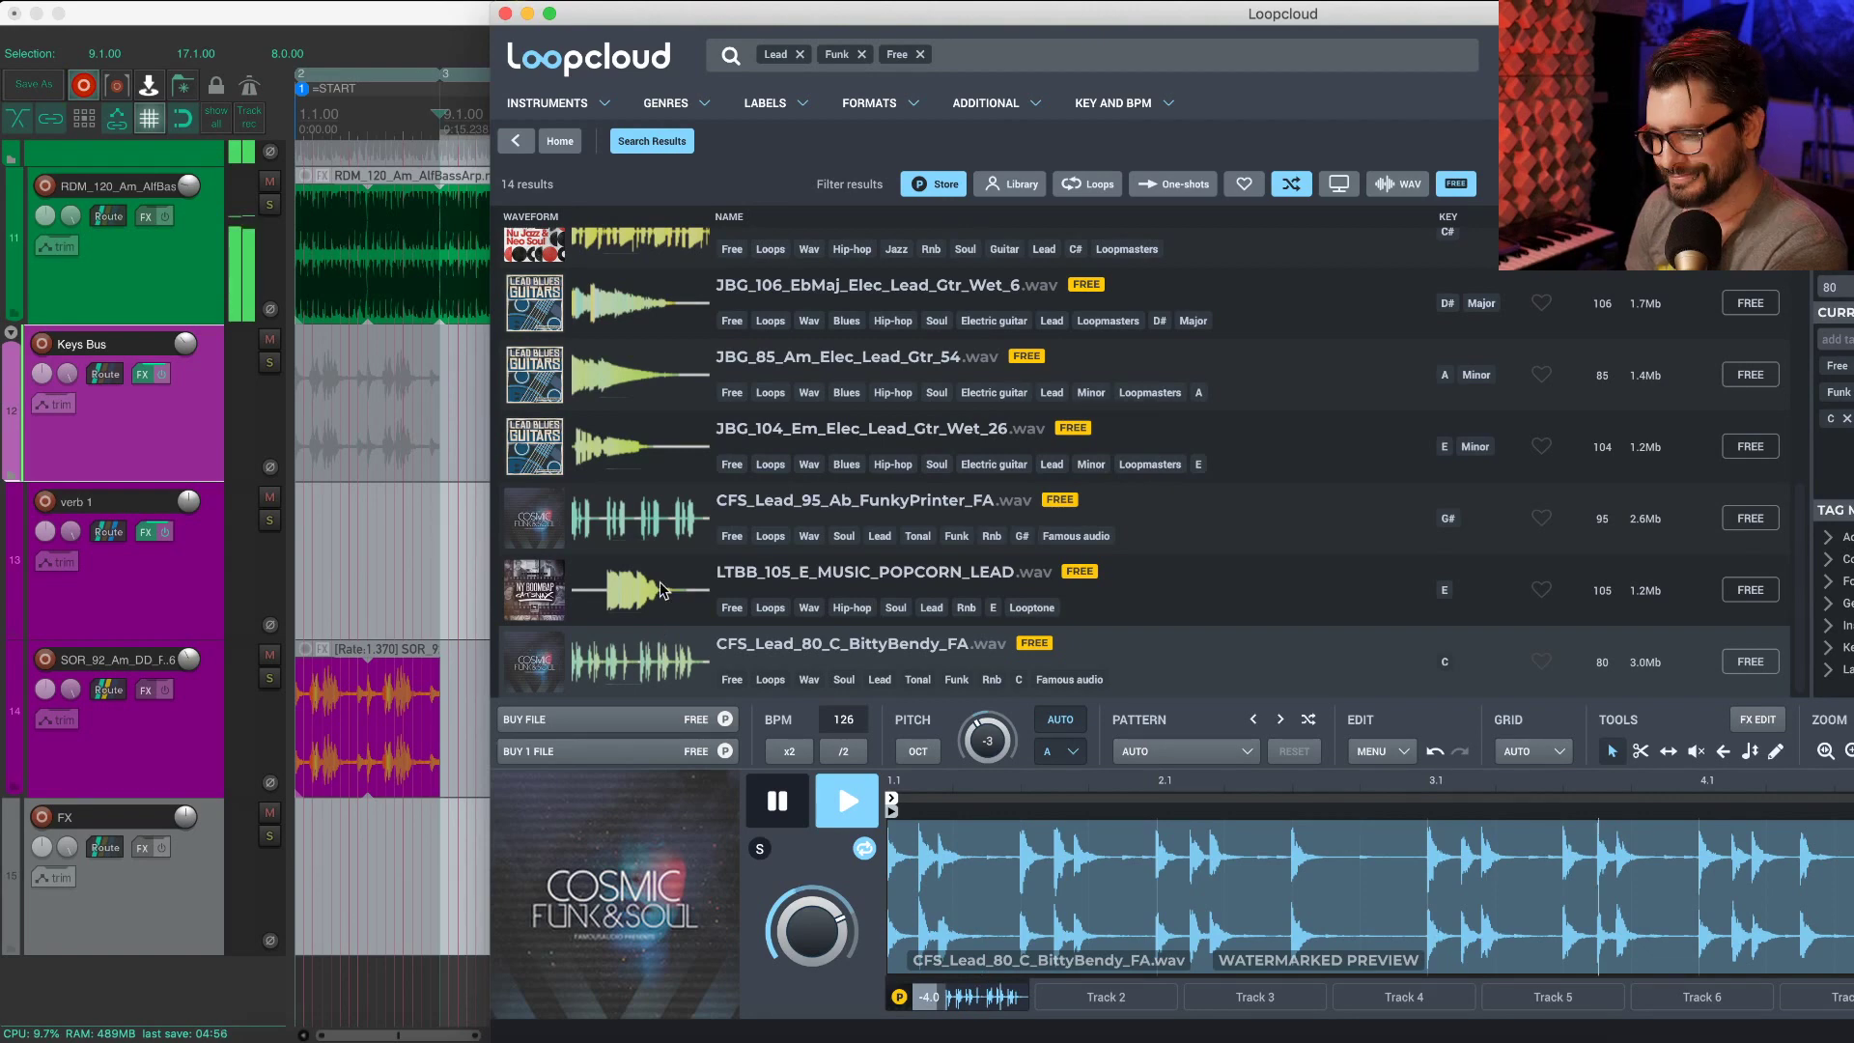
pyautogui.click(655, 482)
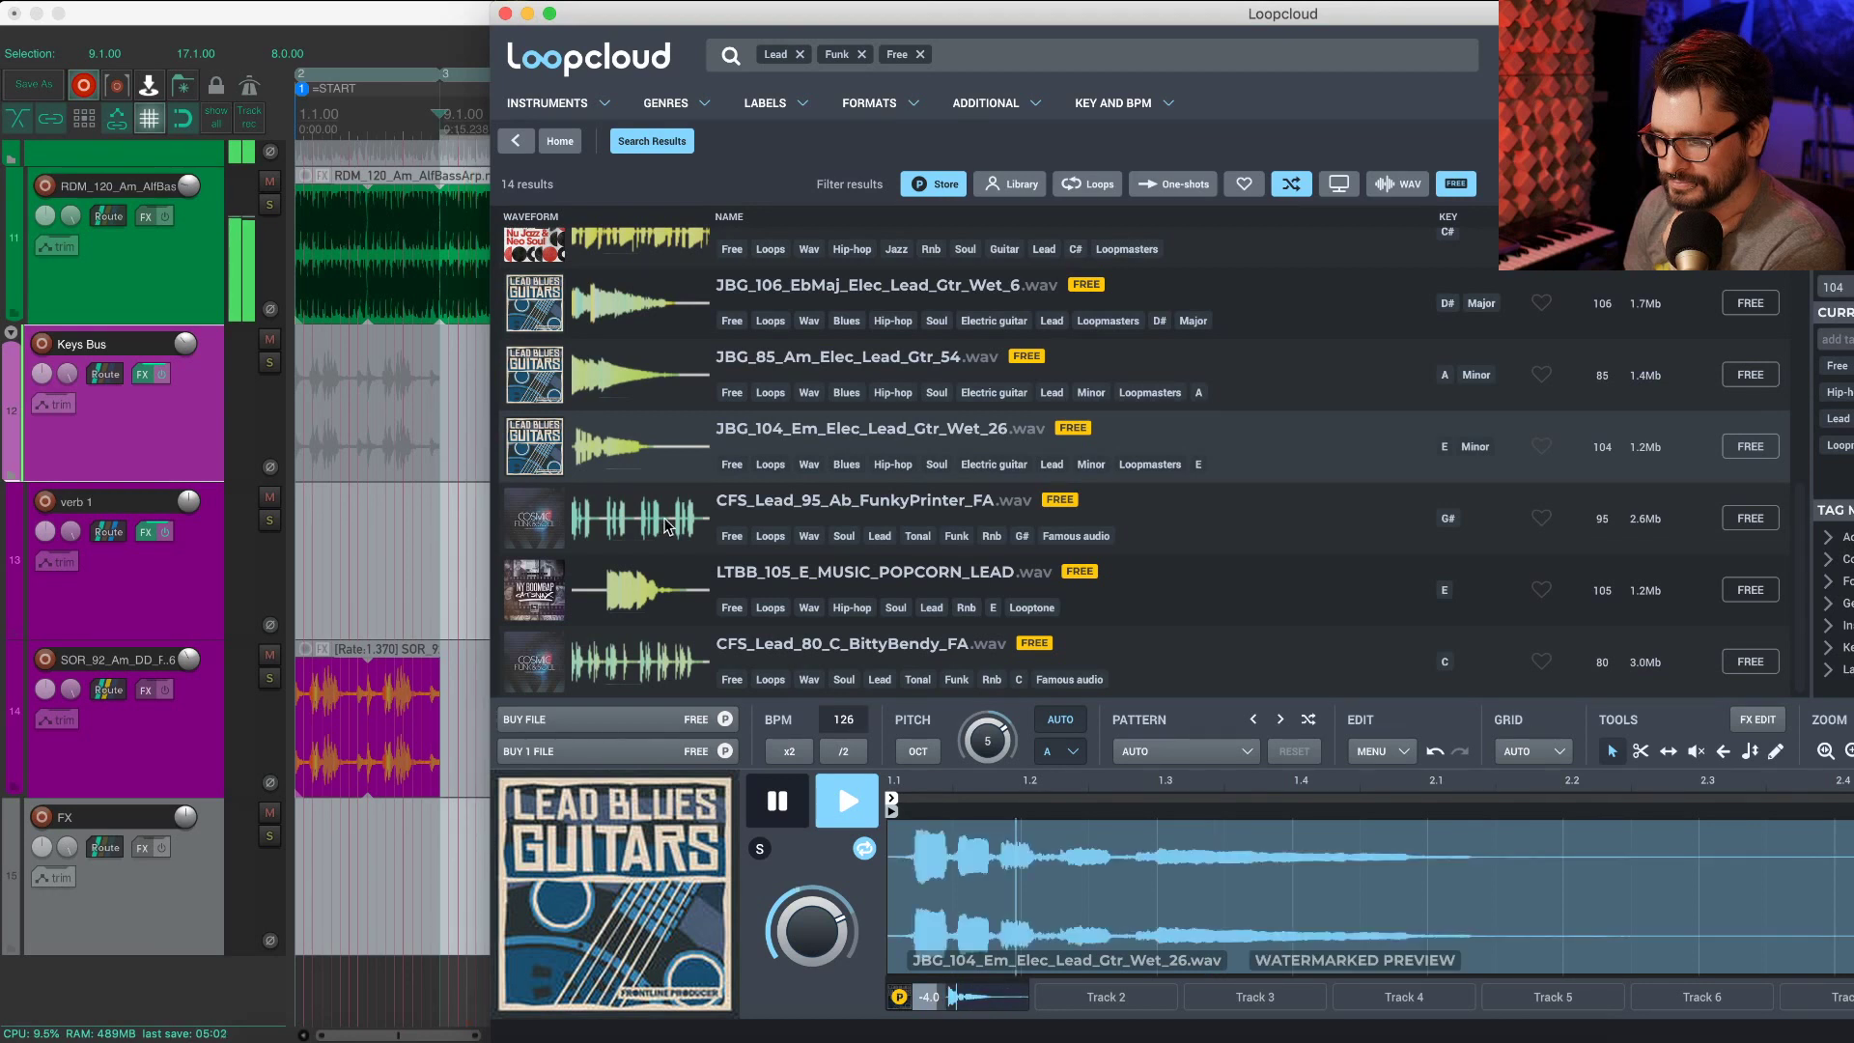
pyautogui.scroll(-5, 676, 523)
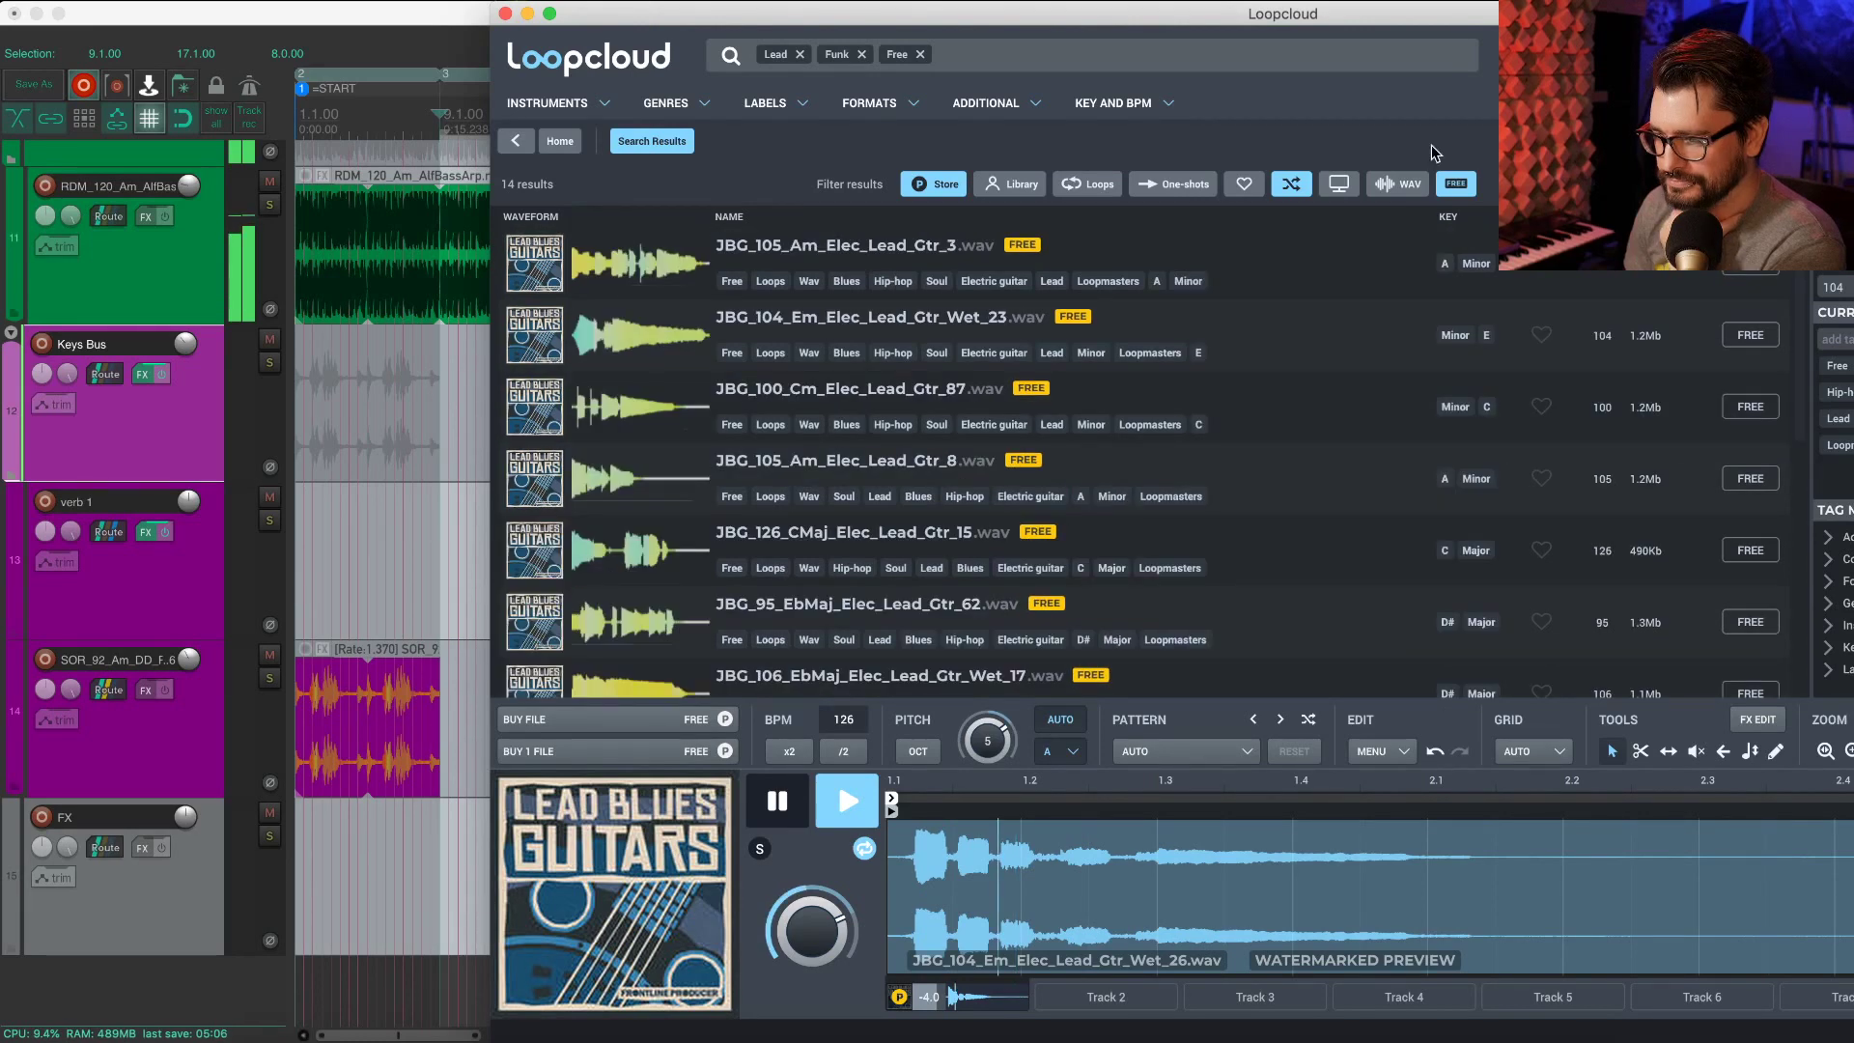
# Step: Replace the Funk tag in the sample search with Techno, keeping the Lead and Free tags
pyautogui.click(862, 54)
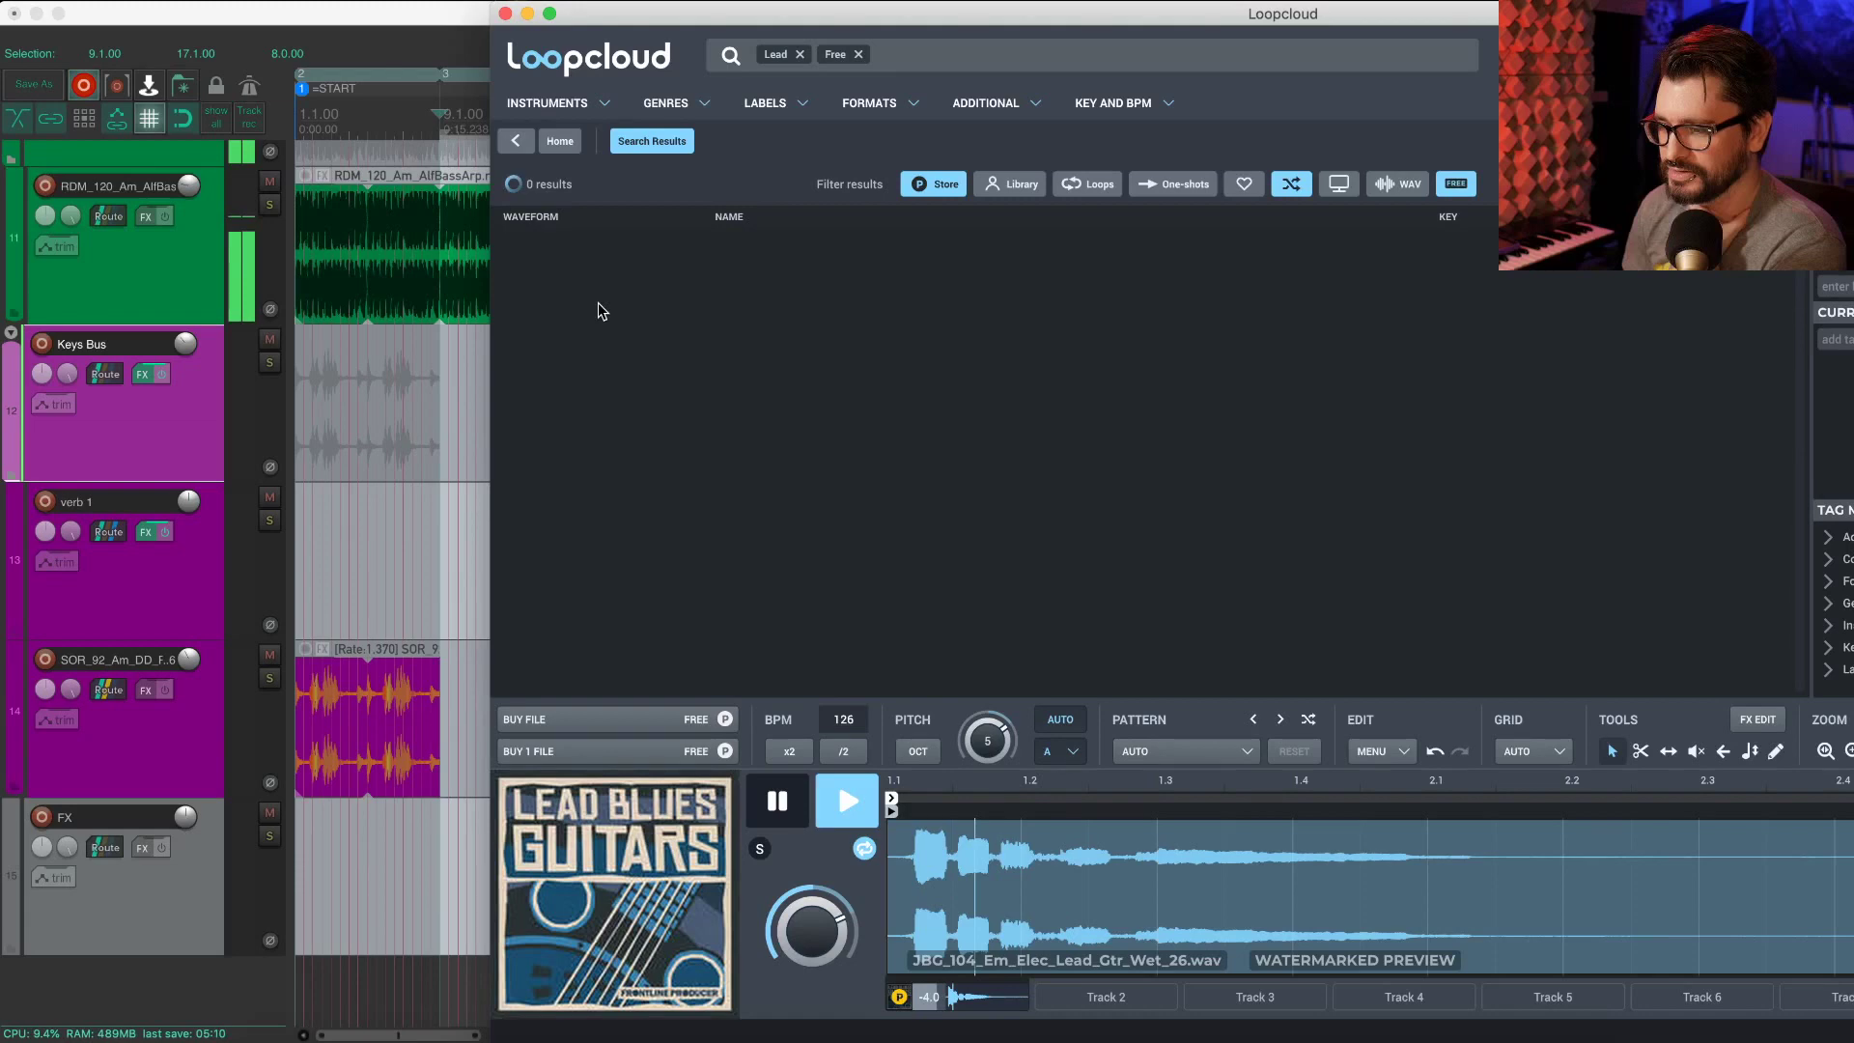
pyautogui.click(963, 56)
pyautogui.write('top')
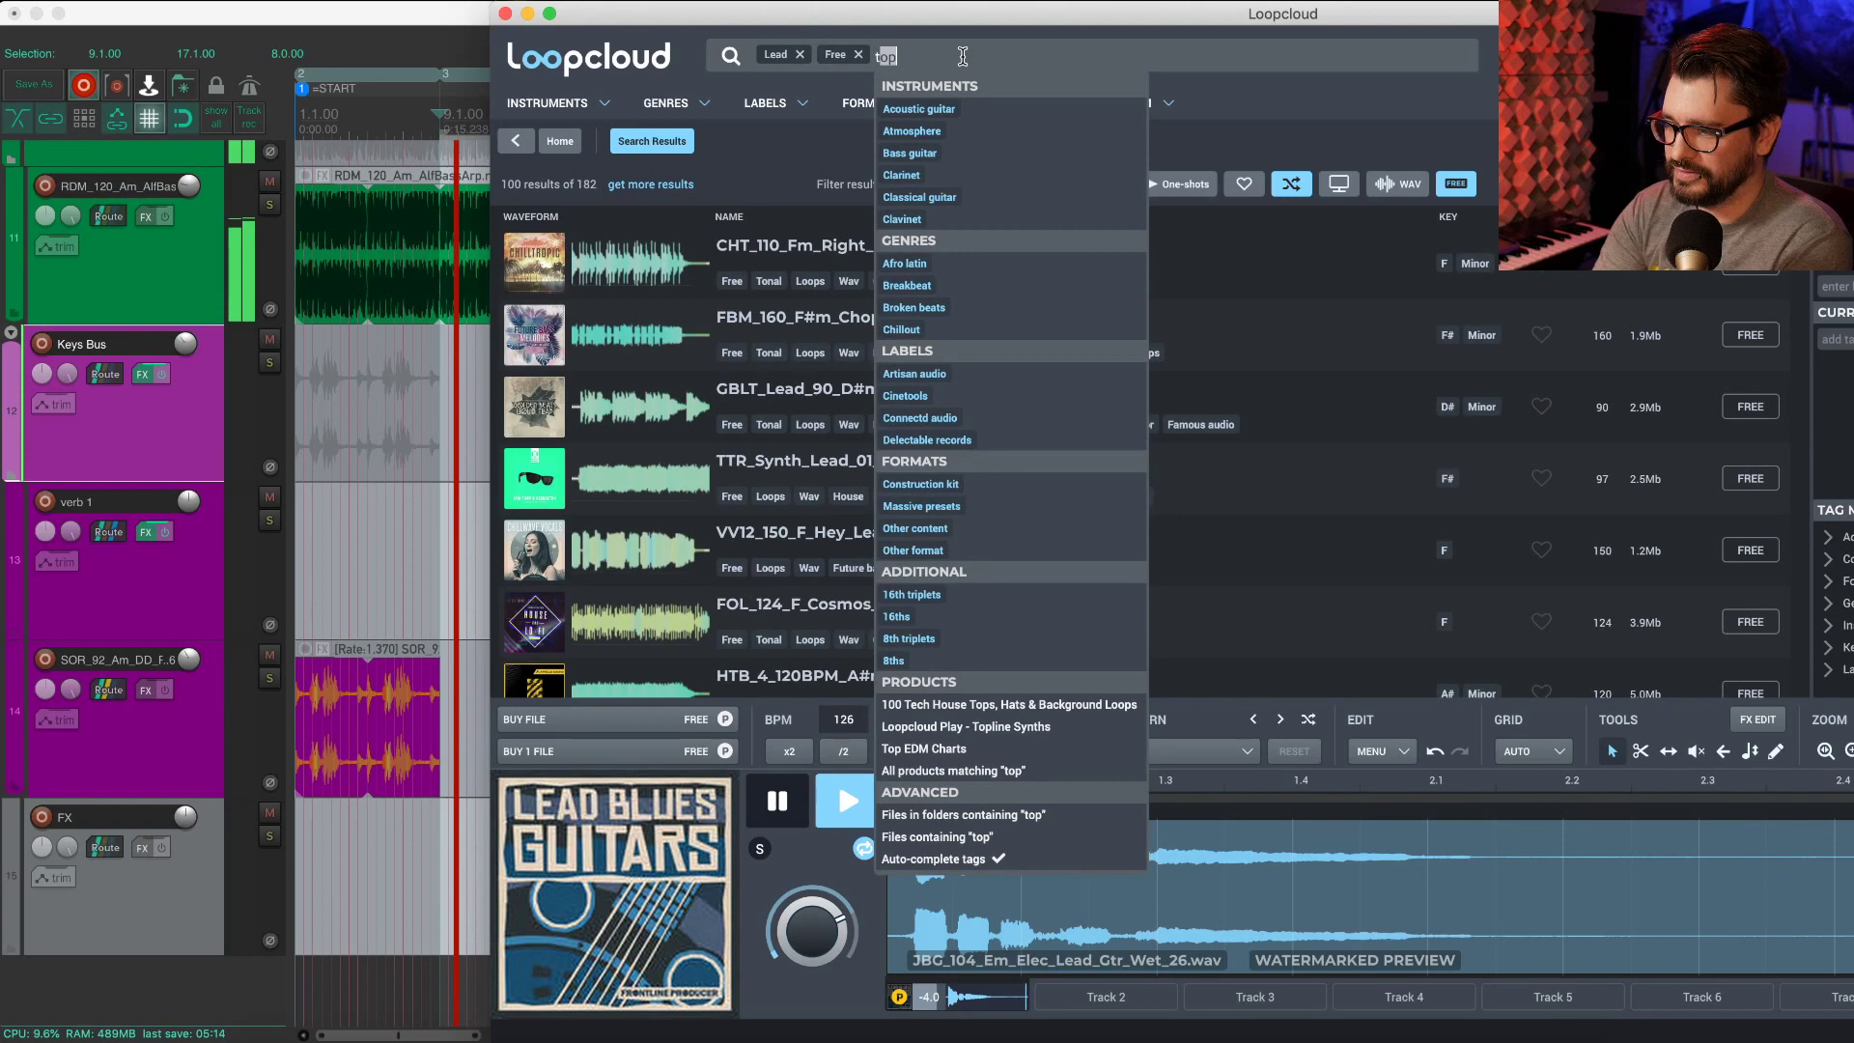
pyautogui.write('techno')
pyautogui.press('Return')
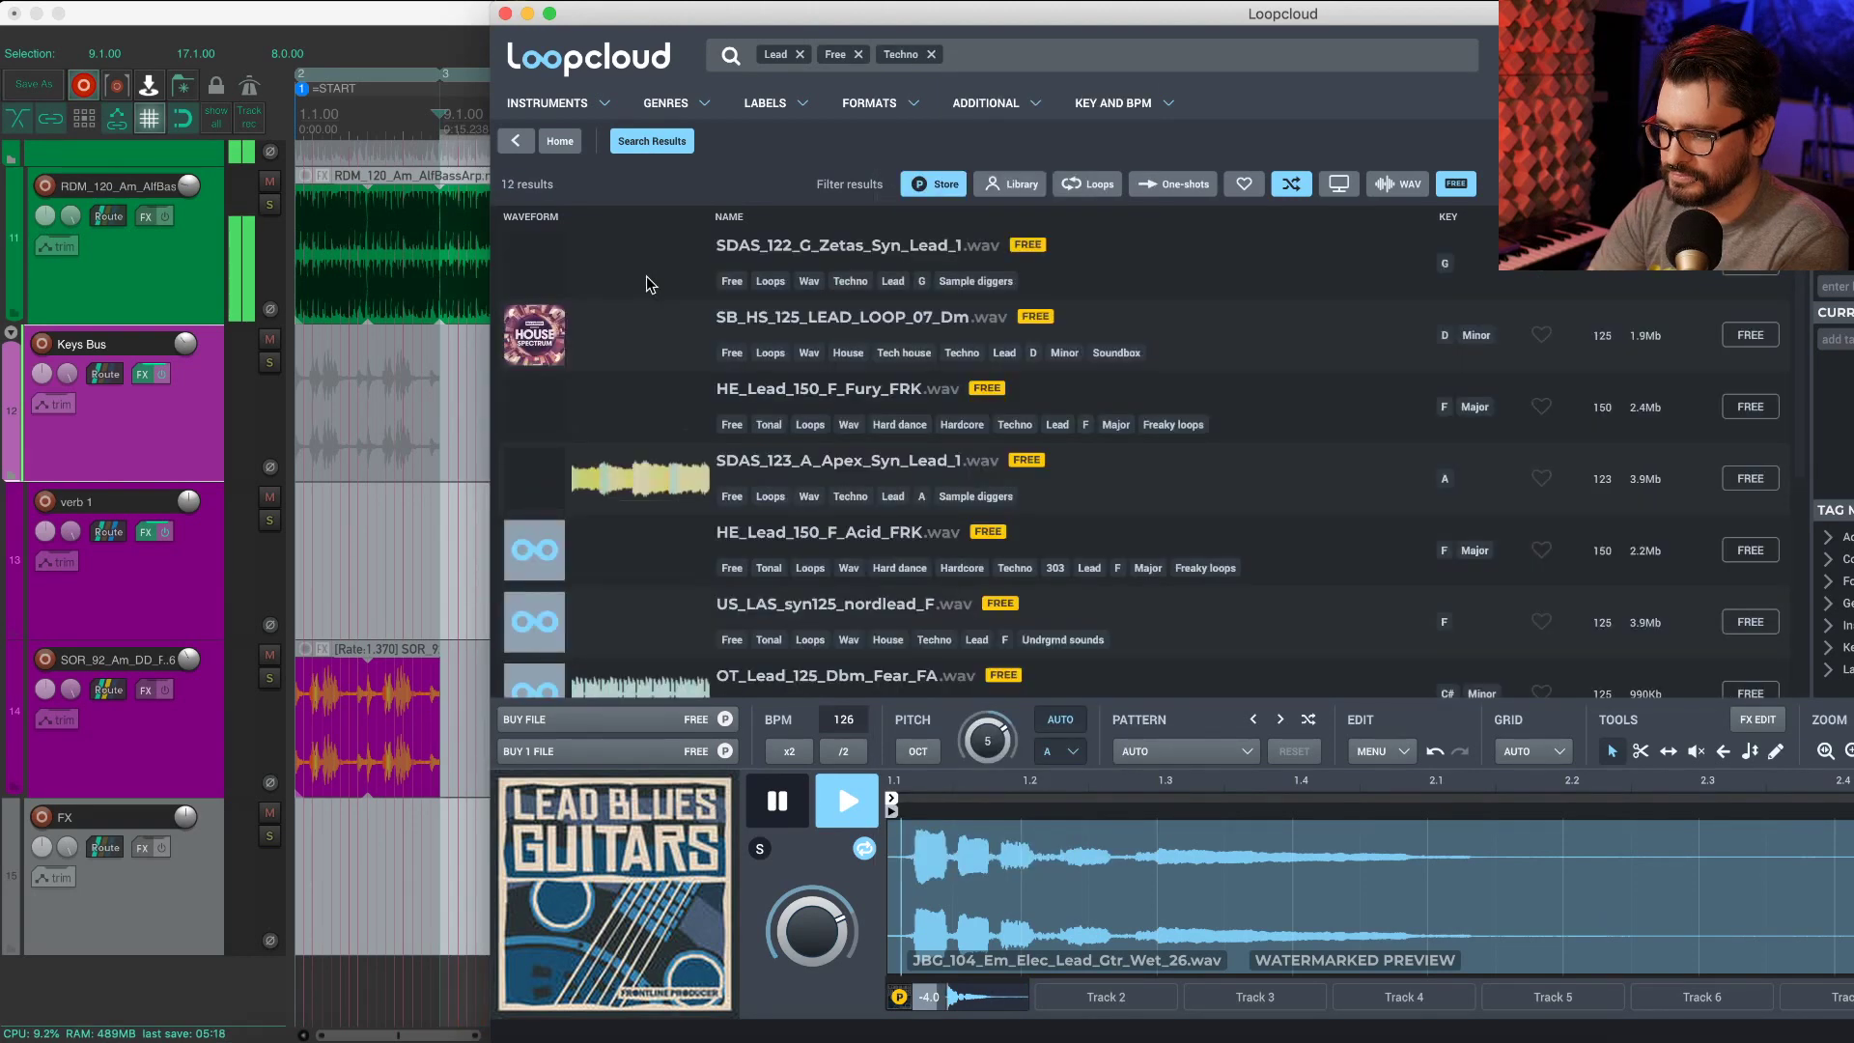
# Step: Audition the SDAS_122_G_Zetas_Syn_Lead_1 and SB_HS_125_LEAD_LOOP_07_Dm loops, and get and download the second one
pyautogui.click(637, 266)
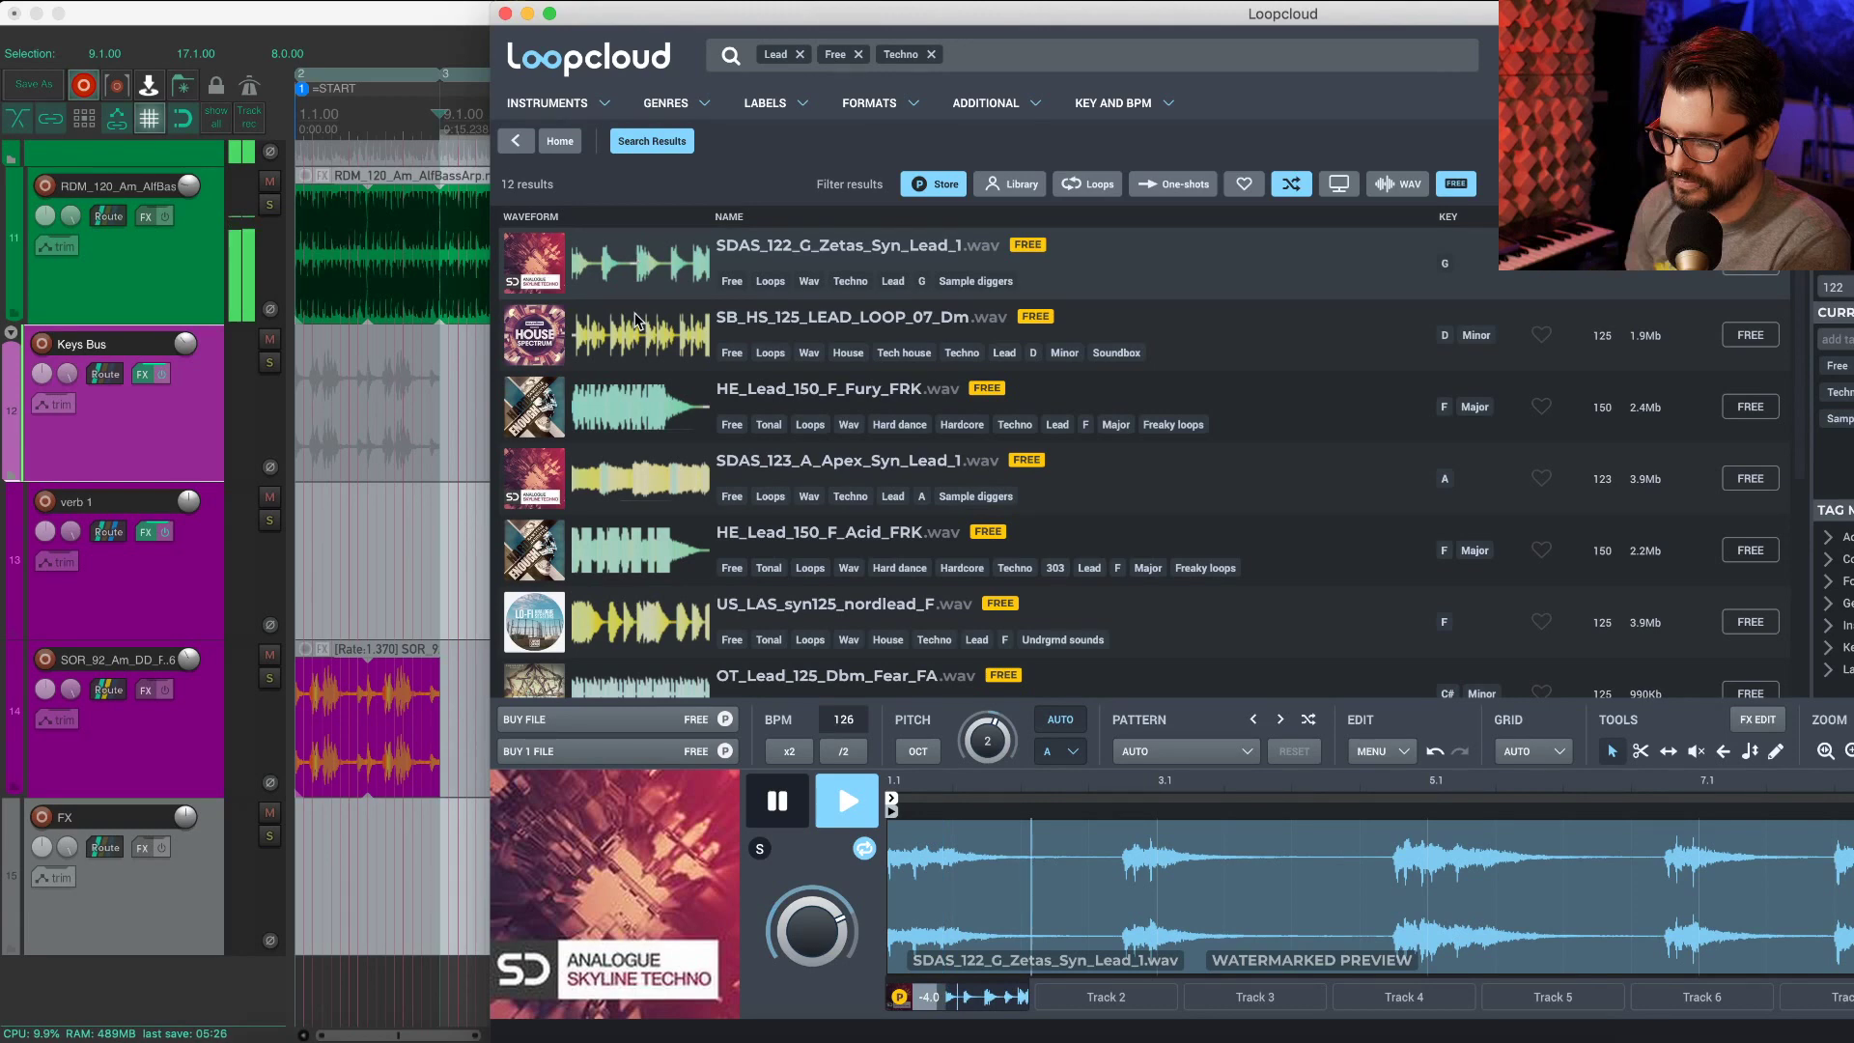
pyautogui.click(618, 337)
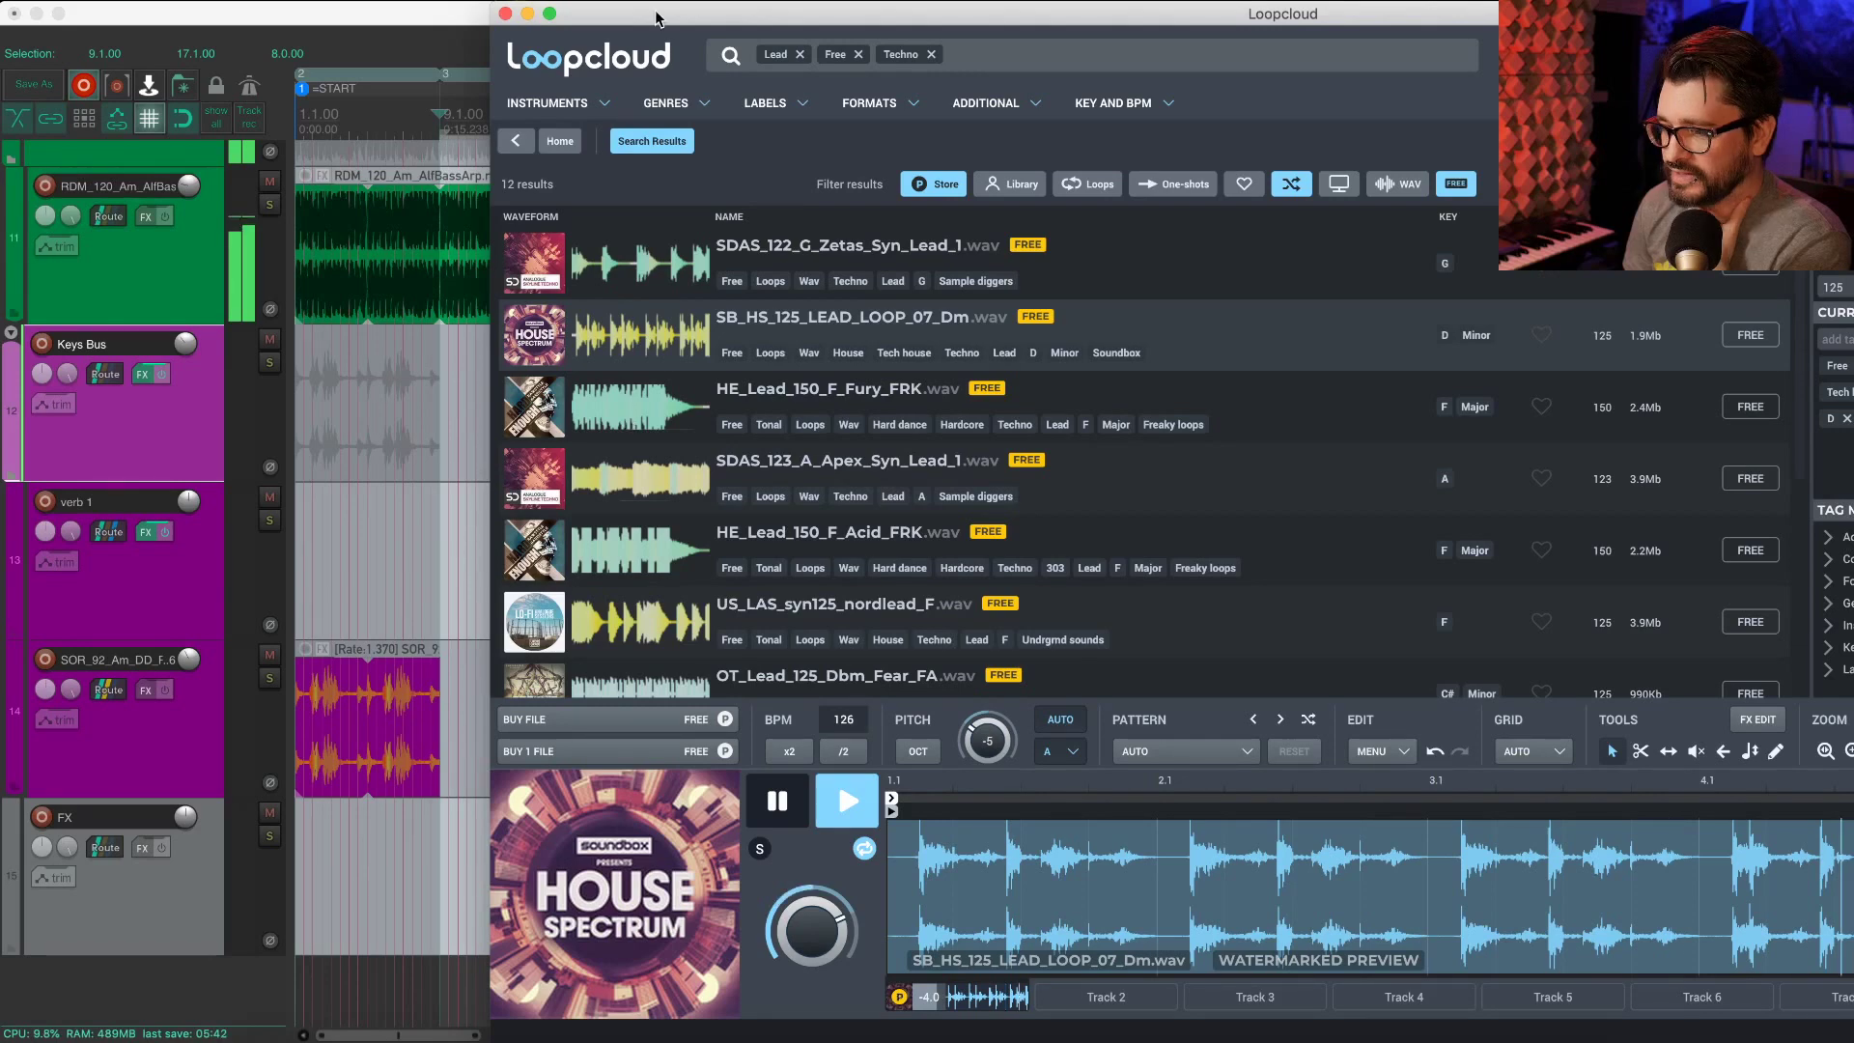
pyautogui.moveTo(656, 17); pyautogui.dragTo(995, 31)
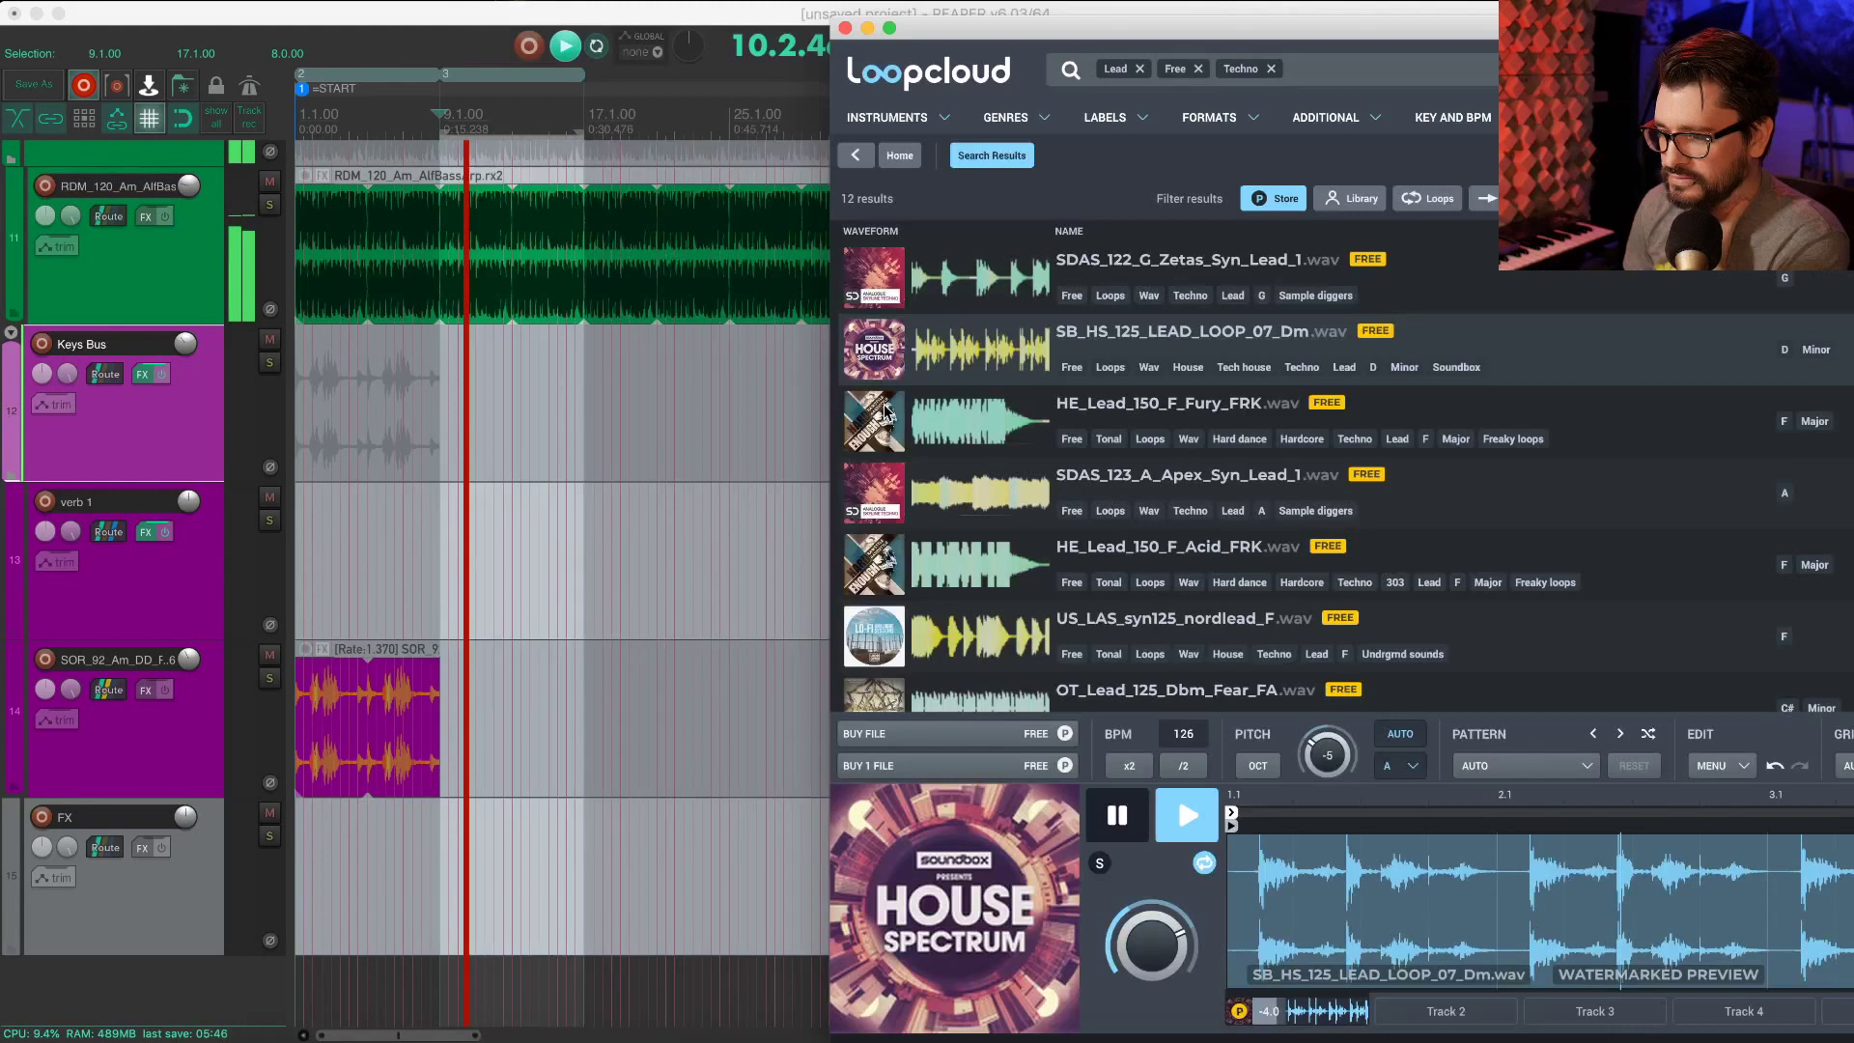
pyautogui.click(978, 732)
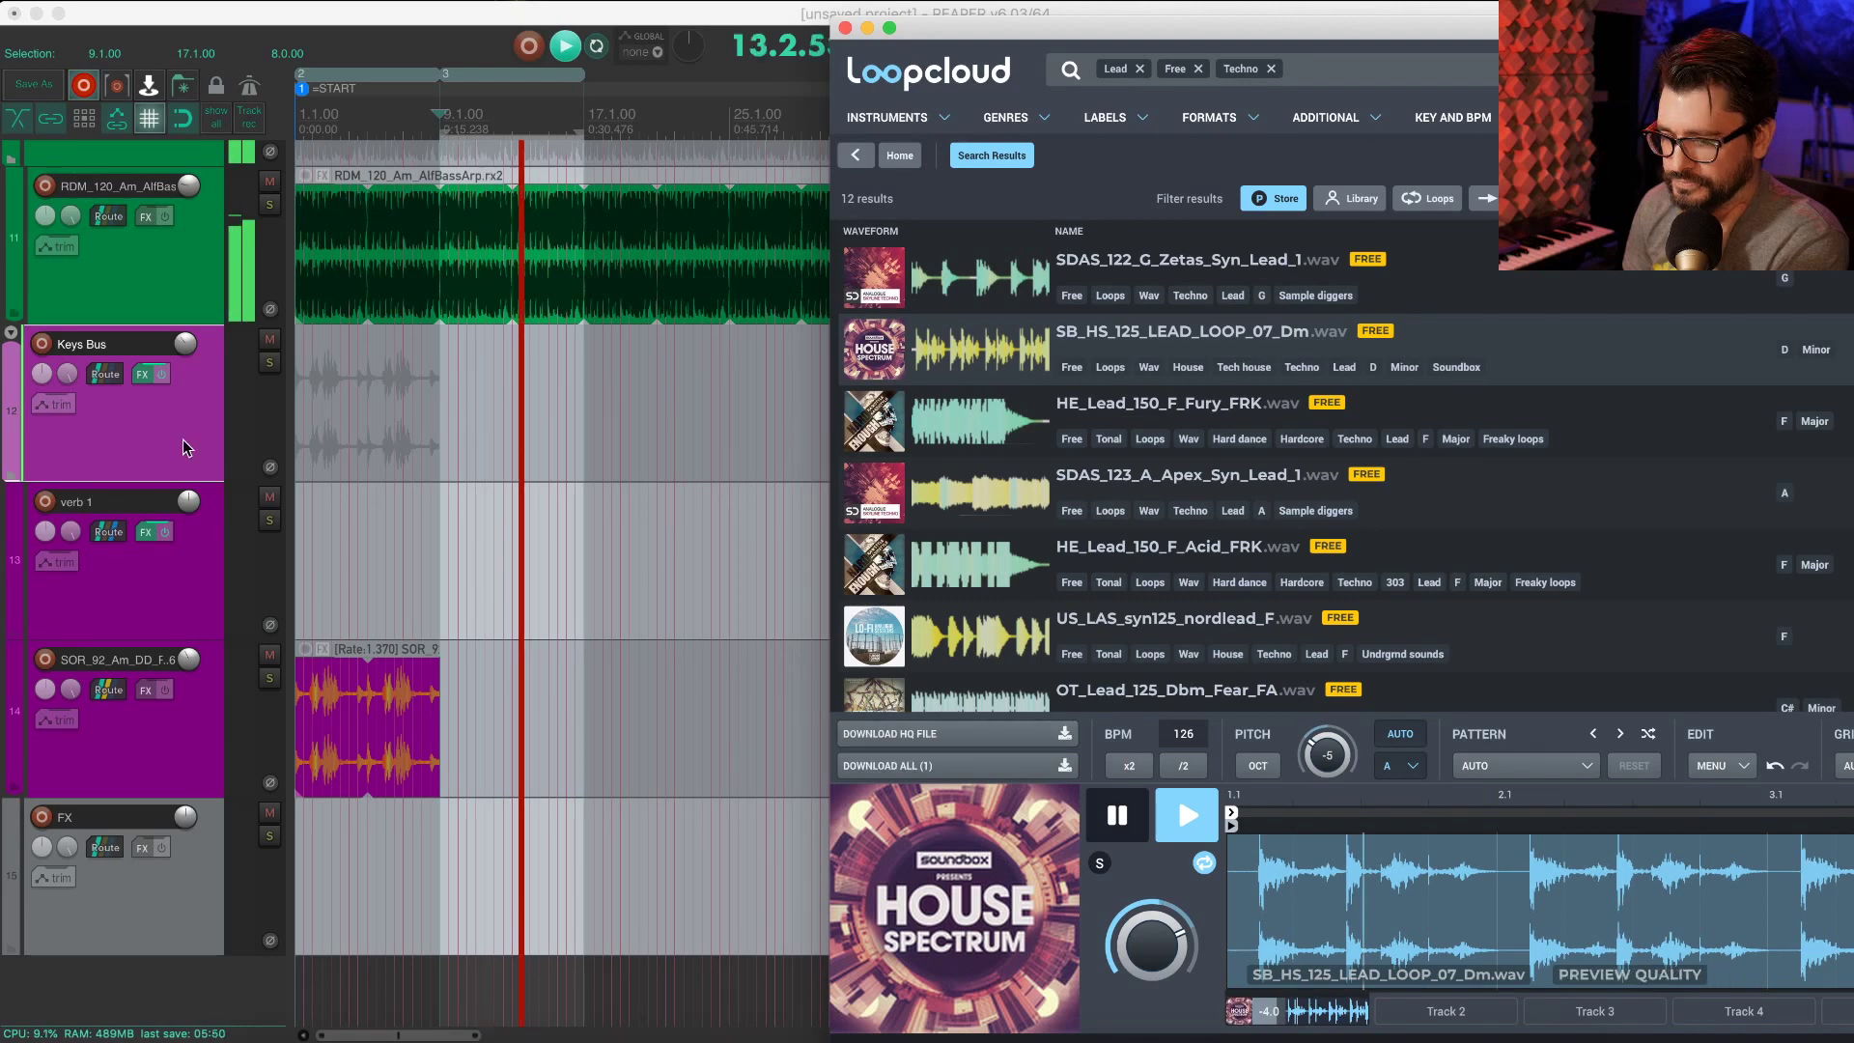
pyautogui.click(908, 738)
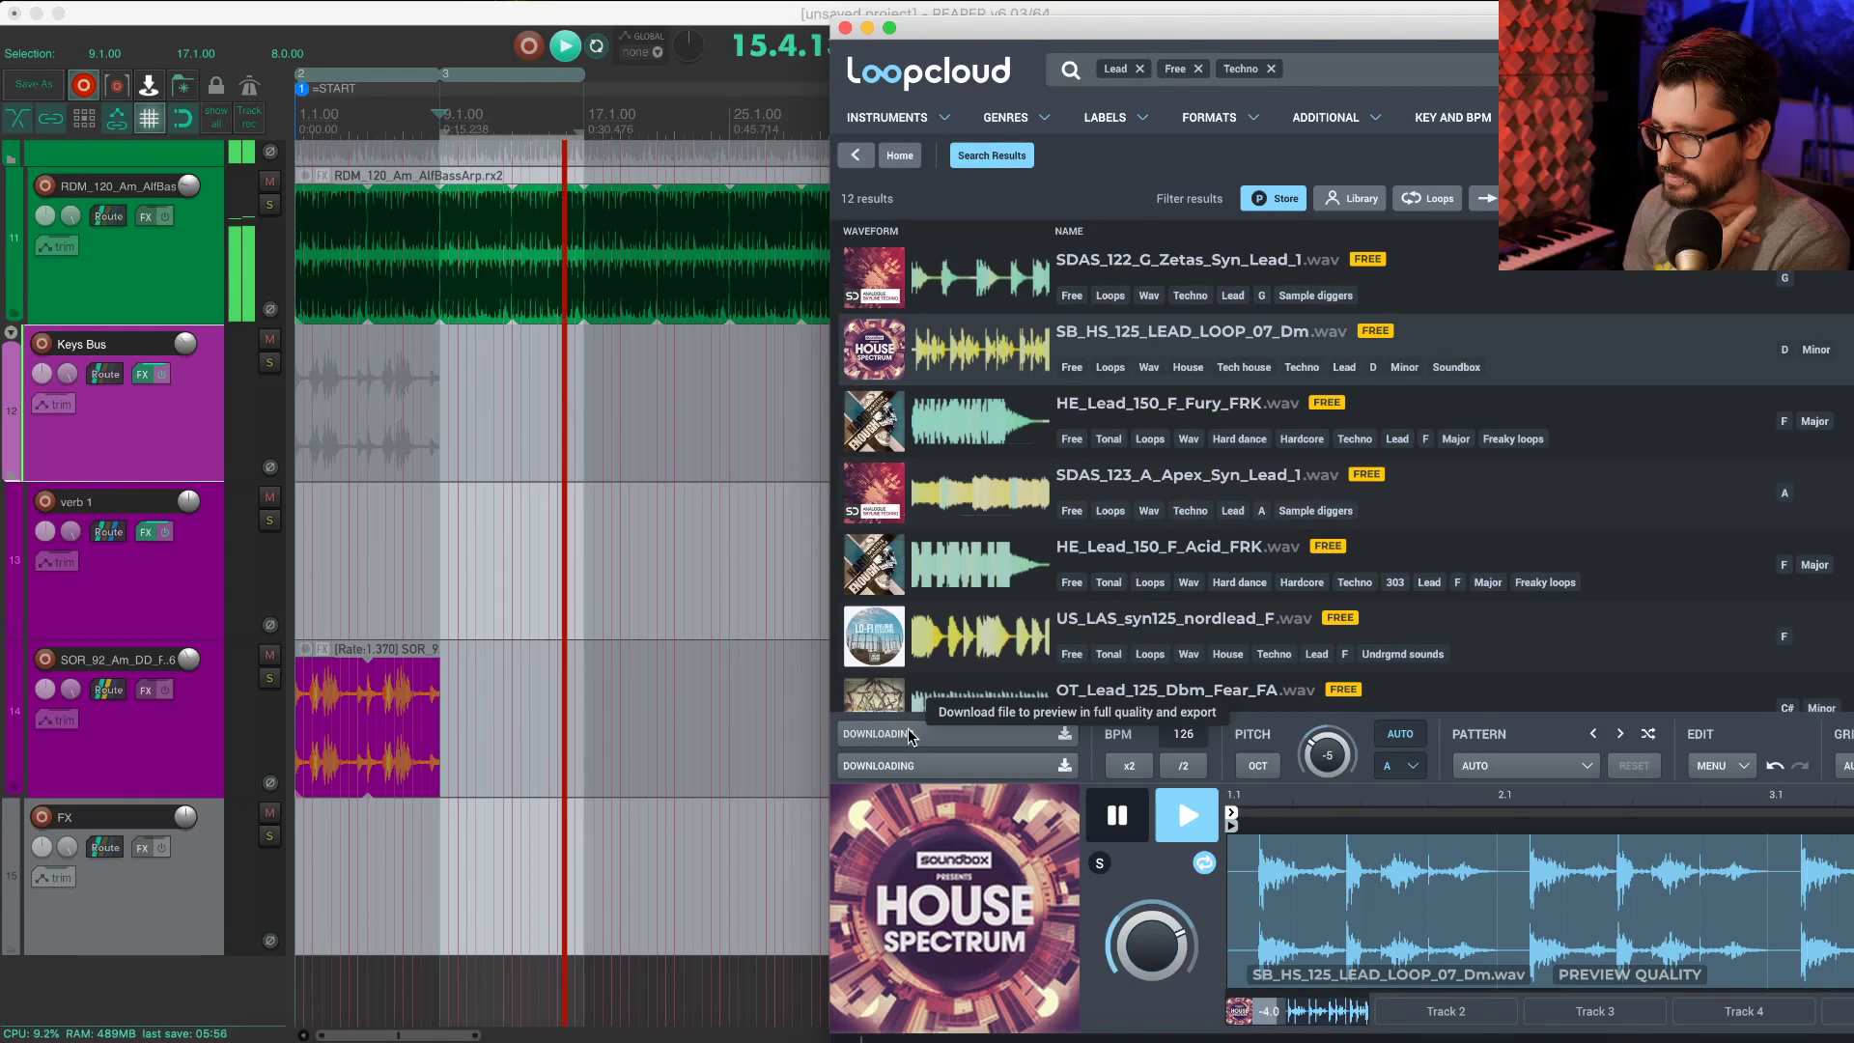
# Step: Import SB_HS_125_LEAD_LOOP_07_Dm into REAPER on a new track below FX at bar 9, adjusting the media based on the 125 bpm tempo
pyautogui.moveTo(907, 737); pyautogui.dragTo(454, 1004)
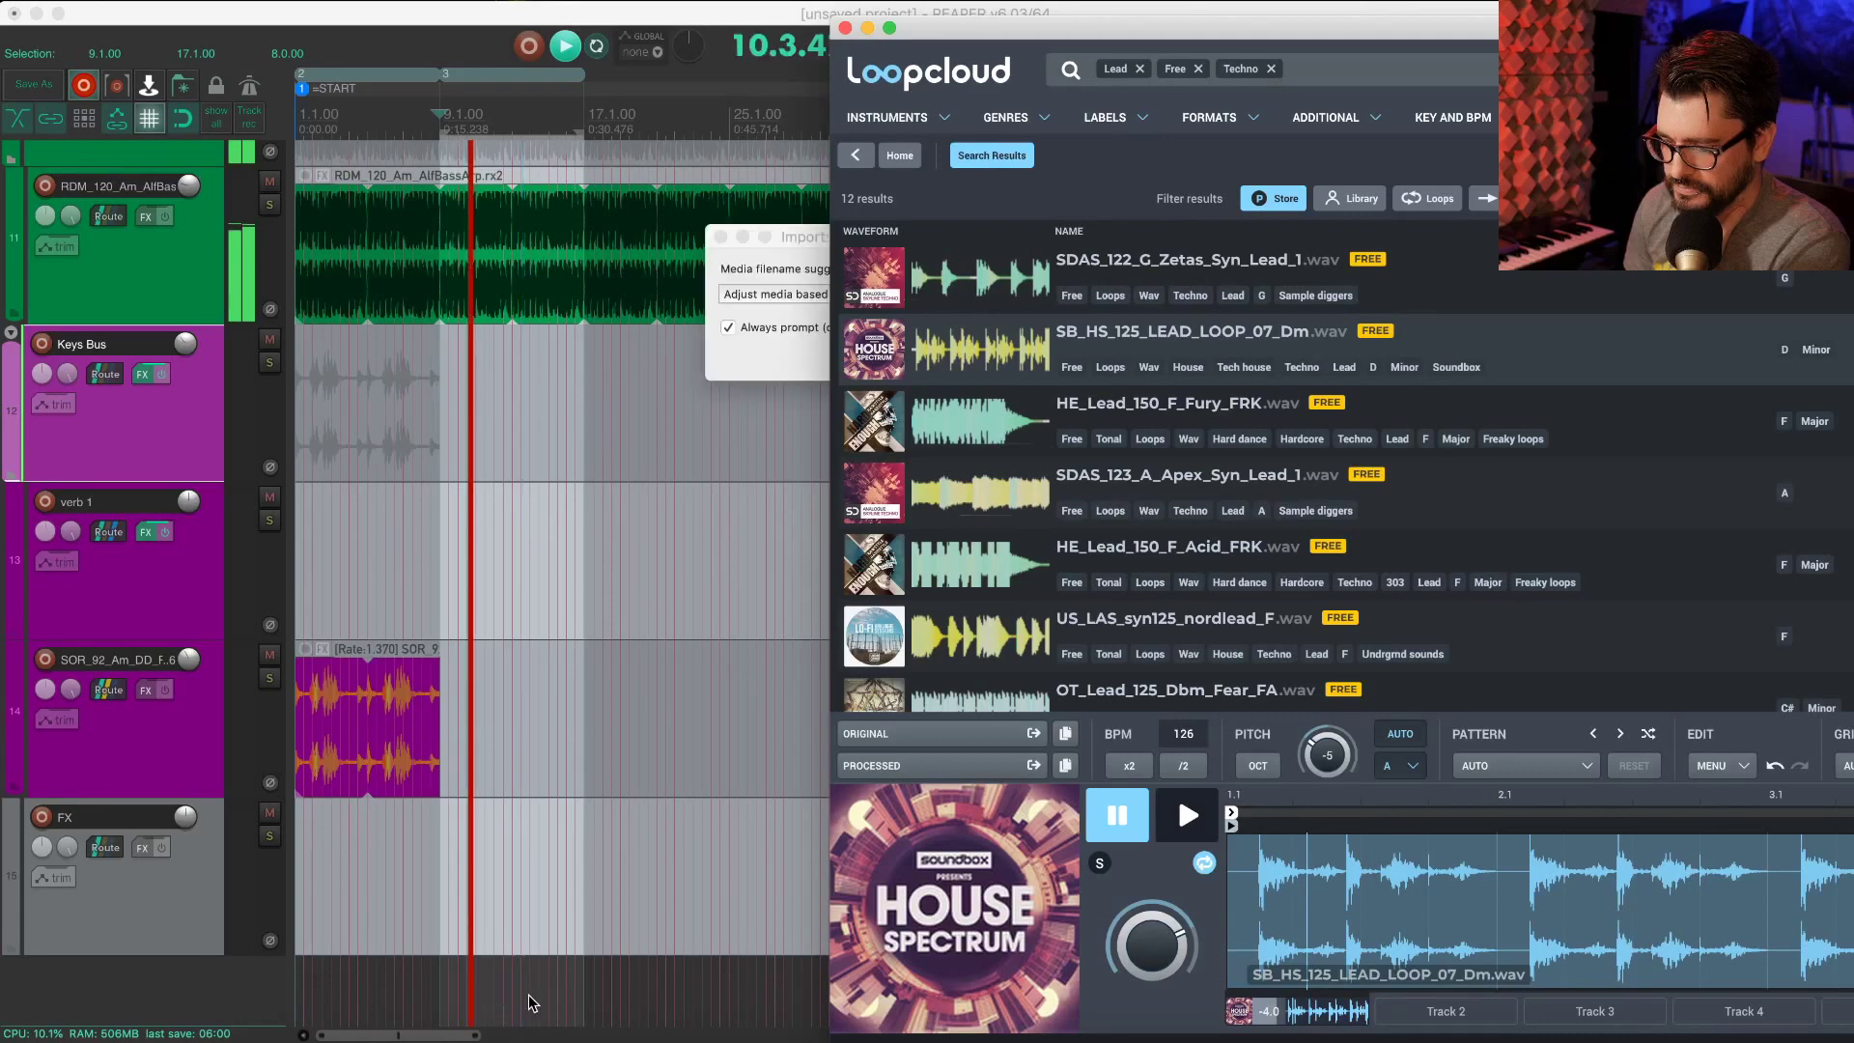
pyautogui.click(529, 1004)
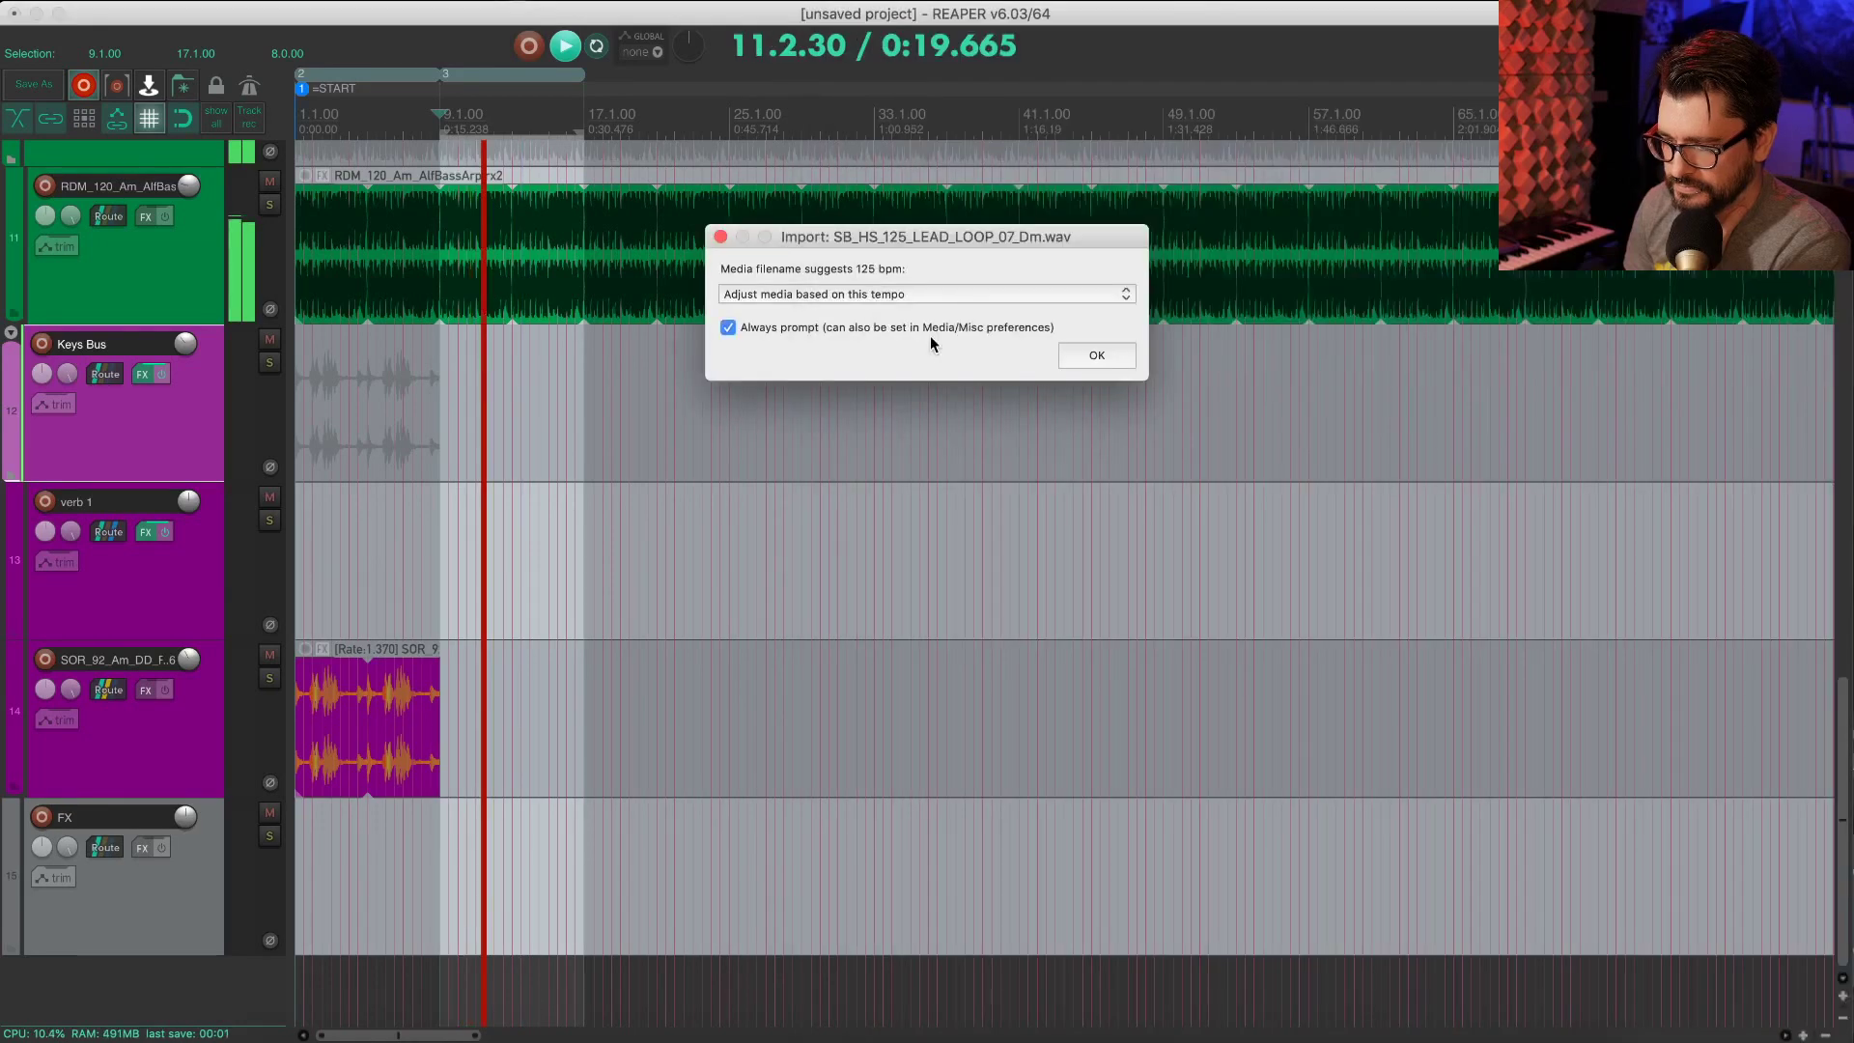
pyautogui.click(1096, 355)
# Step: Try to extend the imported lead loop item toward bar 17, stop playback and undo the length change
pyautogui.scroll(-3, 502, 918)
pyautogui.moveTo(506, 912); pyautogui.dragTo(577, 909)
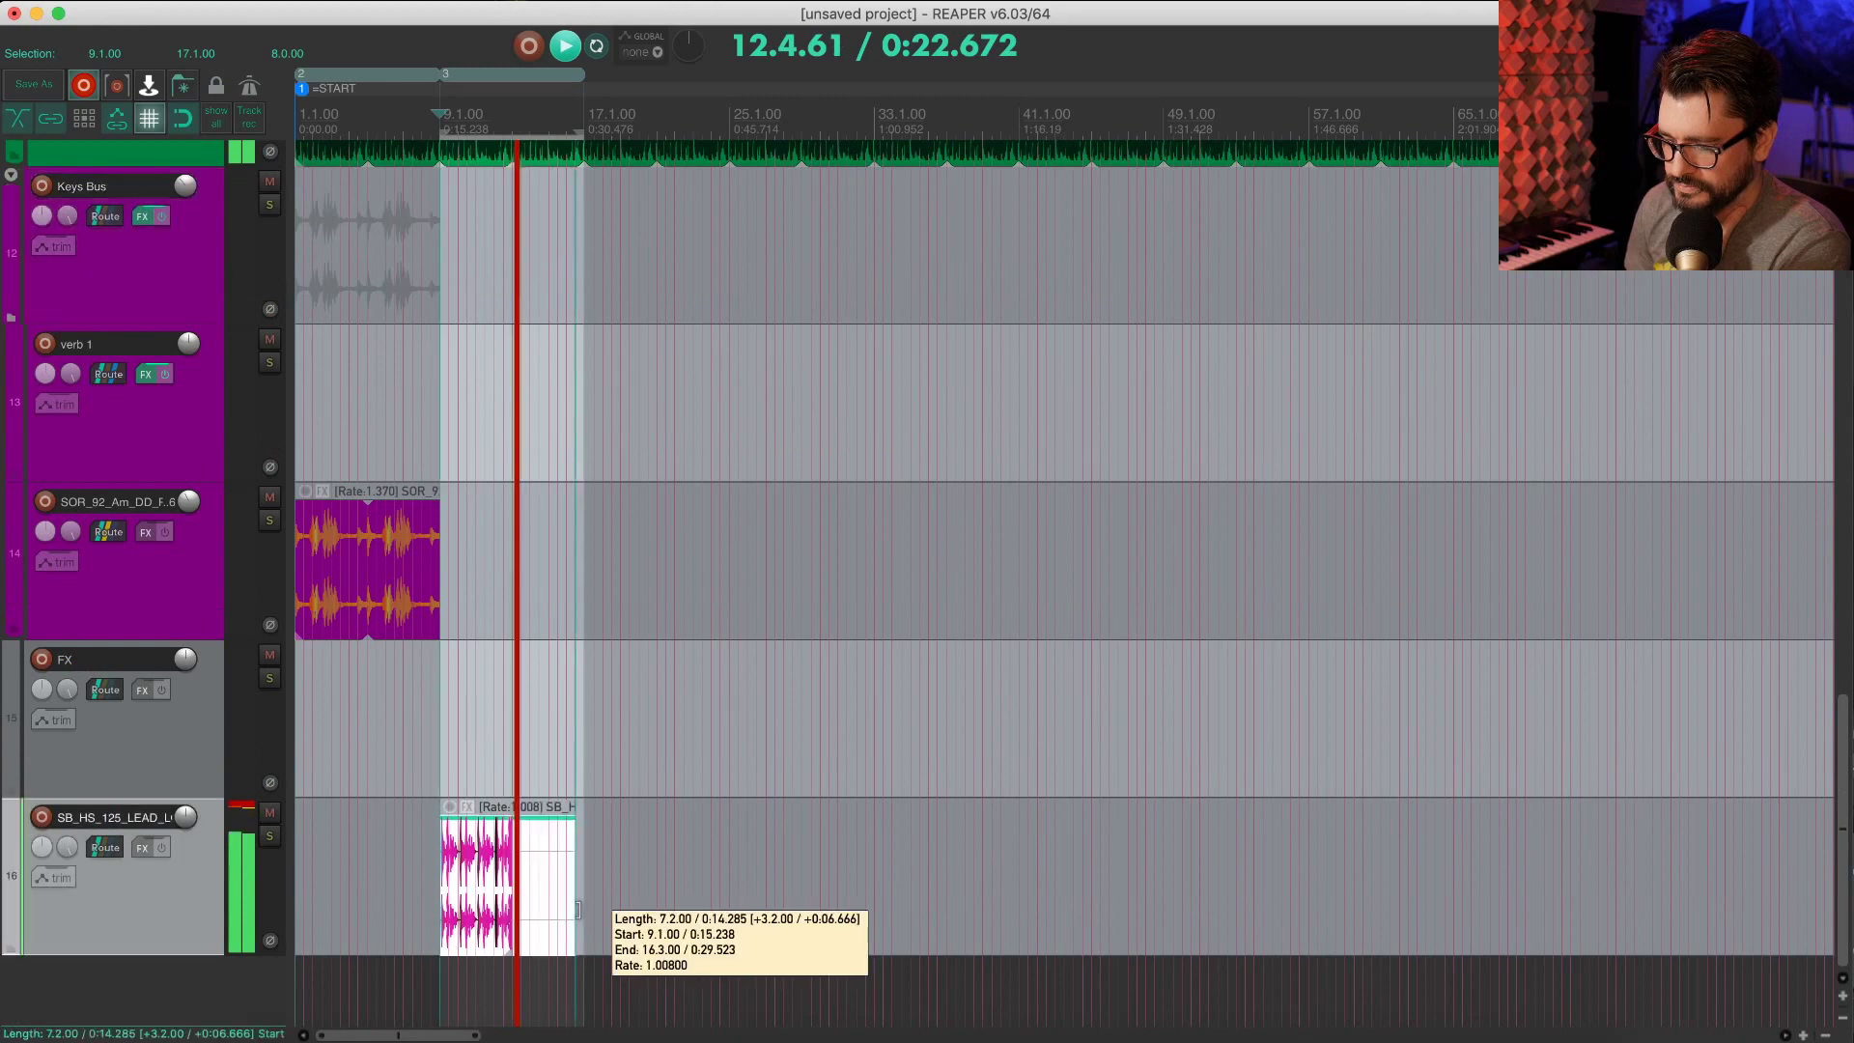
pyautogui.press('space')
pyautogui.hotkey('ctrl', 'z')
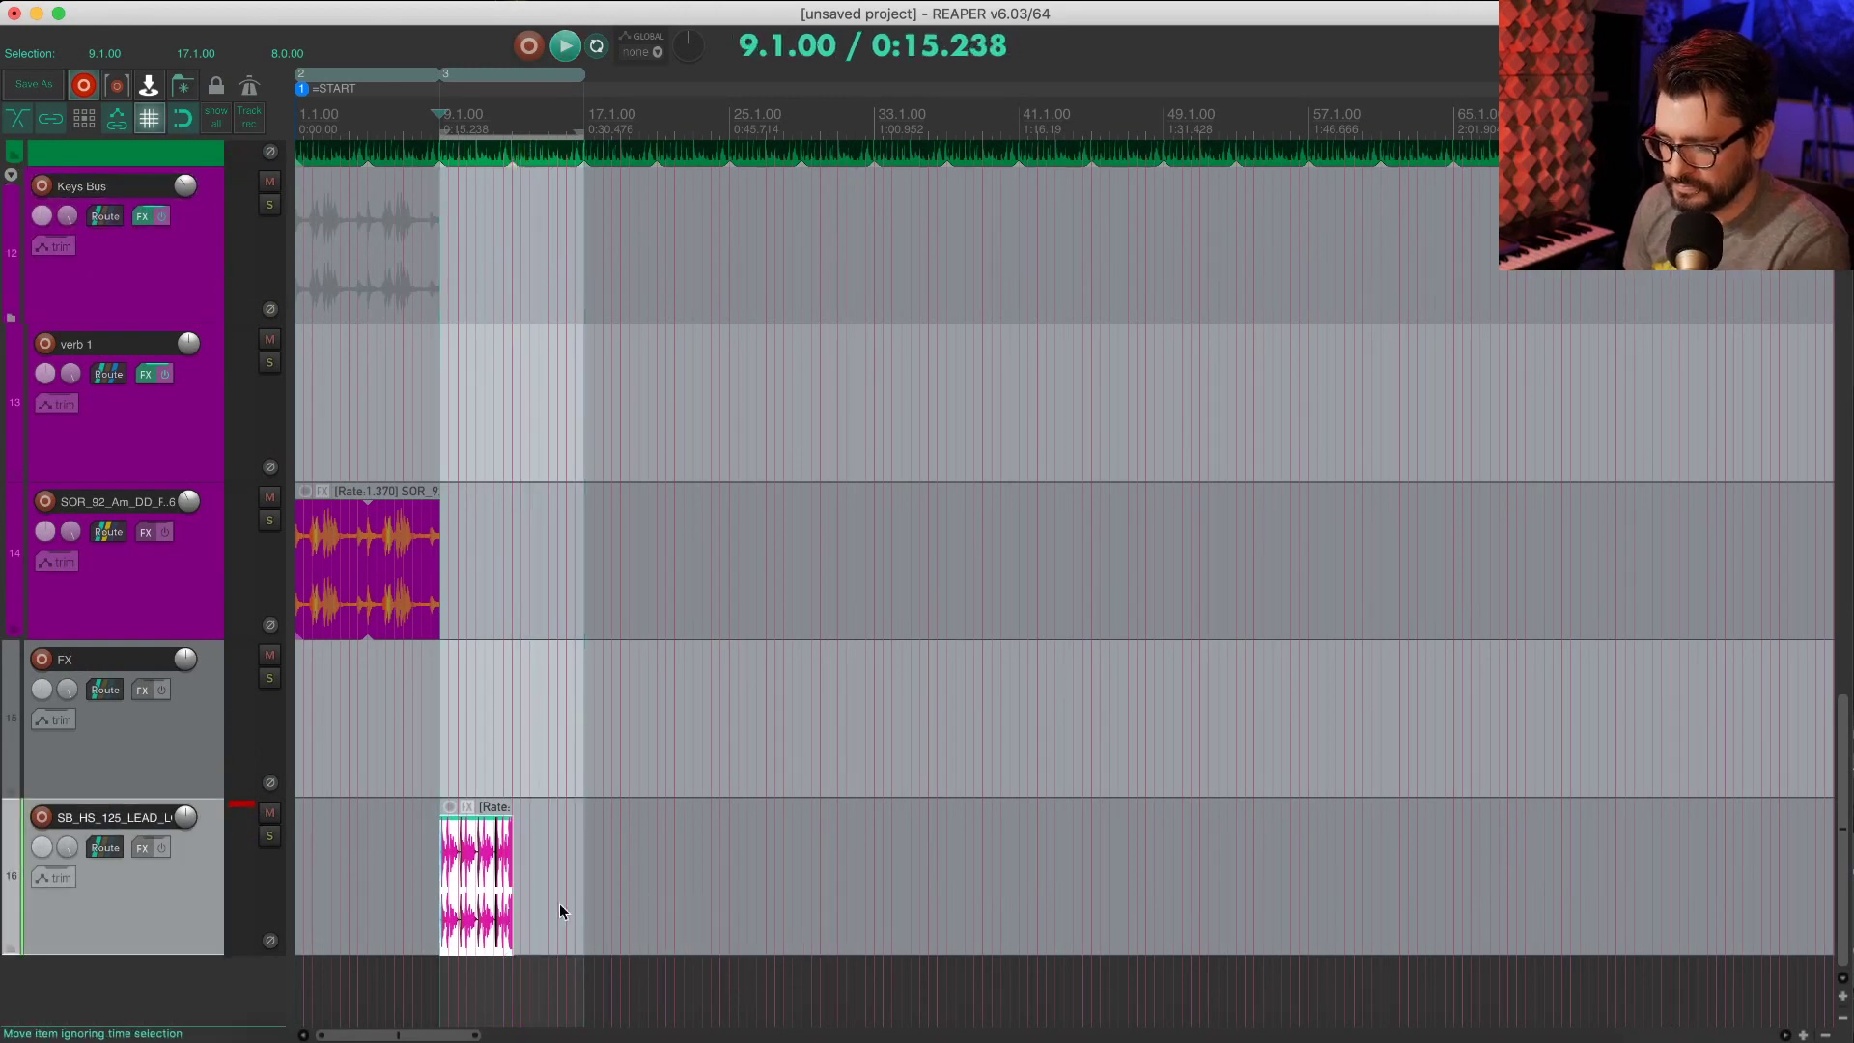
# Step: Extend the SB_HS_125_LEAD_LOOP_07_Dm item to bar 17 and audition it with the arrangement from bar 9
pyautogui.click(511, 887)
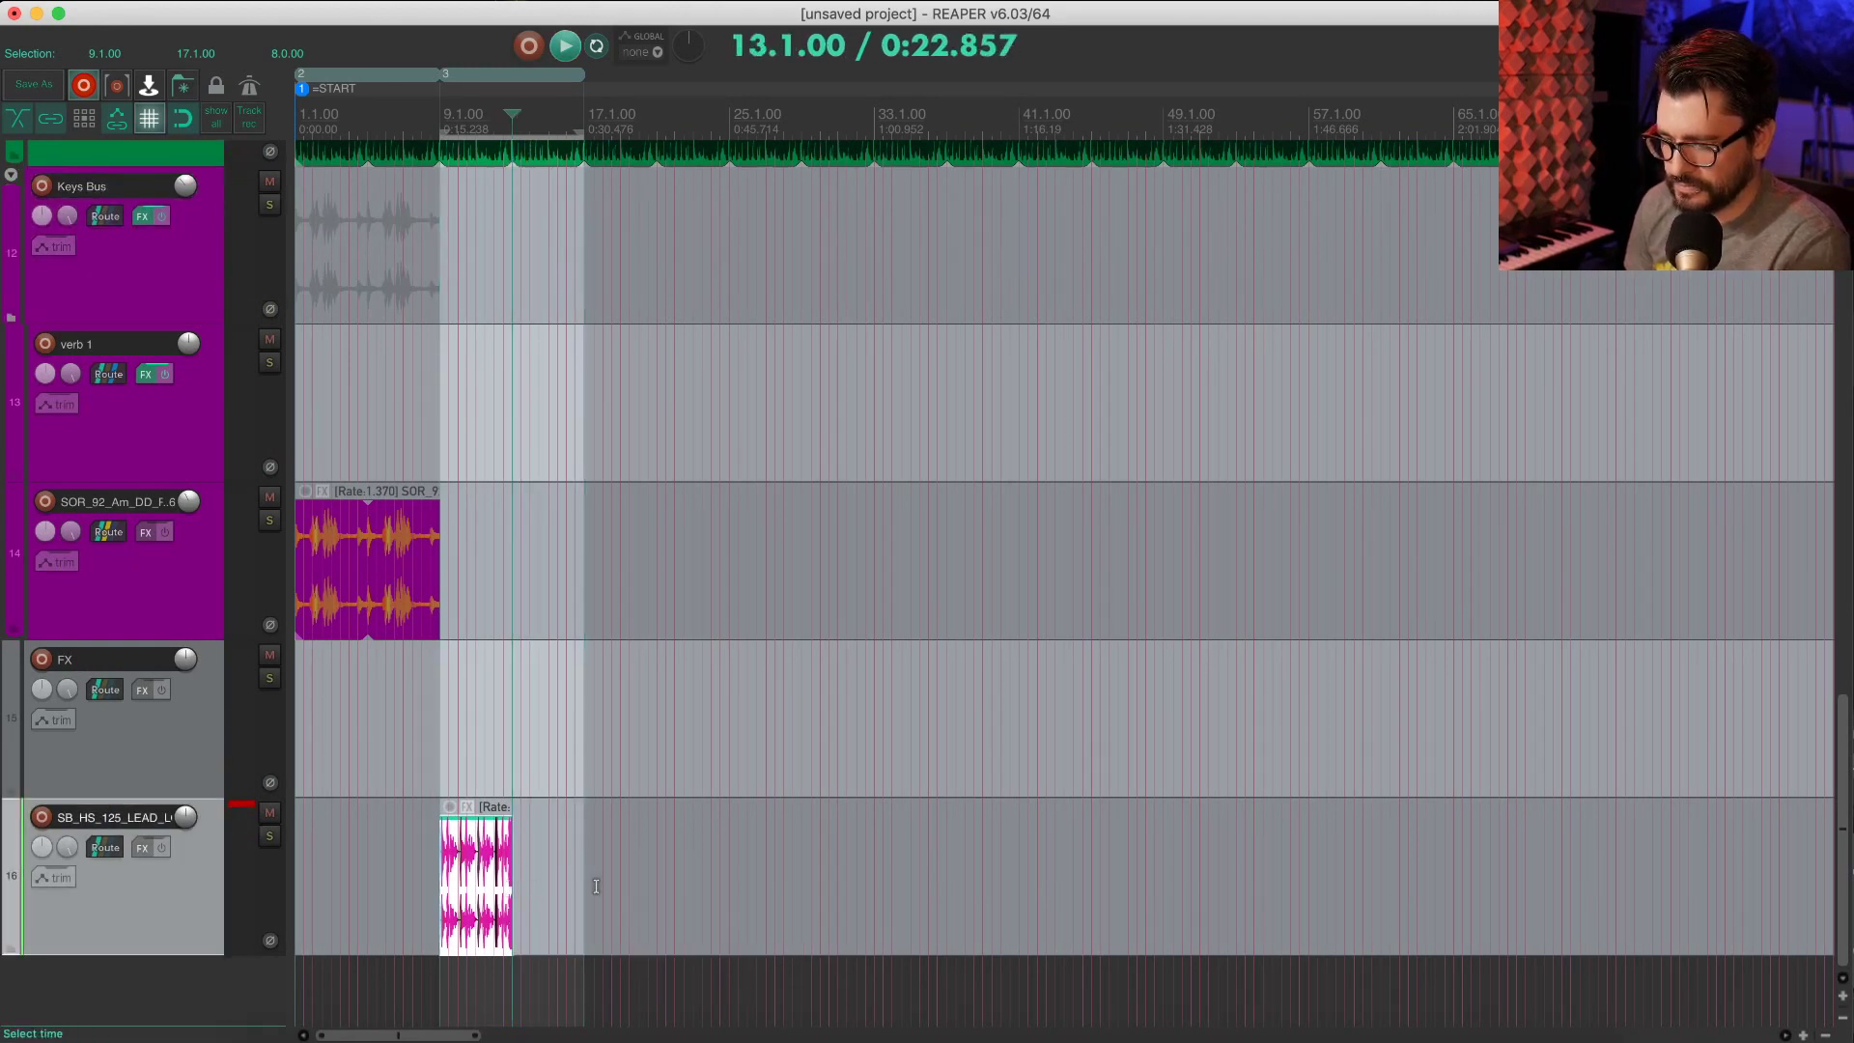
pyautogui.moveTo(512, 888); pyautogui.dragTo(584, 894)
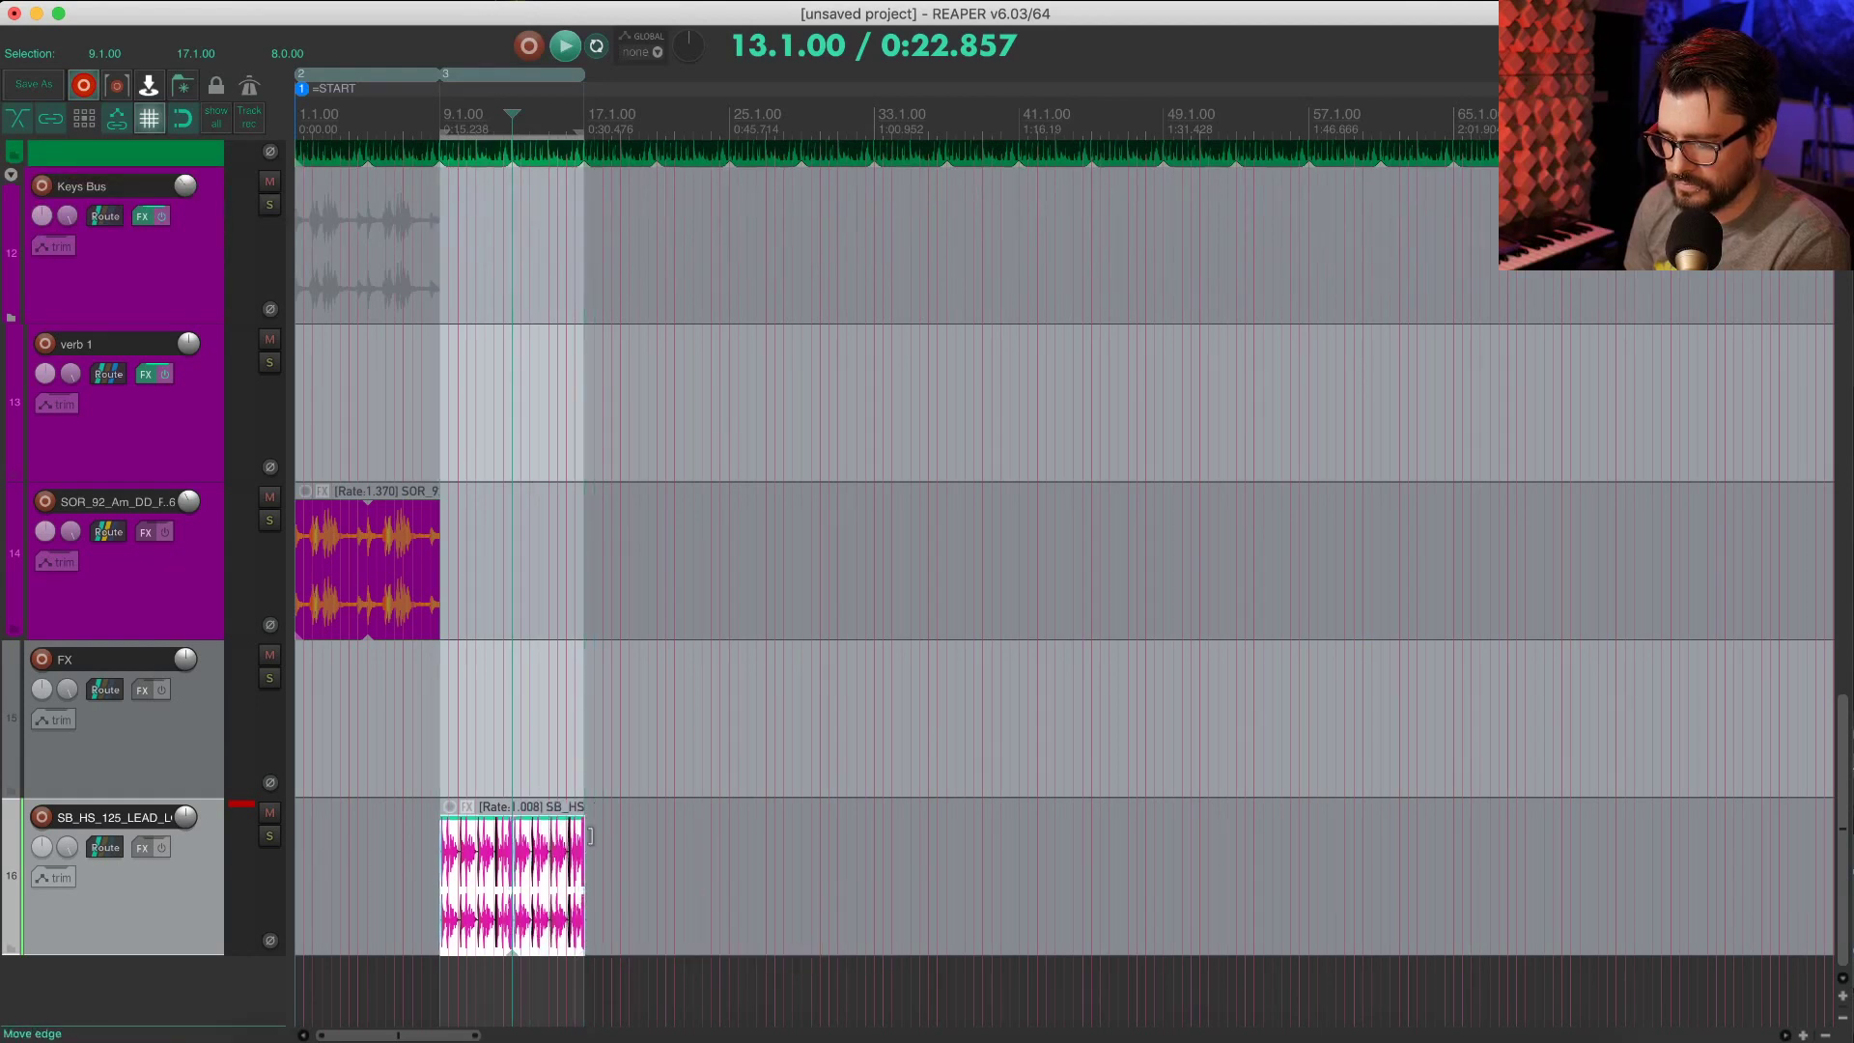
pyautogui.click(442, 120)
pyautogui.press('space')
pyautogui.press('super+Tab')
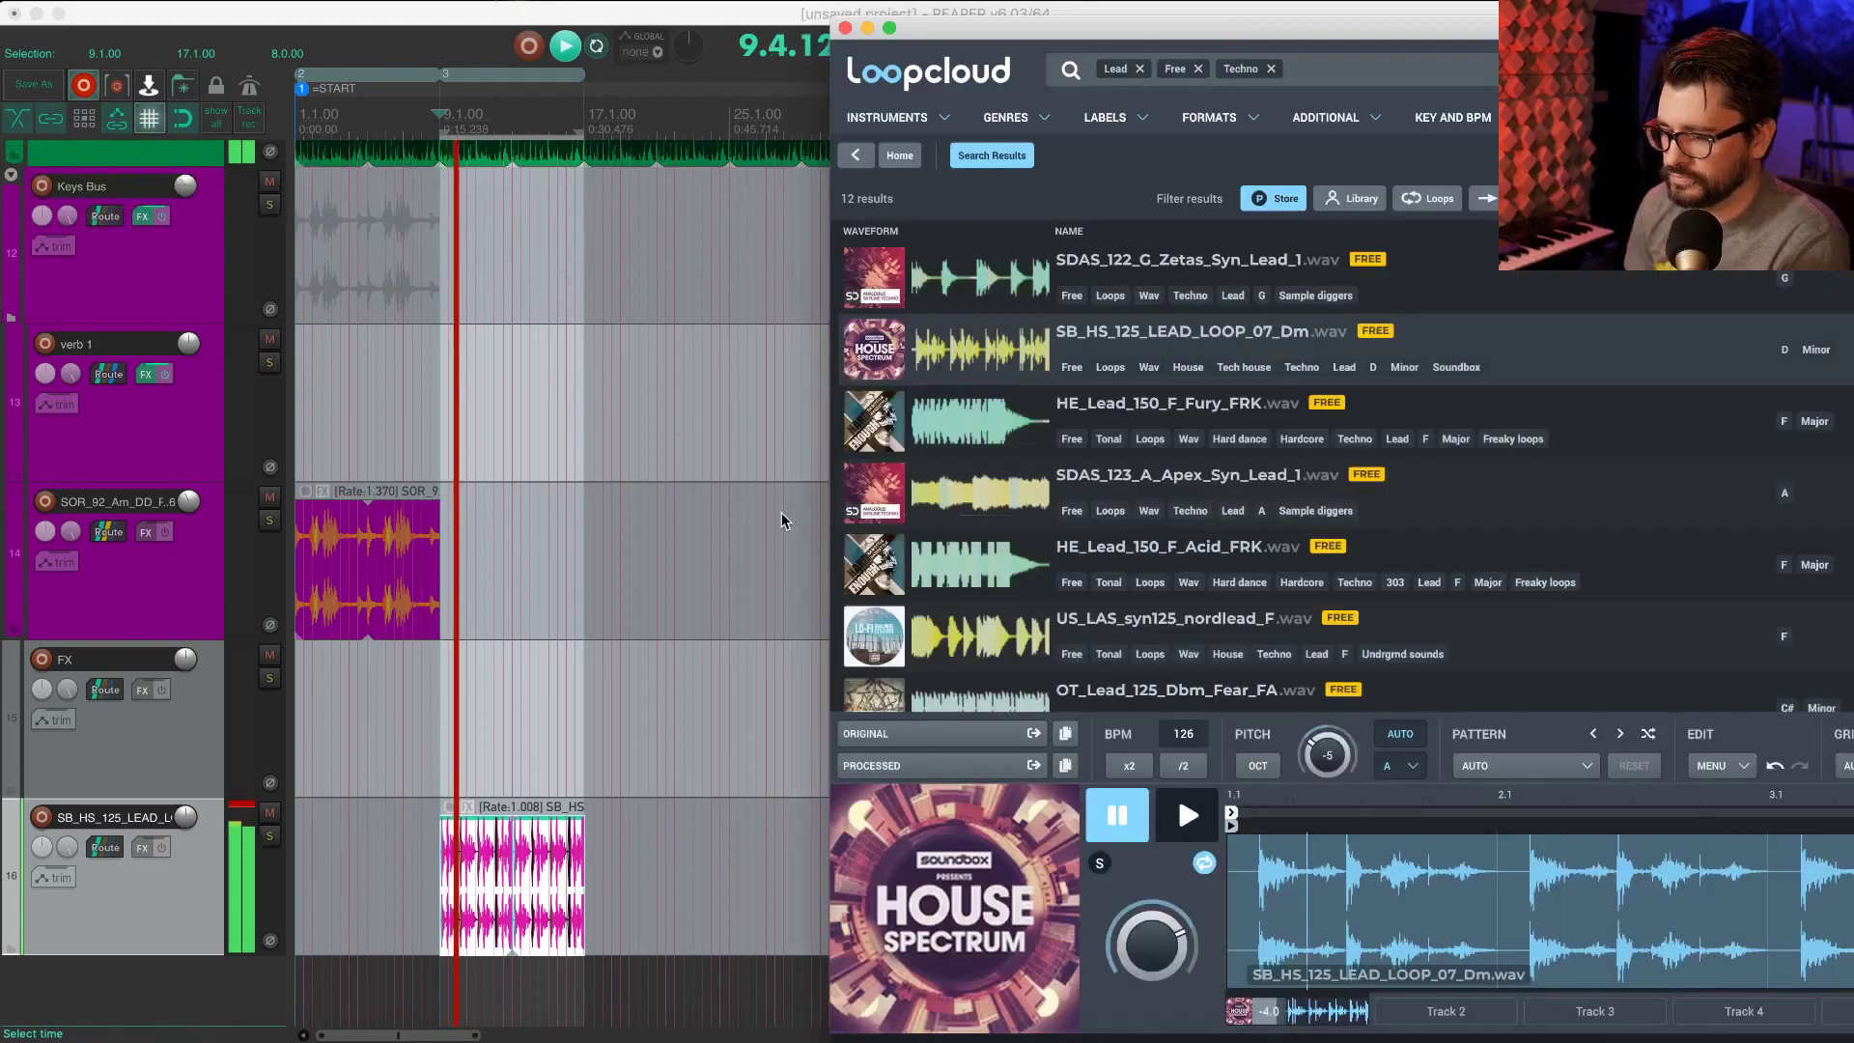
pyautogui.click(180, 906)
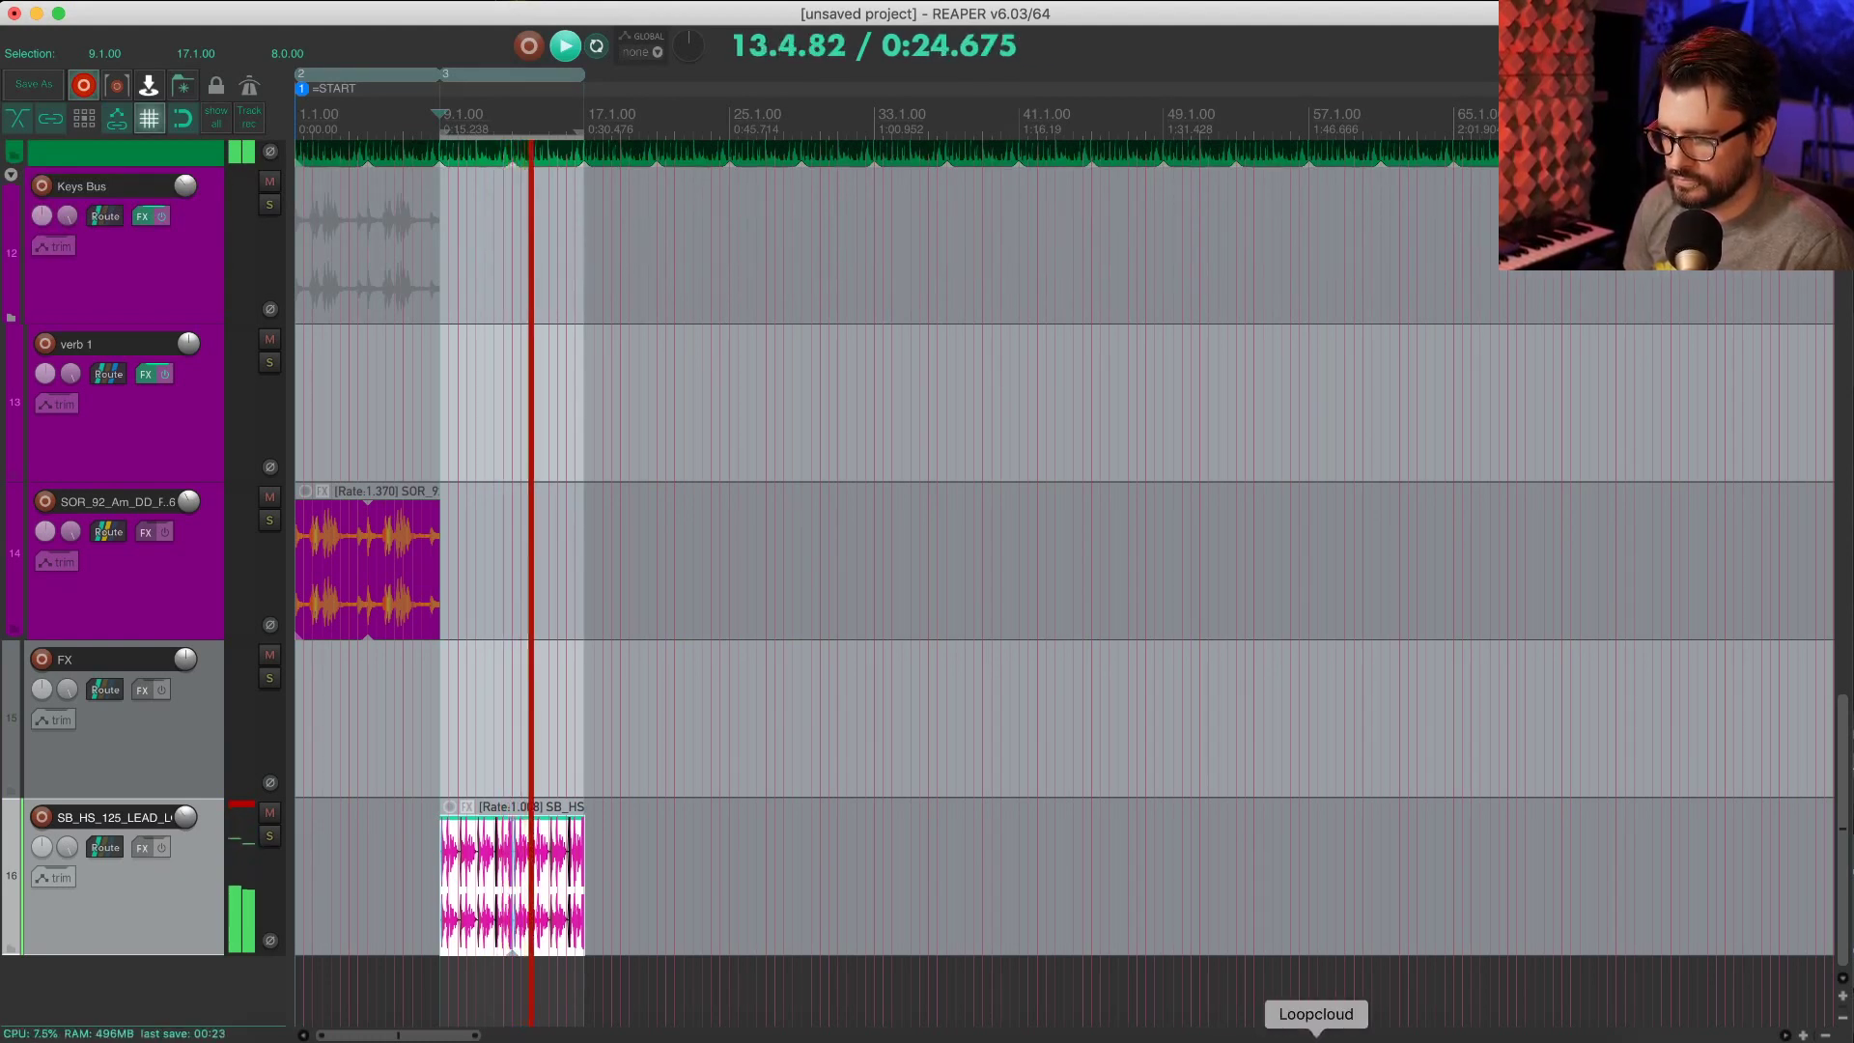
pyautogui.press('space')
# Step: Replace the lead item with Loopcloud's processed version of the loop, spanning bars 9 to 17, and play it from bar 9
pyautogui.click(469, 893)
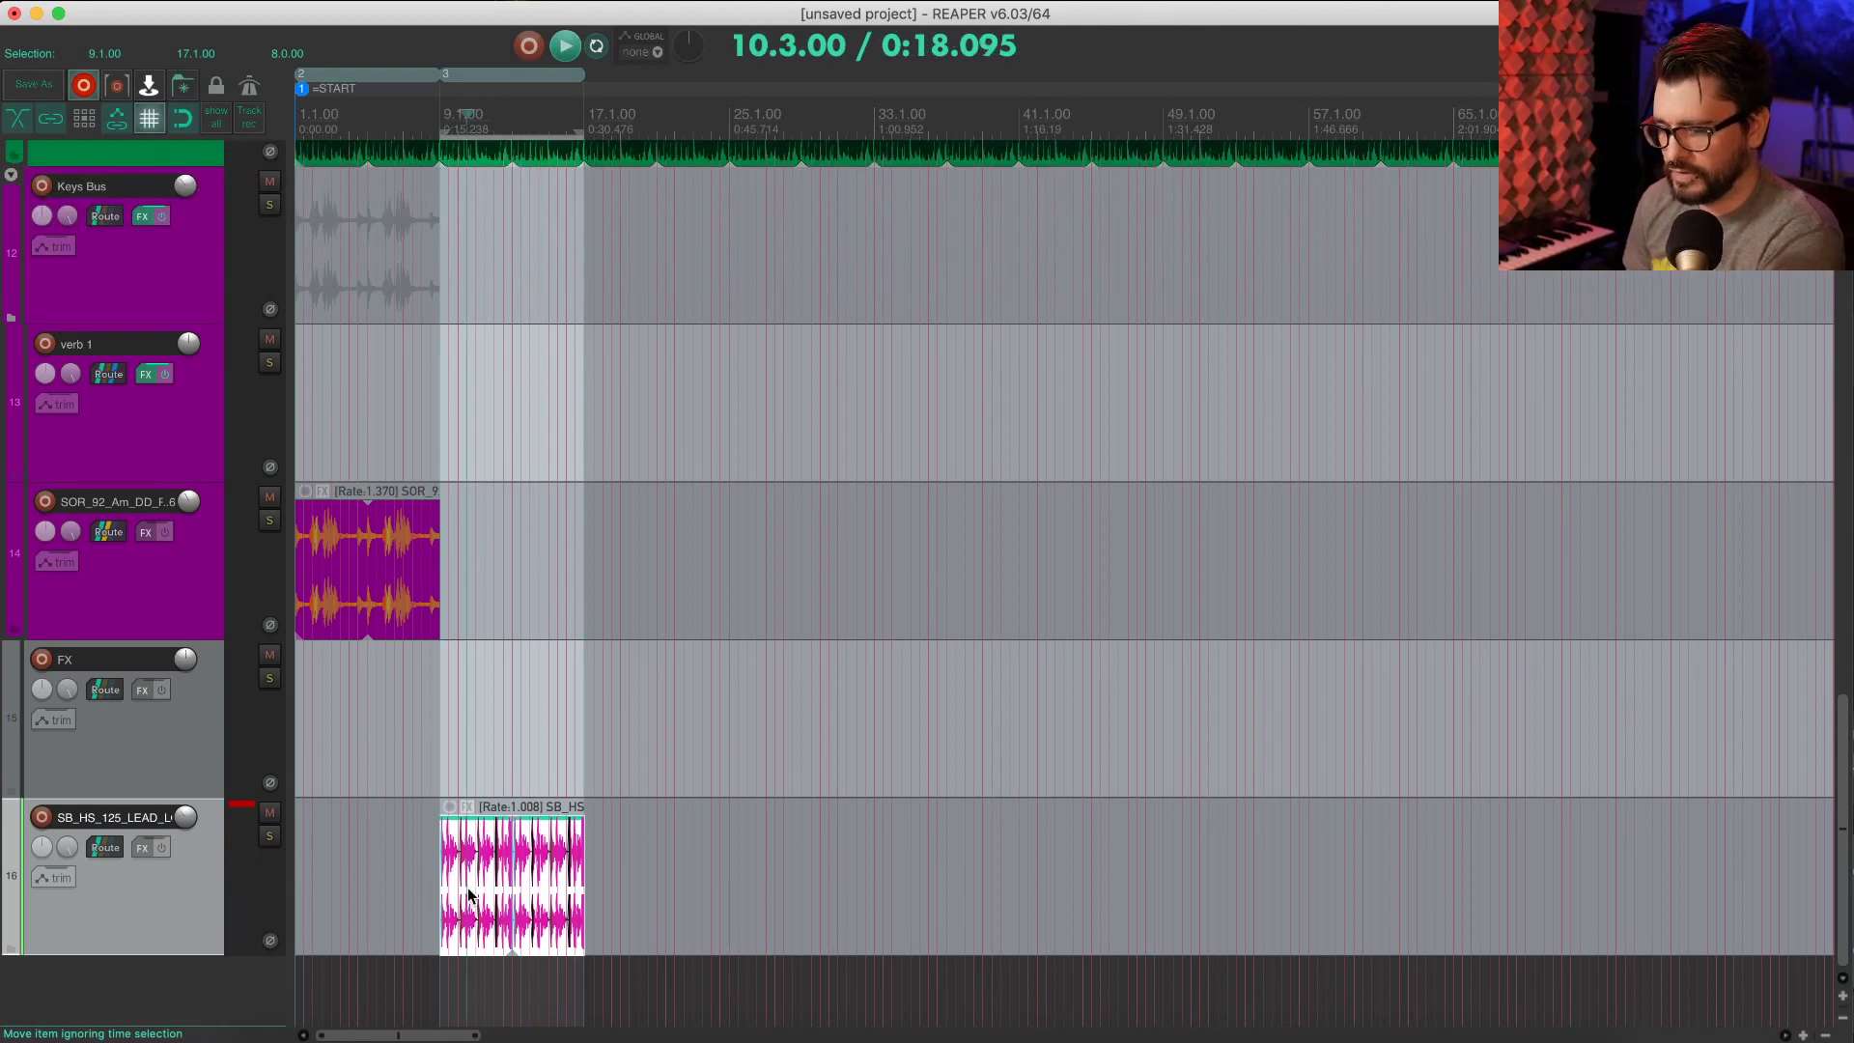
pyautogui.press('Delete')
pyautogui.press('super+Tab')
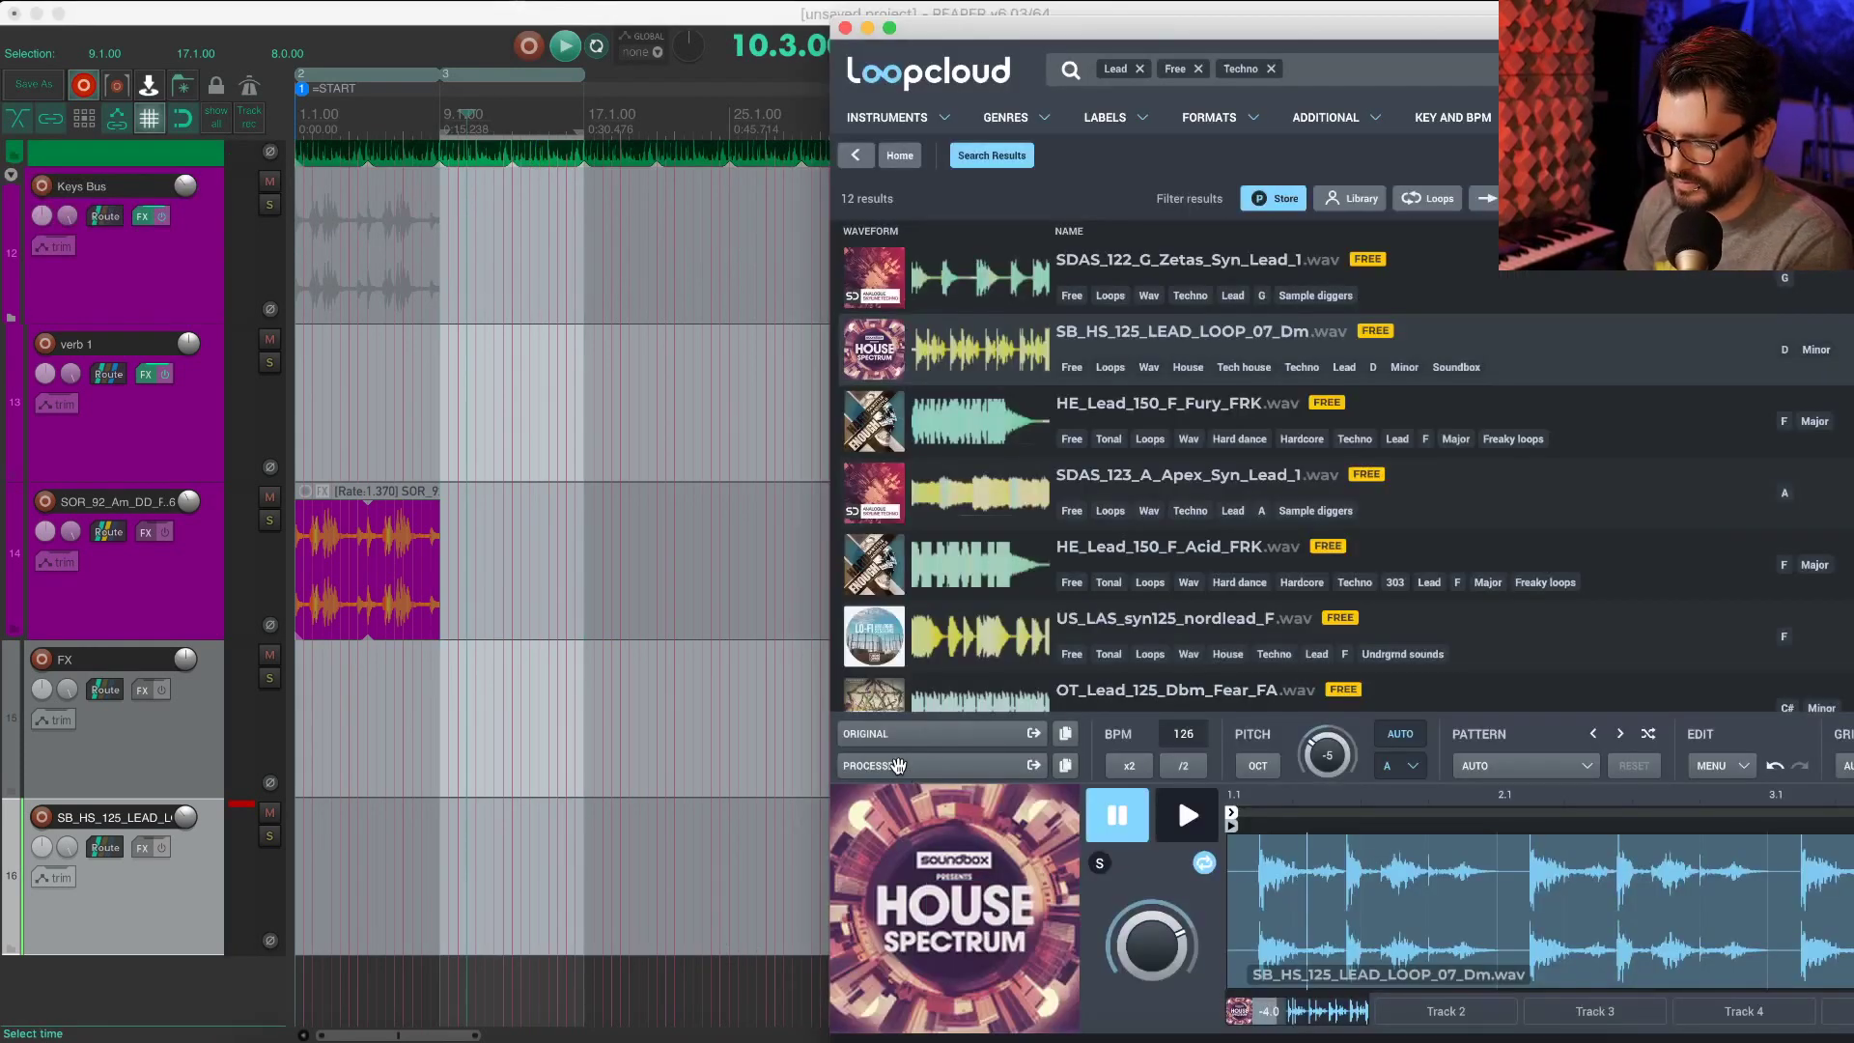
pyautogui.moveTo(898, 765); pyautogui.dragTo(584, 886)
pyautogui.click(510, 887)
pyautogui.click(439, 108)
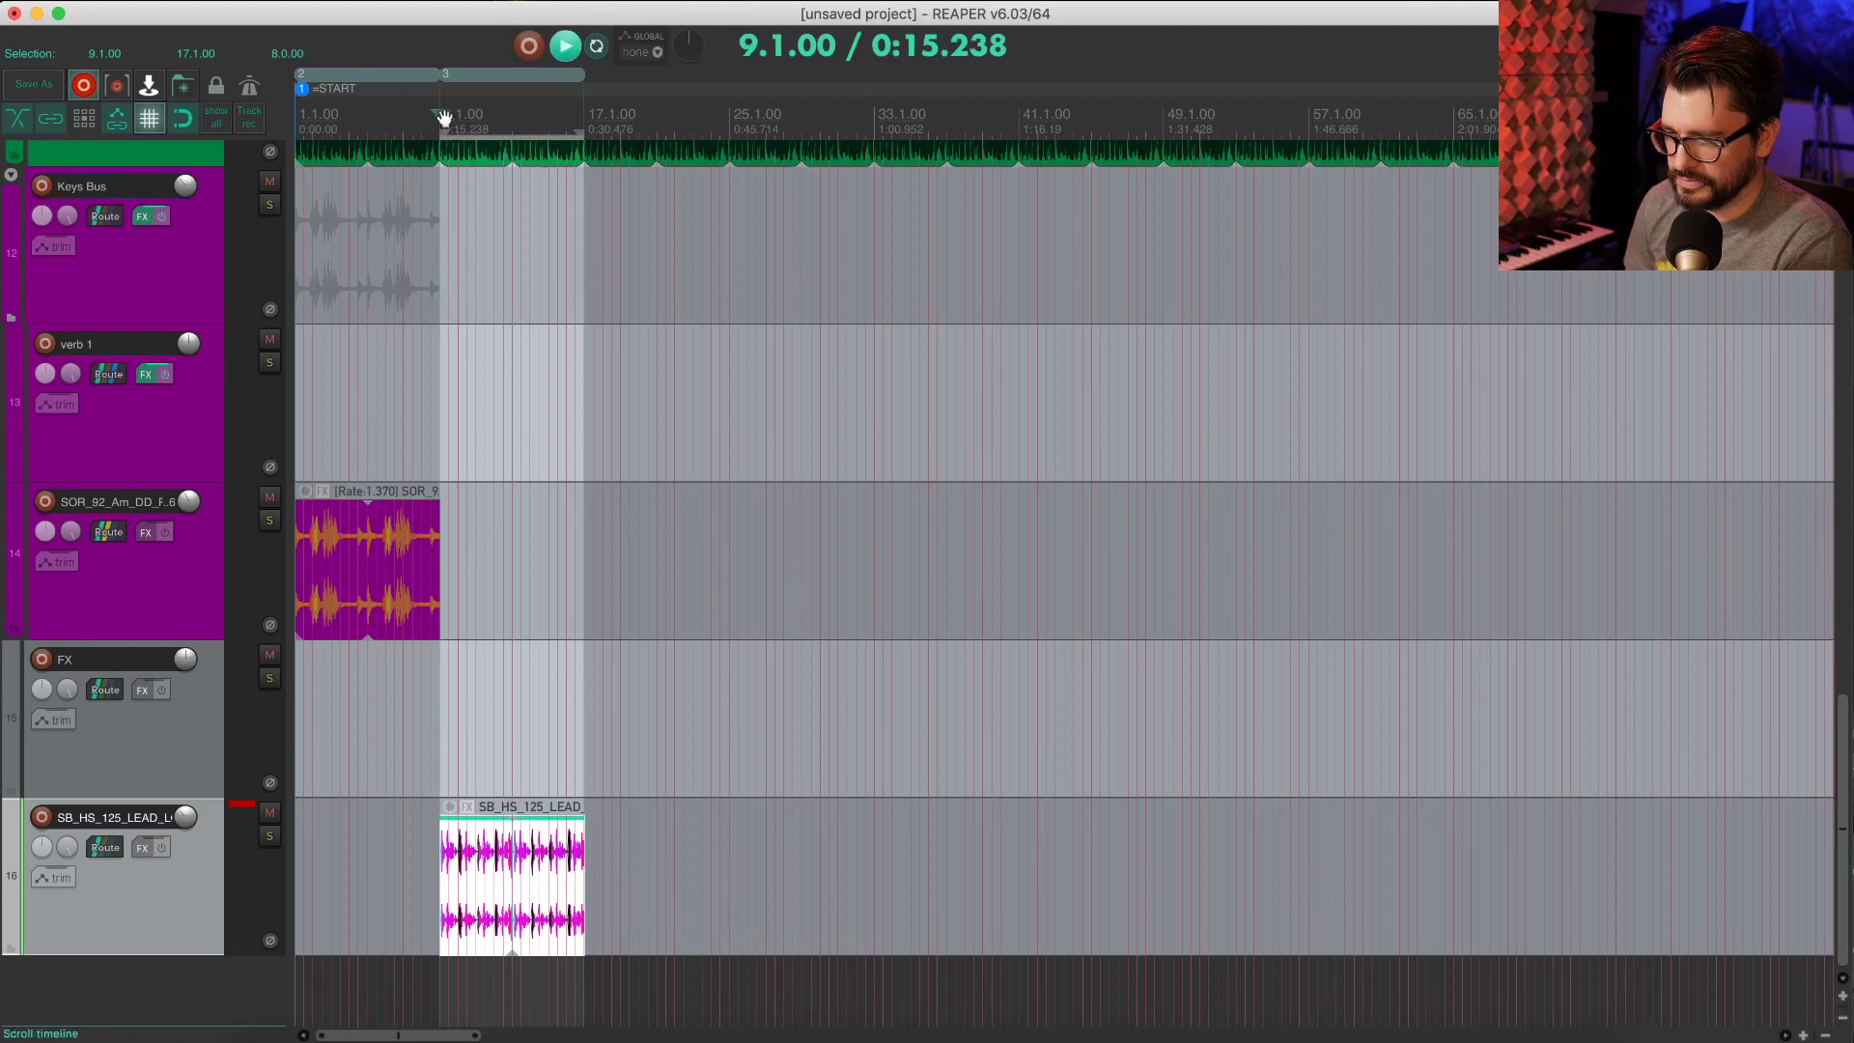
pyautogui.press('space')
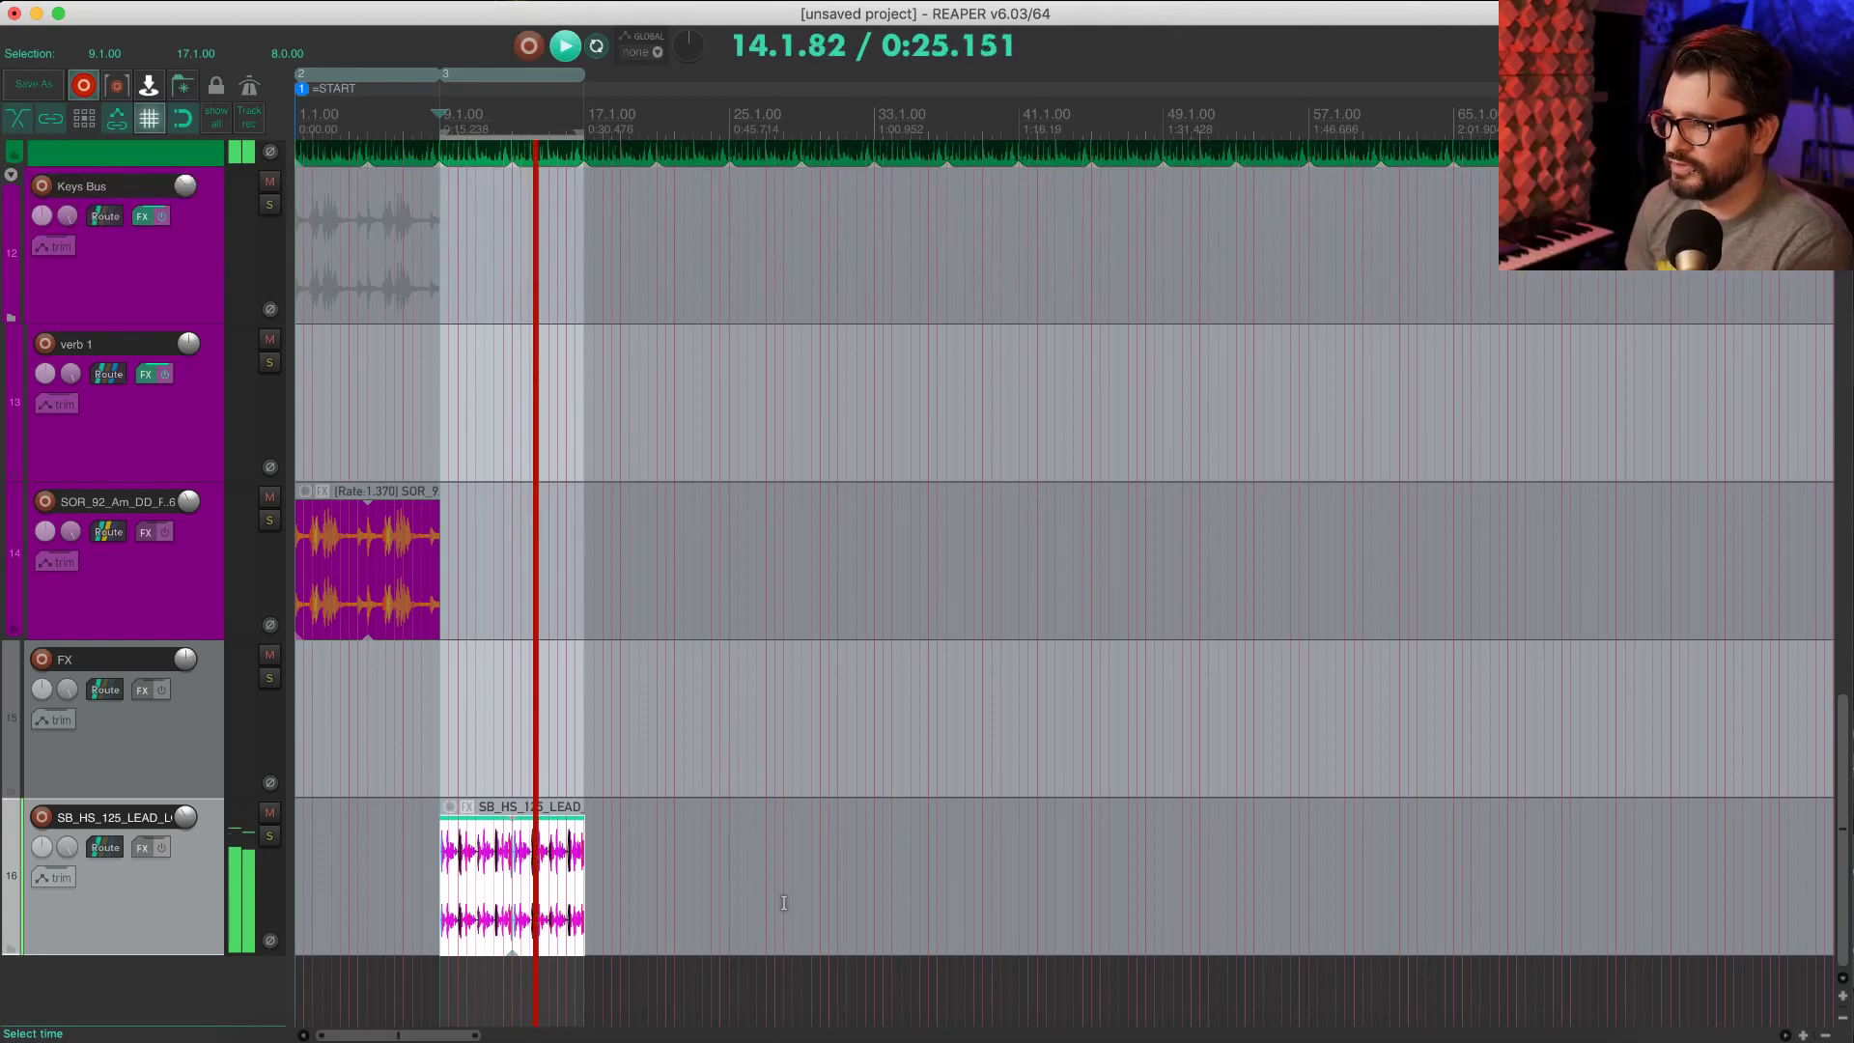
# Step: Switch to Loopcloud, shift its window to reveal more of the sample list, and clear the Lead, Free and Techno search tags
pyautogui.press('super+Tab')
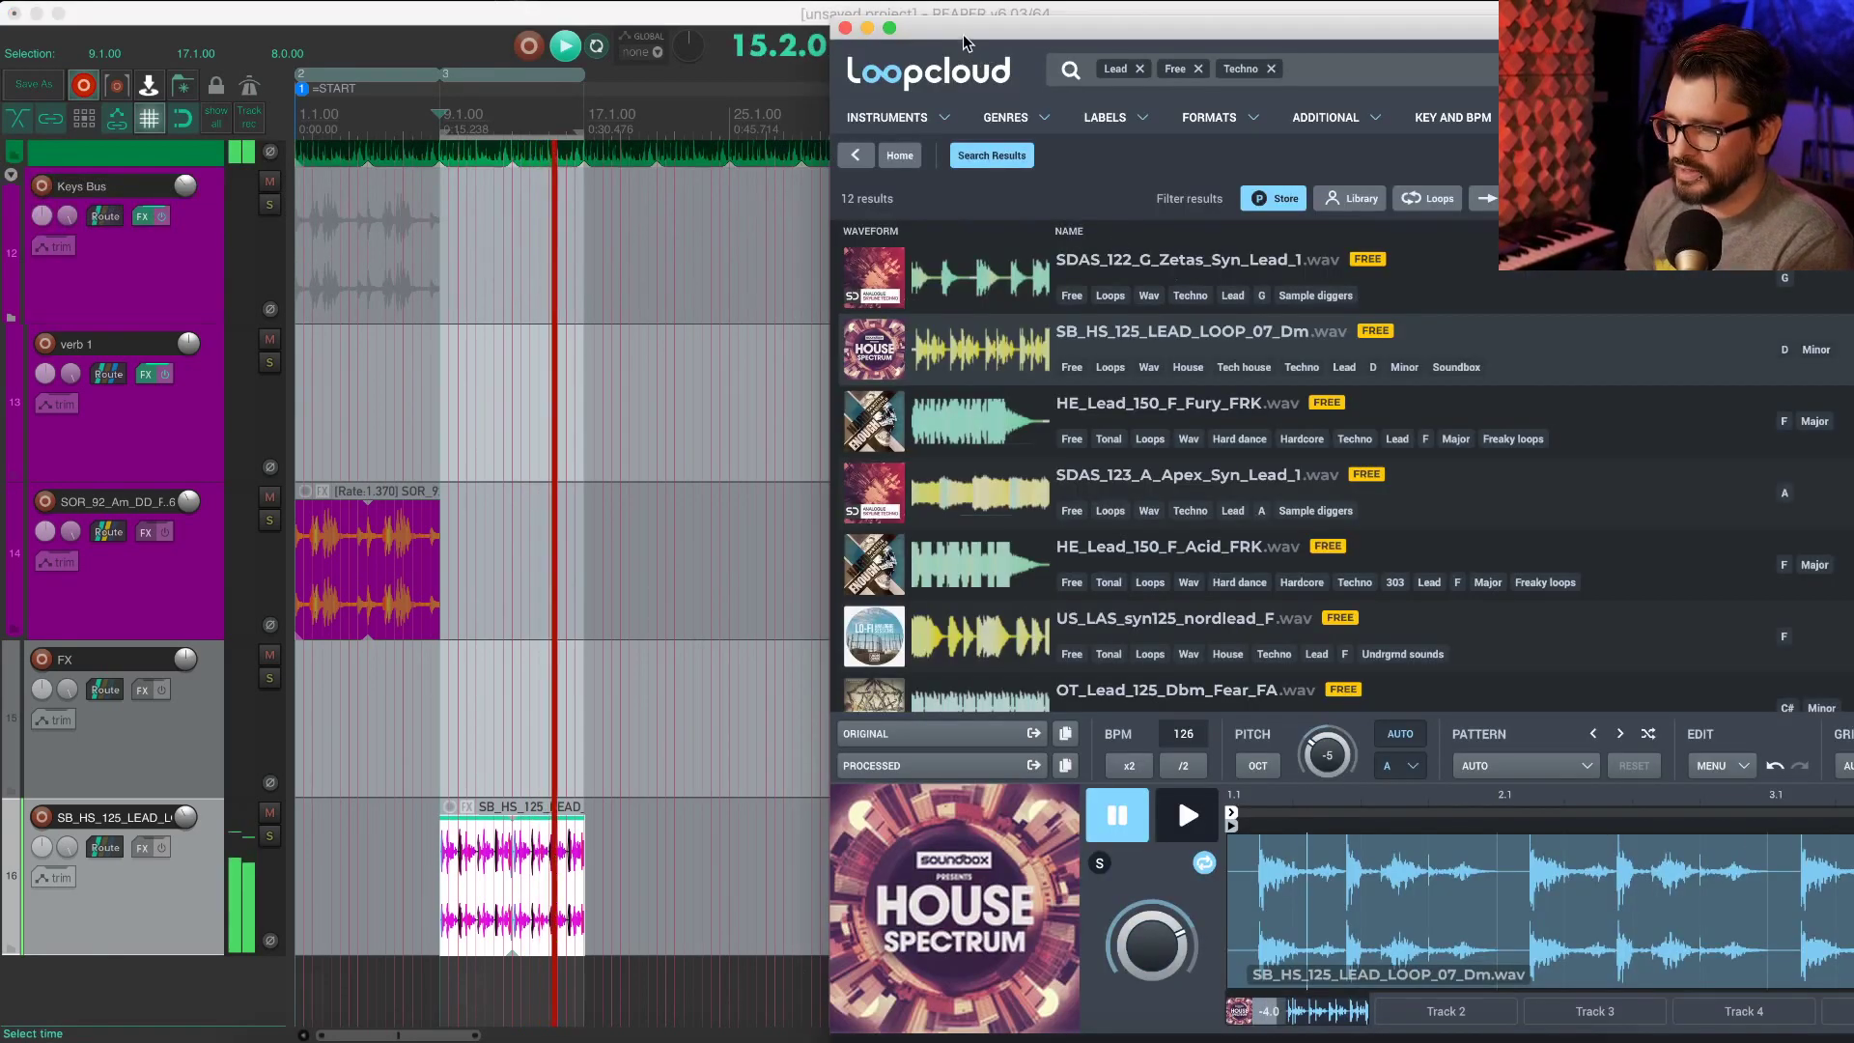
pyautogui.moveTo(965, 39); pyautogui.dragTo(618, 27)
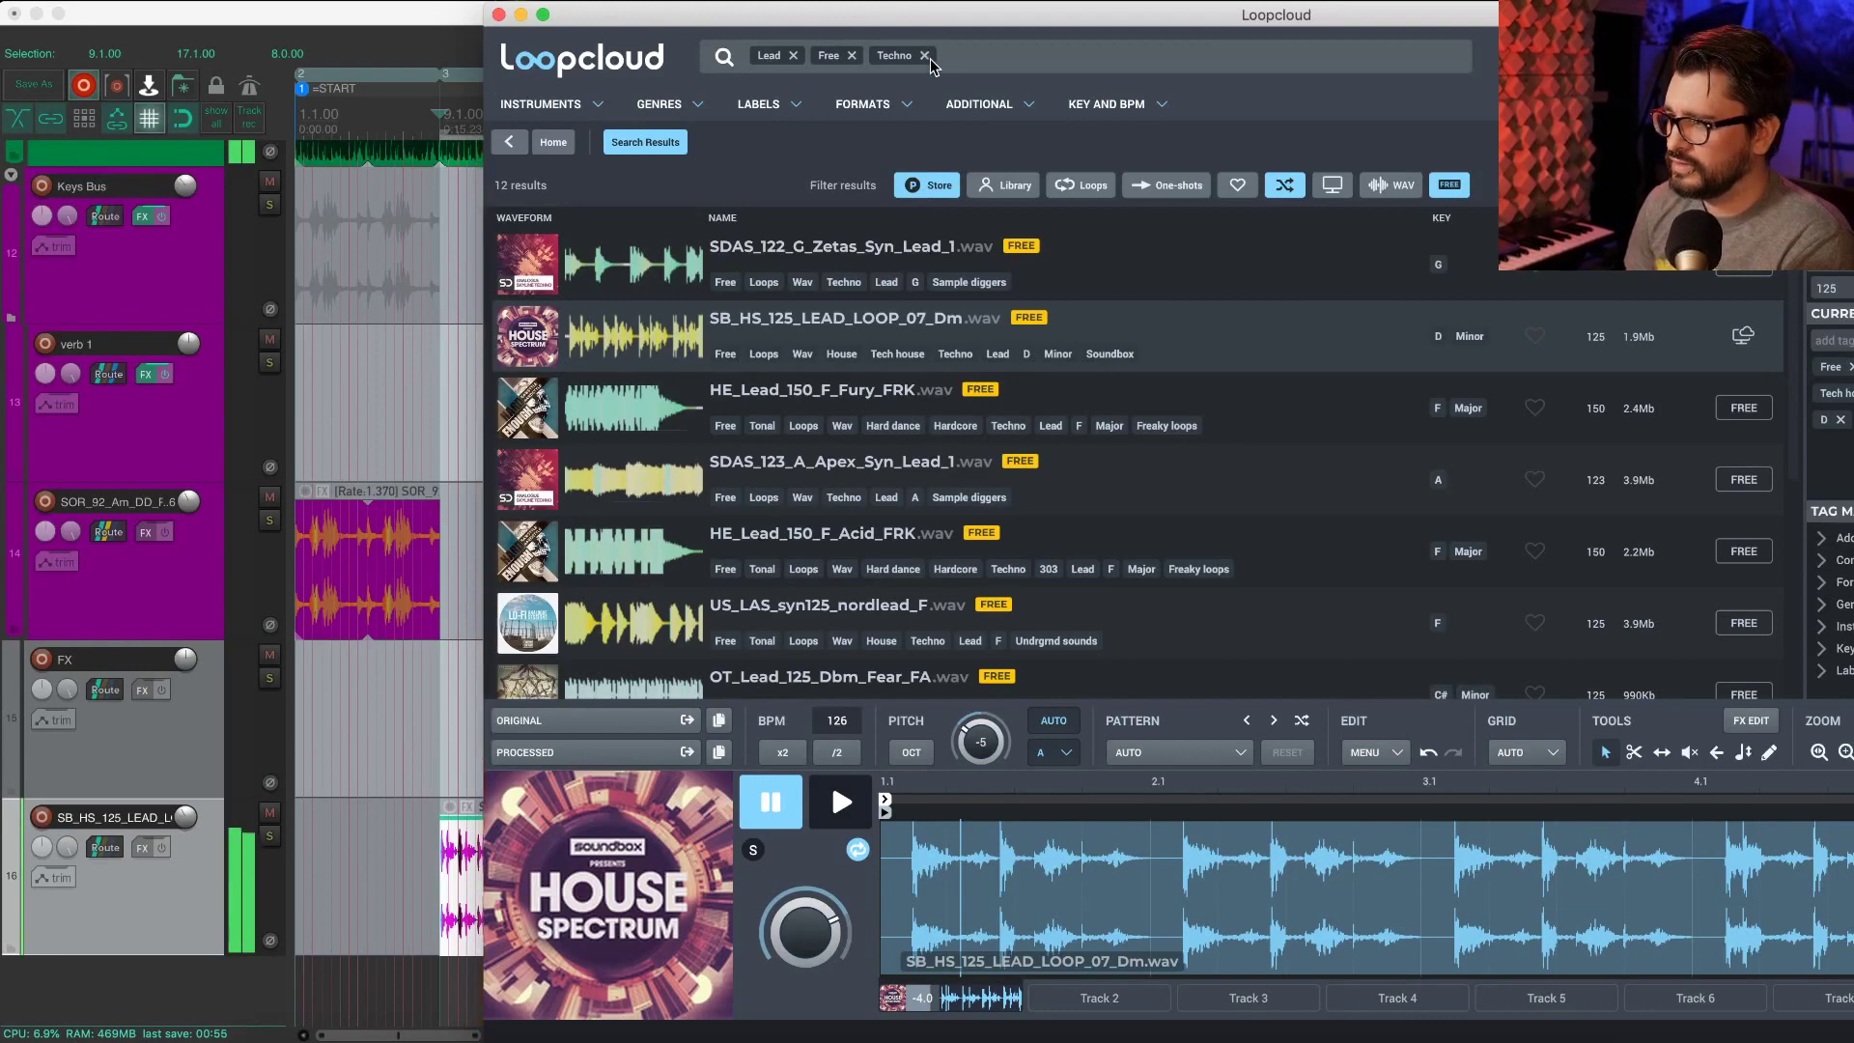
pyautogui.click(794, 55)
pyautogui.click(792, 56)
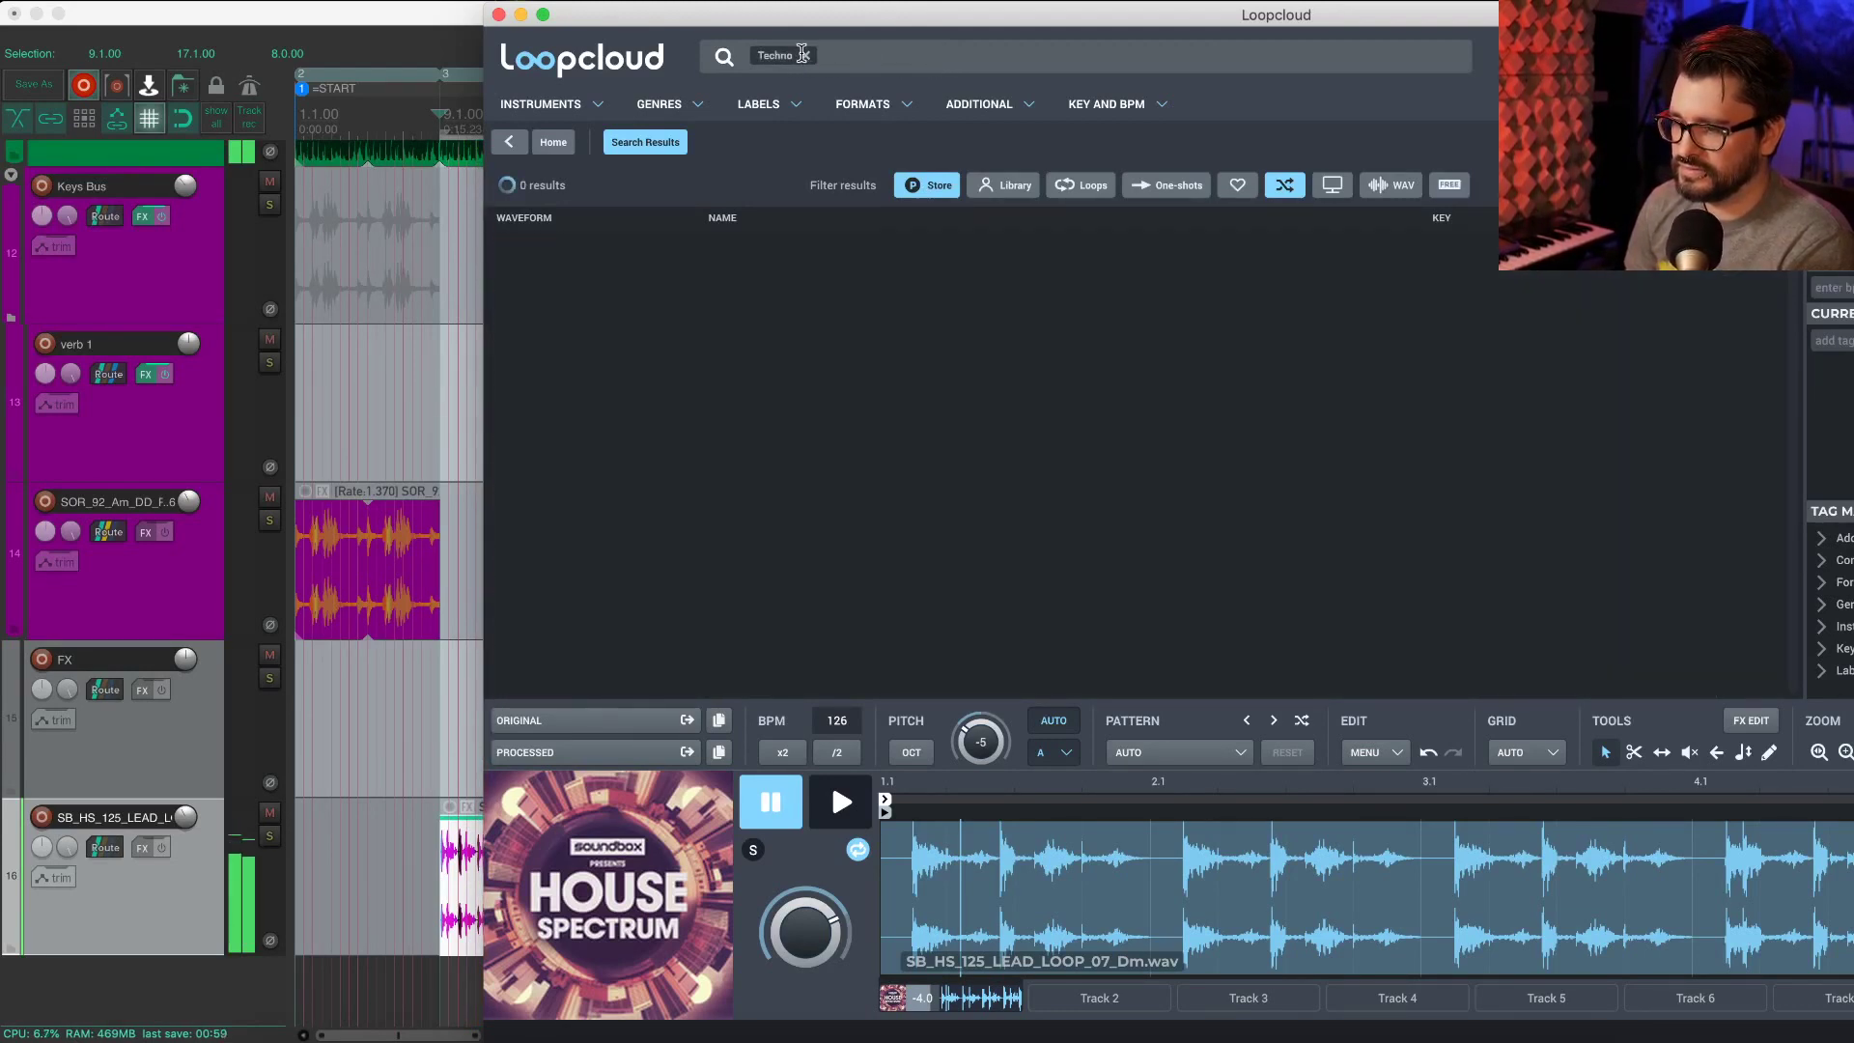
pyautogui.click(802, 55)
# Step: Search the sample store for "wave synth" and clear the search
pyautogui.write('wave')
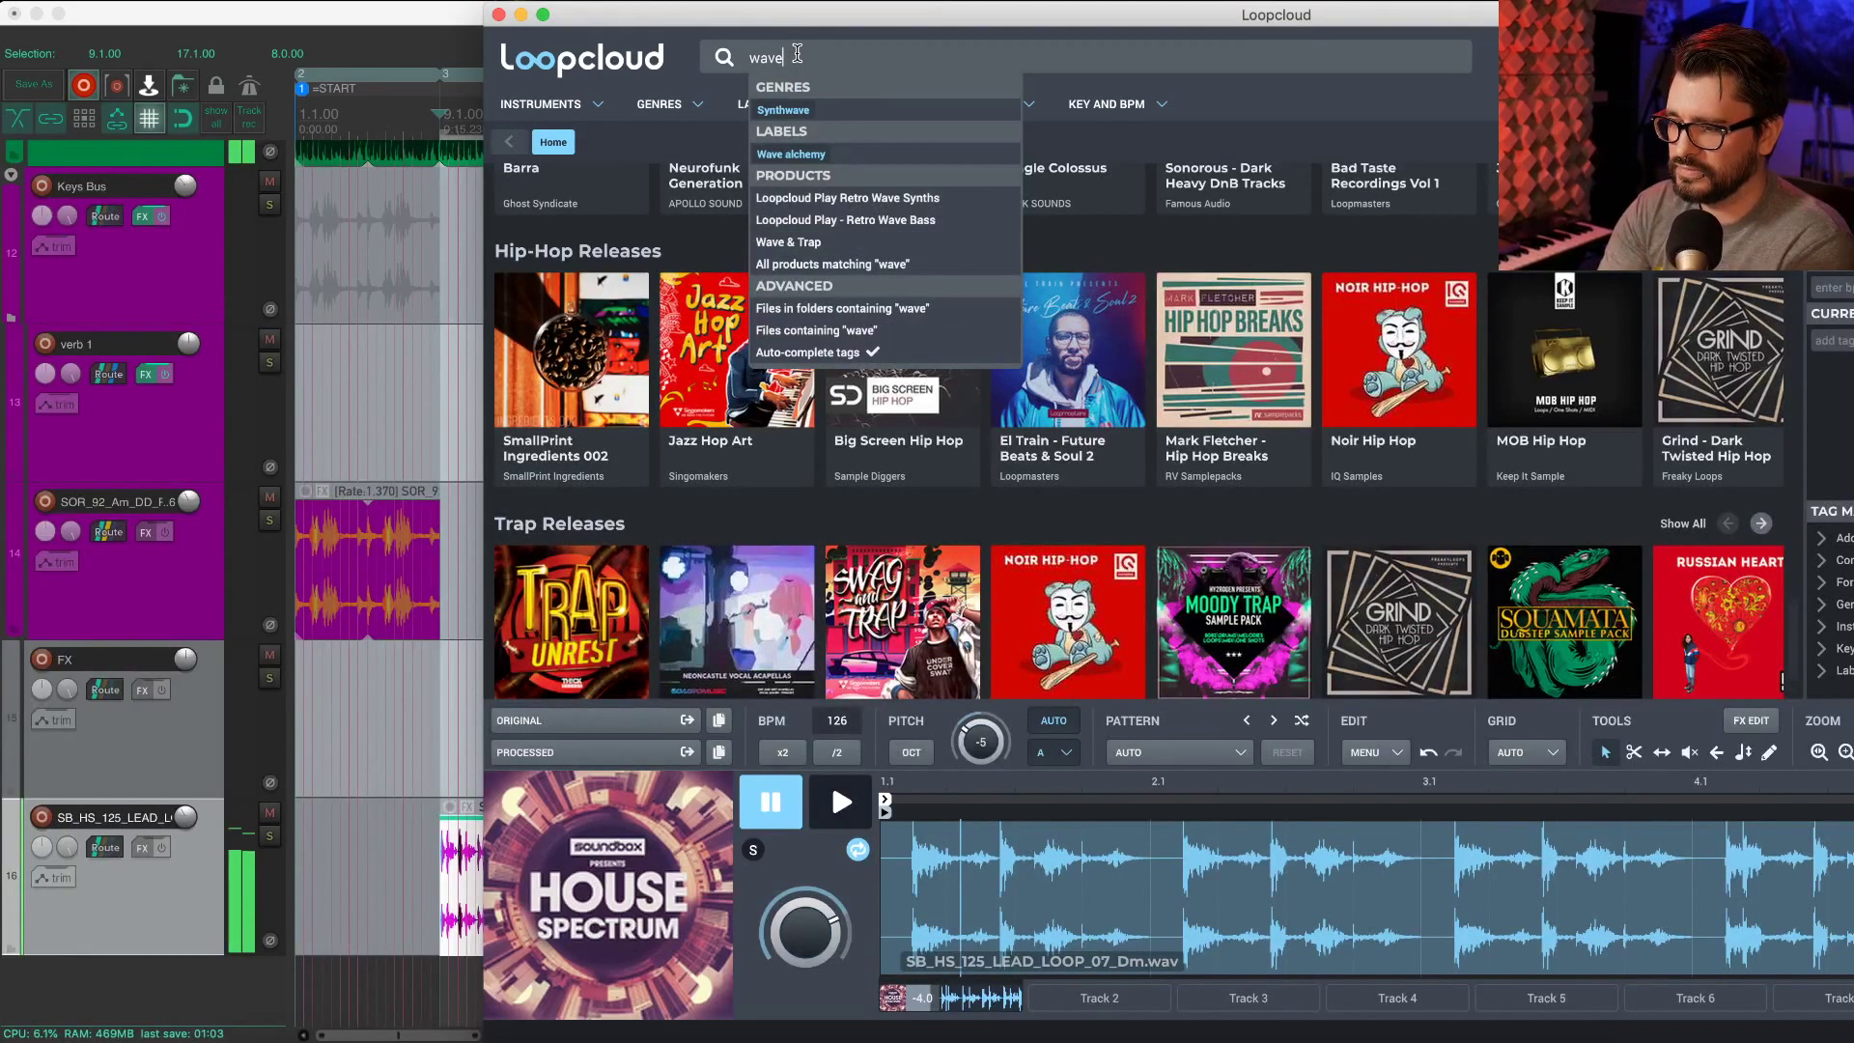
pyautogui.write(' synth')
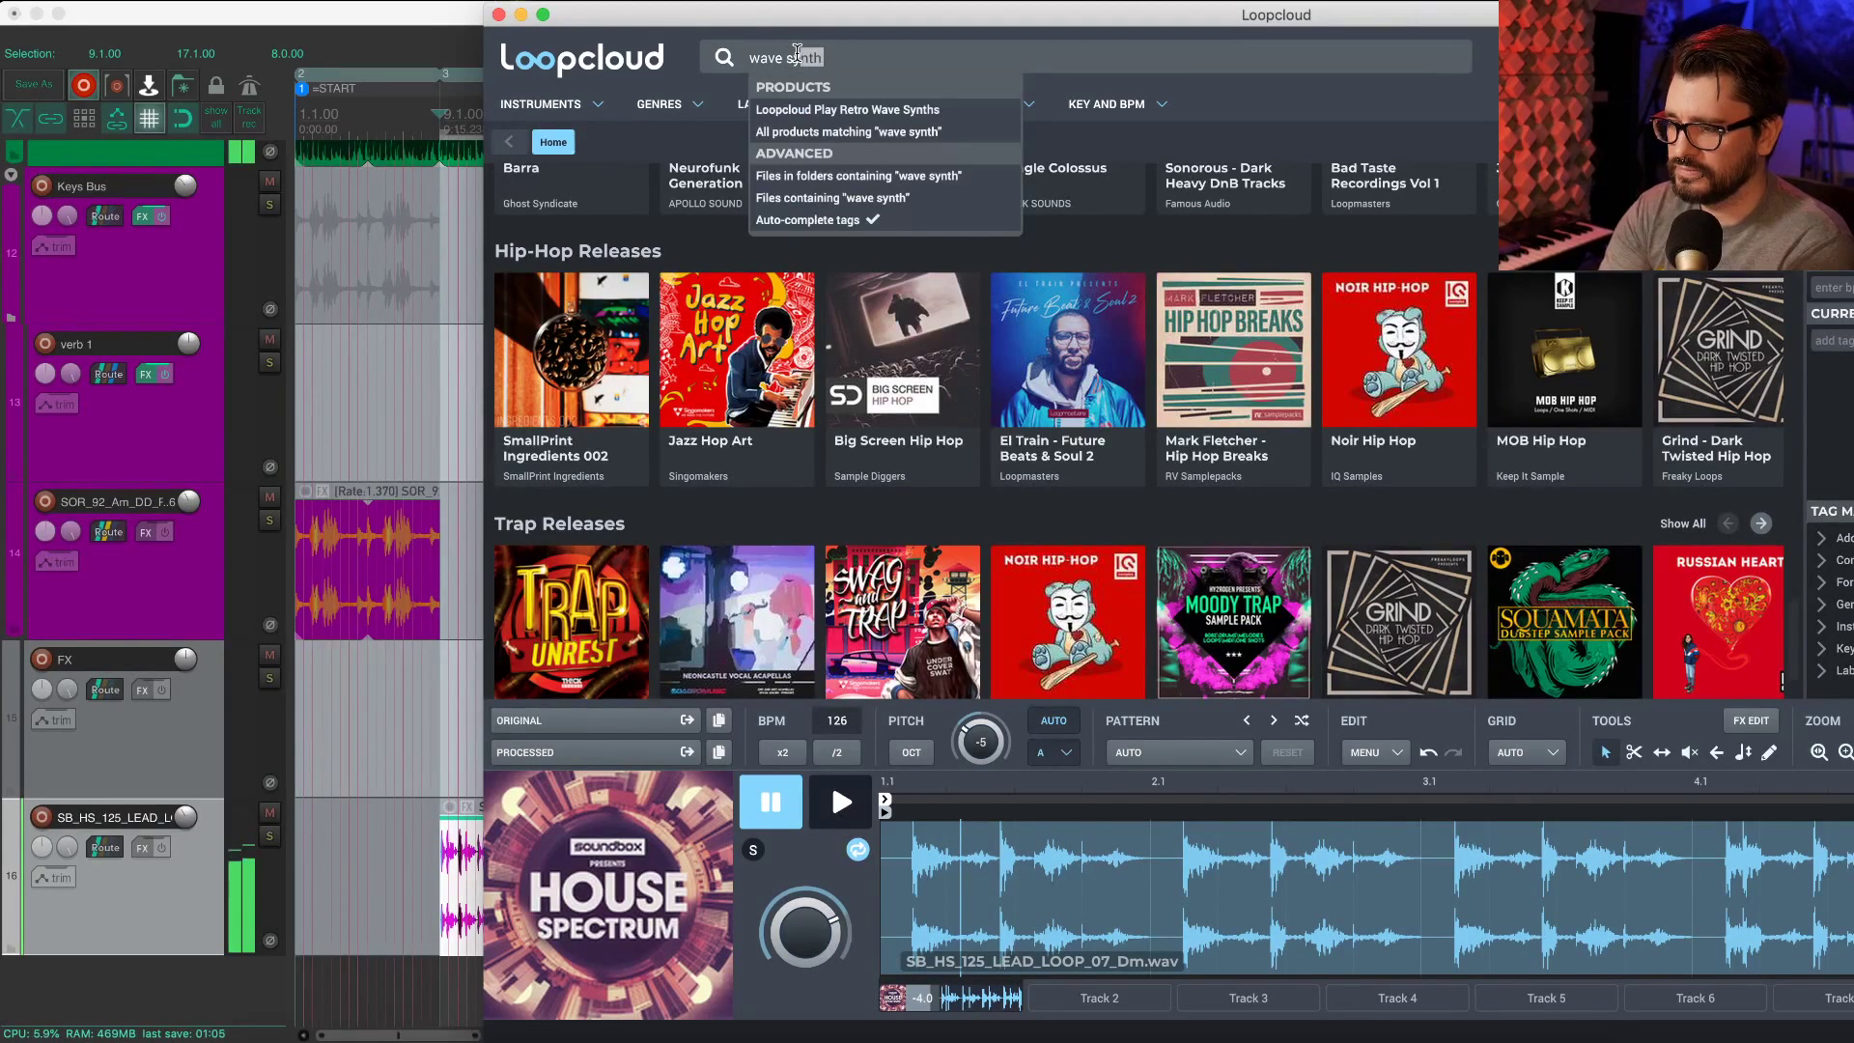
pyautogui.press('Return')
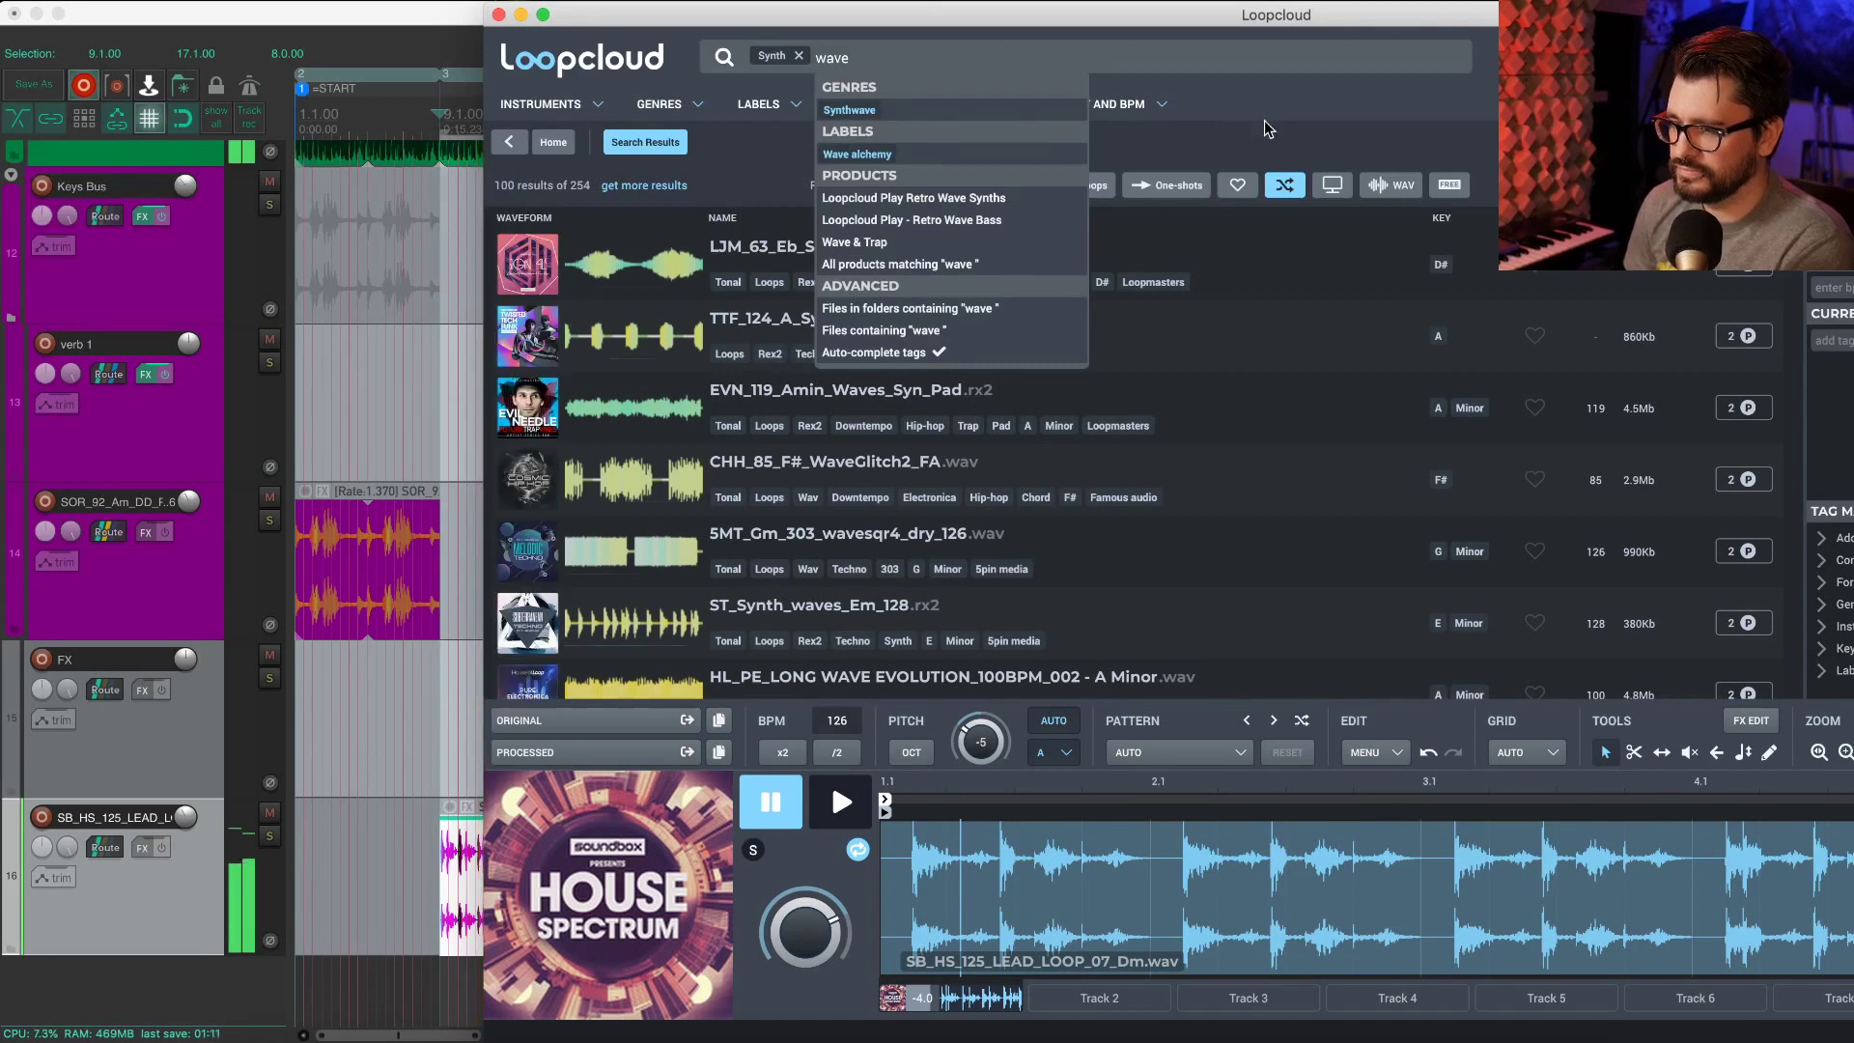
pyautogui.click(1232, 114)
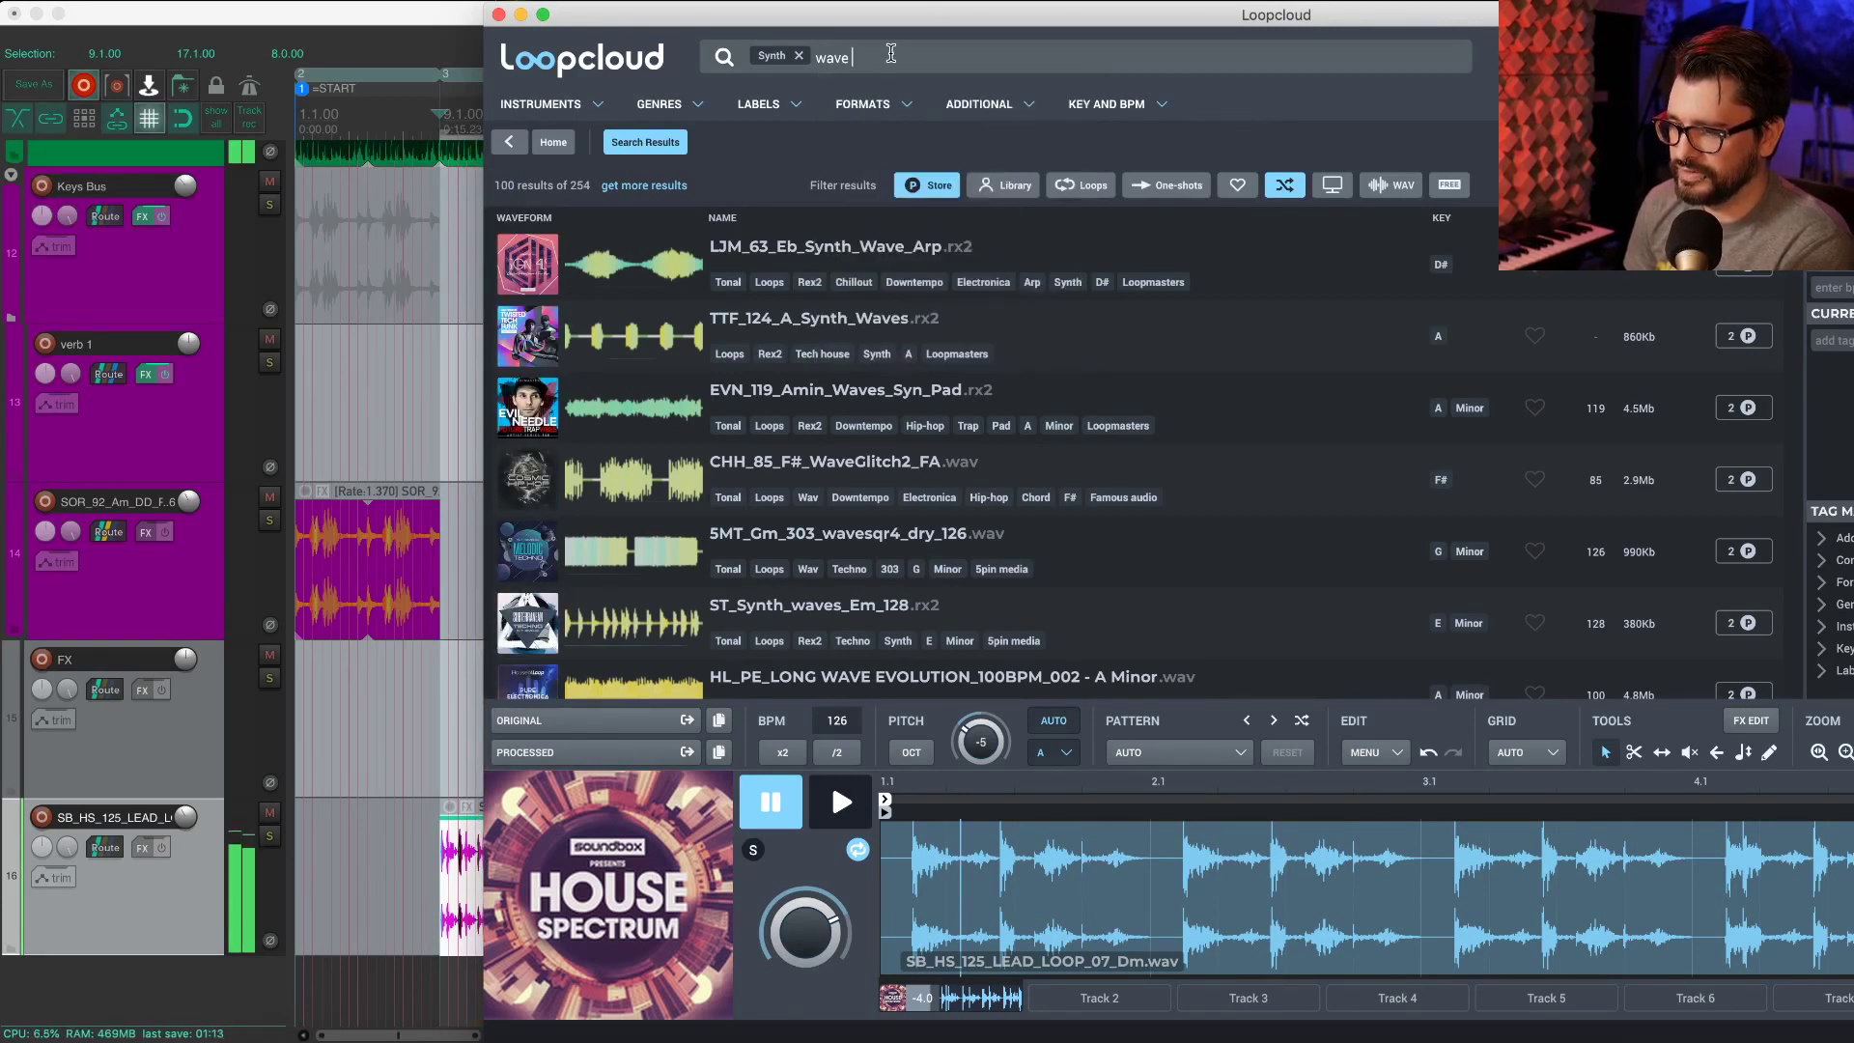
pyautogui.press('BackSpace')
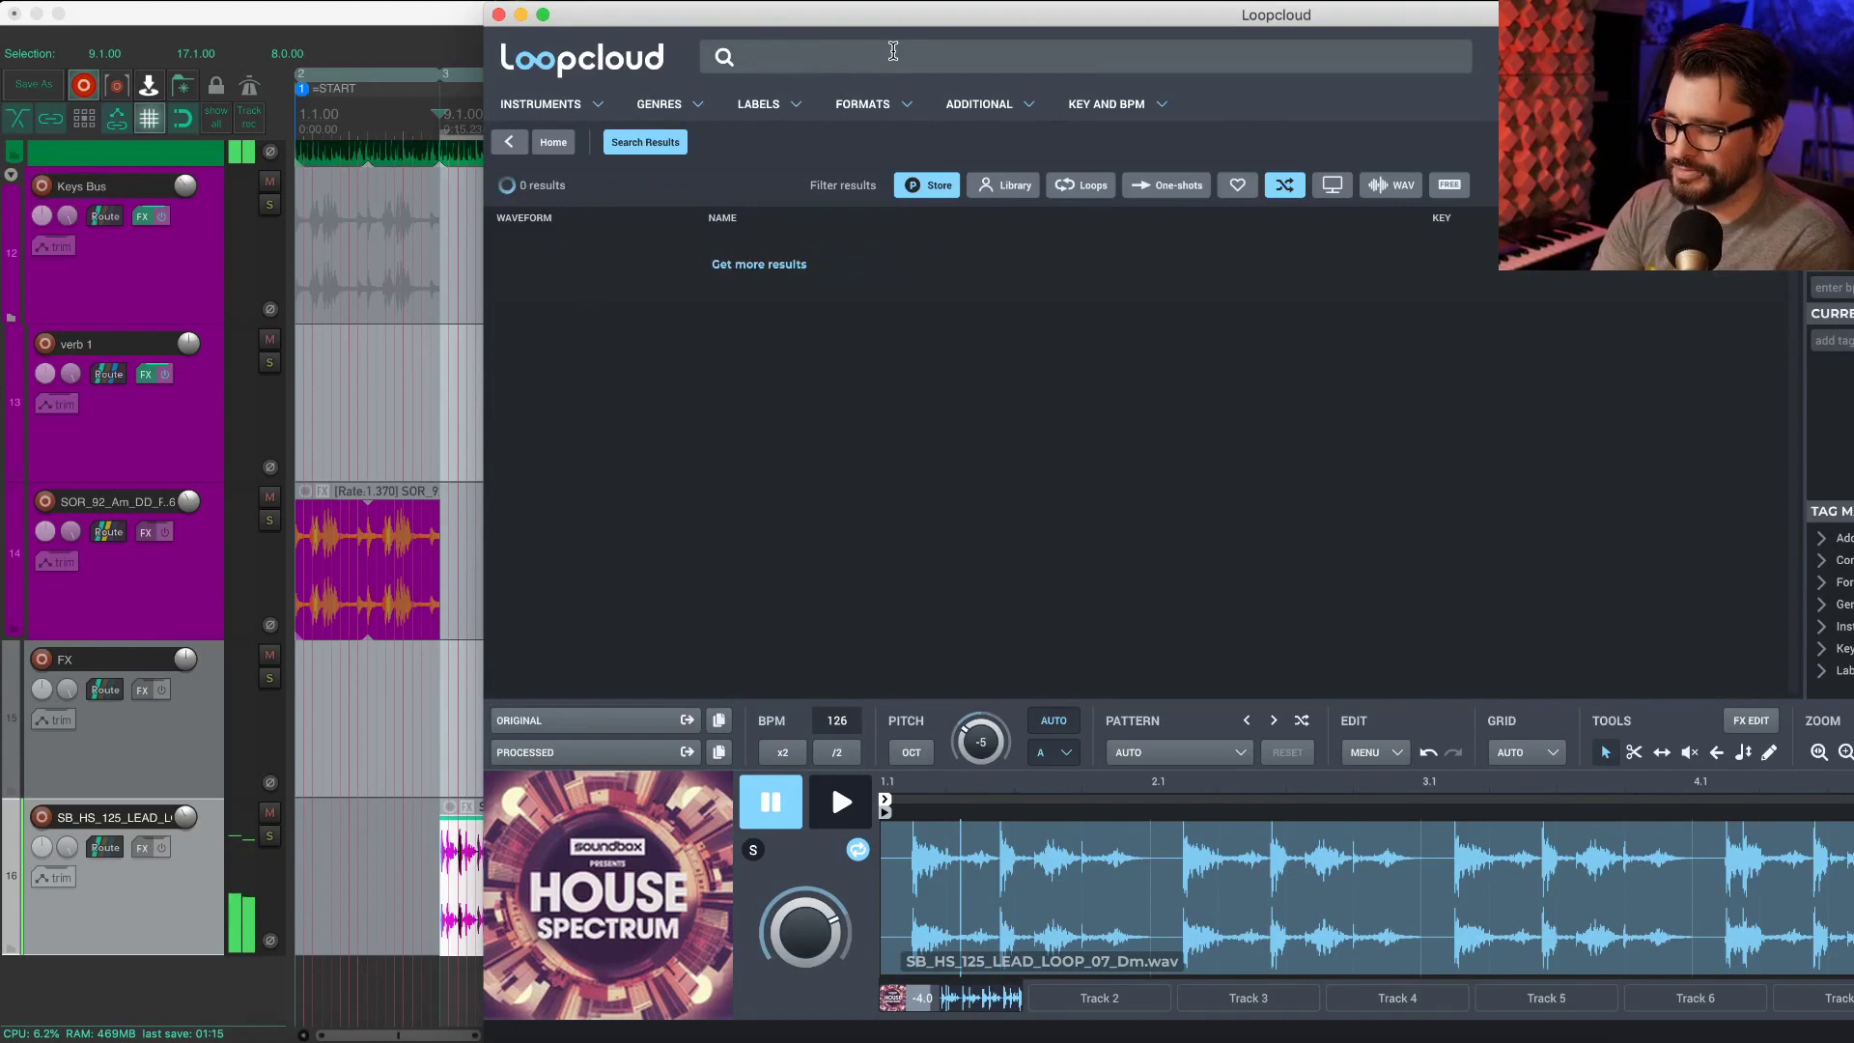
# Step: Try searching the sample store for the single word "wavesynth"
pyautogui.write('wav')
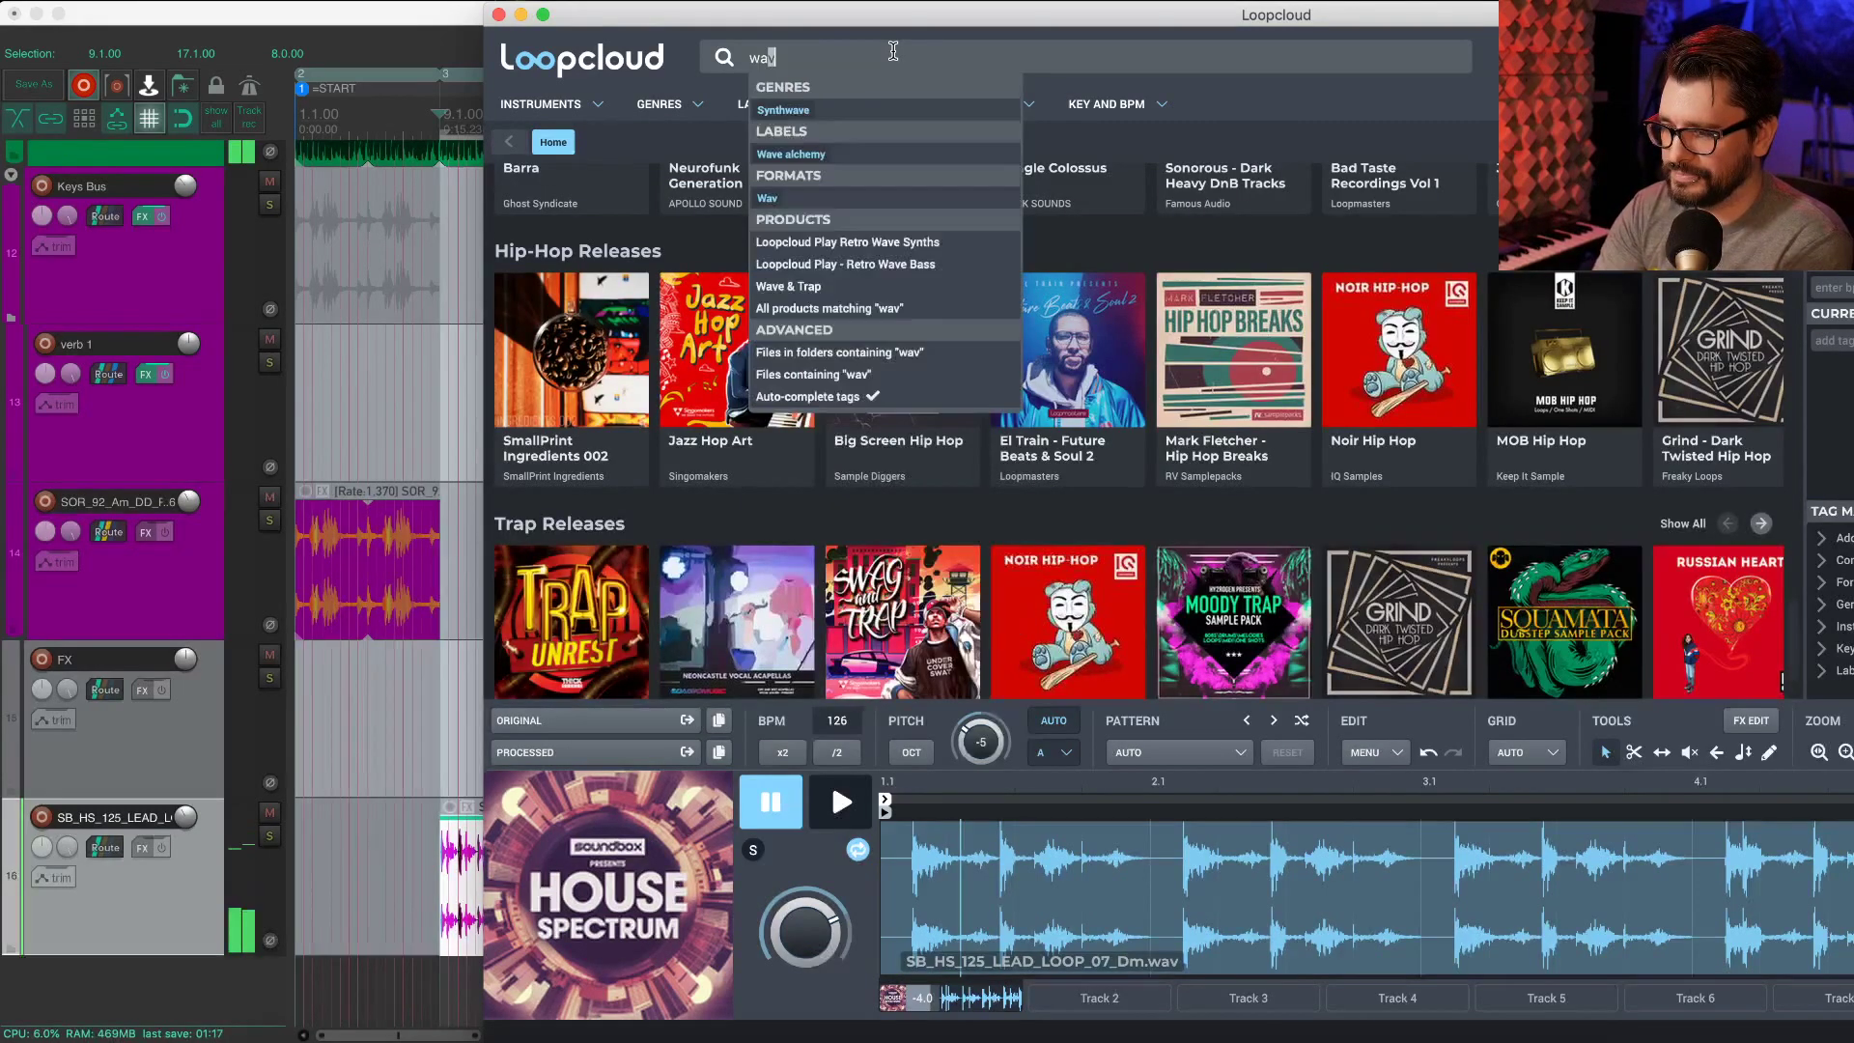
pyautogui.write('esynth')
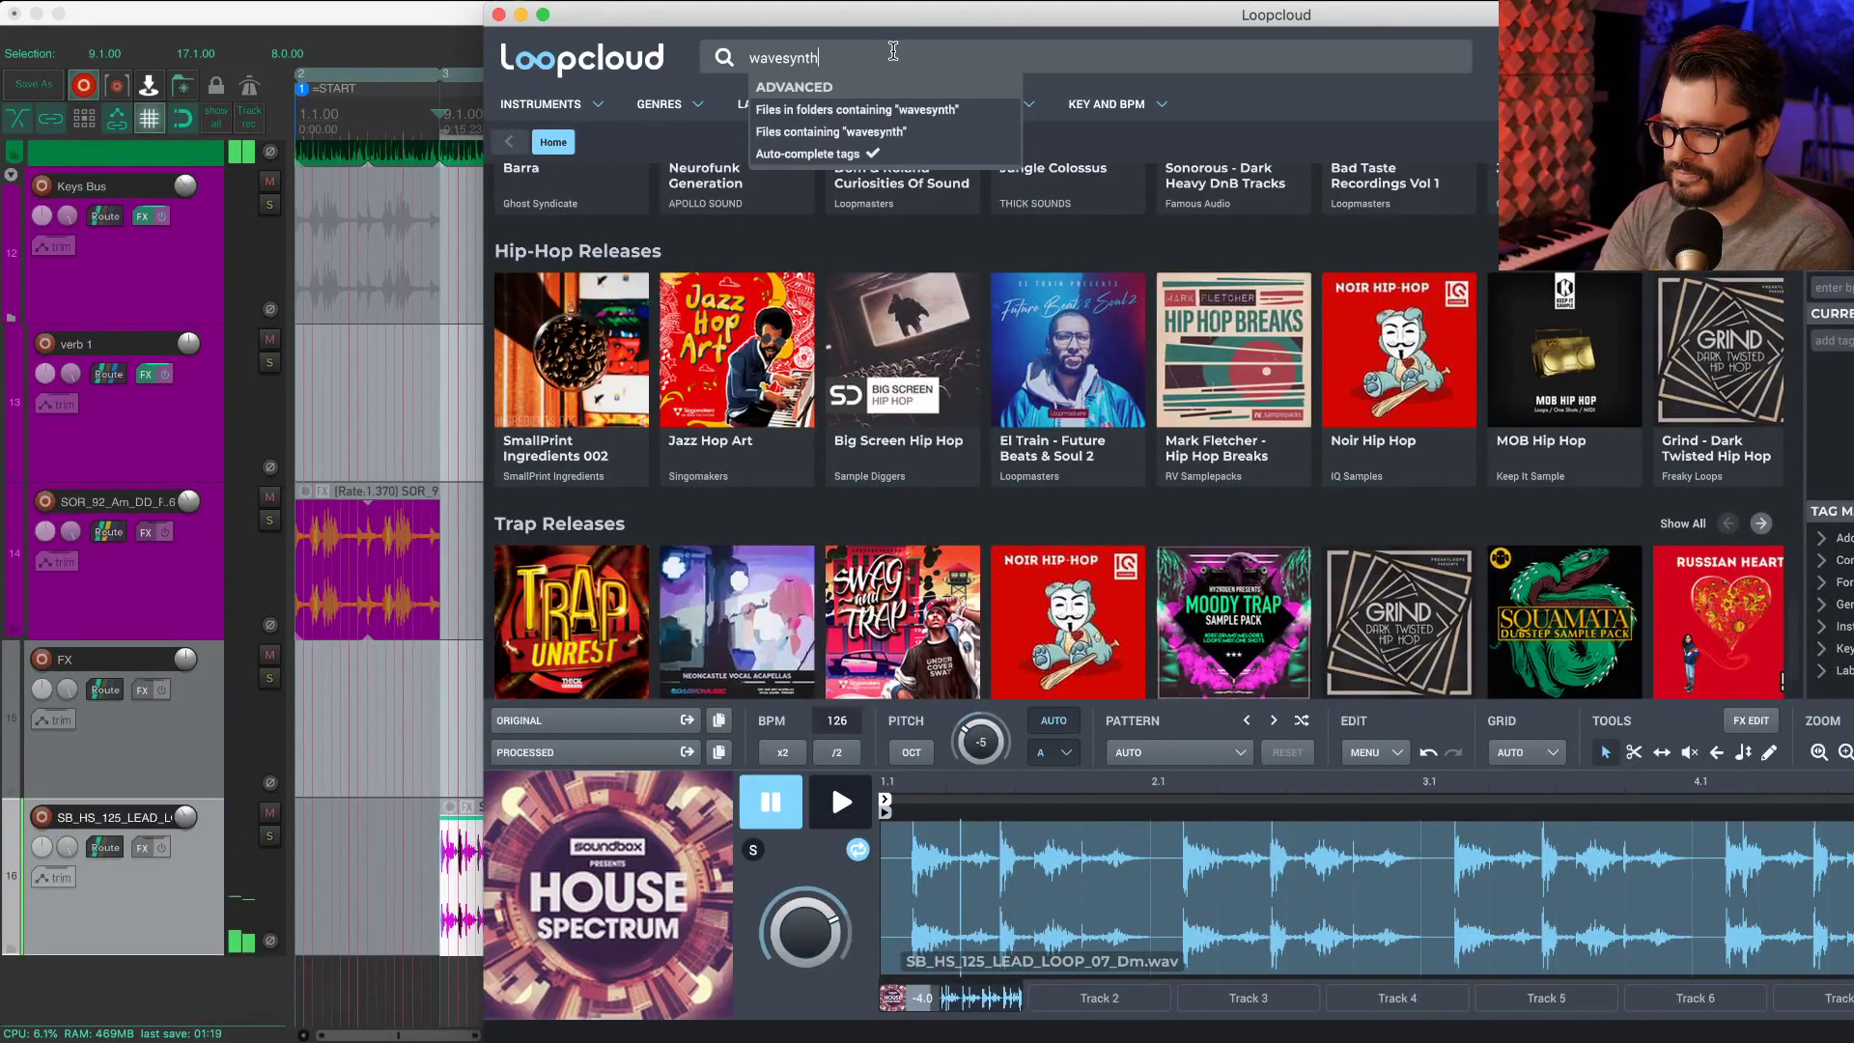
pyautogui.press('Return')
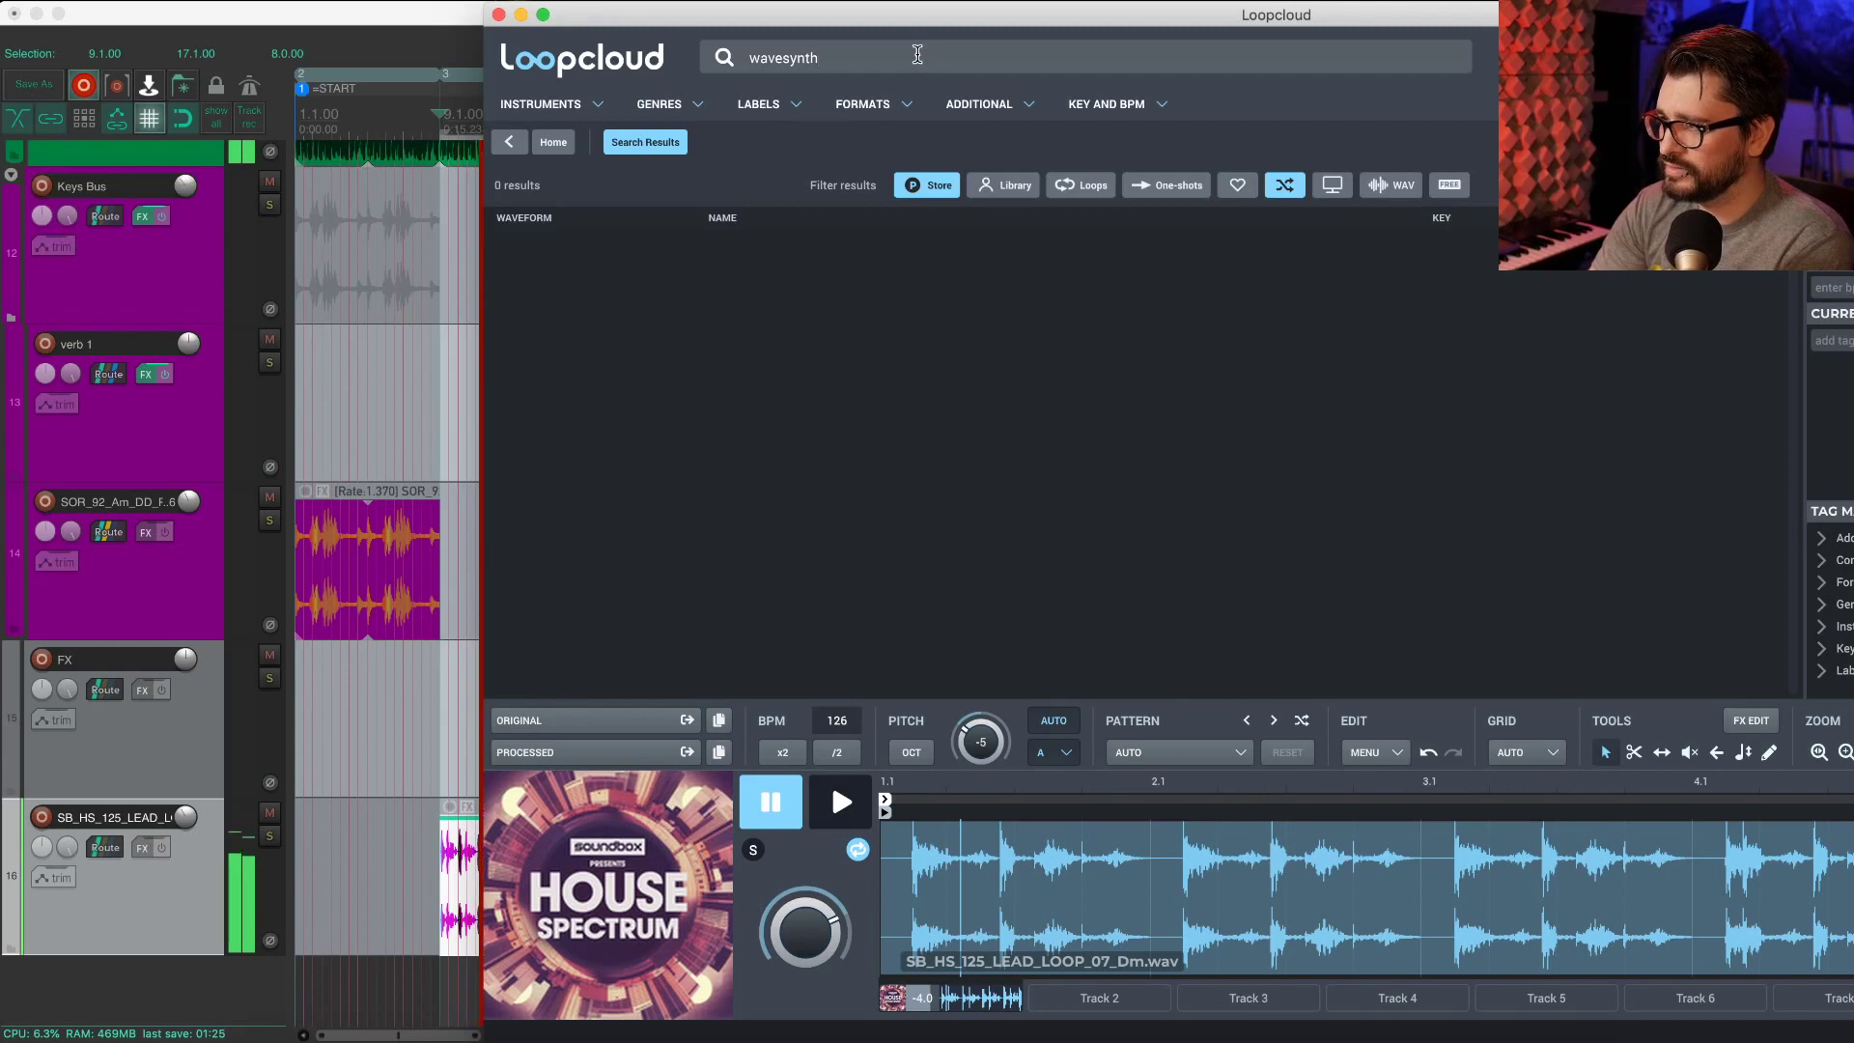
# Step: Try a sample search combining the Synth tag with the word "wave", and clear it again
pyautogui.doubleClick(917, 54)
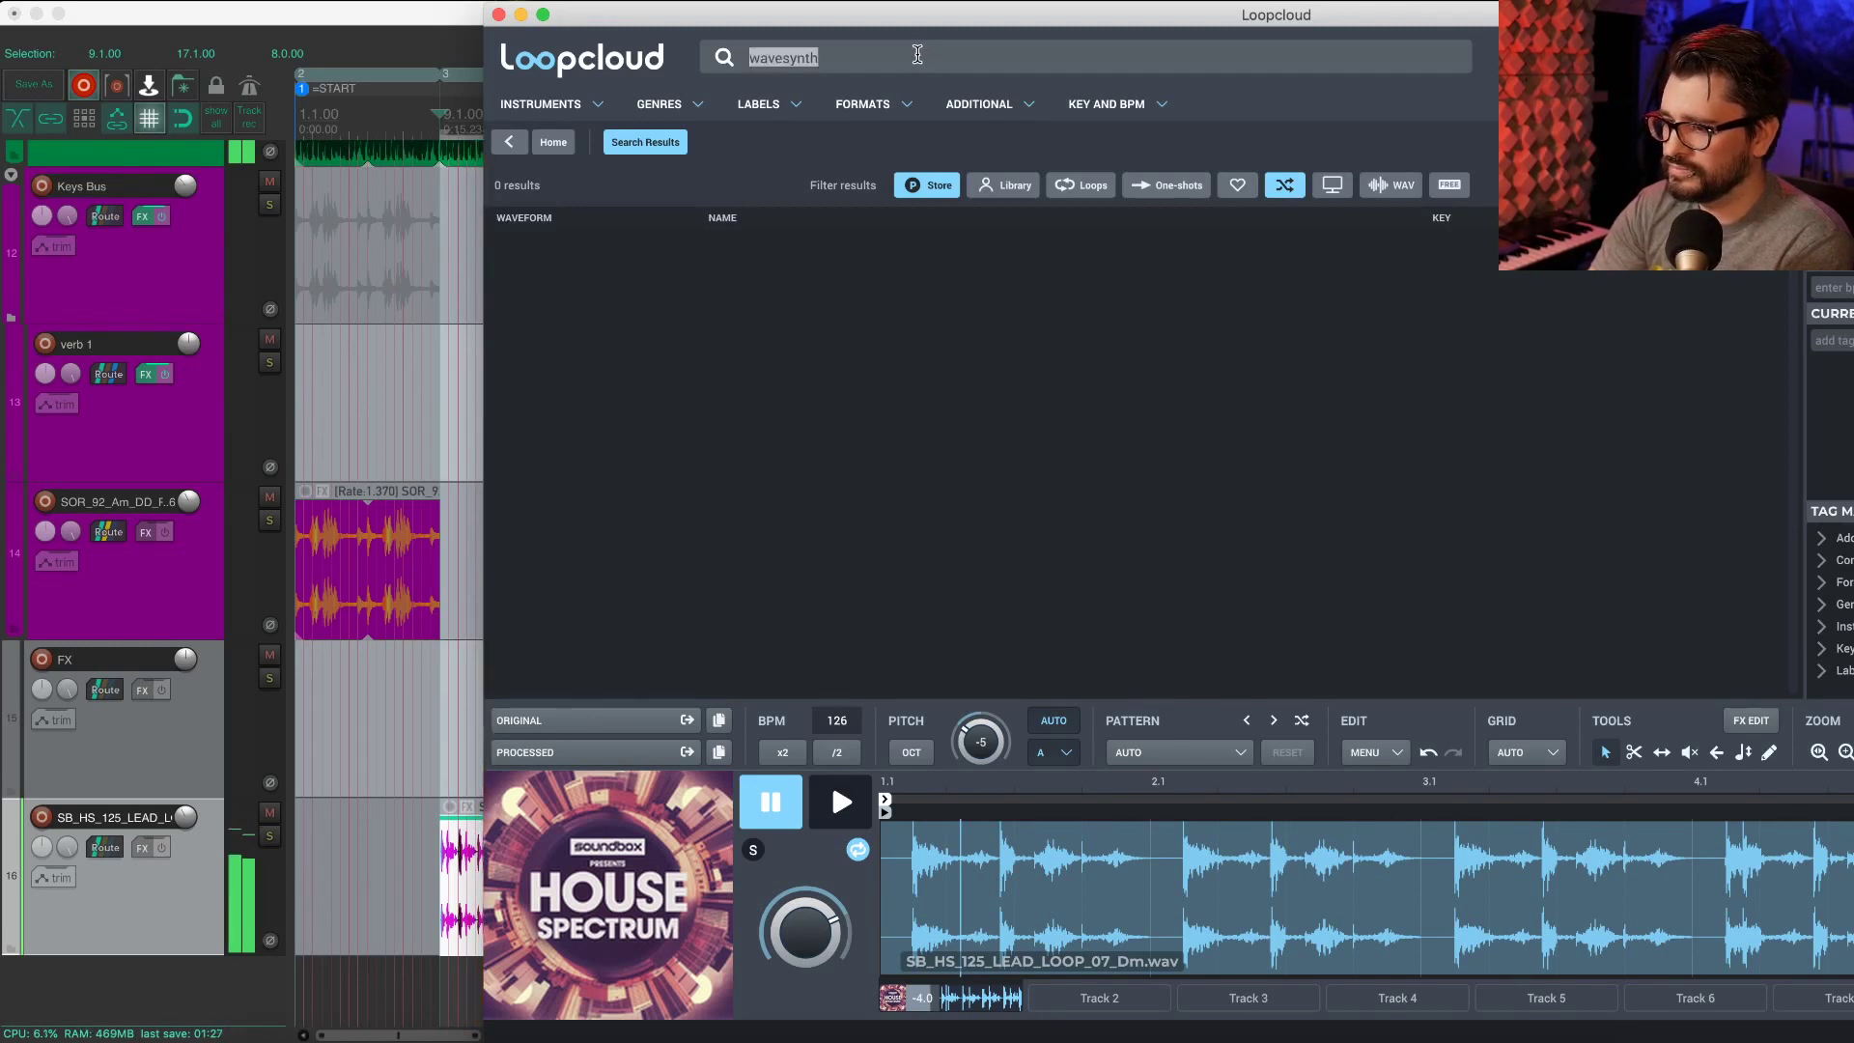
pyautogui.write('synth')
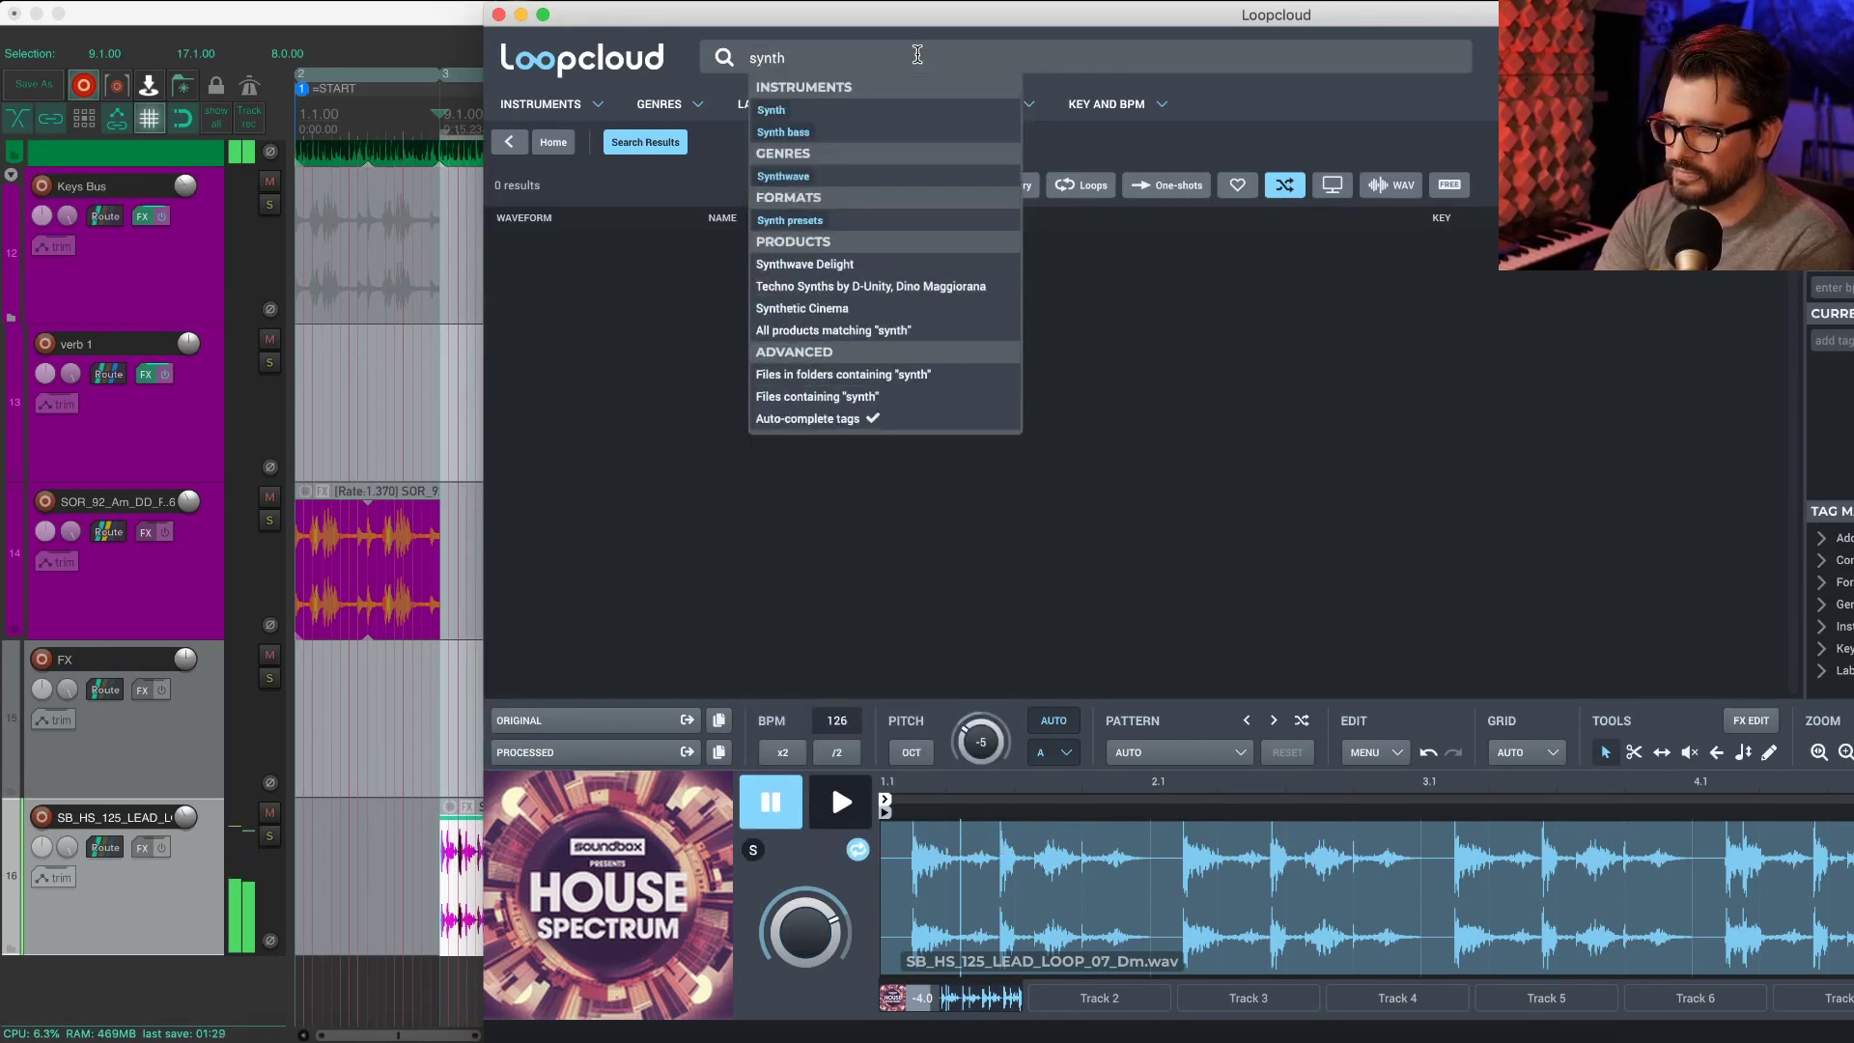
pyautogui.press('Return')
pyautogui.write('wave')
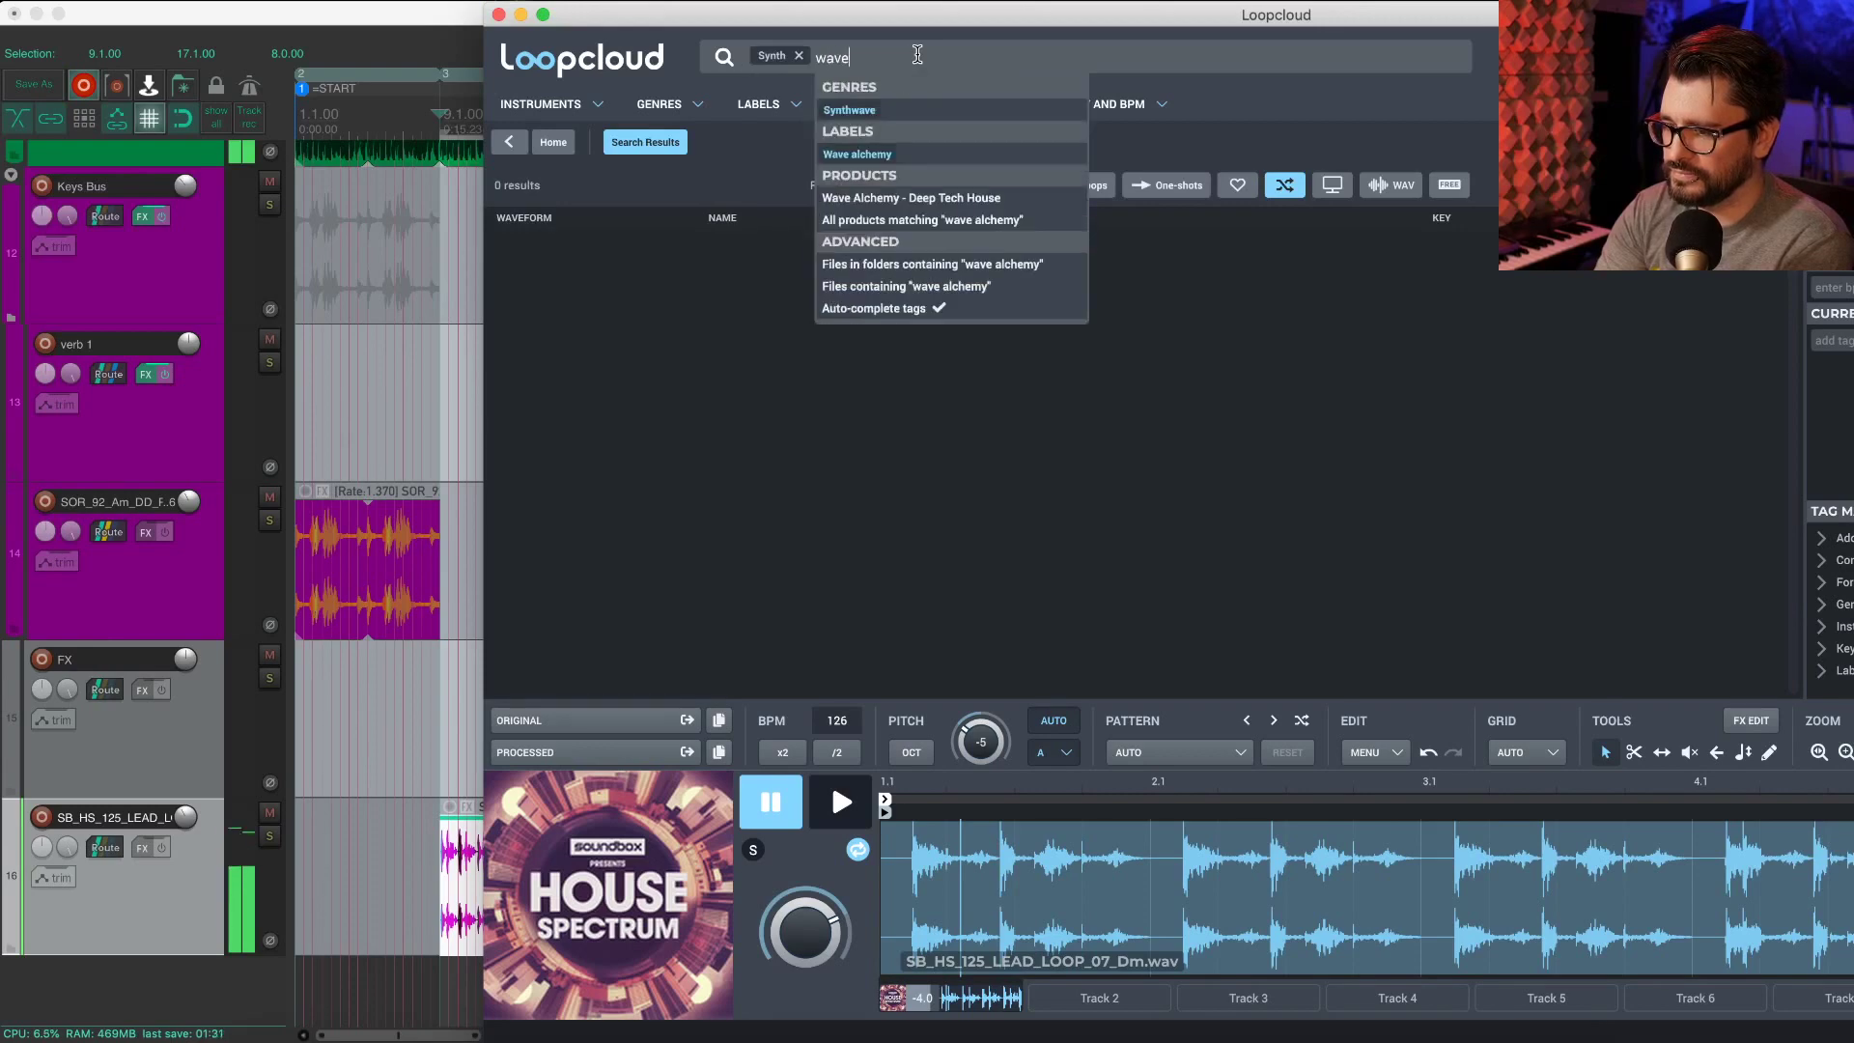
pyautogui.press('BackSpace')
pyautogui.press('BackSpace')
pyautogui.press('BackSpace')
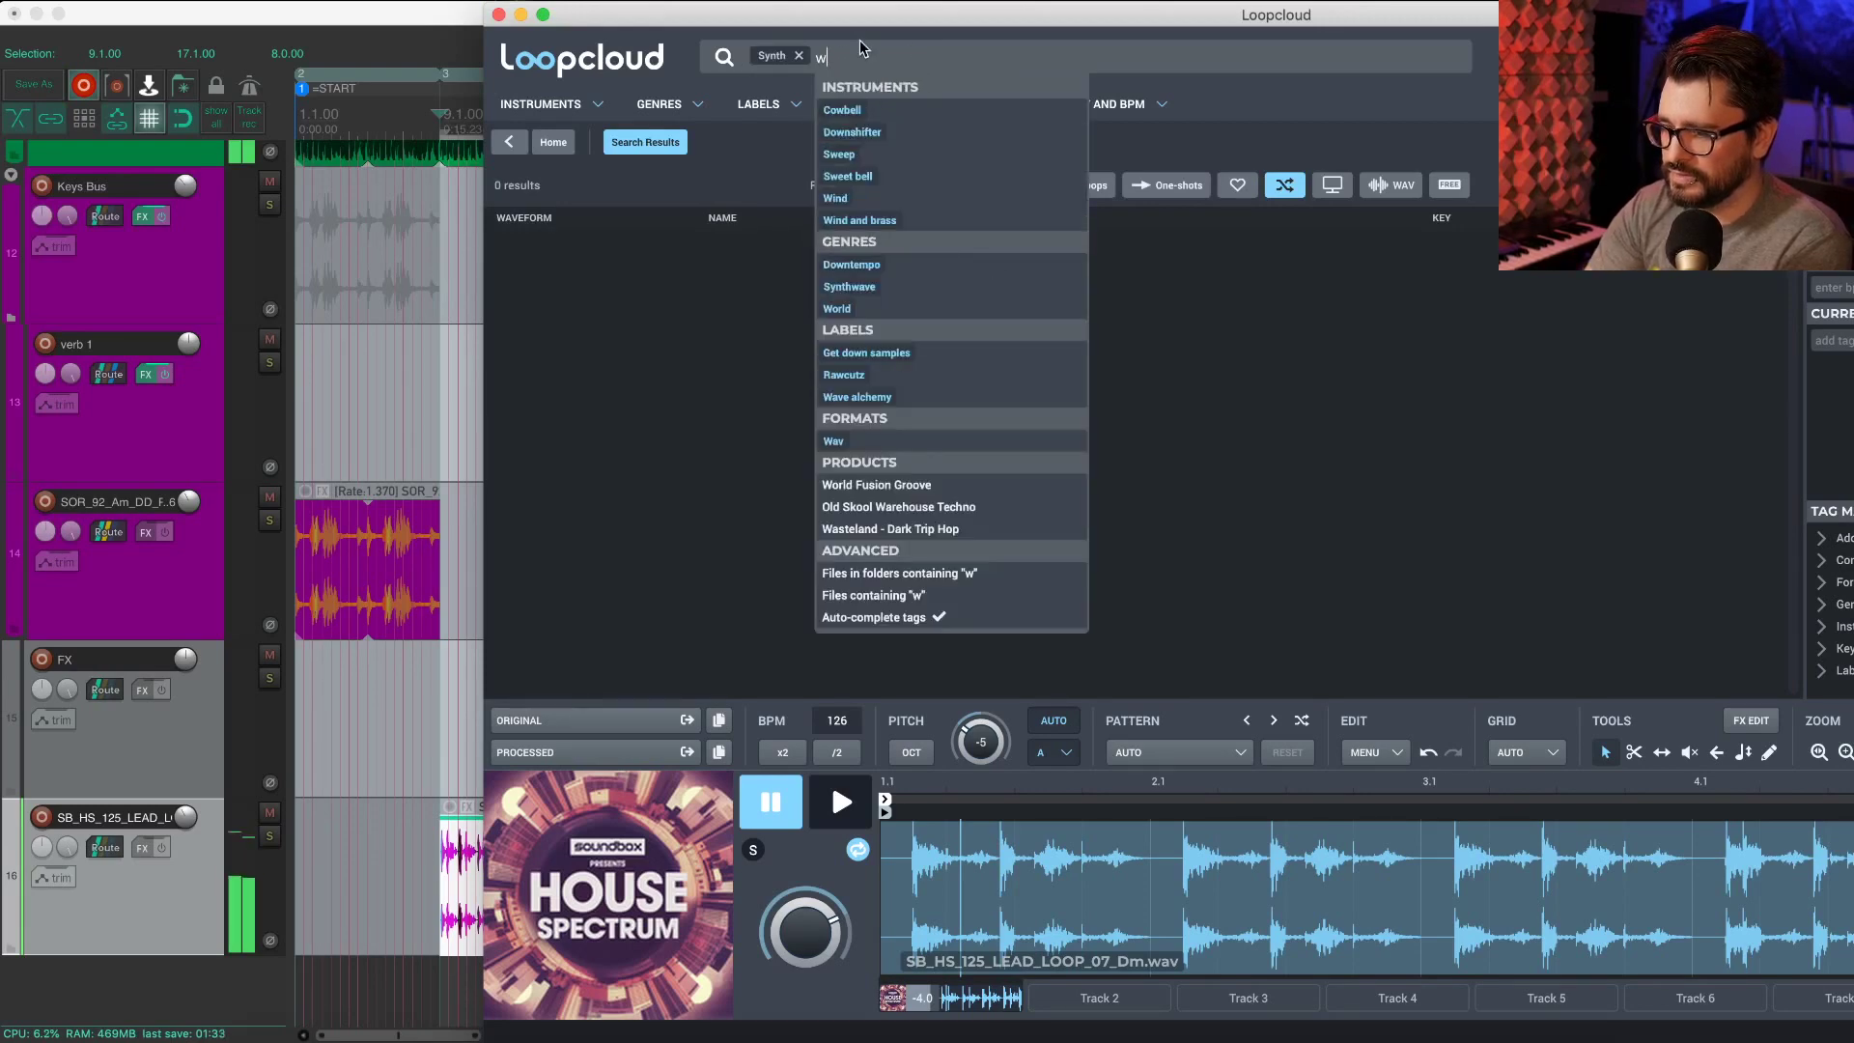
pyautogui.press('BackSpace')
pyautogui.press('BackSpace')
# Step: Search the sample store with the Synthwave and Lead tags
pyautogui.write('s')
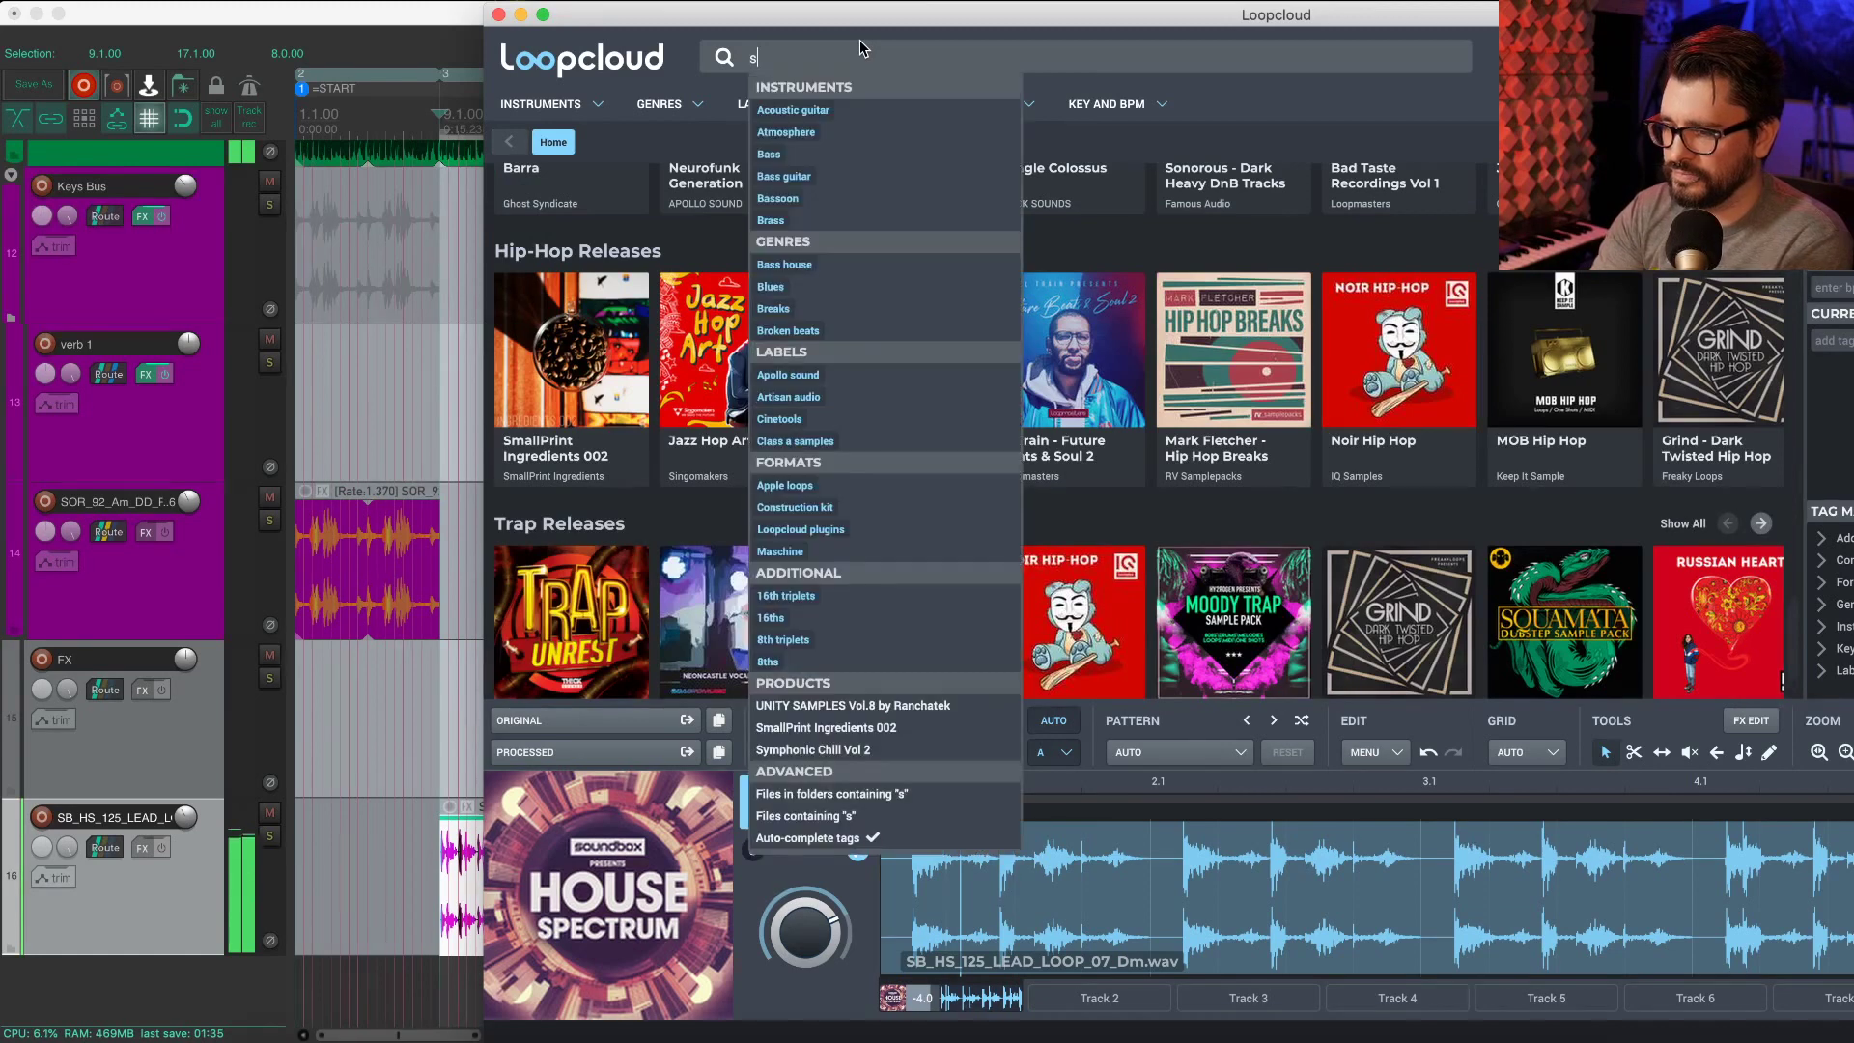
pyautogui.write('ynthwave')
pyautogui.press('Return')
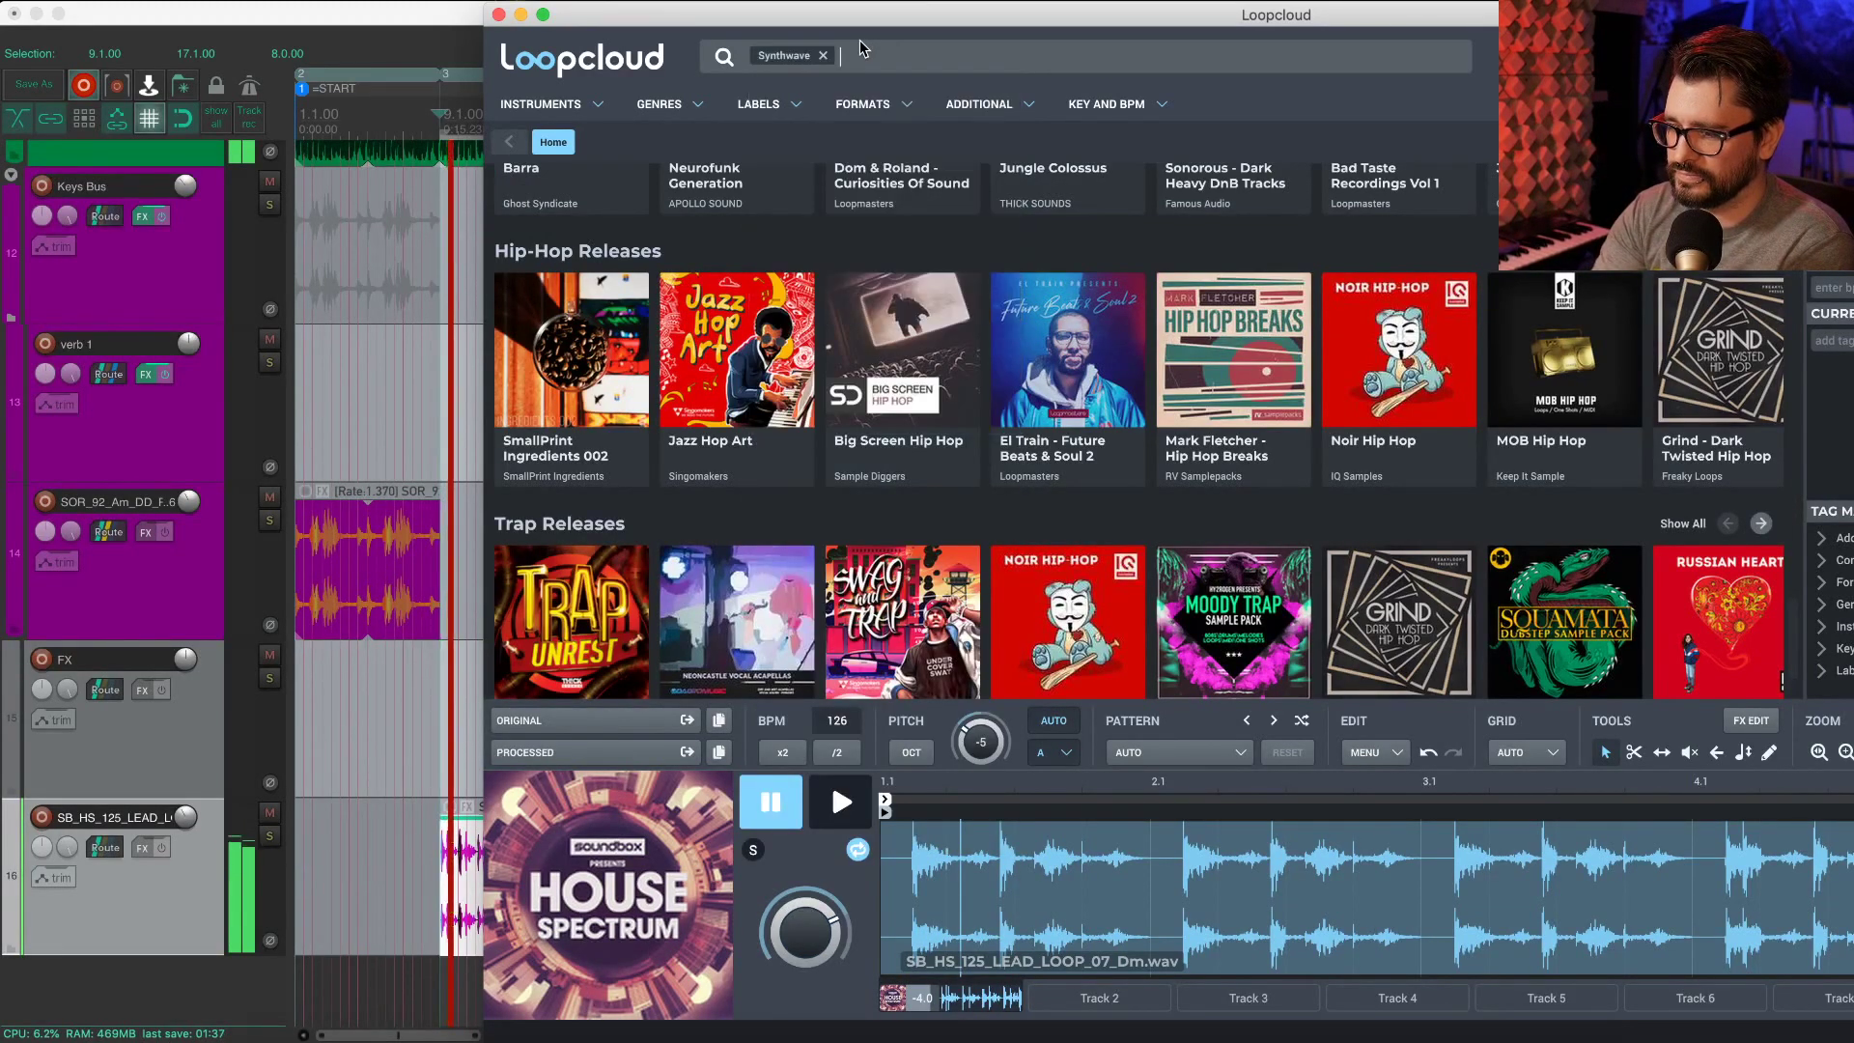
pyautogui.write('lead')
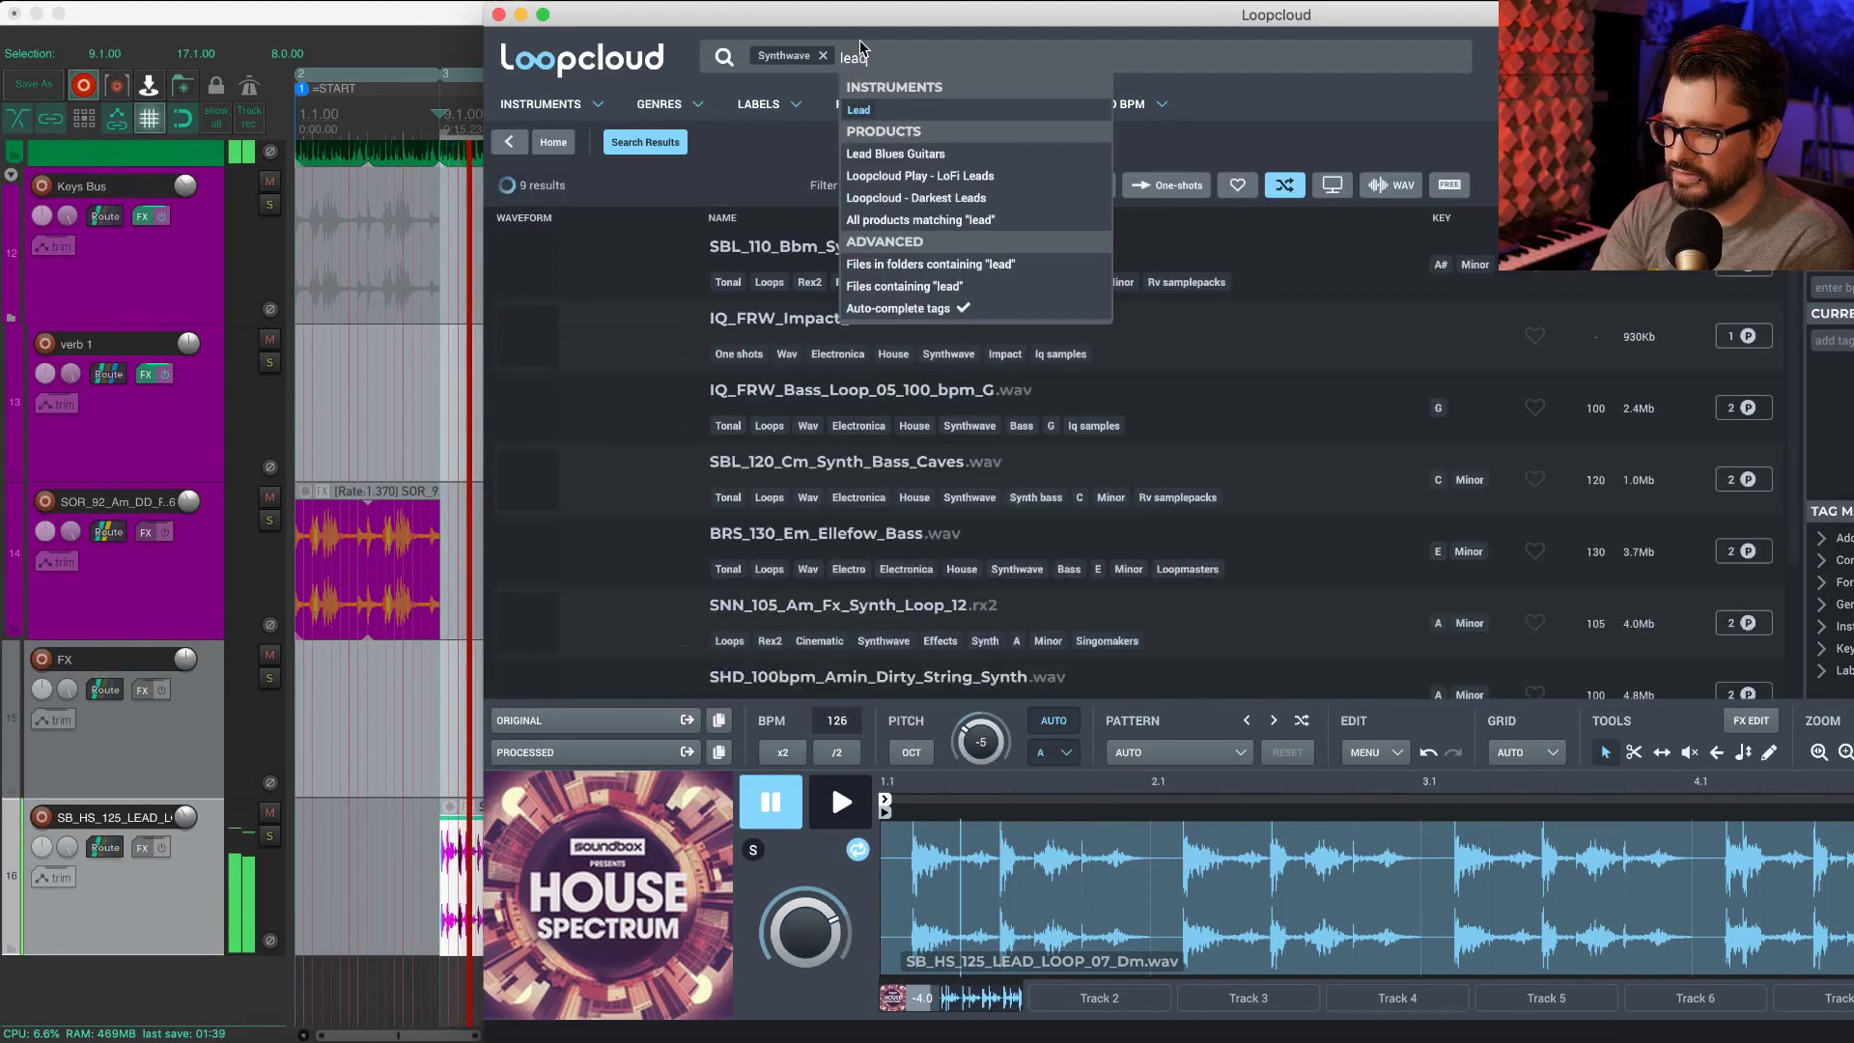
pyautogui.press('Return')
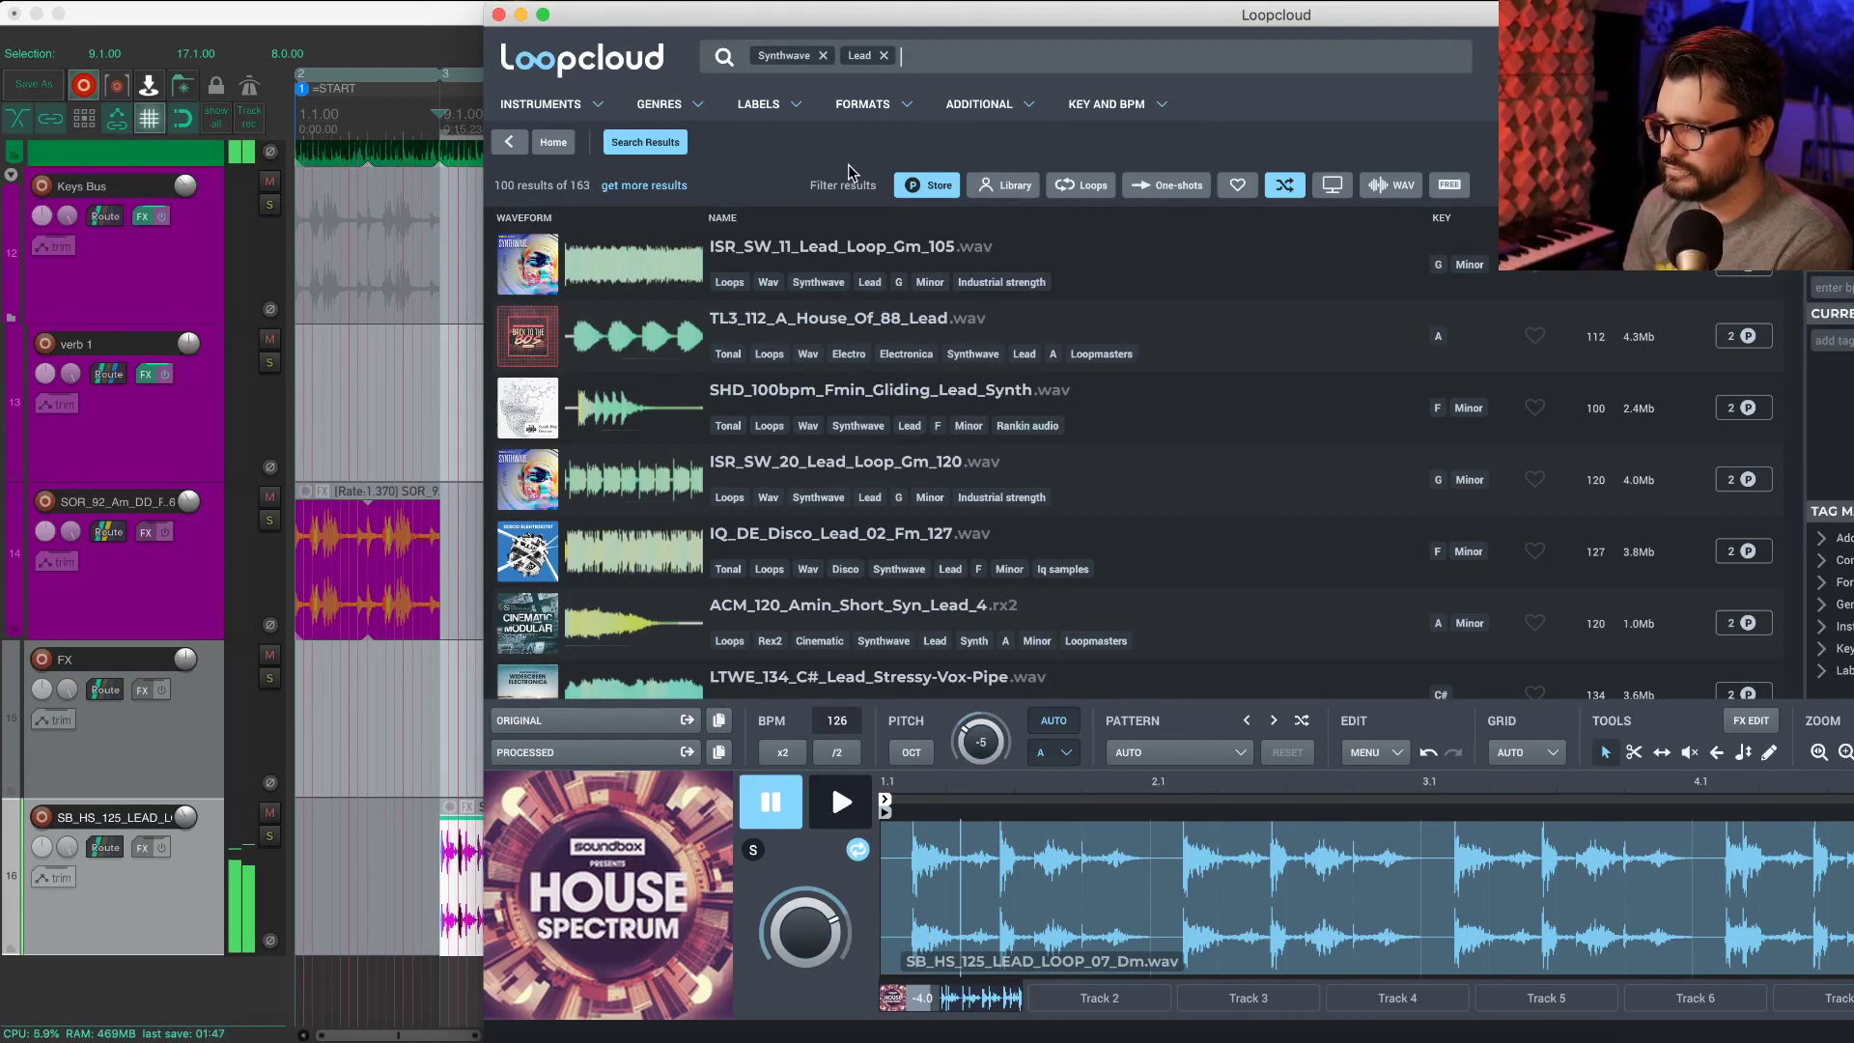
# Step: Audition ISR_SW_11_Lead_Loop_Gm_105, TL3_112_A_House_Of_88_Lead and ISR_SW_20_Lead_Loop_Gm_120, and buy the last one
pyautogui.click(626, 267)
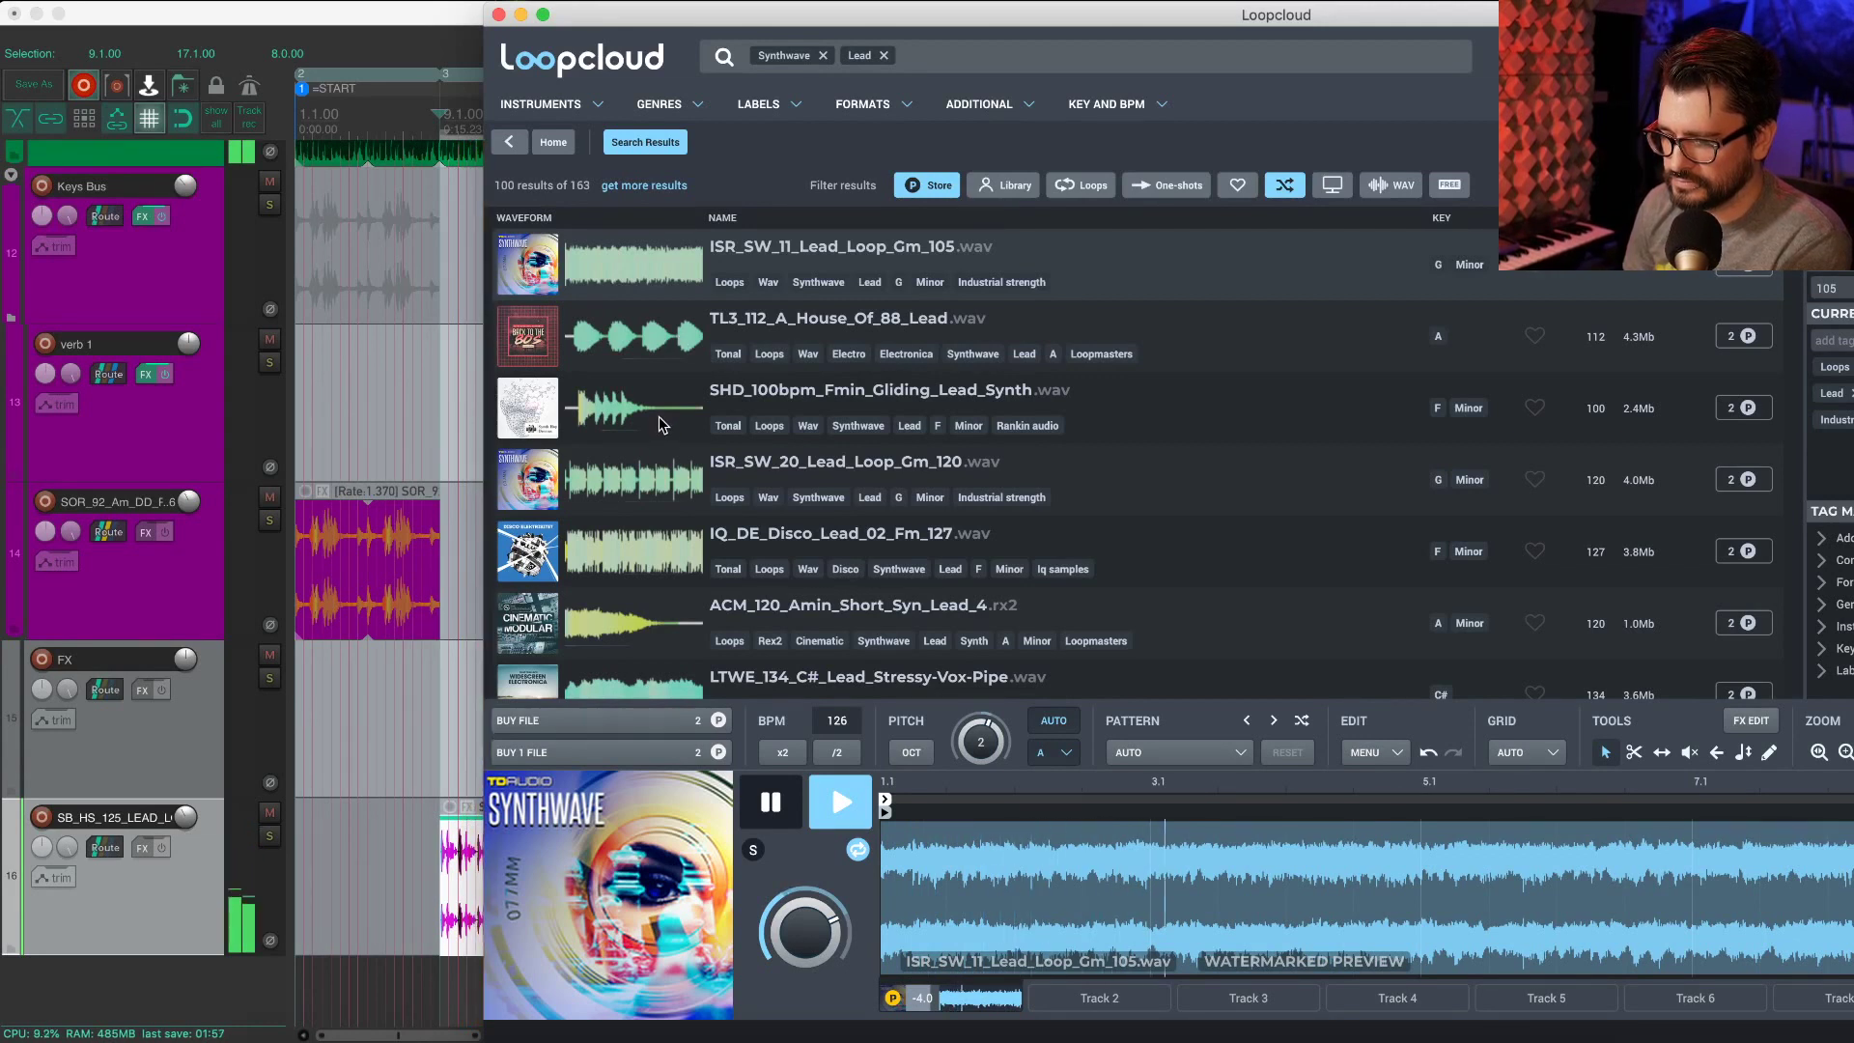
pyautogui.click(655, 350)
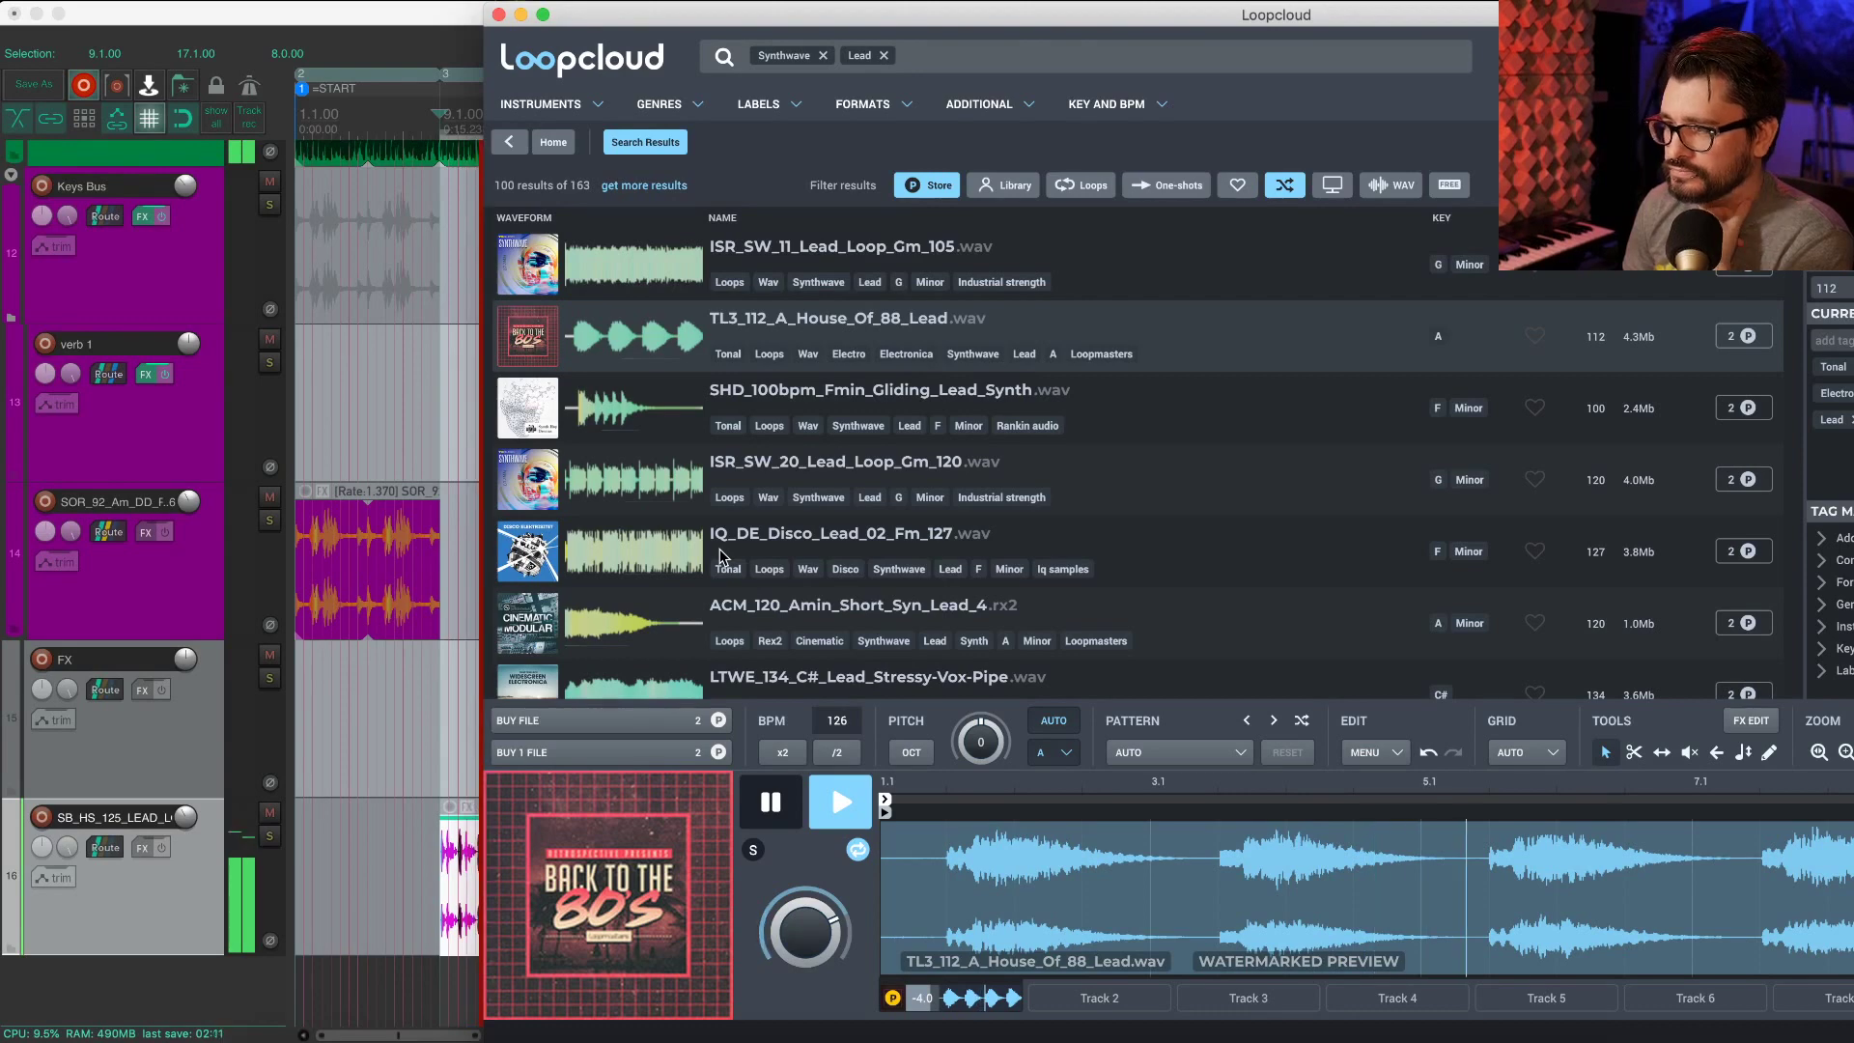
pyautogui.scroll(-2, 719, 555)
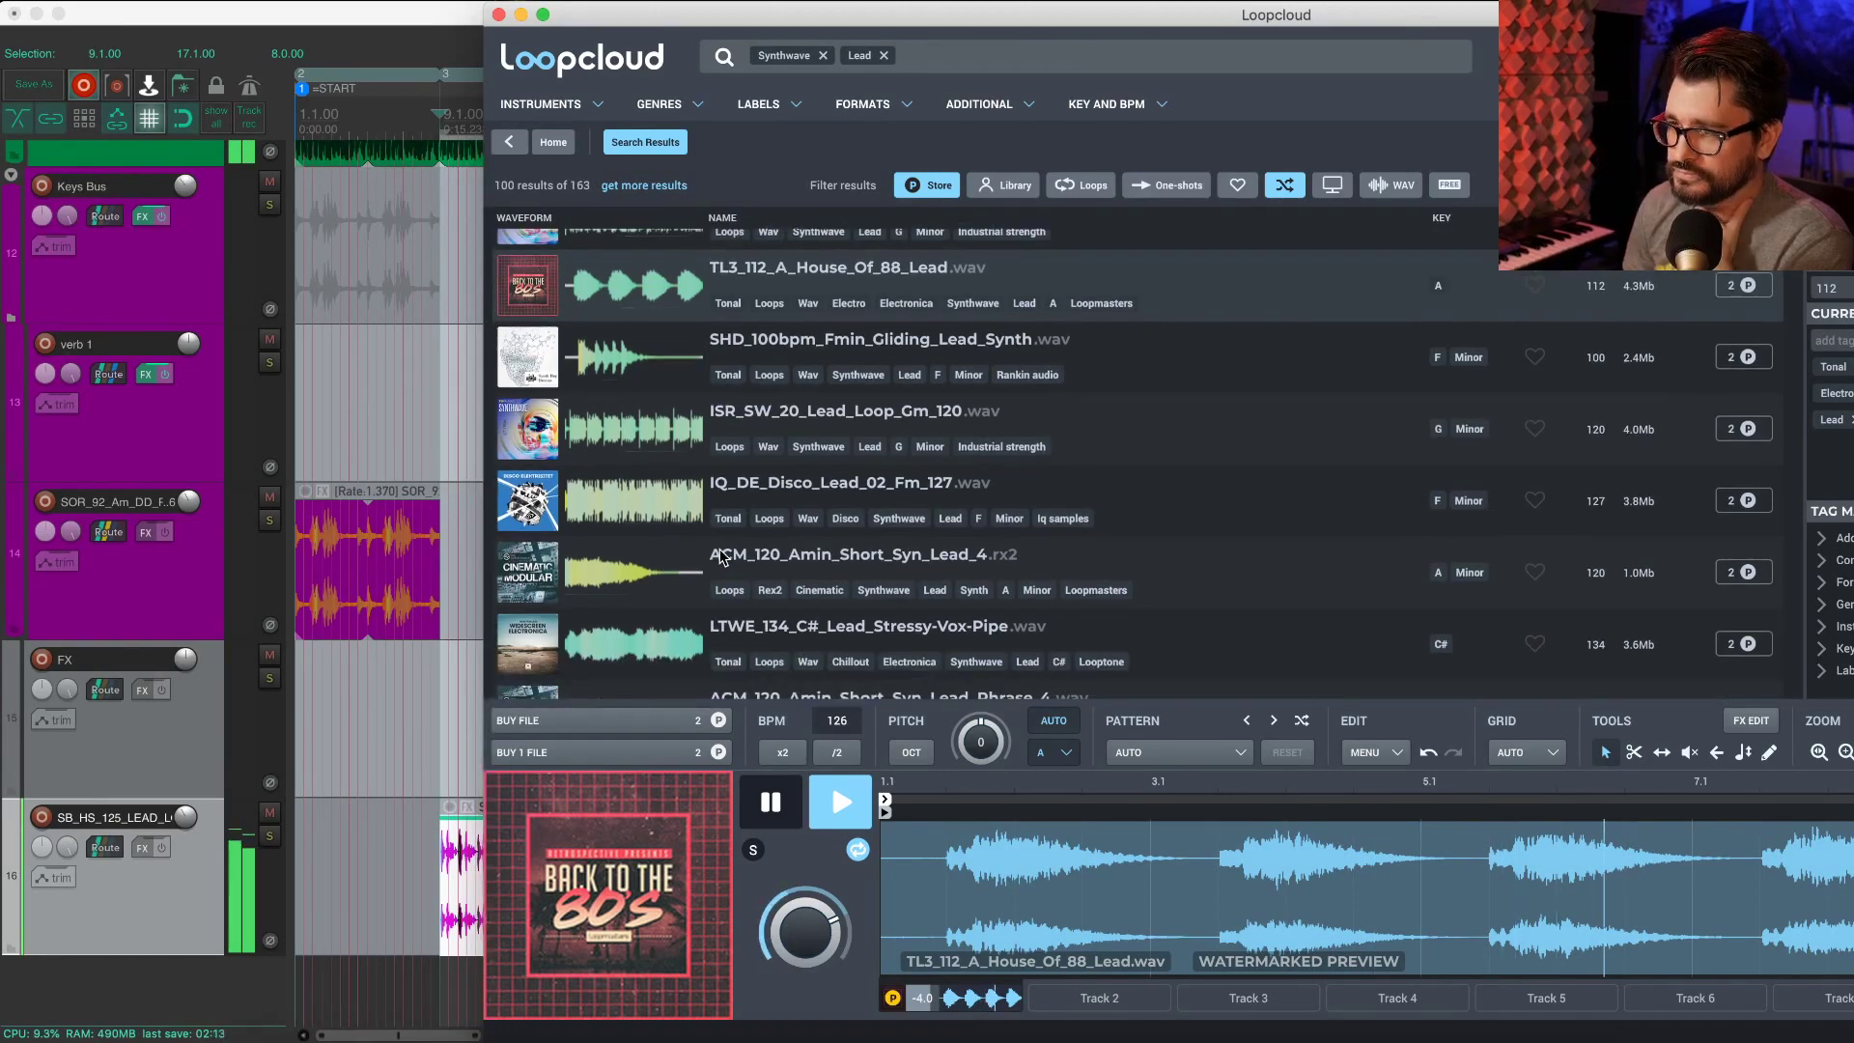
pyautogui.click(637, 438)
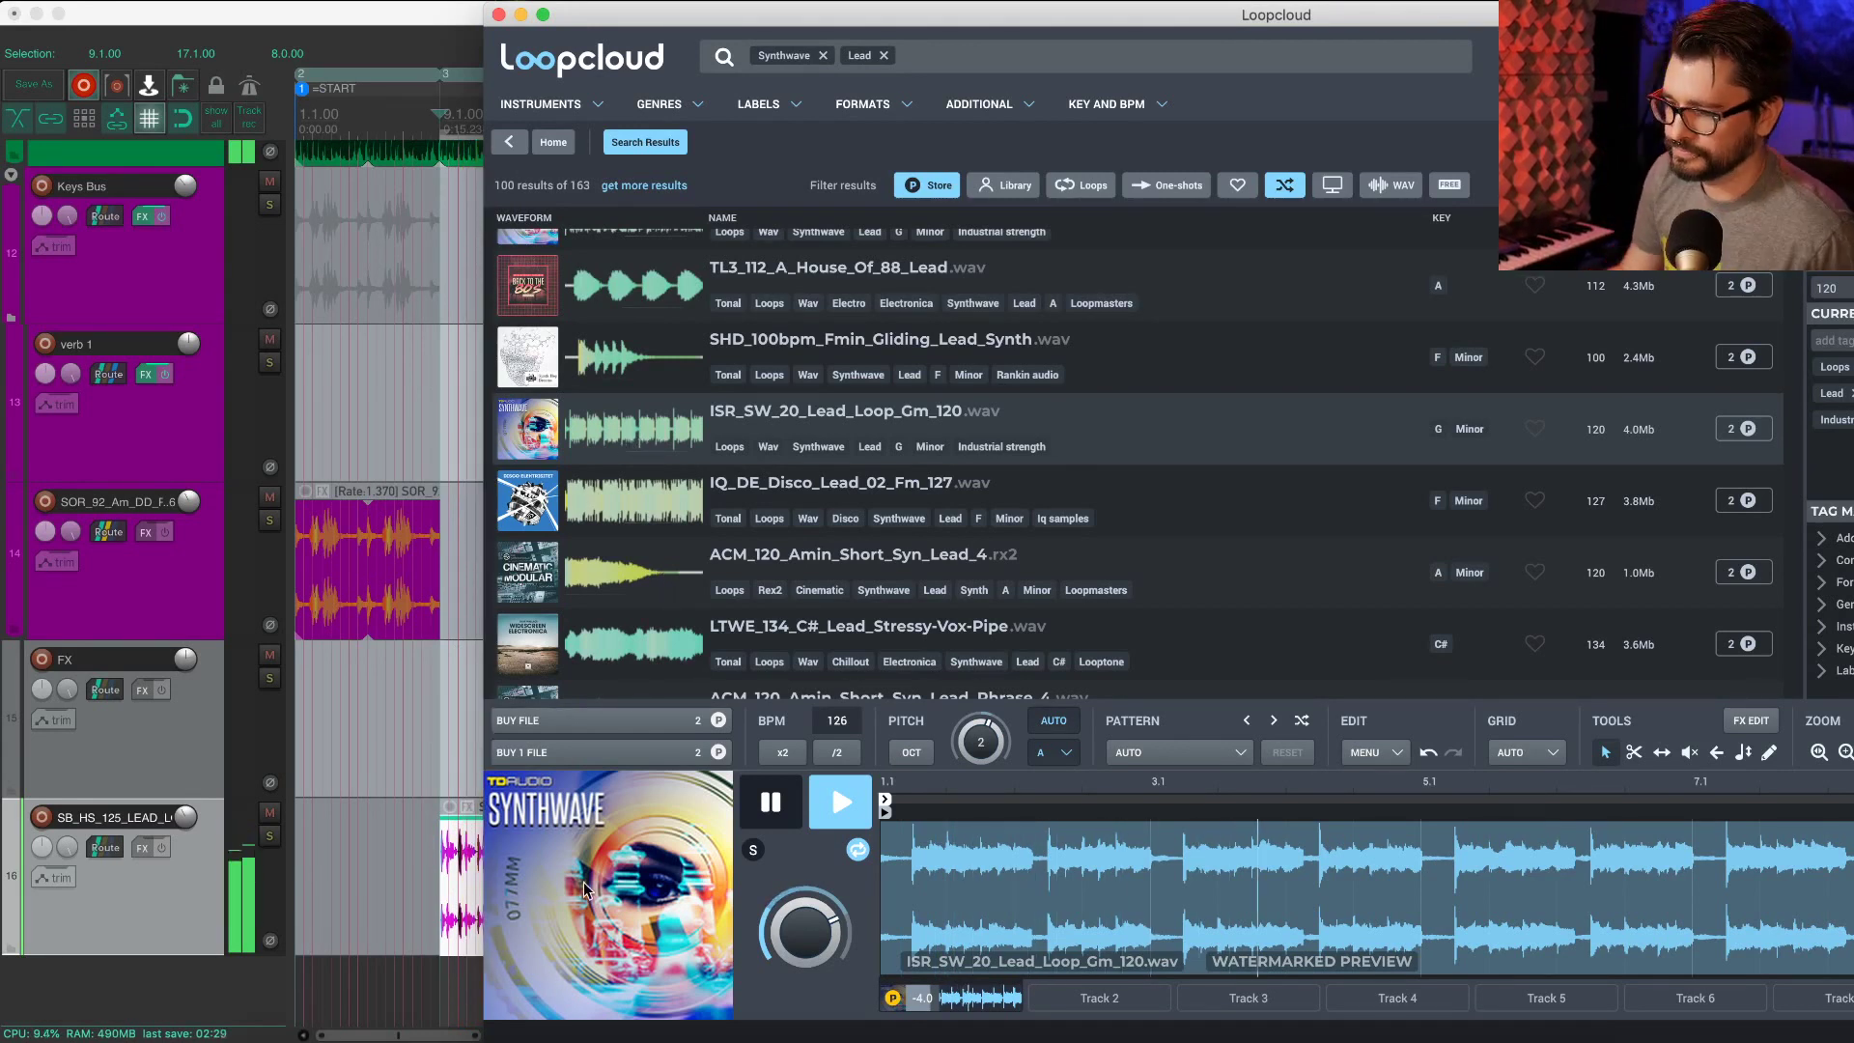
pyautogui.click(628, 752)
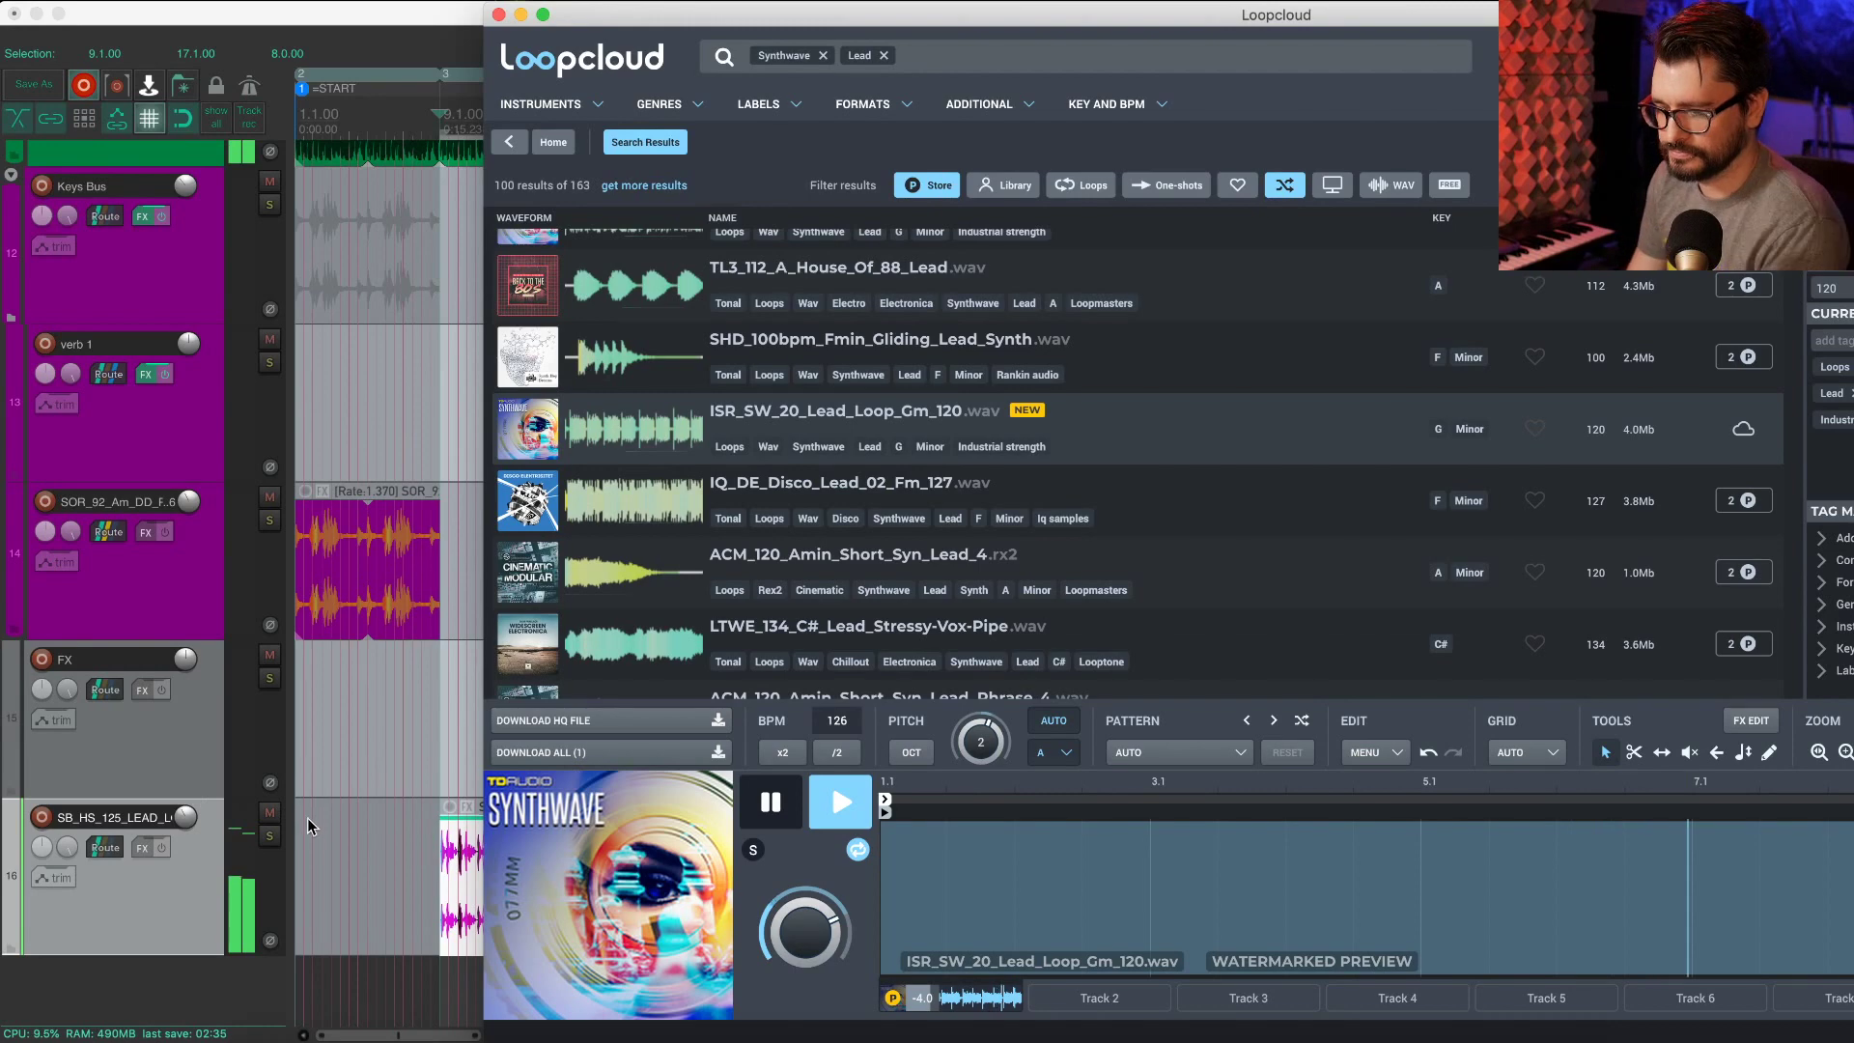
# Step: Download ISR_SW_20_Lead_Loop_Gm_120 and place its processed version on a new REAPER track below SB_HS_125_LEAD at bar 9
pyautogui.scroll(-3, 307, 819)
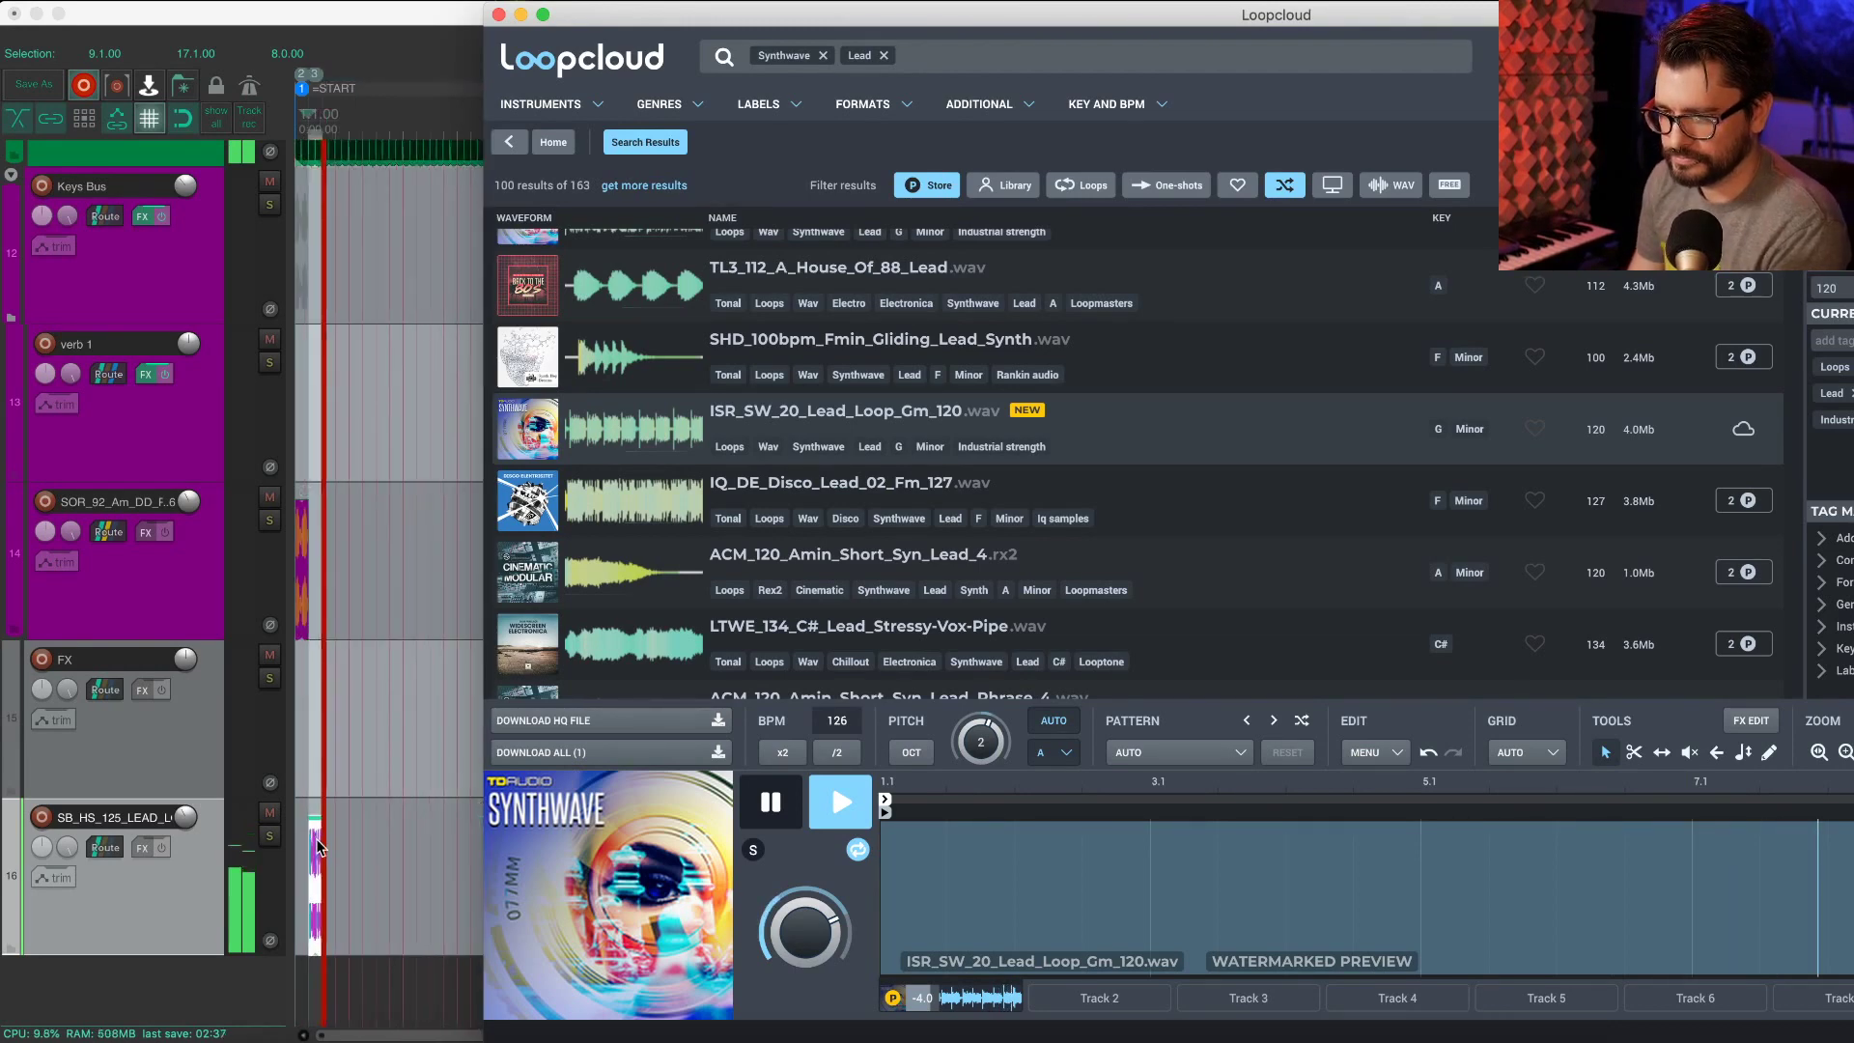
pyautogui.scroll(3, 319, 846)
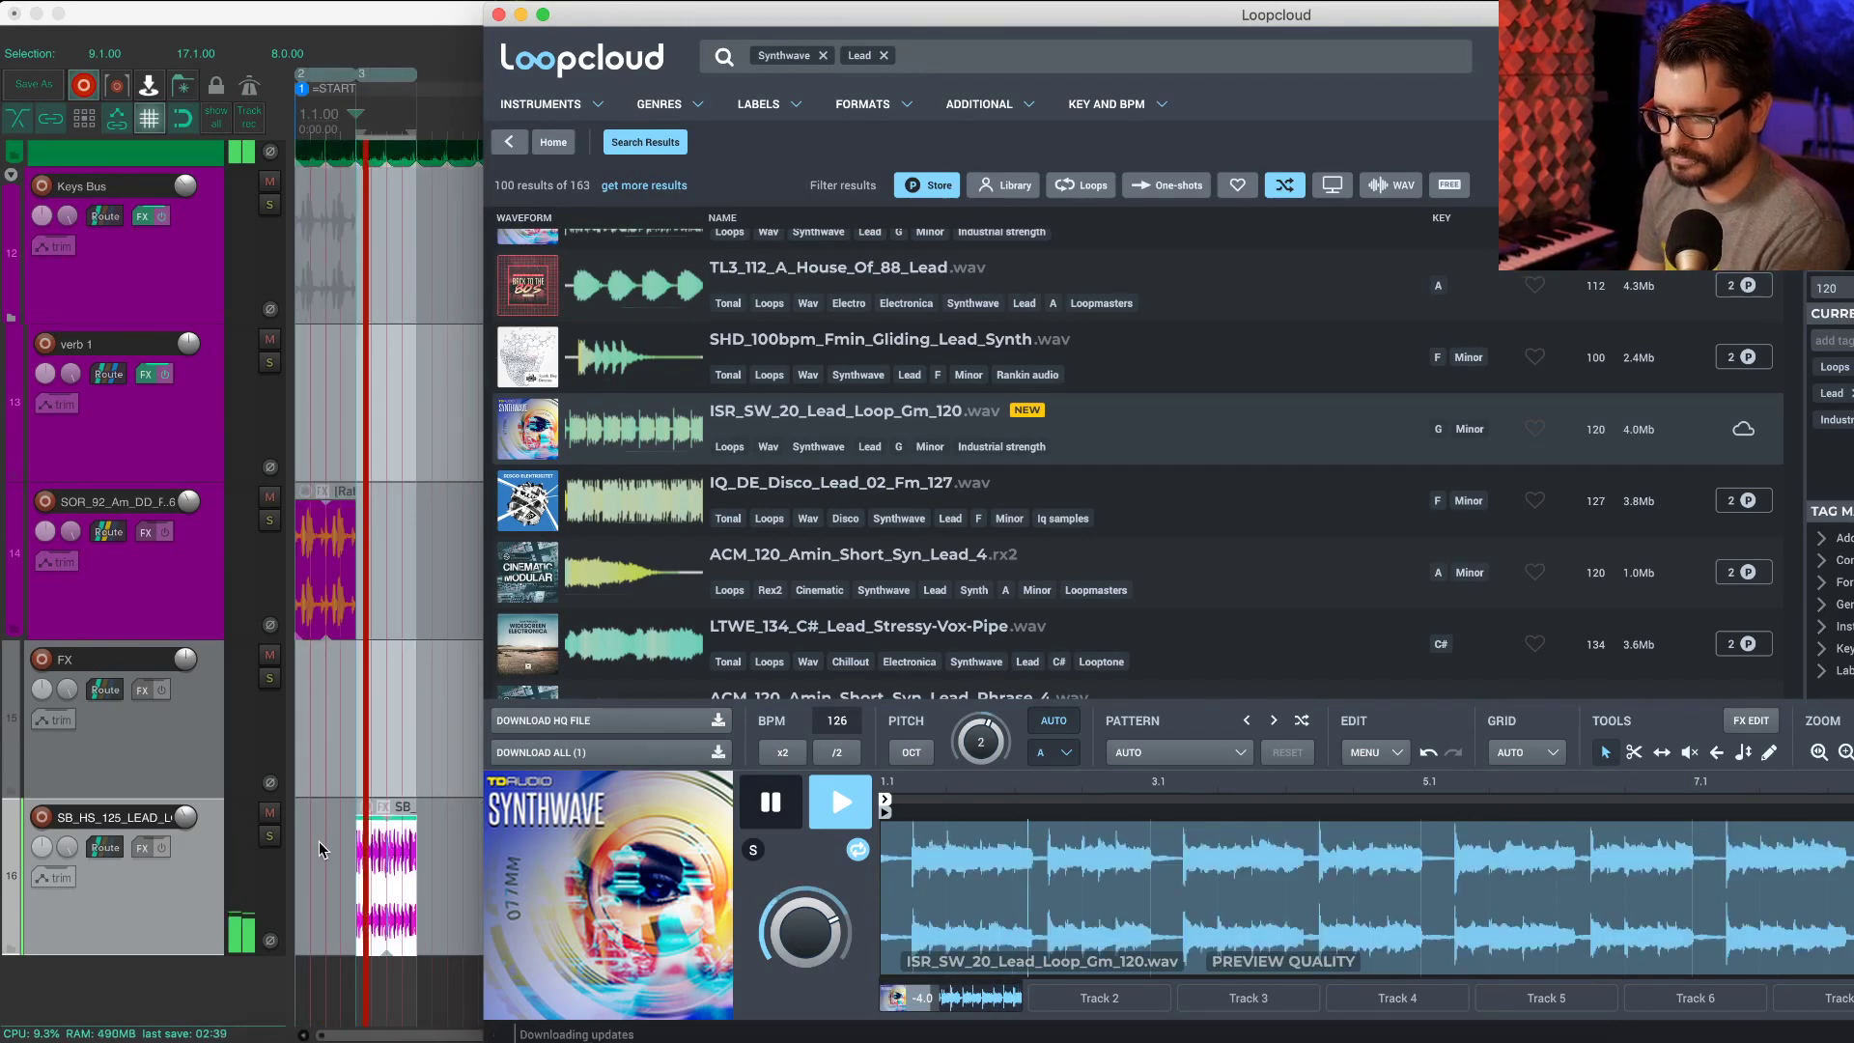
pyautogui.scroll(-3, 334, 852)
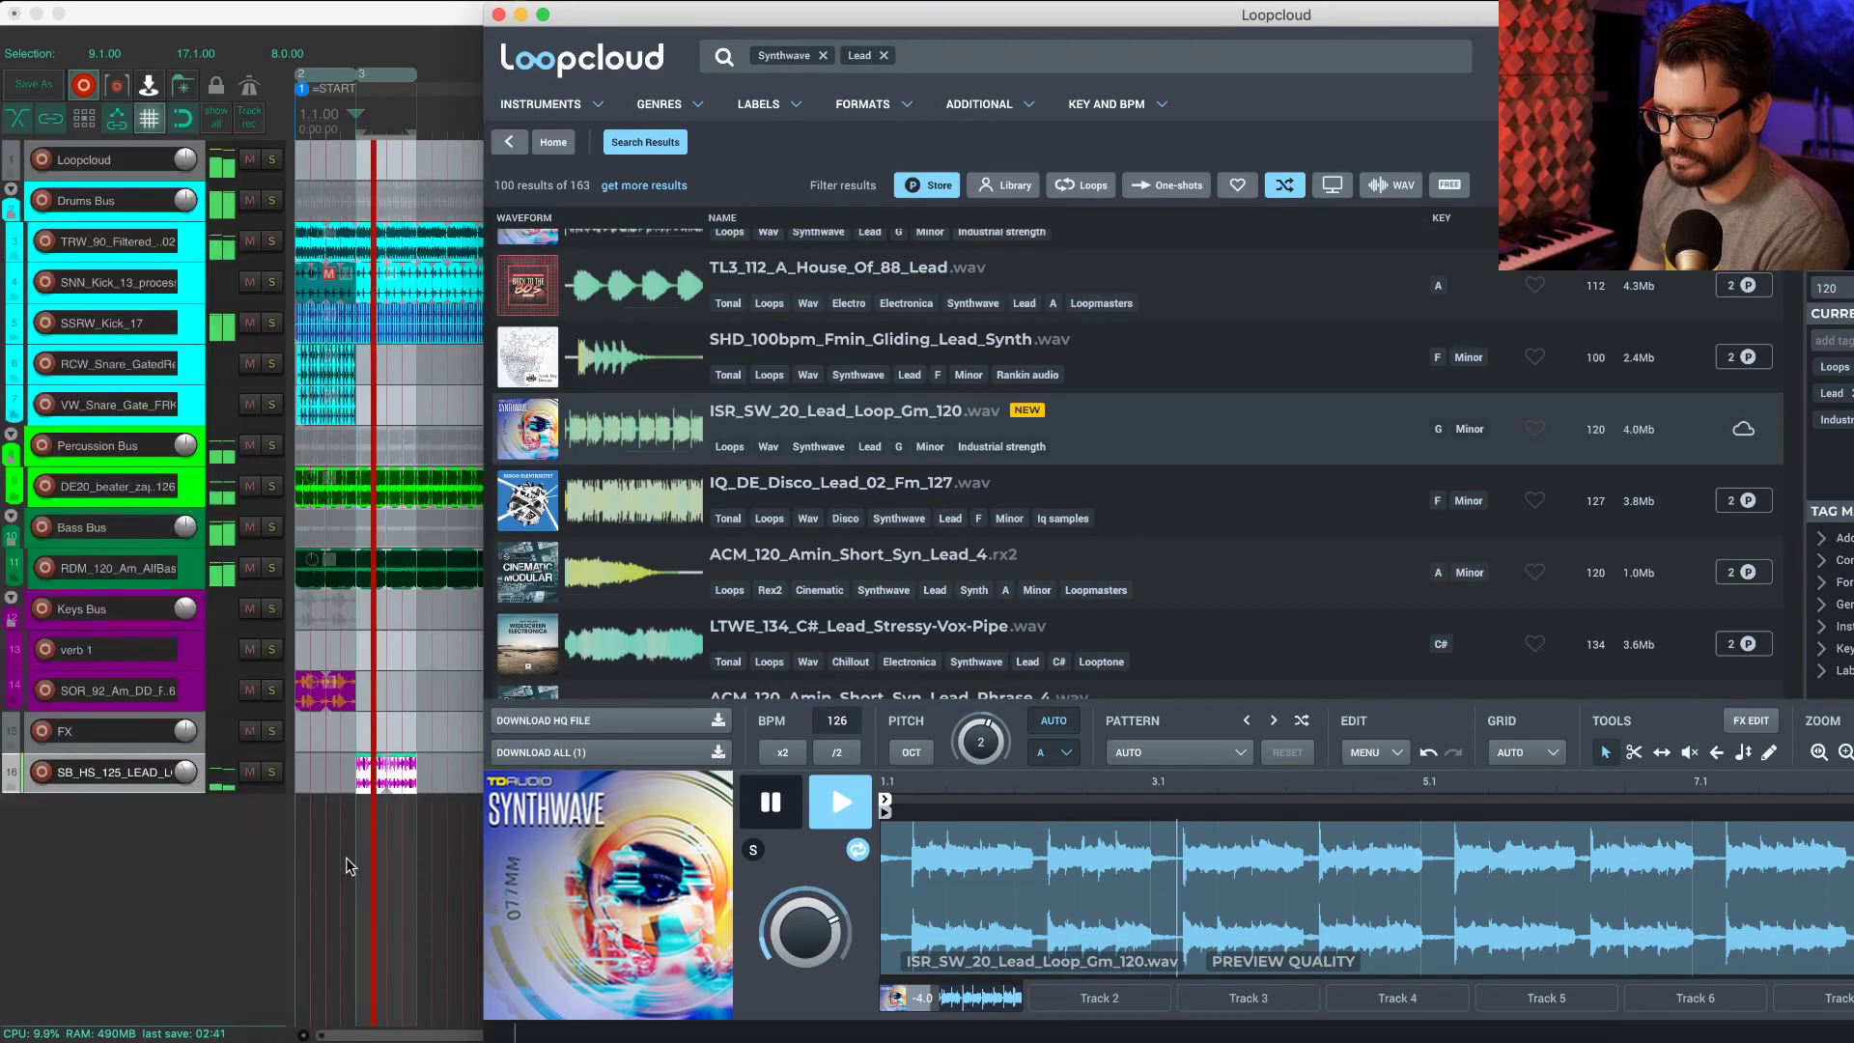
pyautogui.click(560, 752)
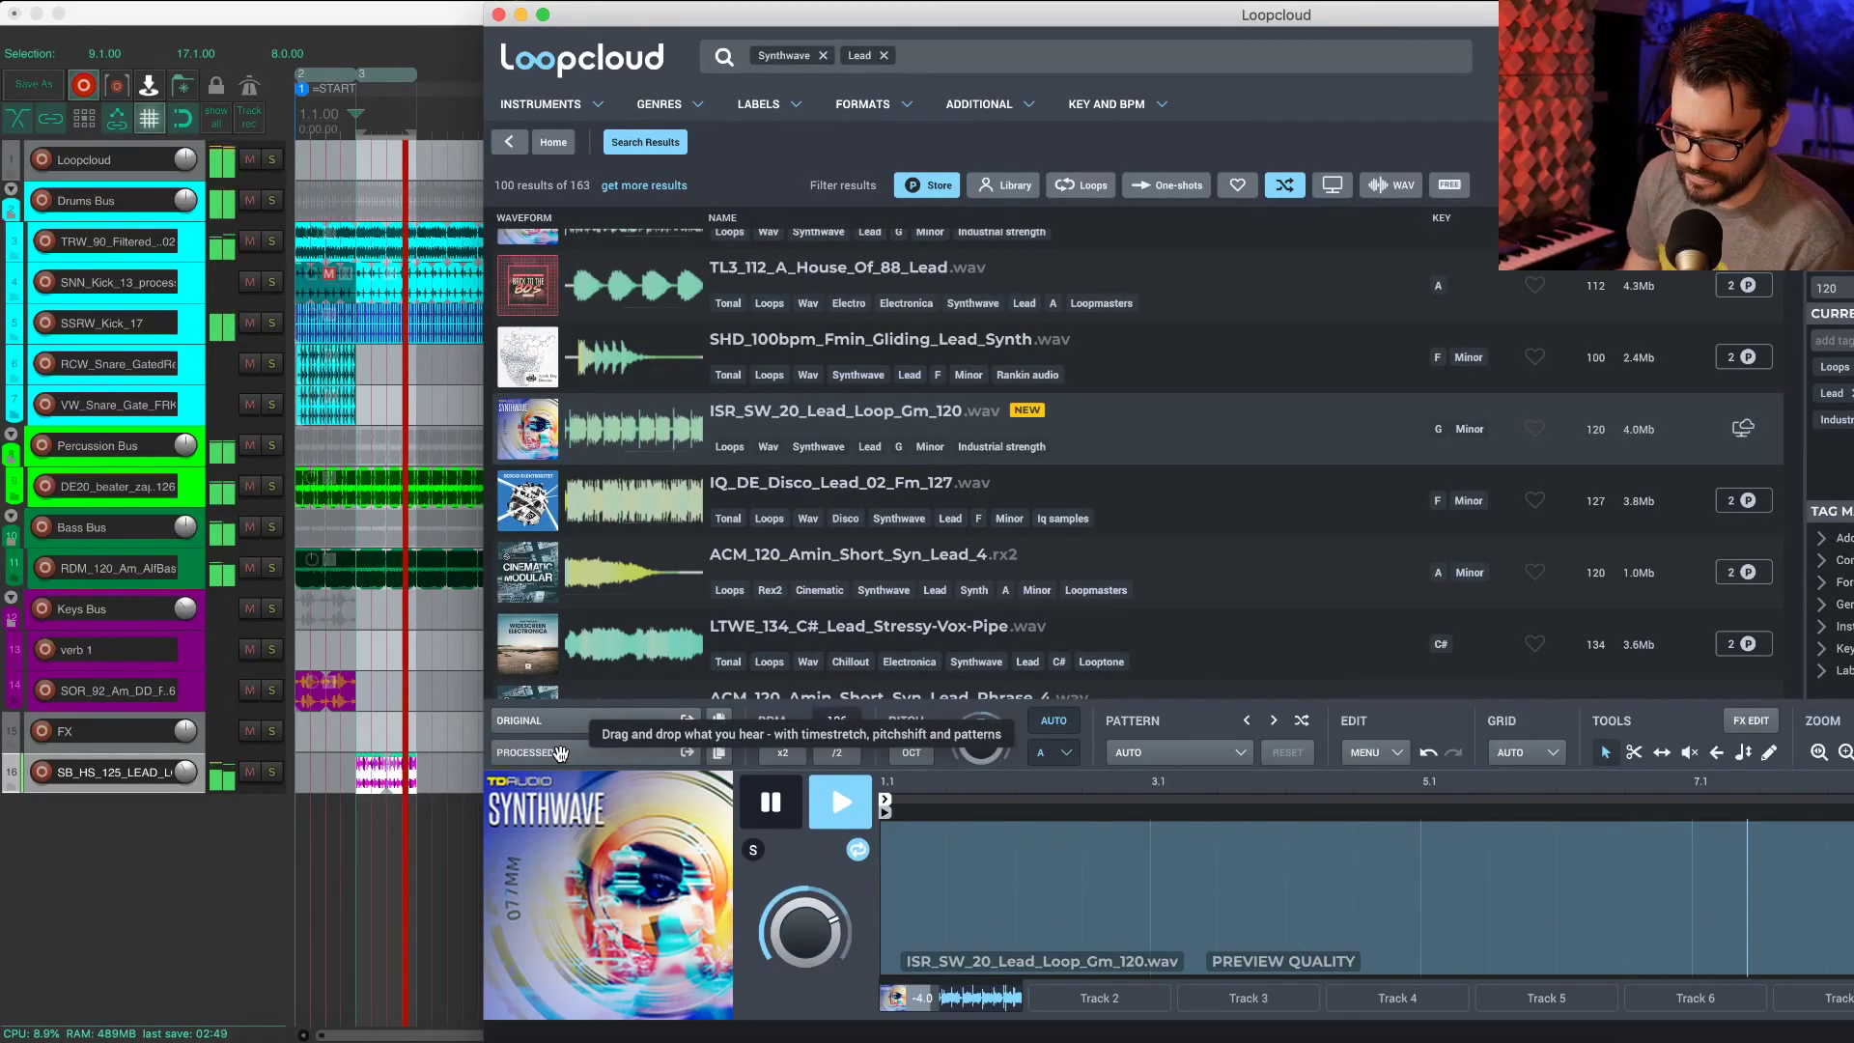
pyautogui.moveTo(560, 753); pyautogui.dragTo(365, 872)
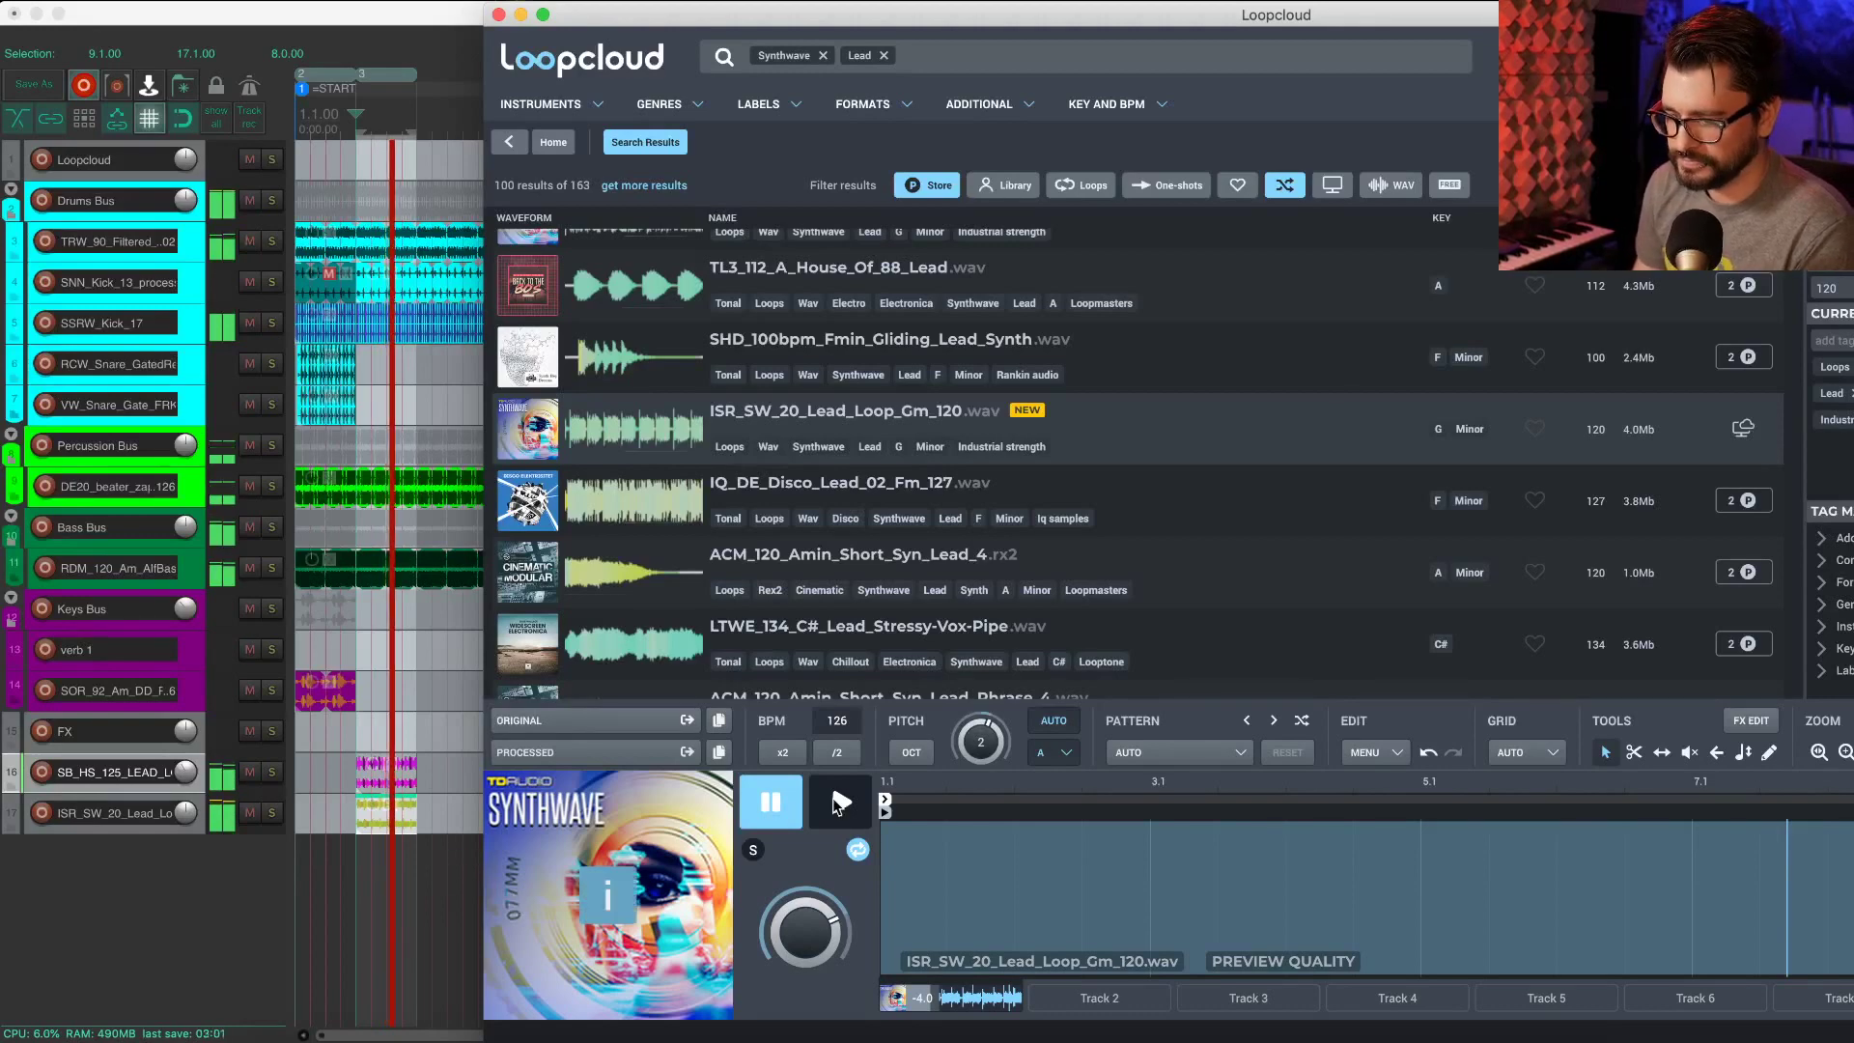
# Step: Move the ISR_SW_20_Lead_Loop and SB_HS_125_LEAD tracks into the Keys Bus folder, above verb 1
pyautogui.click(124, 826)
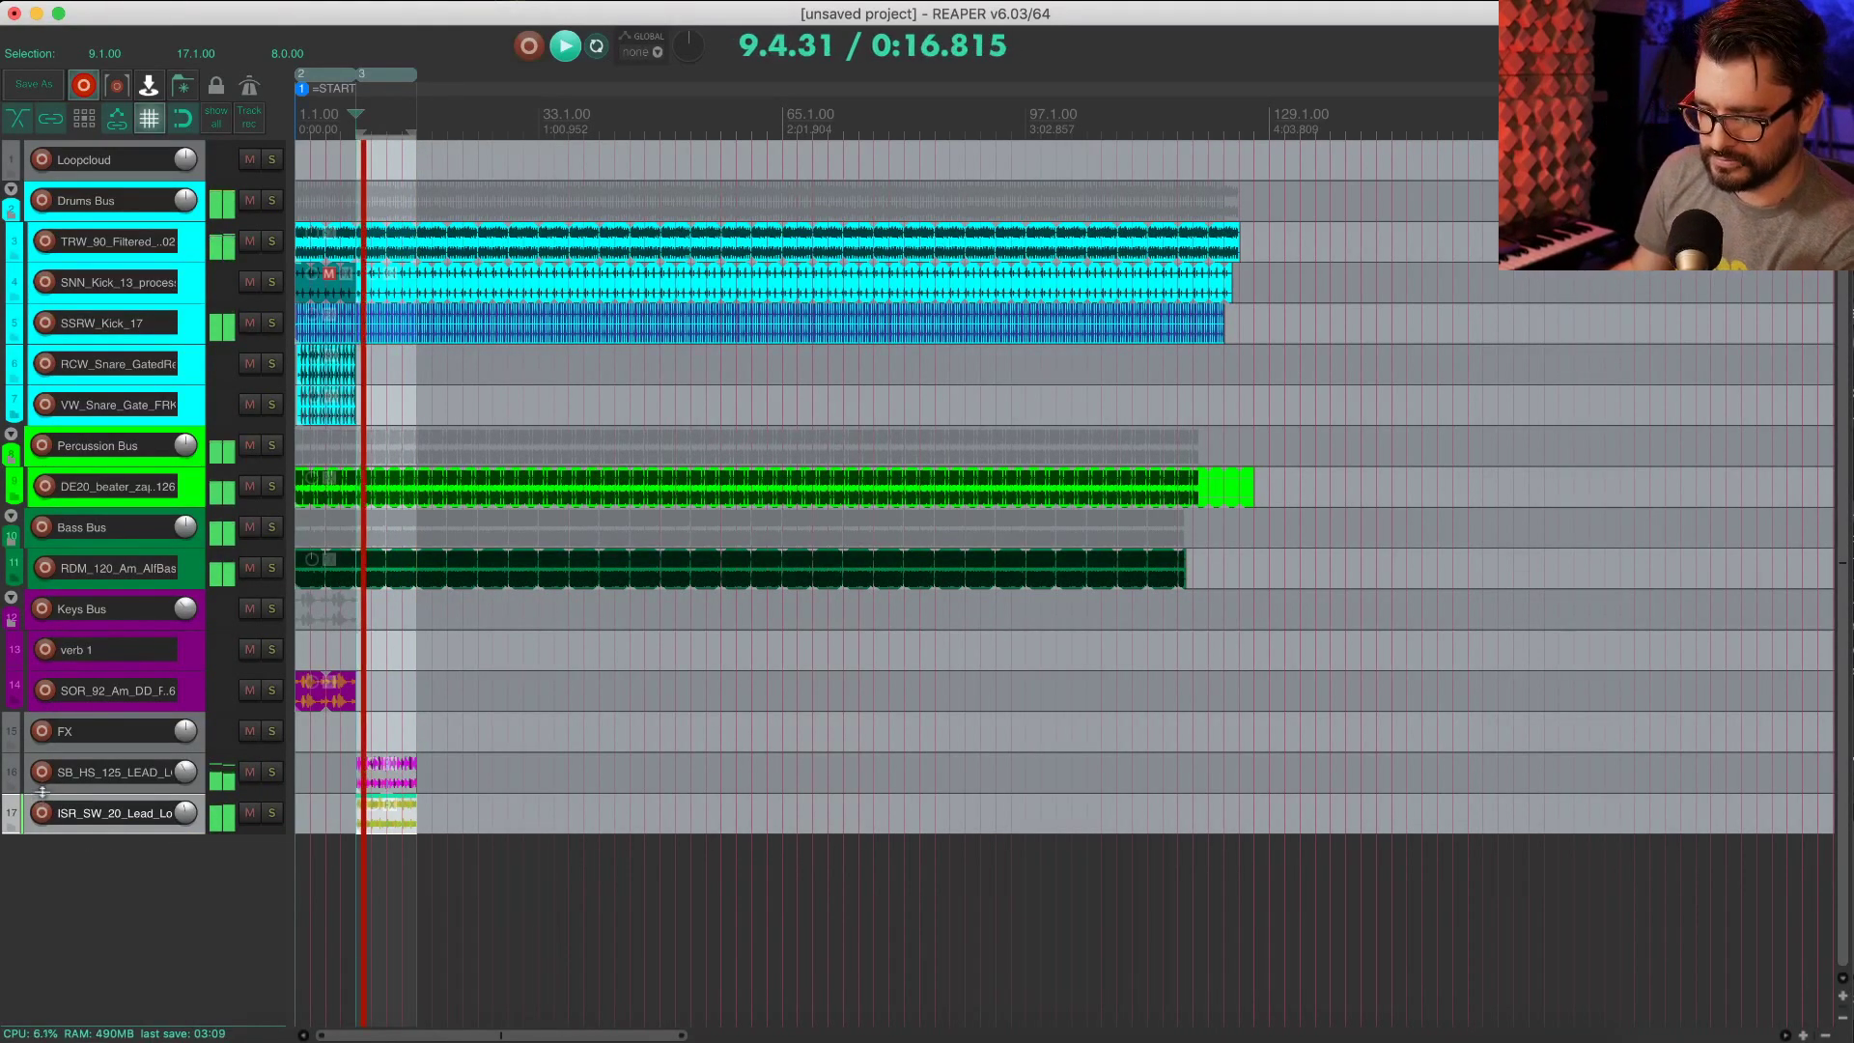
pyautogui.moveTo(29, 810); pyautogui.dragTo(65, 637)
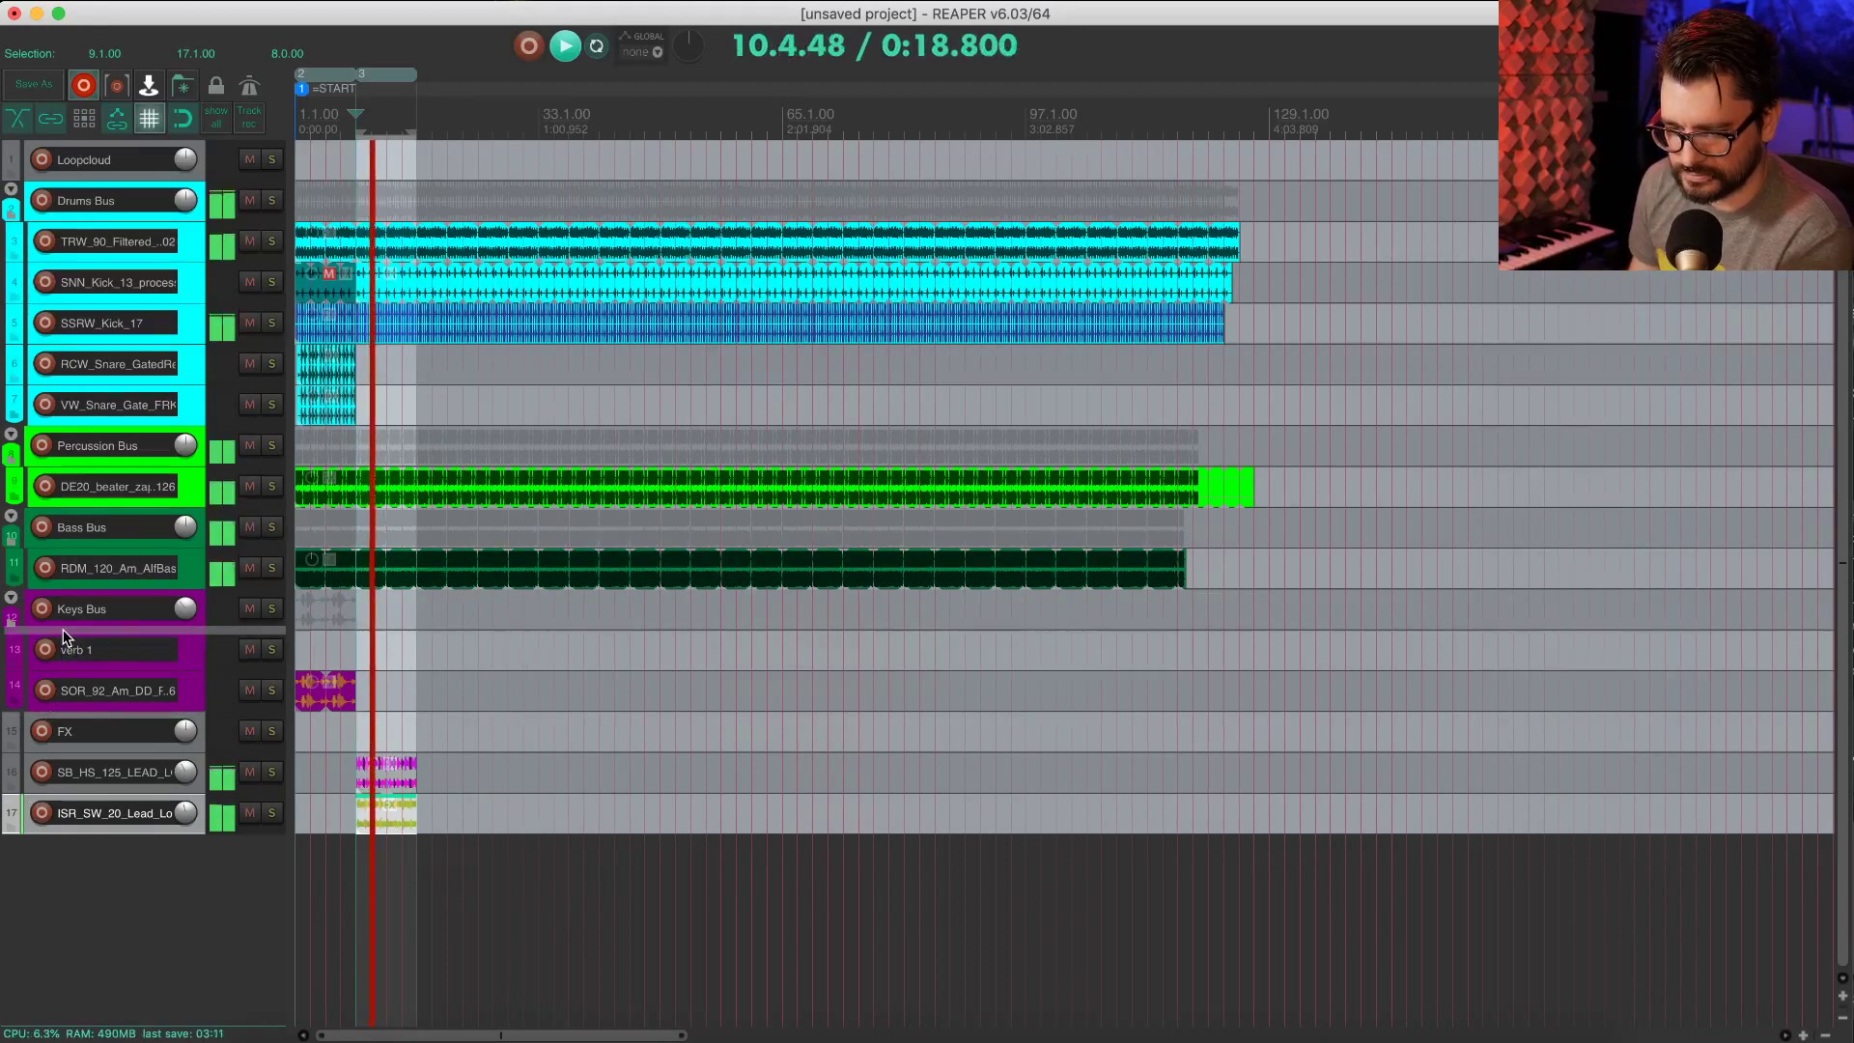
pyautogui.moveTo(91, 731); pyautogui.dragTo(85, 737)
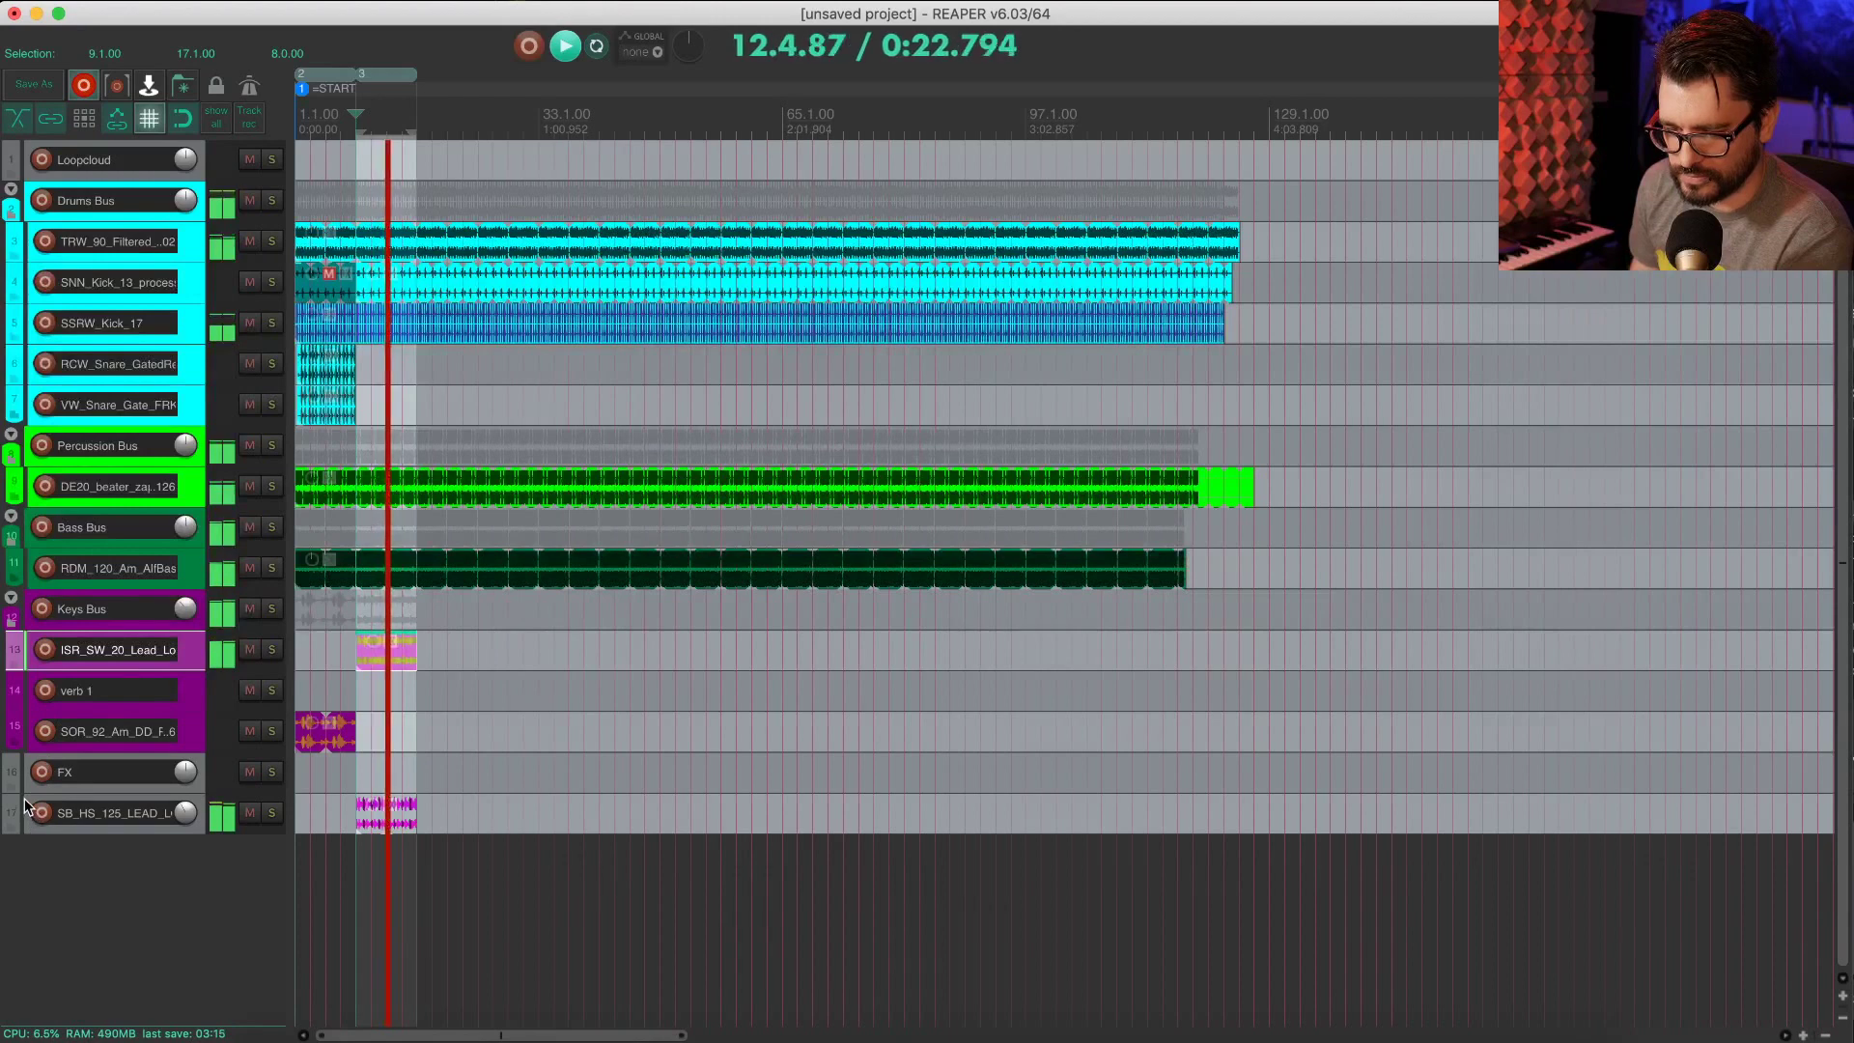
pyautogui.moveTo(29, 811); pyautogui.dragTo(35, 676)
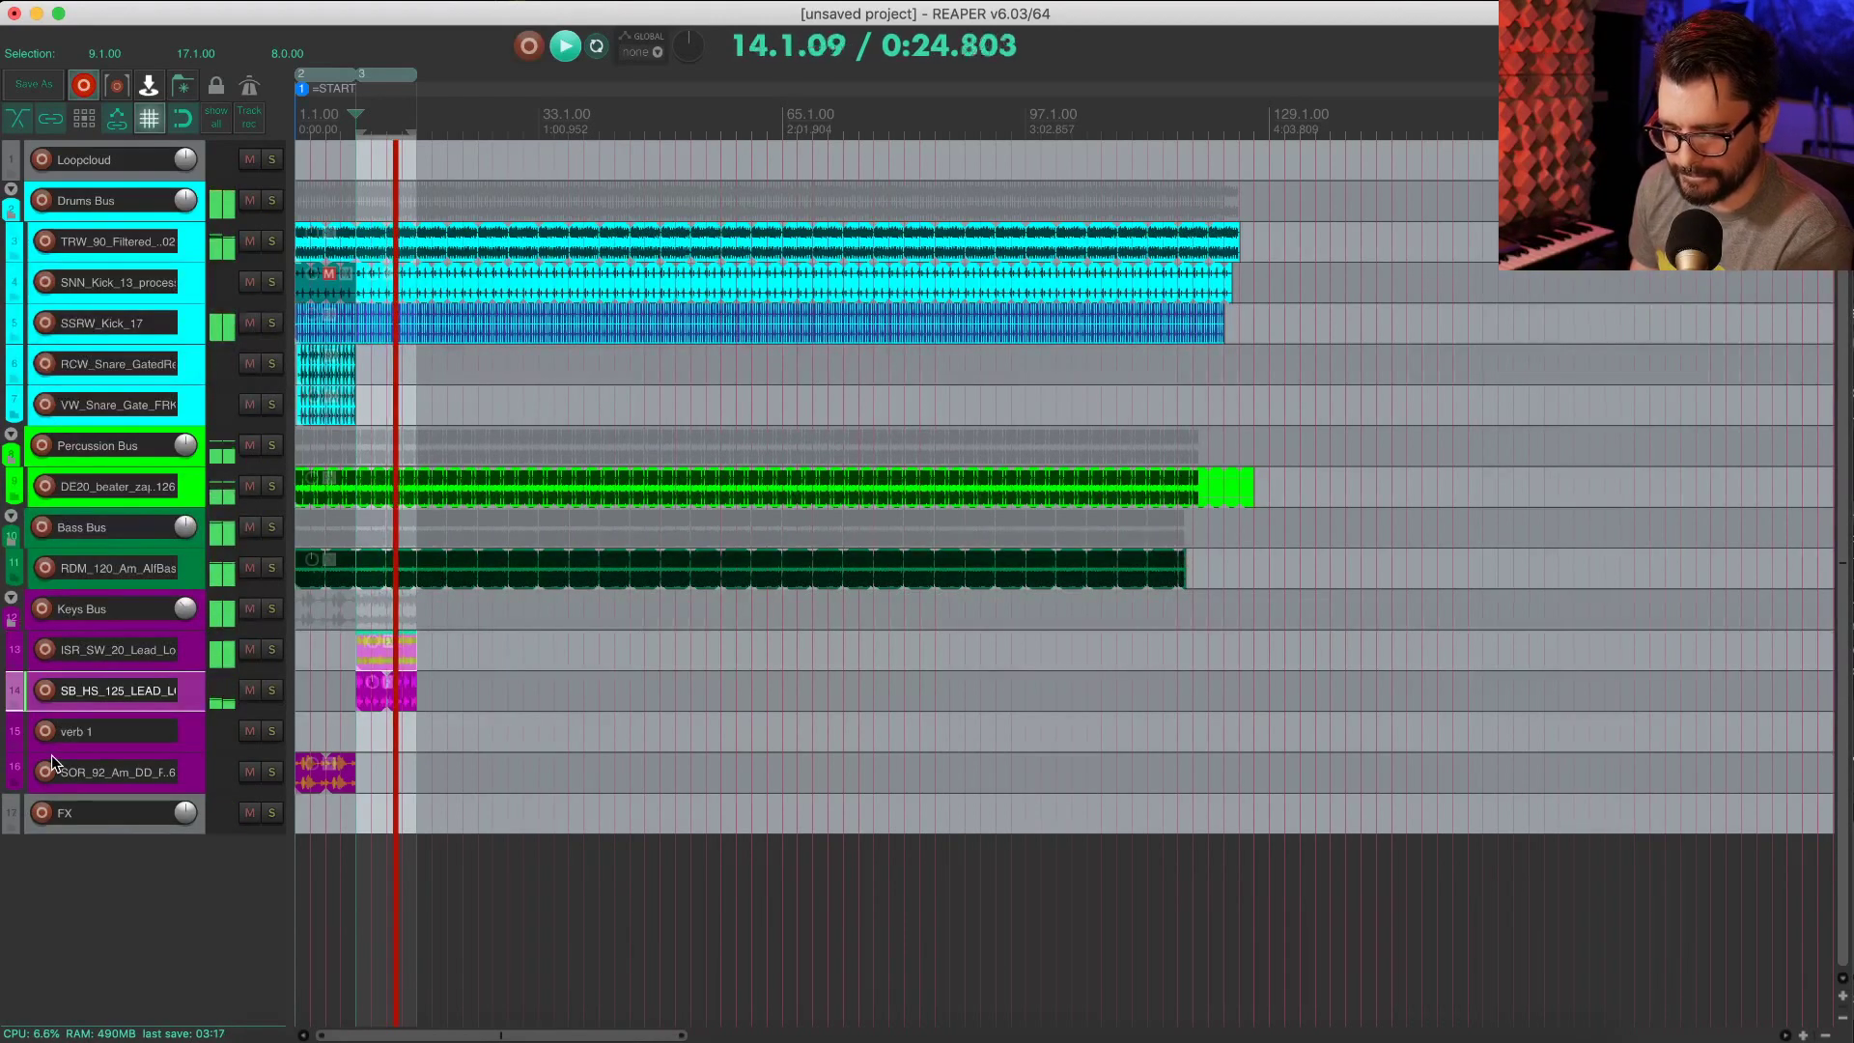
# Step: In the mixer, move Decapitator from the Keys Bus to the SOR_92 track, take TAL Chorus LX off the bus, and stop playback
pyautogui.press('super+m')
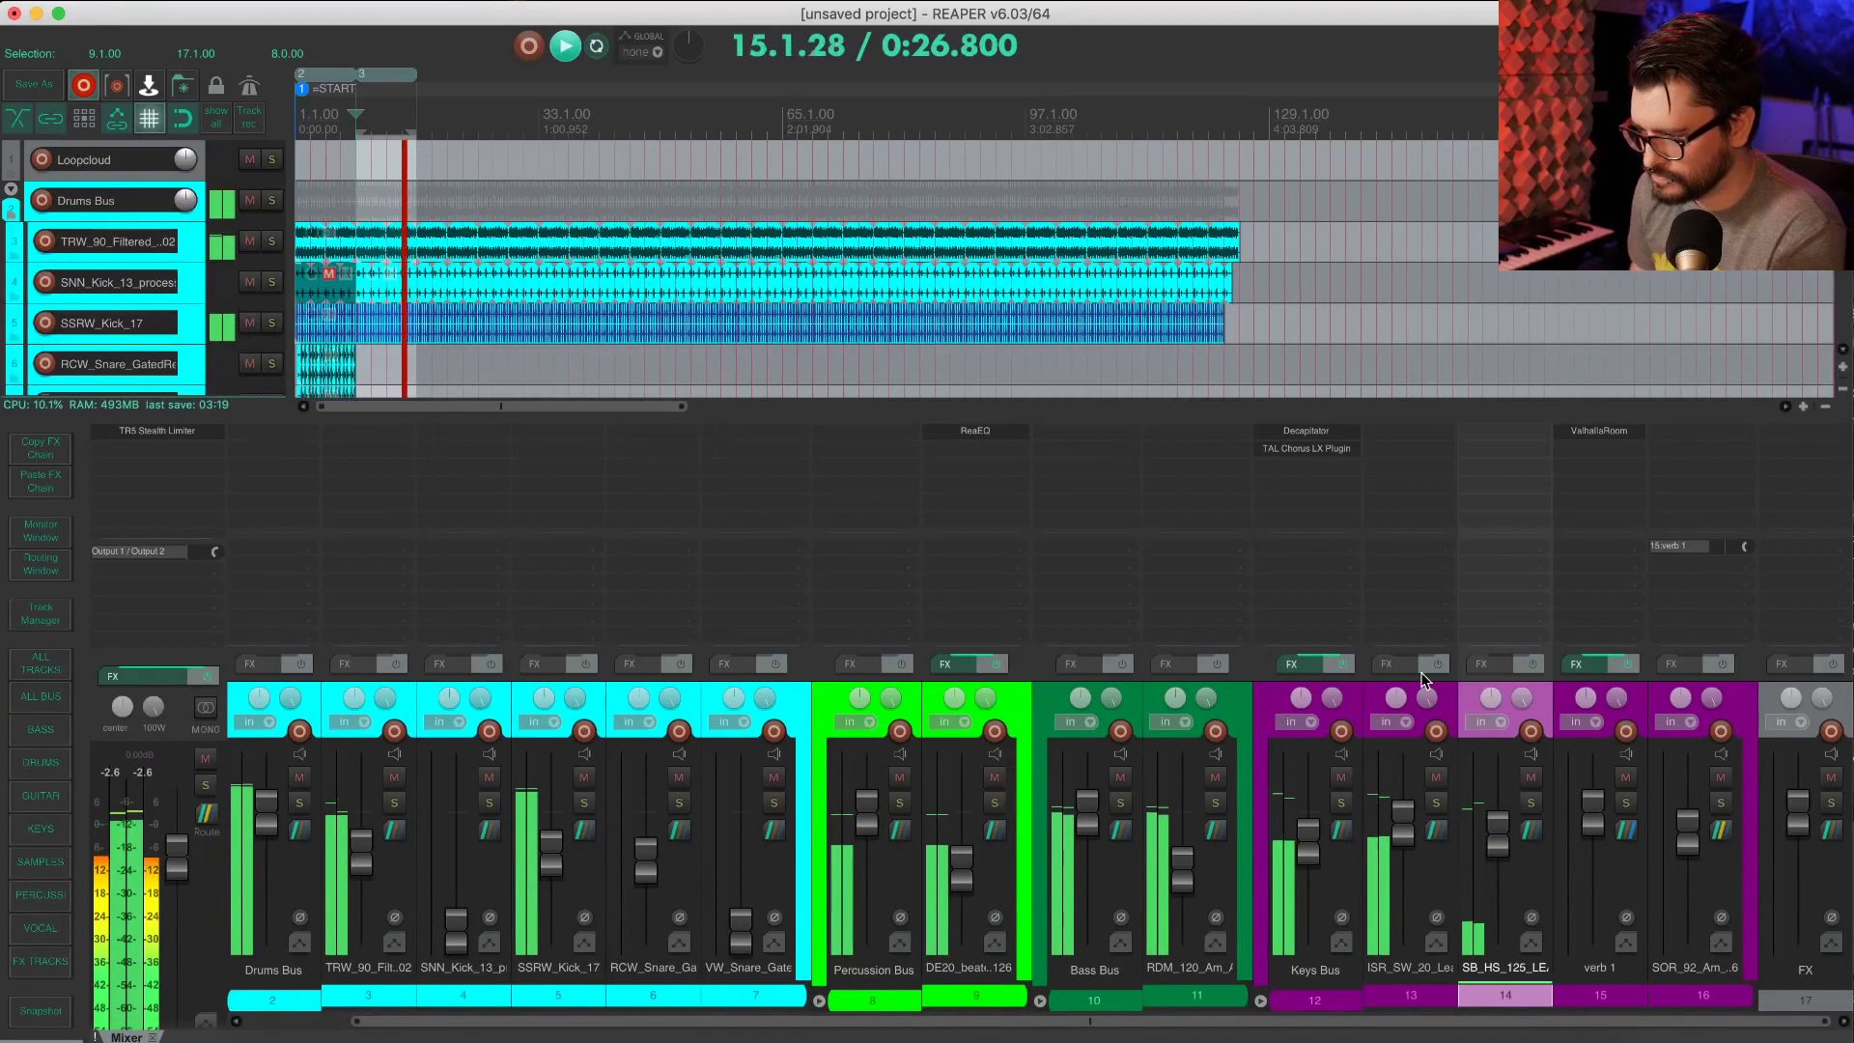
pyautogui.moveTo(1348, 445); pyautogui.dragTo(1698, 438)
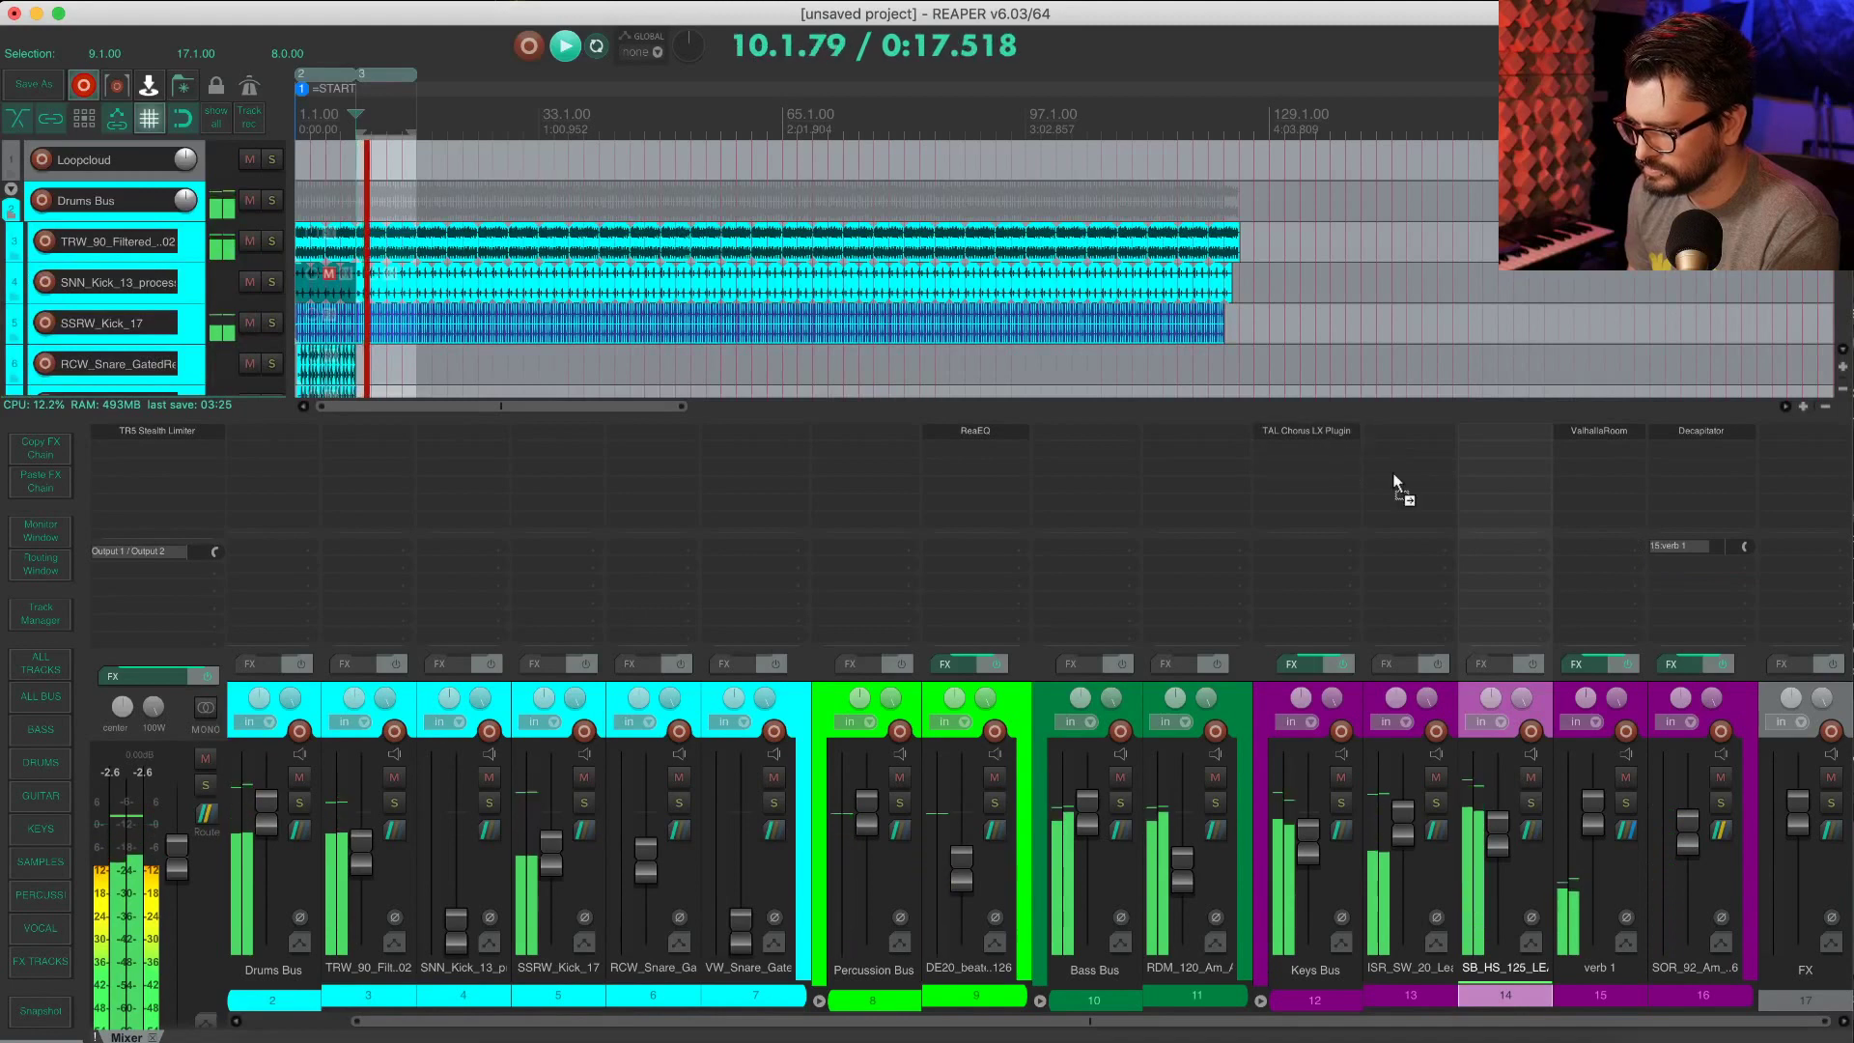
pyautogui.moveTo(1705, 480); pyautogui.dragTo(1708, 450)
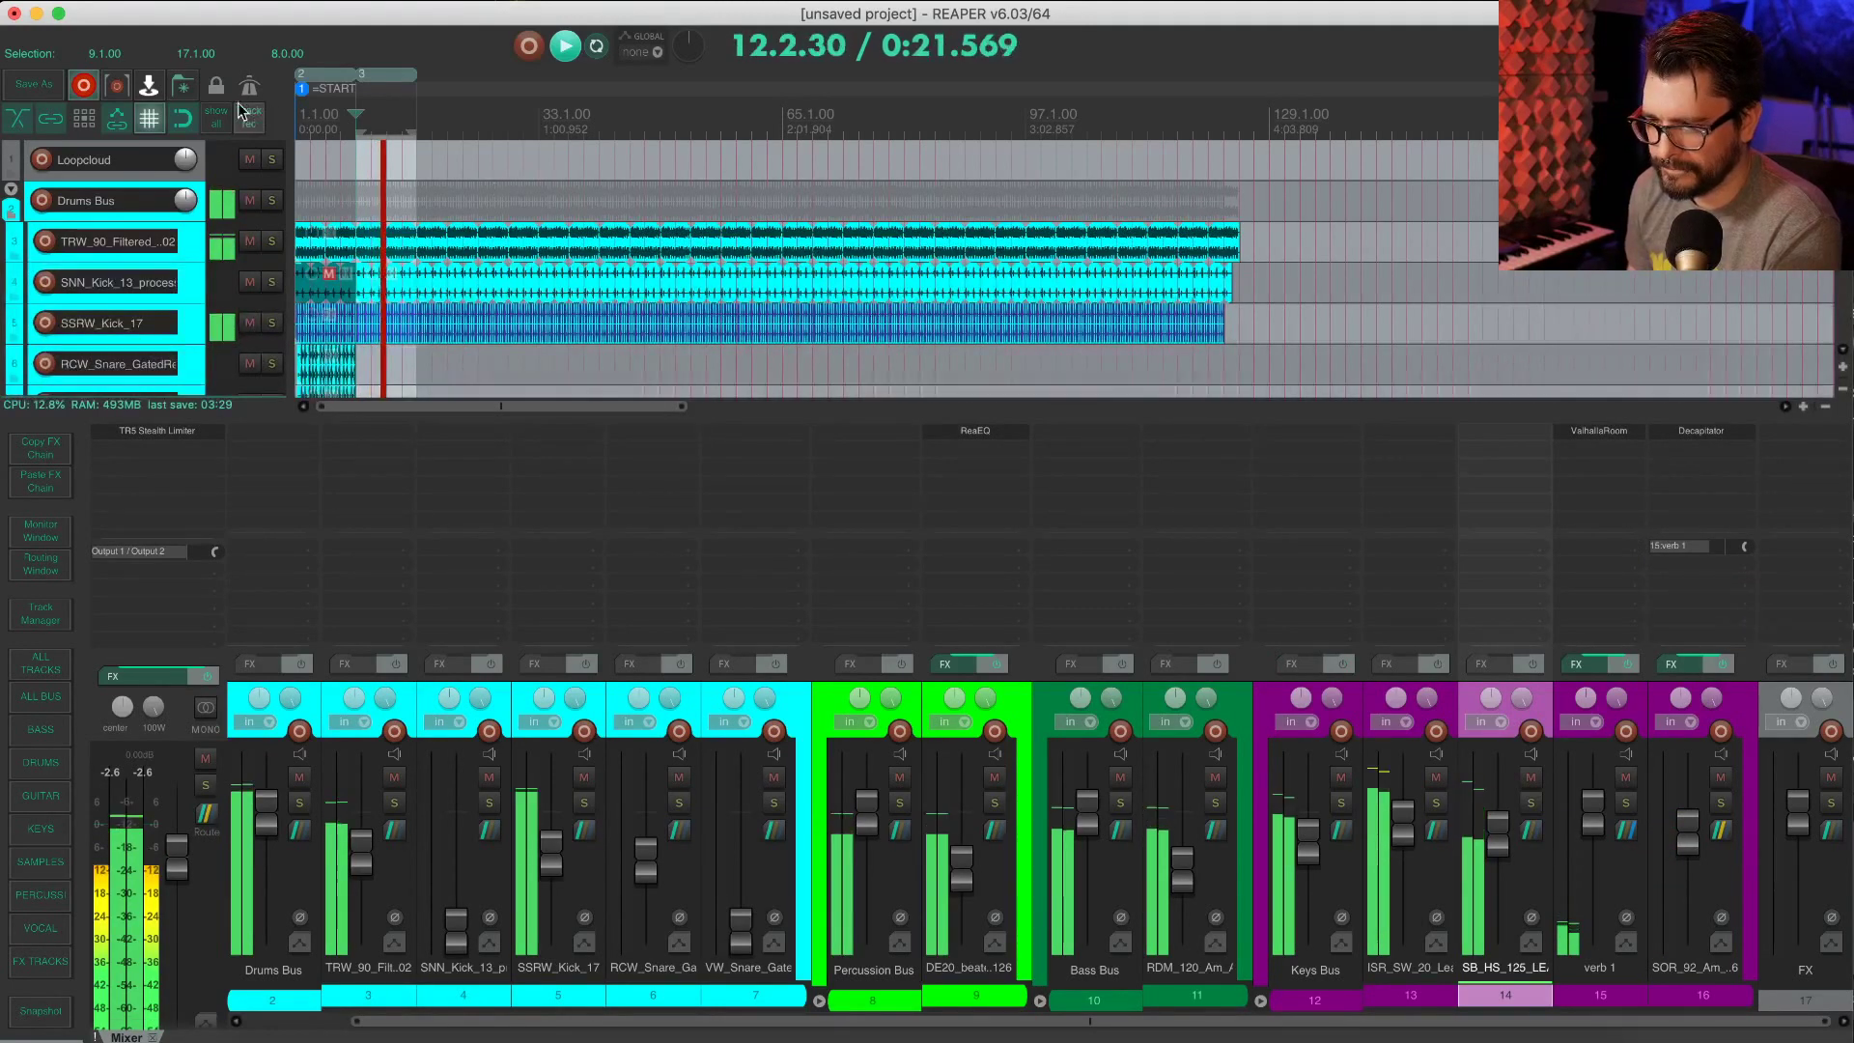
pyautogui.click(1416, 693)
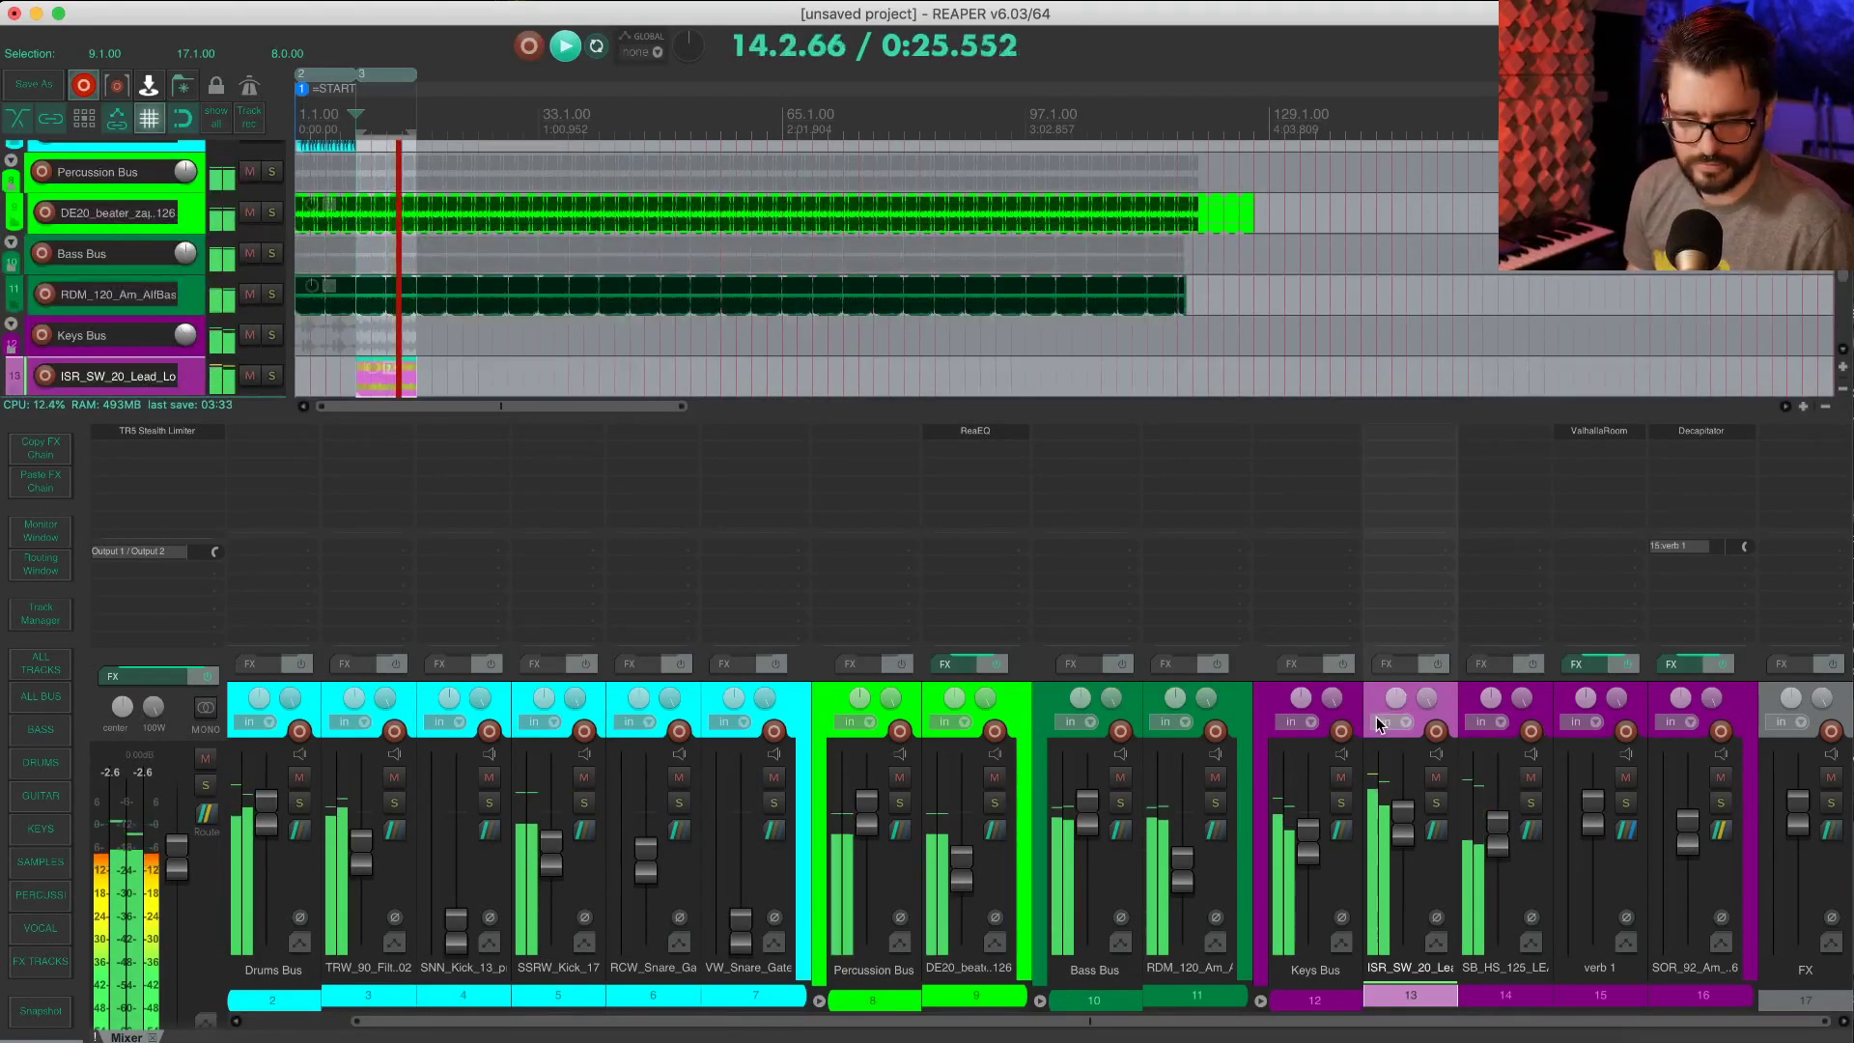
pyautogui.click(1279, 695)
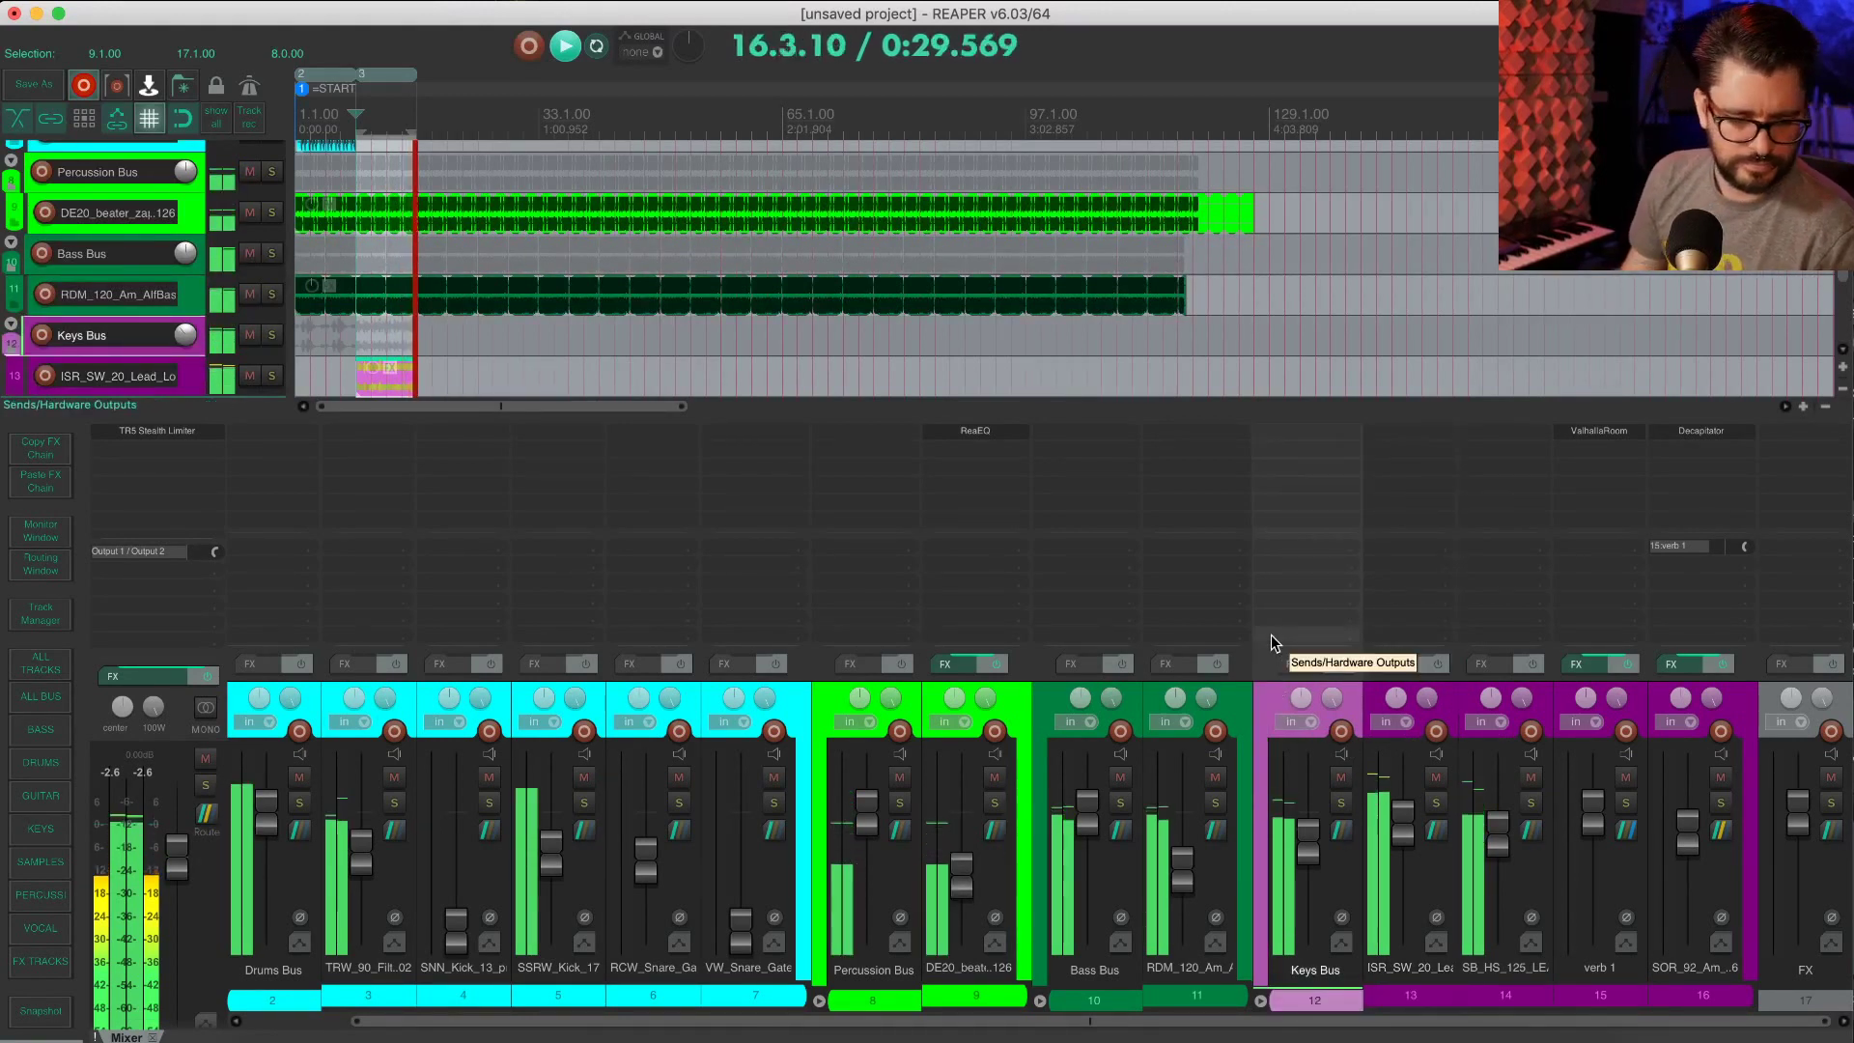
pyautogui.press('space')
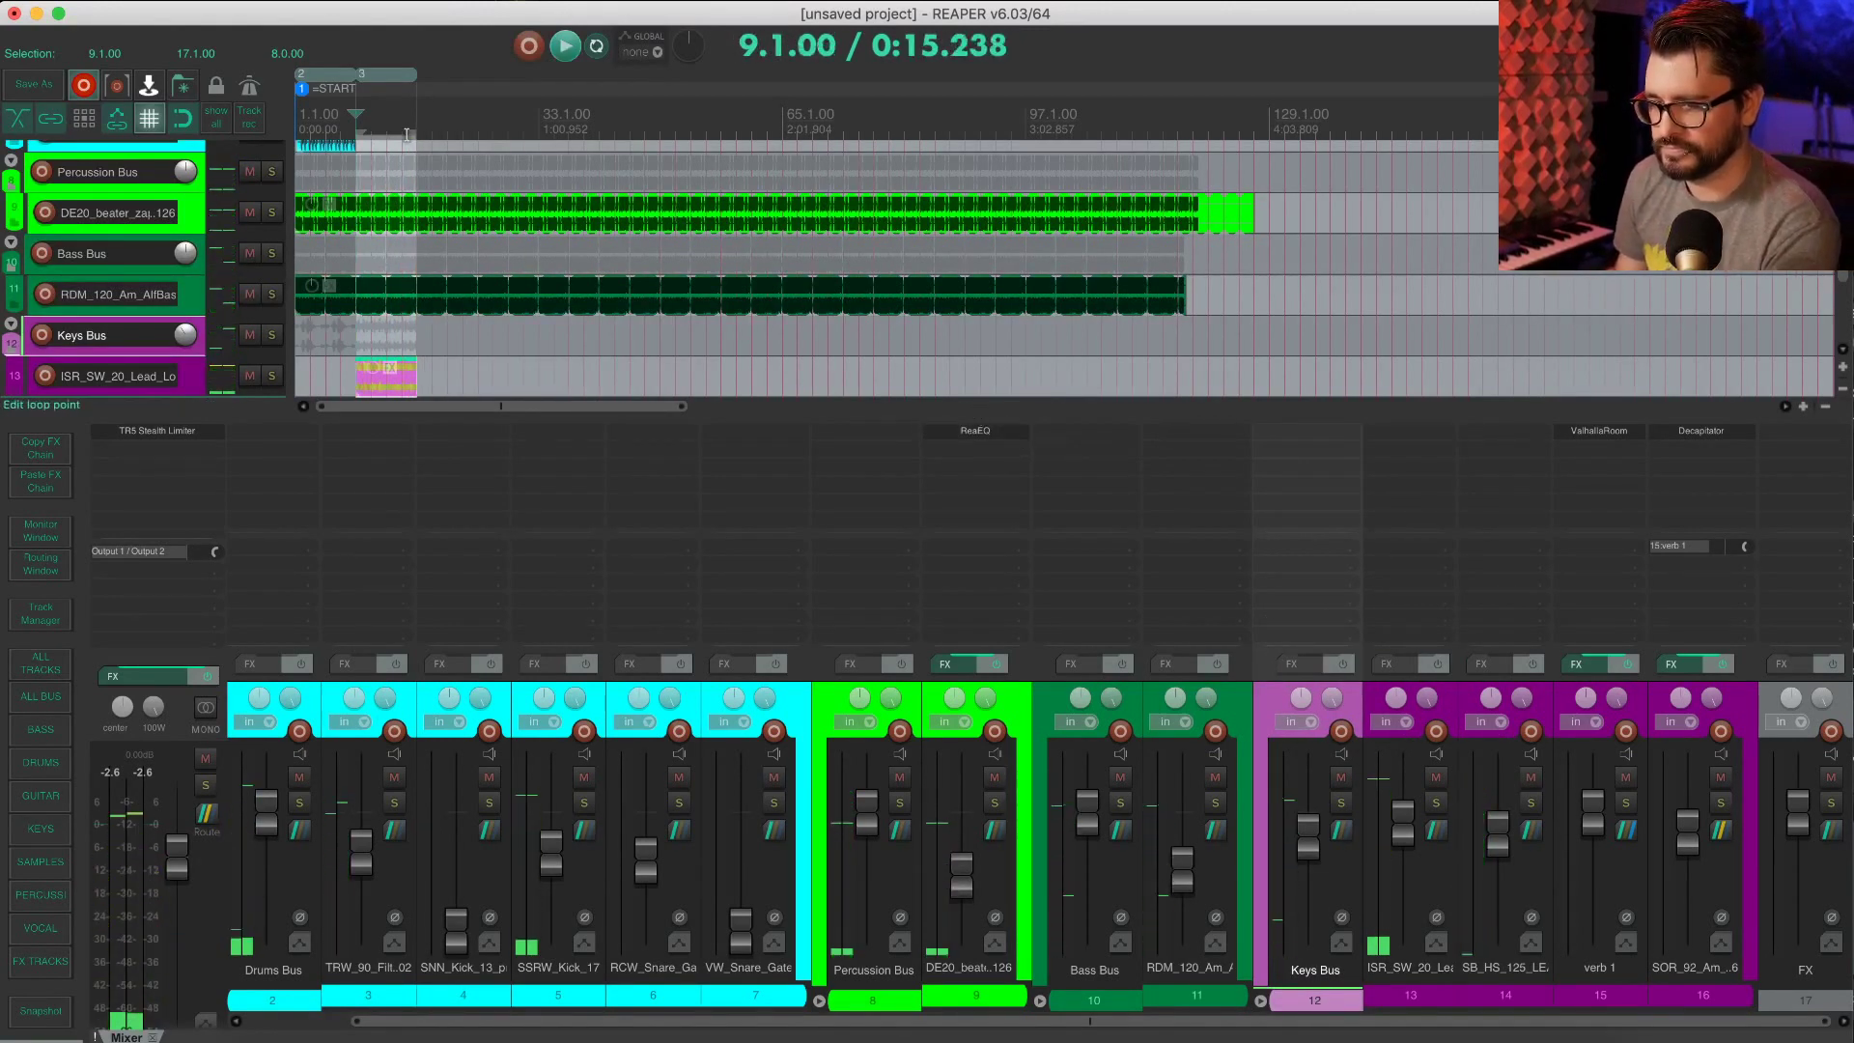
# Step: Clear the time selection spanning bars 9 to 17
pyautogui.click(405, 122)
pyautogui.scroll(-3, 574, 236)
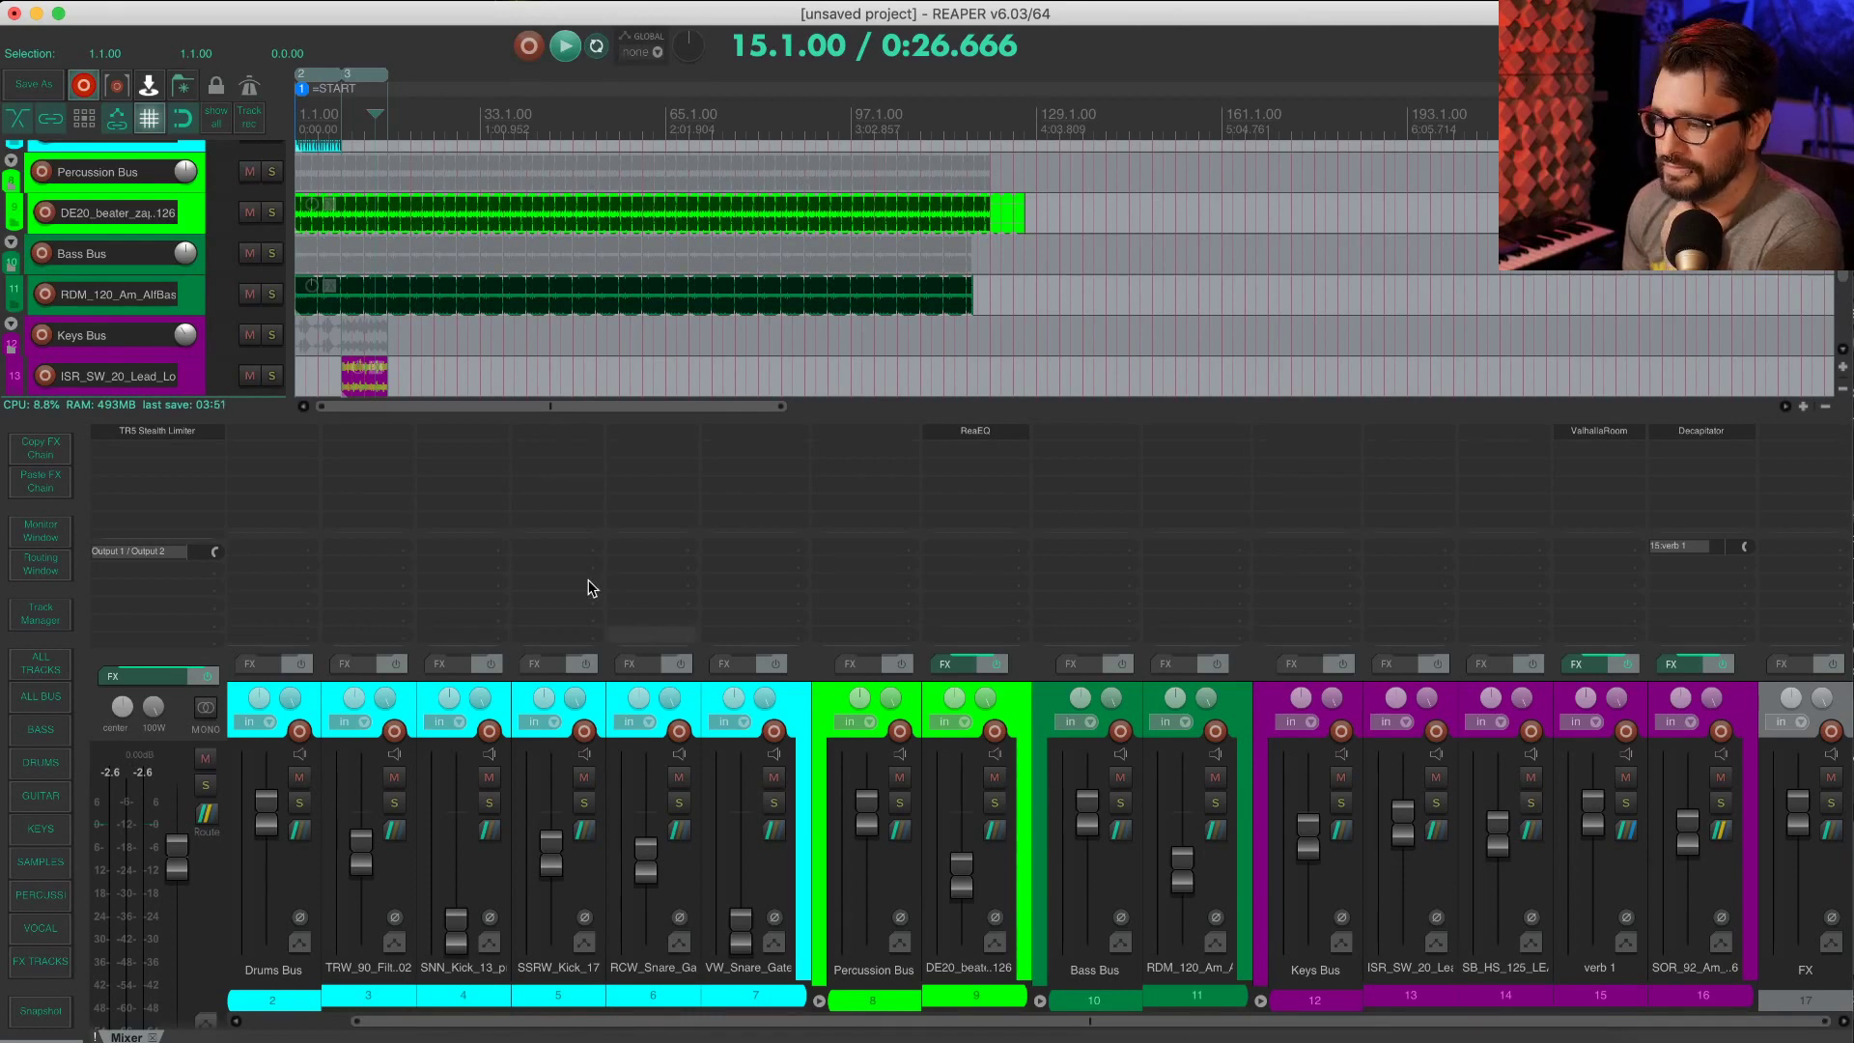
pyautogui.click(359, 112)
pyautogui.scroll(8, 401, 235)
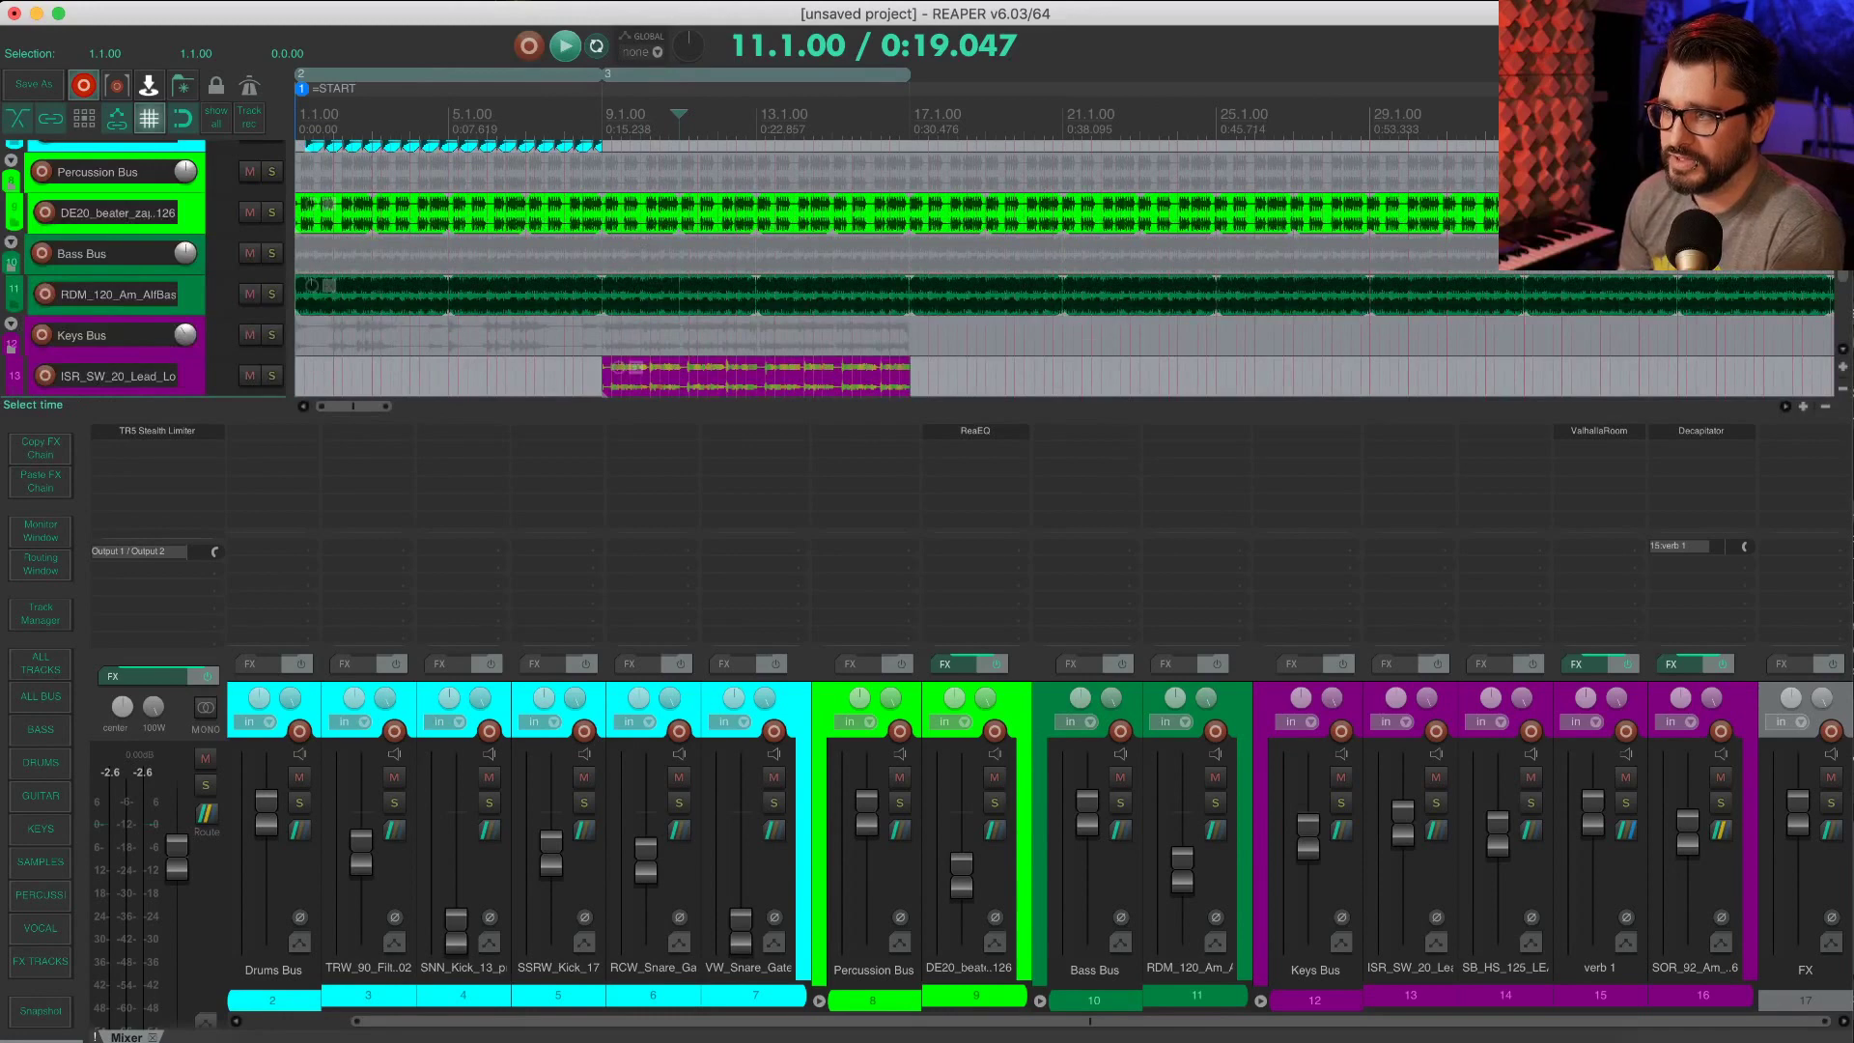
pyautogui.press('super+Tab')
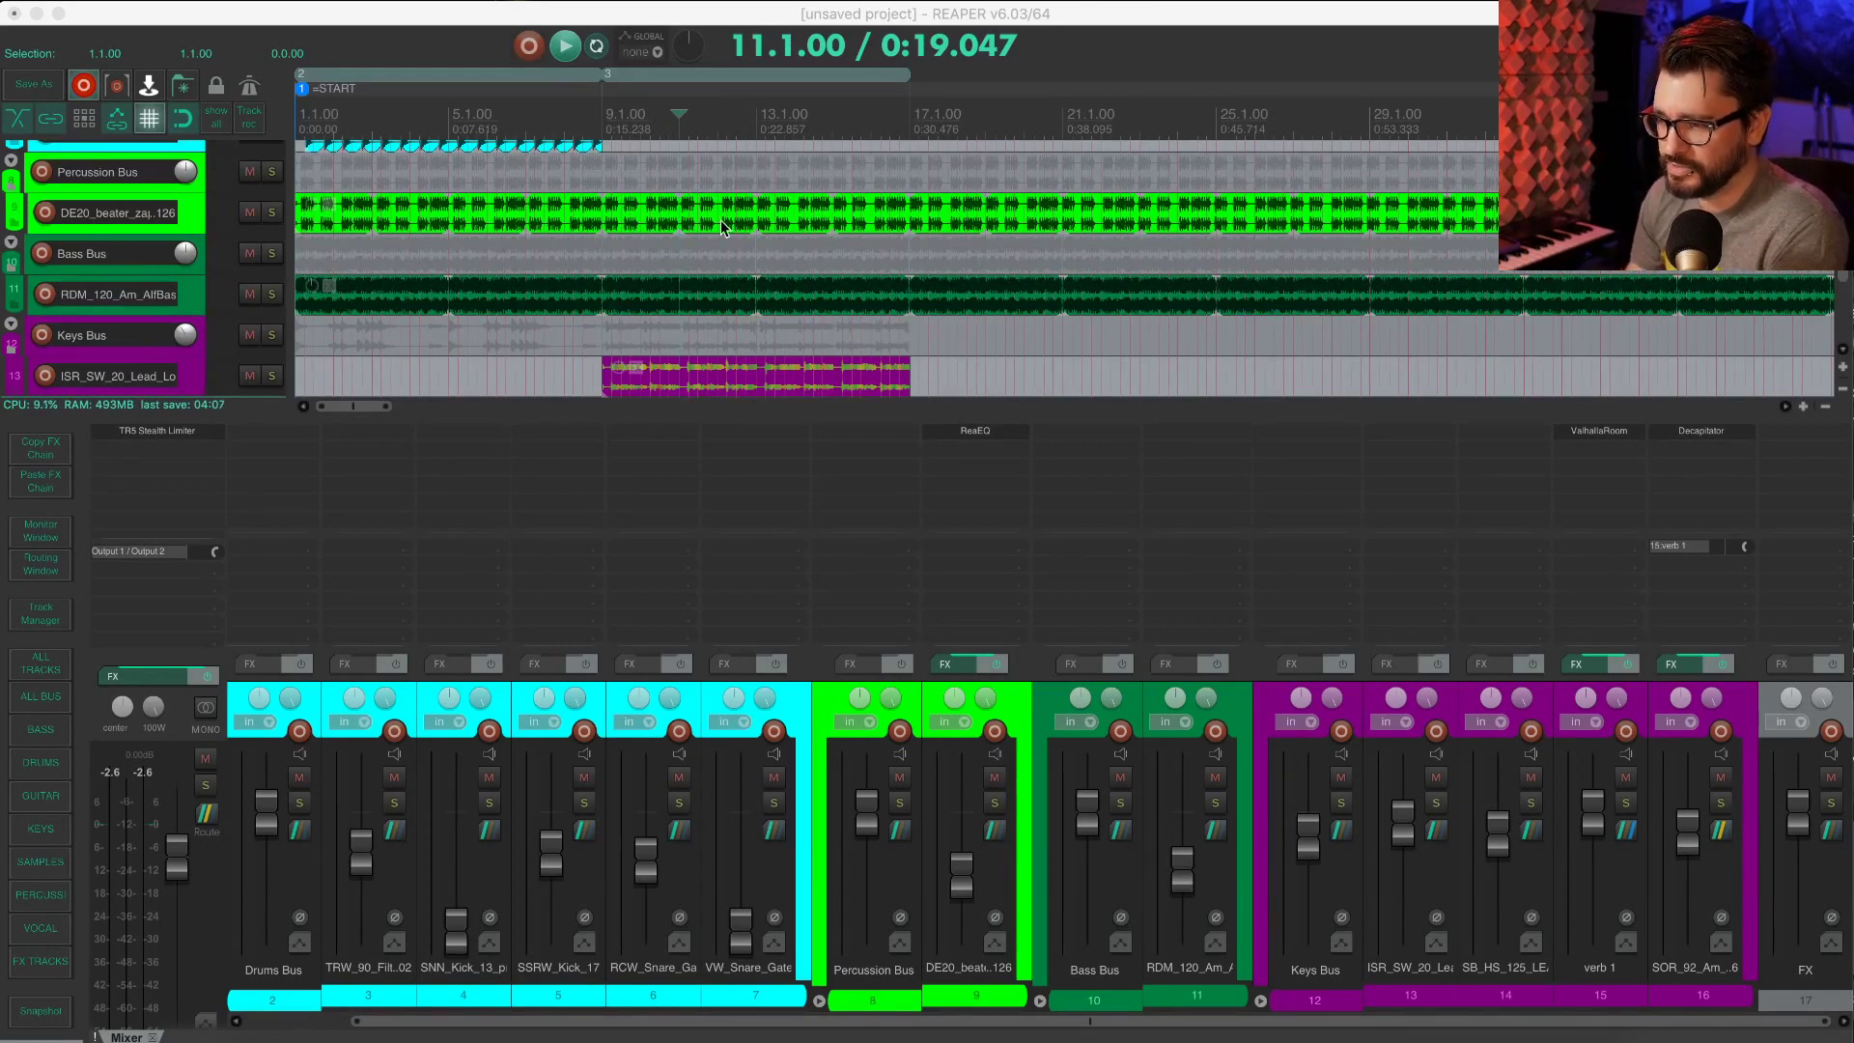
pyautogui.click(673, 133)
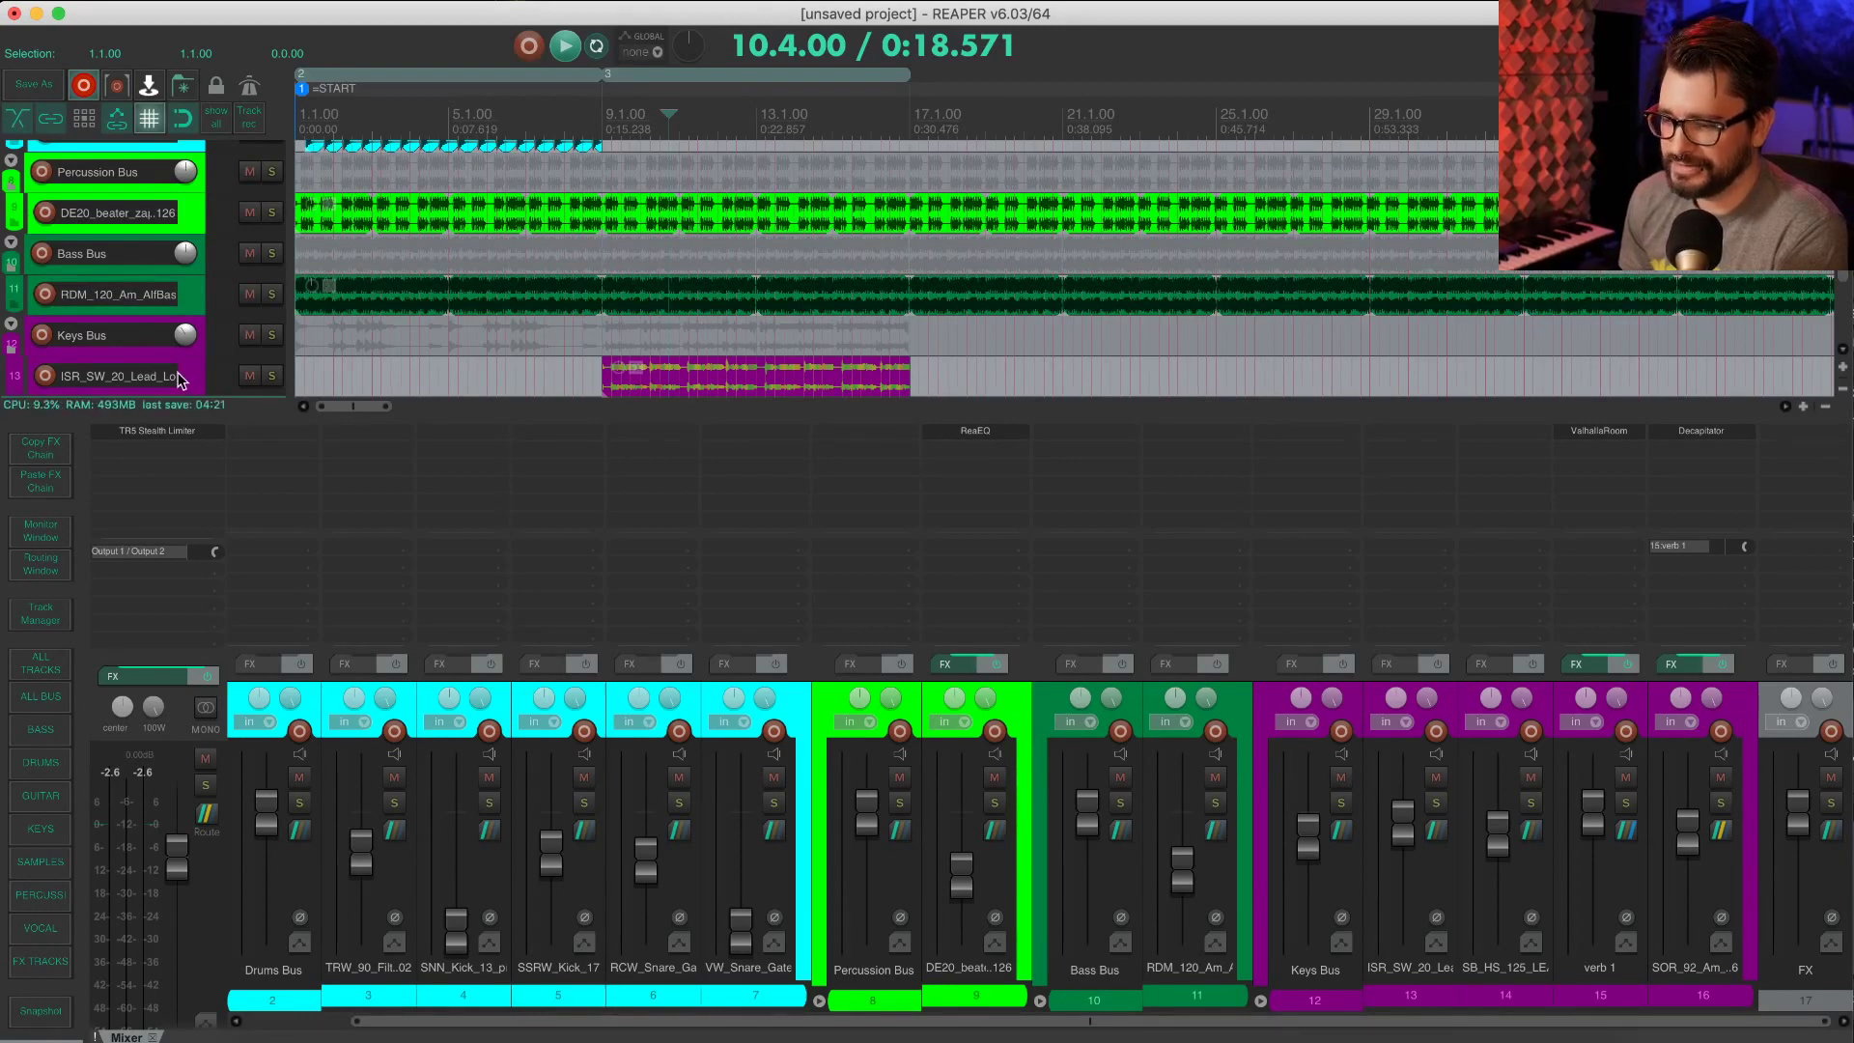
pyautogui.click(202, 309)
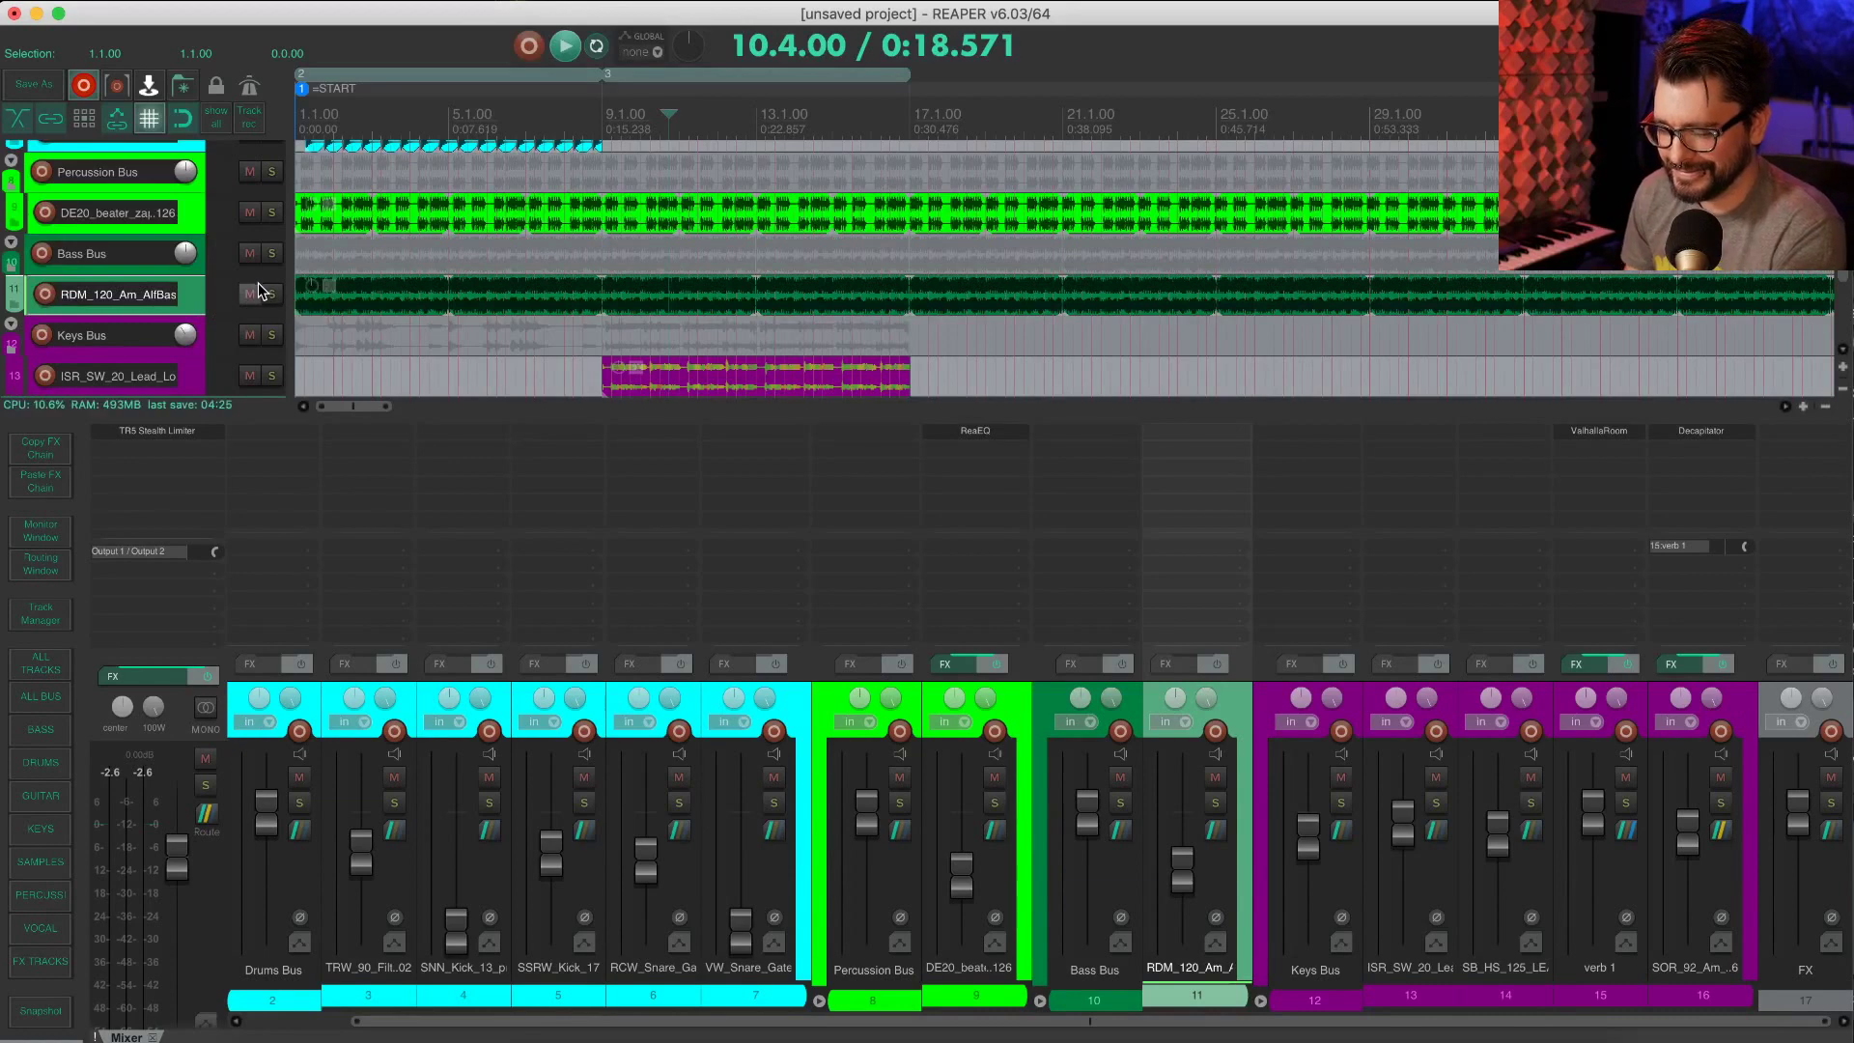
pyautogui.click(679, 345)
# Step: Return the edit cursor to the project start and hide the mixer to show the full arrangement
pyautogui.press('Home')
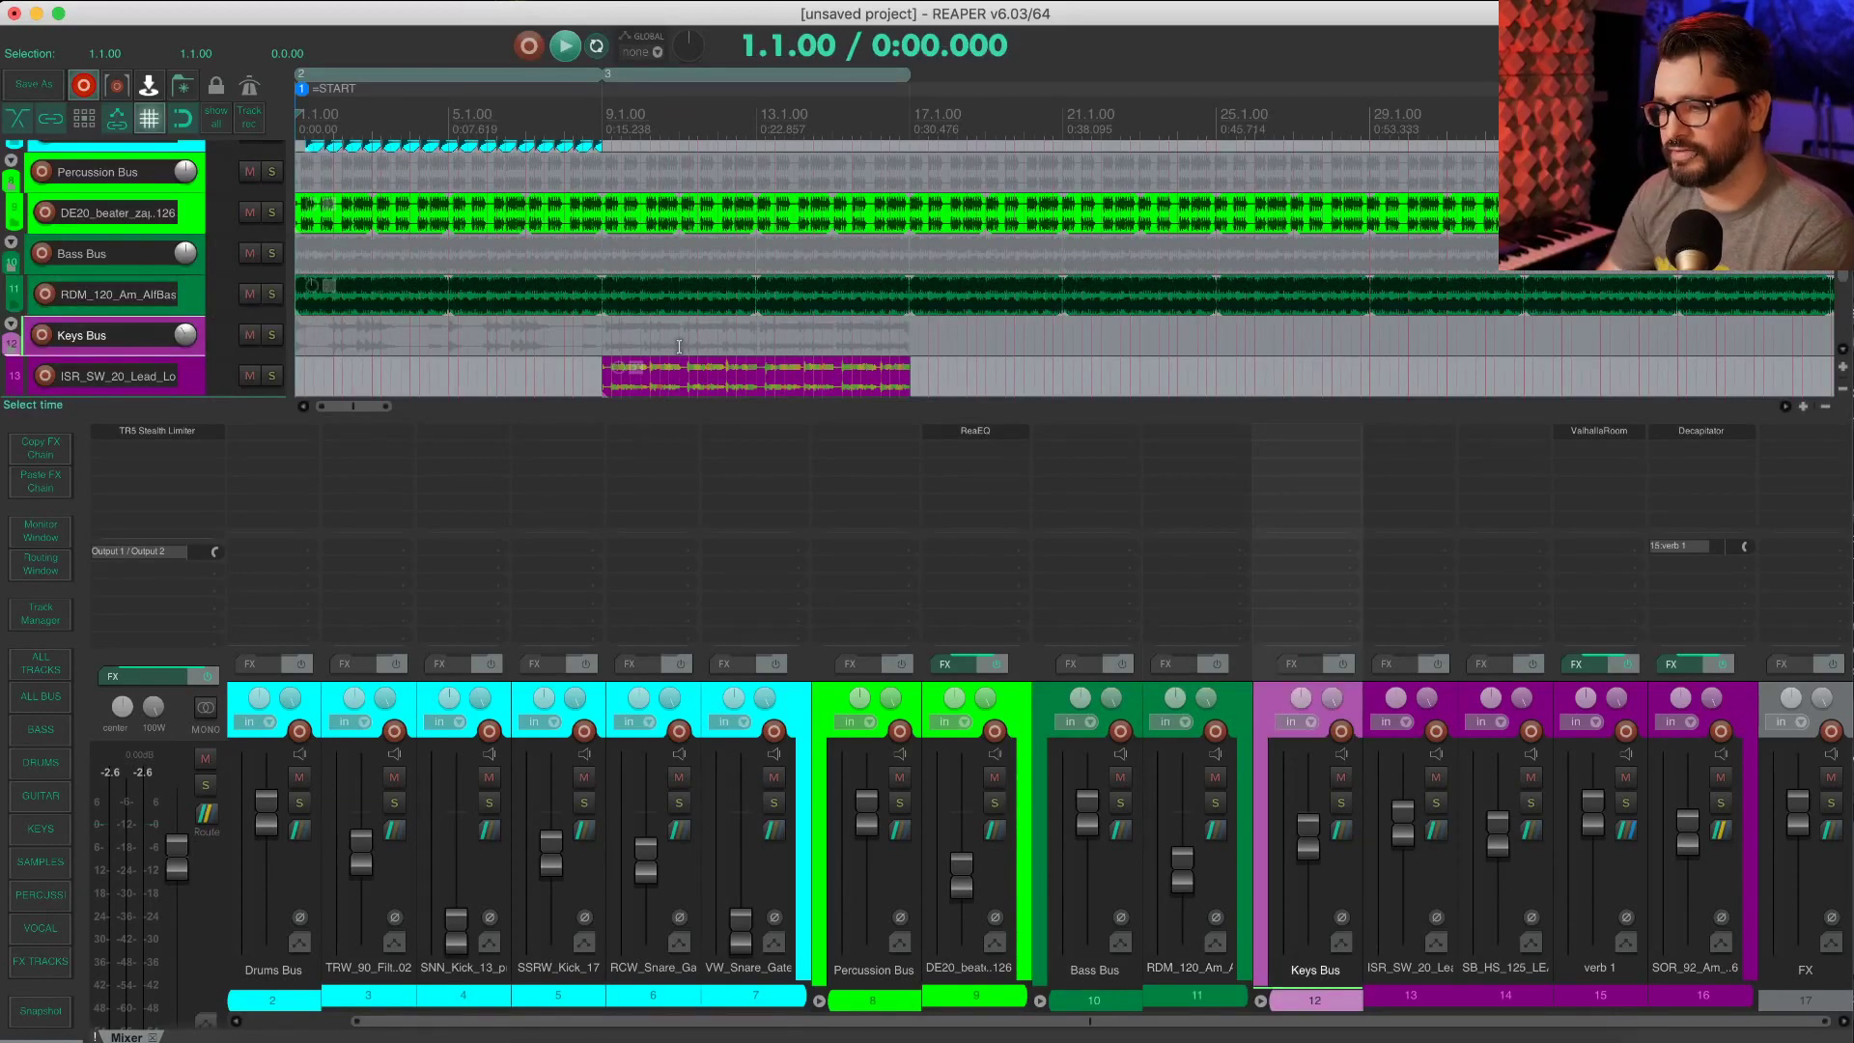
pyautogui.press('super+m')
pyautogui.scroll(-3, 726, 552)
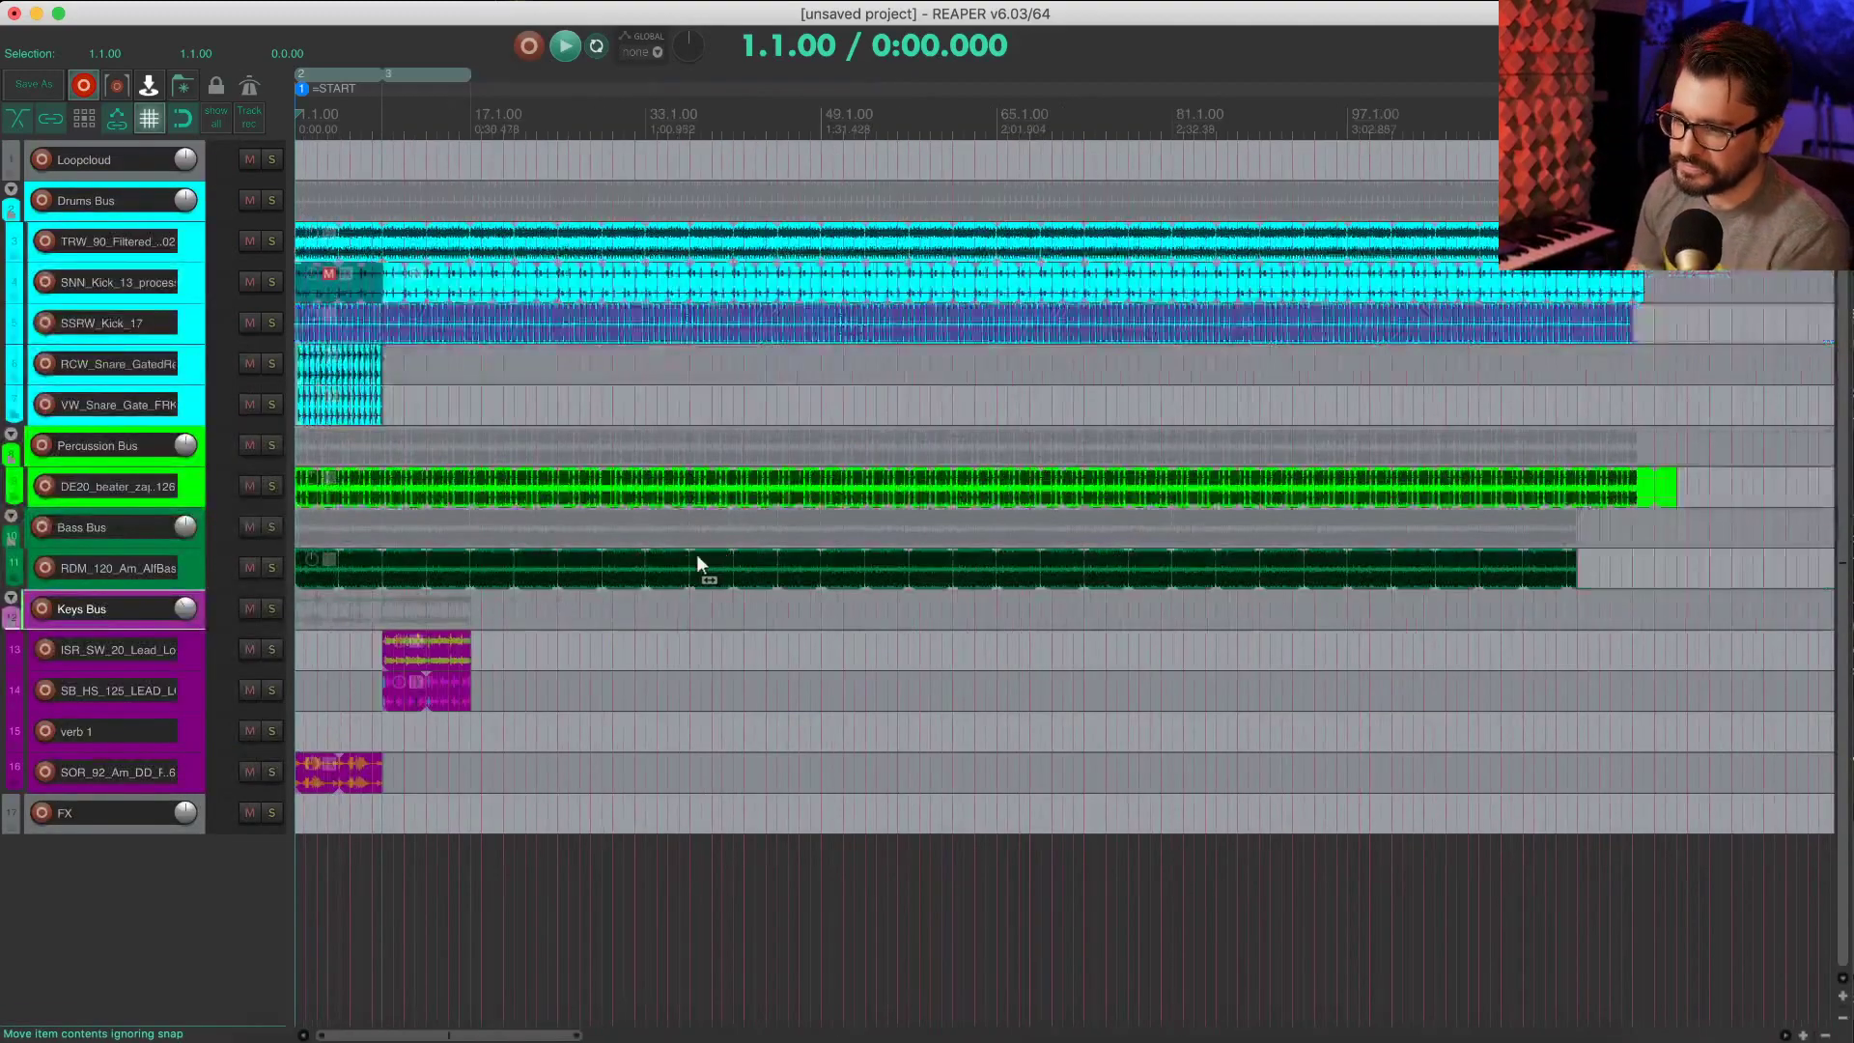
pyautogui.scroll(4, 672, 560)
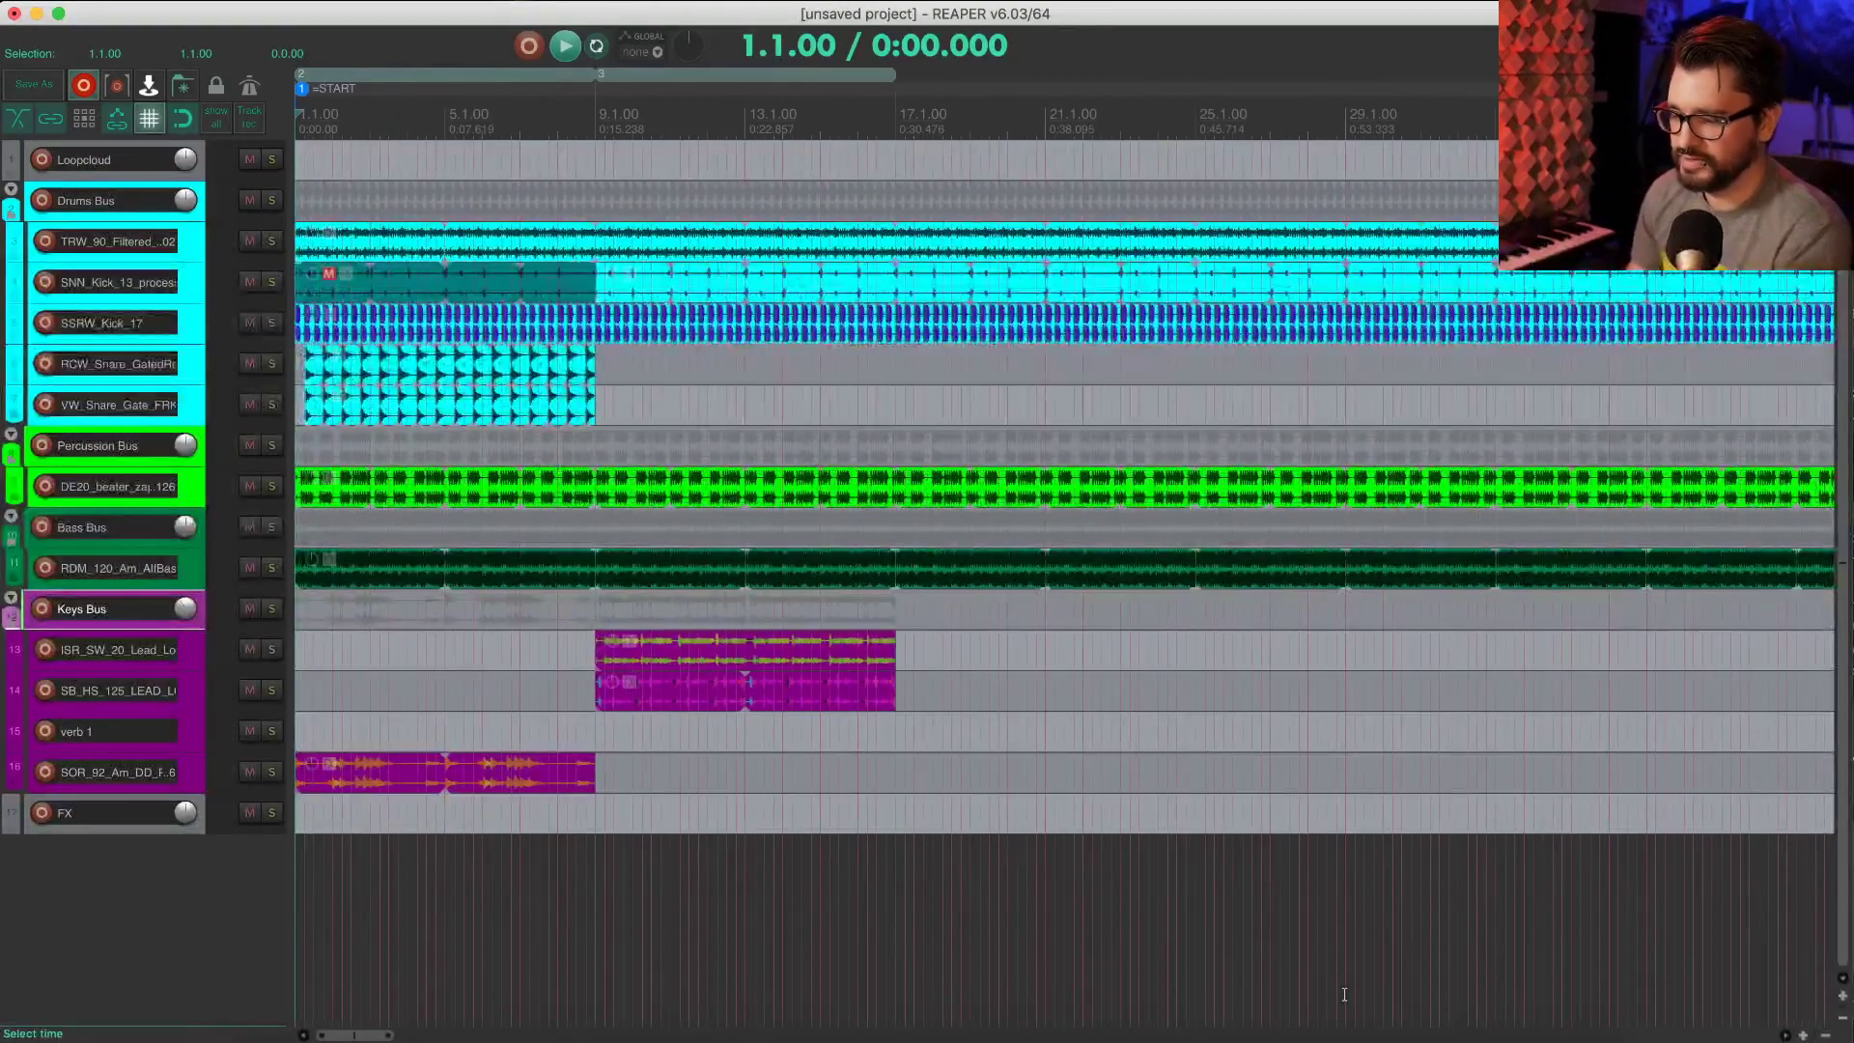
# Step: Switch to Loopcloud and audition IQ_DE_Disco_Lead_02_Fm_127, ACM_120_Amin_Short_Syn_Lead_4 and LTWE_134_C#_Lead_Stressy-Vox-Pipe
pyautogui.click(1317, 1037)
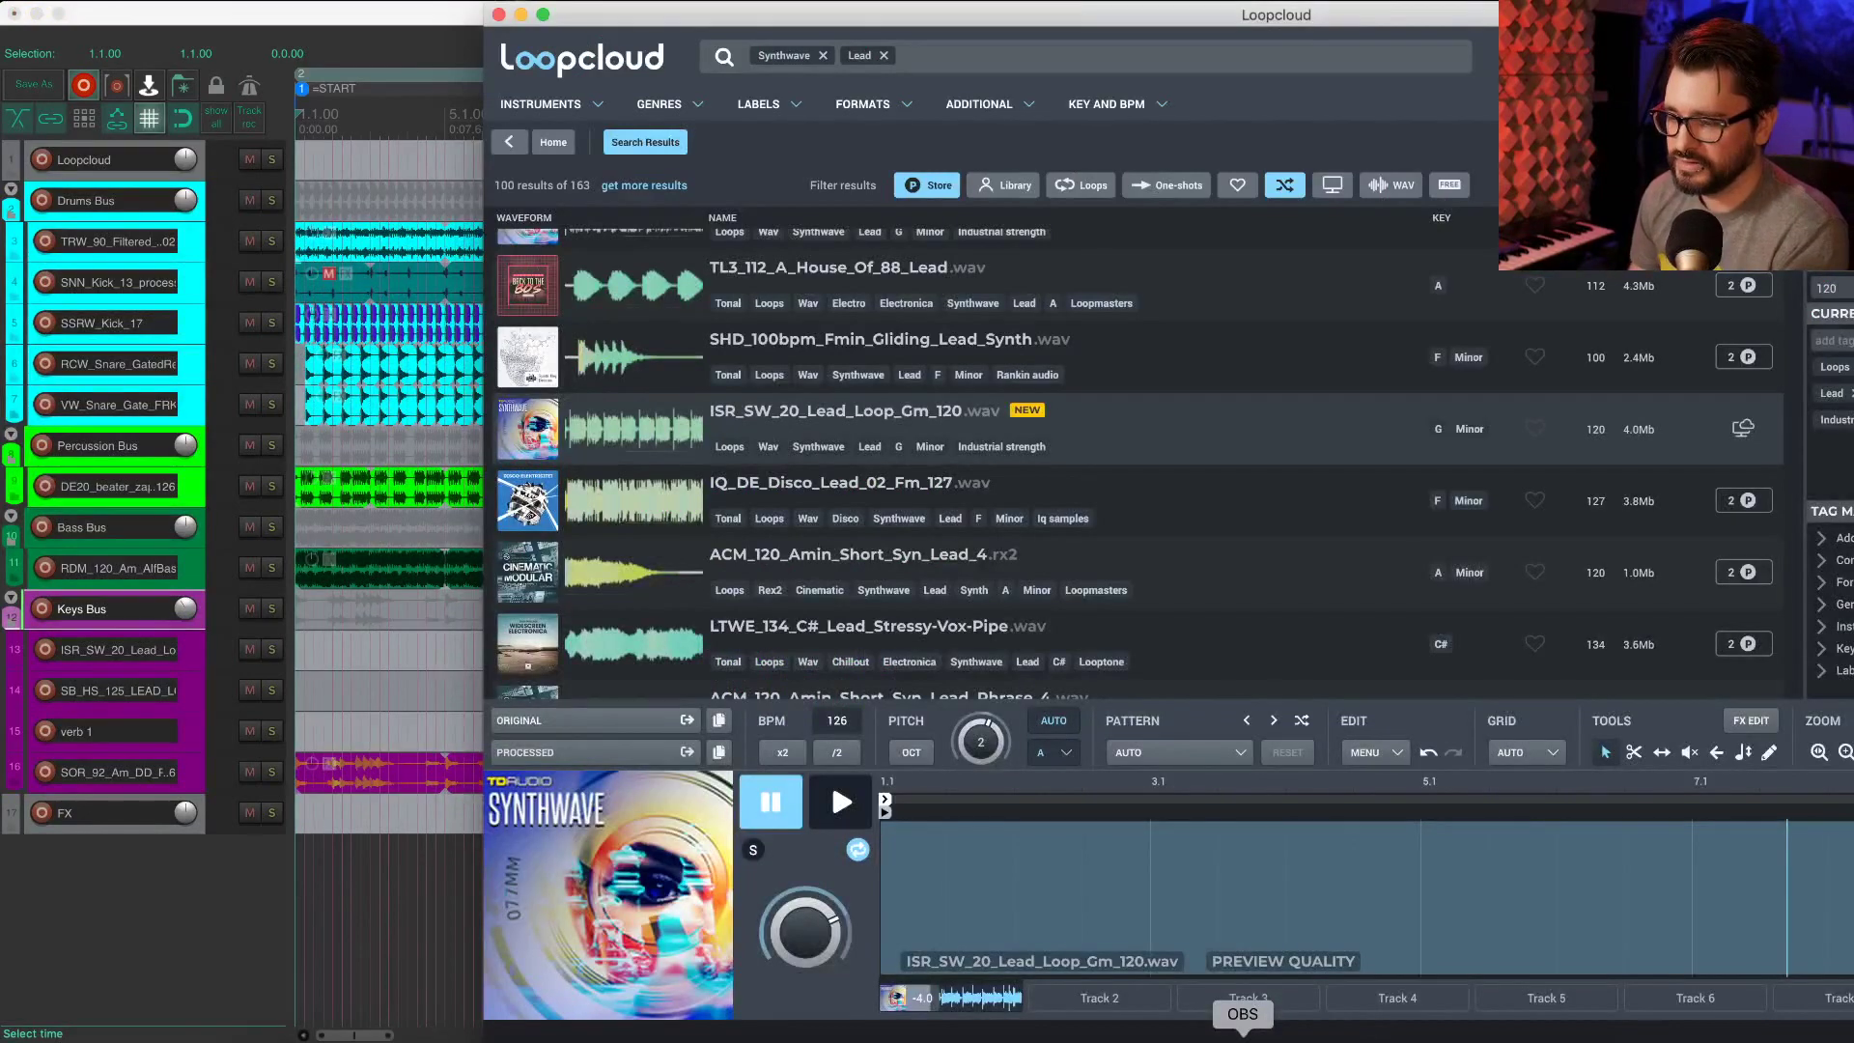
pyautogui.click(630, 496)
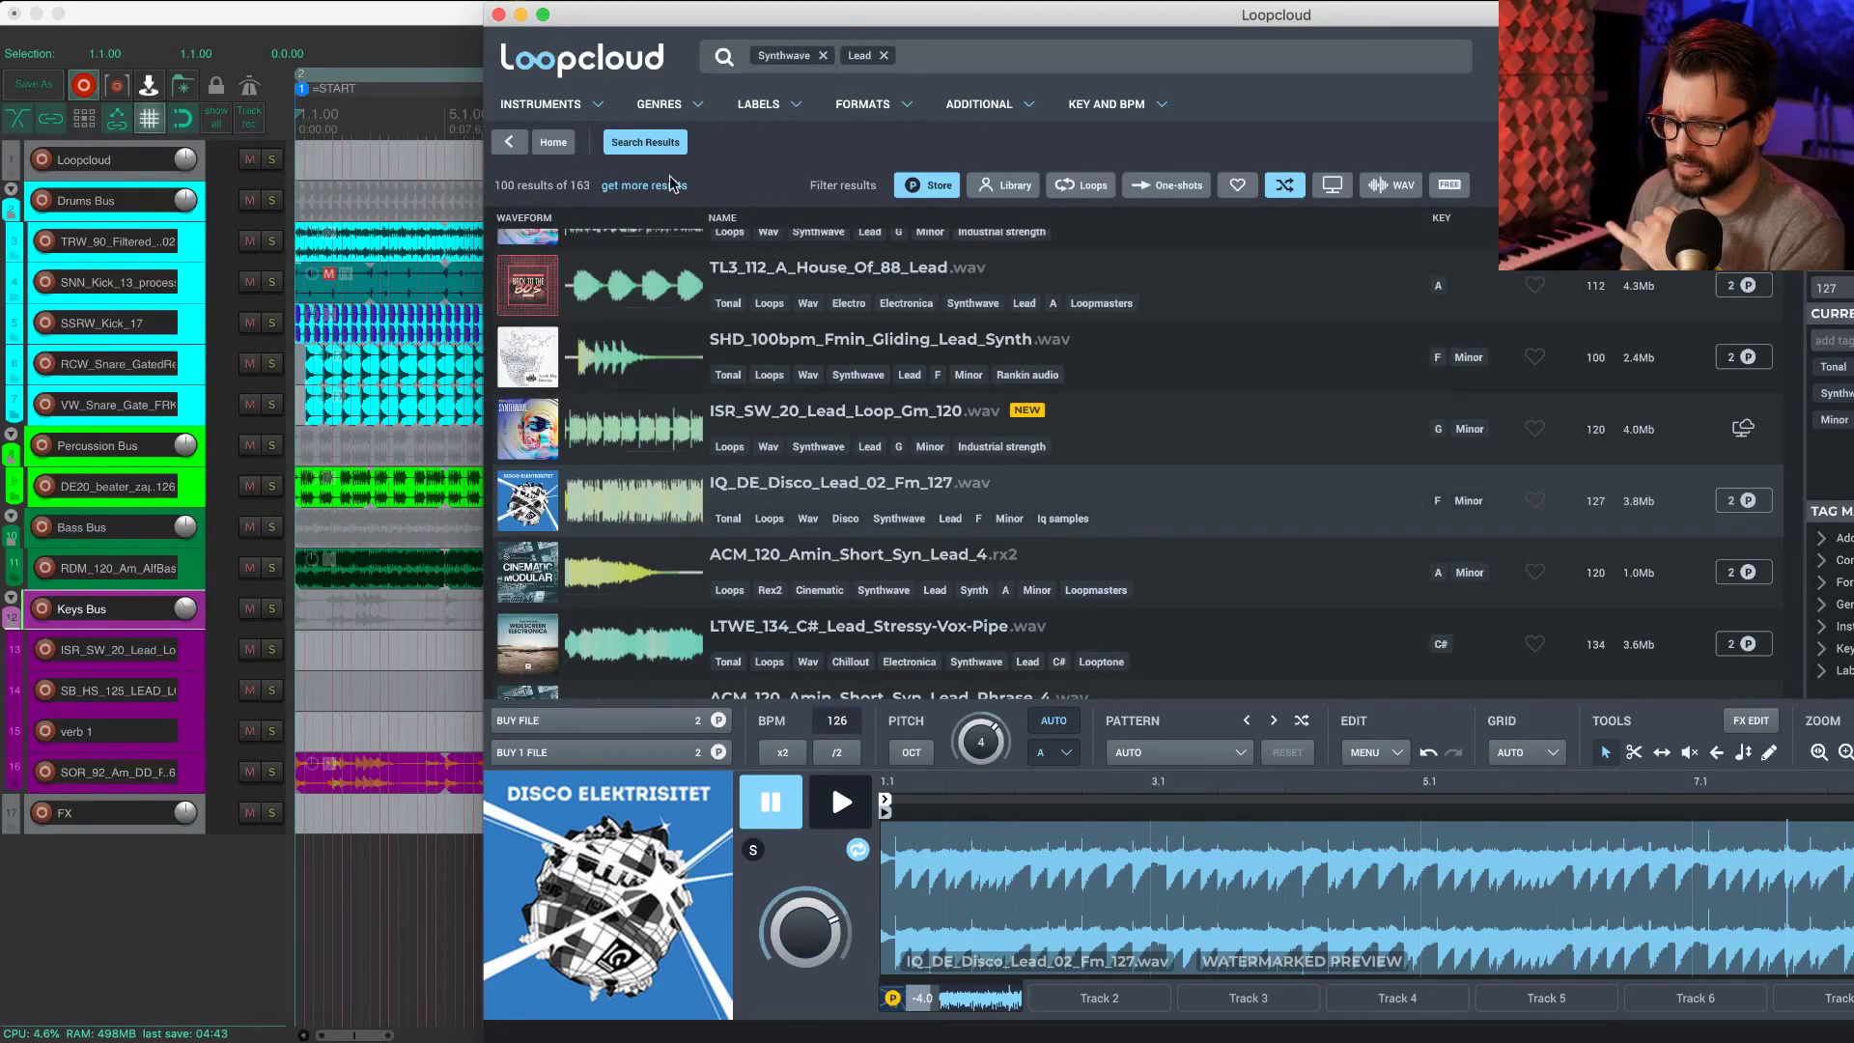
pyautogui.click(830, 784)
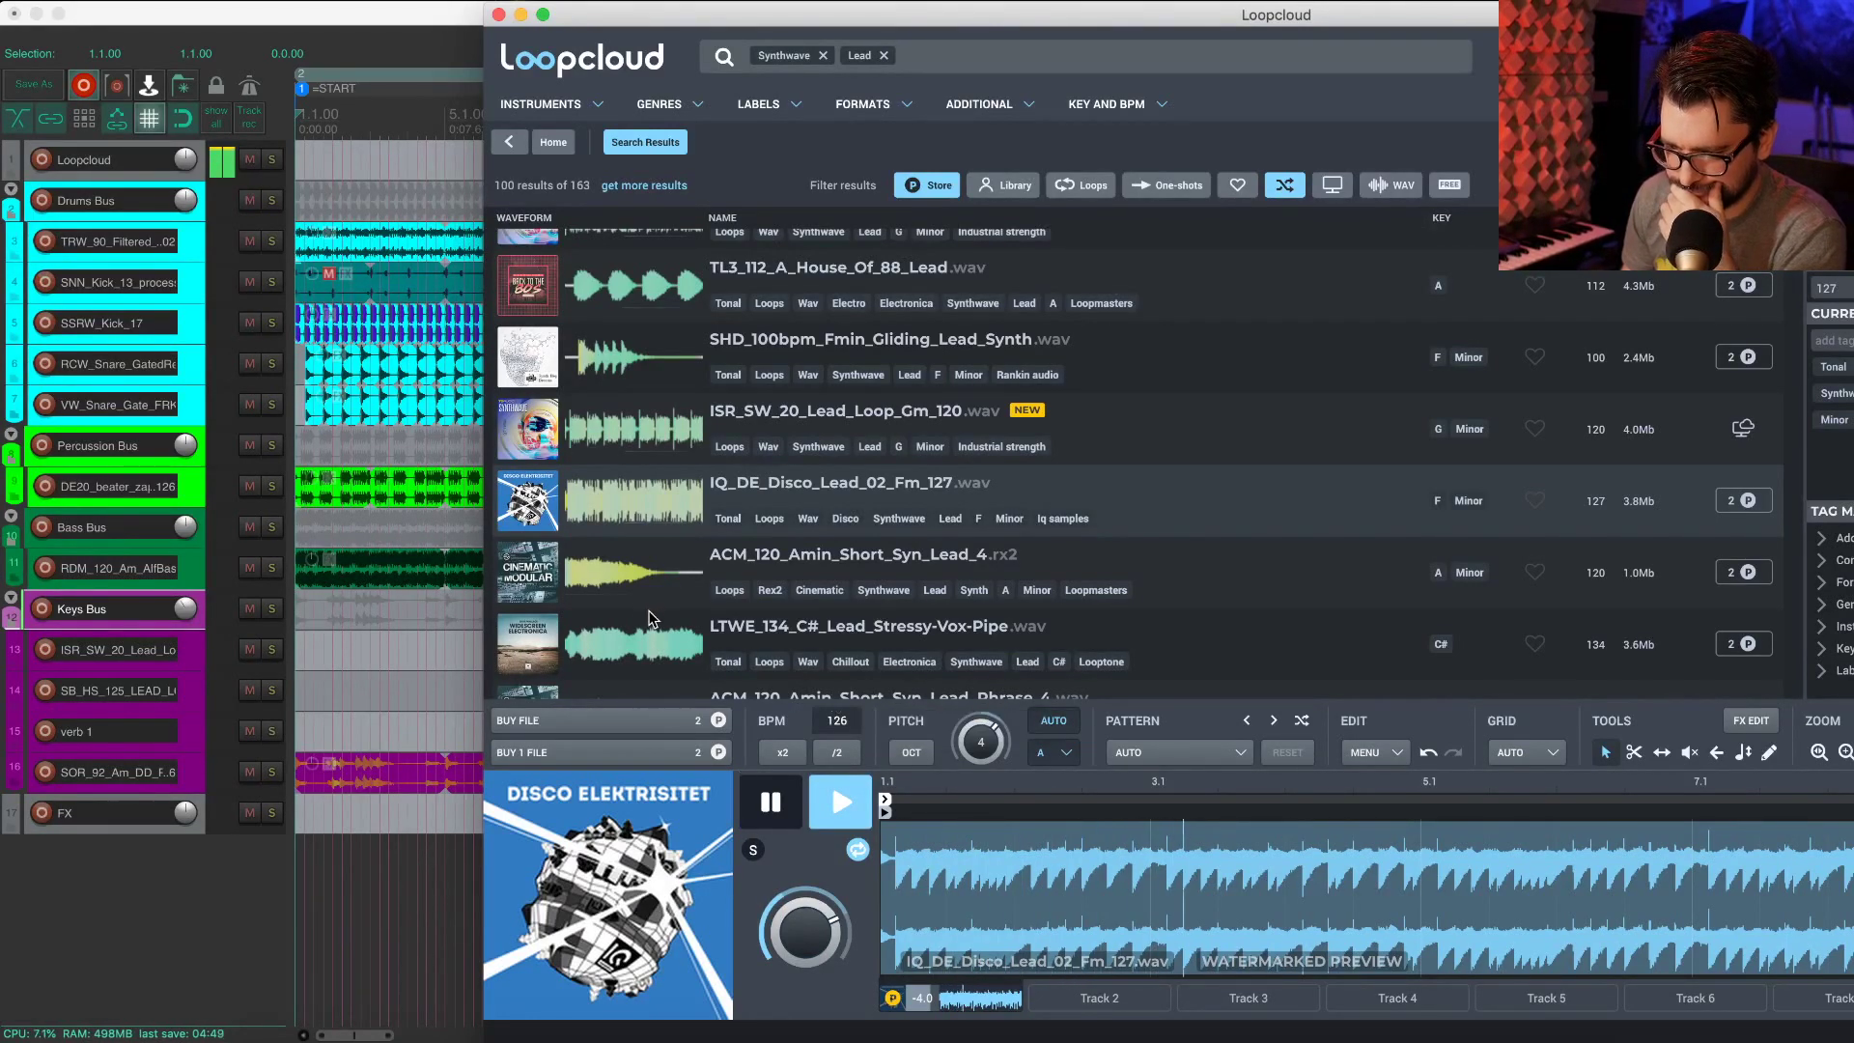
pyautogui.click(622, 579)
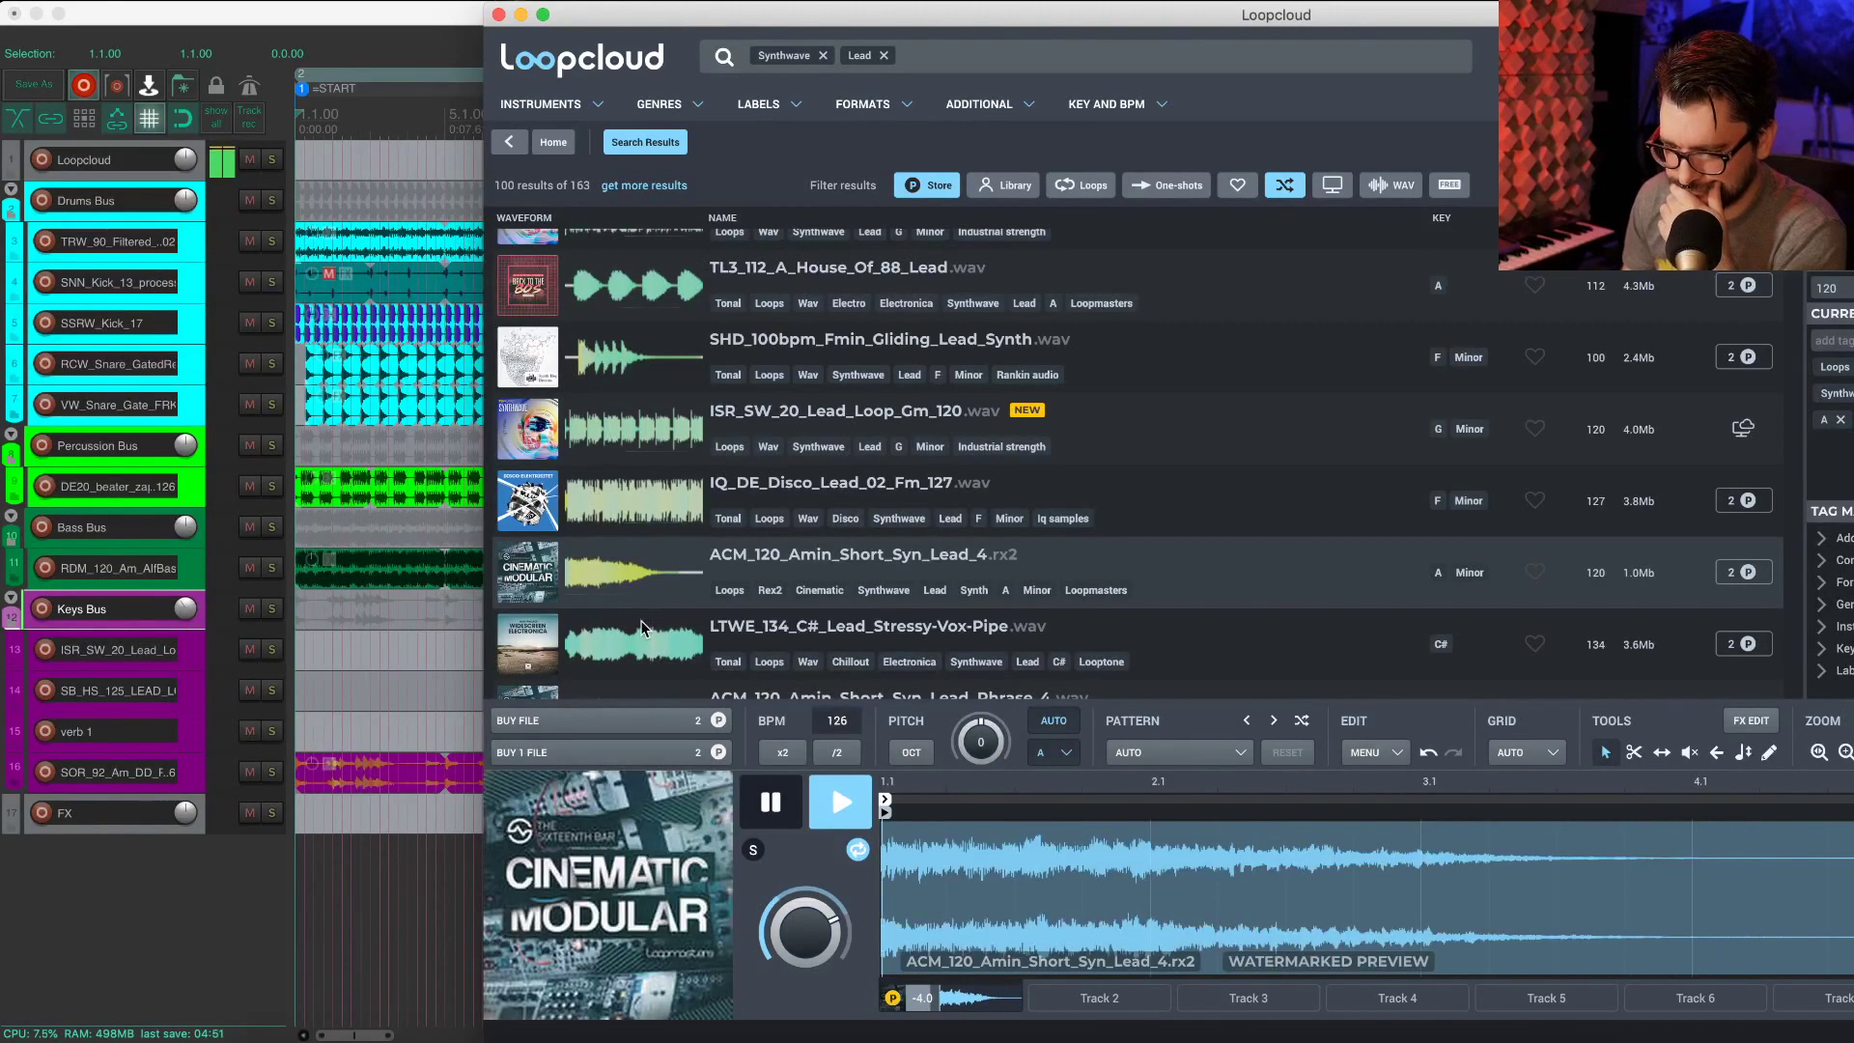
pyautogui.scroll(-2, 640, 620)
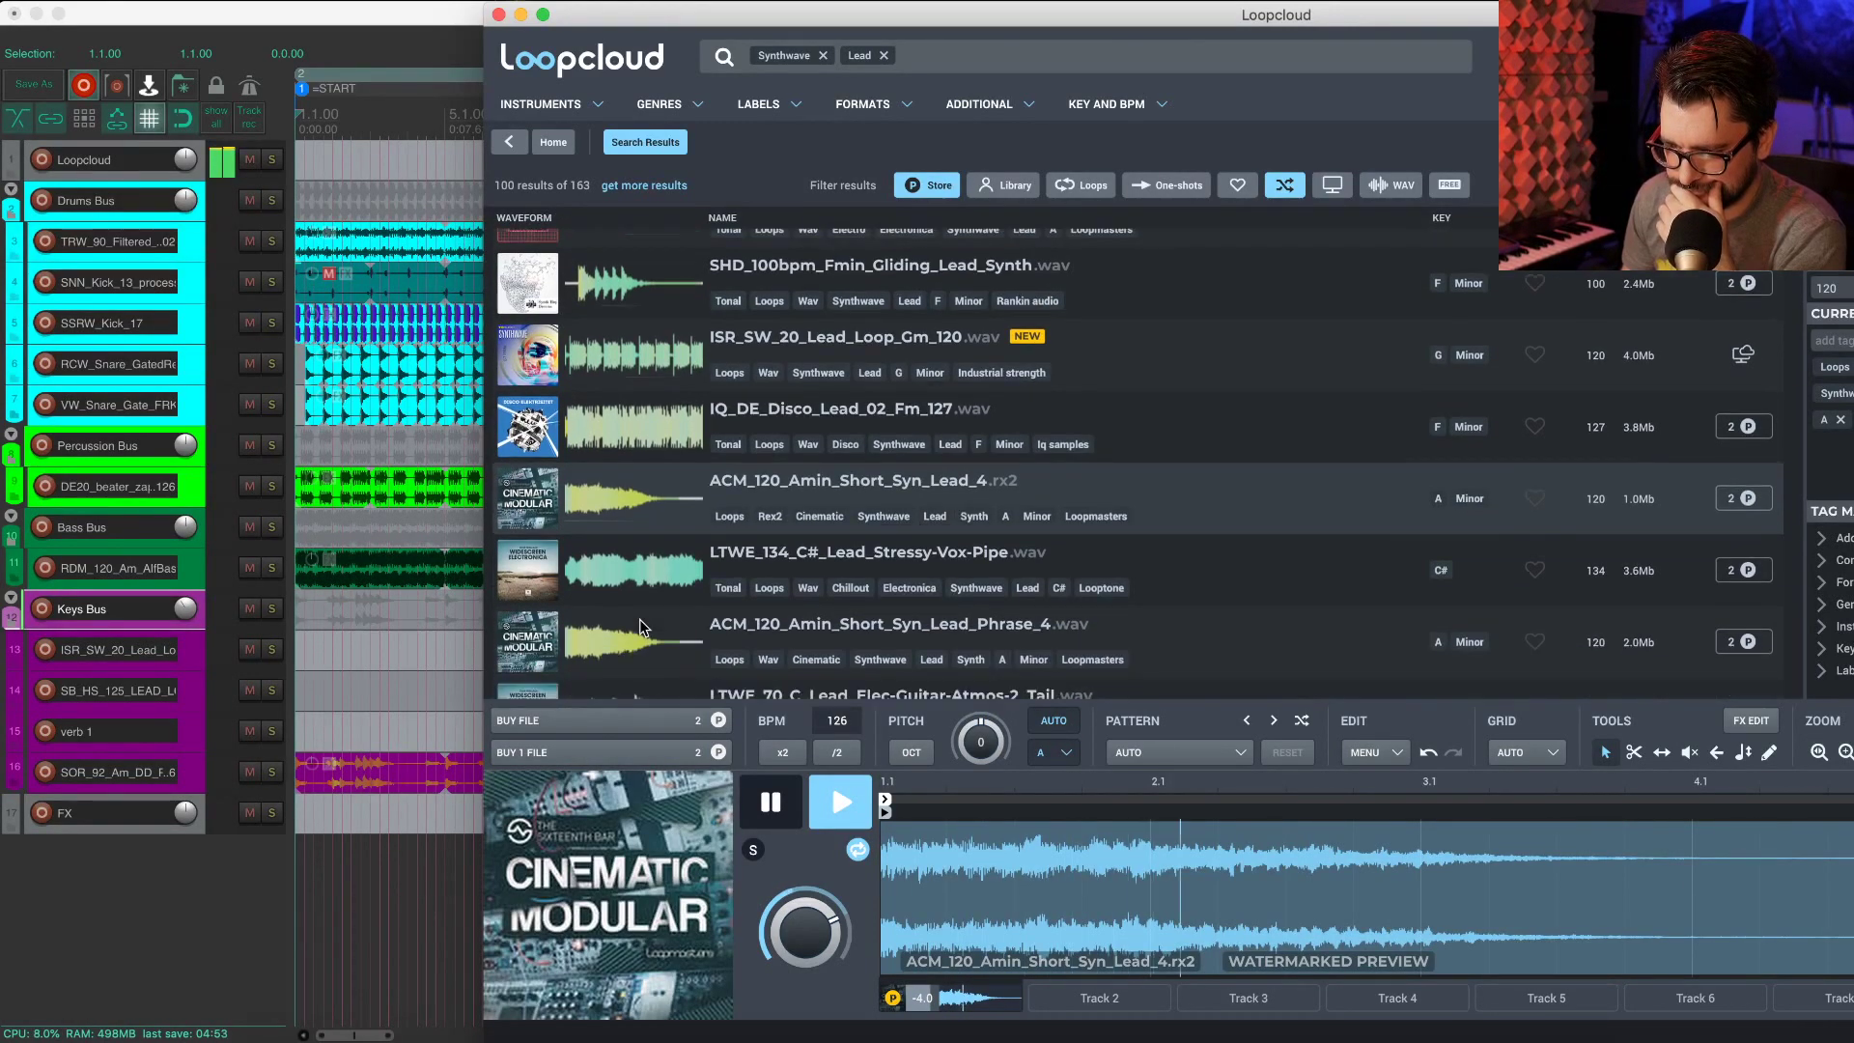
pyautogui.click(653, 579)
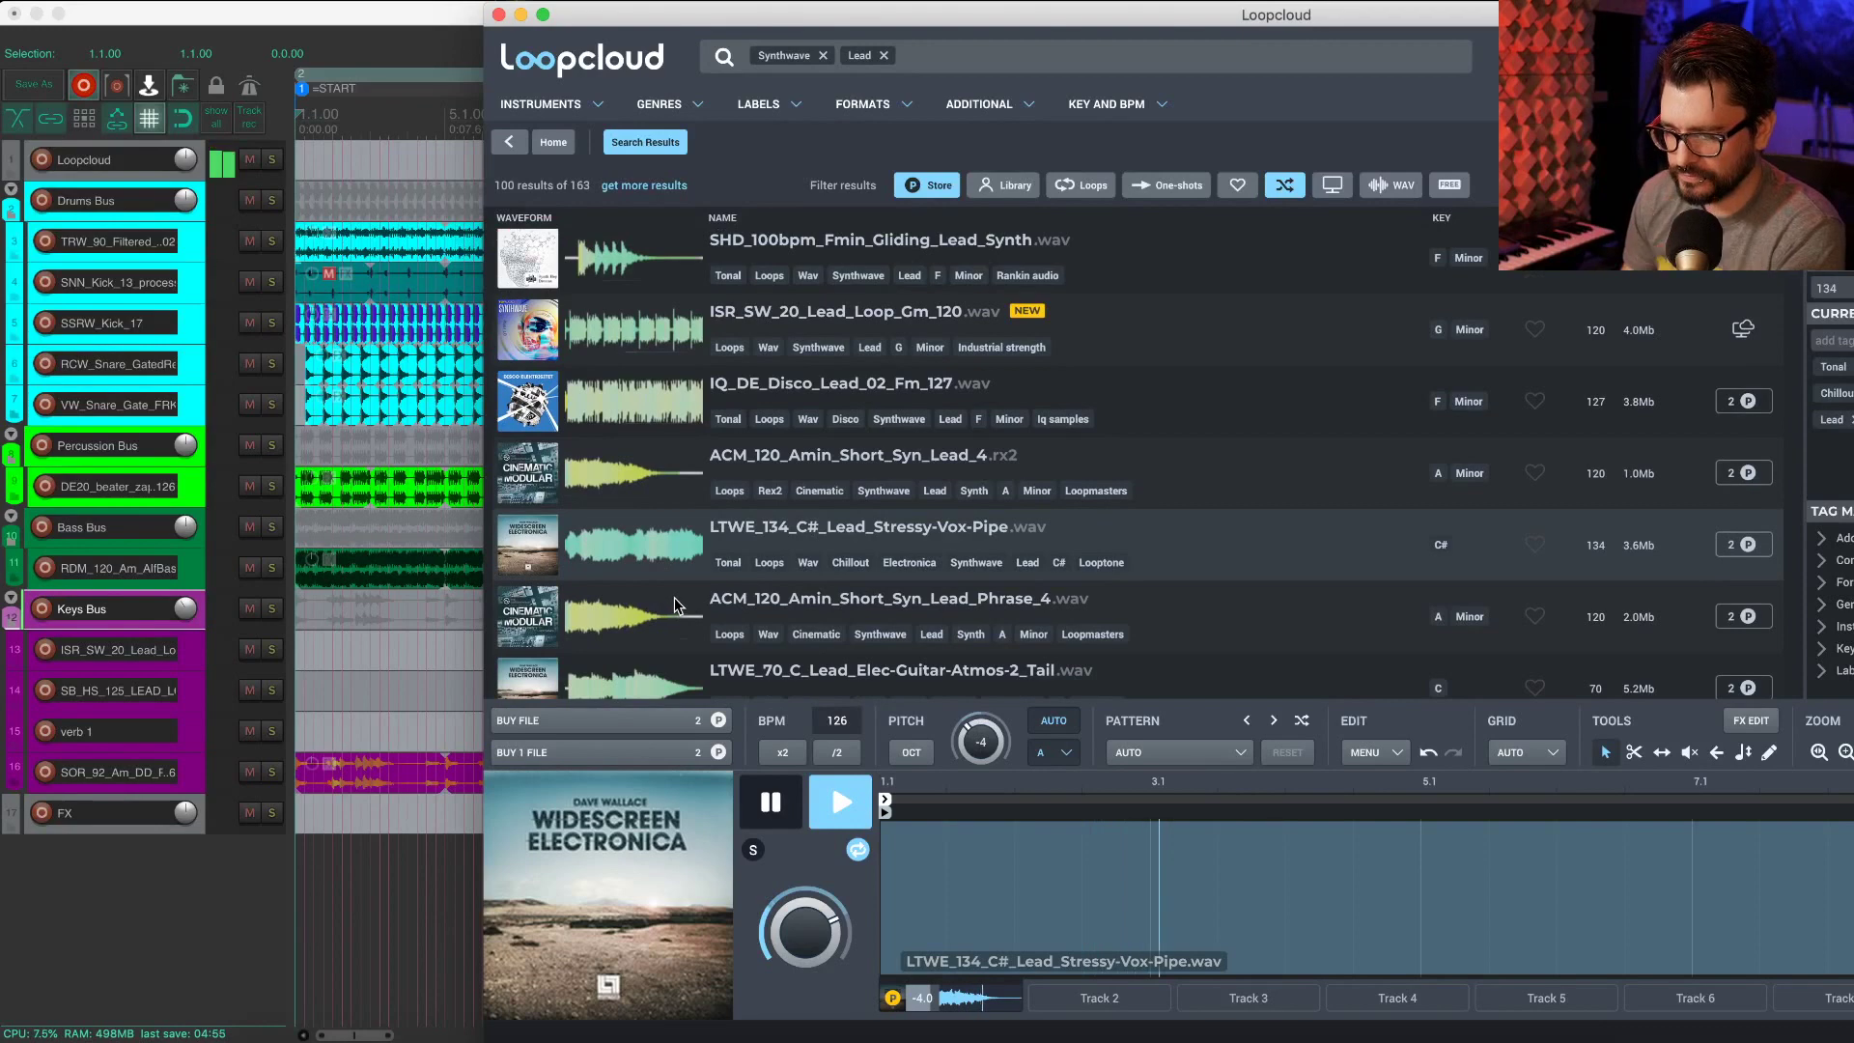
pyautogui.press('space')
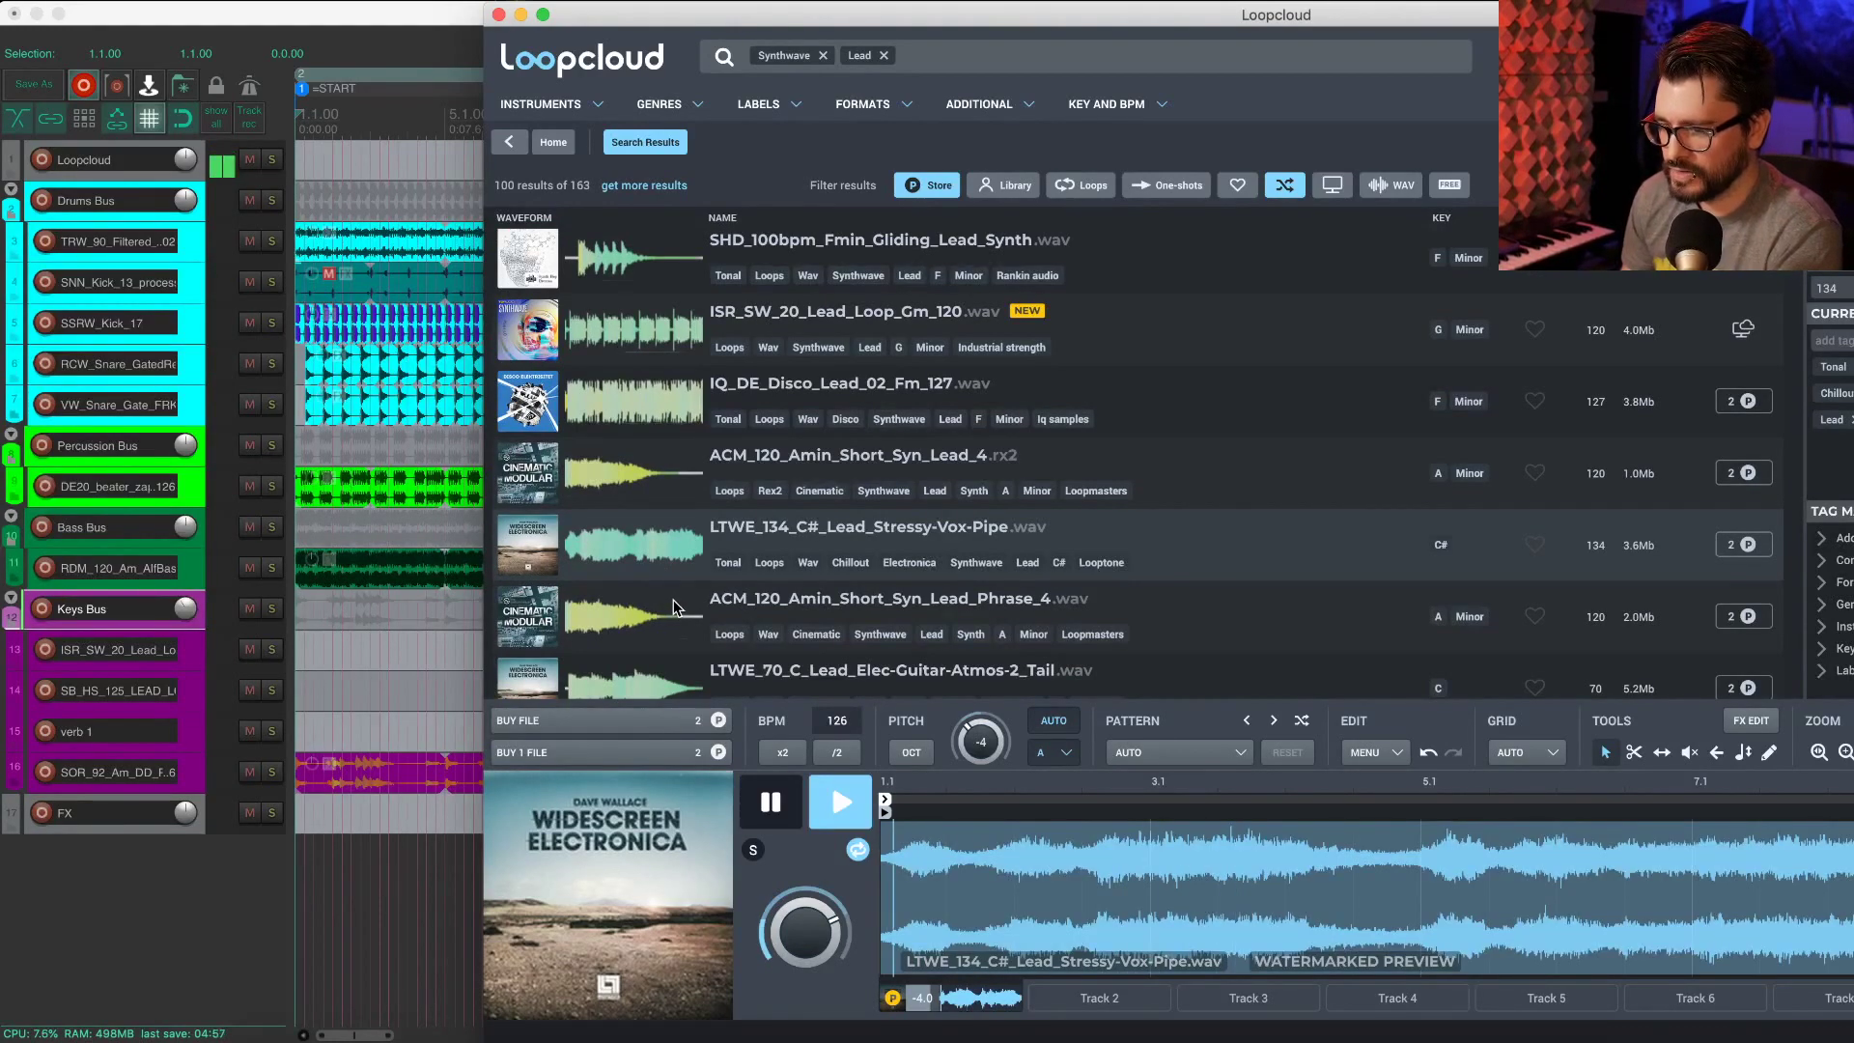
pyautogui.press('space')
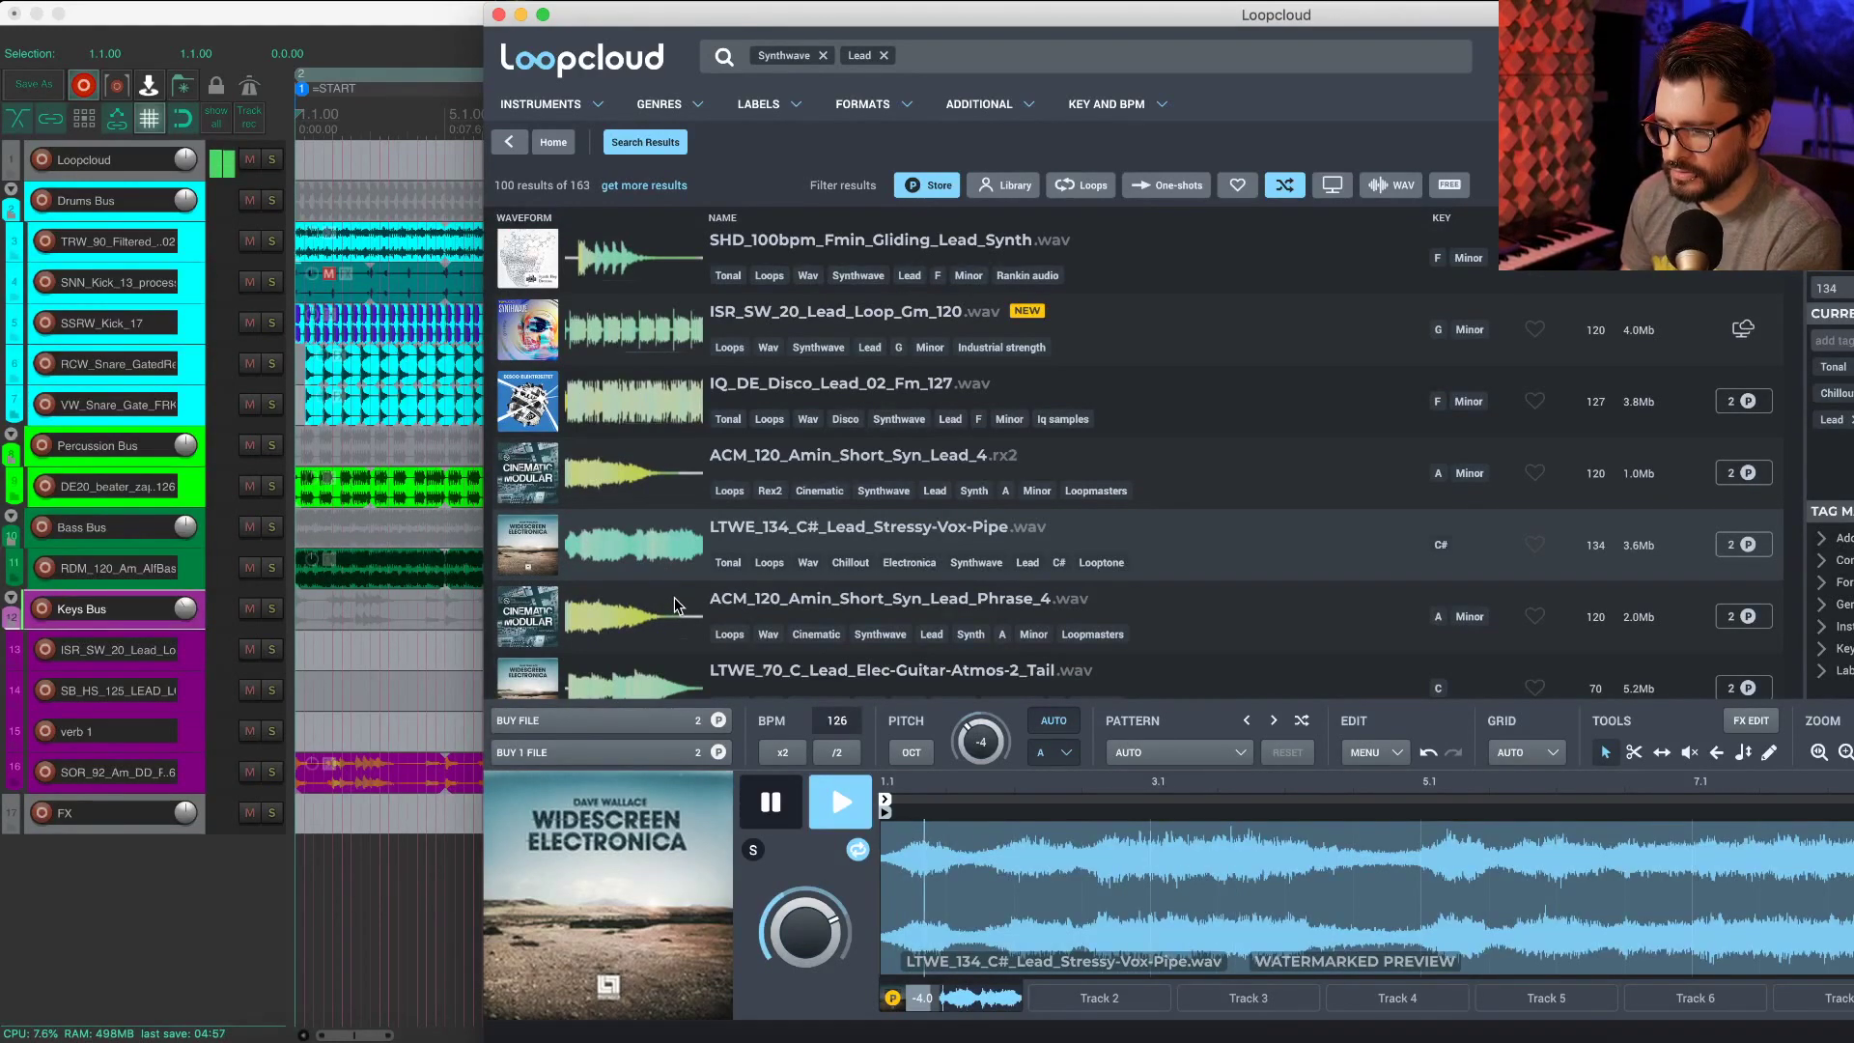
# Step: Replace the Synthwave and Lead search filters with the Mixed percussion tag
pyautogui.click(884, 56)
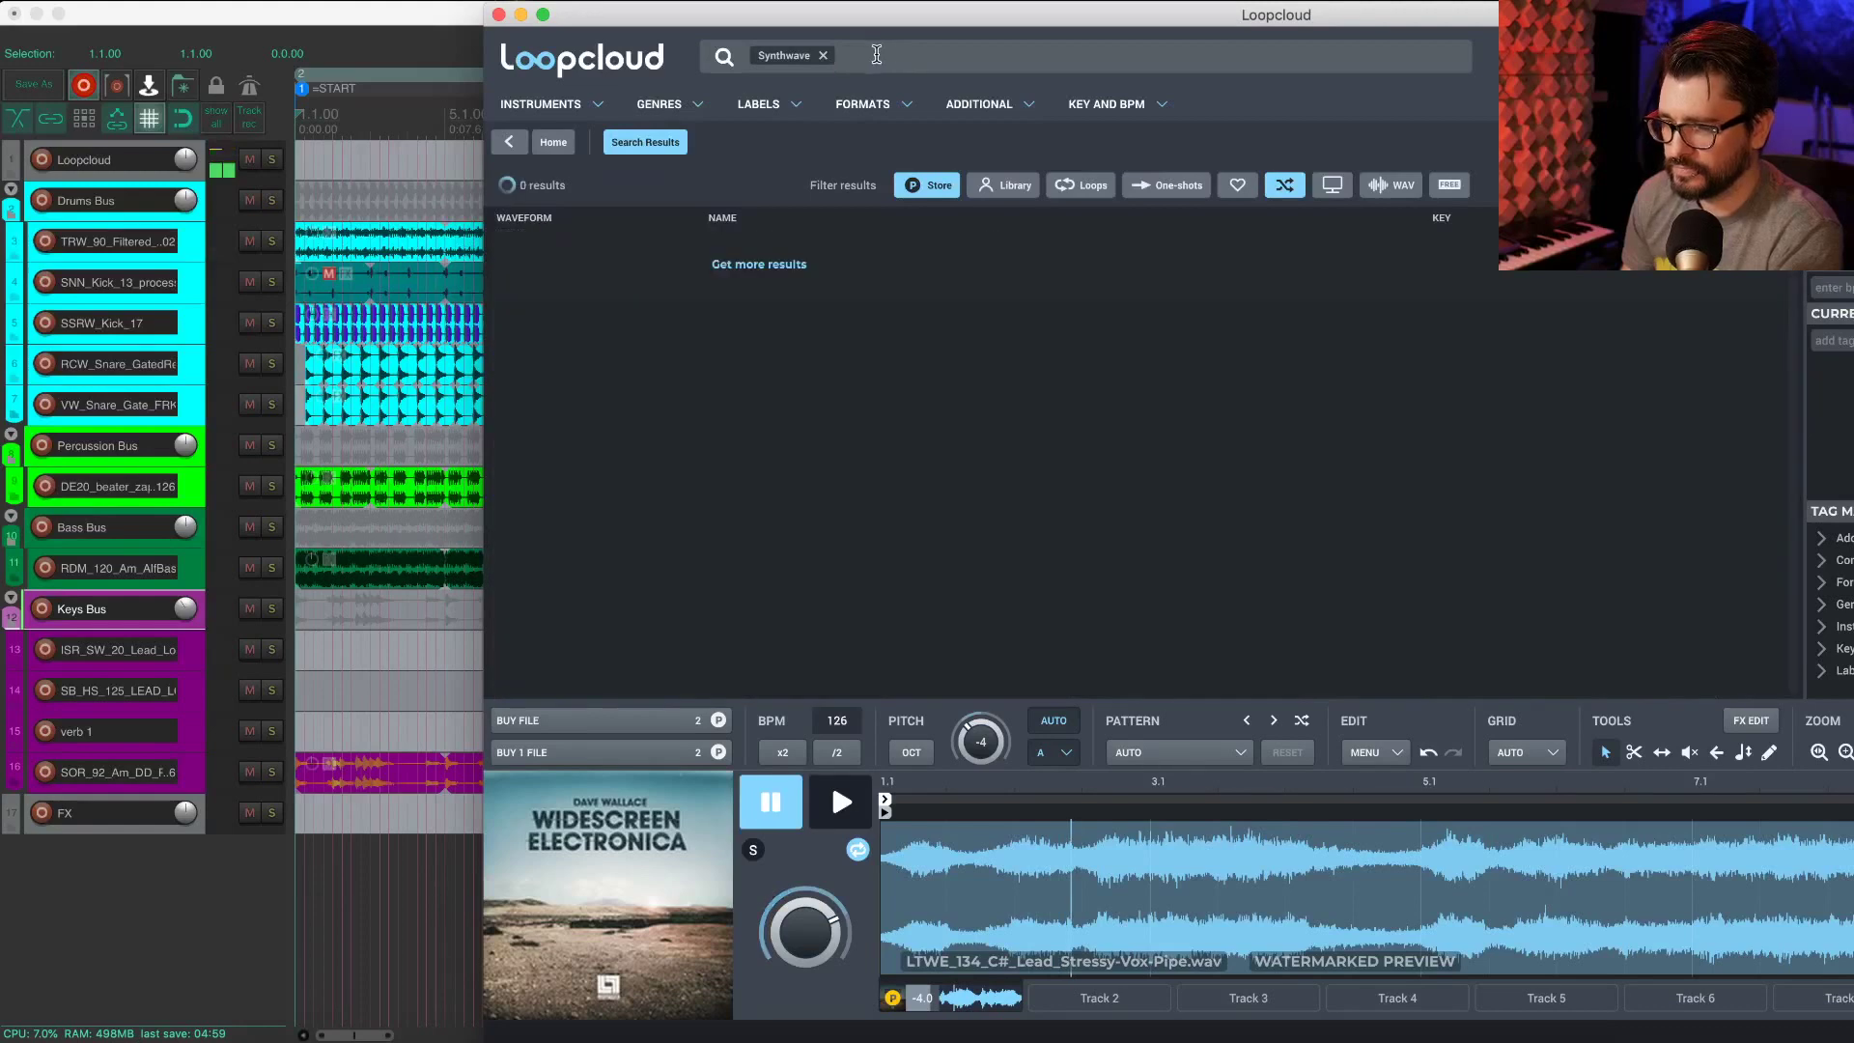
pyautogui.click(824, 57)
pyautogui.write('p')
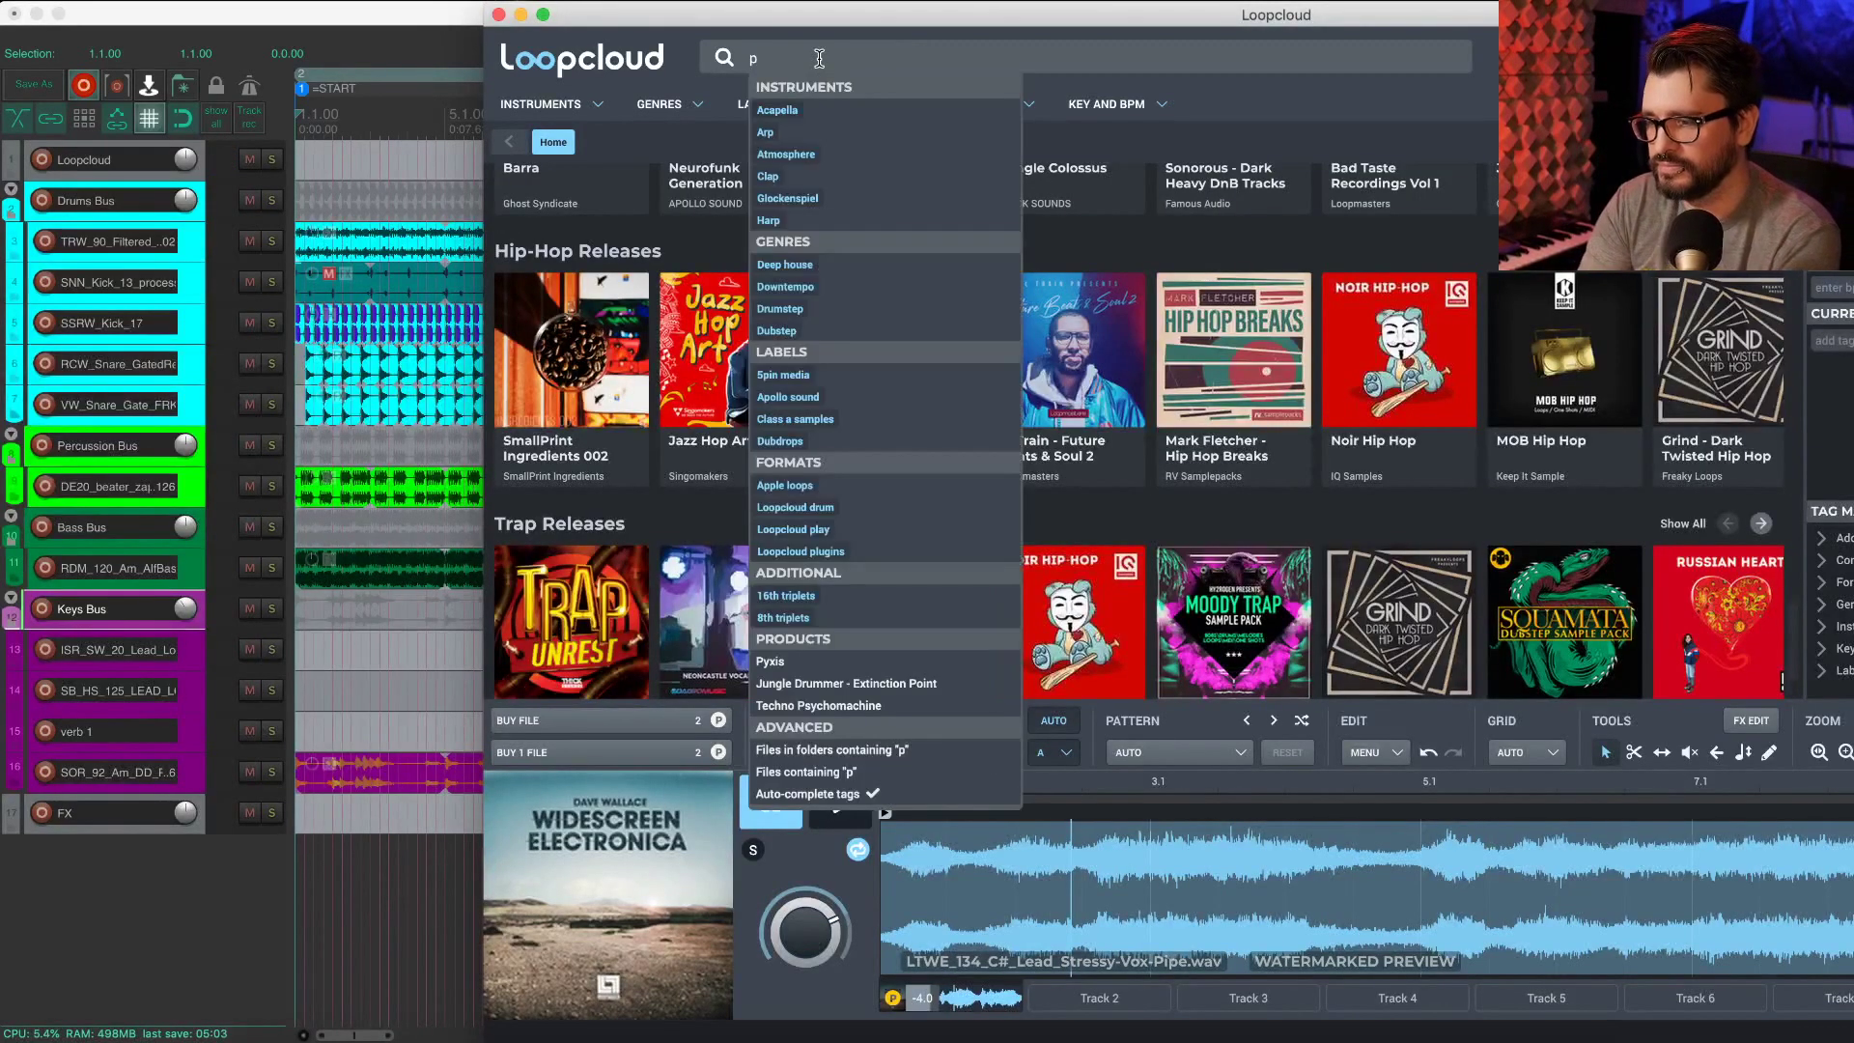
pyautogui.write('erc')
pyautogui.click(801, 112)
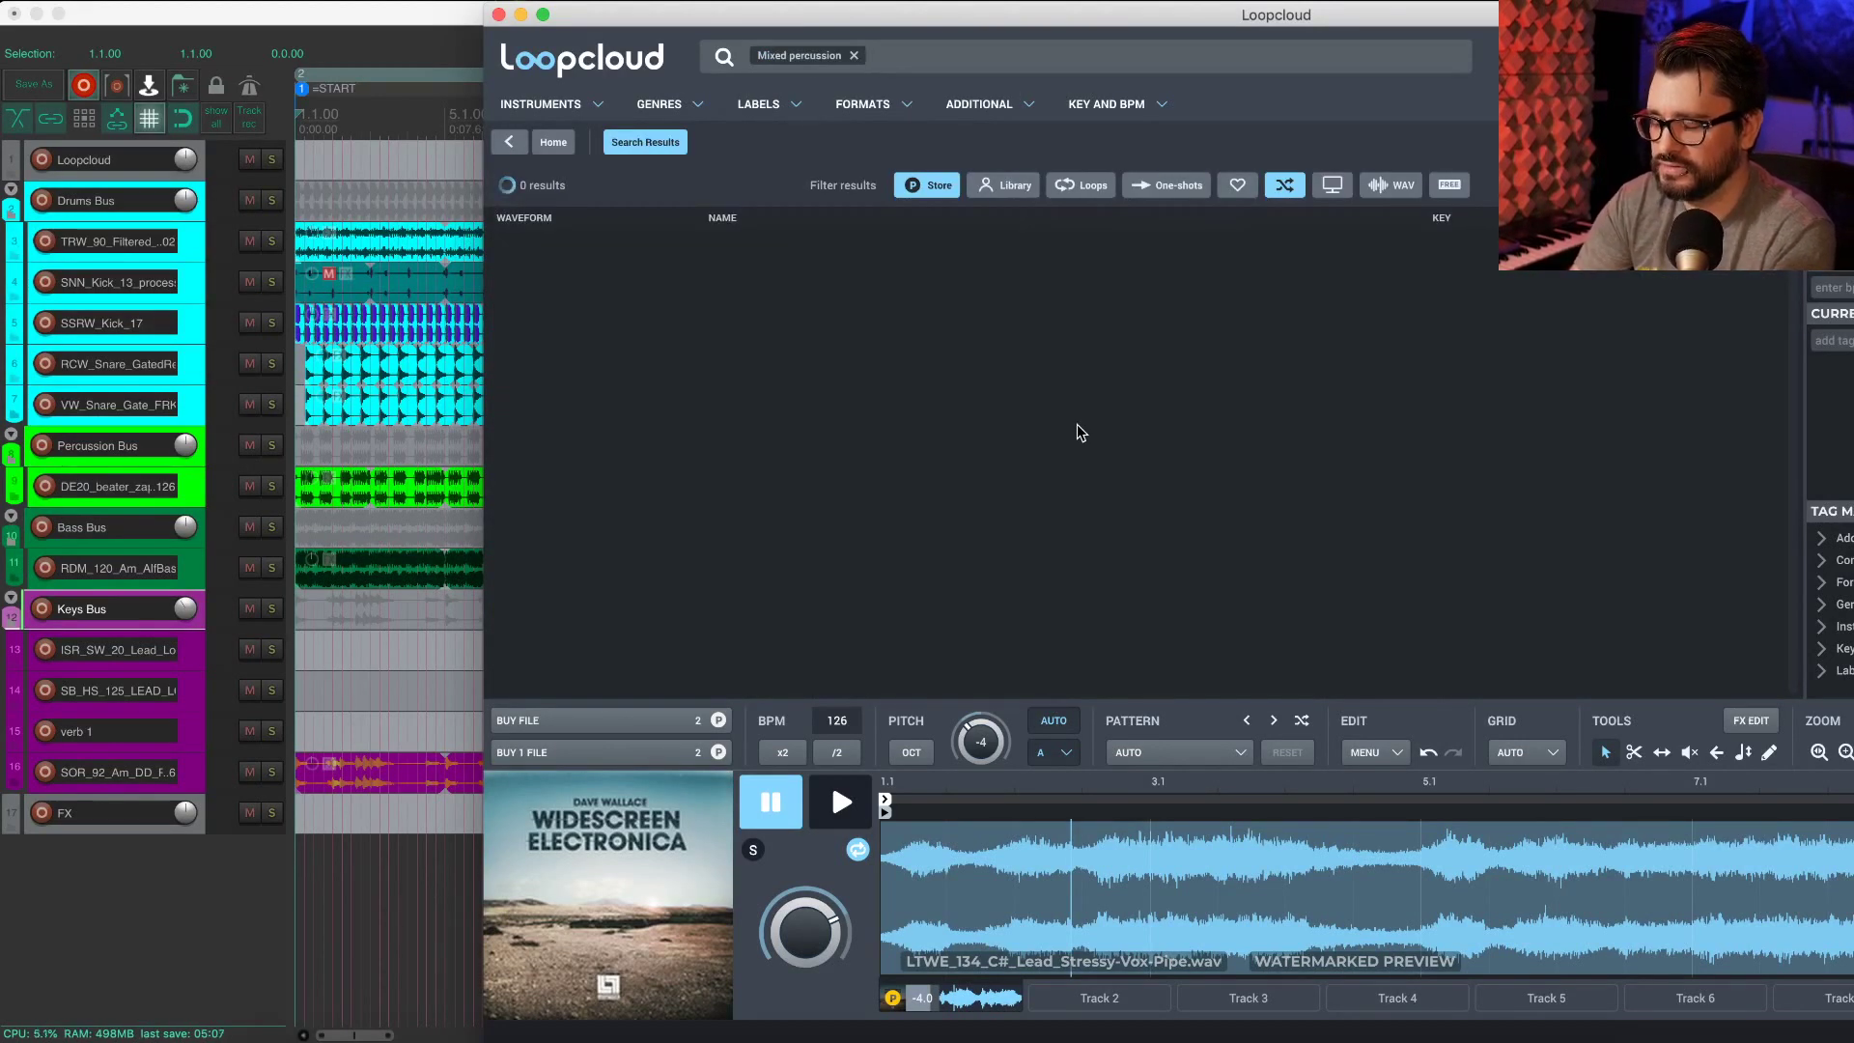
# Step: Search the Mixed percussion samples for "lofi", then clear that keyword
pyautogui.write('lofi')
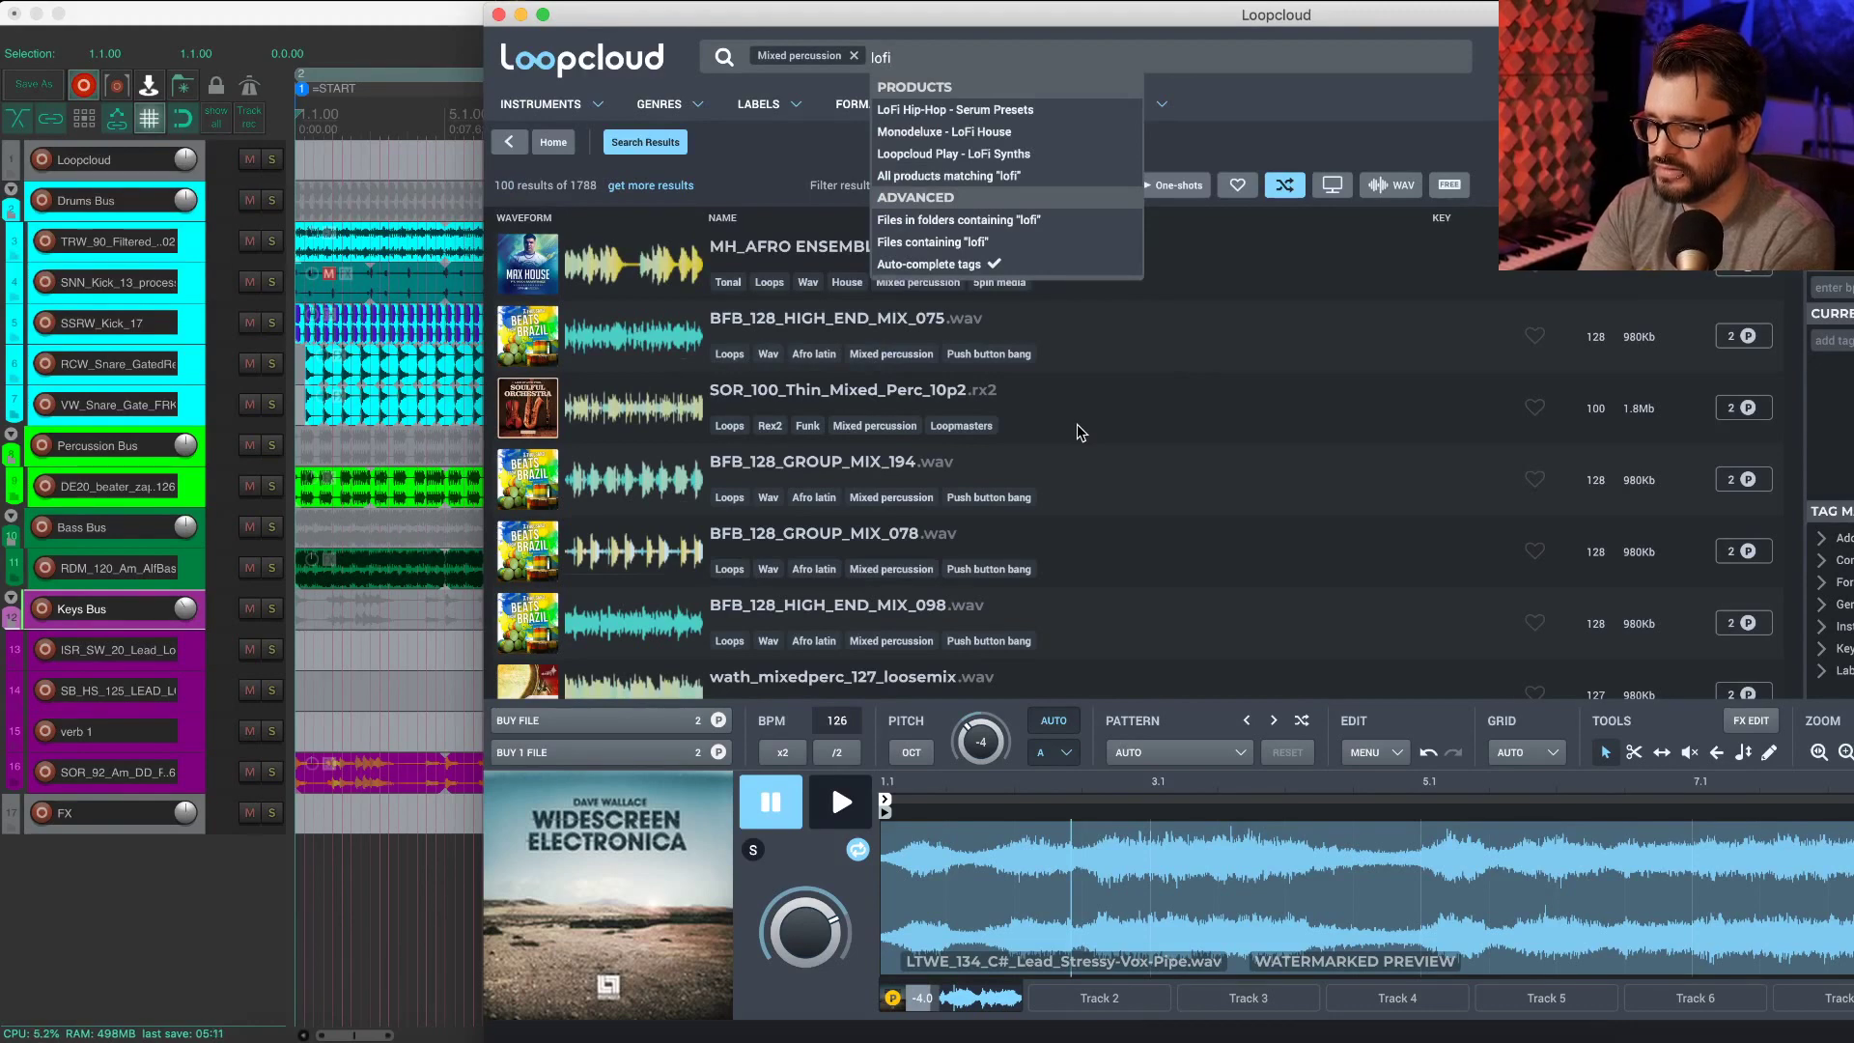
pyautogui.press('Return')
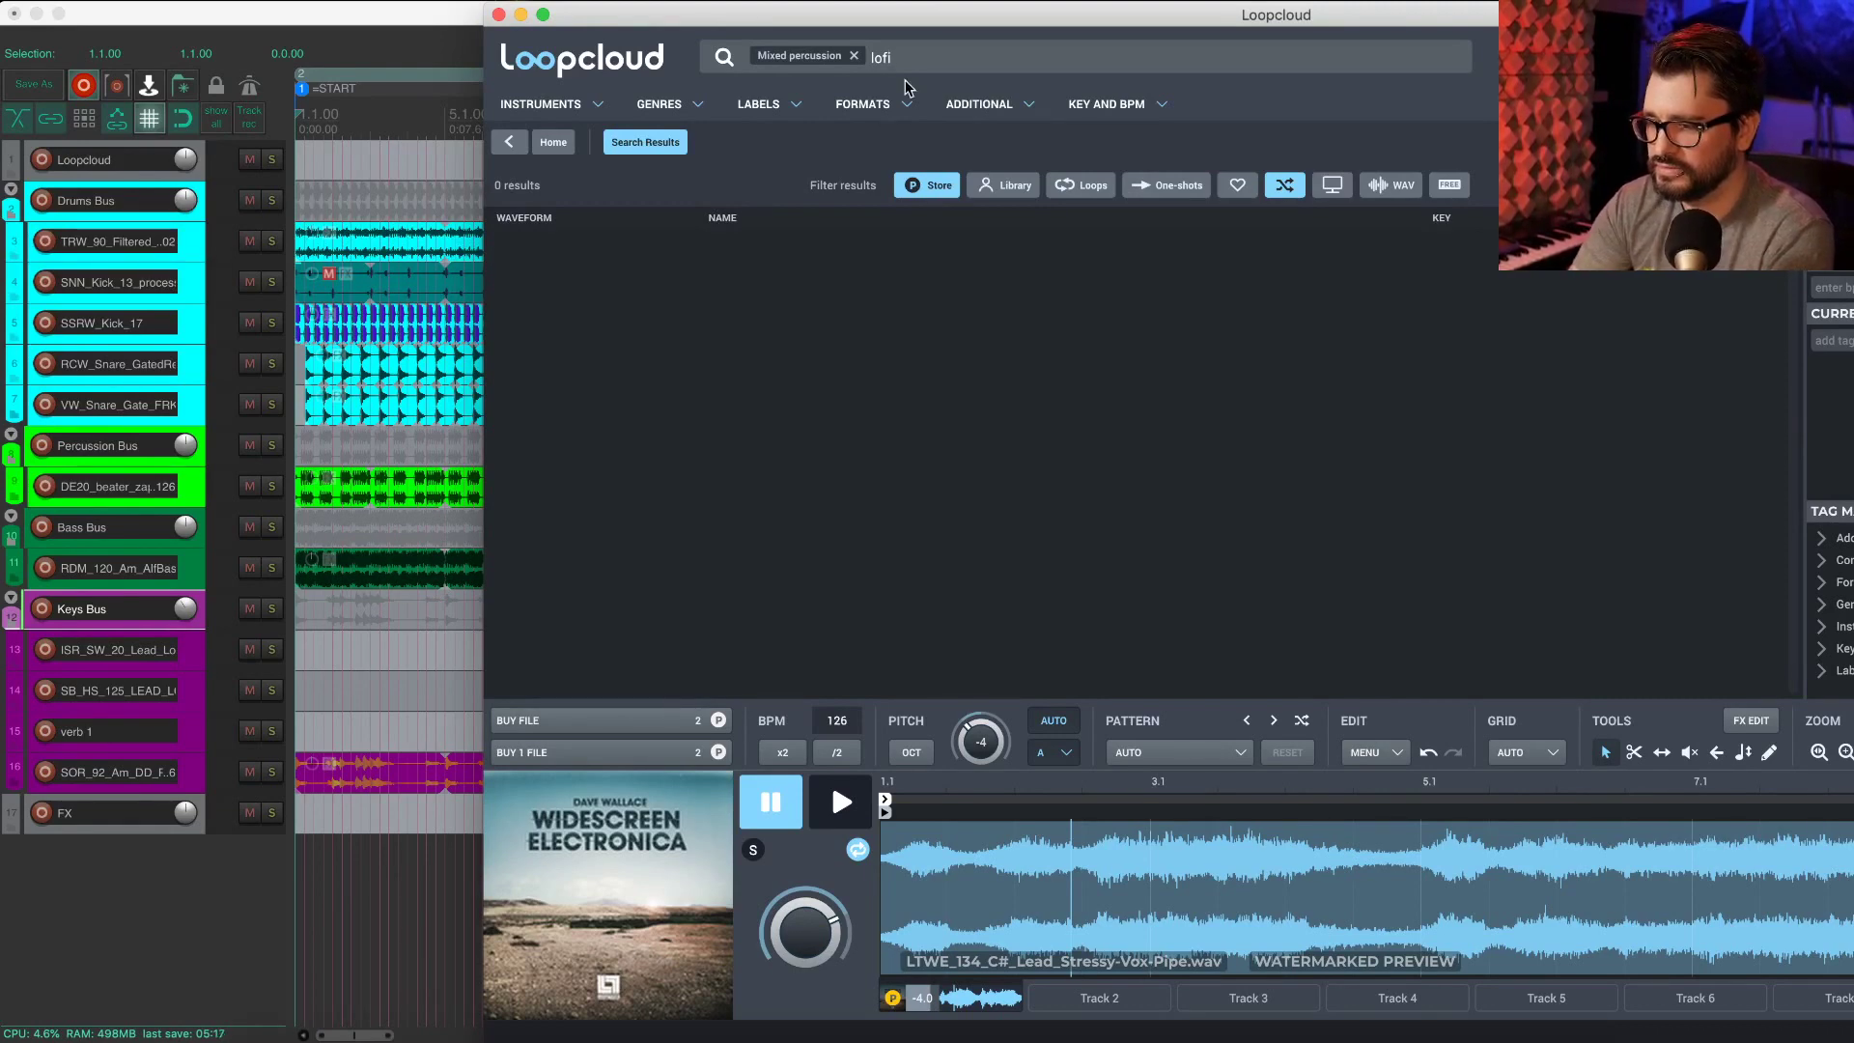
pyautogui.press('BackSpace')
pyautogui.press('BackSpace')
pyautogui.press('BackSpace')
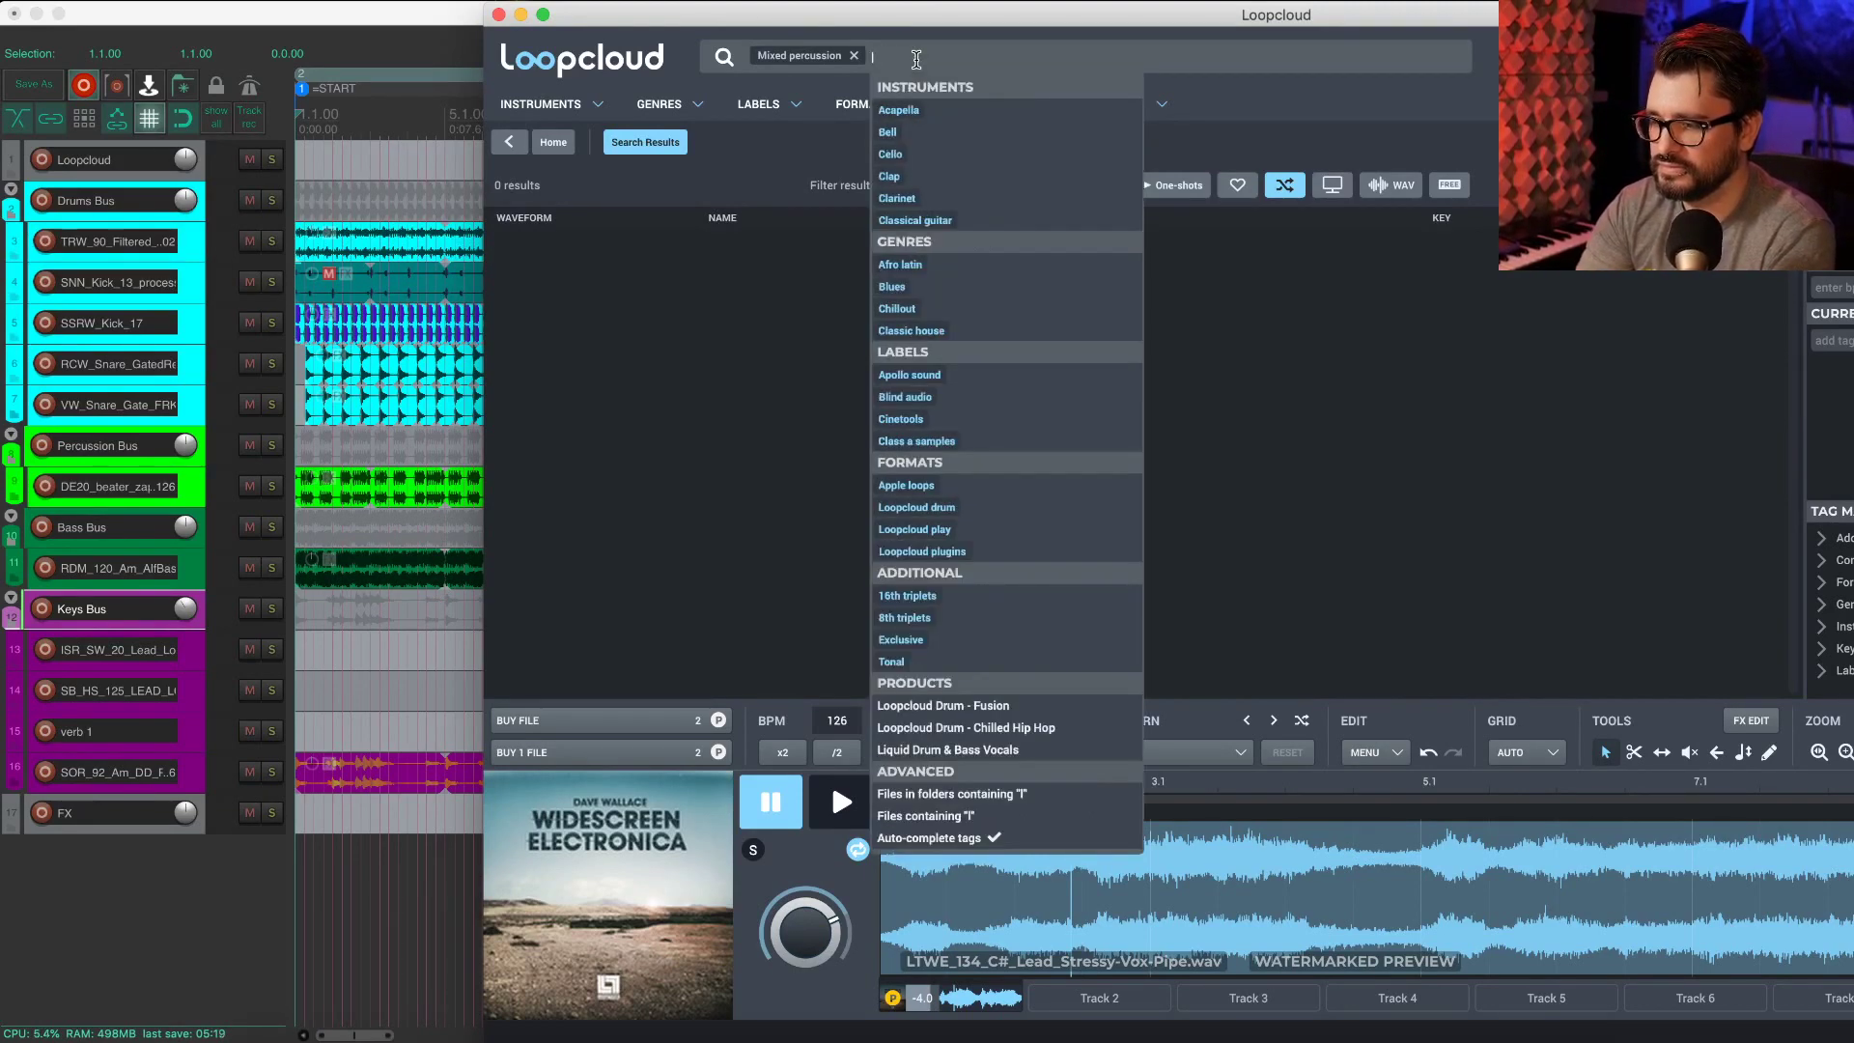
pyautogui.press('BackSpace')
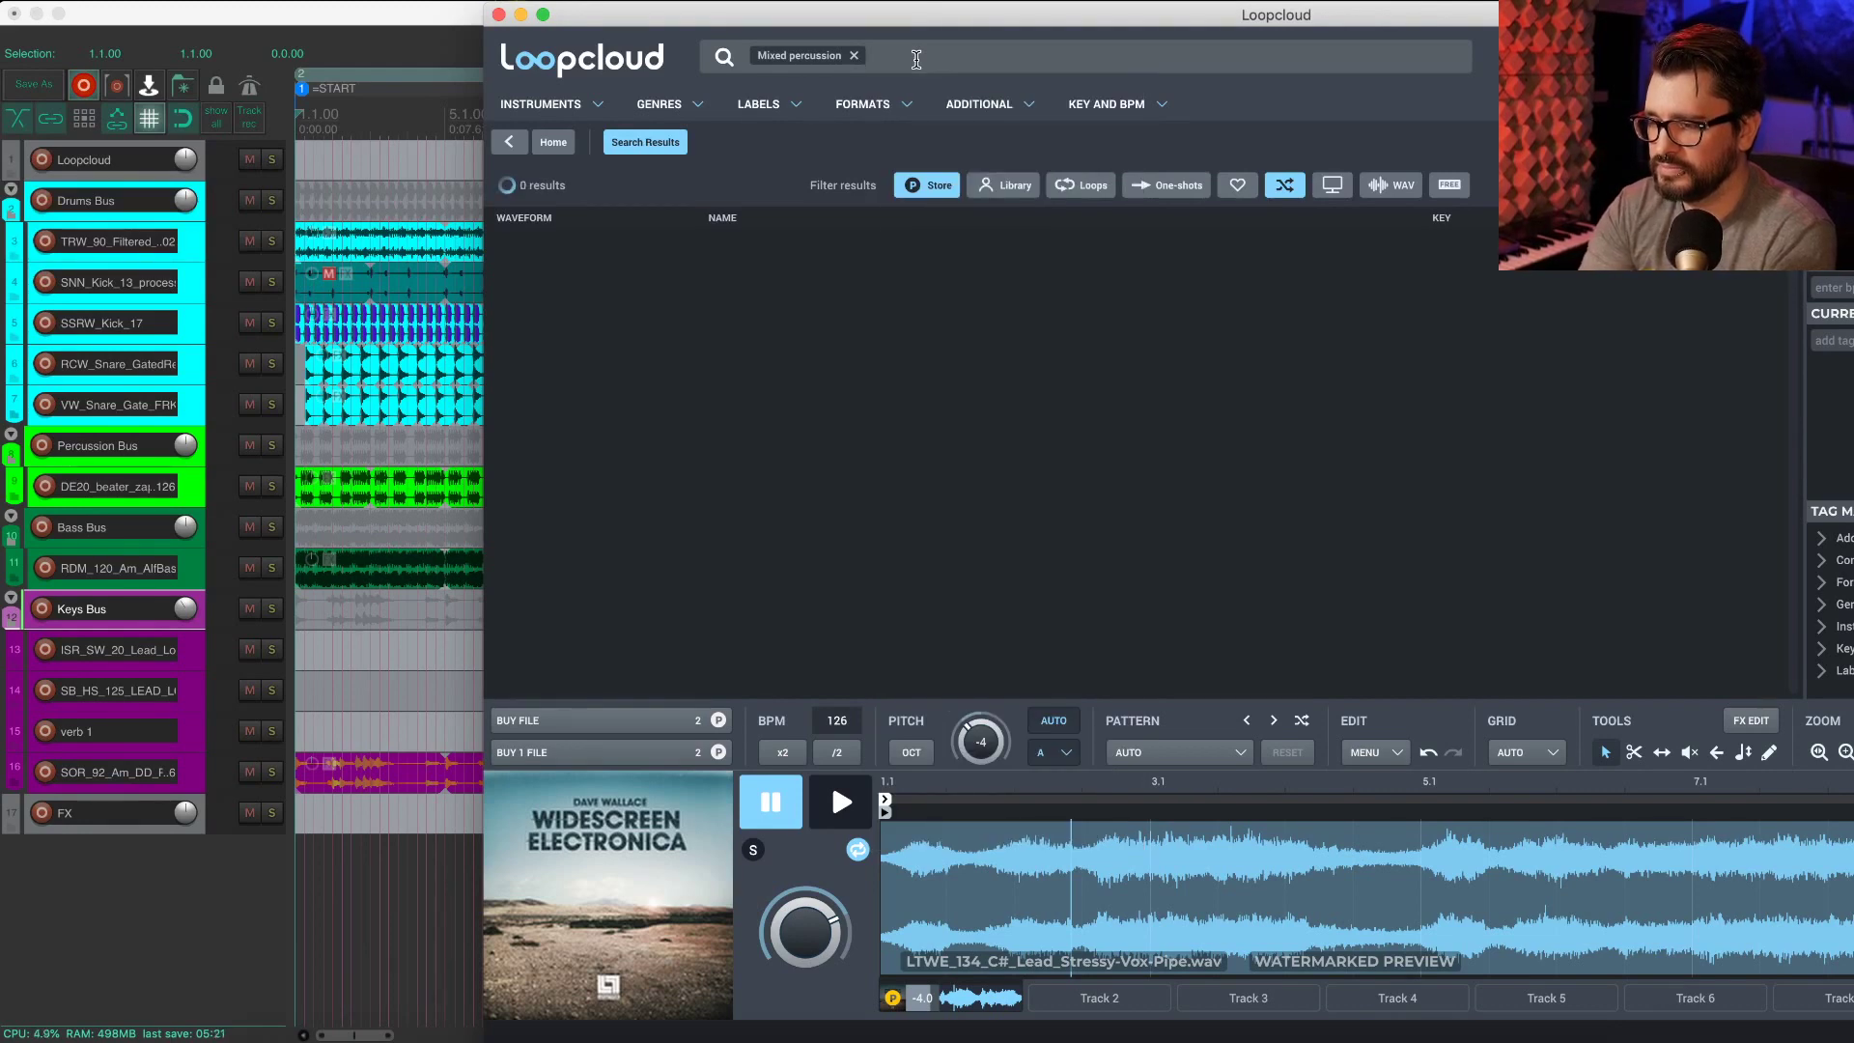
# Step: Search the Mixed percussion samples for "trash", then remove the keyword while keeping the tag
pyautogui.write('trash')
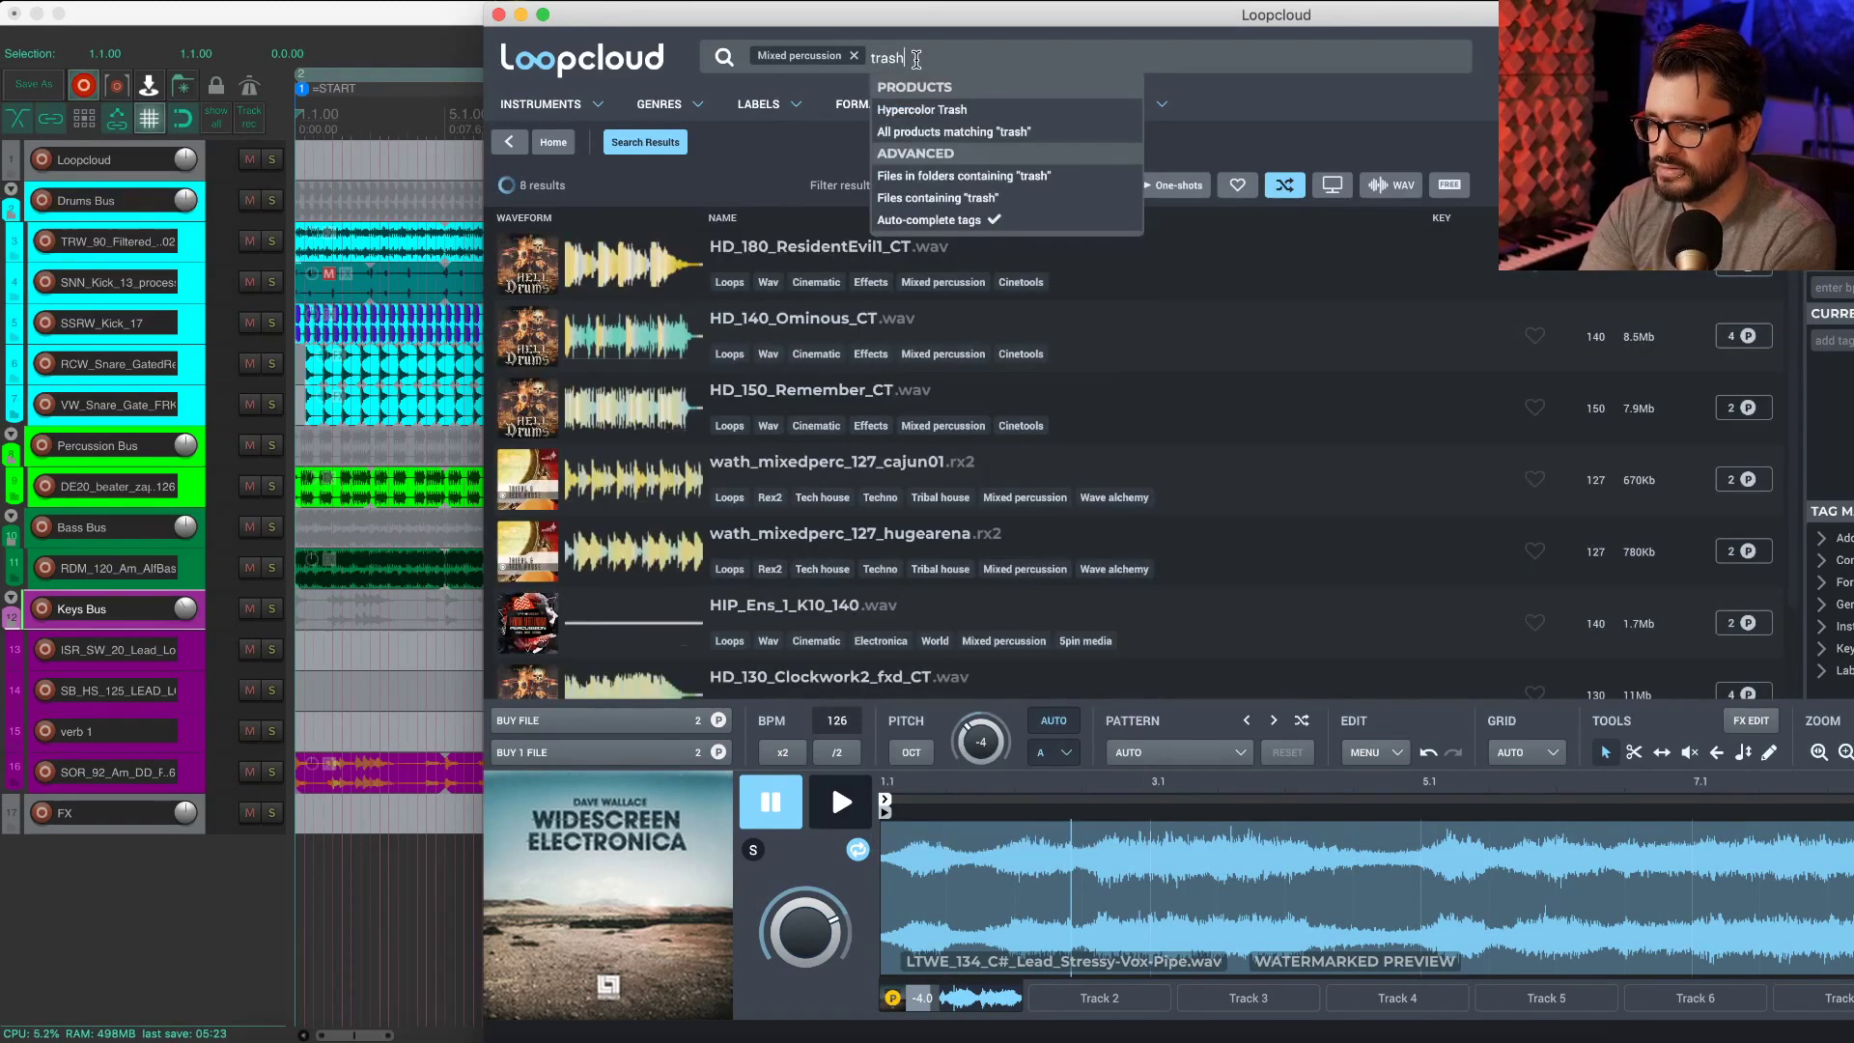
pyautogui.press('Return')
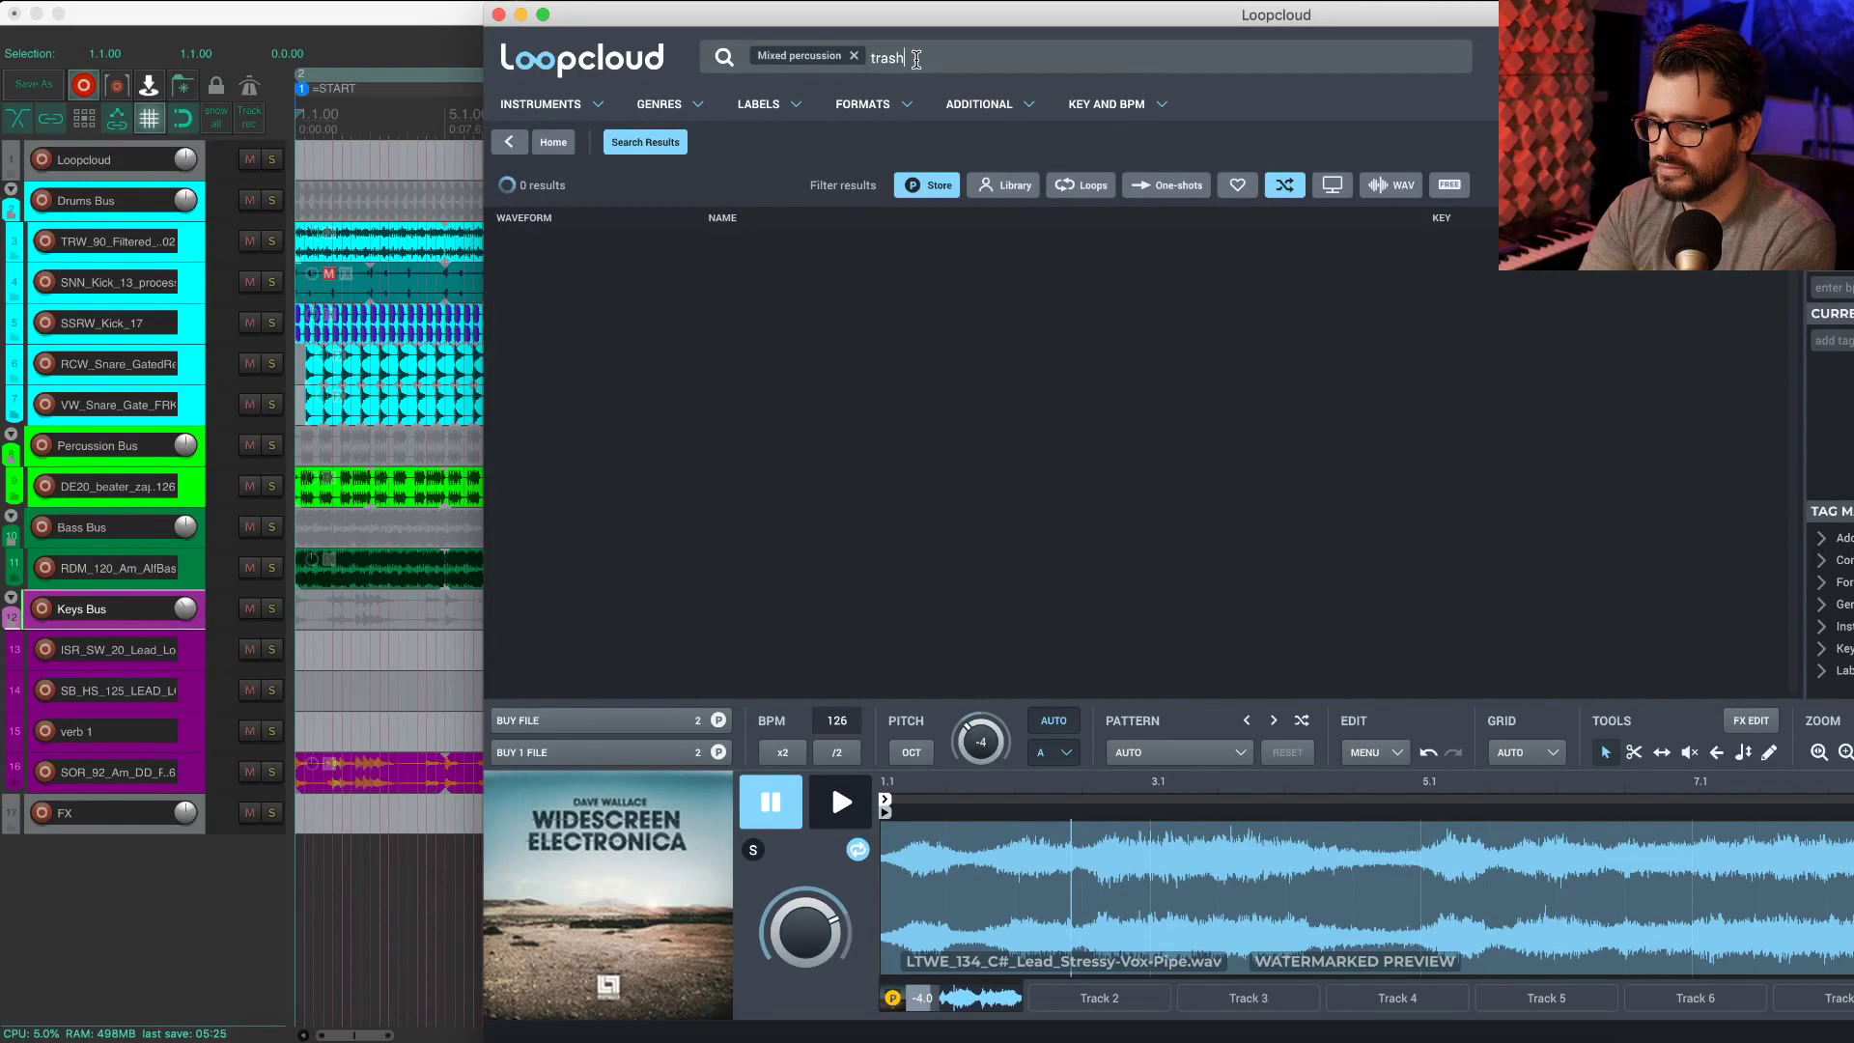
pyautogui.click(917, 58)
pyautogui.press('BackSpace')
pyautogui.press('BackSpace')
pyautogui.press('BackSpace')
pyautogui.press('BackSpace')
pyautogui.press('BackSpace')
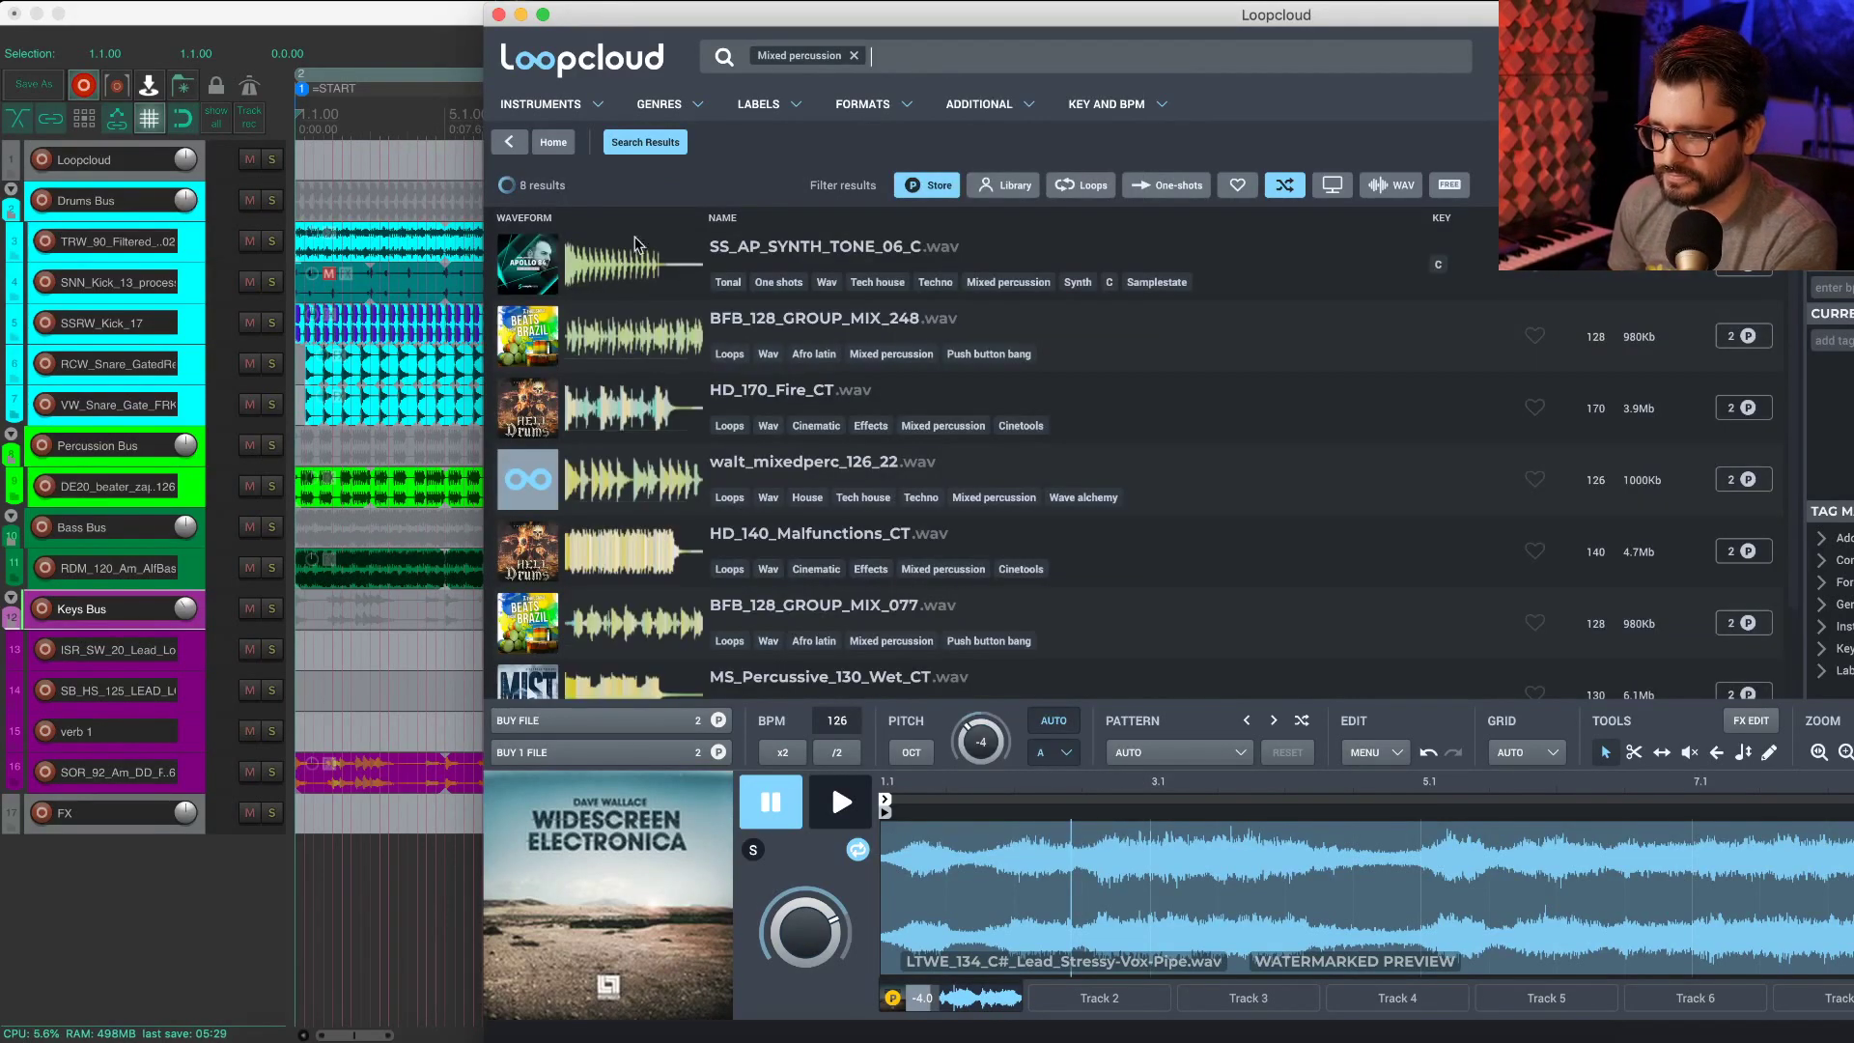
# Step: Audition the percussion samples SS_AP_SYNTH_TONE_06_C, BFB_128_GROUP_MIX_248, HD_170_Fire_CT, walt_mixedperc_126_22 and HD_140_Malfunctions_CT
pyautogui.click(710, 256)
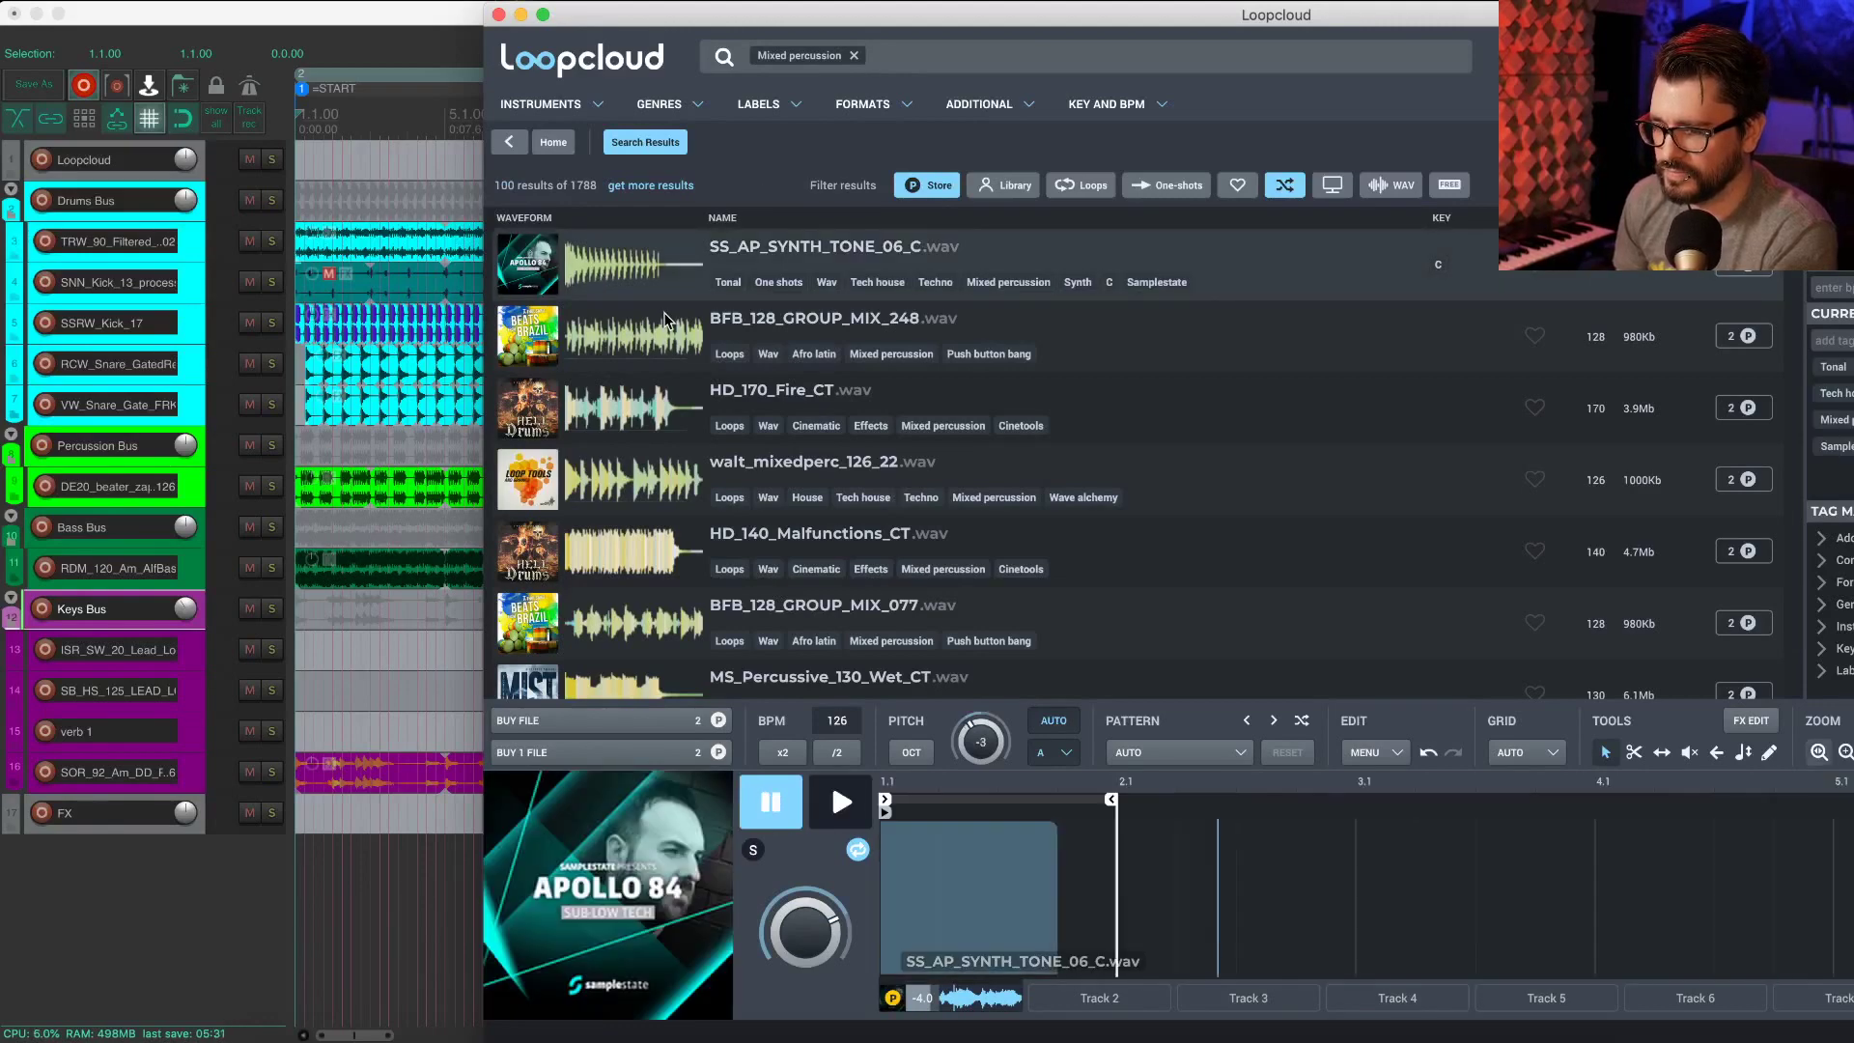
pyautogui.press('space')
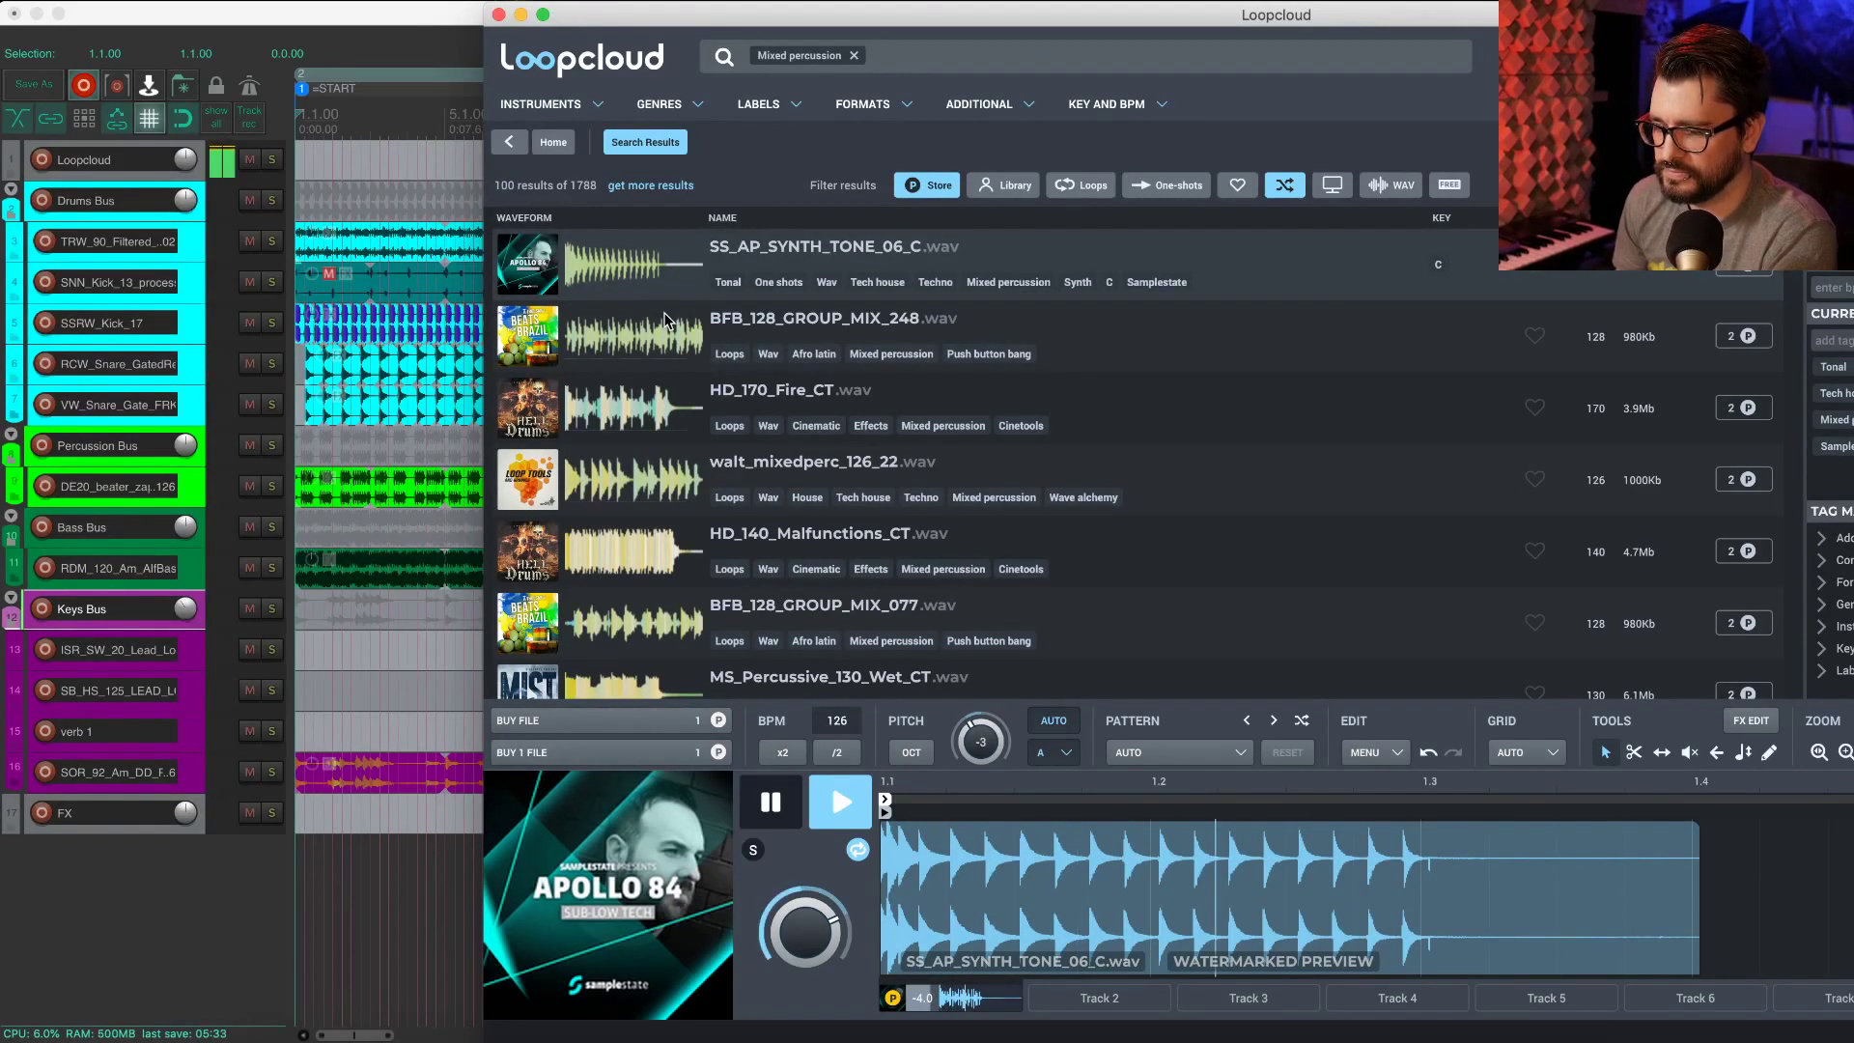
pyautogui.click(637, 340)
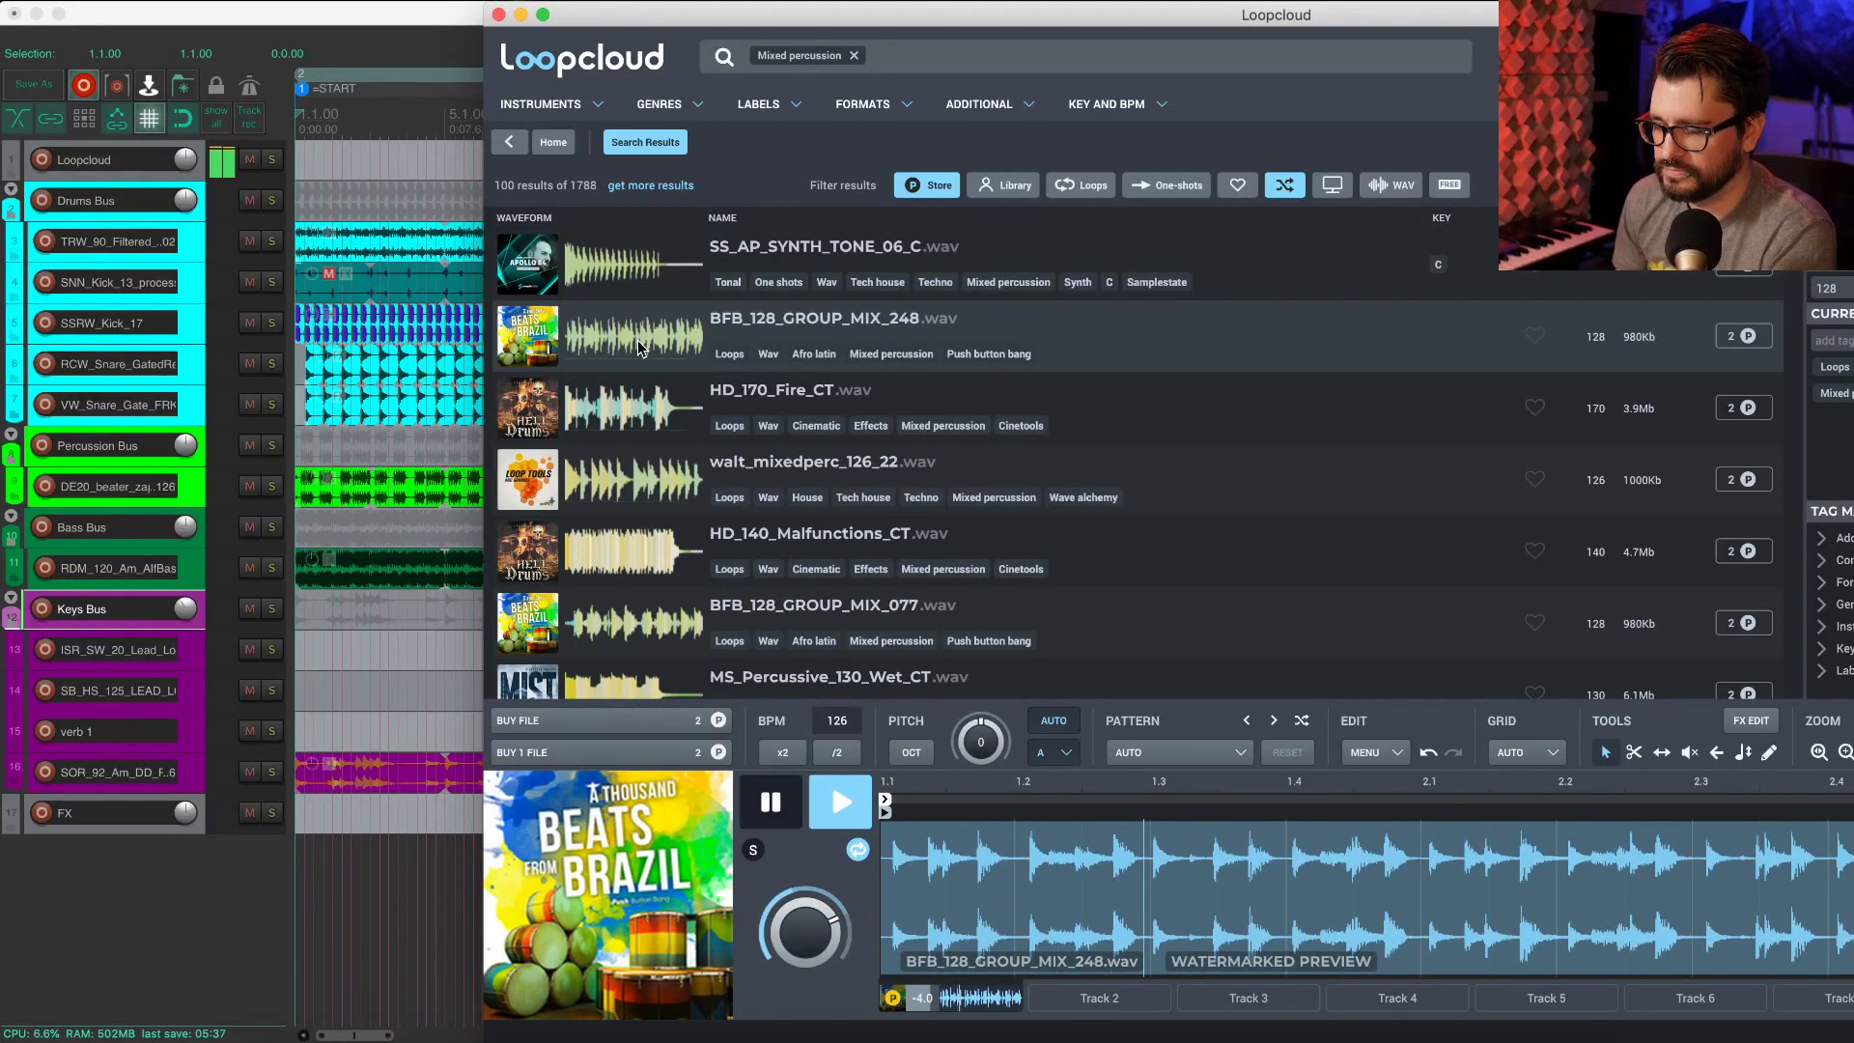
pyautogui.click(625, 409)
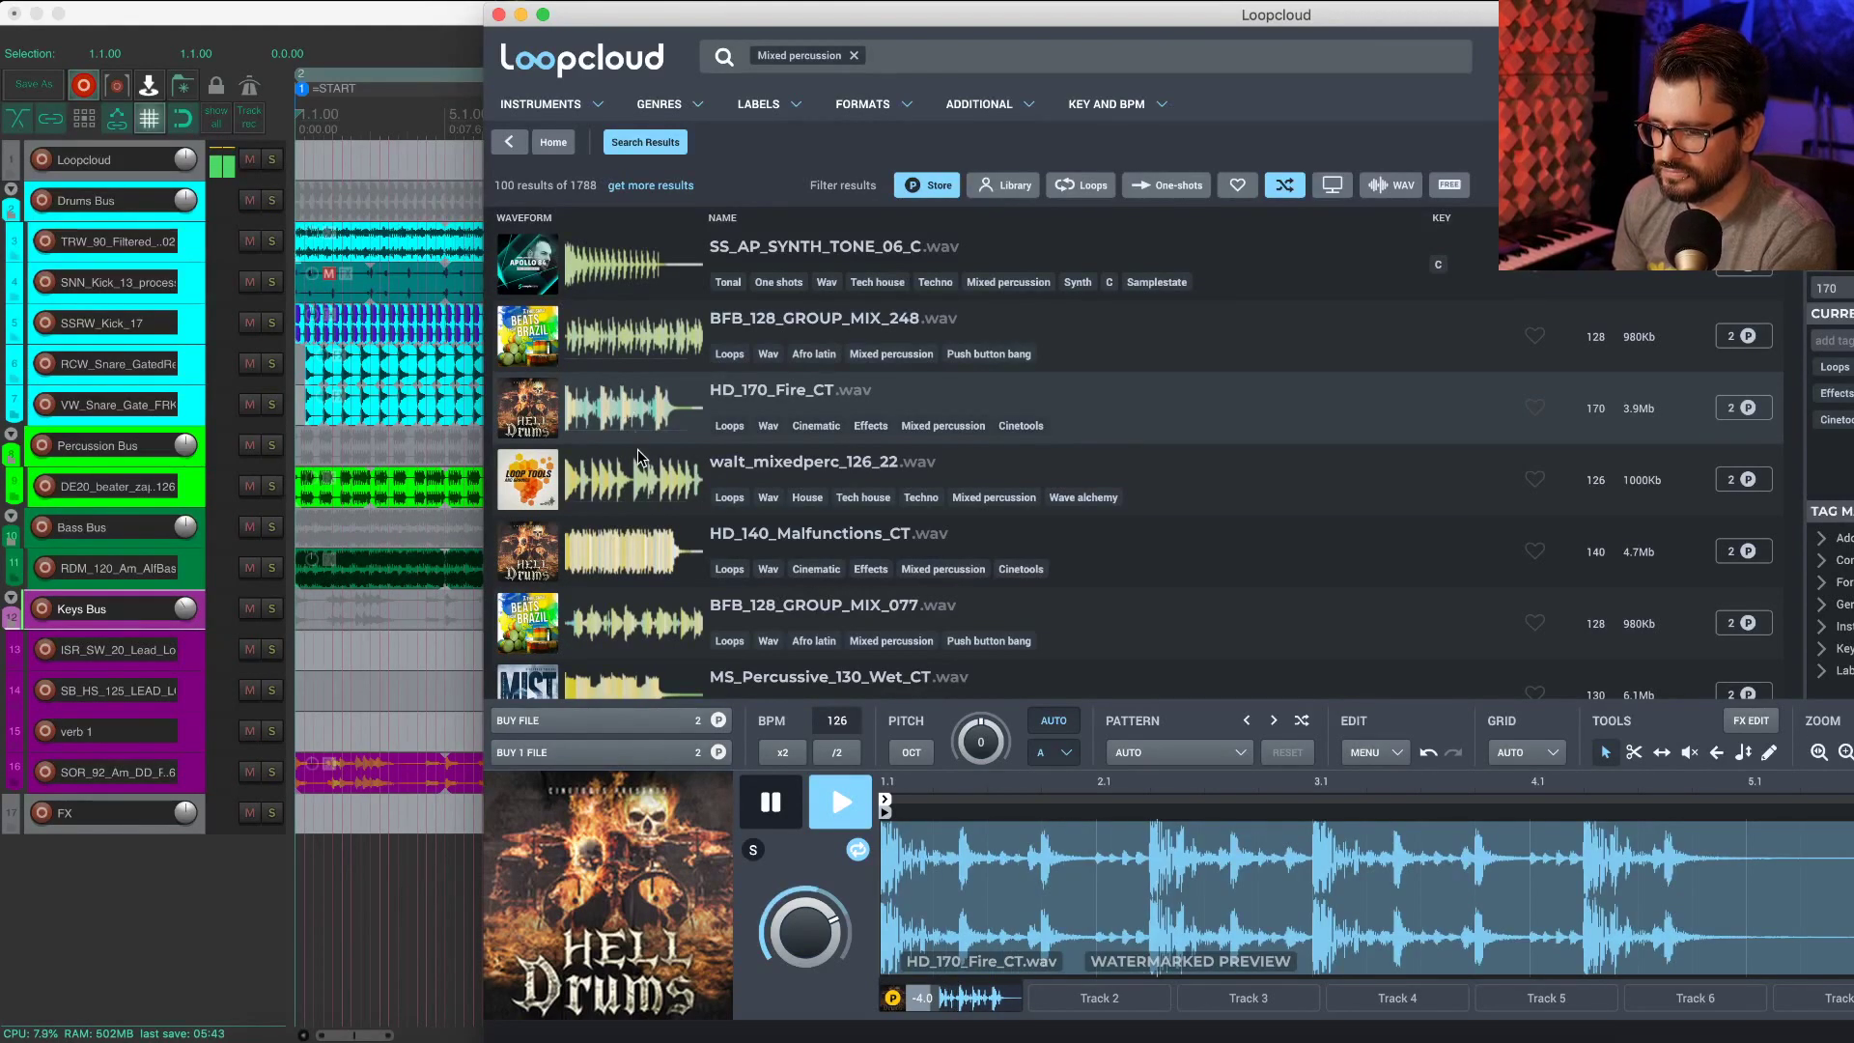
pyautogui.click(625, 485)
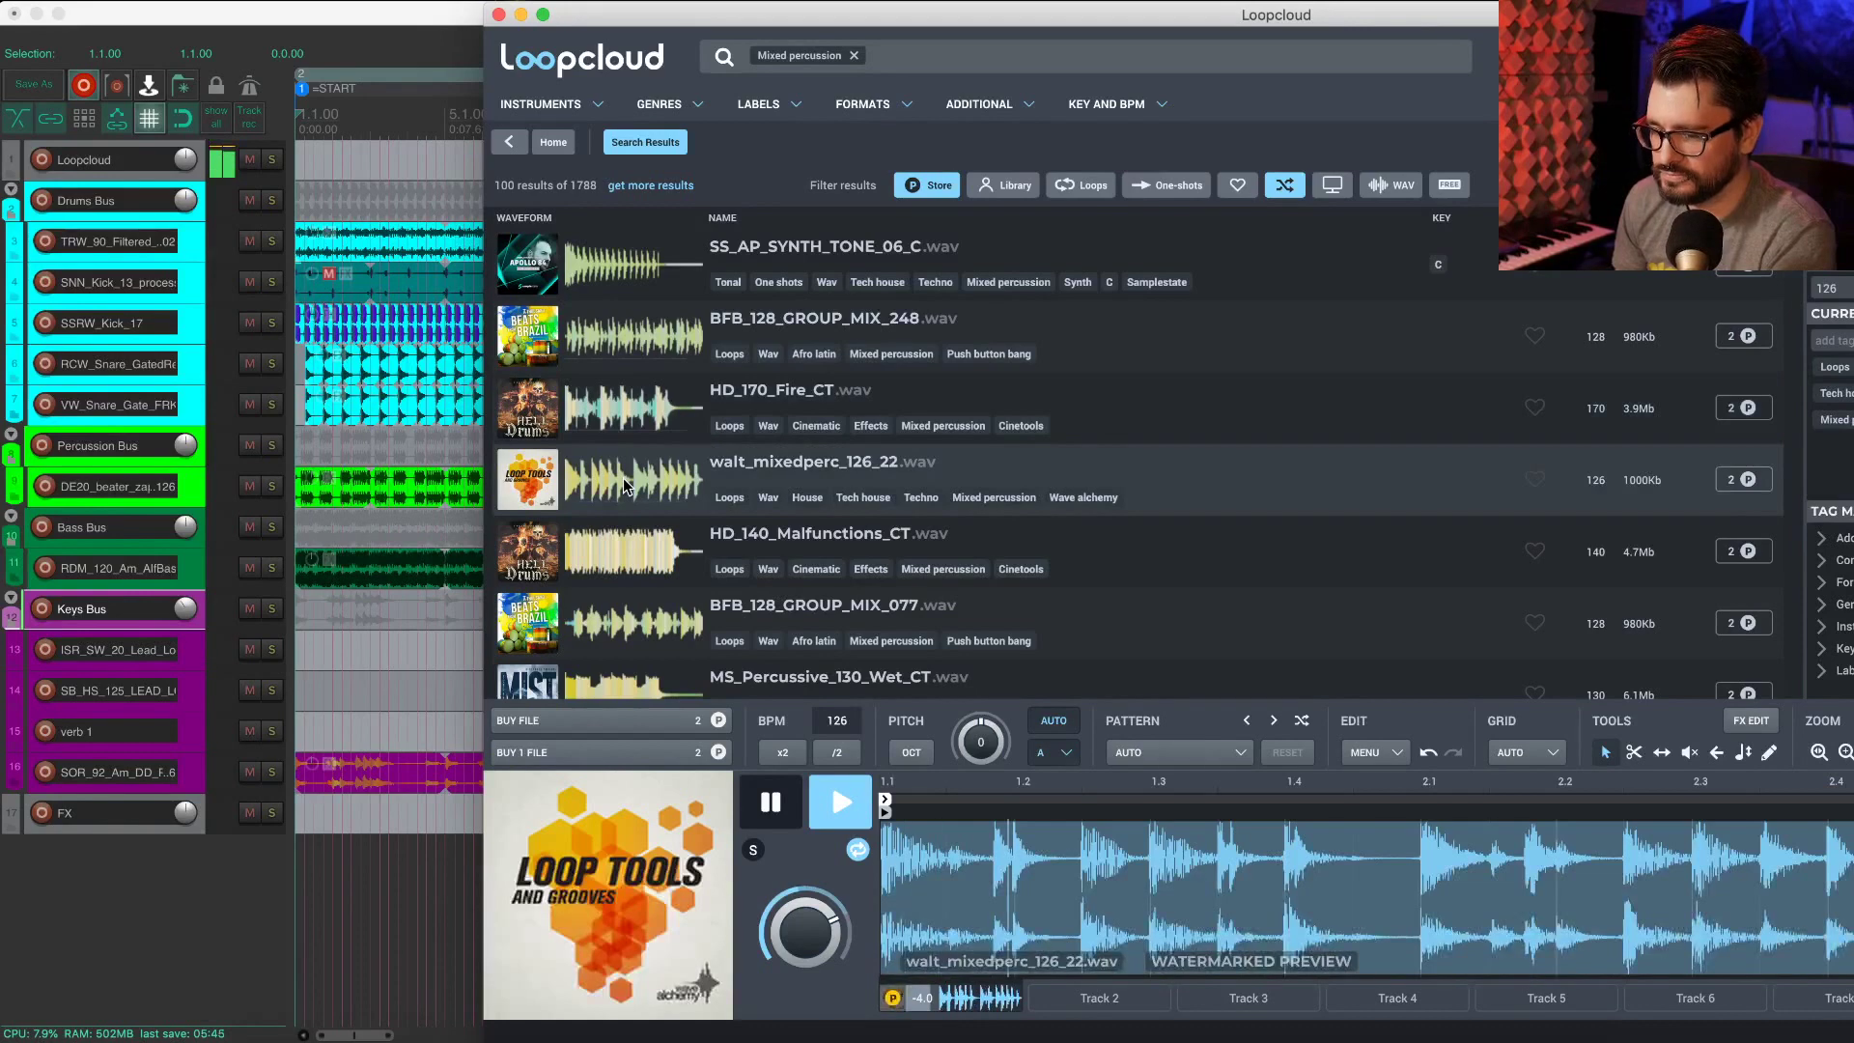
pyautogui.click(639, 570)
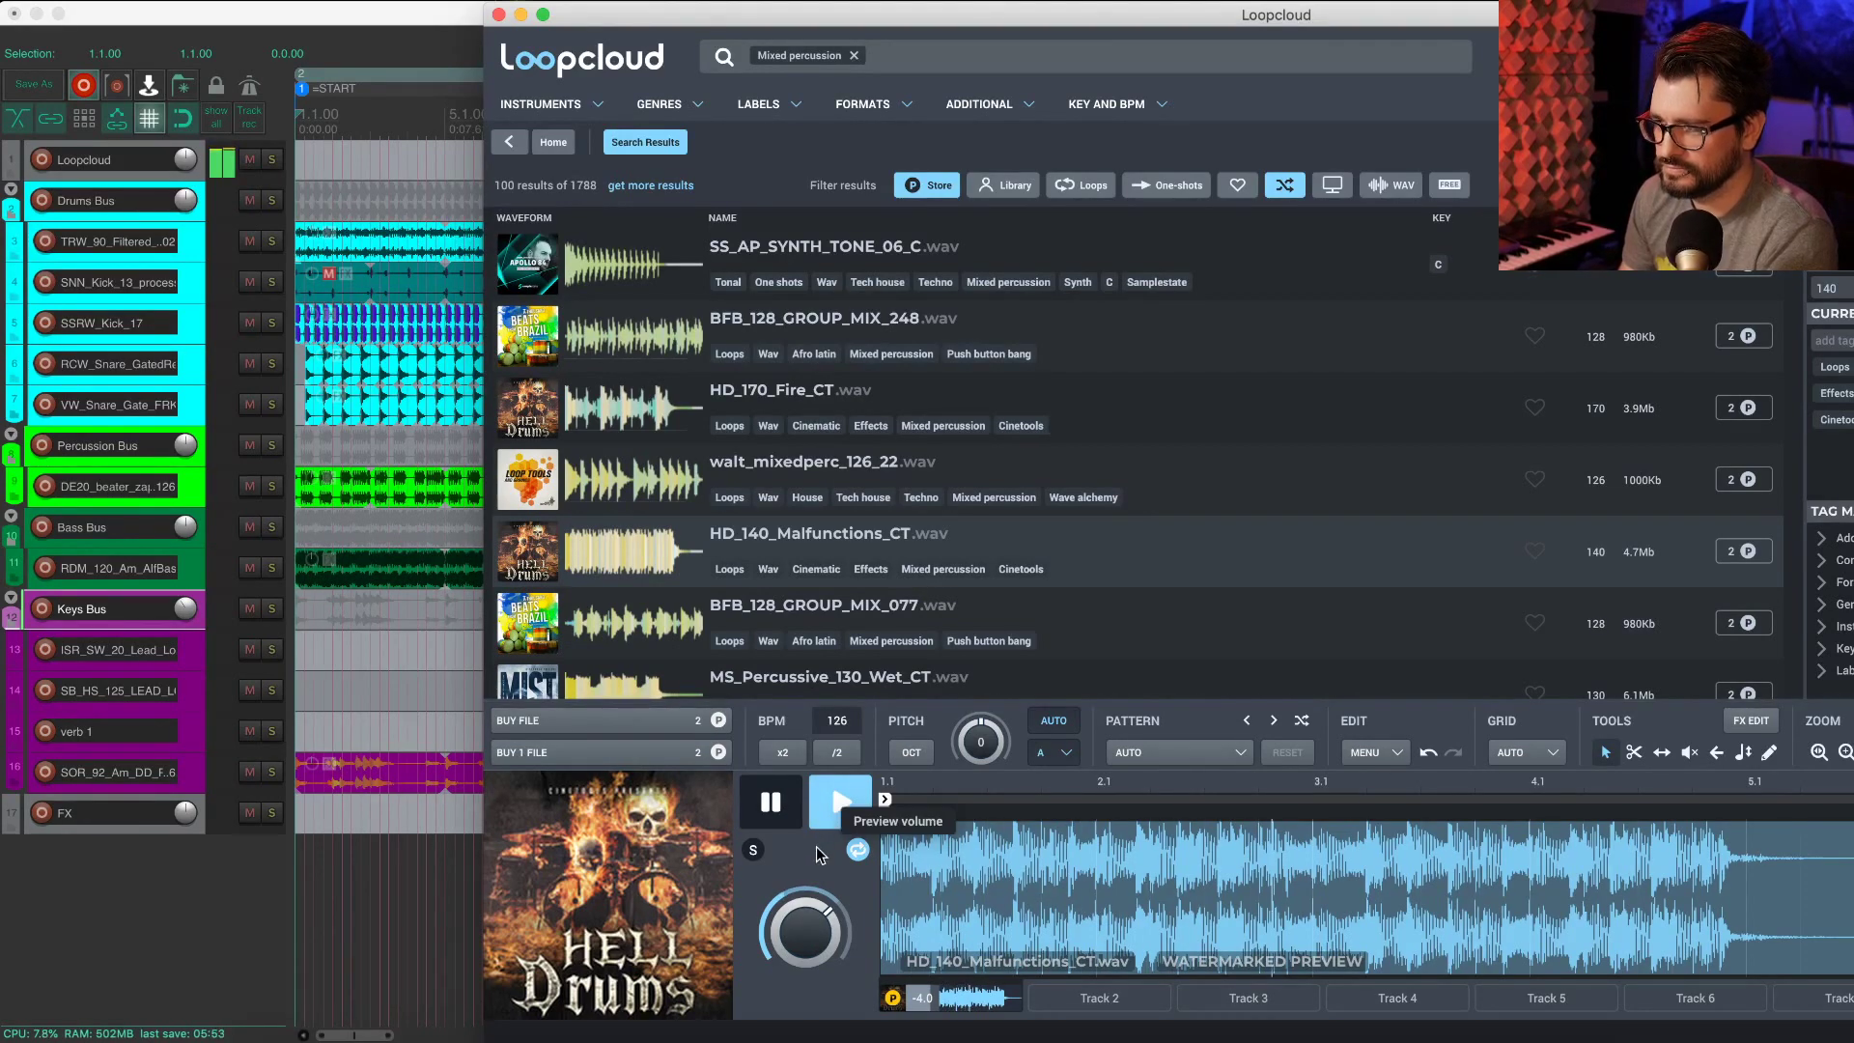
# Step: Search the Mixed percussion samples for "8bit", then clear the keyword
pyautogui.click(912, 53)
pyautogui.write('8bit')
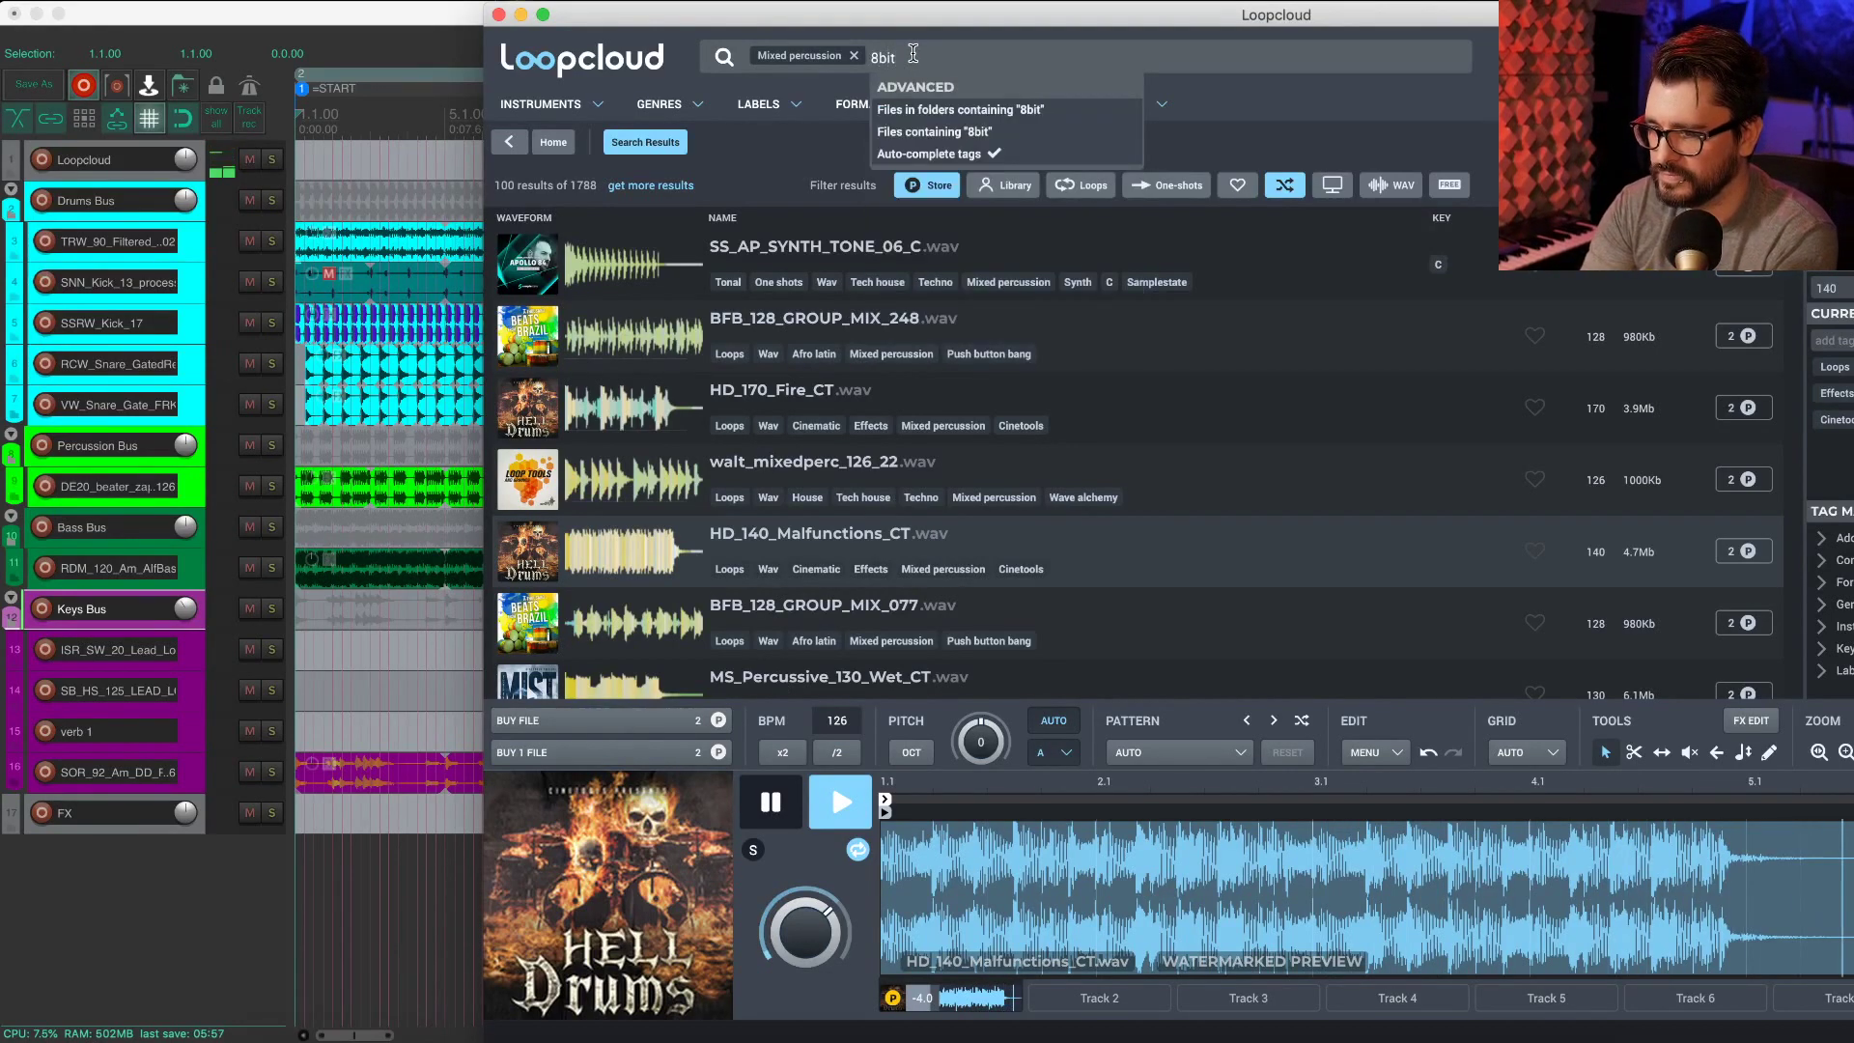
pyautogui.press('Return')
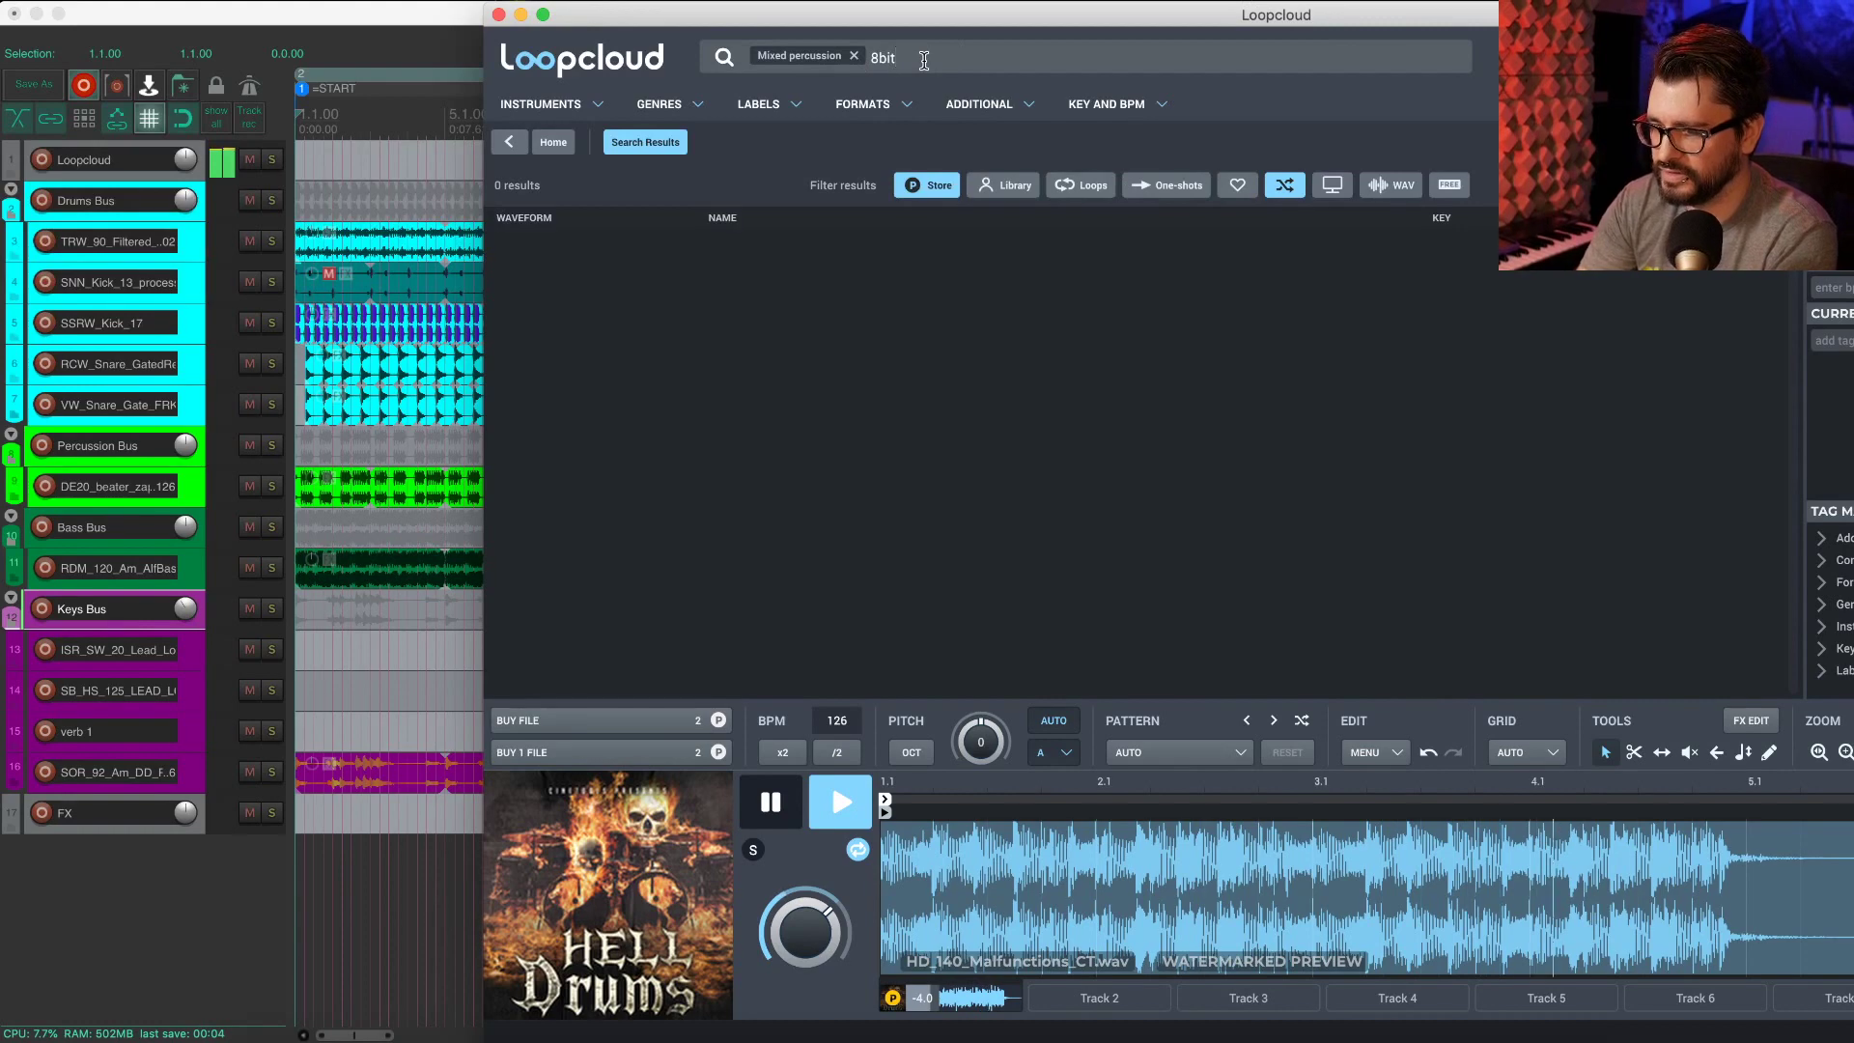
pyautogui.press('BackSpace')
pyautogui.press('BackSpace')
pyautogui.press('BackSpace')
pyautogui.press('BackSpace')
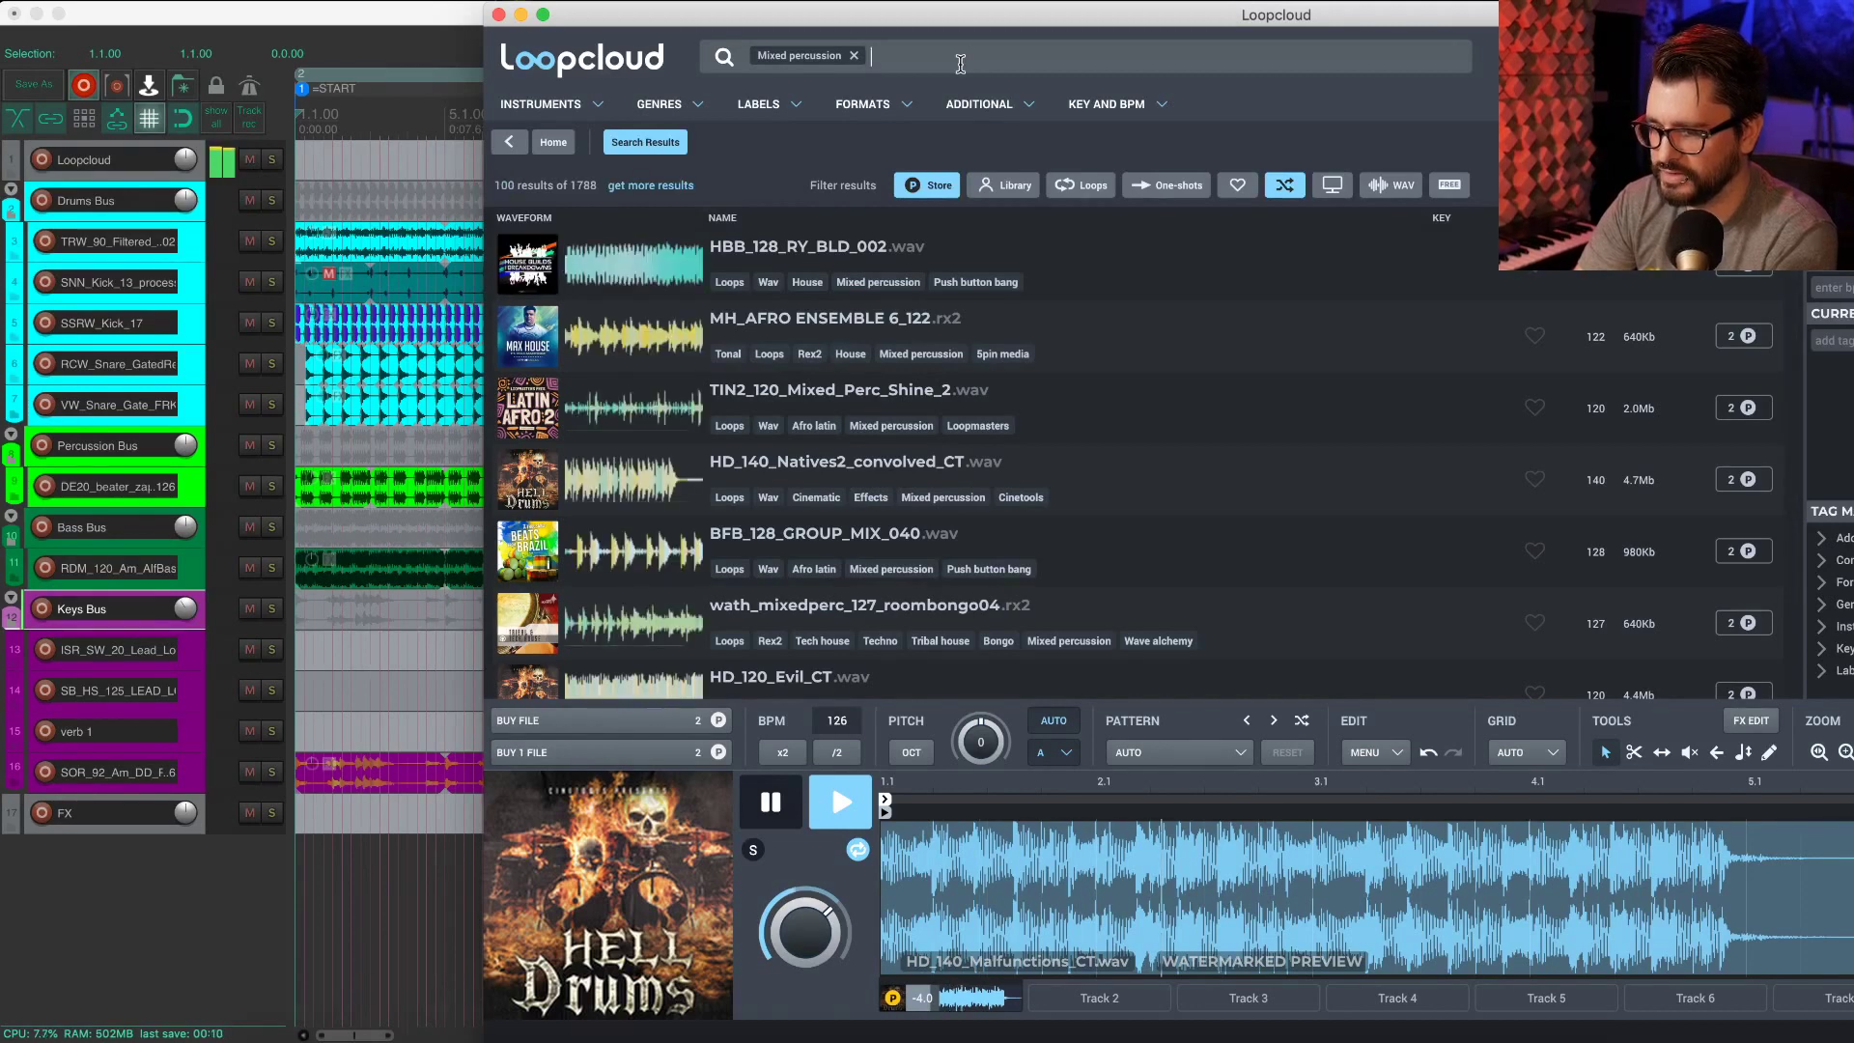
# Step: Retry the "lofi" keyword within the Mixed percussion samples, then remove it from the search
pyautogui.click(1012, 51)
pyautogui.write('lofi')
pyautogui.press('Return')
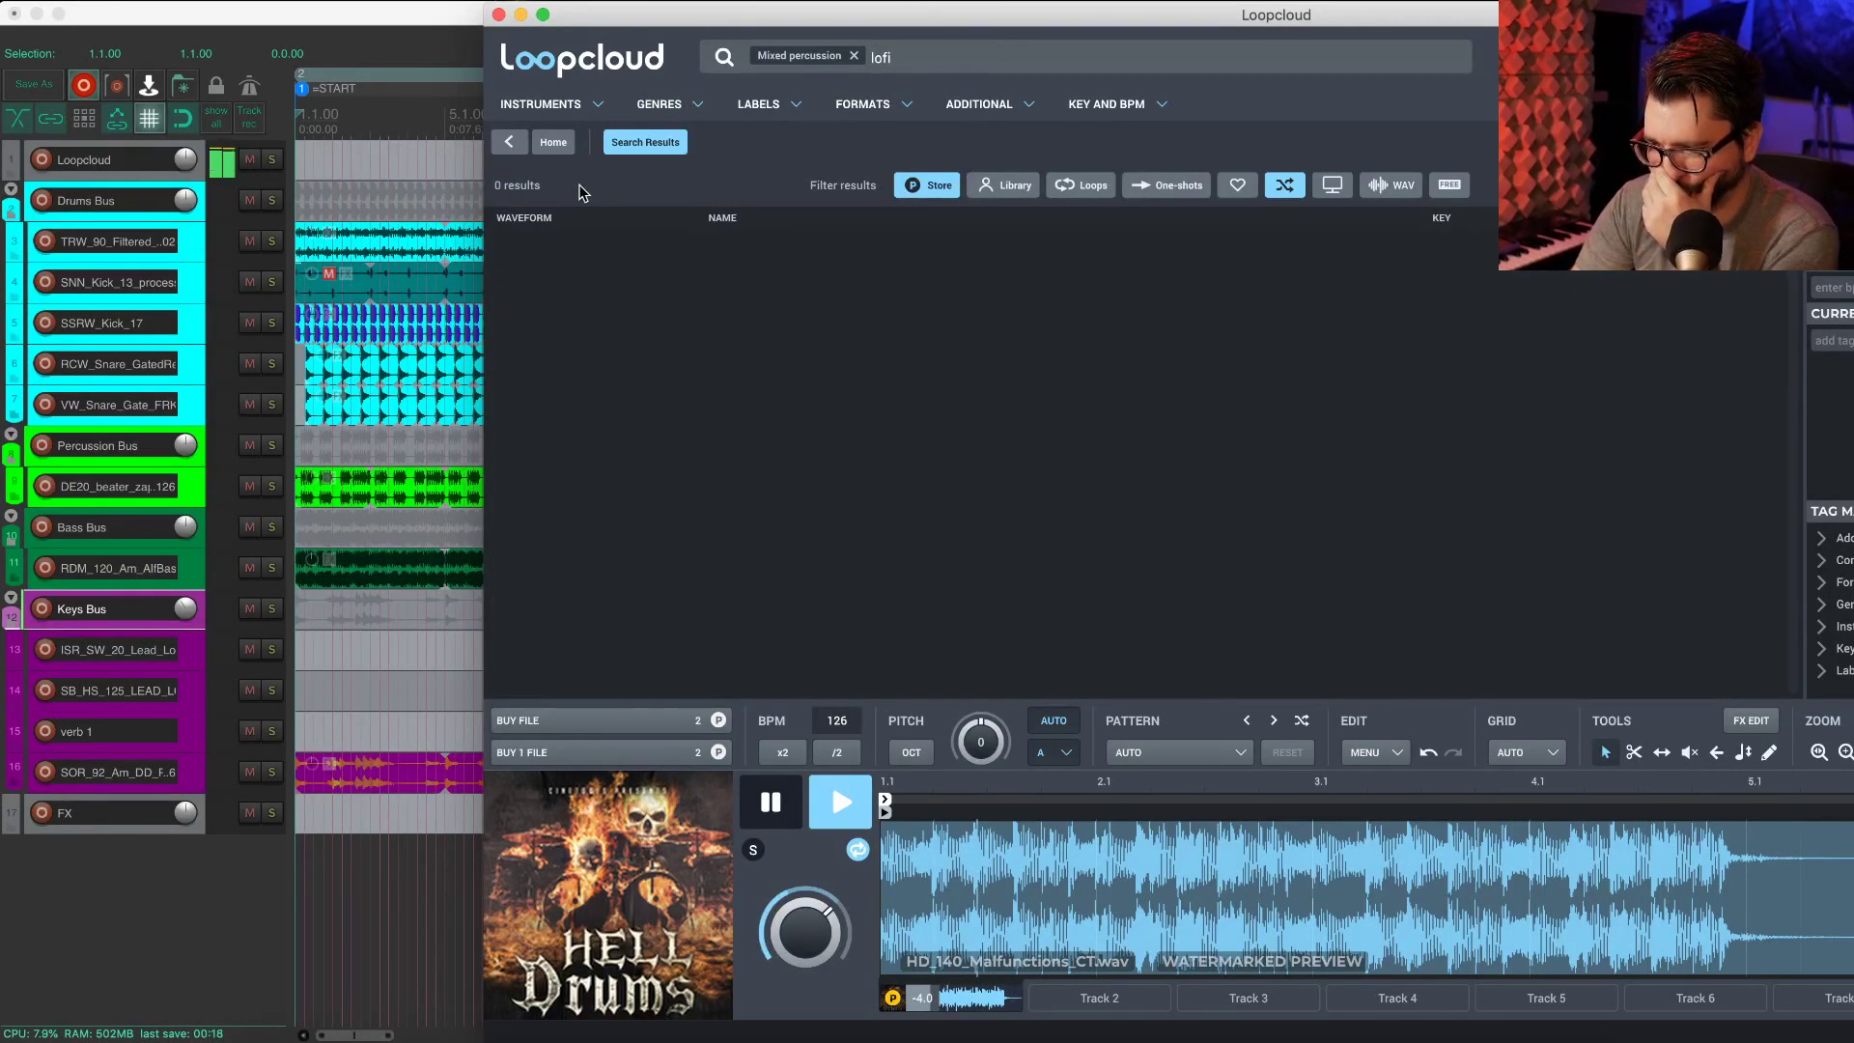
pyautogui.press('BackSpace')
pyautogui.press('BackSpace')
pyautogui.press('BackSpace')
pyautogui.press('BackSpace')
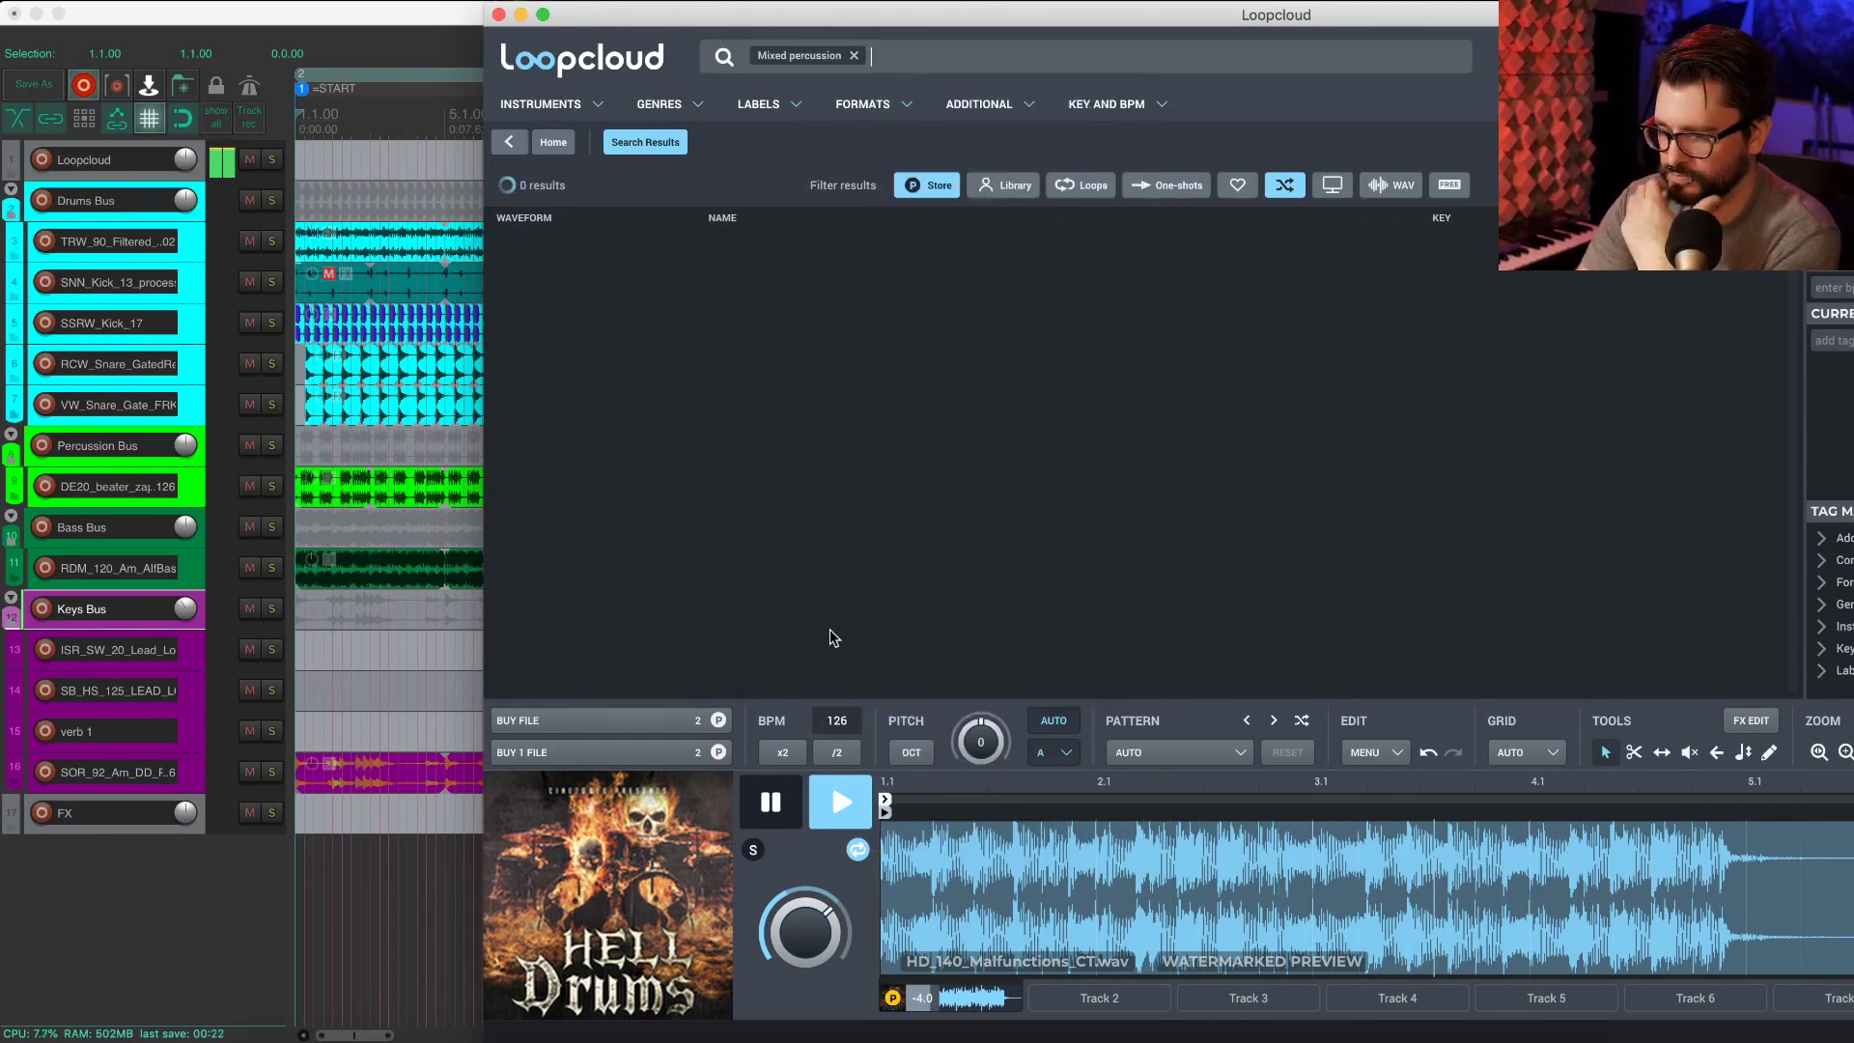
# Step: Audition the percussion loops MS_Percussive_130_DownUnder_v2_CT, BFB_128_GROUP_MIX_161 and HIP_Ens_2_K25_140
pyautogui.scroll(-3, 739, 552)
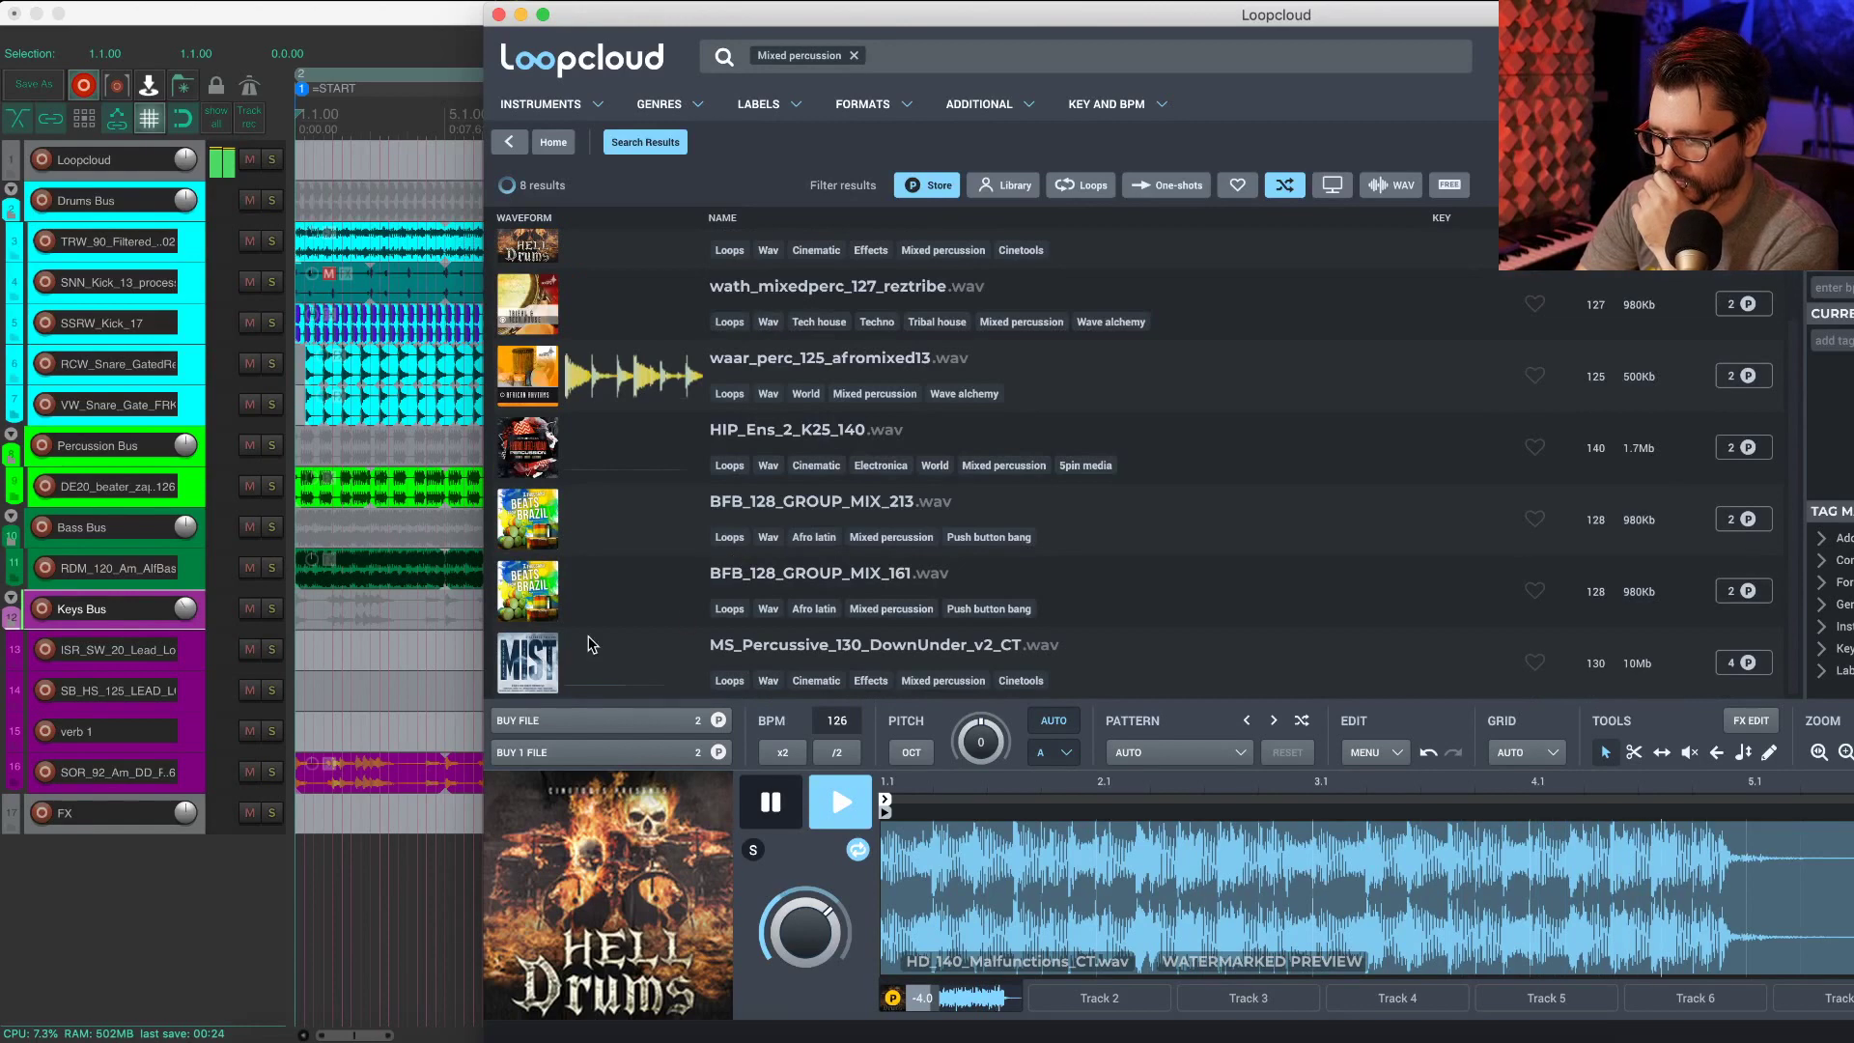
pyautogui.click(612, 666)
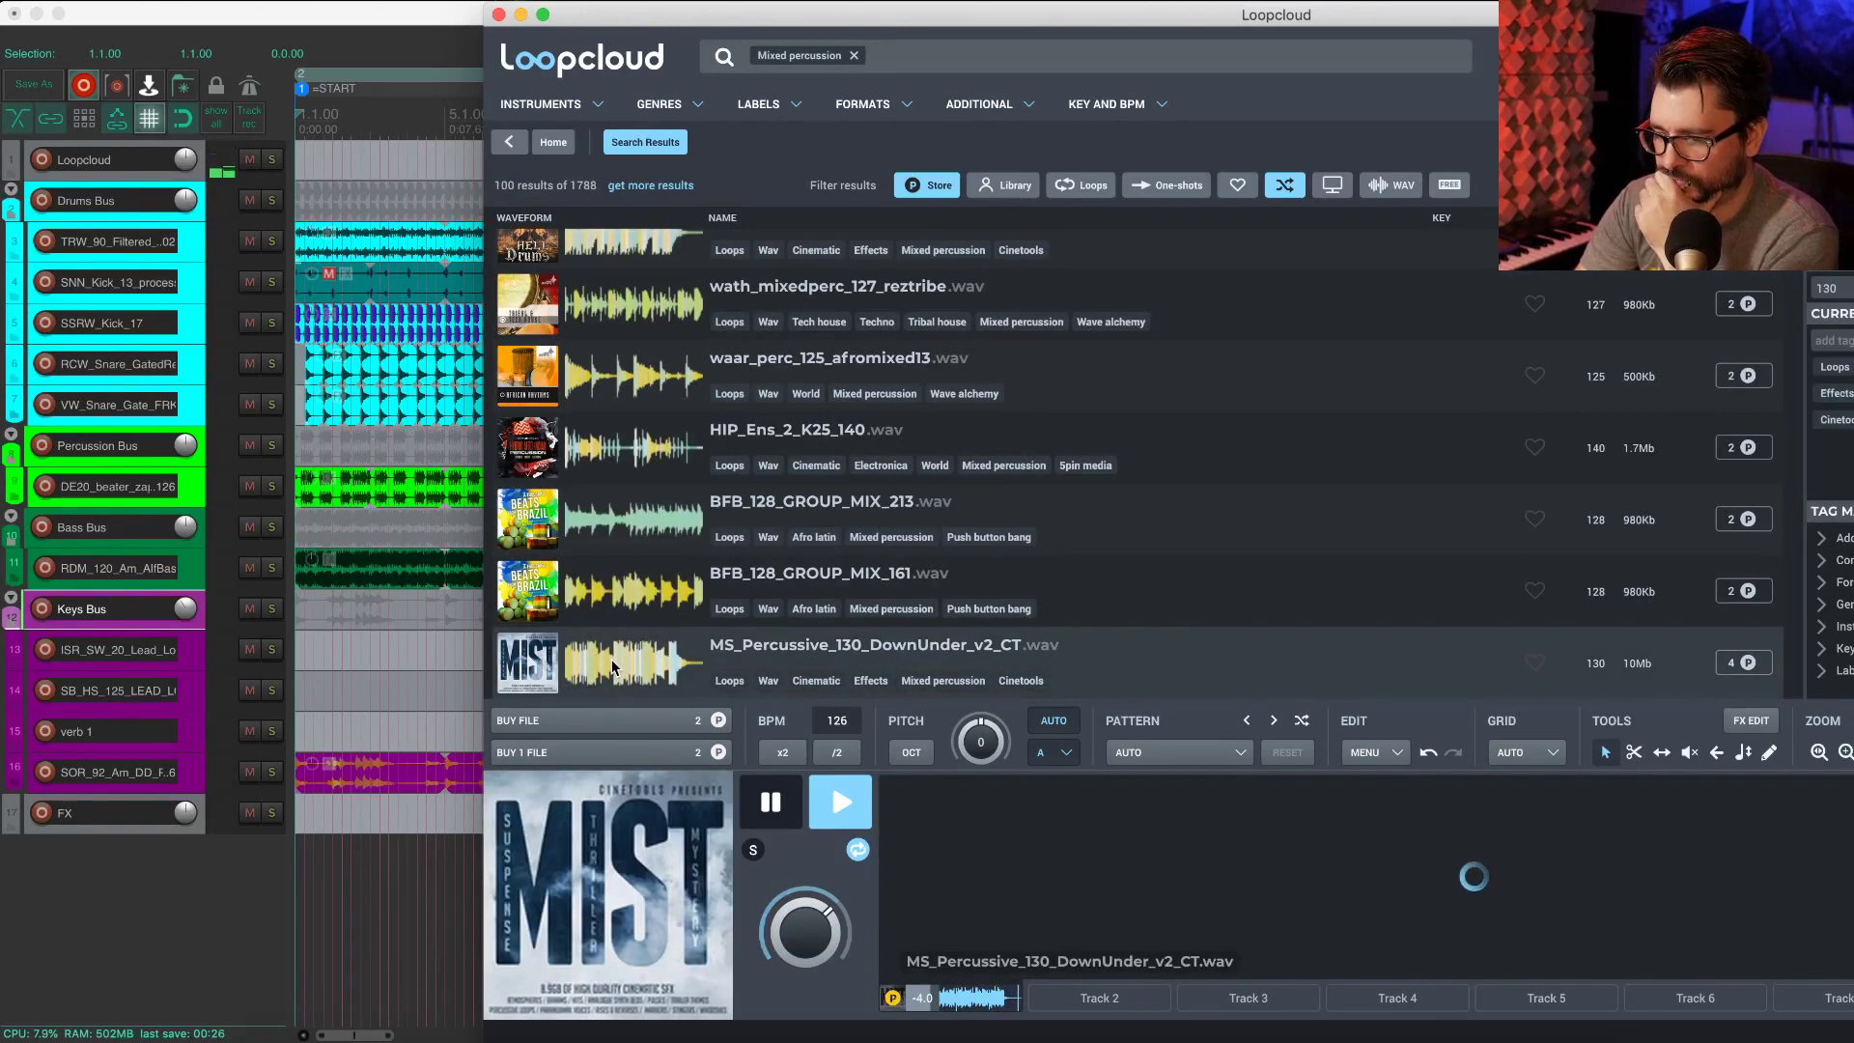
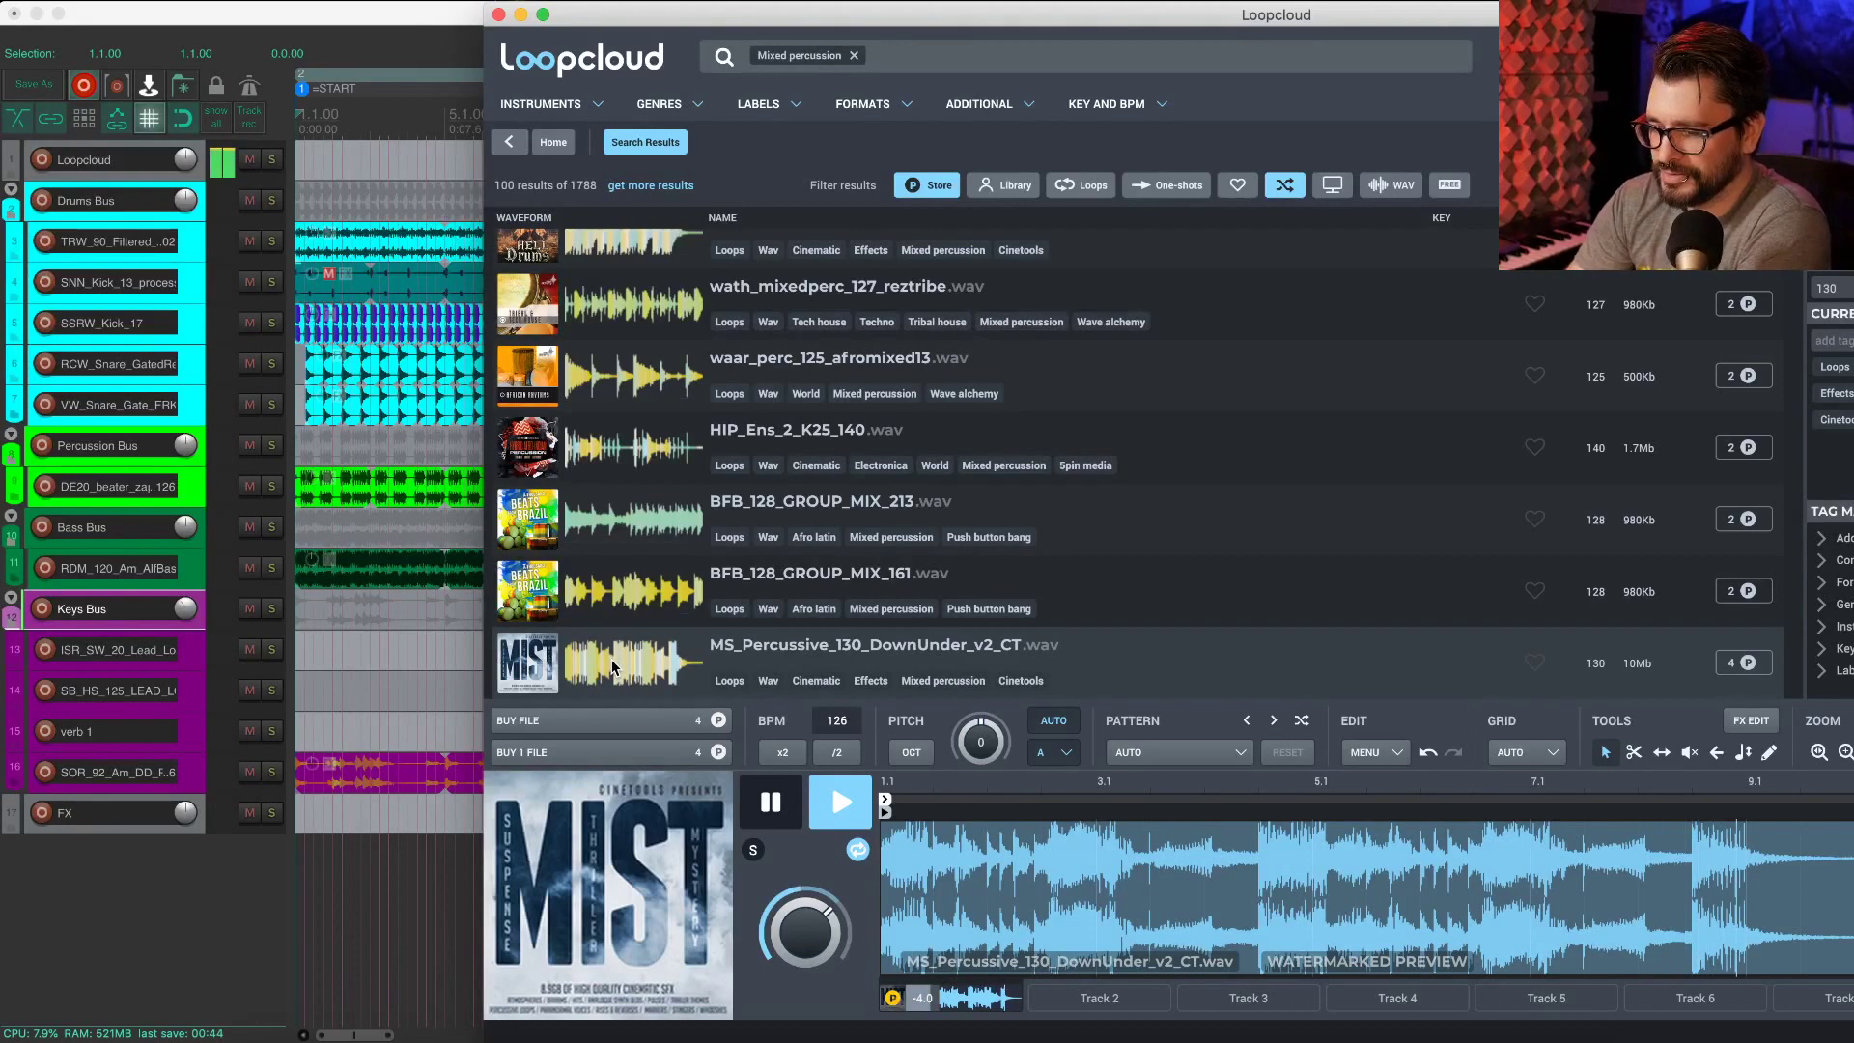
pyautogui.click(612, 591)
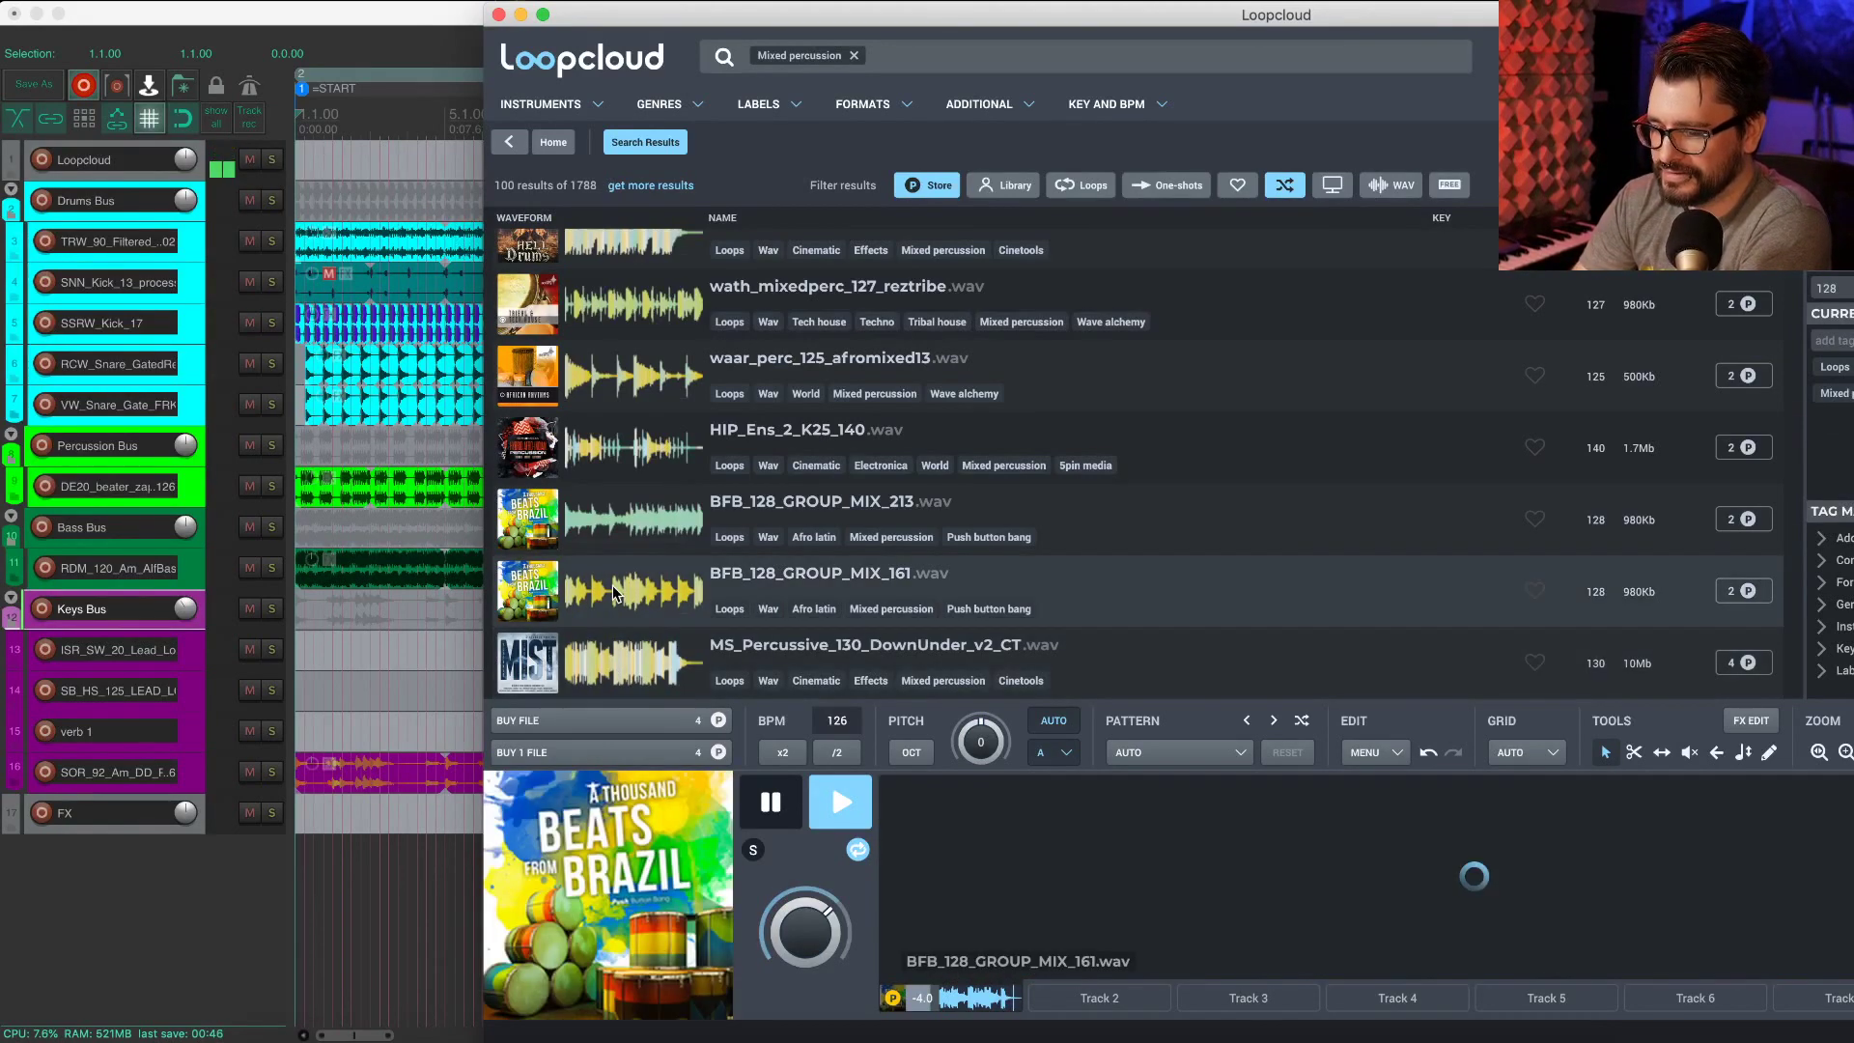
pyautogui.click(627, 462)
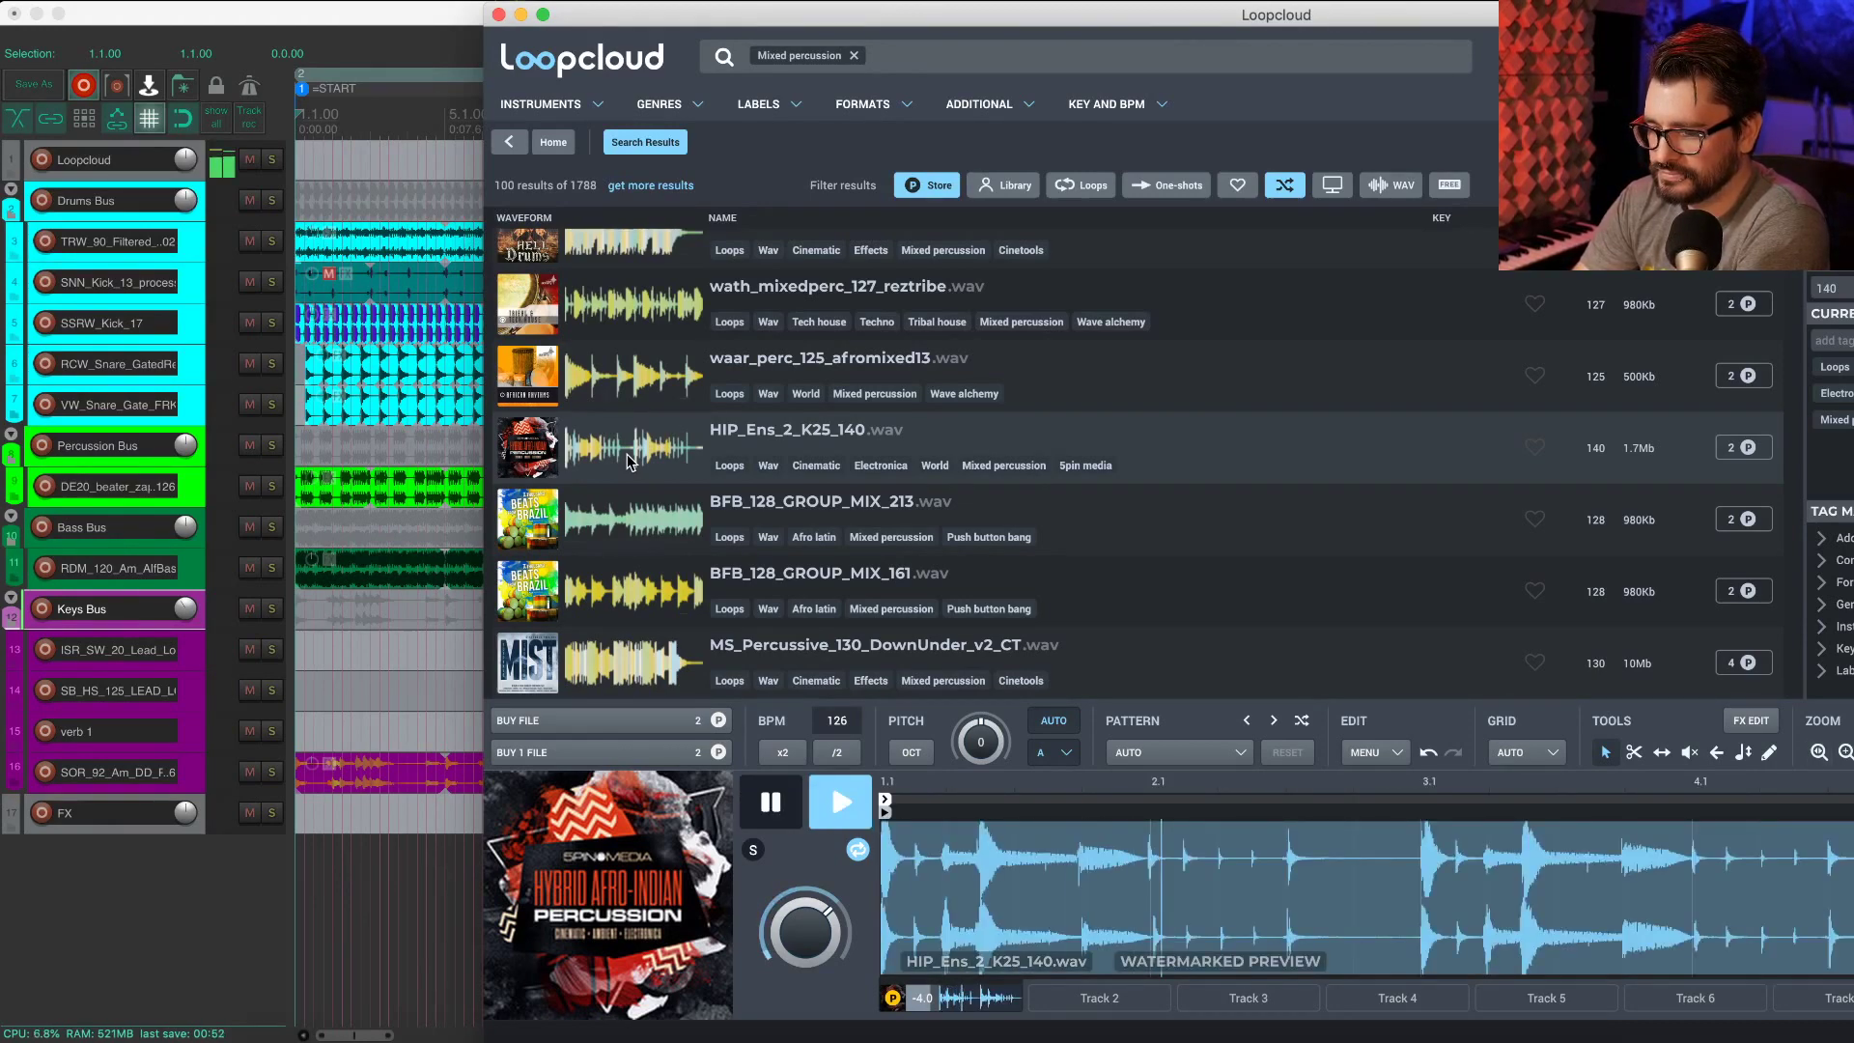
pyautogui.scroll(2, 1171, 502)
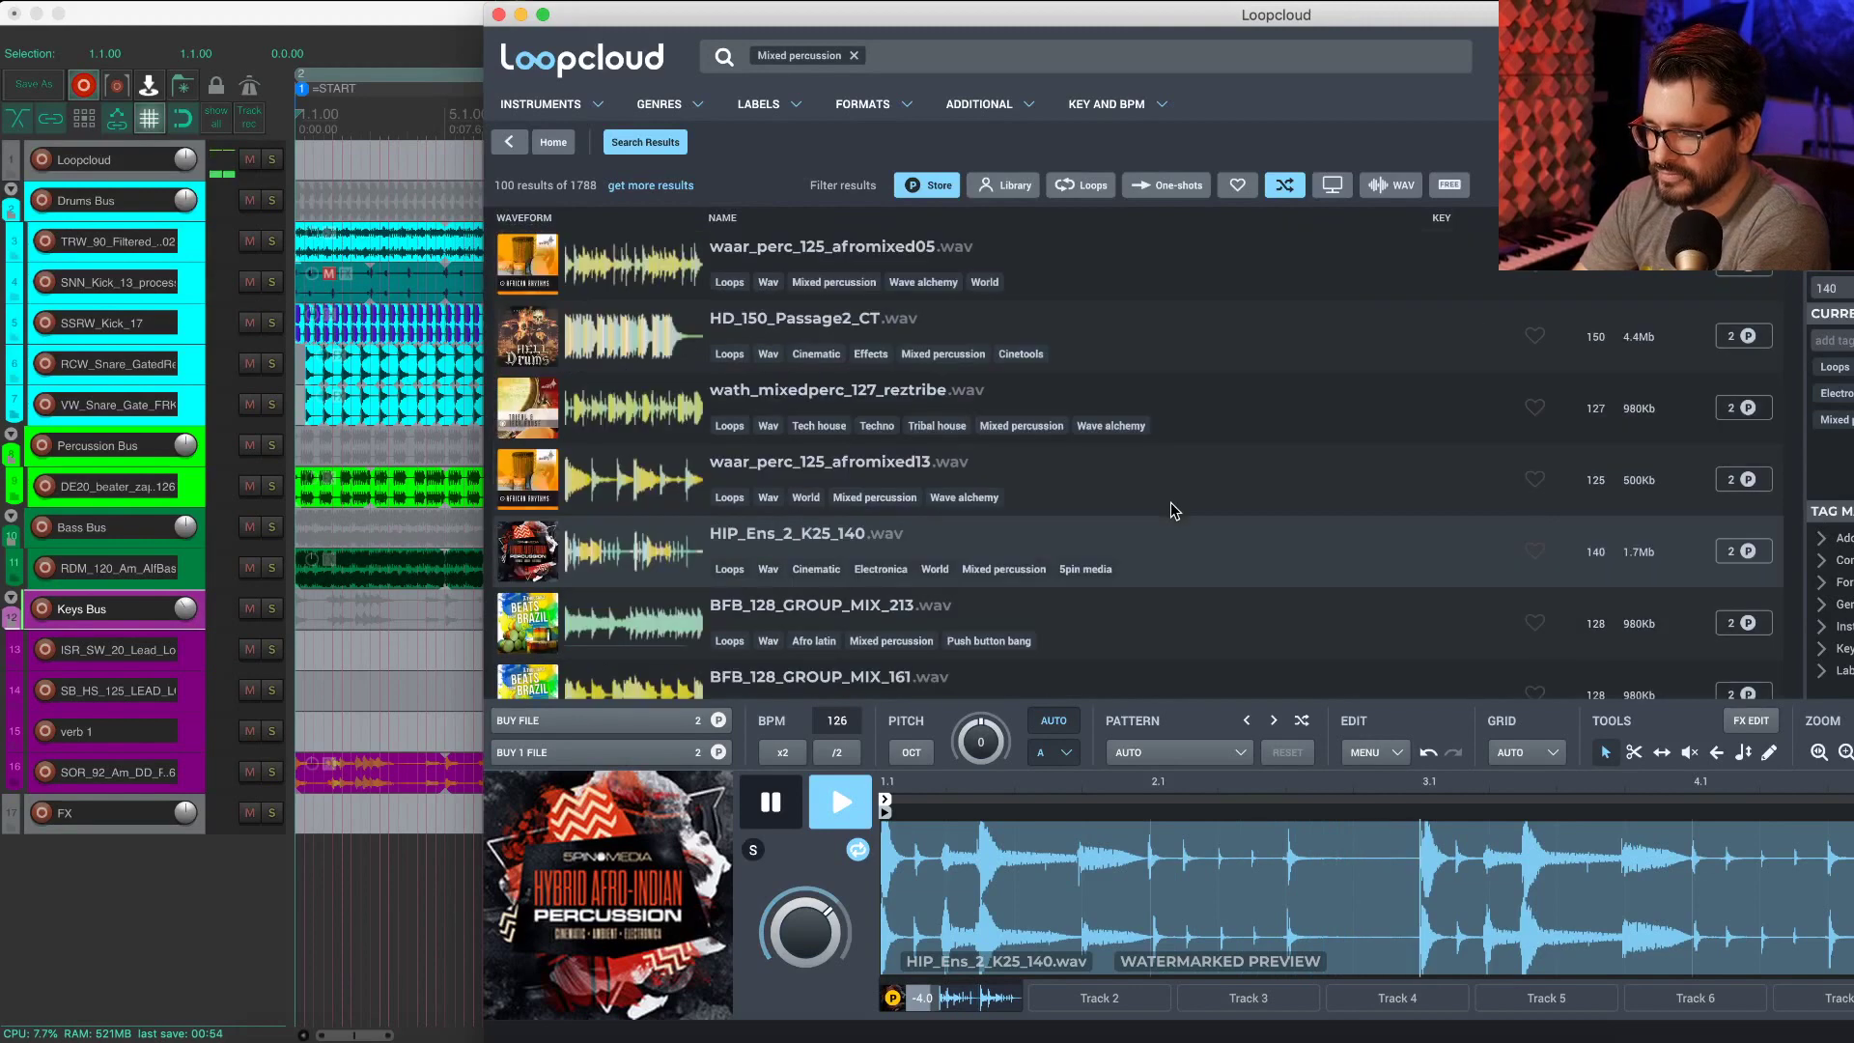
# Step: Replace the Mixed percussion filter with the Top tag and audition BMC_174_TheNoise_Top_Loop_04
pyautogui.click(853, 55)
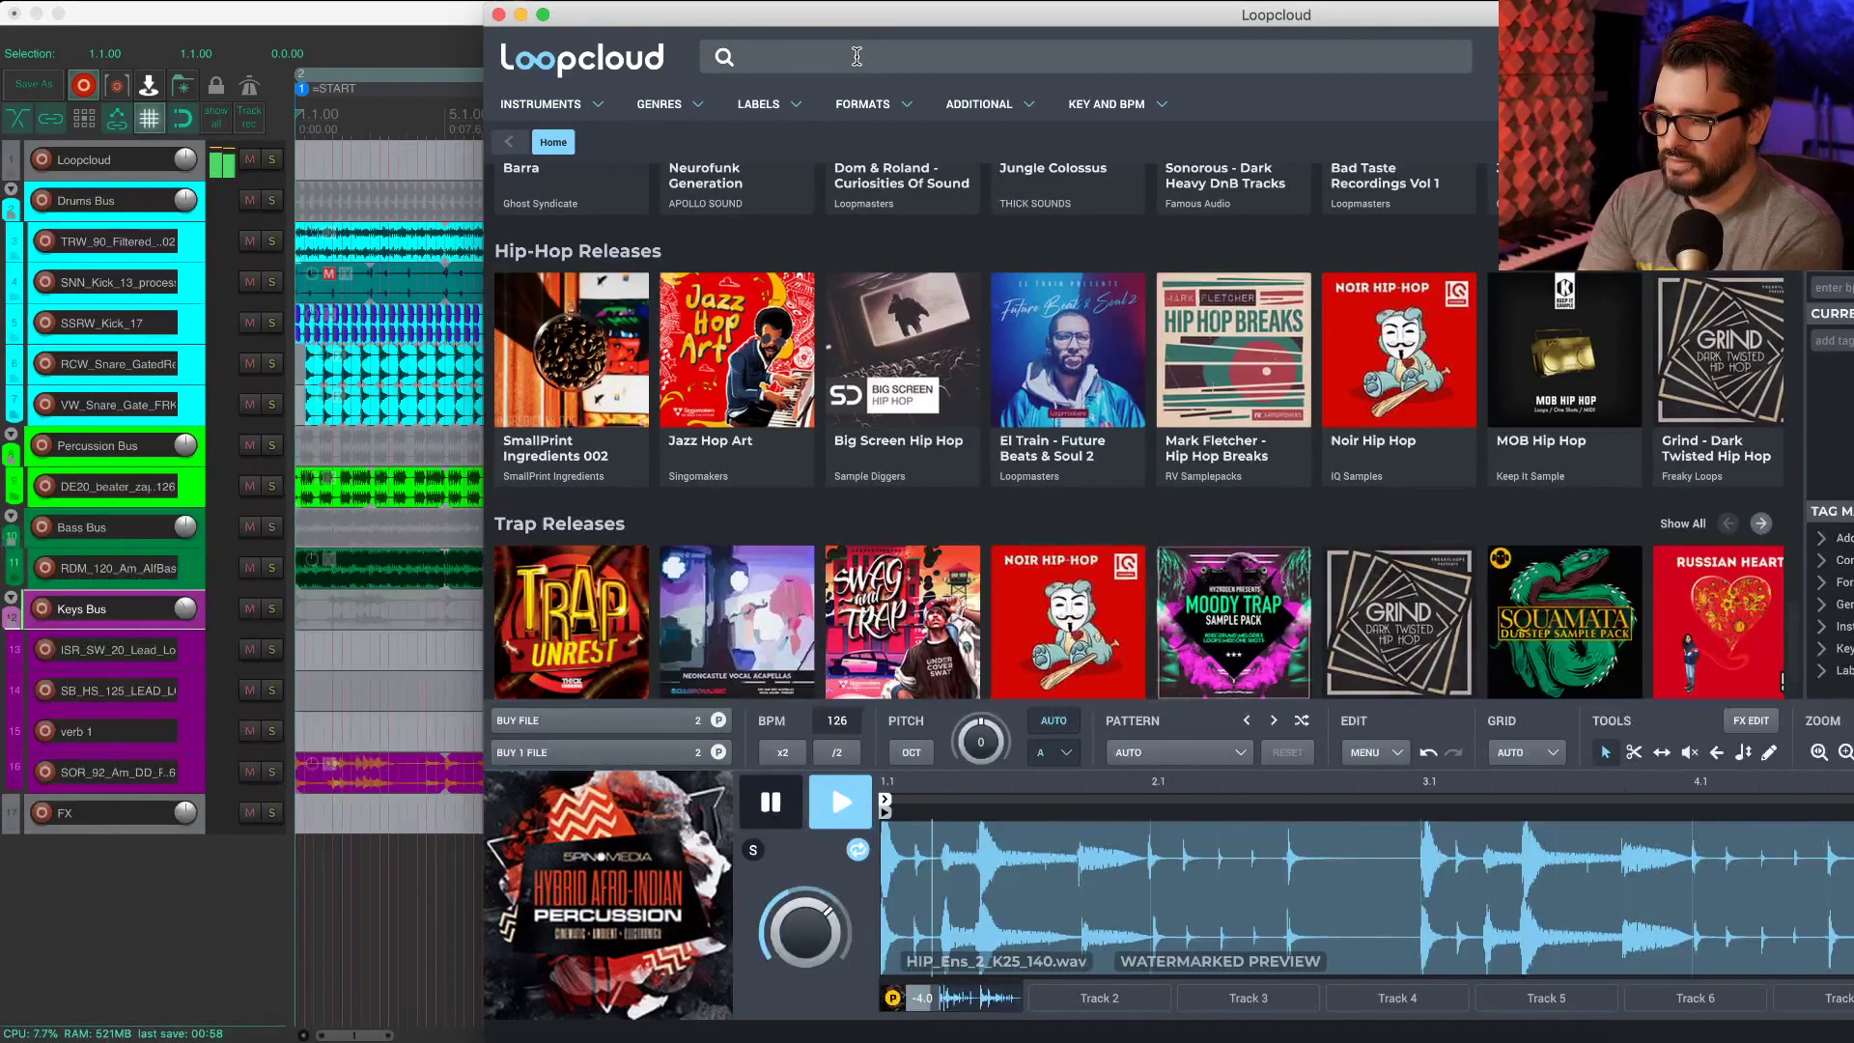
pyautogui.write('tp')
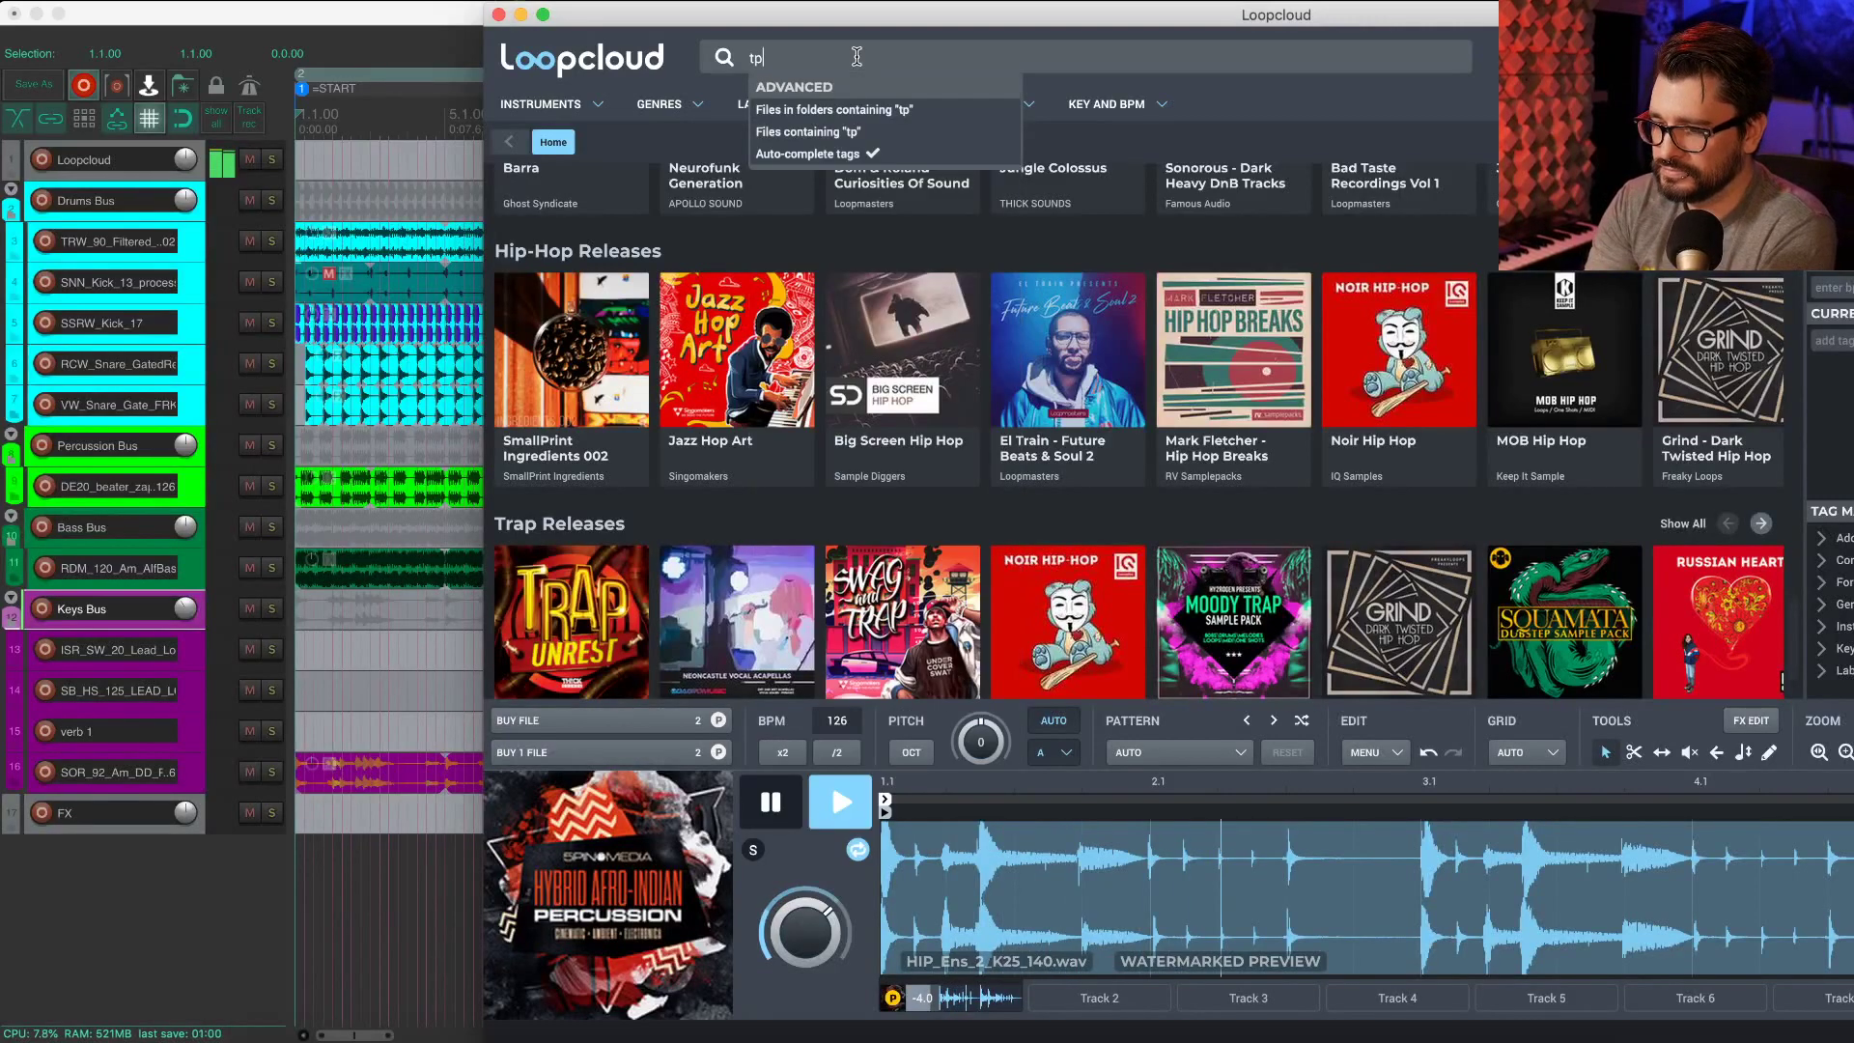
pyautogui.press('BackSpace')
pyautogui.write('op')
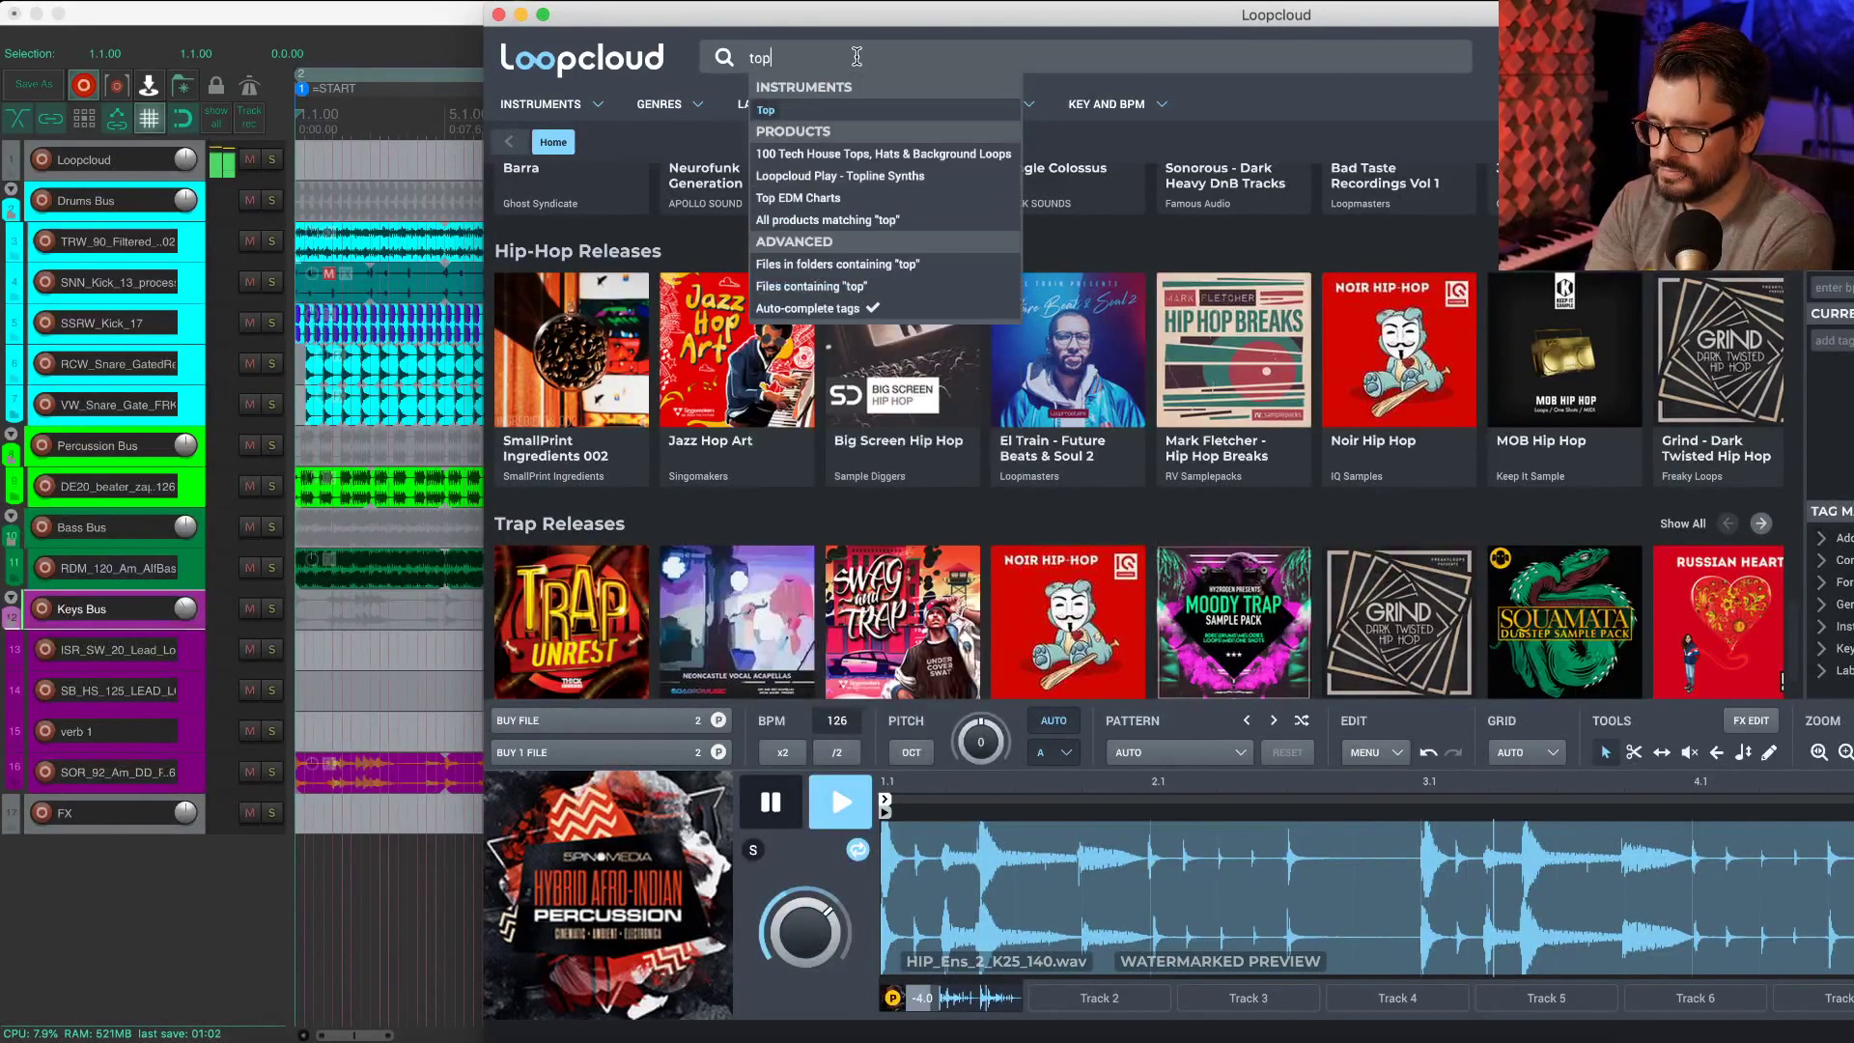
pyautogui.press('Return')
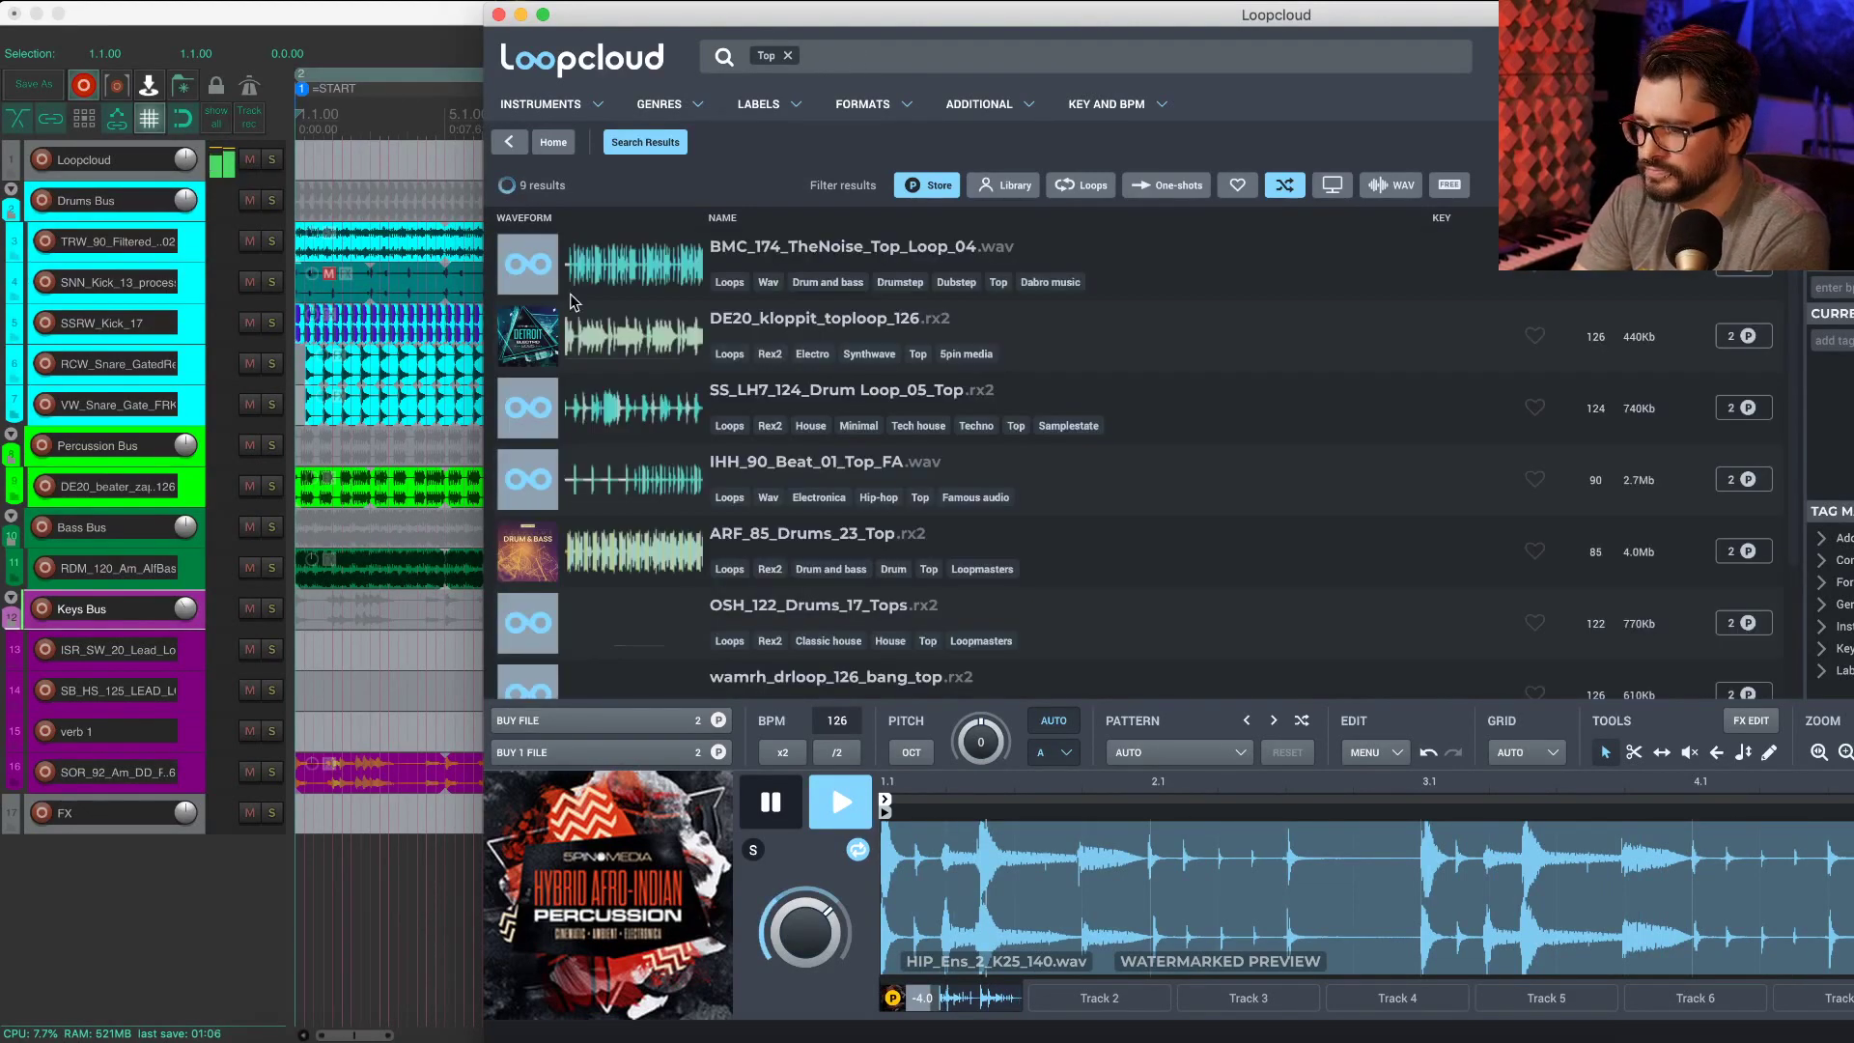
pyautogui.click(620, 275)
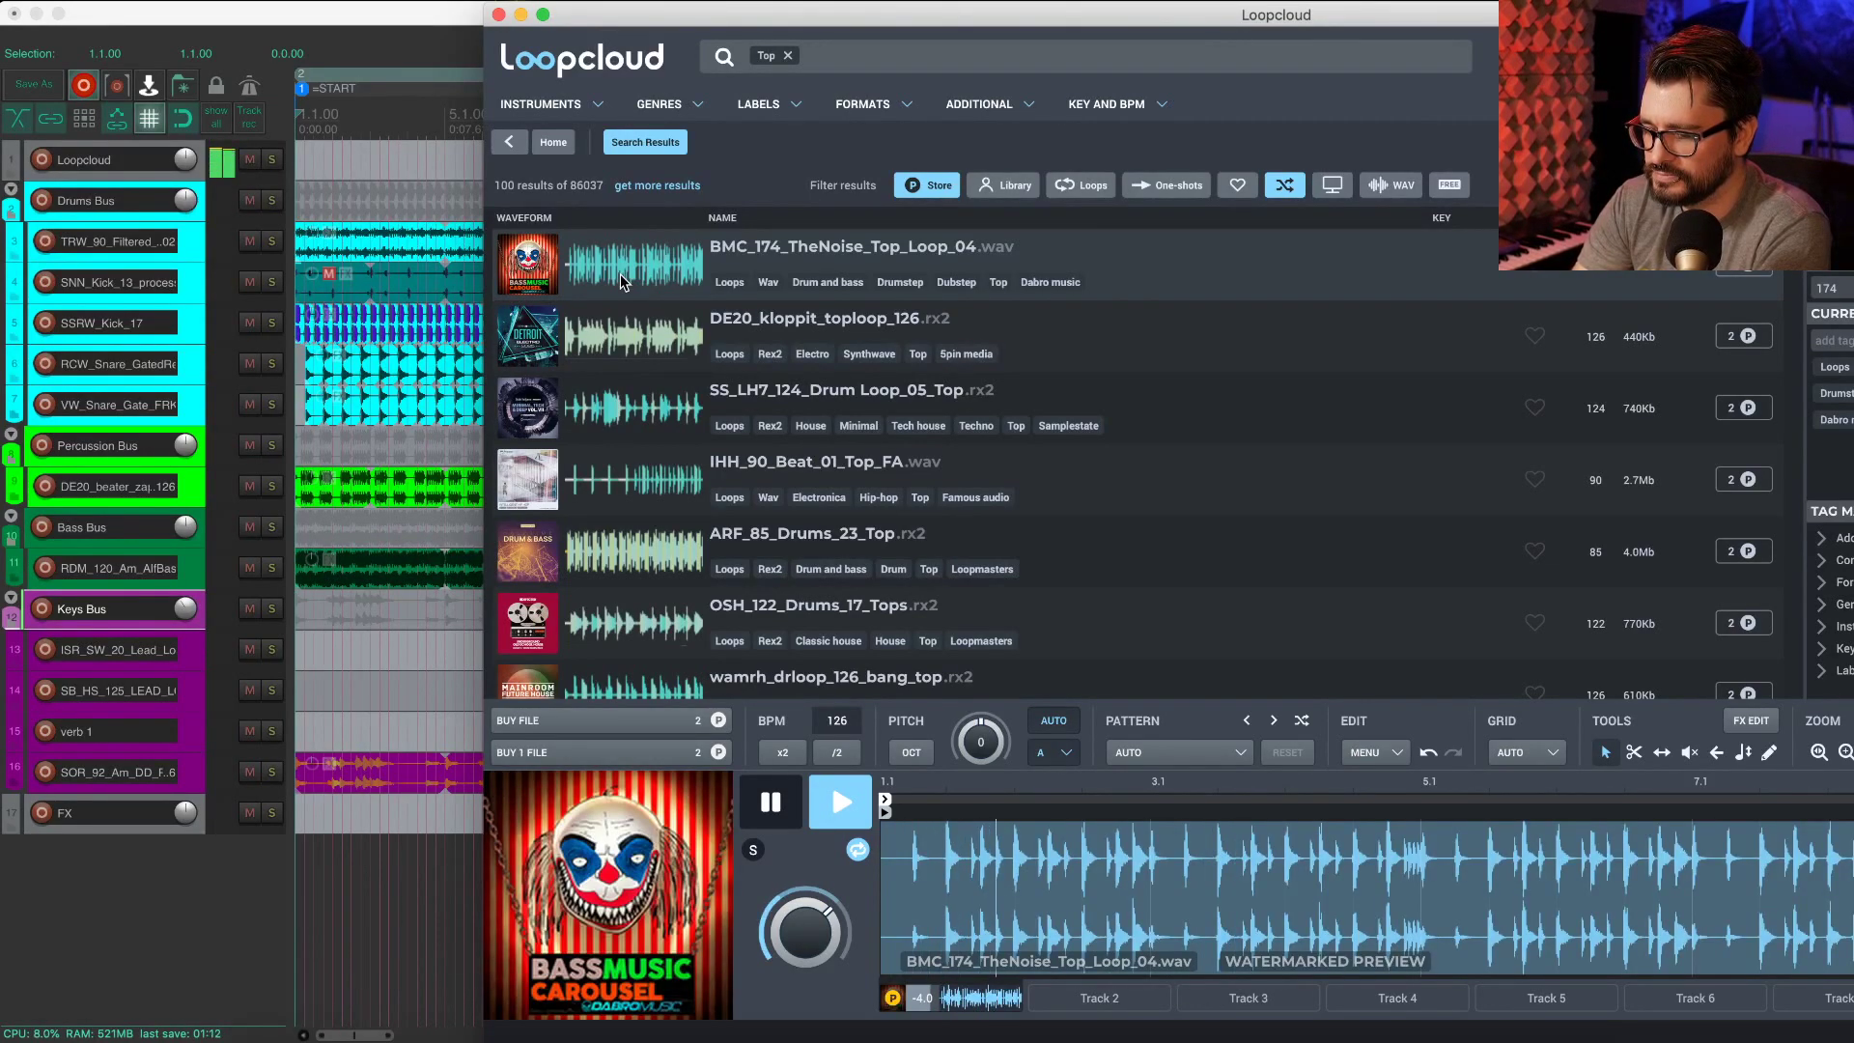
# Step: Switch to REAPER and set the time selection to the eight bars from bar 17 to bar 25
pyautogui.click(414, 121)
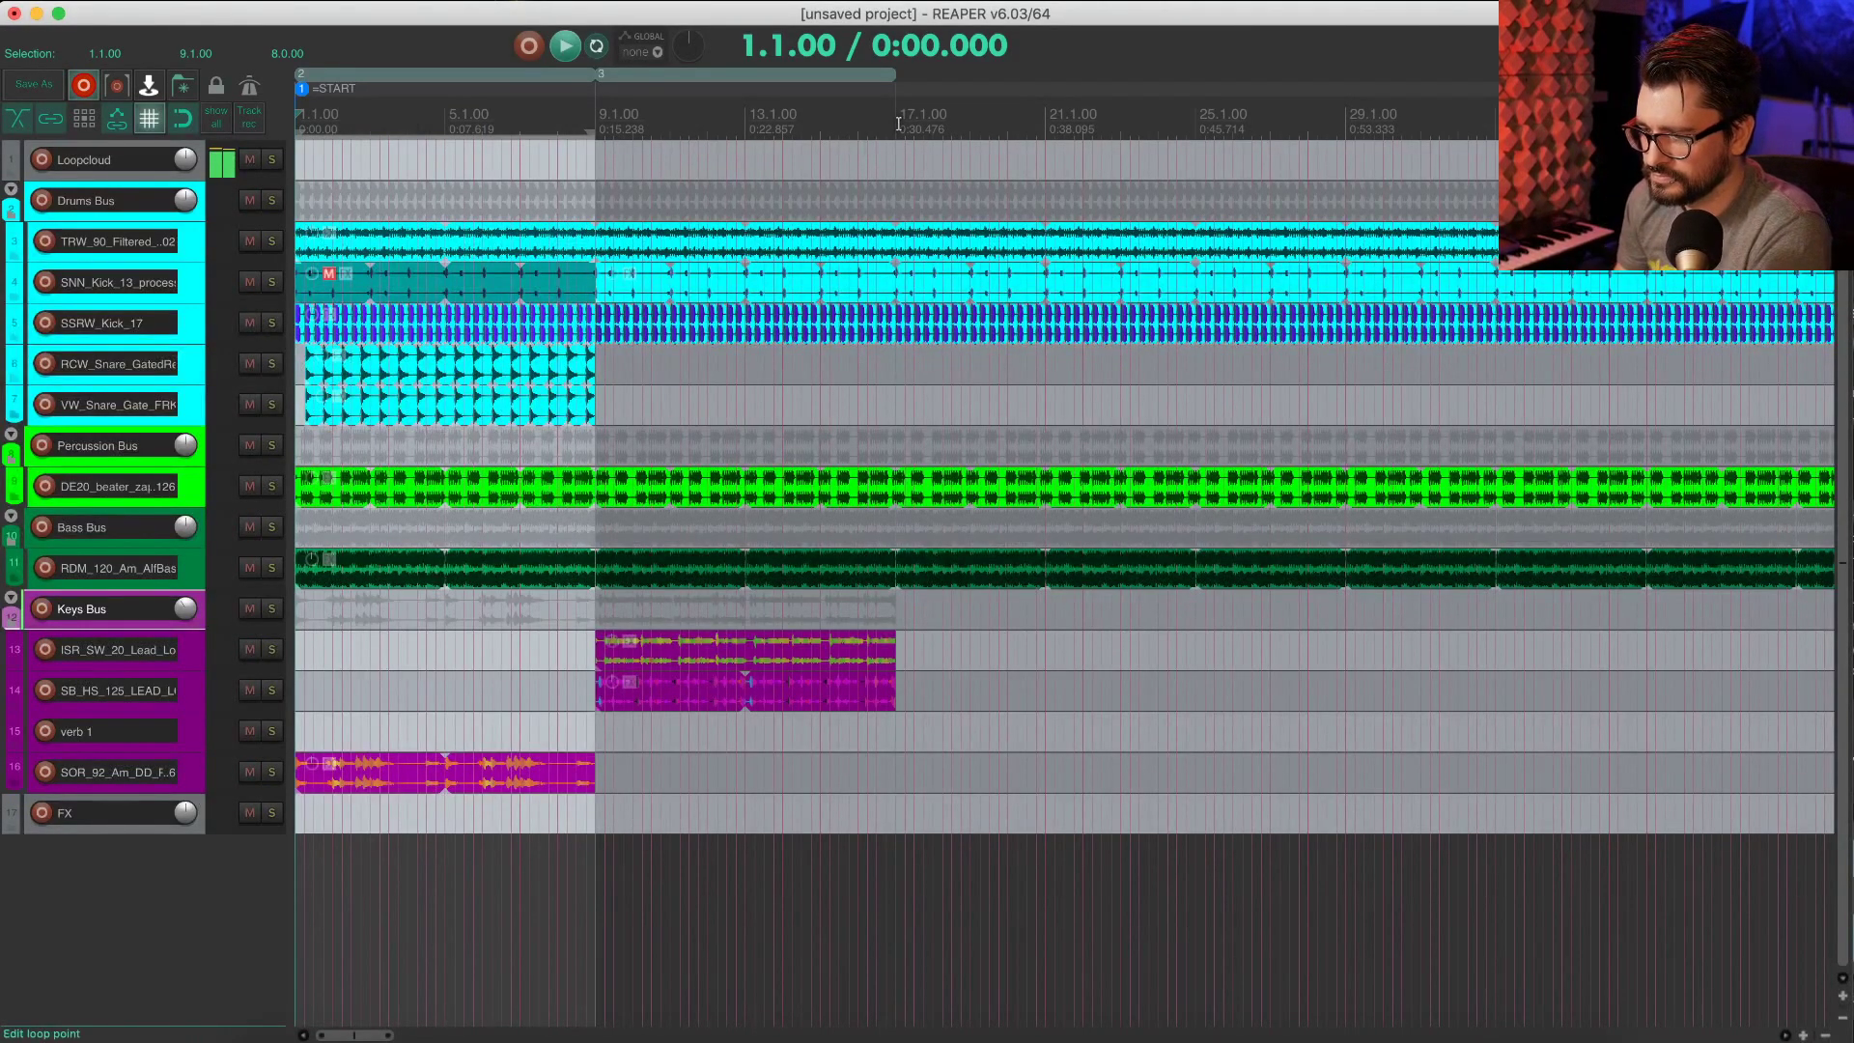
pyautogui.moveTo(898, 124); pyautogui.dragTo(1053, 140)
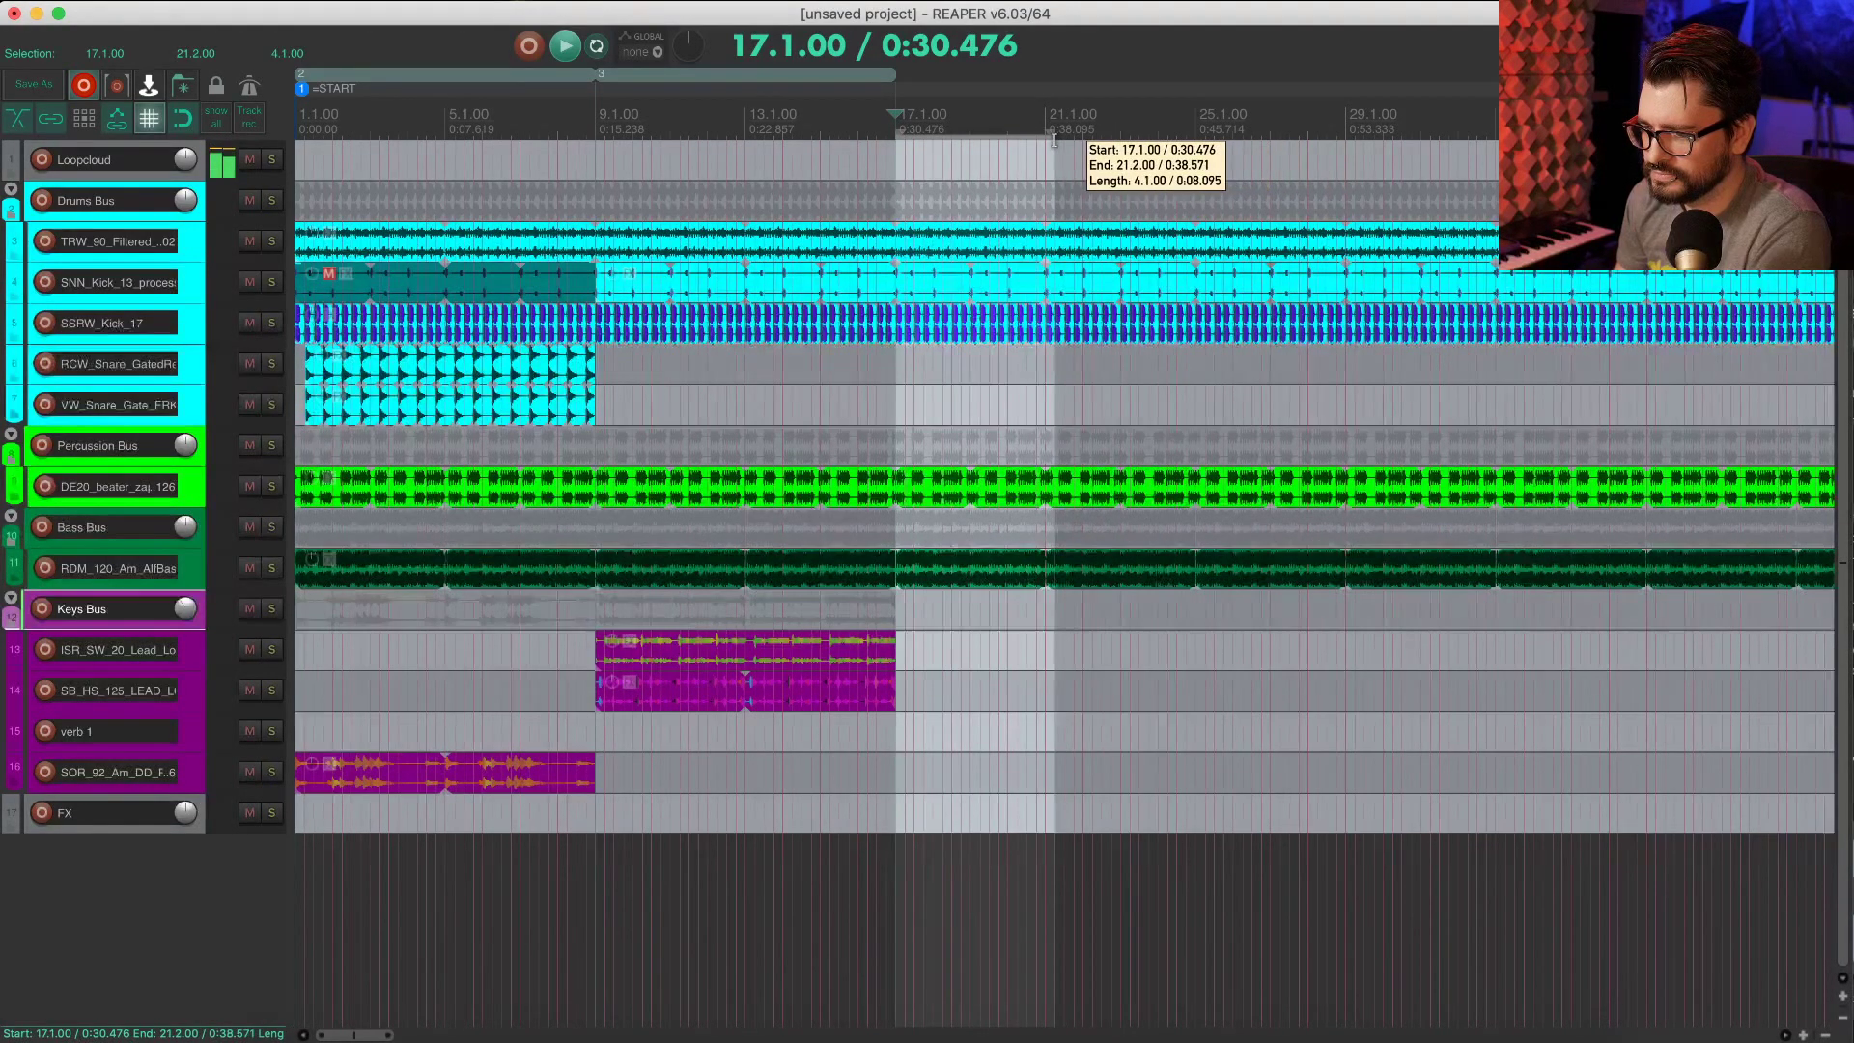
pyautogui.press('Escape')
pyautogui.doubleClick(826, 120)
pyautogui.hotkey('shift', '.')
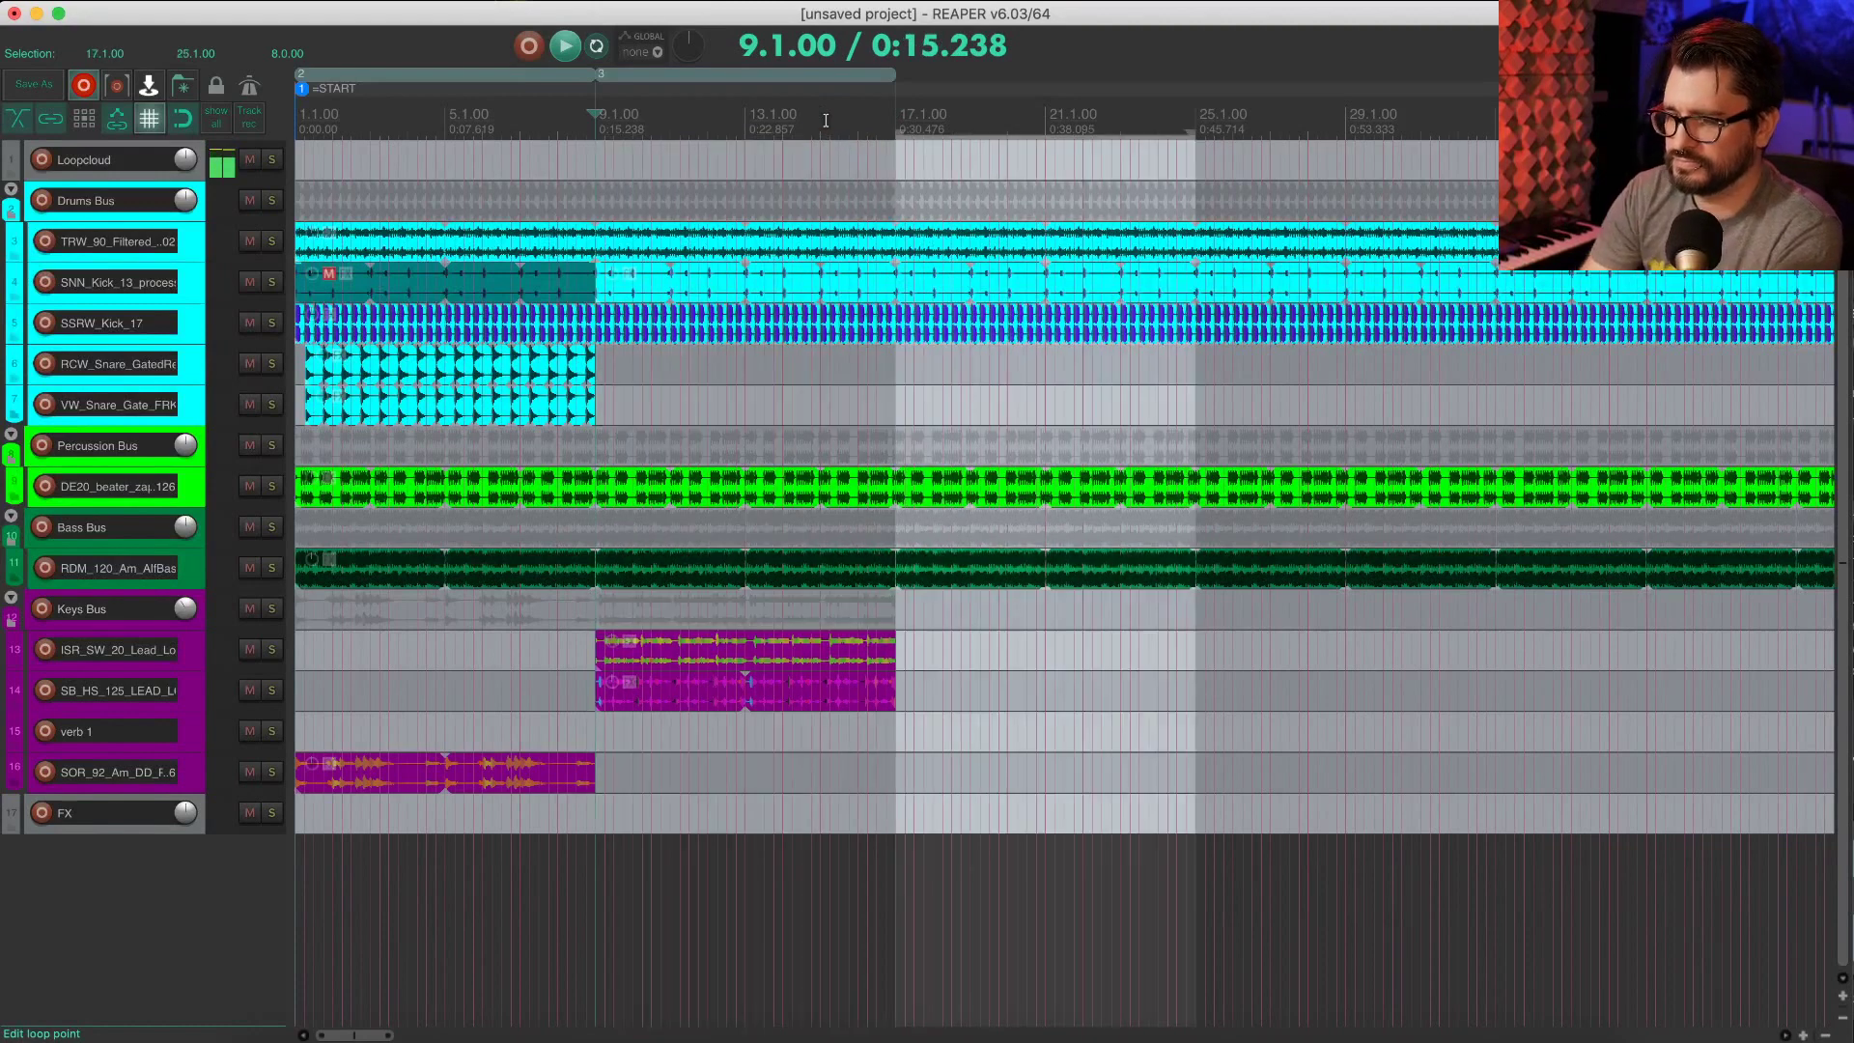
# Step: Create a region from bar 17 to bar 25 and reselect those eight bars as the time selection
pyautogui.hotkey('shift', 'r')
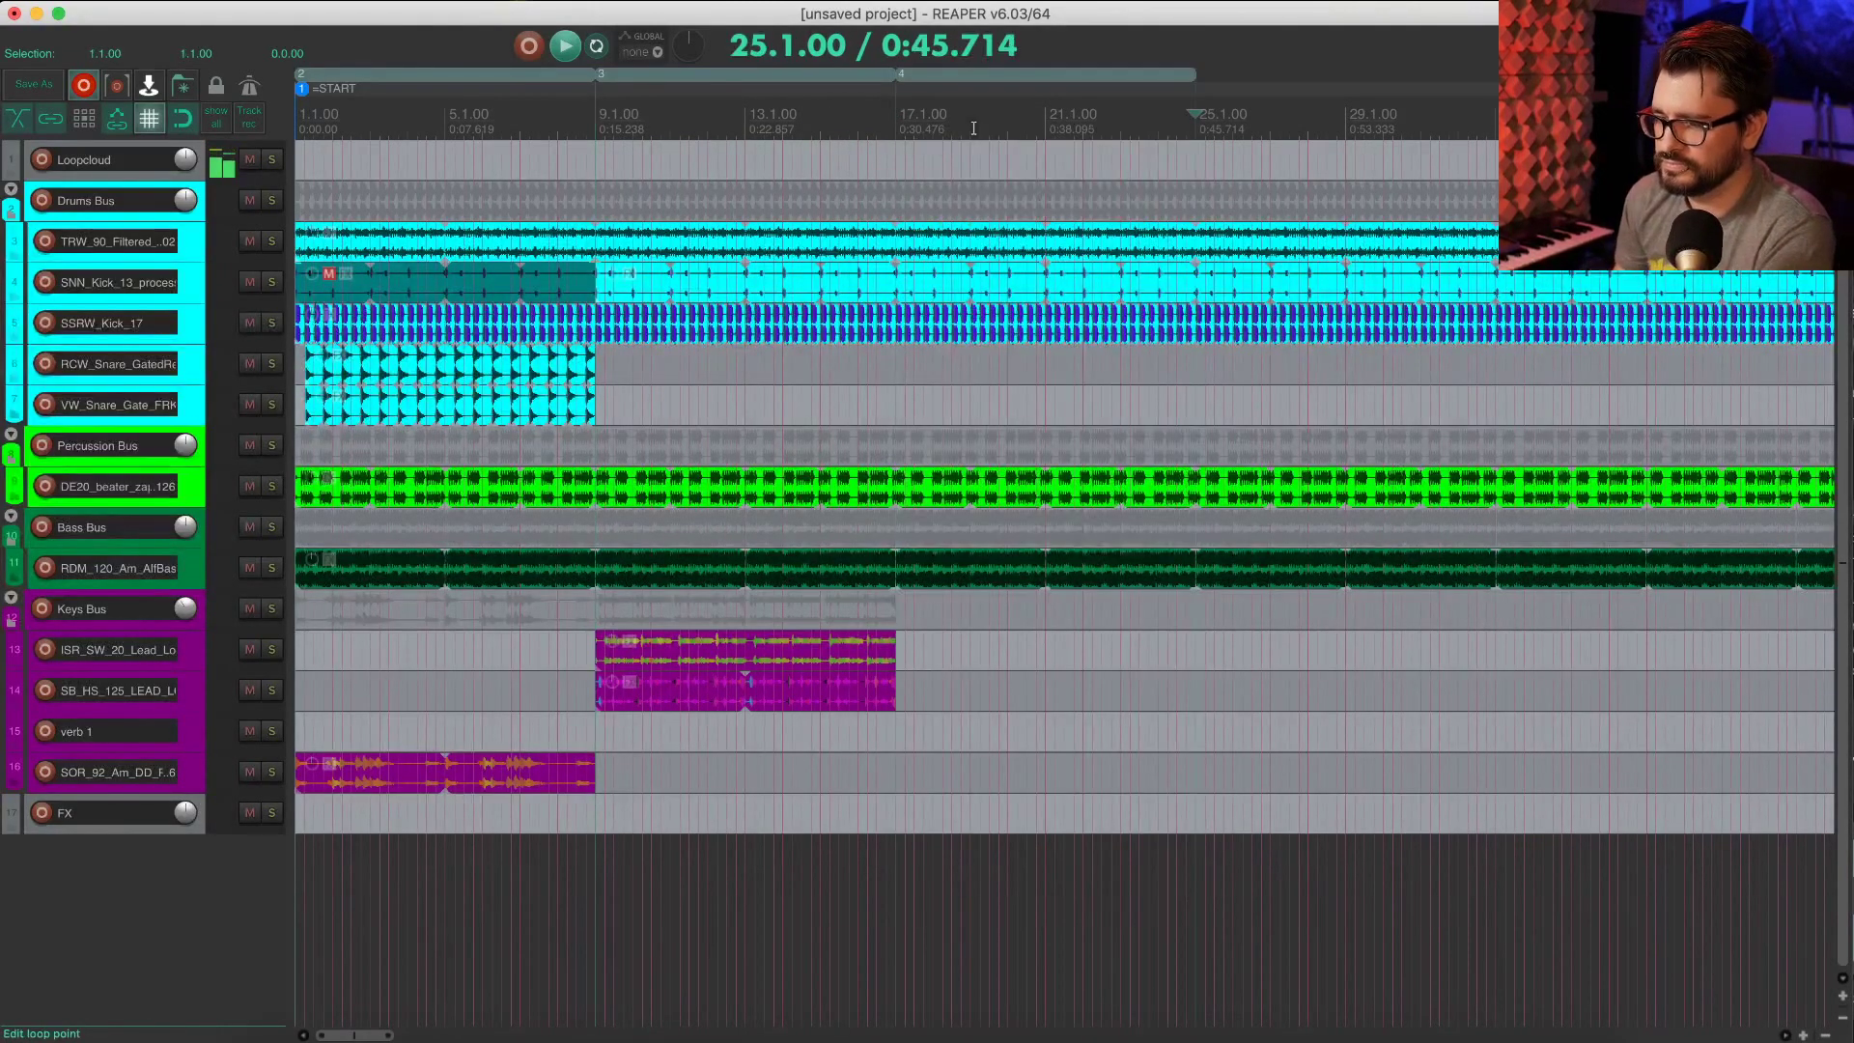
pyautogui.doubleClick(973, 128)
# Step: Switch to Loopcloud, start playback and audition DE20_kloppit_toploop_126, SS_LH7_124_Drum Loop_05_Top and IHH_90_Beat_01_Top_FA against the song
pyautogui.press('super+Tab')
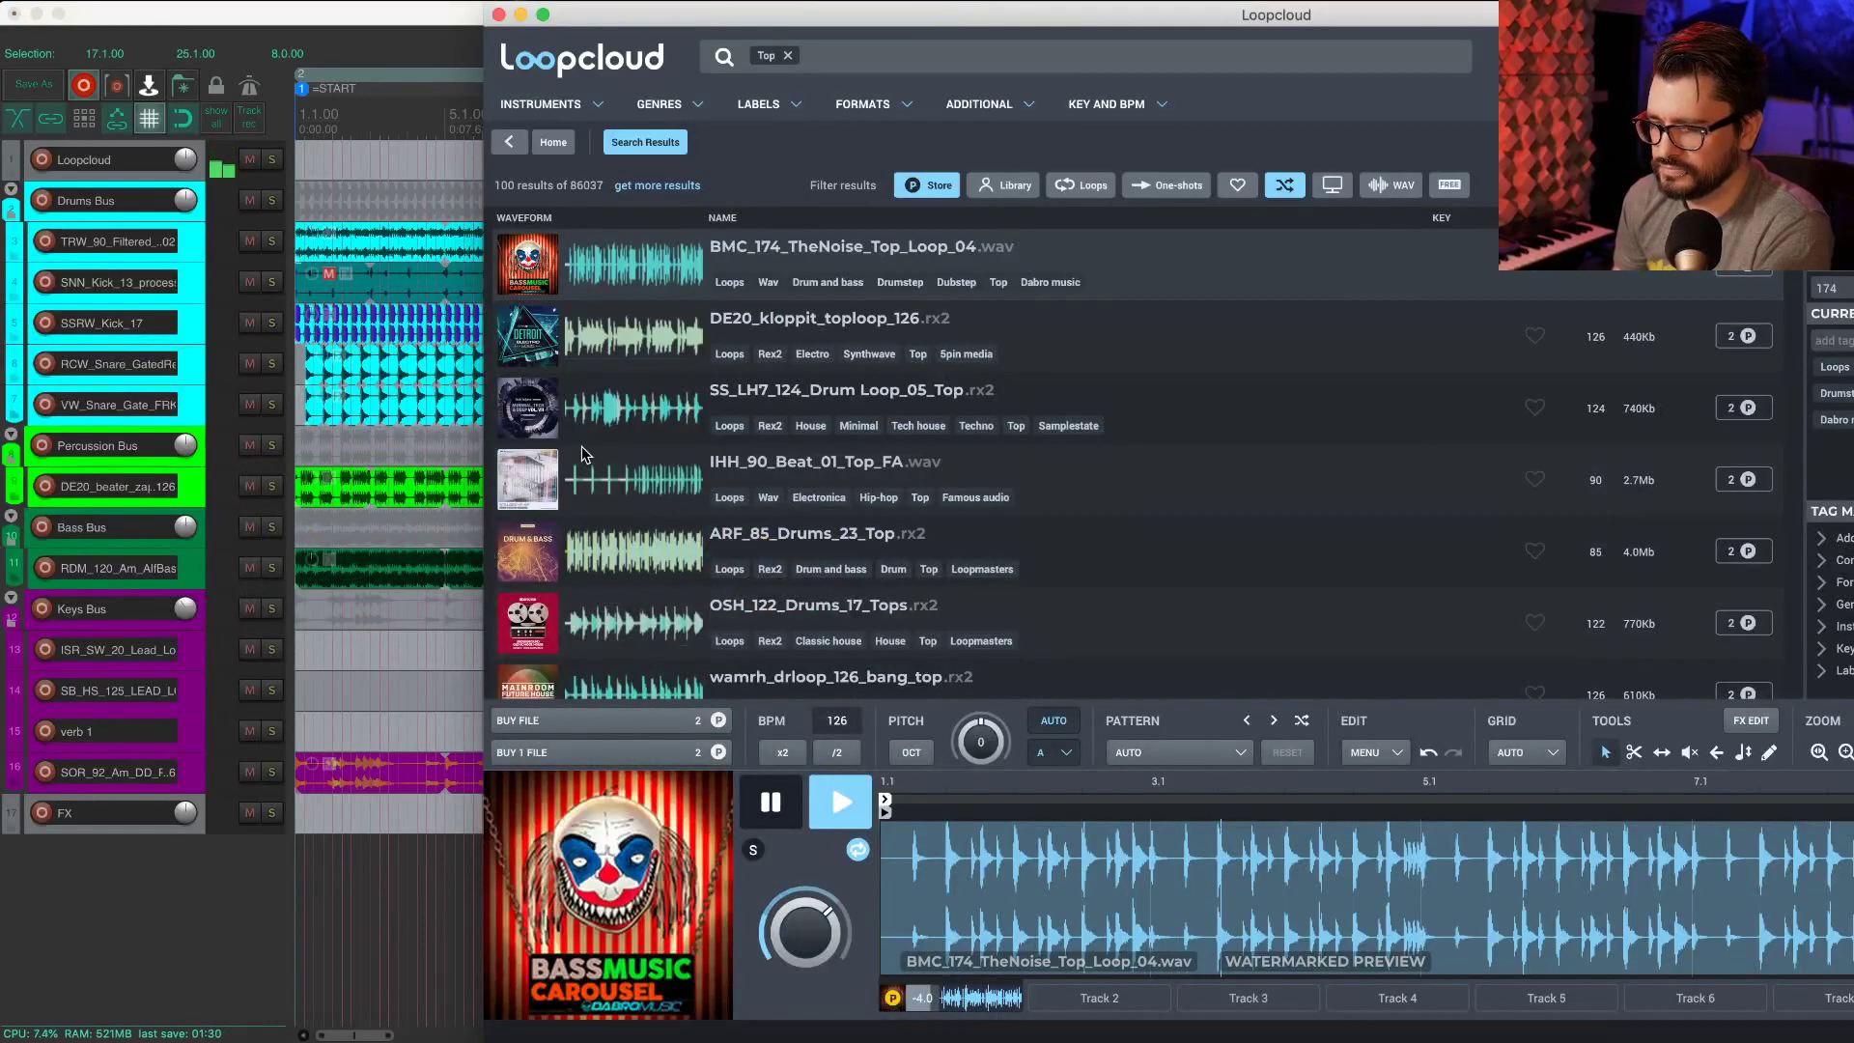
pyautogui.press('space')
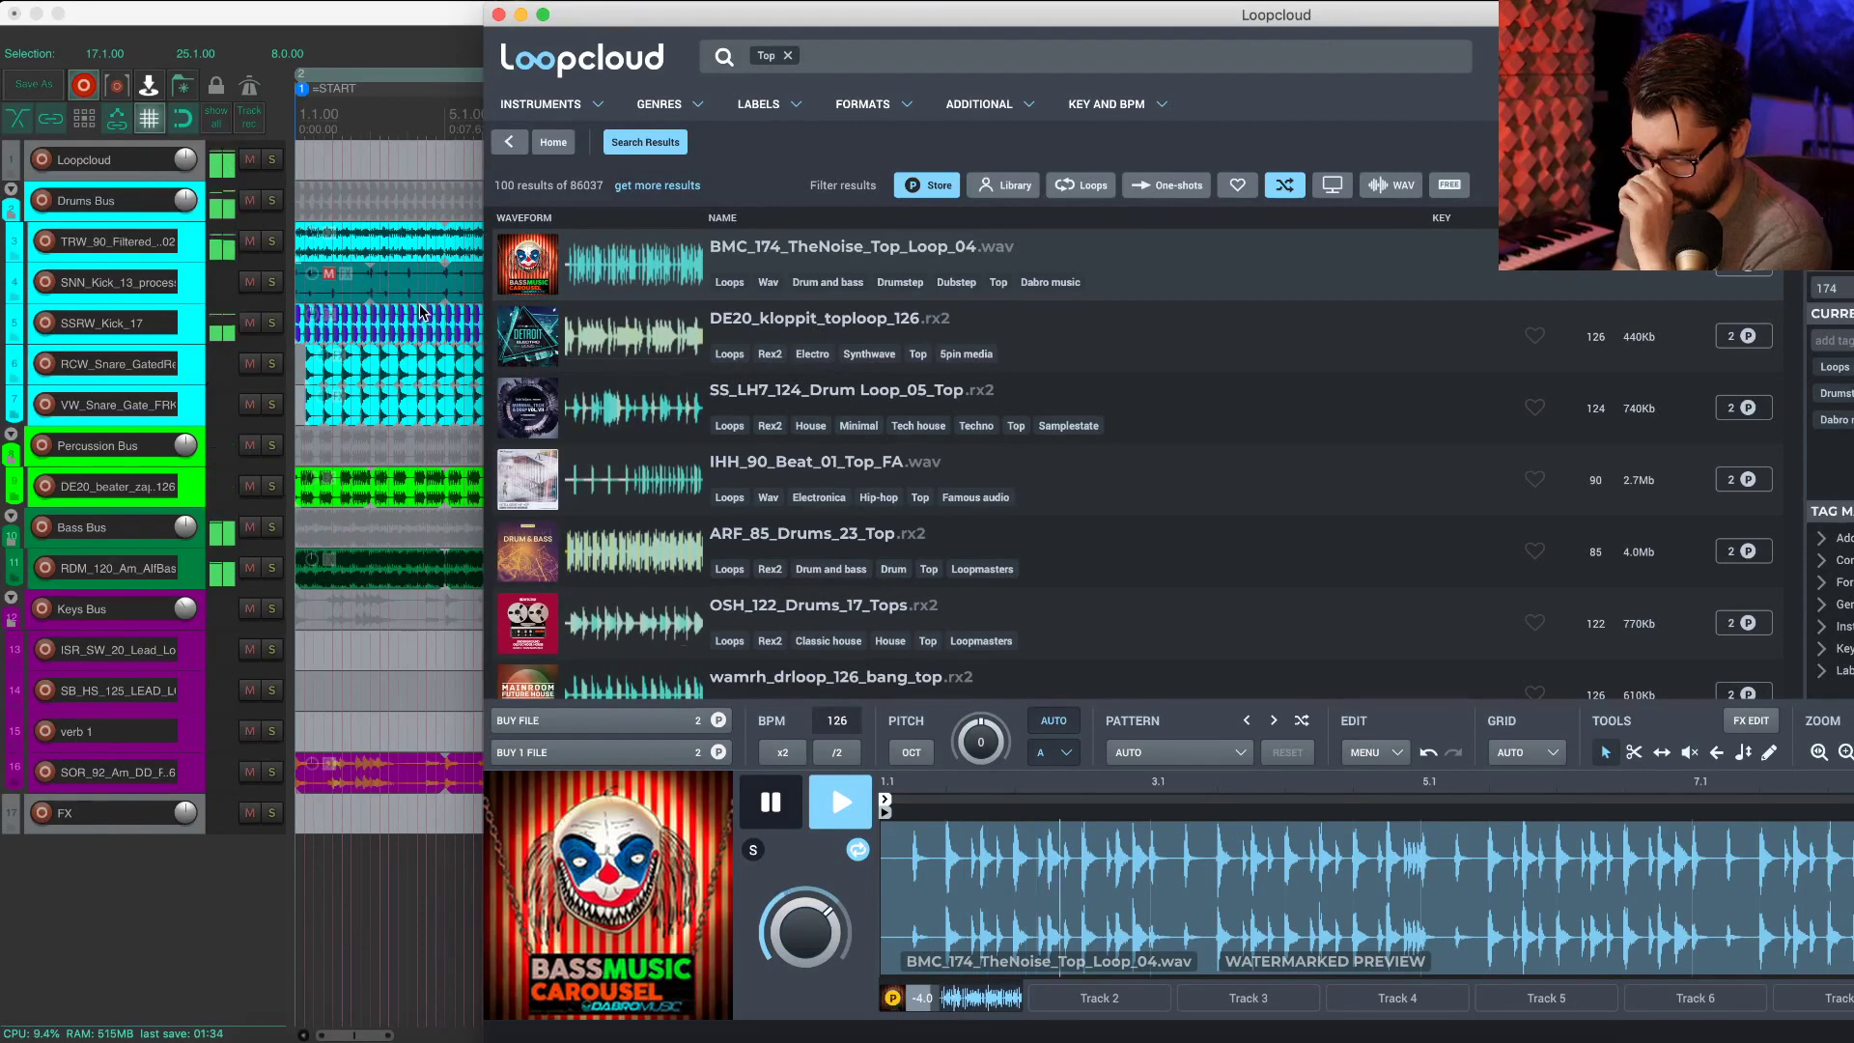
pyautogui.click(623, 343)
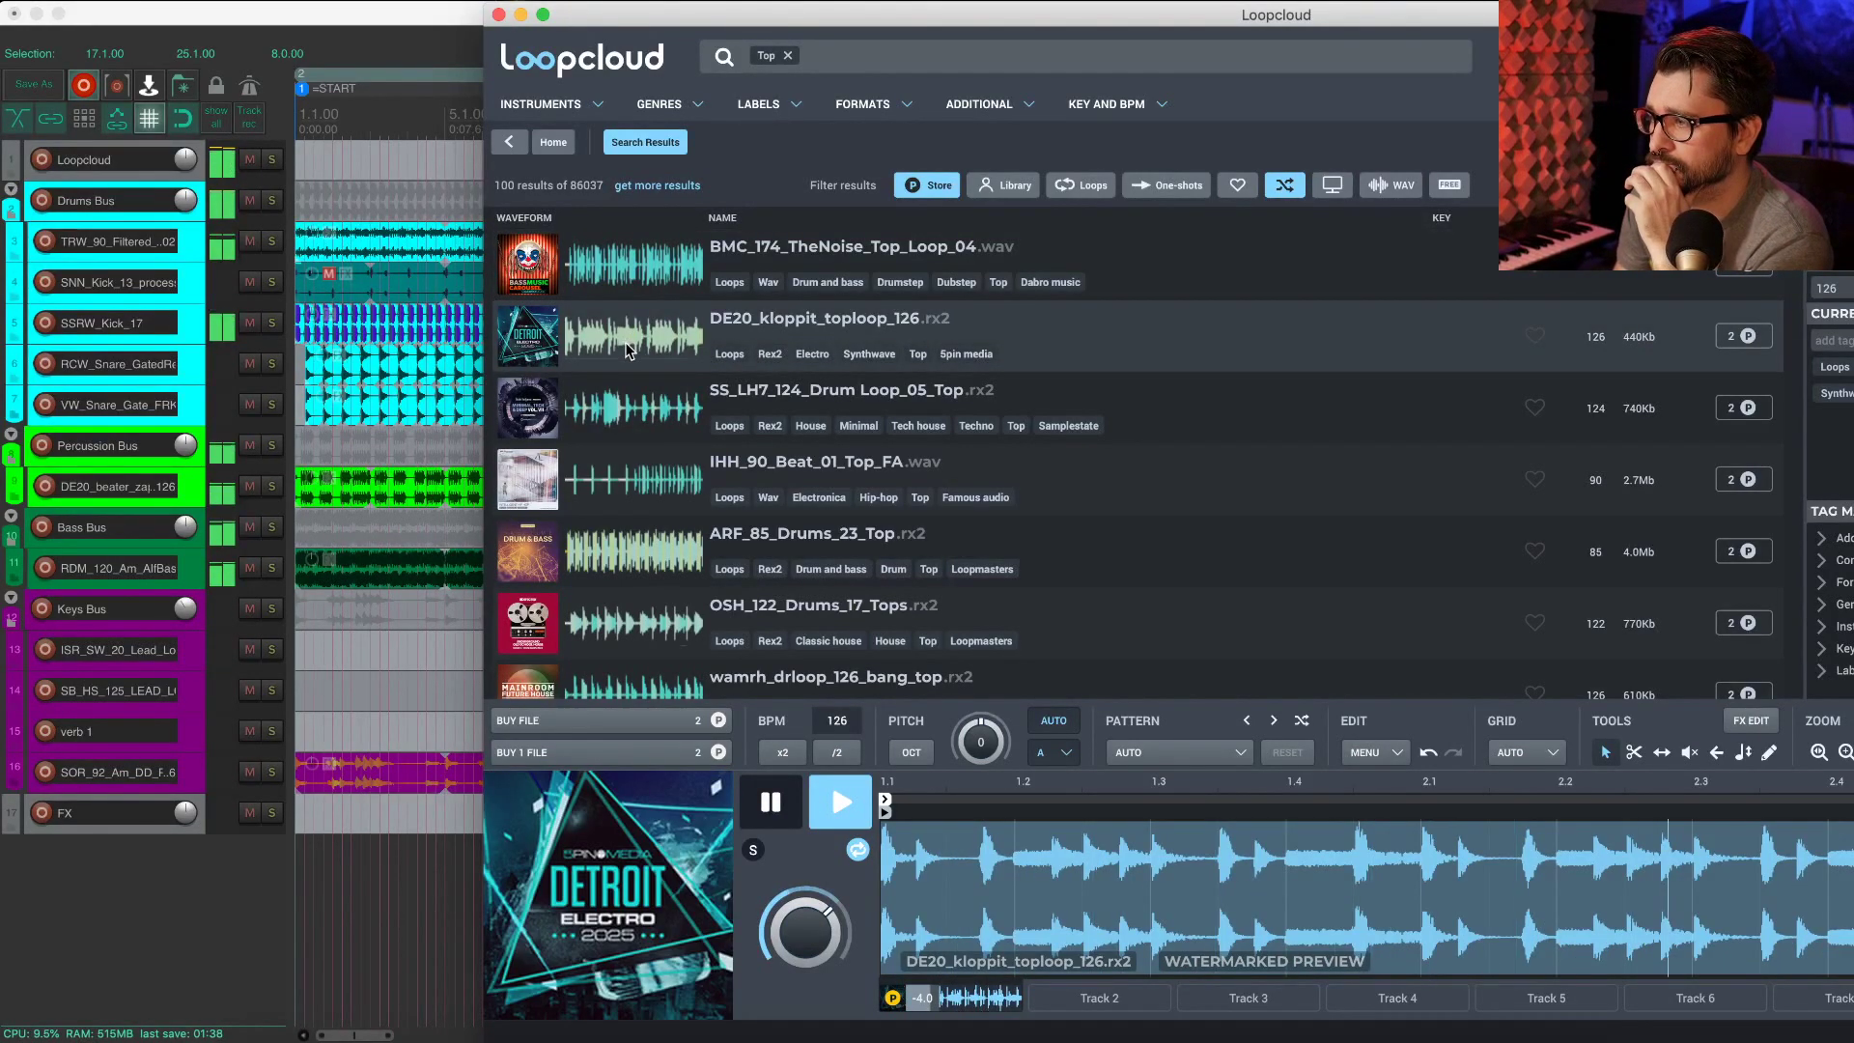
pyautogui.click(621, 401)
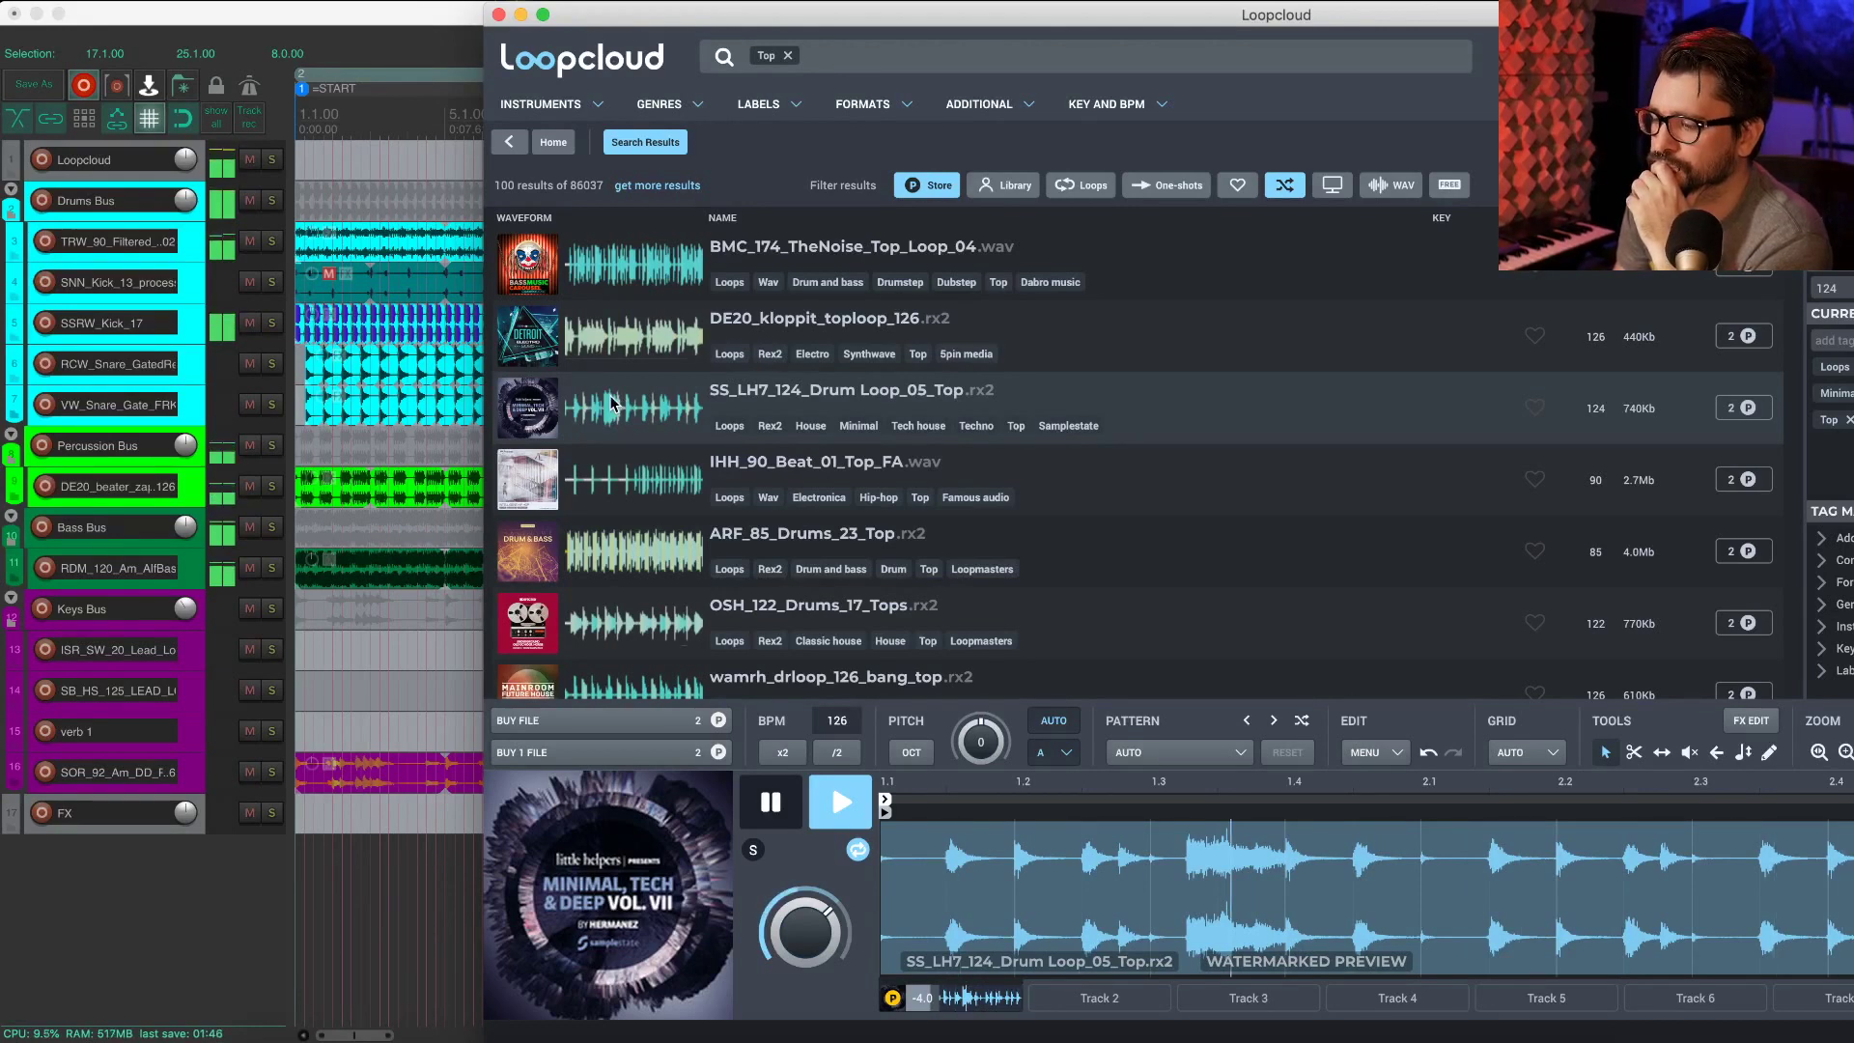
pyautogui.click(598, 486)
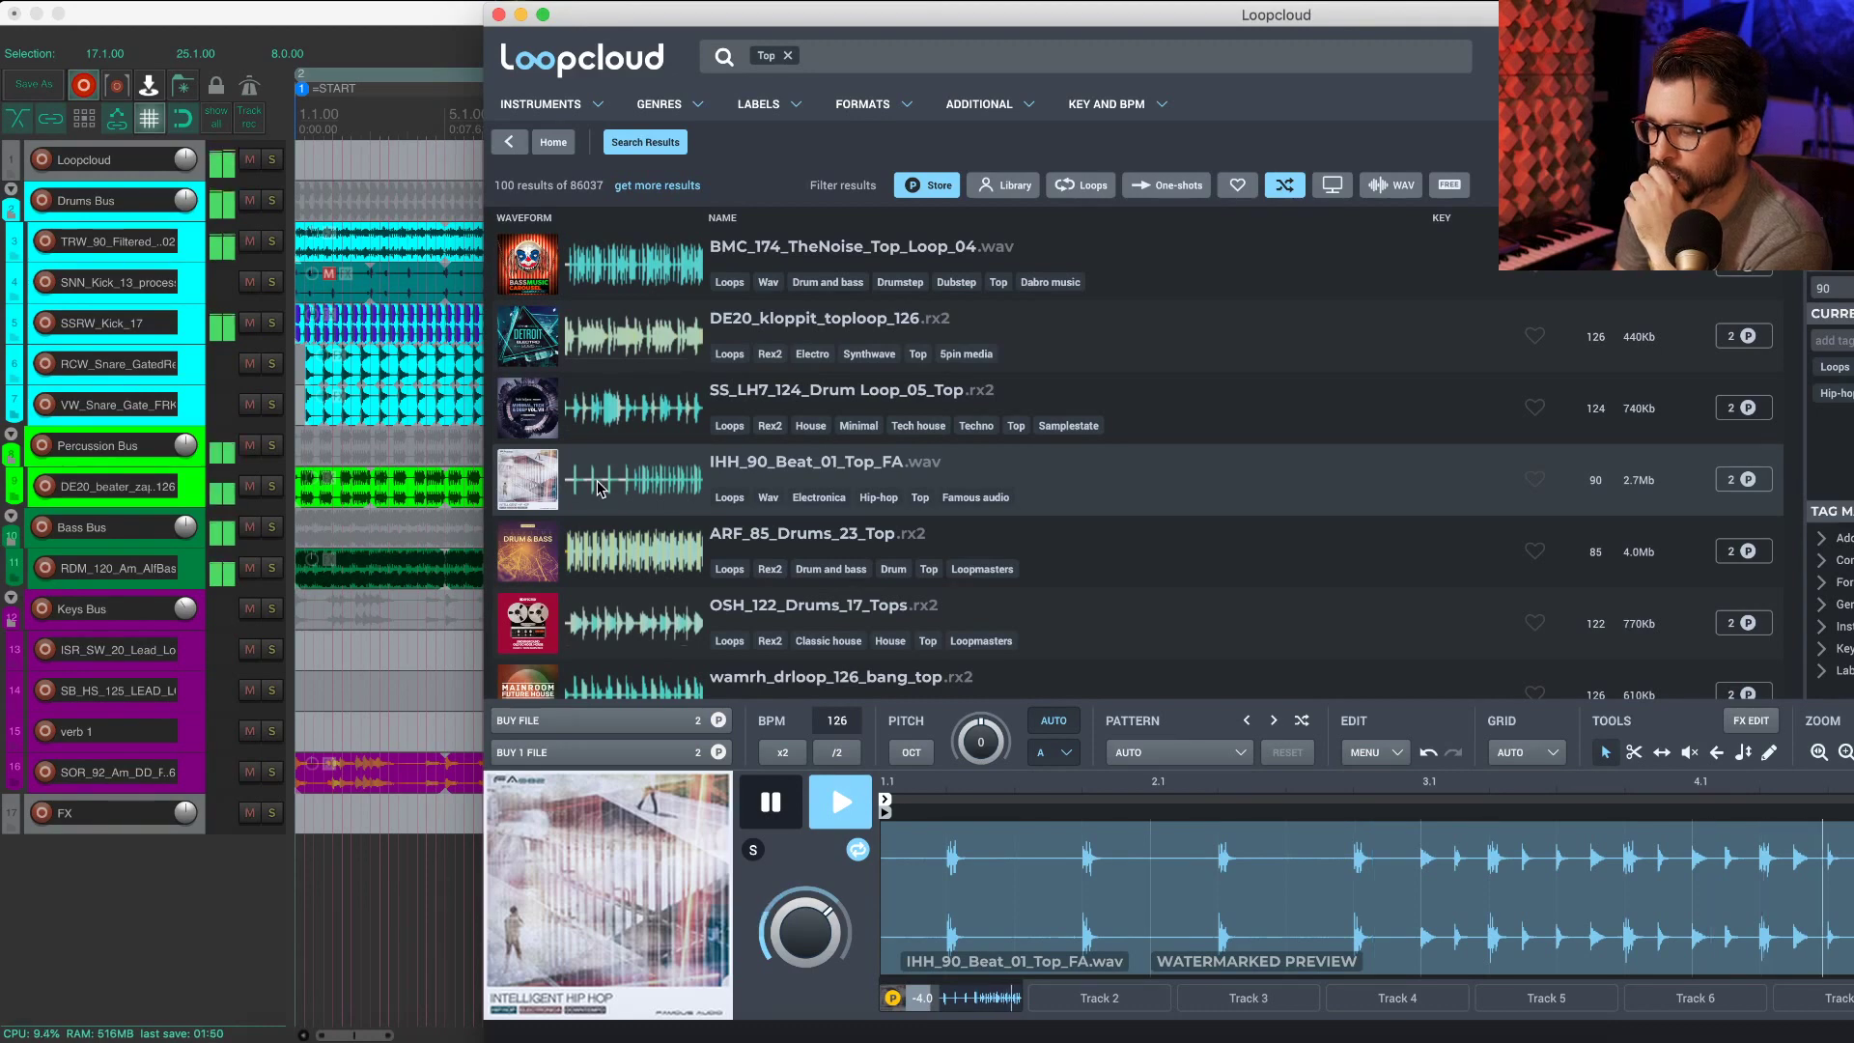
# Step: Audition the top loops ARF_85_Drums_23_Top, OSH_122_Drums_17_Tops and wamrh_drloop_126_bang_top
pyautogui.click(626, 541)
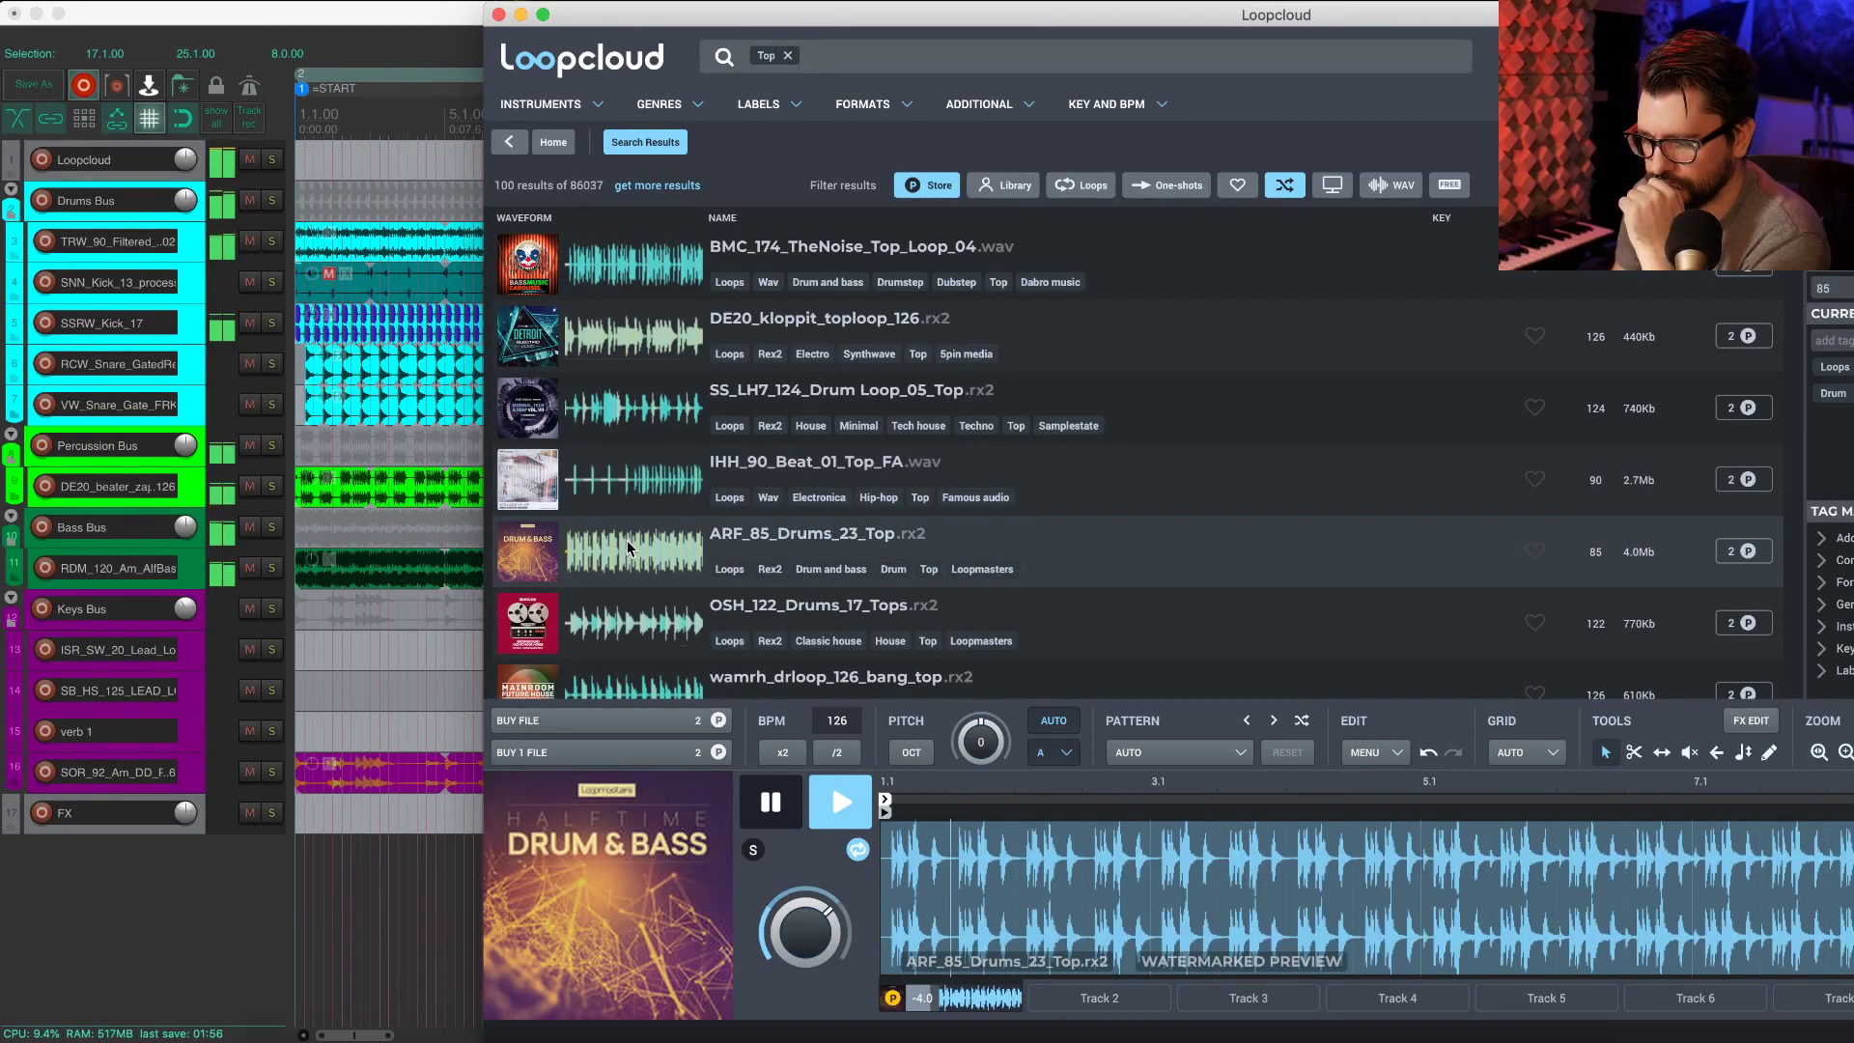
pyautogui.click(620, 626)
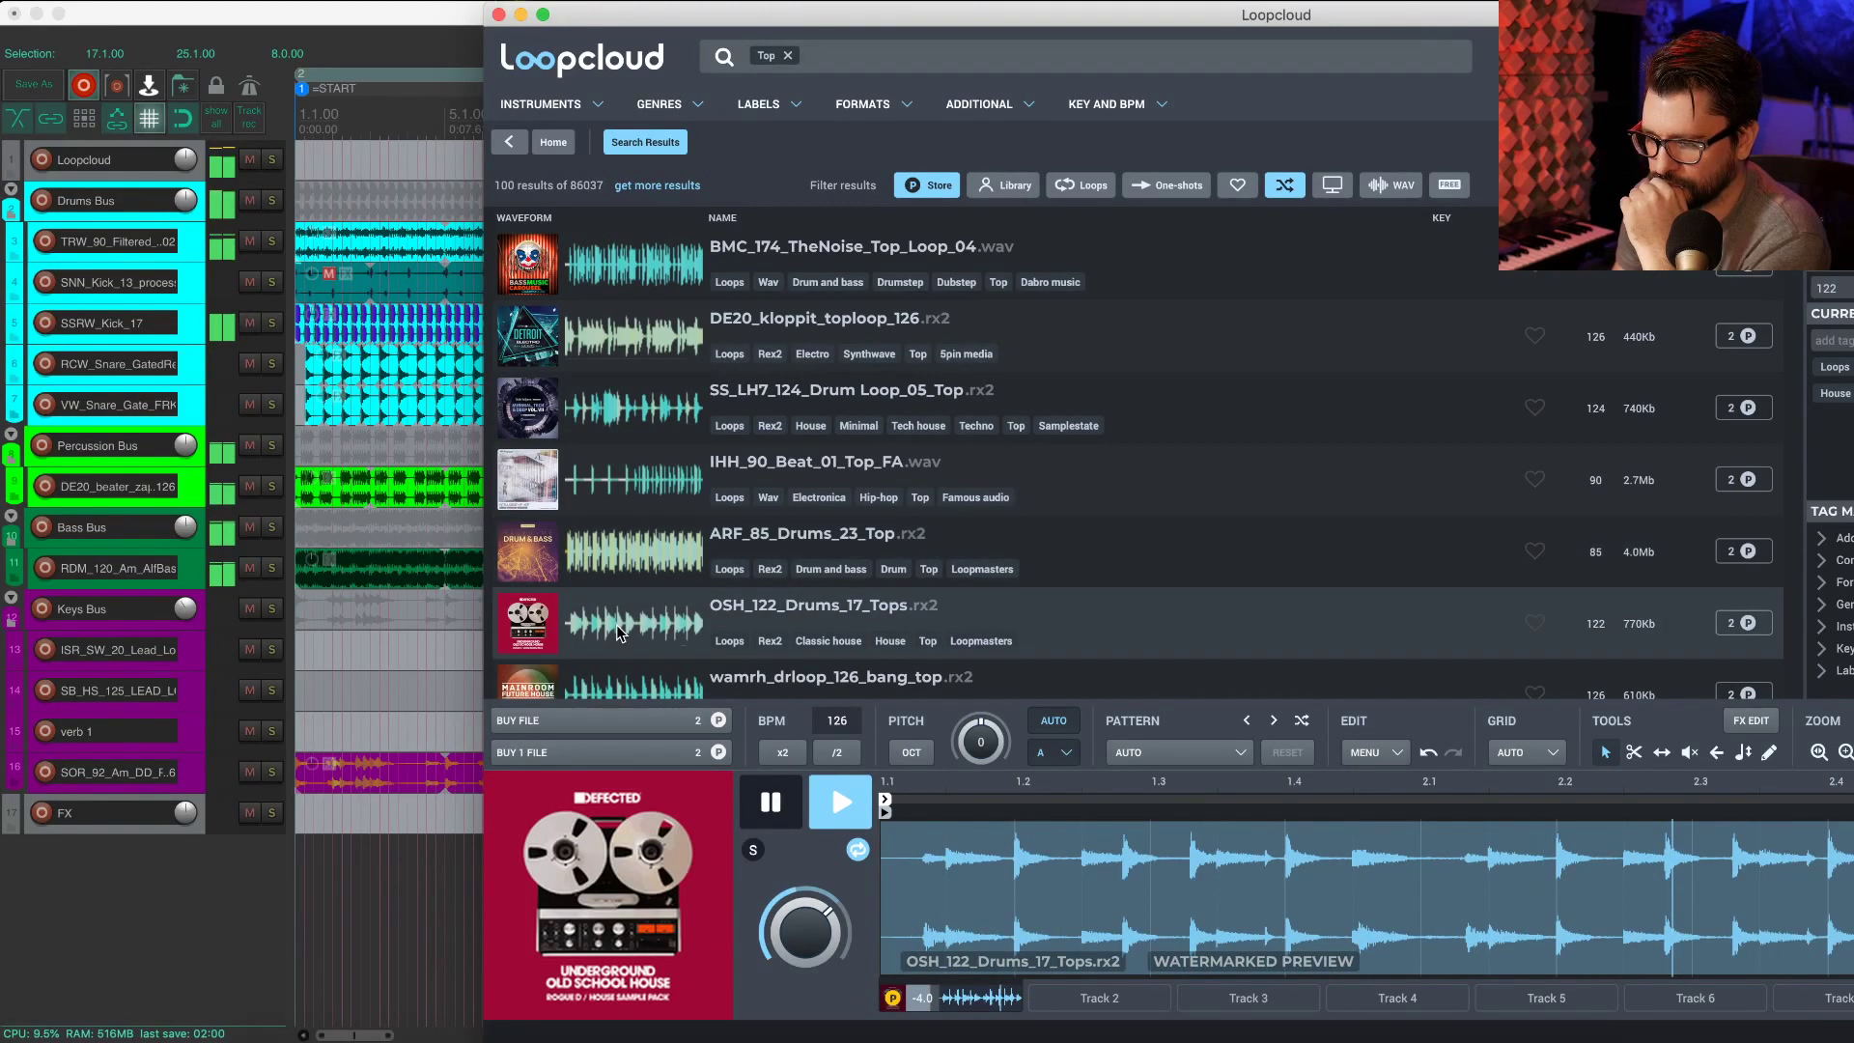
pyautogui.scroll(-1, 623, 629)
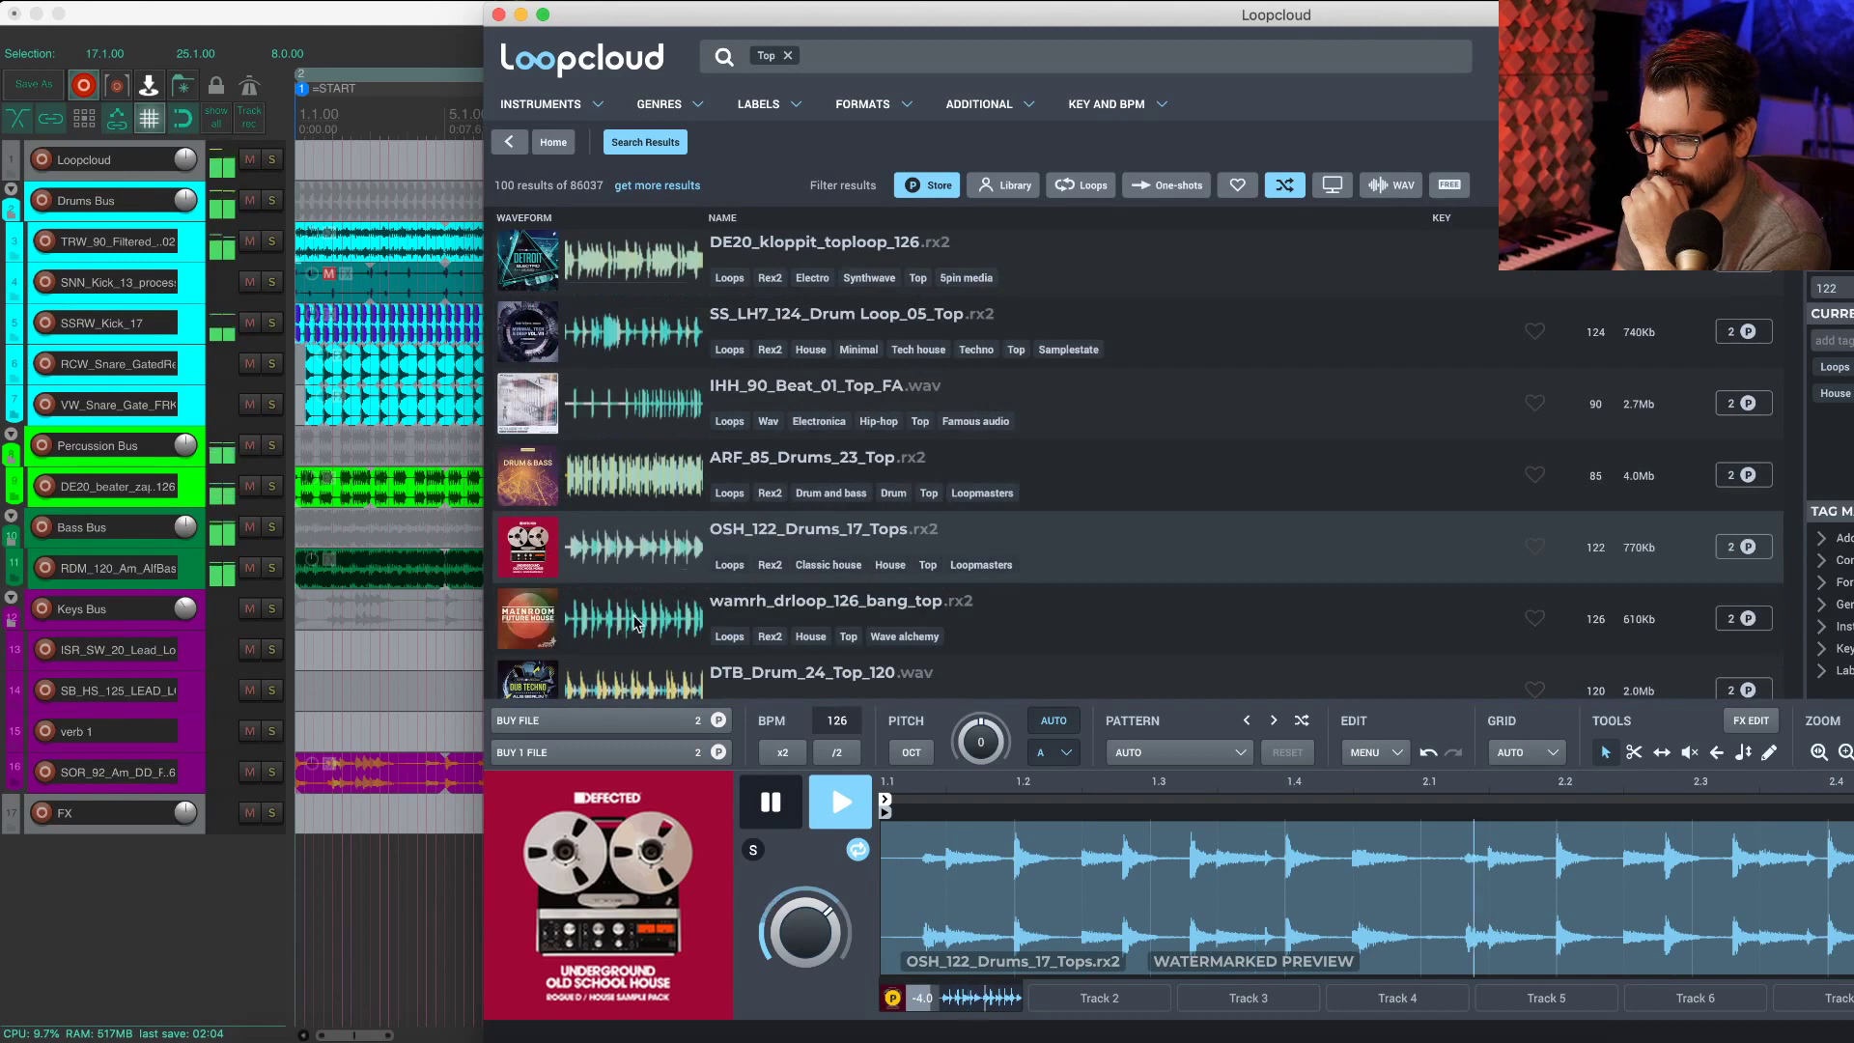
pyautogui.click(635, 626)
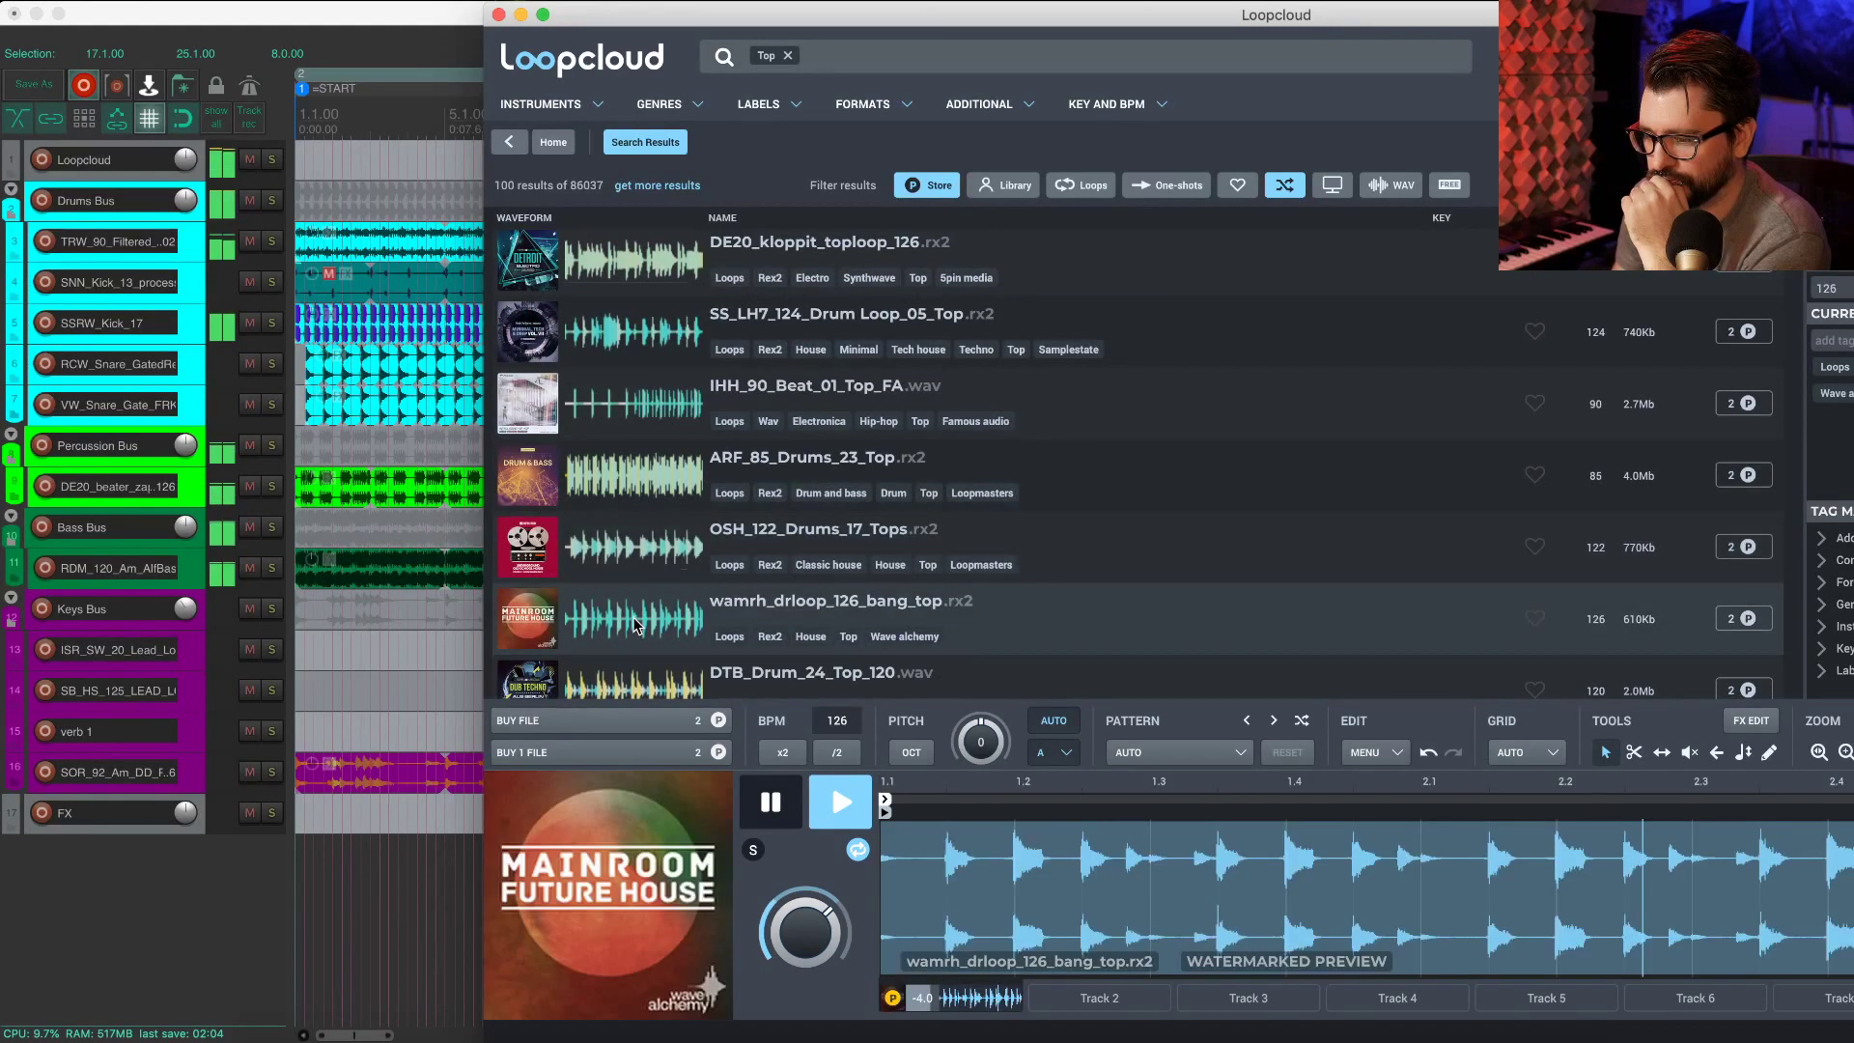
# Step: Audition the top loops DTB_Drum_24_Top_120, SS_DDT_123_TOP LPS_27 and DF2_128_BeatFxTop_05
pyautogui.scroll(-3, 634, 625)
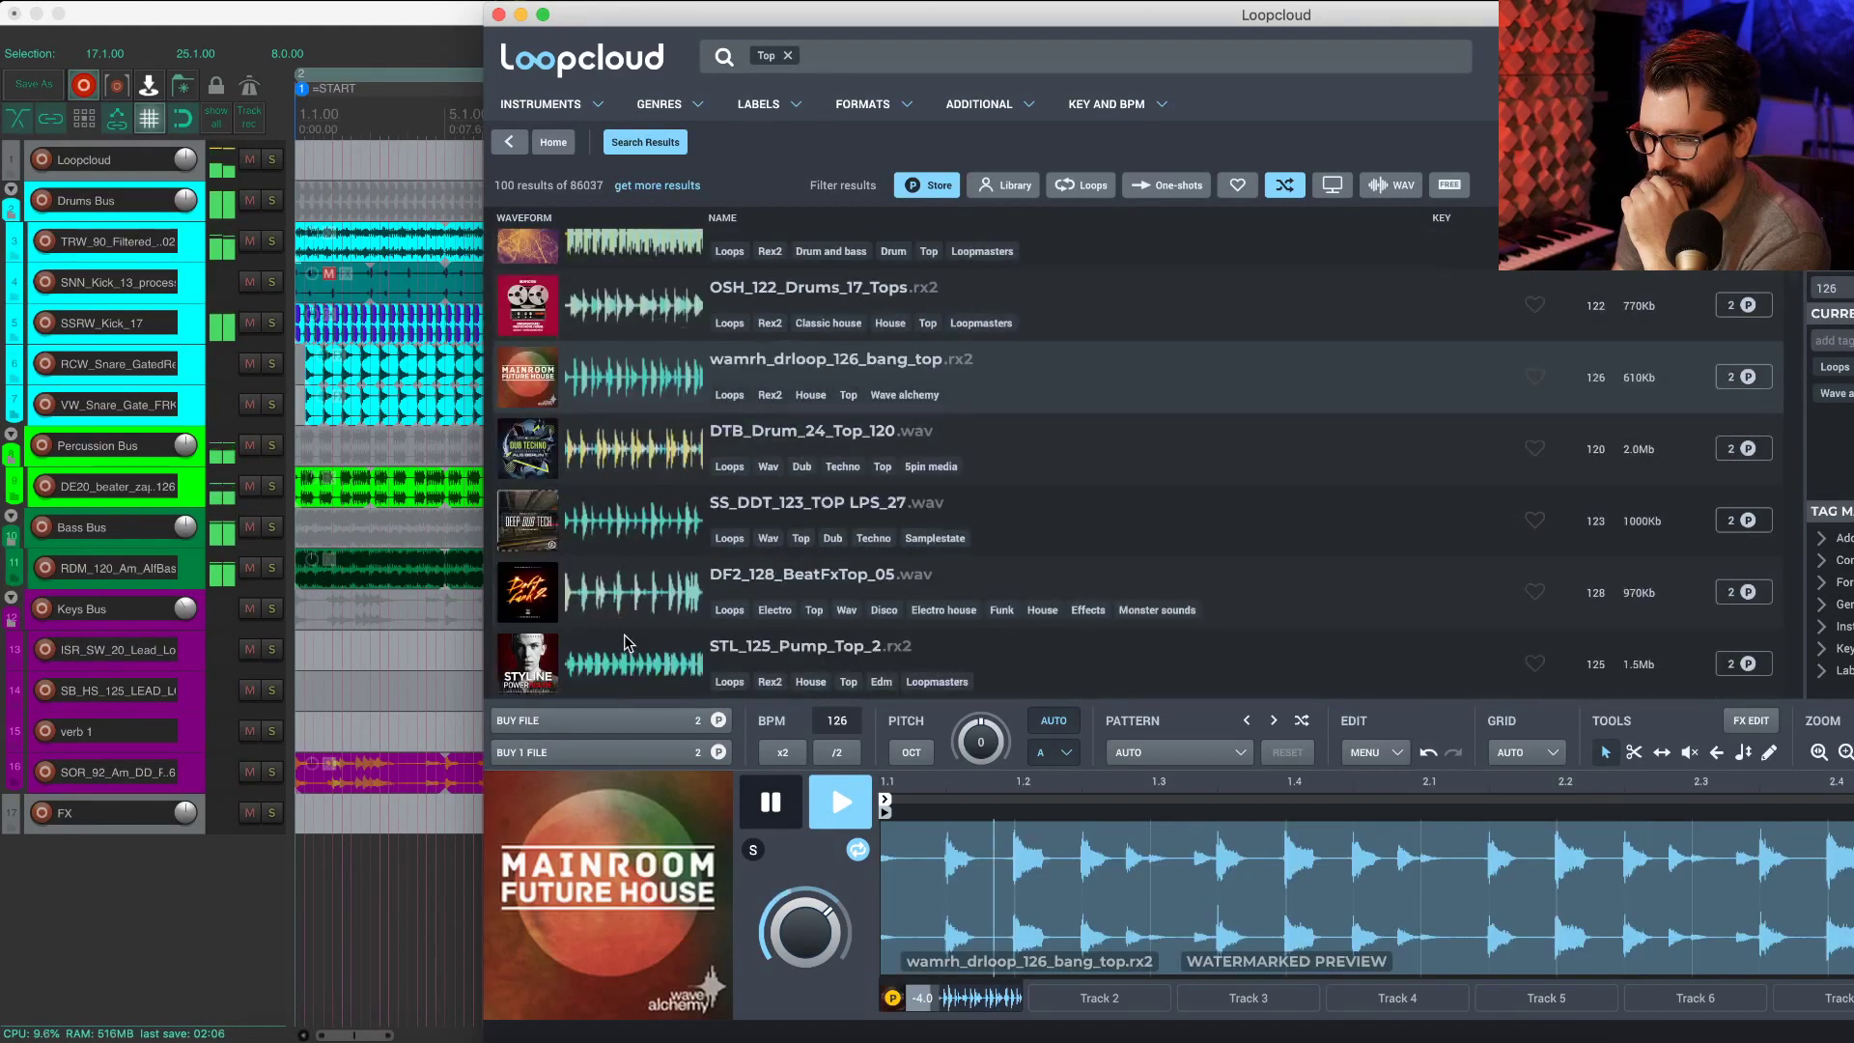
pyautogui.click(628, 481)
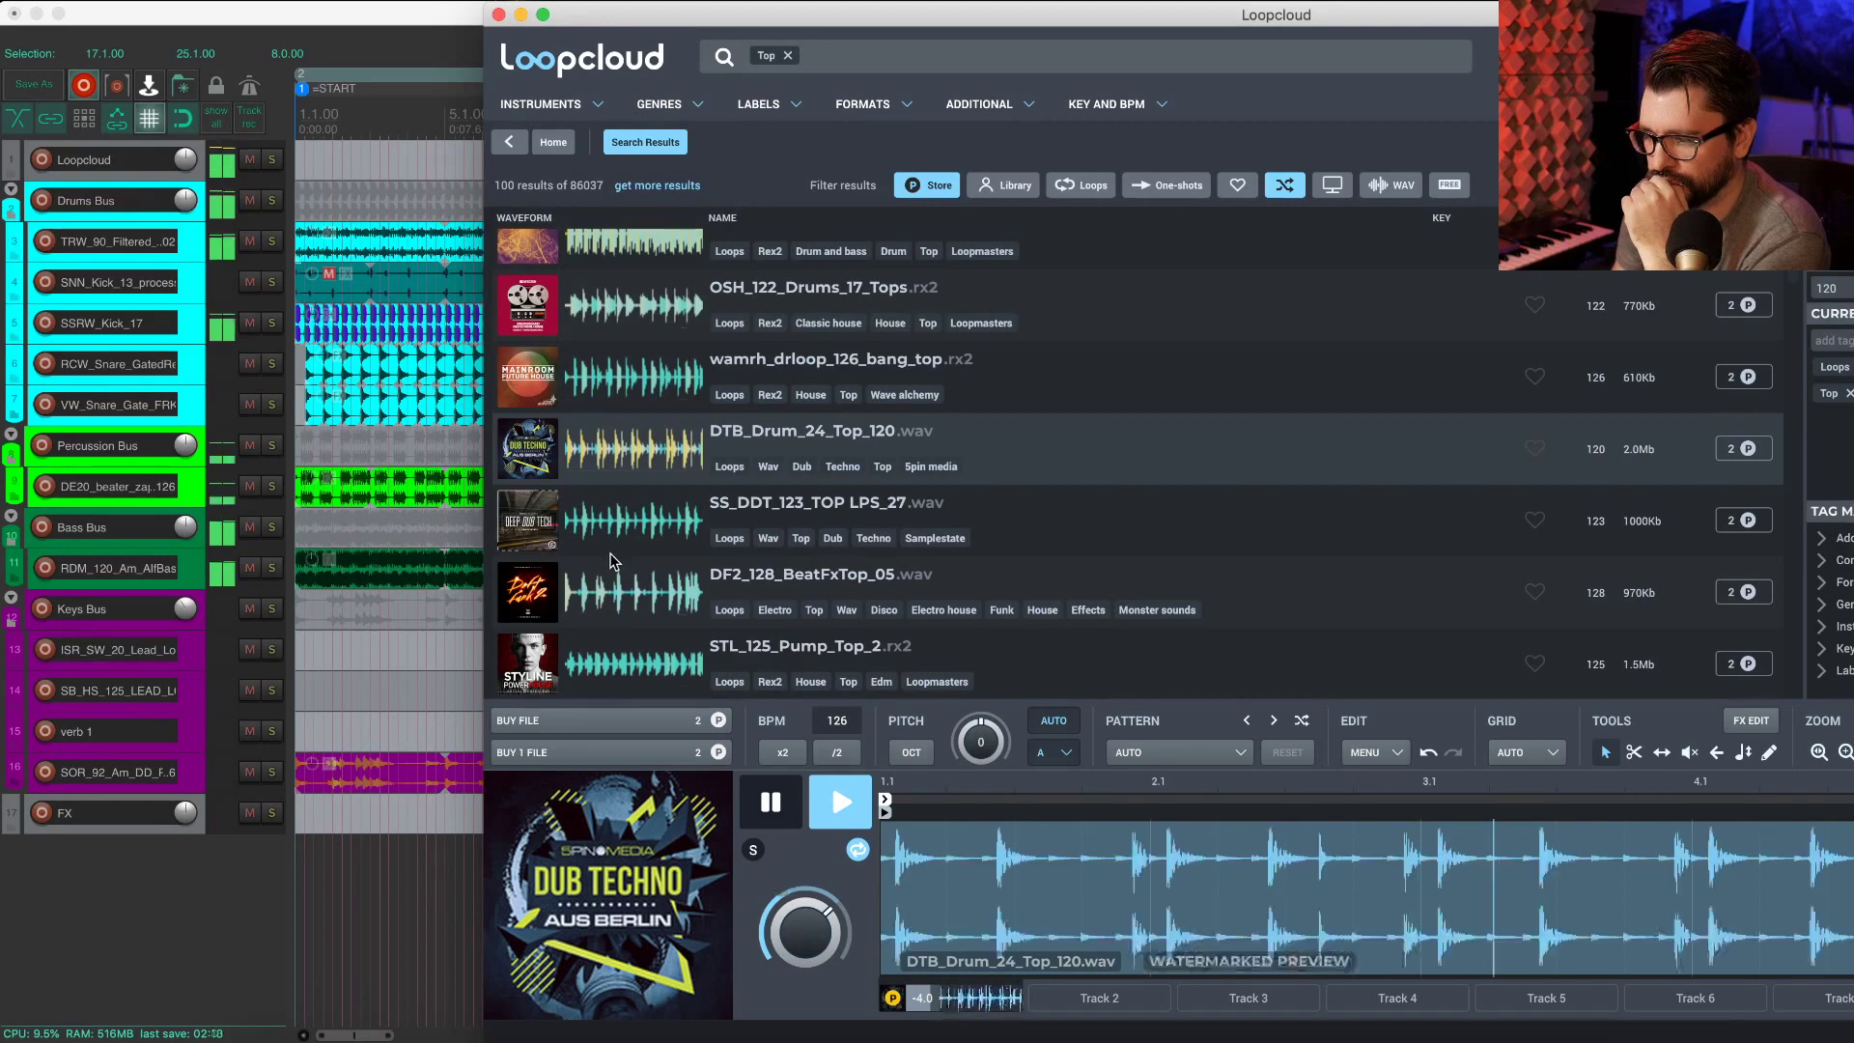
pyautogui.scroll(-1, 609, 560)
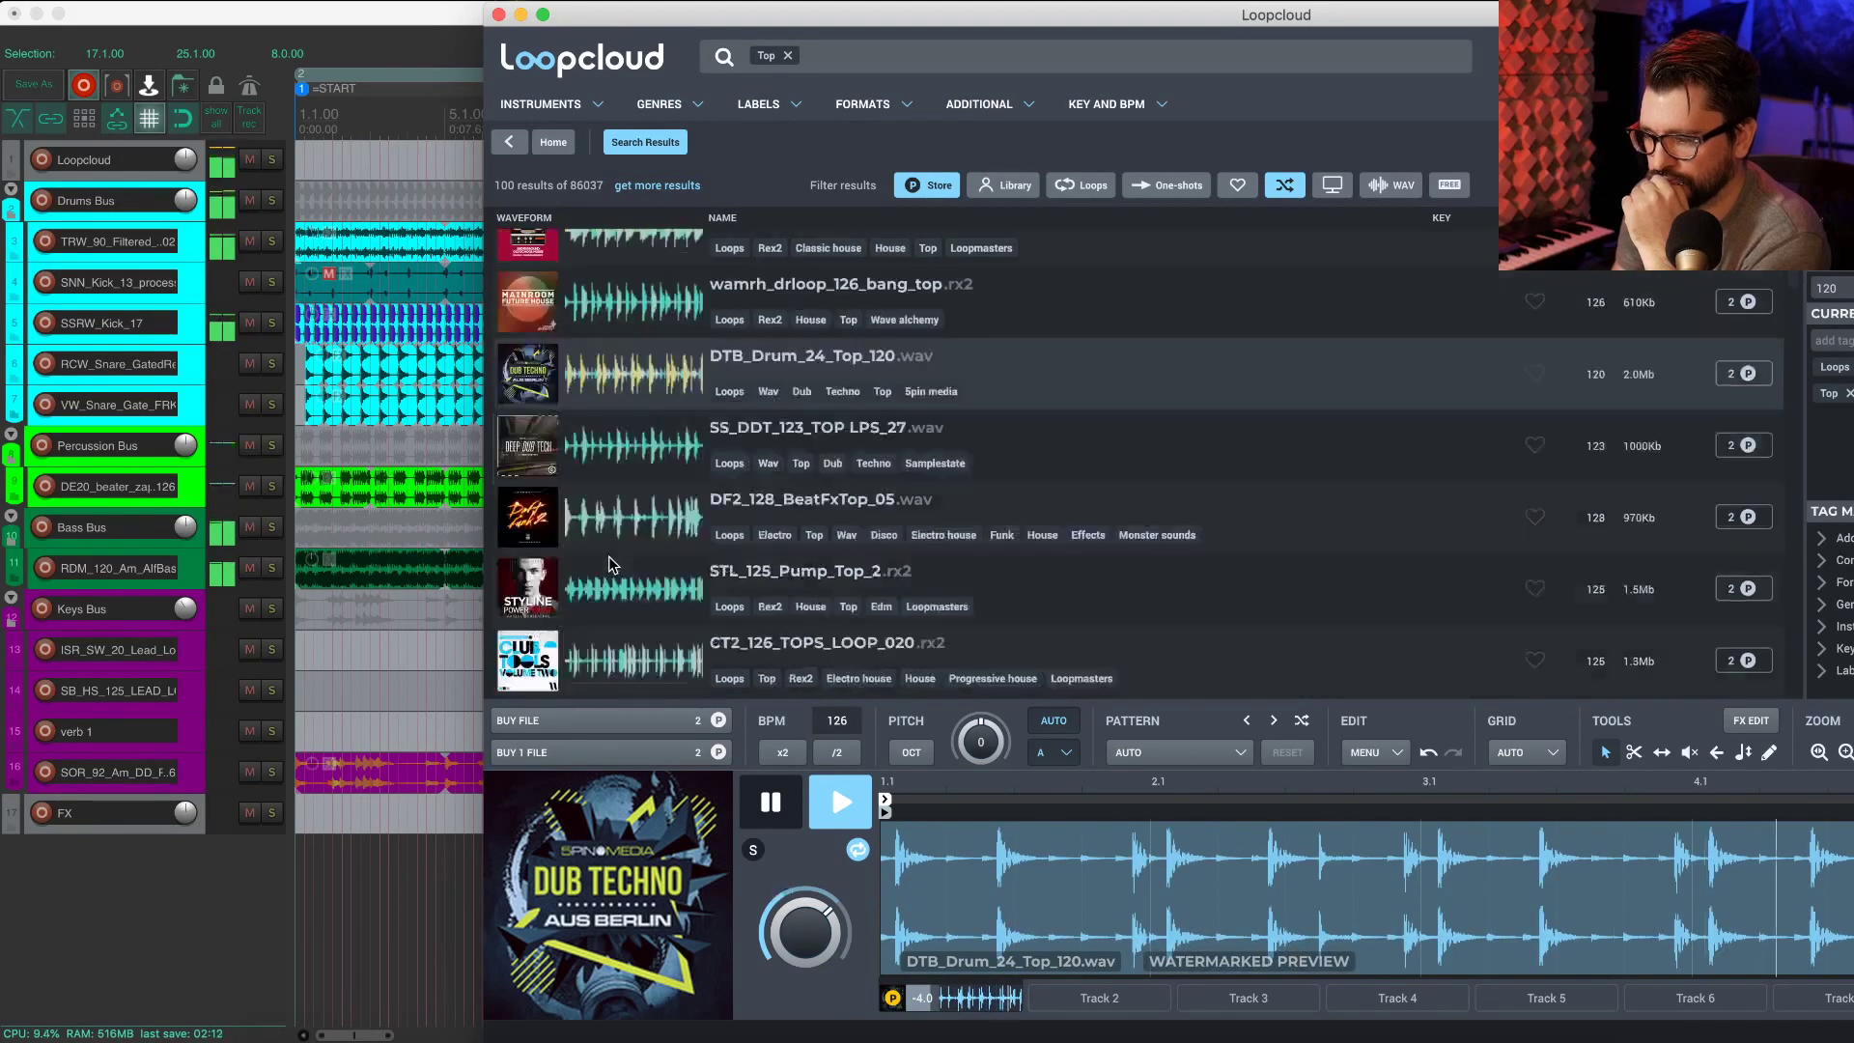
pyautogui.press('Down')
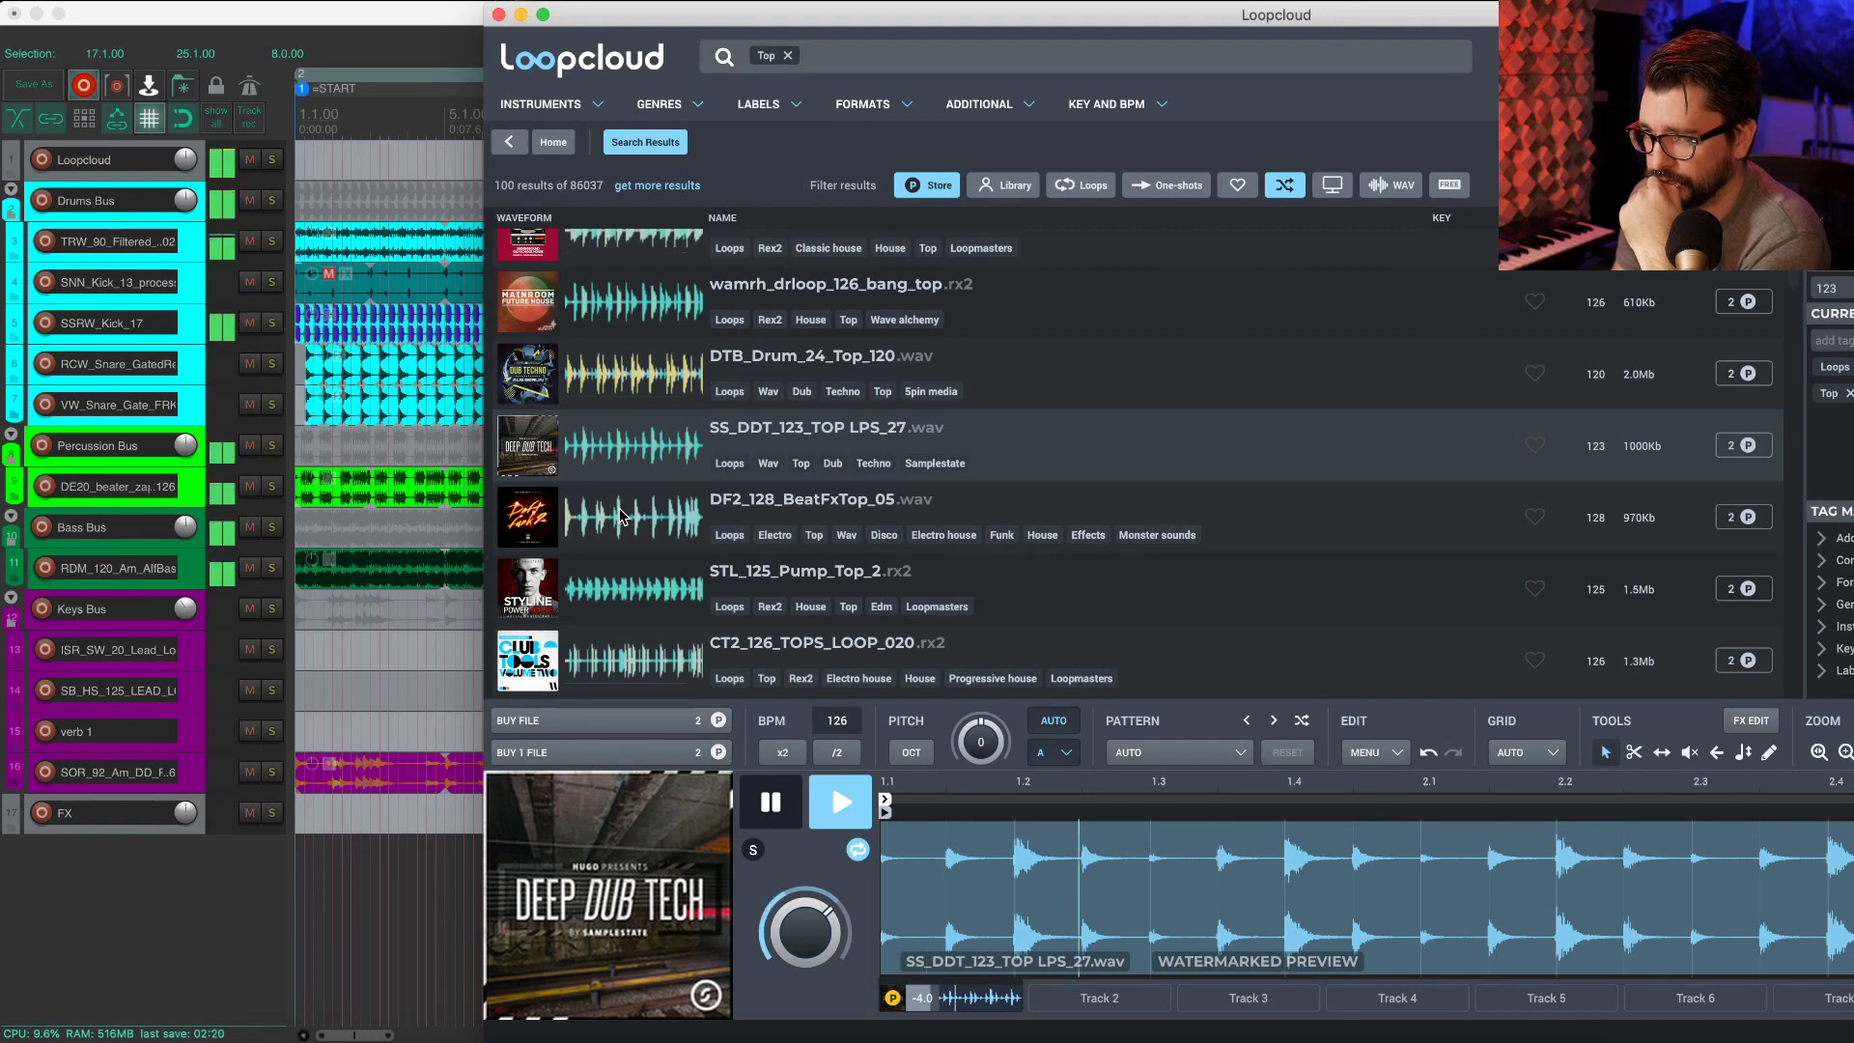
pyautogui.click(621, 516)
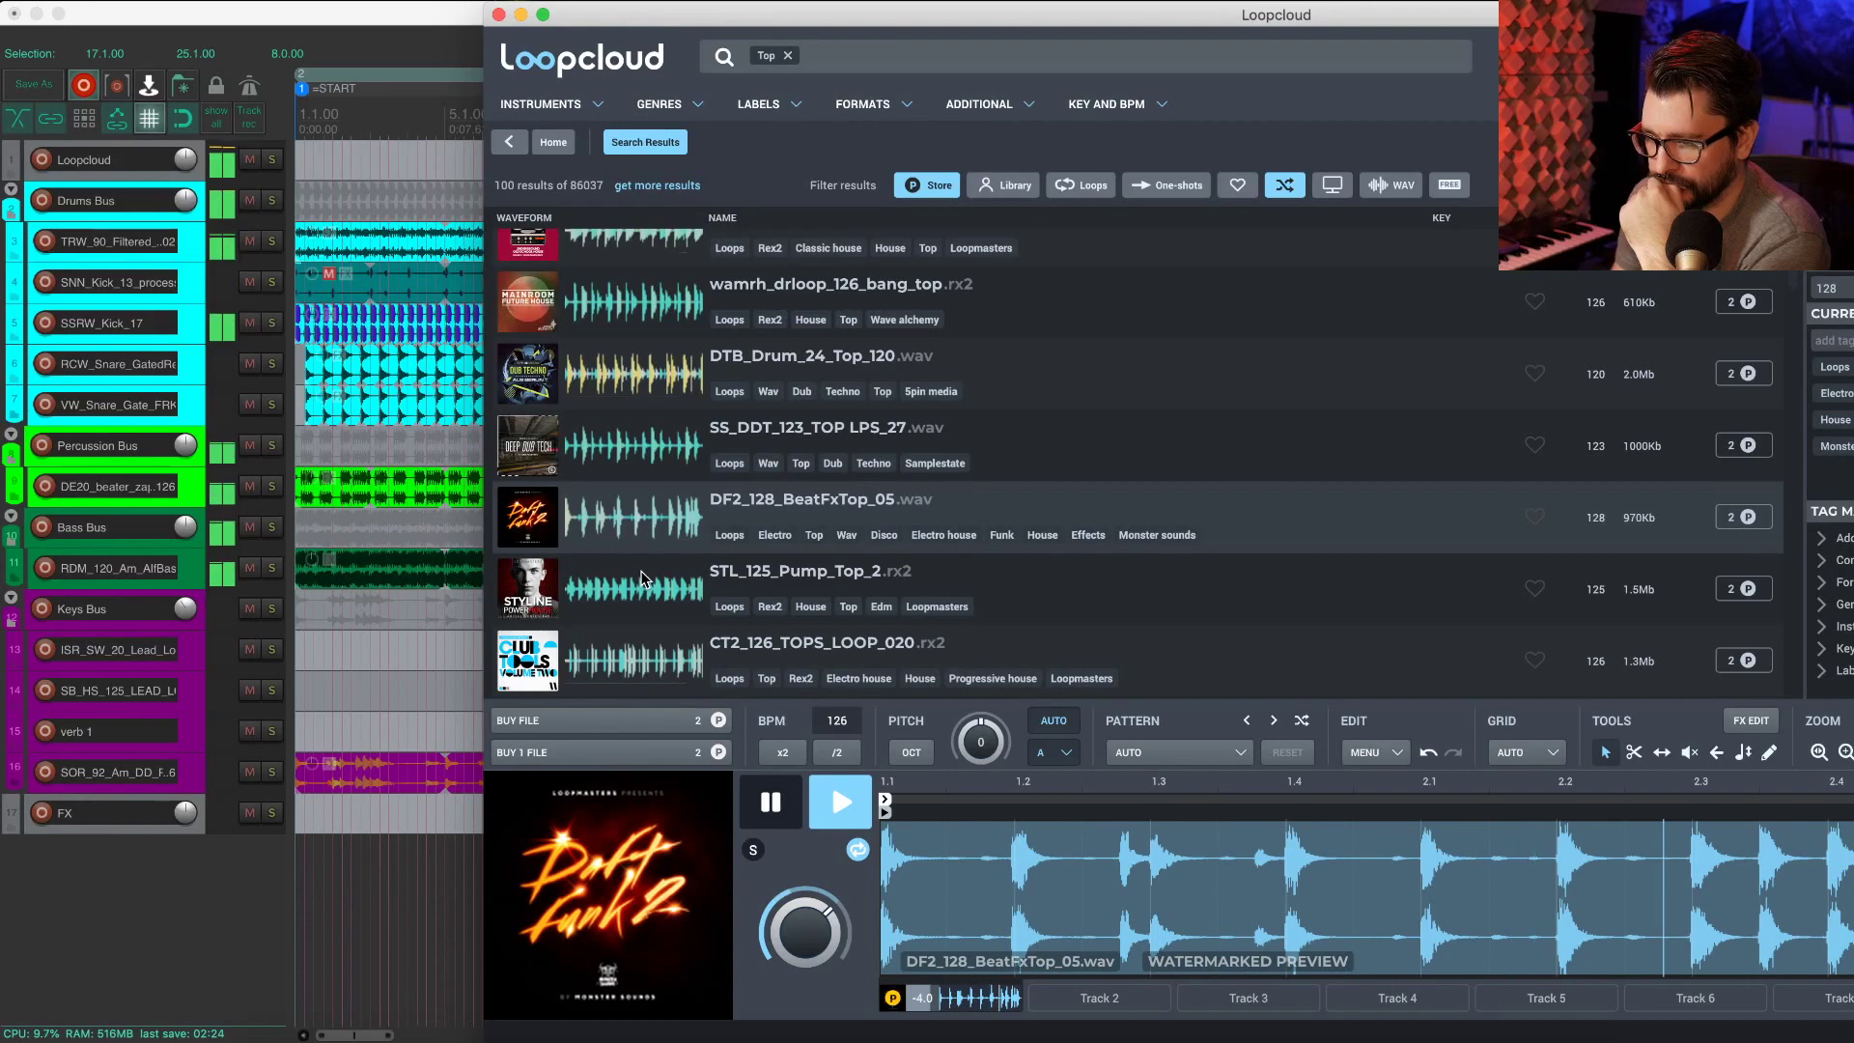
# Step: Audition the top loops STL_125_Pump_Top_2, CT2_126_TOPS_LOOP_020 and SGHU_Top_Drum_Loop_009_123_BPM
pyautogui.scroll(-1, 642, 580)
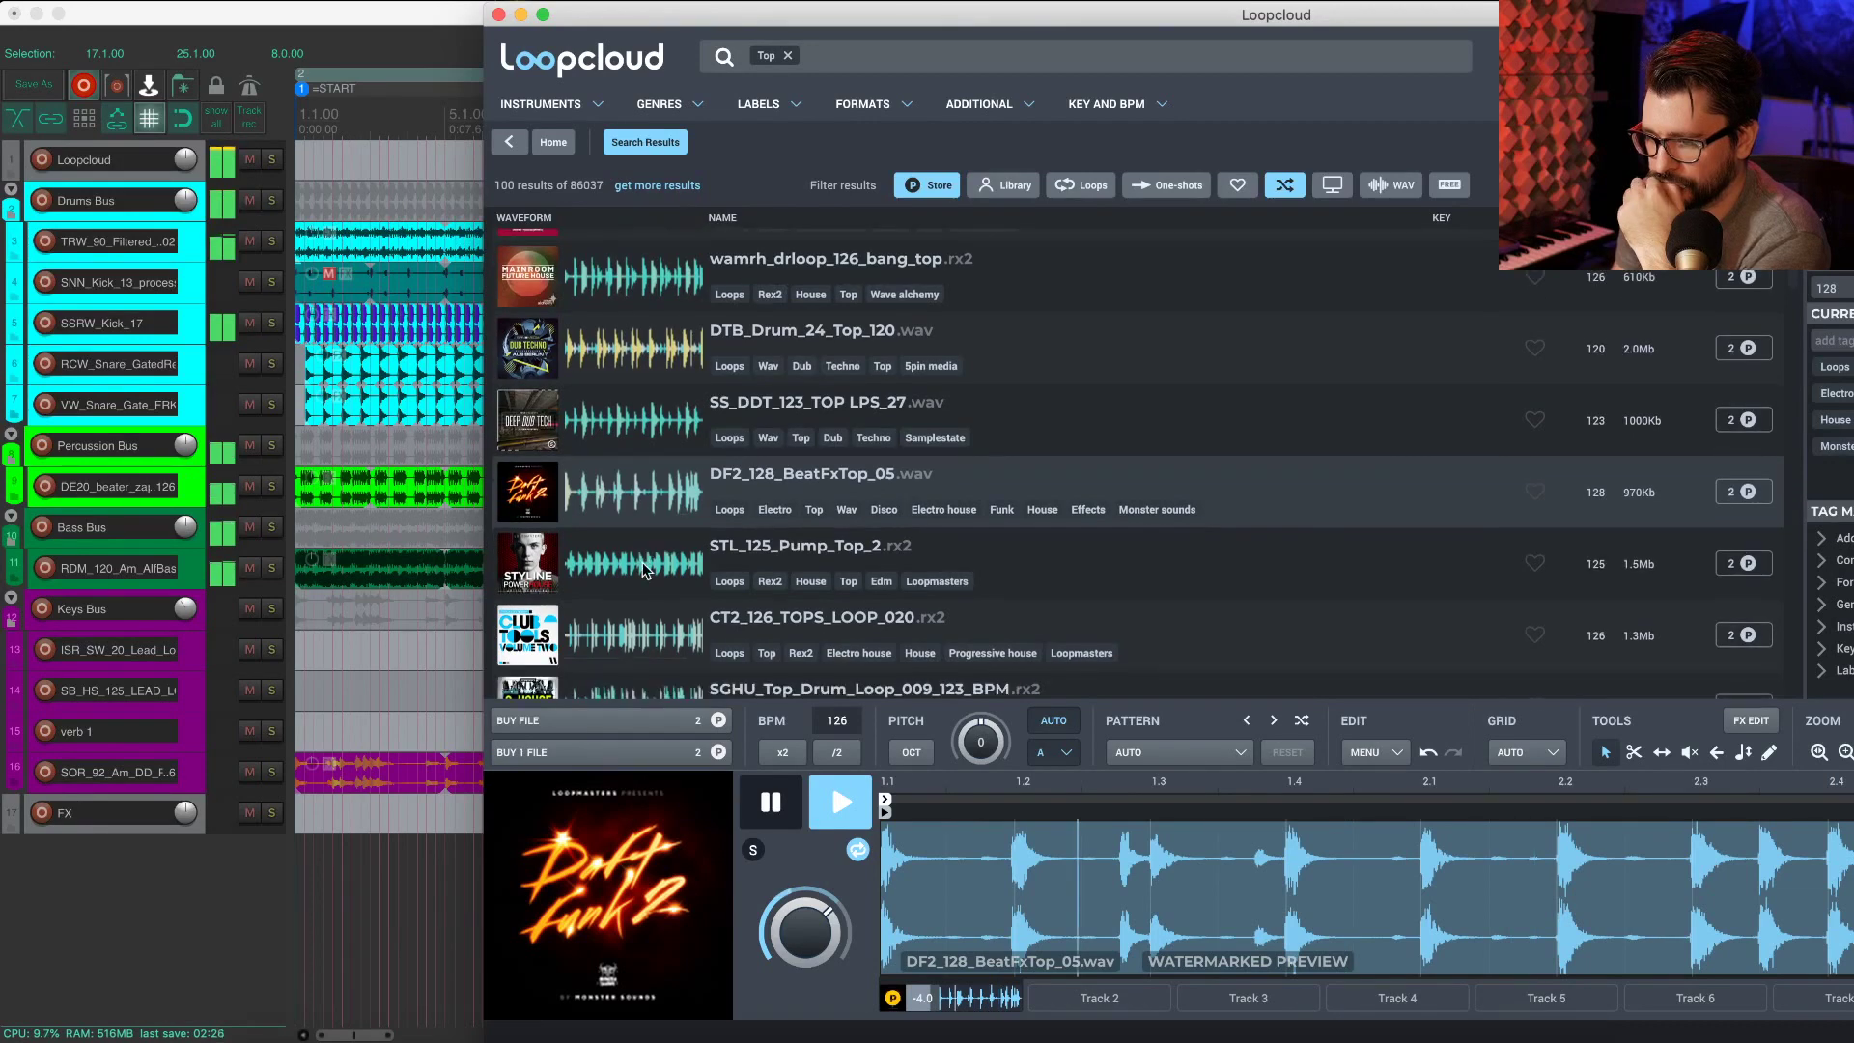
pyautogui.click(641, 569)
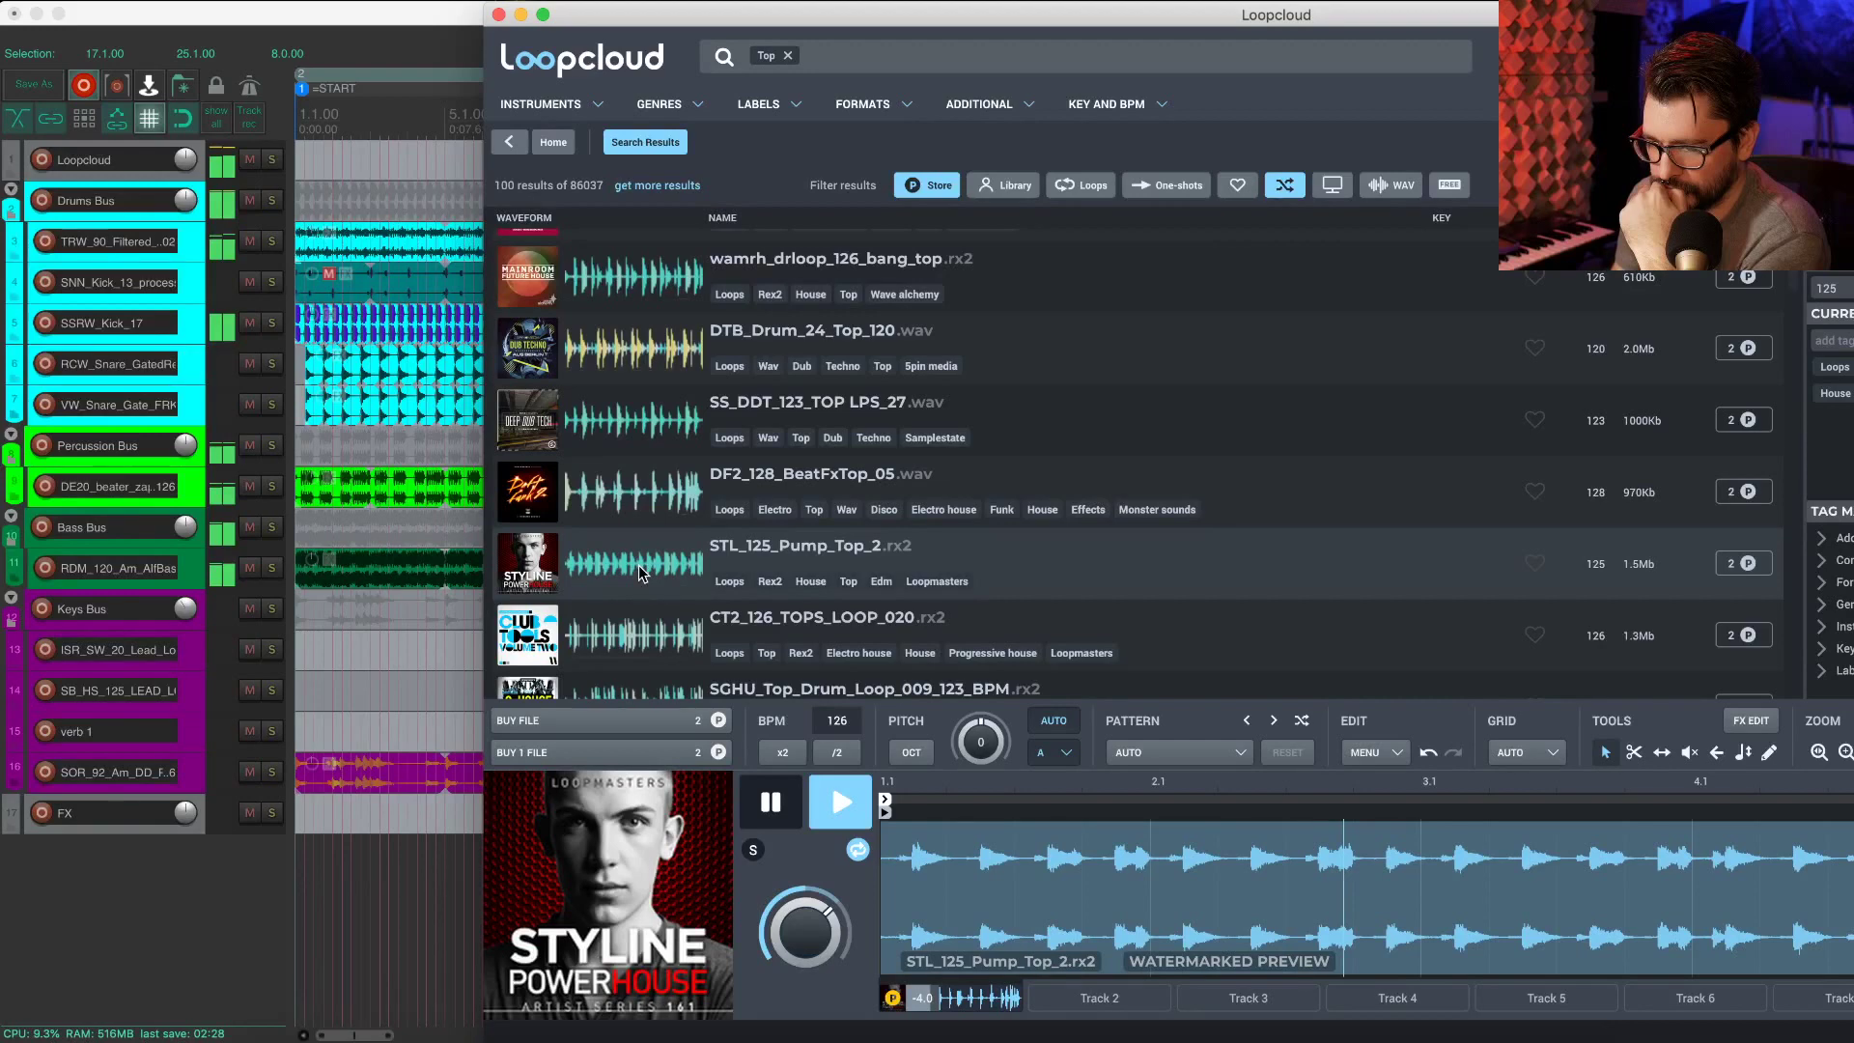
pyautogui.press('Down')
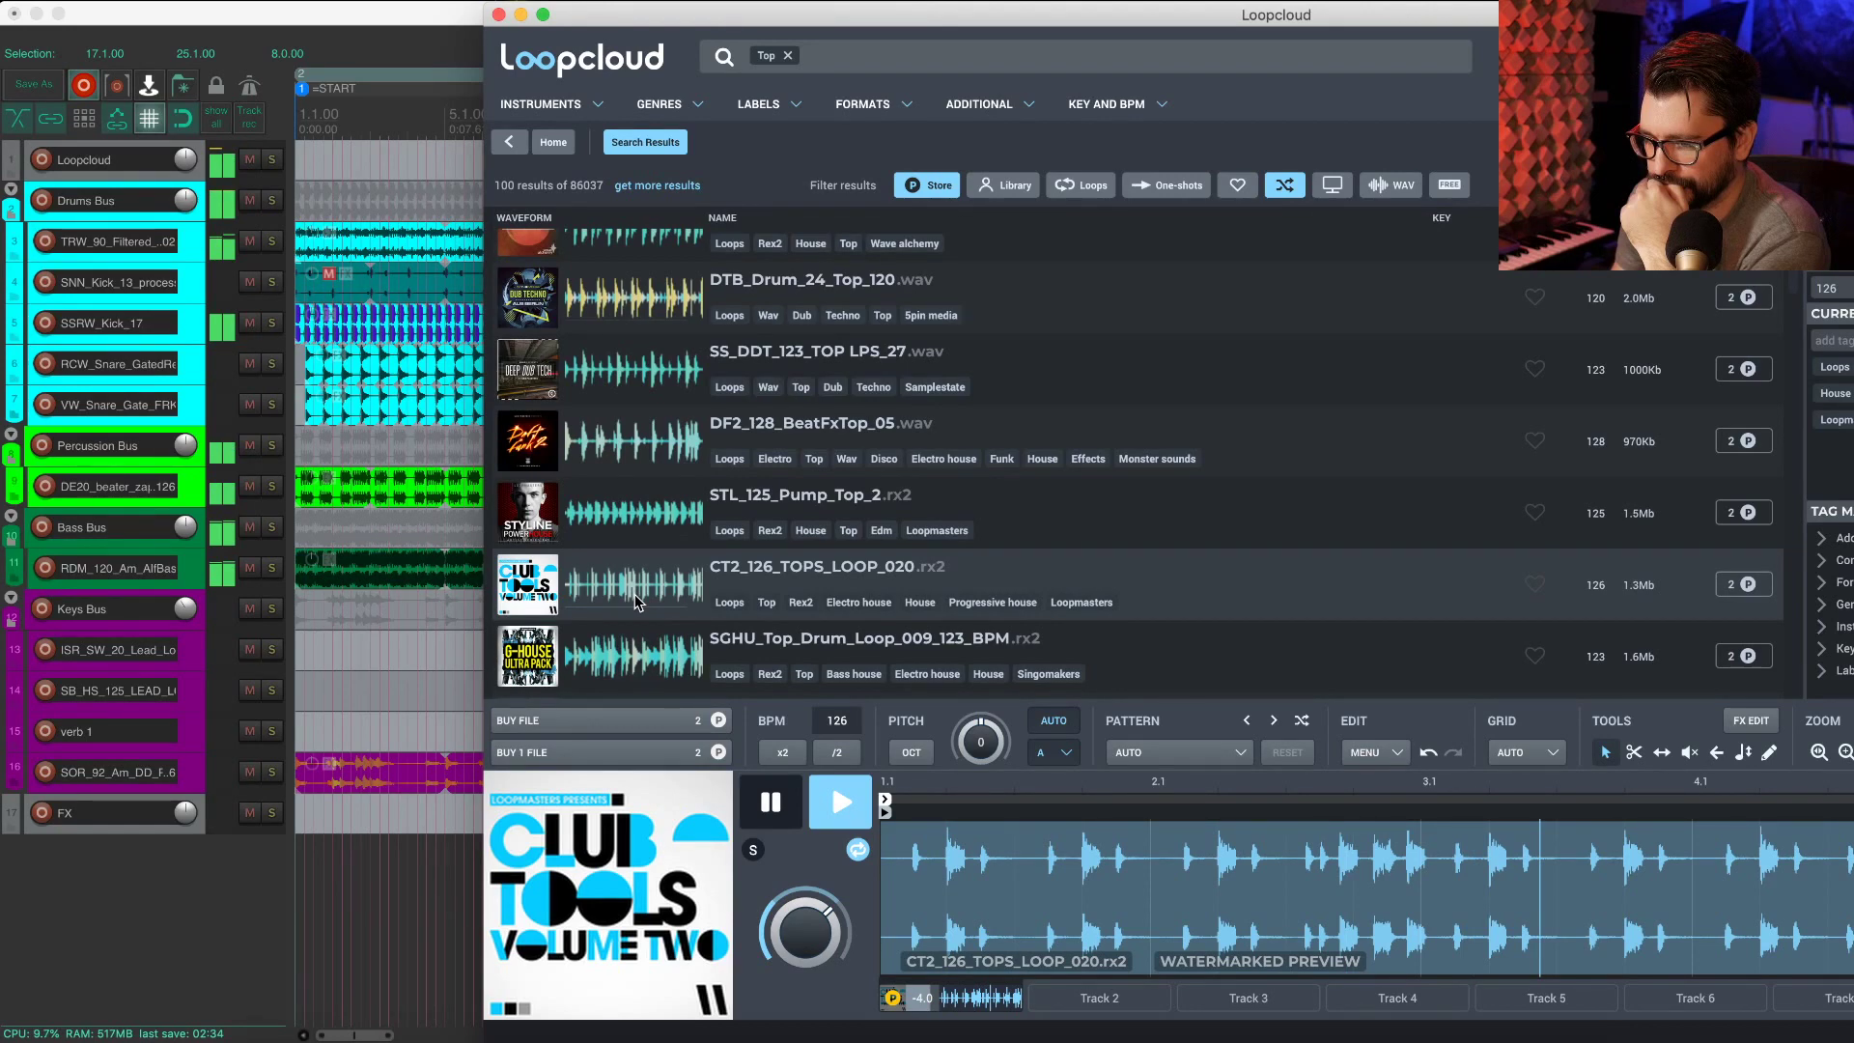
pyautogui.press('Down')
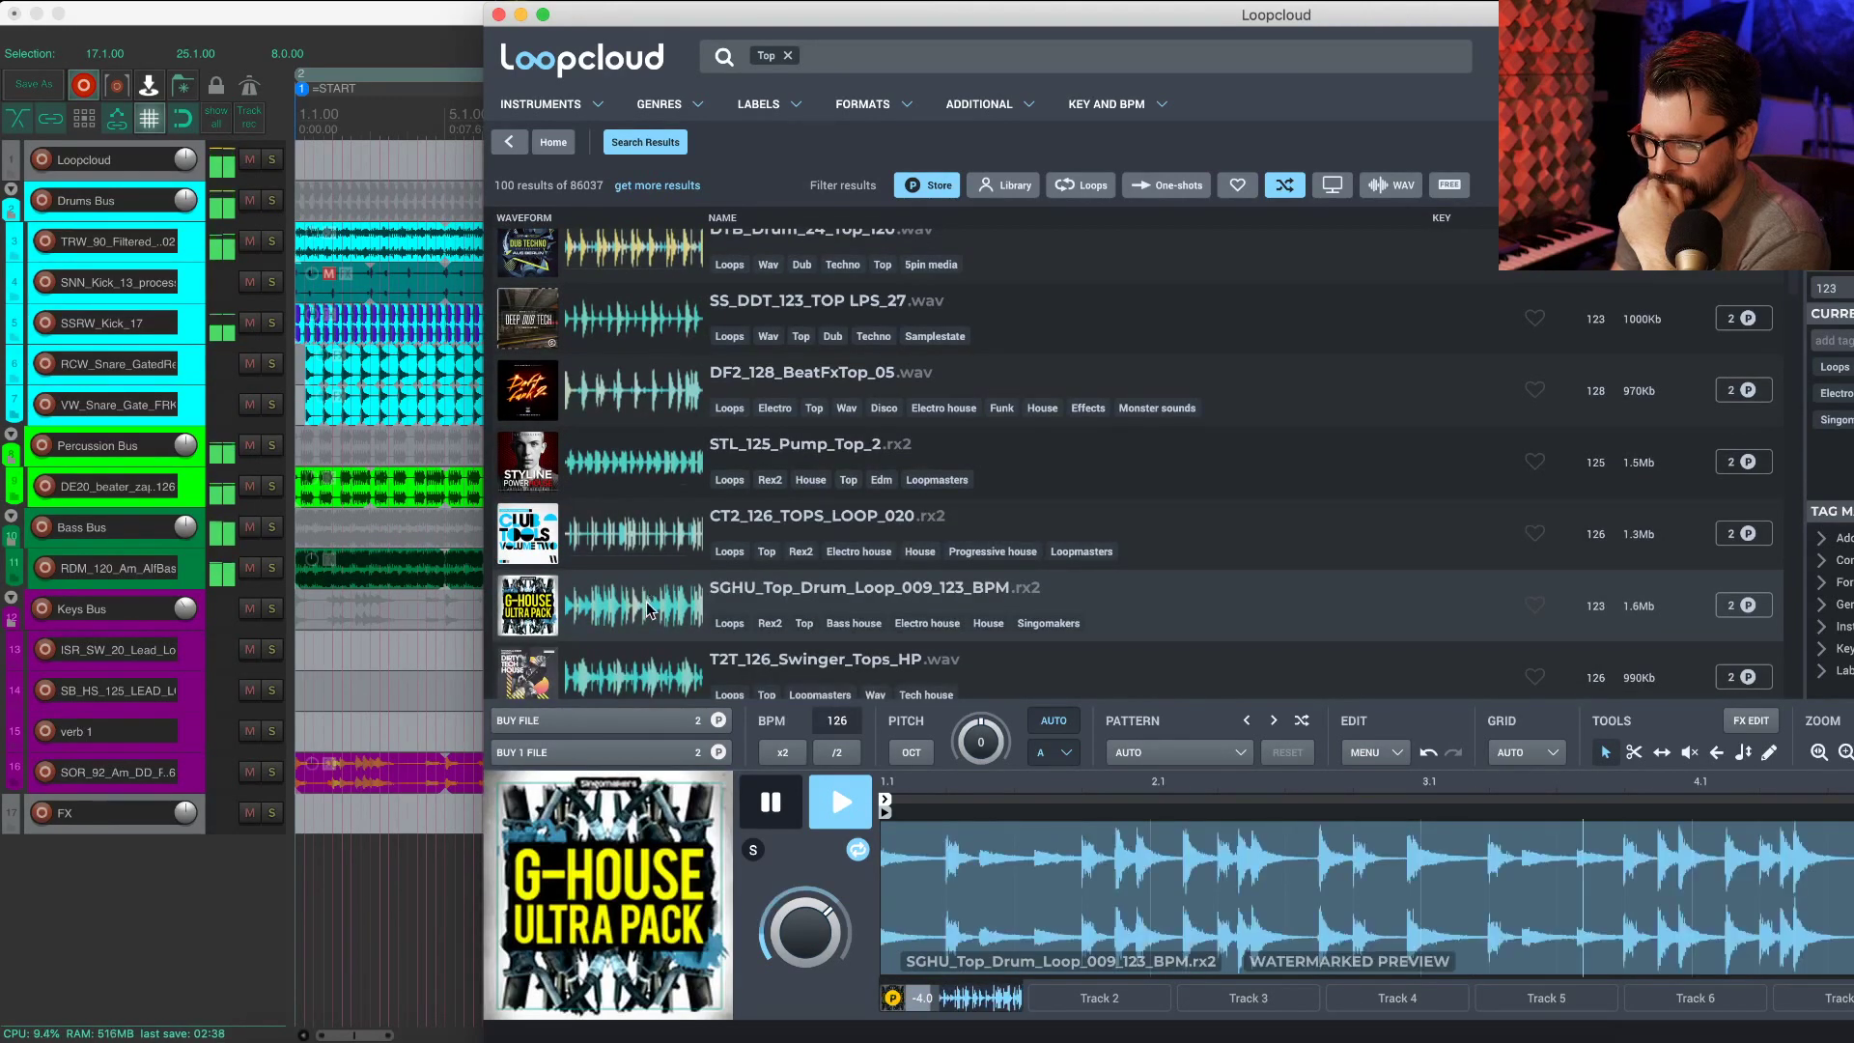
# Step: Audition RIV2_124_Tribe_Tops_17, BAL_100_Tops_21 and XXX_Top_02_130 further down the Top results
pyautogui.scroll(-5, 646, 601)
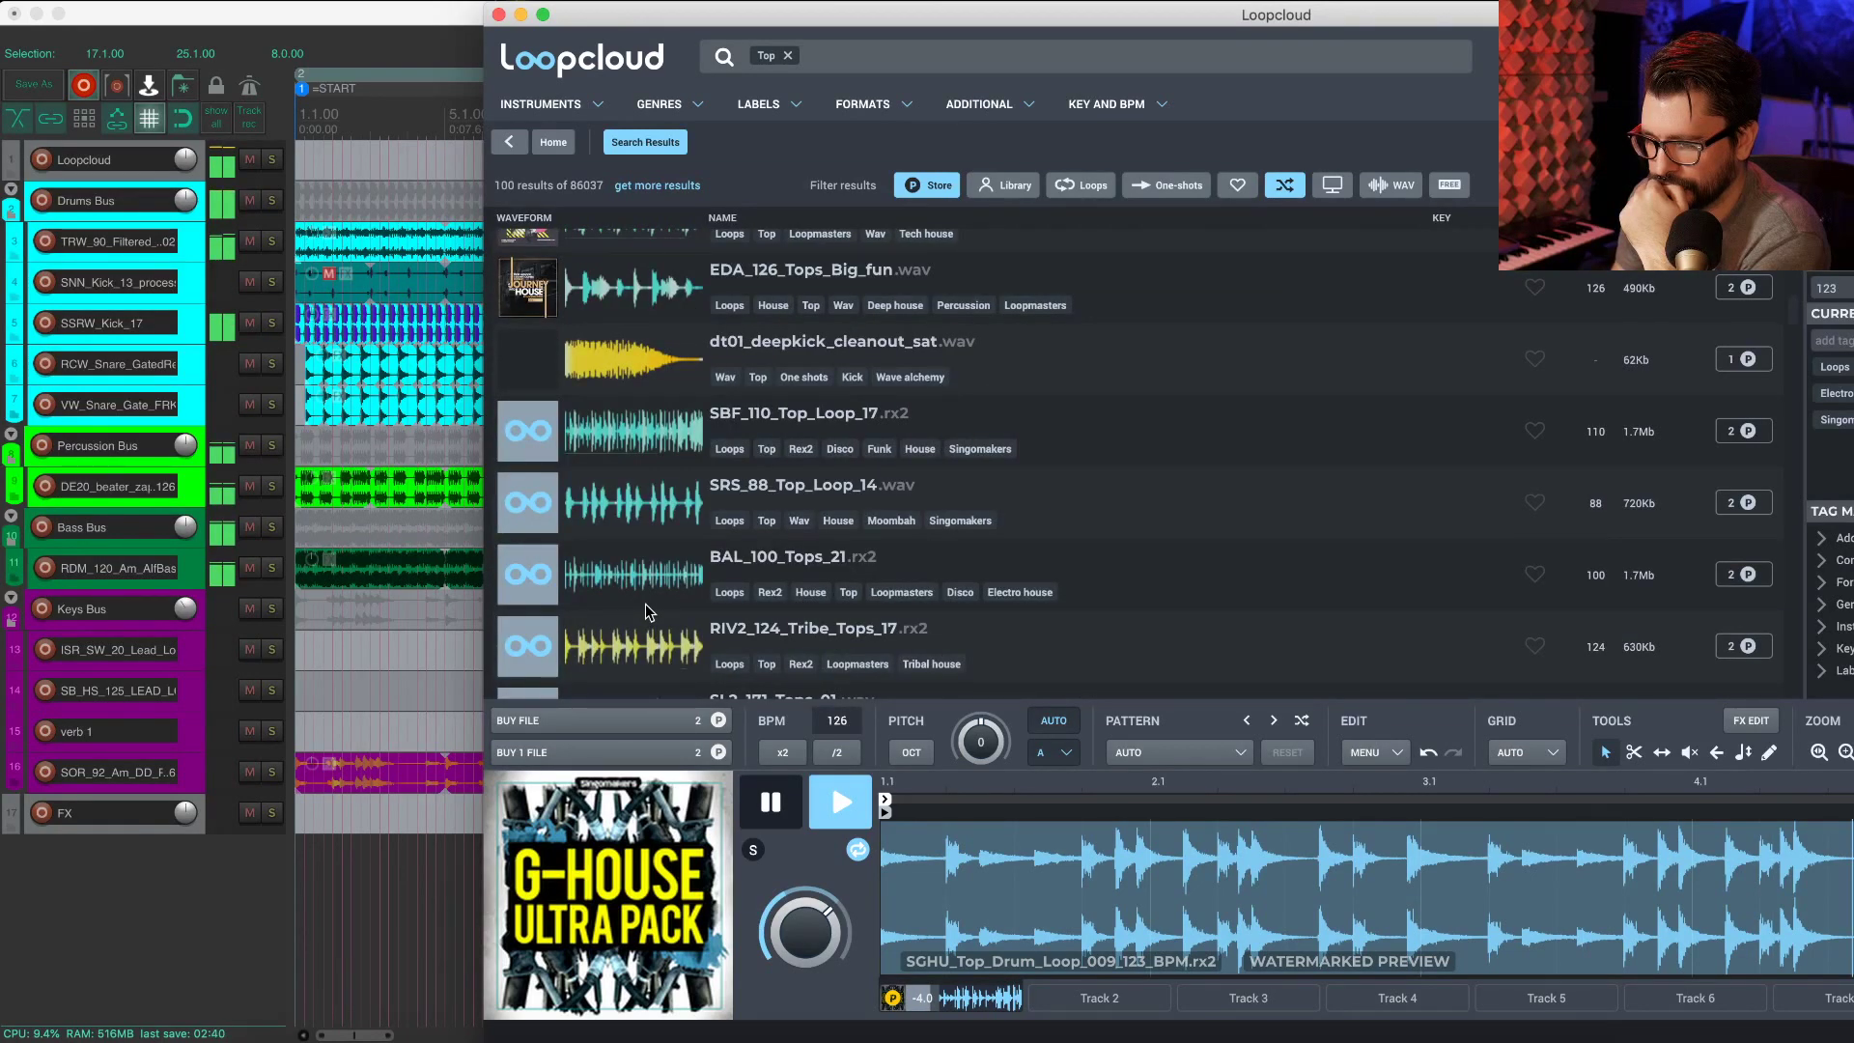
pyautogui.click(645, 604)
pyautogui.click(641, 601)
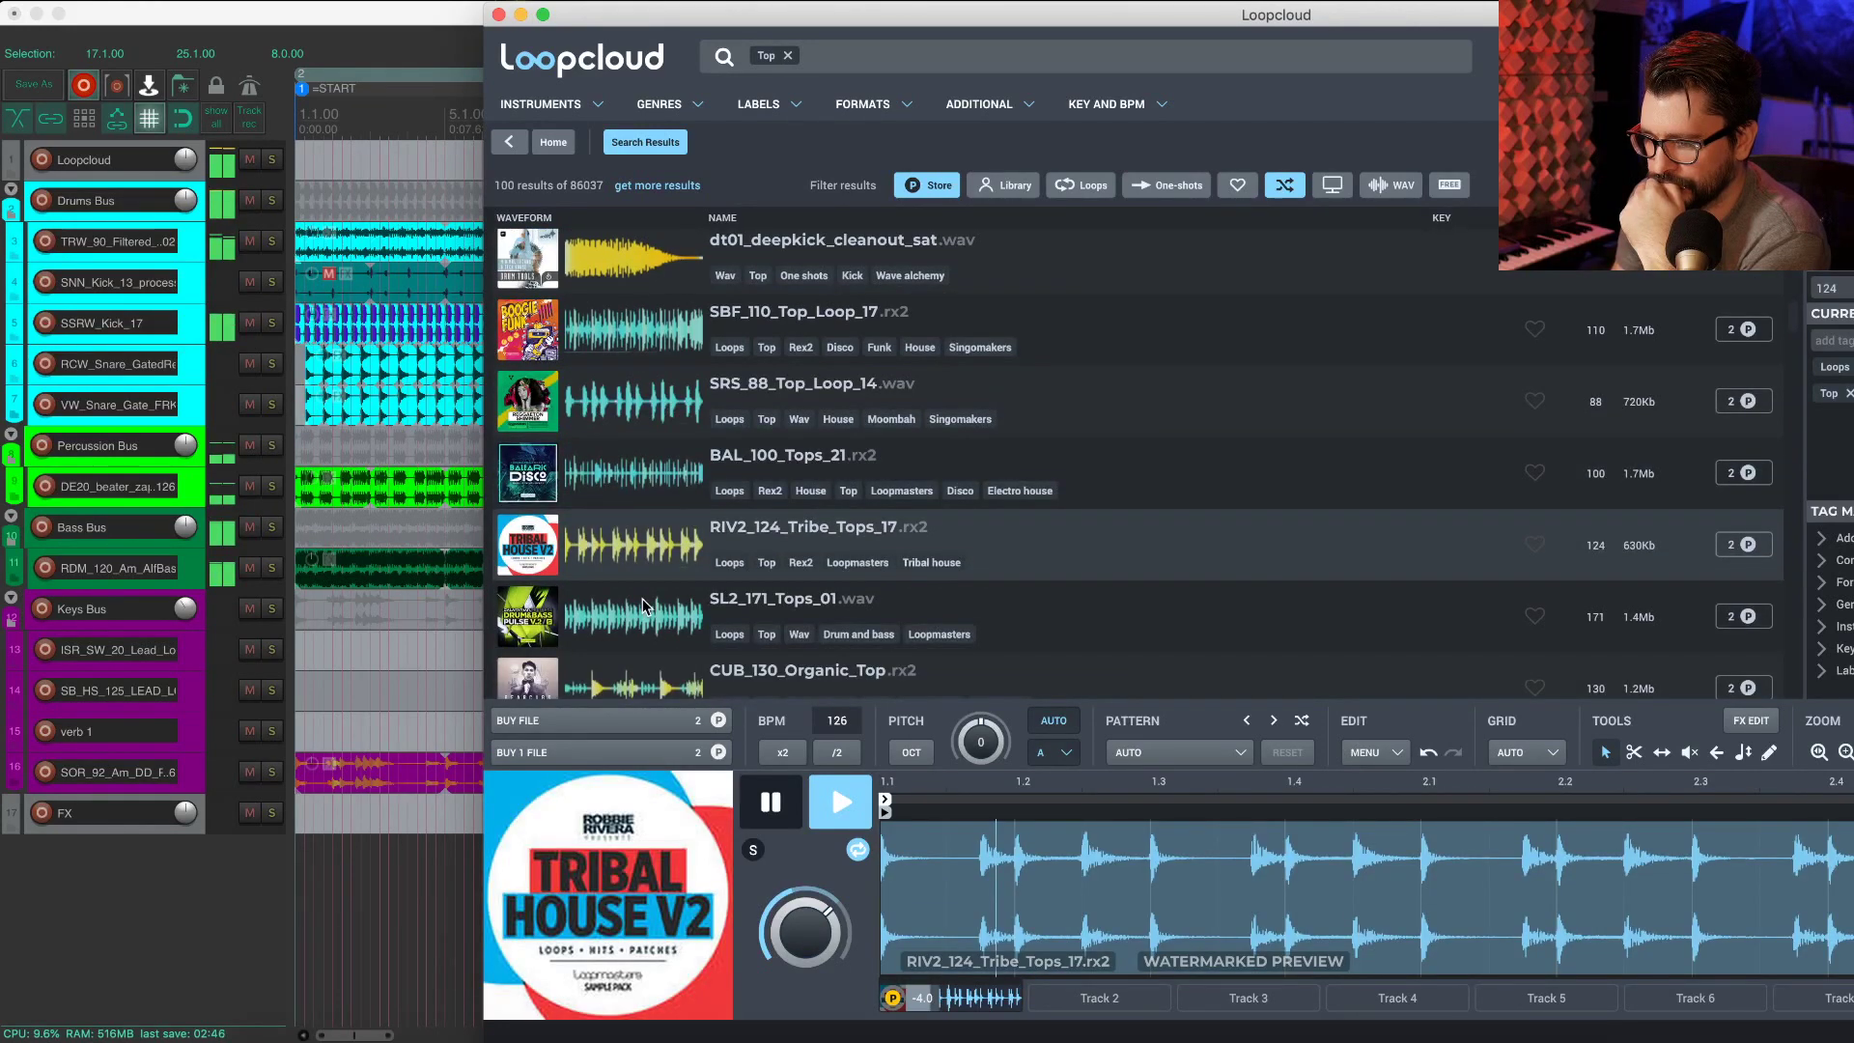
pyautogui.click(619, 504)
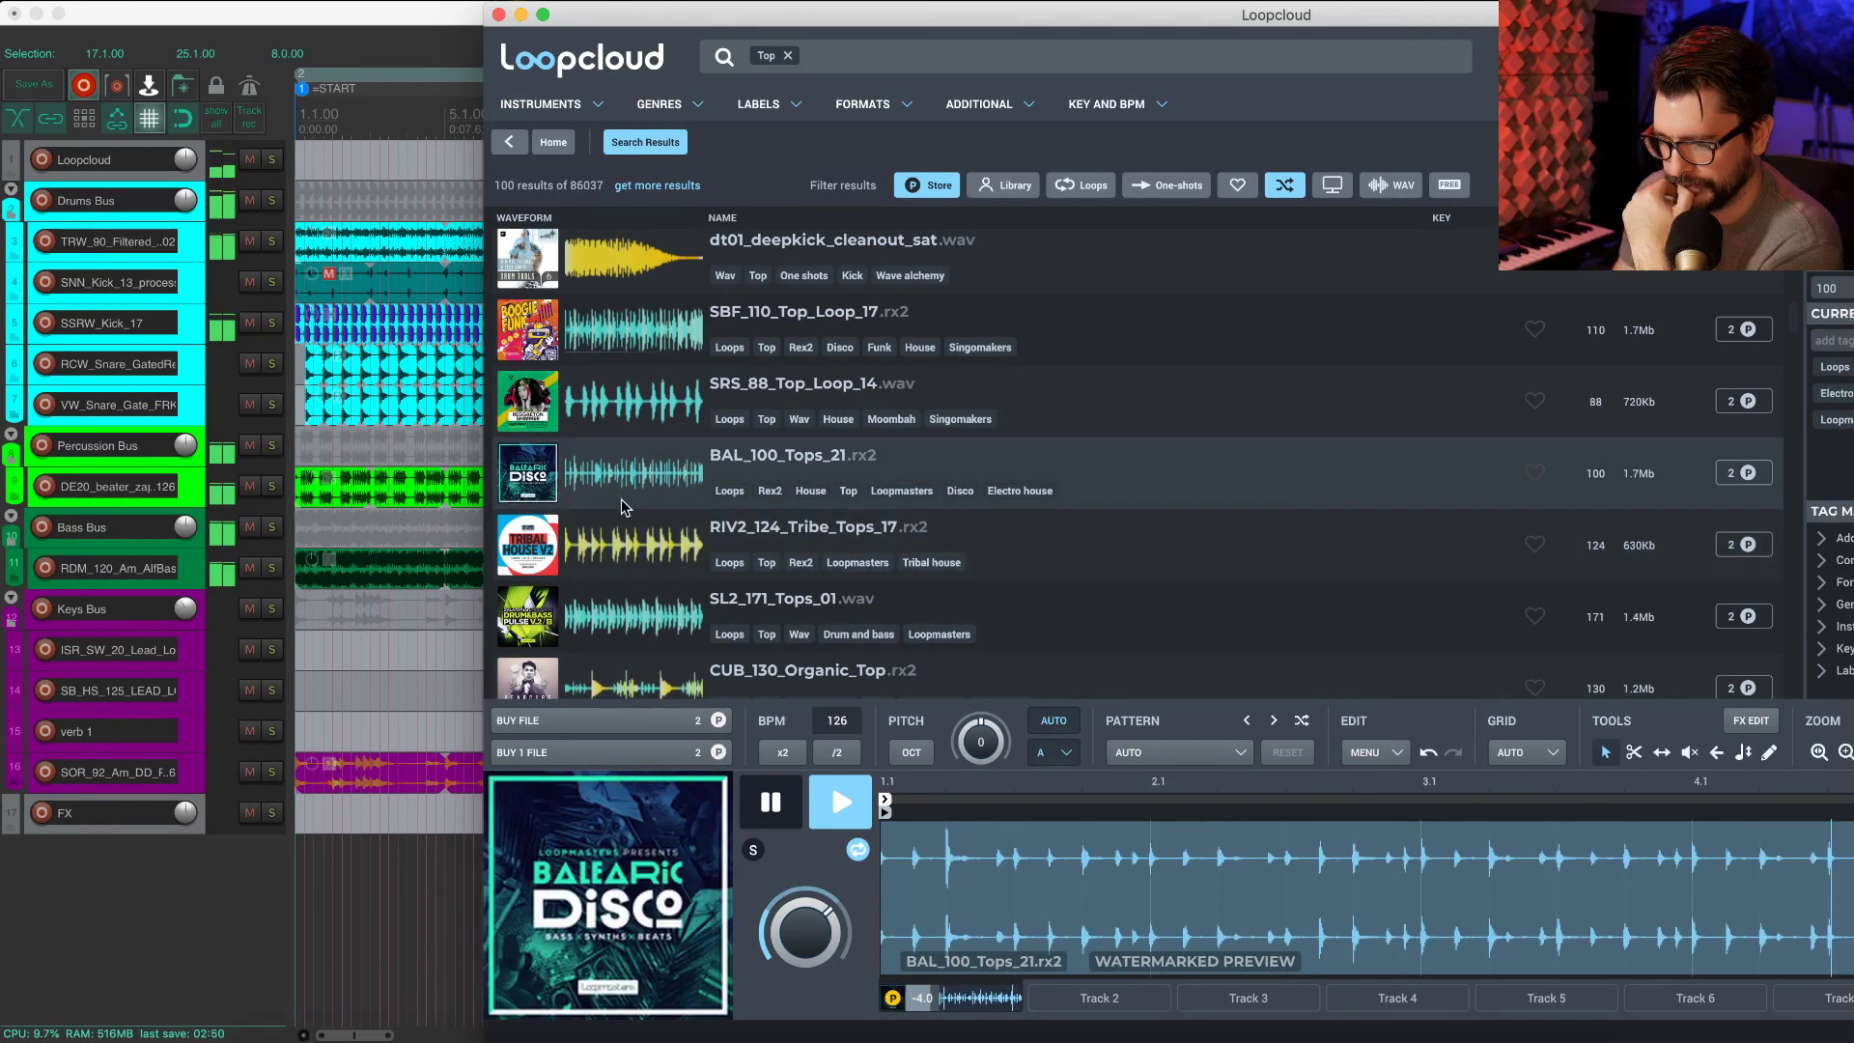
pyautogui.scroll(-4, 635, 565)
pyautogui.click(633, 557)
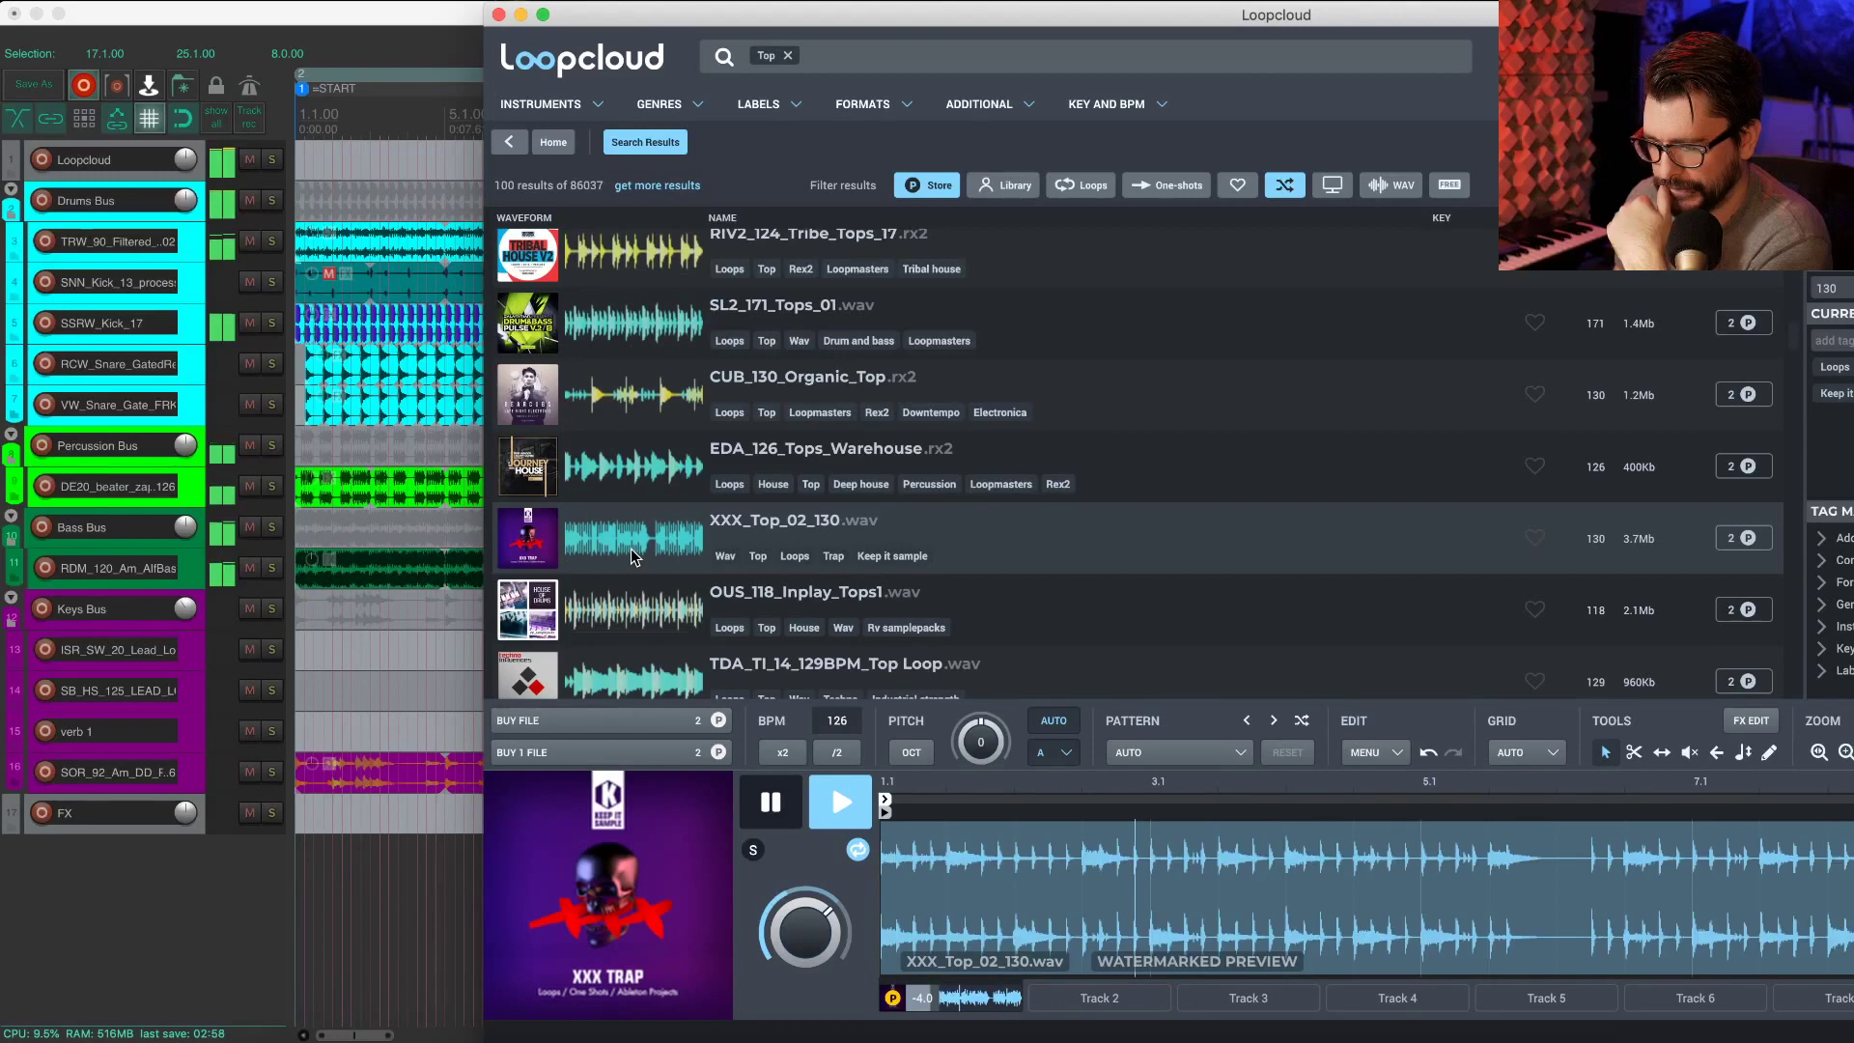
# Step: Audition the top loops OUS_118_Inplay_Tops1, TDA_TI_14_129BPM_Top Loop and AKB_105_VintageElect_NK_02
pyautogui.click(630, 603)
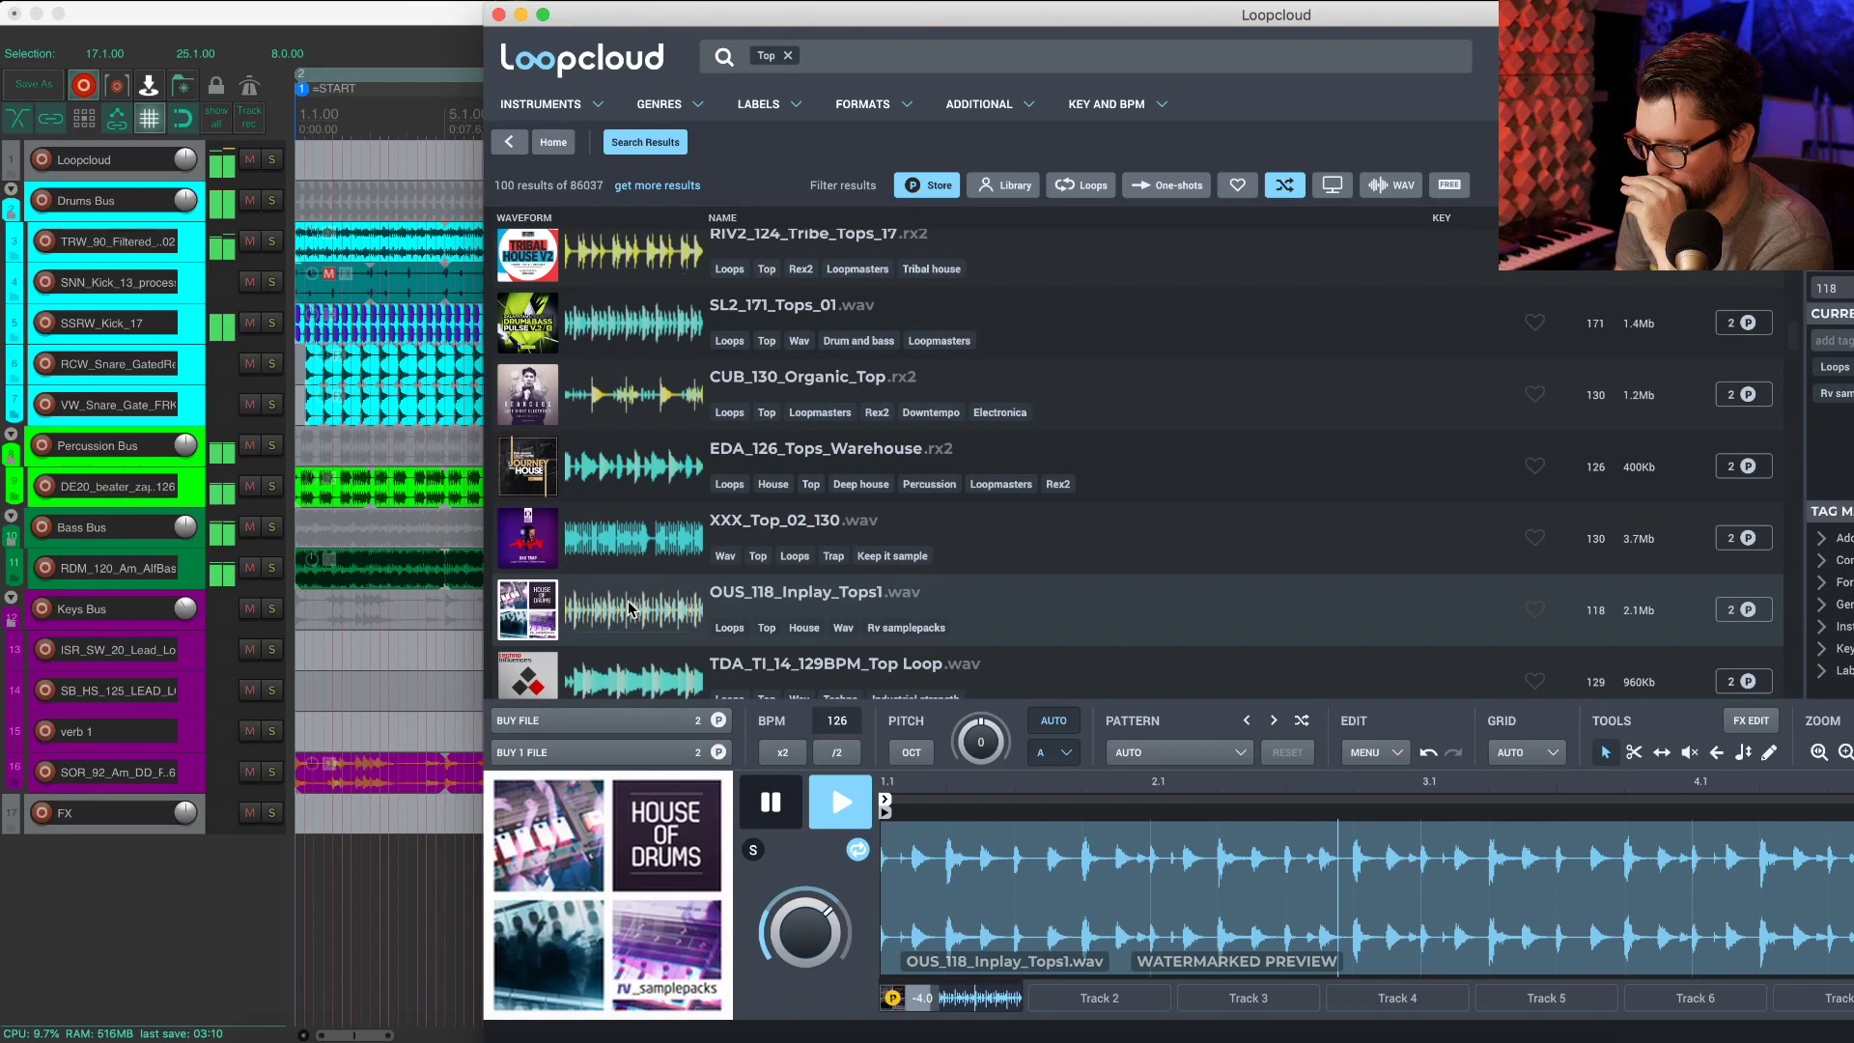
pyautogui.scroll(-1, 630, 609)
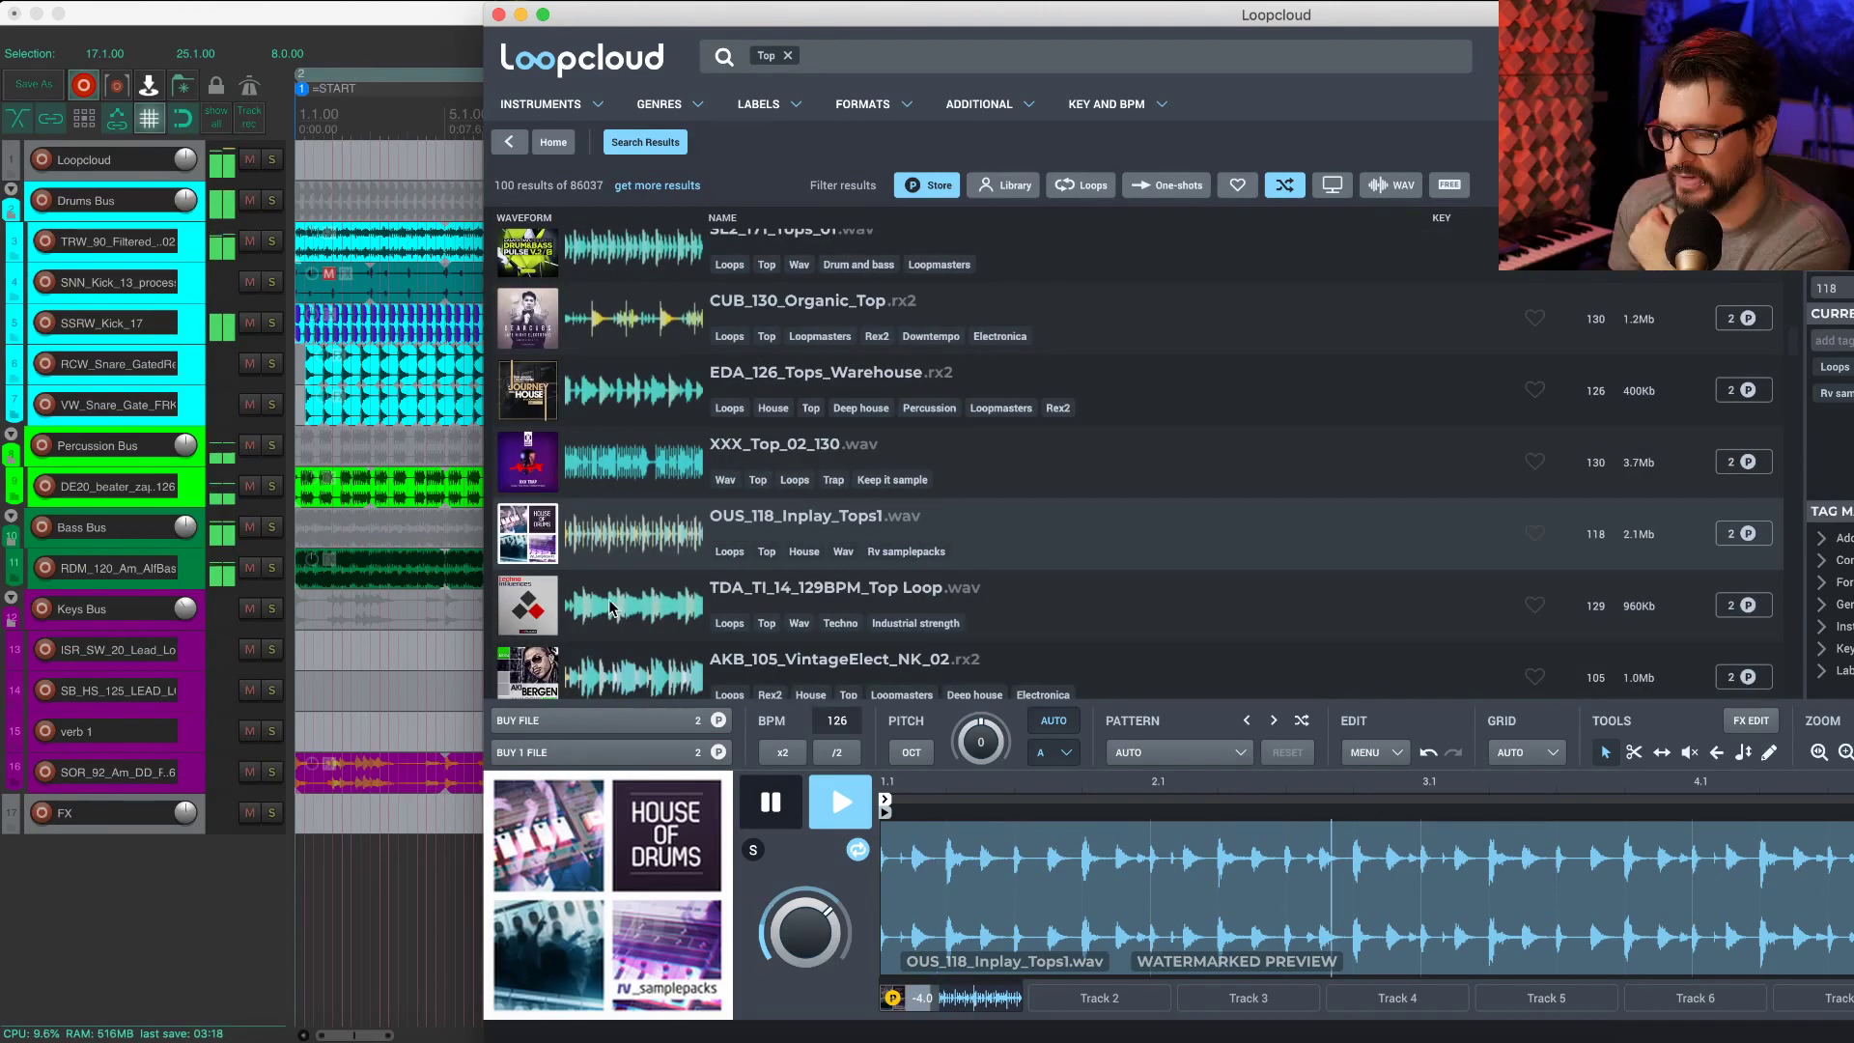
pyautogui.click(613, 606)
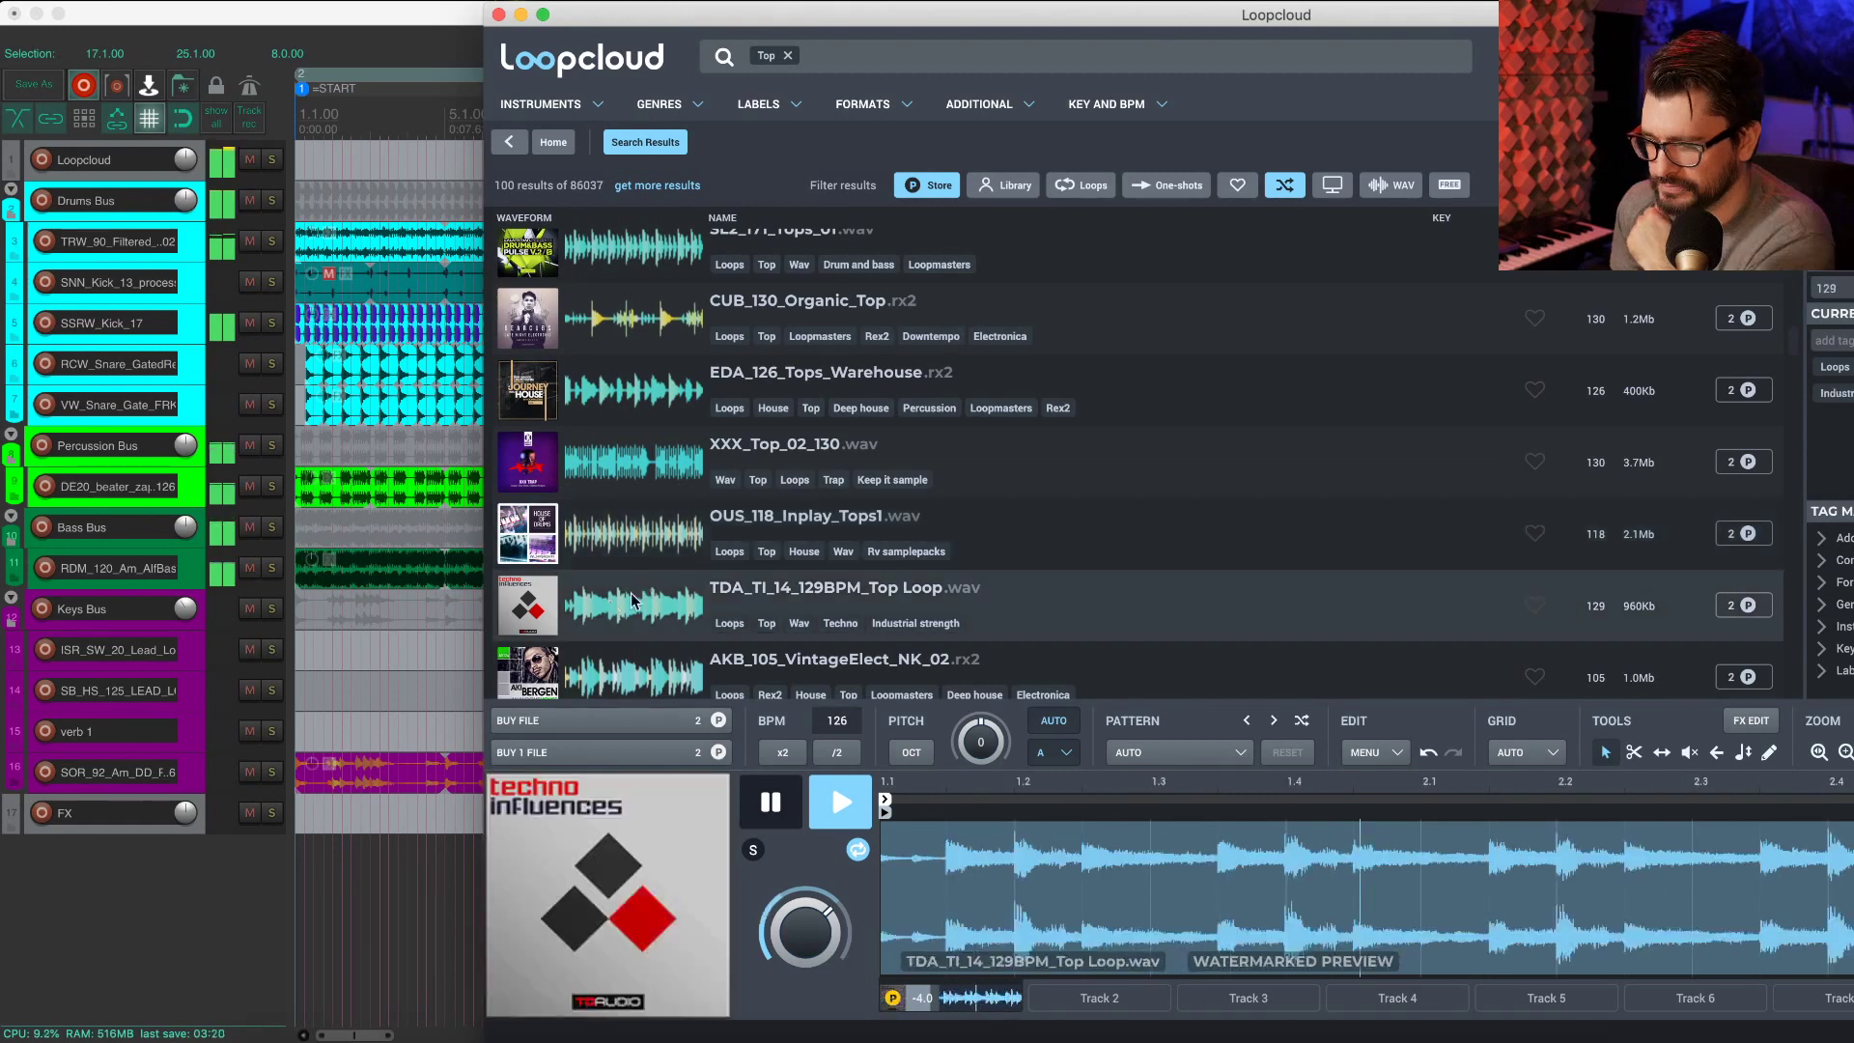
pyautogui.click(639, 669)
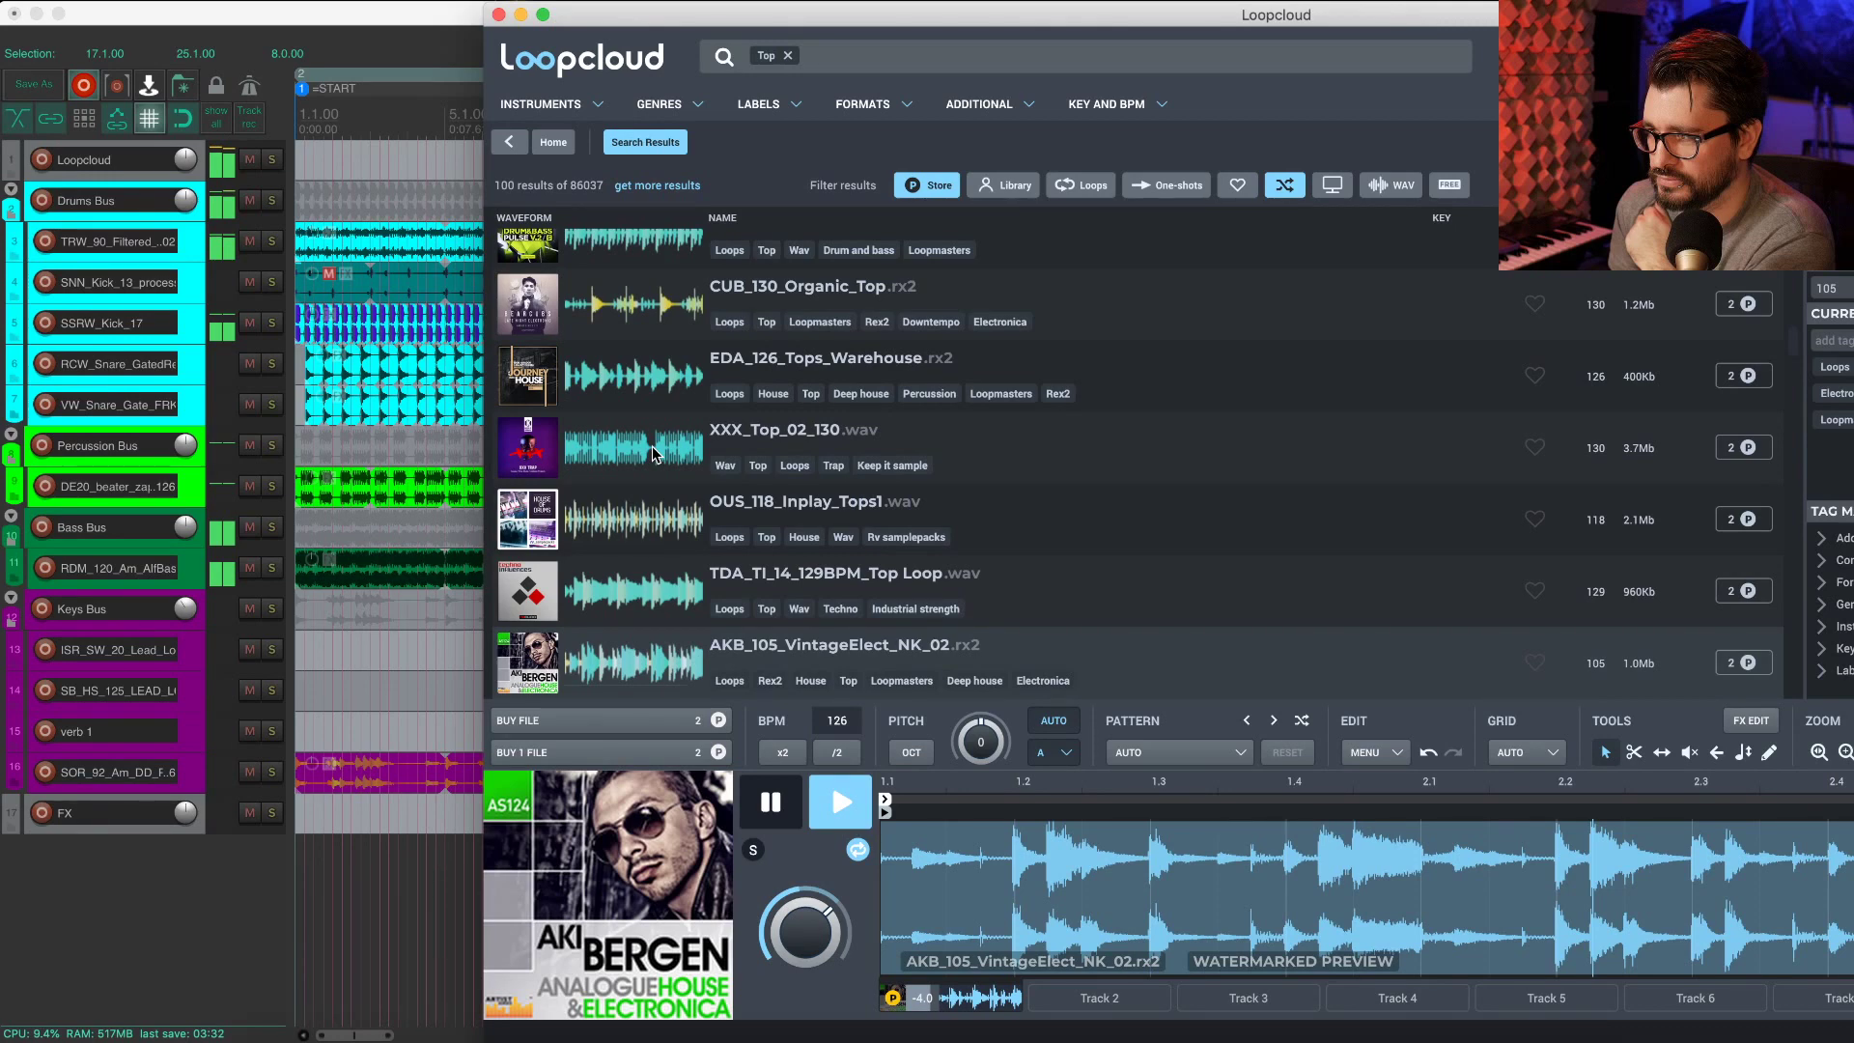
# Step: Go back and compare the previews of OUS_118_Inplay_Tops1 and XXX_Top_02_130
pyautogui.press('Up')
pyautogui.press('Up')
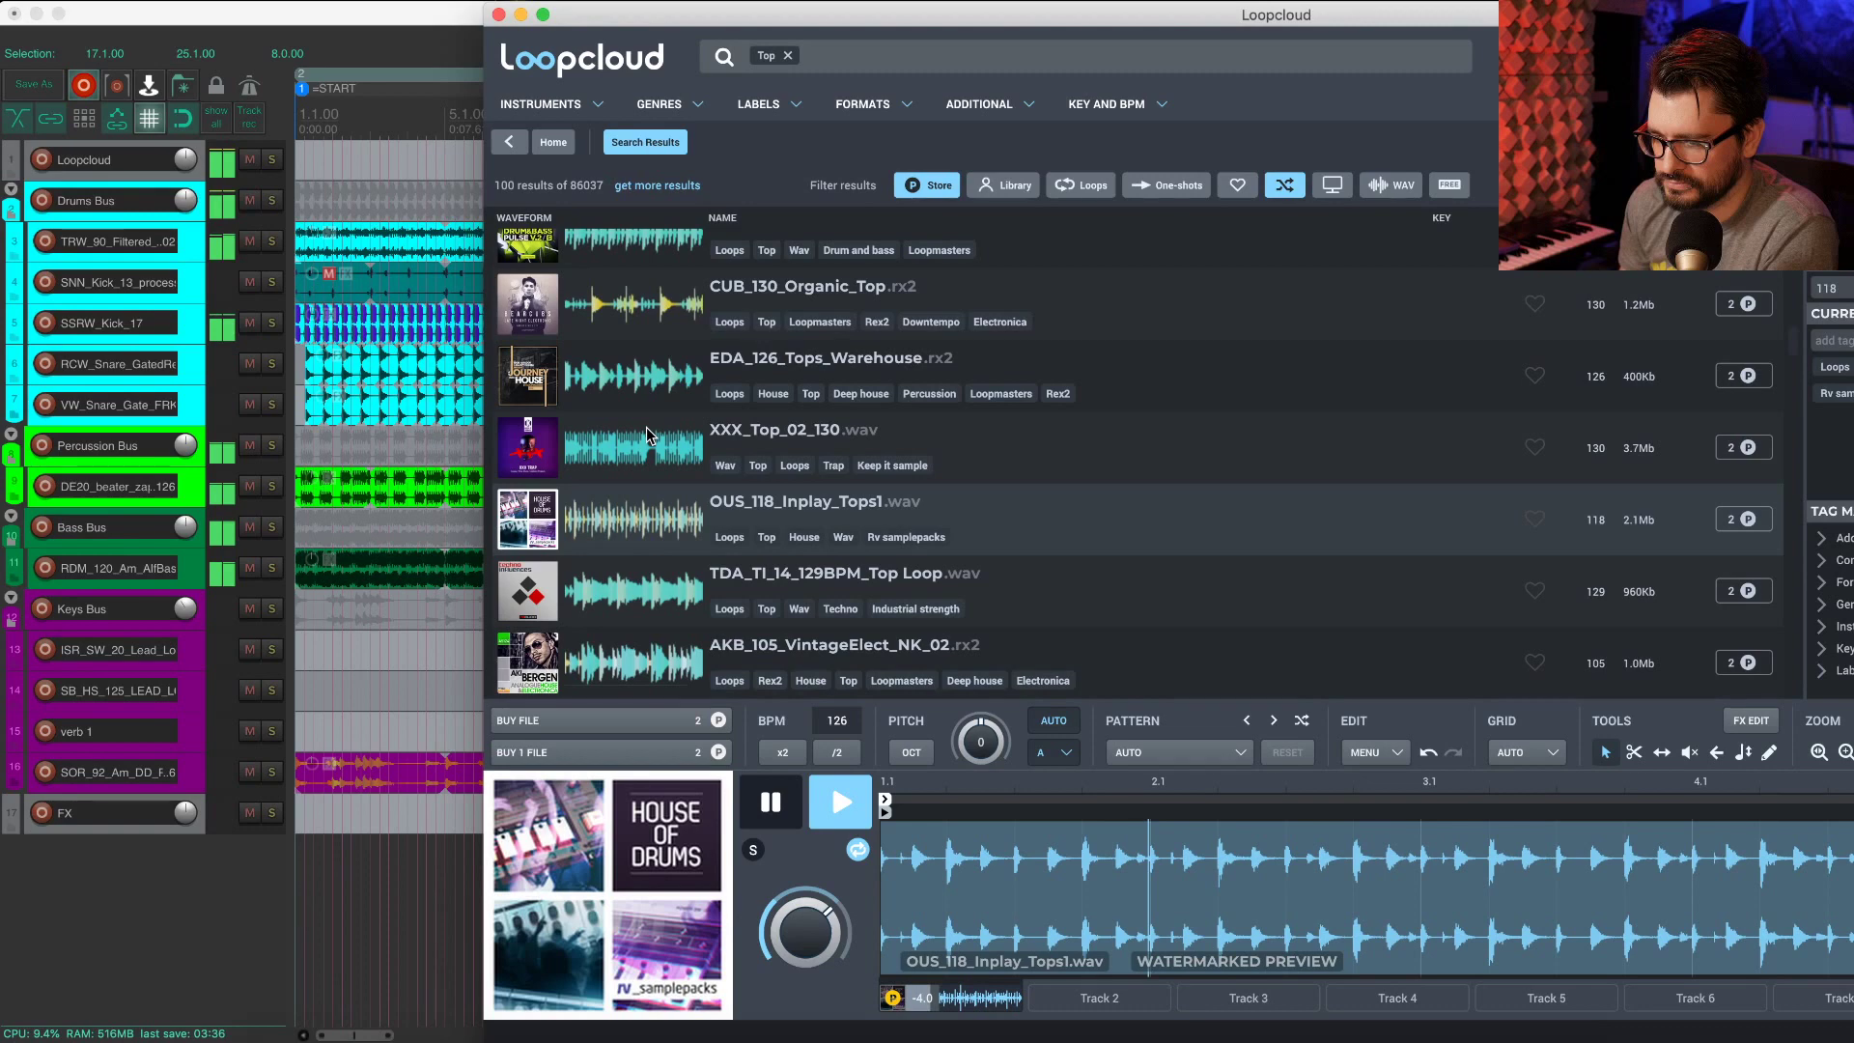
pyautogui.click(646, 427)
# Step: Listen again to DE20_kloppit_toploop_126, SS_LH7_124_Drum Loop_05_Top and IHH_90_Beat_01_Top_FA at the start of the Top results
pyautogui.scroll(-5, 673, 618)
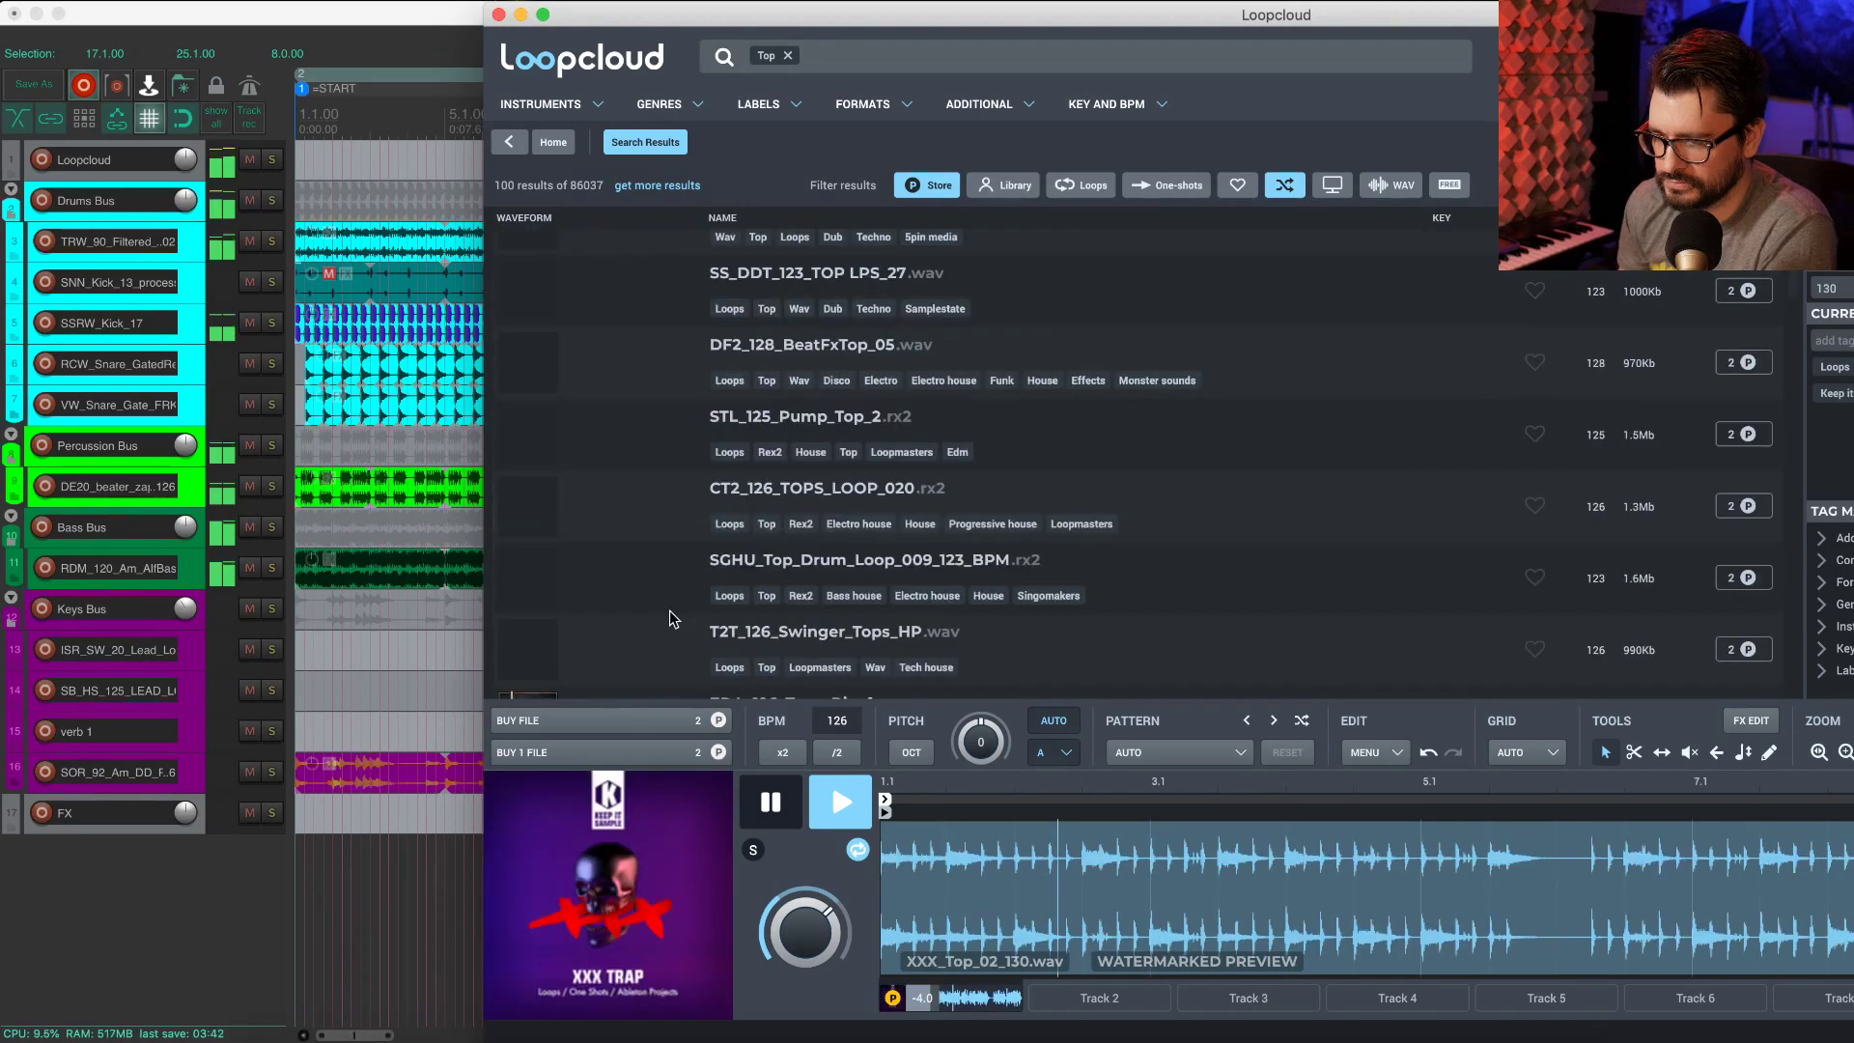
pyautogui.press('Down')
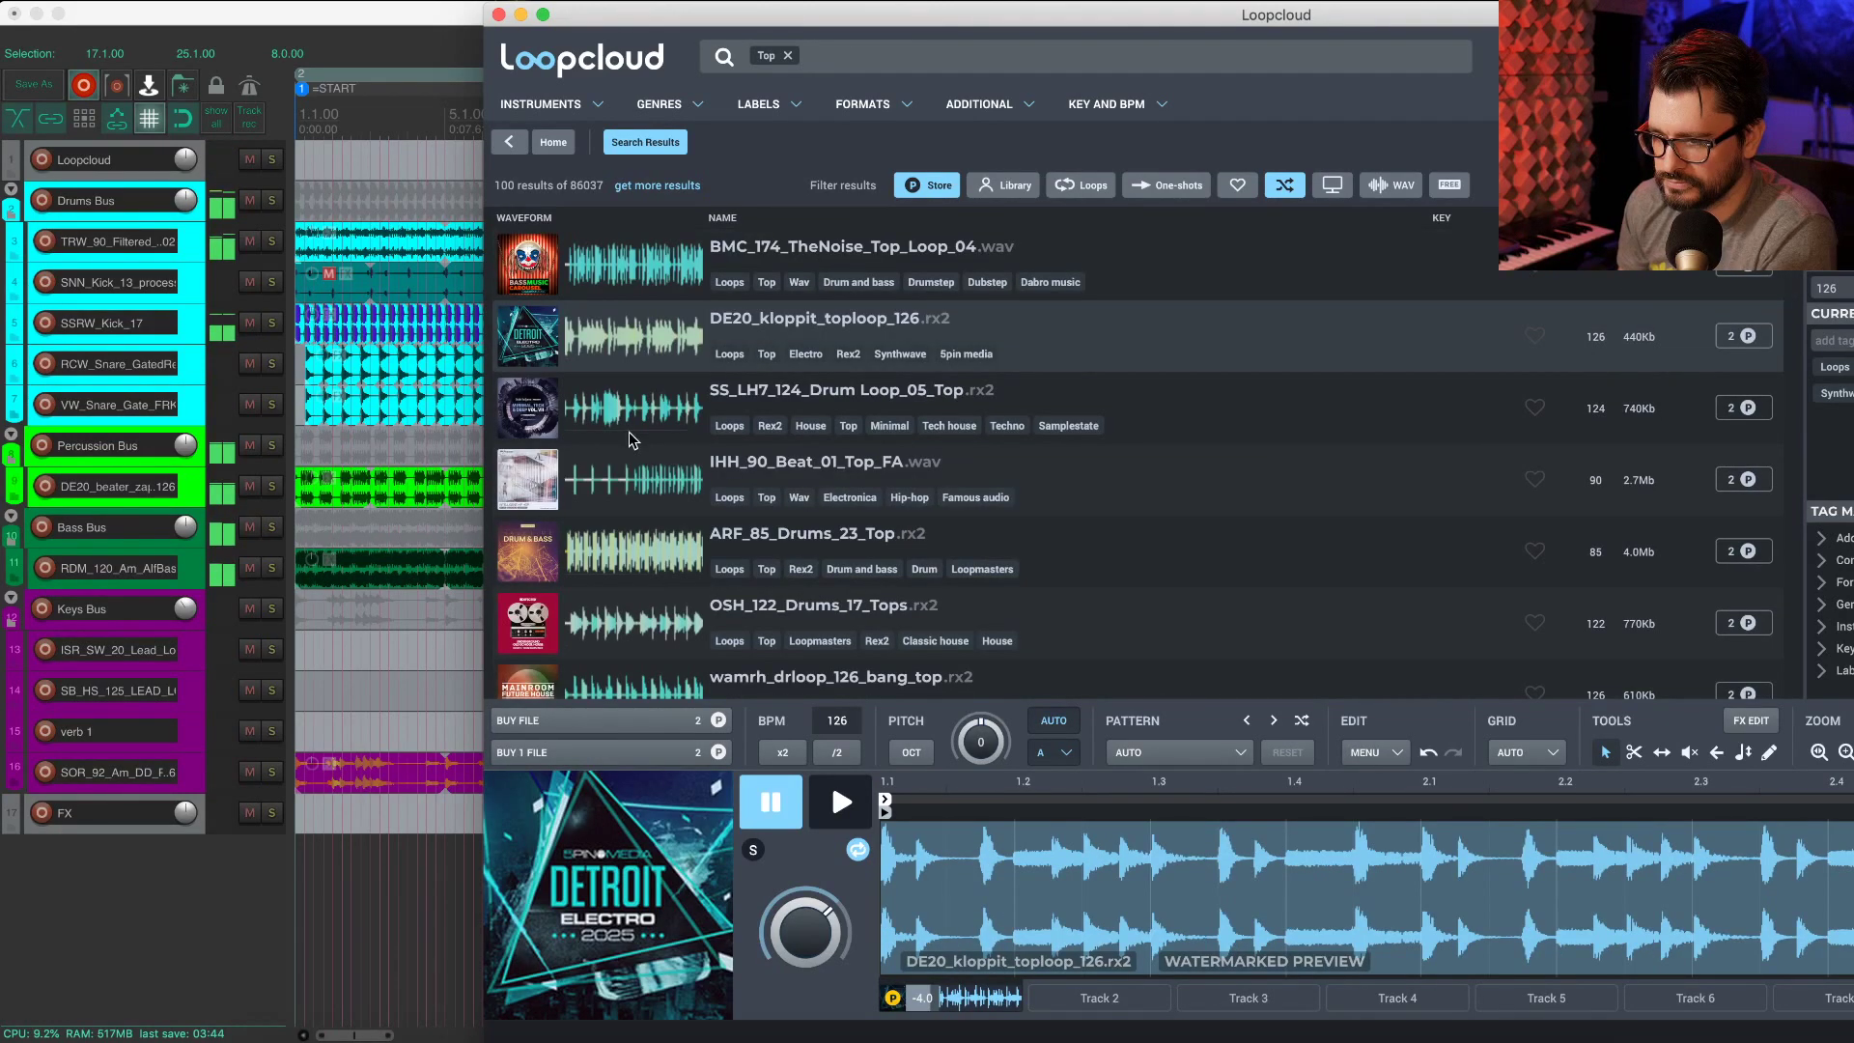
pyautogui.press('Down')
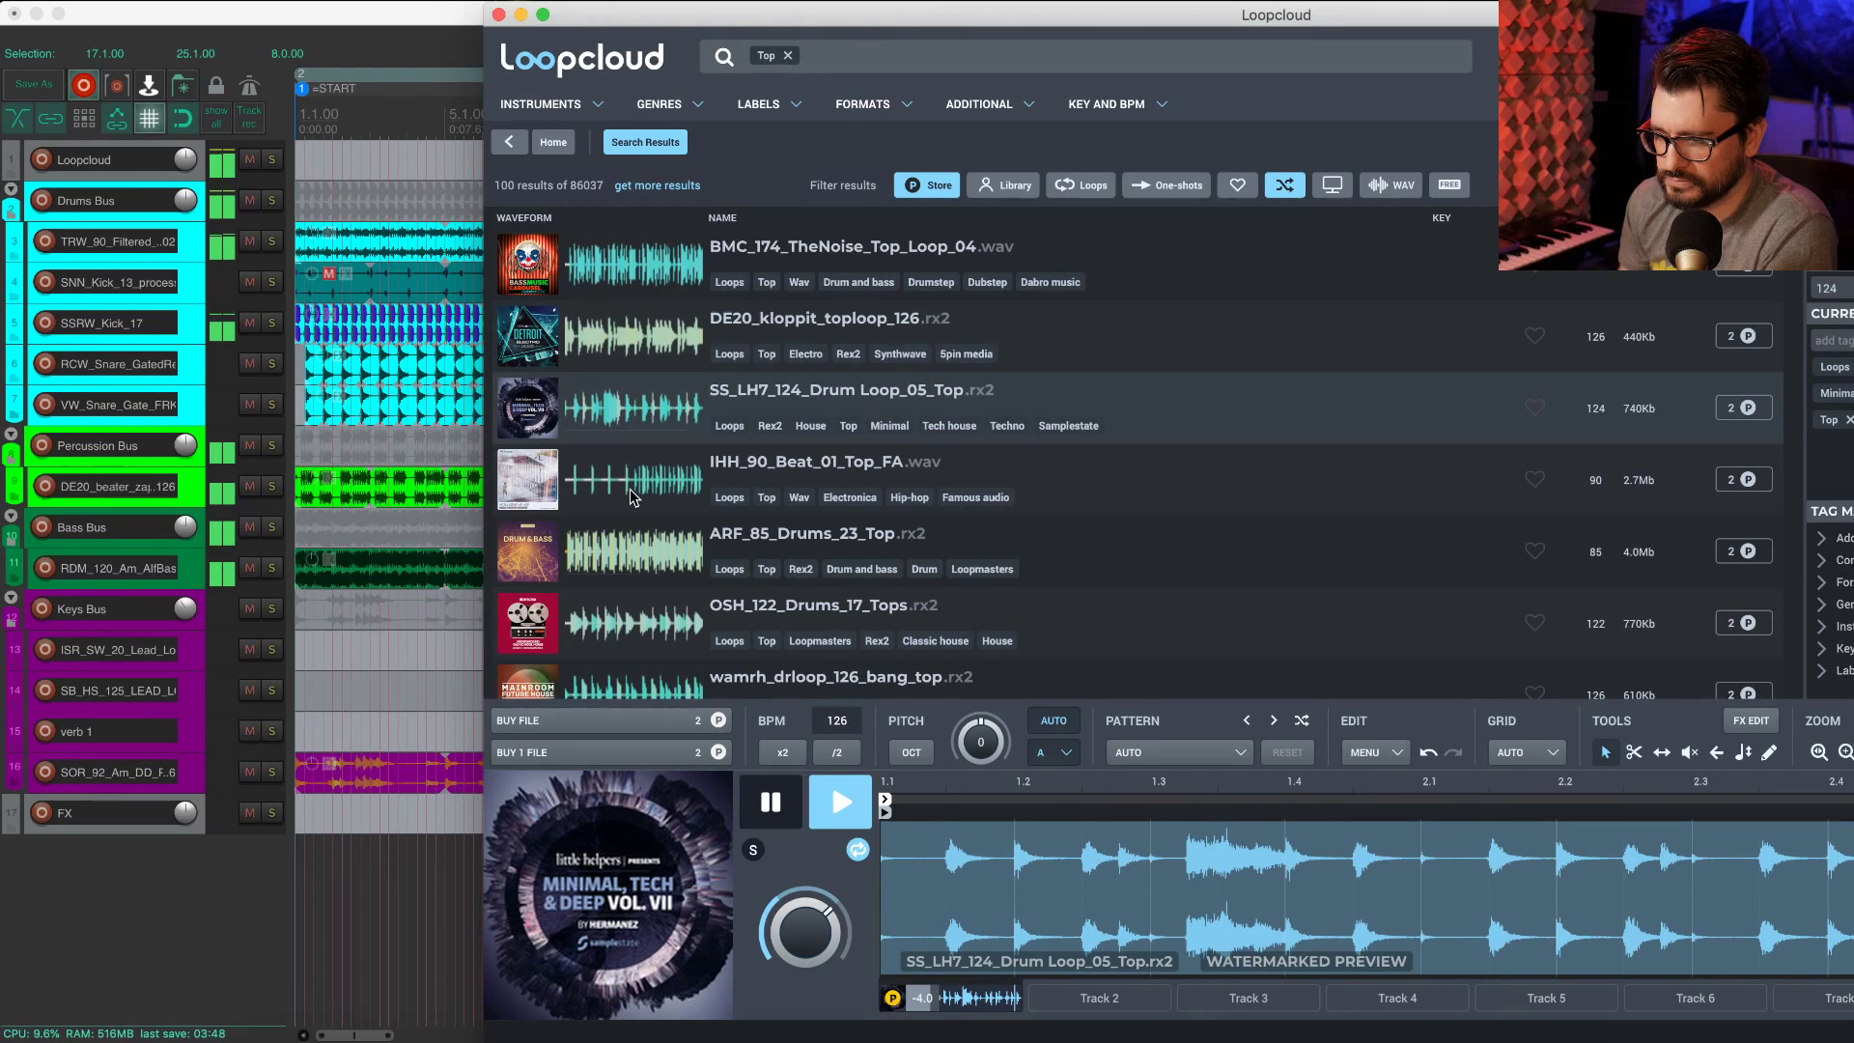
pyautogui.press('Down')
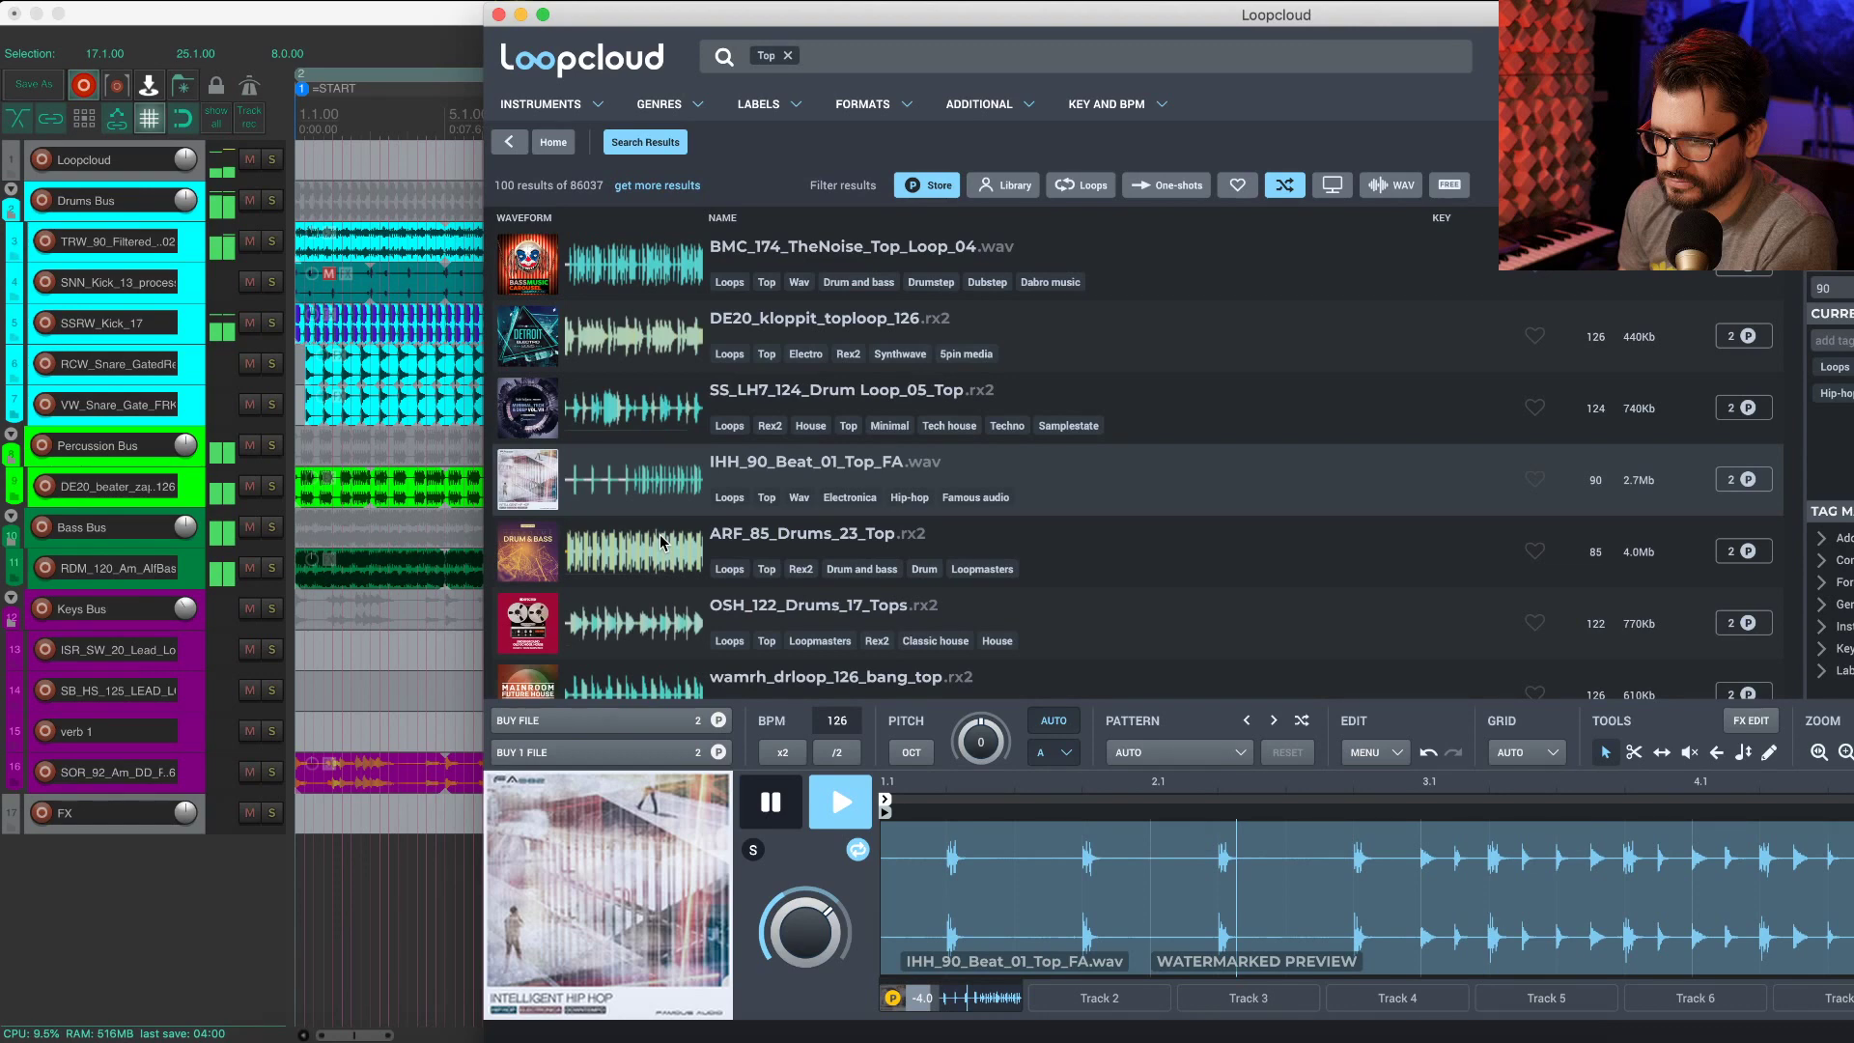
# Step: Limit the Top results to free samples and audition mpthl2_top_loop_33b_125bpm, RHP_Drum_Top_17_140 and SS_LH12_124_TOP_LPS_08
pyautogui.click(663, 543)
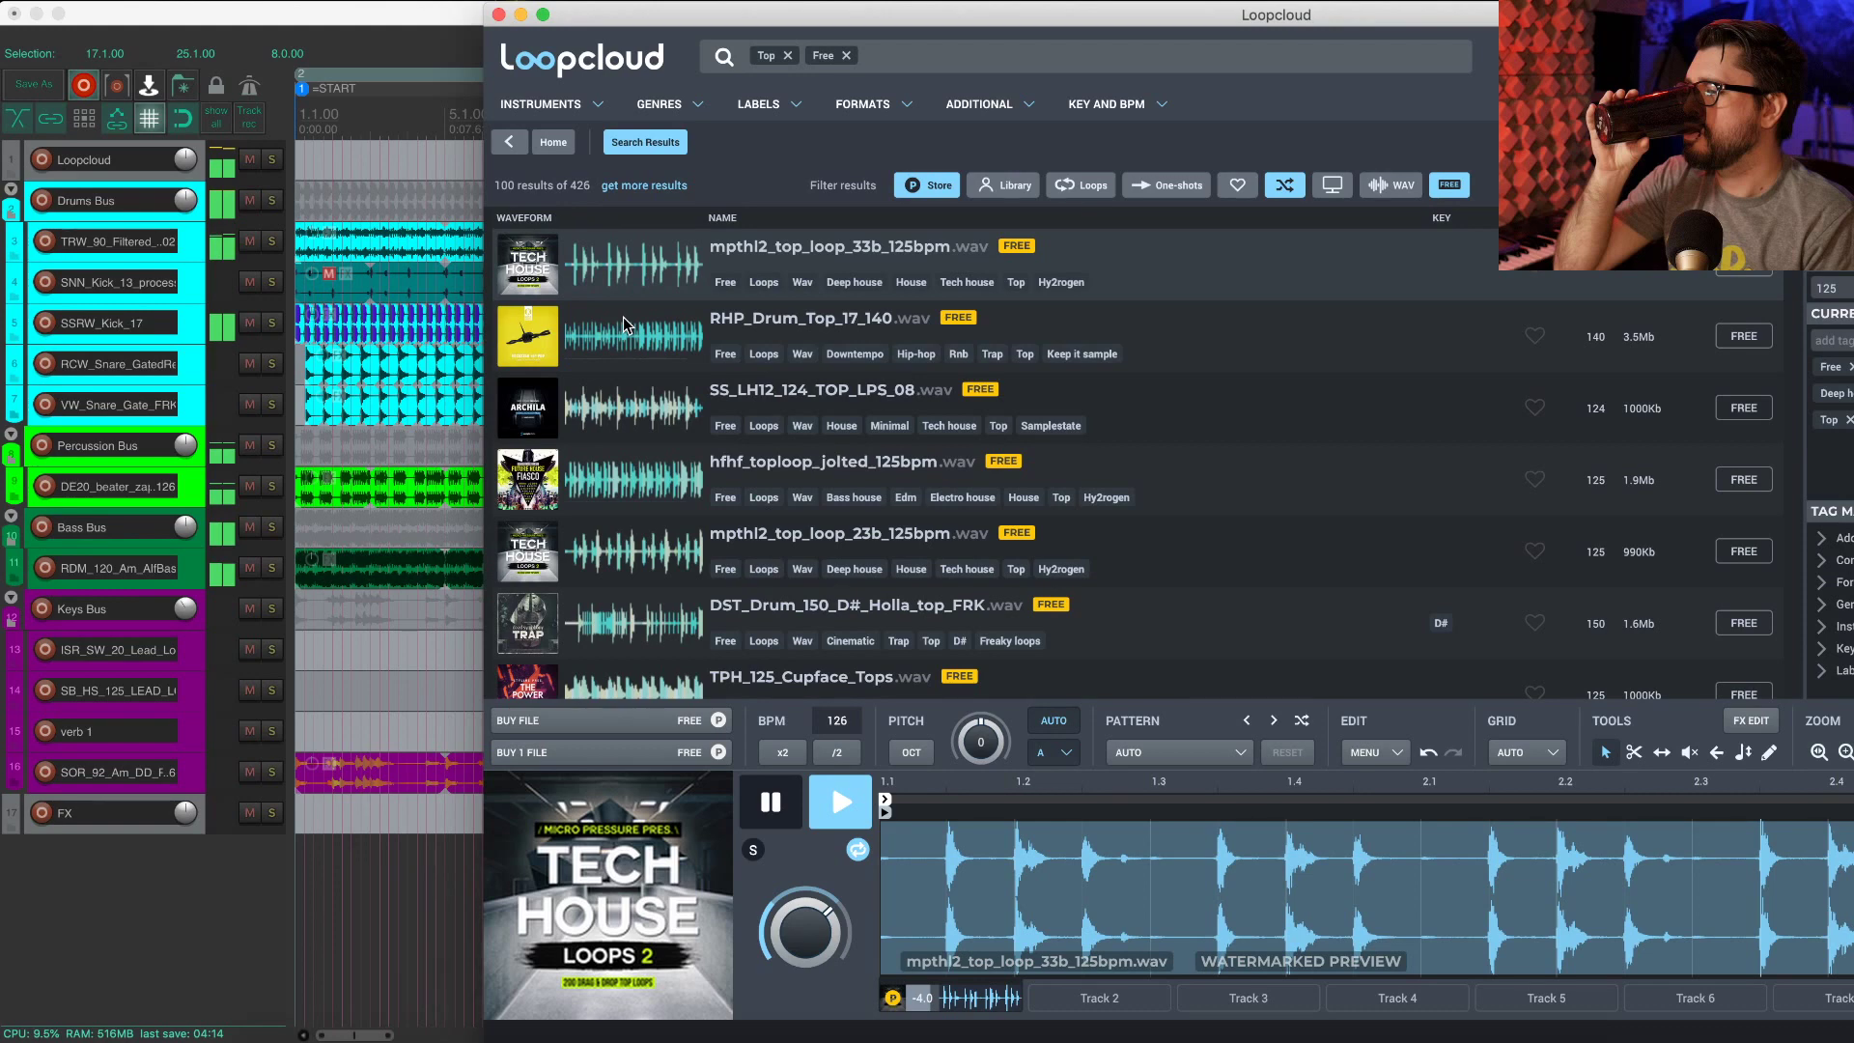
pyautogui.click(623, 317)
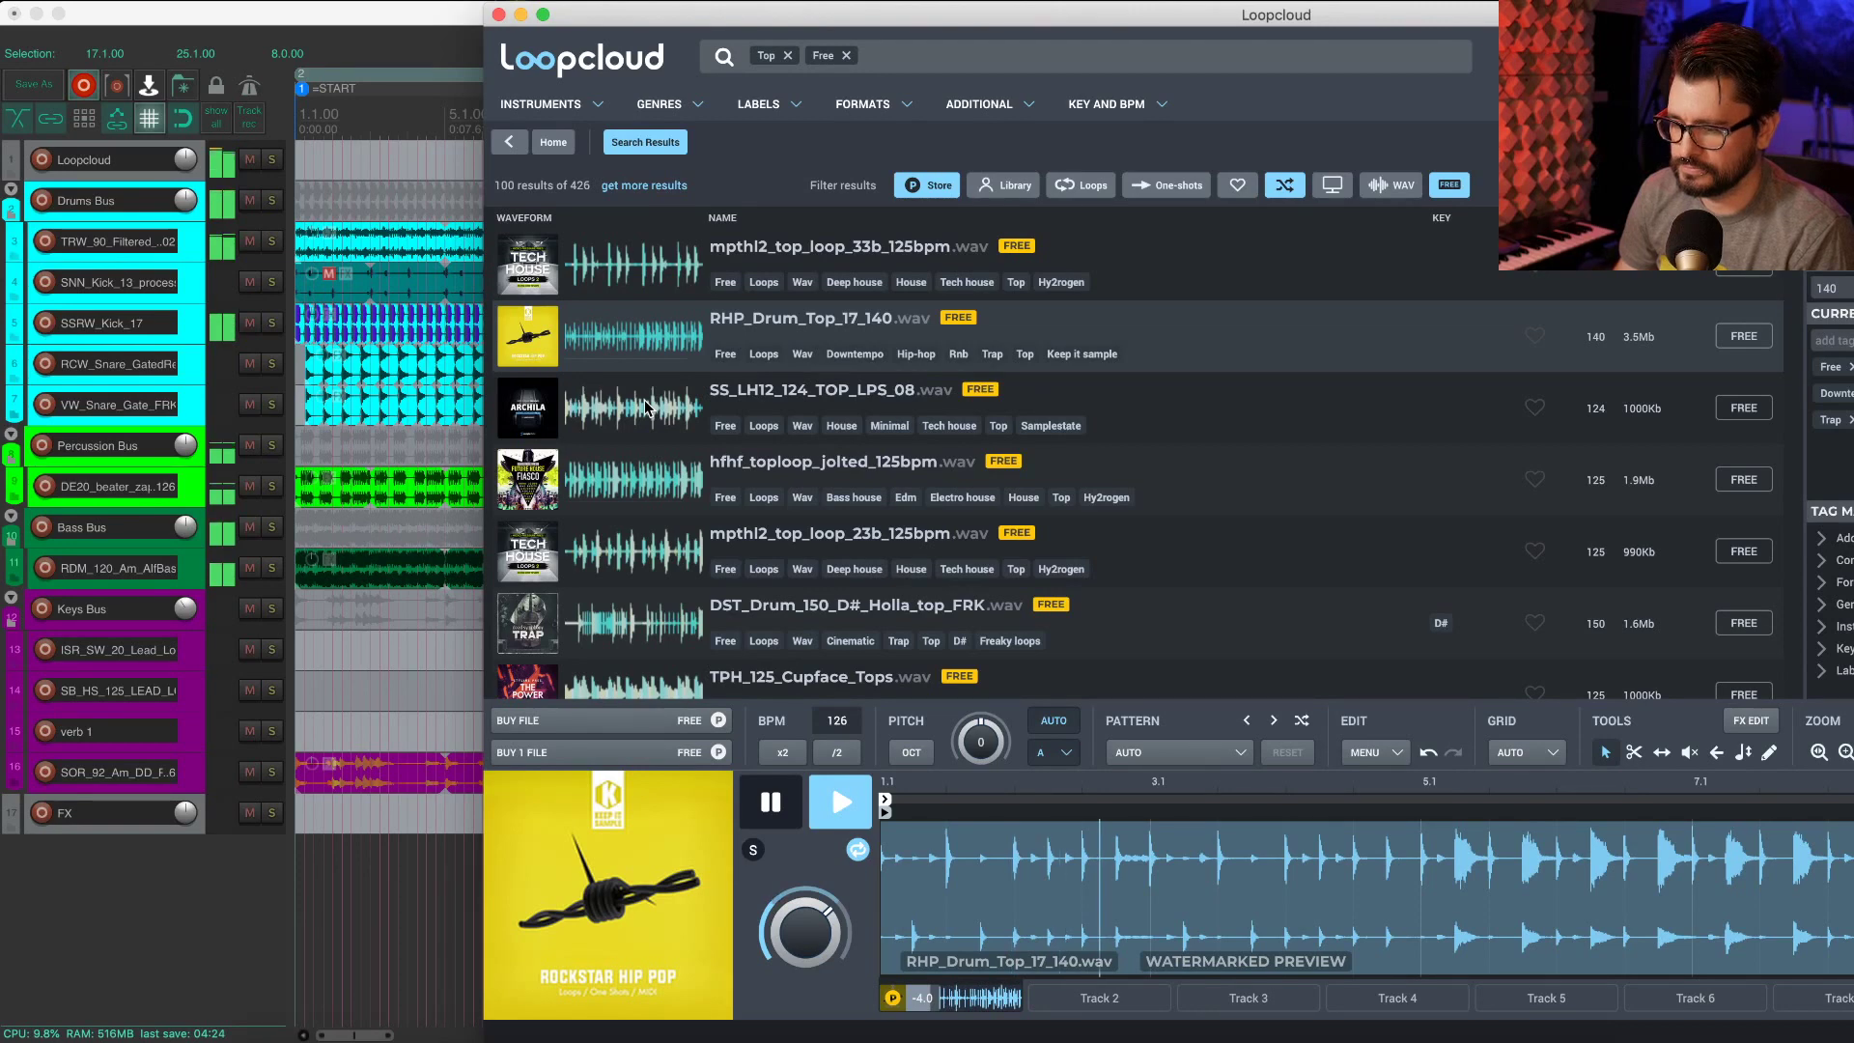
pyautogui.click(649, 413)
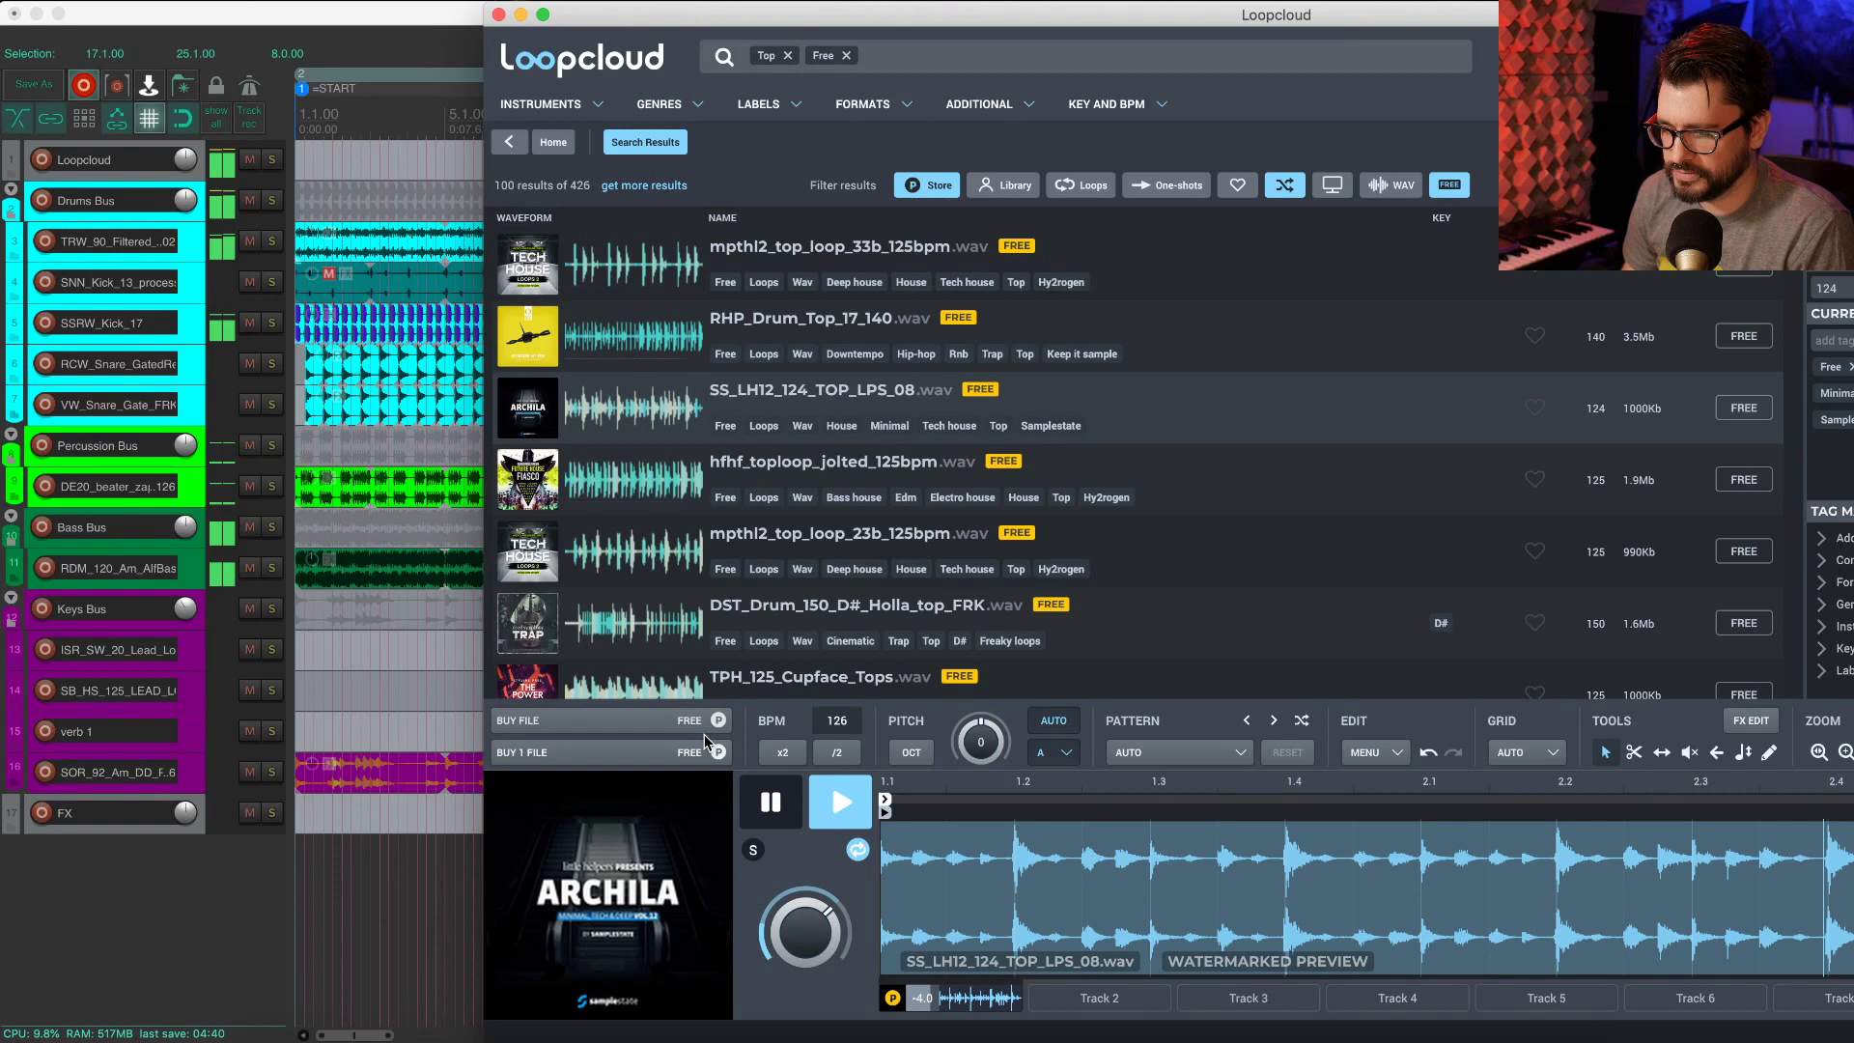
# Step: Download the free loop SS_LH12_124_TOP_LPS_08 and place its processed version on a new track at the project start
pyautogui.click(612, 755)
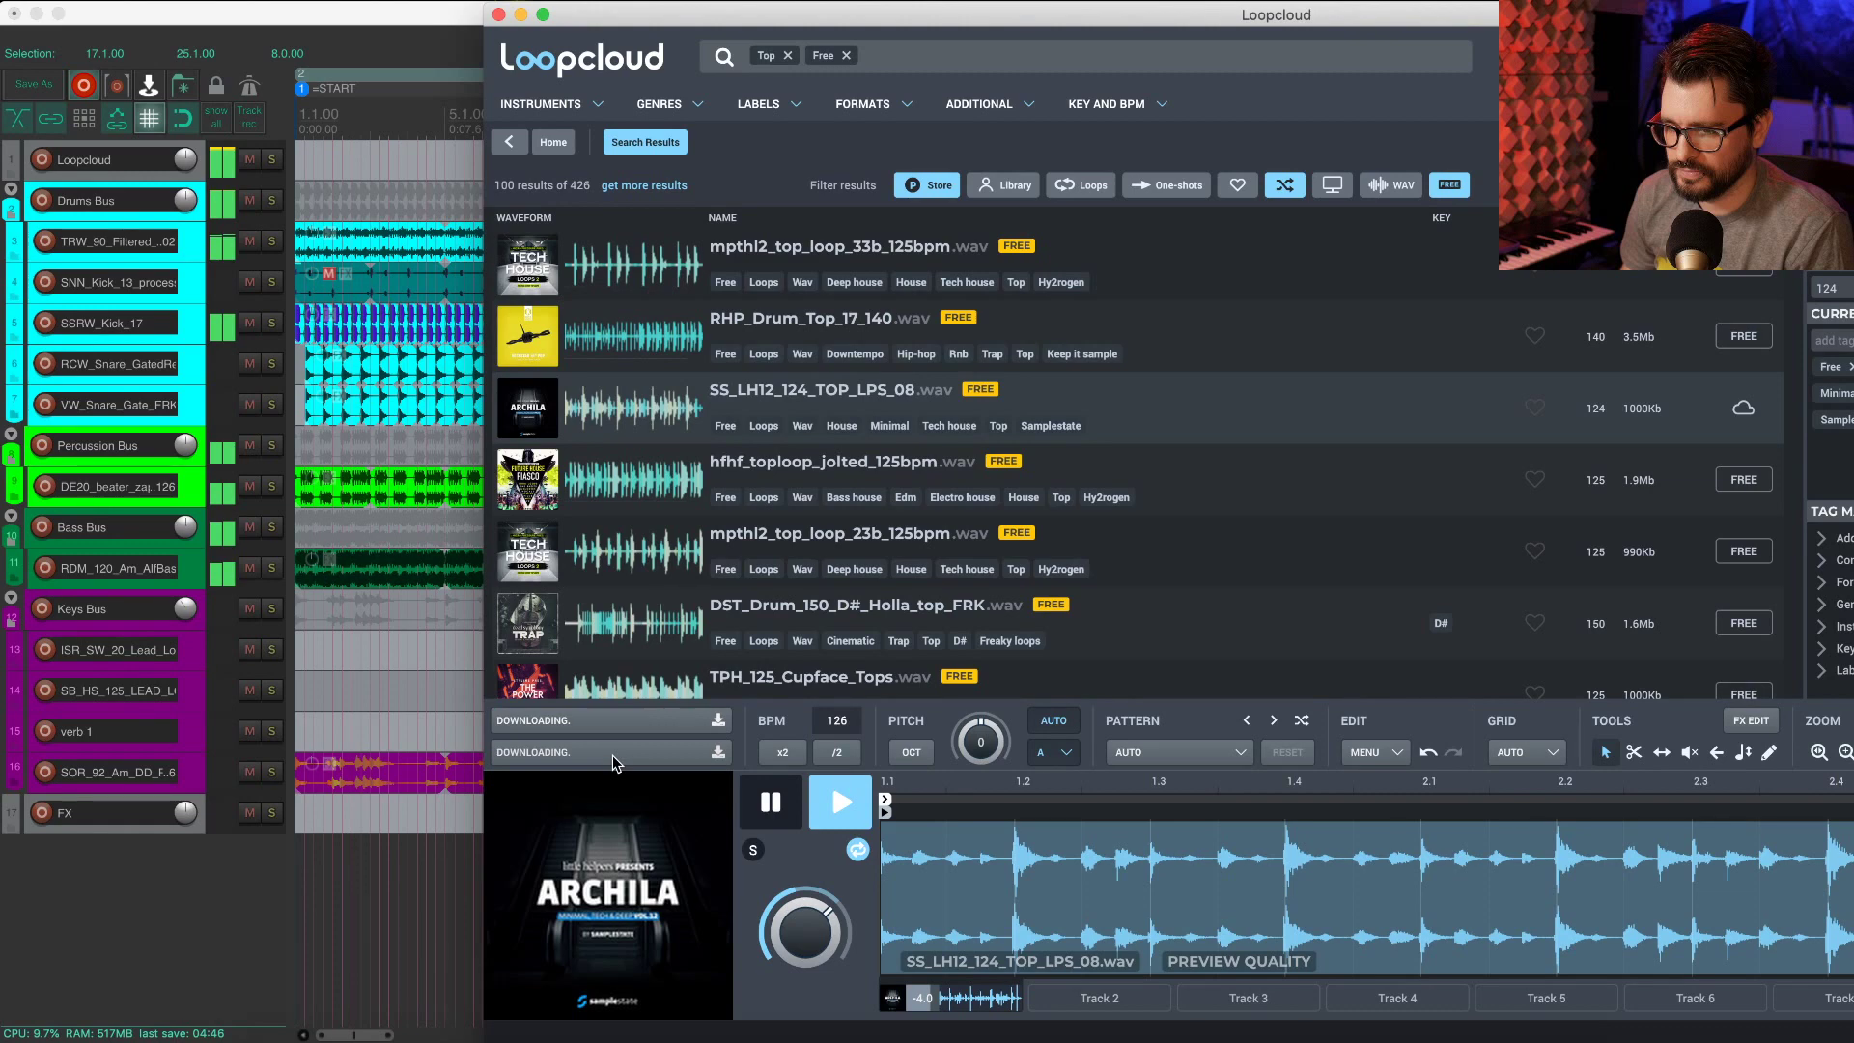
pyautogui.moveTo(612, 755); pyautogui.dragTo(186, 884)
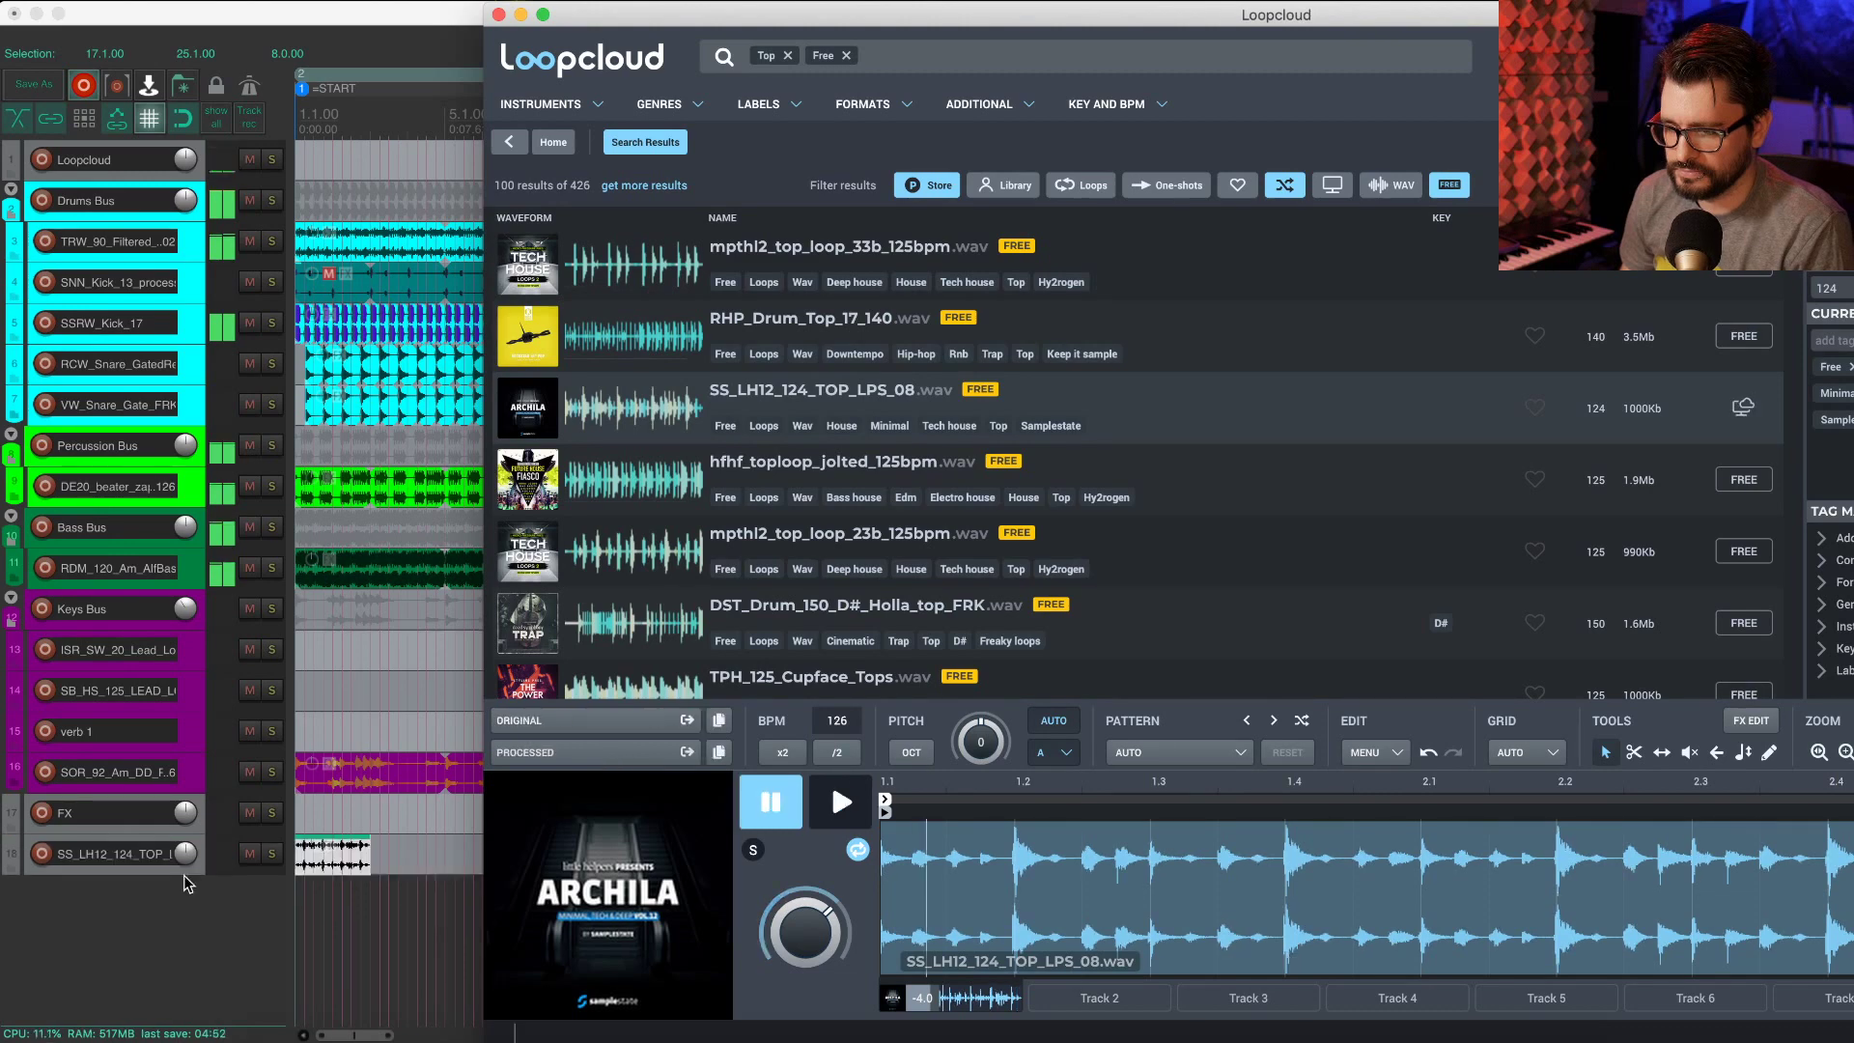
# Step: In REAPER, move the new SS_LH12_124_TOP track into the Percussion Bus folder and extend its loop to about bar 45
pyautogui.click(187, 884)
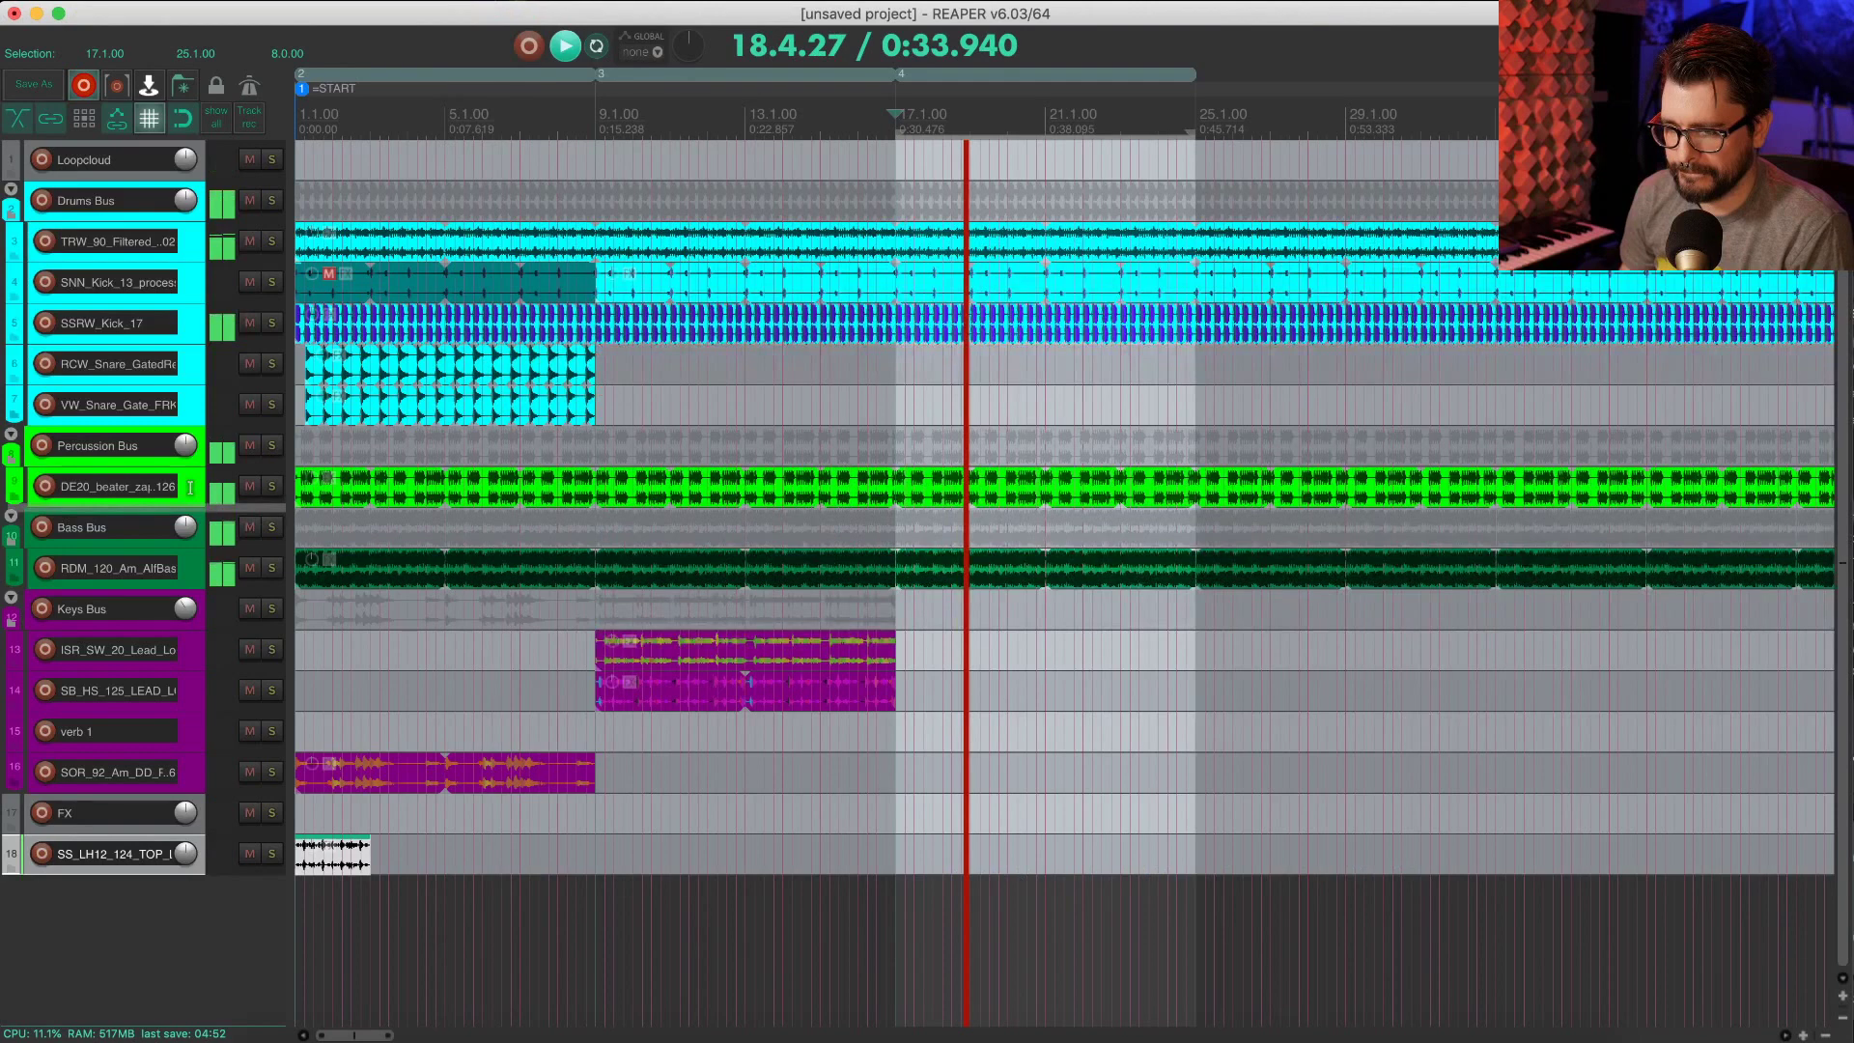
pyautogui.moveTo(191, 487); pyautogui.dragTo(190, 504)
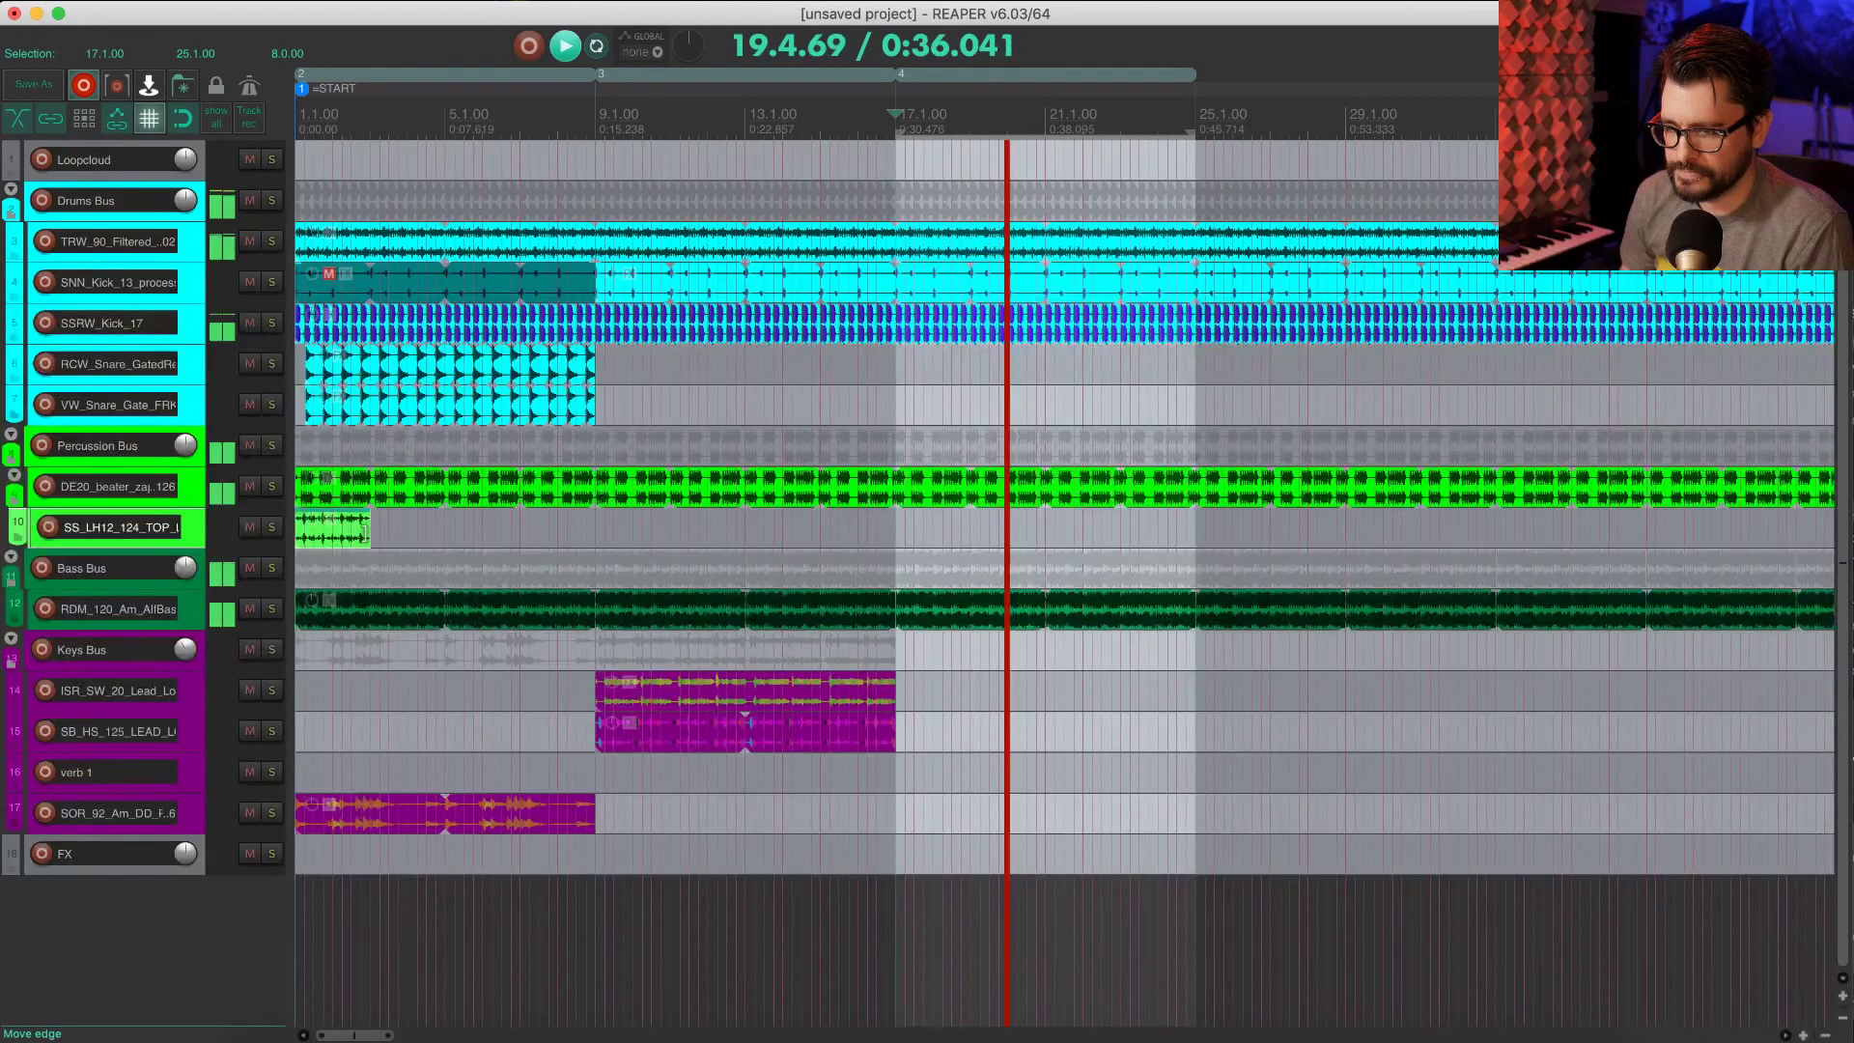
pyautogui.moveTo(364, 533); pyautogui.dragTo(1786, 535)
pyautogui.scroll(-2, 1097, 618)
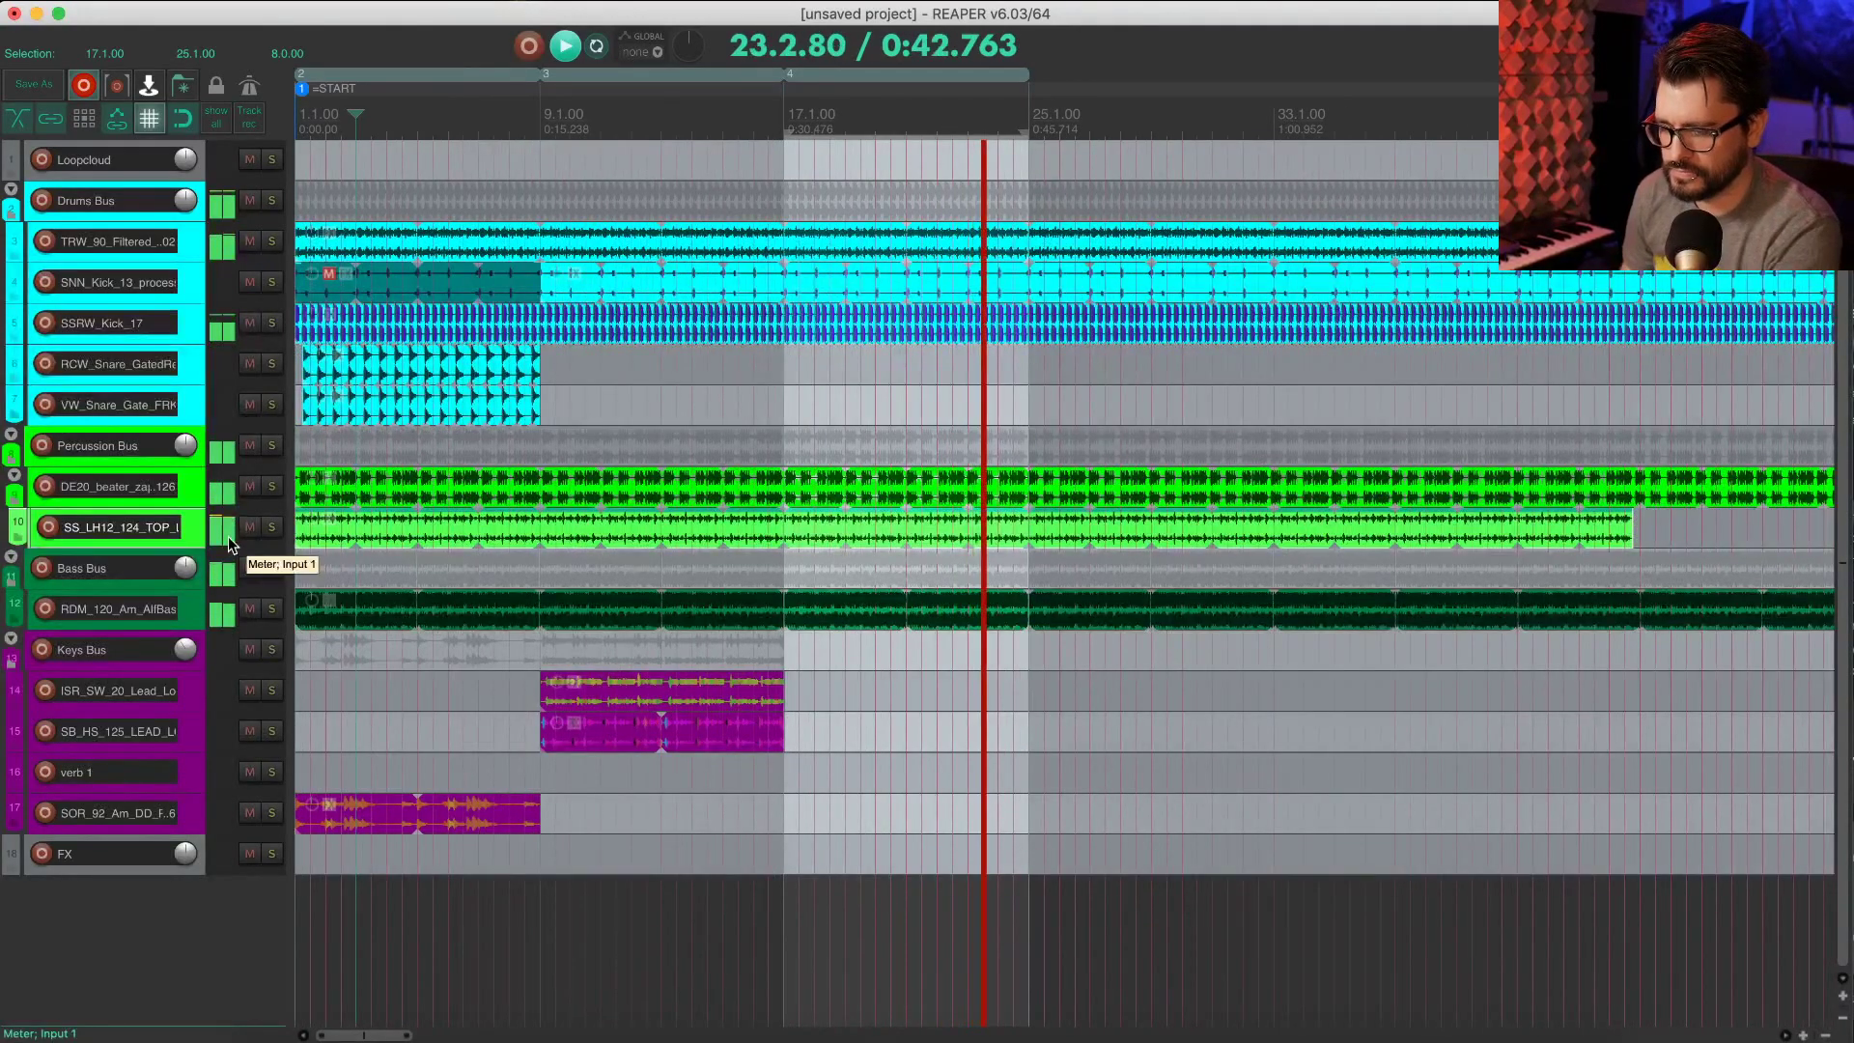
# Step: Show the mixer, place the SS_LH12_124_TOP track before DE20_beater in the Percussion Bus and lower its level slightly
pyautogui.press('super+m')
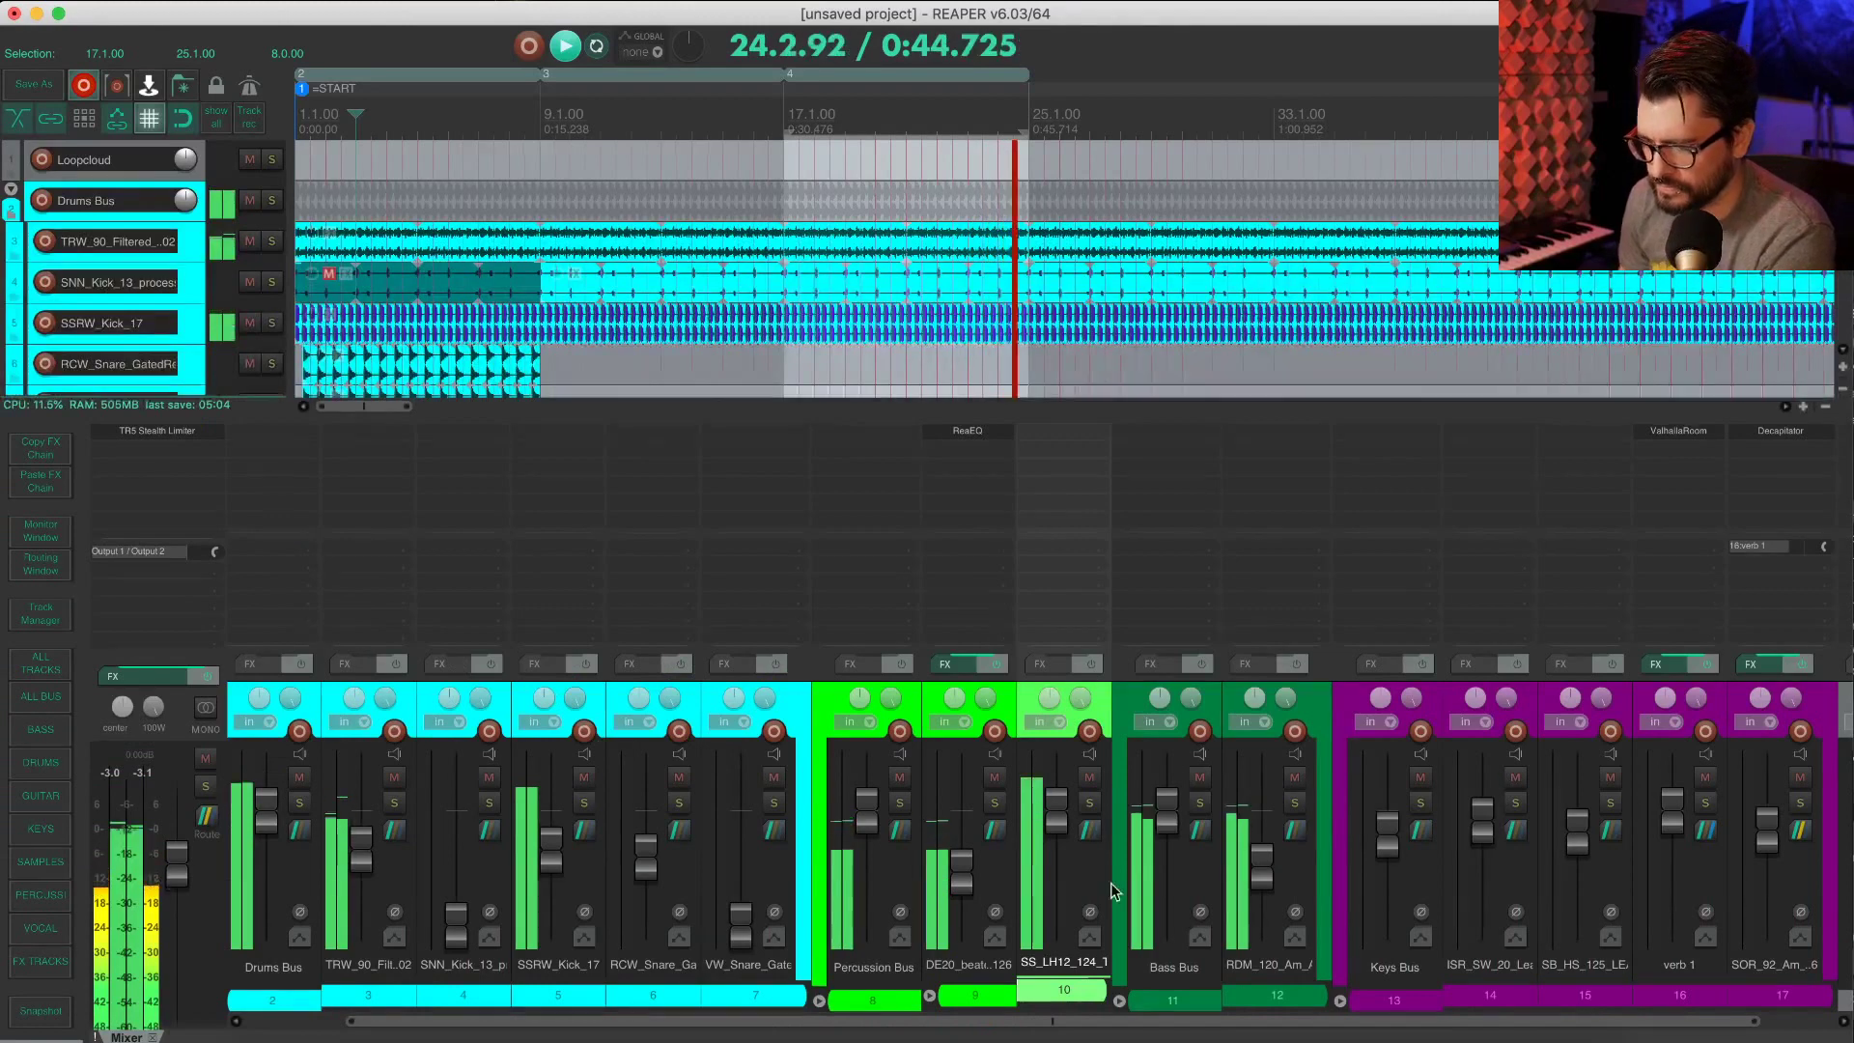
pyautogui.moveTo(1063, 985); pyautogui.dragTo(919, 990)
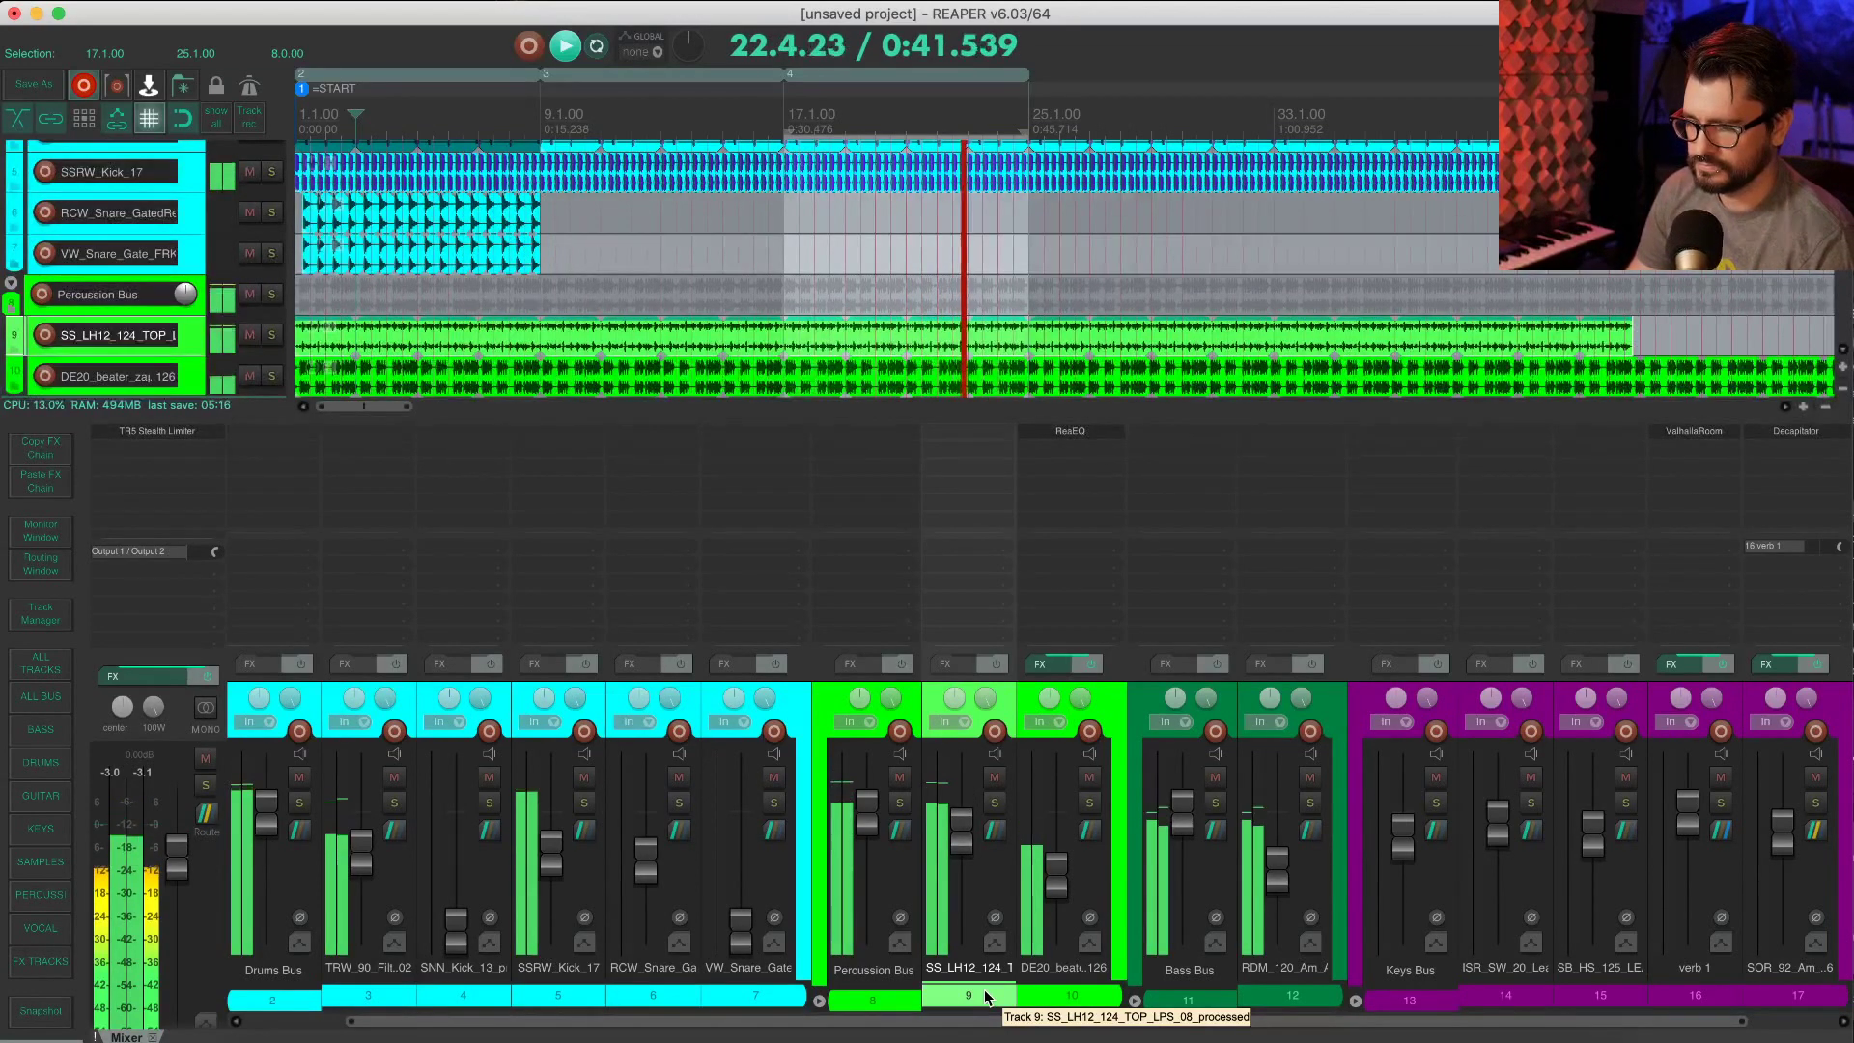
# Step: Extend the RCW_Snare_Gated and VW_Snare_Gate loops to about bar 49
pyautogui.click(647, 1000)
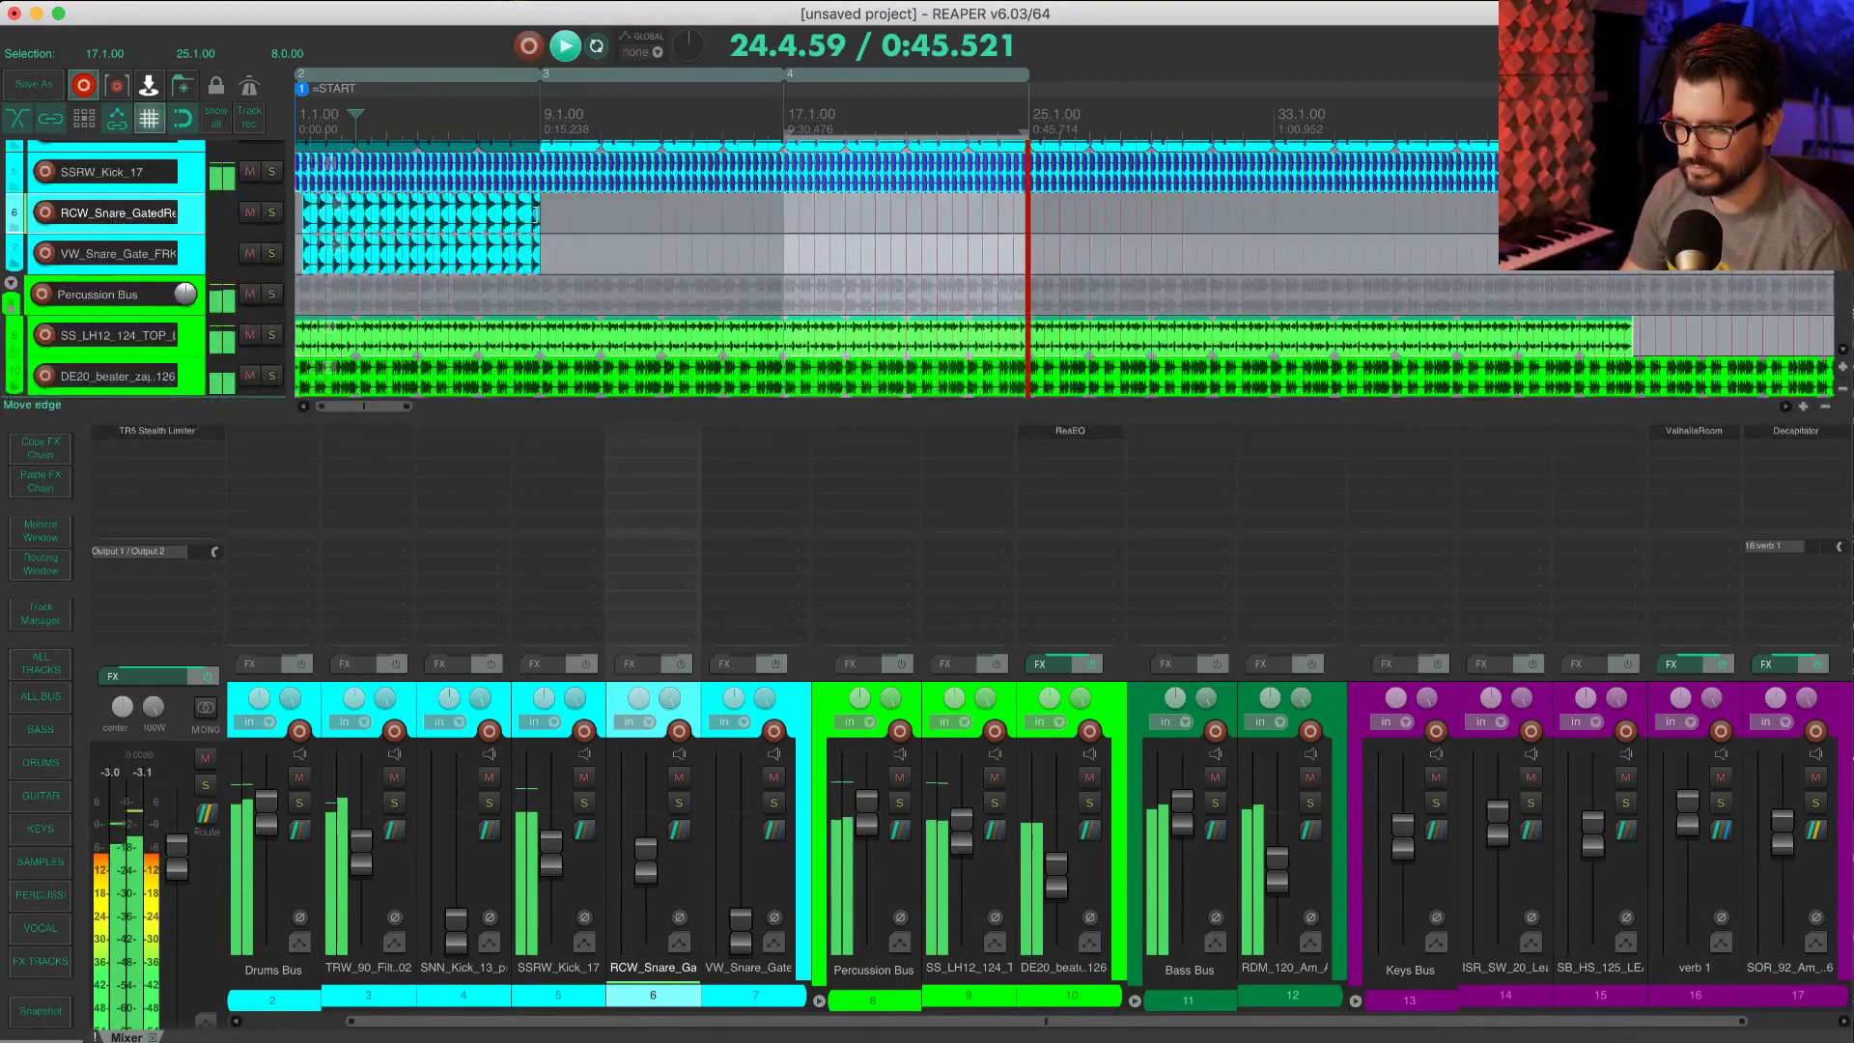
pyautogui.moveTo(537, 253); pyautogui.dragTo(1497, 253)
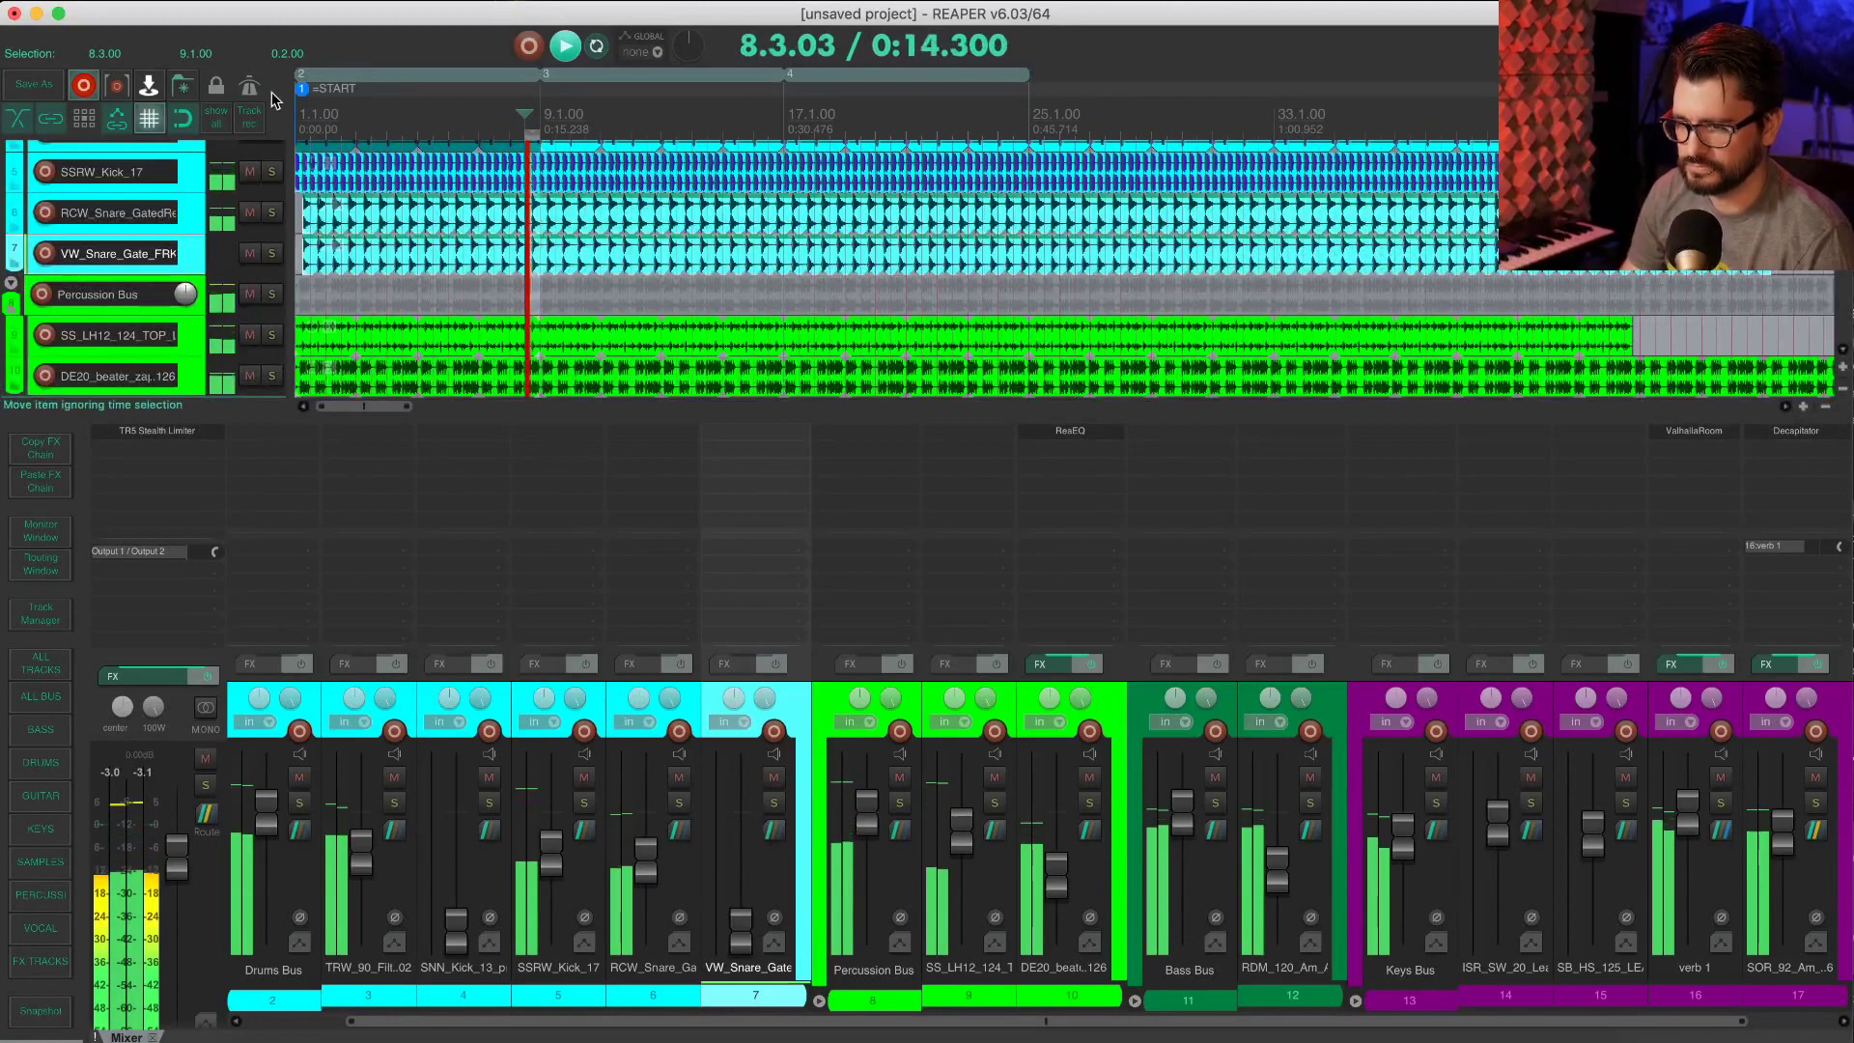
# Step: Play bars 17 to 25 with the top loop and both snare tracks soloed, raise VW_Snare_Gate's level, and clear the solos
pyautogui.doubleClick(848, 121)
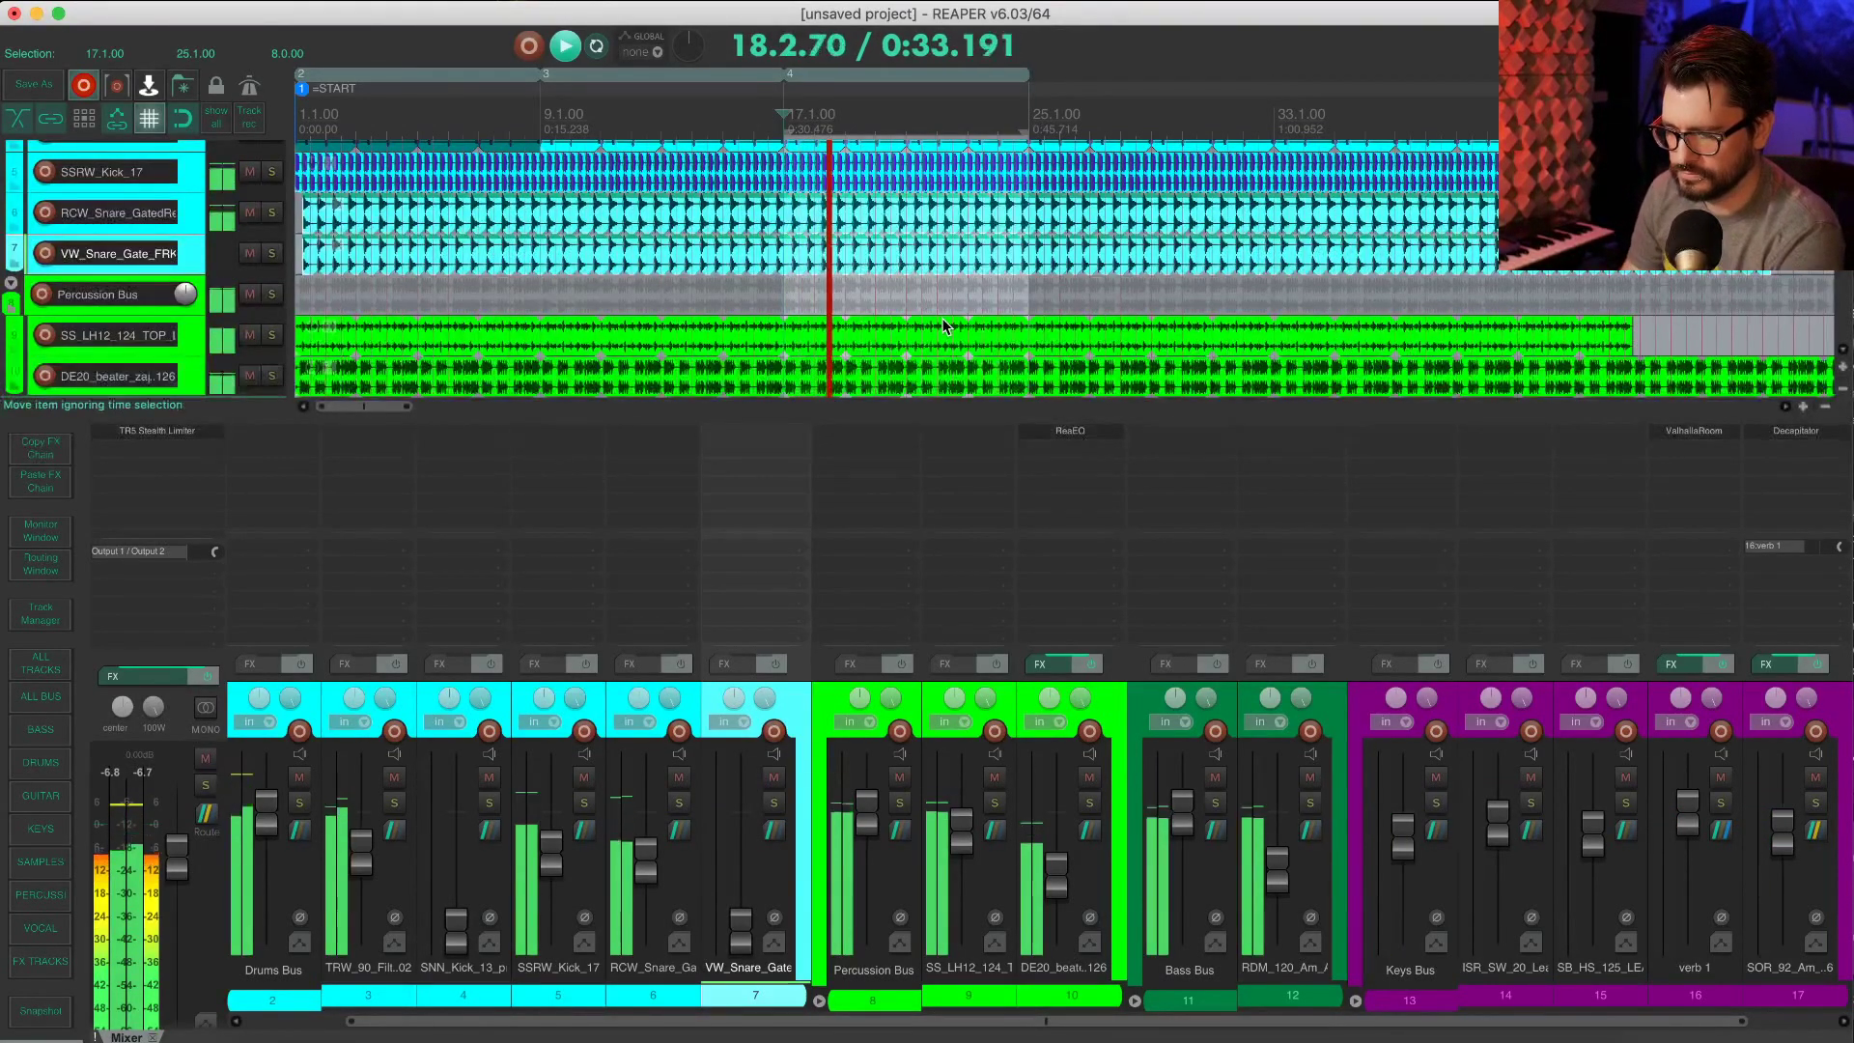
pyautogui.click(995, 802)
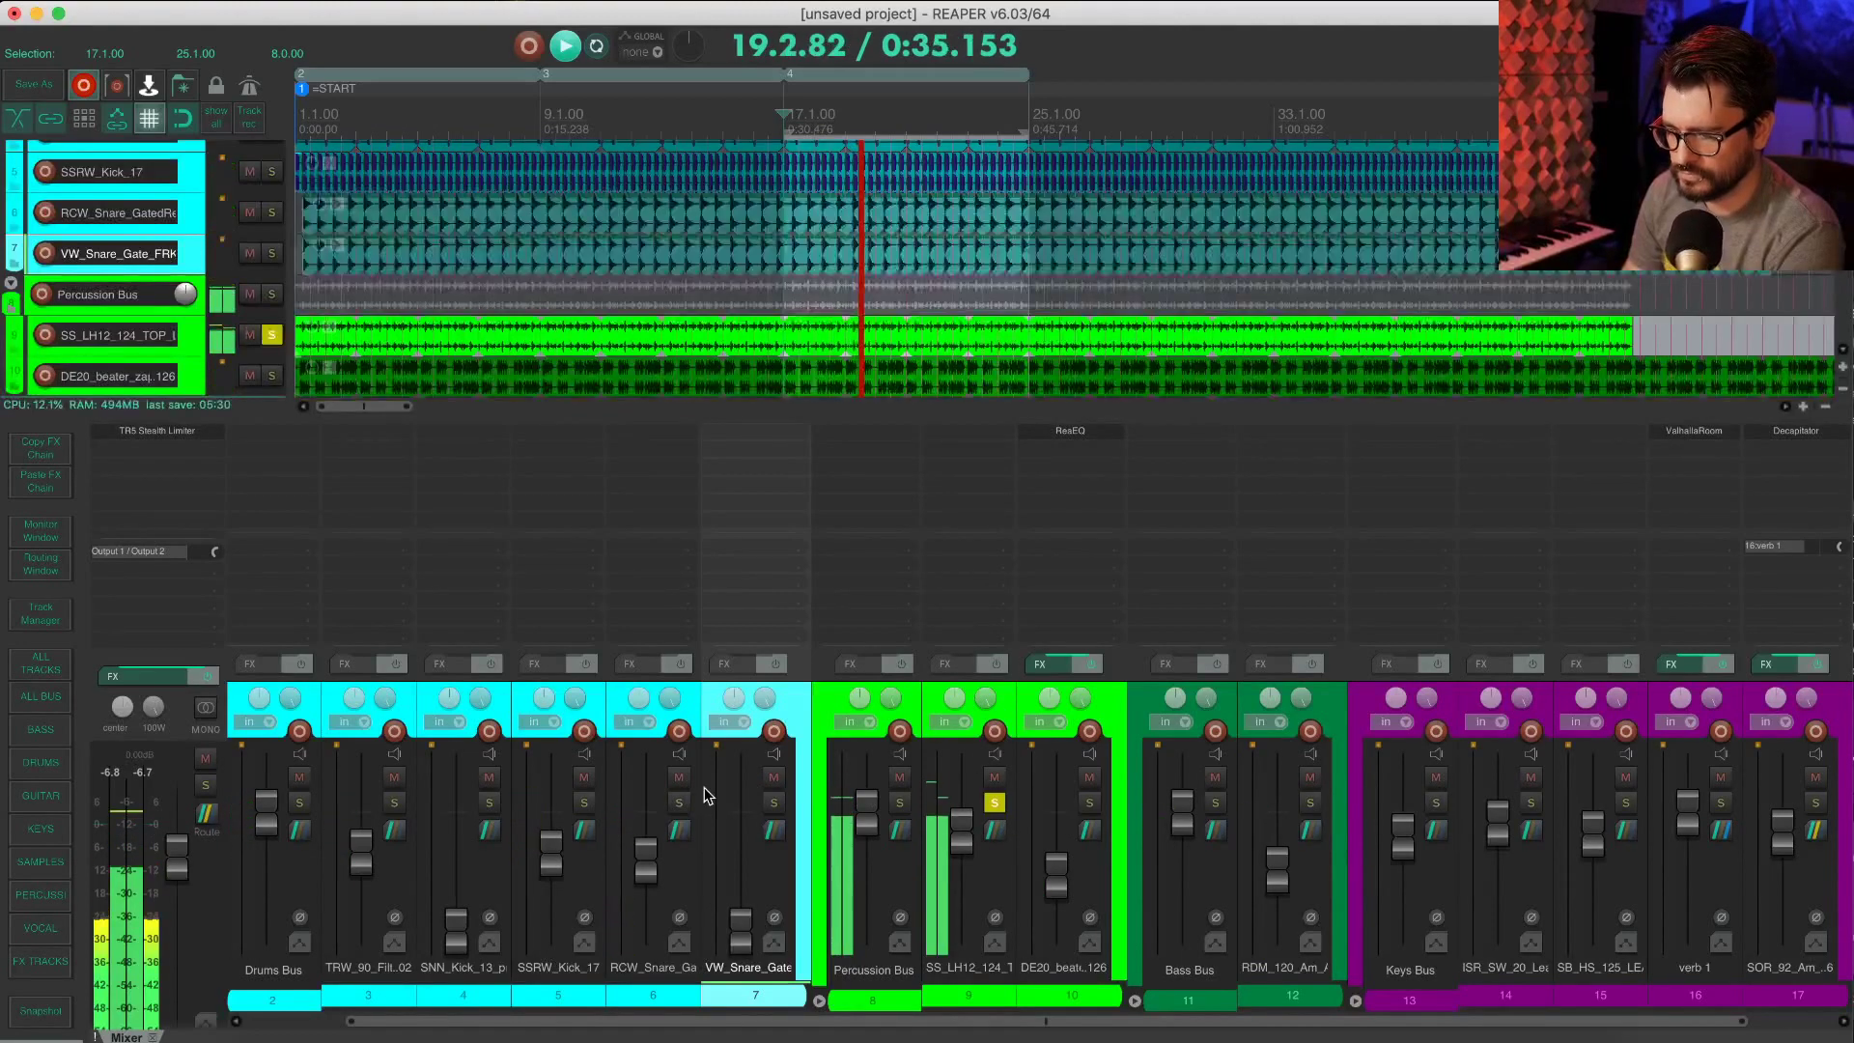
pyautogui.click(679, 802)
pyautogui.click(775, 803)
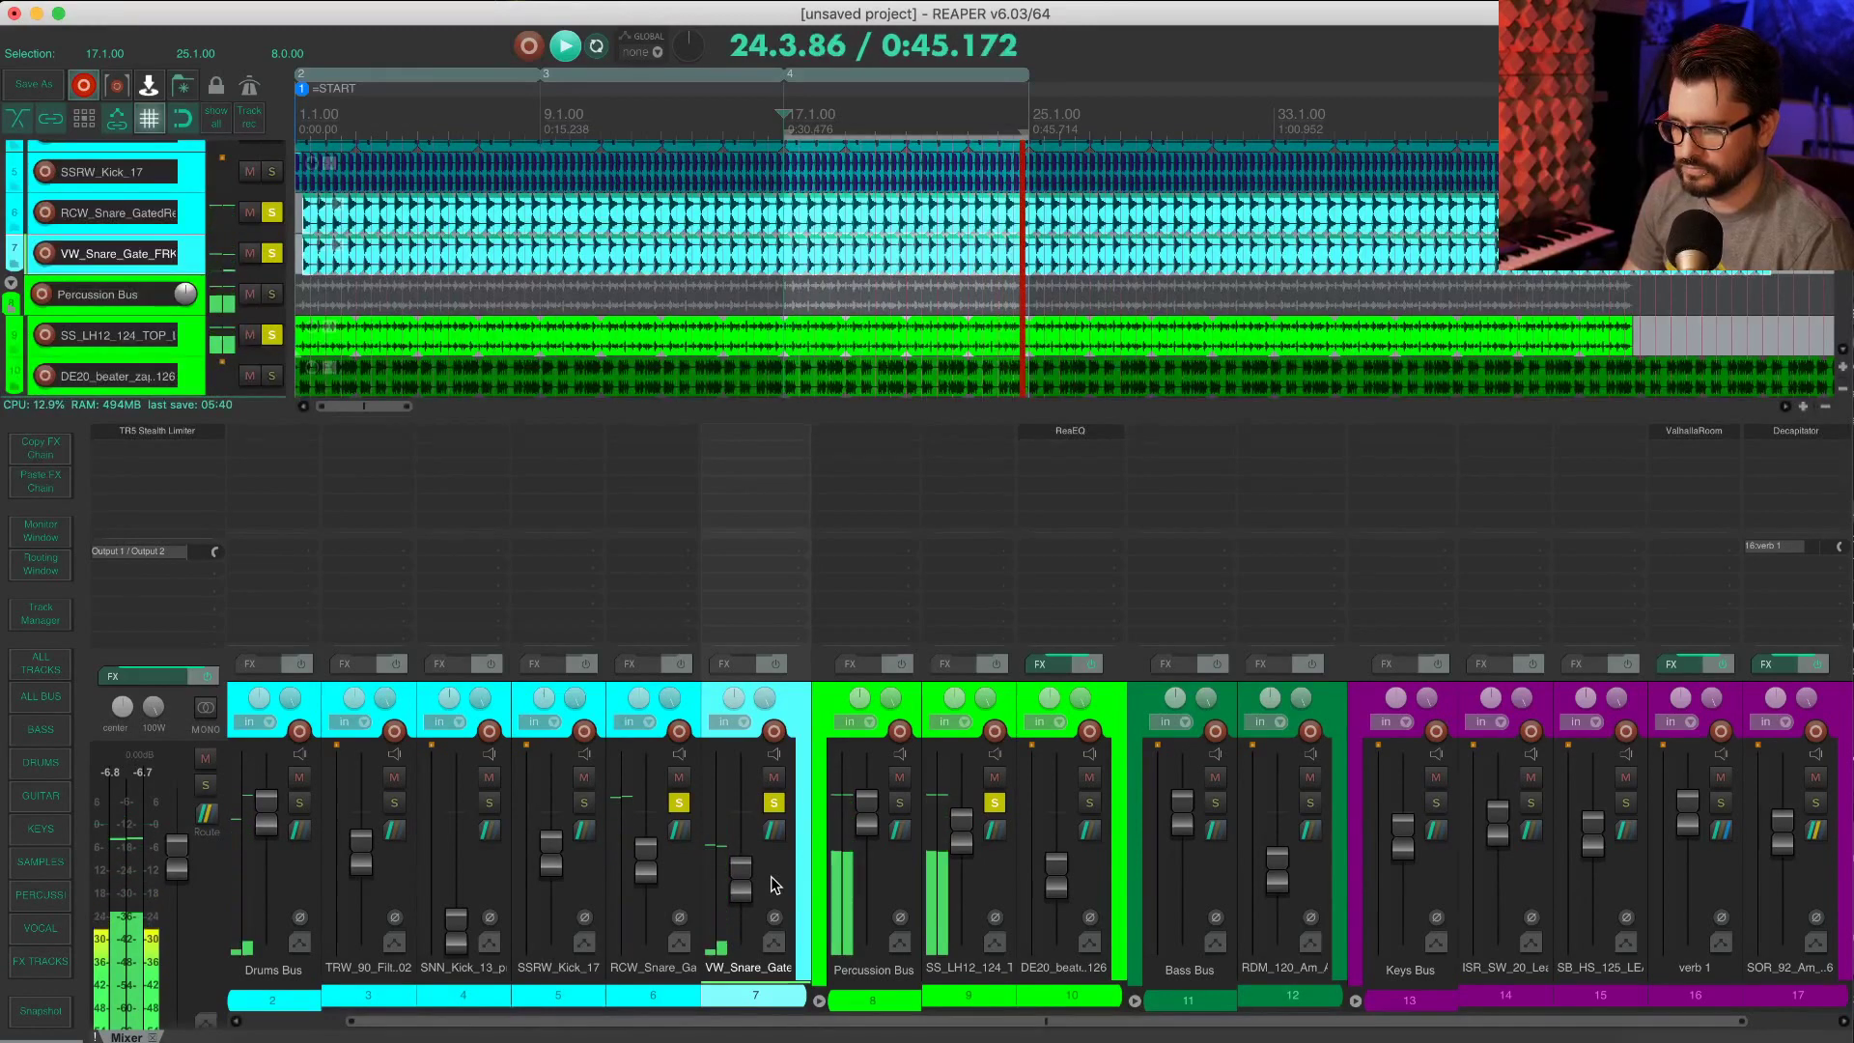
pyautogui.keyDown('alt'); pyautogui.click(773, 803); pyautogui.keyUp('alt')
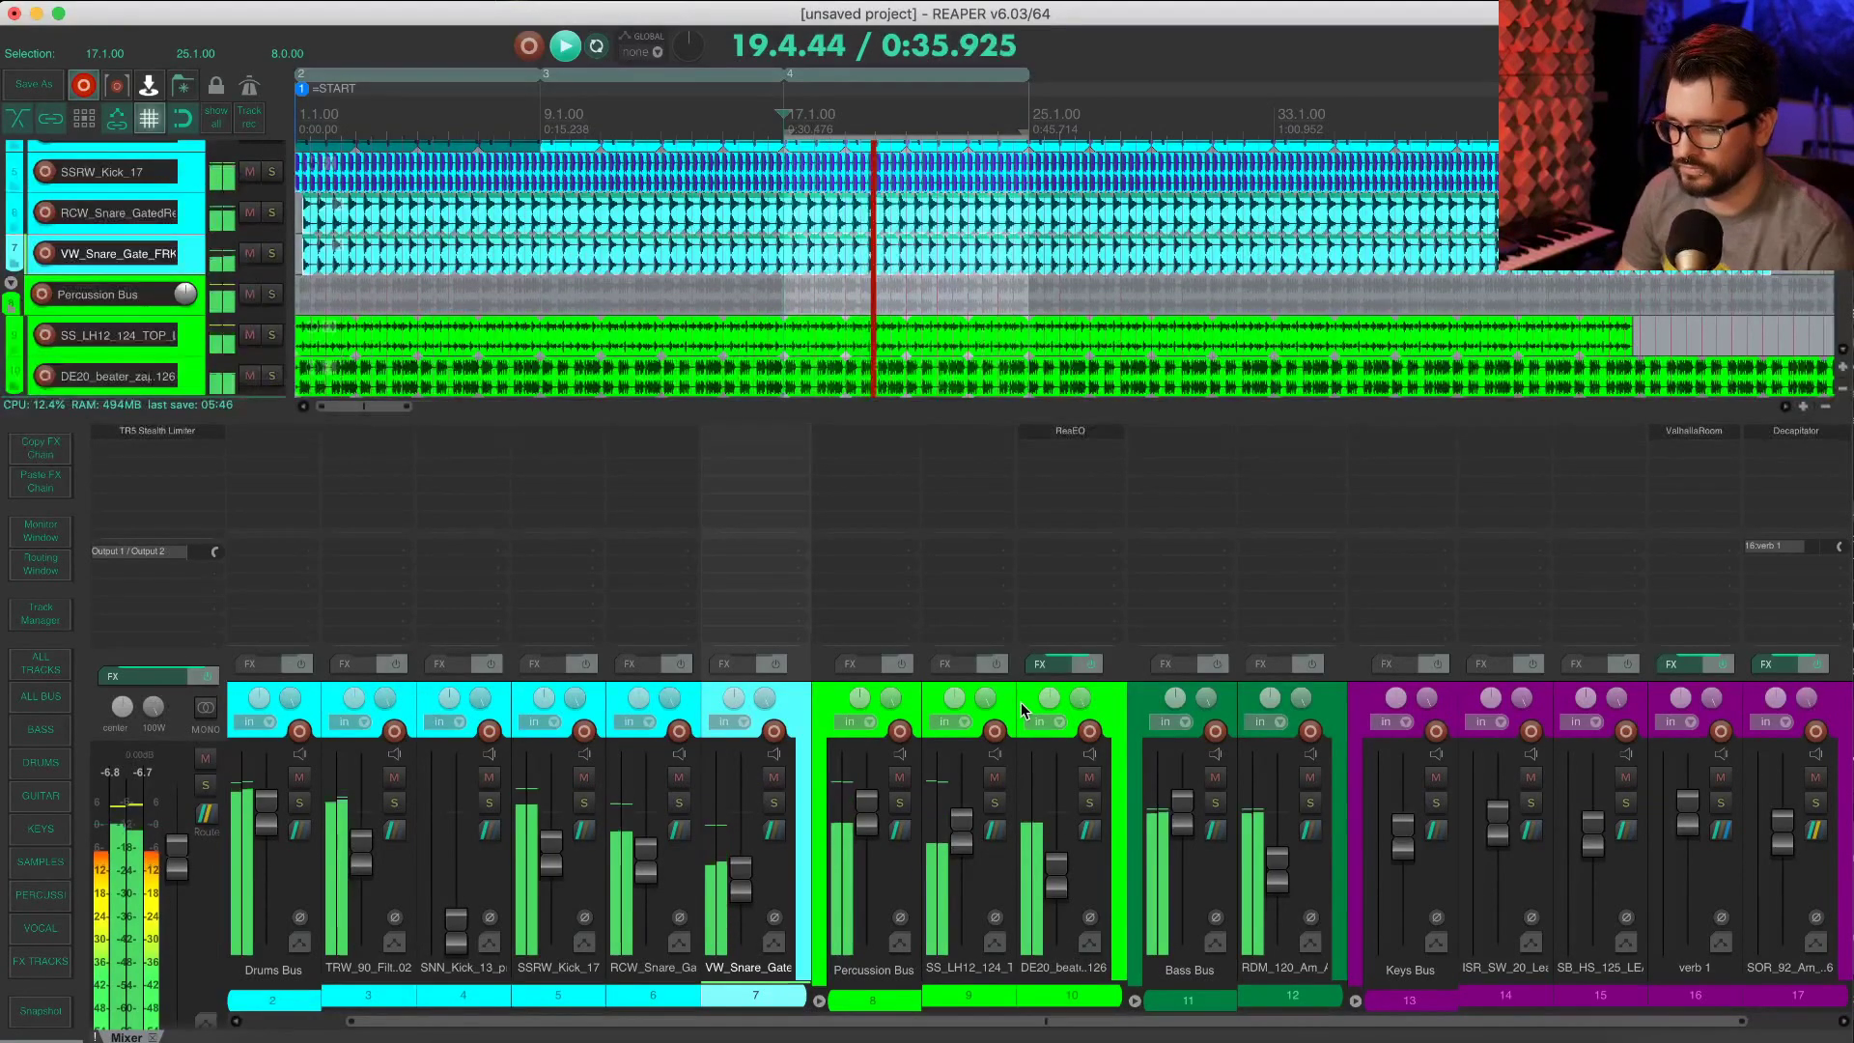
pyautogui.press('super+m')
# Step: Stop playback and duplicate the RDM_120_Am_AlfBassArp track in the Bass Bus
pyautogui.scroll(-3, 1004, 830)
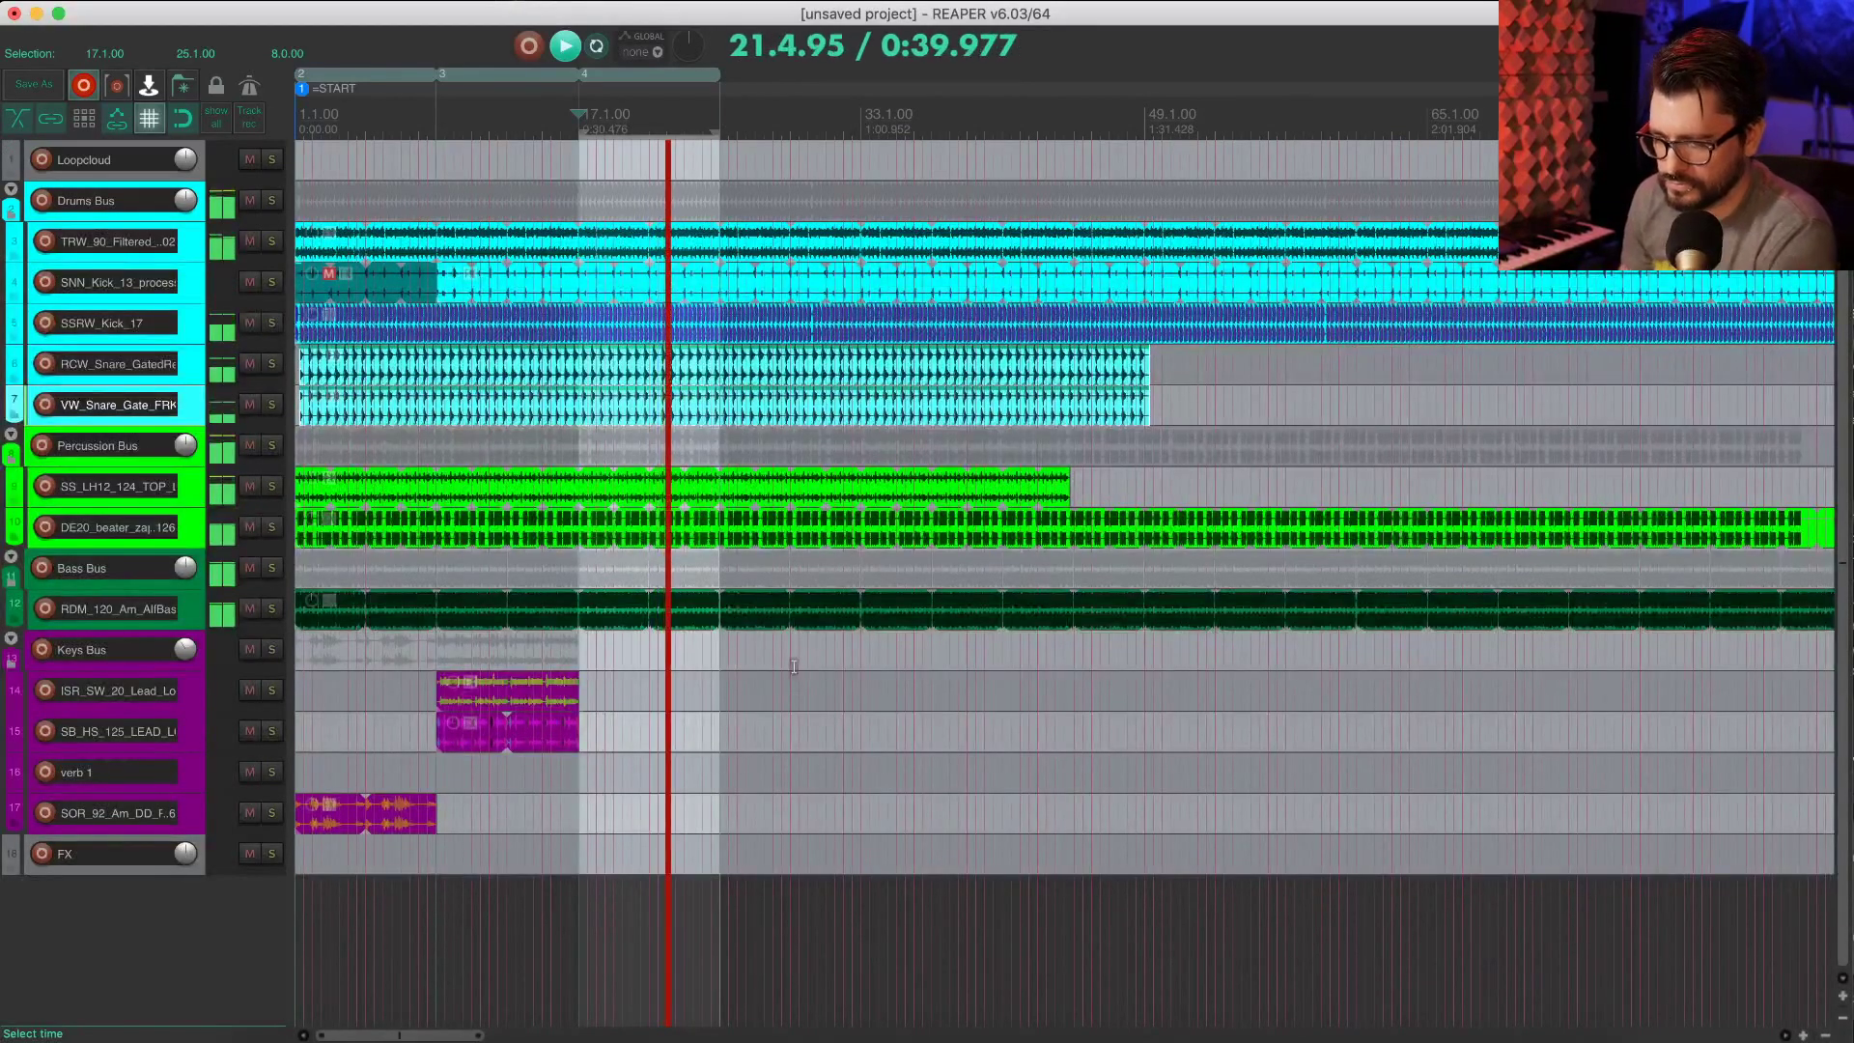
pyautogui.press('space')
pyautogui.click(669, 611)
pyautogui.click(675, 744)
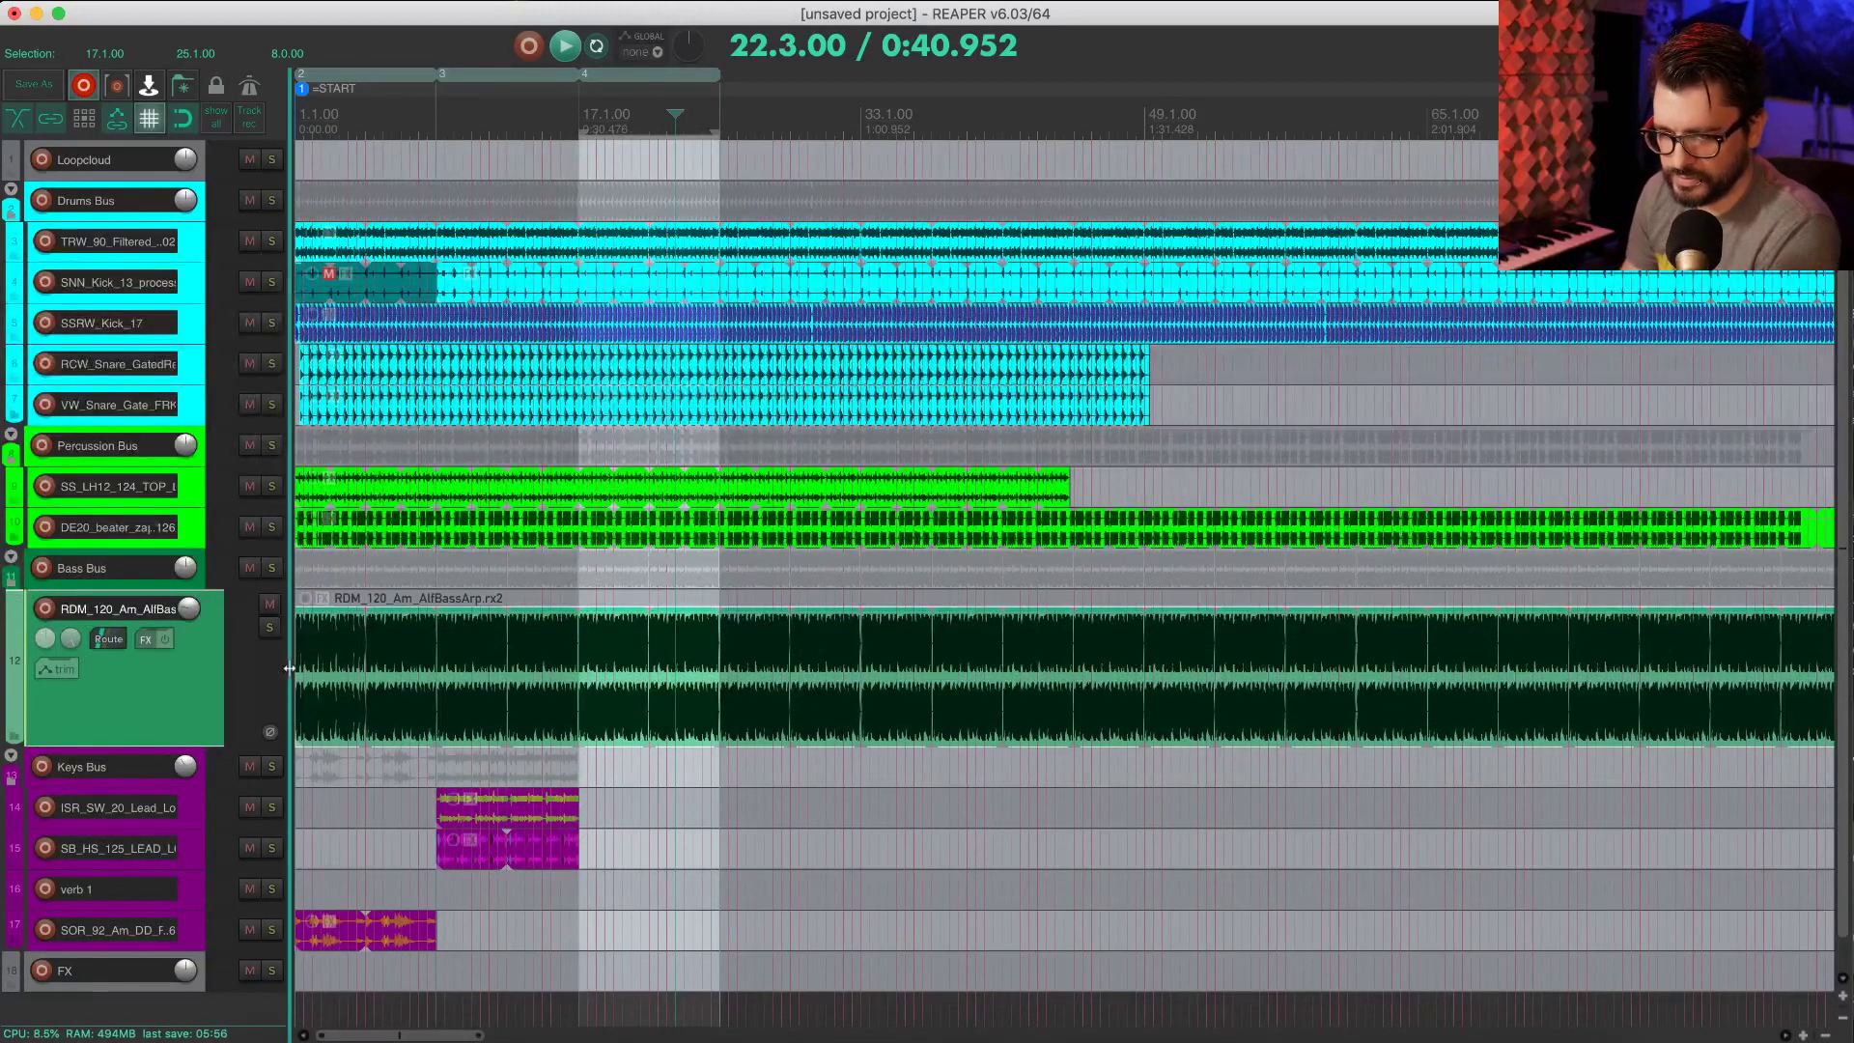
pyautogui.press('super+alt+d')
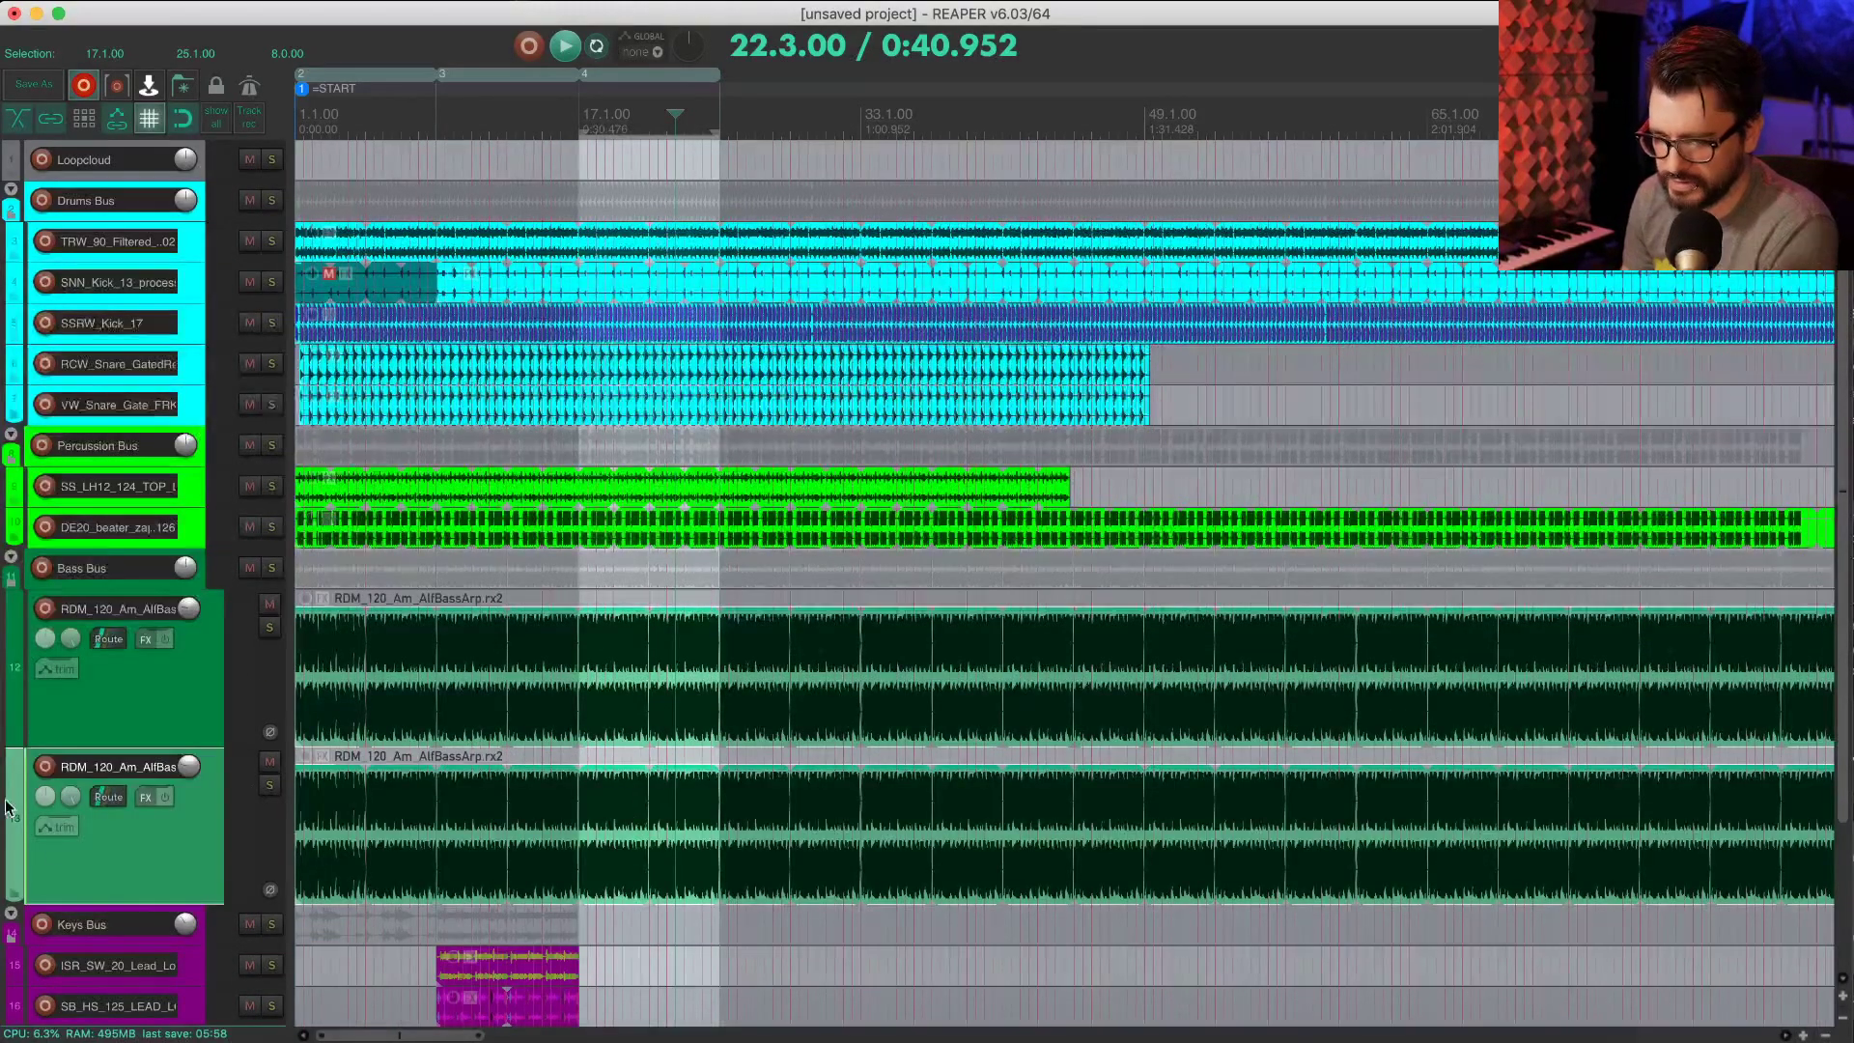
# Step: Insert the Filterjam equalizer plug-in on the duplicated bass track and play that track soloed
pyautogui.rightClick(141, 796)
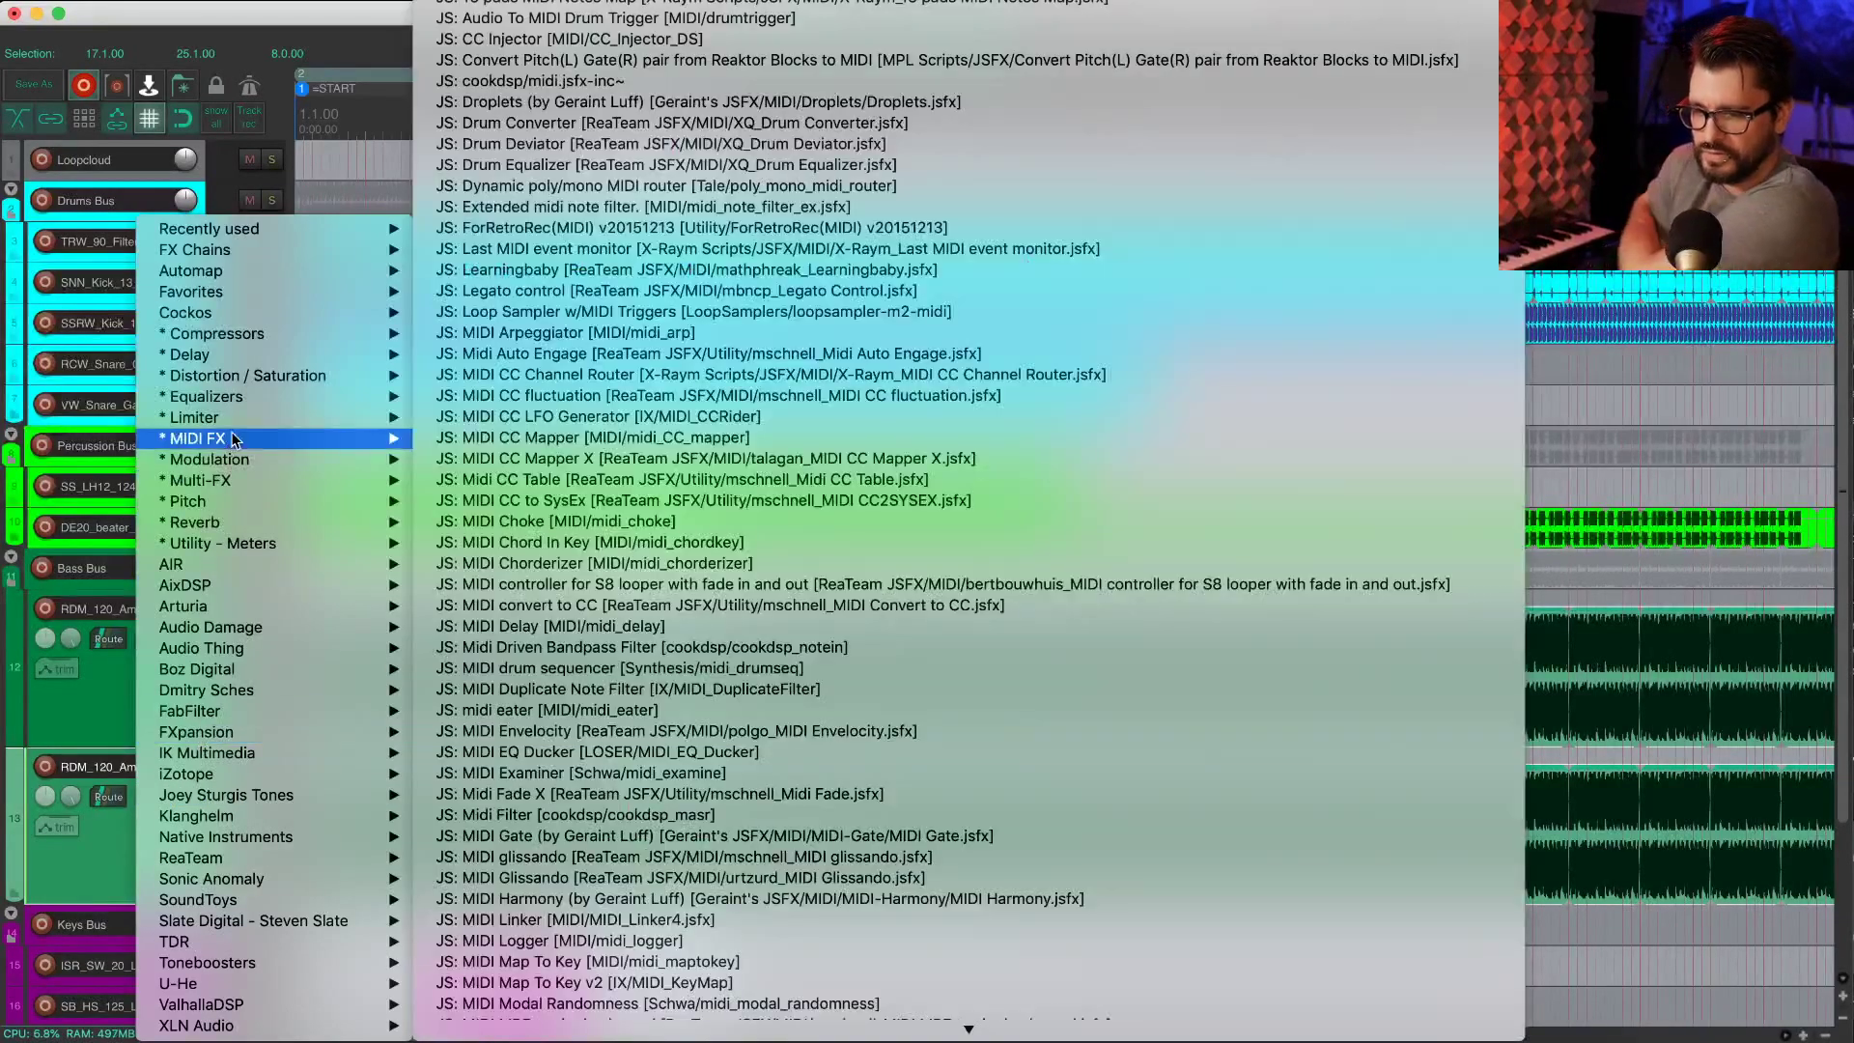
pyautogui.moveTo(257, 384)
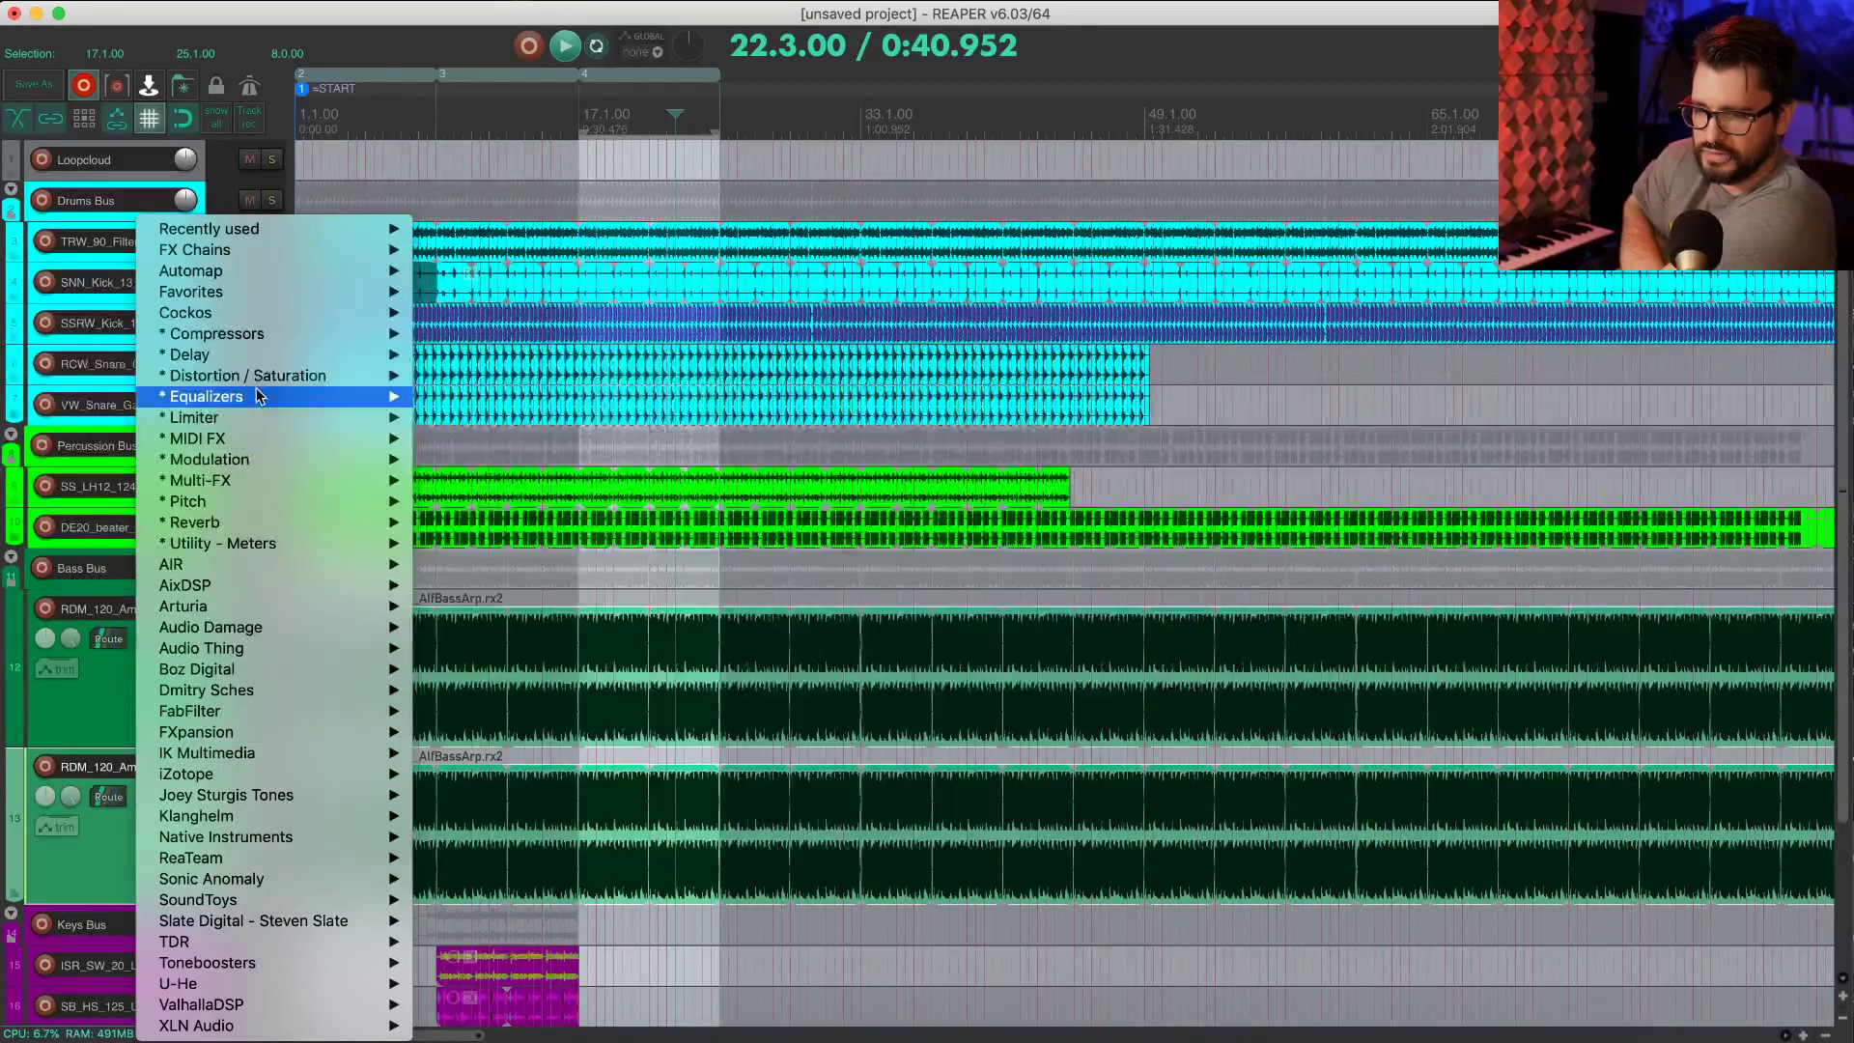
pyautogui.moveTo(249, 418)
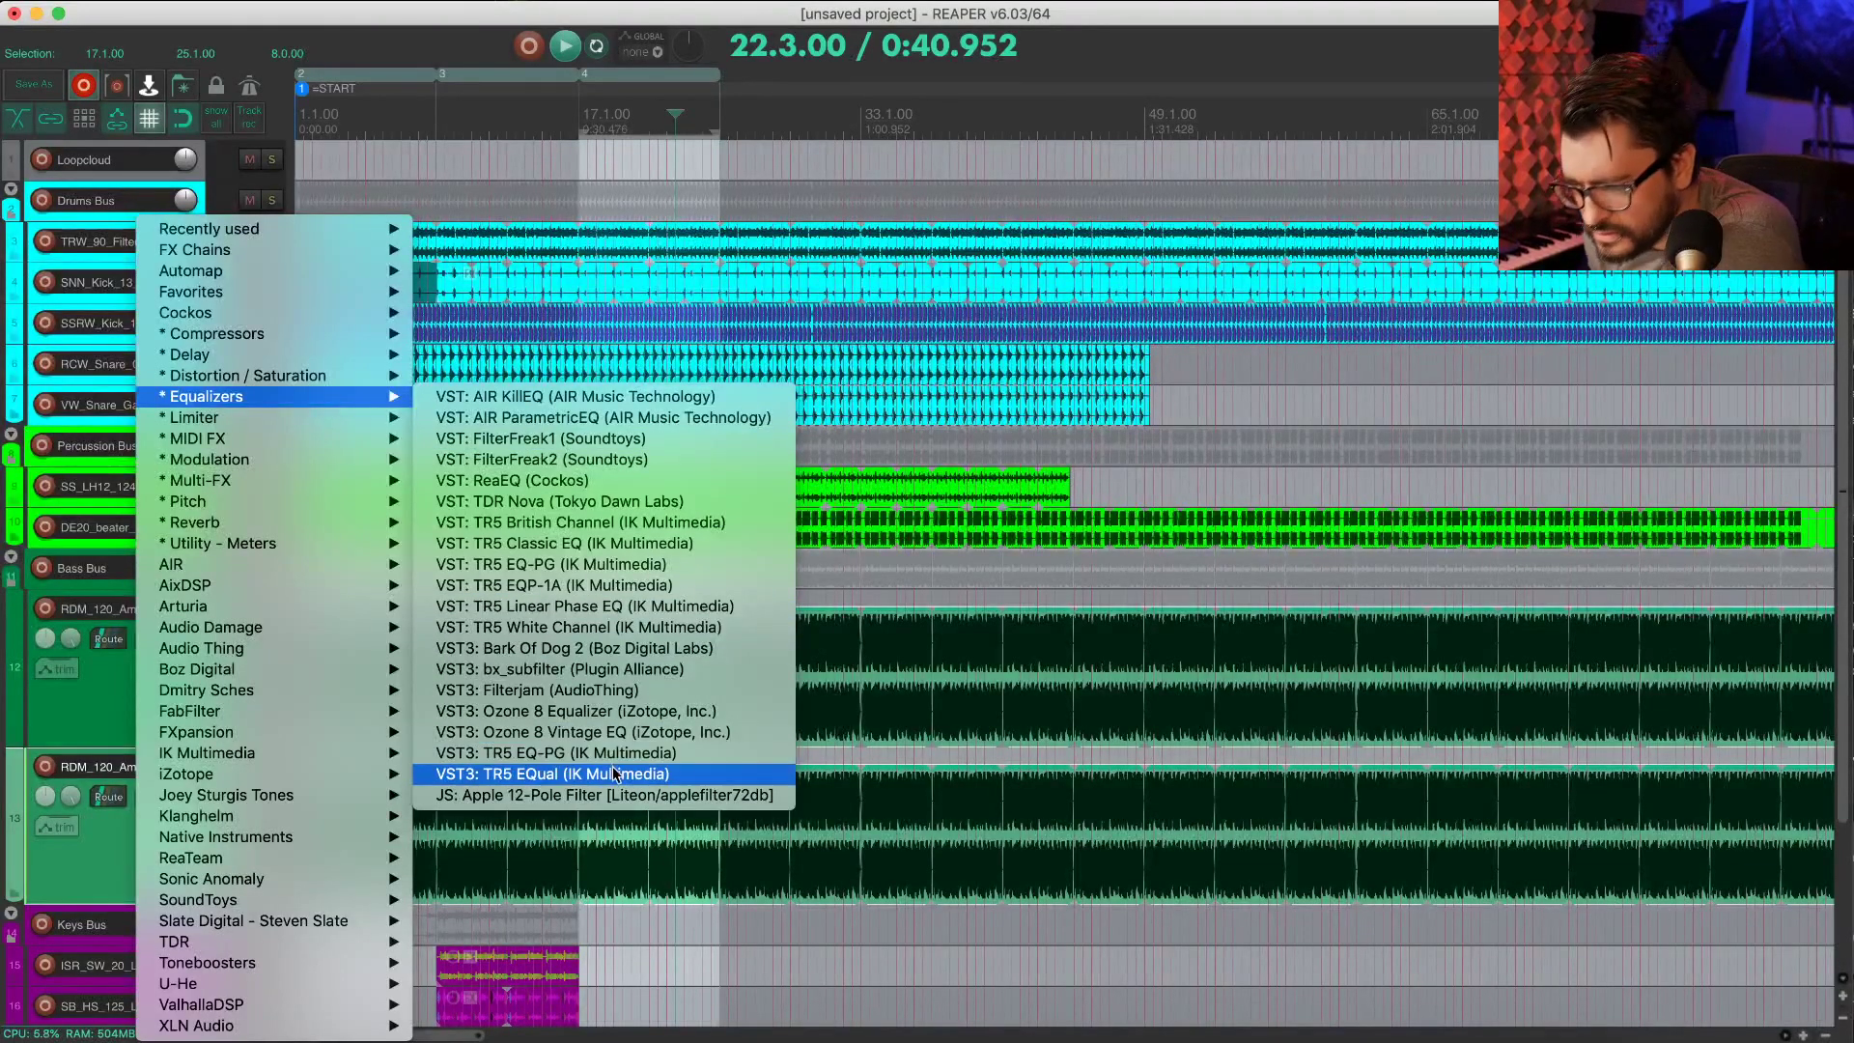
pyautogui.click(591, 691)
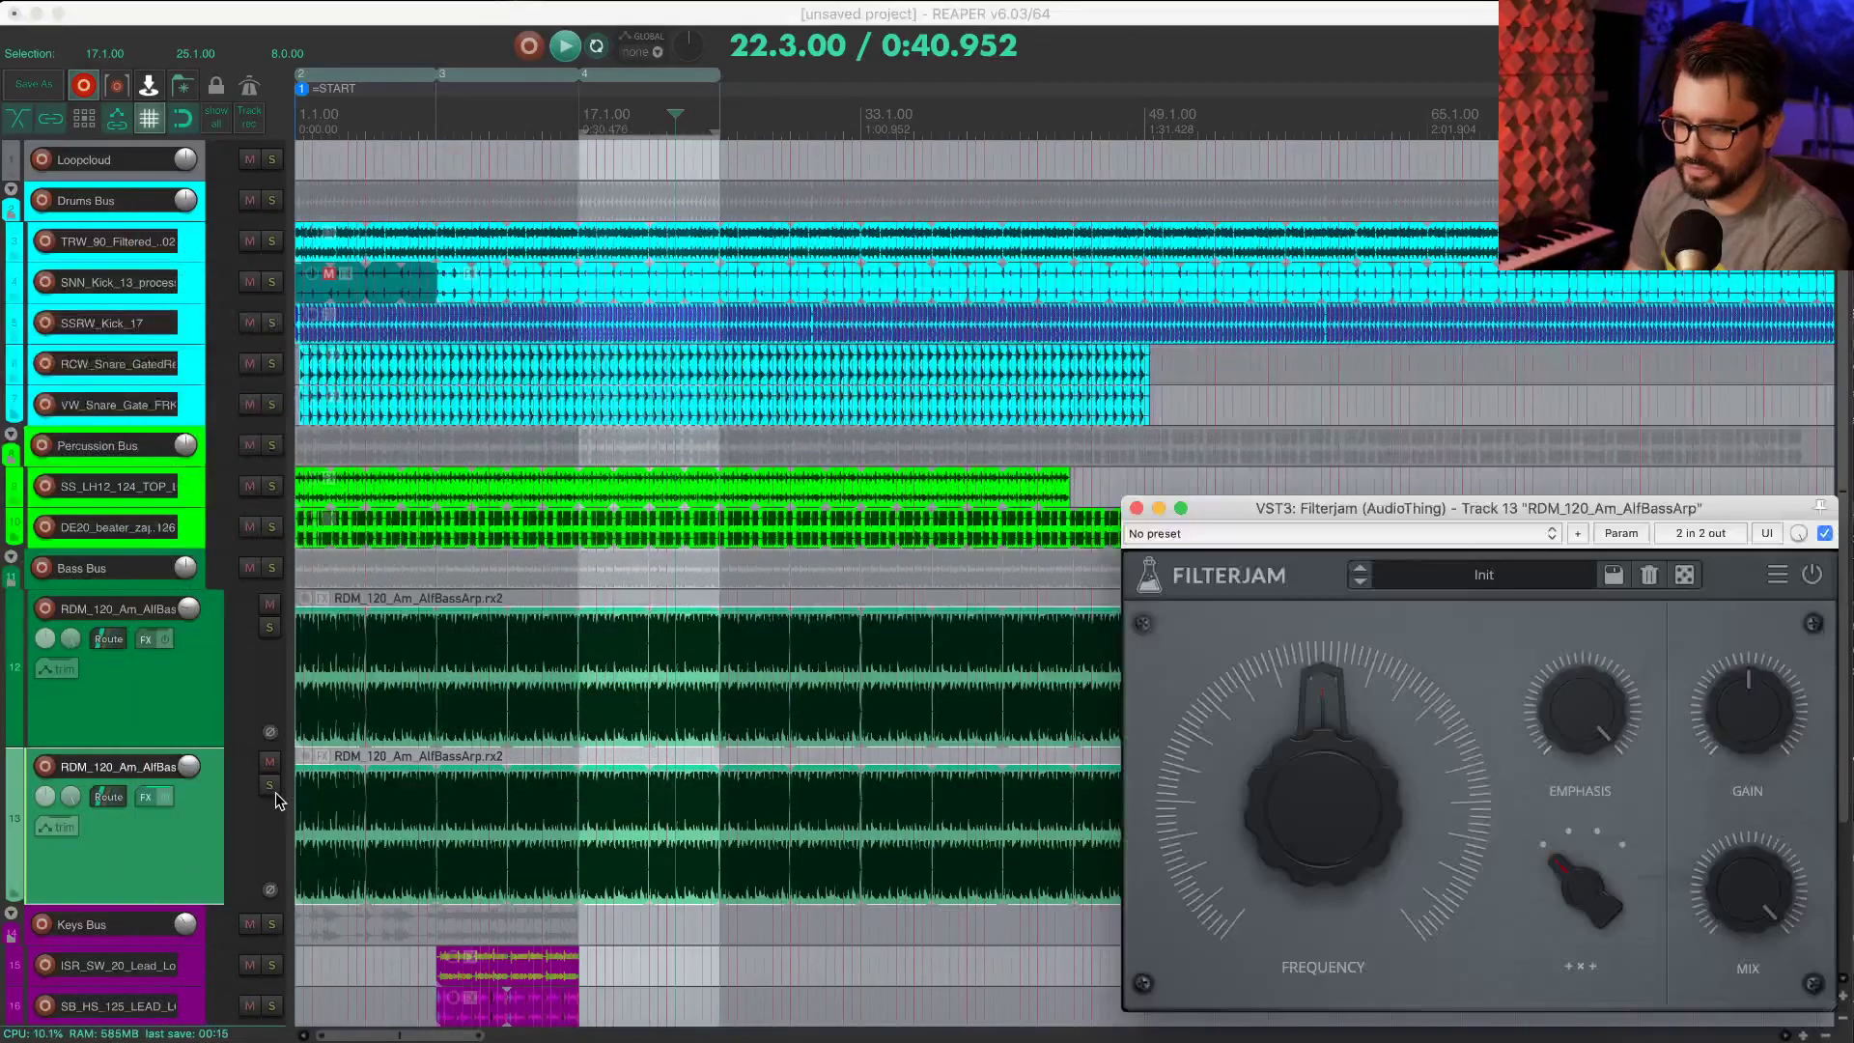
pyautogui.click(269, 784)
pyautogui.press('space')
pyautogui.moveTo(1371, 512); pyautogui.dragTo(1209, 357)
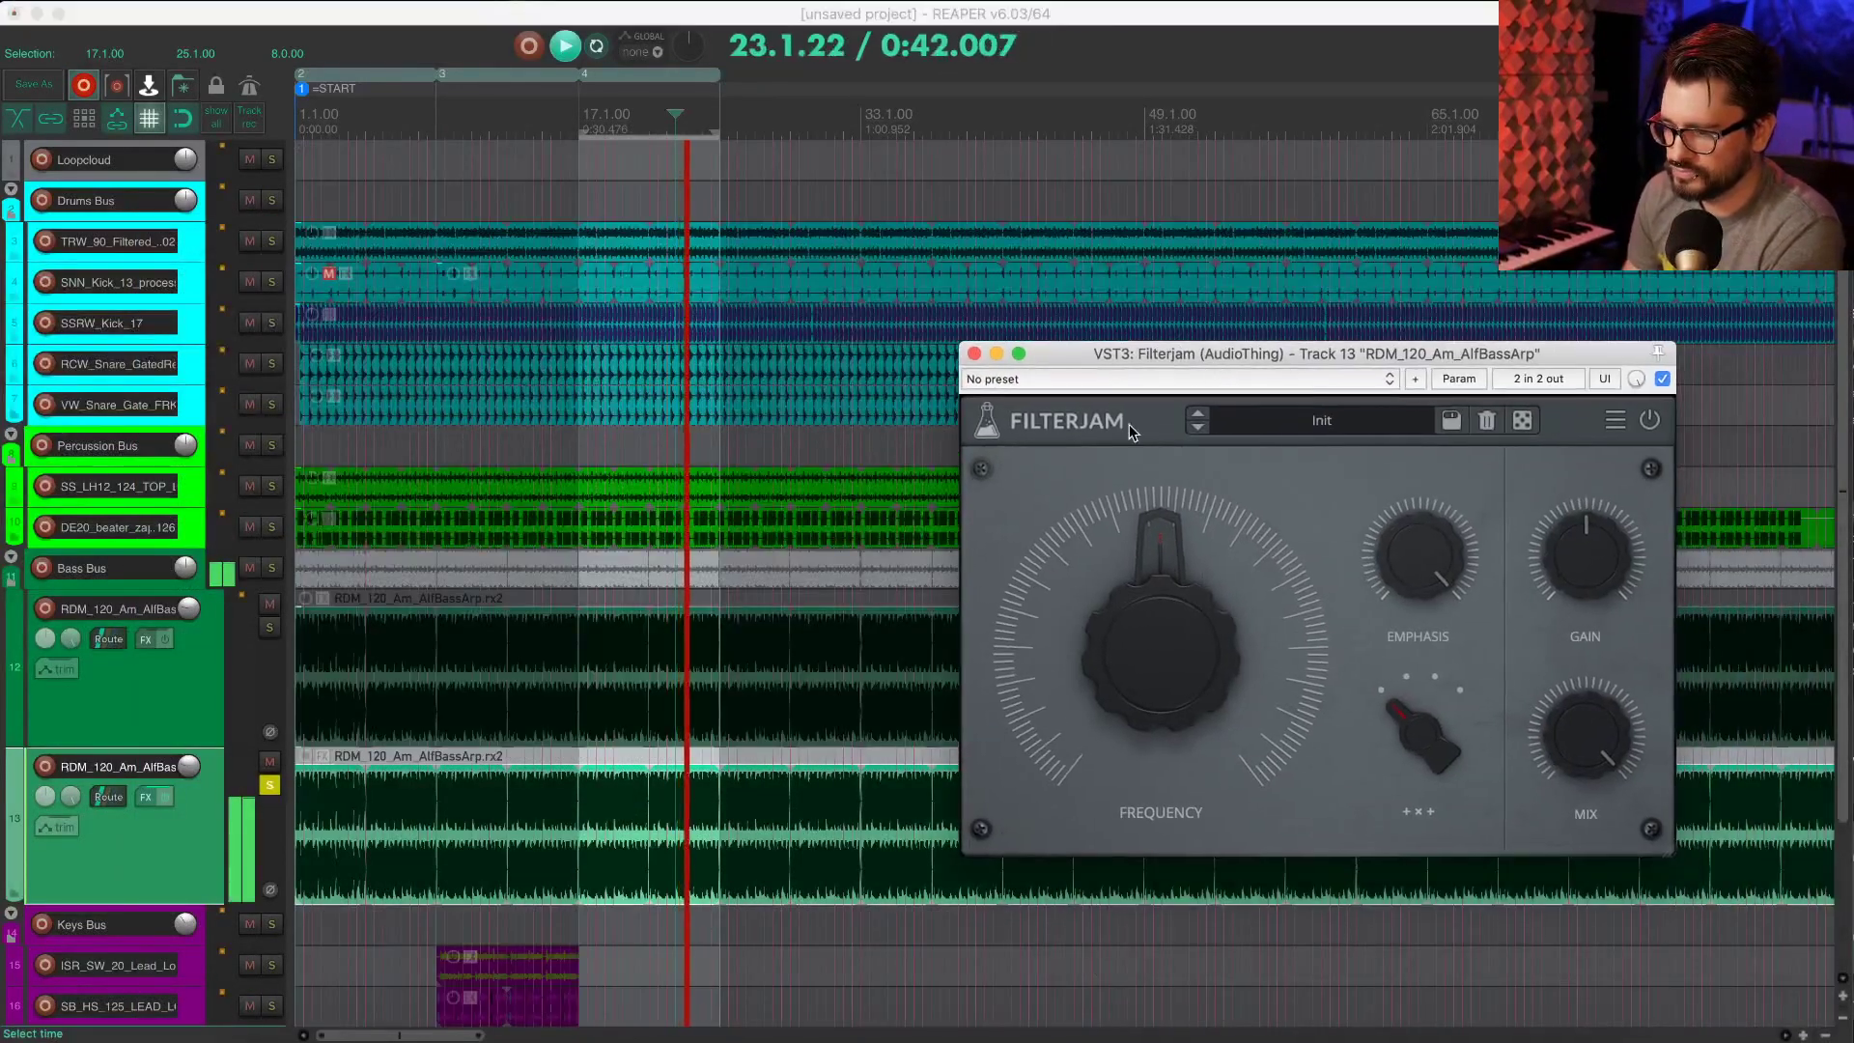
# Step: Try manual Filterjam settings on the duplicated bass: reduce the emphasis and sweep the frequency down and back up to 84%
pyautogui.moveTo(1168, 624); pyautogui.dragTo(1164, 705)
pyautogui.moveTo(1432, 590)
pyautogui.mouseDown()
pyautogui.moveTo(1415, 705)
pyautogui.moveTo(1412, 611)
pyautogui.mouseUp()
pyautogui.click(1419, 739)
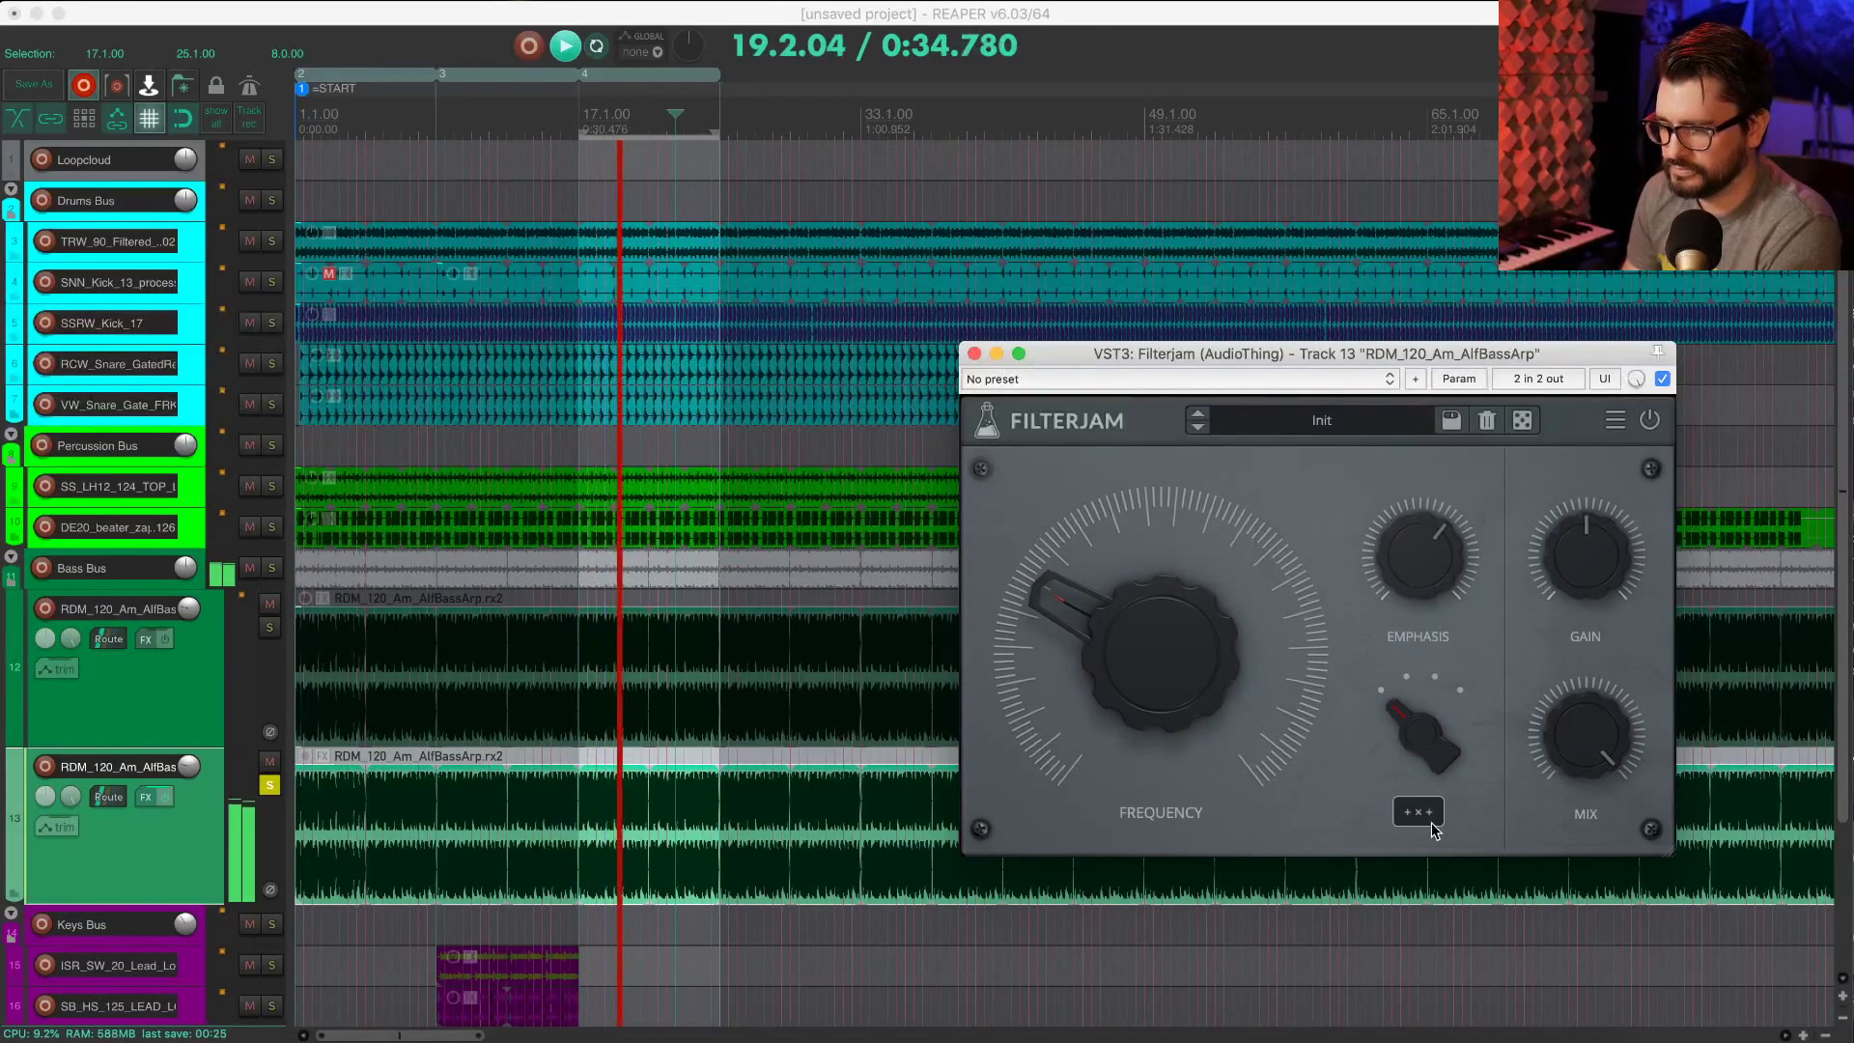
pyautogui.moveTo(1193, 651); pyautogui.dragTo(1287, 463)
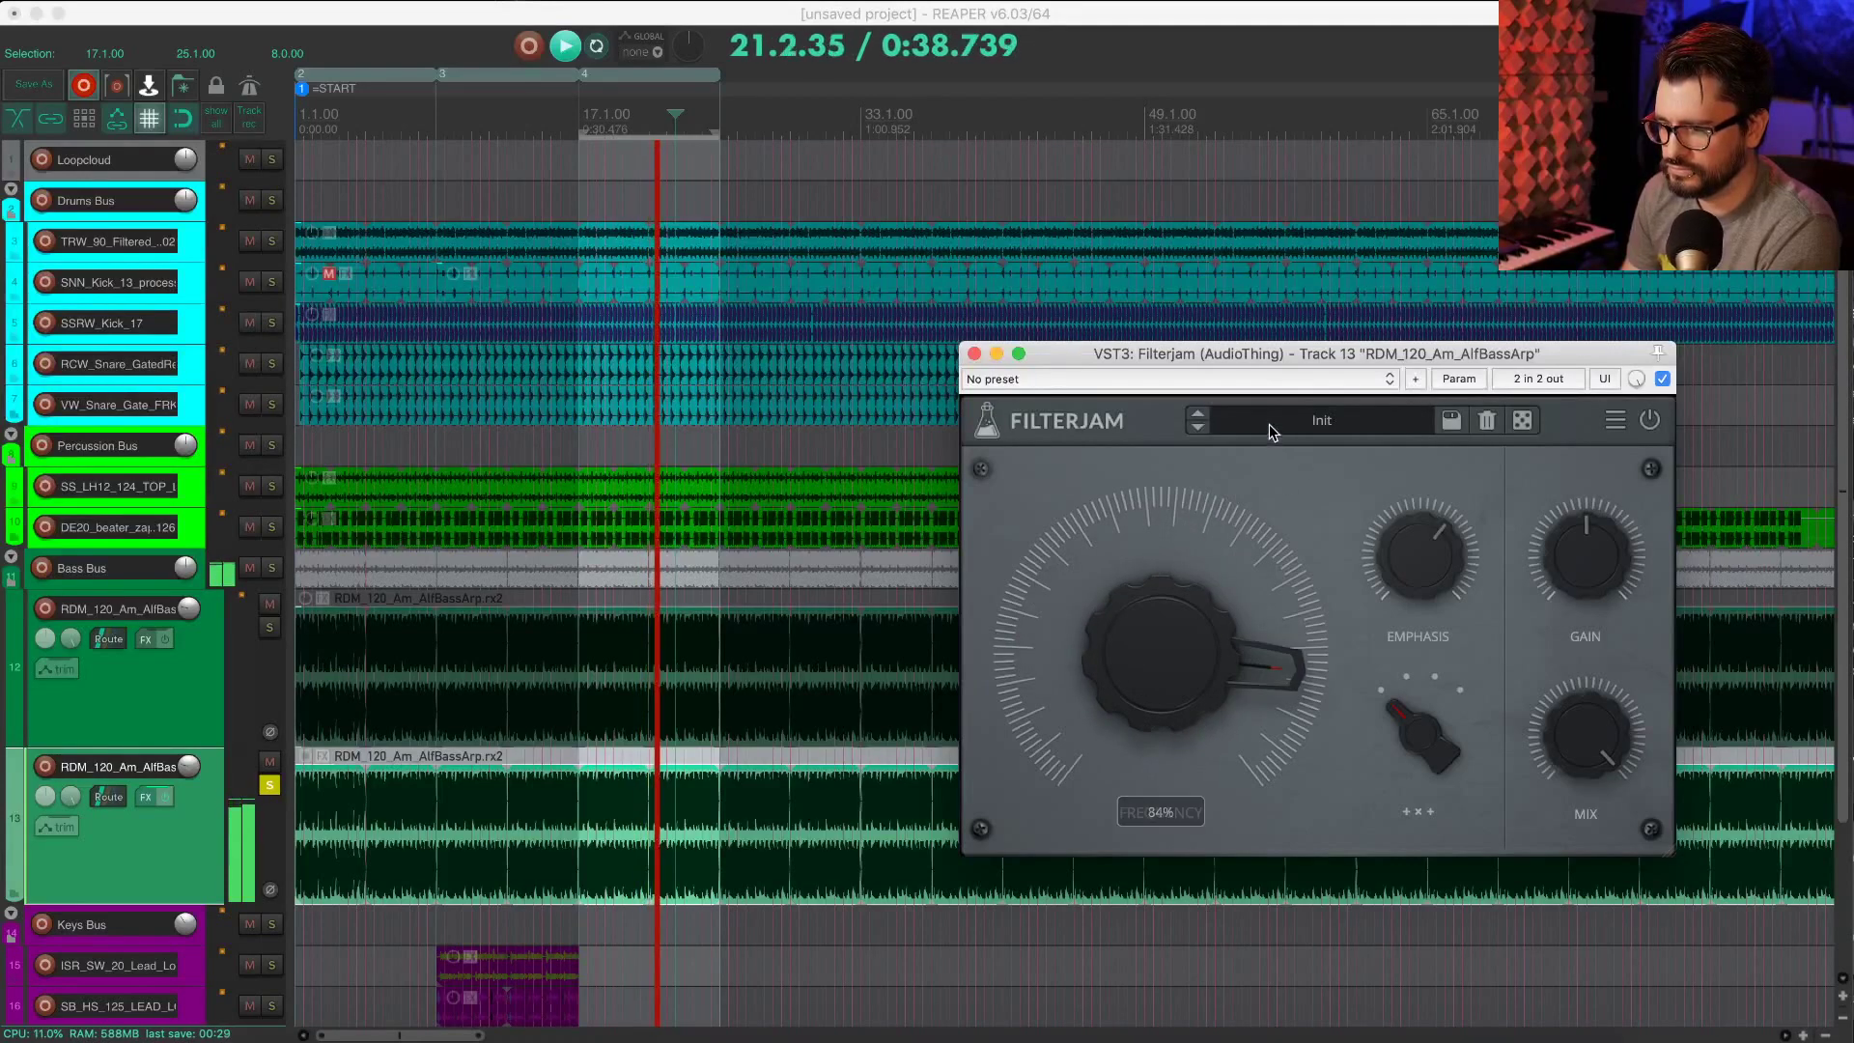
# Step: Audition the Filterjam presets Boxy Transistor, Broken Ring, Drive Treble, Drum Destroyer and Errors, and settle on Drum Destroyer
pyautogui.click(1269, 425)
pyautogui.click(1505, 448)
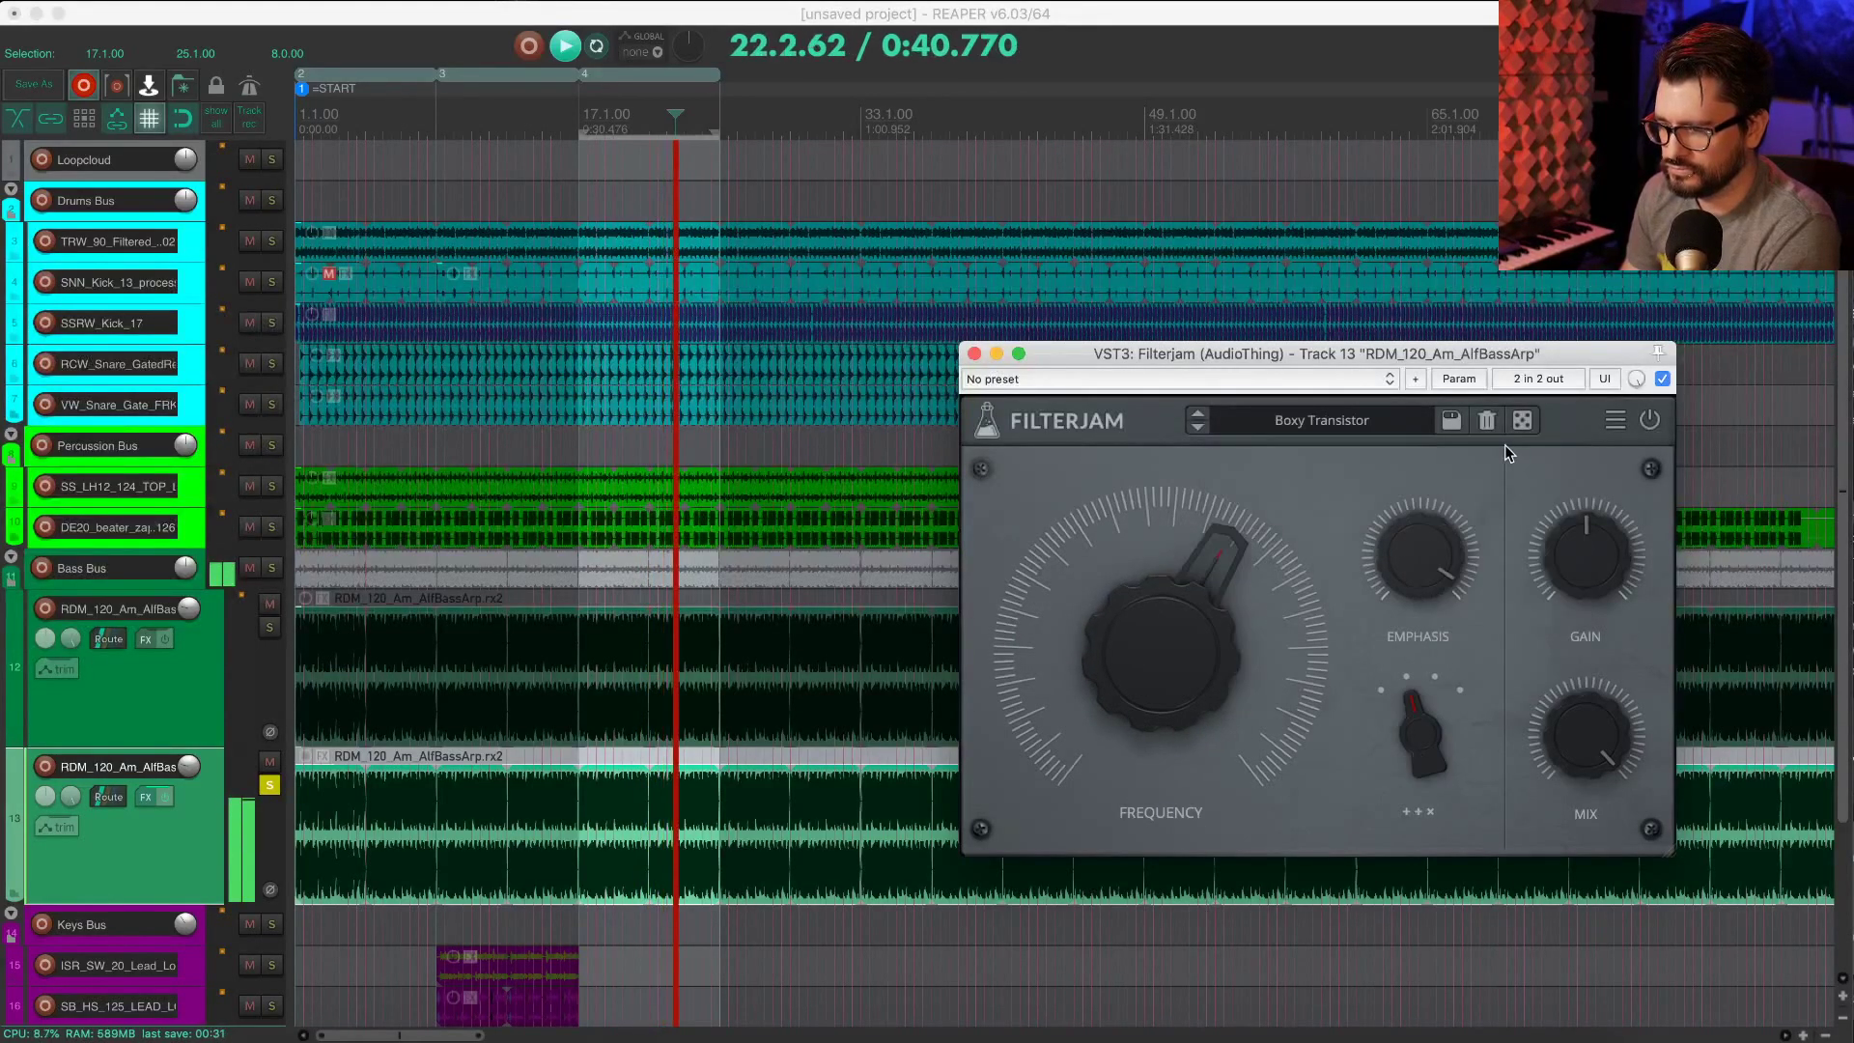
pyautogui.moveTo(1178, 651); pyautogui.dragTo(1195, 720)
pyautogui.click(1198, 427)
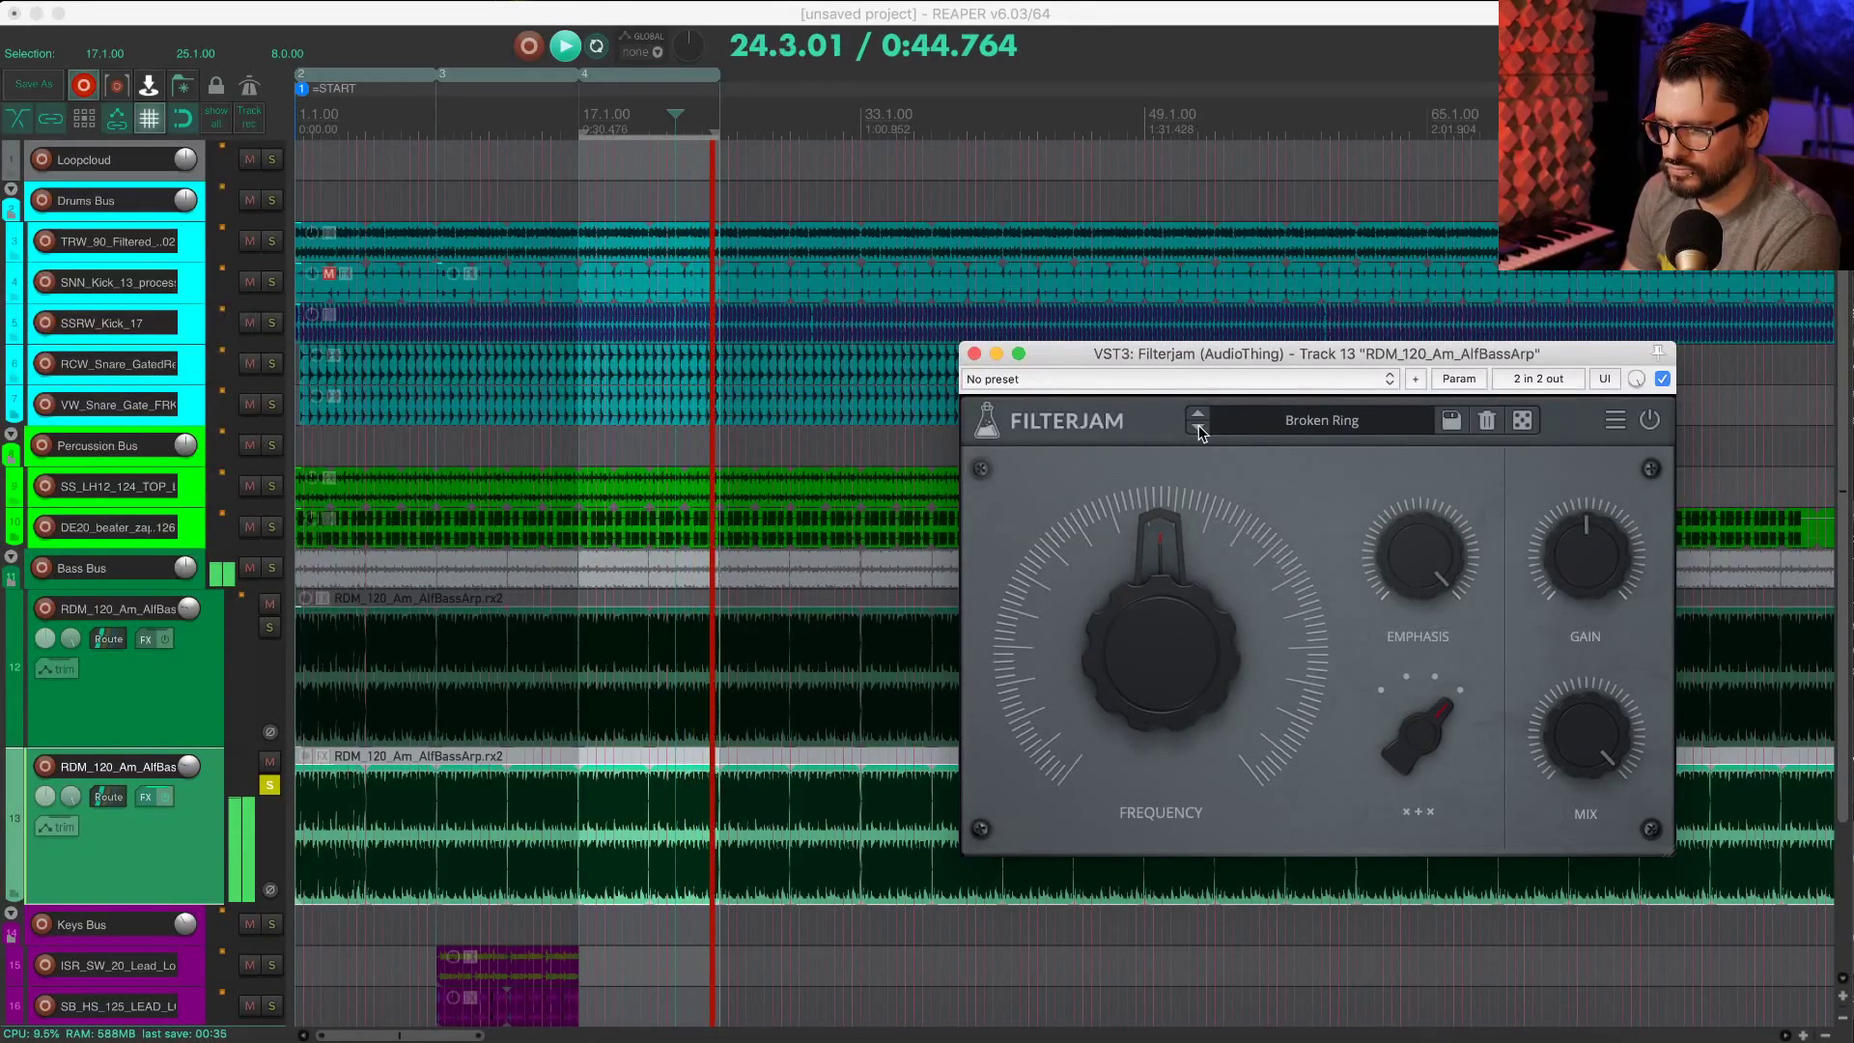
pyautogui.click(1198, 428)
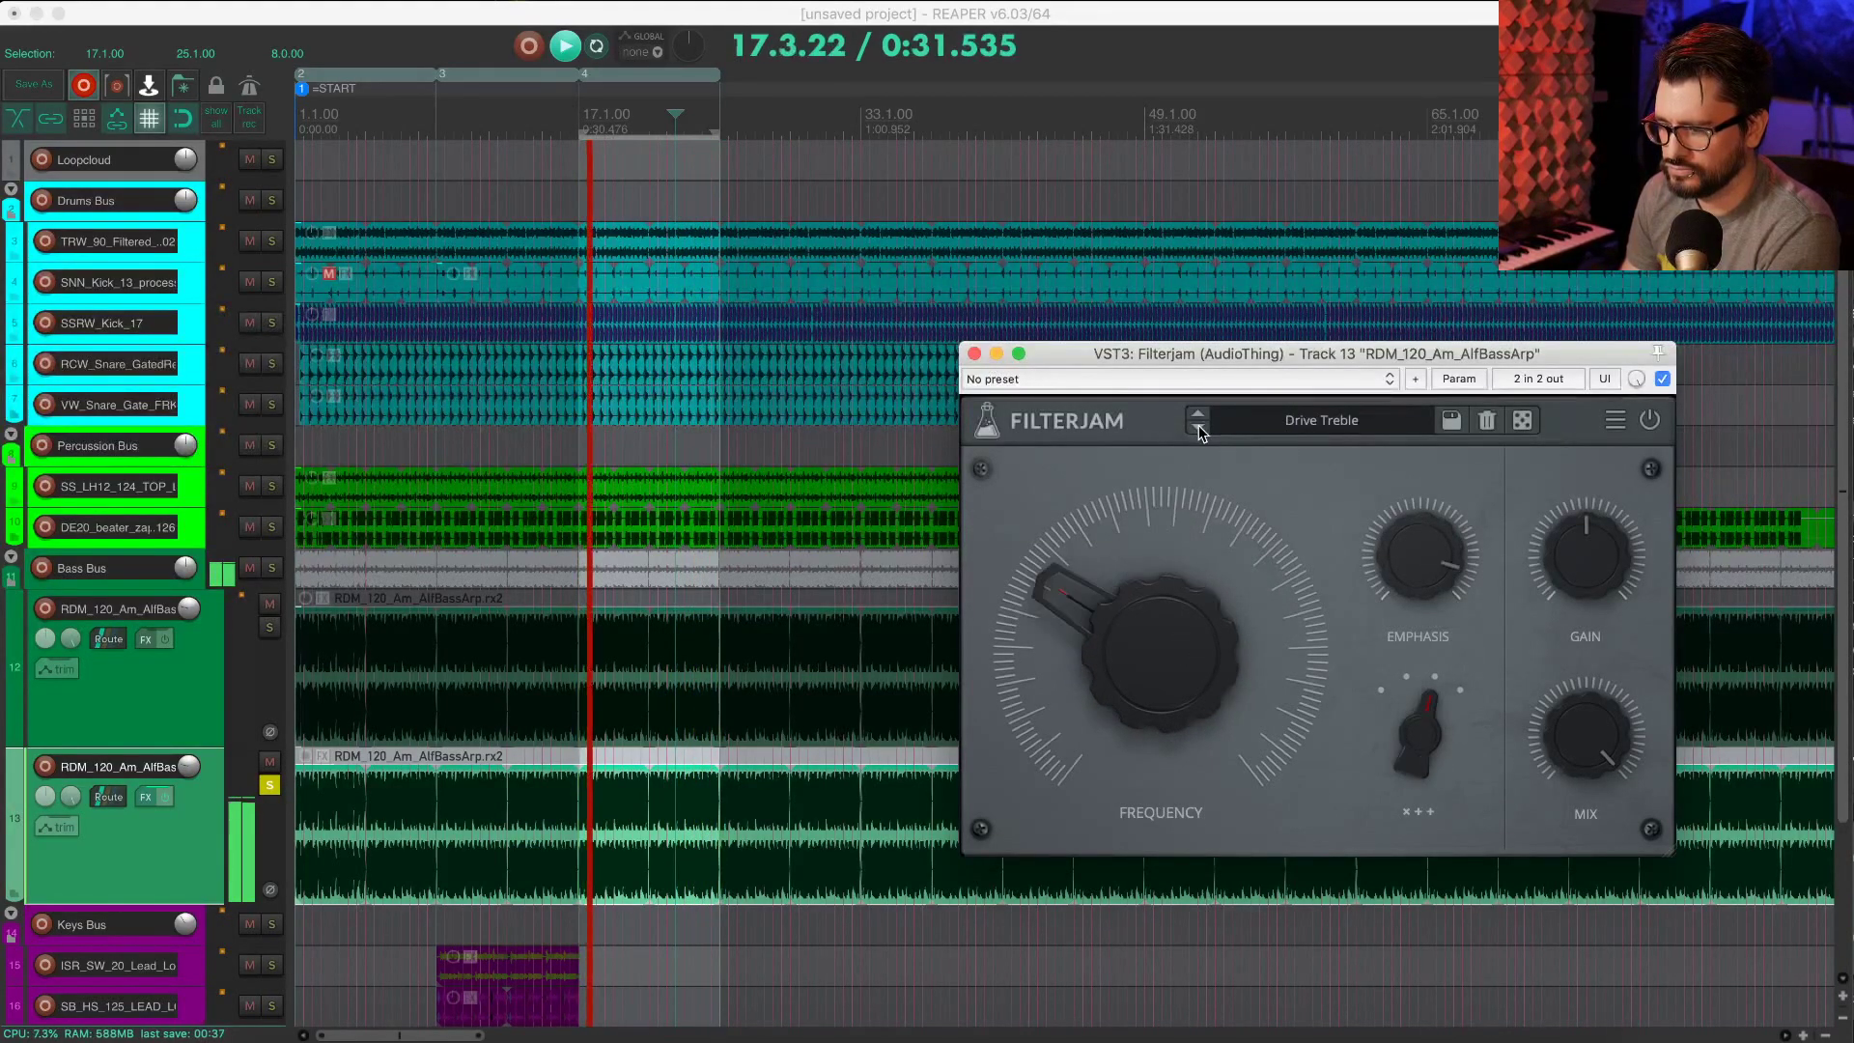
pyautogui.click(1199, 428)
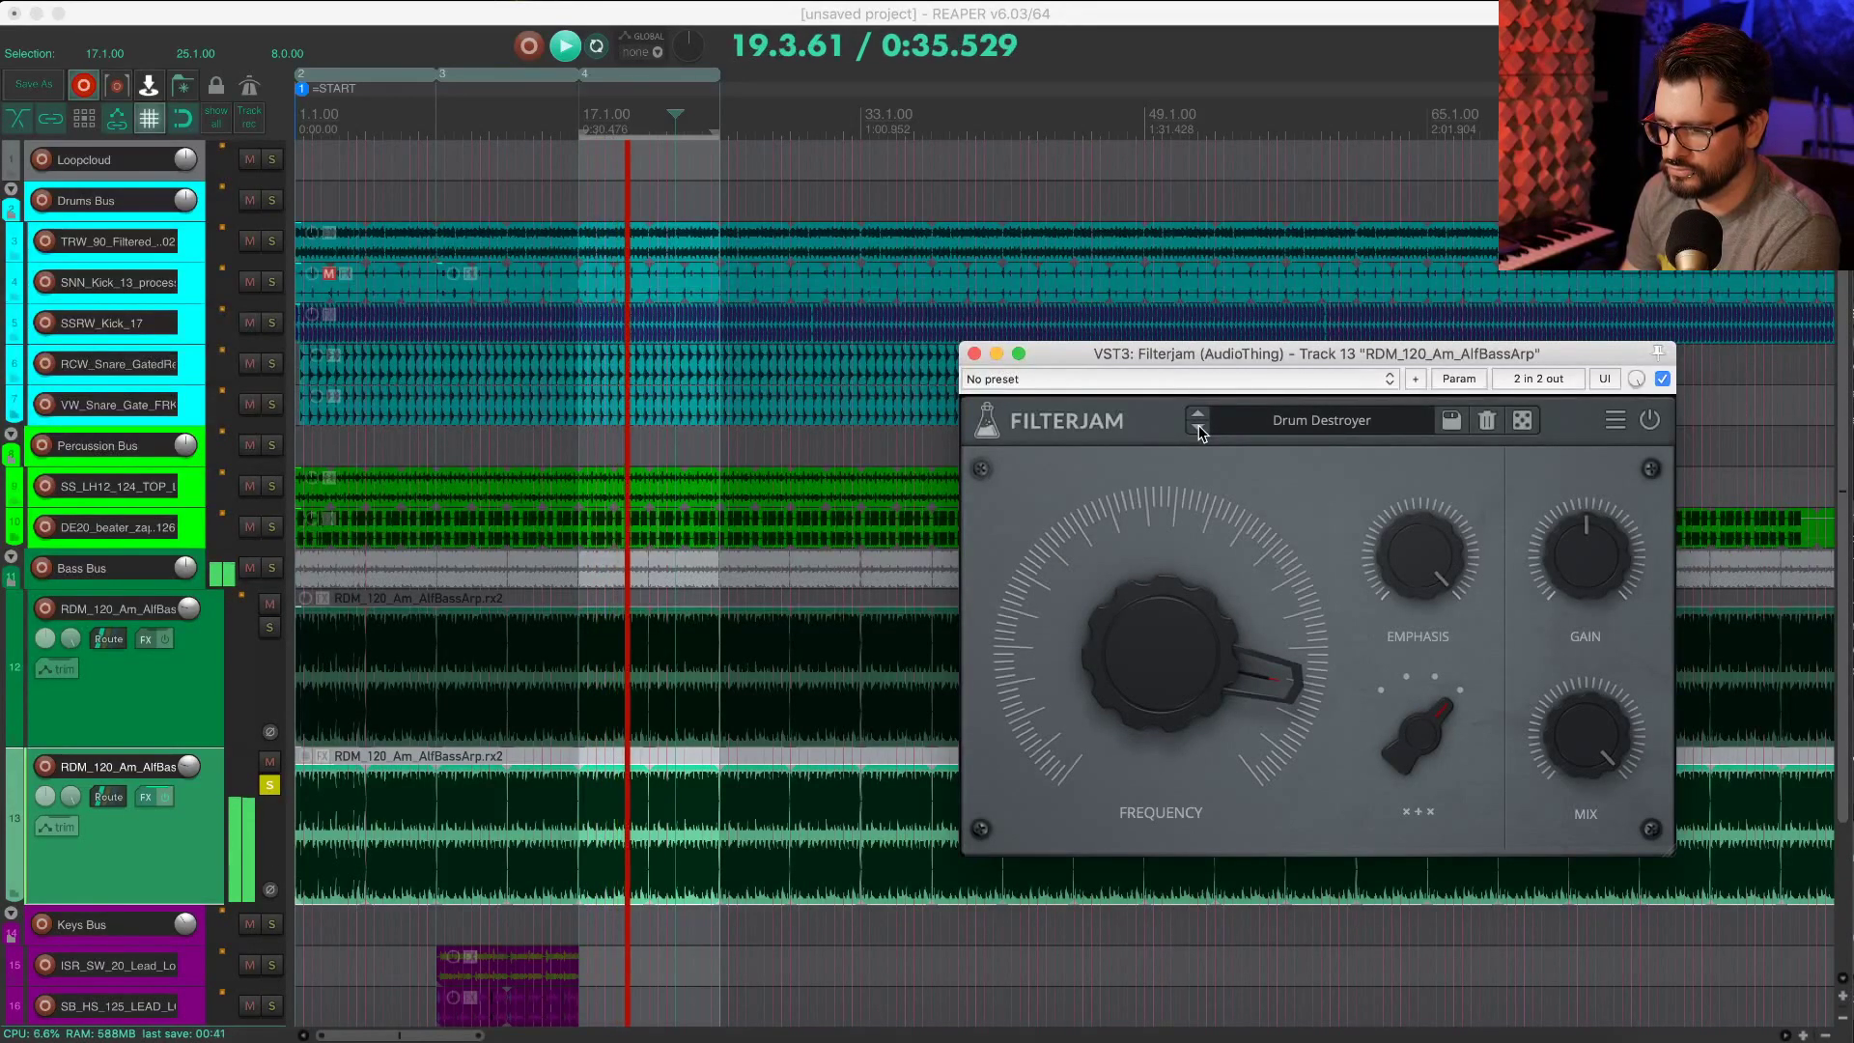
pyautogui.click(1199, 427)
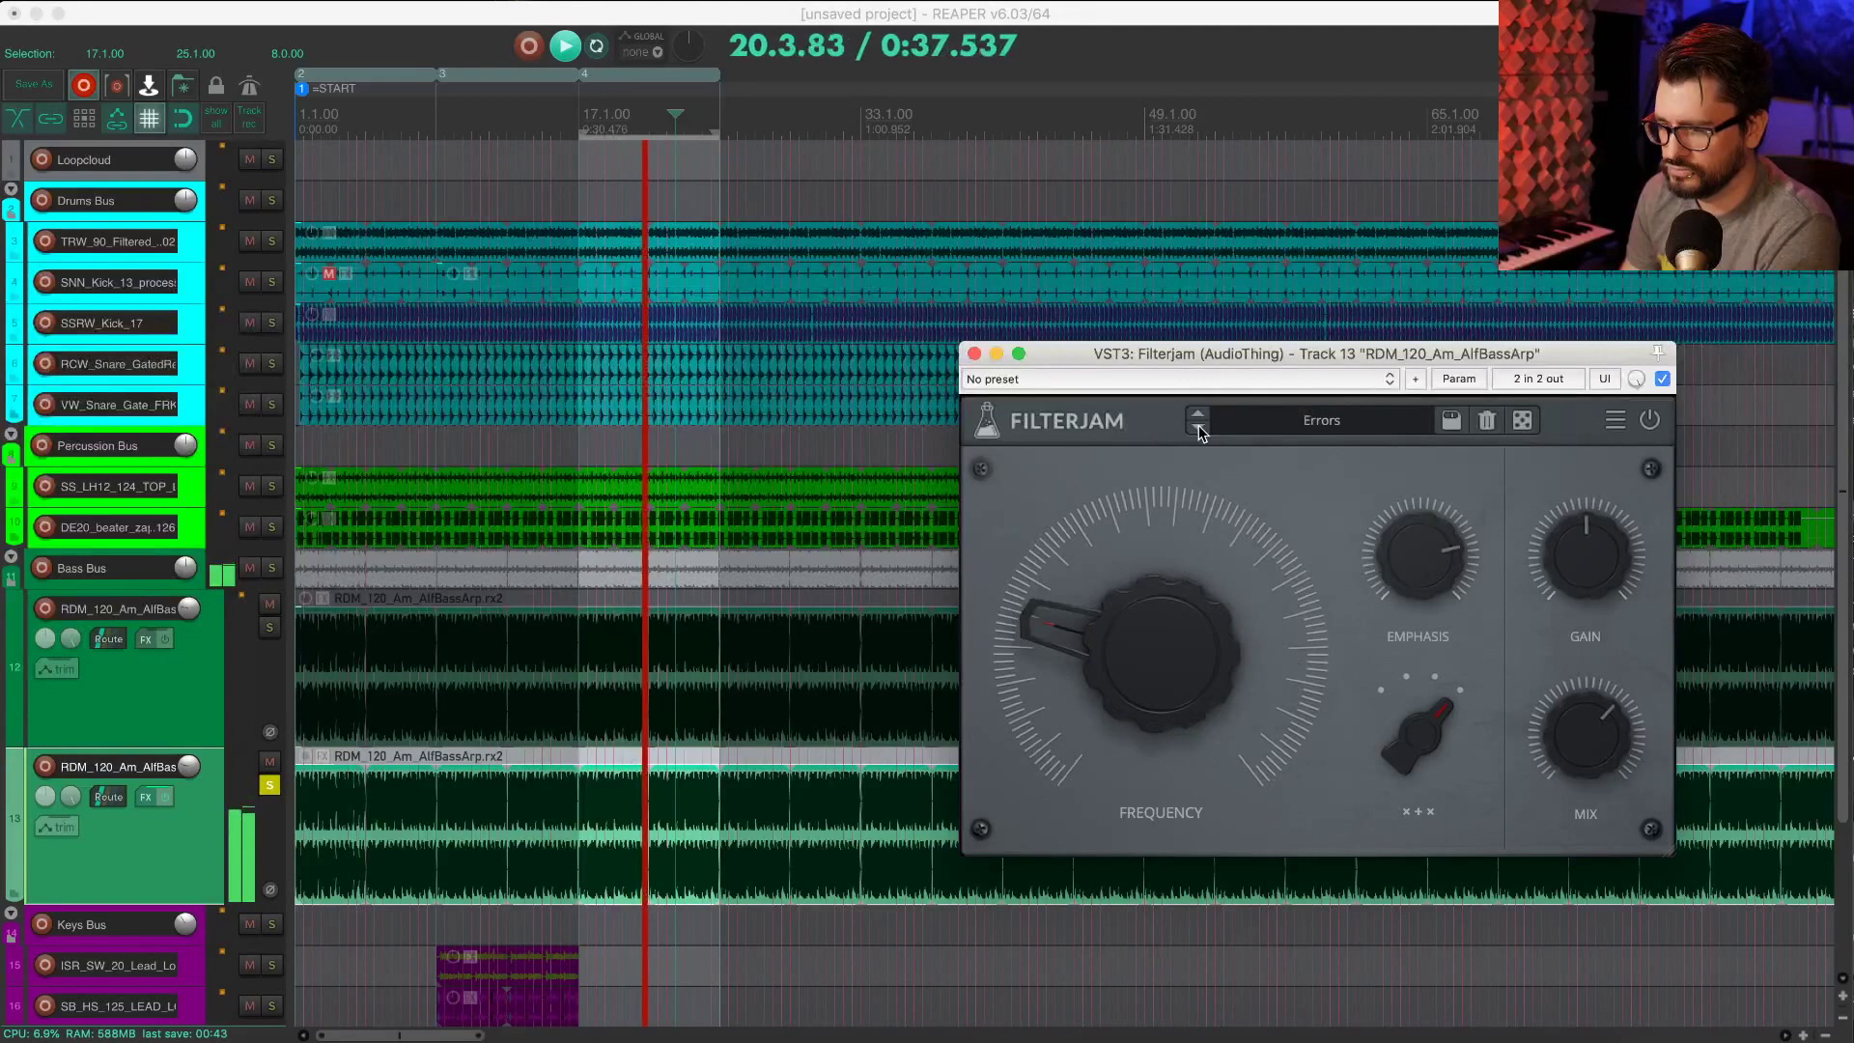
pyautogui.click(1197, 417)
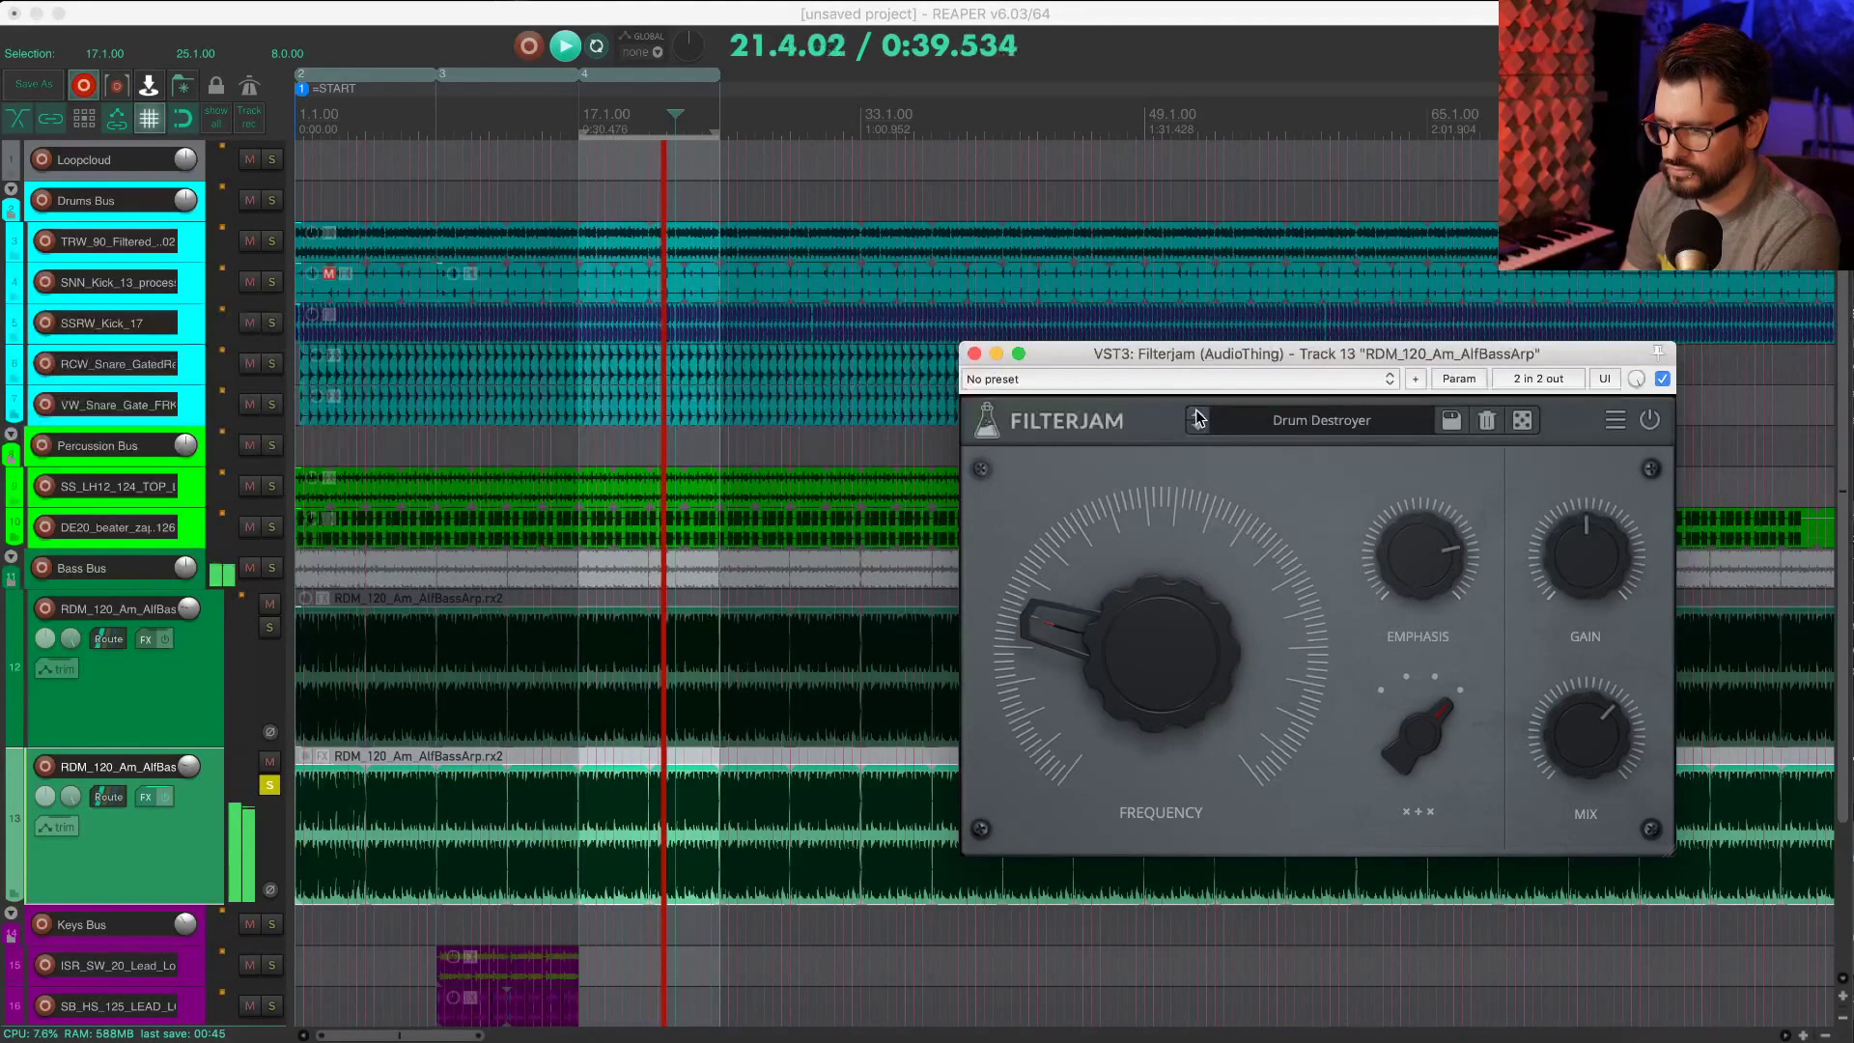
# Step: Listen to the original bass alone, together with the filtered duplicate, and within the full mix, then stop playback
pyautogui.click(270, 628)
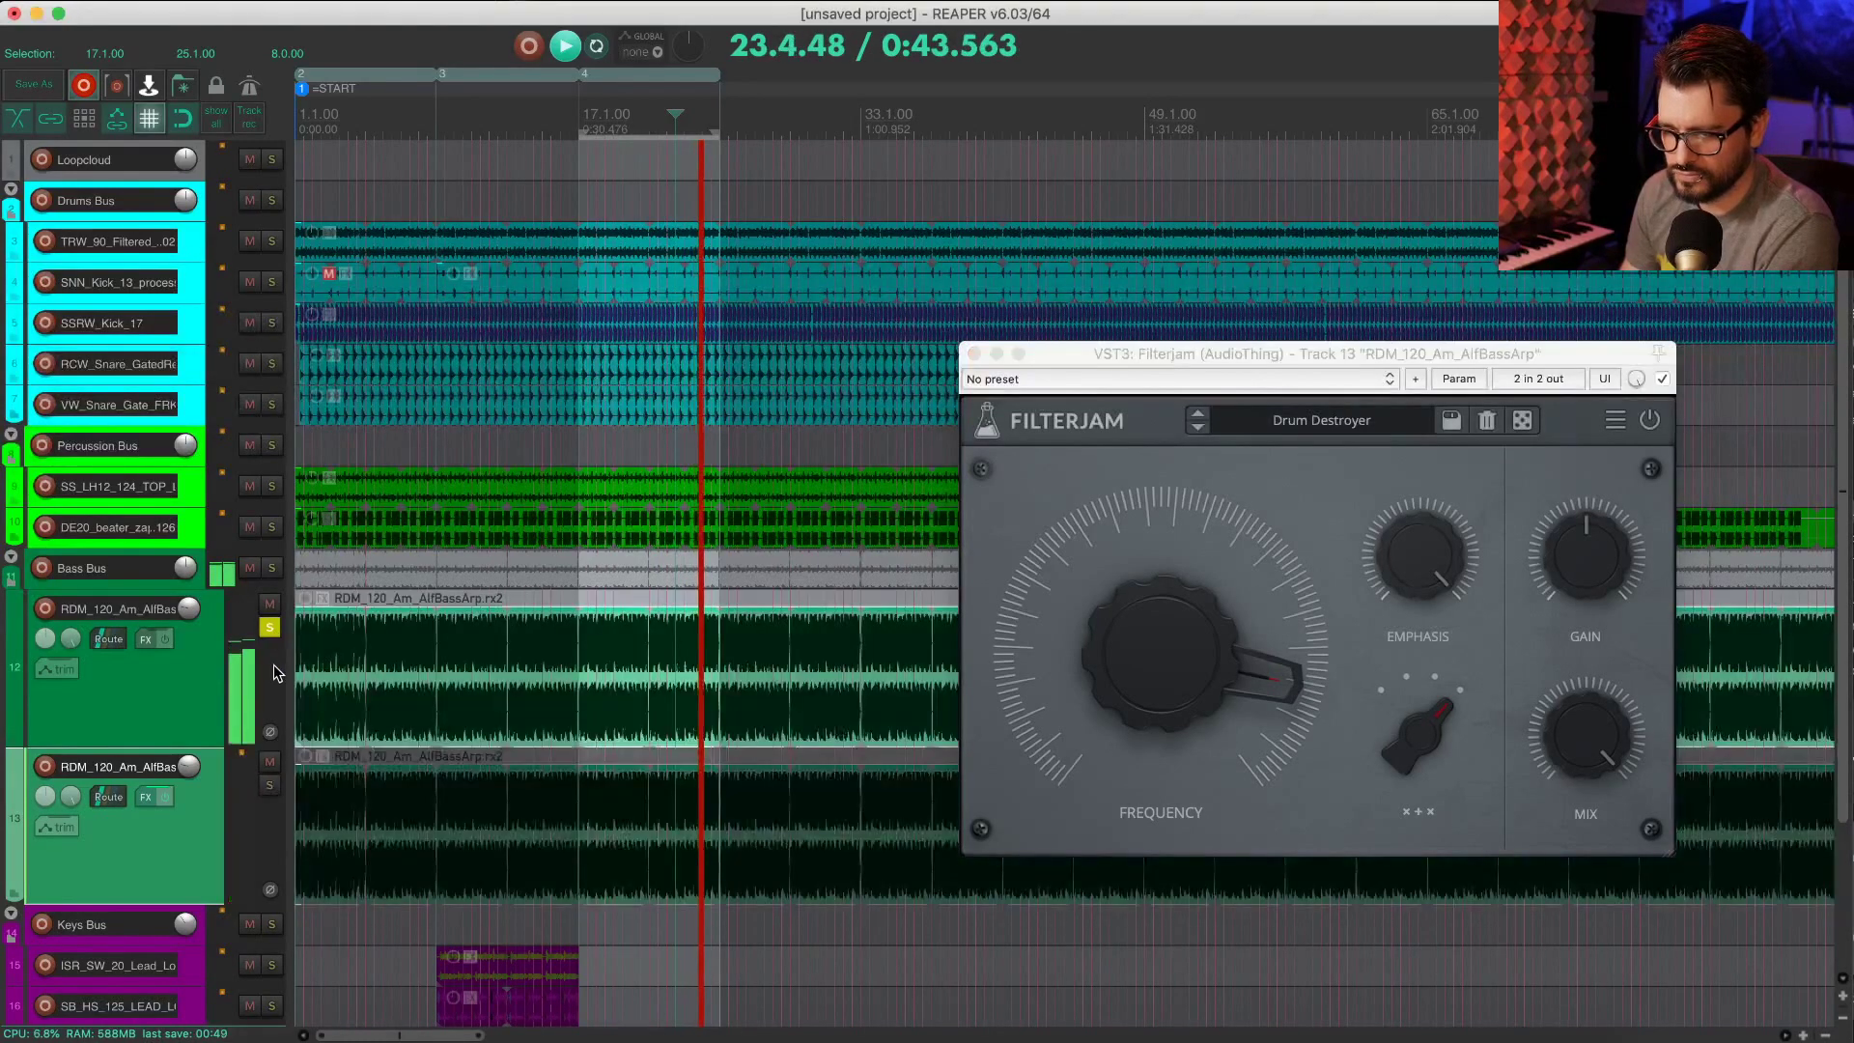
pyautogui.click(270, 786)
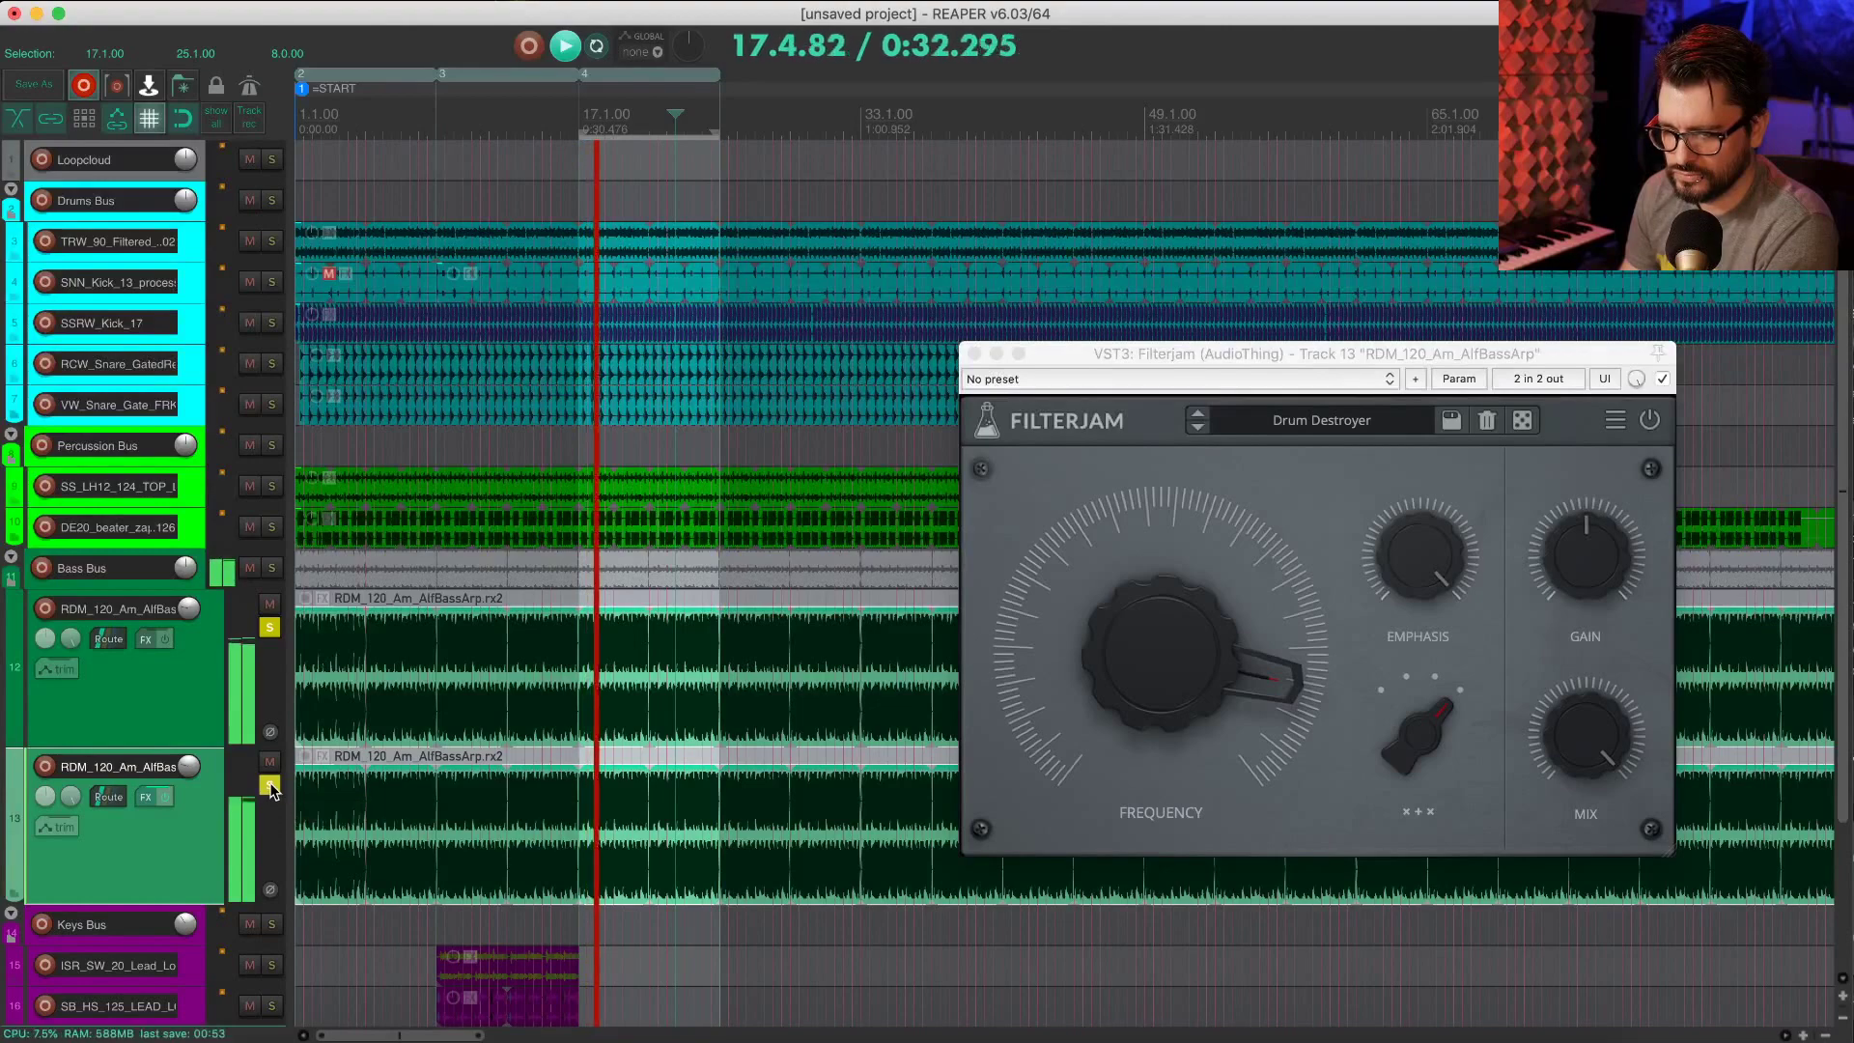
pyautogui.click(270, 786)
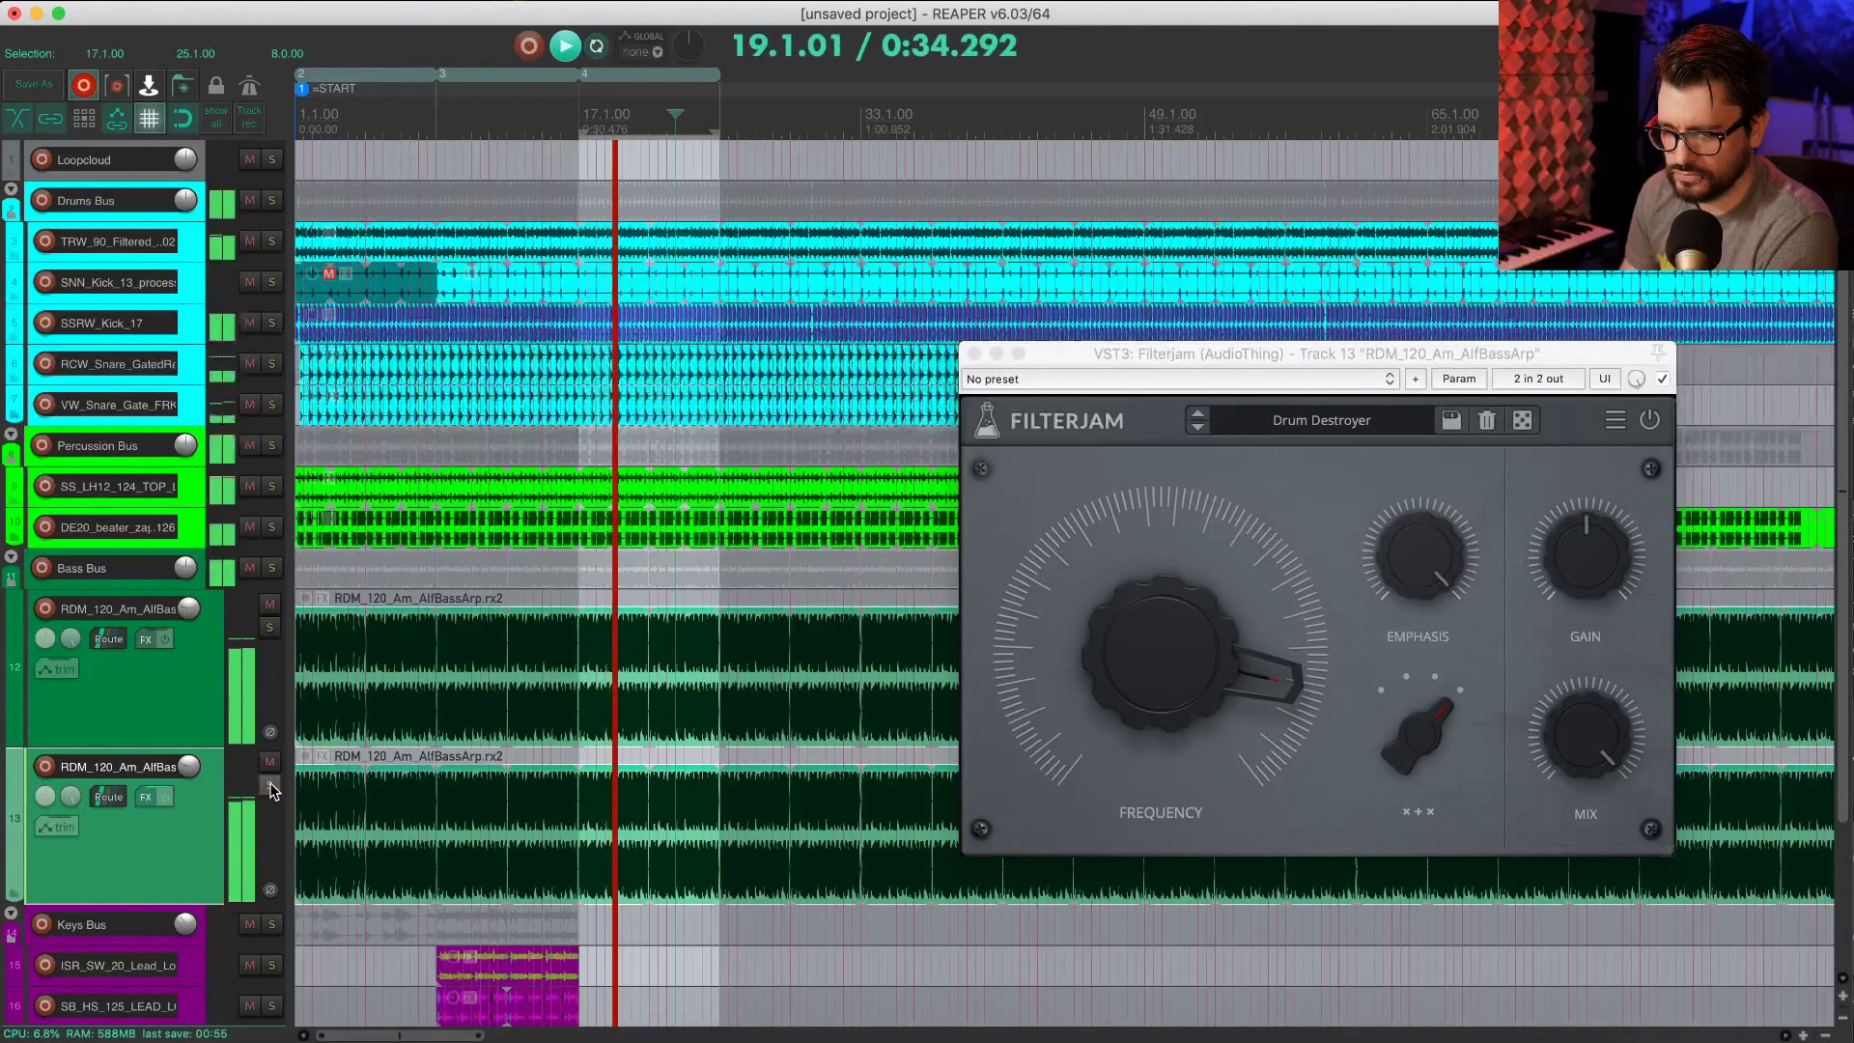
pyautogui.click(554, 844)
pyautogui.scroll(-3, 593, 844)
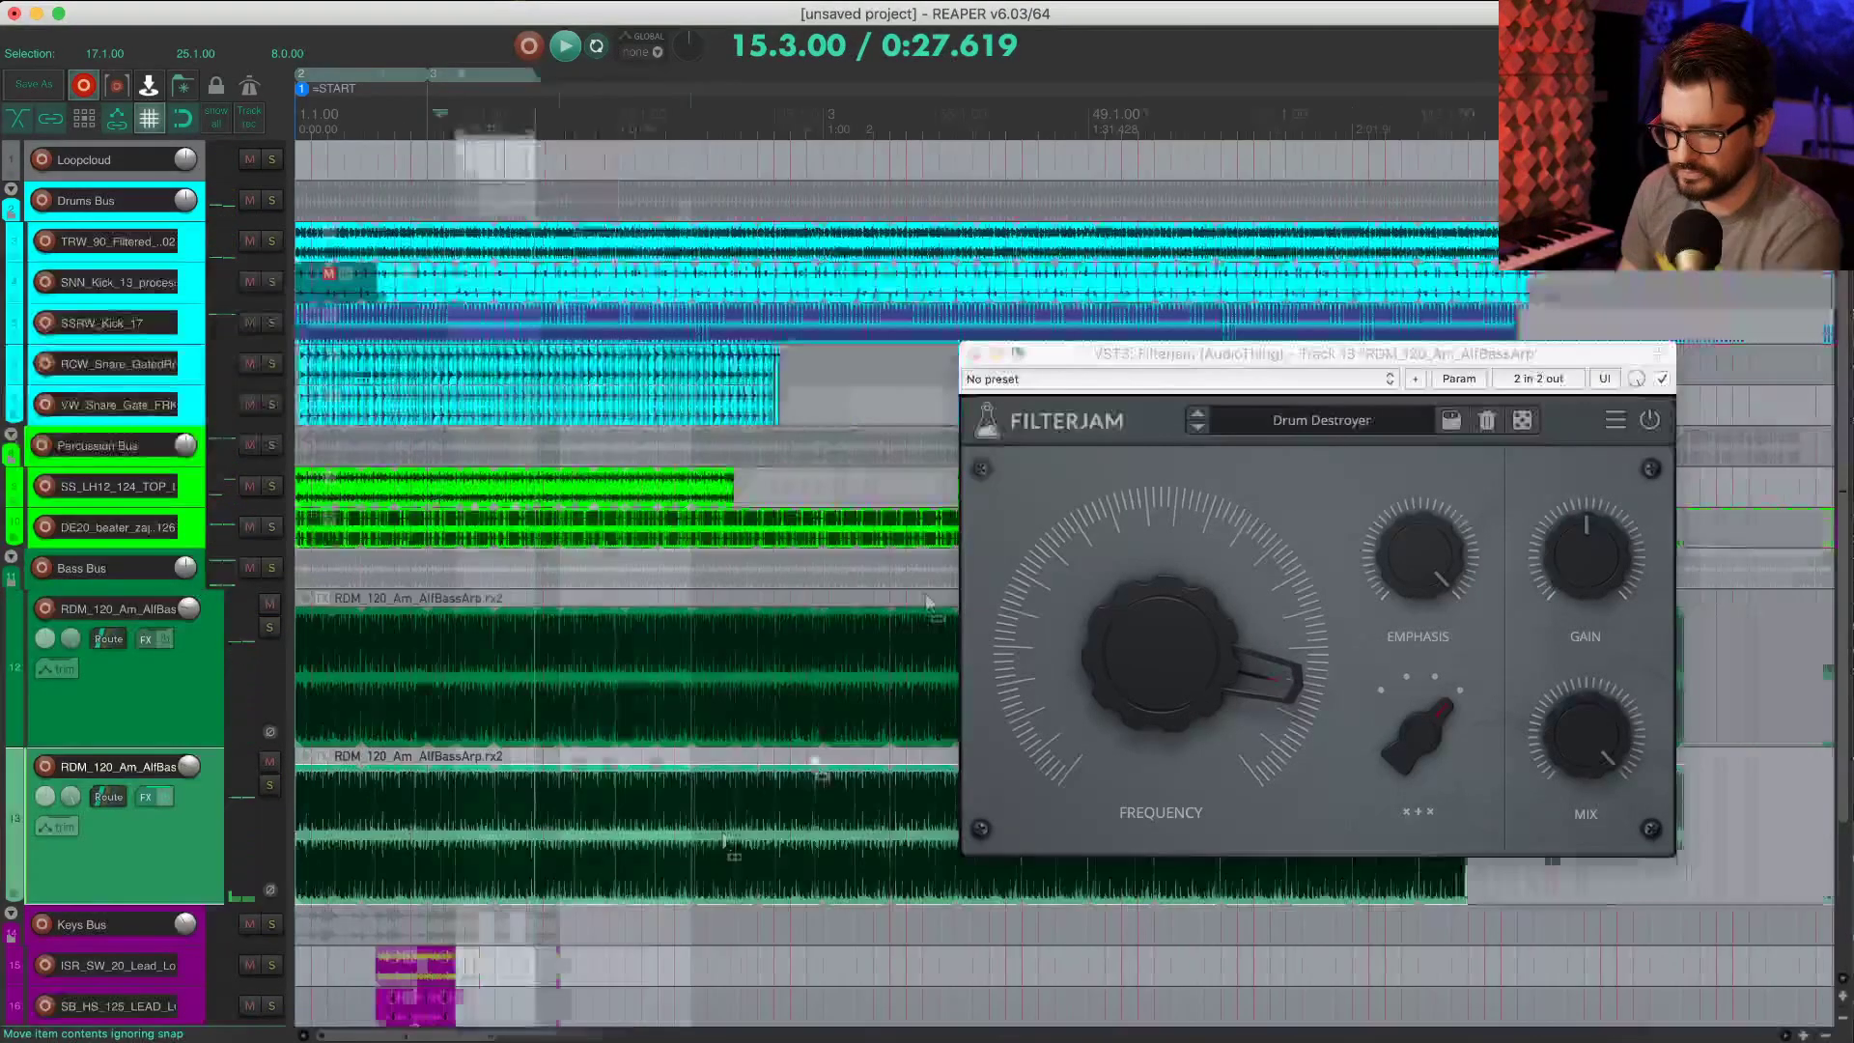
pyautogui.click(504, 759)
pyautogui.scroll(5, 502, 752)
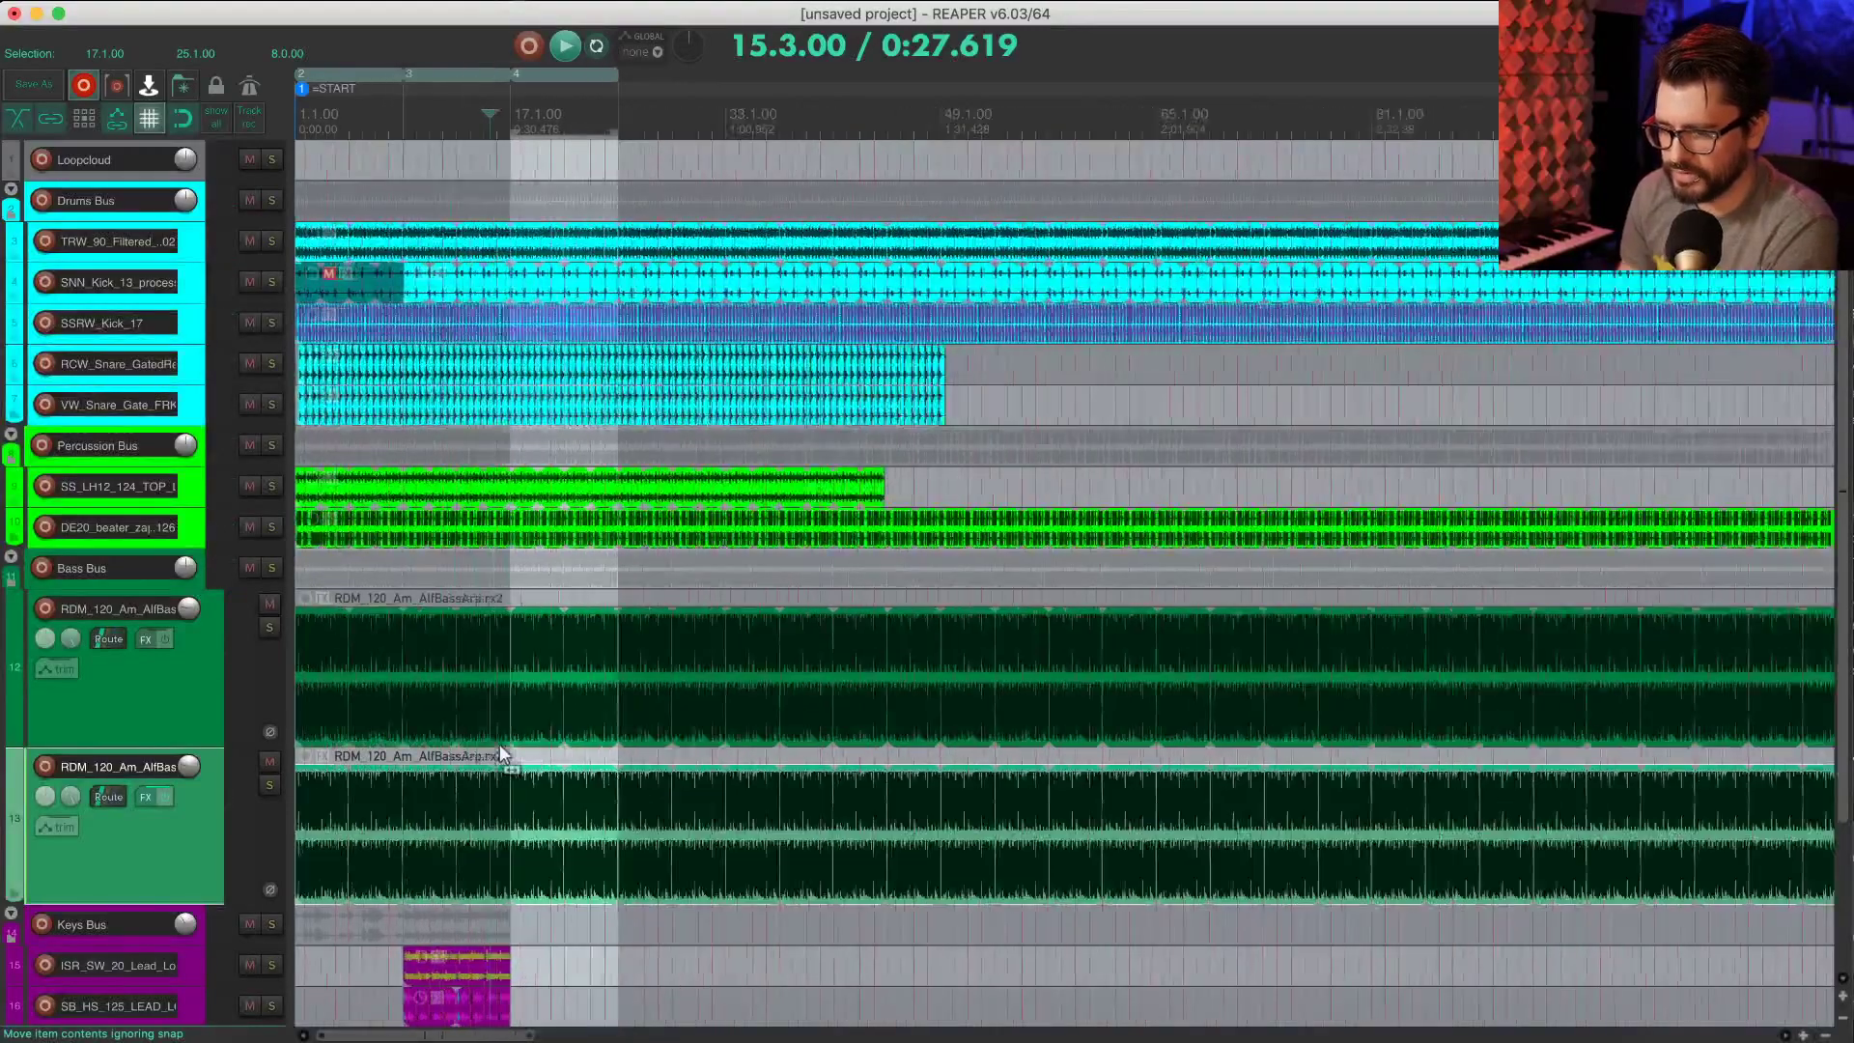
pyautogui.scroll(2, 501, 756)
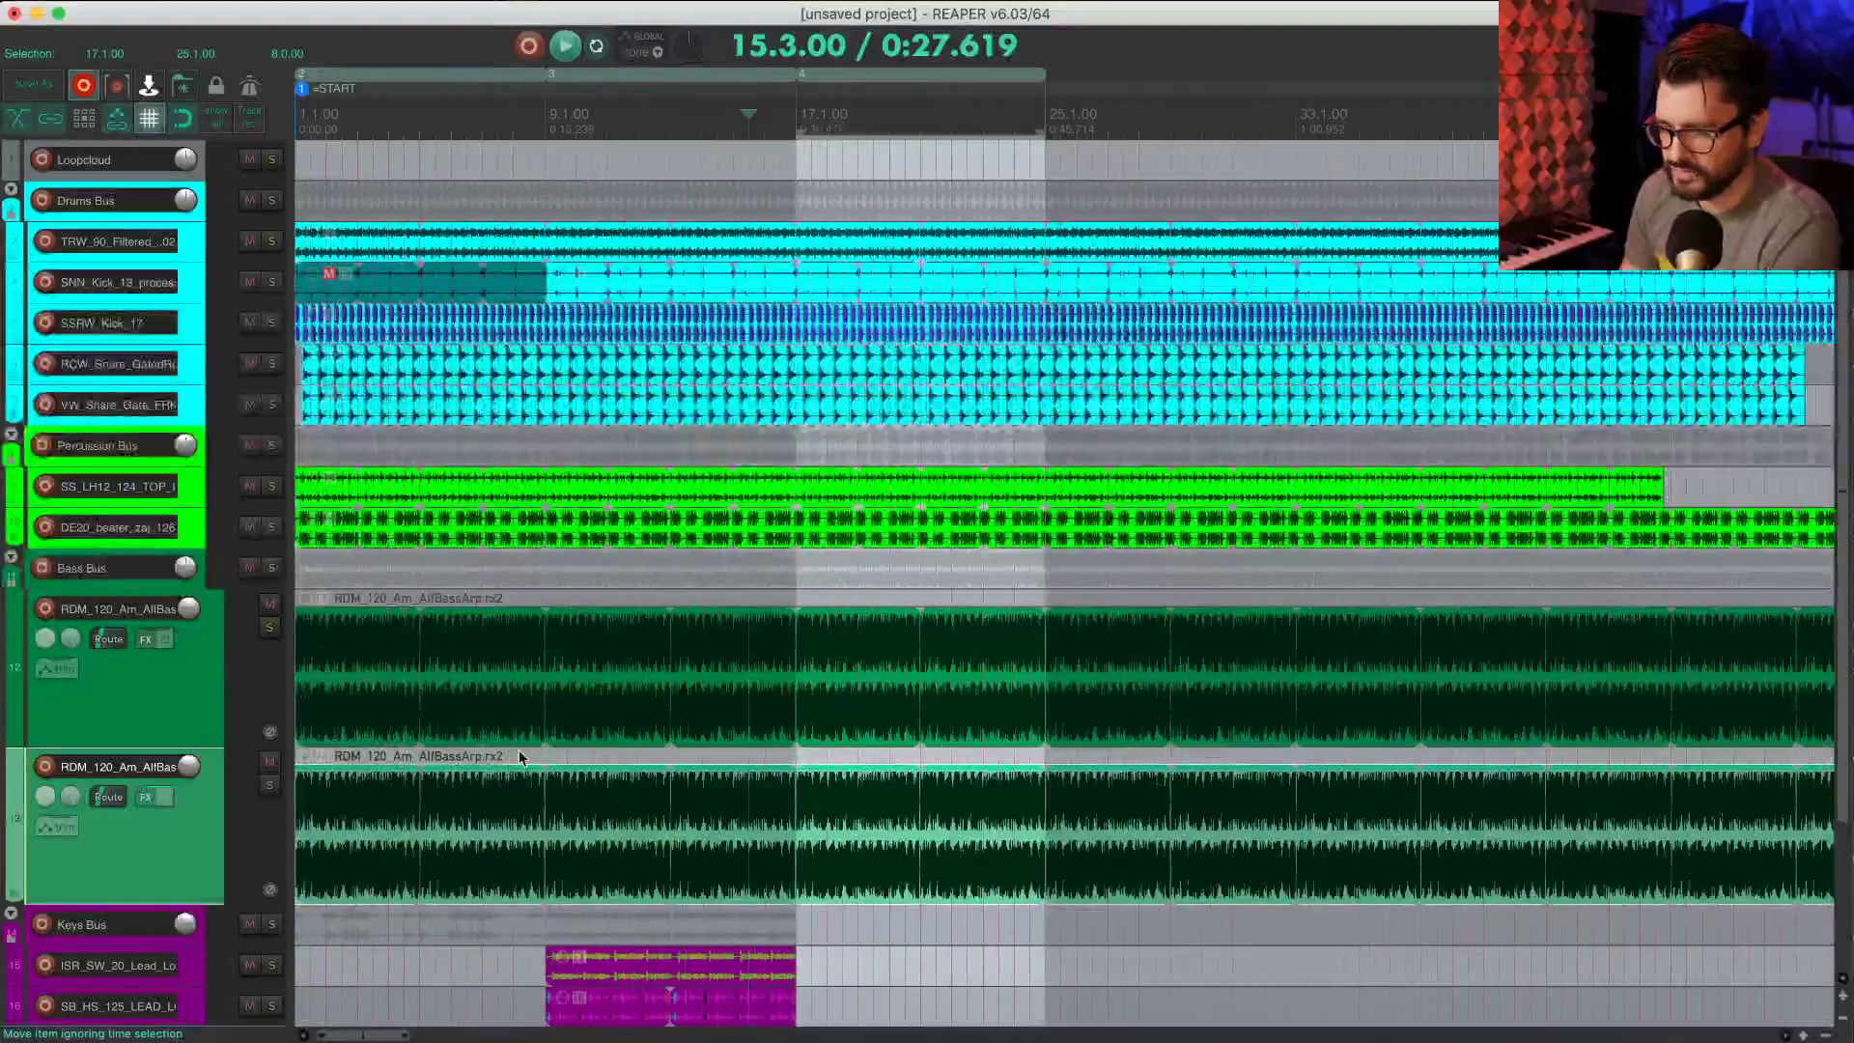
# Step: Mute the original bass item, keep the filtered duplicate unmuted, and play the mix from around bar 18
pyautogui.scroll(-5, 519, 749)
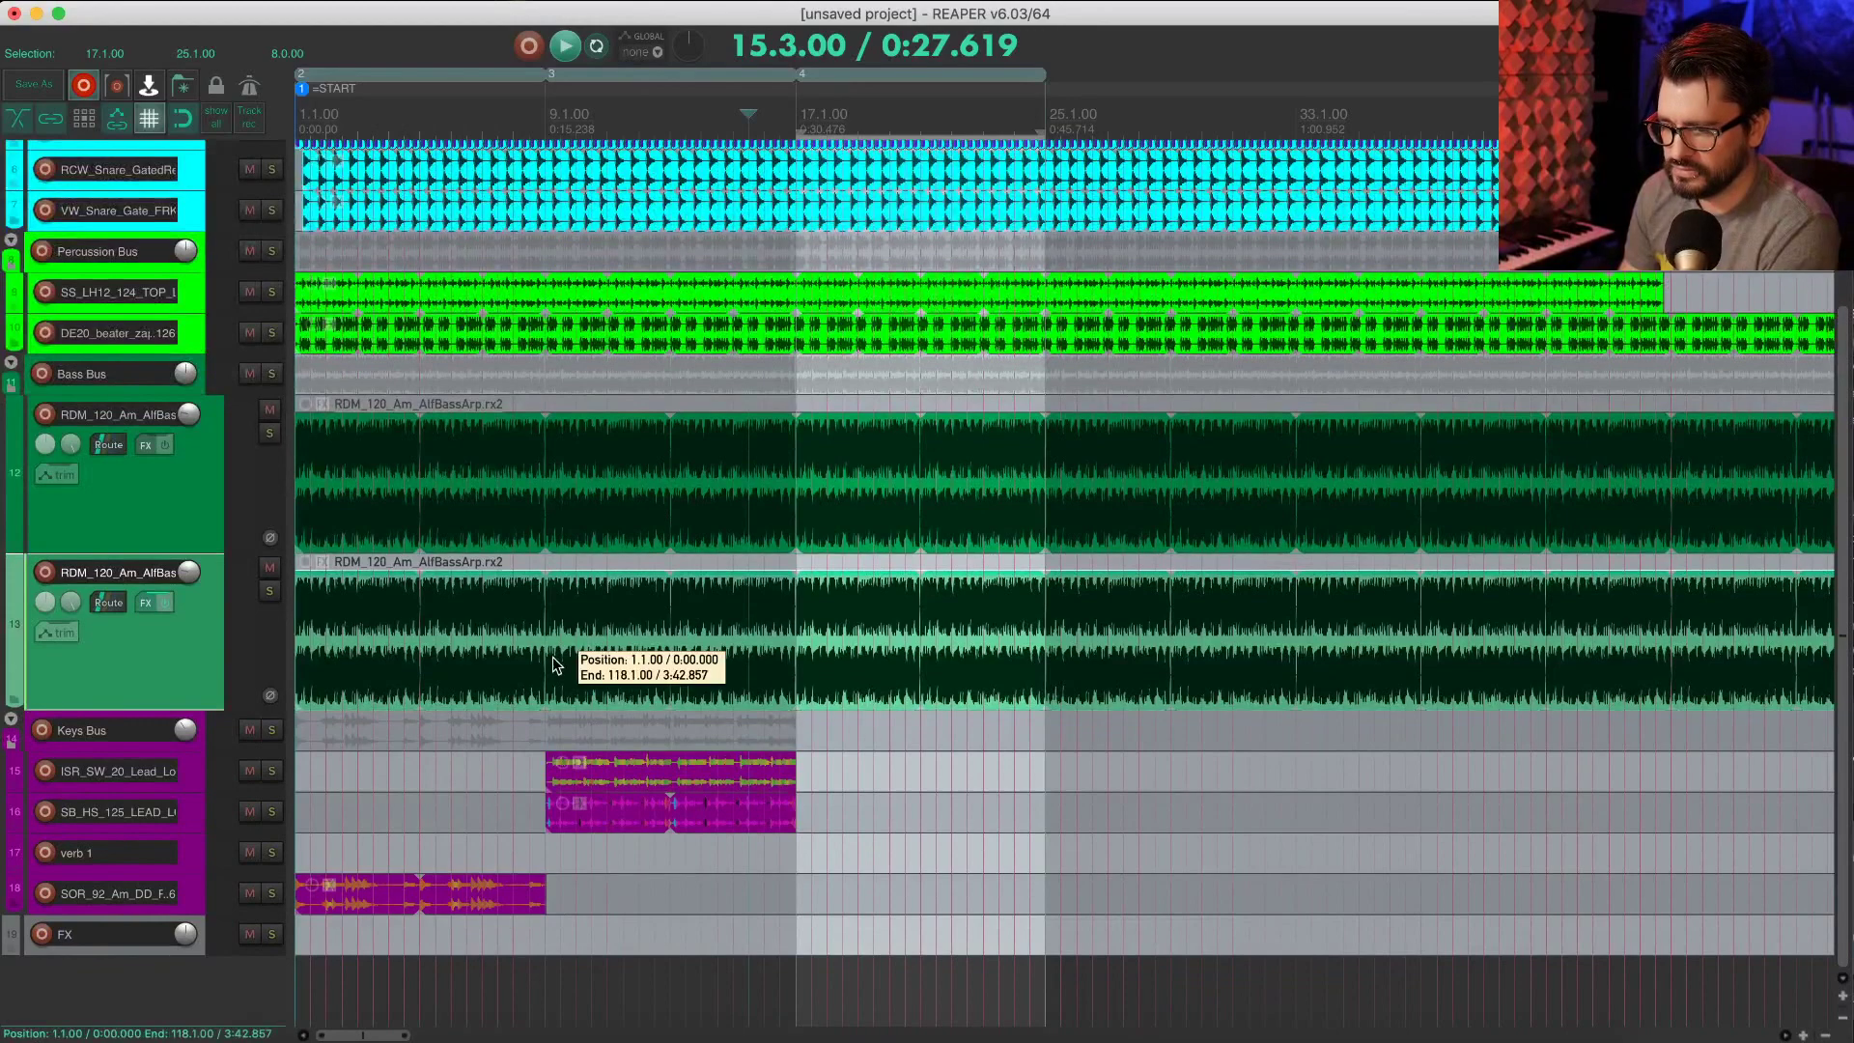
pyautogui.click(553, 657)
pyautogui.hotkey('ctrl', 'm')
pyautogui.click(840, 634)
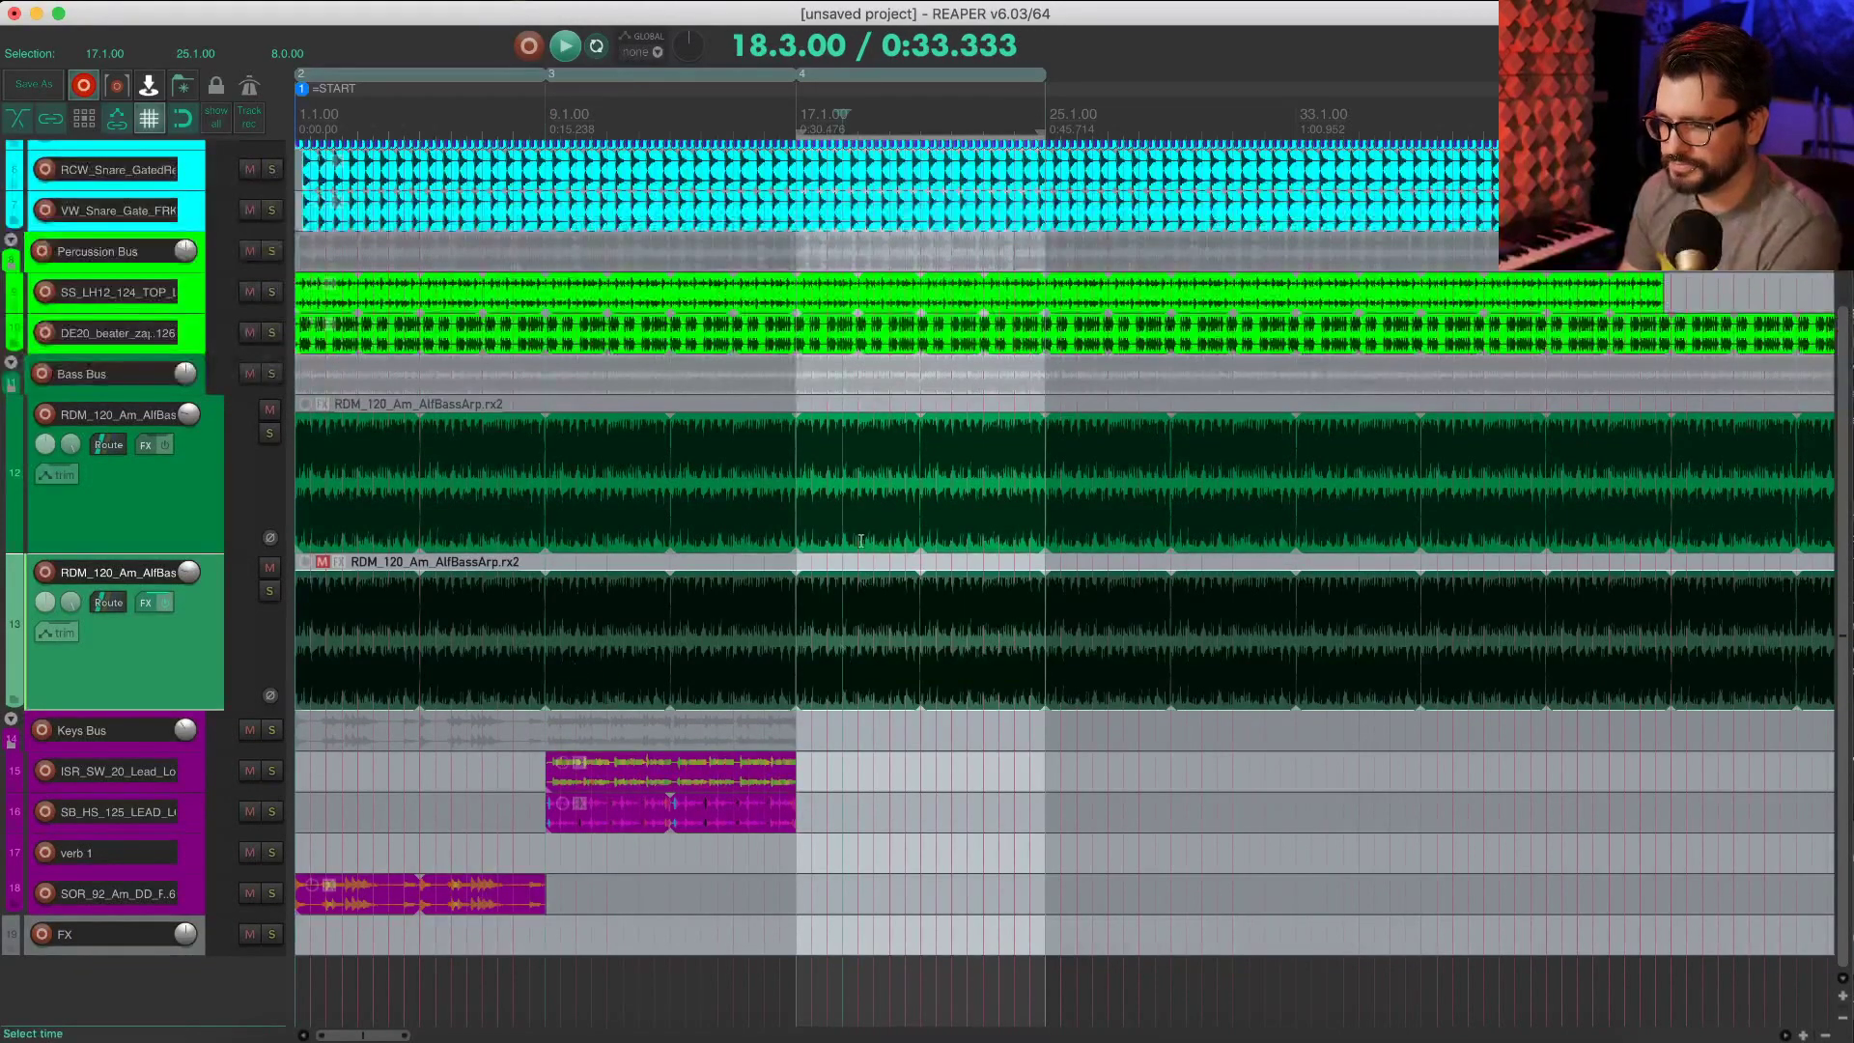
pyautogui.hotkey('ctrl', 'm')
pyautogui.click(821, 518)
pyautogui.hotkey('ctrl', 'm')
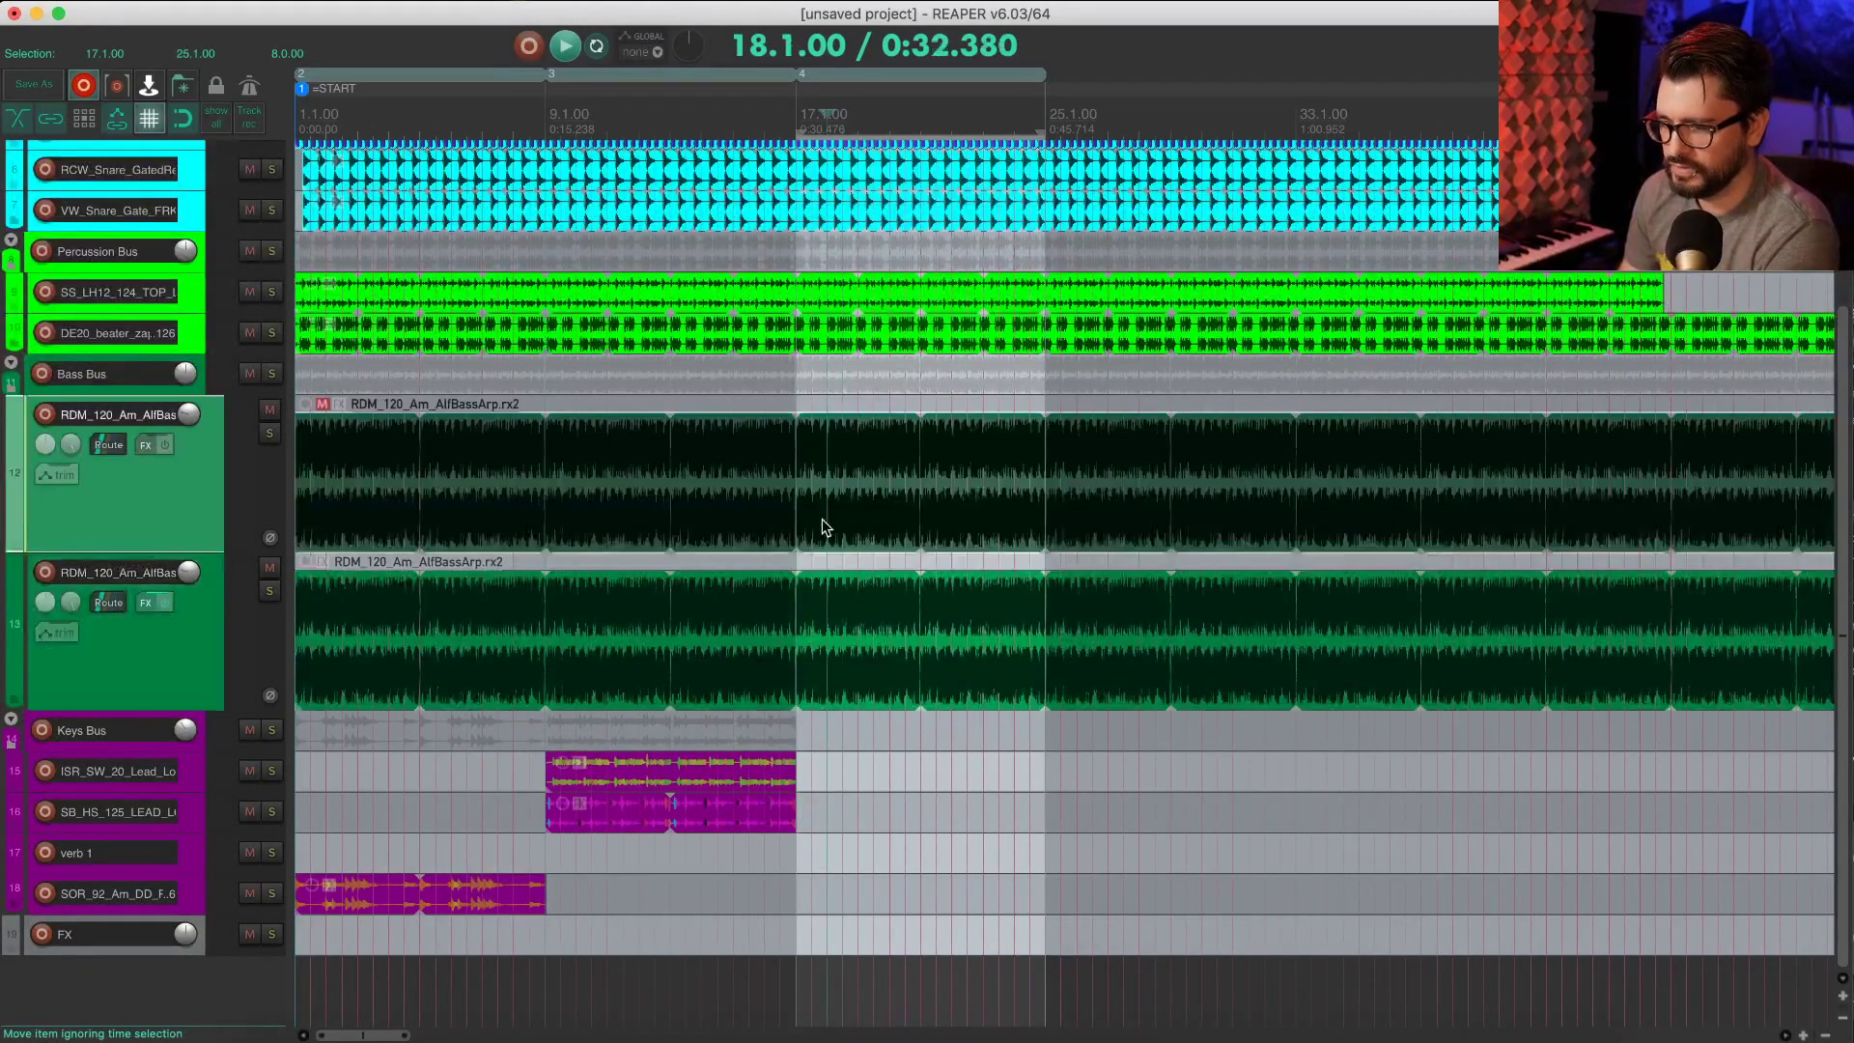
pyautogui.click(871, 664)
pyautogui.press('space')
pyautogui.scroll(-2, 871, 664)
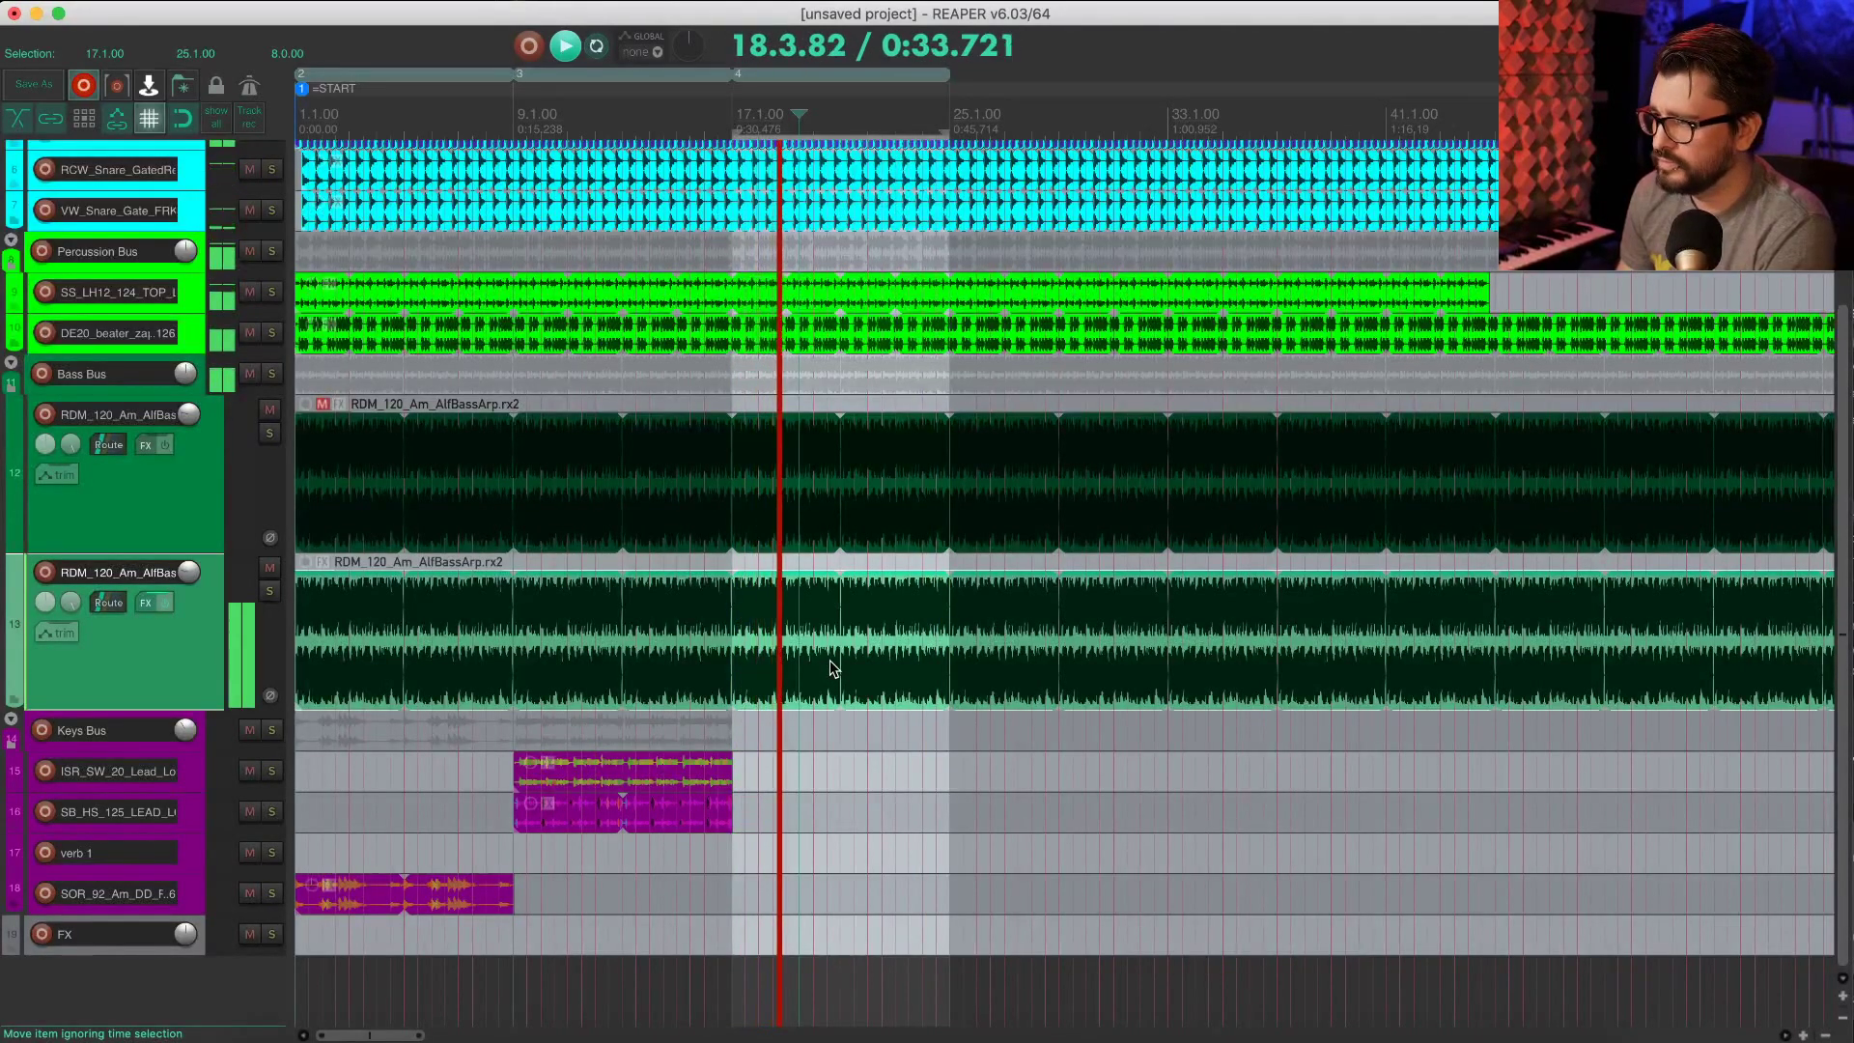
# Step: Look through the plug-in categories for the original bass track, including the Reverb list, and stop playback
pyautogui.click(141, 462)
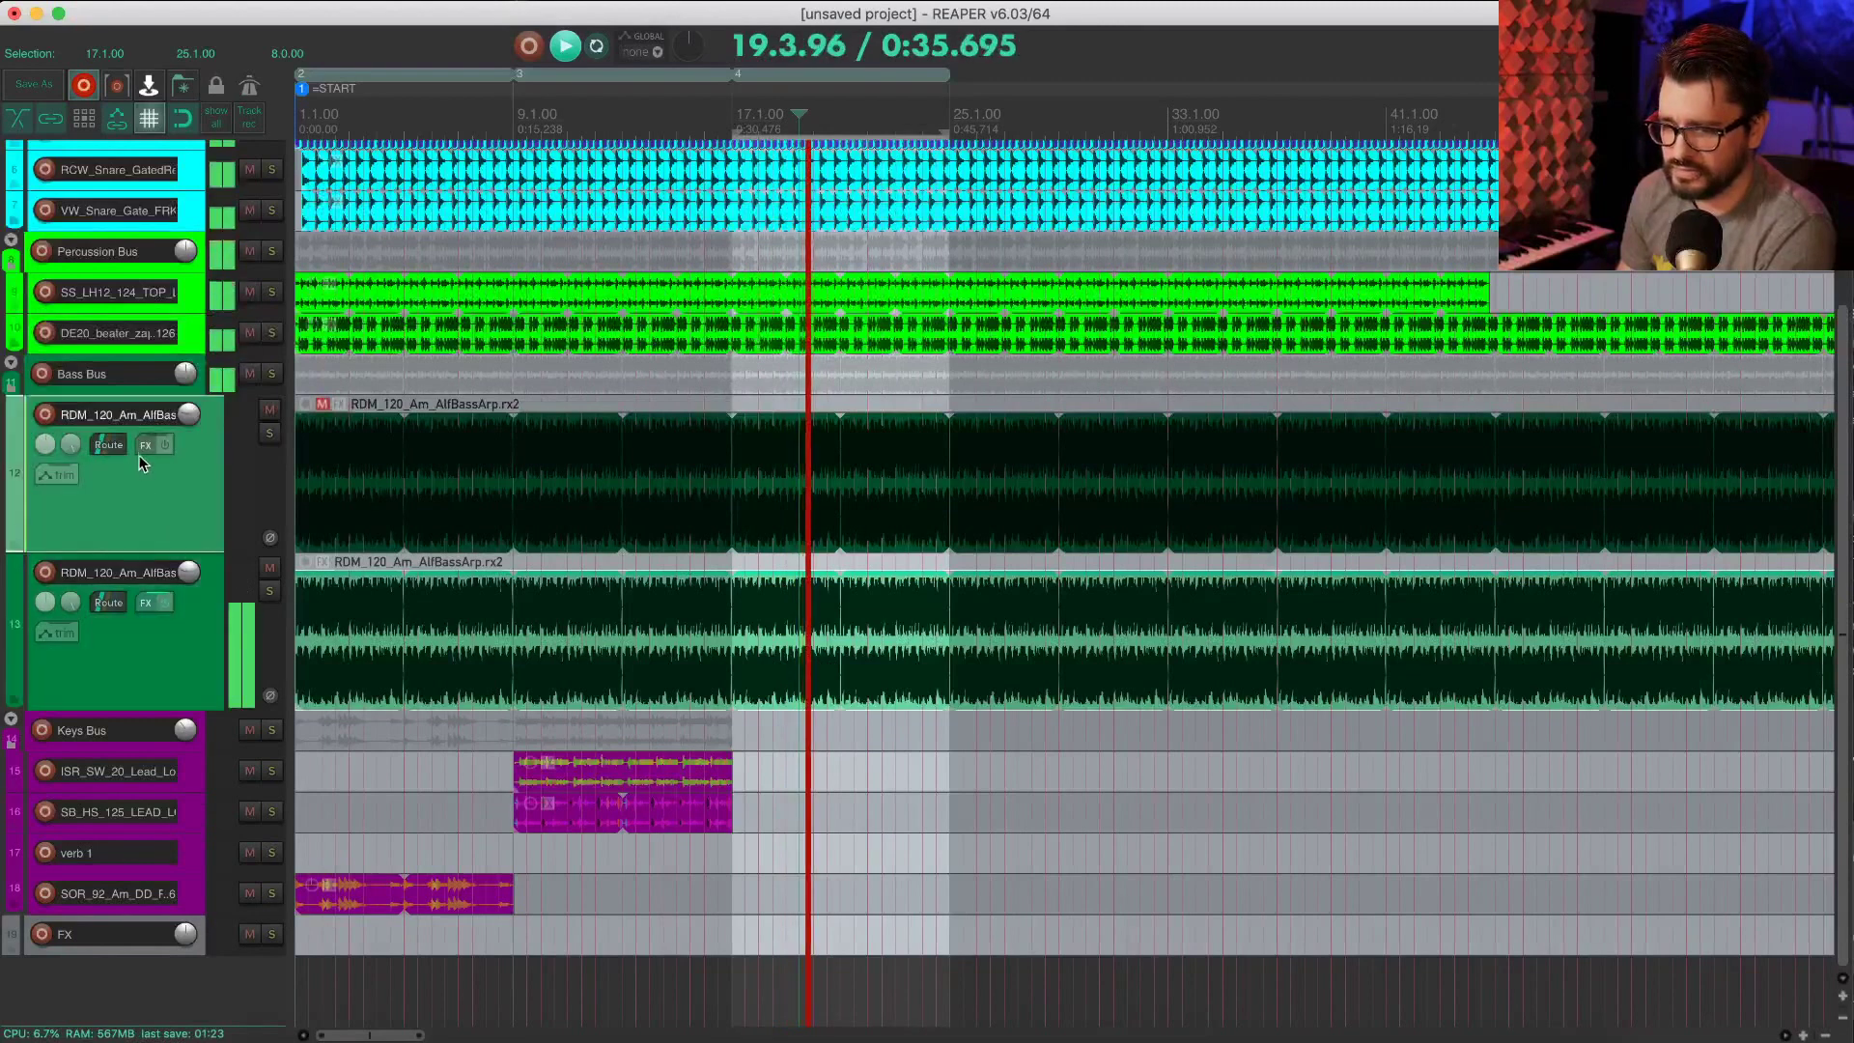
pyautogui.rightClick(141, 449)
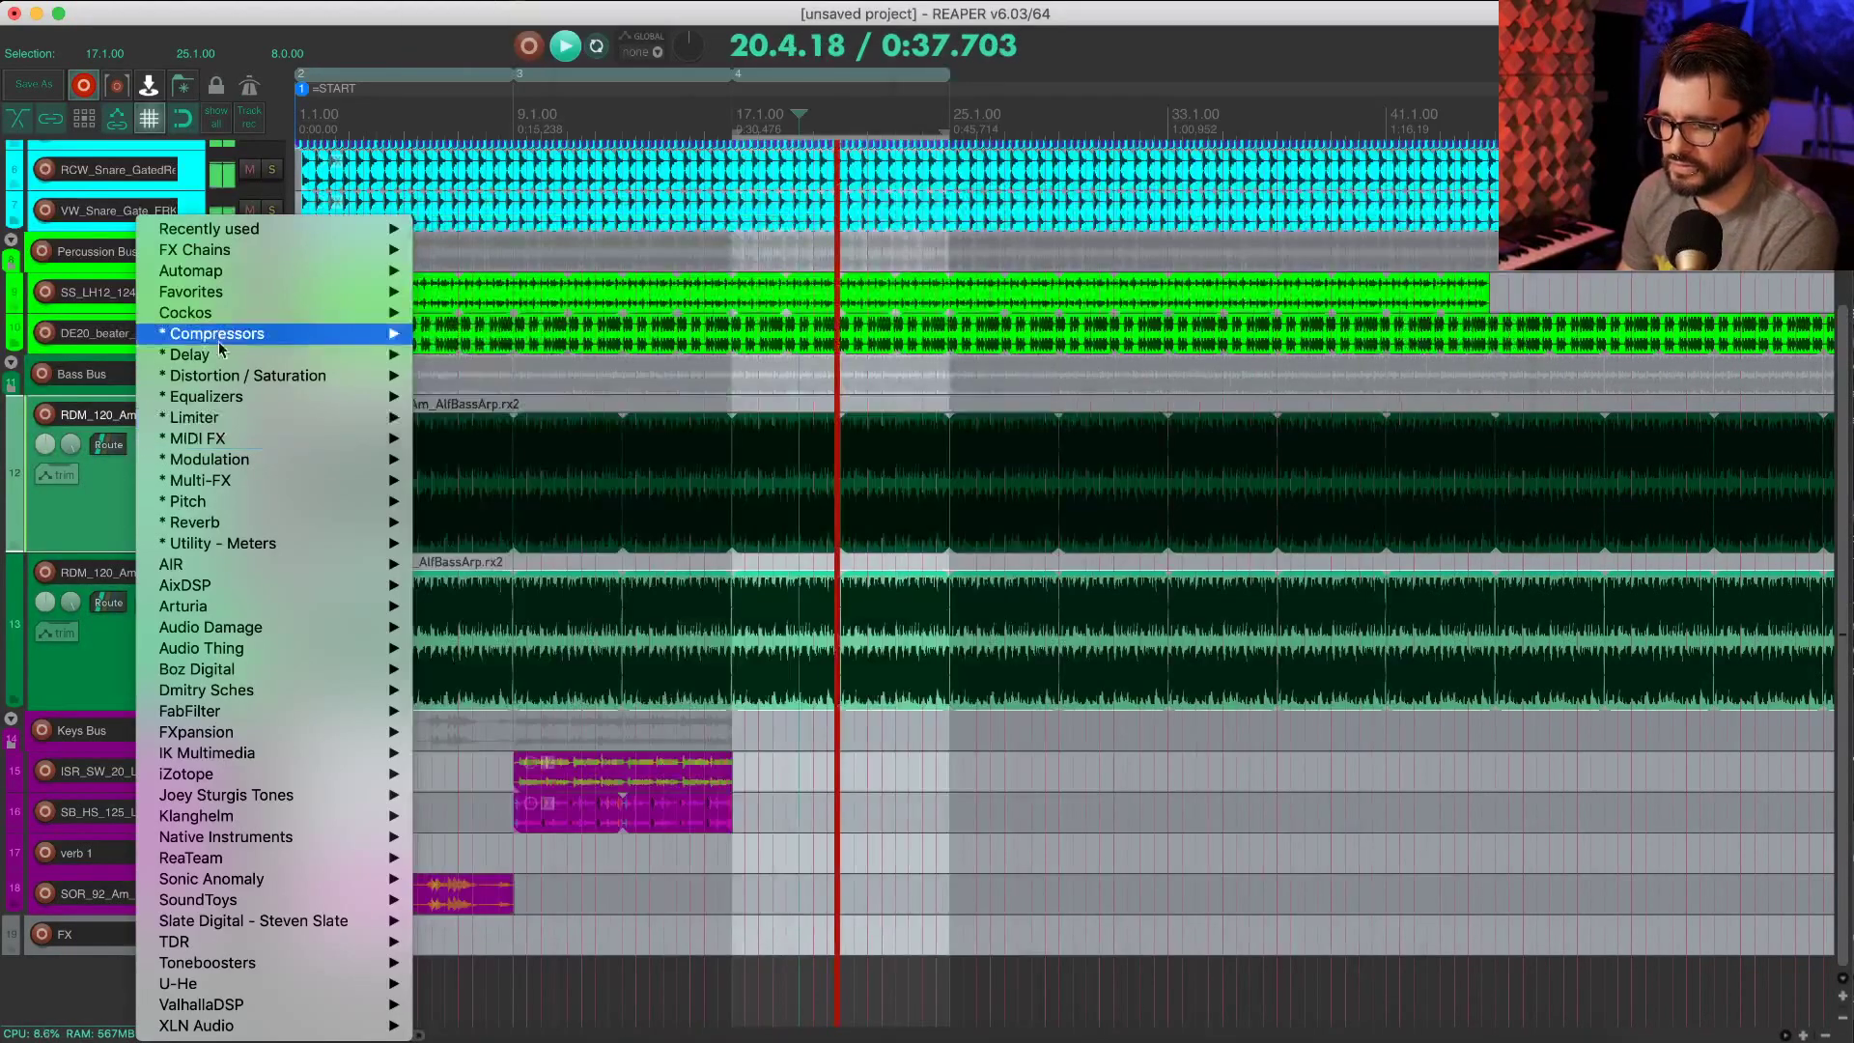
pyautogui.moveTo(211, 530)
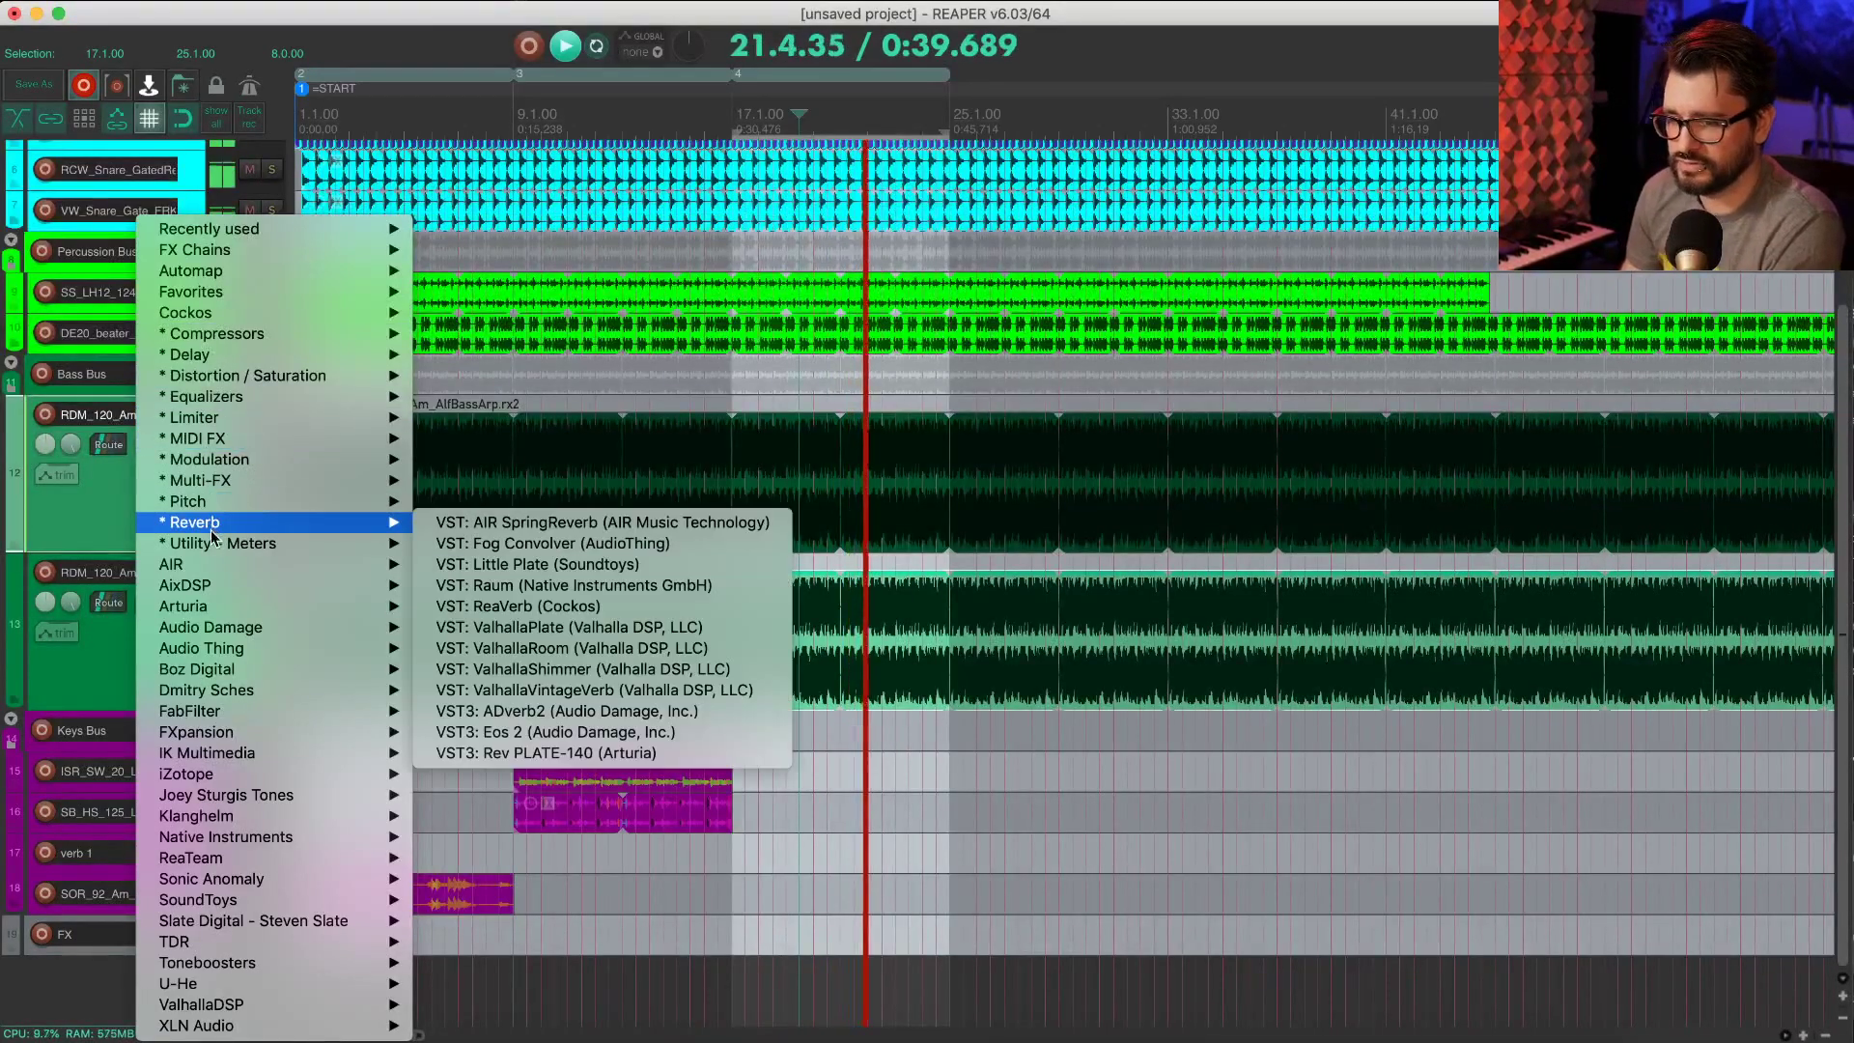
pyautogui.click(100, 512)
pyautogui.press('space')
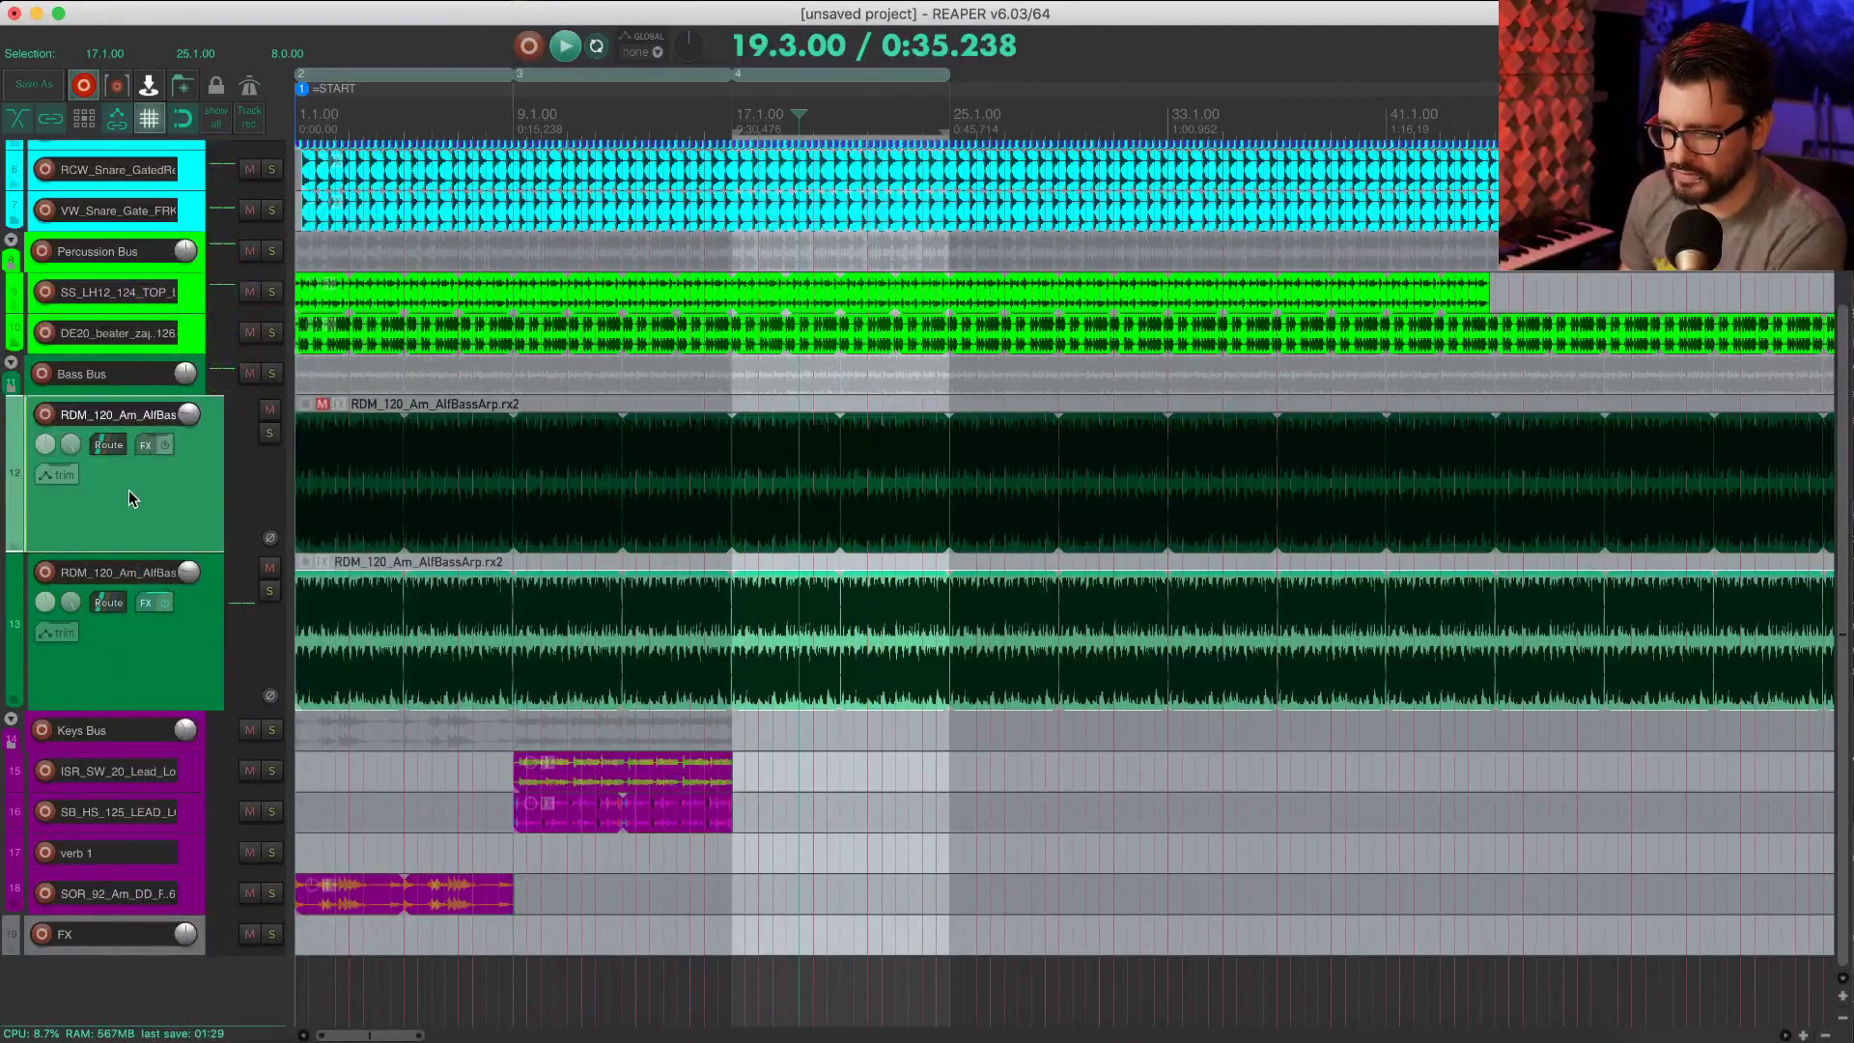
# Step: Show the mixer below the arrangement with the FX browser docked beside it
pyautogui.press('super+m')
pyautogui.press('F7')
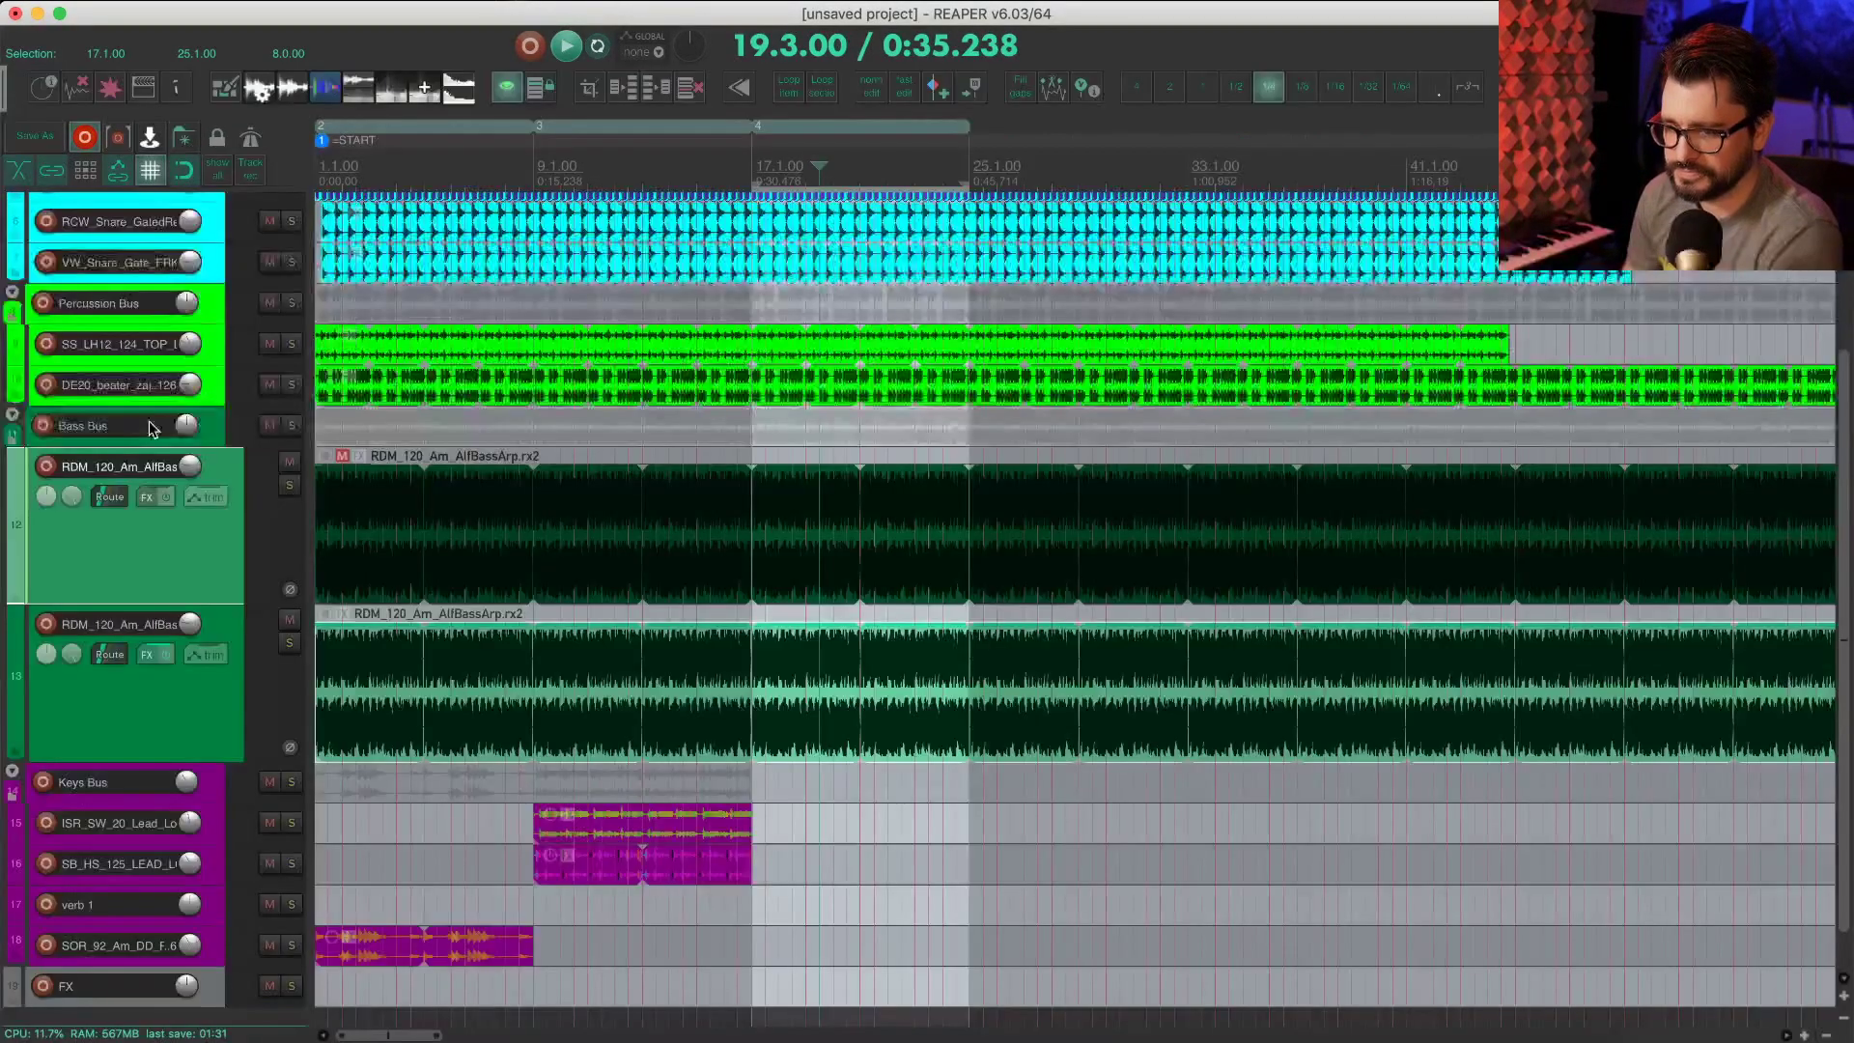
pyautogui.press('super+m')
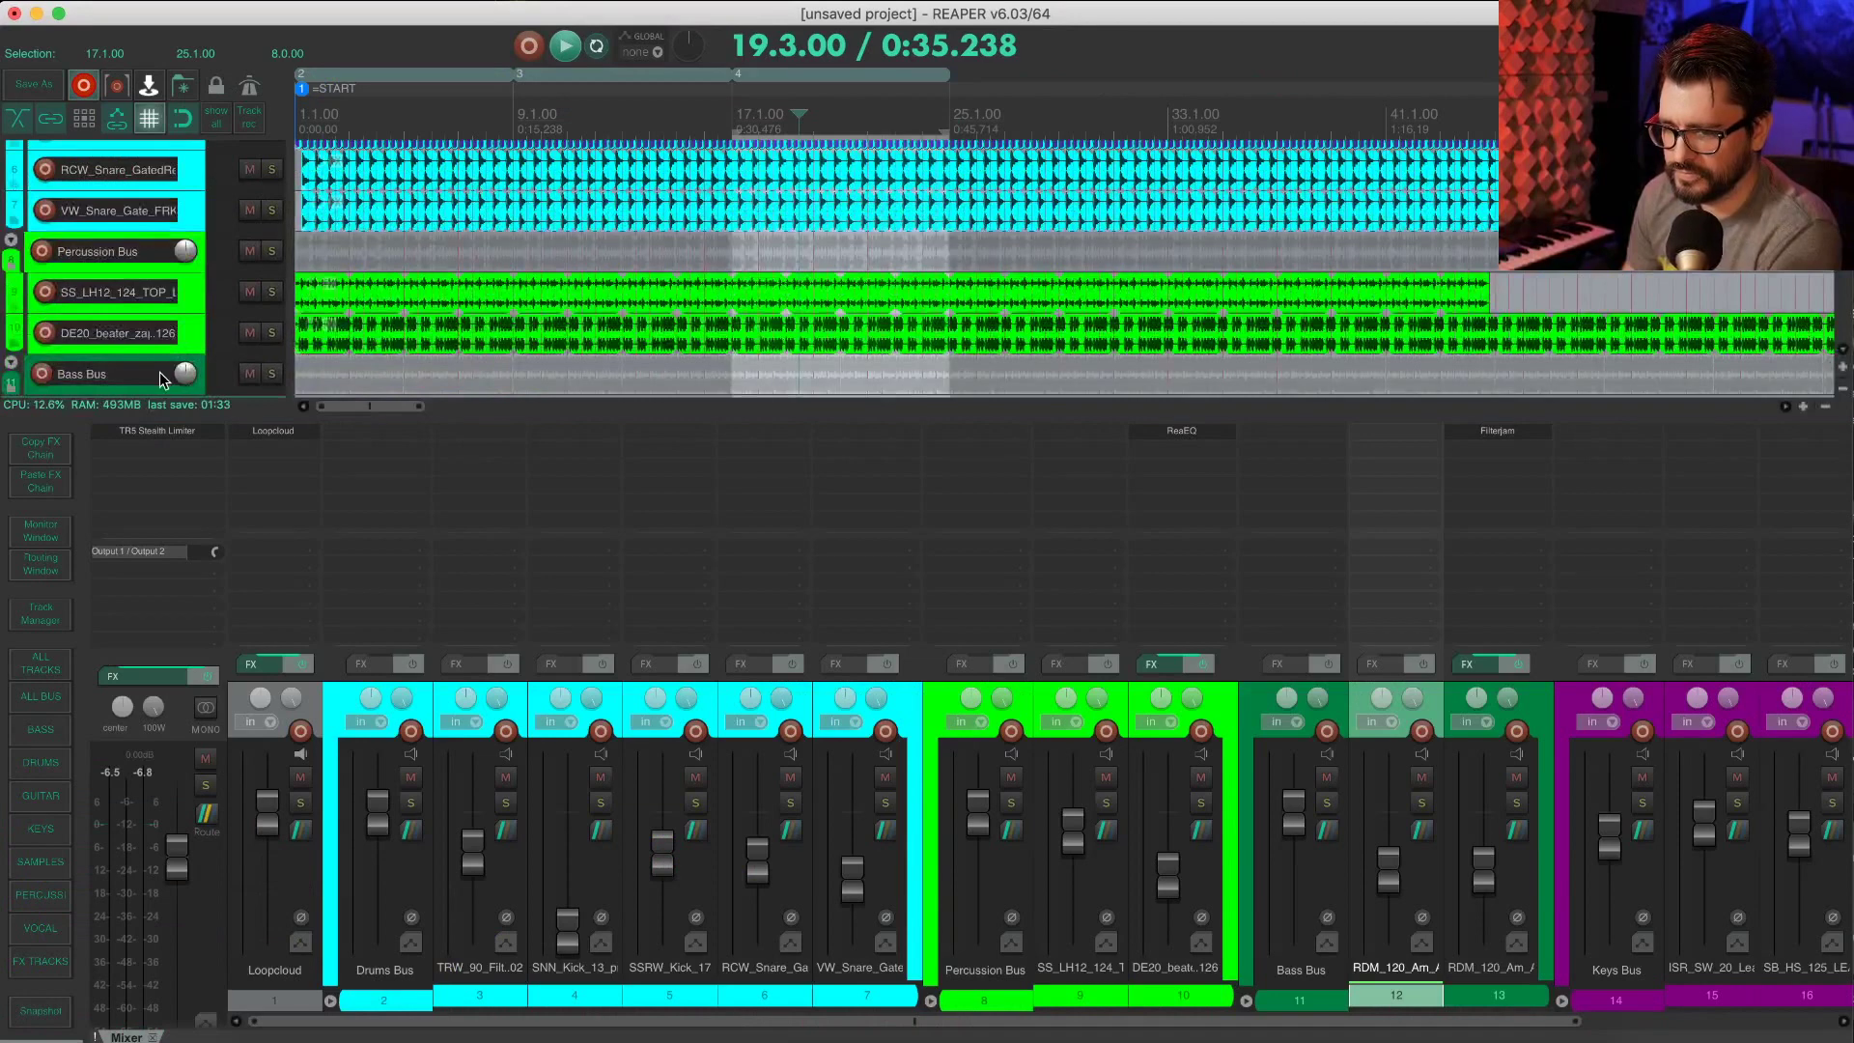
pyautogui.press('super+alt+f')
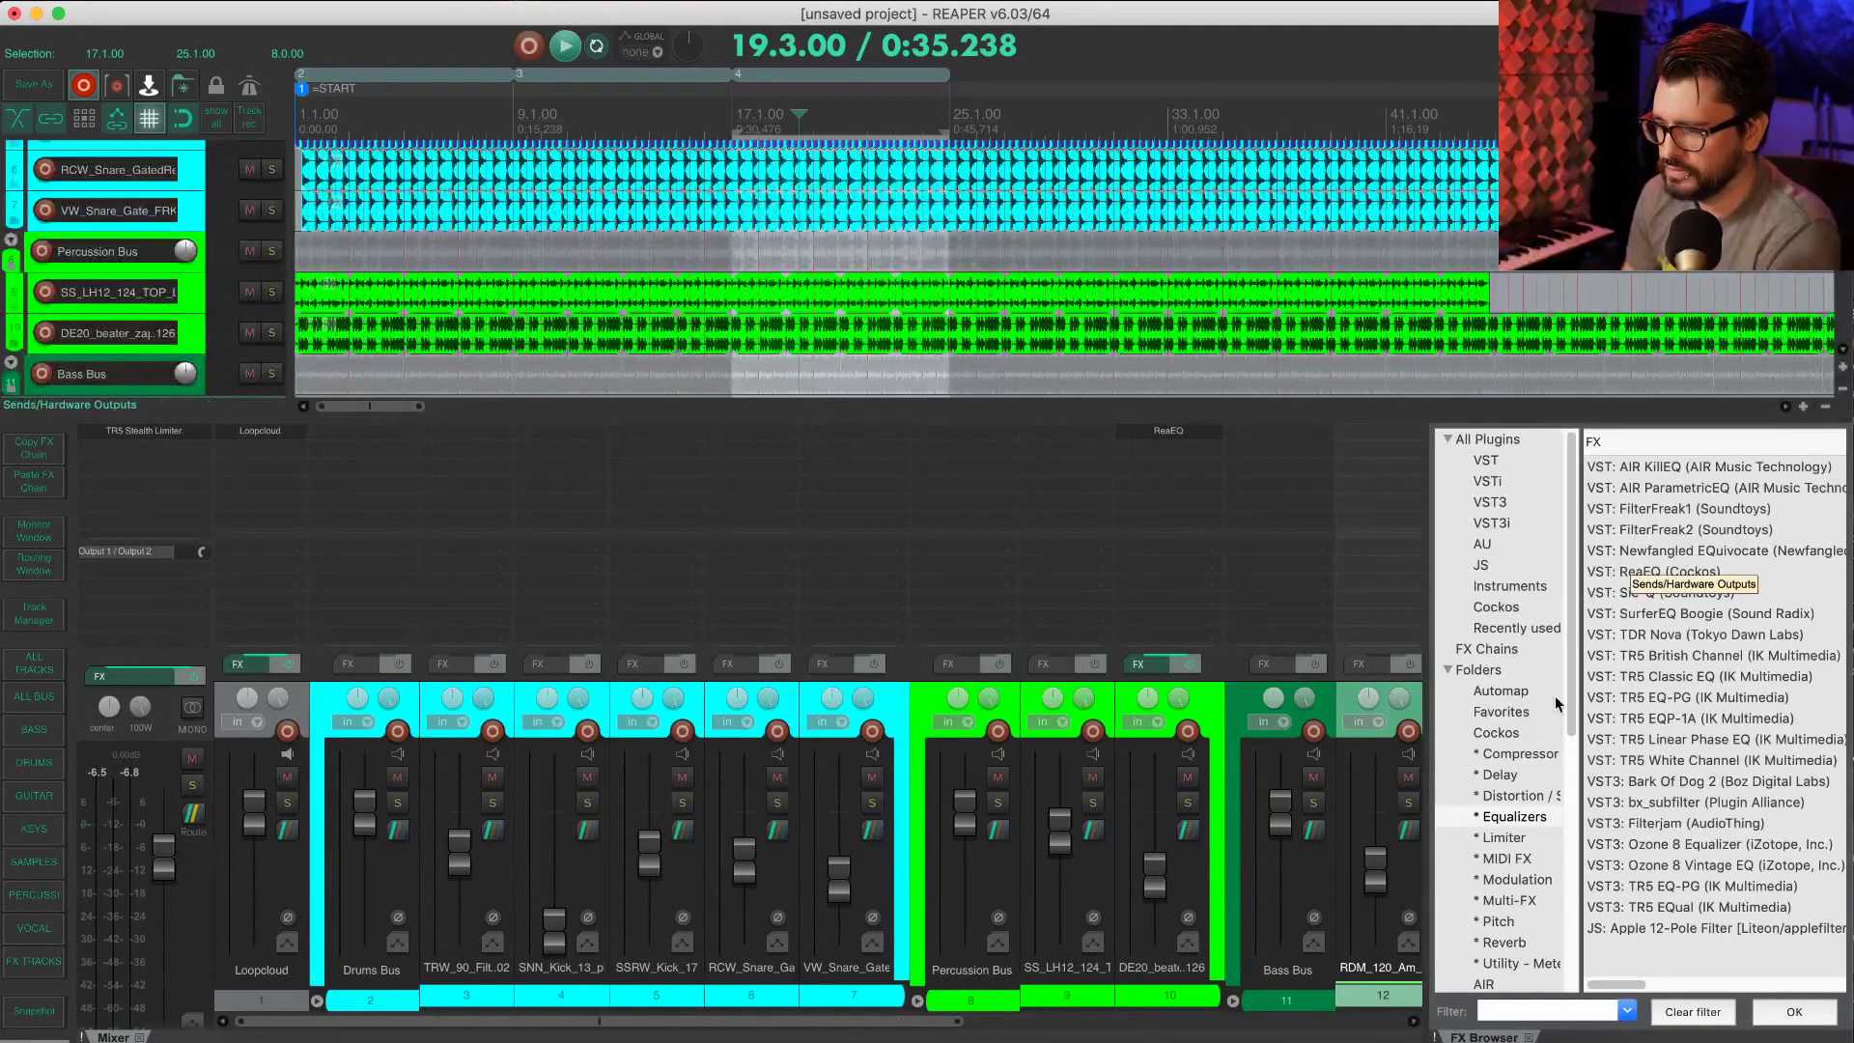
# Step: Collapse the plug-in folder tree, review which categories the FX browser's folder list can show, and expand the folders again
pyautogui.scroll(-3, 1577, 715)
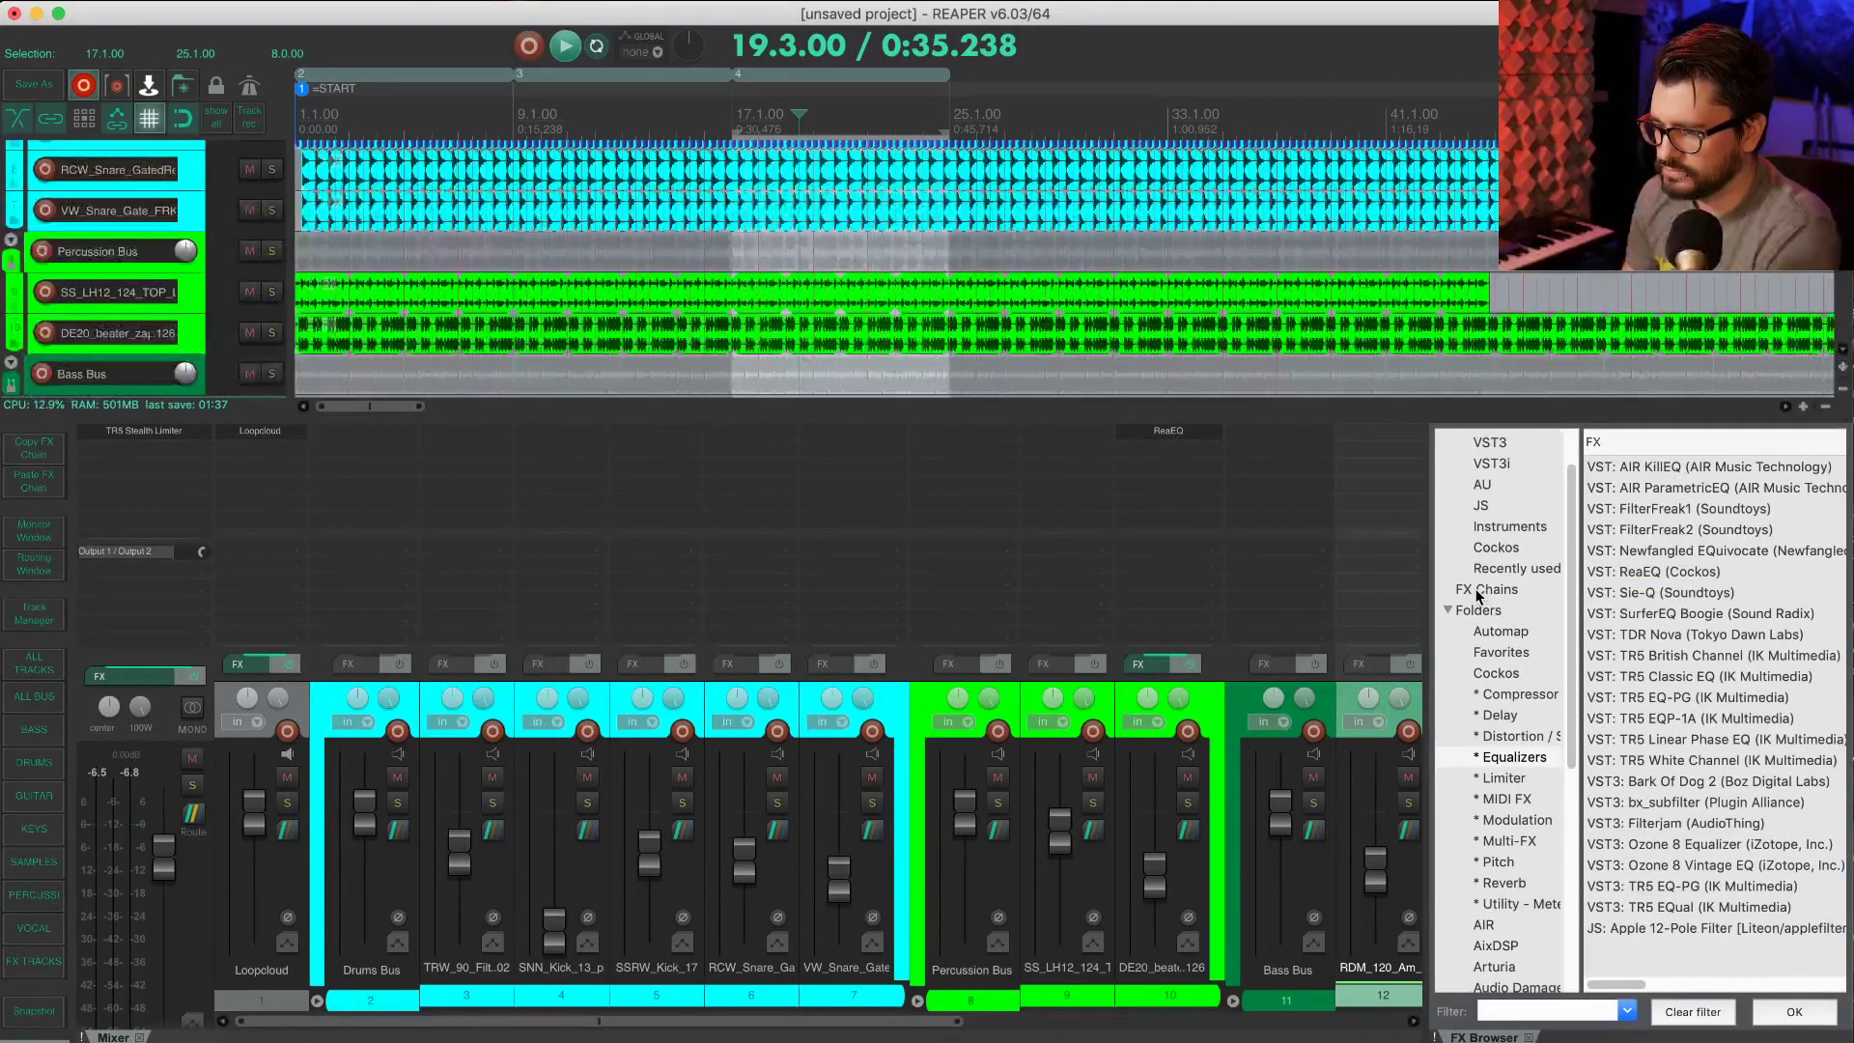
pyautogui.click(1457, 612)
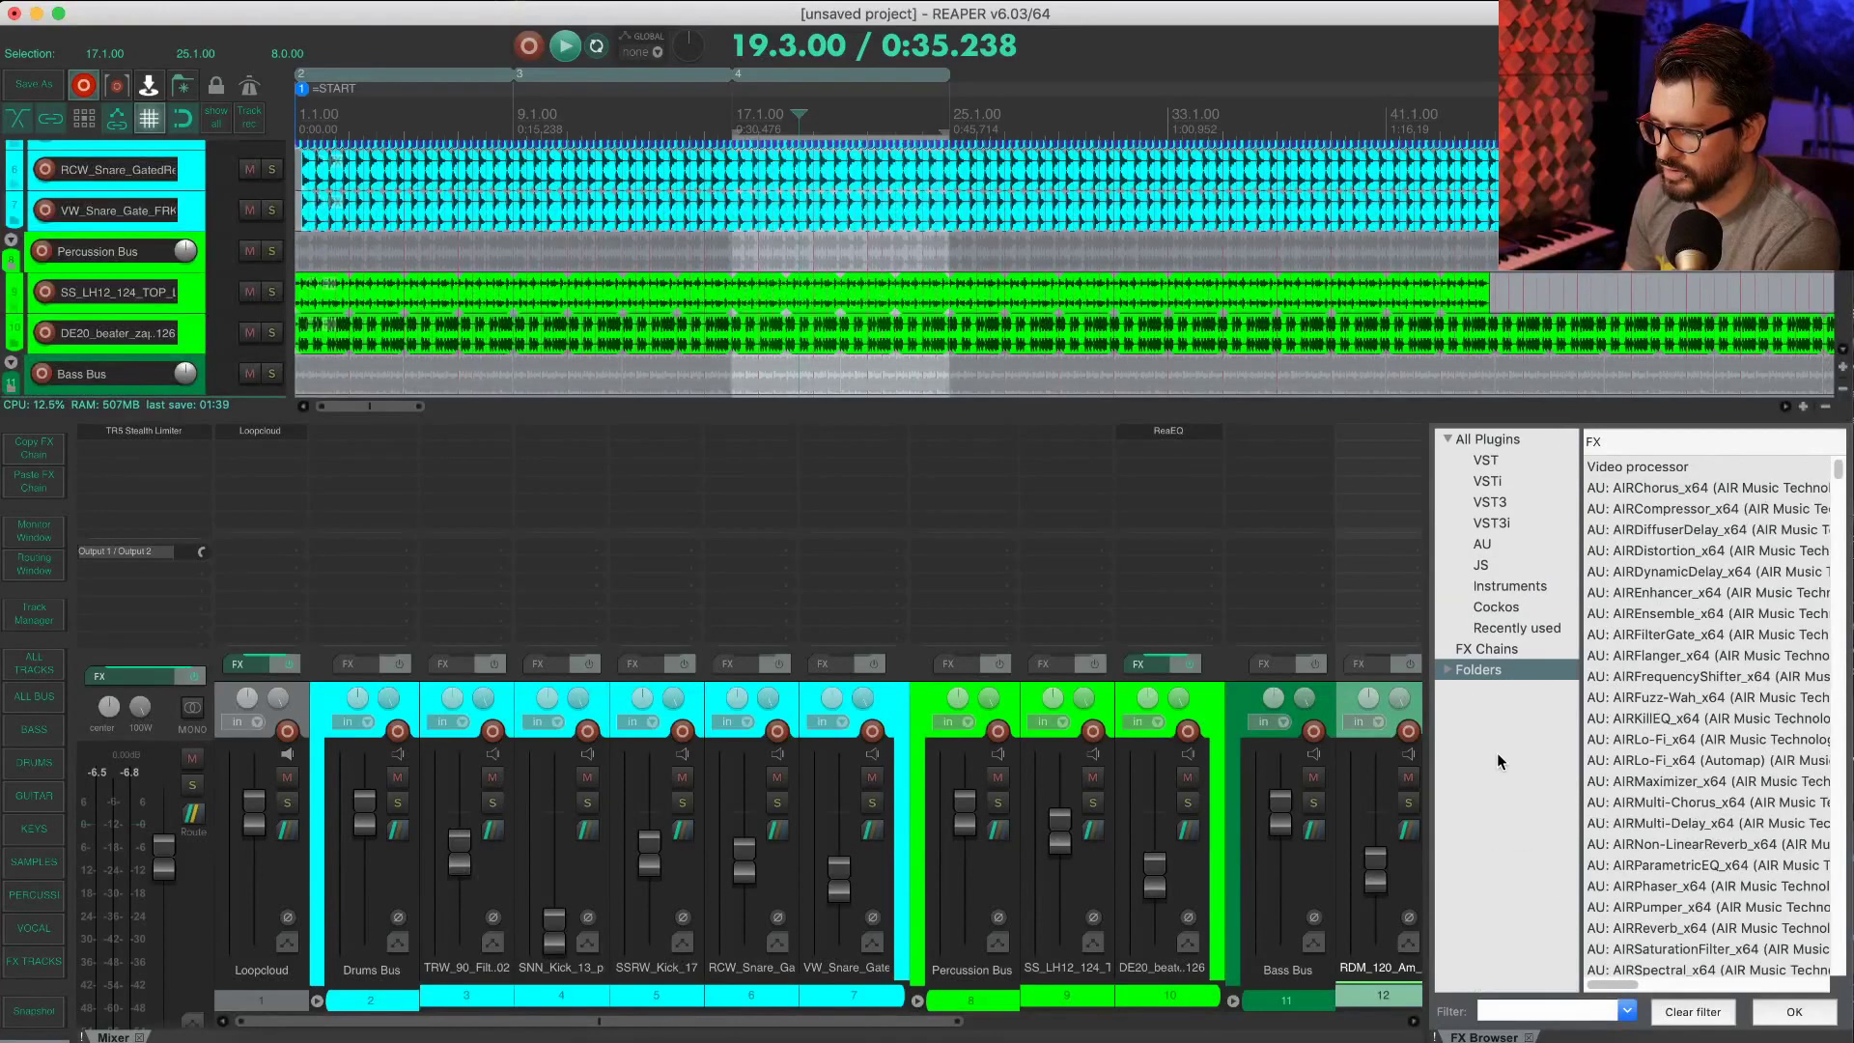
pyautogui.rightClick(1453, 1011)
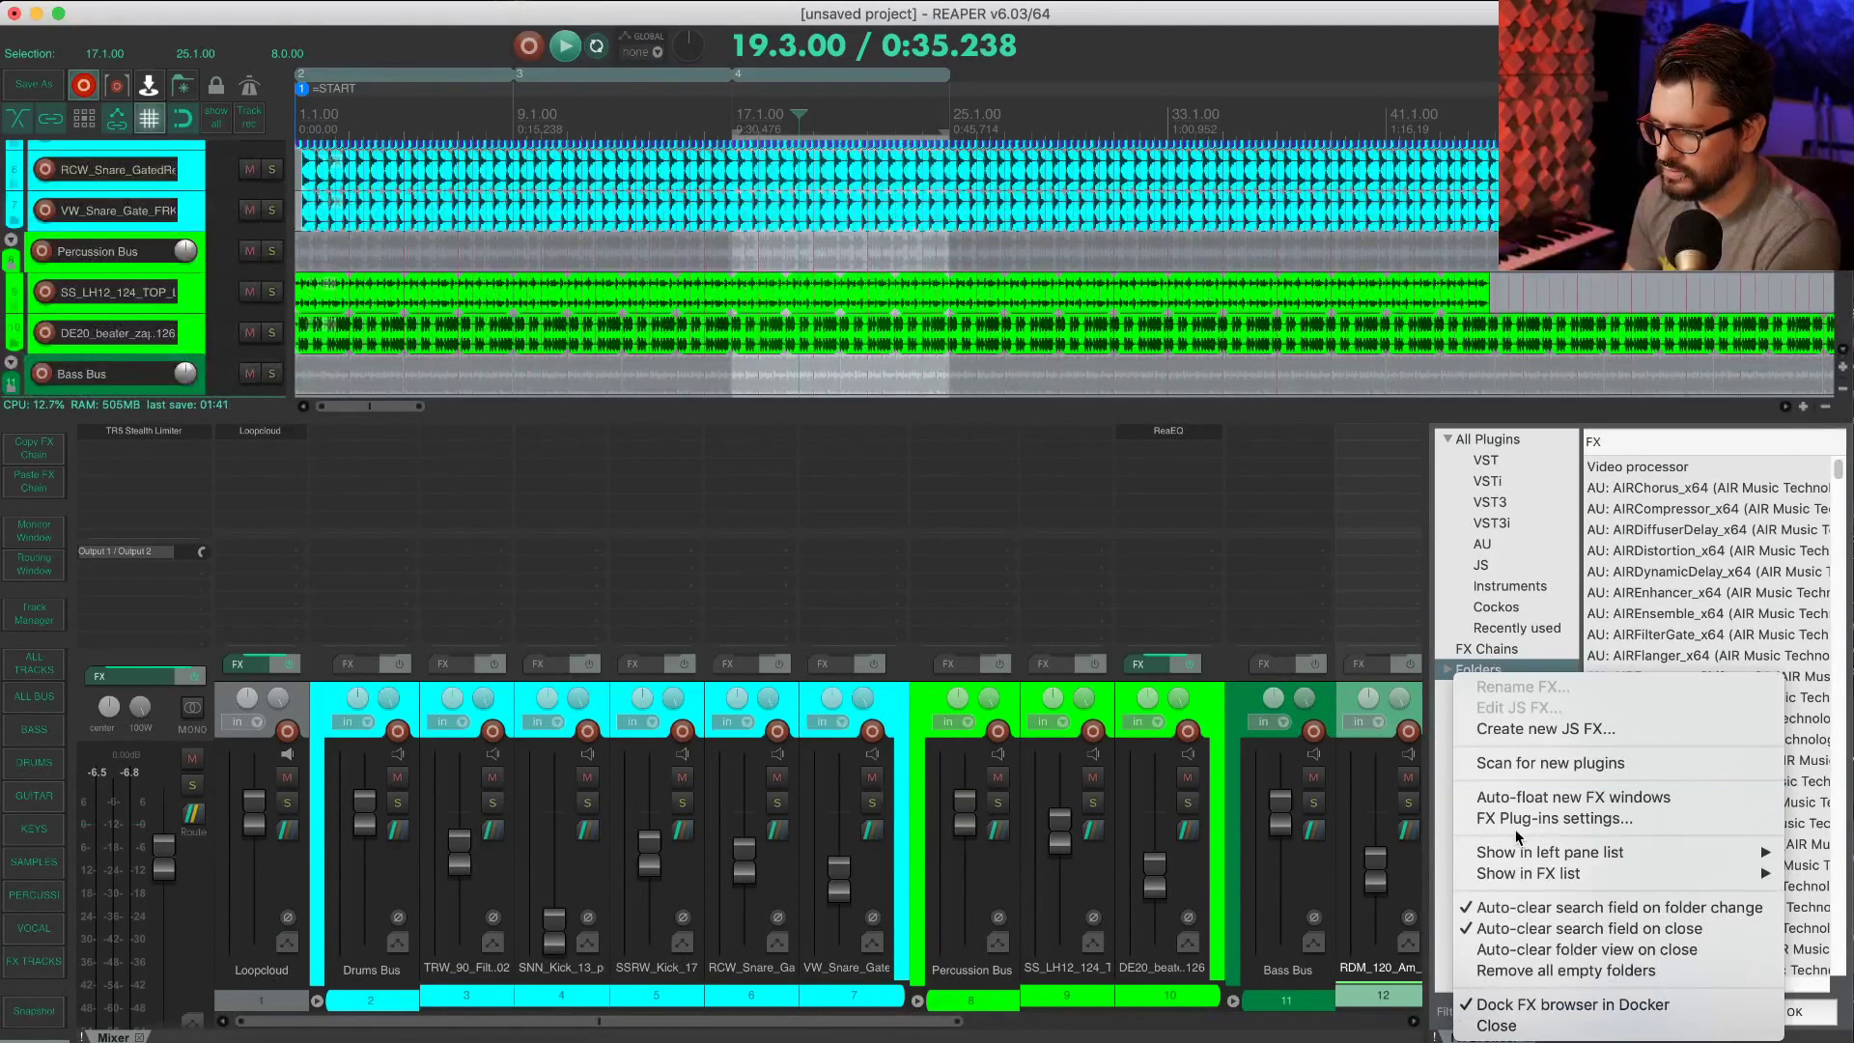
pyautogui.moveTo(1521, 873)
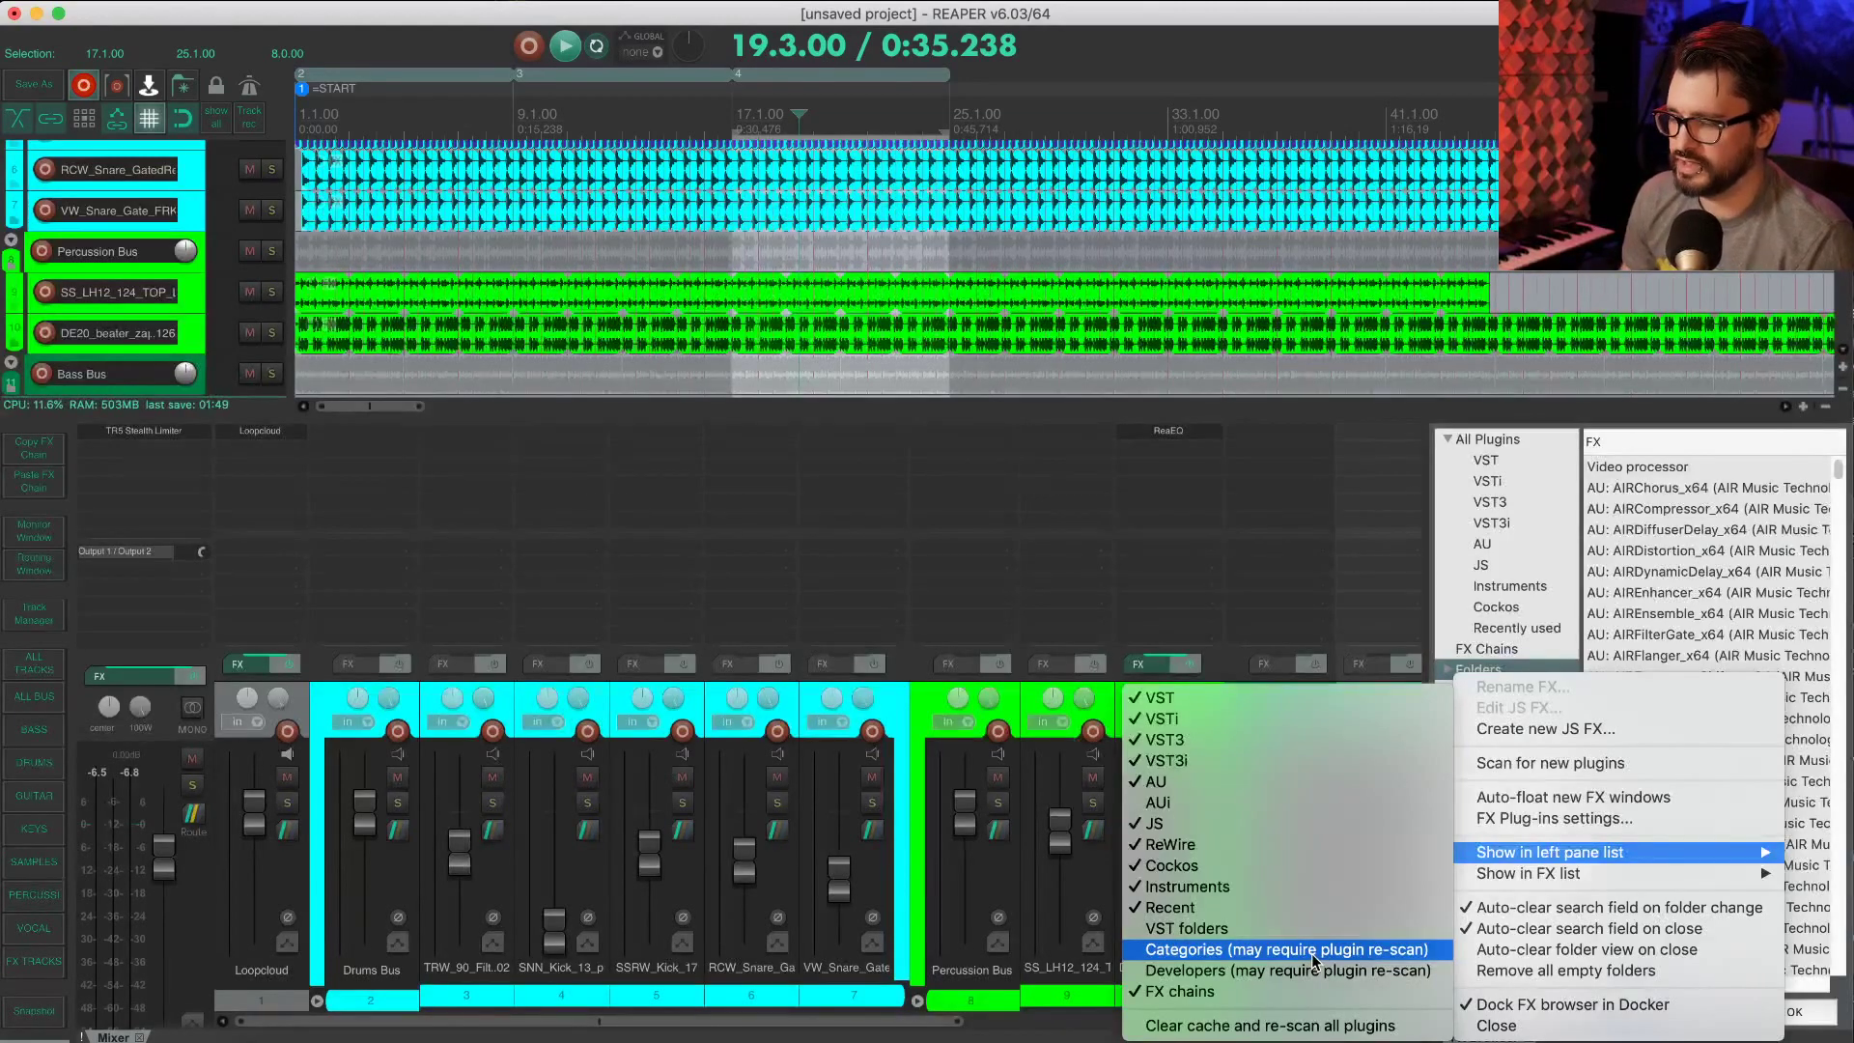
pyautogui.click(1547, 663)
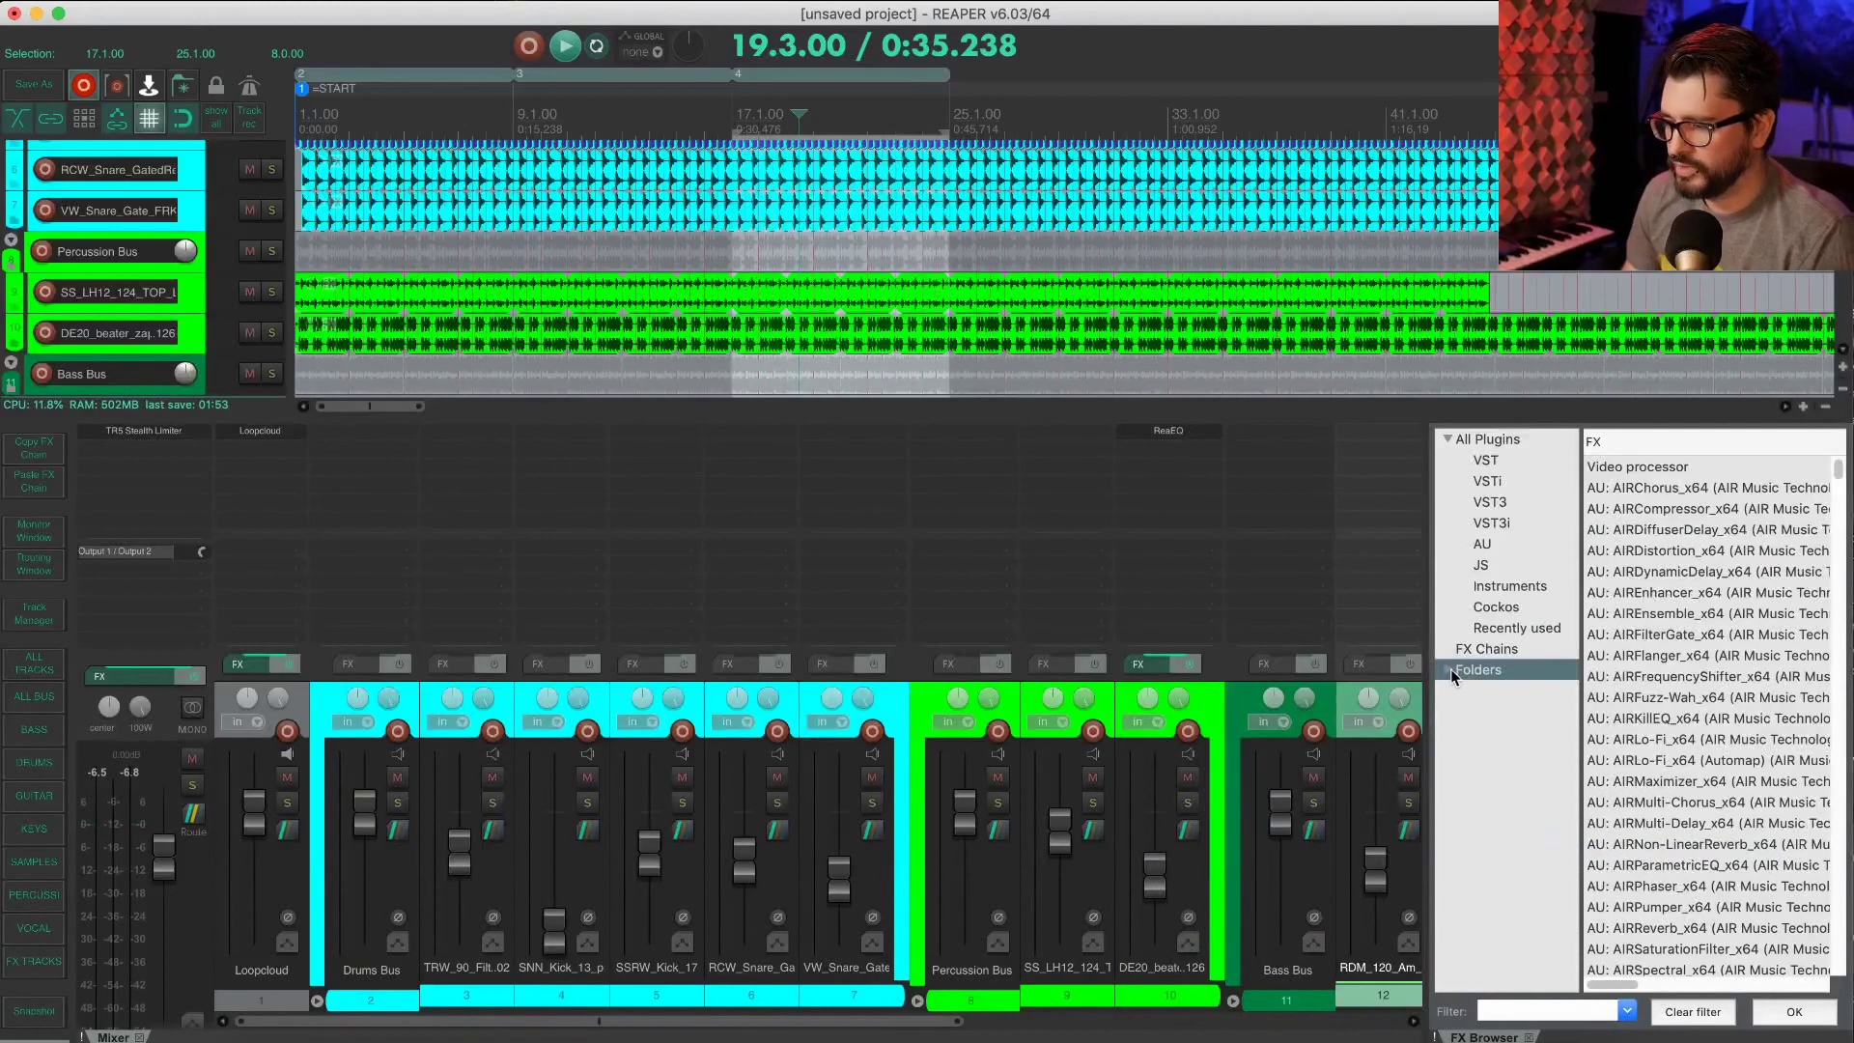
pyautogui.click(1449, 668)
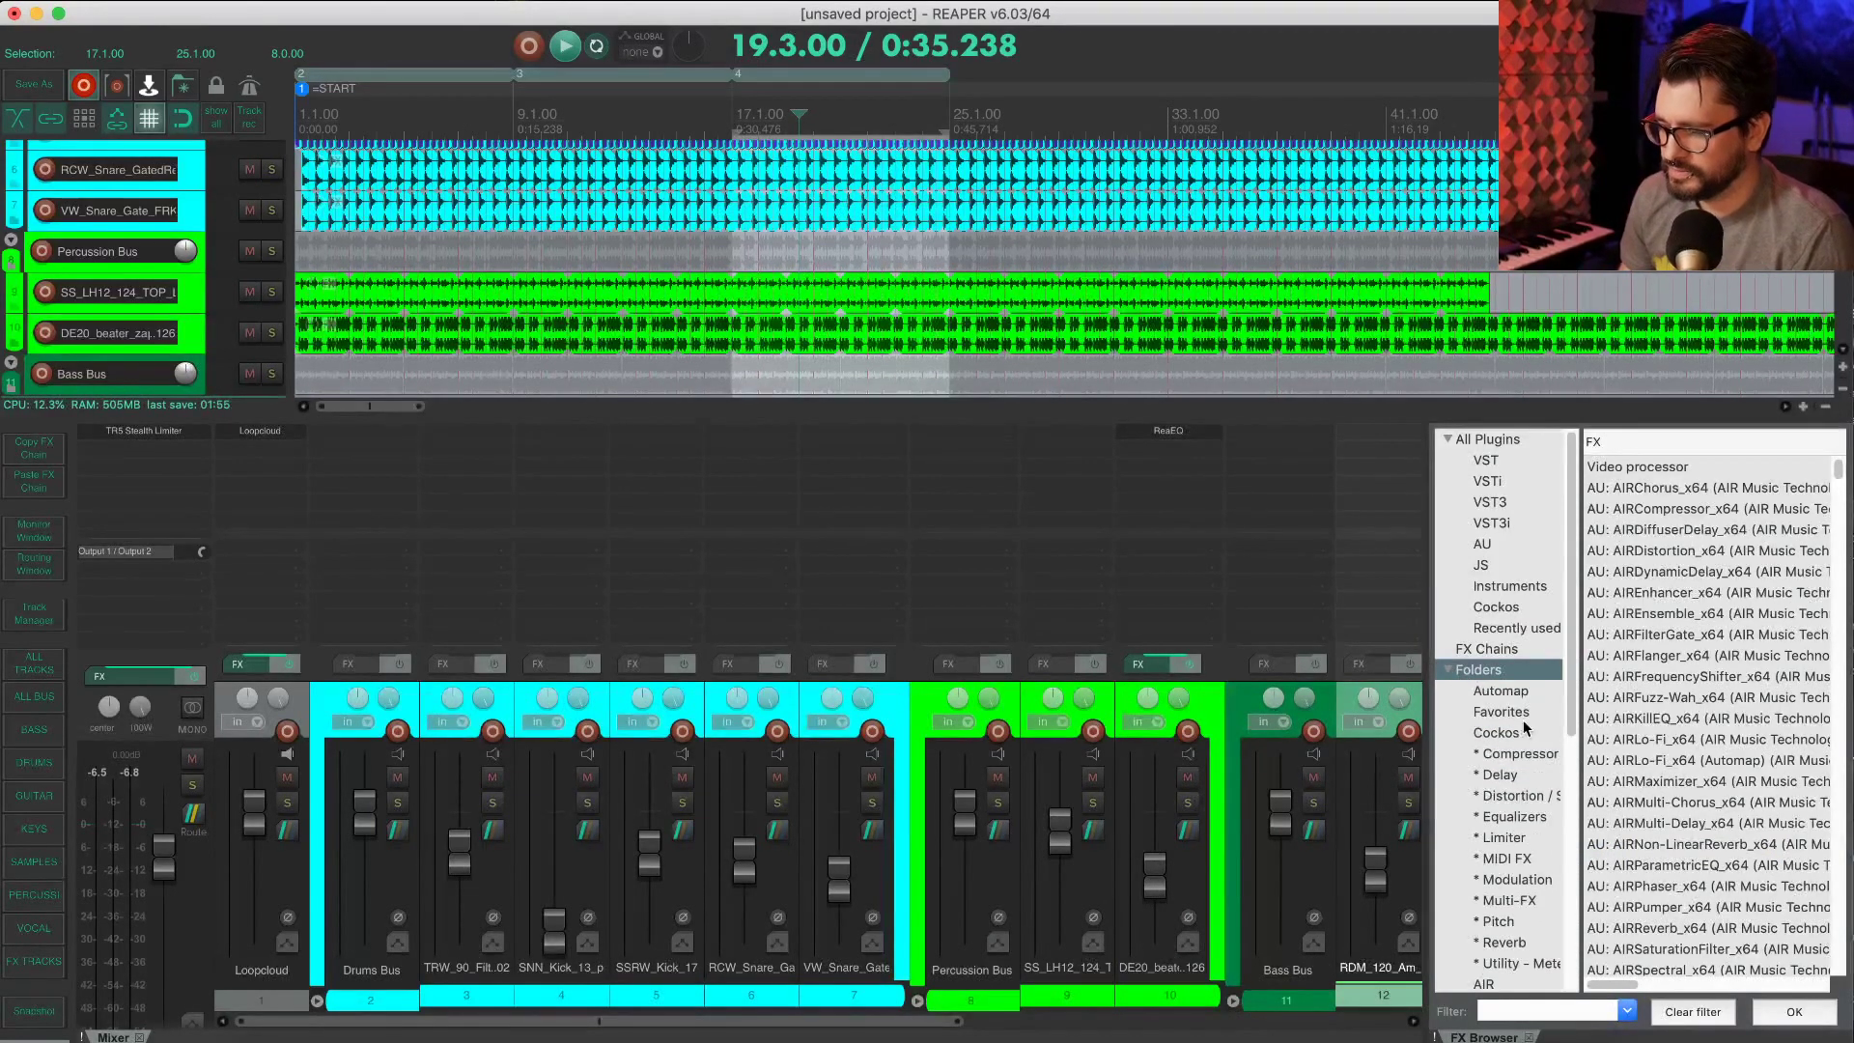
# Step: Examine the contents of the custom Compressors, Delay, Equalizers, MIDI FX and Distortion plug-in folders
pyautogui.click(1503, 763)
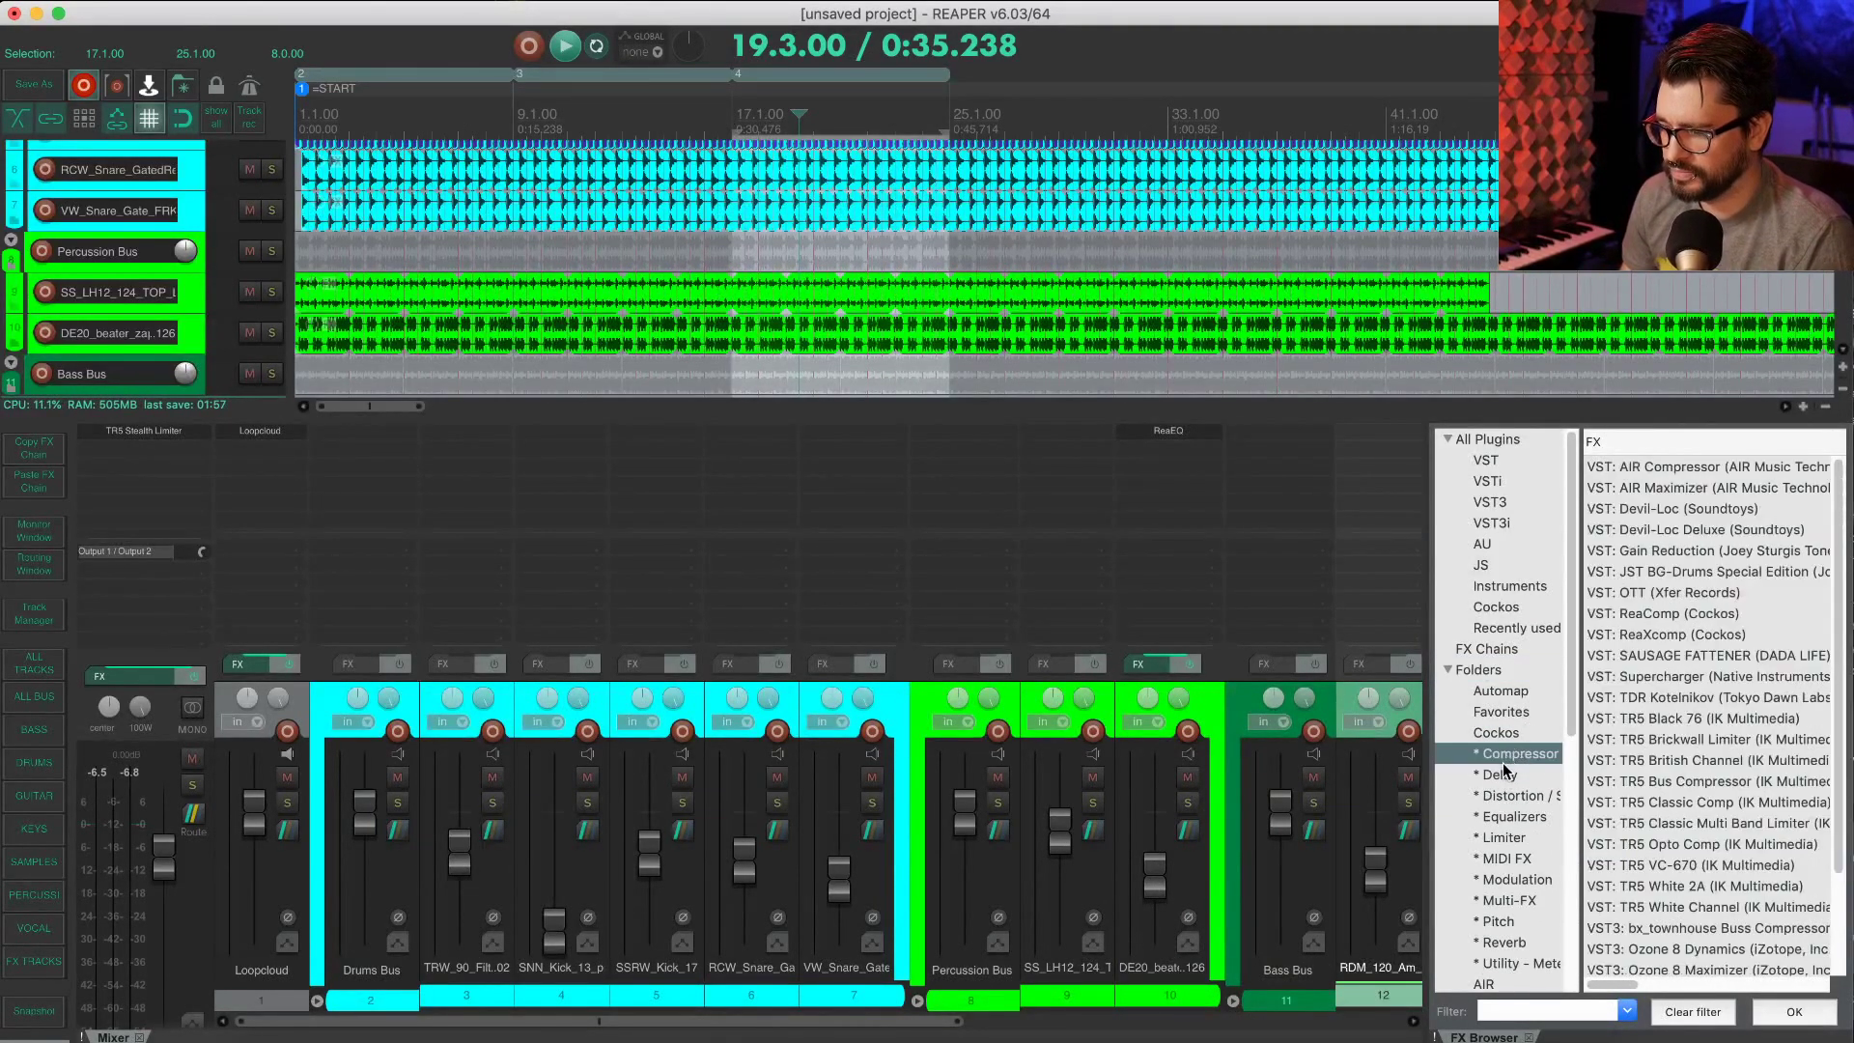
pyautogui.scroll(-5, 1502, 763)
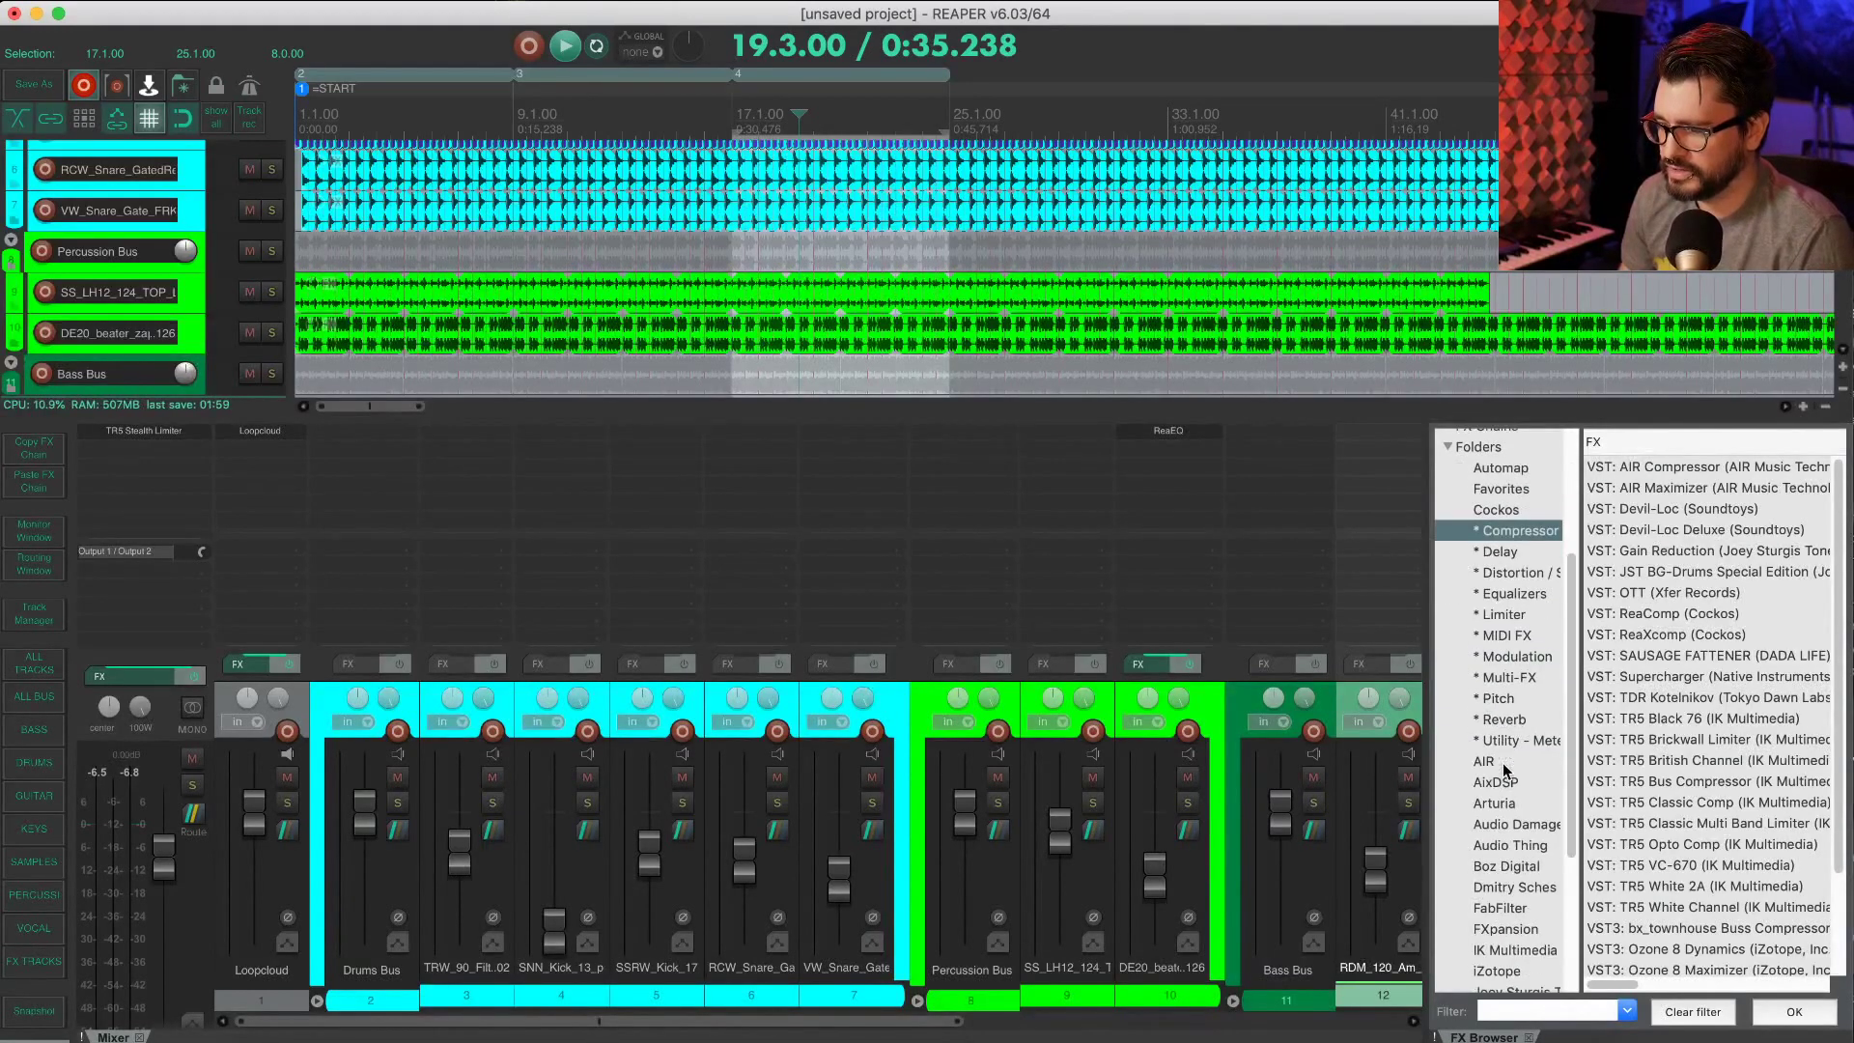
pyautogui.click(1525, 554)
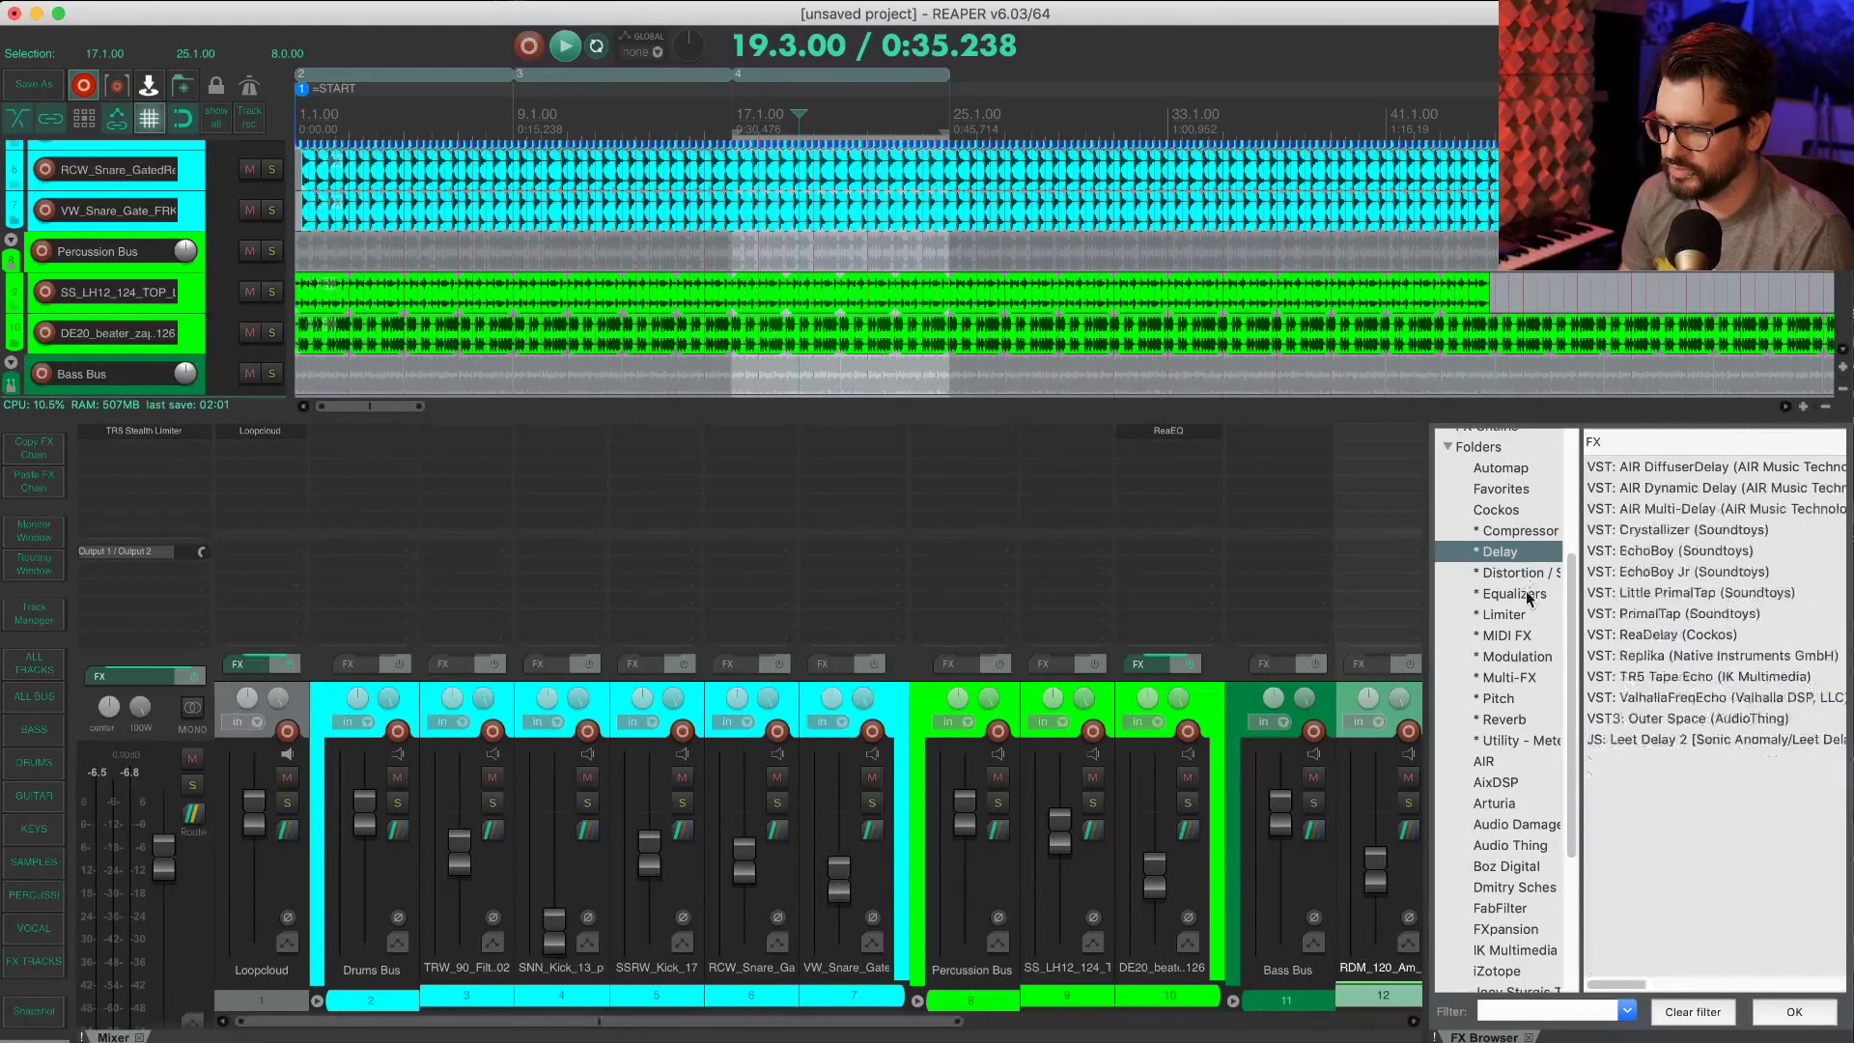
pyautogui.click(1528, 592)
pyautogui.click(1526, 637)
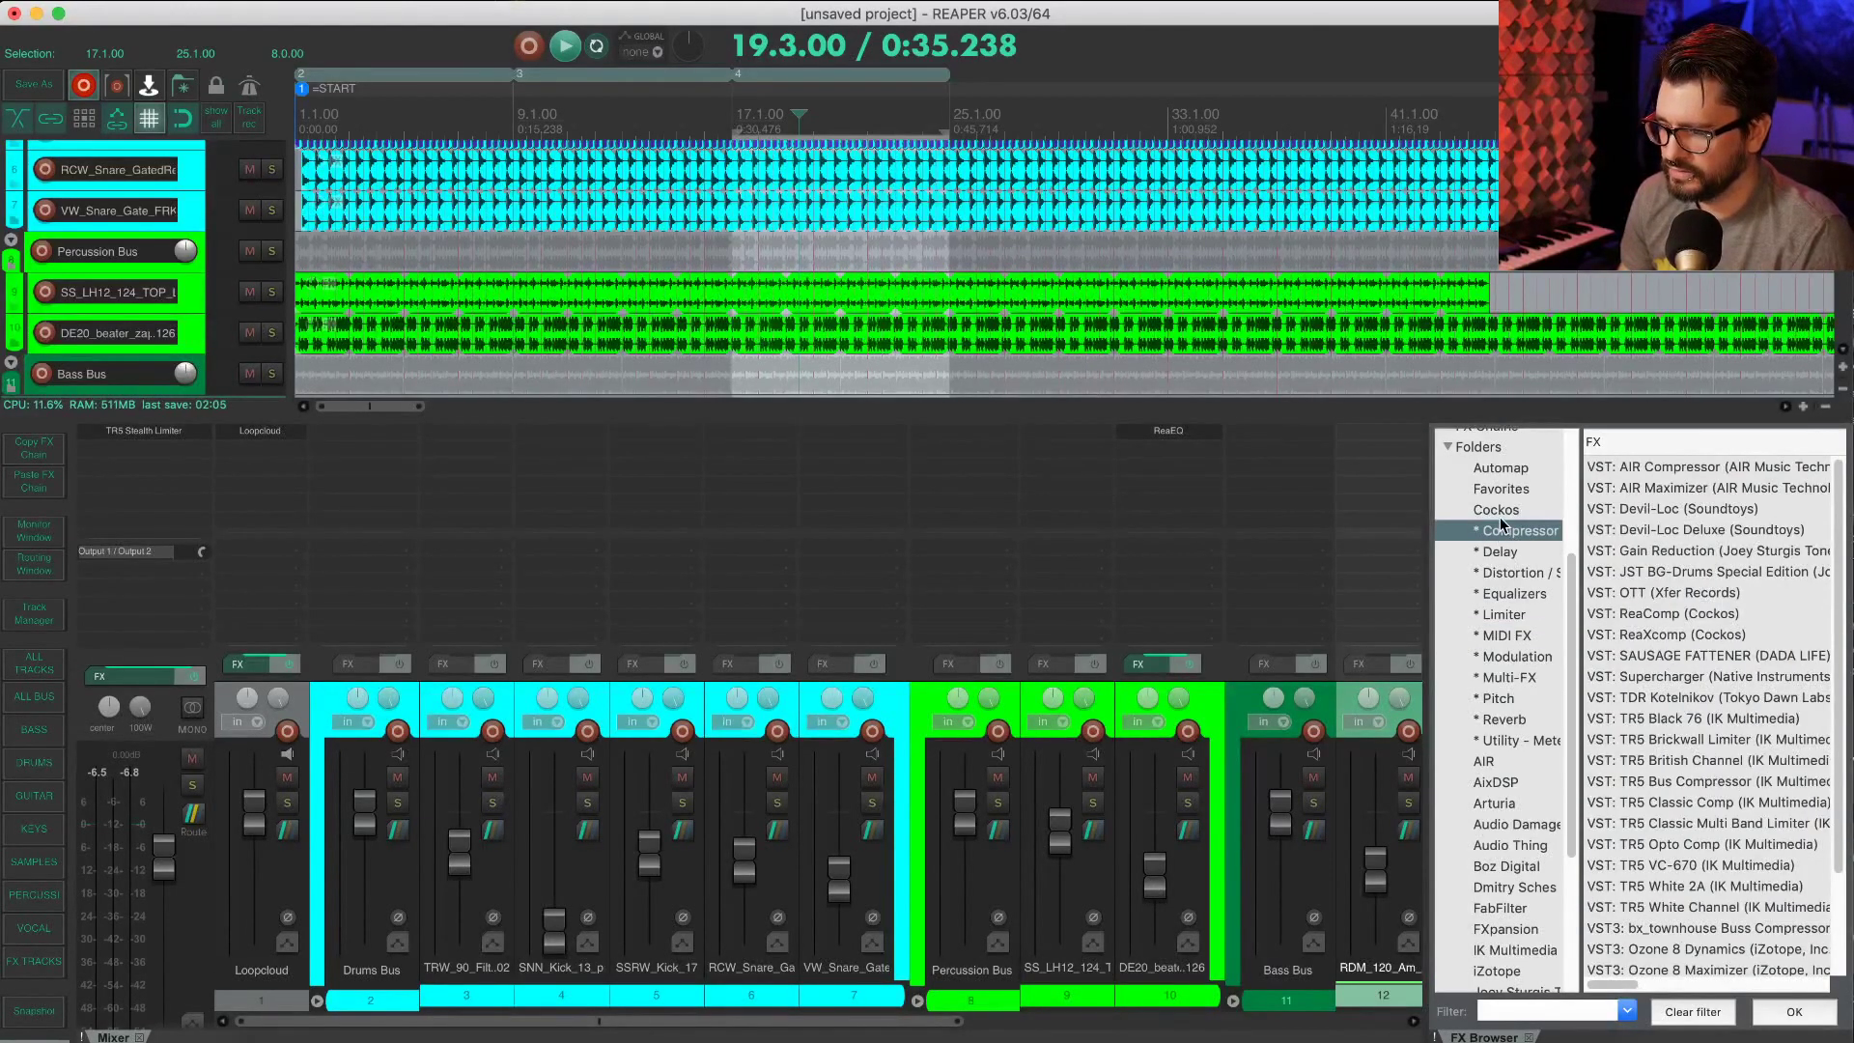
pyautogui.click(1508, 575)
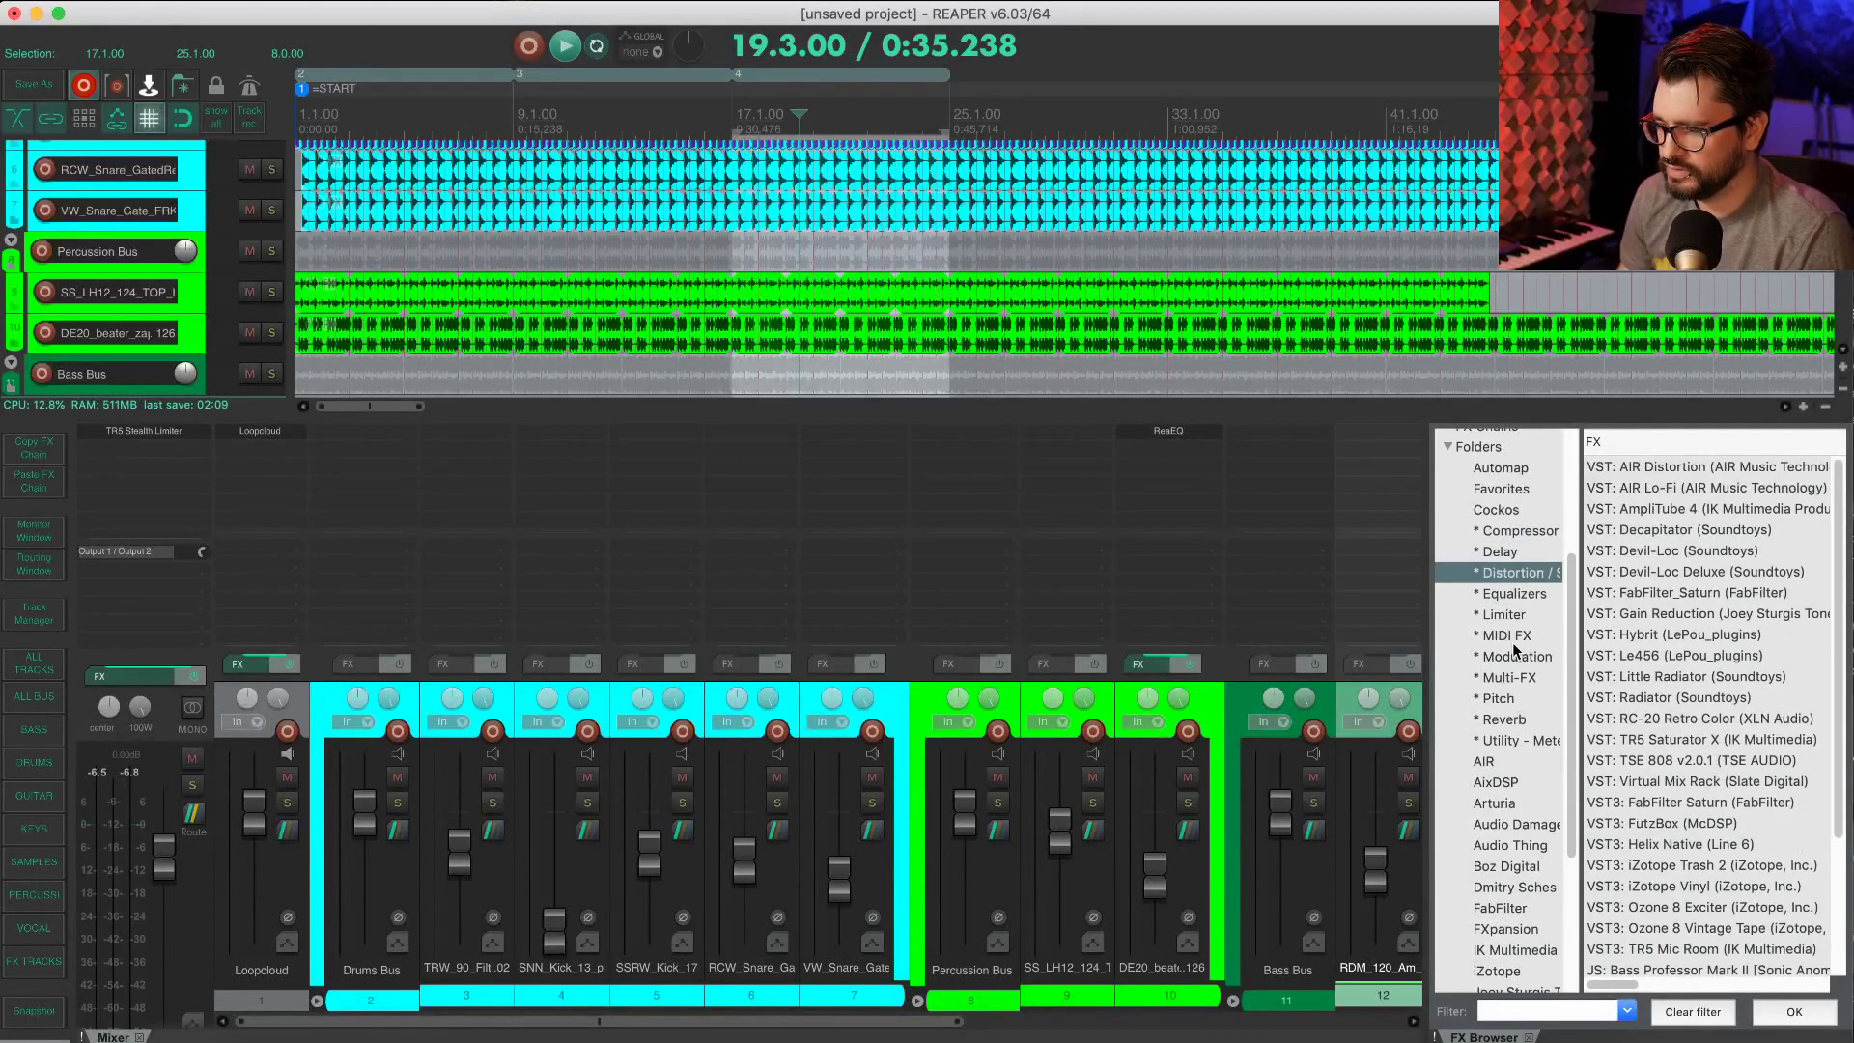
# Step: Inspect the Limiter folder's contents and its folder settings without changing them
pyautogui.click(1503, 615)
pyautogui.rightClick(1502, 614)
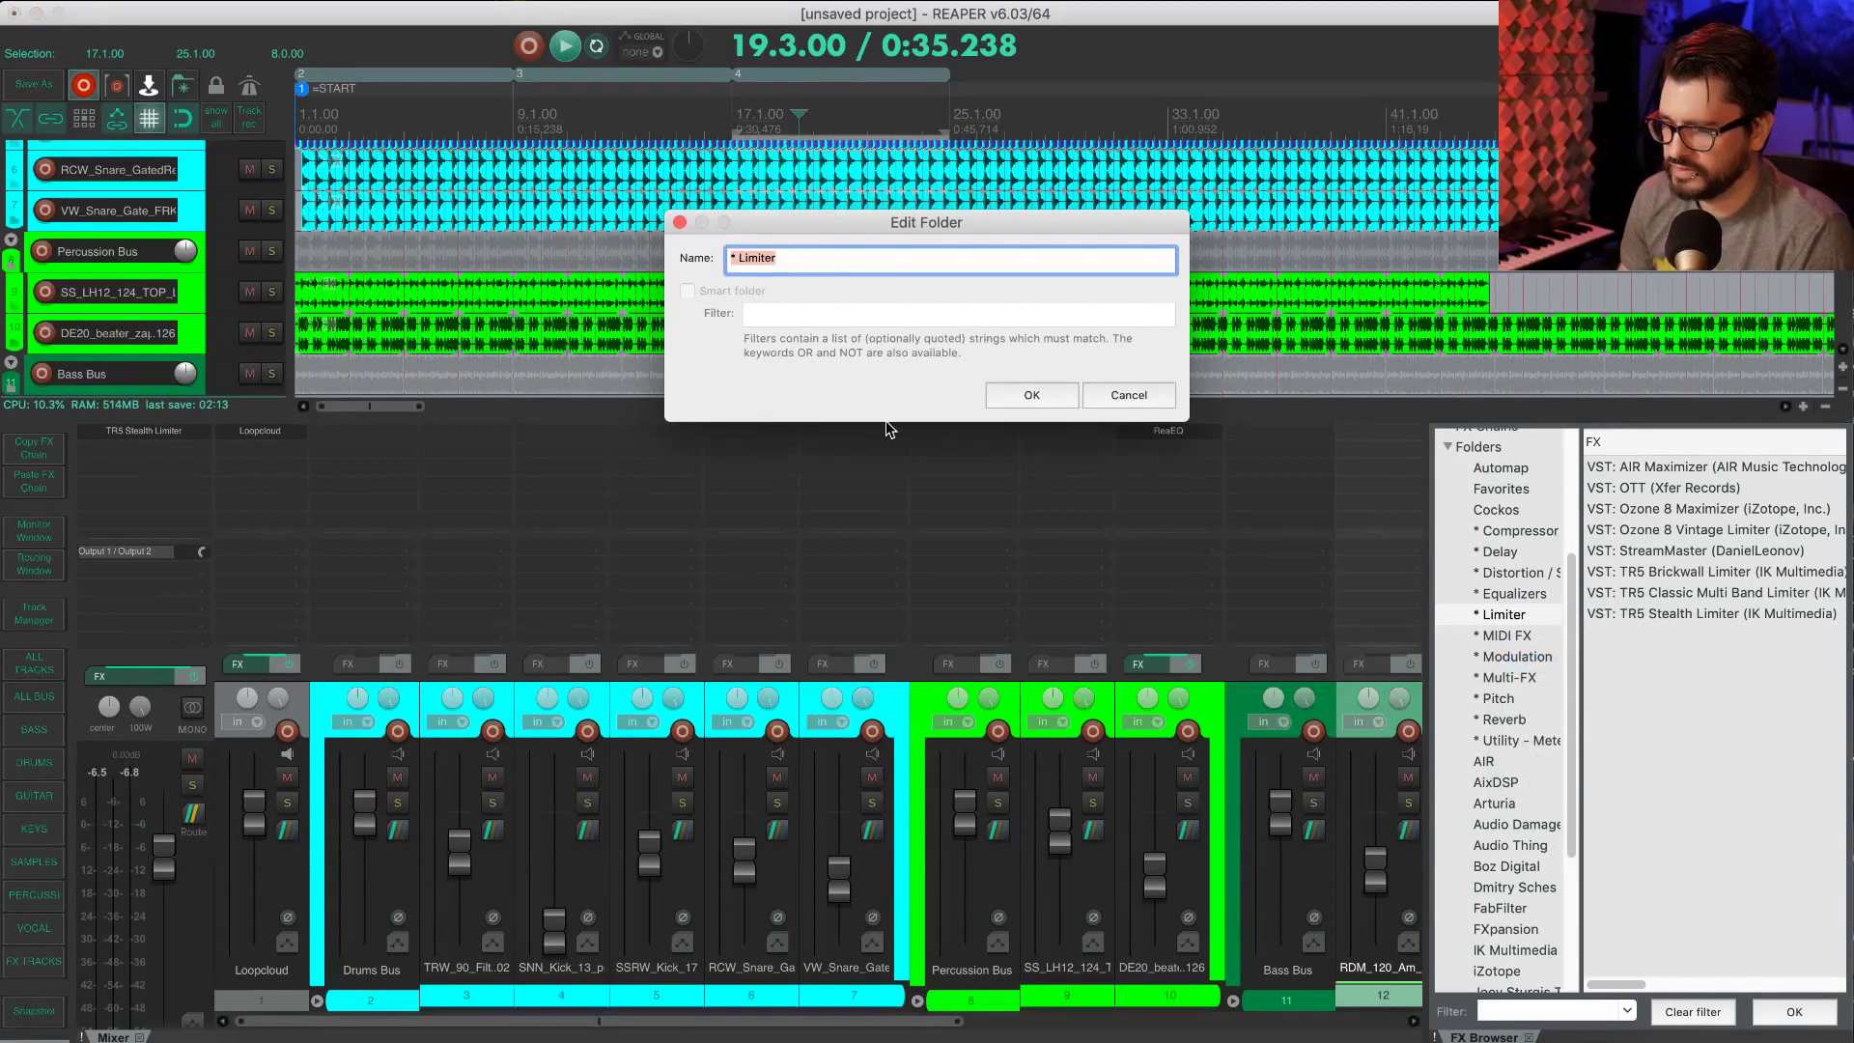
pyautogui.click(1121, 392)
# Step: Examine the AIR folder's smart folder option and filter text in its folder settings, and leave them unchanged
pyautogui.click(1487, 761)
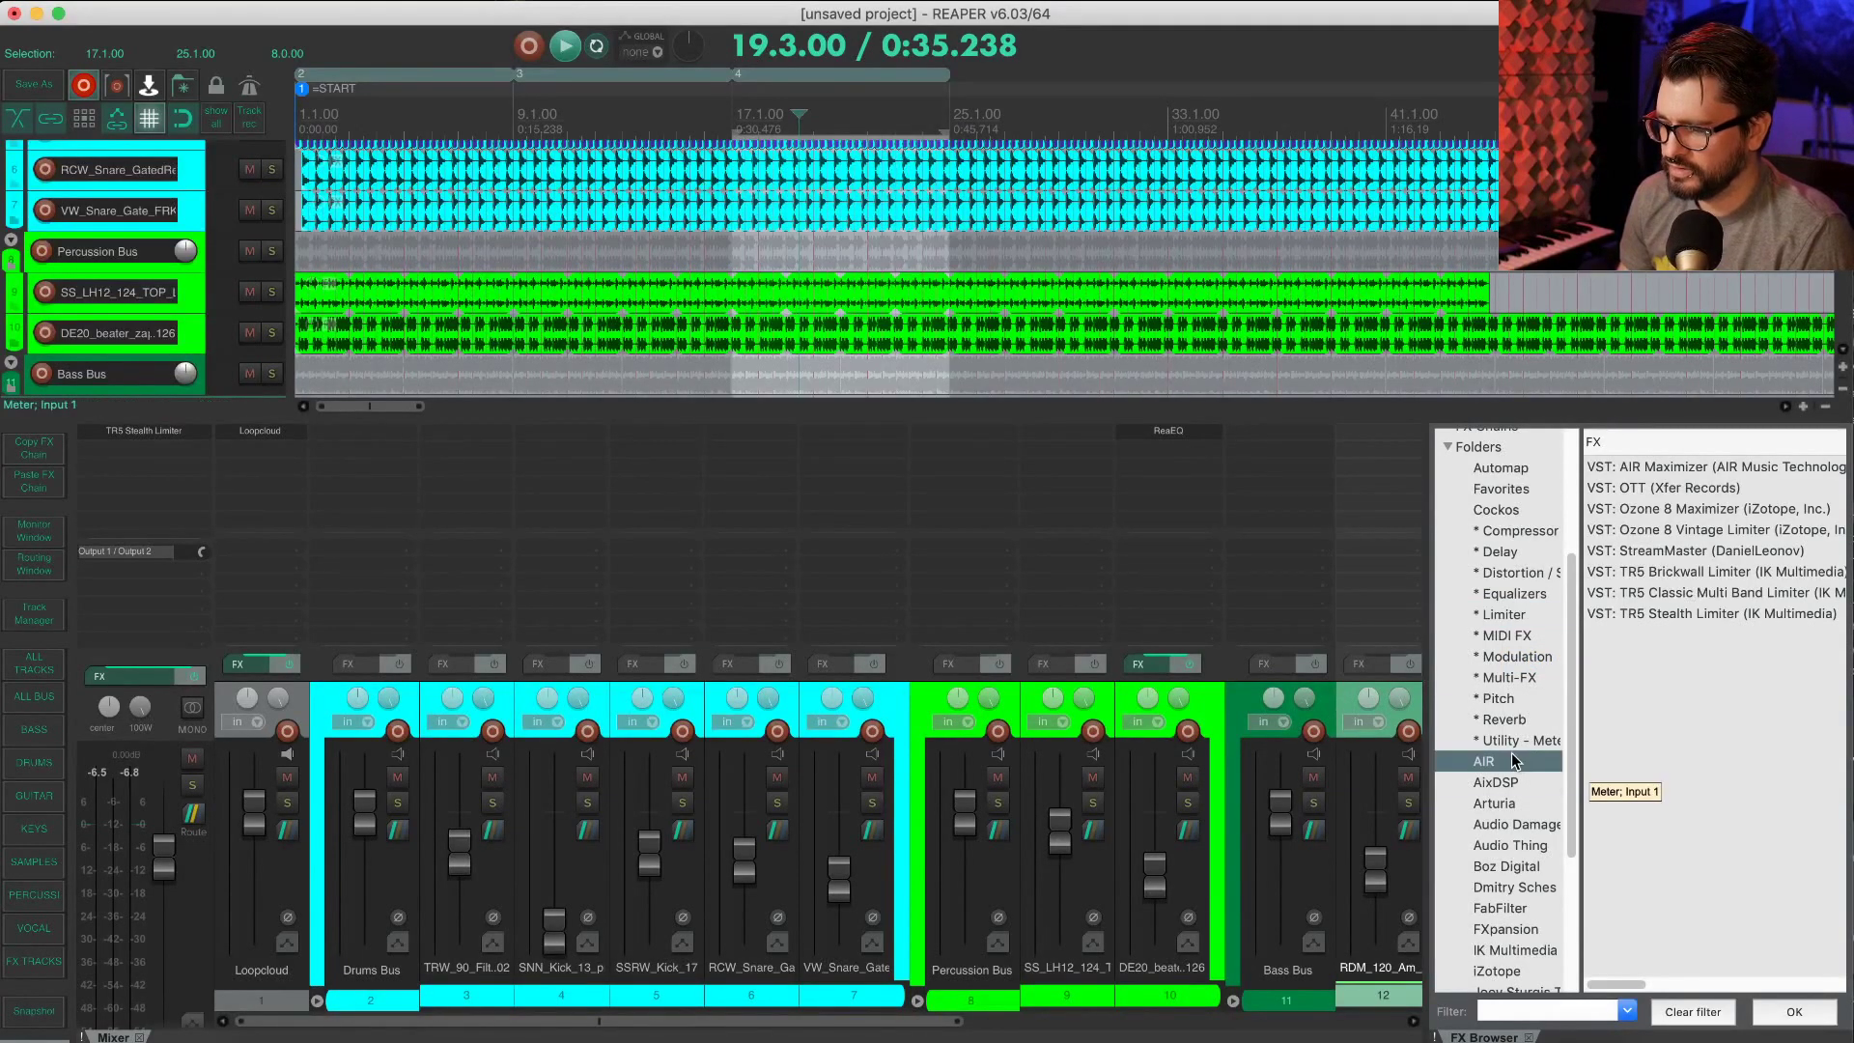
pyautogui.rightClick(1490, 764)
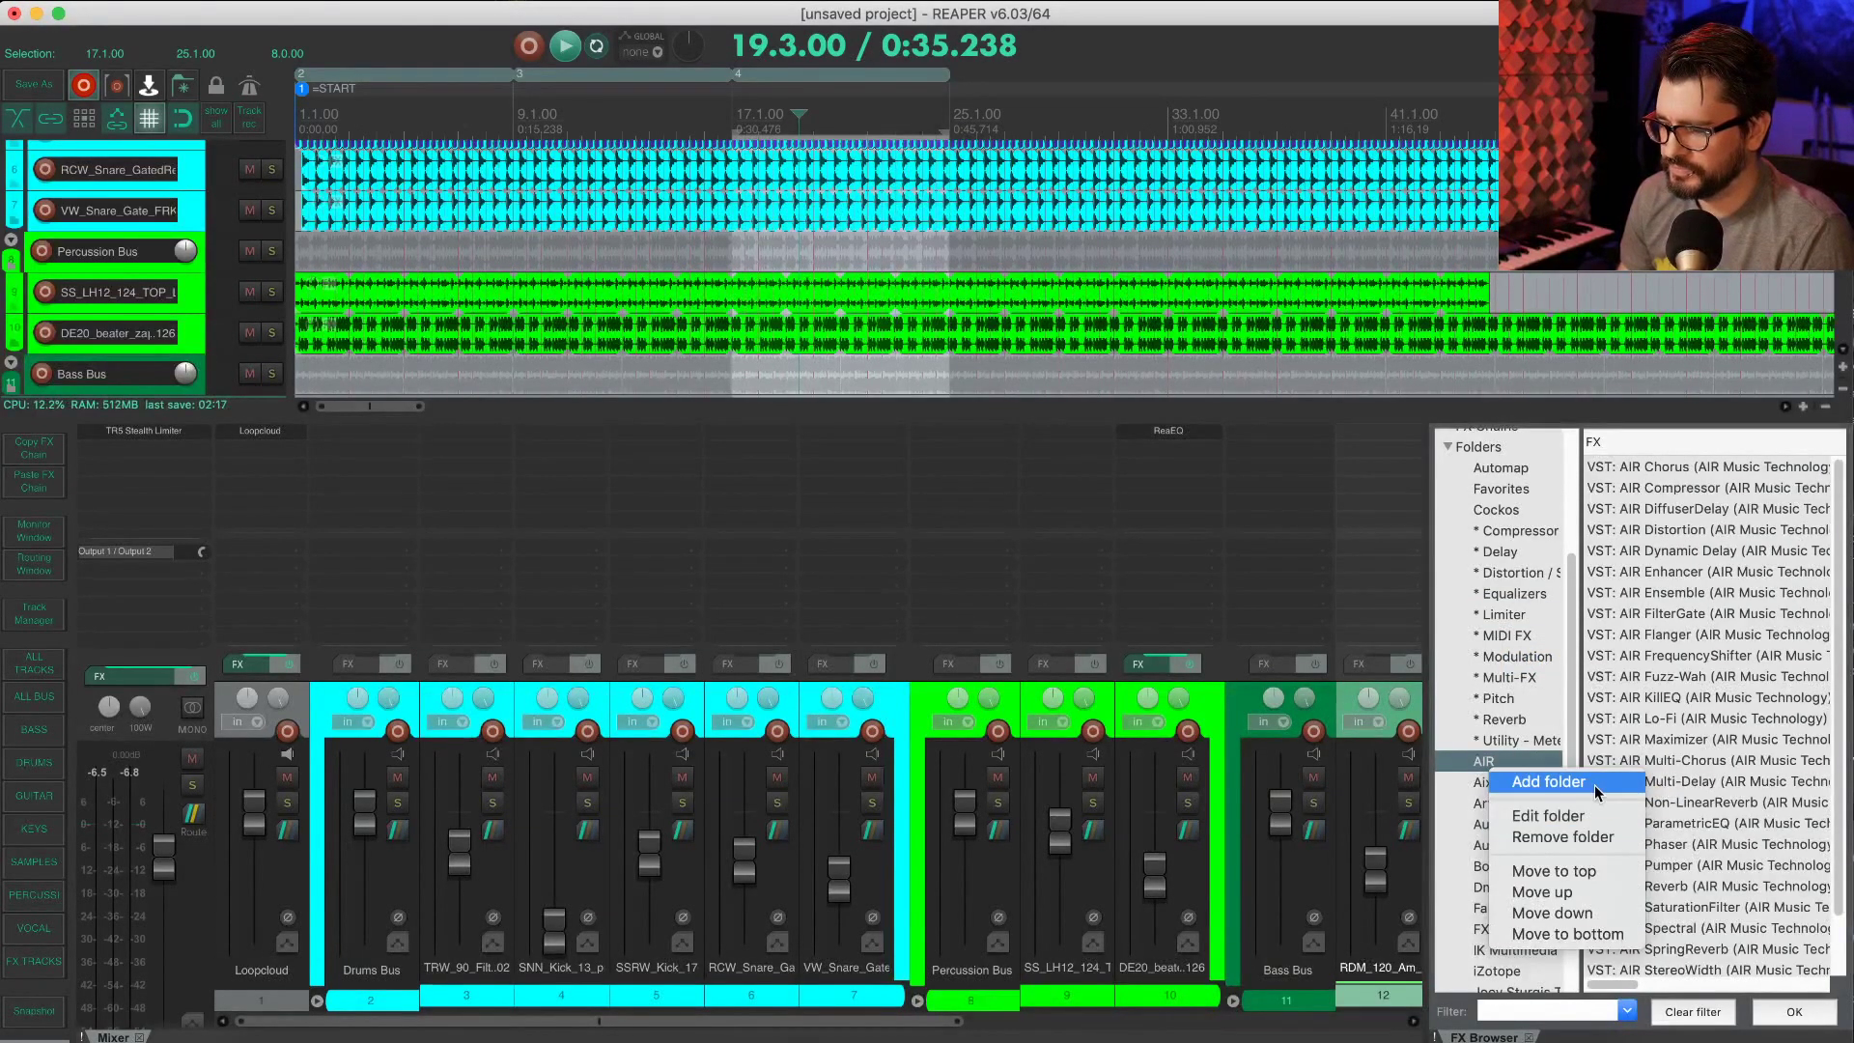
pyautogui.click(1593, 817)
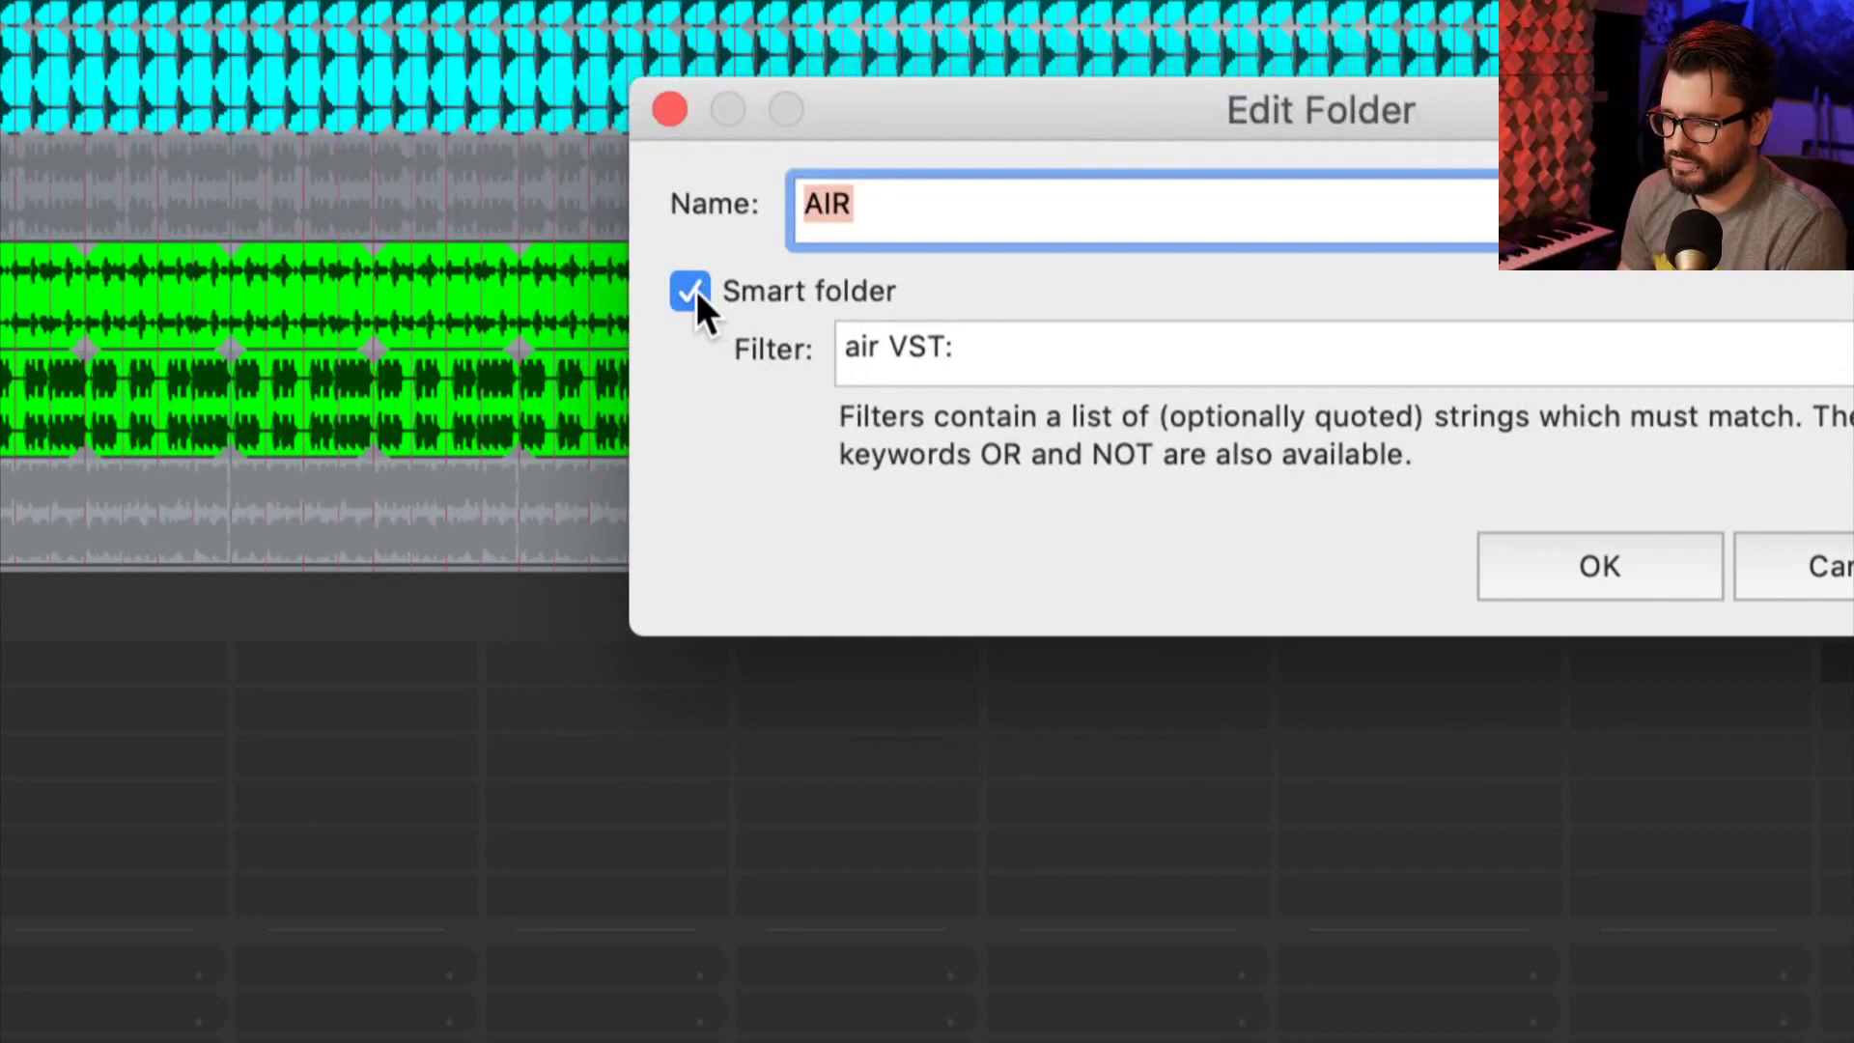
pyautogui.press('Tab')
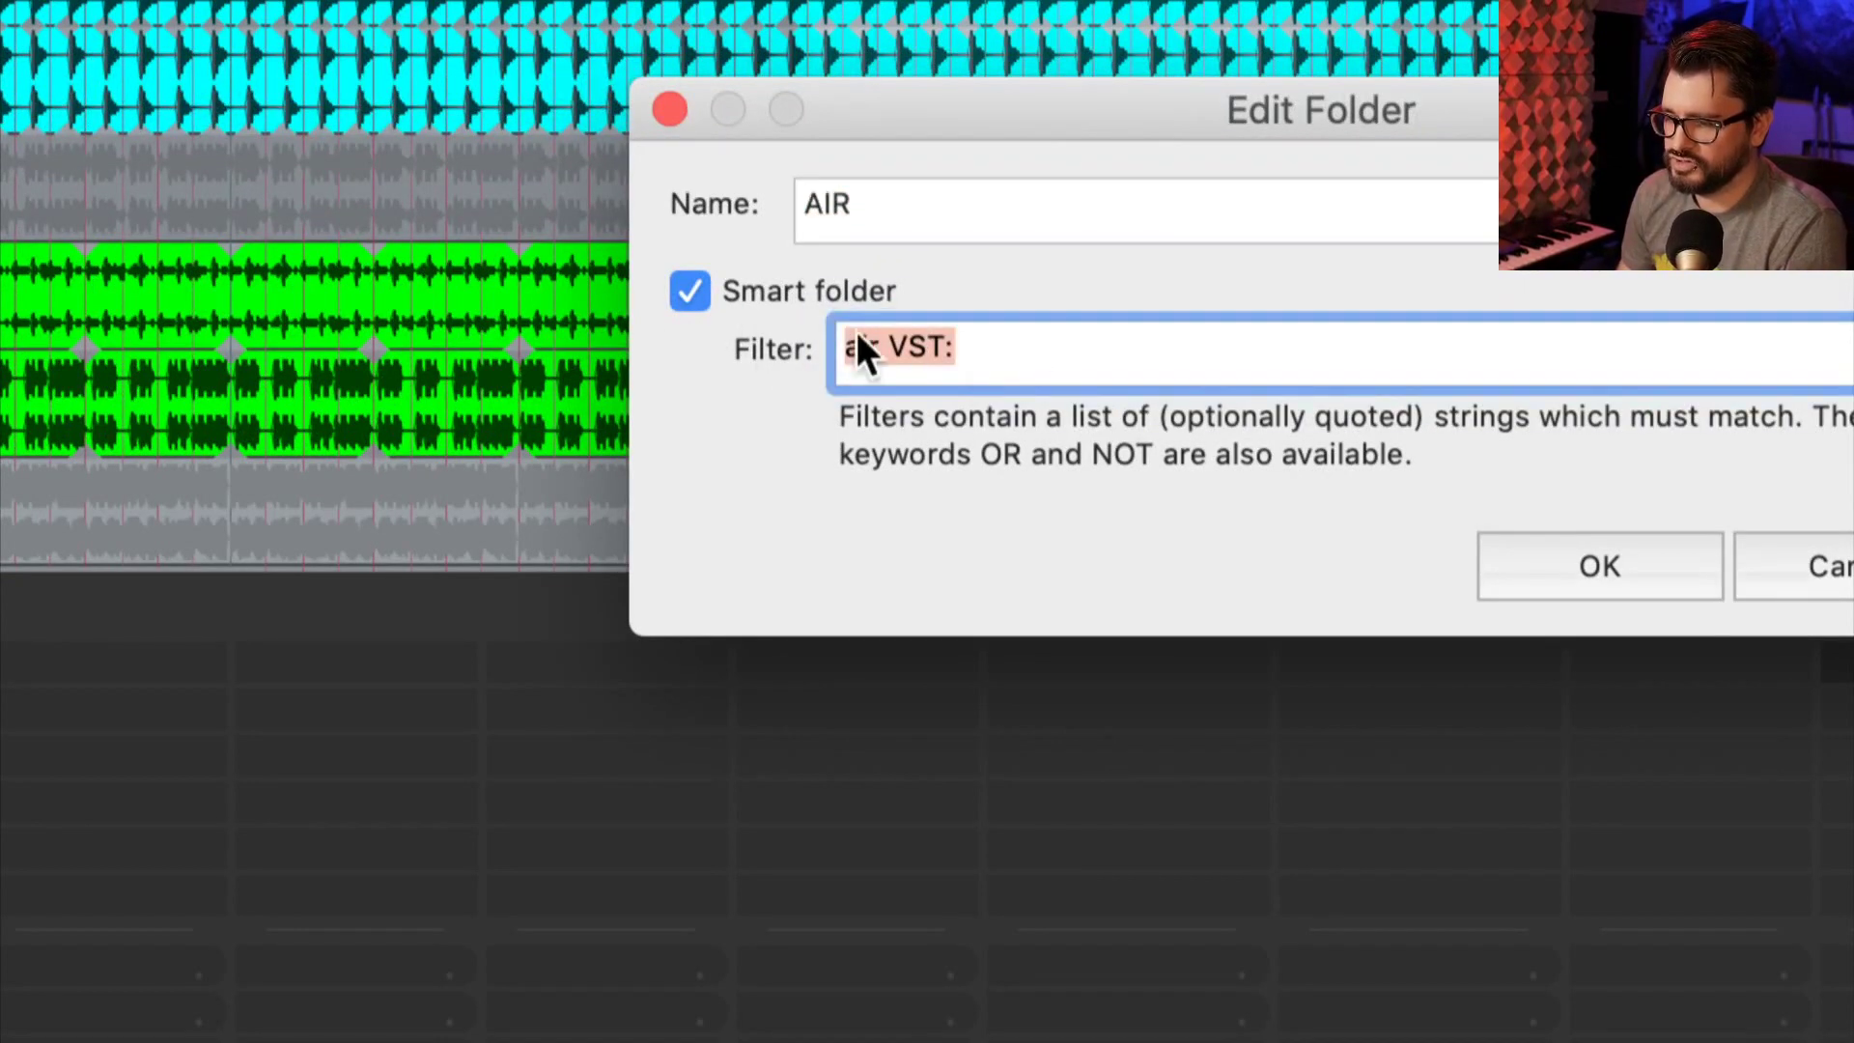
pyautogui.click(1069, 374)
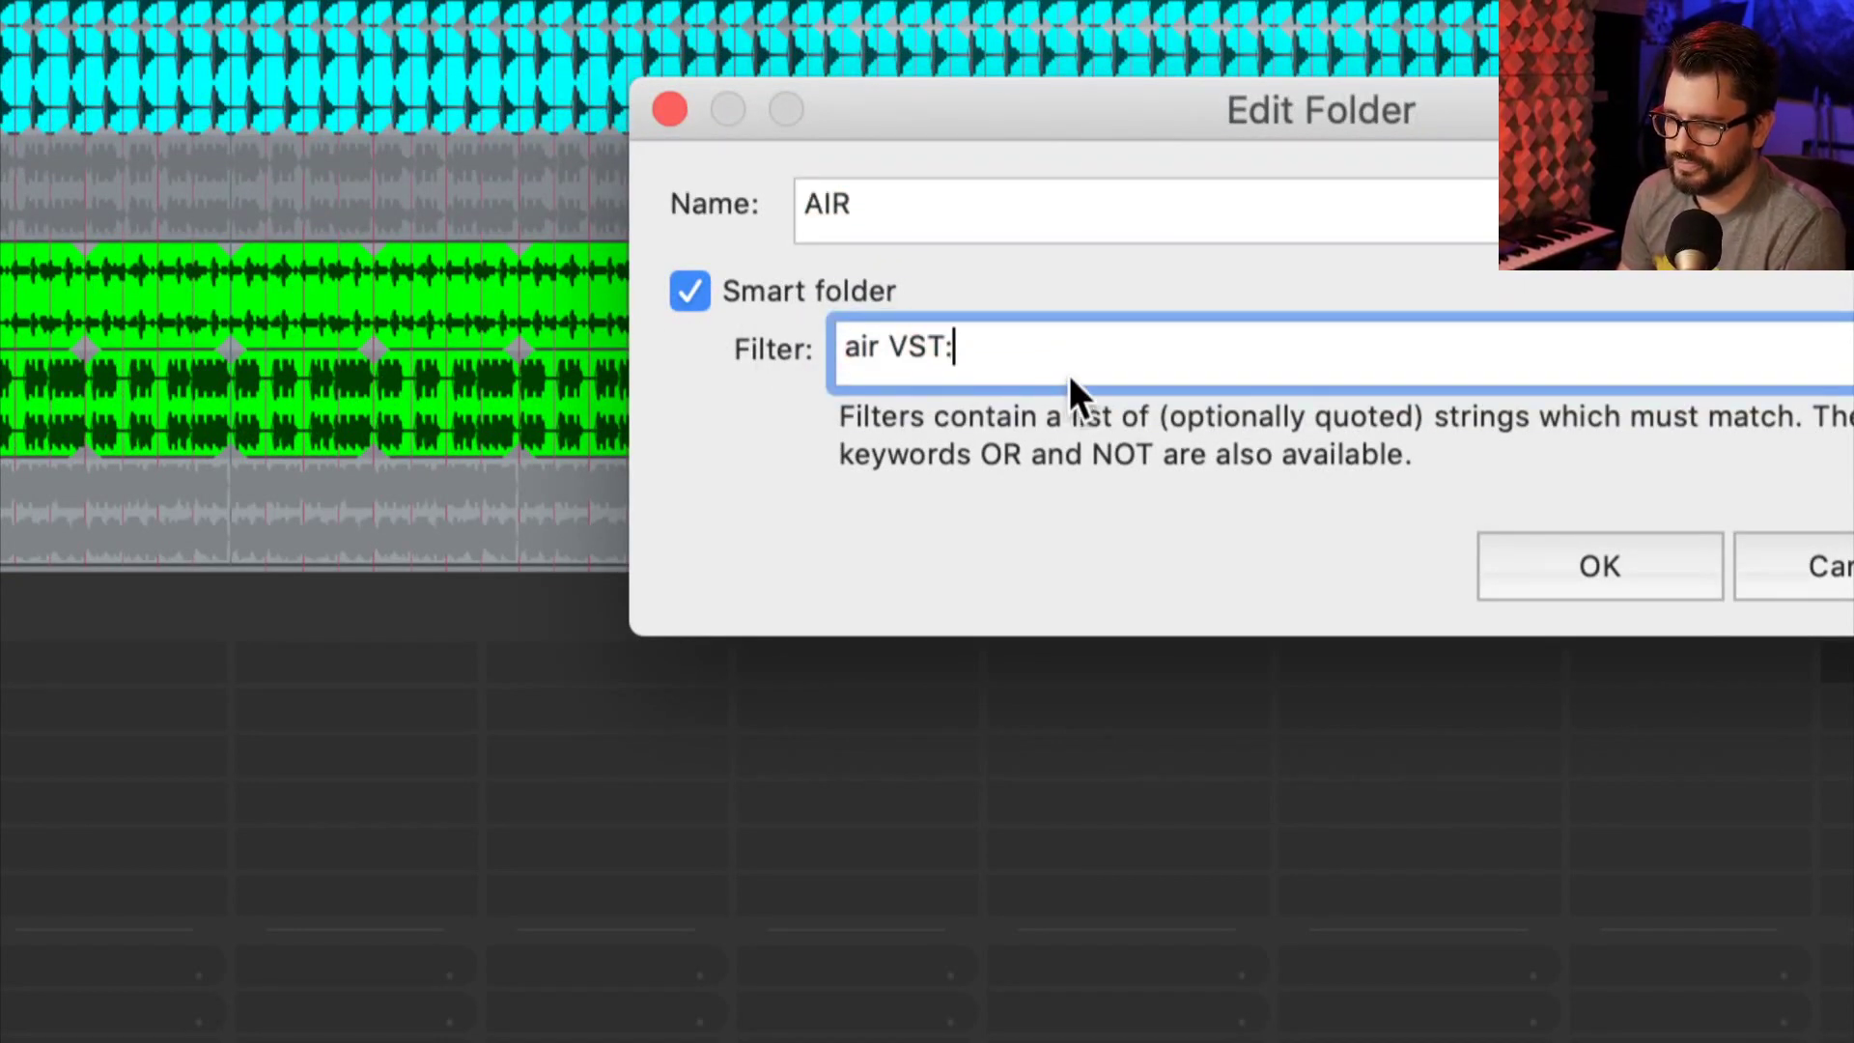
pyautogui.moveTo(1010, 367); pyautogui.dragTo(825, 349)
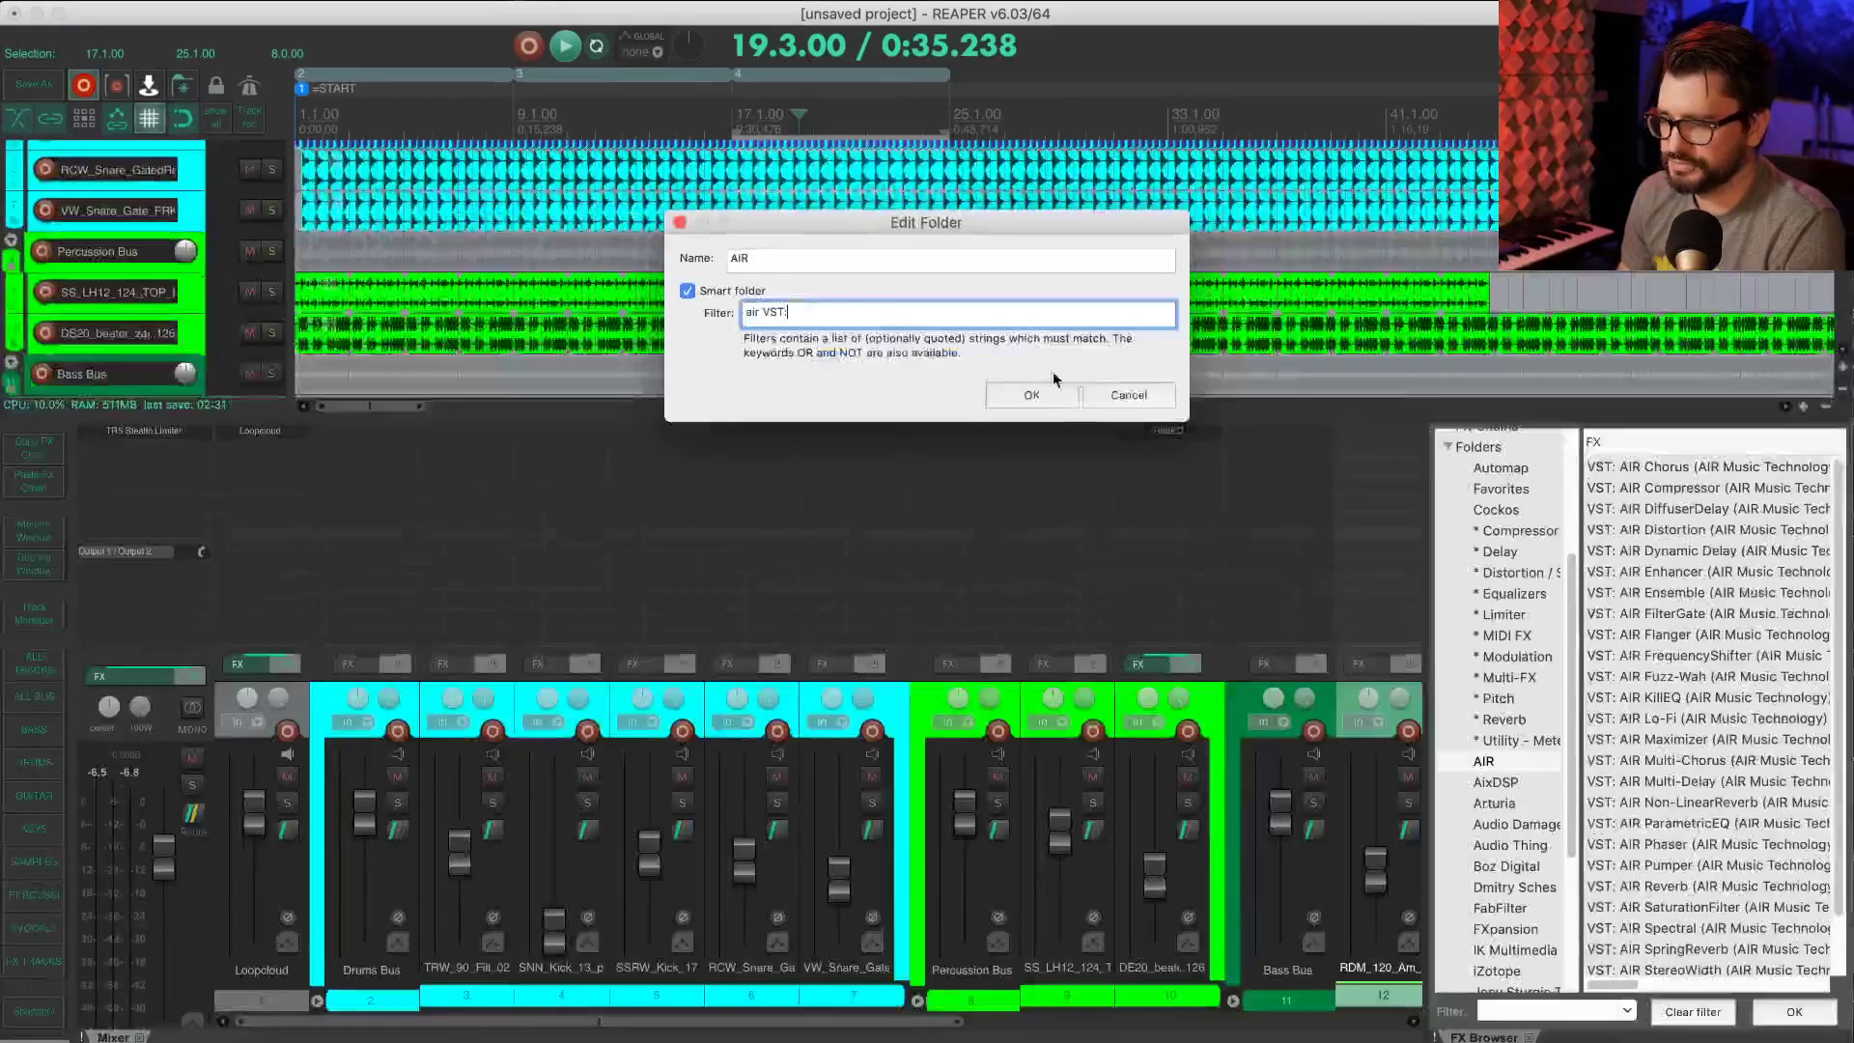
pyautogui.click(1132, 394)
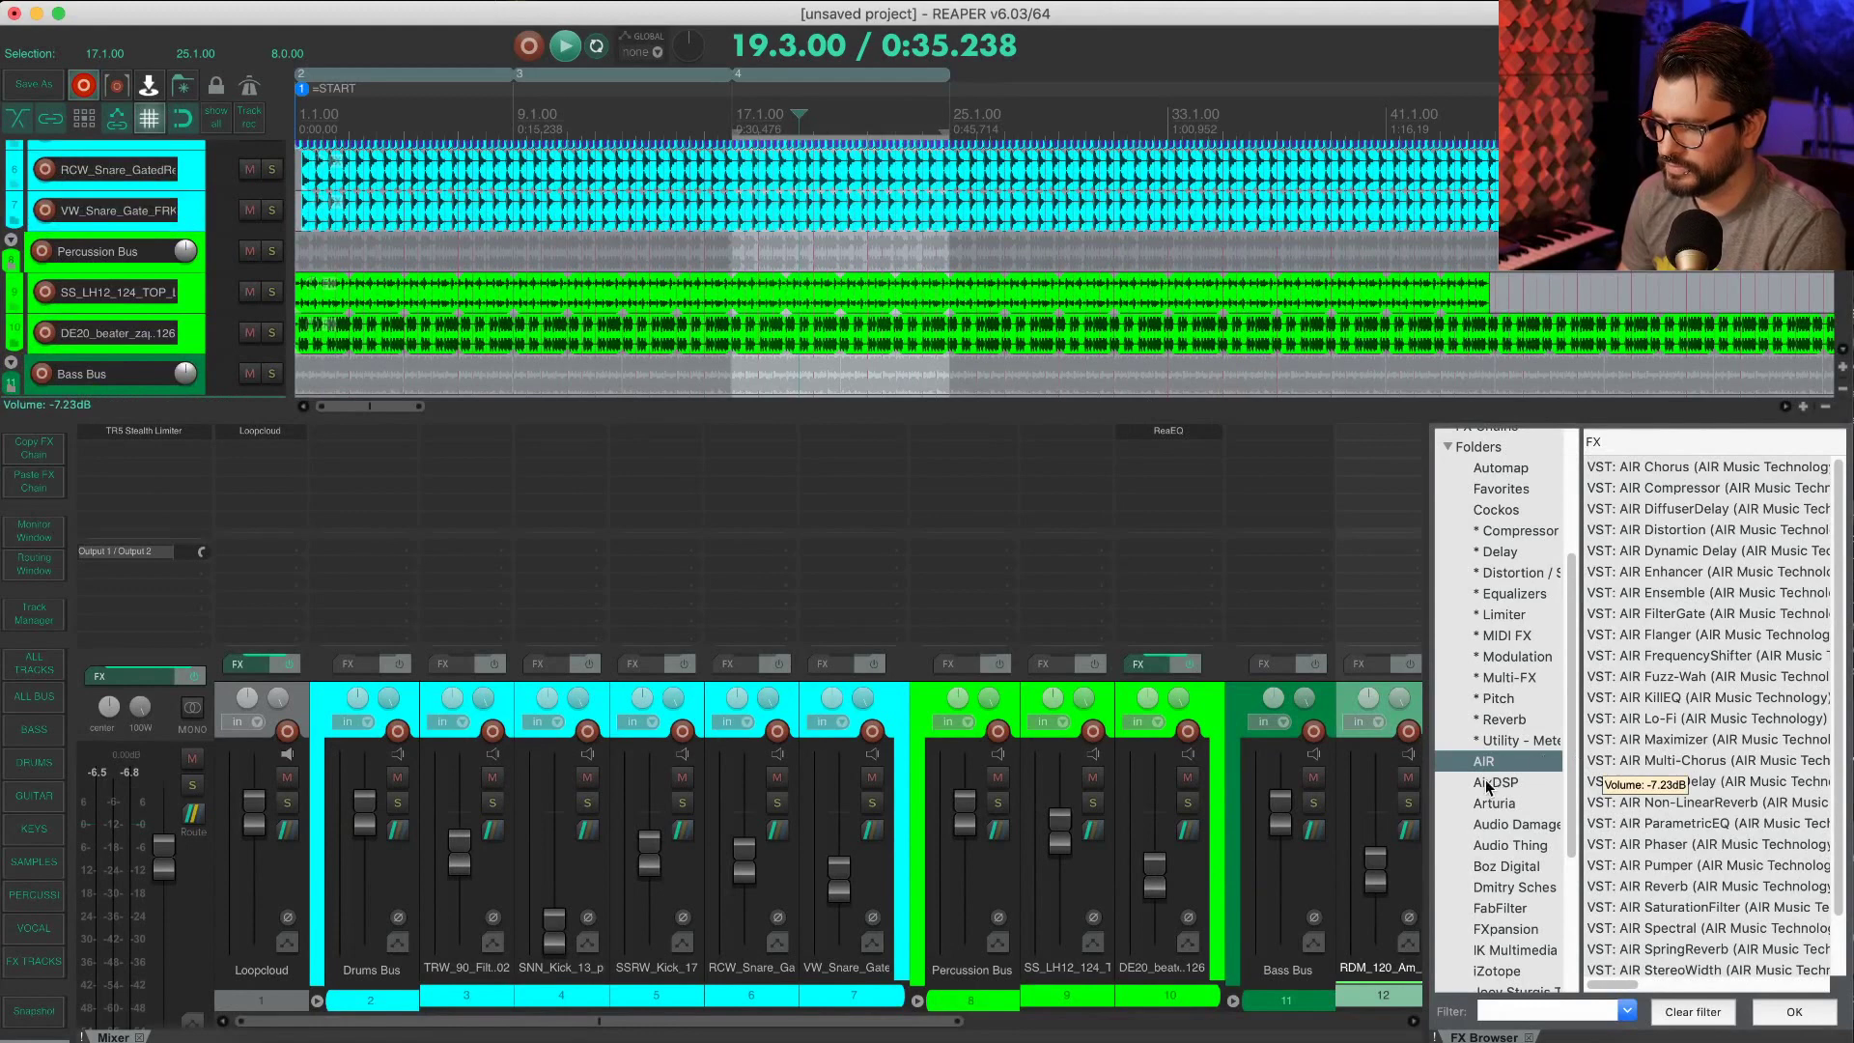
# Step: Inspect the Compressors folder's contents and folder settings, and dismiss the settings without changes
pyautogui.scroll(5, 1491, 824)
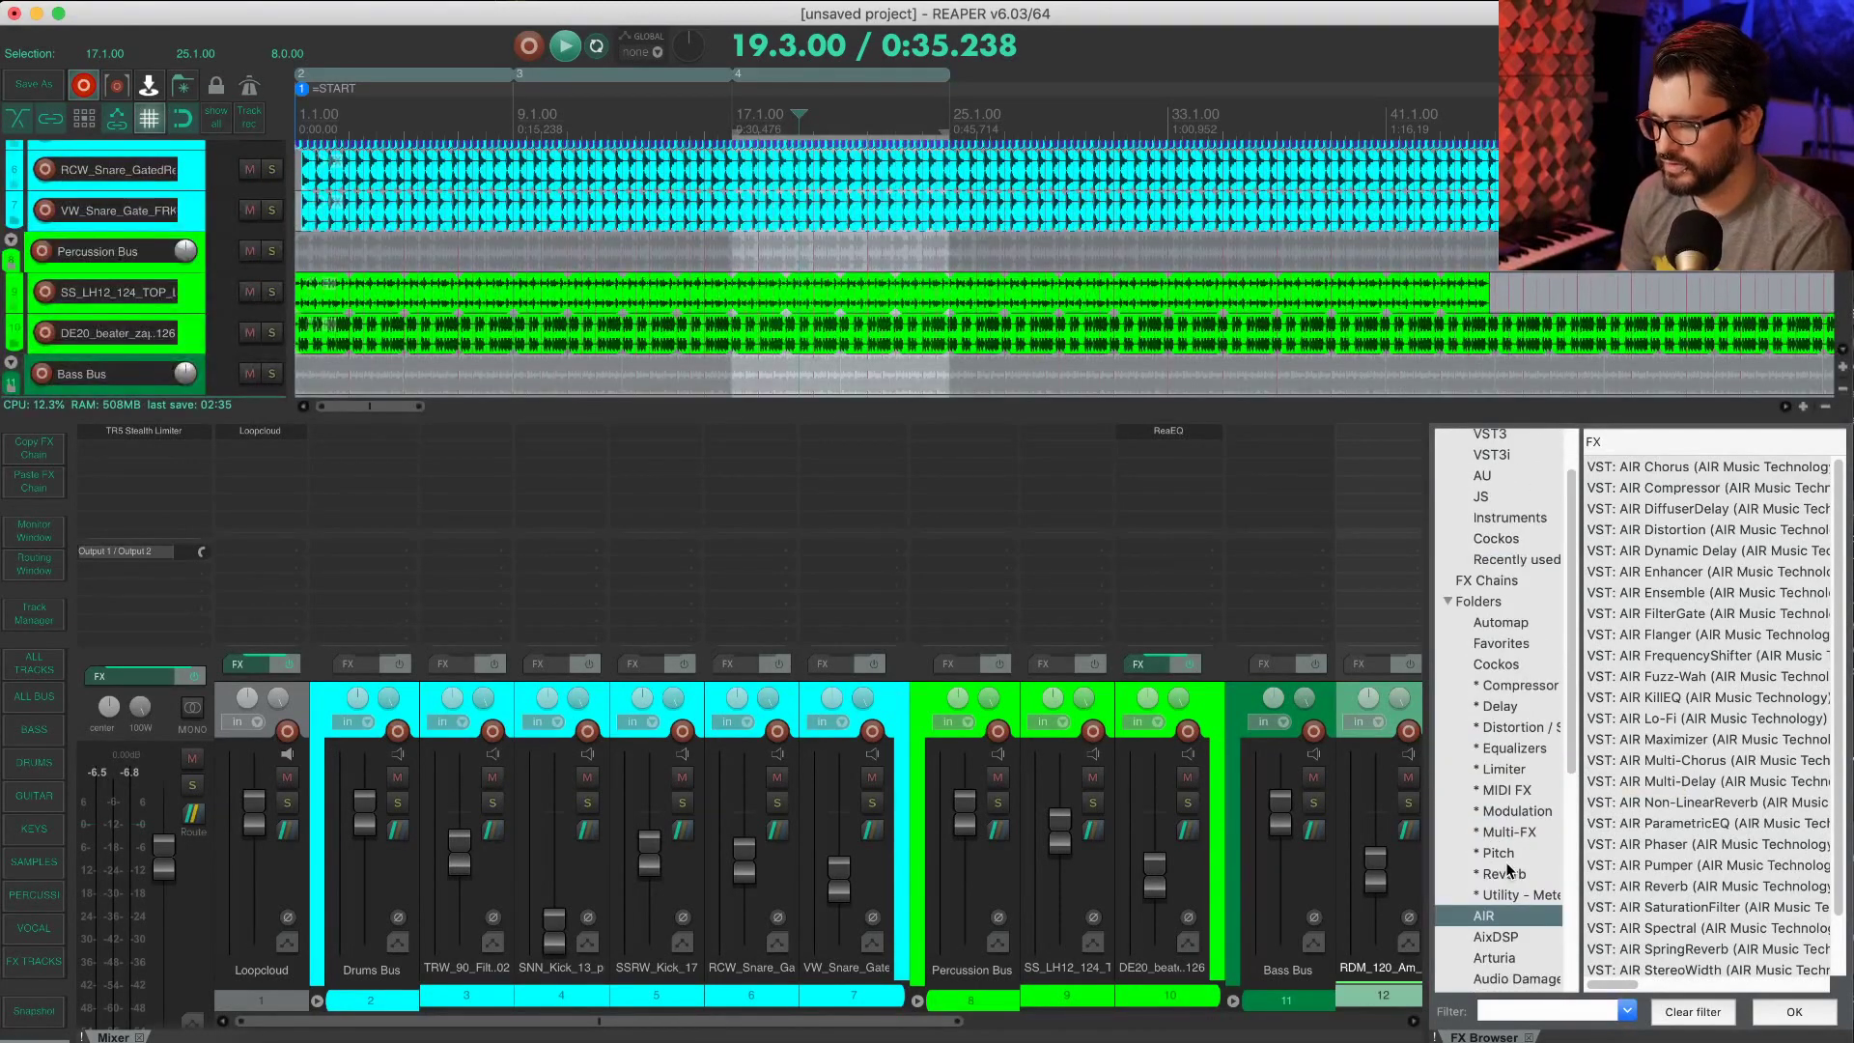
pyautogui.click(1533, 687)
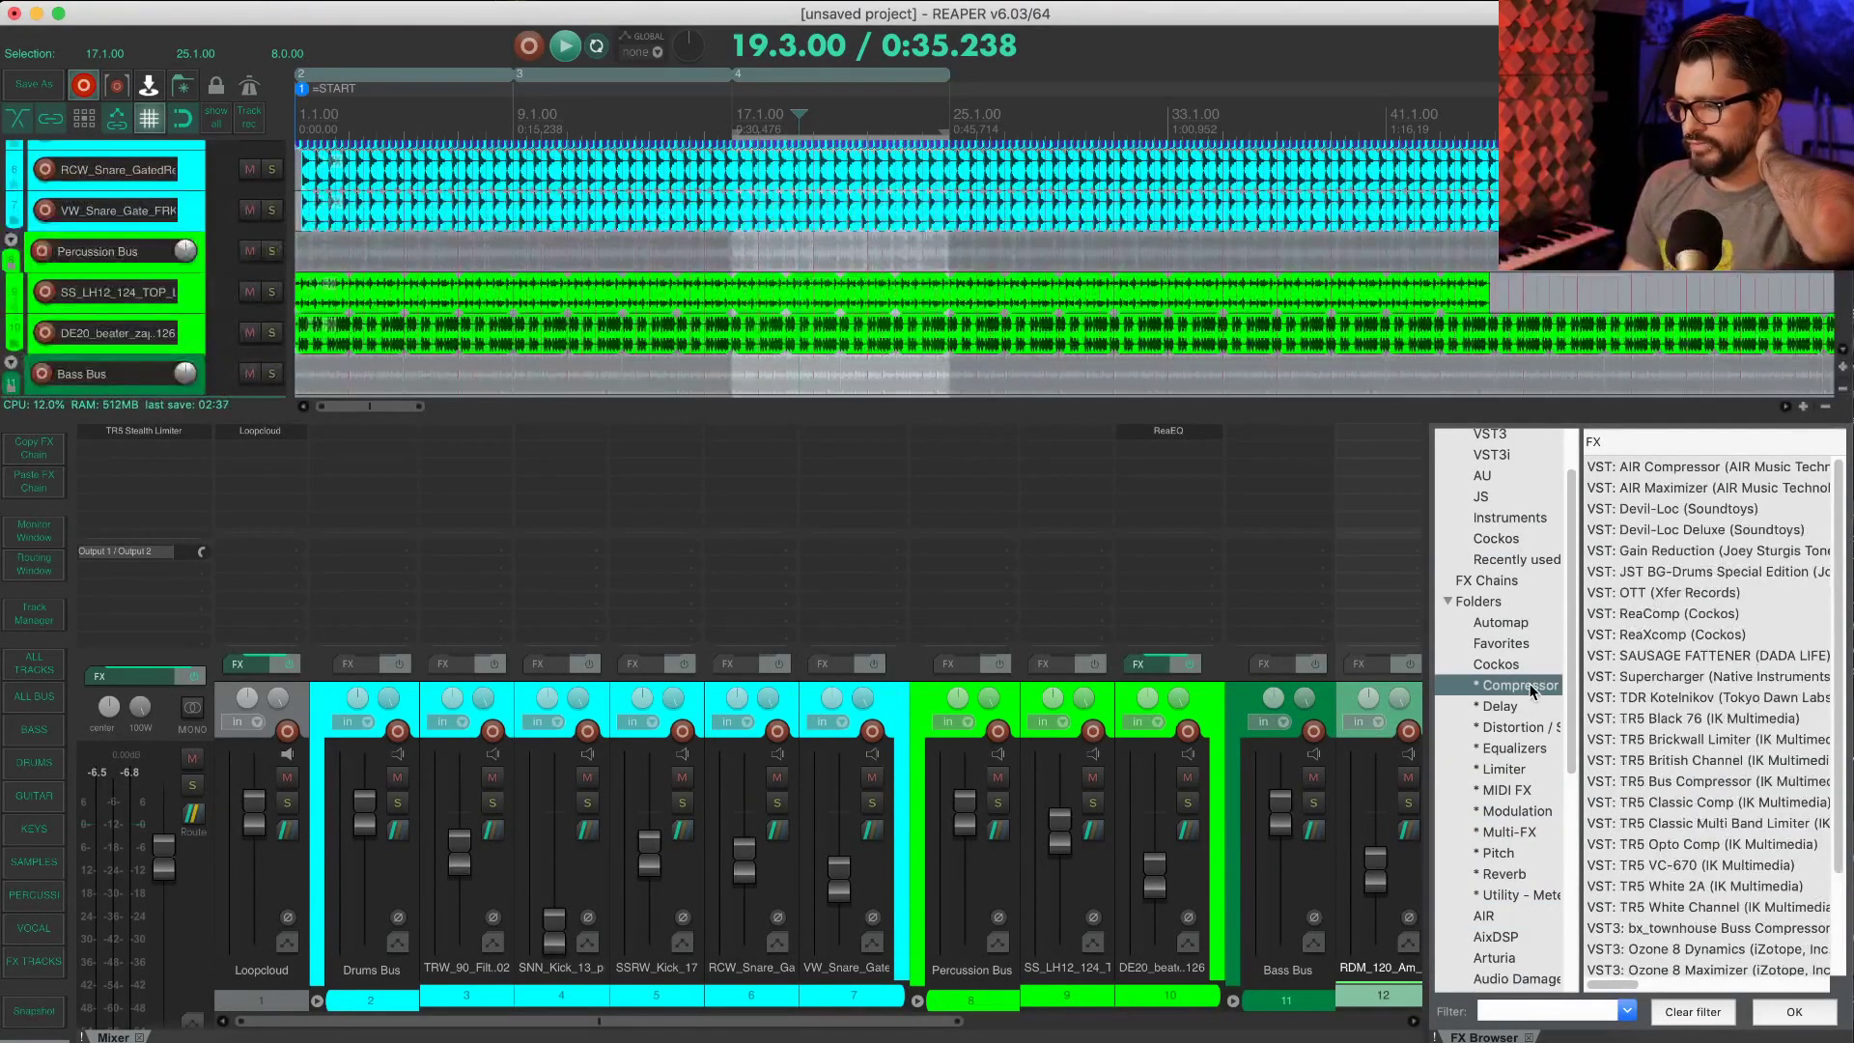
pyautogui.rightClick(1528, 682)
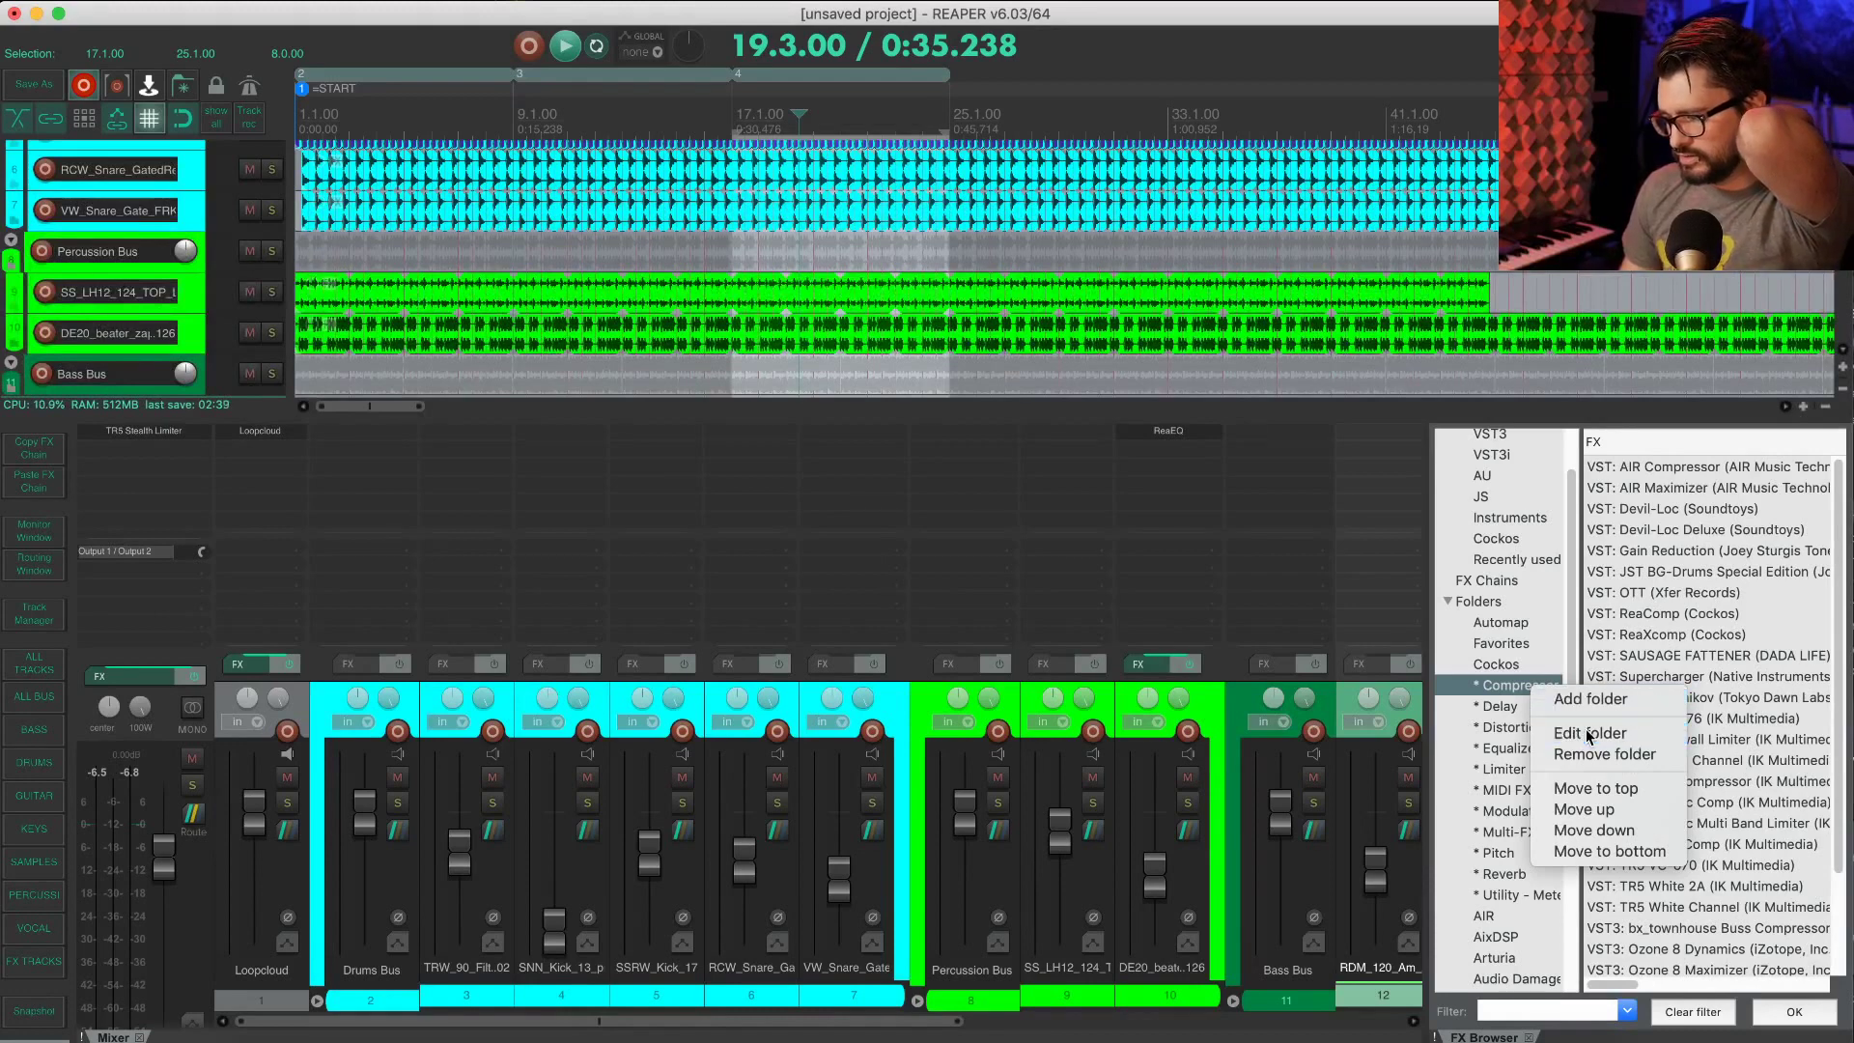
pyautogui.click(1589, 734)
pyautogui.click(1123, 395)
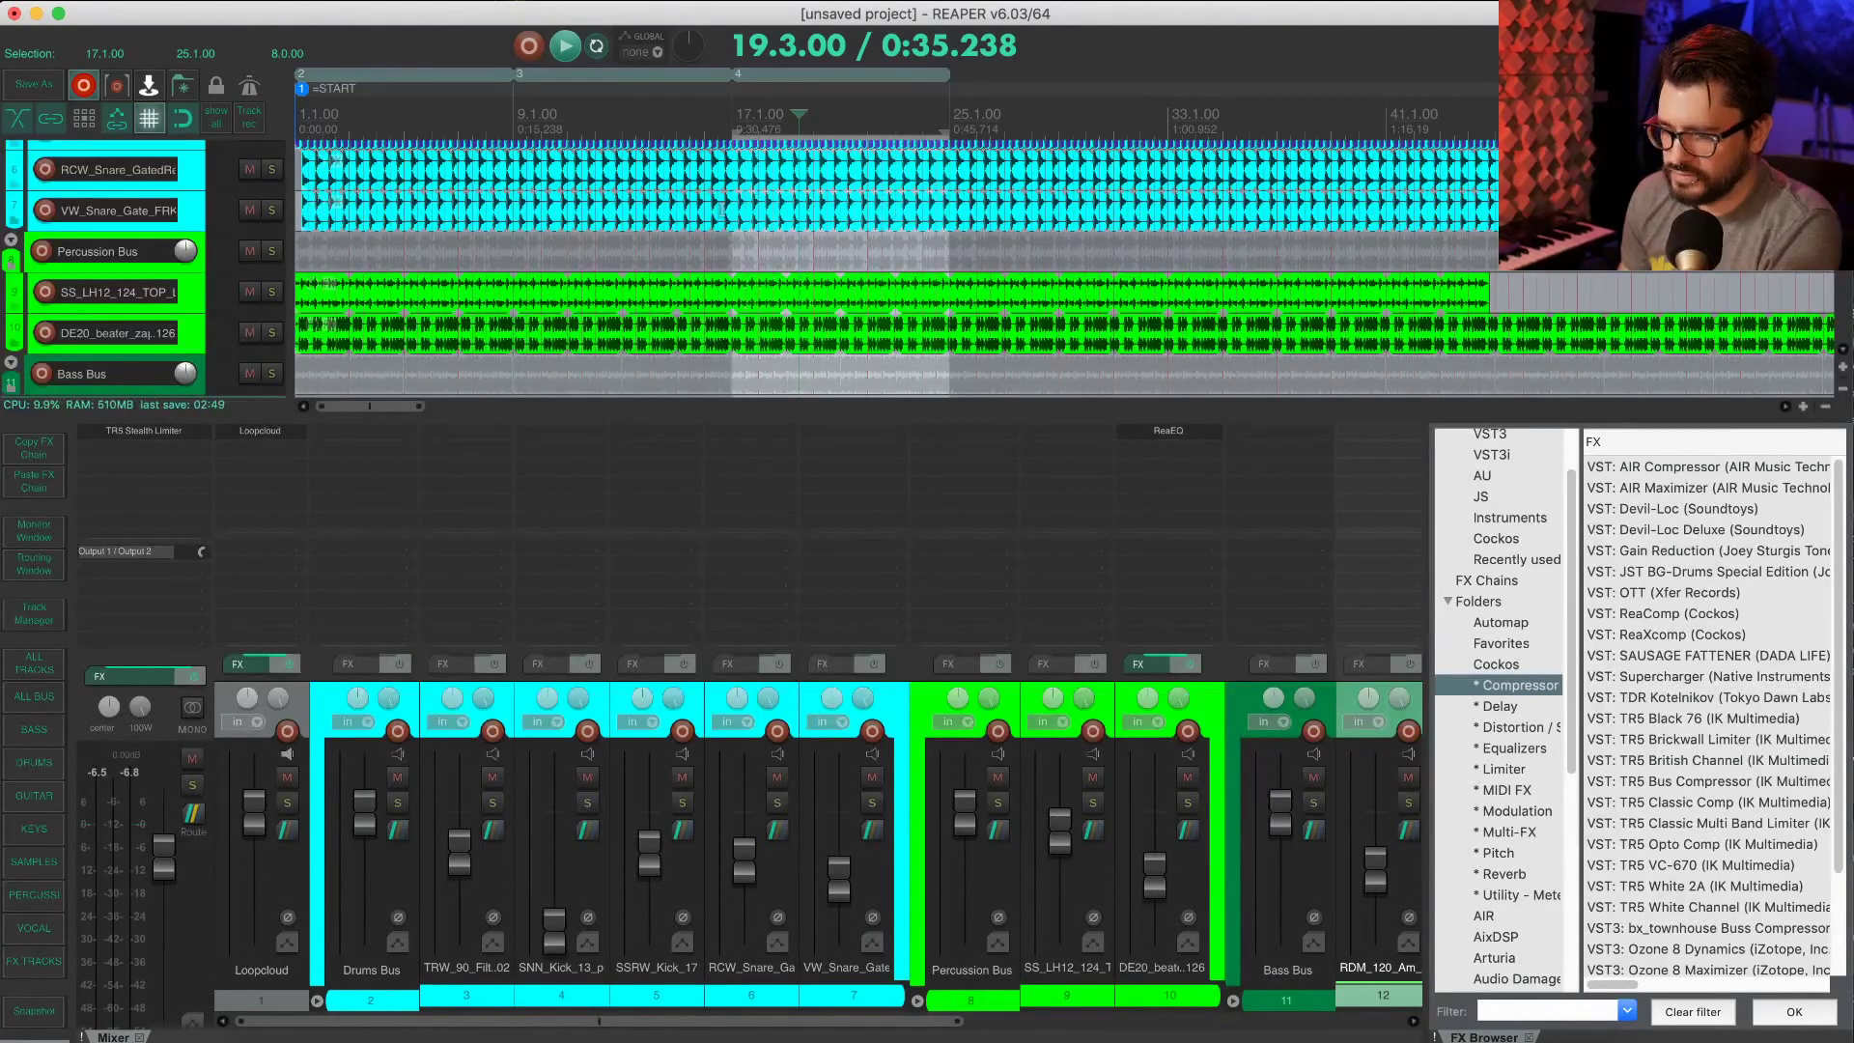
# Step: Play the arrangement from bar 17 through bar 25 with the FX browser and mixer hidden, and stop playback
pyautogui.press('space')
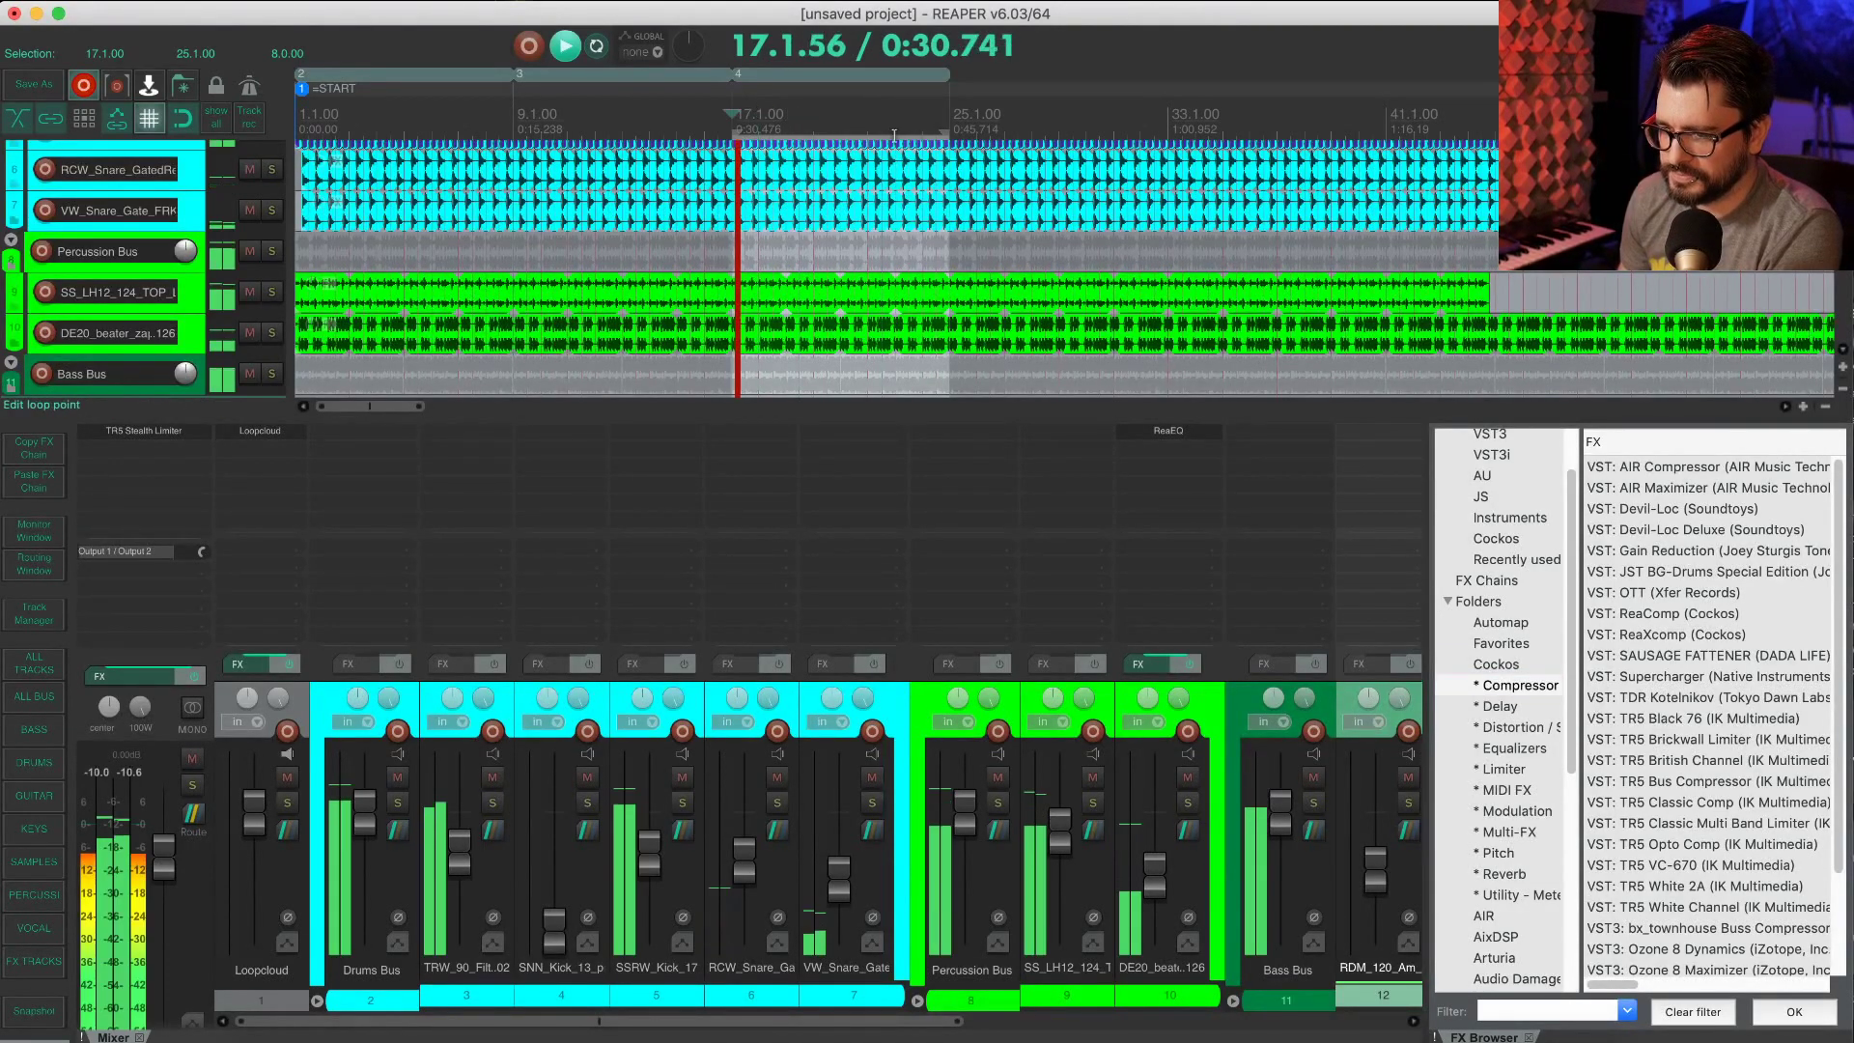
pyautogui.click(1530, 1037)
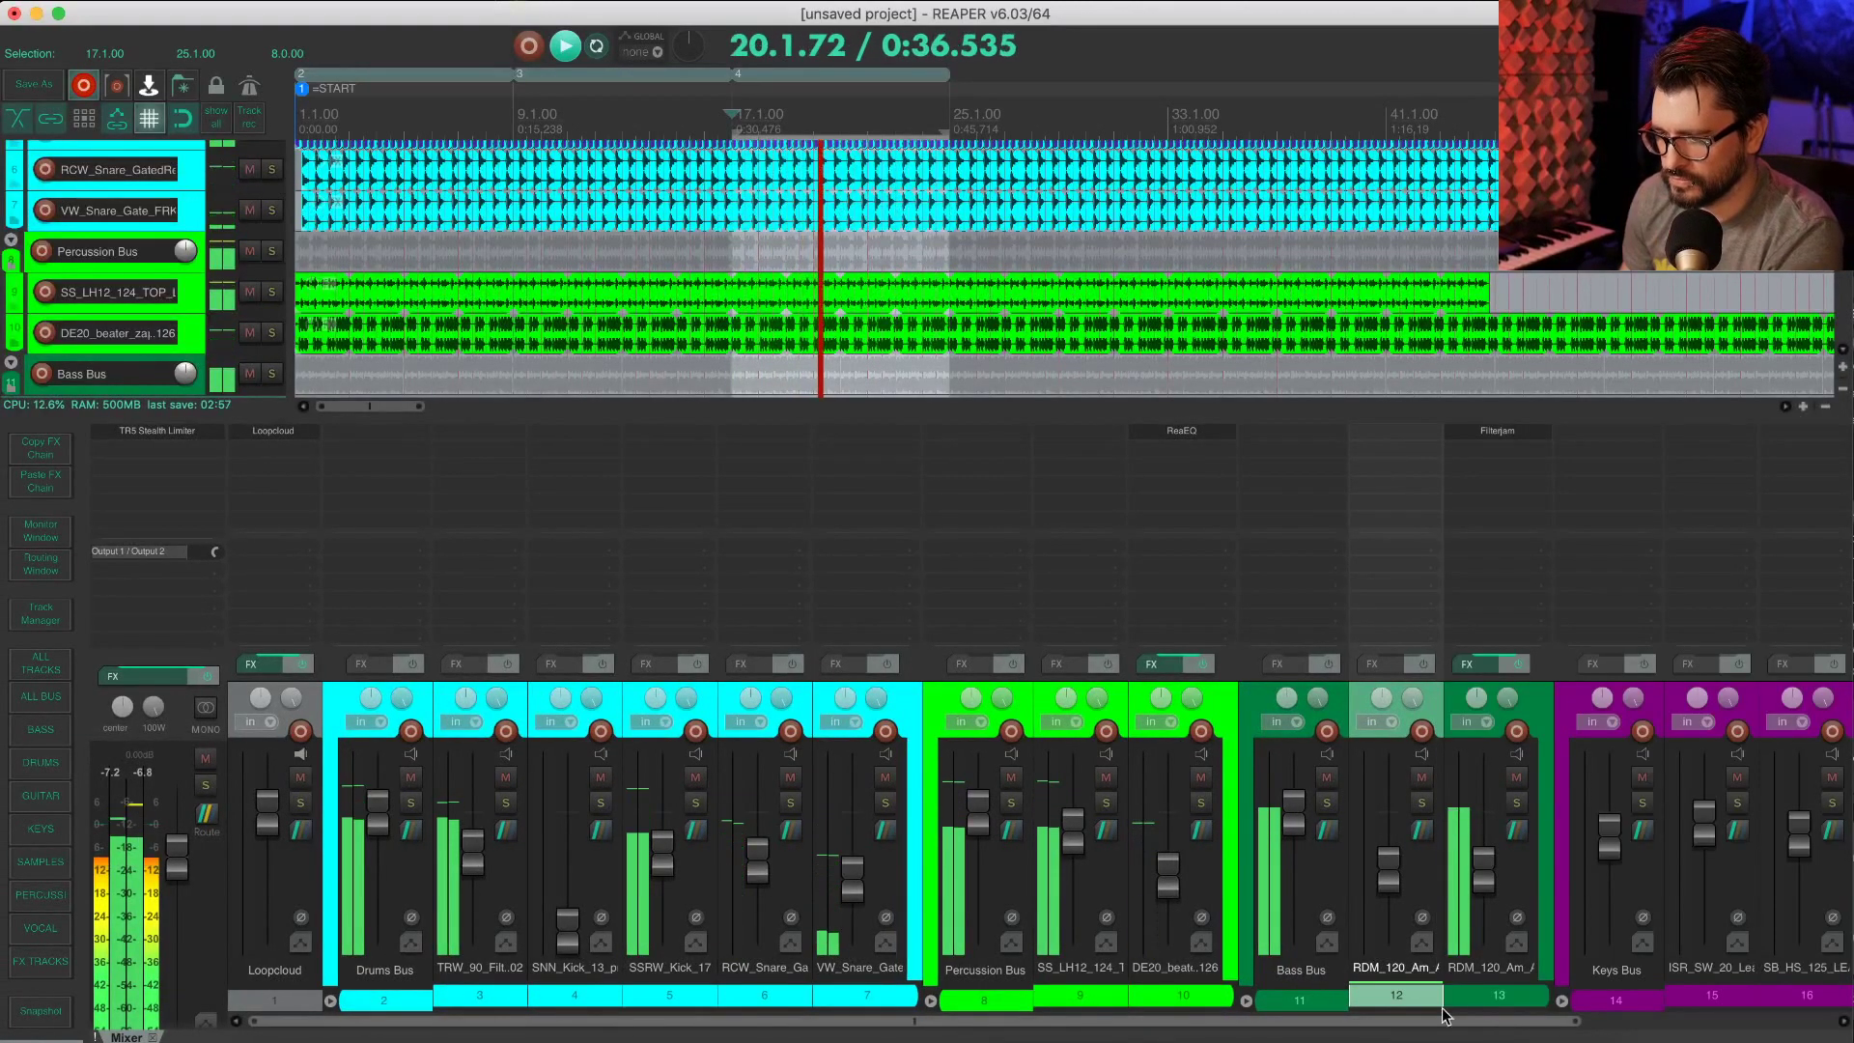
pyautogui.hotkey('ctrl', 'm')
pyautogui.scroll(-2, 797, 724)
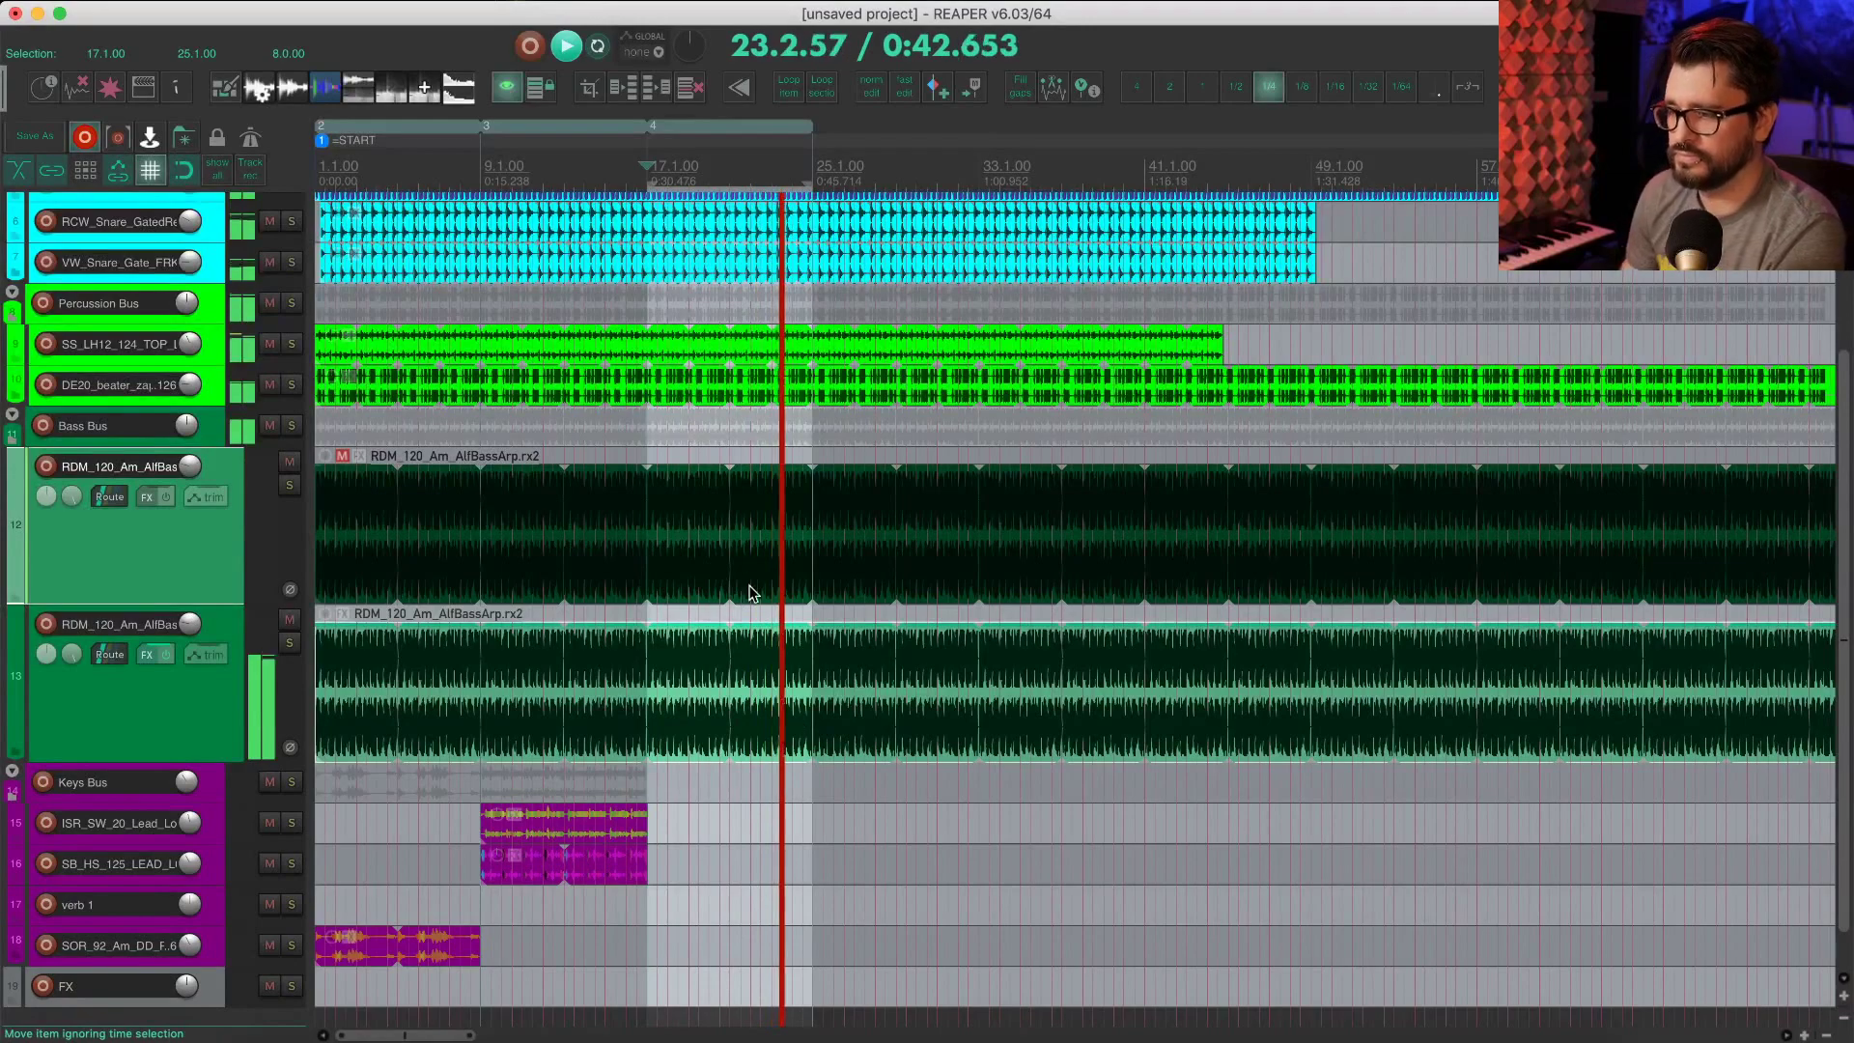
pyautogui.scroll(4, 794, 722)
pyautogui.scroll(-1, 748, 635)
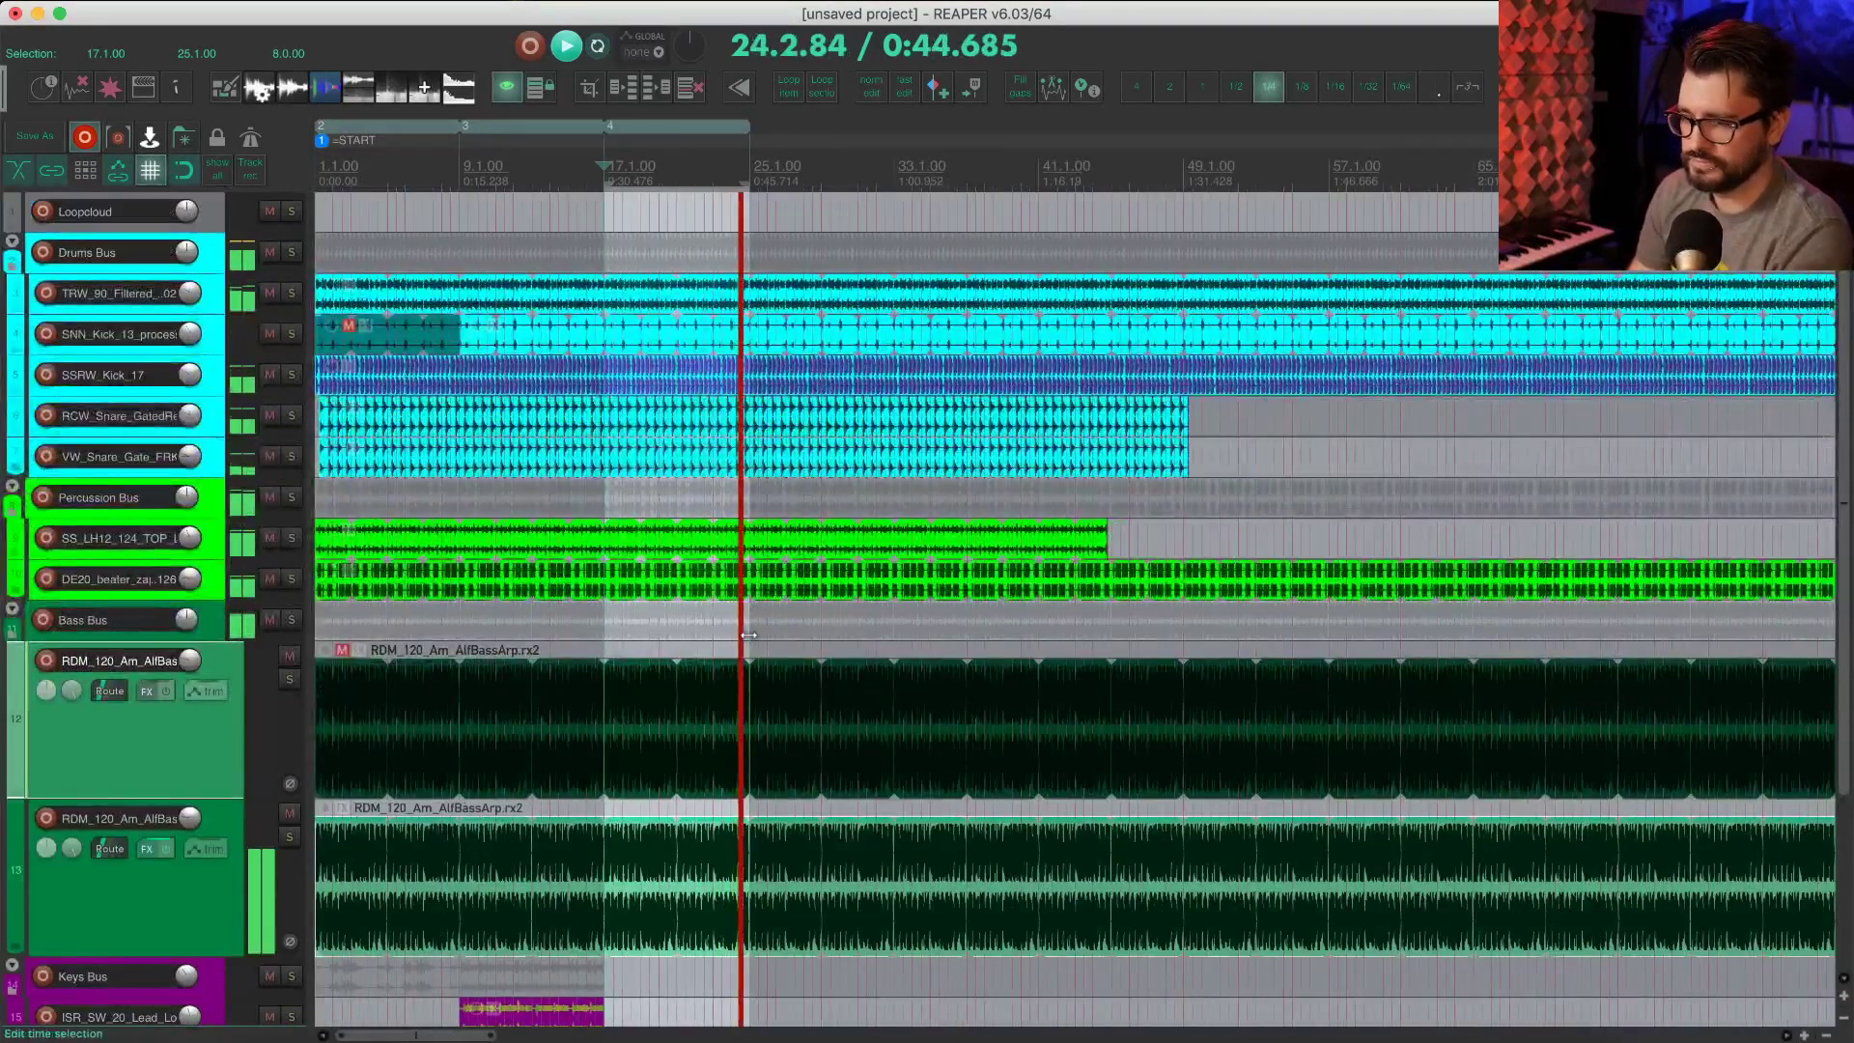
pyautogui.press('space')
# Step: Play the song from bar 1 and review the drum, percussion, bass and keys tracks
pyautogui.scroll(6, 550, 502)
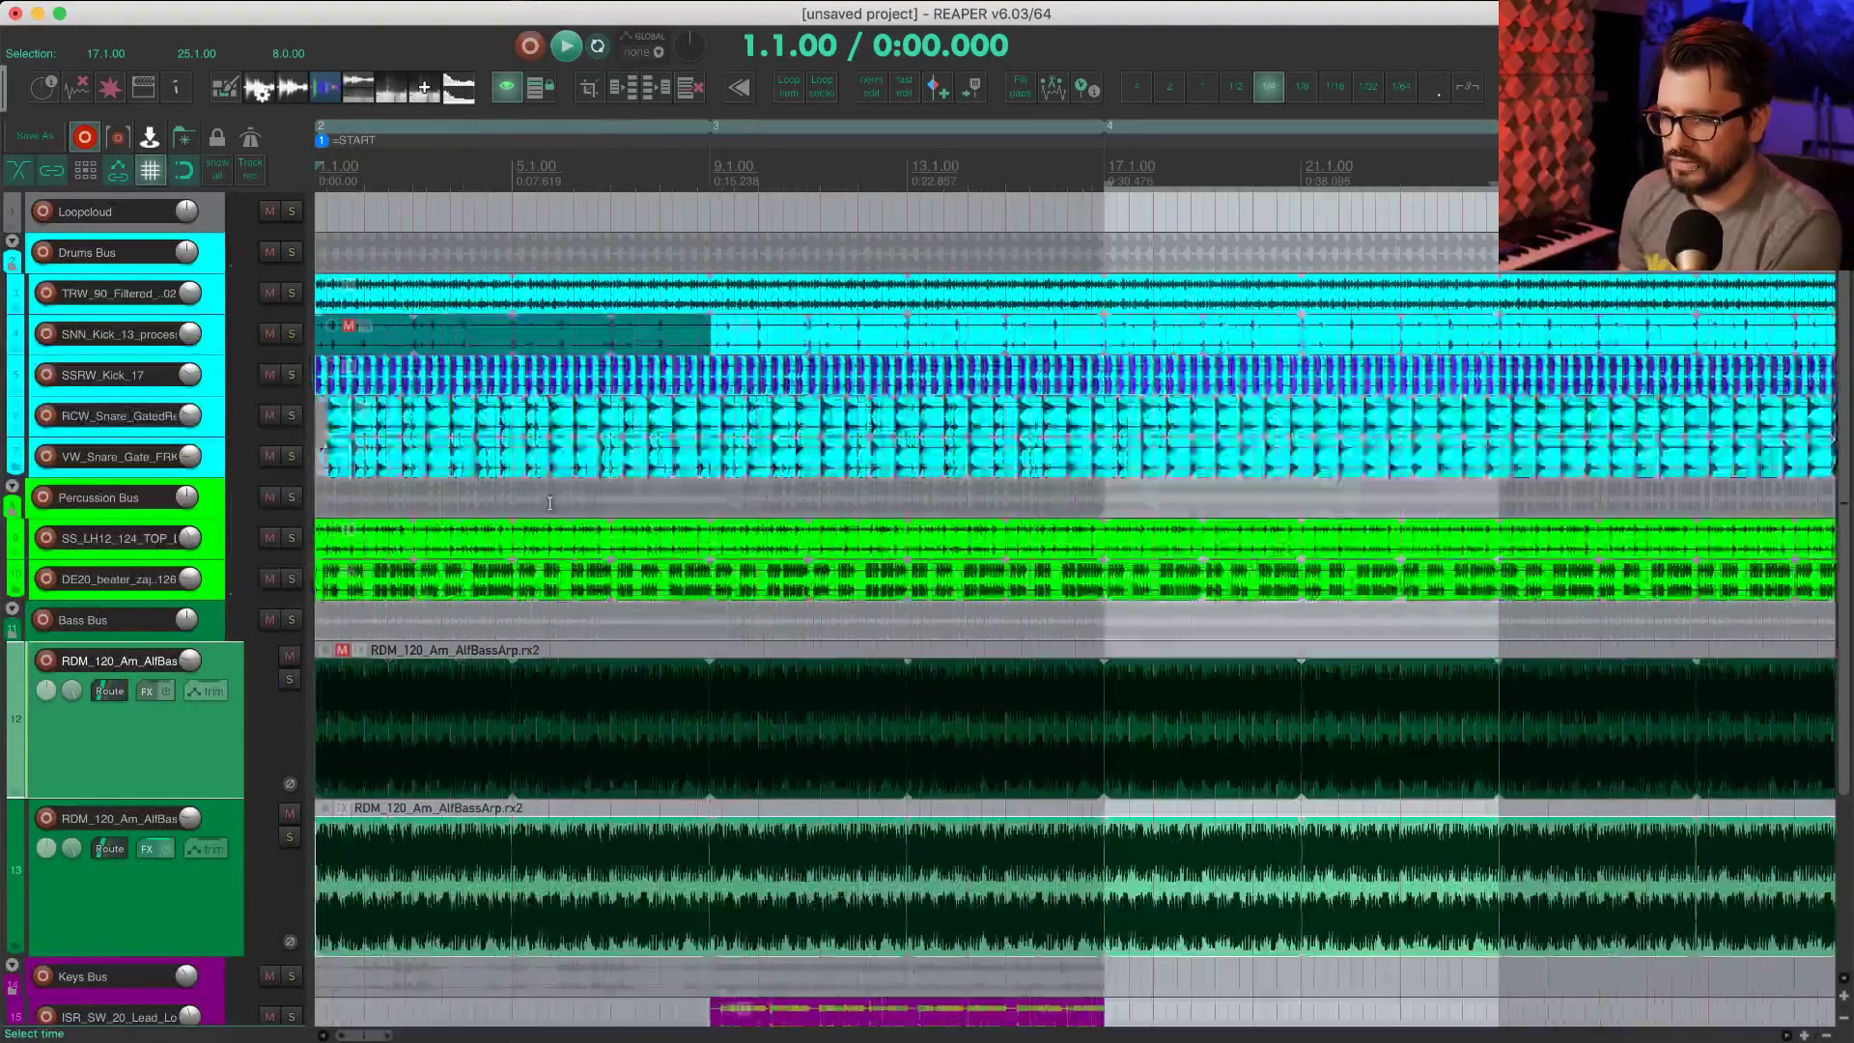
pyautogui.press('space')
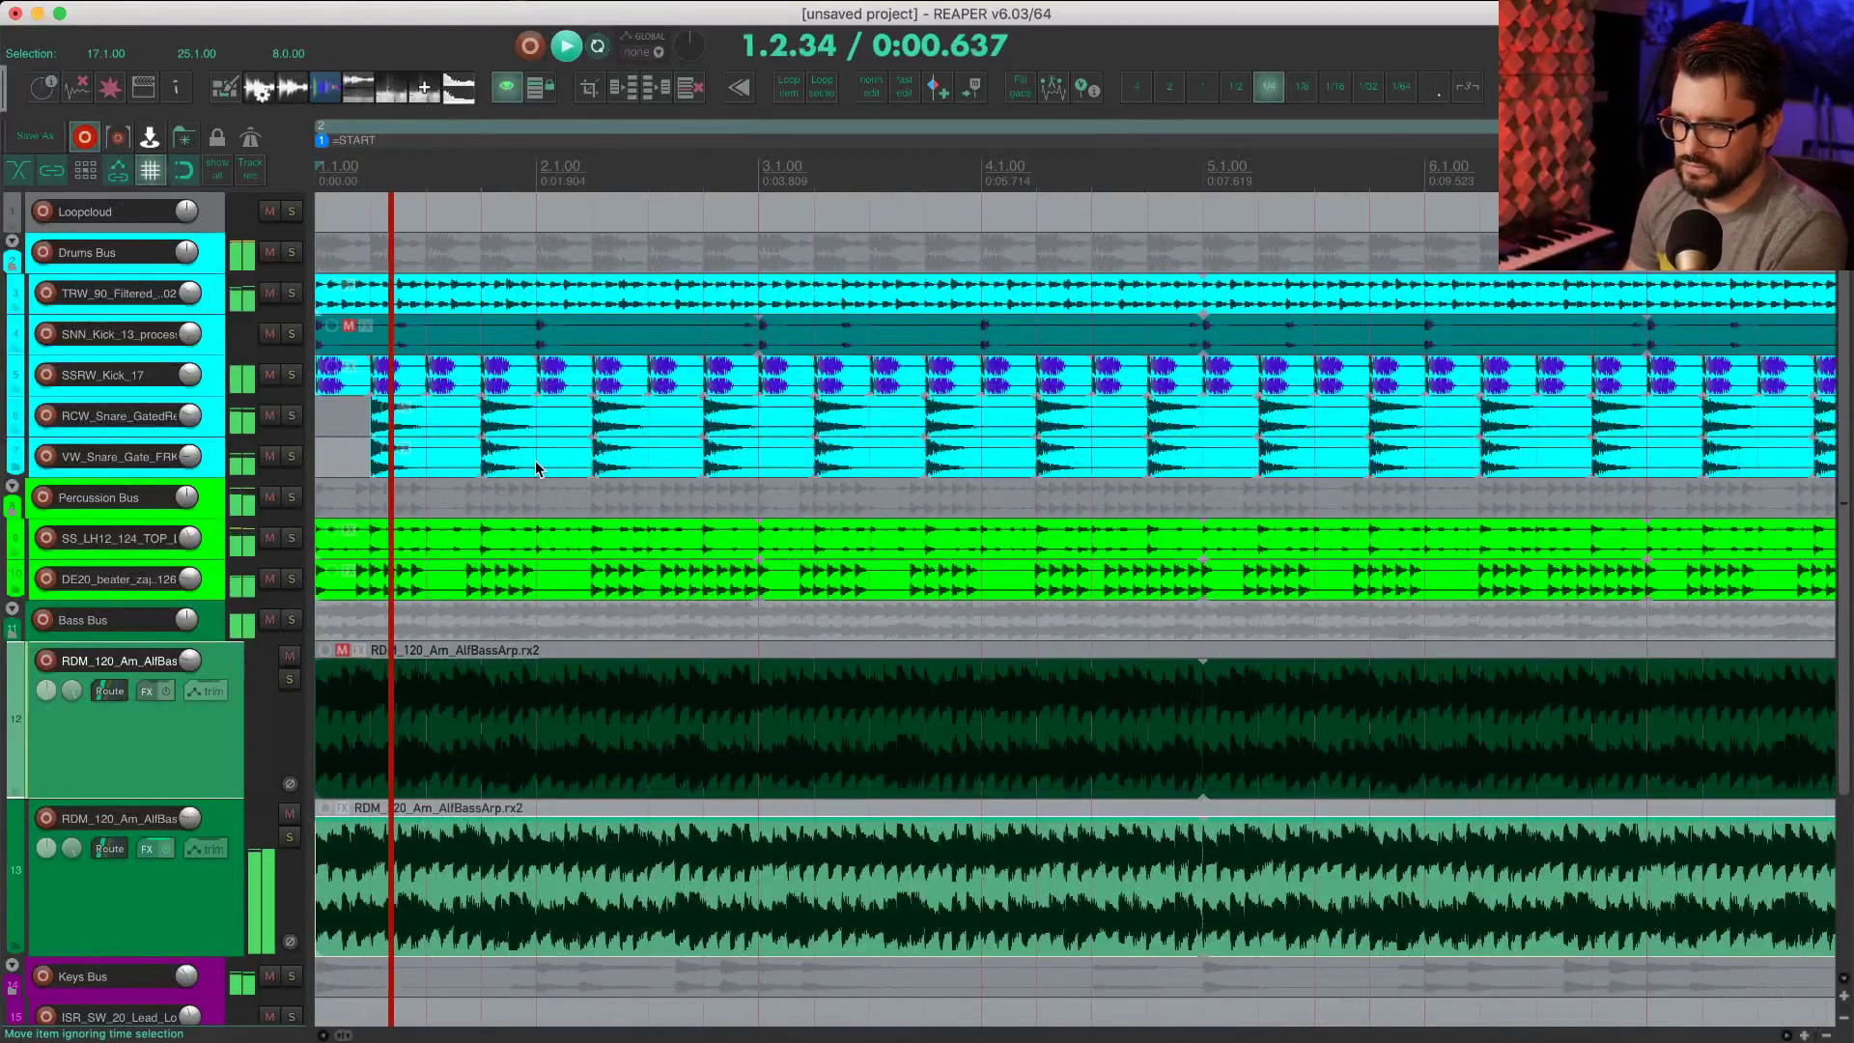
pyautogui.scroll(-1, 539, 466)
pyautogui.scroll(-4, 539, 467)
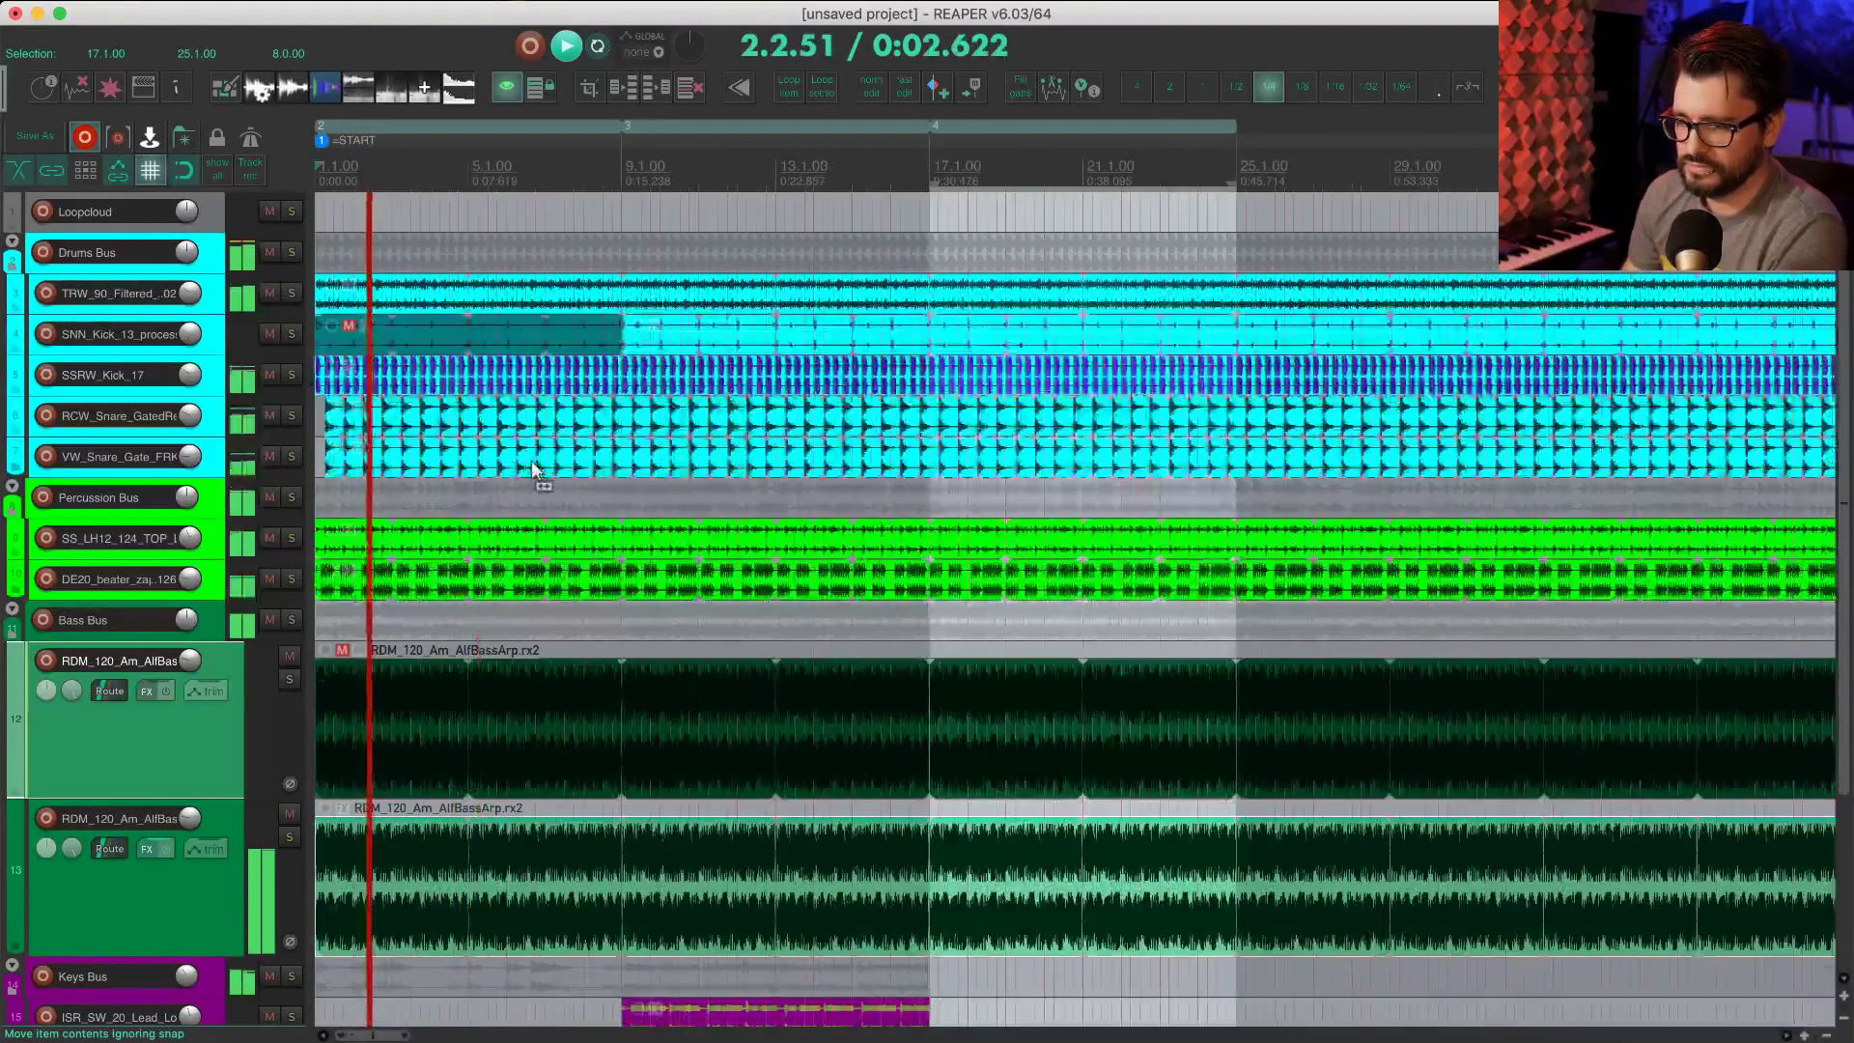
pyautogui.scroll(-3, 530, 459)
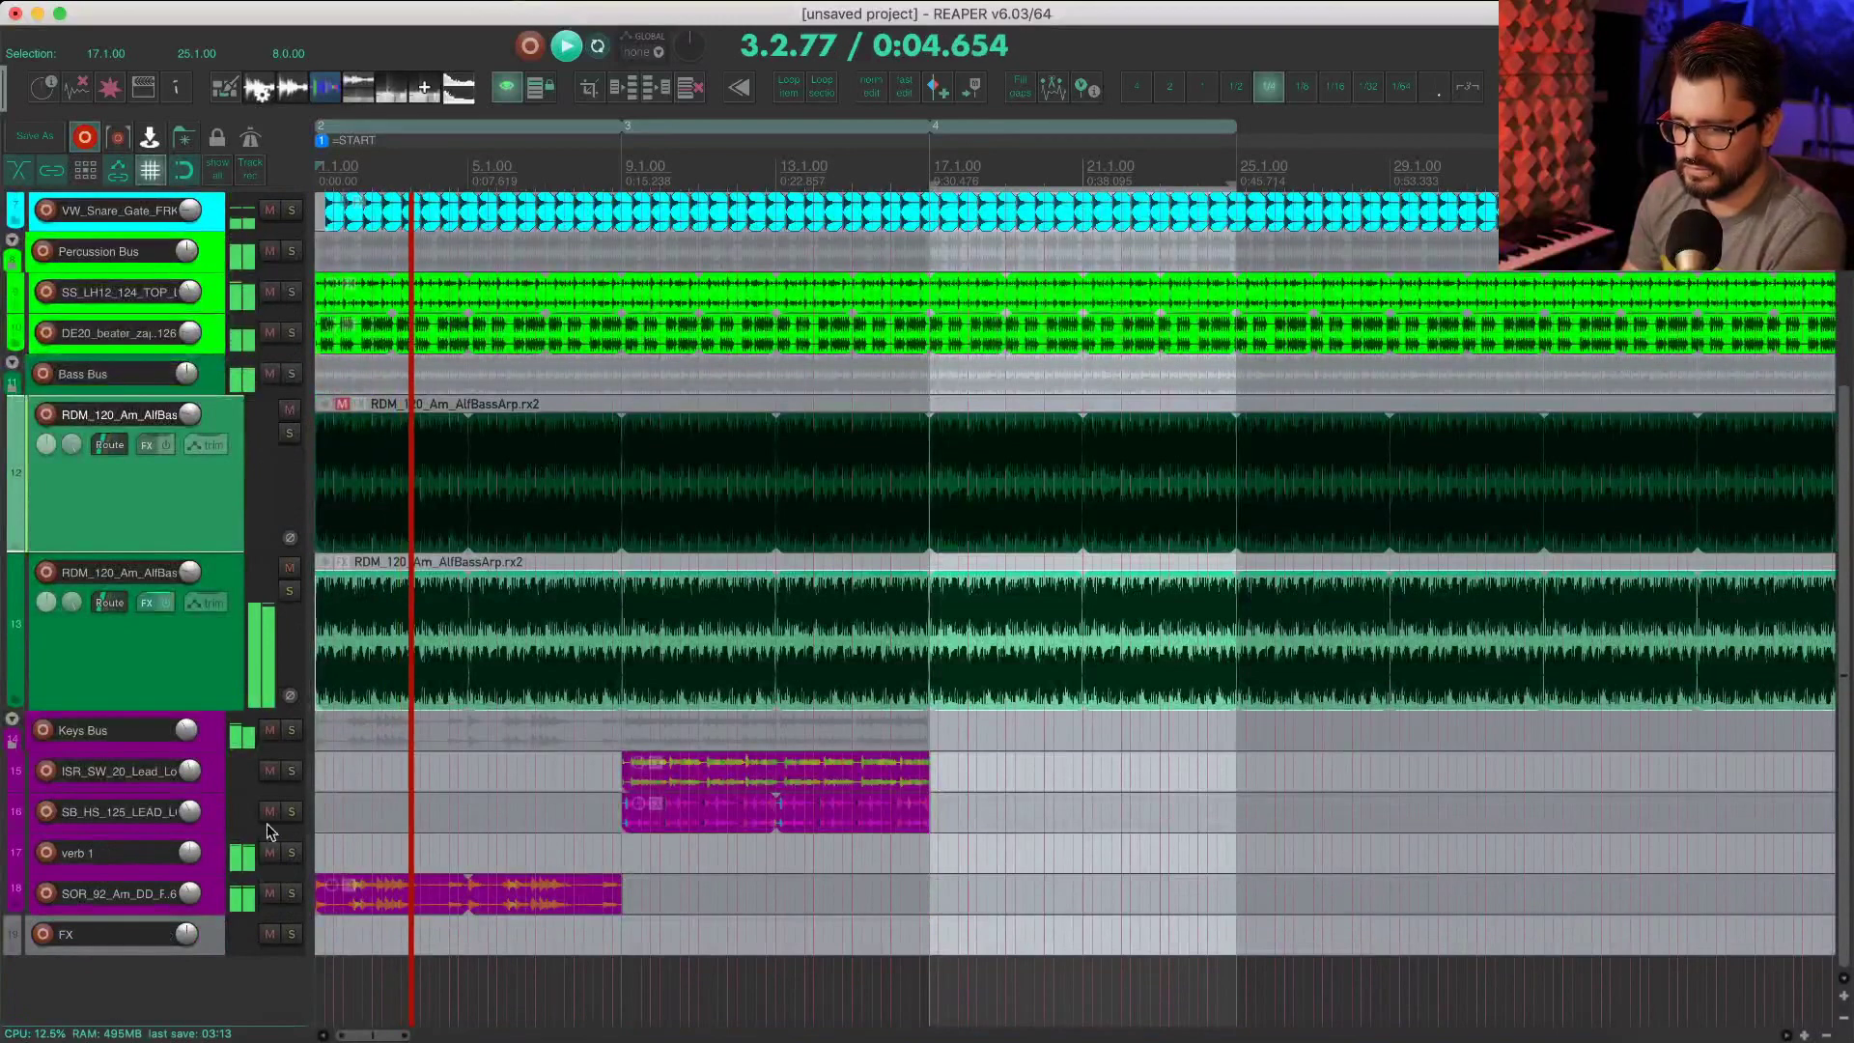
# Step: Enlarge the SOR_92_Am_DD piano track with bars 1 to 9 selected, and adjust Decapitator's drive in its effects
pyautogui.click(213, 899)
pyautogui.doubleClick(214, 900)
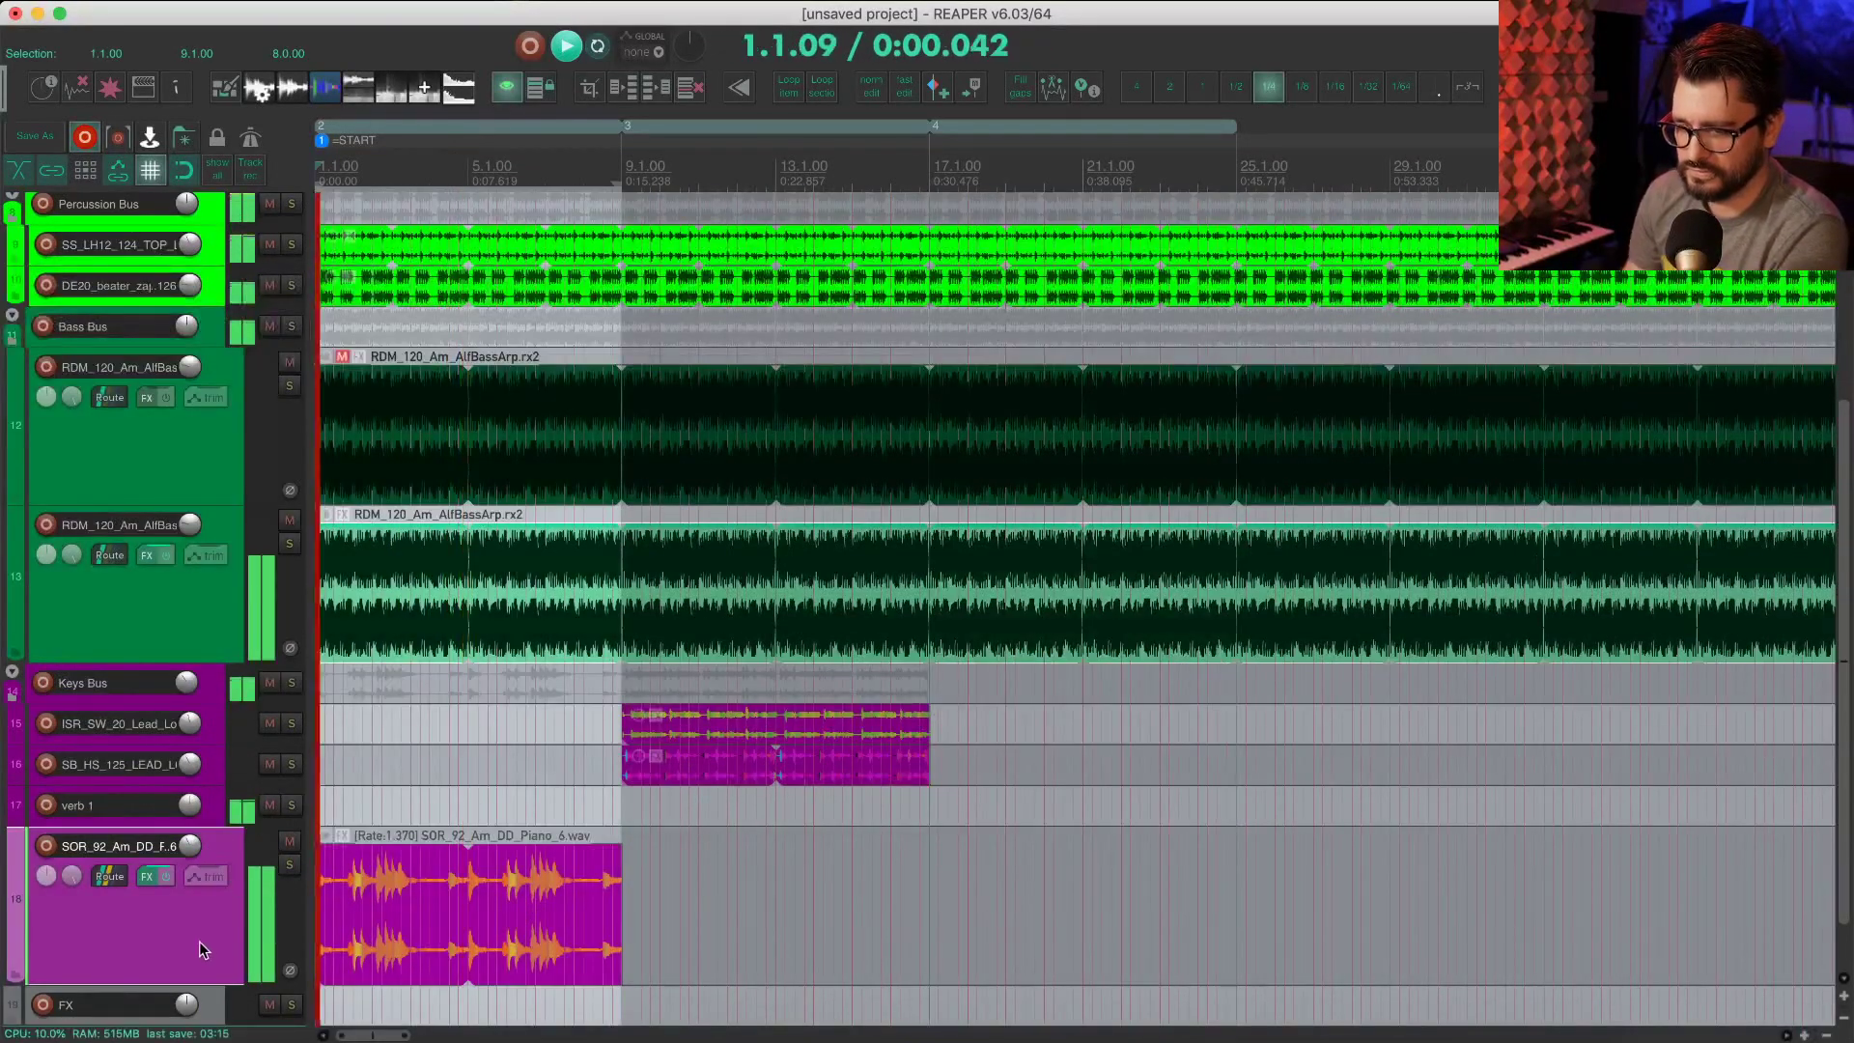
pyautogui.click(148, 875)
pyautogui.moveTo(383, 409); pyautogui.dragTo(384, 452)
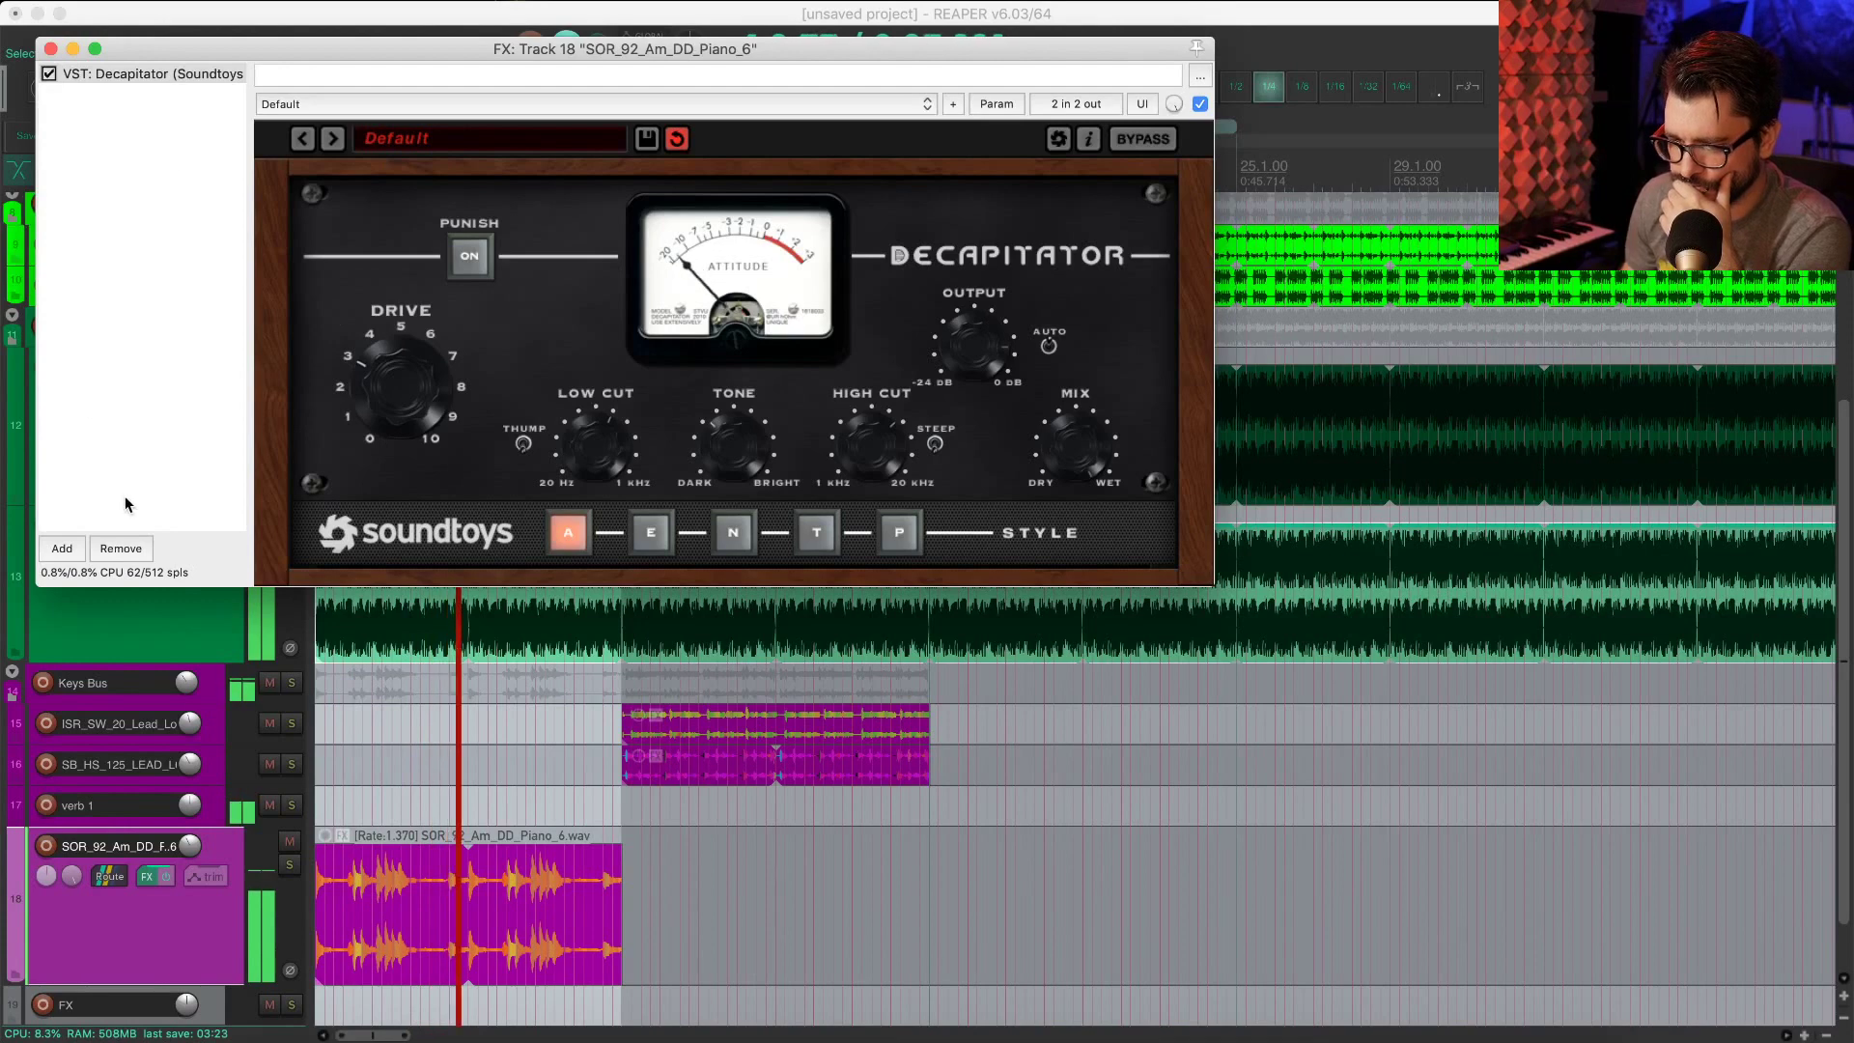
# Step: Replace Decapitator on the piano track with RC-20 Retro Color from the Distortion plug-in folder
pyautogui.click(156, 72)
pyautogui.rightClick(160, 73)
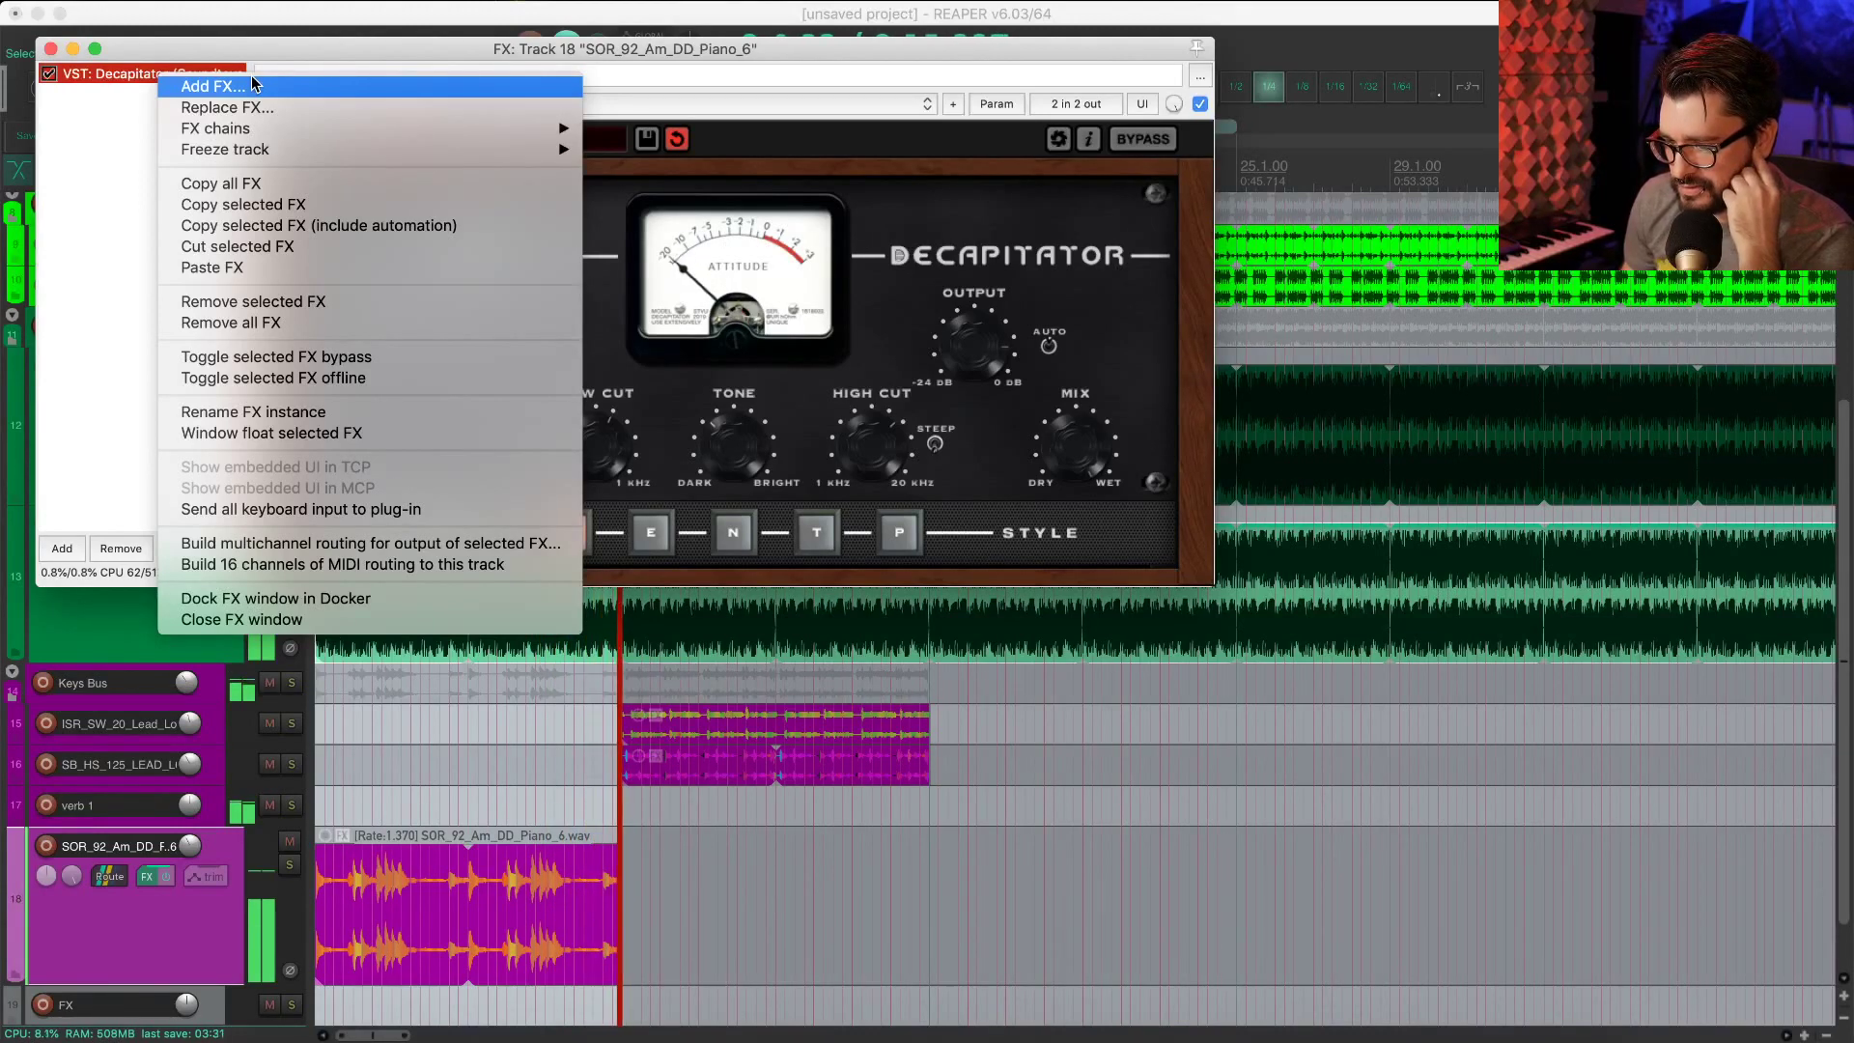
pyautogui.click(311, 109)
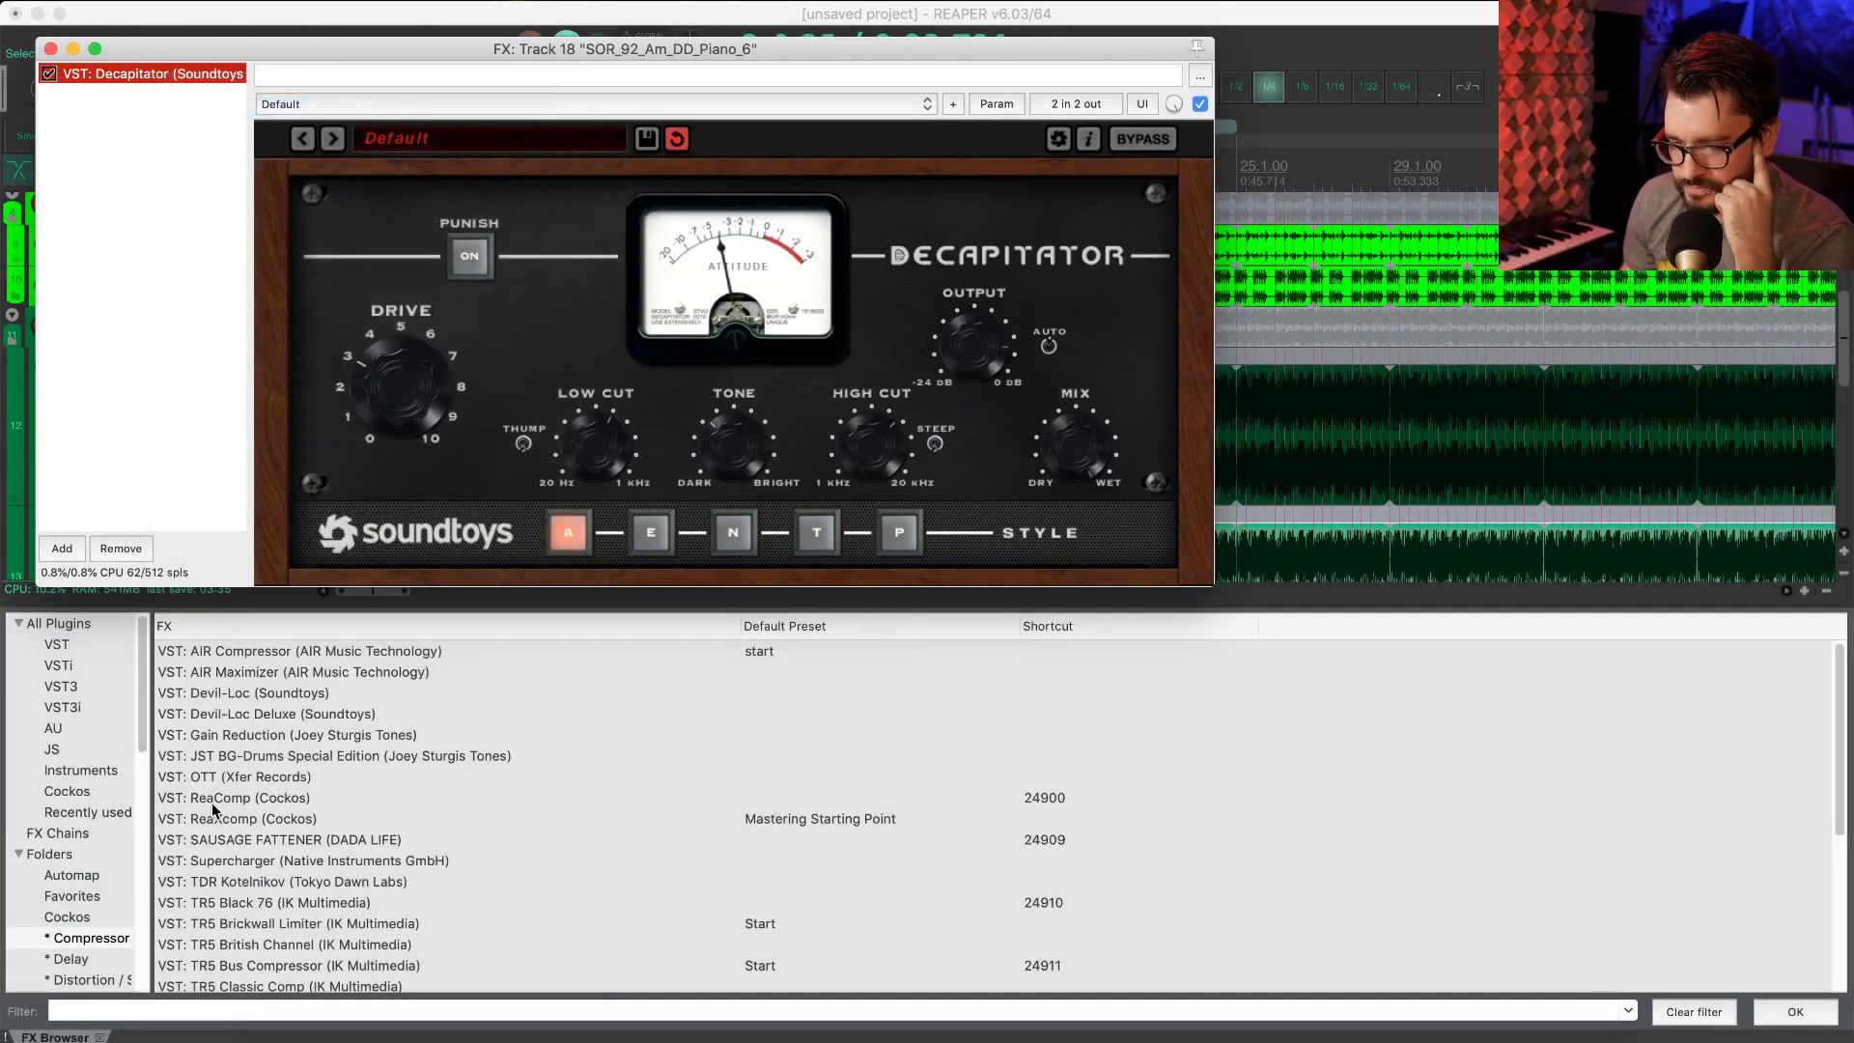
pyautogui.scroll(-3, 213, 809)
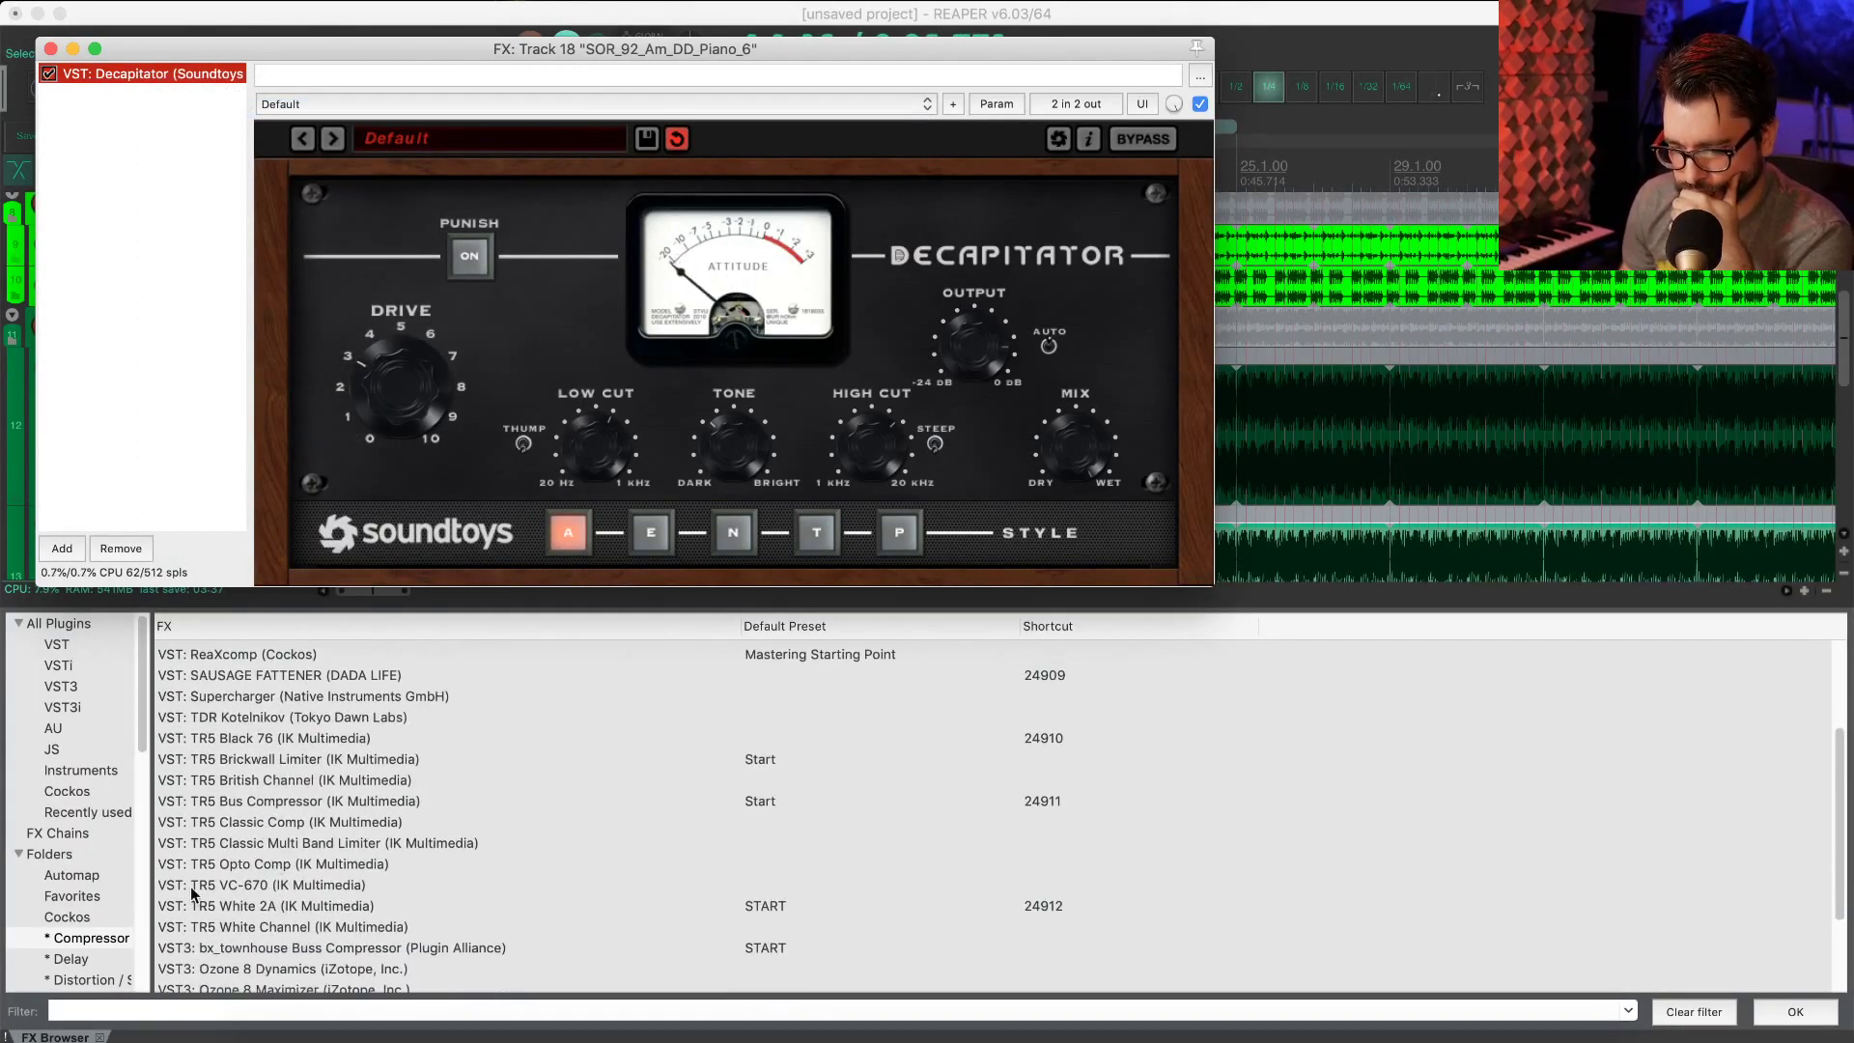
pyautogui.scroll(-4, 94, 945)
pyautogui.click(233, 752)
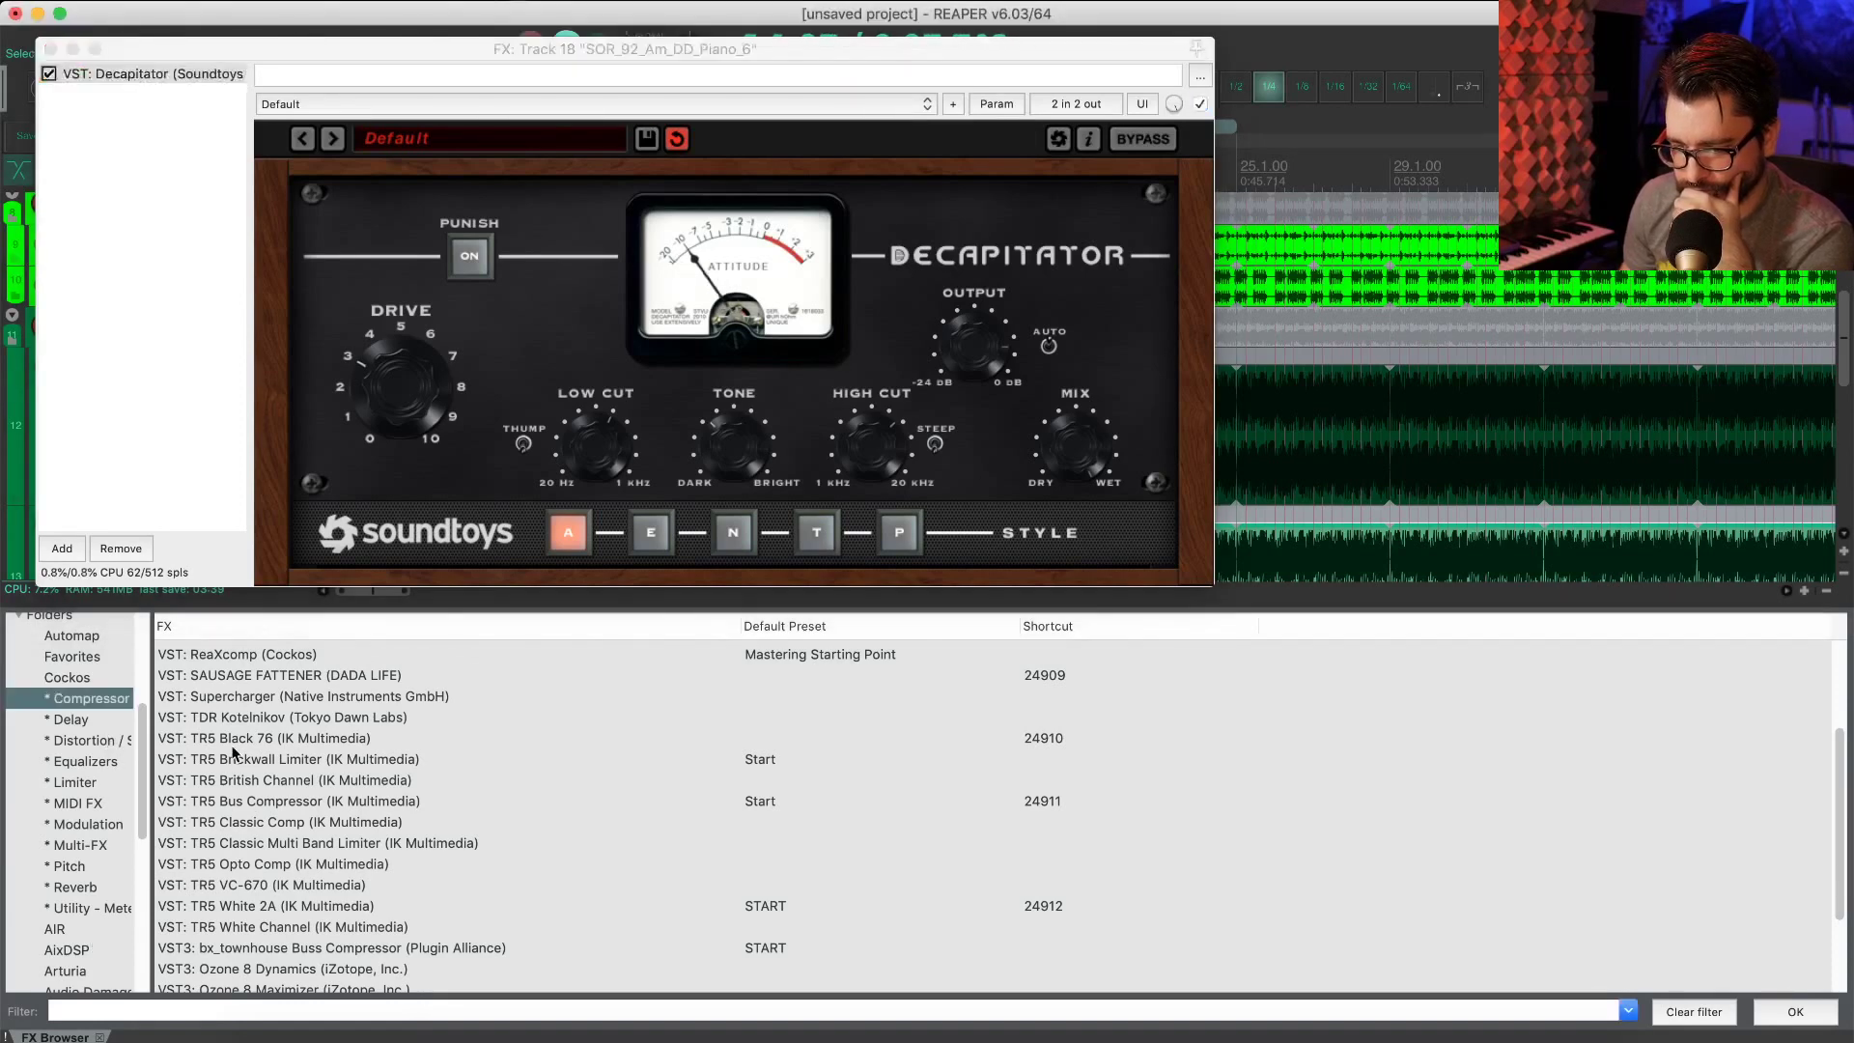
pyautogui.click(125, 745)
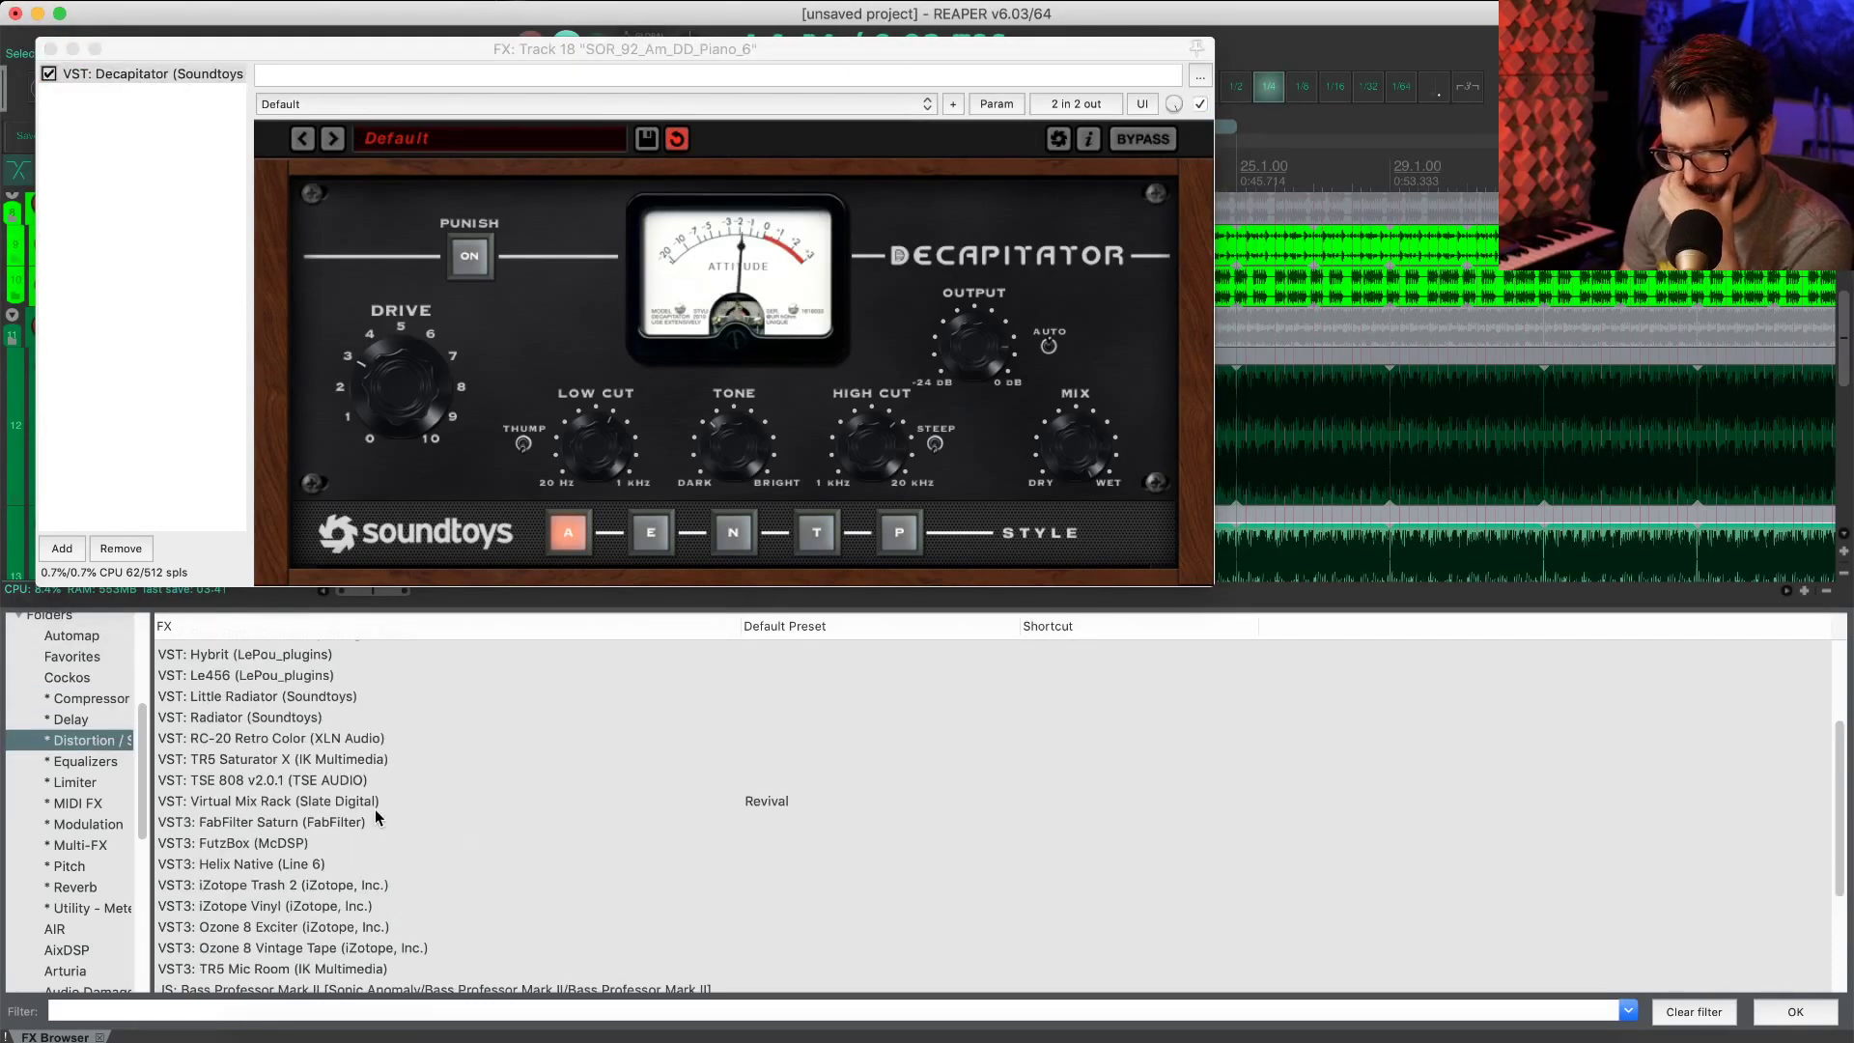
pyautogui.click(329, 744)
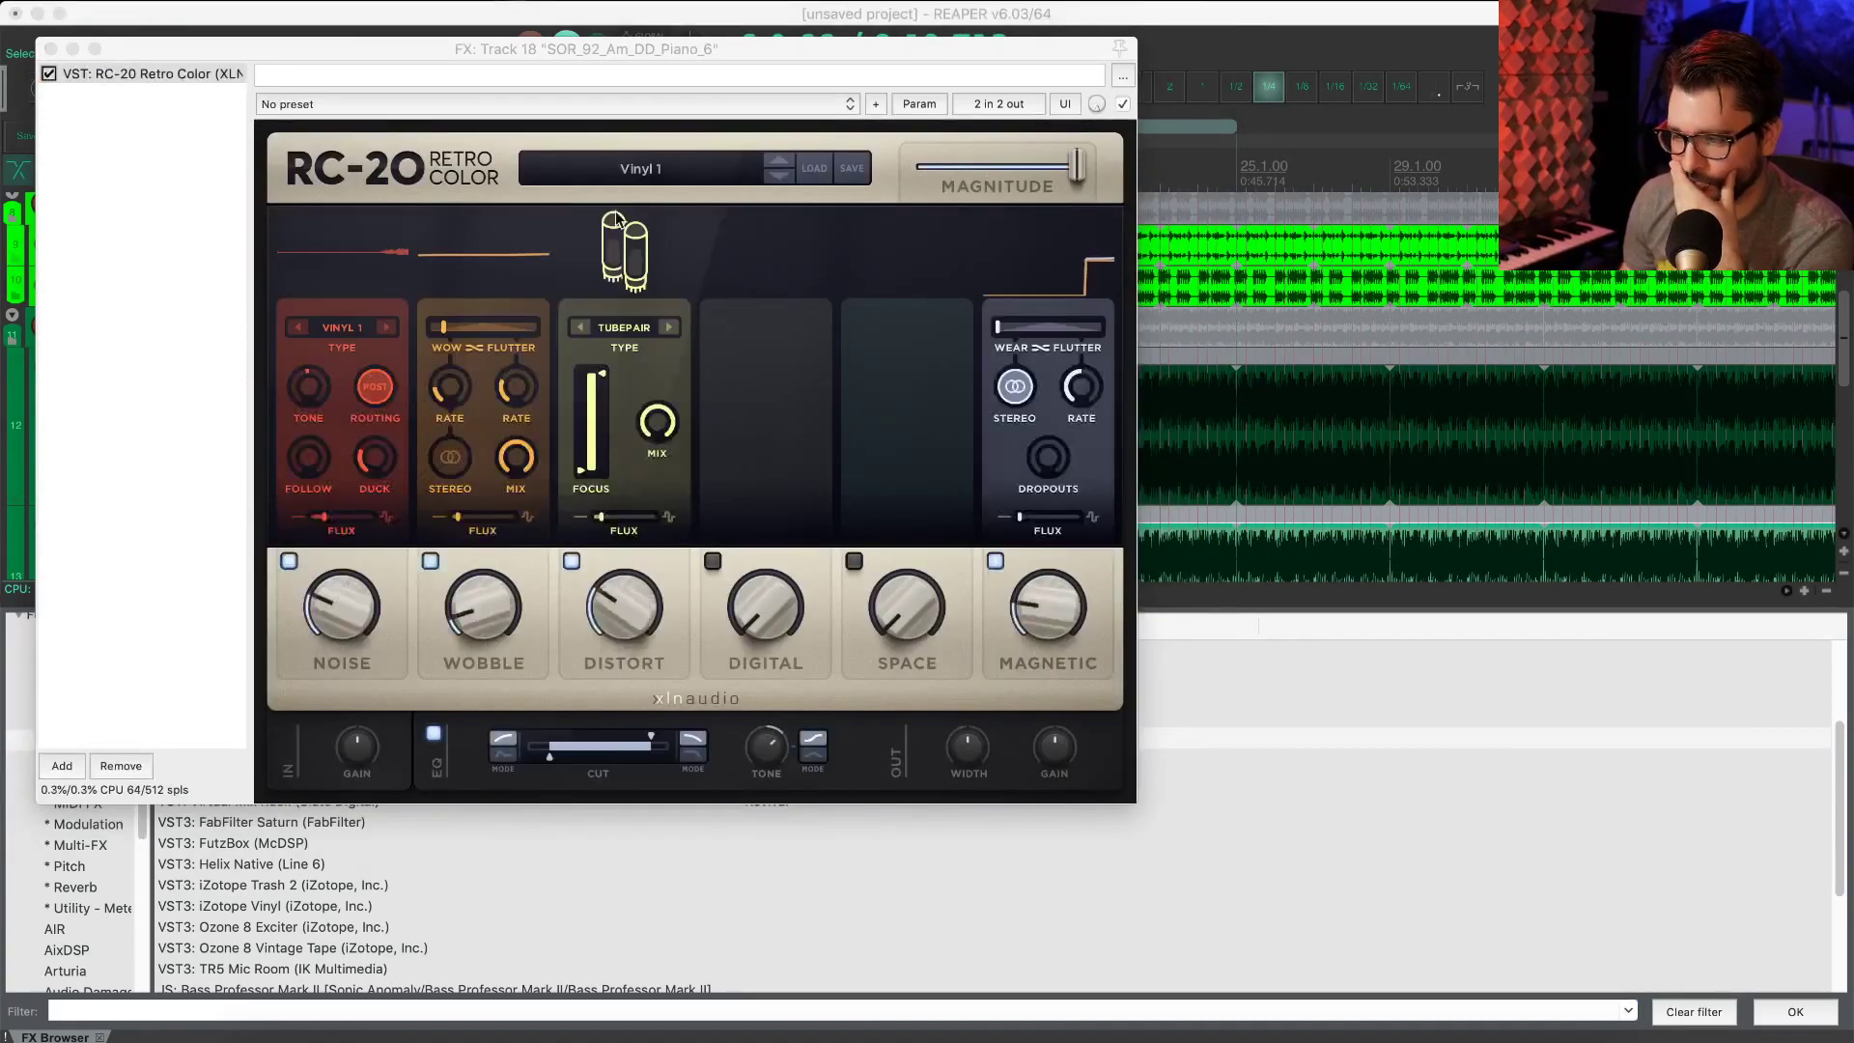
# Step: Load the VHS preset in RC-20 Retro Color and close the piano track's effects window
pyautogui.click(612, 174)
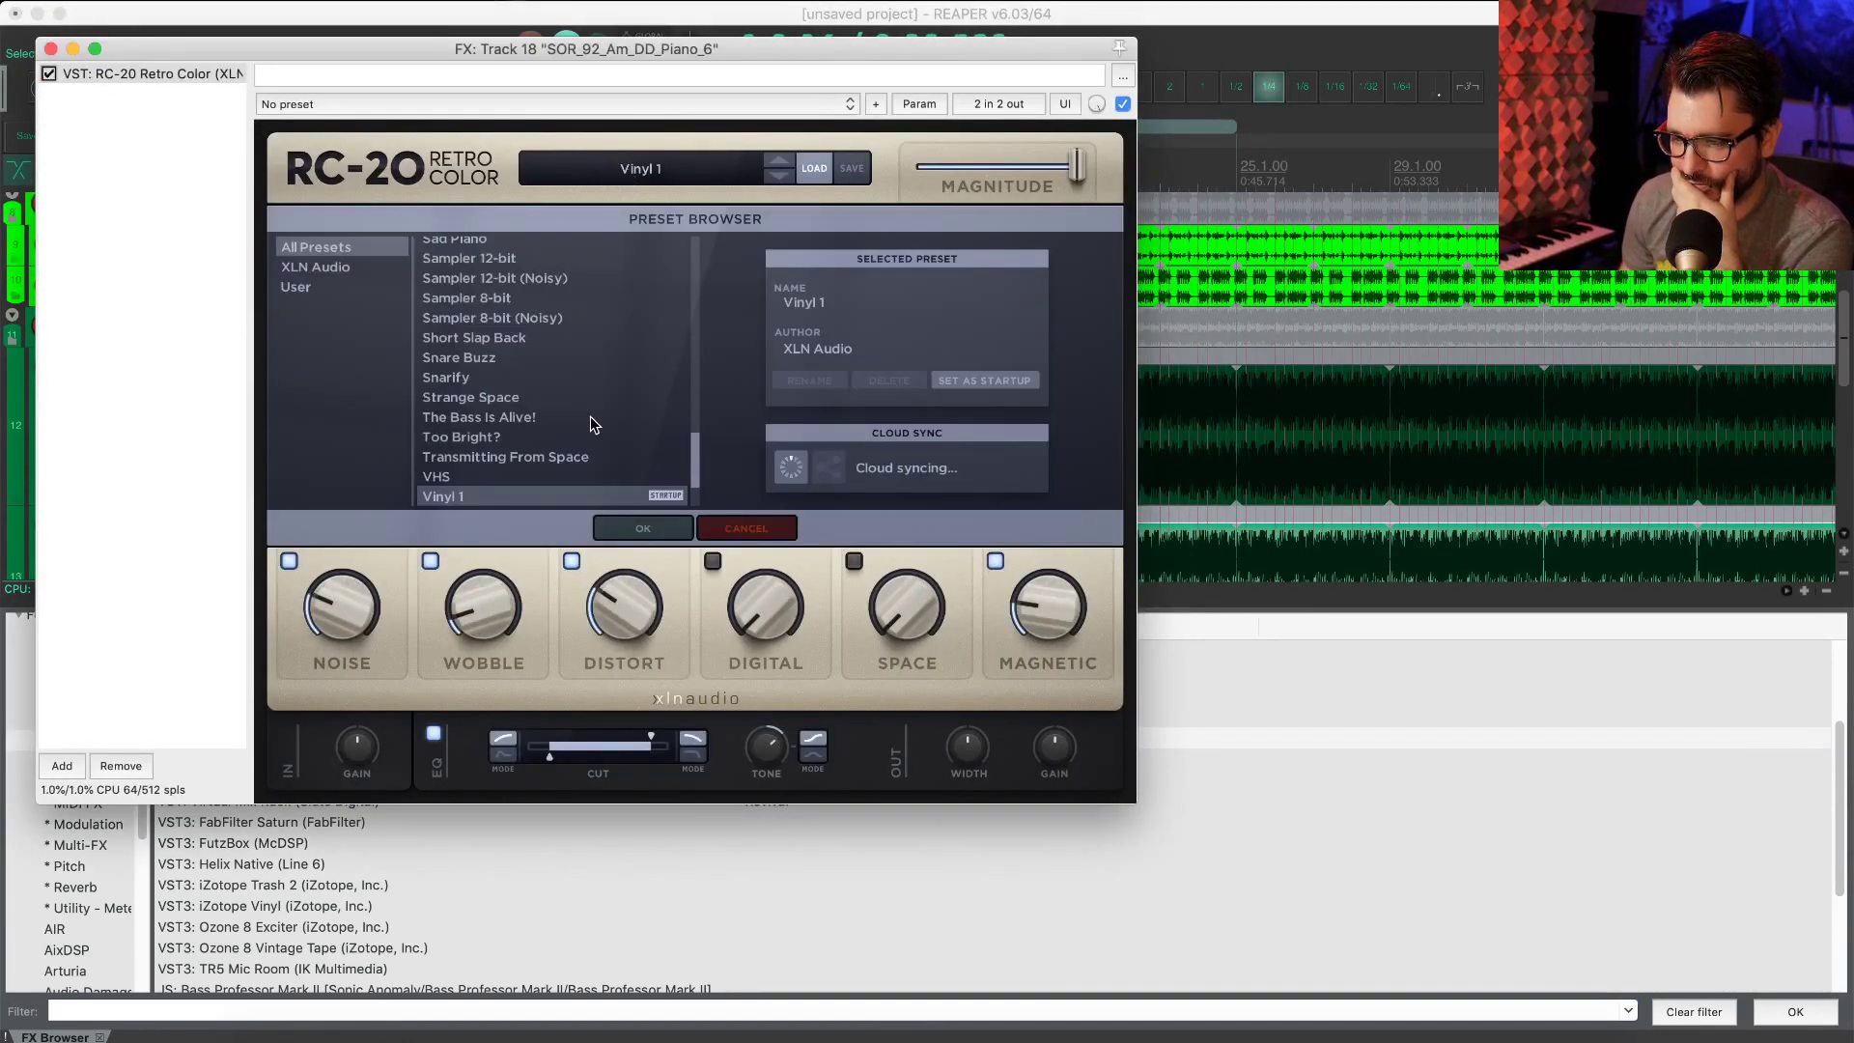
pyautogui.click(444, 477)
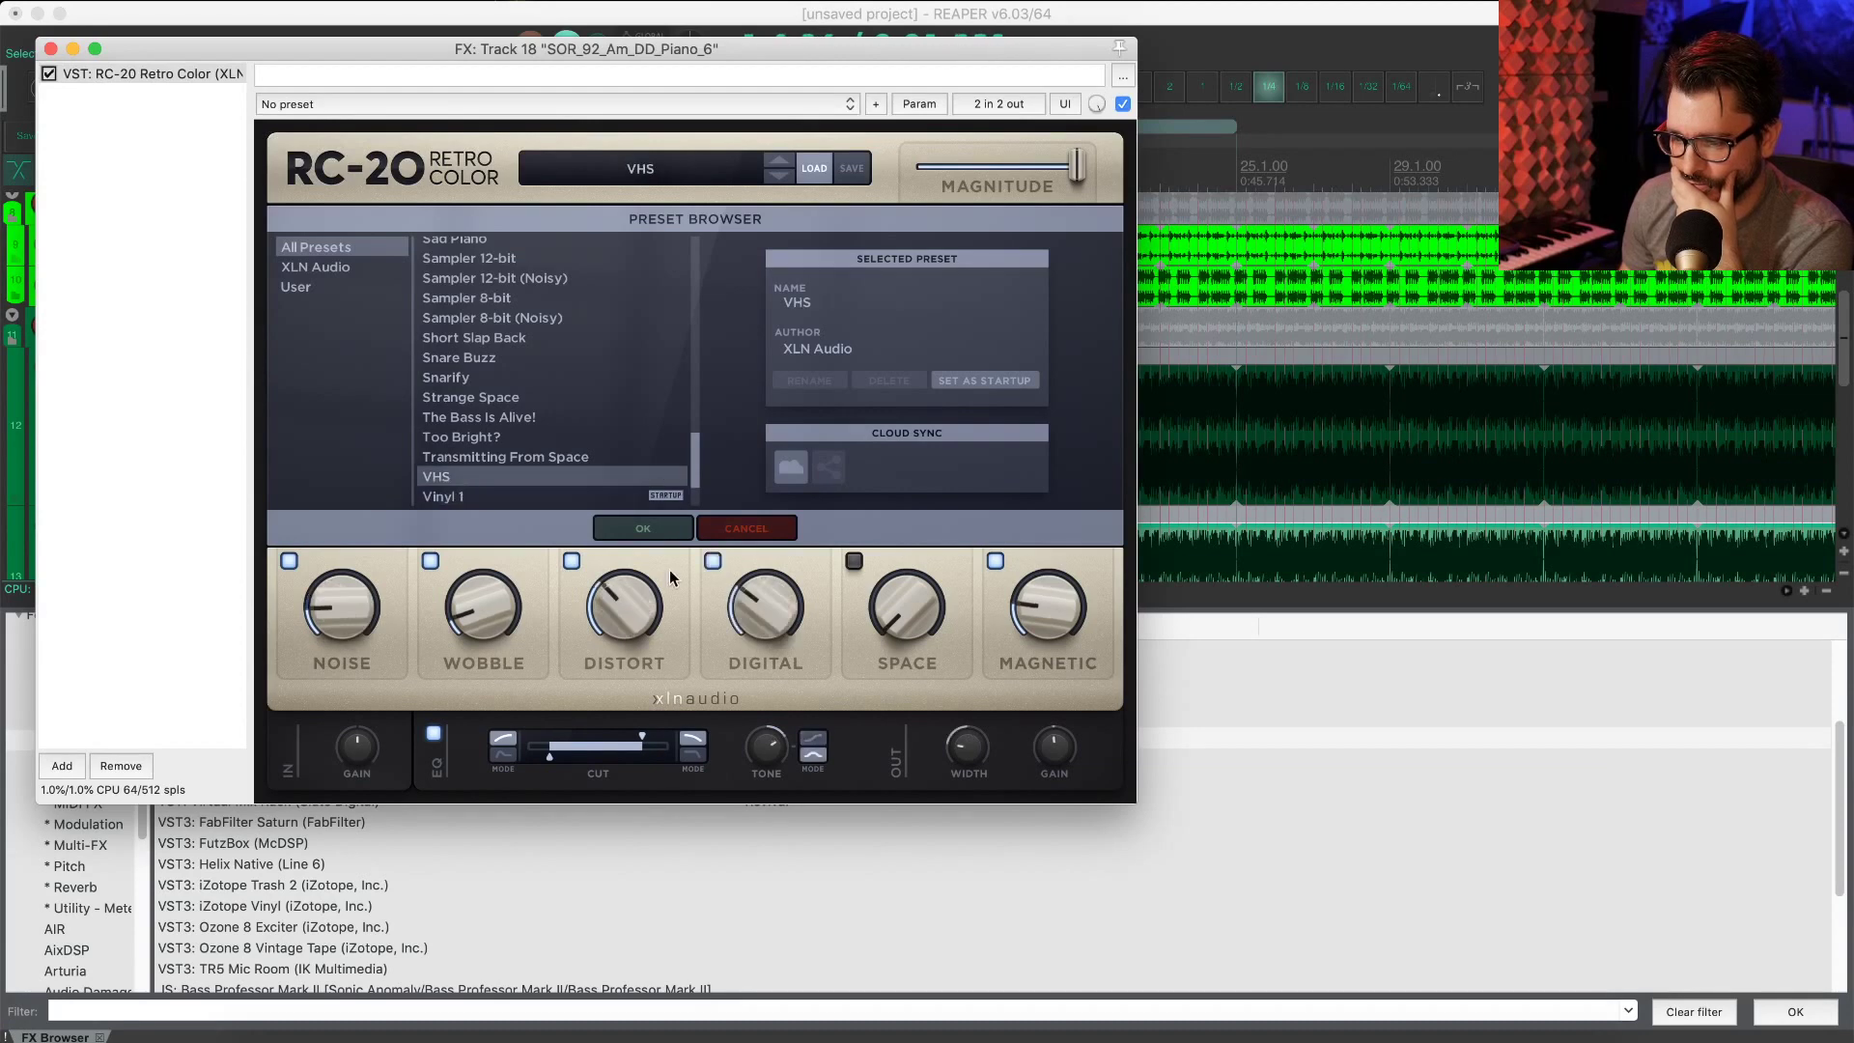
pyautogui.click(814, 170)
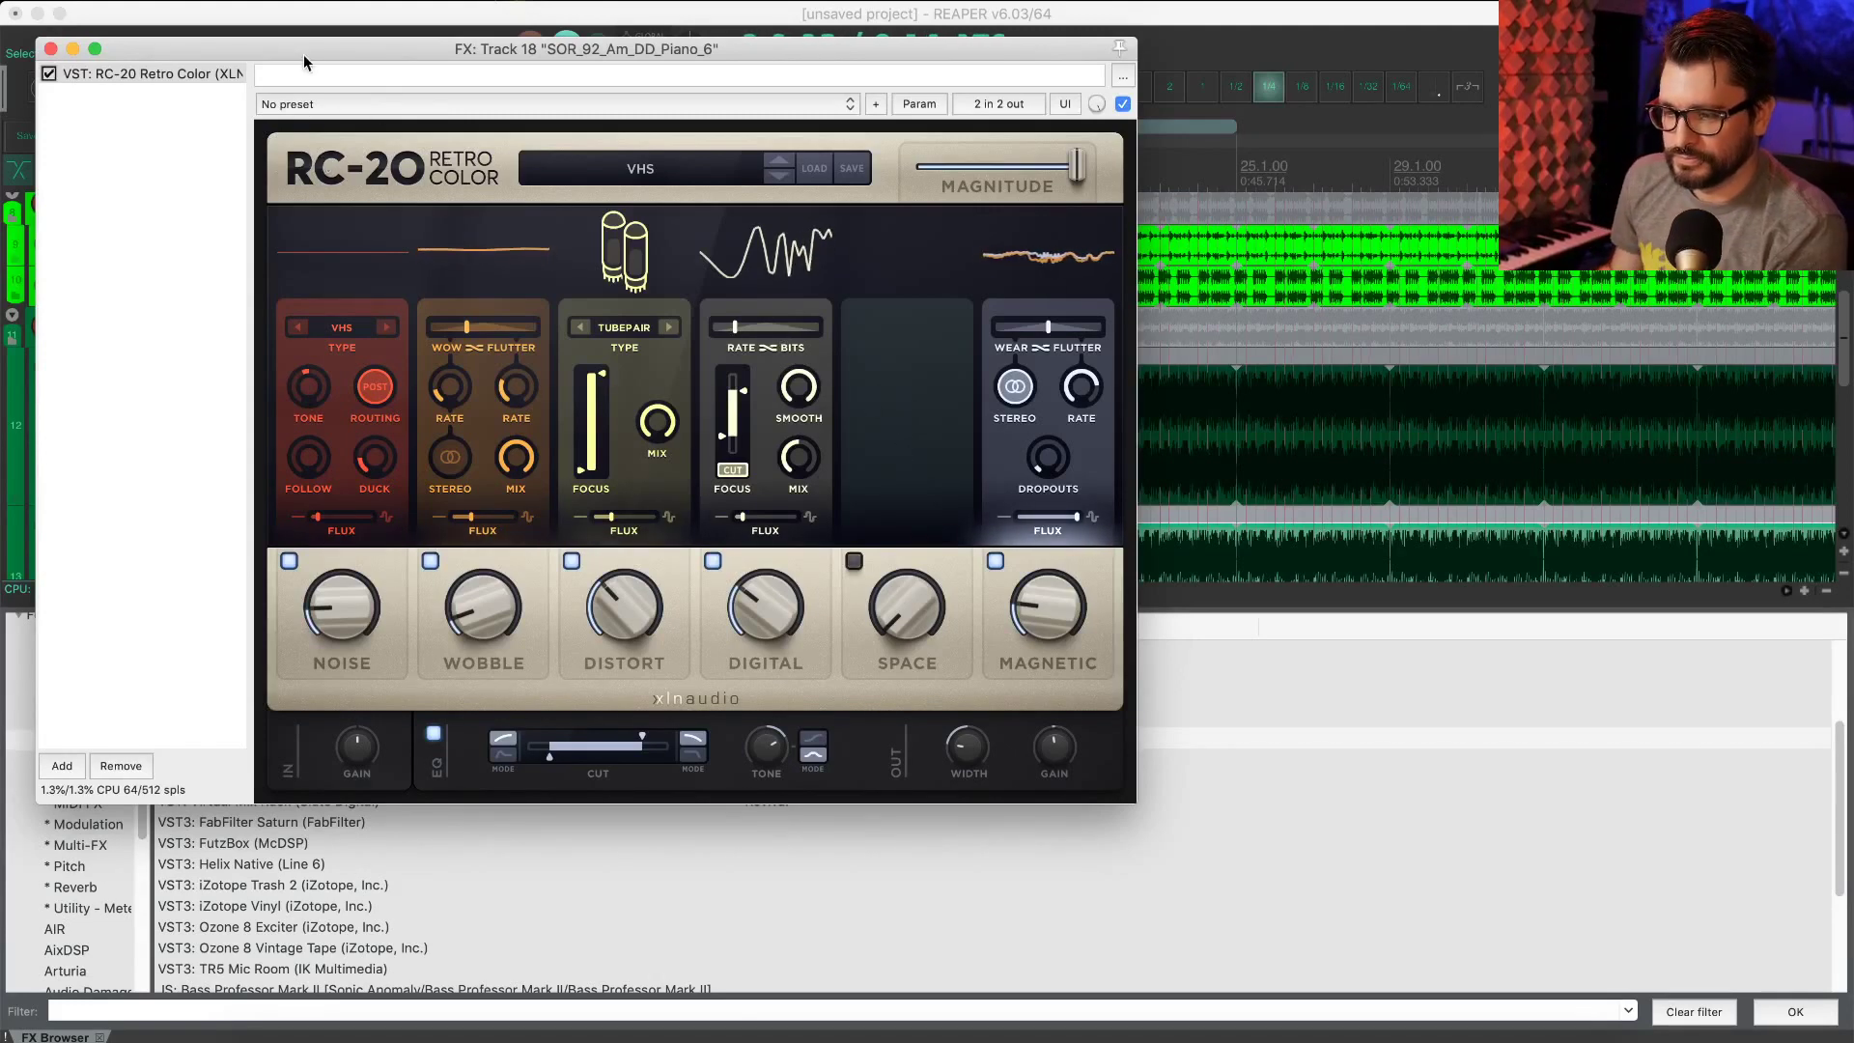
pyautogui.moveTo(305, 53); pyautogui.dragTo(610, 76)
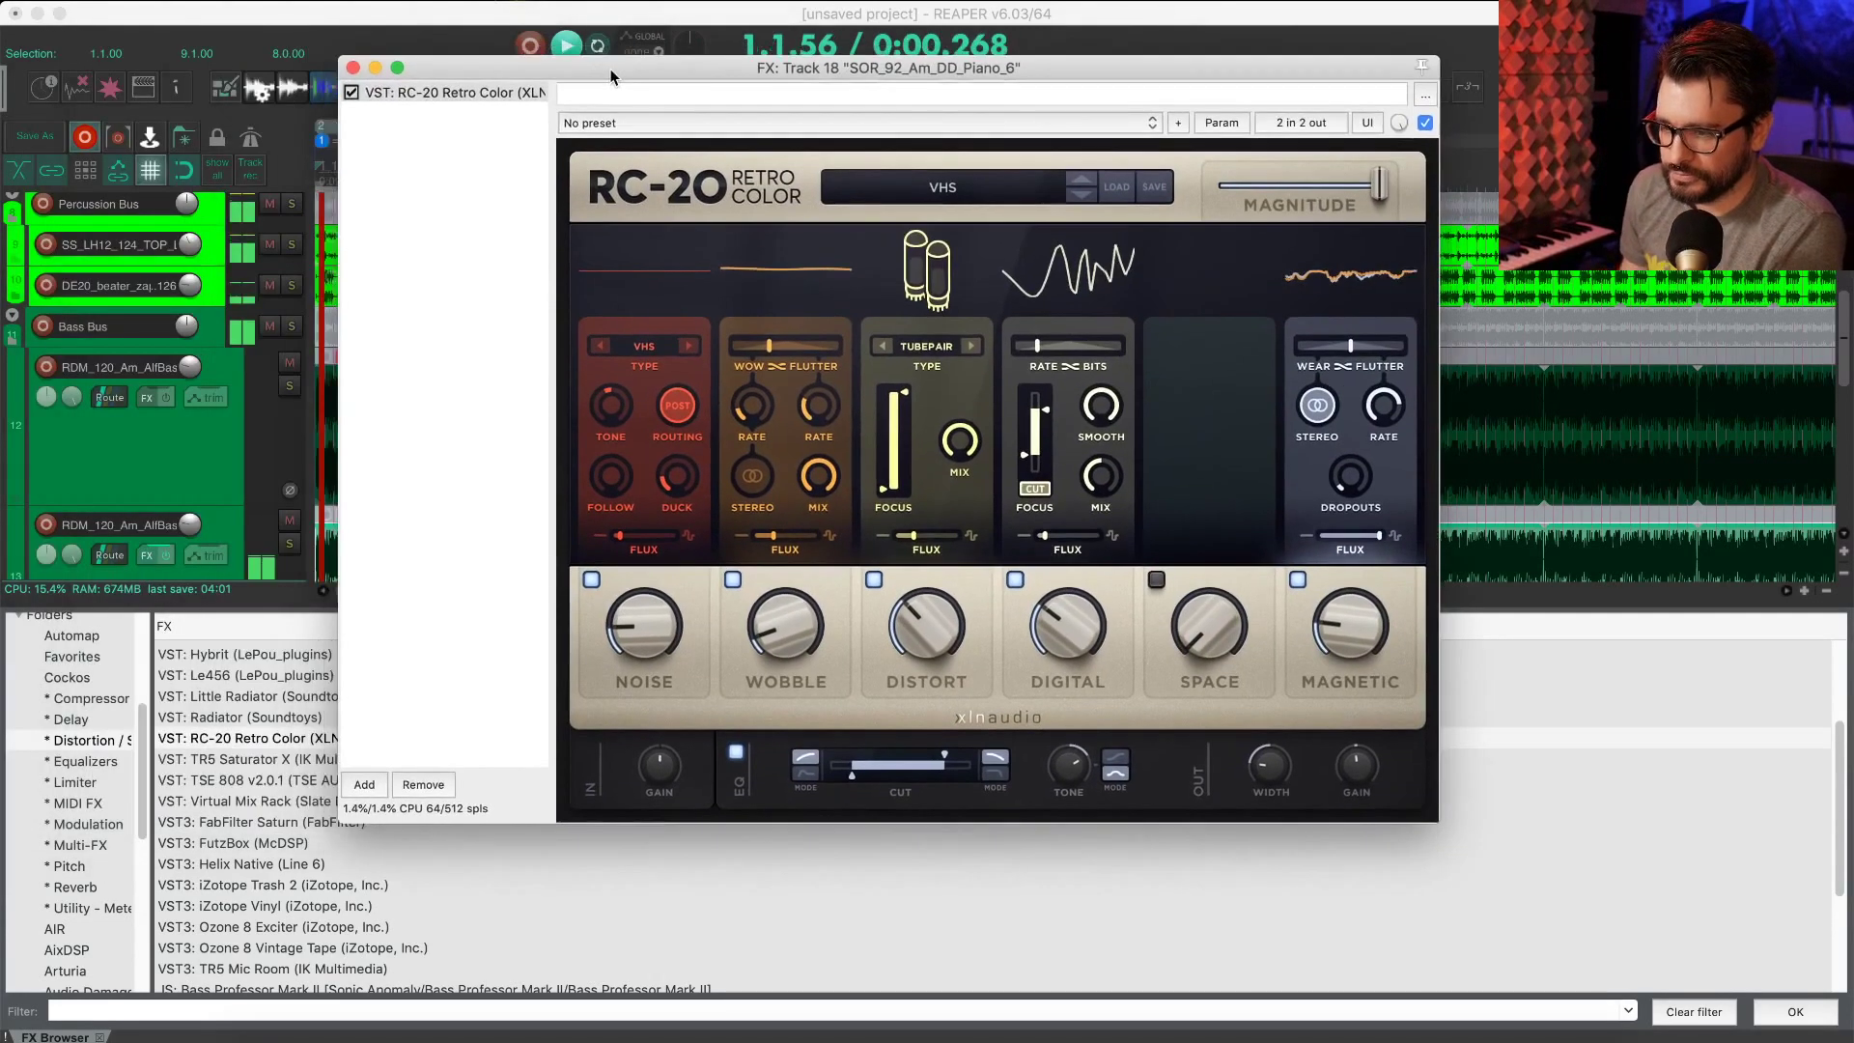
pyautogui.click(351, 69)
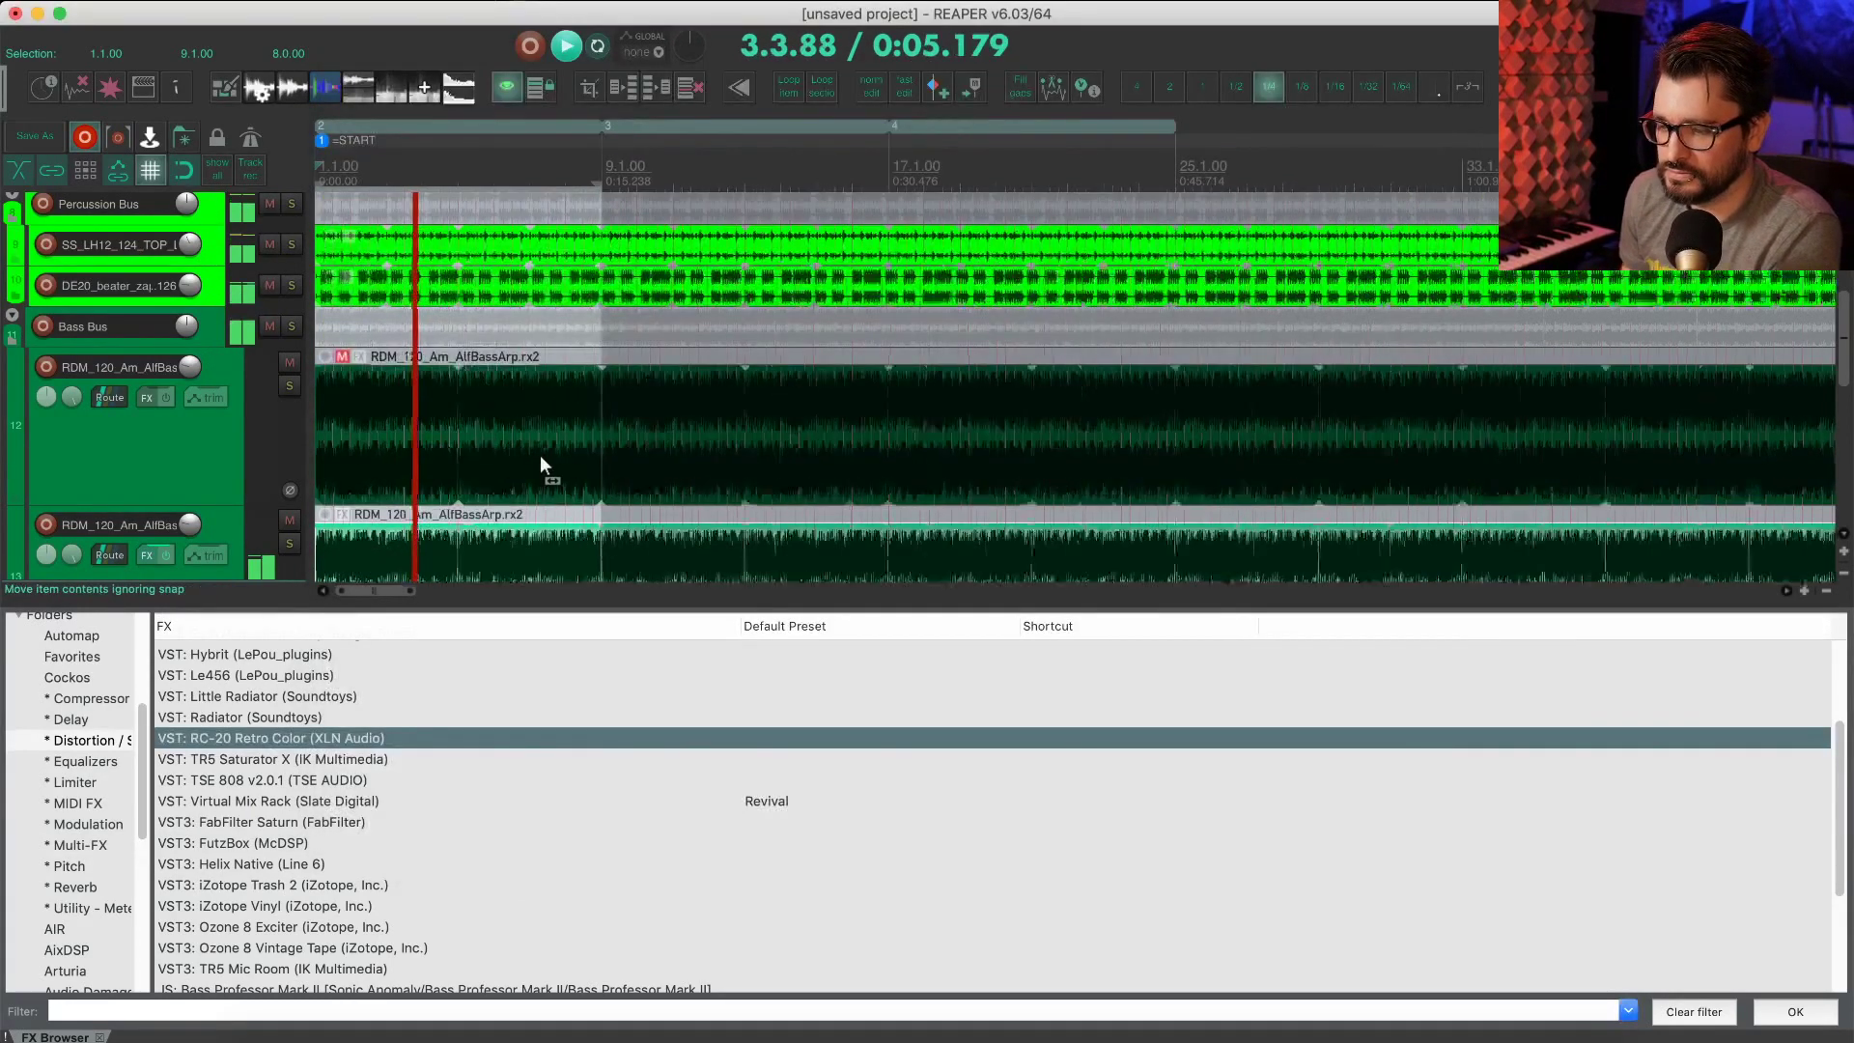
# Step: Check the track levels in the mixer, and play the arrangement again from bar 1
pyautogui.press('super+m')
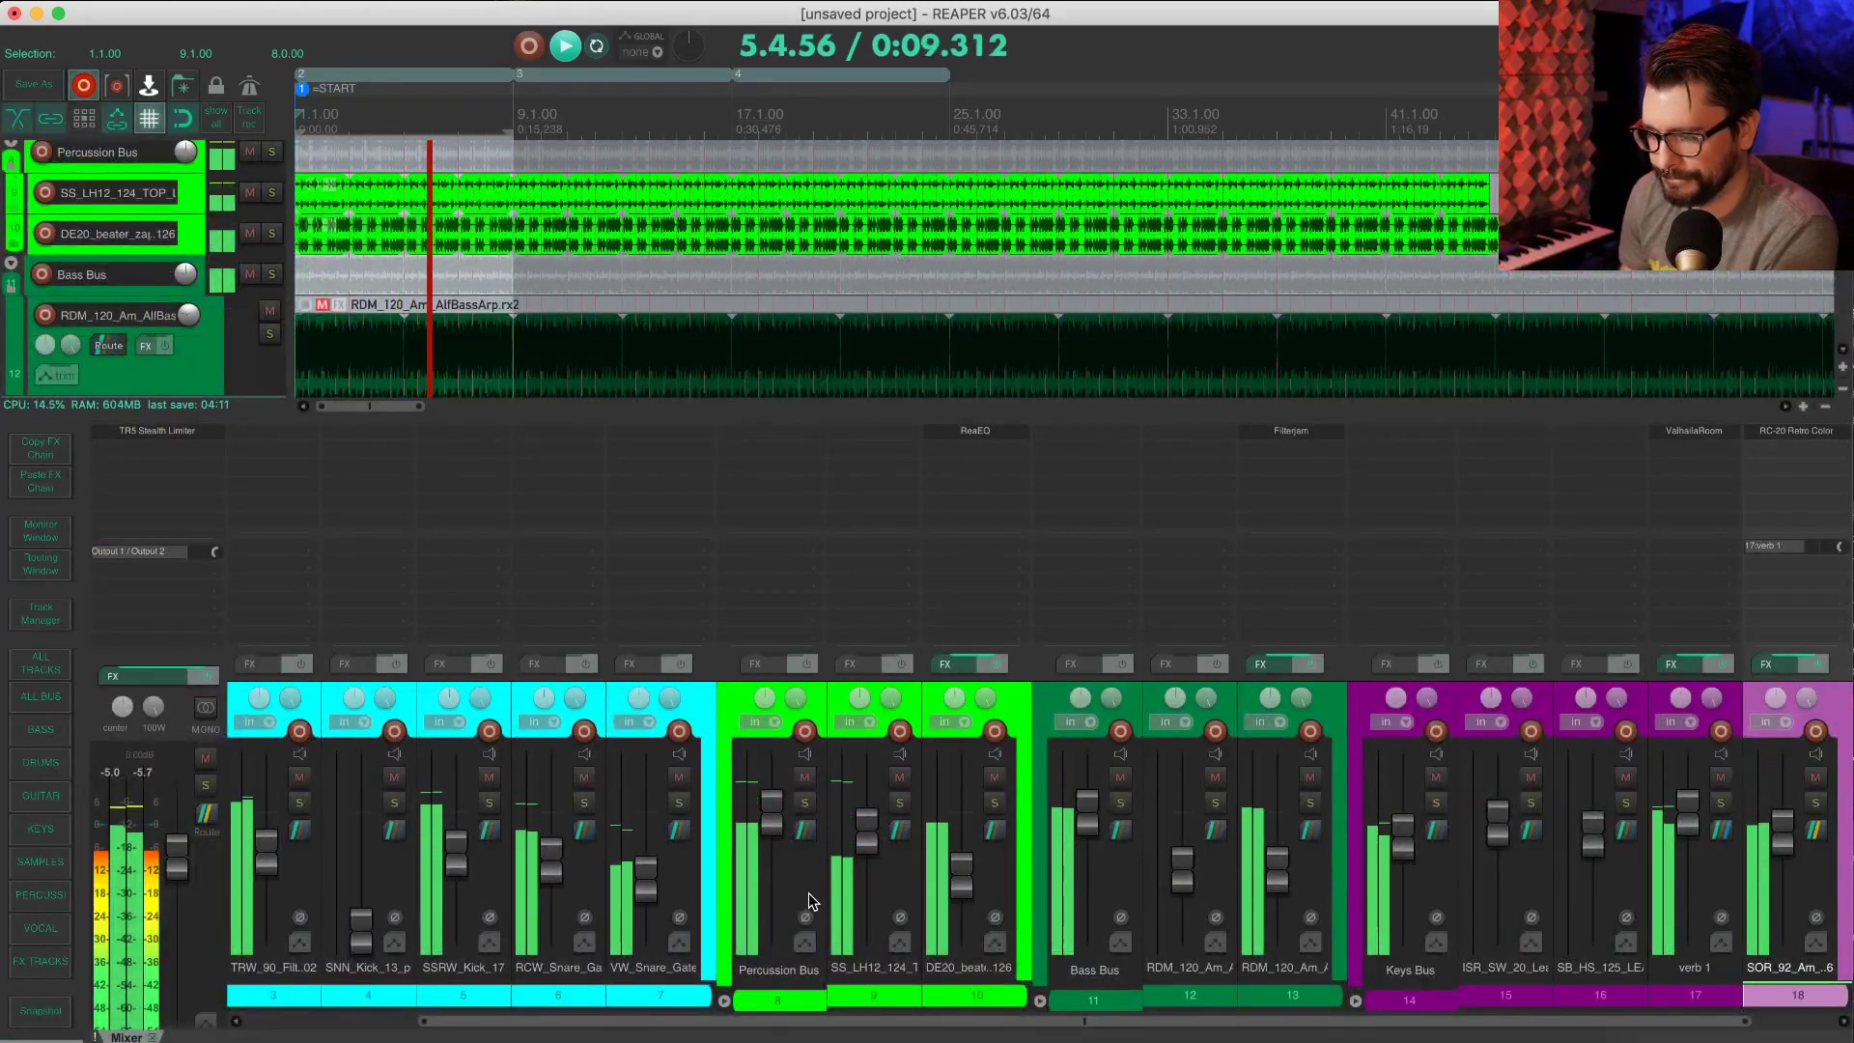
pyautogui.scroll(-3, 442, 258)
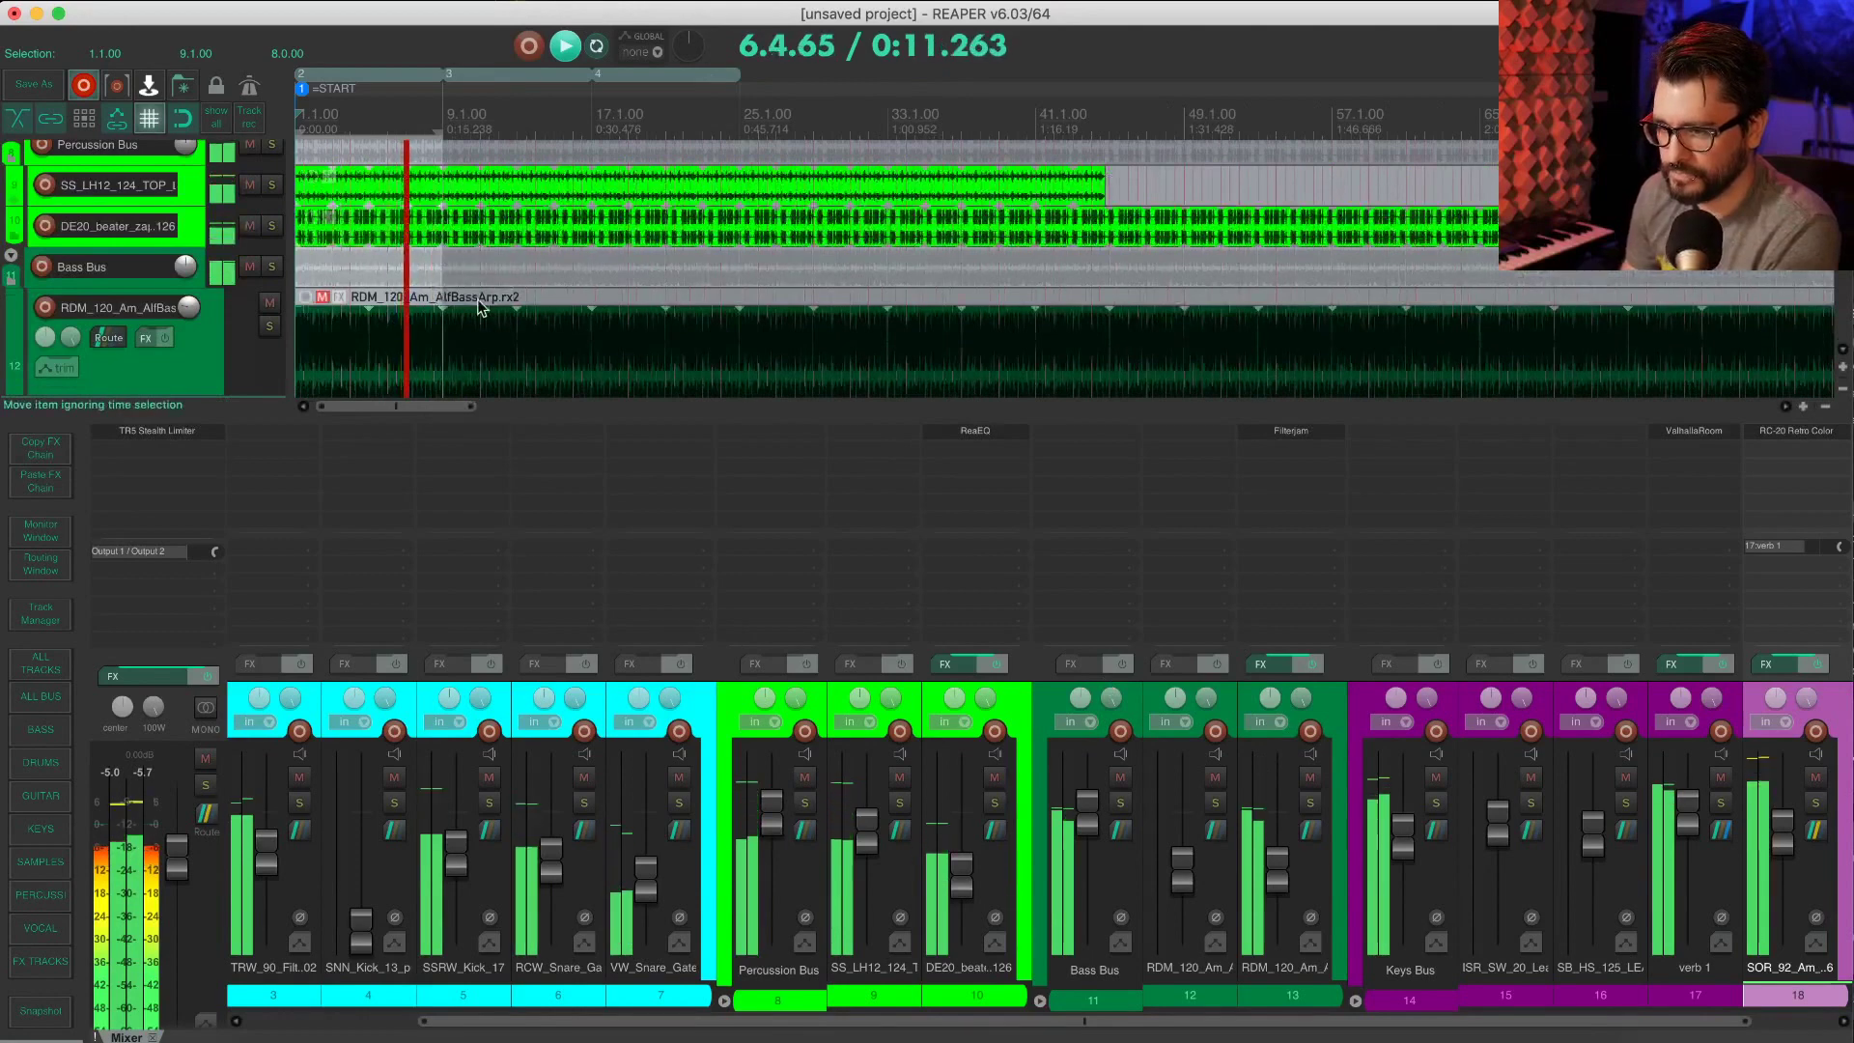
pyautogui.press('super+m')
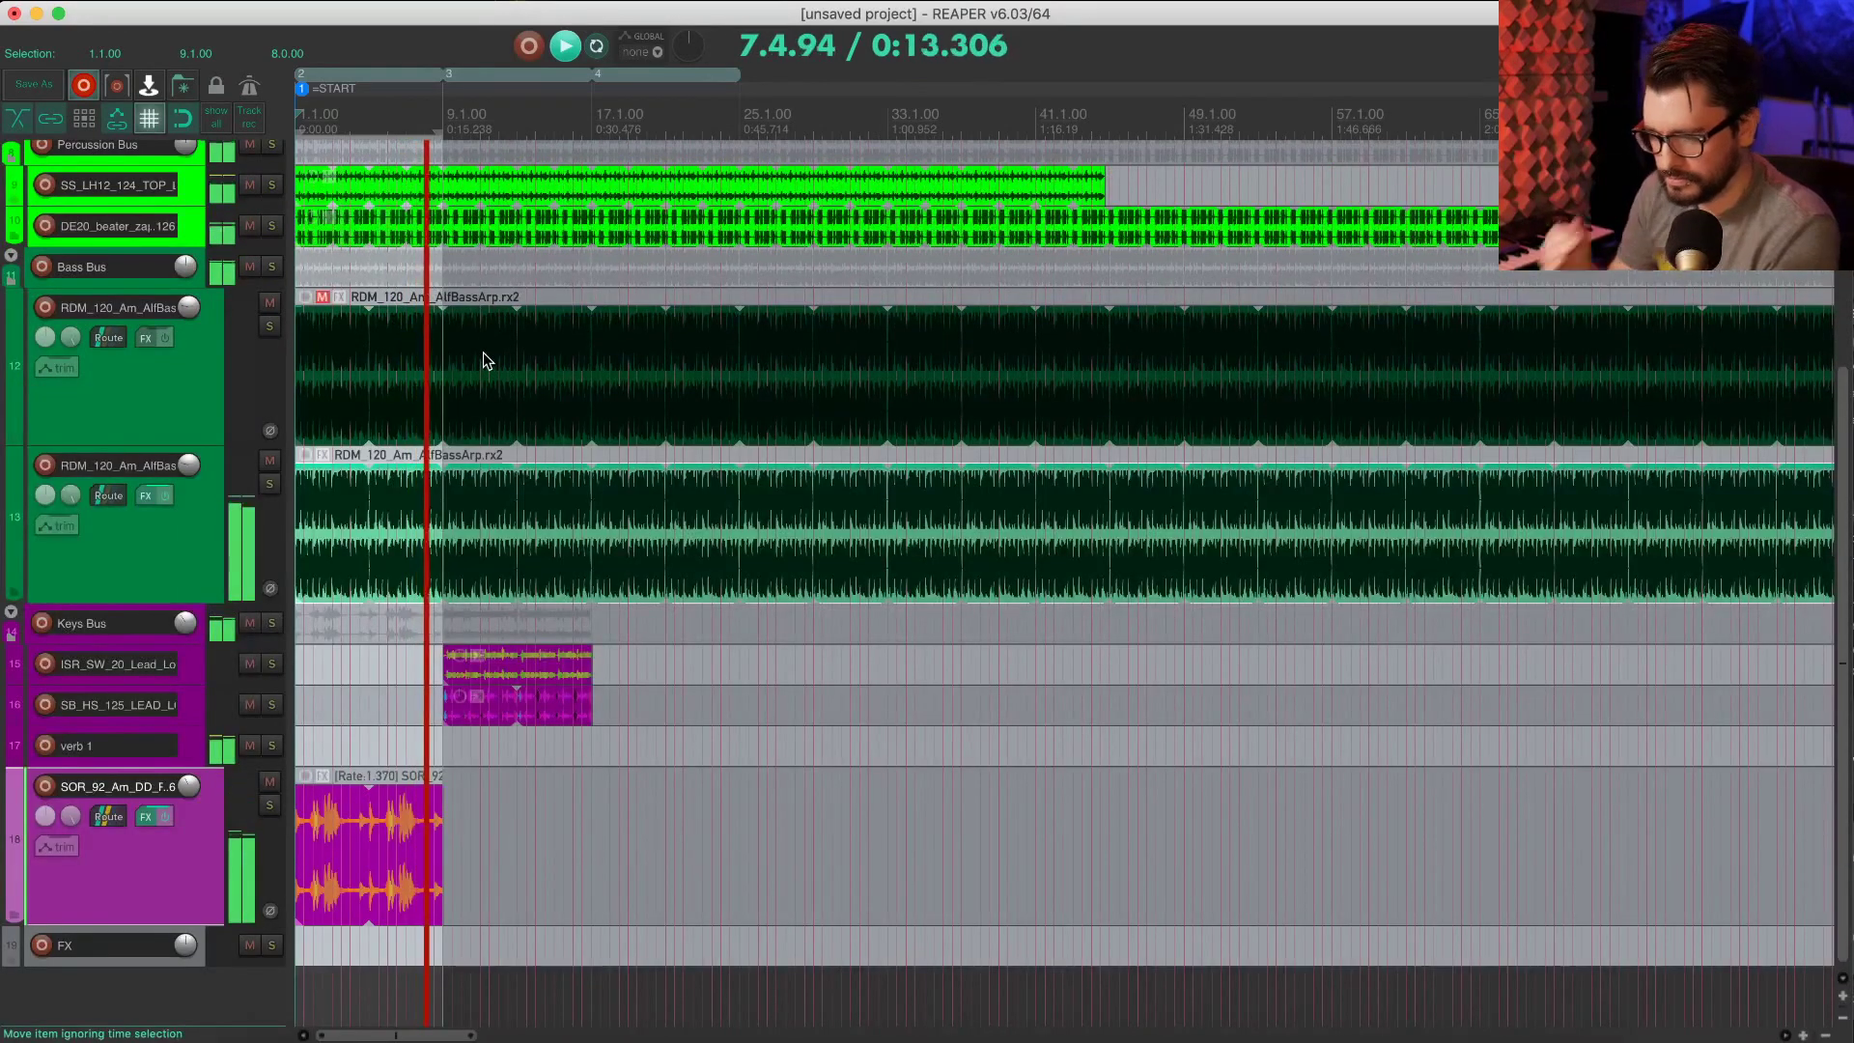
pyautogui.press('Home')
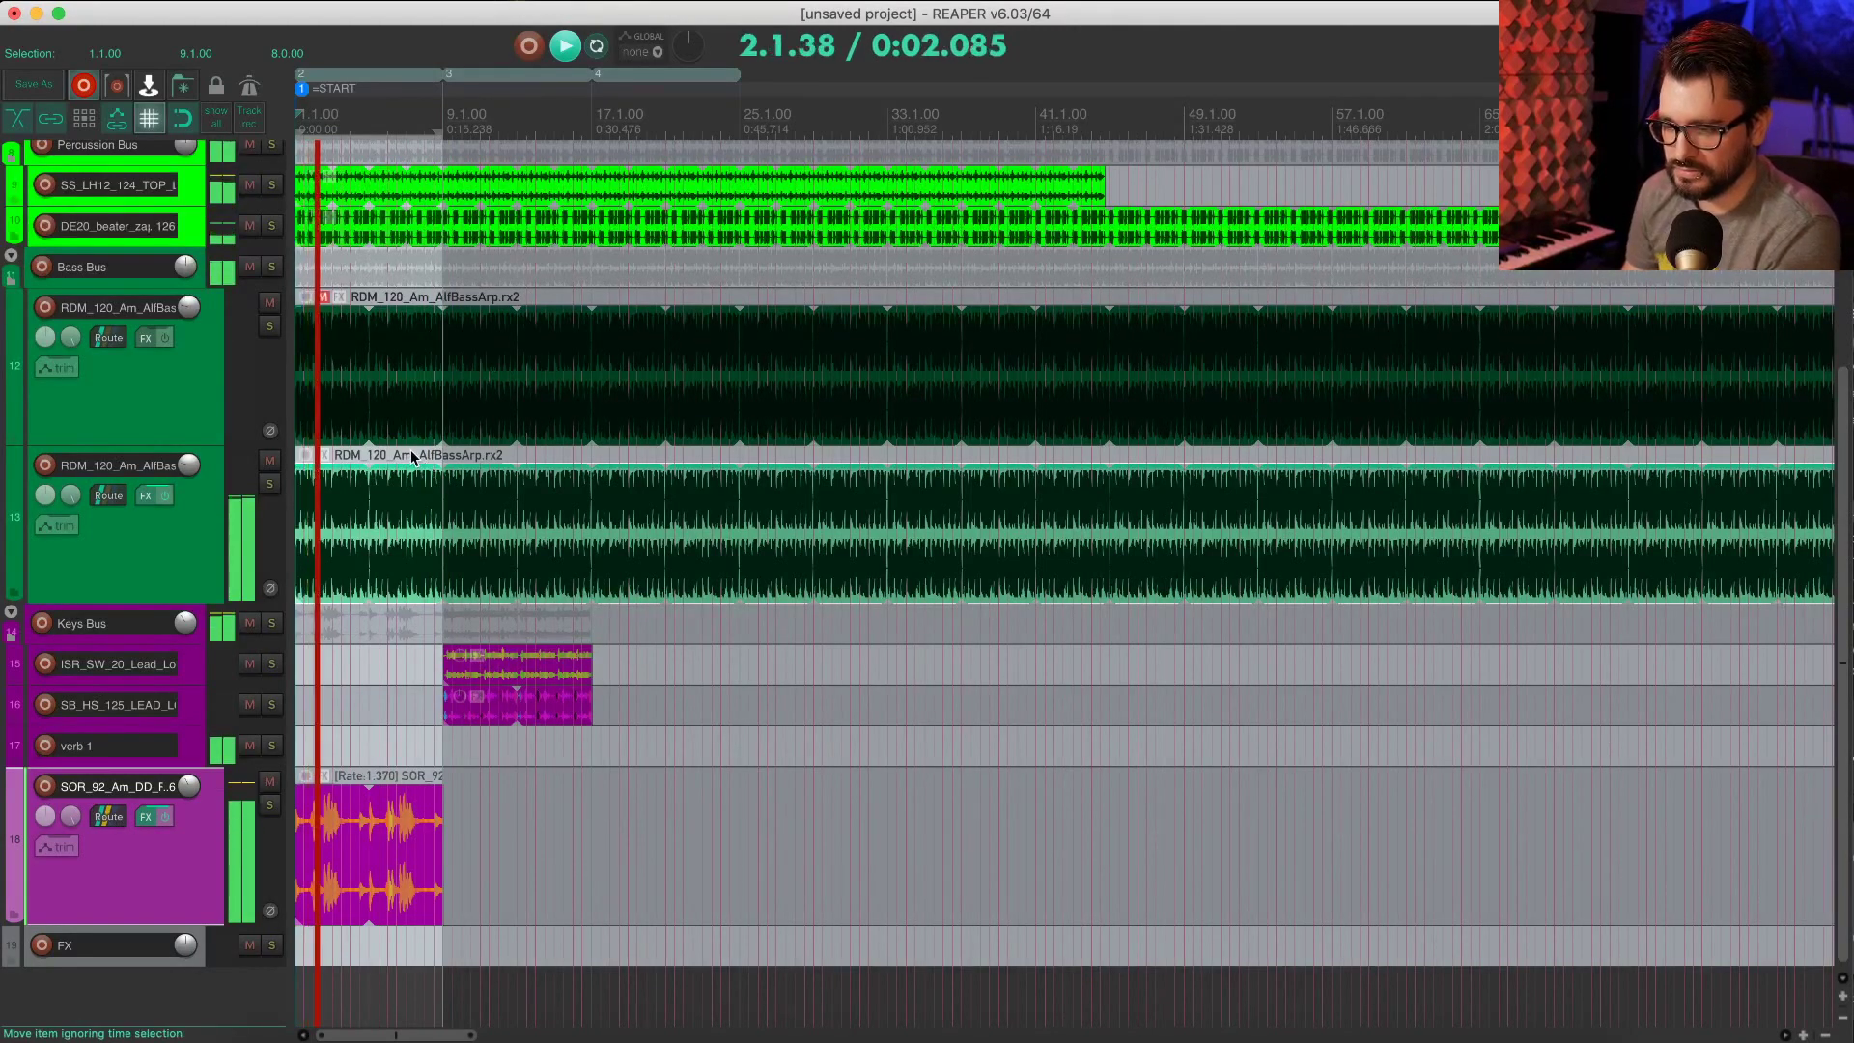
pyautogui.press('space')
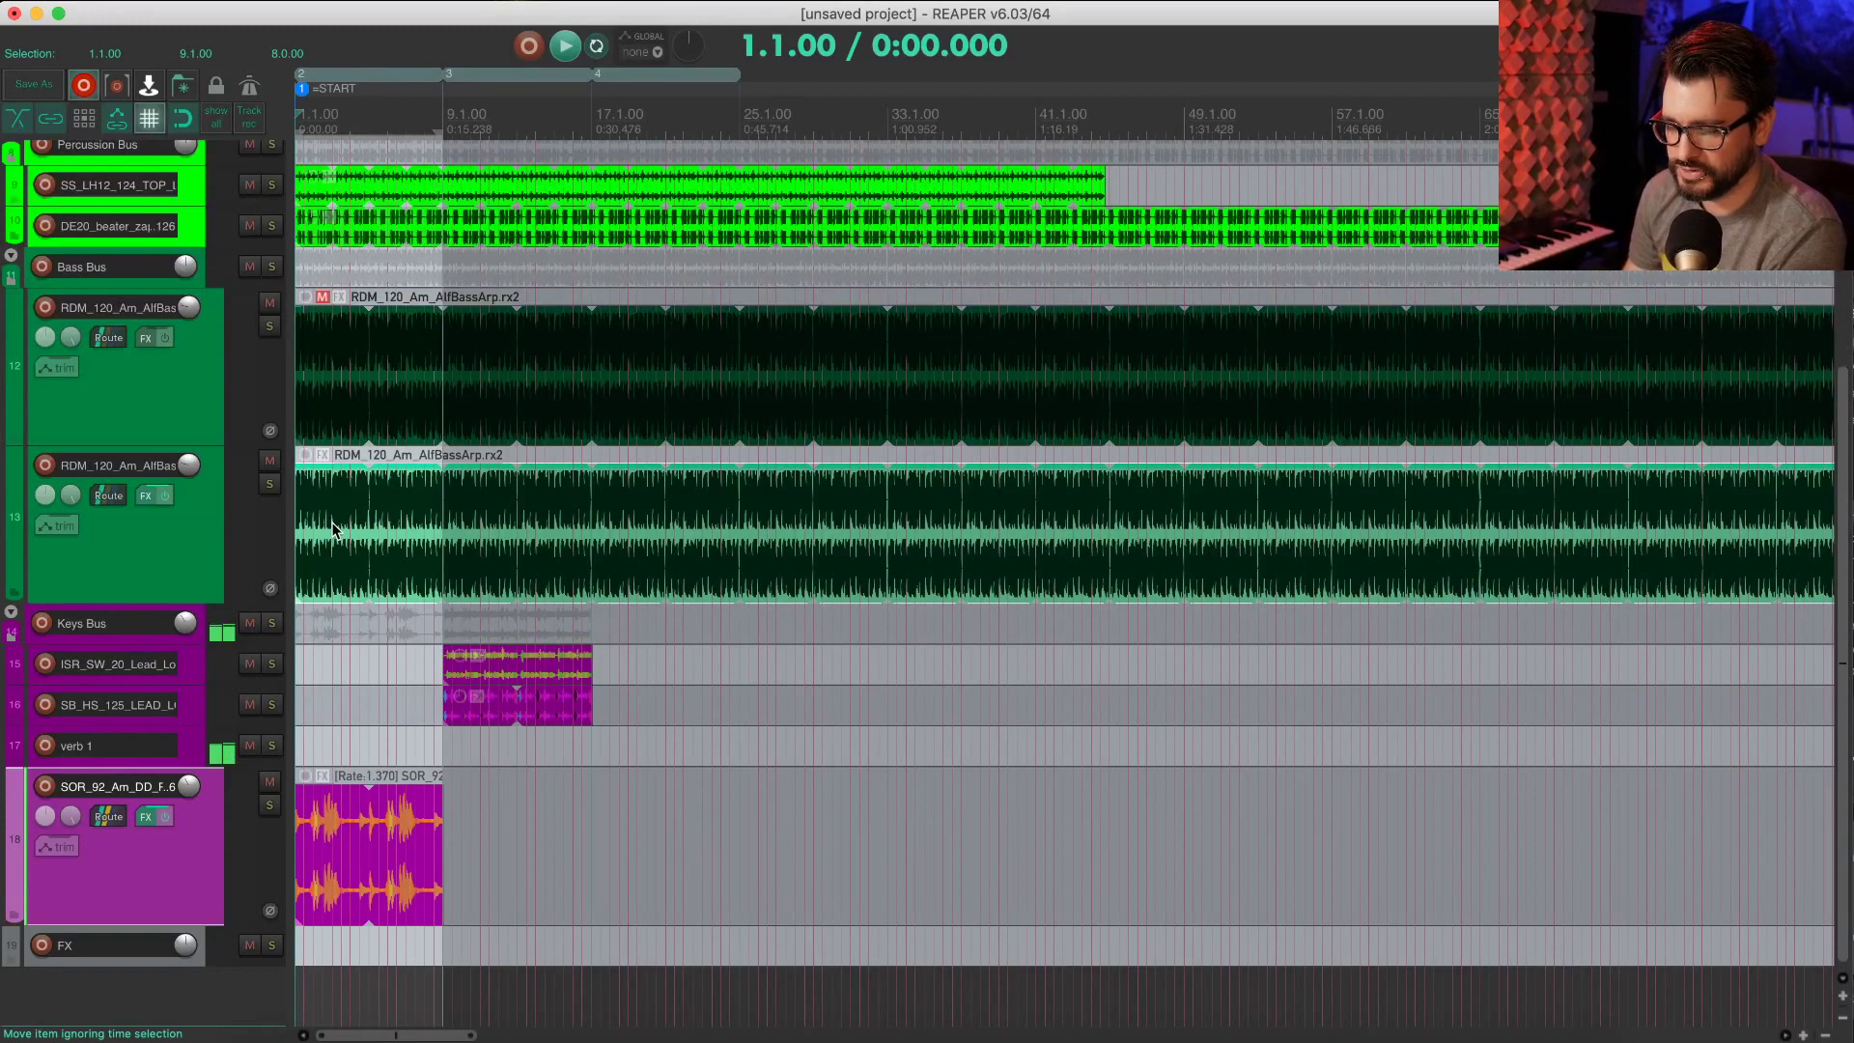
# Step: Split both RDM_120_Am_AlfBassArp bass items at bar 9 and unmute the first section on track 12
pyautogui.click(371, 553)
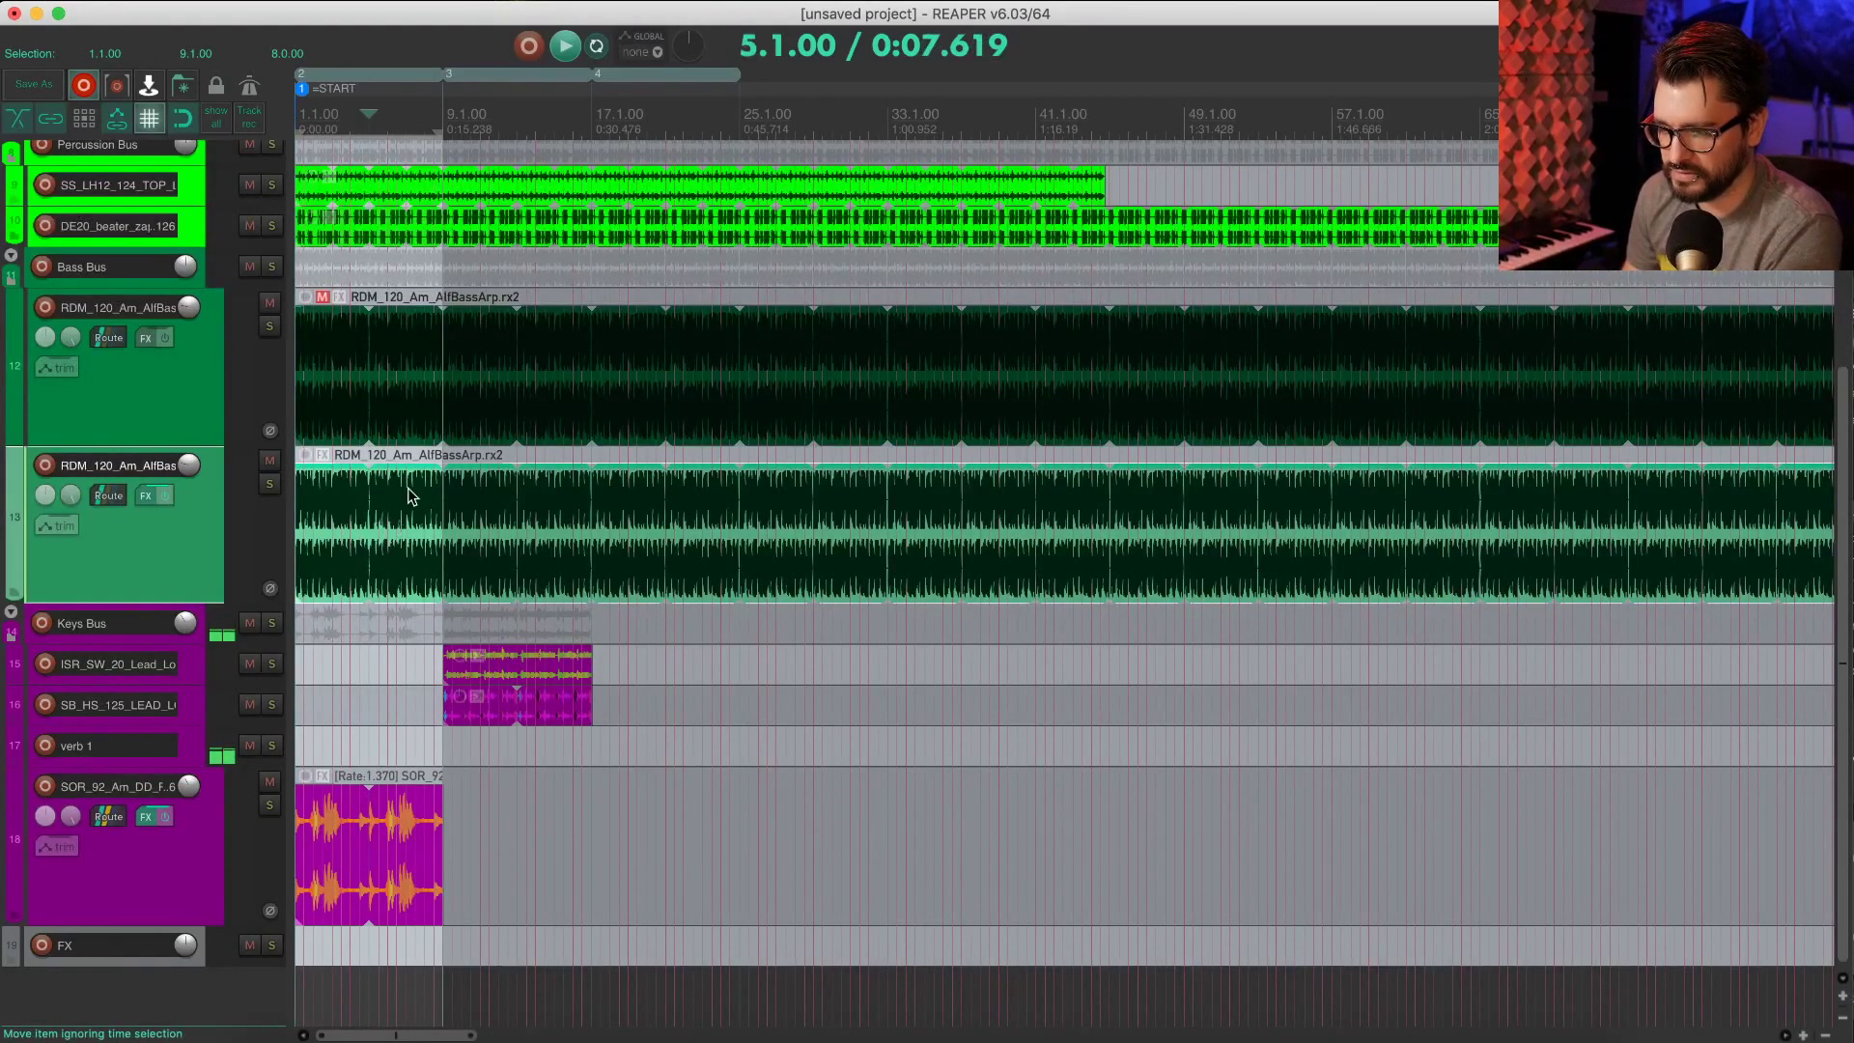
pyautogui.click(444, 393)
pyautogui.press('s')
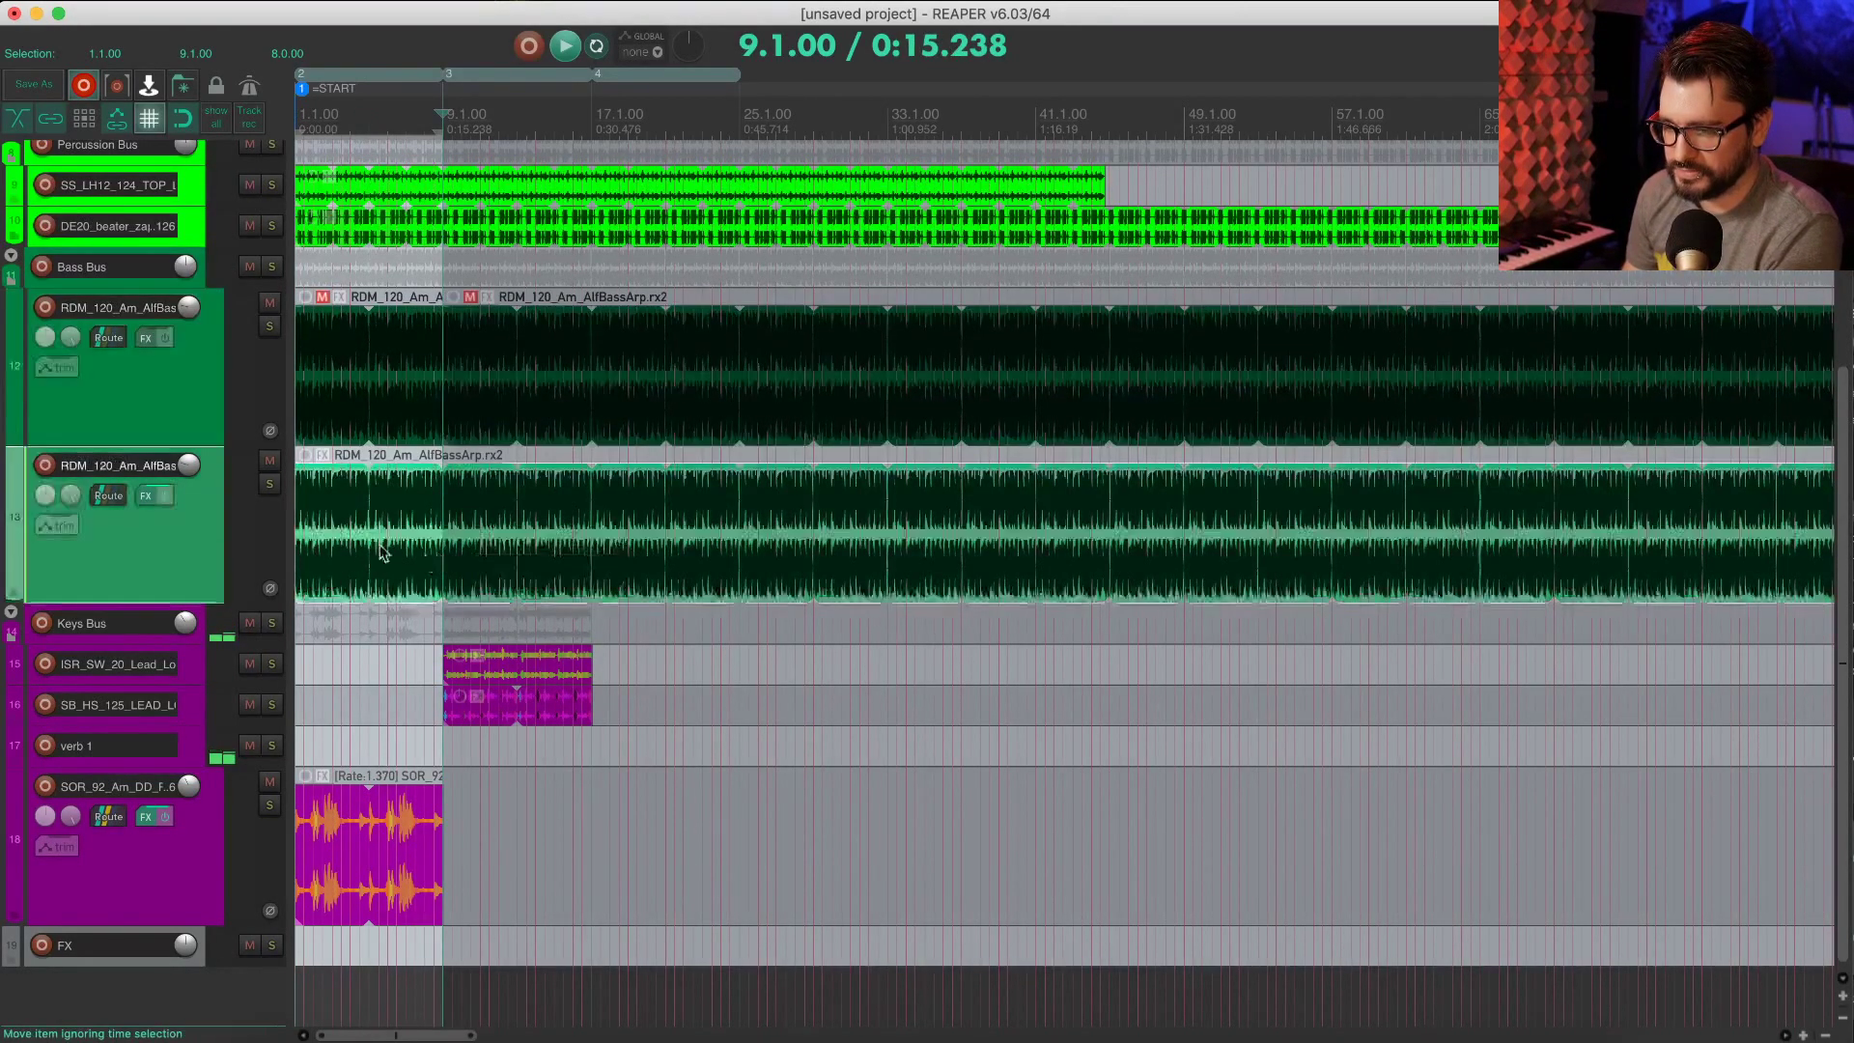
pyautogui.click(378, 377)
pyautogui.press('u')
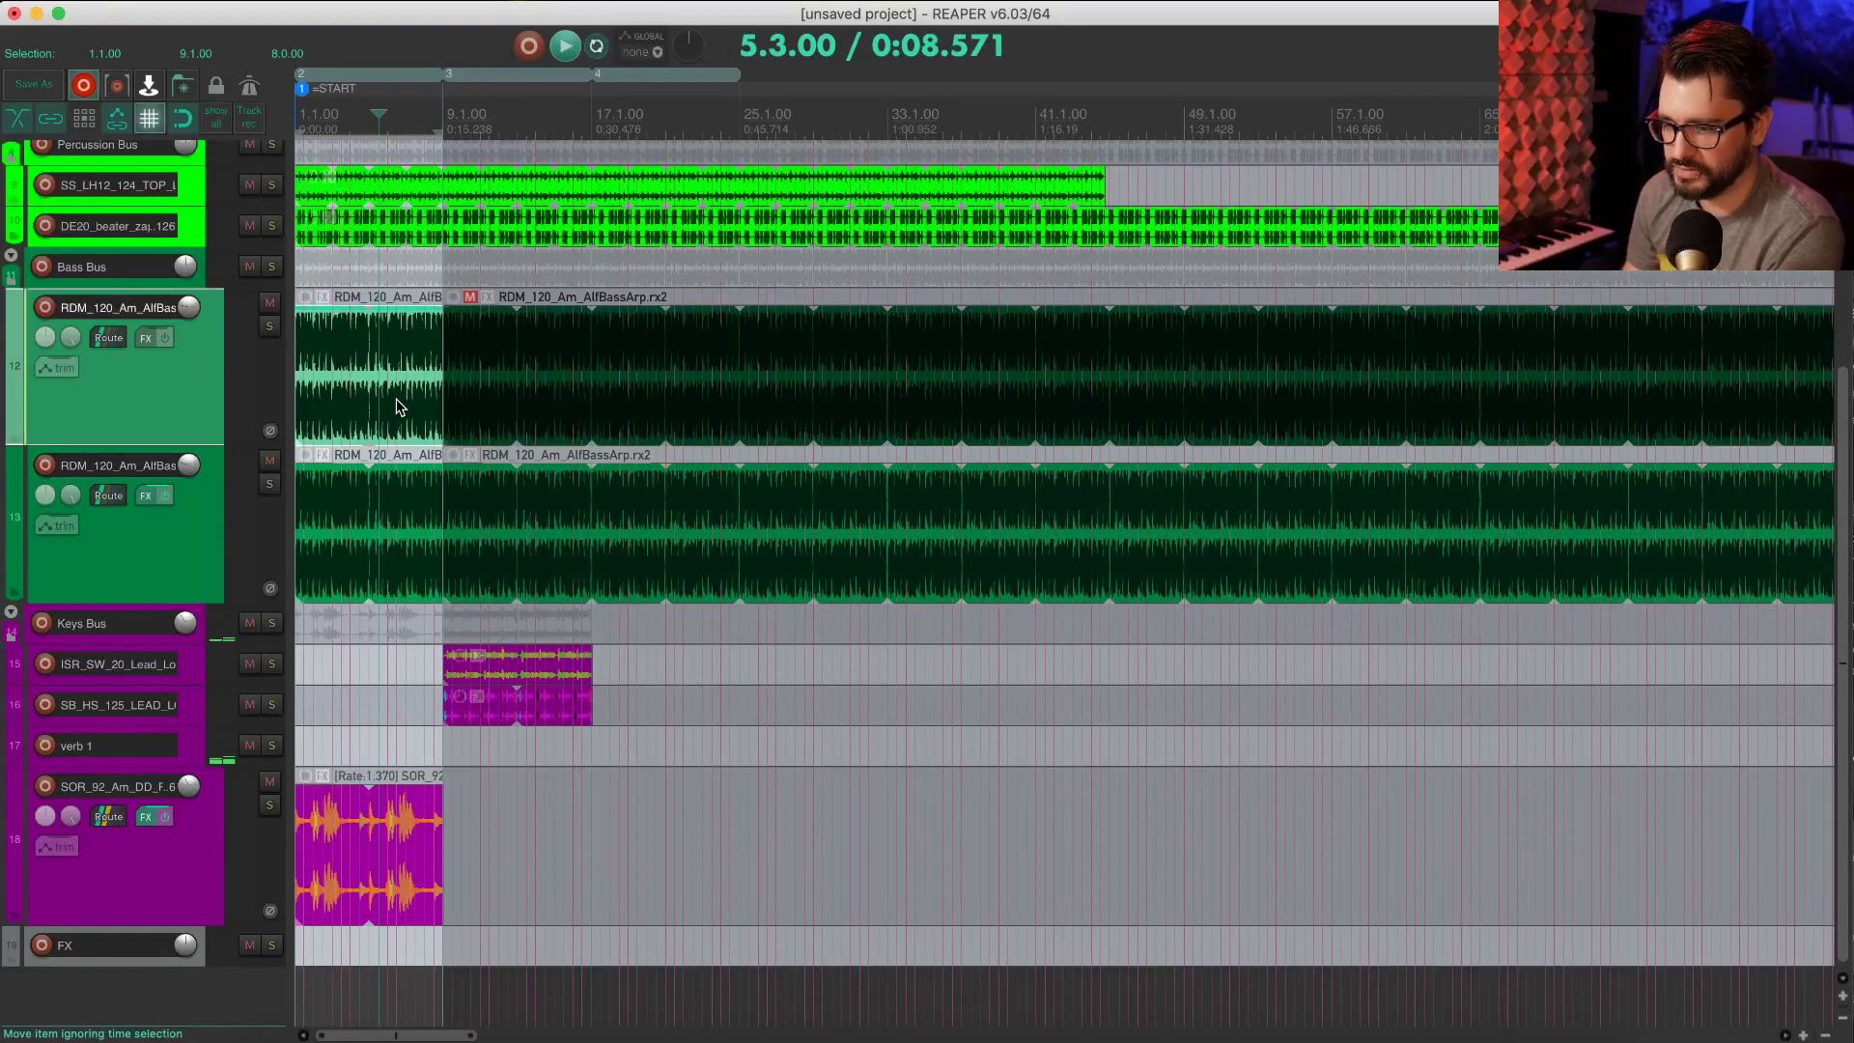
# Step: During playback from bar 1, mute the filtered bass item on track 13 for bars 1 to 9
pyautogui.scroll(3, 401, 406)
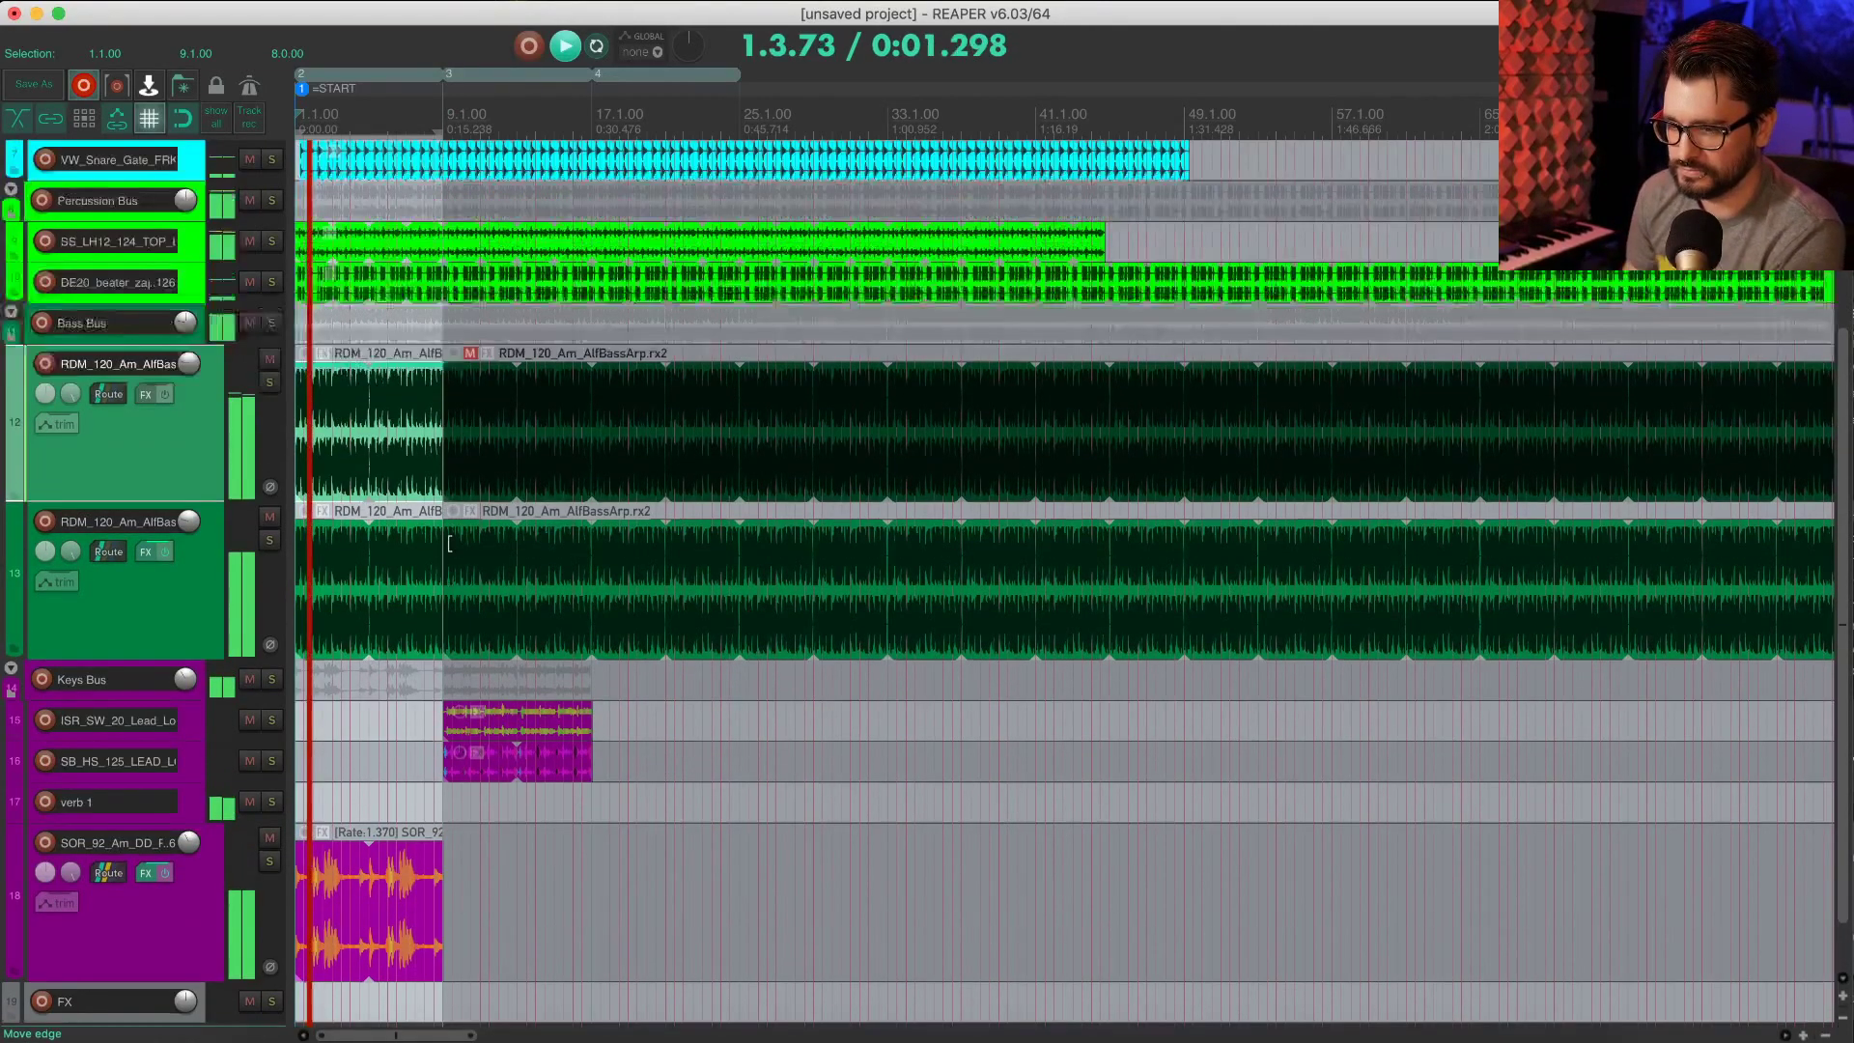
pyautogui.scroll(-2, 449, 544)
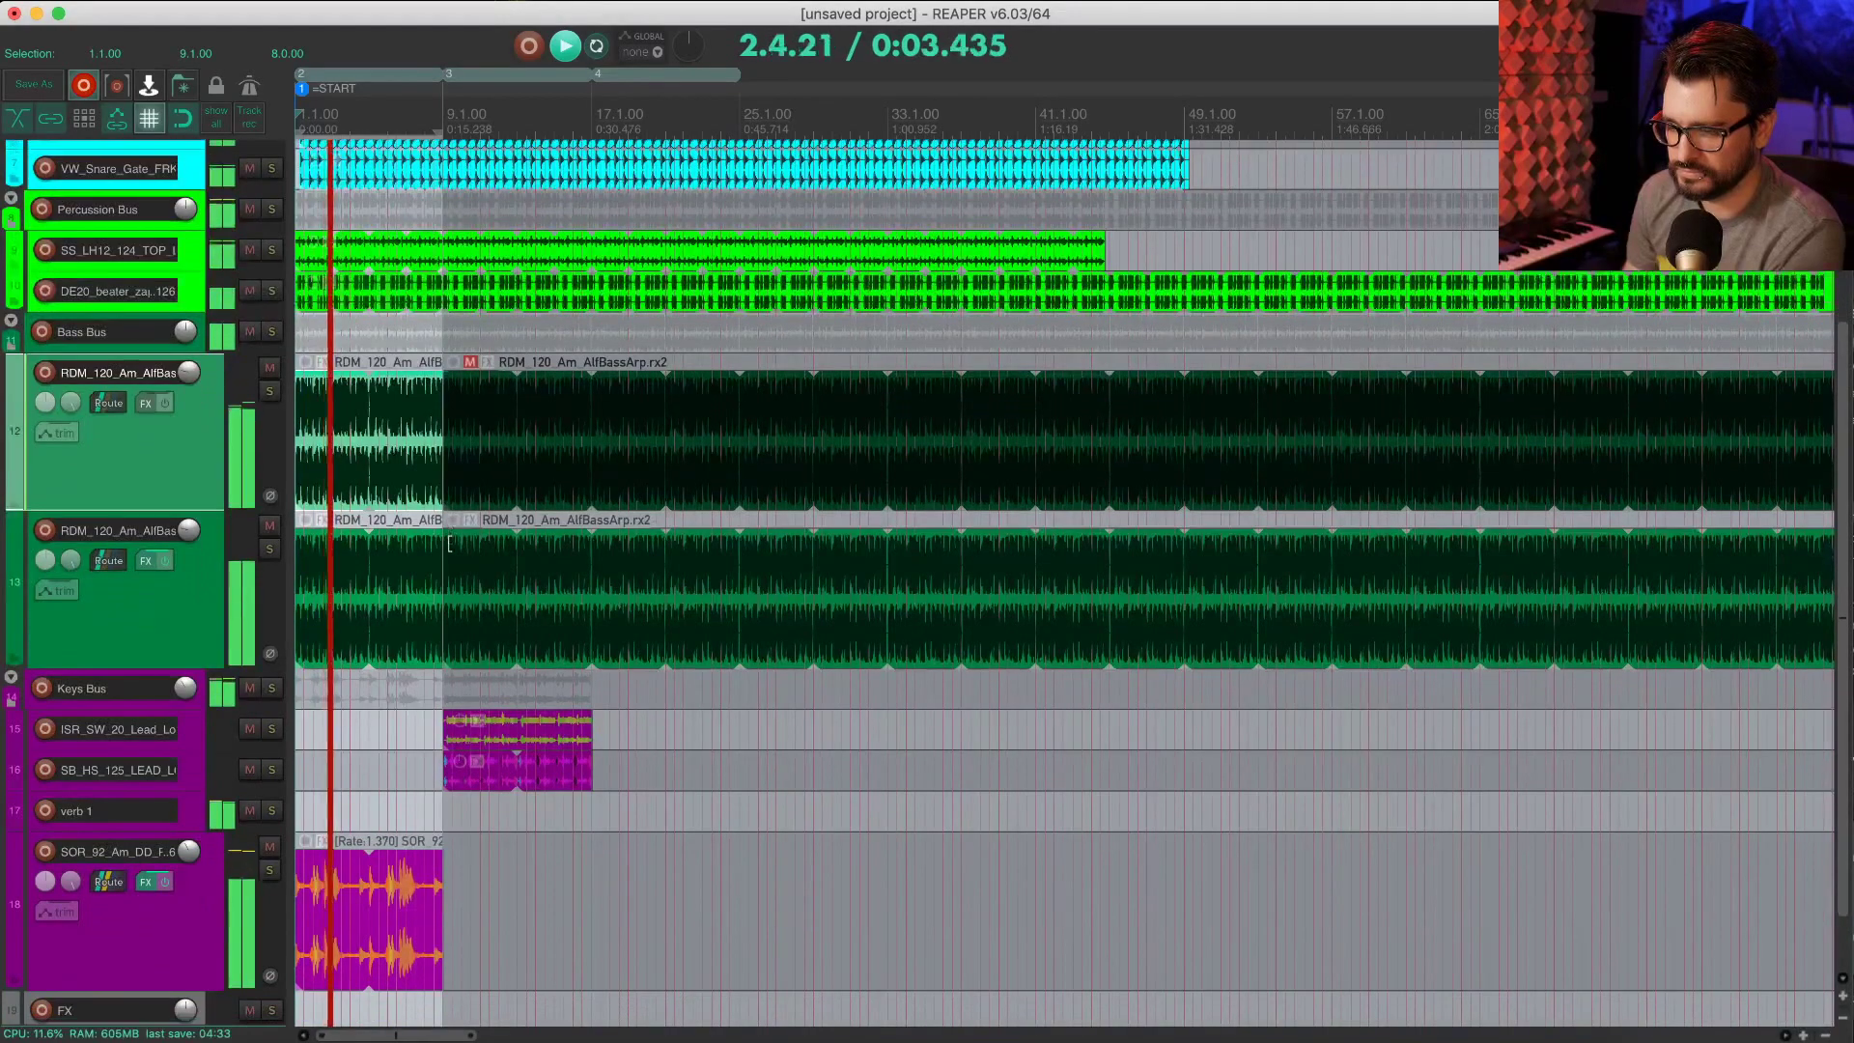
pyautogui.click(324, 596)
pyautogui.press('u')
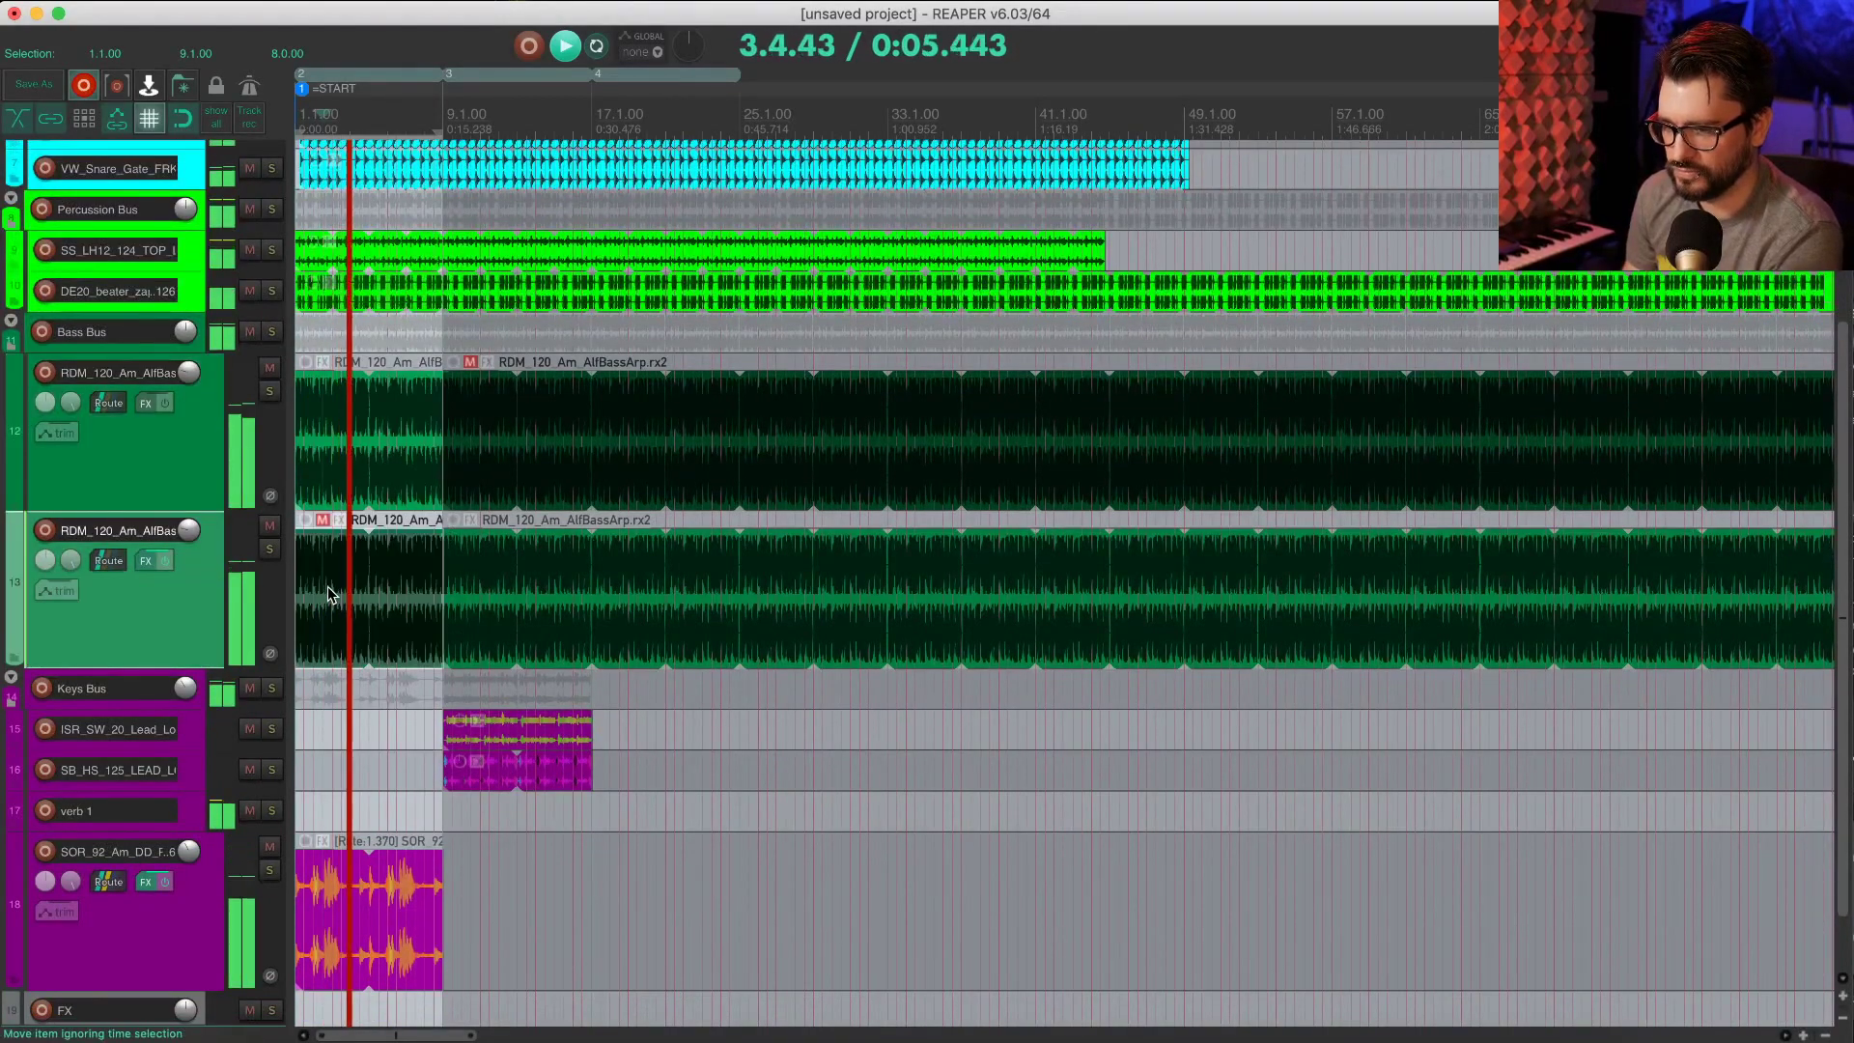
# Step: Listen to the intro with the swapped bass, stop playback, and view the full length of the arrangement
pyautogui.scroll(3, 327, 589)
pyautogui.scroll(4, 327, 594)
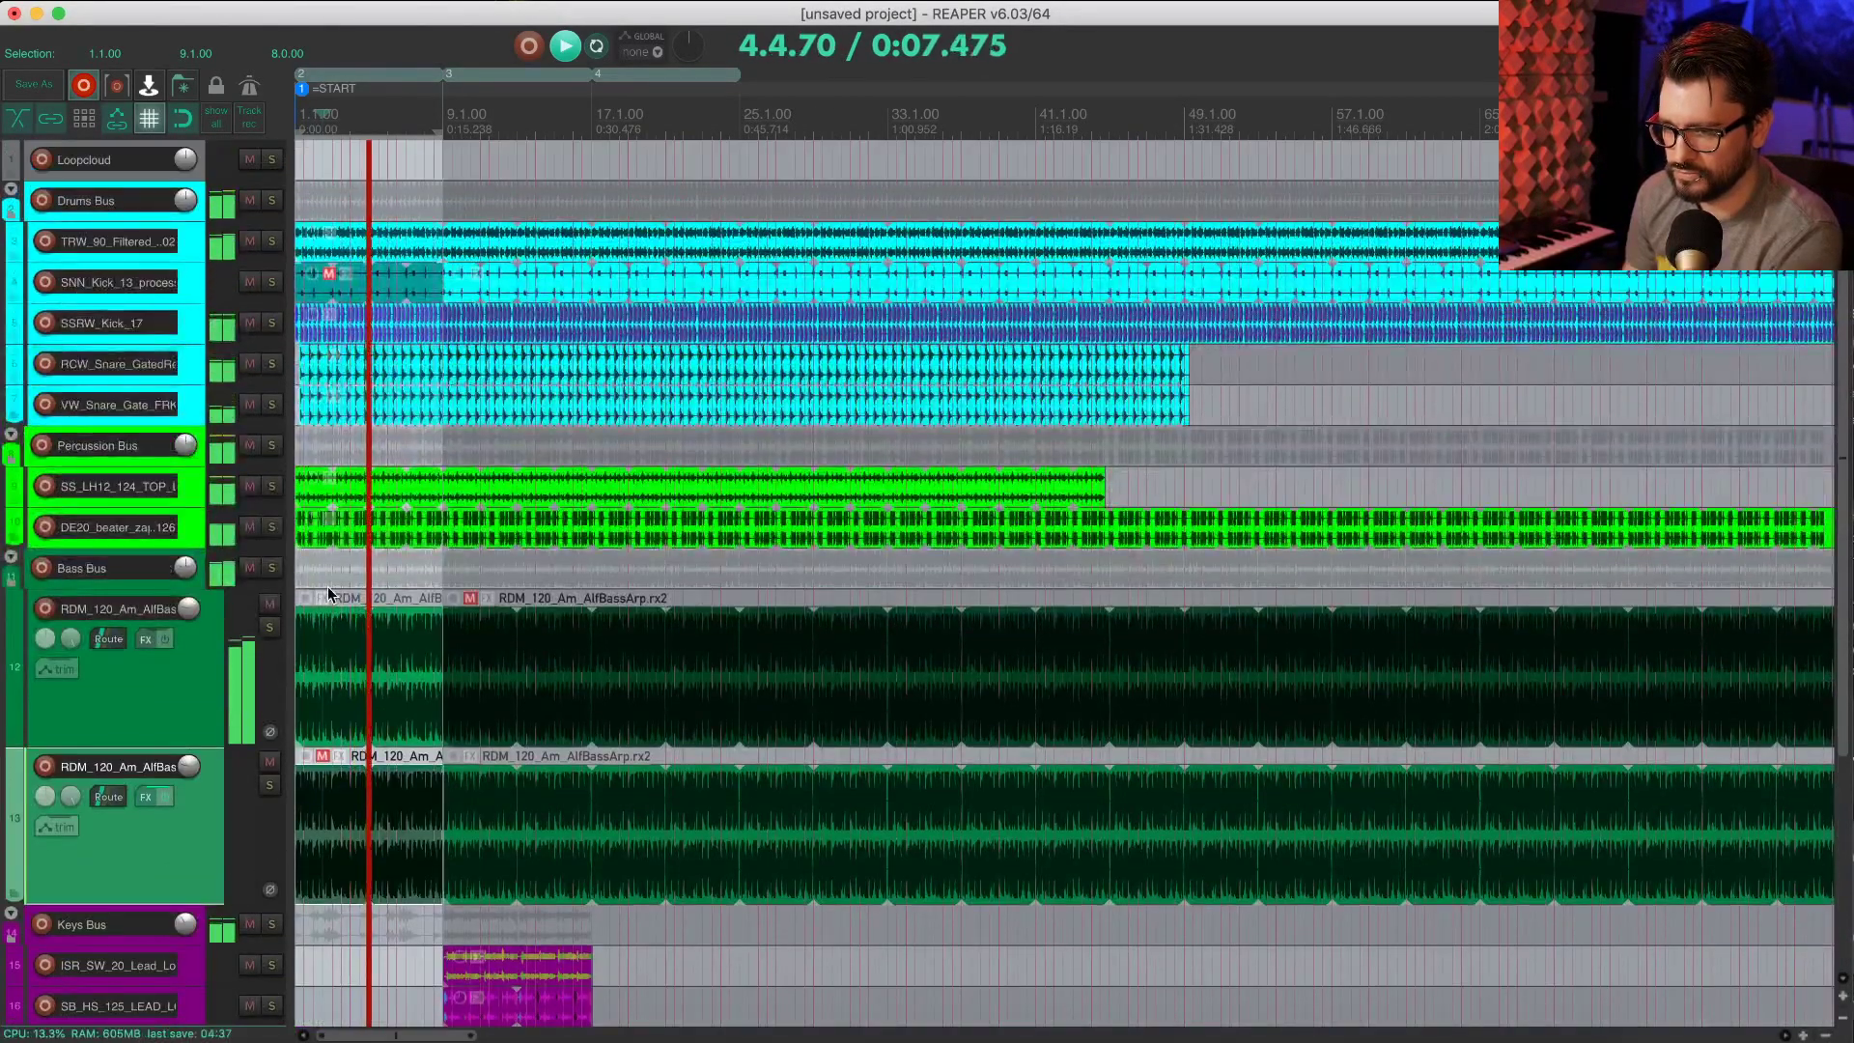
pyautogui.press('space')
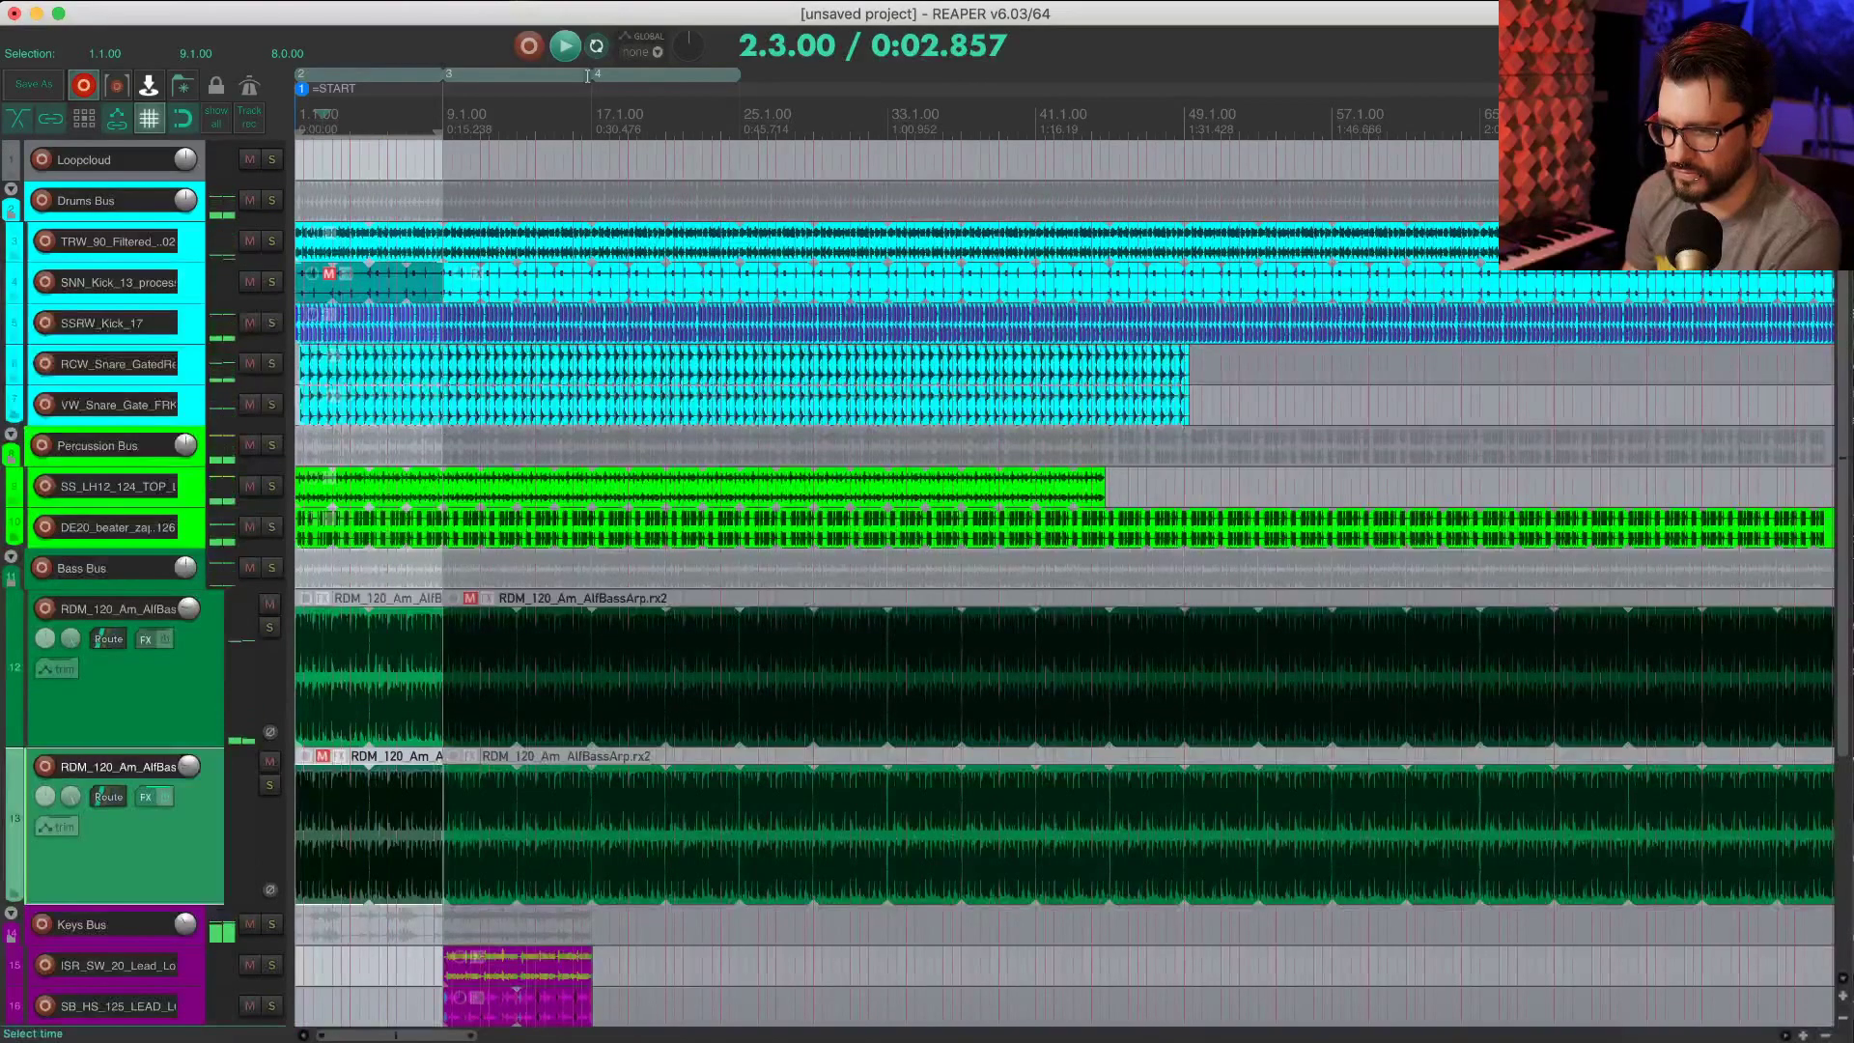
pyautogui.scroll(-8, 647, 287)
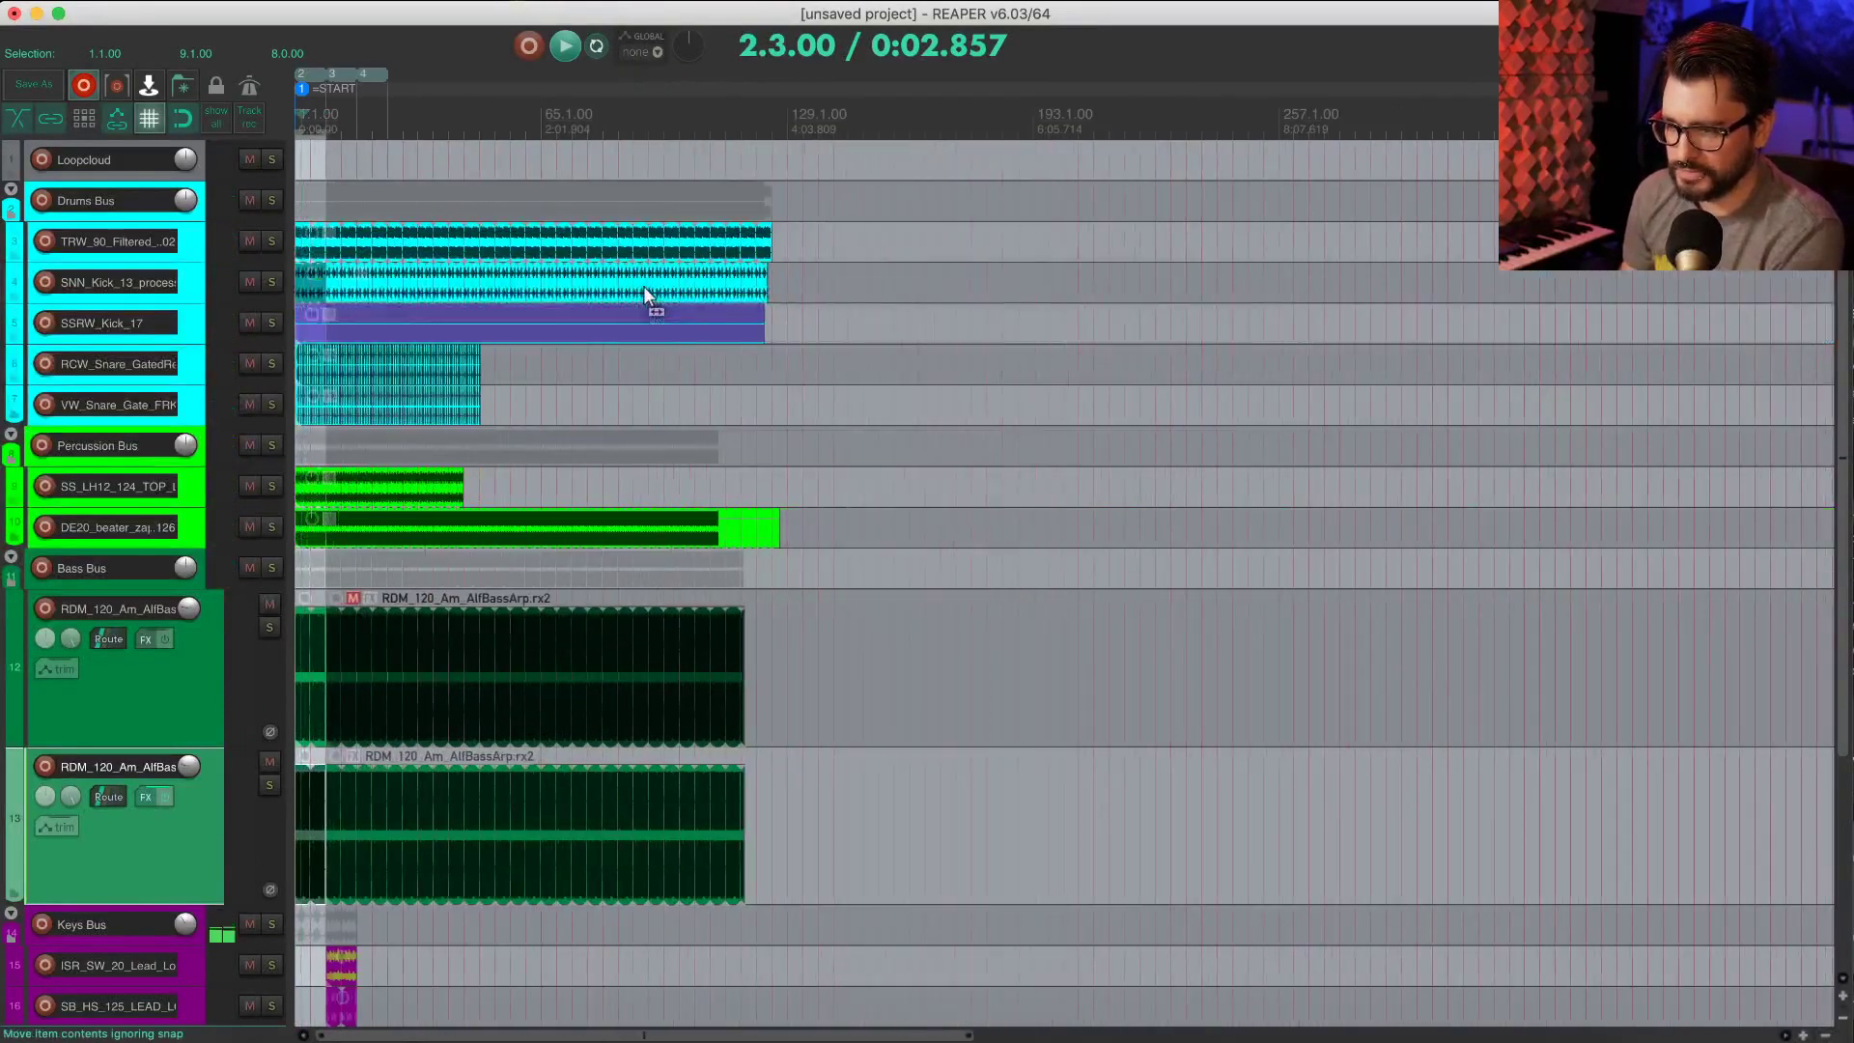
# Step: Trim the long drum, percussion and bass items to end around bar 47, and move the 8-bar intro region to bar 89
pyautogui.scroll(5, 643, 286)
pyautogui.moveTo(543, 579); pyautogui.dragTo(1042, 993)
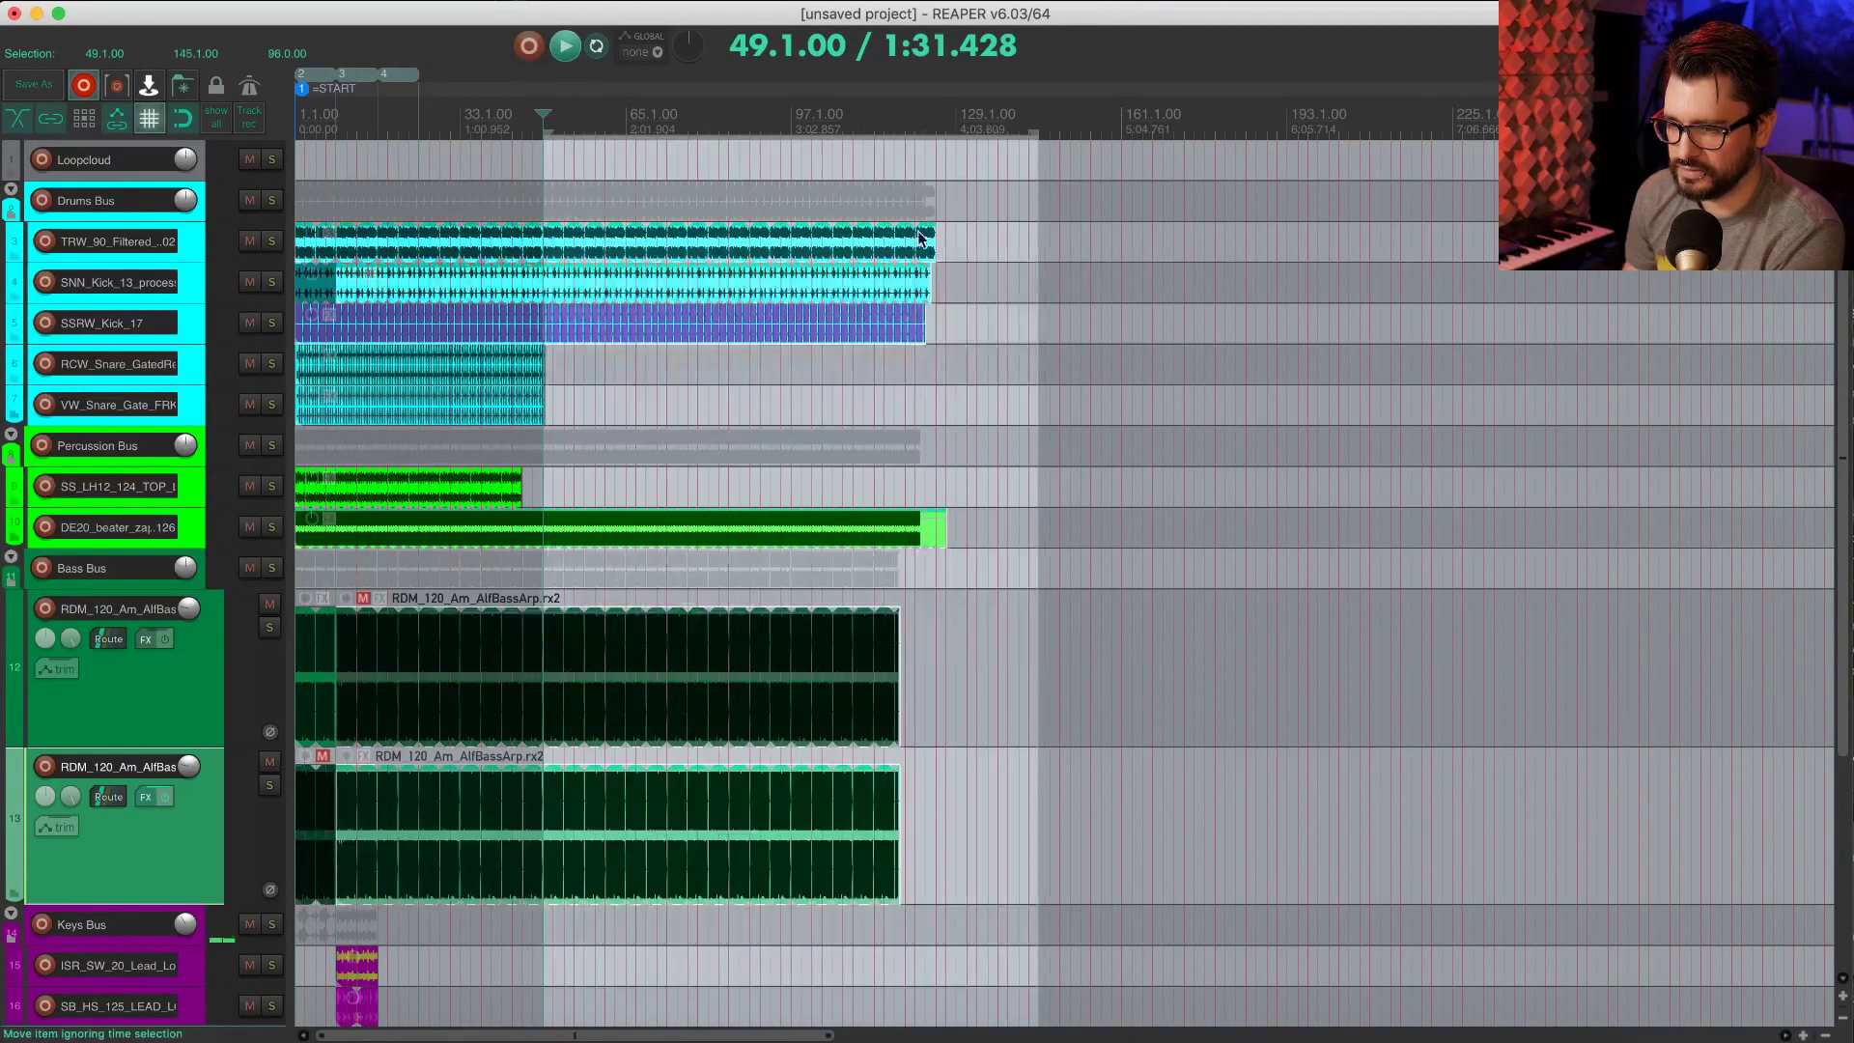
pyautogui.moveTo(933, 246); pyautogui.dragTo(560, 236)
pyautogui.click(593, 229)
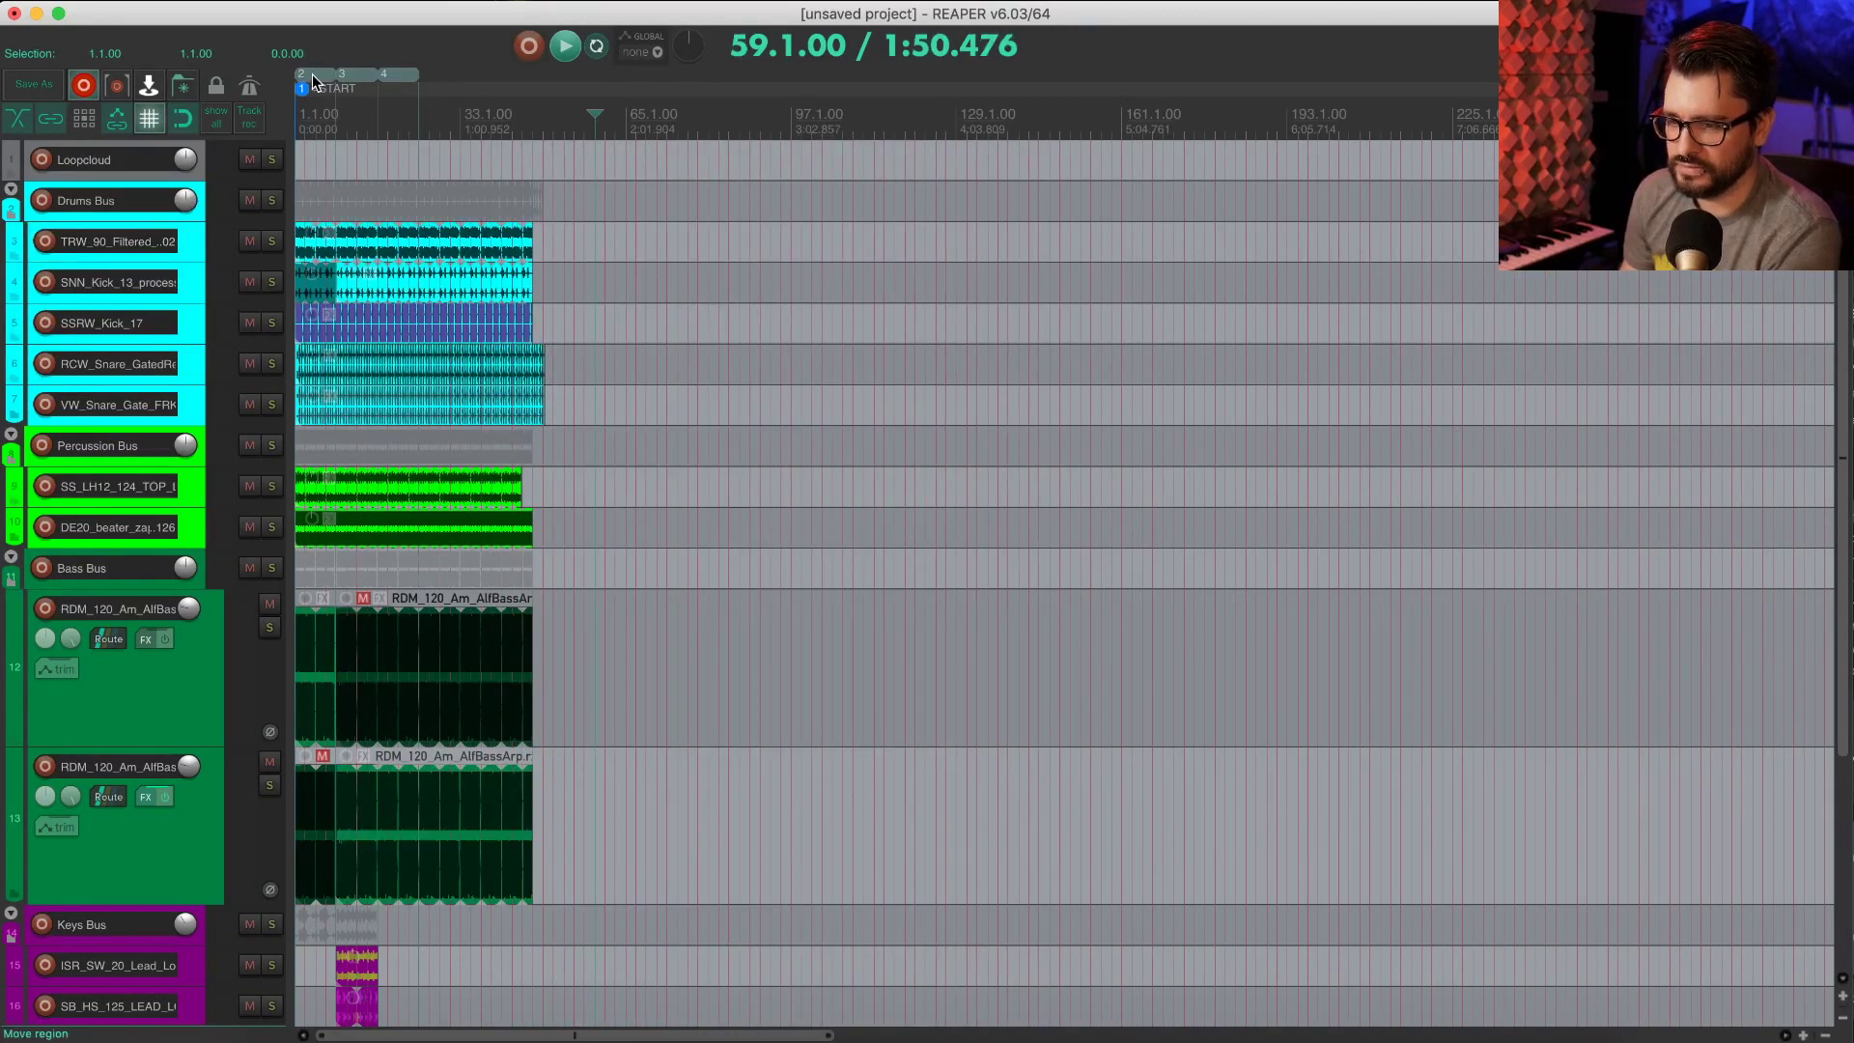
pyautogui.moveTo(795, 123); pyautogui.dragTo(772, 124)
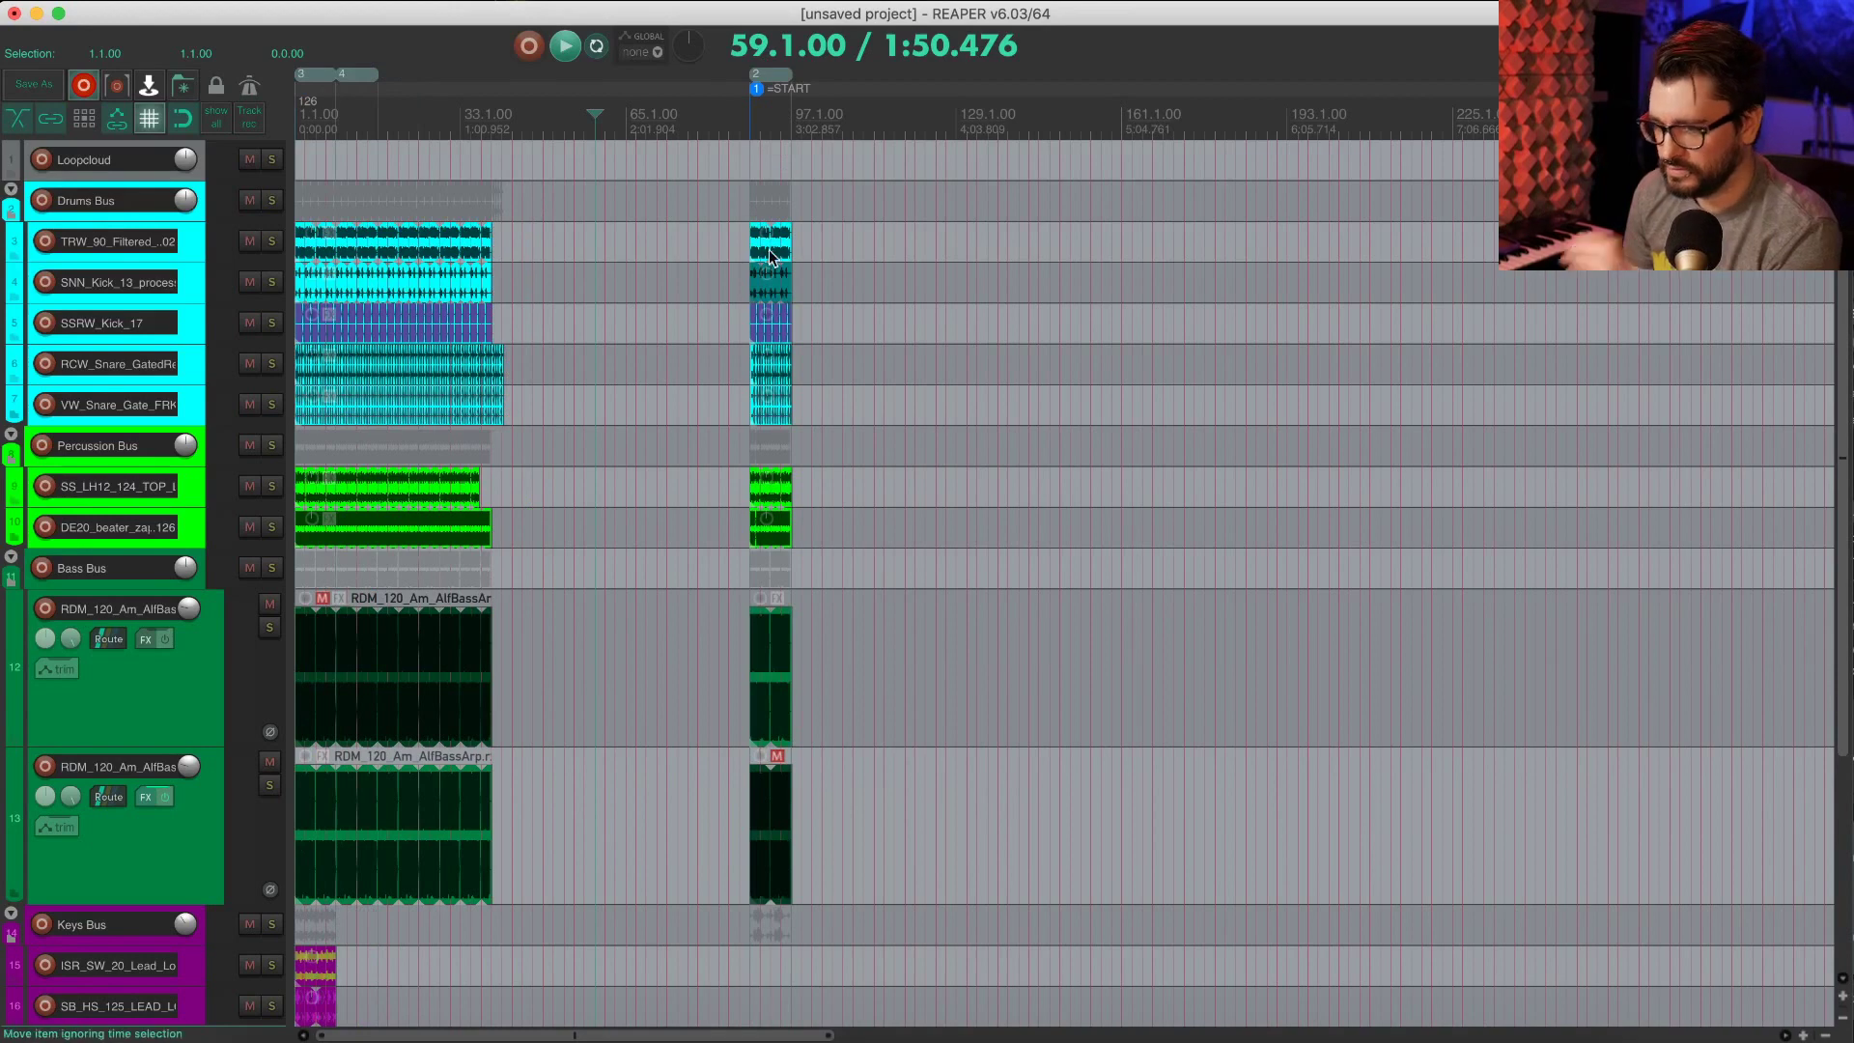
# Step: Select bars 9 to 17 and play that section briefly
pyautogui.click(317, 128)
pyautogui.scroll(10, 319, 129)
pyautogui.scroll(-5, 463, 126)
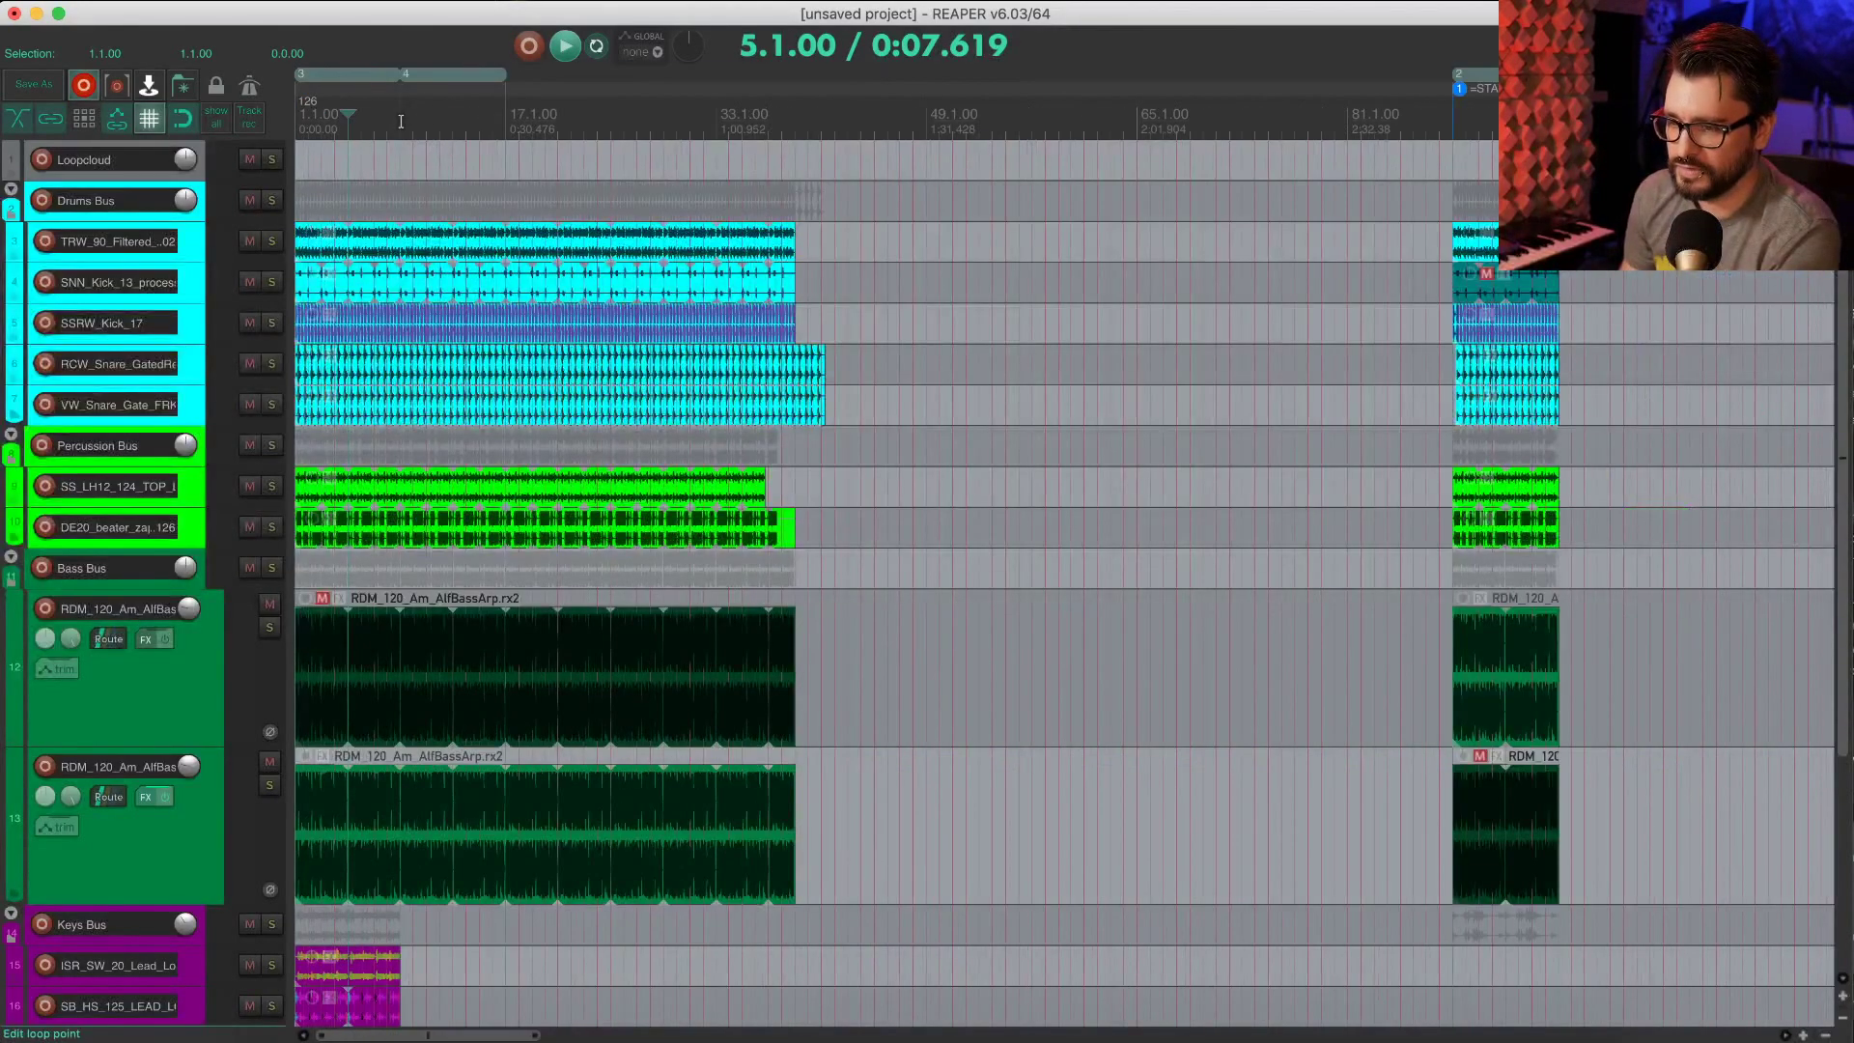
pyautogui.moveTo(401, 121); pyautogui.dragTo(508, 121)
pyautogui.press('space')
pyautogui.scroll(-2, 499, 214)
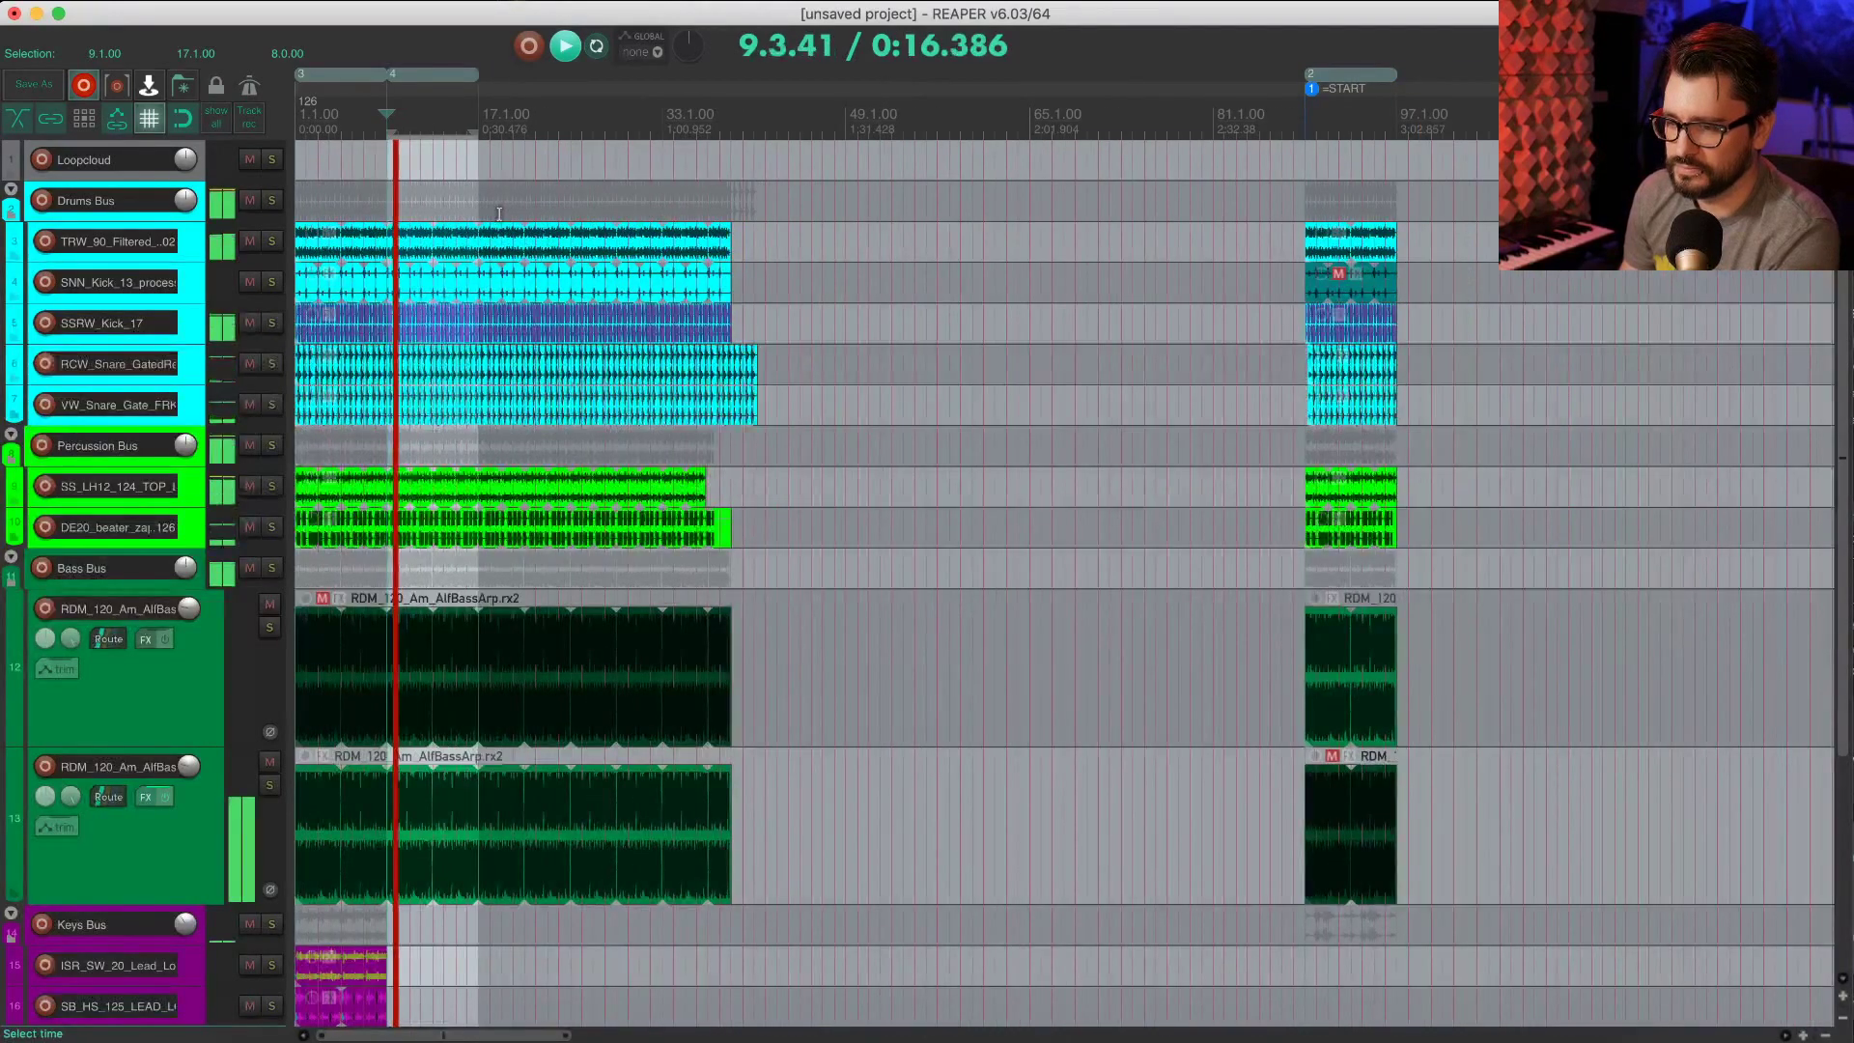
pyautogui.scroll(-1, 499, 213)
pyautogui.press('space')
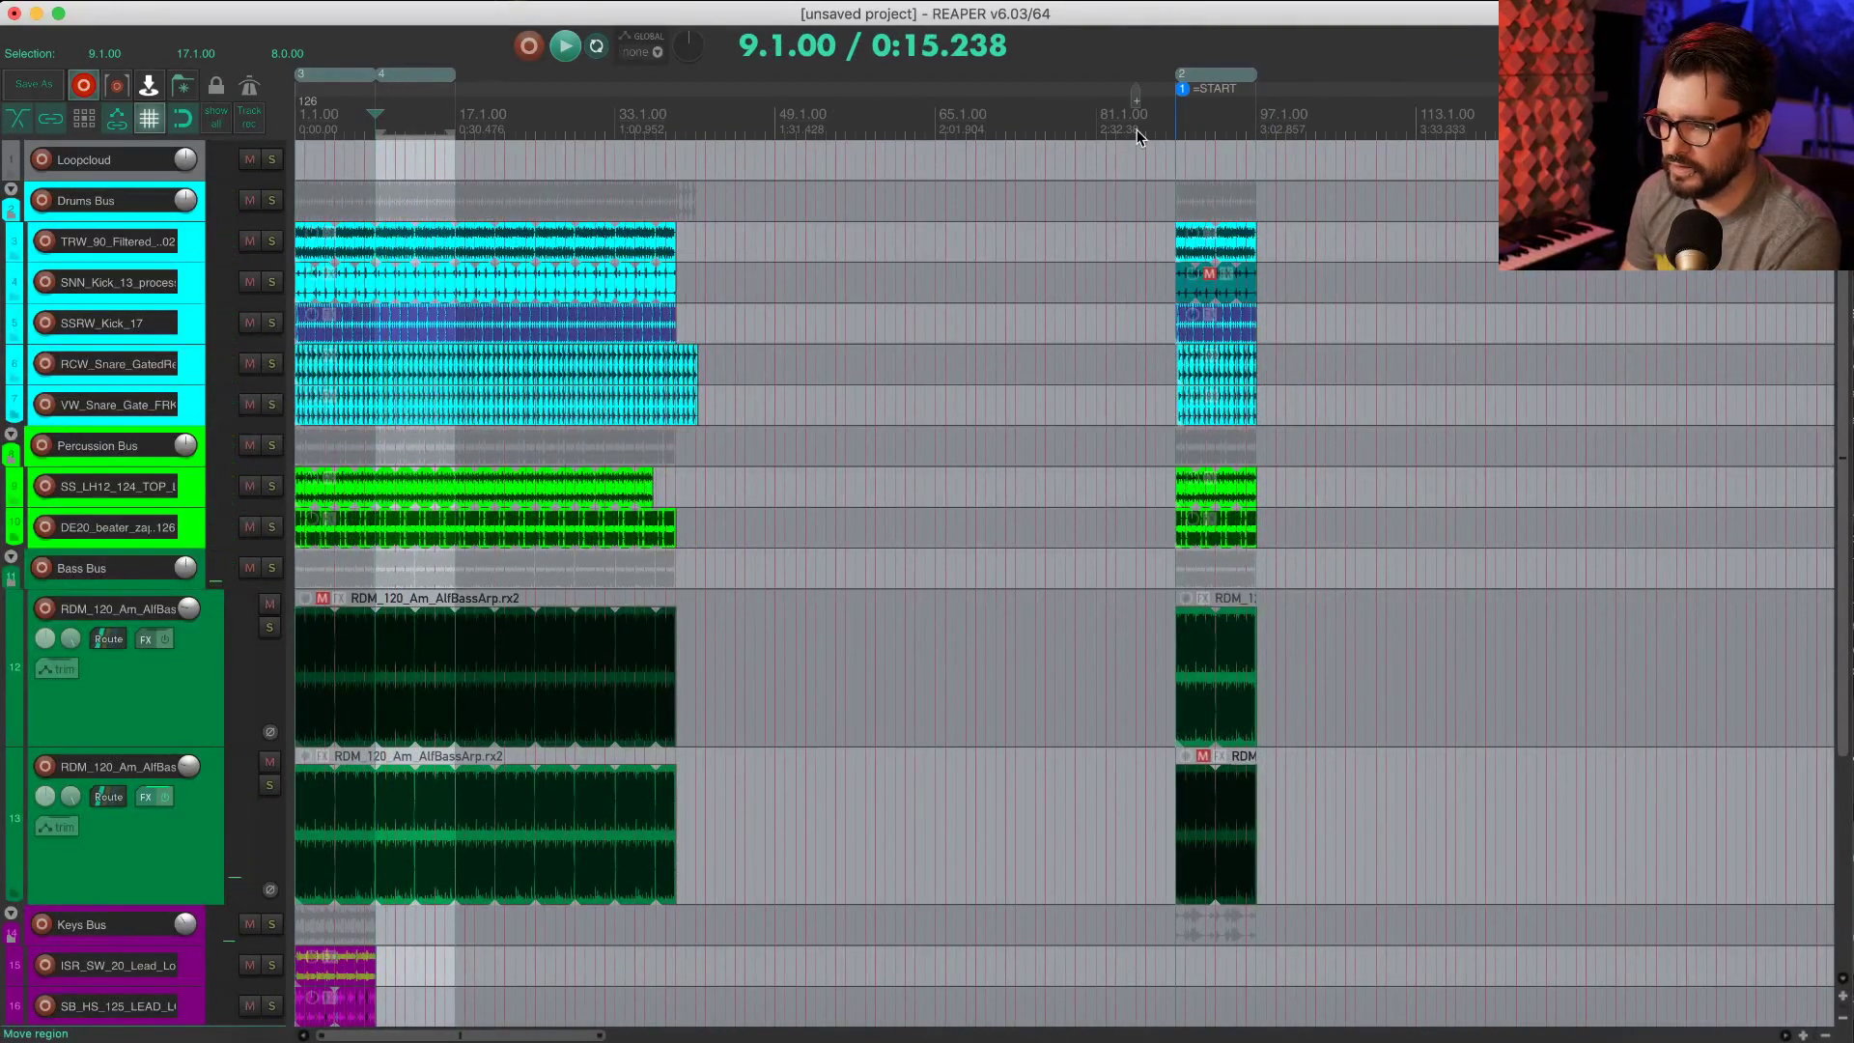
# Step: Copy the region at bars 9 to 17 to bar 89, directly ahead of the moved intro region
pyautogui.moveTo(1178, 130); pyautogui.dragTo(1178, 130)
pyautogui.moveTo(1390, 106); pyautogui.dragTo(1308, 94)
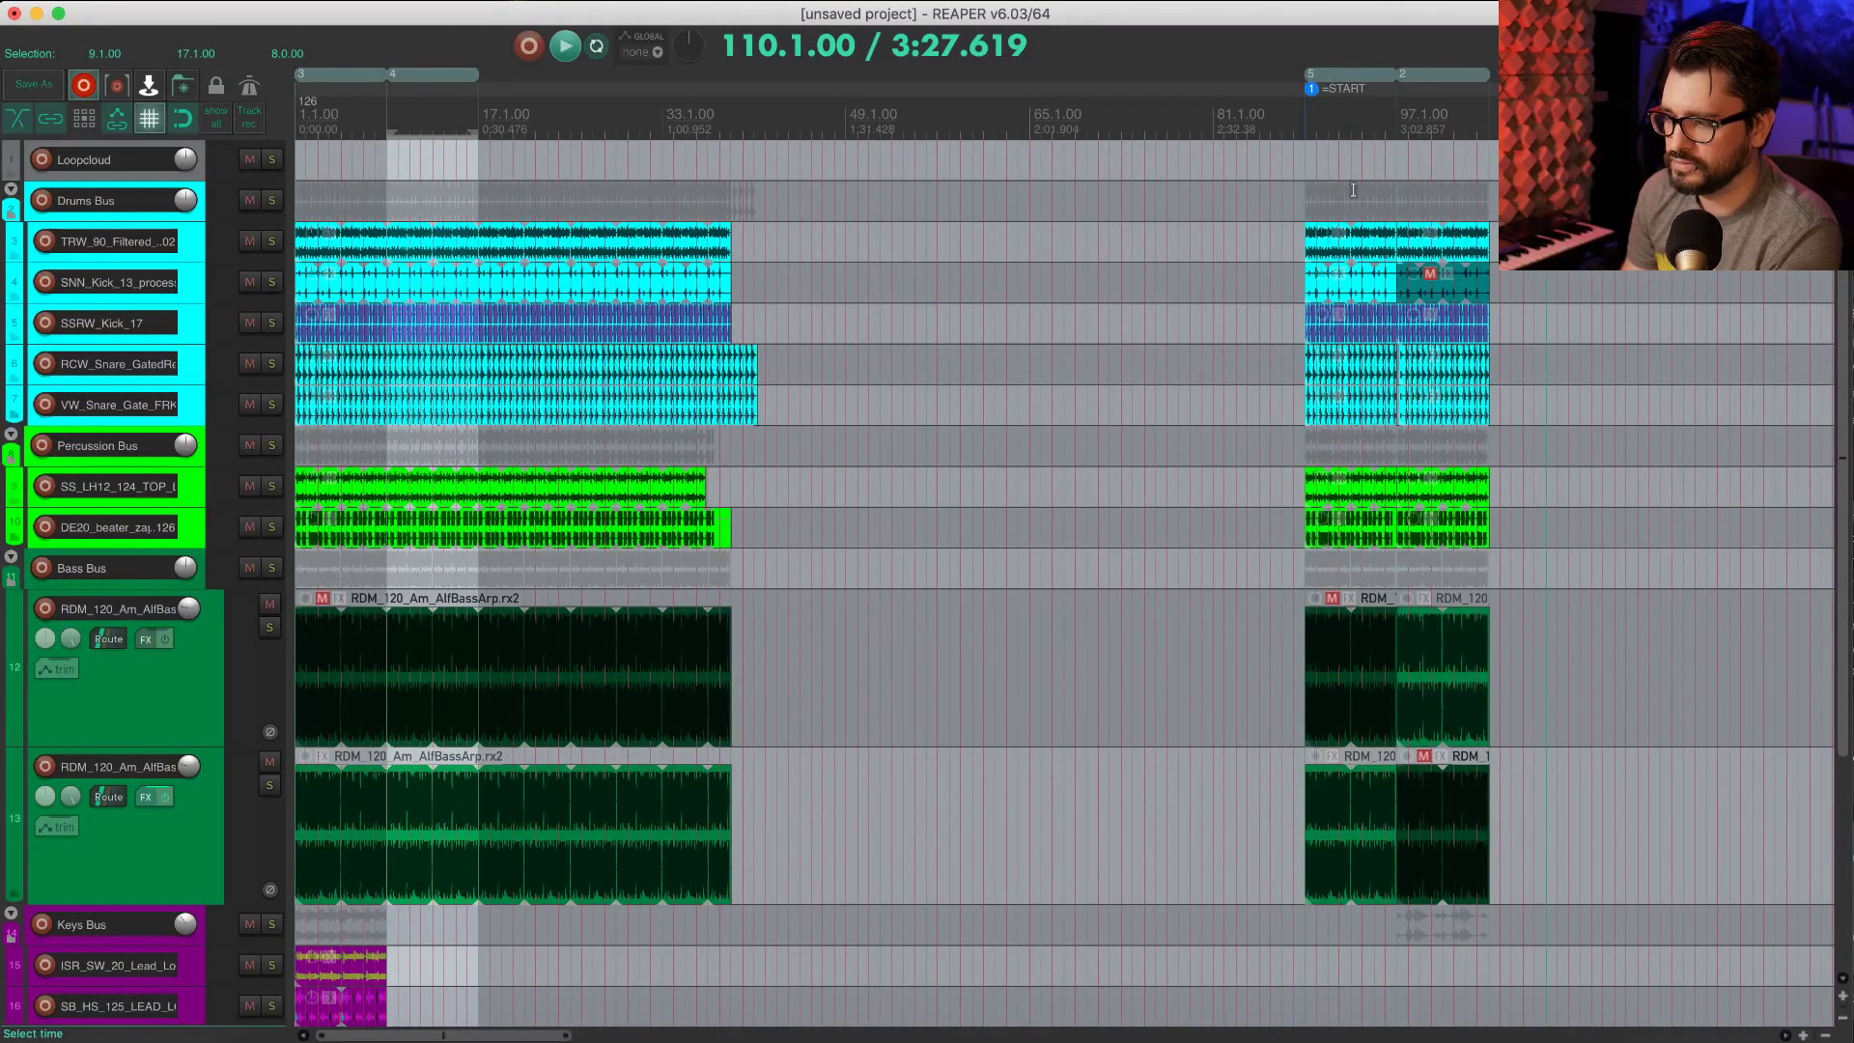
pyautogui.scroll(10, 556, 214)
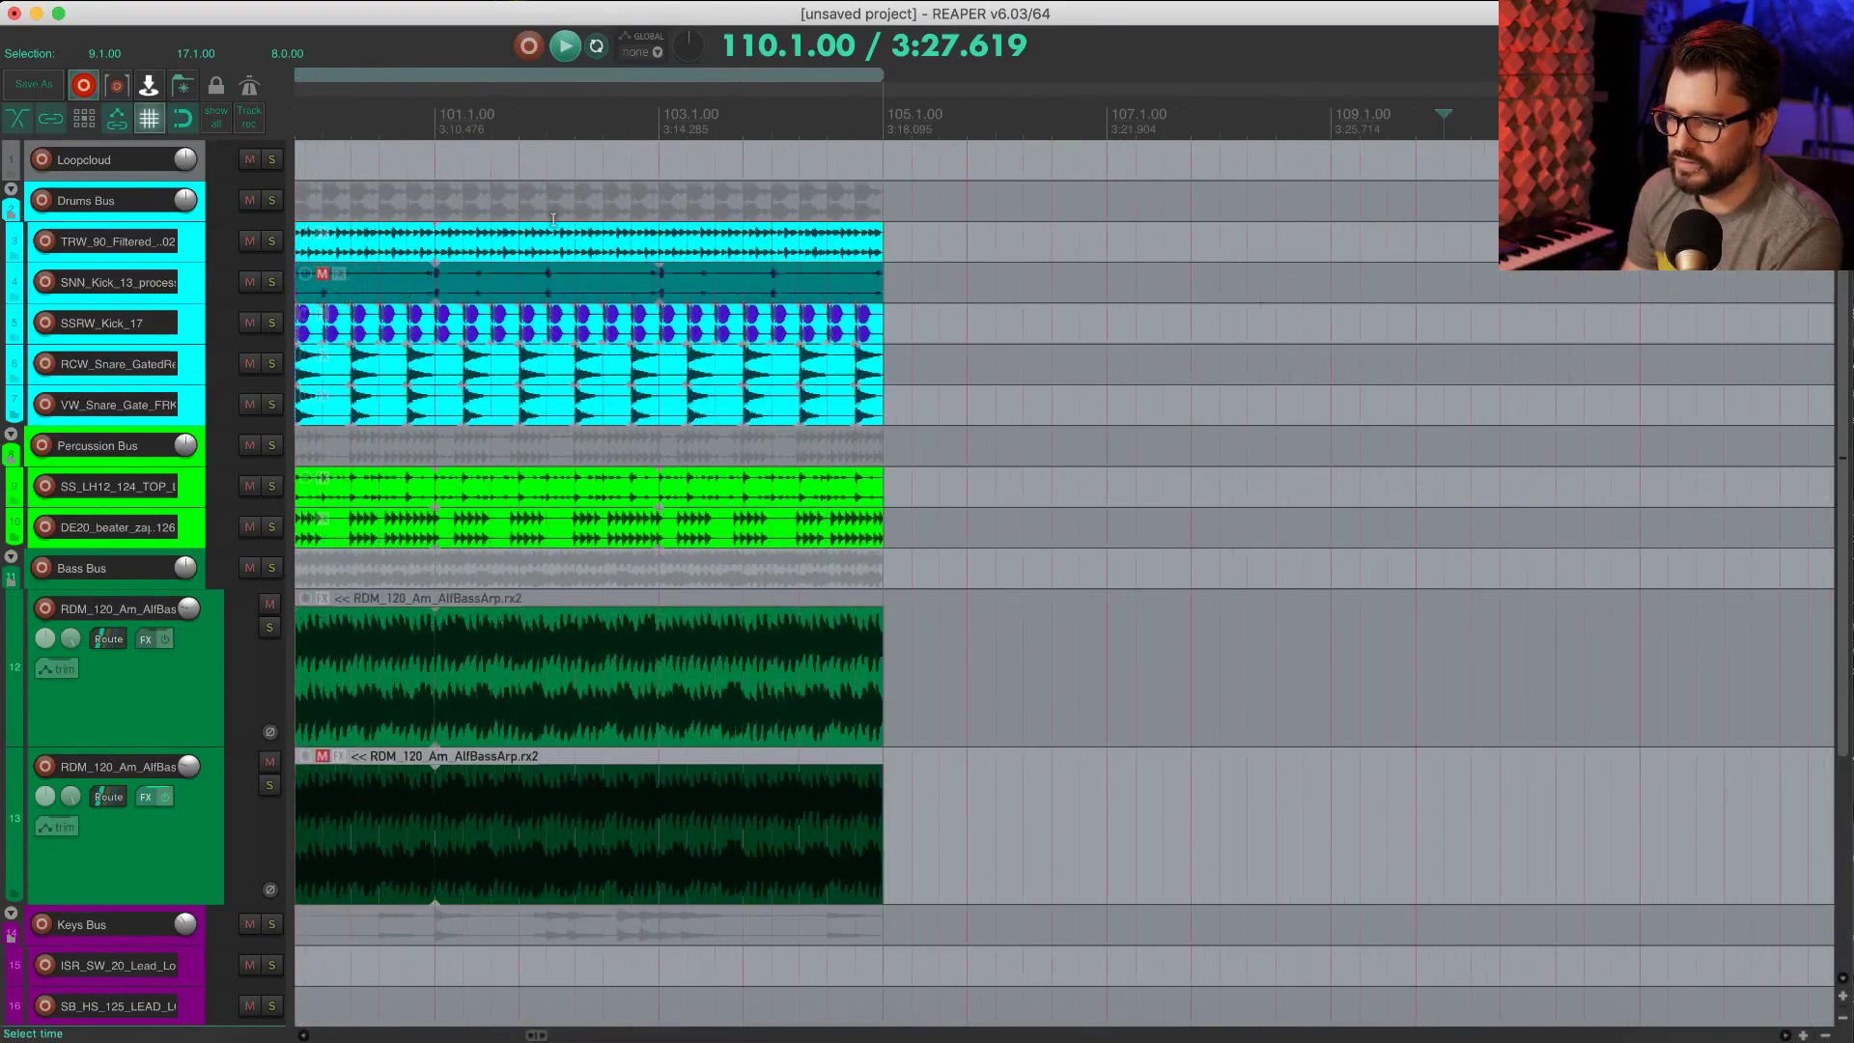
pyautogui.scroll(-5, 556, 214)
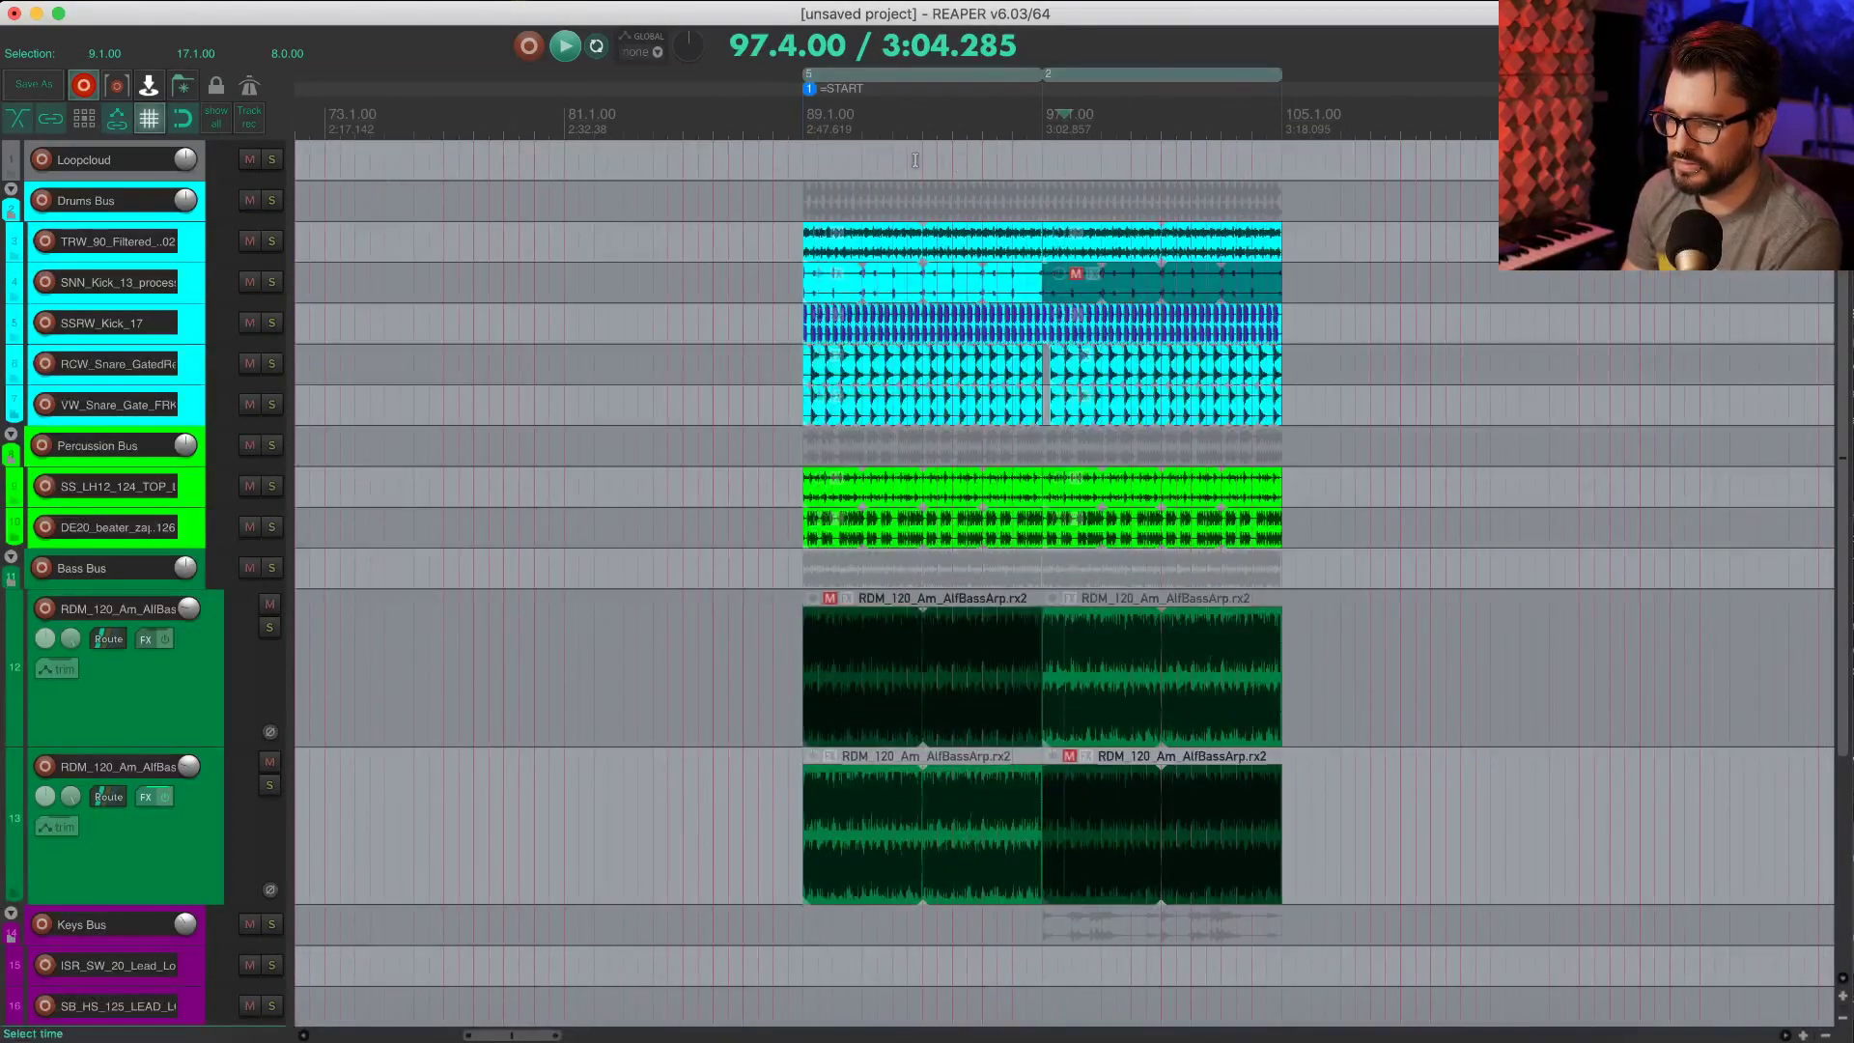
# Step: Mute all drum, percussion and bass items in the copied section from bar 89 to 97, including both bass tracks
pyautogui.doubleClick(915, 114)
pyautogui.scroll(4, 927, 392)
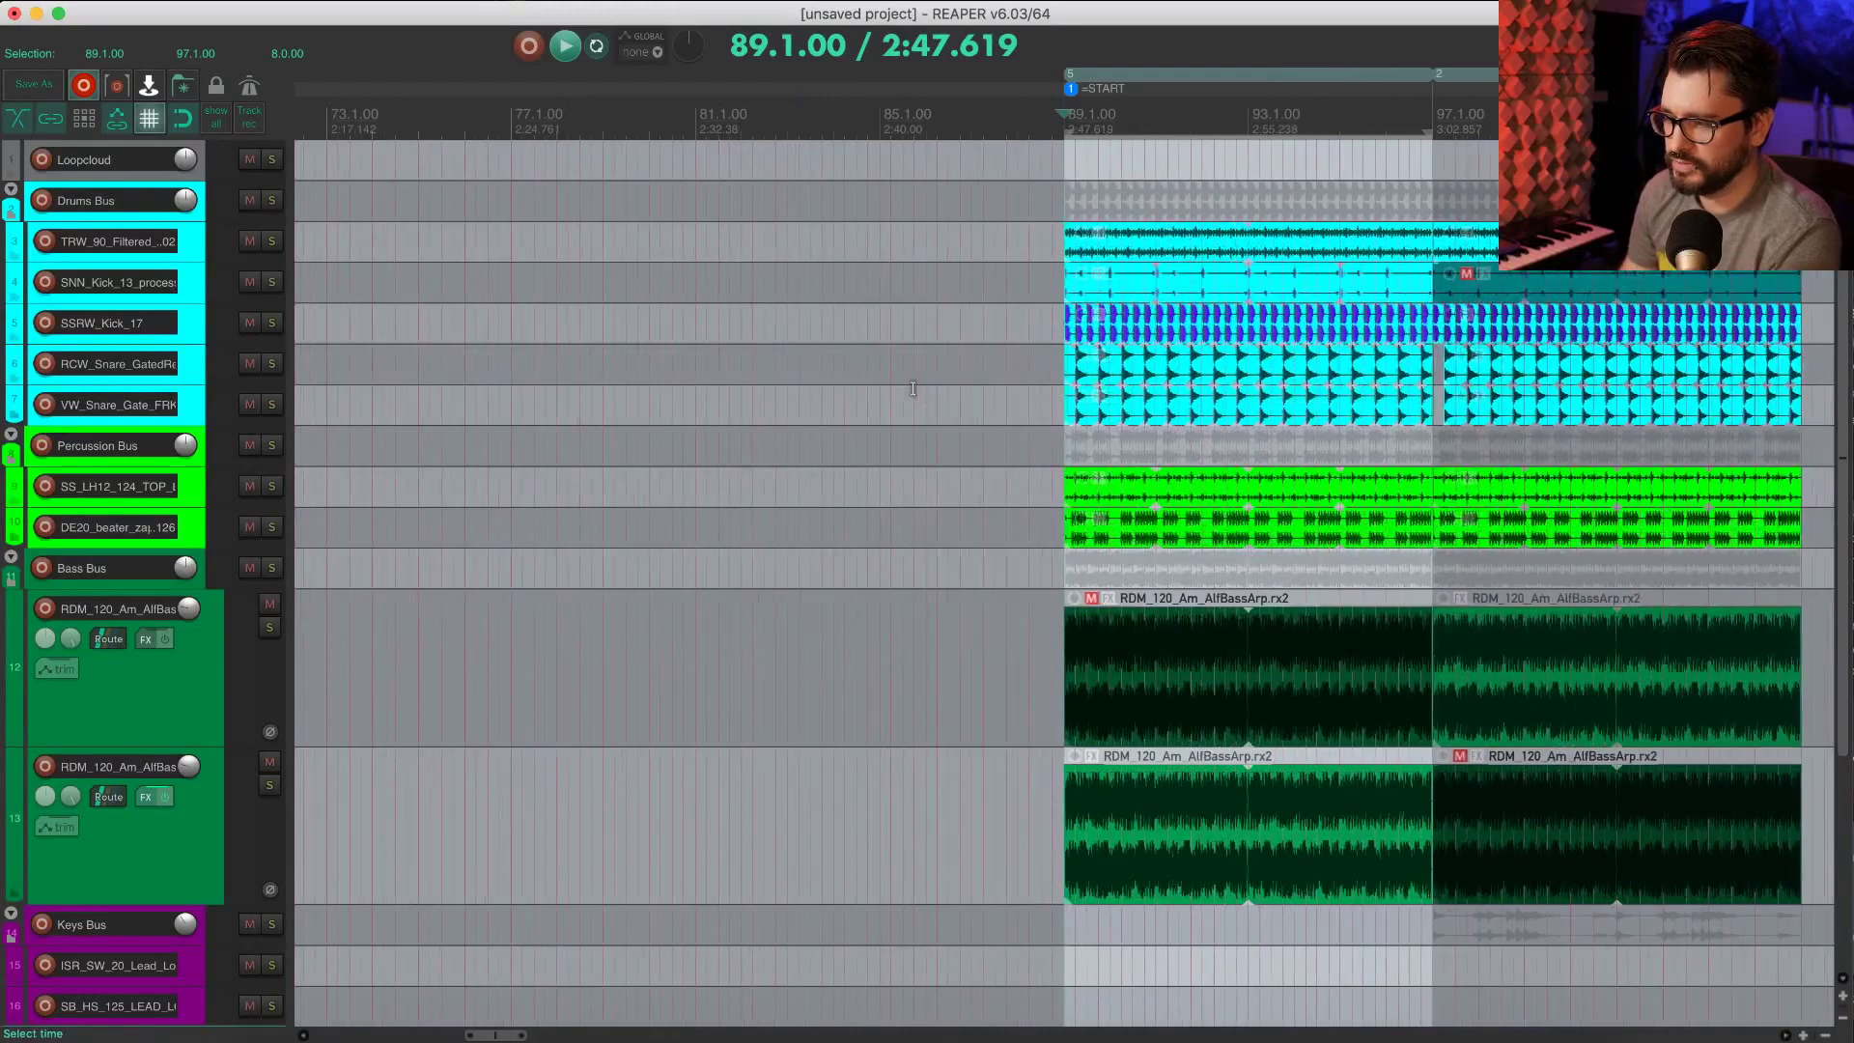
pyautogui.hscroll(3, 907, 390)
pyautogui.hscroll(1, 889, 391)
pyautogui.moveTo(799, 939); pyautogui.dragTo(1167, 962)
pyautogui.hotkey('ctrl', 'm')
pyautogui.scroll(-5, 1126, 942)
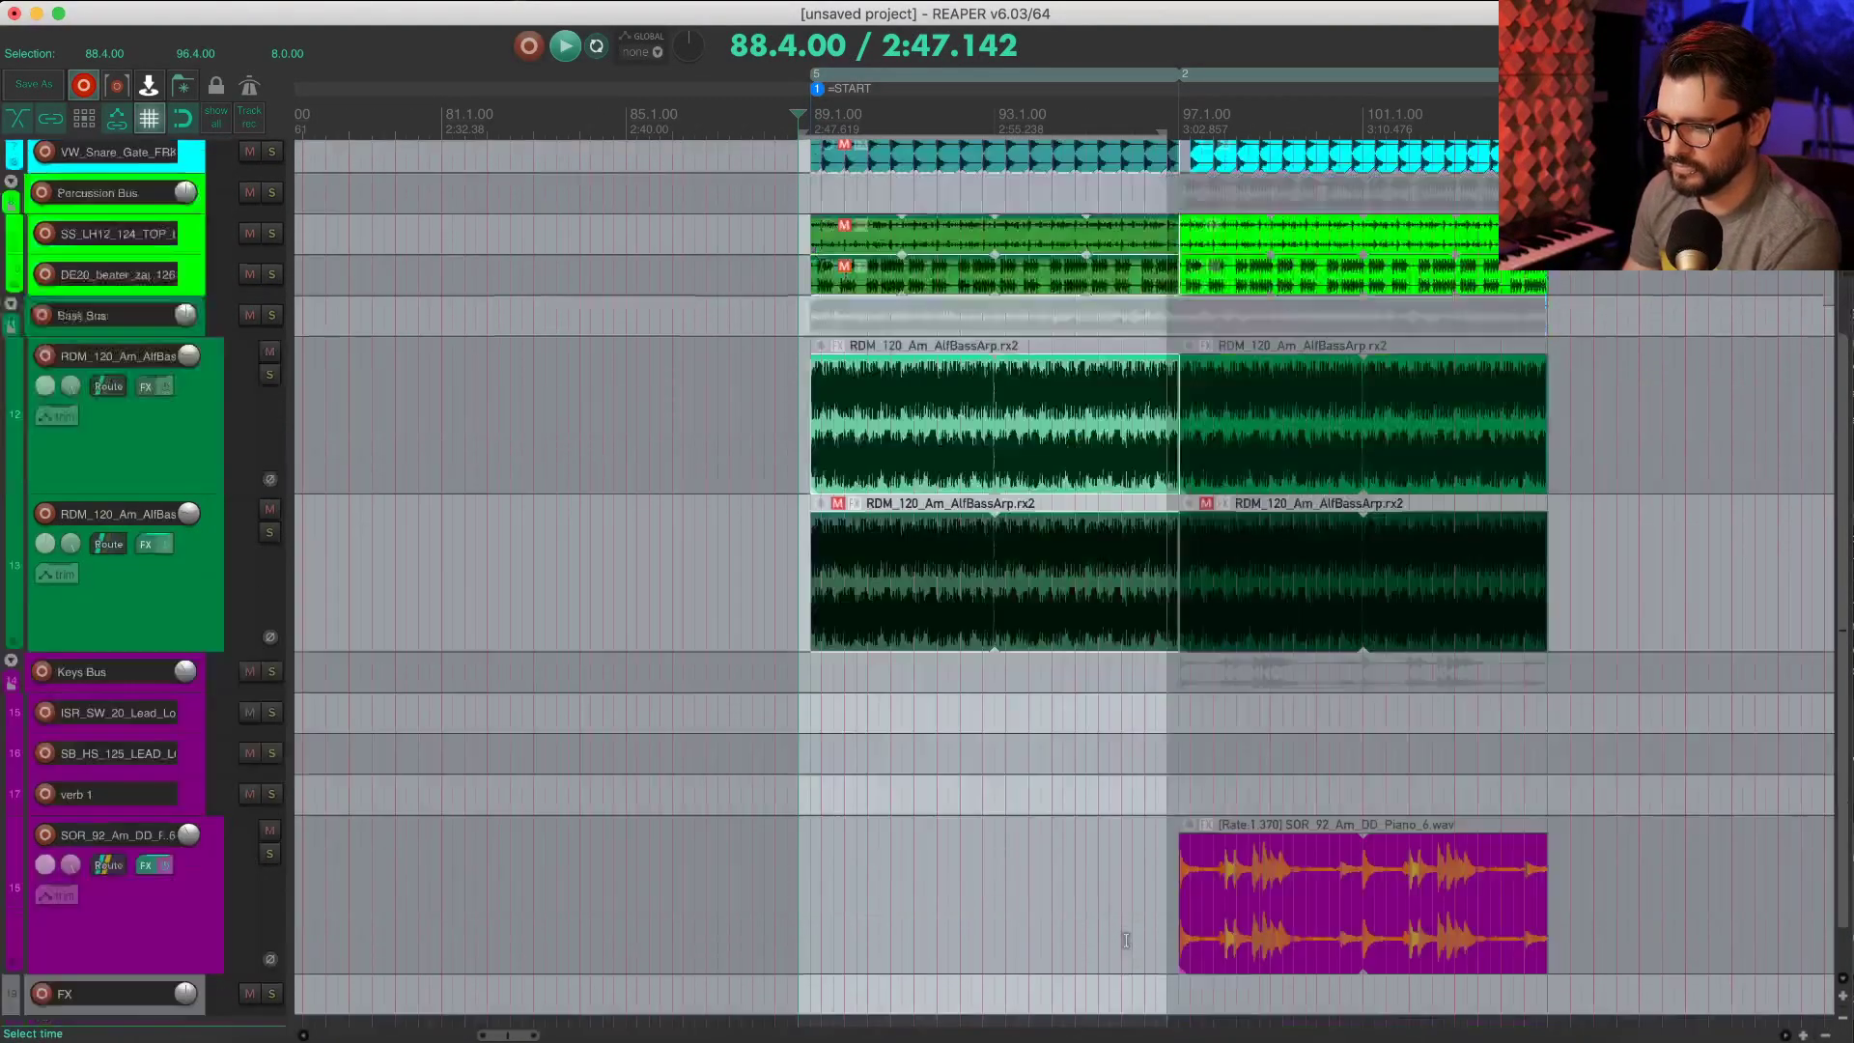
pyautogui.scroll(3, 1126, 939)
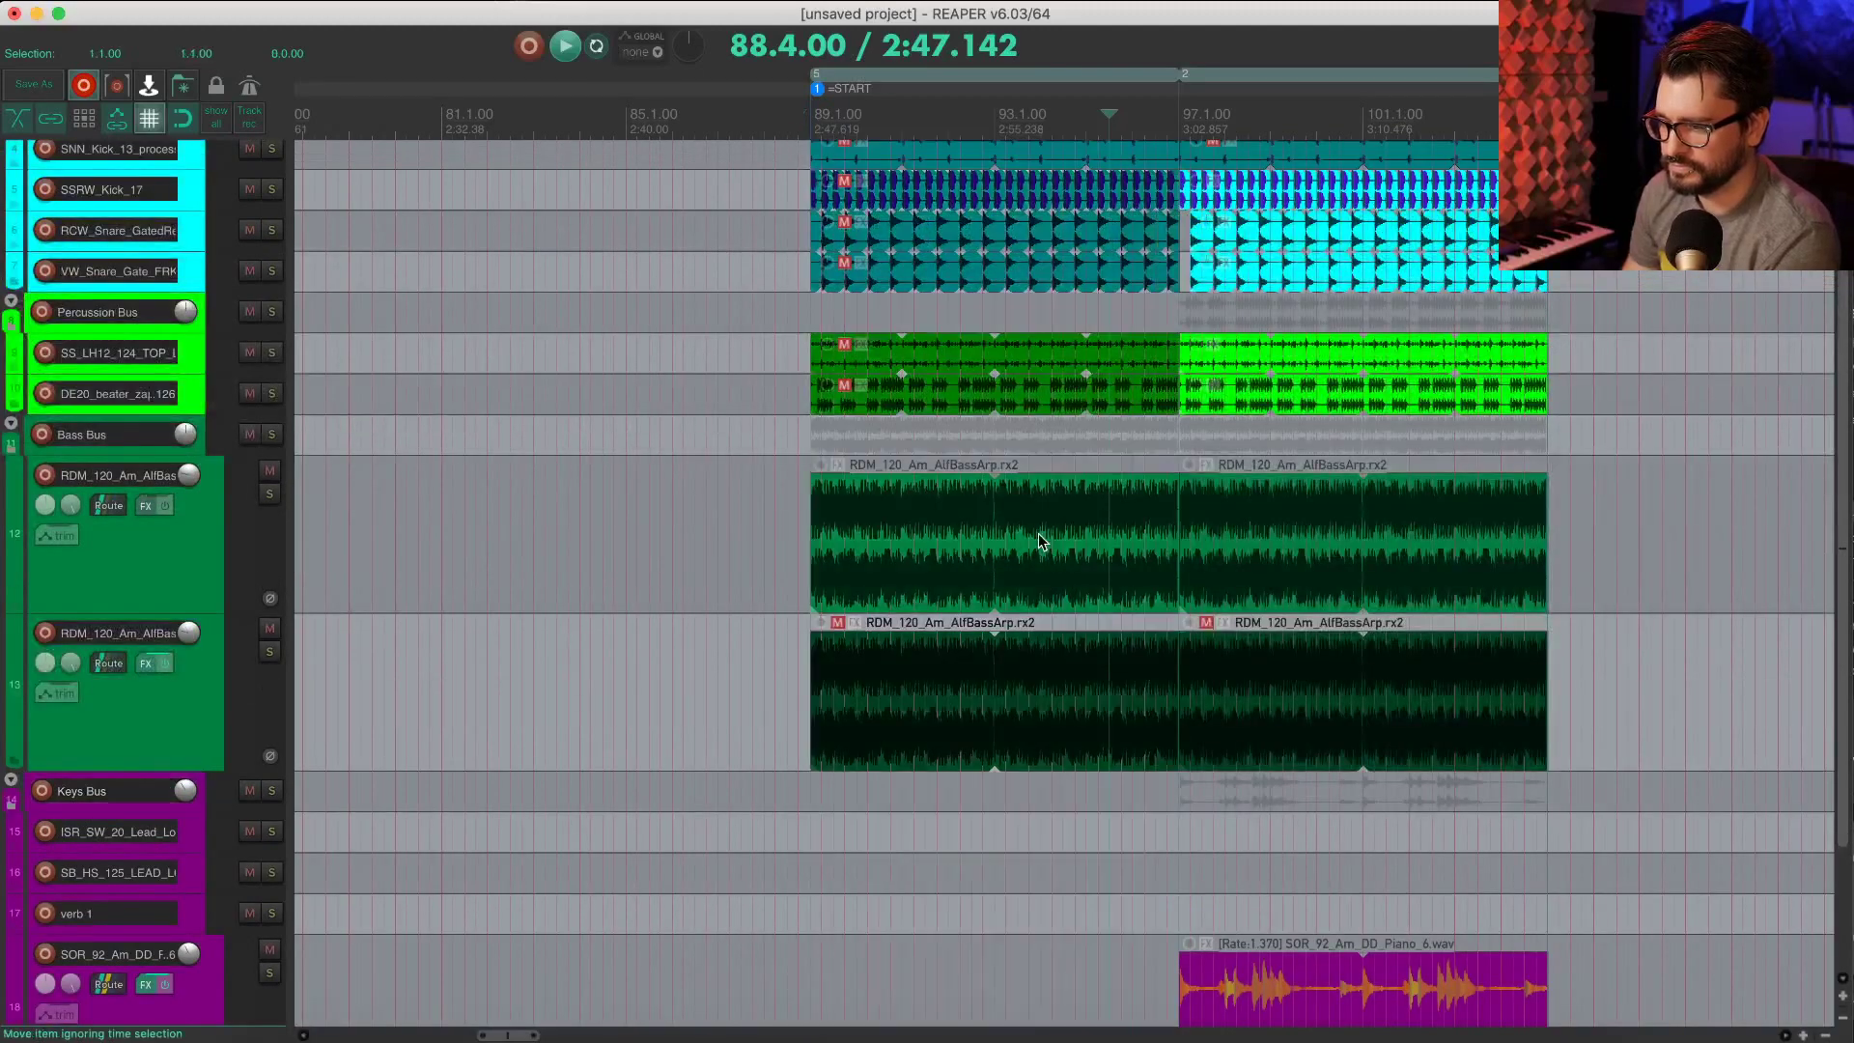
pyautogui.click(1029, 550)
pyautogui.hotkey('ctrl', 'm')
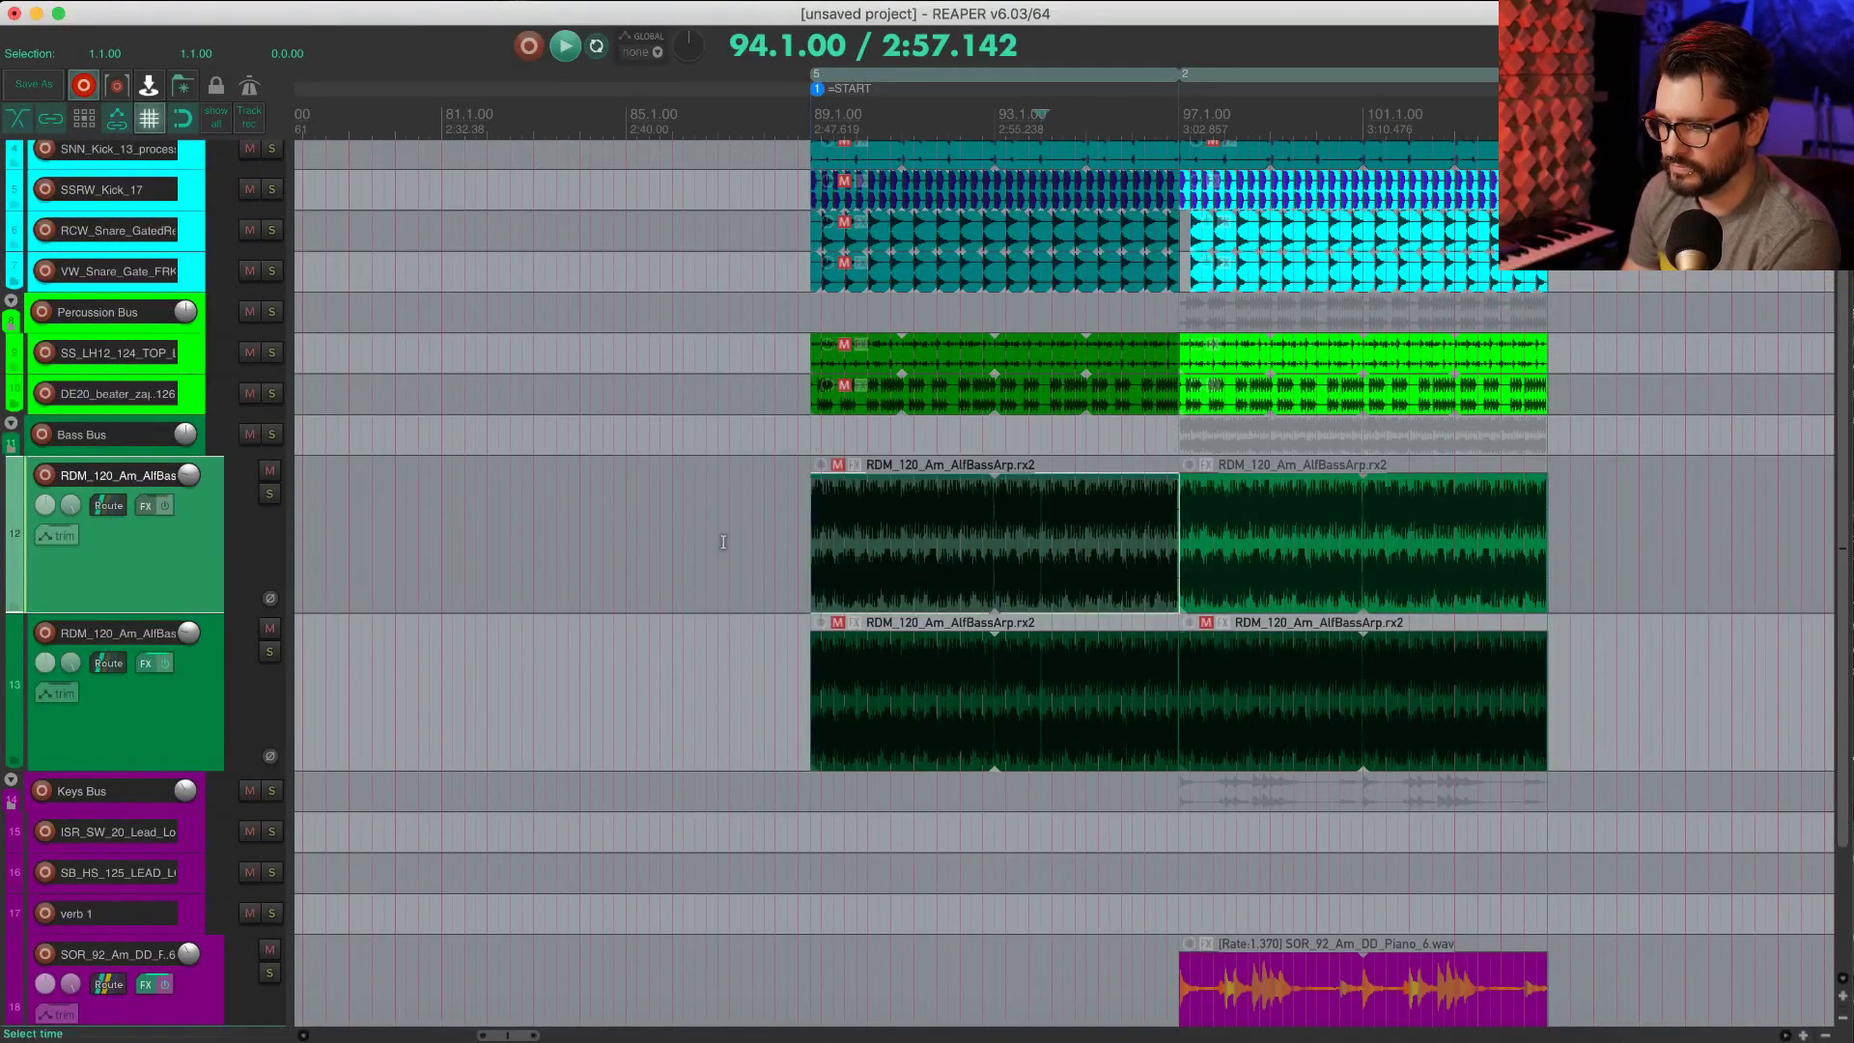
# Step: Unmute the SSRW_Kick_17 item at bar 89, play bars 89 to 97, and mute the item again
pyautogui.click(635, 524)
pyautogui.scroll(2, 983, 660)
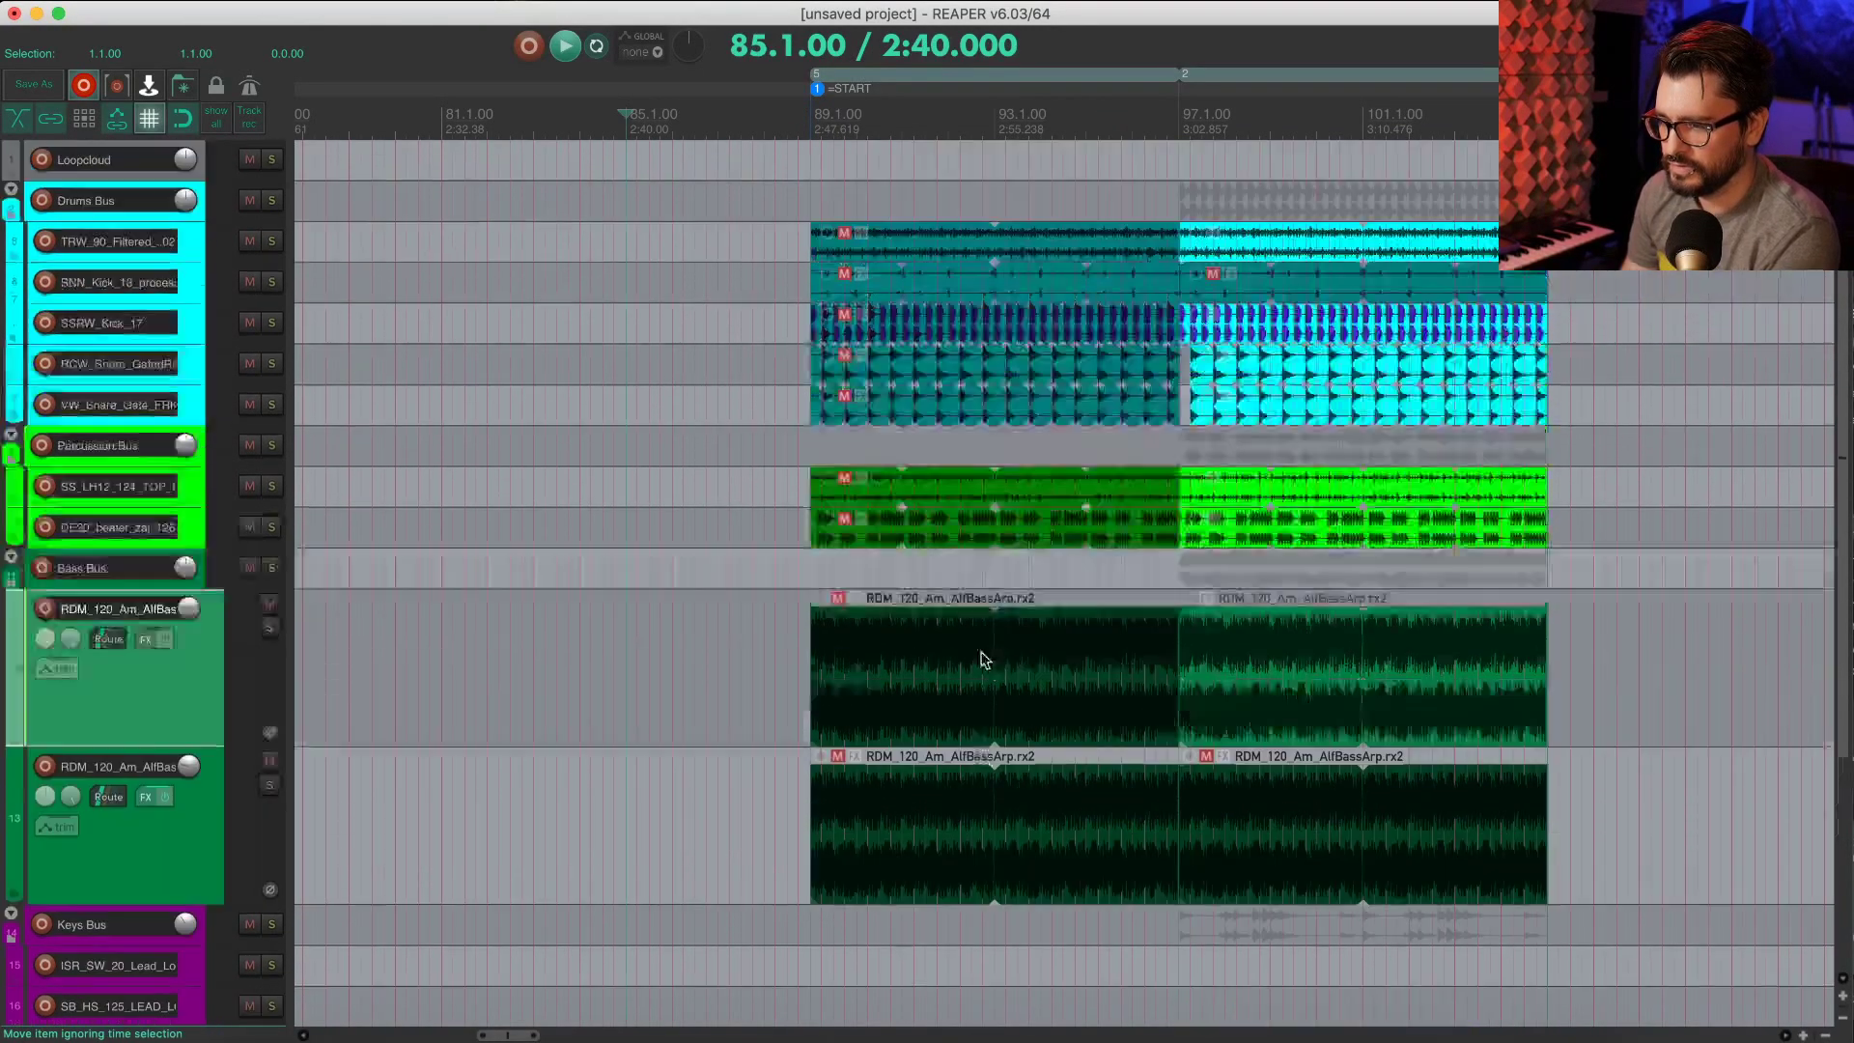
pyautogui.click(901, 322)
pyautogui.hotkey('ctrl', 'm')
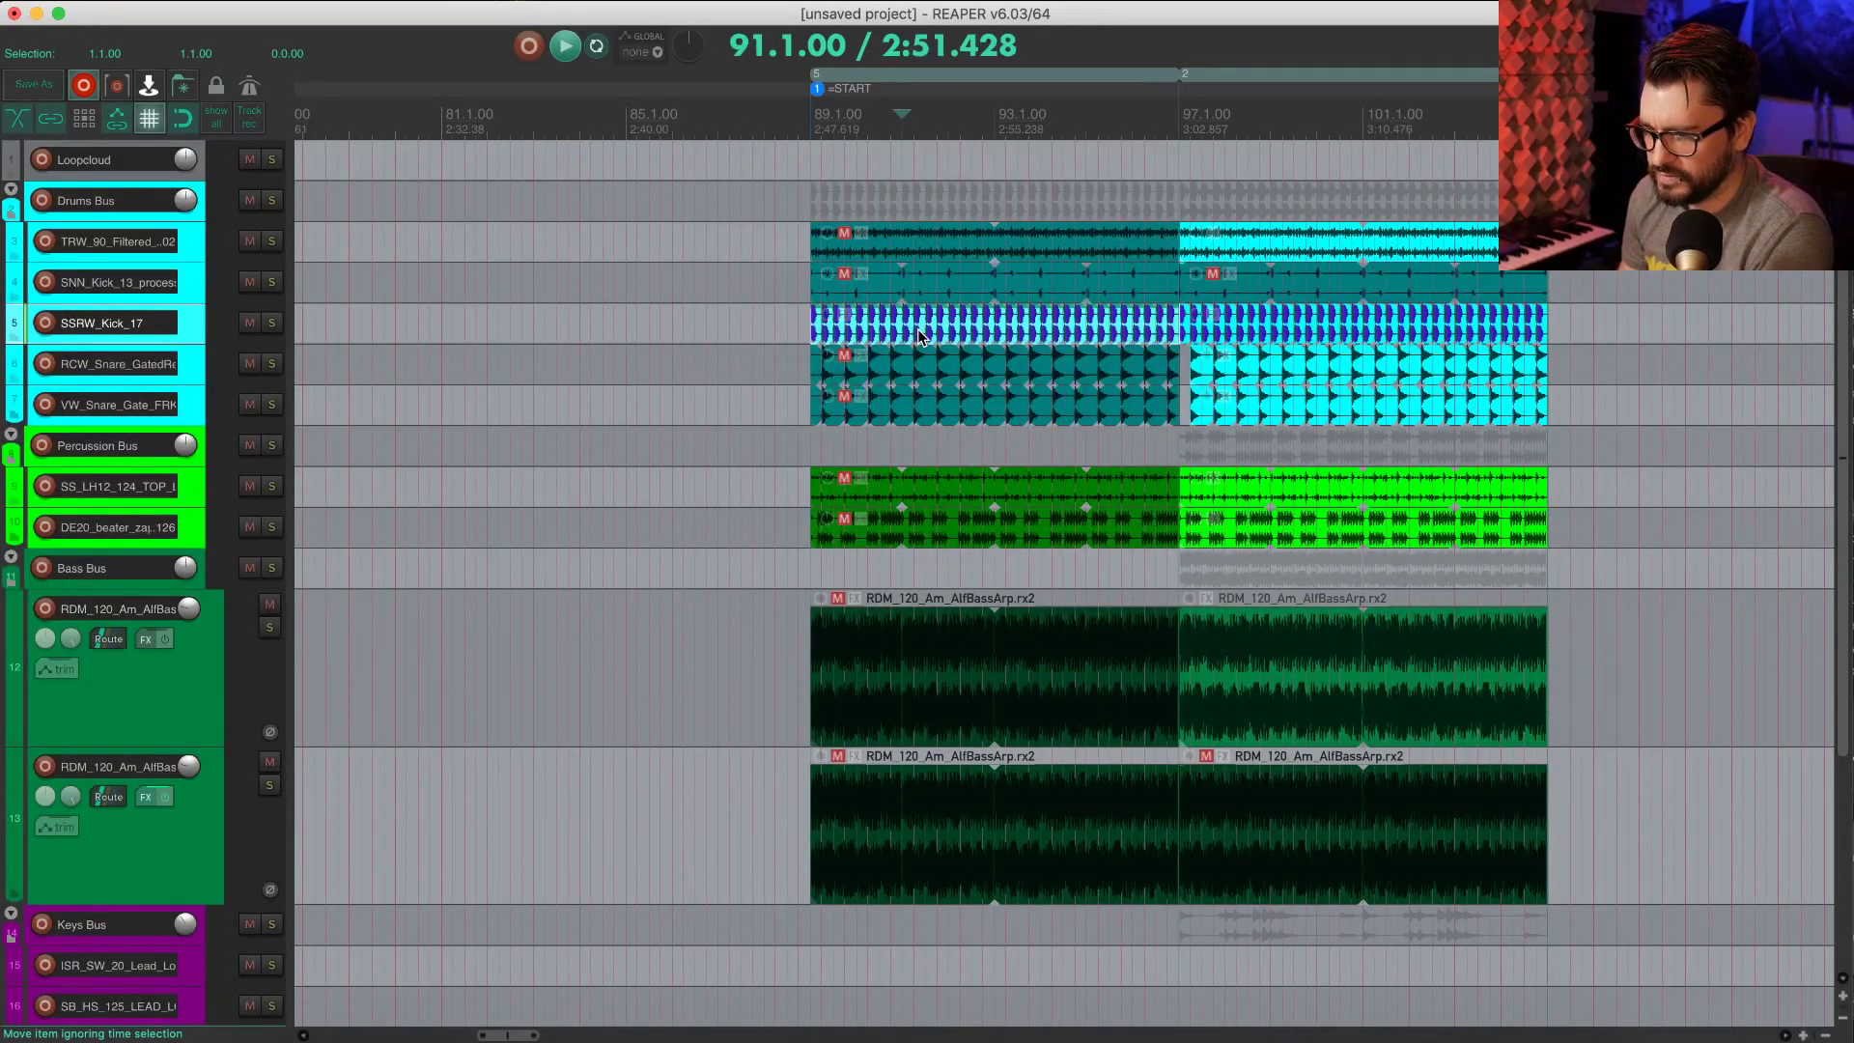
pyautogui.doubleClick(907, 126)
pyautogui.press('space')
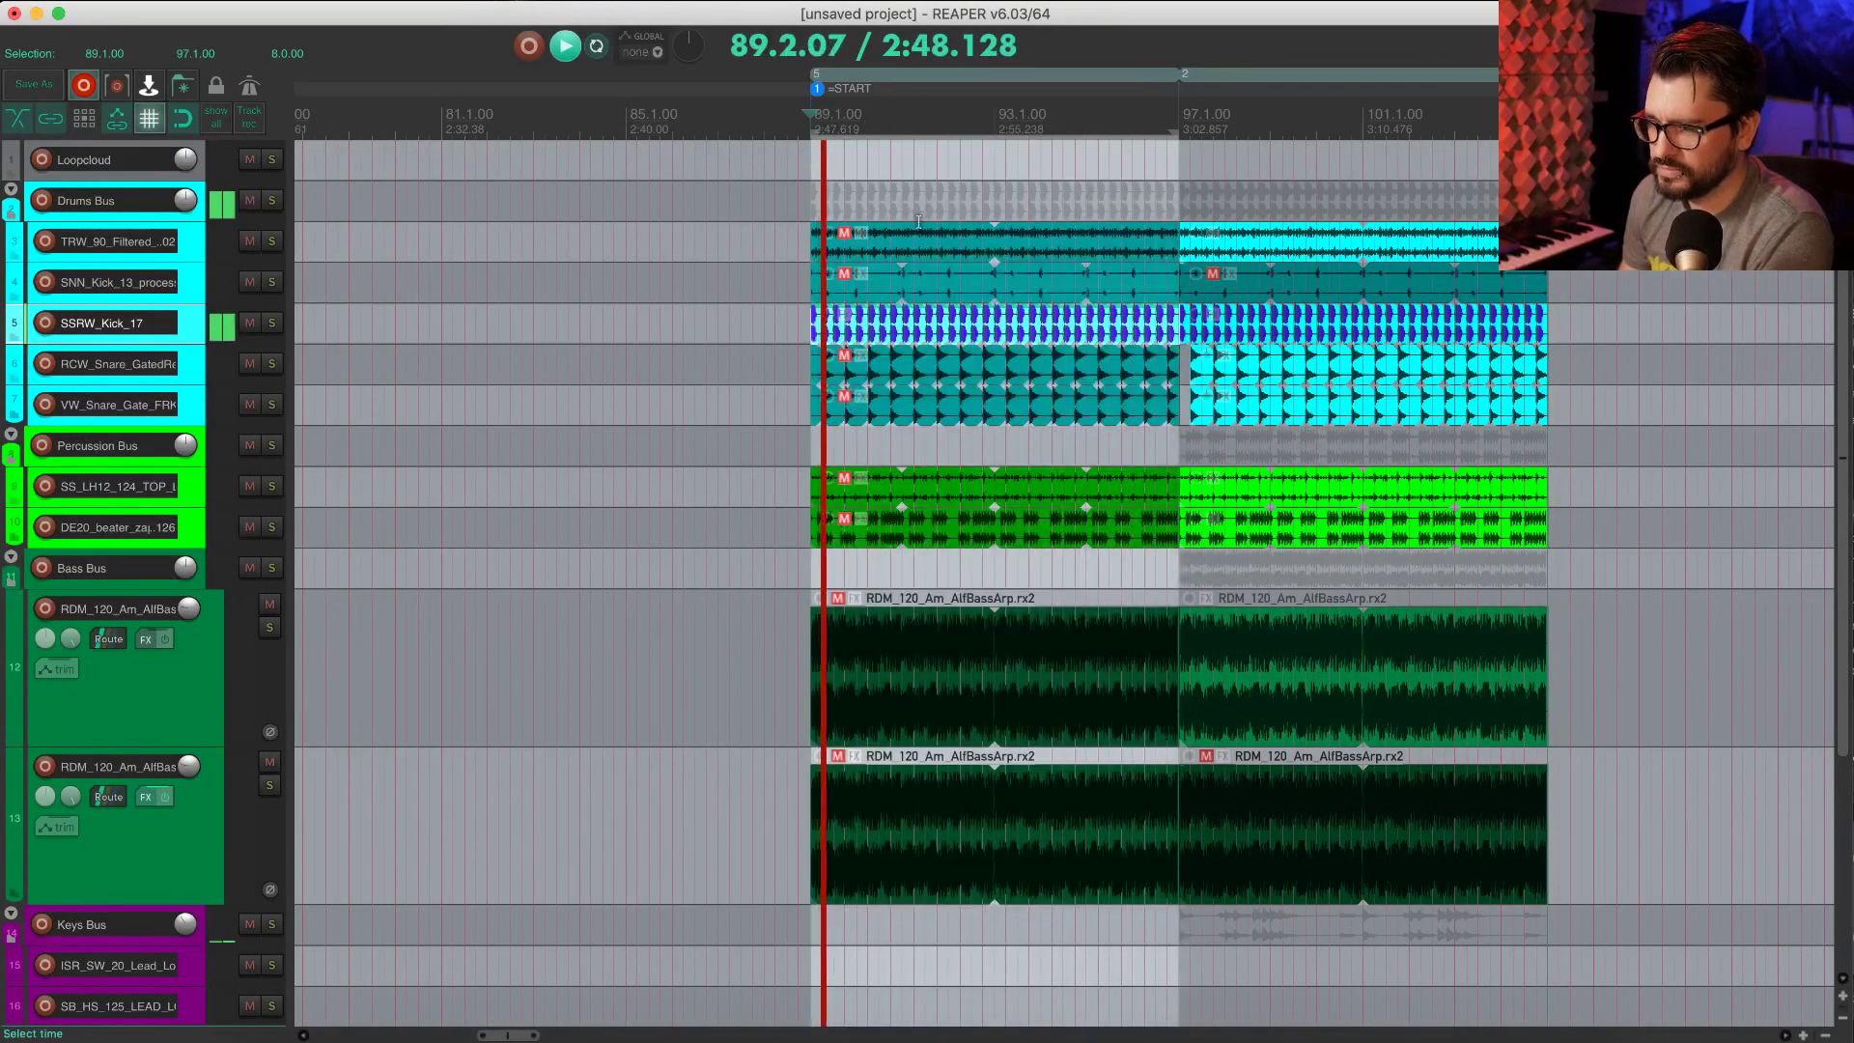
pyautogui.hotkey('ctrl', 'm')
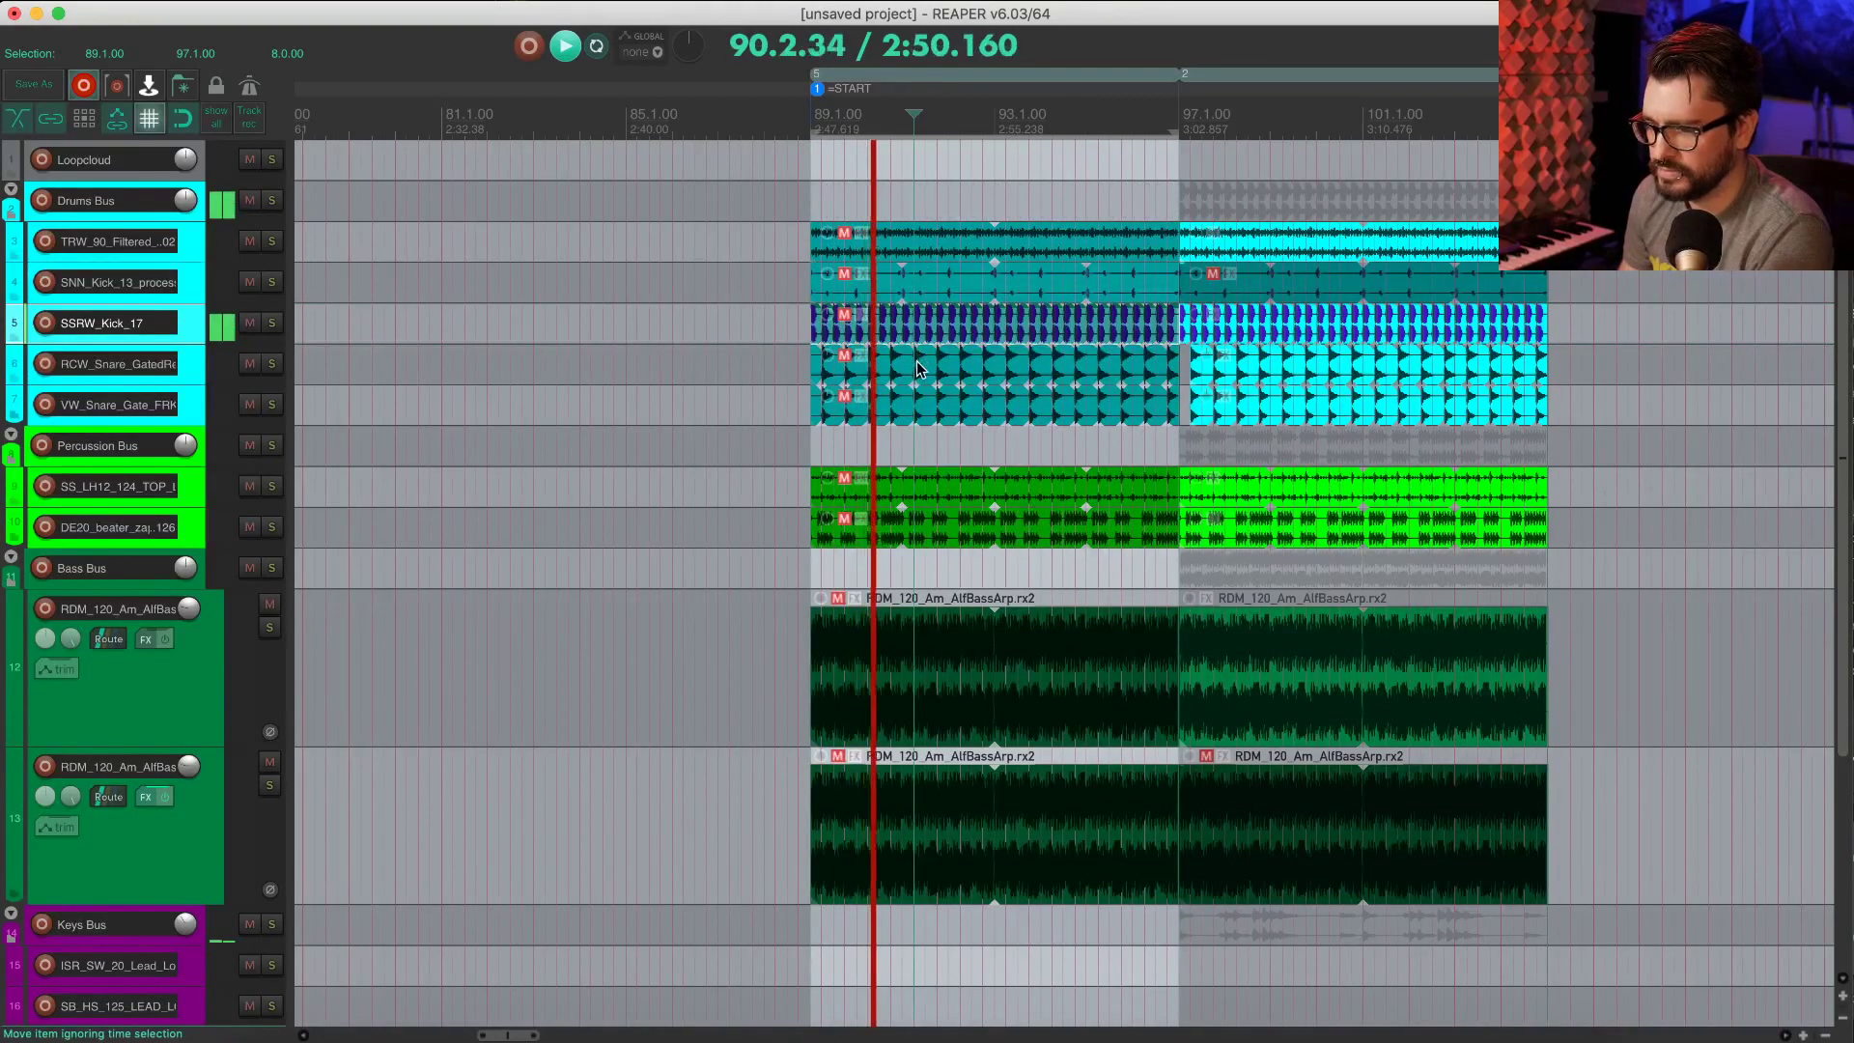
# Step: During playback, unmute the SNN_Kick_13 and TRW_90_Filtered items in bars 89 to 97
pyautogui.click(917, 288)
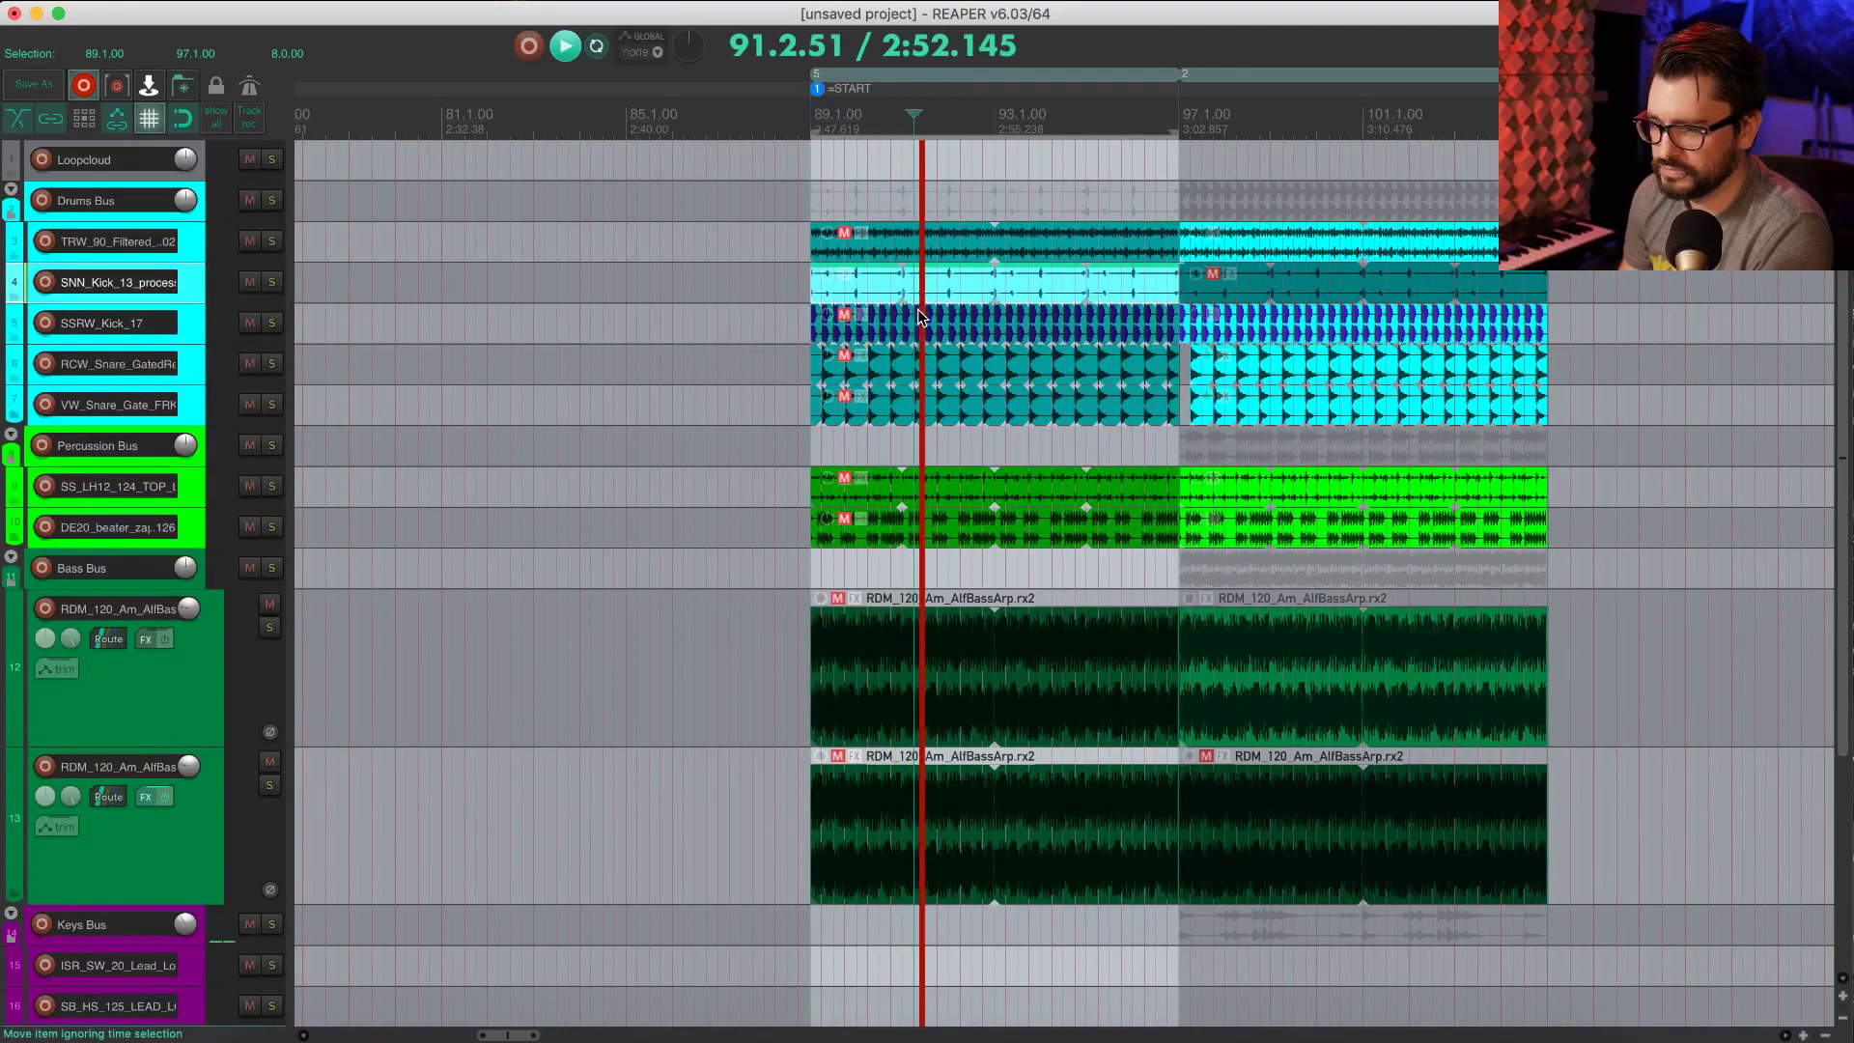
pyautogui.click(190, 281)
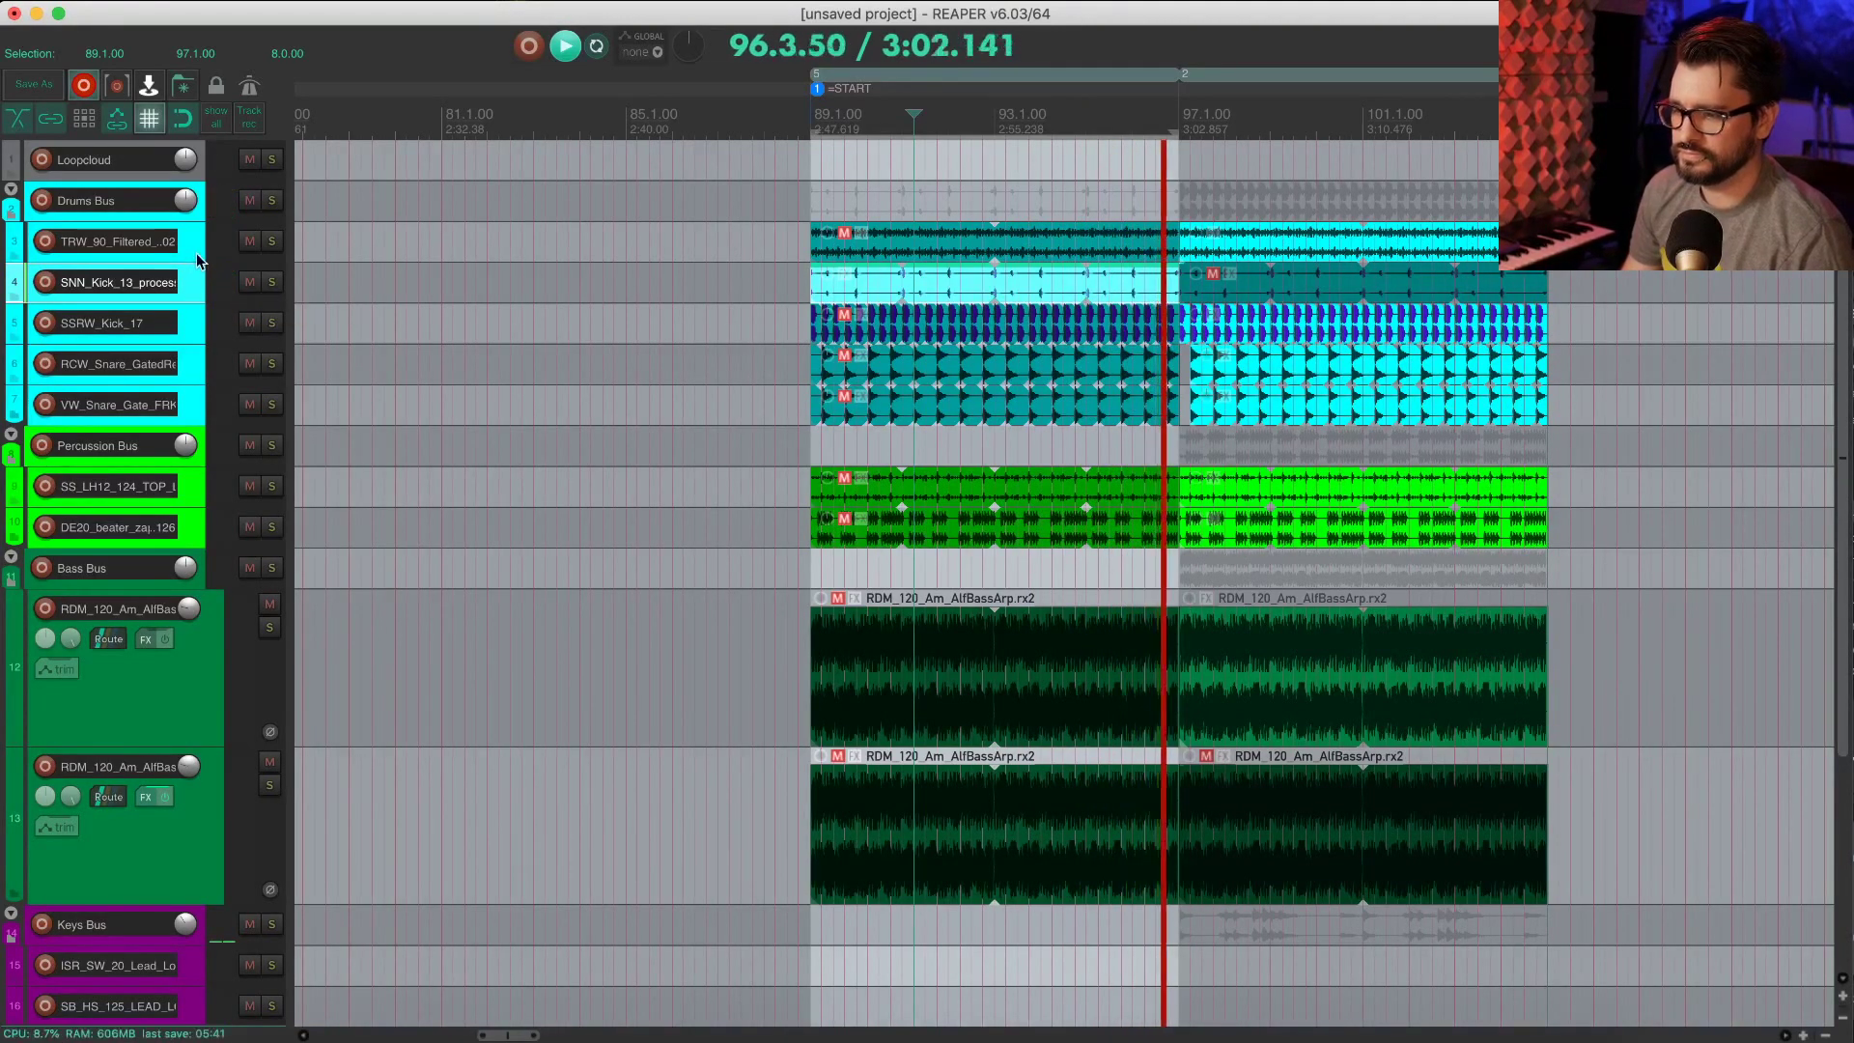
pyautogui.click(194, 245)
pyautogui.press('m')
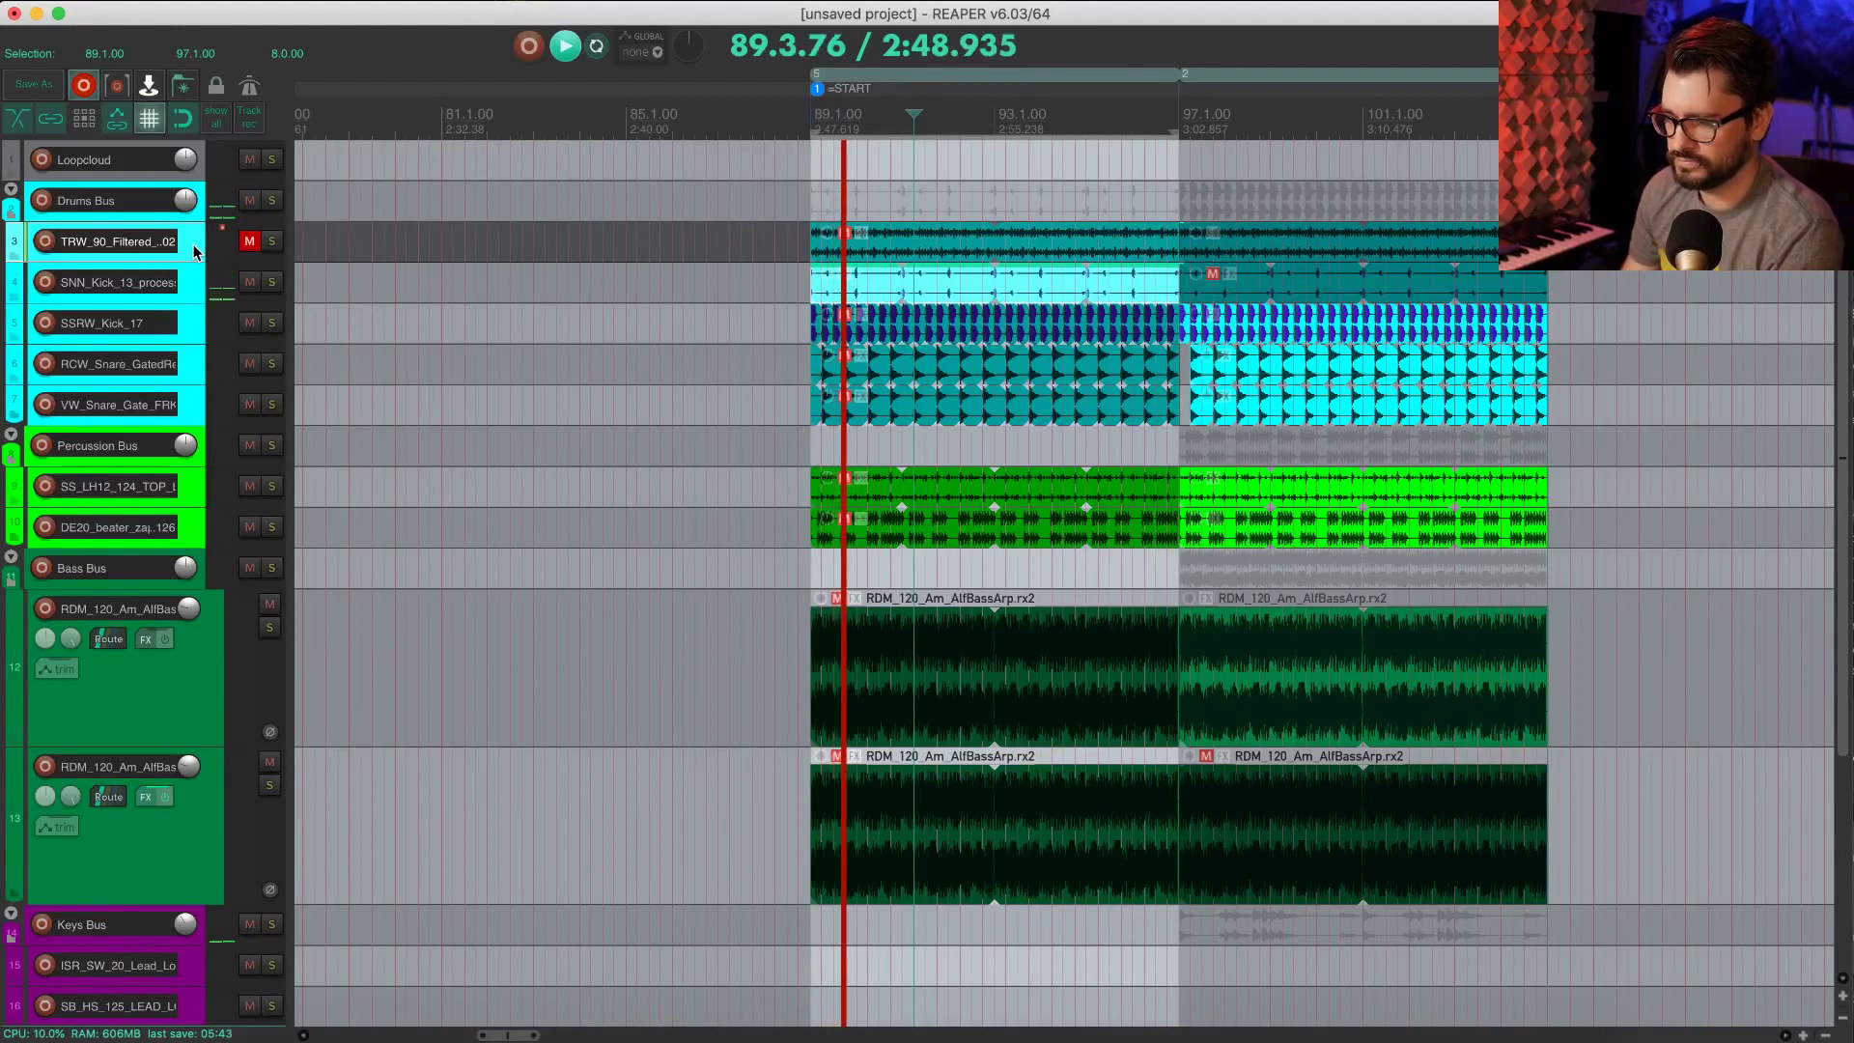
pyautogui.press('m')
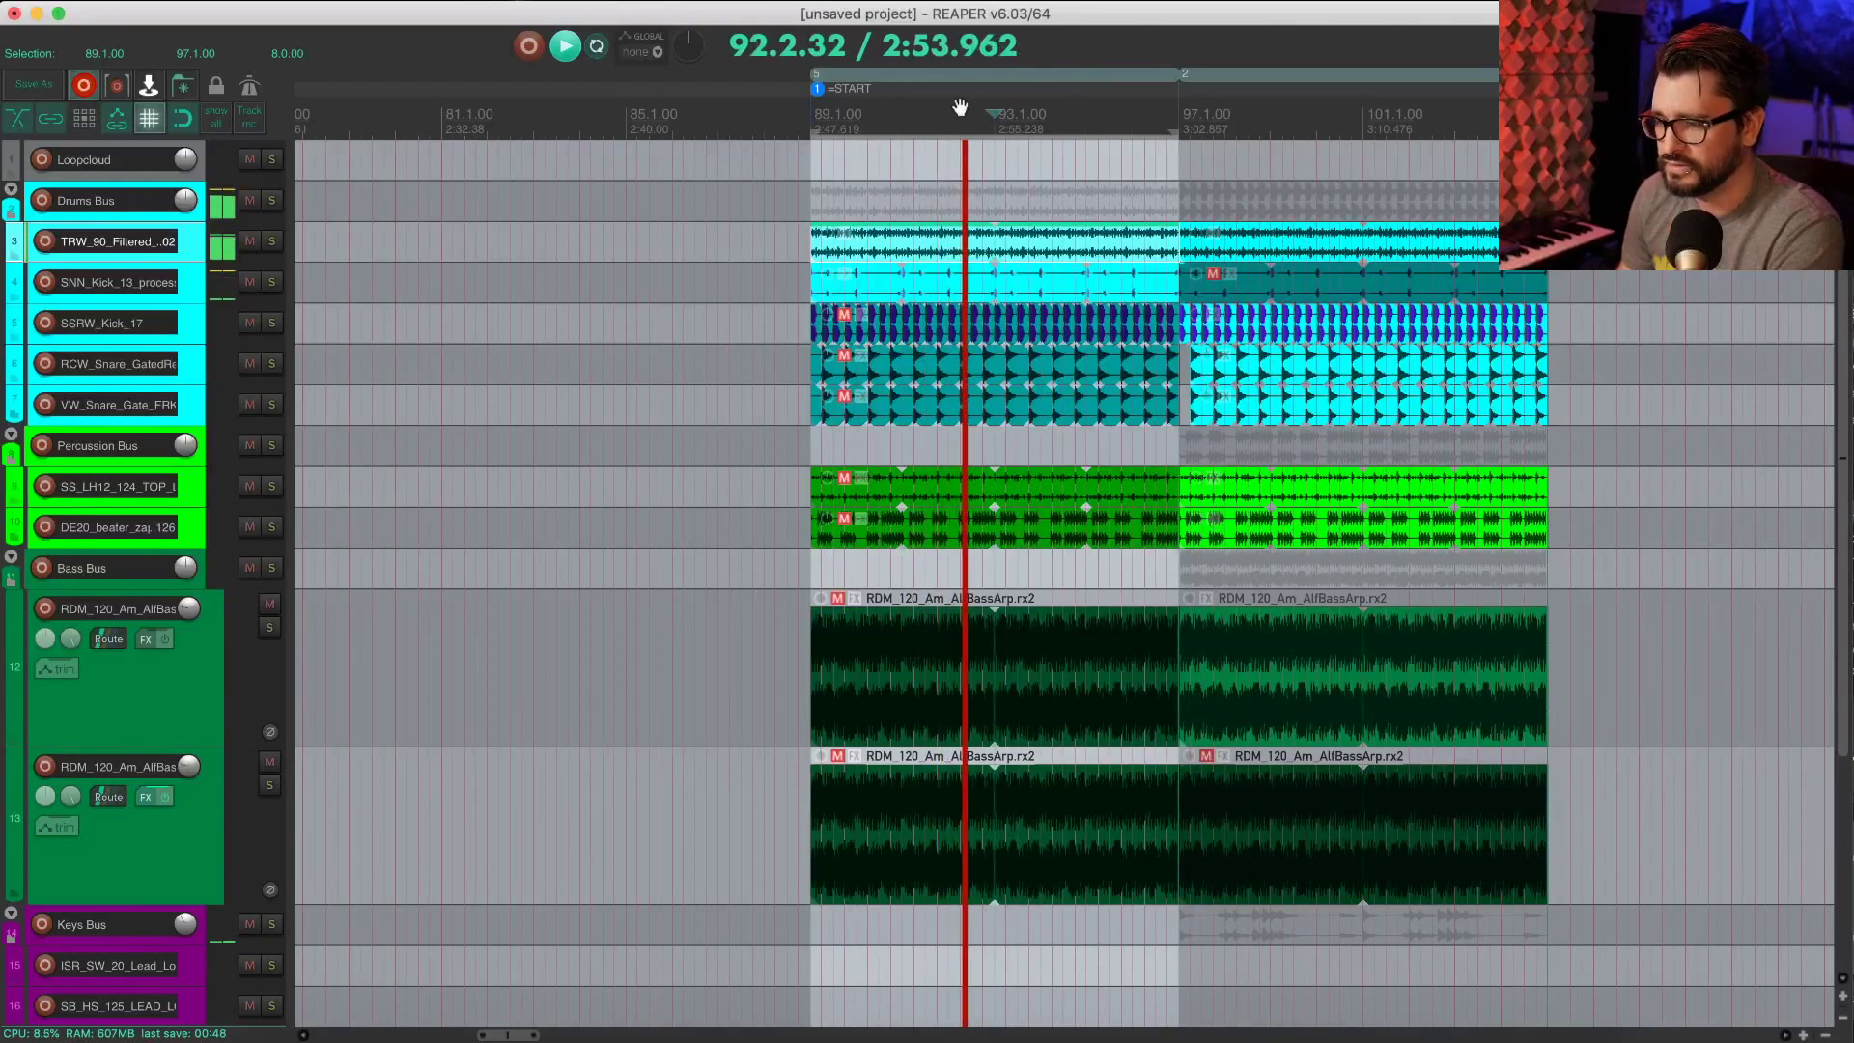
# Step: Unmute the SS_LH12_124_TOP and DE20_beater percussion items in bars 89 to 97, and mute the SNN_Kick_13 item
pyautogui.click(962, 464)
pyautogui.scroll(-1, 952, 529)
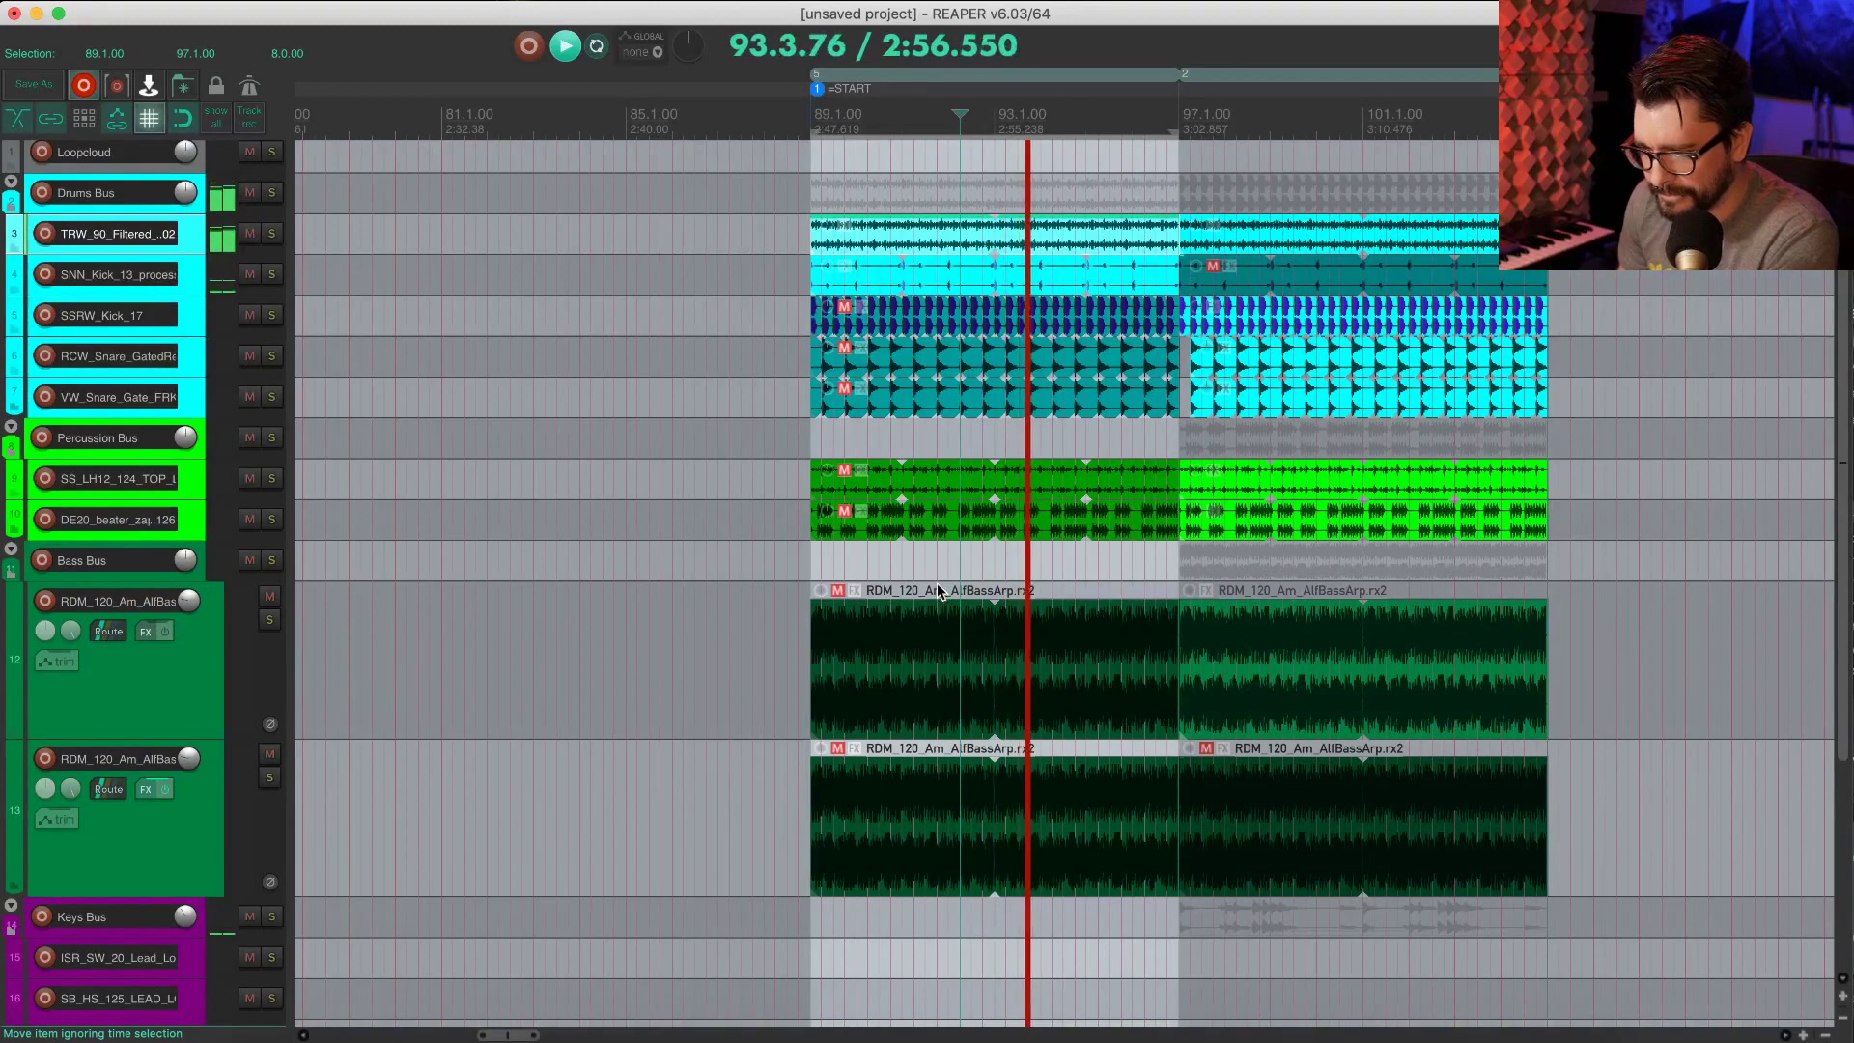
pyautogui.click(952, 477)
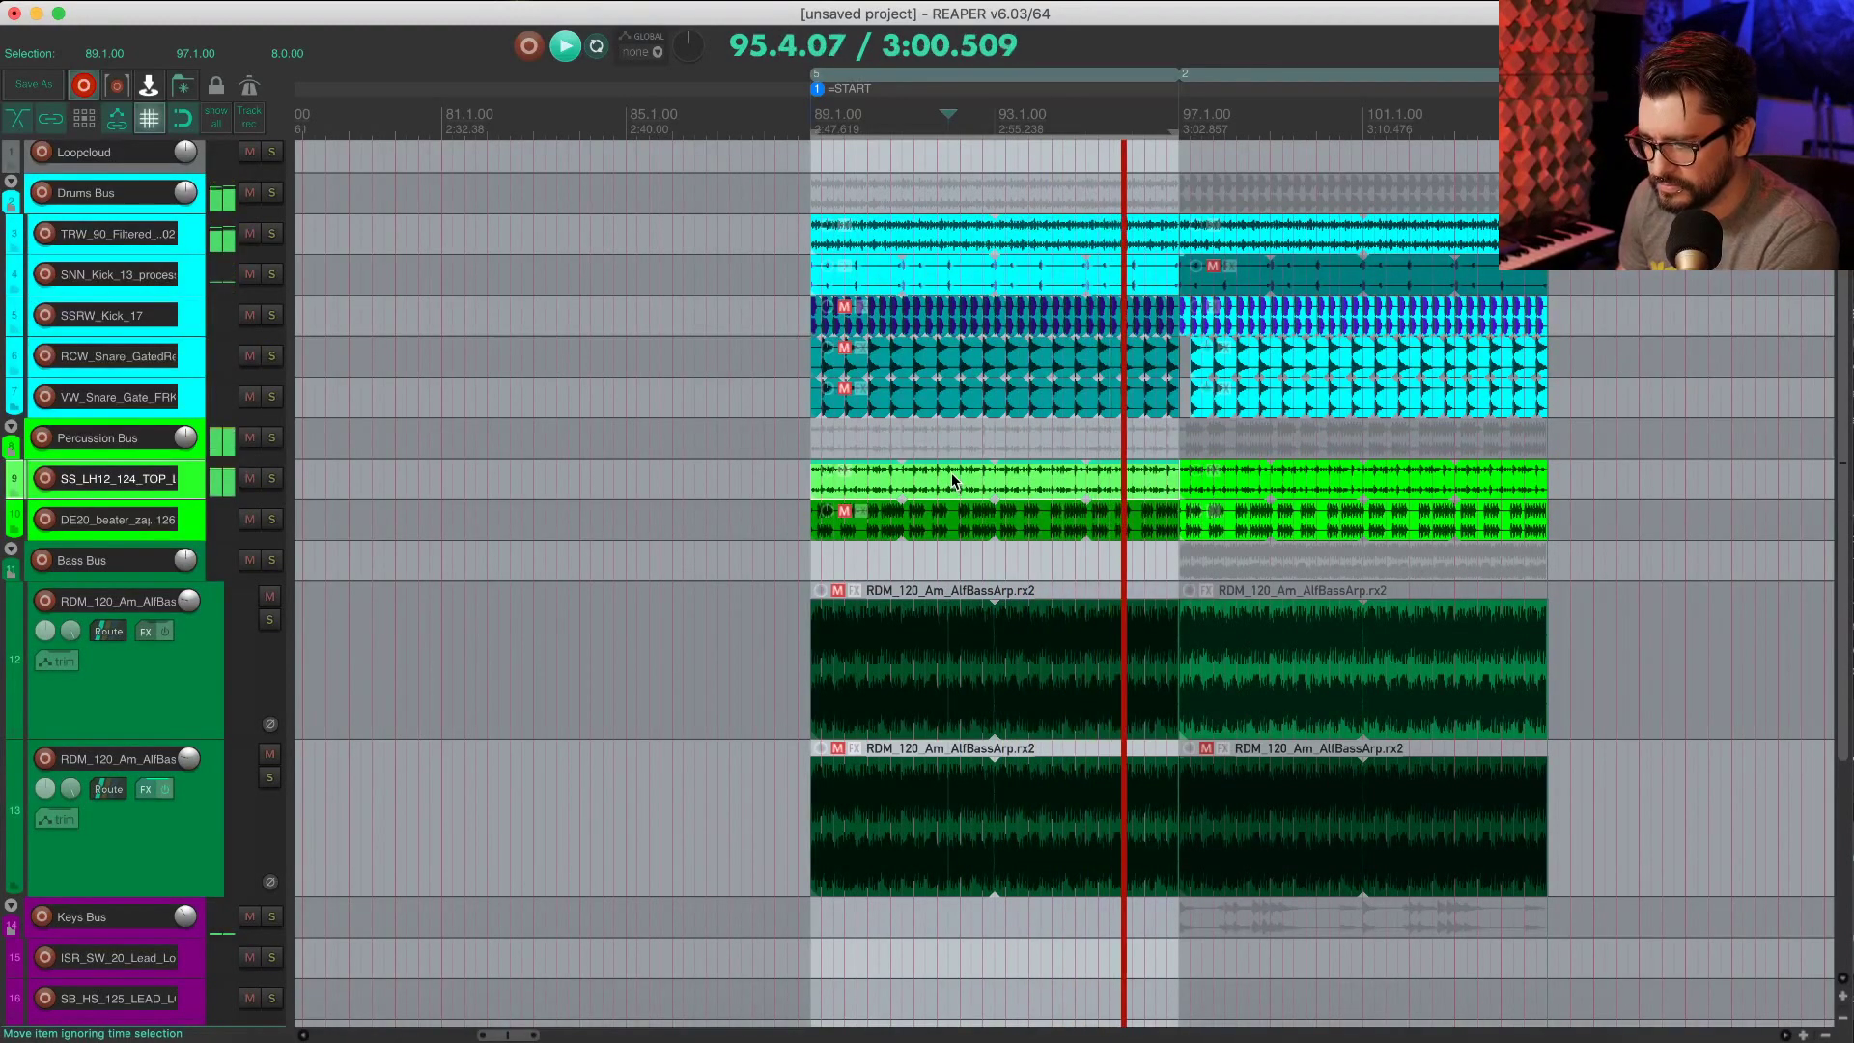
pyautogui.click(953, 274)
pyautogui.click(955, 308)
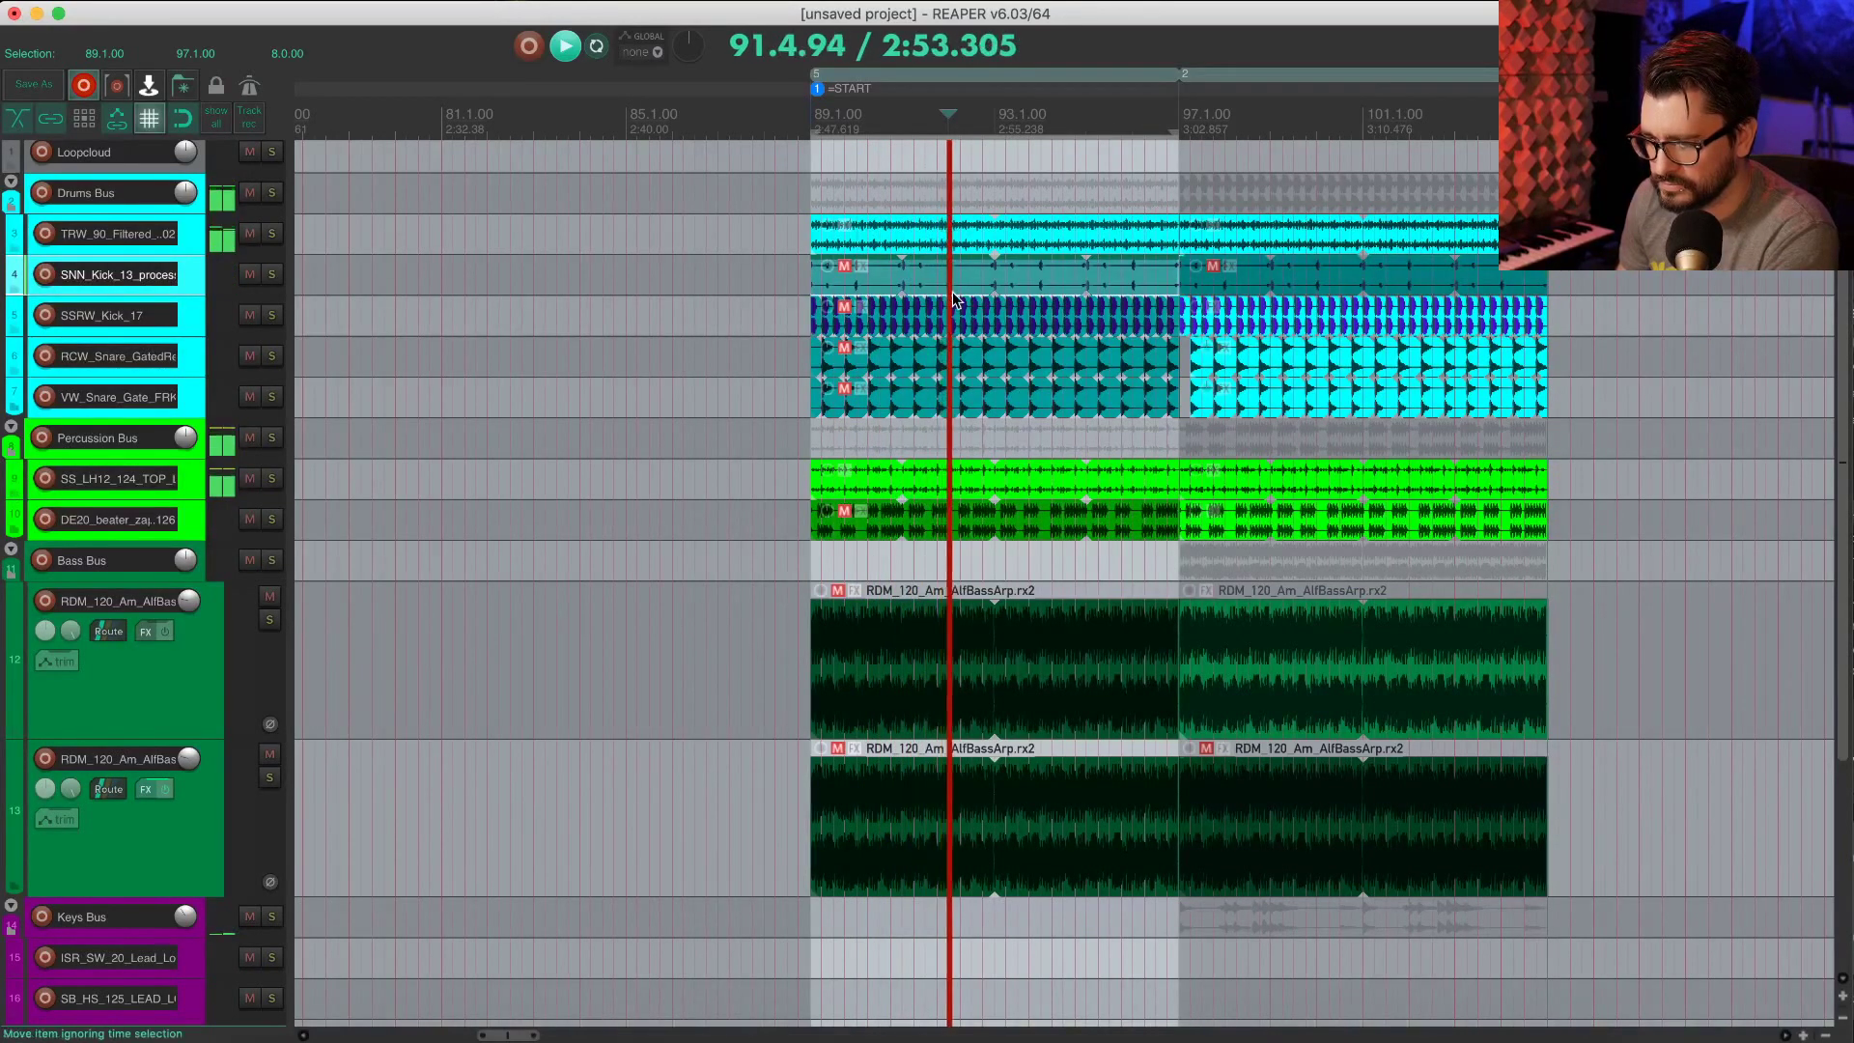
pyautogui.click(962, 522)
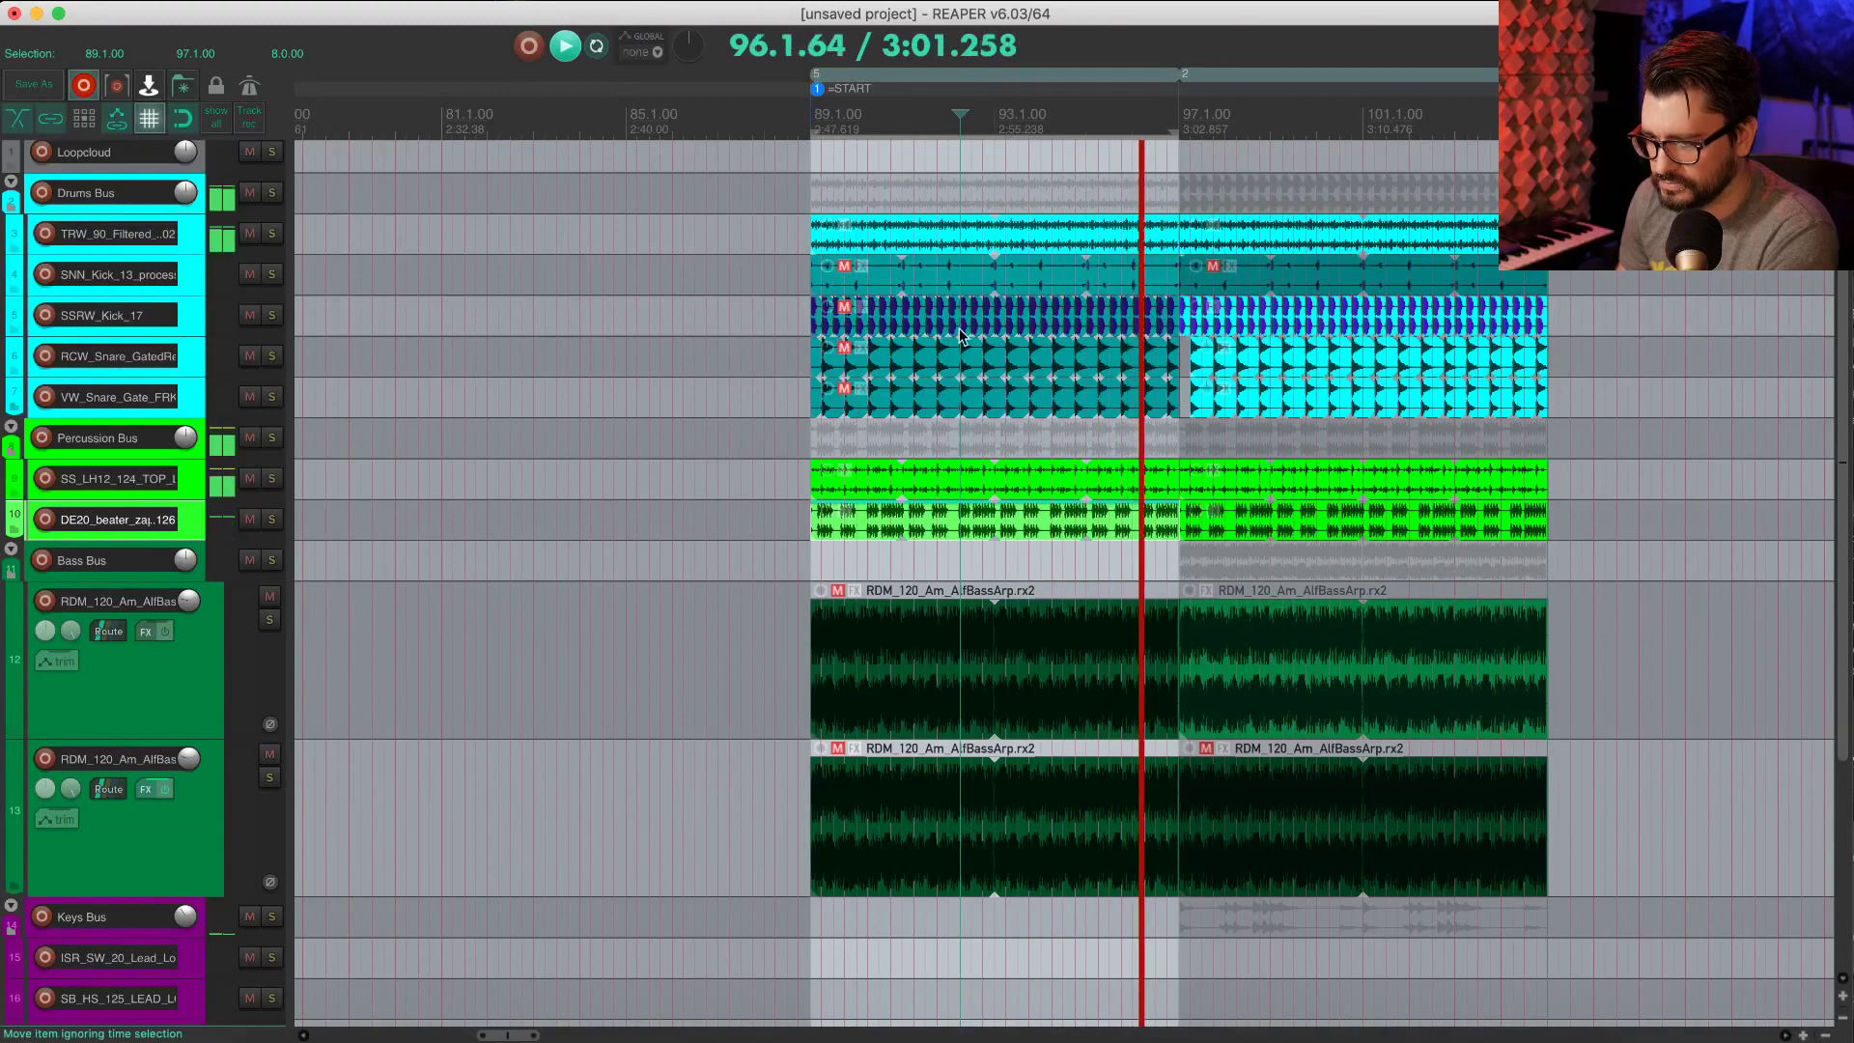
# Step: Listen to the stripped-down section from bar 89 and review its tracks down to the piano and FX
pyautogui.scroll(-4, 965, 568)
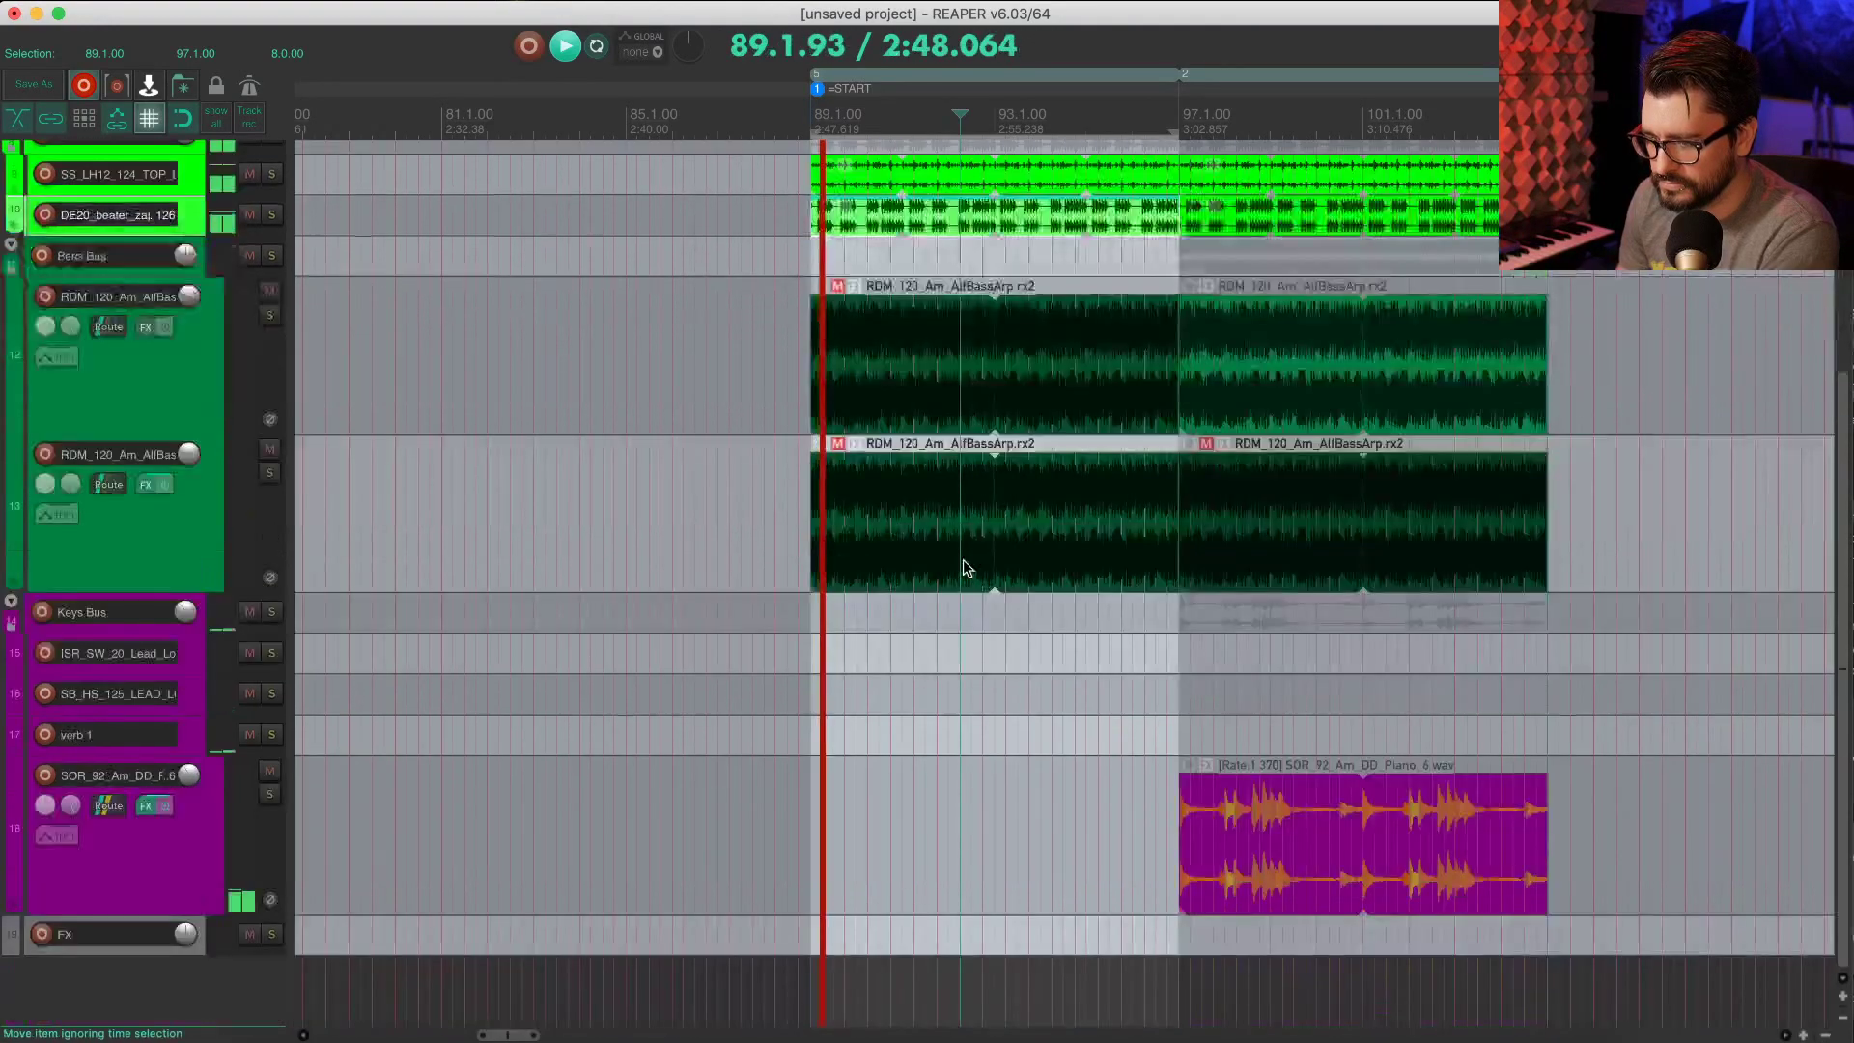
pyautogui.scroll(4, 964, 560)
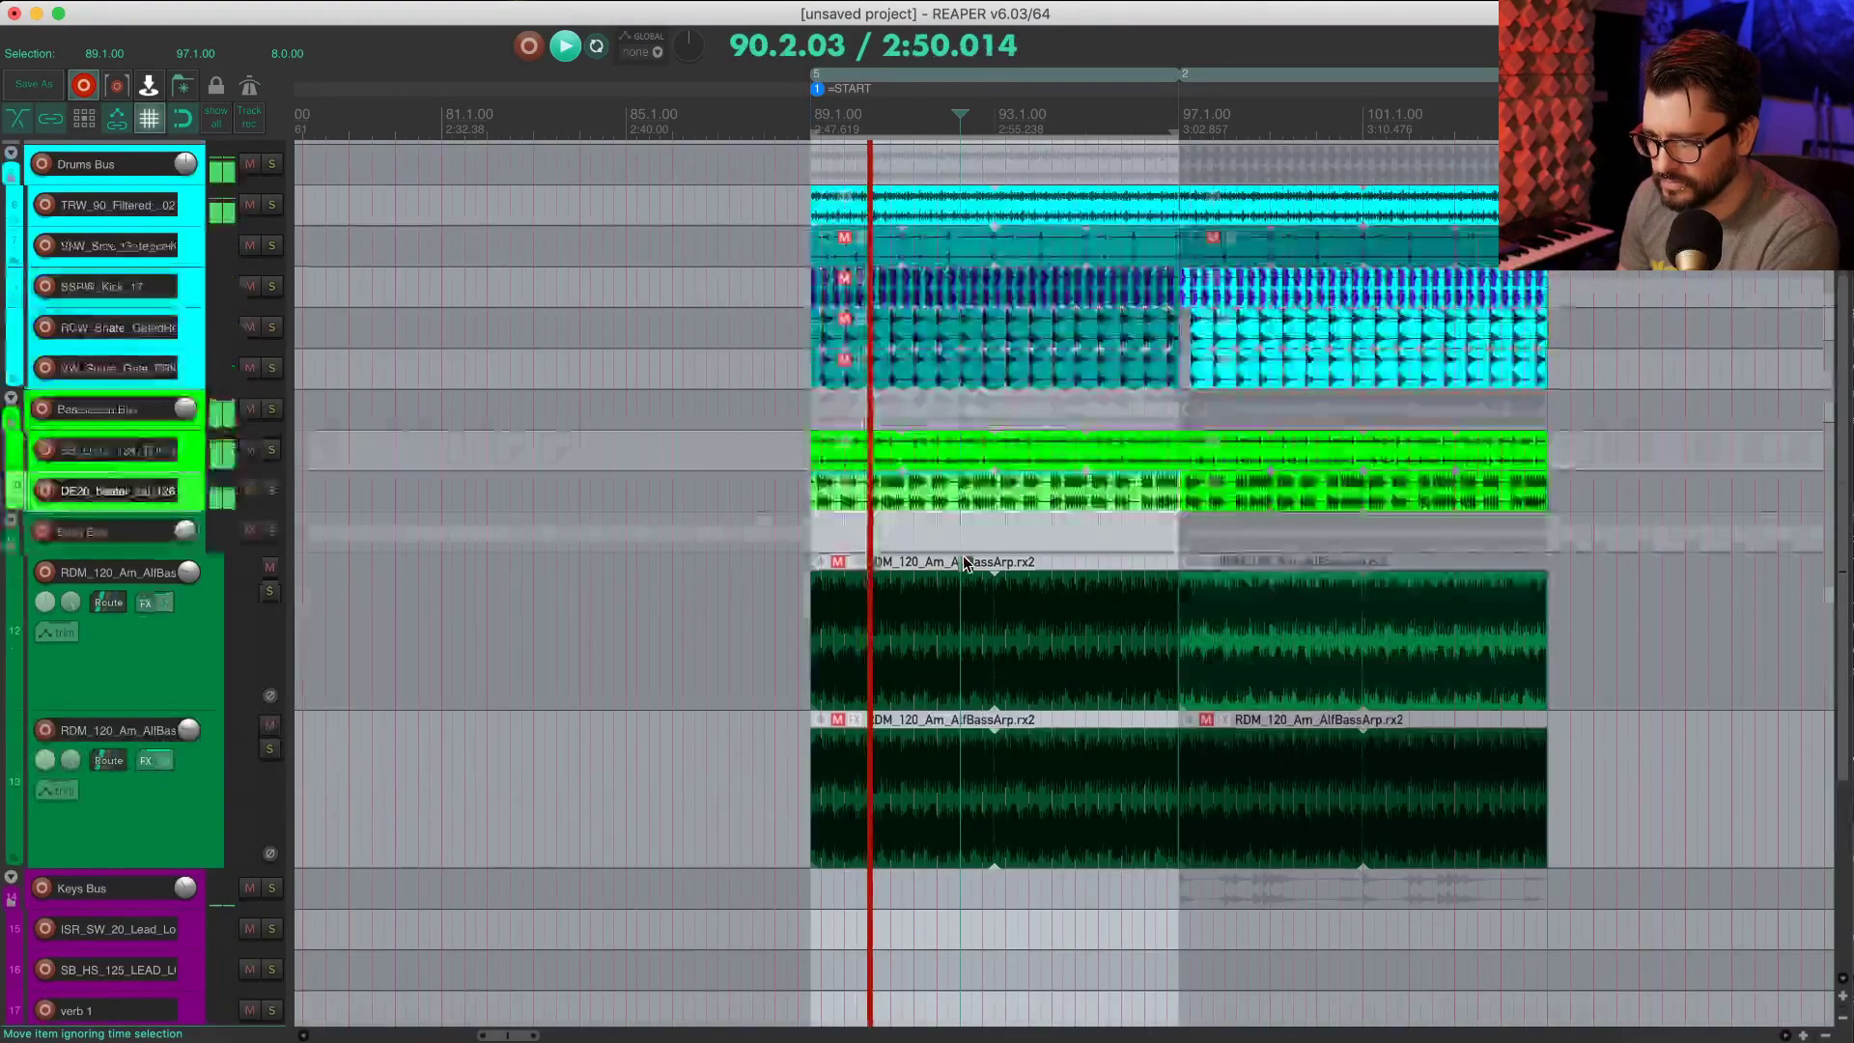
pyautogui.scroll(-2, 956, 546)
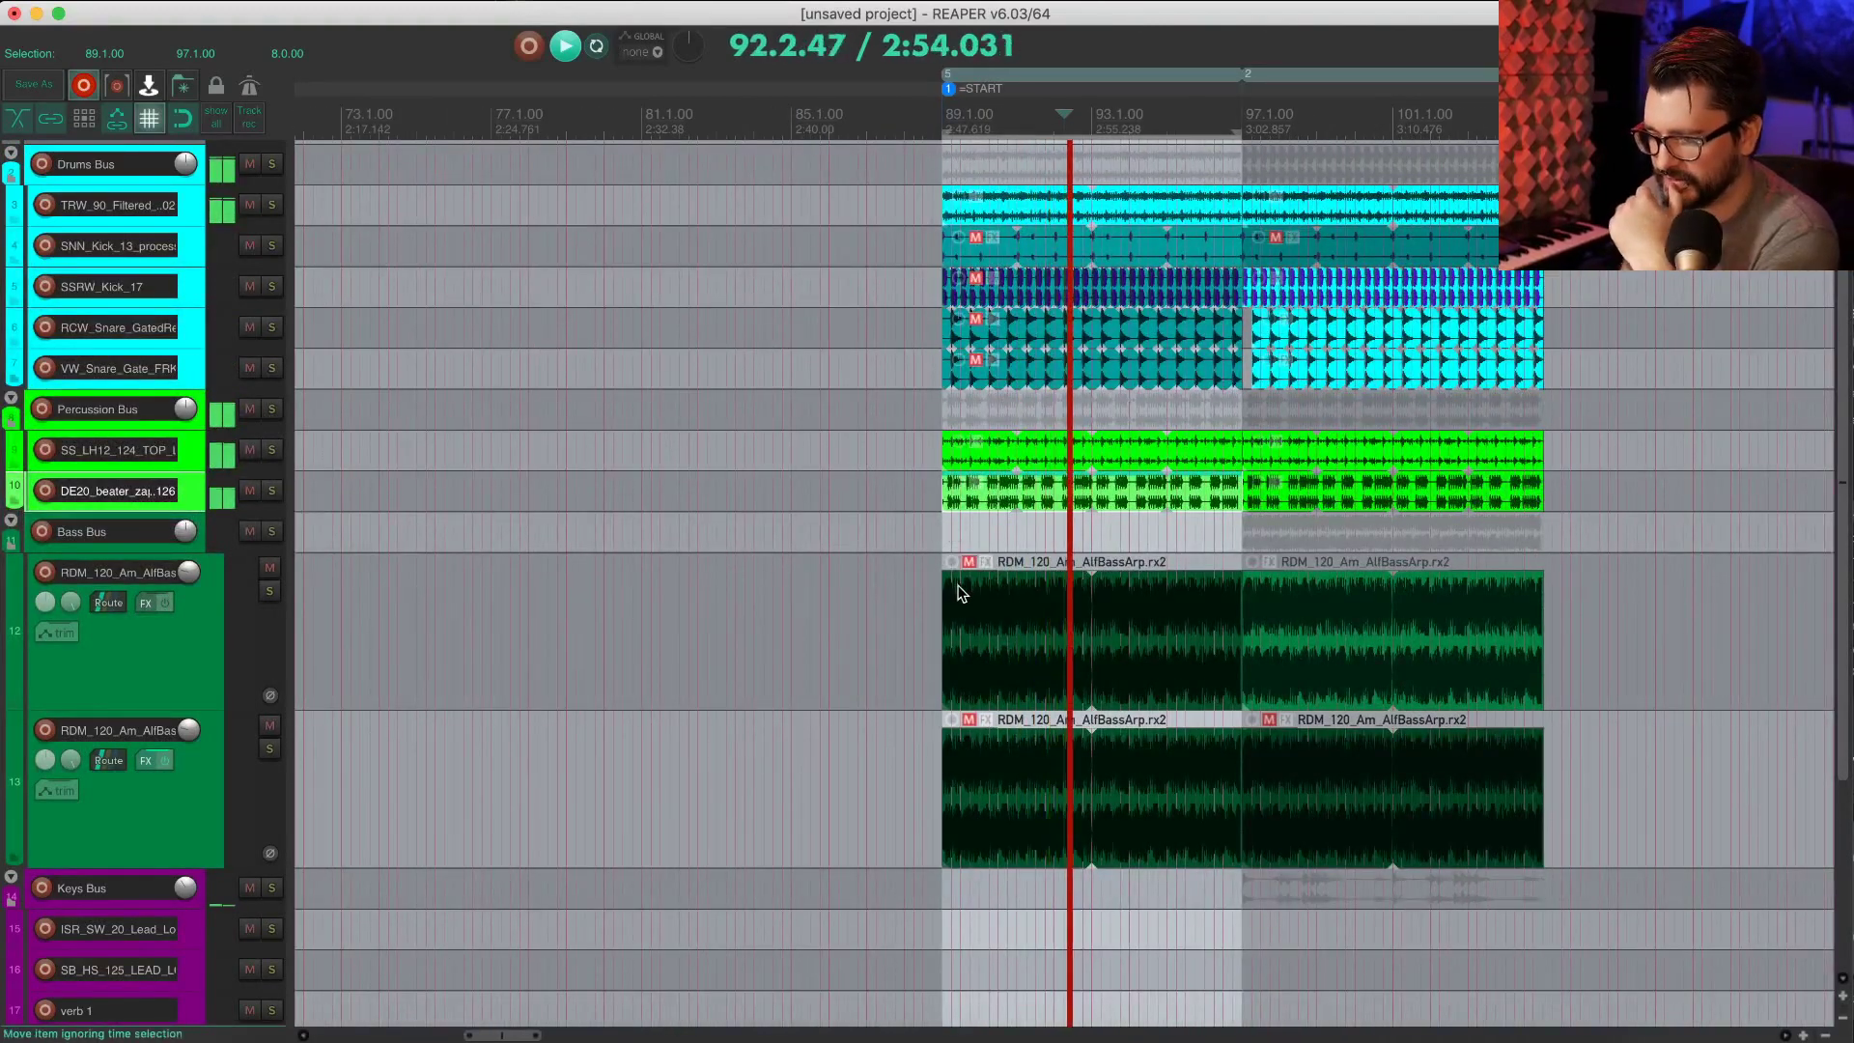
pyautogui.scroll(-1, 960, 592)
pyautogui.hscroll(3, 960, 592)
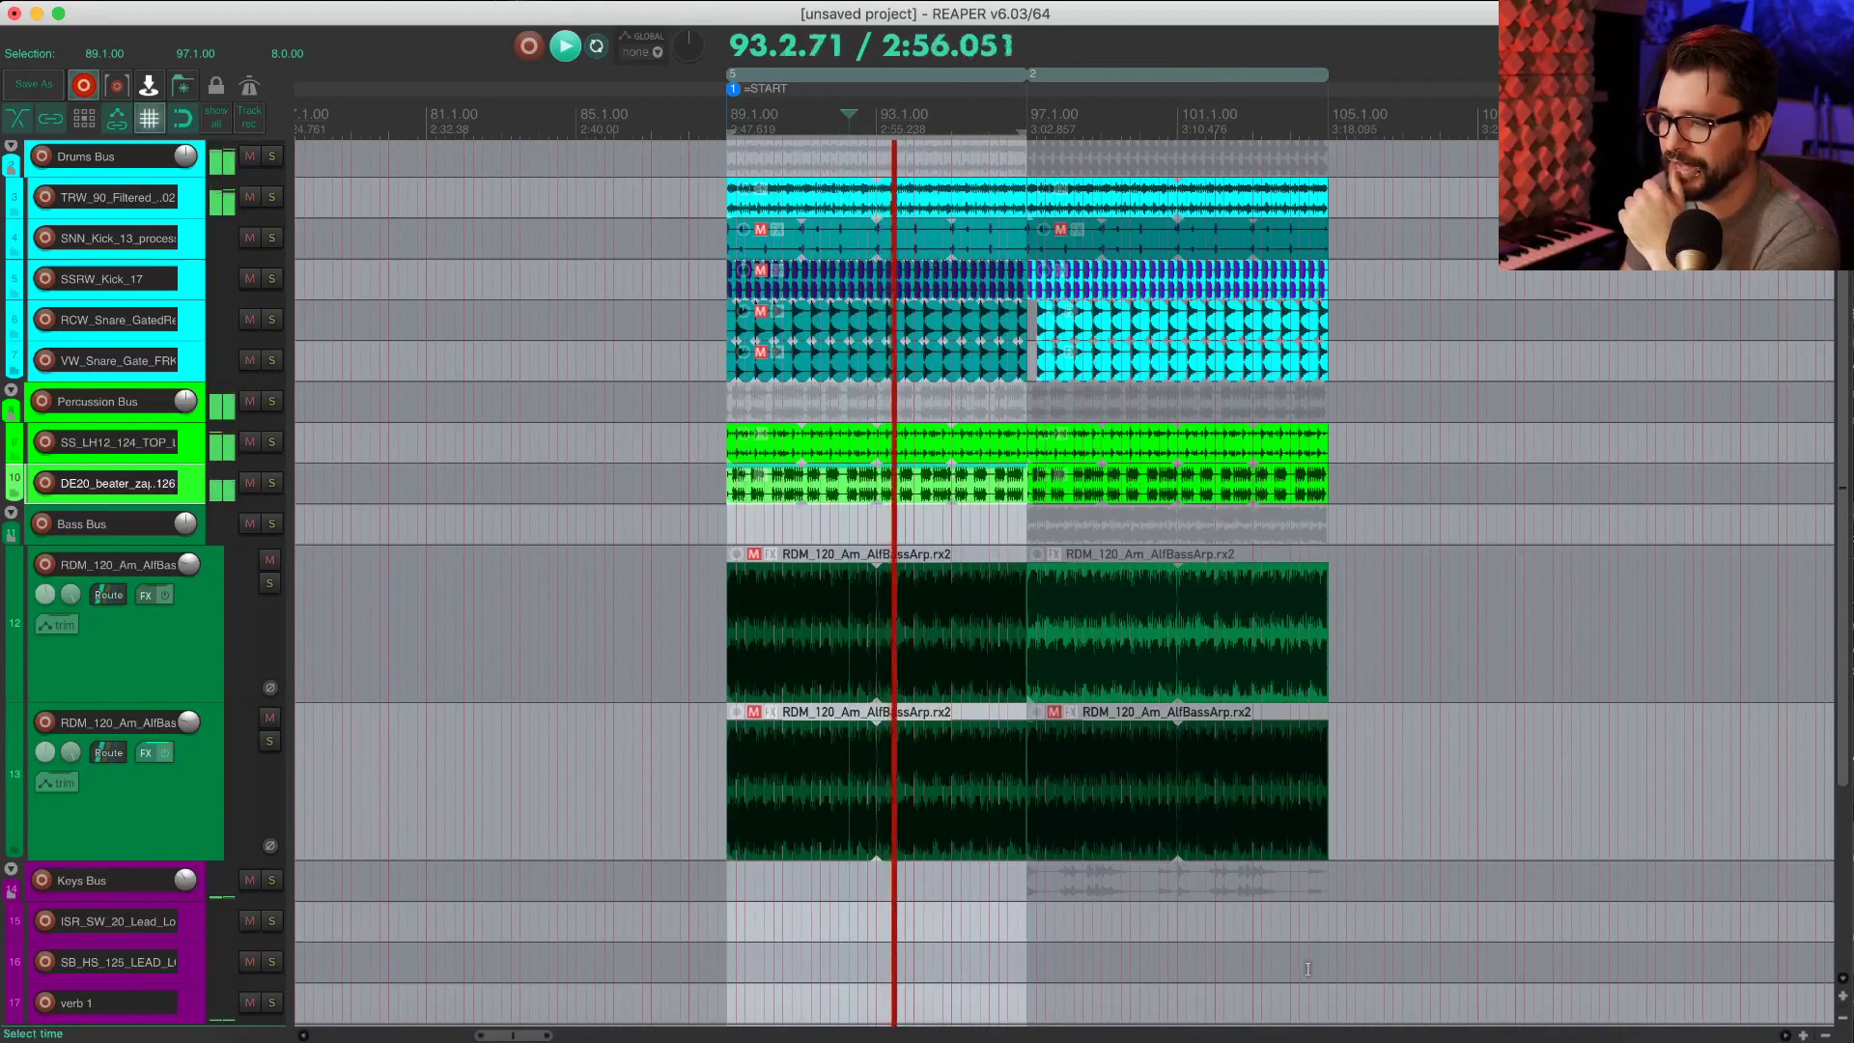
pyautogui.scroll(-5, 820, 842)
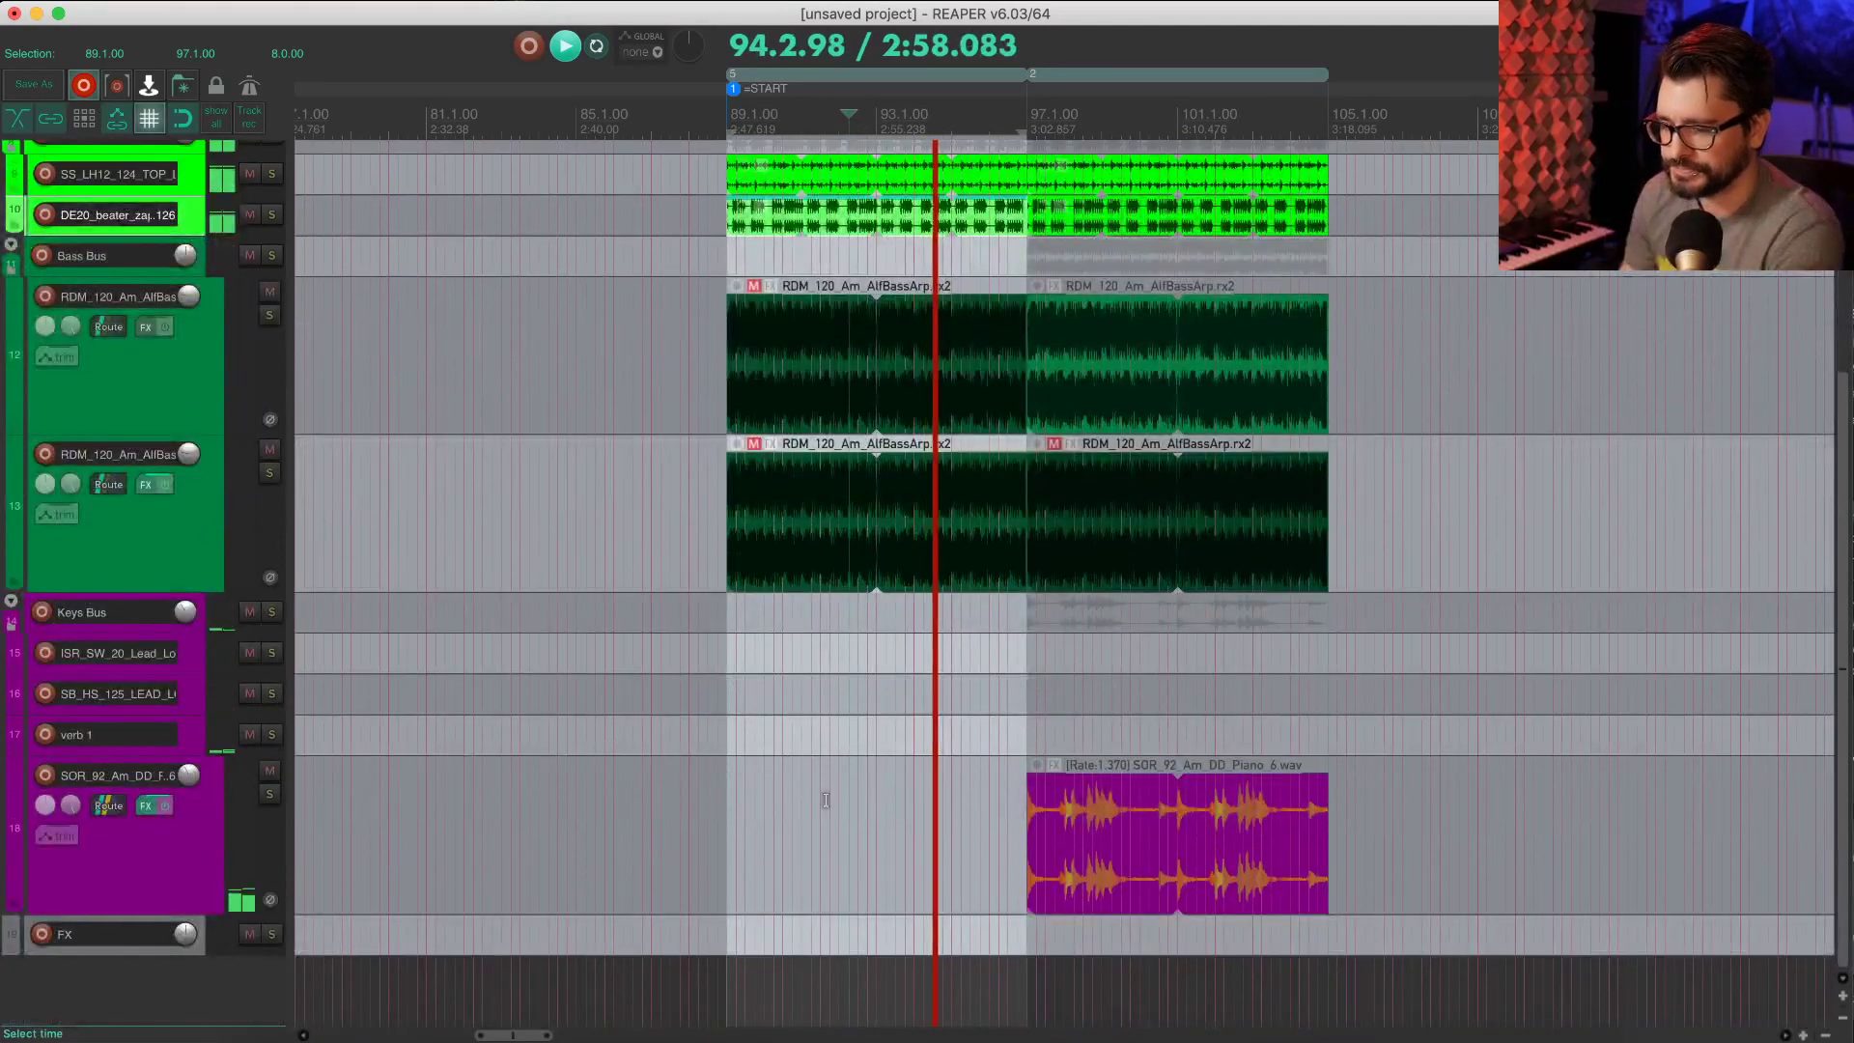
# Step: Switch to Loopcloud, clear the previous filters, and search for pad samples
pyautogui.click(1316, 1035)
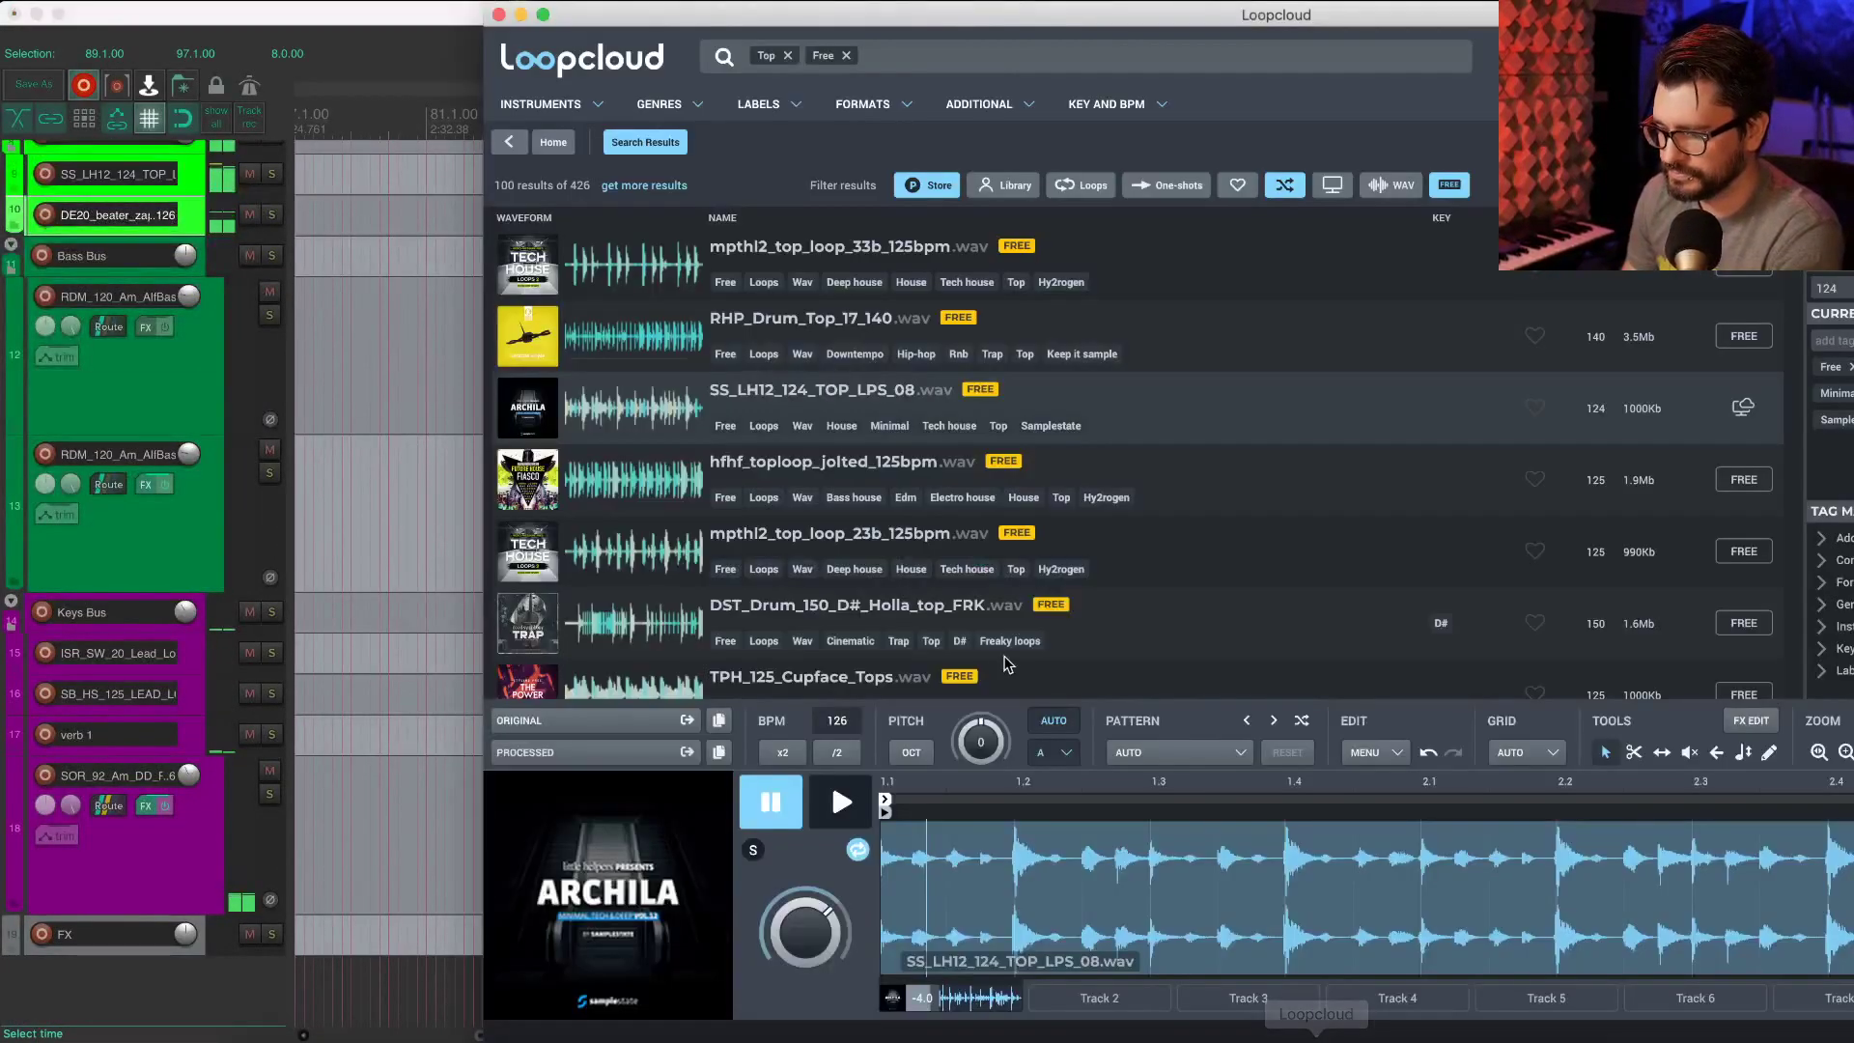
pyautogui.click(845, 56)
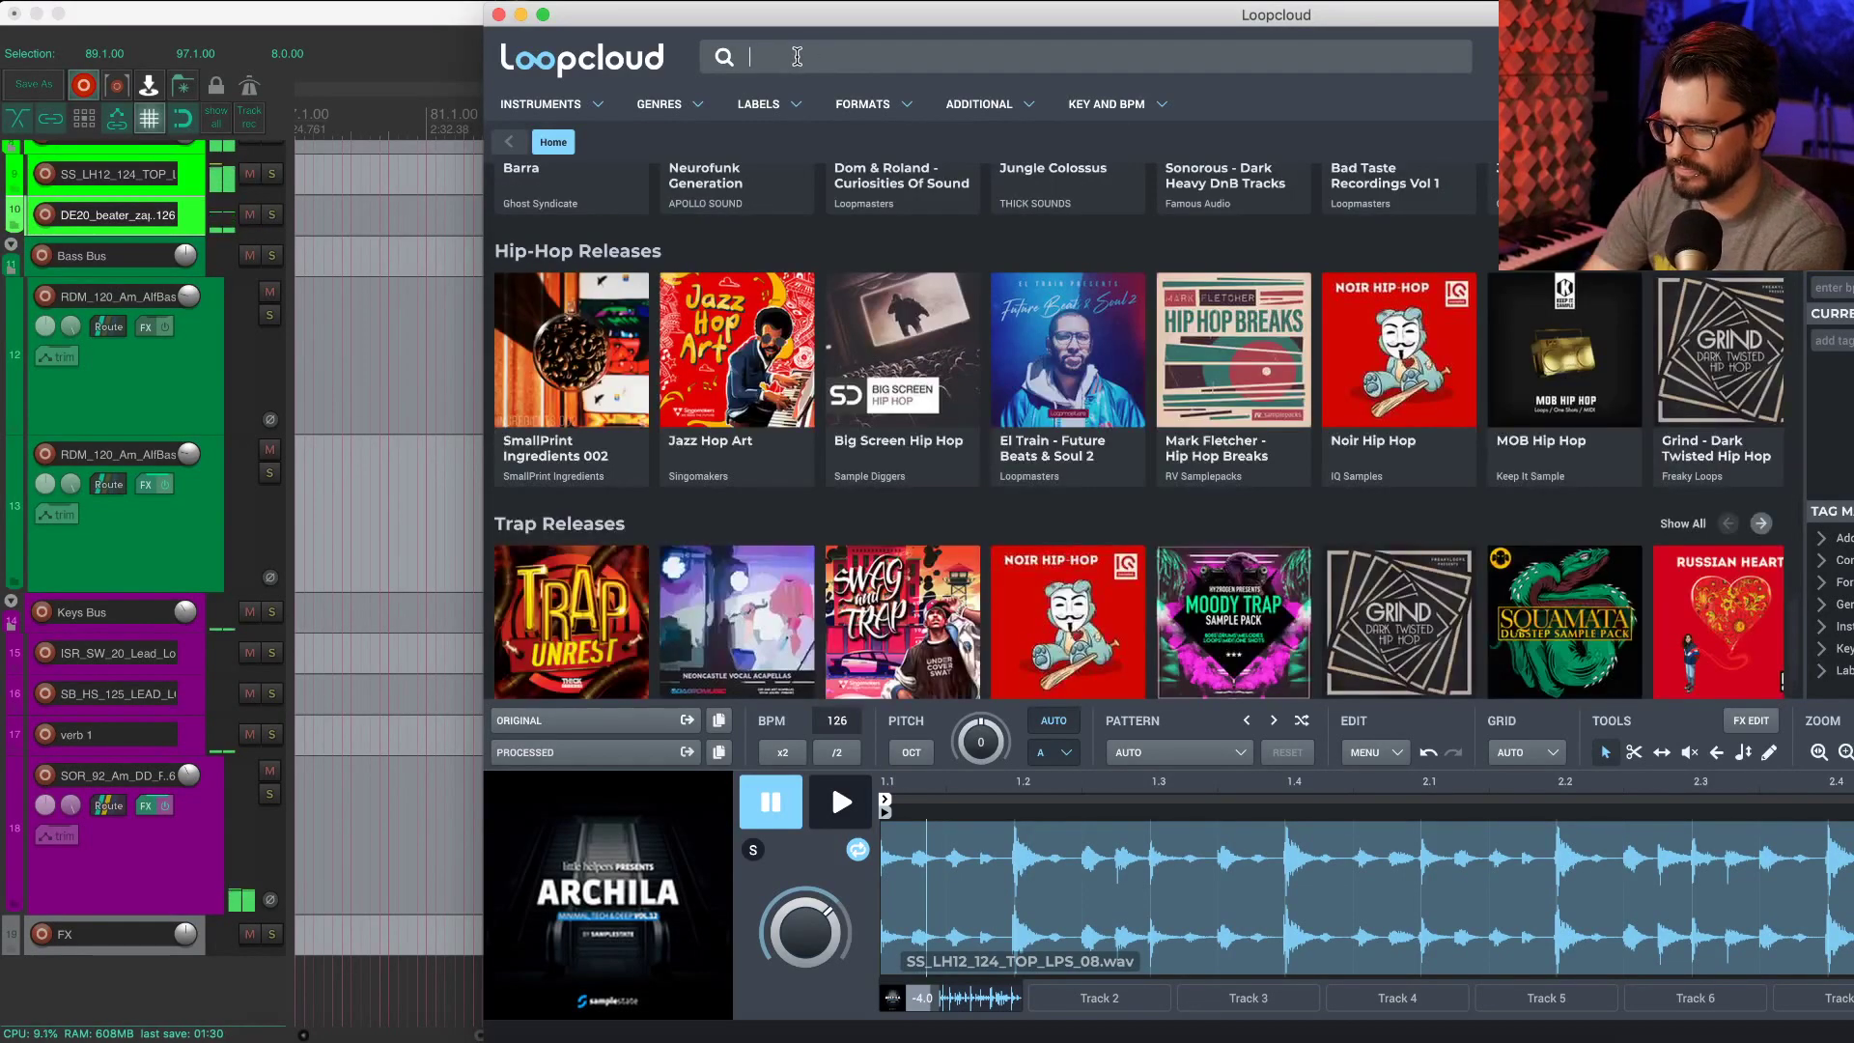
pyautogui.write('pad')
pyautogui.press('Return')
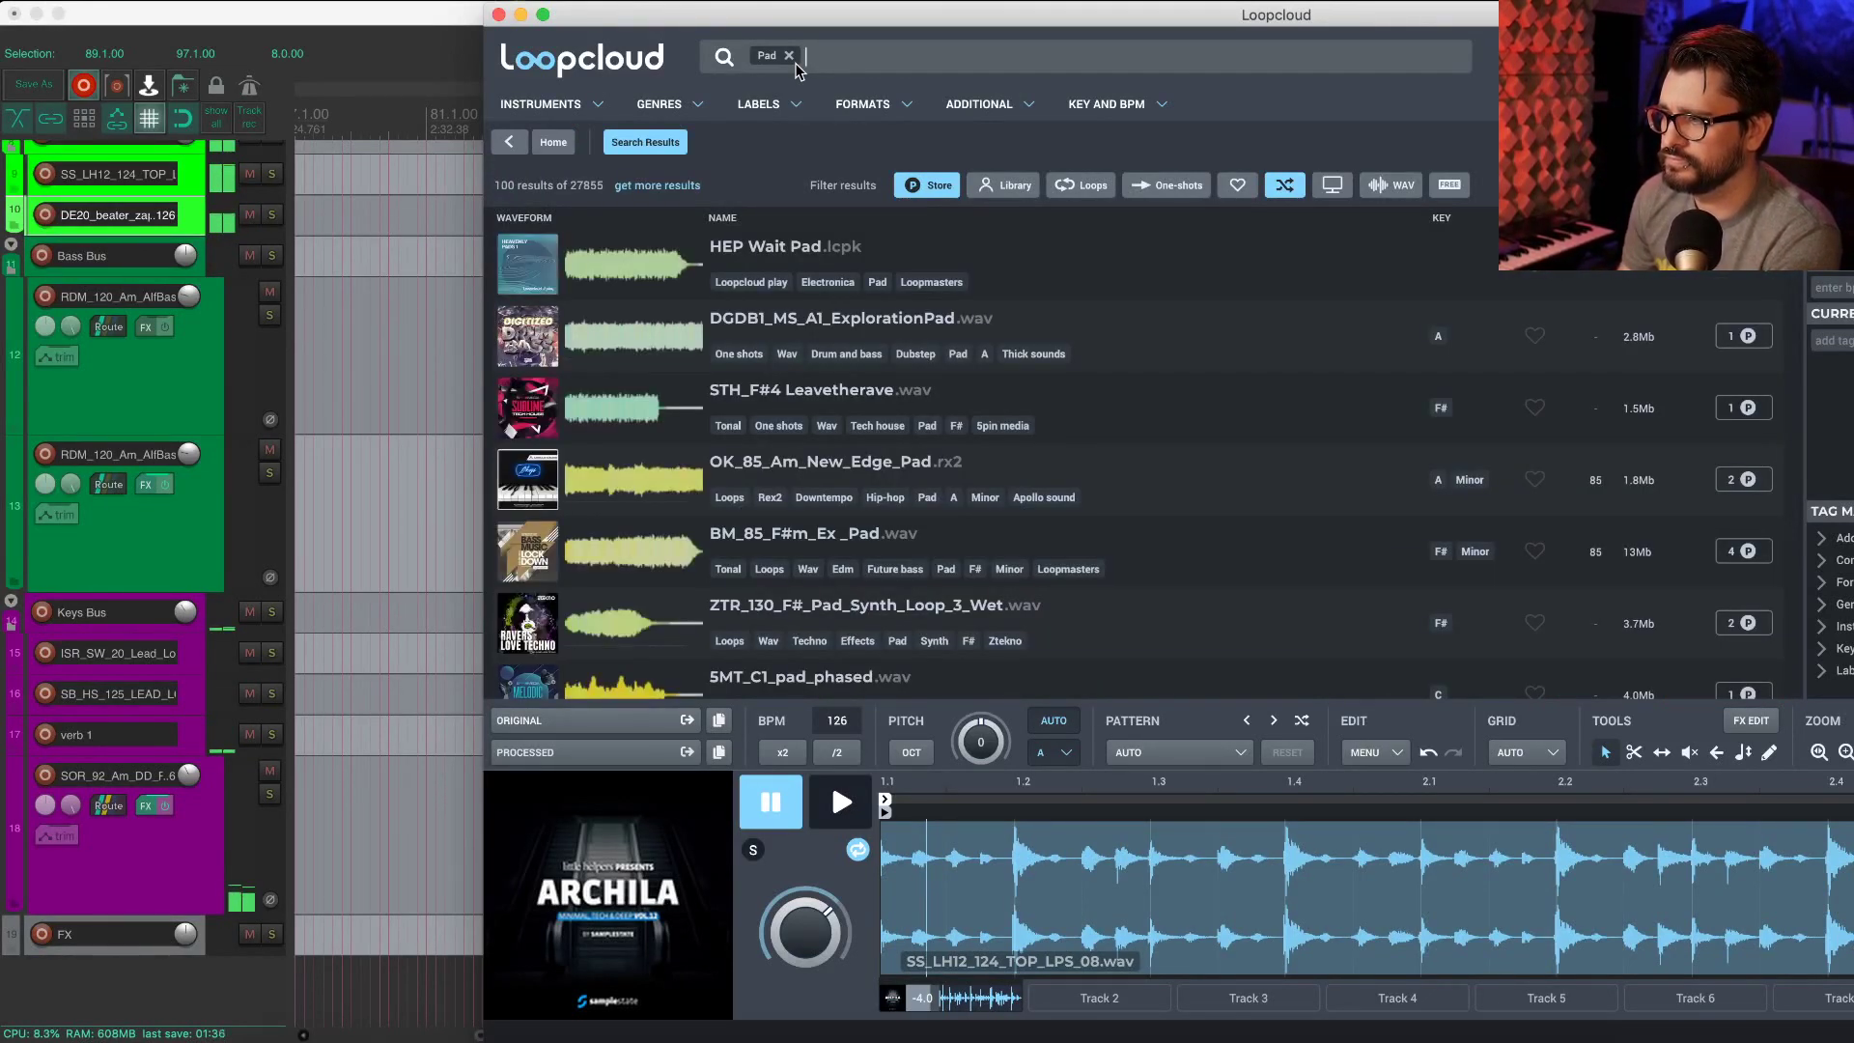
# Step: Audition pads, buy OK_85_Am_New_Edge_Pad, and add its processed version to a new REAPER track below the FX track
pyautogui.click(609, 344)
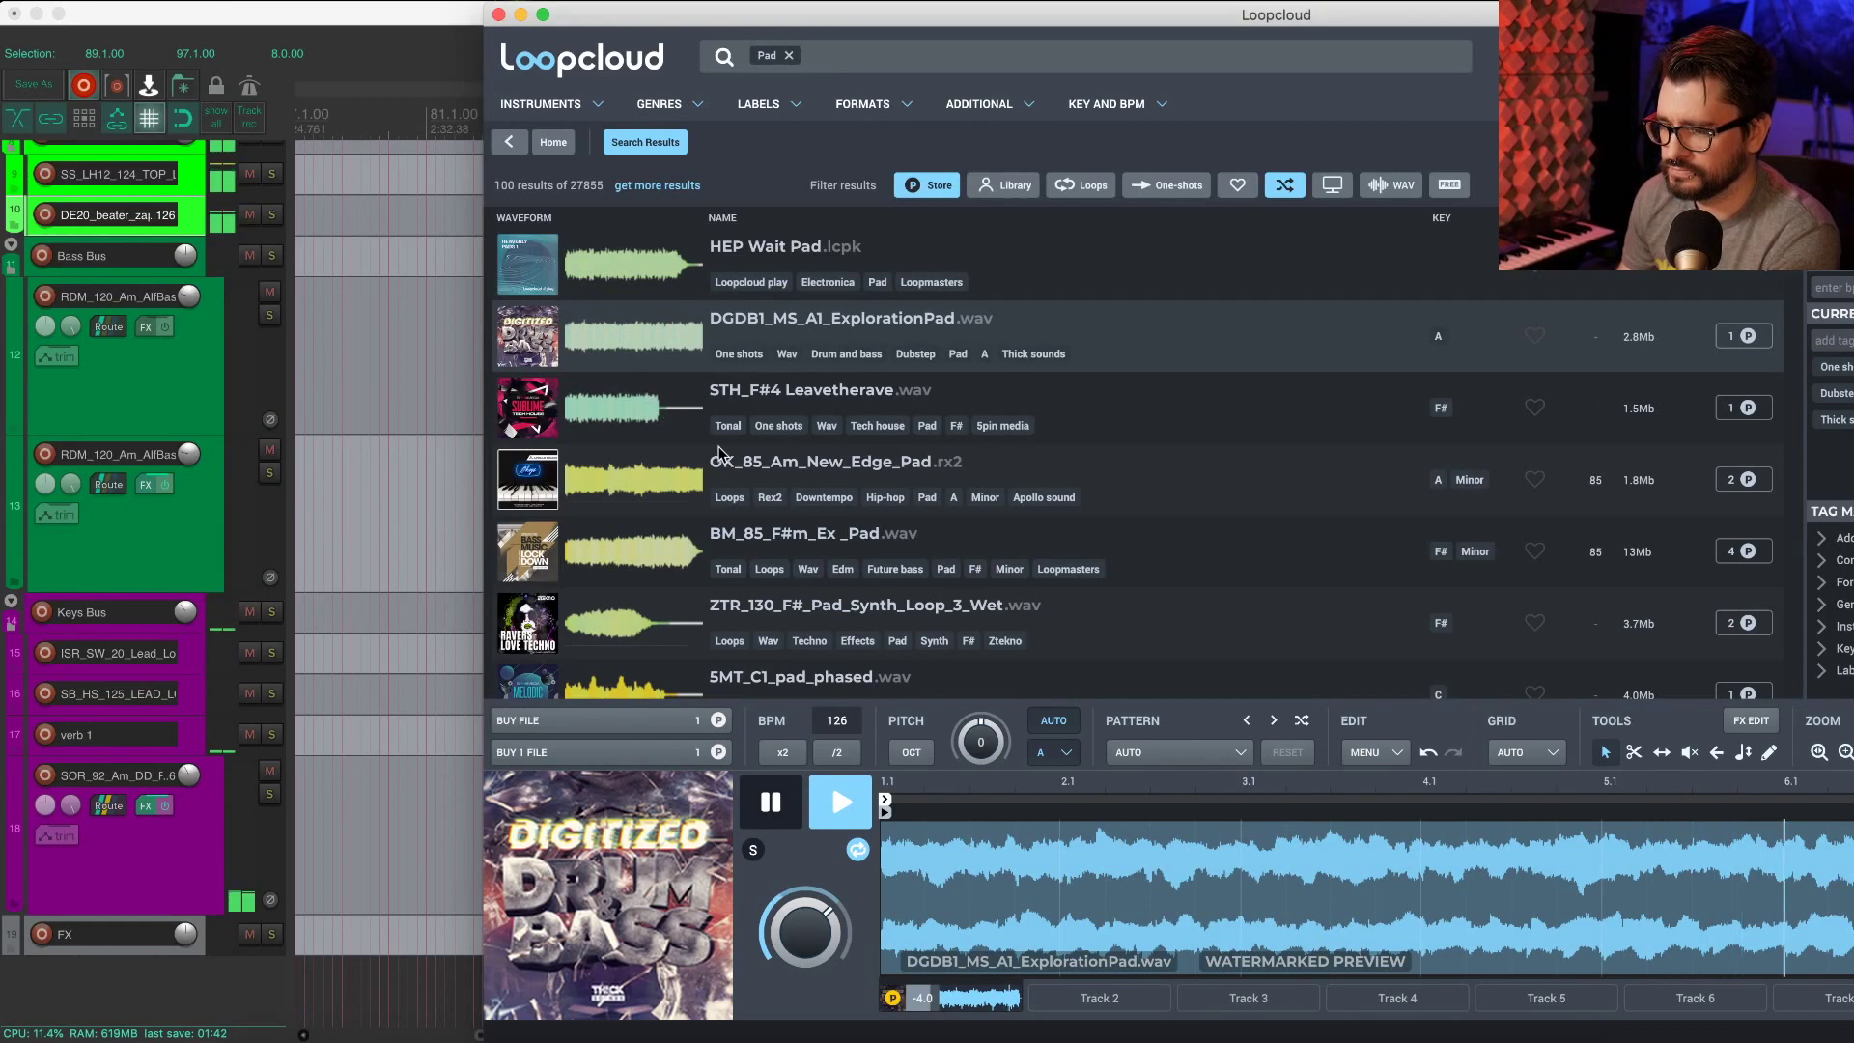
pyautogui.click(674, 502)
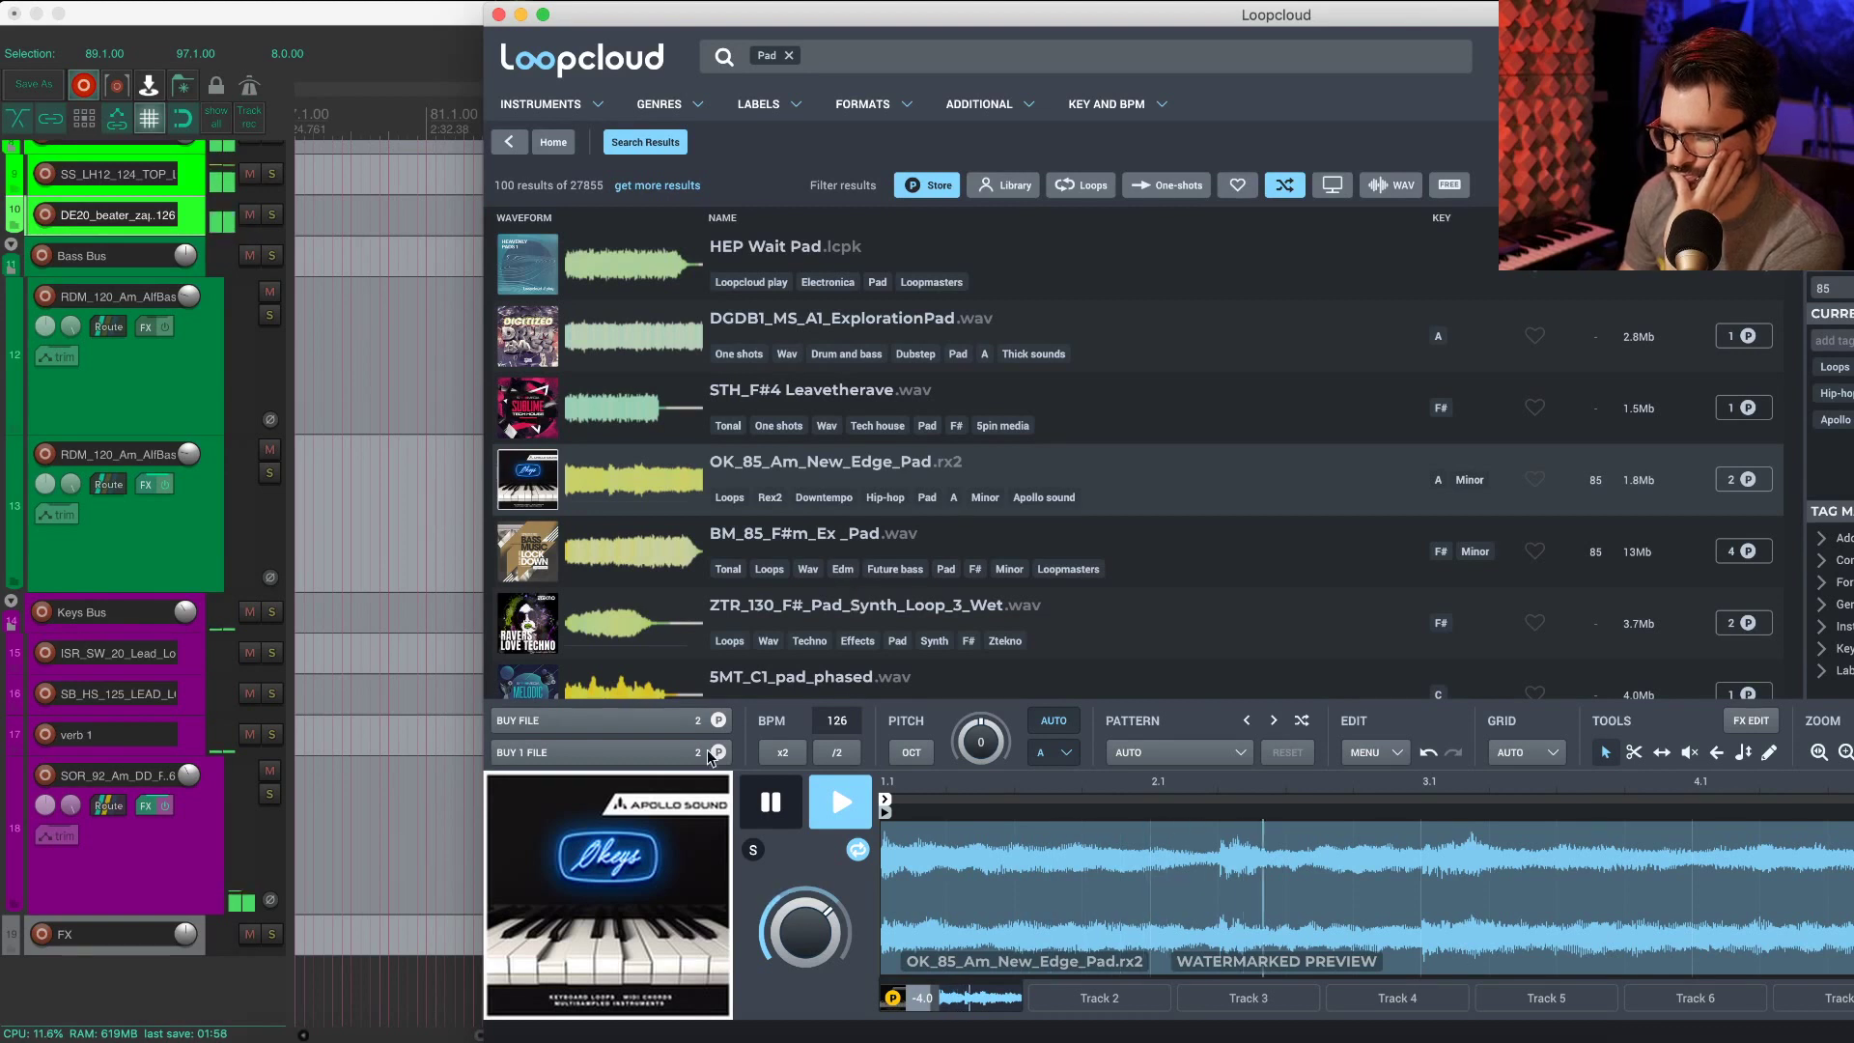
pyautogui.click(576, 751)
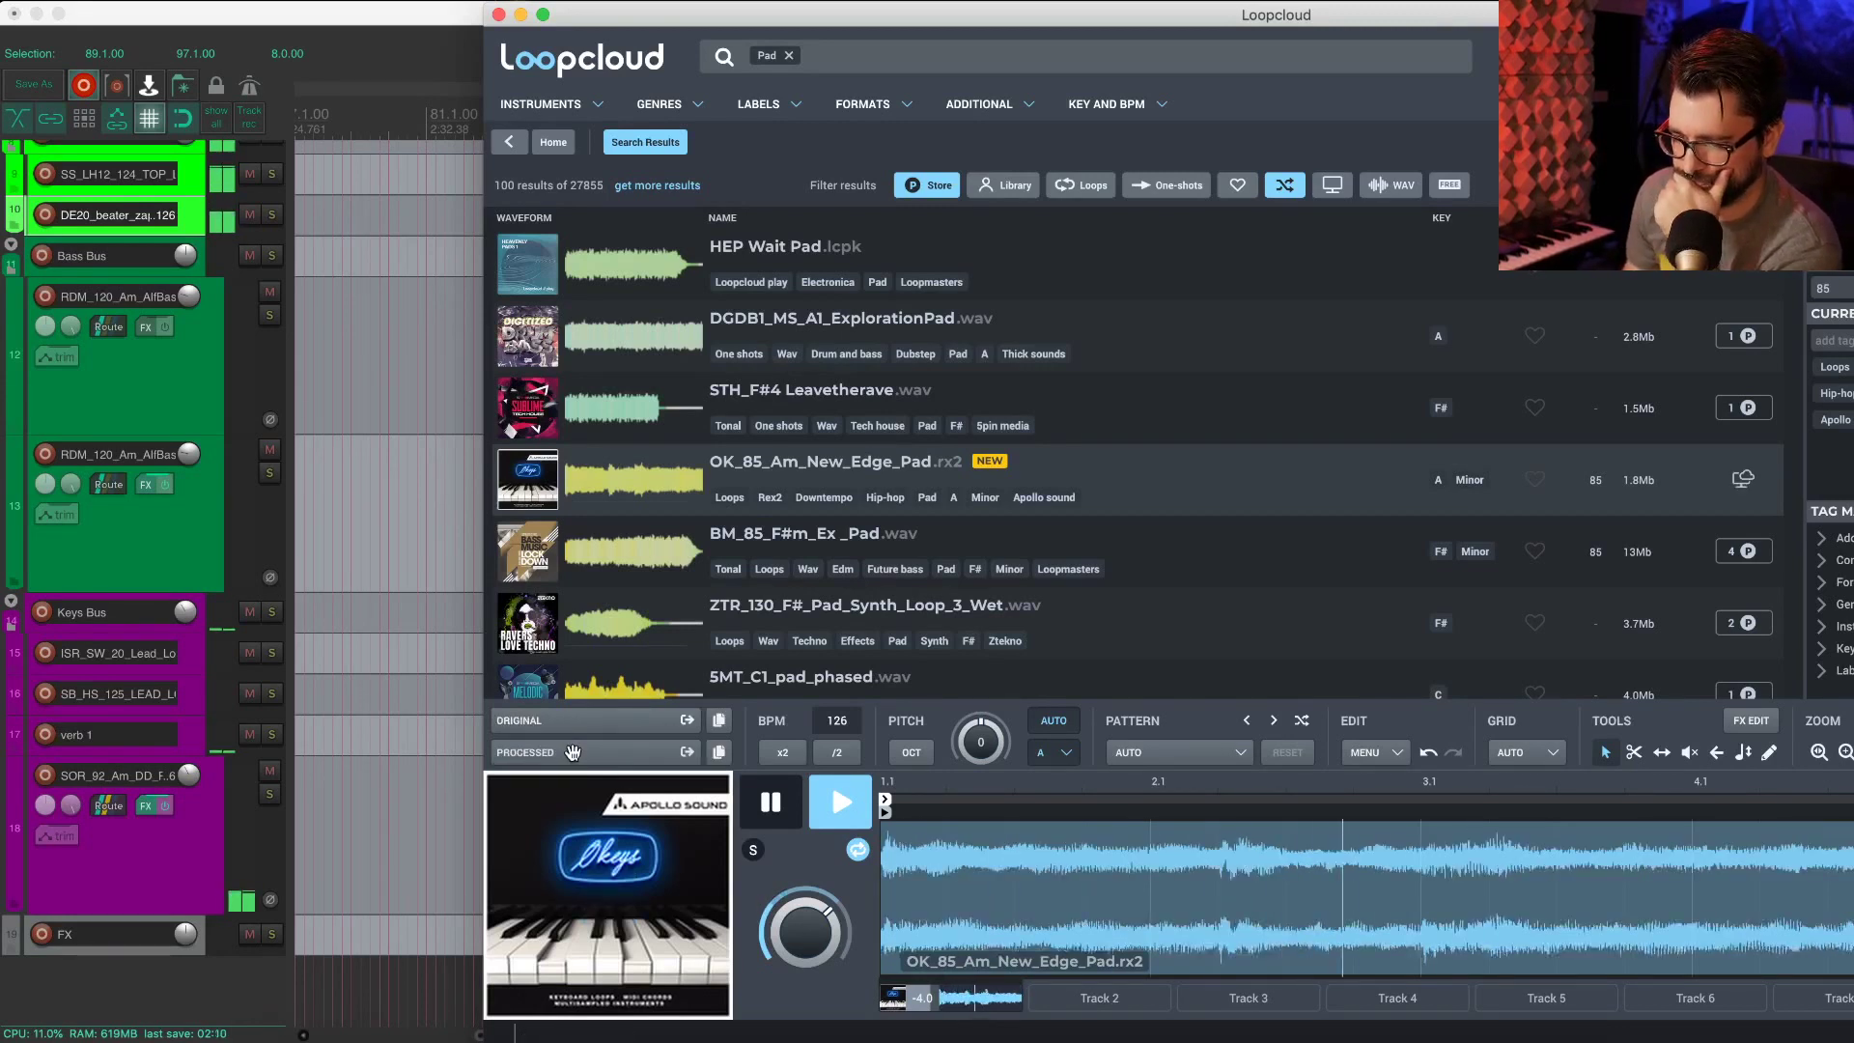
pyautogui.moveTo(159, 917); pyautogui.dragTo(121, 994)
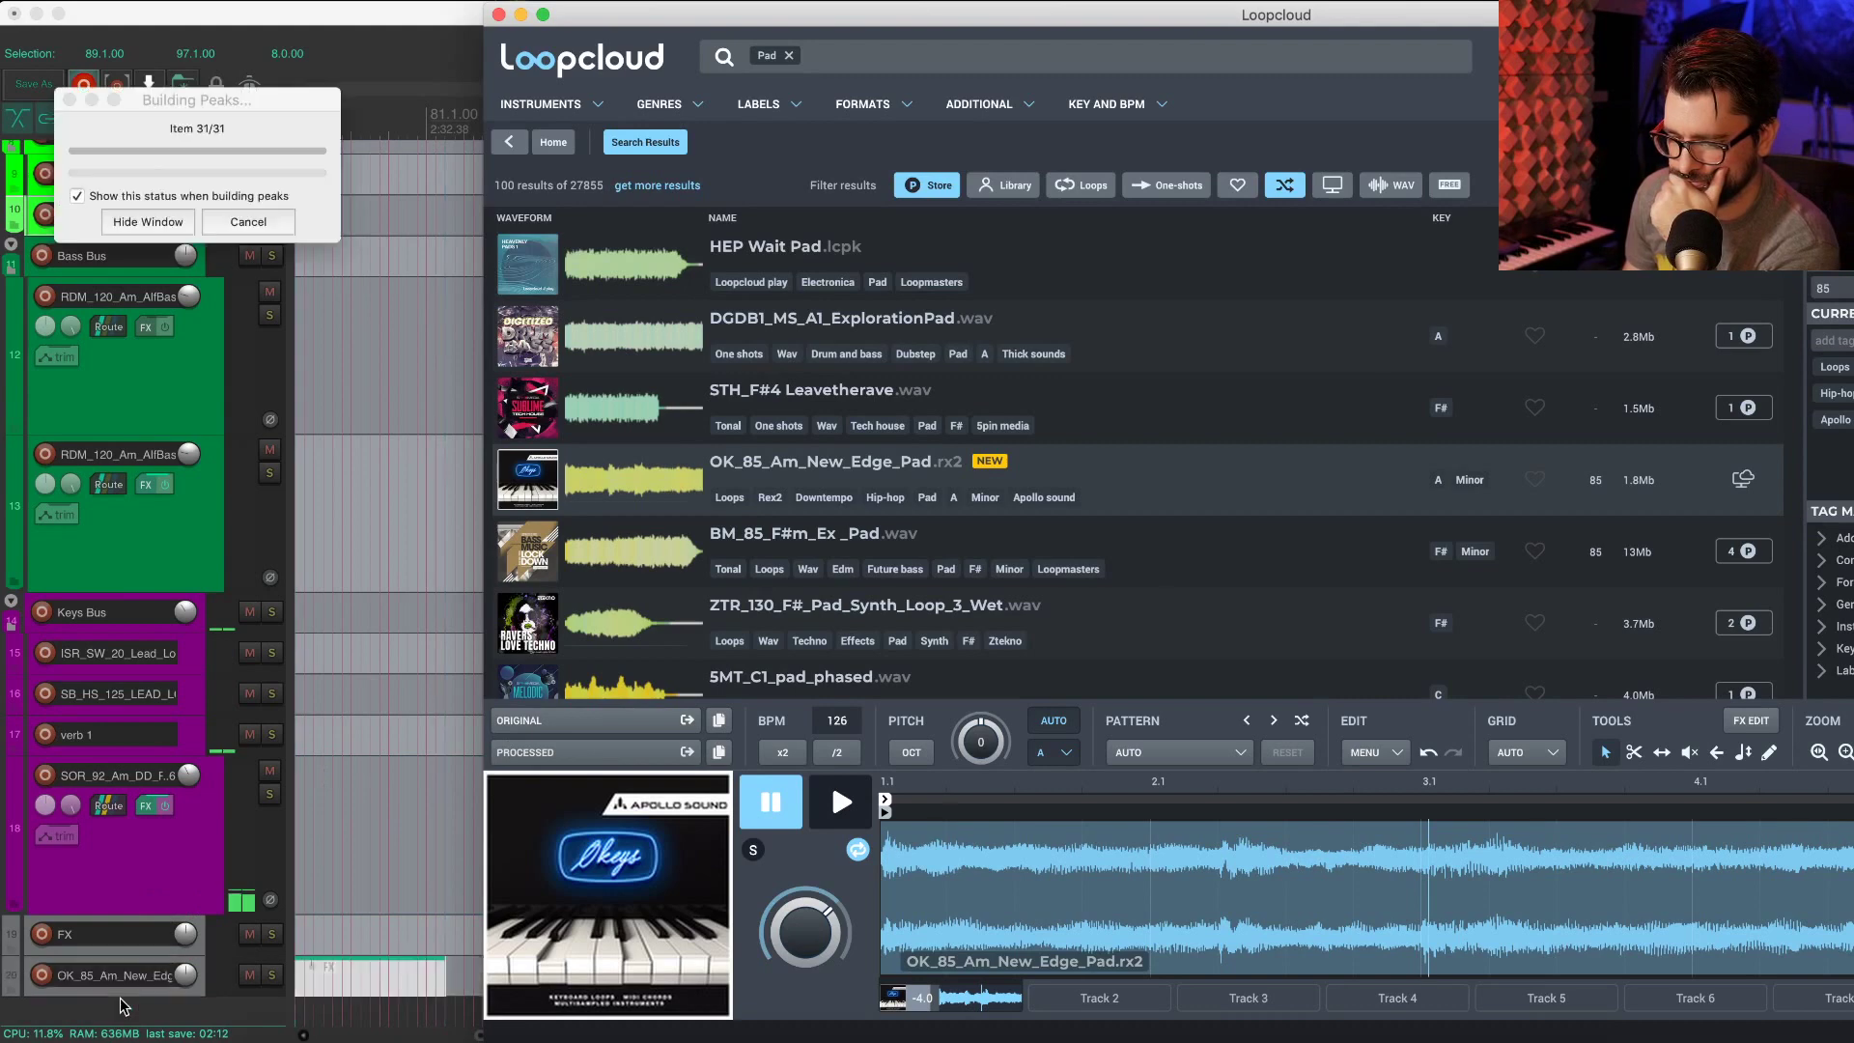
# Step: Move the OK_85_Am_New_Edge_Pad track into the Keys Bus folder above verb 1, and move the verb 1 track into the FX folder
pyautogui.press('Return')
pyautogui.click(214, 973)
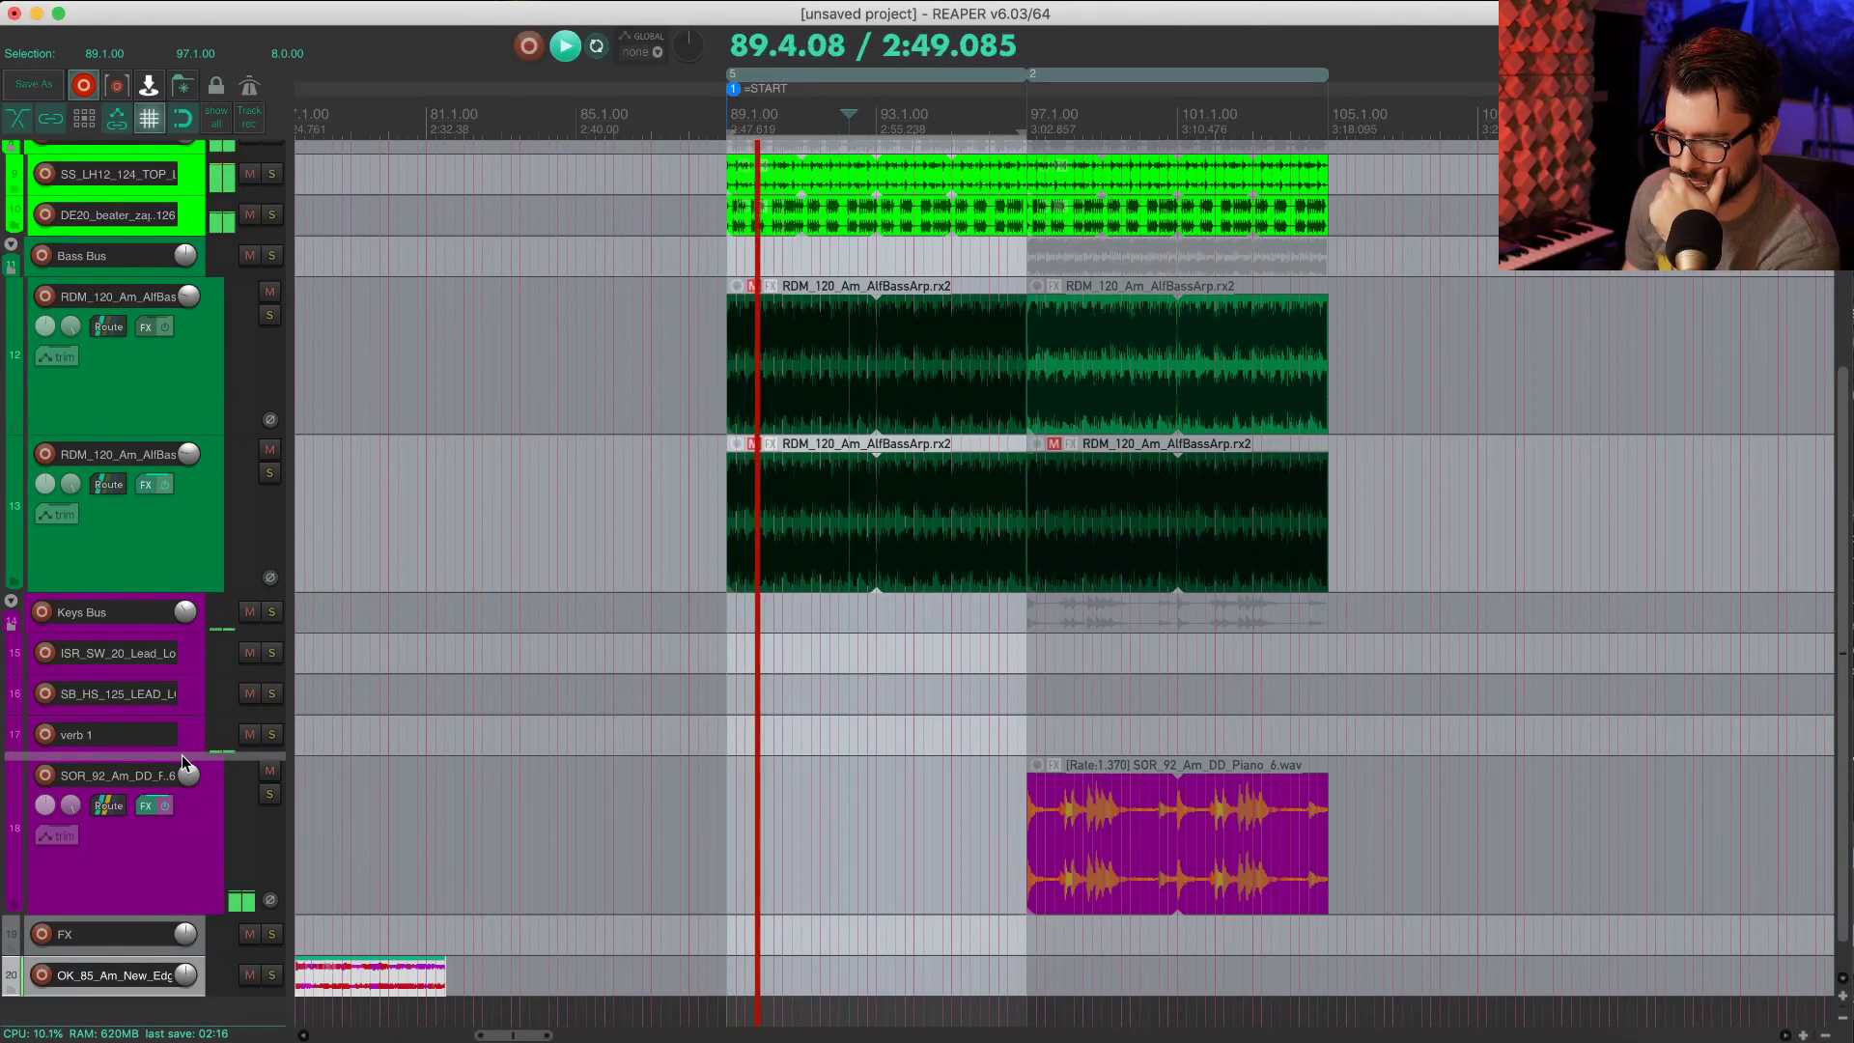
pyautogui.moveTo(174, 728); pyautogui.dragTo(171, 715)
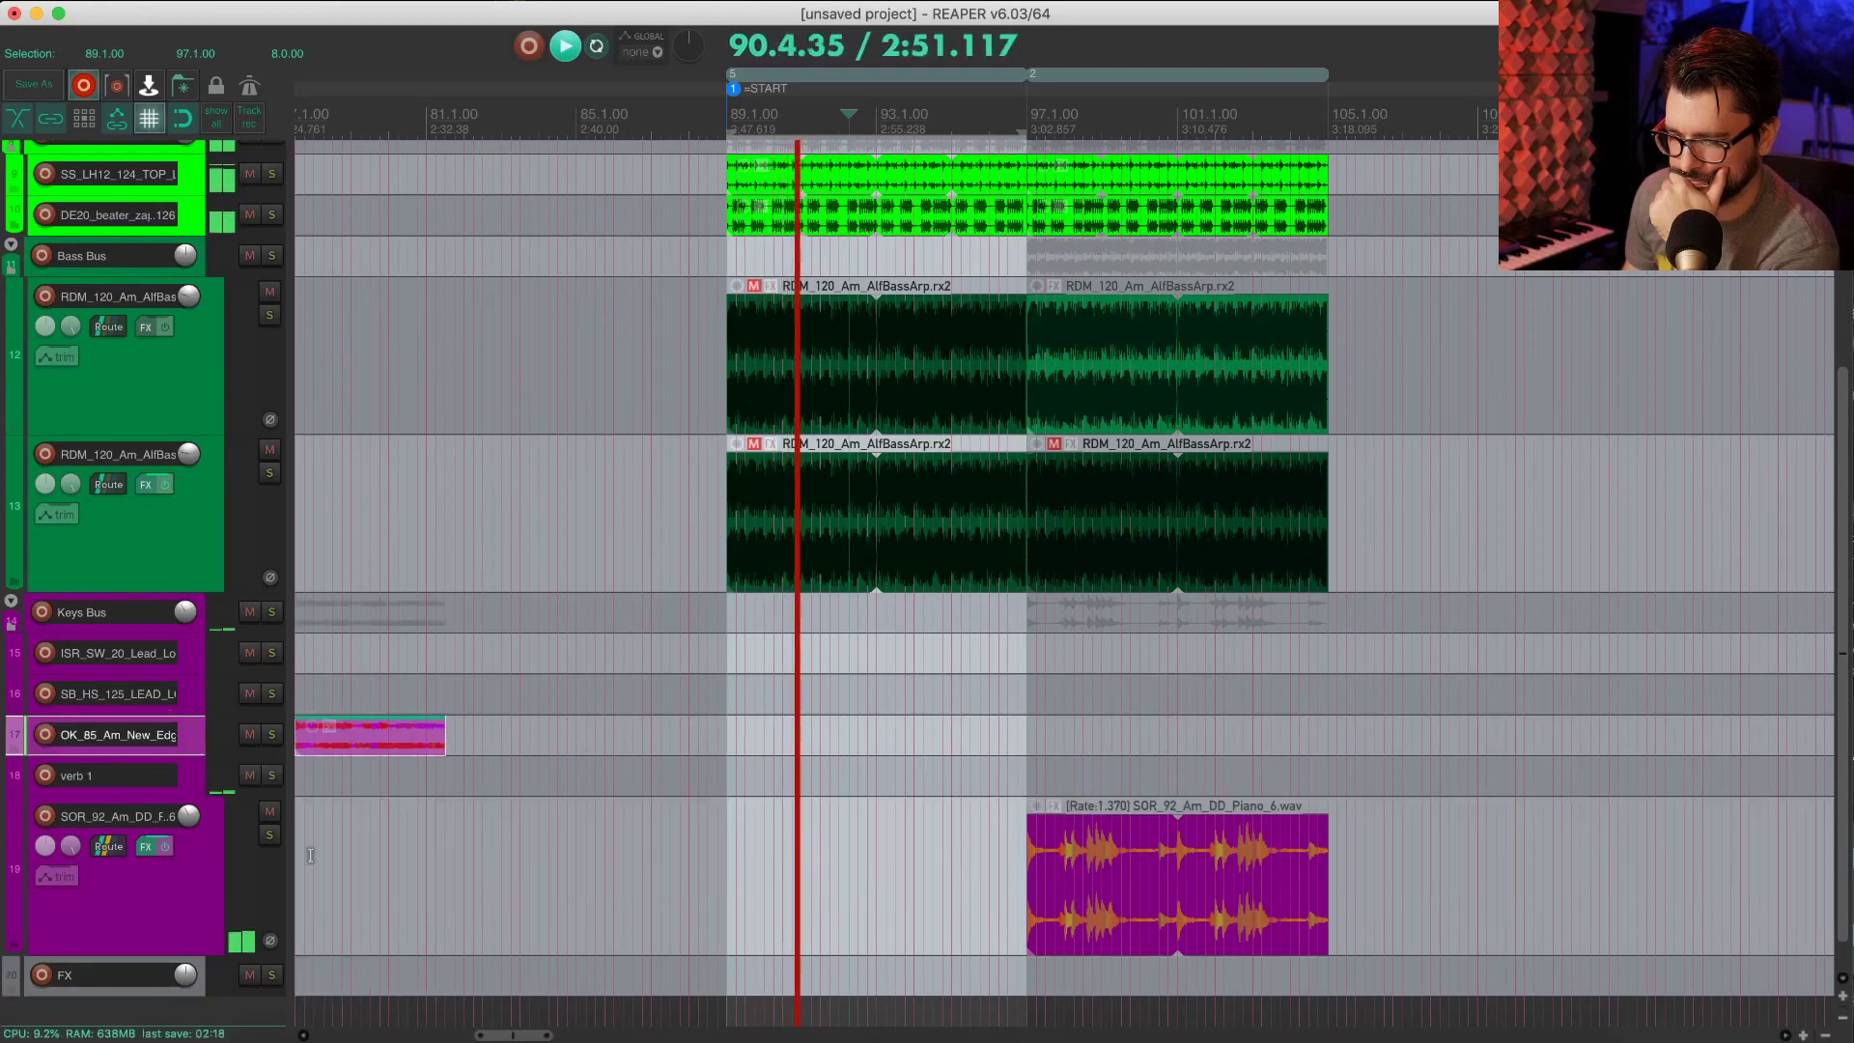
pyautogui.scroll(-1, 347, 867)
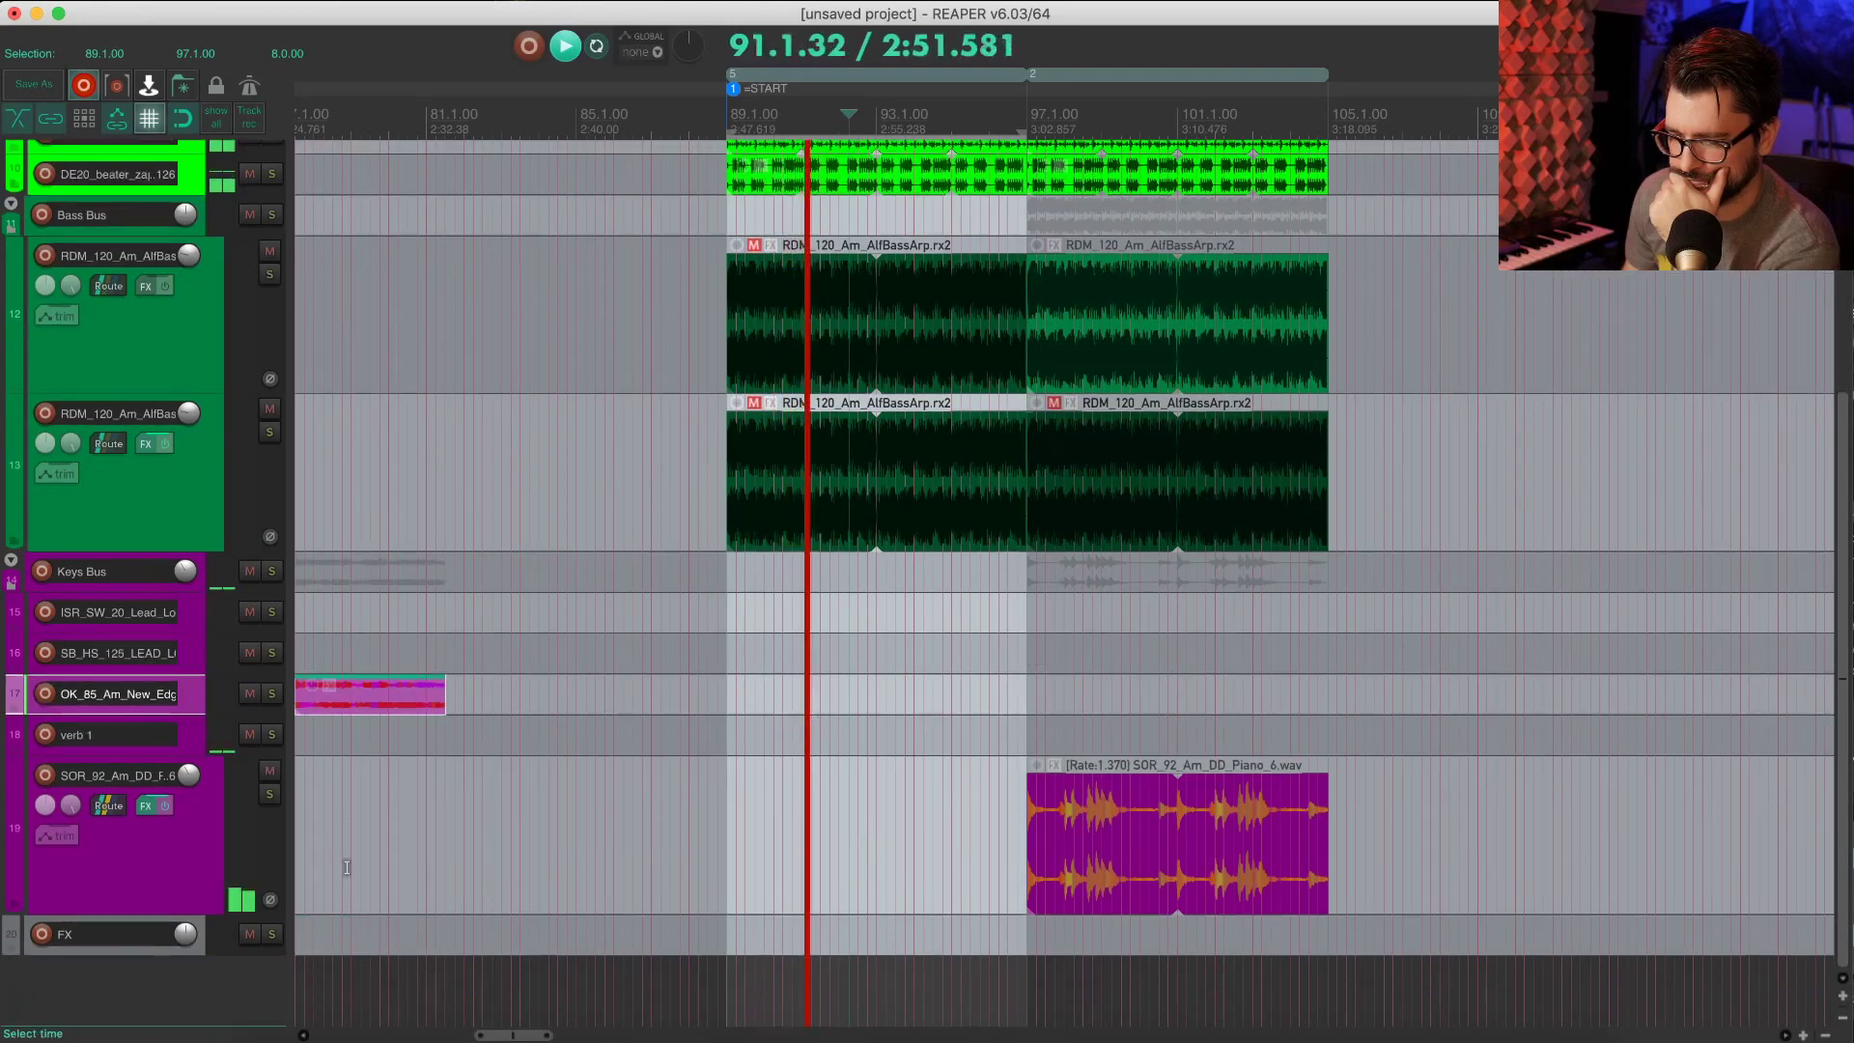
pyautogui.click(189, 738)
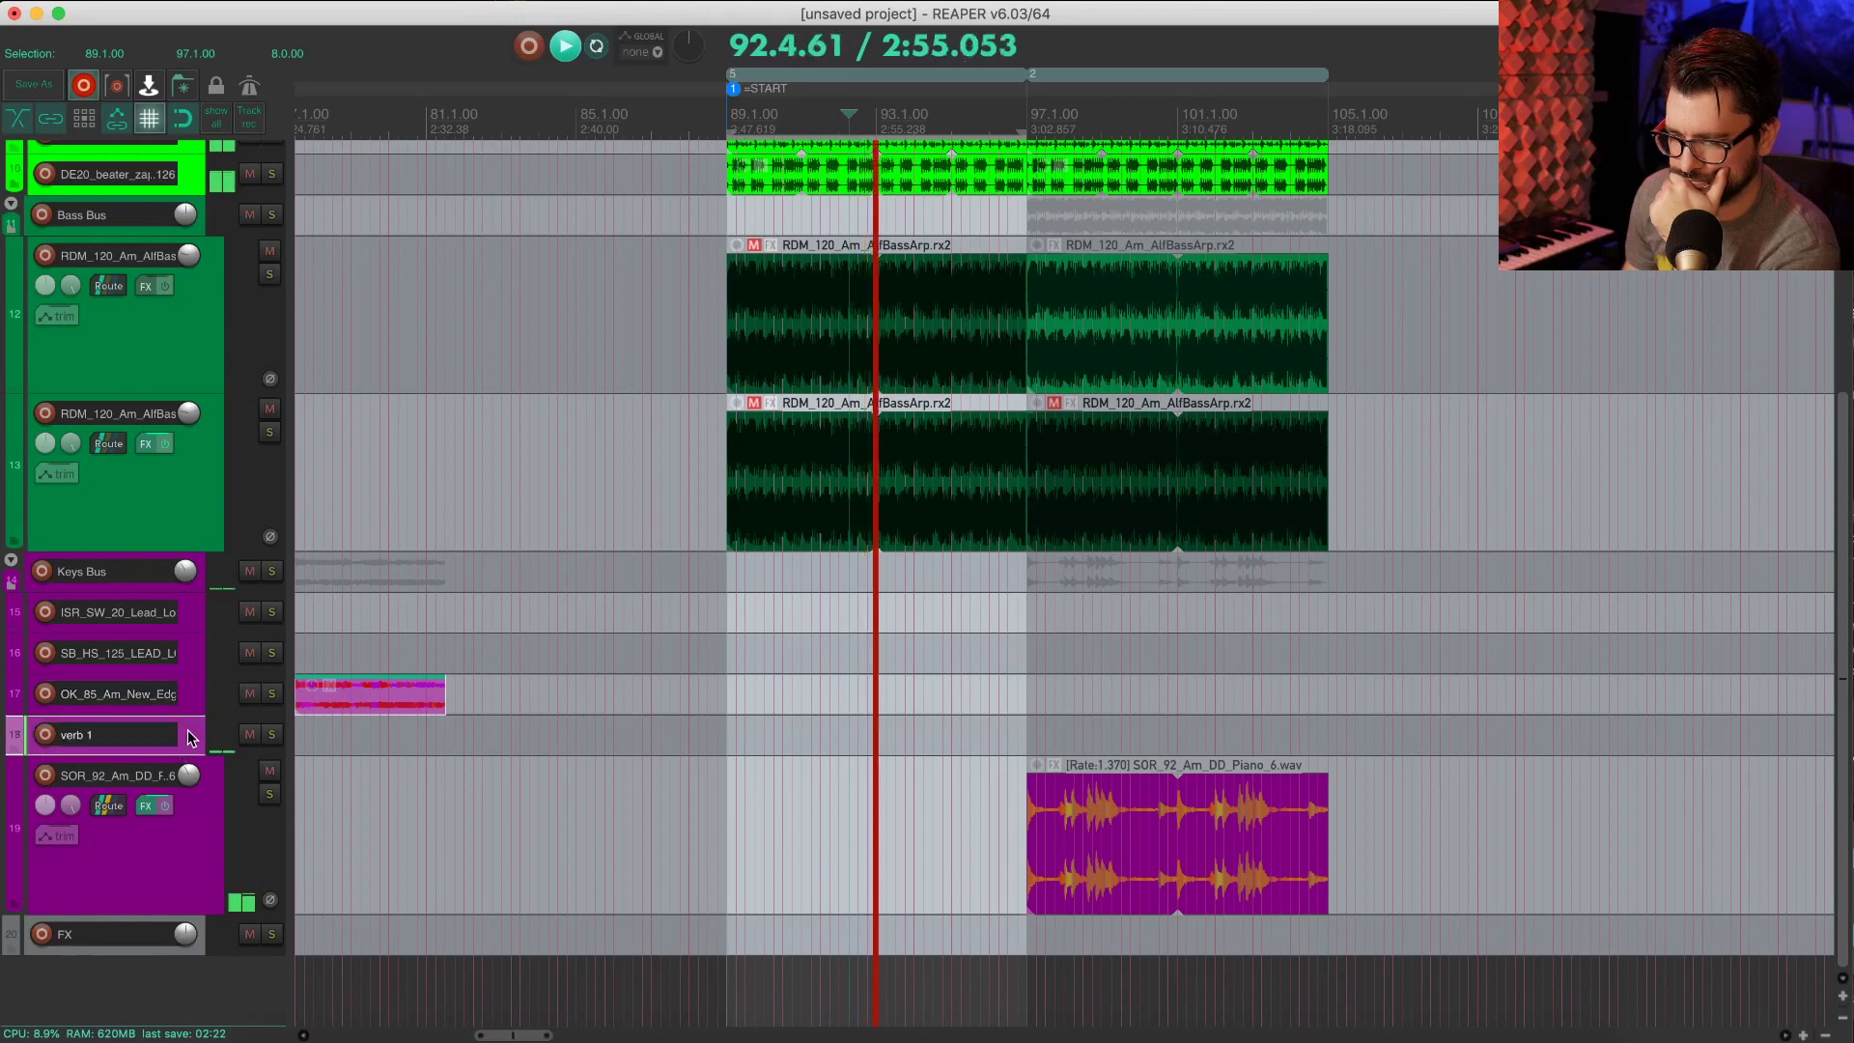
pyautogui.moveTo(189, 739); pyautogui.dragTo(179, 956)
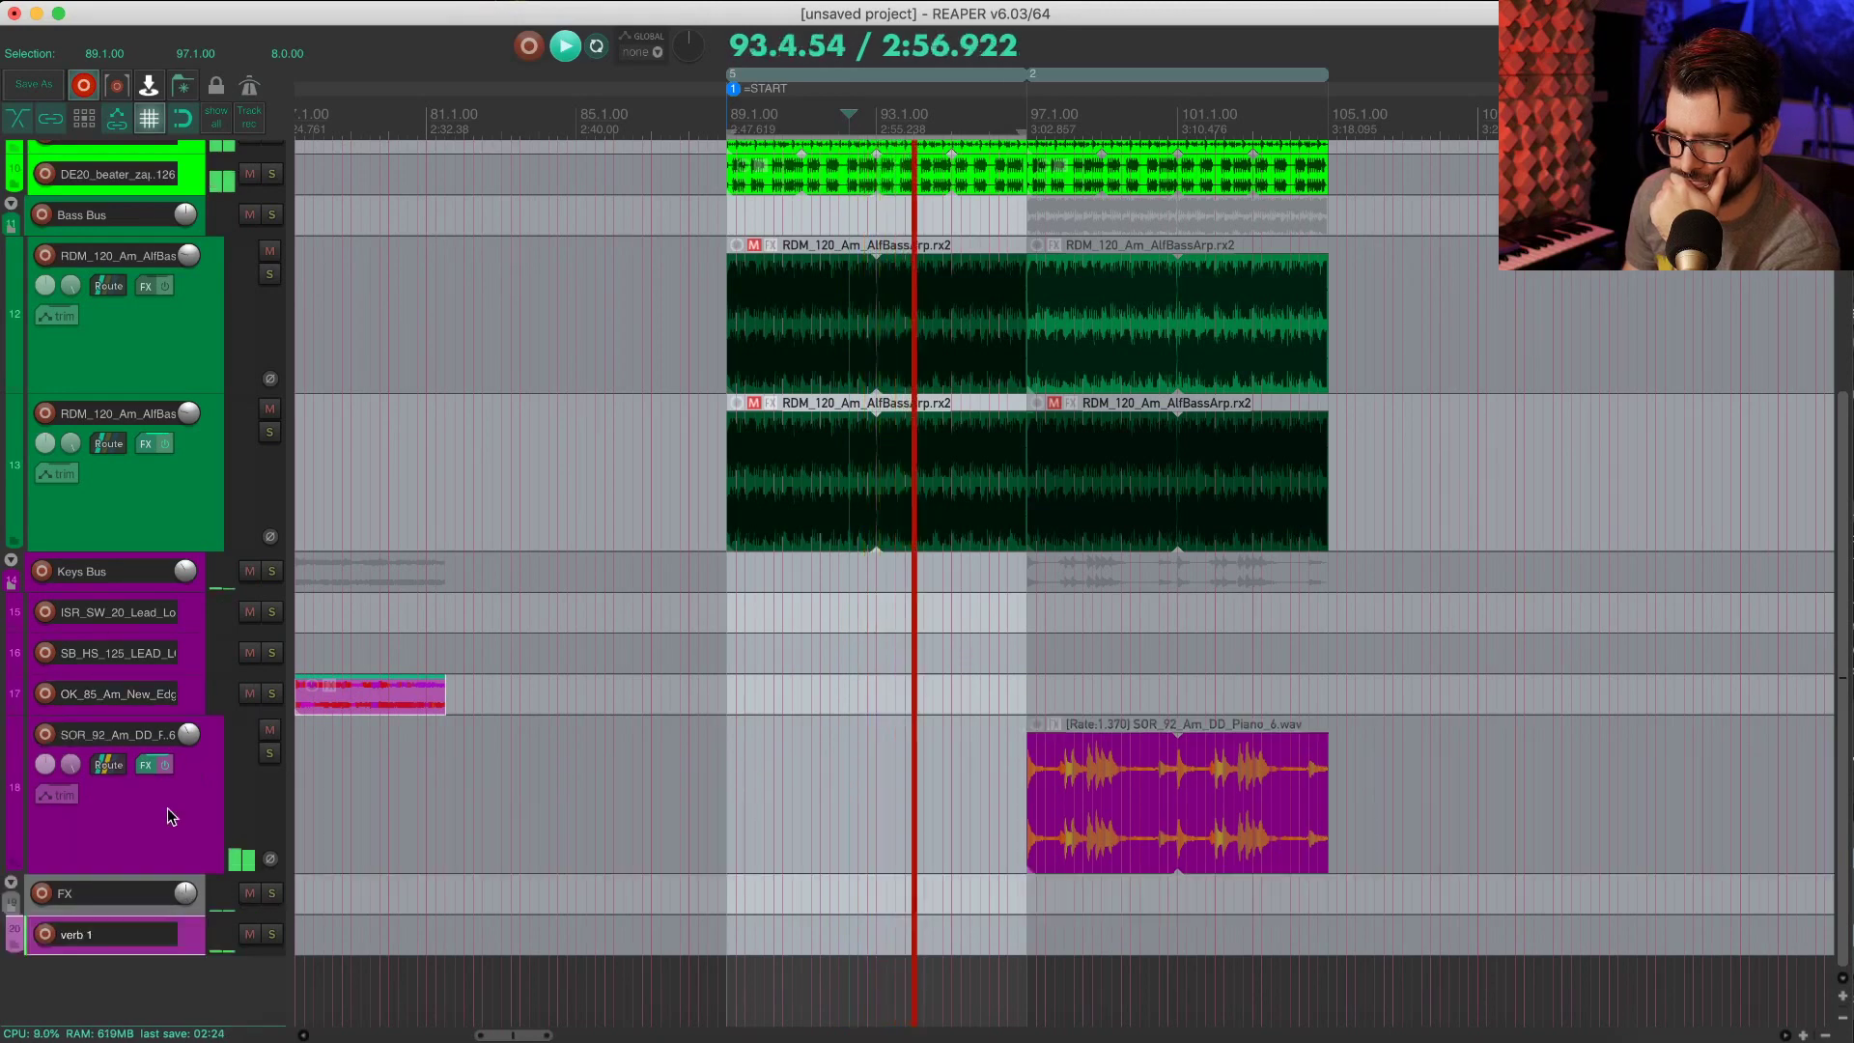
# Step: Move the OK_85_Am_New_Edge_Pad clip to start at bar 89.1.00 and make its track taller
pyautogui.moveTo(358, 687); pyautogui.dragTo(1026, 695)
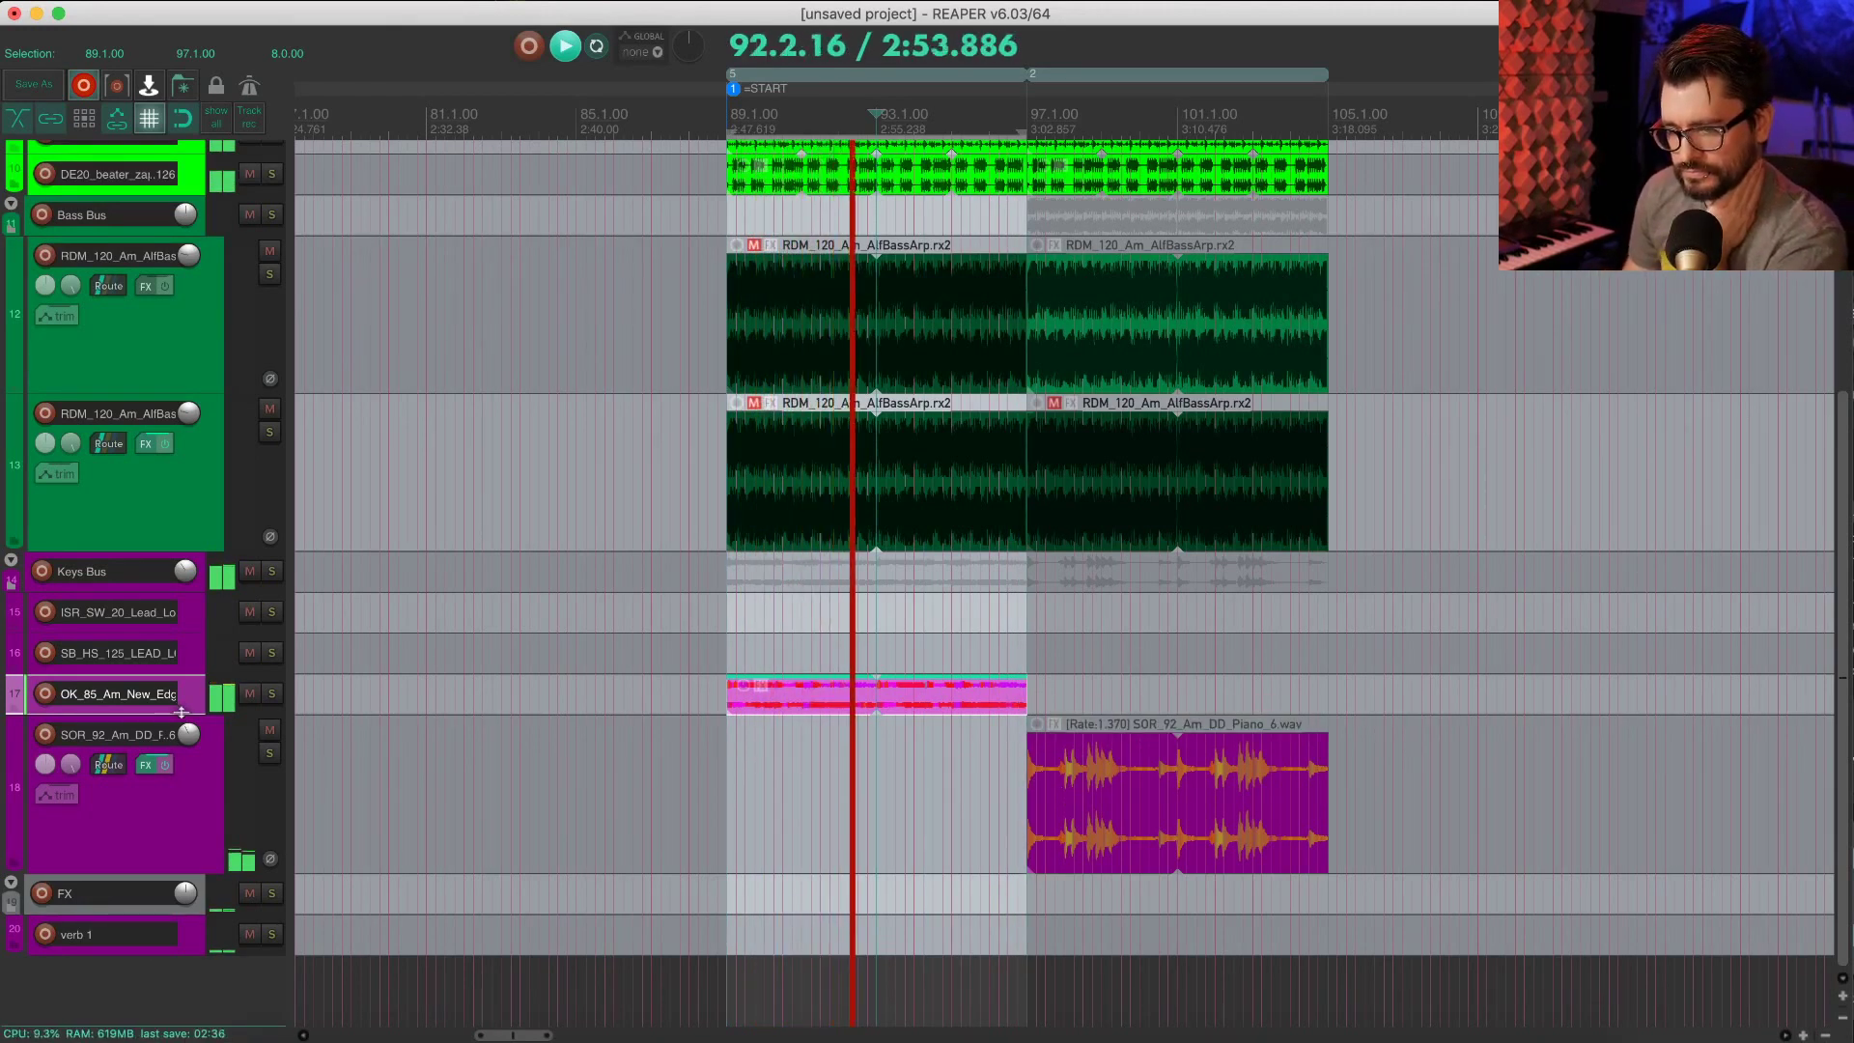
pyautogui.moveTo(179, 712); pyautogui.dragTo(159, 759)
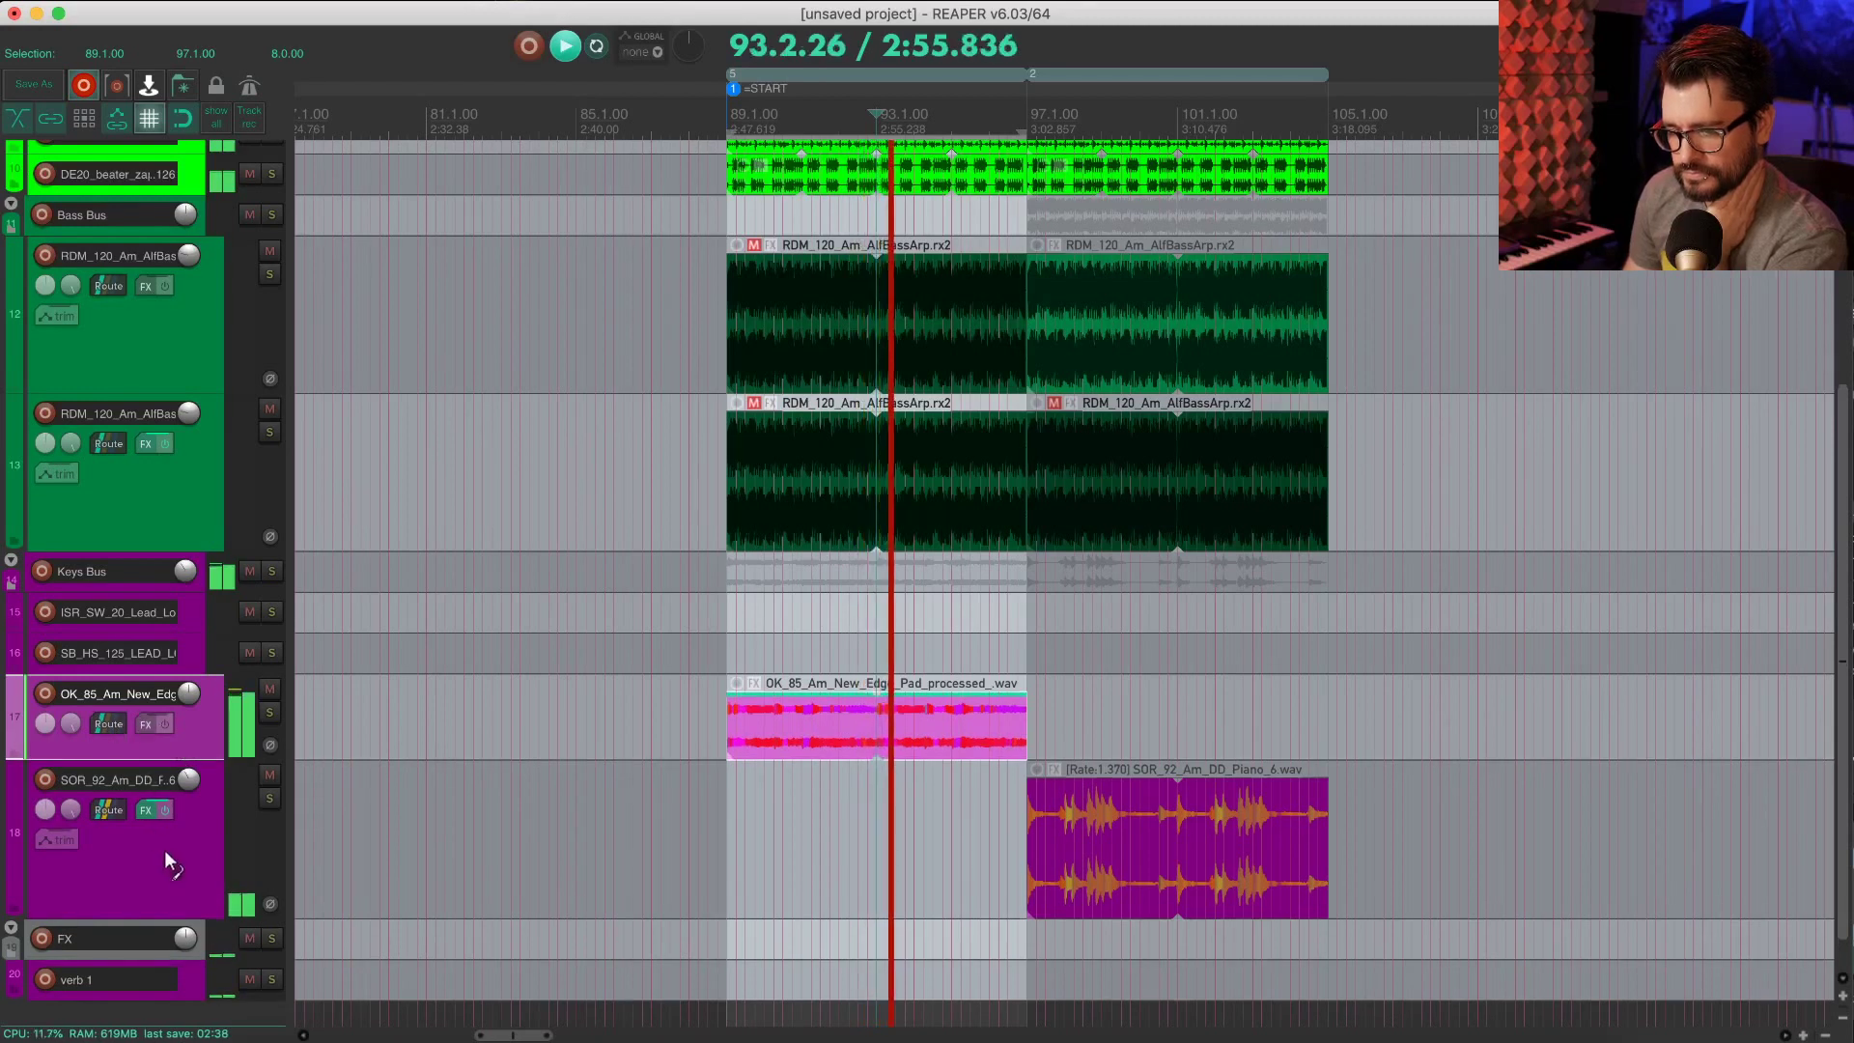
# Step: Send the OK_85_Am_New_Edge_Pad track to verb 1 with the send level at -11.47 dB
pyautogui.click(193, 974)
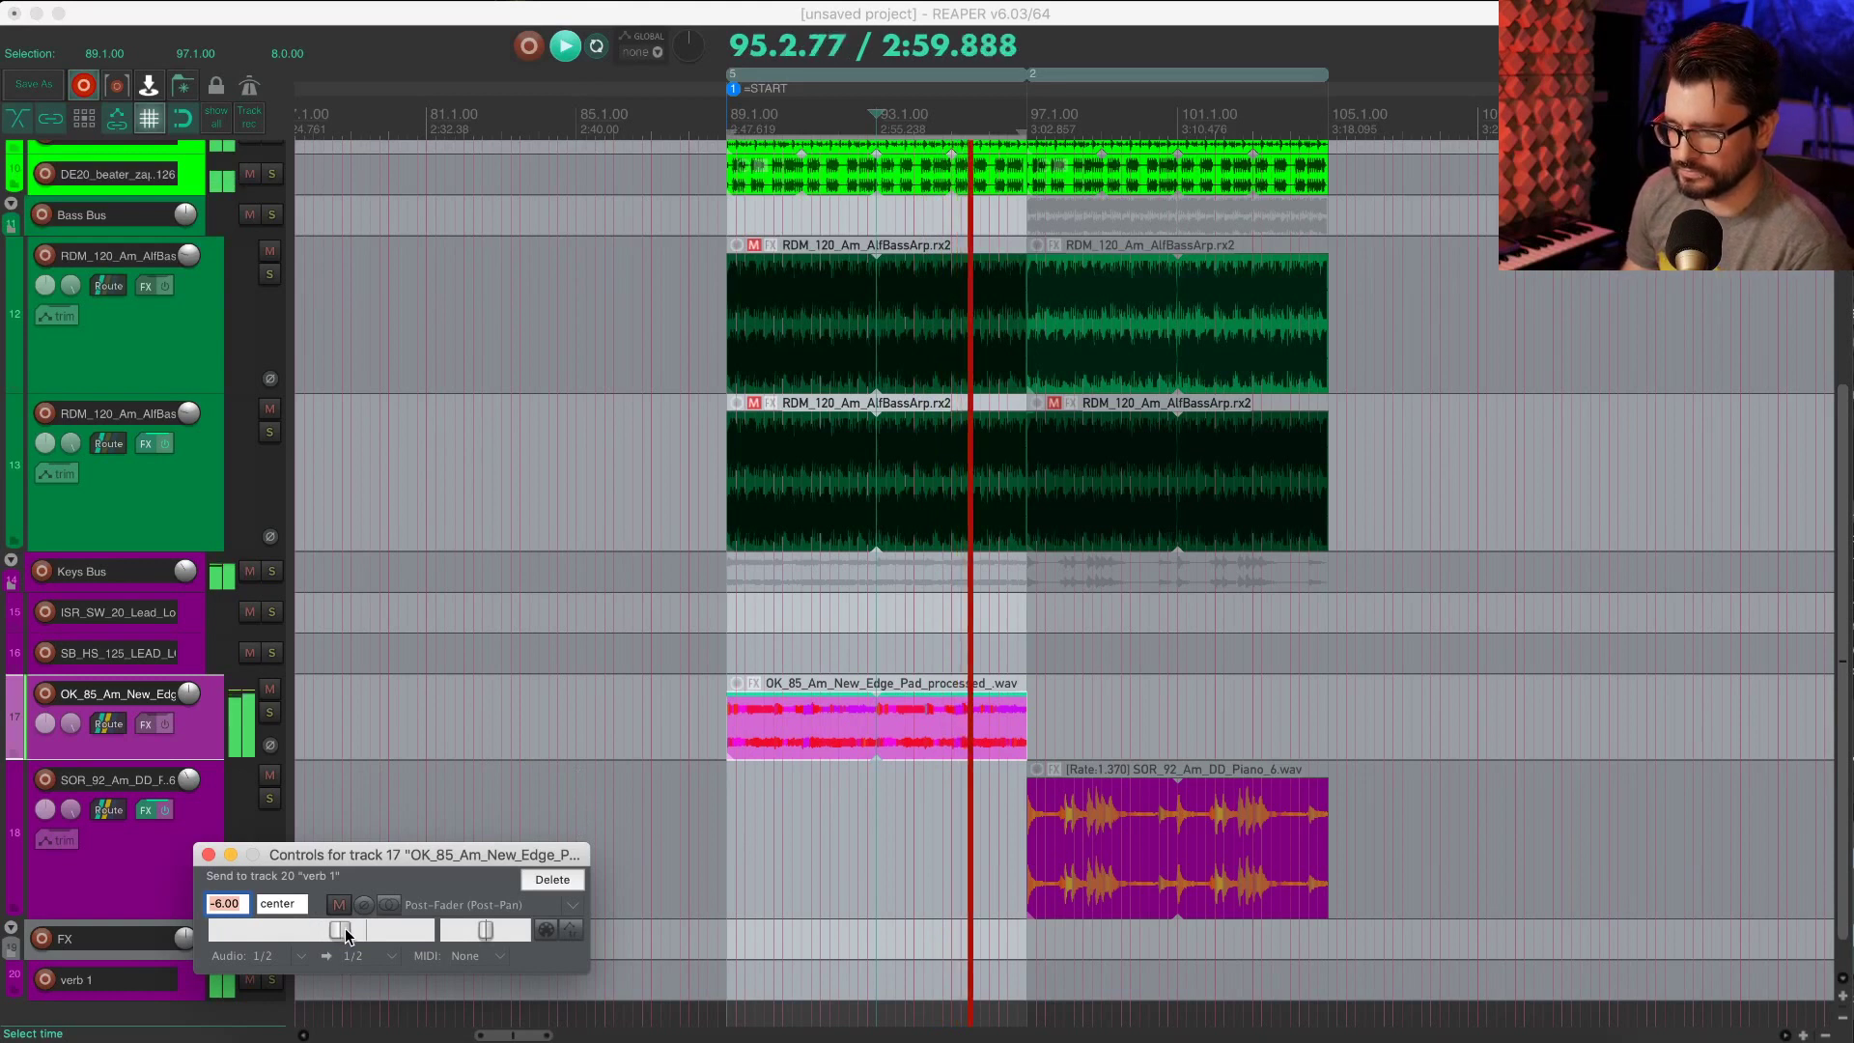
pyautogui.moveTo(340, 929); pyautogui.dragTo(326, 930)
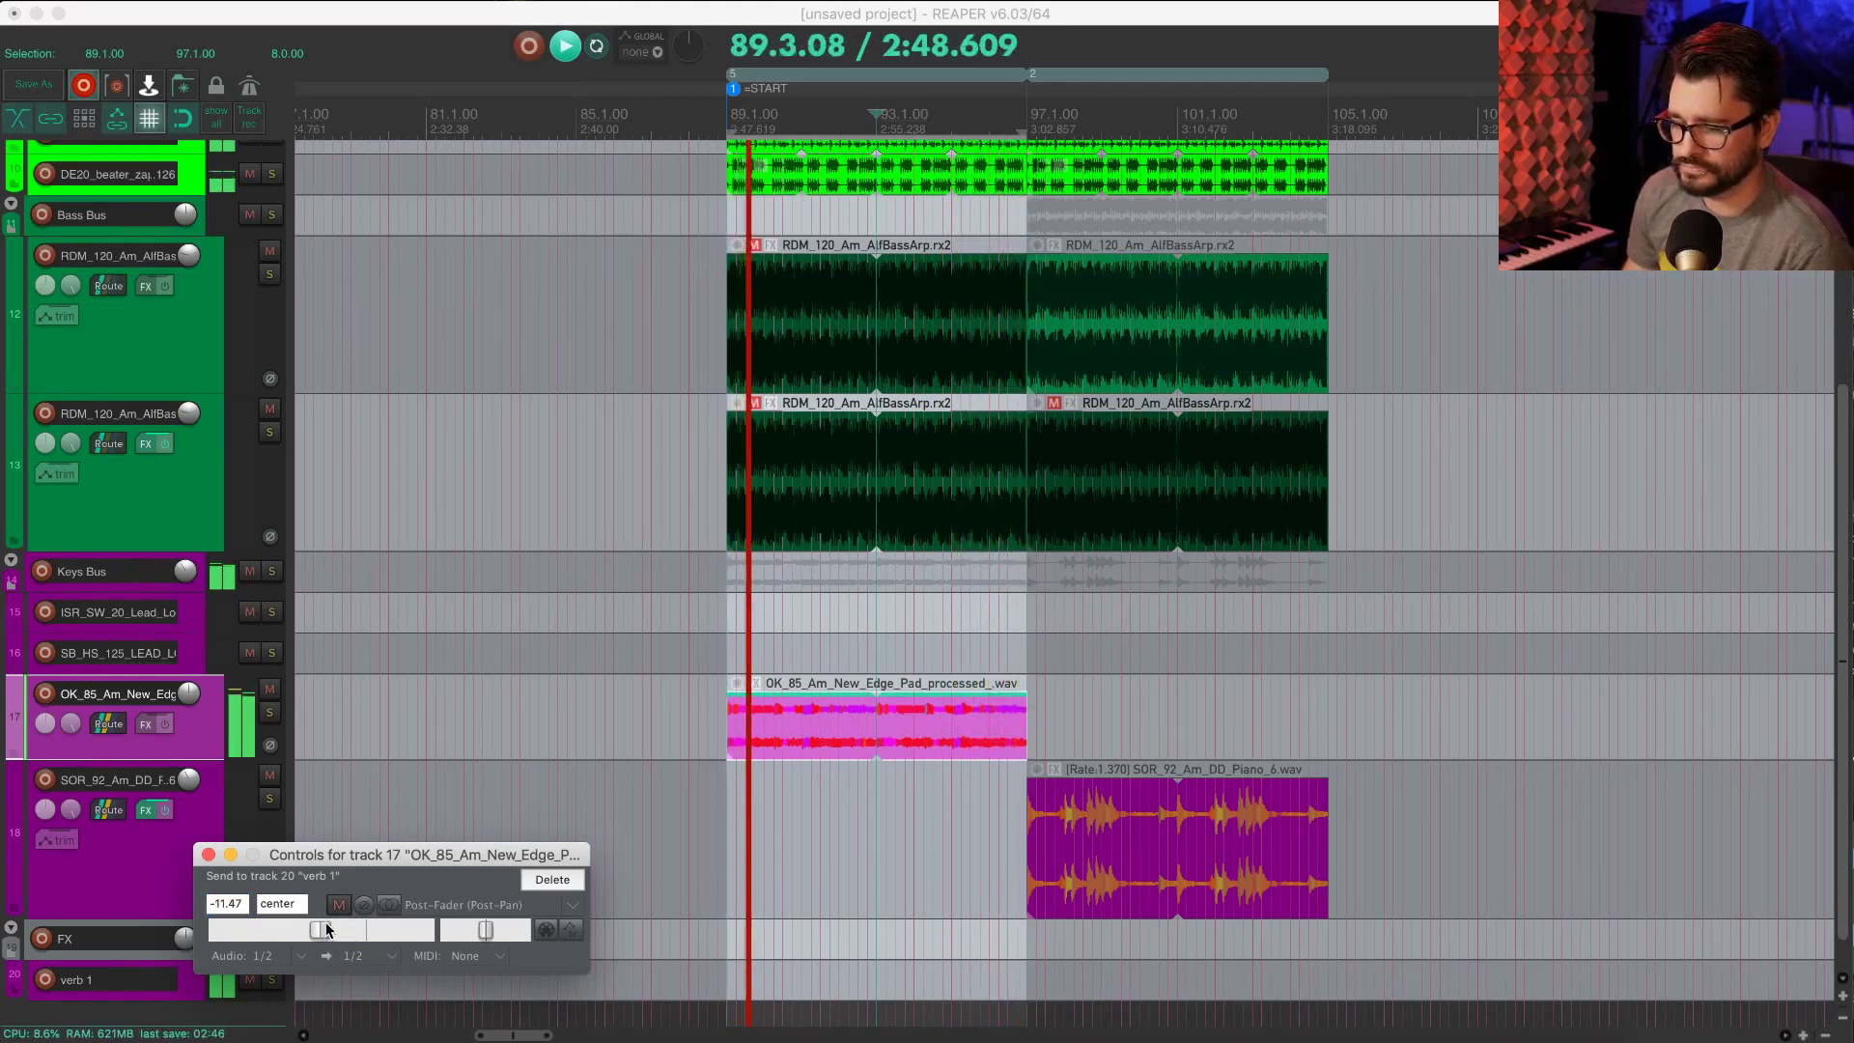
pyautogui.click(208, 856)
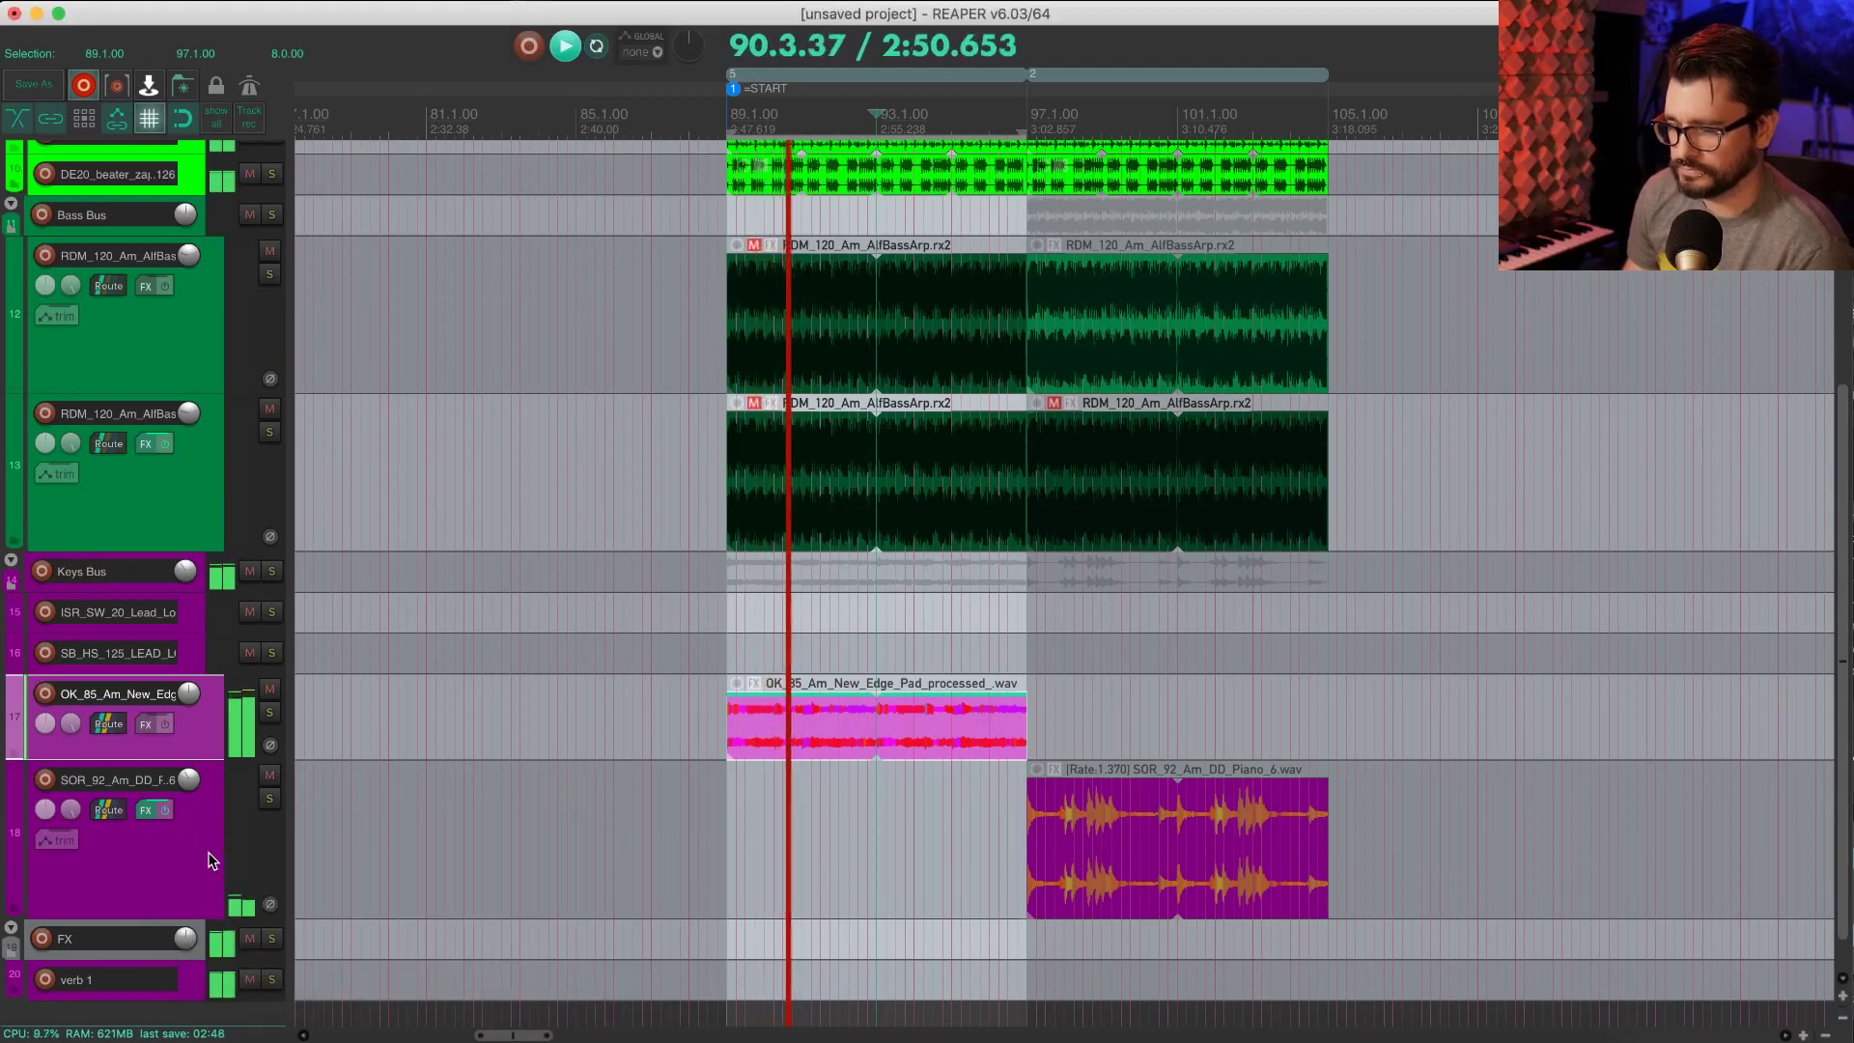
# Step: Move the =START marker to shortly before bar 89 and duplicate the first region with its contents at bar 97.1.00
pyautogui.hscroll(3, 704, 441)
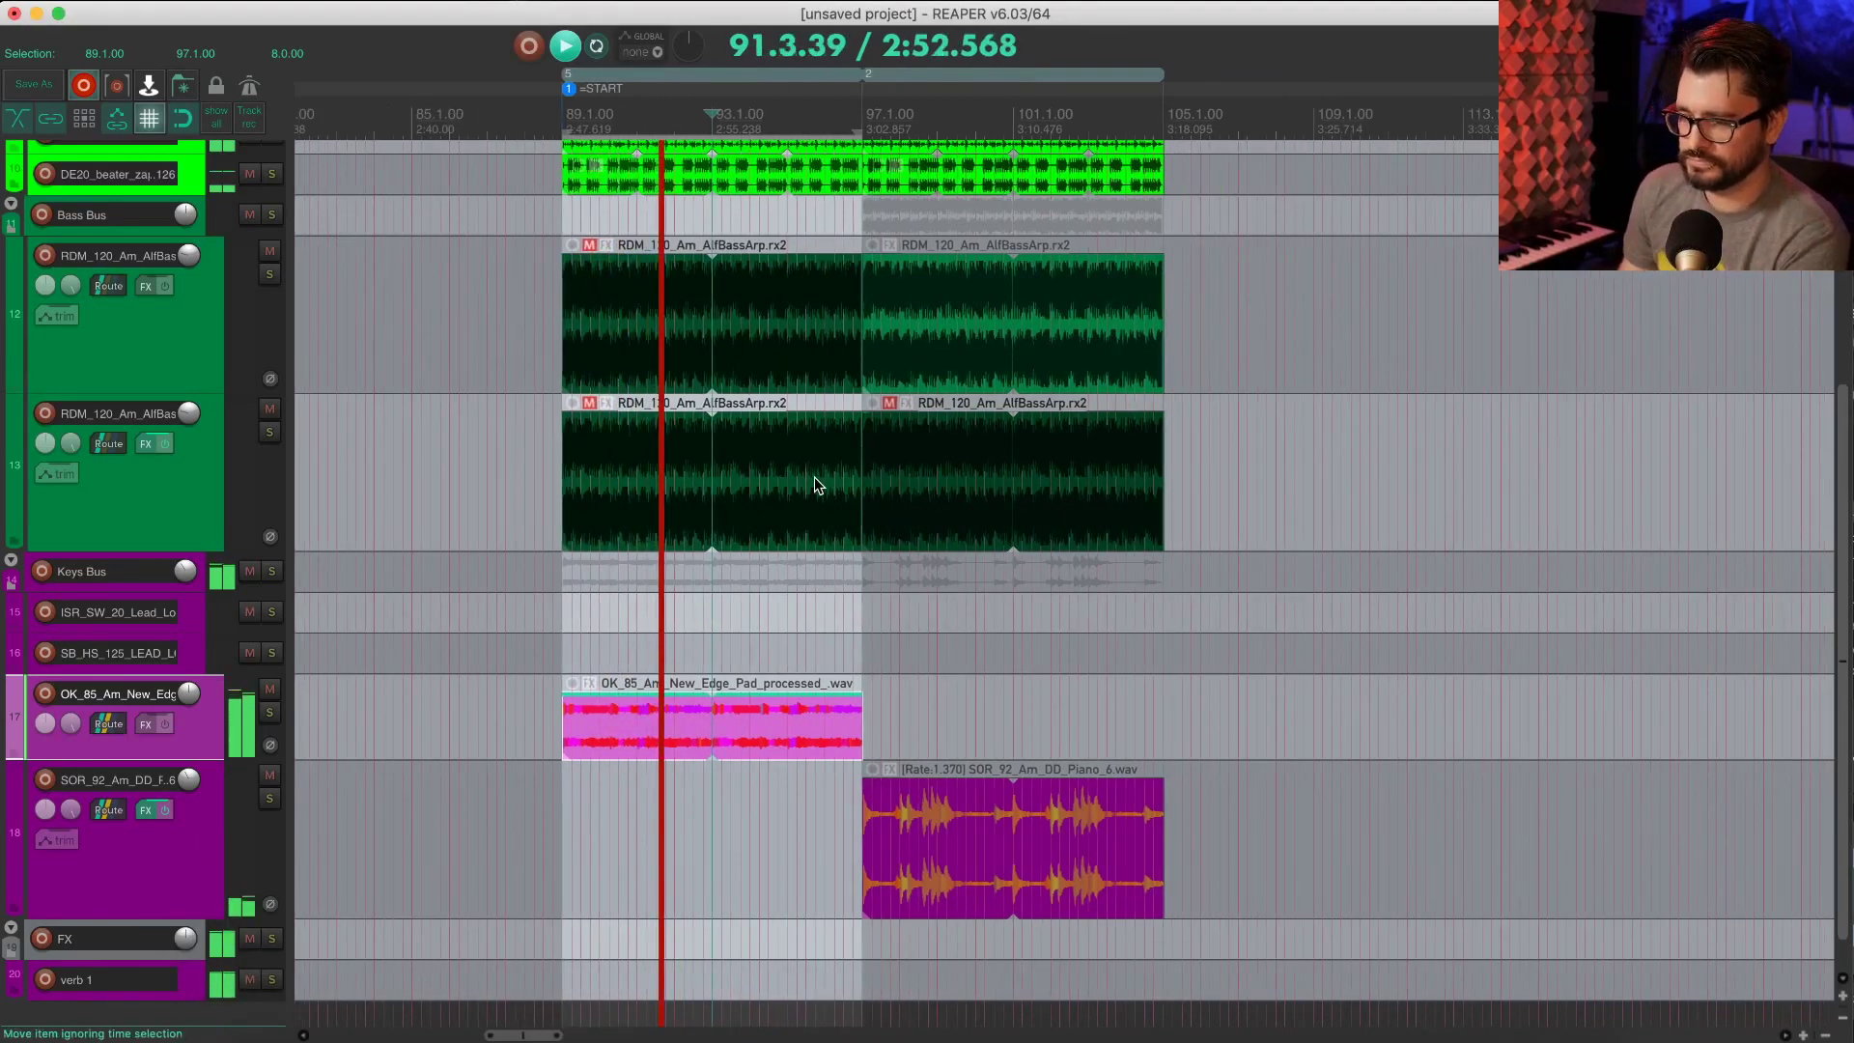
pyautogui.scroll(4, 814, 484)
pyautogui.scroll(-1, 814, 493)
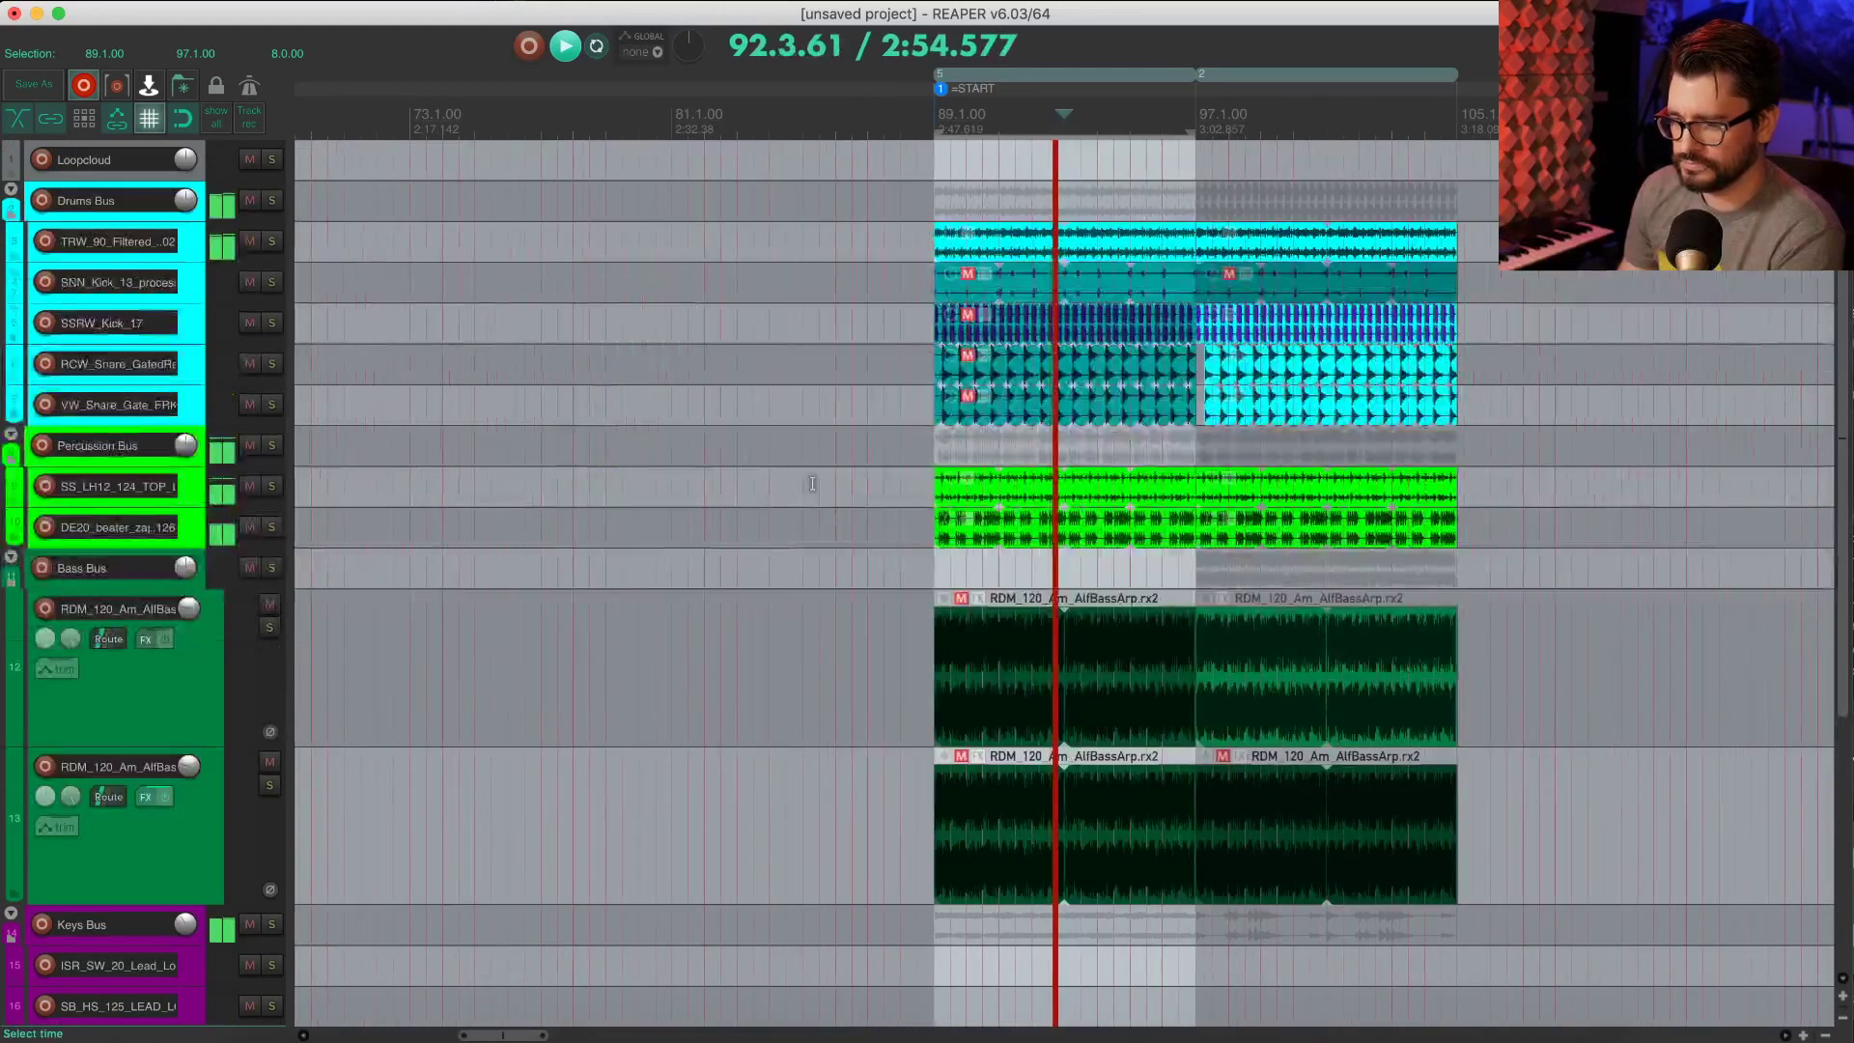
pyautogui.hscroll(3, 1092, 483)
pyautogui.scroll(-3, 1091, 481)
pyautogui.scroll(-1, 1091, 481)
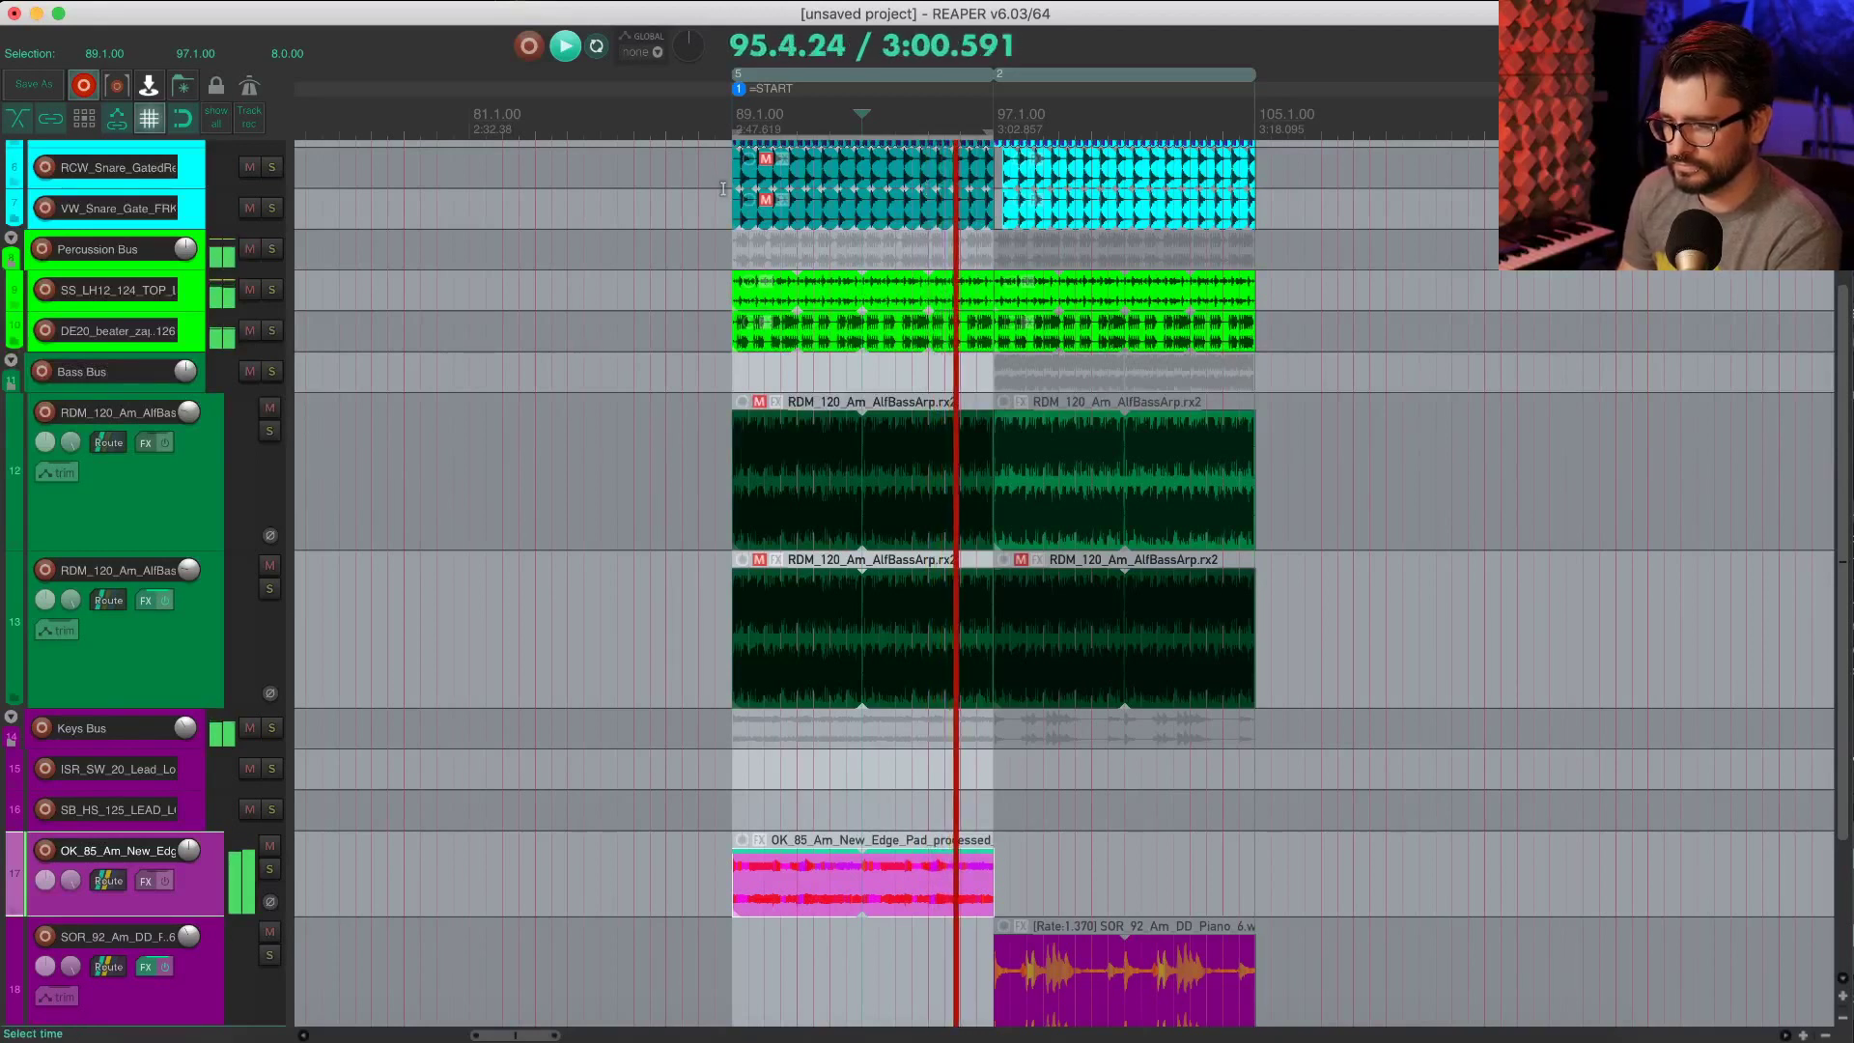
pyautogui.moveTo(738, 89); pyautogui.dragTo(682, 94)
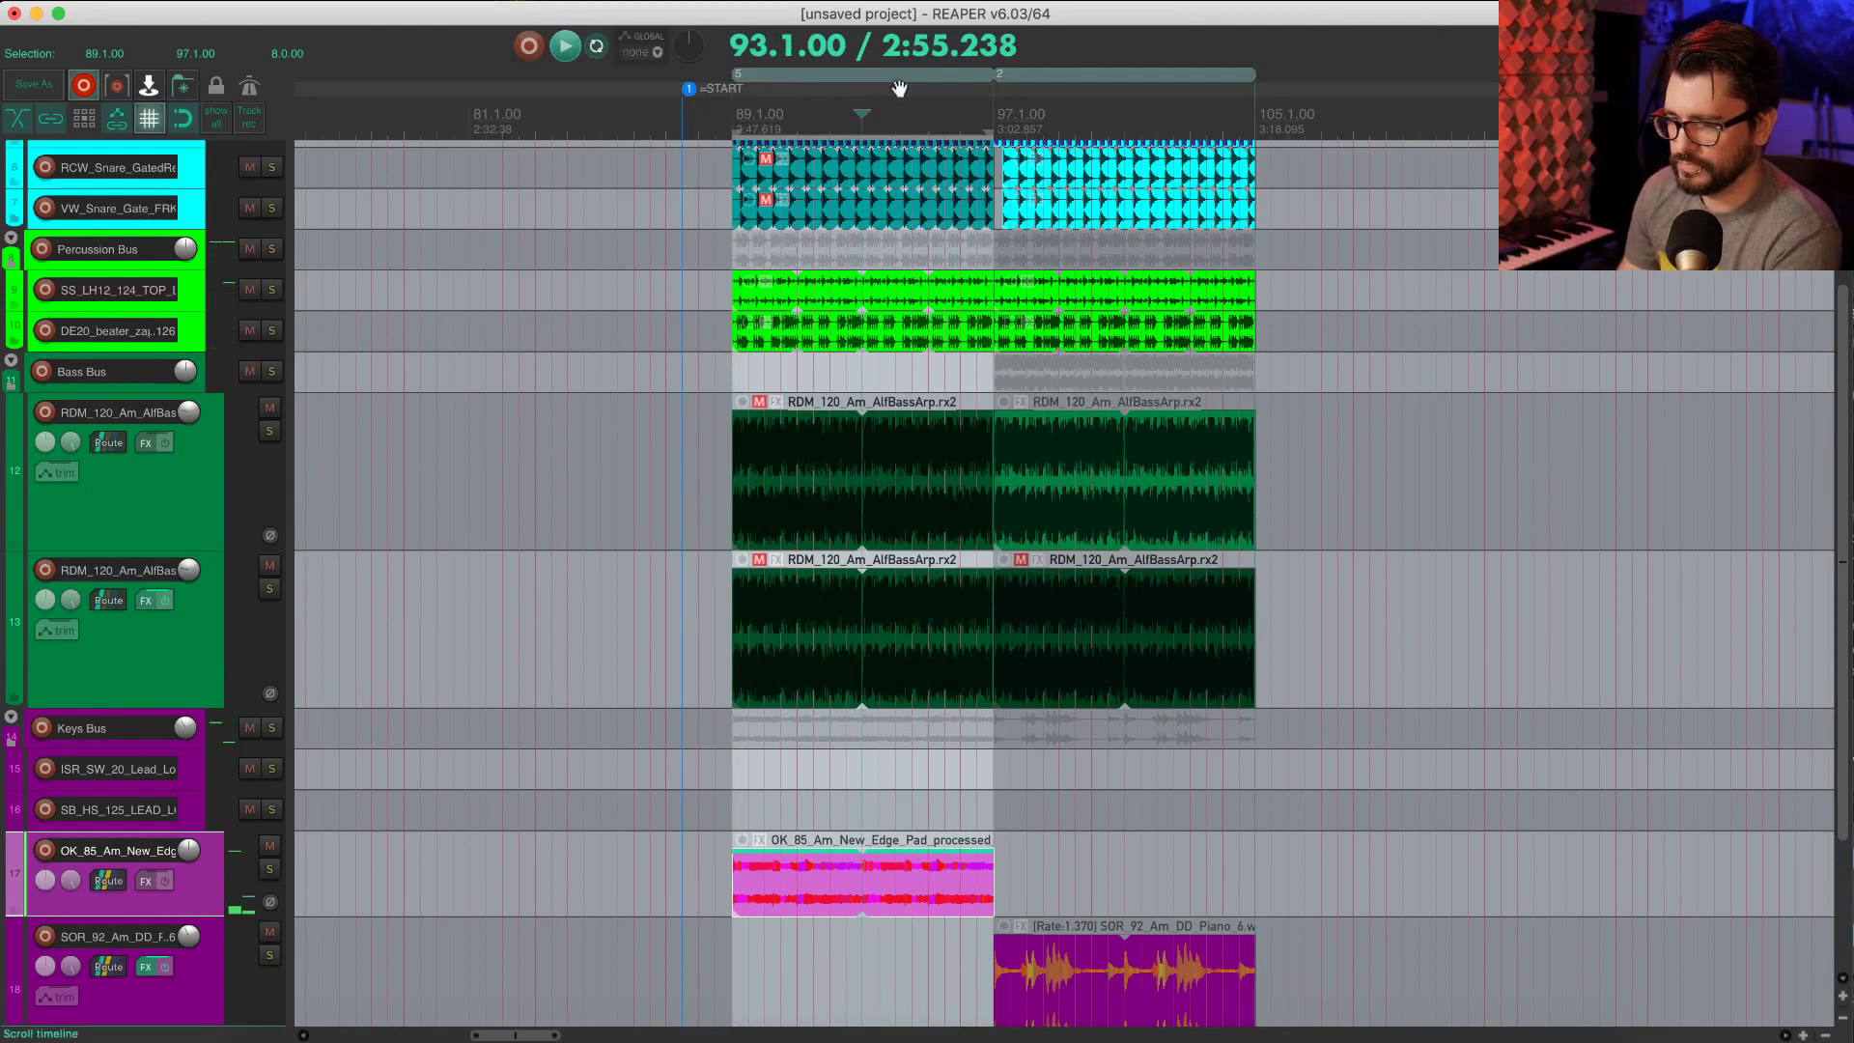
pyautogui.moveTo(879, 73); pyautogui.dragTo(993, 81)
pyautogui.hscroll(5, 1053, 271)
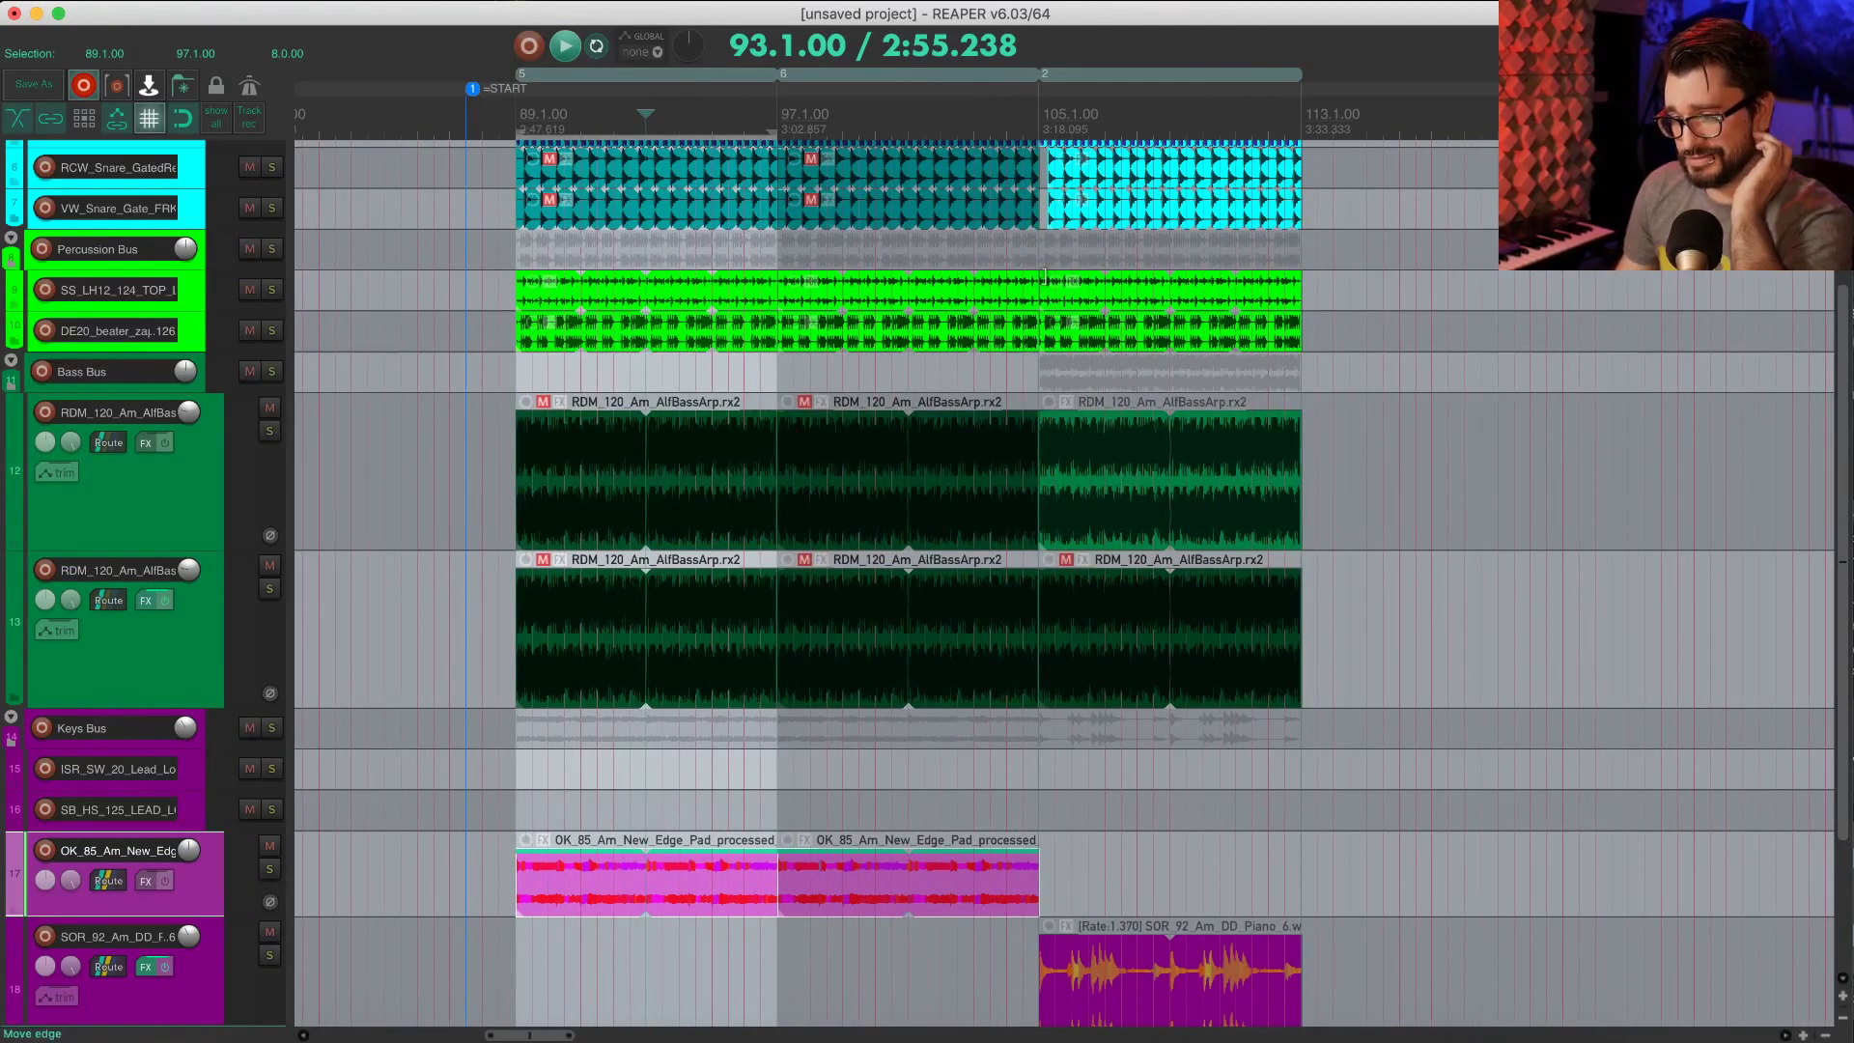
# Step: Switch to Loopcloud and search the sample store for "riser" using the Riser tag
pyautogui.click(1312, 1031)
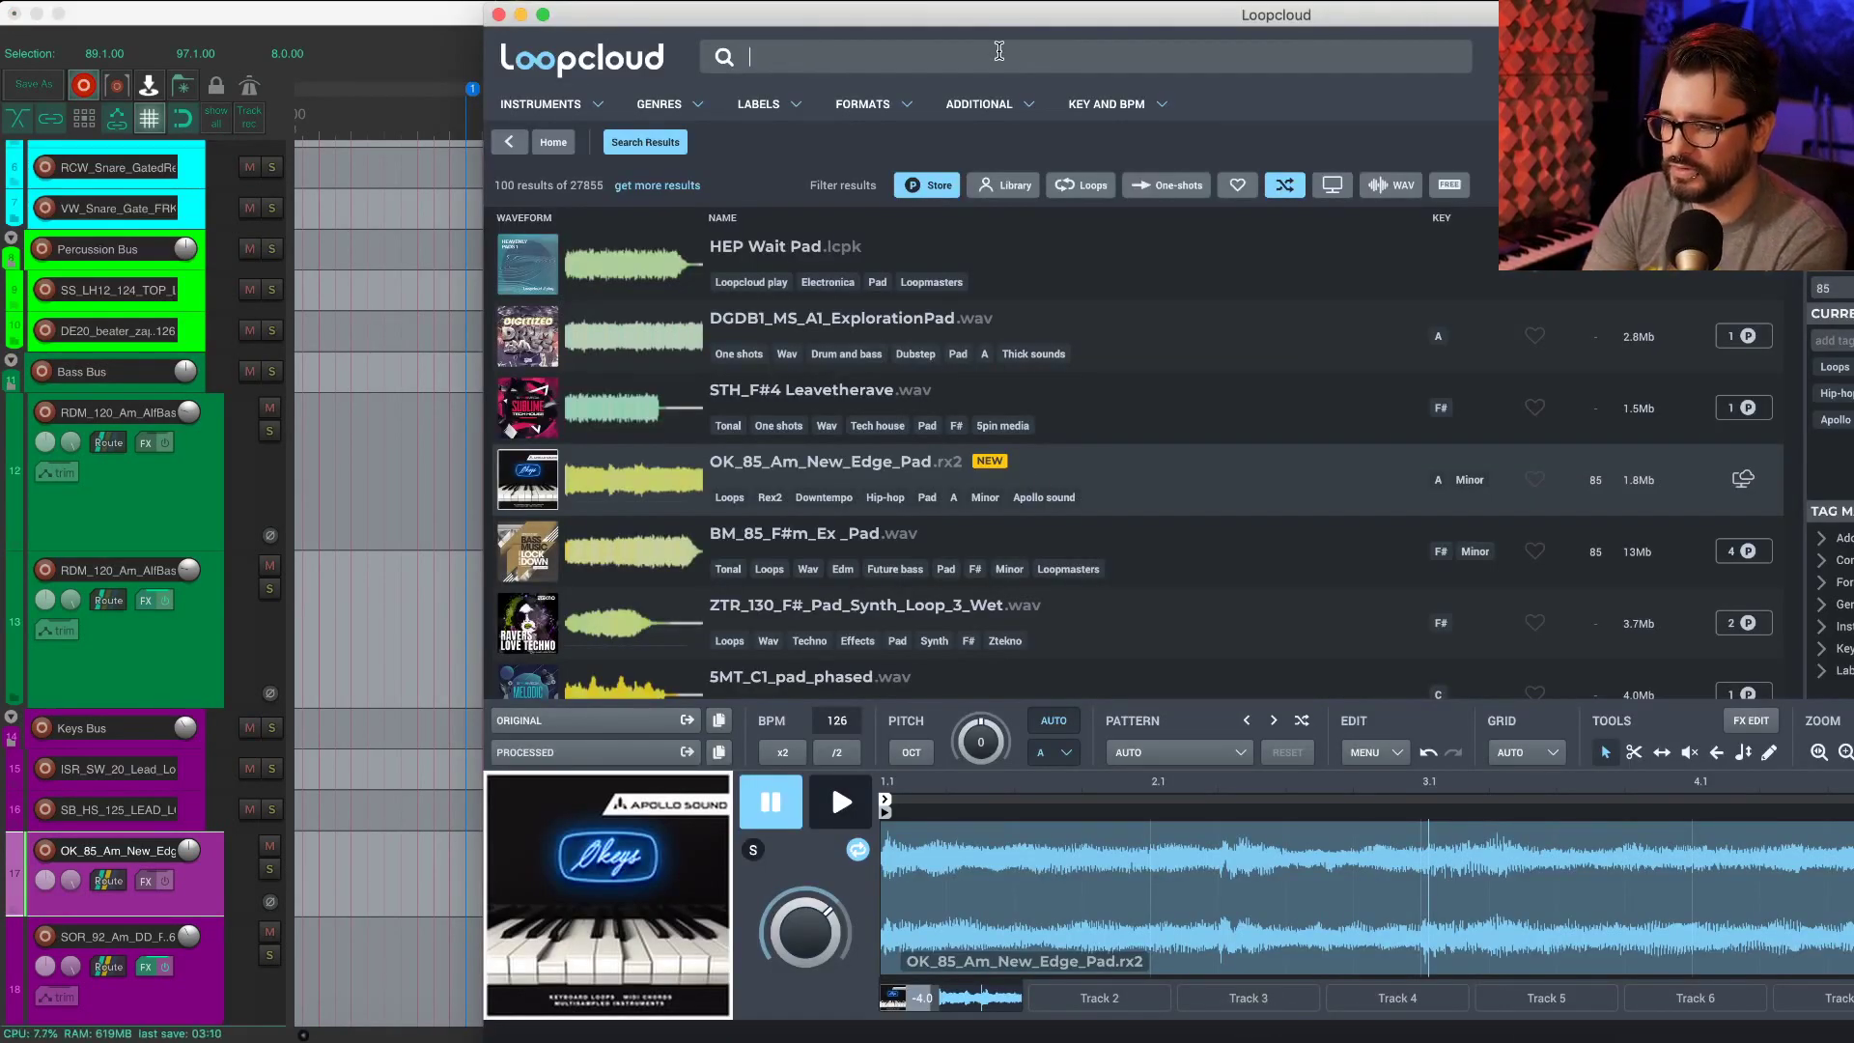
pyautogui.write('riser')
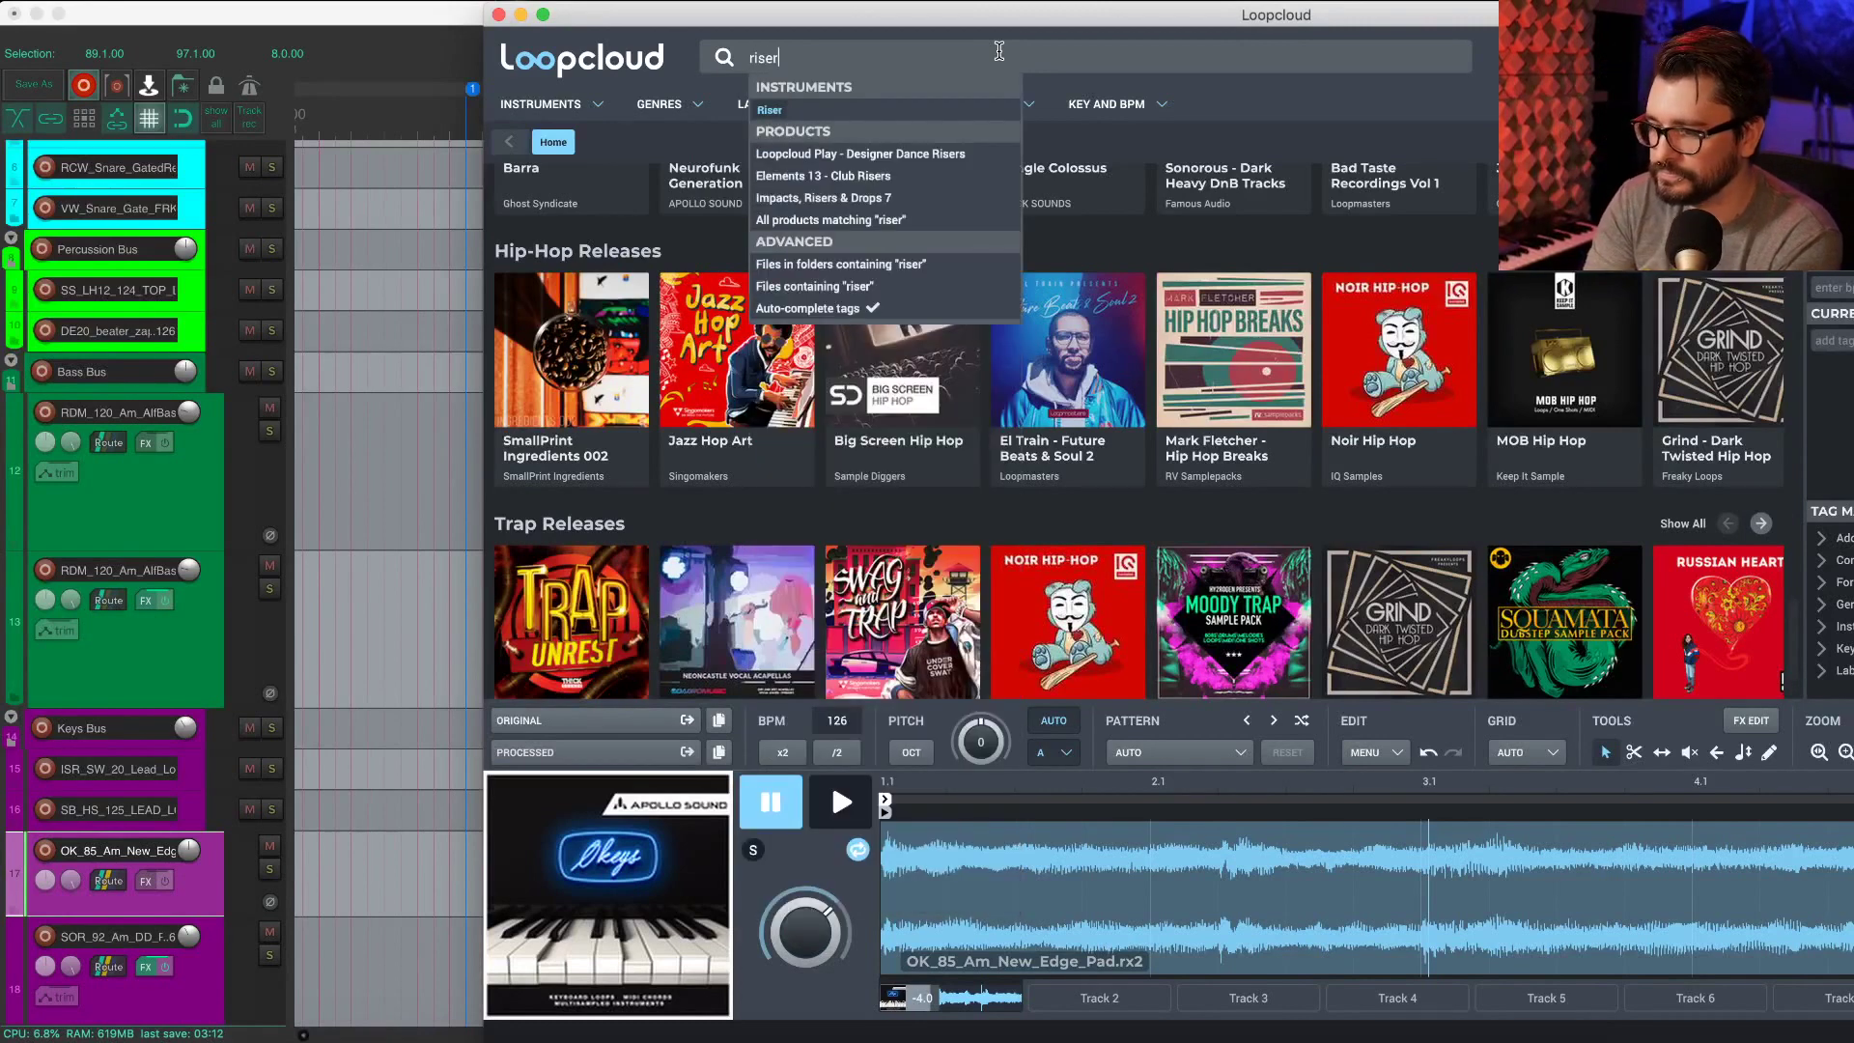
pyautogui.press('Return')
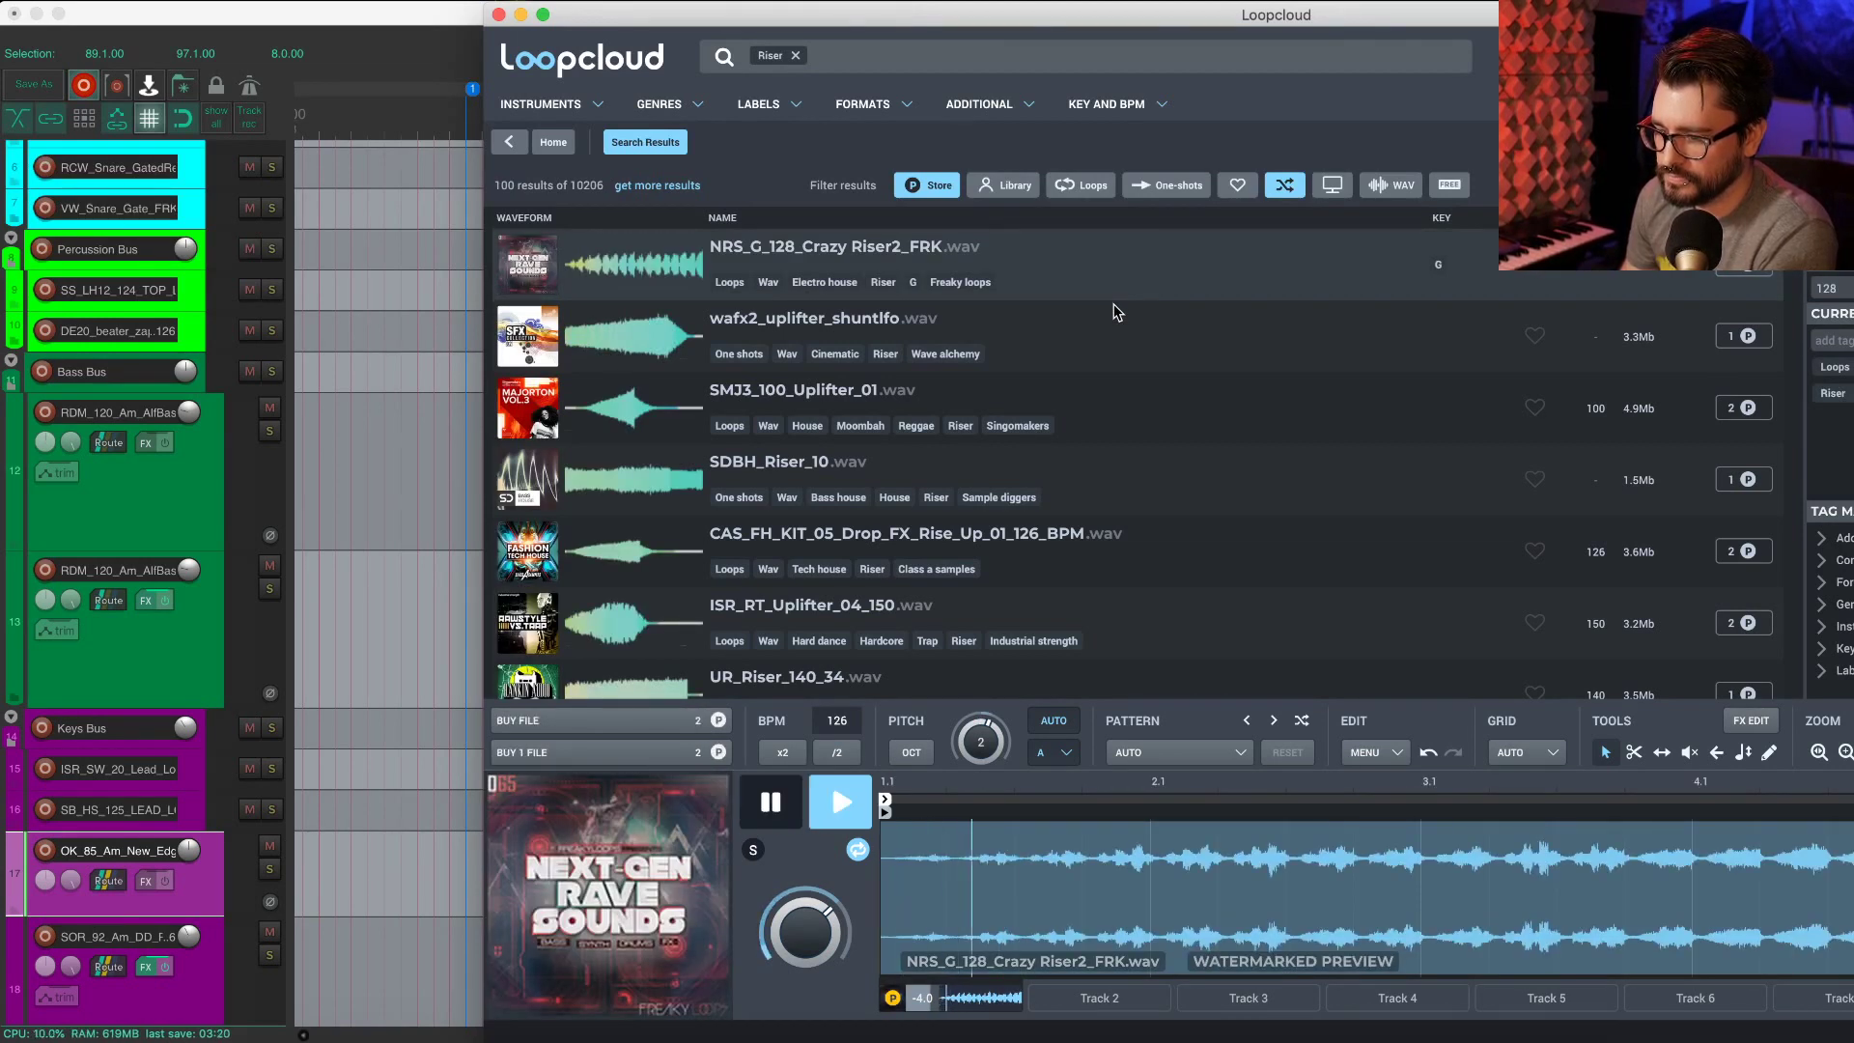
# Step: Preview the wafx2_uplifter_shuntlfo and SMJ3_100_Uplifter_01 samples from the riser results
pyautogui.click(1161, 356)
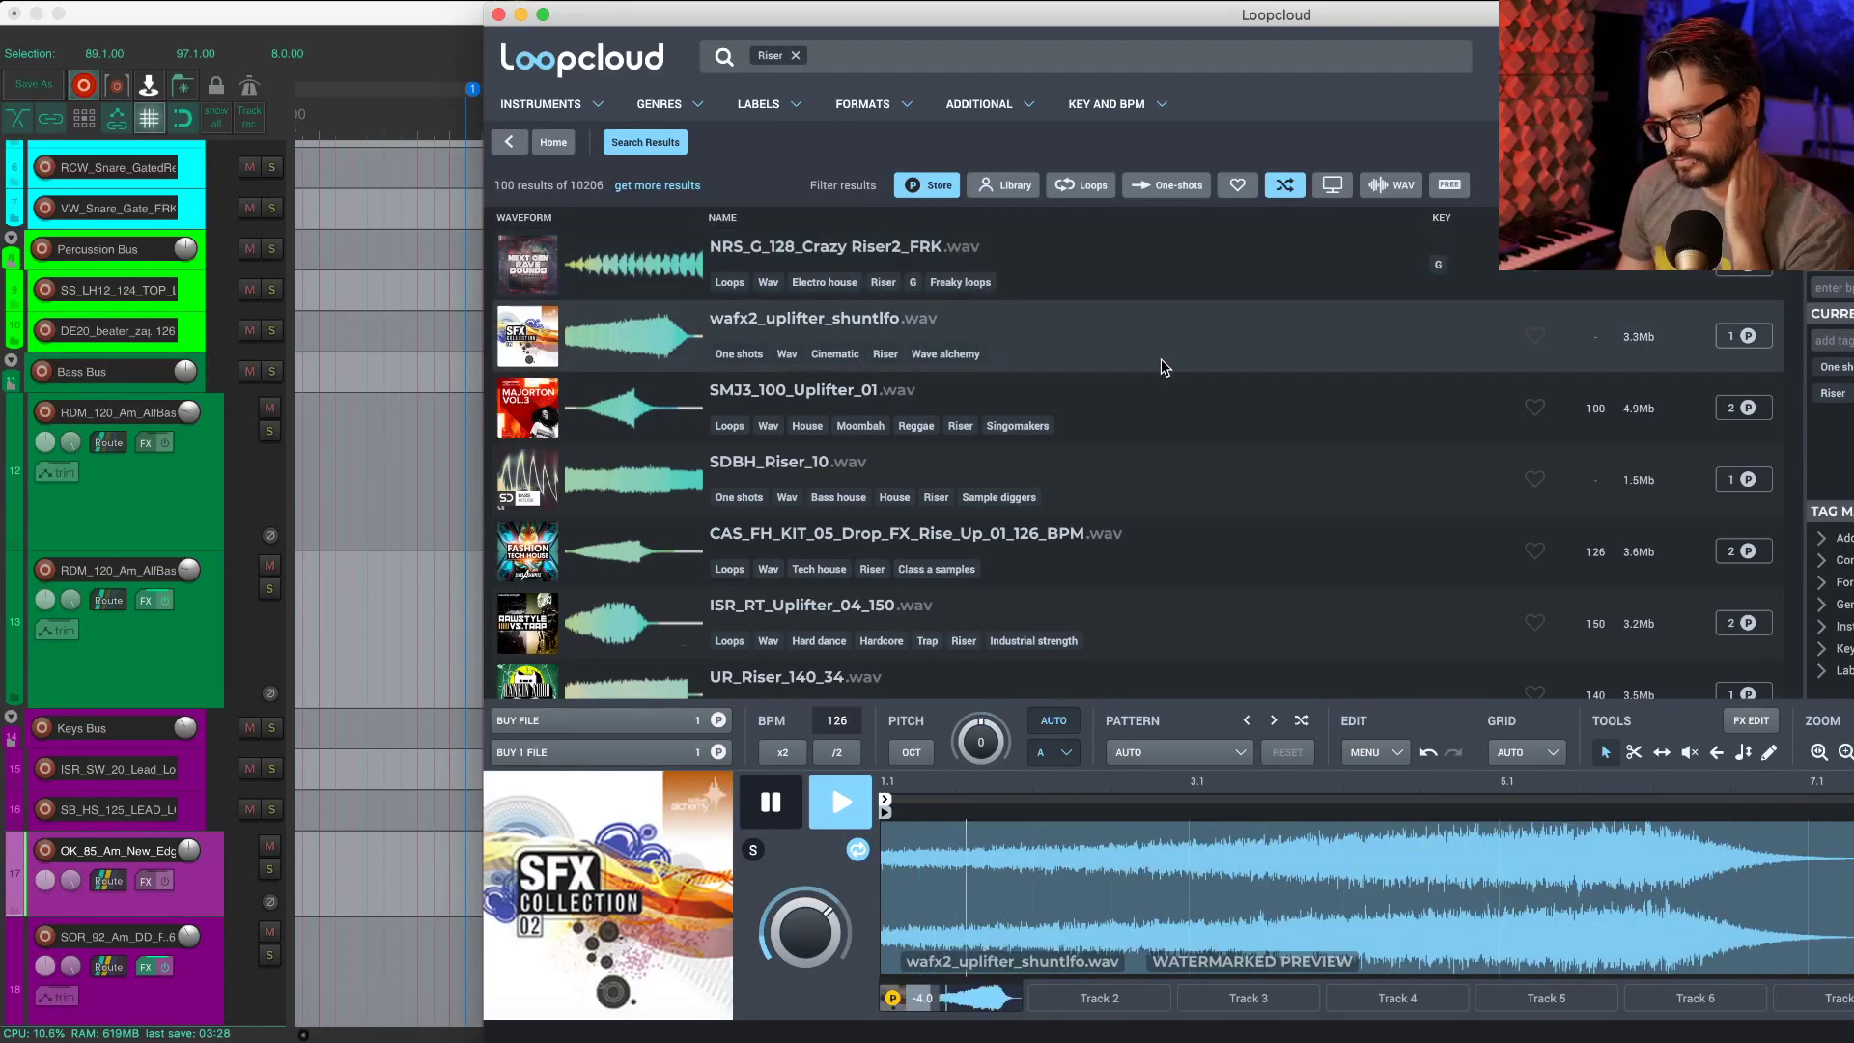
pyautogui.click(1160, 413)
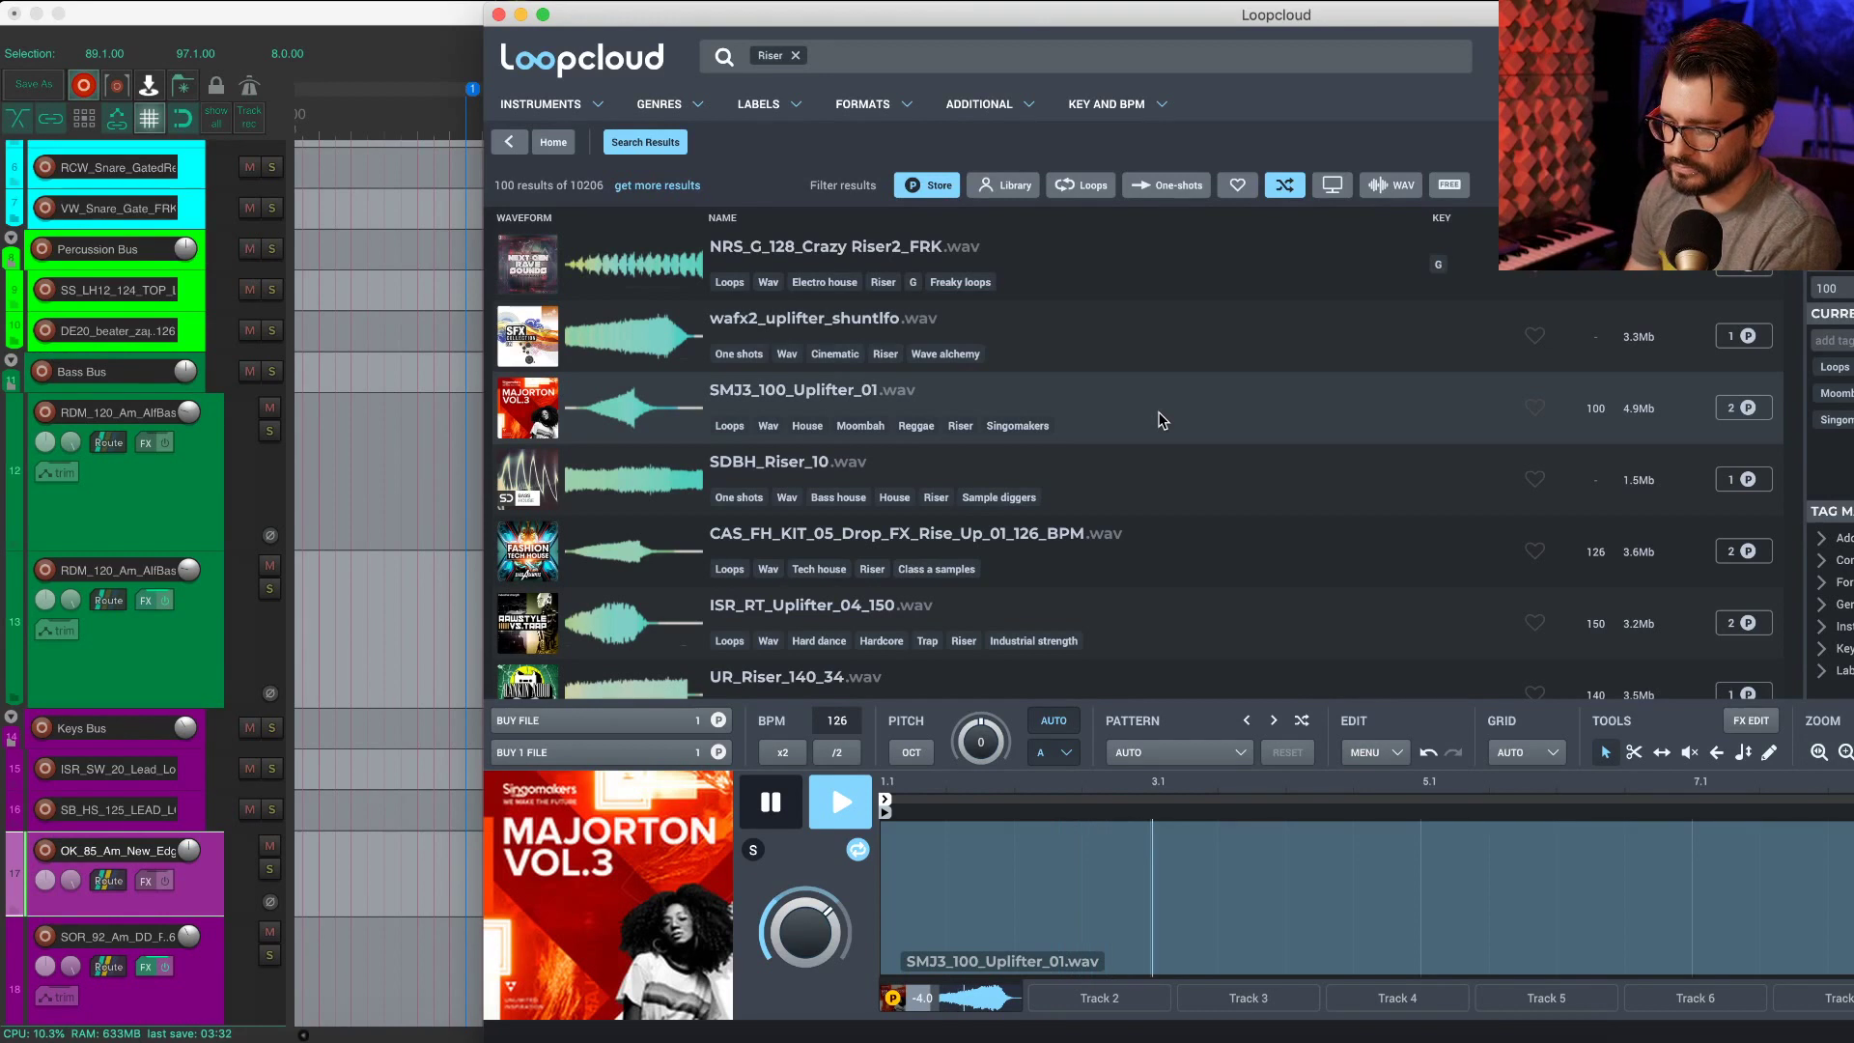
pyautogui.press('space')
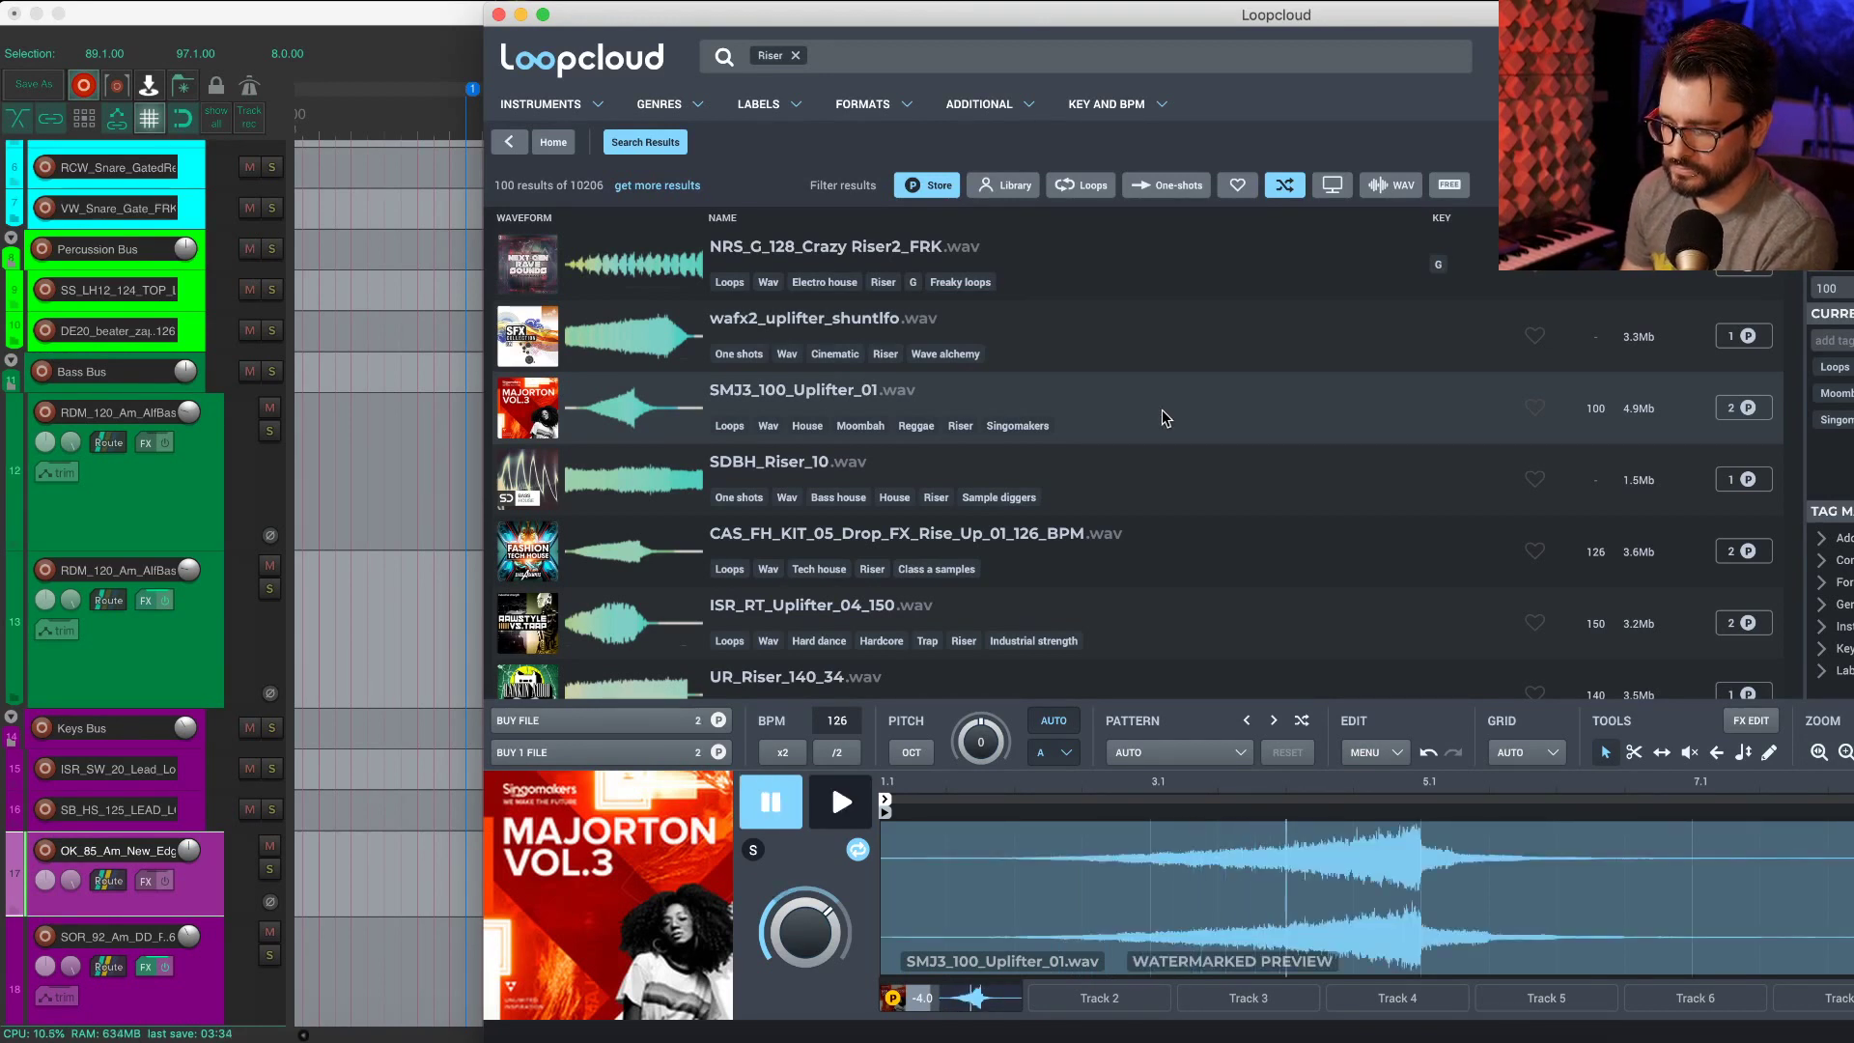
pyautogui.press('space')
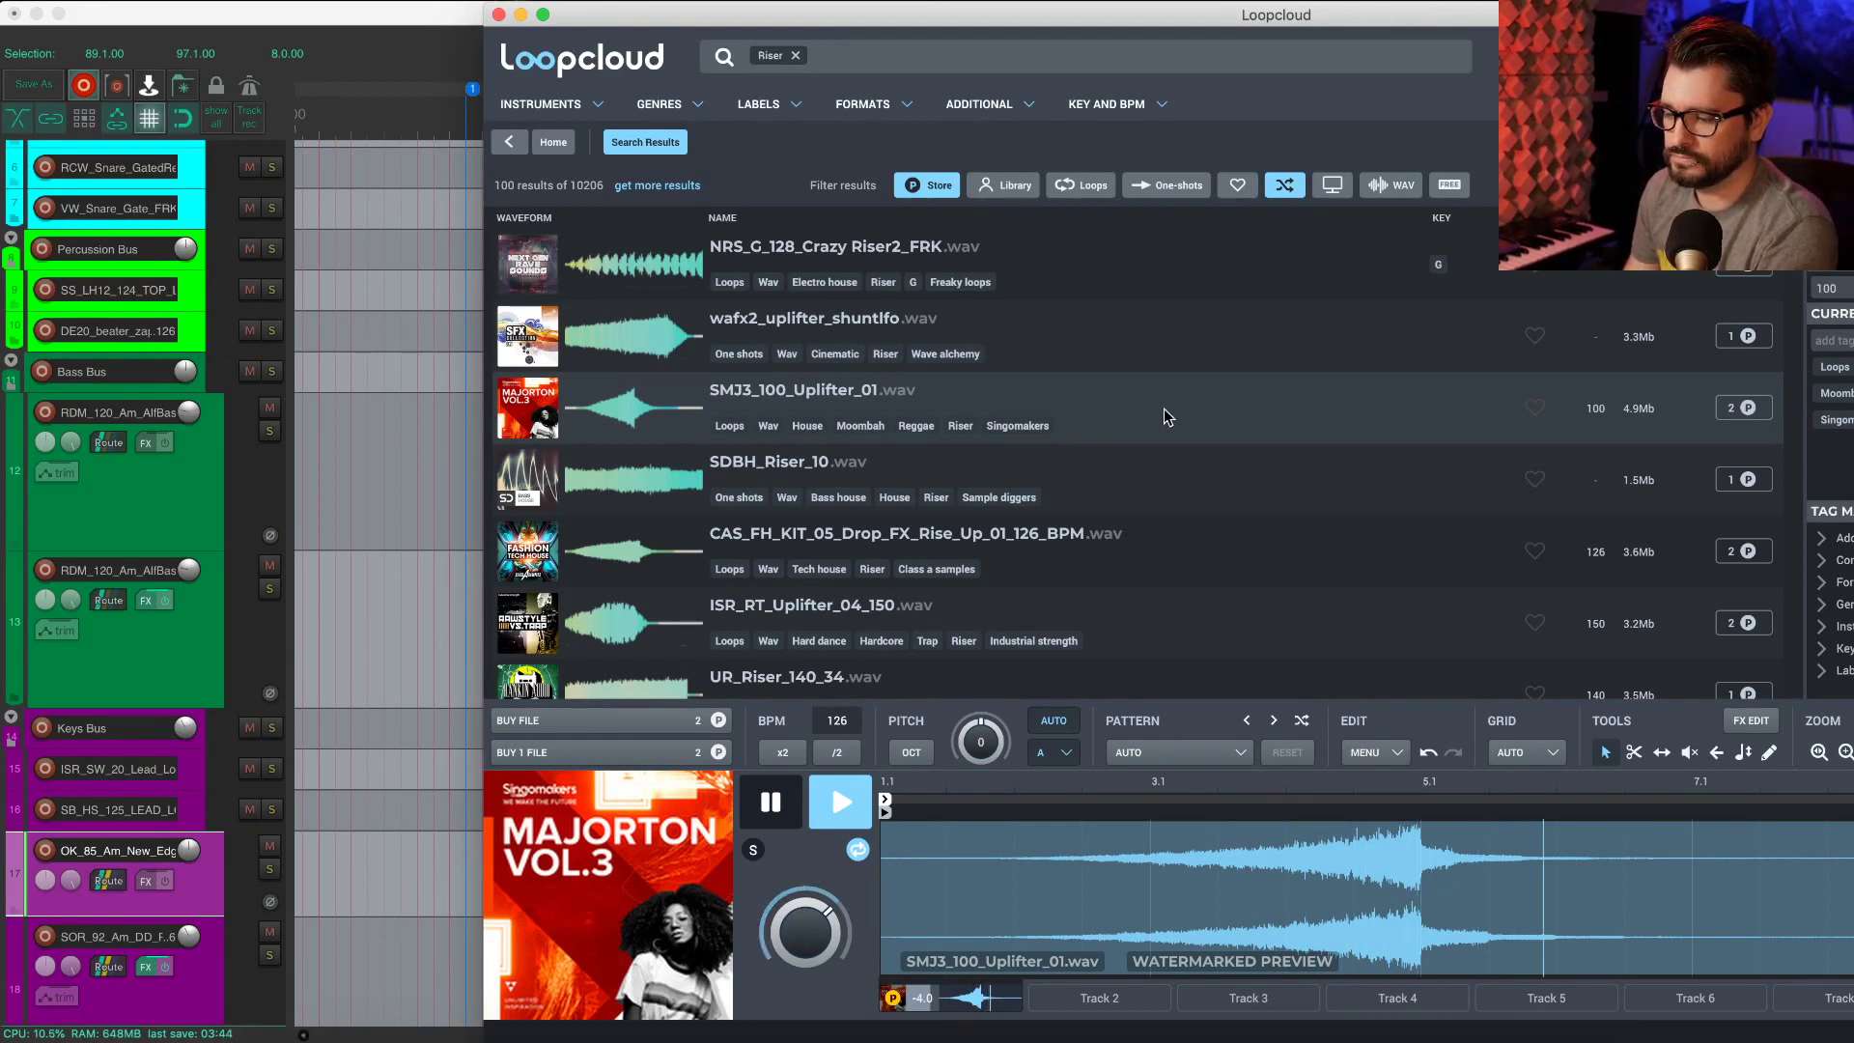
pyautogui.press('space')
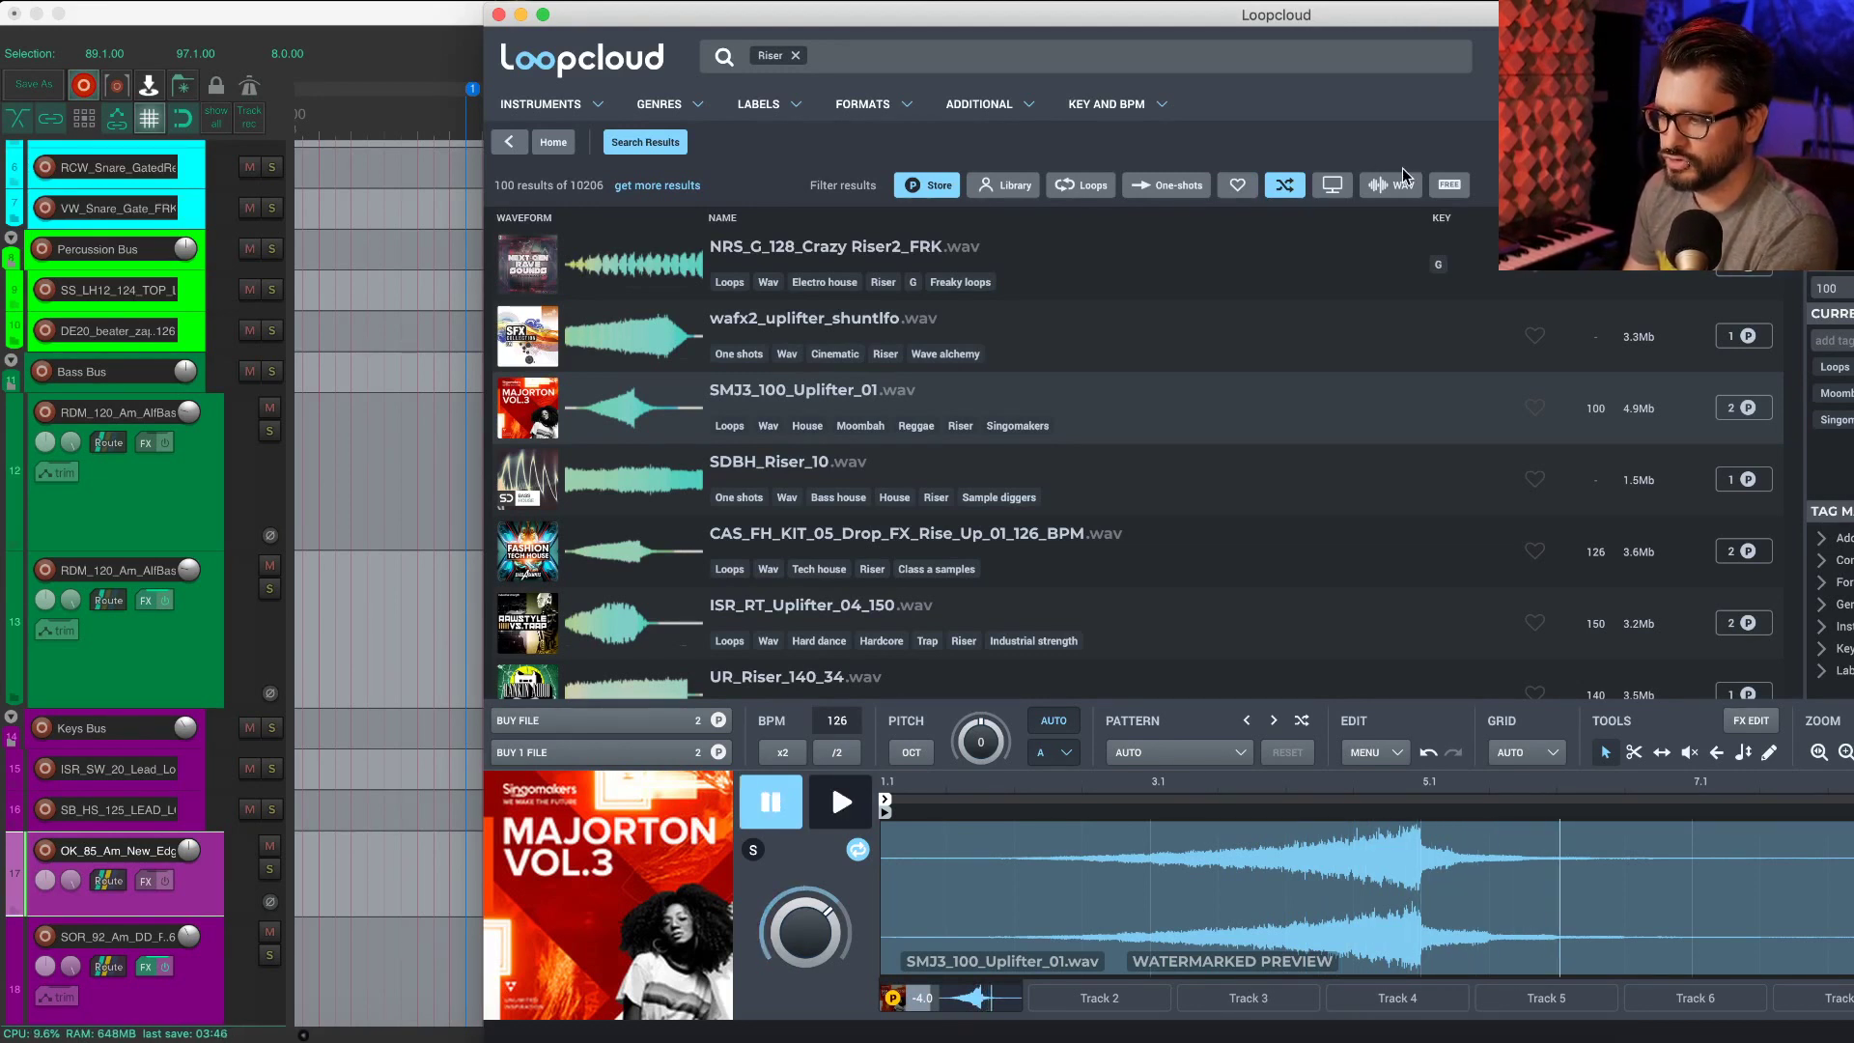
# Step: Limit the riser results to free samples and preview SB_IR&D_6_140_RISE_016, HD_150_Build_05_FRK and SR_RISER_130_04
pyautogui.click(1451, 185)
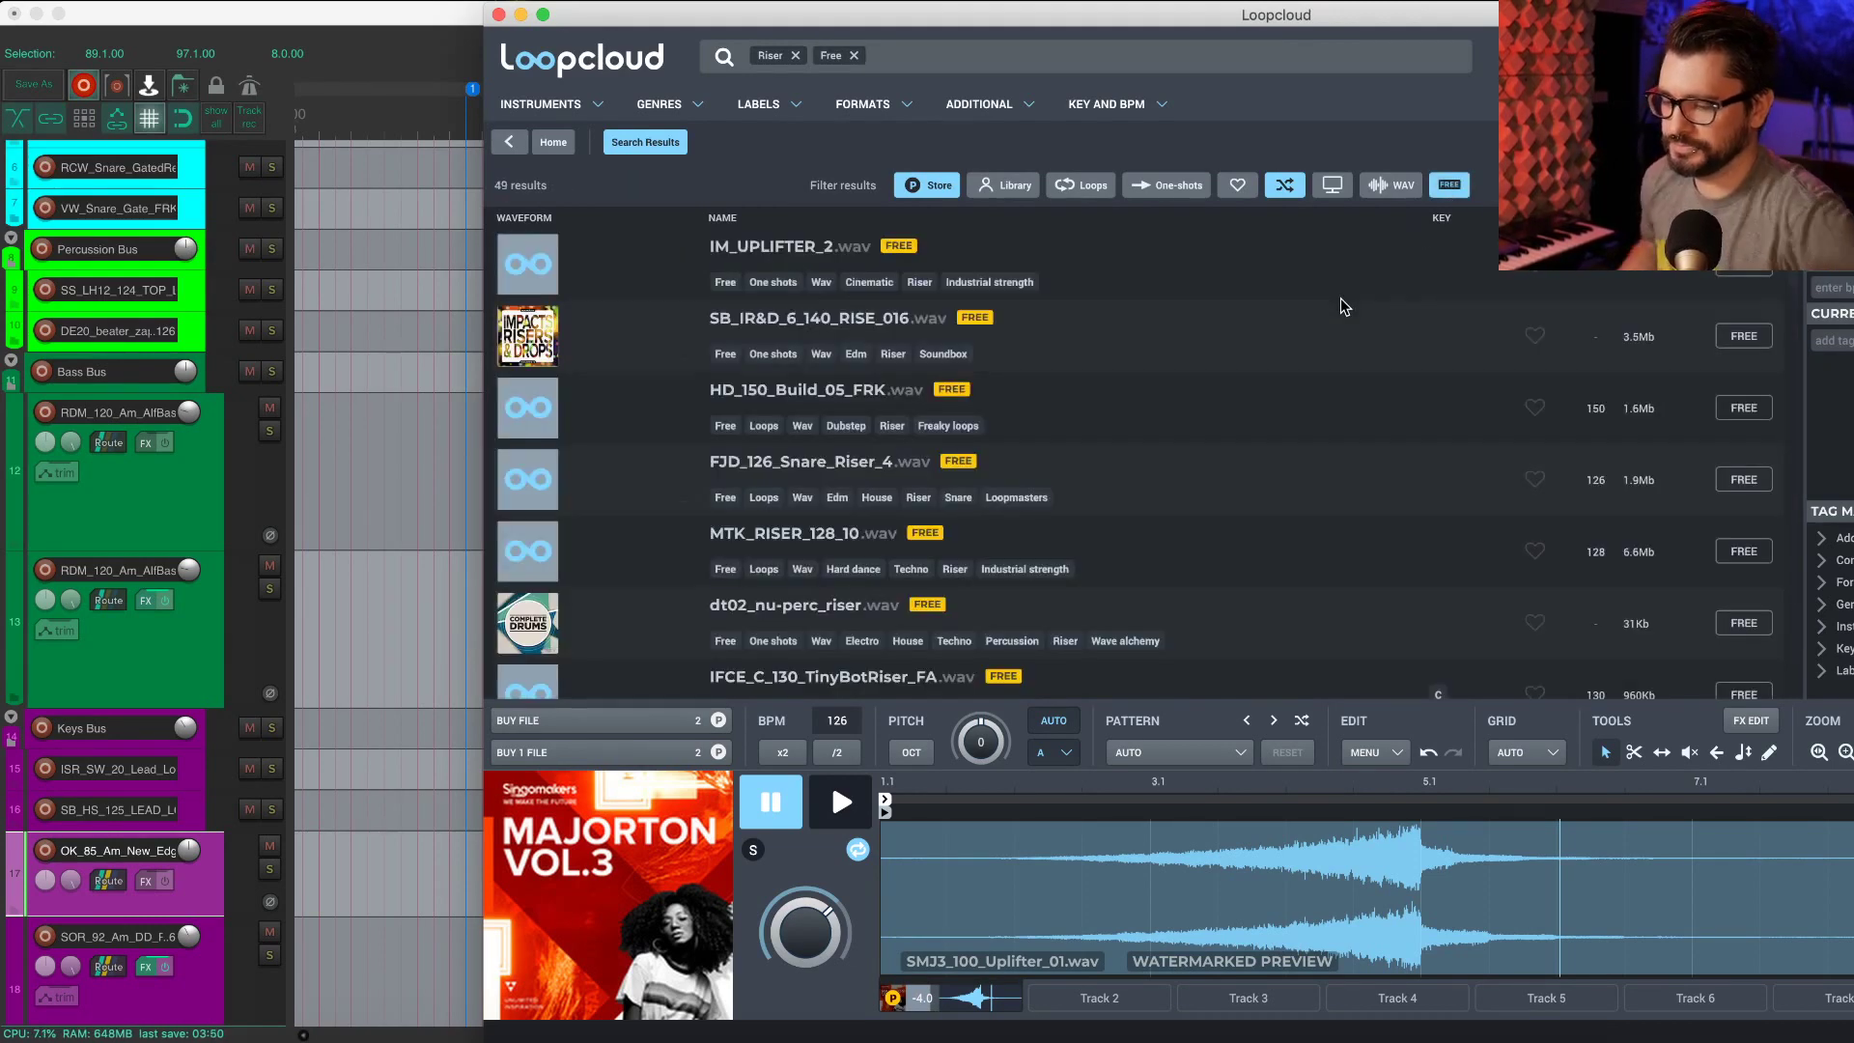
pyautogui.click(651, 340)
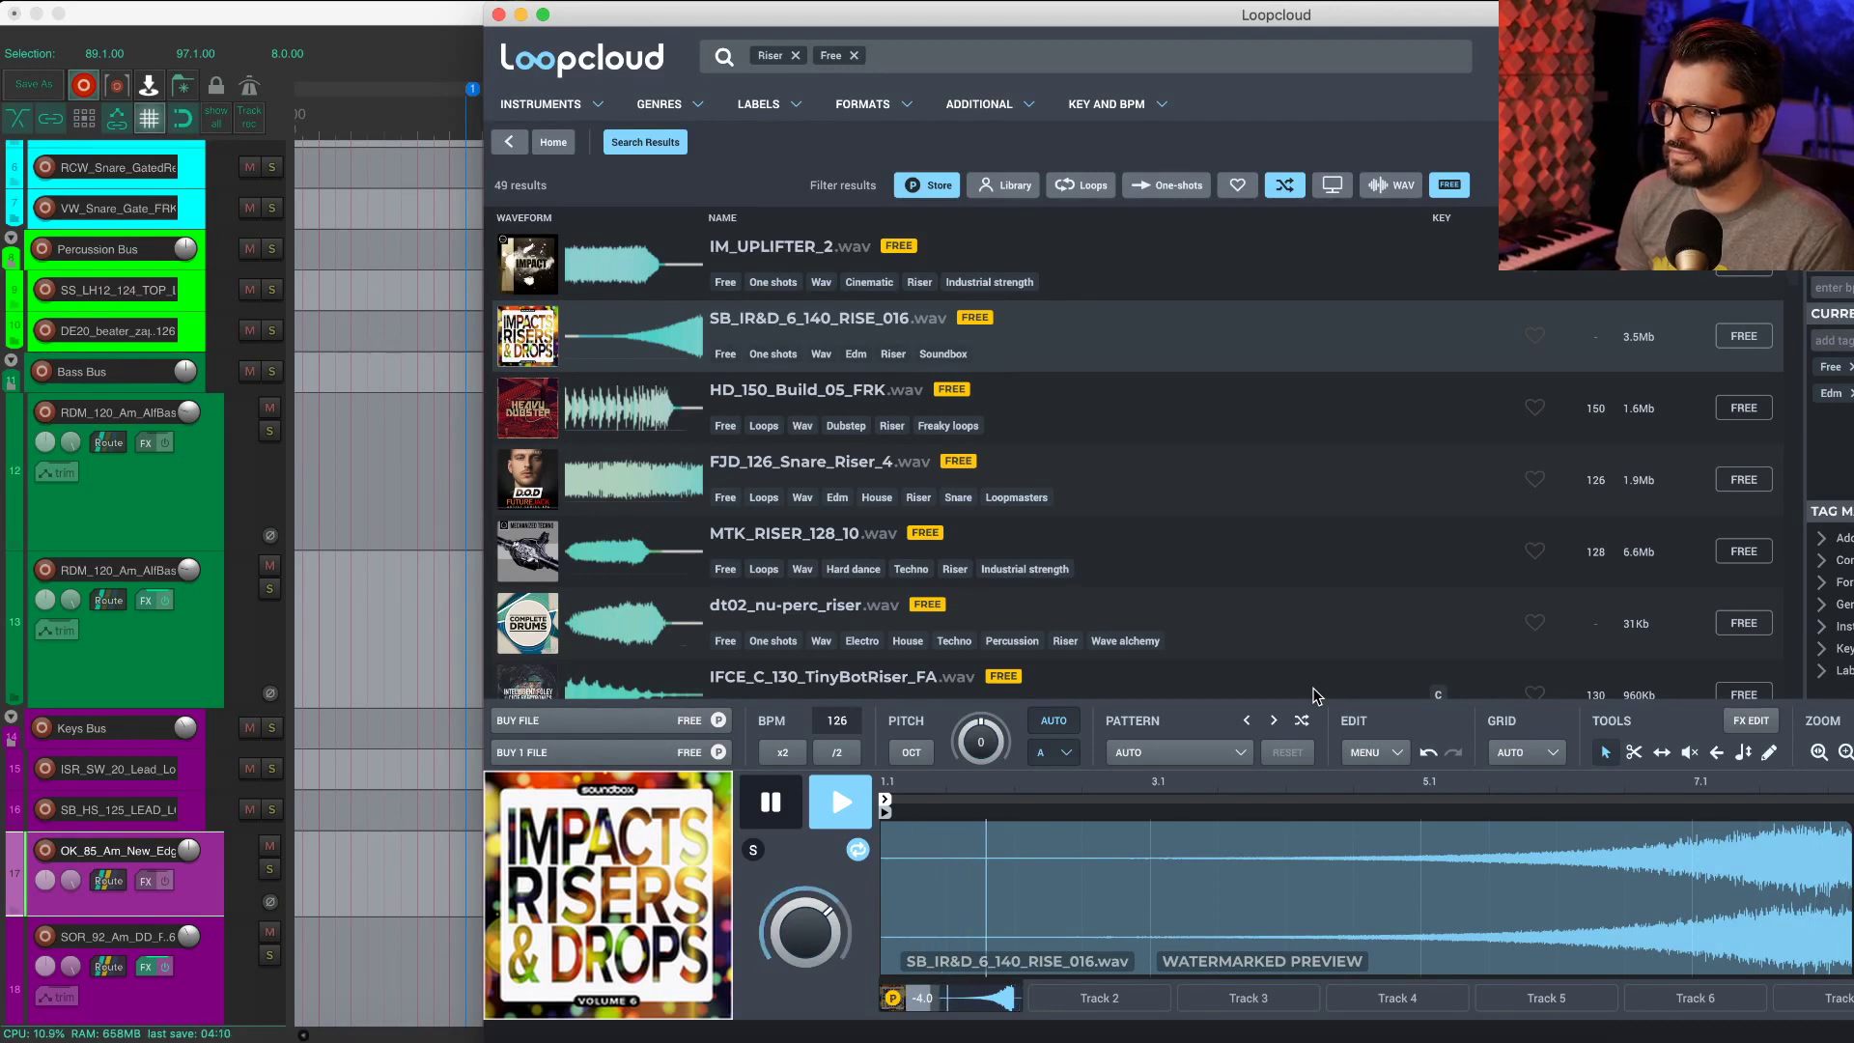
pyautogui.press('Down')
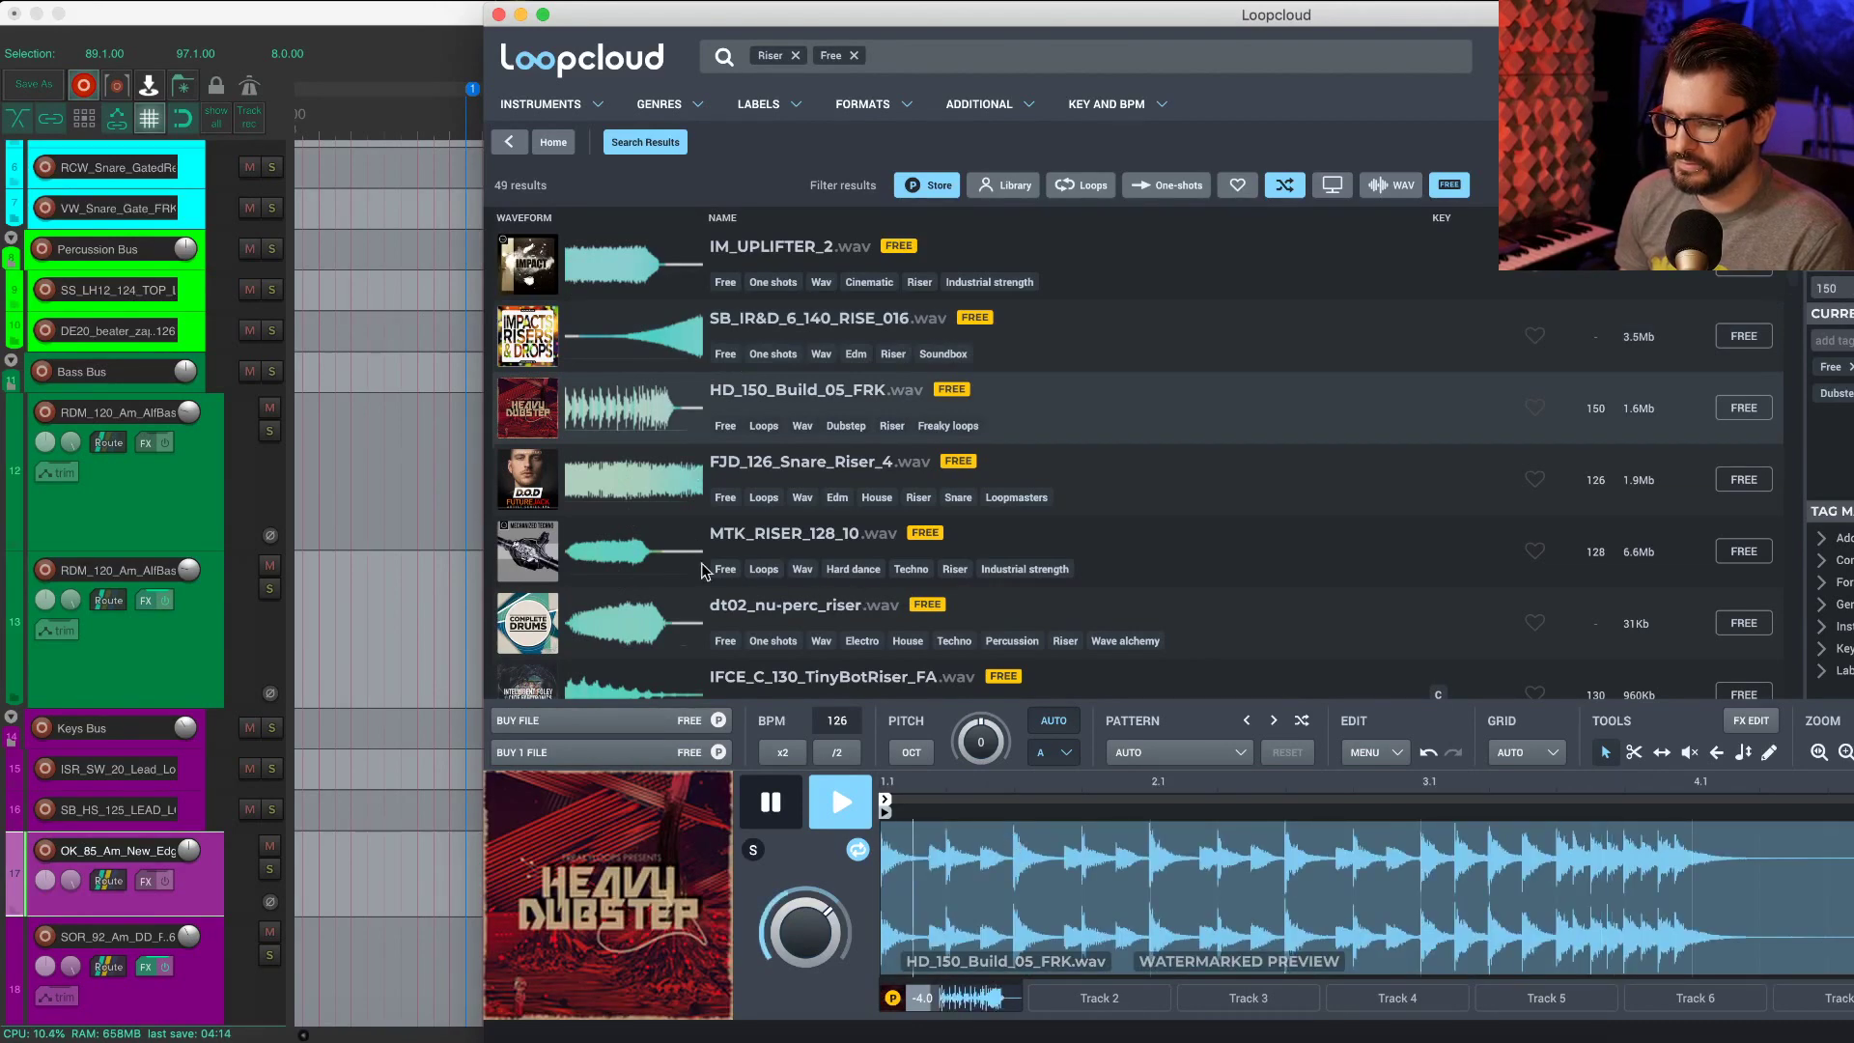
pyautogui.scroll(-2, 702, 570)
pyautogui.scroll(-10, 676, 551)
pyautogui.click(637, 403)
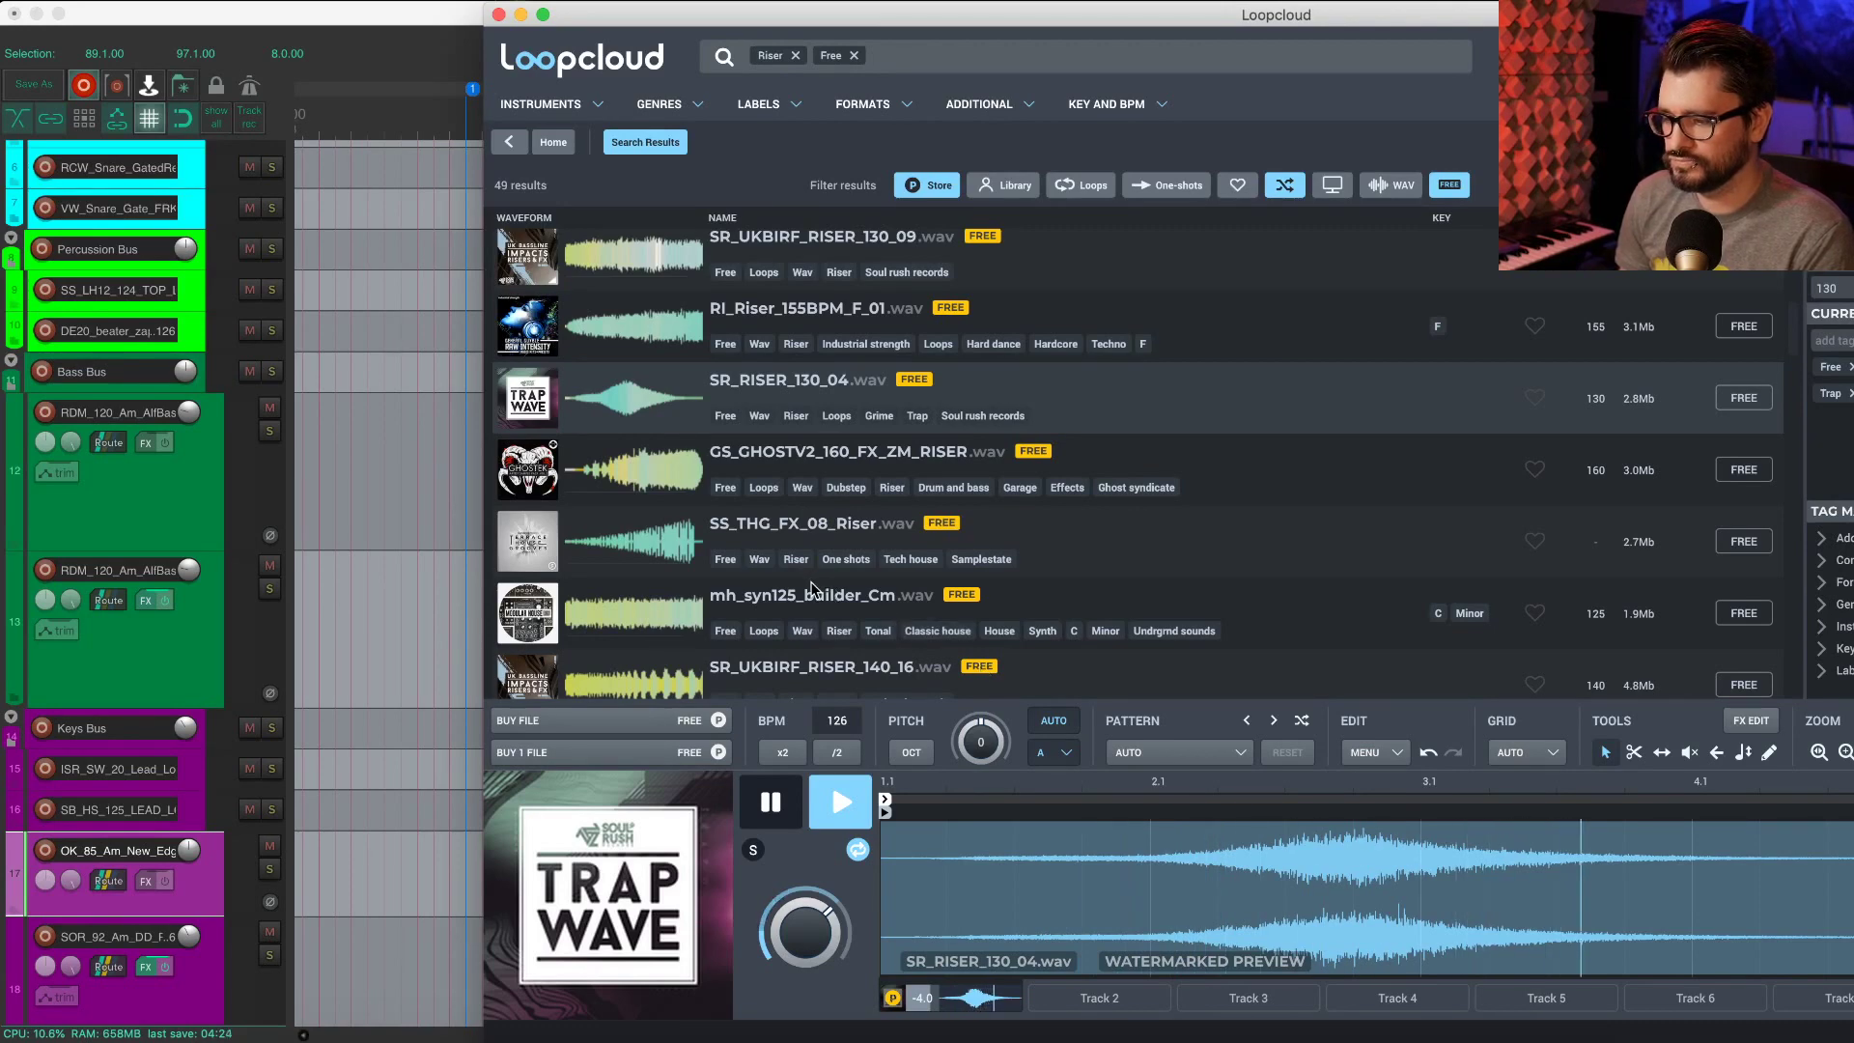
pyautogui.scroll(-5, 813, 587)
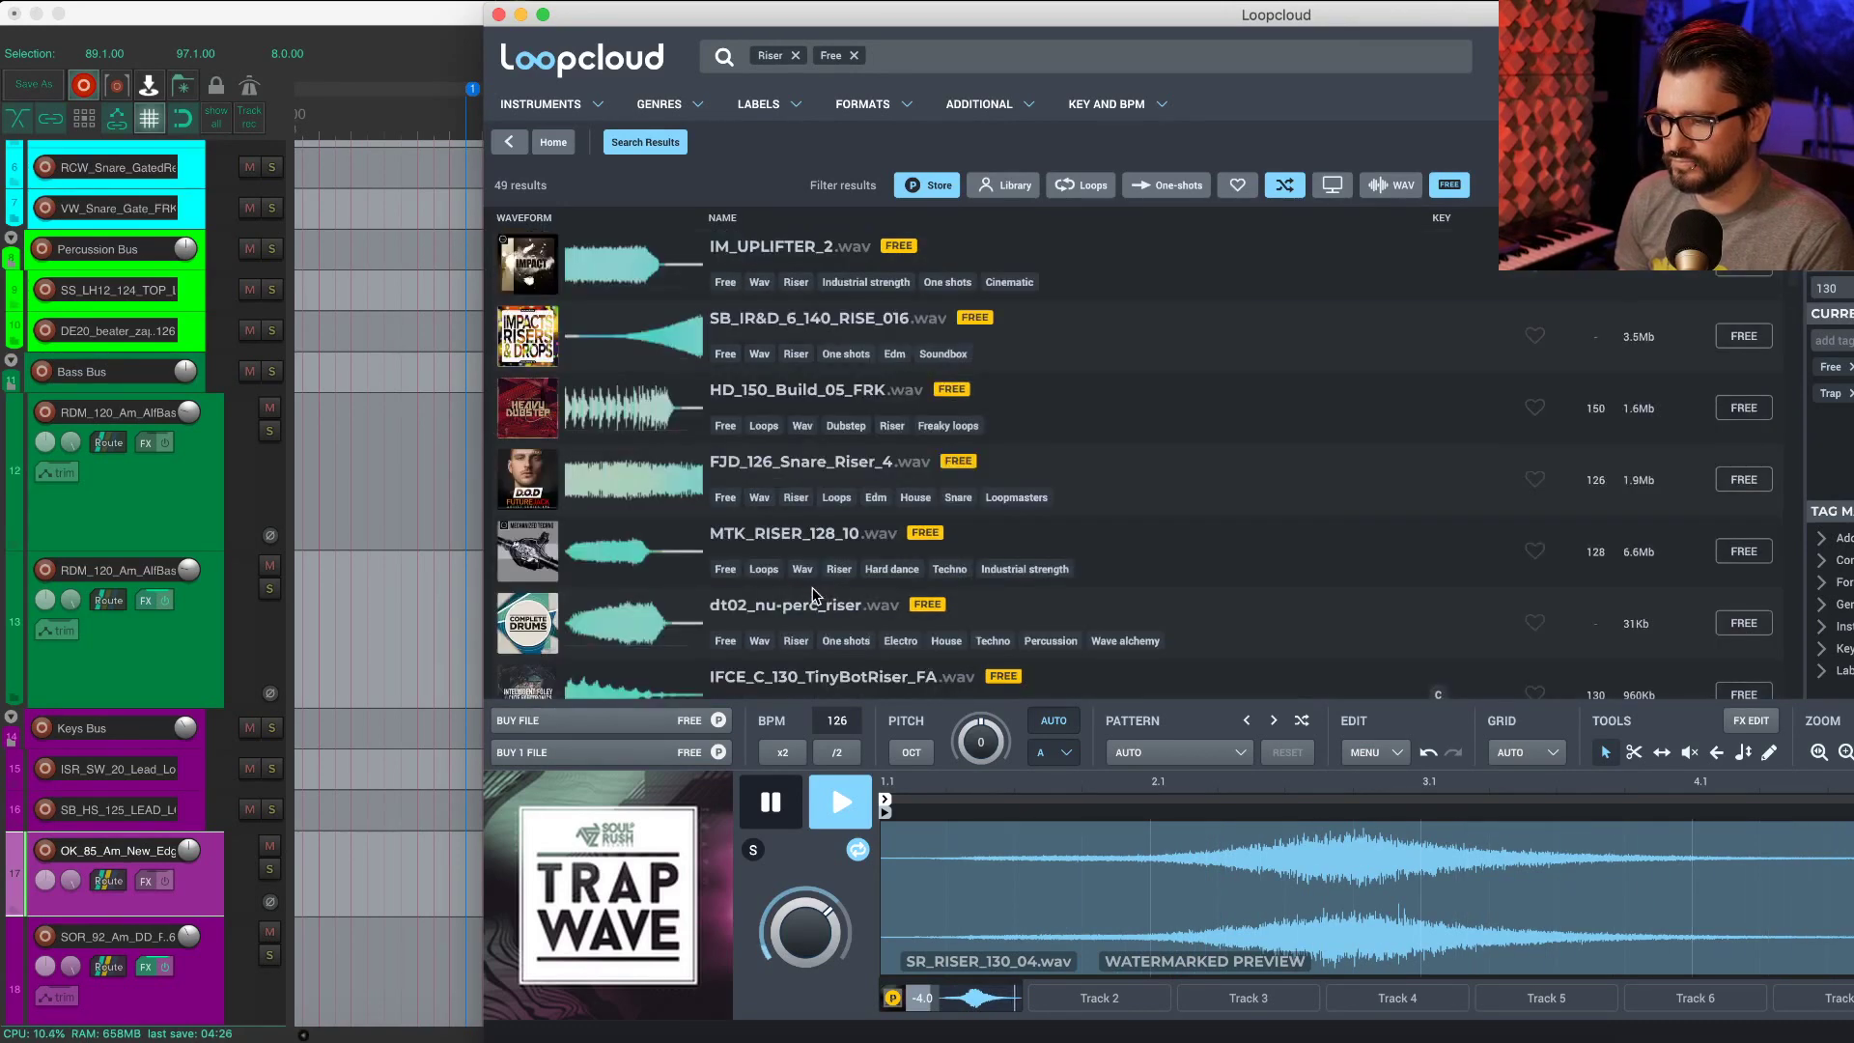
pyautogui.click(676, 340)
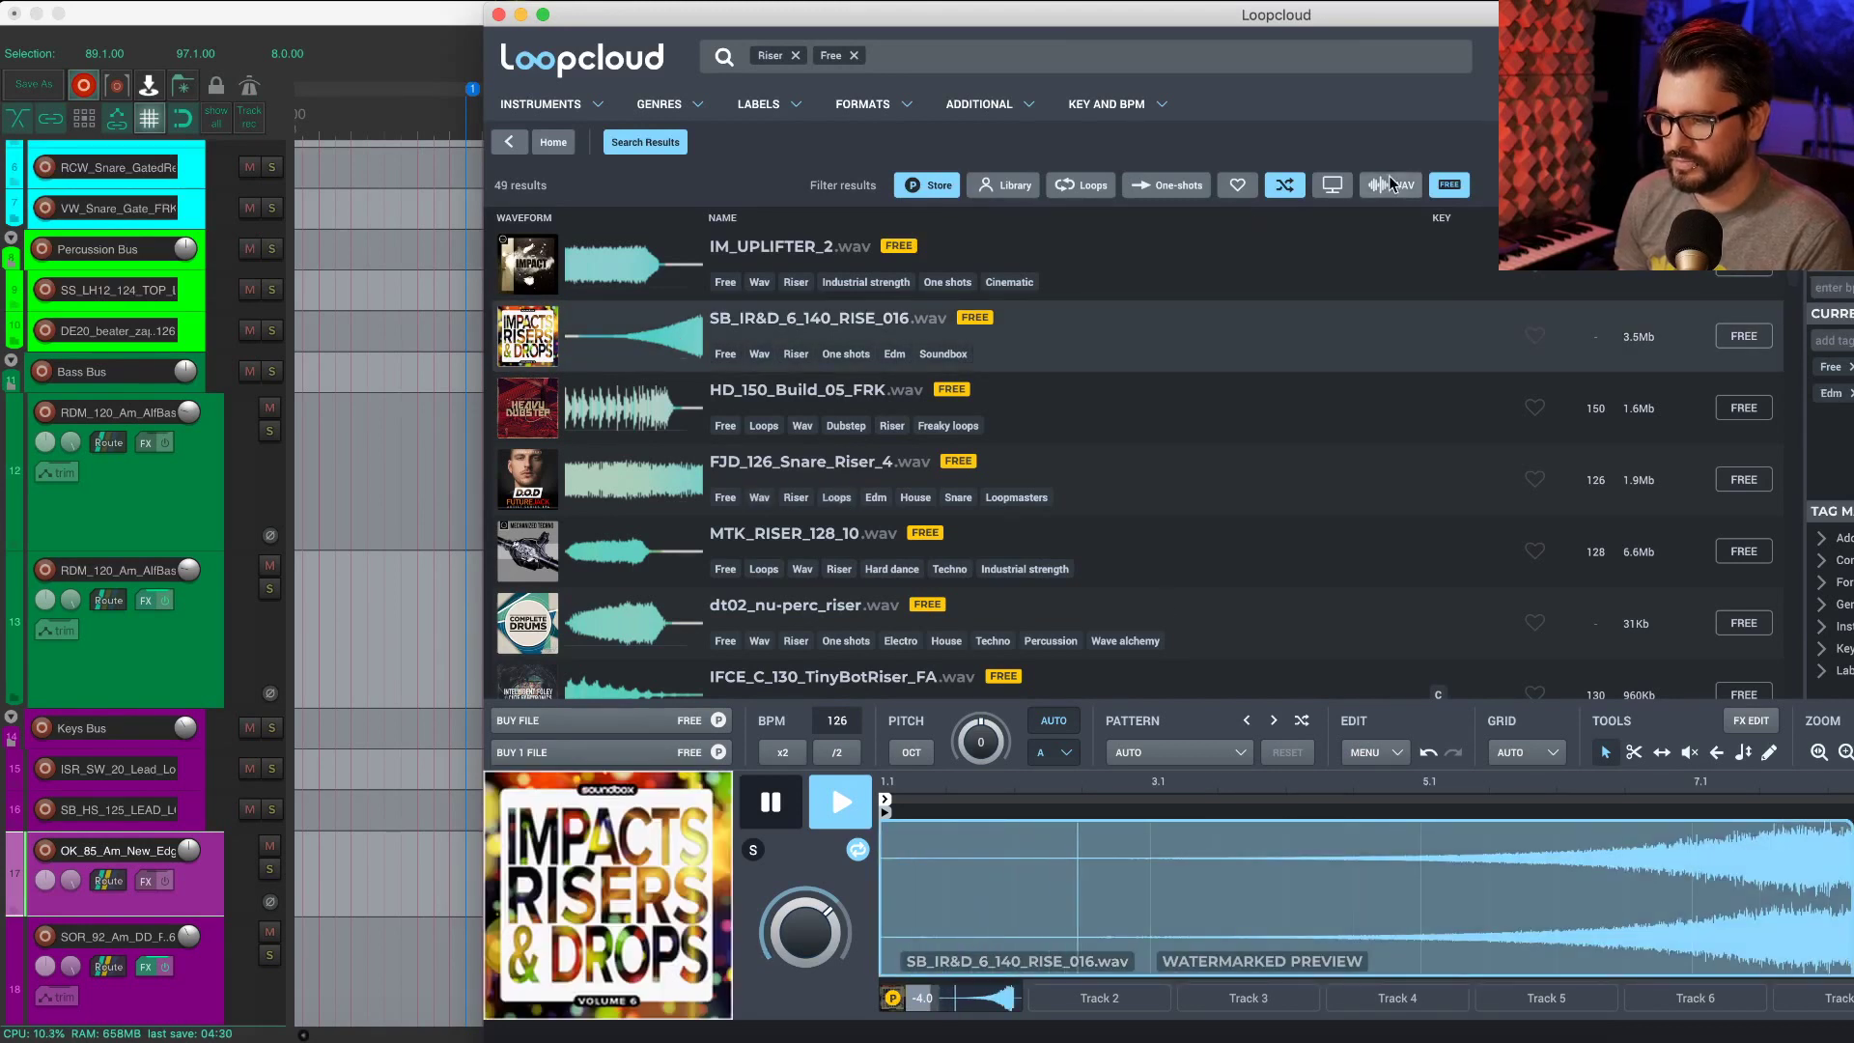
# Step: Remove the Free filter from the riser search, stop the preview and look through the unrestricted results
pyautogui.click(1449, 185)
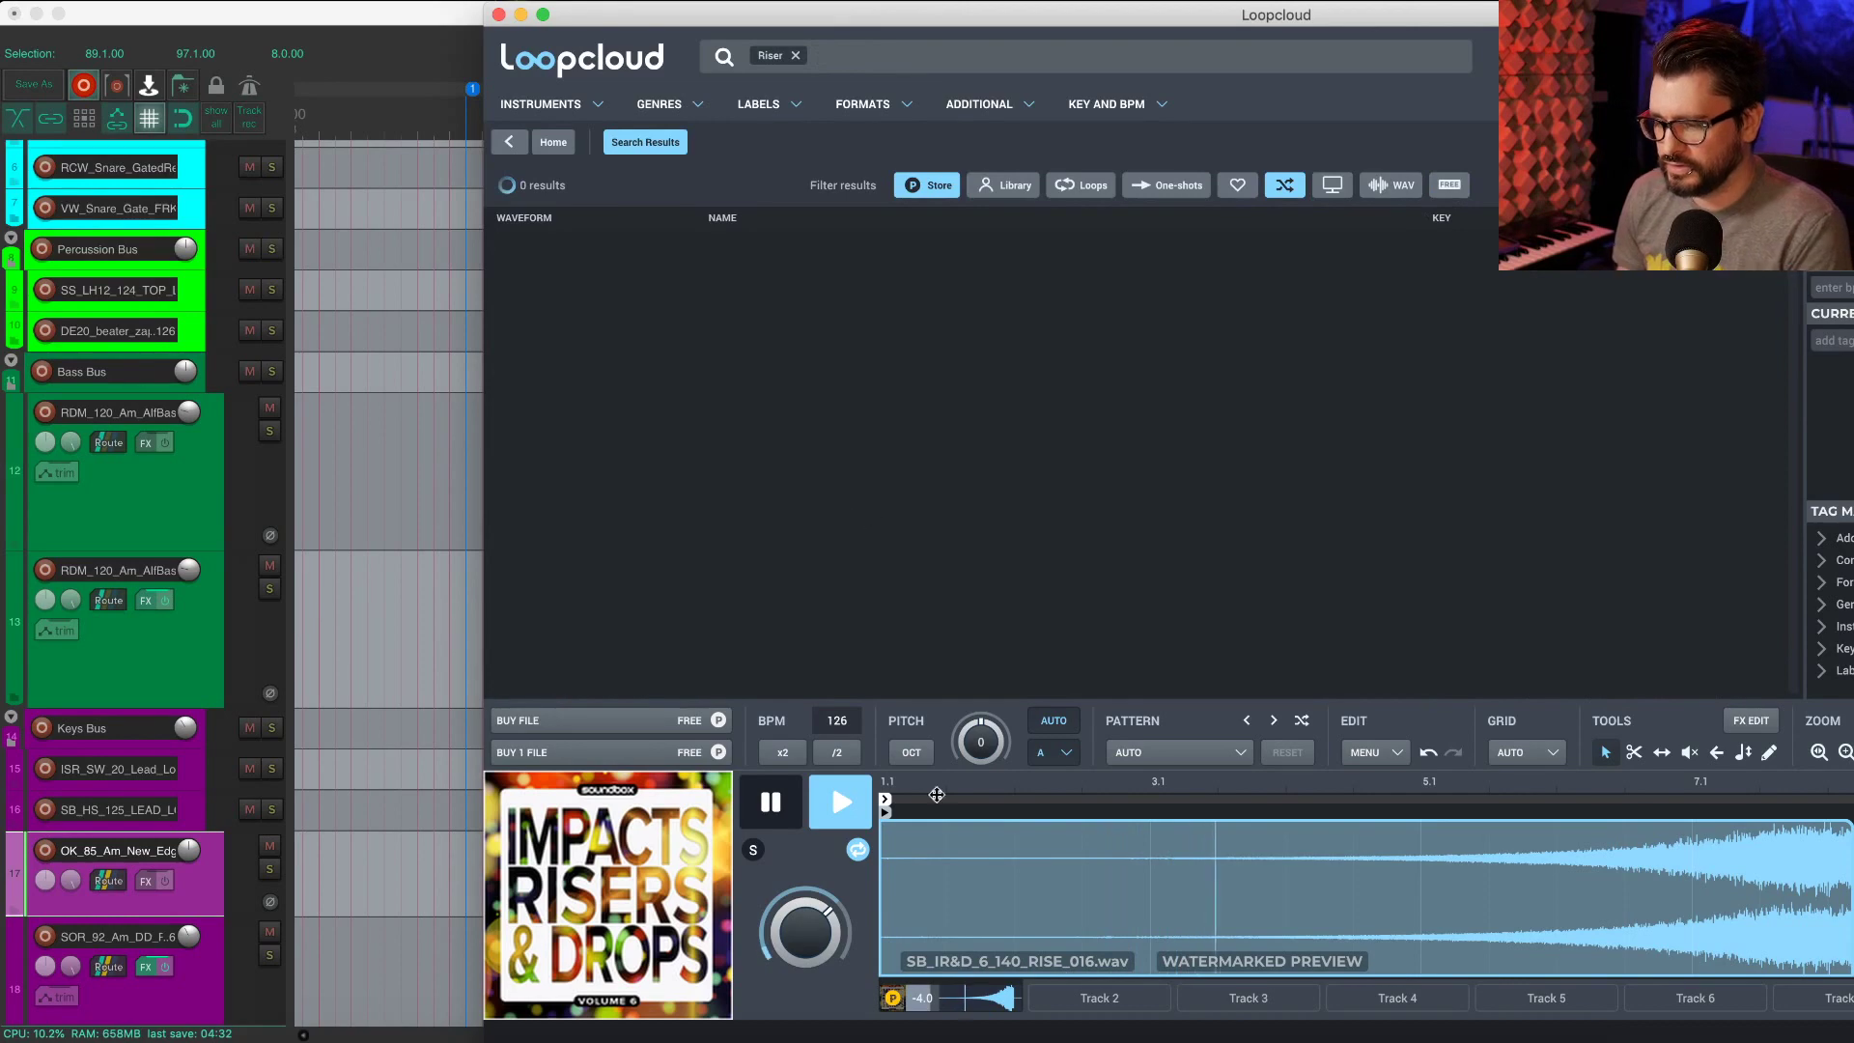
pyautogui.press('space')
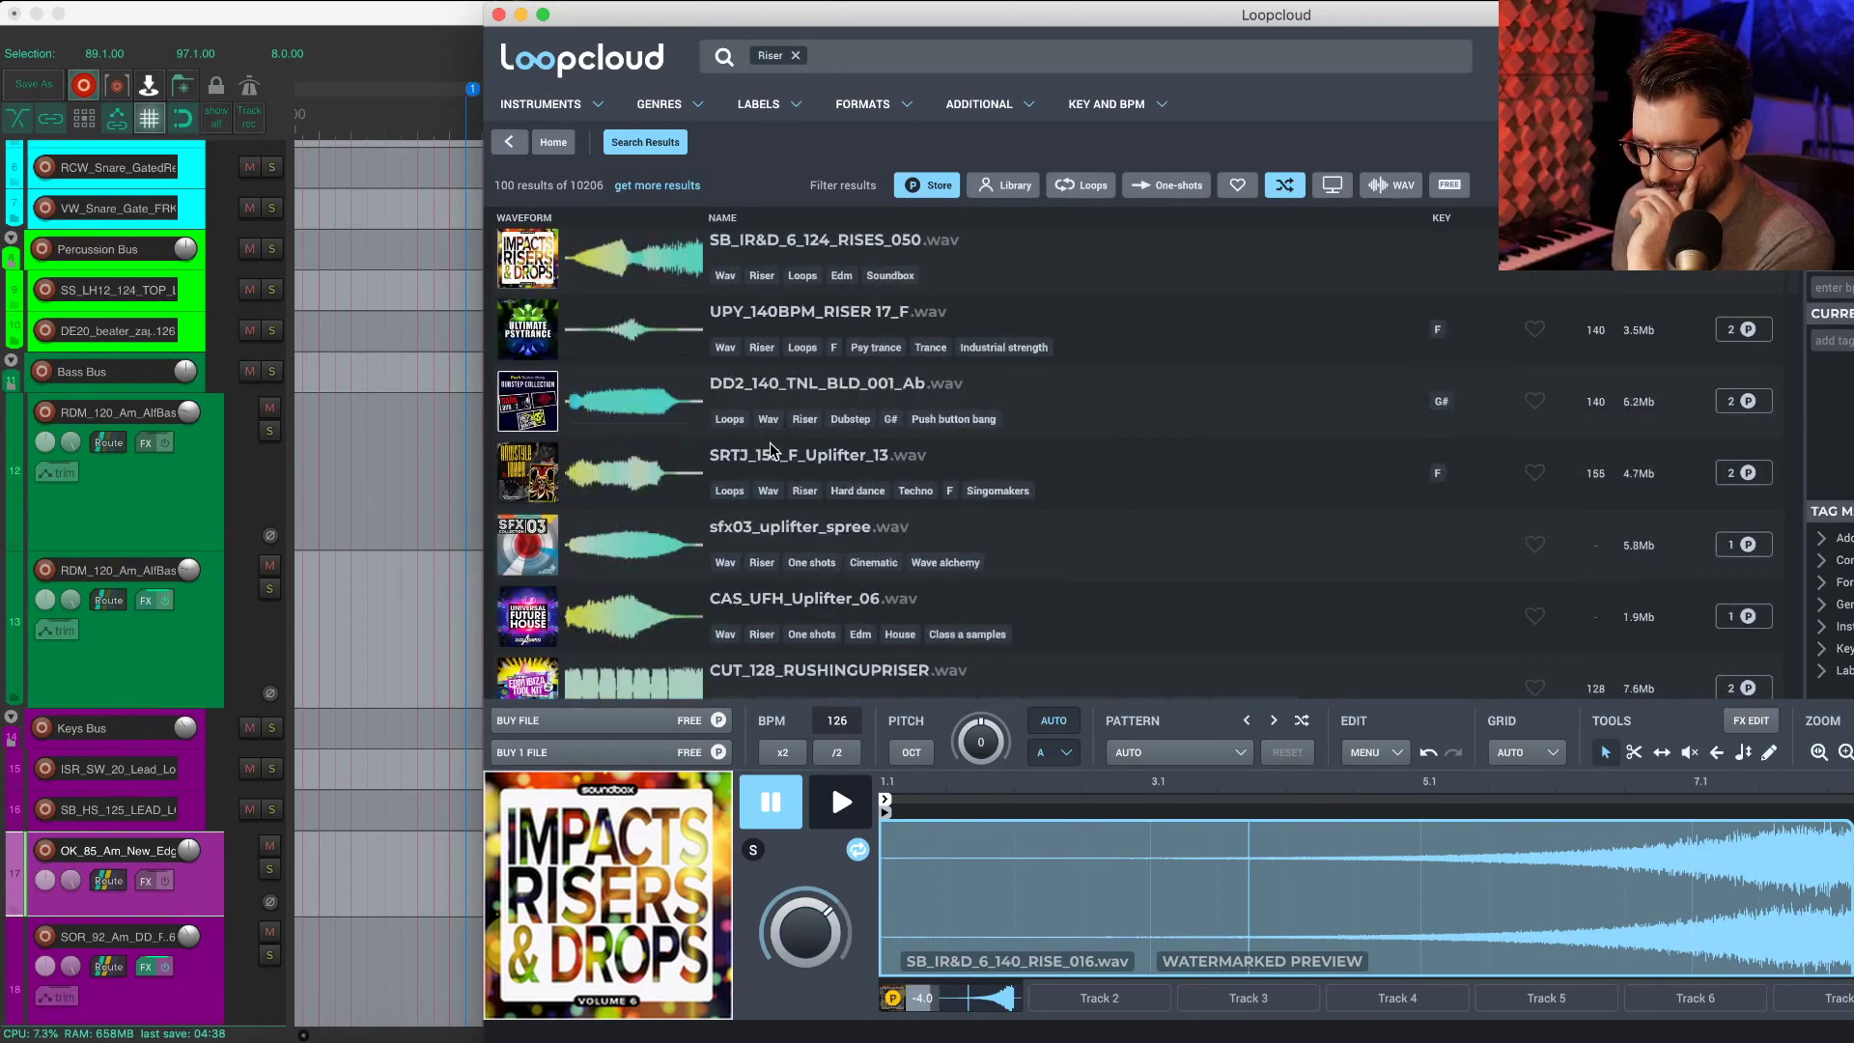
pyautogui.scroll(-3, 769, 449)
pyautogui.scroll(10, 768, 442)
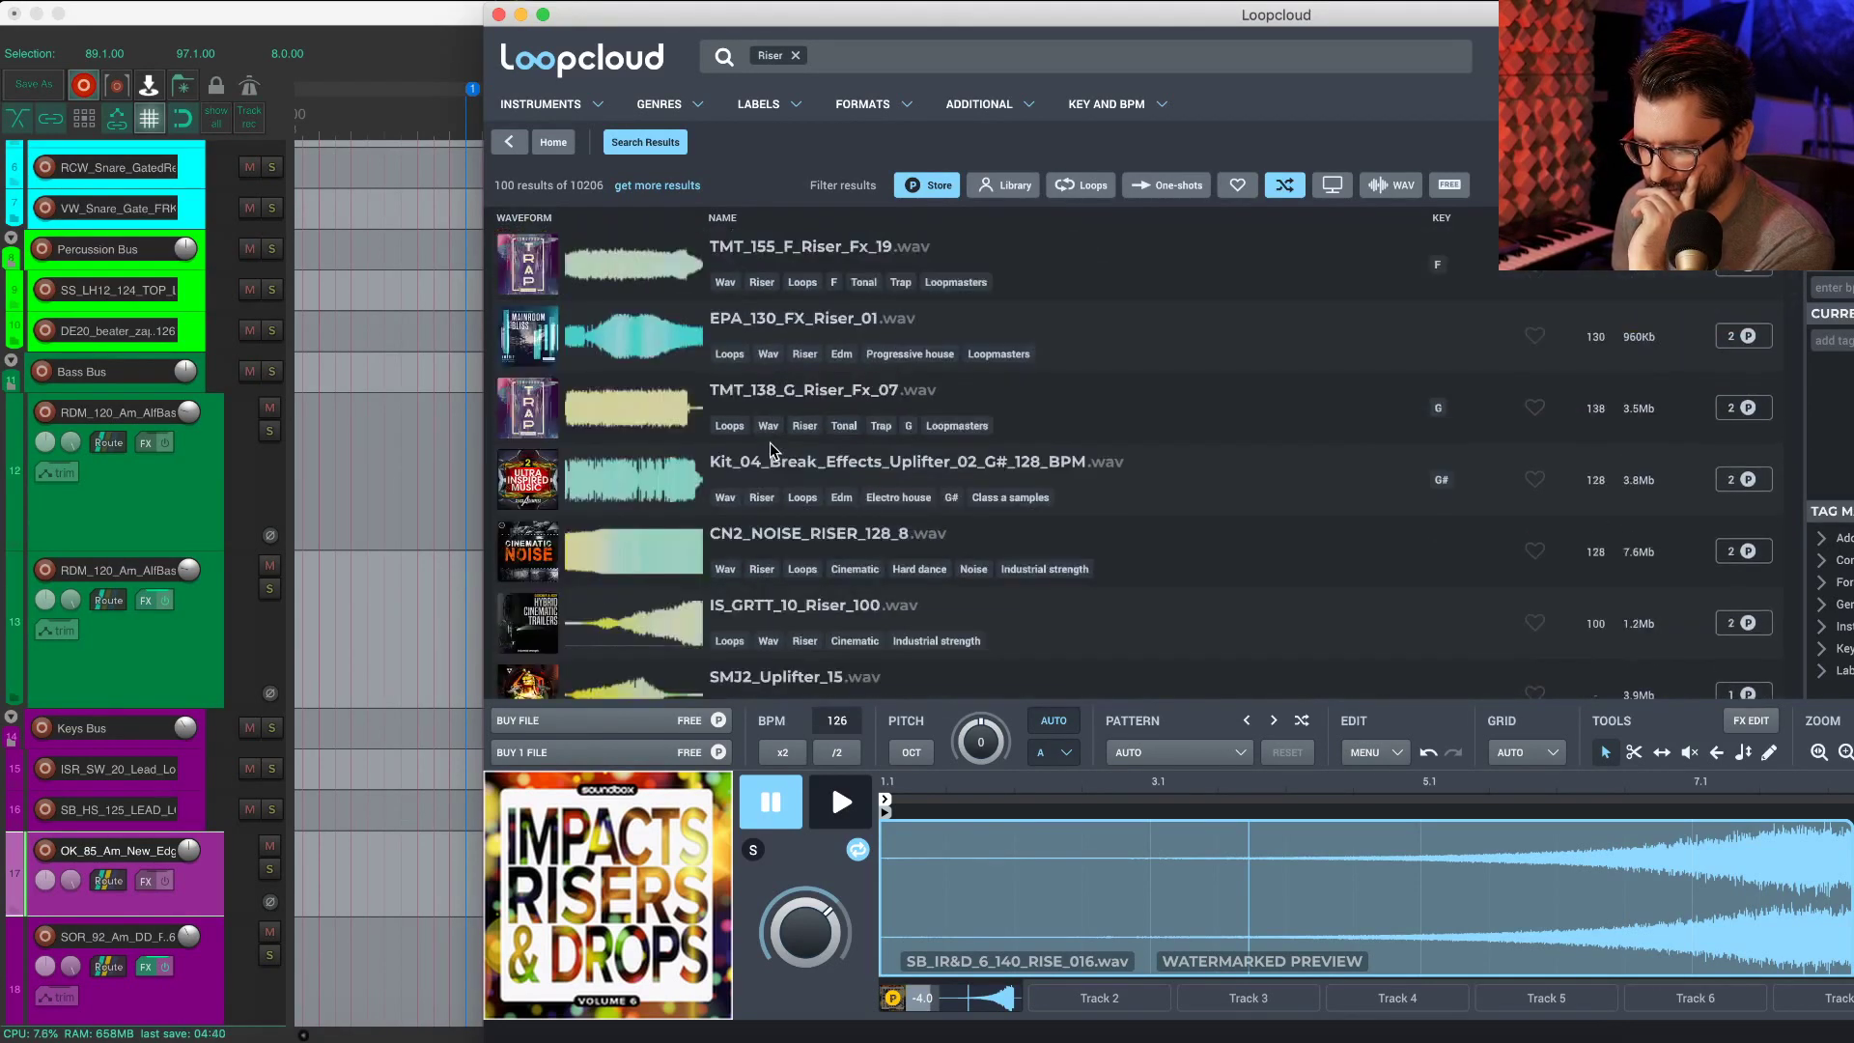
pyautogui.scroll(-6, 768, 442)
pyautogui.scroll(-2, 769, 443)
pyautogui.scroll(1, 770, 449)
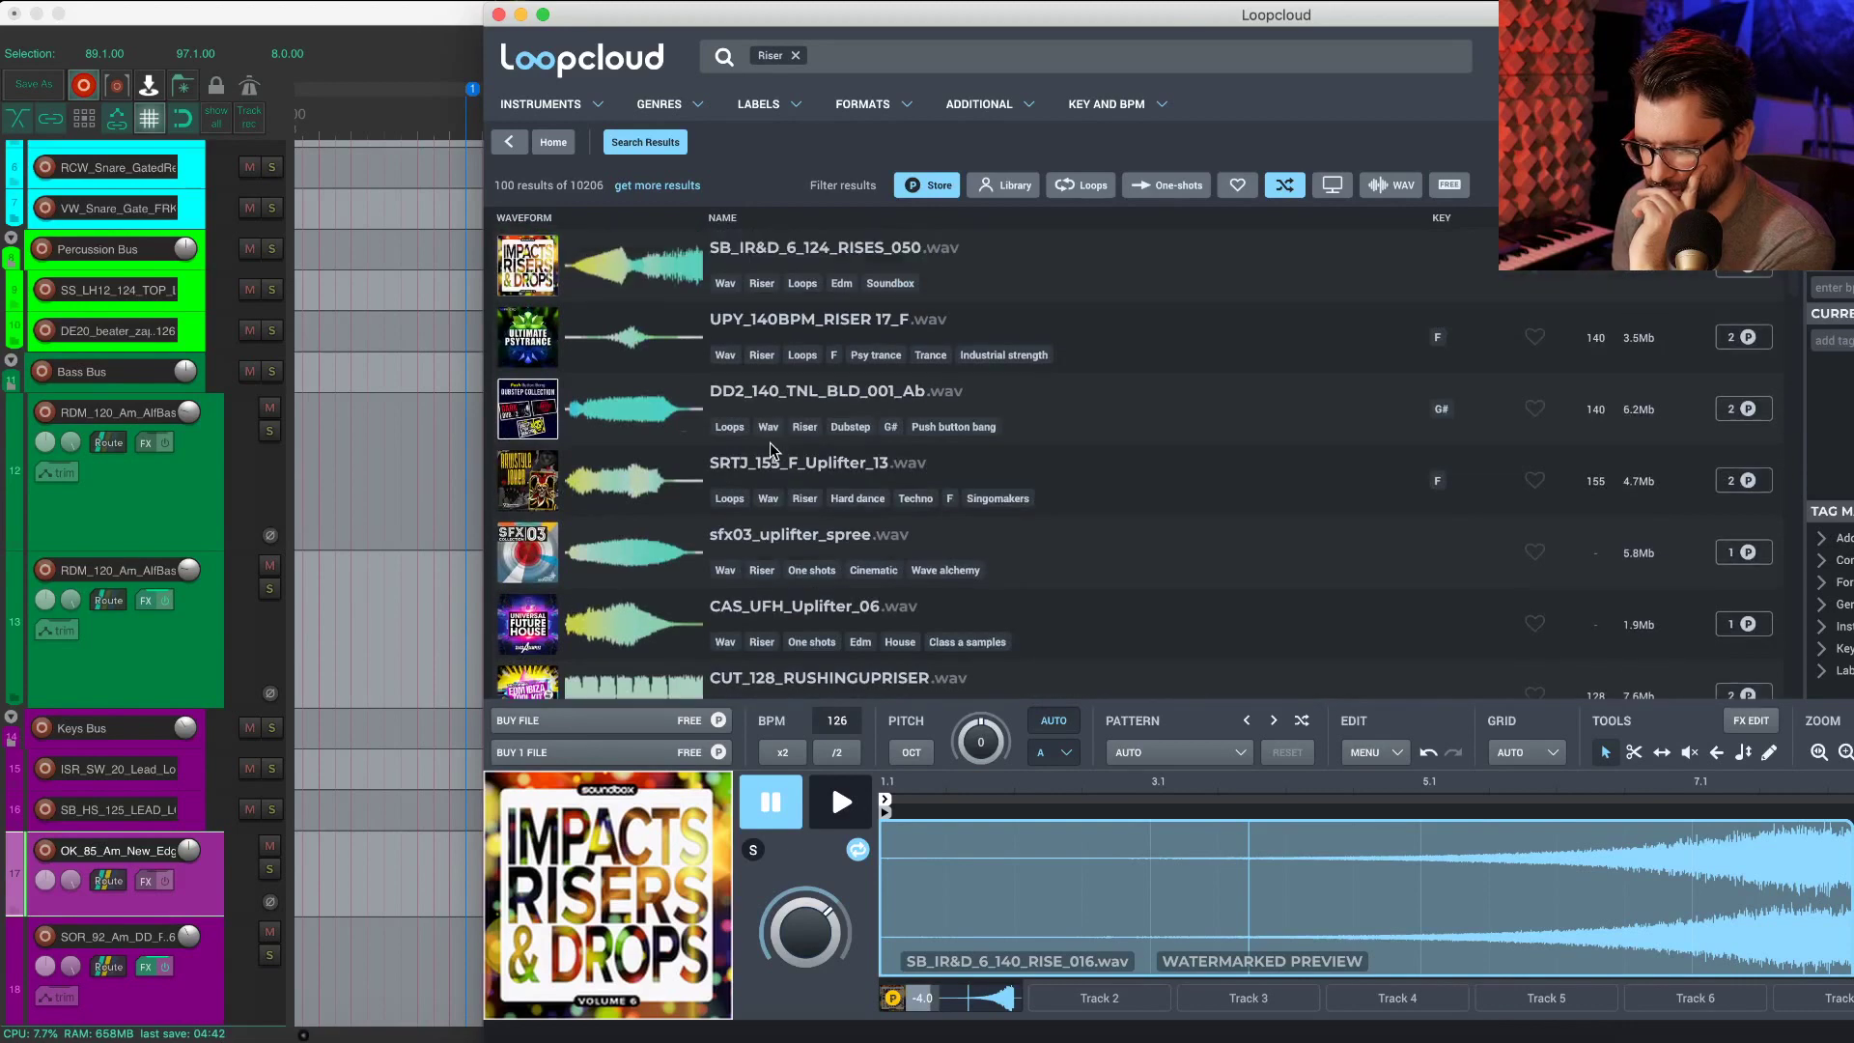
pyautogui.scroll(-10, 651, 442)
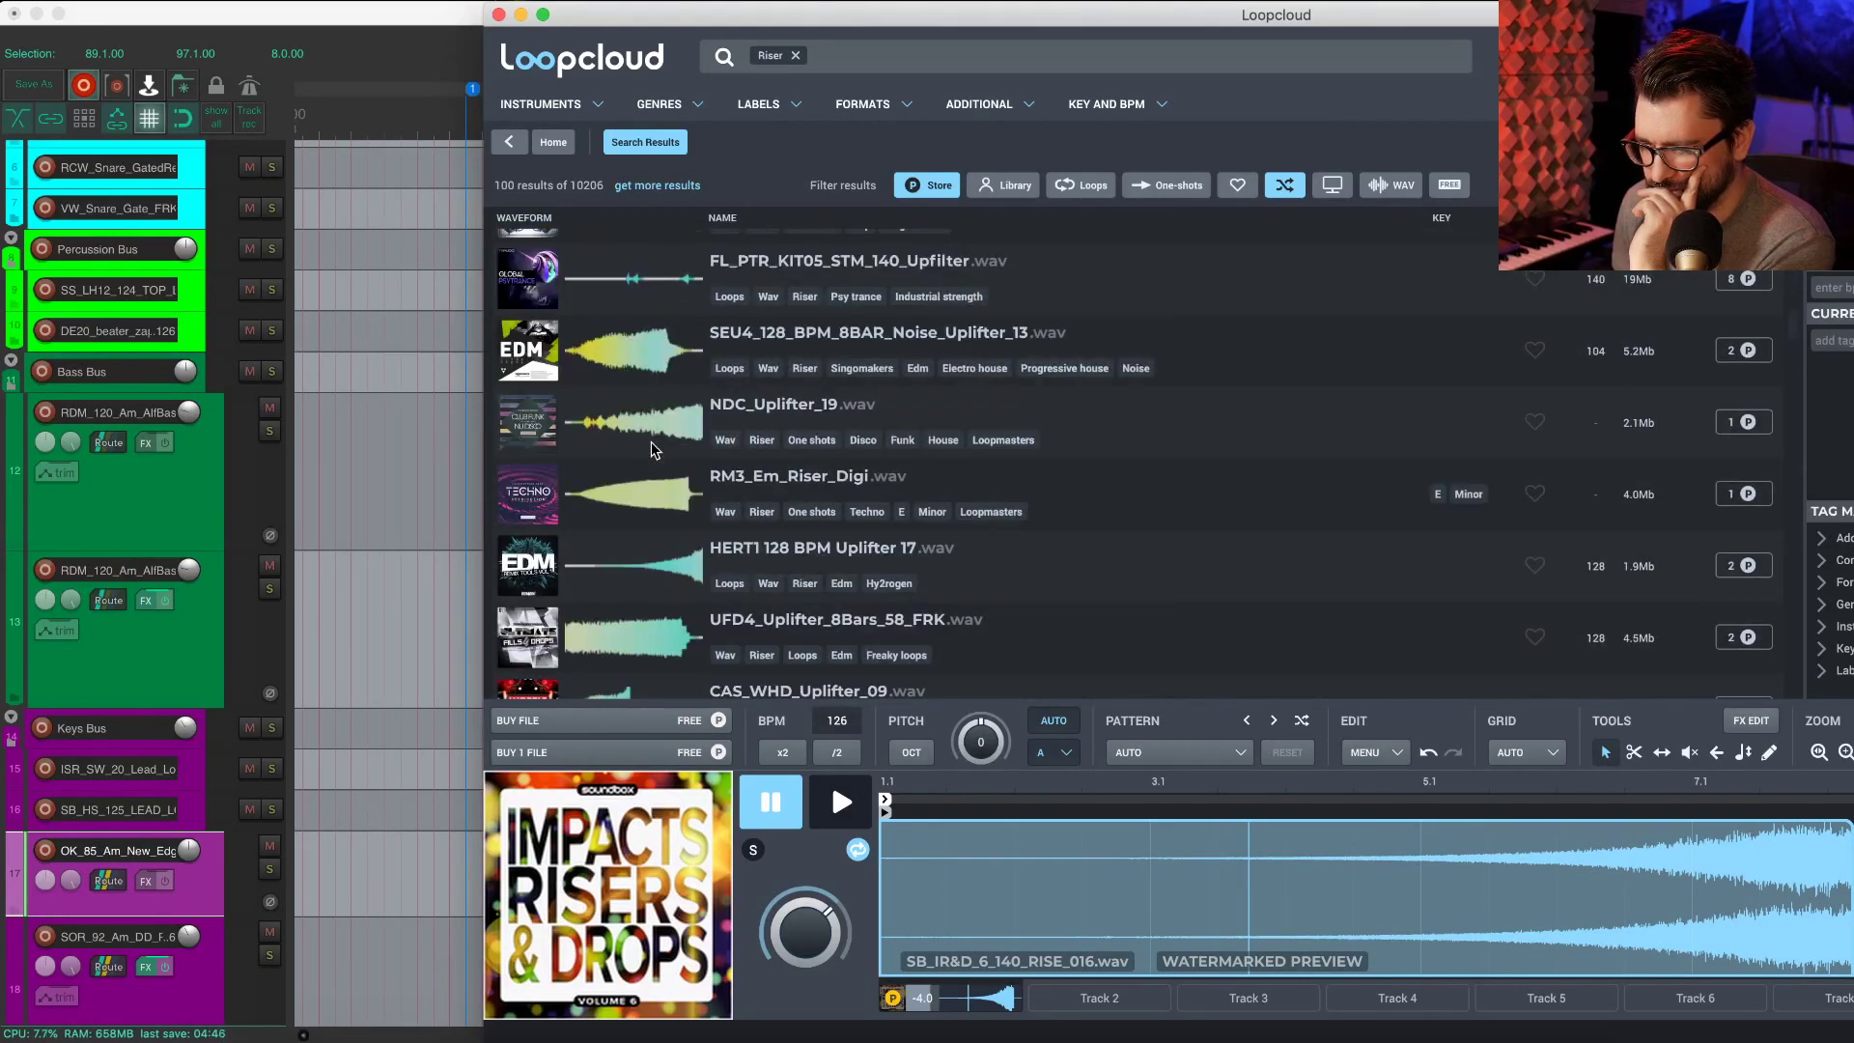
pyautogui.scroll(-1, 651, 443)
pyautogui.scroll(-3, 651, 443)
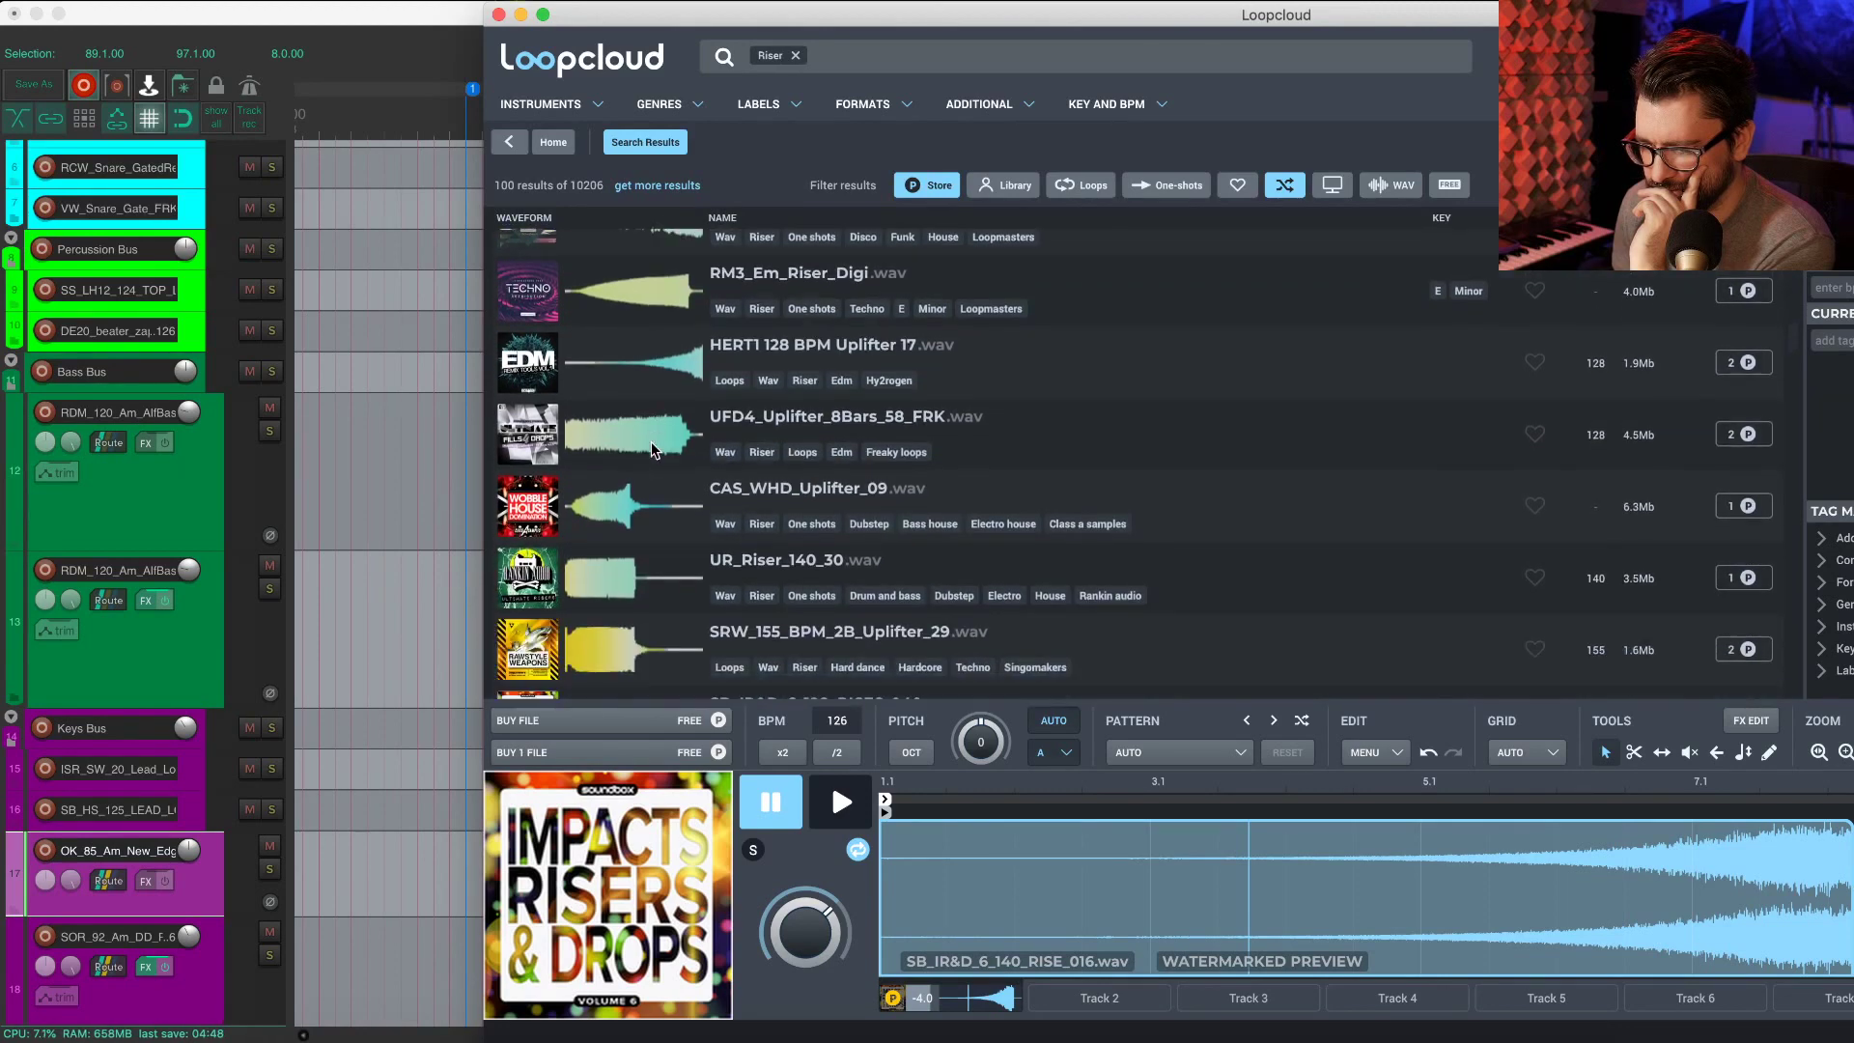
pyautogui.scroll(3, 650, 442)
pyautogui.scroll(-10, 650, 443)
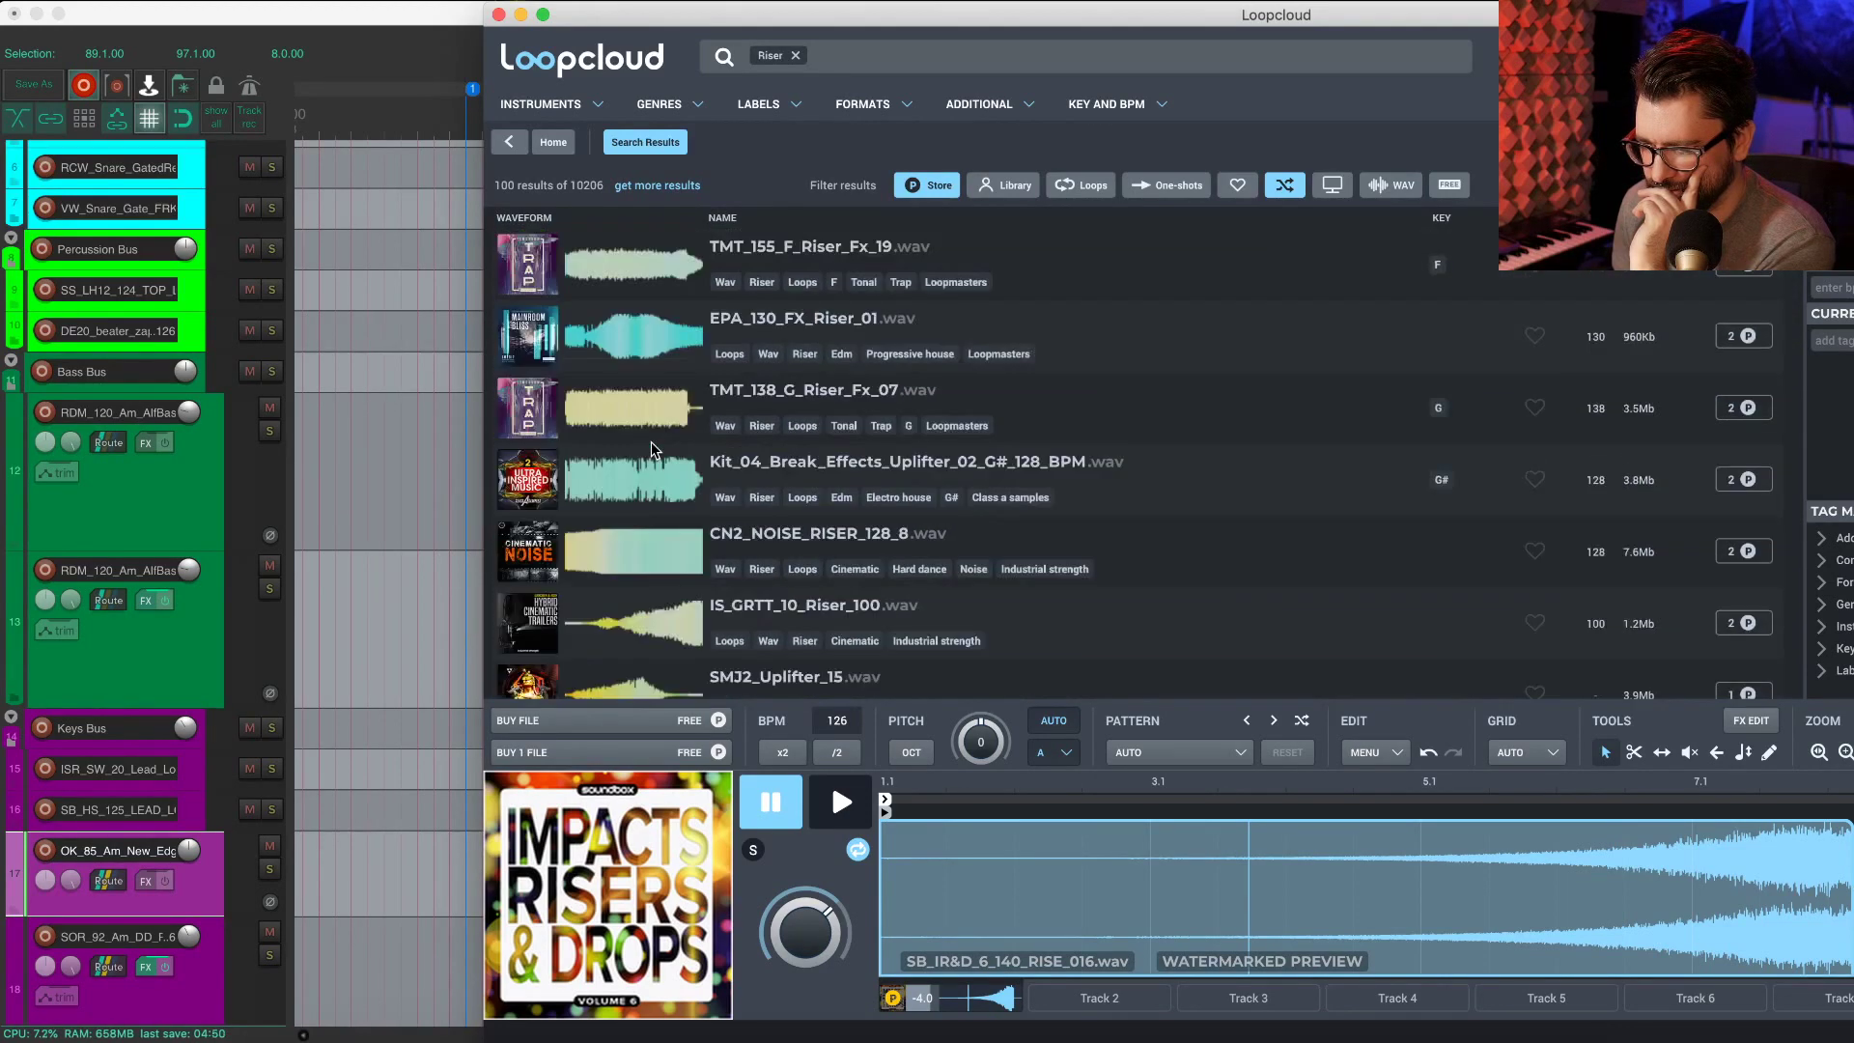
# Step: Preview TMT_155_F_Riser_Fx_19, IS_GRTT_10_Riser_100, SMJ2_Uplifter_15 and UPY_140BPM_RISER 17_F from the riser results
pyautogui.click(645, 265)
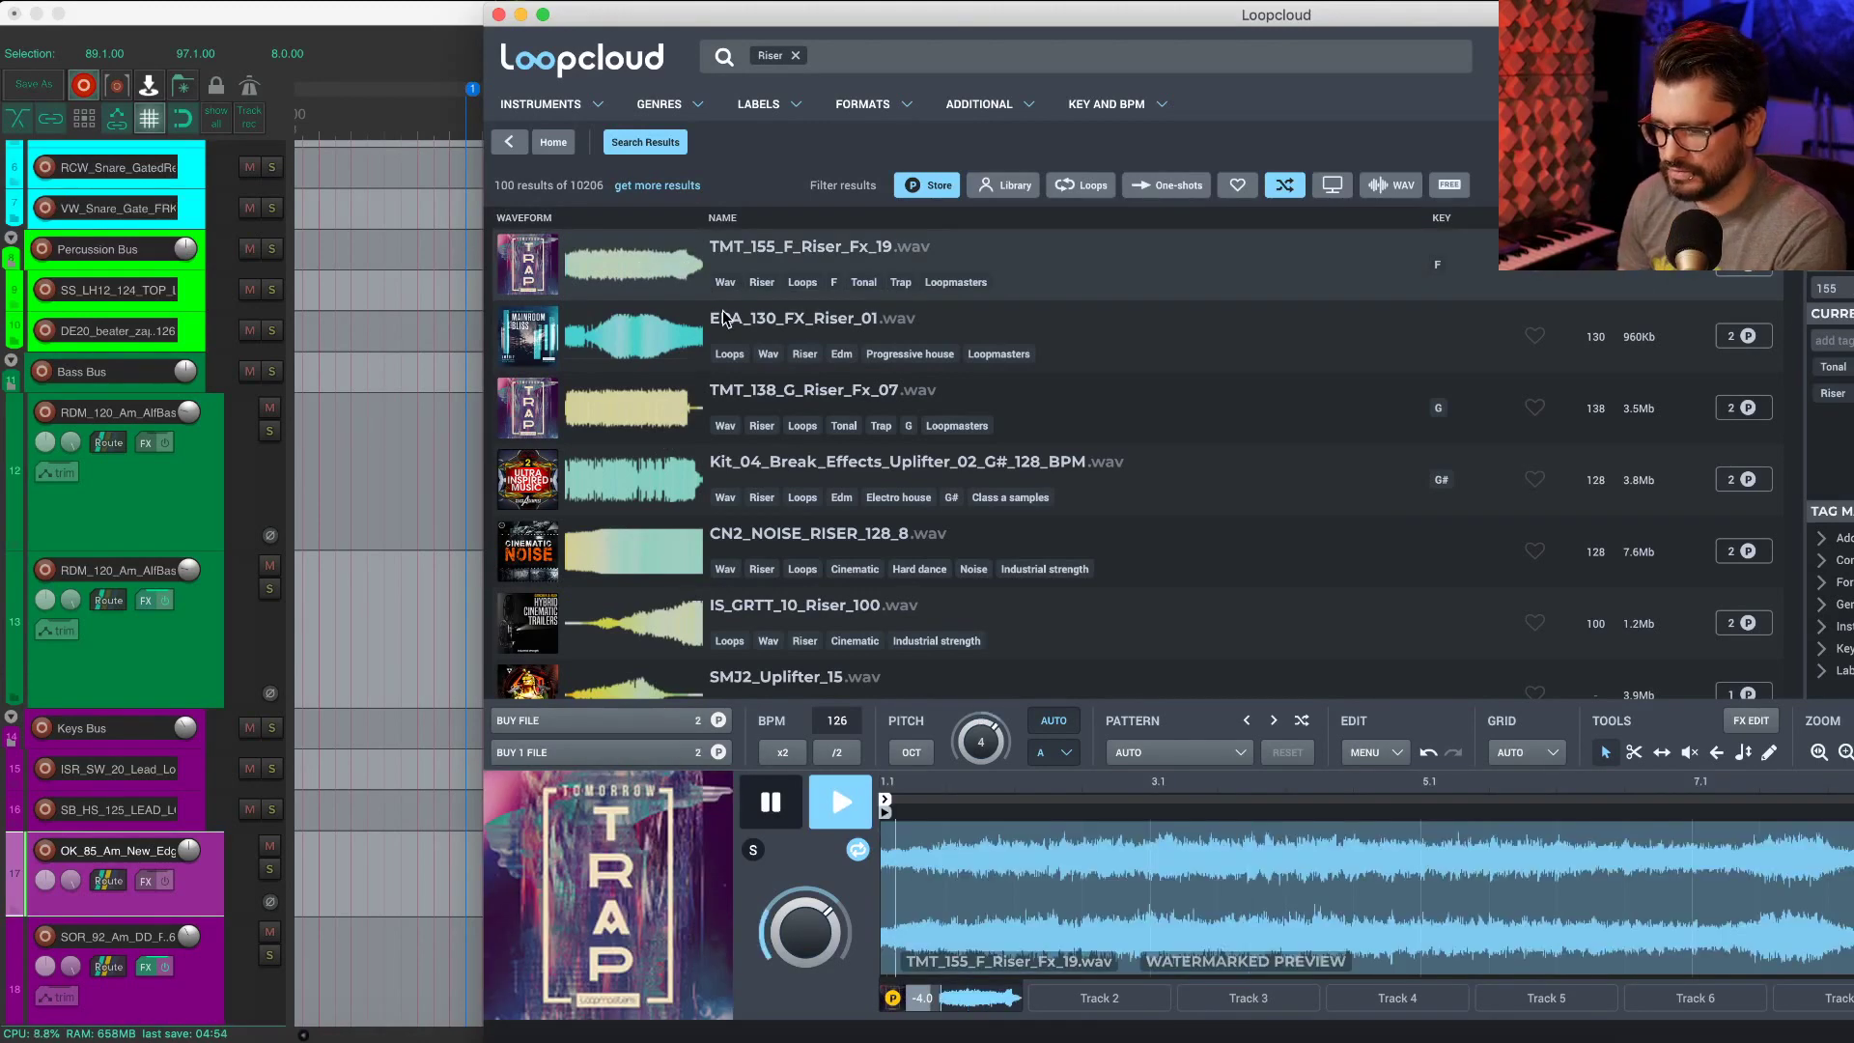
pyautogui.click(647, 610)
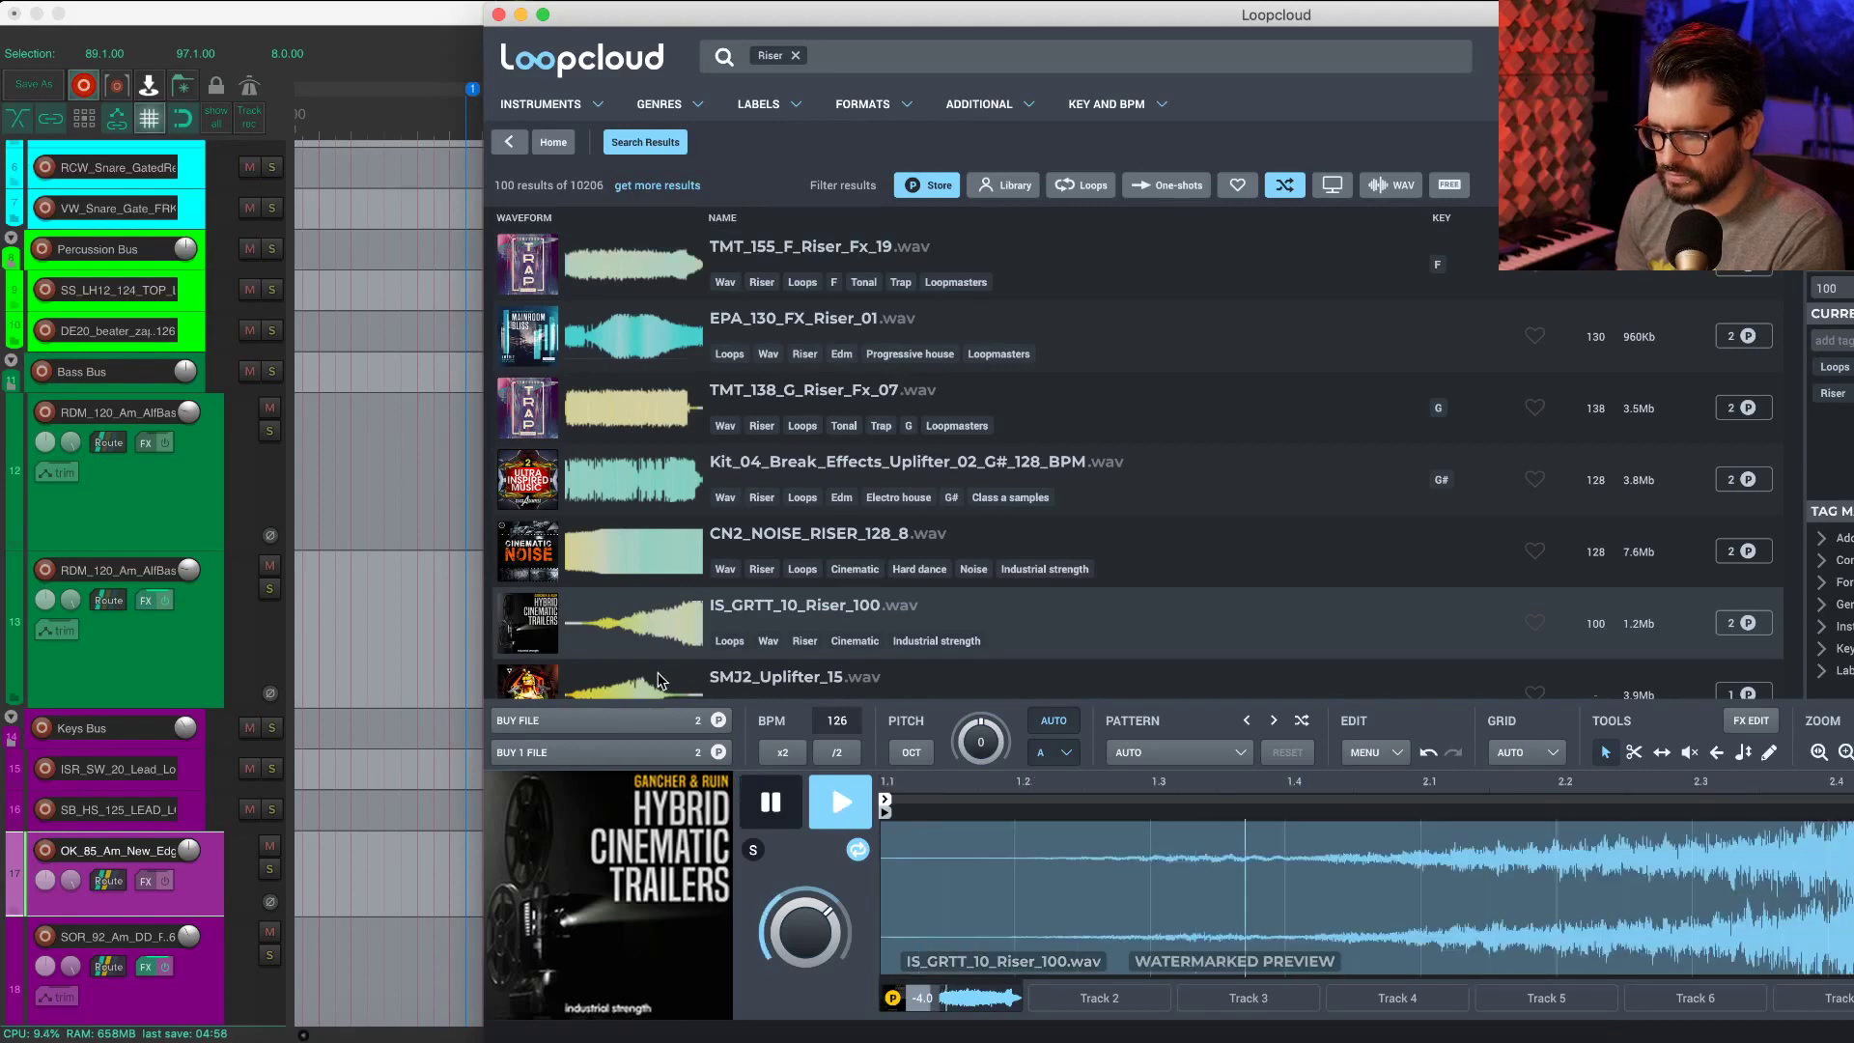
pyautogui.scroll(-3, 653, 641)
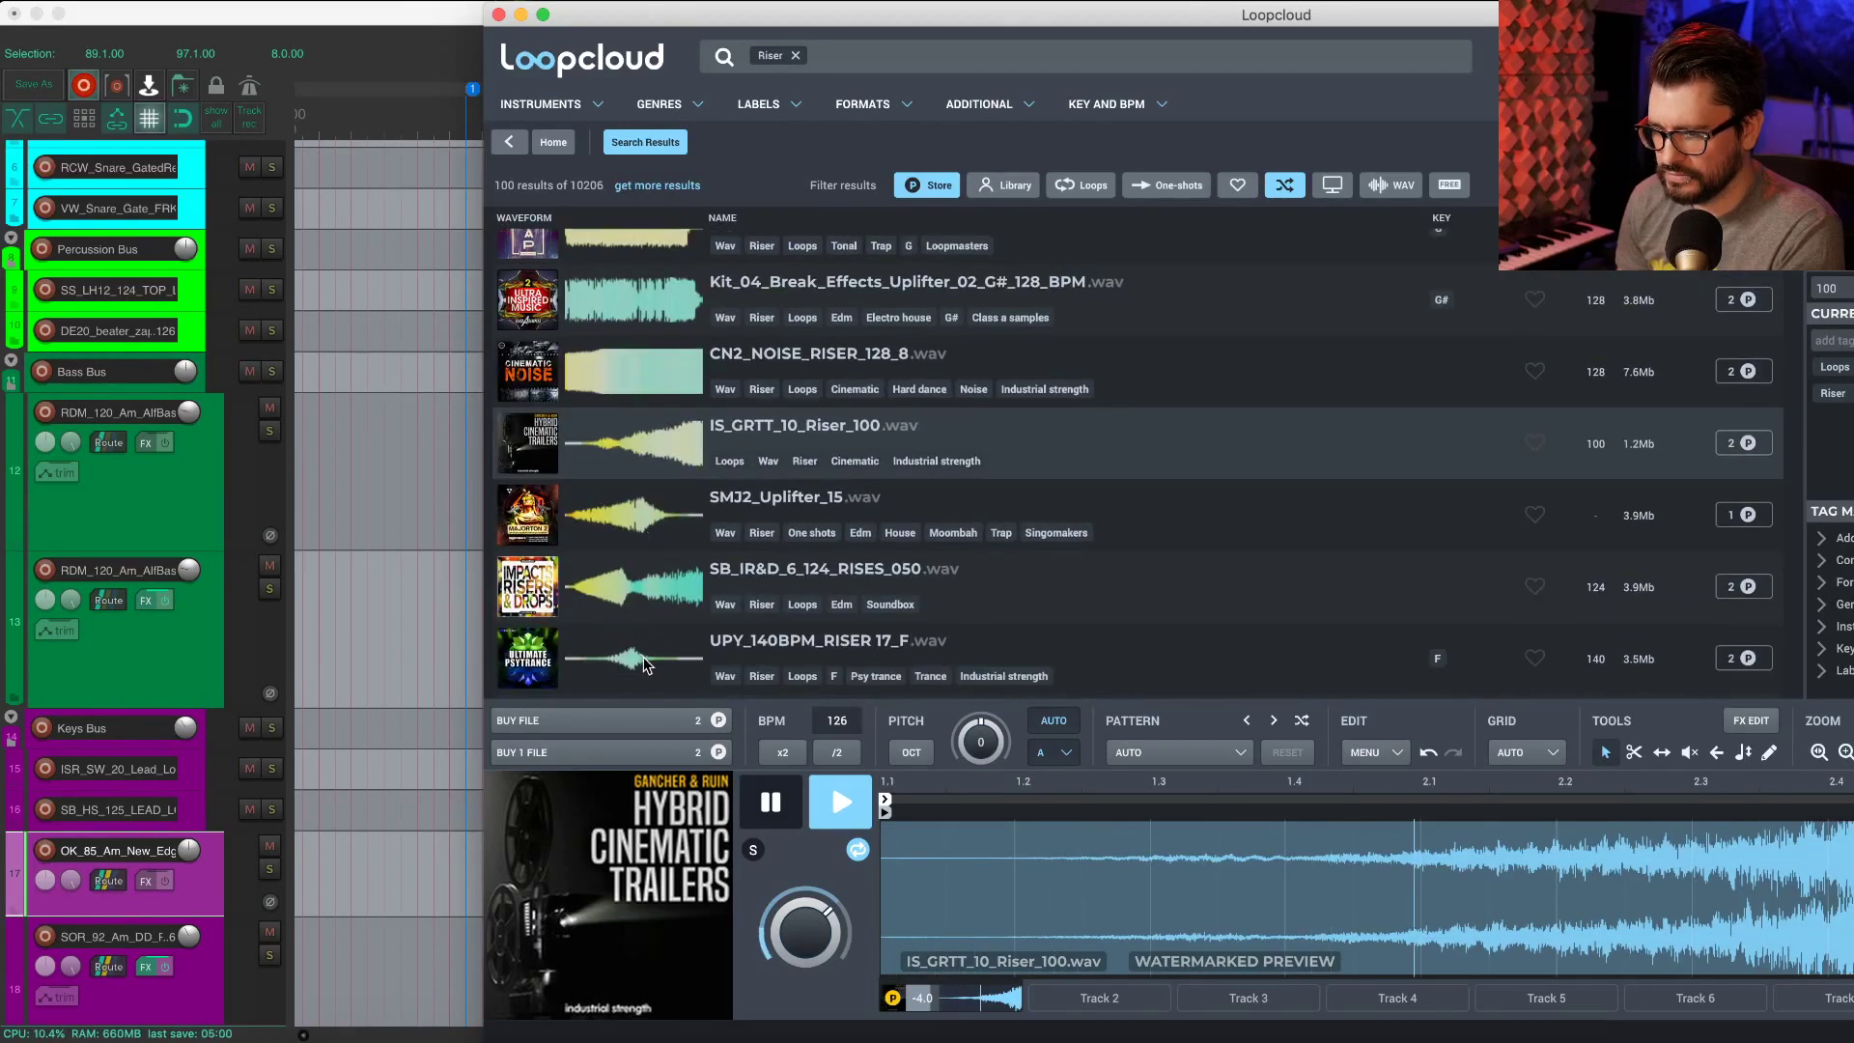
pyautogui.click(645, 537)
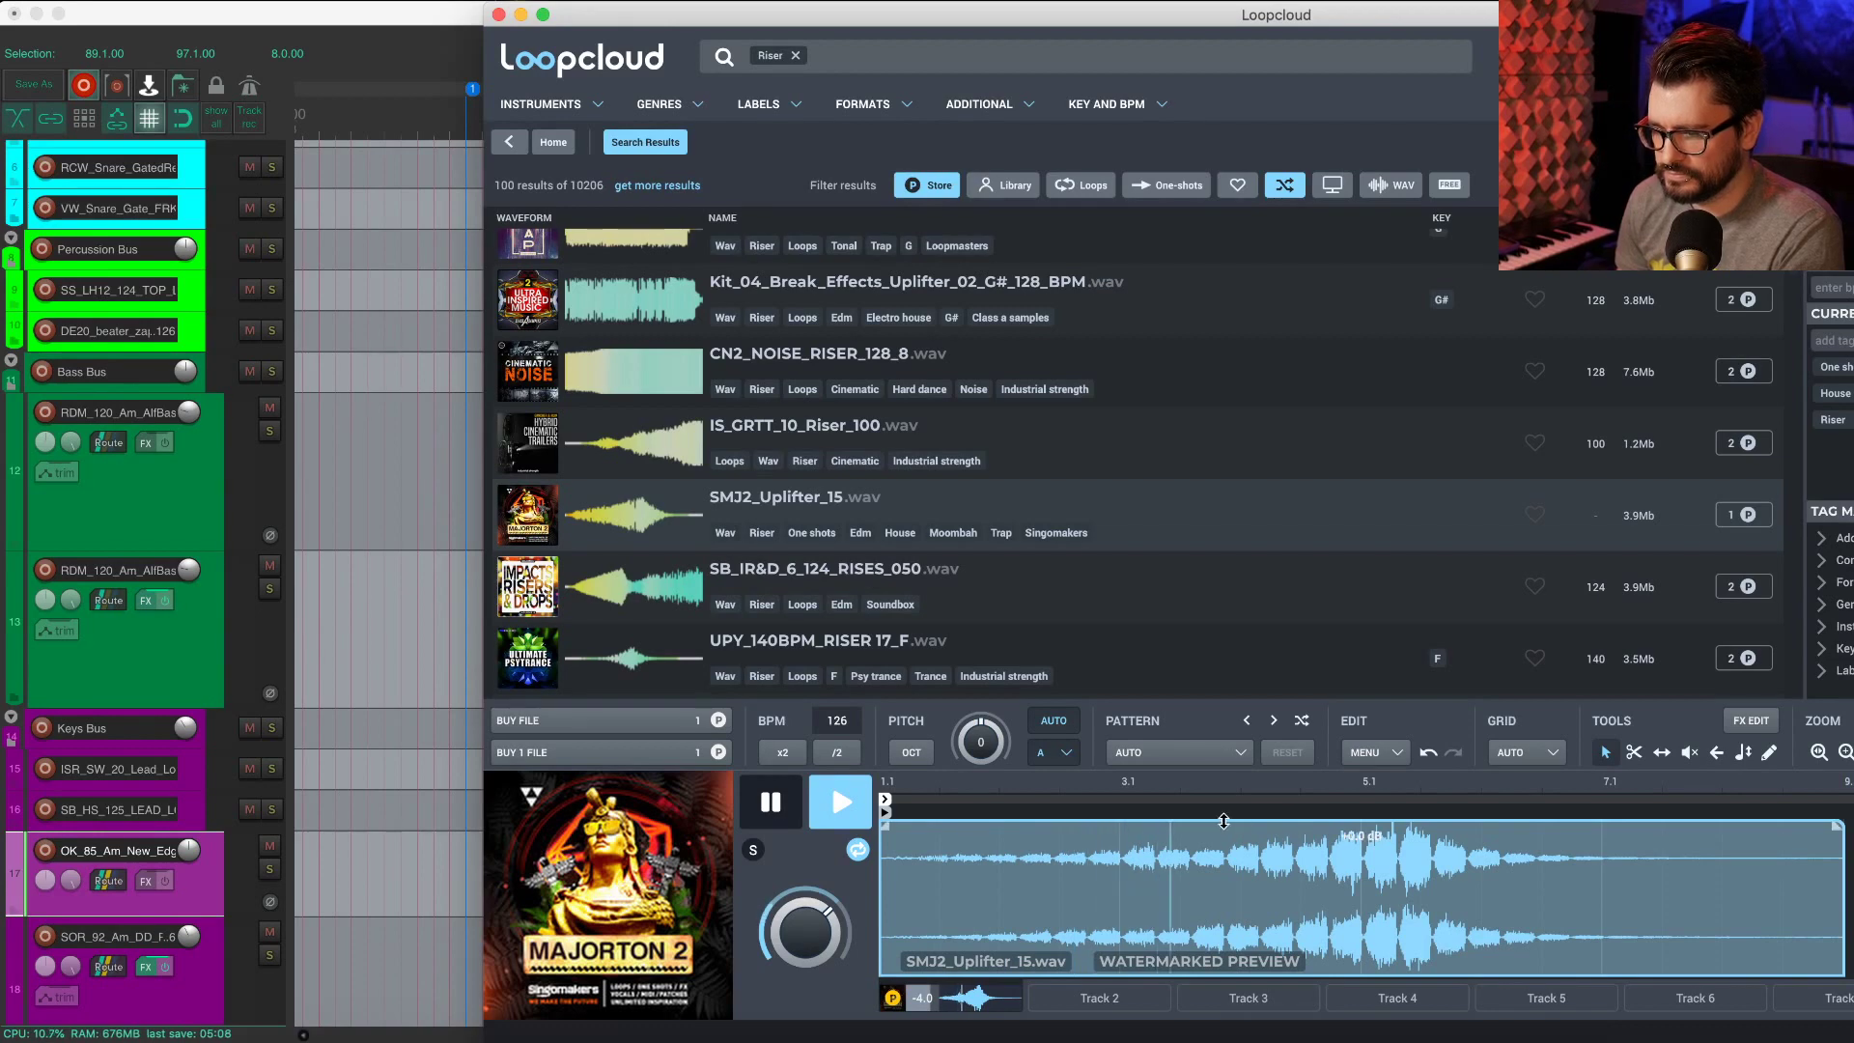
pyautogui.scroll(-2, 924, 595)
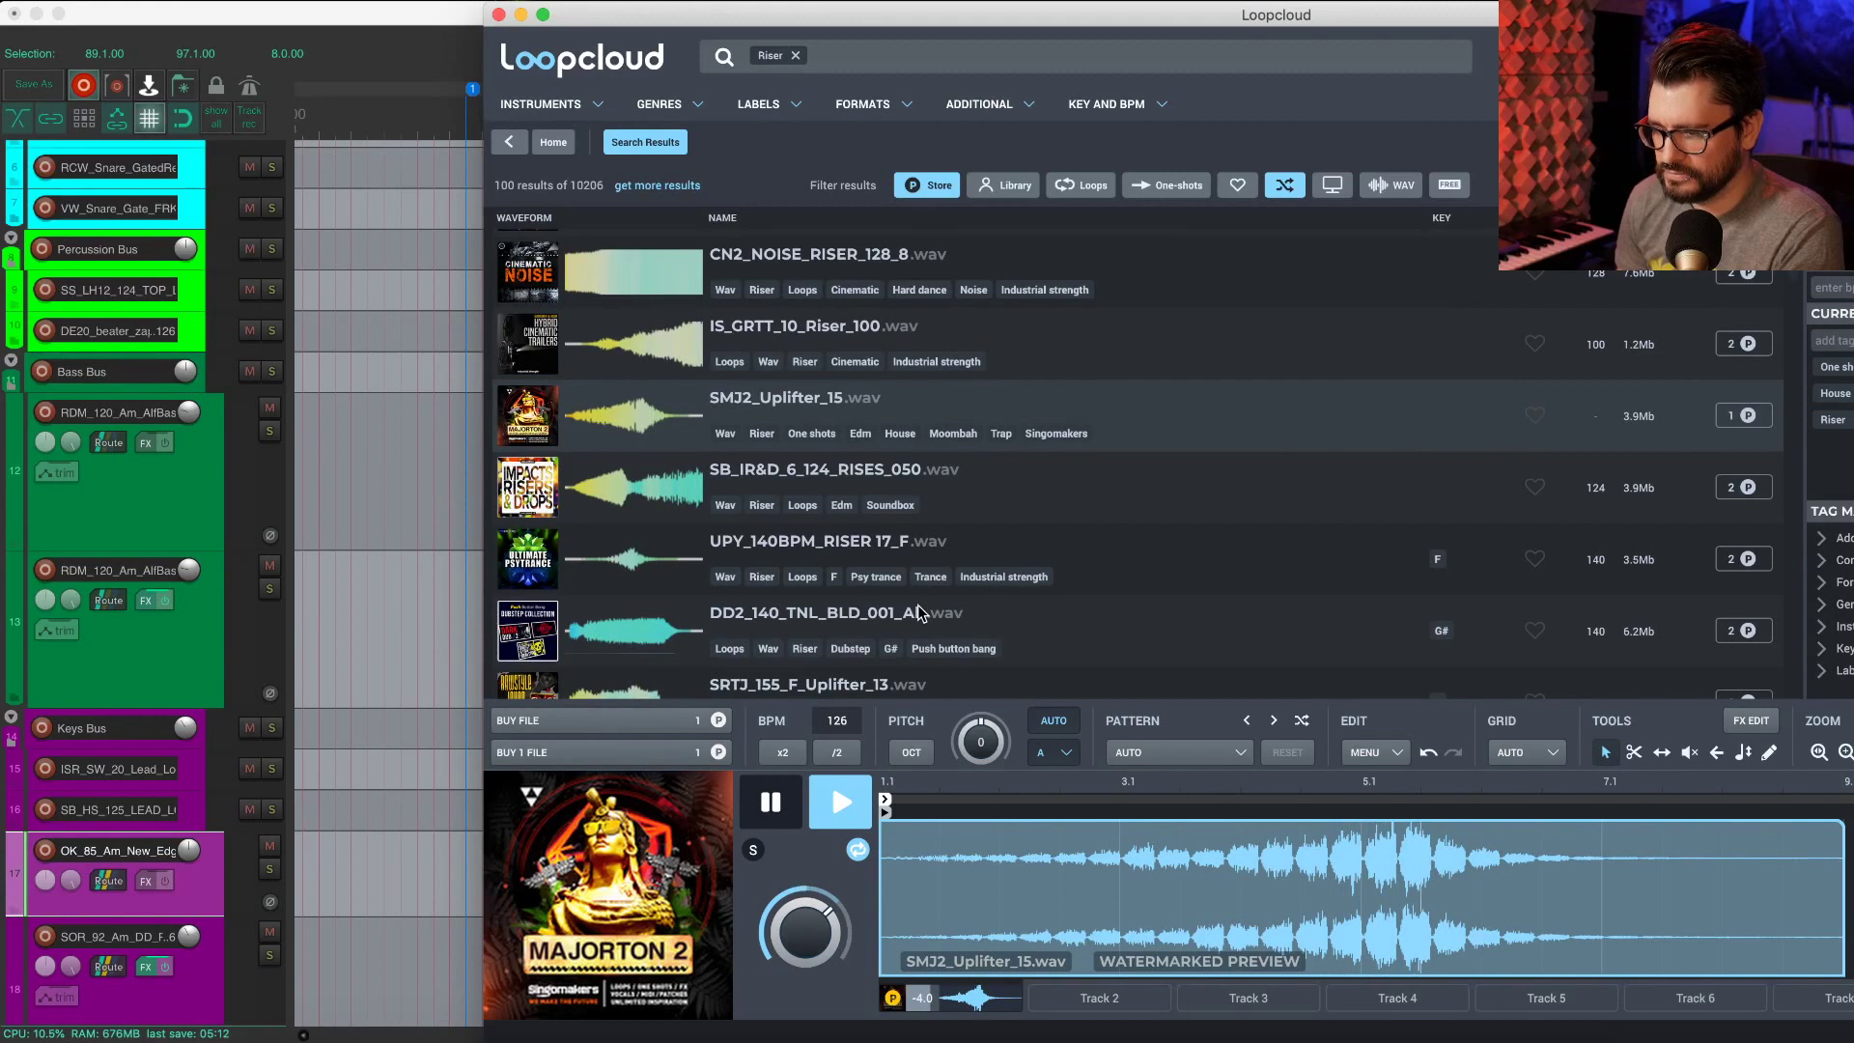
pyautogui.click(758, 558)
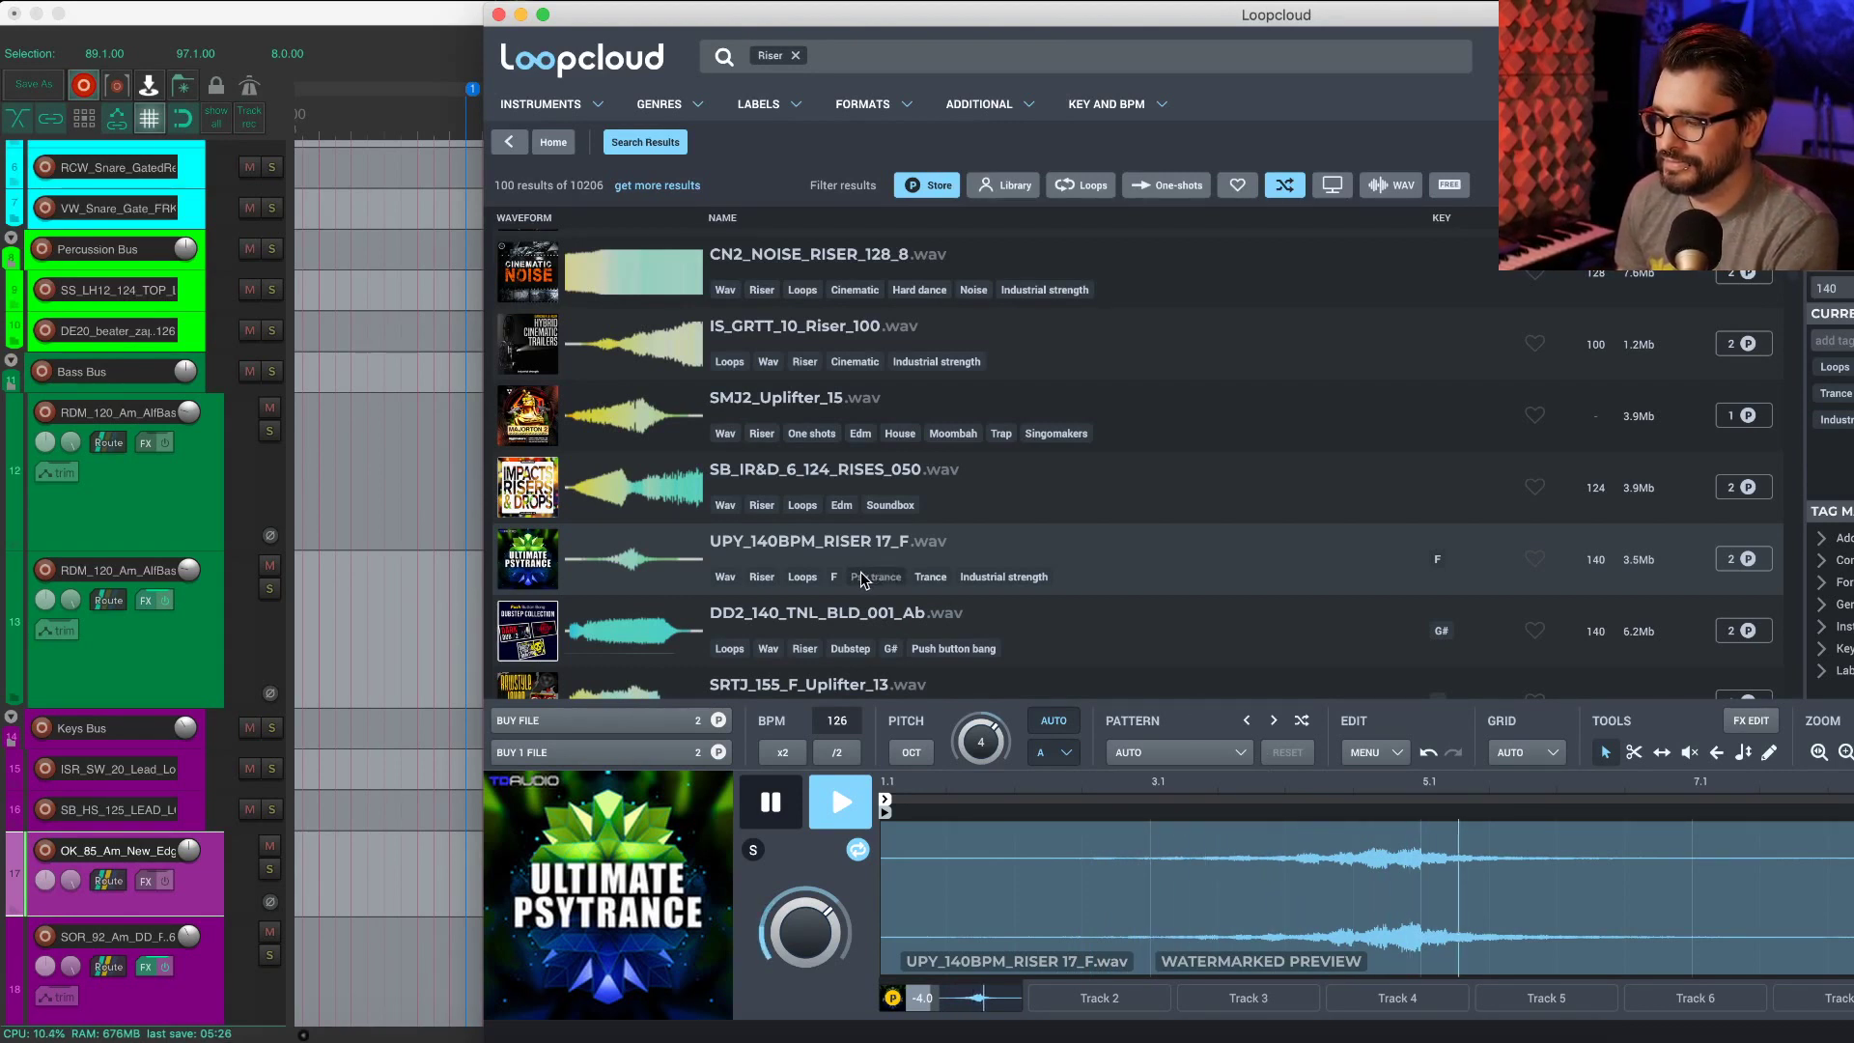
pyautogui.scroll(-1, 734, 601)
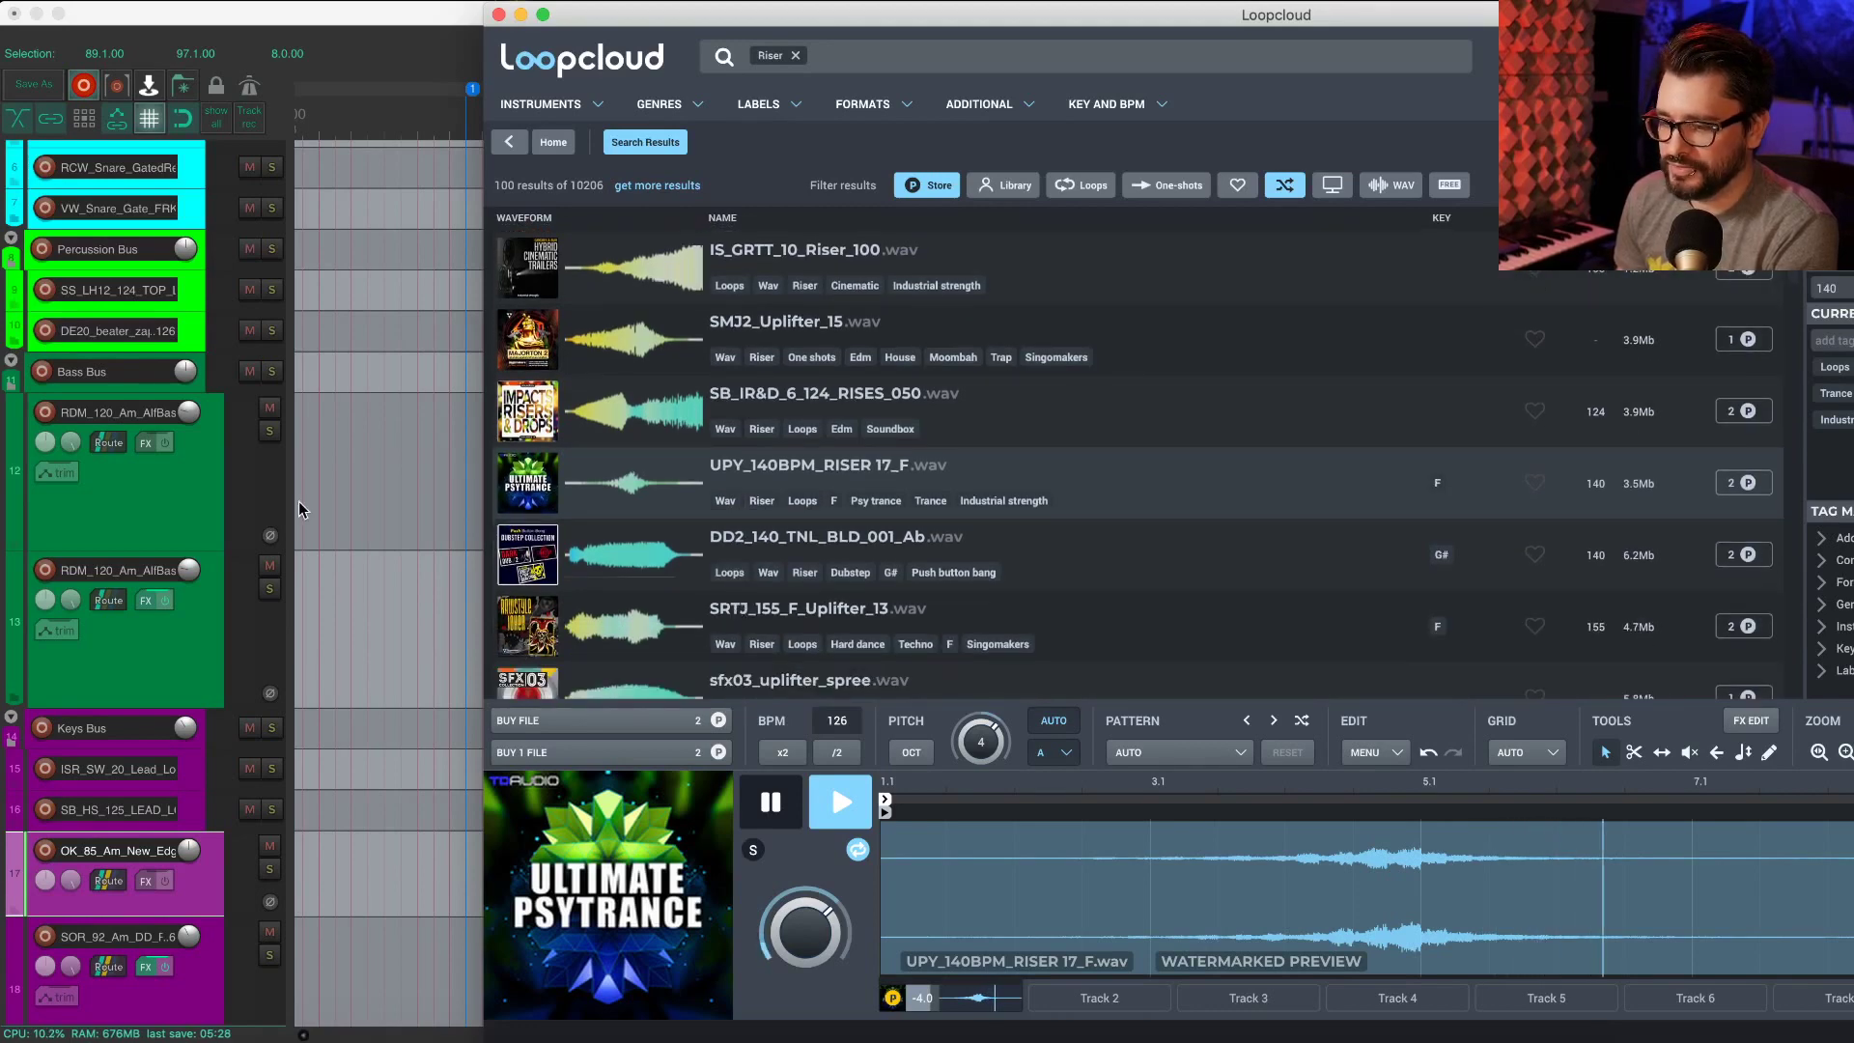
# Step: Check the arrangement in REAPER, return to Loopcloud and preview STV_Uplifter_11 from further down the riser results
pyautogui.click(215, 483)
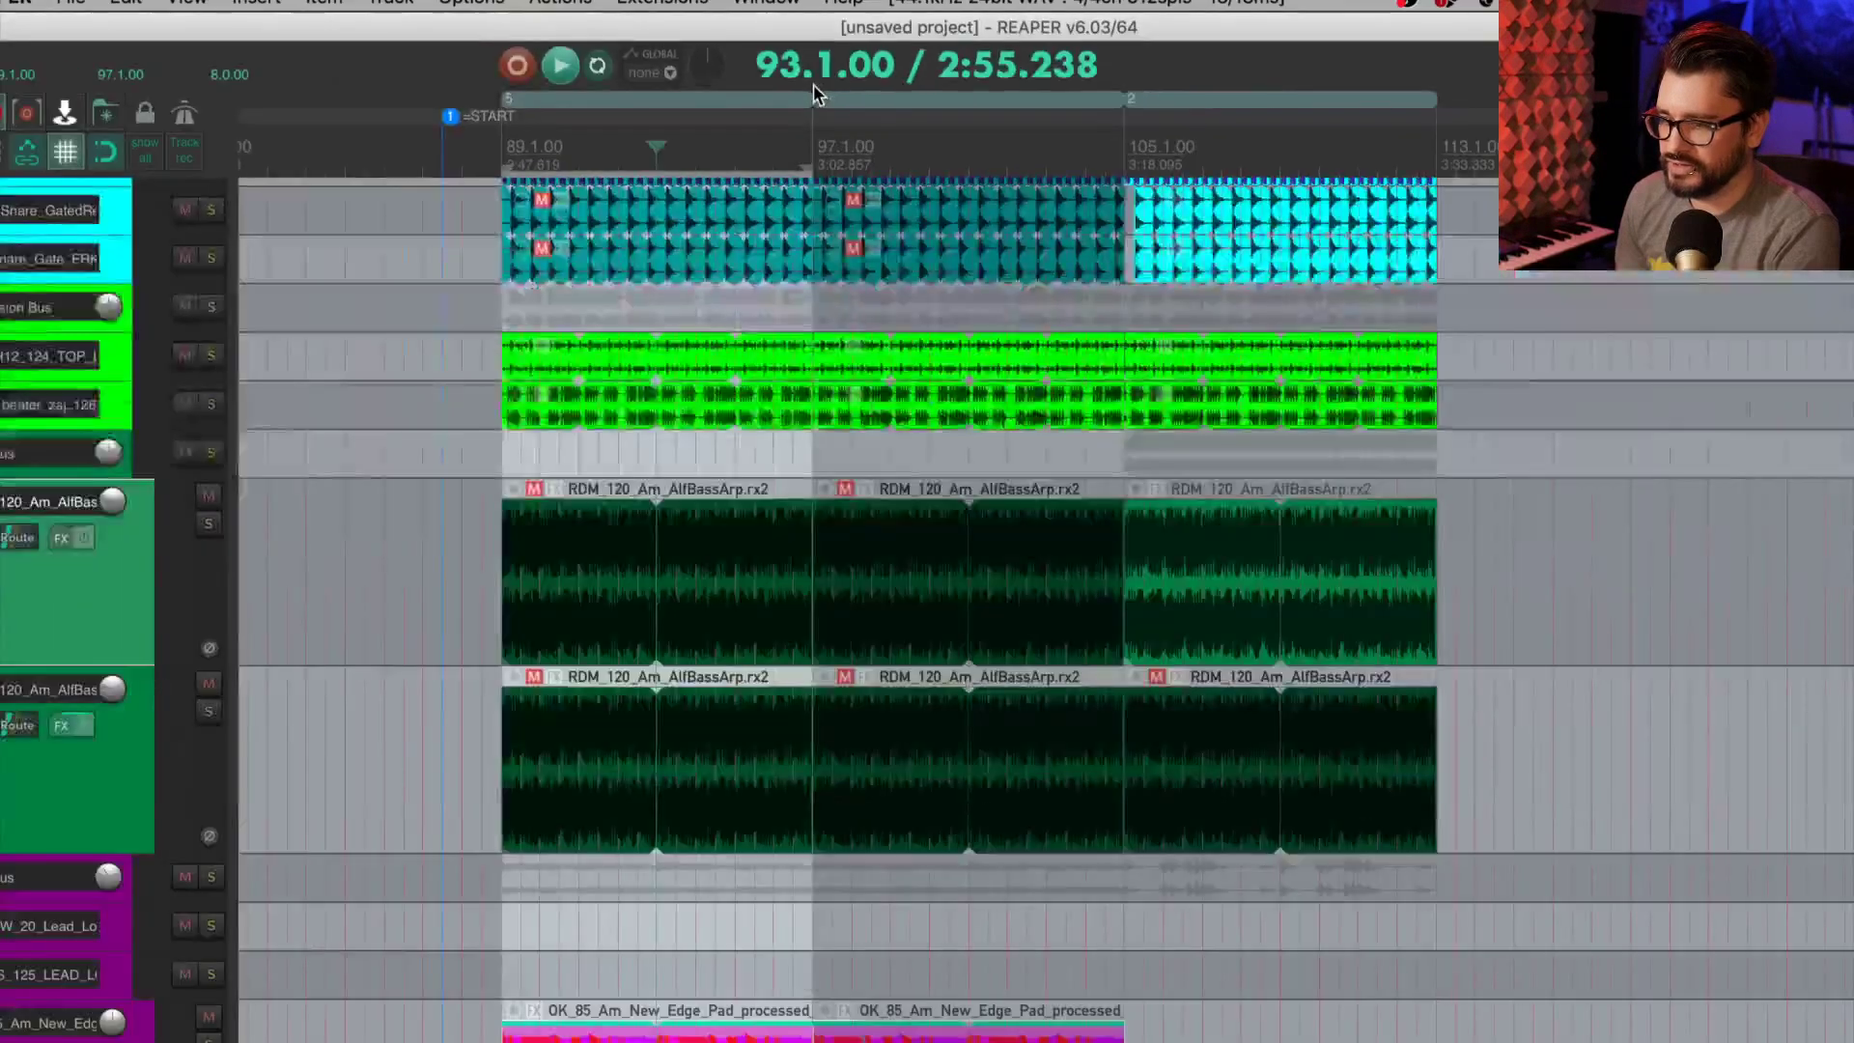
pyautogui.press('super+Tab')
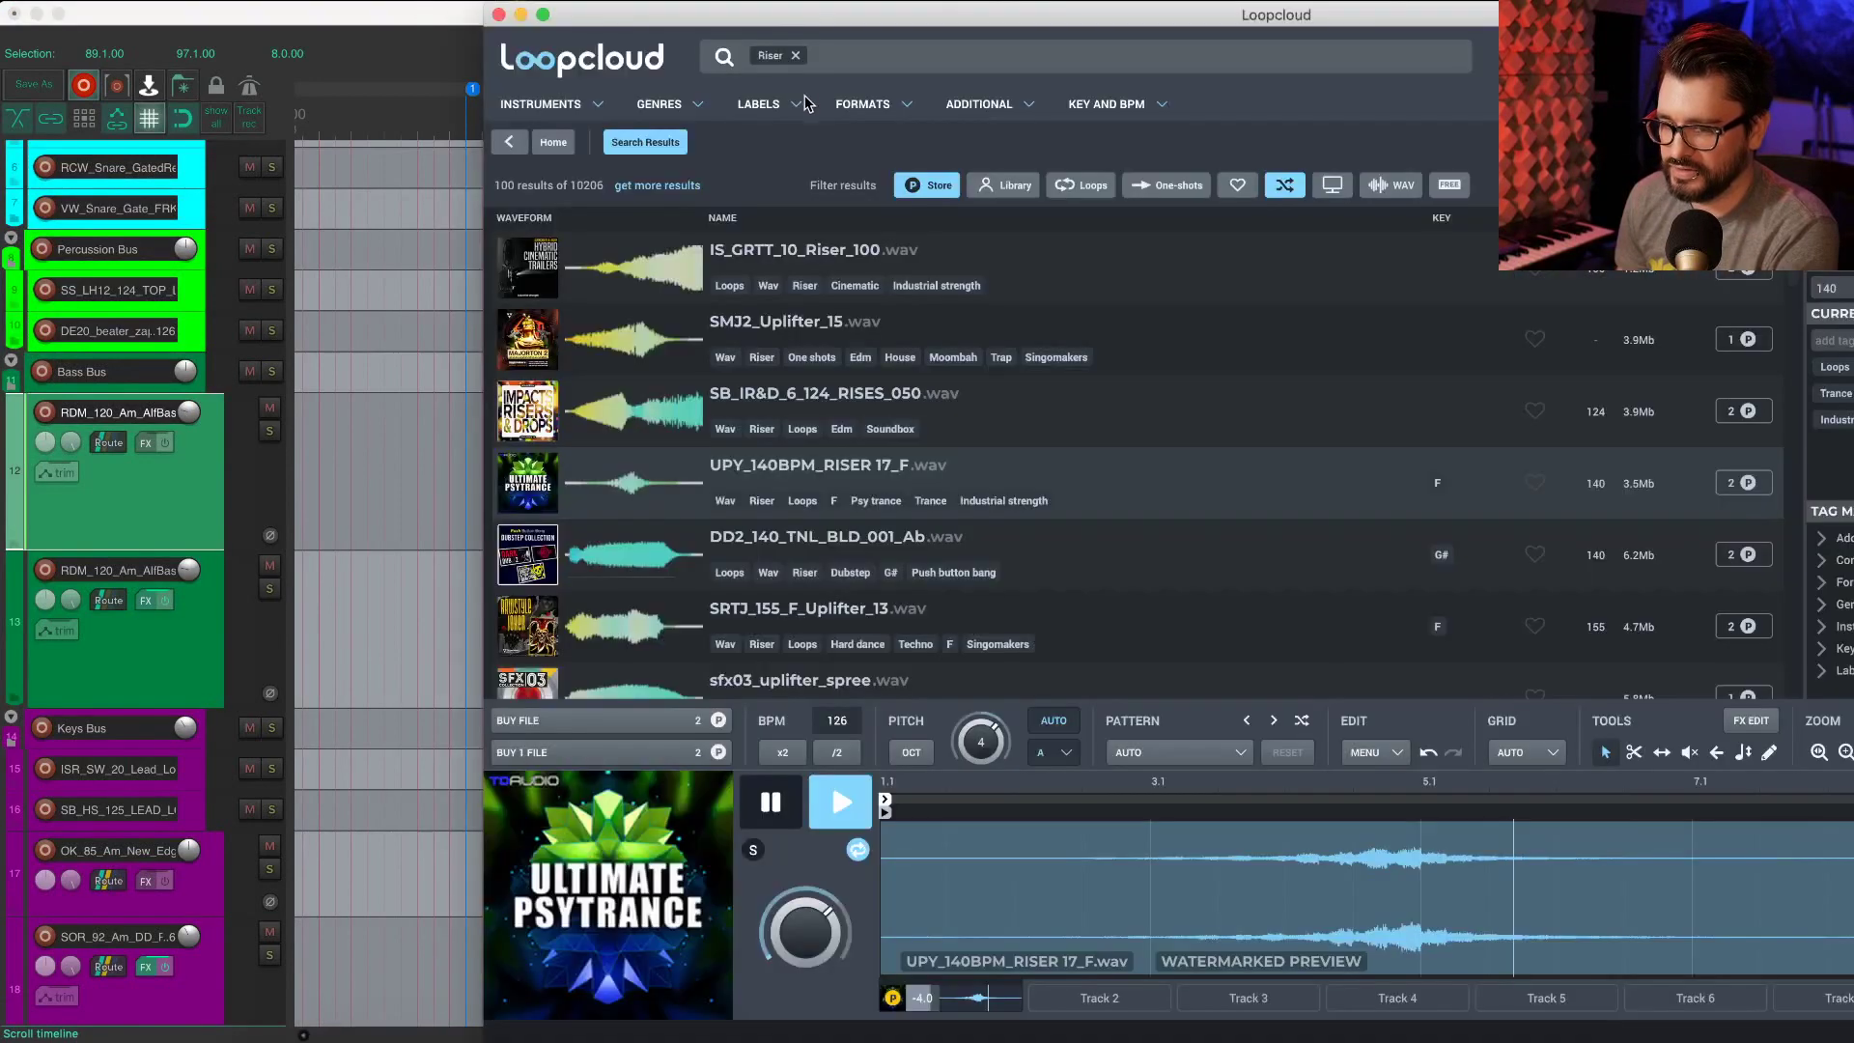
pyautogui.scroll(-2, 883, 489)
pyautogui.scroll(-2, 883, 488)
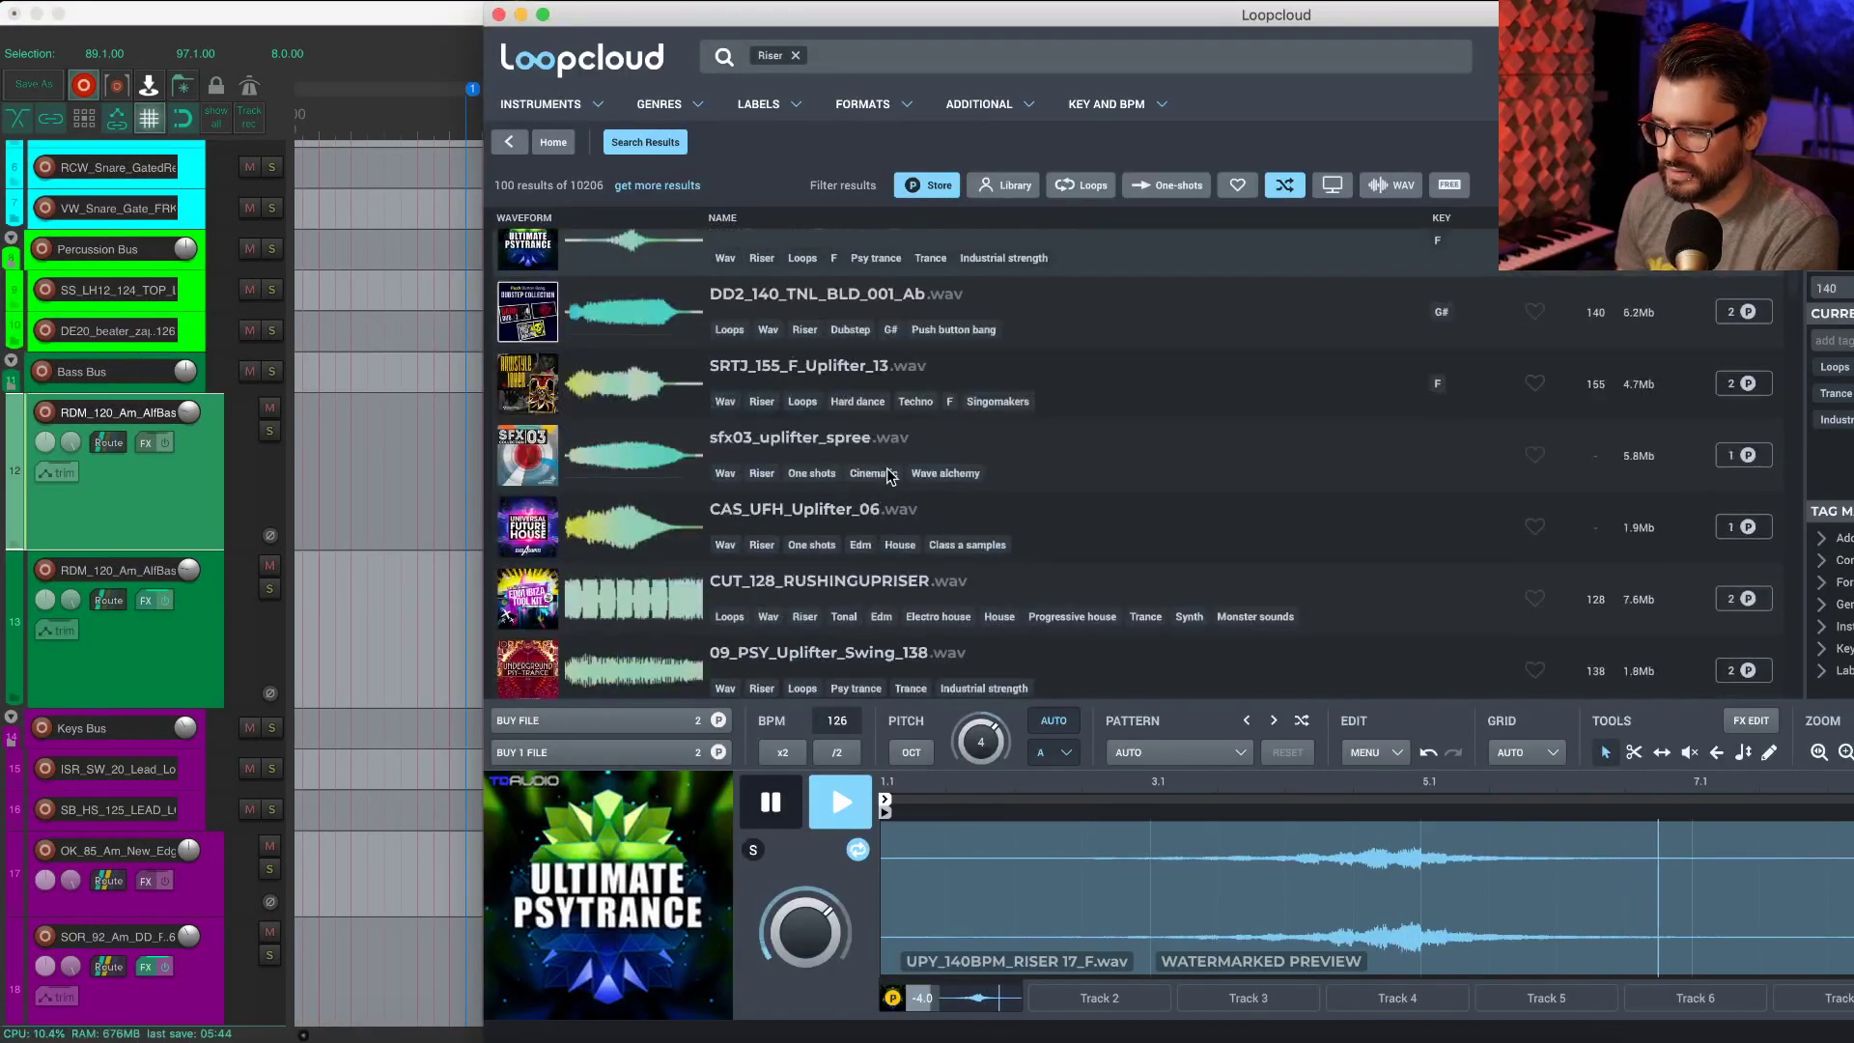
pyautogui.scroll(-5, 908, 529)
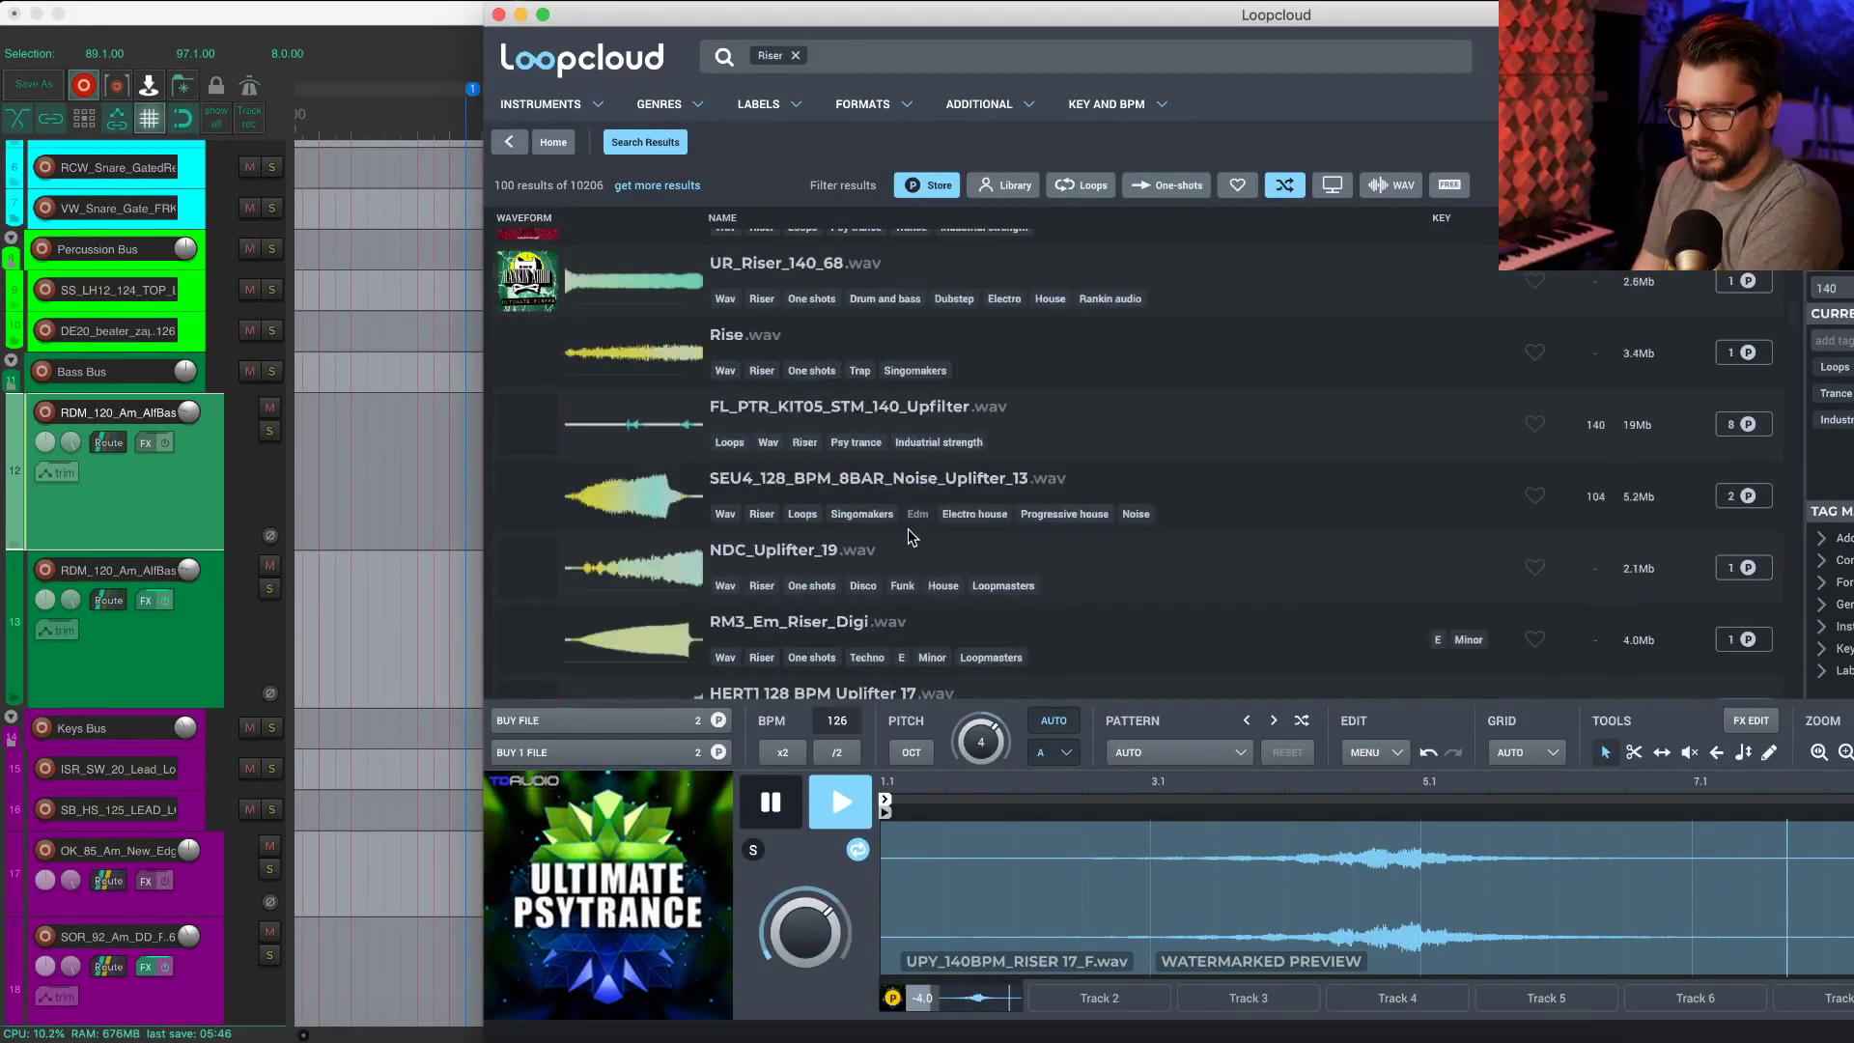
pyautogui.scroll(1, 908, 529)
pyautogui.scroll(-1, 910, 539)
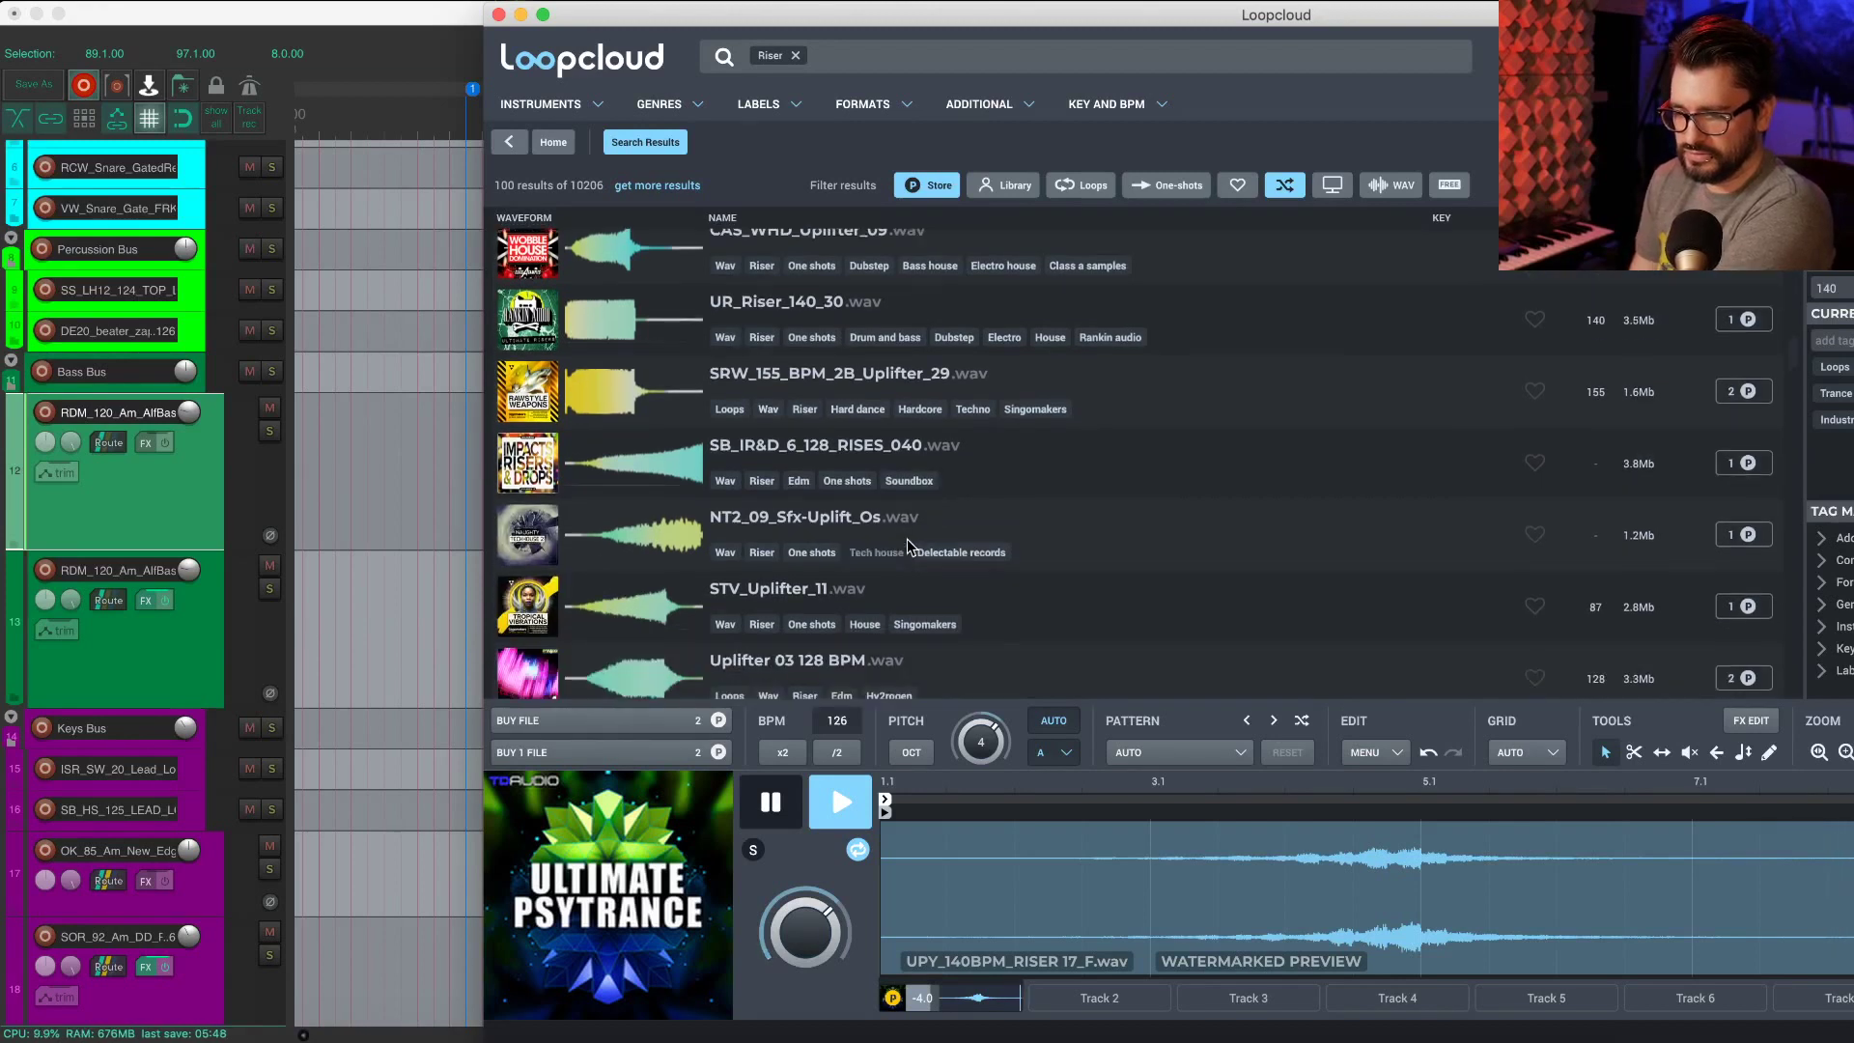
pyautogui.click(716, 629)
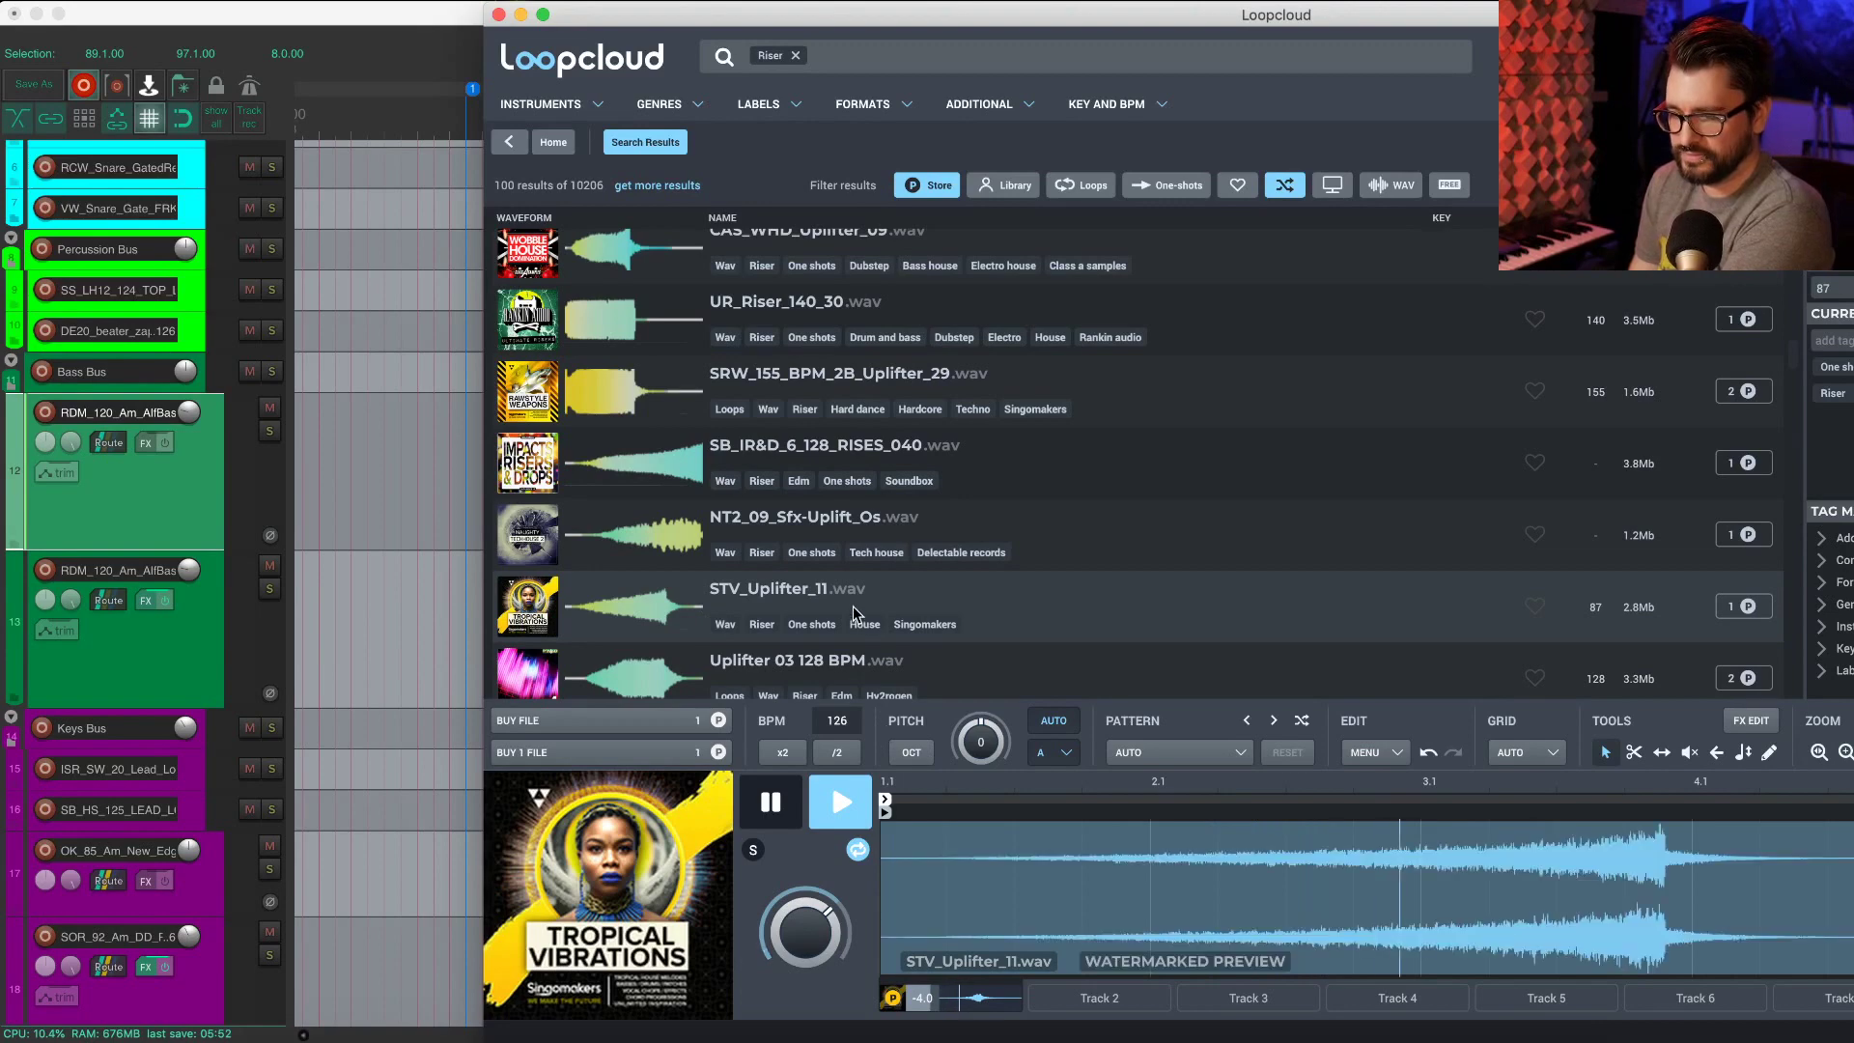
# Step: Preview SB_IR&D_6_128_RISES_040 and look through more of the riser results
pyautogui.scroll(-1, 853, 606)
pyautogui.scroll(-5, 854, 605)
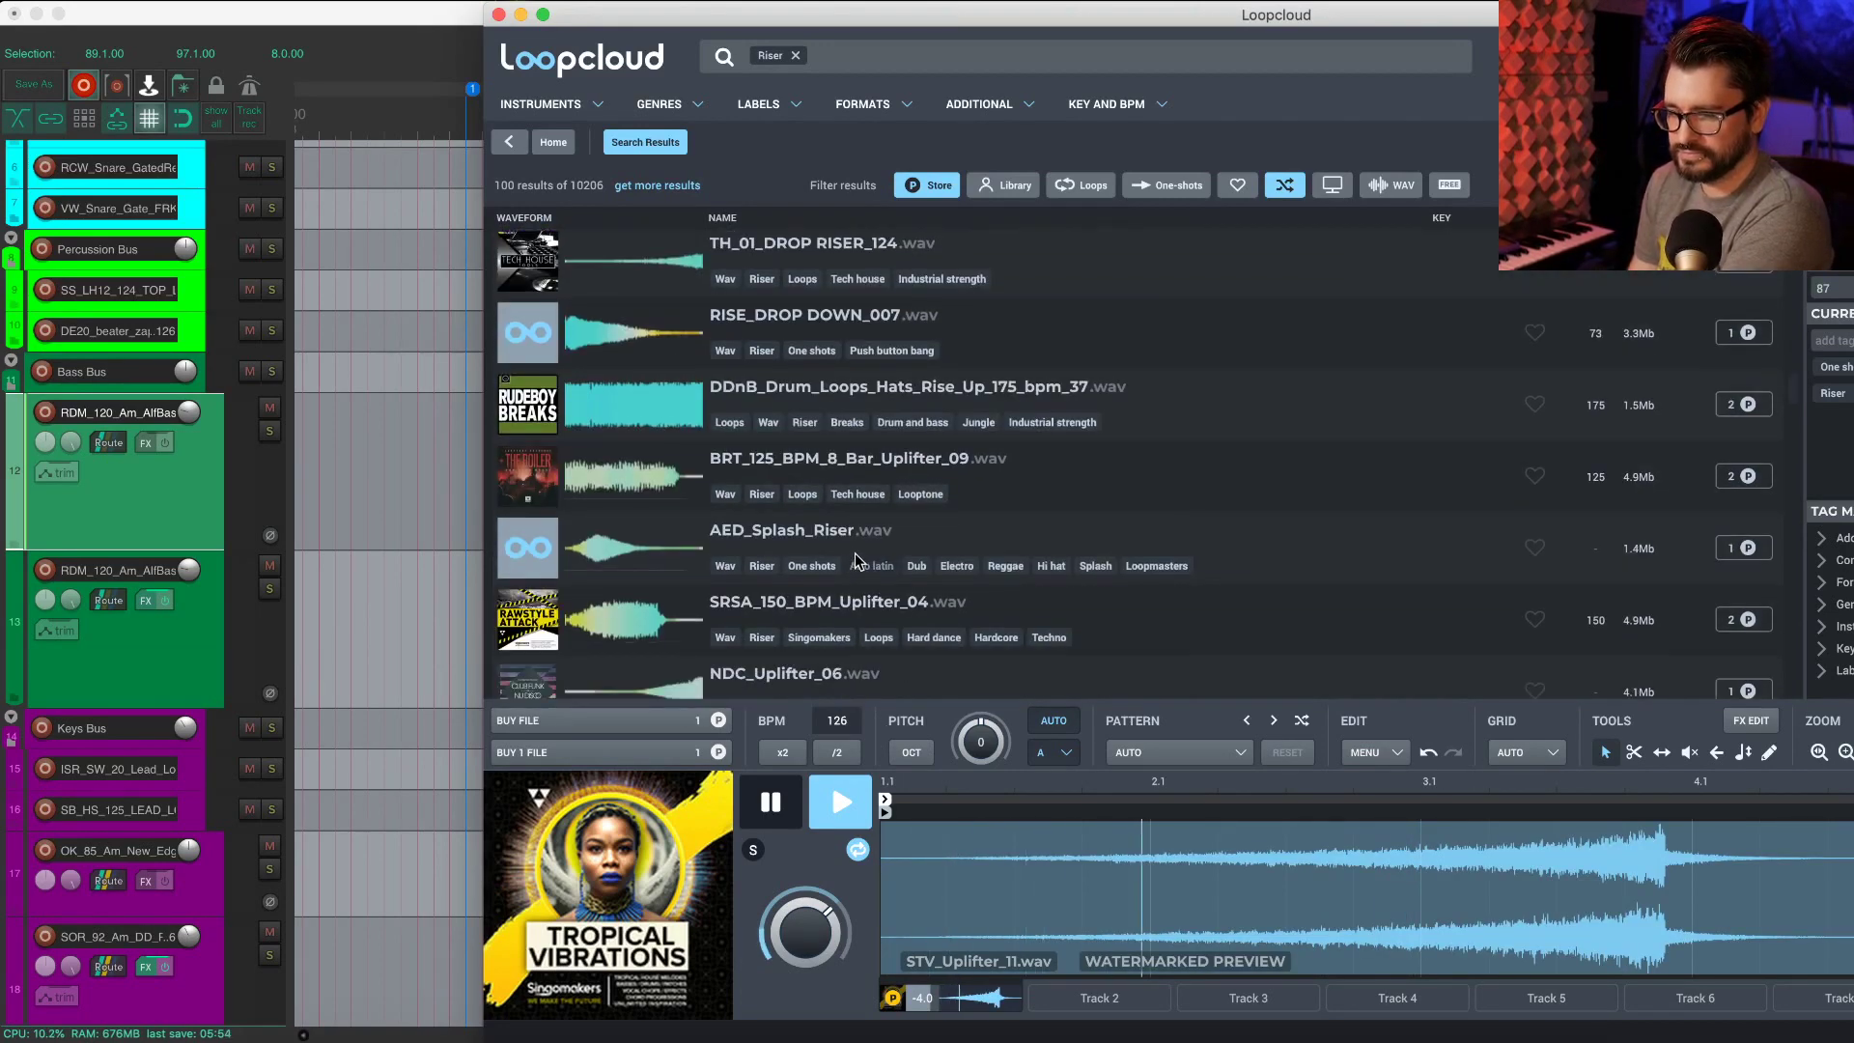
pyautogui.scroll(6, 856, 569)
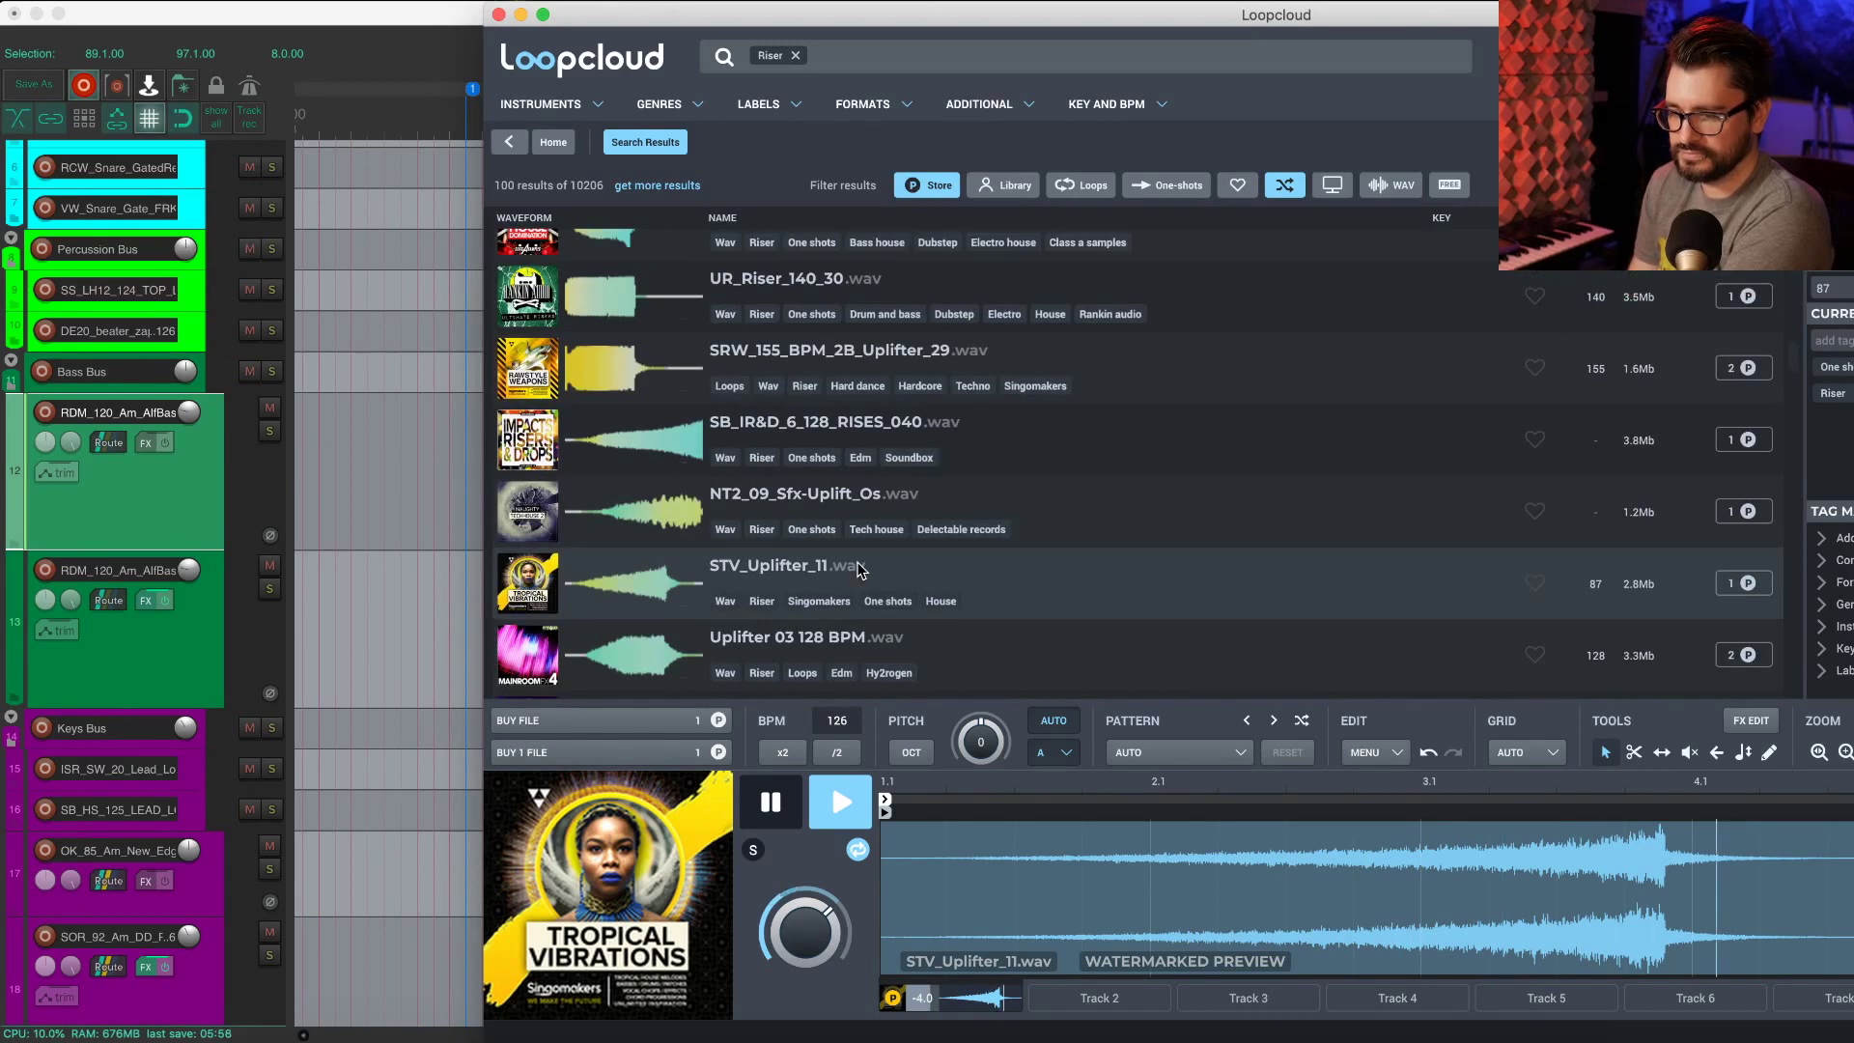
pyautogui.scroll(1, 858, 568)
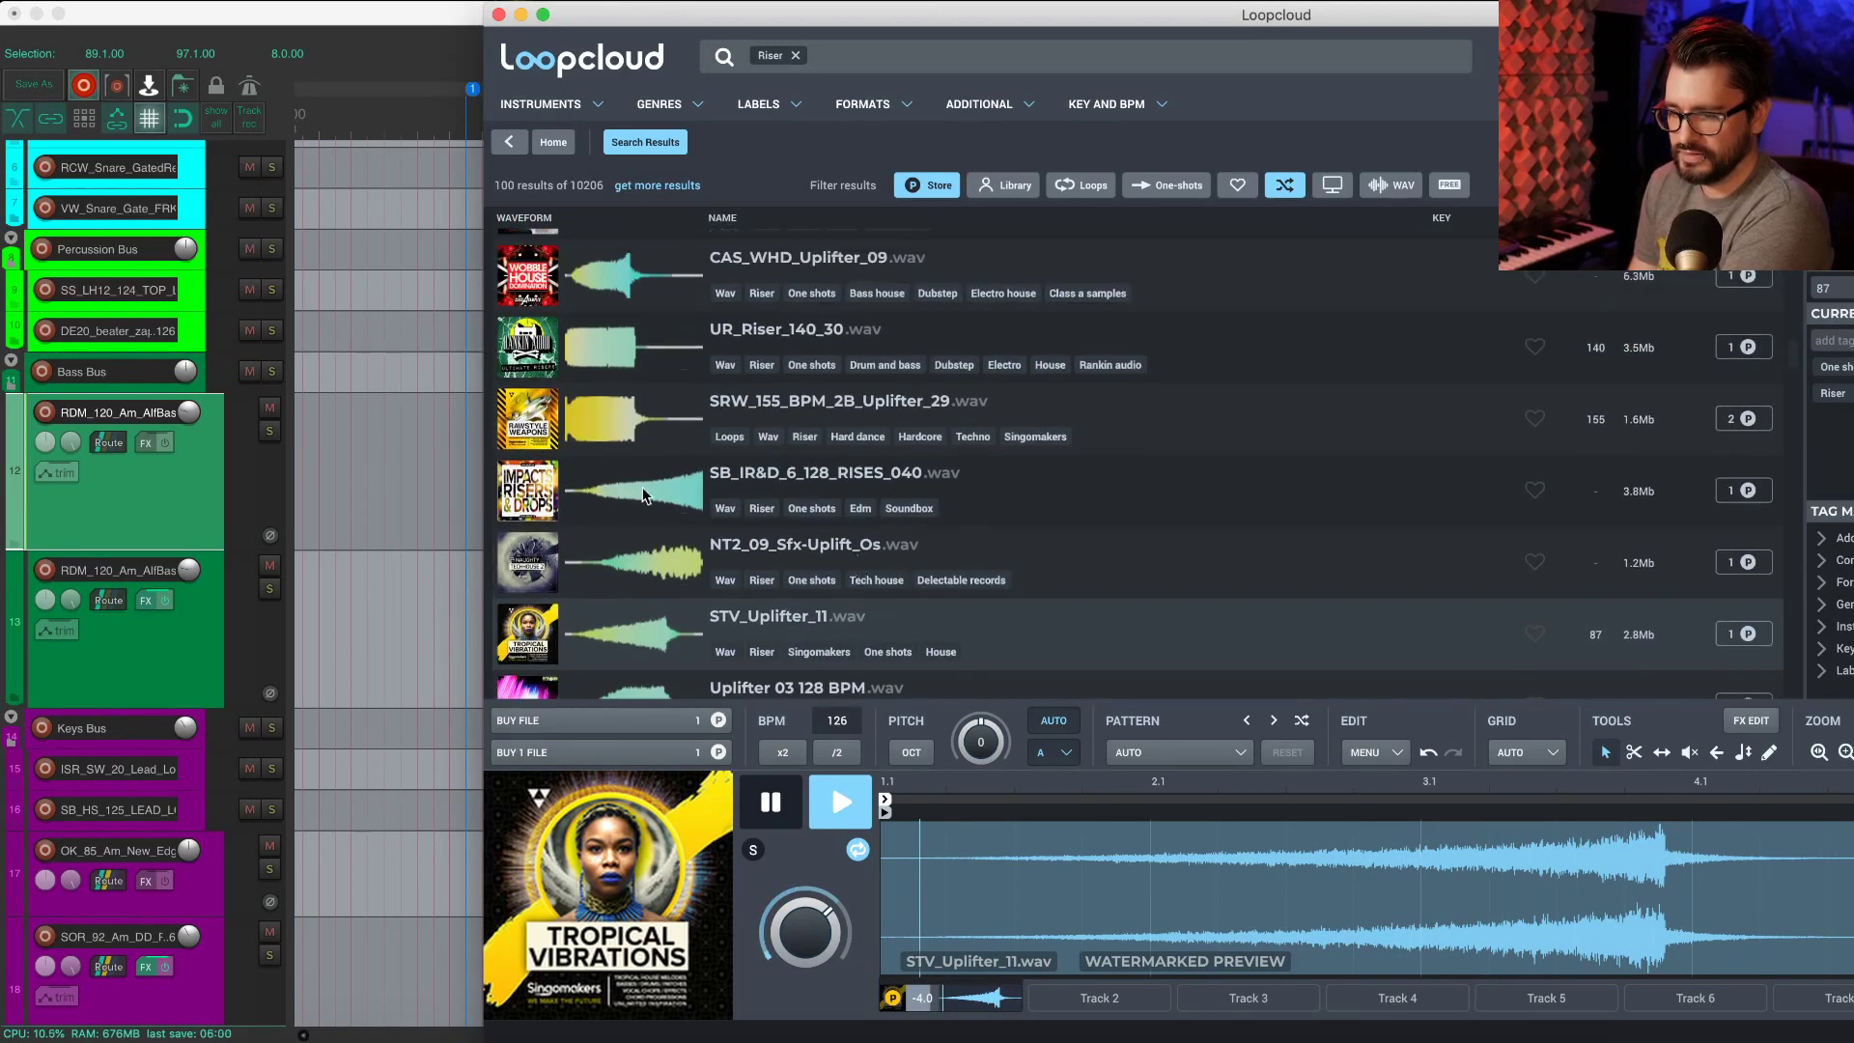
pyautogui.click(644, 495)
pyautogui.scroll(-10, 697, 473)
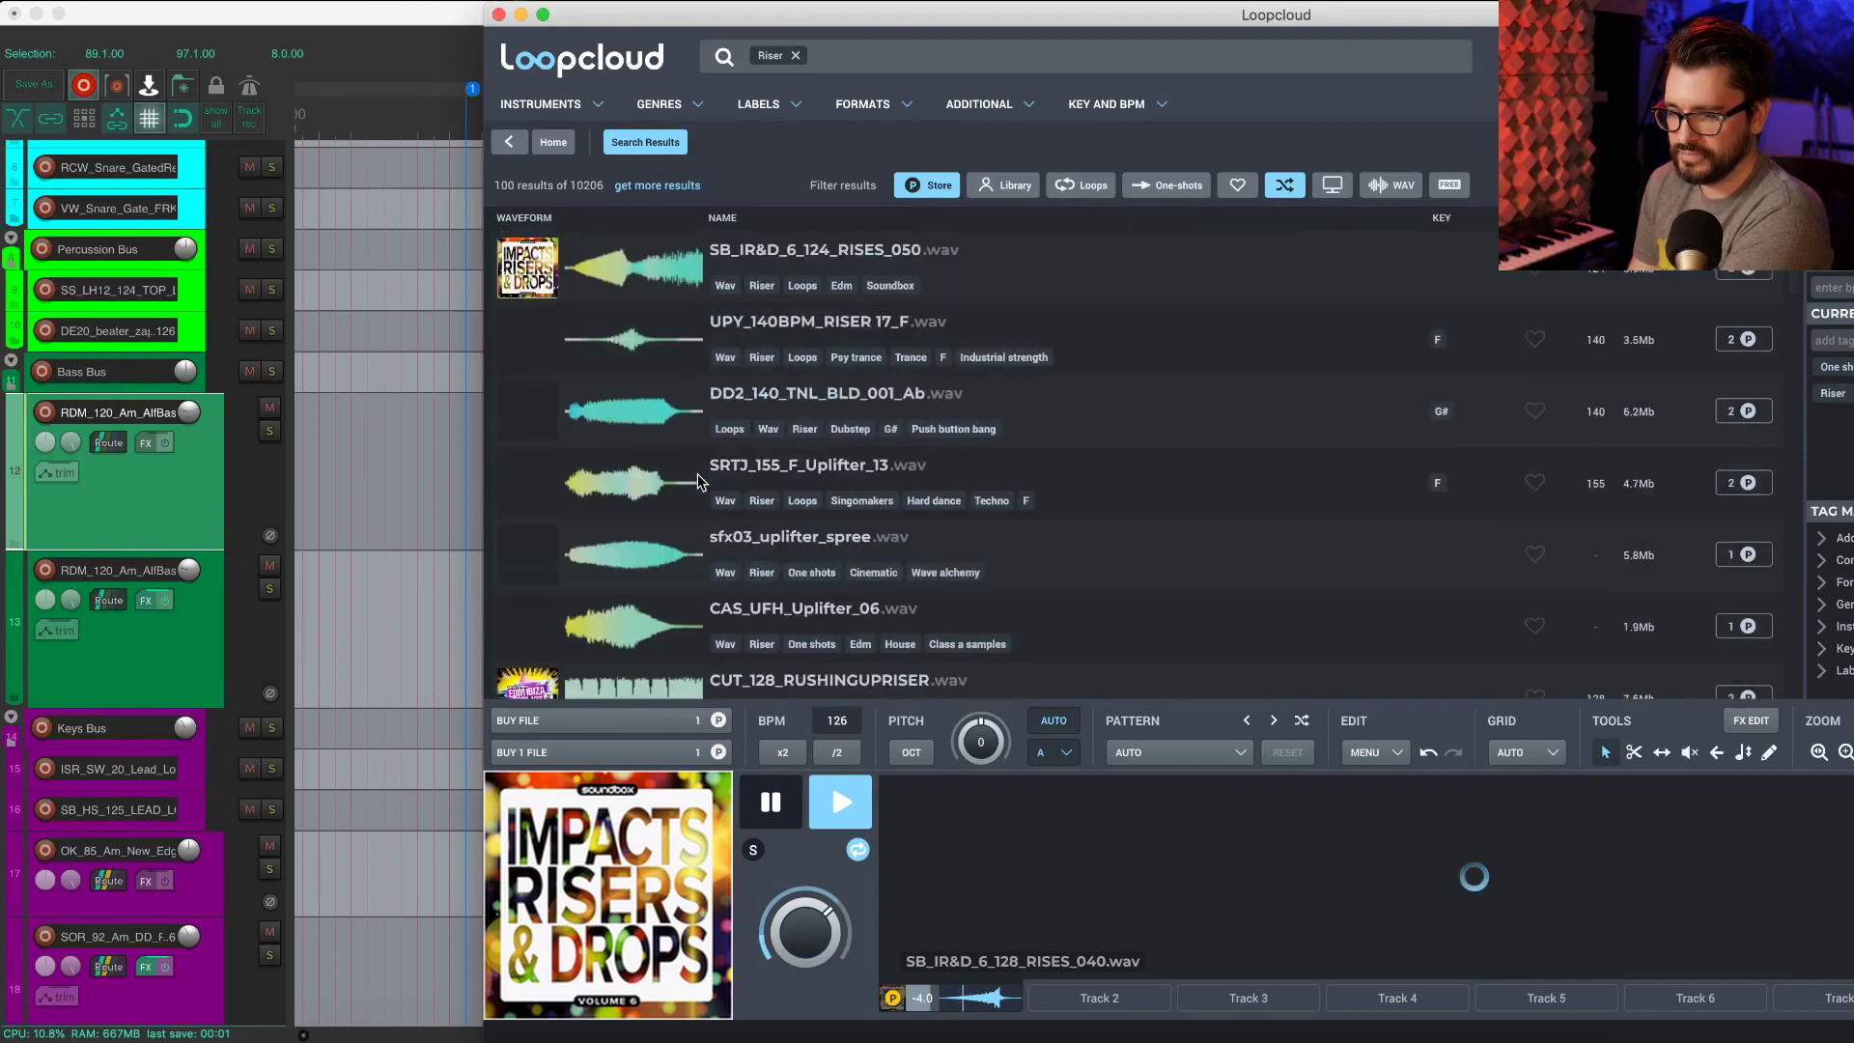
pyautogui.scroll(-9, 697, 473)
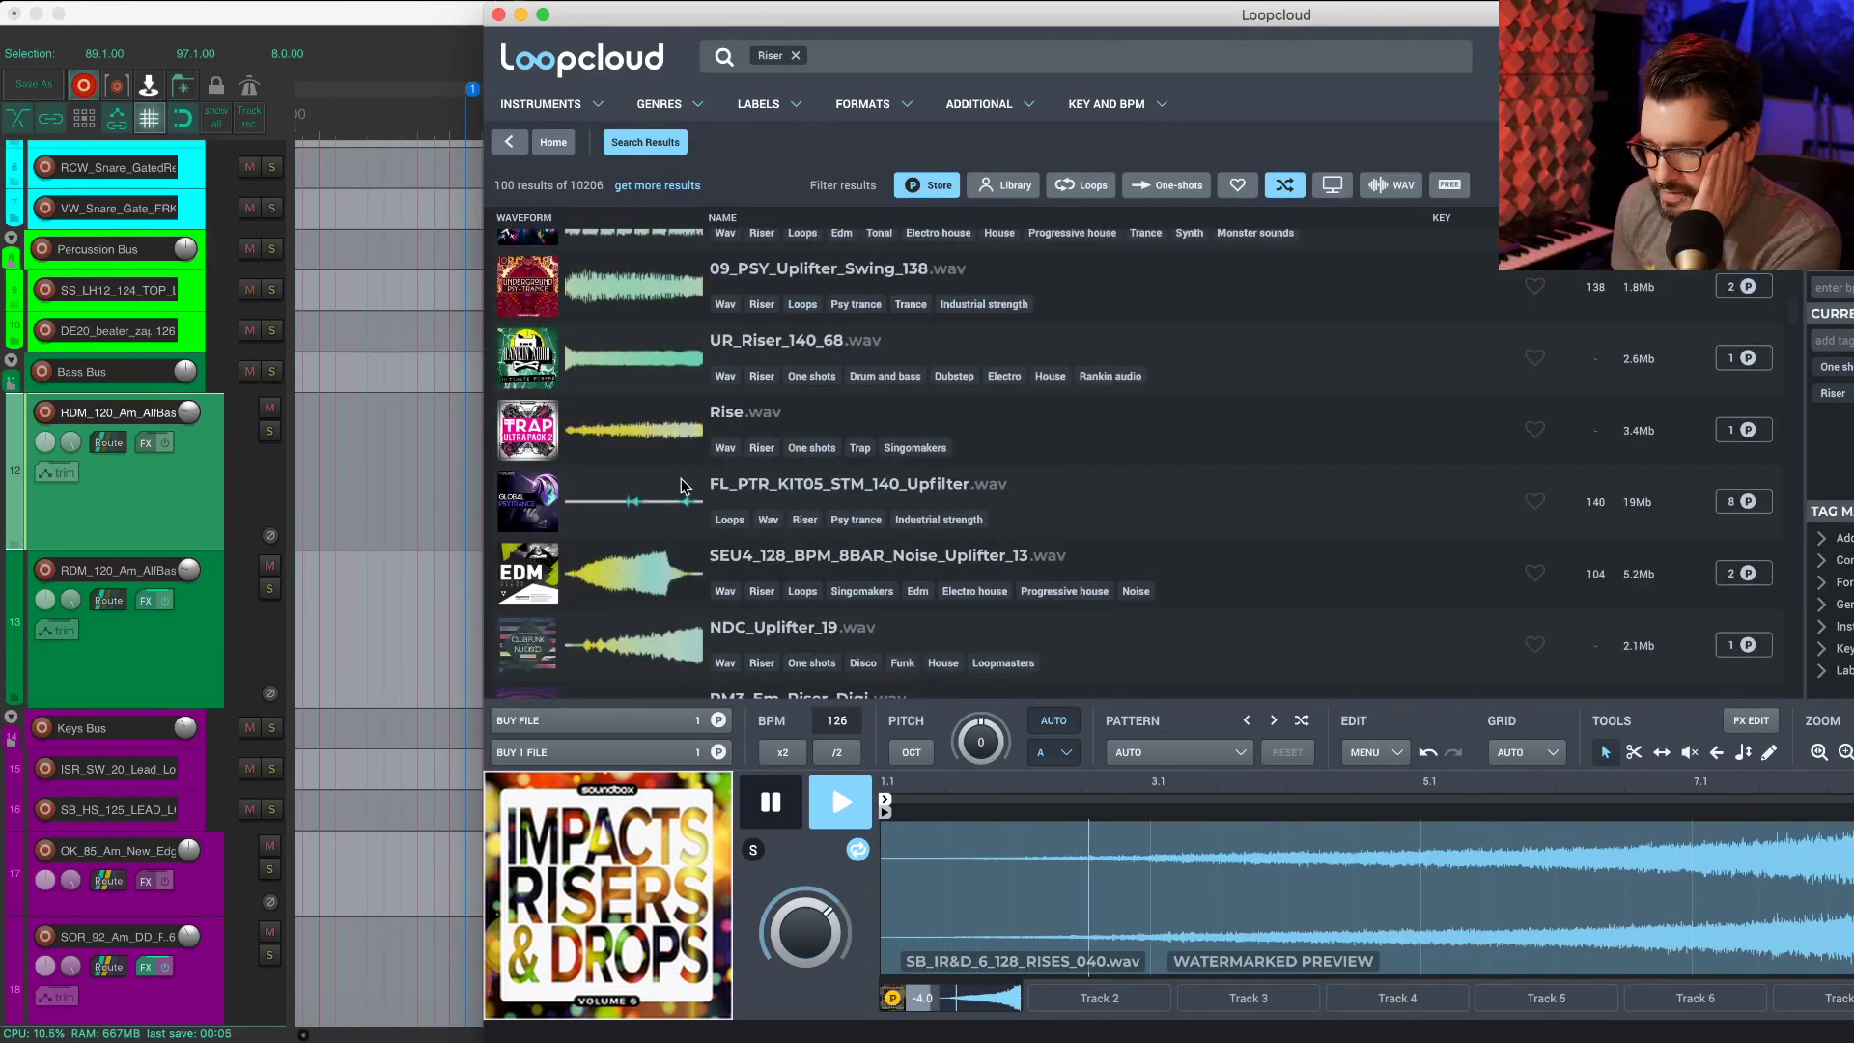
pyautogui.scroll(-8, 680, 478)
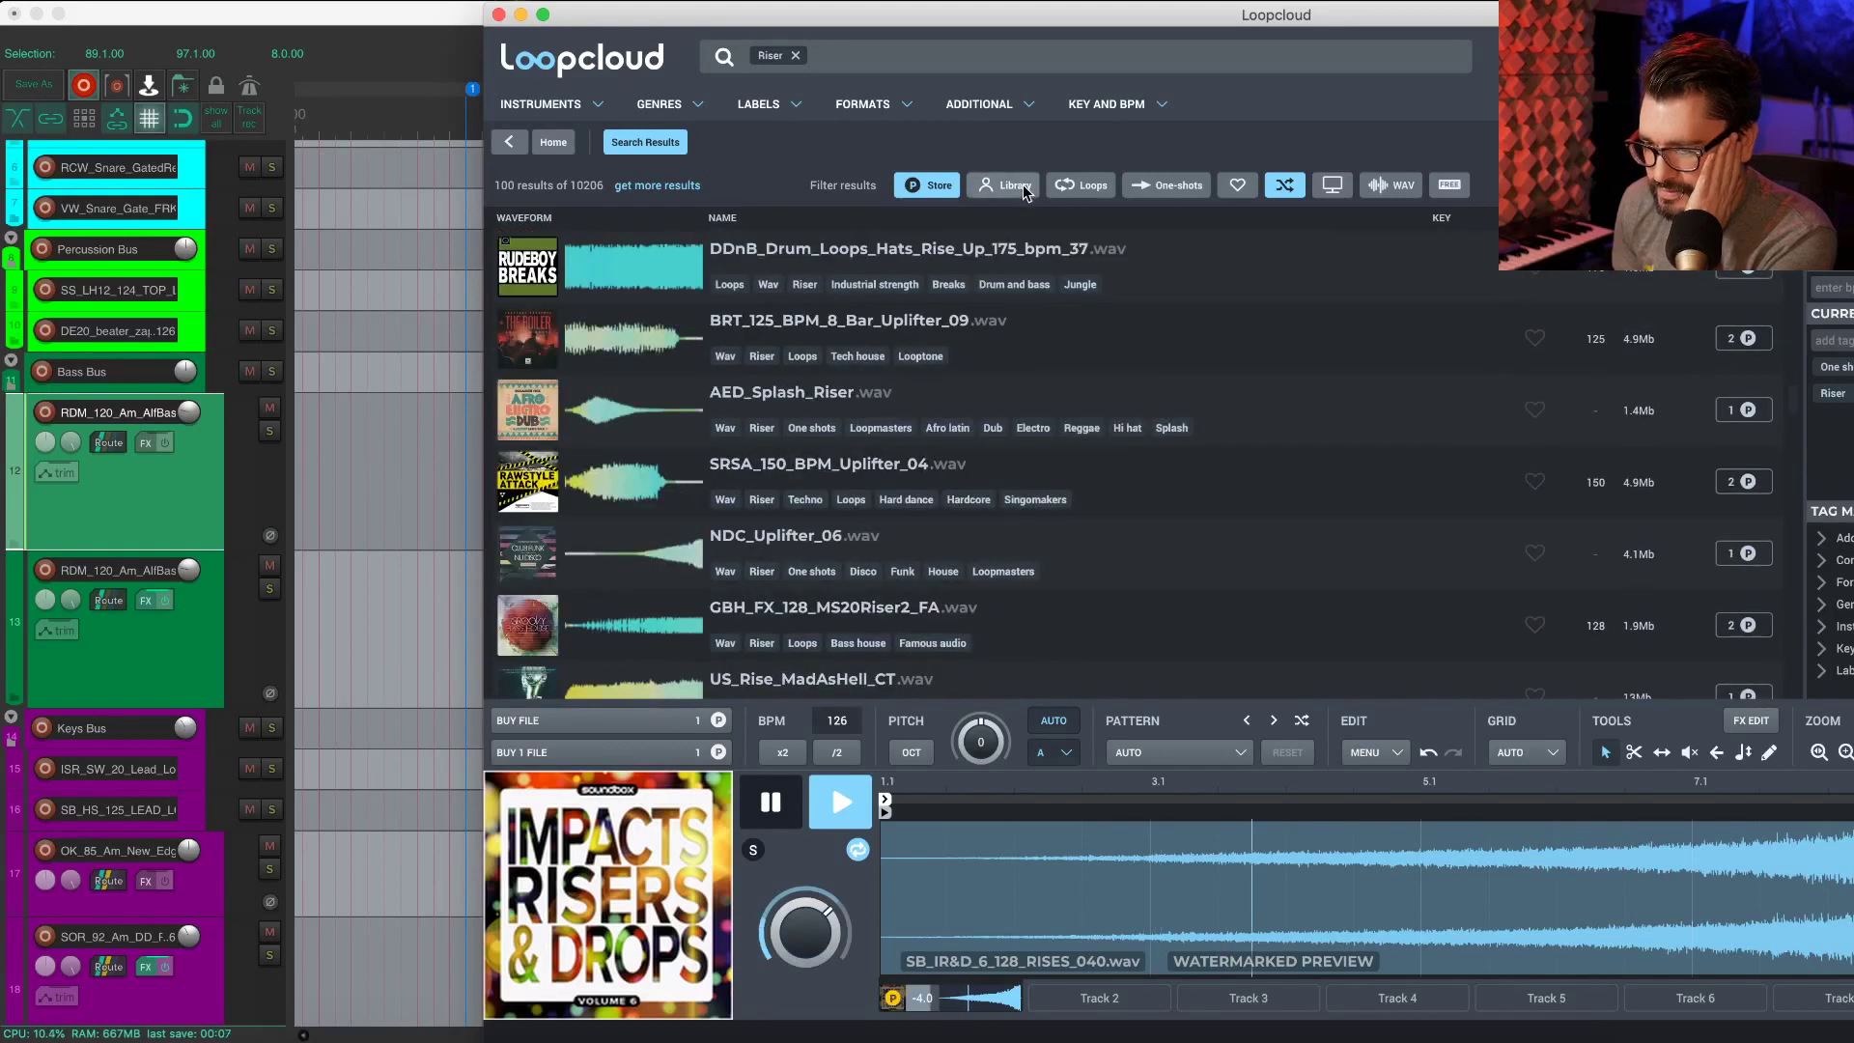
# Step: Expose the preview history and replay SR_RISER_130_04, HD_150_Build_05_FRK, SB_IR&D_6_140_RISE_016 and SMJ3_100_Uplifter_01 from it
pyautogui.moveTo(1024, 14); pyautogui.dragTo(679, 14)
pyautogui.click(425, 800)
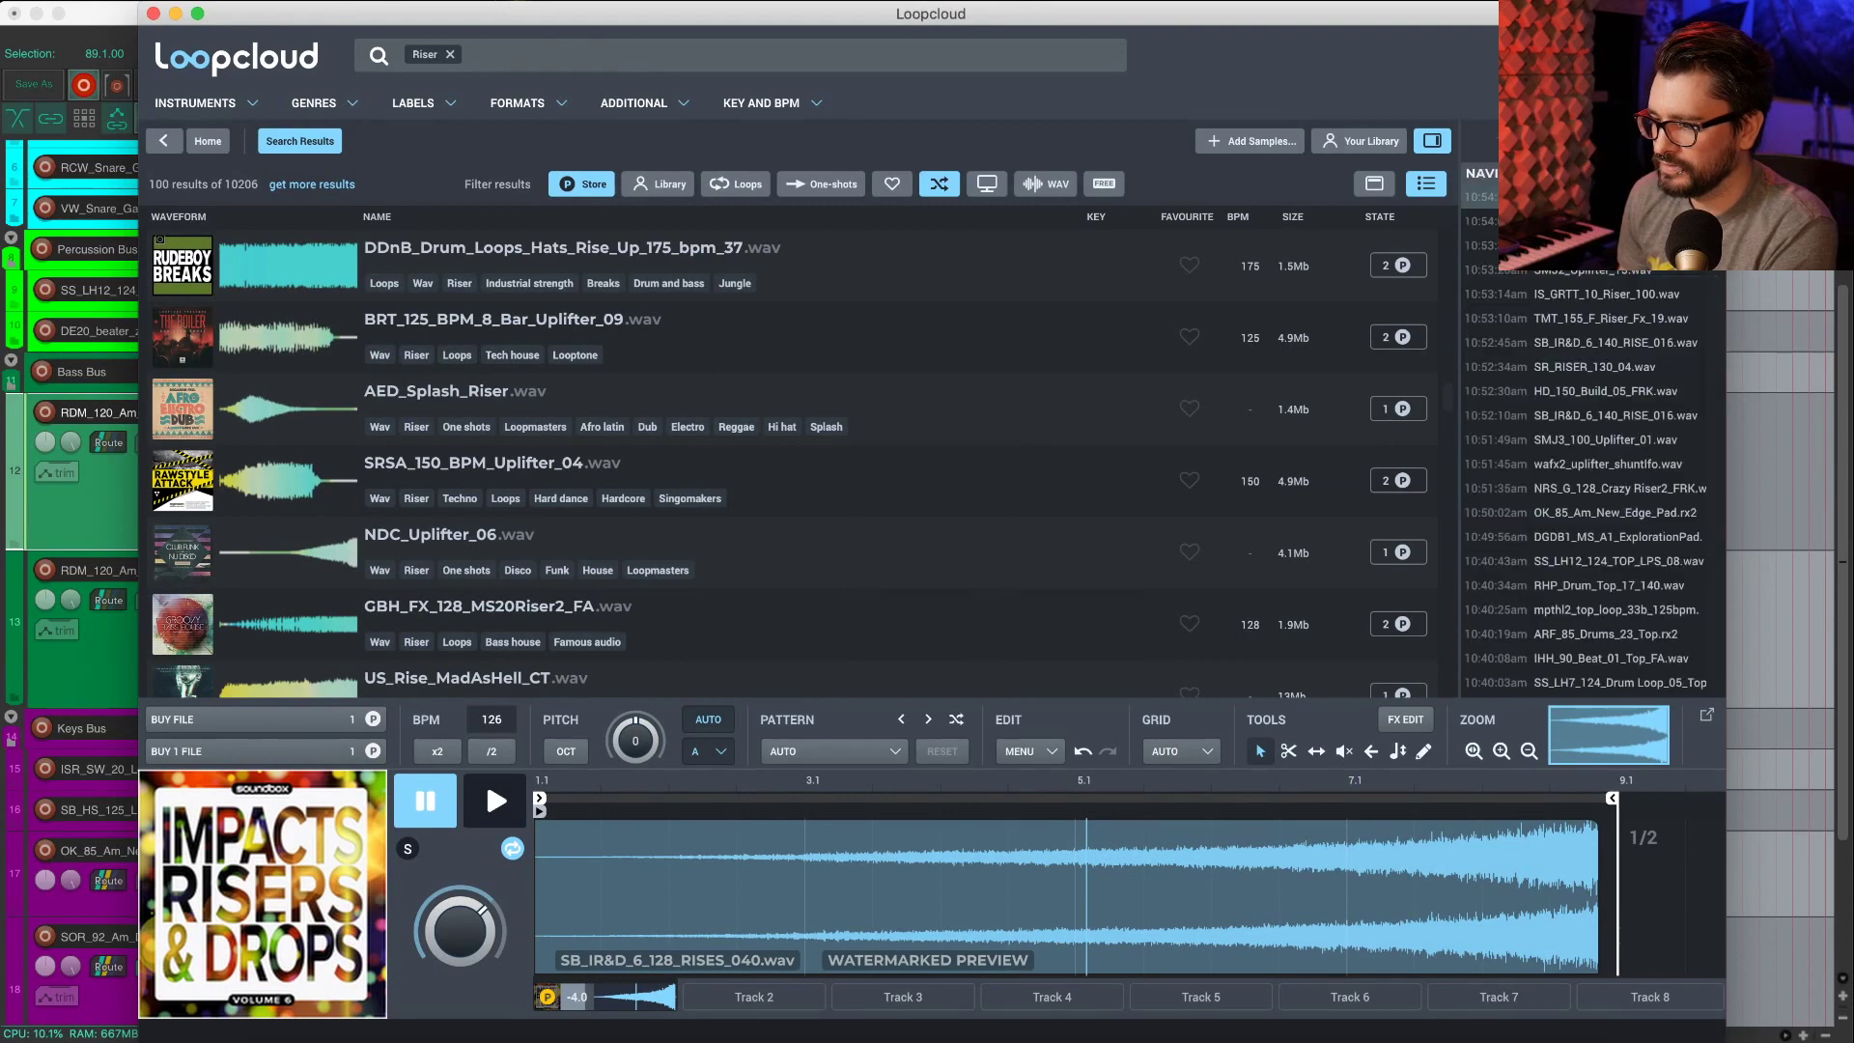
pyautogui.click(1632, 367)
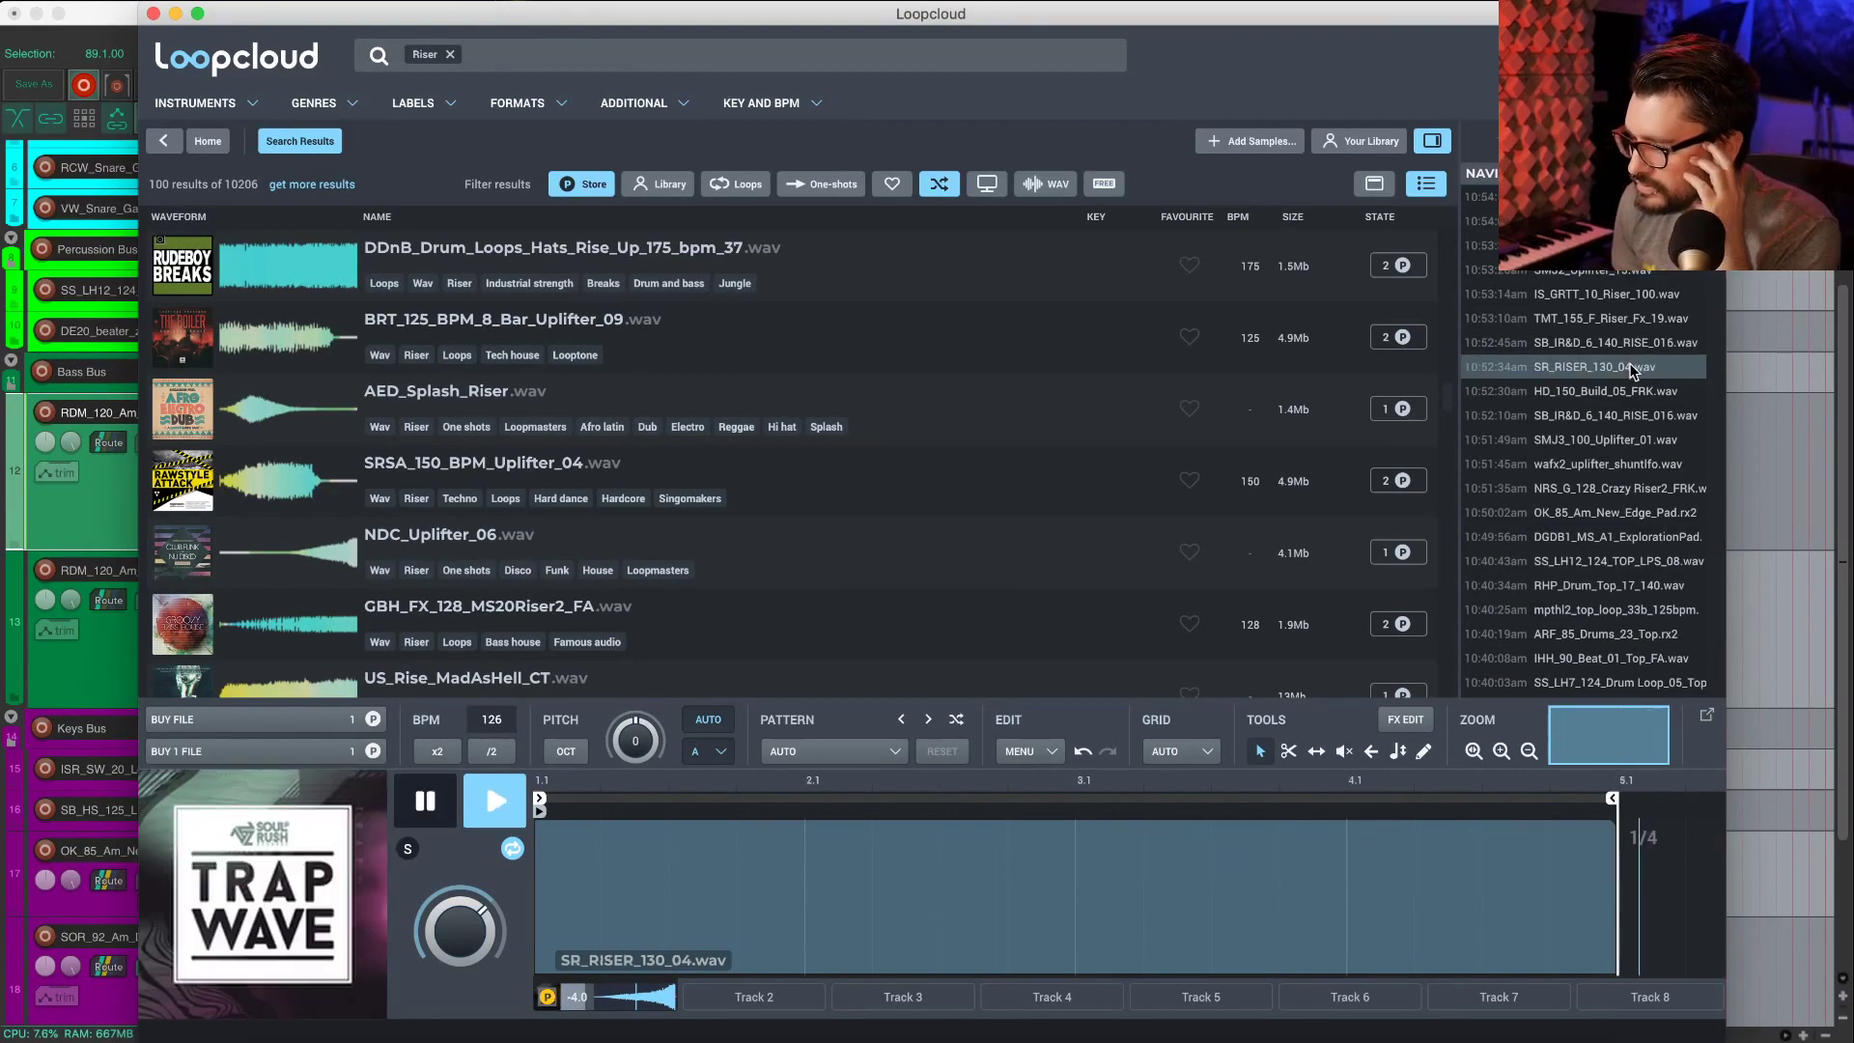
pyautogui.click(1630, 391)
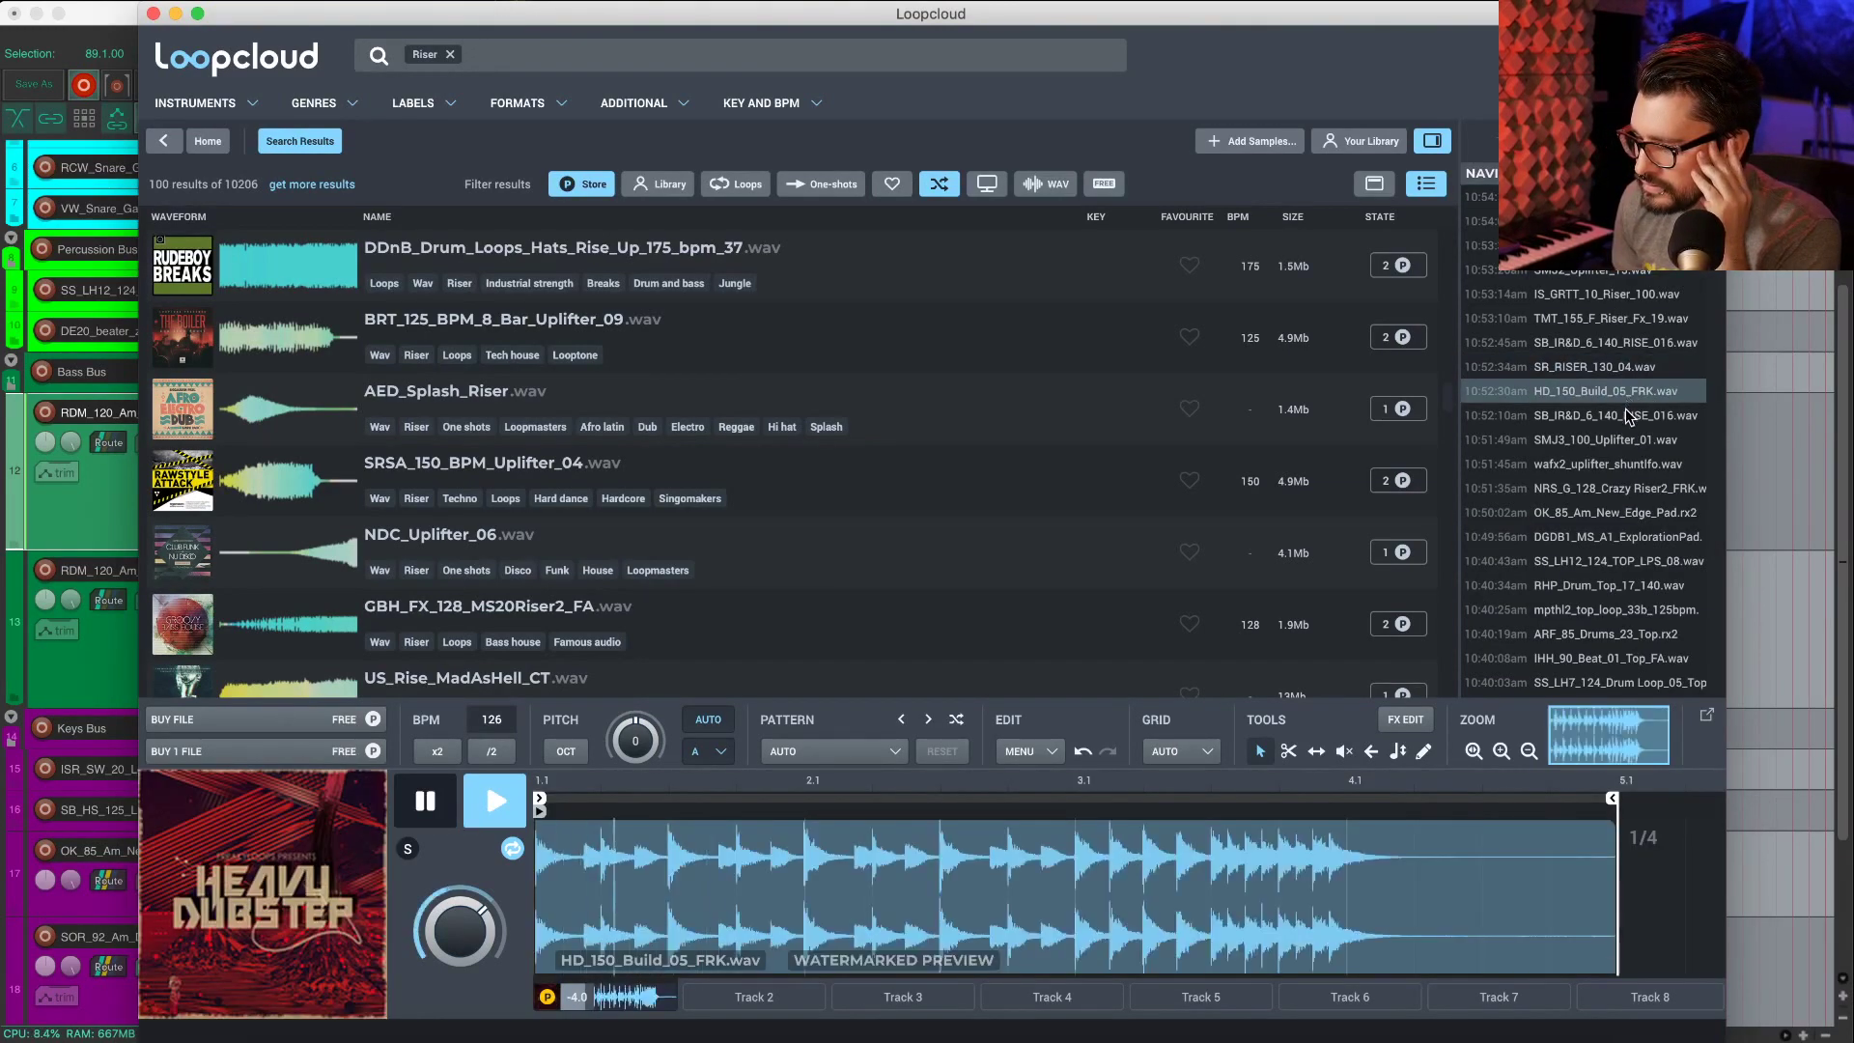
pyautogui.click(1631, 415)
pyautogui.click(1630, 439)
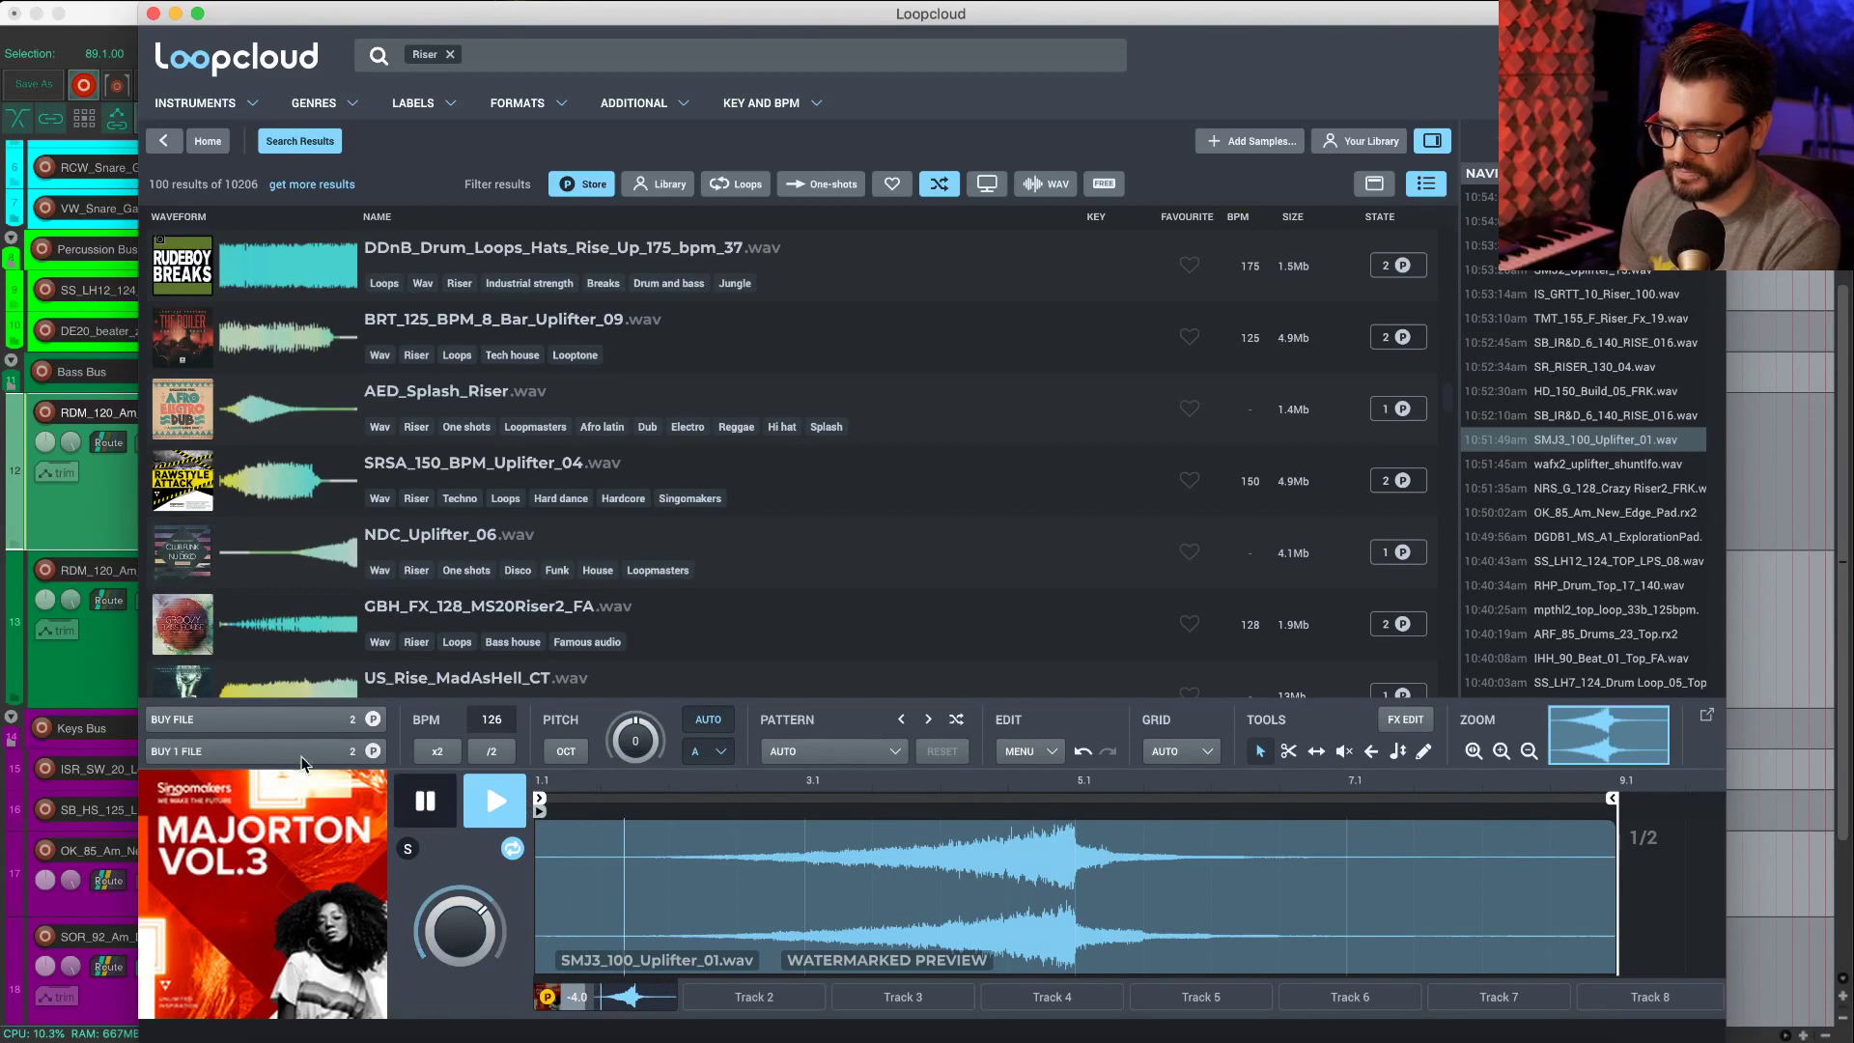
# Step: Stop the preview, buy SMJ3_100_Uplifter_01 and download its high-quality file
pyautogui.press('space')
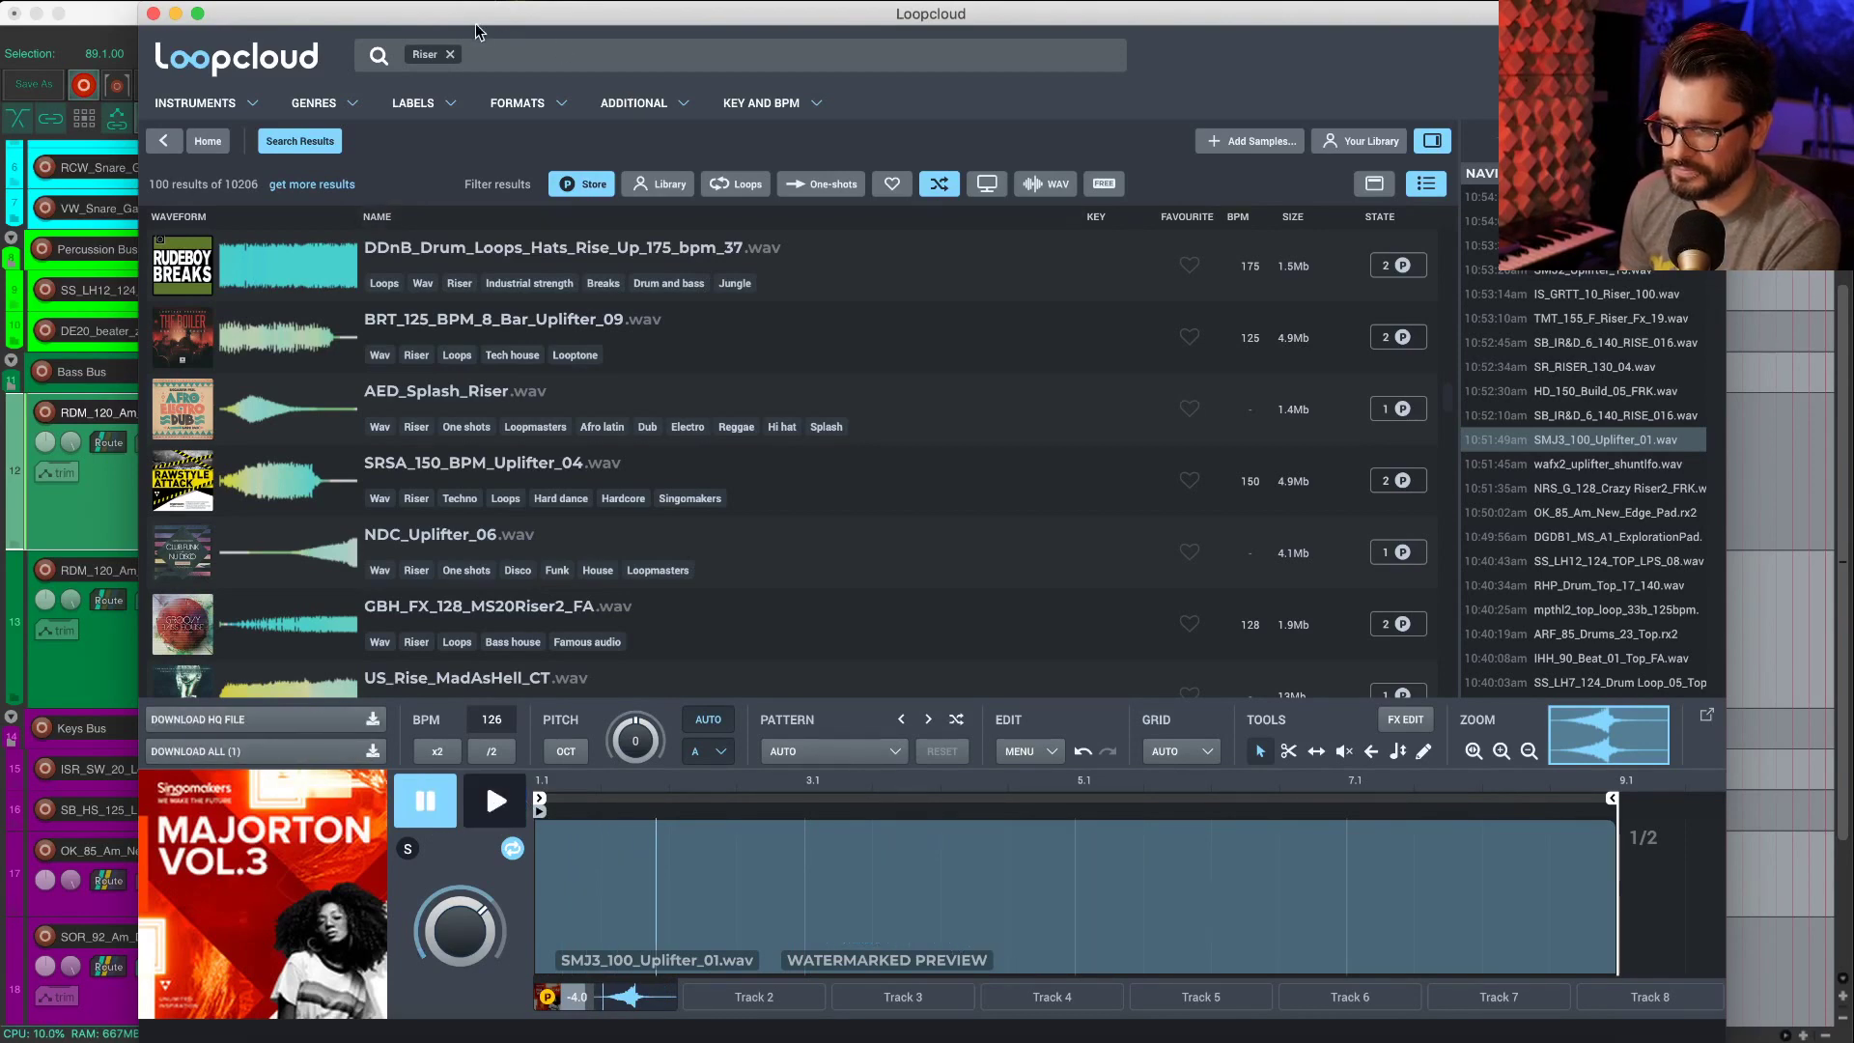
pyautogui.moveTo(473, 39); pyautogui.dragTo(848, 48)
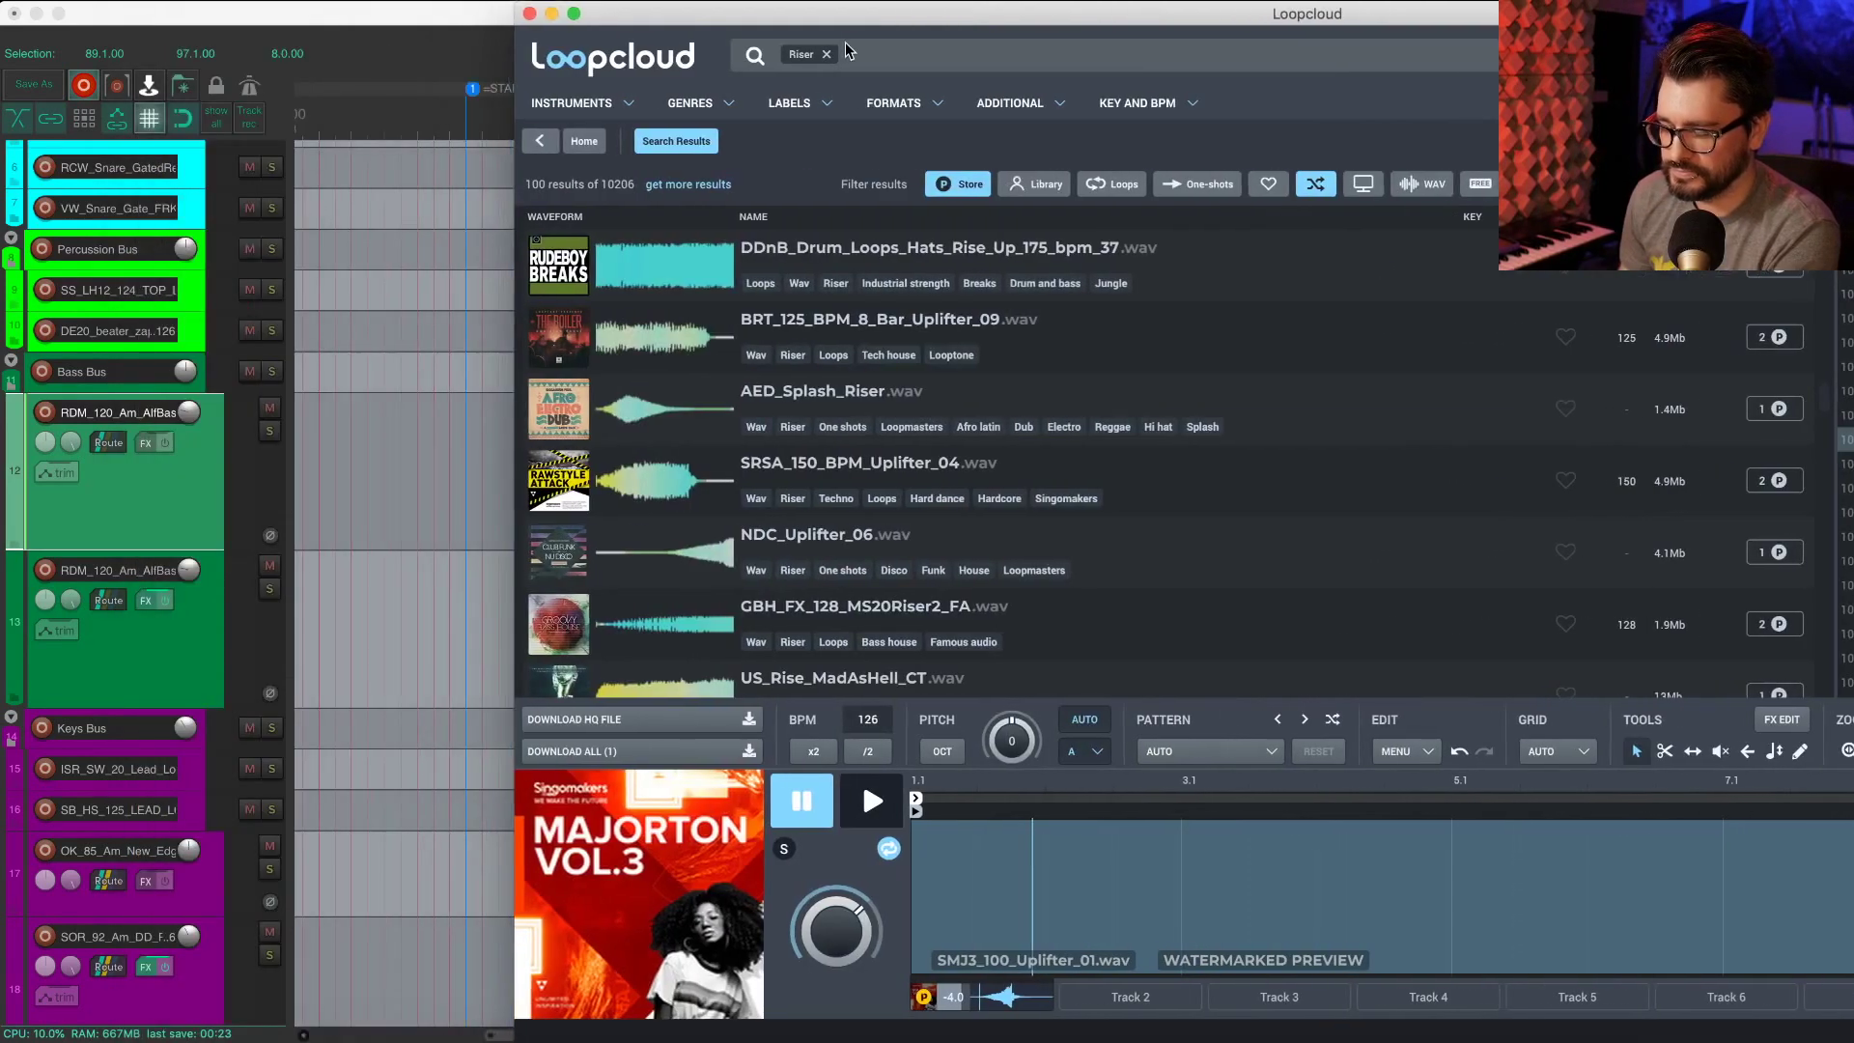
pyautogui.click(611, 719)
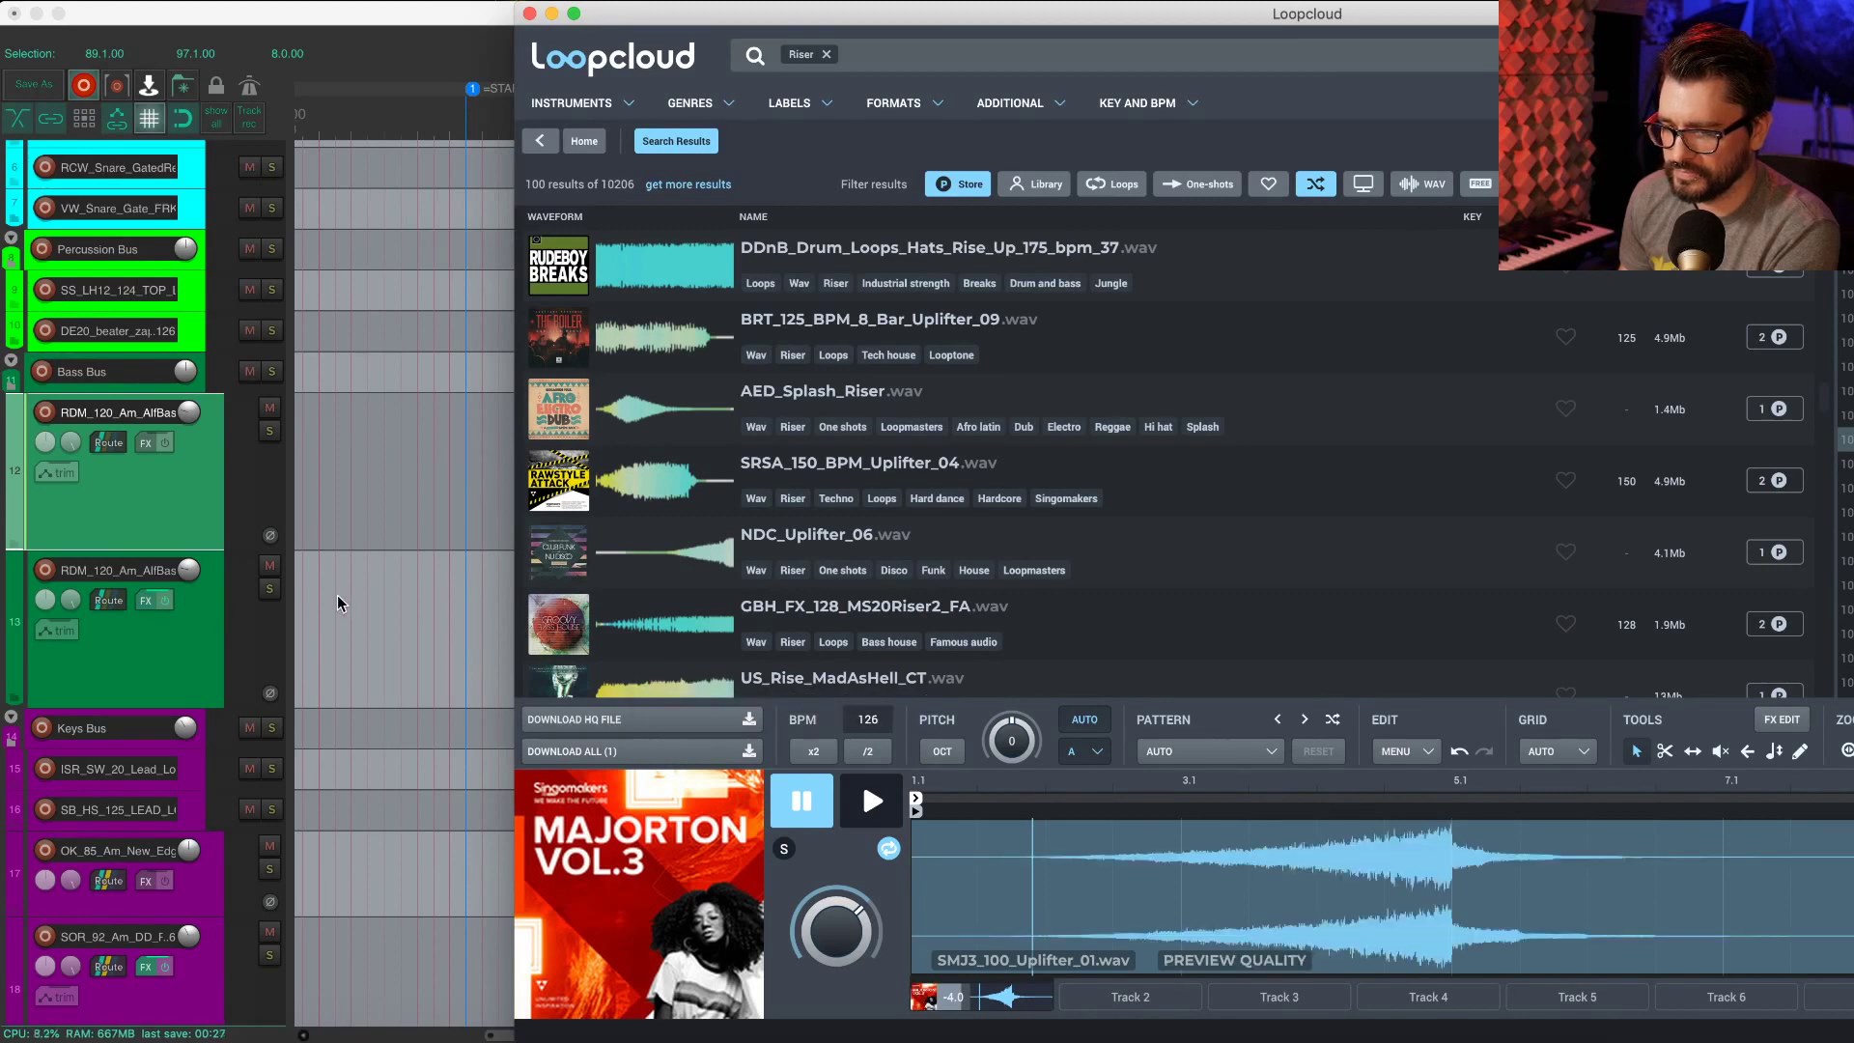
# Step: Switch to REAPER and insert a new track below the DE20_beater_zap percussion track
pyautogui.scroll(-5, 338, 595)
pyautogui.scroll(6, 386, 663)
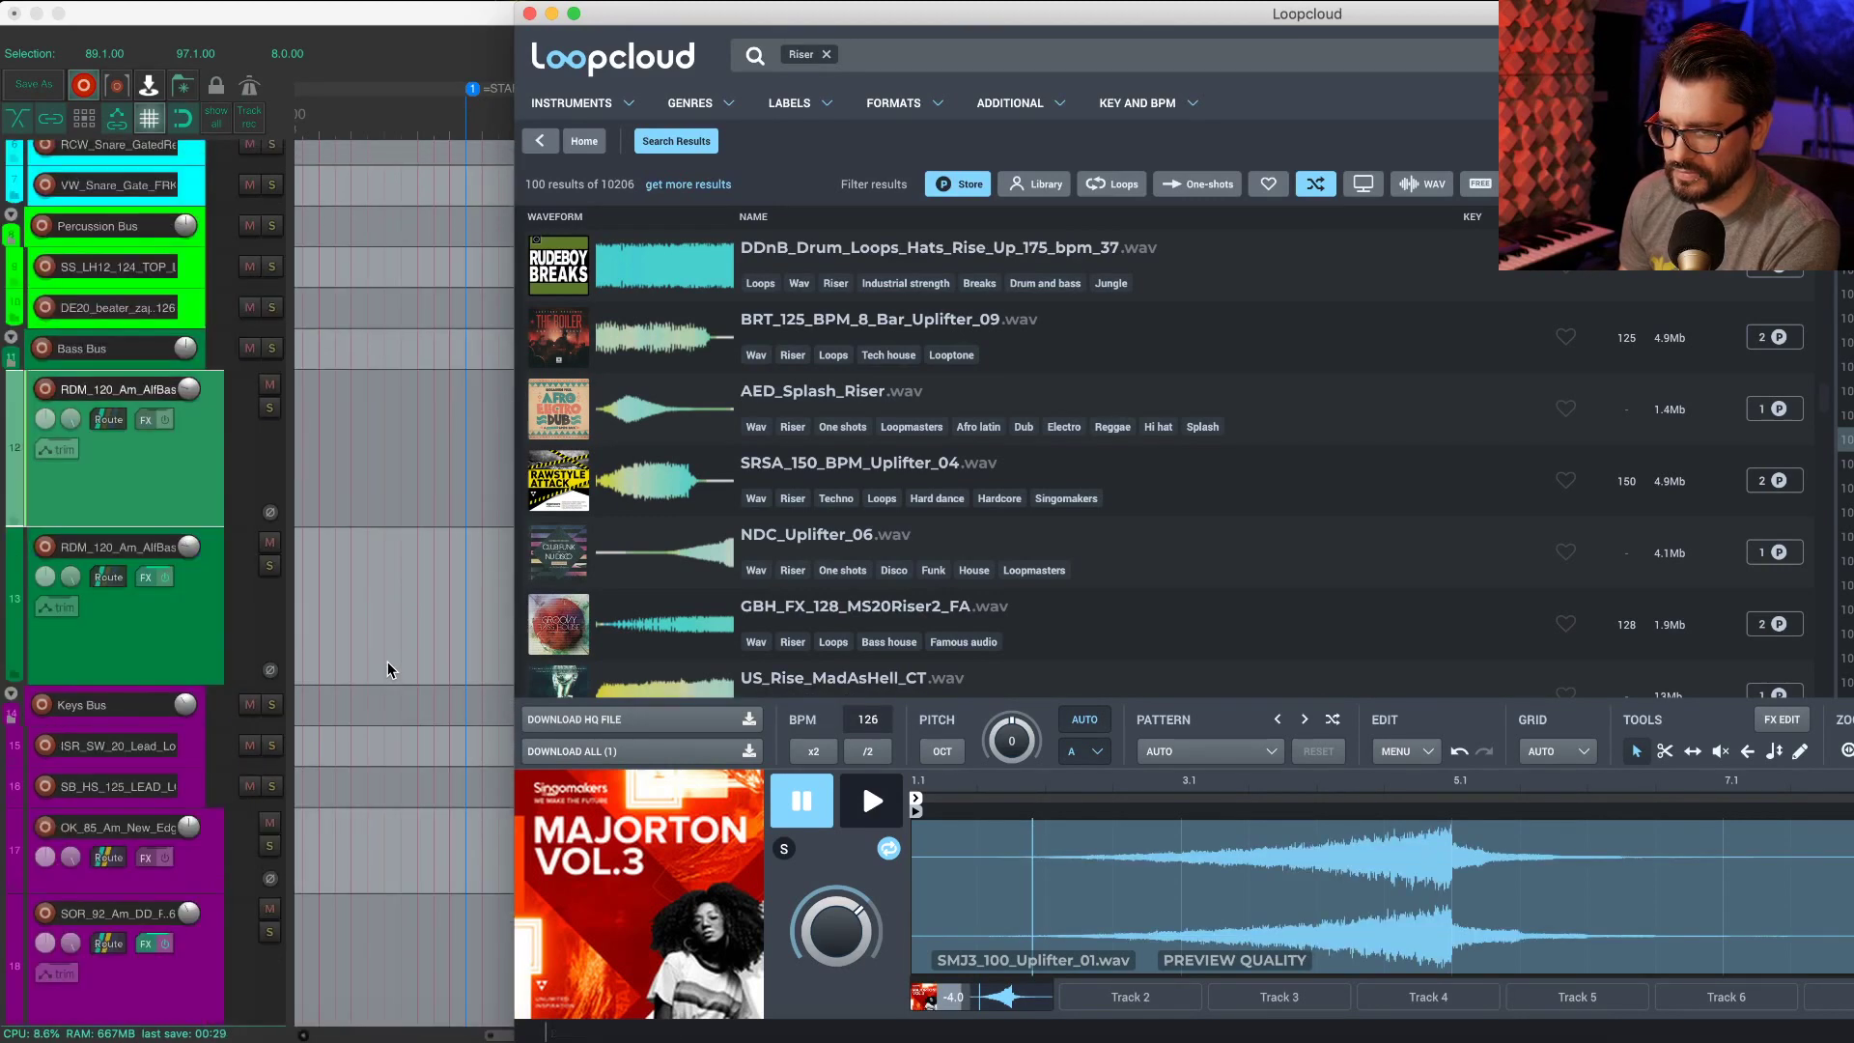
pyautogui.click(199, 371)
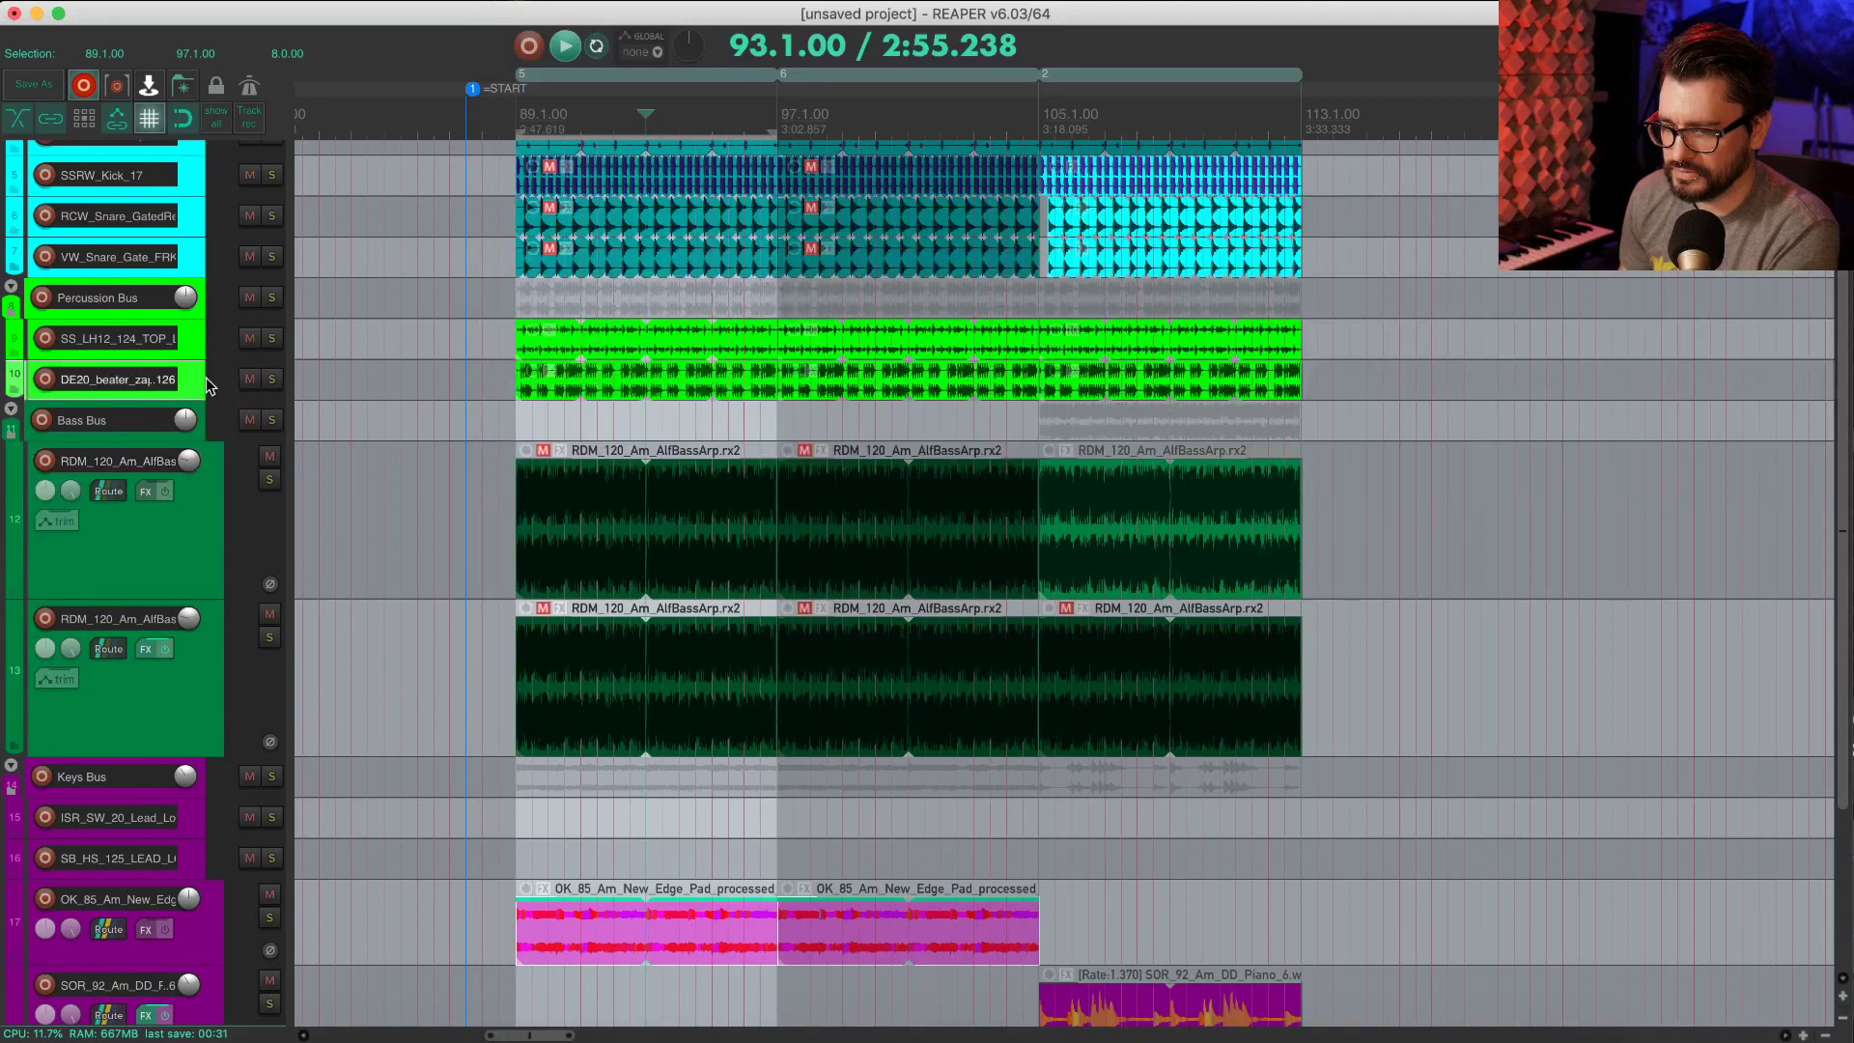
pyautogui.press('super+t')
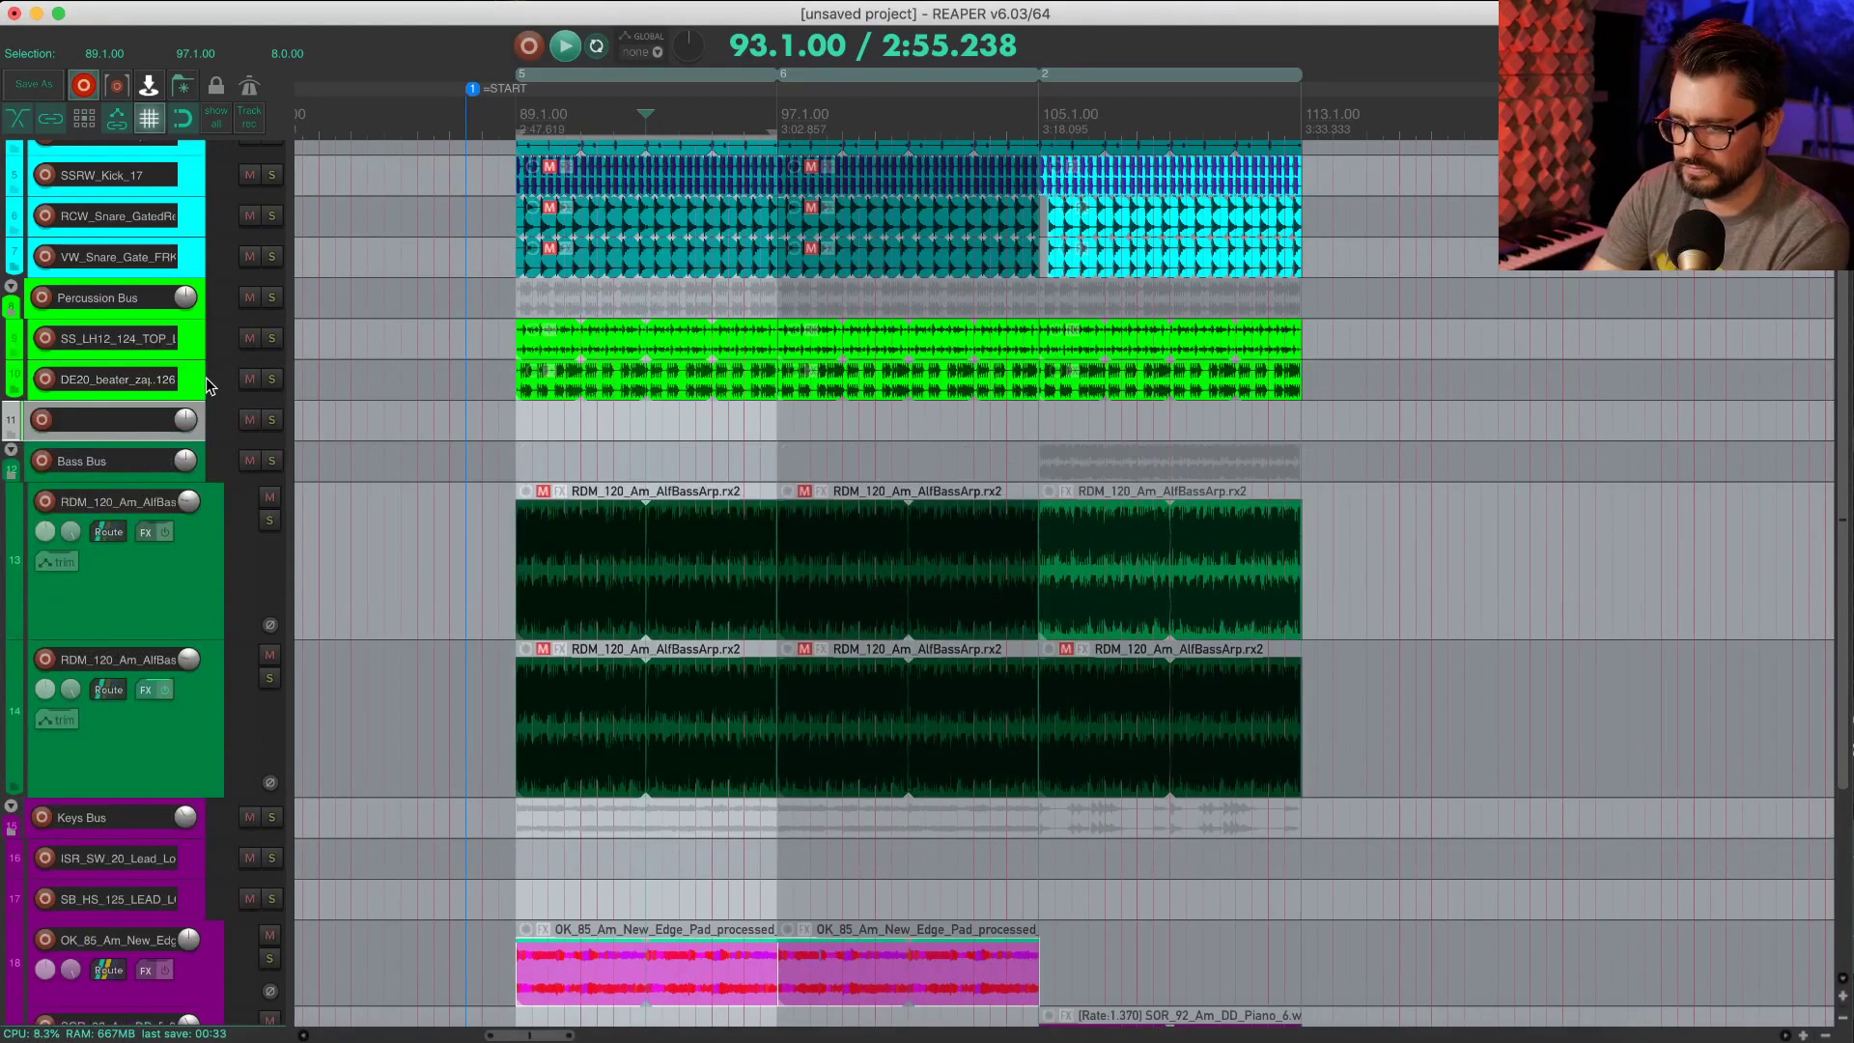
# Step: Return to Loopcloud and bring the processed version of SMJ3_100_Uplifter_01 onto the new REAPER track at bar 97.3
pyautogui.press('super+Tab')
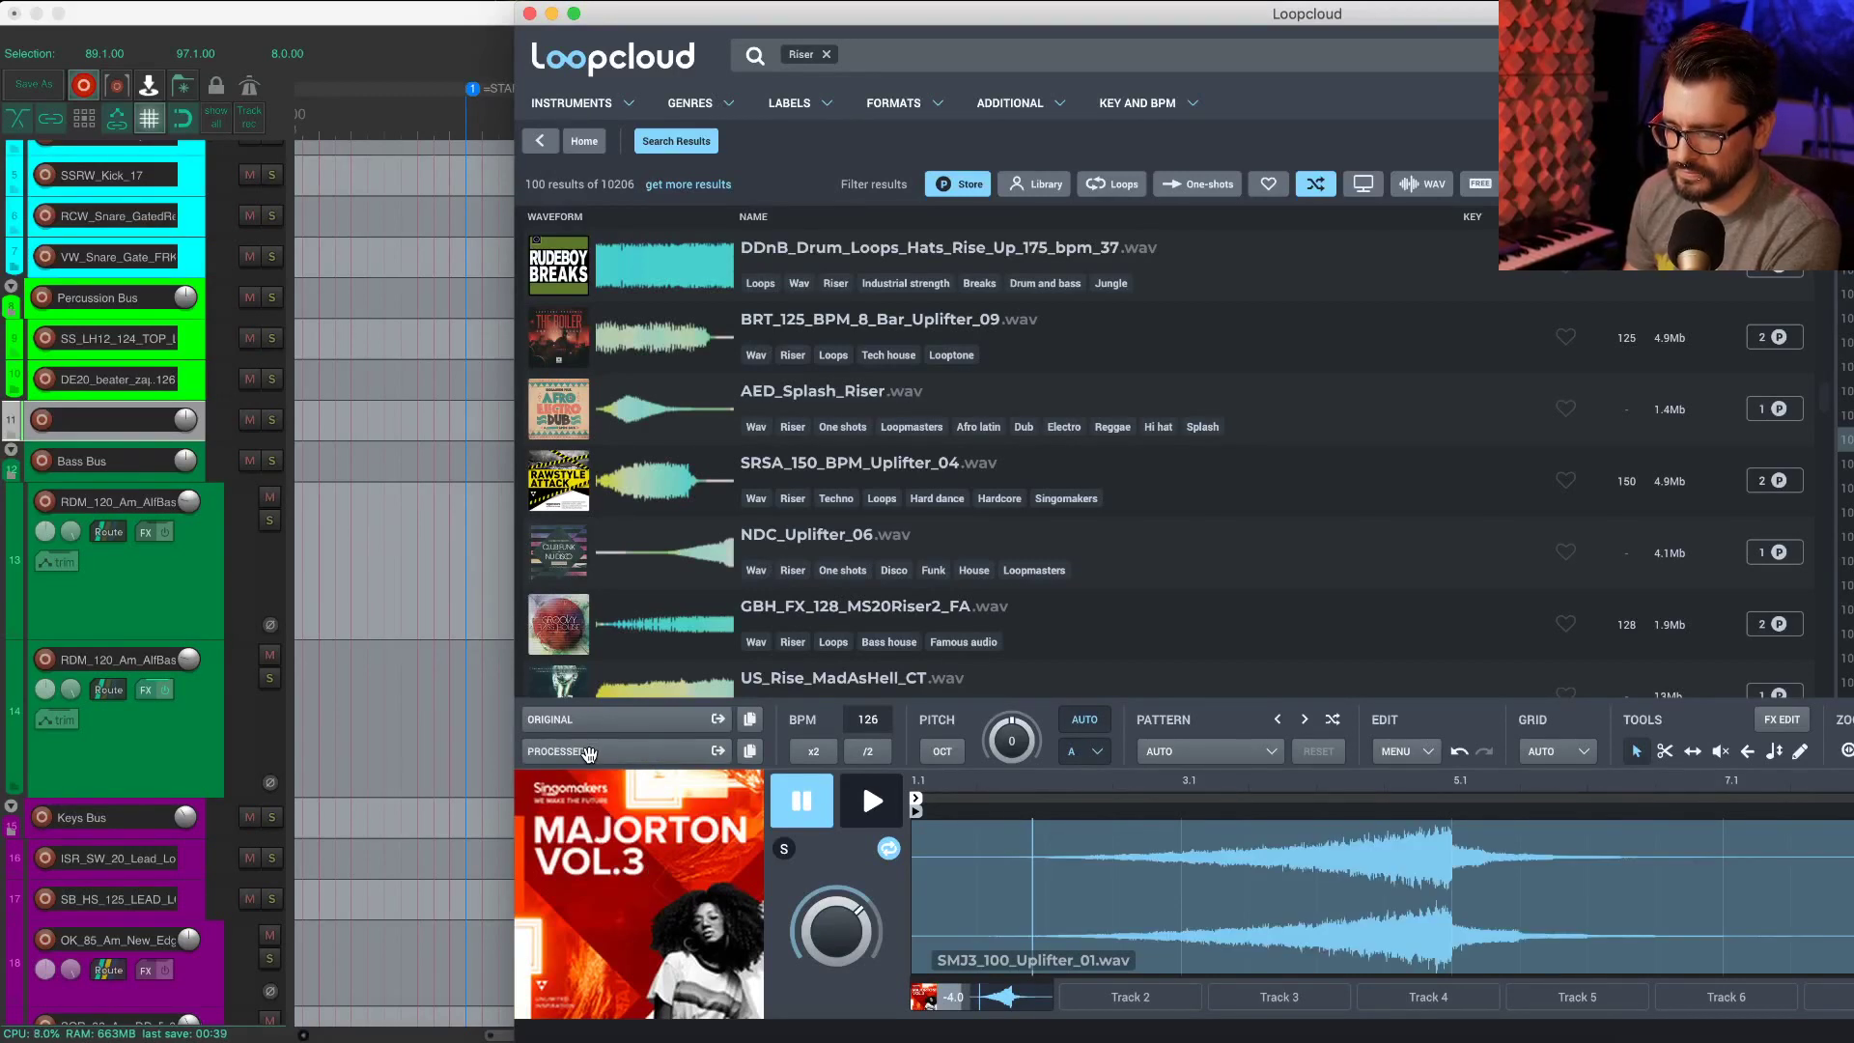
pyautogui.moveTo(589, 753); pyautogui.dragTo(796, 427)
pyautogui.click(925, 431)
pyautogui.scroll(4, 966, 535)
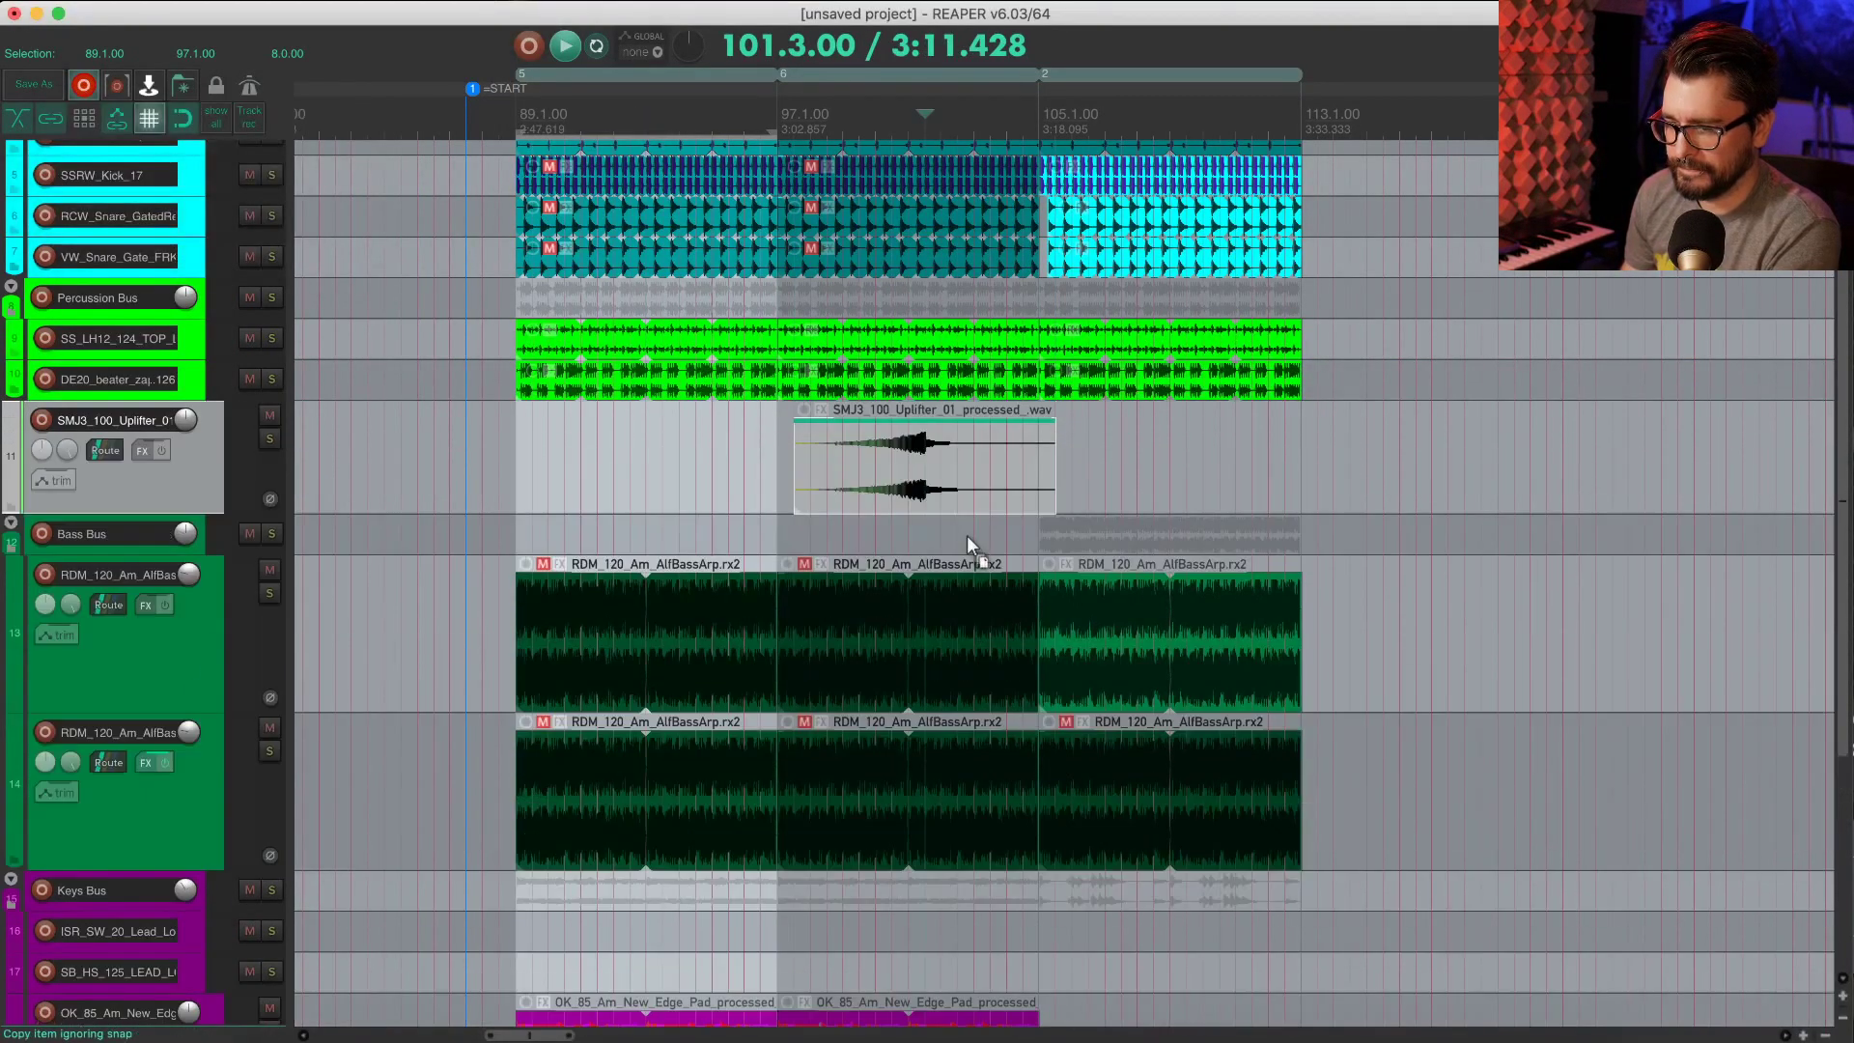
# Step: Set the uplifter item's snap offset at the peak of its waveform, where the swell ends
pyautogui.scroll(6, 929, 551)
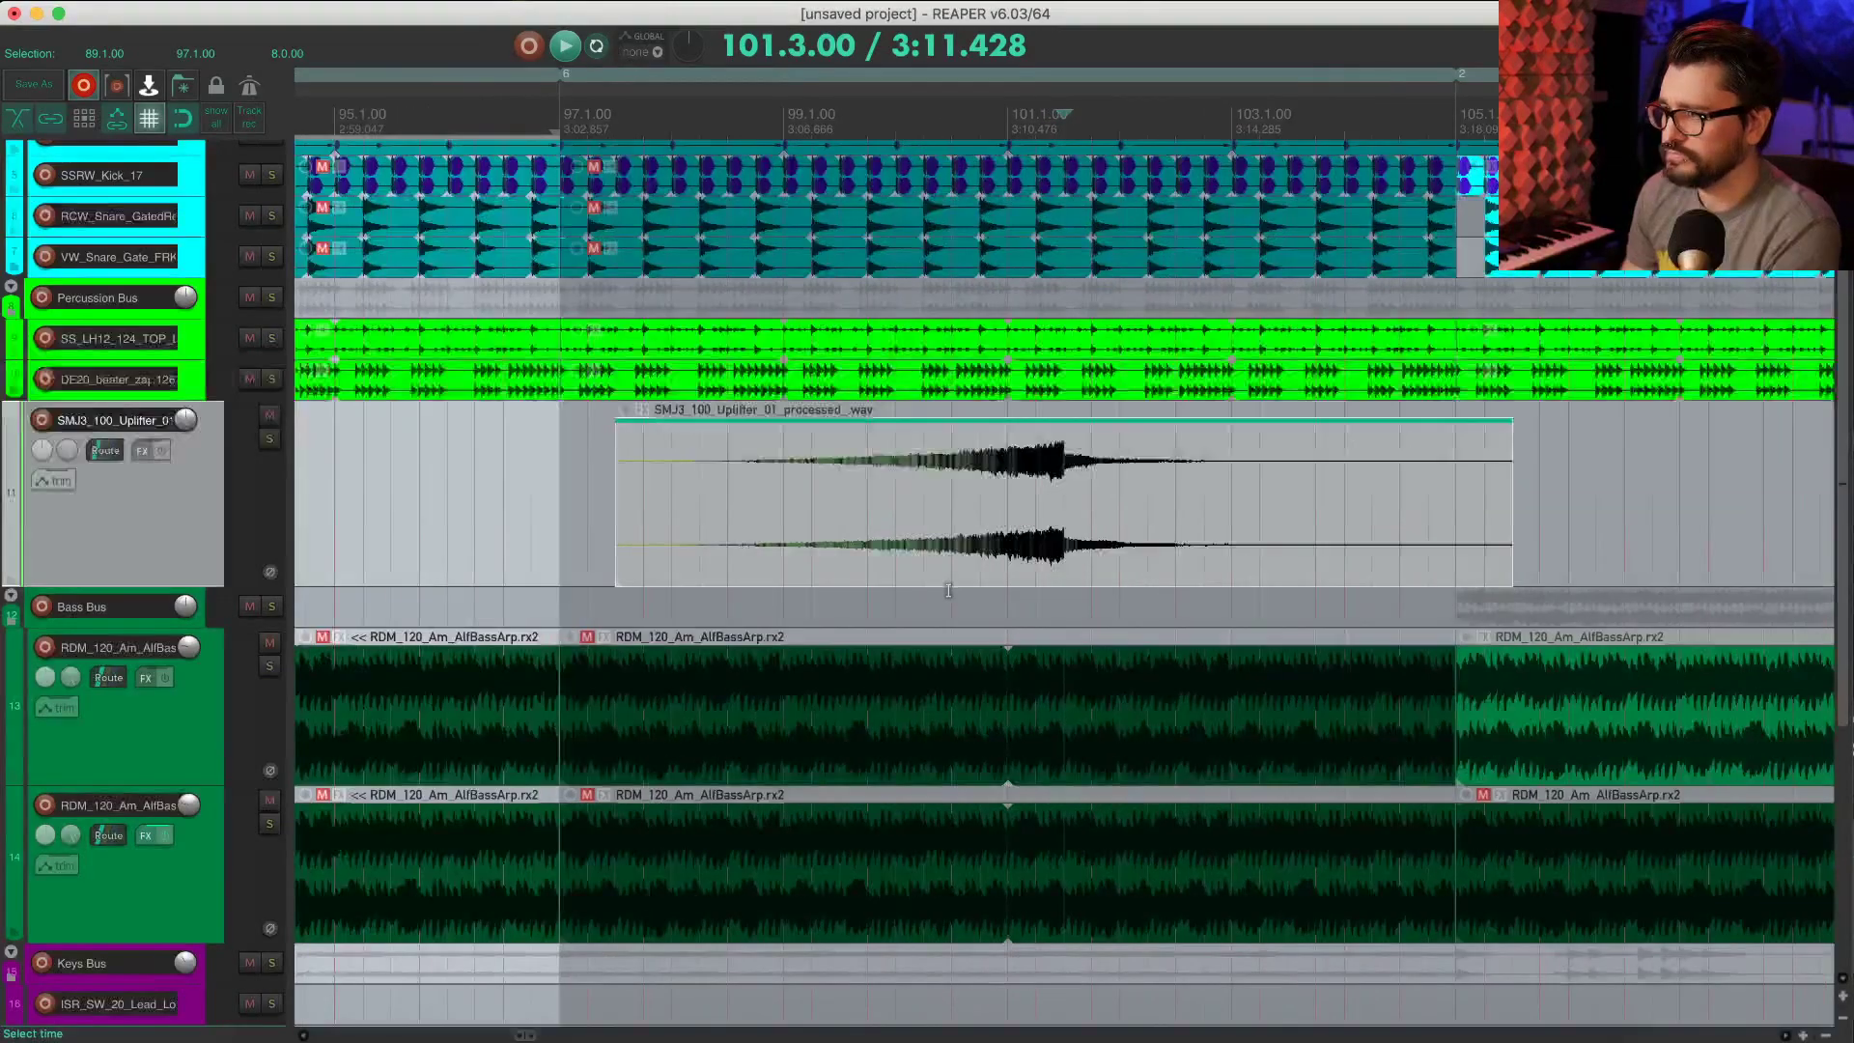
pyautogui.hscroll(5, 948, 591)
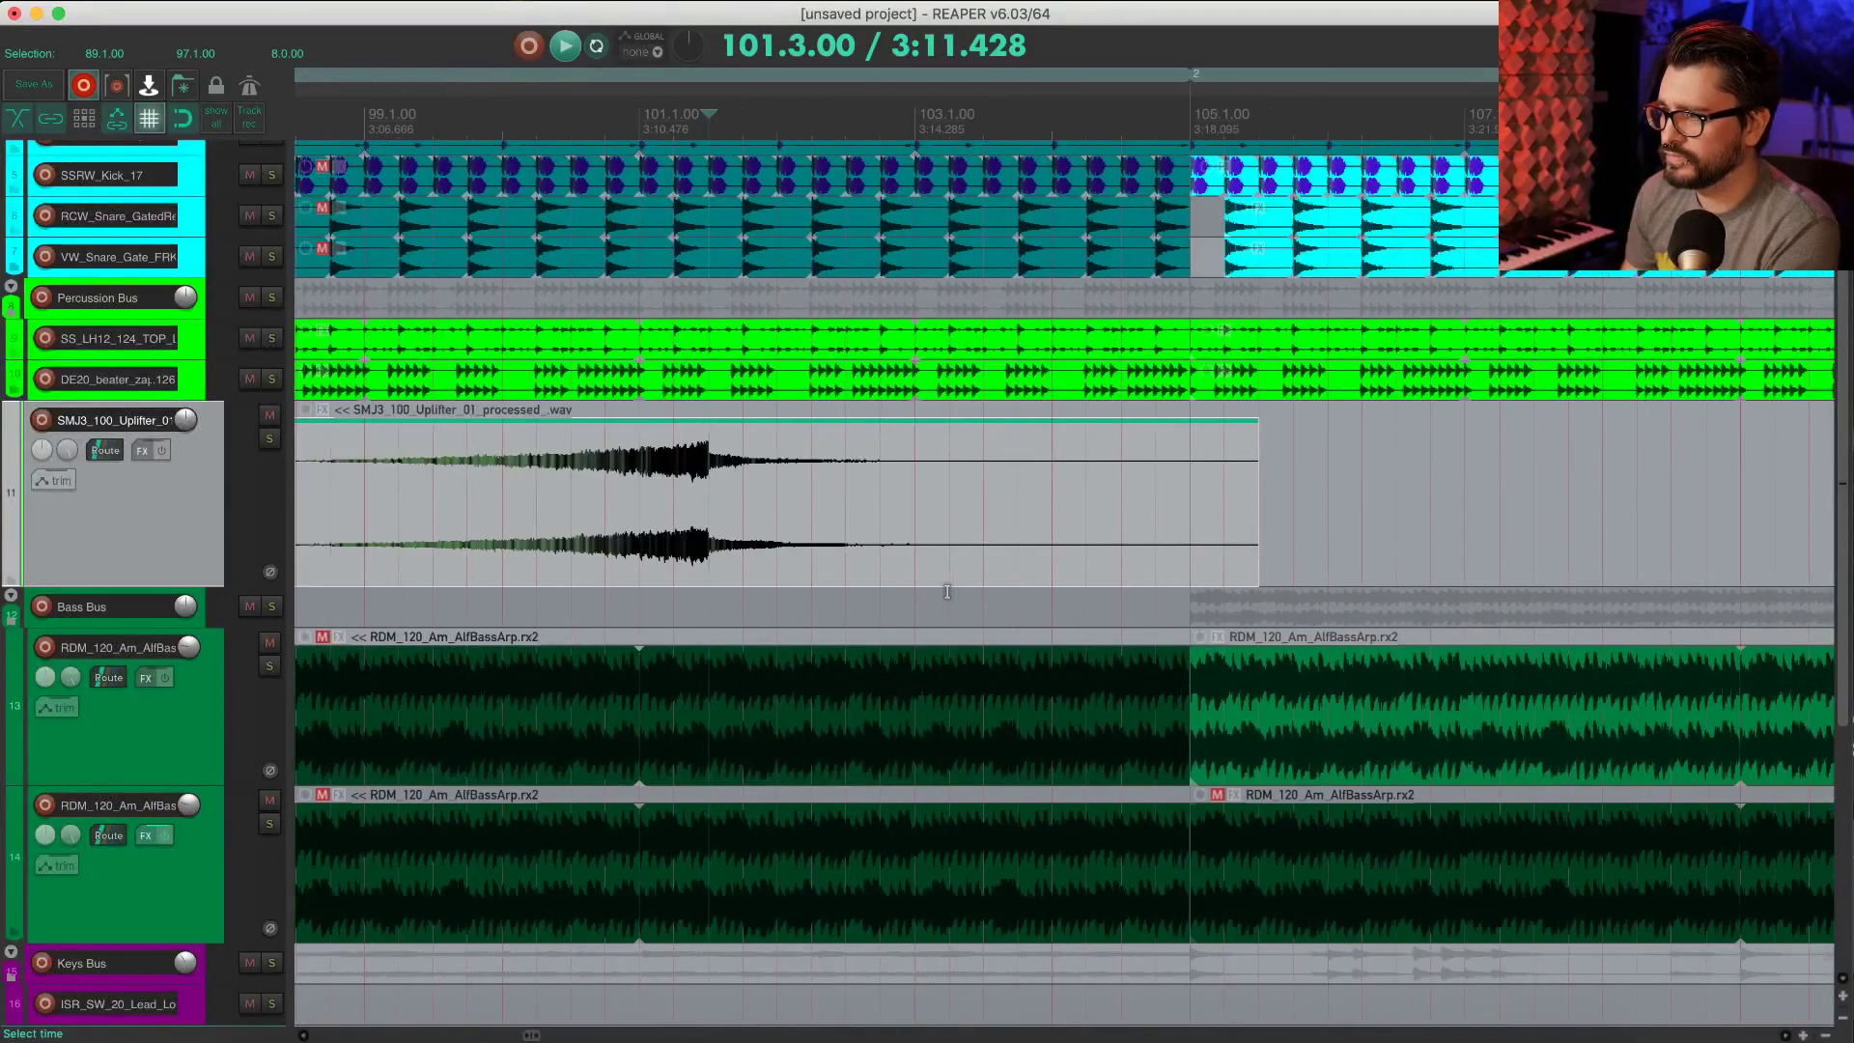
pyautogui.hscroll(4, 947, 591)
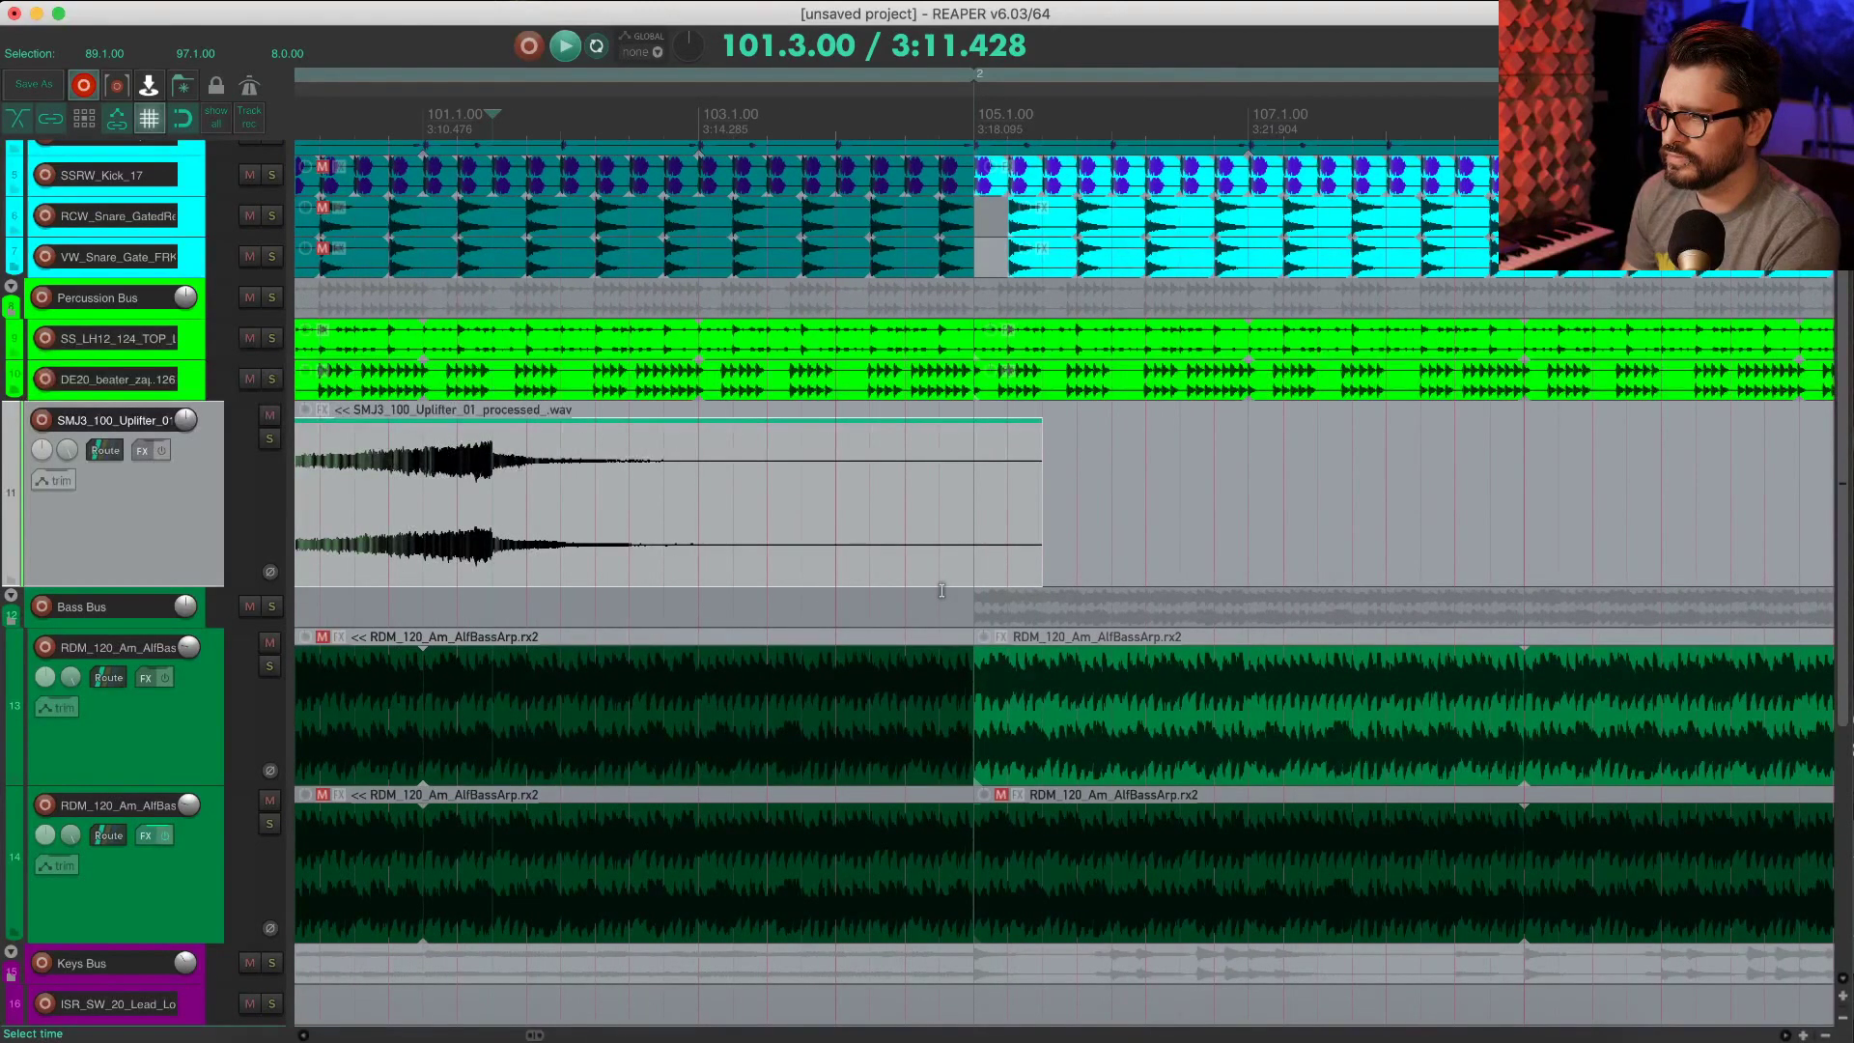
pyautogui.hscroll(3, 935, 589)
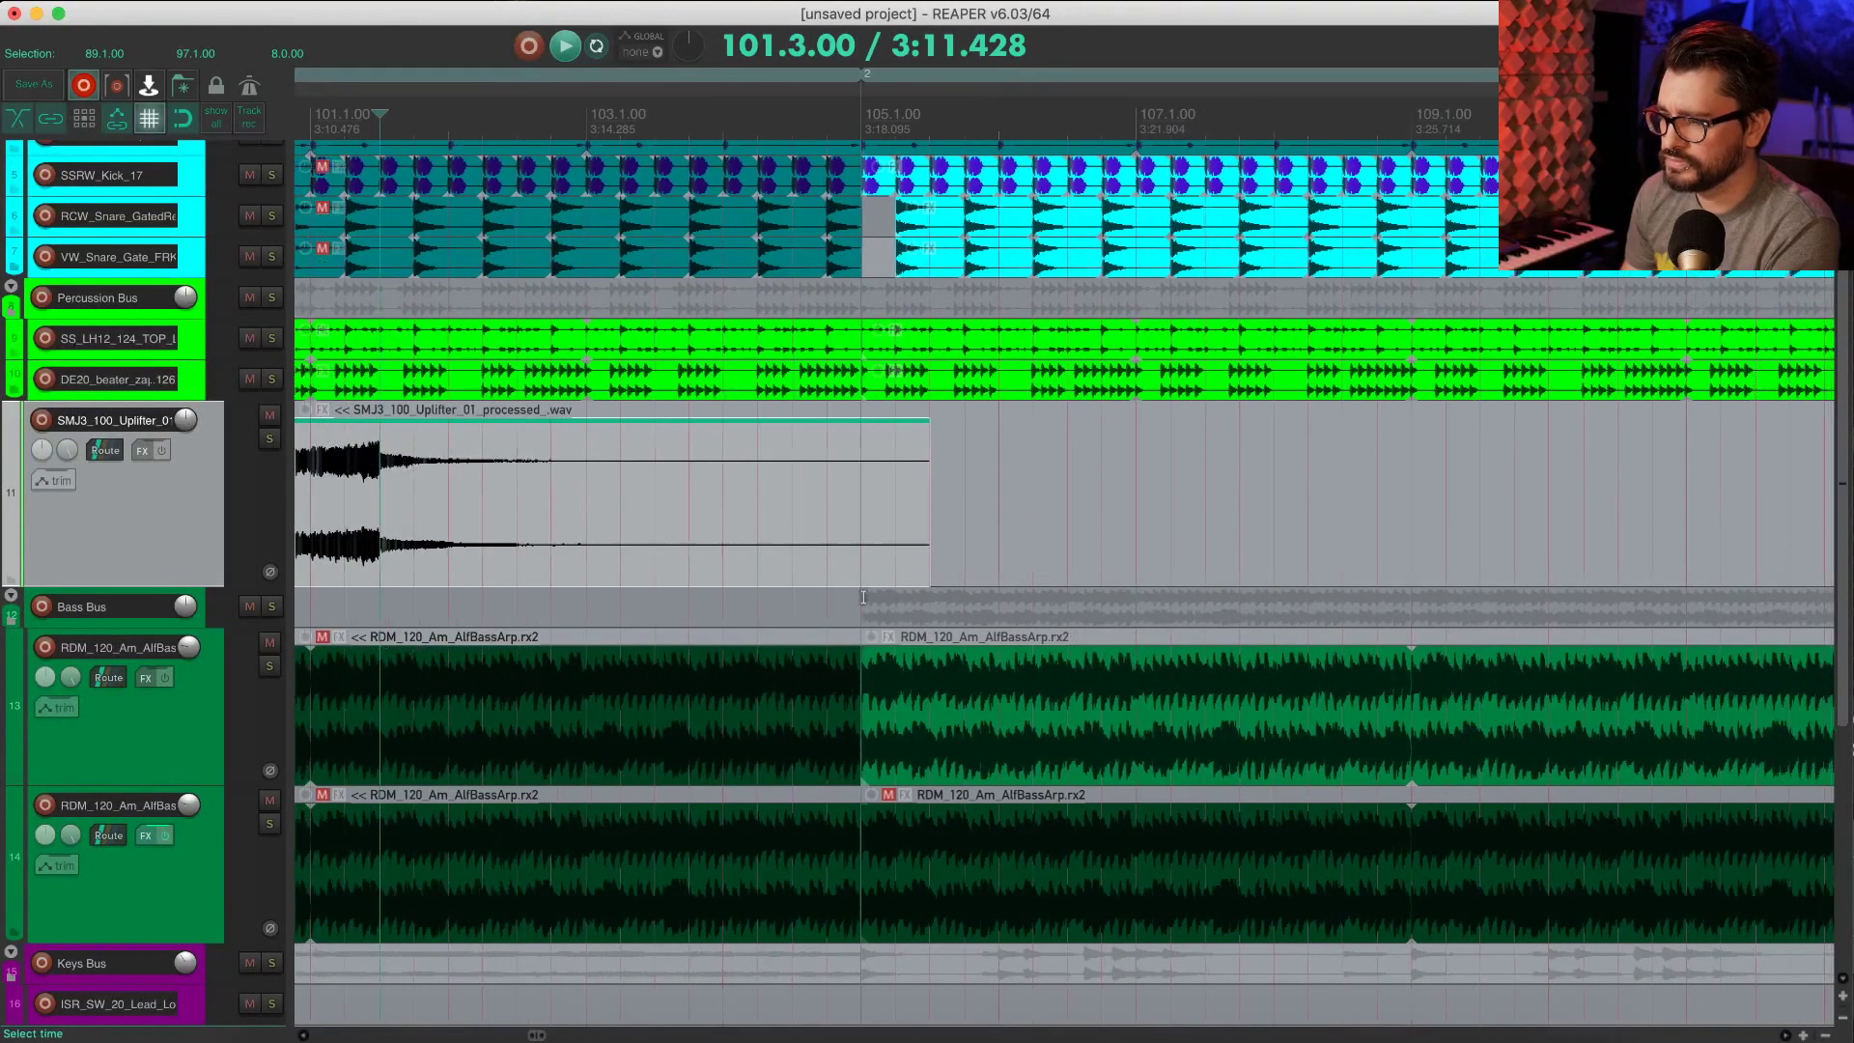
pyautogui.hscroll(-15, 726, 548)
pyautogui.hscroll(-2, 726, 553)
pyautogui.click(685, 589)
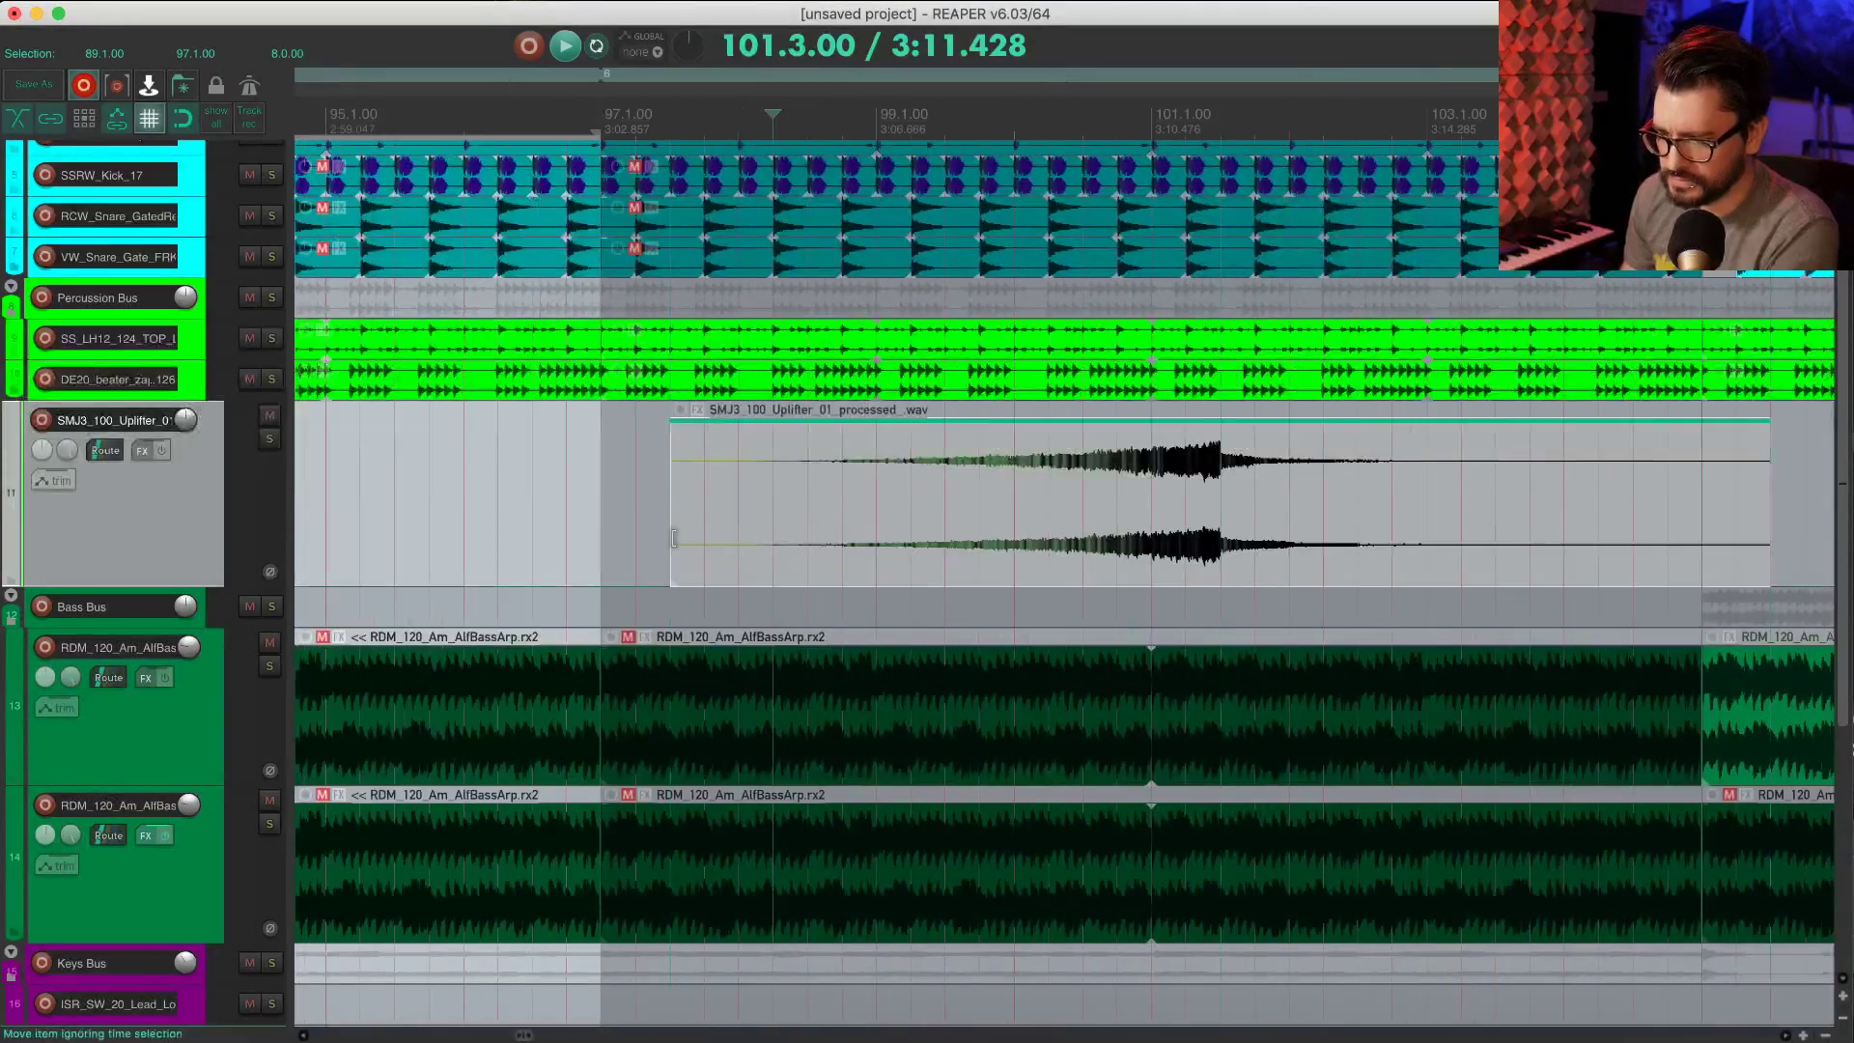
pyautogui.click(670, 582)
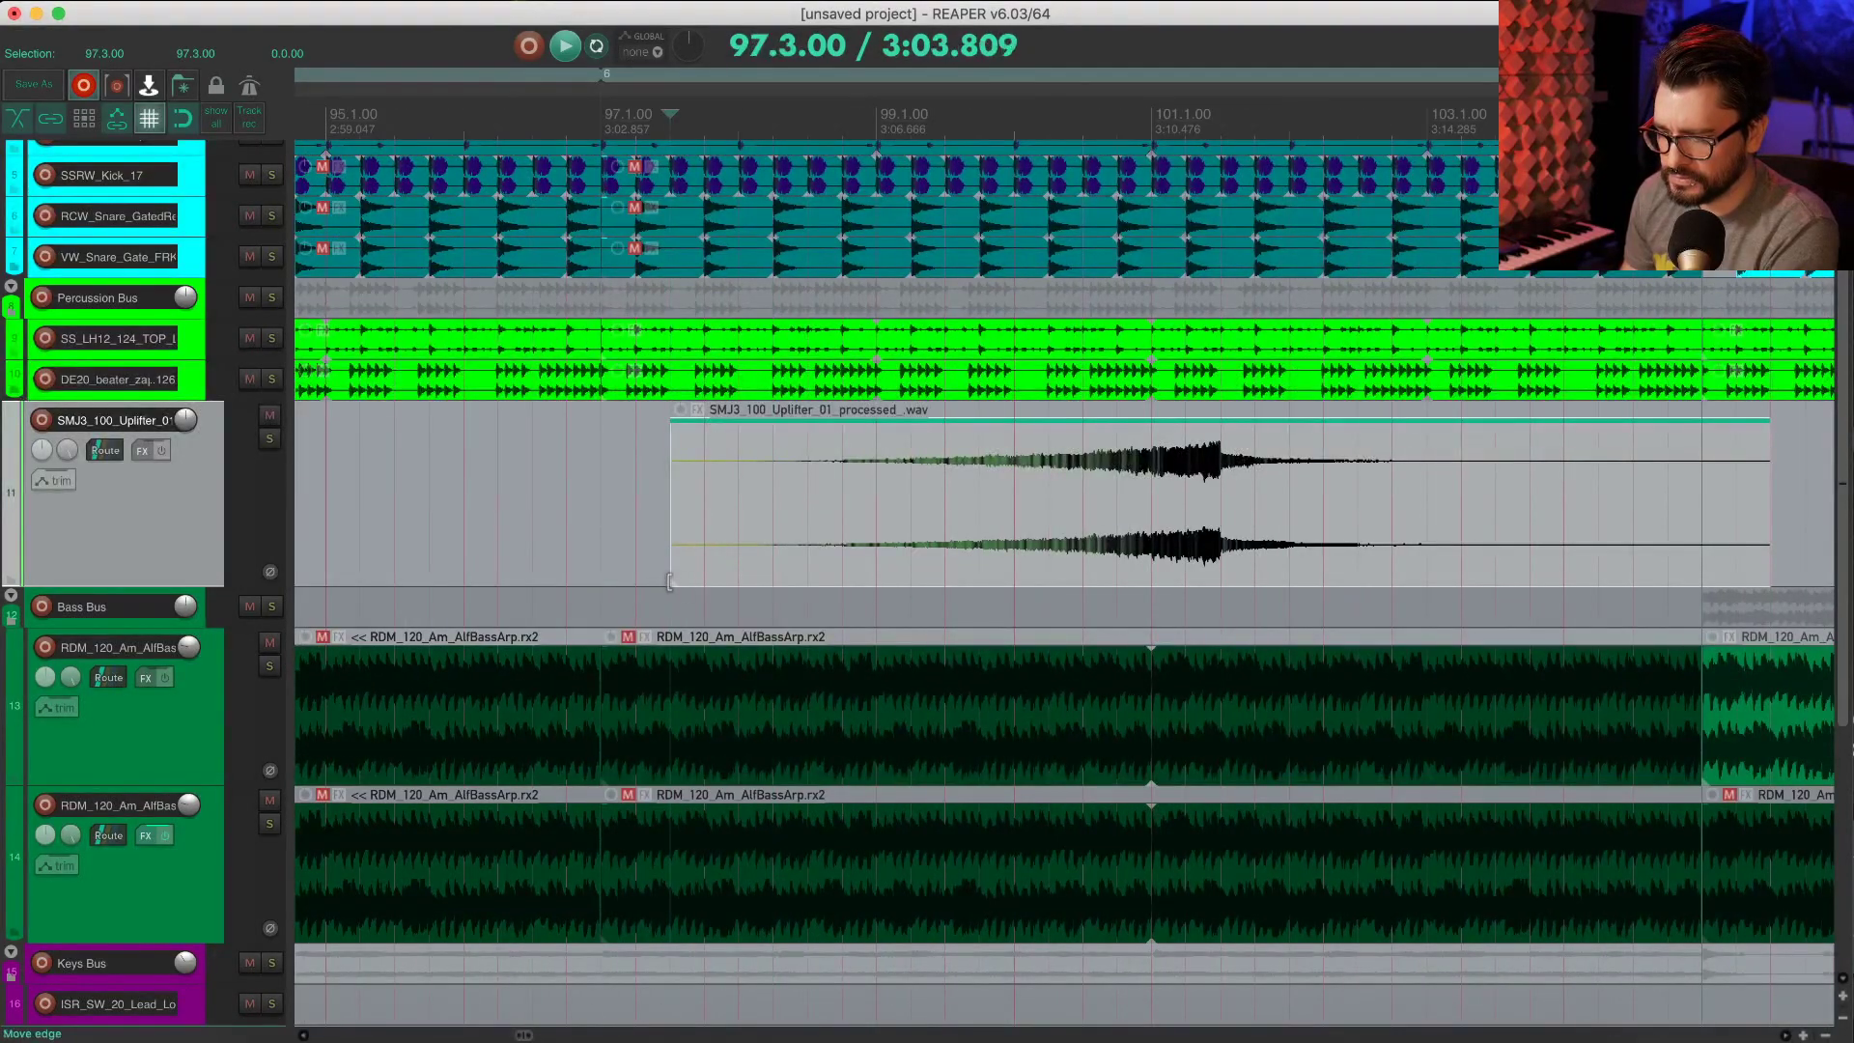
pyautogui.moveTo(673, 583); pyautogui.dragTo(1223, 583)
pyautogui.click(1283, 598)
pyautogui.scroll(5, 1079, 600)
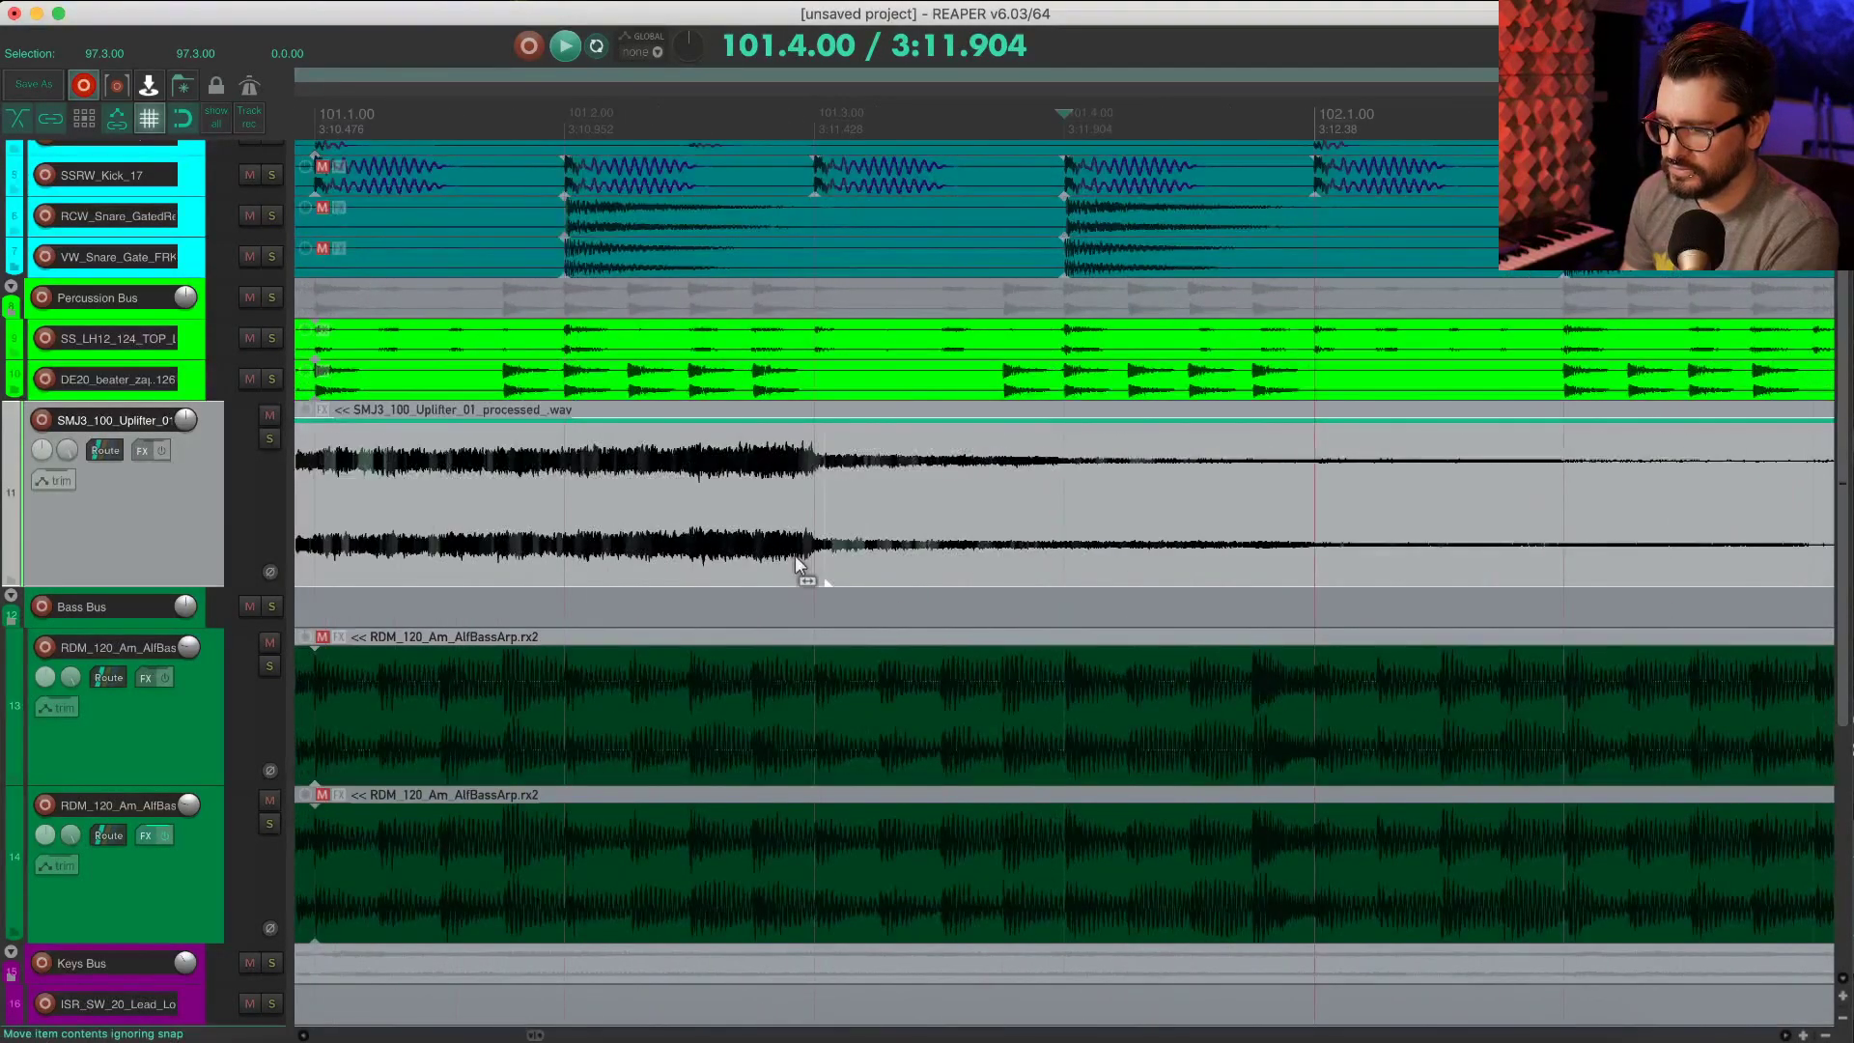
pyautogui.scroll(3, 783, 560)
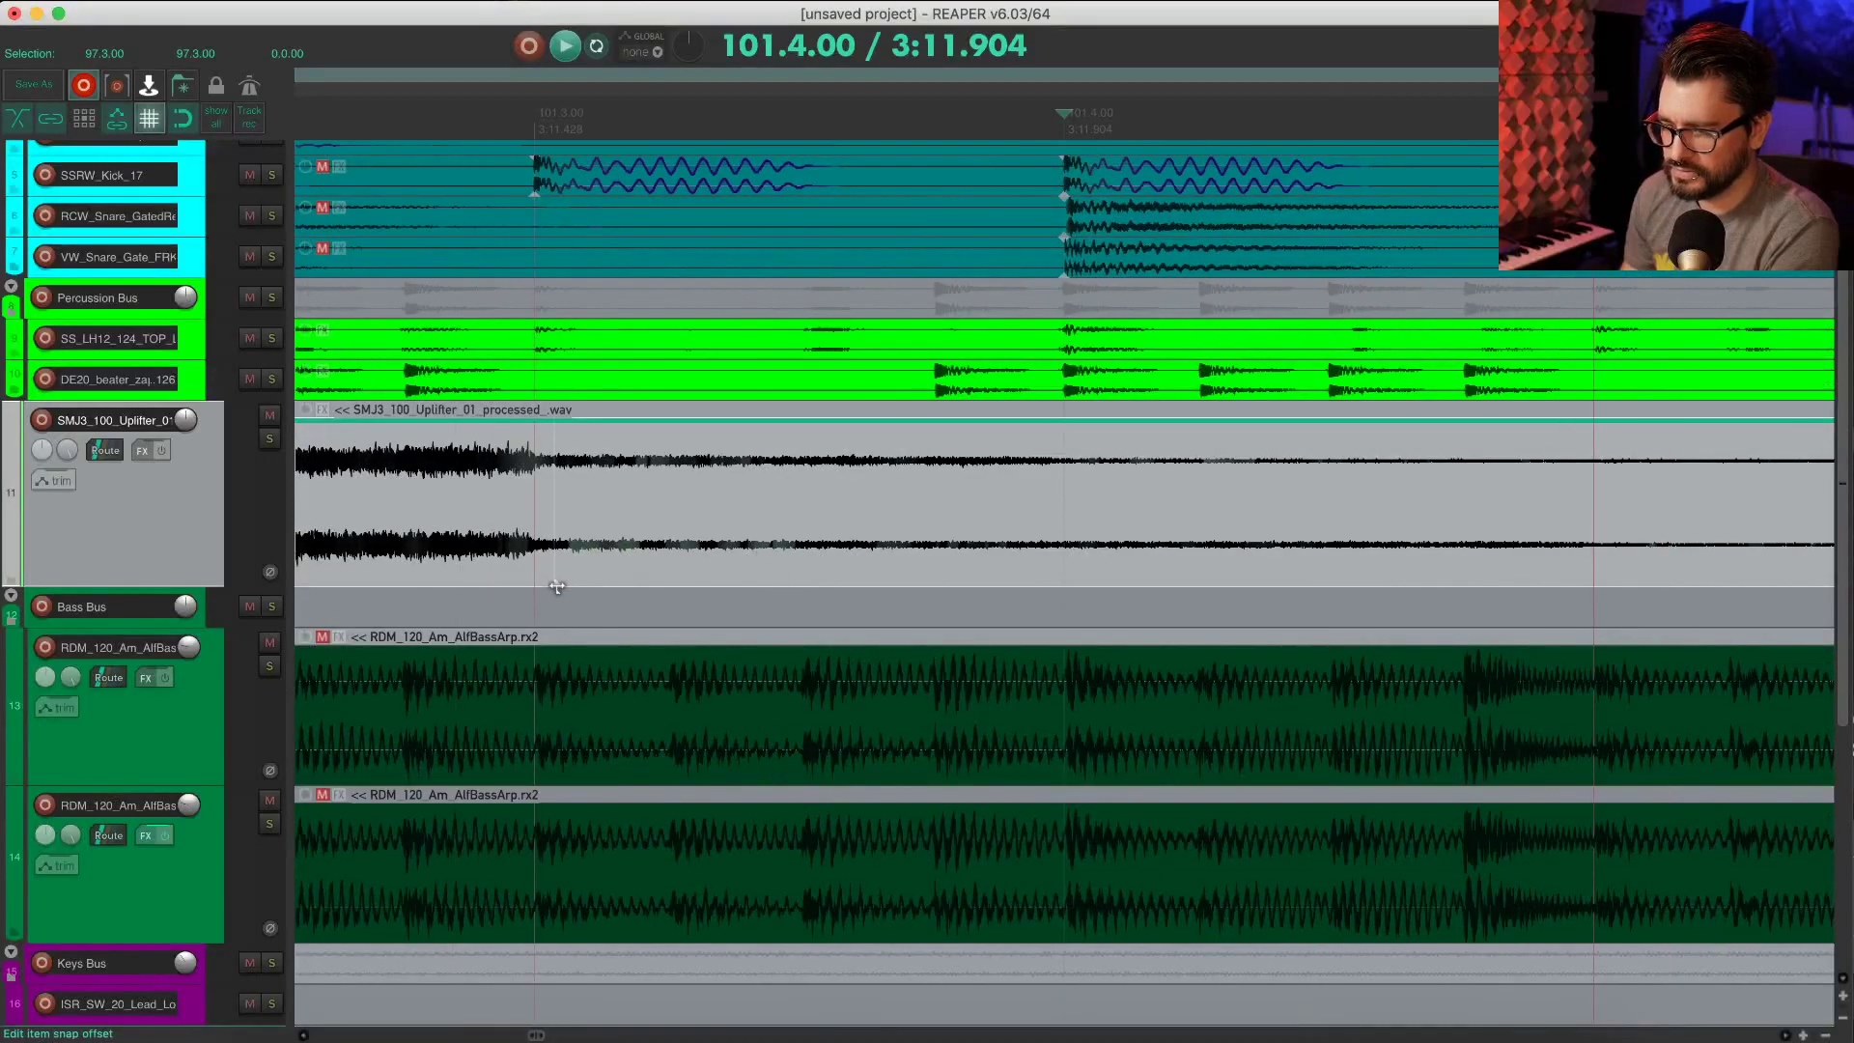
# Step: Align the snap offset precisely with the uplifter's peak and move the item so the peak lands on bar 105
pyautogui.moveTo(557, 585); pyautogui.dragTo(1267, 513)
pyautogui.scroll(-10, 687, 572)
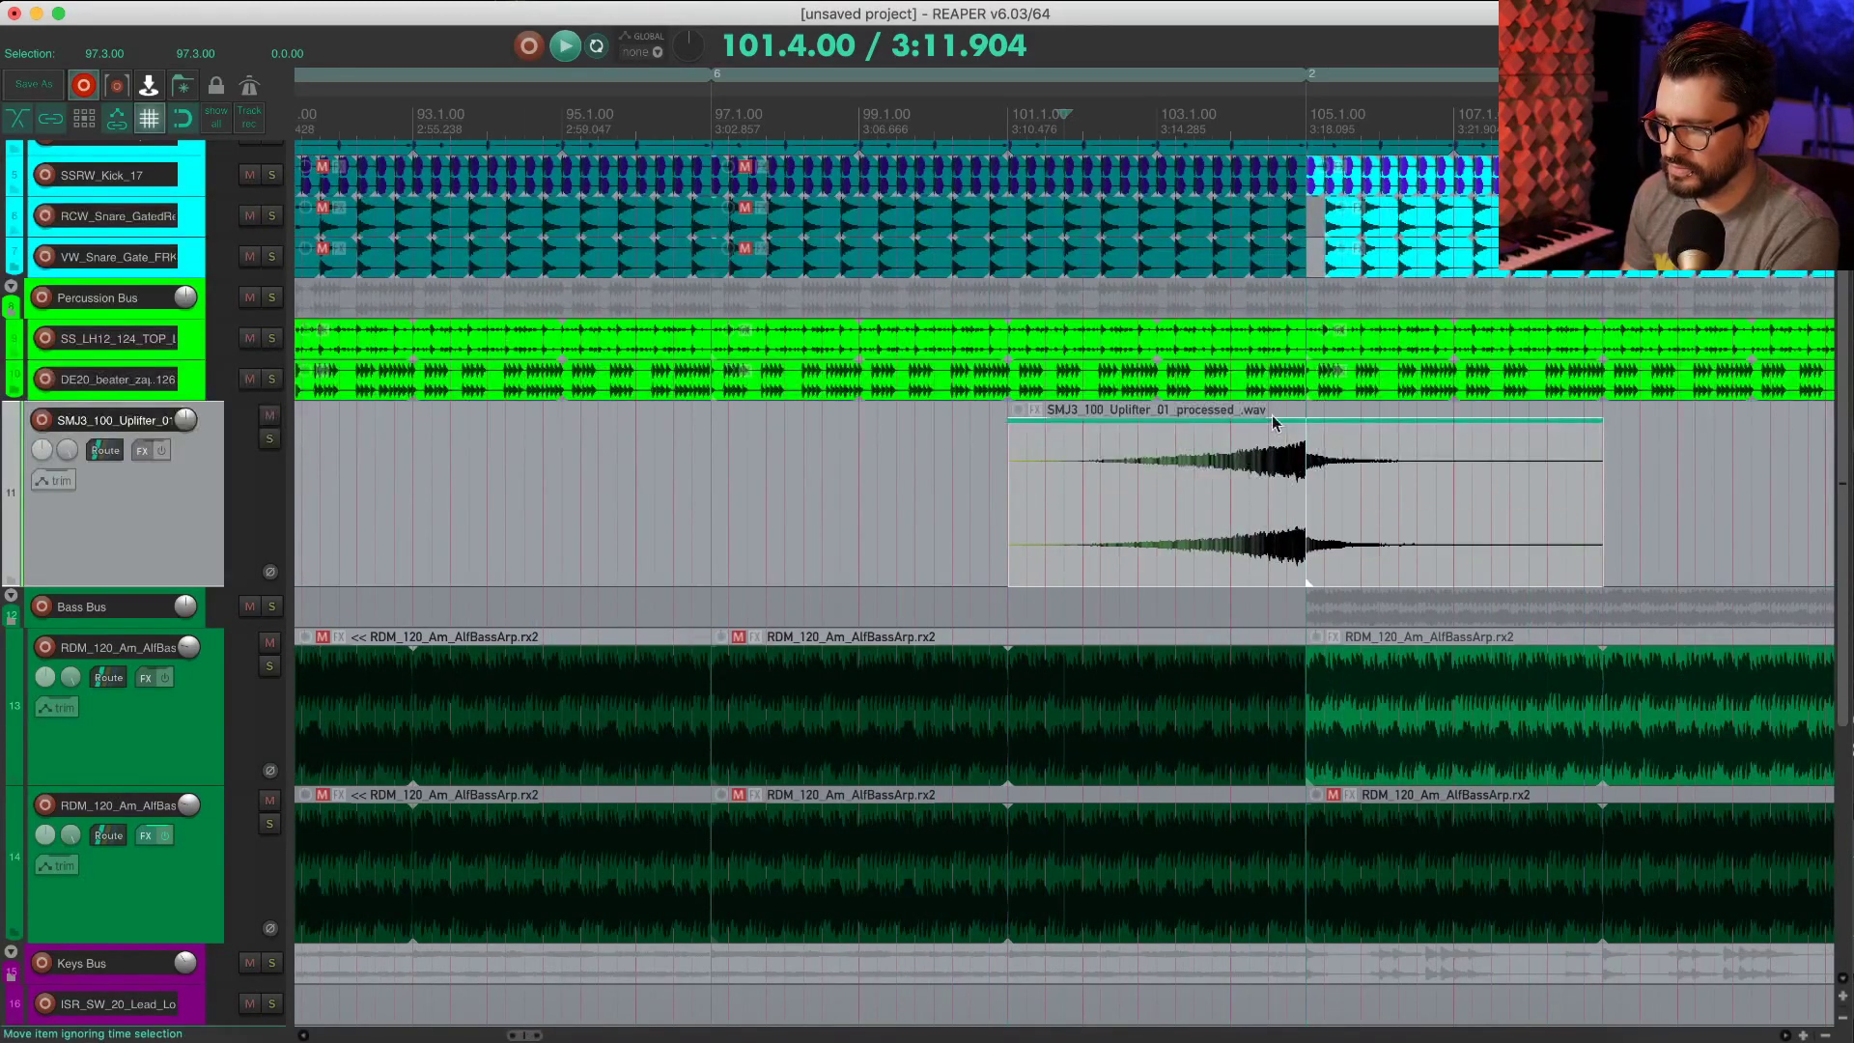
pyautogui.scroll(-1, 1263, 654)
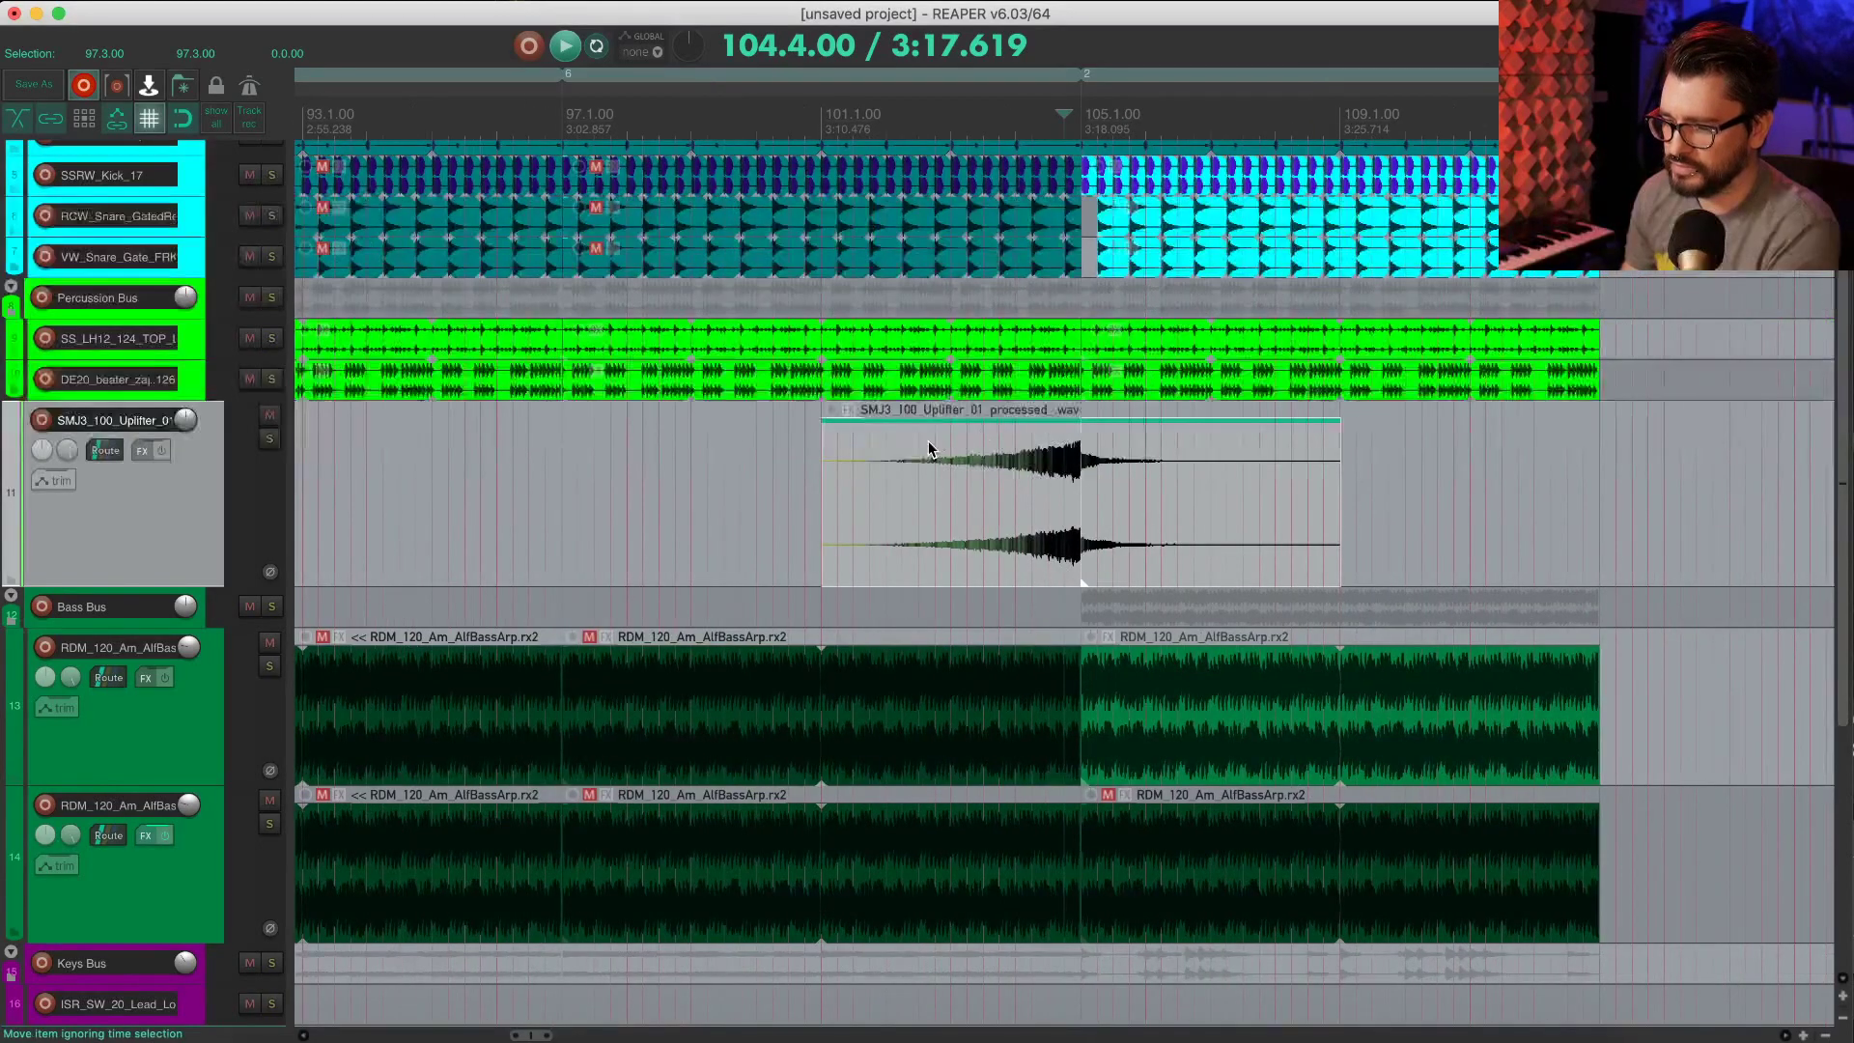
pyautogui.scroll(-2, 800, 492)
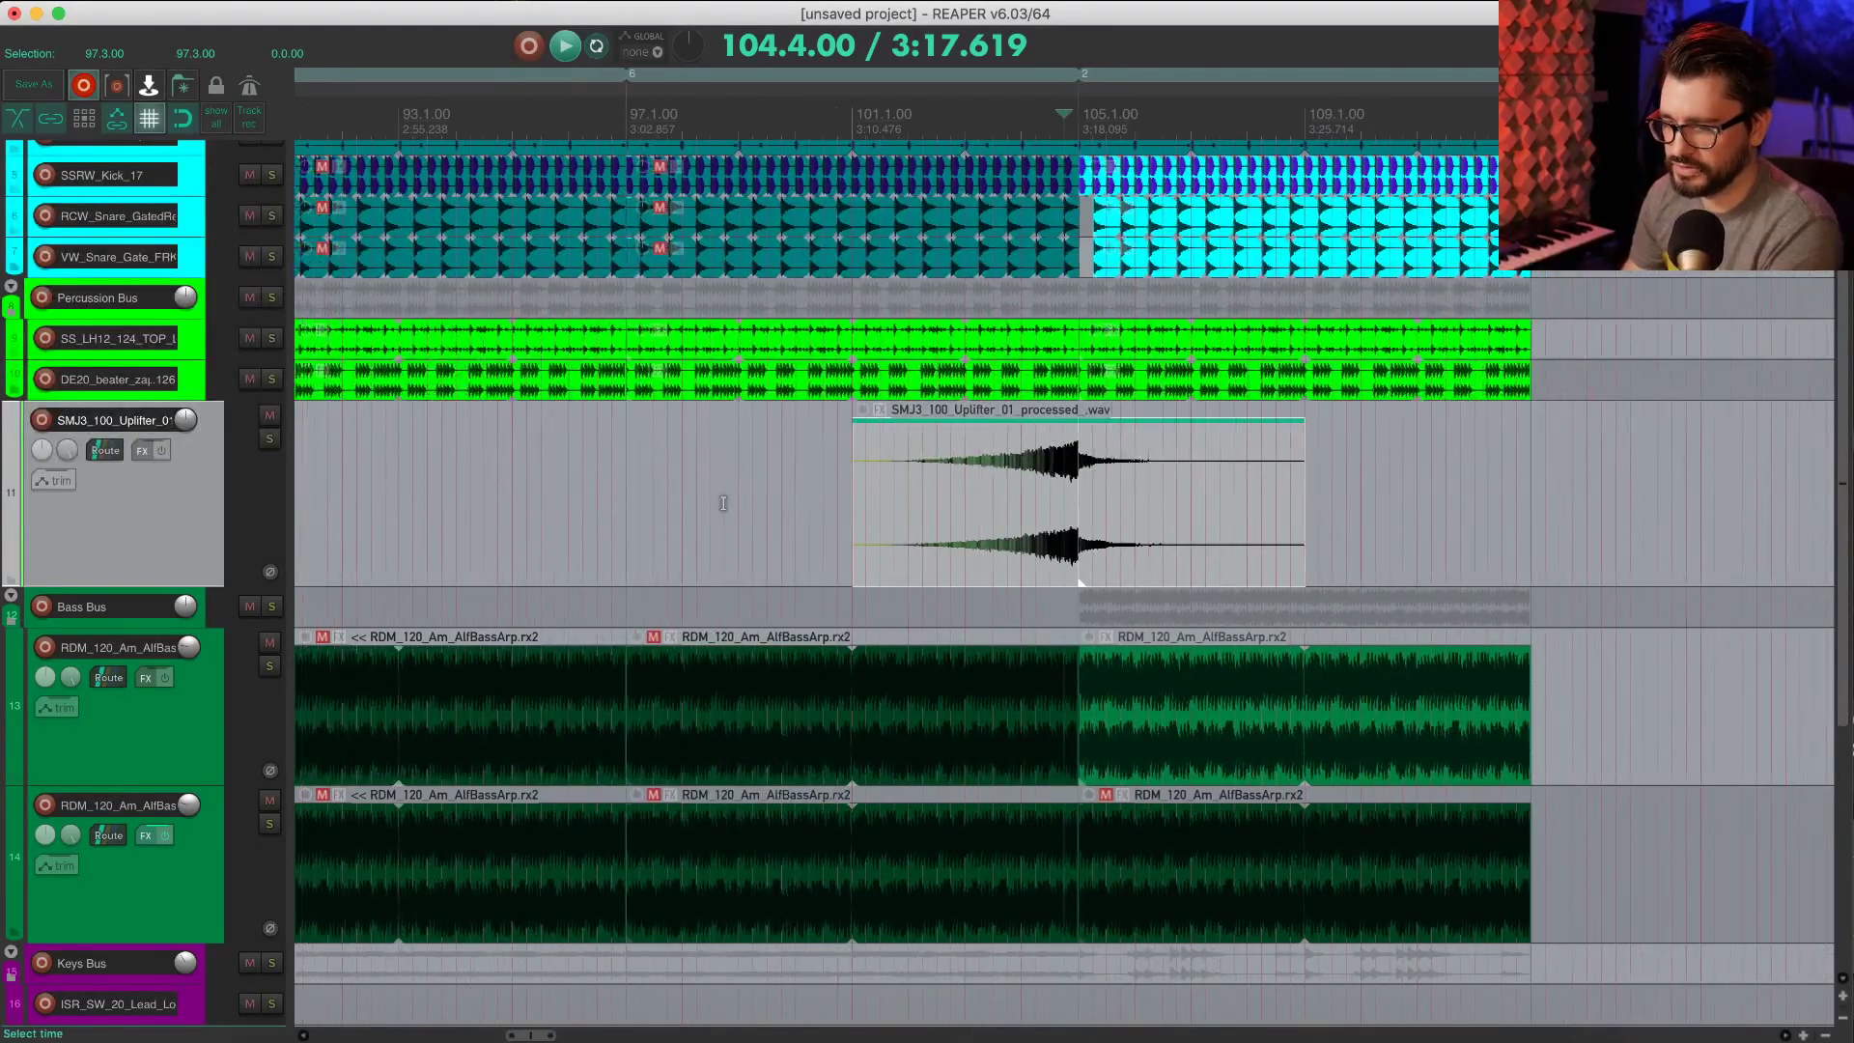
# Step: Play the arrangement from just before bar 97 through the uplifter's peak and check the tracks of the bar 105 section
pyautogui.click(576, 526)
pyautogui.press('space')
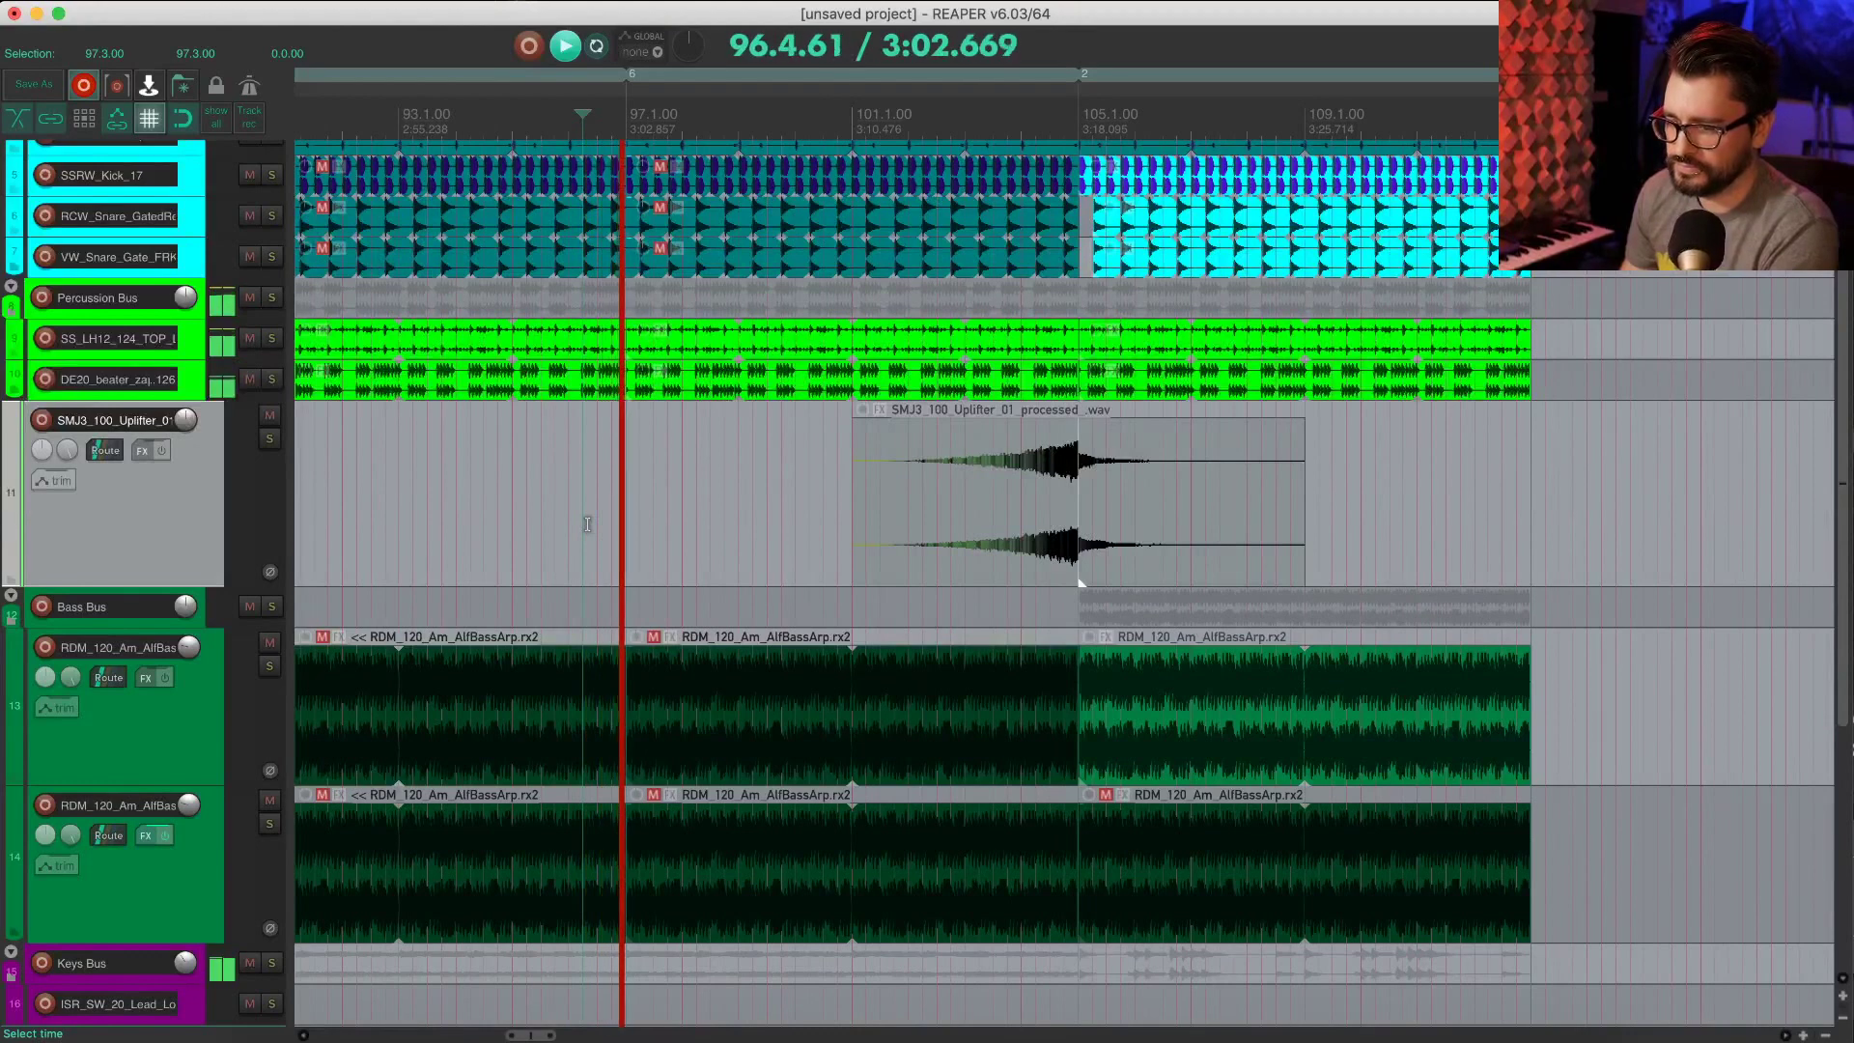
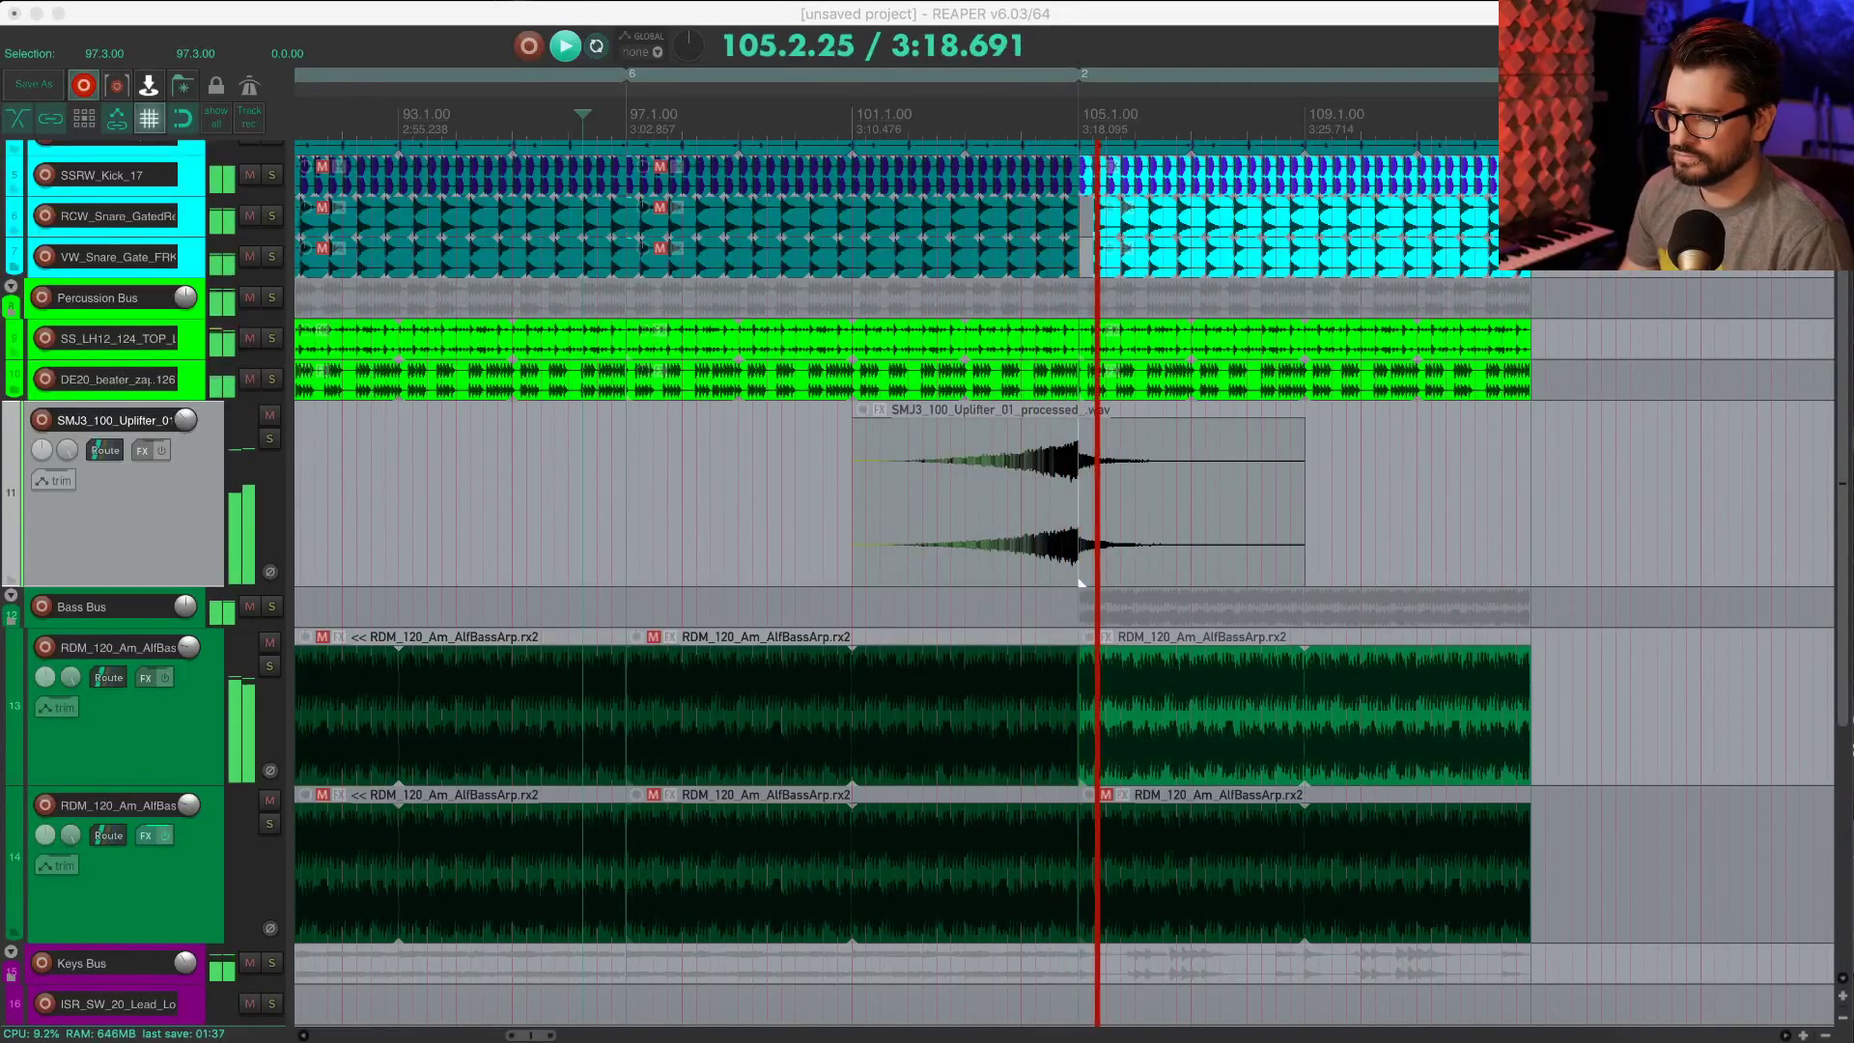
pyautogui.scroll(-2, 1115, 626)
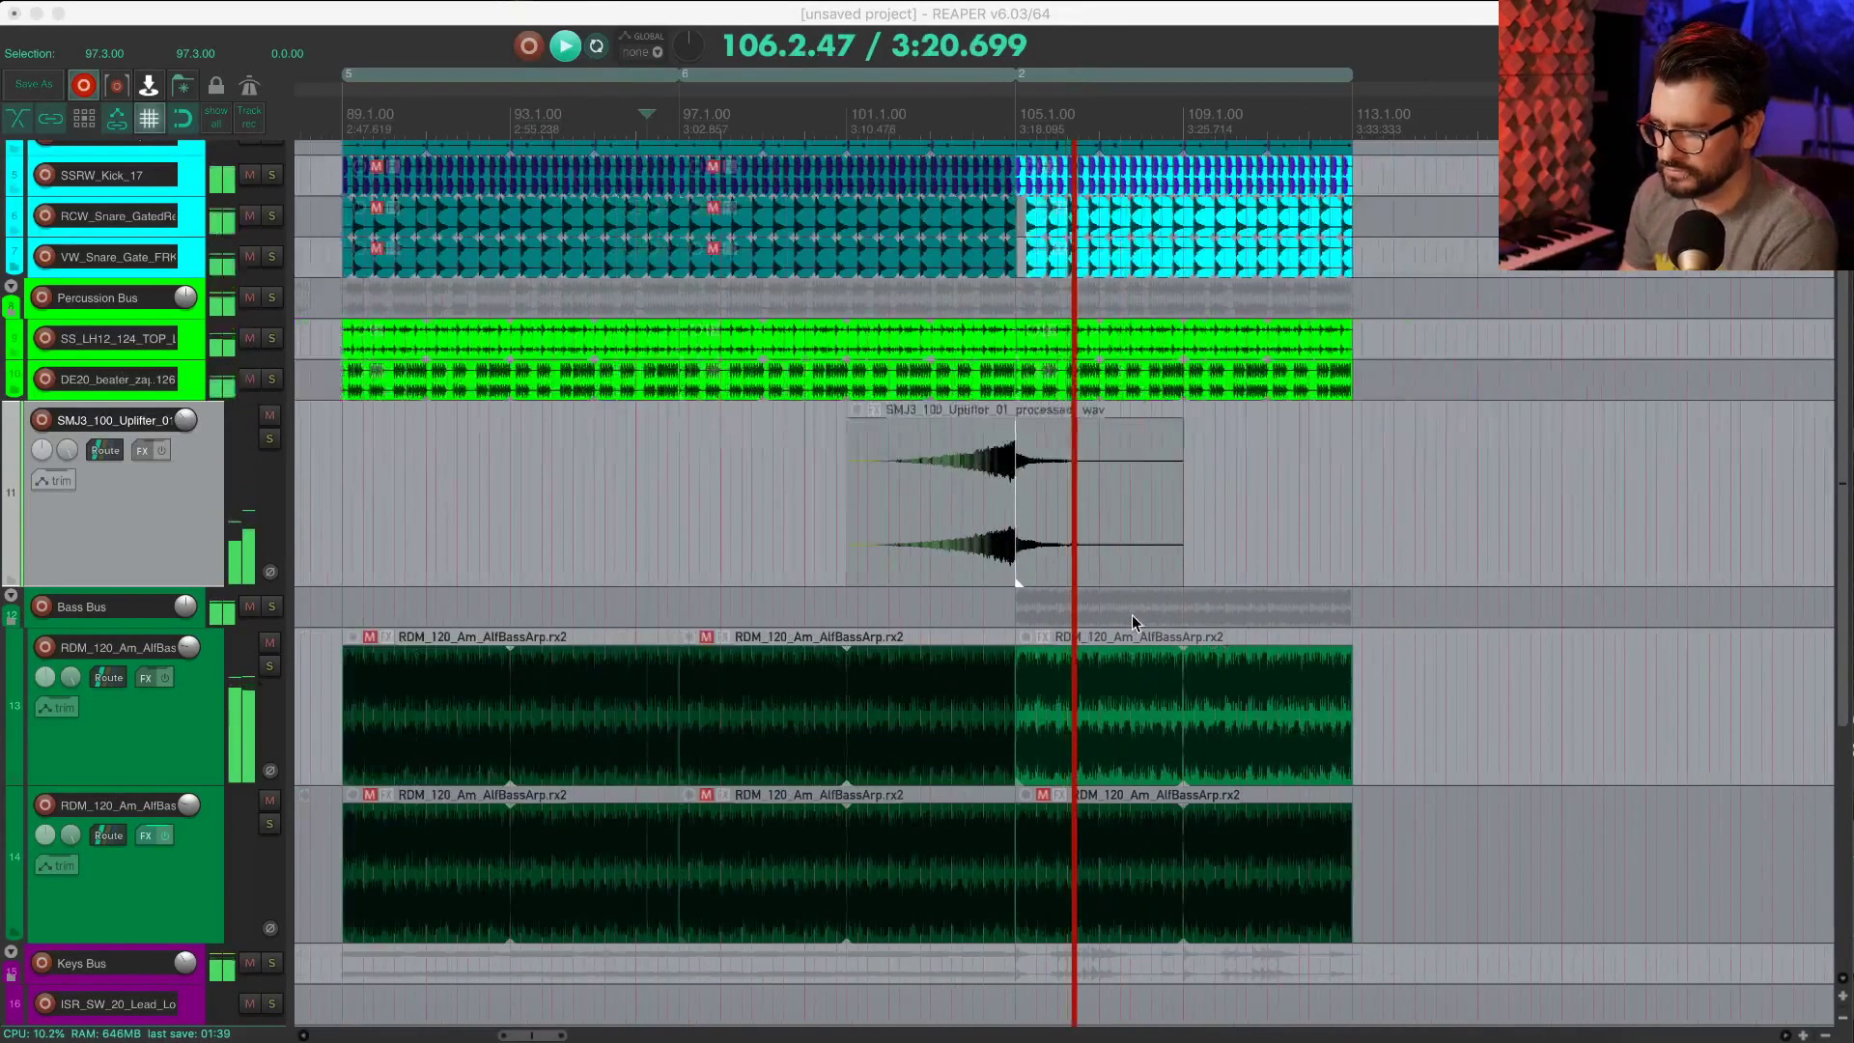
pyautogui.scroll(-3, 1115, 625)
pyautogui.scroll(-4, 1112, 623)
pyautogui.scroll(-4, 1115, 616)
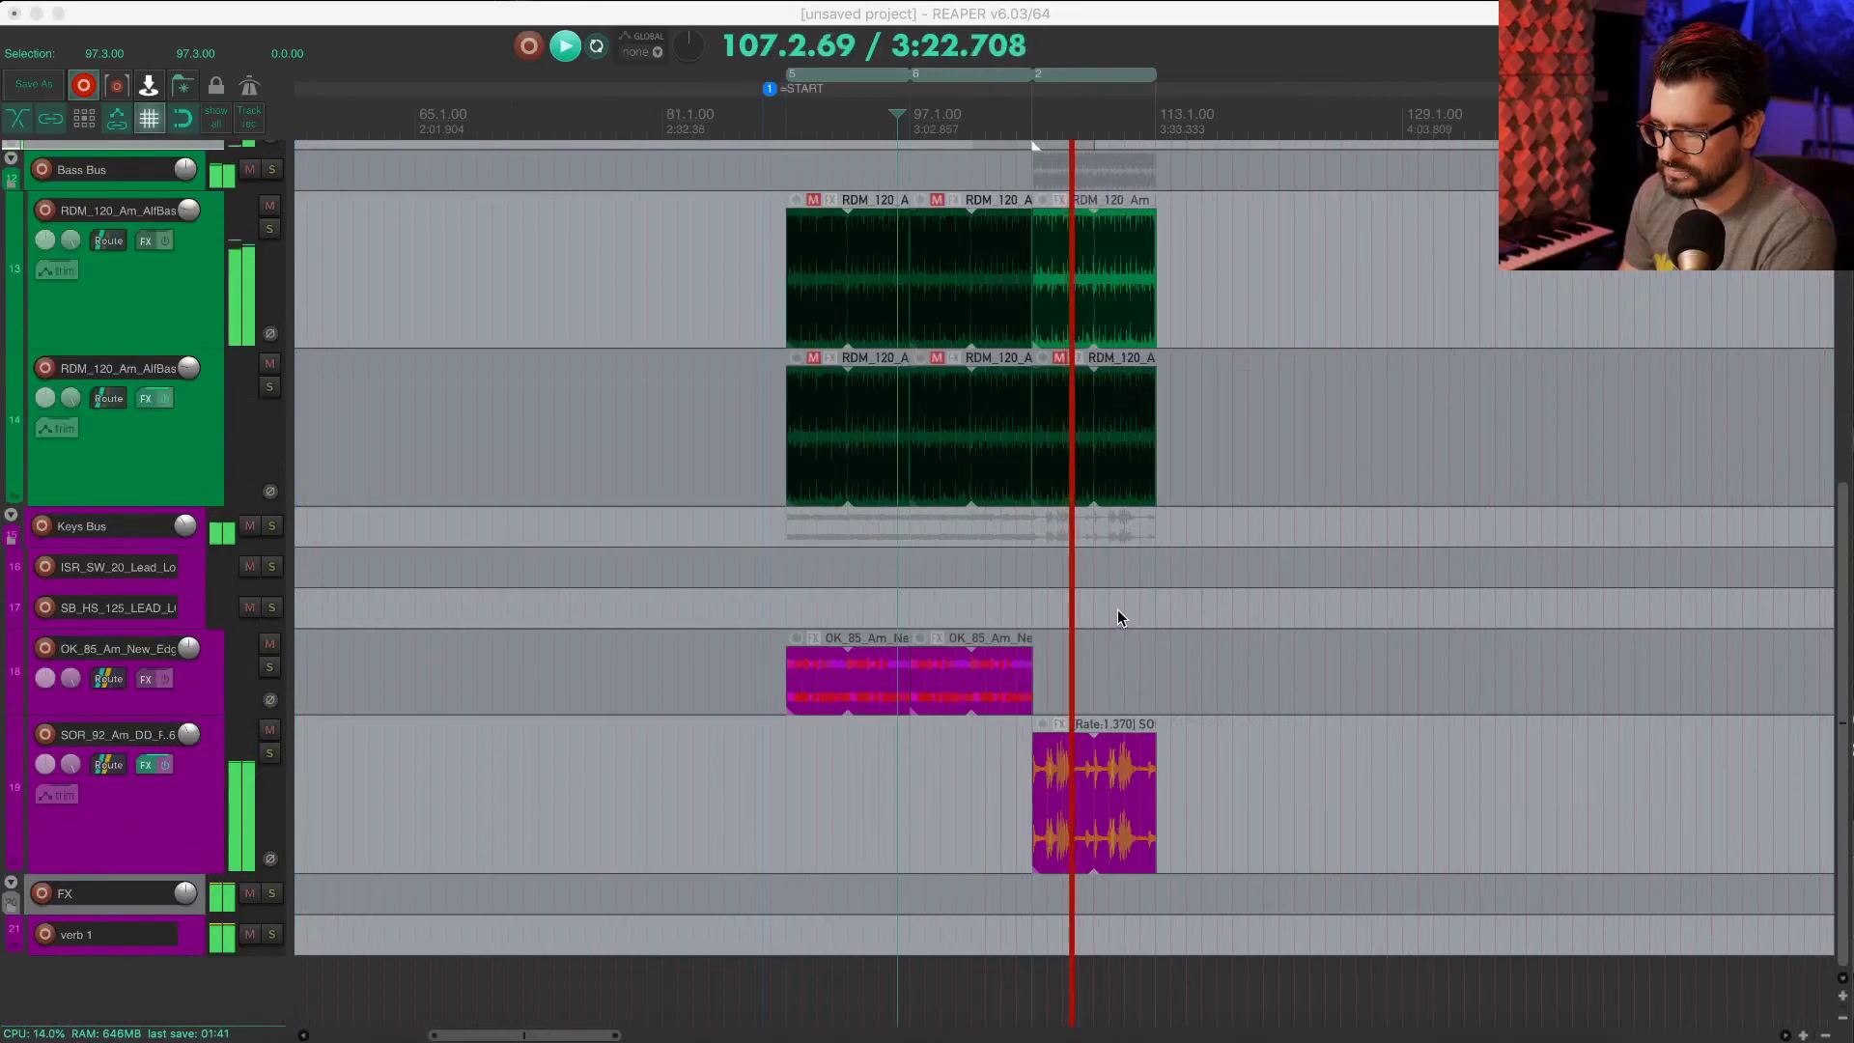
pyautogui.scroll(2, 1116, 612)
pyautogui.scroll(2, 1116, 610)
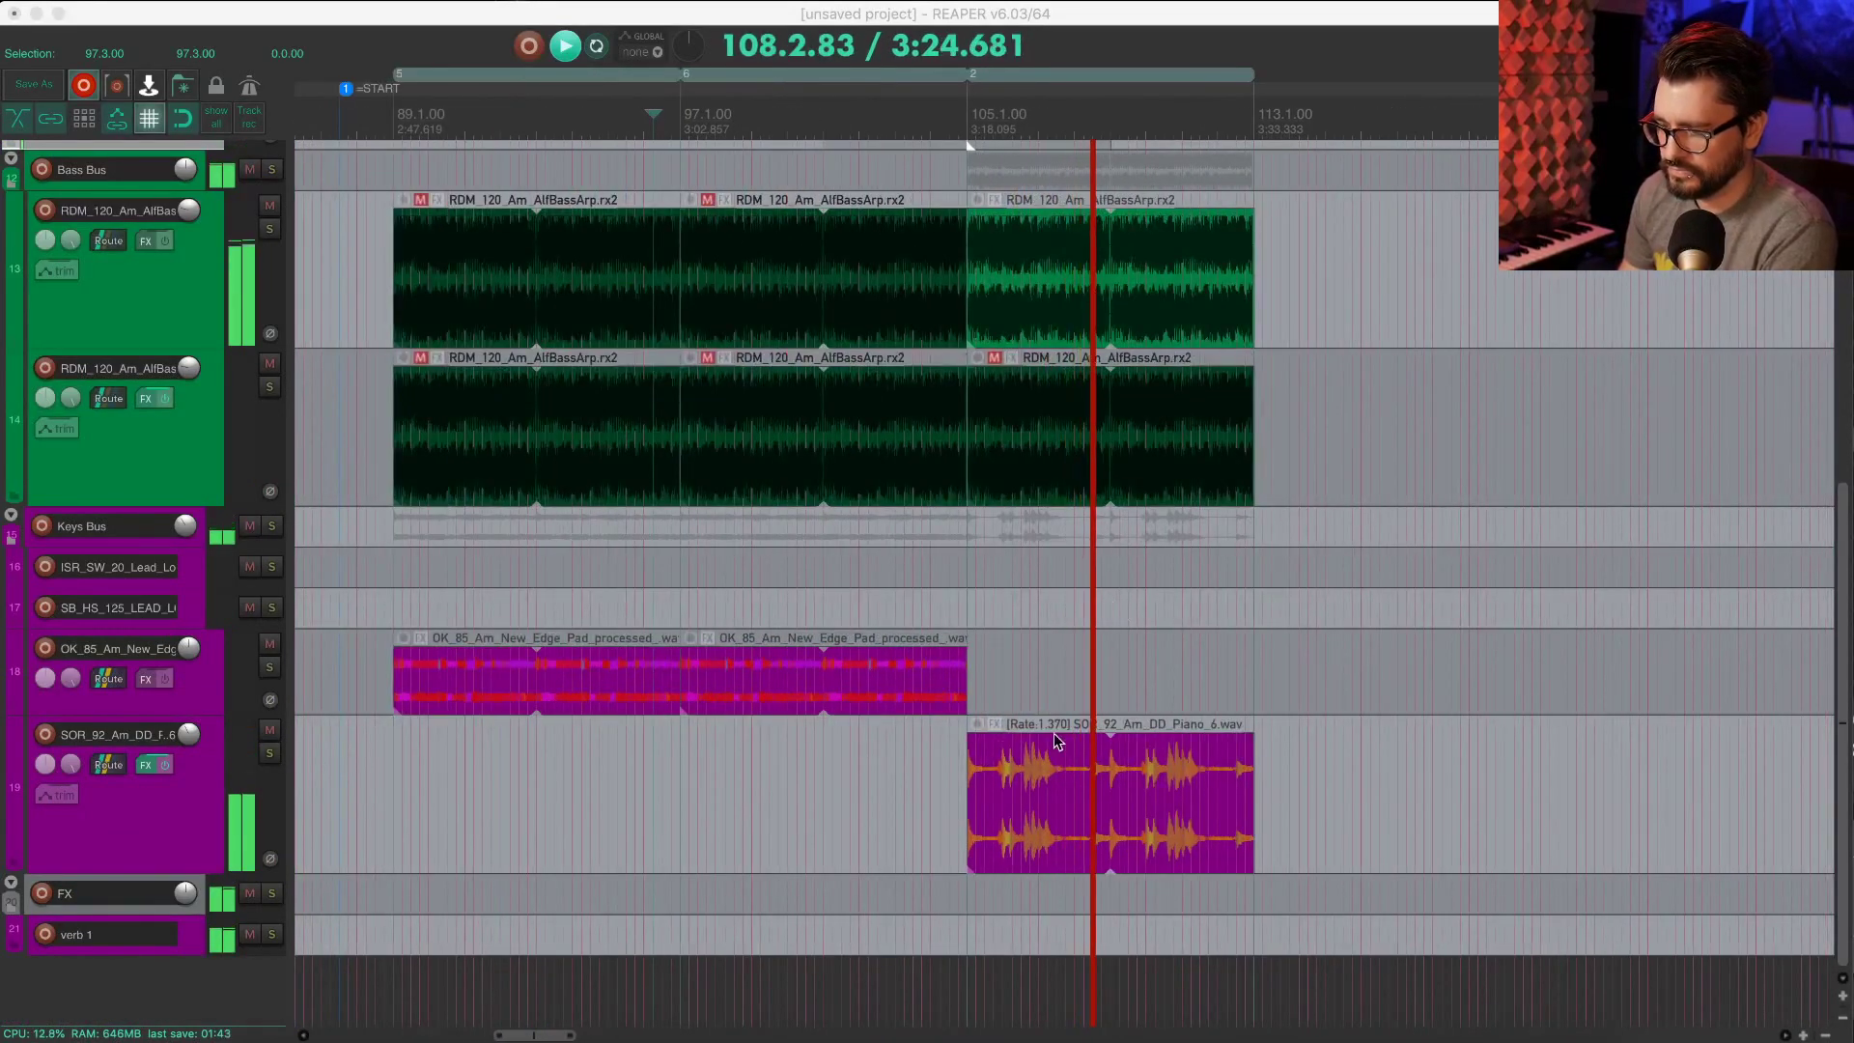
pyautogui.click(1034, 787)
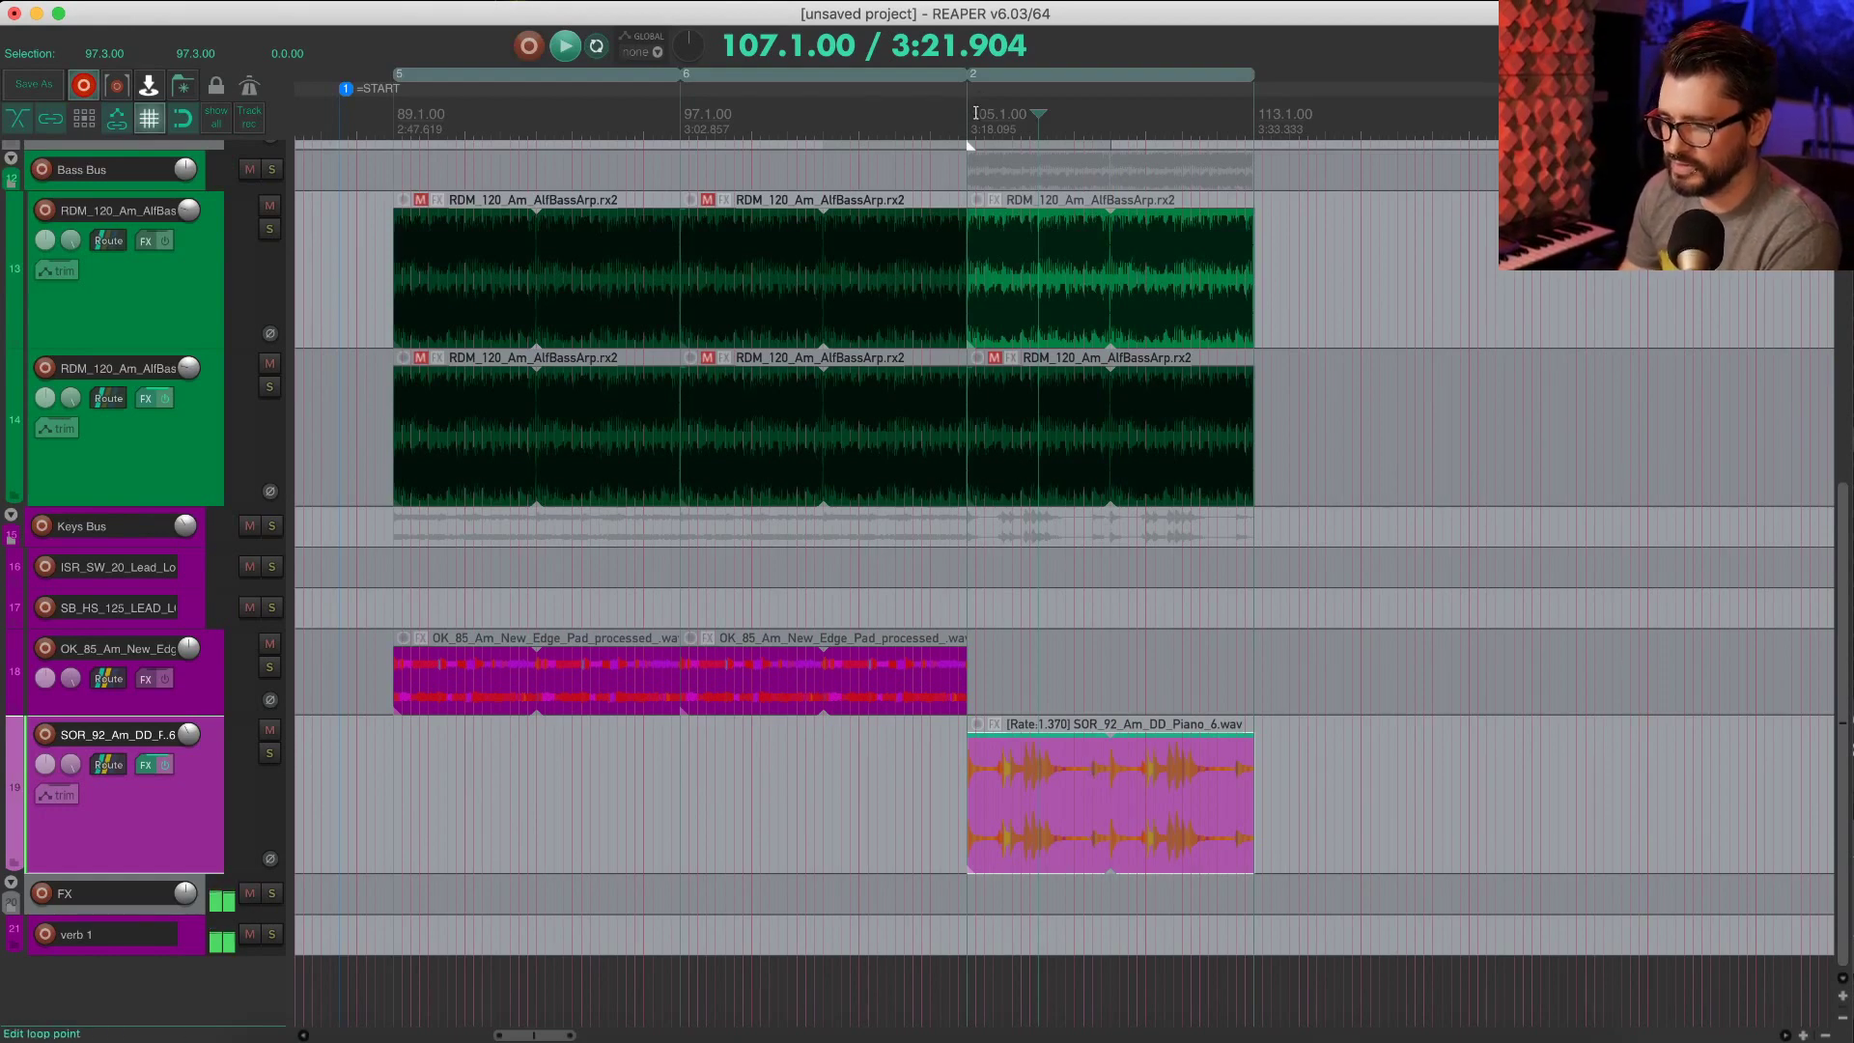
# Step: Move the region starting at bar 105, together with its items, to about bar 145
pyautogui.scroll(6, 1179, 570)
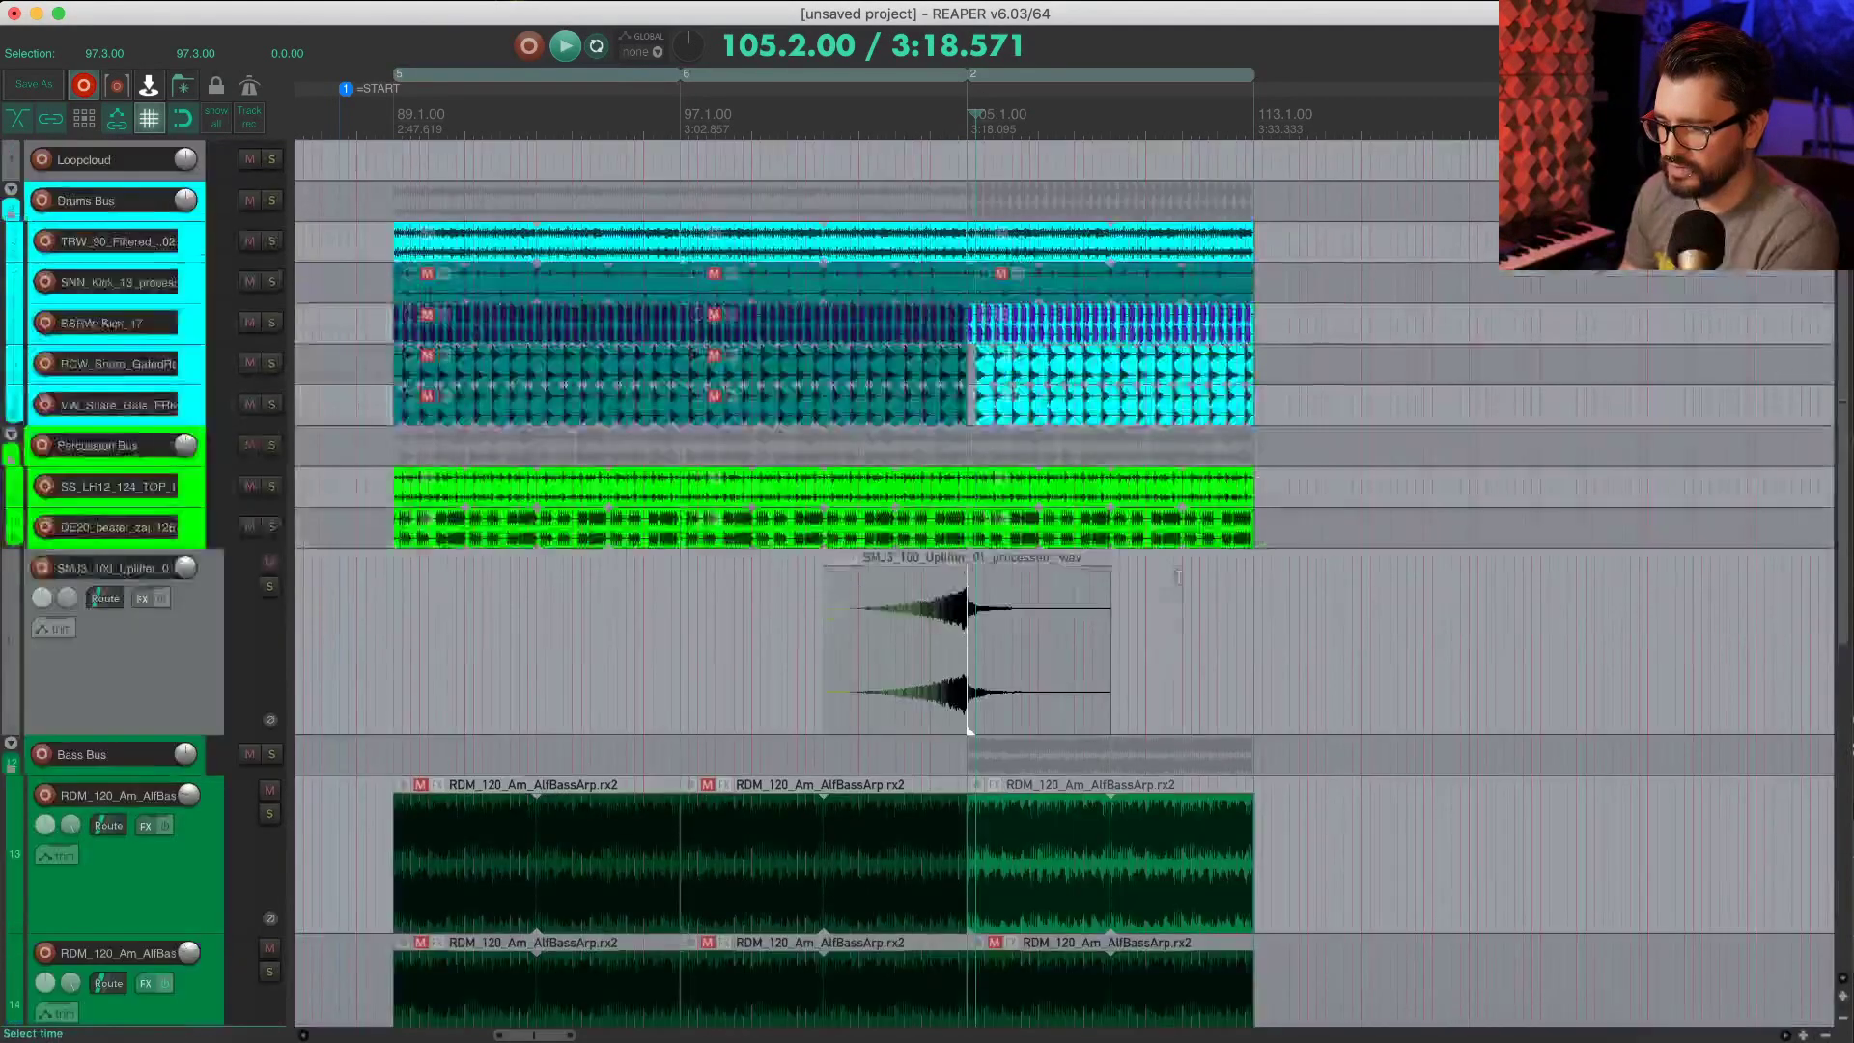
pyautogui.scroll(-3, 1177, 579)
pyautogui.scroll(-5, 1177, 583)
pyautogui.scroll(-2, 1159, 628)
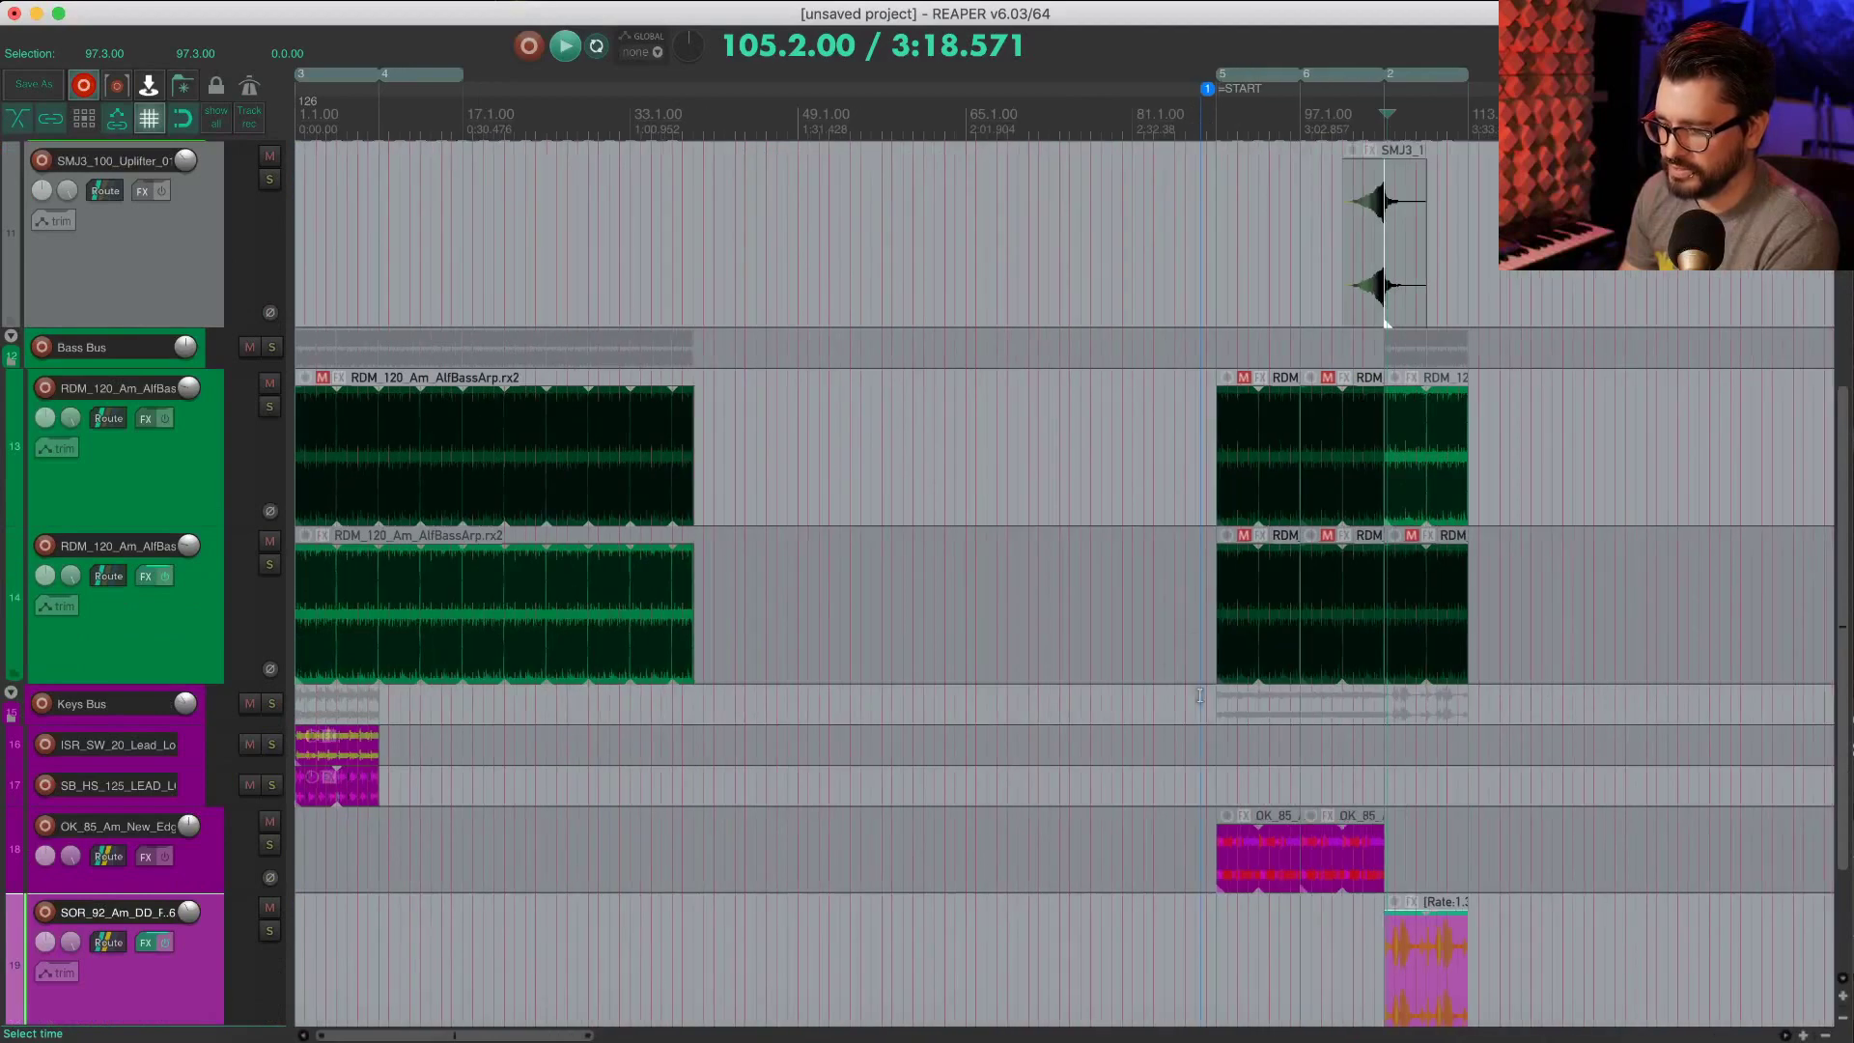
pyautogui.scroll(-2, 1154, 657)
pyautogui.scroll(-2, 1155, 657)
pyautogui.scroll(1, 1156, 655)
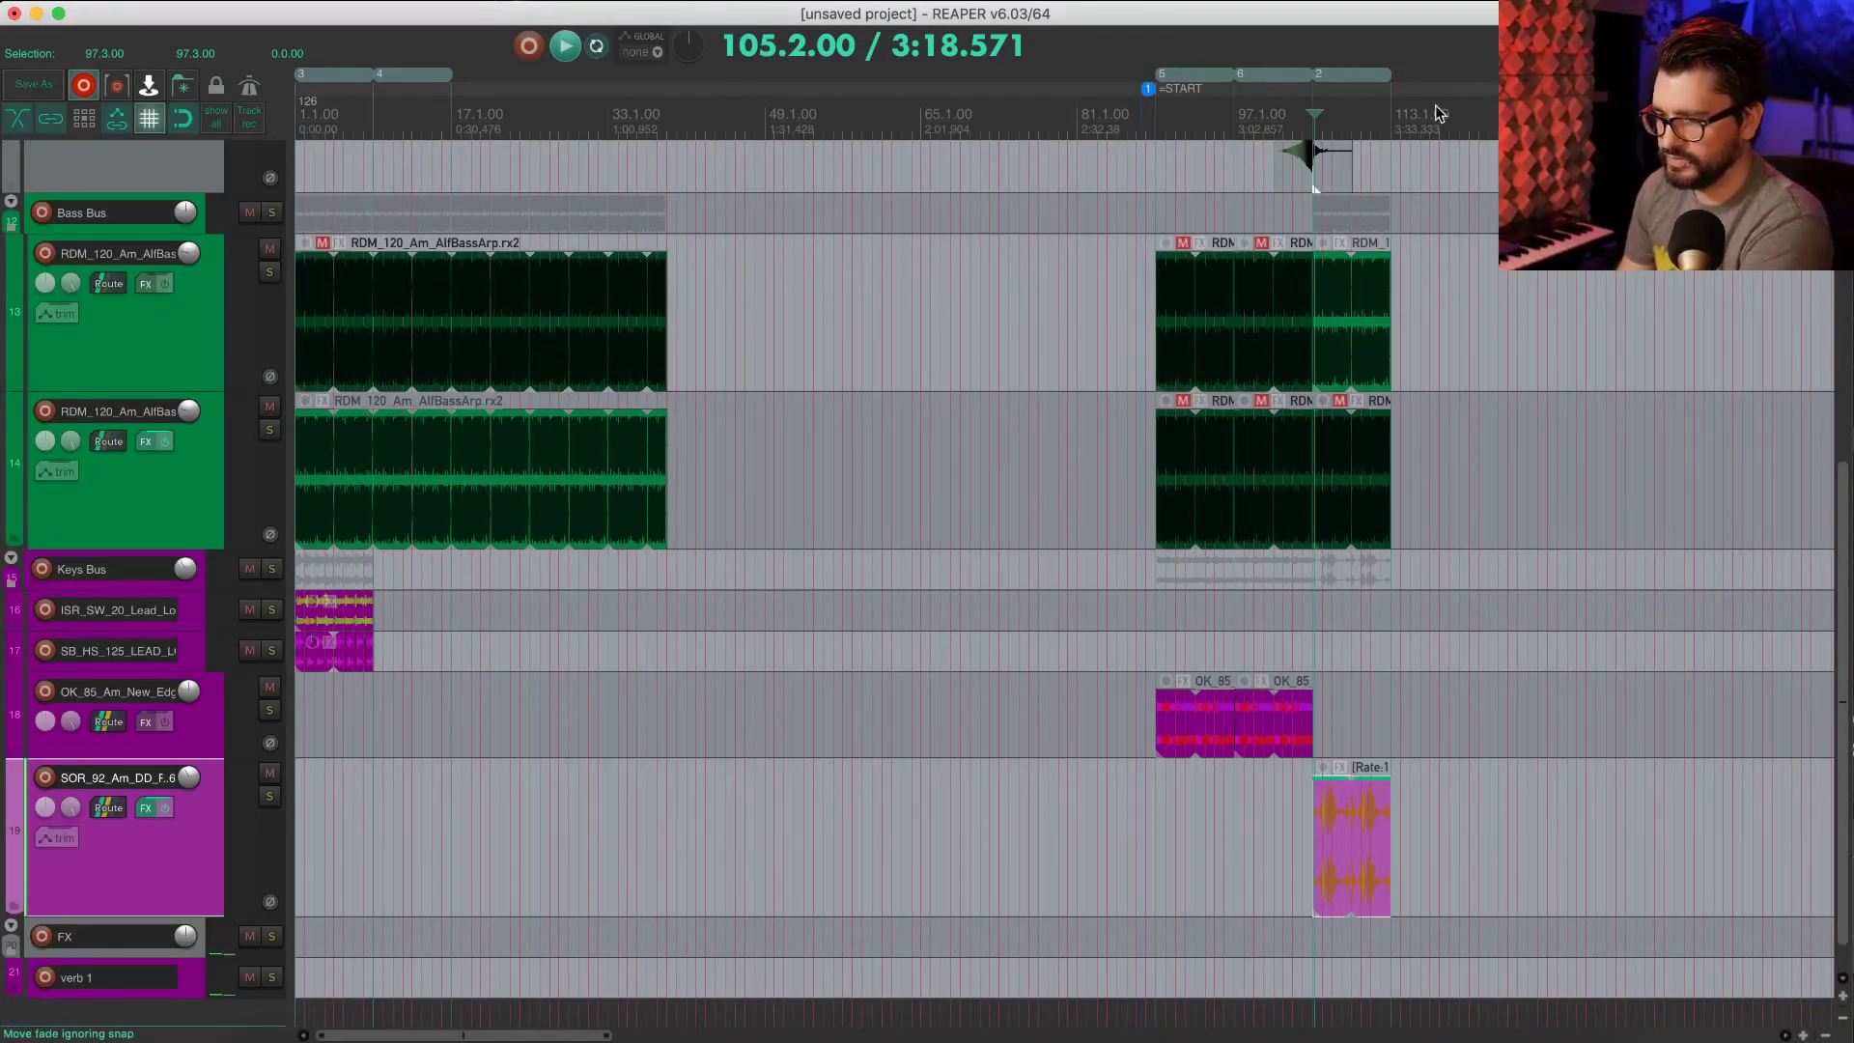
pyautogui.moveTo(1315, 188); pyautogui.dragTo(1706, 188)
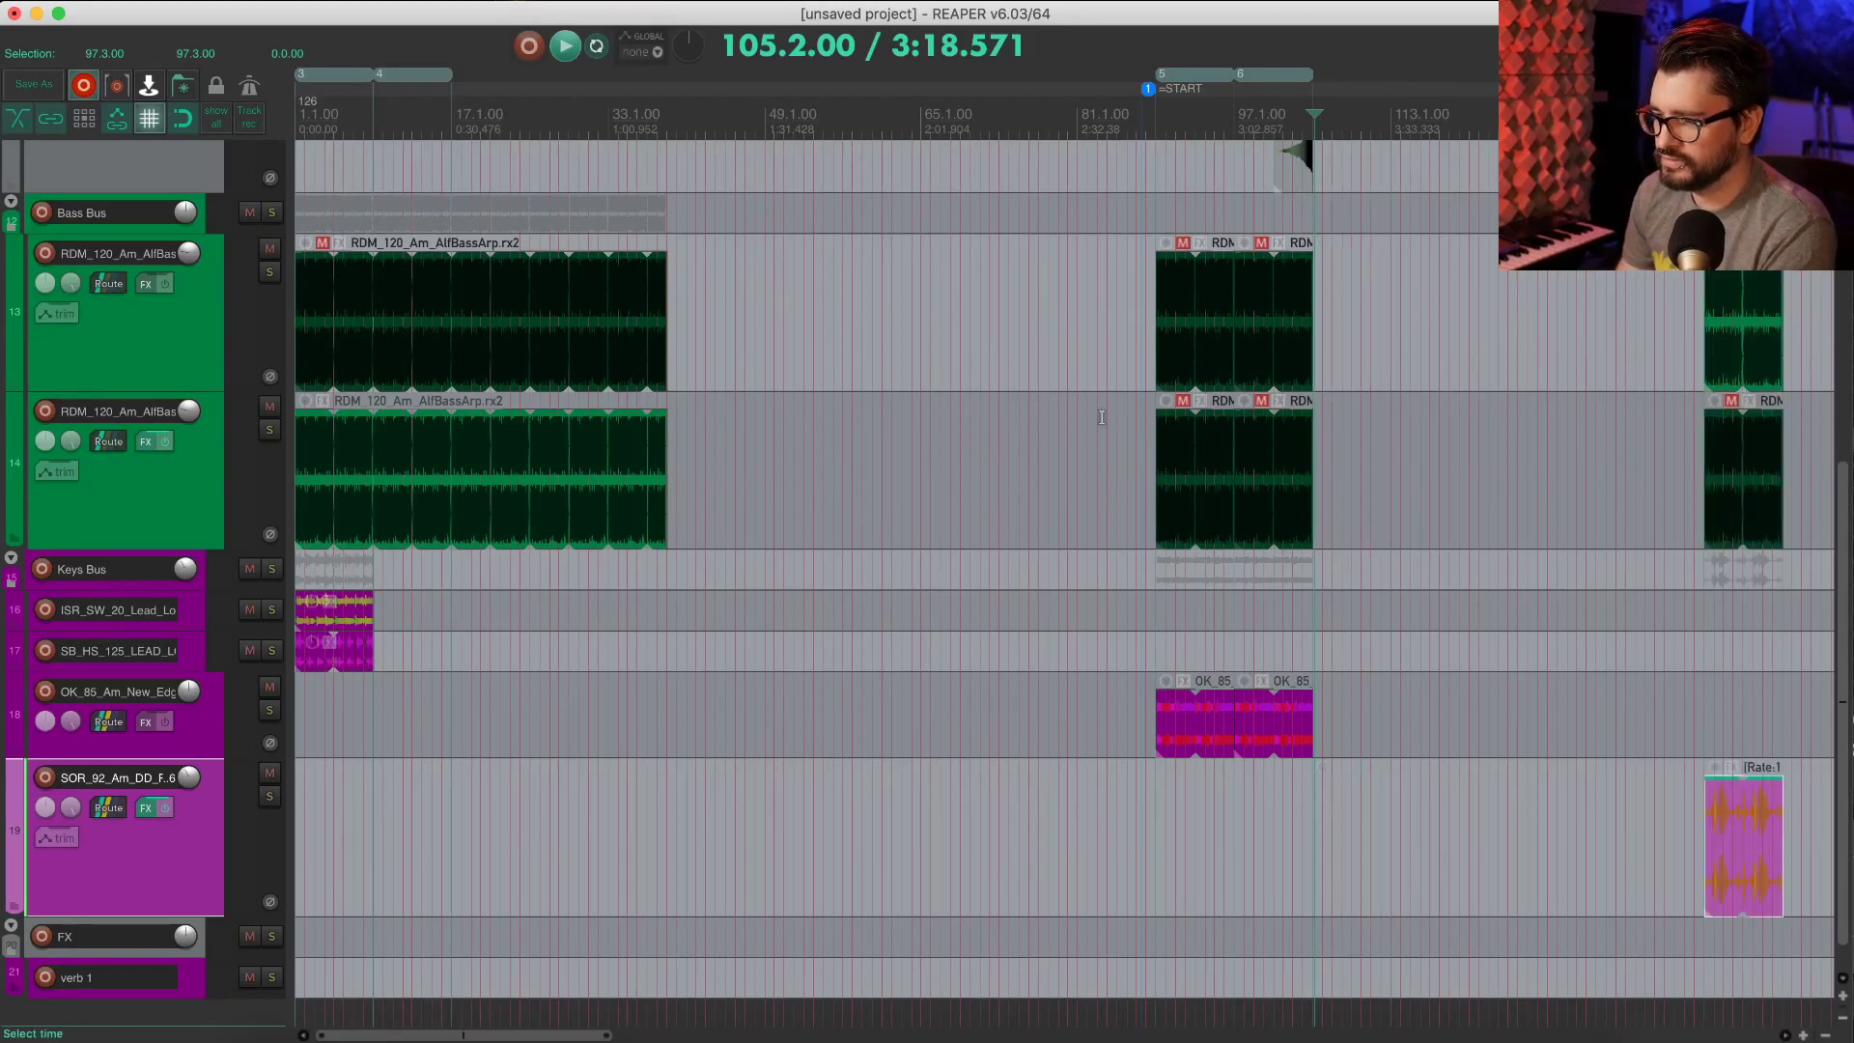
# Step: Select the region from bar 9 to bar 17 and audition it briefly
pyautogui.scroll(3, 1217, 461)
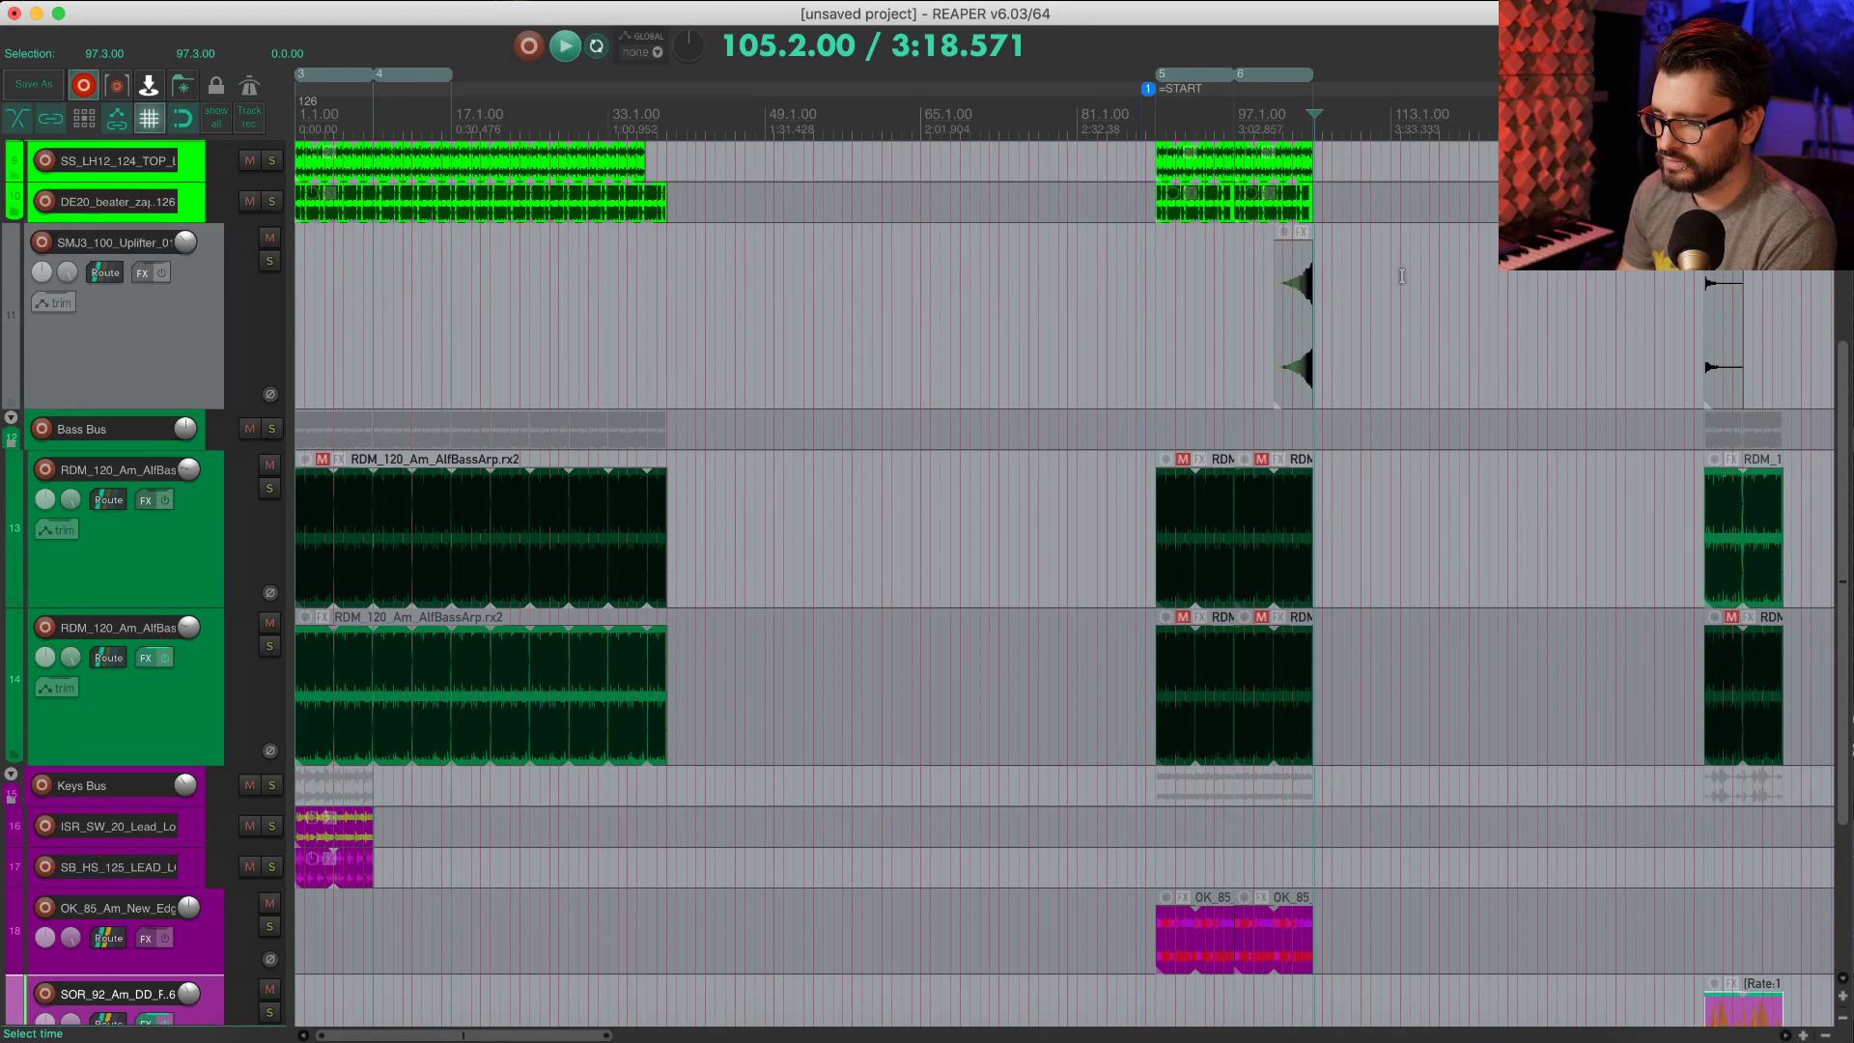
pyautogui.click(365, 749)
pyautogui.scroll(2, 429, 745)
pyautogui.click(396, 74)
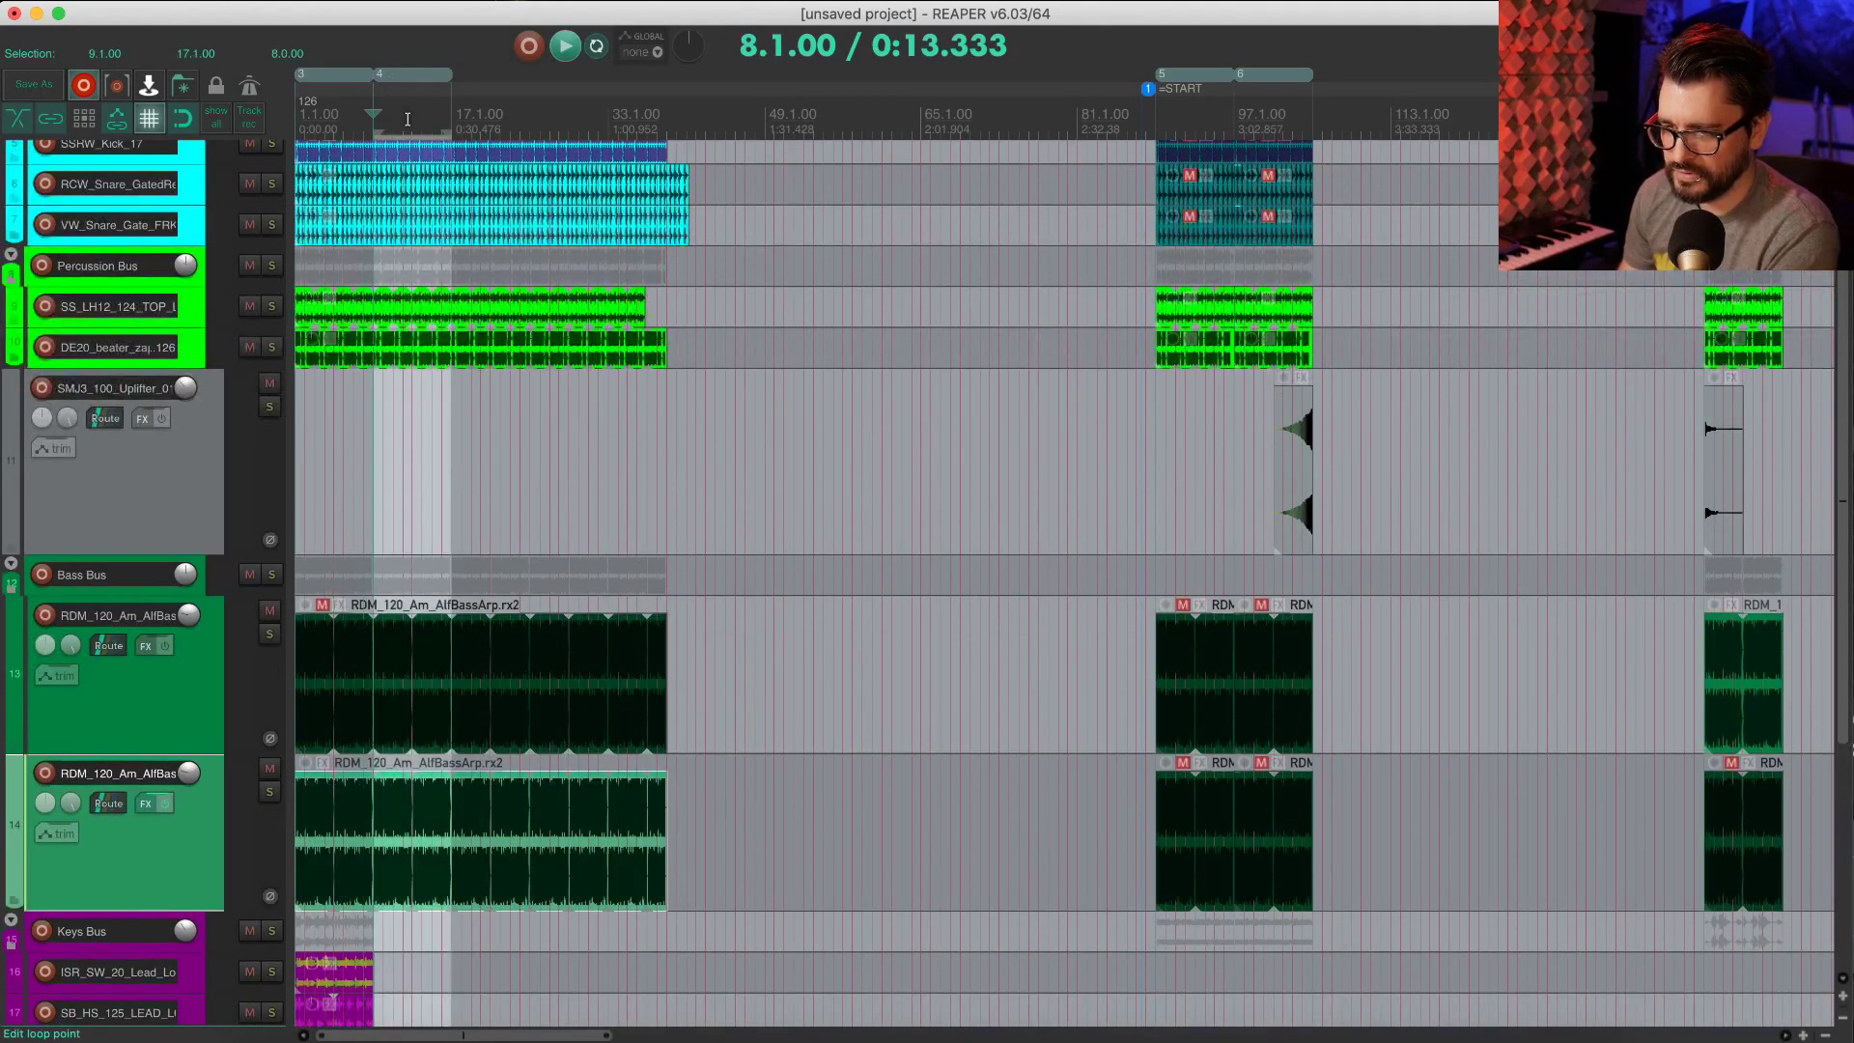
pyautogui.press('space')
pyautogui.press('space')
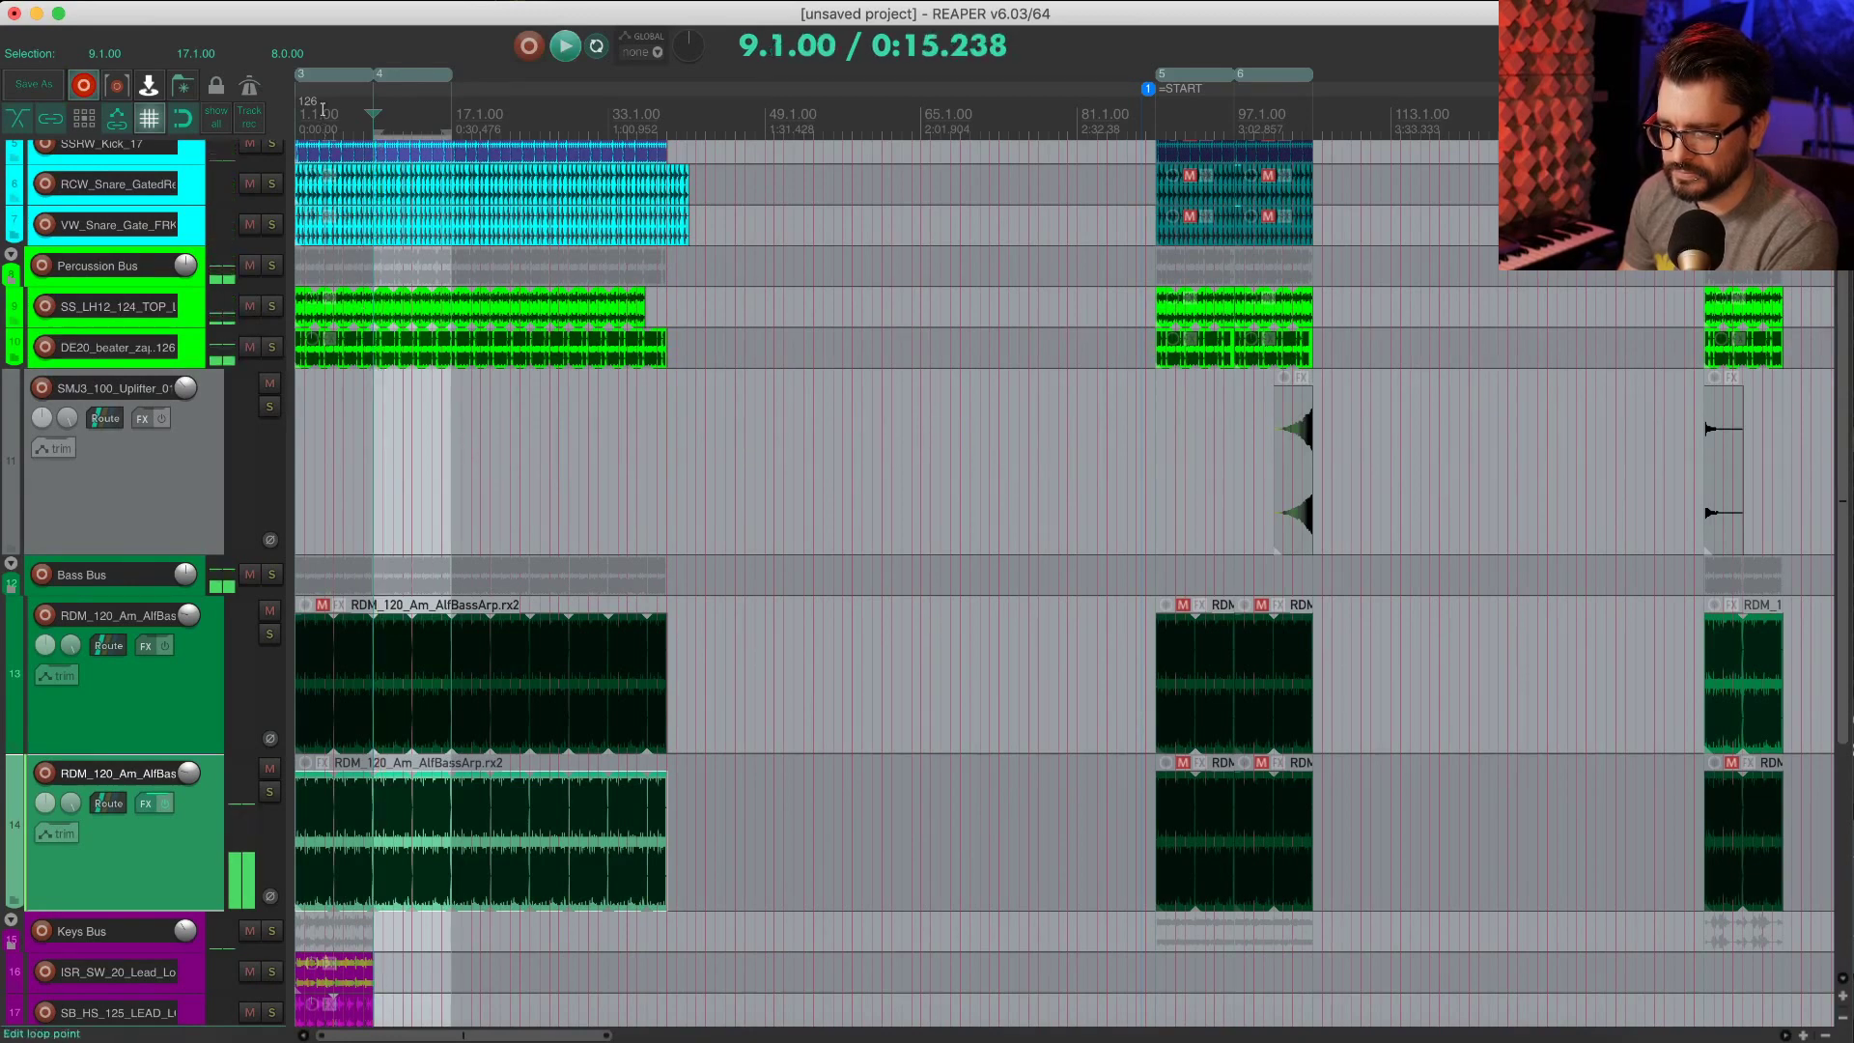
# Step: Select the opening region from bar 1 to bar 9 and audition it
pyautogui.click(333, 74)
pyautogui.press('space')
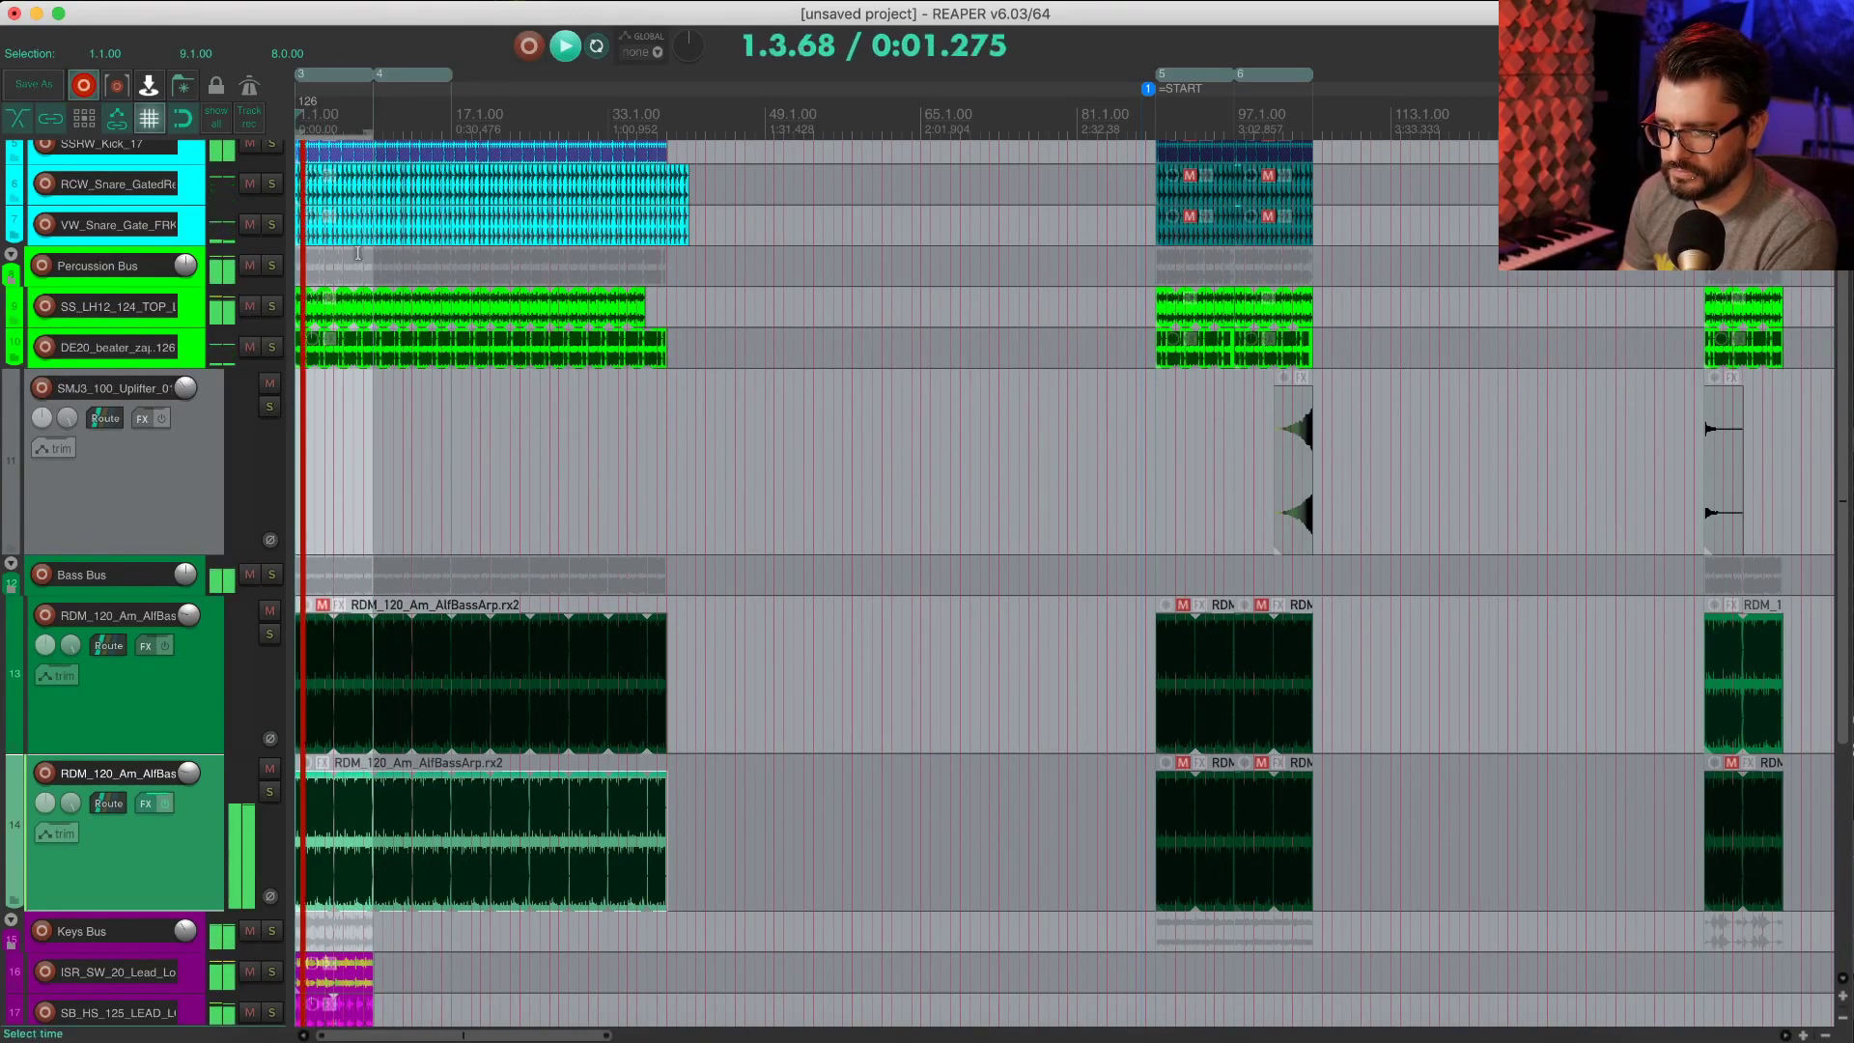
pyautogui.scroll(-2, 357, 246)
pyautogui.scroll(1, 358, 253)
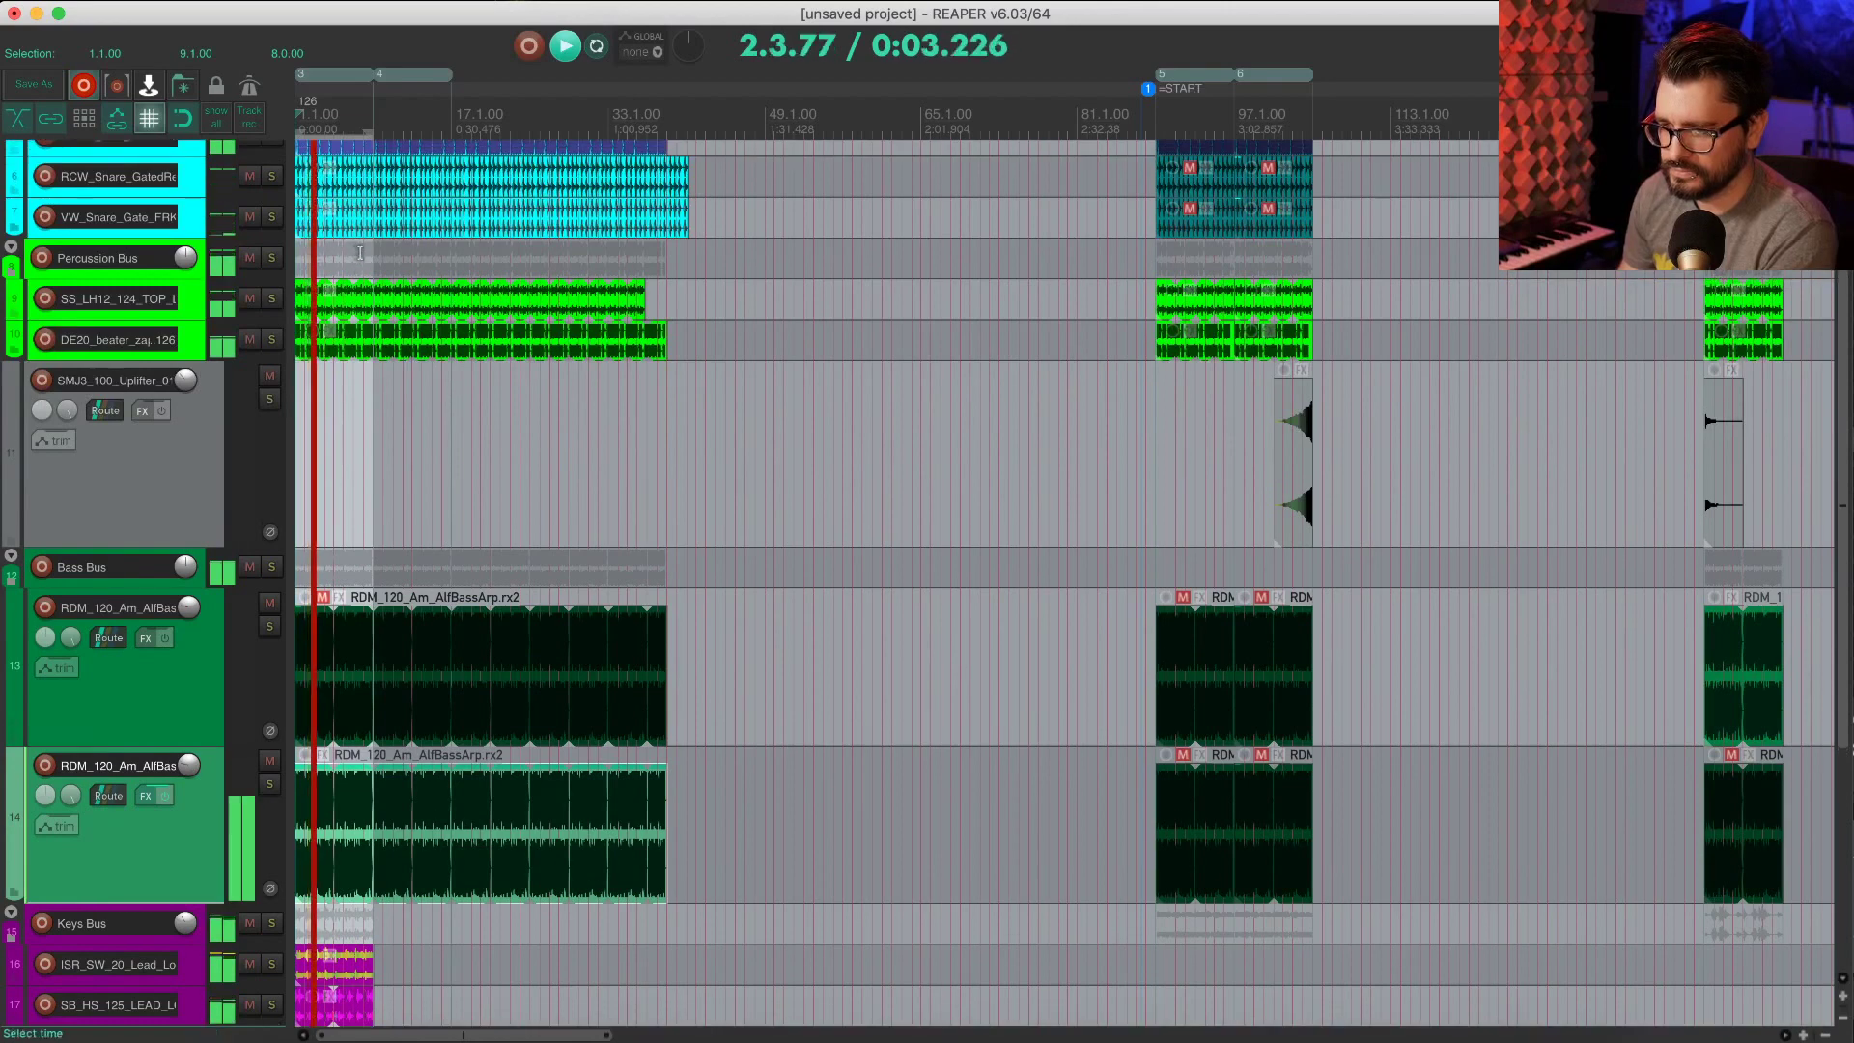
pyautogui.press('space')
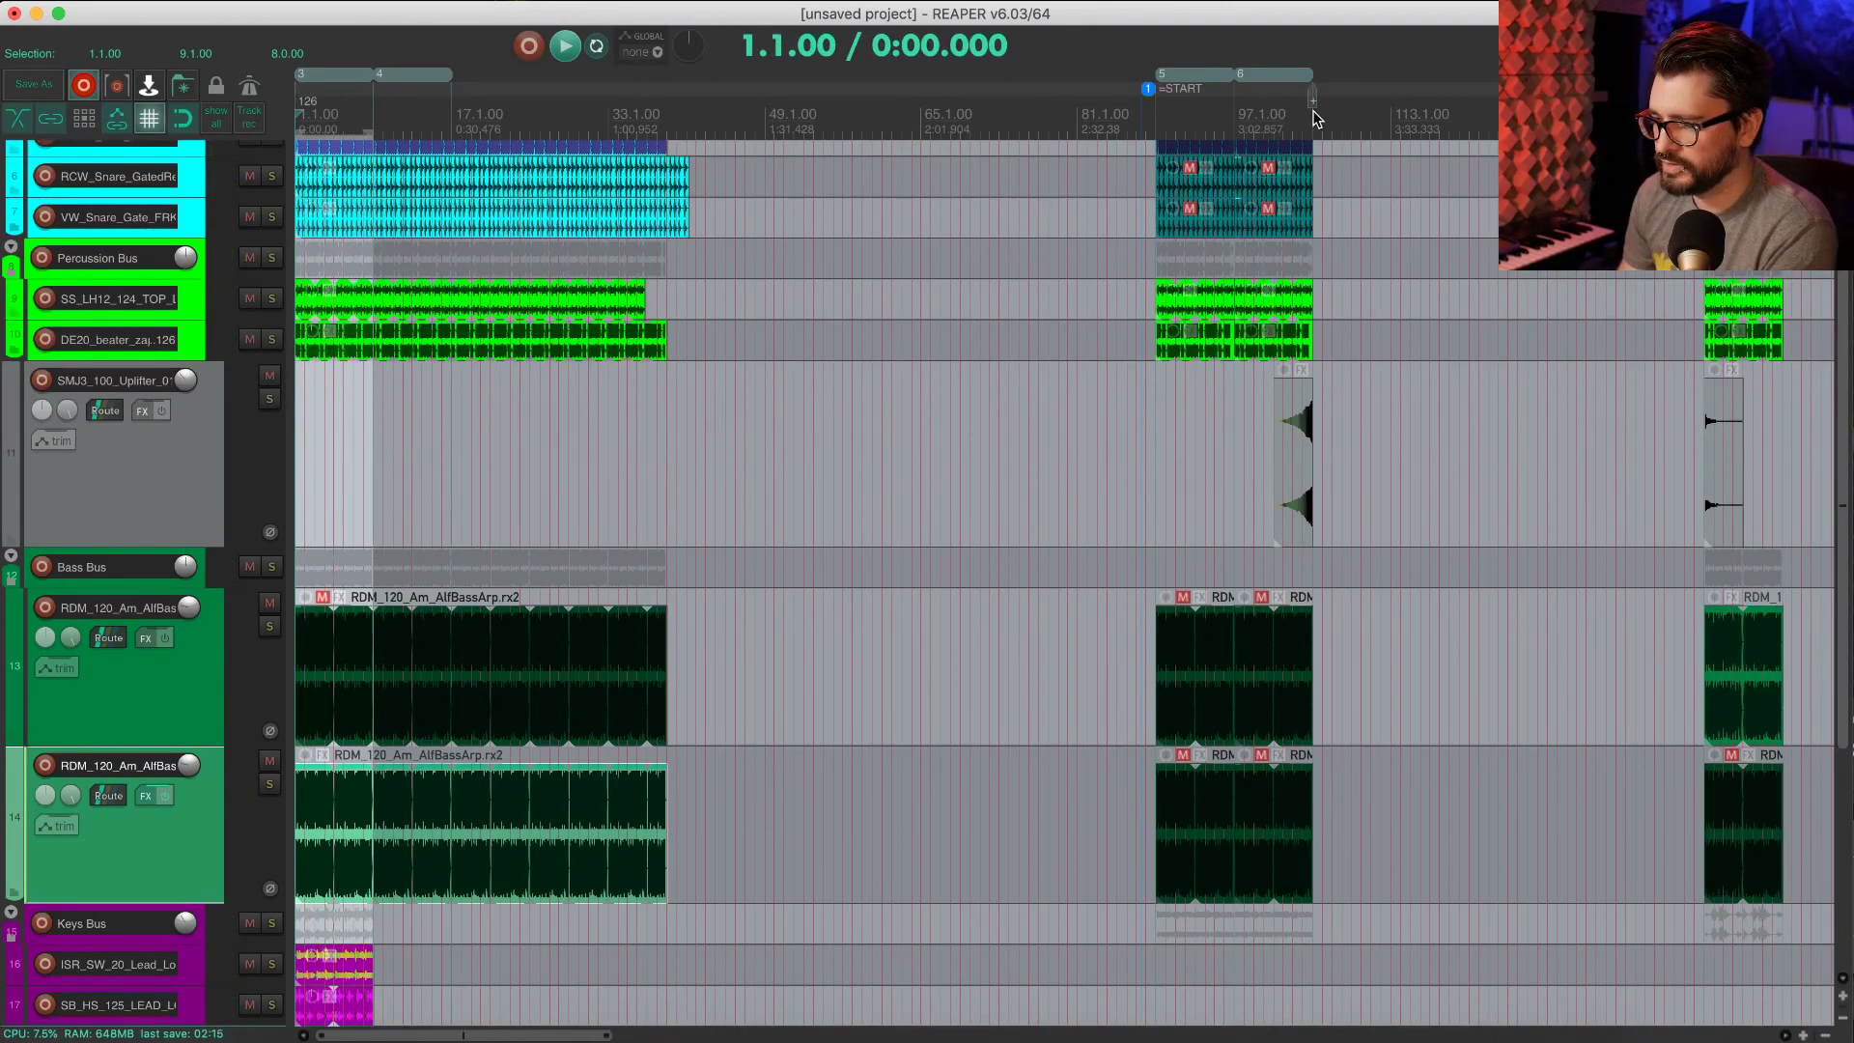
# Step: Copy the opening eight-bar region with its items to bar 105, directly after the uplifter, and check the copied tracks
pyautogui.moveTo(1313, 112); pyautogui.dragTo(1315, 112)
pyautogui.click(1345, 110)
pyautogui.scroll(8, 1391, 294)
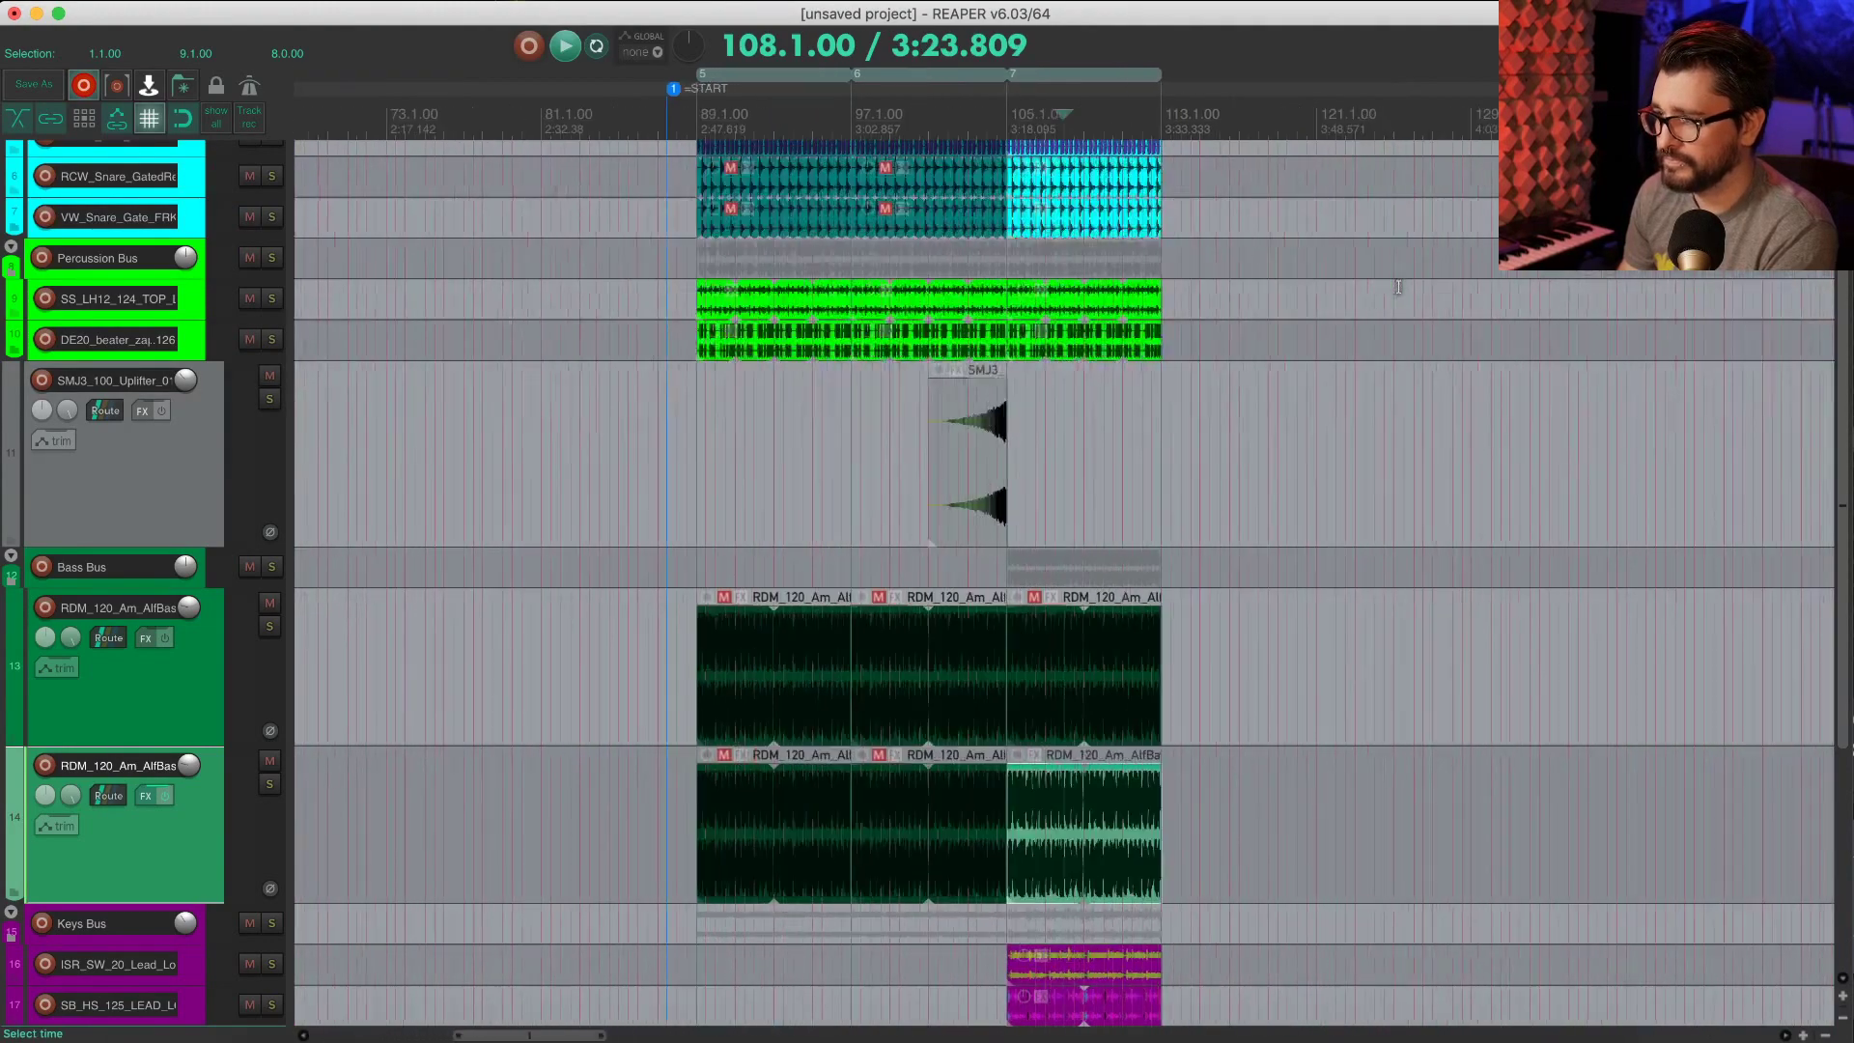
pyautogui.scroll(-7, 1381, 293)
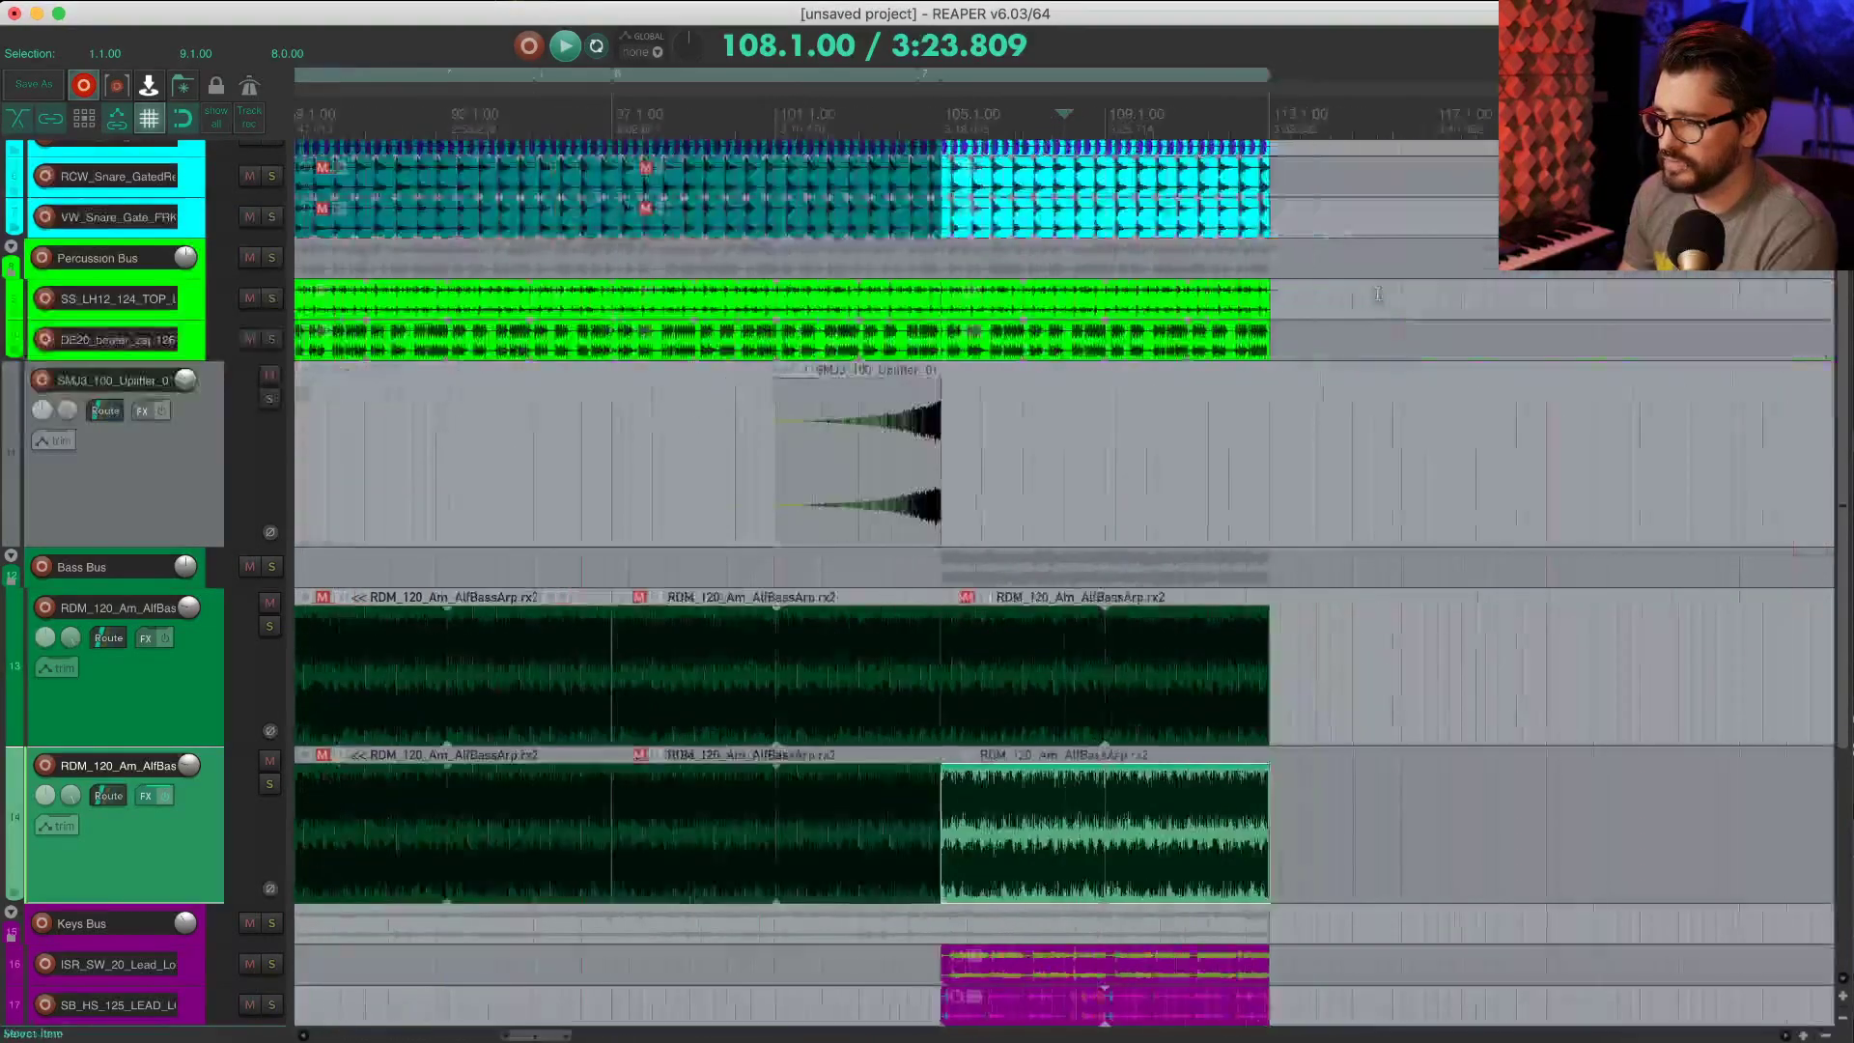
pyautogui.scroll(-4, 1270, 289)
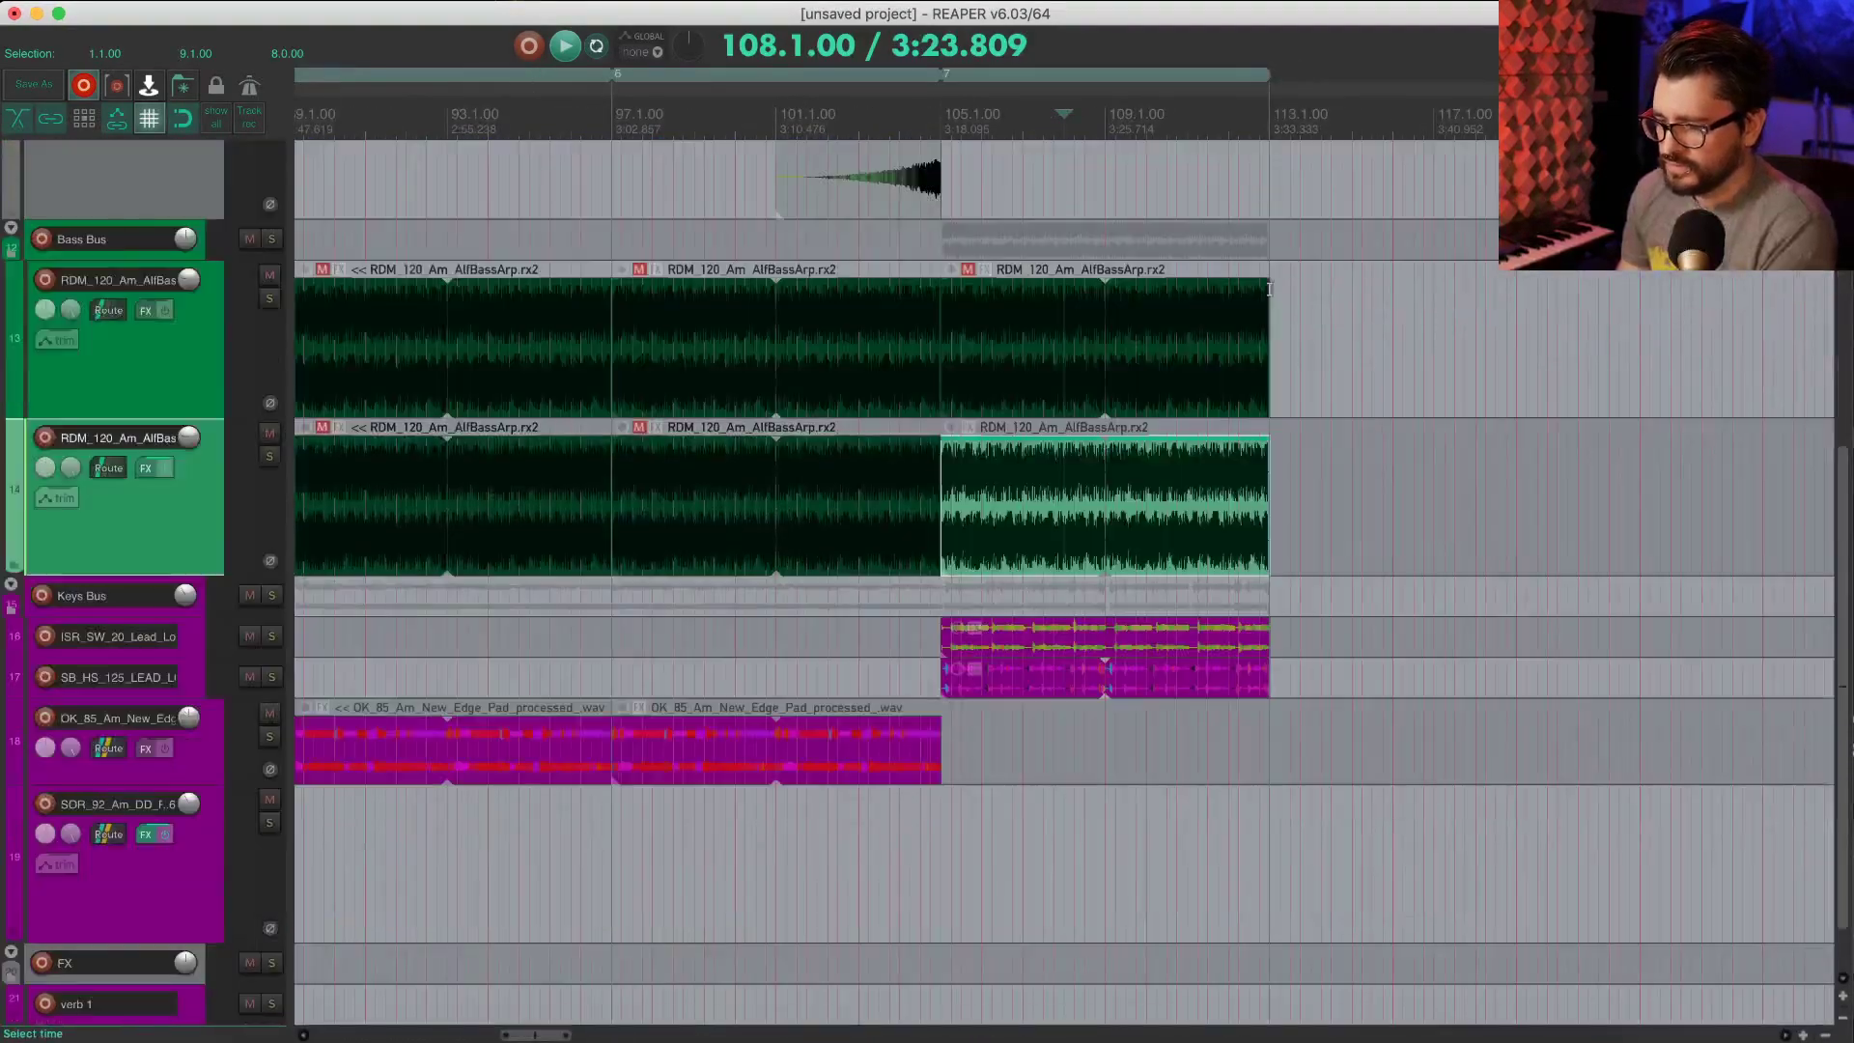
# Step: Solo the ISR_SW_20_Lead track, audition it briefly from about bar 108, and remove the solo
pyautogui.click(1075, 638)
pyautogui.press('F6')
pyautogui.press('space')
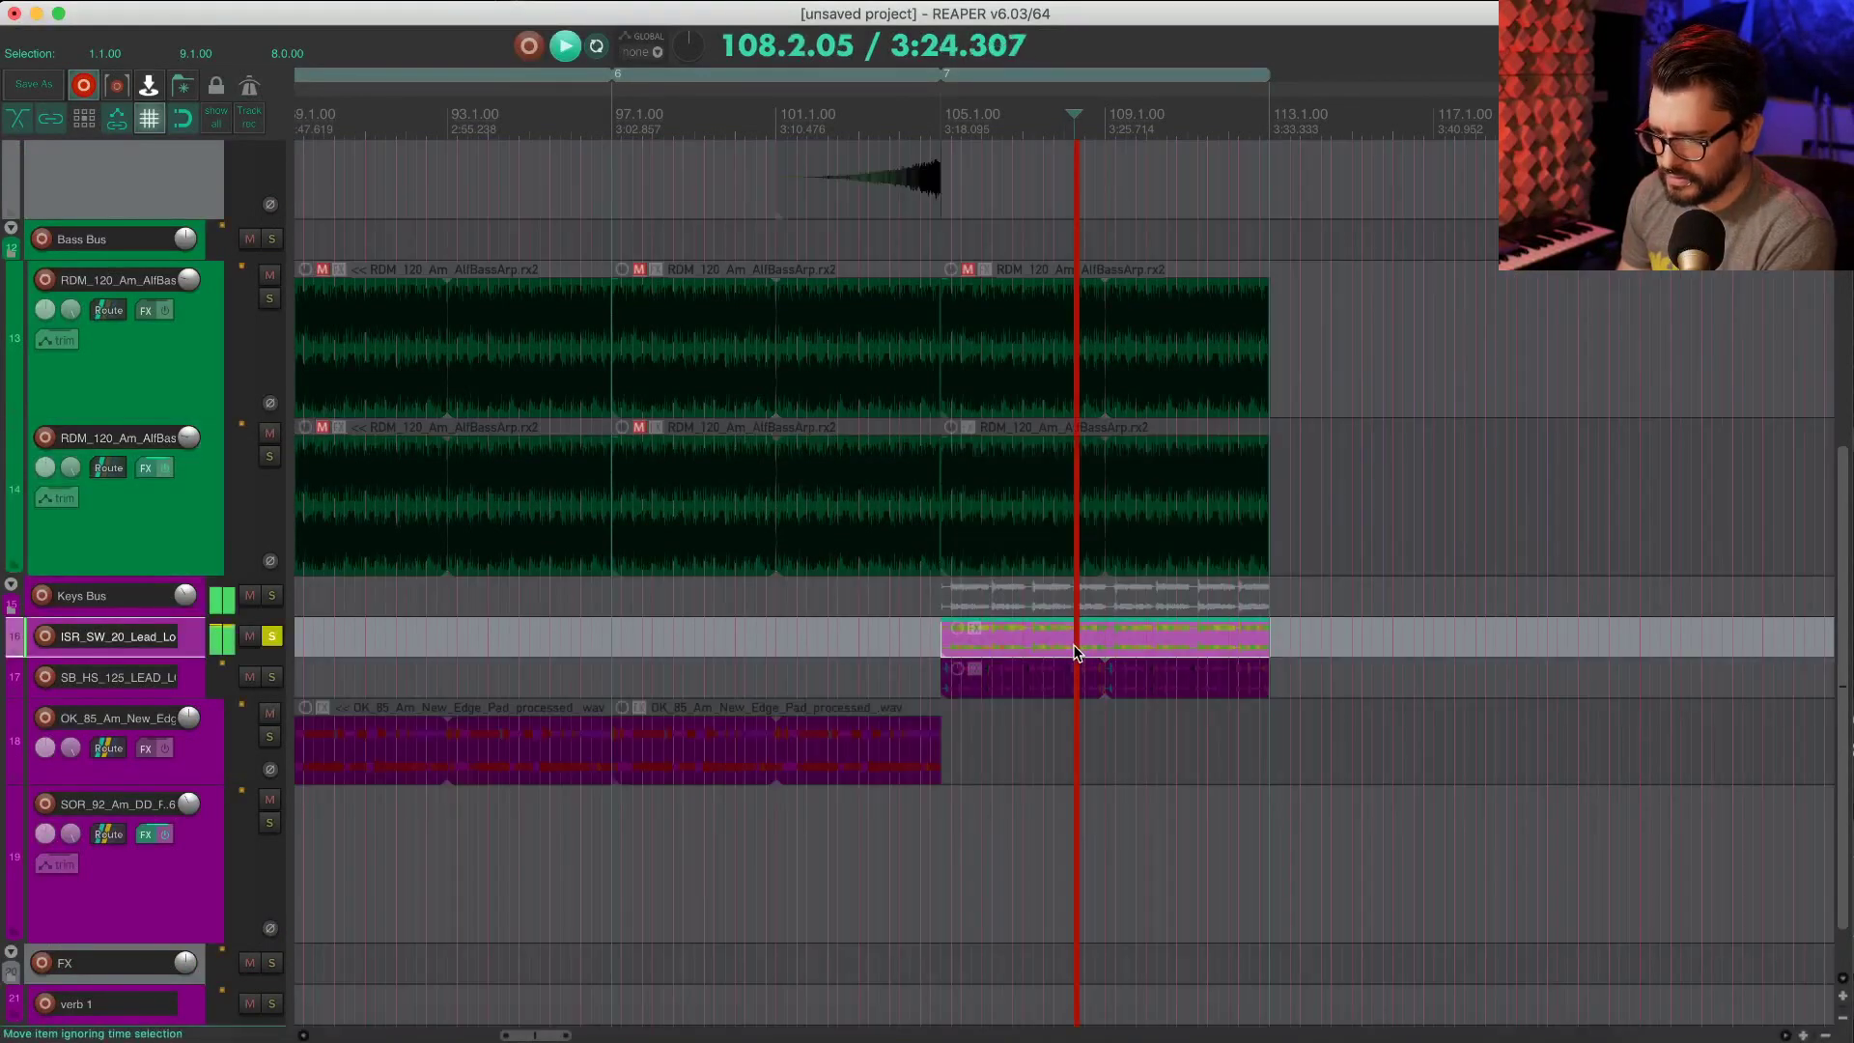
pyautogui.press('space')
pyautogui.press('F6')
# Step: Solo the SB_HS_125_LEAD track, audition it briefly from bar 108, and remove the solo
pyautogui.click(1052, 674)
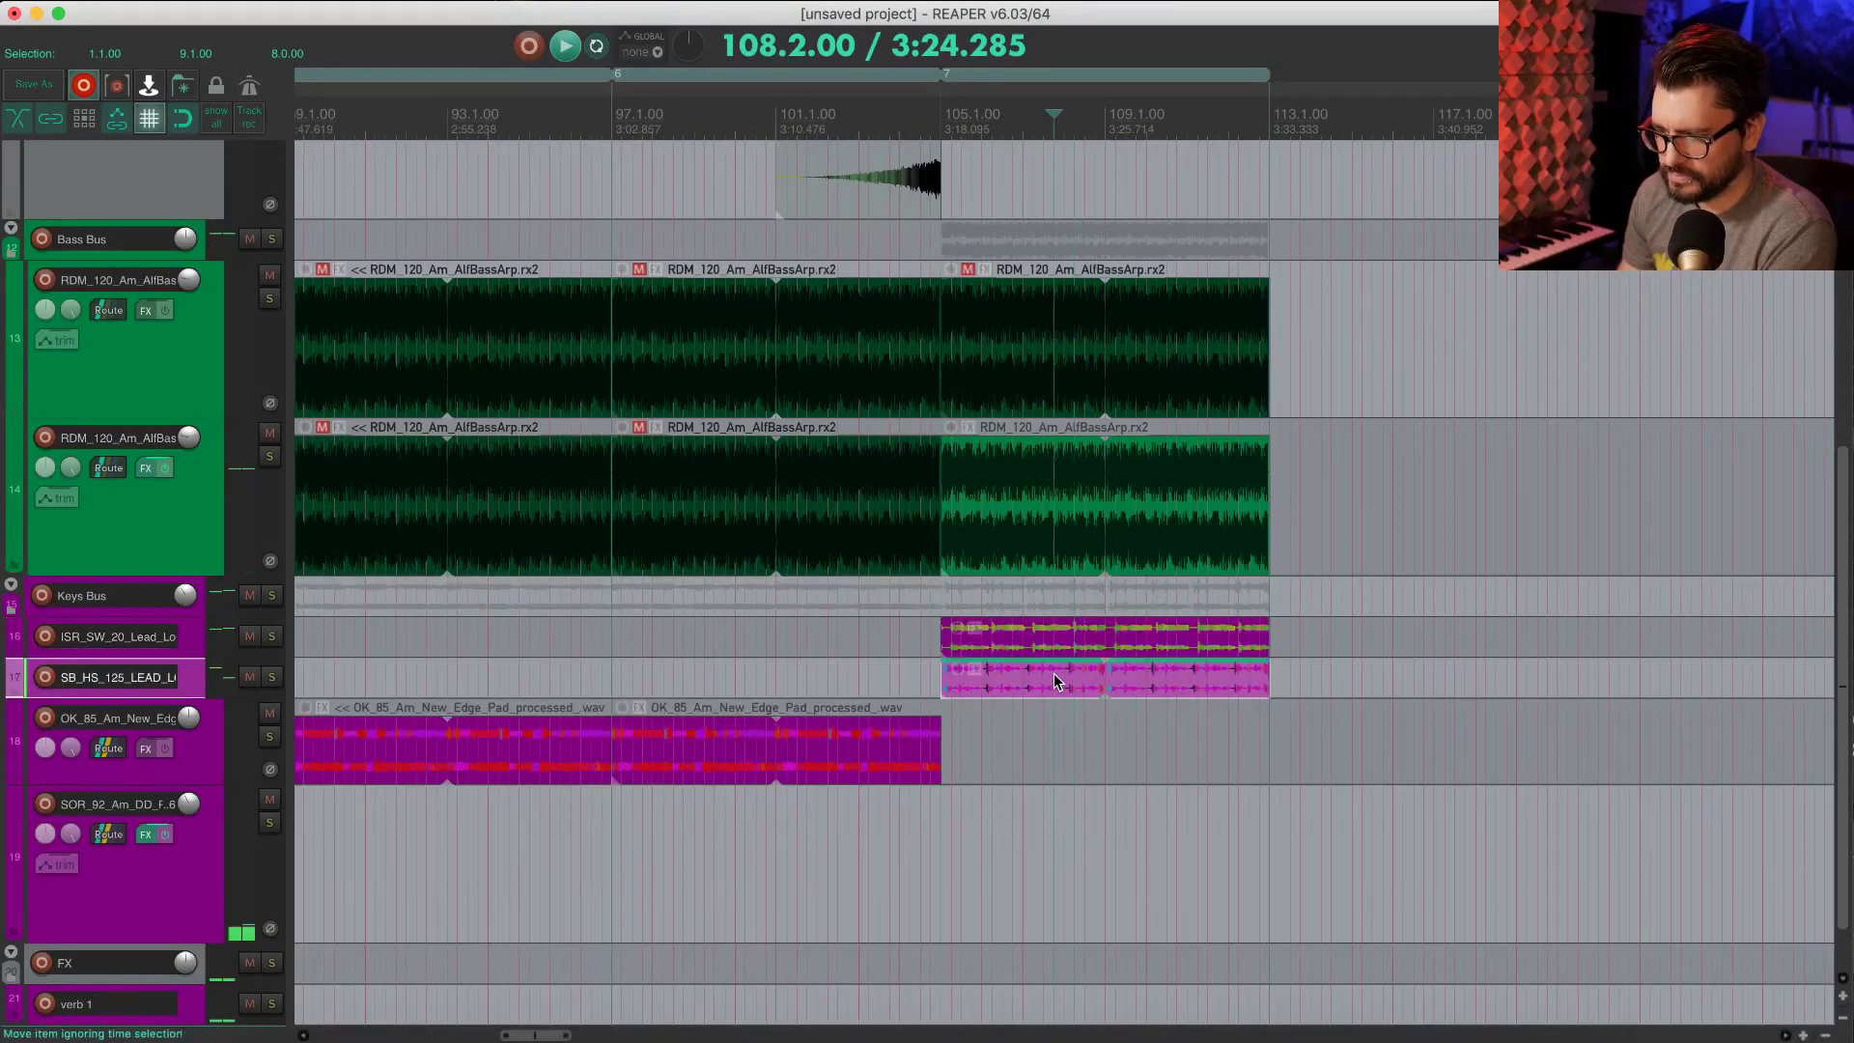
pyautogui.press('F6')
pyautogui.press('space')
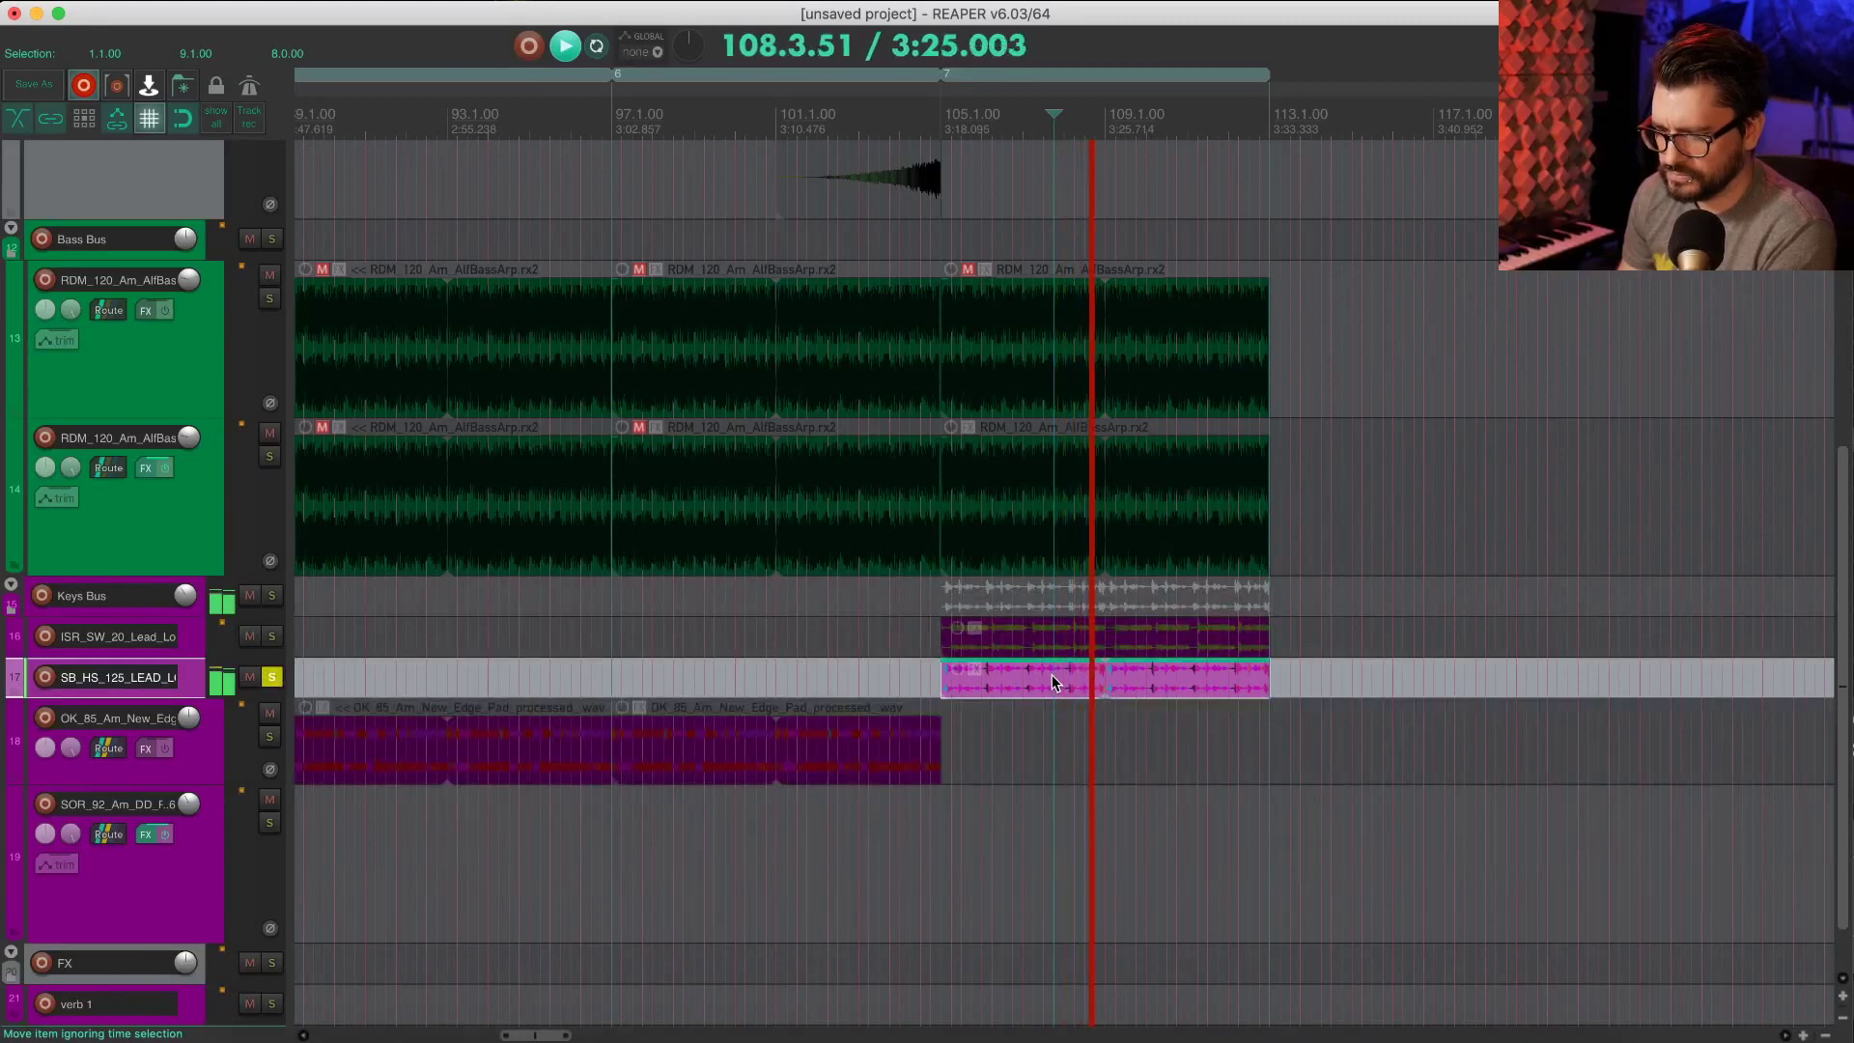
pyautogui.press('space')
pyautogui.press('F6')
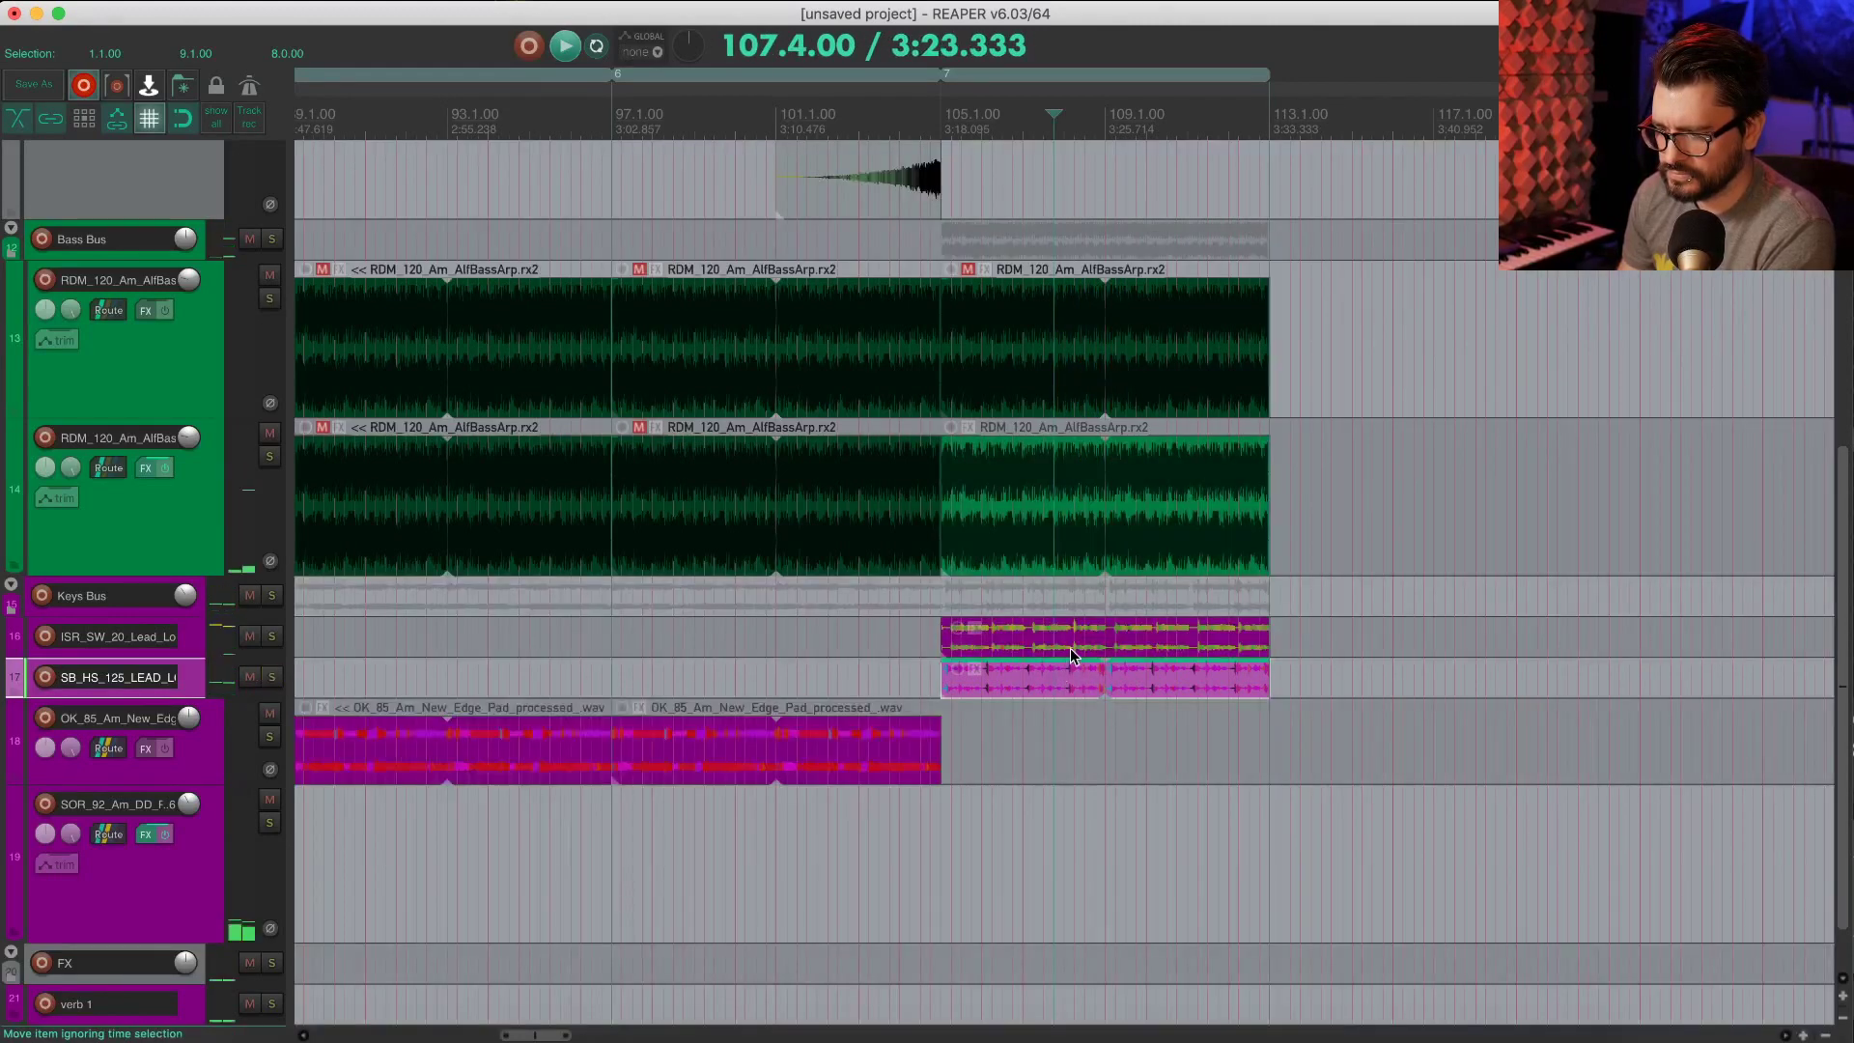
# Step: Mute the copied ISR_SW_20_Lead item between bars 105 and 113
pyautogui.click(1077, 647)
pyautogui.hotkey('ctrl', 'm')
pyautogui.scroll(1, 1110, 657)
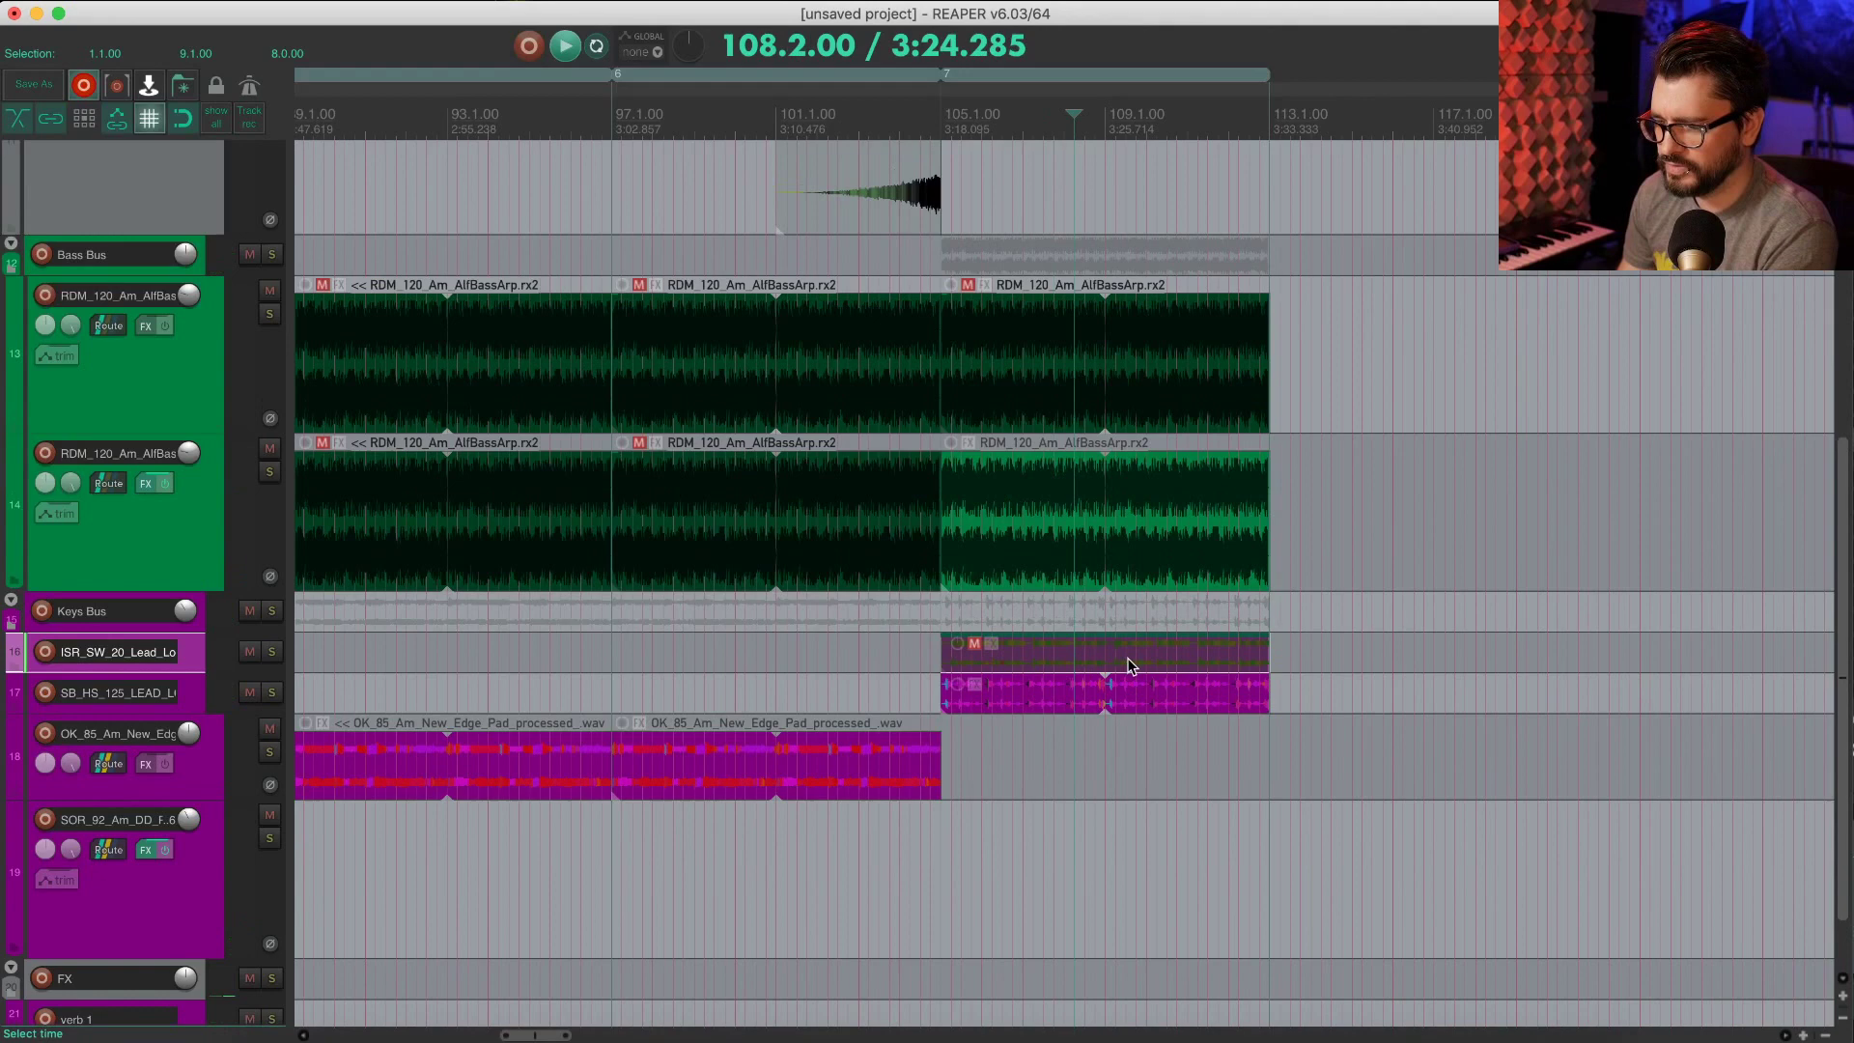
pyautogui.click(1038, 523)
pyautogui.scroll(-3, 1033, 541)
pyautogui.click(1056, 525)
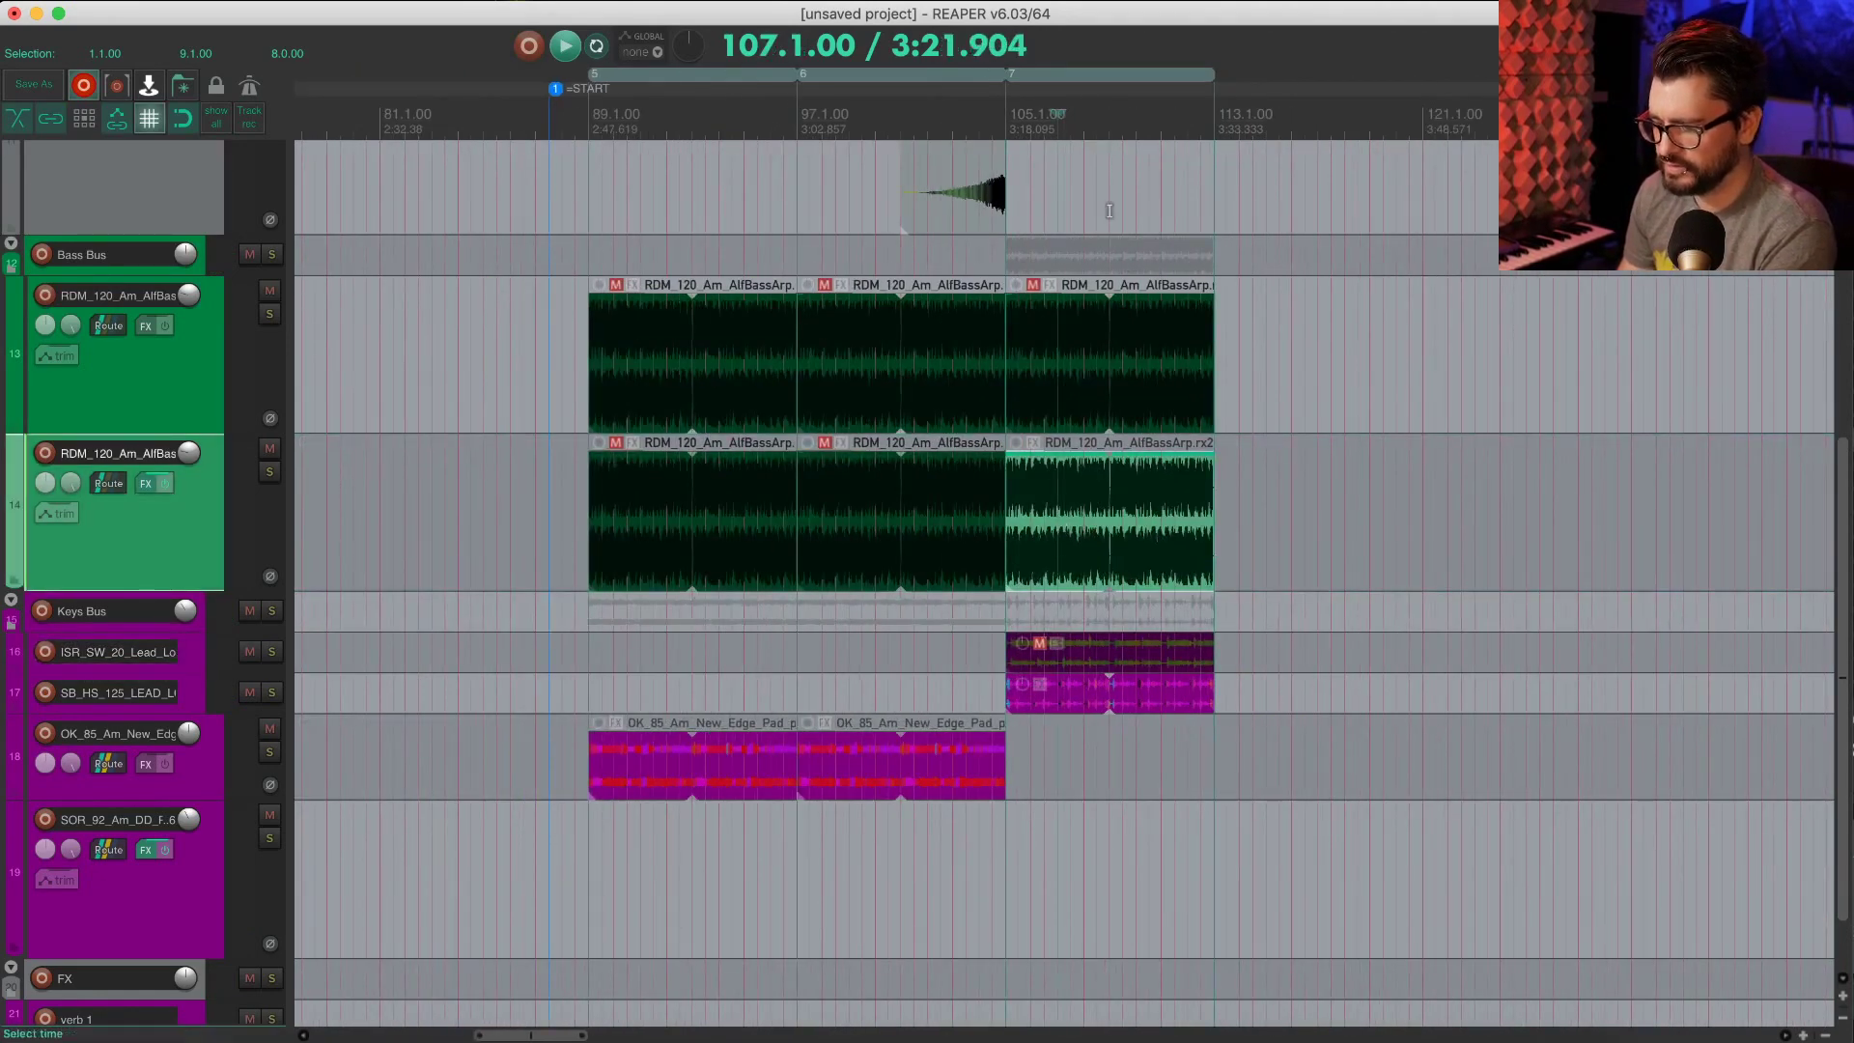
# Step: Extend the end of the SMJ3_100_Uplifter_01 item from bar 105 to bar 109, restoring its decaying tail
pyautogui.scroll(5, 1108, 211)
pyautogui.moveTo(1010, 387); pyautogui.dragTo(1110, 391)
pyautogui.scroll(6, 1125, 454)
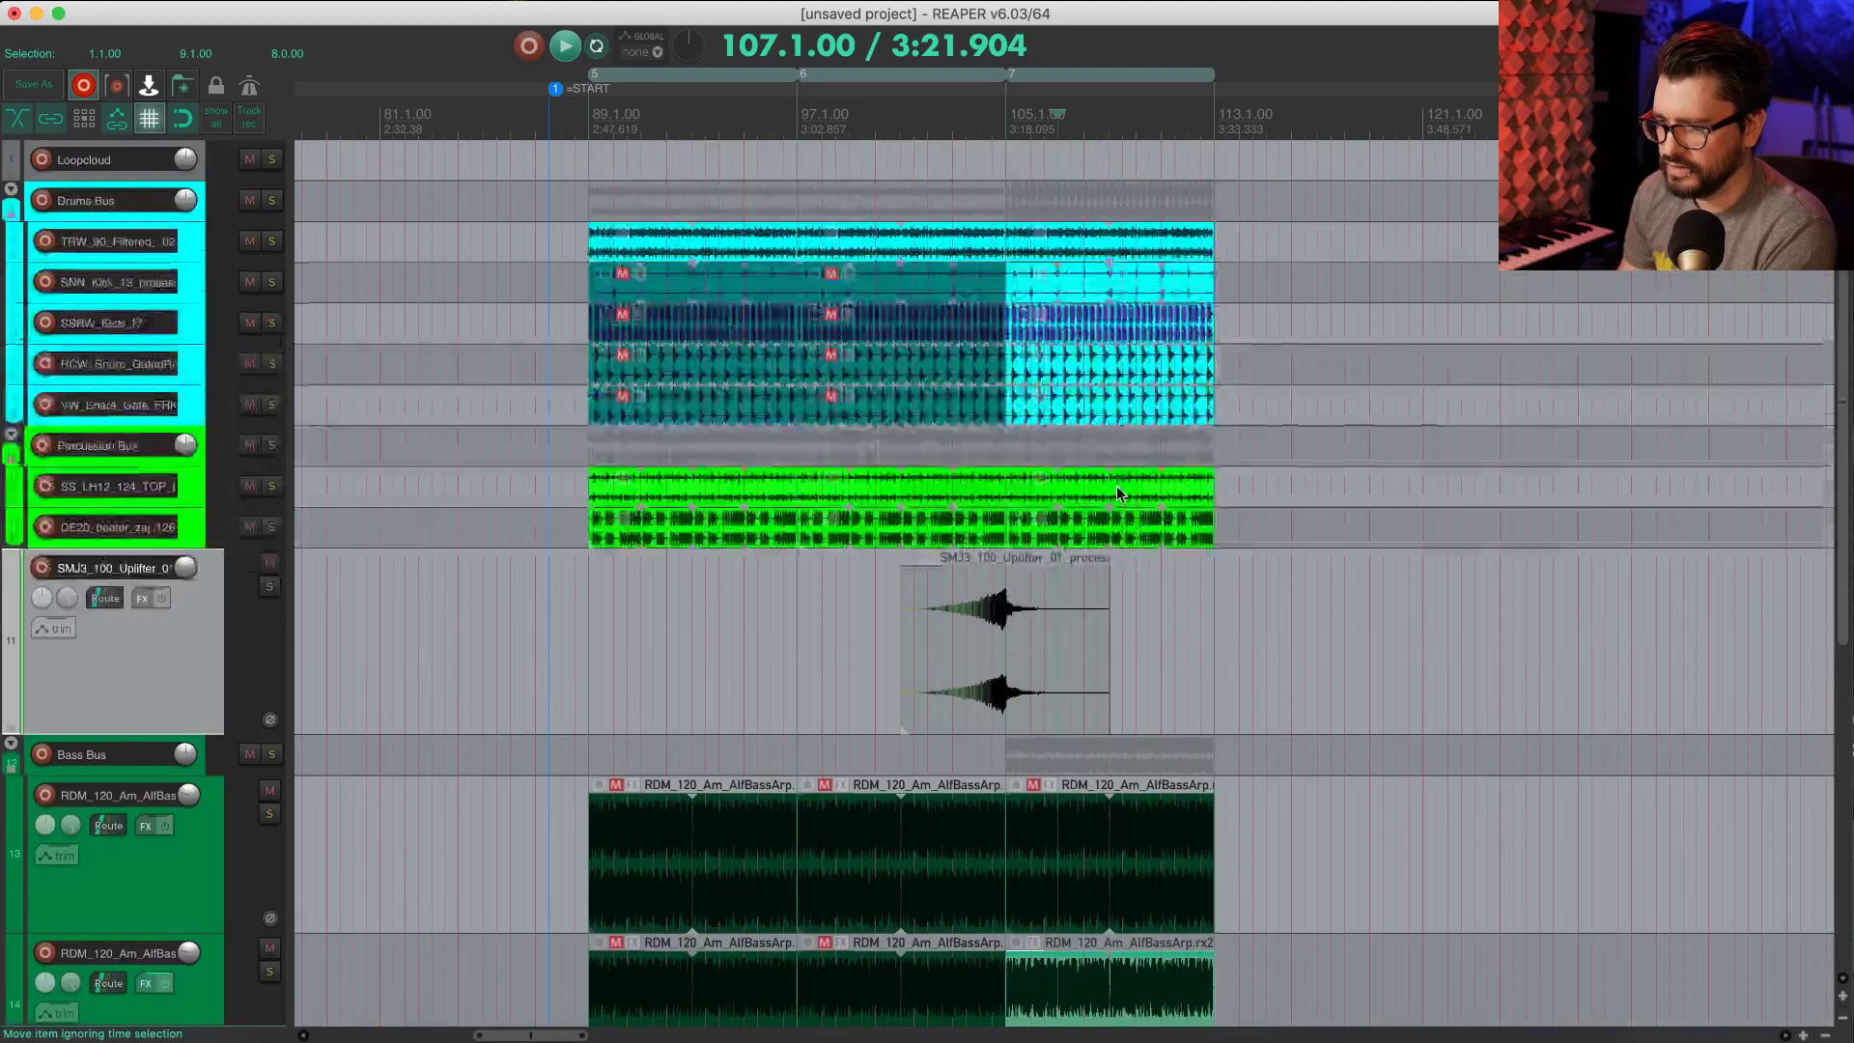
# Step: Mute the two snare items and the SSRW_Kick_17 item in the section starting at bar 105
pyautogui.scroll(3, 1065, 350)
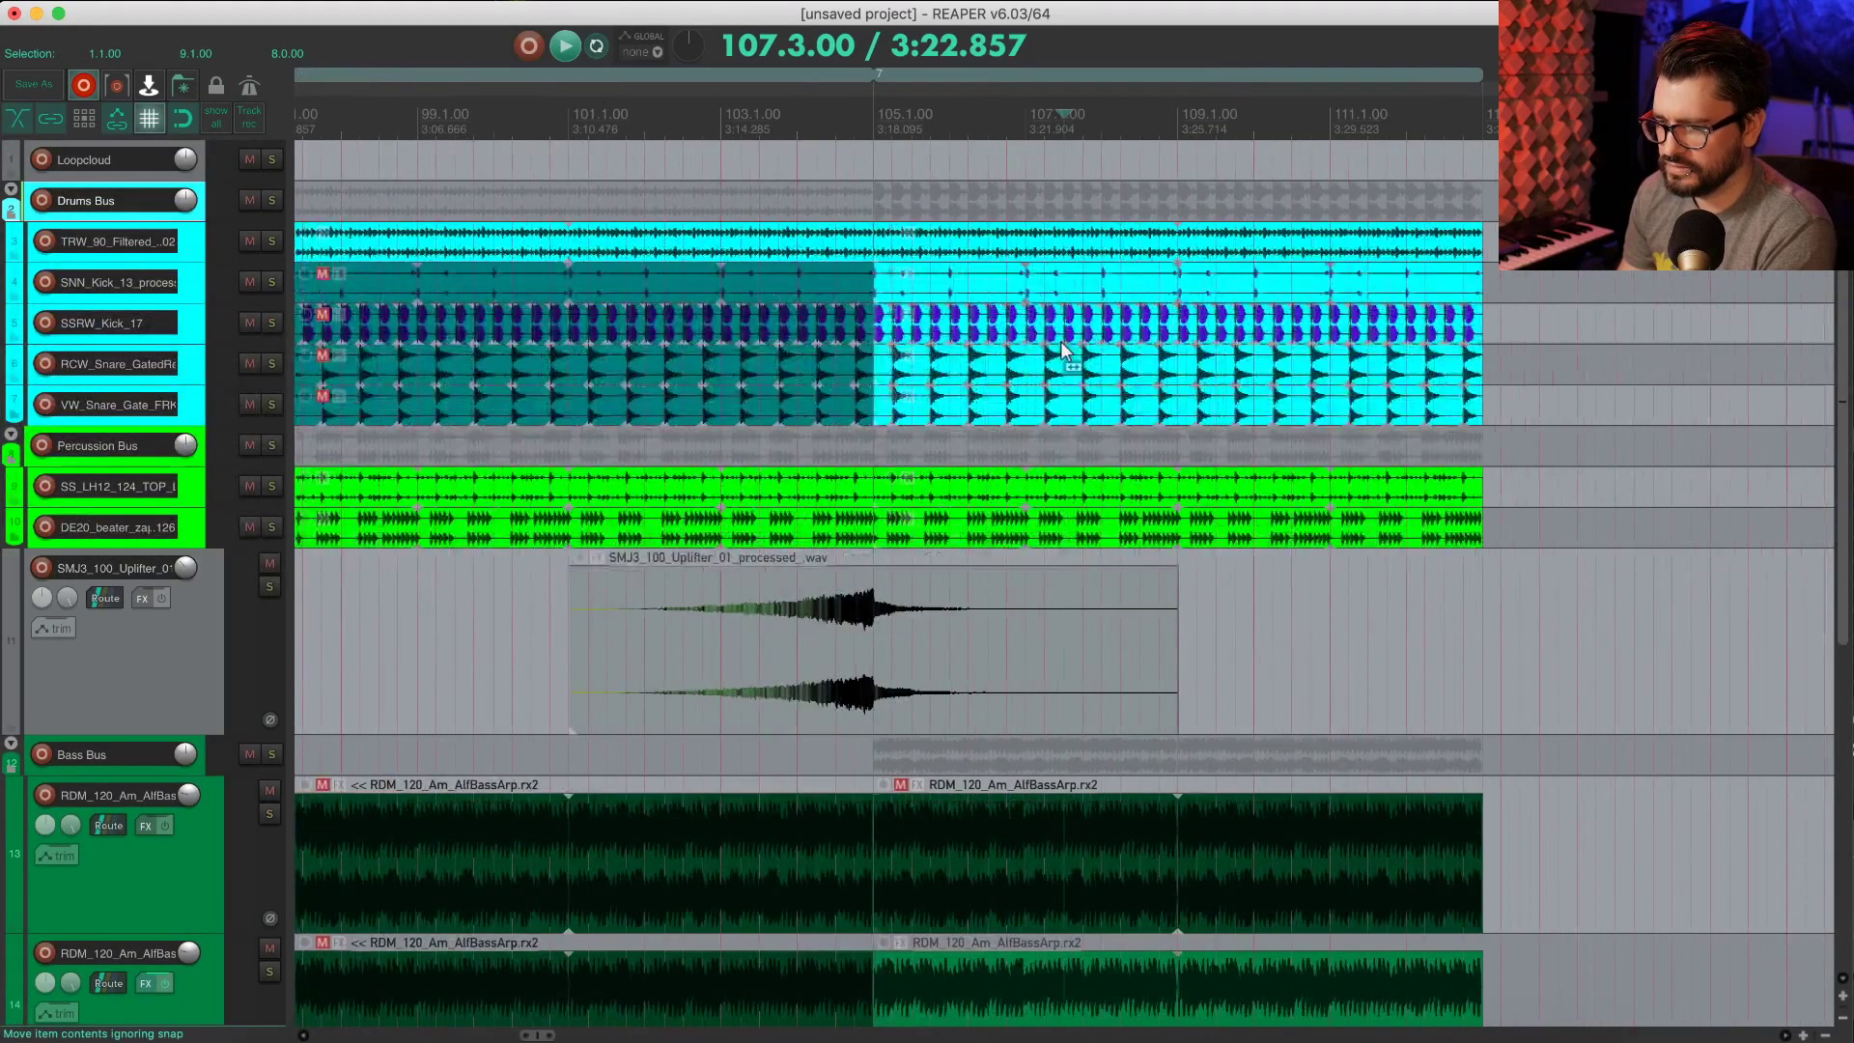
pyautogui.click(925, 369)
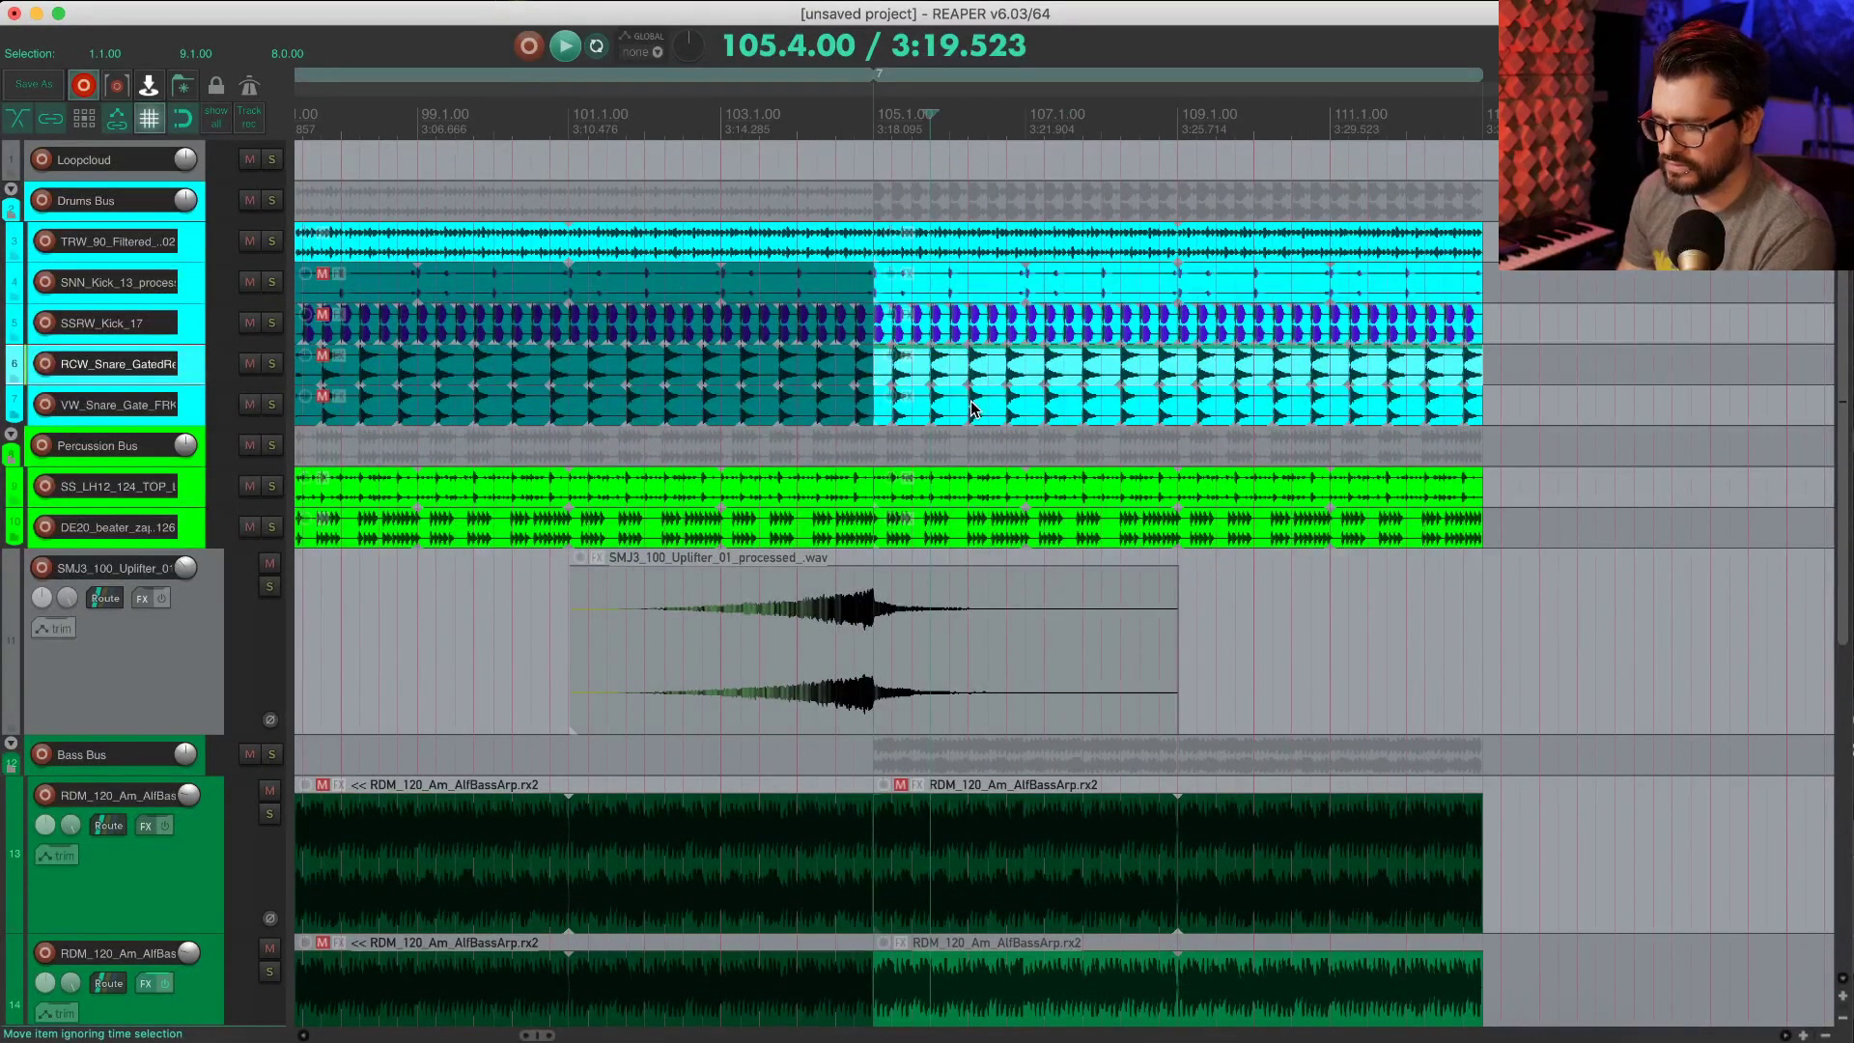
pyautogui.press('u')
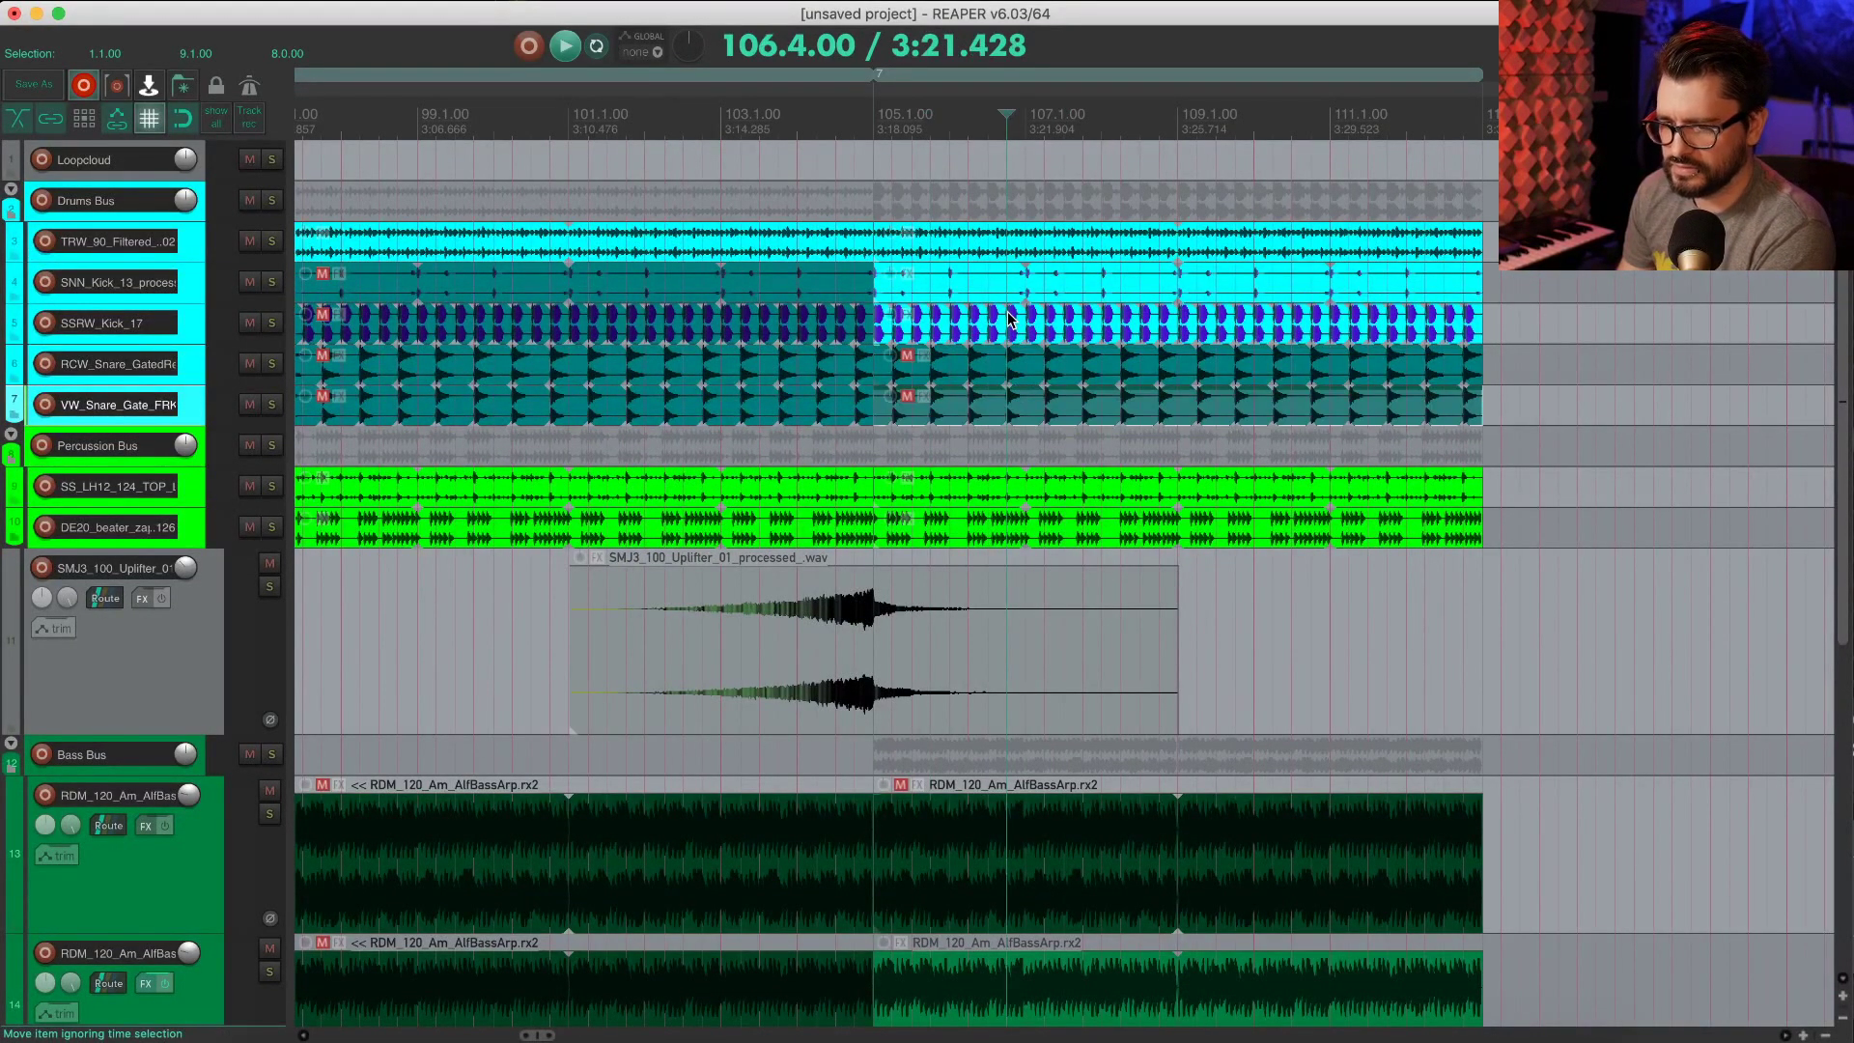
pyautogui.click(1004, 334)
pyautogui.press('u')
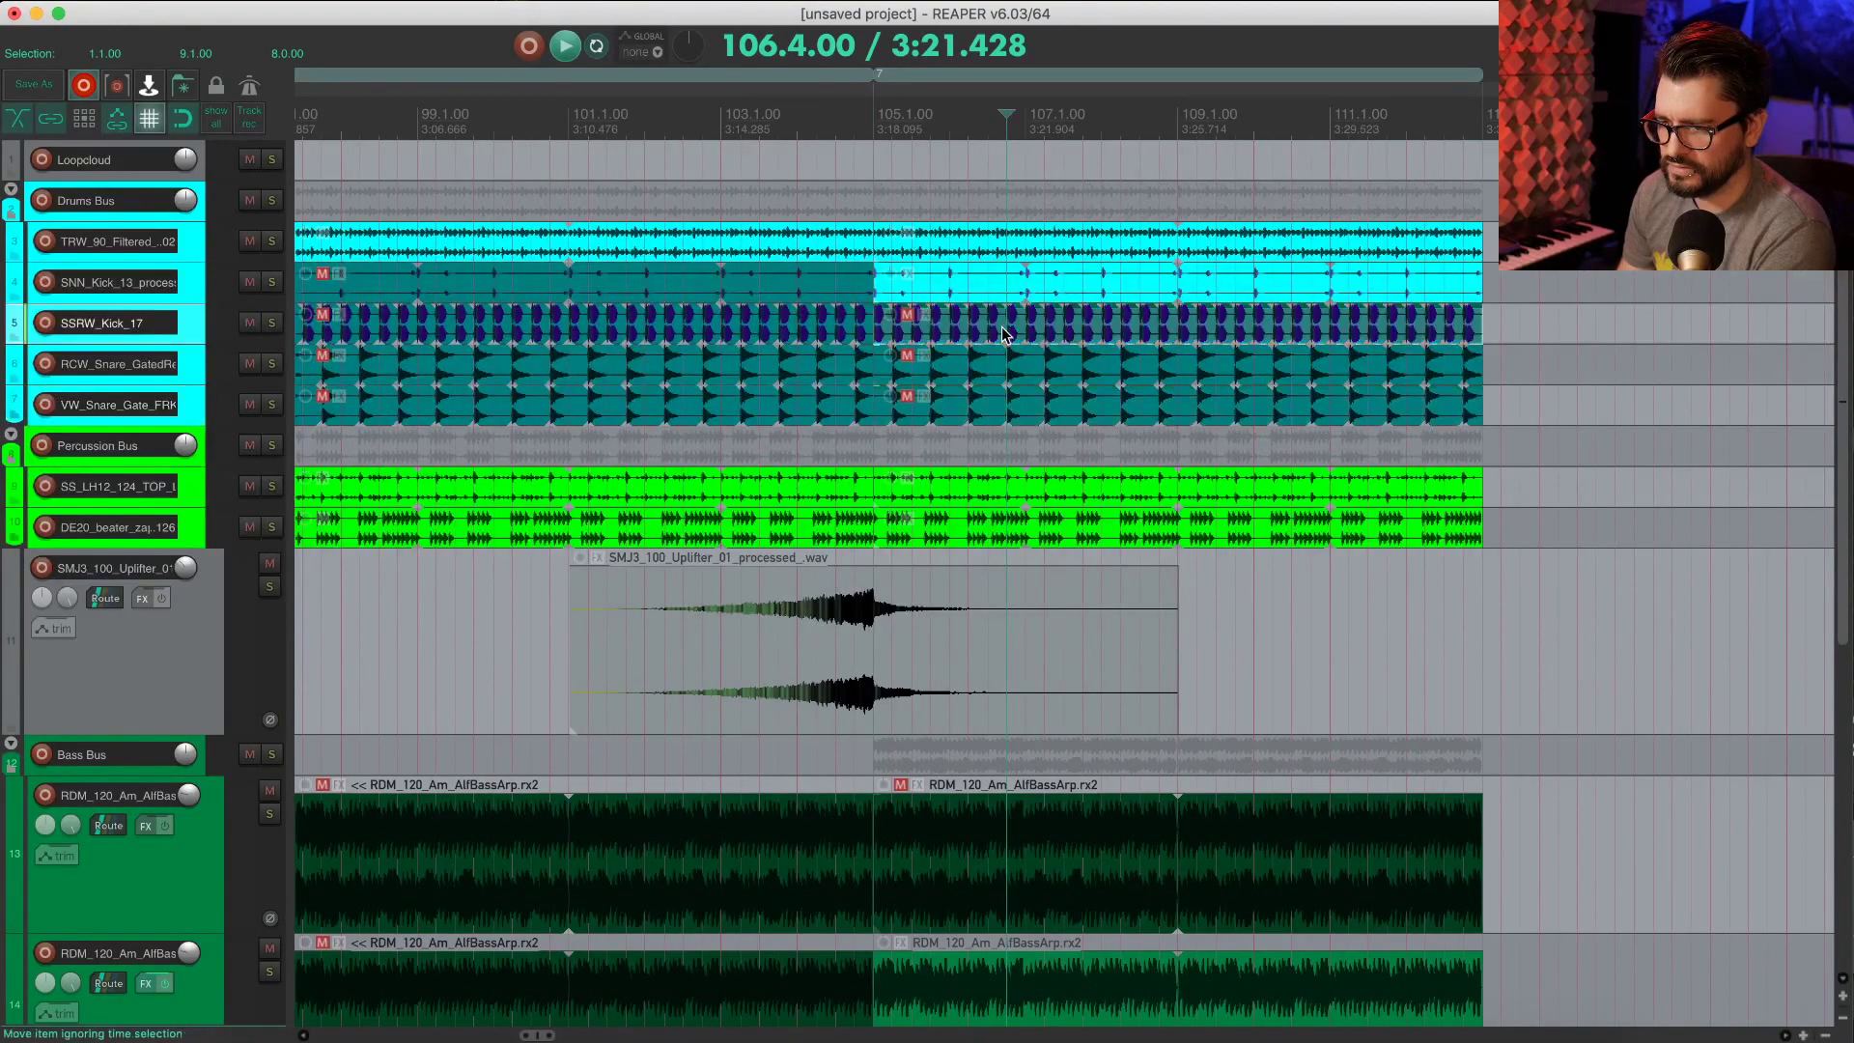
# Step: Play the arrangement from bar 103 through the new section up to about bar 113, checking the tracks
pyautogui.scroll(-10, 813, 296)
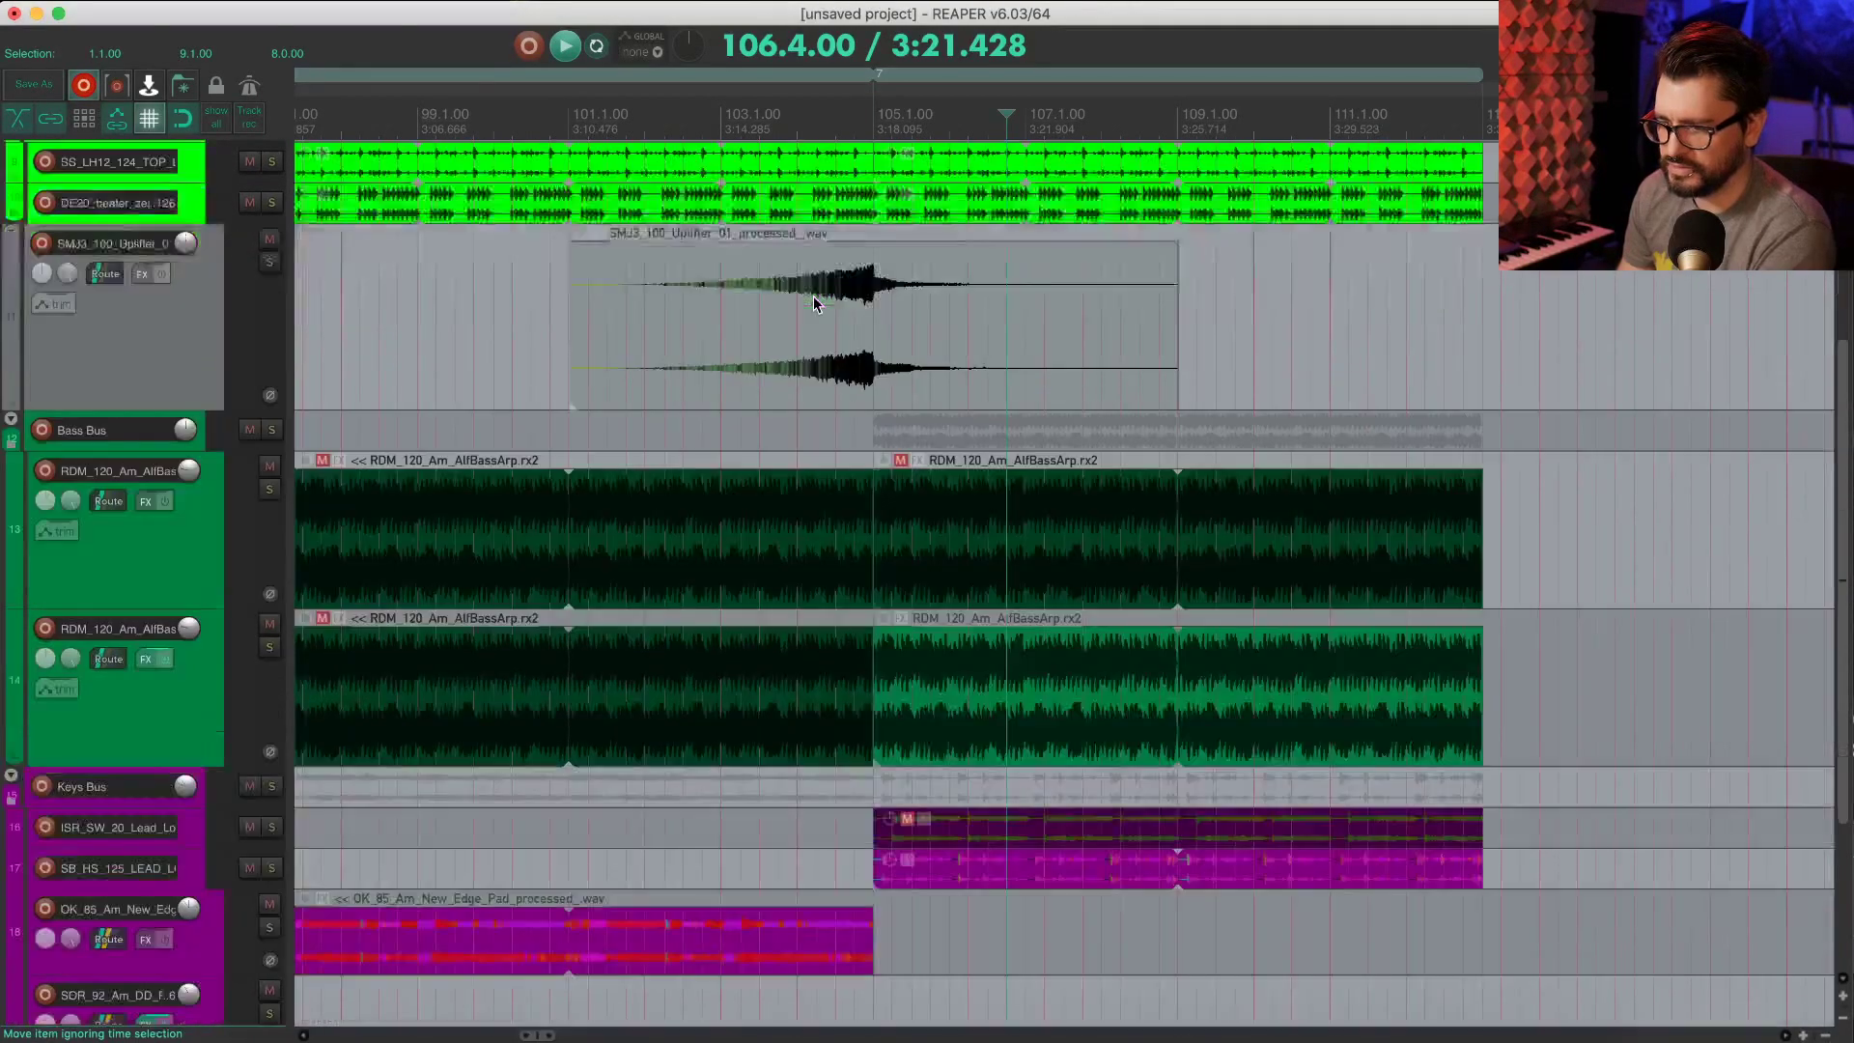
pyautogui.scroll(7, 813, 306)
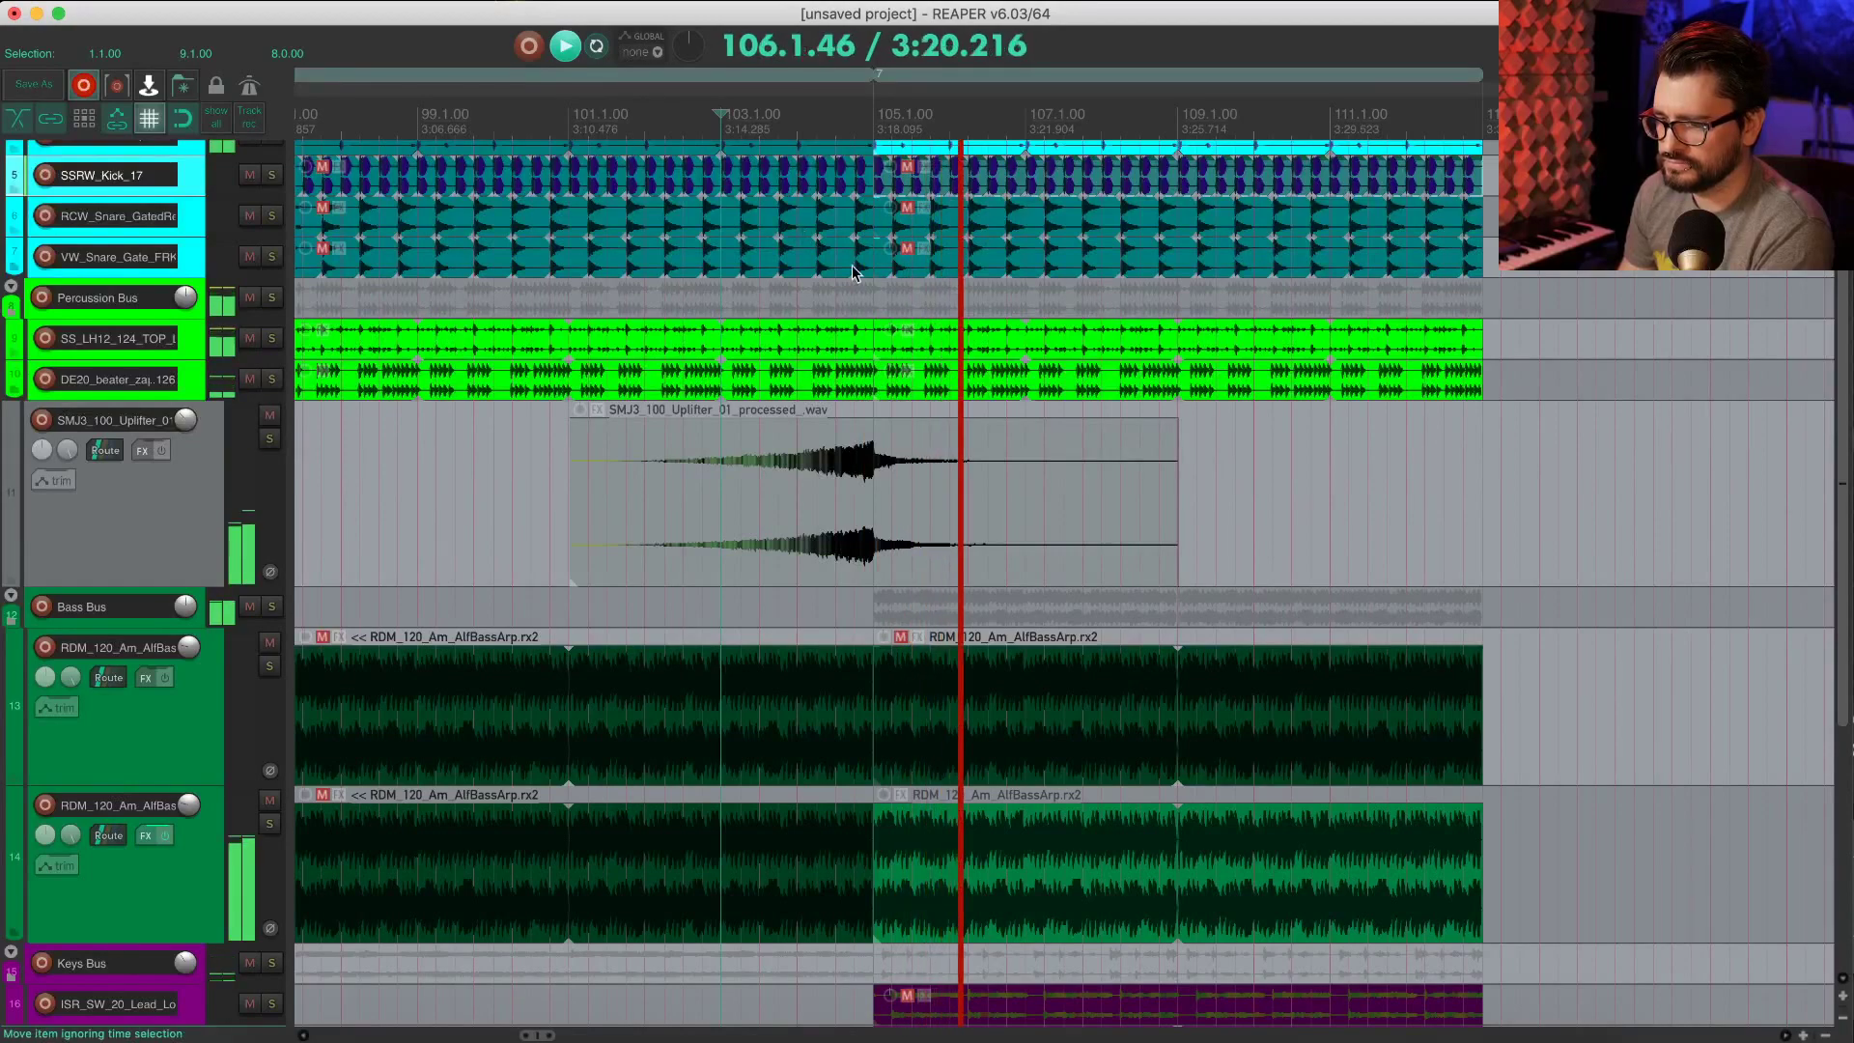
pyautogui.scroll(-2, 1098, 493)
pyautogui.scroll(-3, 1098, 493)
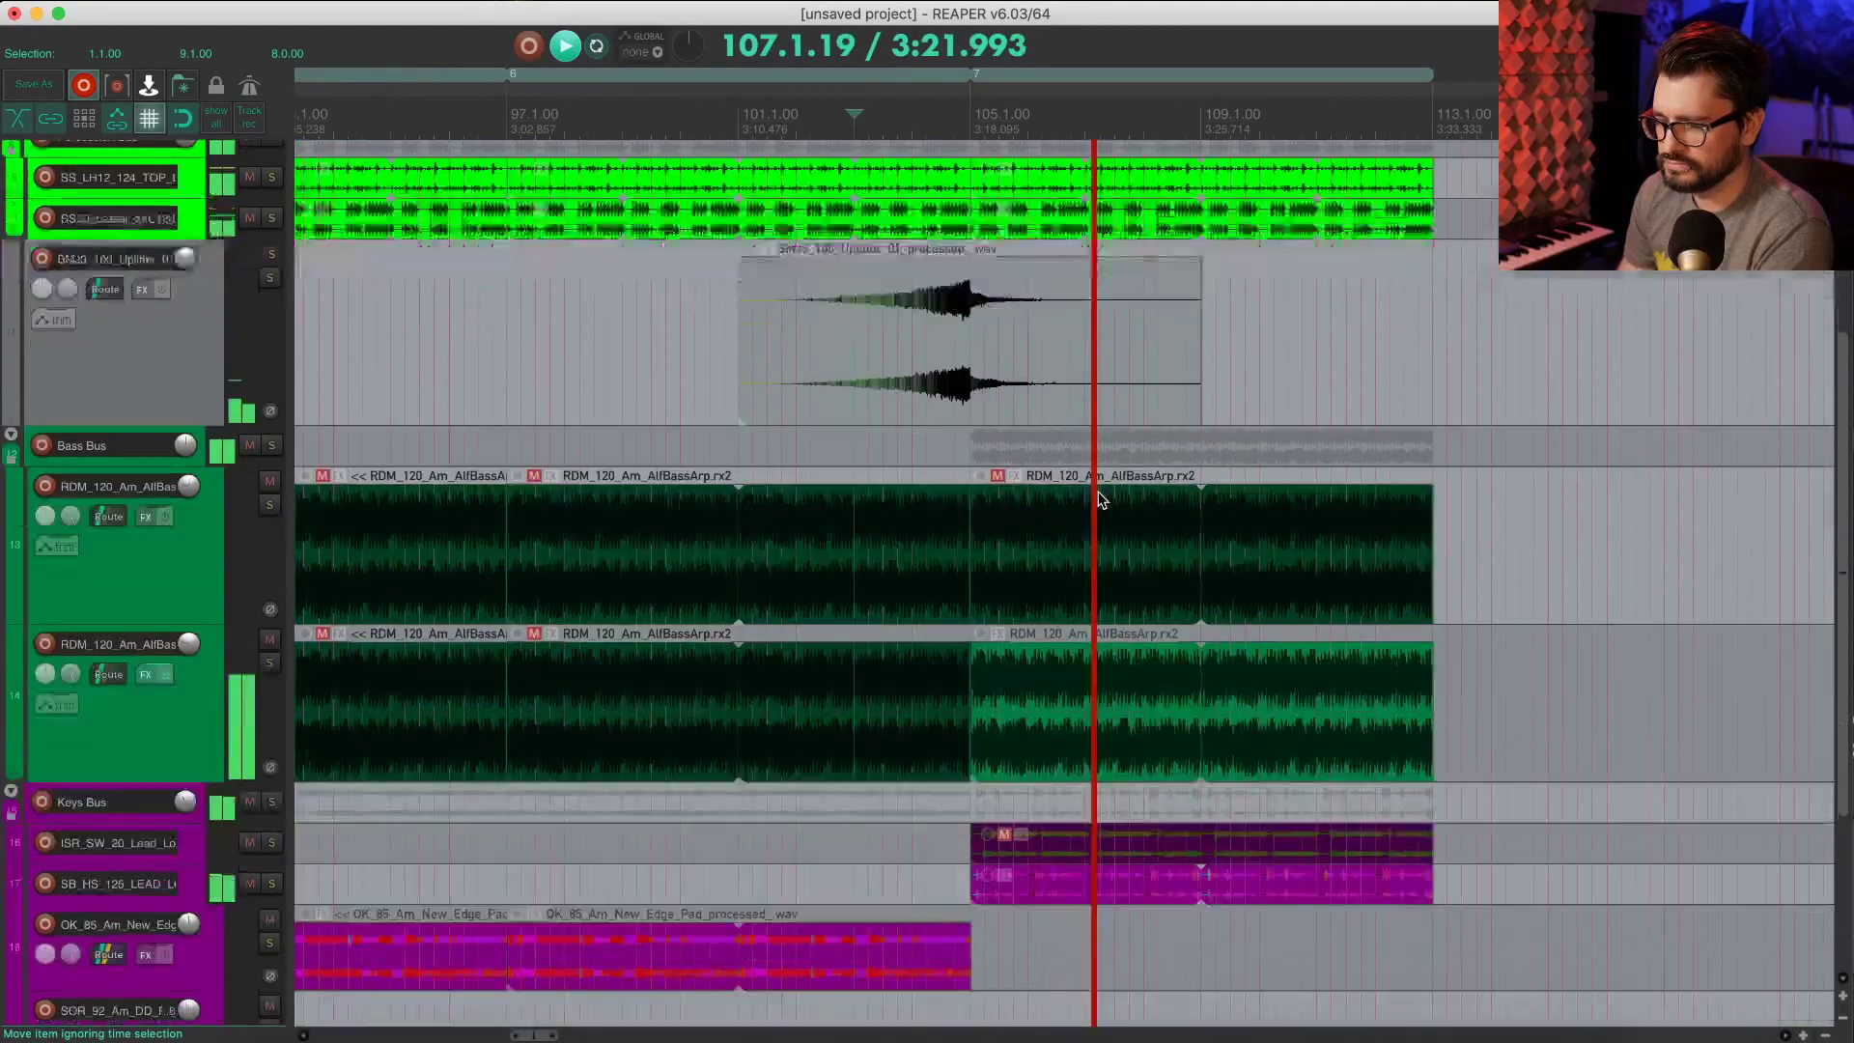
pyautogui.scroll(-2, 1099, 499)
pyautogui.scroll(5, 1099, 499)
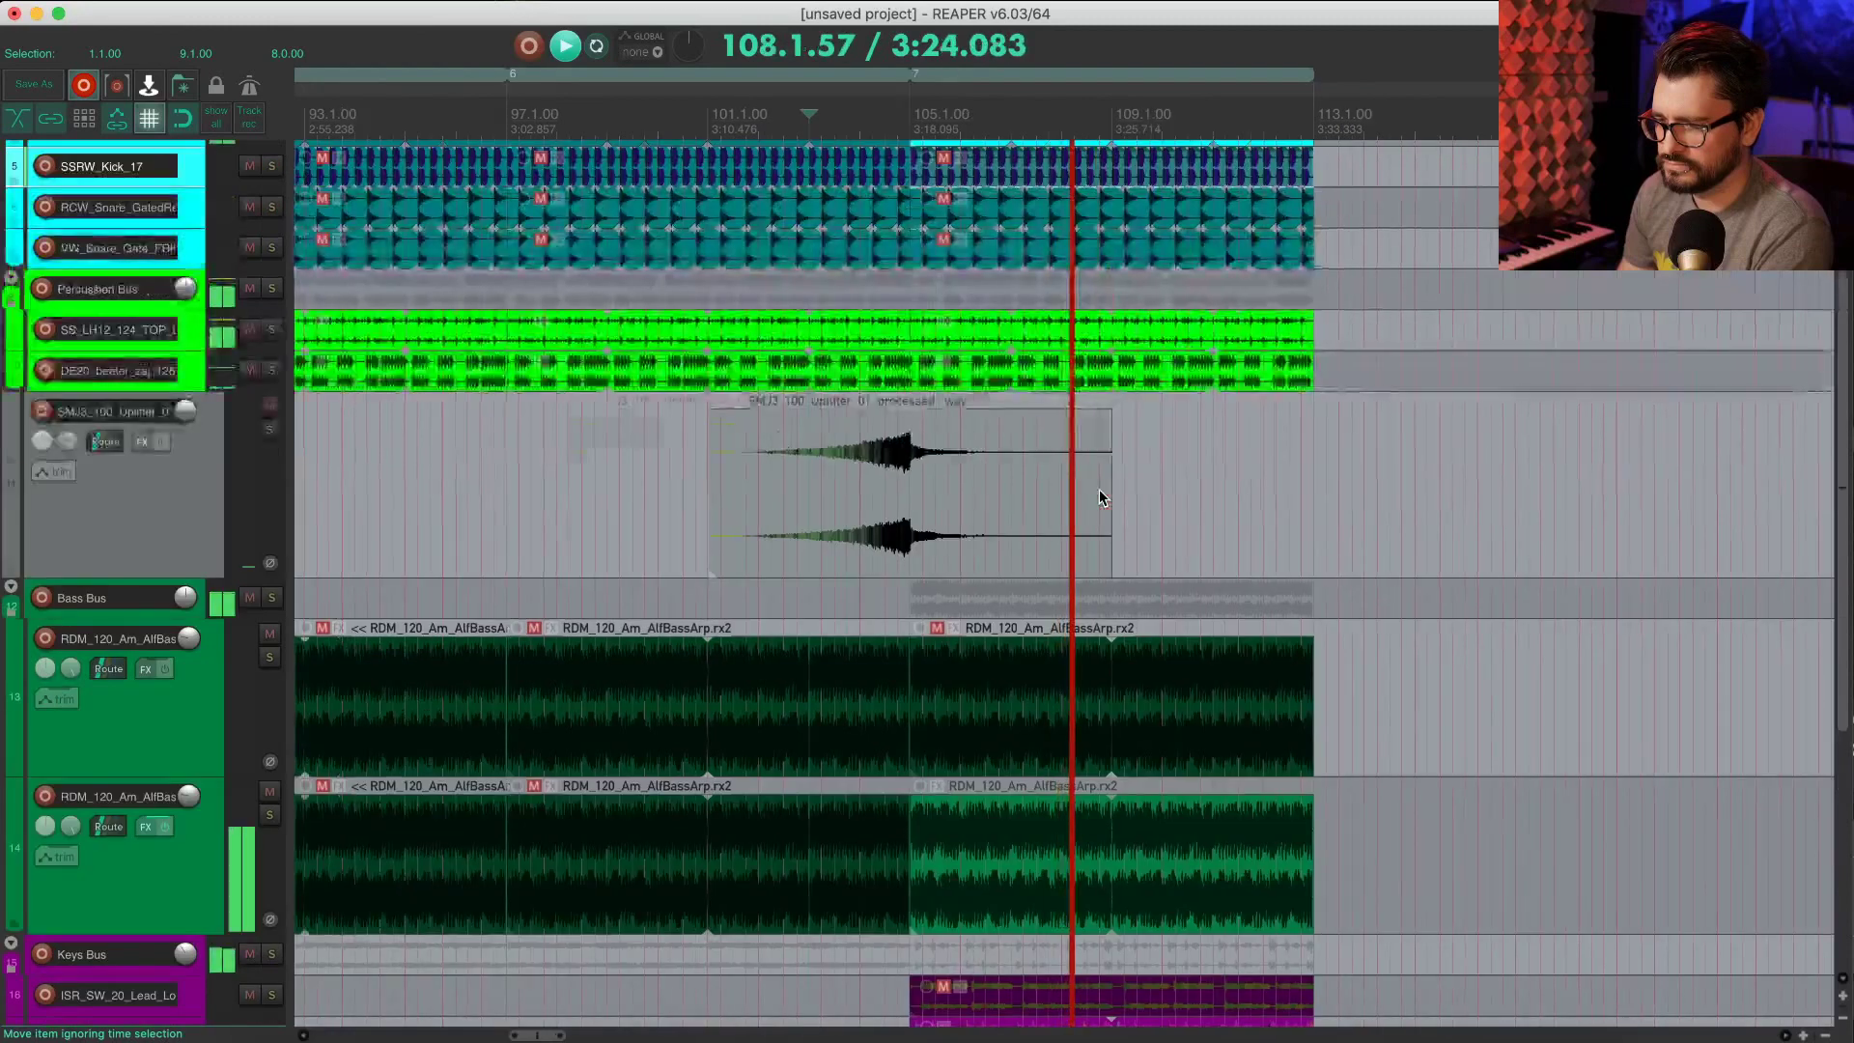
pyautogui.hscroll(3, 1101, 497)
pyautogui.scroll(-3, 1099, 495)
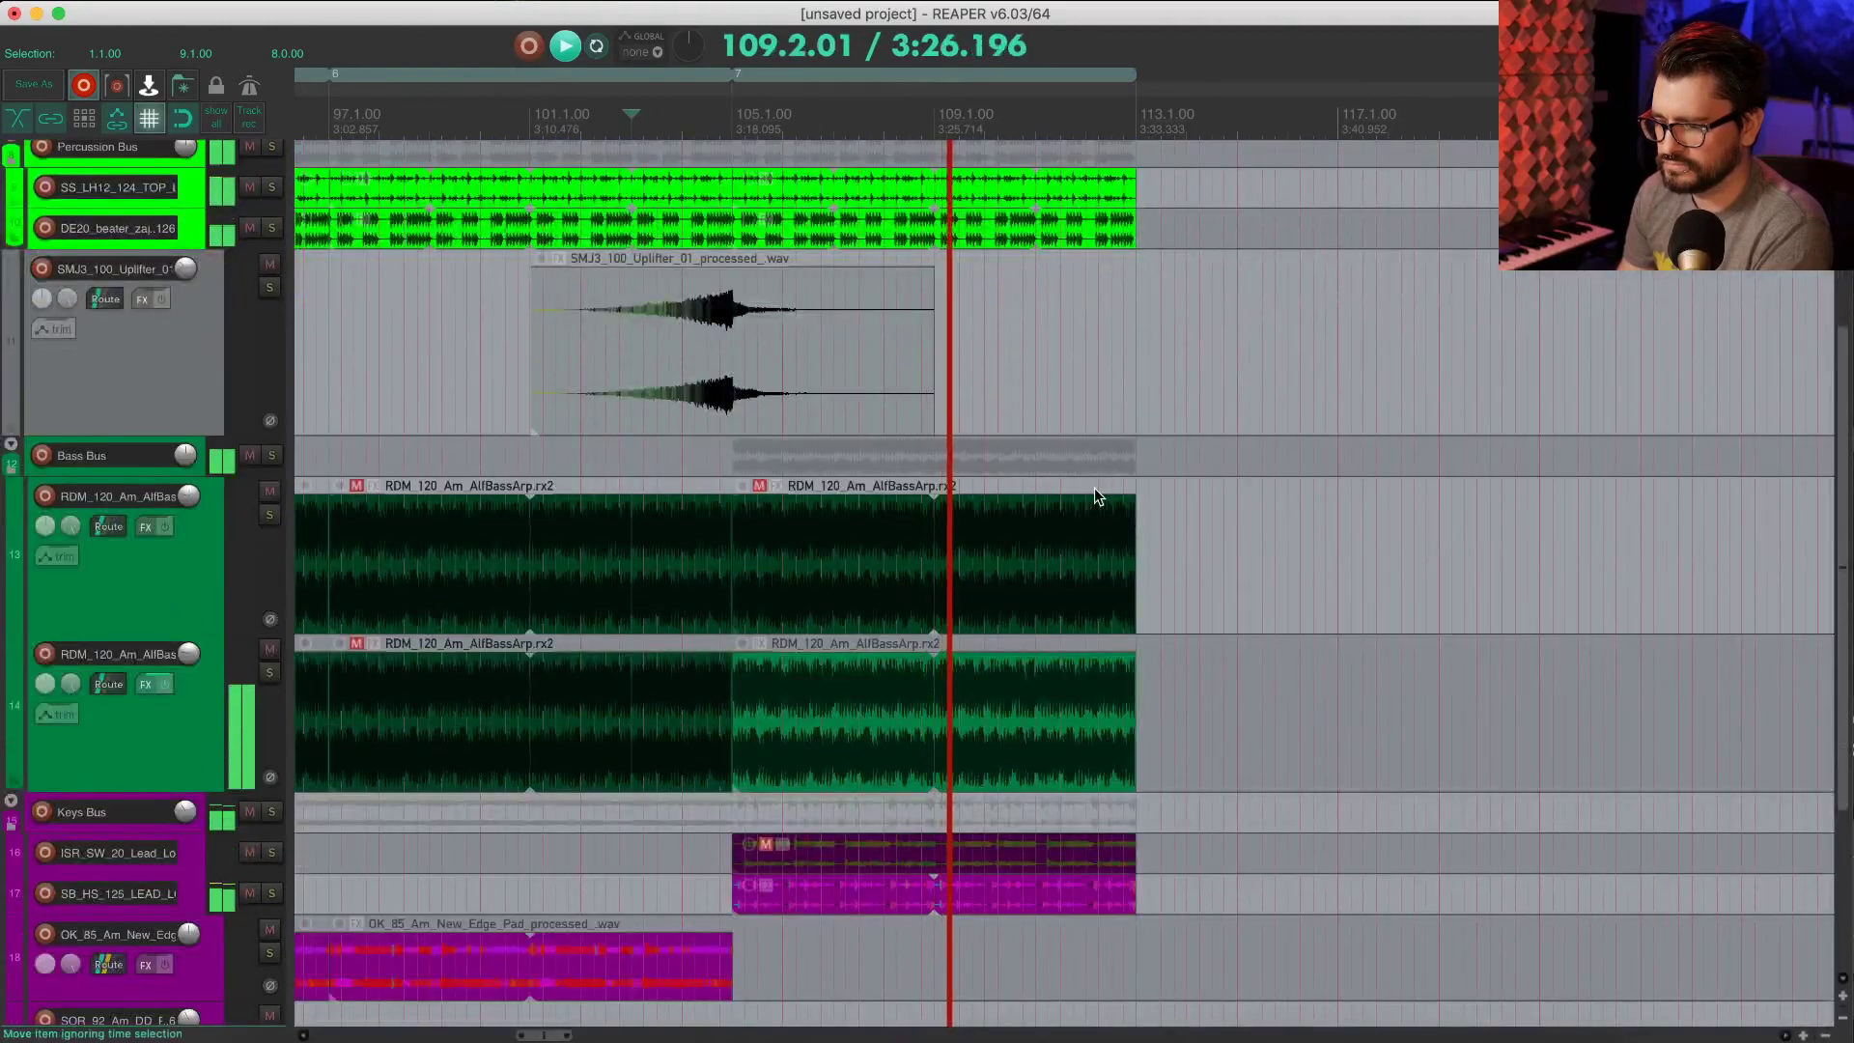
pyautogui.scroll(-1, 1093, 488)
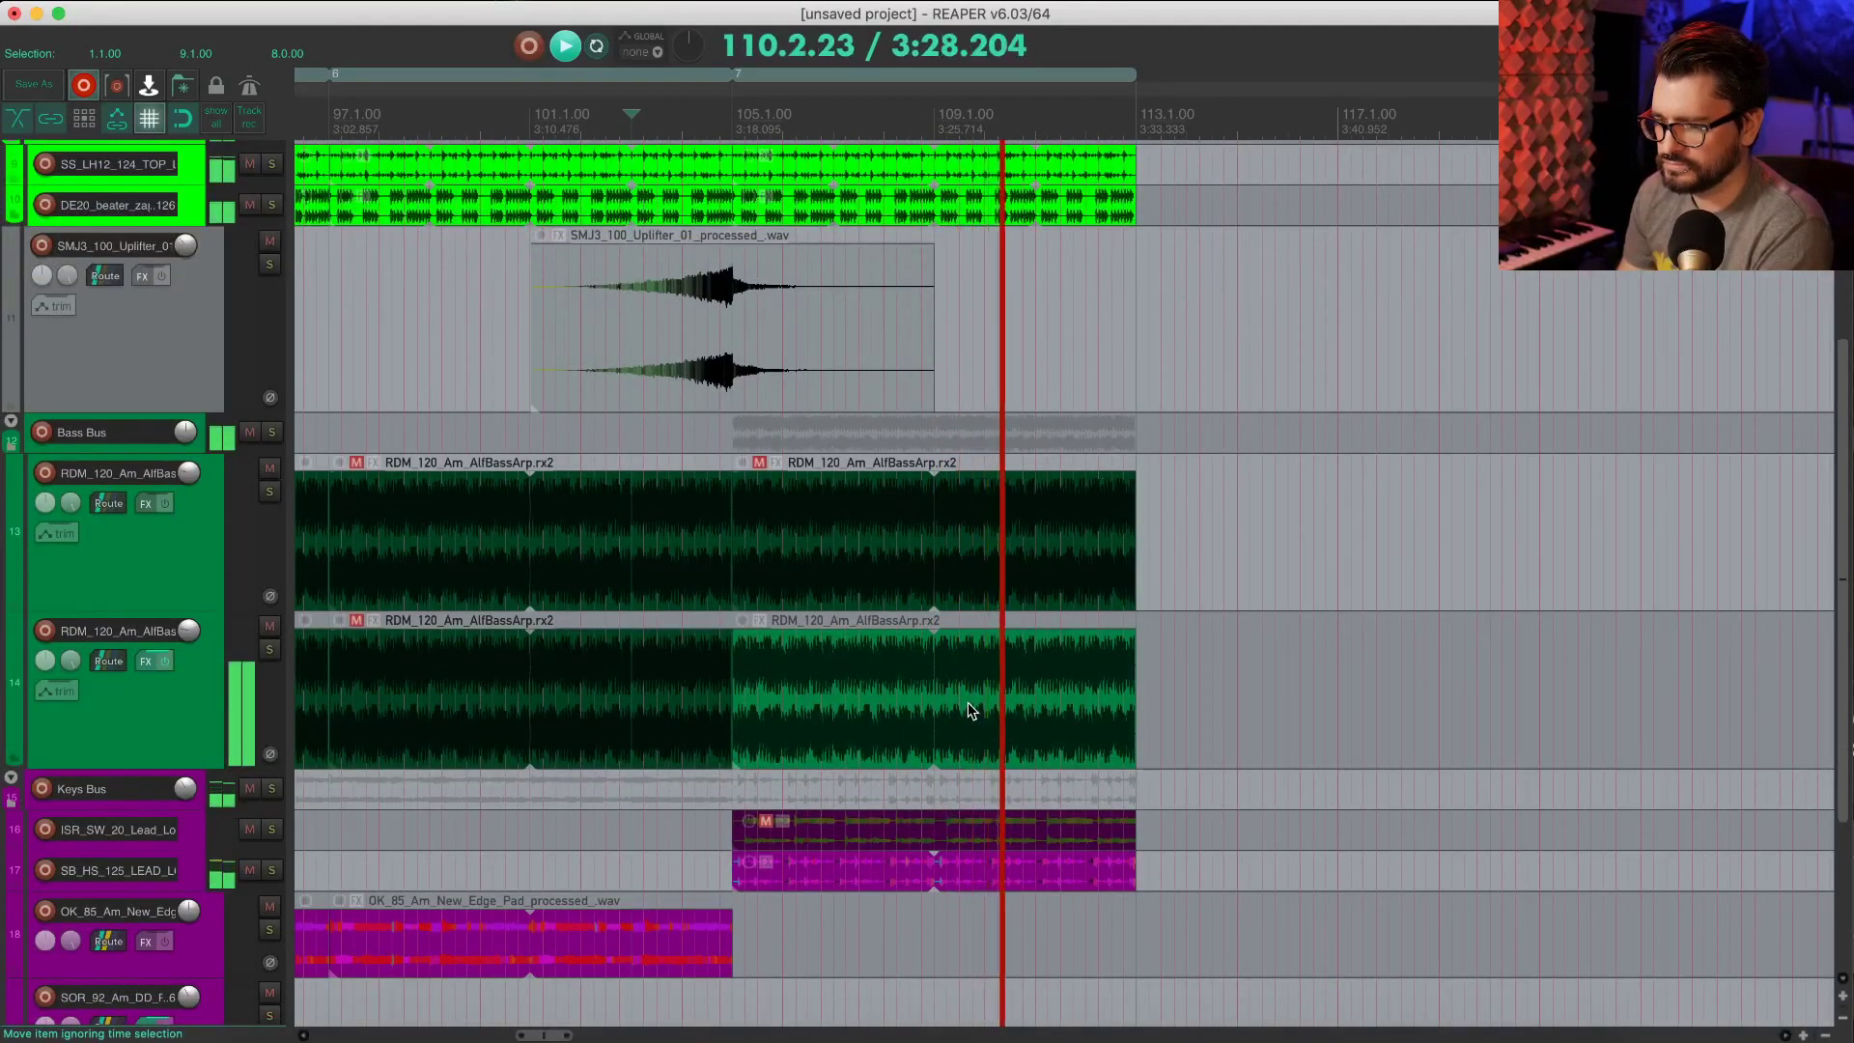
pyautogui.scroll(-3, 968, 709)
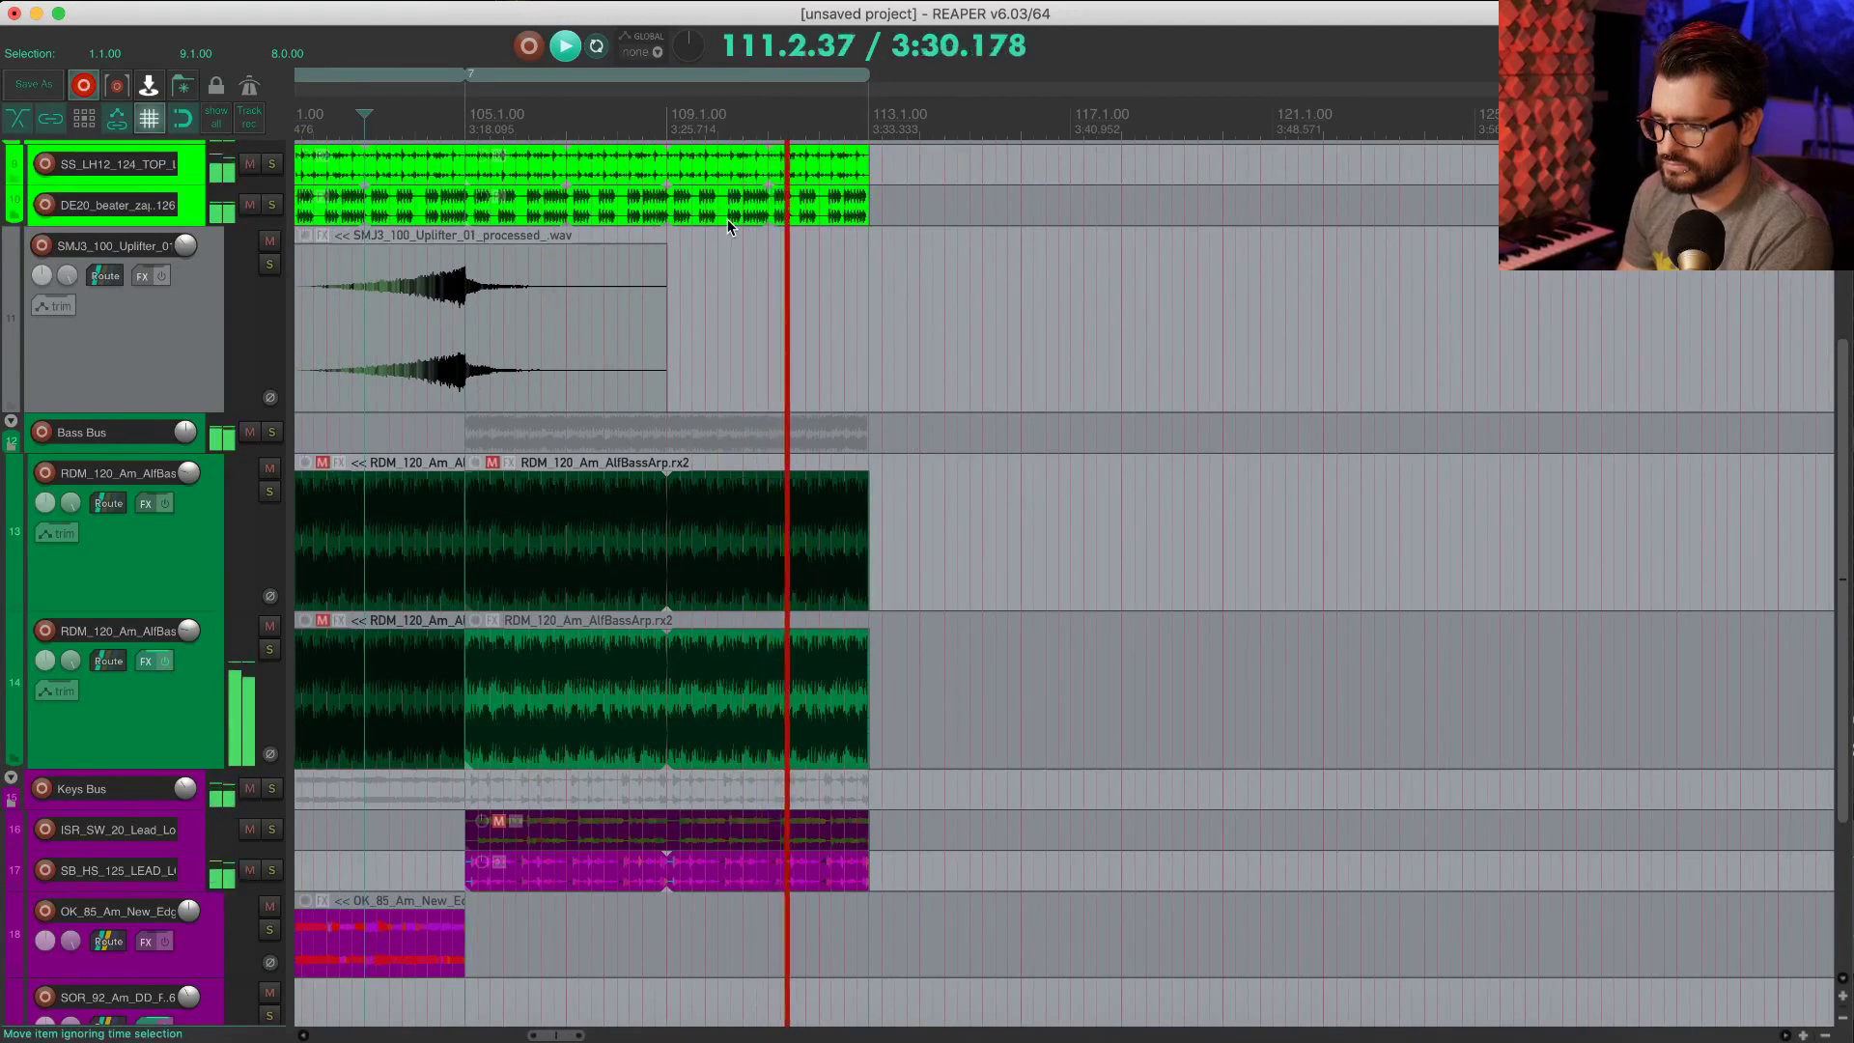
pyautogui.scroll(1, 739, 217)
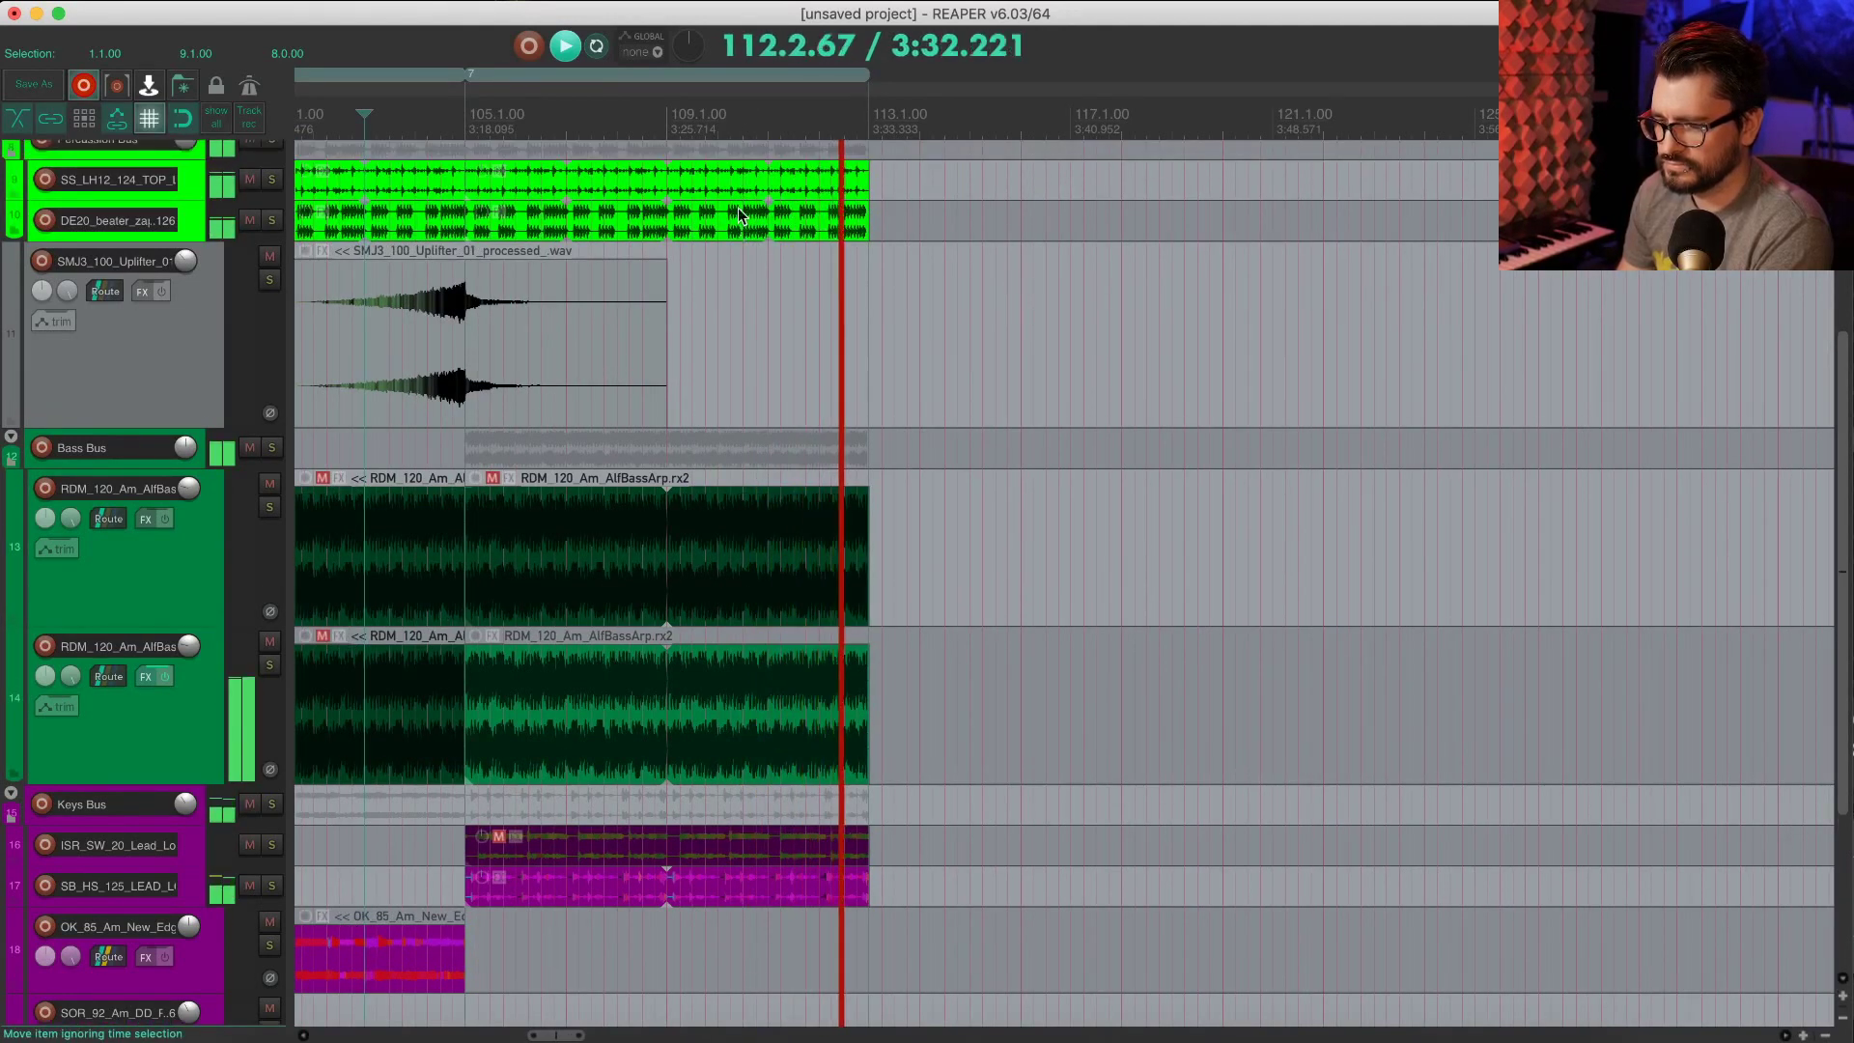
pyautogui.scroll(1, 739, 214)
pyautogui.press('space')
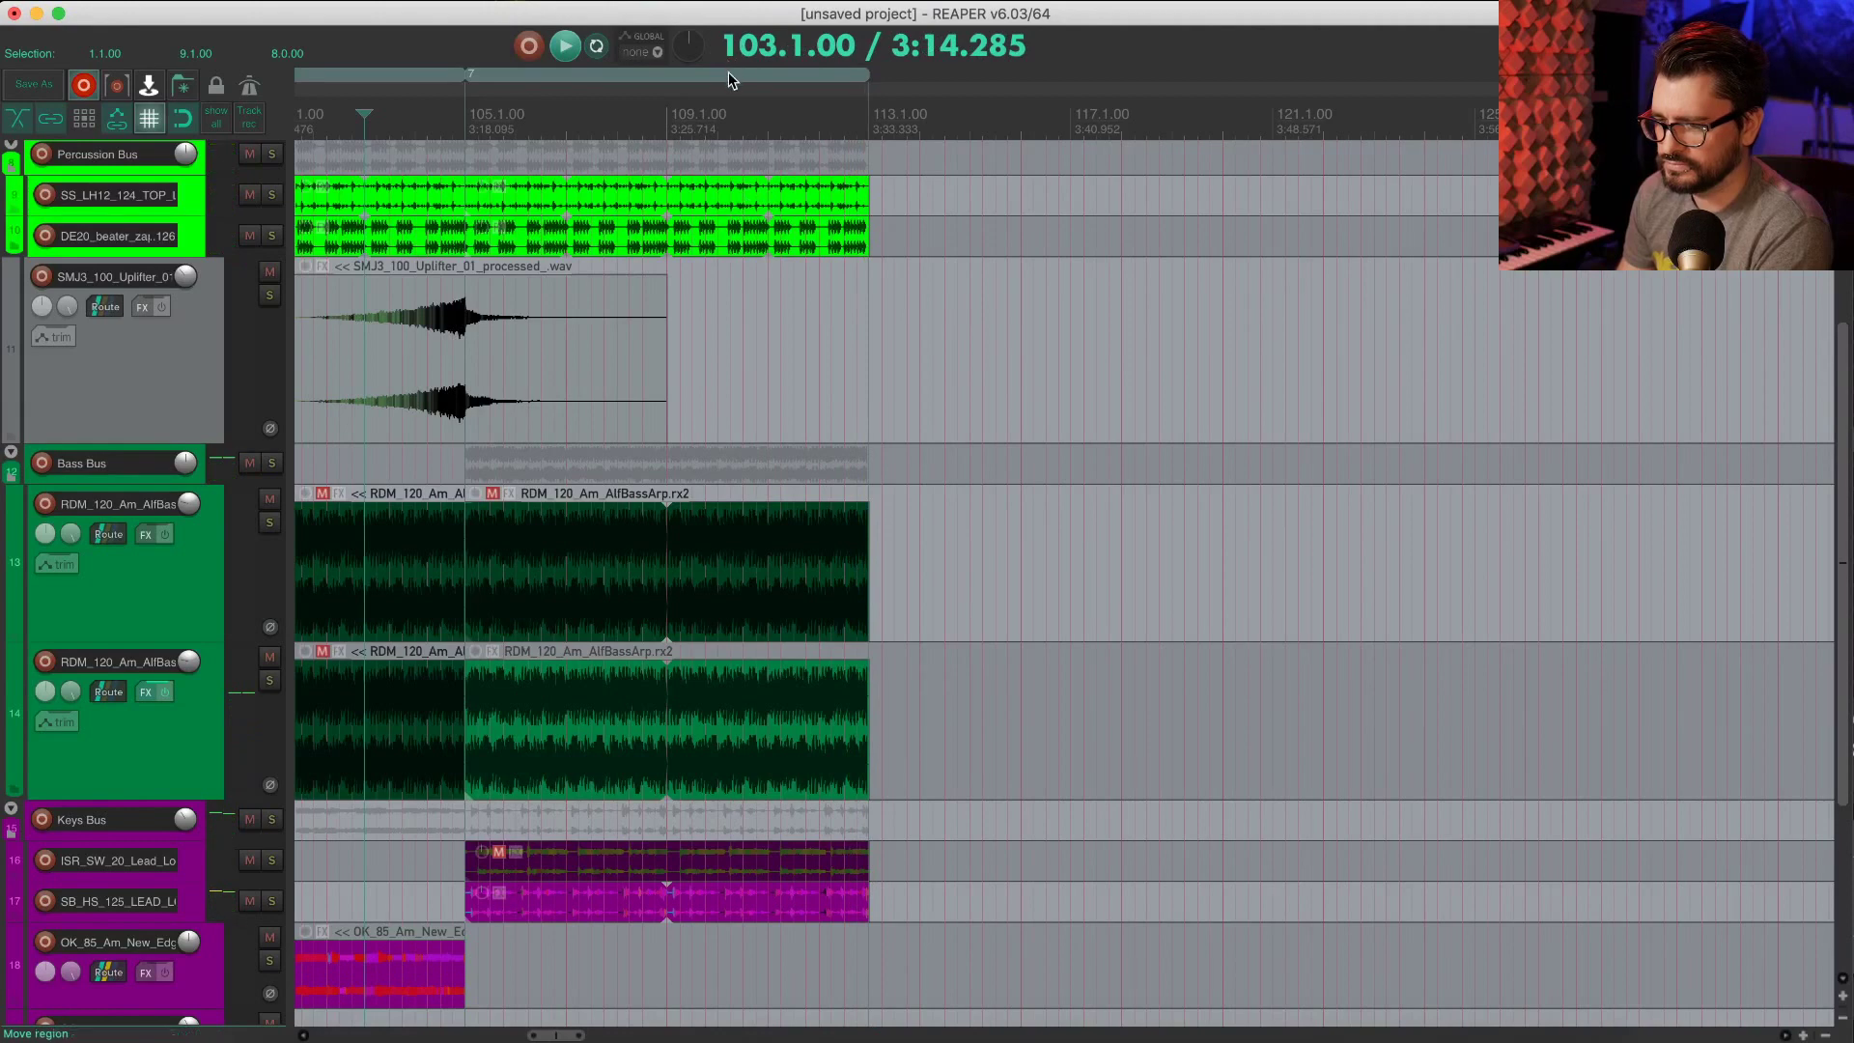
# Step: Copy the region starting at bar 105 with its items to bar 113, and delete the copied uplifter tail
pyautogui.moveTo(870, 145); pyautogui.dragTo(871, 147)
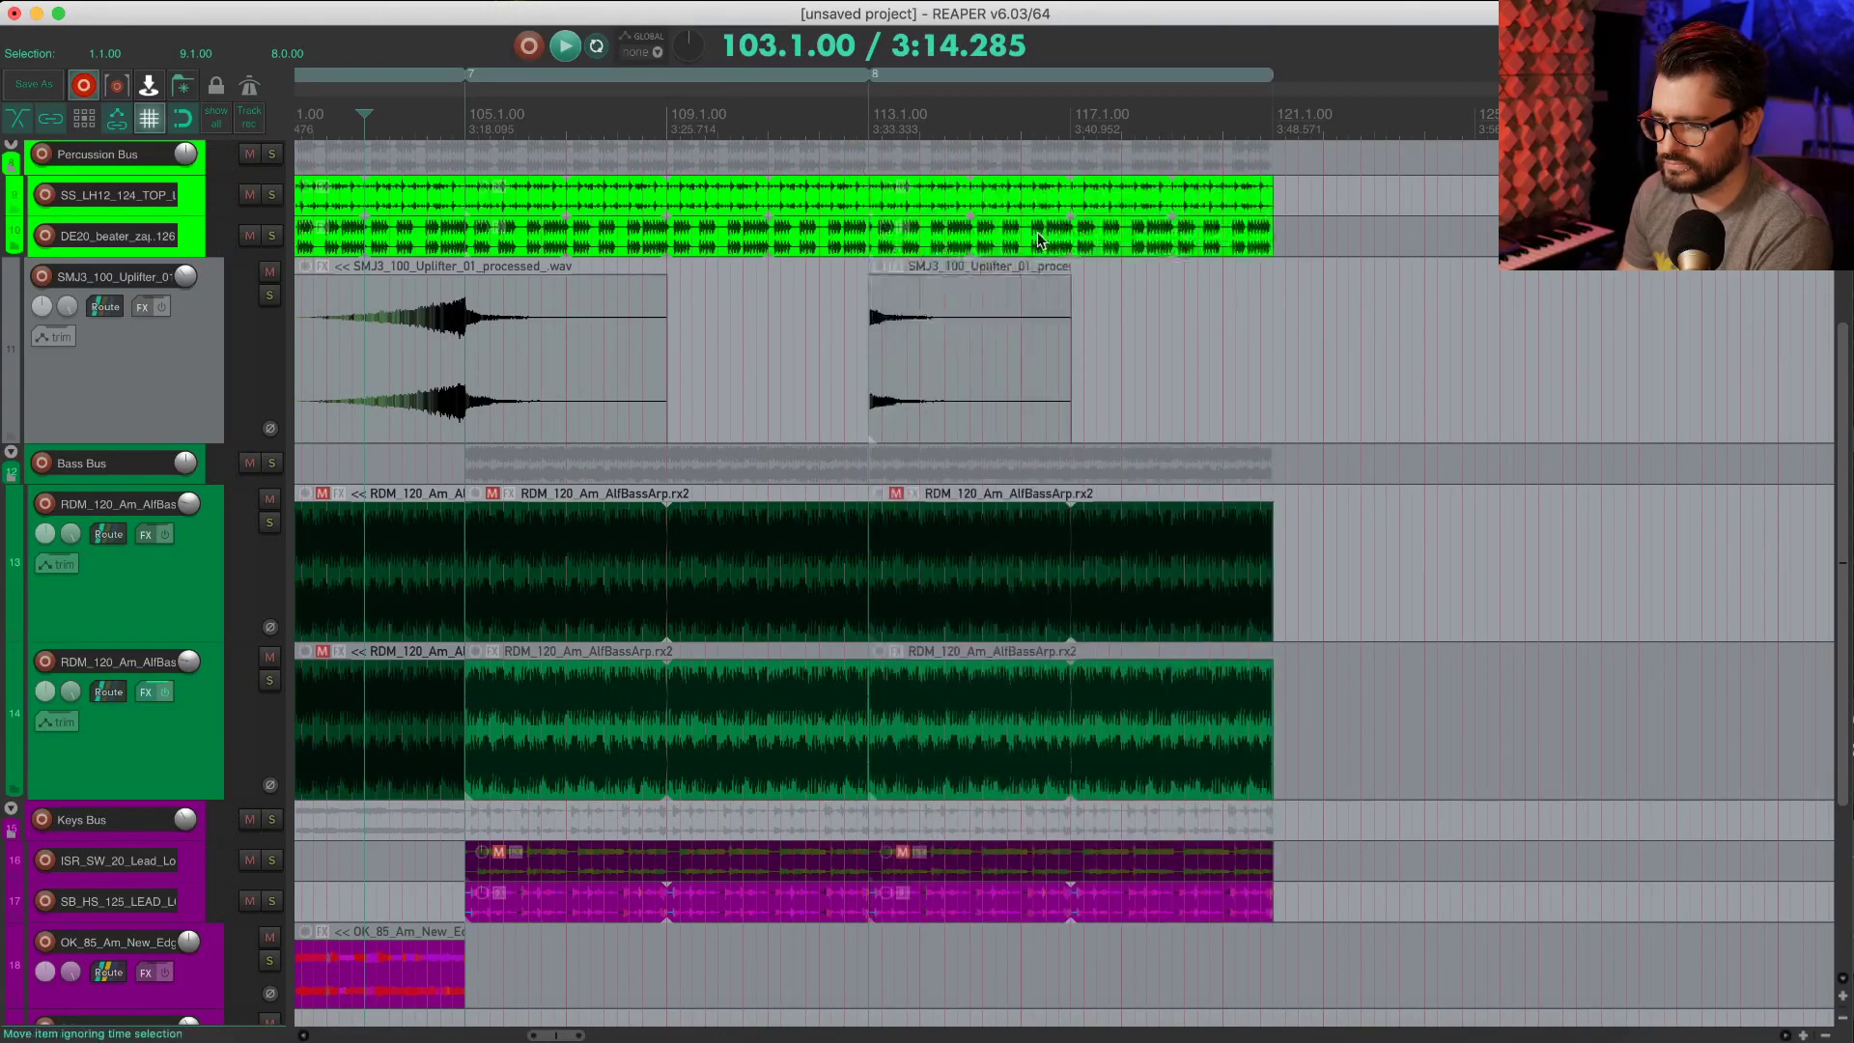
pyautogui.click(969, 376)
pyautogui.press('Delete')
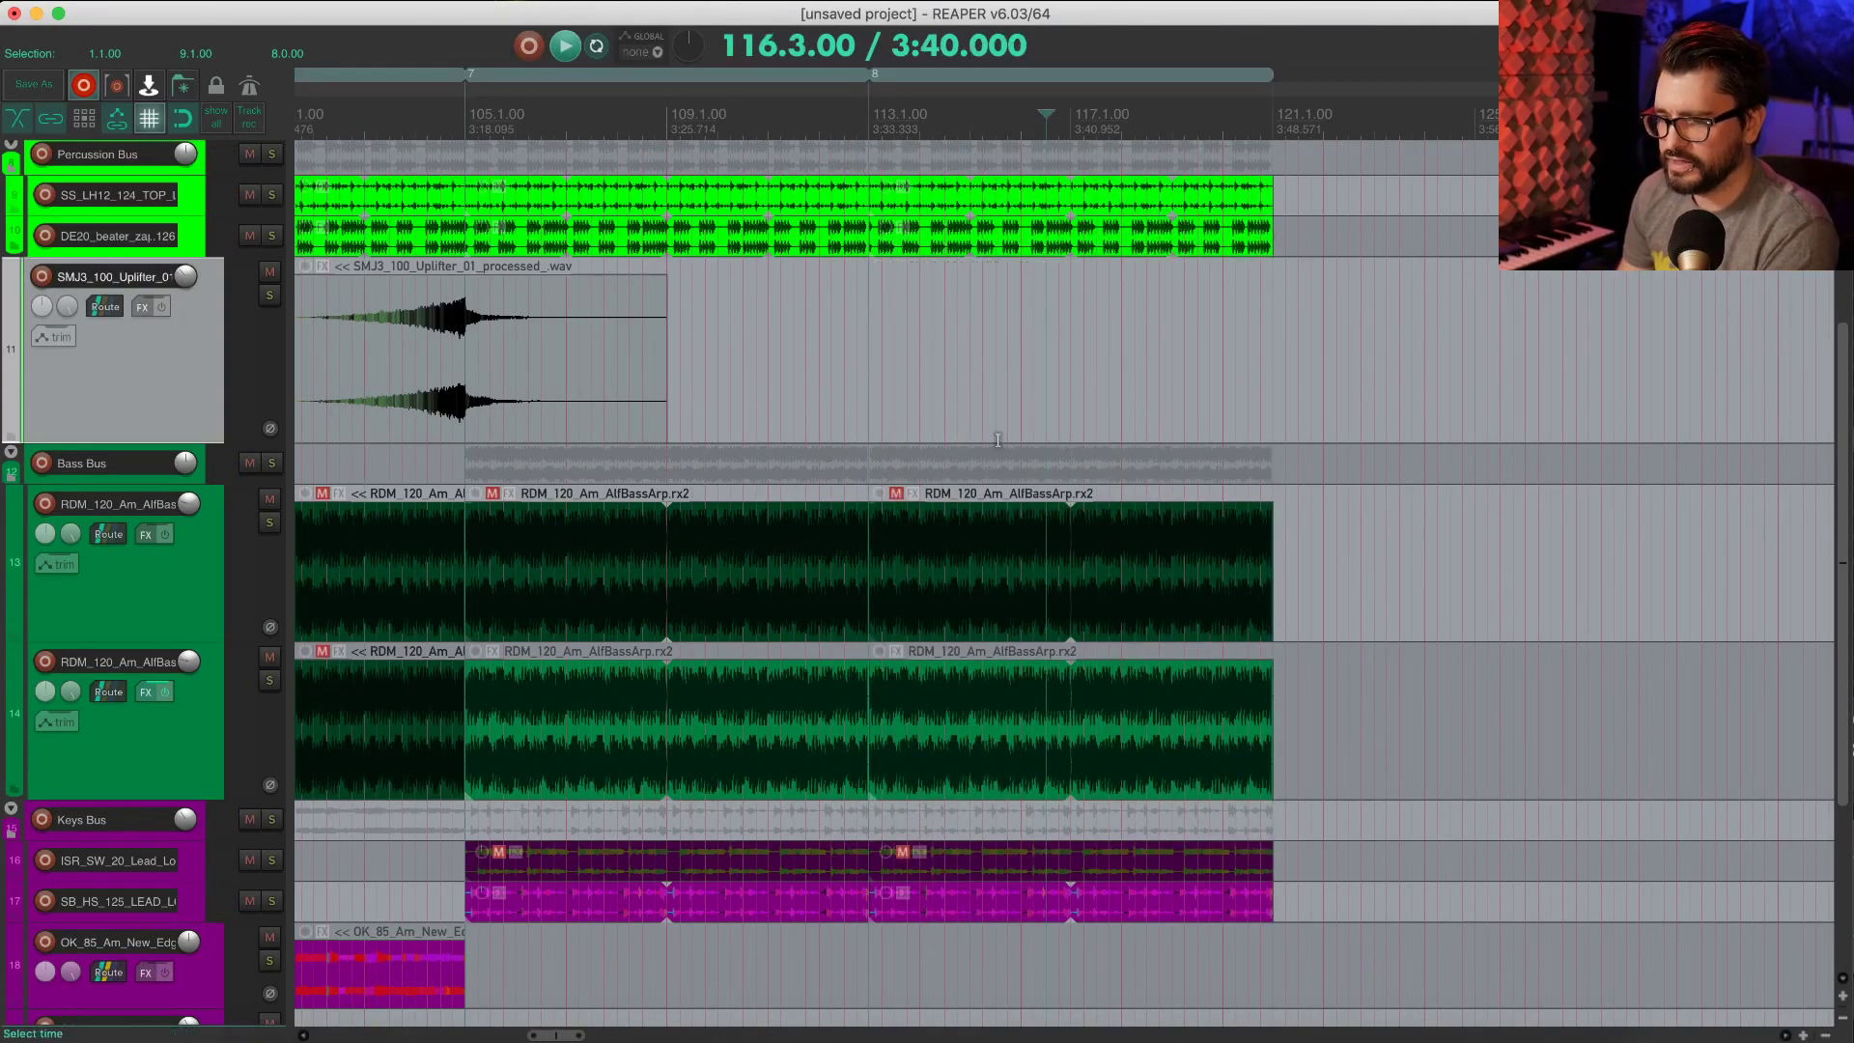
# Step: Unmute the ISR_SW_20_Lead item starting at bar 113 and remove its part between 115.2 and bar 119
pyautogui.scroll(3, 994, 439)
pyautogui.hscroll(-2, 1004, 445)
pyautogui.scroll(2, 1006, 445)
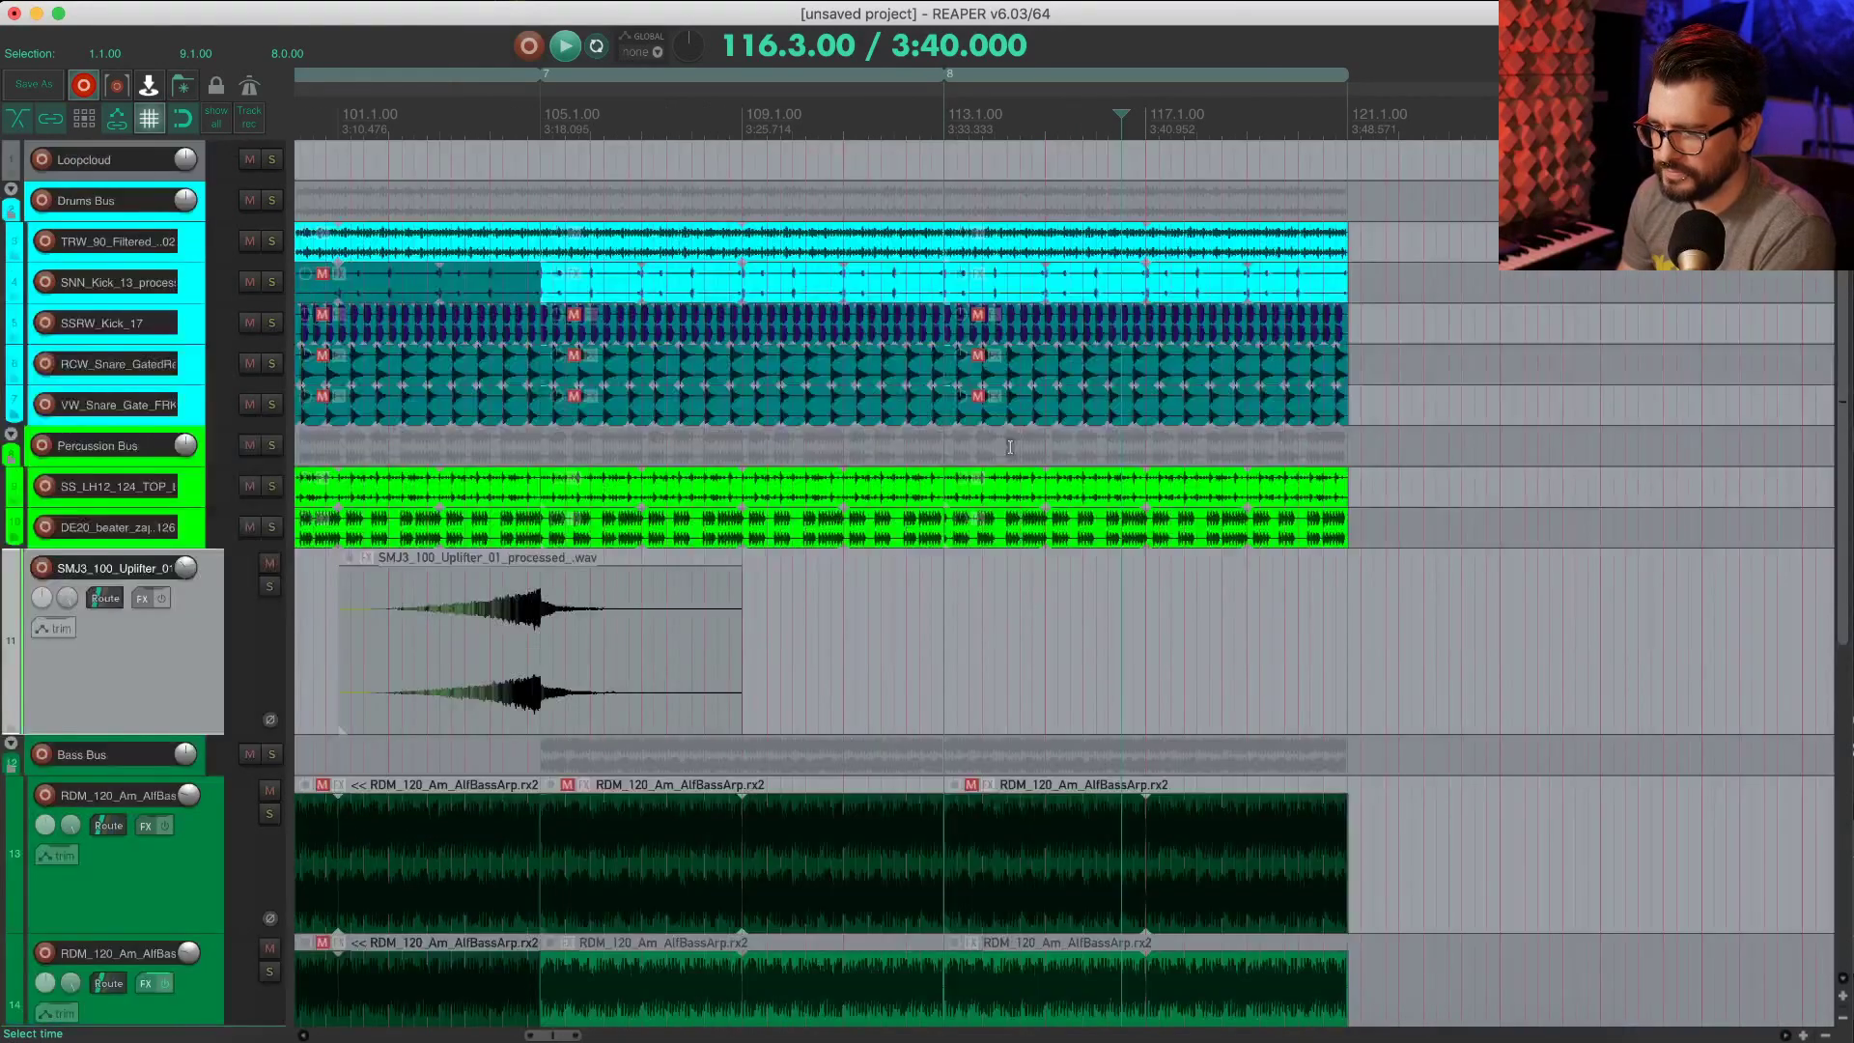
pyautogui.scroll(-7, 1012, 445)
pyautogui.scroll(10, 1039, 725)
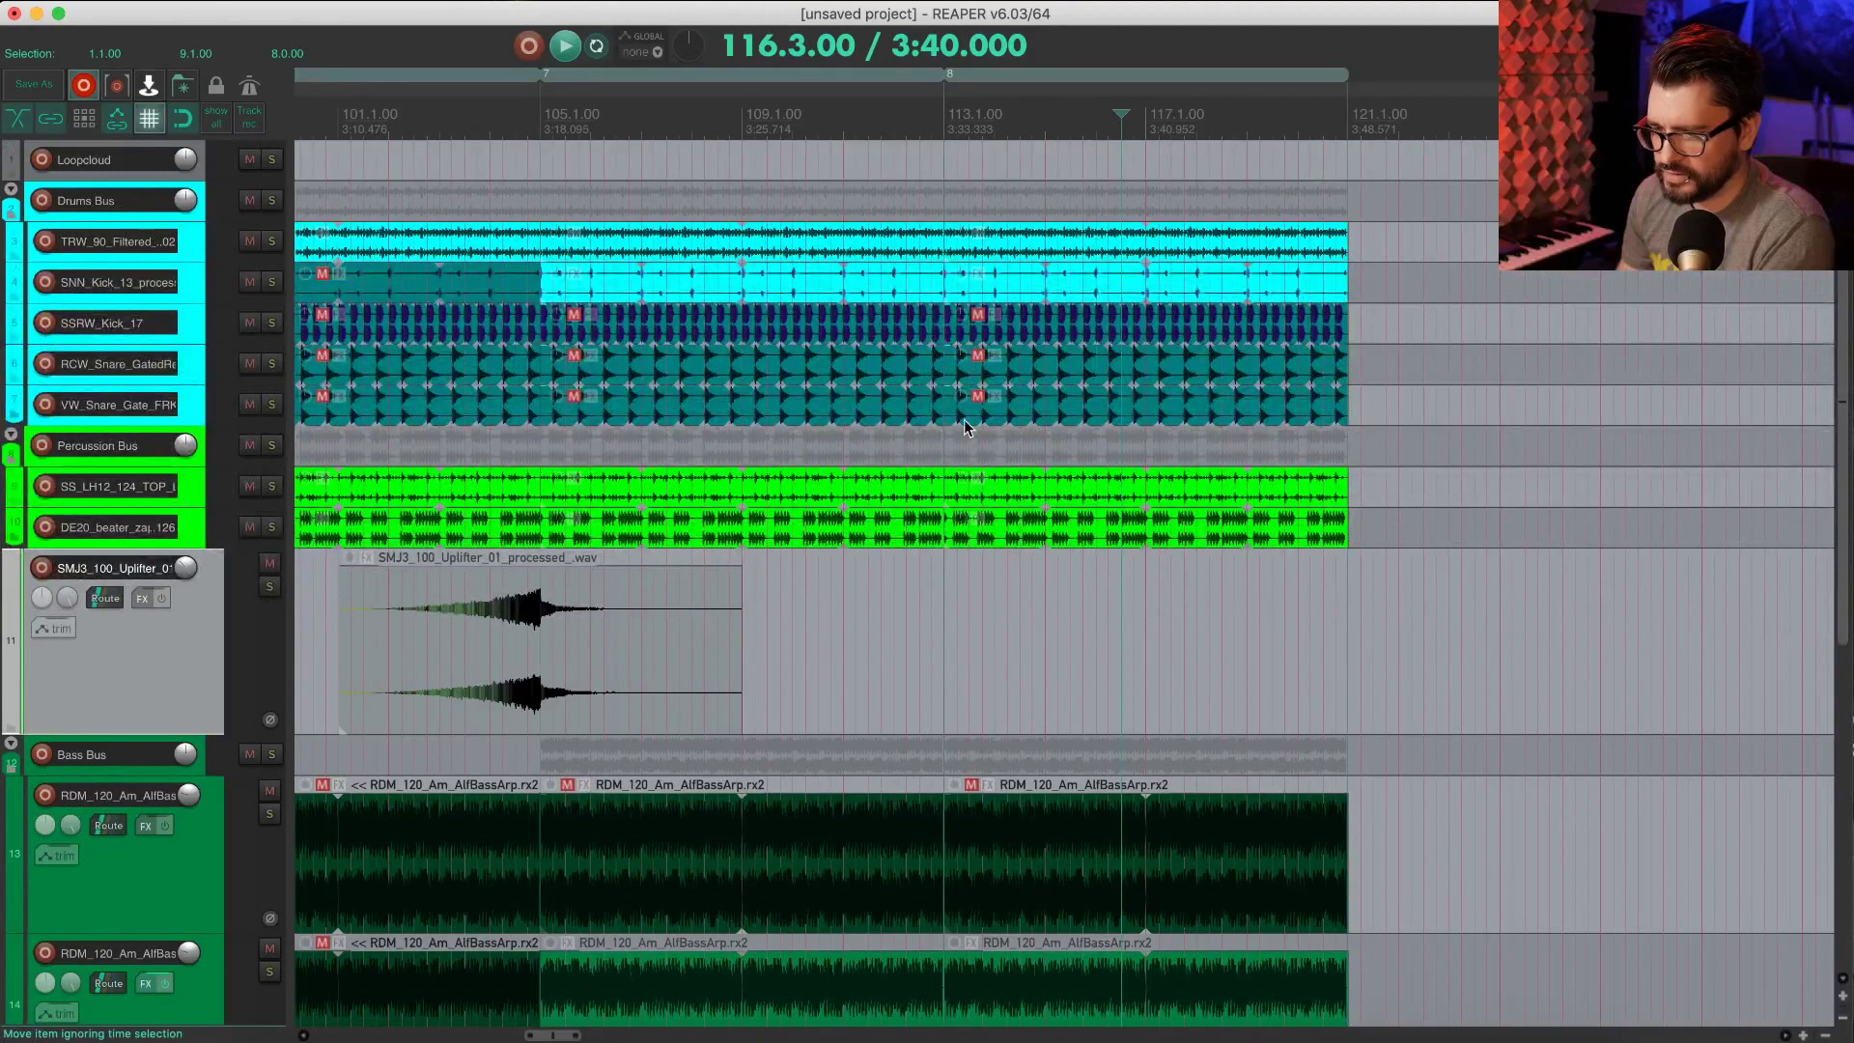
pyautogui.scroll(-12, 968, 637)
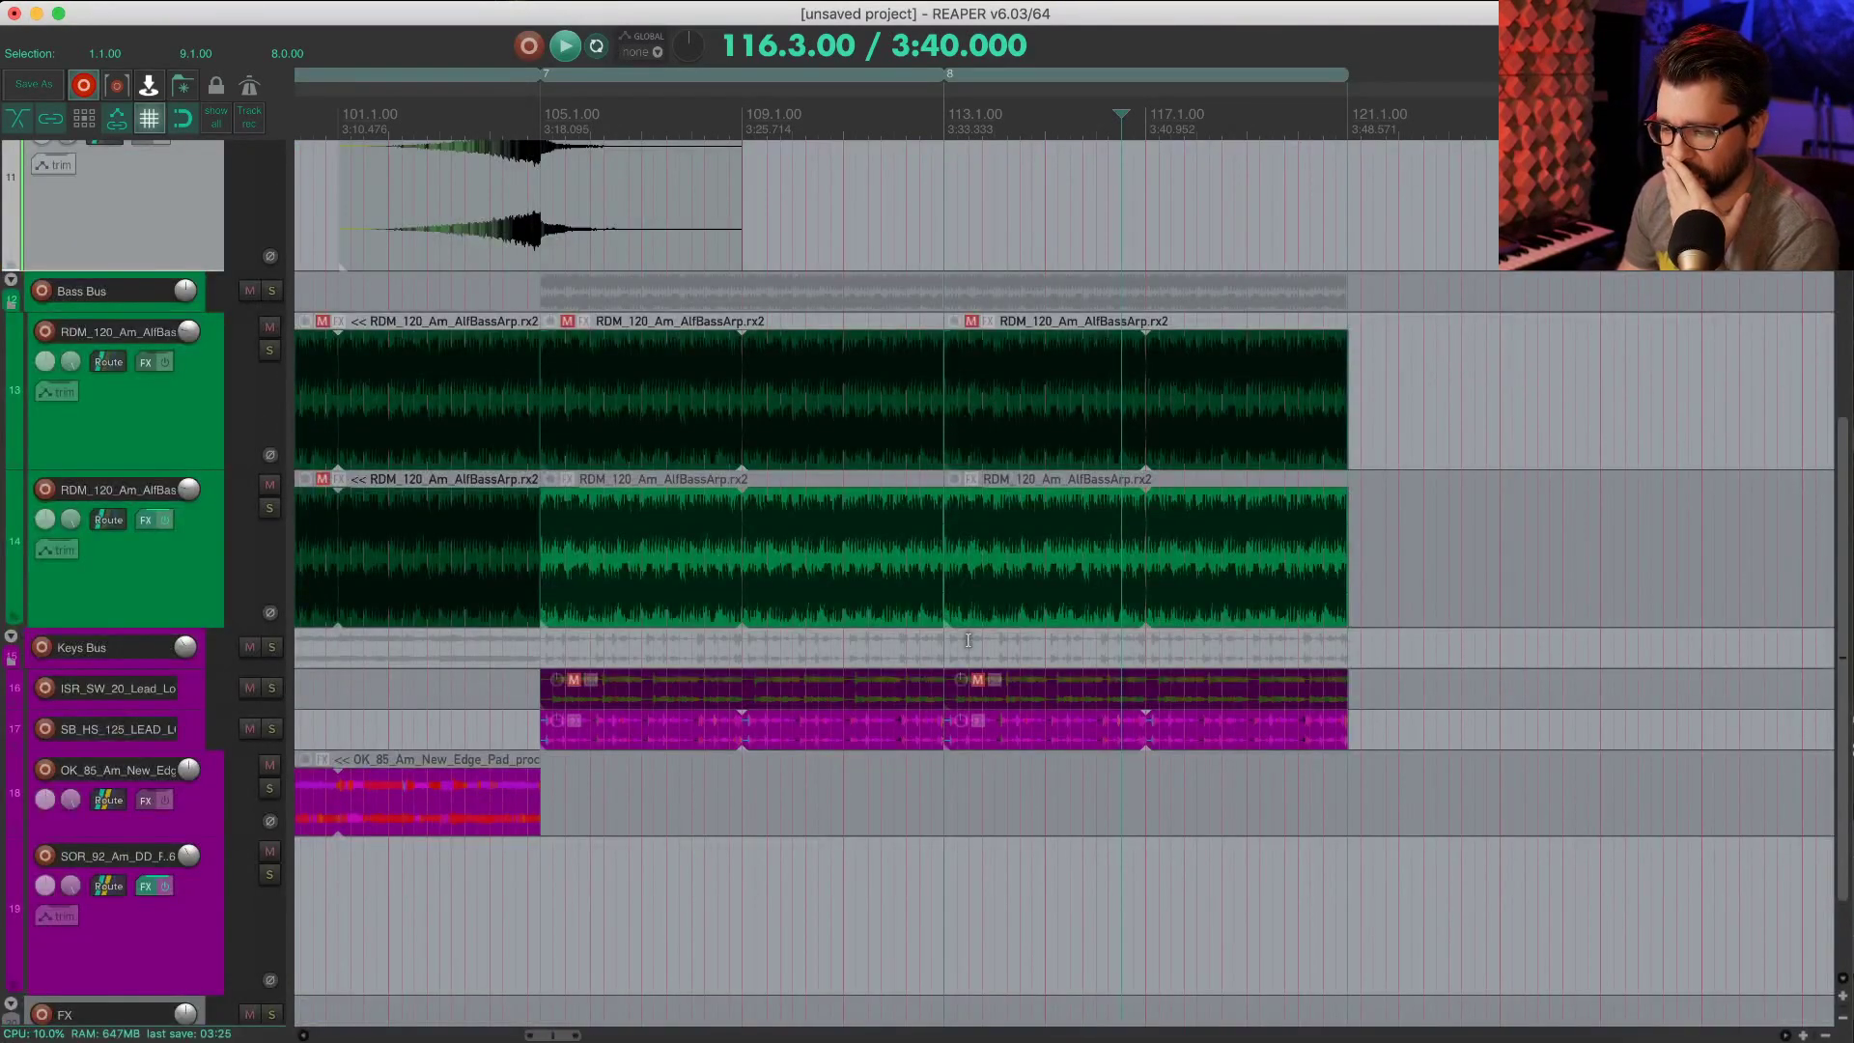
pyautogui.click(1055, 691)
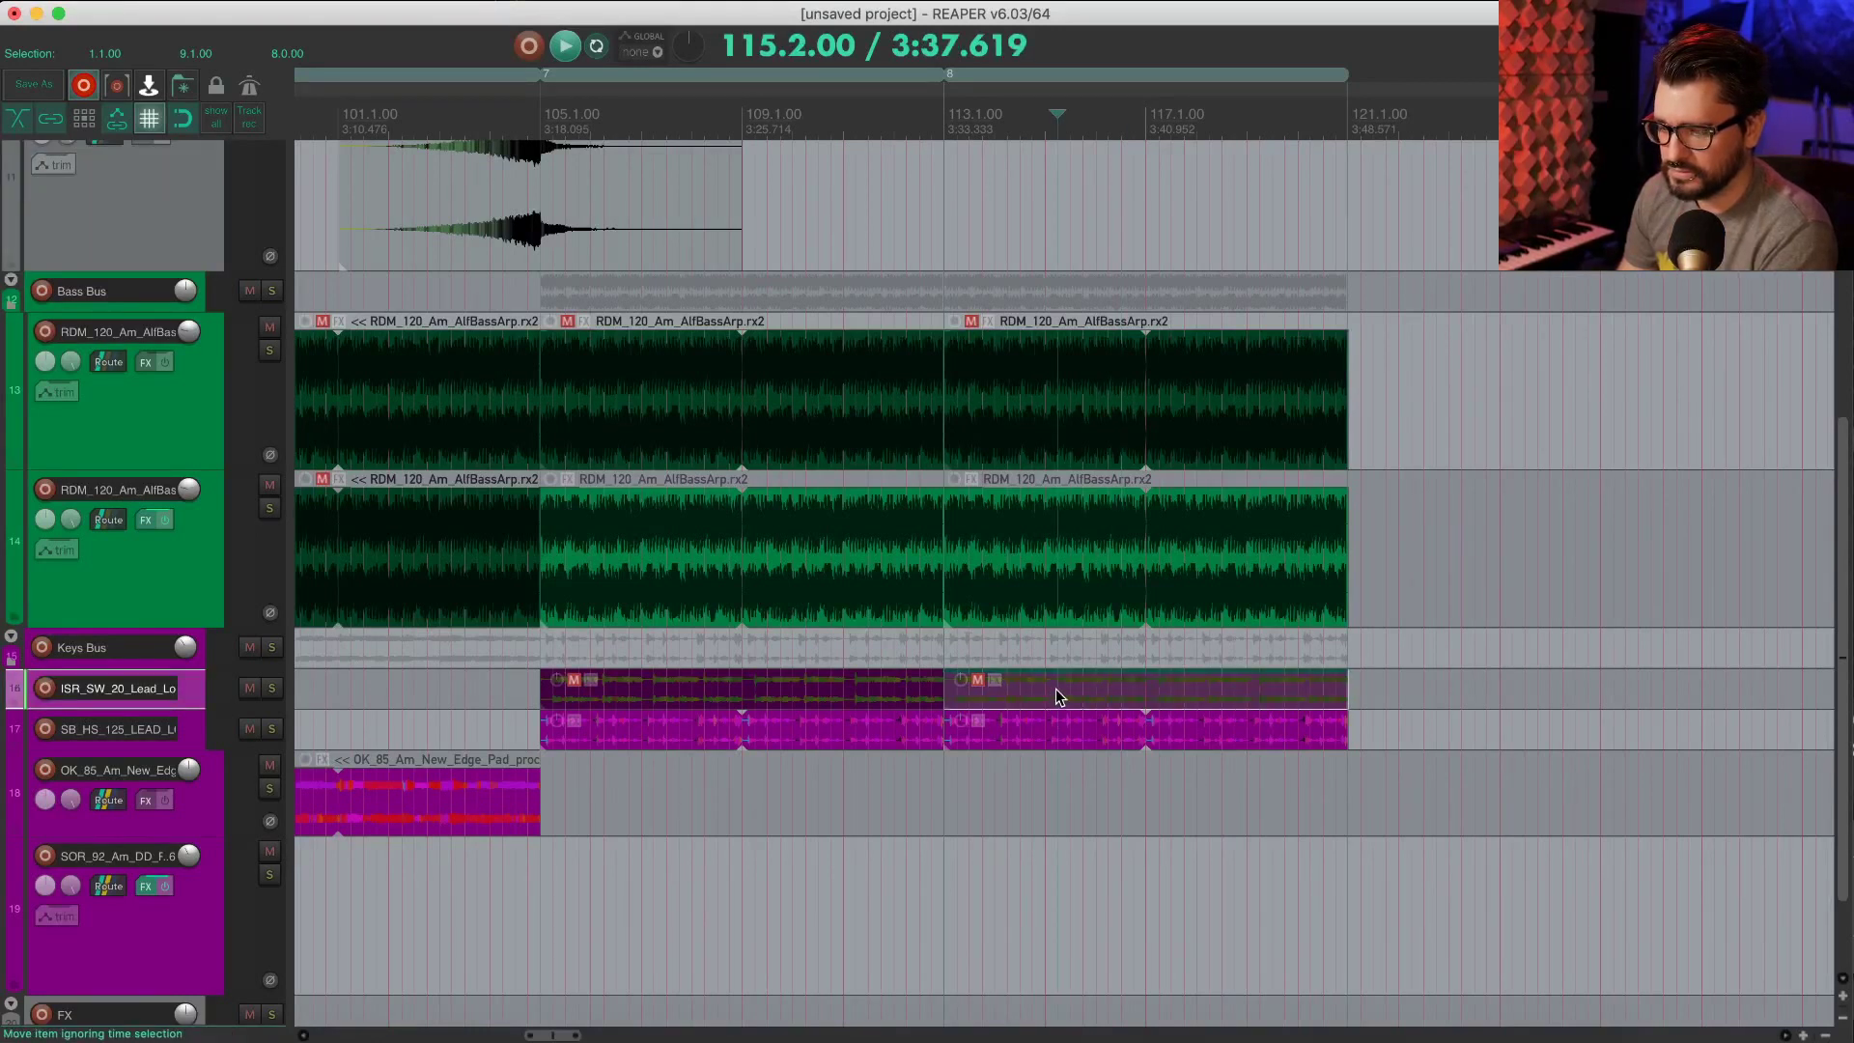
pyautogui.click(1055, 697)
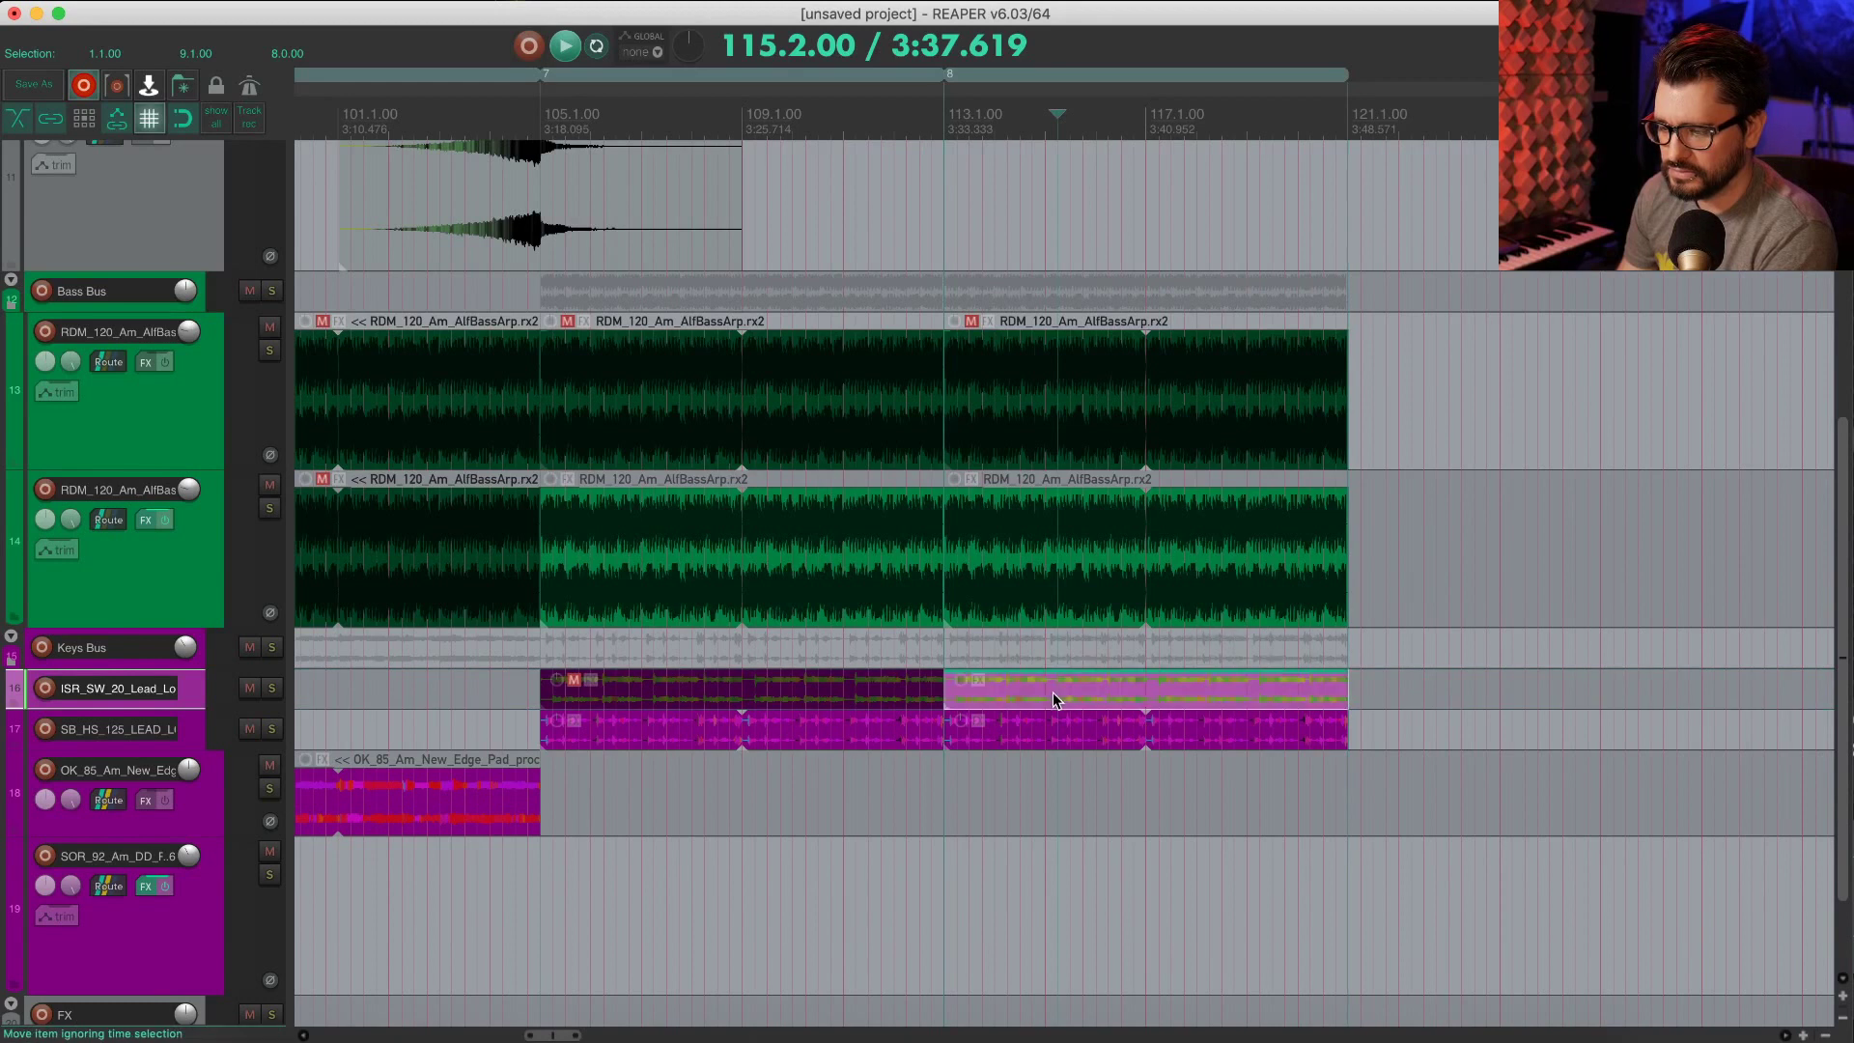
pyautogui.press('s')
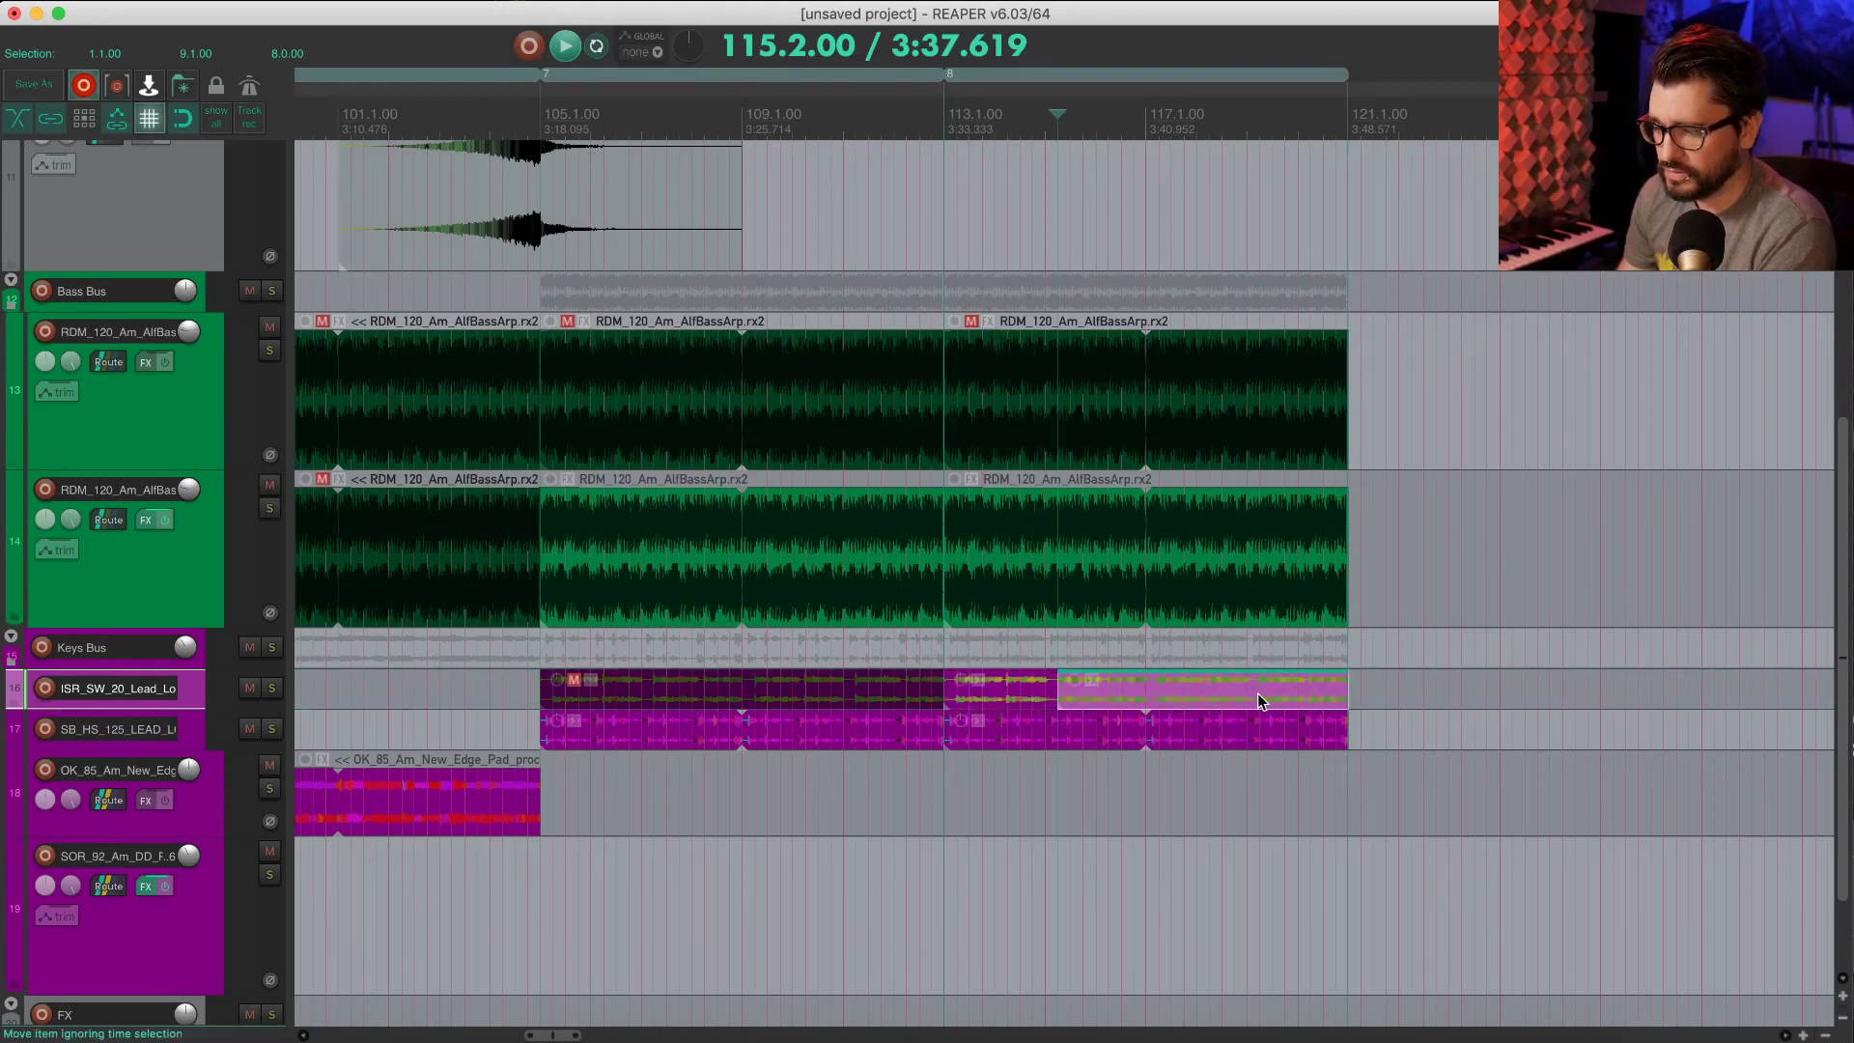
pyautogui.click(1250, 691)
pyautogui.press('a')
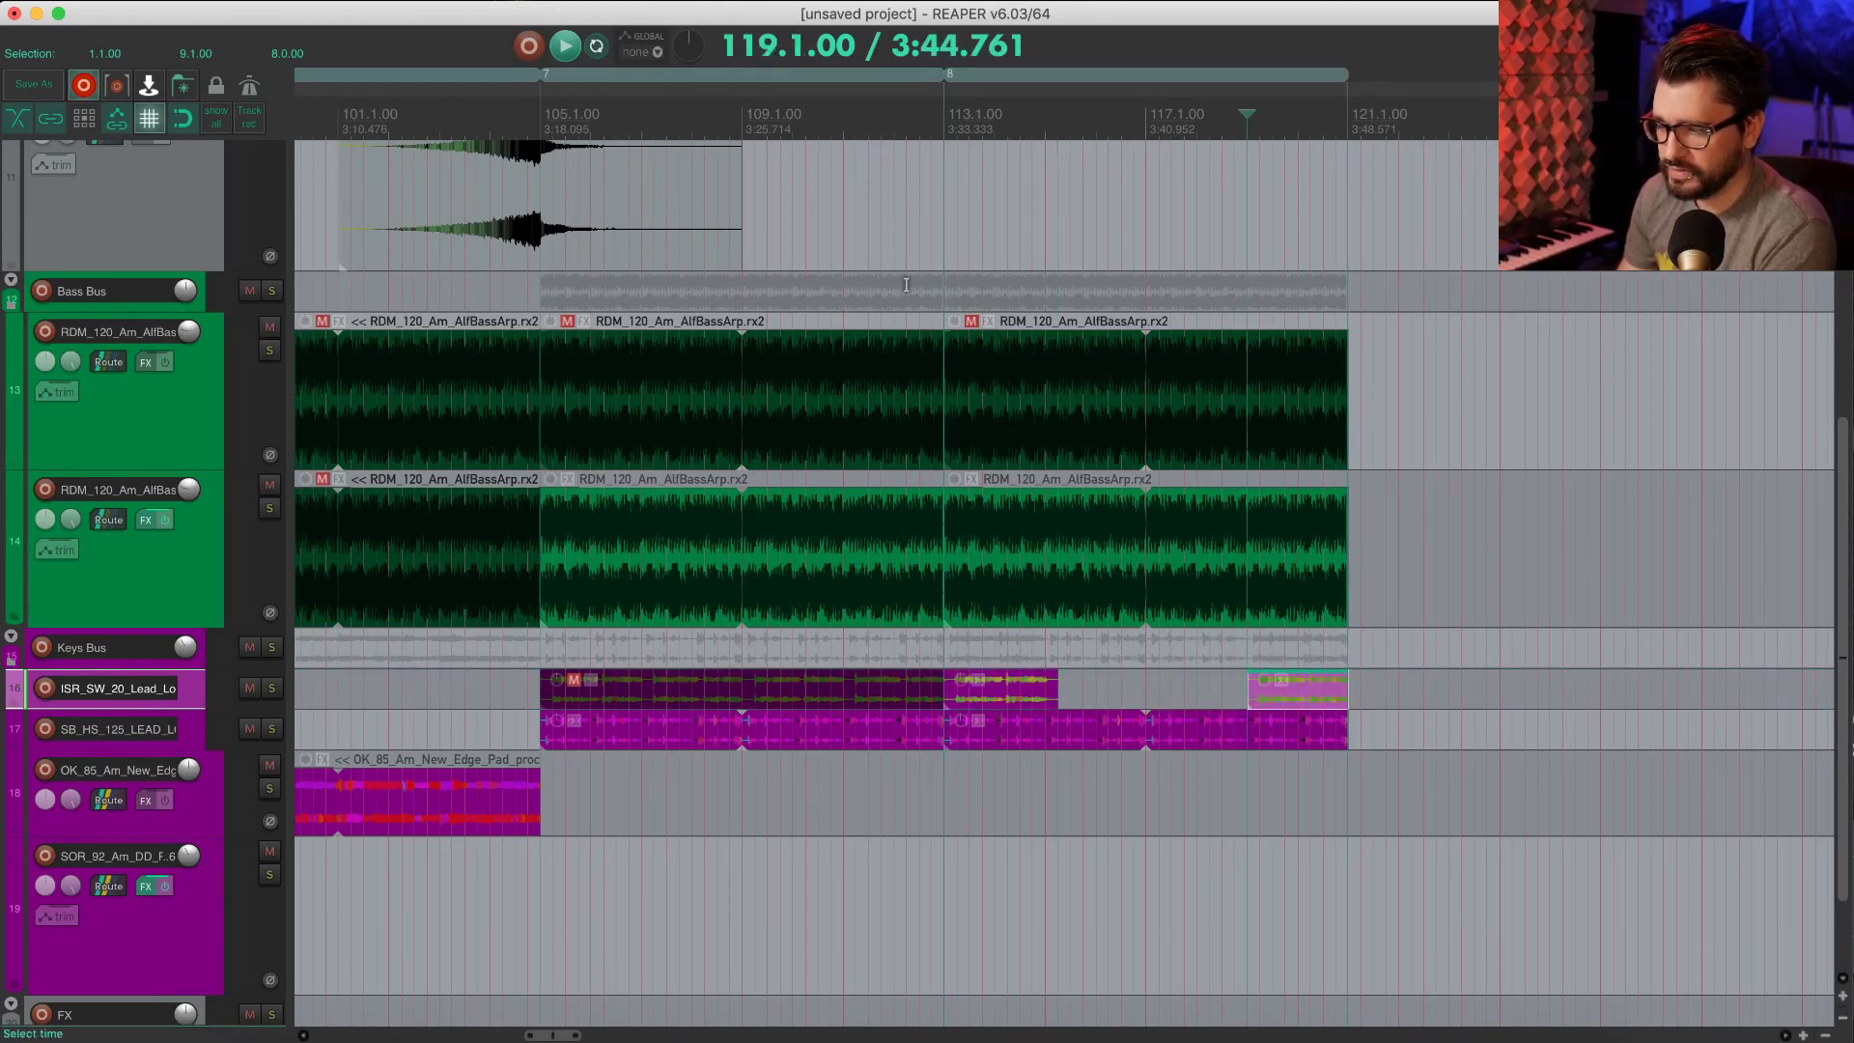
# Step: Play the section from bar 112 to hear the edited lead, reviewing the drum, bass and keys tracks
pyautogui.click(894, 164)
pyautogui.press('space')
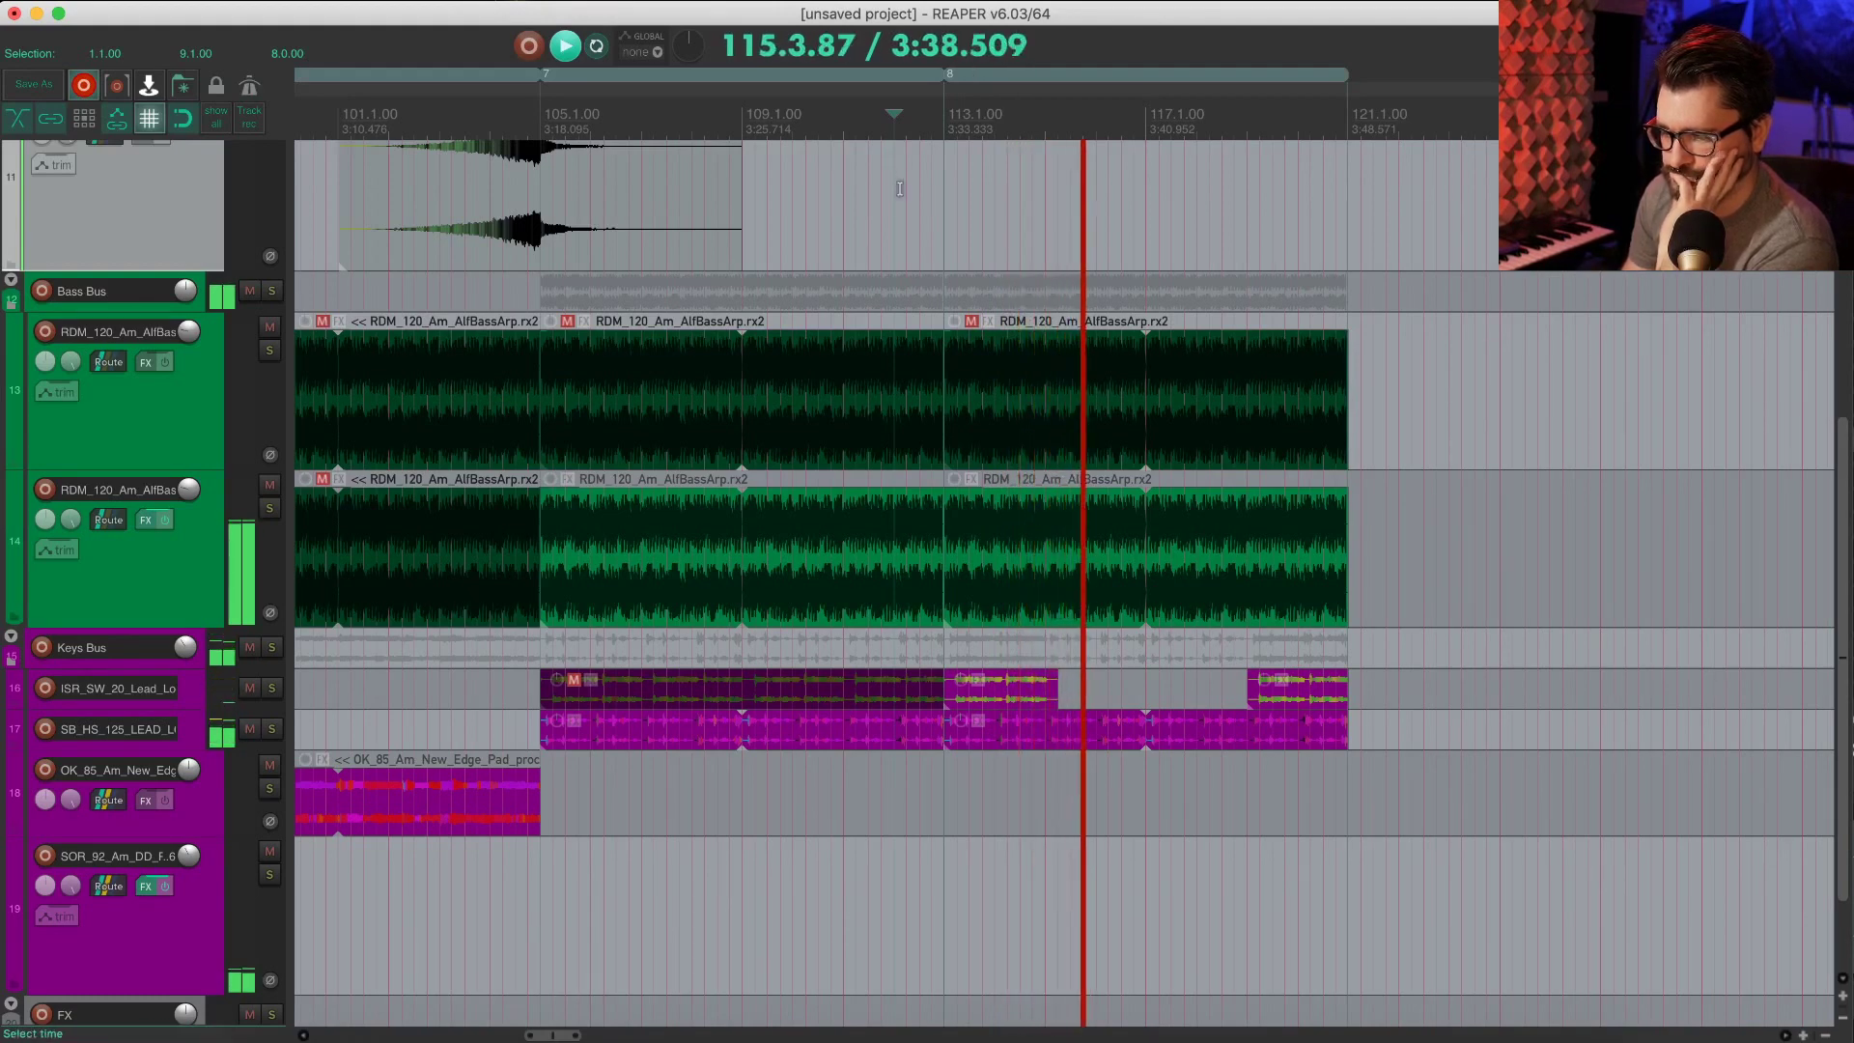
pyautogui.scroll(8, 1149, 479)
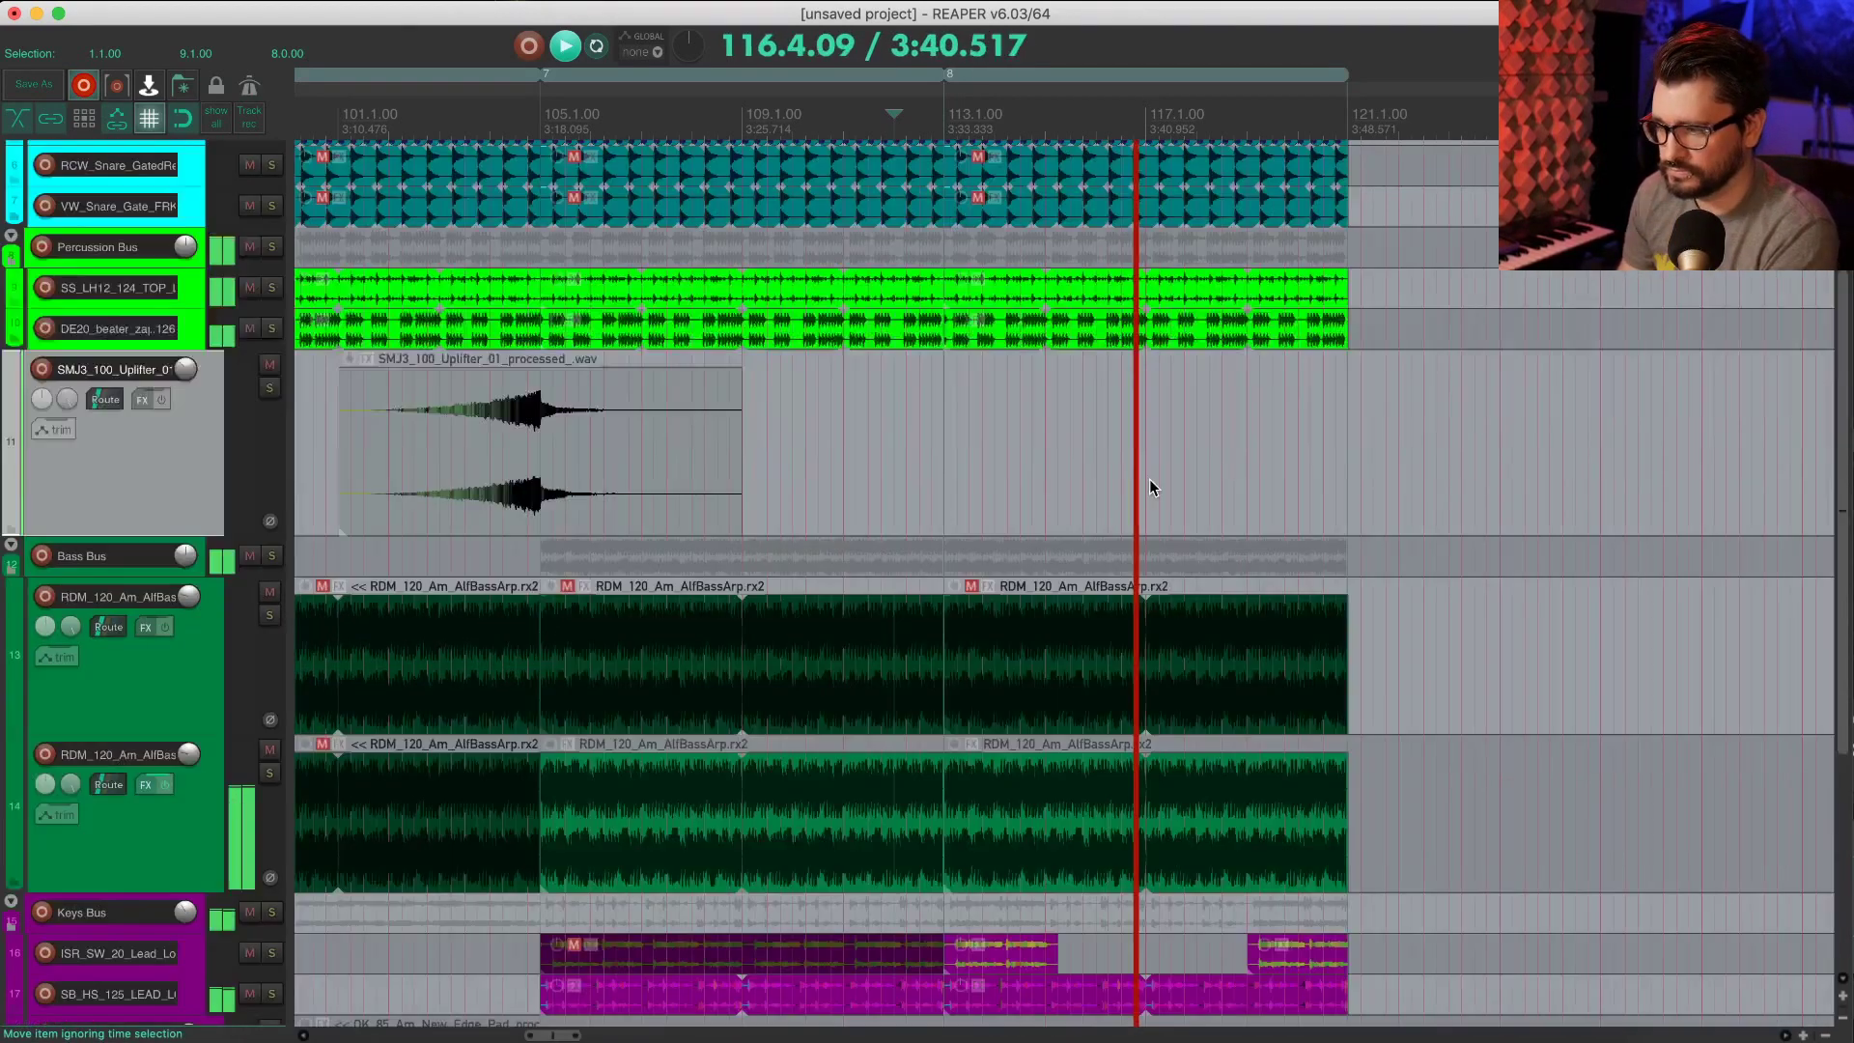
pyautogui.scroll(-2, 1149, 479)
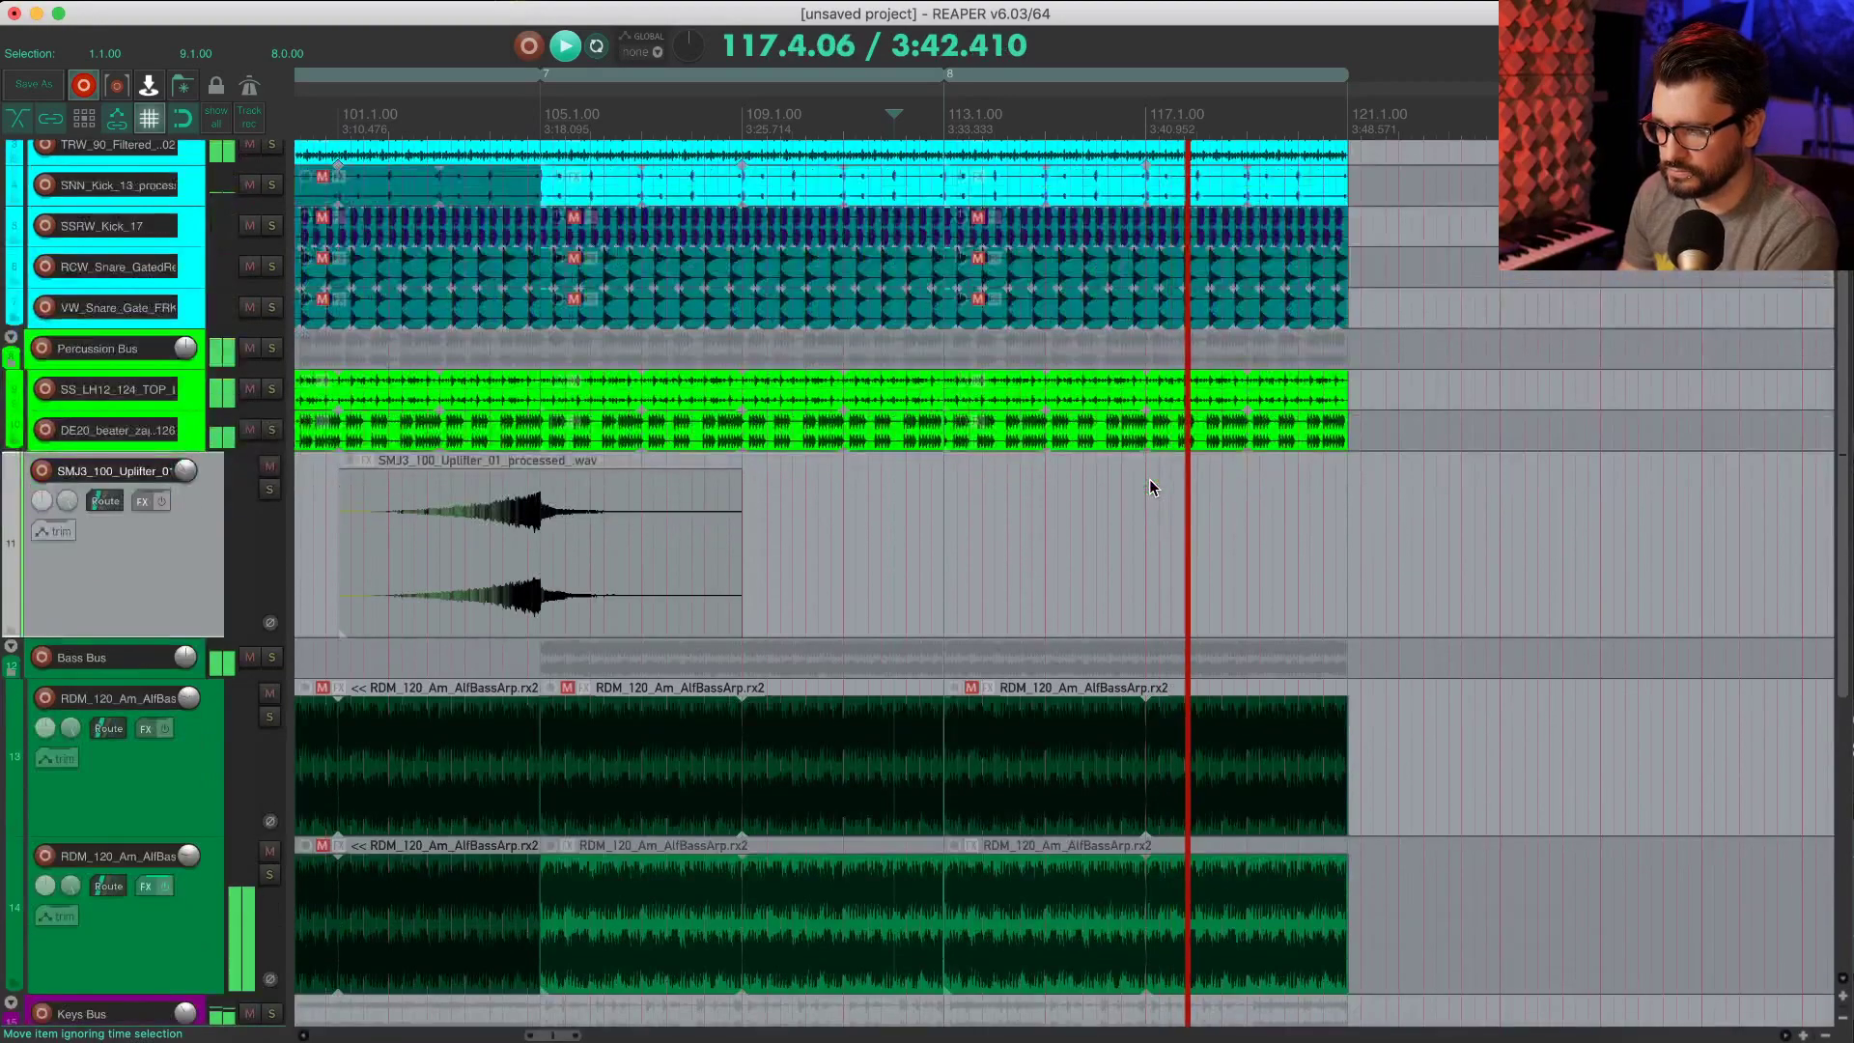
pyautogui.scroll(2, 1149, 479)
pyautogui.scroll(-9, 1158, 531)
pyautogui.press('space')
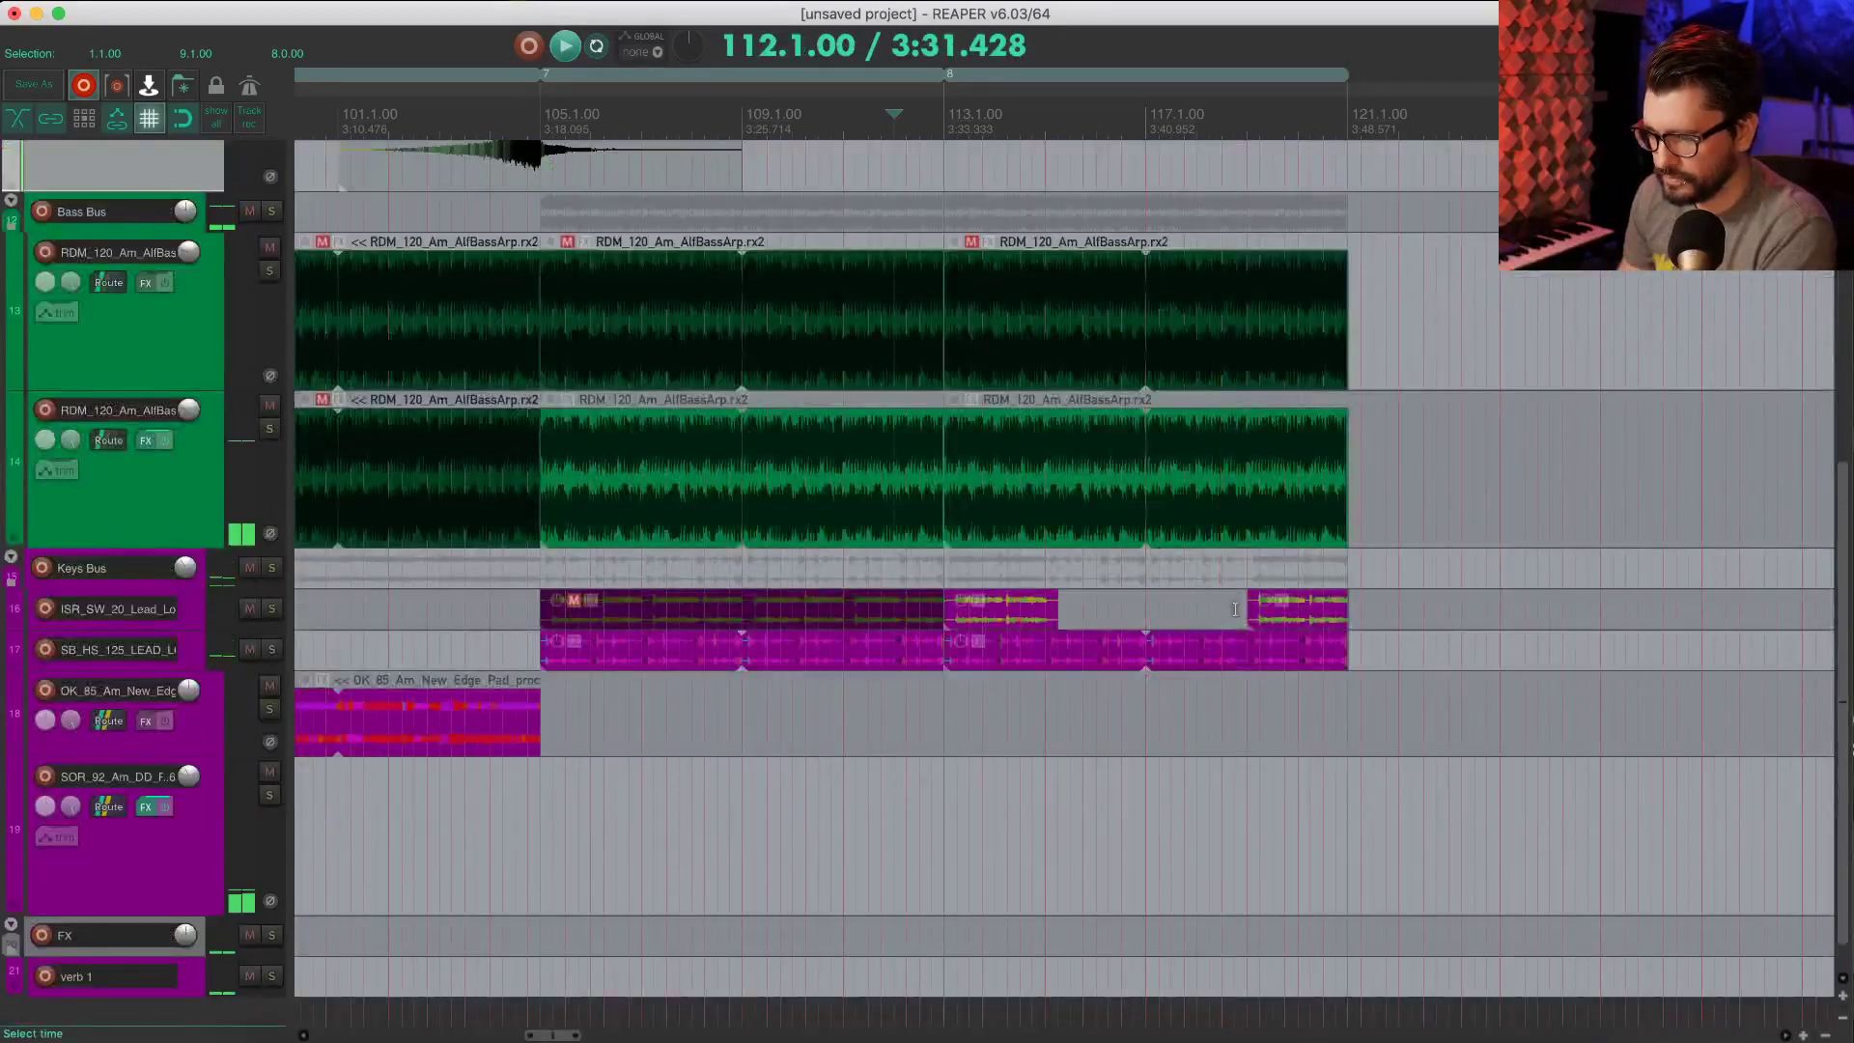
# Step: Extend the start of the last ISR_SW_20_Lead item back to bar 117, and cut off its part after bar 119
pyautogui.click(1250, 608)
pyautogui.moveTo(1251, 608); pyautogui.dragTo(1156, 610)
pyautogui.click(1255, 612)
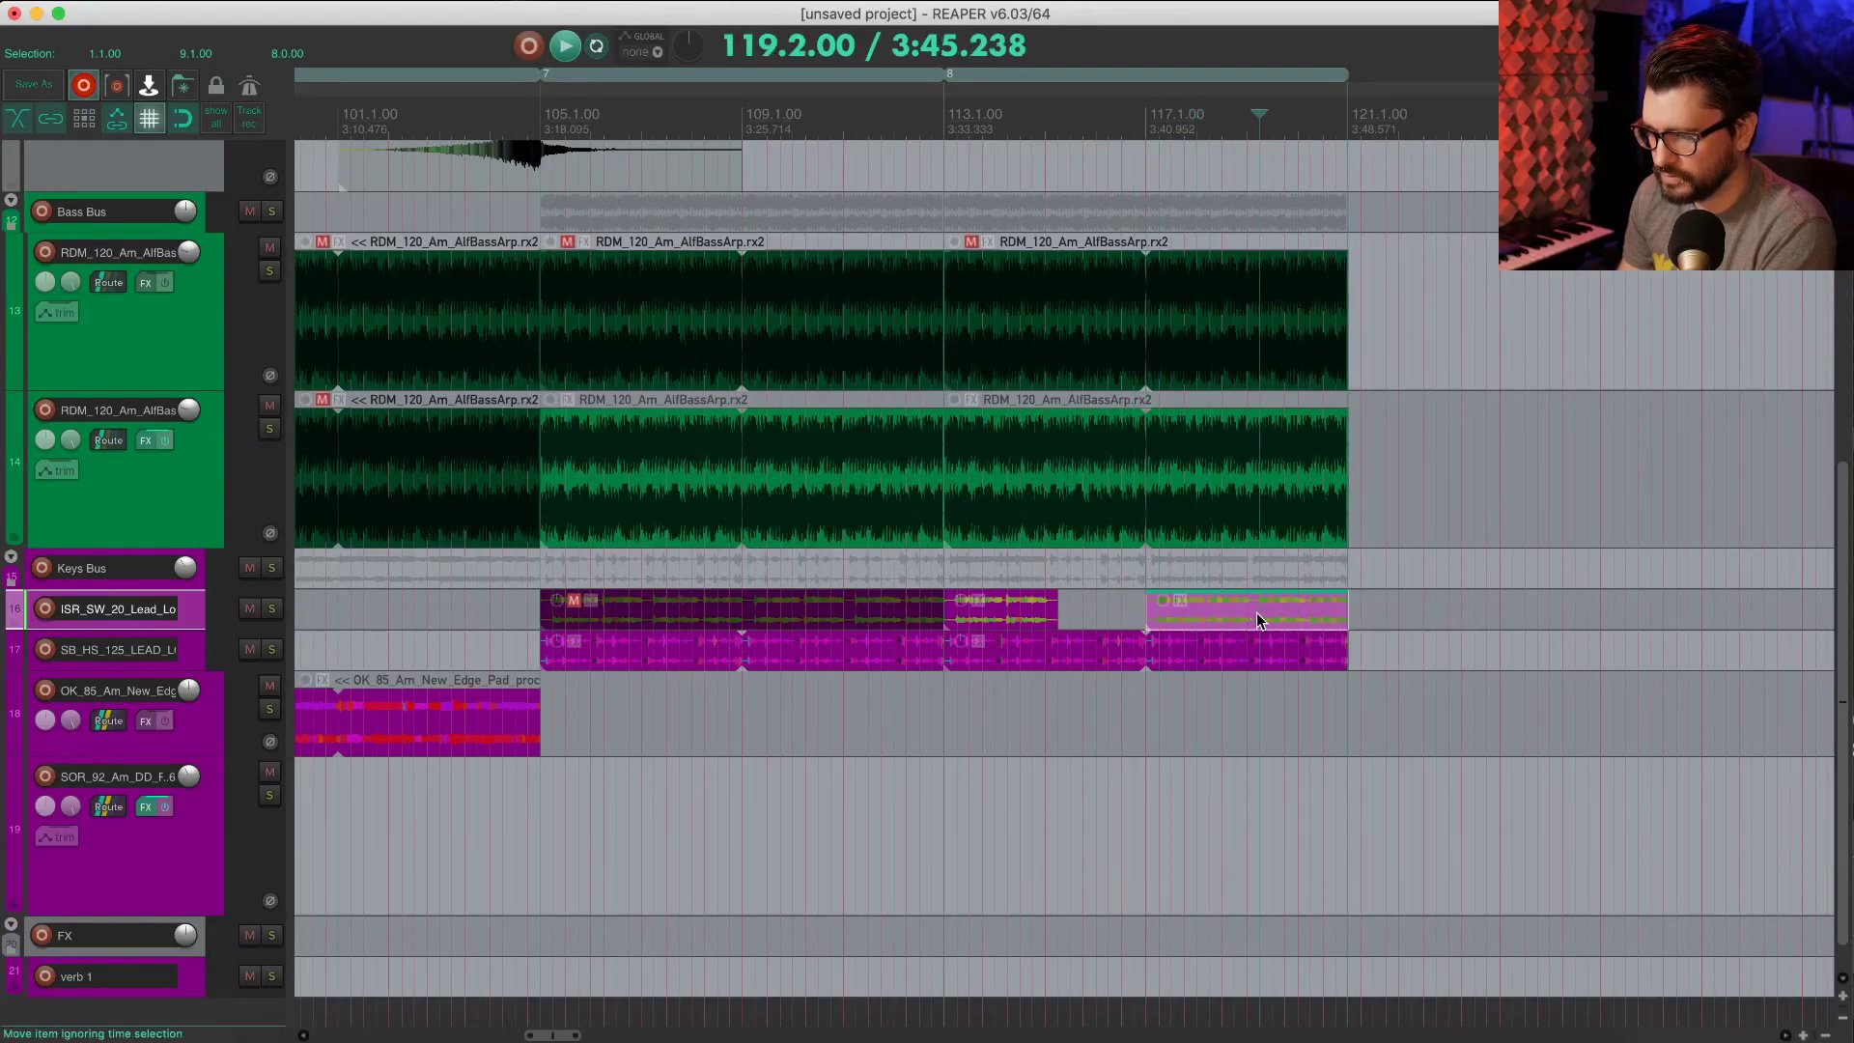
pyautogui.click(1250, 612)
pyautogui.press('s')
pyautogui.press('Delete')
pyautogui.scroll(5, 1168, 563)
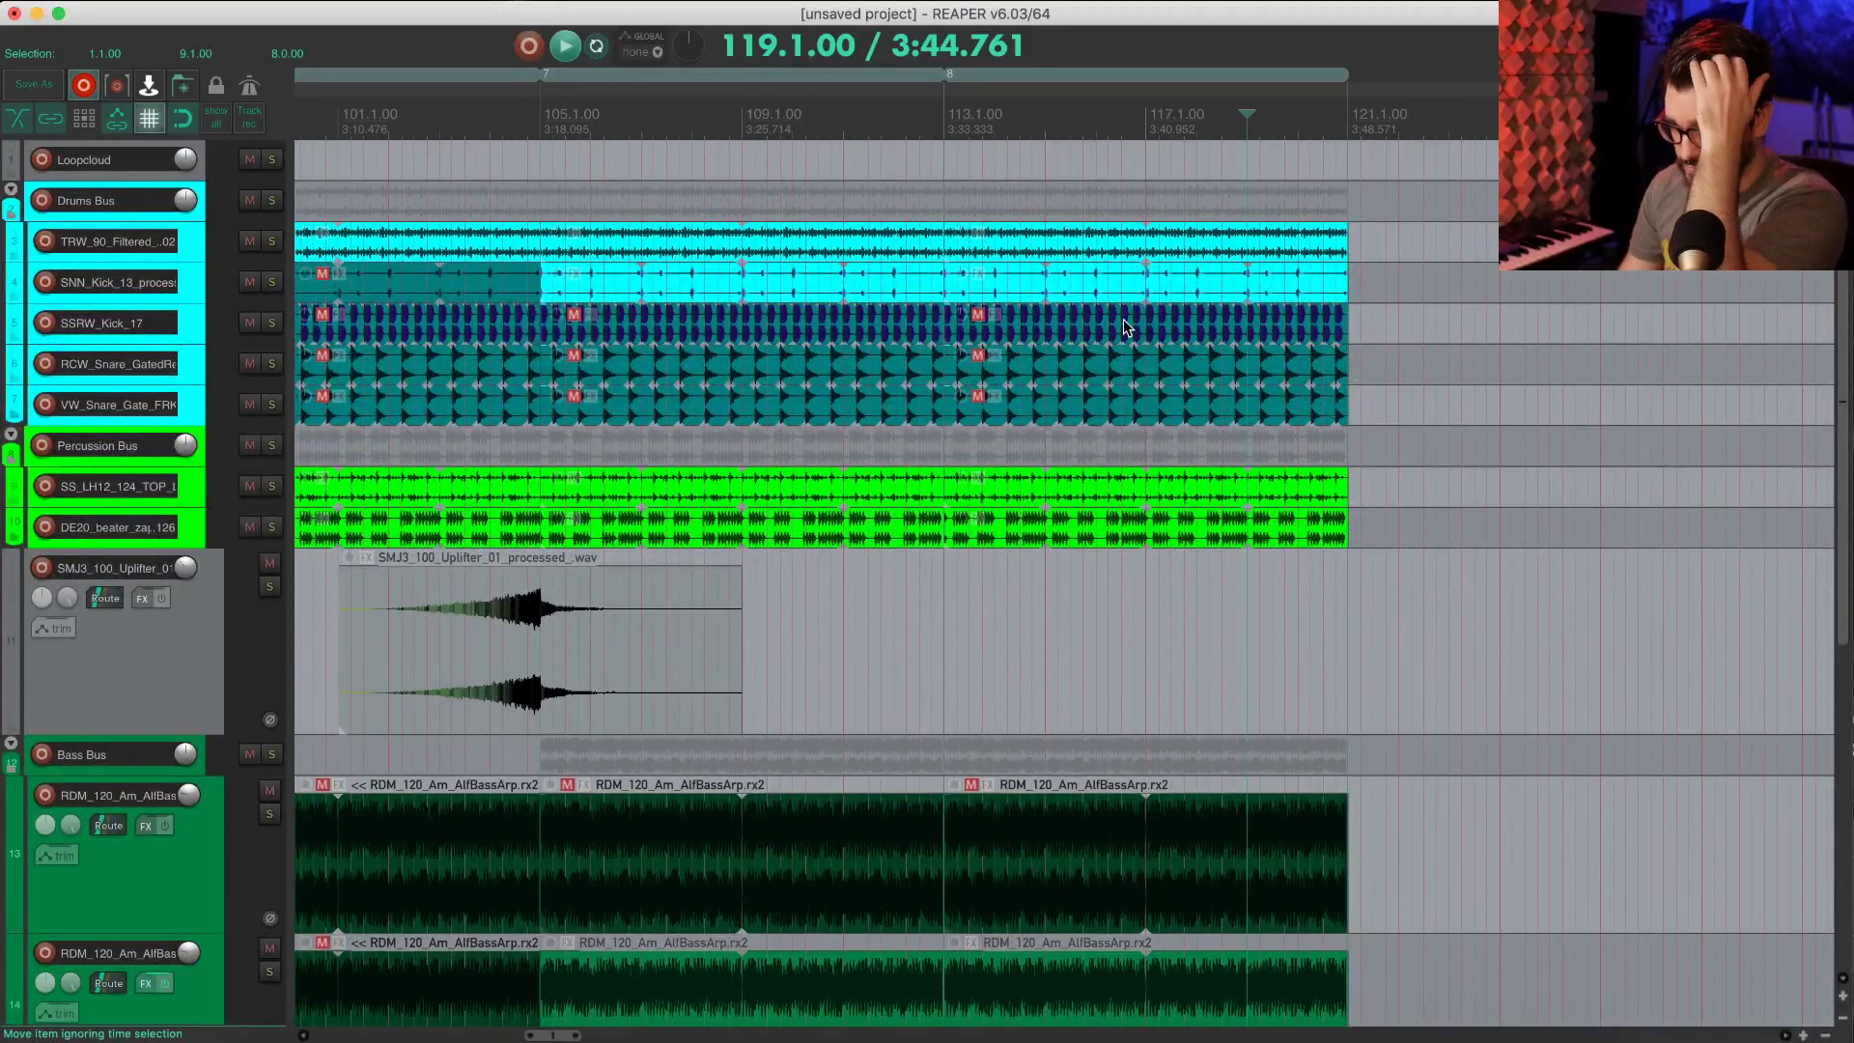
# Step: Unmute the SSRW_Kick_17 item that starts at bar 113
pyautogui.click(1122, 319)
pyautogui.scroll(2, 1041, 357)
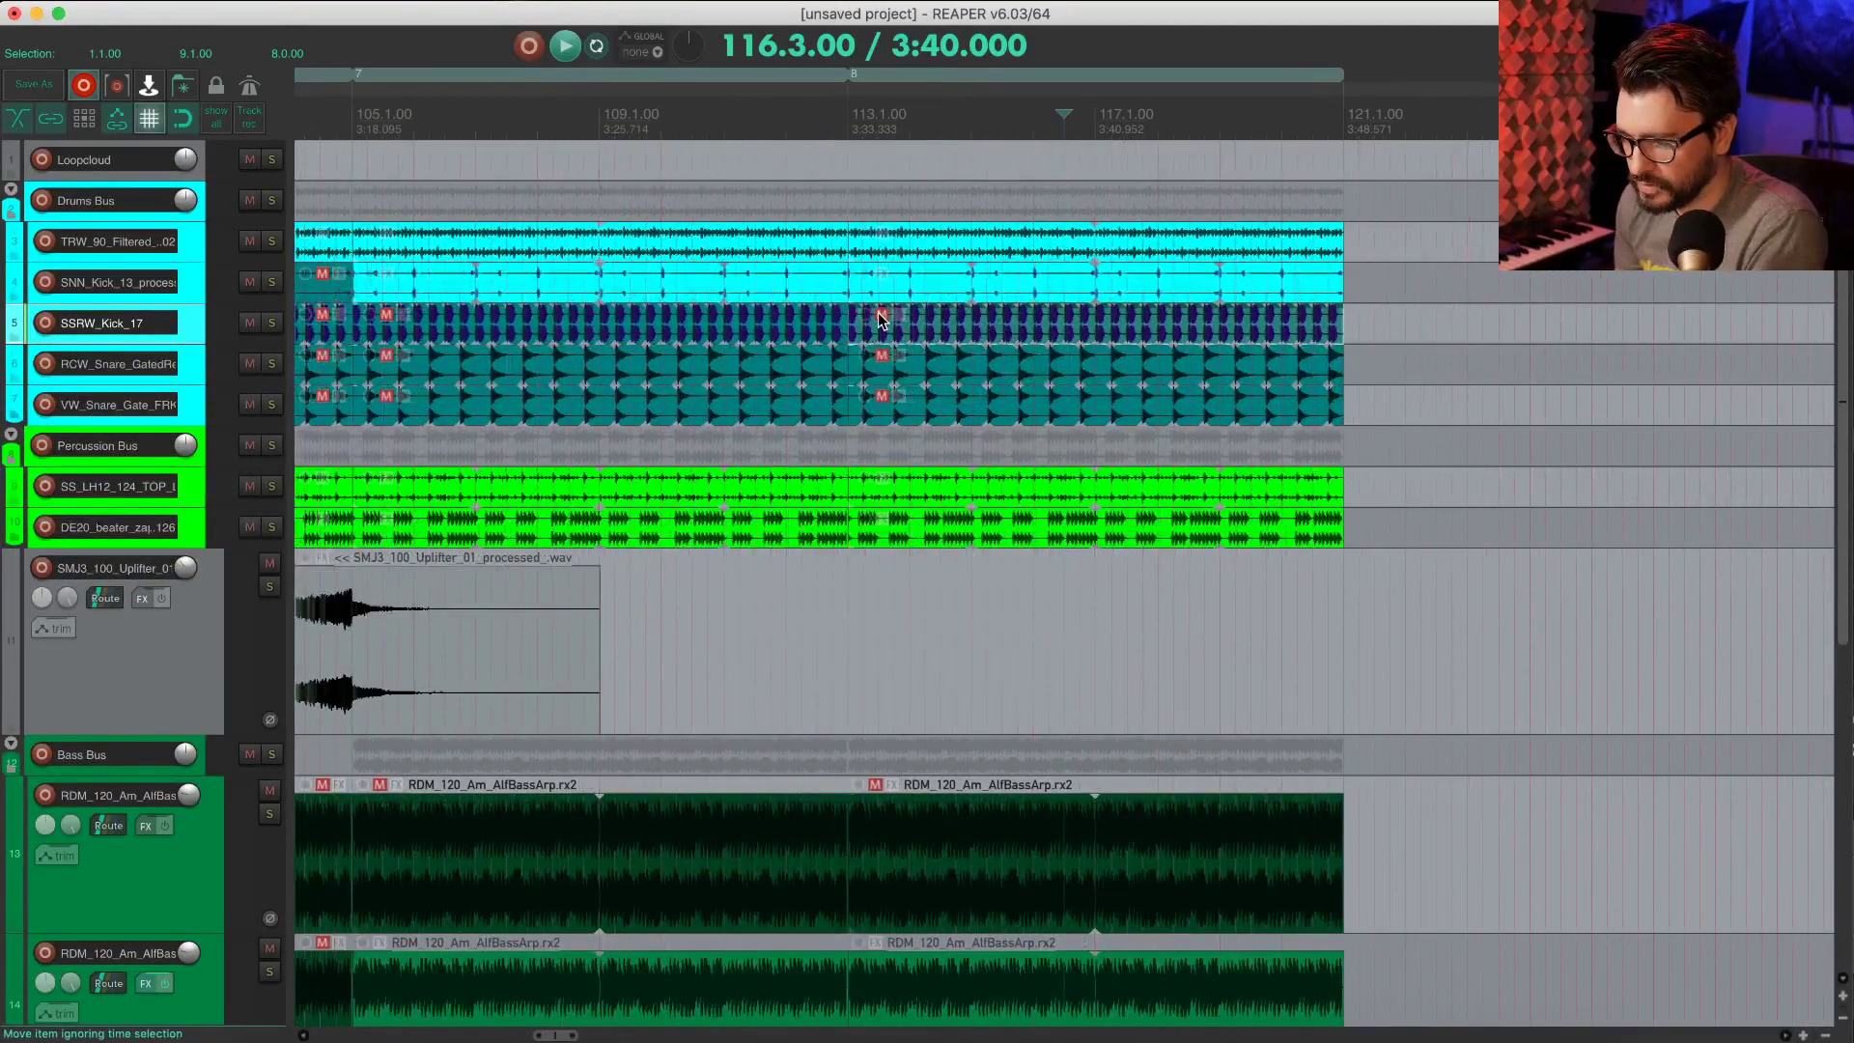
pyautogui.click(877, 311)
# Step: Remove the SSRW_Kick_17 beats at 113.2 and 113.4, and cut off everything from 114.2 onward
pyautogui.scroll(5, 879, 372)
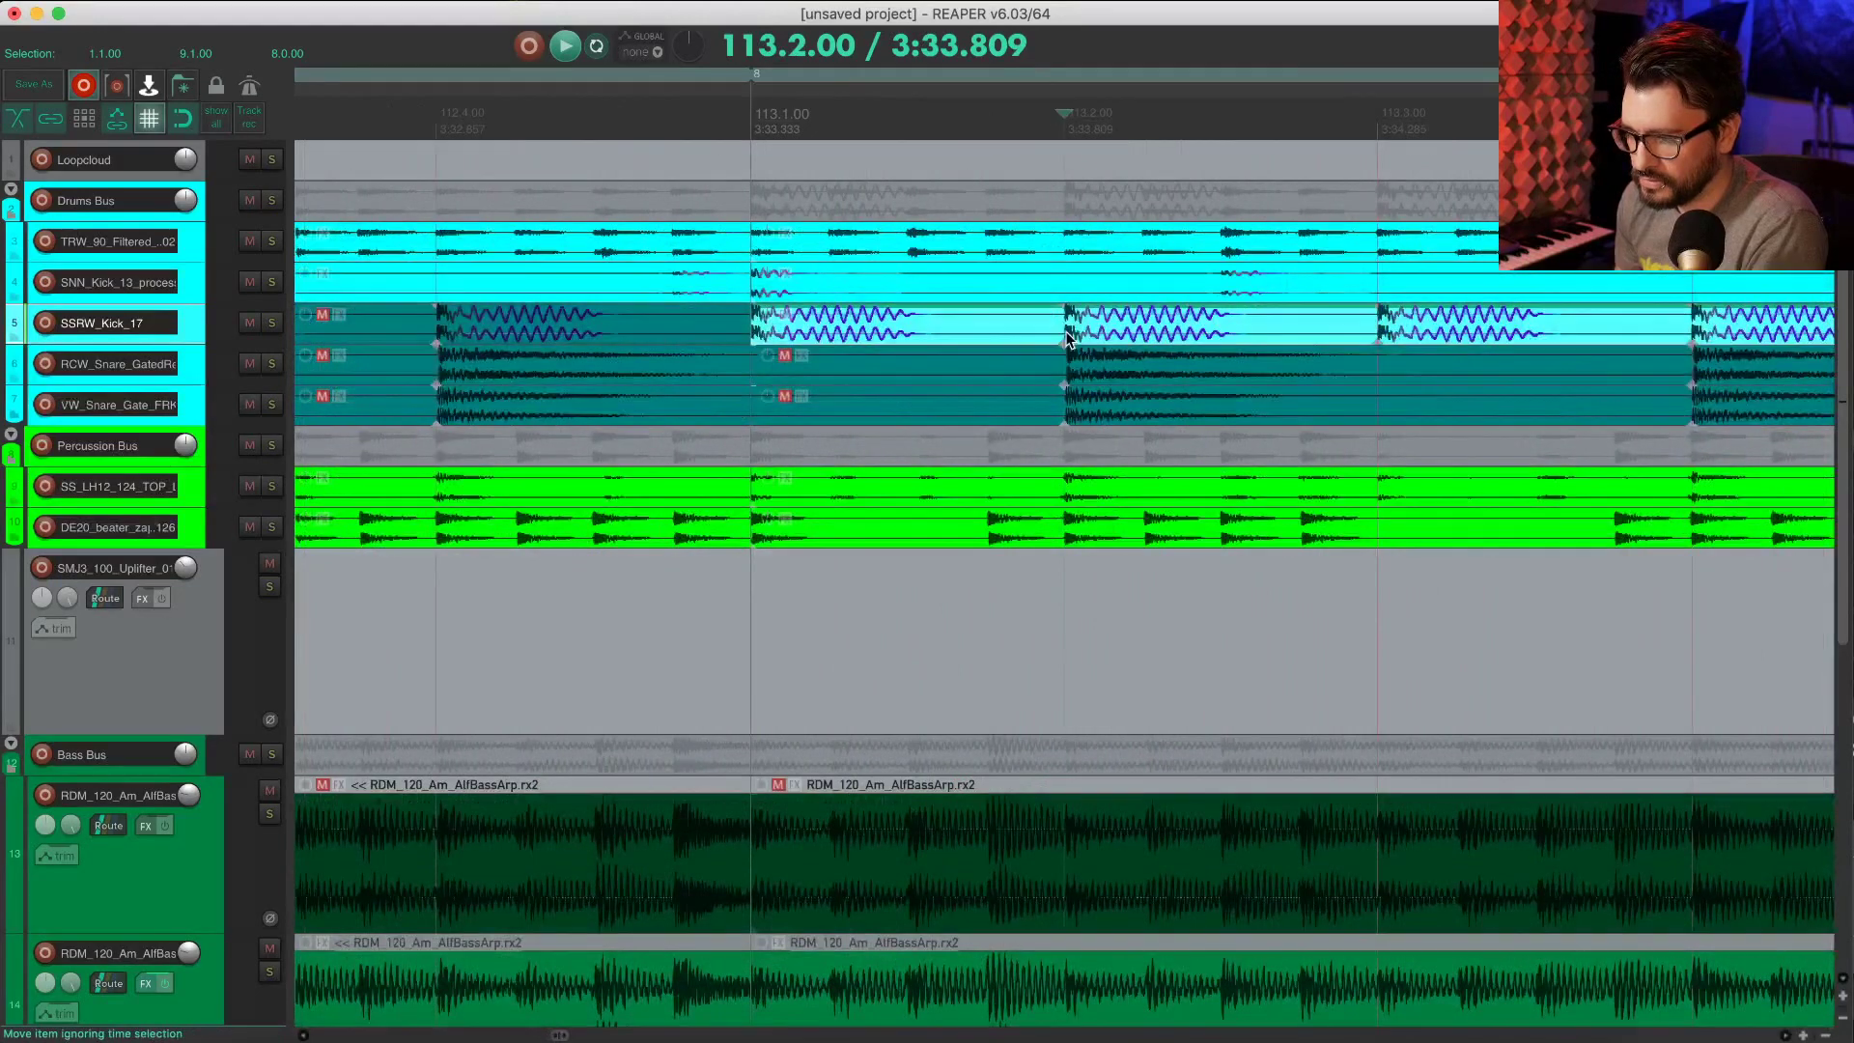
pyautogui.scroll(-4, 1115, 356)
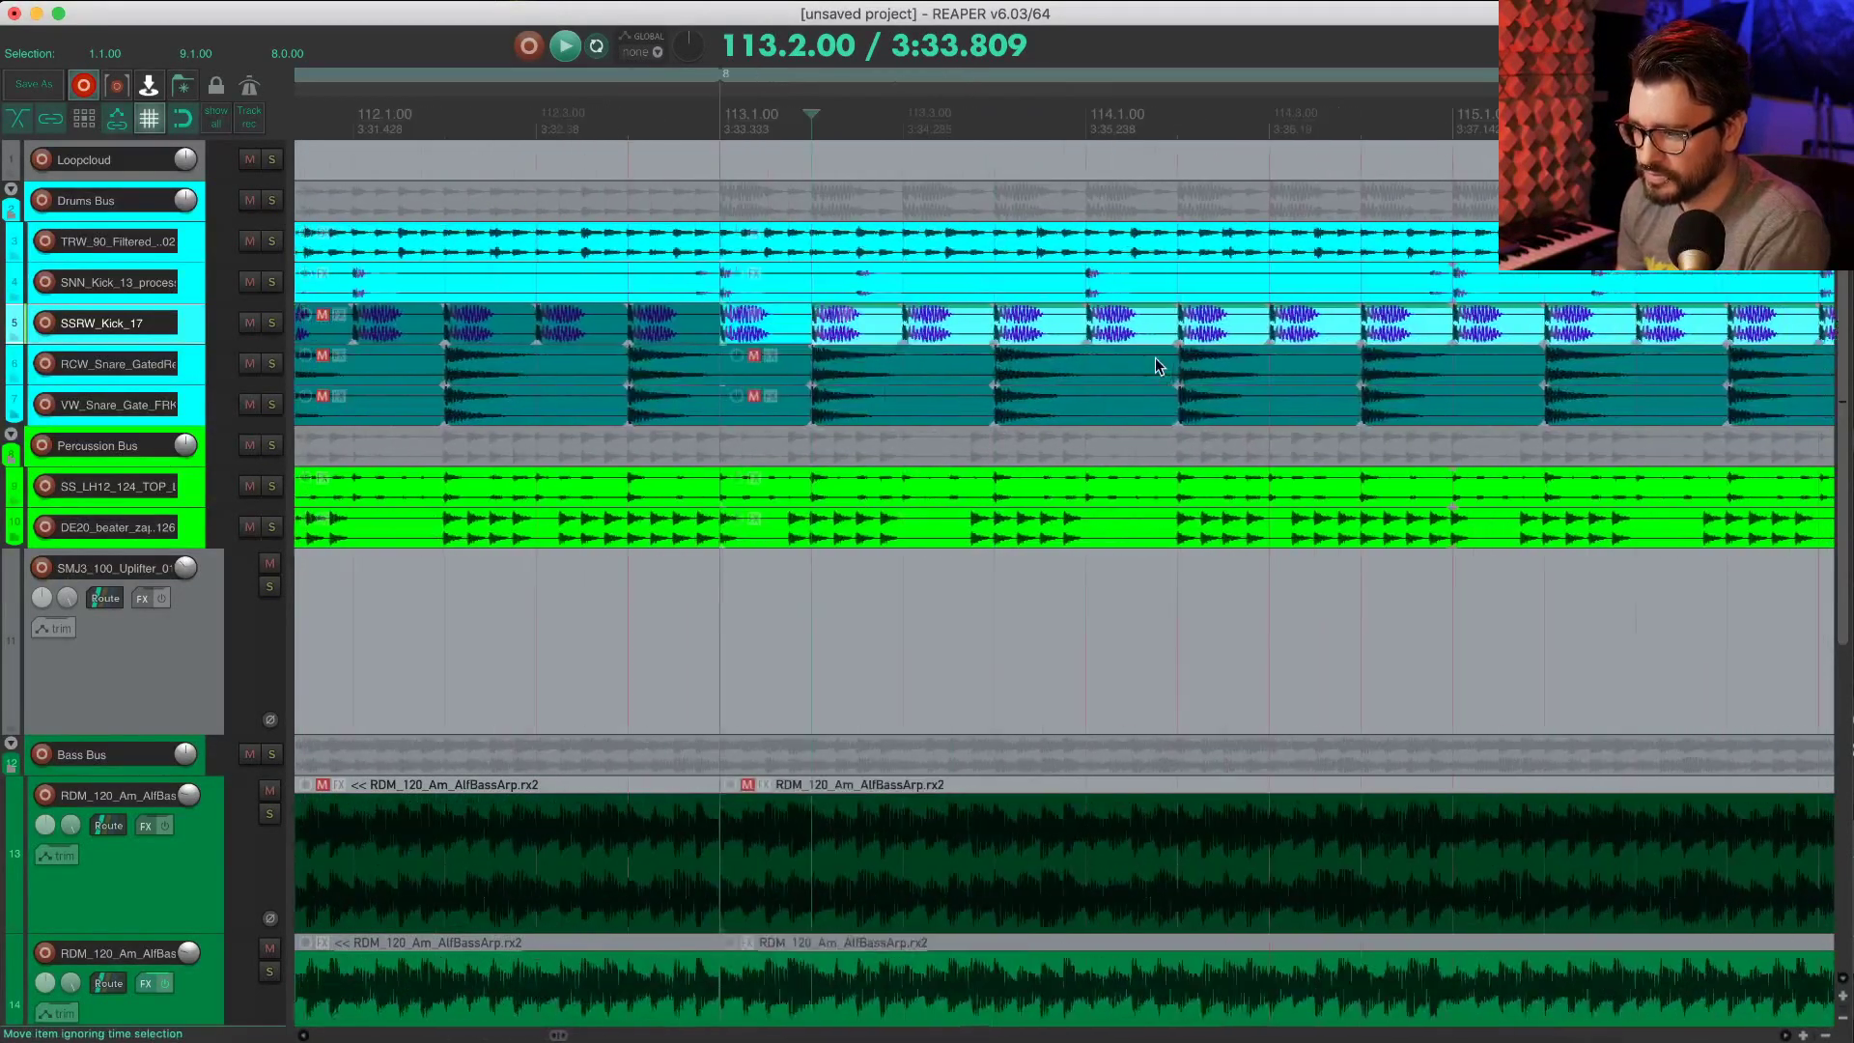
pyautogui.hscroll(2, 1155, 365)
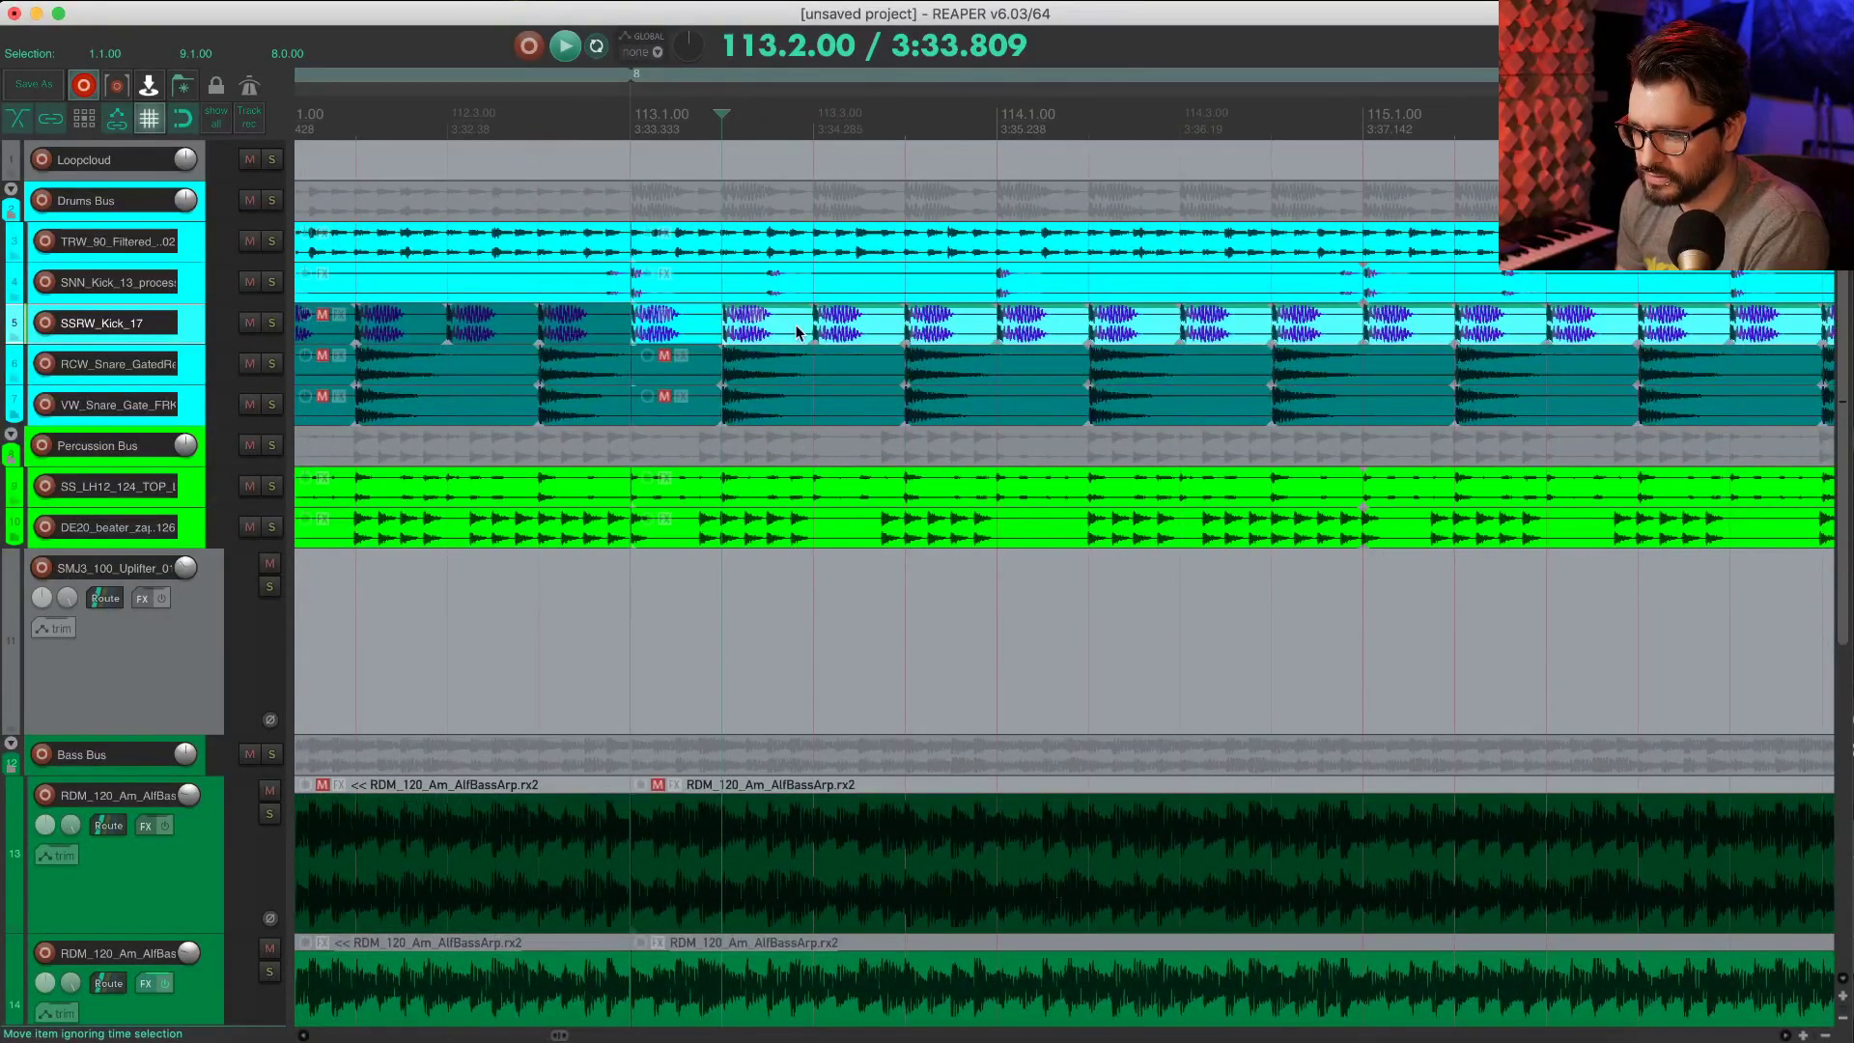
pyautogui.click(899, 320)
pyautogui.click(993, 330)
pyautogui.press('Delete')
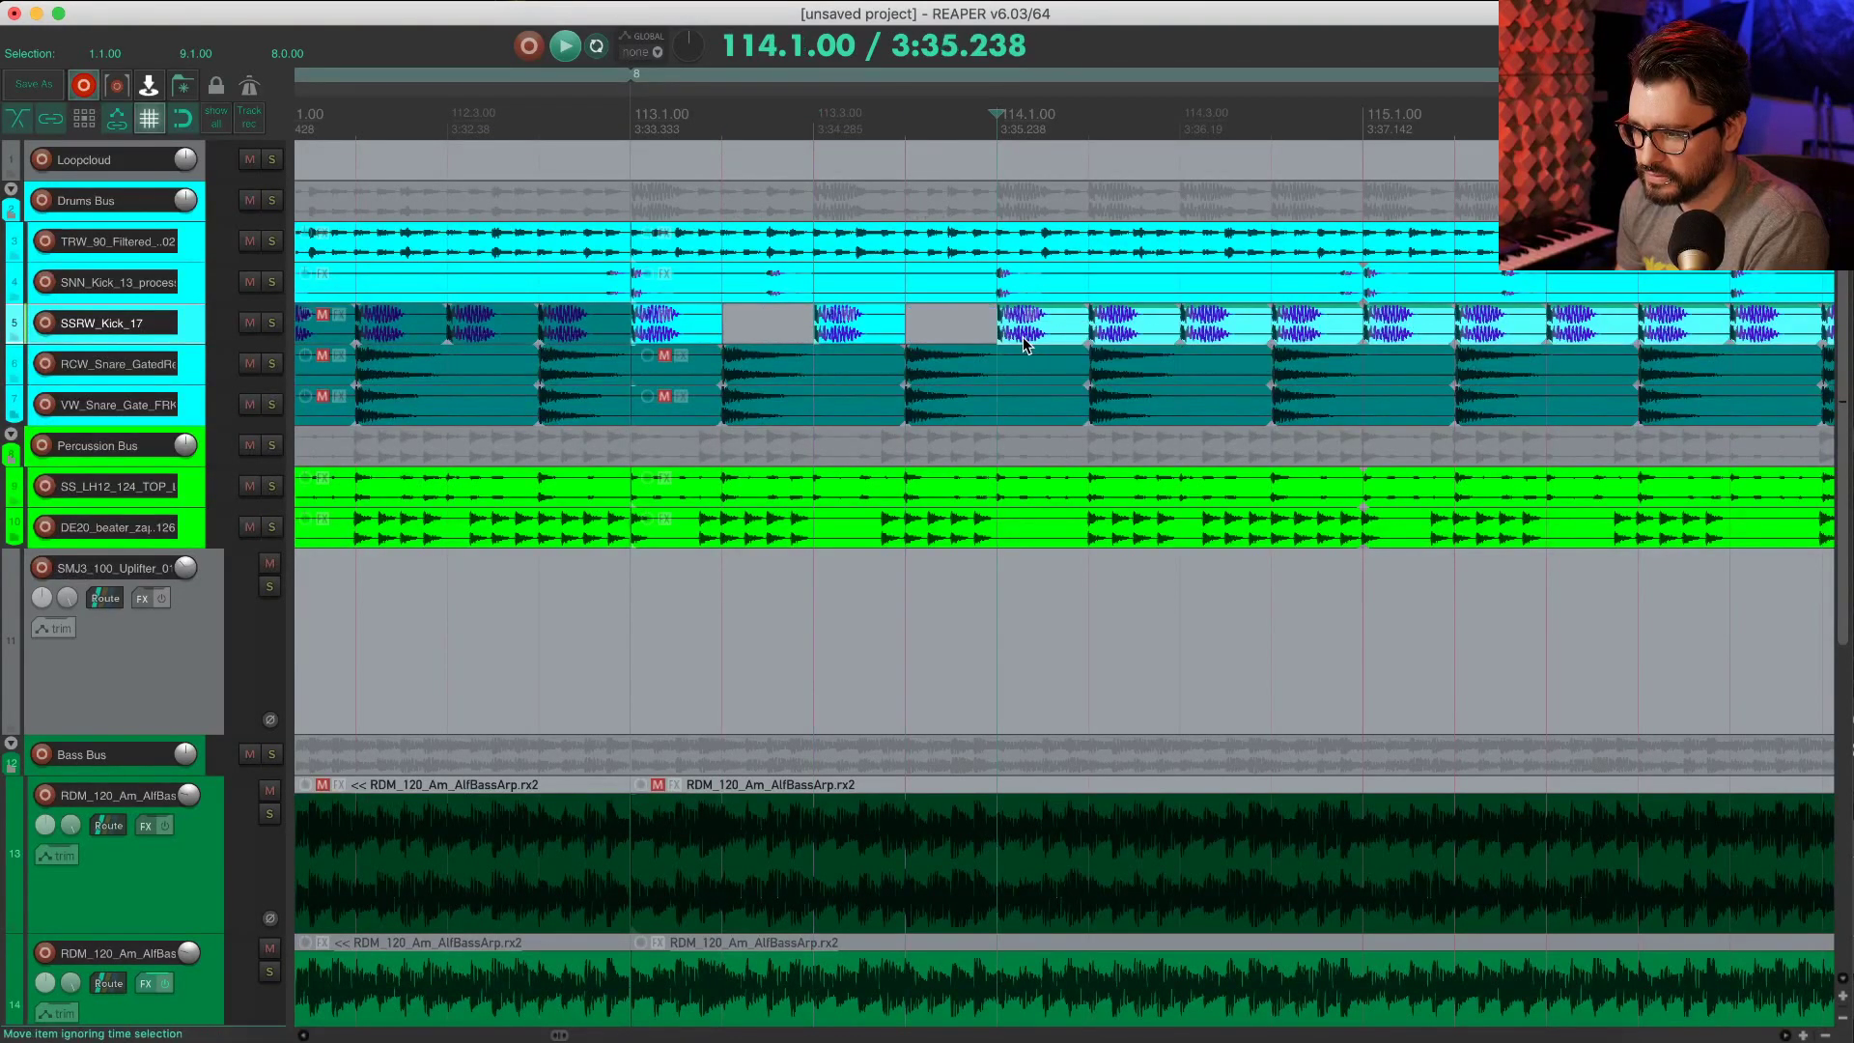
pyautogui.click(1087, 327)
pyautogui.press('s')
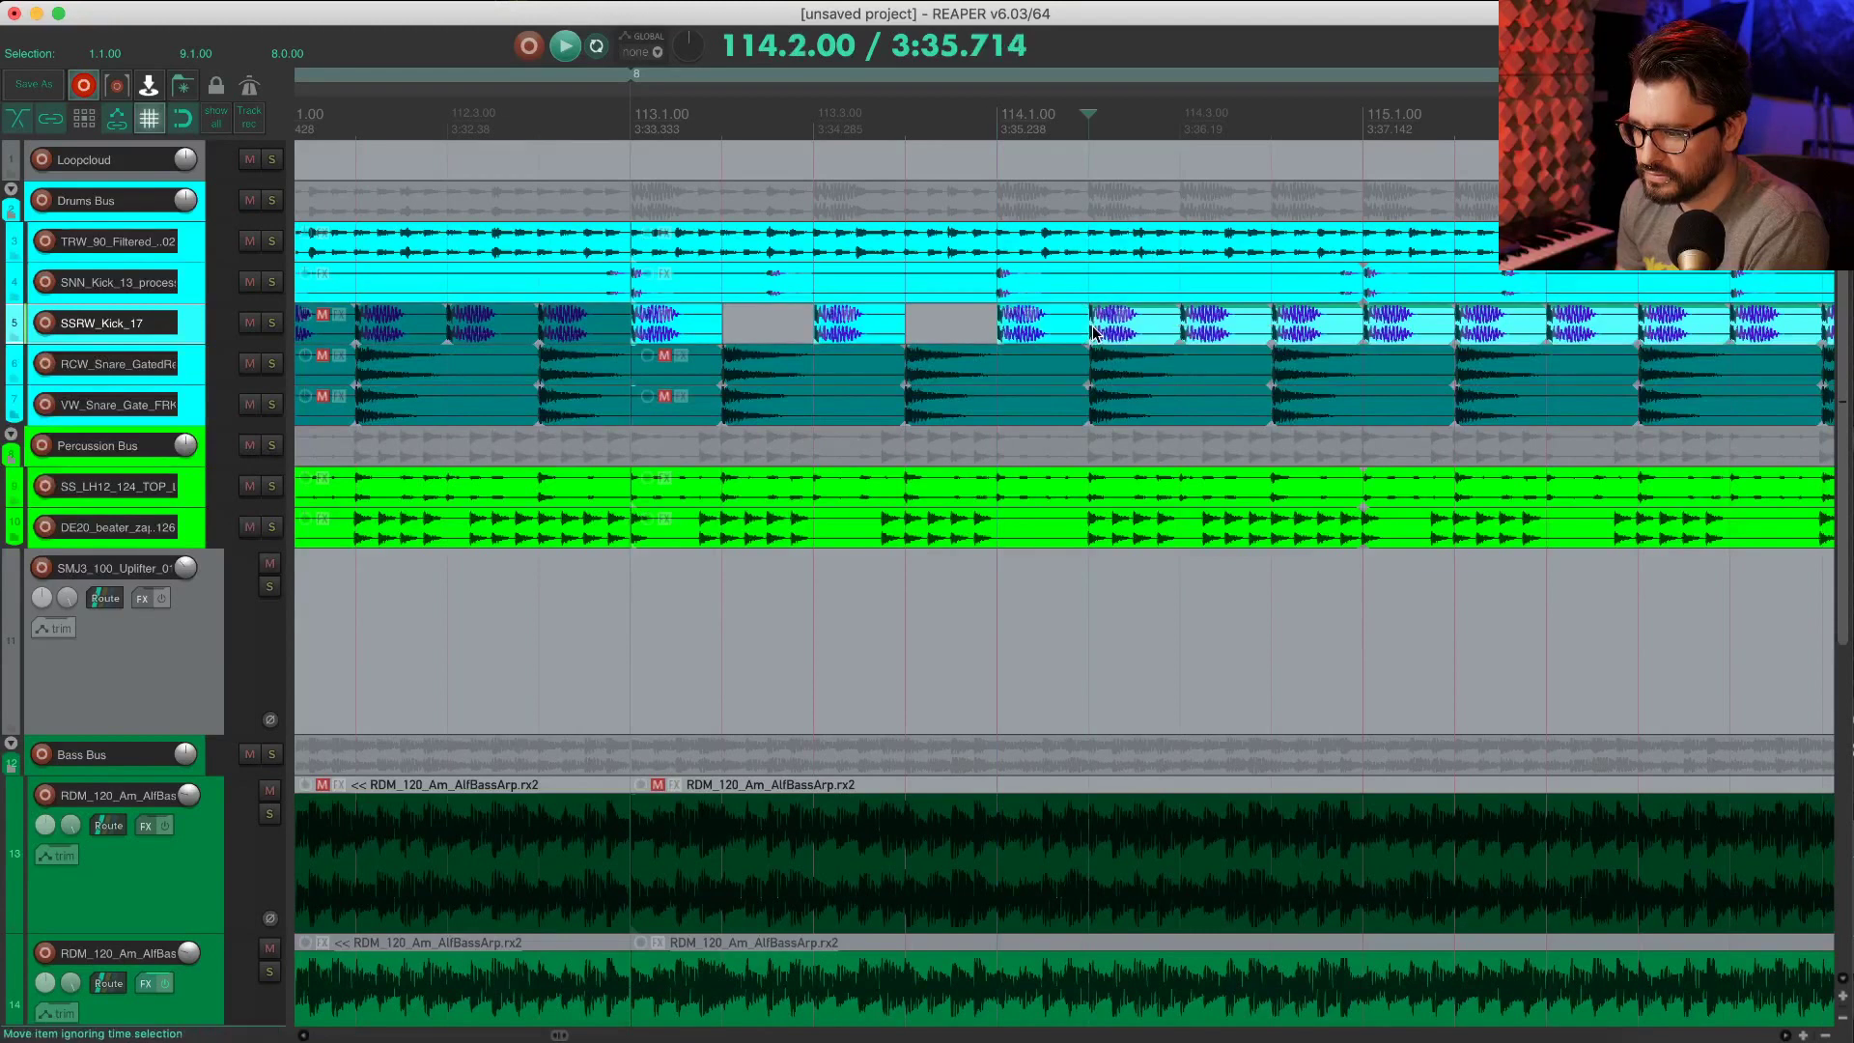
pyautogui.press('Delete')
# Step: Try to duplicate the SSRW_Kick_17 pattern between 113.1 and 114.2, and undo the copies
pyautogui.moveTo(649, 324); pyautogui.dragTo(1088, 336)
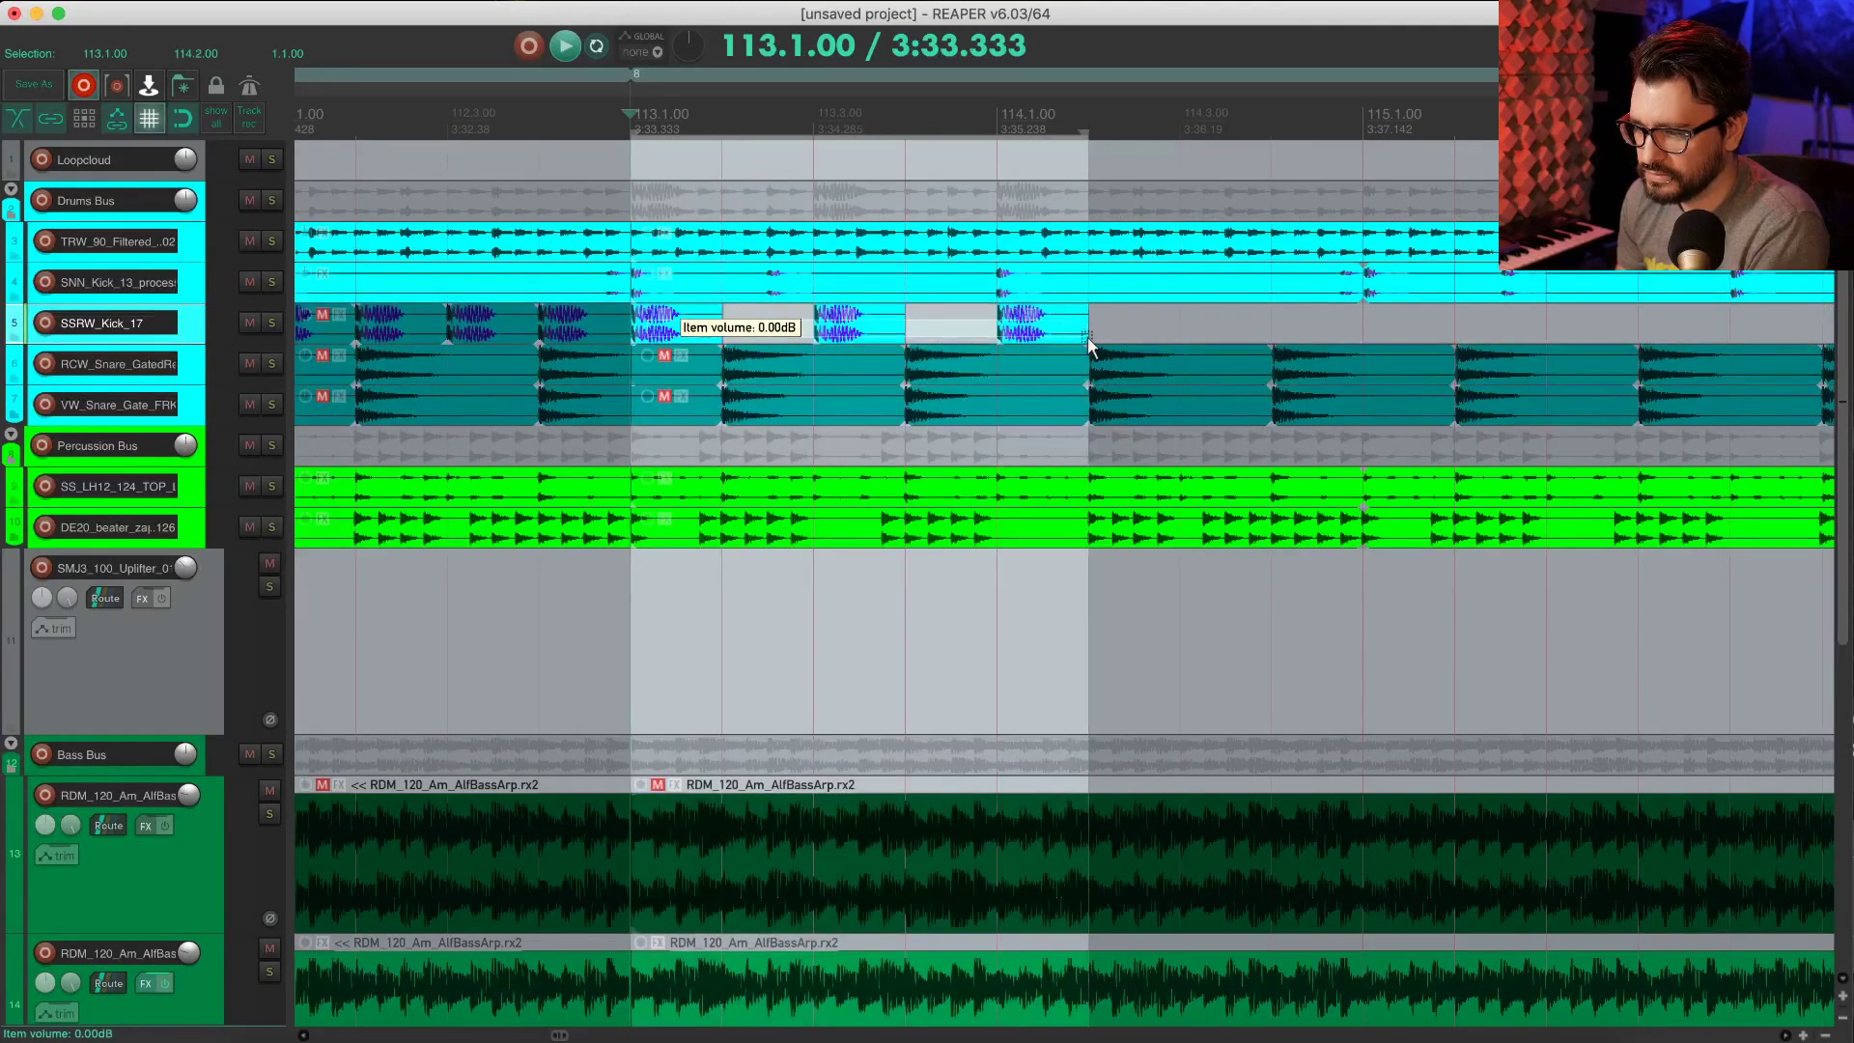
pyautogui.press('super+d')
pyautogui.press('super+d')
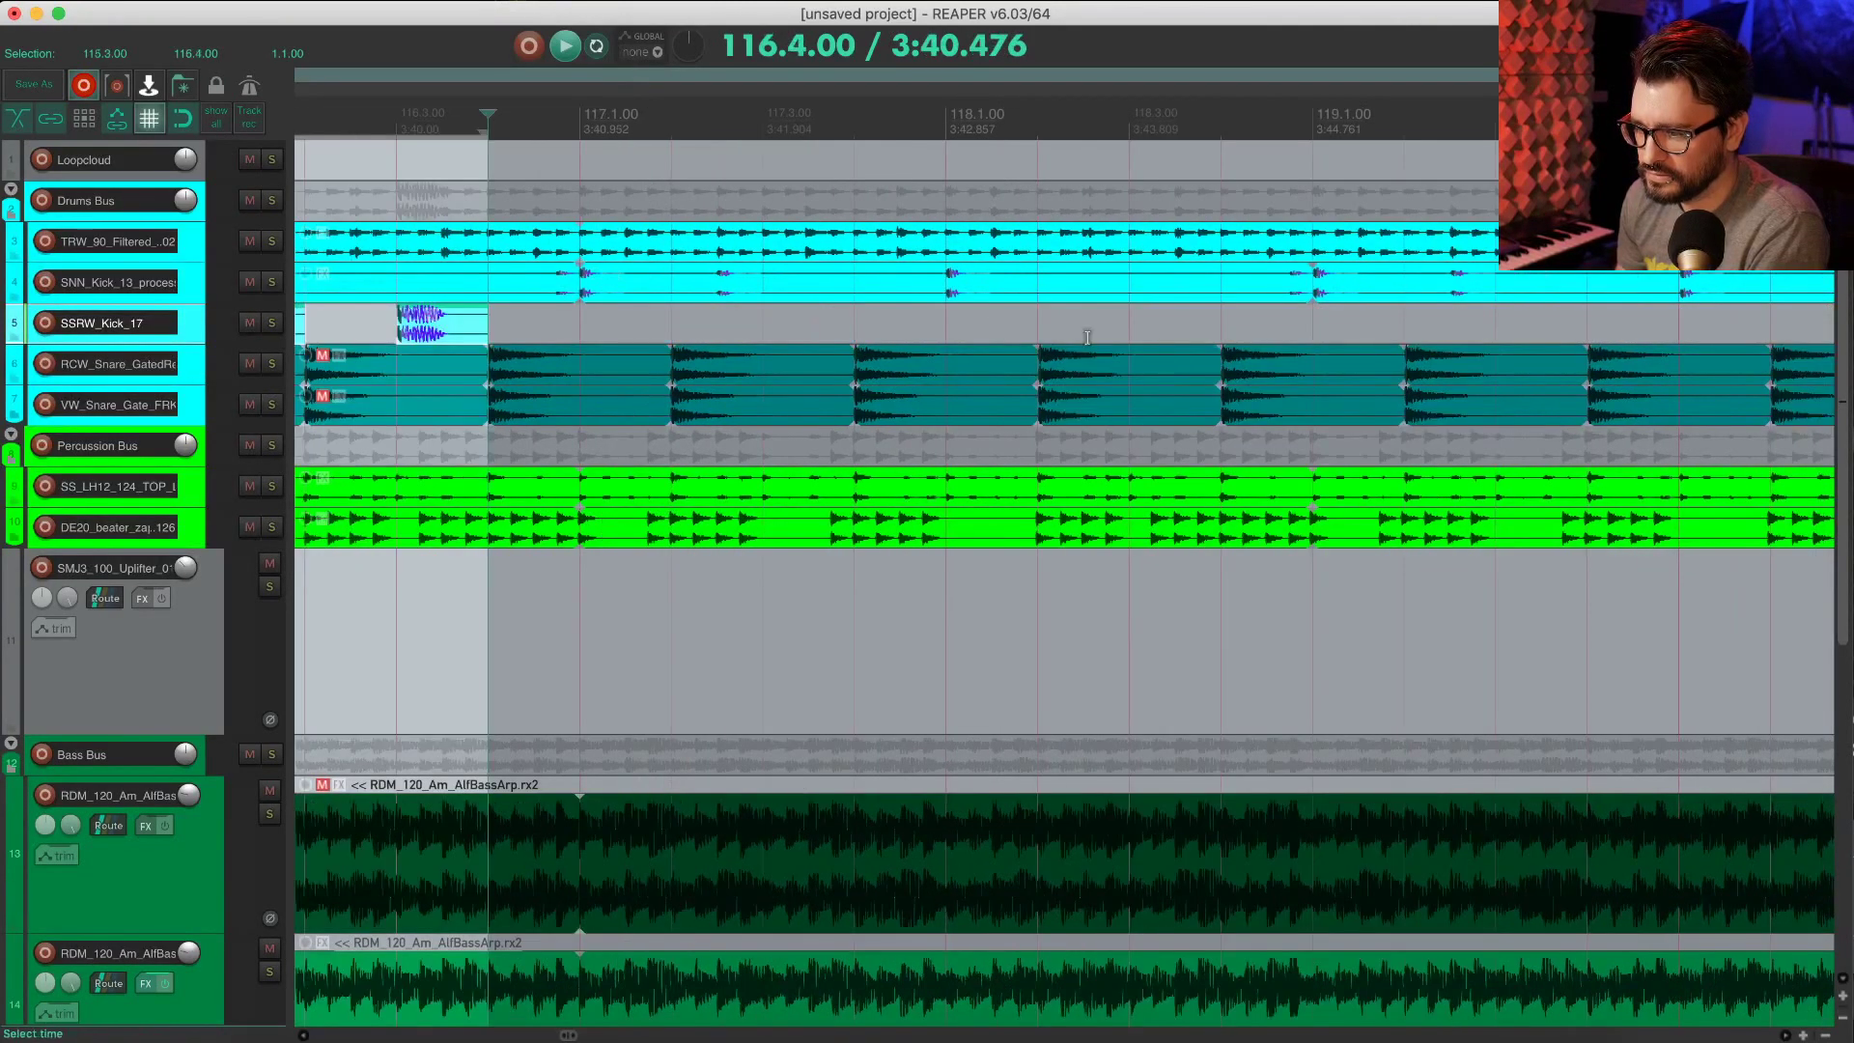
pyautogui.scroll(-4, 1087, 337)
pyautogui.press('super+z')
pyautogui.press('super+z')
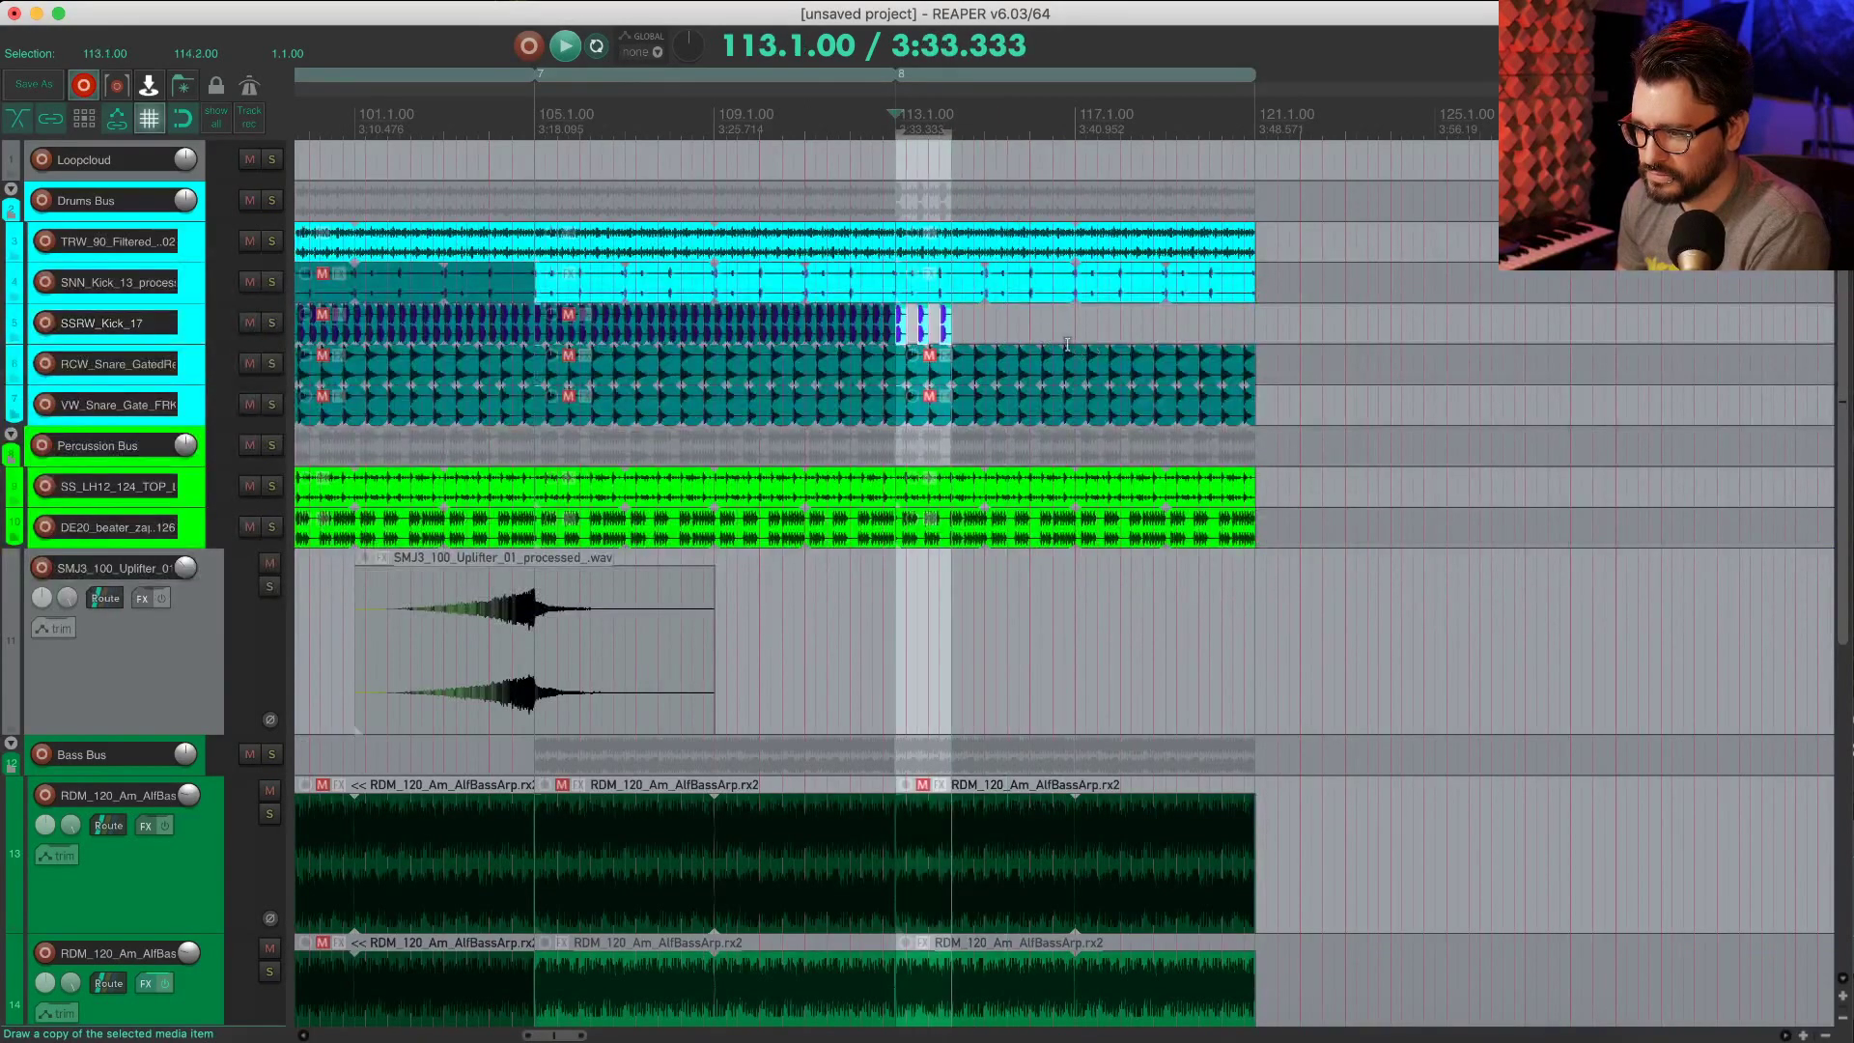
# Step: Duplicate the one-bar SSRW_Kick_17 pattern between bars 113 and 114 repeatedly until it fills up to bar 121
pyautogui.scroll(5, 1072, 346)
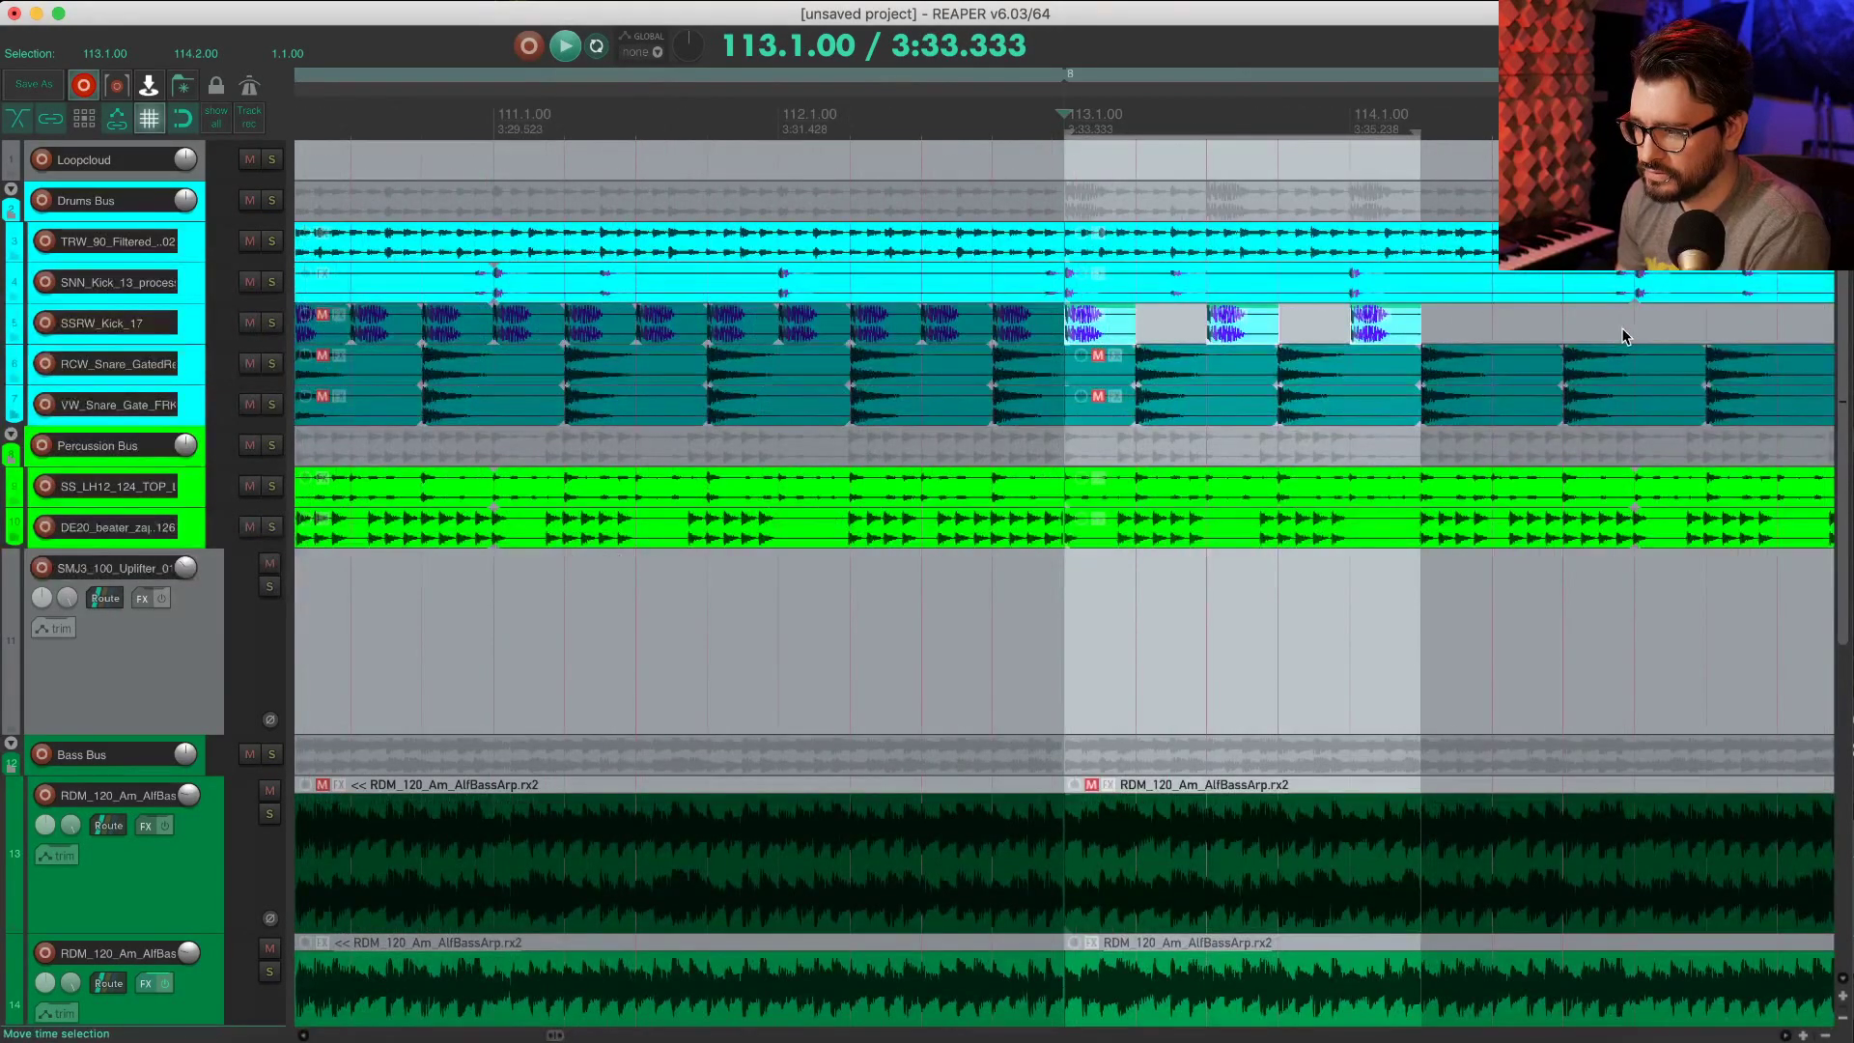
pyautogui.click(1491, 328)
pyautogui.hscroll(3, 1352, 330)
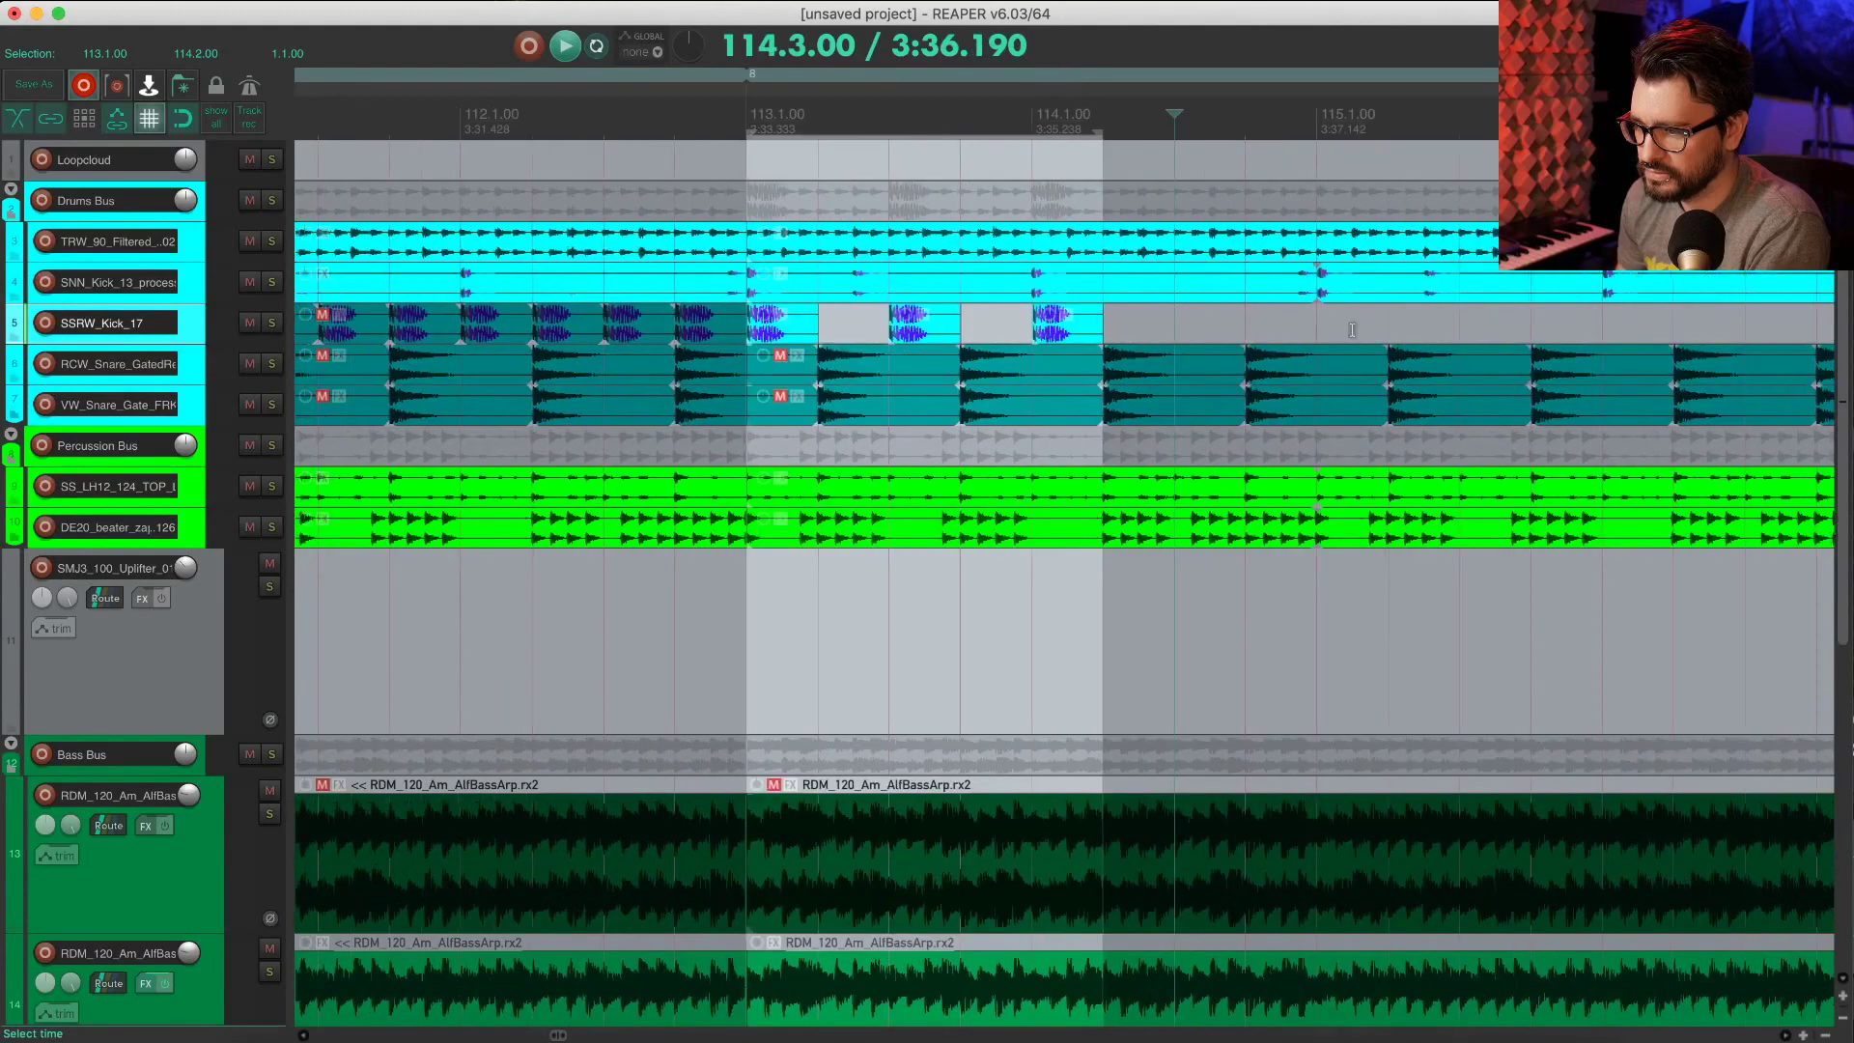
pyautogui.moveTo(1025, 325); pyautogui.dragTo(765, 336)
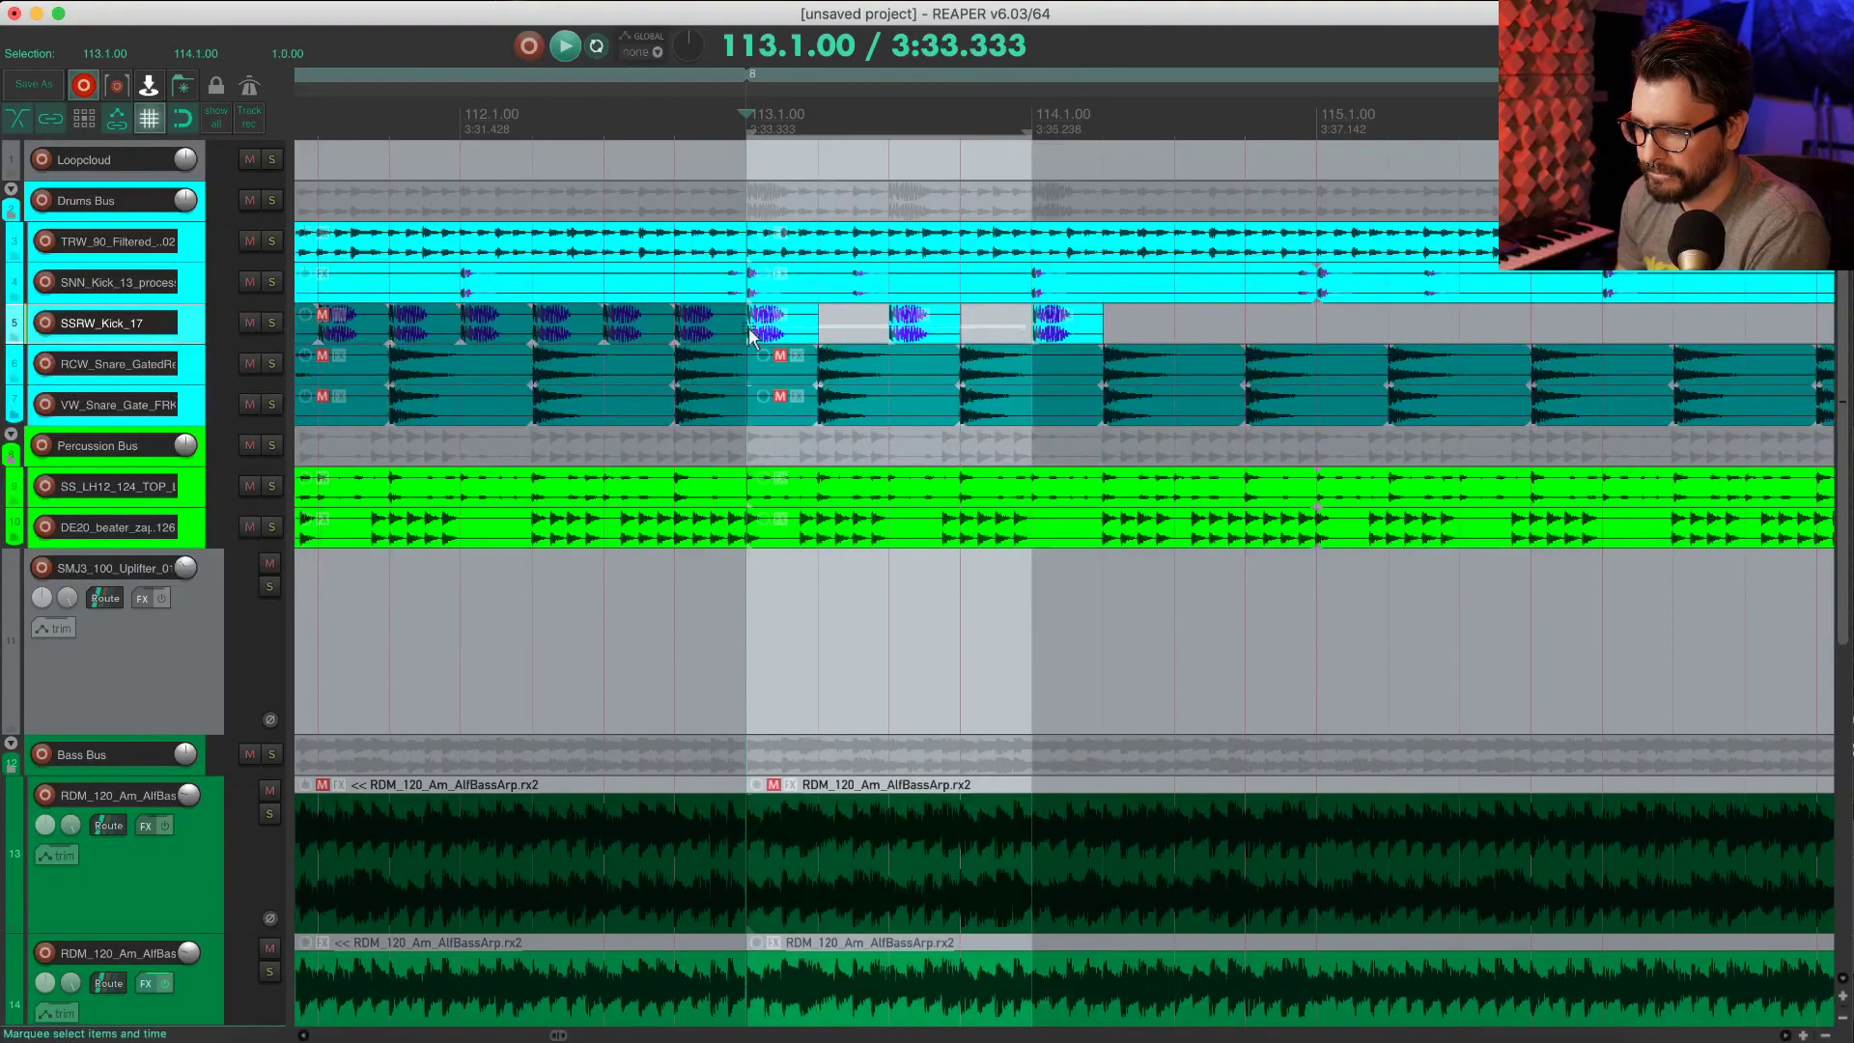
pyautogui.press('super+d')
pyautogui.press('super+d')
pyautogui.press('super+d')
pyautogui.press('super+d')
pyautogui.press('super+d')
pyautogui.press('super+d')
pyautogui.press('super+d')
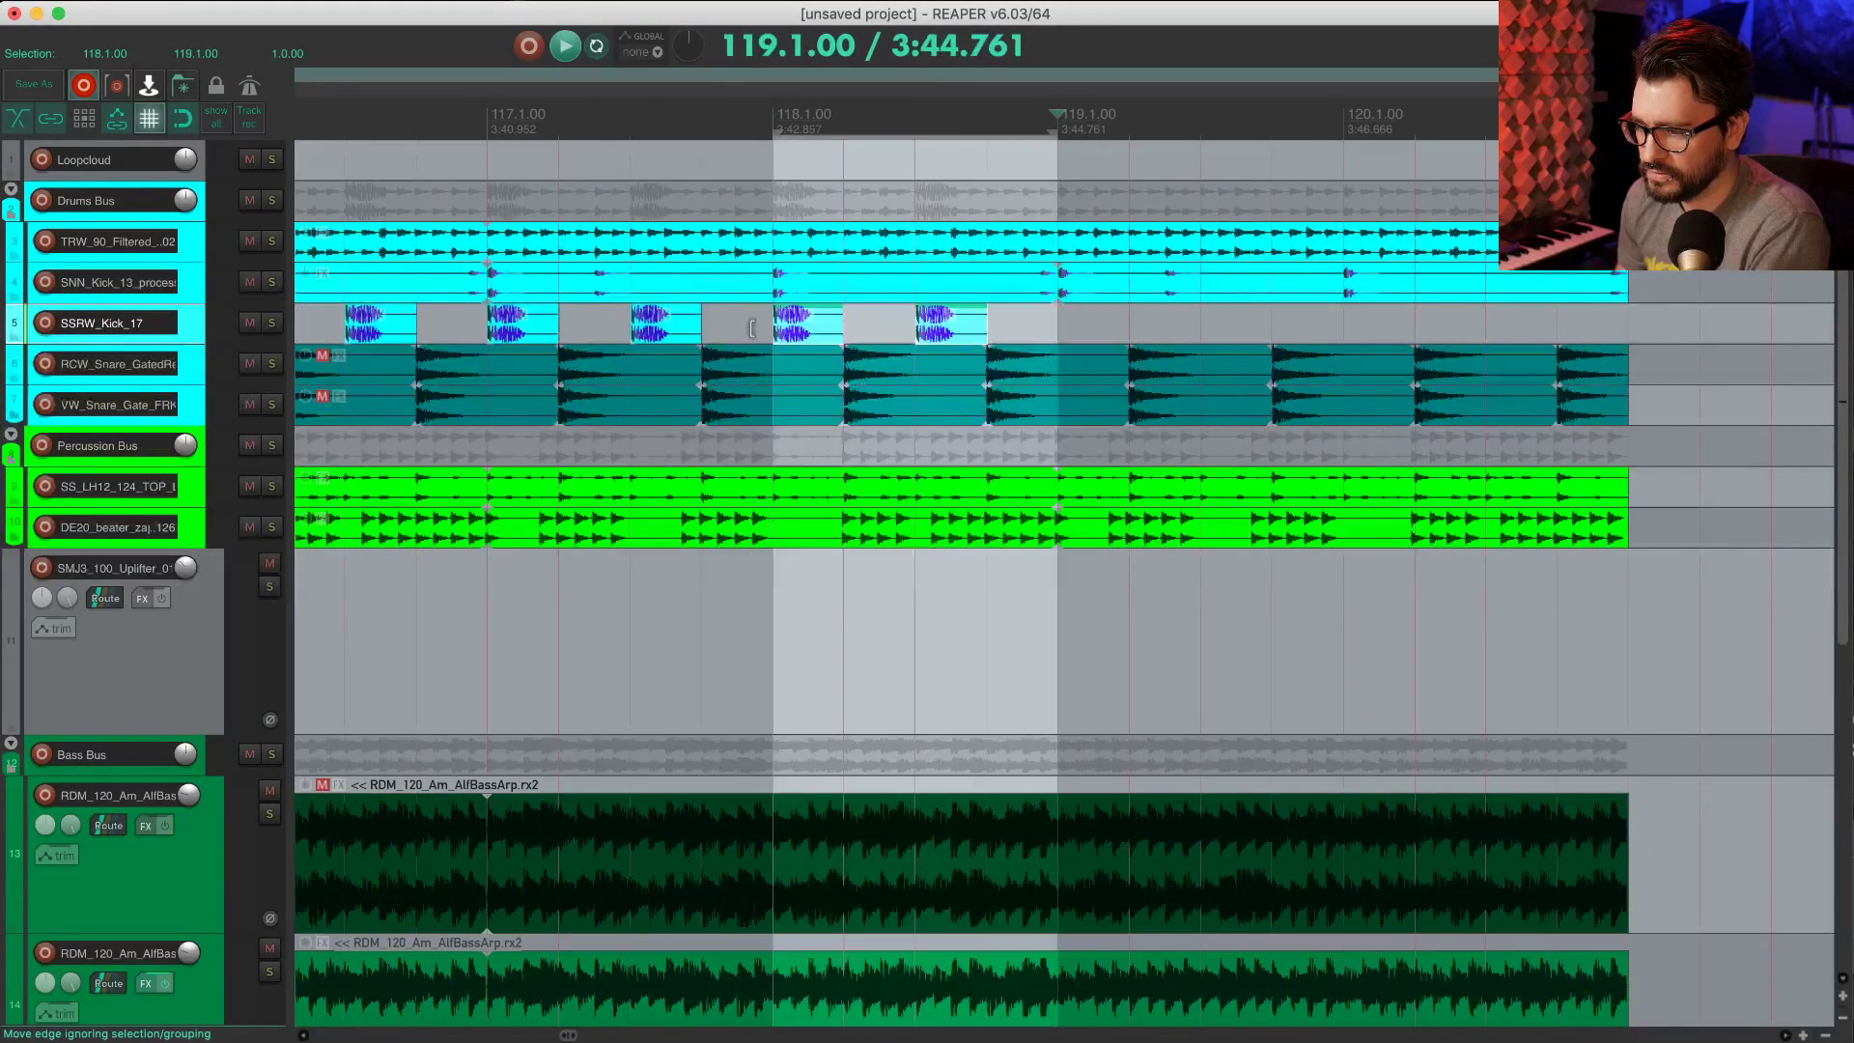
pyautogui.scroll(-5, 761, 335)
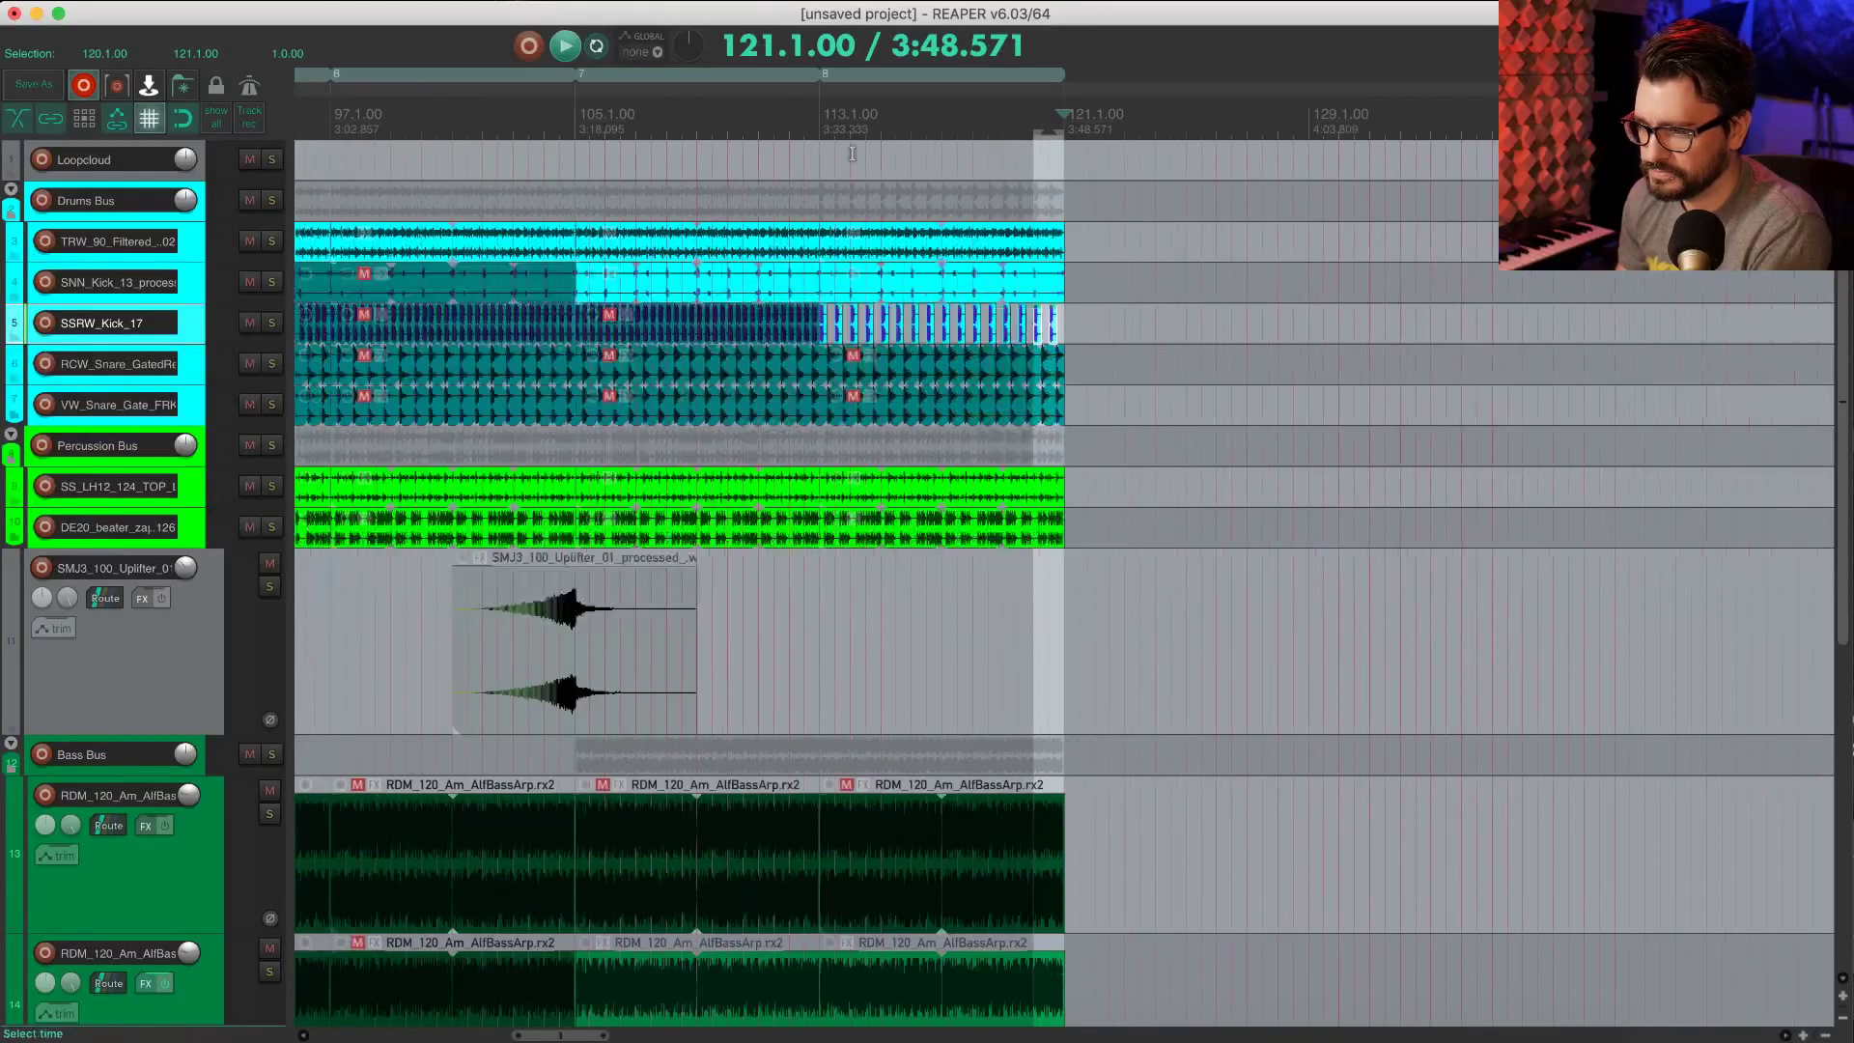
# Step: Play the region from bar 113 to hear the repeated kick pattern
pyautogui.moveTo(889, 117); pyautogui.dragTo(888, 117)
pyautogui.press('space')
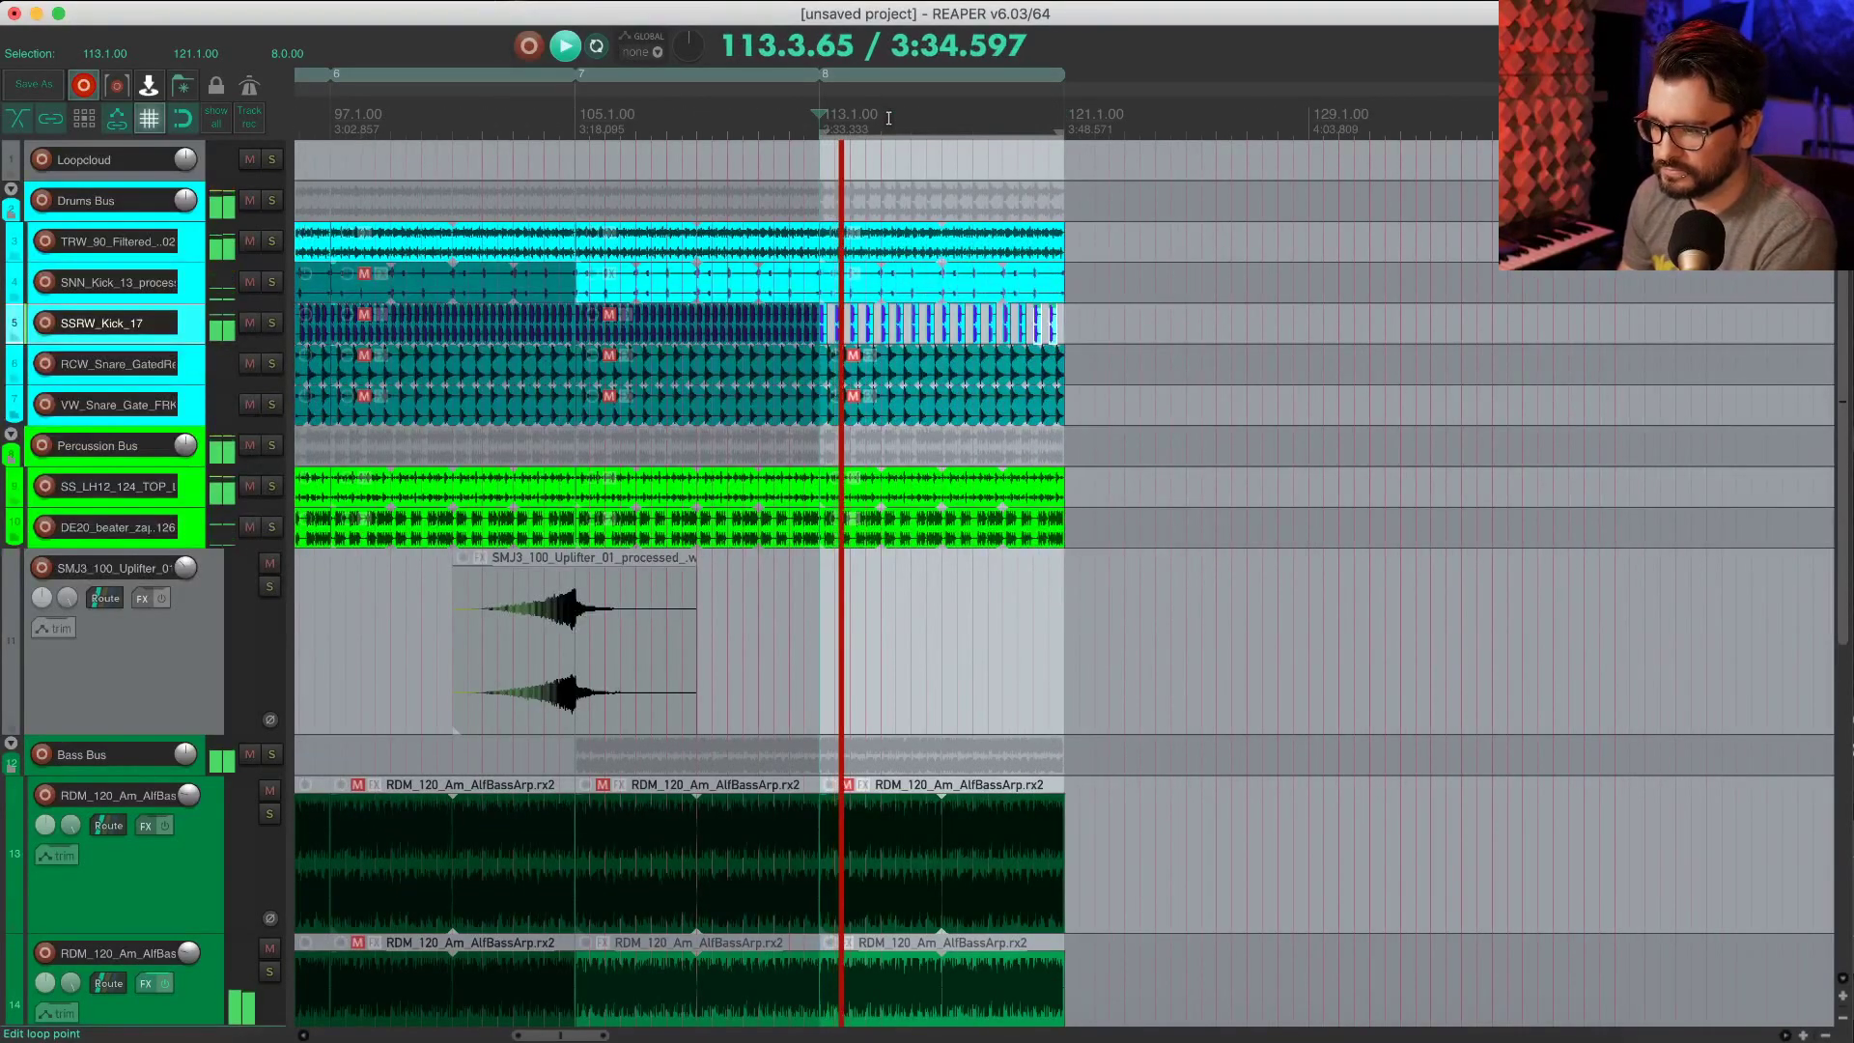
pyautogui.scroll(4, 1041, 386)
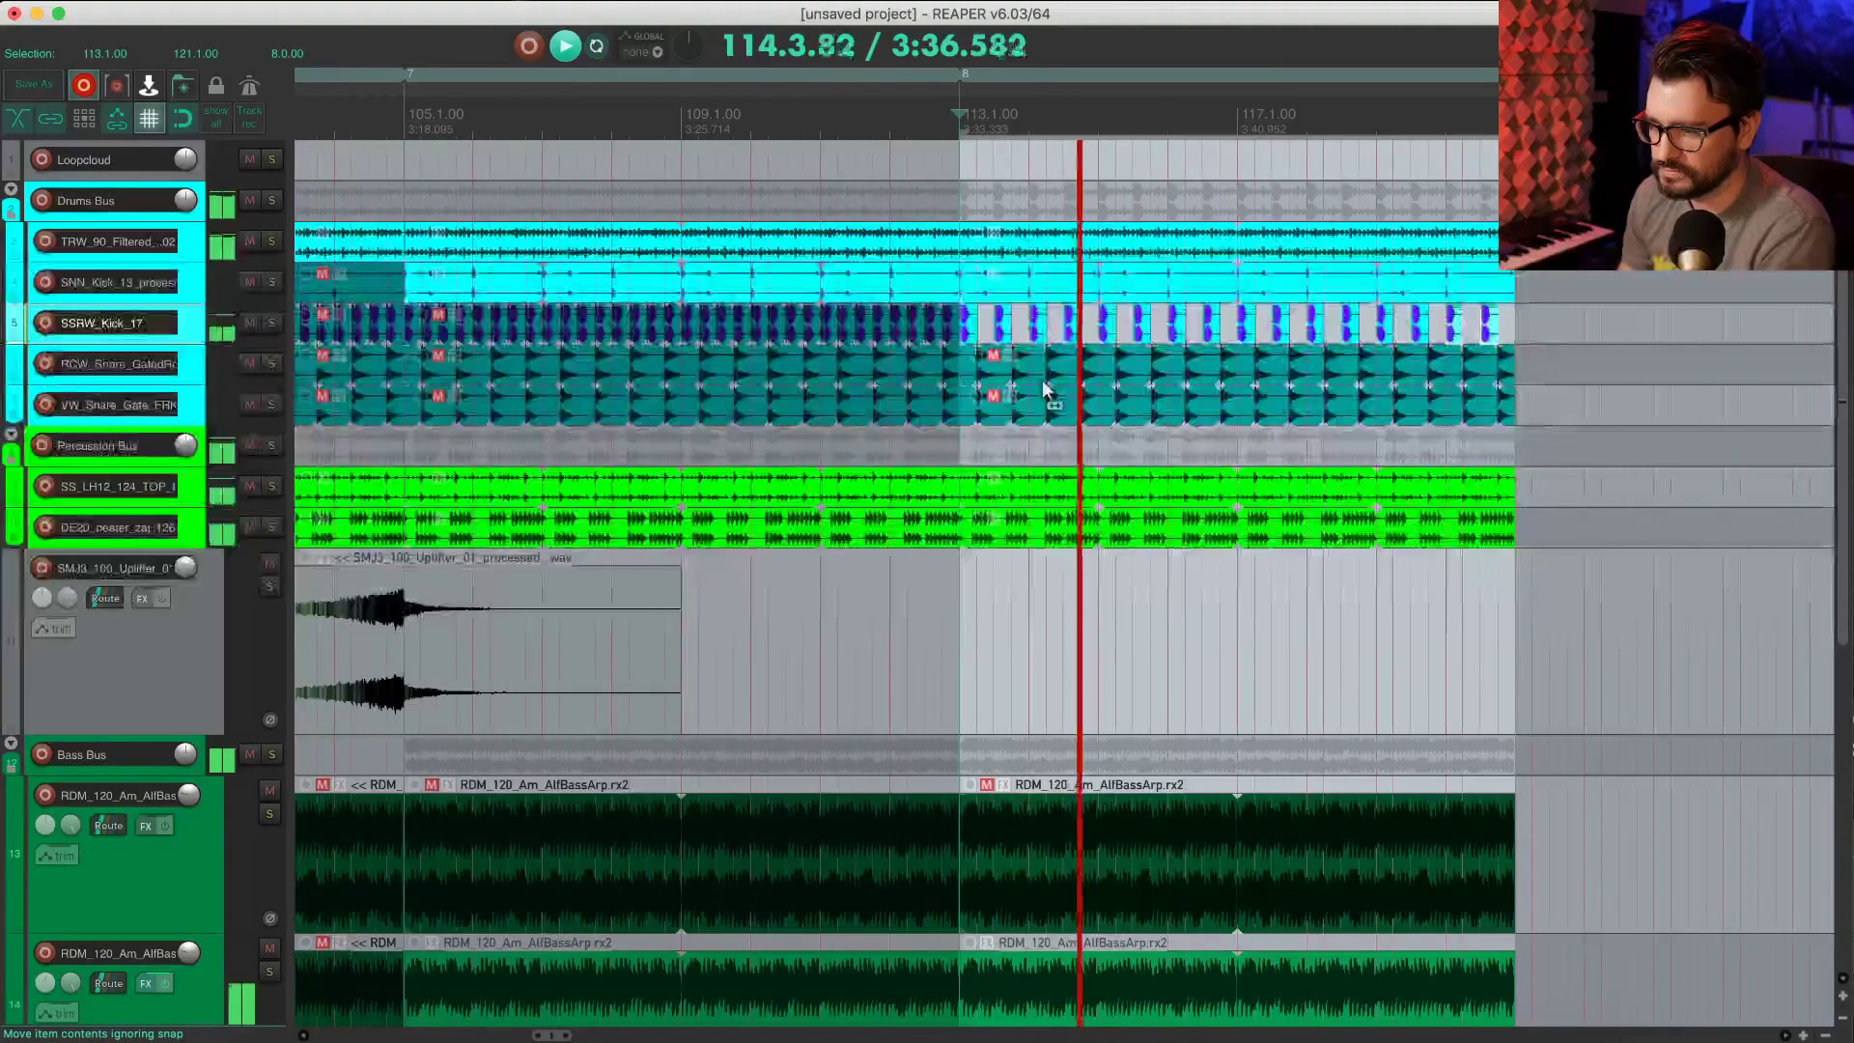
pyautogui.press('space')
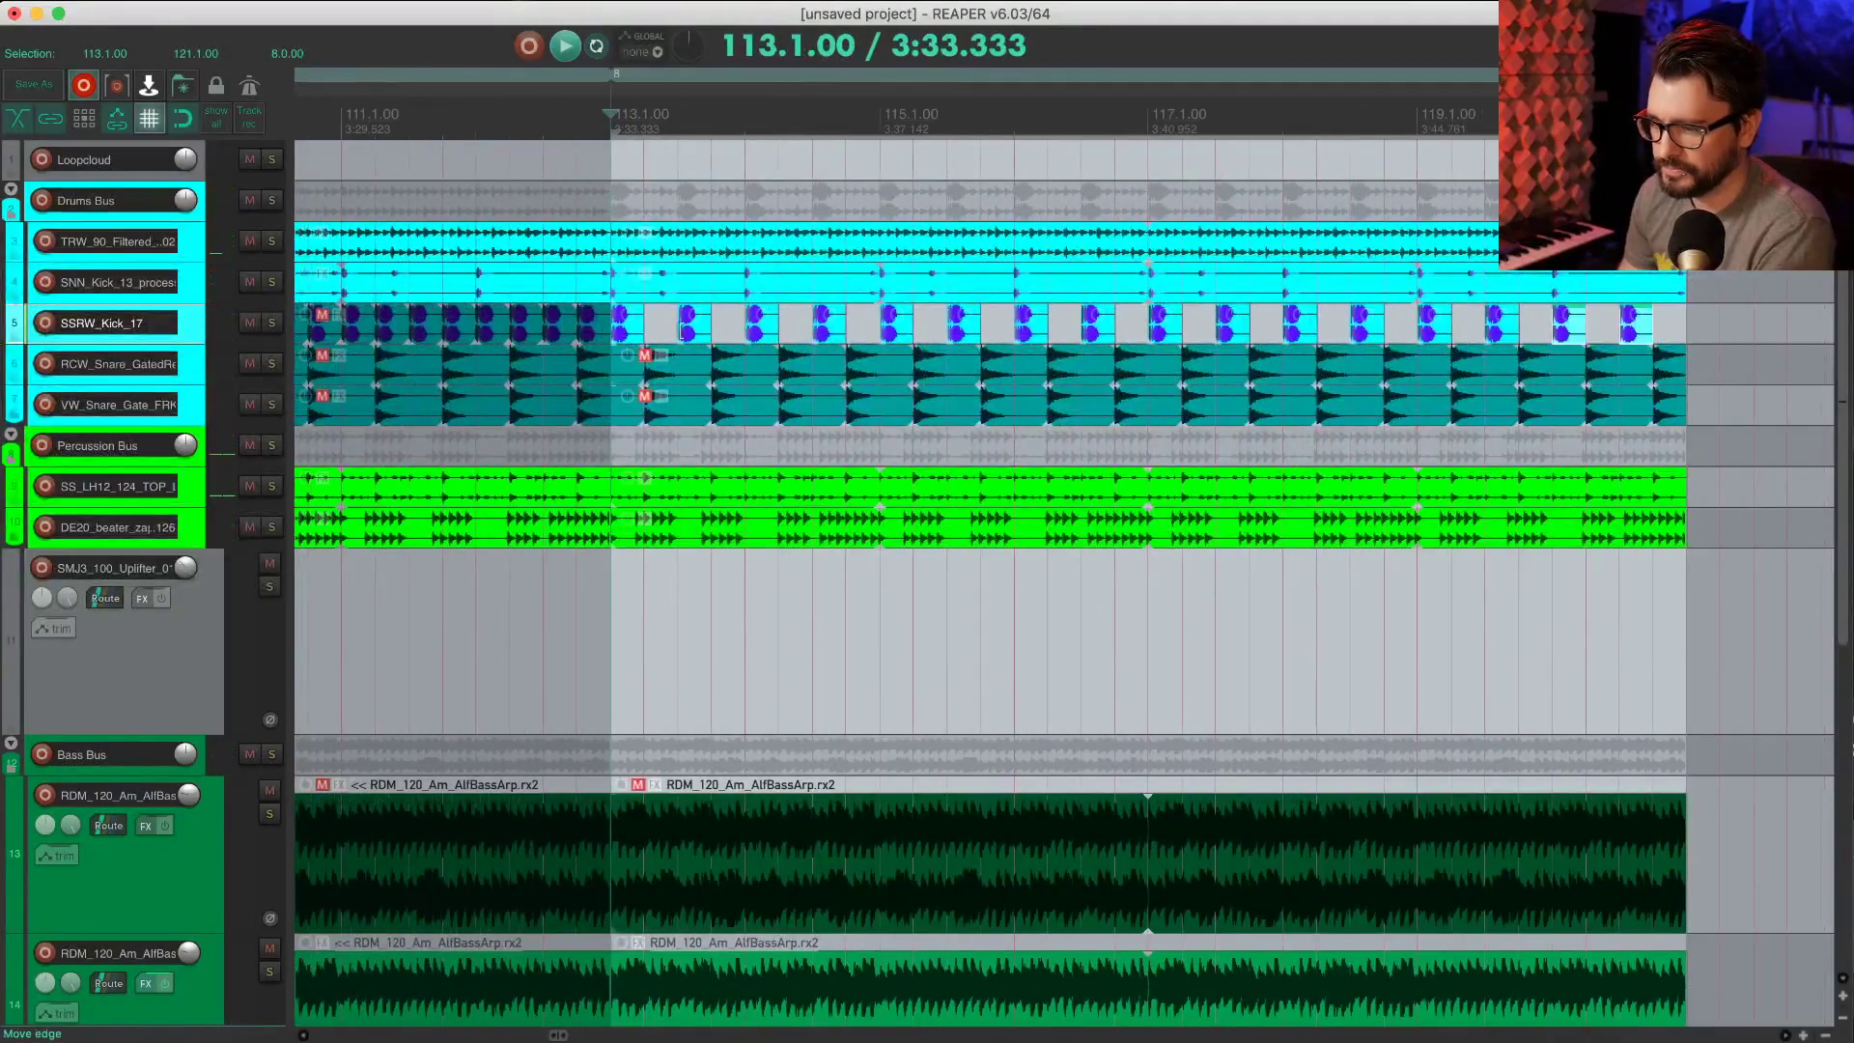
# Step: Delete the SSRW_Kick_17 hit at 113.3 and all hits after it up to bar 121, keeping only the one at 113.1
pyautogui.click(682, 329)
pyautogui.press('Delete')
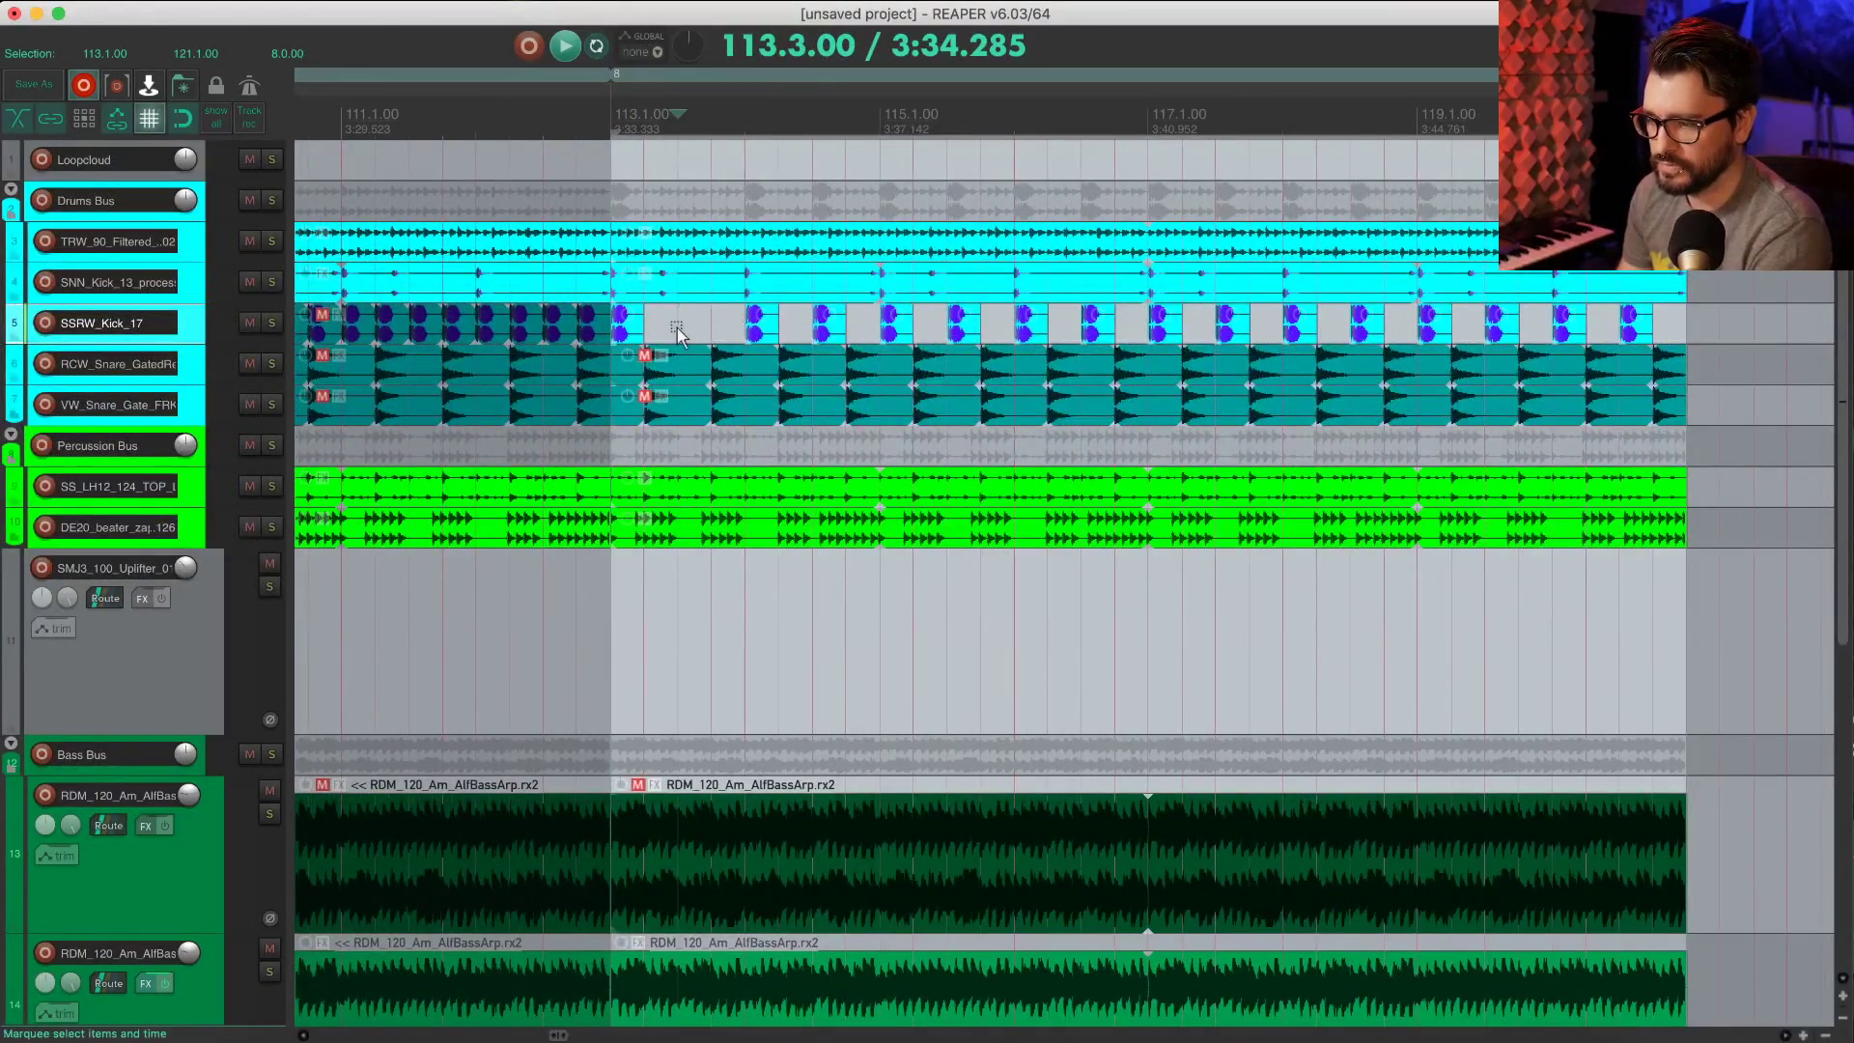
pyautogui.moveTo(677, 333); pyautogui.dragTo(1746, 346)
pyautogui.hotkey('ctrl', 'Right')
pyautogui.hotkey('ctrl', 'Right')
pyautogui.hotkey('ctrl', 'Right')
pyautogui.hotkey('ctrl', 'Right')
pyautogui.hotkey('ctrl', 'Right')
pyautogui.press('Delete')
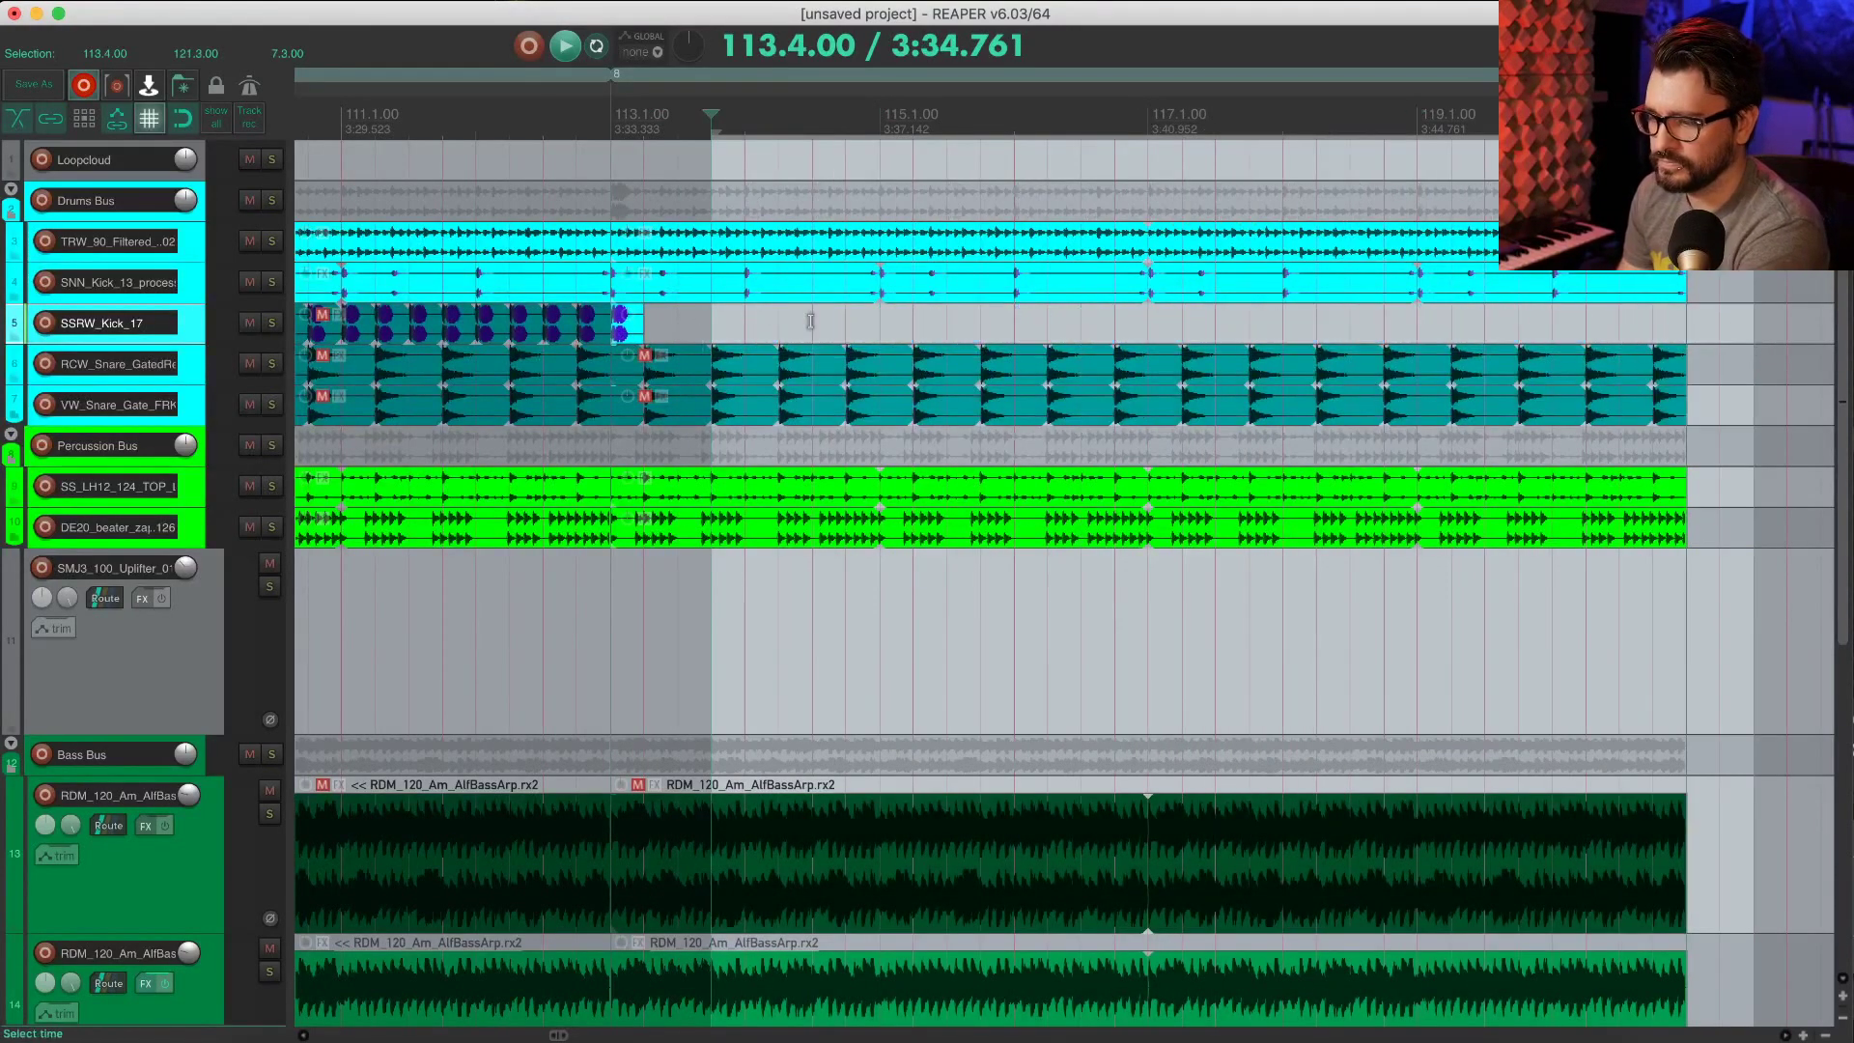
# Step: Duplicate the kick hit over a two-bar span from bar 113, placing copies at bars 115, 117 and 119
pyautogui.moveTo(618, 331); pyautogui.dragTo(866, 332)
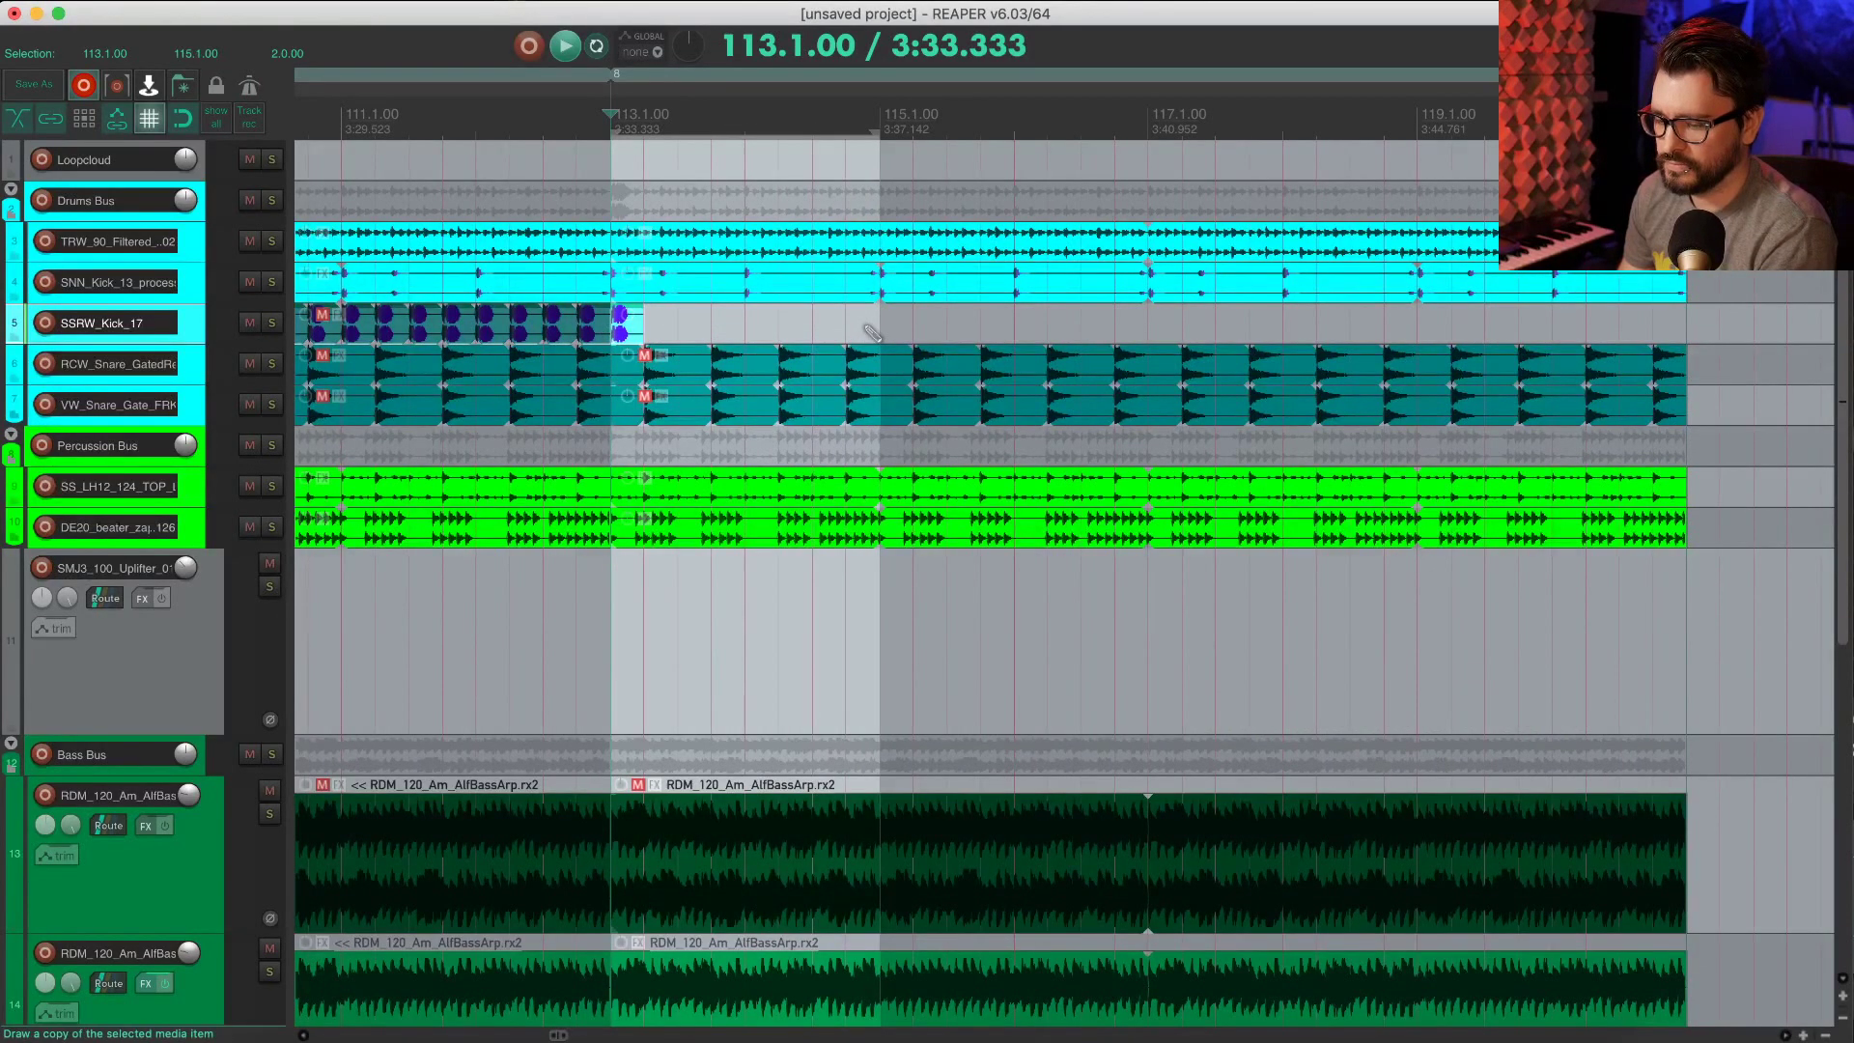
pyautogui.press('super+d')
pyautogui.press('super+d')
pyautogui.press('super+d')
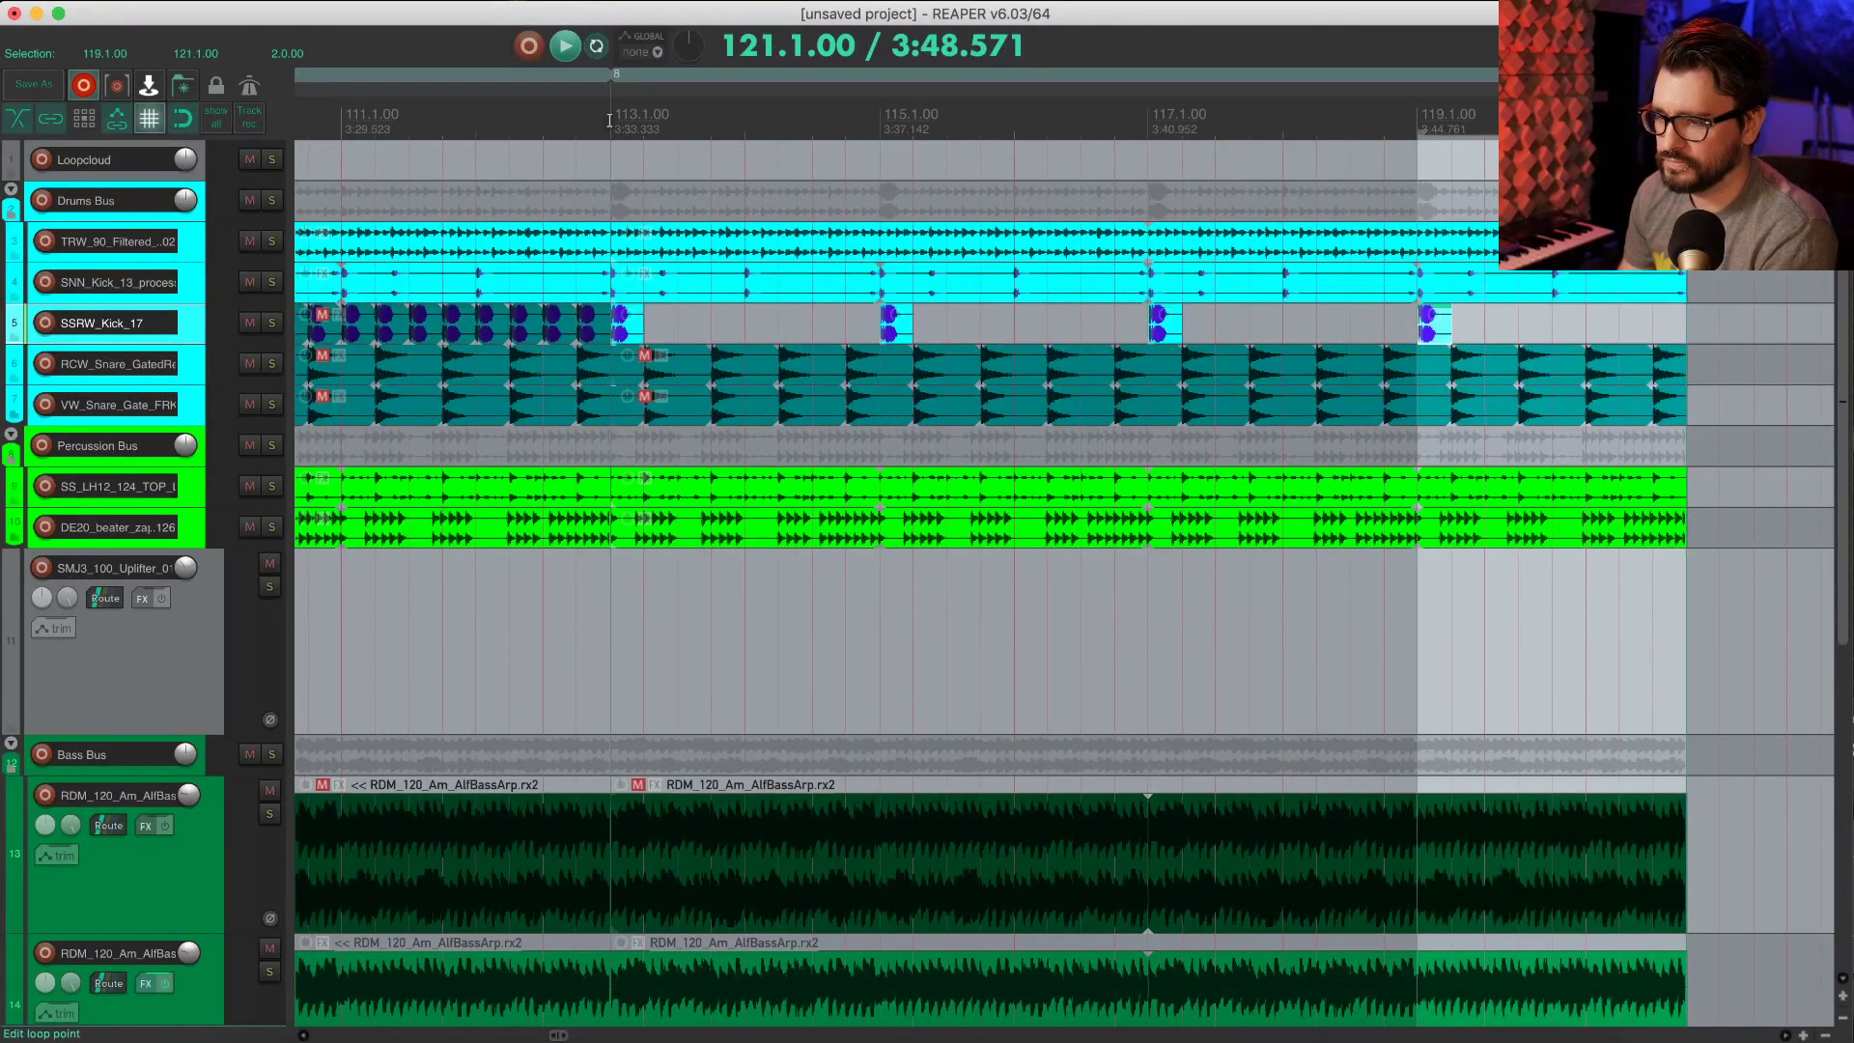
# Step: Play the arrangement from bar 113 to hear the sparse kick hits together with the bass and keys tracks
pyautogui.click(609, 121)
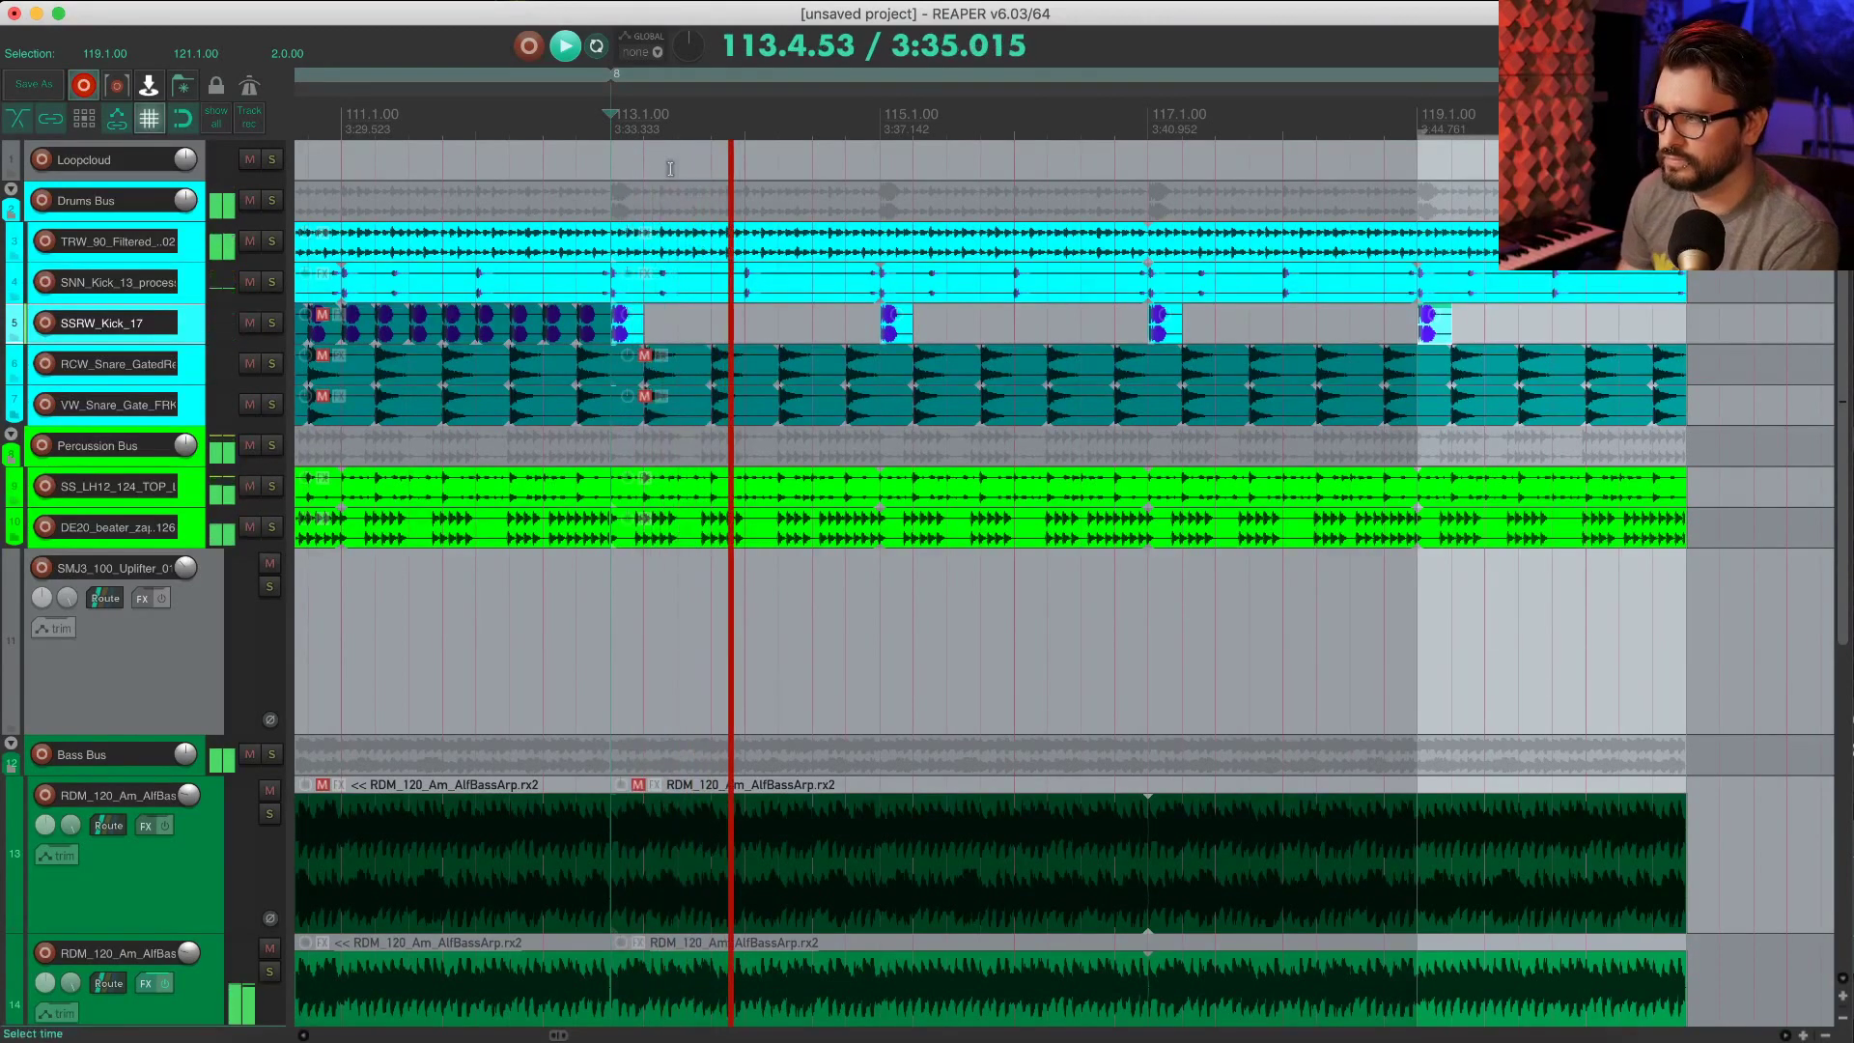
pyautogui.press('Escape')
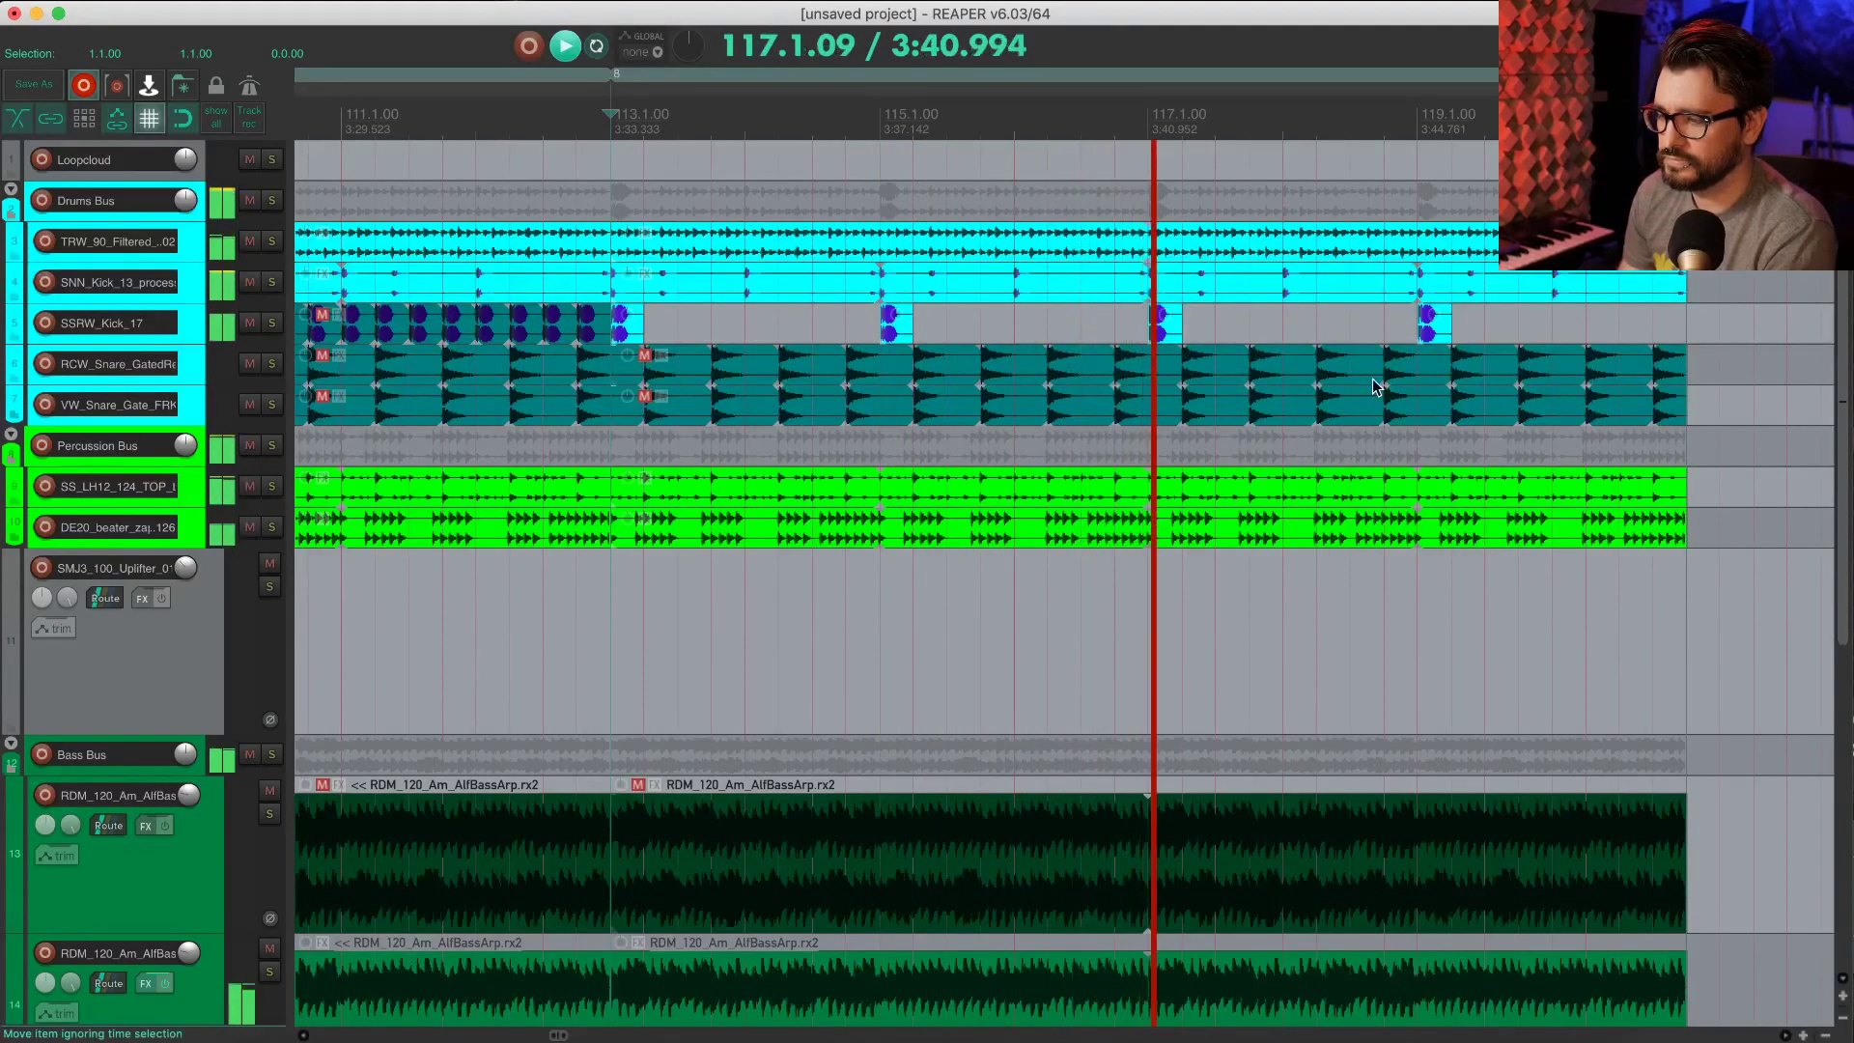
pyautogui.scroll(-2, 1371, 379)
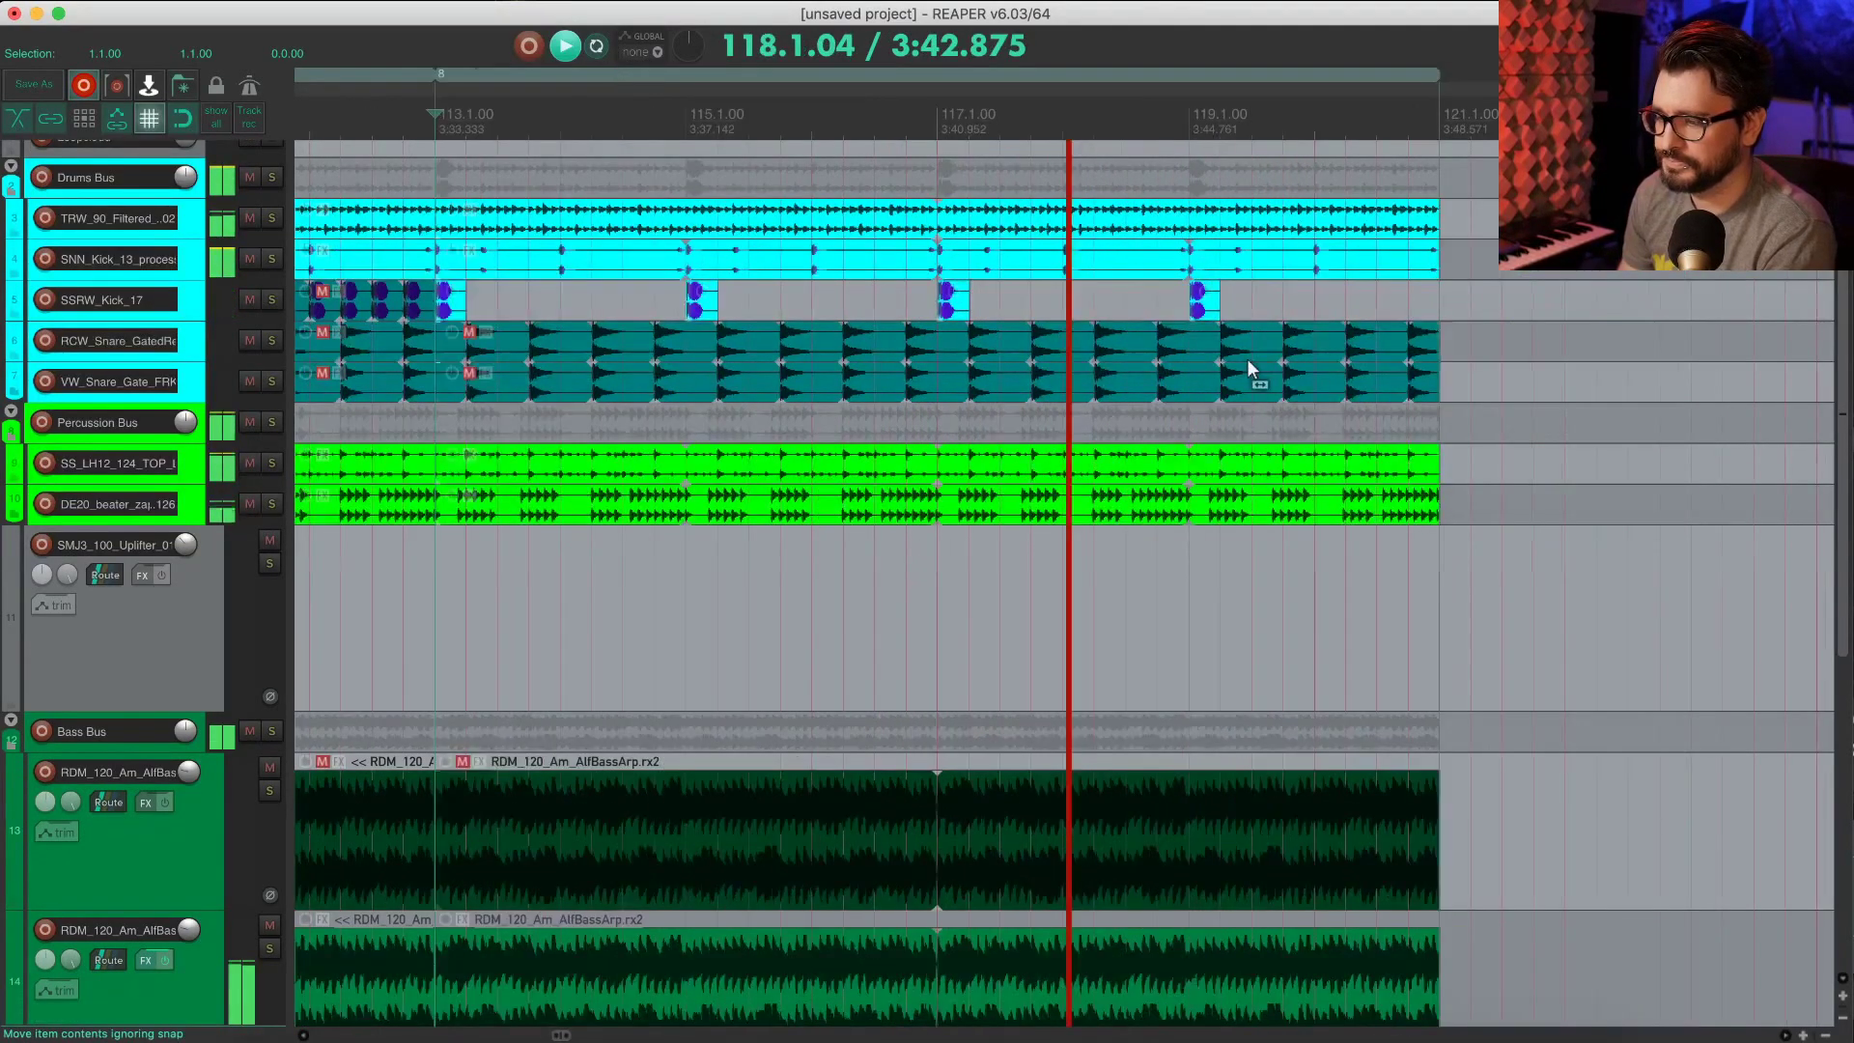
pyautogui.scroll(-2, 1248, 367)
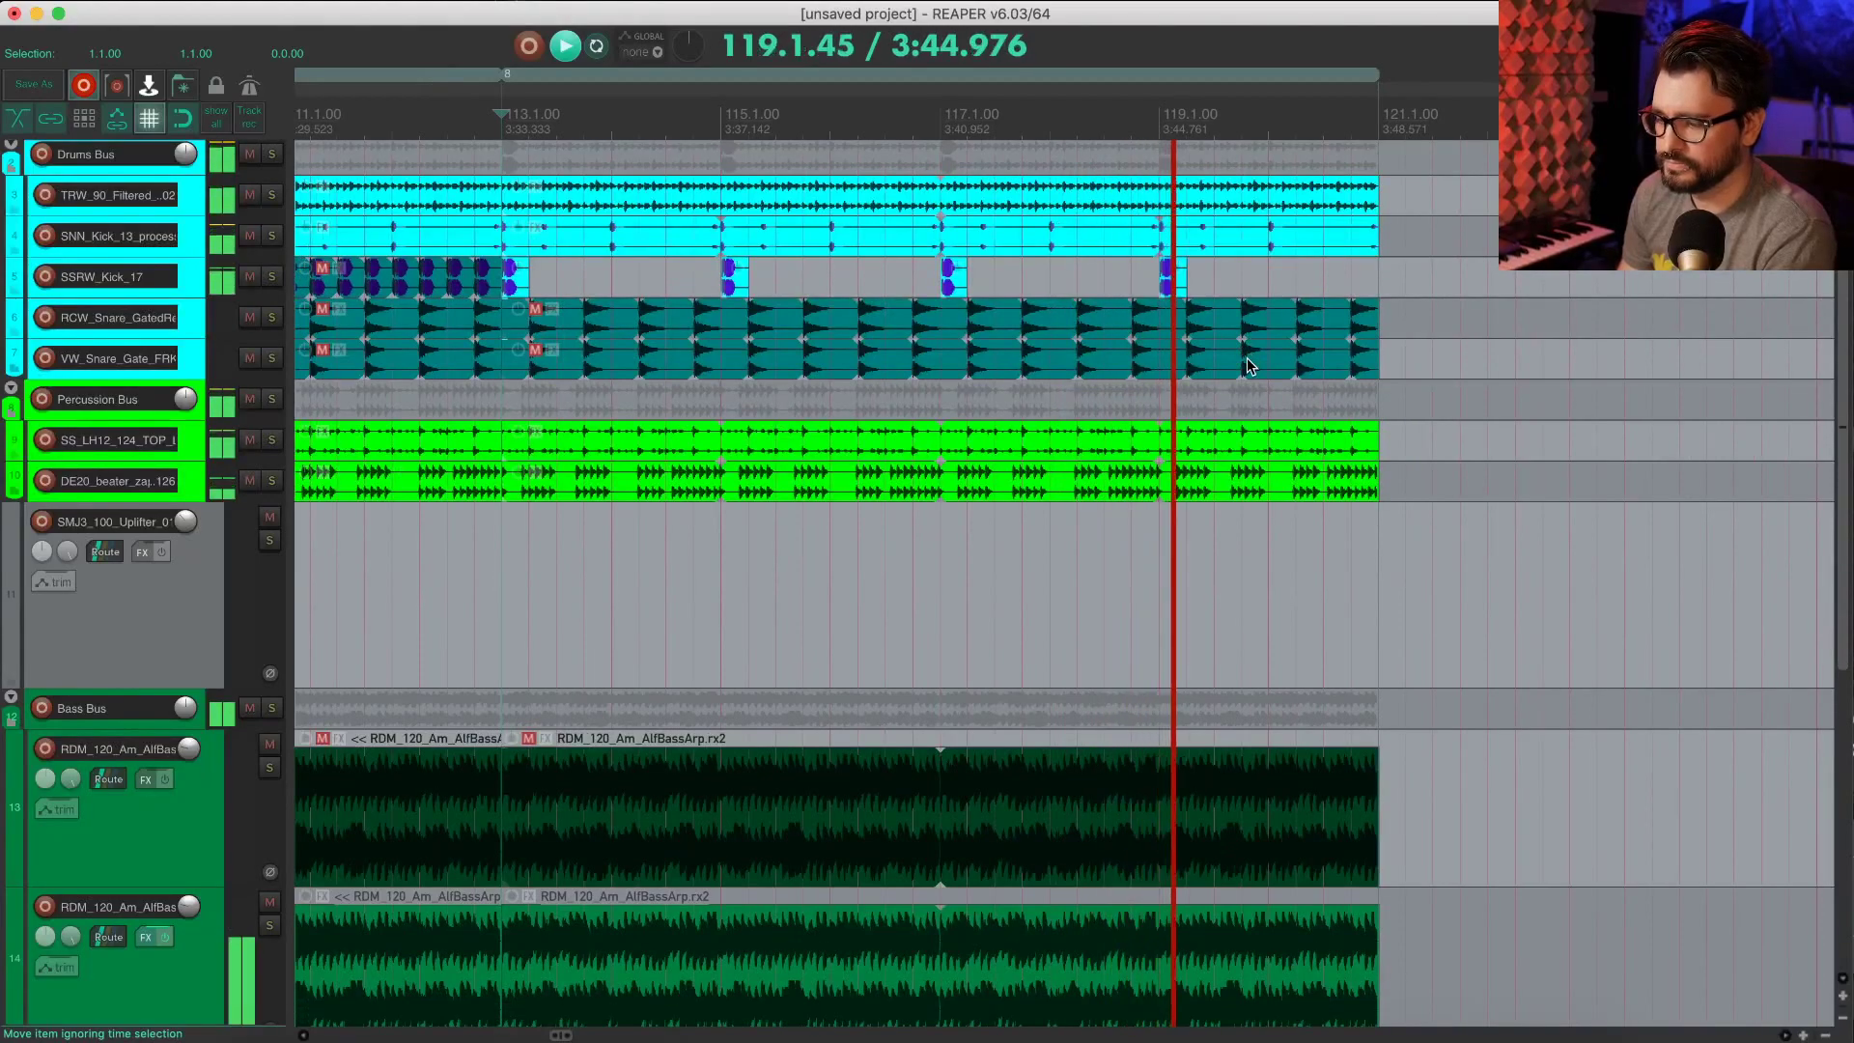
pyautogui.scroll(-4, 1247, 367)
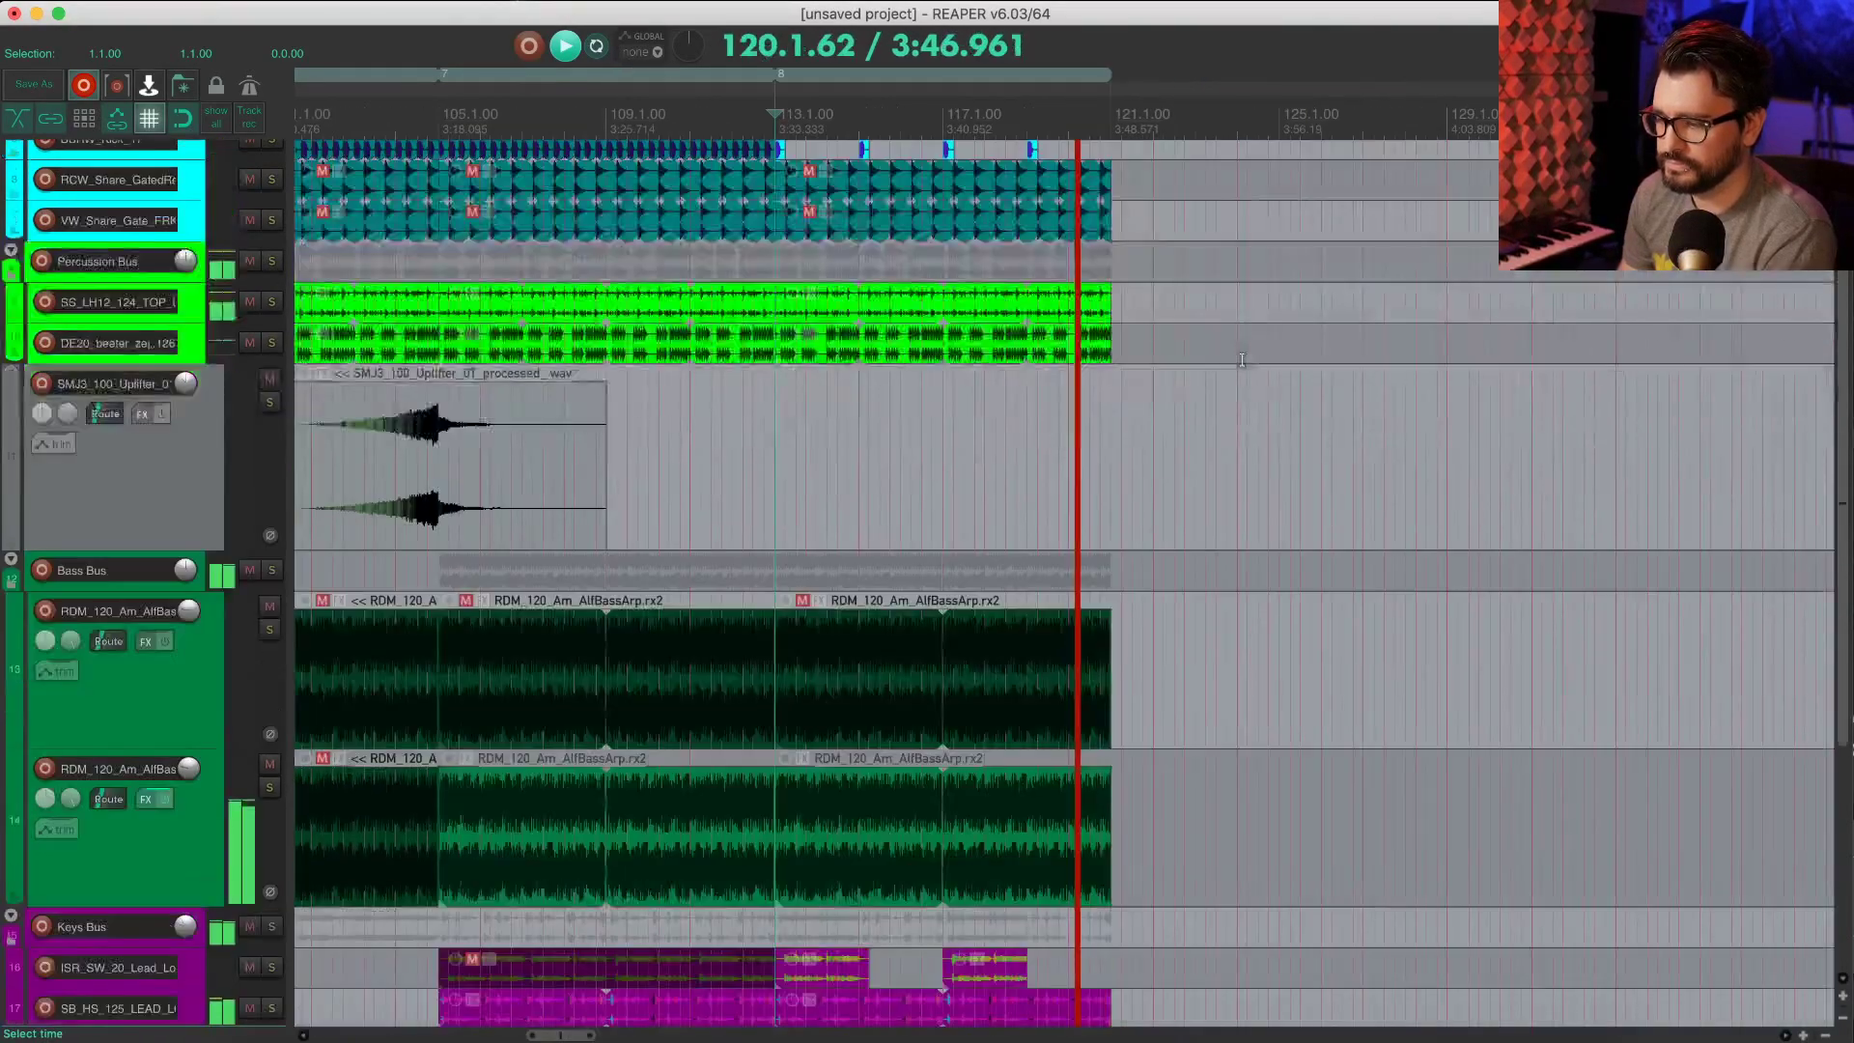
pyautogui.scroll(-3, 1242, 359)
pyautogui.press('space')
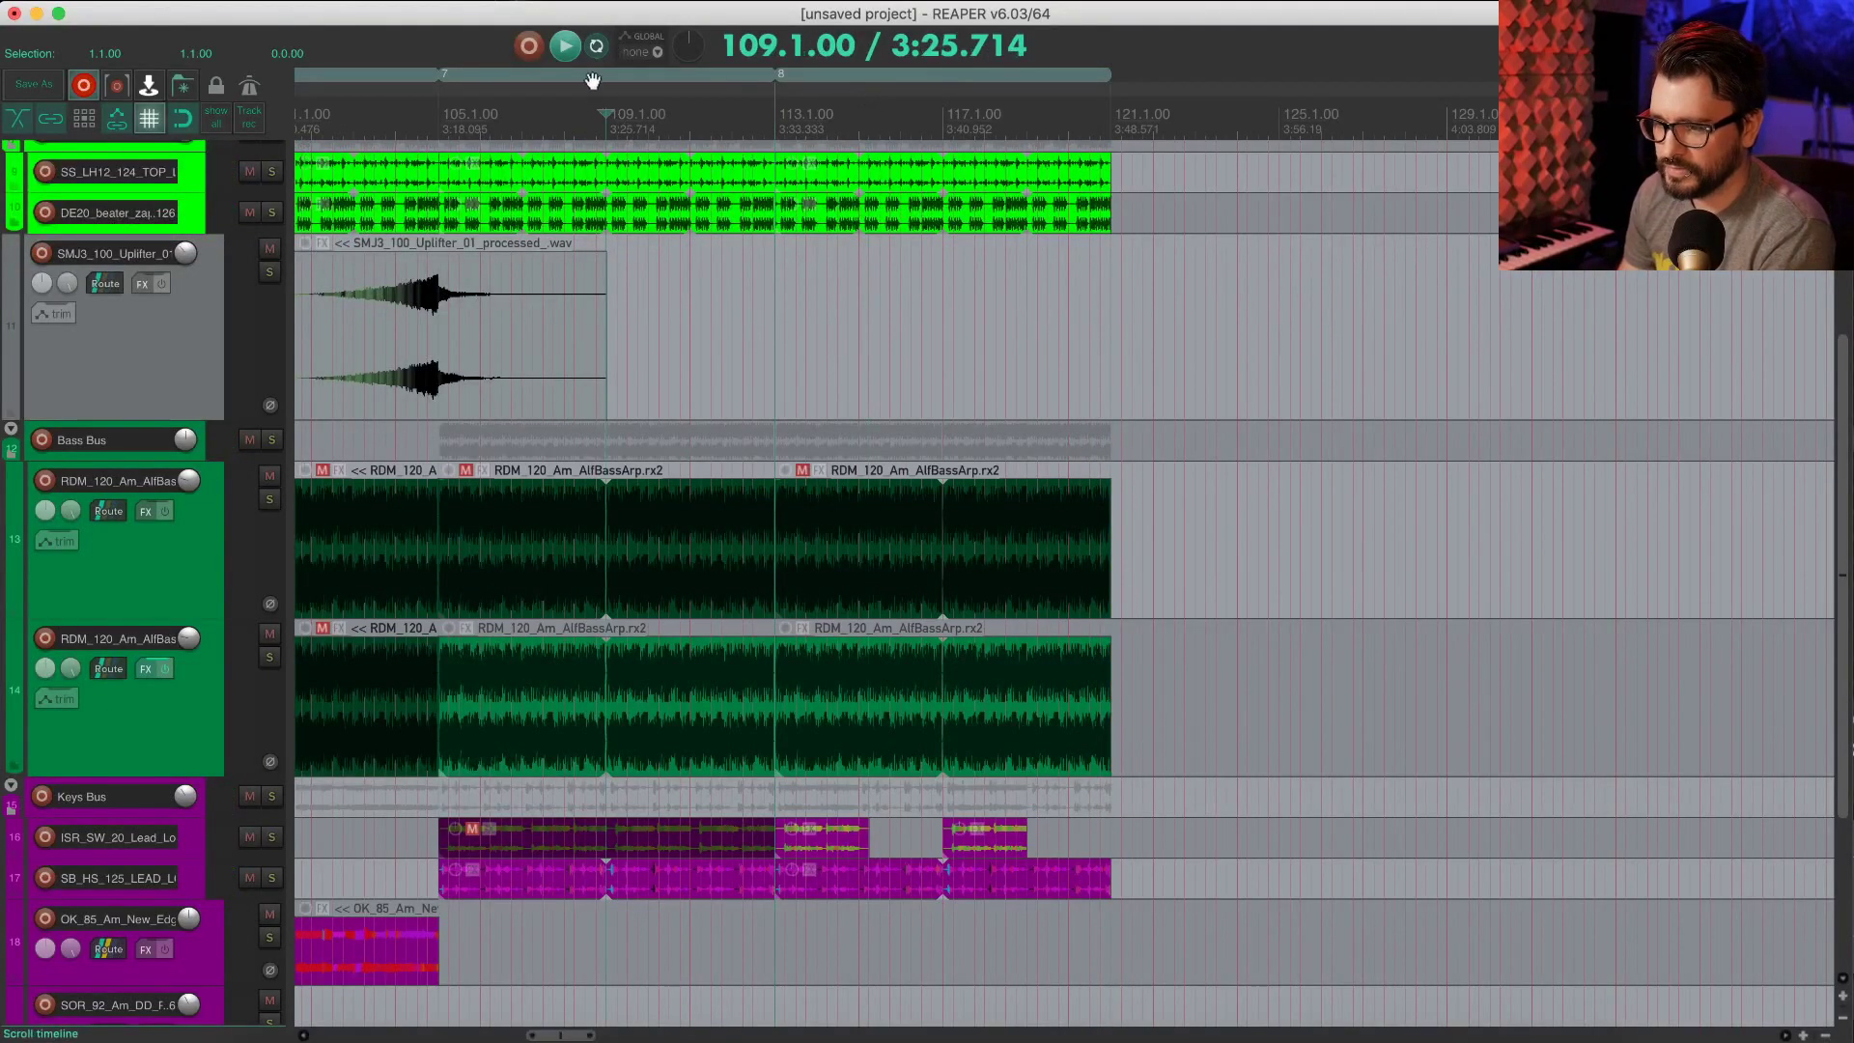
# Step: Copy the region starting at bar 113 with its items to bar 121
pyautogui.click(437, 336)
pyautogui.hscroll(-2, 502, 340)
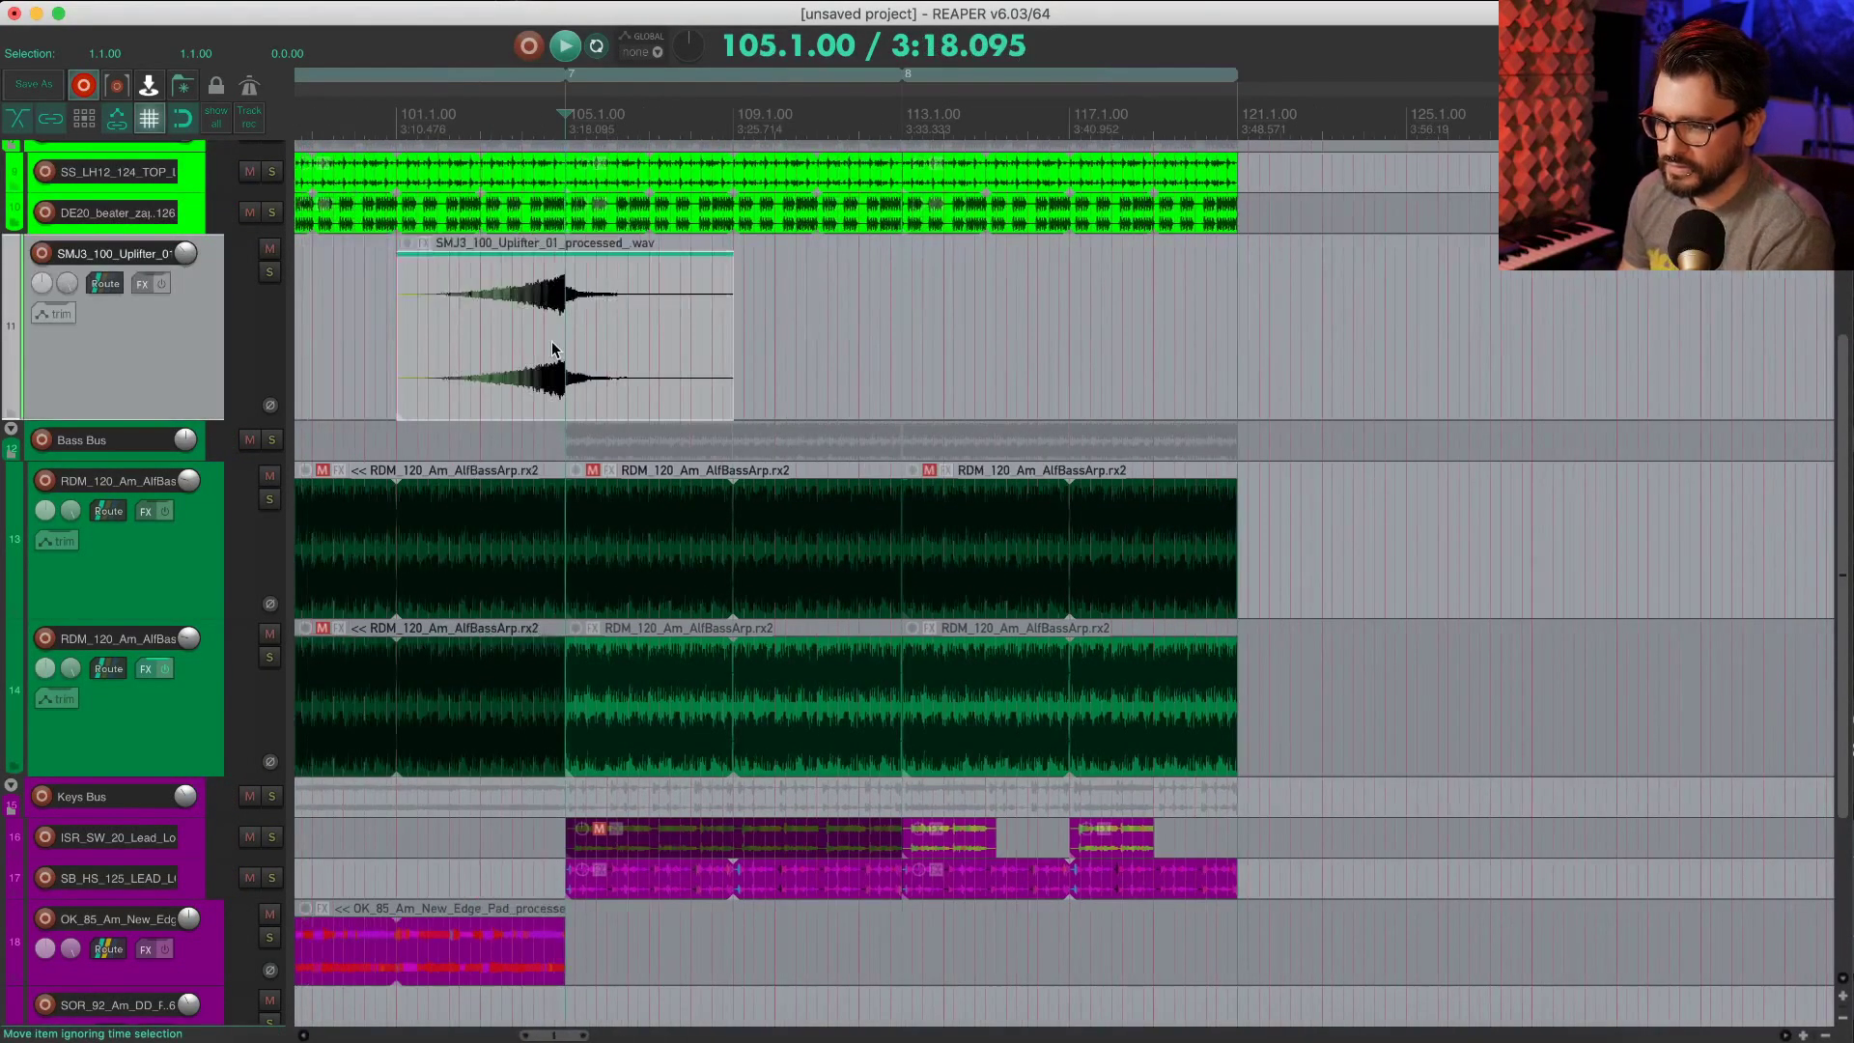
pyautogui.click(1016, 73)
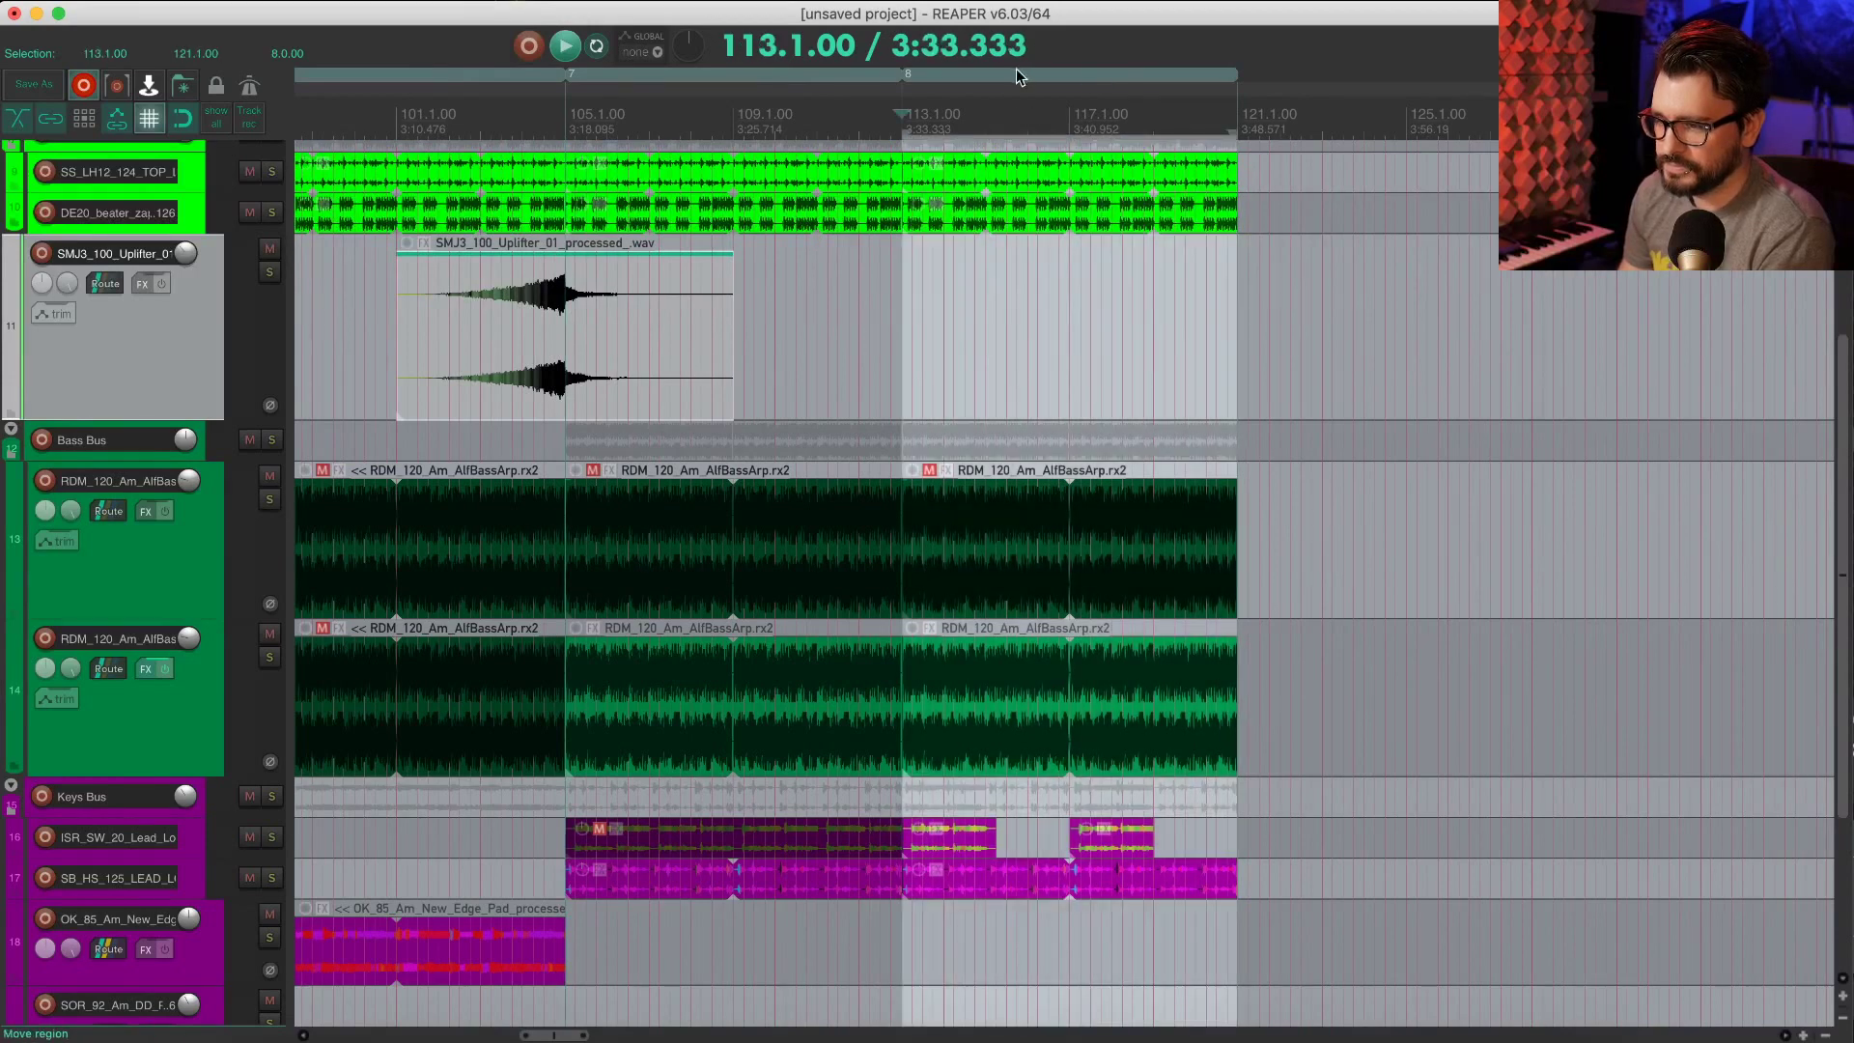
pyautogui.hotkey('ctrl', 'd')
pyautogui.scroll(7, 1326, 335)
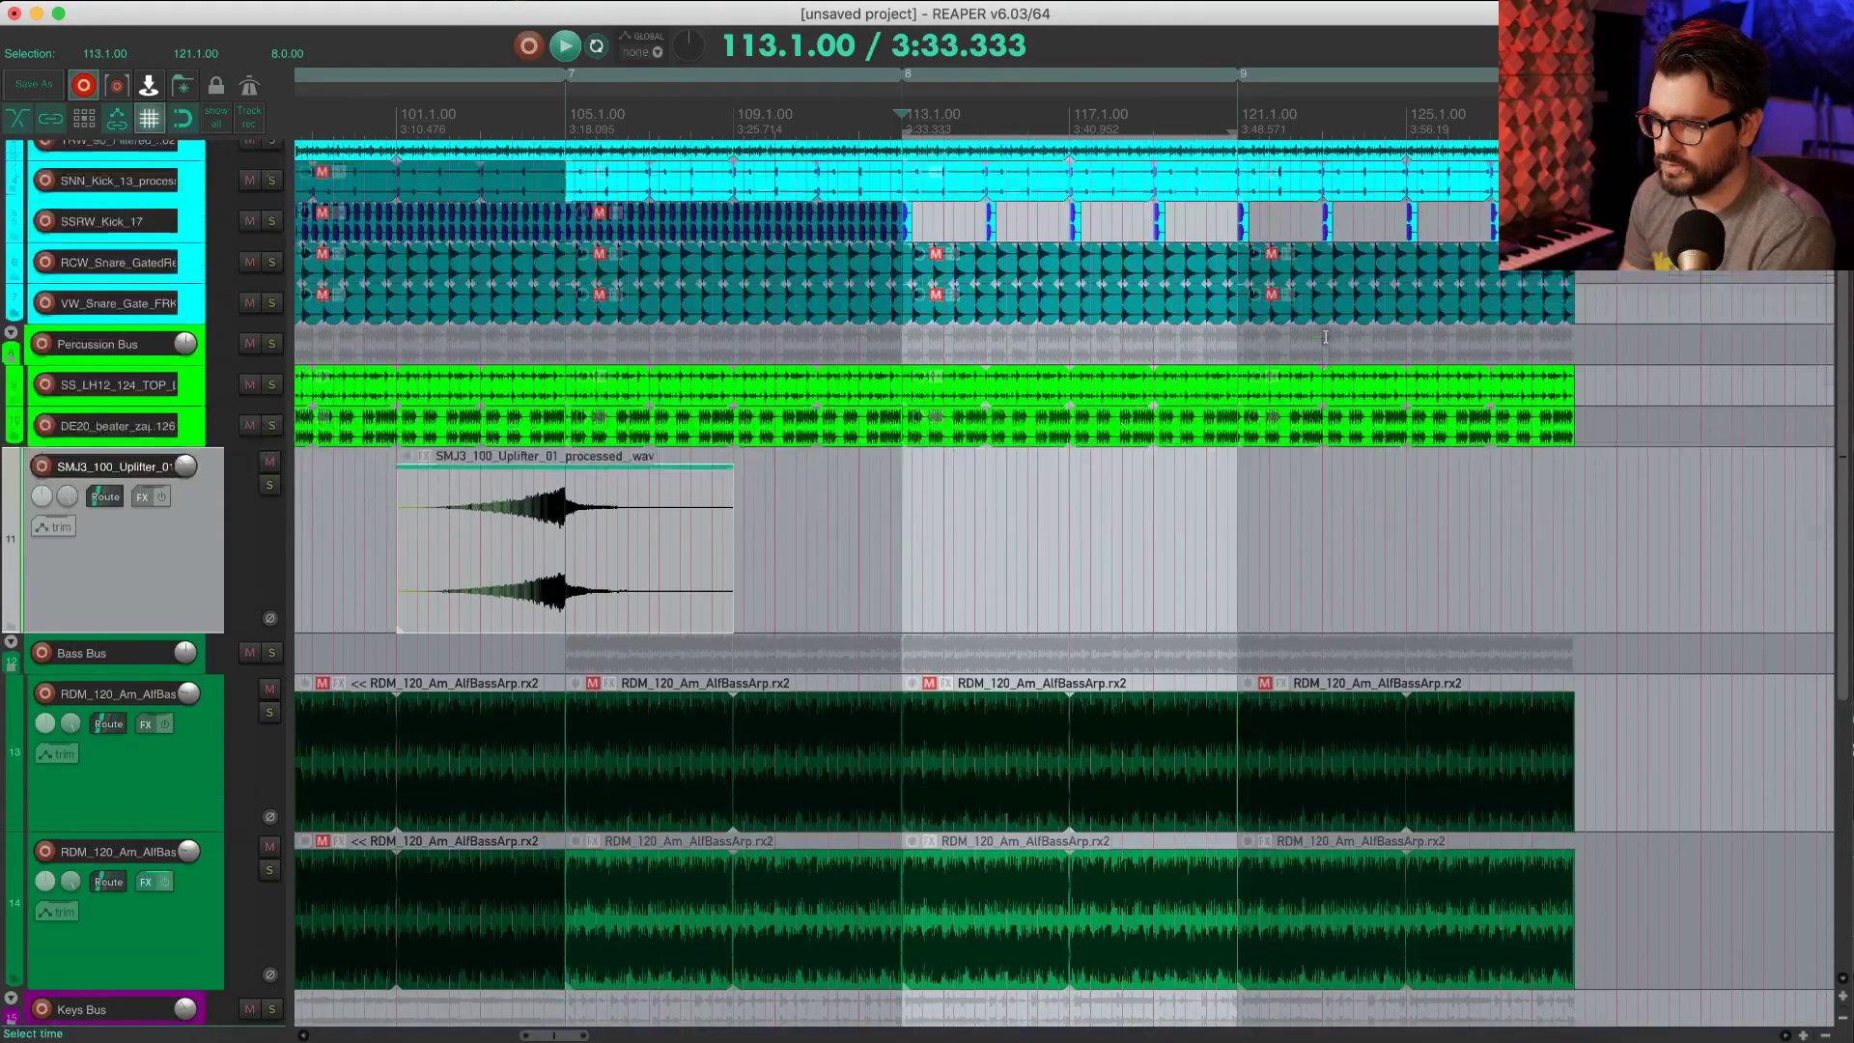
# Step: Unmute the RCW_Snare_Gated item that starts at bar 121
pyautogui.moveTo(1238, 321); pyautogui.dragTo(1654, 340)
pyautogui.click(1511, 379)
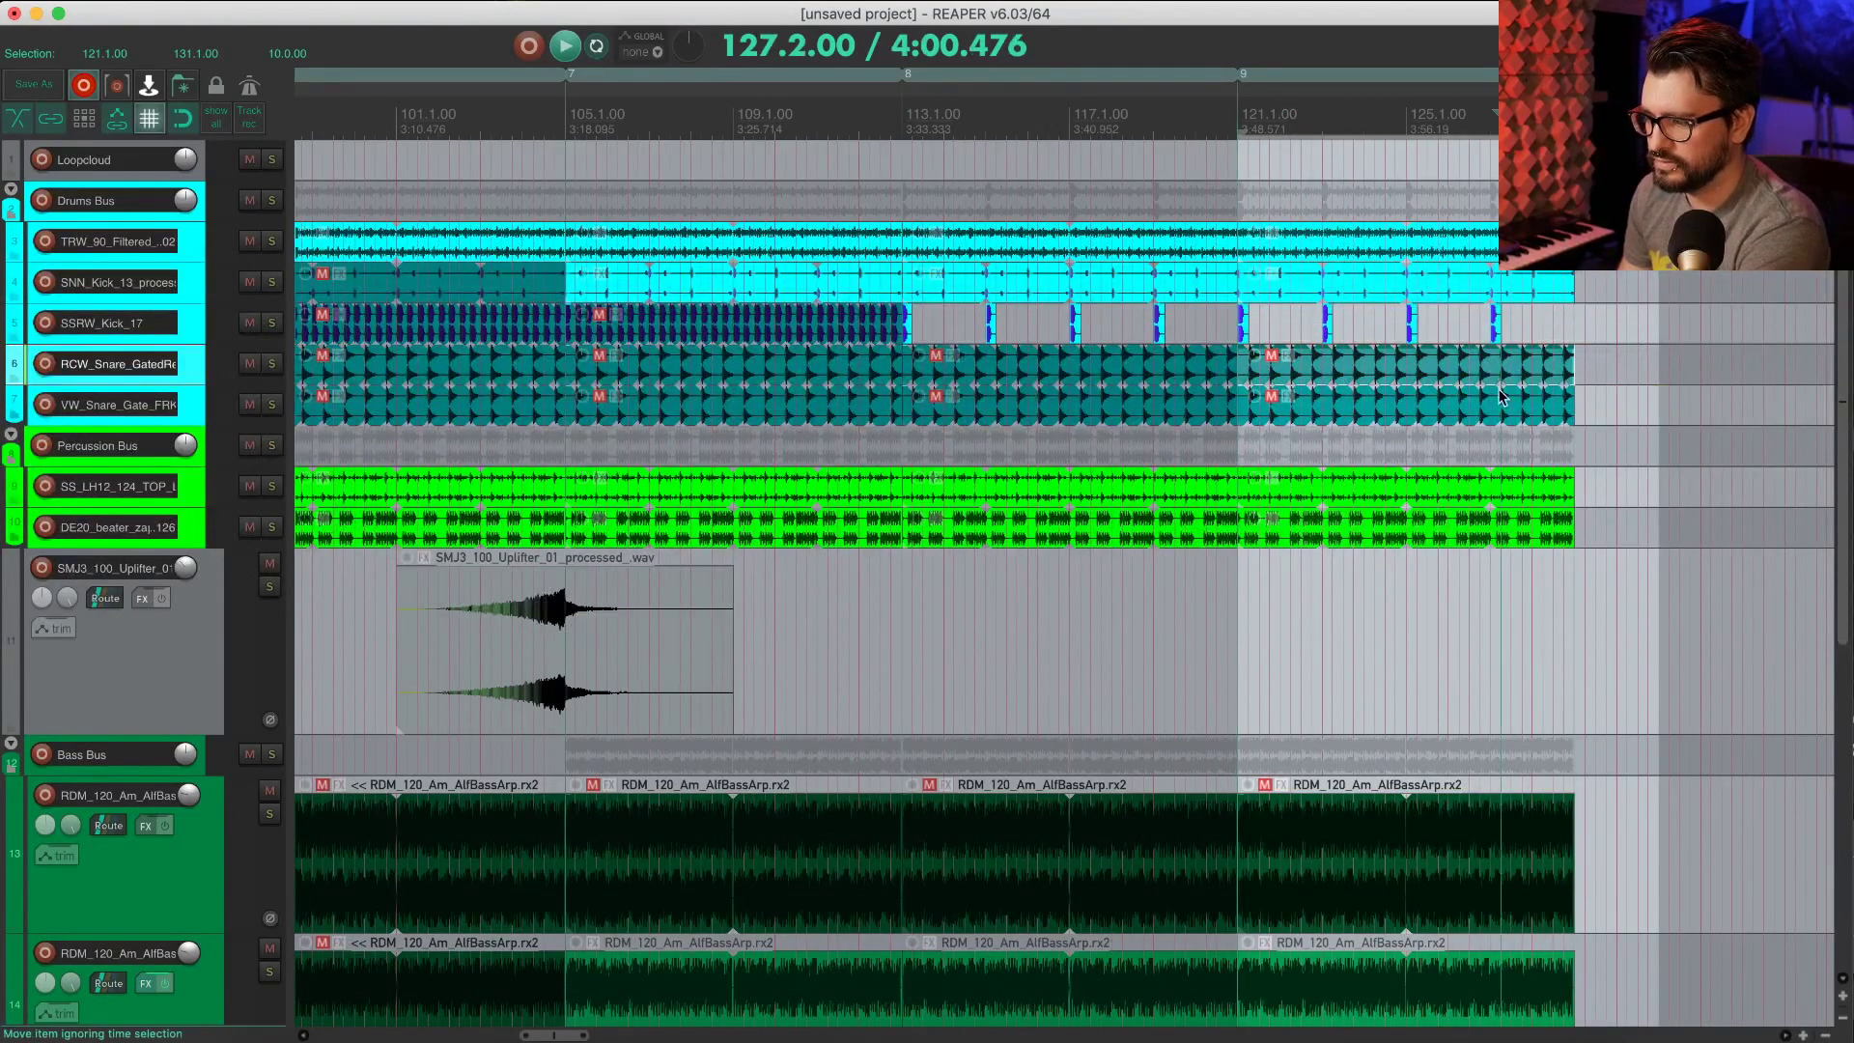
pyautogui.click(1498, 371)
# Step: Play from bar 121 to hear the gated snare against the other tracks
pyautogui.press('space')
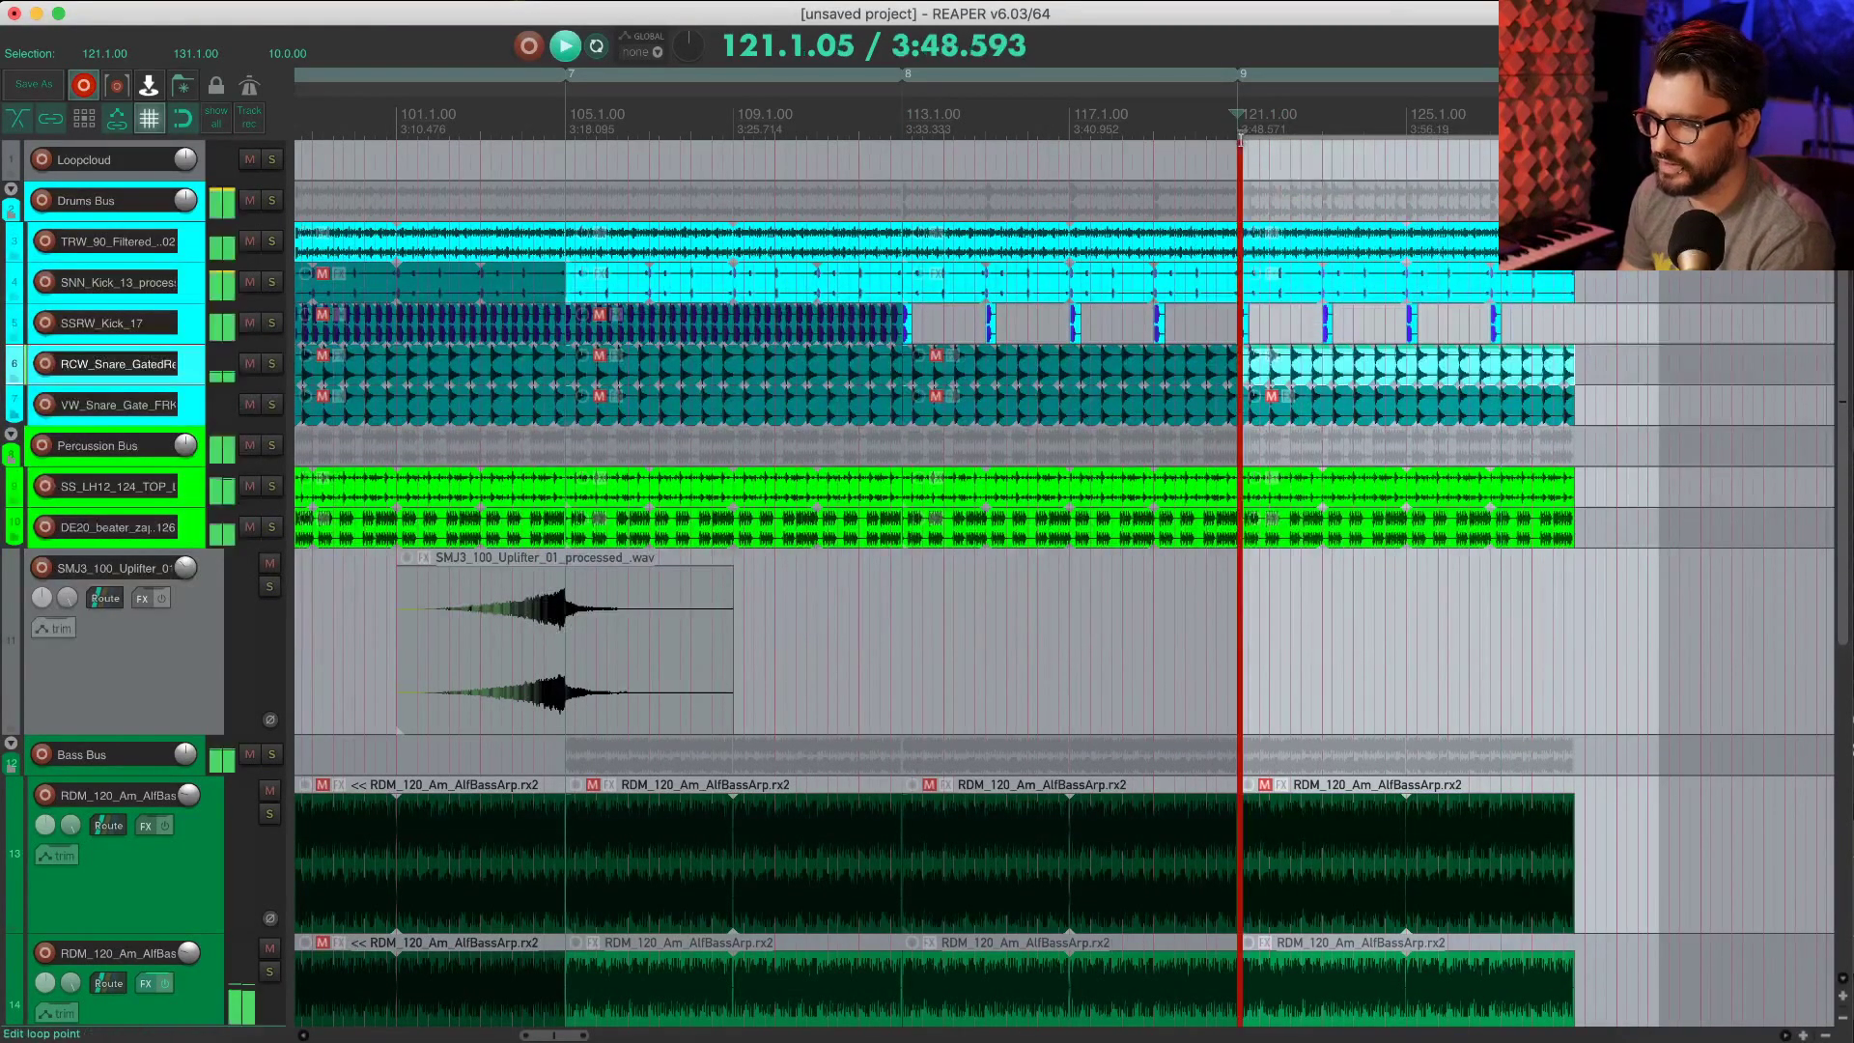
pyautogui.scroll(-3, 1294, 170)
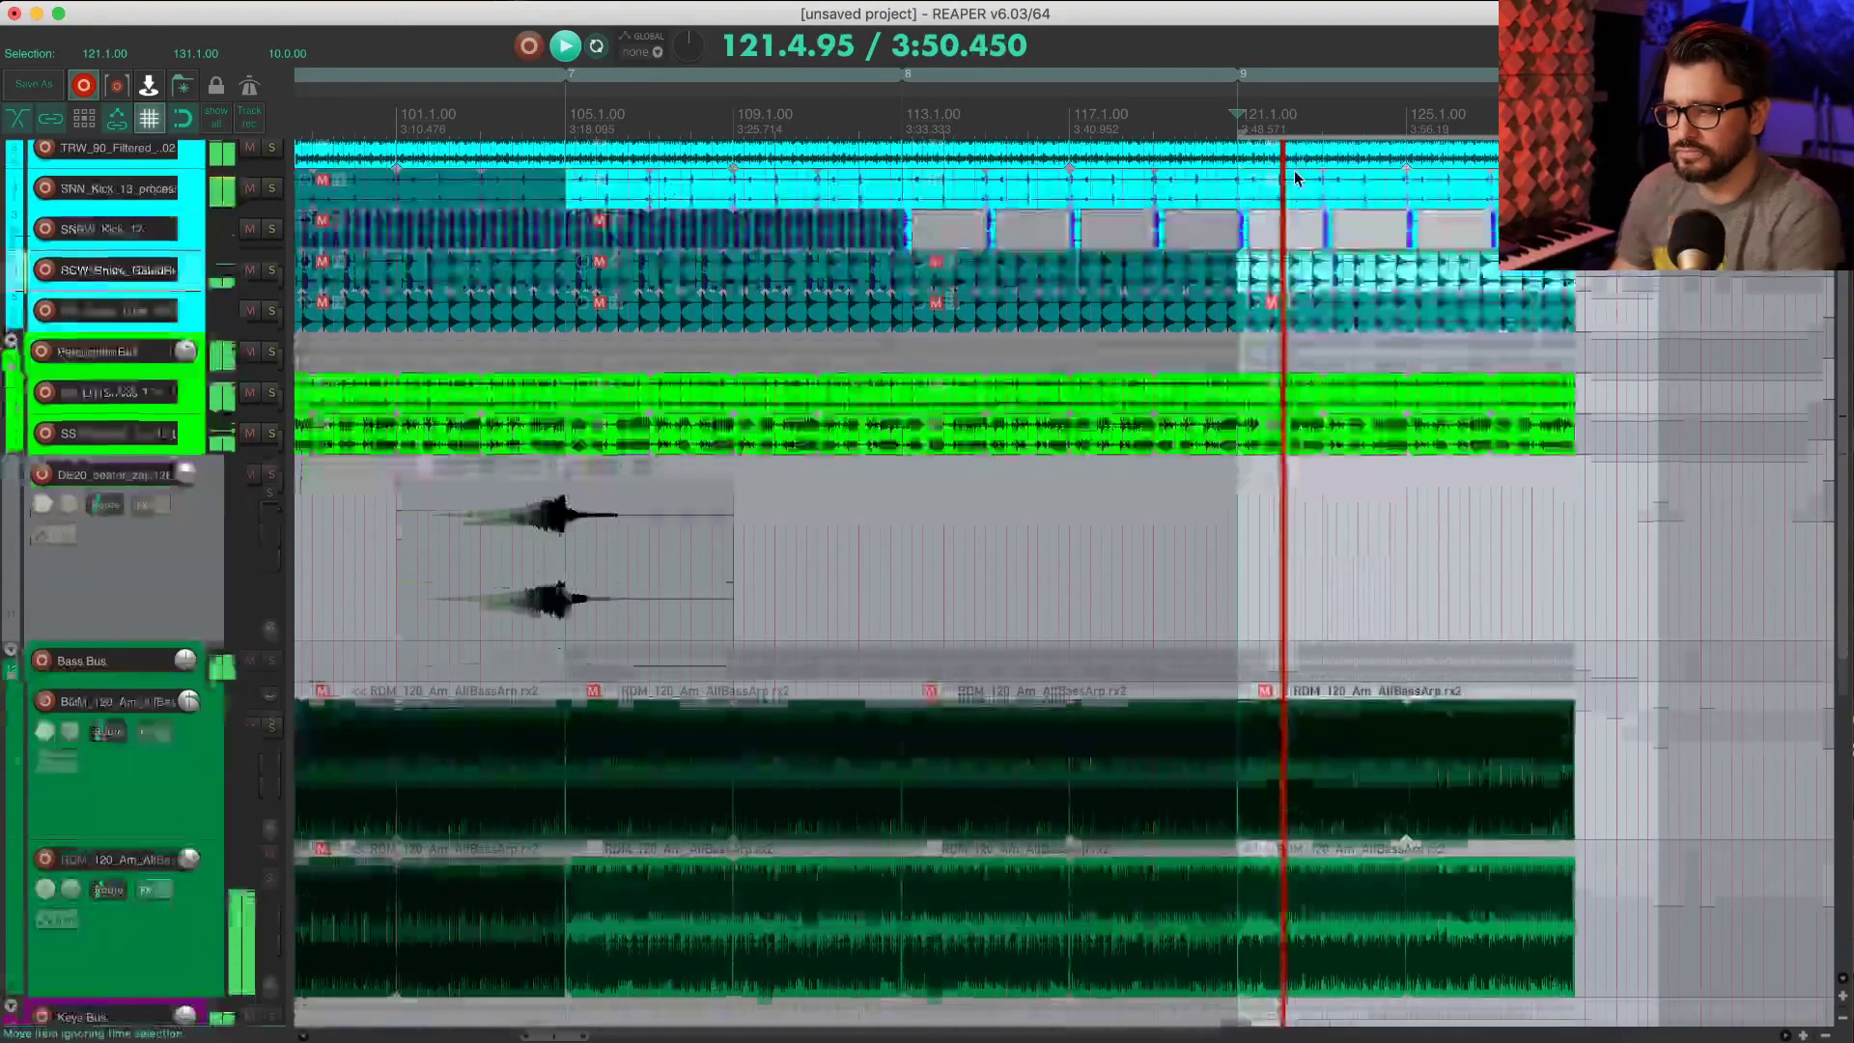
pyautogui.scroll(-3, 1297, 249)
pyautogui.press('space')
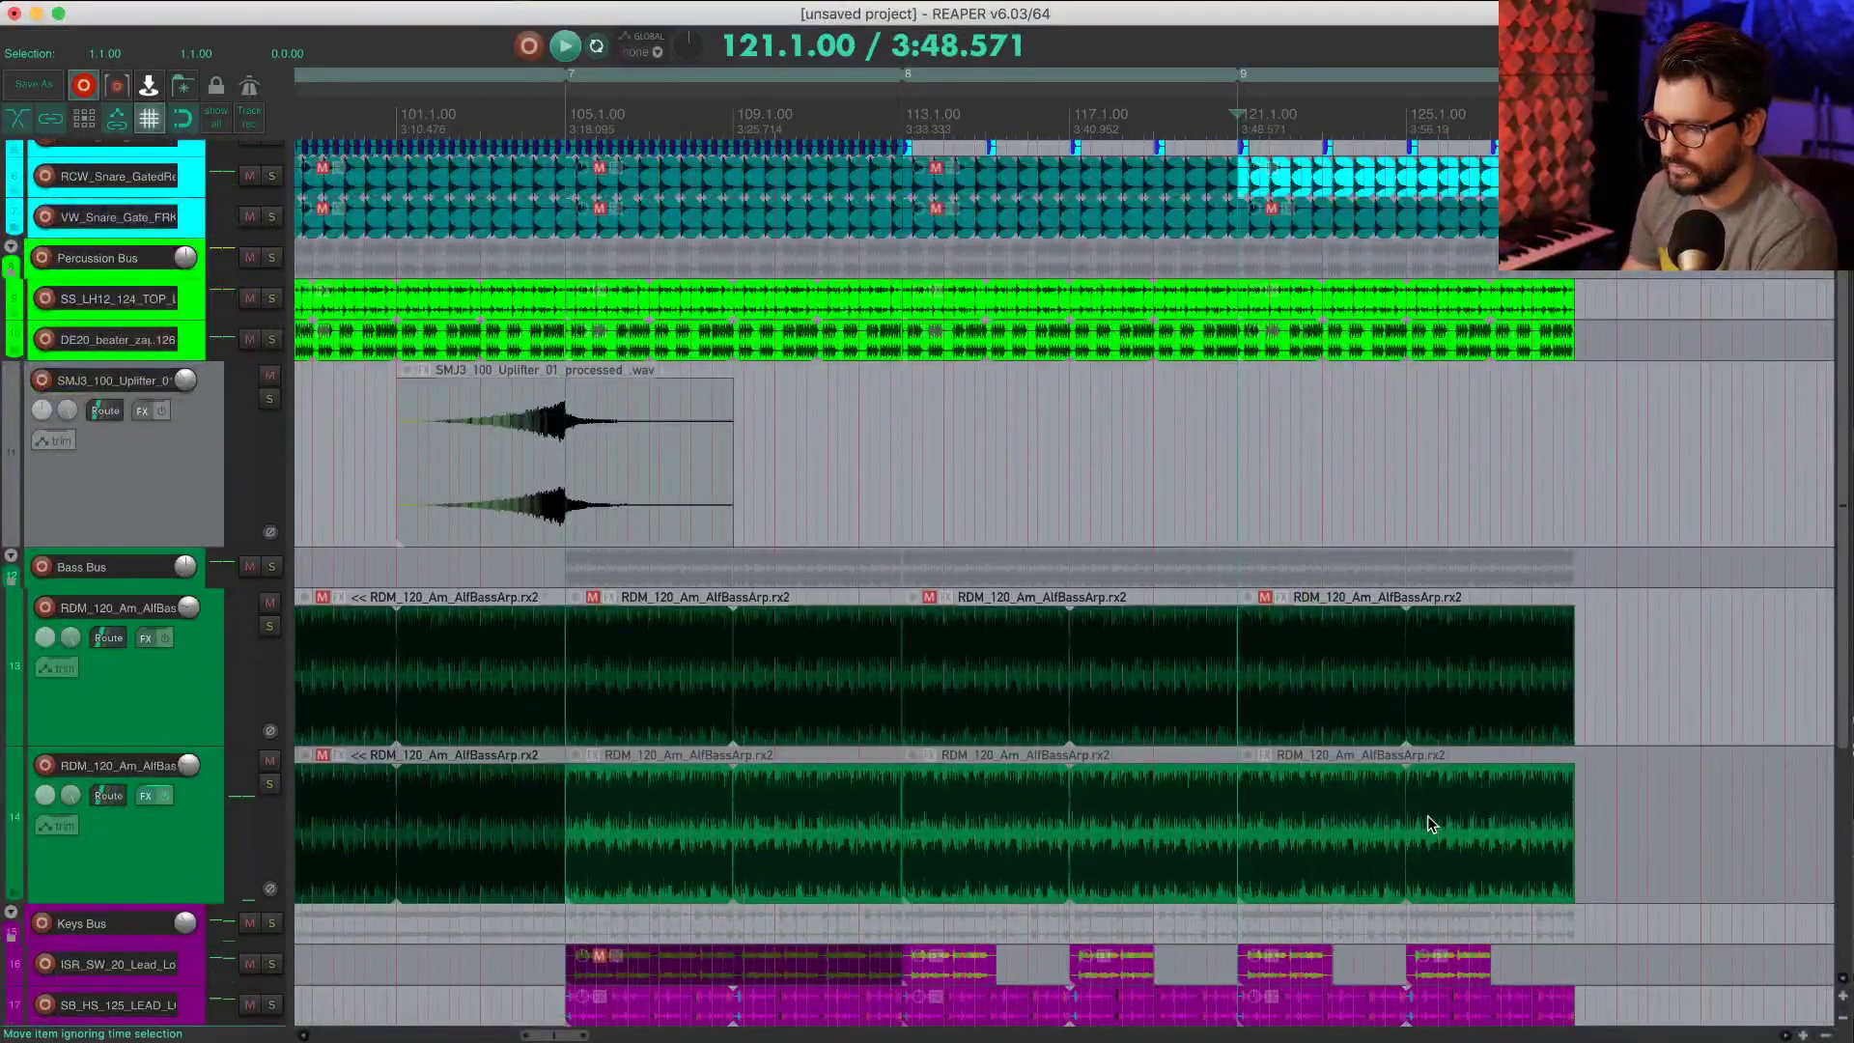
# Step: Mute the second AlfBassArp track's item at bar 121 and unmute the first AlfBassArp track's item there
pyautogui.click(1428, 817)
pyautogui.press('m')
pyautogui.click(1427, 713)
pyautogui.press('m')
pyautogui.click(1217, 435)
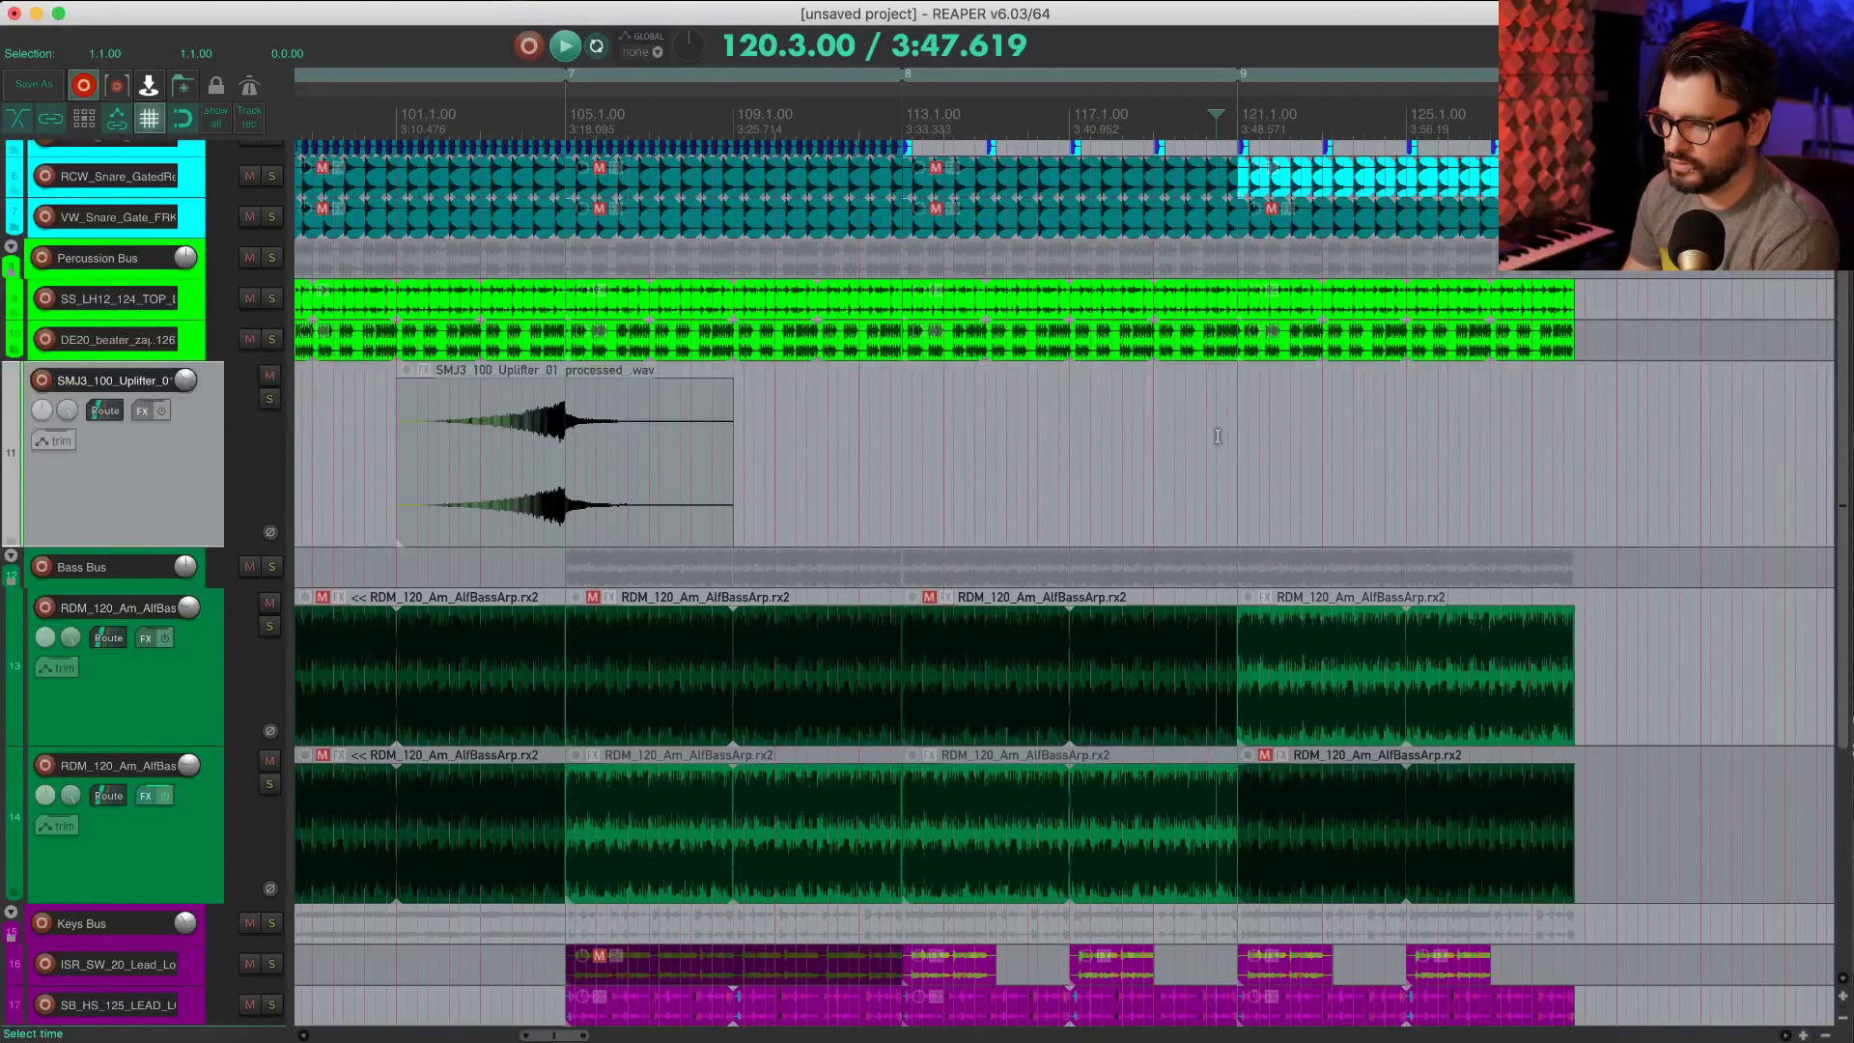
# Step: Play from just before bar 121 through the new region to hear the switched AlfBassArp items, checking the keys tracks as well
pyautogui.press('space')
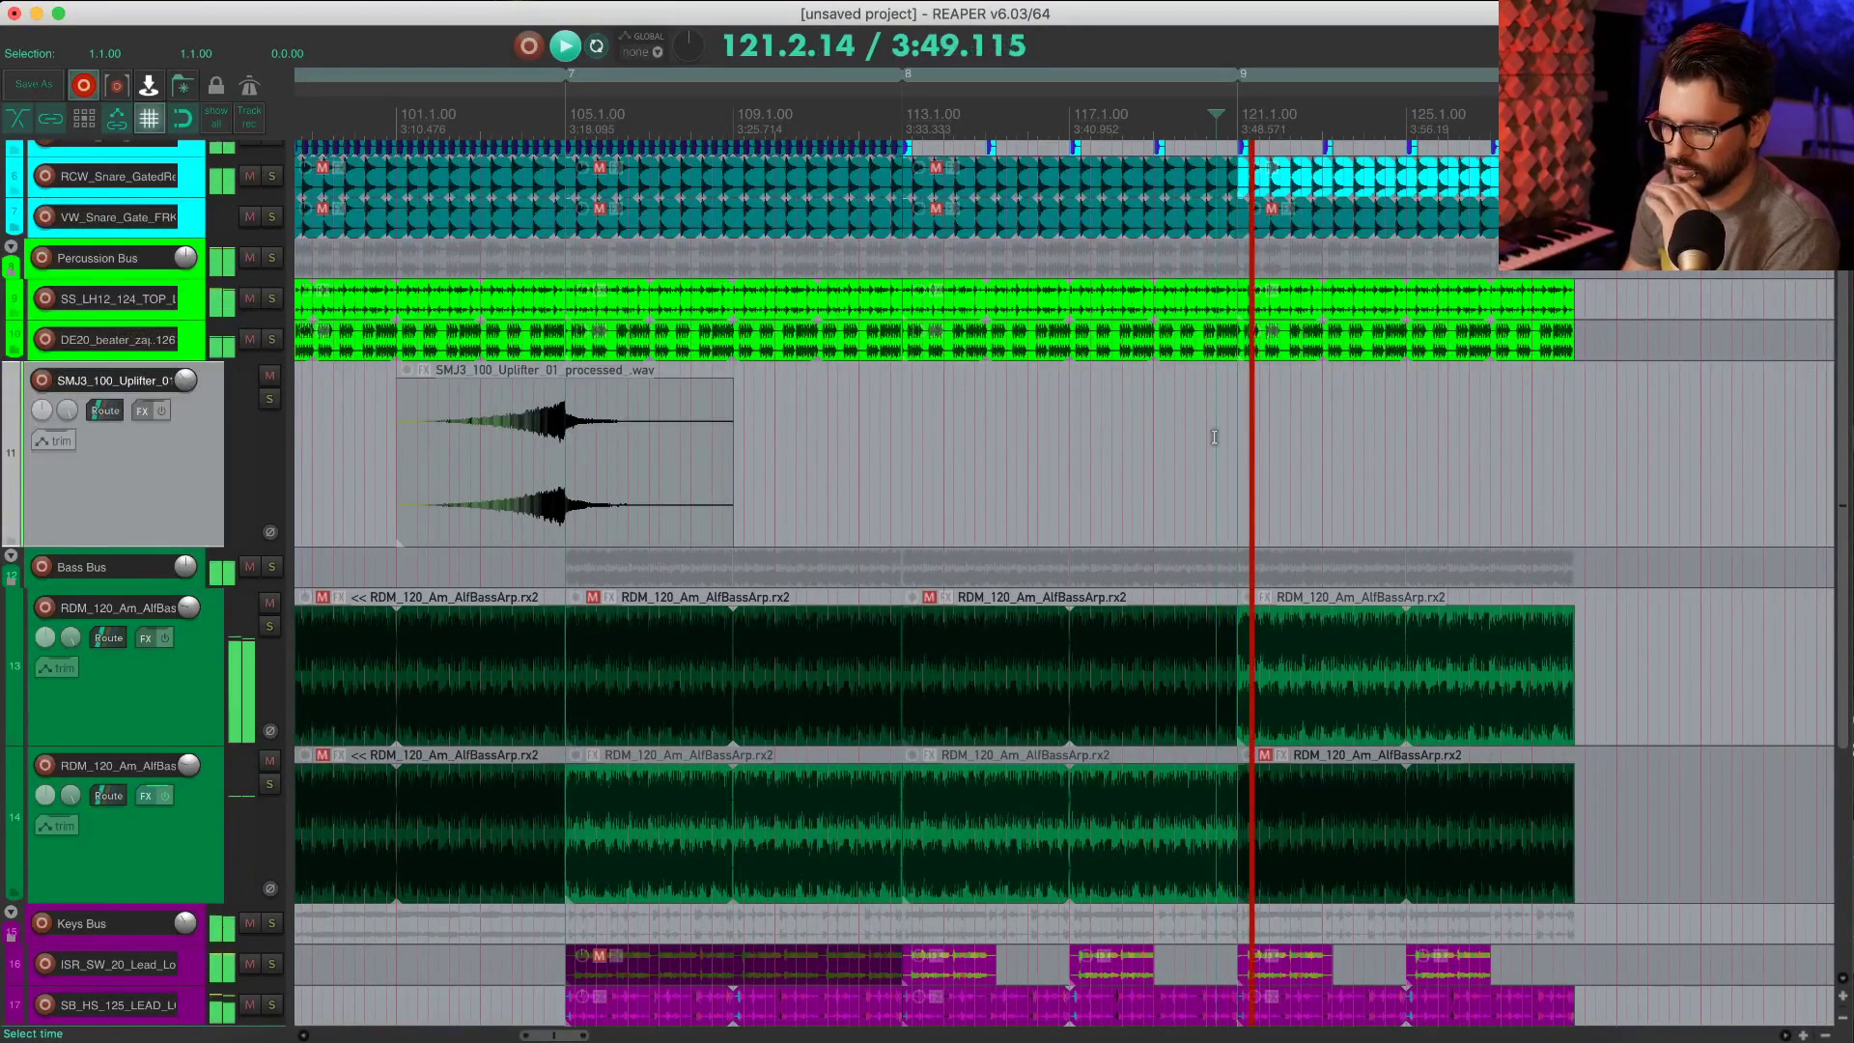
pyautogui.click(1299, 697)
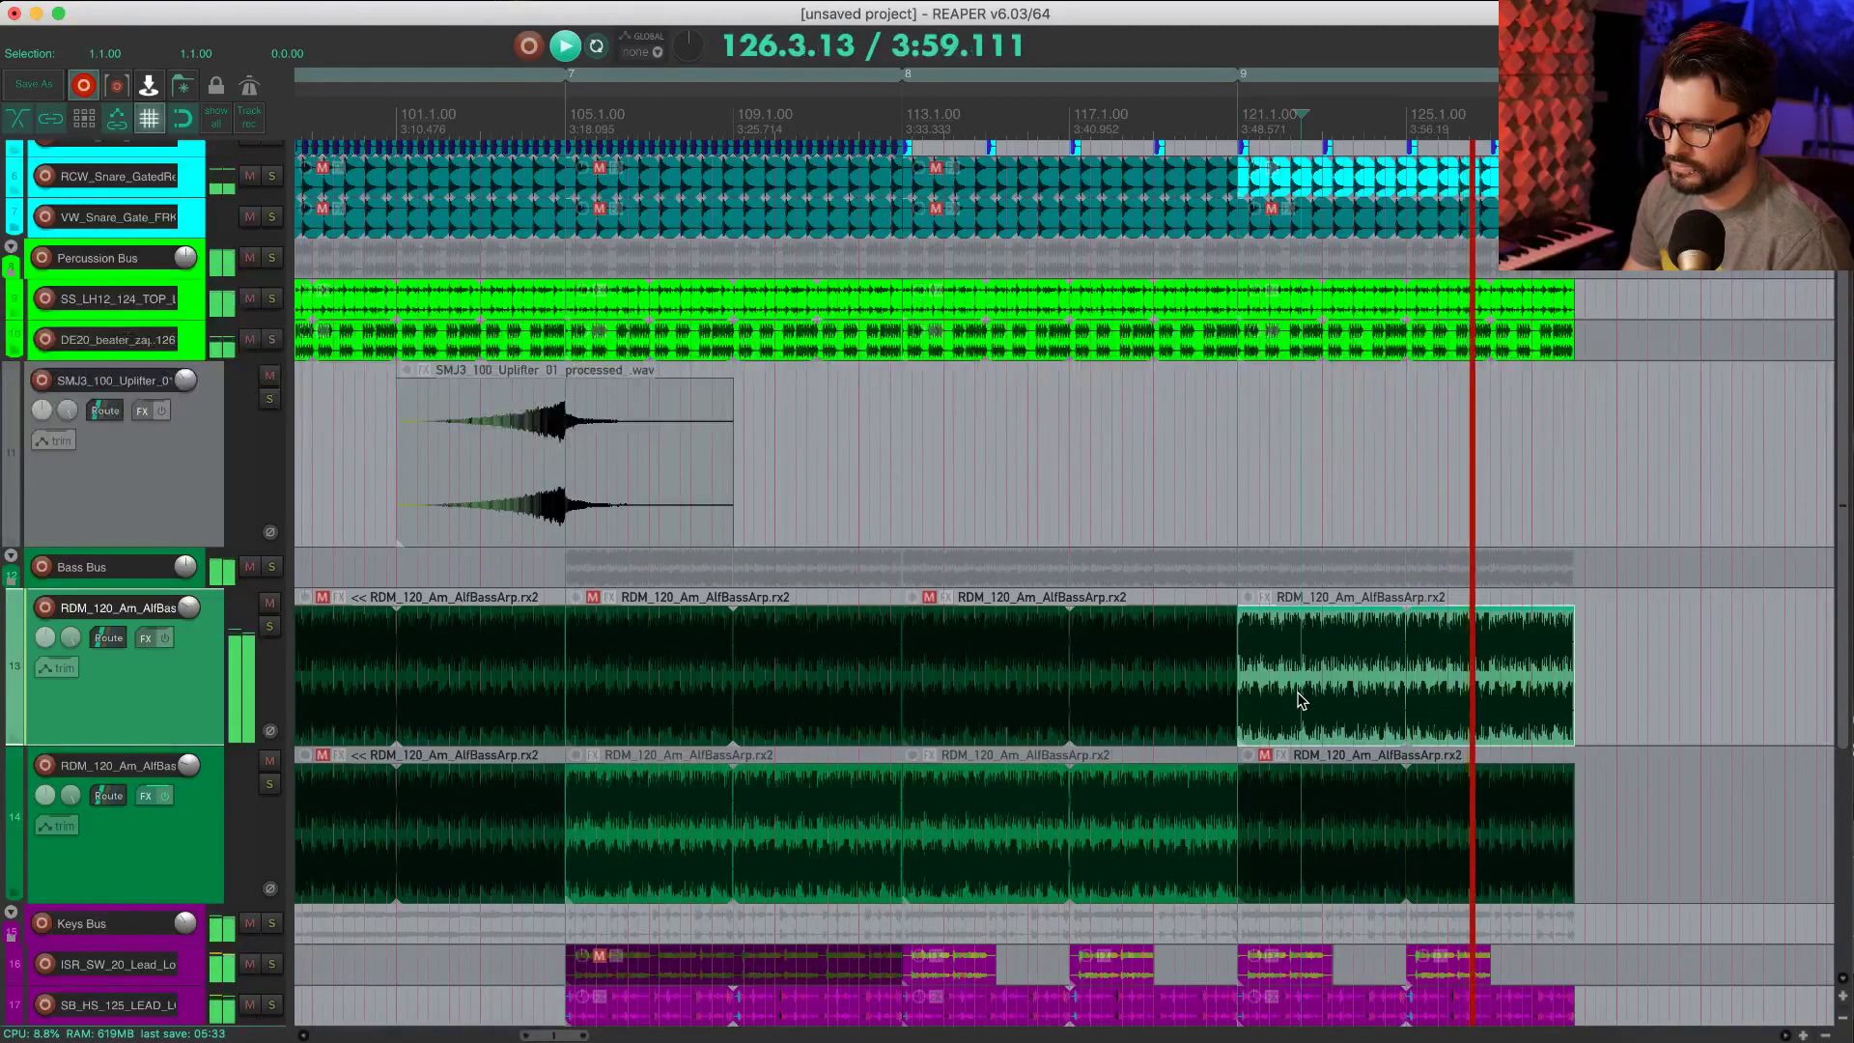
pyautogui.scroll(2, 1352, 647)
pyautogui.scroll(-2, 1423, 592)
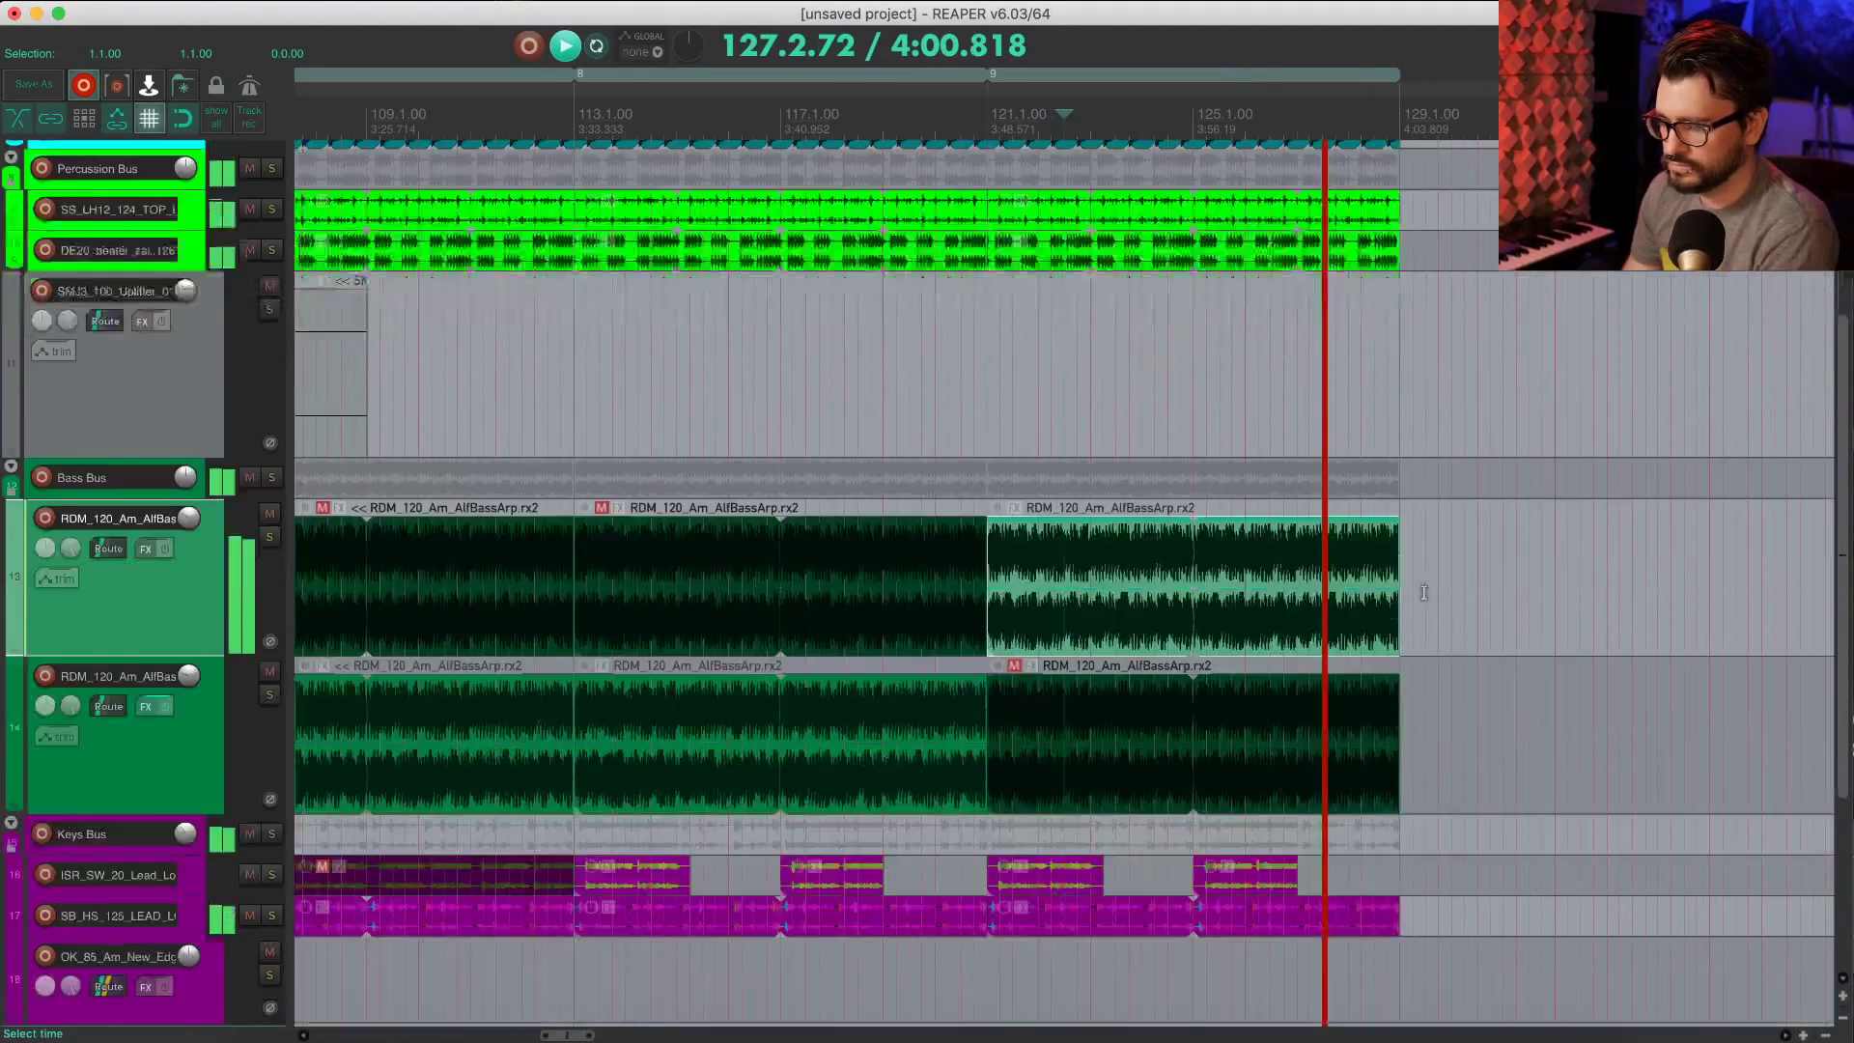
pyautogui.scroll(-2, 1423, 592)
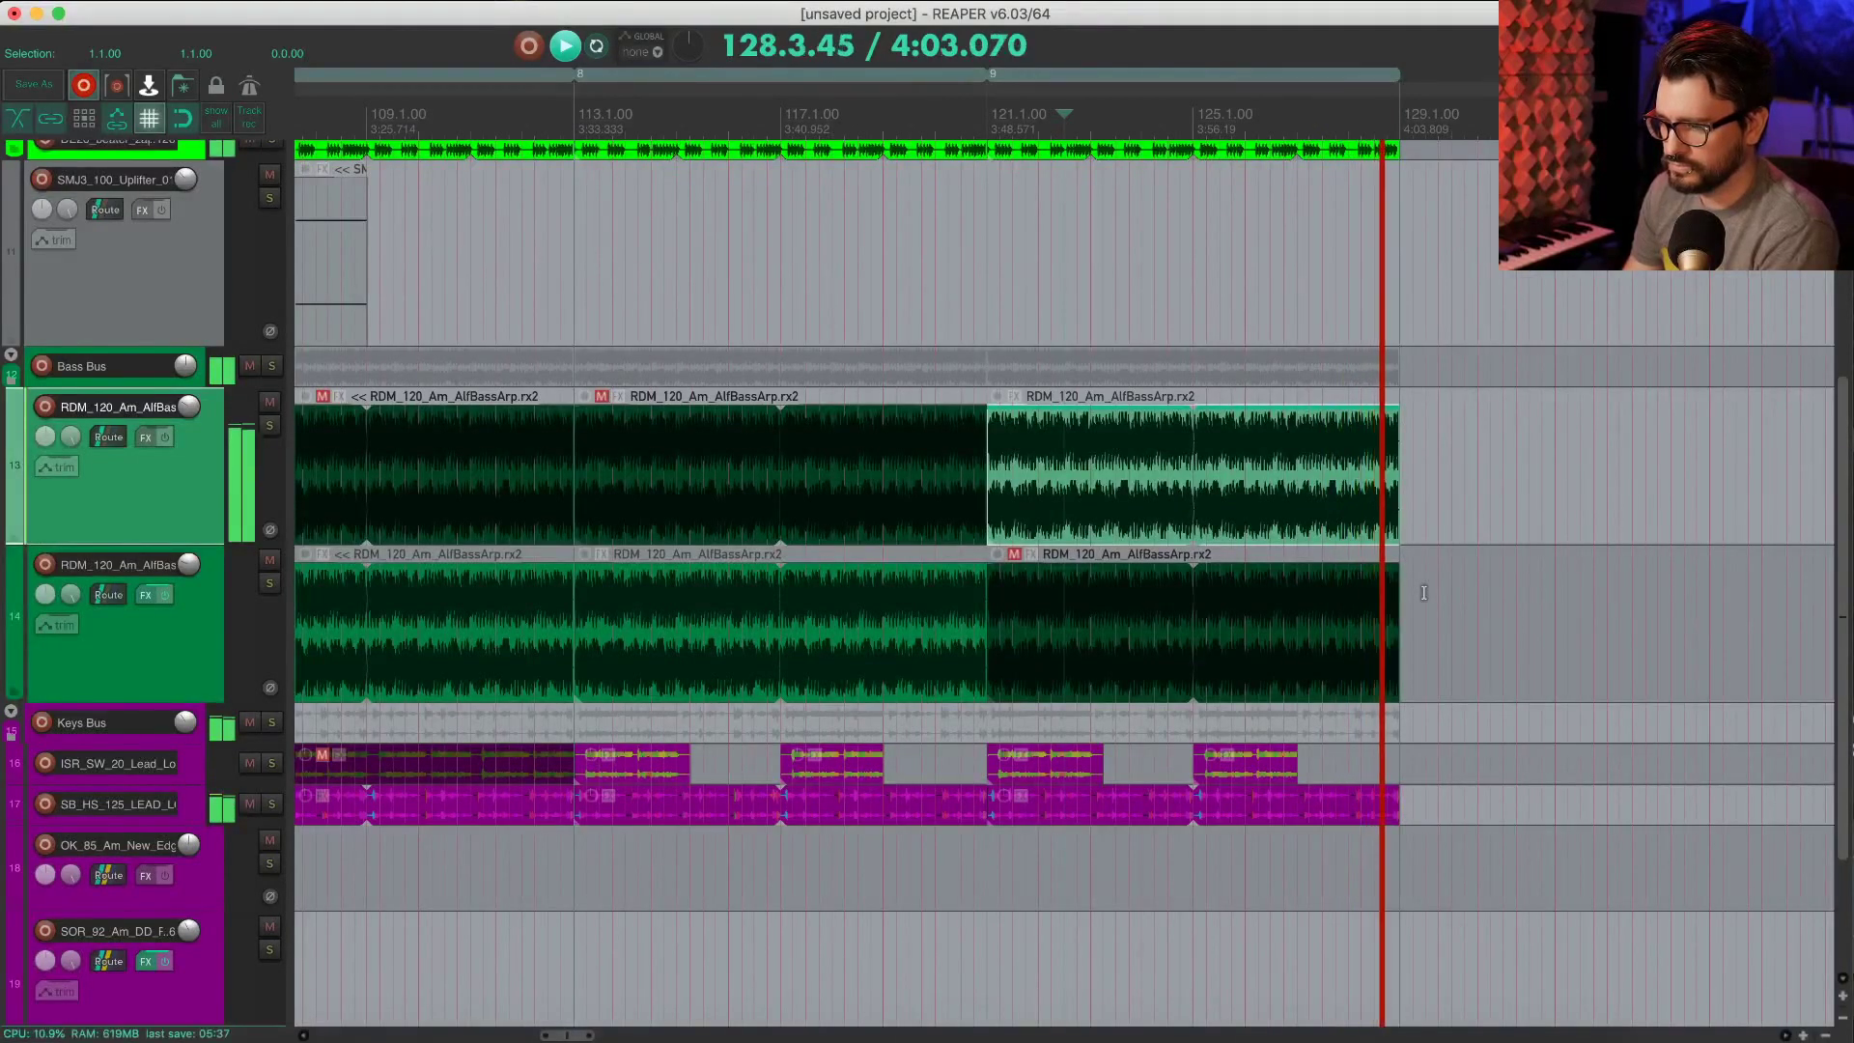
pyautogui.scroll(-3, 1421, 579)
pyautogui.press('space')
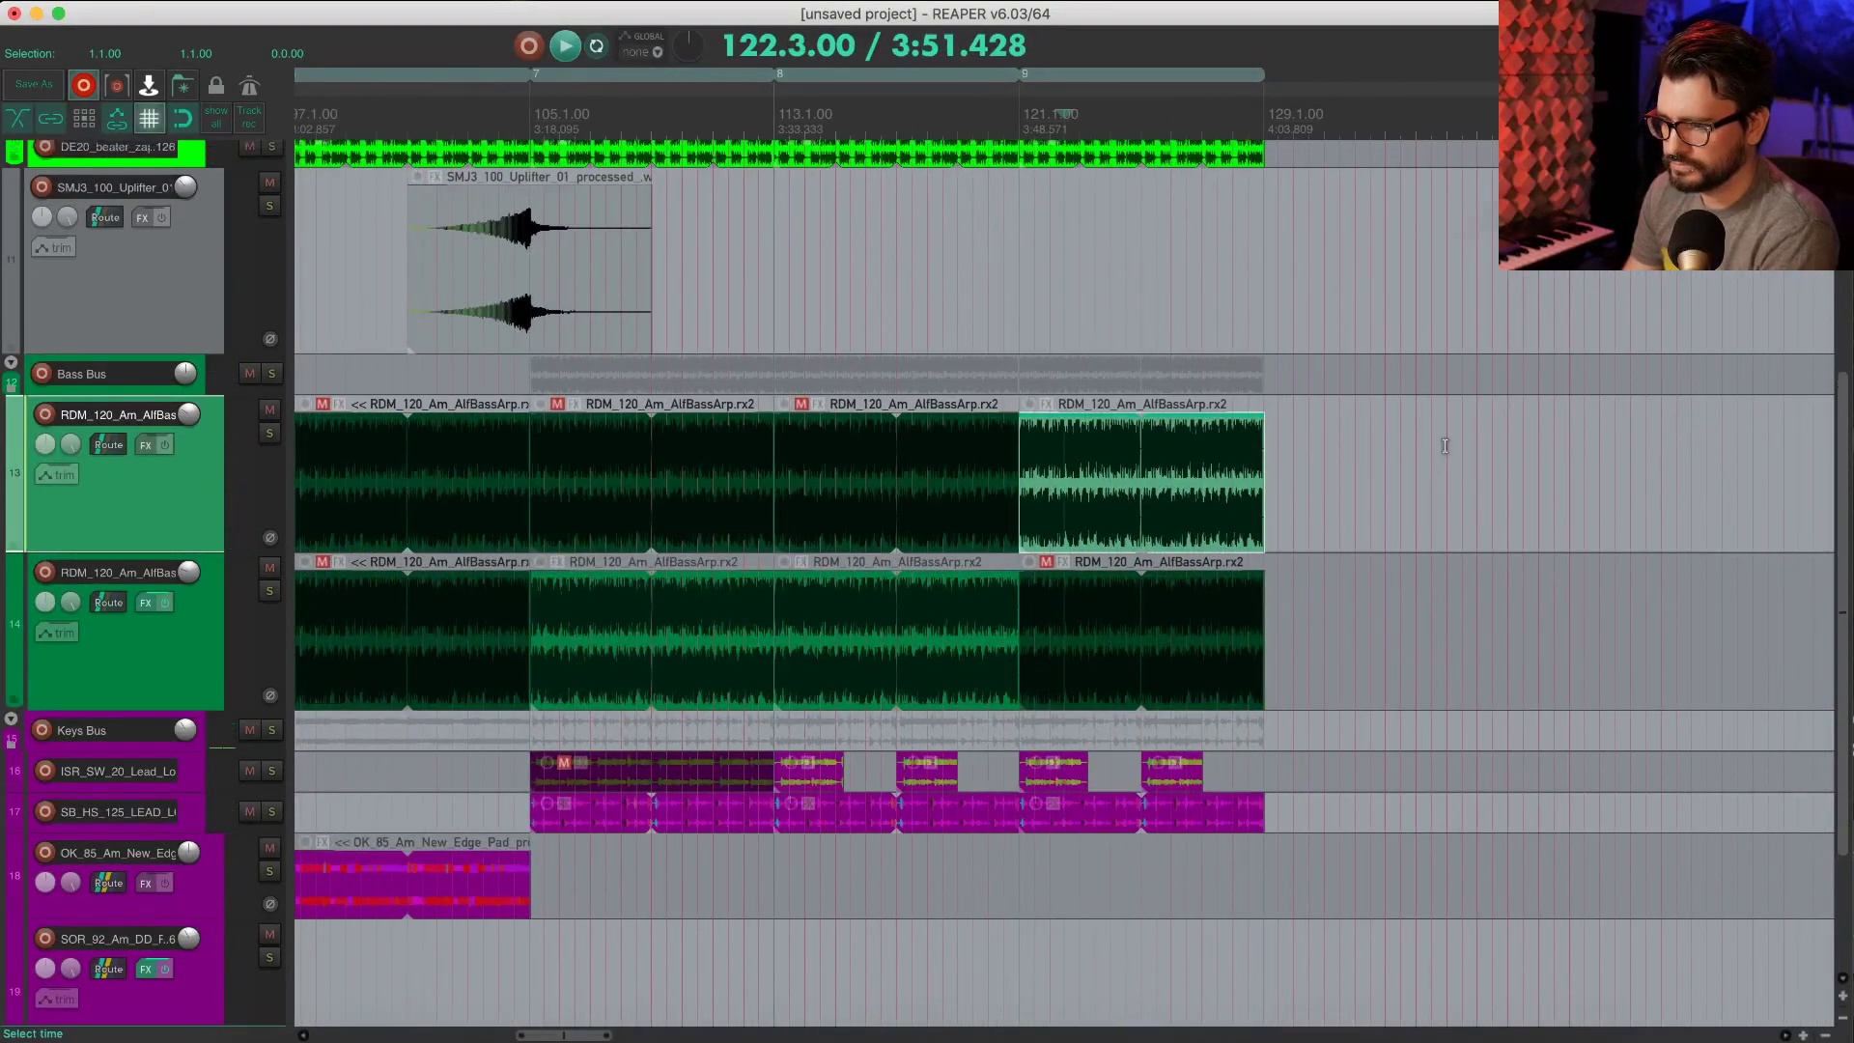
# Step: Copy the SMJ3_100_Uplifter item from bar 101 to bar 125 on the same track
pyautogui.scroll(3, 1444, 445)
pyautogui.click(1187, 435)
pyautogui.click(625, 409)
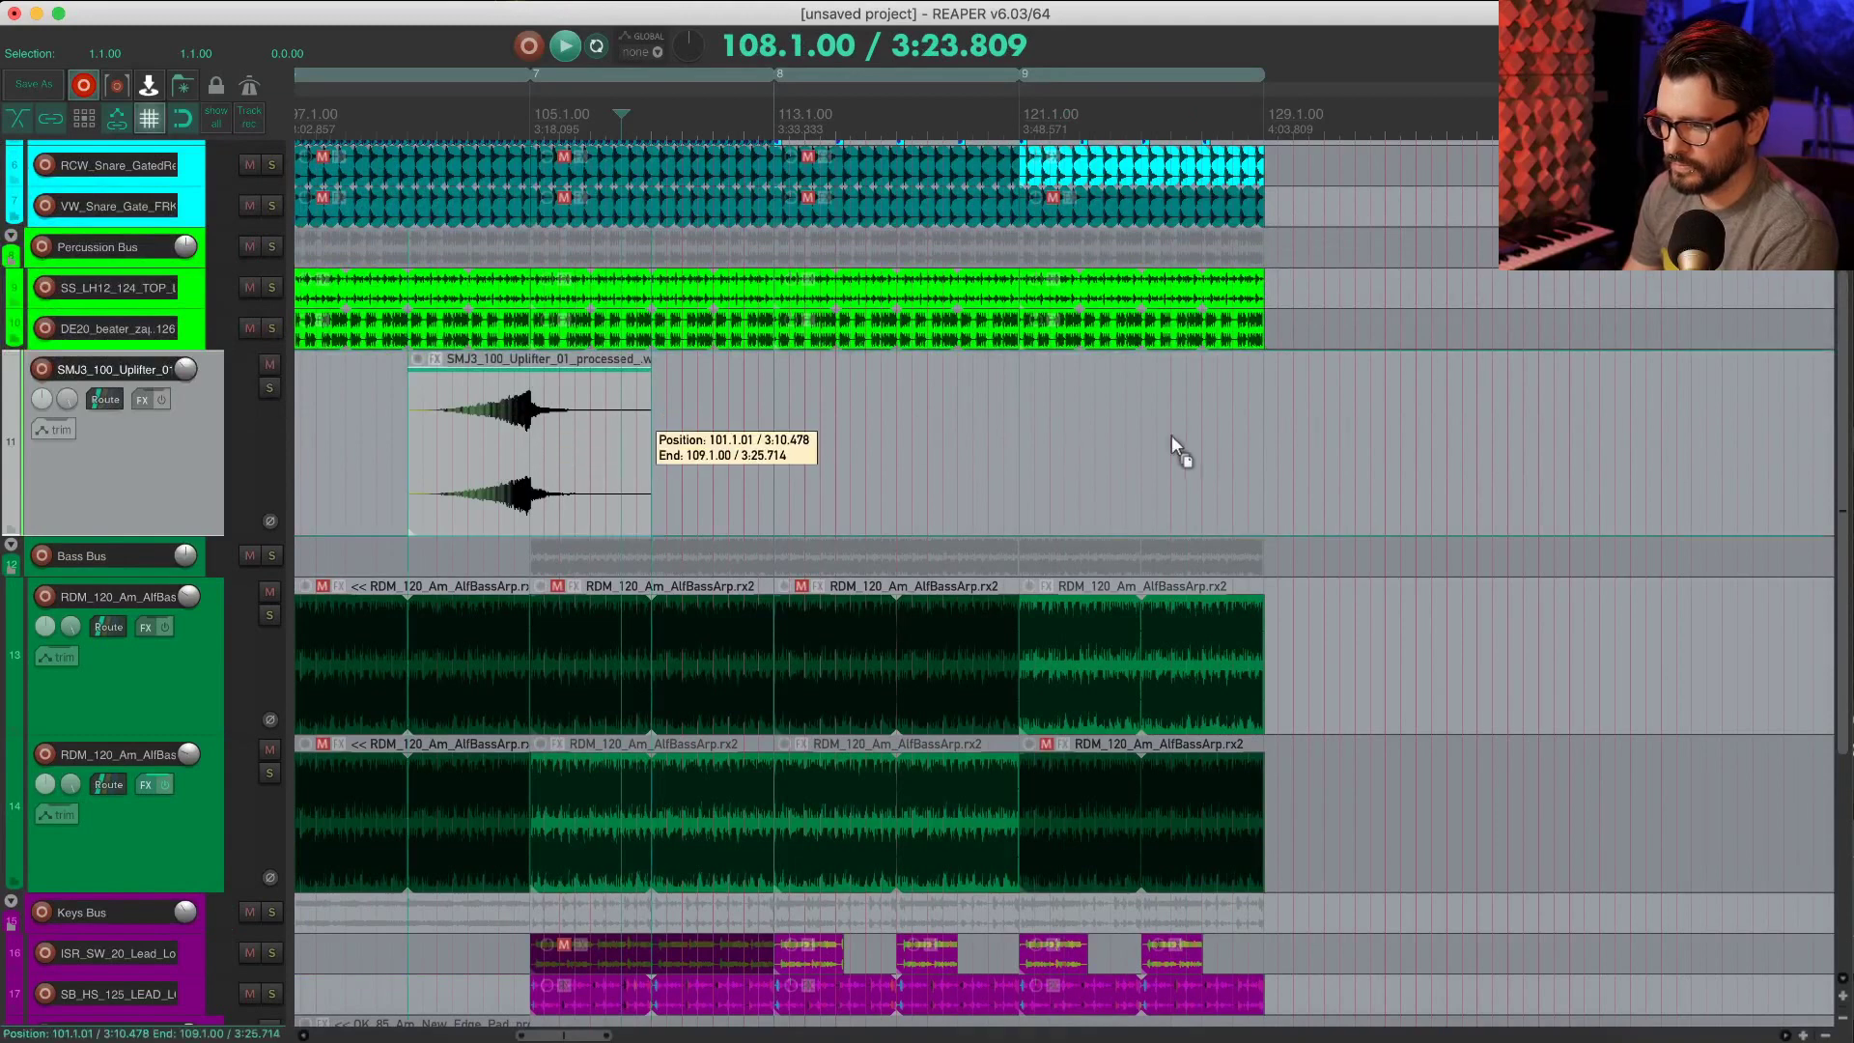
pyautogui.moveTo(1172, 435); pyautogui.dragTo(1352, 429)
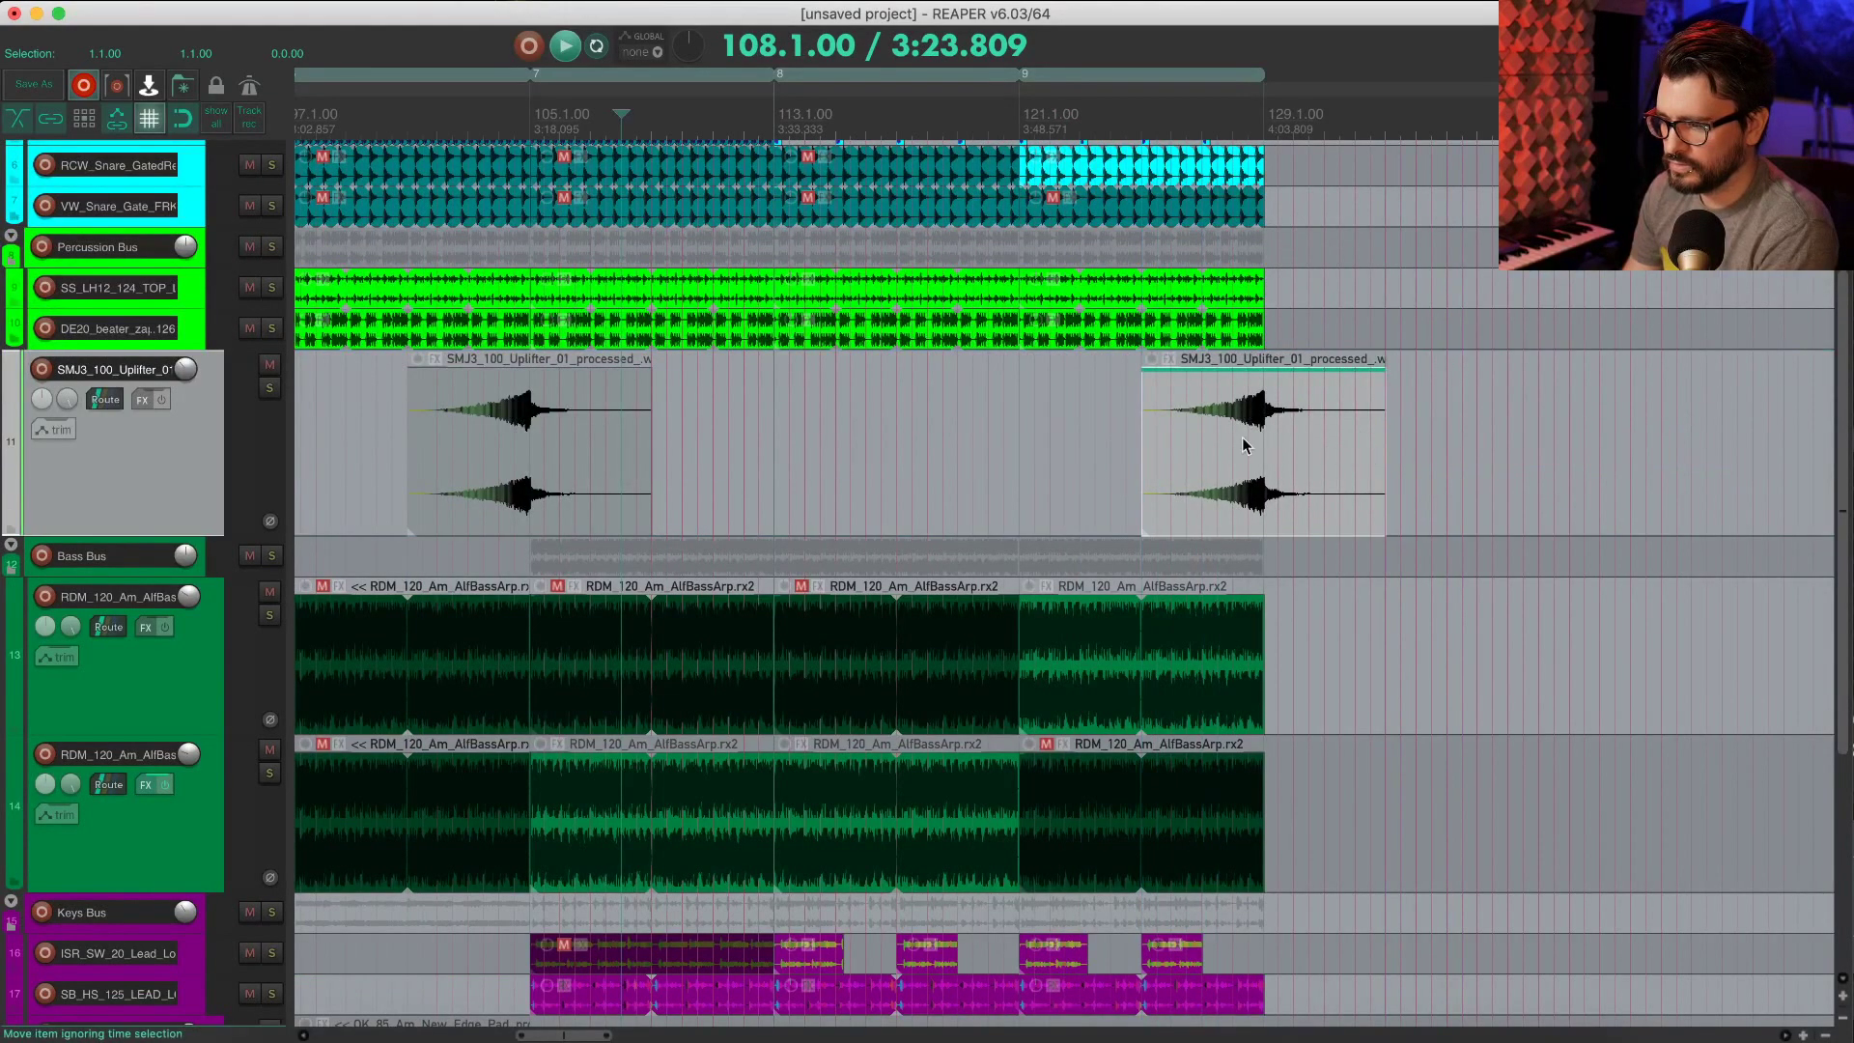
pyautogui.click(1216, 439)
# Step: Copy the region starting at bar 121 with its items to bar 129
pyautogui.scroll(1, 1188, 453)
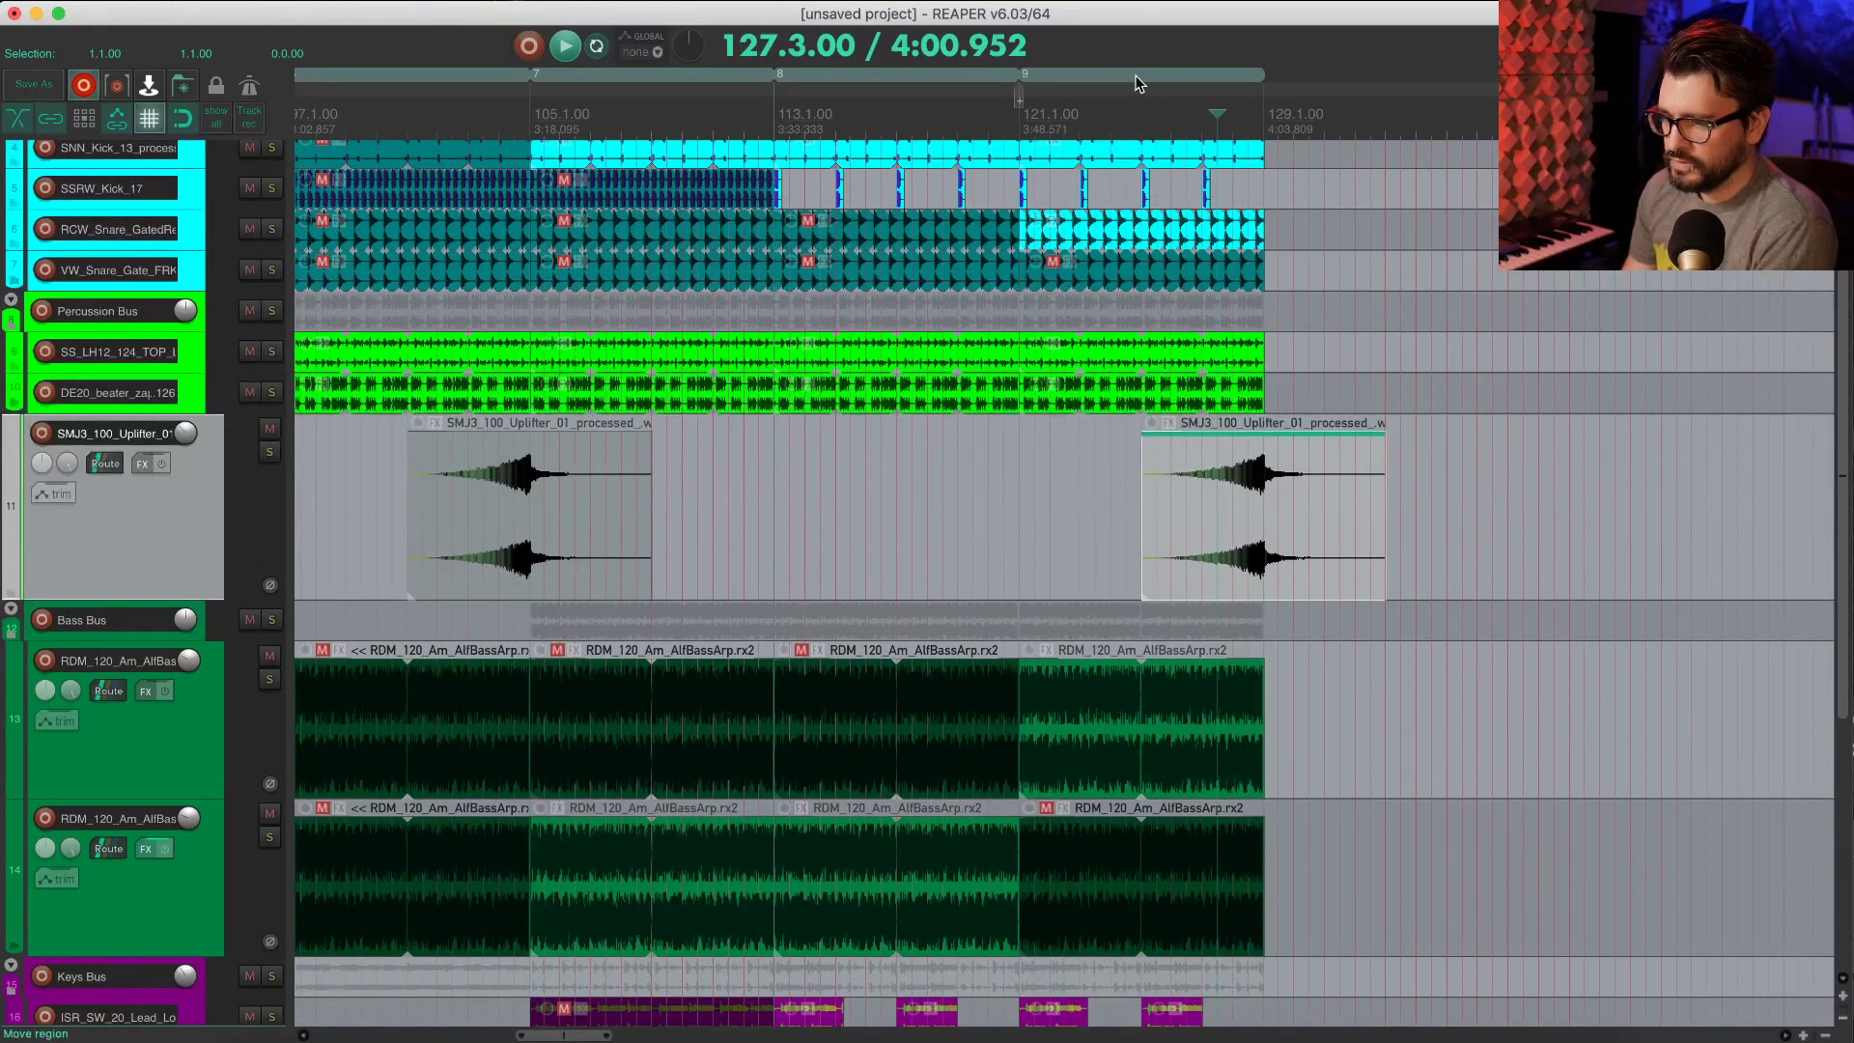
pyautogui.moveTo(1271, 109); pyautogui.dragTo(1272, 112)
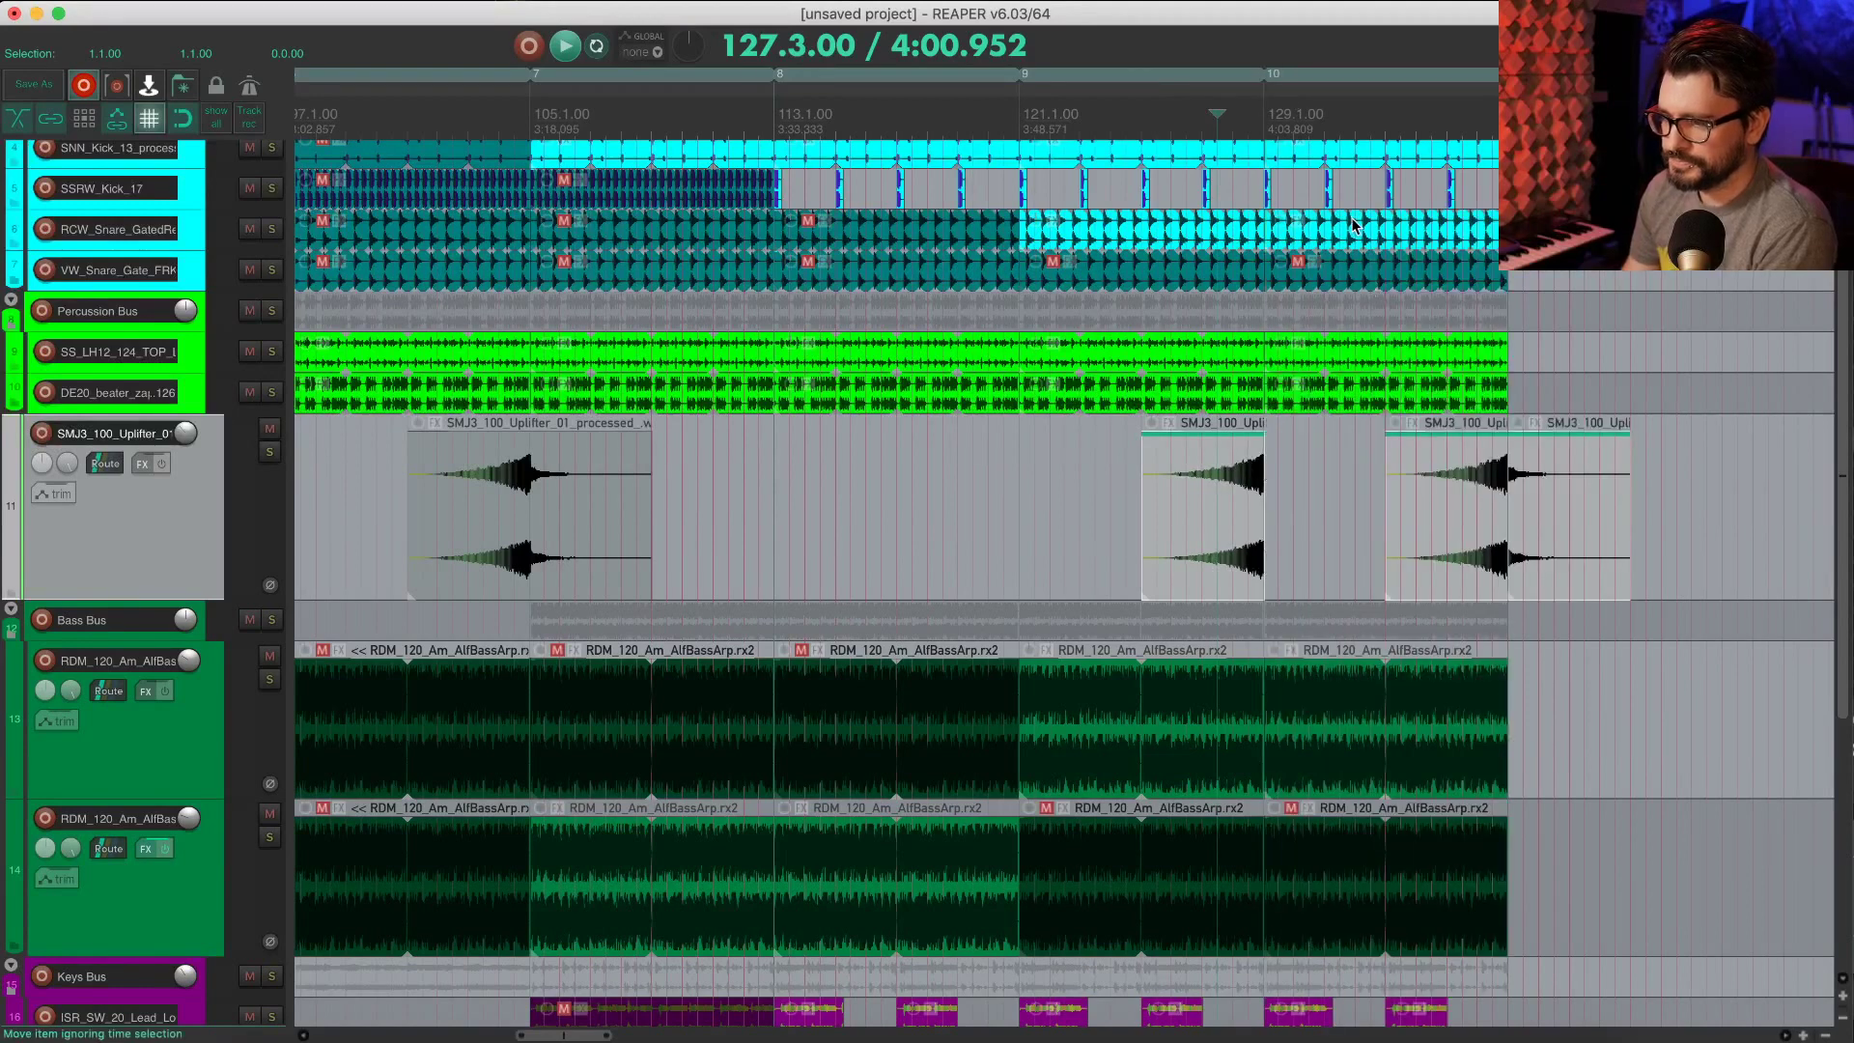
# Step: Delete the uplifter items starting at bars 133 and 137 and extend the one at bar 125 to end at bar 133
pyautogui.click(1528, 527)
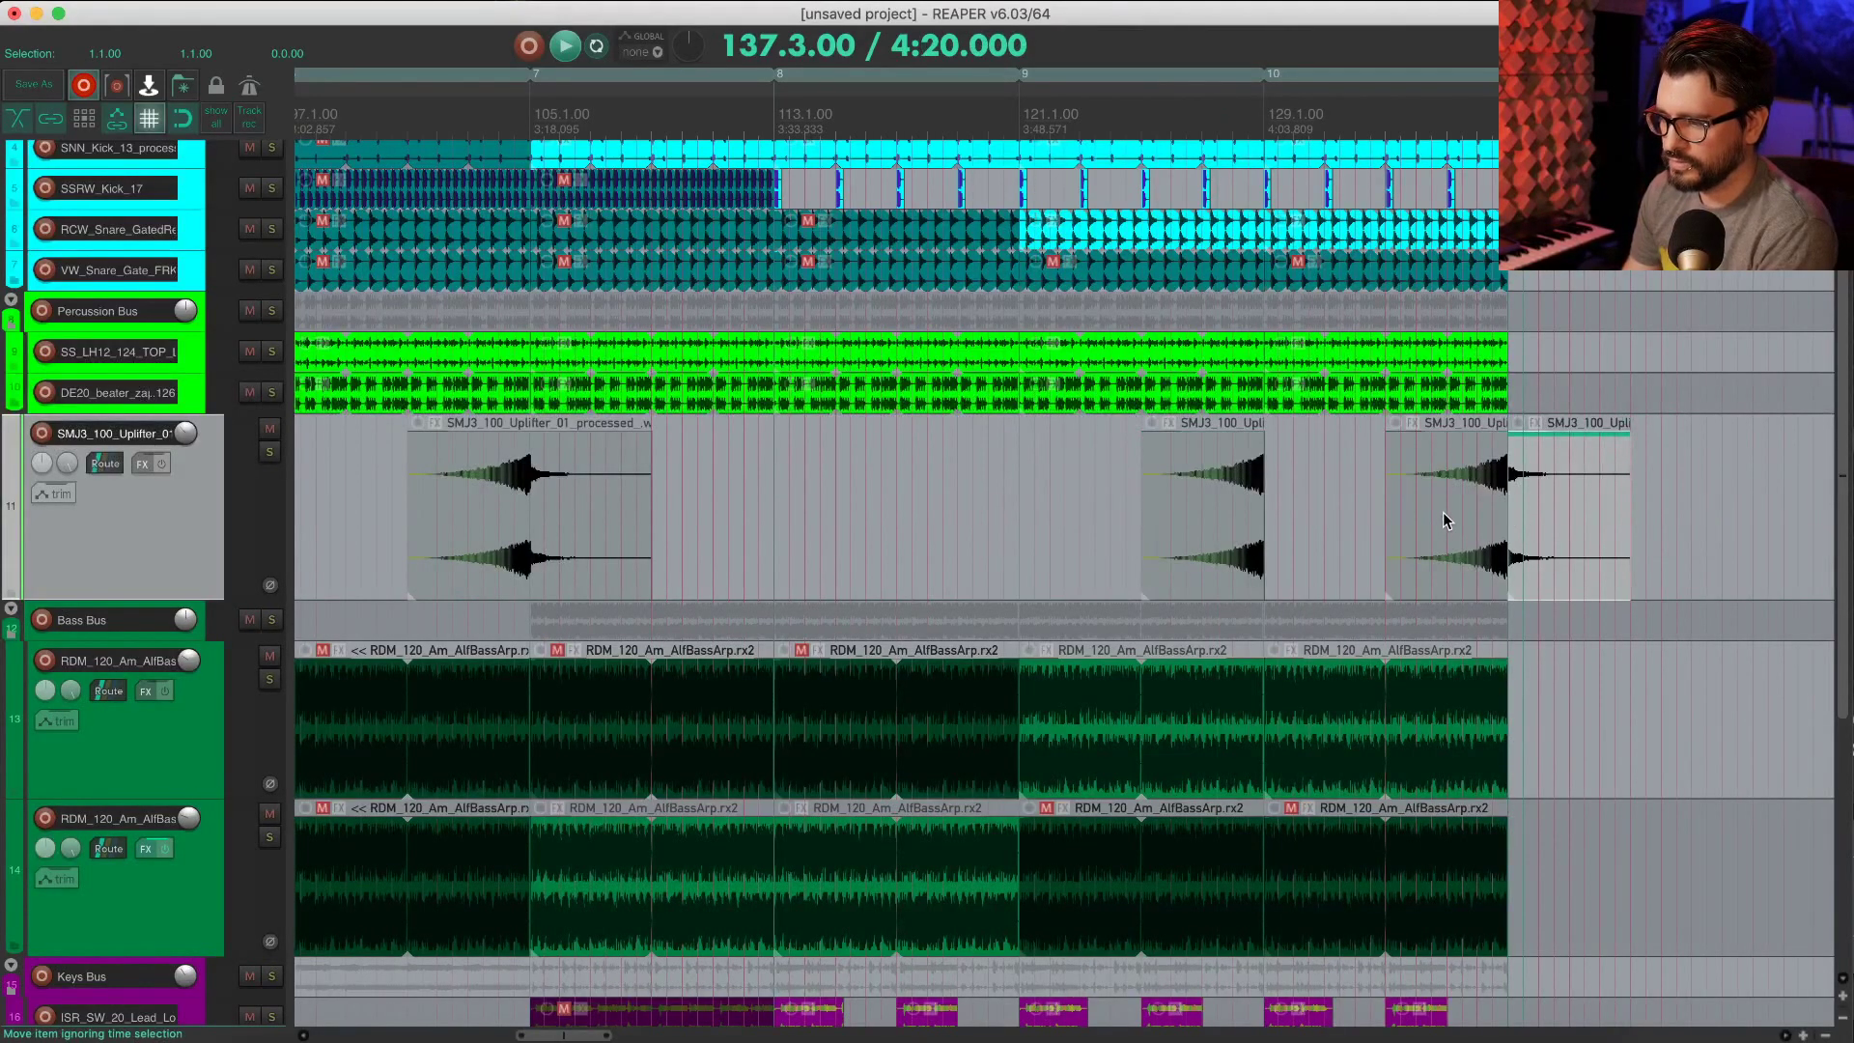
pyautogui.click(1446, 521)
pyautogui.press('Delete')
pyautogui.click(1545, 494)
pyautogui.press('Delete')
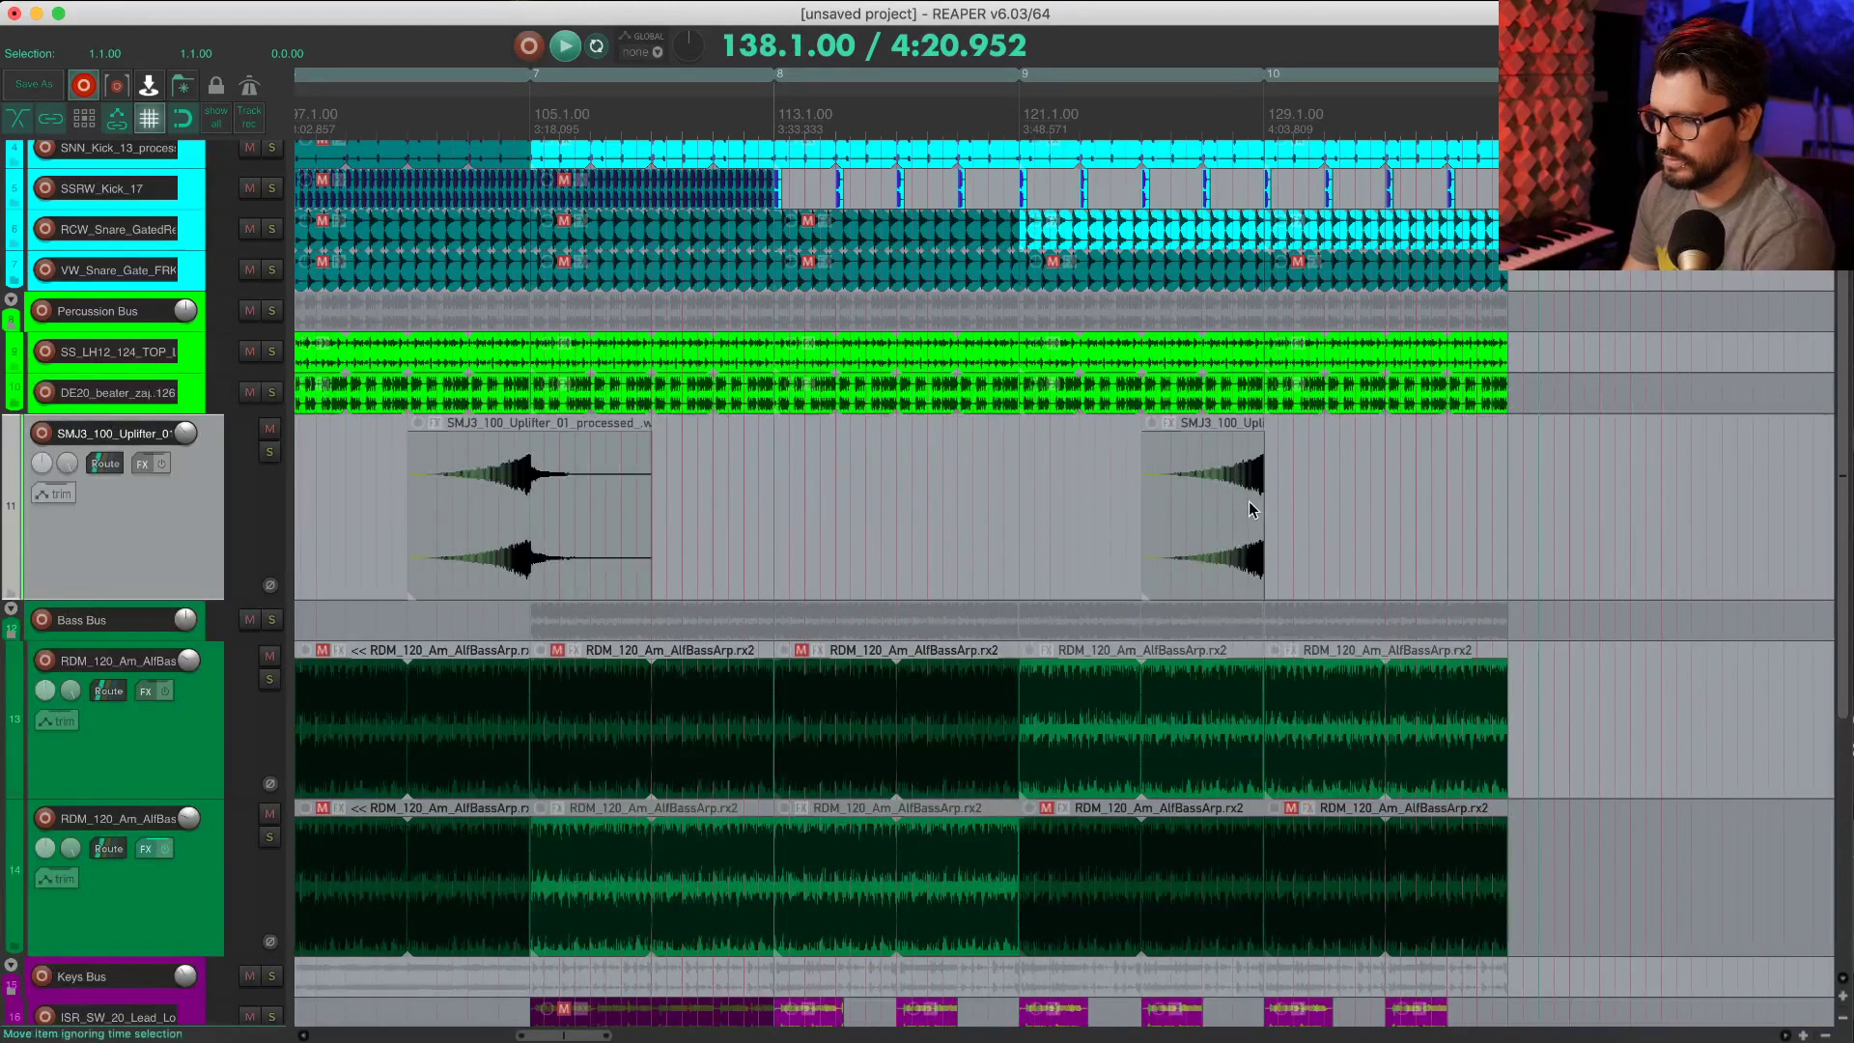
pyautogui.moveTo(1254, 501); pyautogui.dragTo(1391, 501)
pyautogui.click(1429, 501)
# Step: Replace the SSRW_Kick_17 hits from bar 129 with an unmuted copy of the continuous kick item at bar 105
pyautogui.scroll(3, 1430, 501)
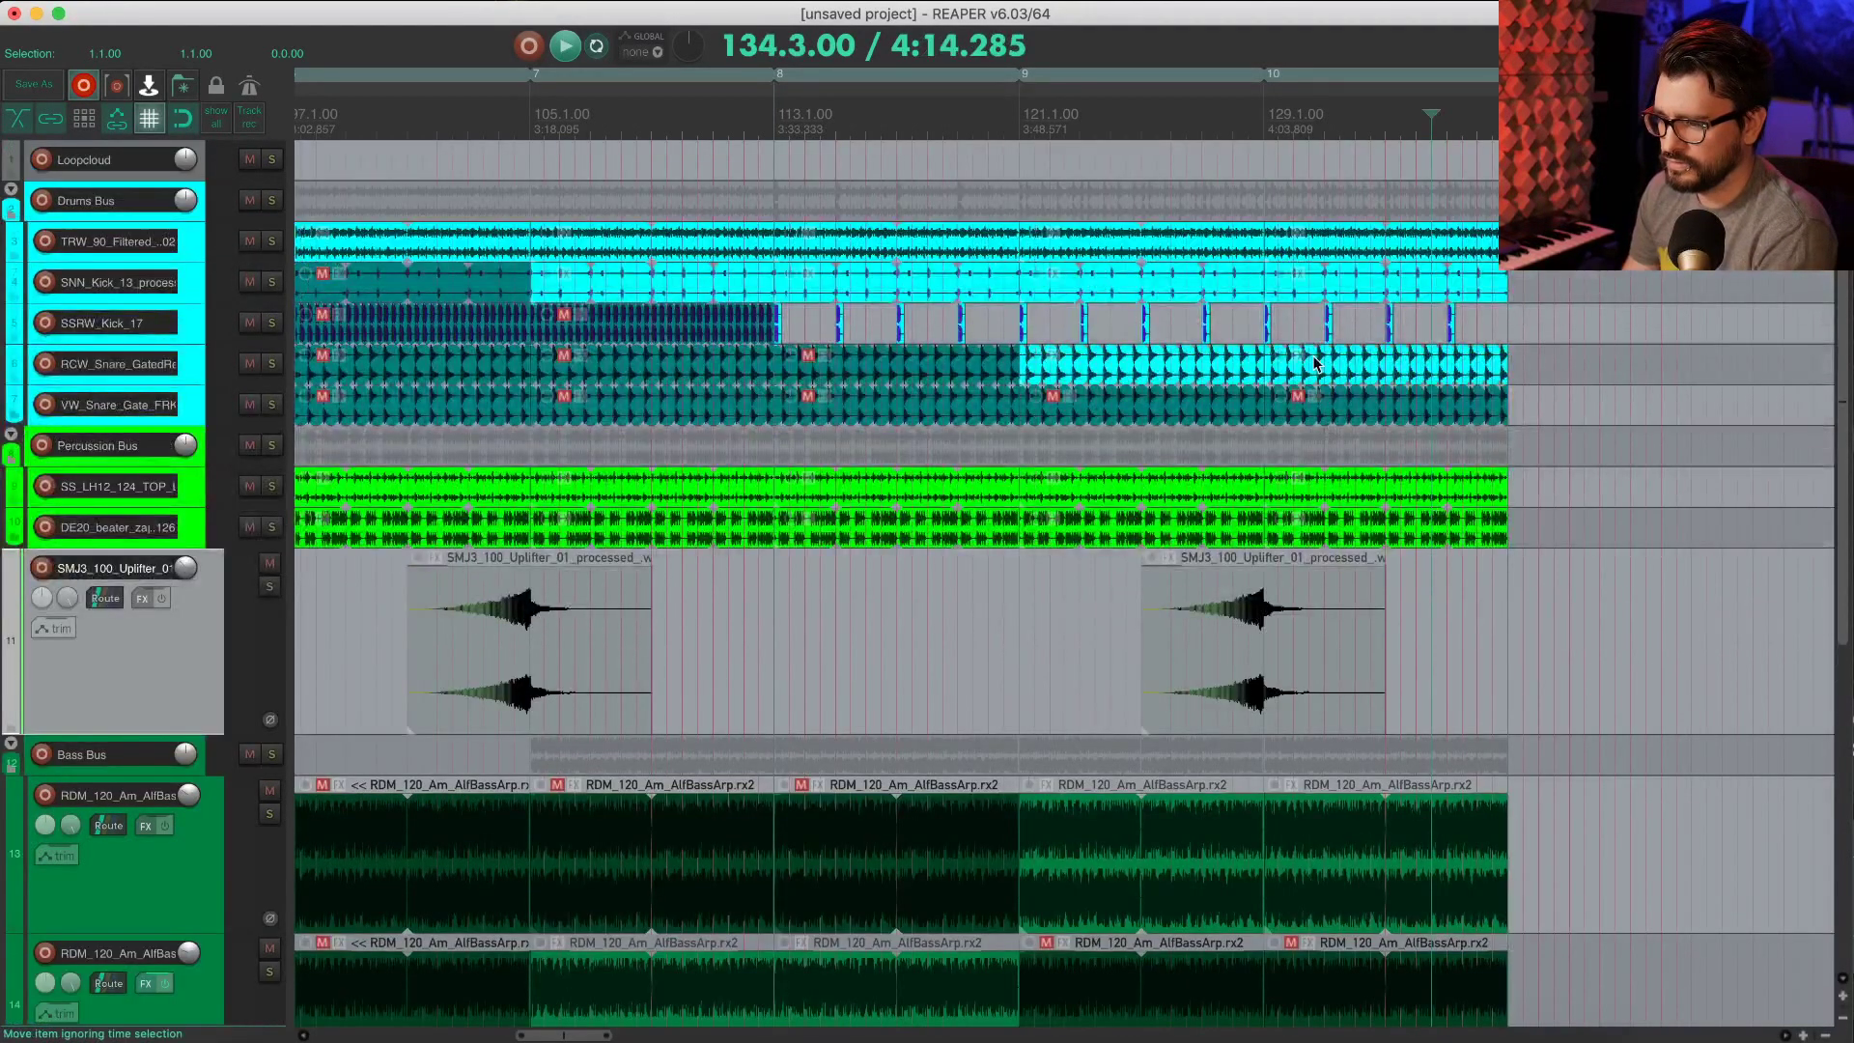
pyautogui.moveTo(1269, 336); pyautogui.dragTo(1535, 336)
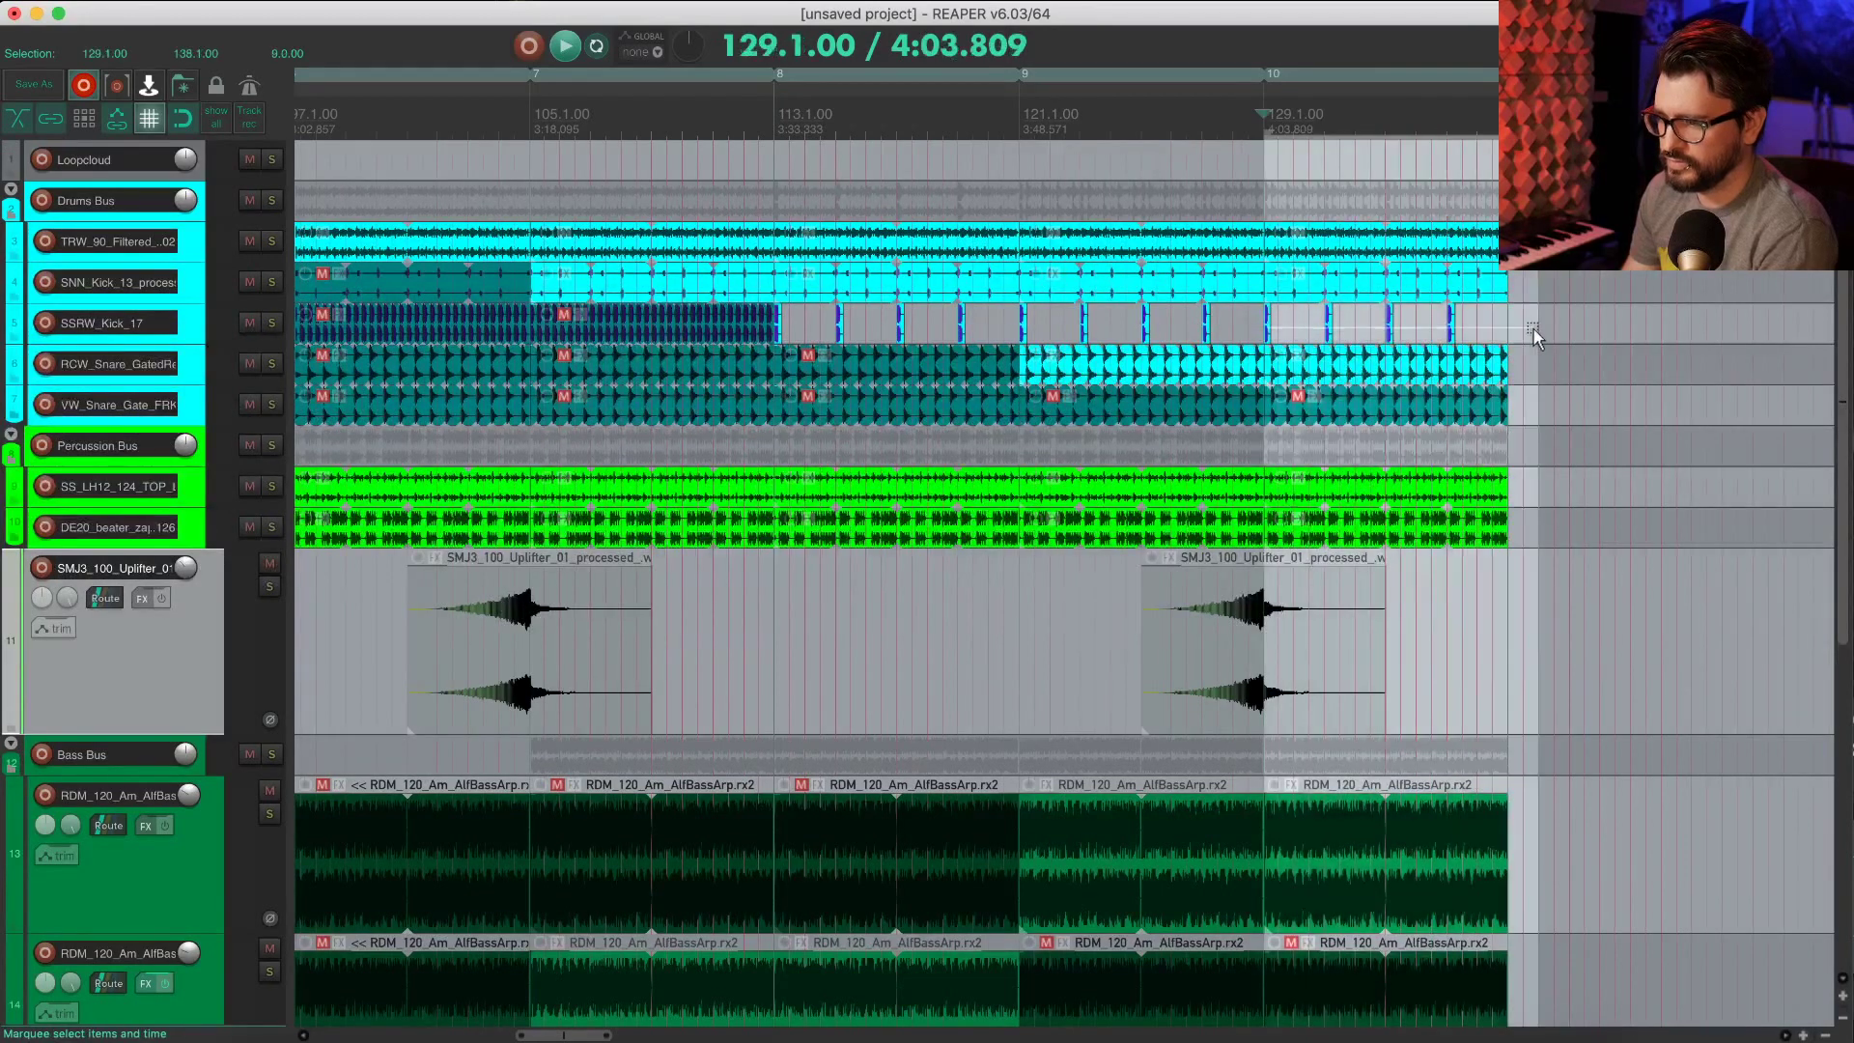
pyautogui.click(712, 329)
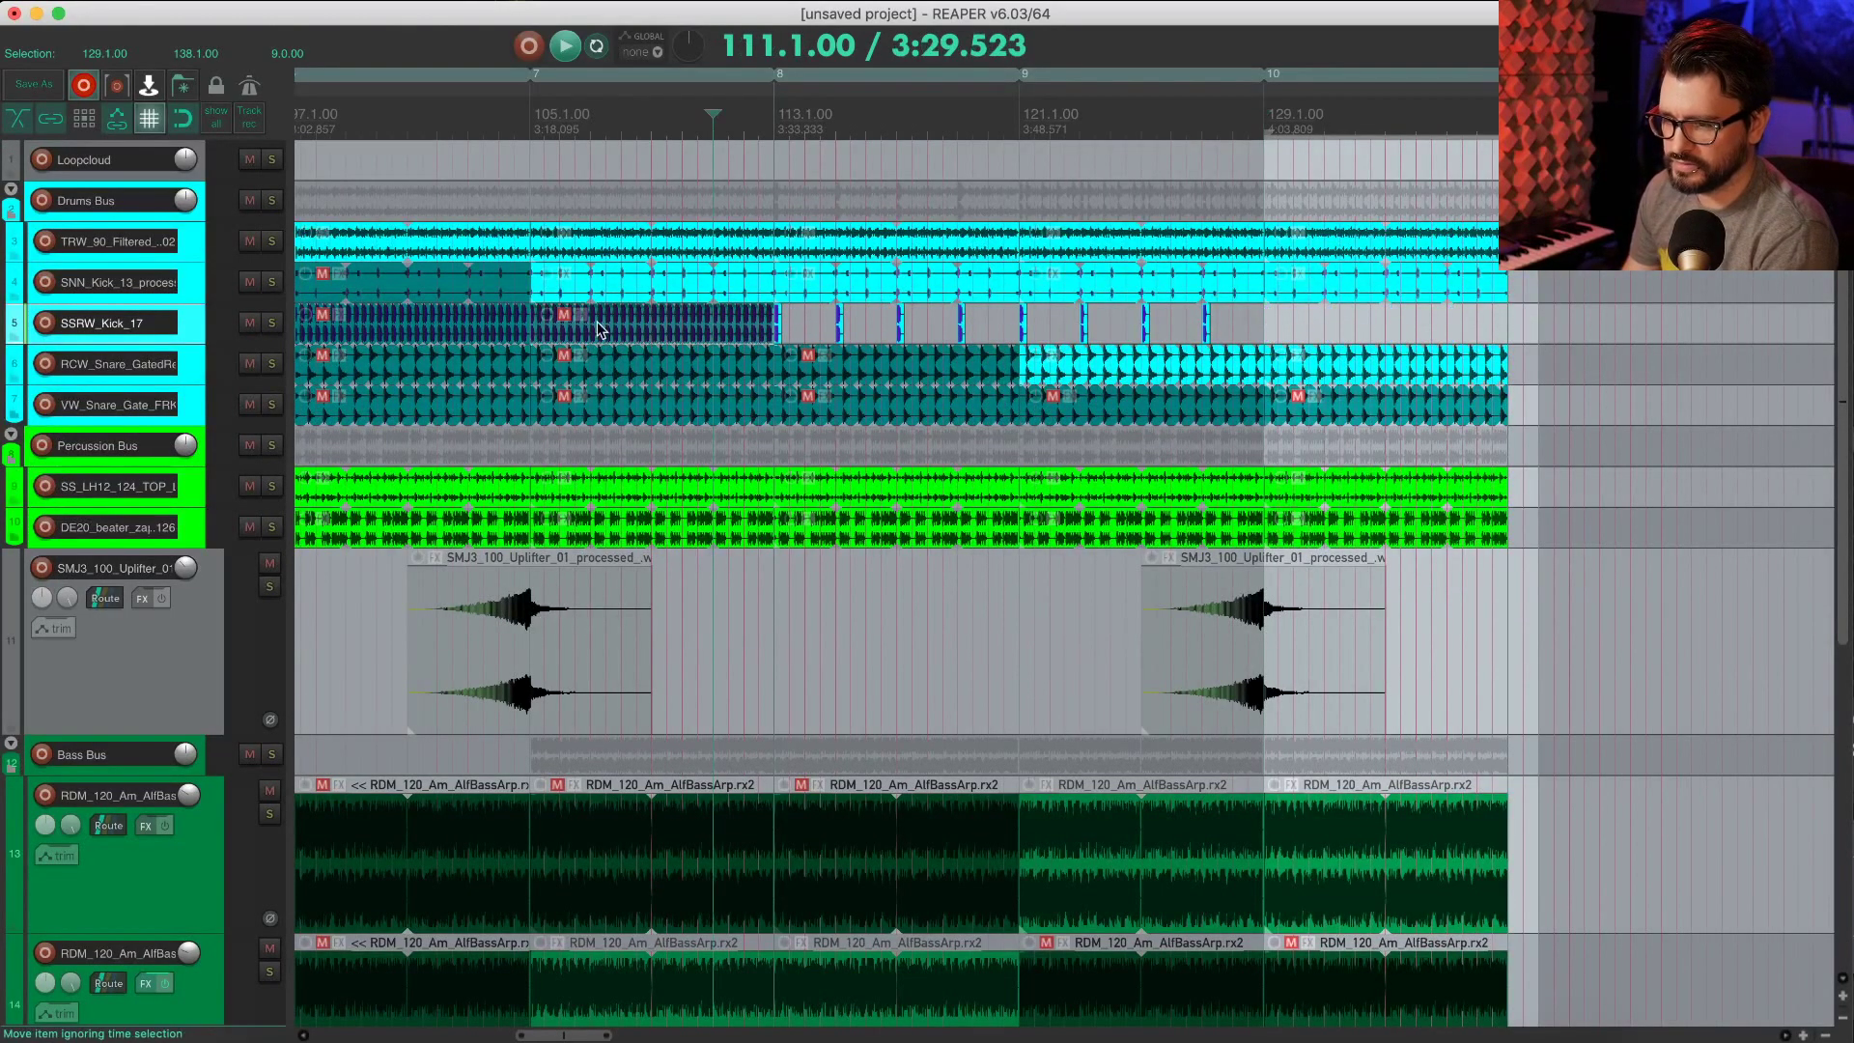
pyautogui.moveTo(607, 335); pyautogui.dragTo(1424, 327)
pyautogui.click(1424, 326)
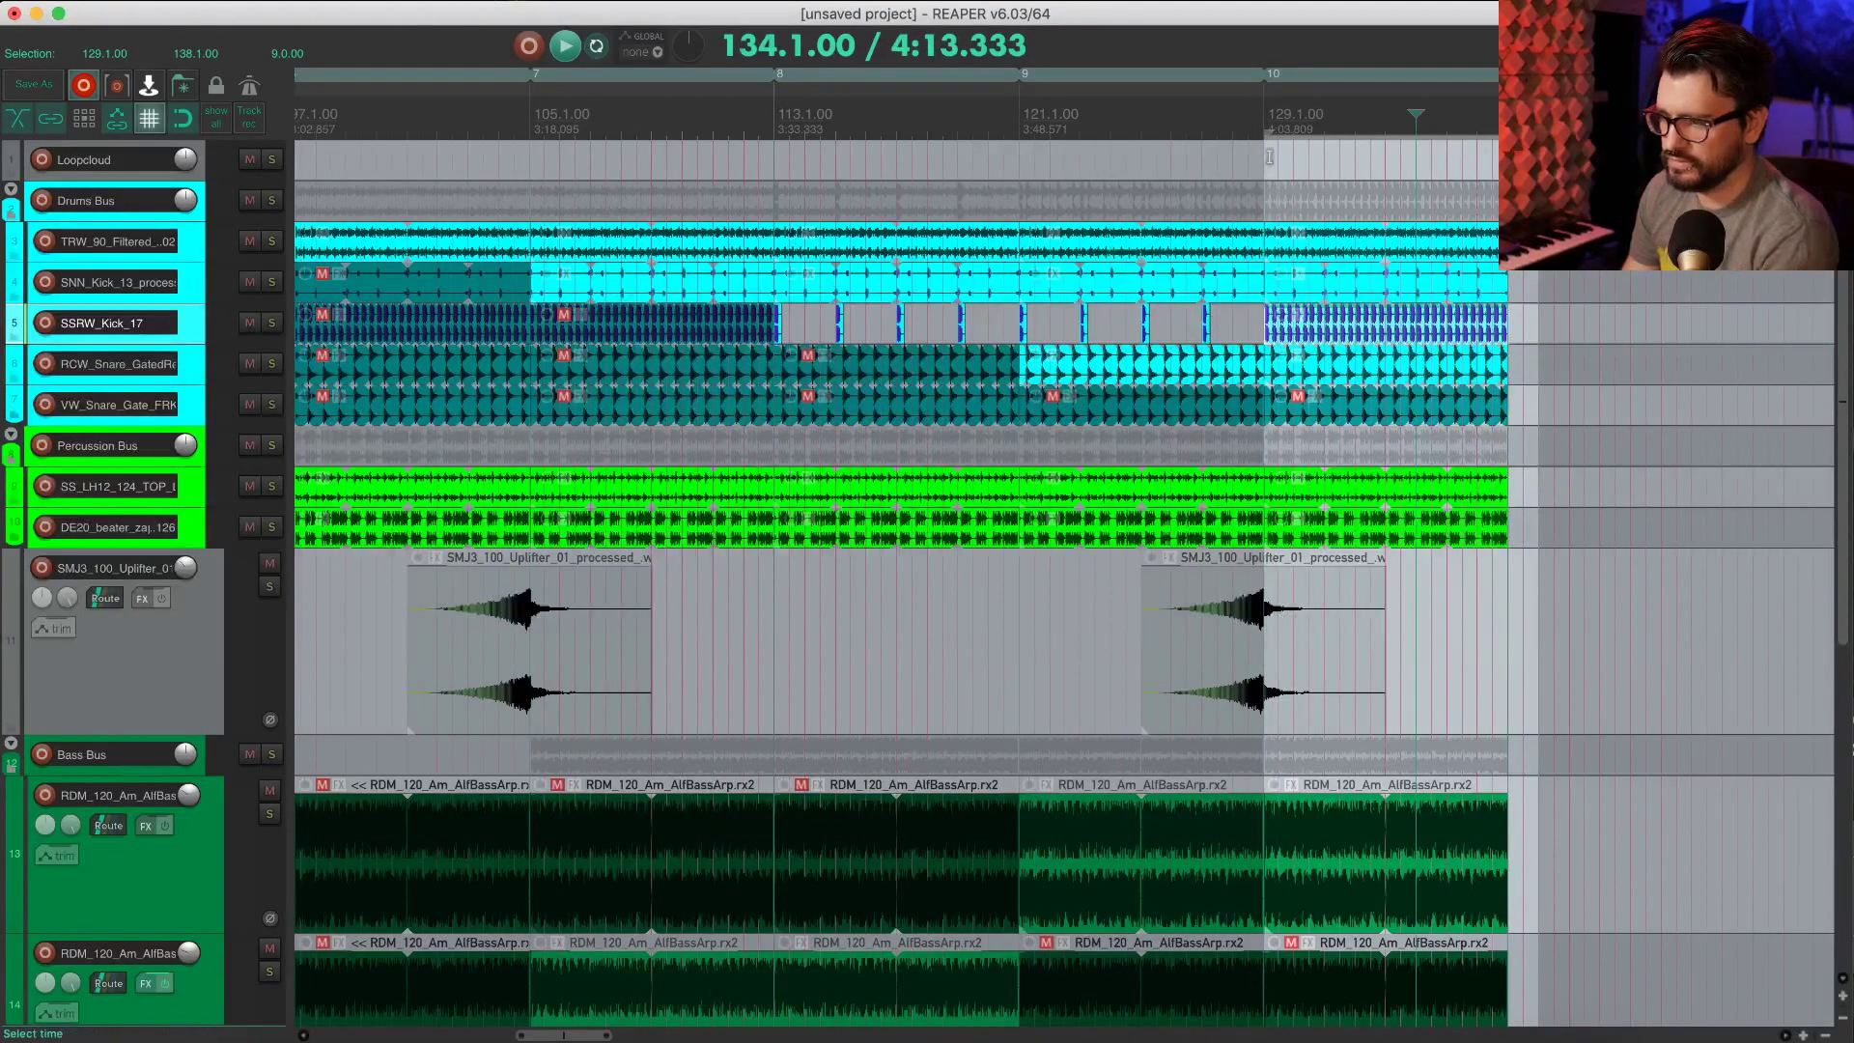
# Step: Play from bar 129 to hear the continuous kick against the other tracks, checking the drum, bass and keys parts
pyautogui.click(1280, 203)
pyautogui.press('space')
pyautogui.scroll(-4, 1311, 417)
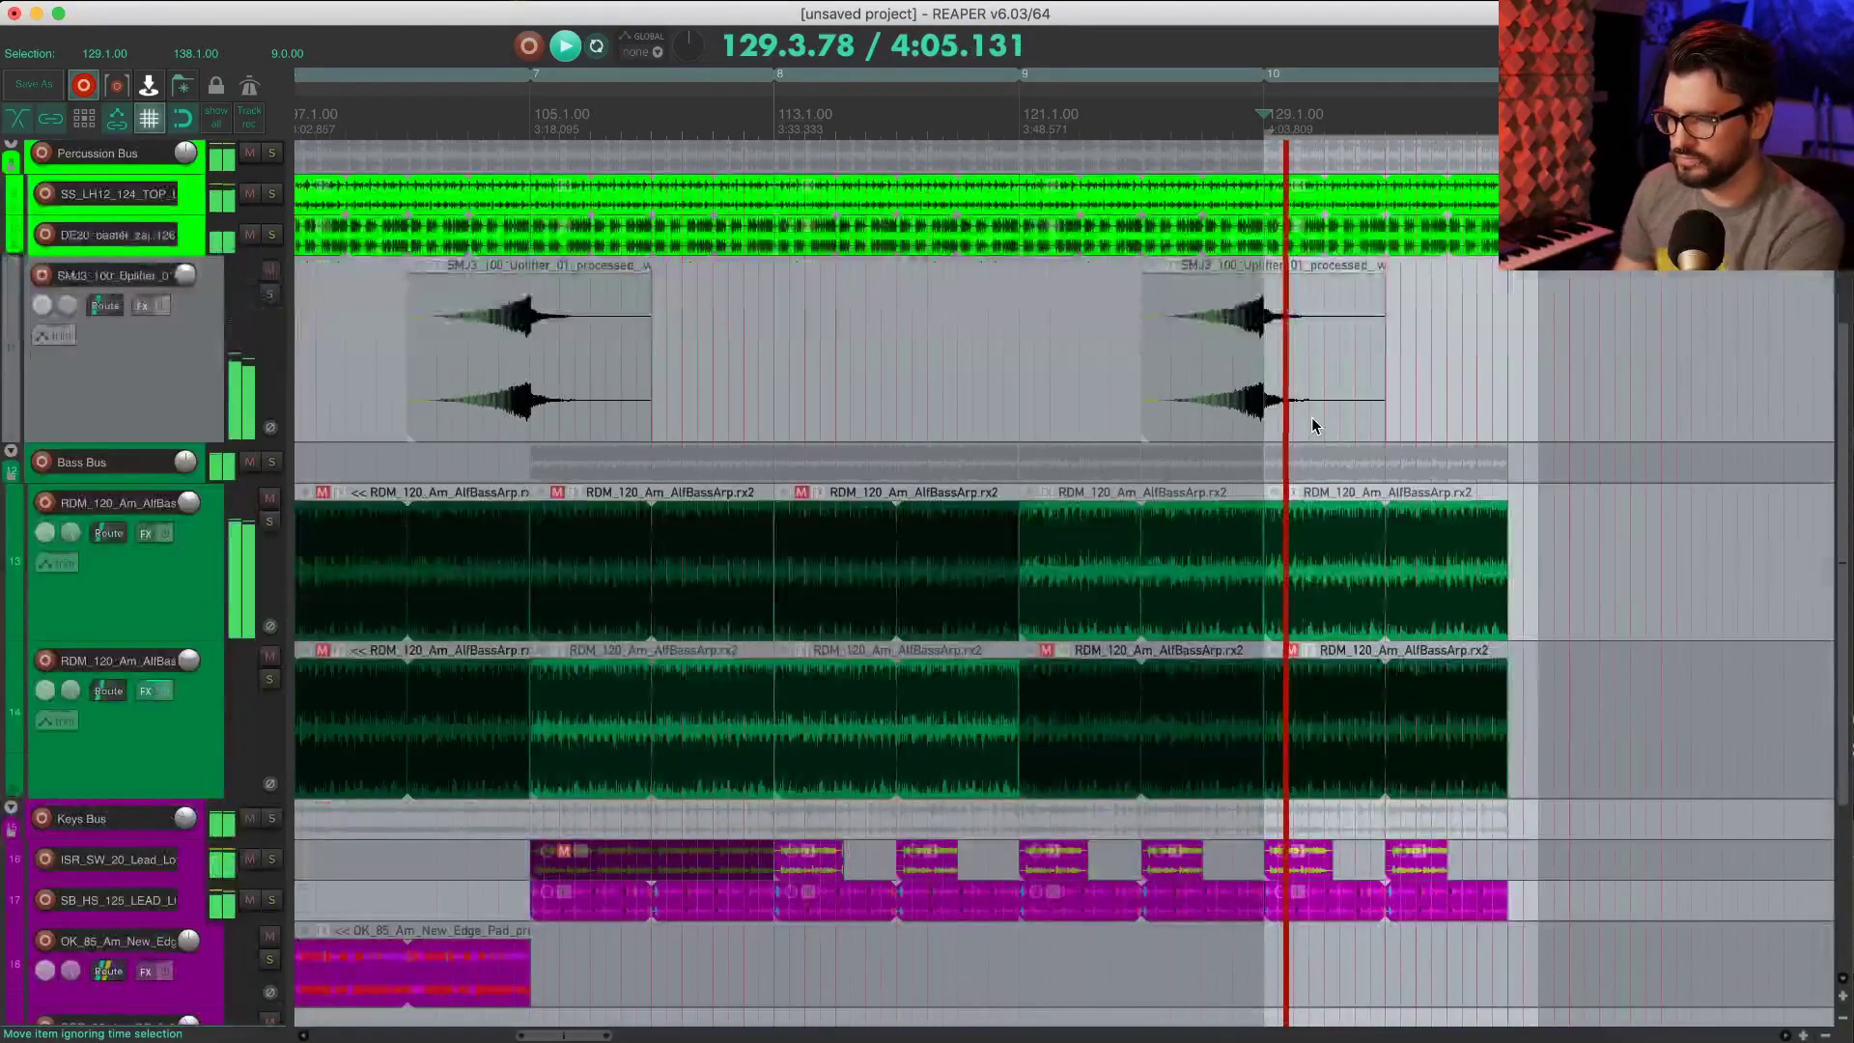
pyautogui.scroll(1, 1311, 418)
pyautogui.scroll(5, 1333, 426)
pyautogui.scroll(-7, 1342, 435)
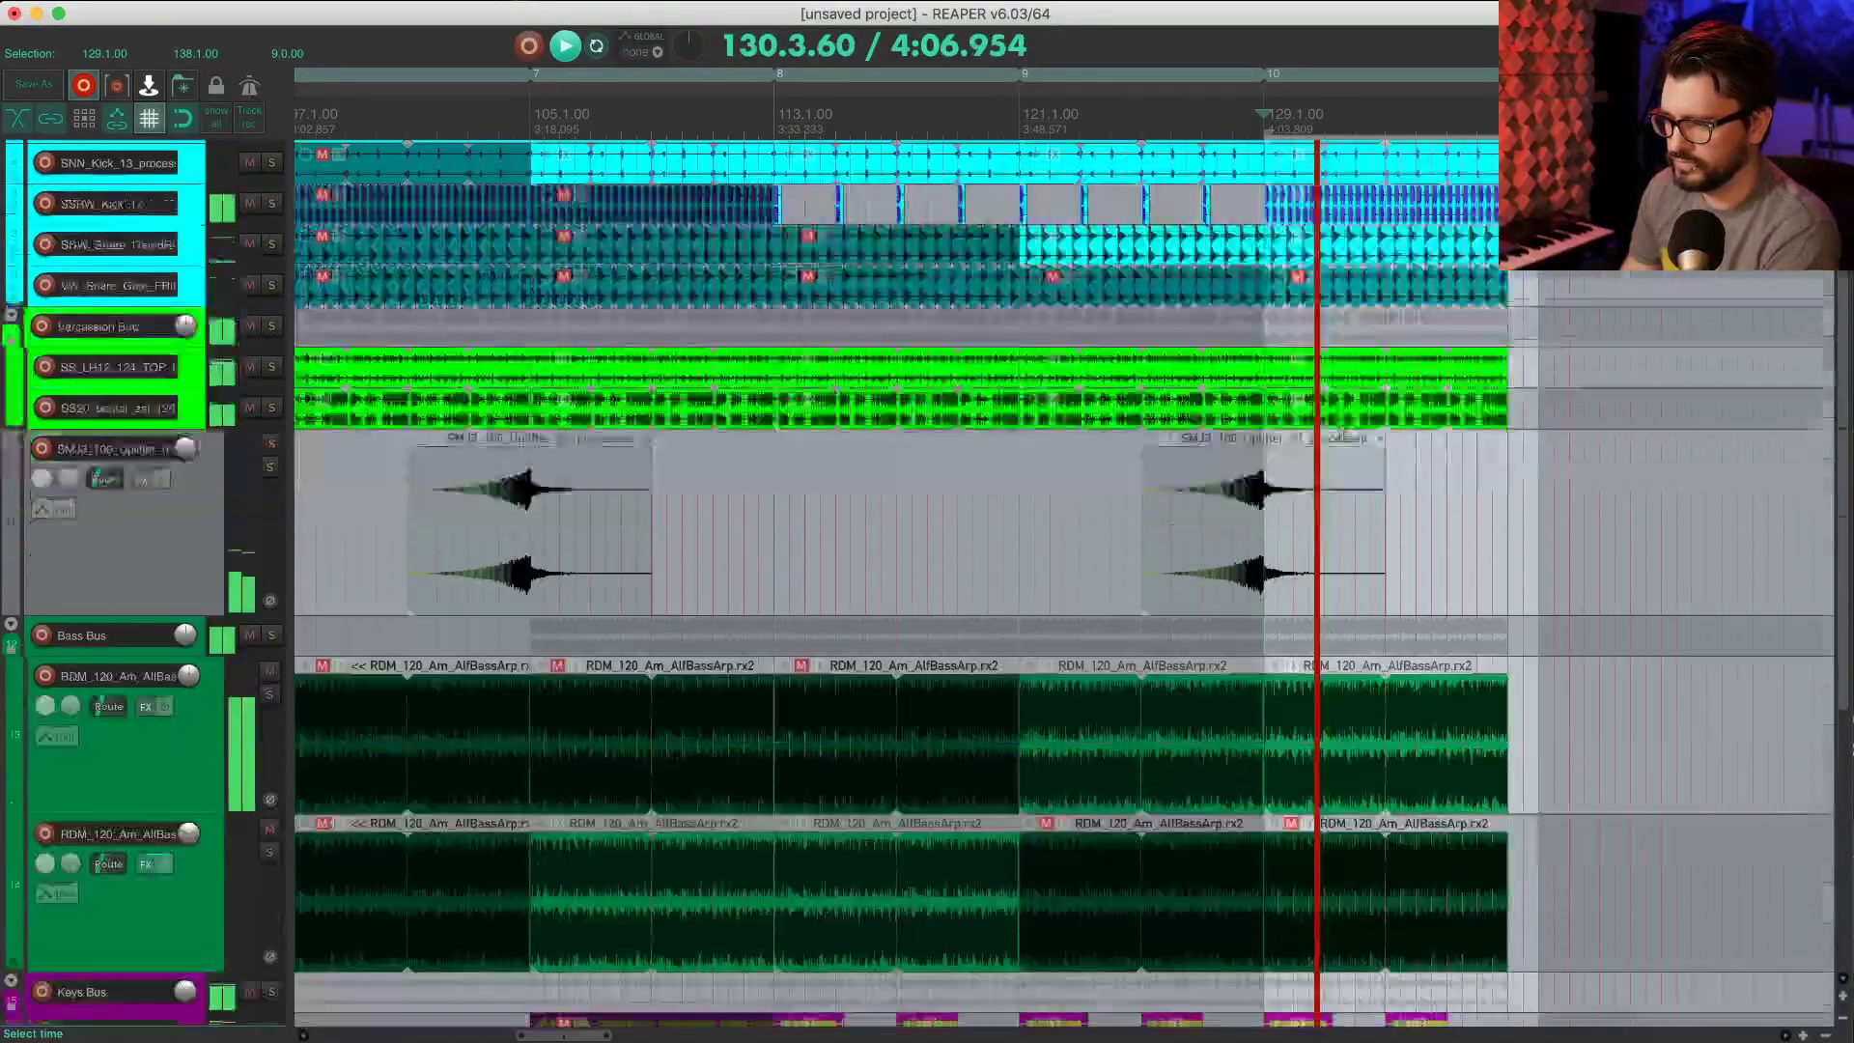
pyautogui.scroll(-3, 1343, 681)
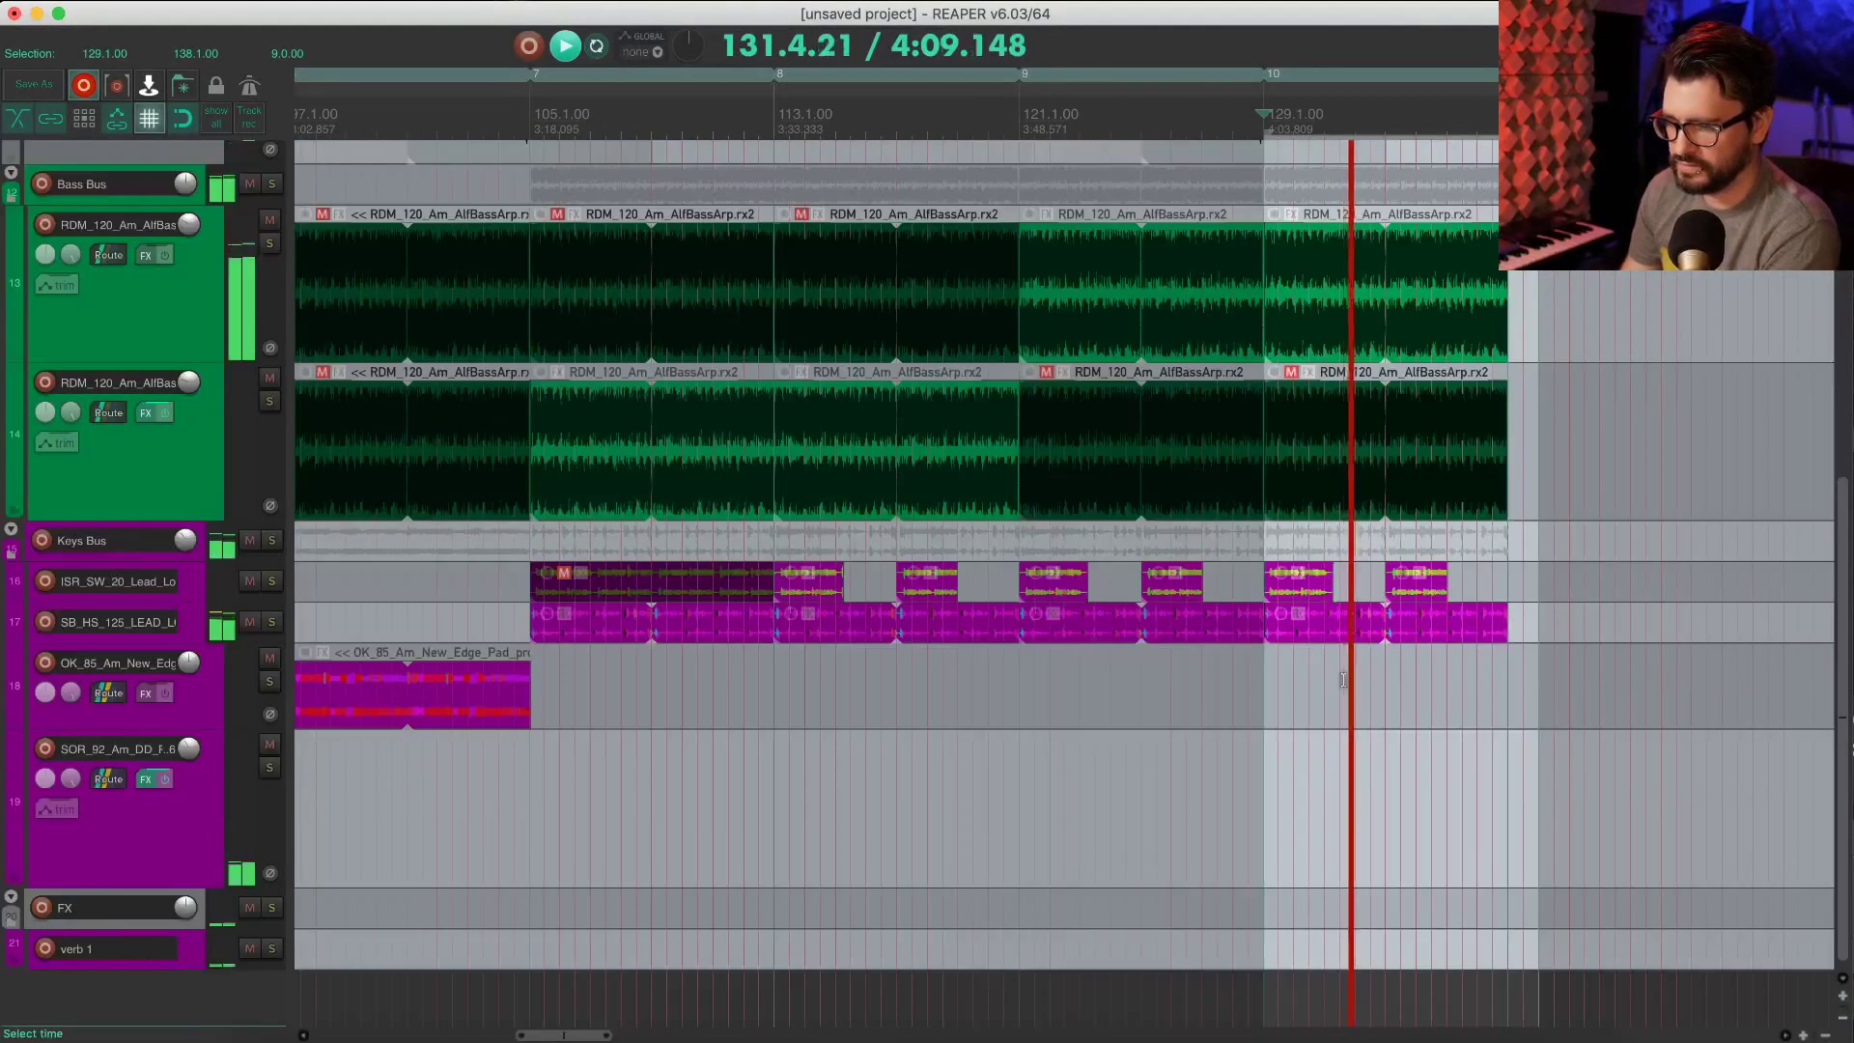
pyautogui.scroll(5, 1343, 679)
pyautogui.scroll(-4, 1304, 679)
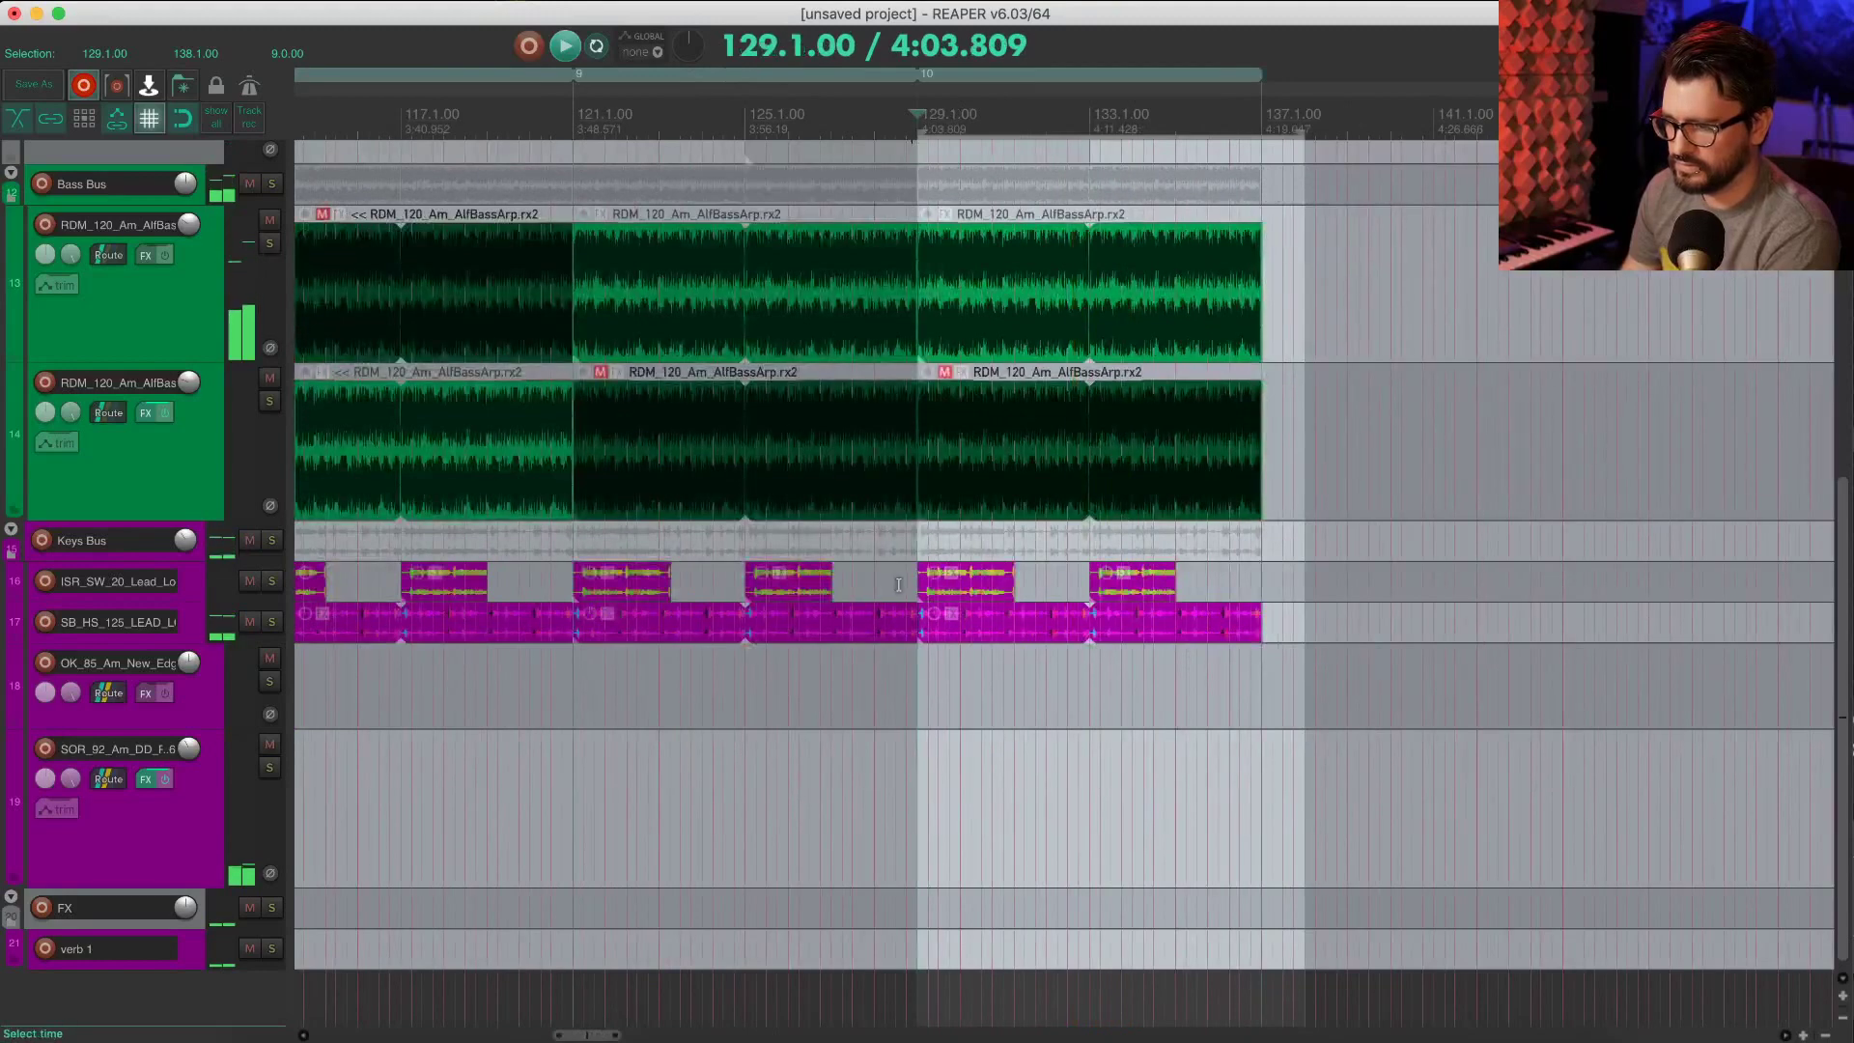
# Step: Replace the two short ISR_SW_20_Lead items from bar 129 with one continuous item ending at bar 137
pyautogui.moveTo(1010, 580); pyautogui.dragTo(1322, 594)
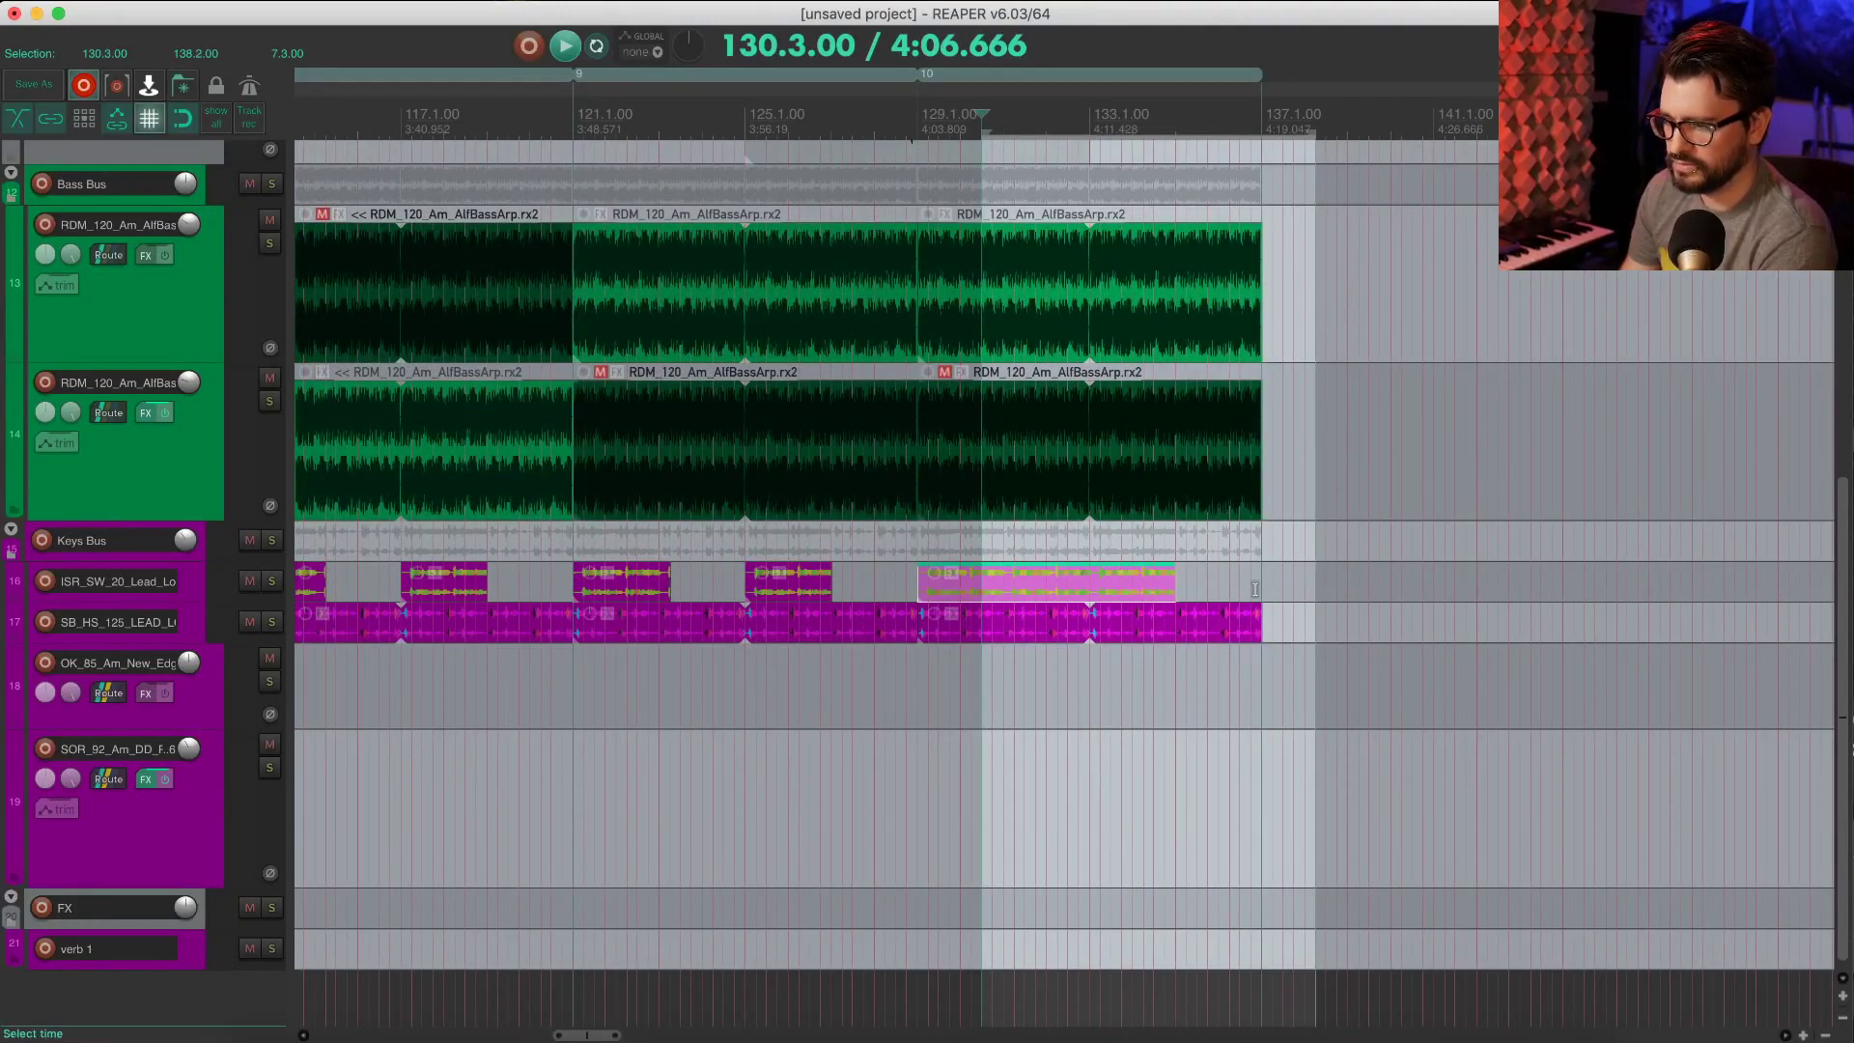
pyautogui.moveTo(1176, 579); pyautogui.dragTo(1261, 583)
# Step: Loop bars 129 to 137 and play them, examining the arrangement for parts to vary
pyautogui.doubleClick(1061, 110)
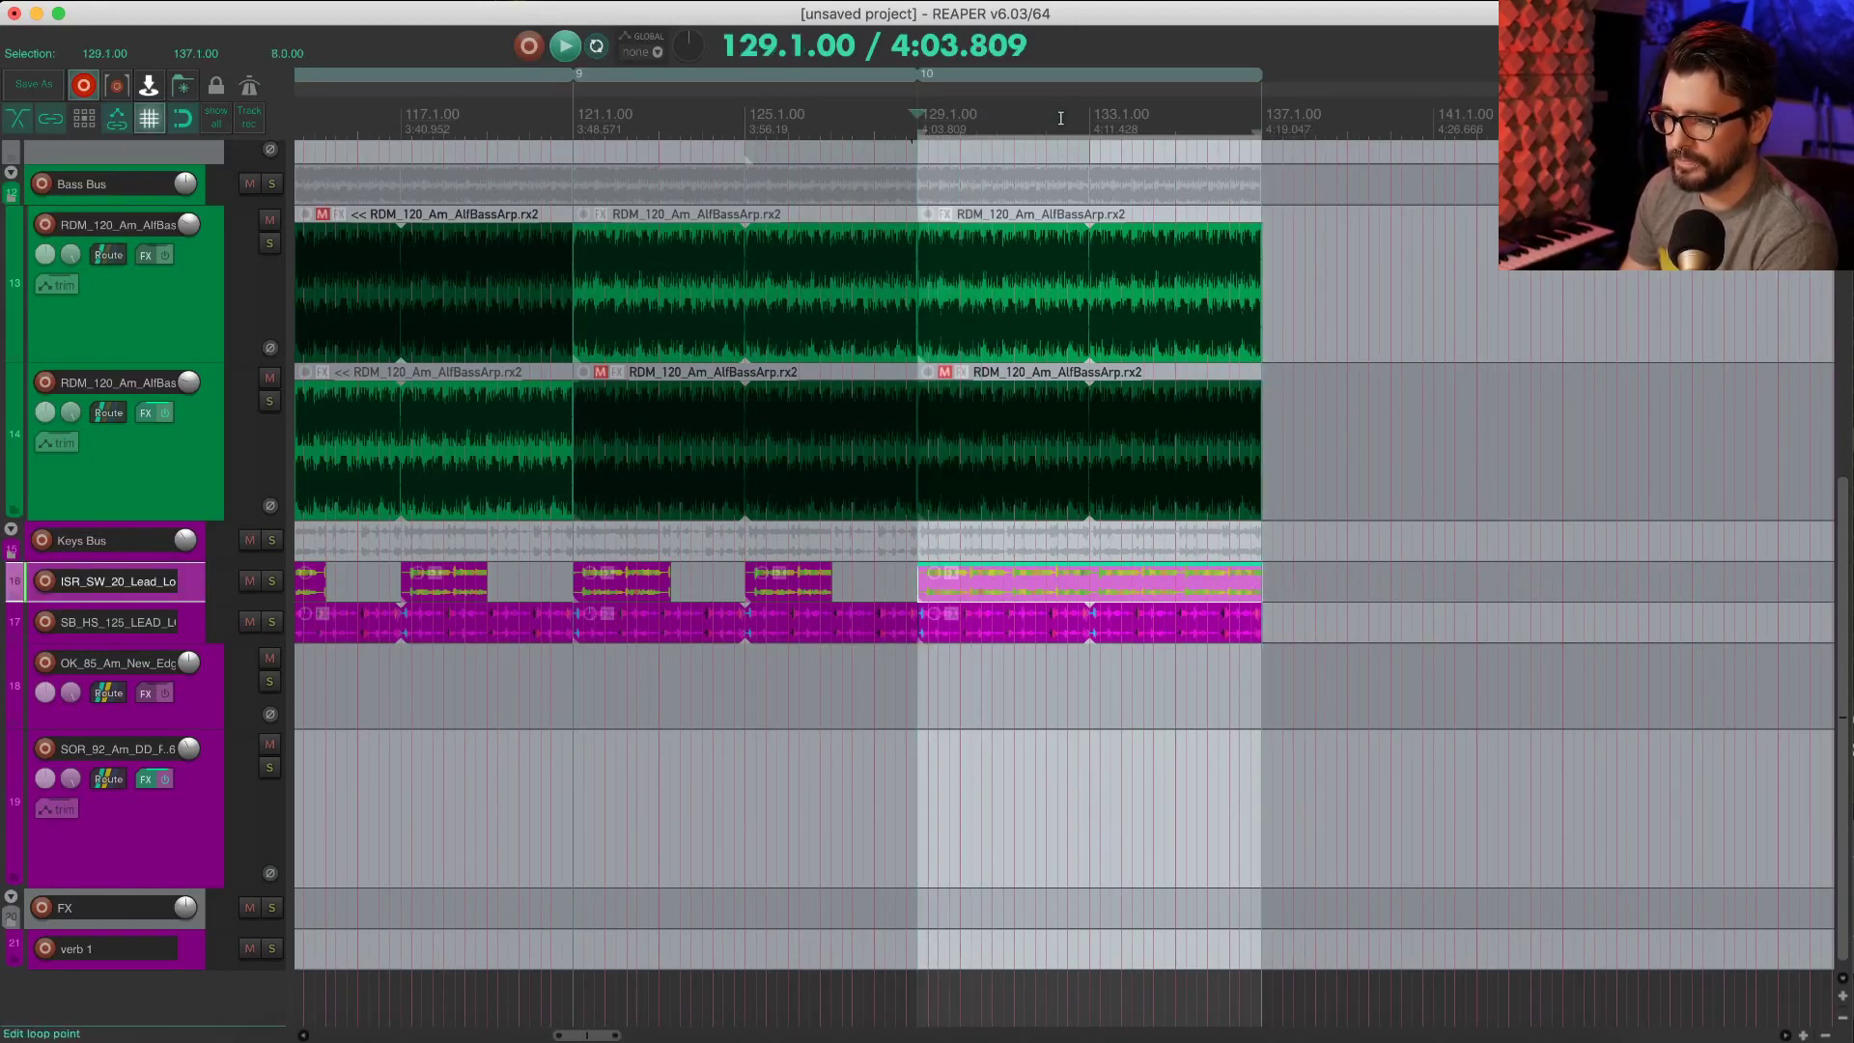
pyautogui.press('space')
pyautogui.scroll(-1, 1086, 506)
pyautogui.scroll(-8, 1085, 505)
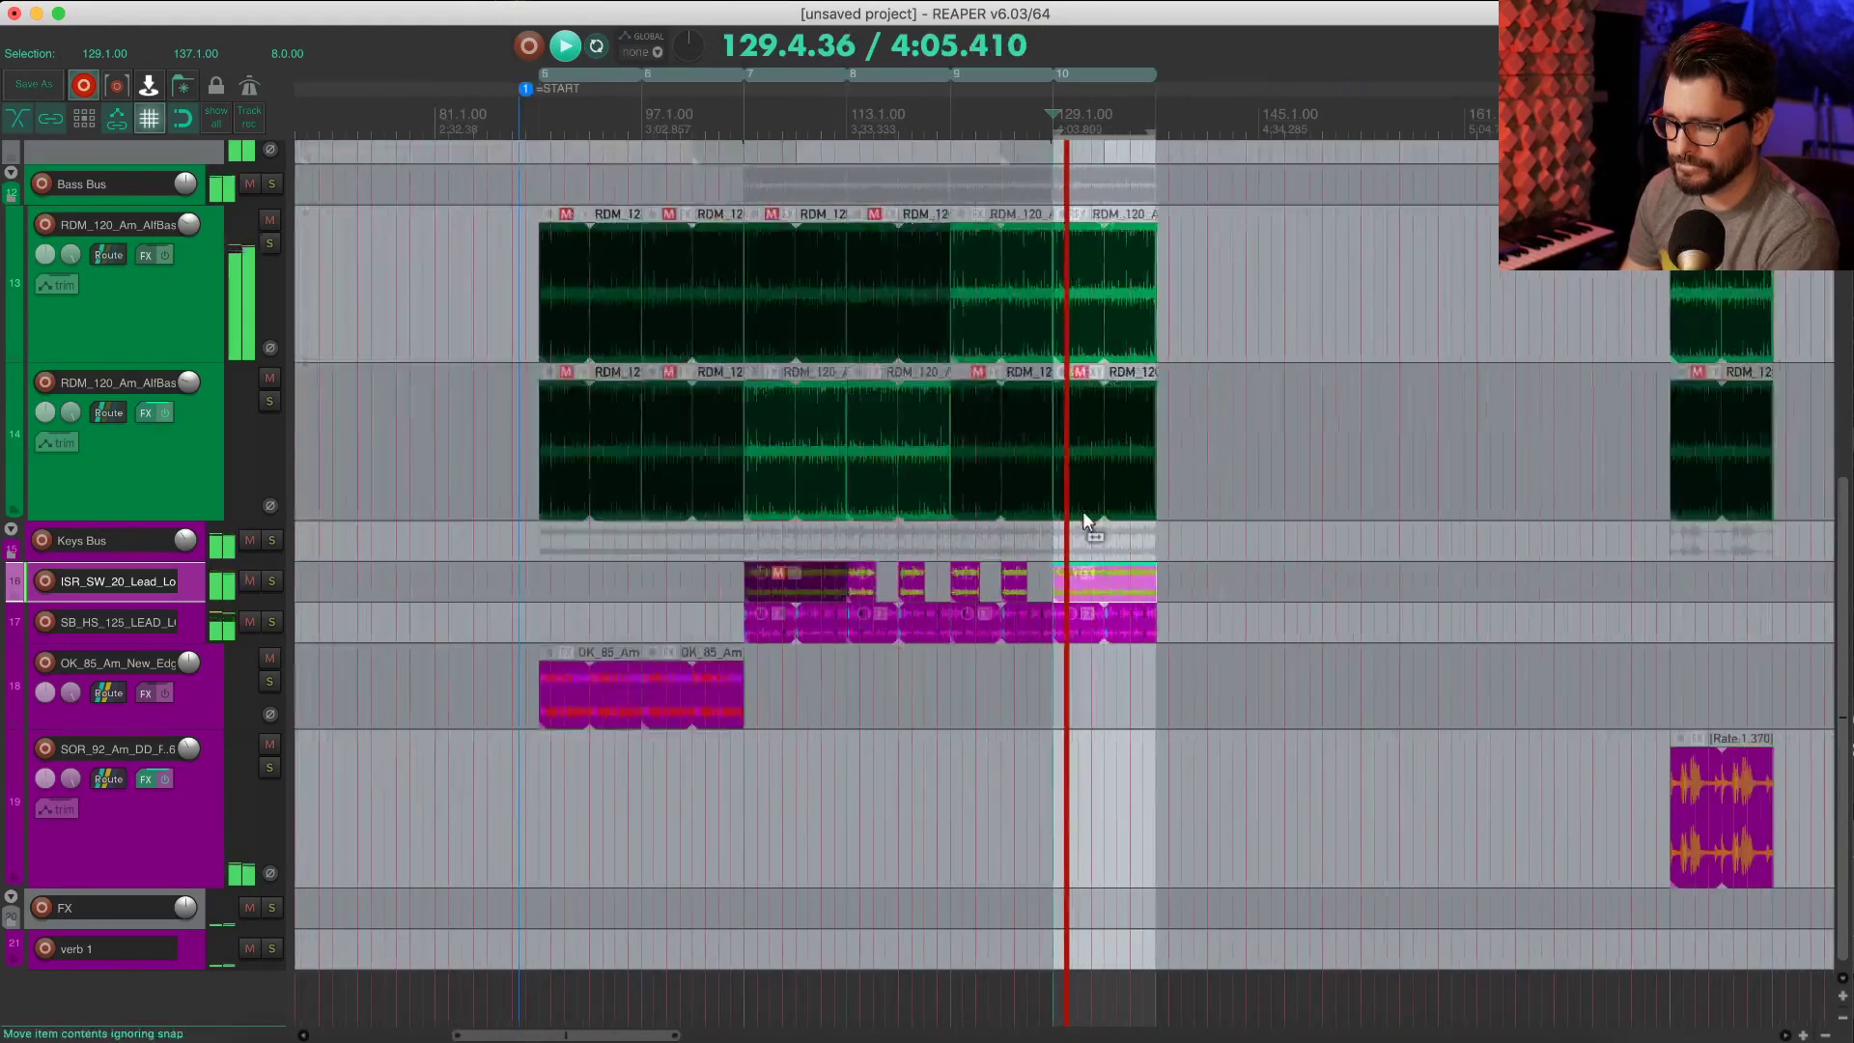
pyautogui.scroll(3, 676, 464)
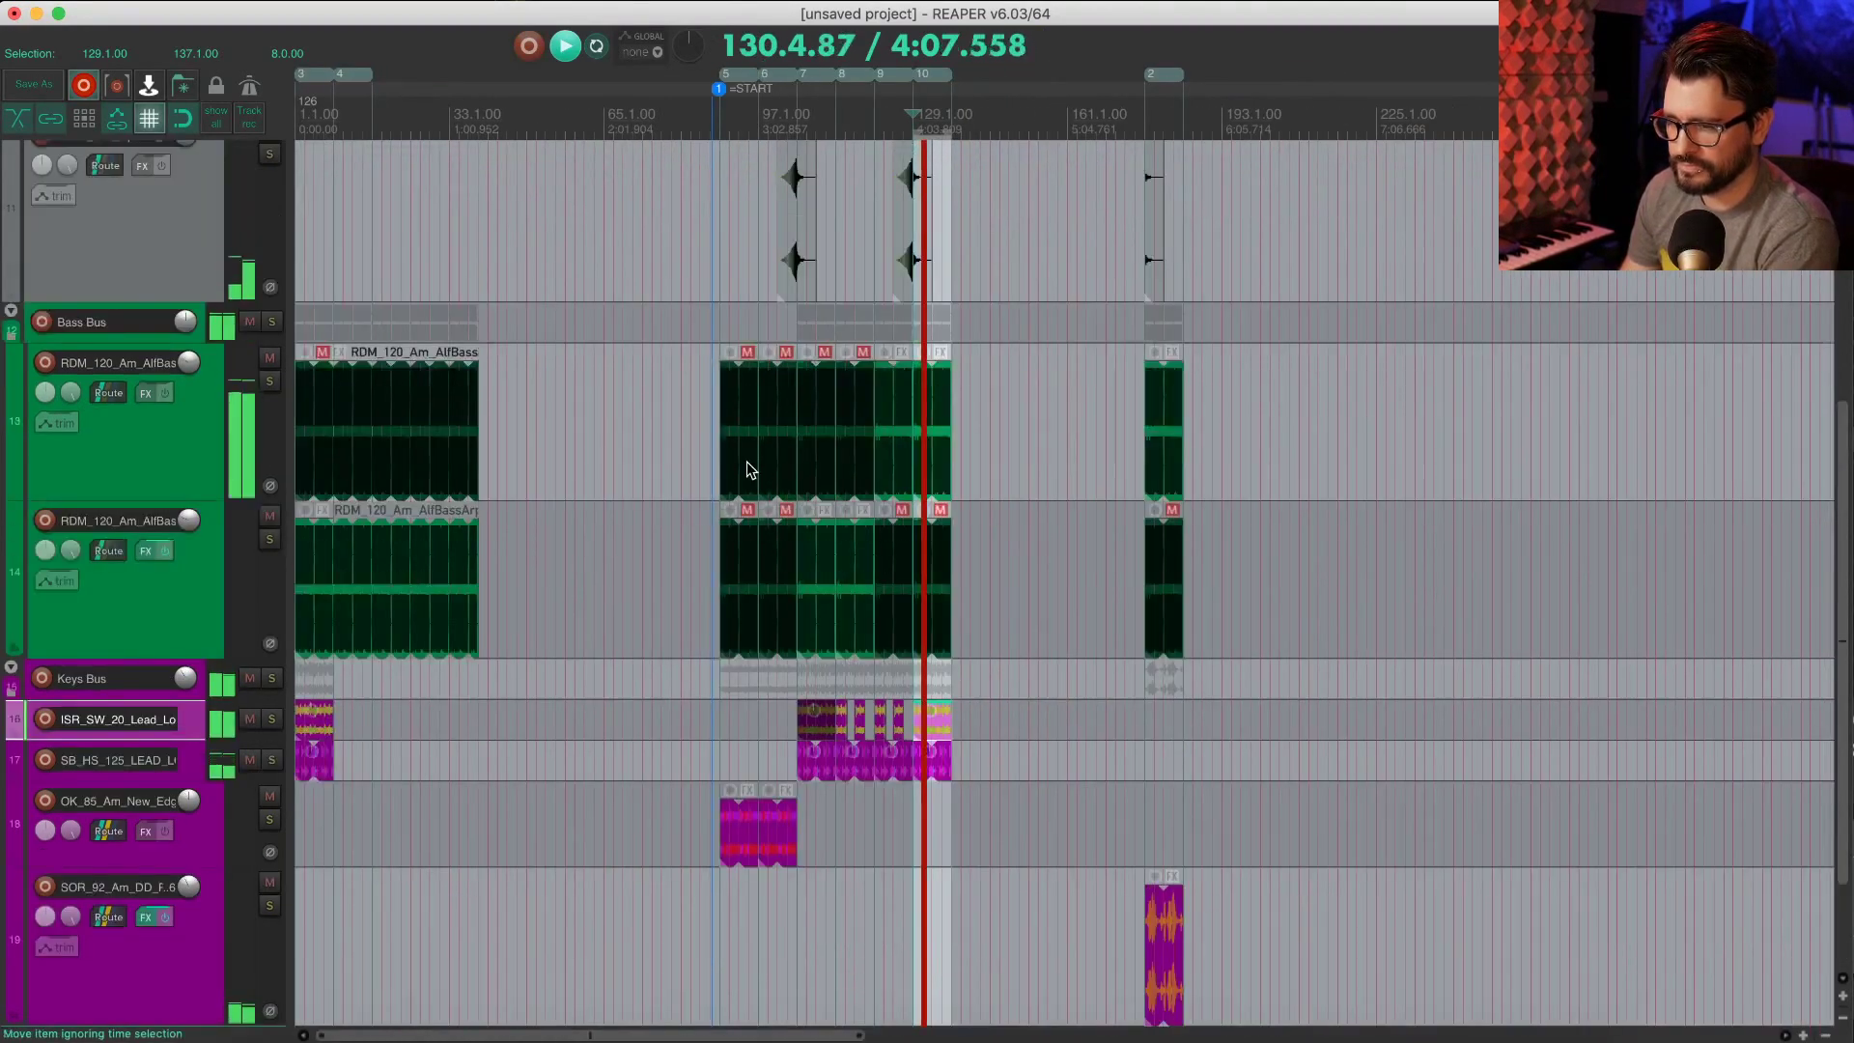
pyautogui.scroll(3, 830, 468)
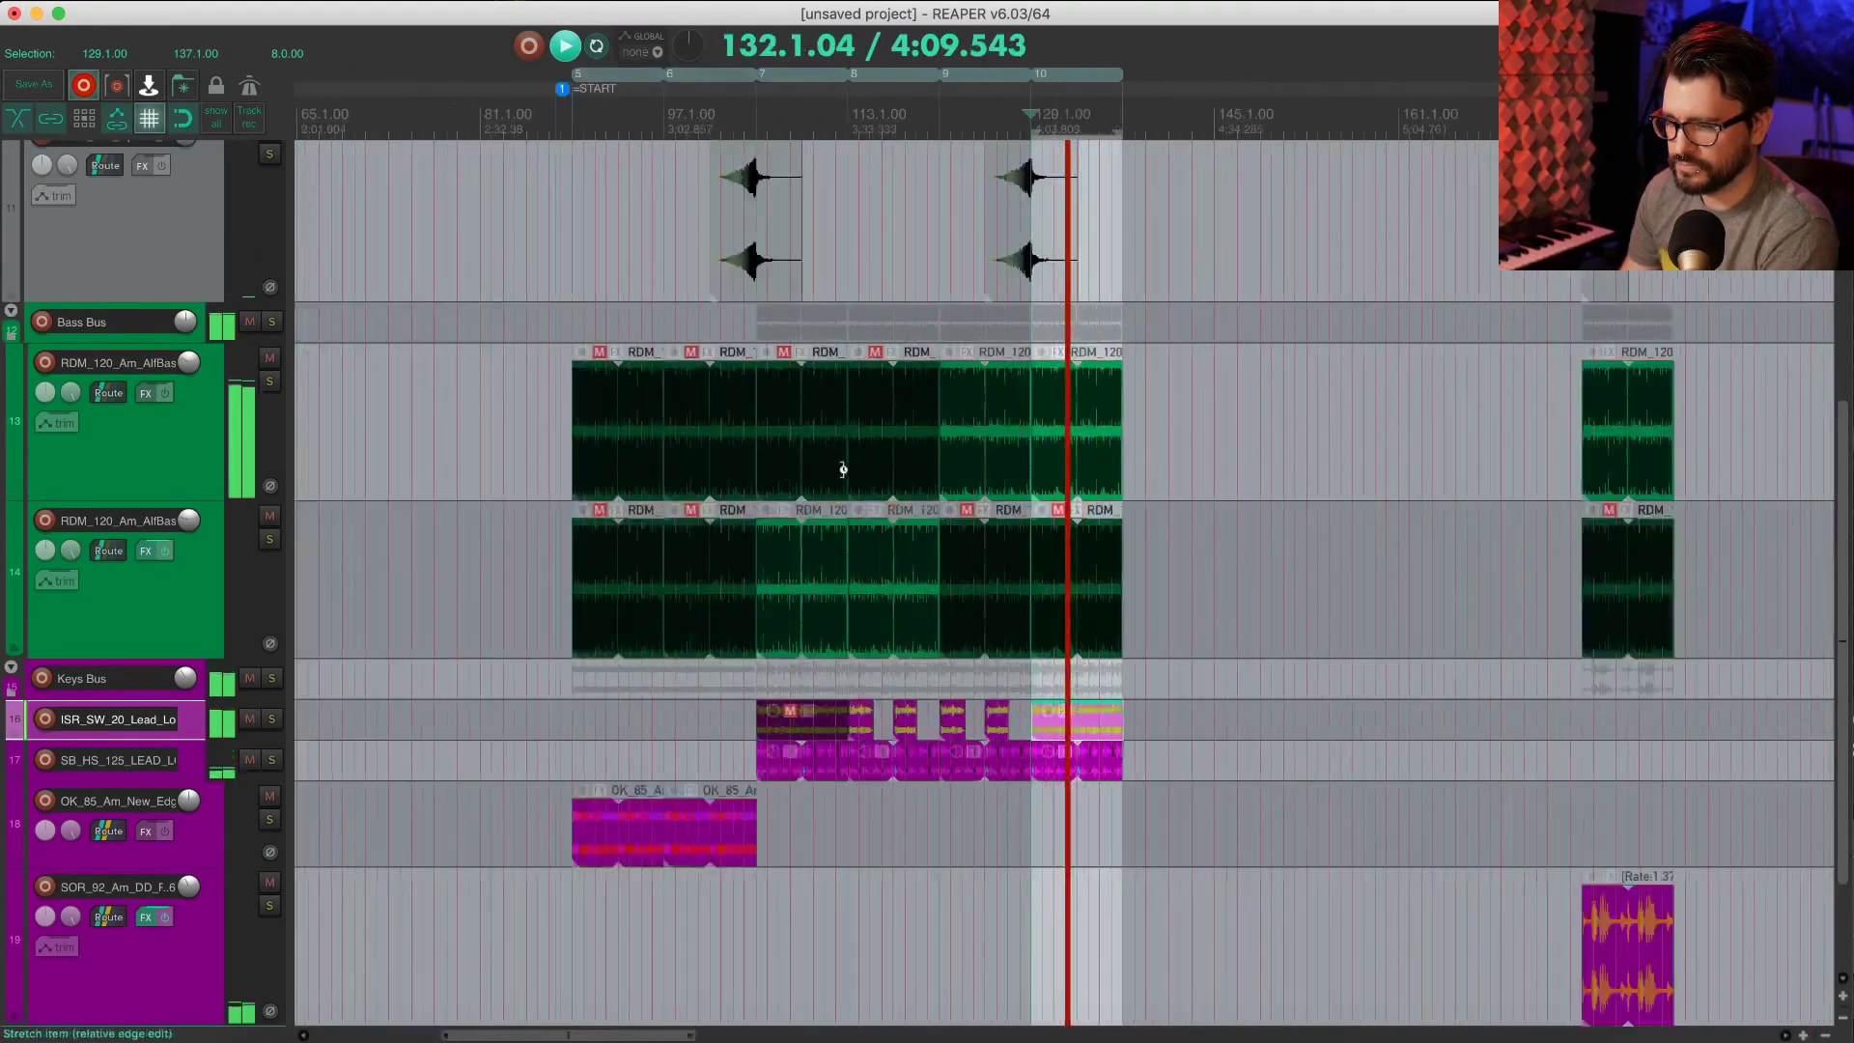
pyautogui.scroll(2, 1045, 495)
pyautogui.scroll(10, 1046, 488)
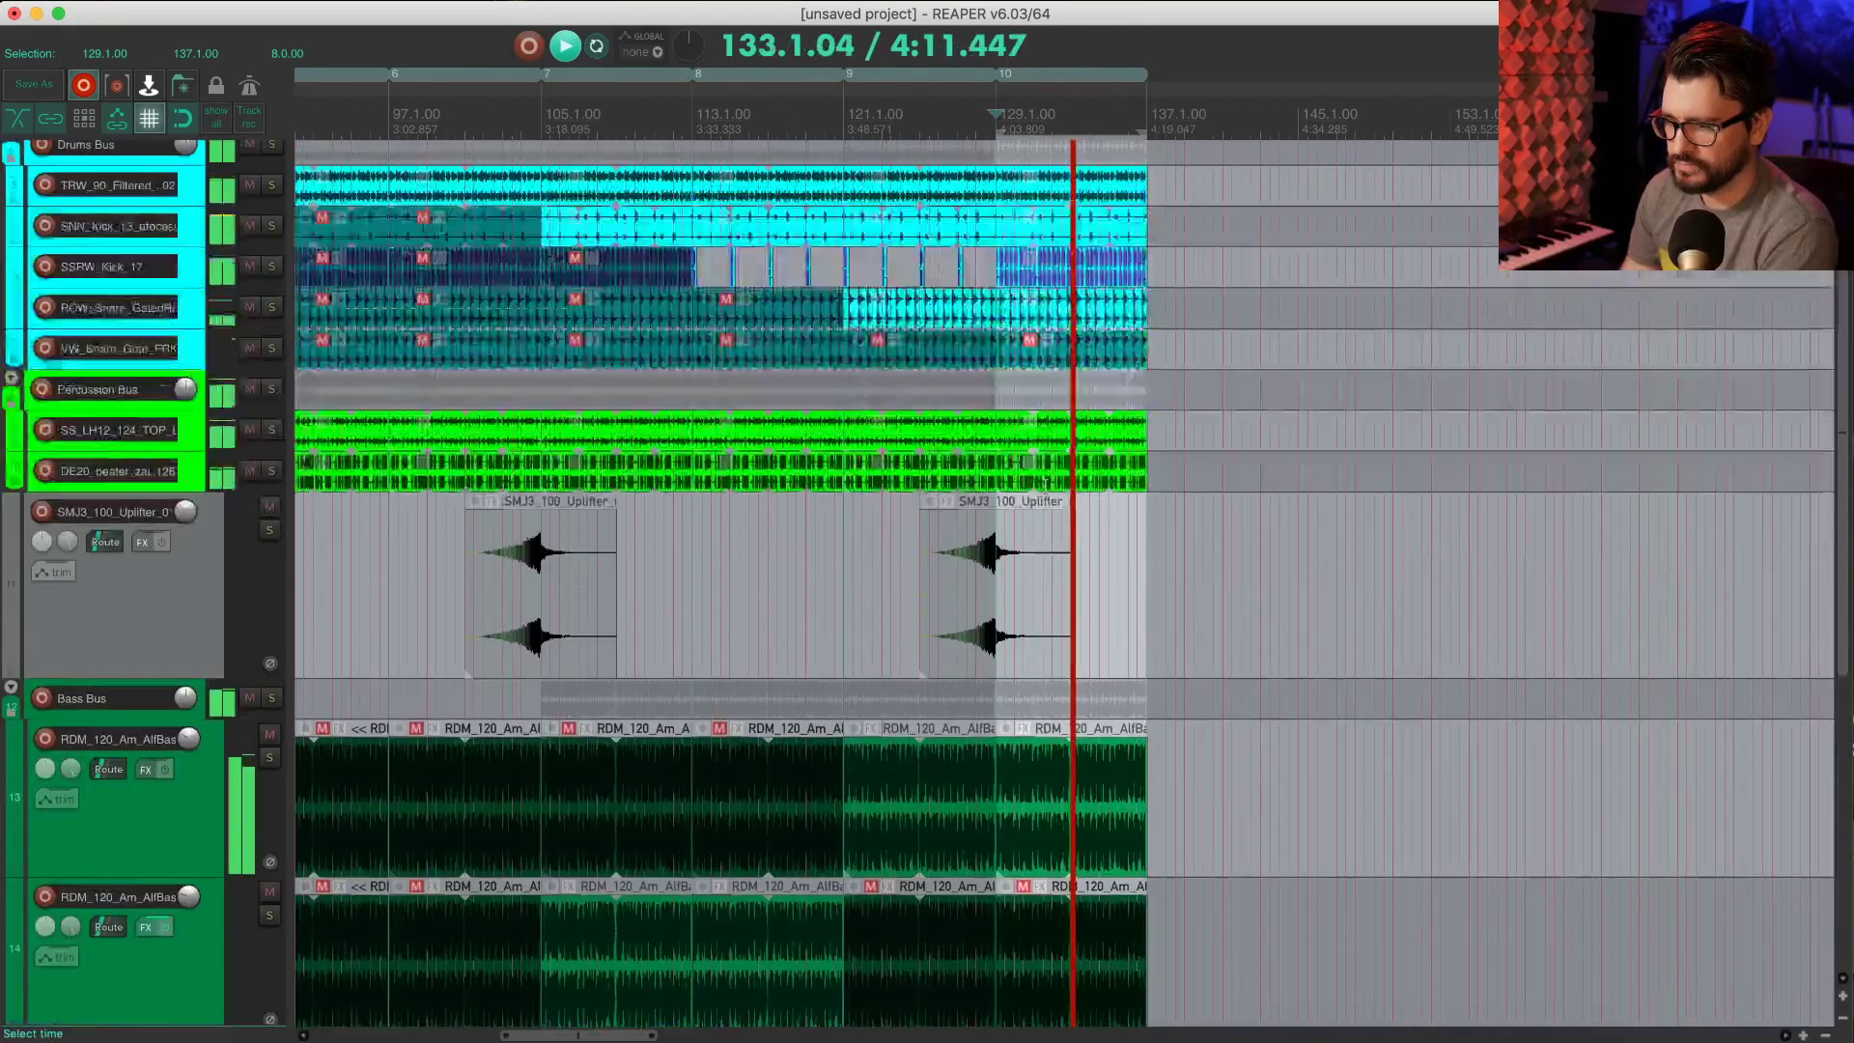
pyautogui.scroll(-2, 1046, 487)
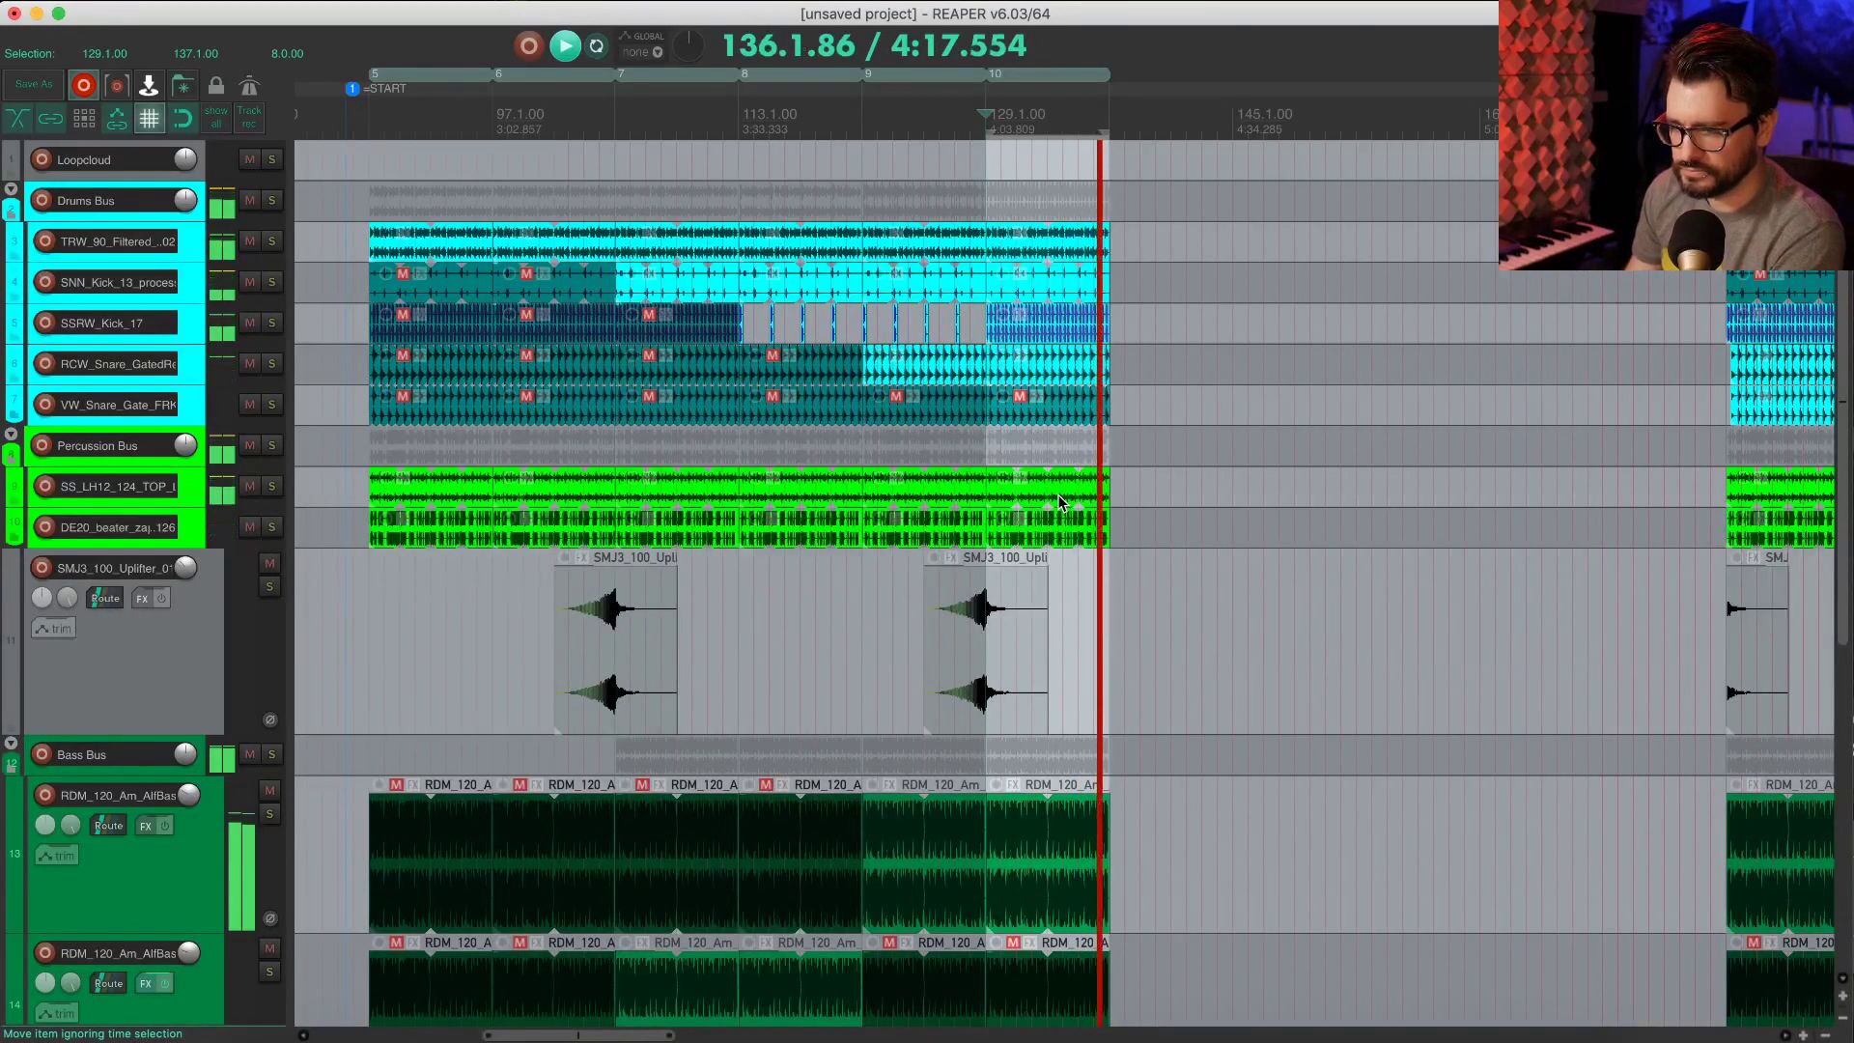
pyautogui.scroll(5, 923, 416)
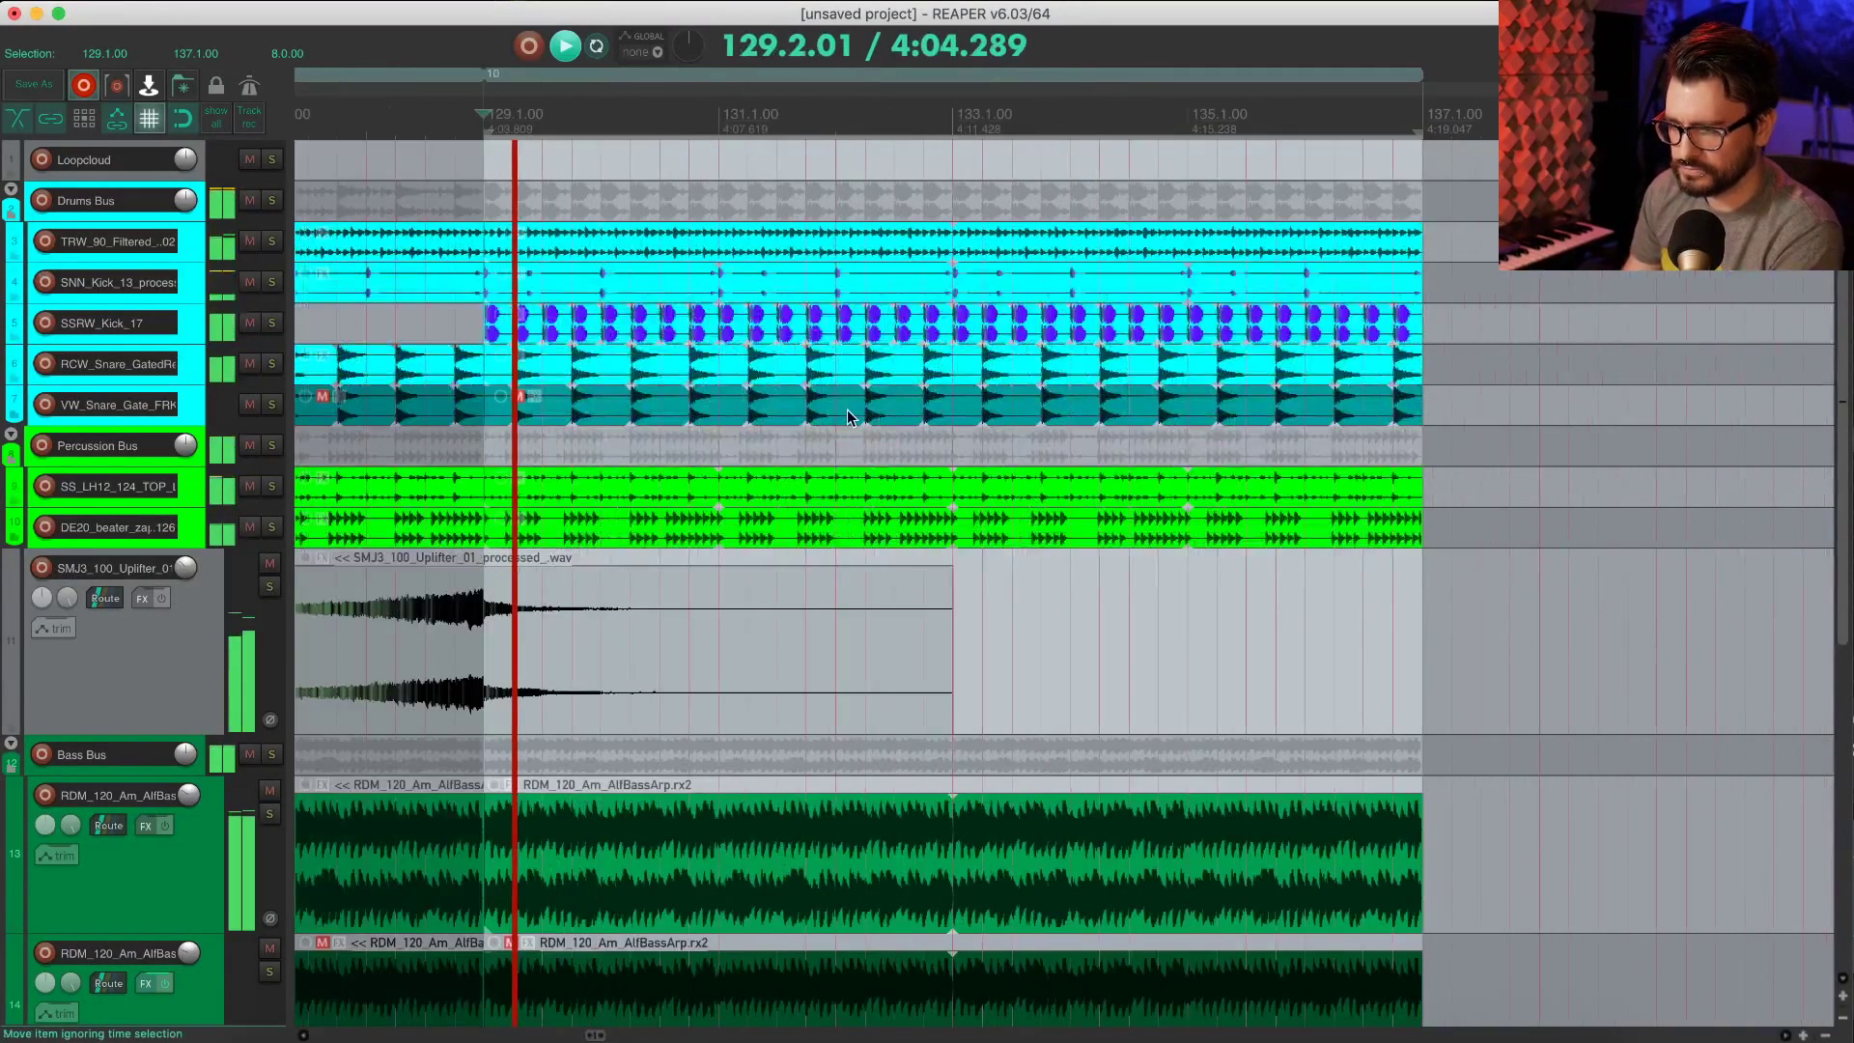
# Step: Solo the VW_Snare_Gate track and try out its item at bar 129 unmuted
pyautogui.press('space')
pyautogui.click(680, 413)
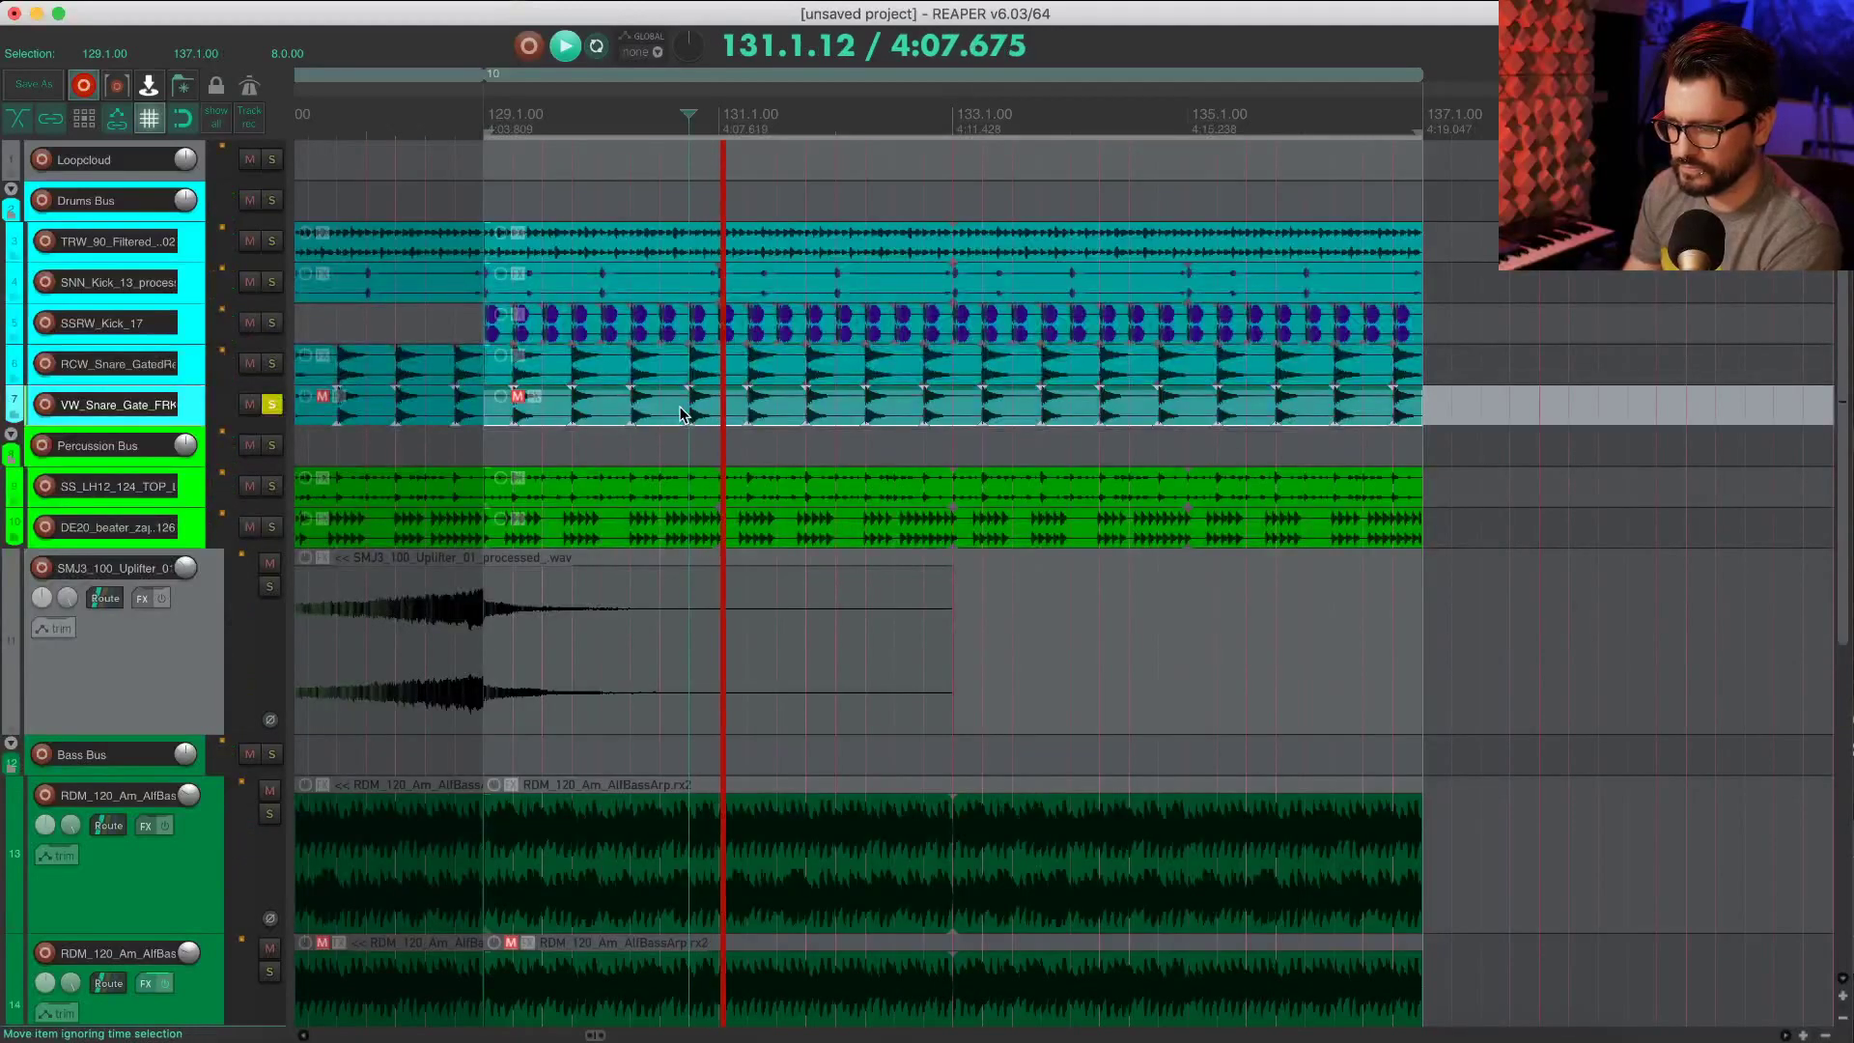
pyautogui.click(685, 414)
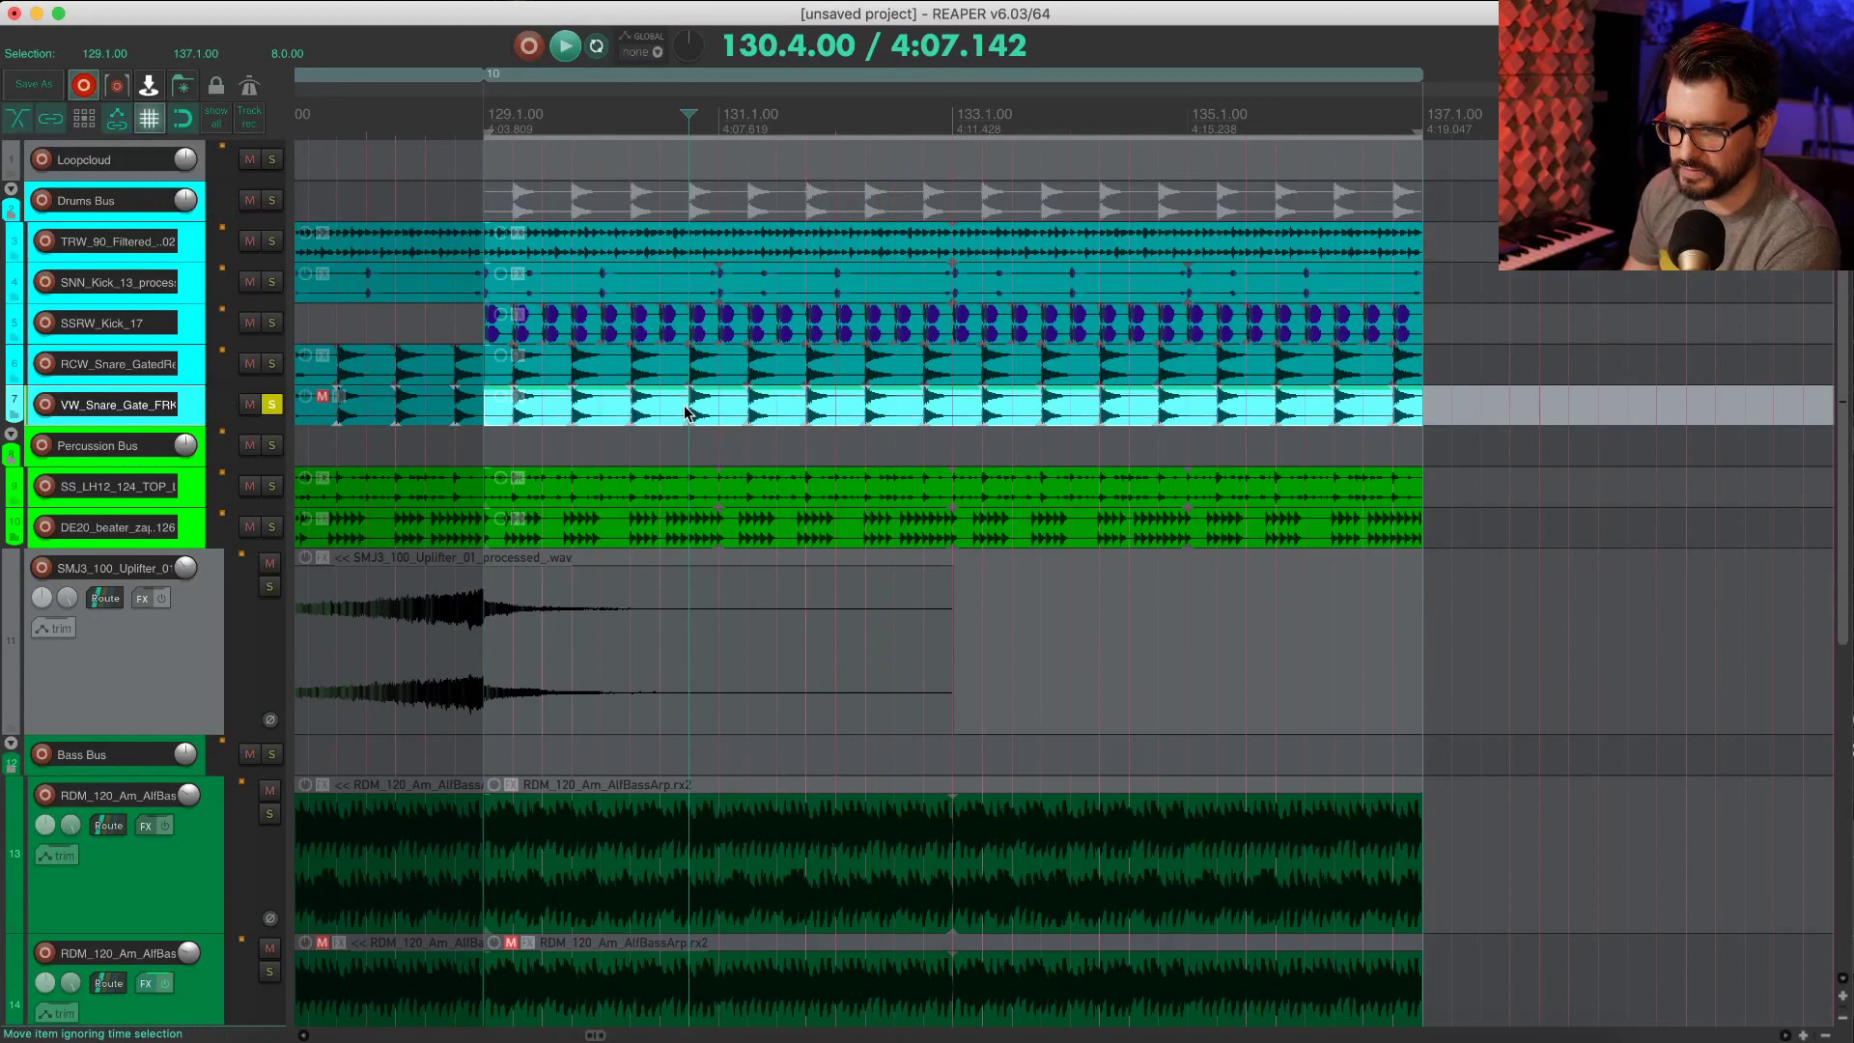
pyautogui.press('u')
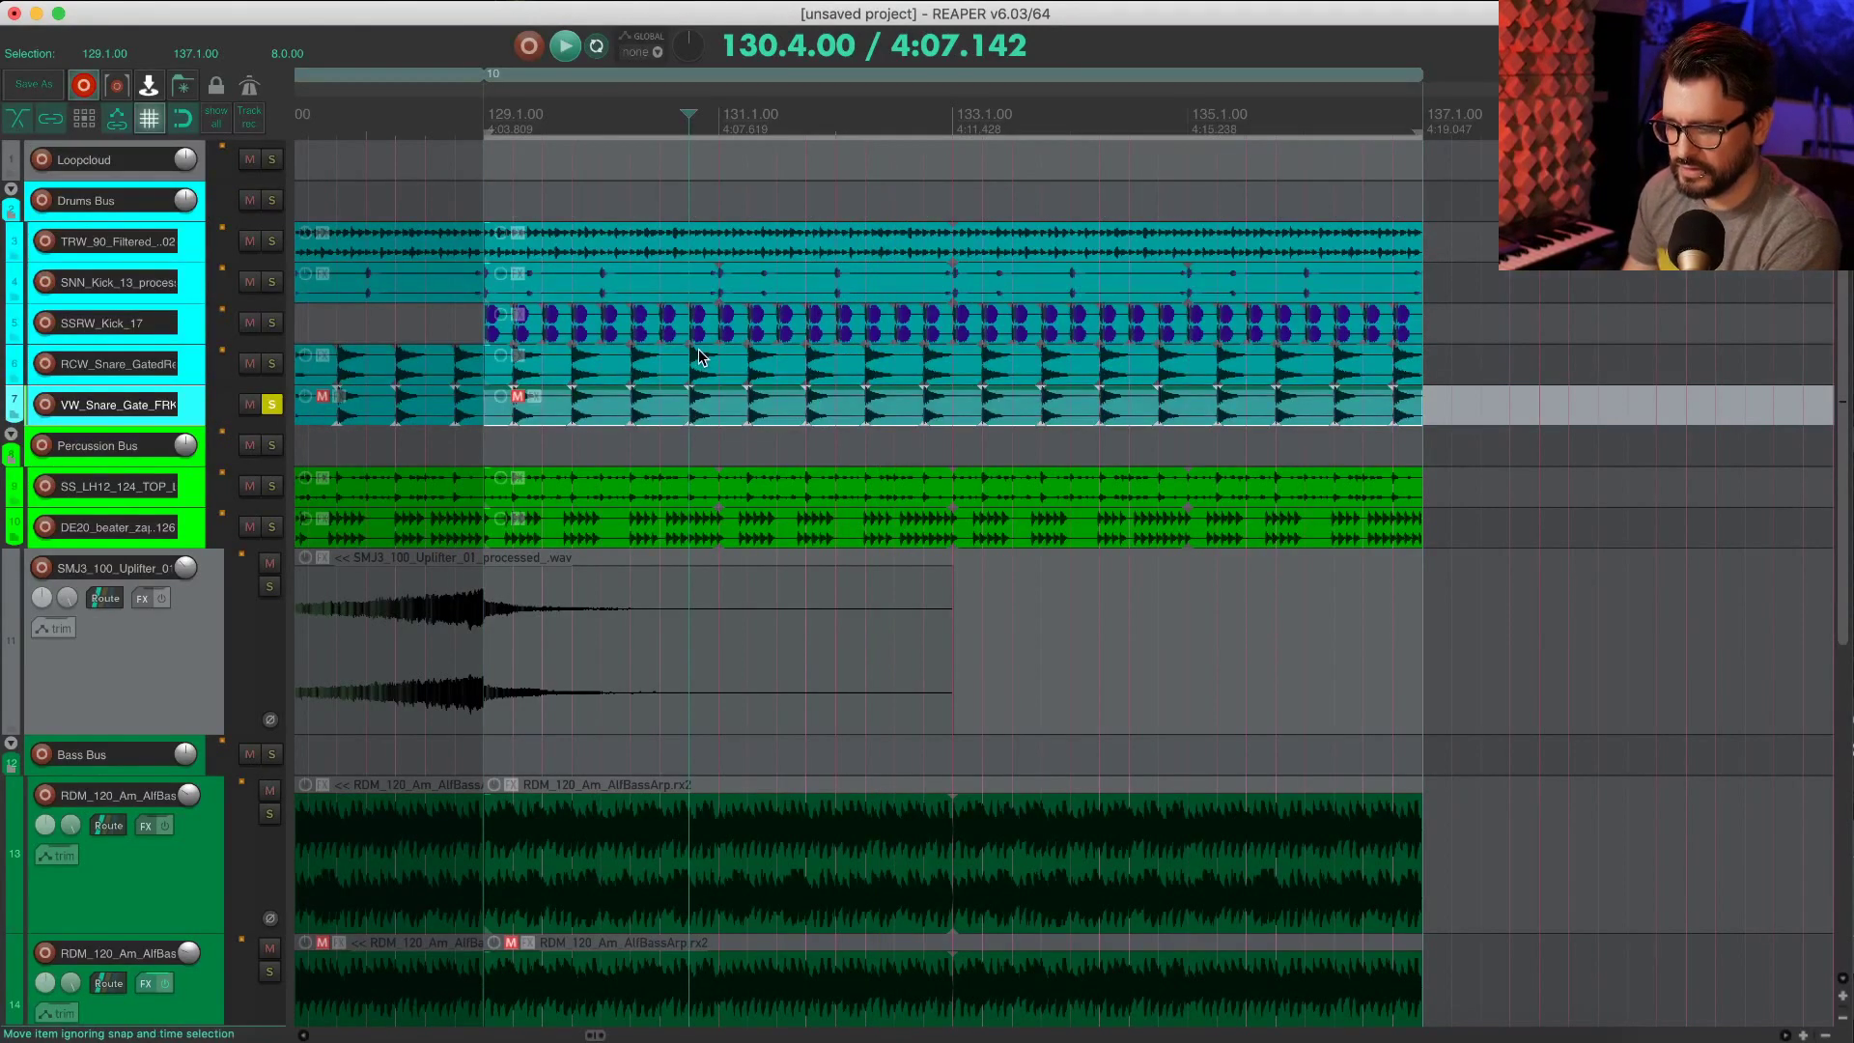
pyautogui.press('super+a')
pyautogui.scroll(-10, 763, 443)
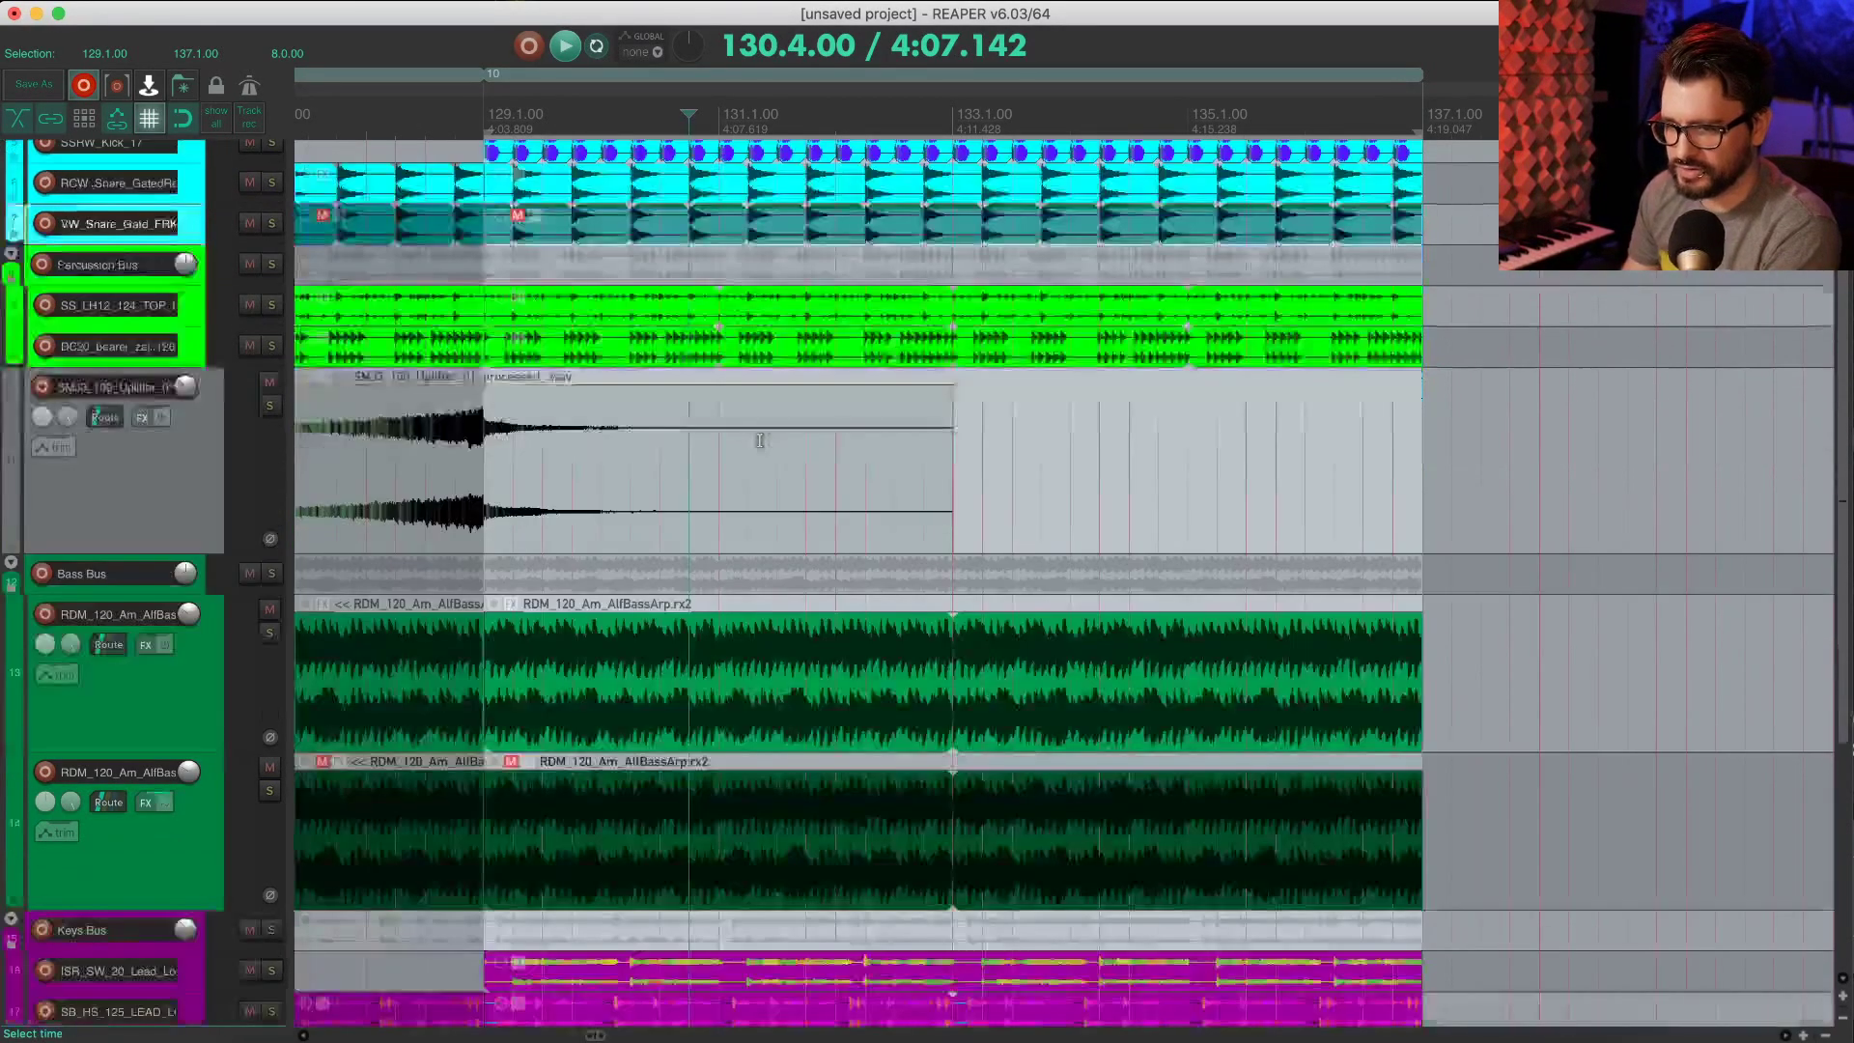
pyautogui.scroll(-1, 760, 440)
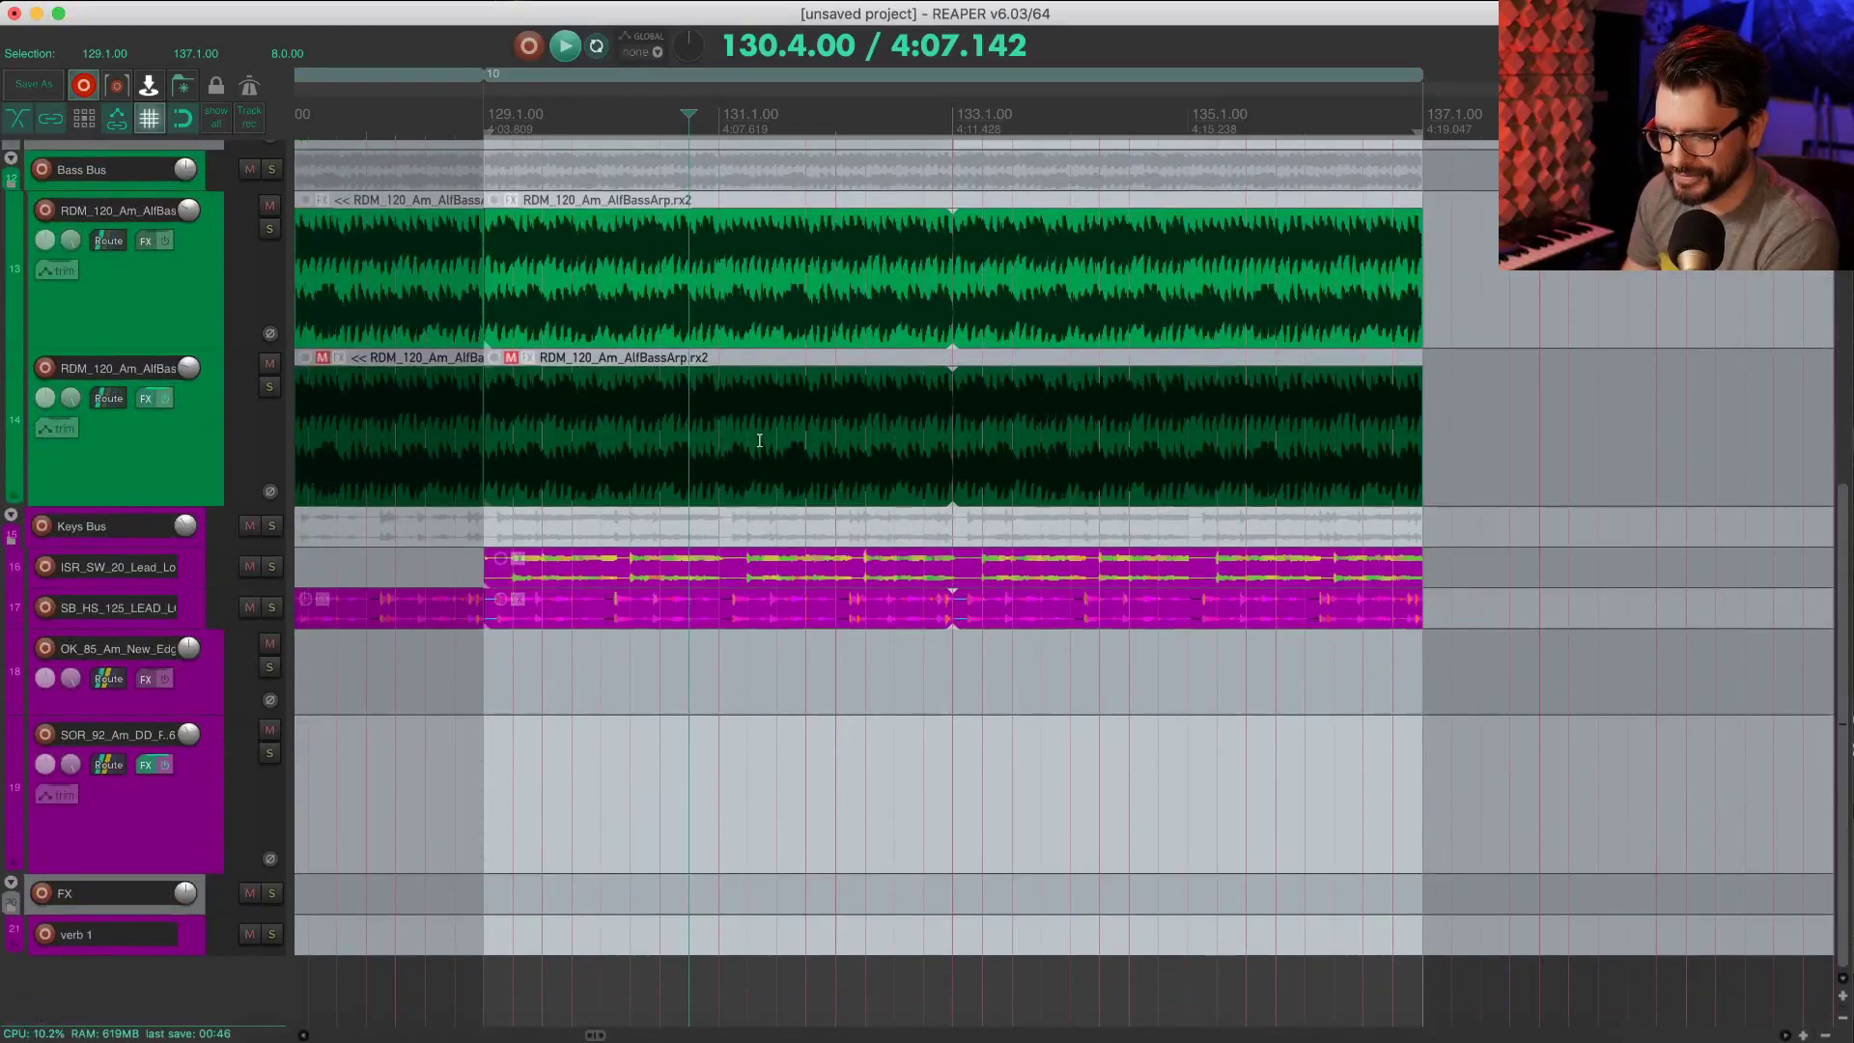
pyautogui.scroll(-6, 802, 499)
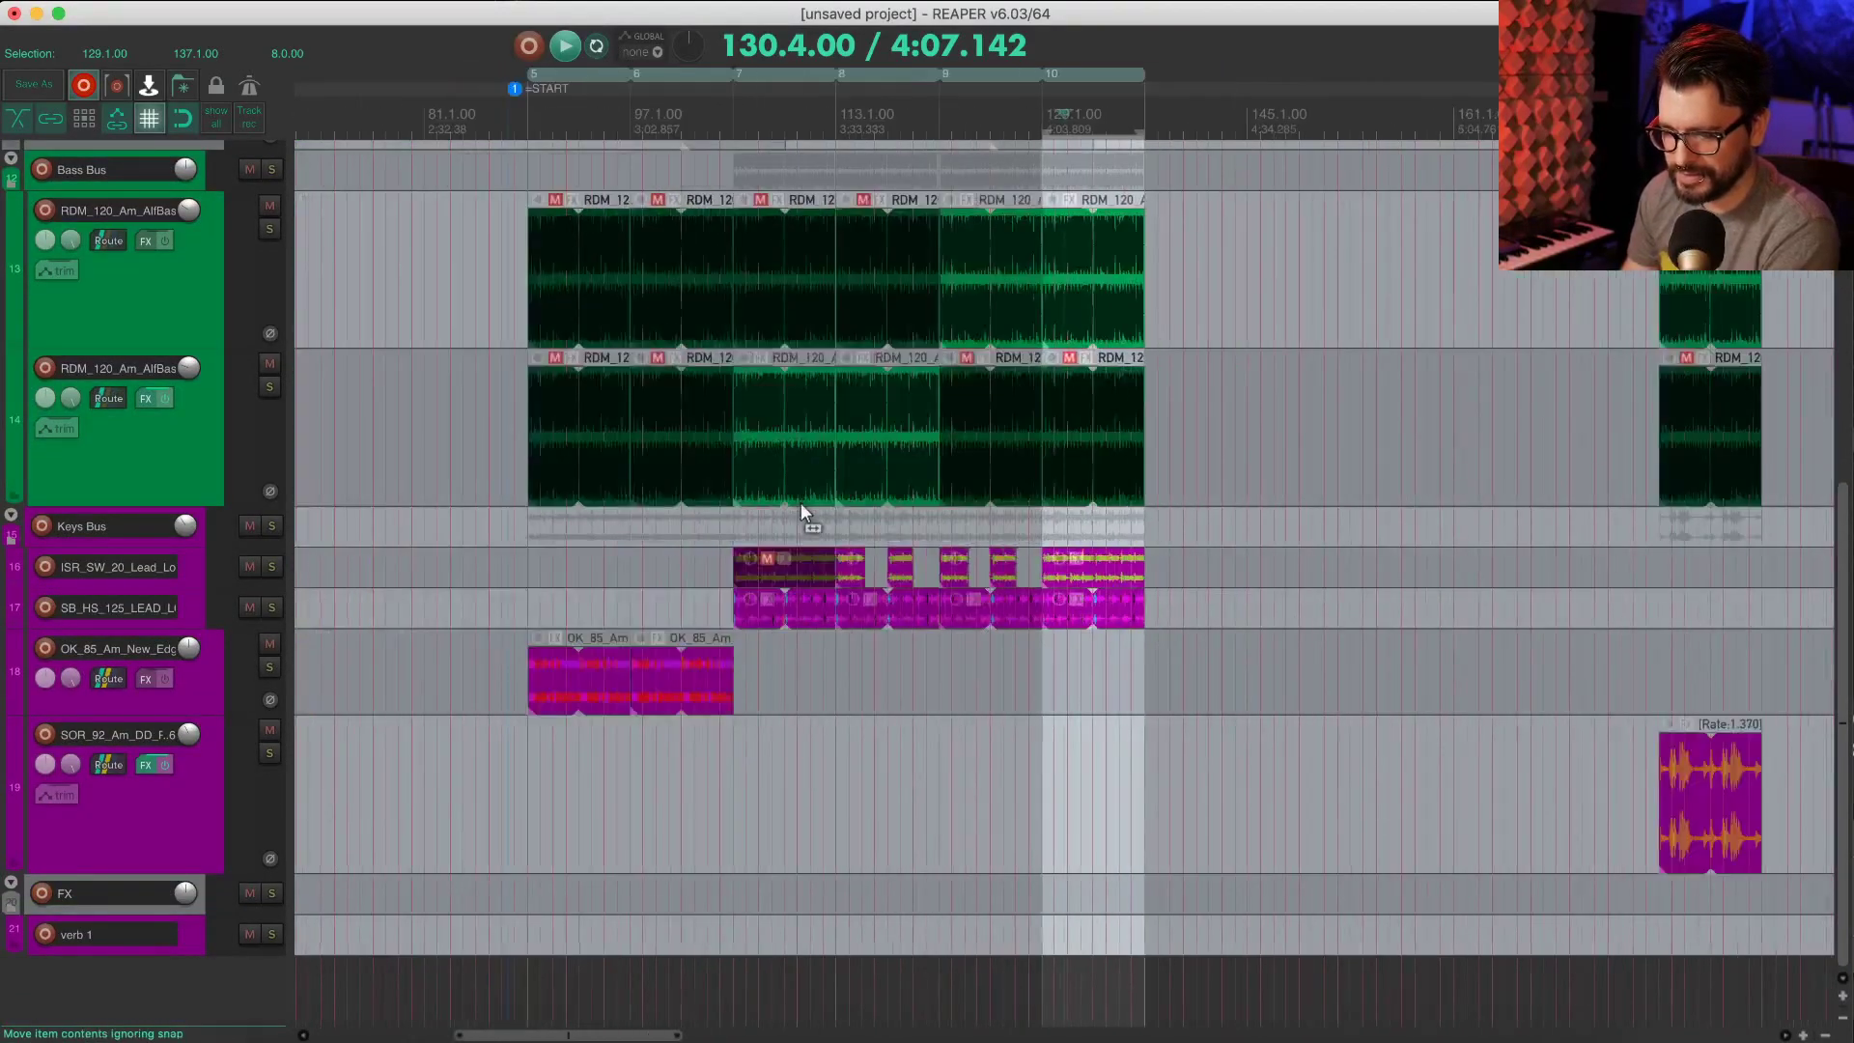
pyautogui.scroll(-1, 801, 503)
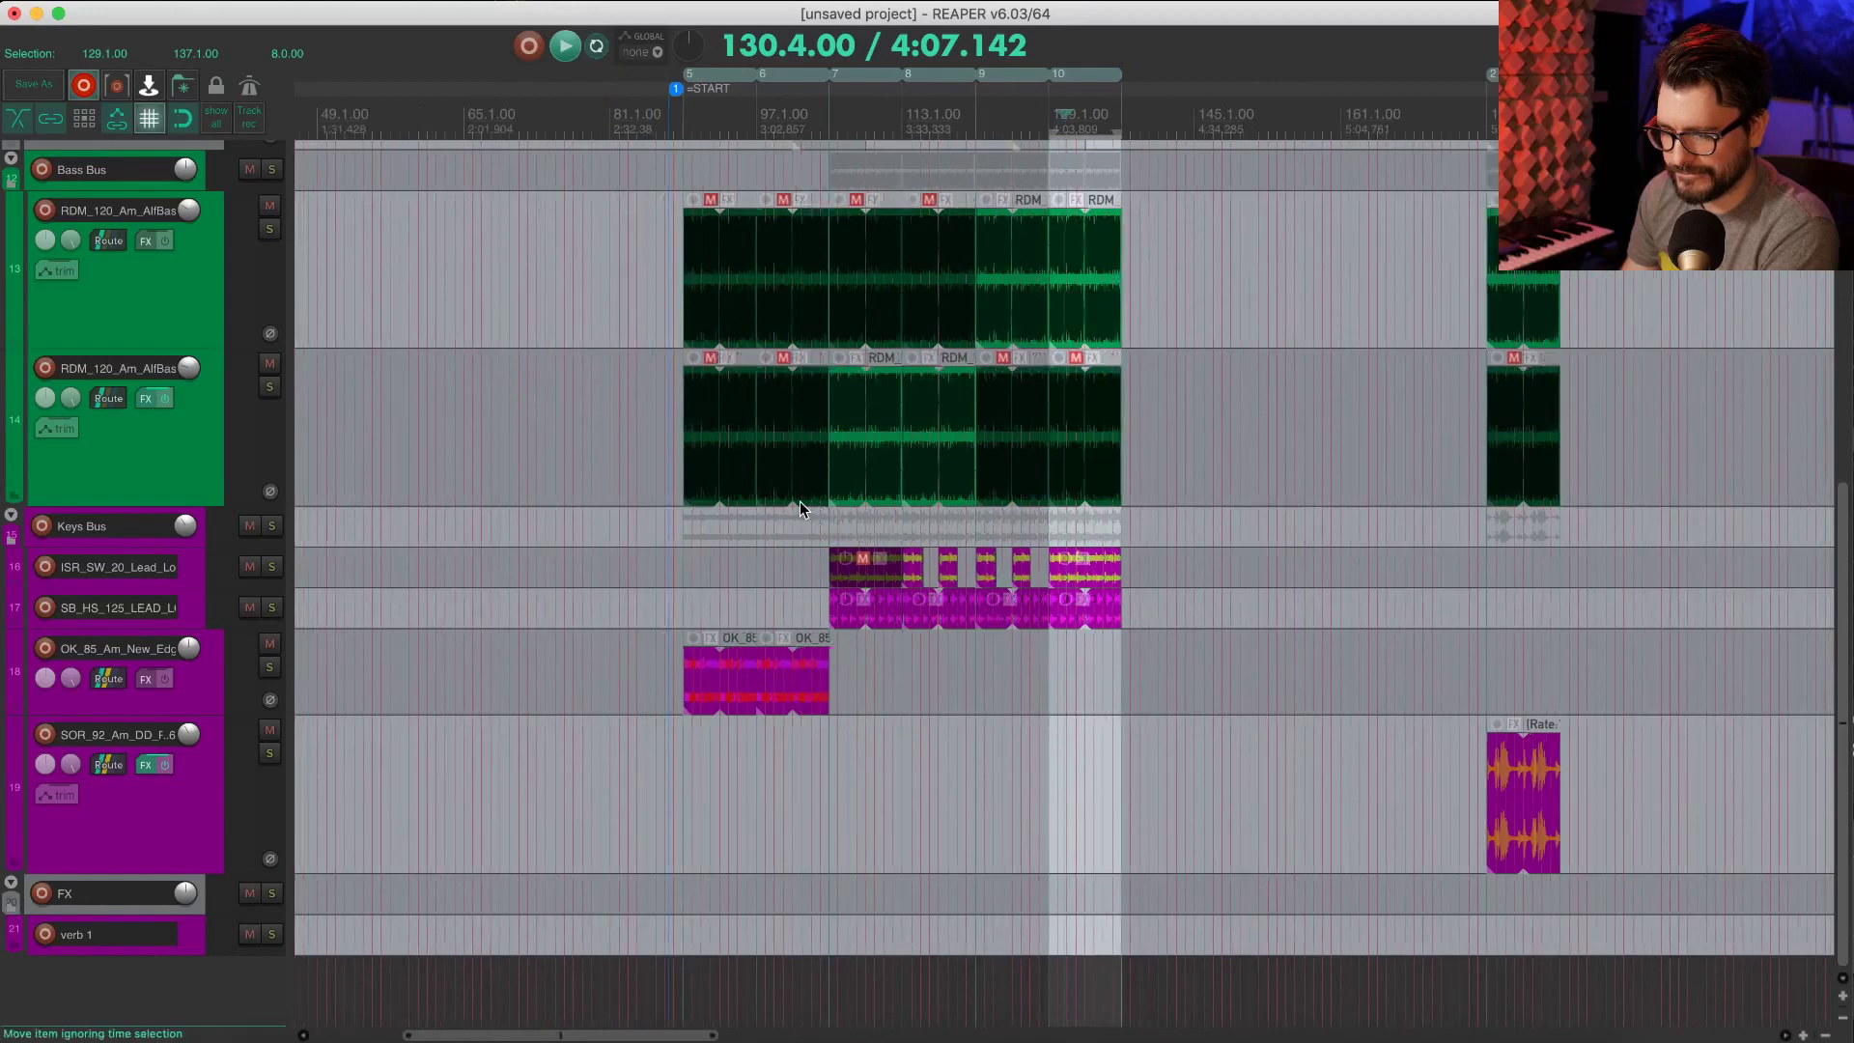
pyautogui.scroll(10, 800, 501)
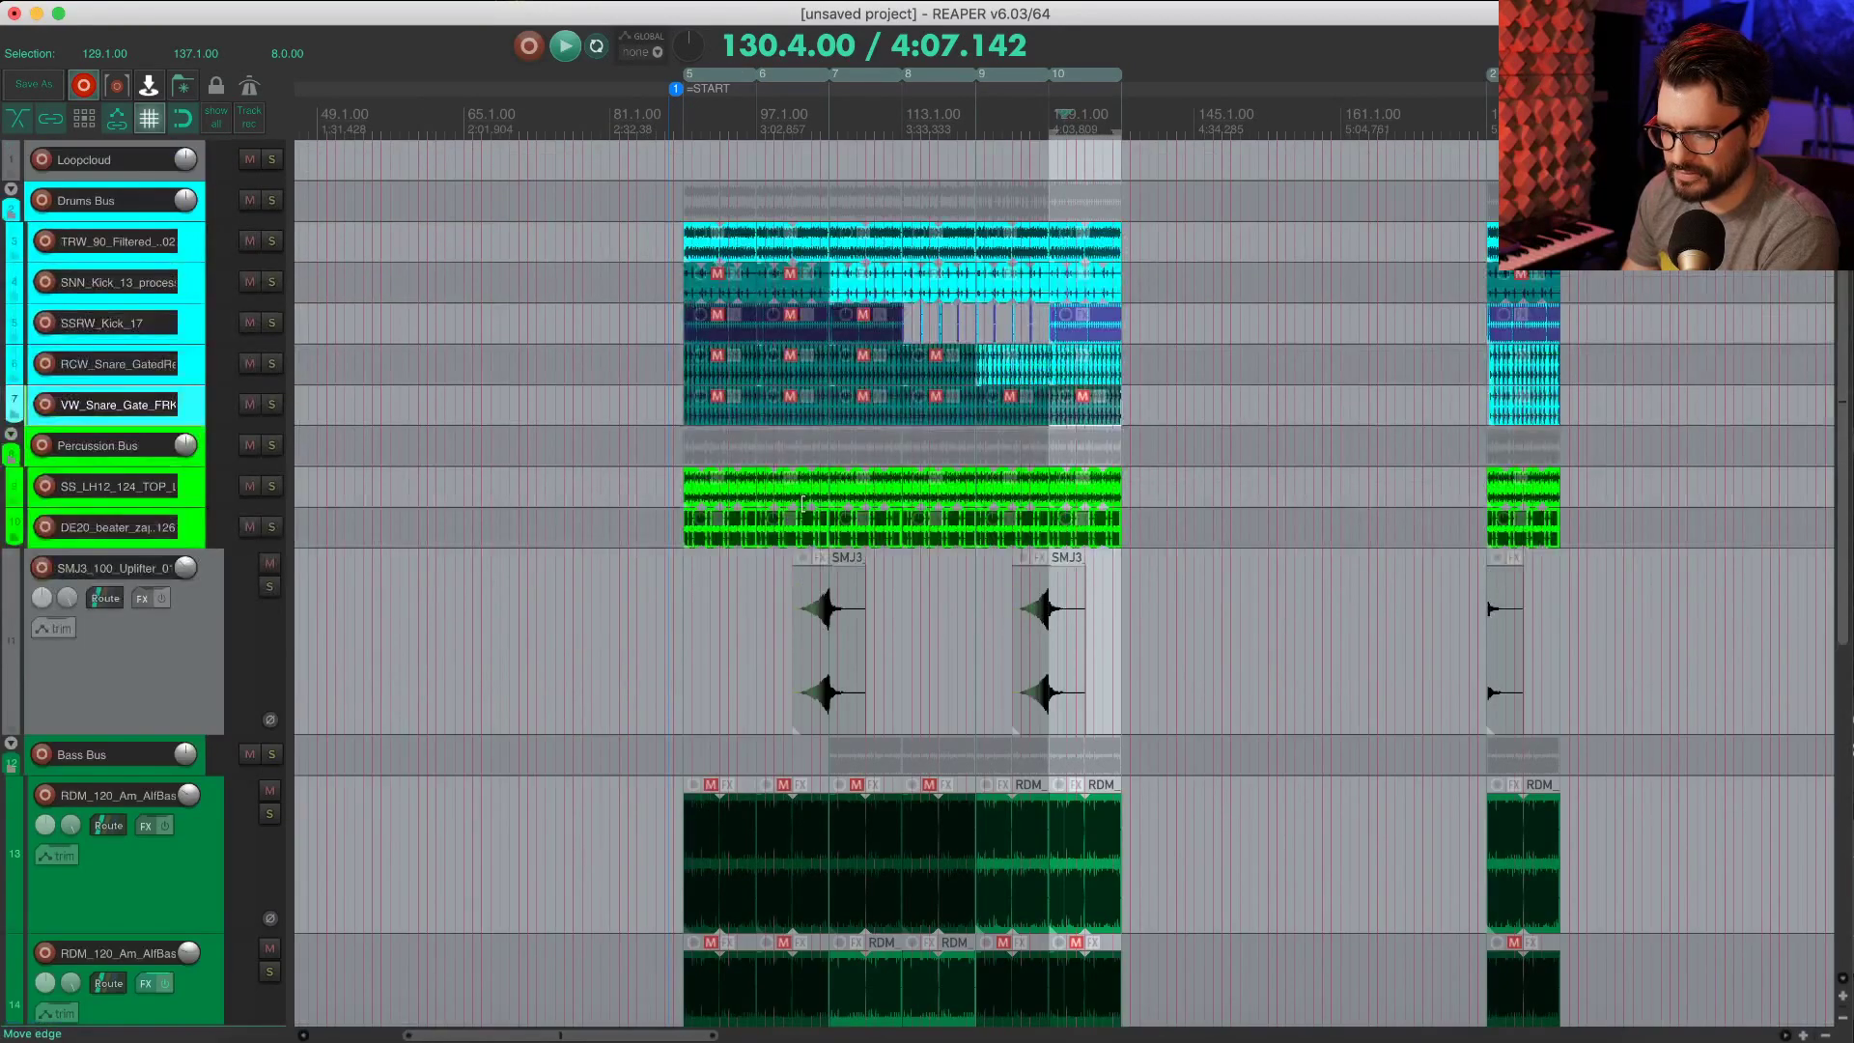
# Step: Solo the RCW_Snare_Gated track and play its part from about bar 130 on its own
pyautogui.scroll(-1, 869, 493)
pyautogui.click(1069, 360)
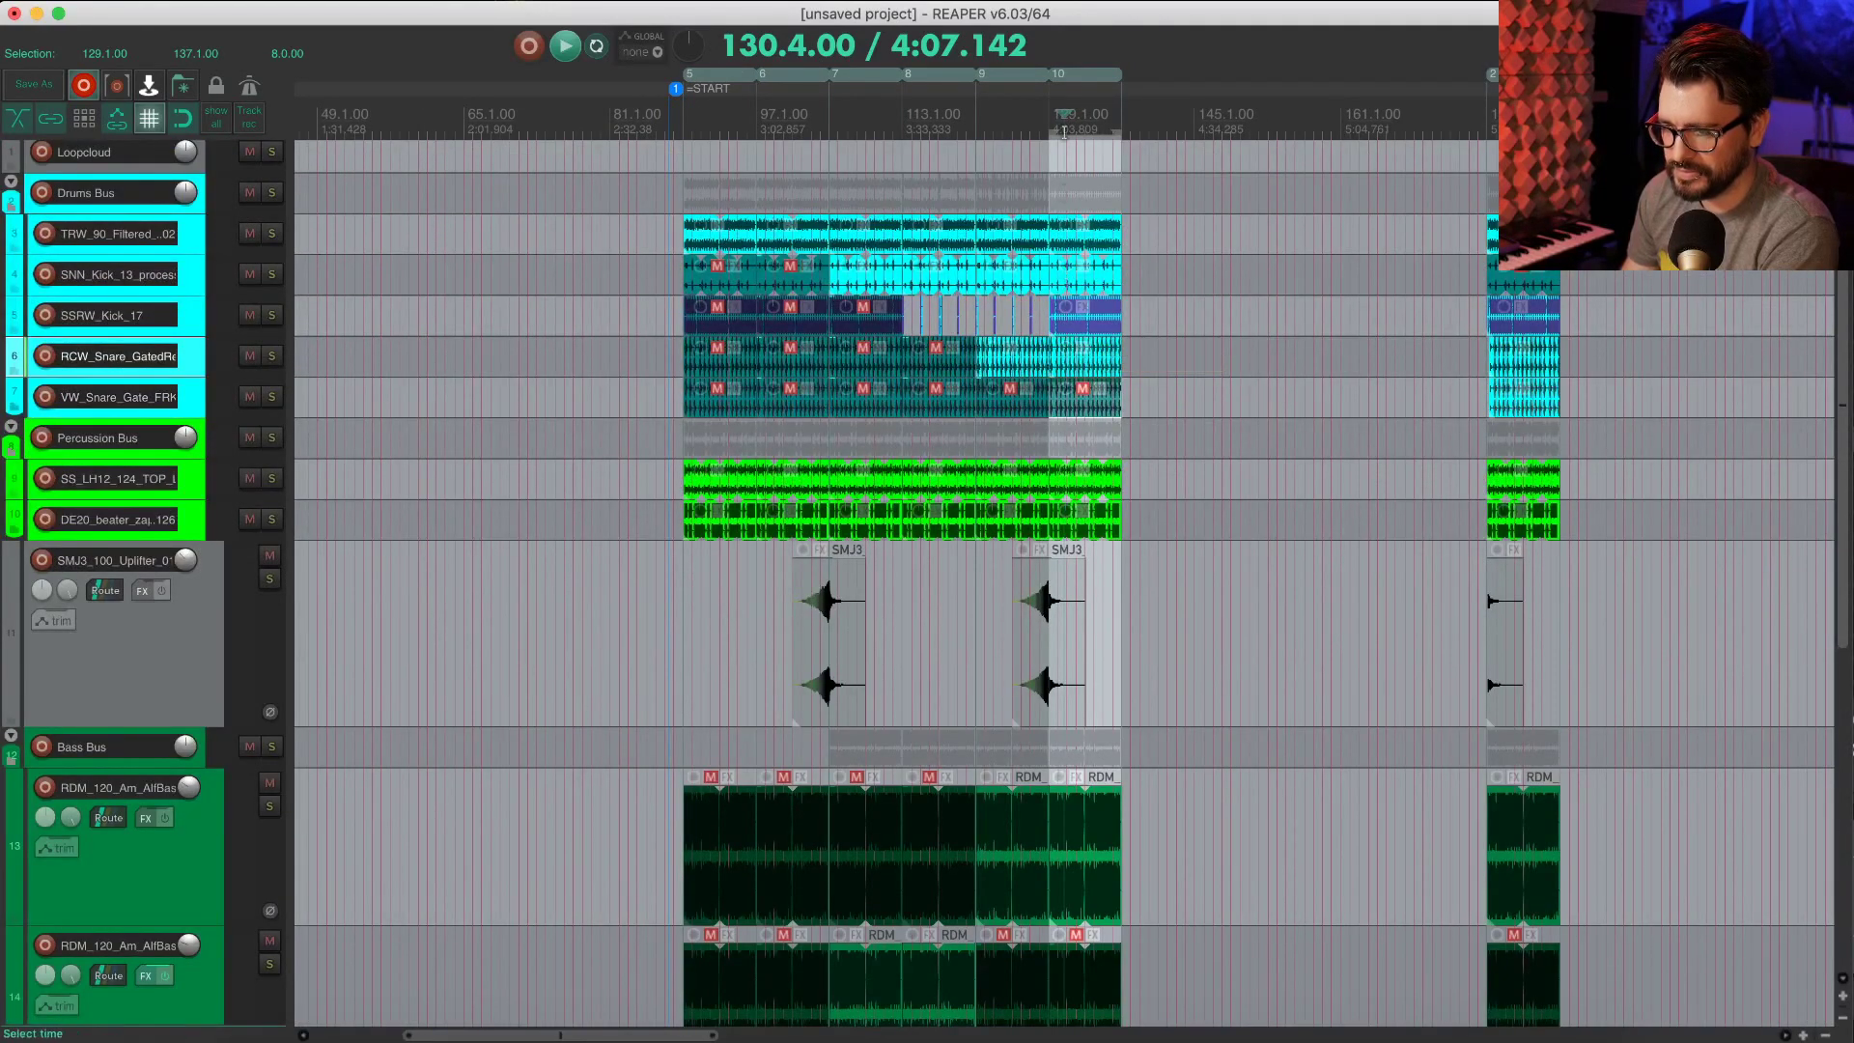
pyautogui.press('F6')
pyautogui.press('space')
pyautogui.scroll(6, 1025, 491)
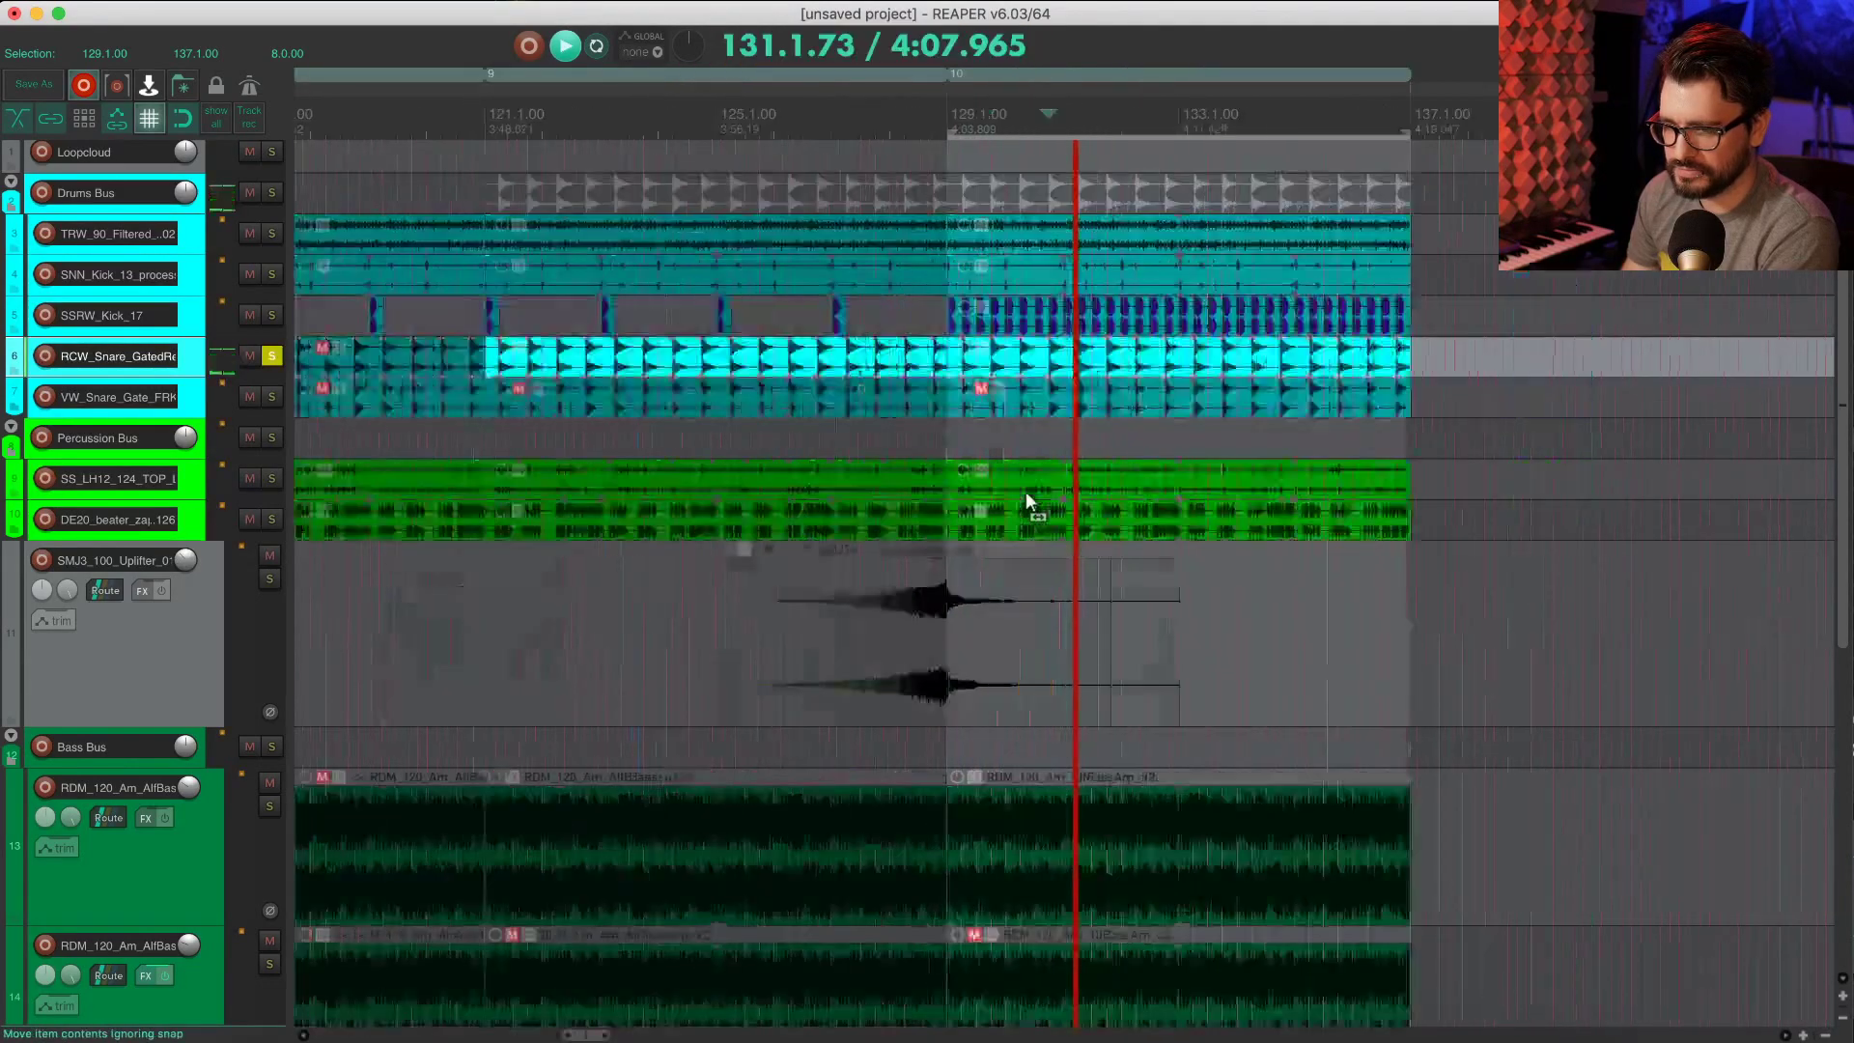
pyautogui.press('space')
pyautogui.press('F6')
# Step: Audition the TRW_90_Filtered and SNN_Kick_13 tracks one at a time in solo from about bar 130
pyautogui.click(1005, 241)
pyautogui.press('F6')
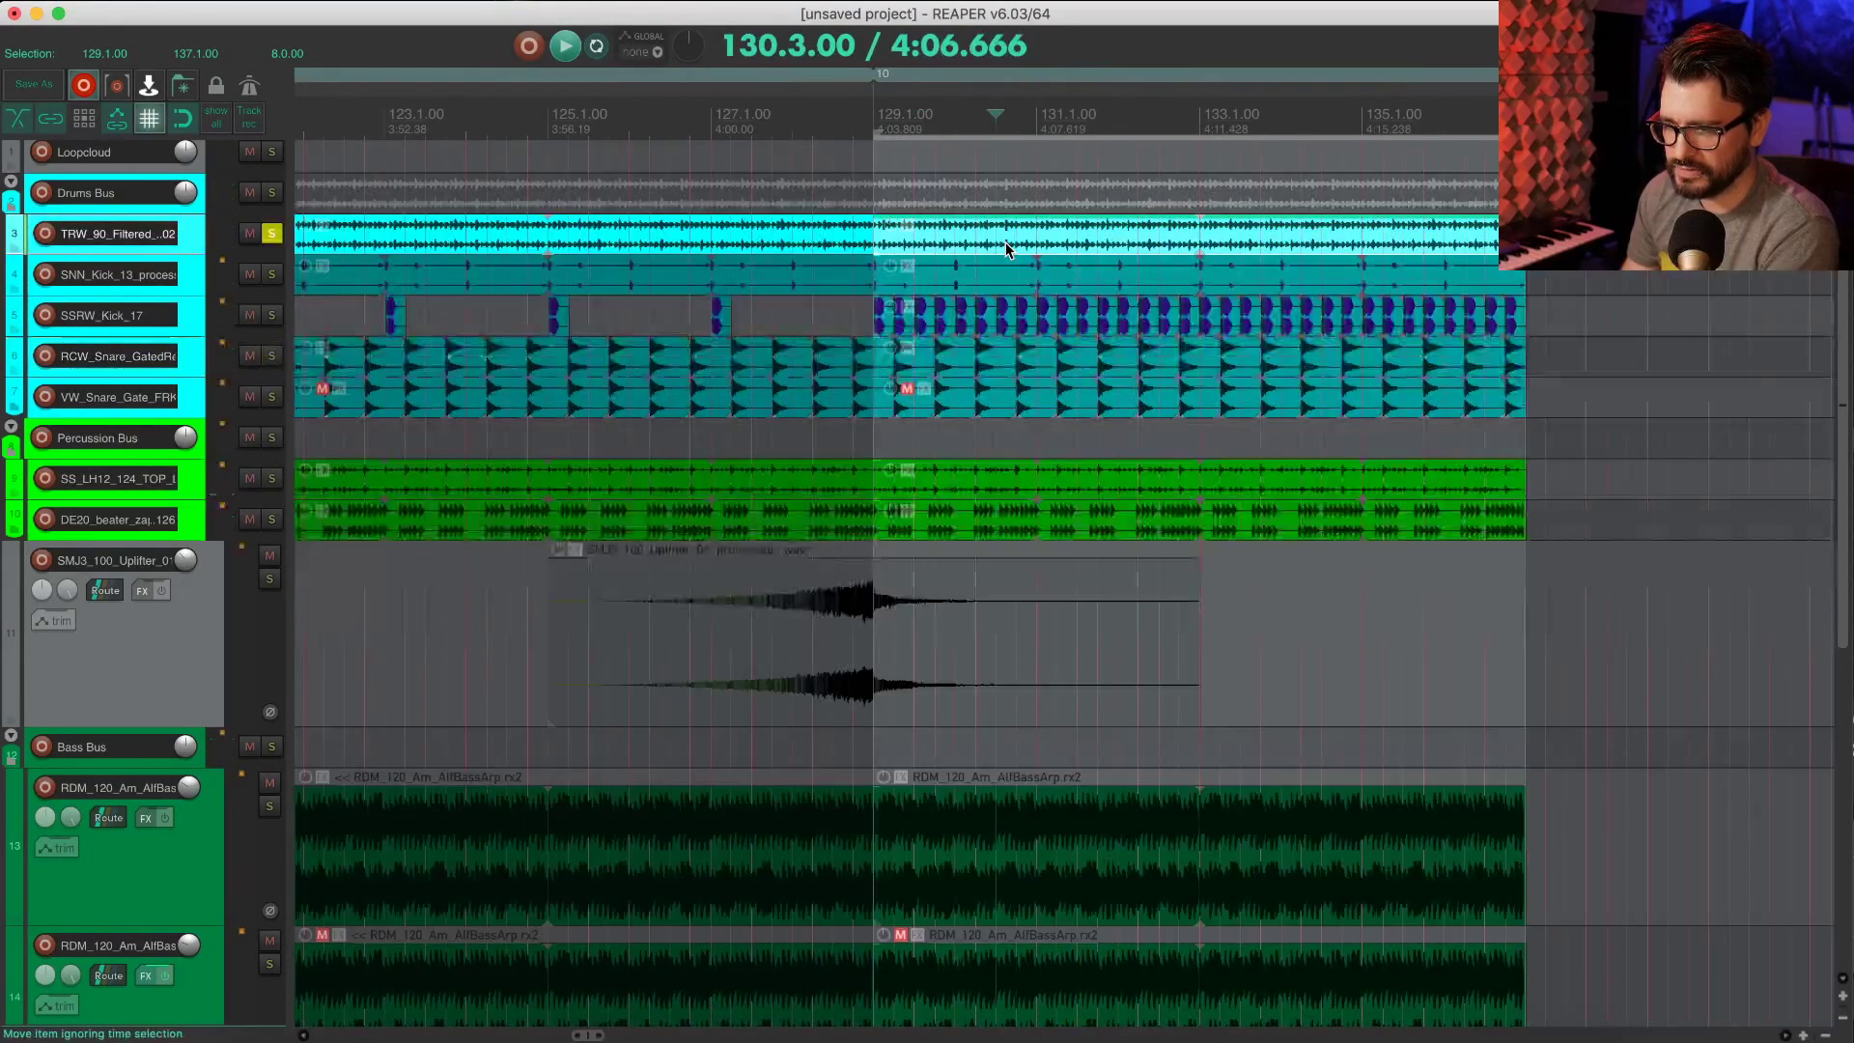
pyautogui.press('space')
pyautogui.press('space')
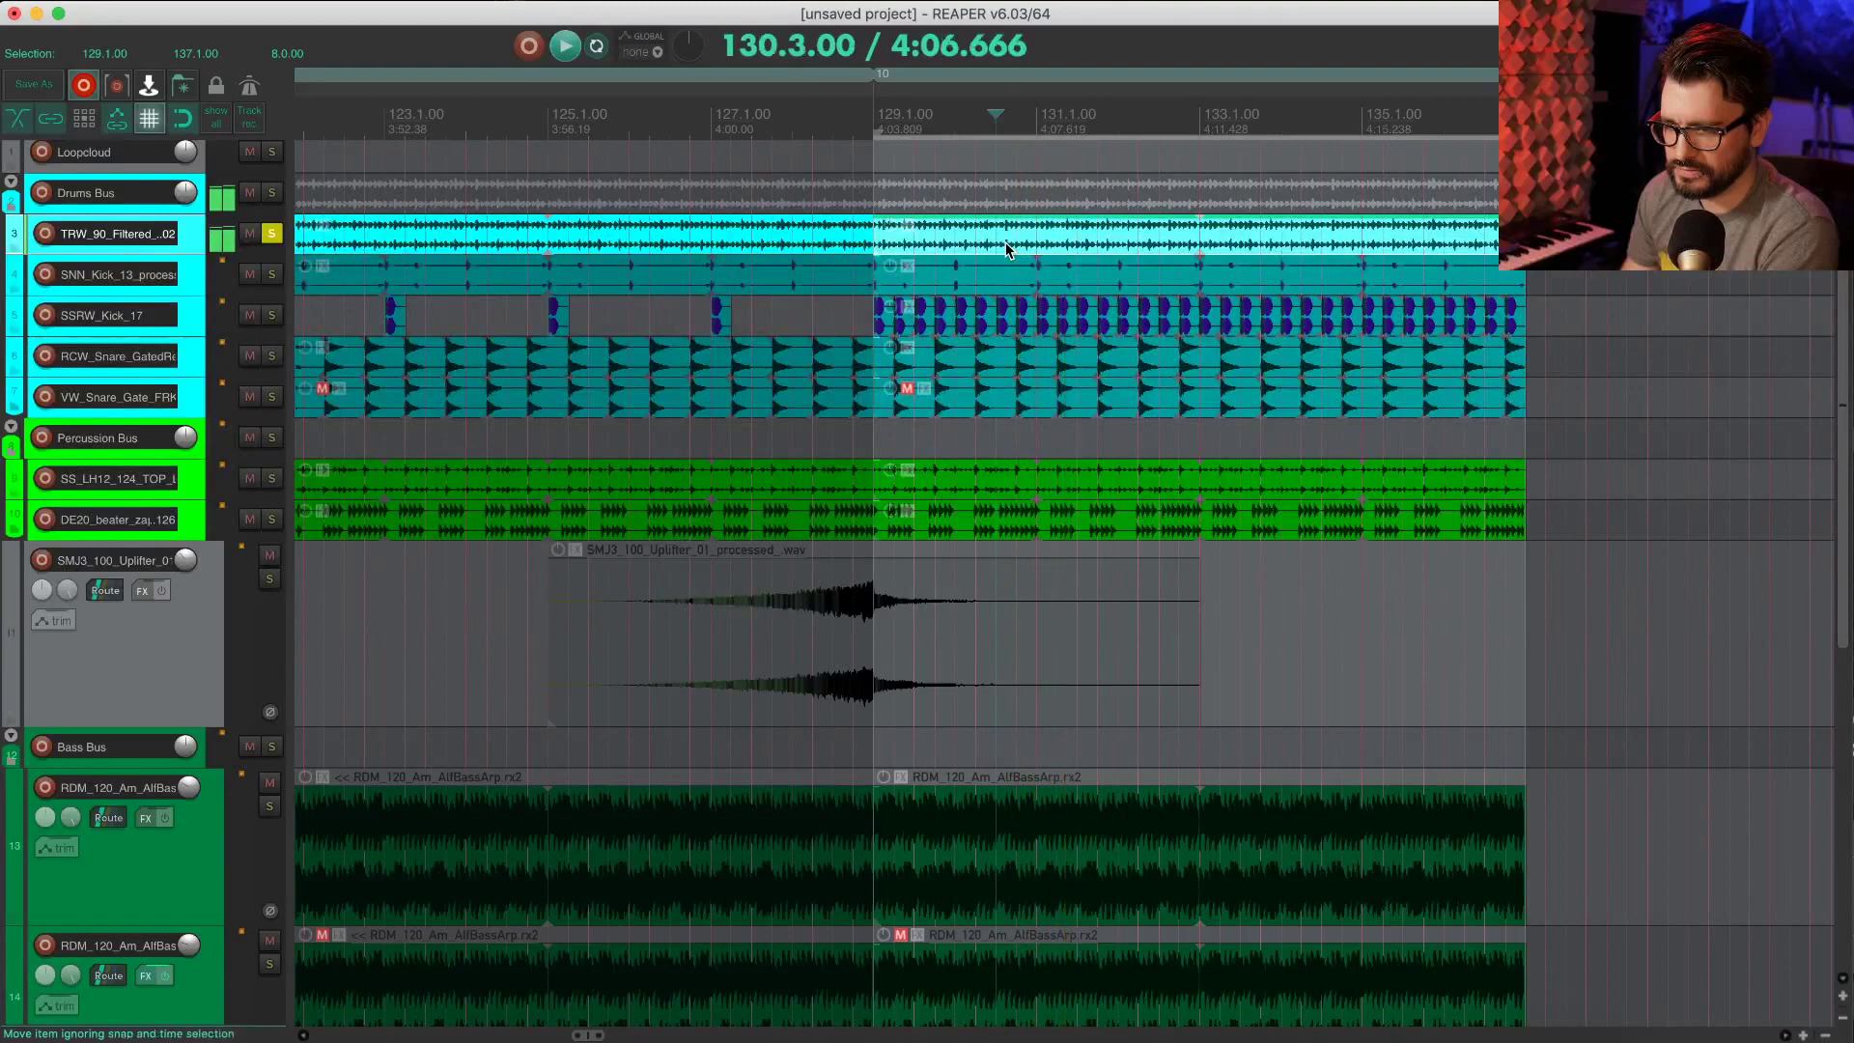
pyautogui.press('F6')
pyautogui.click(1008, 277)
pyautogui.press('F6')
pyautogui.press('space')
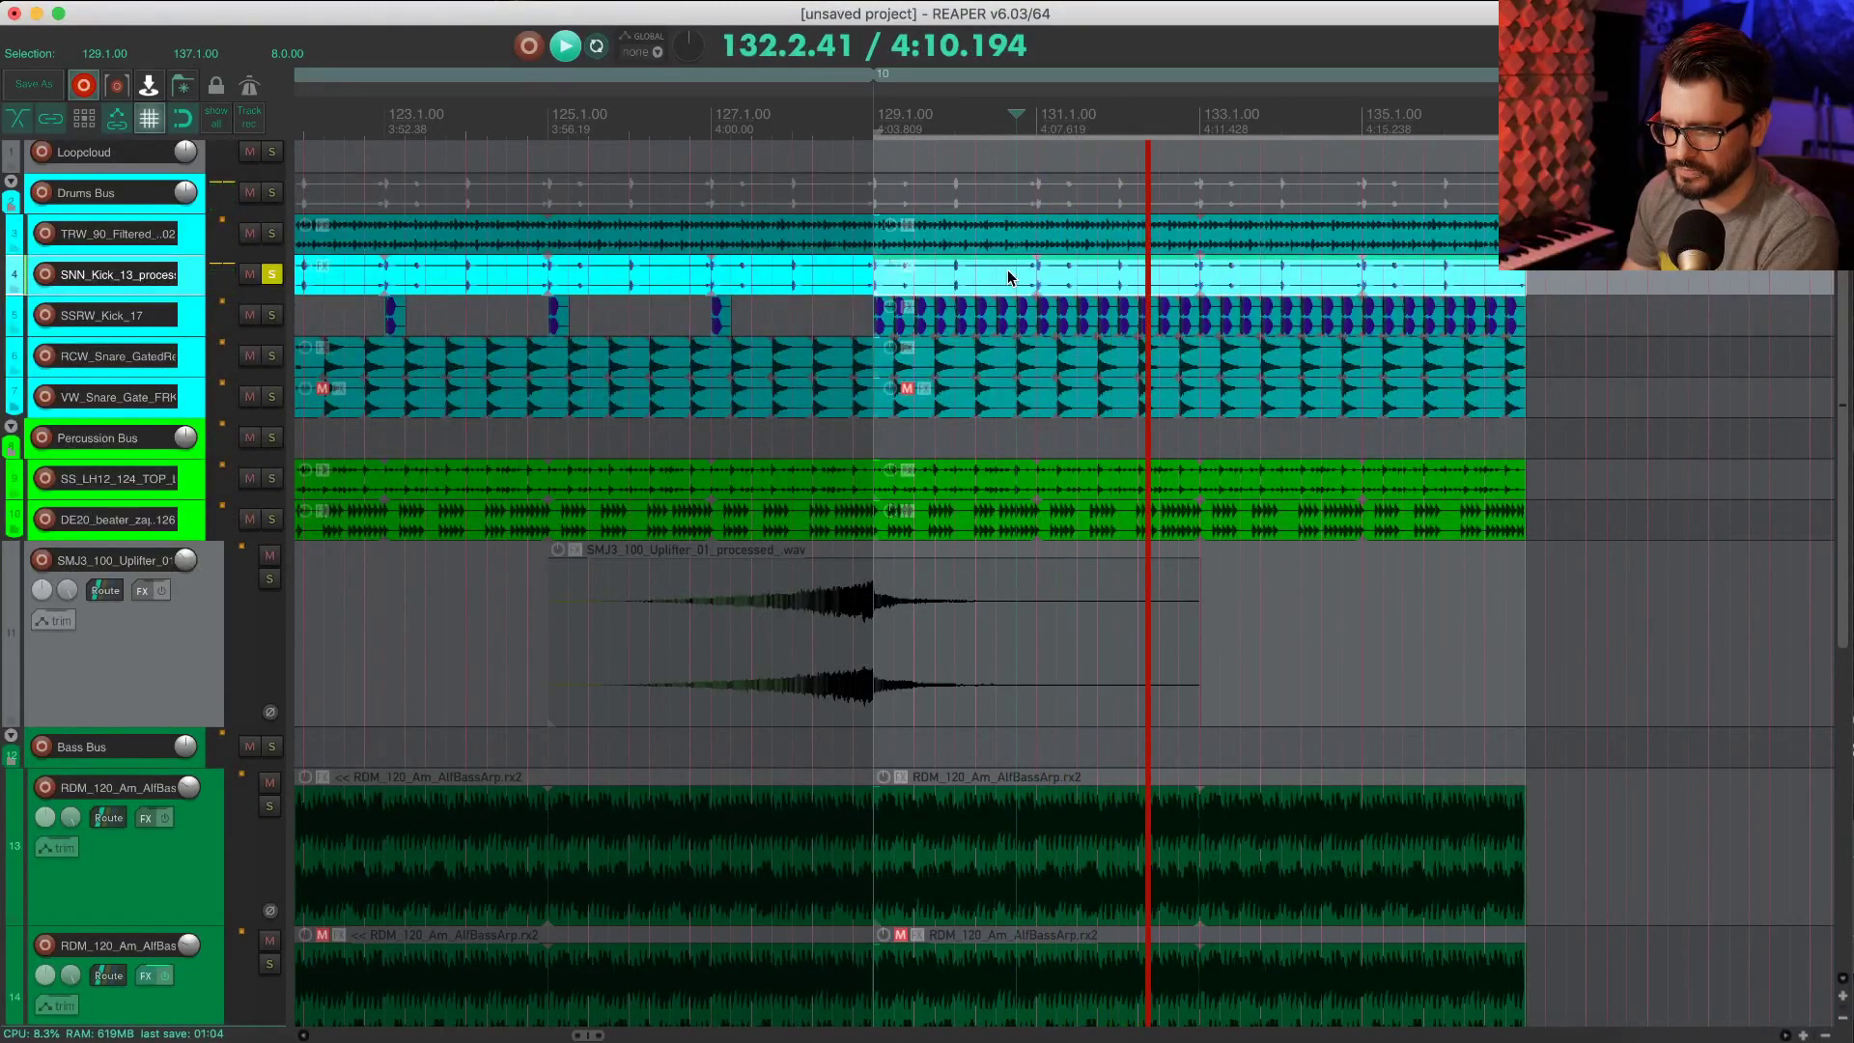
pyautogui.press('space')
pyautogui.press('F6')
# Step: Audition the two percussion tracks, SS_LH12_124_TOP and DE20_beater, one at a time in solo from about bar 130
pyautogui.click(968, 486)
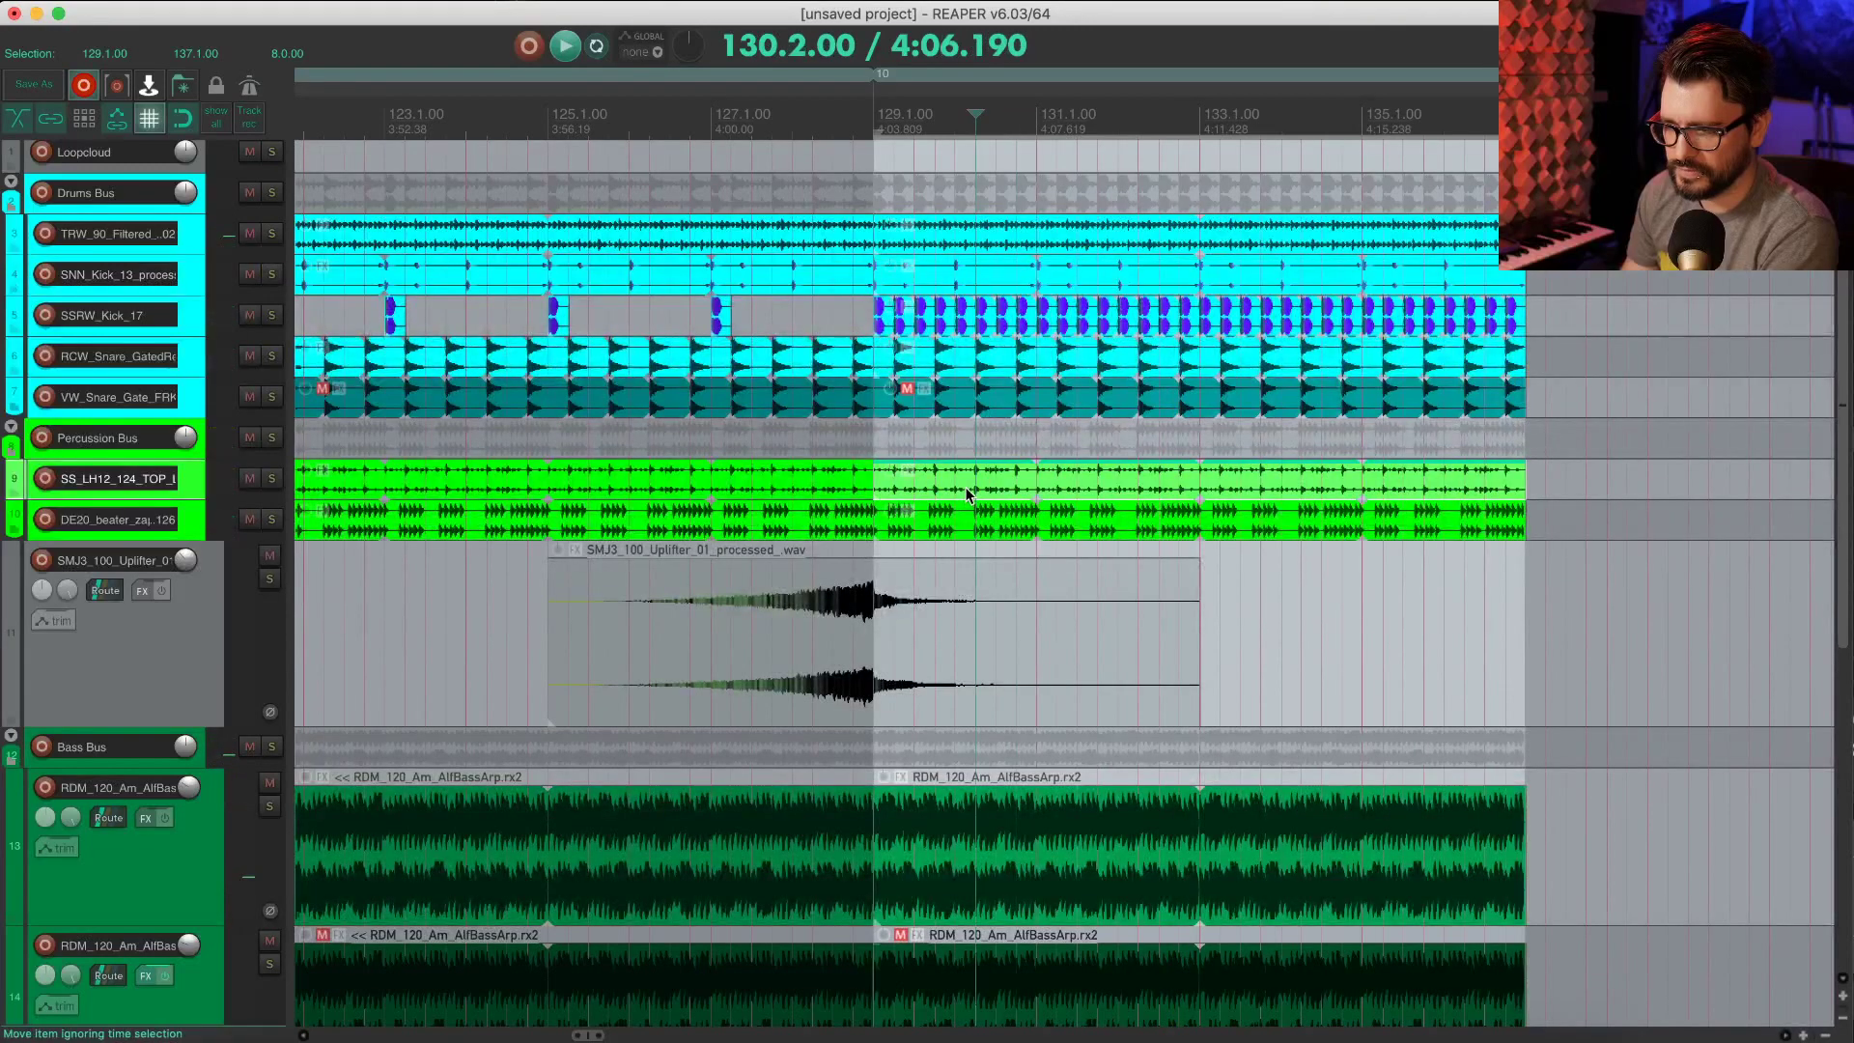
pyautogui.press('F6')
pyautogui.press('space')
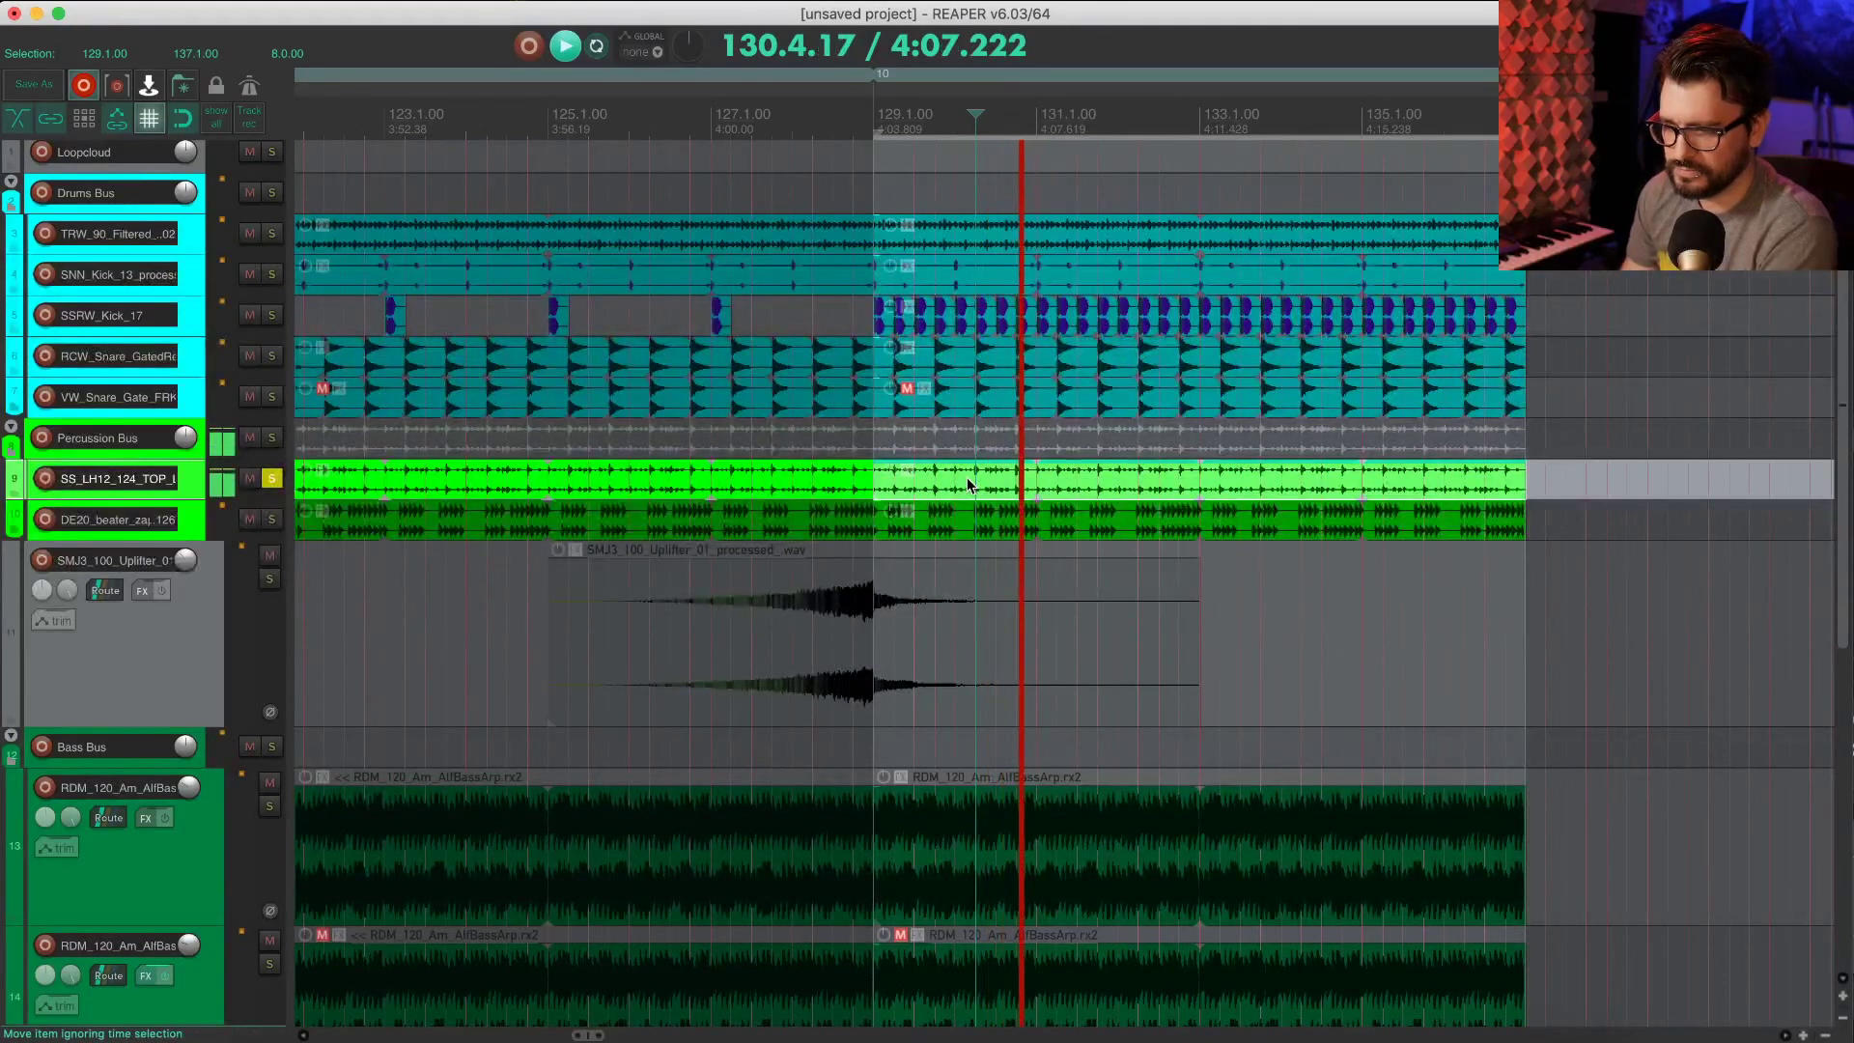
pyautogui.press('space')
pyautogui.click(963, 522)
pyautogui.press('F6')
pyautogui.press('space')
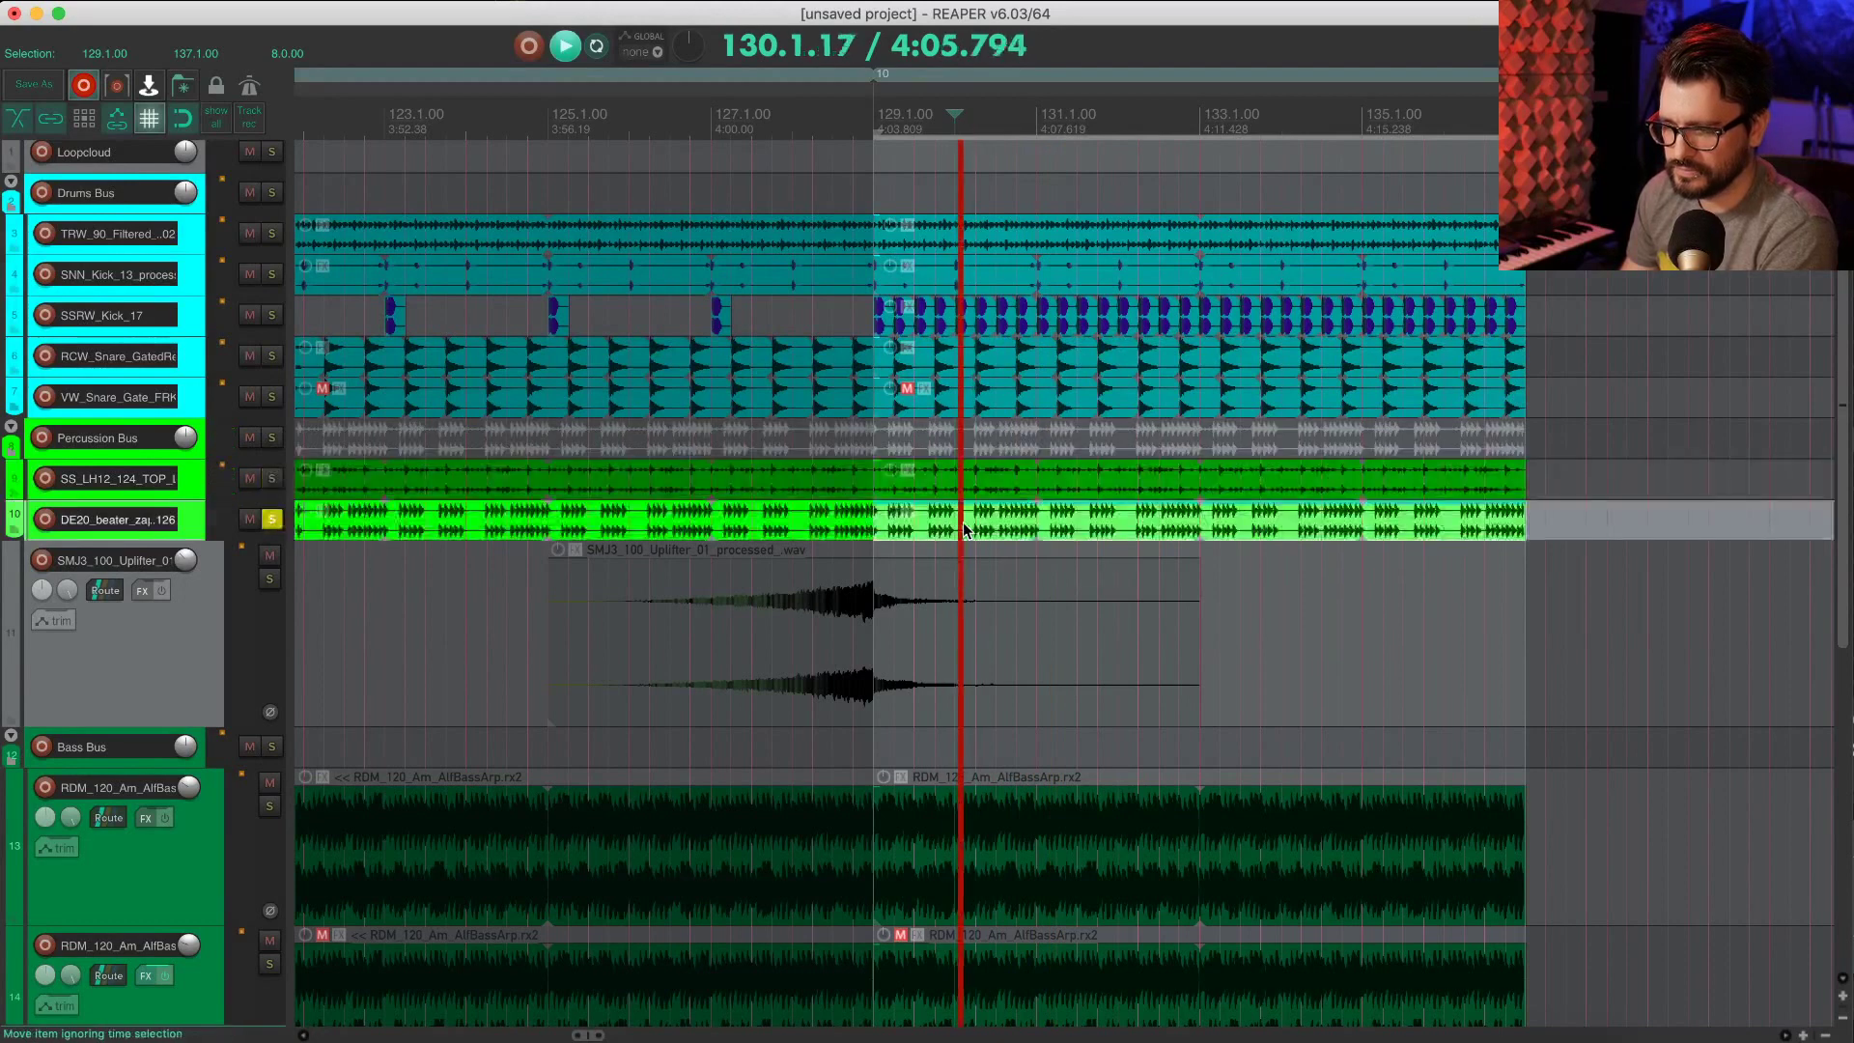
pyautogui.press('space')
pyautogui.press('F6')
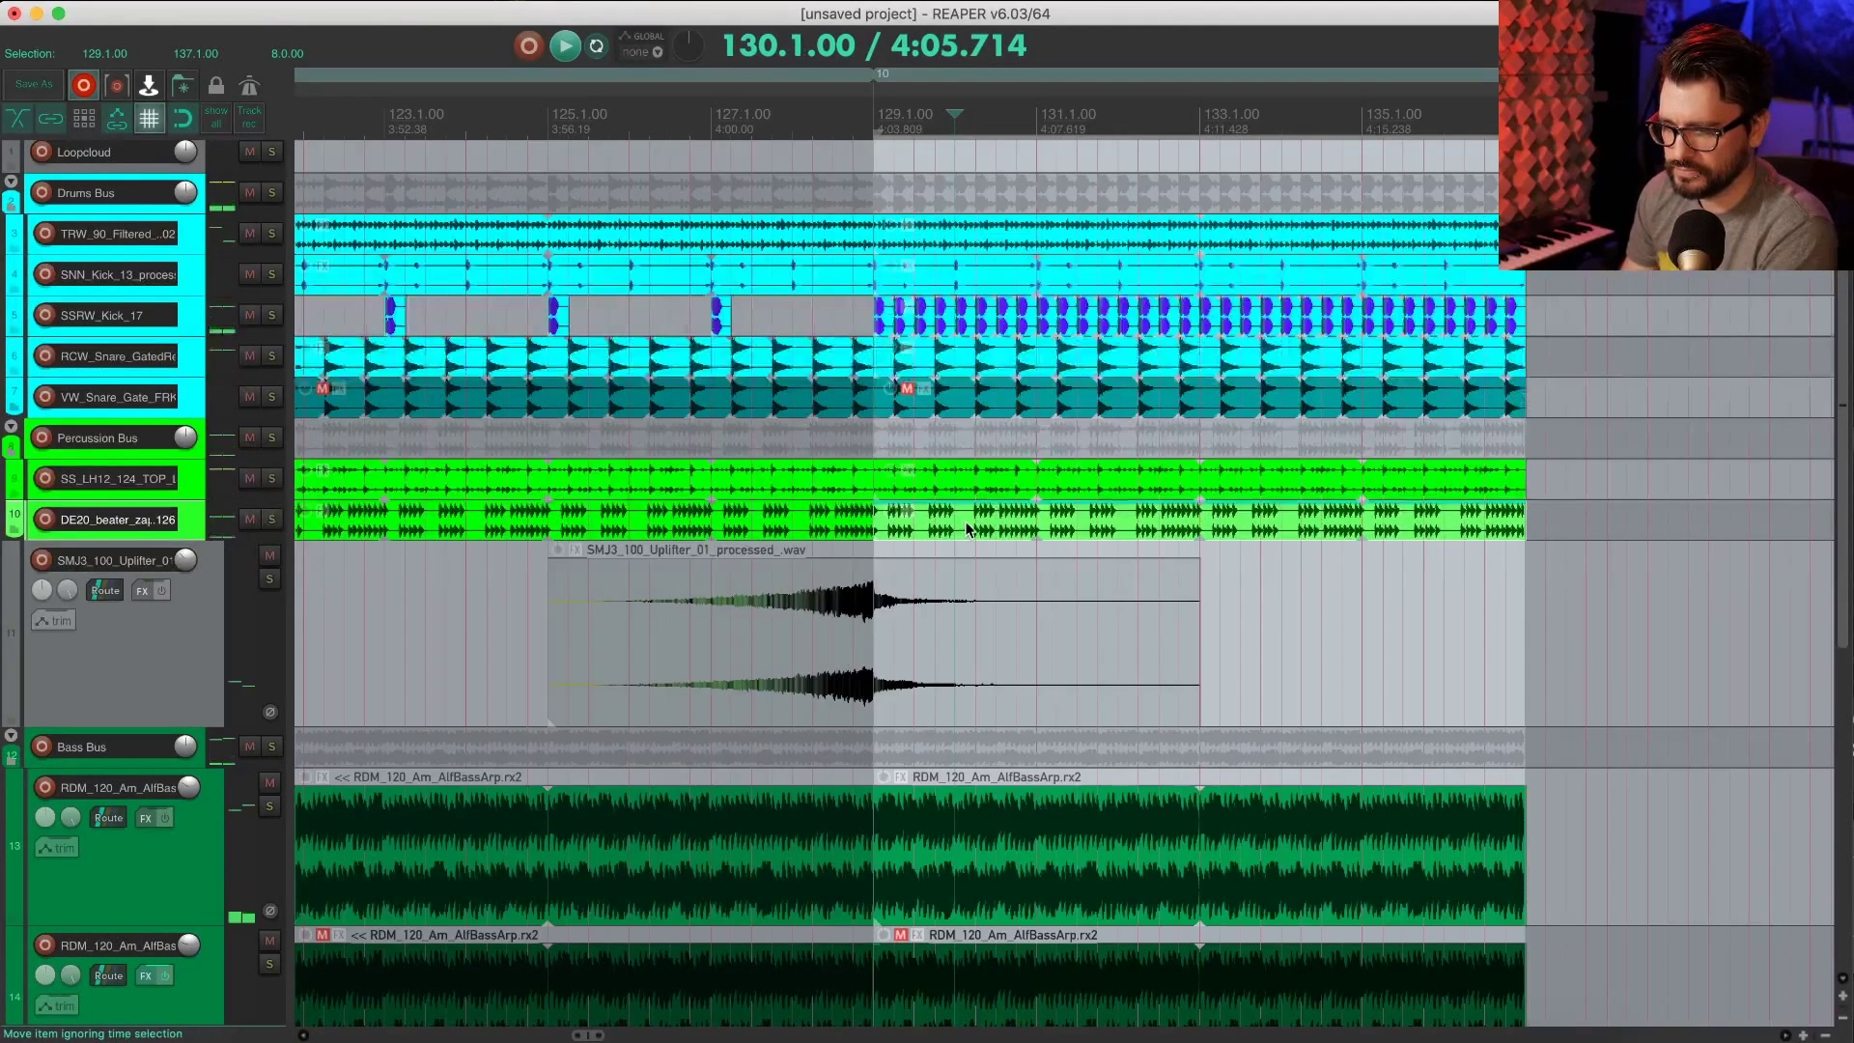
# Step: Mute the SS_LH12_124_TOP items from bar 113 to bar 137 and play the passage leading into bar 113
pyautogui.click(987, 486)
pyautogui.scroll(-1, 988, 487)
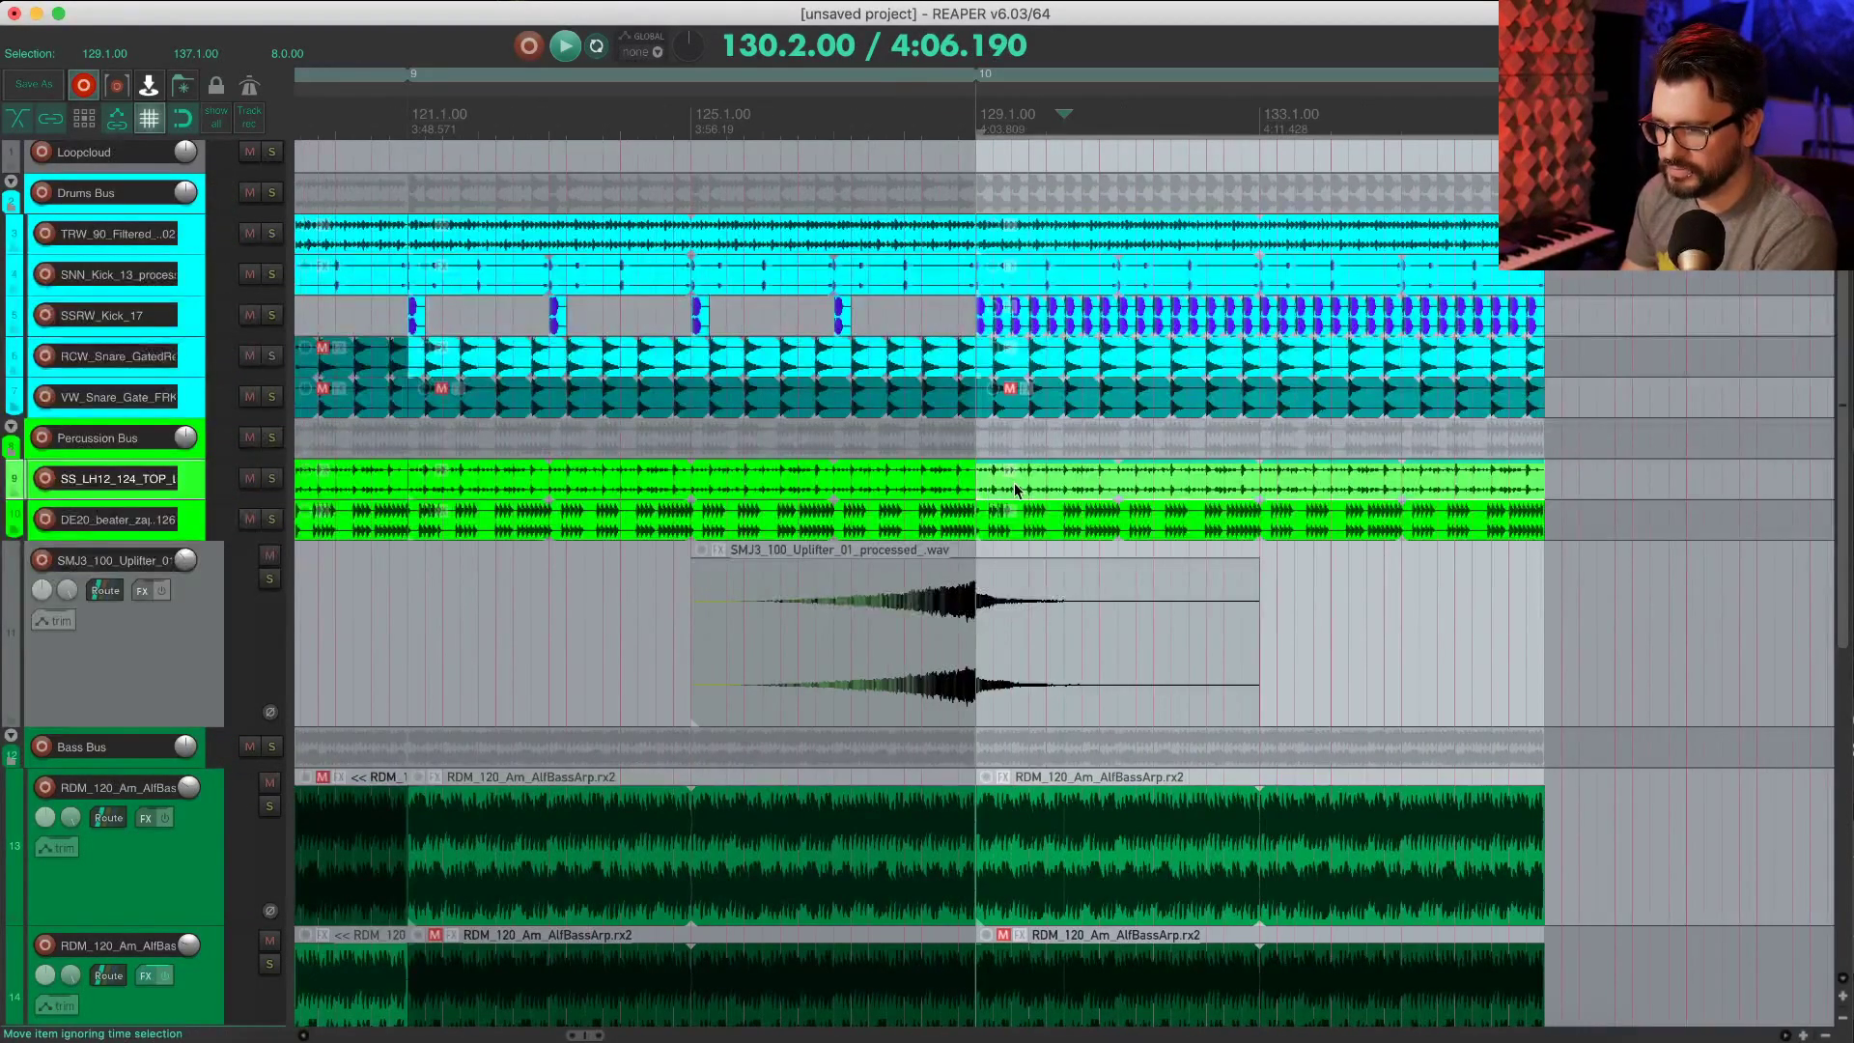
pyautogui.scroll(-1, 1015, 484)
pyautogui.scroll(-1, 1128, 485)
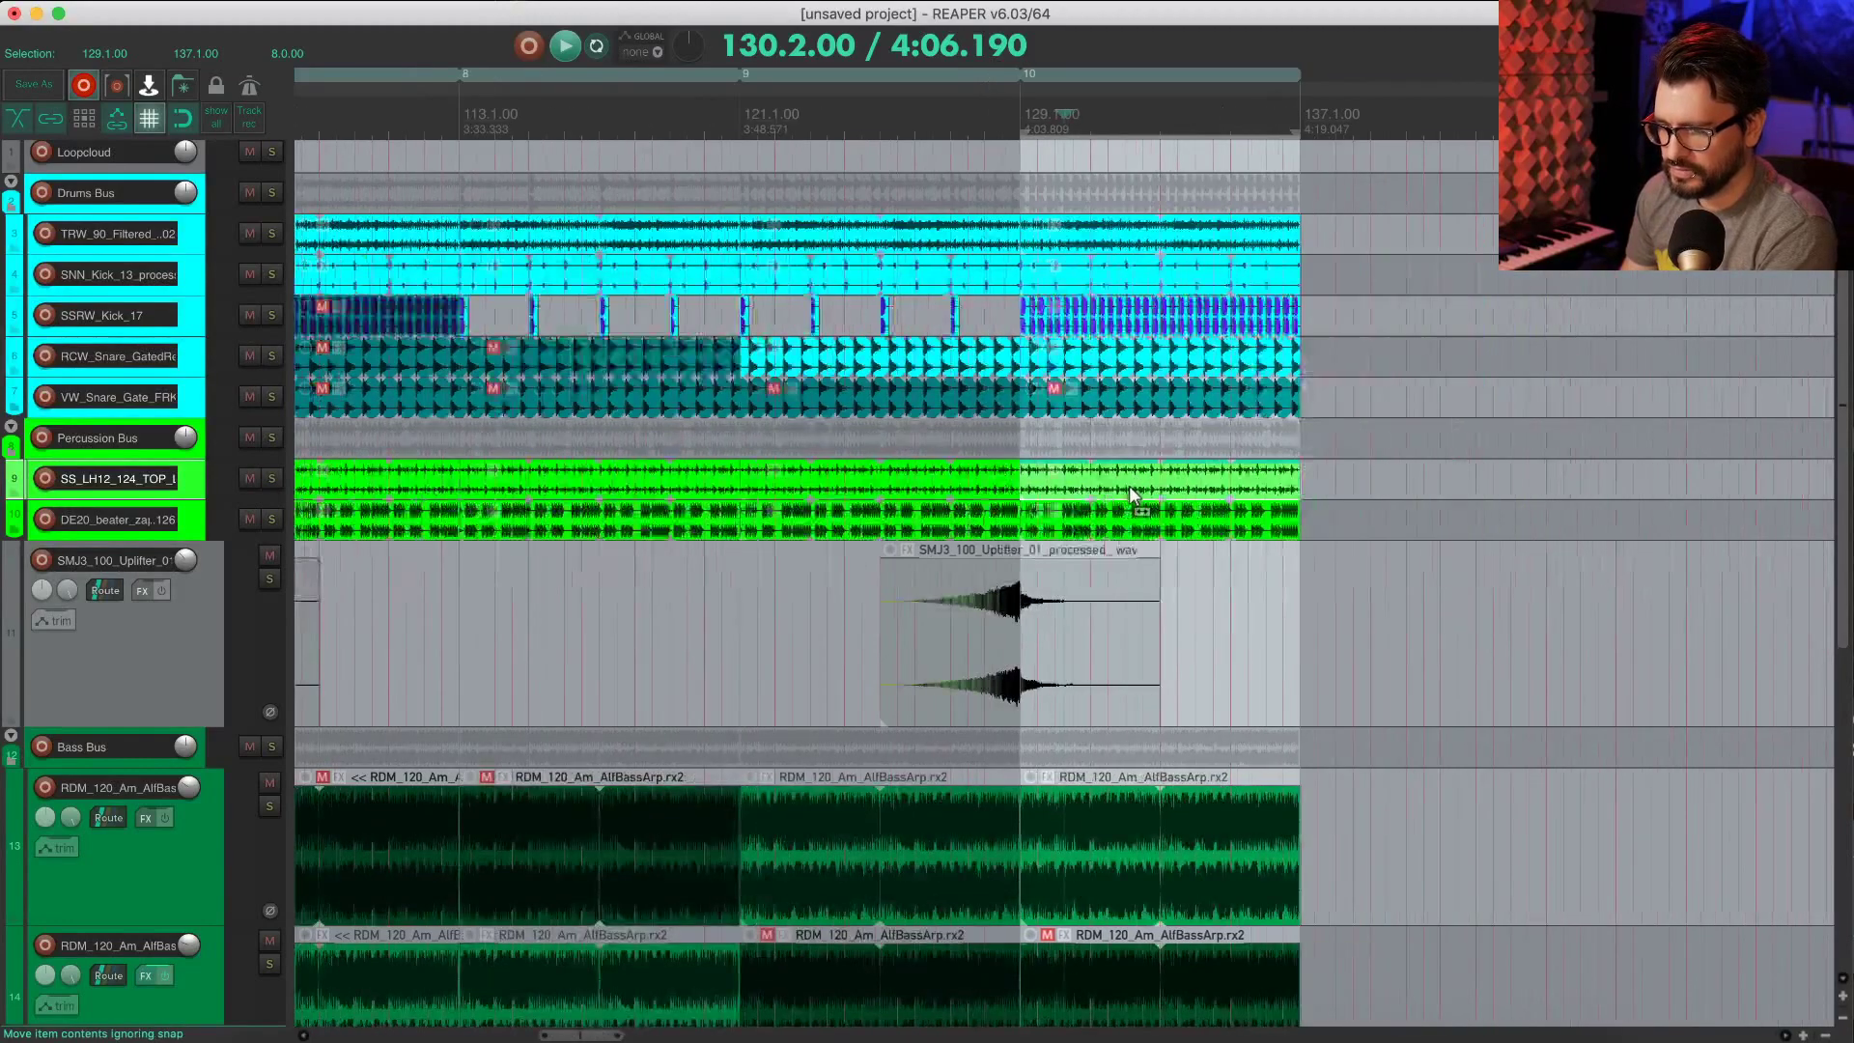
pyautogui.scroll(-1, 1082, 502)
pyautogui.click(1080, 496)
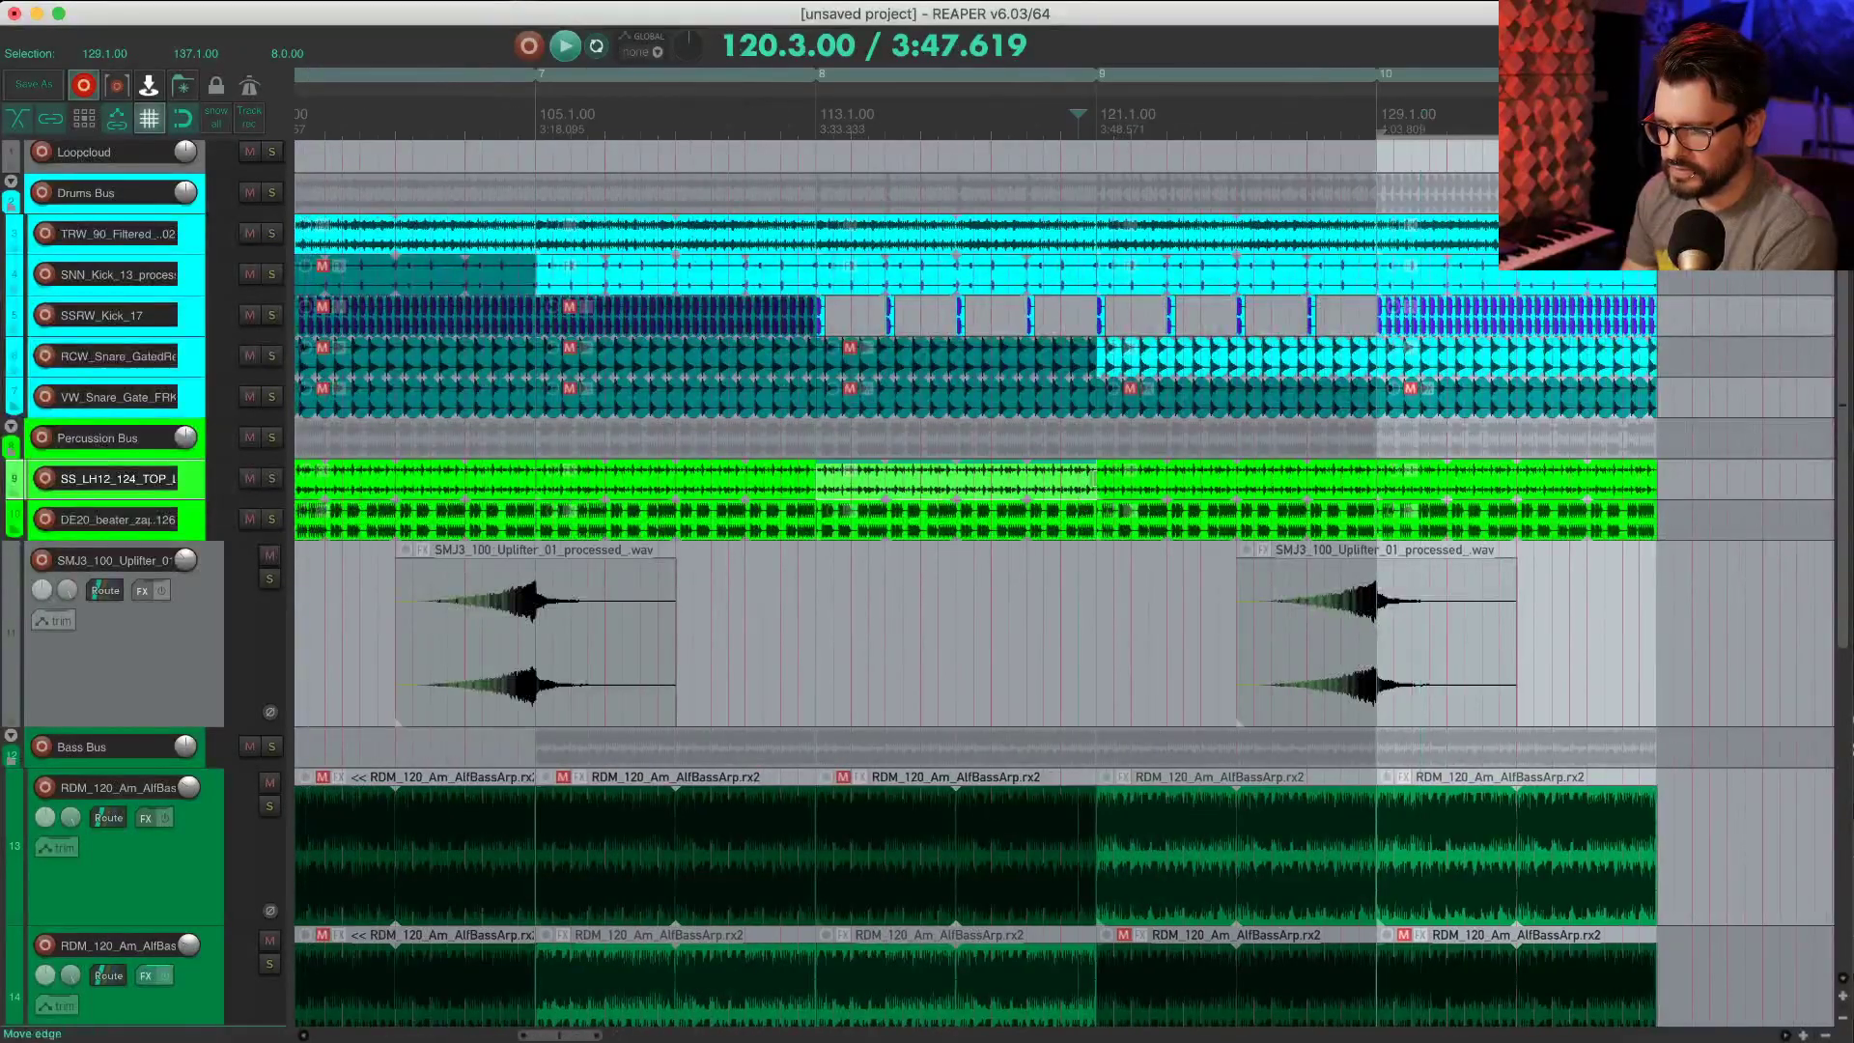
pyautogui.moveTo(866, 486); pyautogui.dragTo(1590, 485)
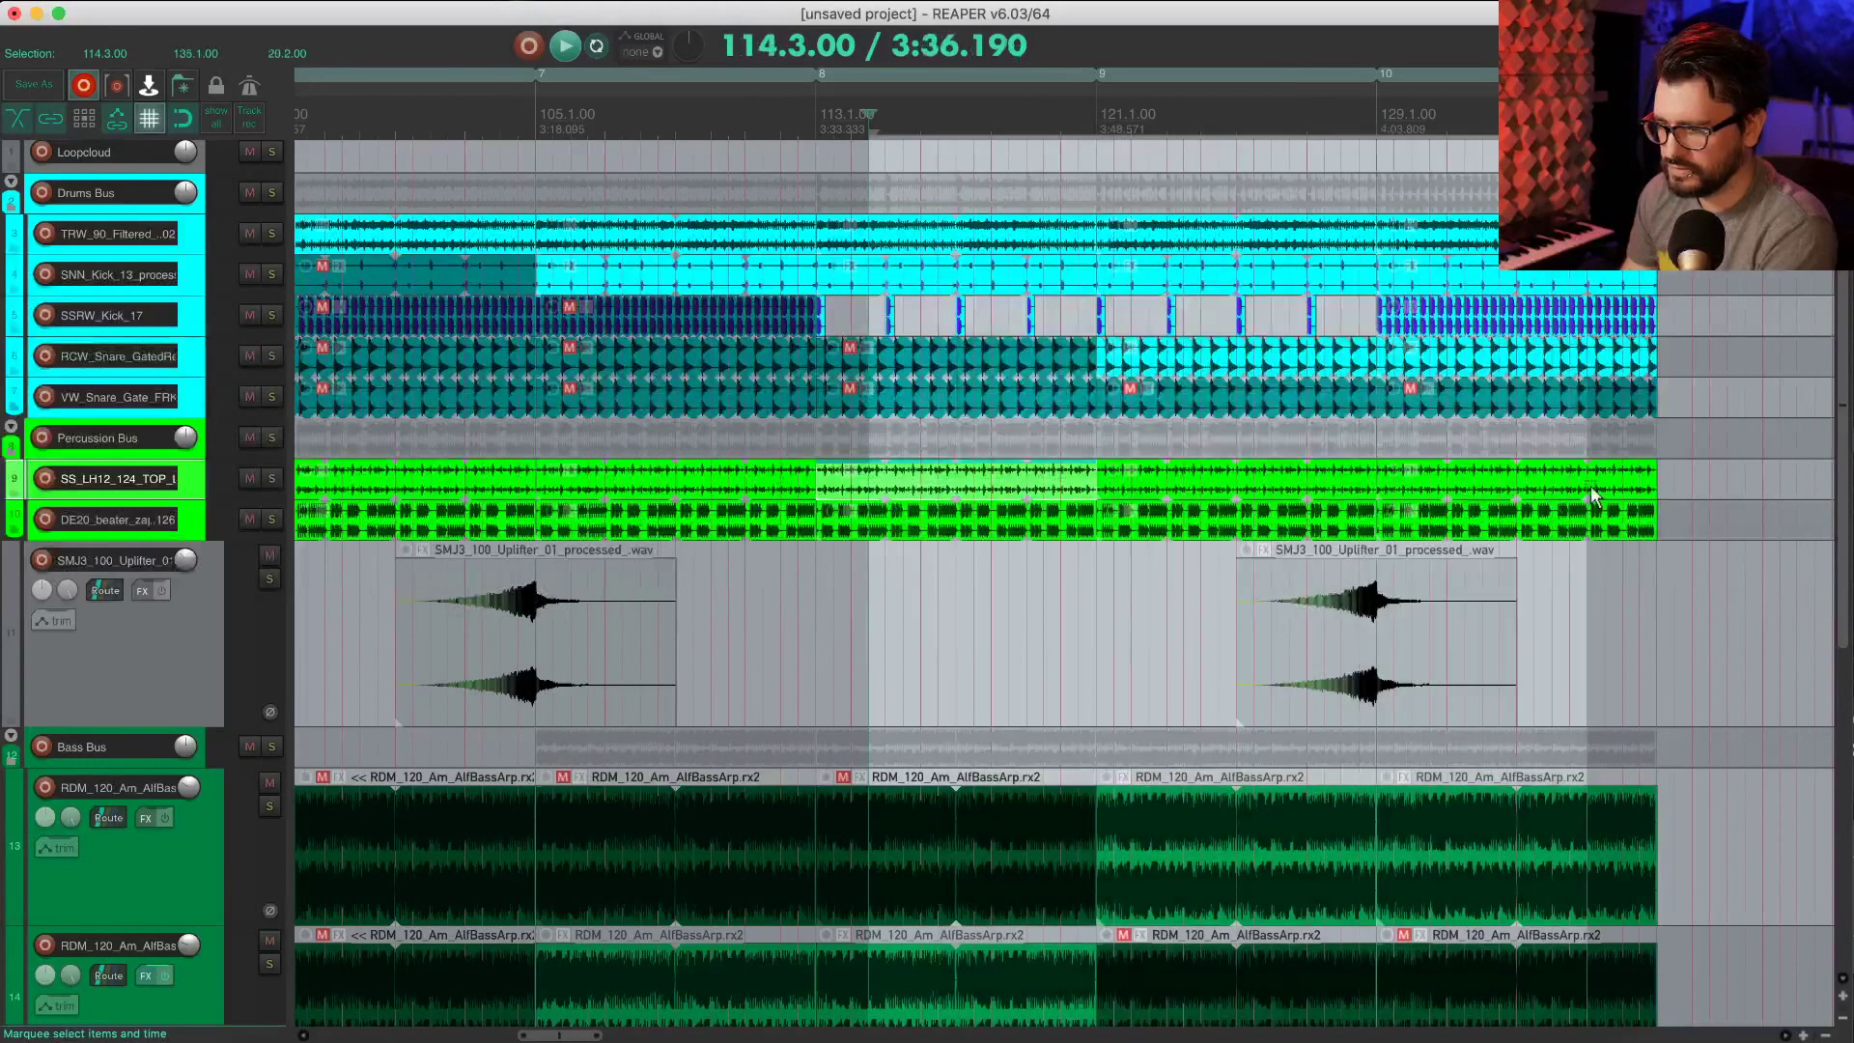
pyautogui.press('Escape')
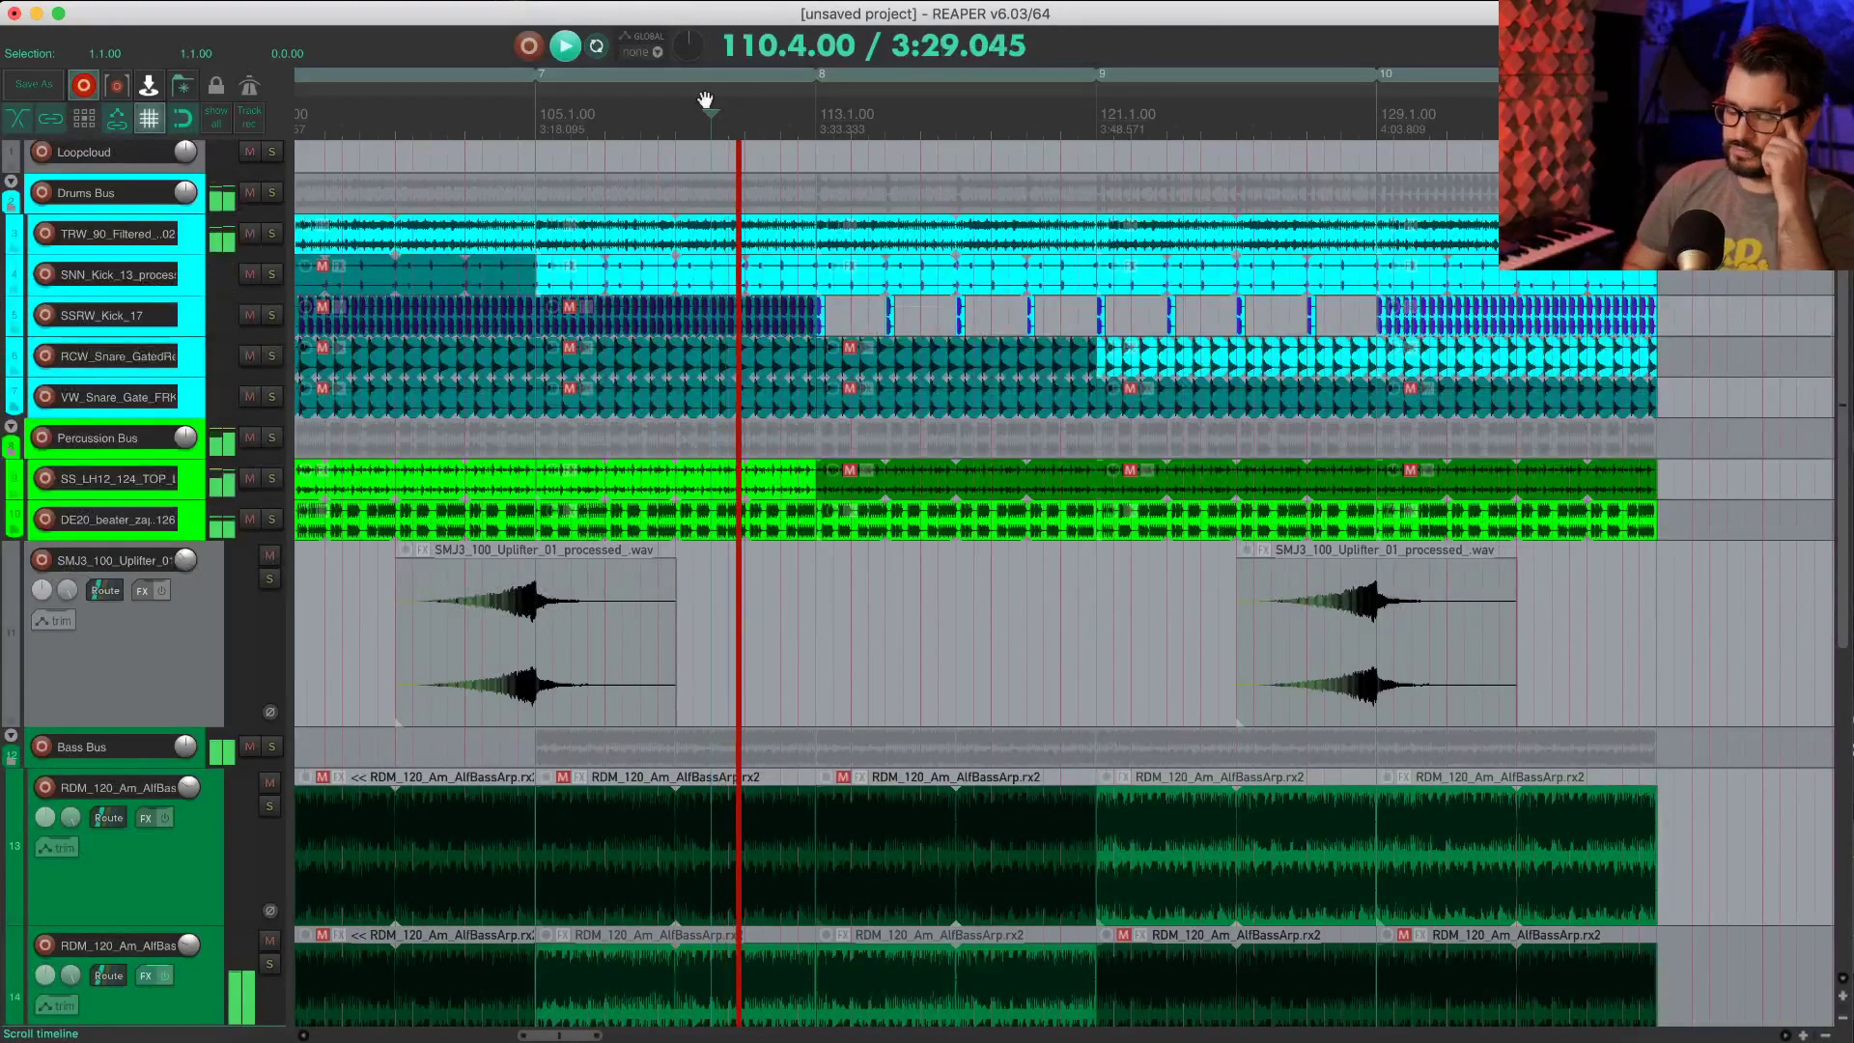
pyautogui.scroll(-2, 930, 336)
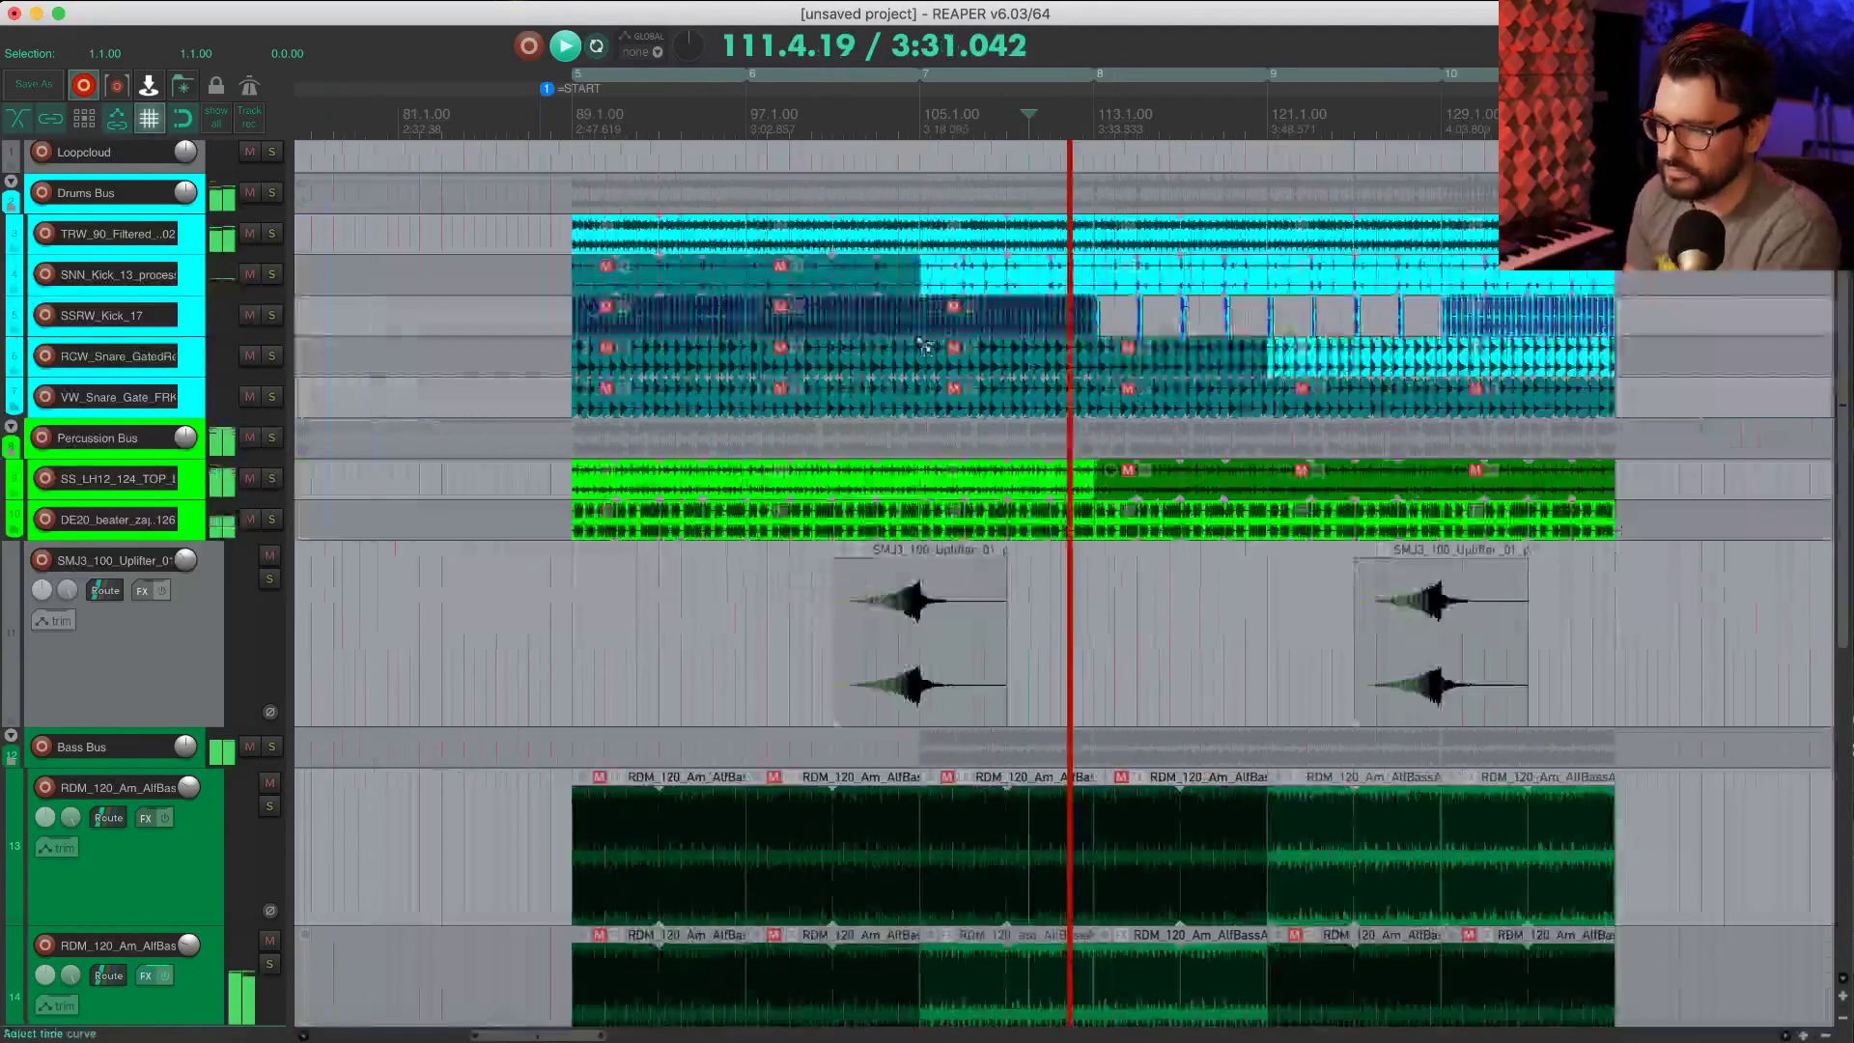
pyautogui.hscroll(3, 930, 336)
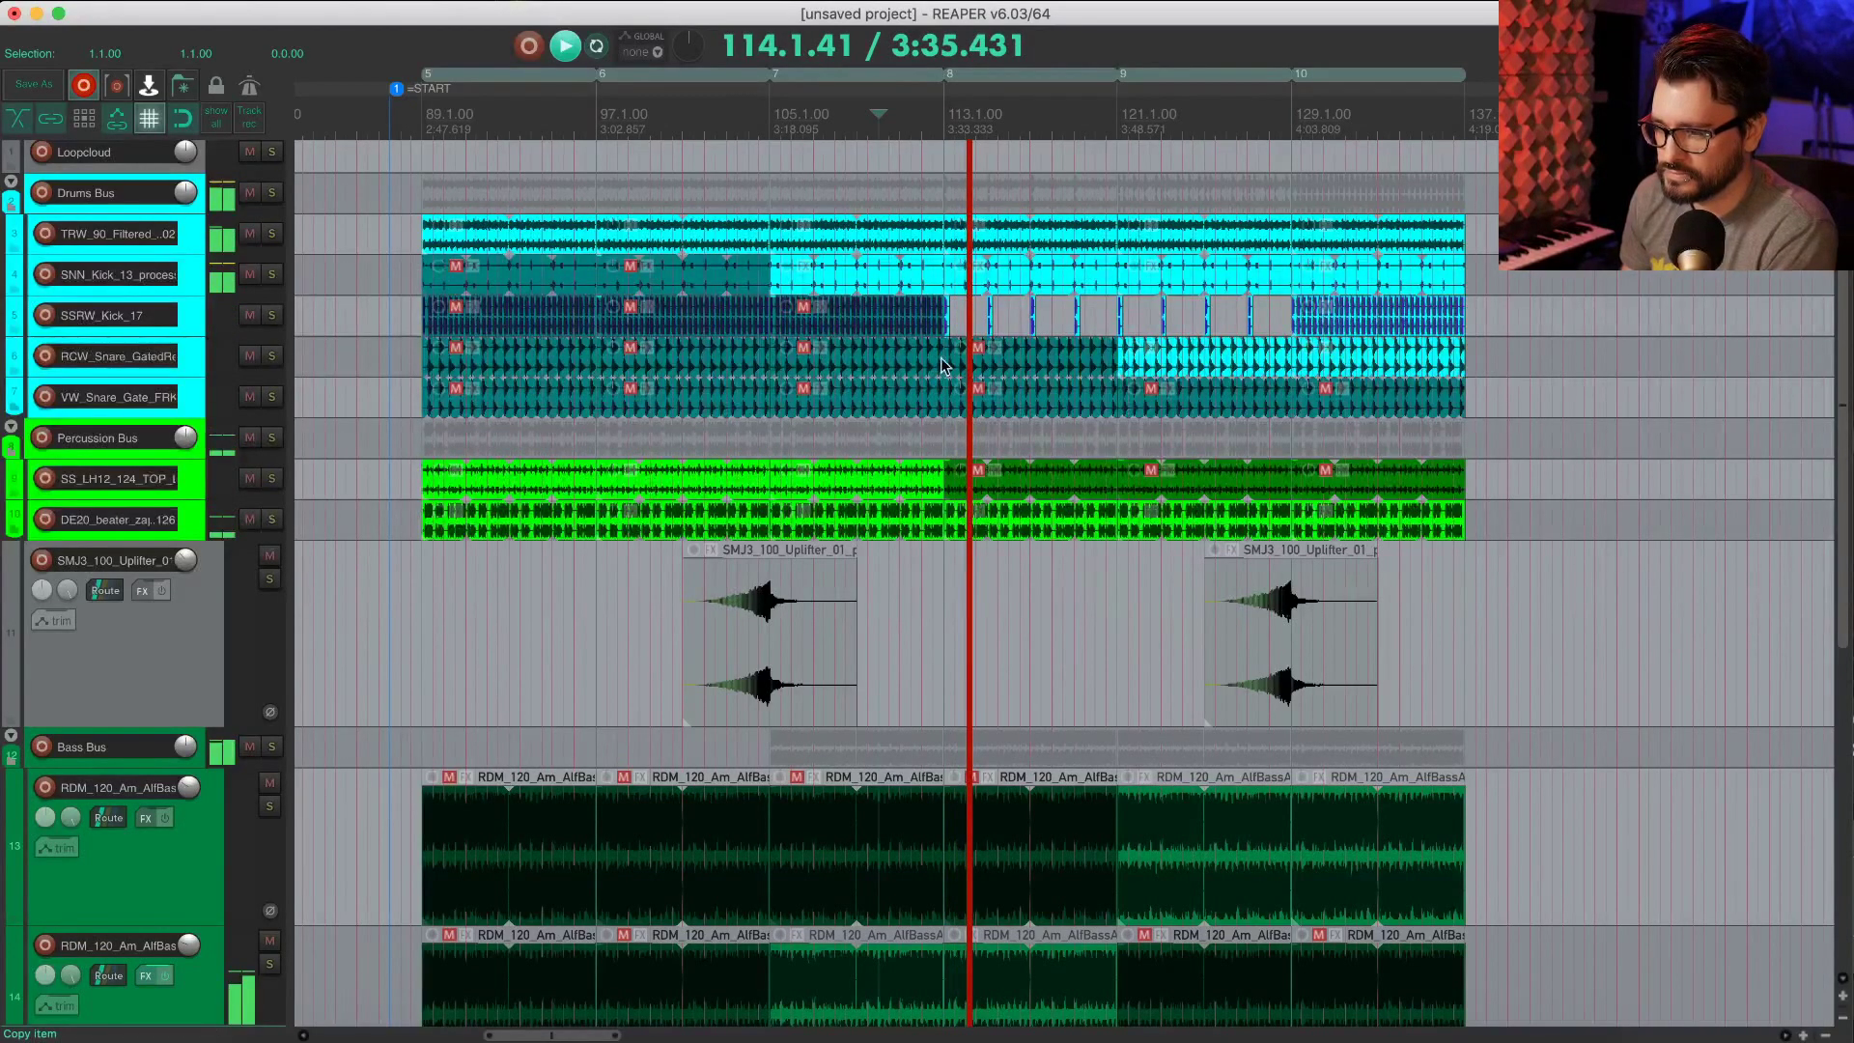
# Step: Save the project as "Live loopcloud track" in the "song ideas and demos" folder
pyautogui.press('super+alt+s')
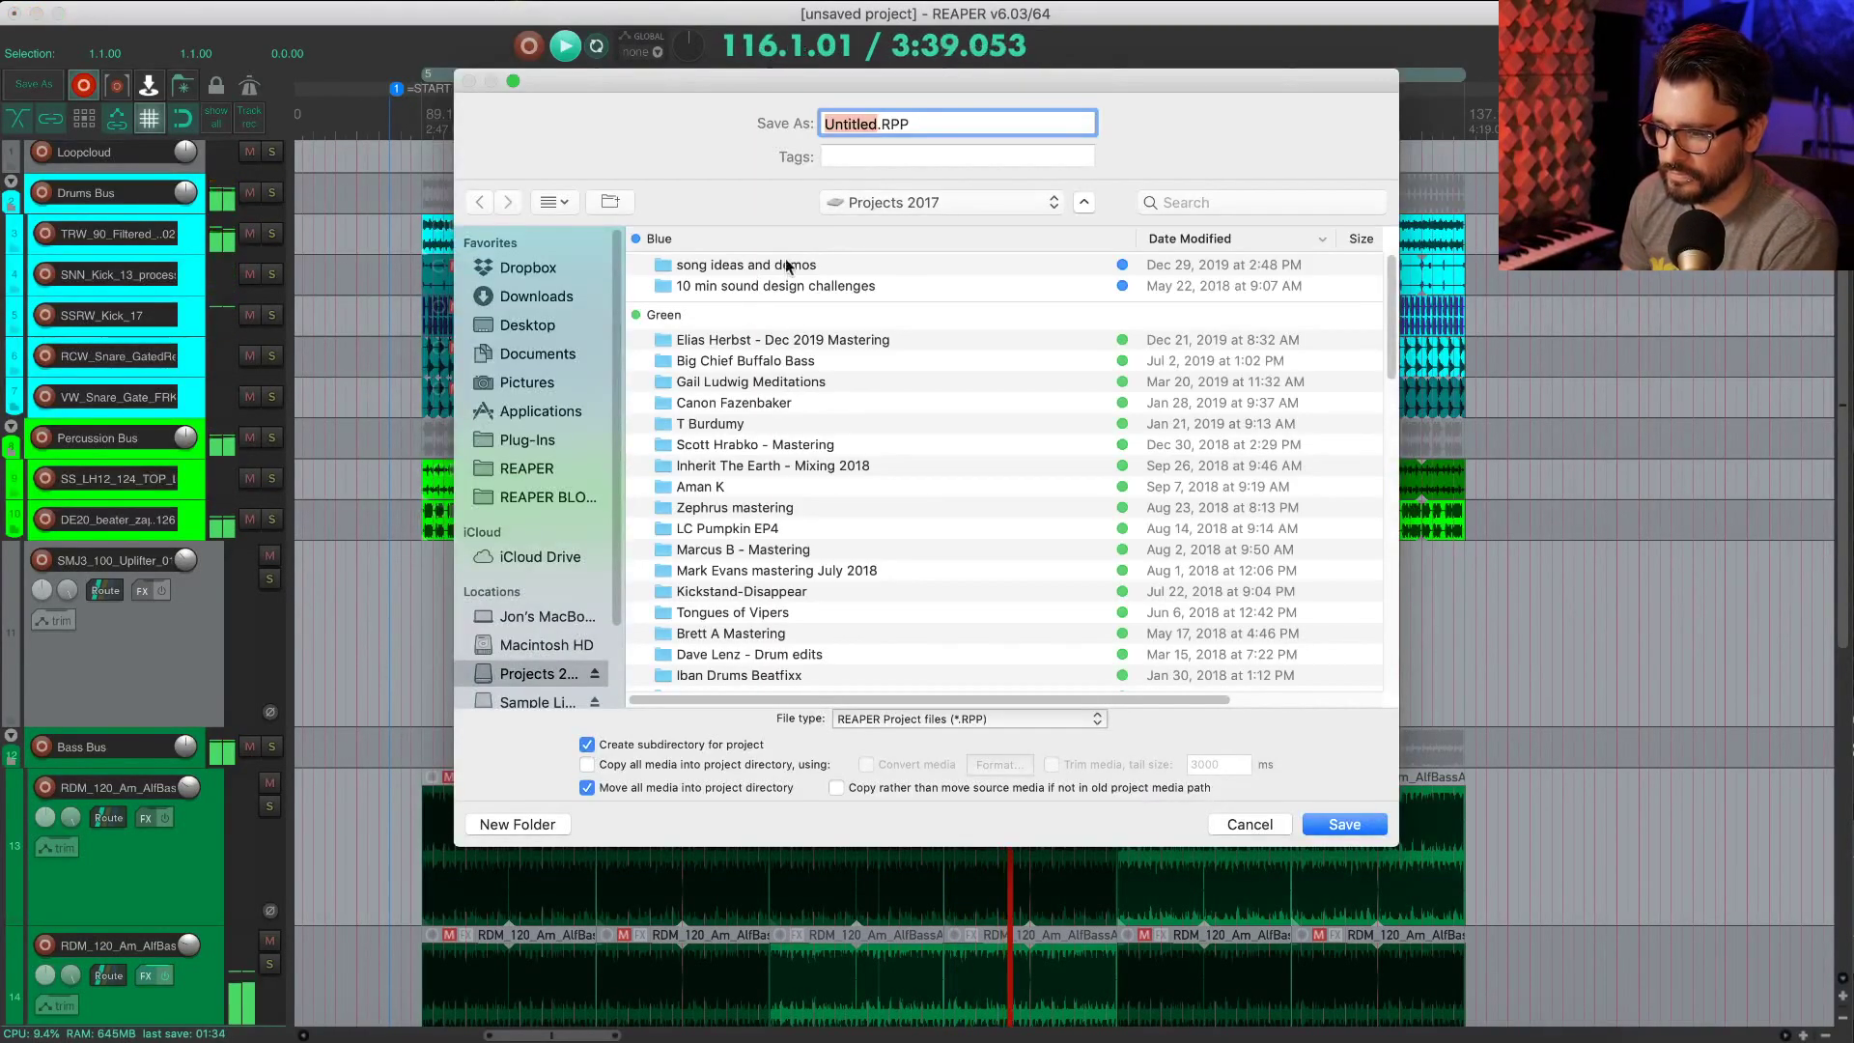
pyautogui.doubleClick(785, 267)
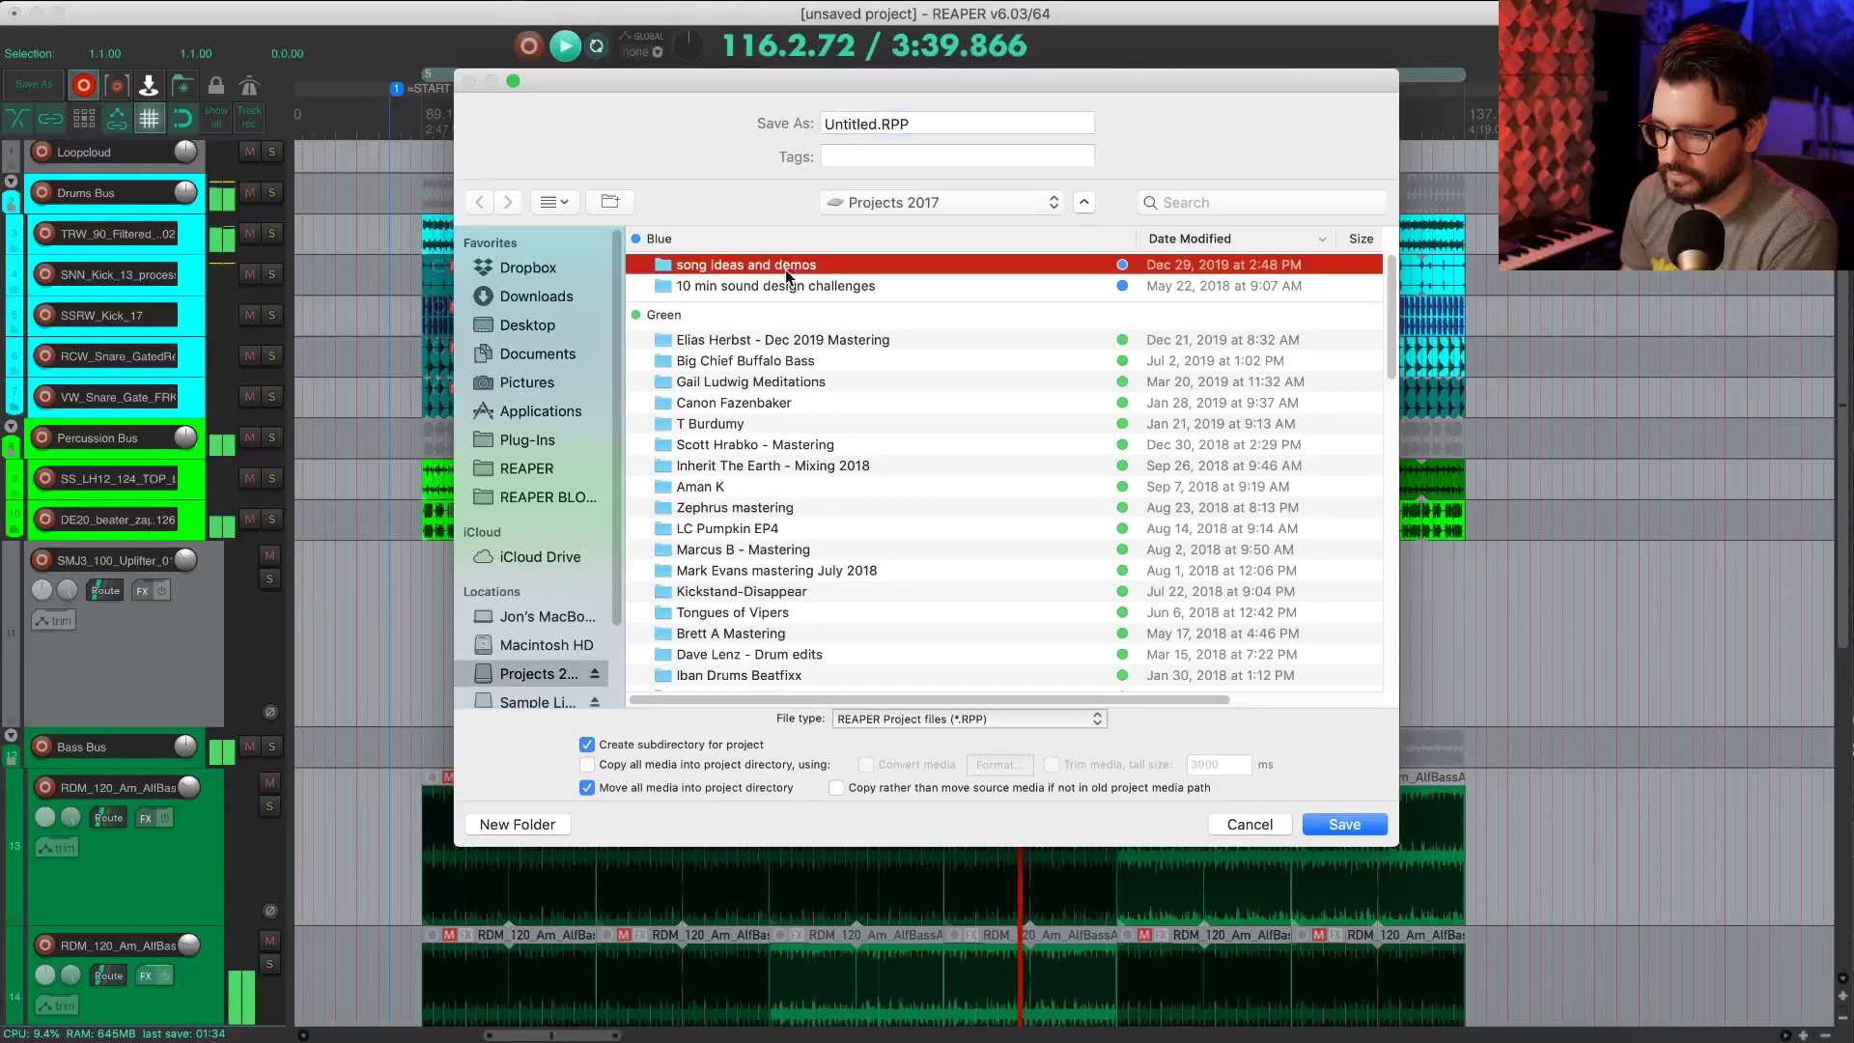
pyautogui.doubleClick(872, 123)
pyautogui.write('L')
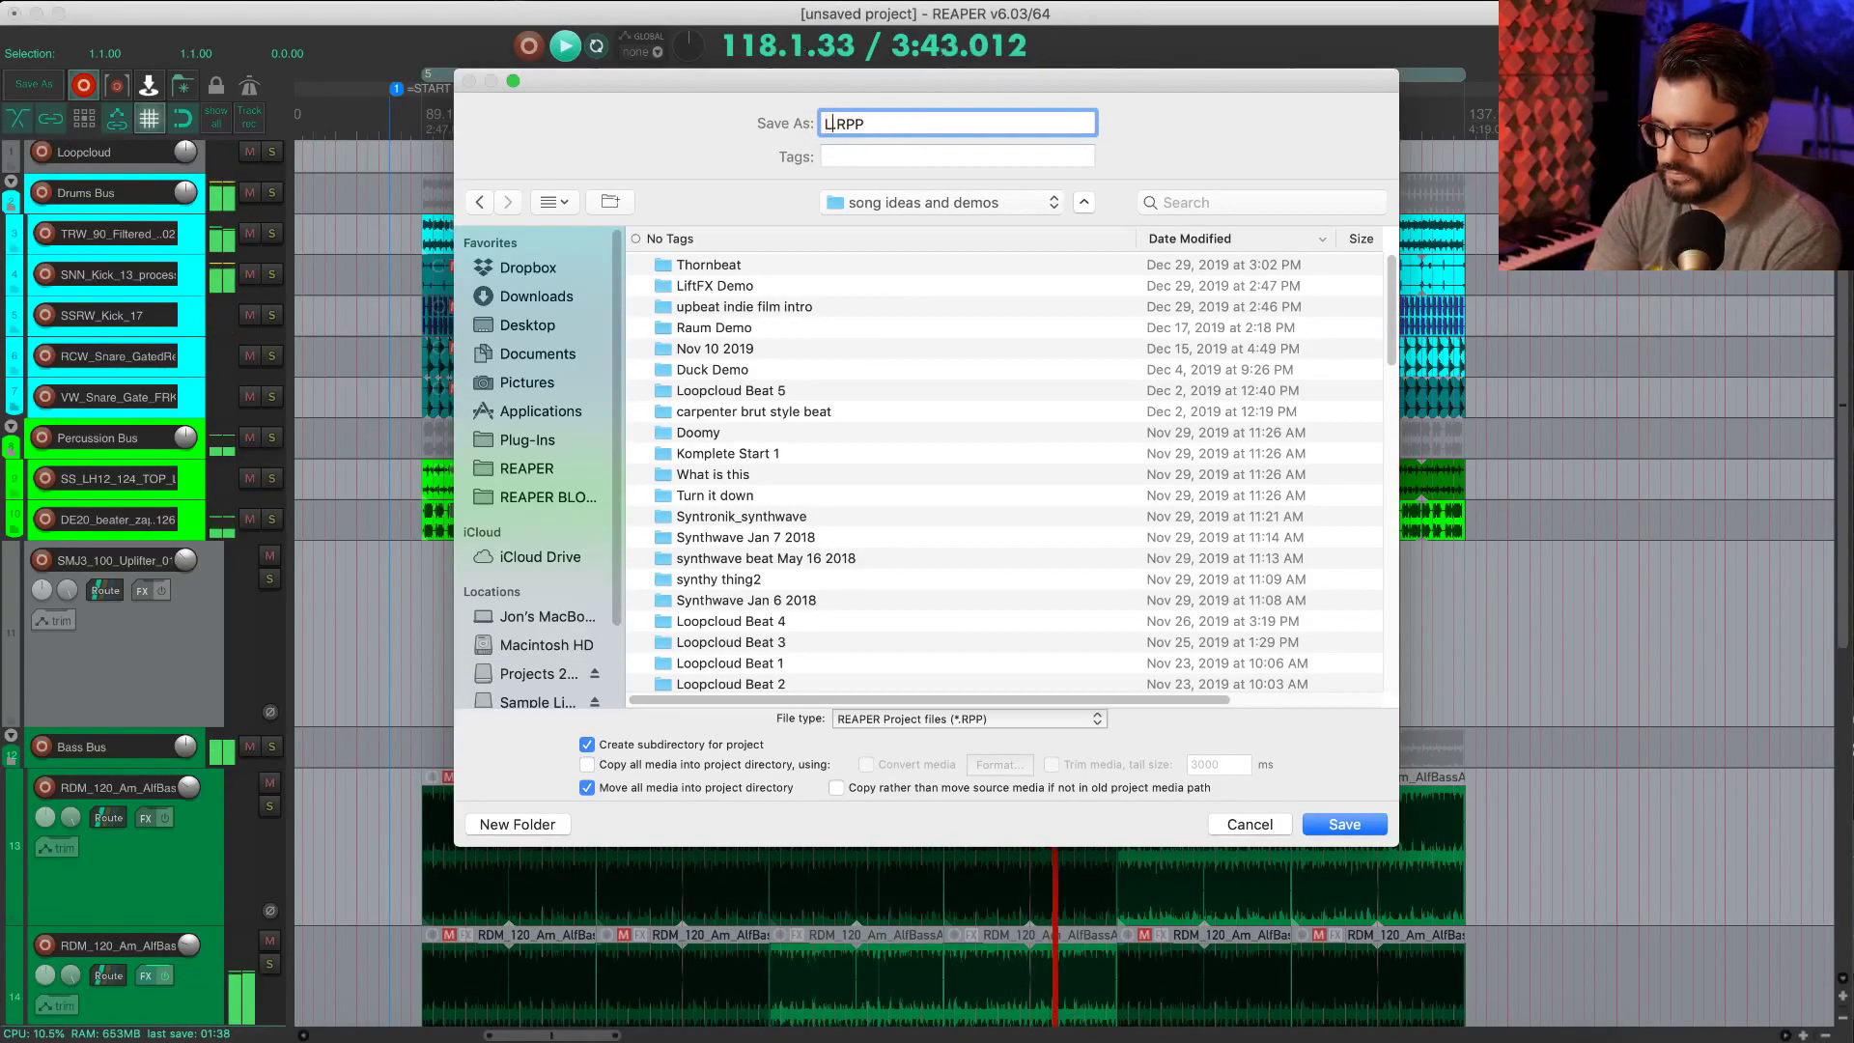
pyautogui.write('ive loopcloud')
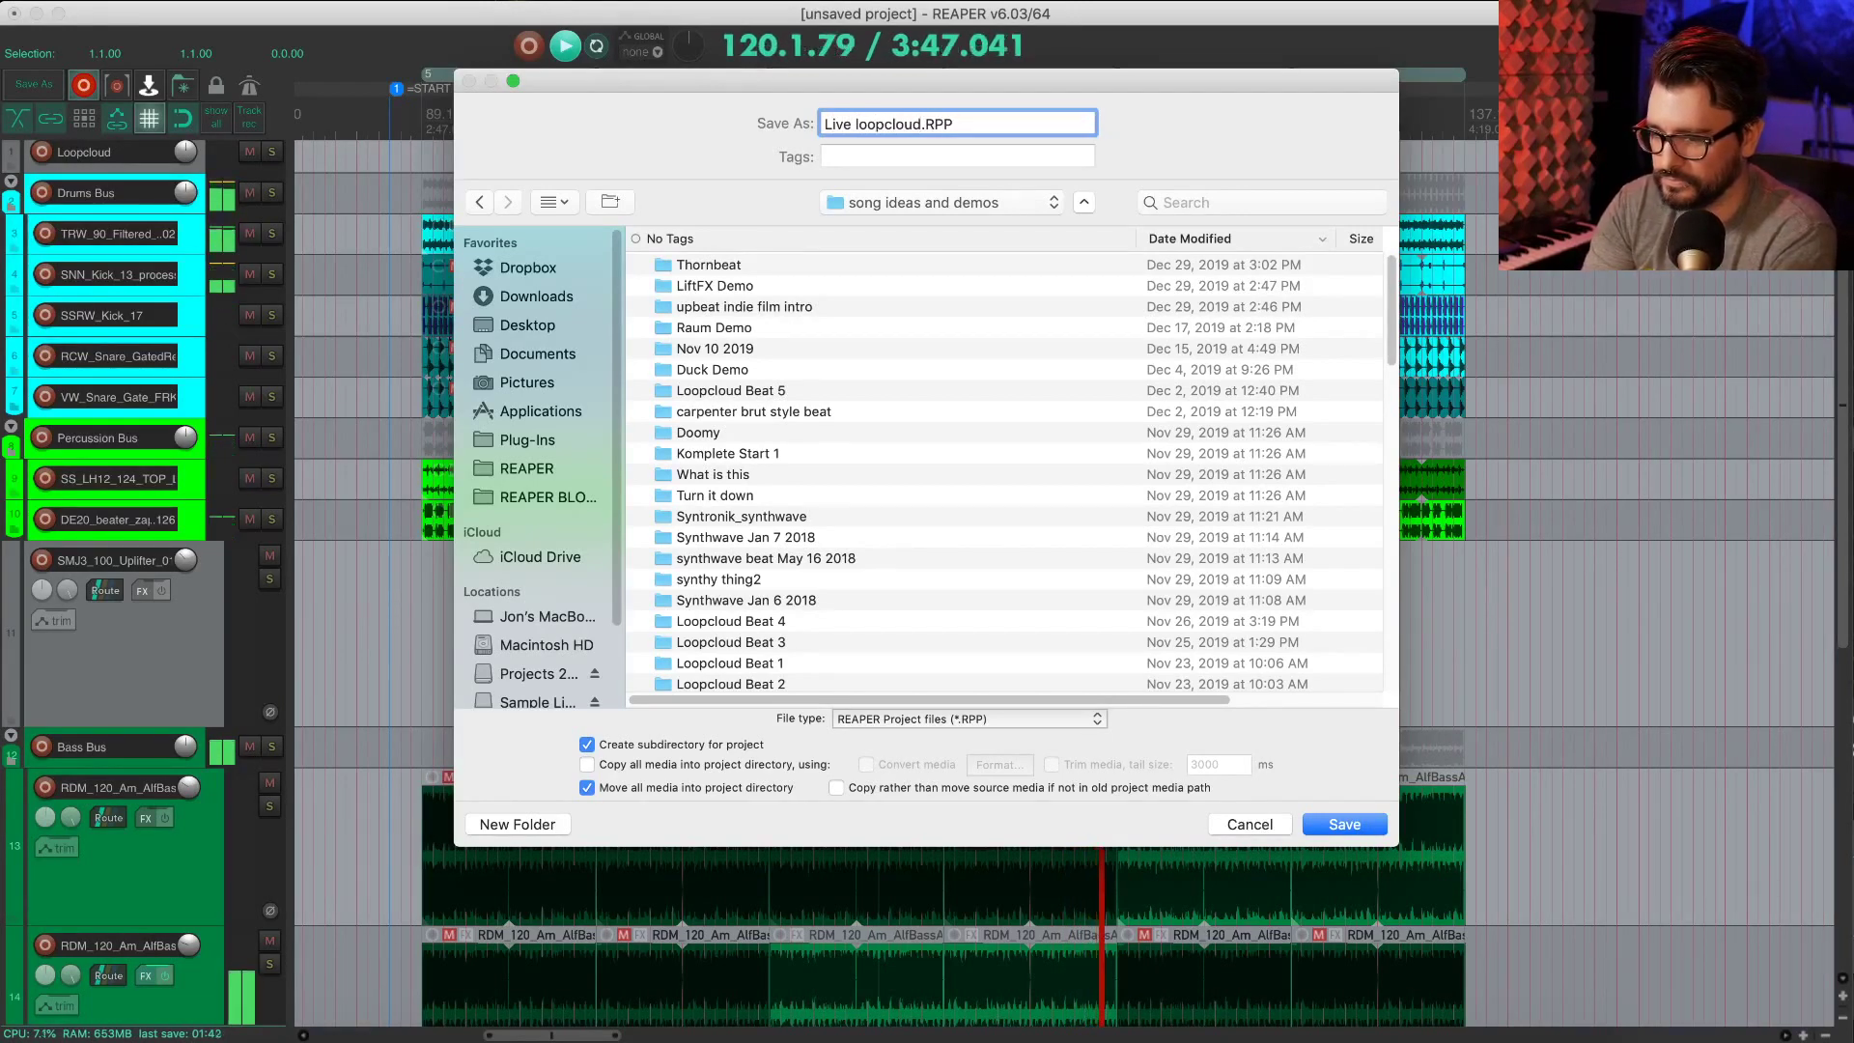
pyautogui.write(' track')
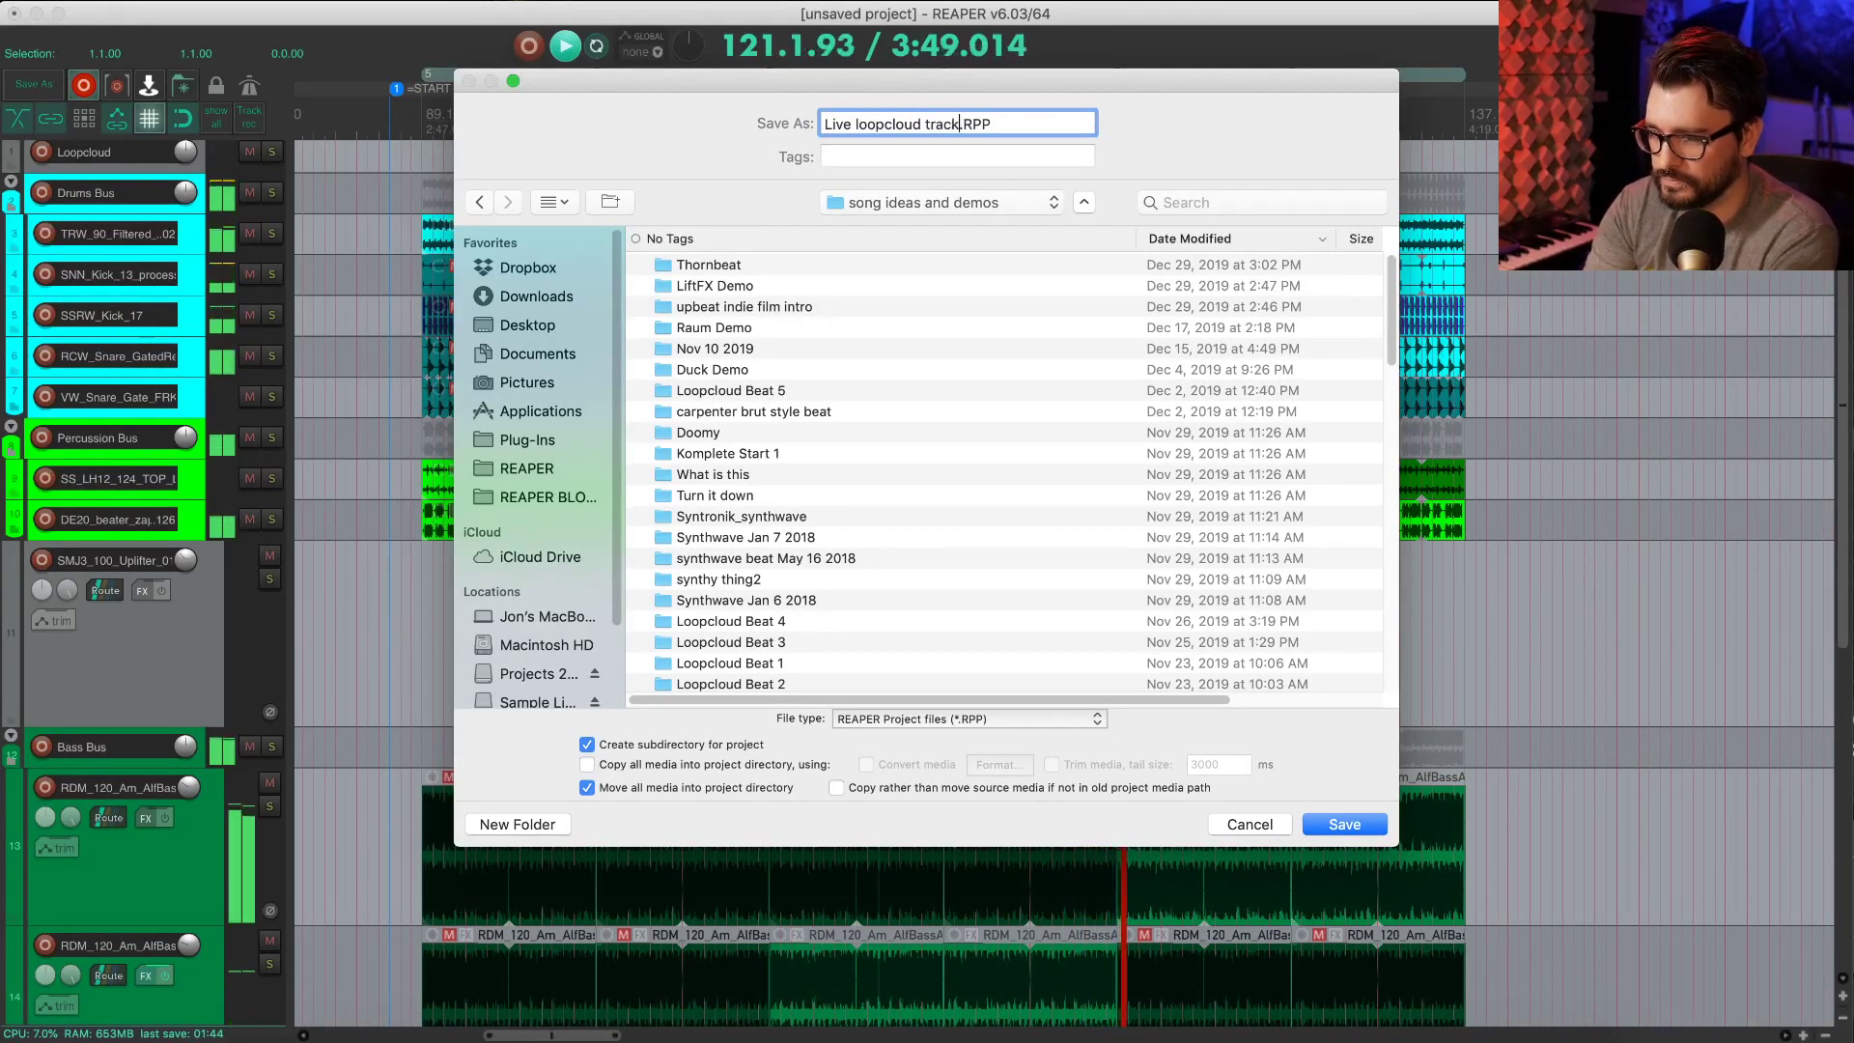
pyautogui.press('Return')
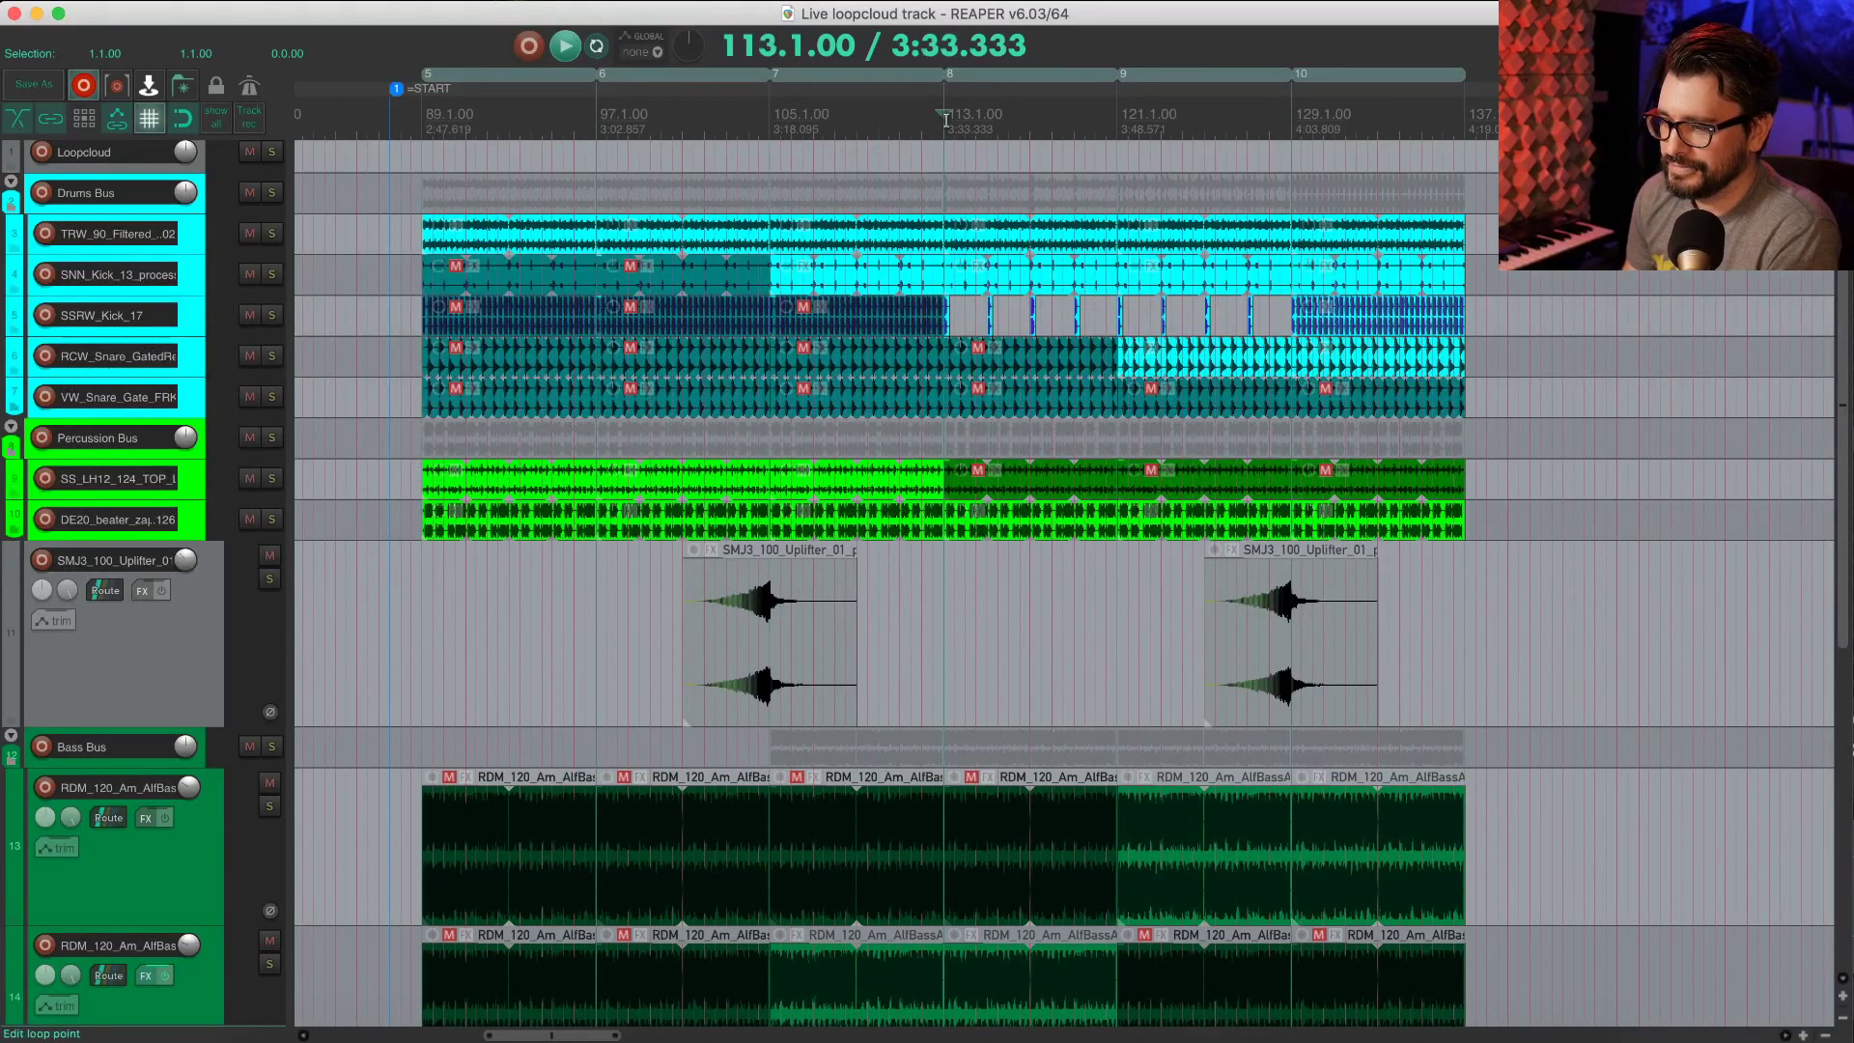
# Step: Play from bar 113 and again from bar 121 through bar 137, checking the drum, percussion, bass and keys parts
pyautogui.press('space')
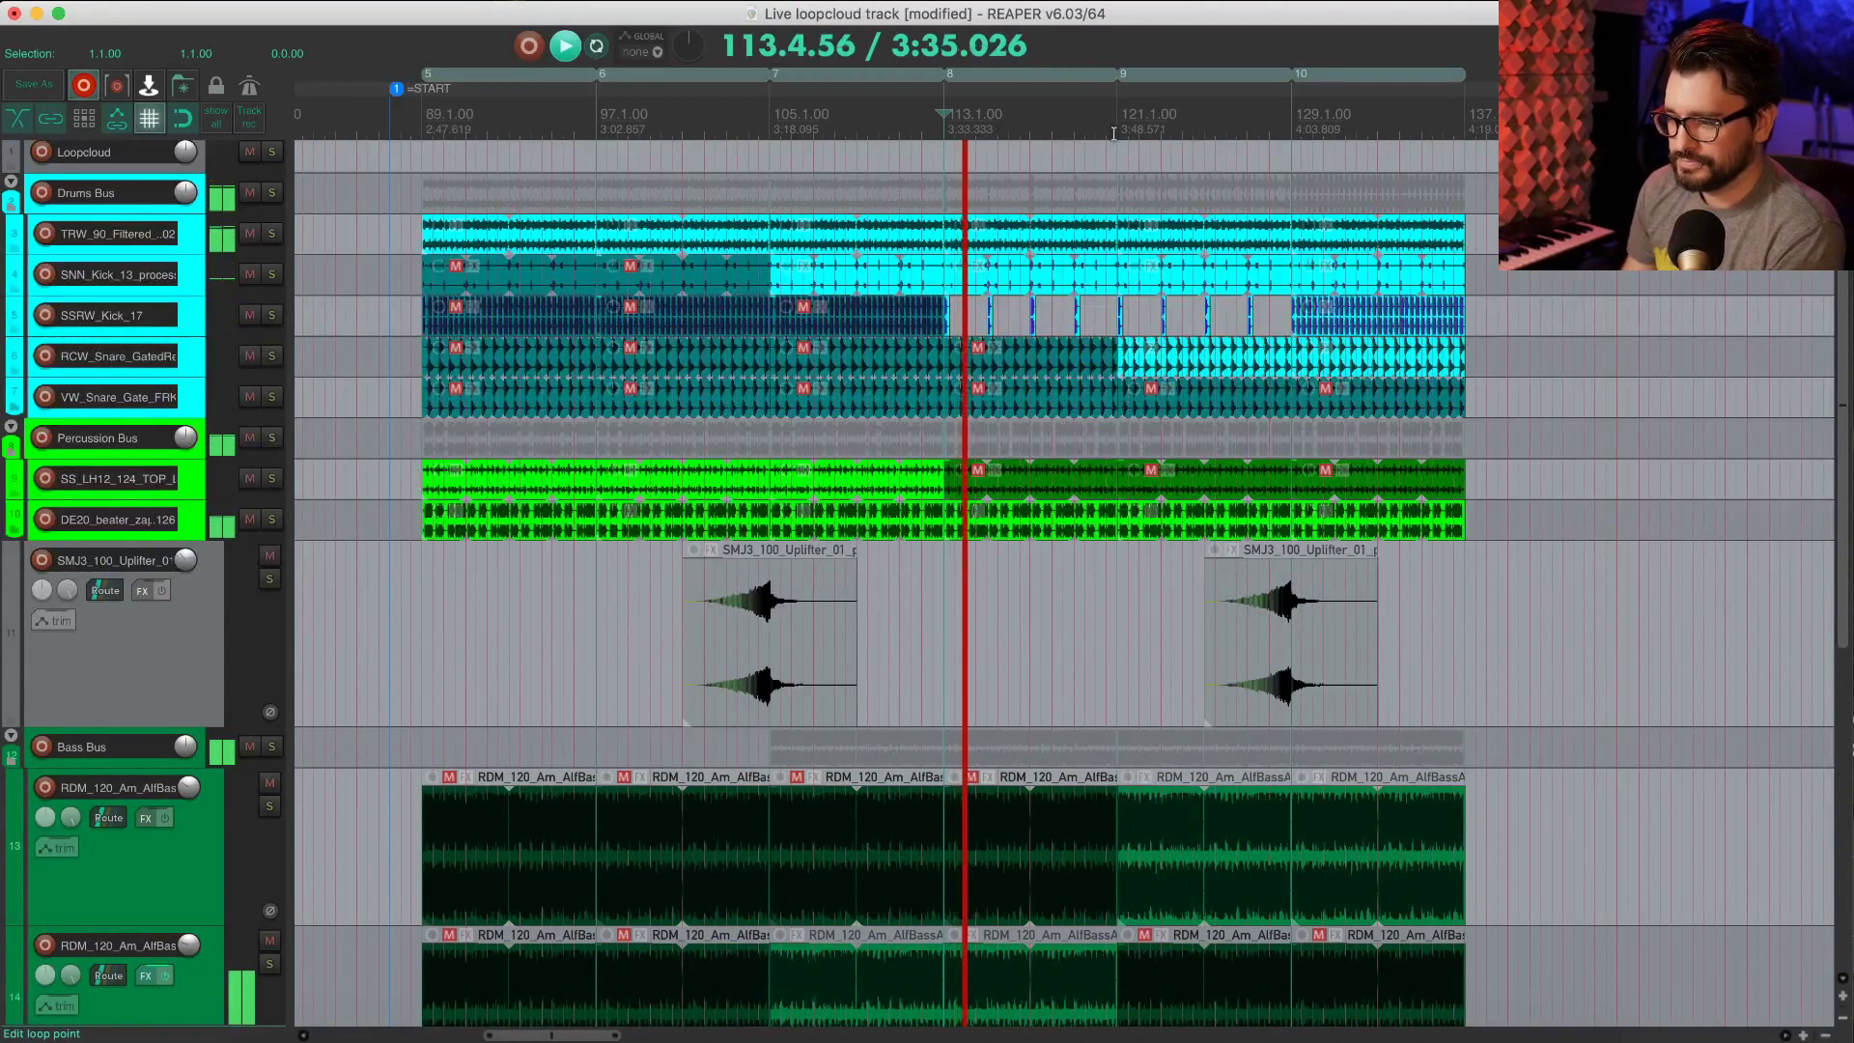
pyautogui.click(1113, 127)
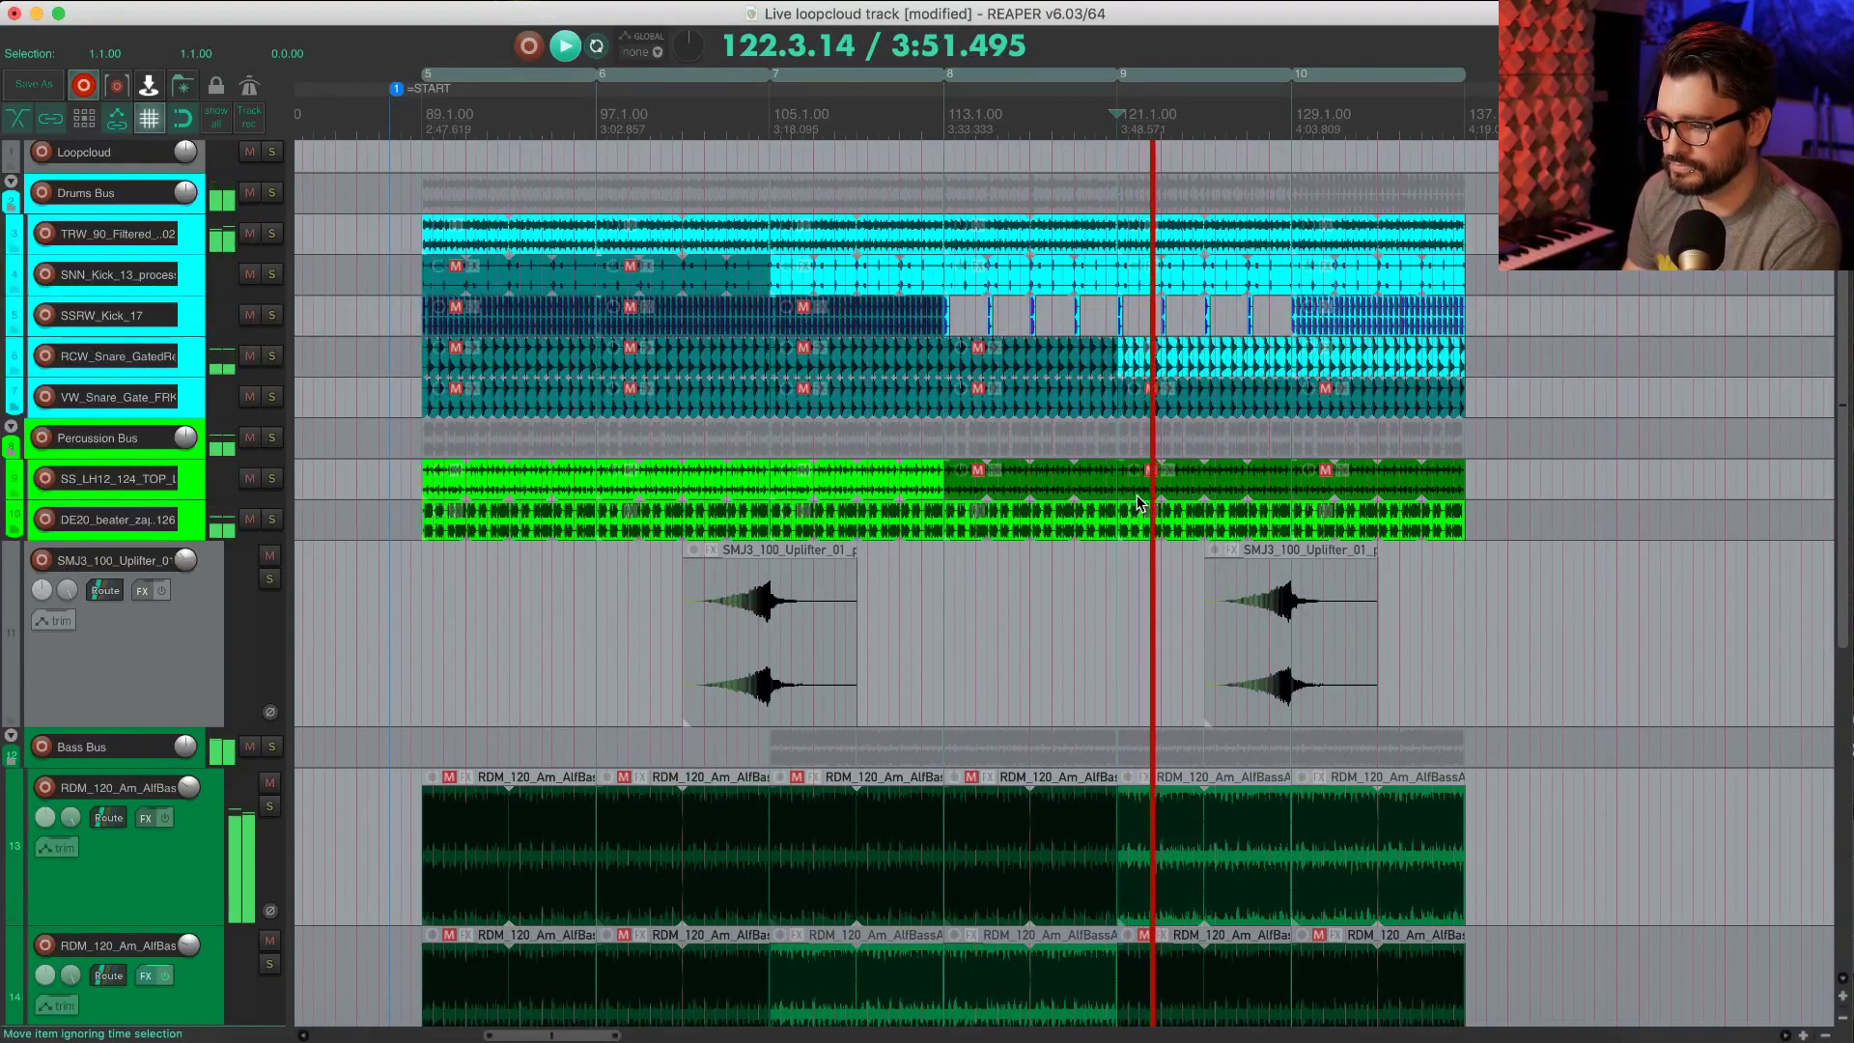
pyautogui.scroll(-10, 1138, 494)
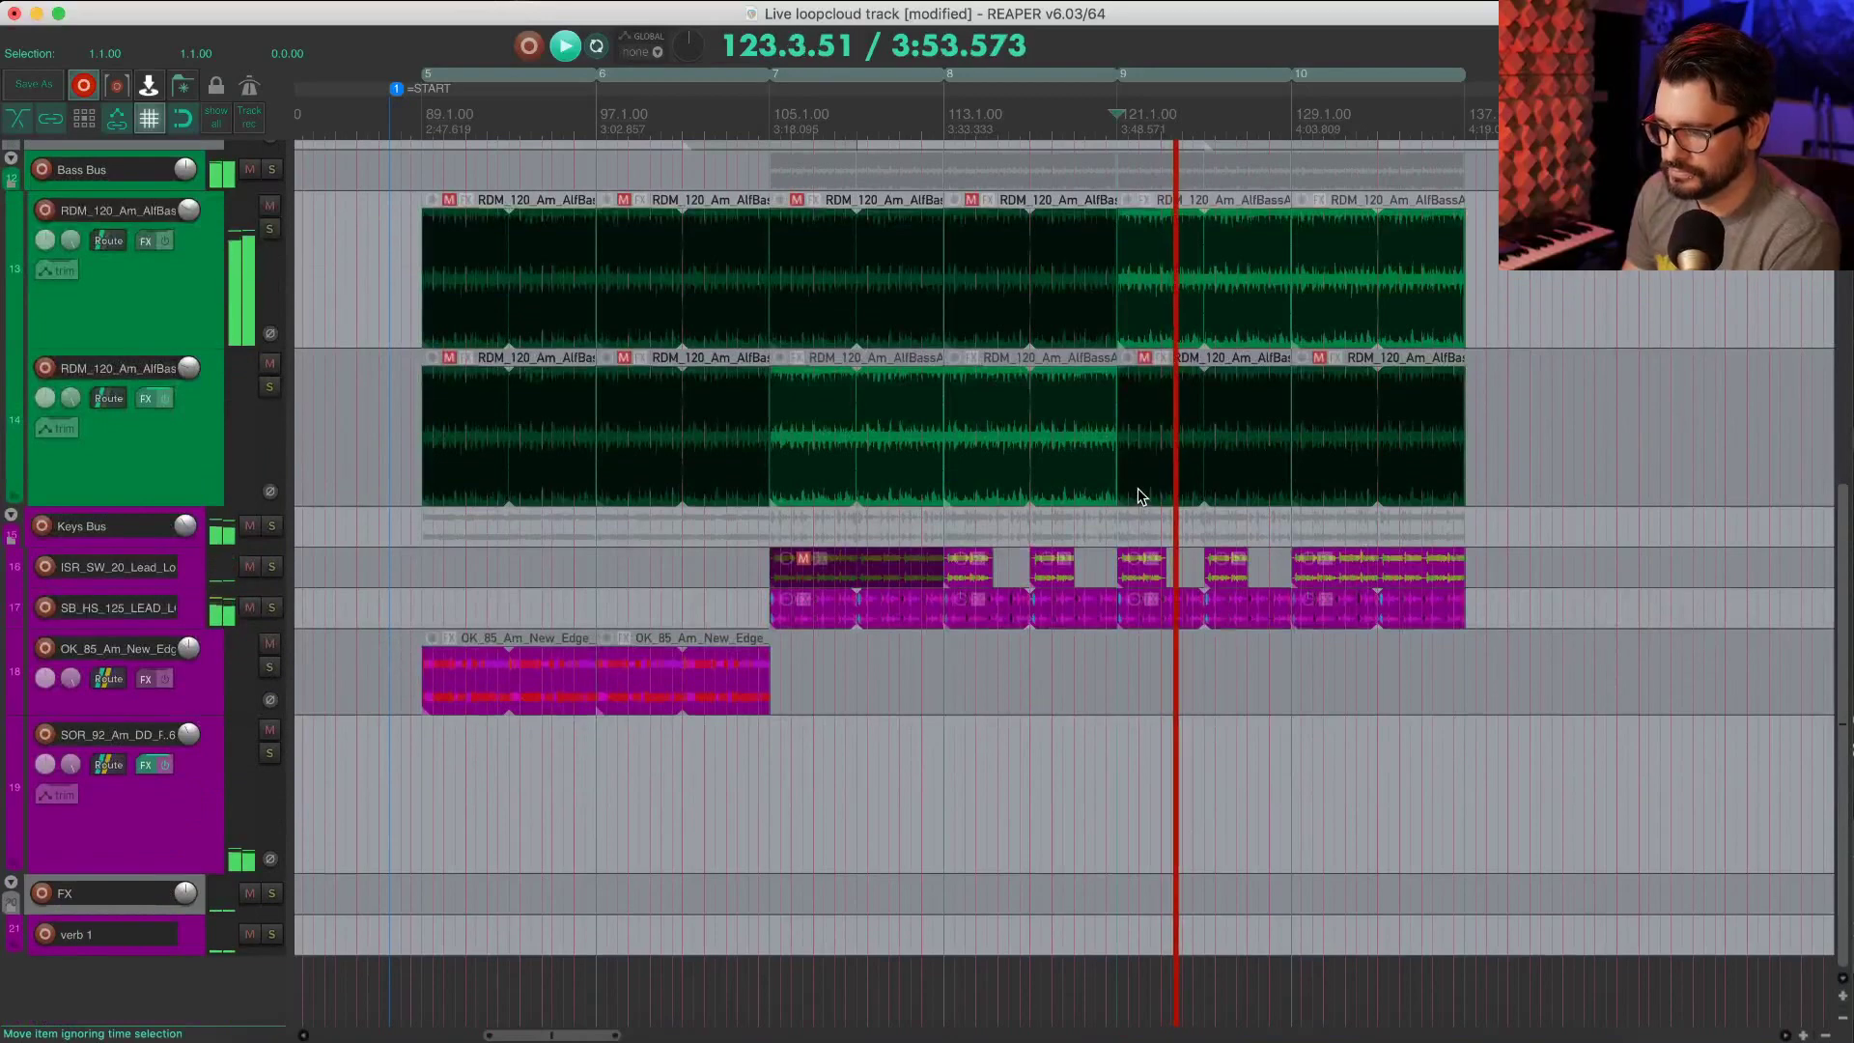
pyautogui.scroll(-5, 1138, 489)
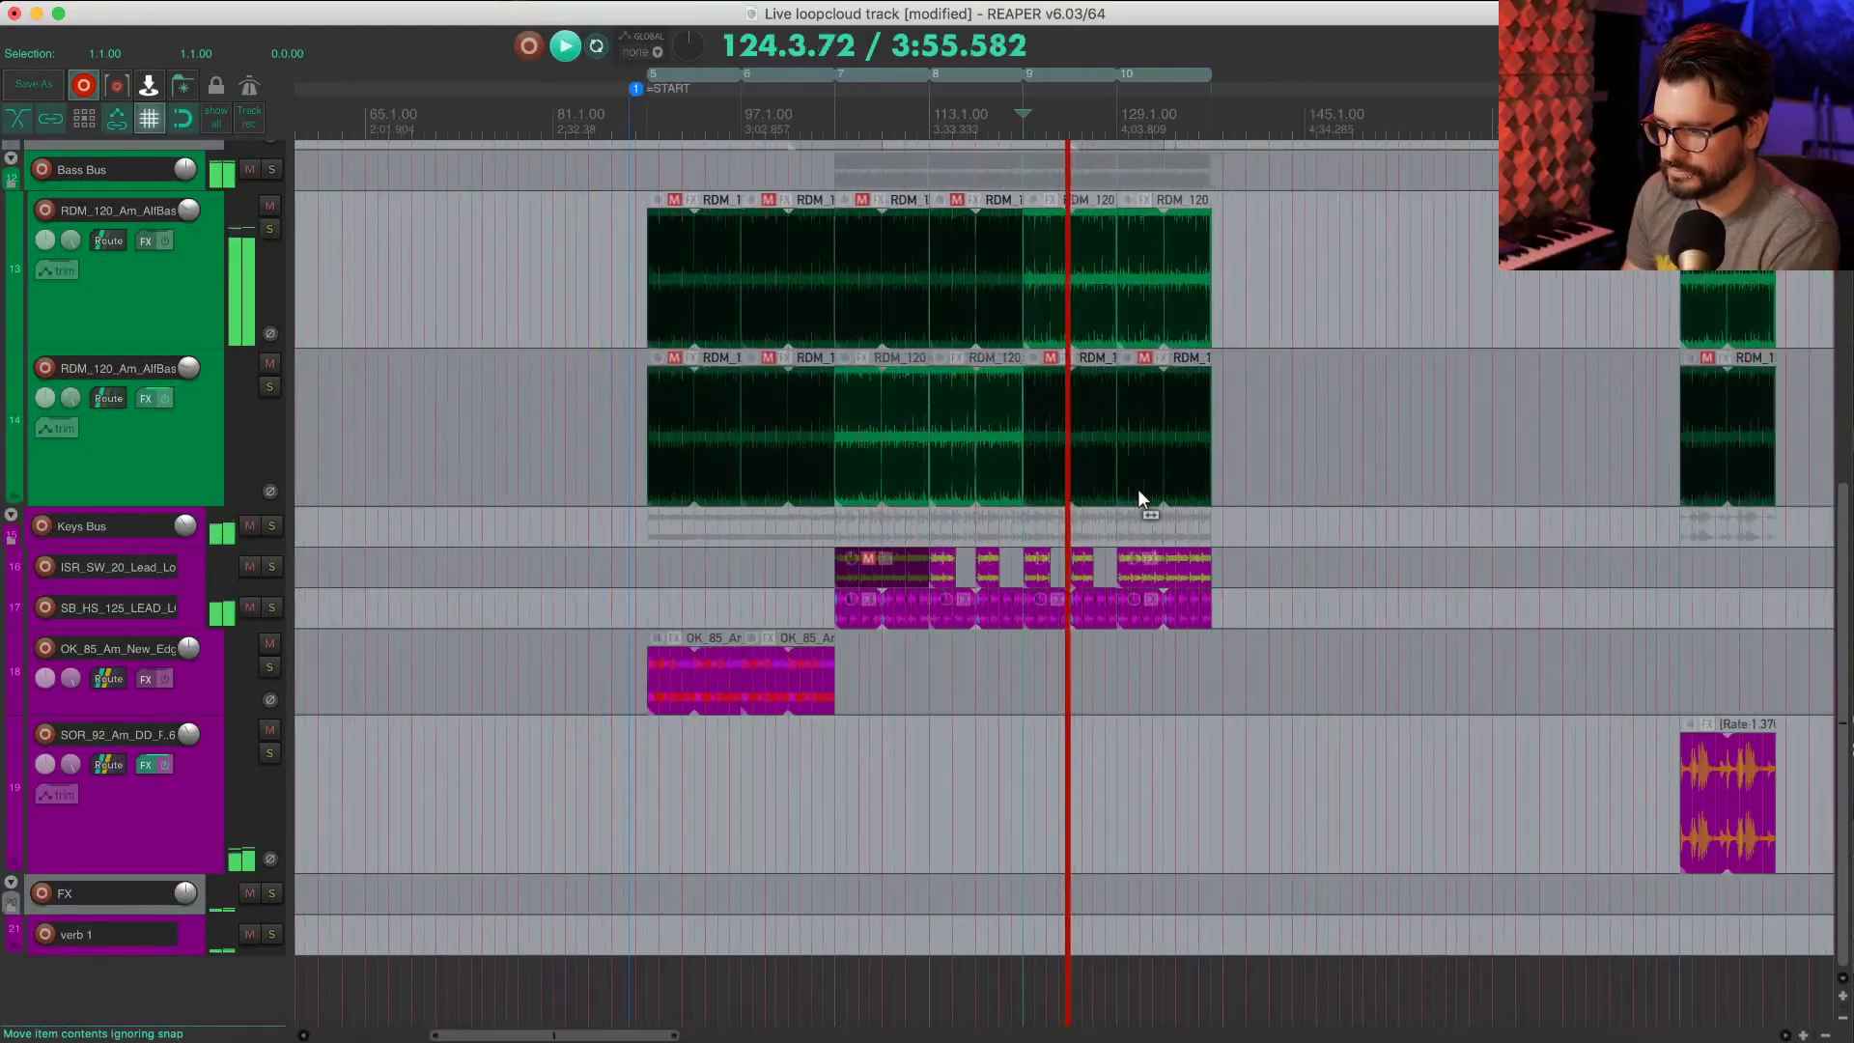
pyautogui.scroll(8, 1137, 489)
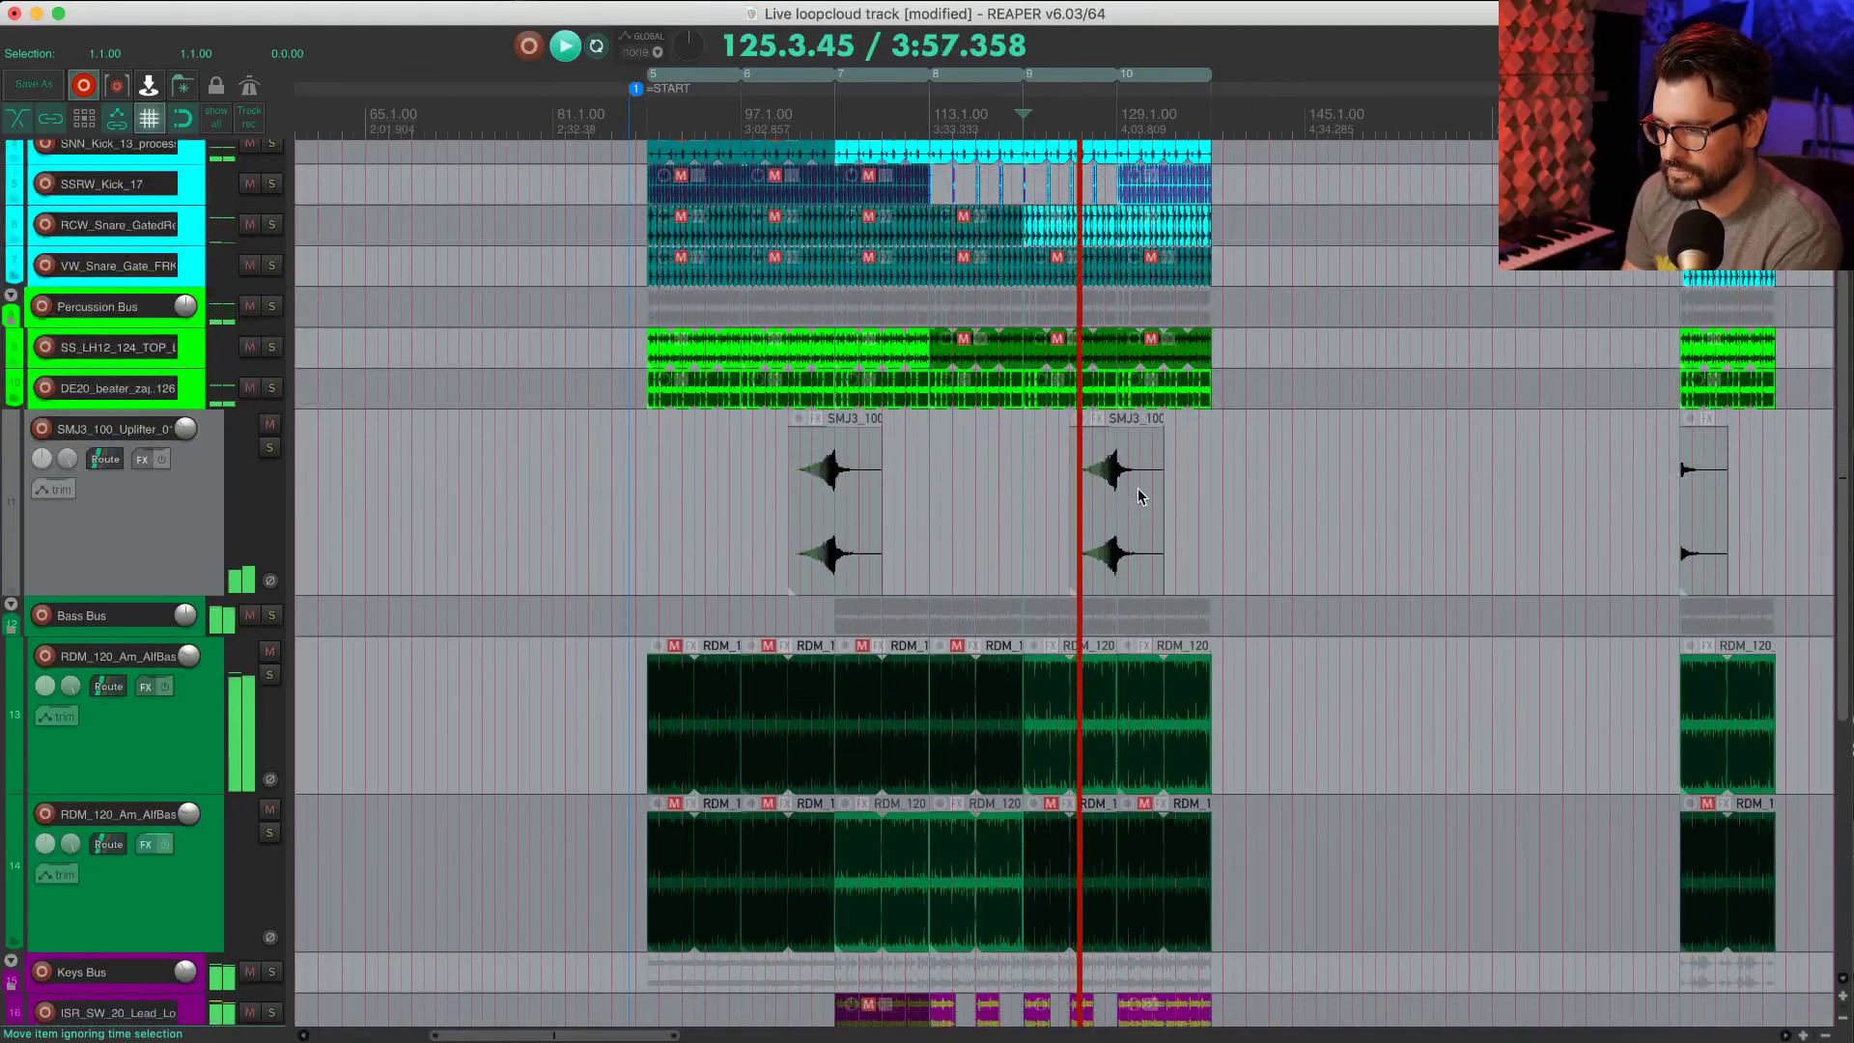
pyautogui.scroll(-2, 1138, 488)
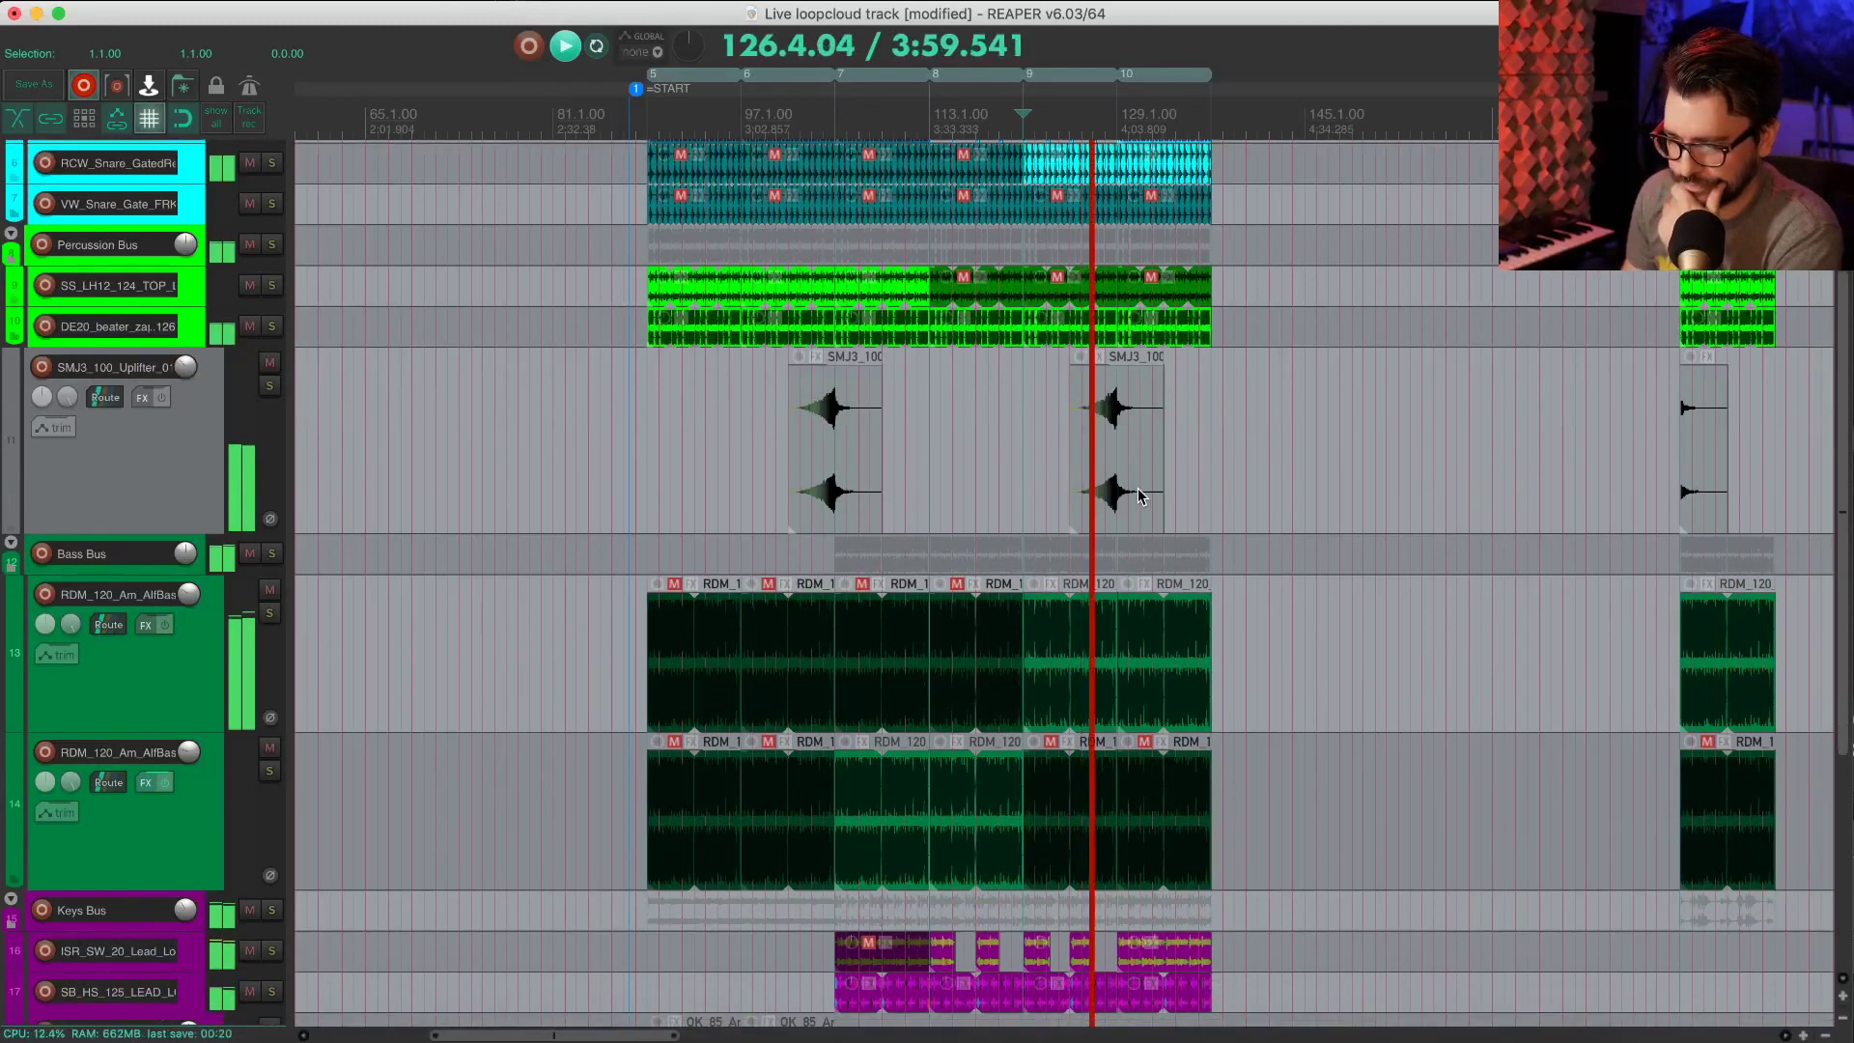
pyautogui.scroll(-1, 1138, 488)
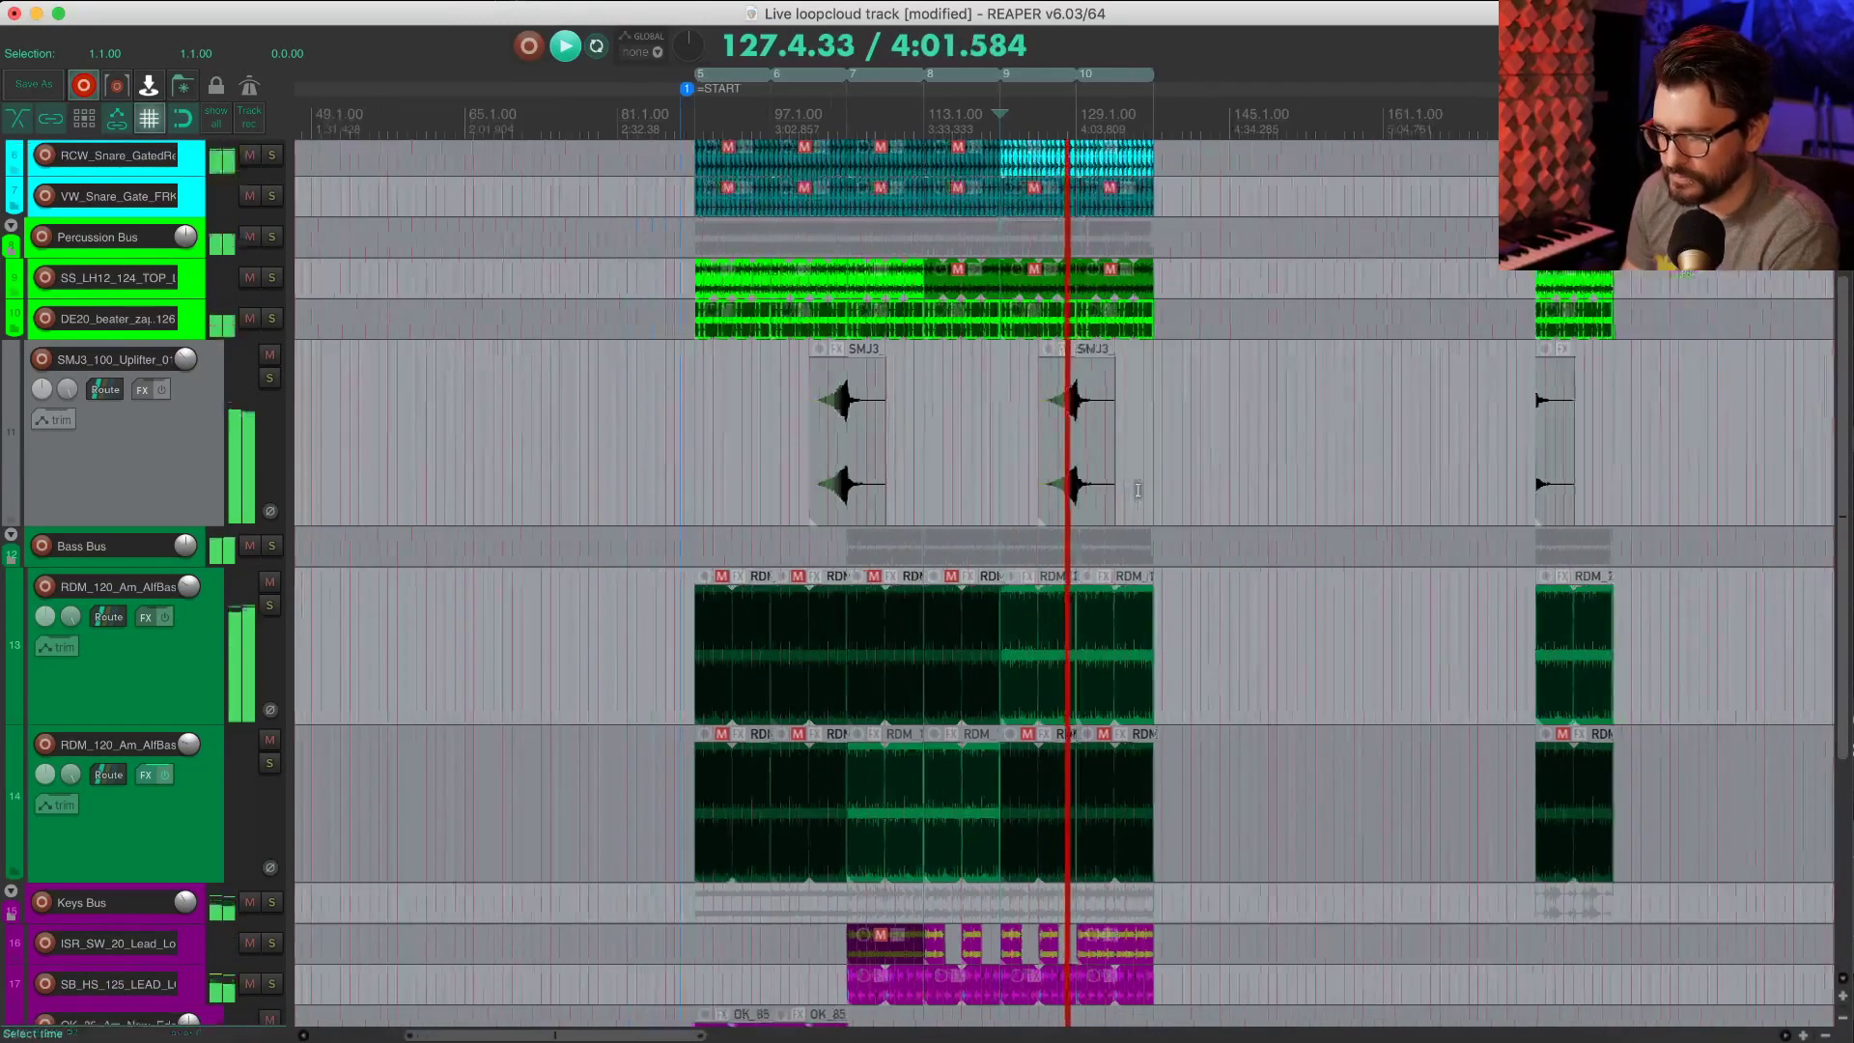
pyautogui.scroll(3, 1137, 488)
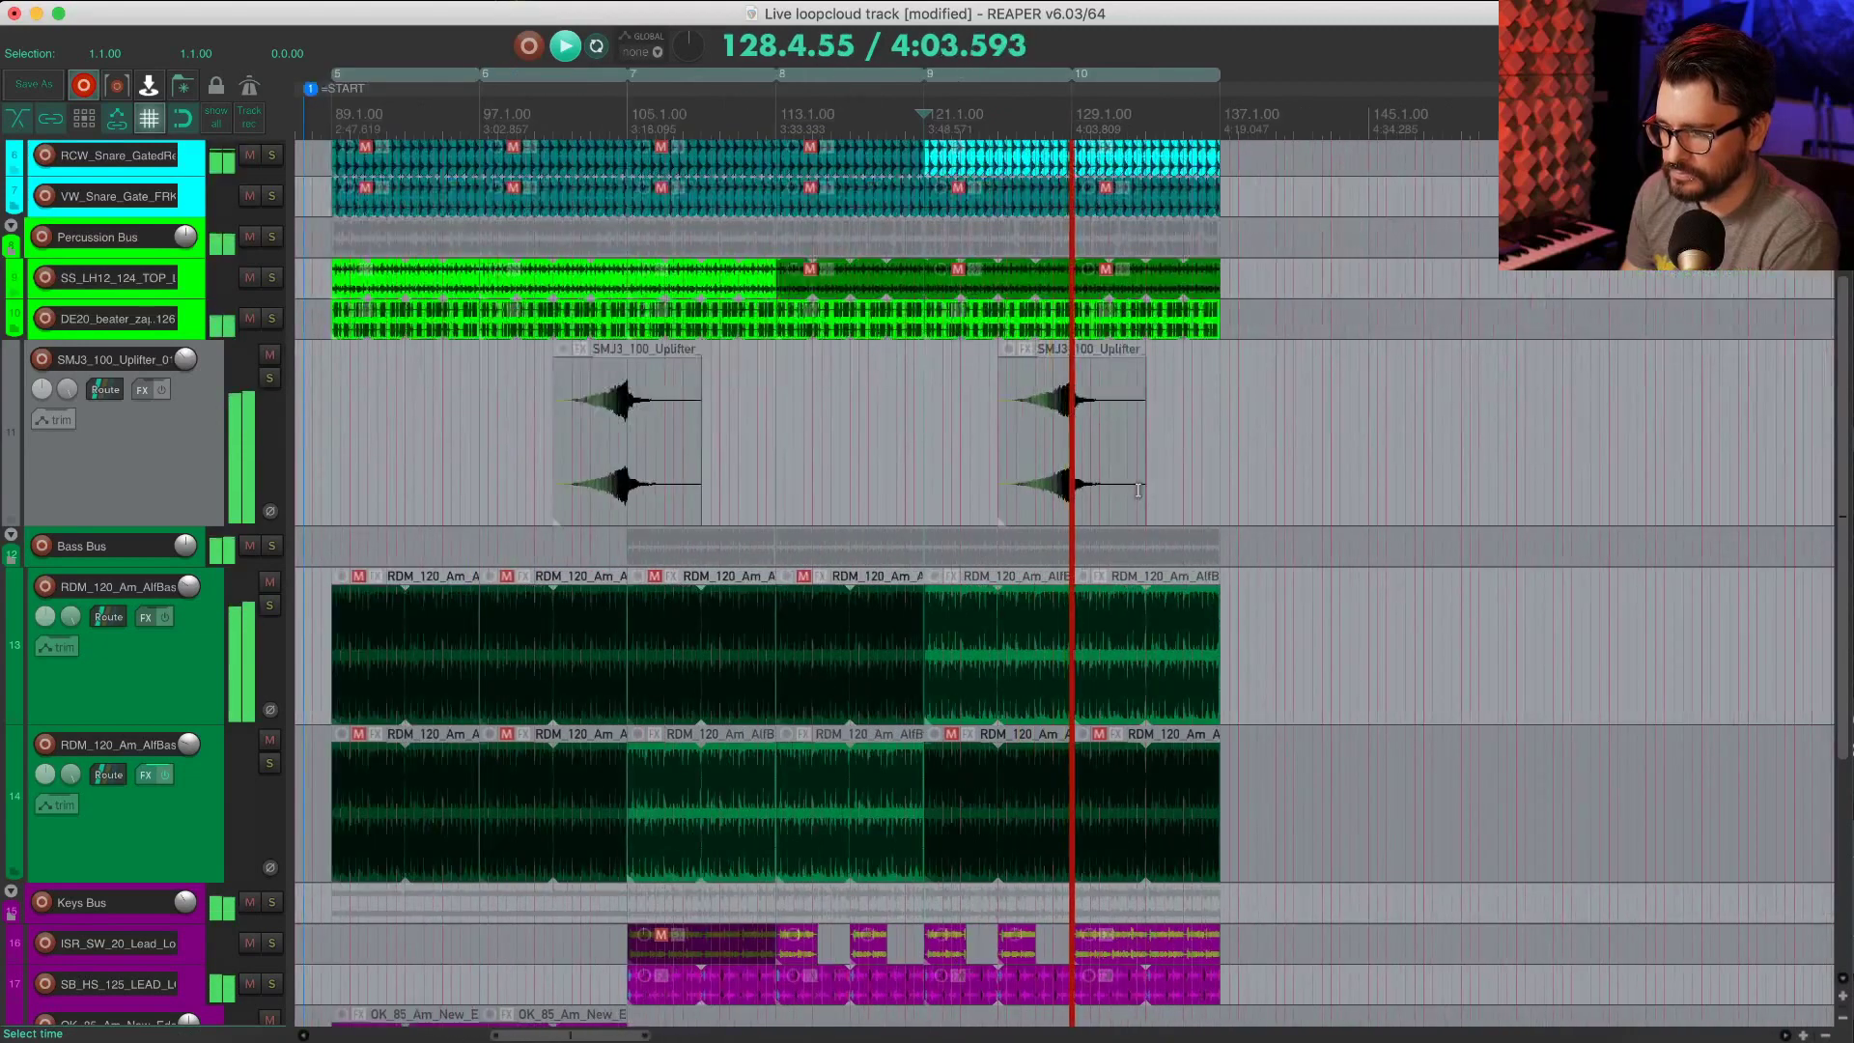
pyautogui.scroll(-1, 1137, 488)
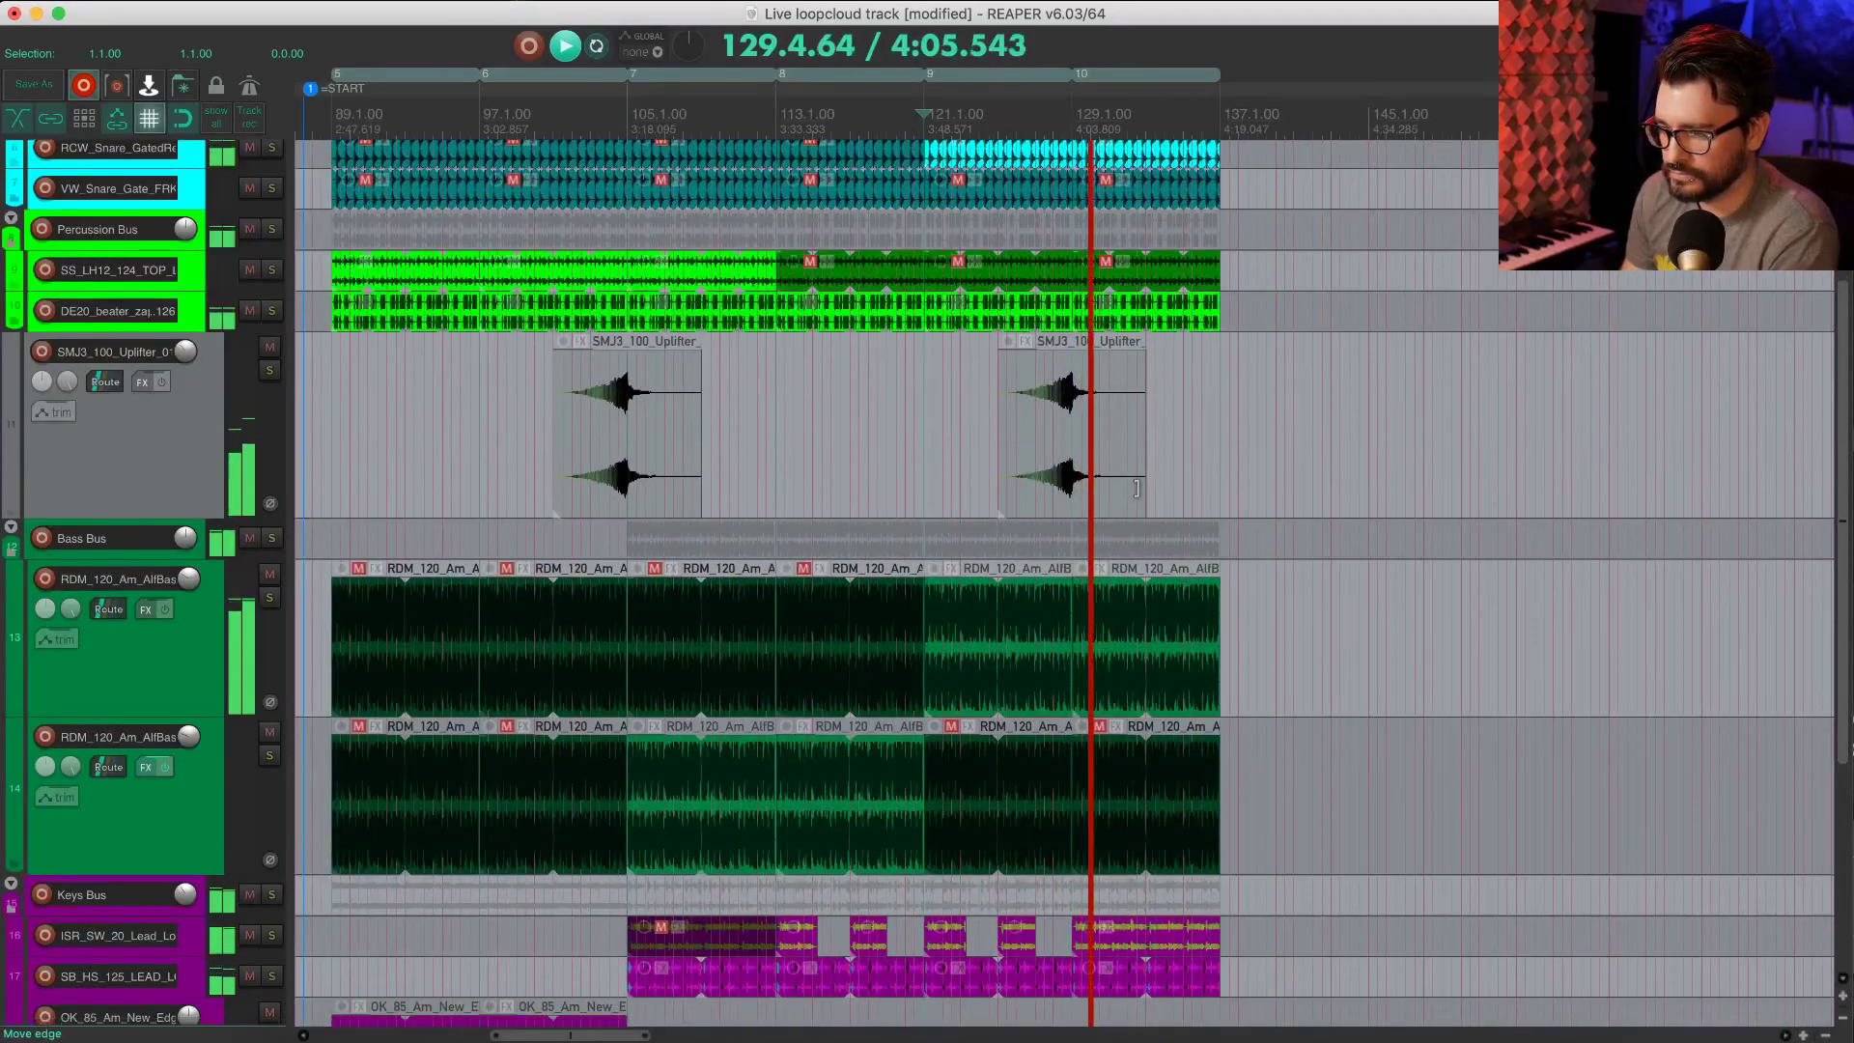
pyautogui.scroll(-3, 1138, 488)
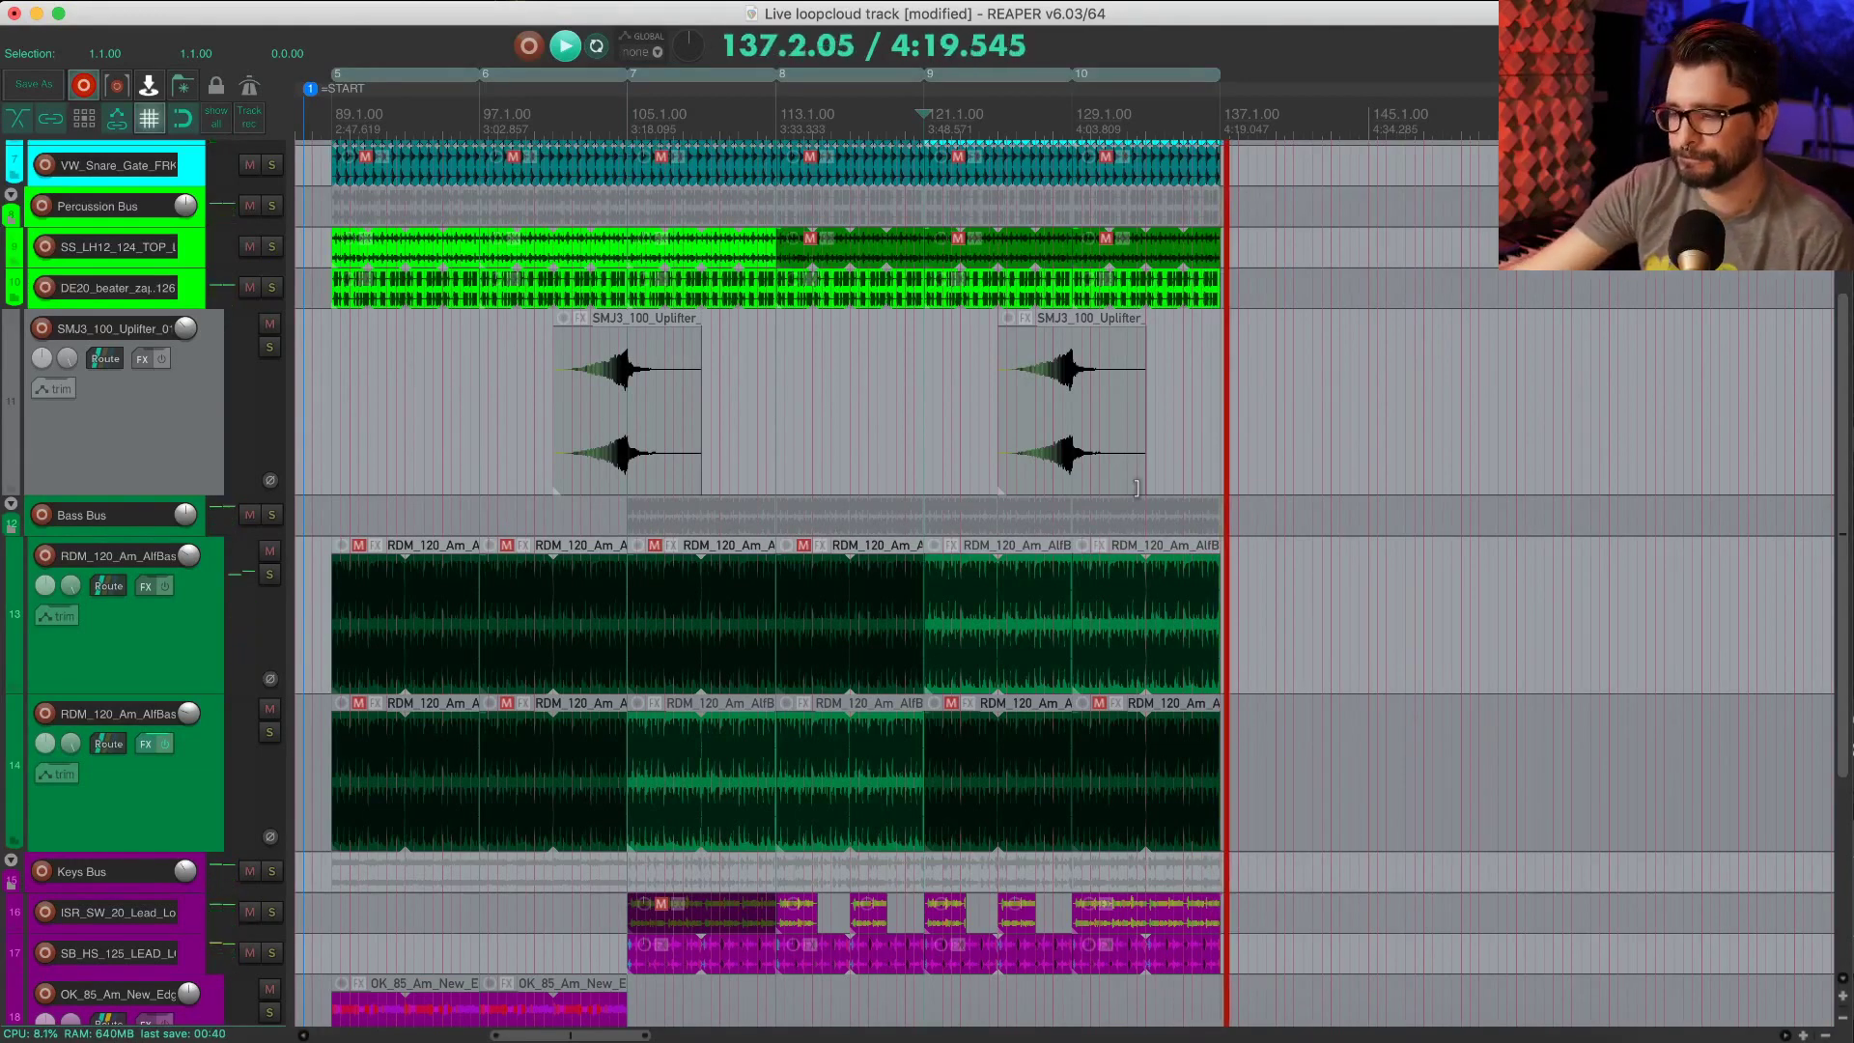
# Step: Extend the last muted bass loop on track 14, RDM_120_Am_AlfBass, from bar 137 to bar 145
pyautogui.click(1243, 403)
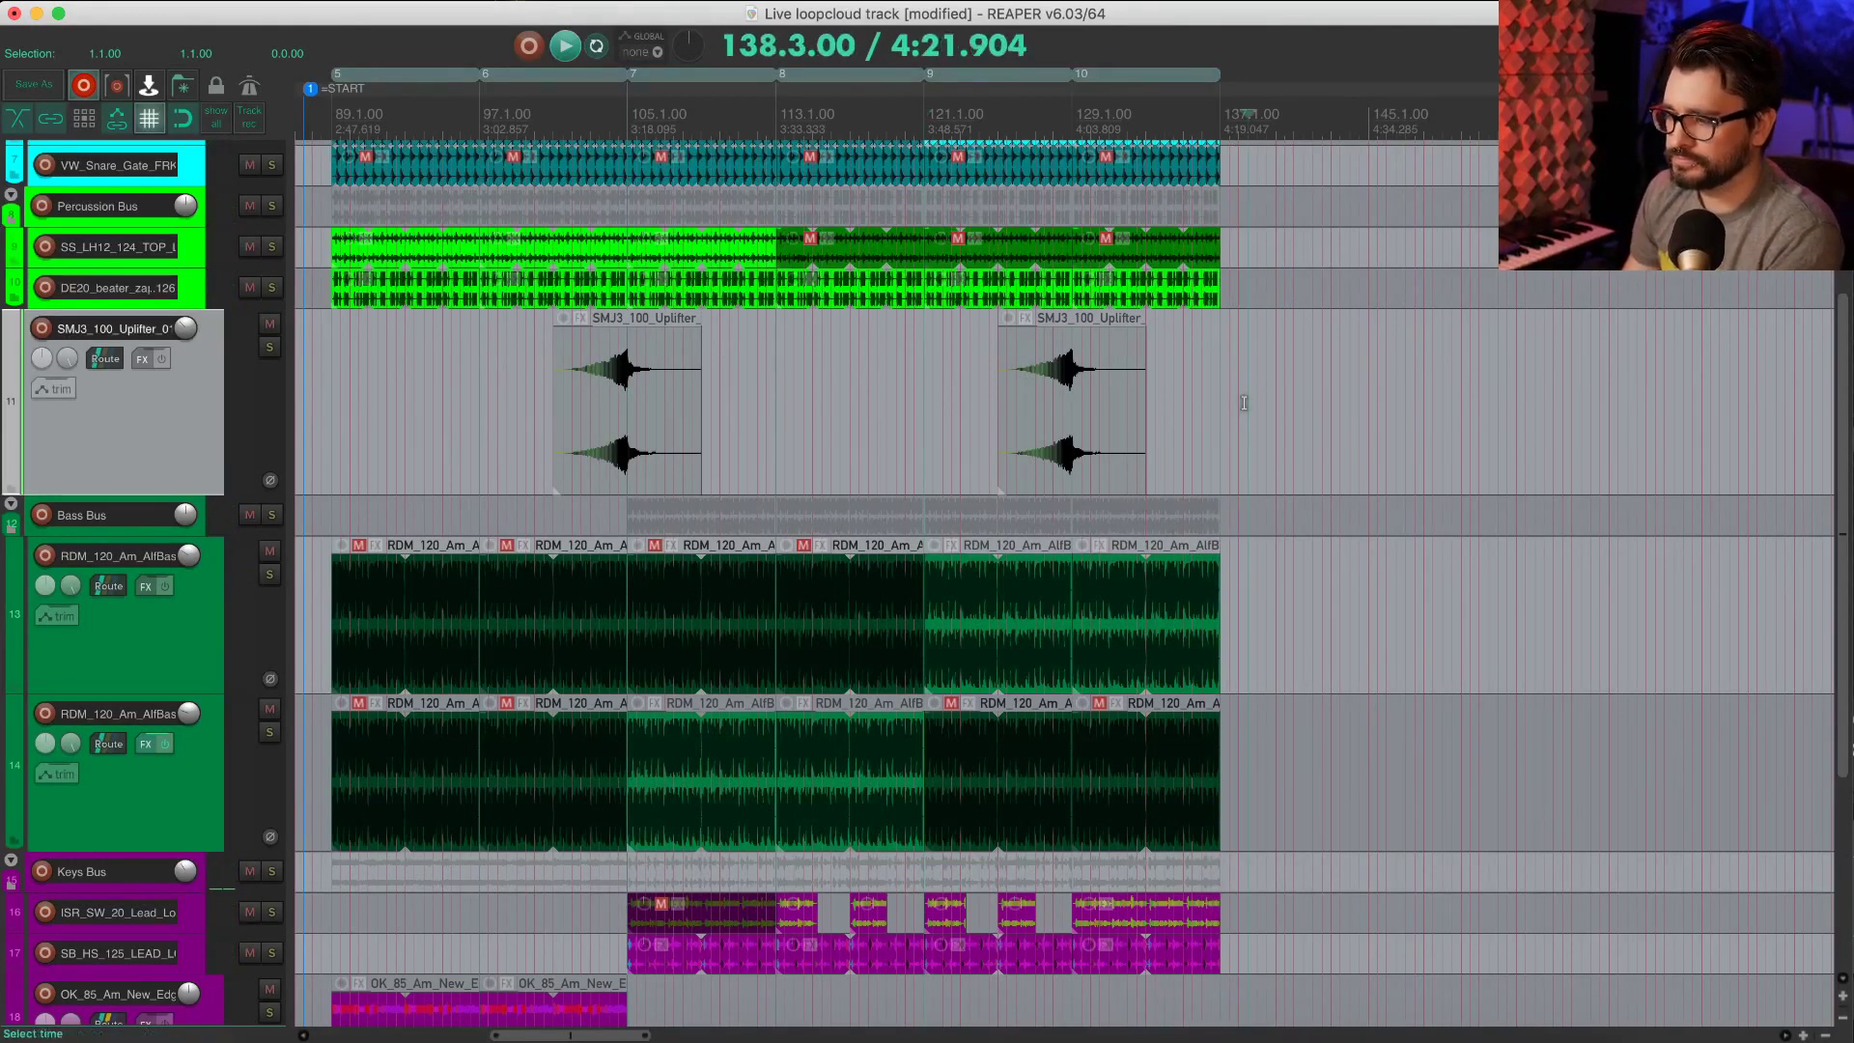
pyautogui.scroll(-6, 1208, 388)
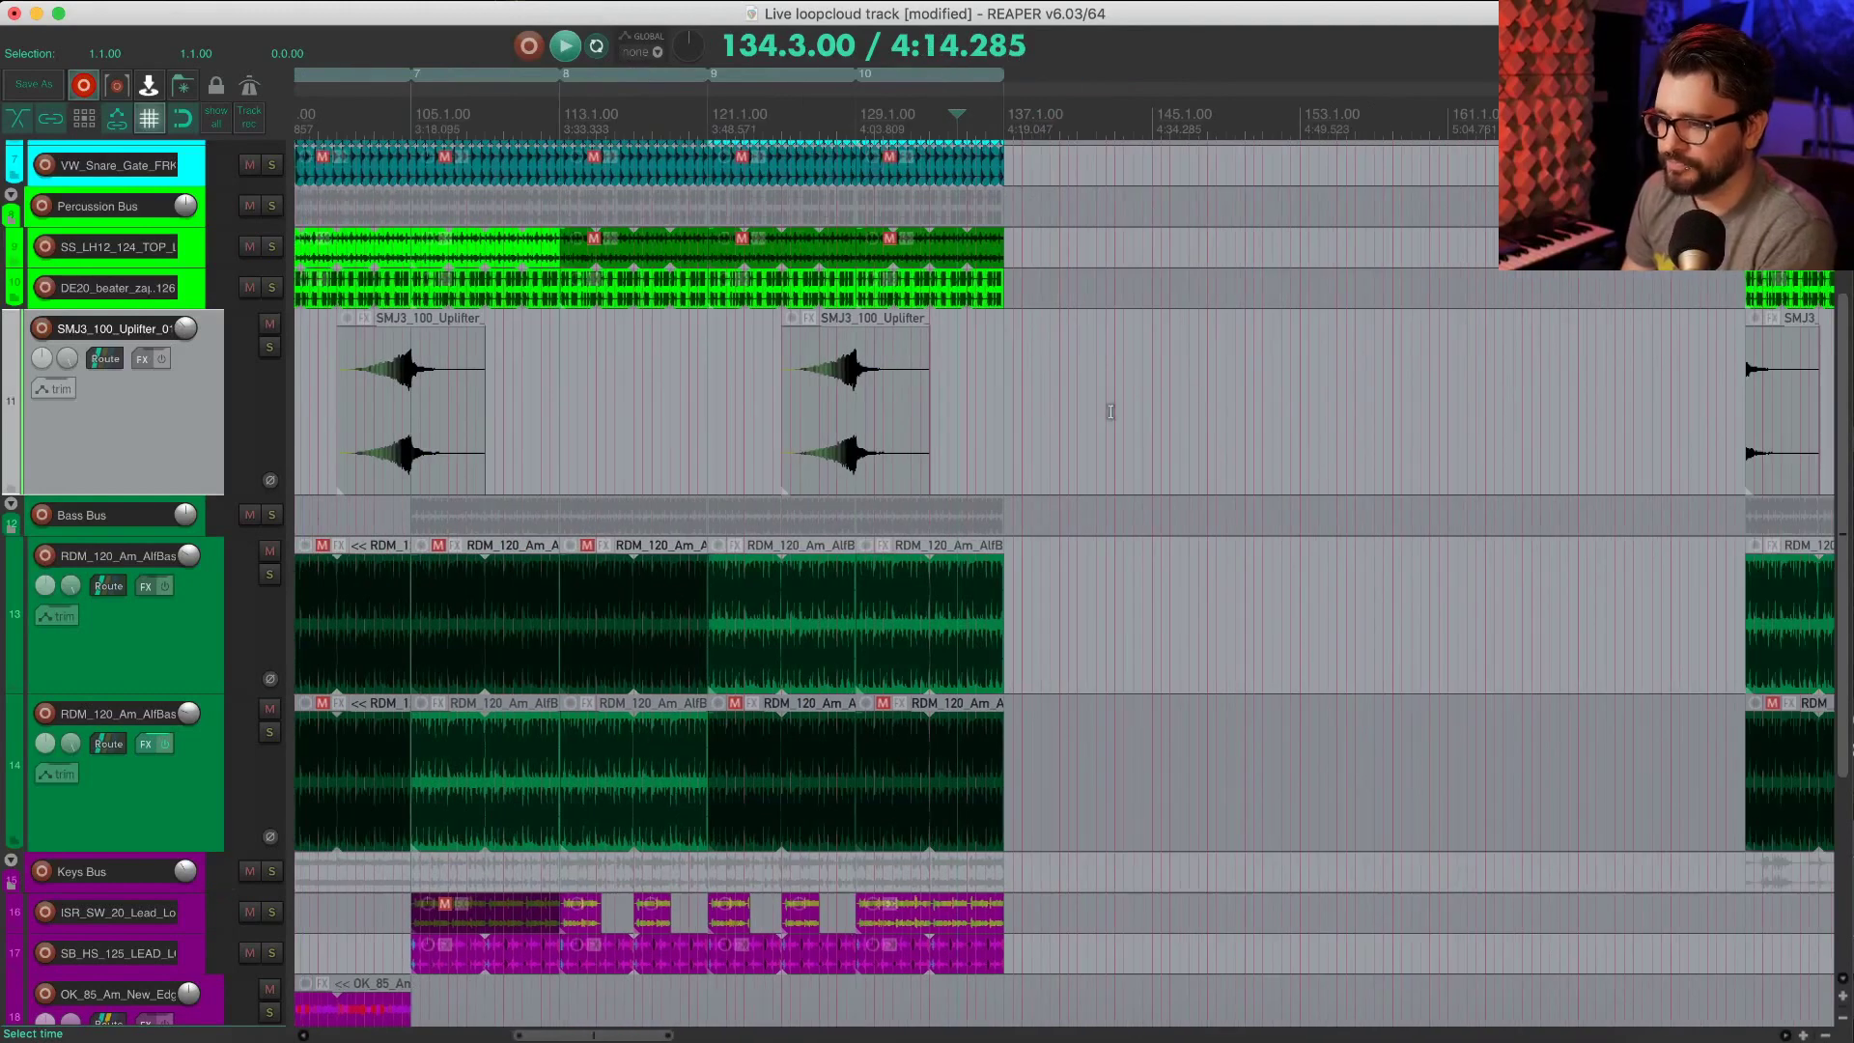
pyautogui.hscroll(5, 1149, 415)
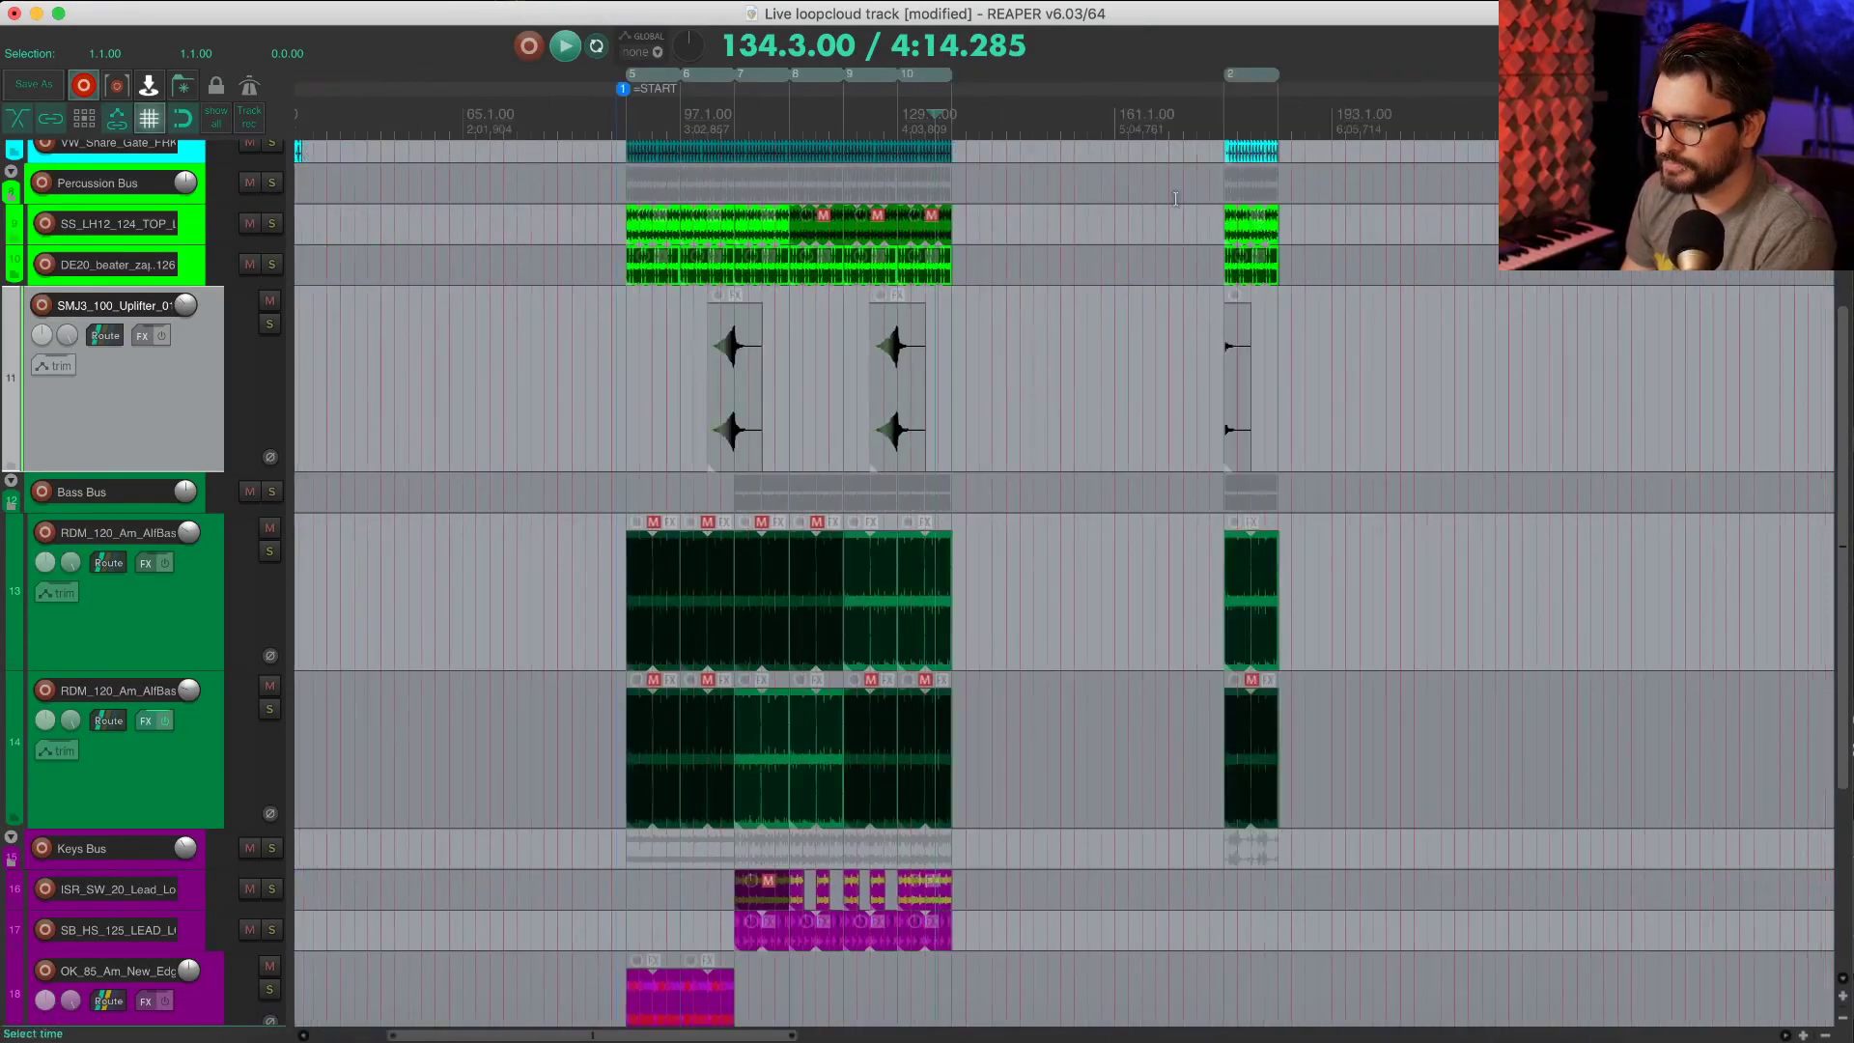
pyautogui.doubleClick(1243, 119)
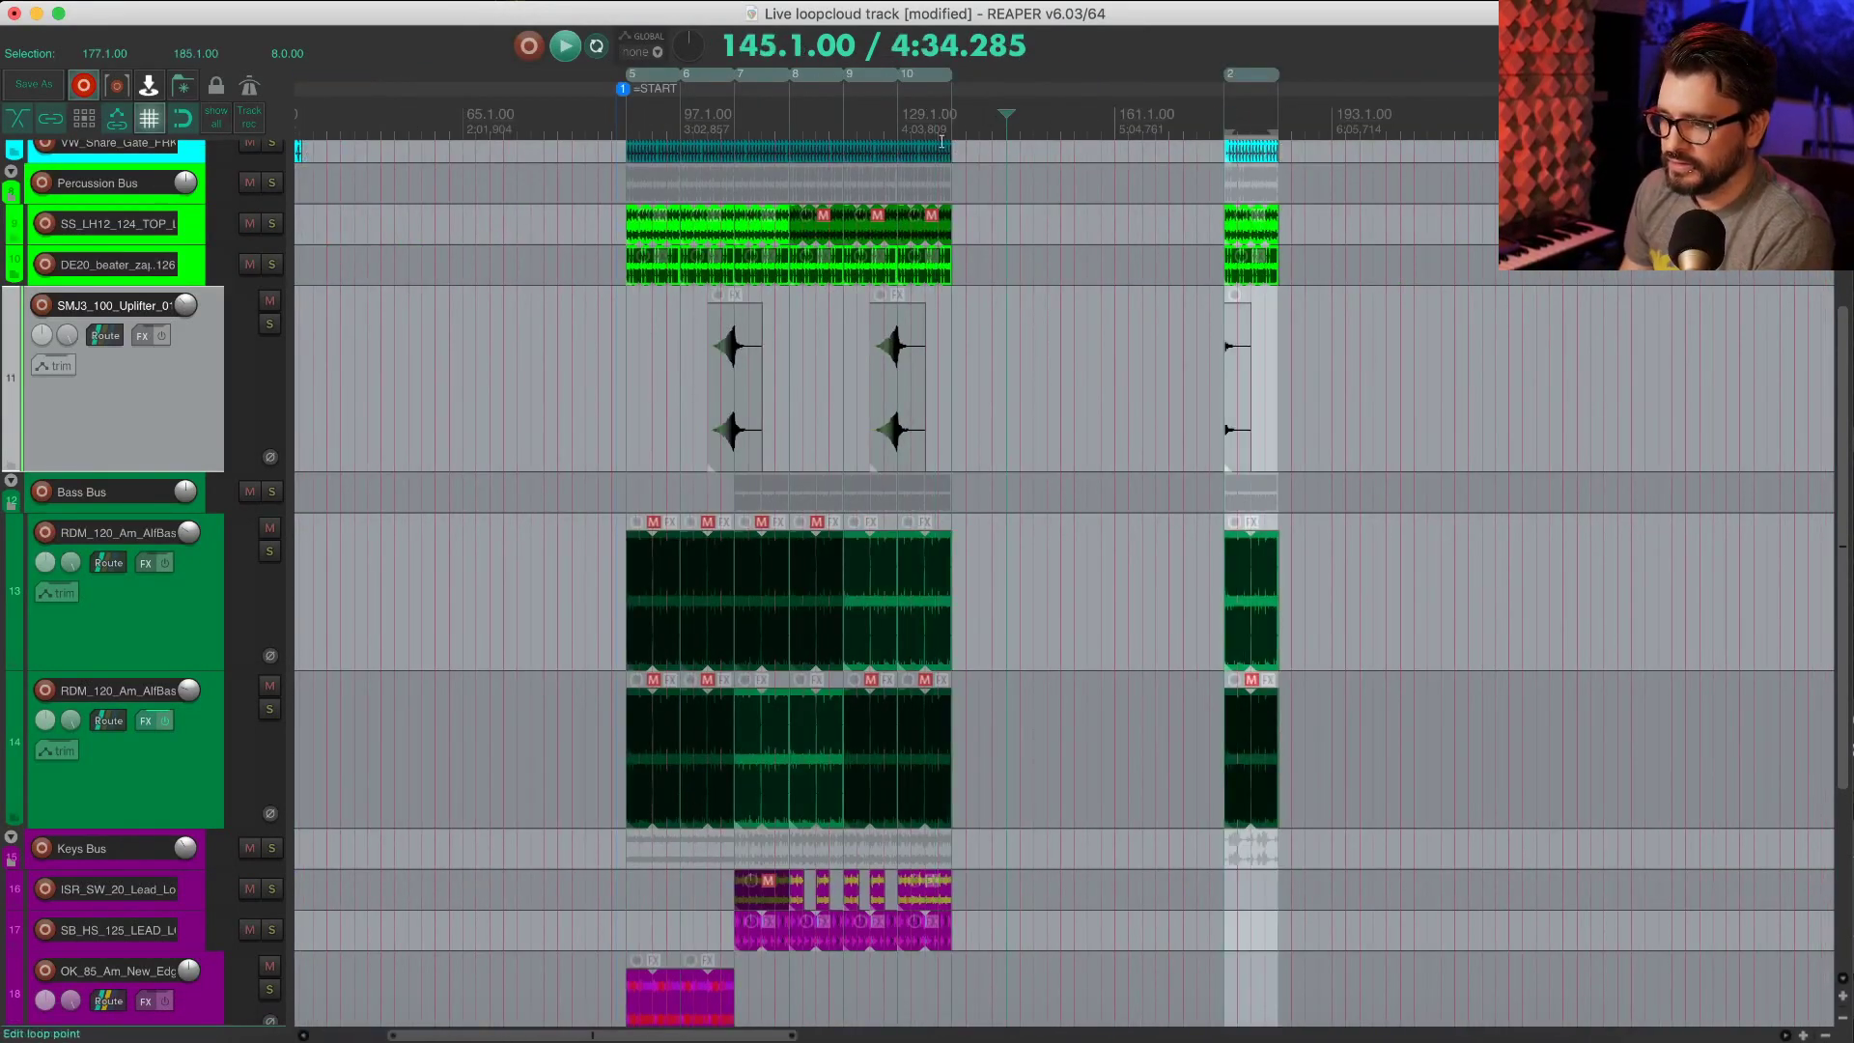
pyautogui.scroll(5, 977, 262)
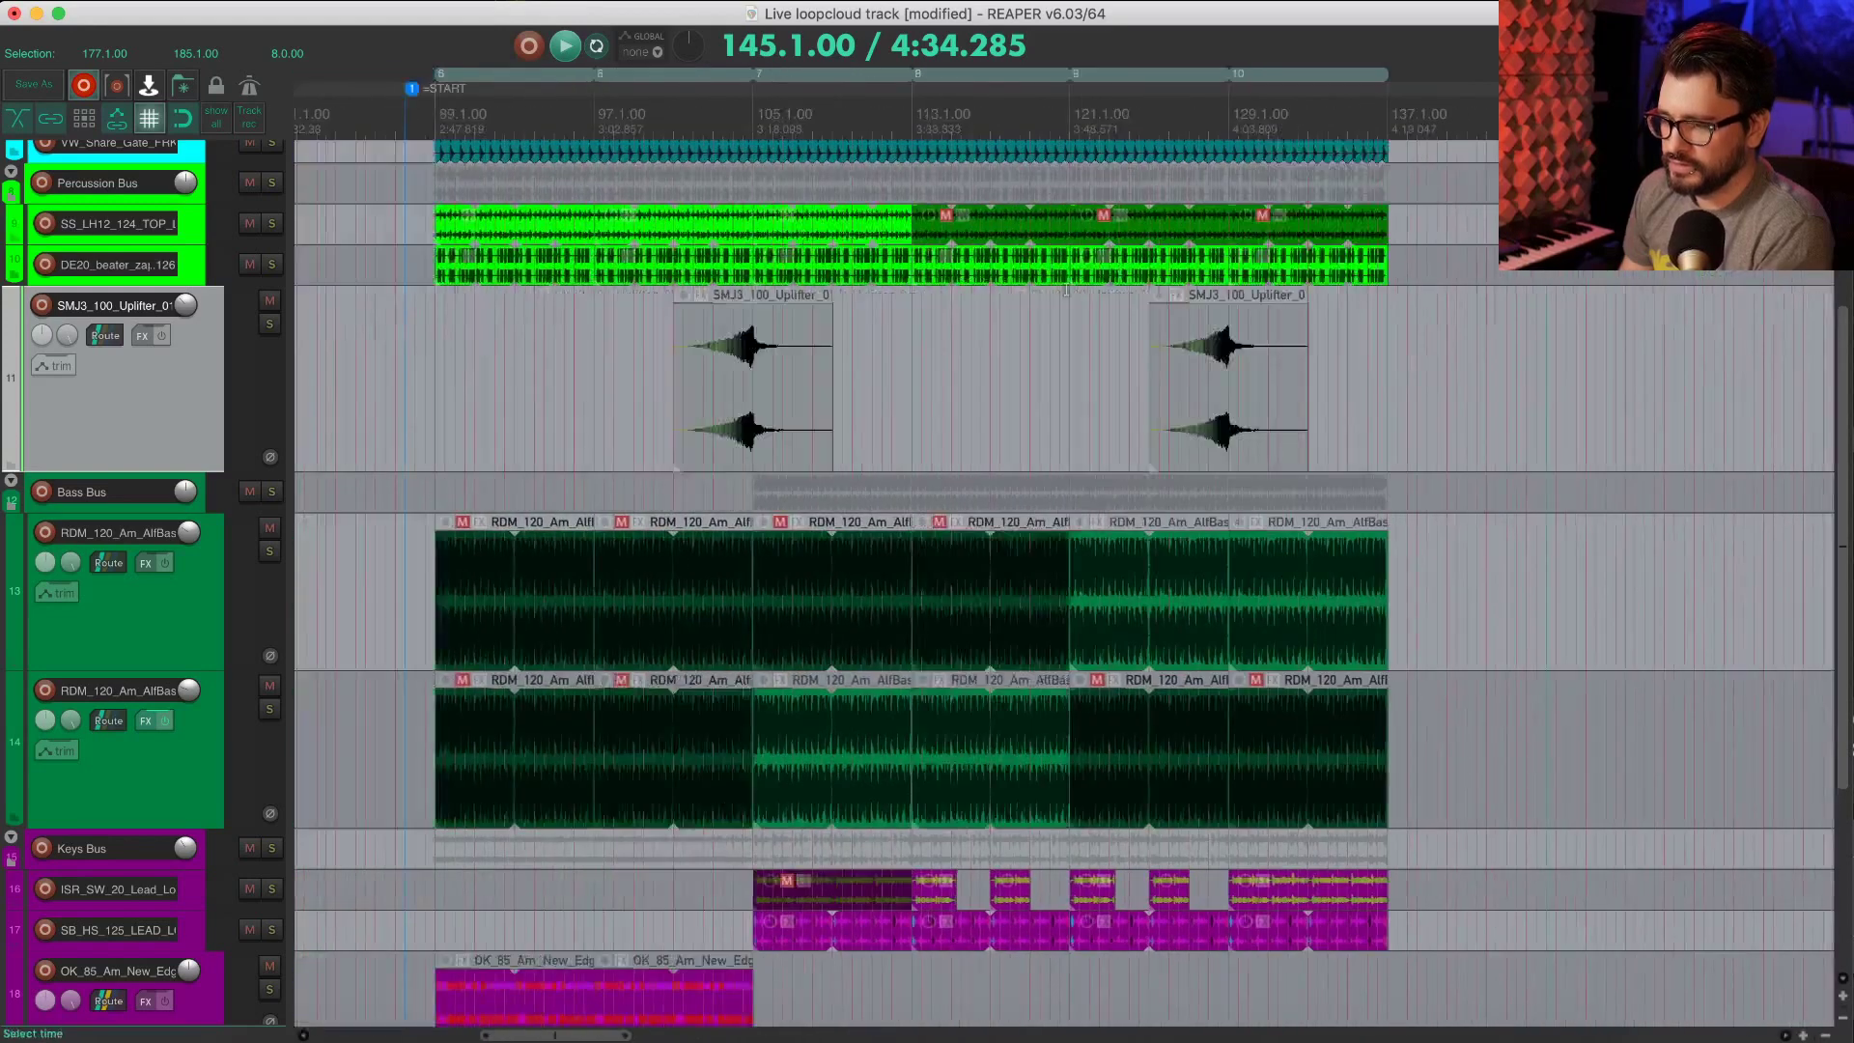
pyautogui.hscroll(5, 1066, 290)
pyautogui.hscroll(-3, 767, 745)
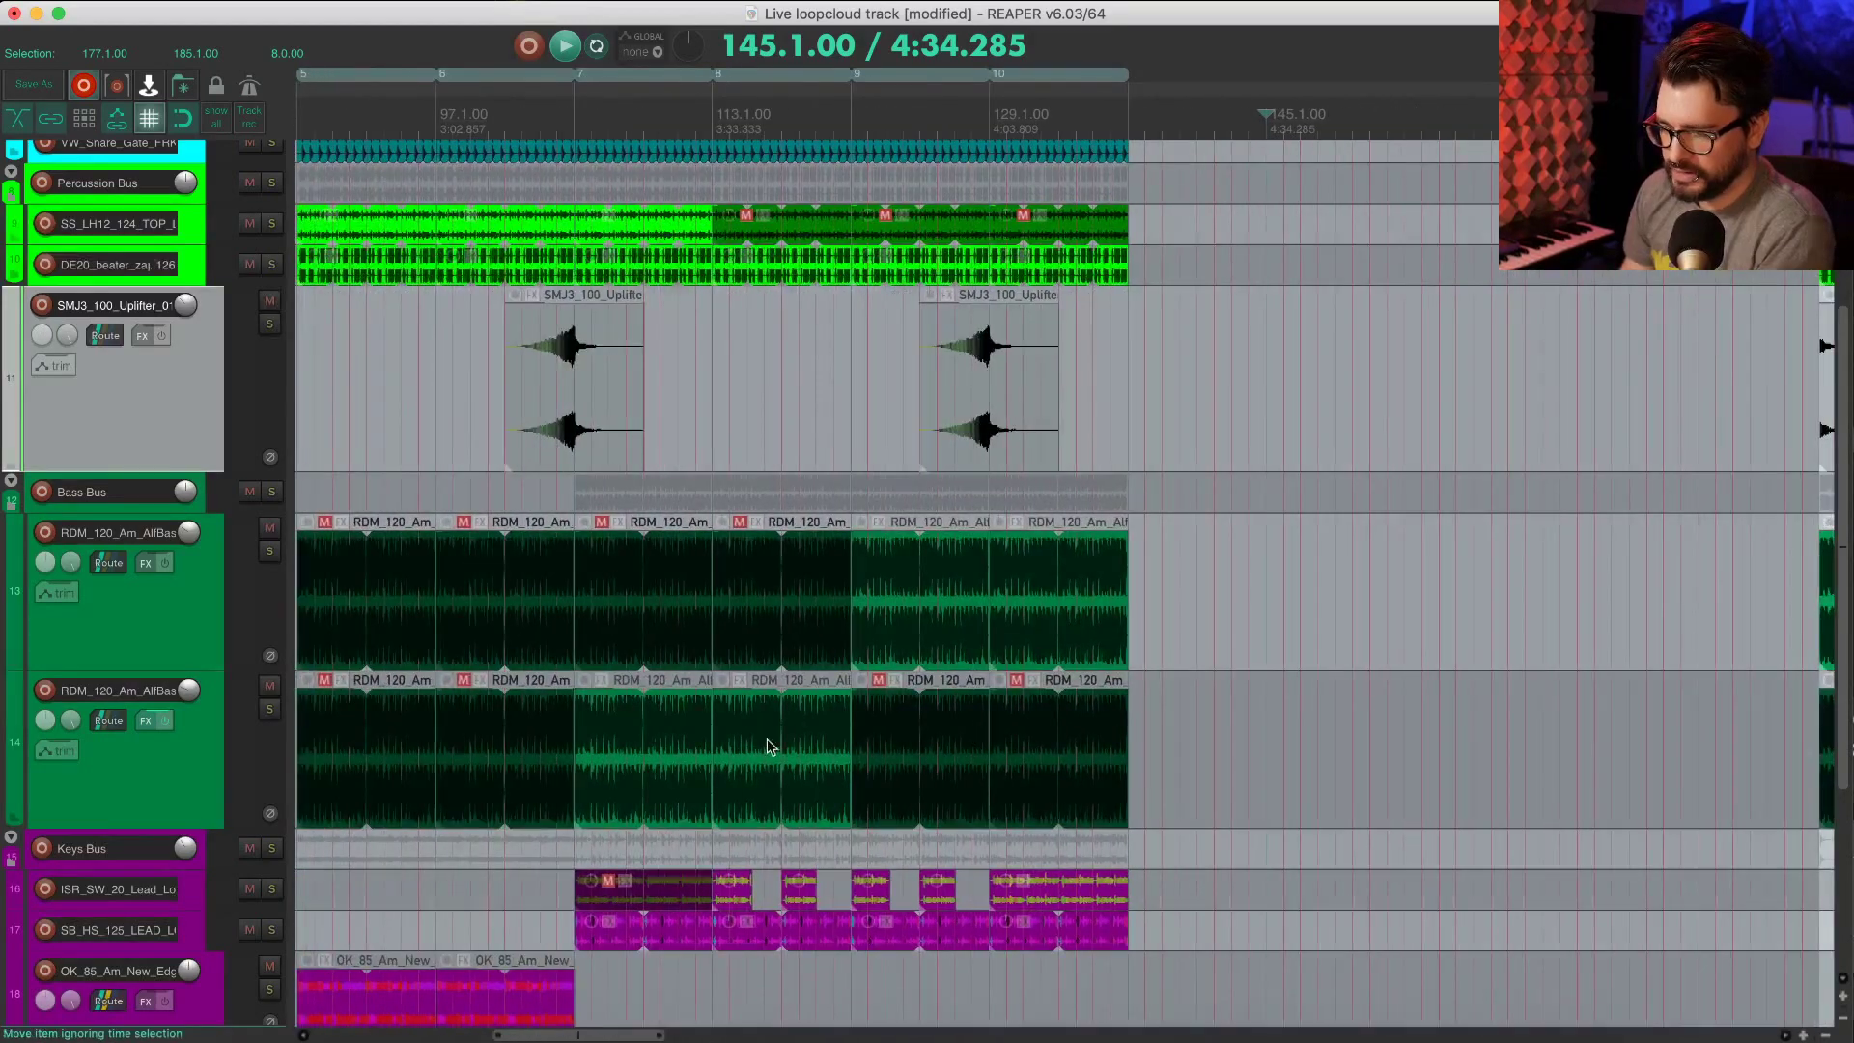
pyautogui.click(1061, 759)
pyautogui.moveTo(1124, 757); pyautogui.dragTo(1266, 757)
pyautogui.click(1197, 768)
pyautogui.scroll(5, 1207, 774)
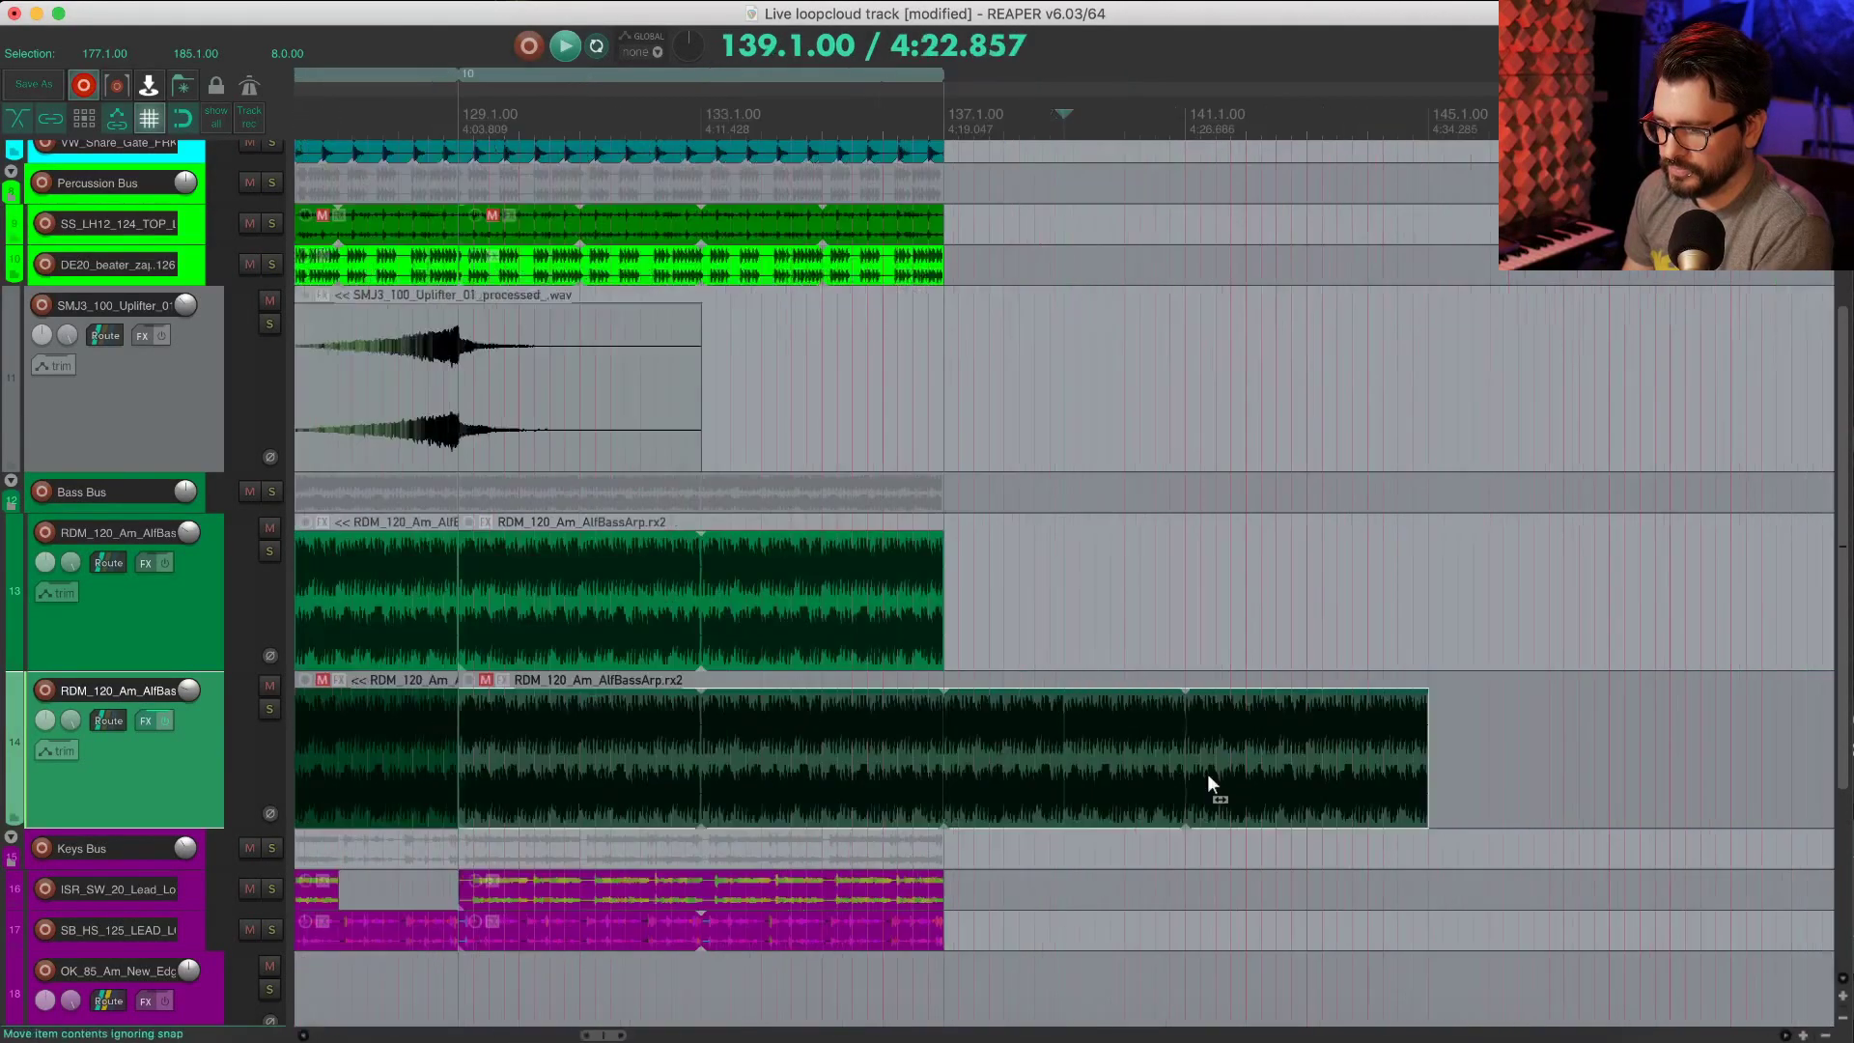
# Step: Split the extended track 14 bass item at bar 137 and unmute the part after the split
pyautogui.click(755, 752)
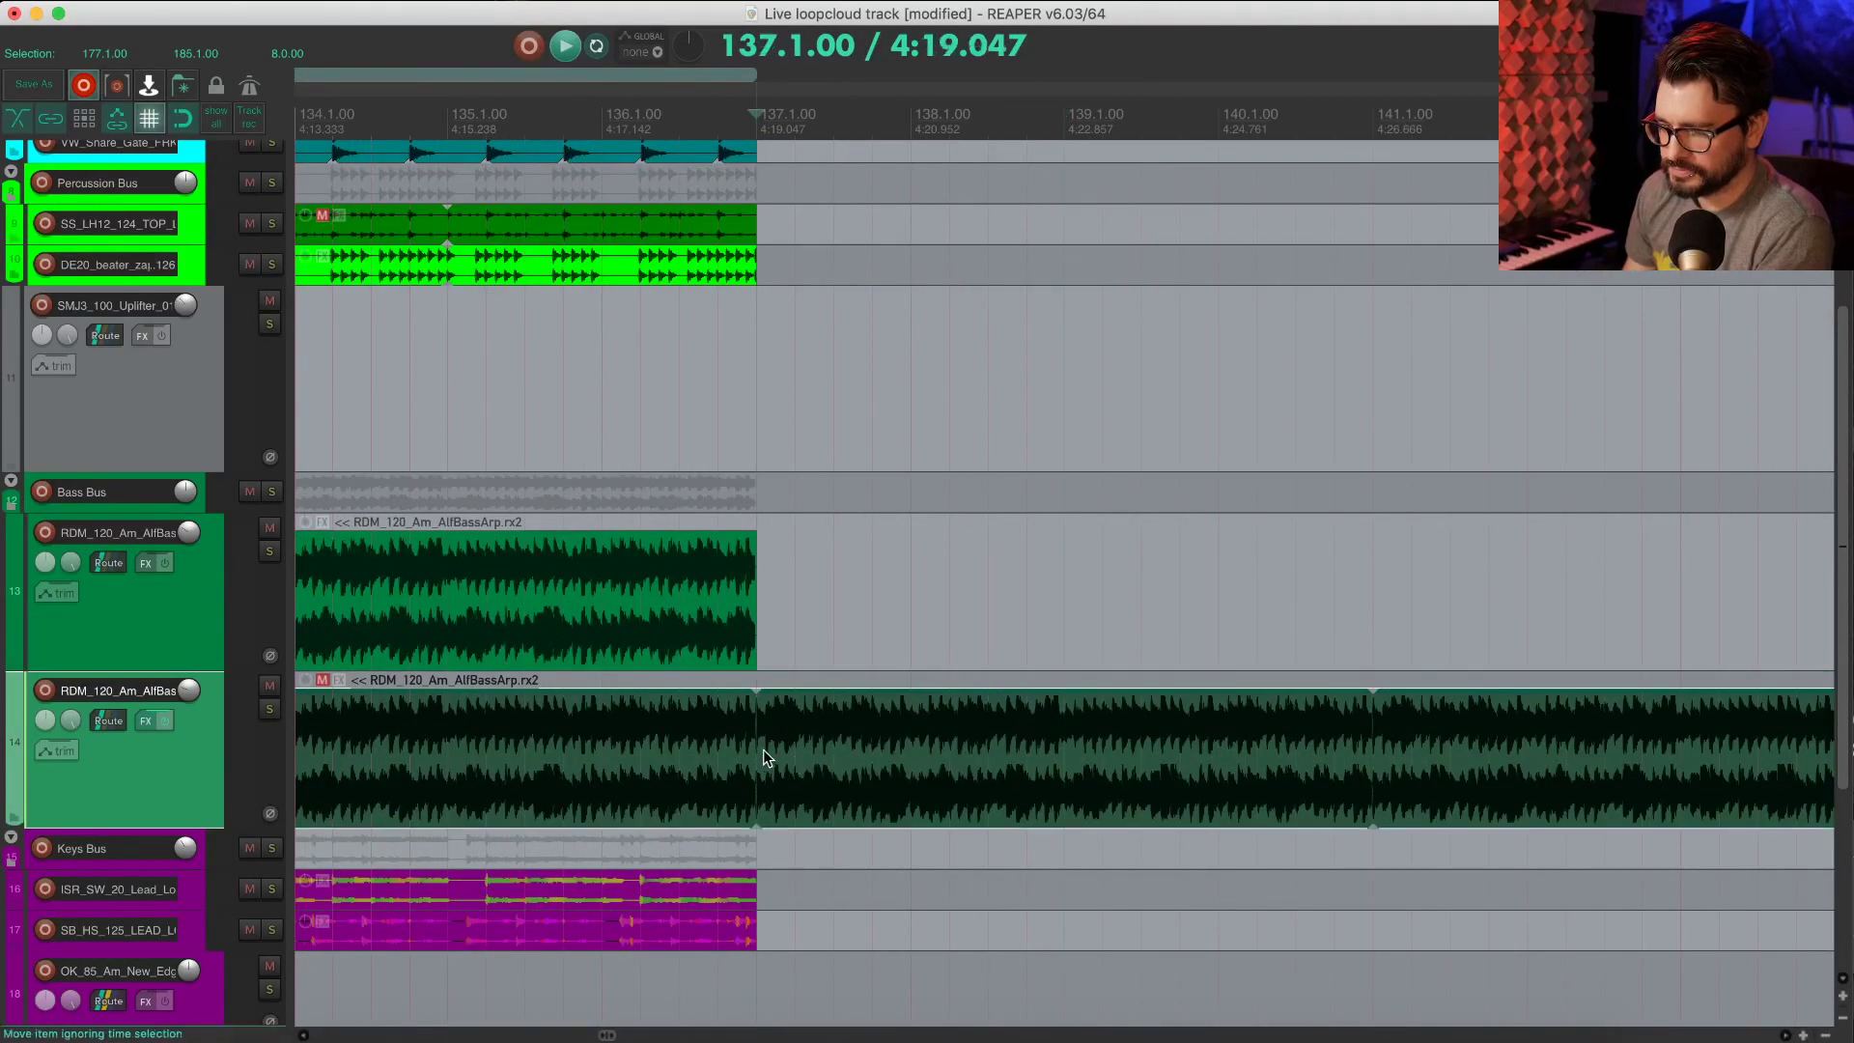
pyautogui.press('s')
pyautogui.press('u')
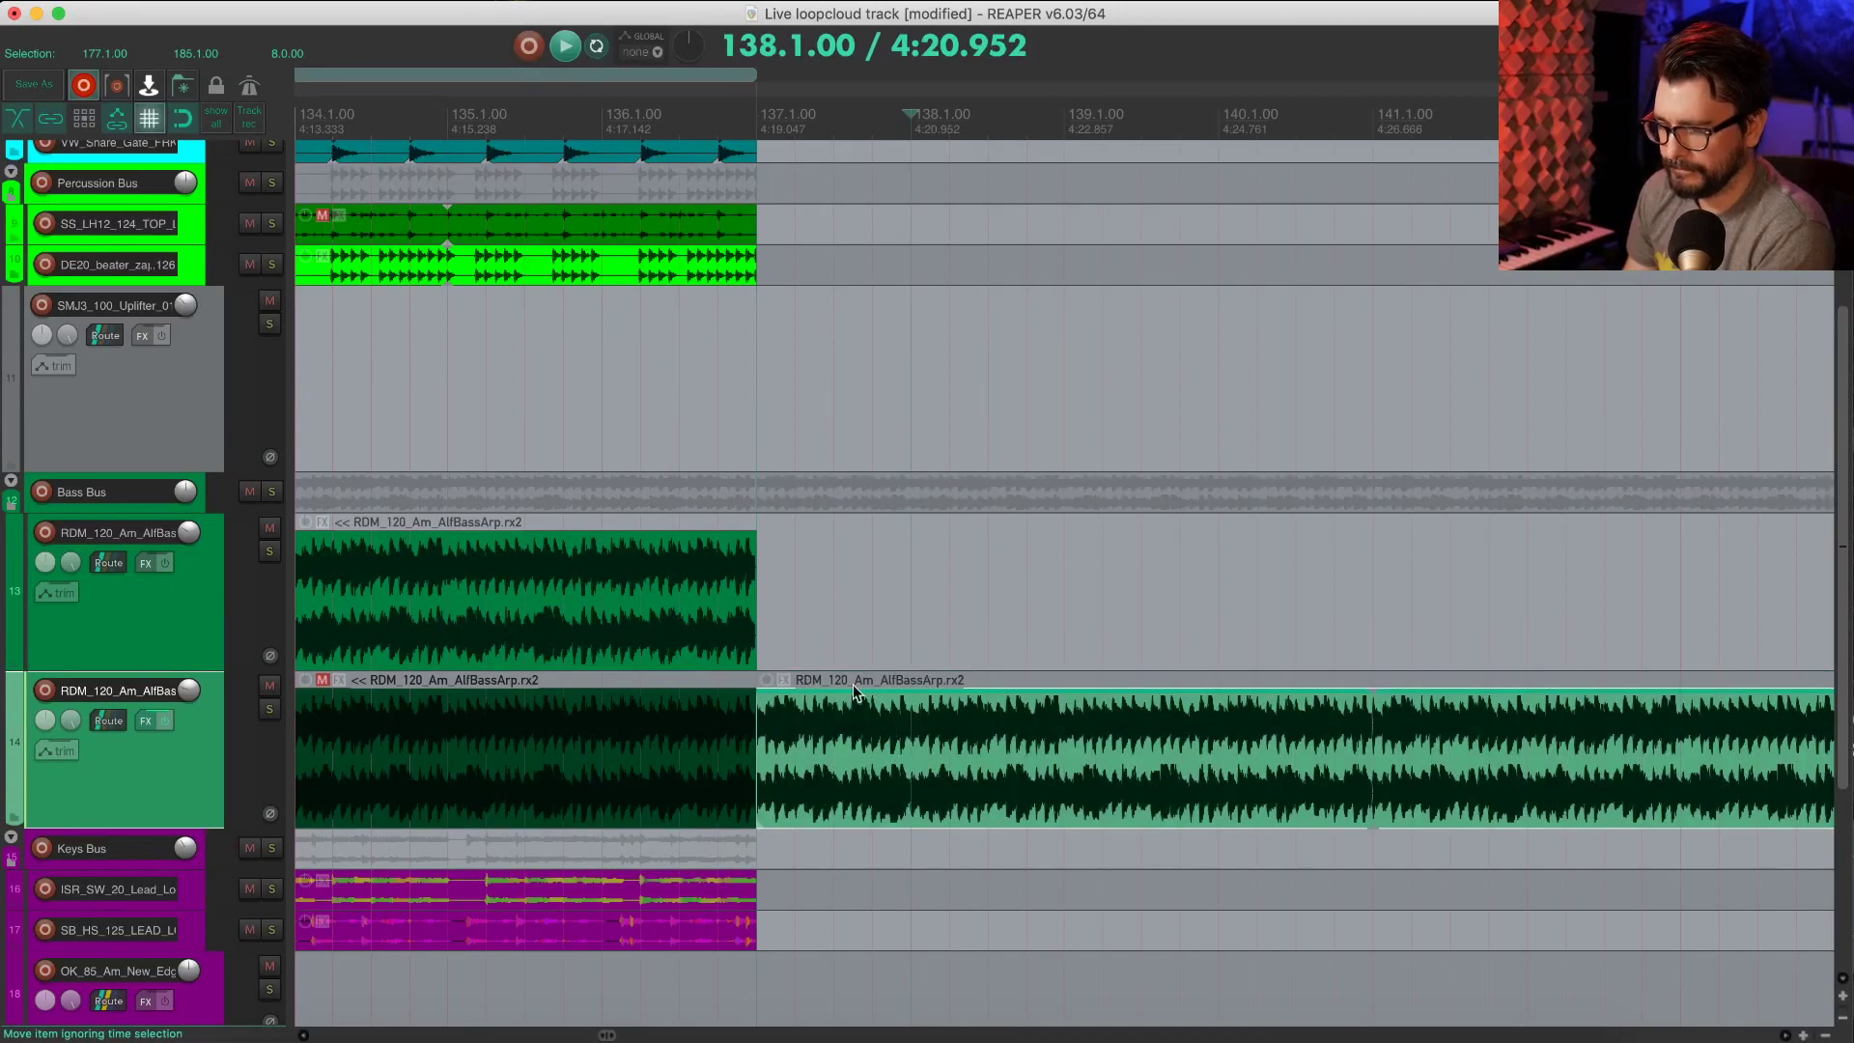
# Step: Play the new bass section from bar 137 to check how it sounds on its own
pyautogui.click(755, 617)
pyautogui.press('space')
pyautogui.scroll(-1, 802, 687)
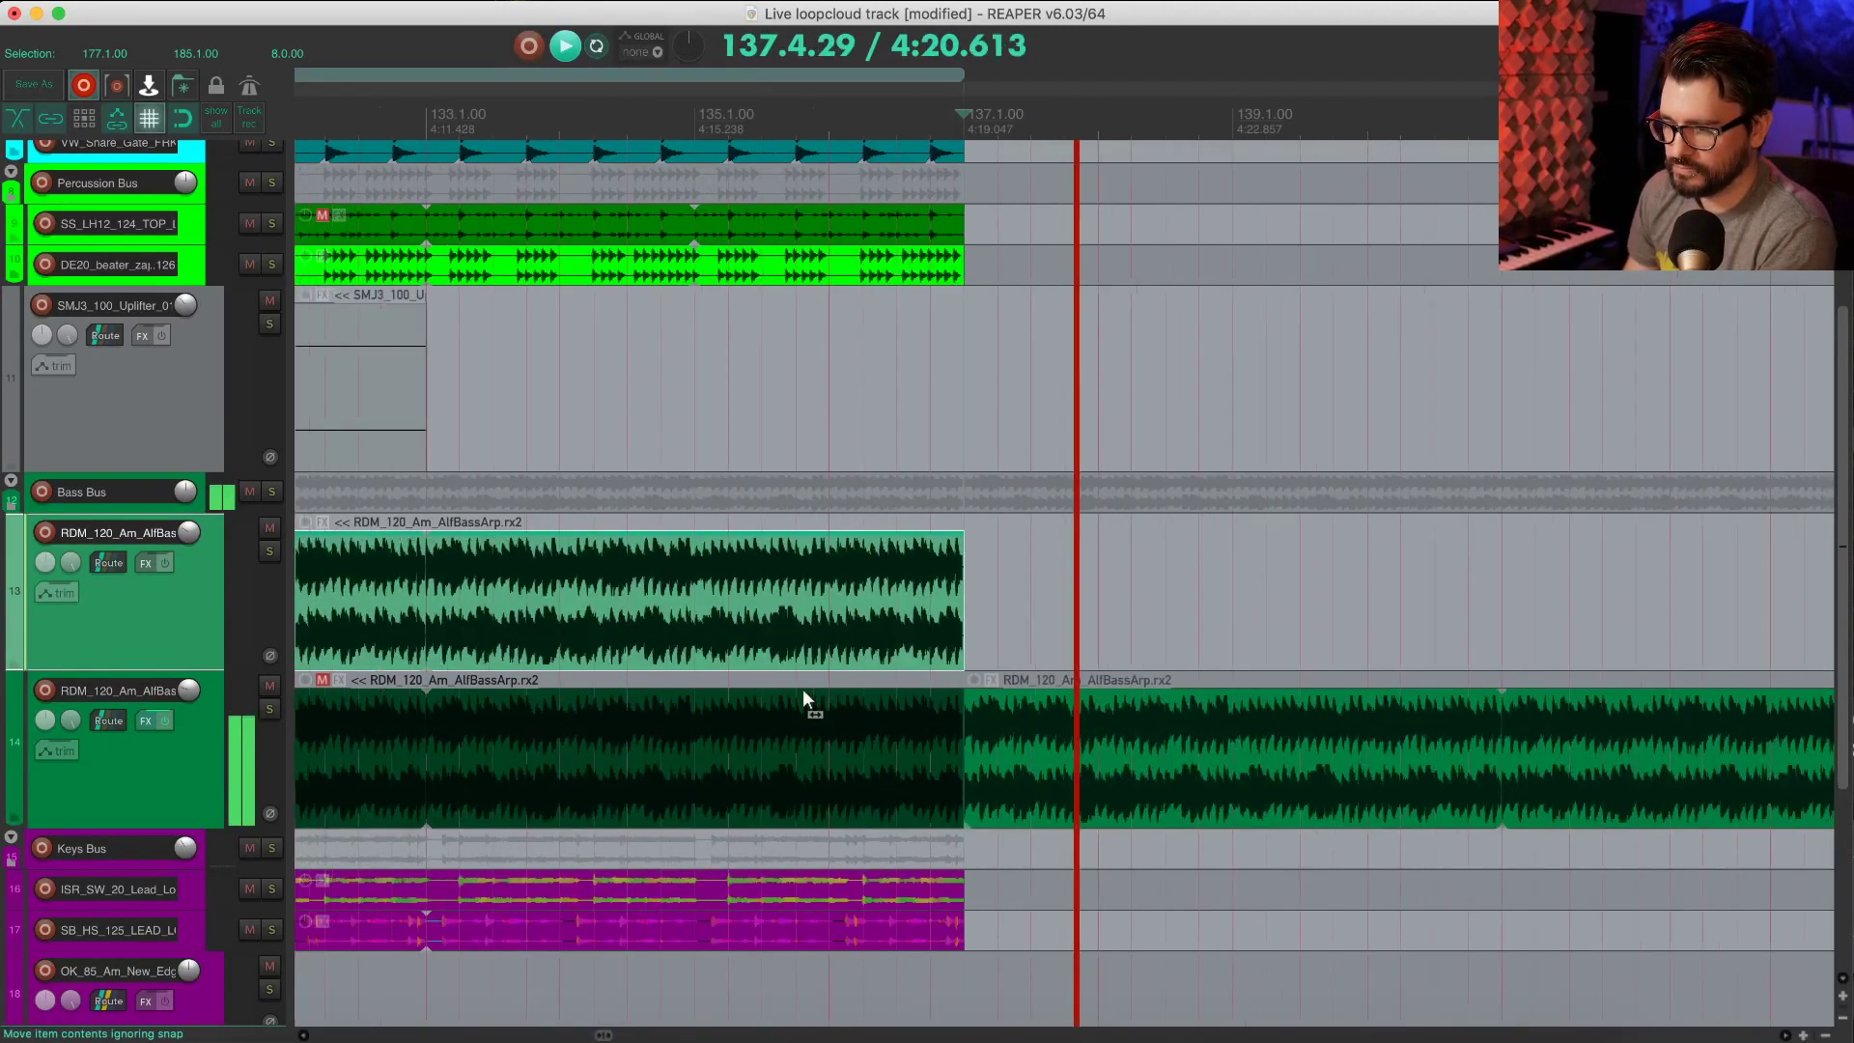
pyautogui.hscroll(3, 811, 687)
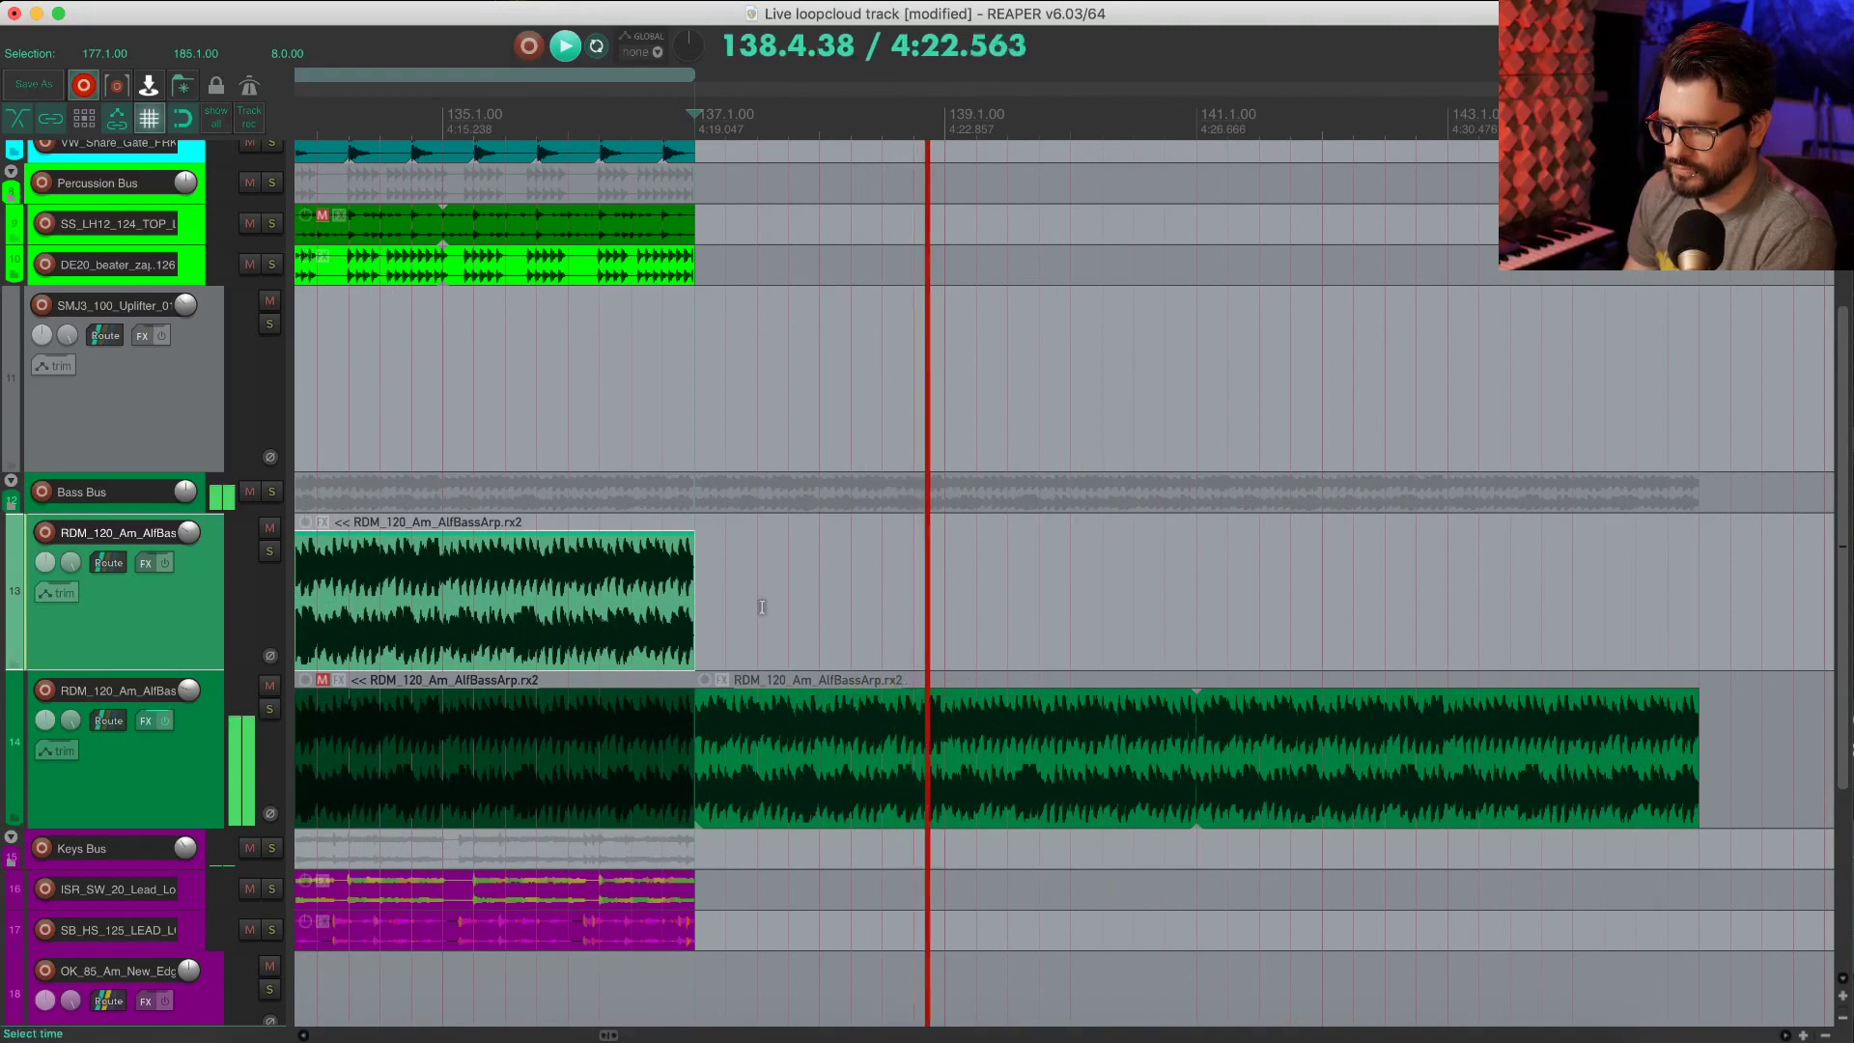
pyautogui.hscroll(-2, 773, 613)
pyautogui.scroll(-1, 850, 633)
pyautogui.scroll(5, 874, 640)
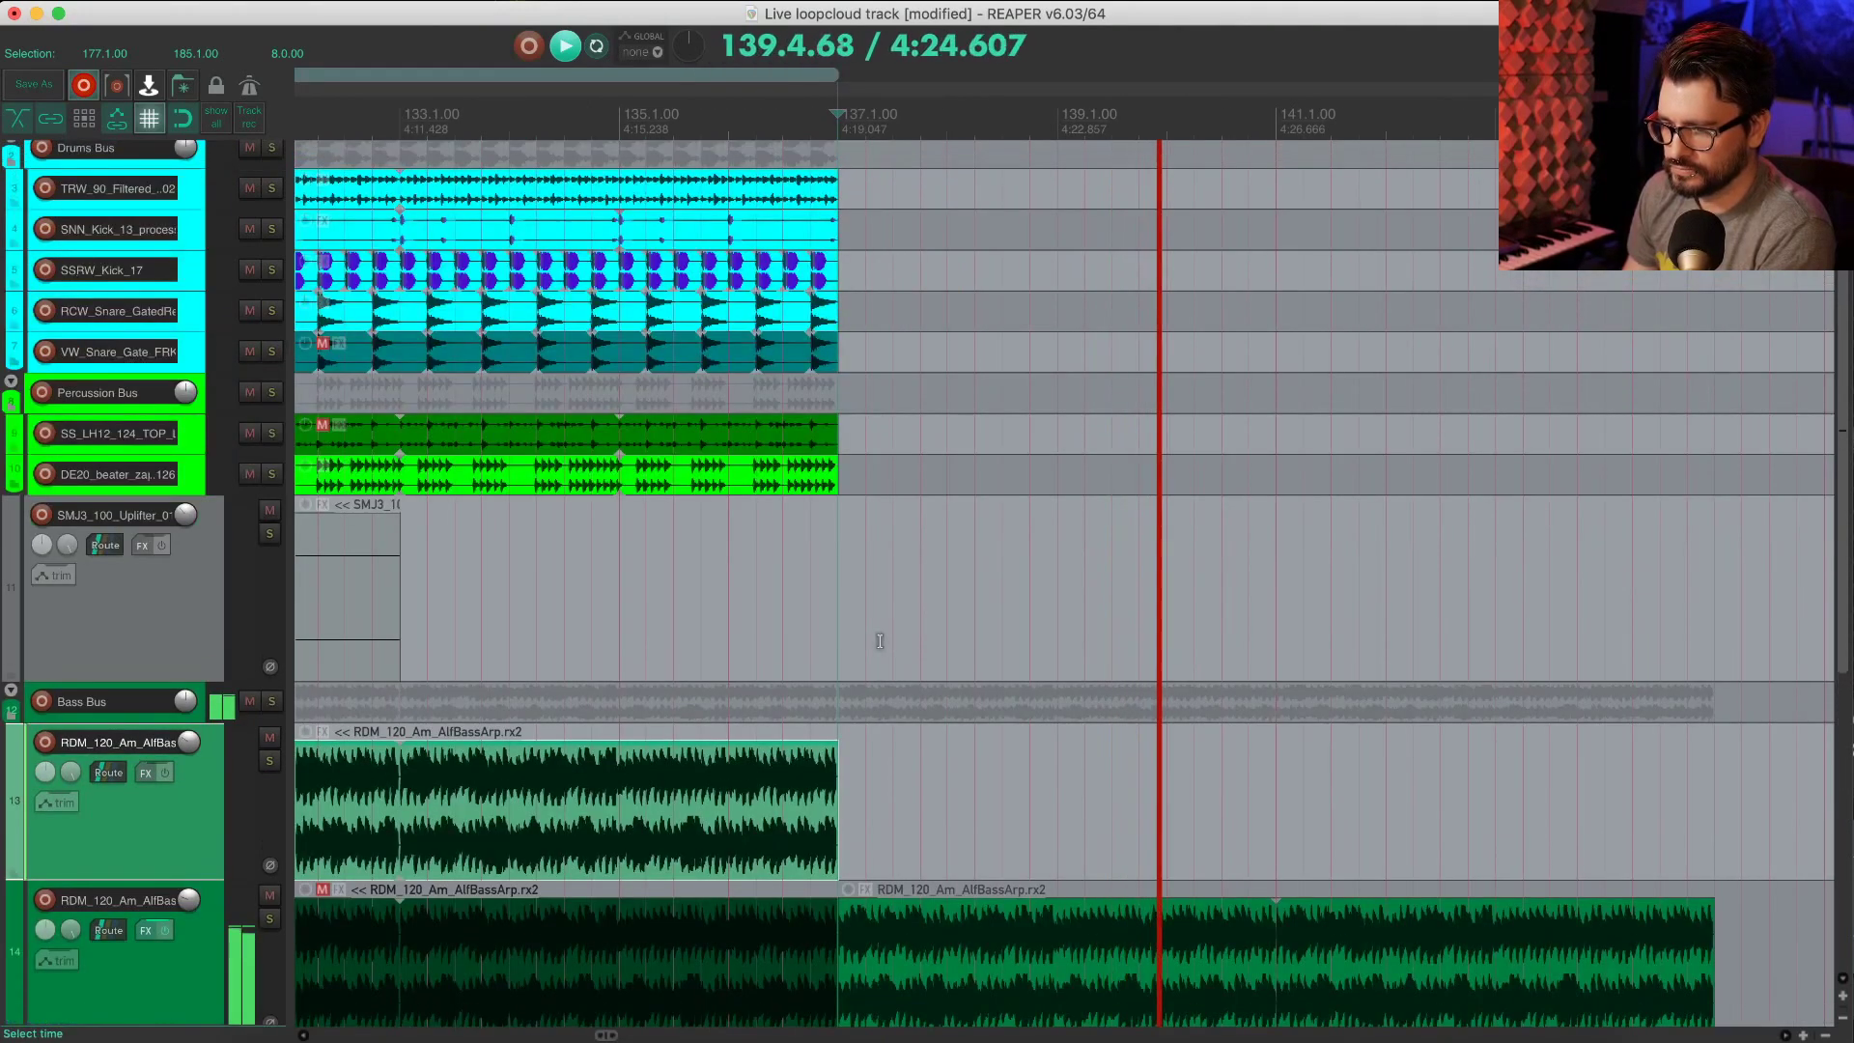
pyautogui.press('space')
# Step: Extend the SS_LH12_124_TOP item to bar 141, split it at bar 137 and unmute the new part
pyautogui.click(832, 432)
pyautogui.moveTo(837, 432); pyautogui.dragTo(1276, 443)
pyautogui.click(863, 450)
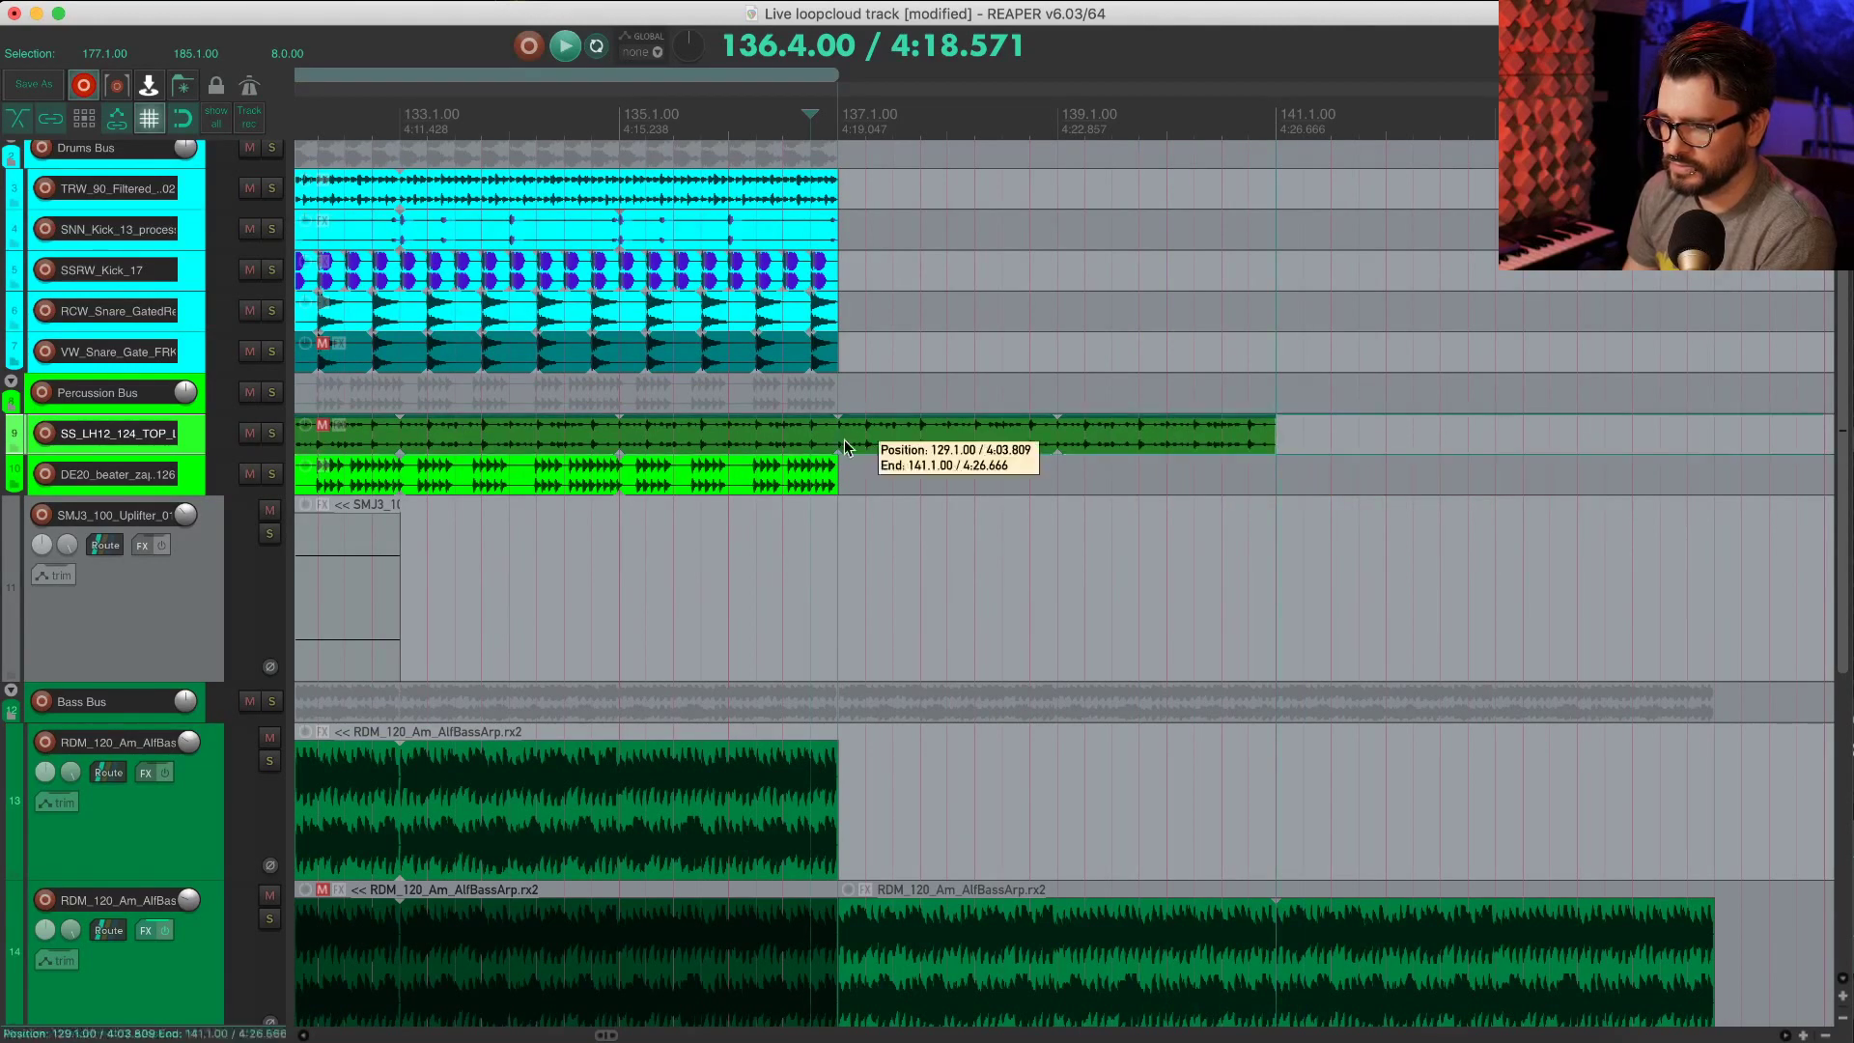
pyautogui.click(919, 444)
# Step: Play from just after bar 137 to bar 141, checking the percussion top loop together with the bass
pyautogui.press('space')
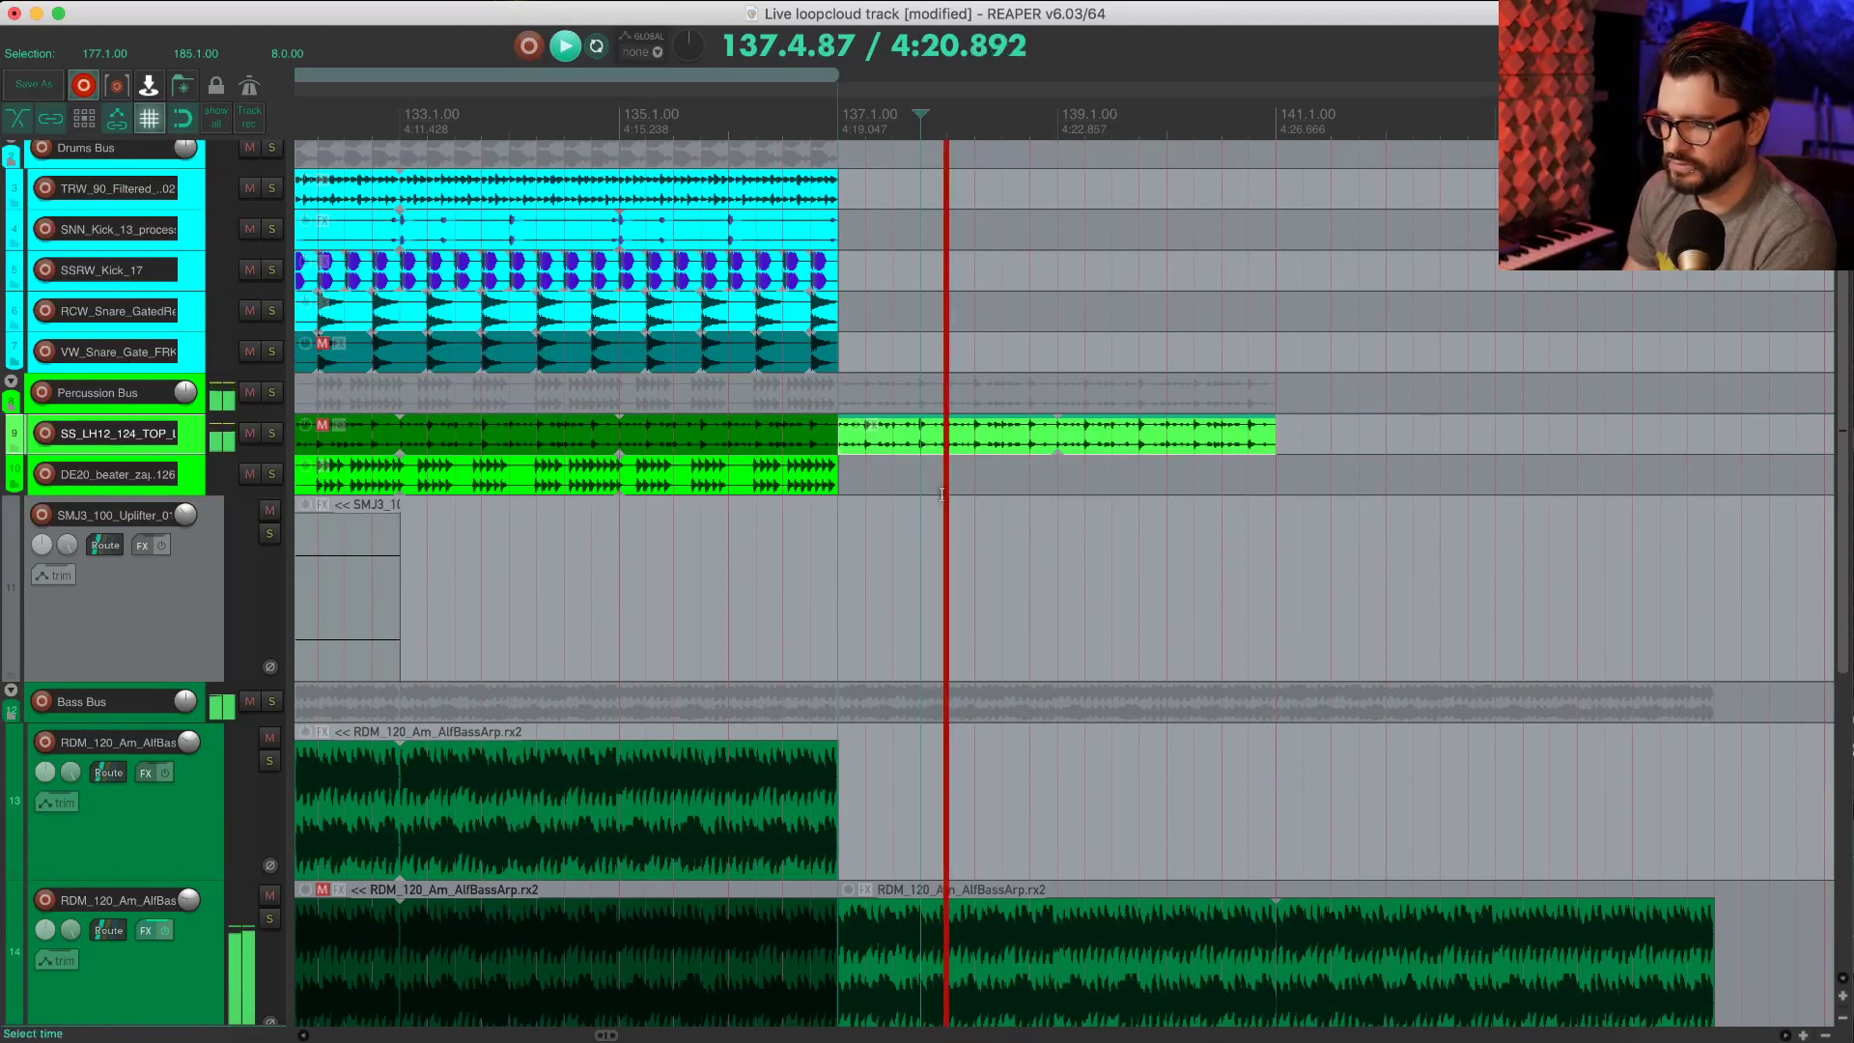
pyautogui.scroll(-1, 966, 579)
pyautogui.scroll(-1, 974, 628)
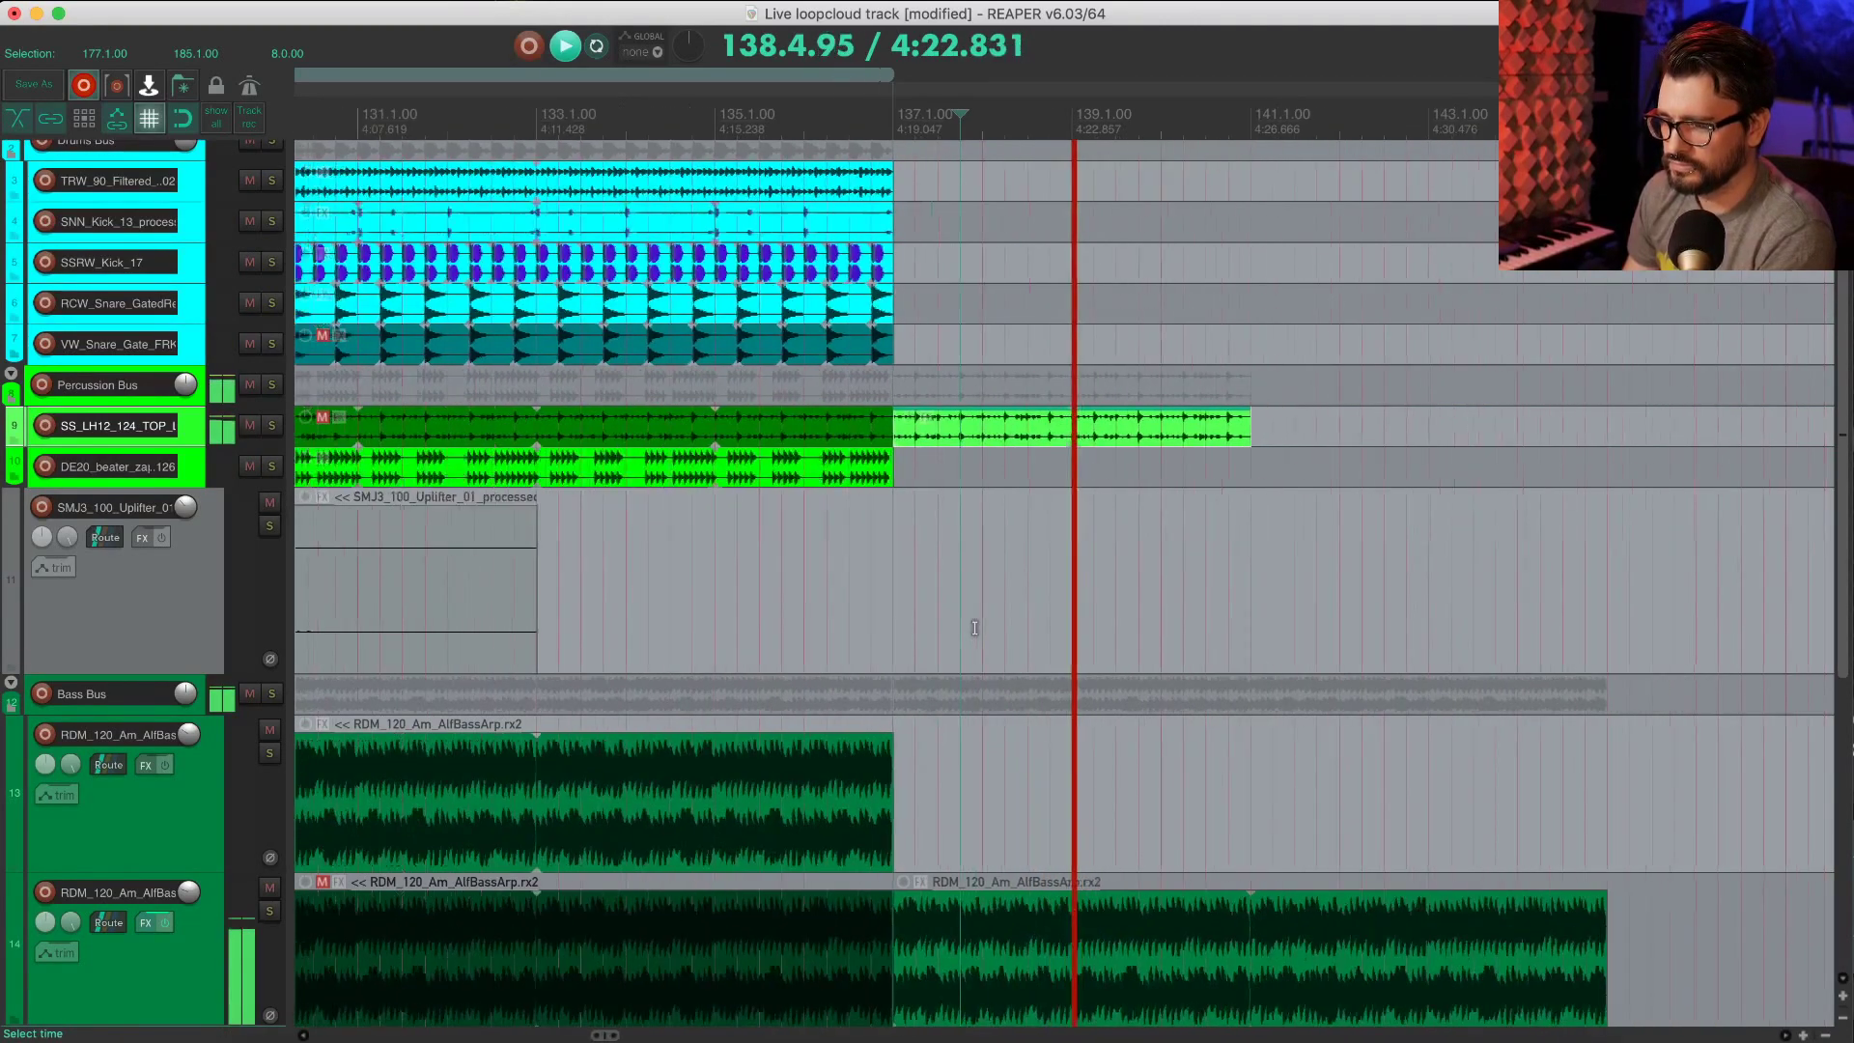
pyautogui.scroll(-2, 975, 628)
pyautogui.scroll(-2, 974, 628)
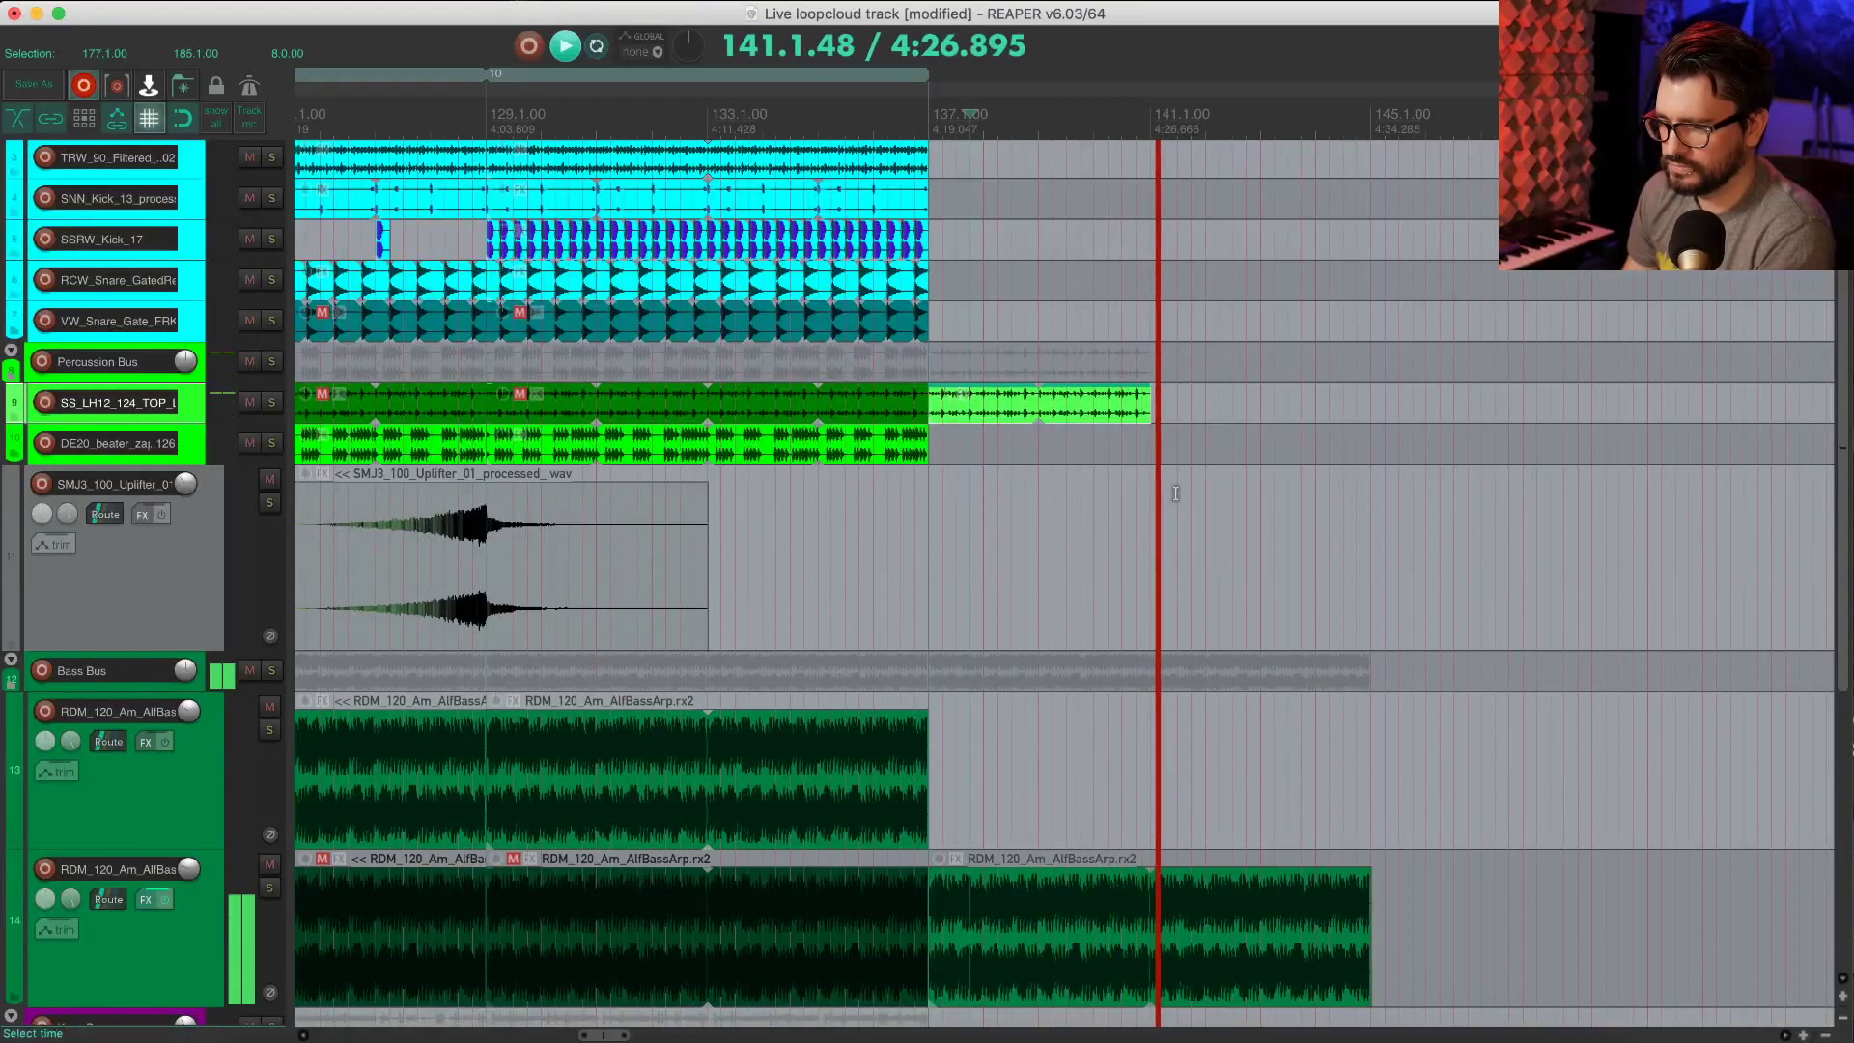
pyautogui.press('space')
# Step: Remove the track 14 bass between bars 141 and 145 so the item ends at bar 141
pyautogui.moveTo(1163, 496); pyautogui.dragTo(1369, 495)
pyautogui.hotkey('ctrl', 'z')
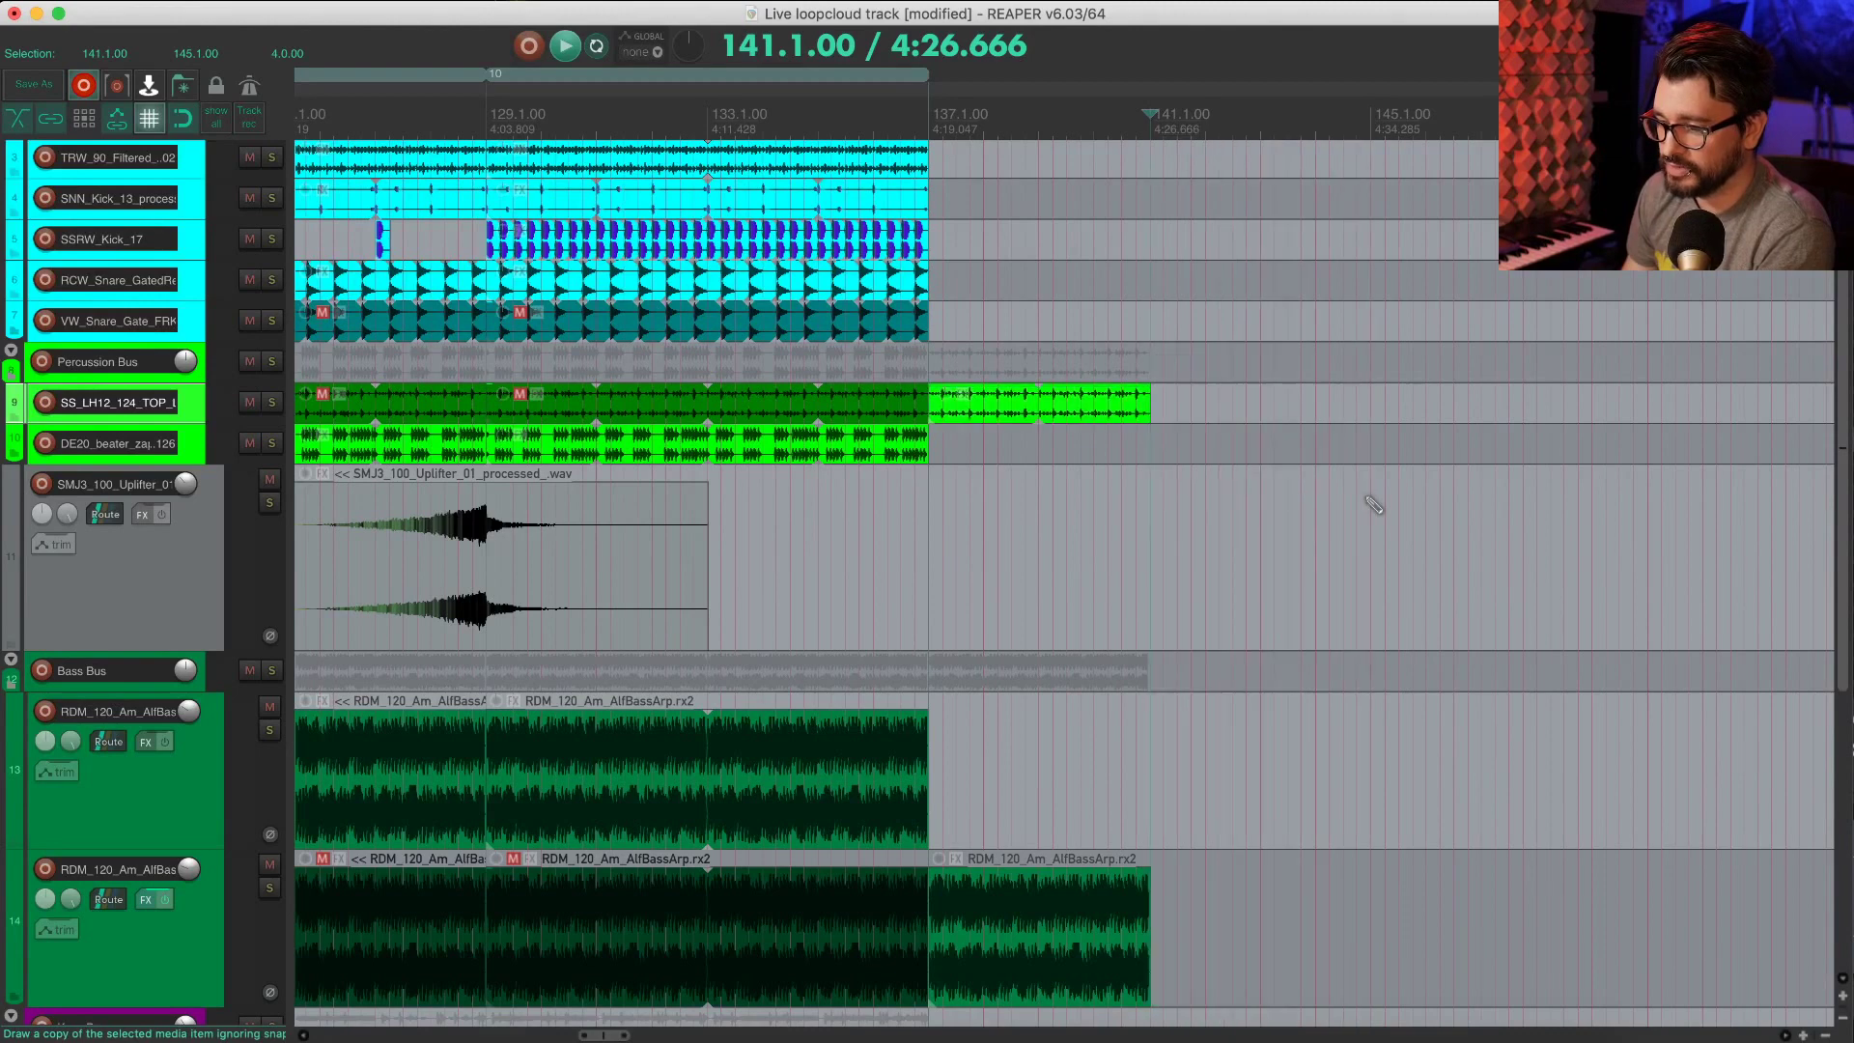
pyautogui.scroll(-1, 1091, 504)
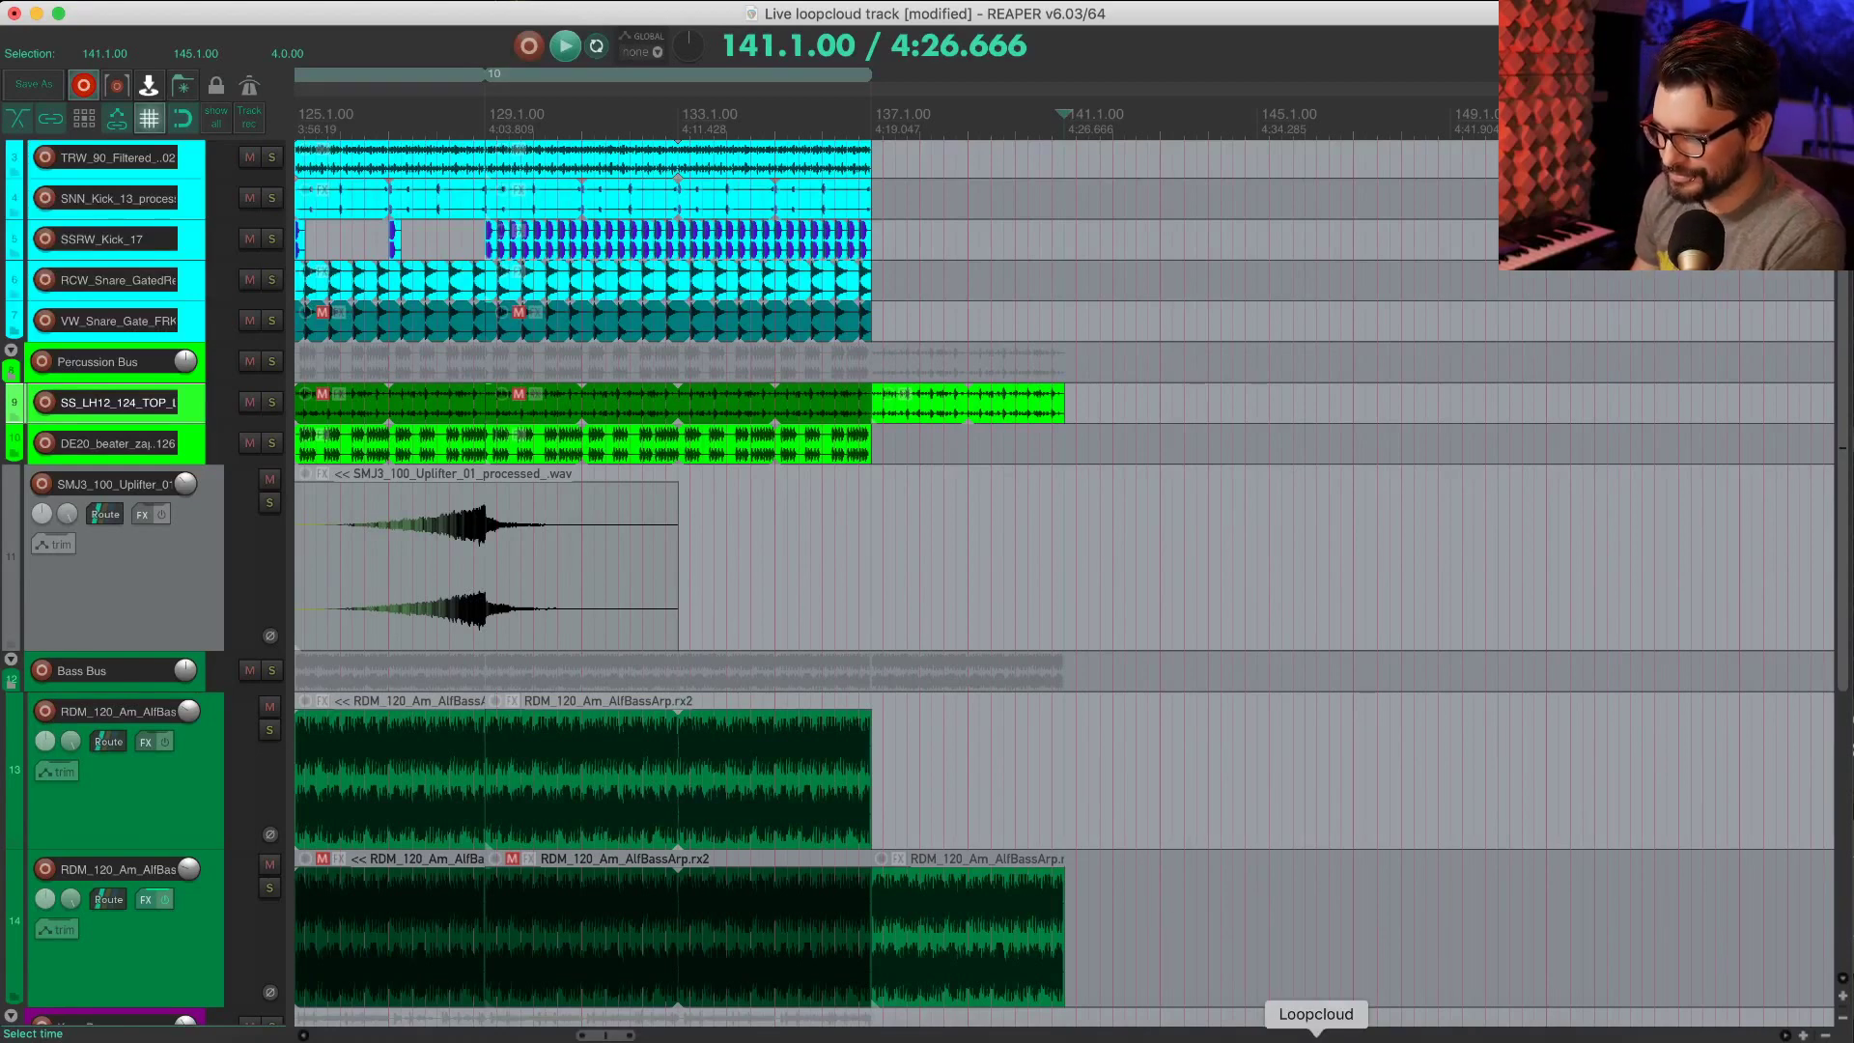
# Step: Set the time selection to bars 137 through 141 and start playing that section
pyautogui.doubleClick(990, 119)
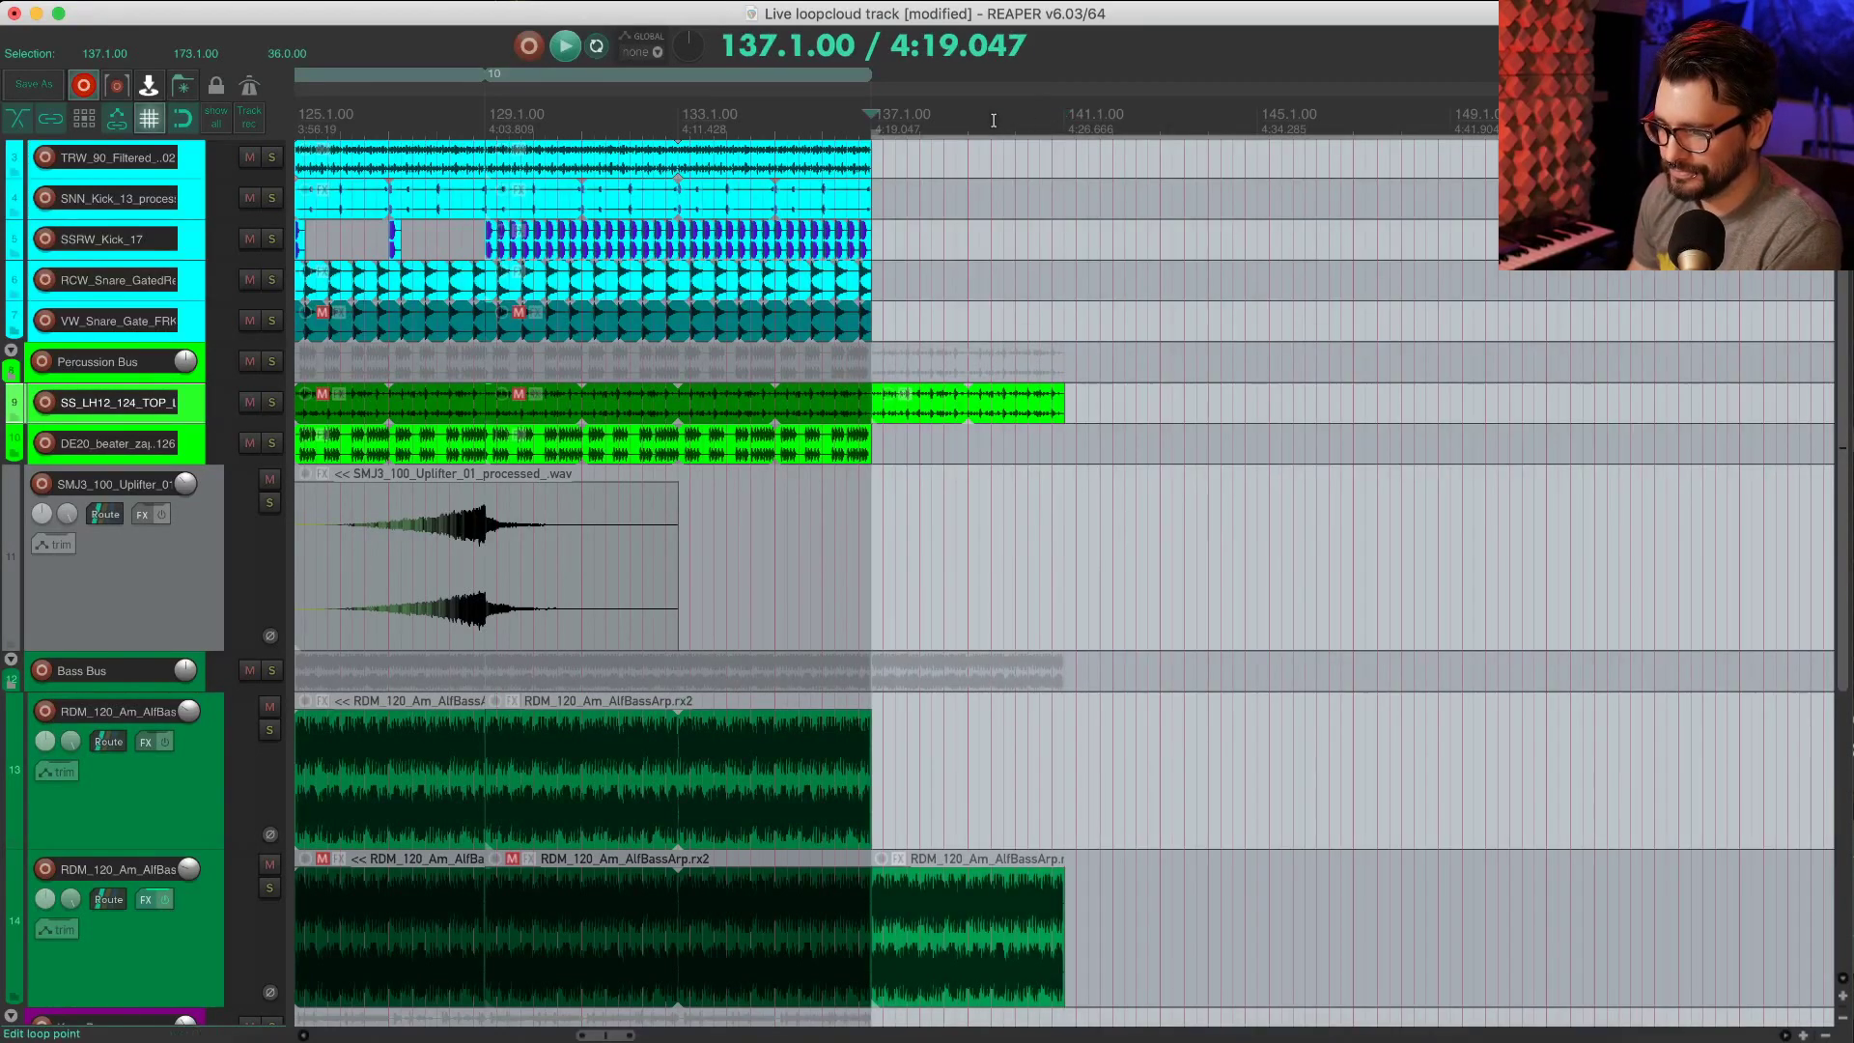
pyautogui.moveTo(1062, 125); pyautogui.dragTo(868, 121)
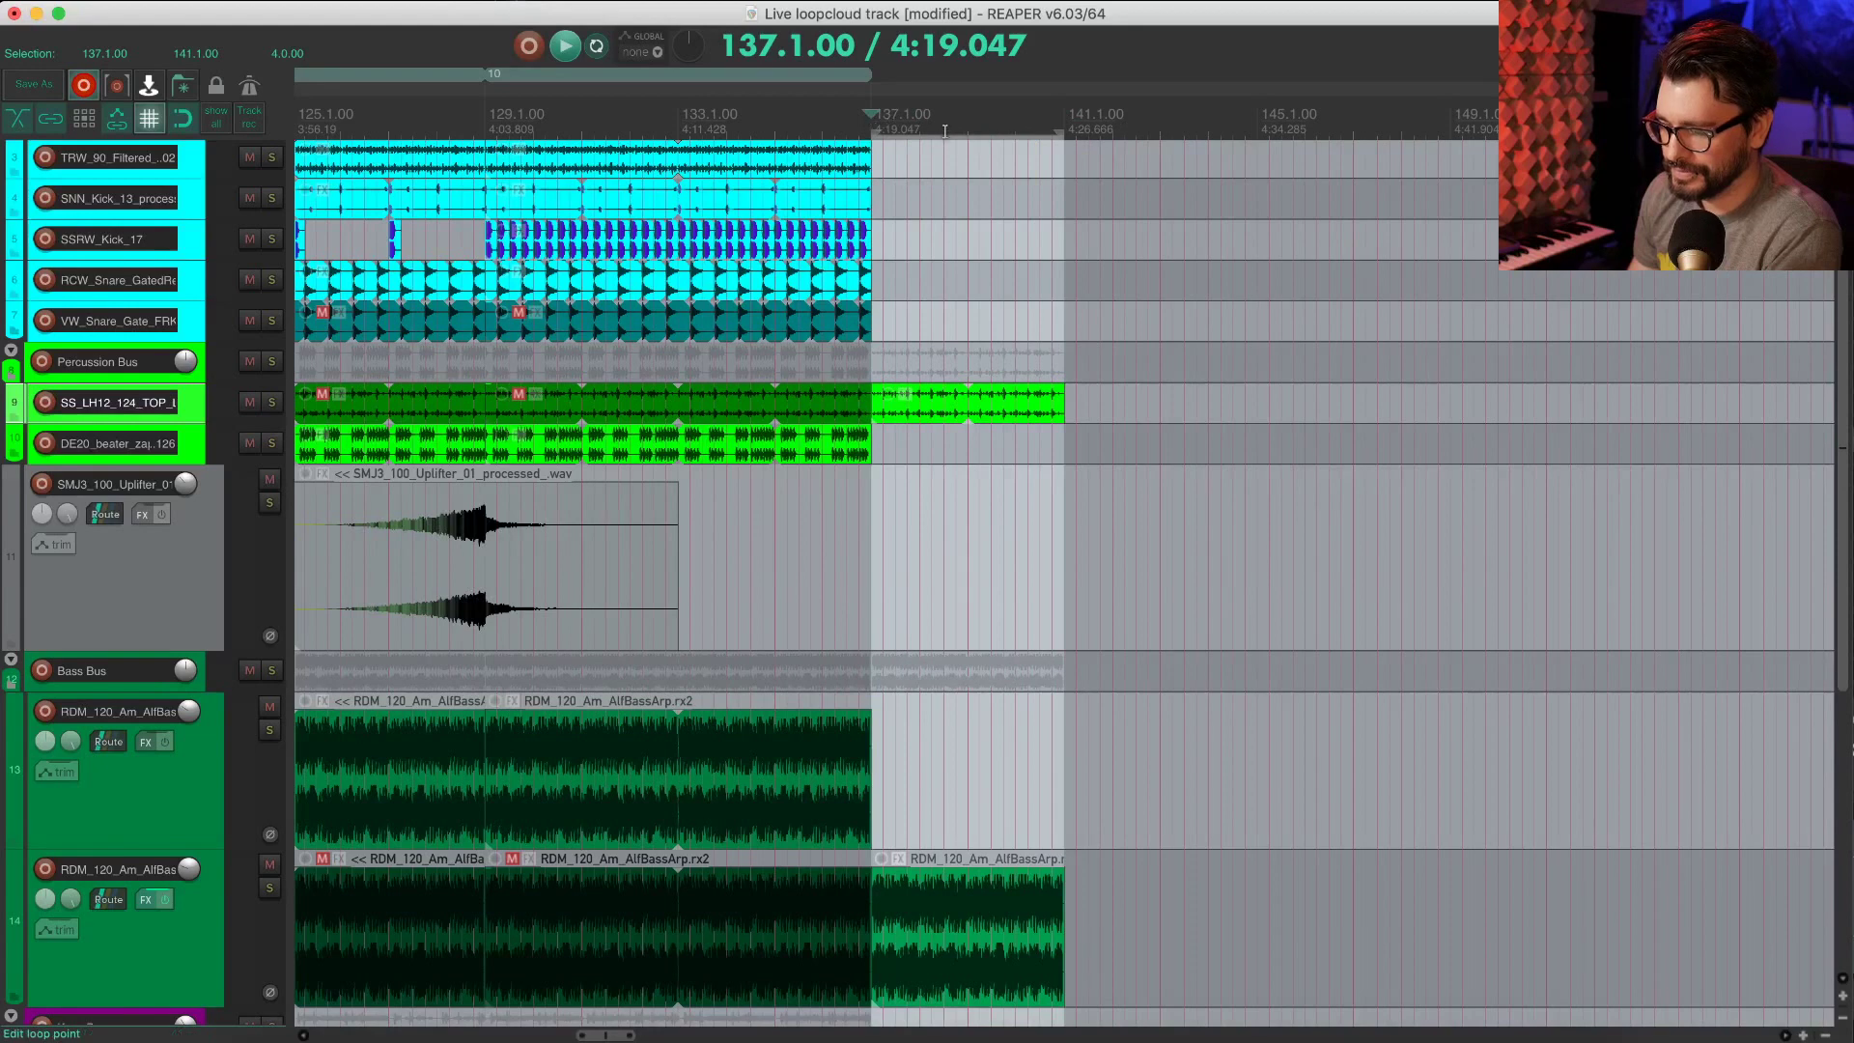
pyautogui.press('space')
# Step: Switch to Loopcloud and replace the Riser search with a search for "cowbell"
pyautogui.press('super+Tab')
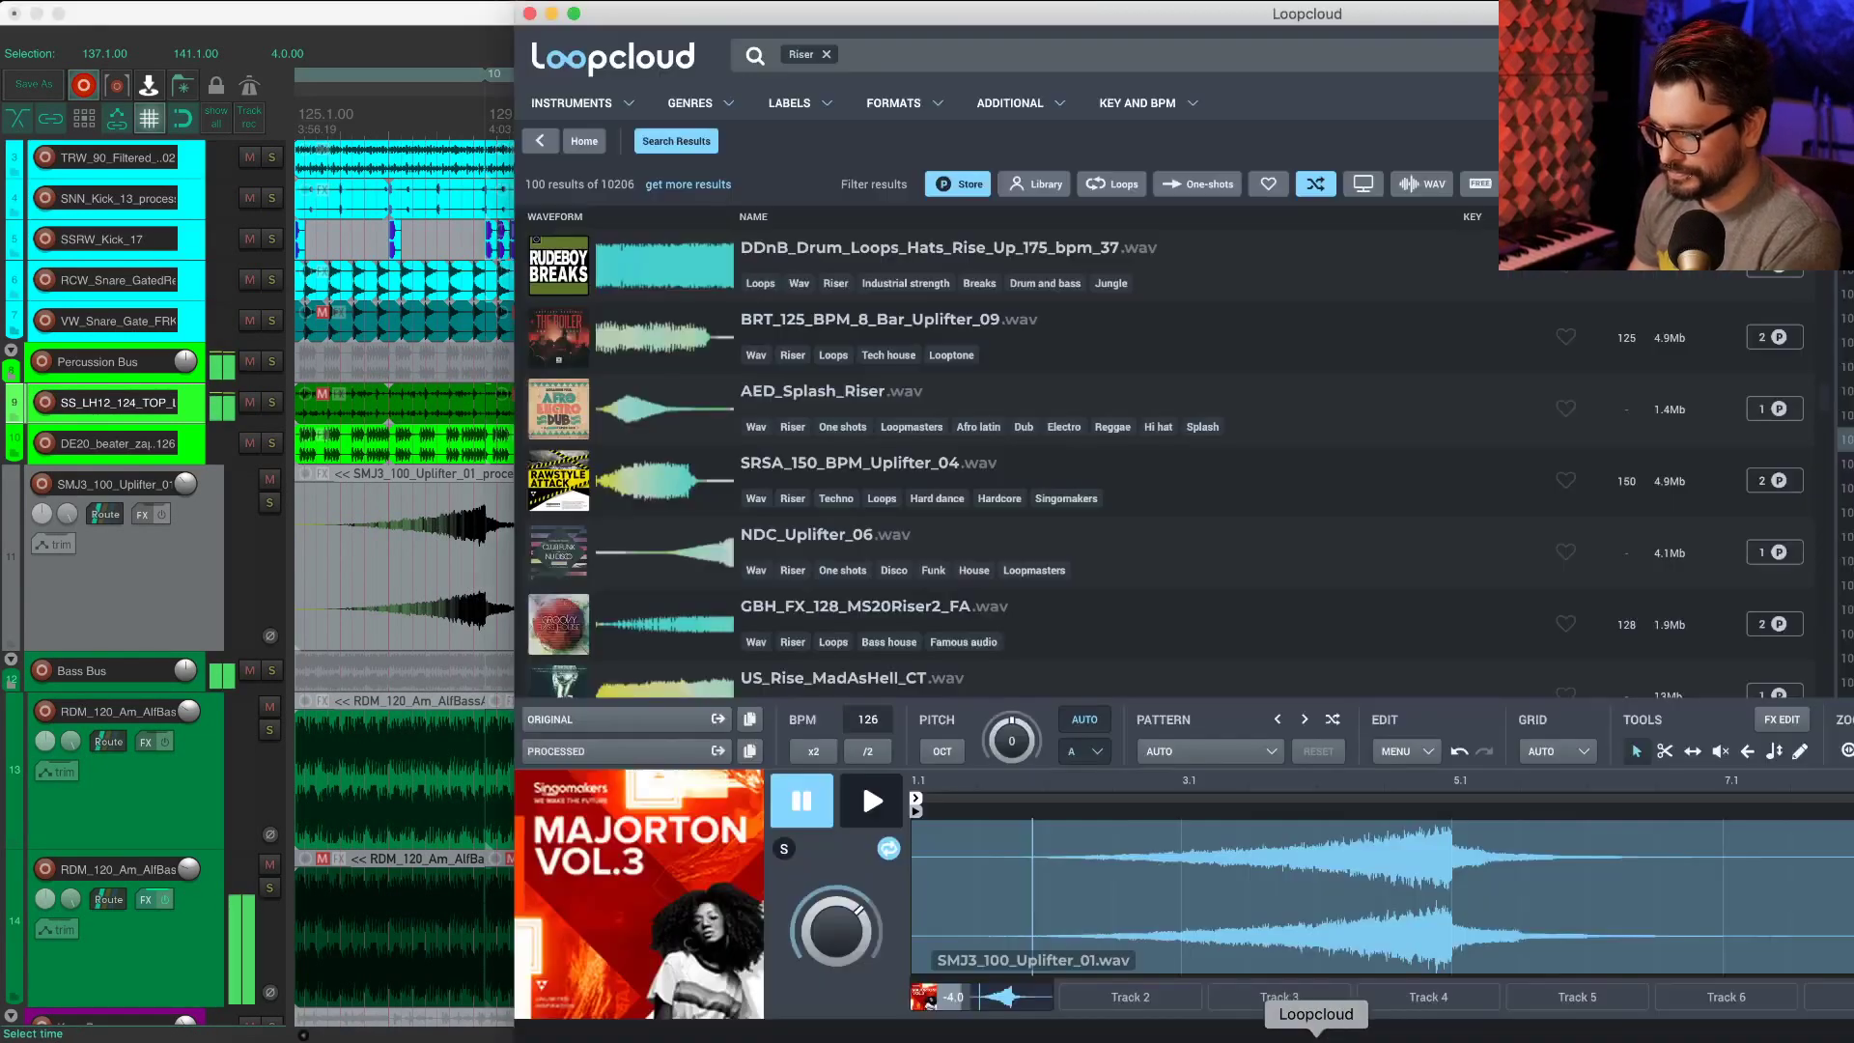
pyautogui.click(830, 55)
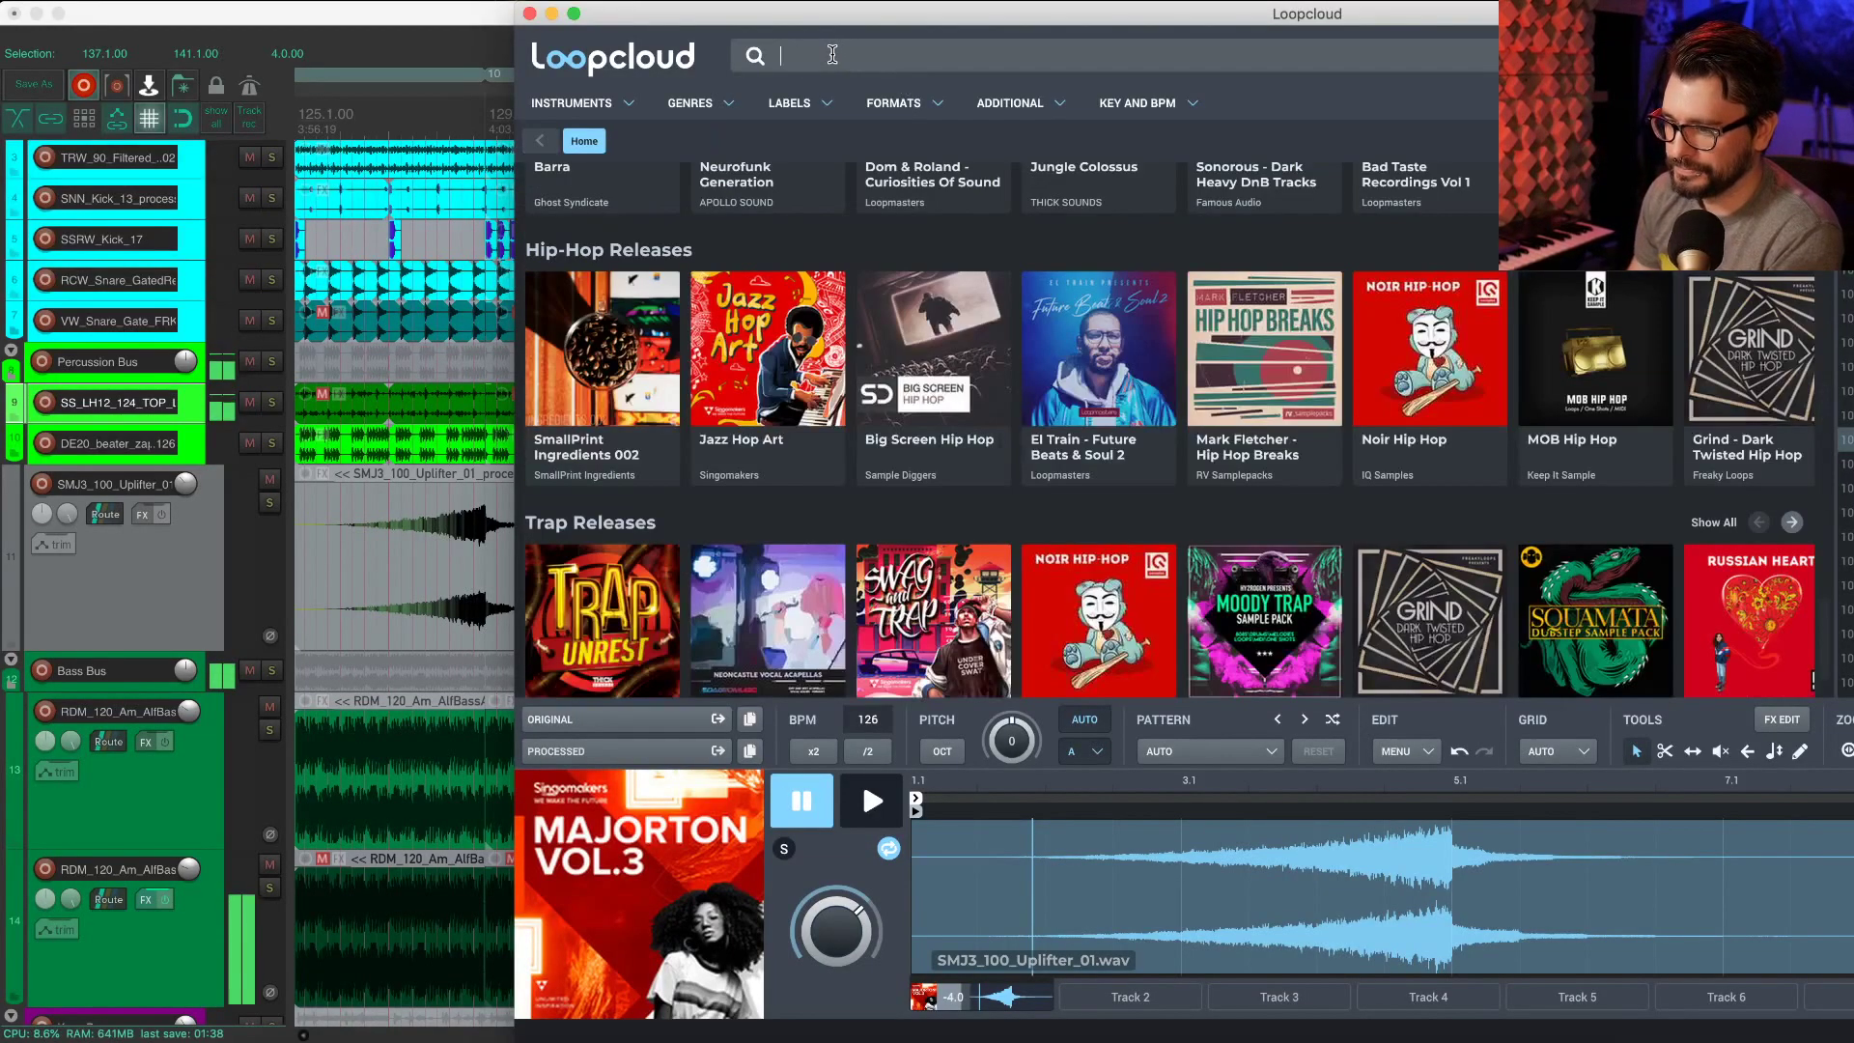
pyautogui.write('c')
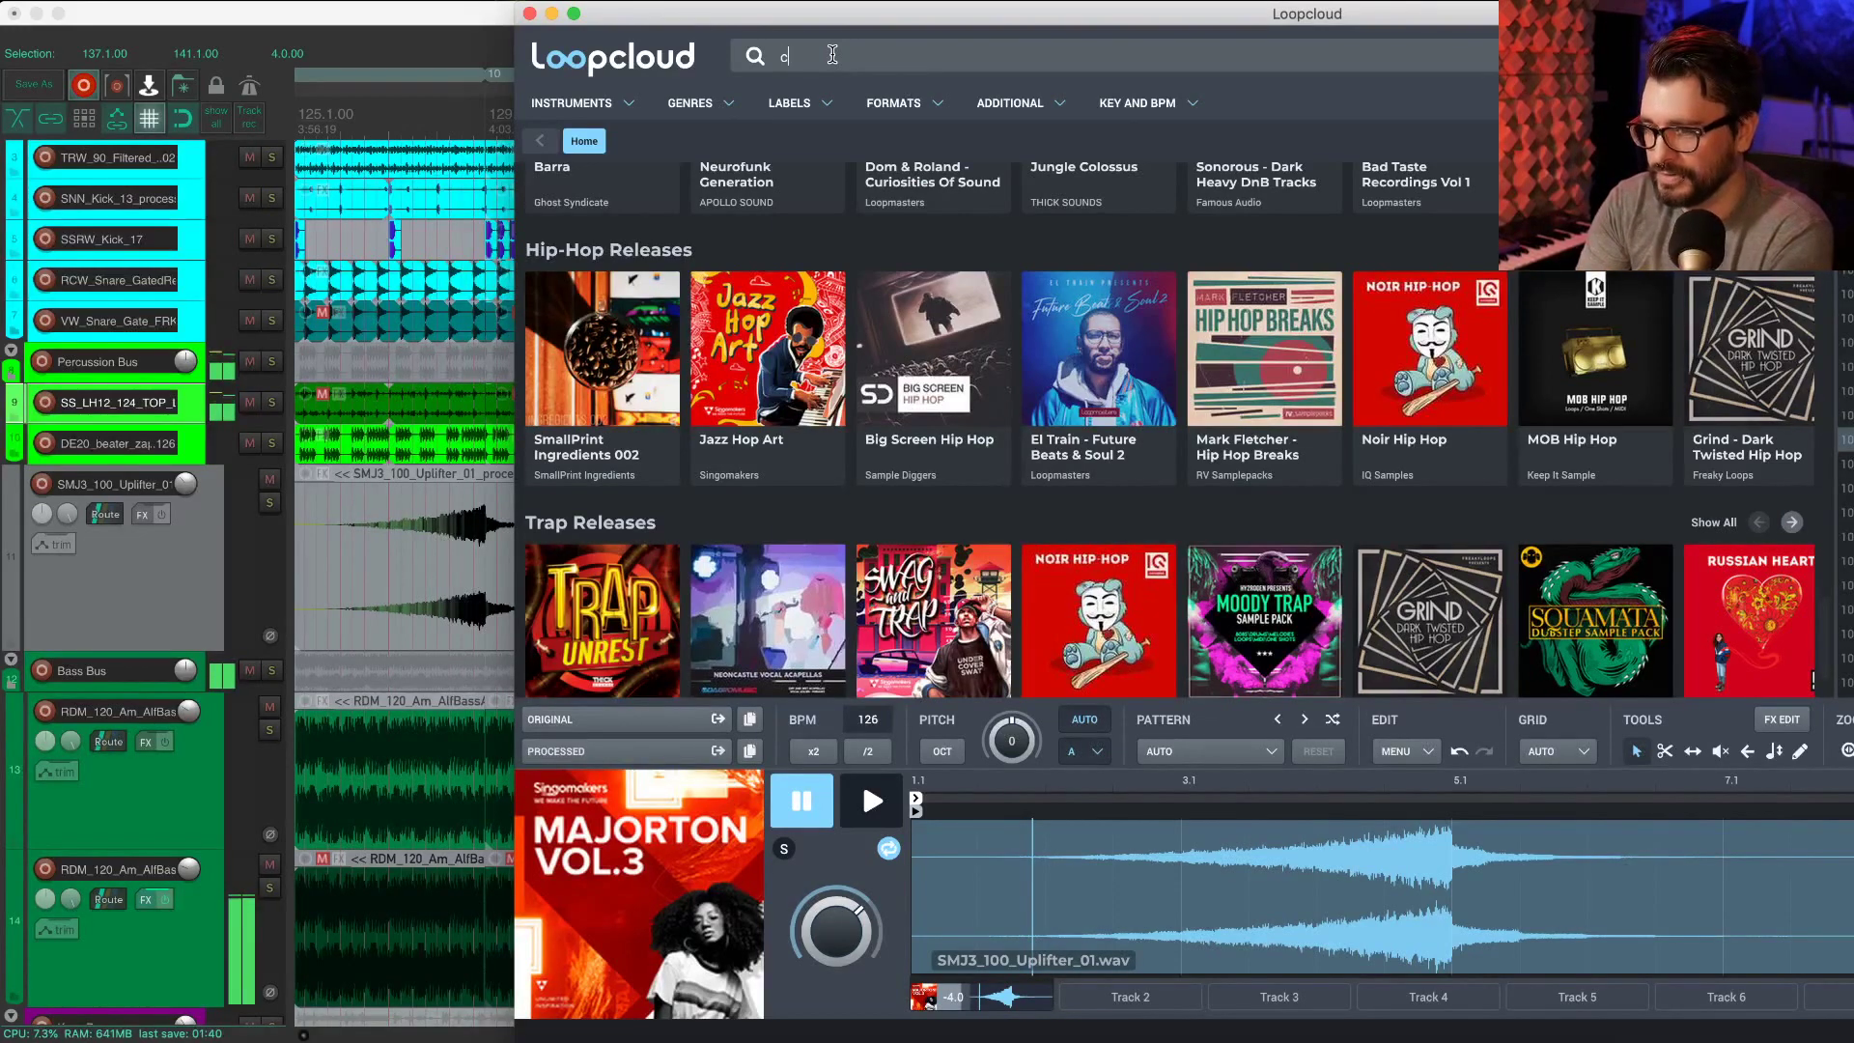
pyautogui.write('owbell')
pyautogui.press('Return')
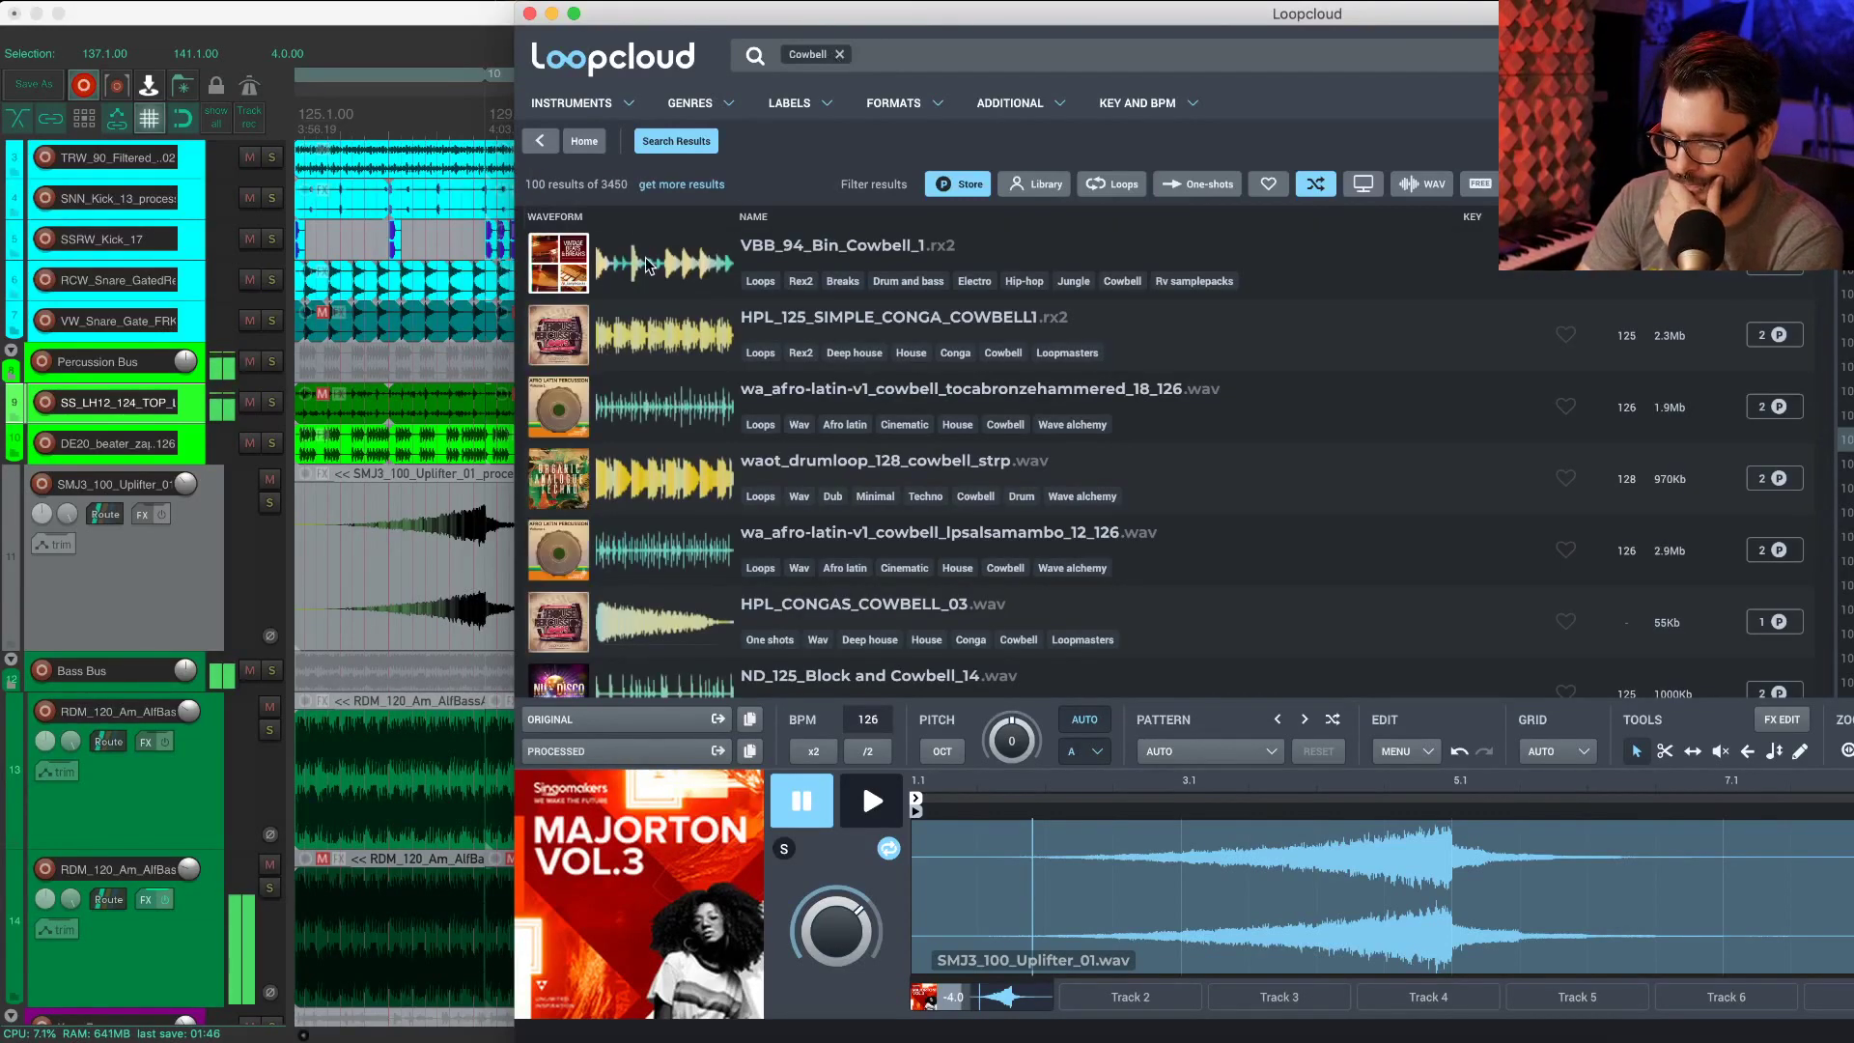
# Step: Audition the first five cowbell results, from VBB_94_Bin_Cowbell_1 to wa_afro-latin-v1_cowbell_lpsalsamambo_12_126, against the playing section
pyautogui.click(646, 267)
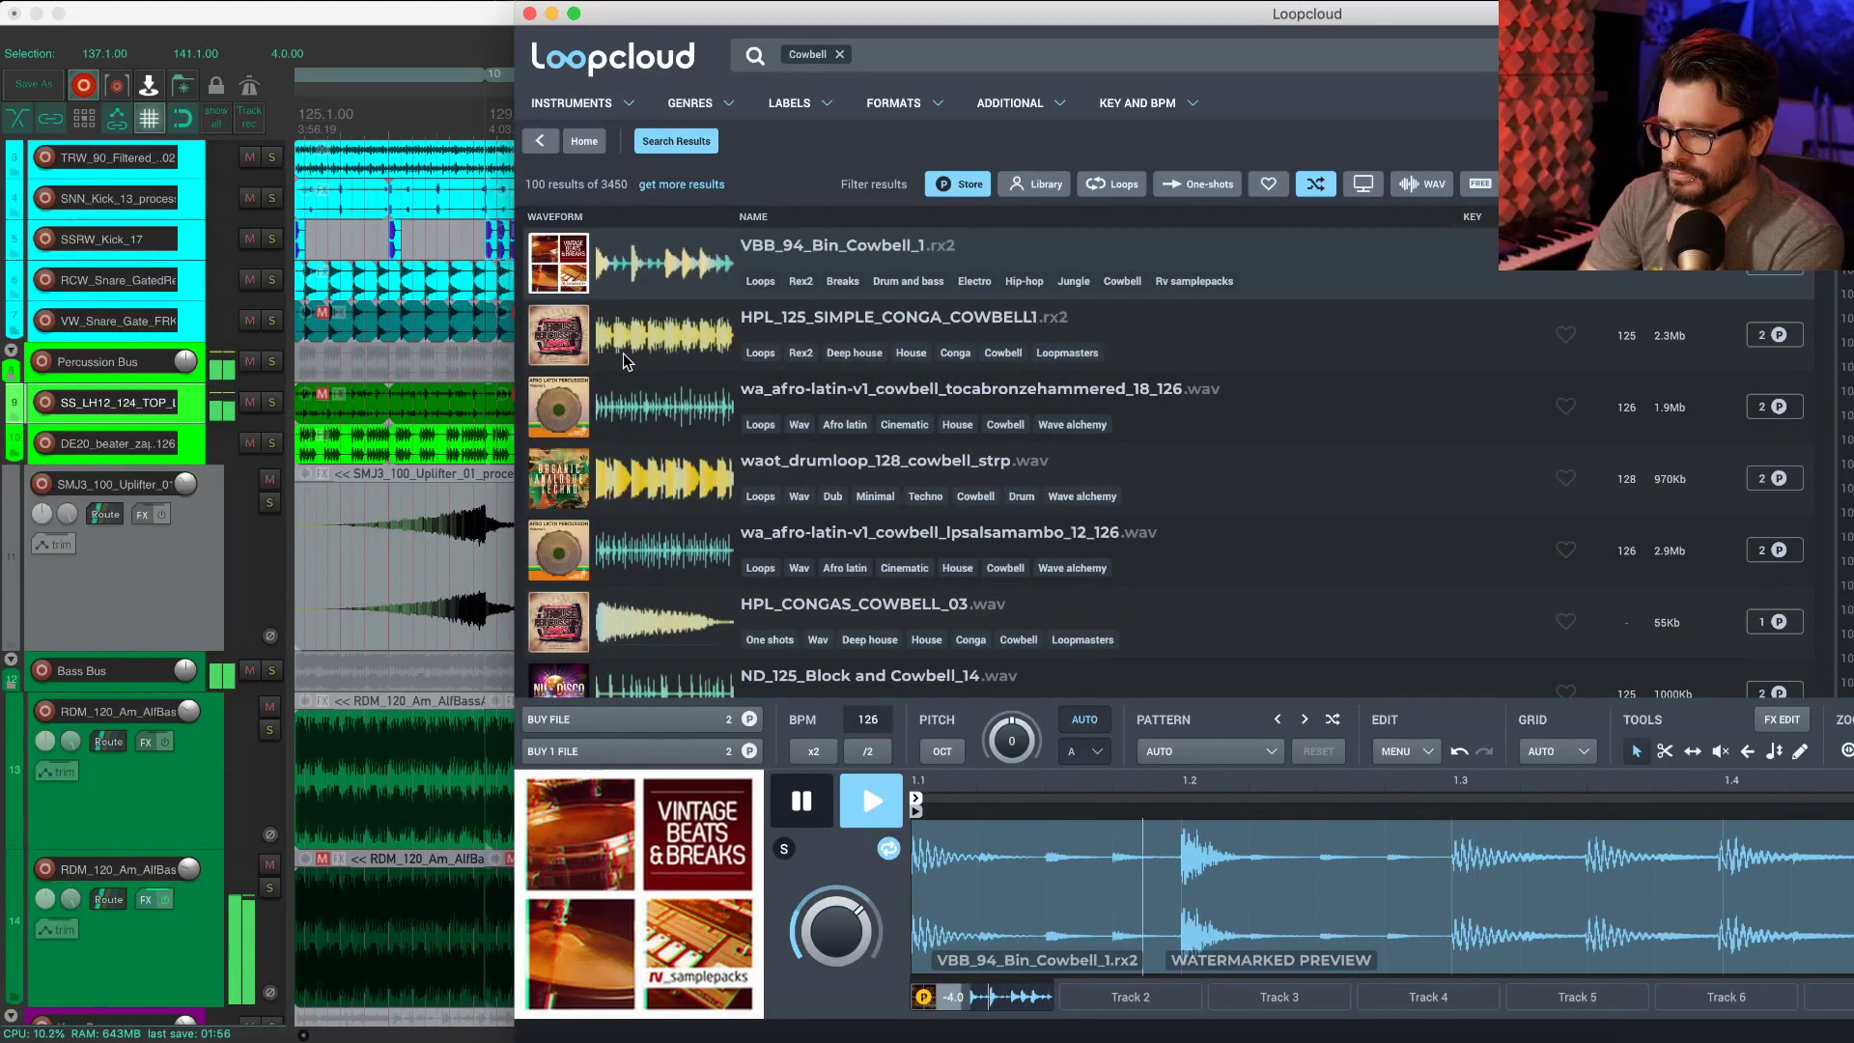
pyautogui.click(664, 339)
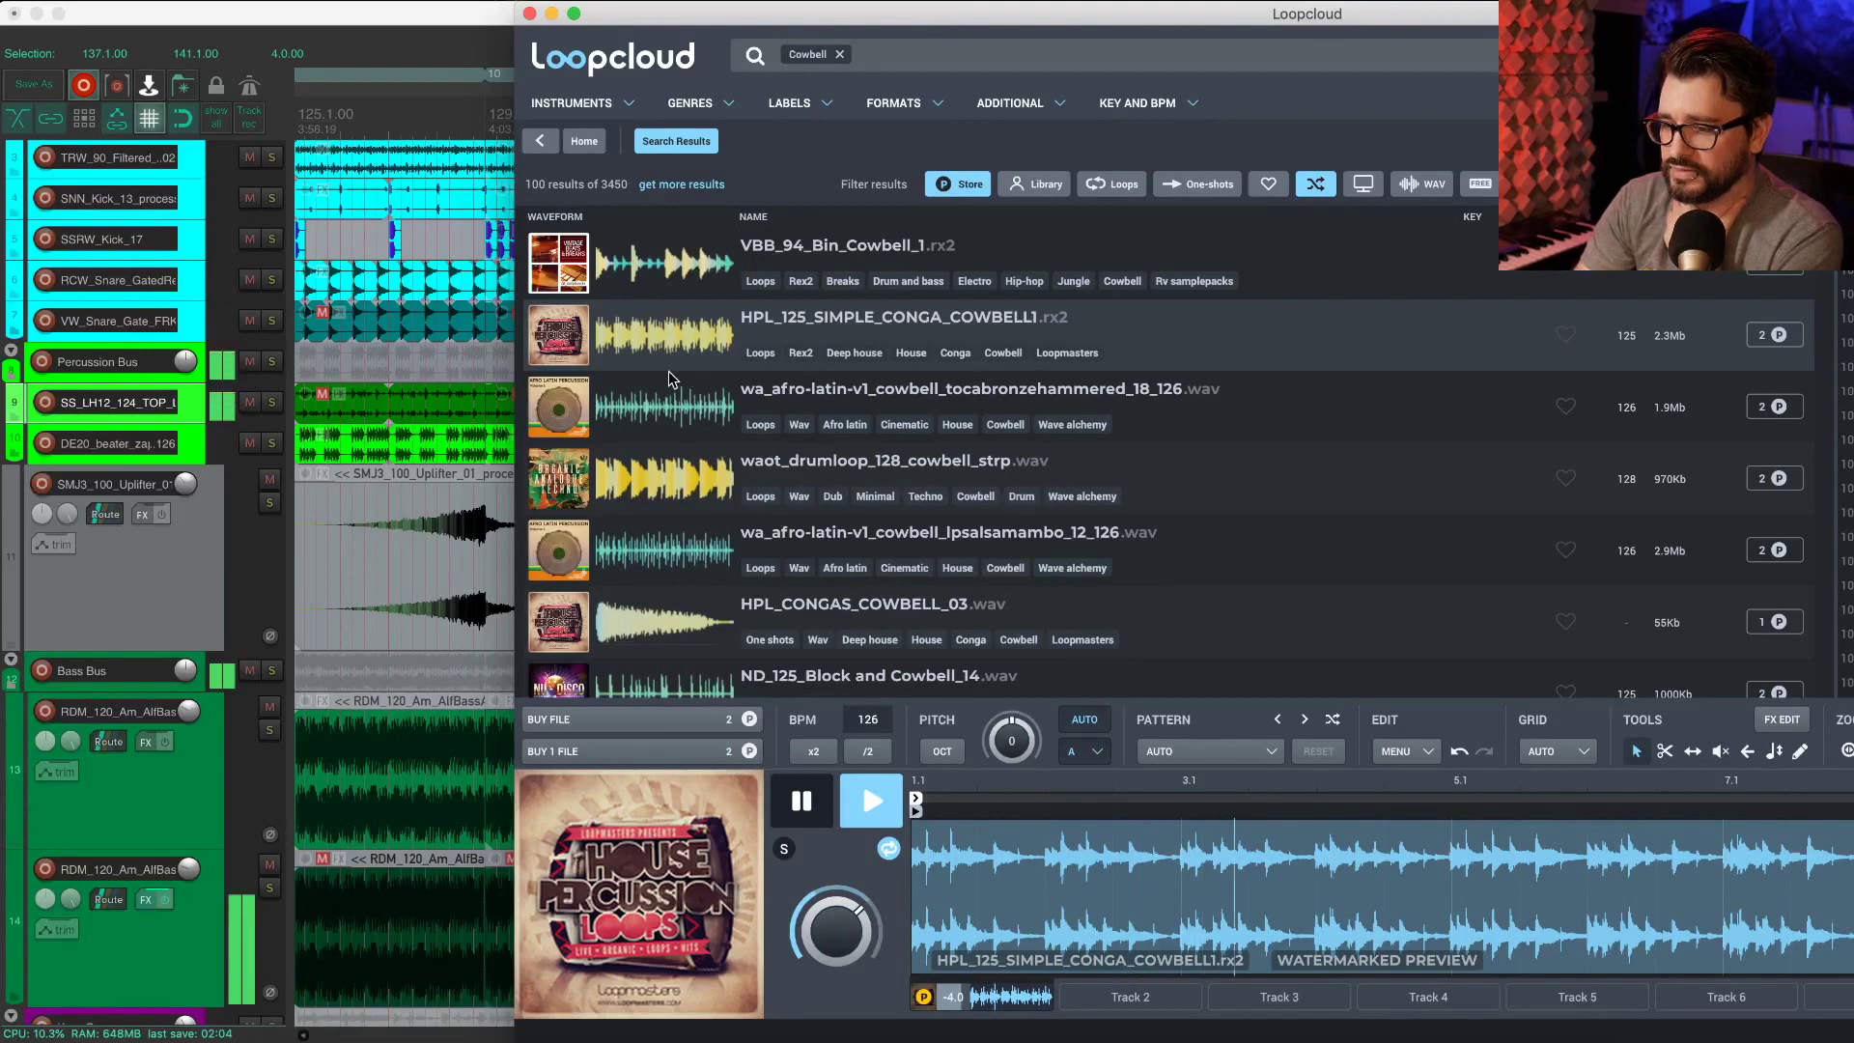
pyautogui.click(662, 419)
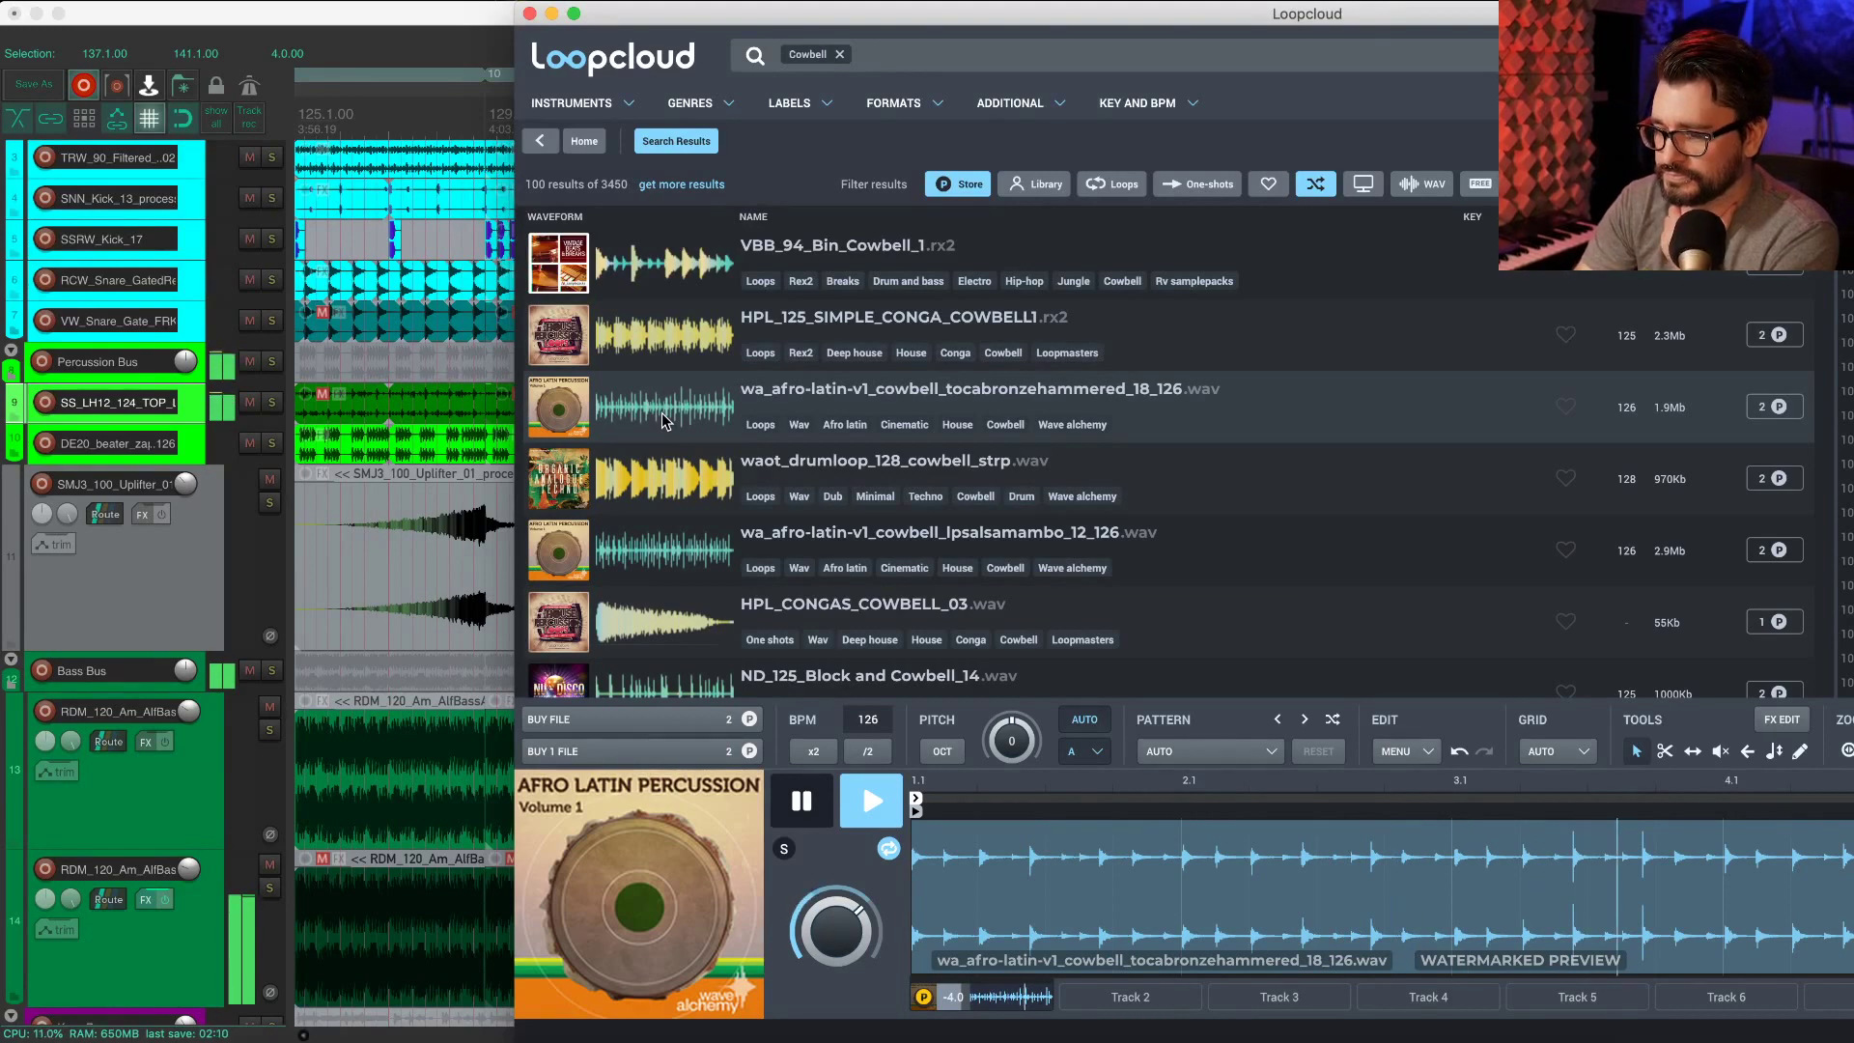
pyautogui.click(651, 491)
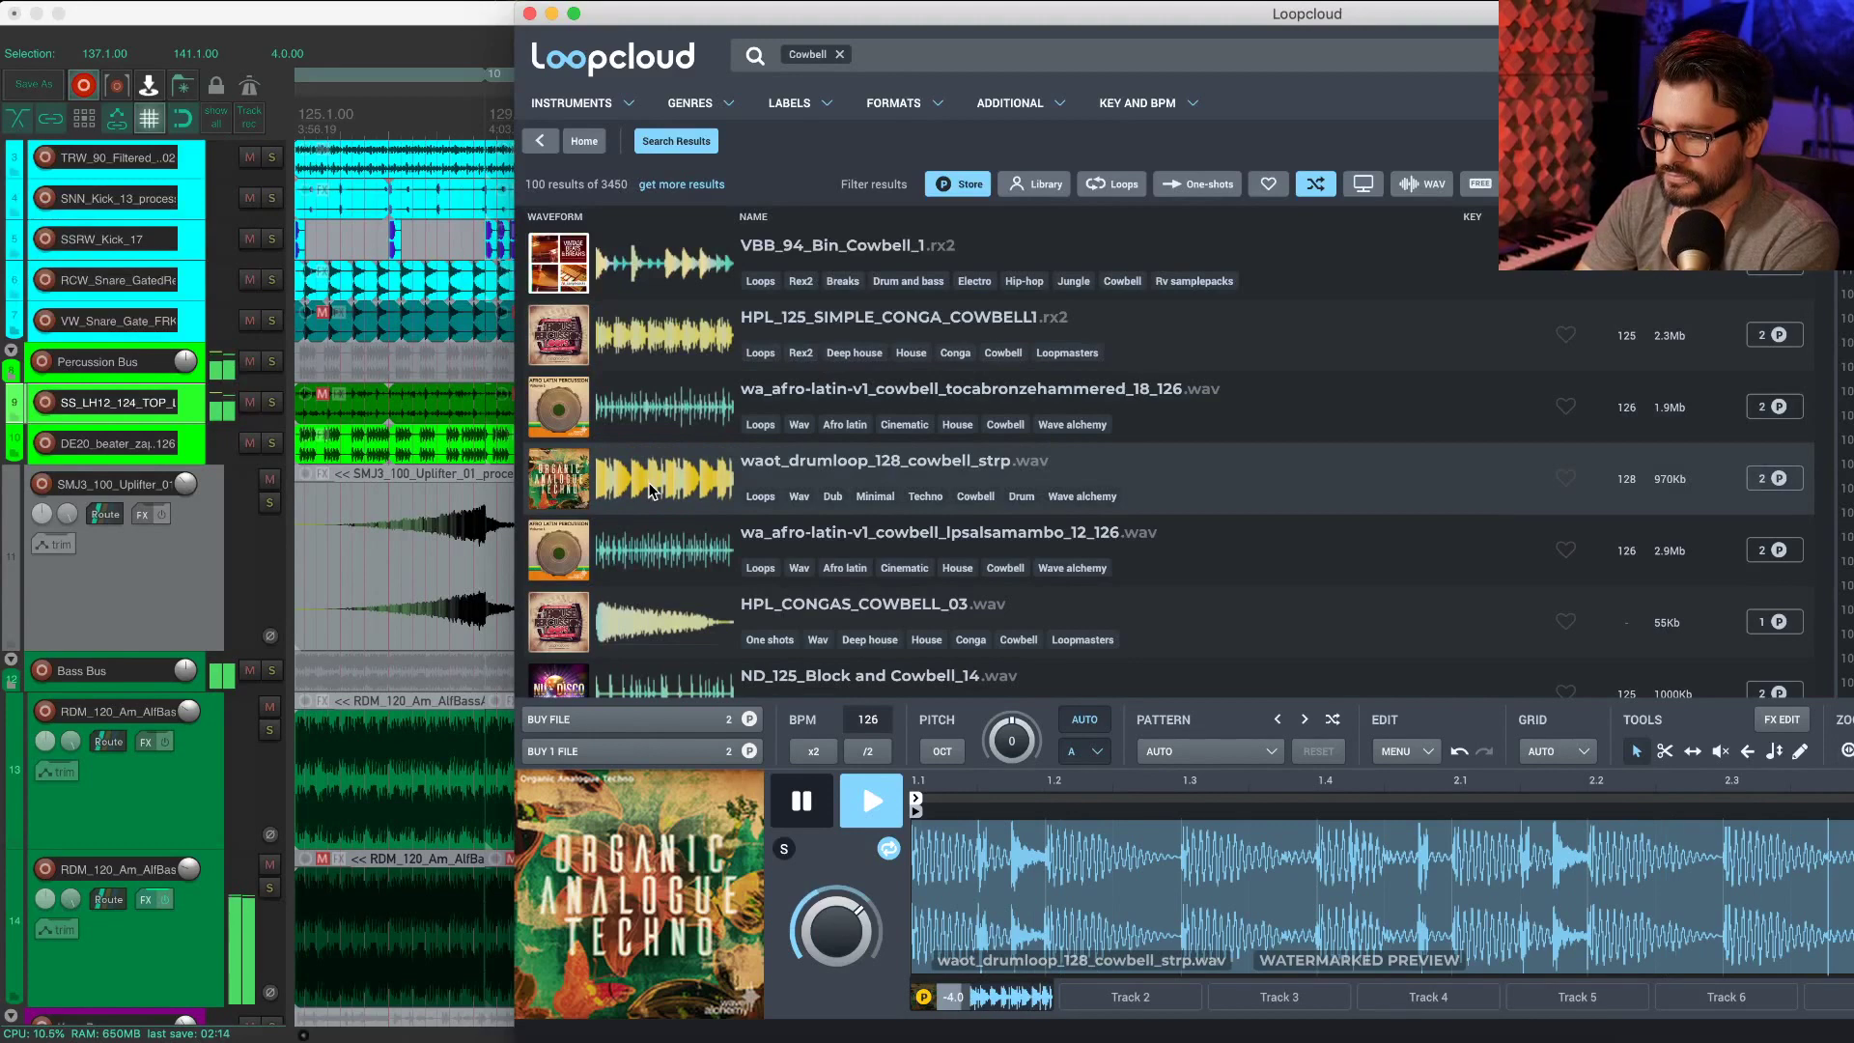
pyautogui.click(665, 561)
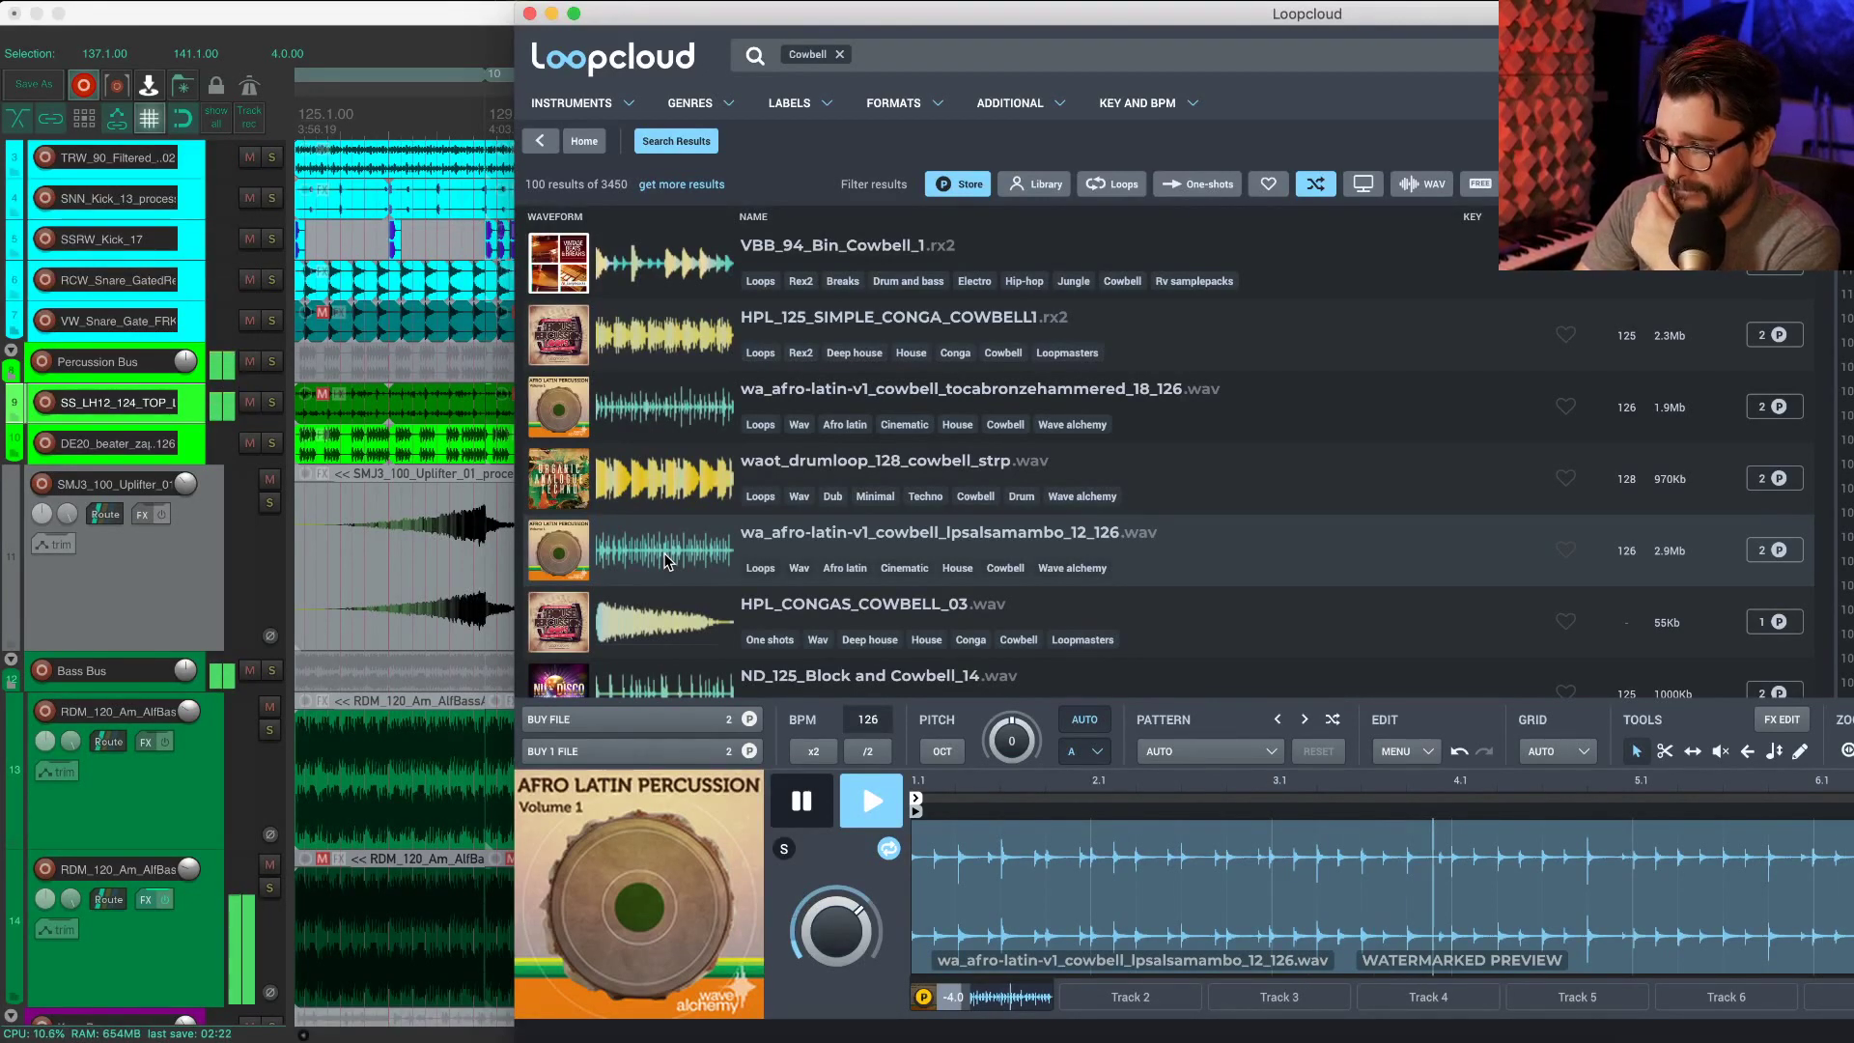
# Step: Audition the cowbell loops lpblackbeauty_15_126, ND_125_Block and Cowbell_14, LOA_85_BeatB_Just_Cowbell and LOA_80_BeatB_Just_Cowbell
pyautogui.scroll(-3, 674, 611)
pyautogui.click(682, 603)
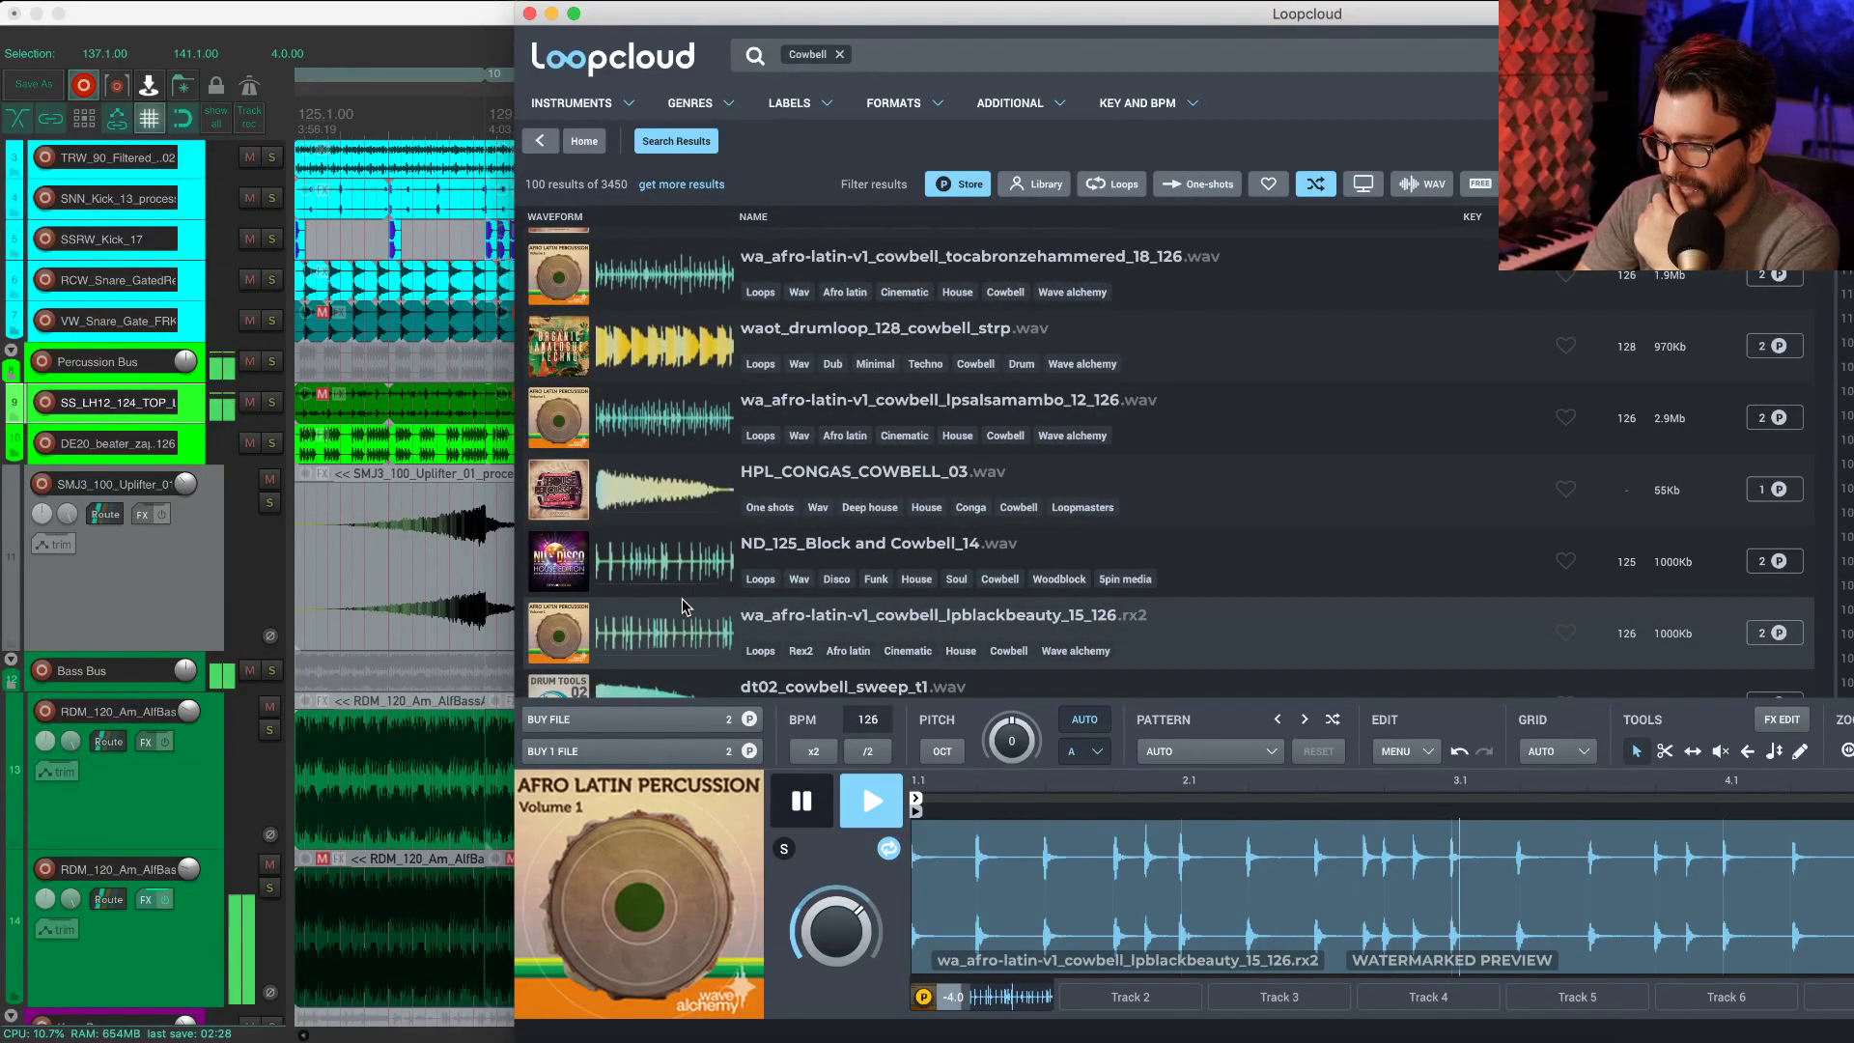
pyautogui.click(688, 558)
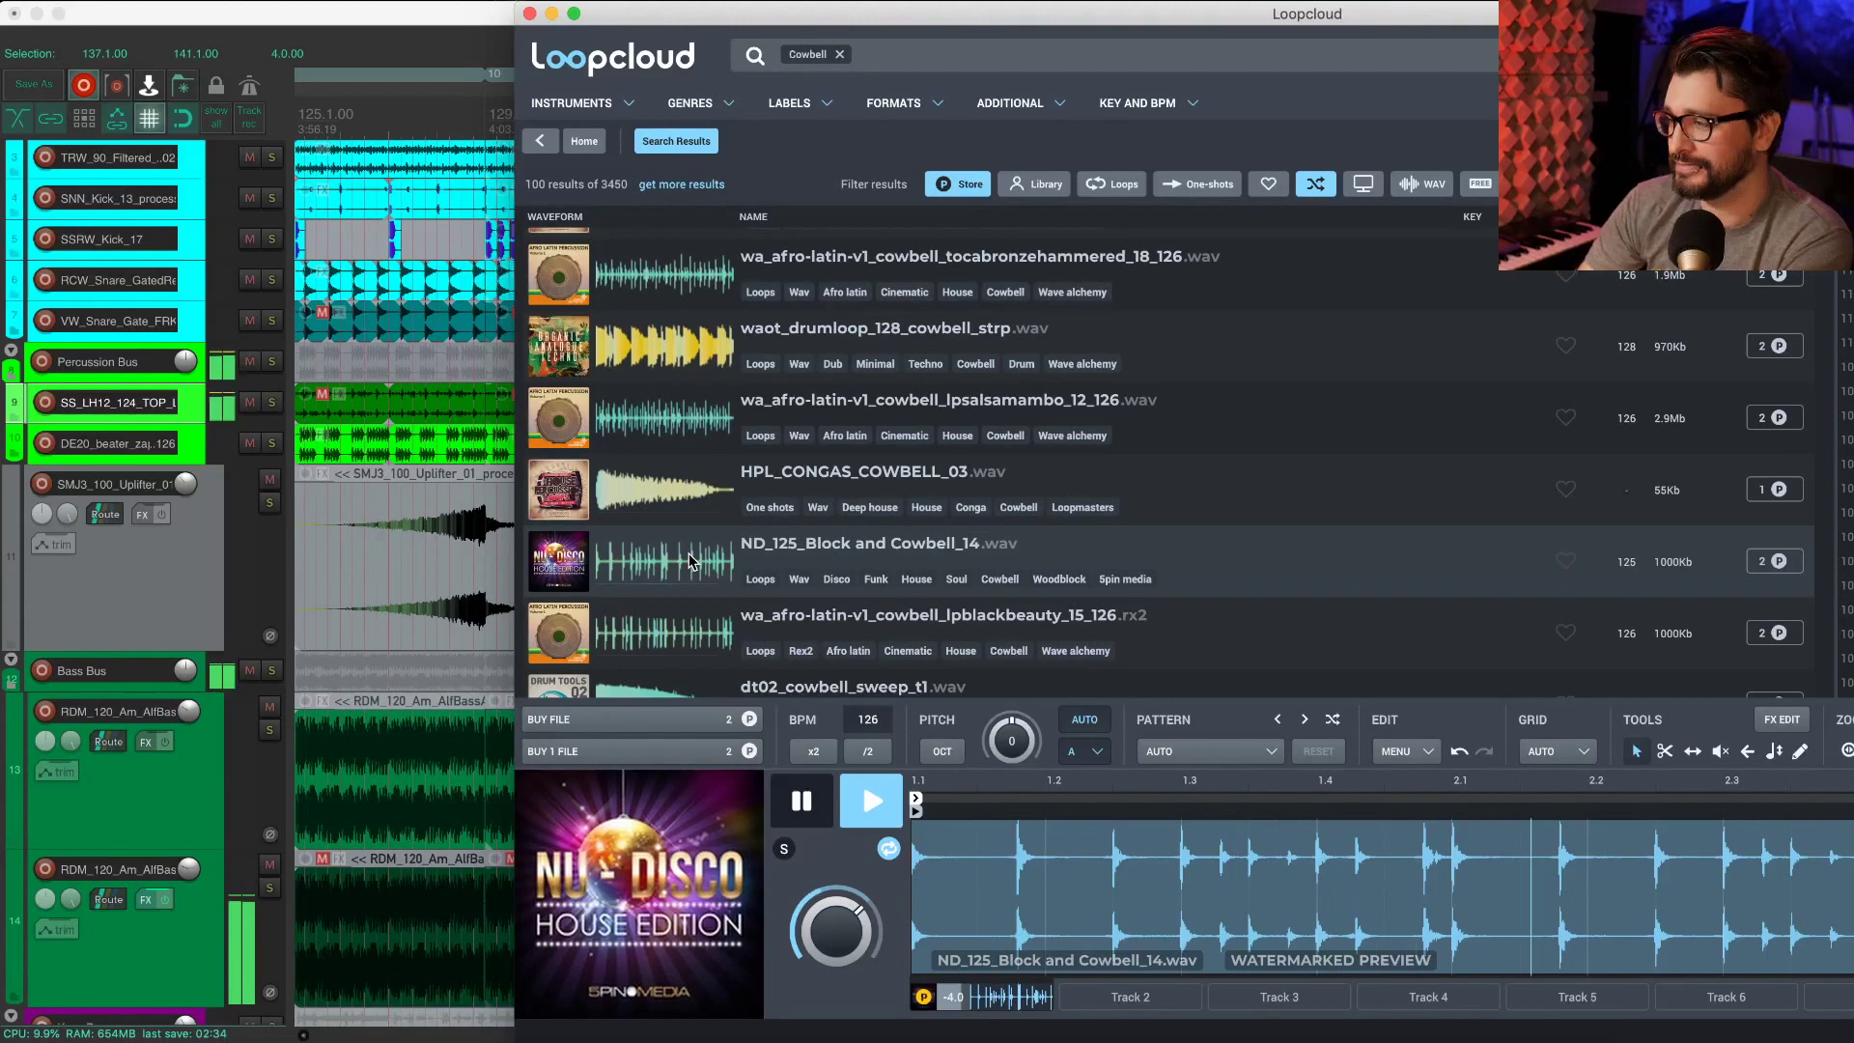
pyautogui.scroll(-3, 687, 555)
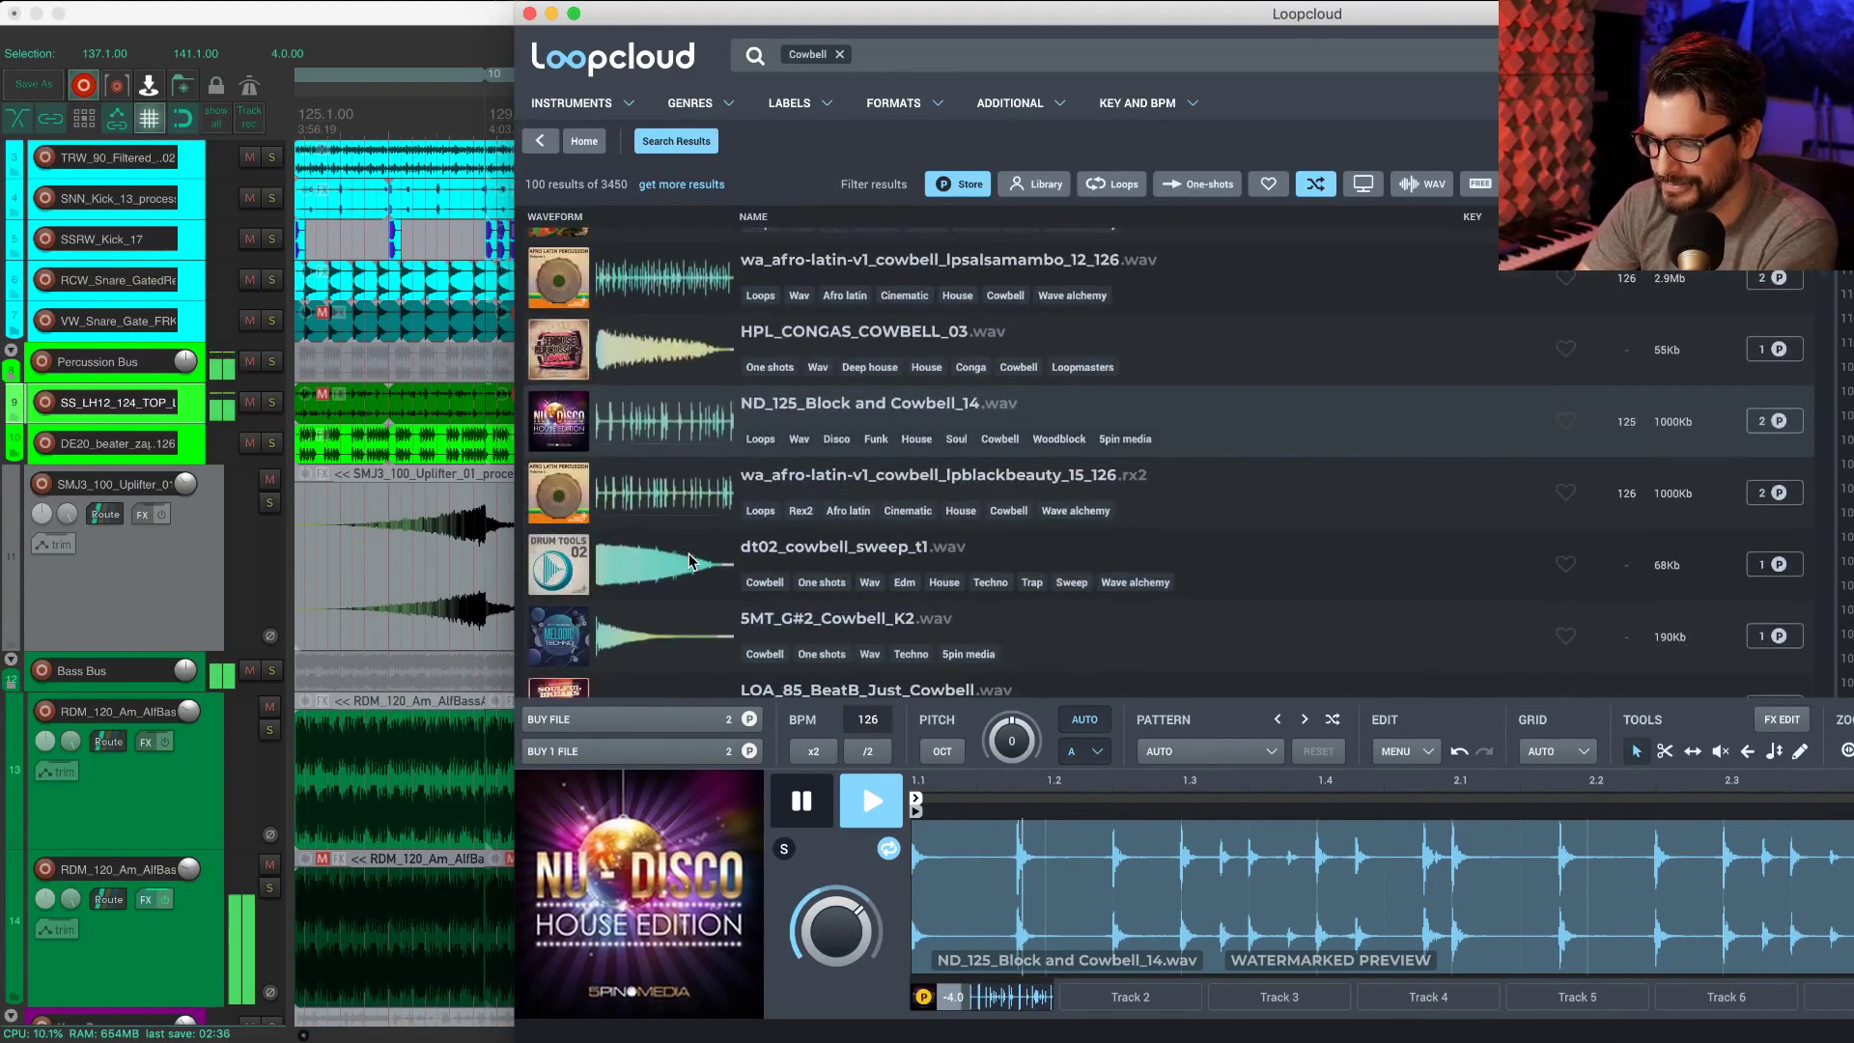
pyautogui.scroll(-1, 690, 560)
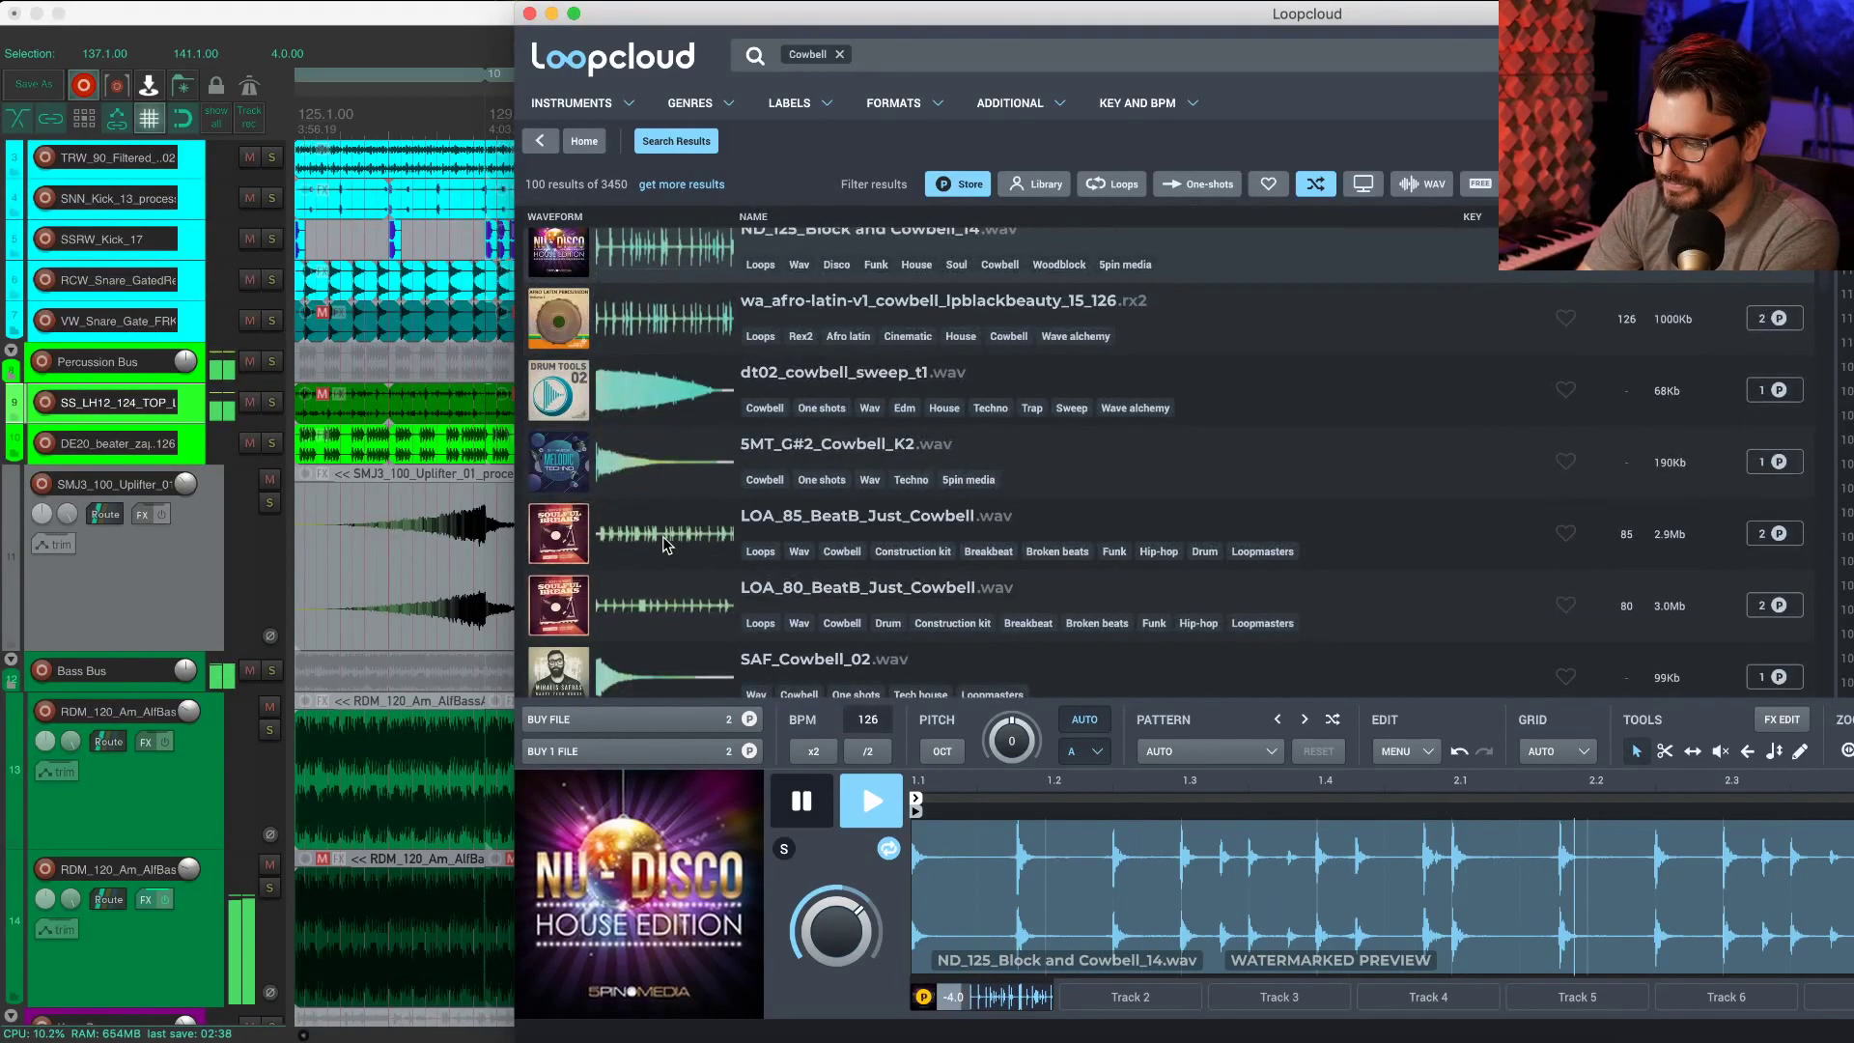
pyautogui.click(662, 535)
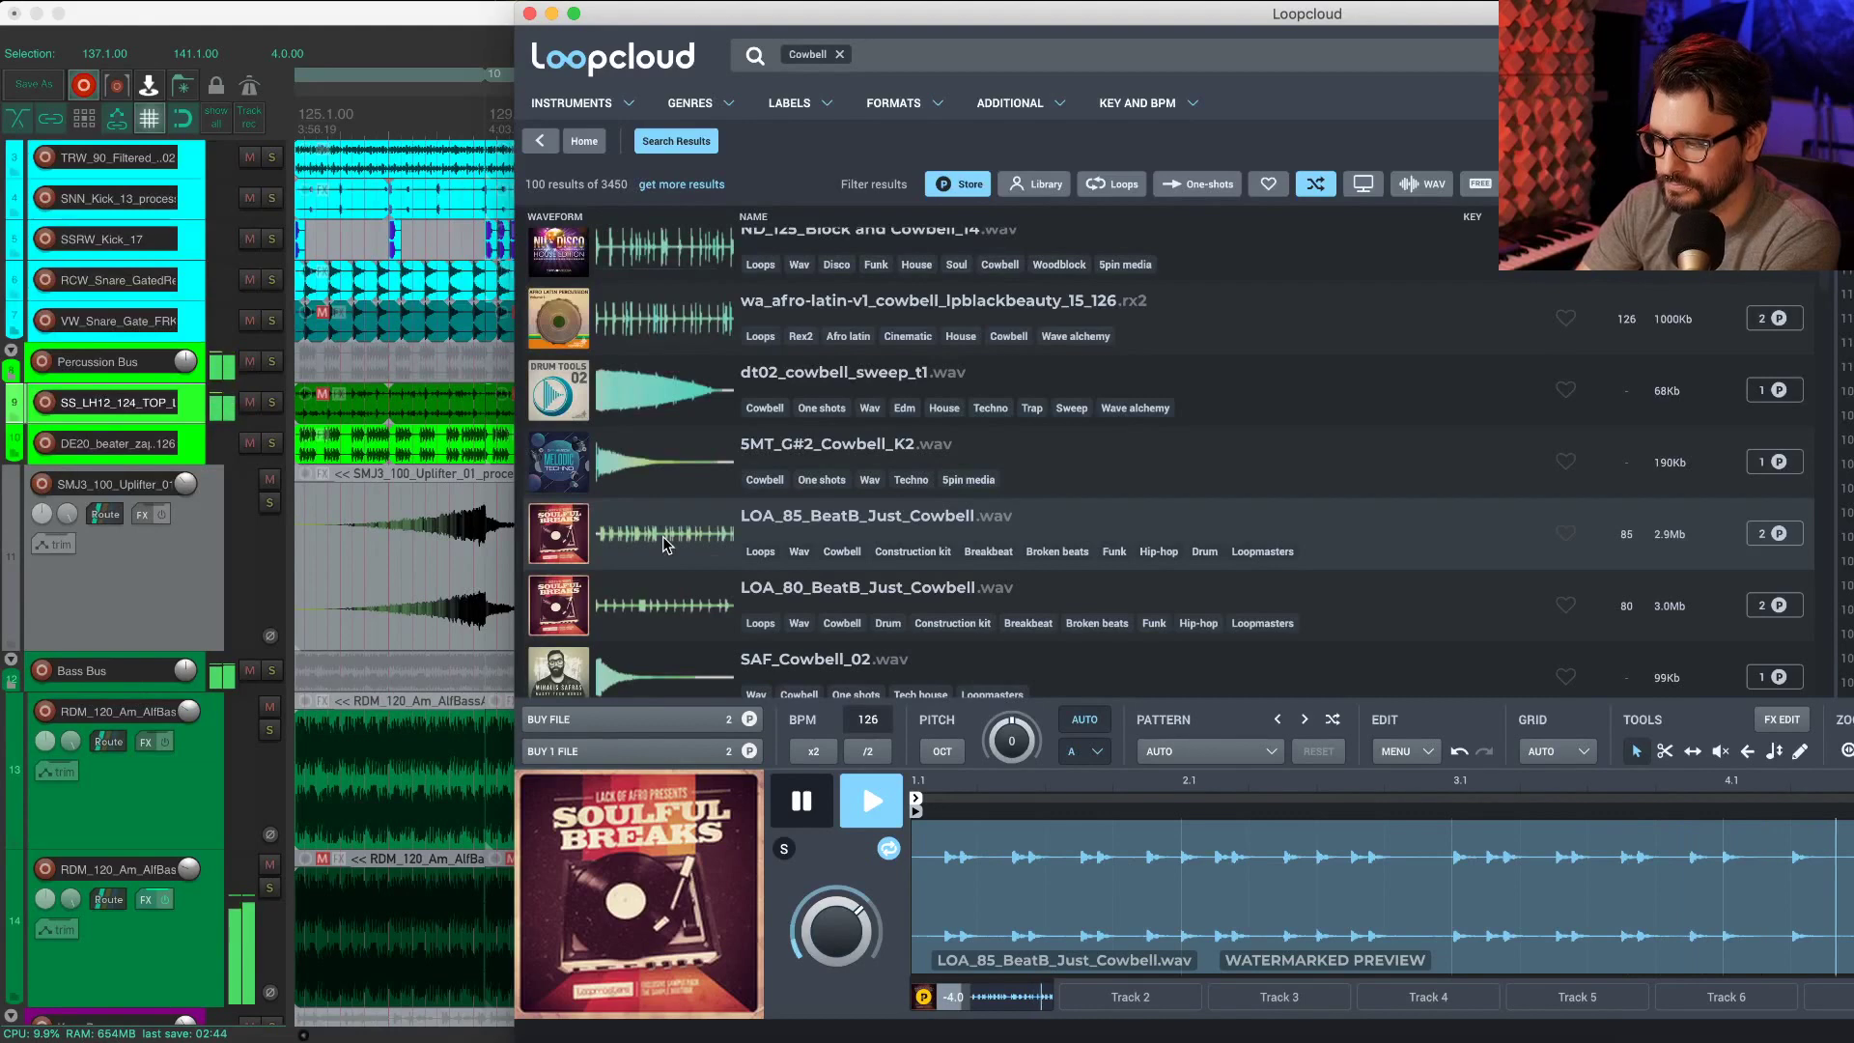
pyautogui.click(665, 608)
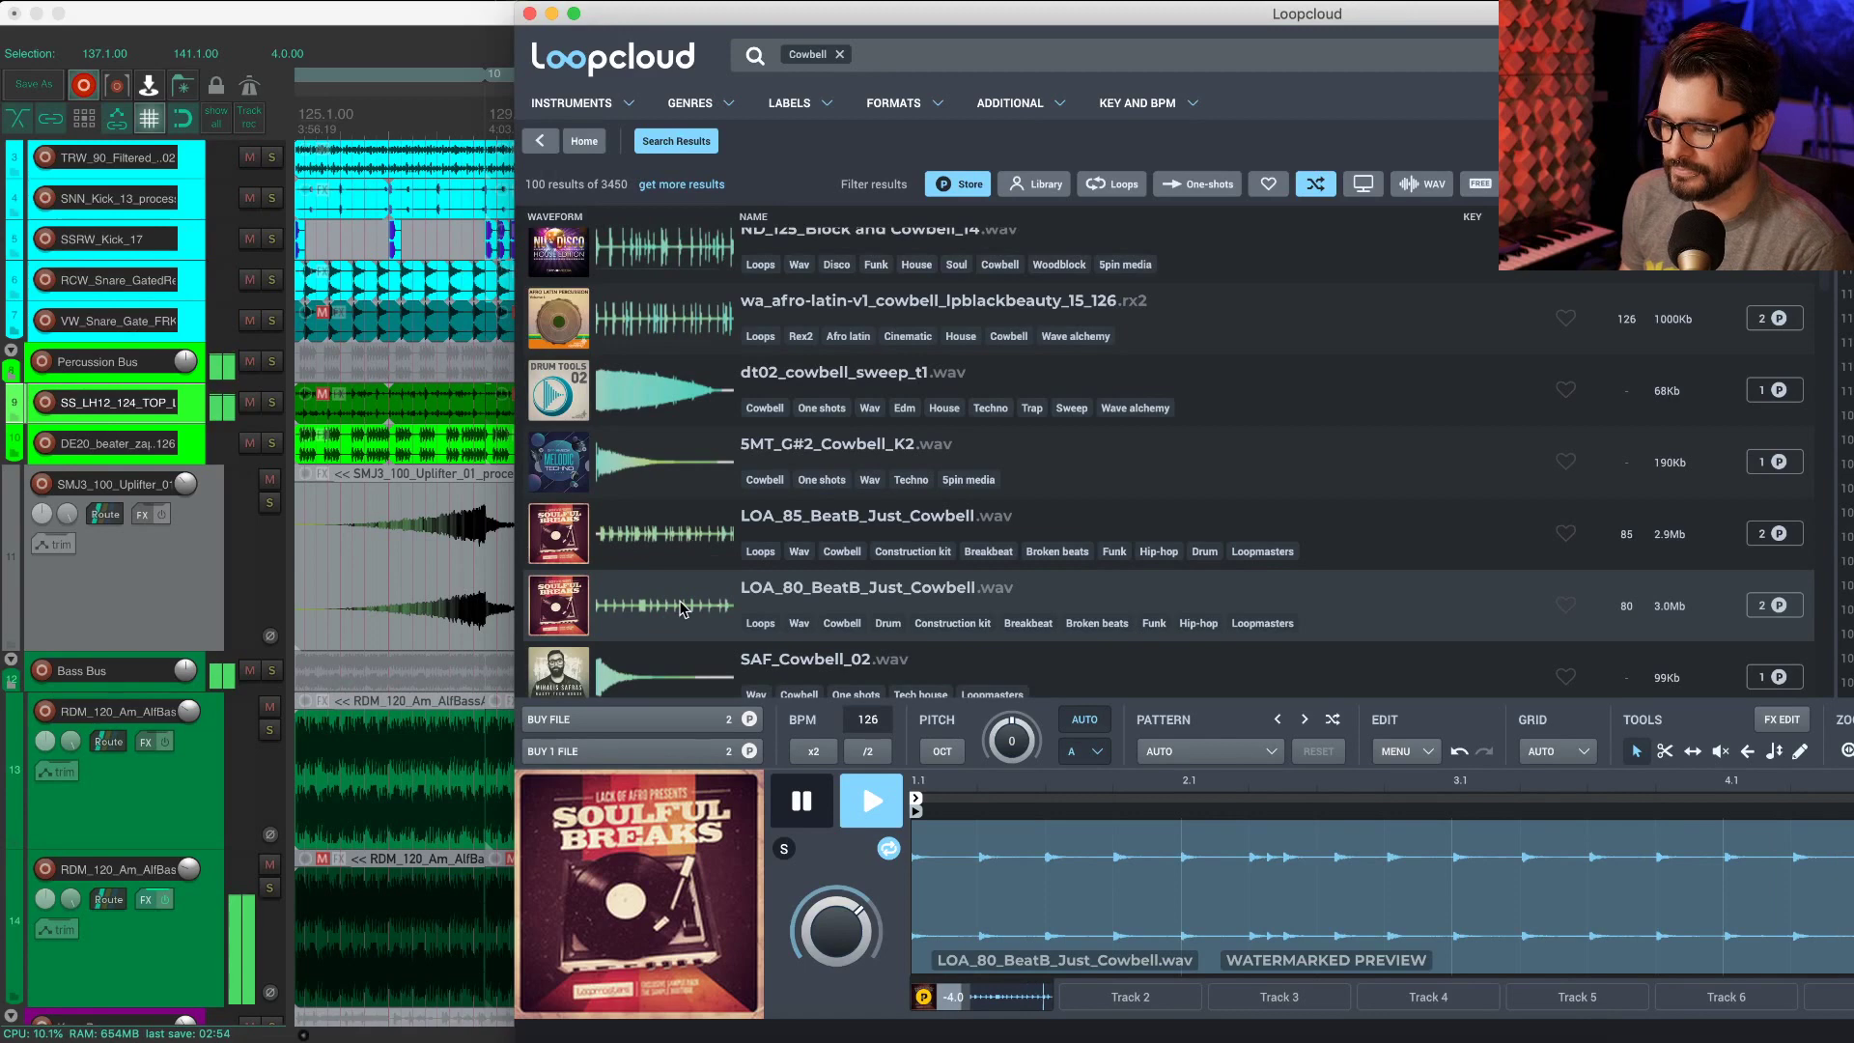
# Step: Audition the cowbell loops MDO_70_Cowbell_6_8, MDO_112_Cowbell_3, VBB_94_Bin_Cowbell_1 and wa_afro-latin-v1_cowbell_tocabronzehammered_18_126 against the playing section
pyautogui.scroll(-10, 692, 548)
pyautogui.scroll(-4, 685, 541)
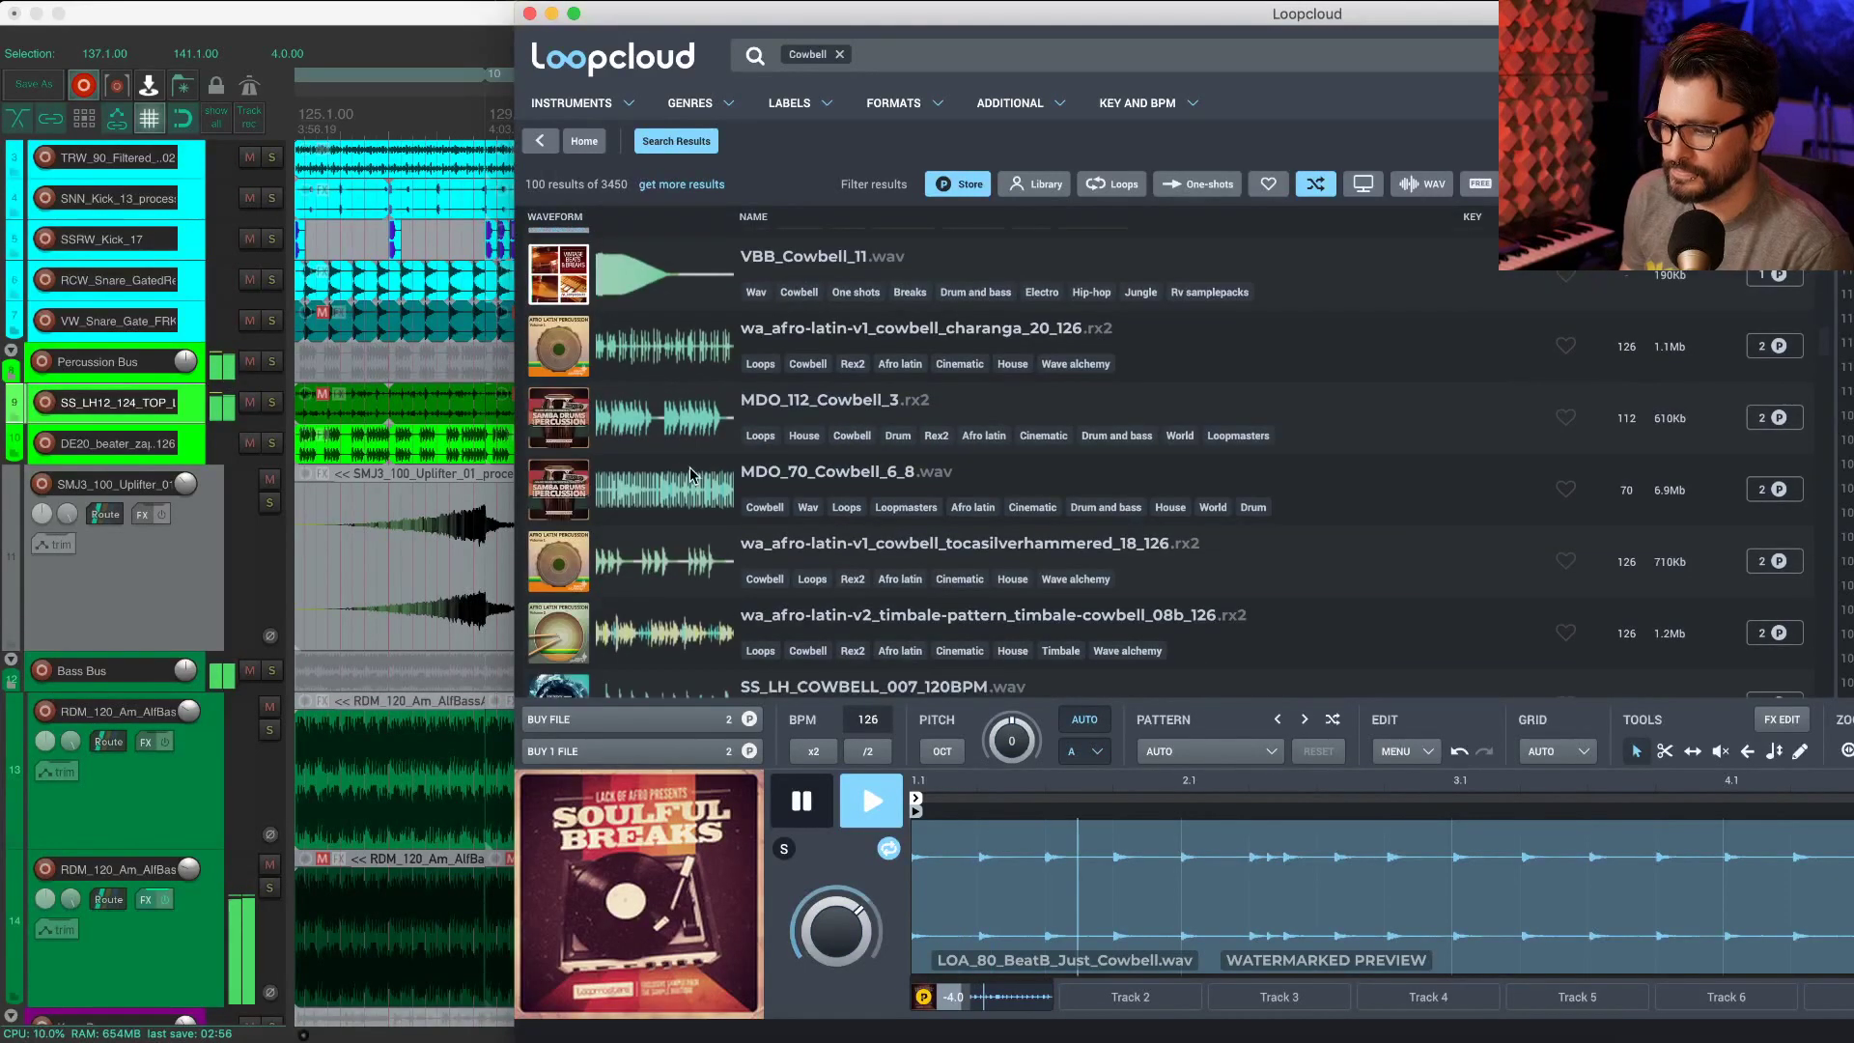
pyautogui.click(692, 490)
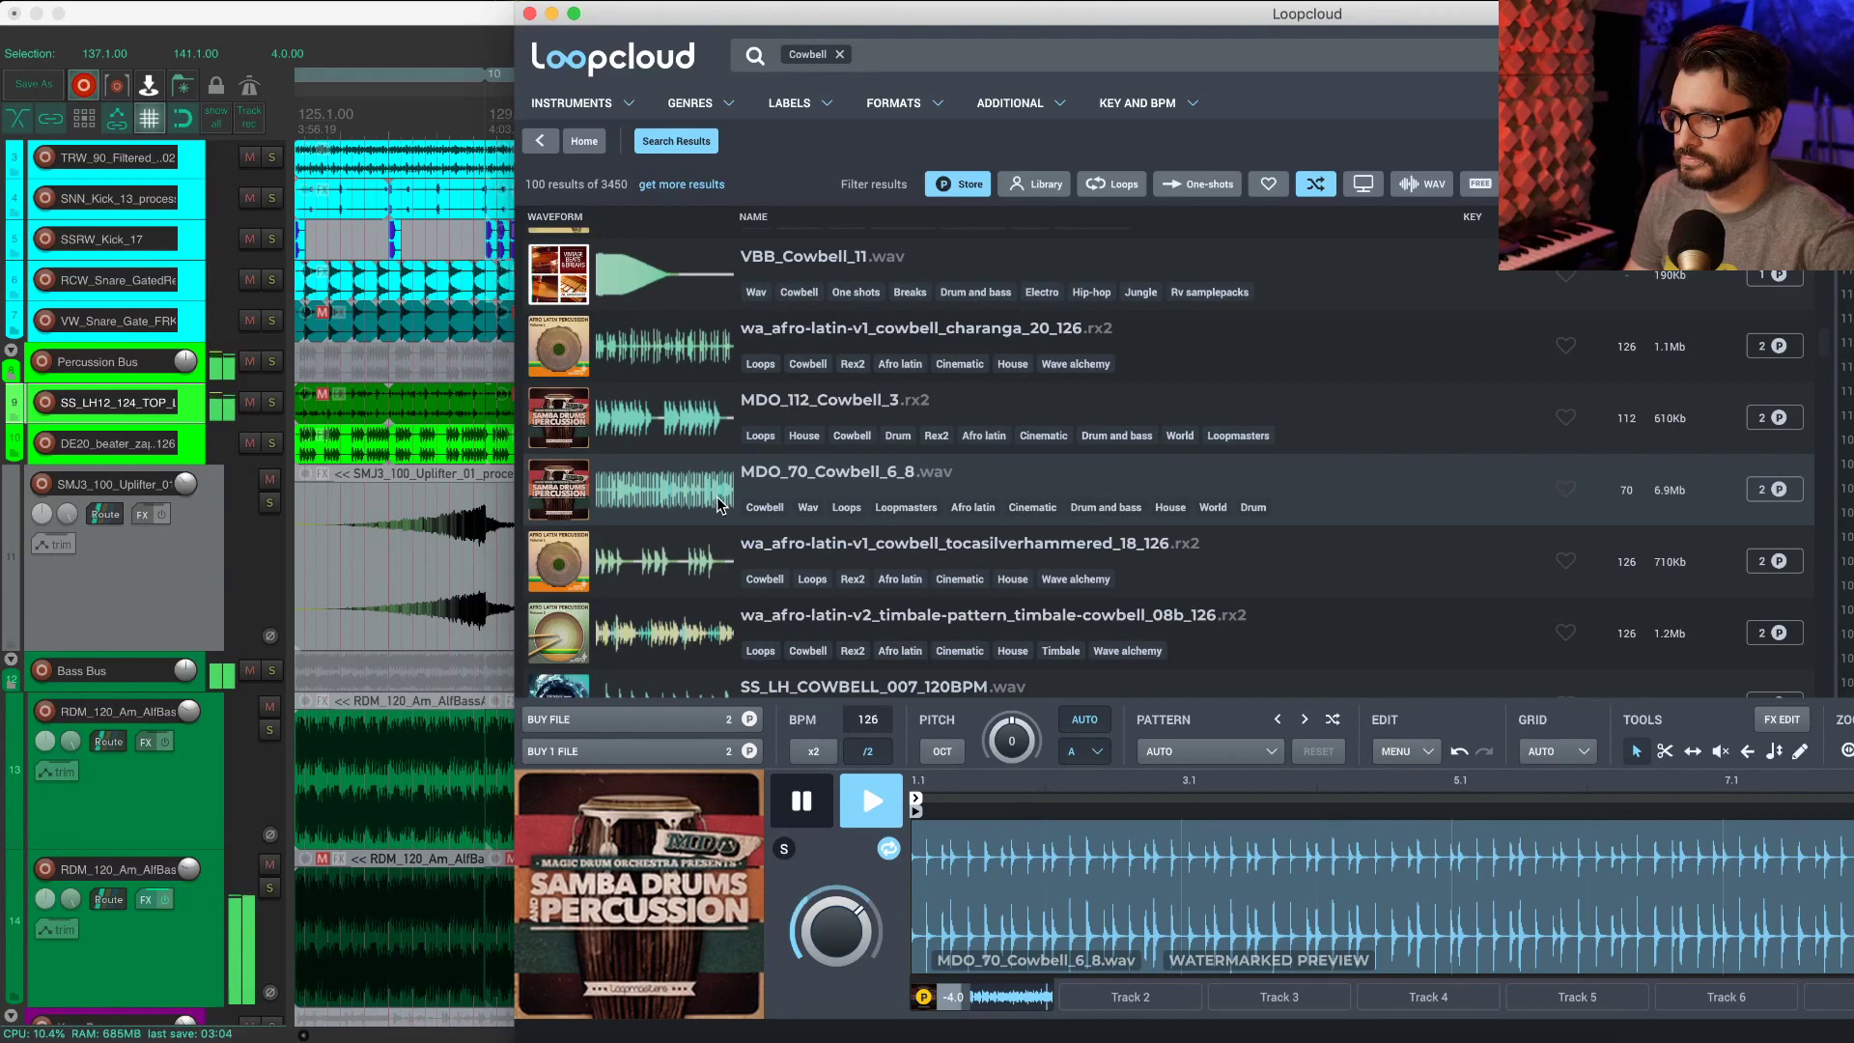
pyautogui.click(693, 427)
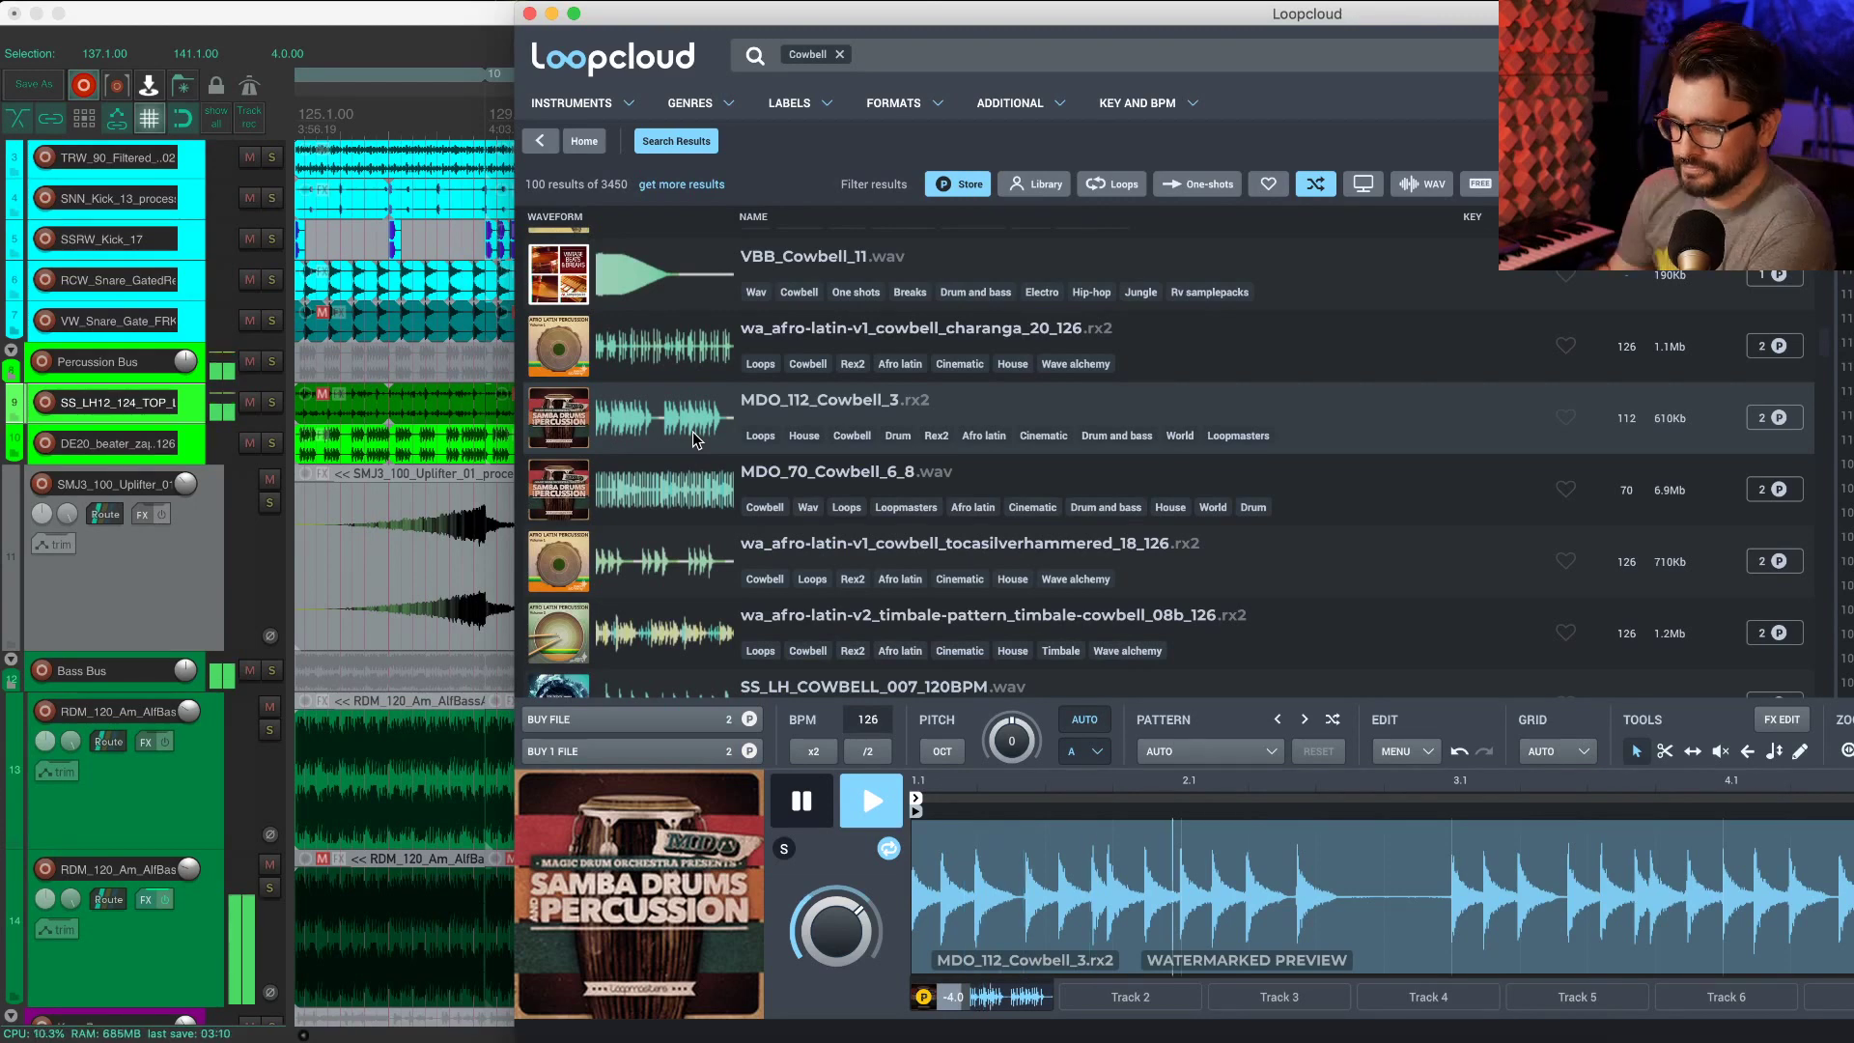
pyautogui.scroll(-10, 687, 416)
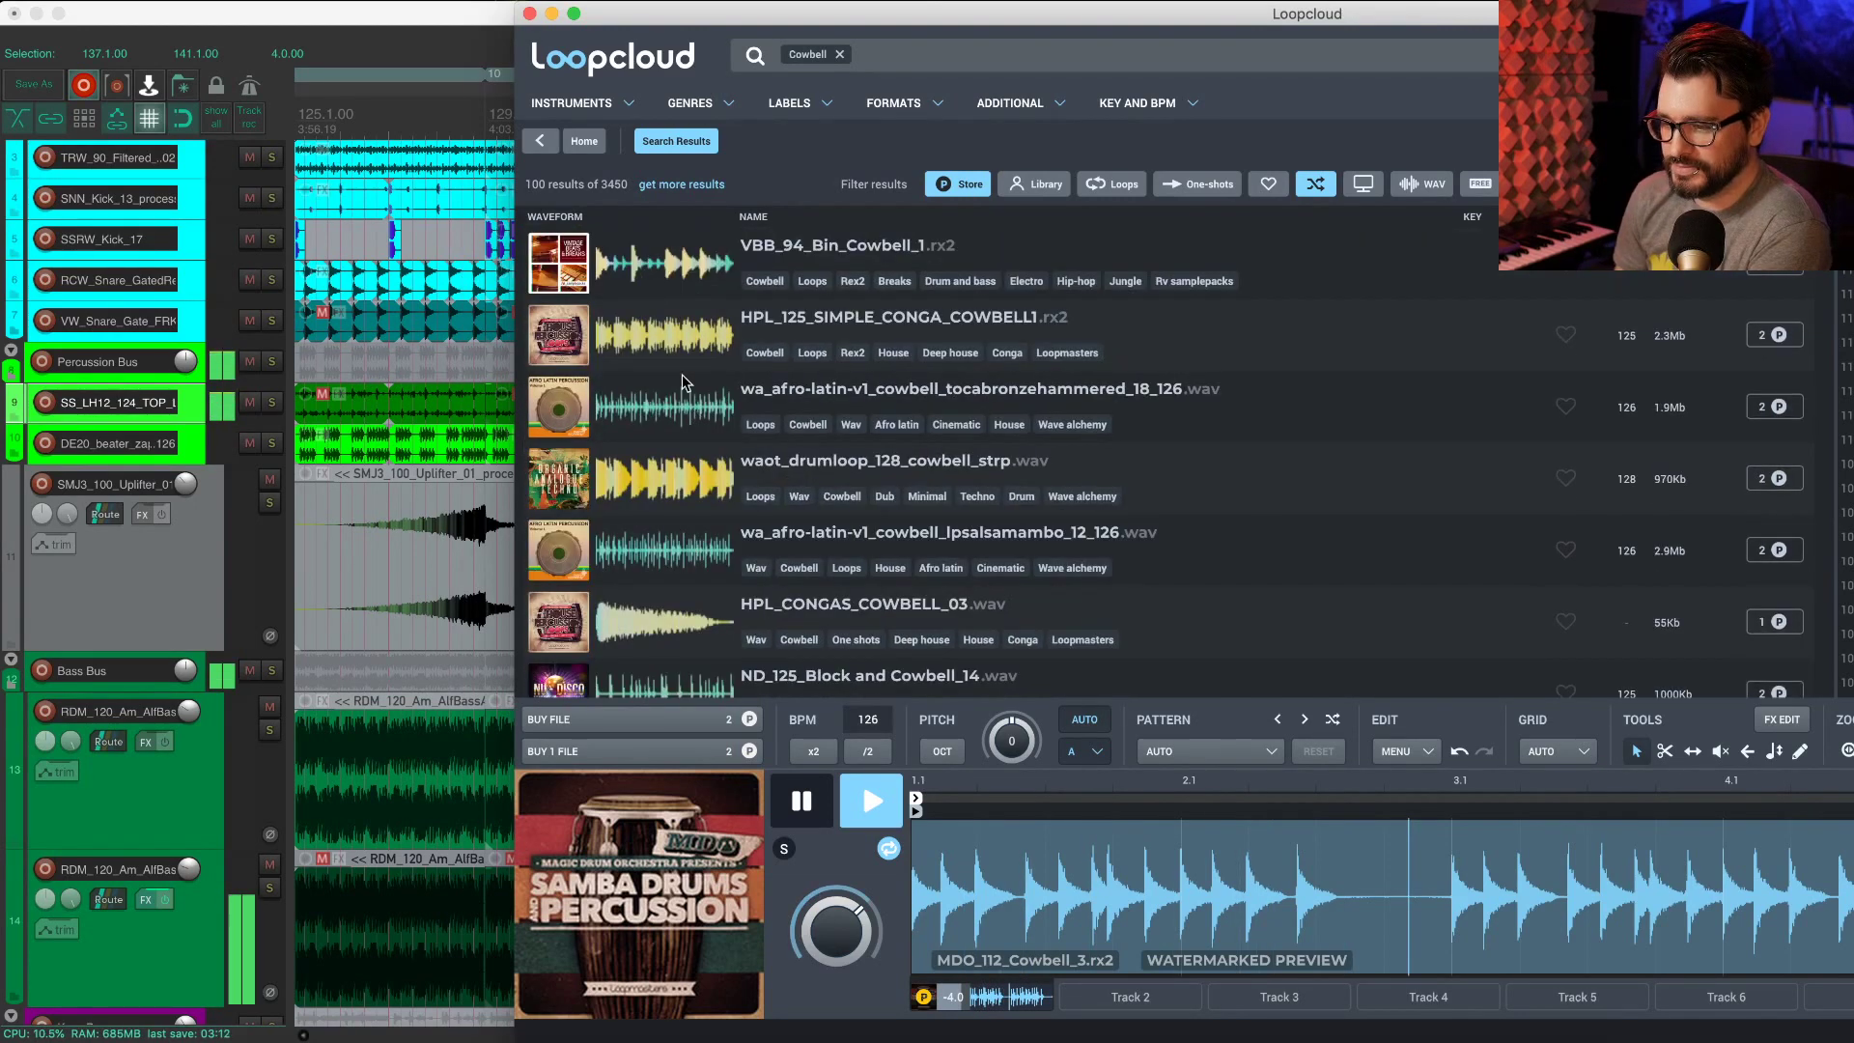
pyautogui.press('Down')
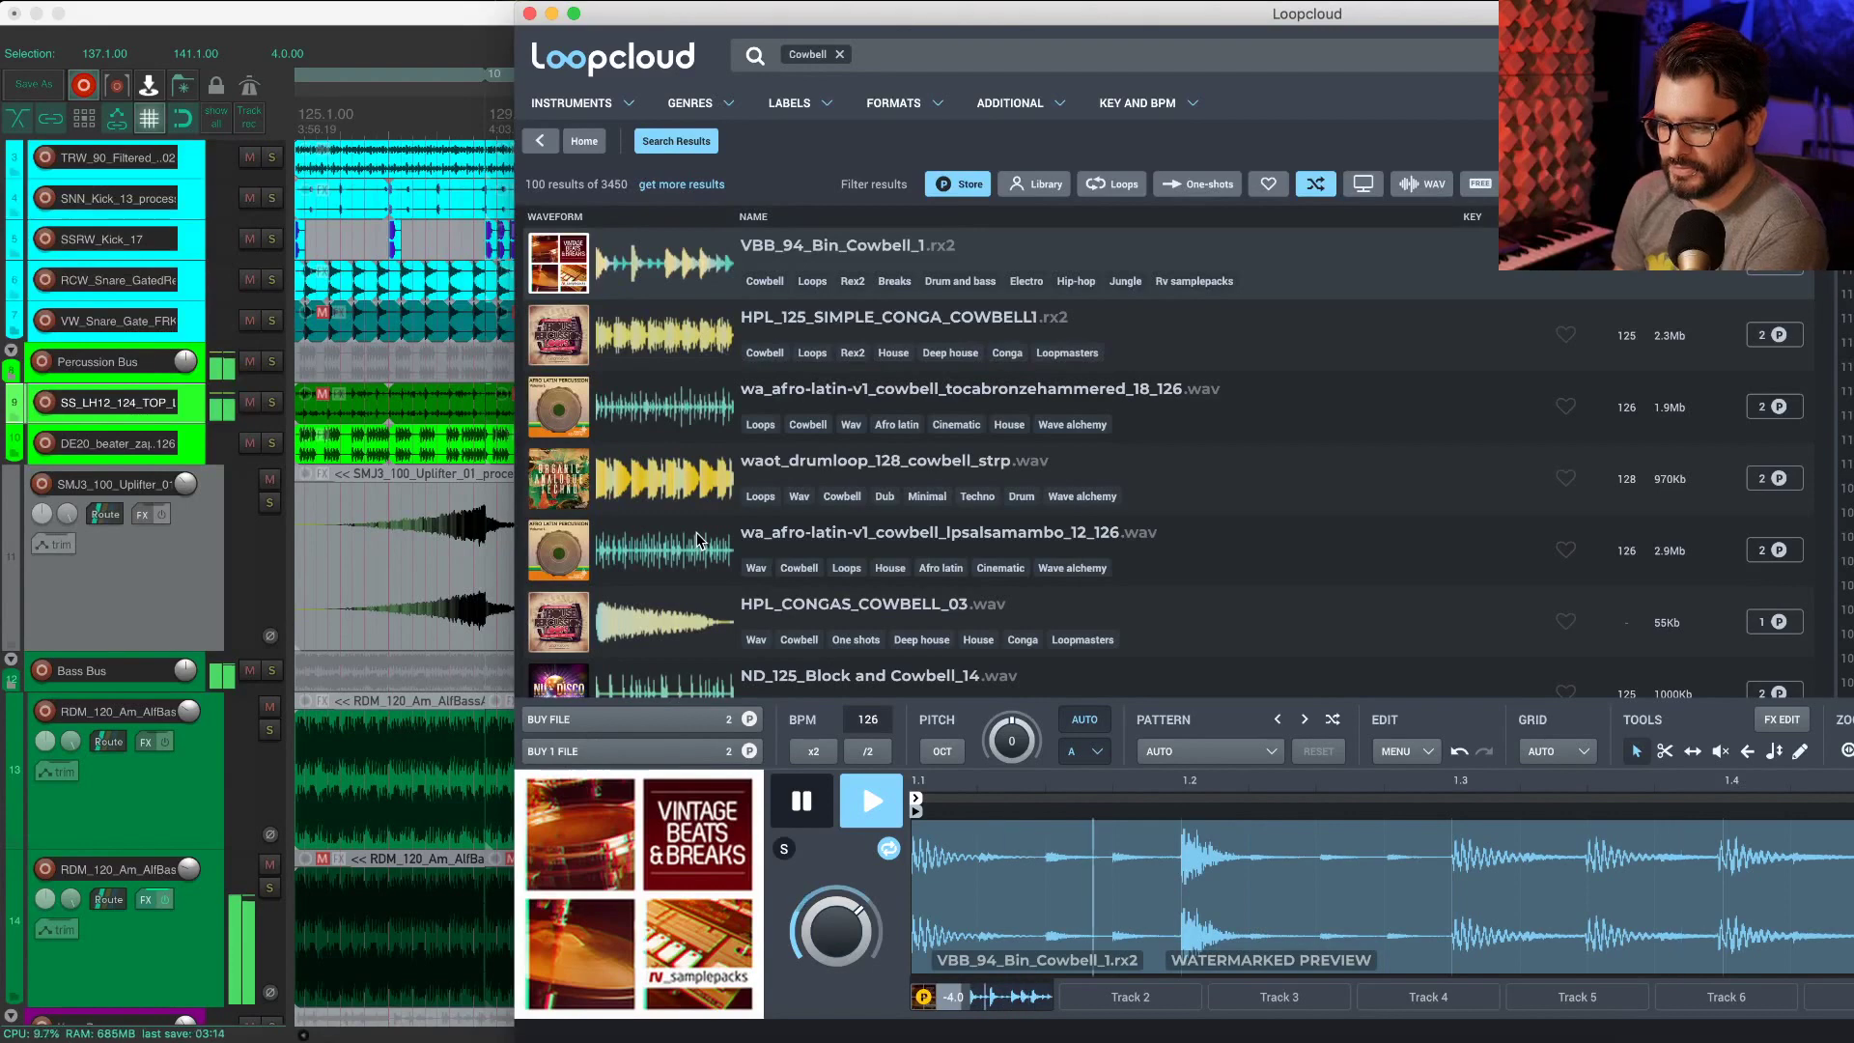
pyautogui.click(681, 421)
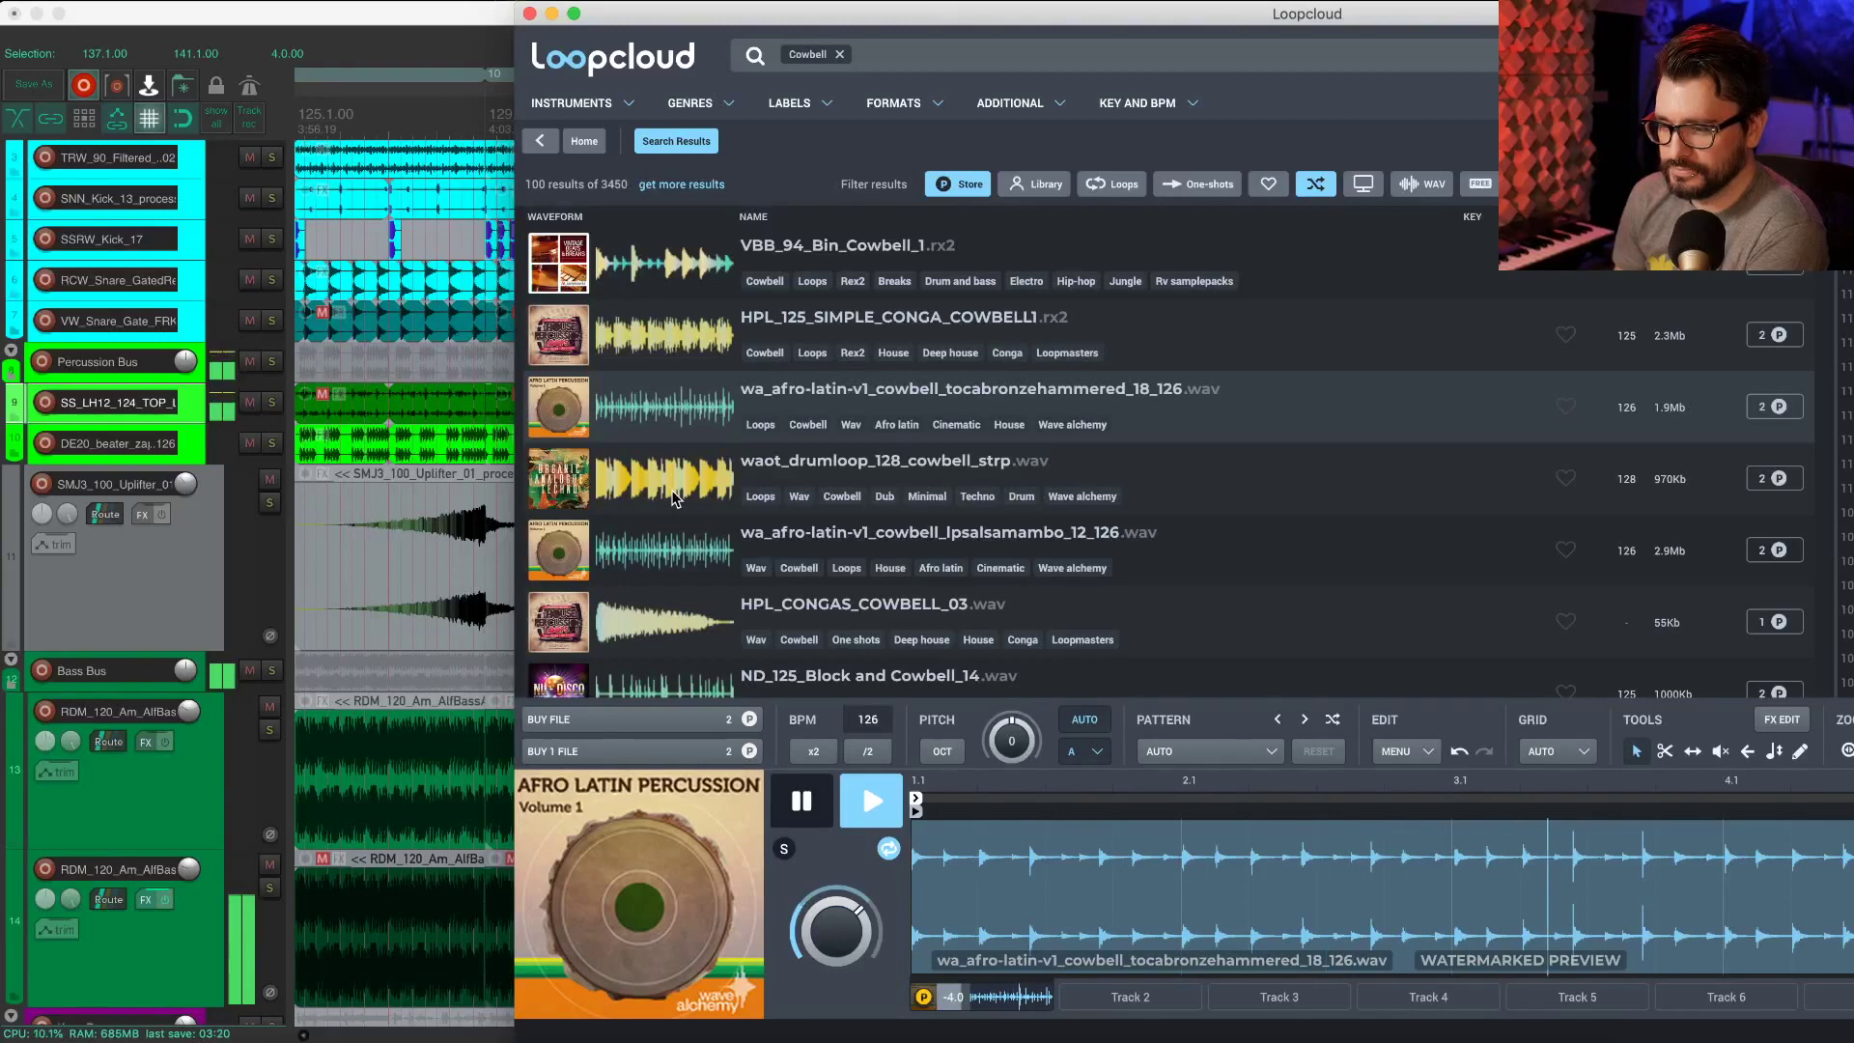
# Step: Pause the preview, buy wa_afro-latin-v1_cowbell_tocabronzehammered_18_126 and move the Loopcloud window aside to uncover the REAPER arrangement
pyautogui.click(802, 800)
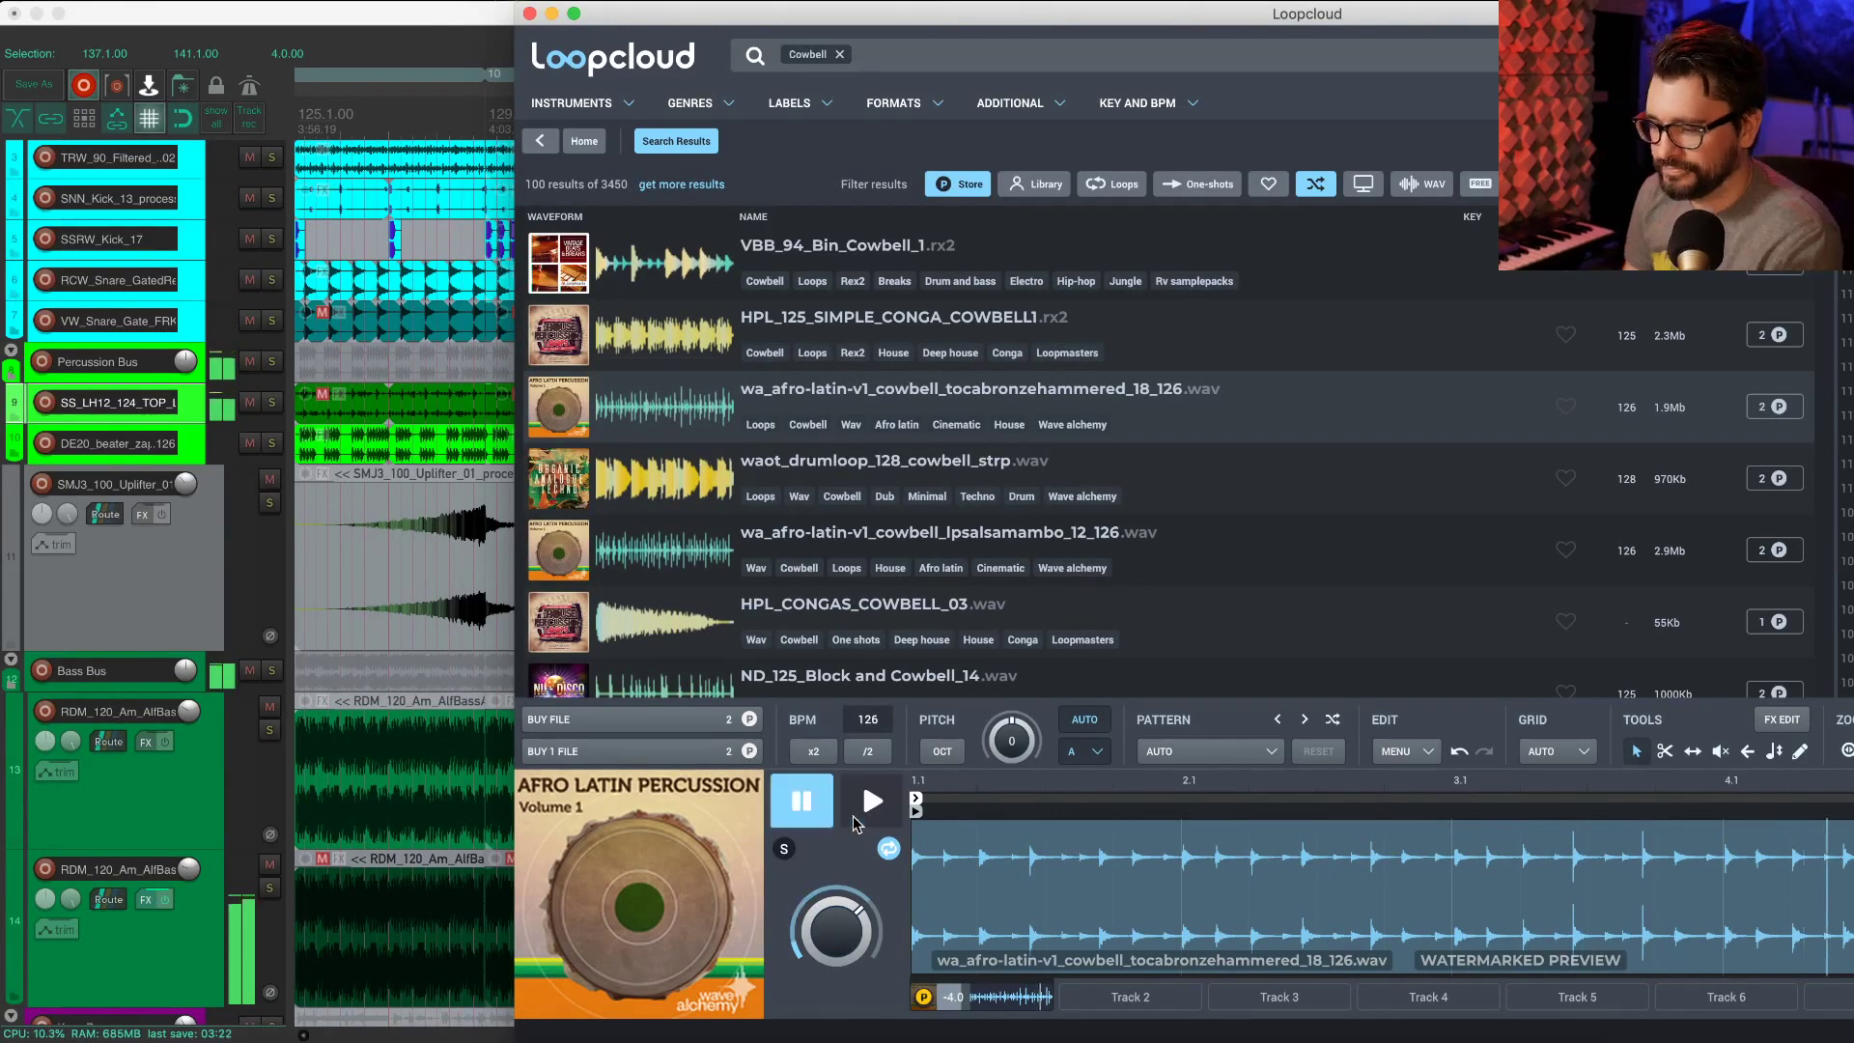
pyautogui.click(647, 717)
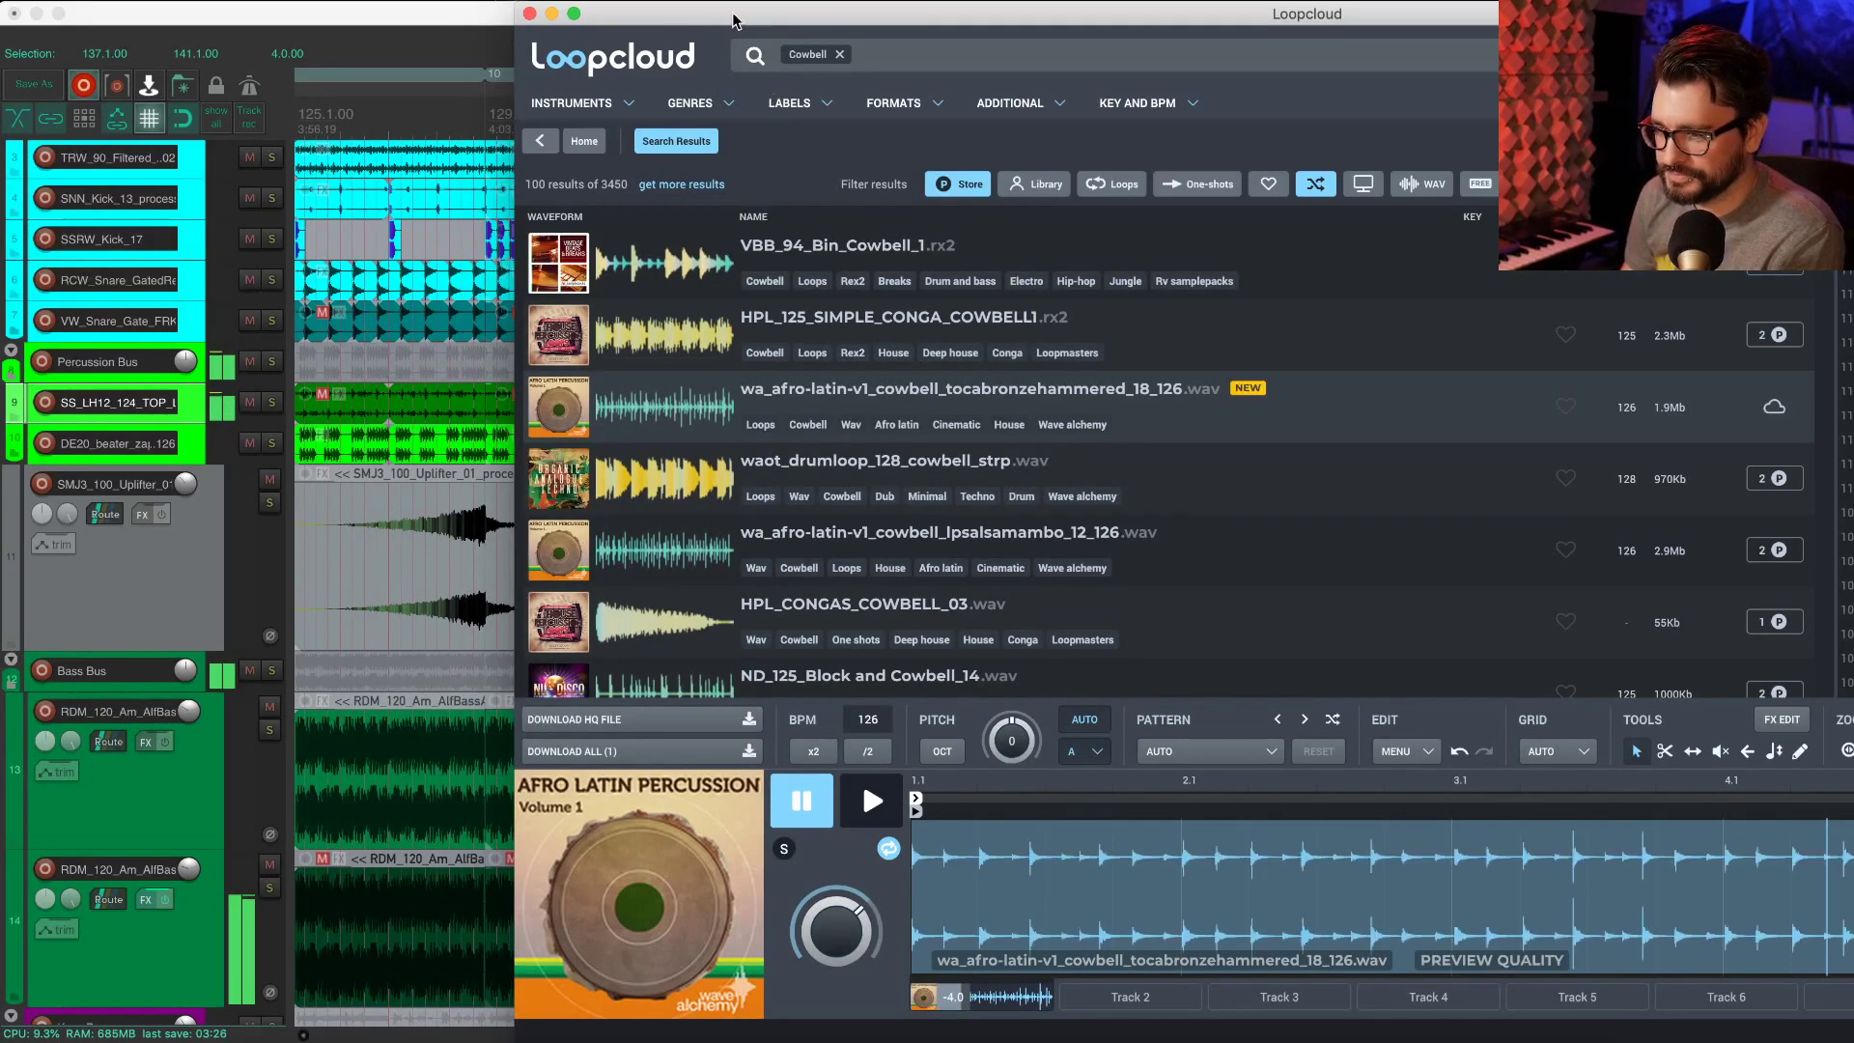
pyautogui.moveTo(734, 14); pyautogui.dragTo(1377, 43)
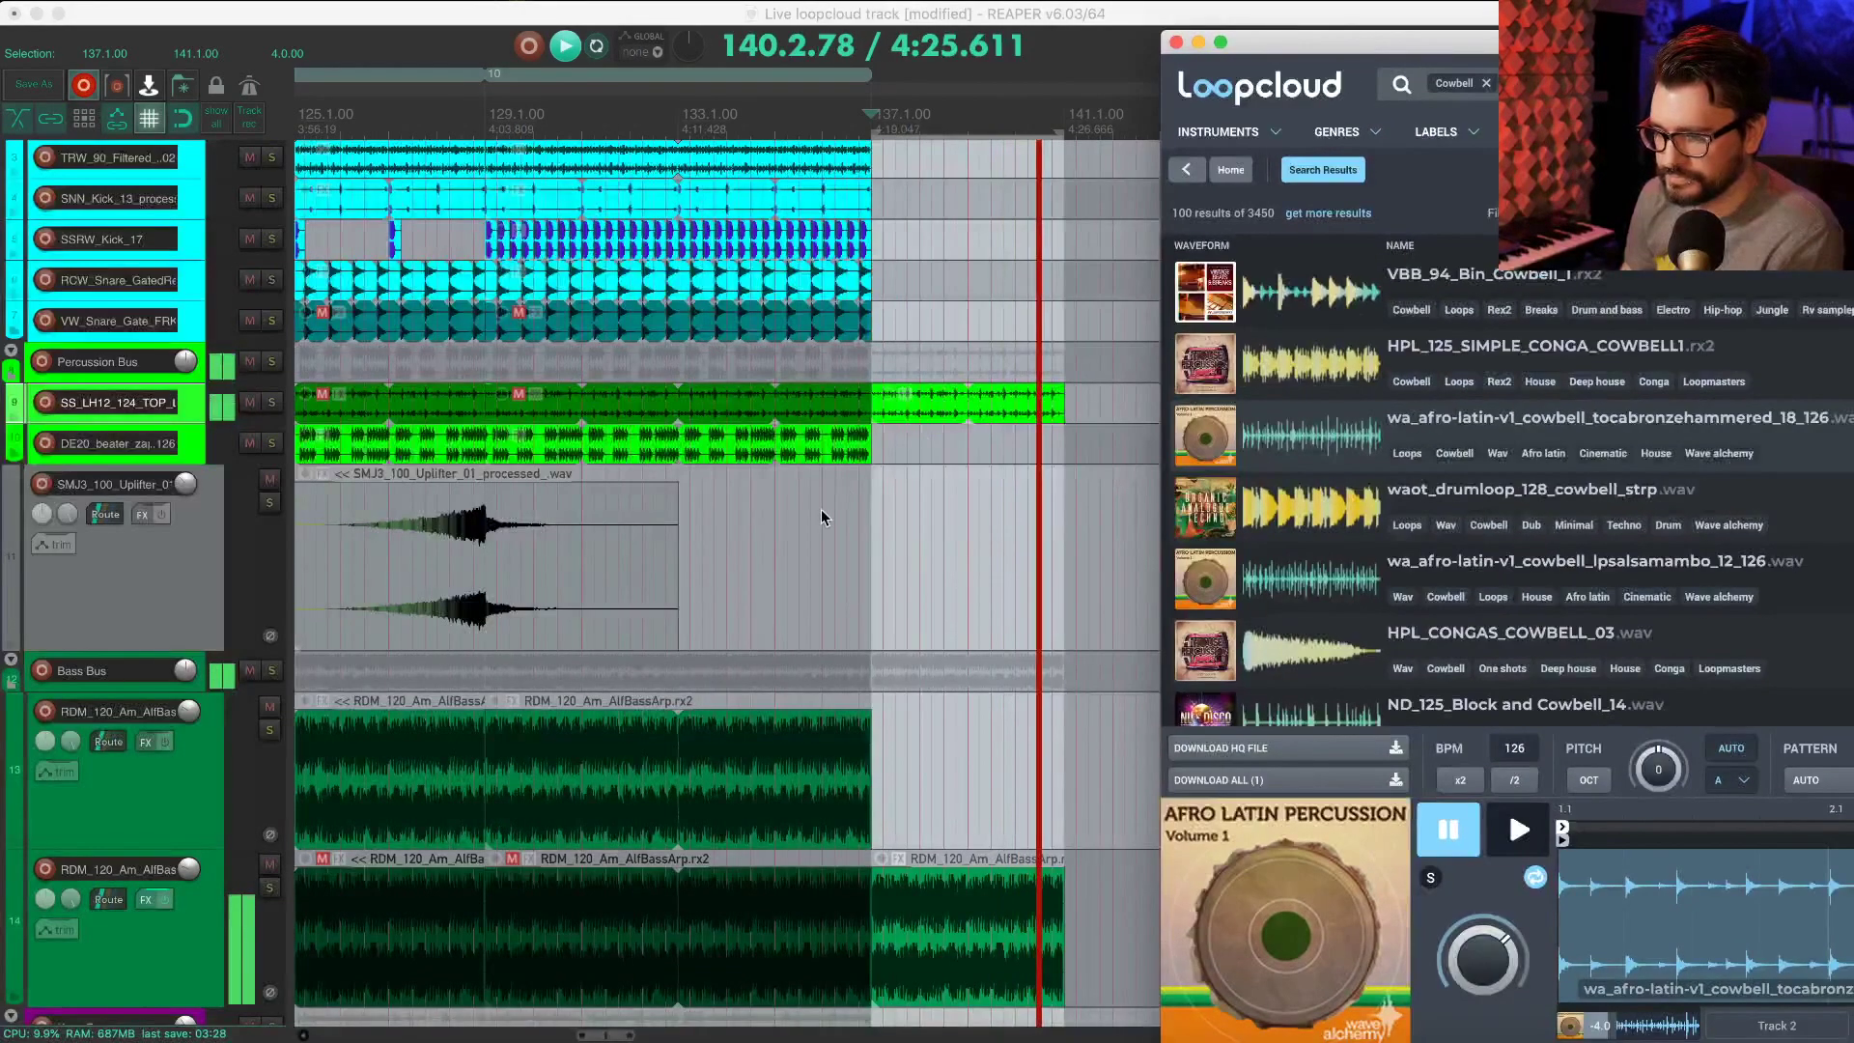
# Step: Add a track below the SMJ3_100_Uplifter track and import the downloaded cowbell loop there at bar 137, adjusting the media to its suggested tempo
pyautogui.click(142, 574)
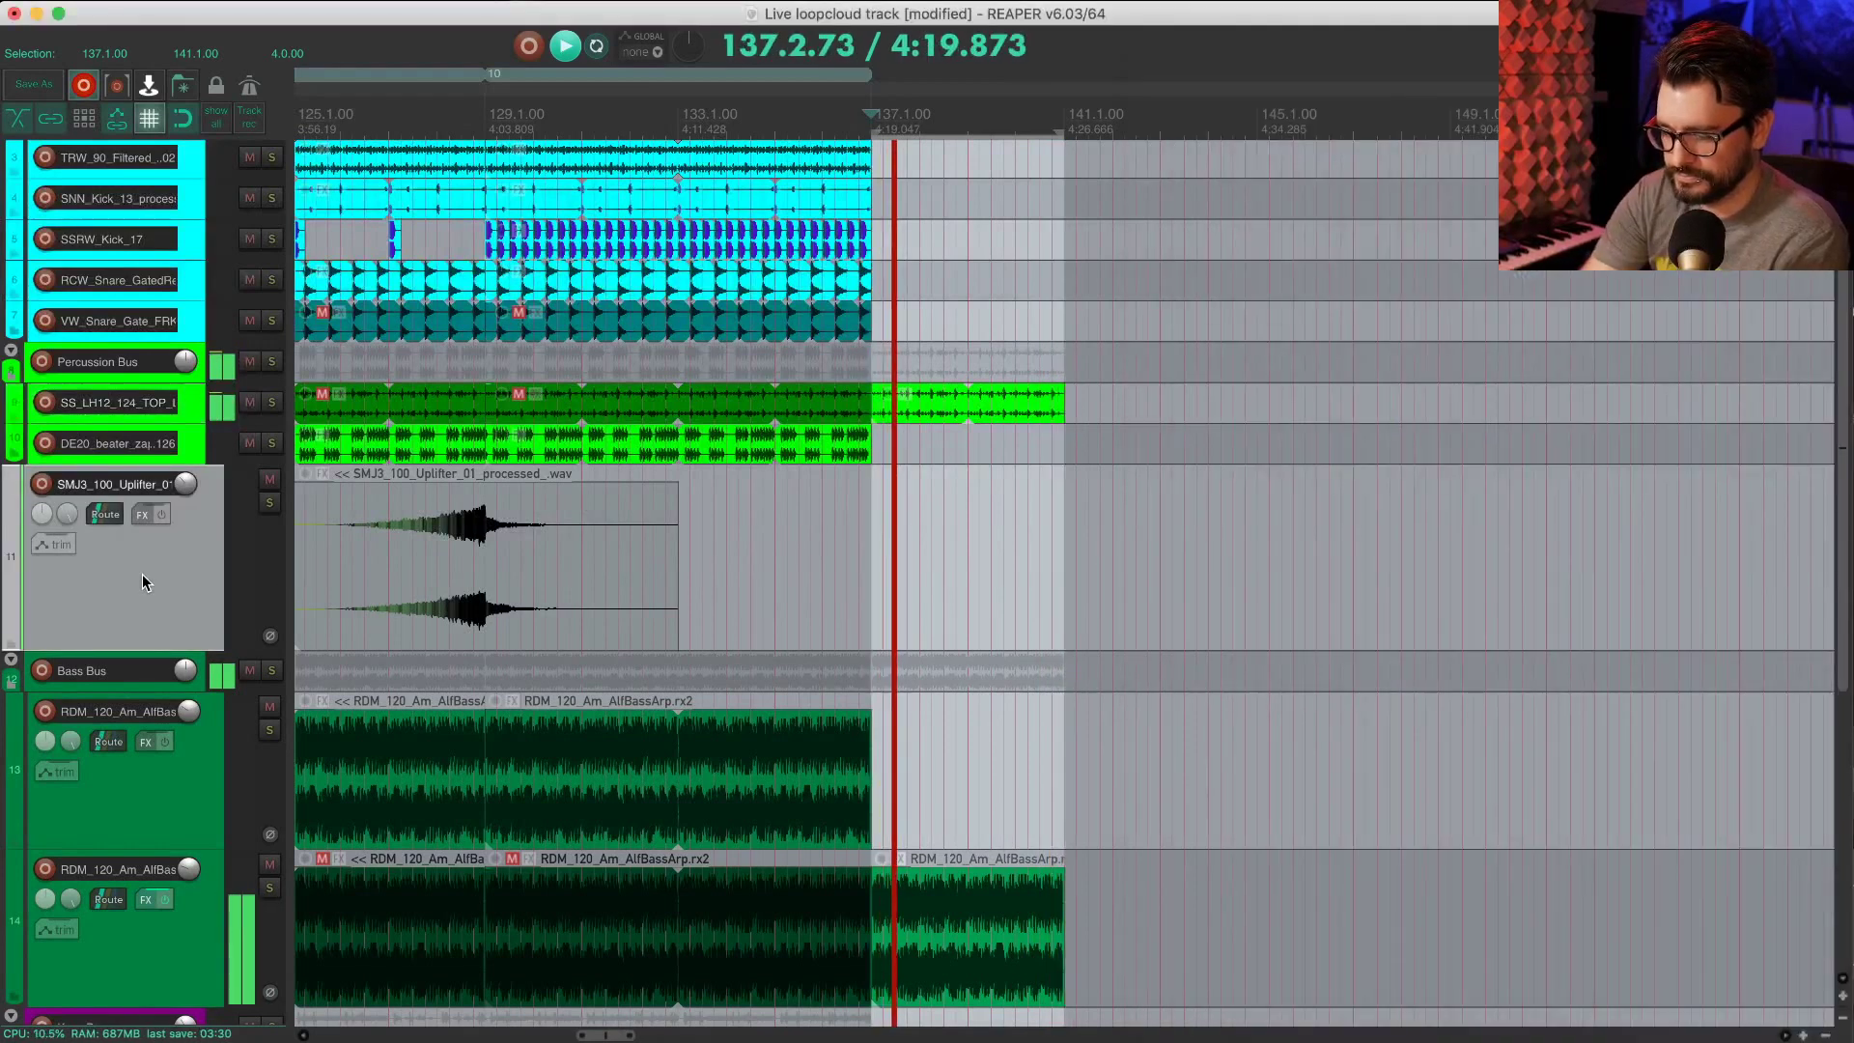
pyautogui.press('super+t')
pyautogui.press('super+Tab')
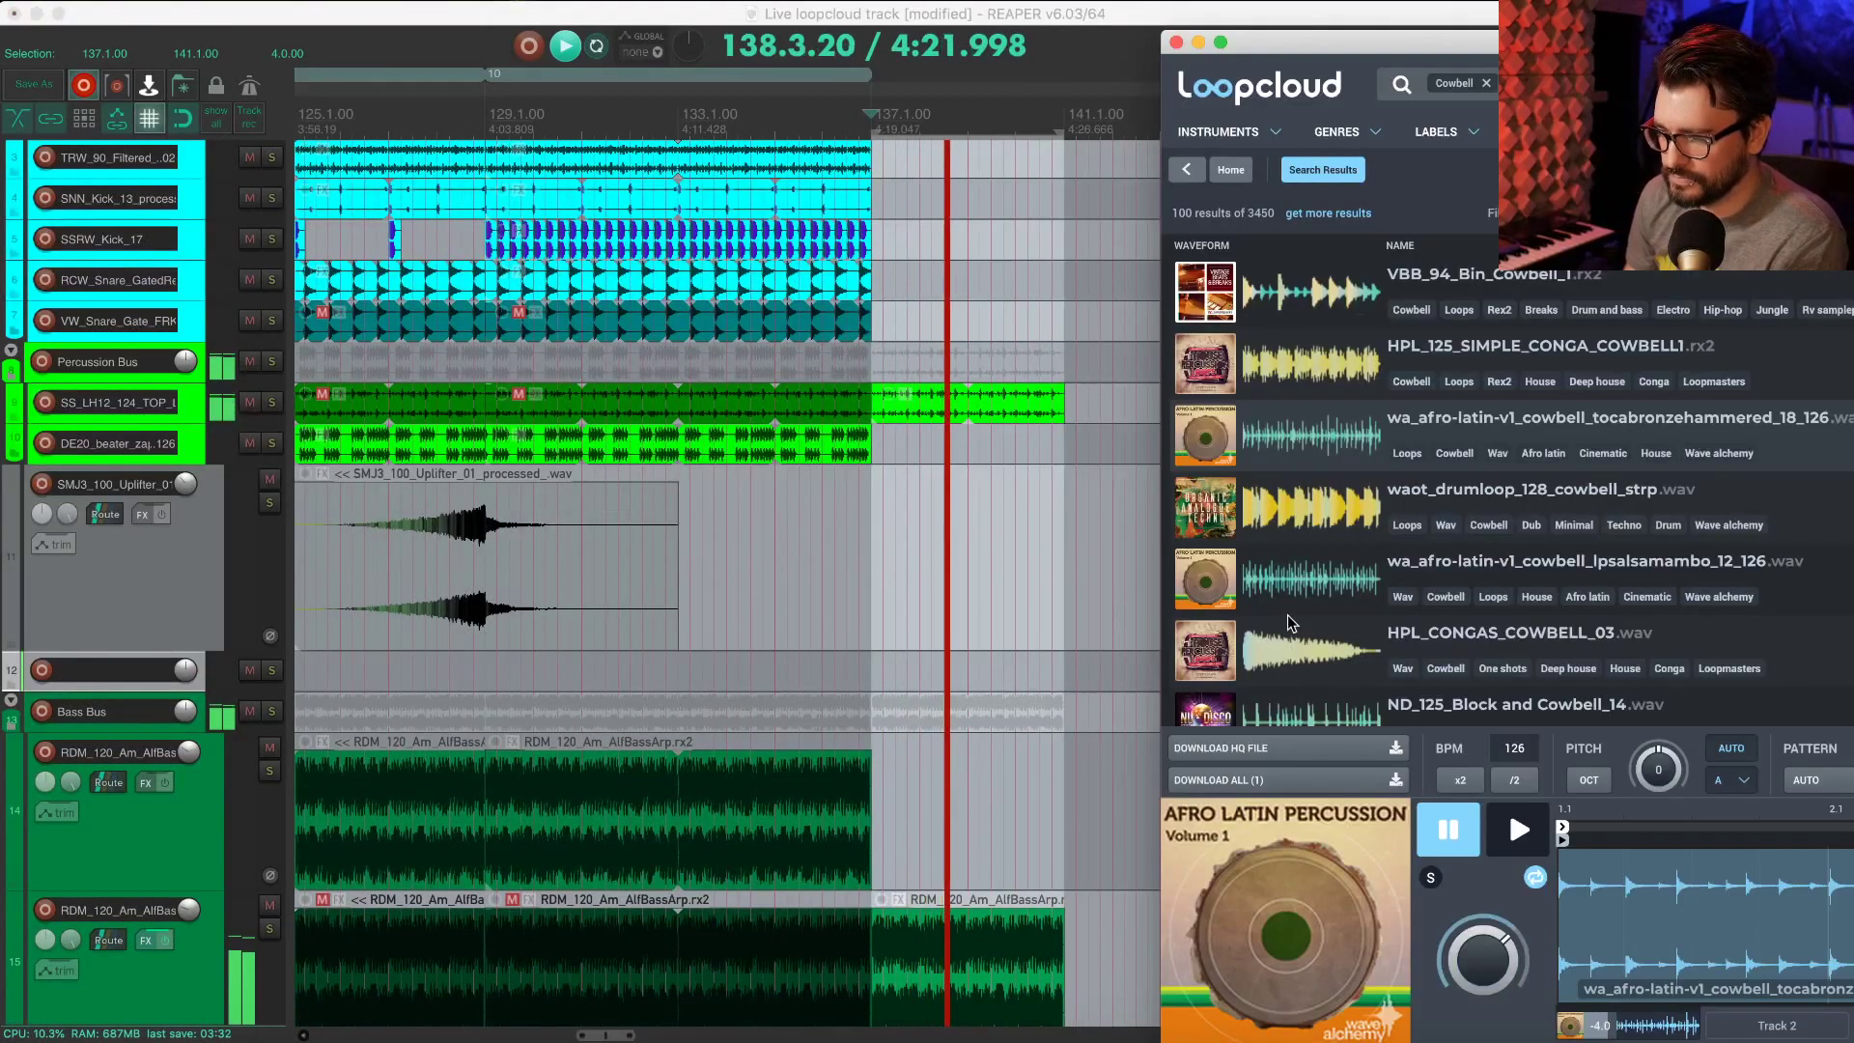
pyautogui.click(1253, 780)
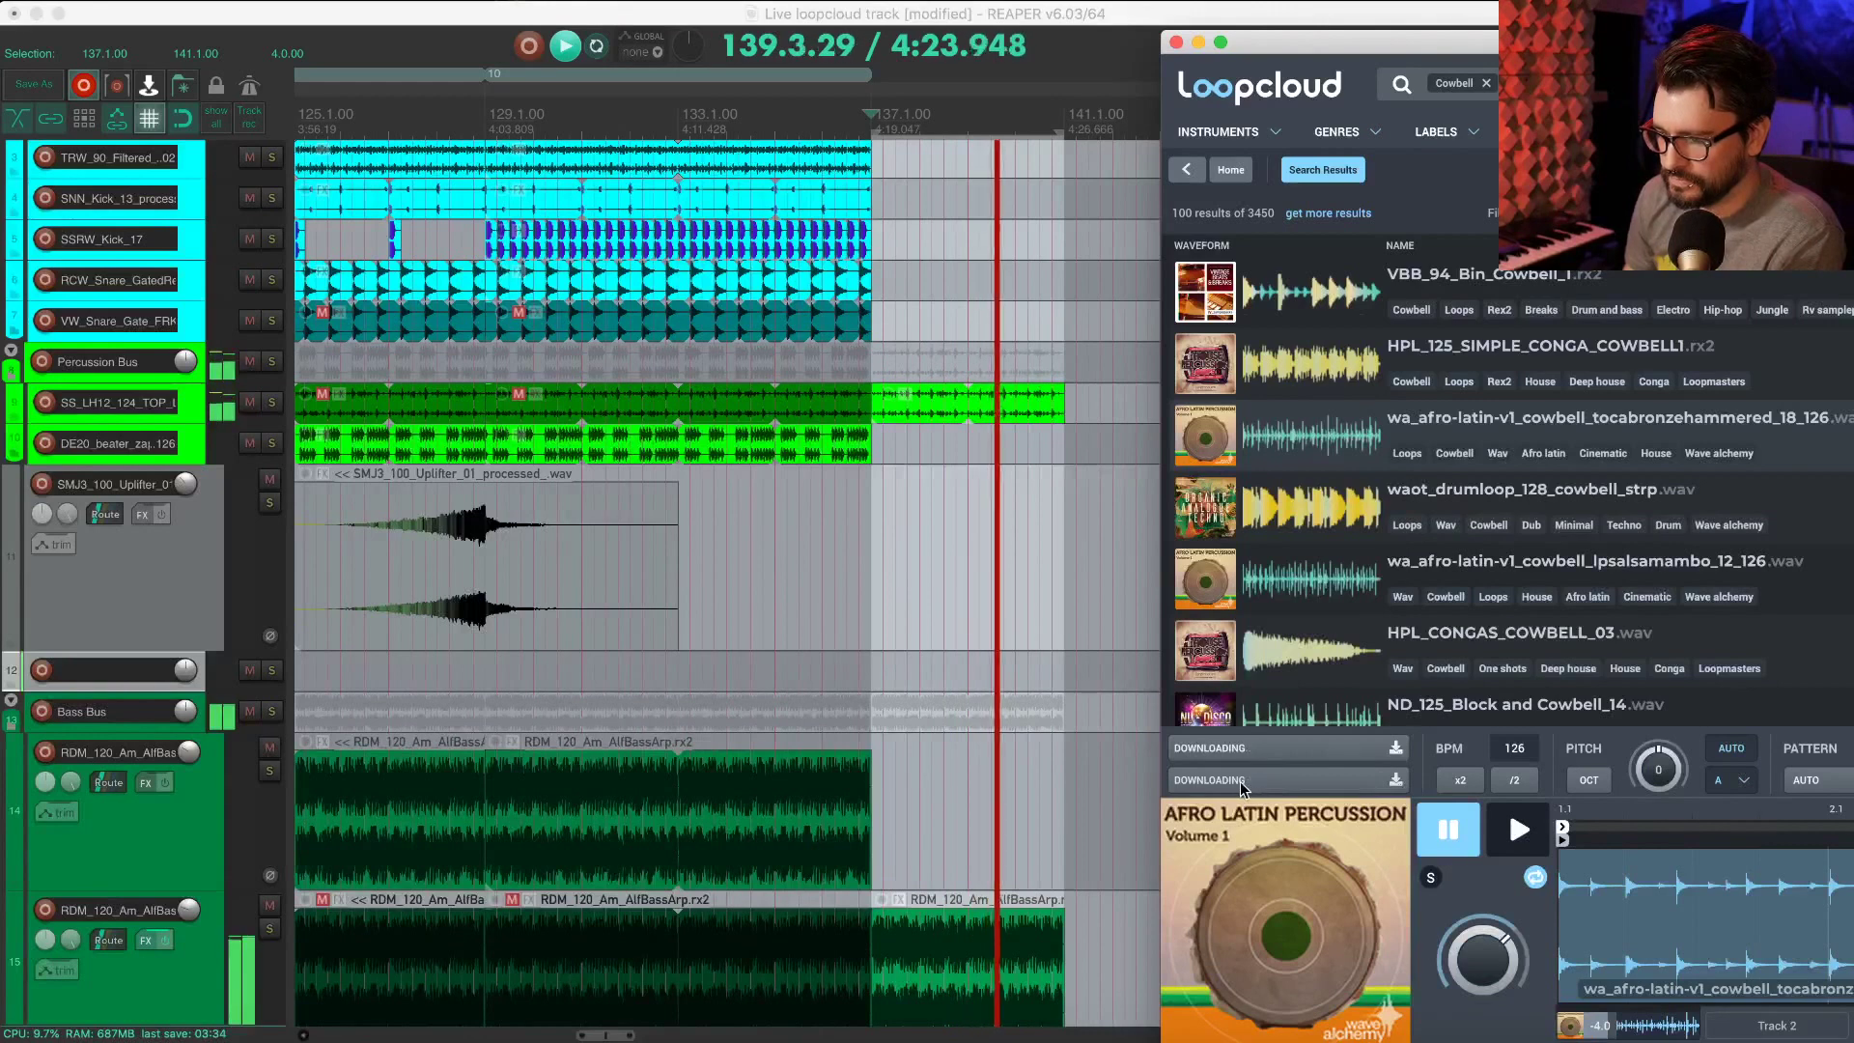
pyautogui.moveTo(1235, 779); pyautogui.dragTo(877, 678)
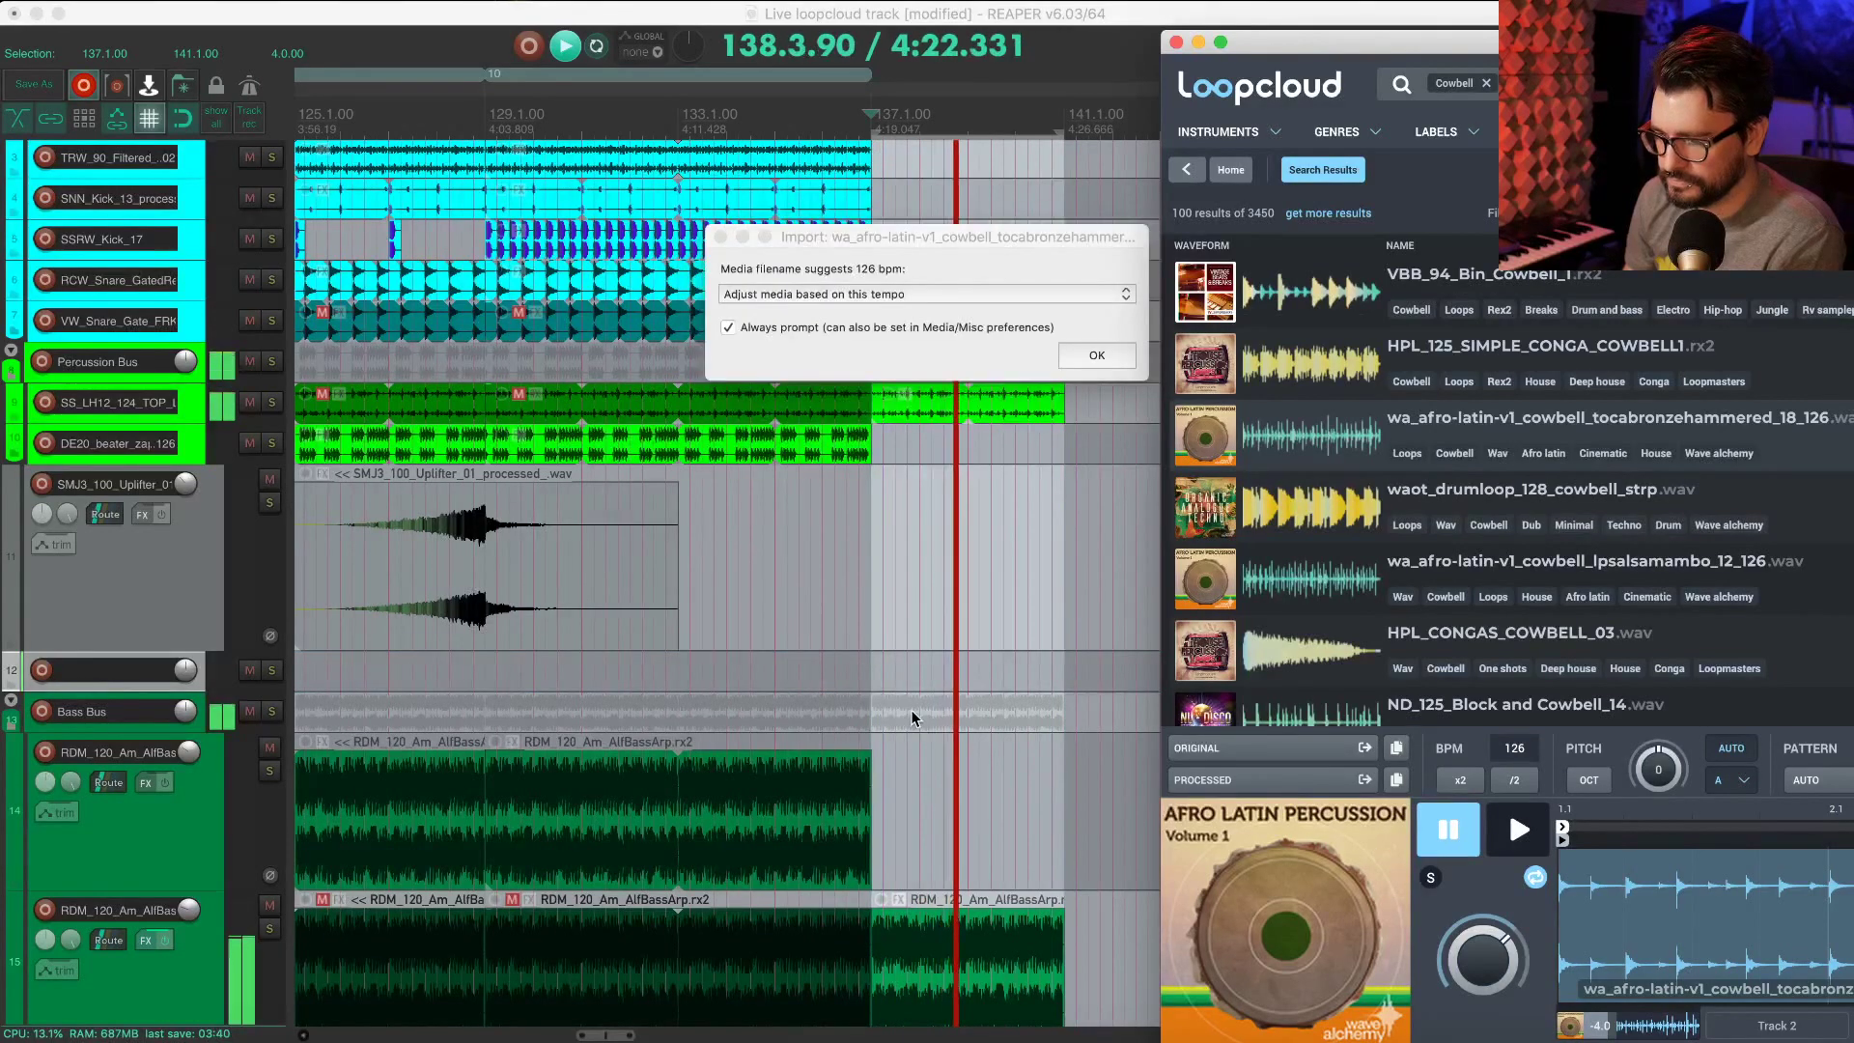
pyautogui.click(1097, 355)
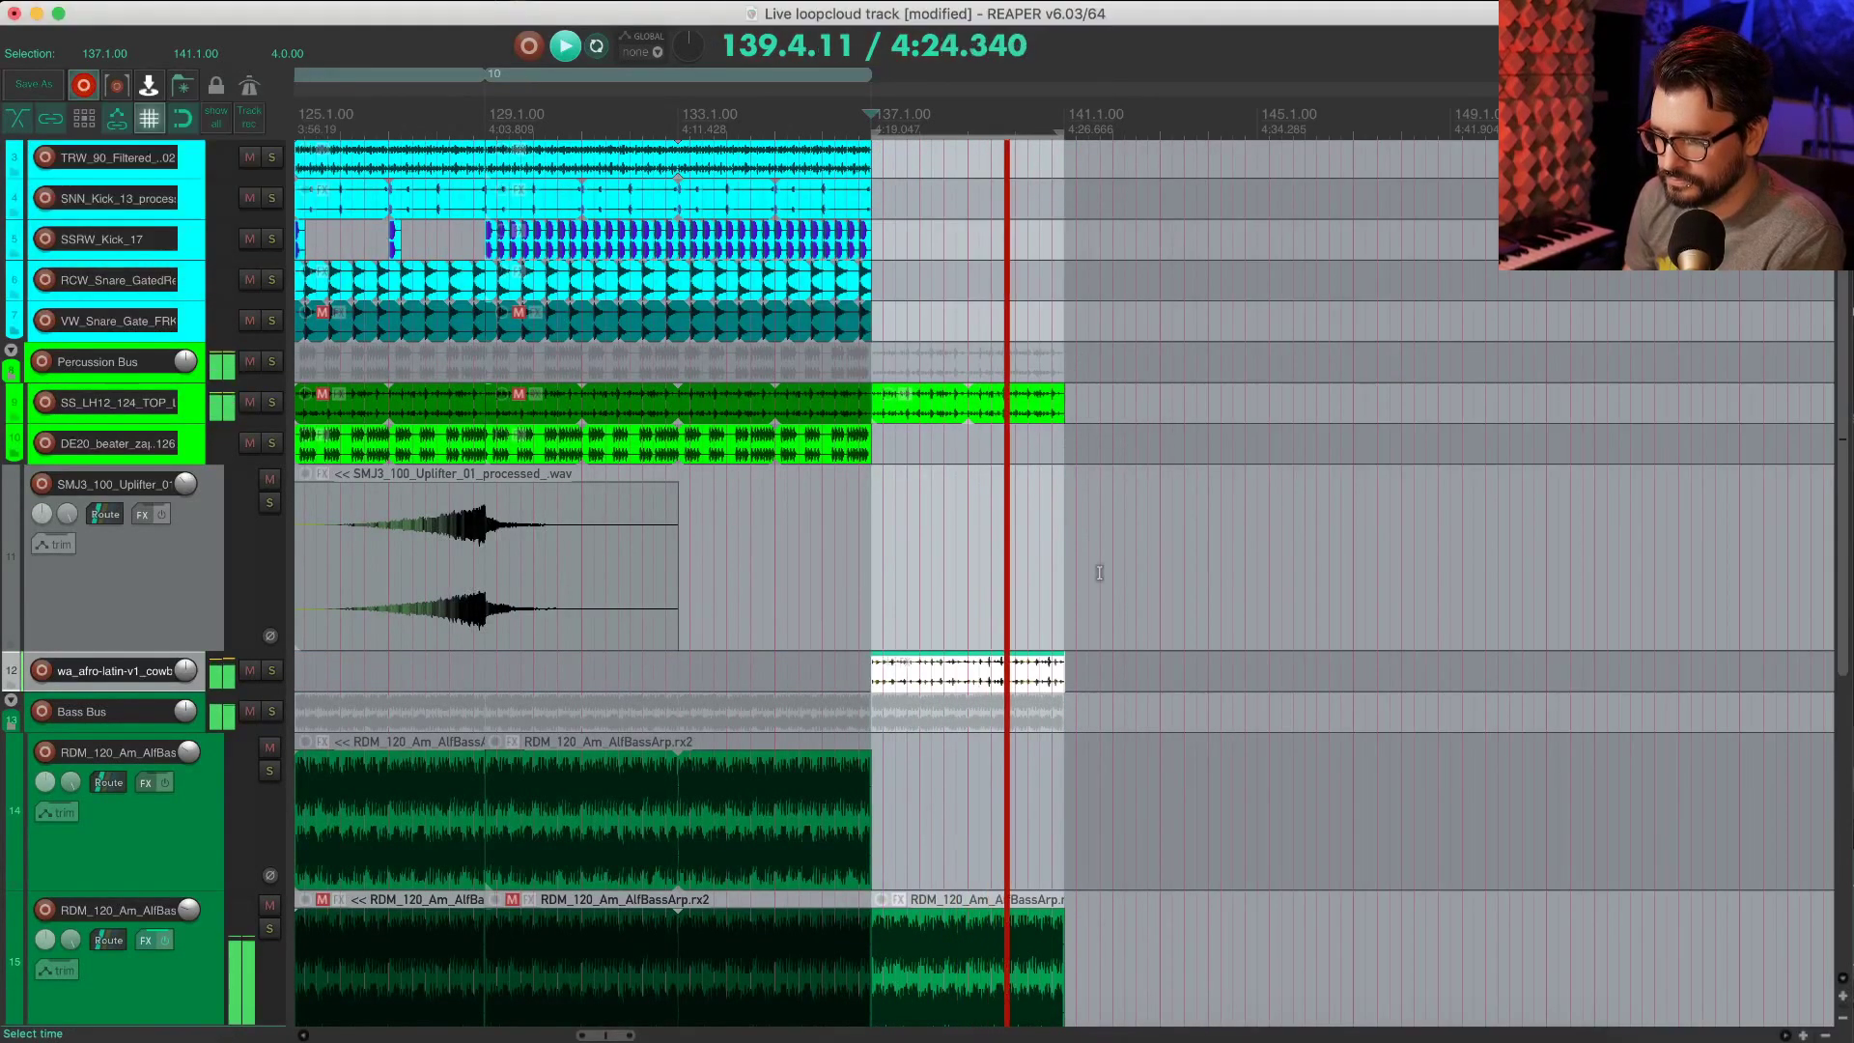
# Step: Stop playback, set the time selection to bars 113 through 121 and briefly play that section
pyautogui.scroll(-1, 1095, 574)
pyautogui.scroll(-1, 1095, 575)
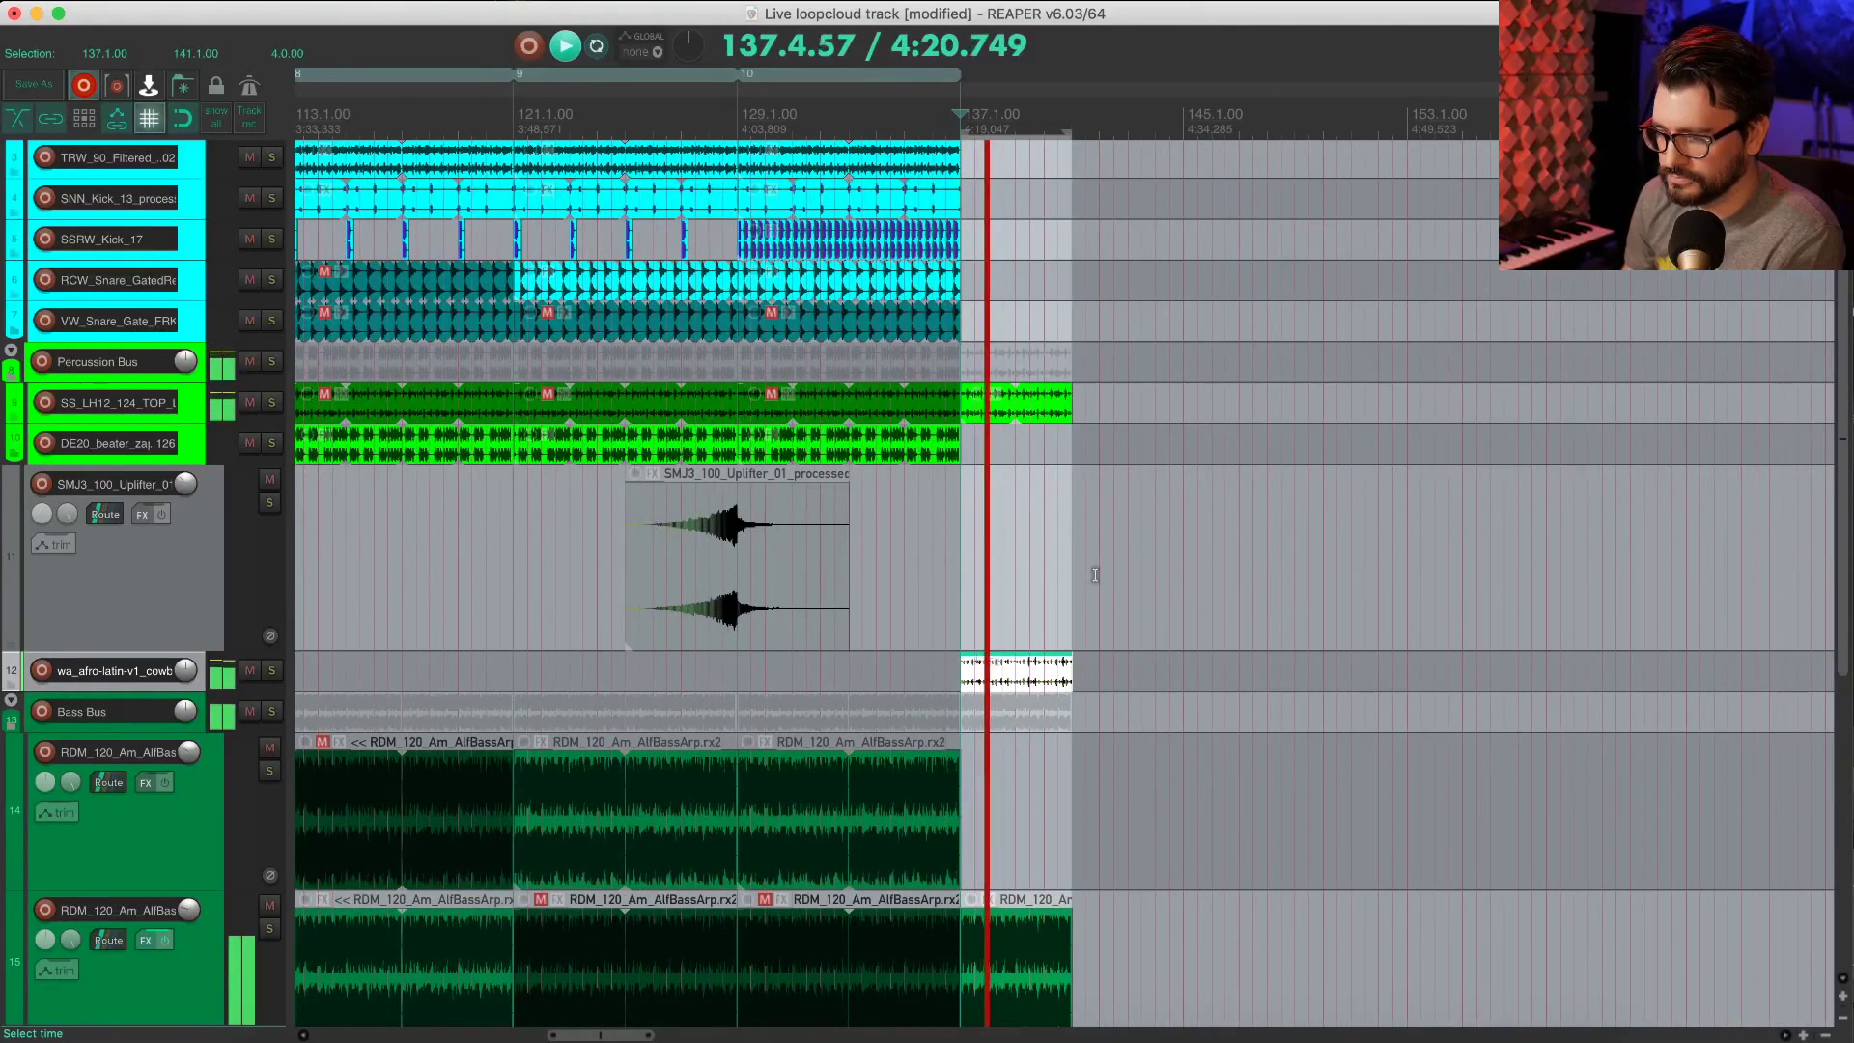
pyautogui.scroll(-1, 1095, 574)
pyautogui.press('space')
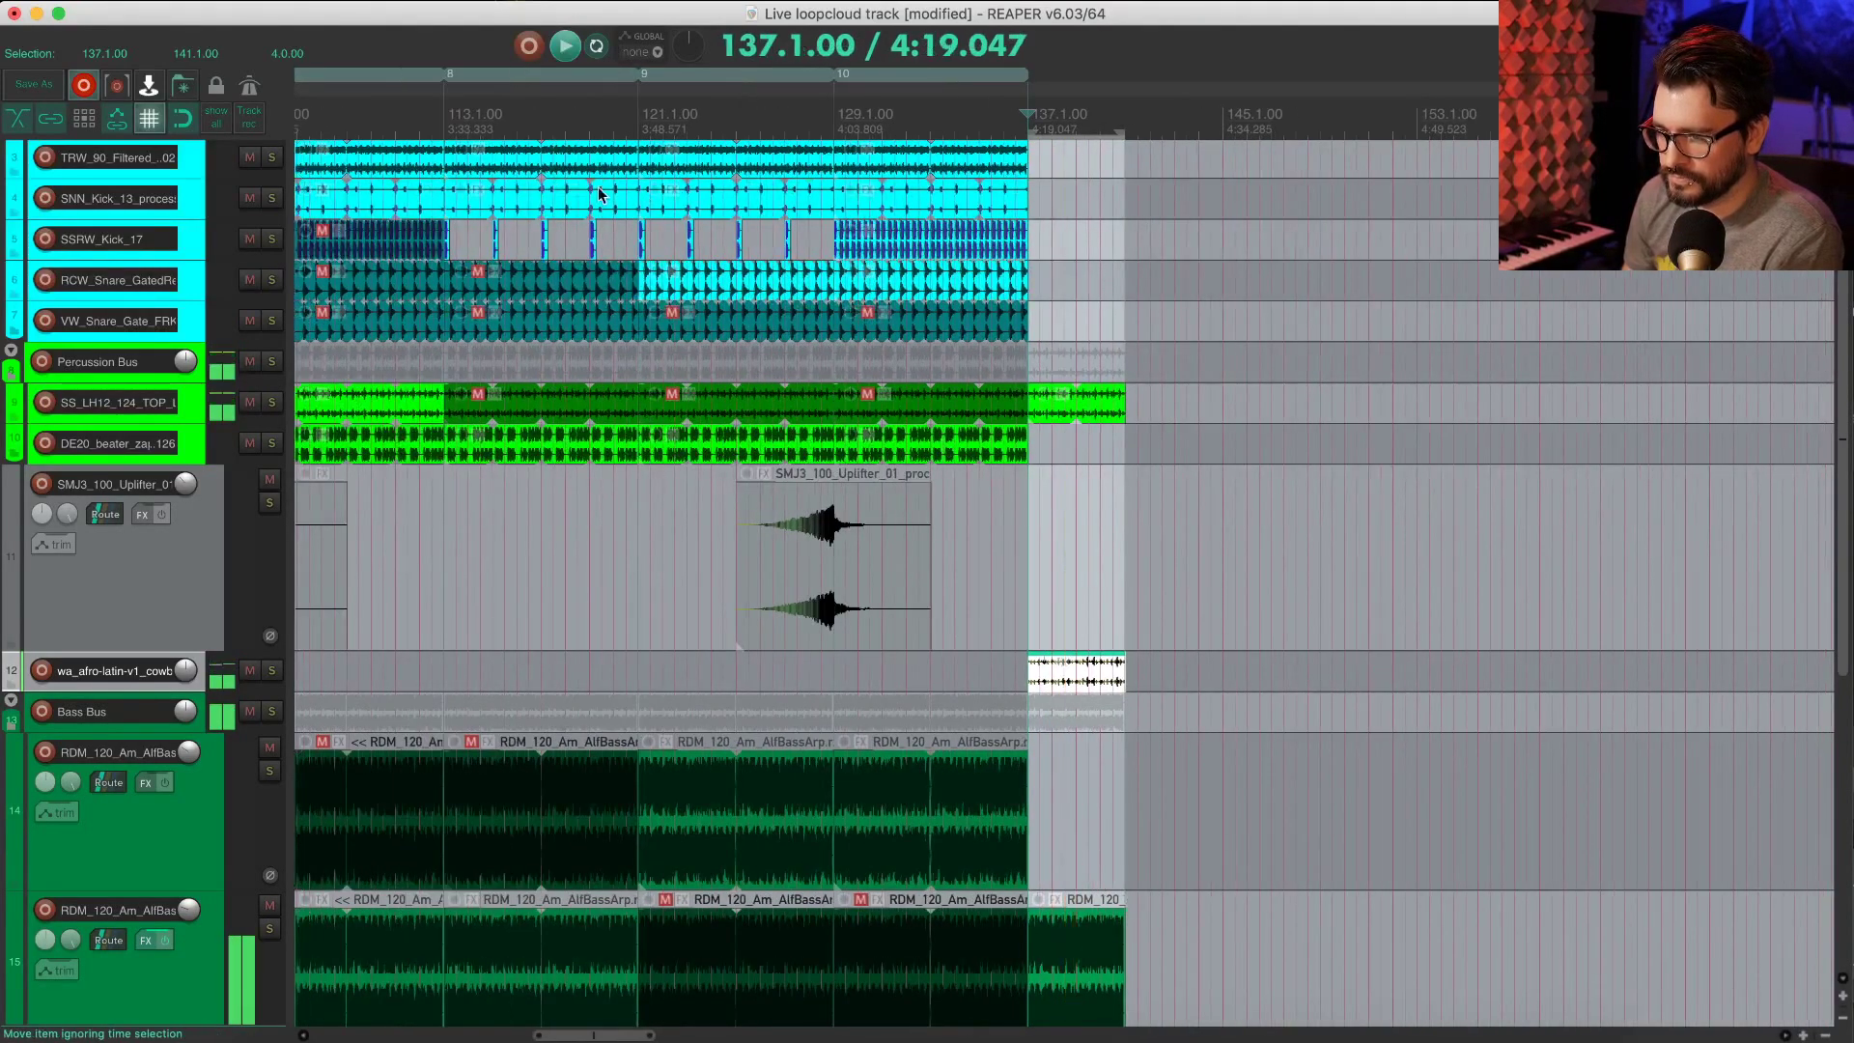
pyautogui.click(465, 114)
pyautogui.doubleClick(451, 120)
pyautogui.press('space')
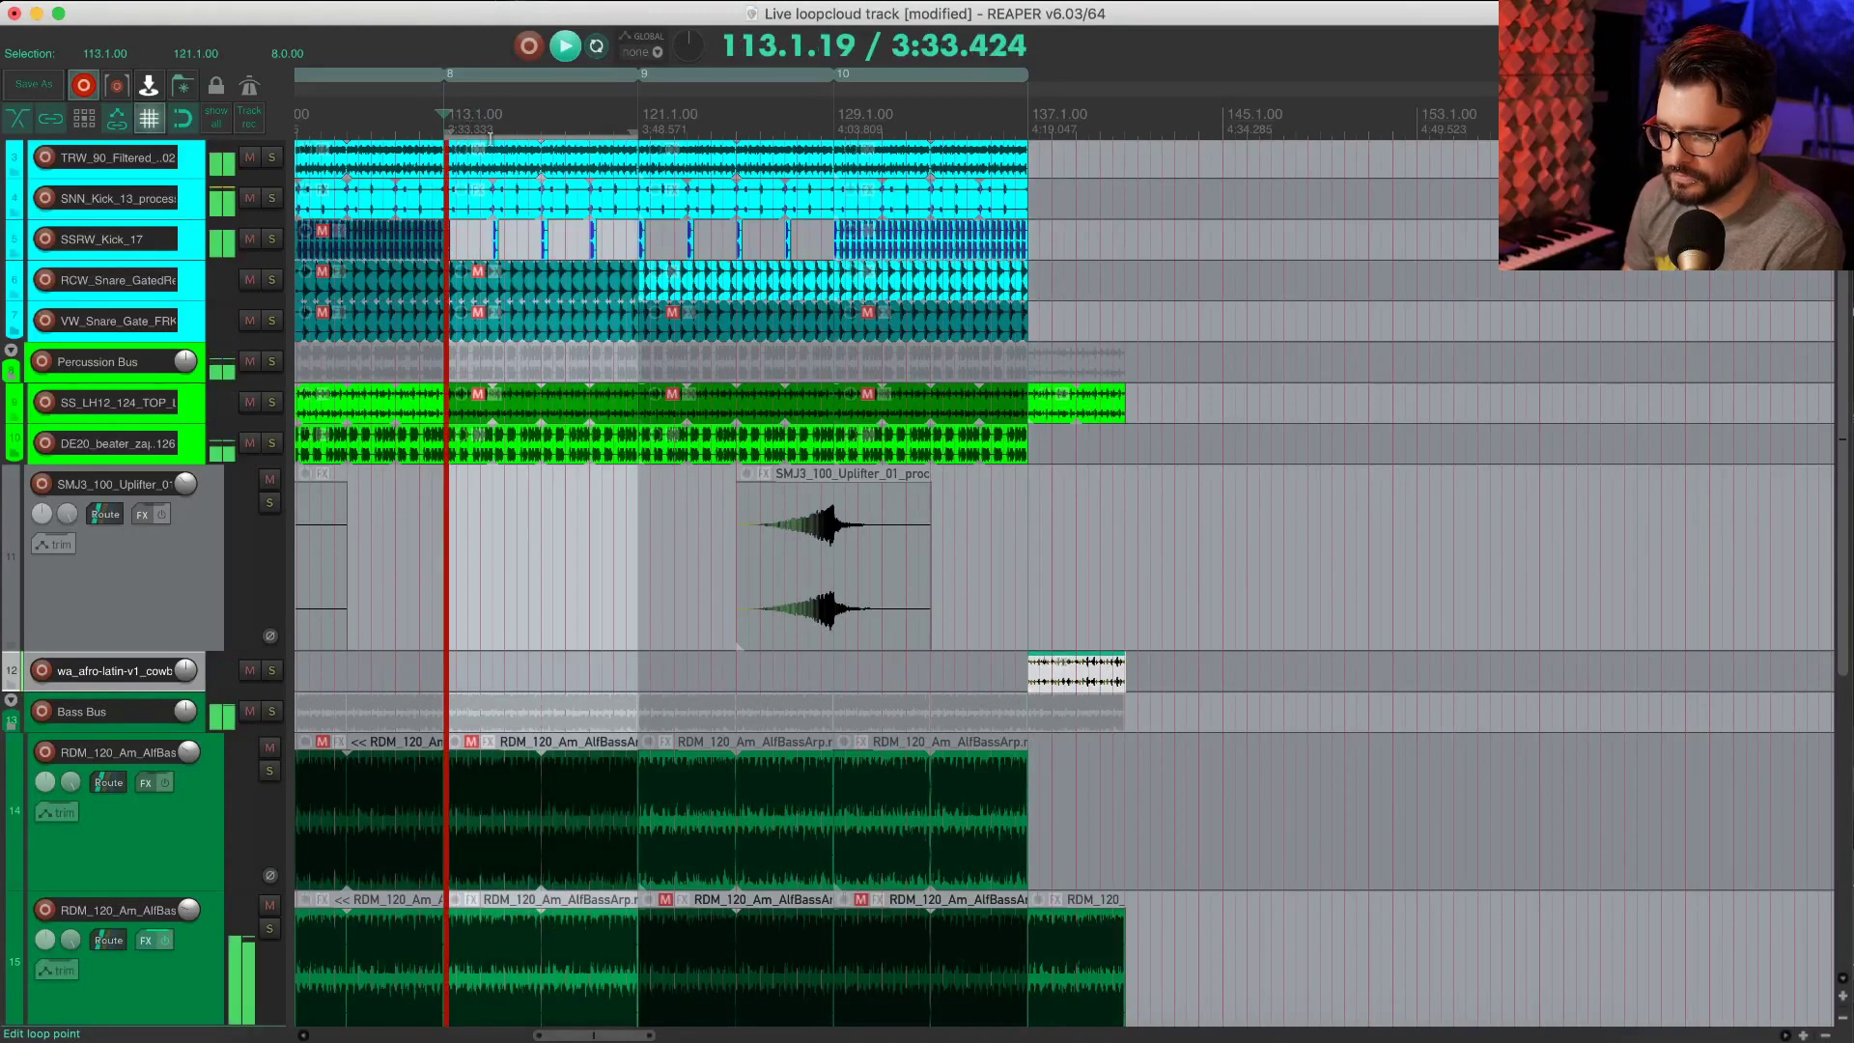
pyautogui.press('space')
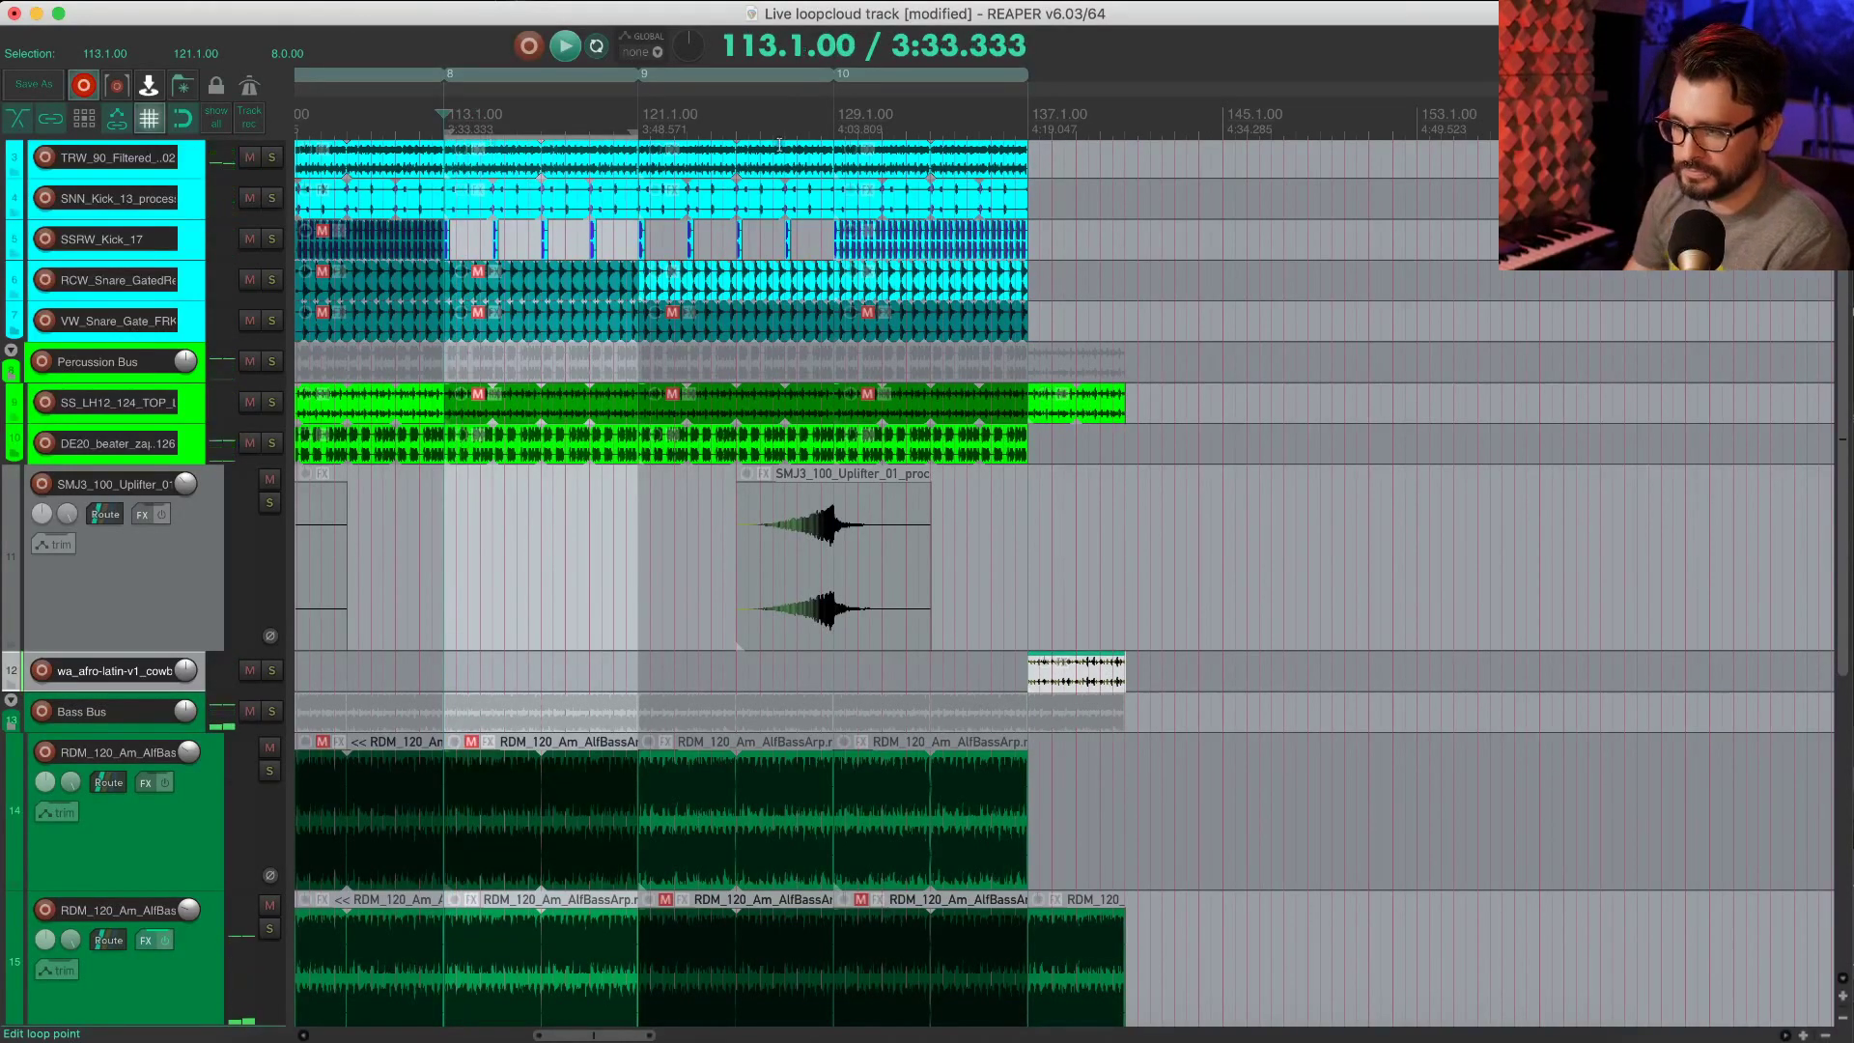
# Step: Set the time selection to bars 121 through 129 and play it while checking the bass and keys tracks, then stop
pyautogui.doubleClick(738, 120)
pyautogui.press('space')
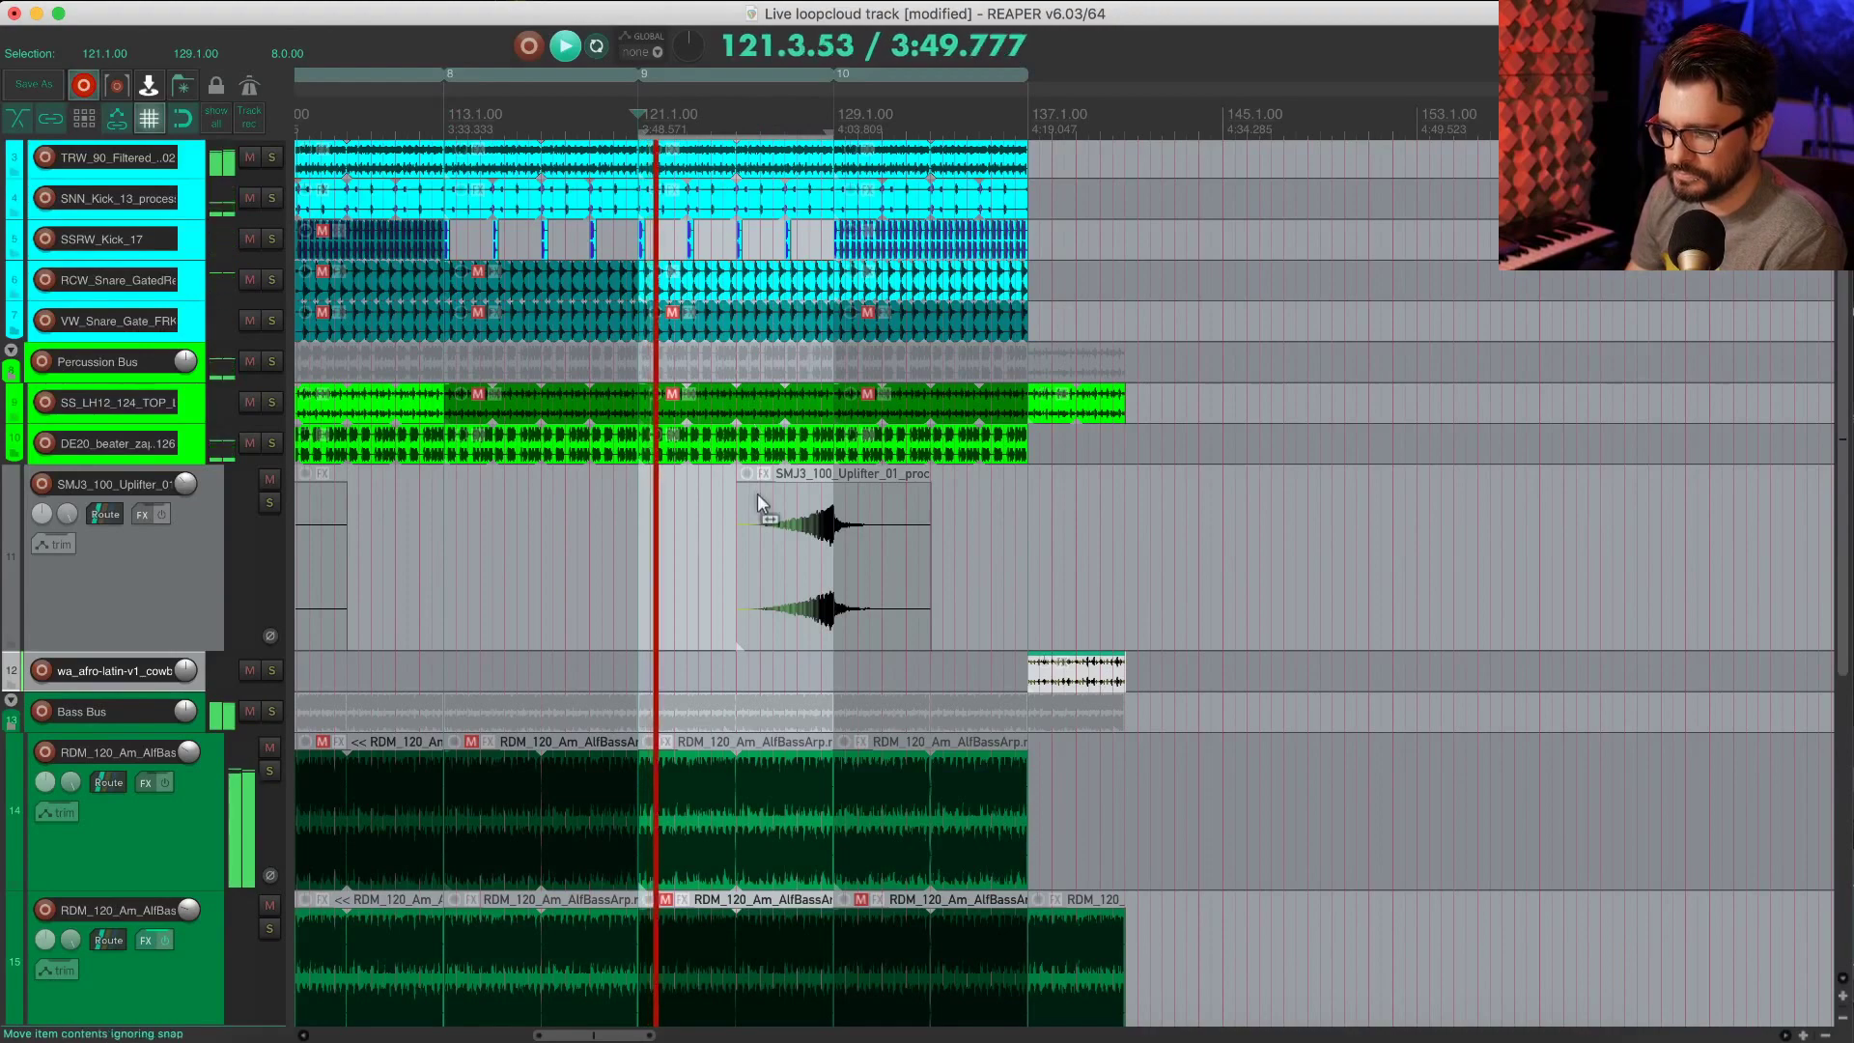
pyautogui.hscroll(-5, 757, 502)
pyautogui.scroll(-6, 869, 560)
pyautogui.scroll(-5, 923, 591)
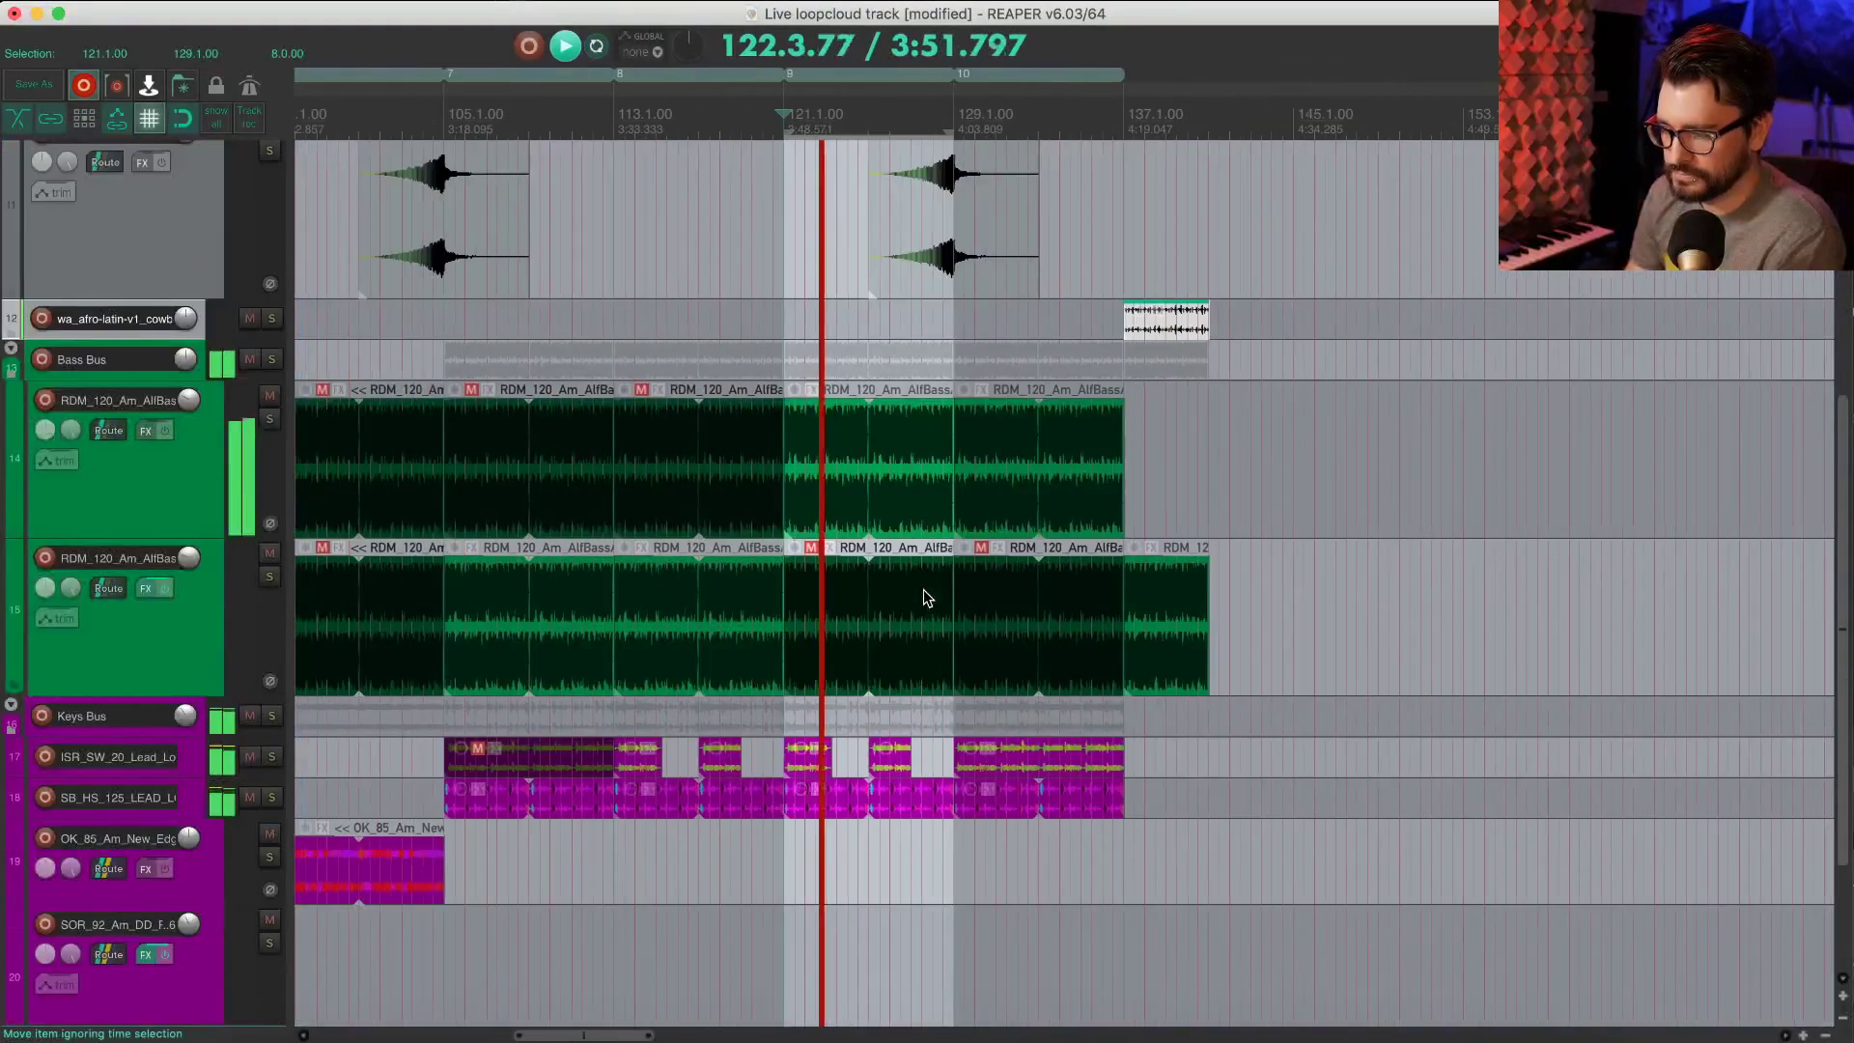
pyautogui.hscroll(1, 923, 591)
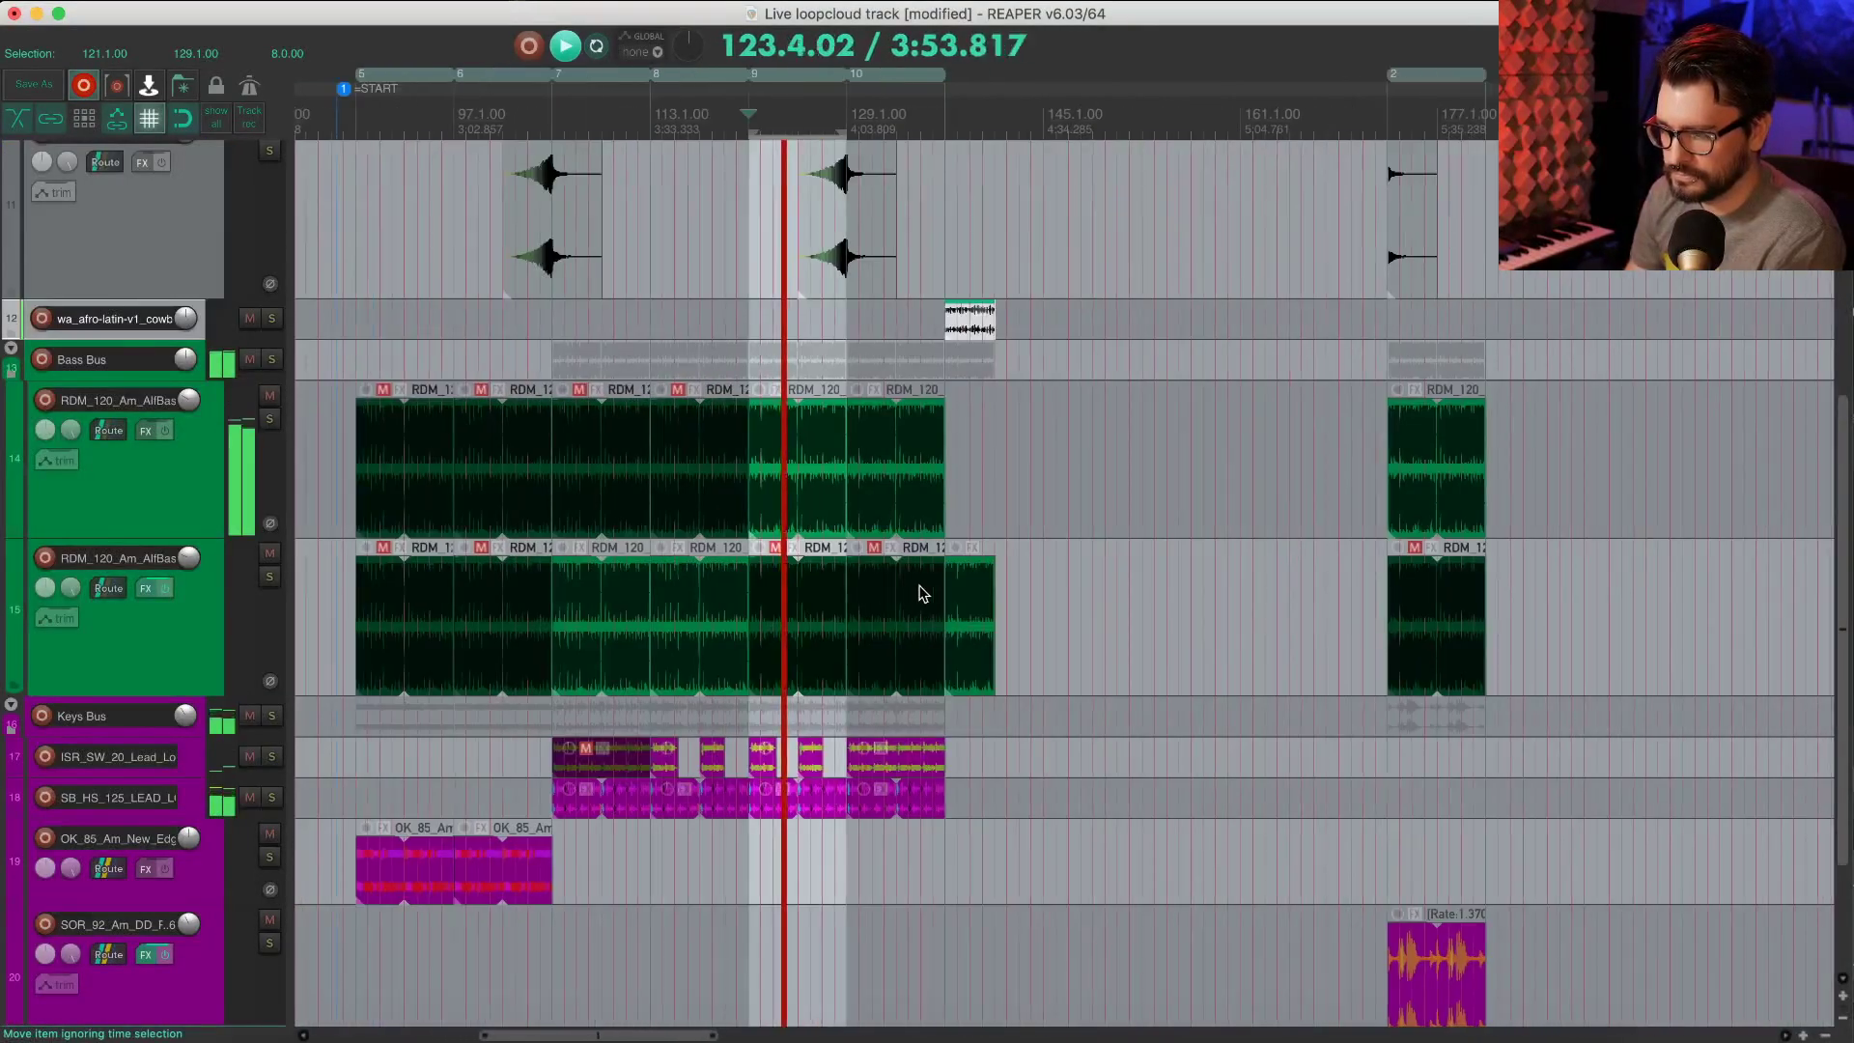
pyautogui.press('space')
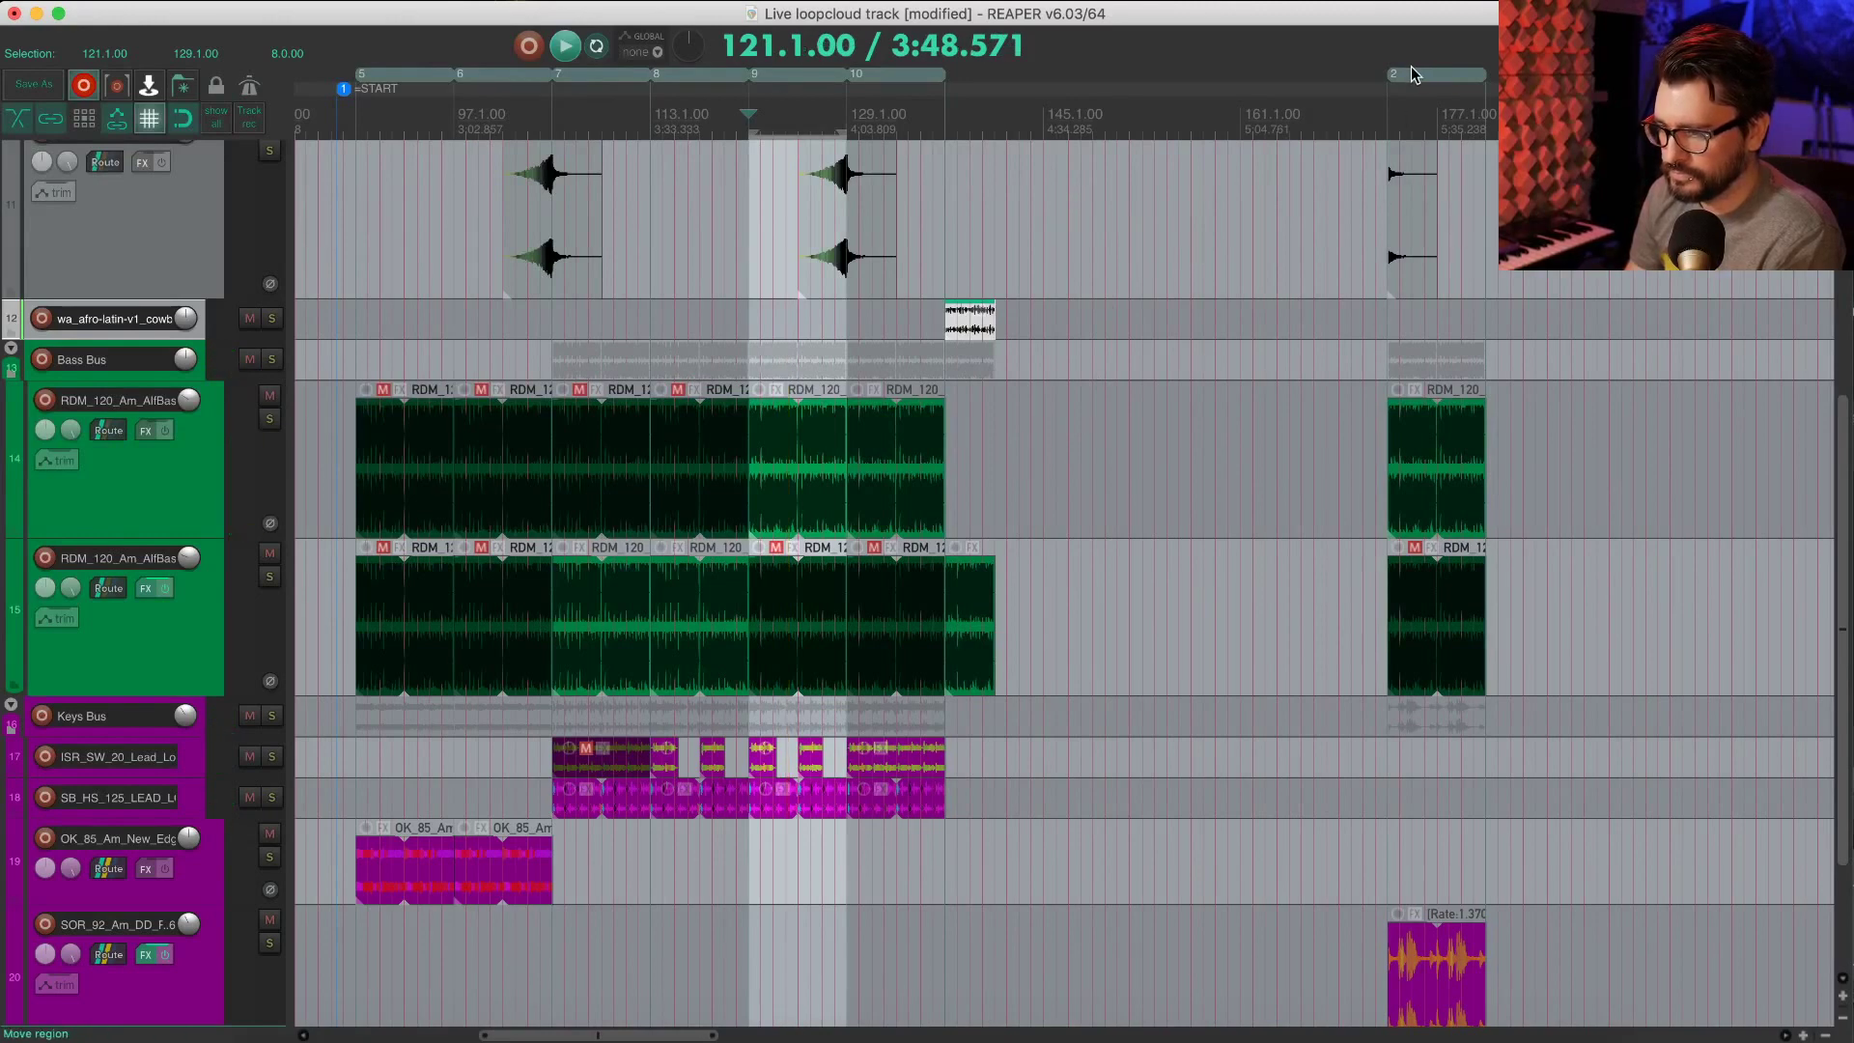
# Step: Move the separate region near bar 173 with its items to bar 141, directly after the cowbell section
pyautogui.moveTo(1004, 114); pyautogui.dragTo(1004, 114)
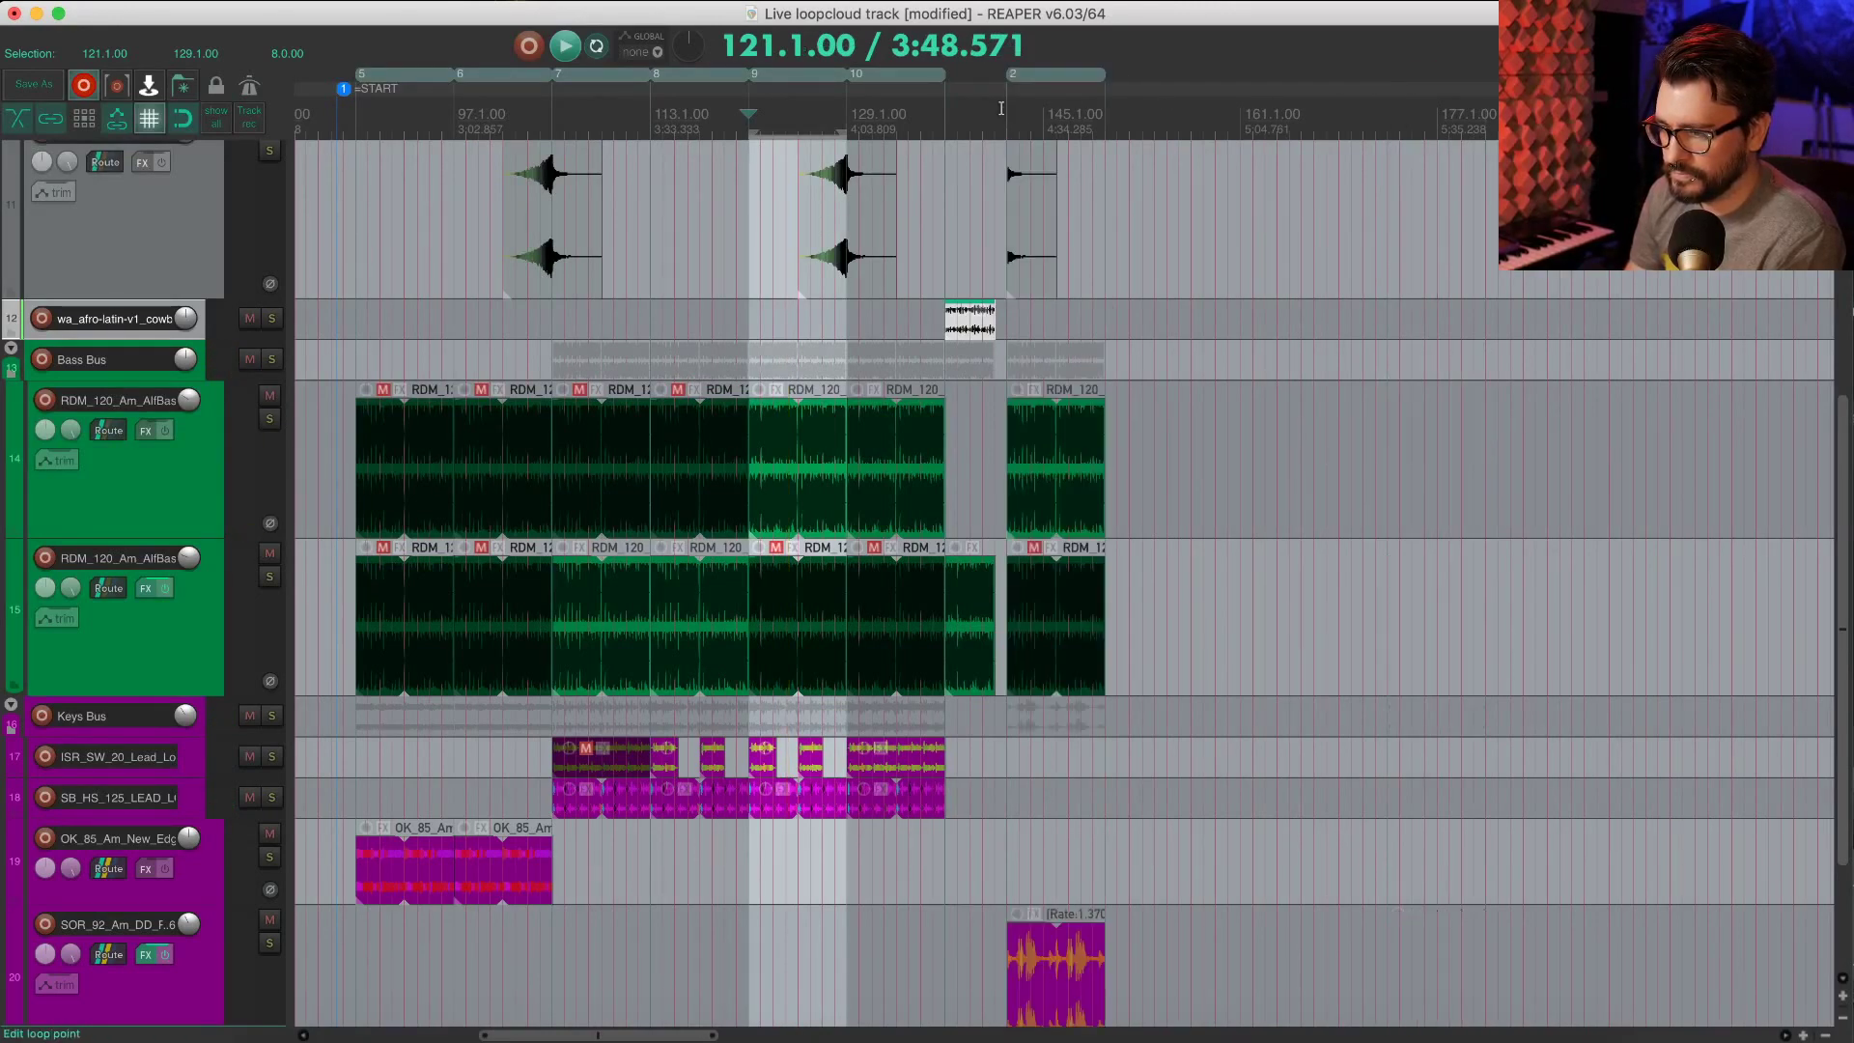
pyautogui.scroll(4, 1341, 255)
pyautogui.hscroll(10, 1341, 255)
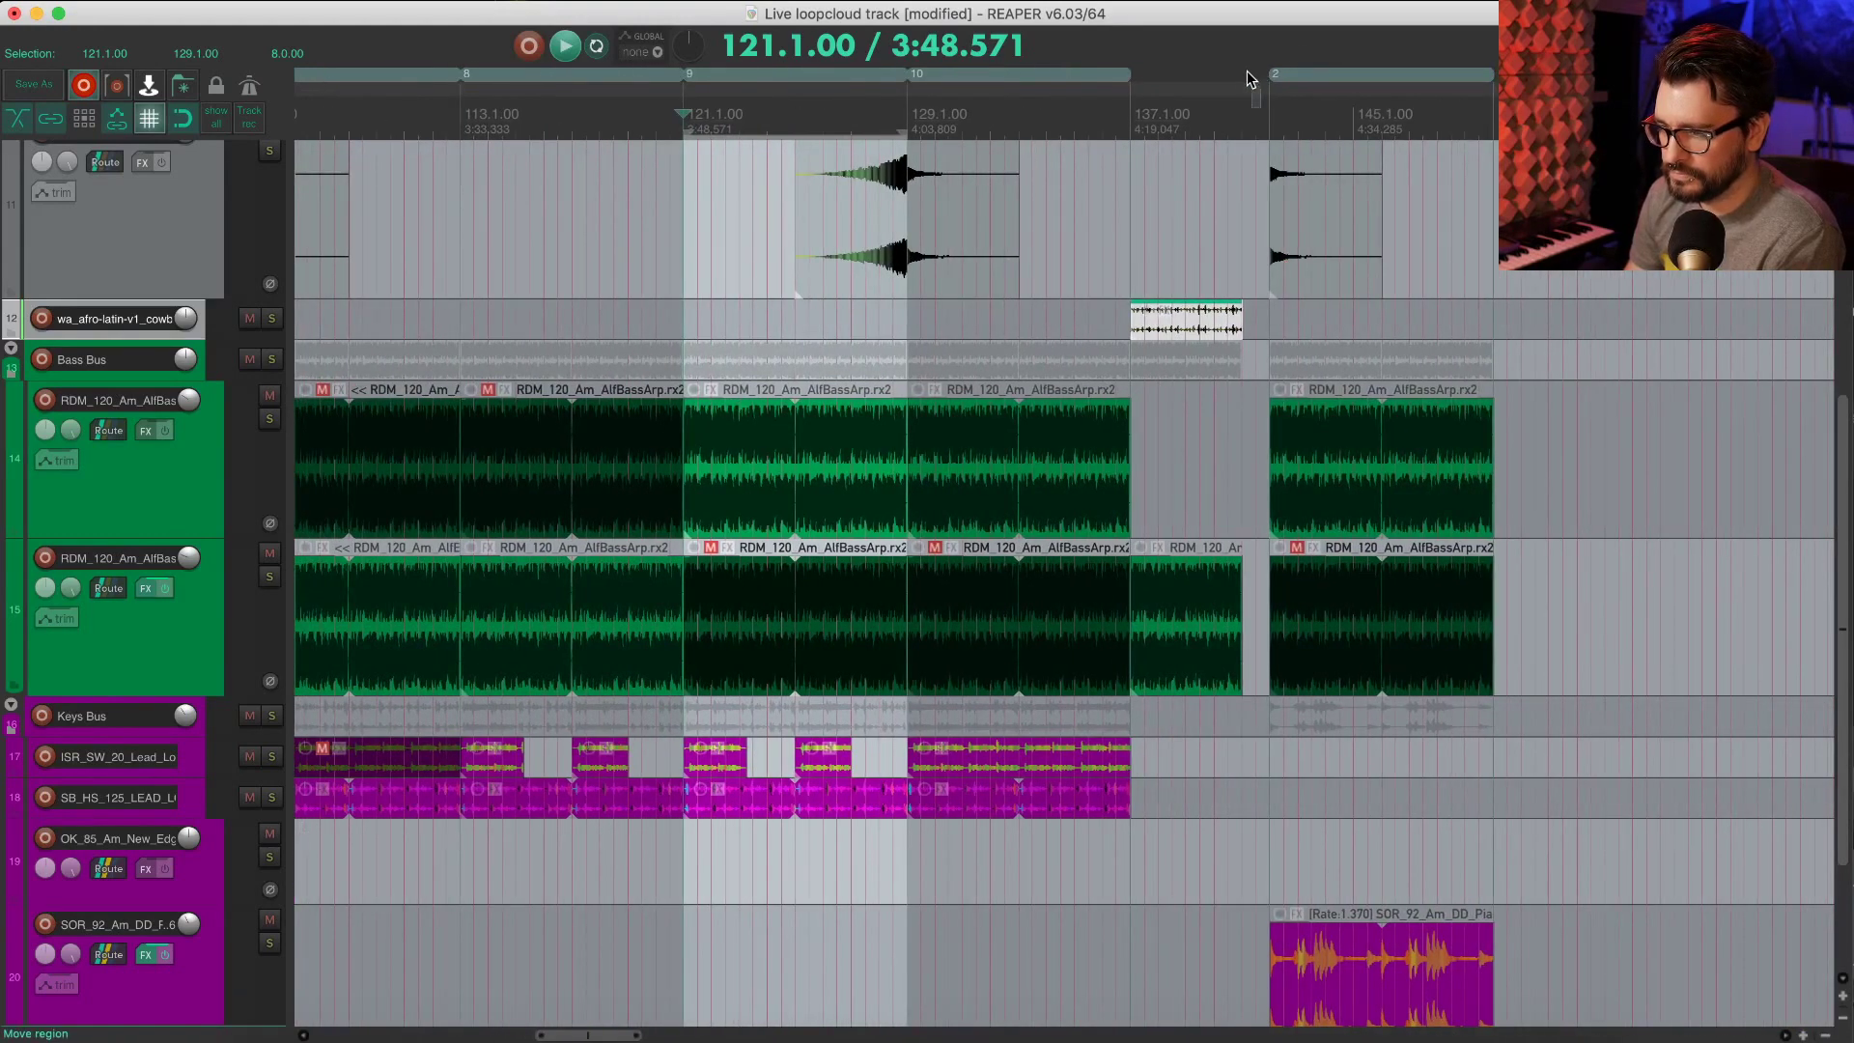
pyautogui.moveTo(1248, 71); pyautogui.dragTo(1244, 72)
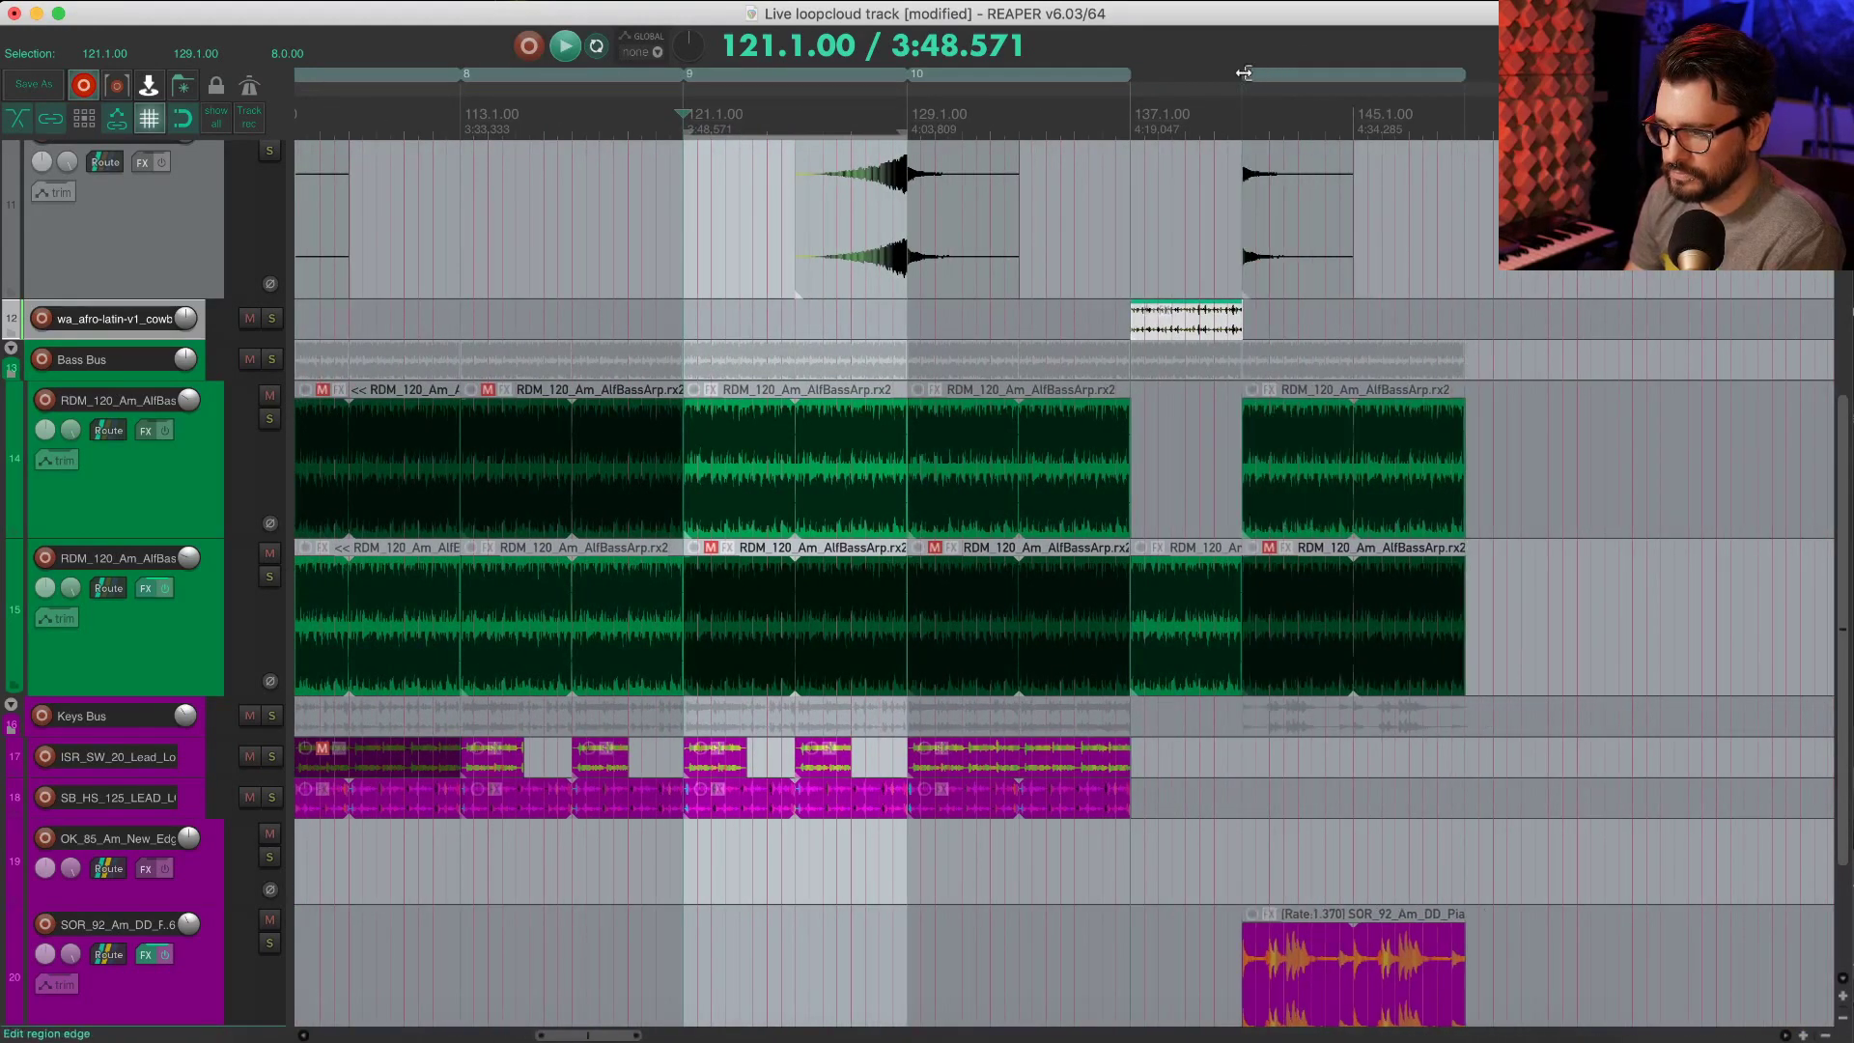
# Step: Clear the time selection and play from bar 129 through the cowbell section into the region at bar 141
pyautogui.click(1130, 117)
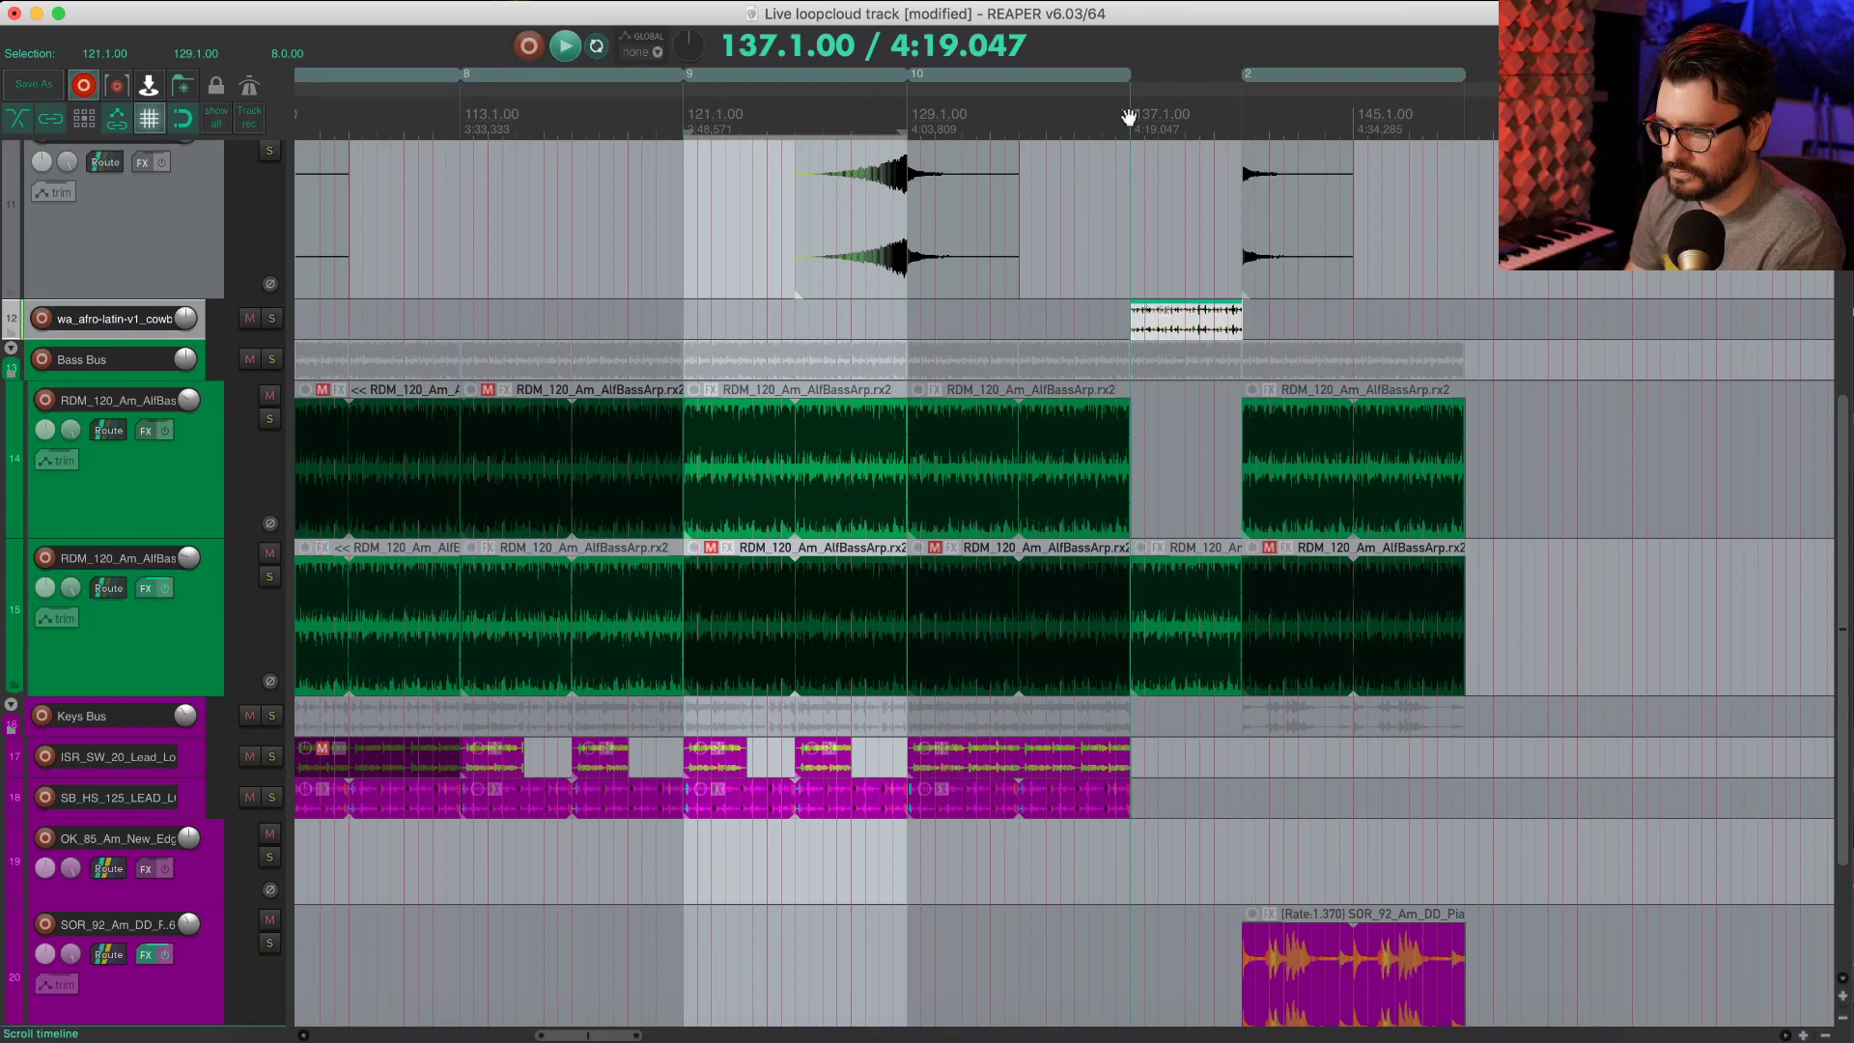
pyautogui.click(912, 117)
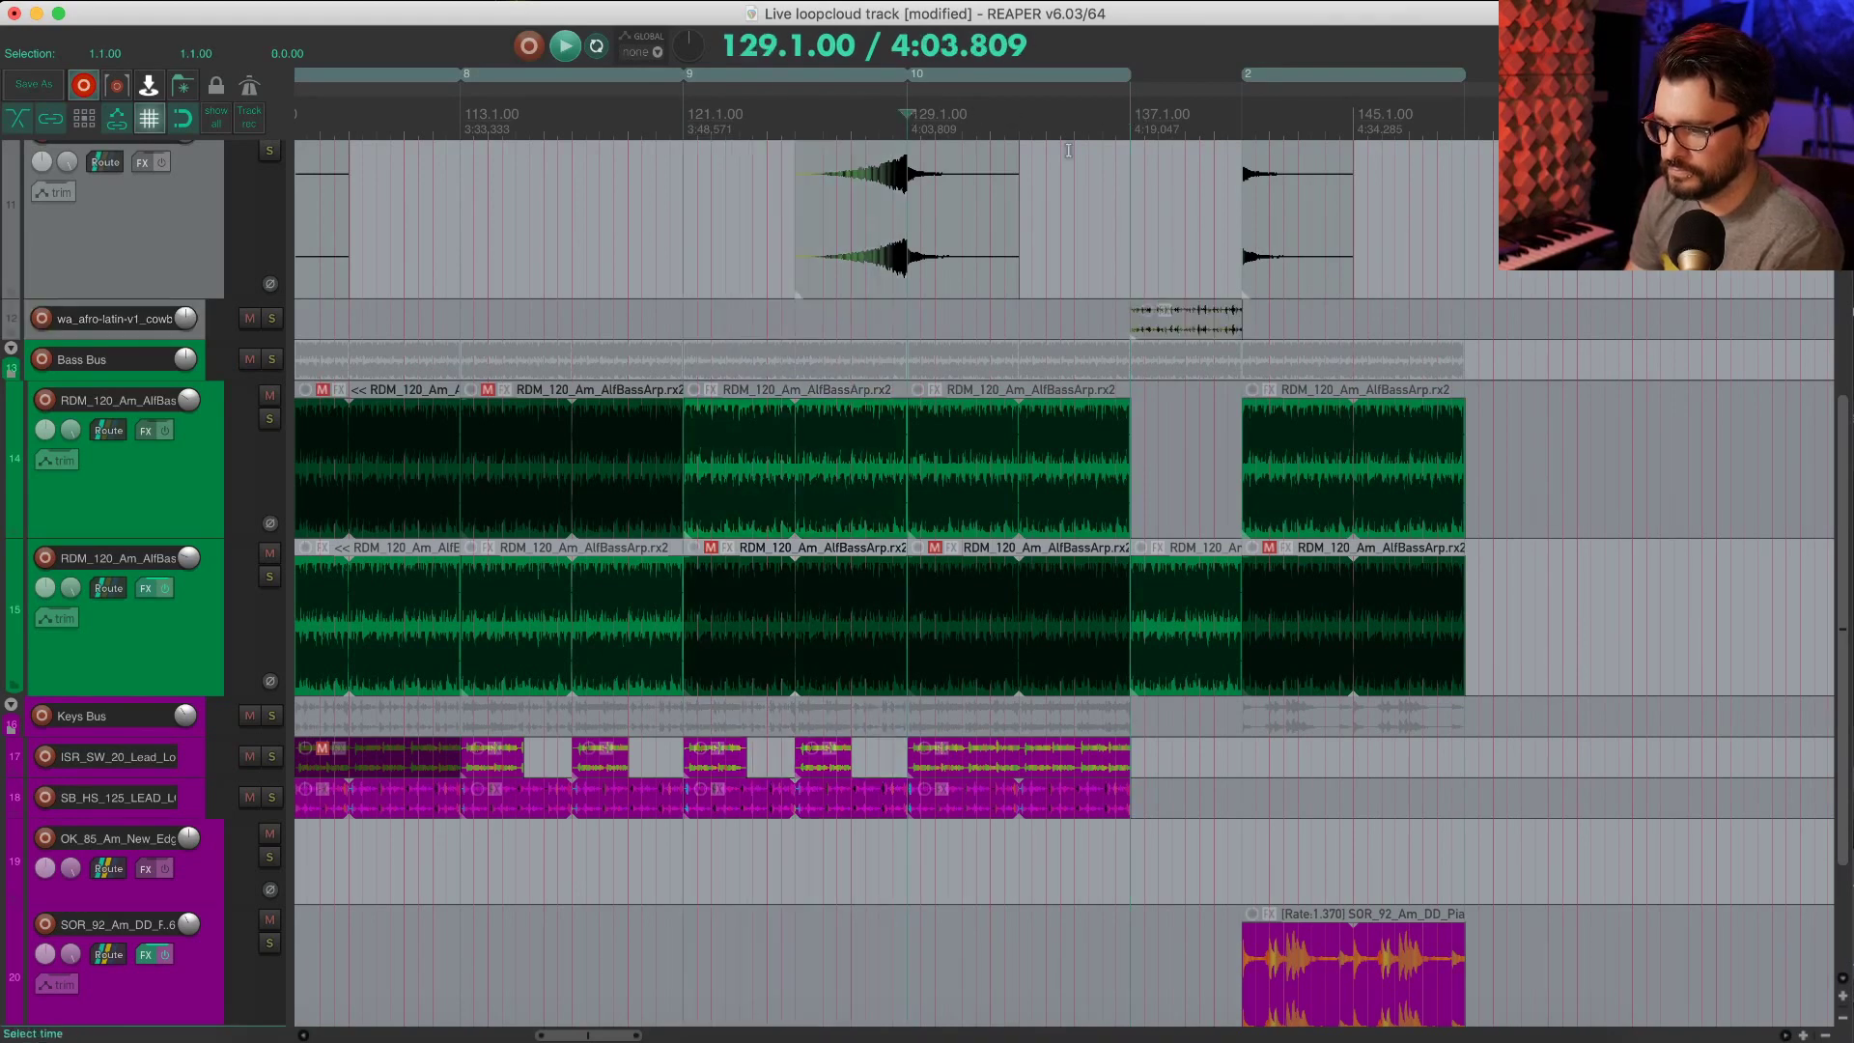
pyautogui.press('space')
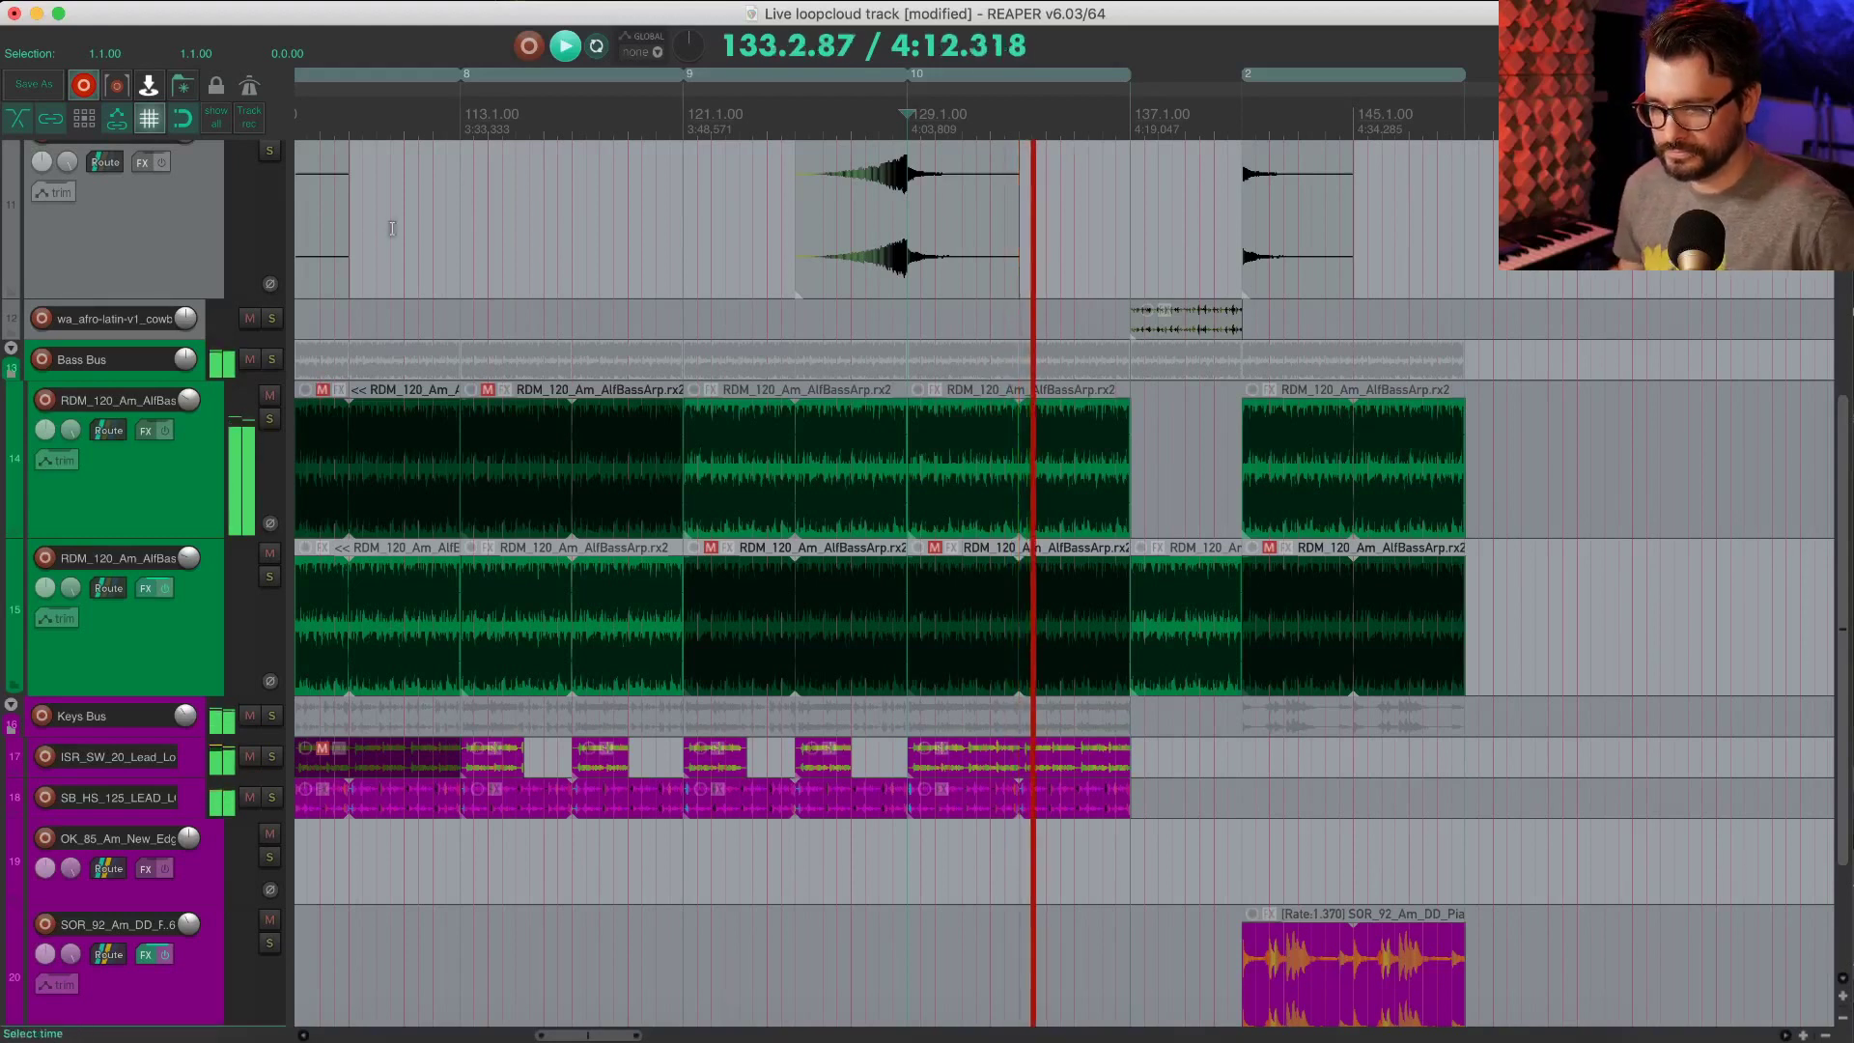
pyautogui.click(202, 312)
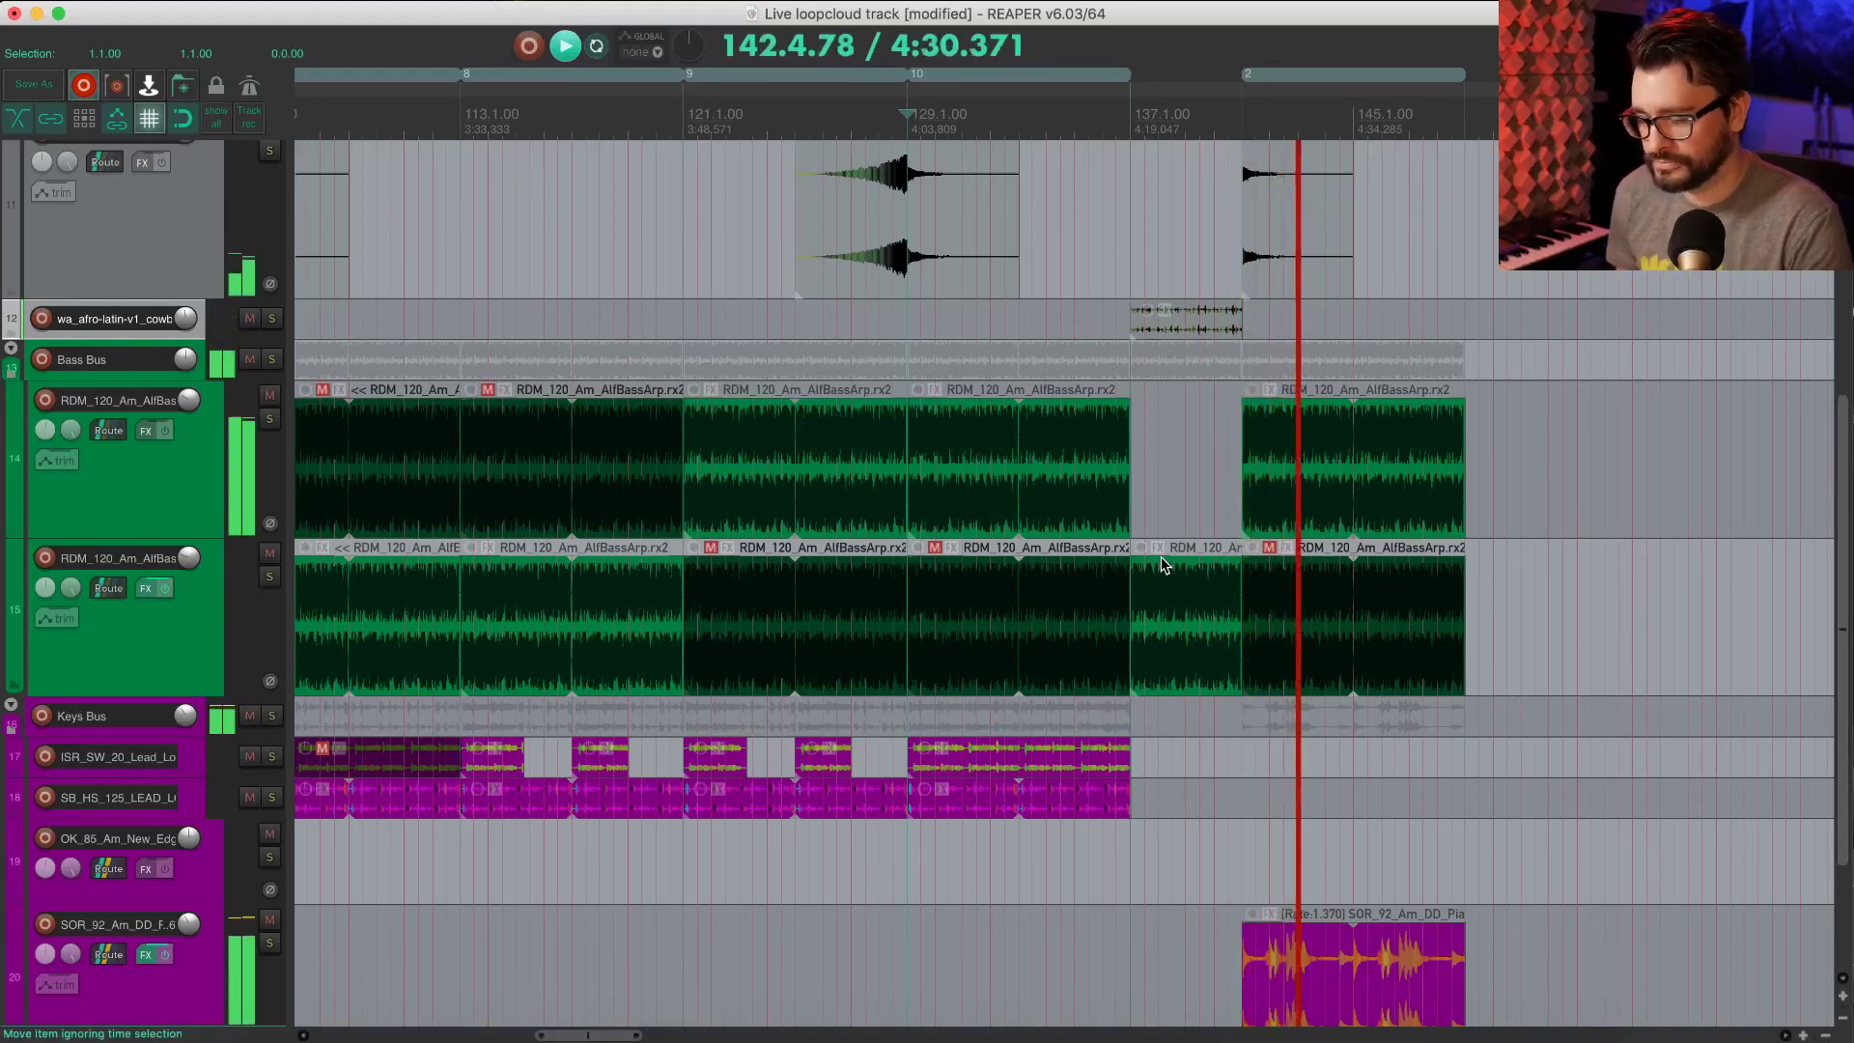
pyautogui.hscroll(5, 1163, 579)
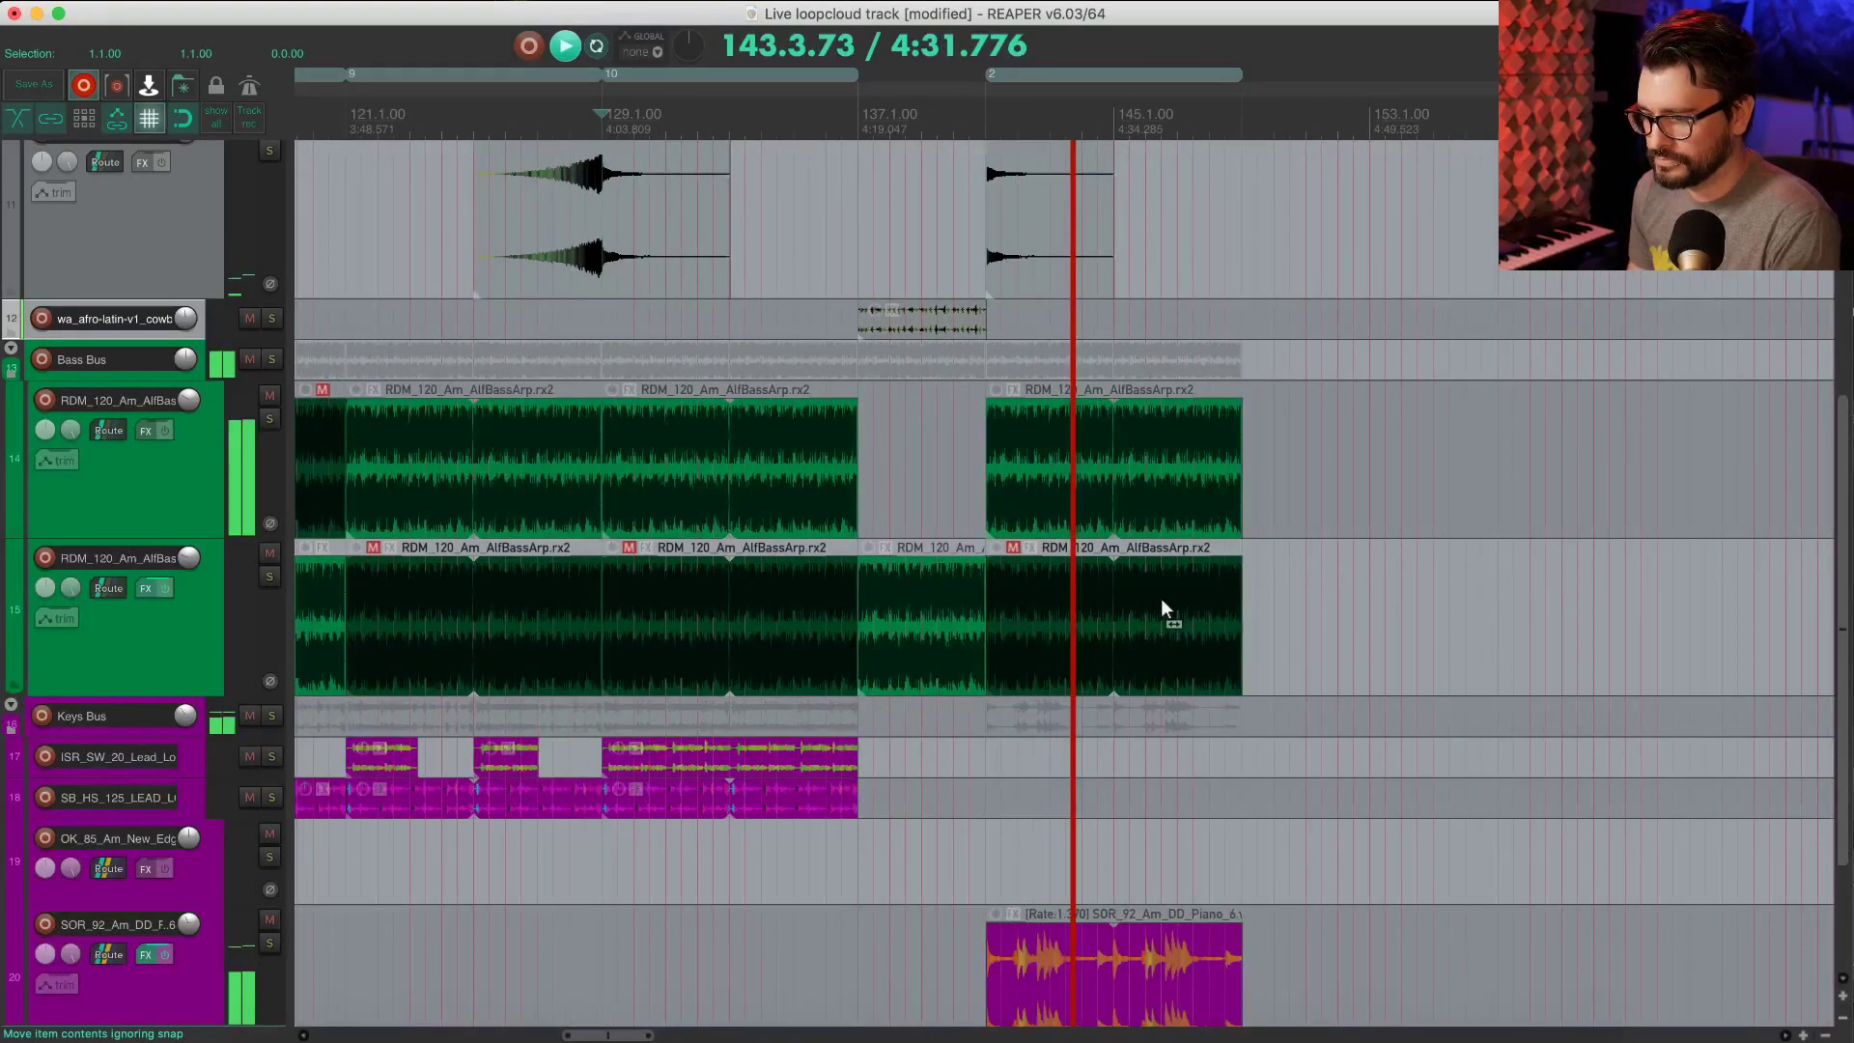
pyautogui.scroll(3, 1161, 598)
pyautogui.scroll(5, 1160, 598)
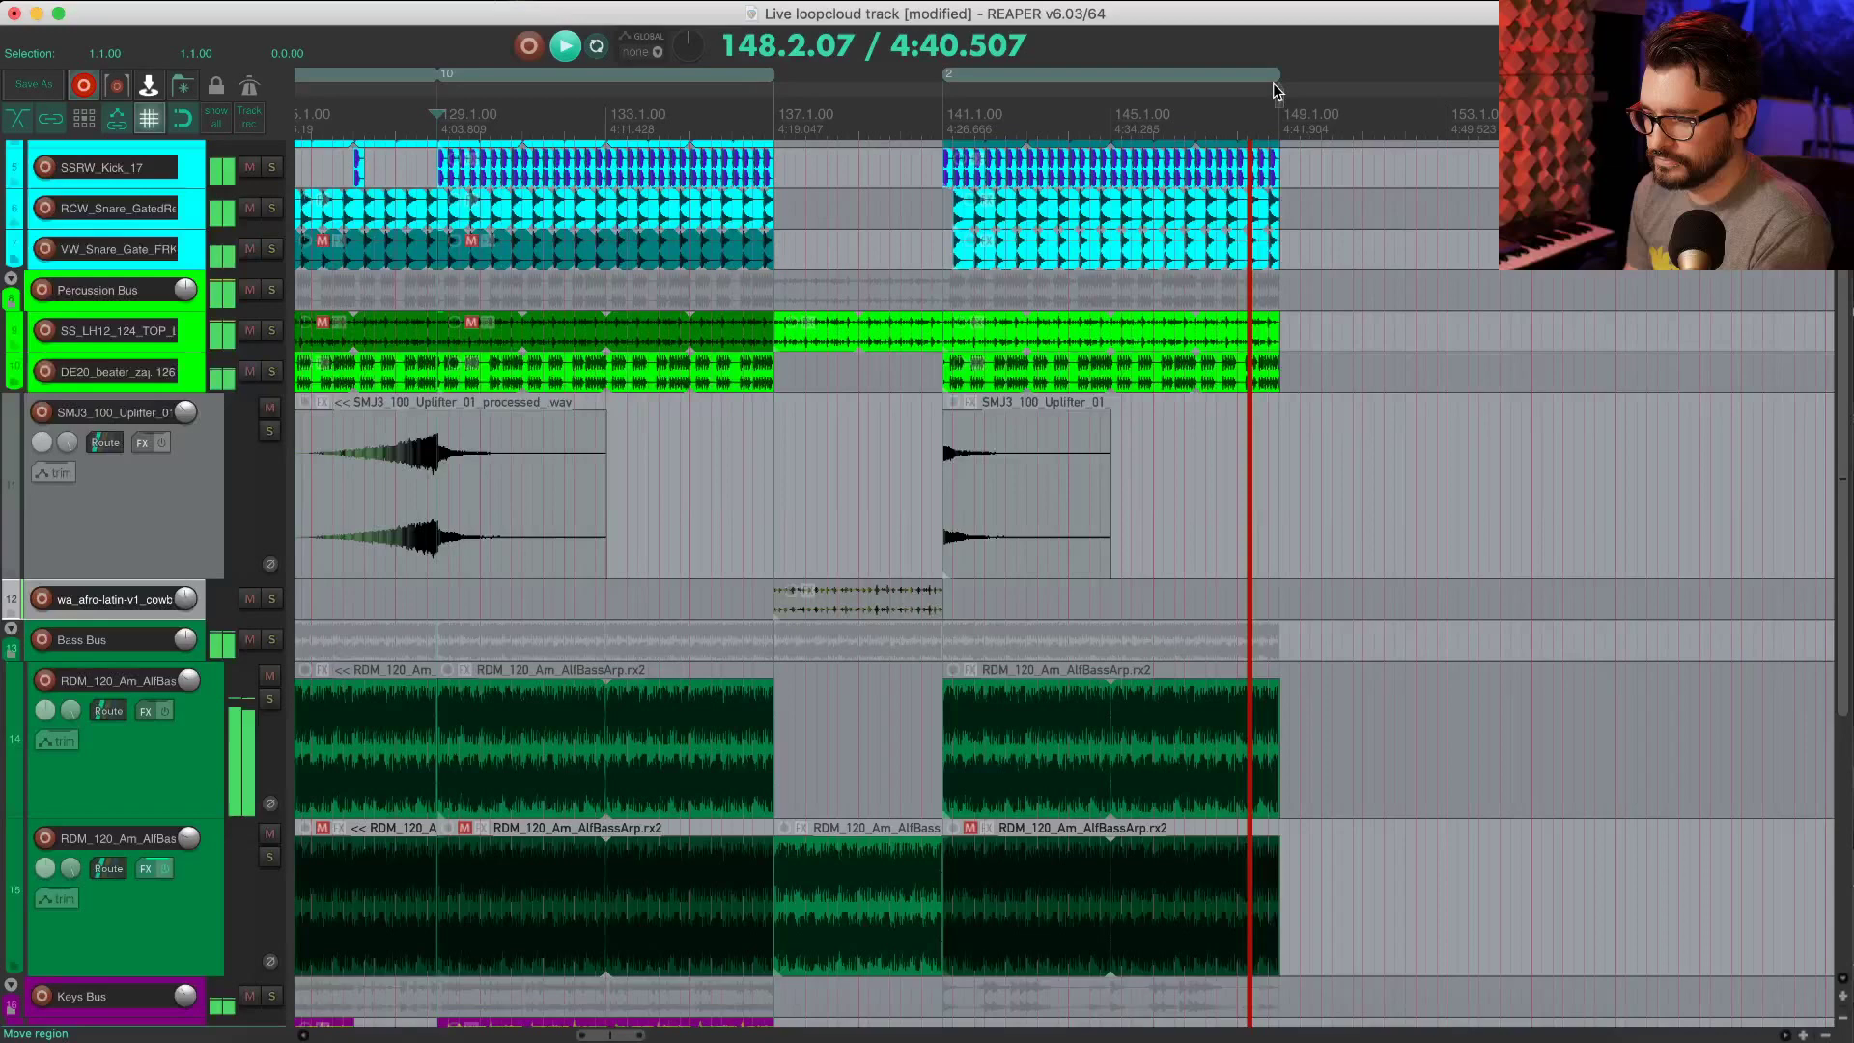
# Step: Duplicate the region at bar 141 with its items to bar 149 and check the extended arrangement
pyautogui.hscroll(-5, 1157, 298)
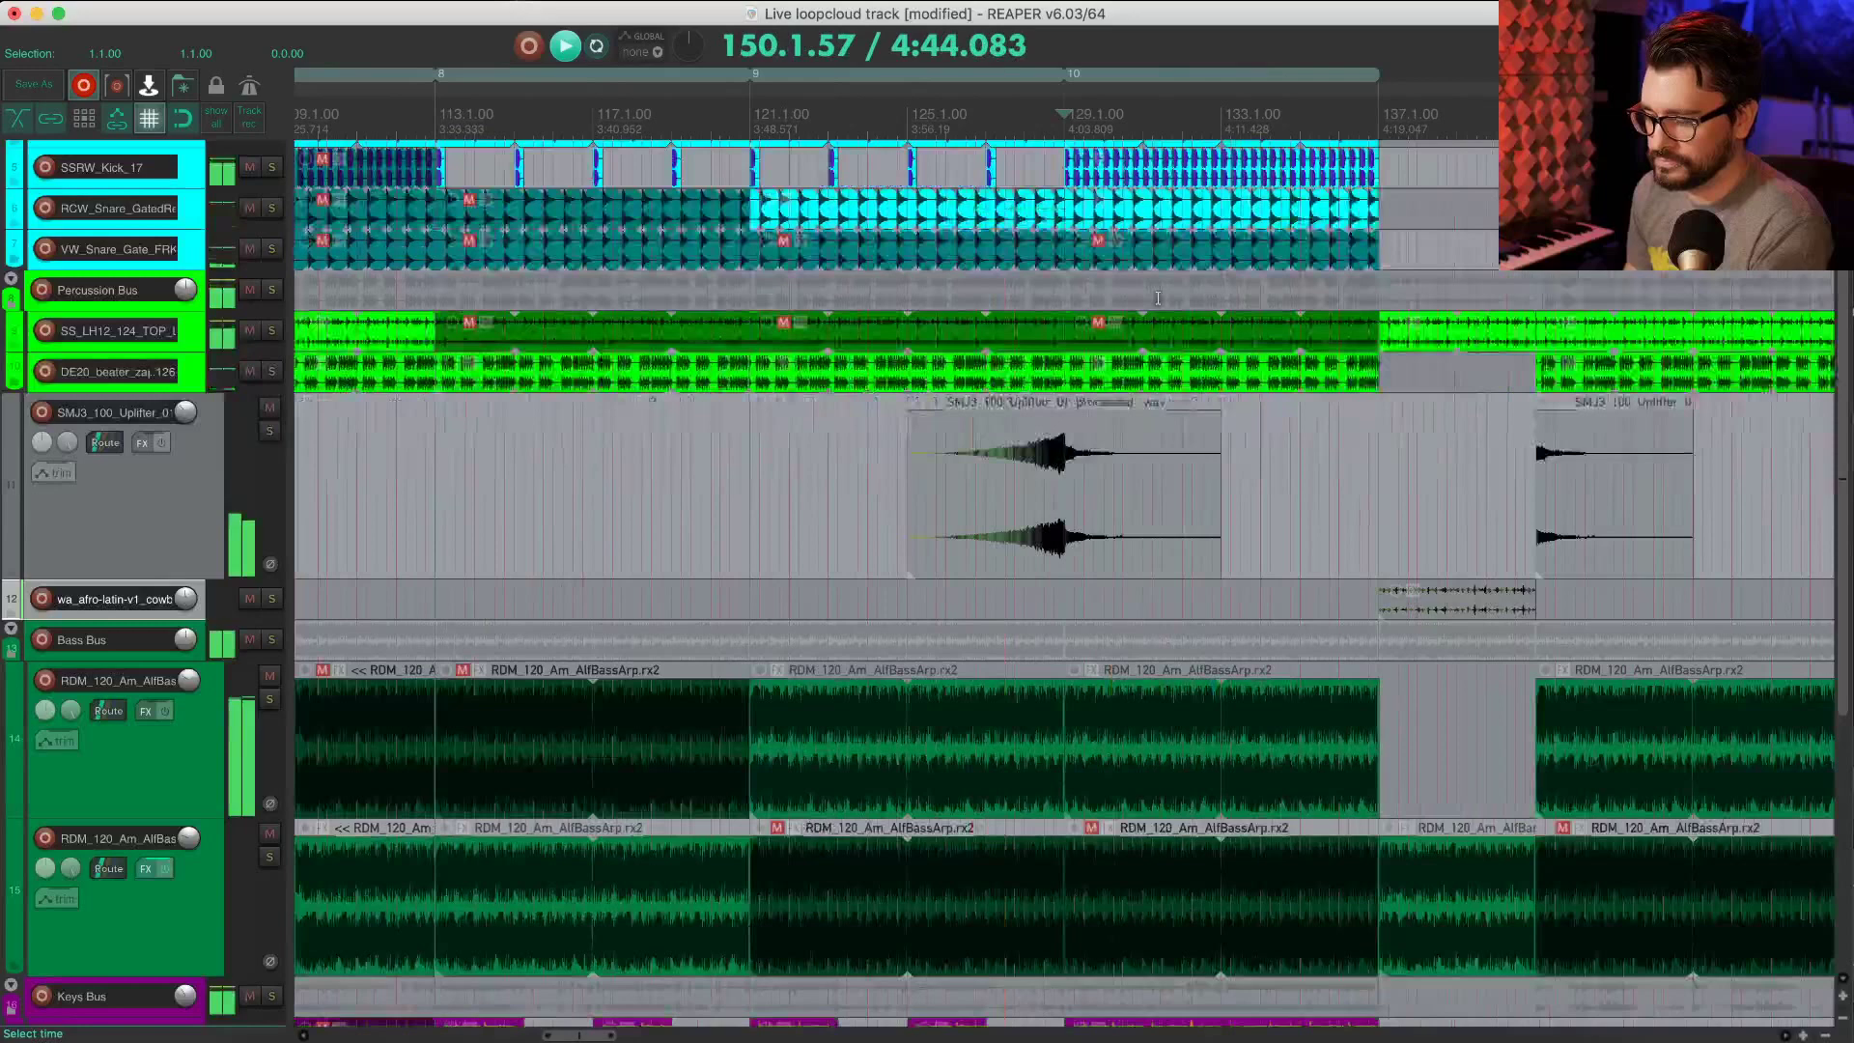
pyautogui.scroll(-3, 1158, 297)
pyautogui.scroll(-2, 679, 277)
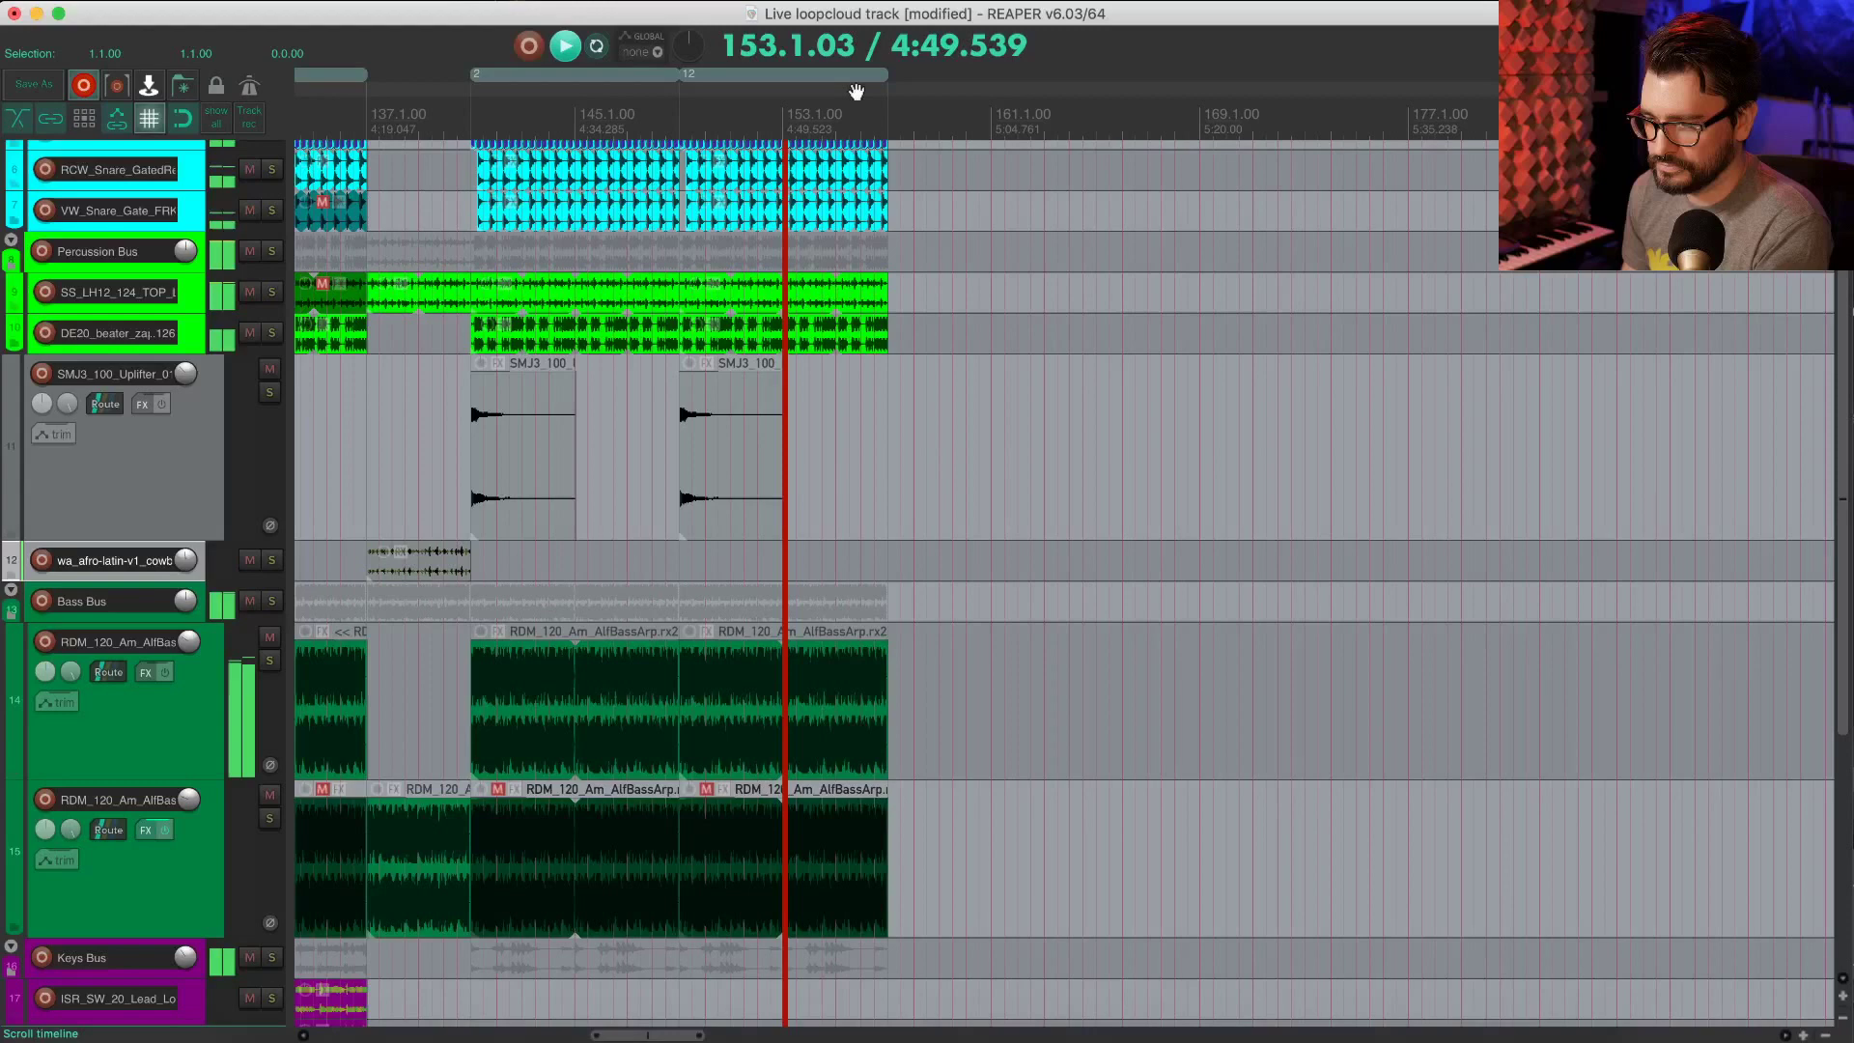
pyautogui.hscroll(3, 791, 175)
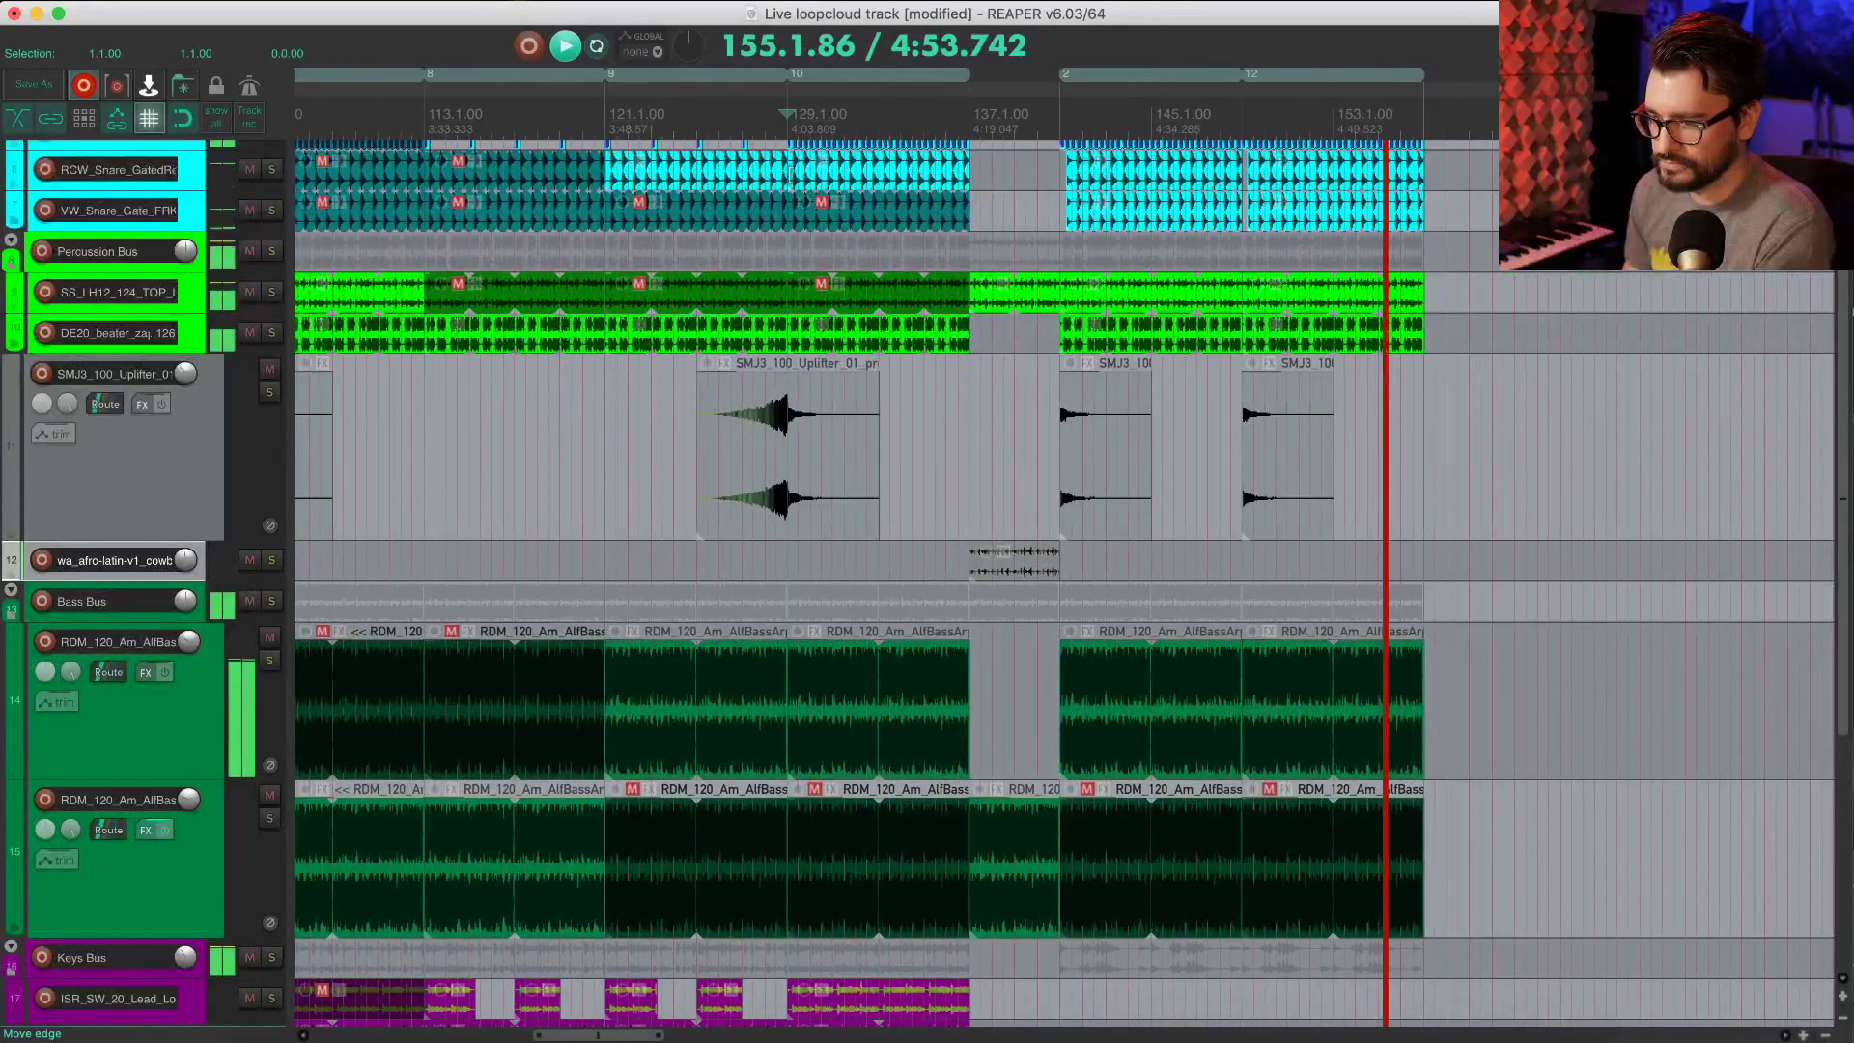
pyautogui.scroll(-2, 848, 180)
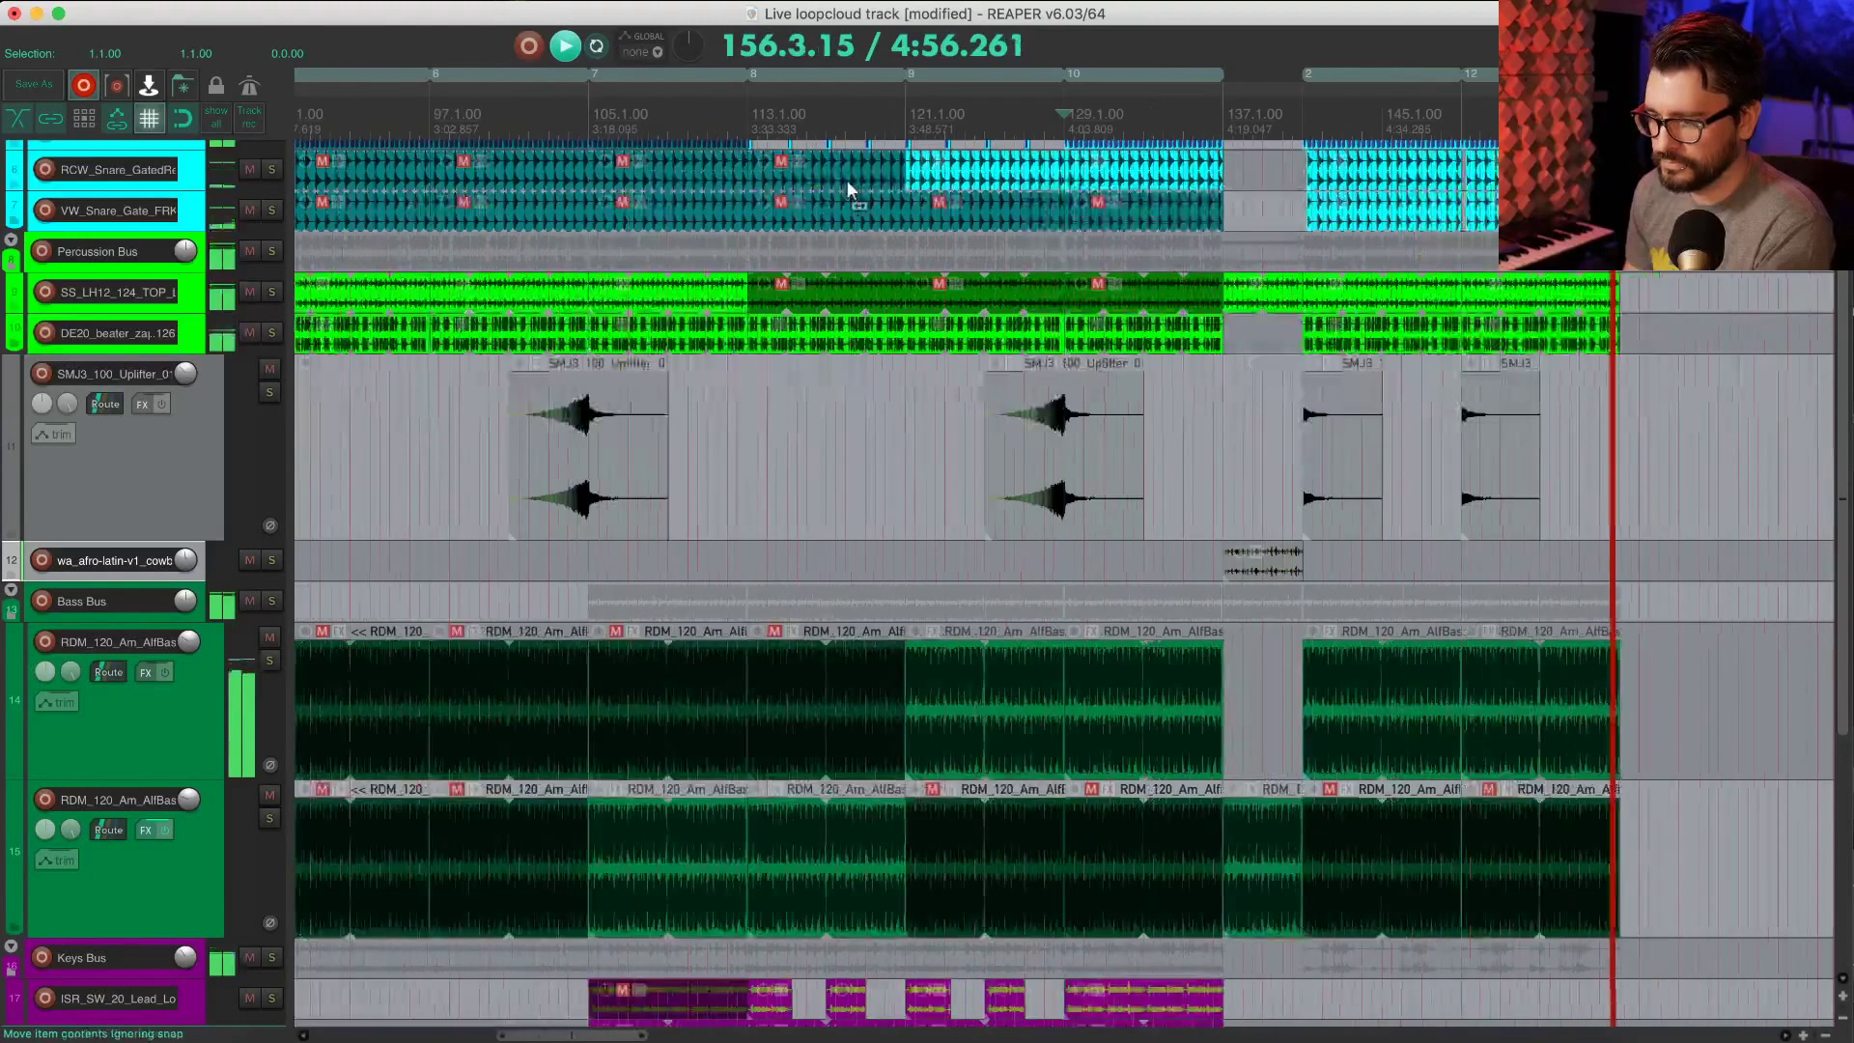
# Step: Stop playback of the extended arrangement and place the edit cursor at bar 98 on the uplifter track
pyautogui.scroll(-1, 848, 180)
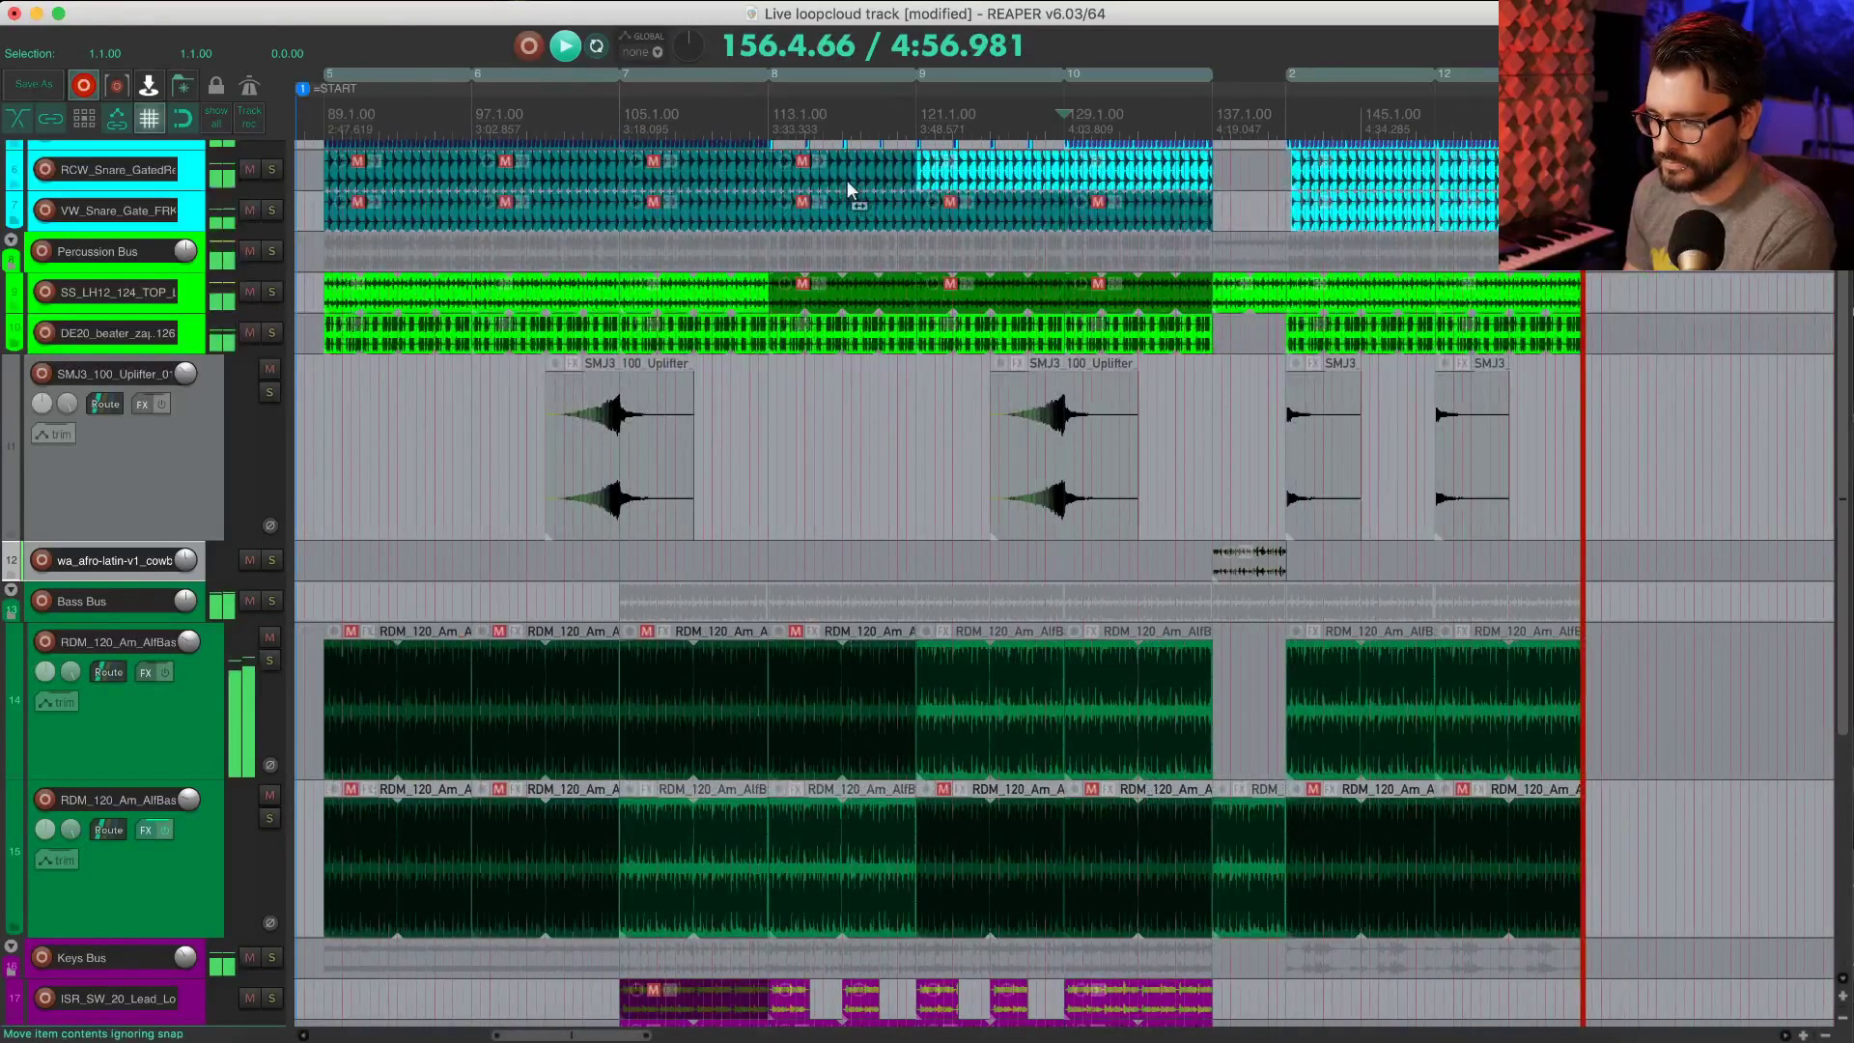
pyautogui.press('space')
pyautogui.scroll(-1, 848, 180)
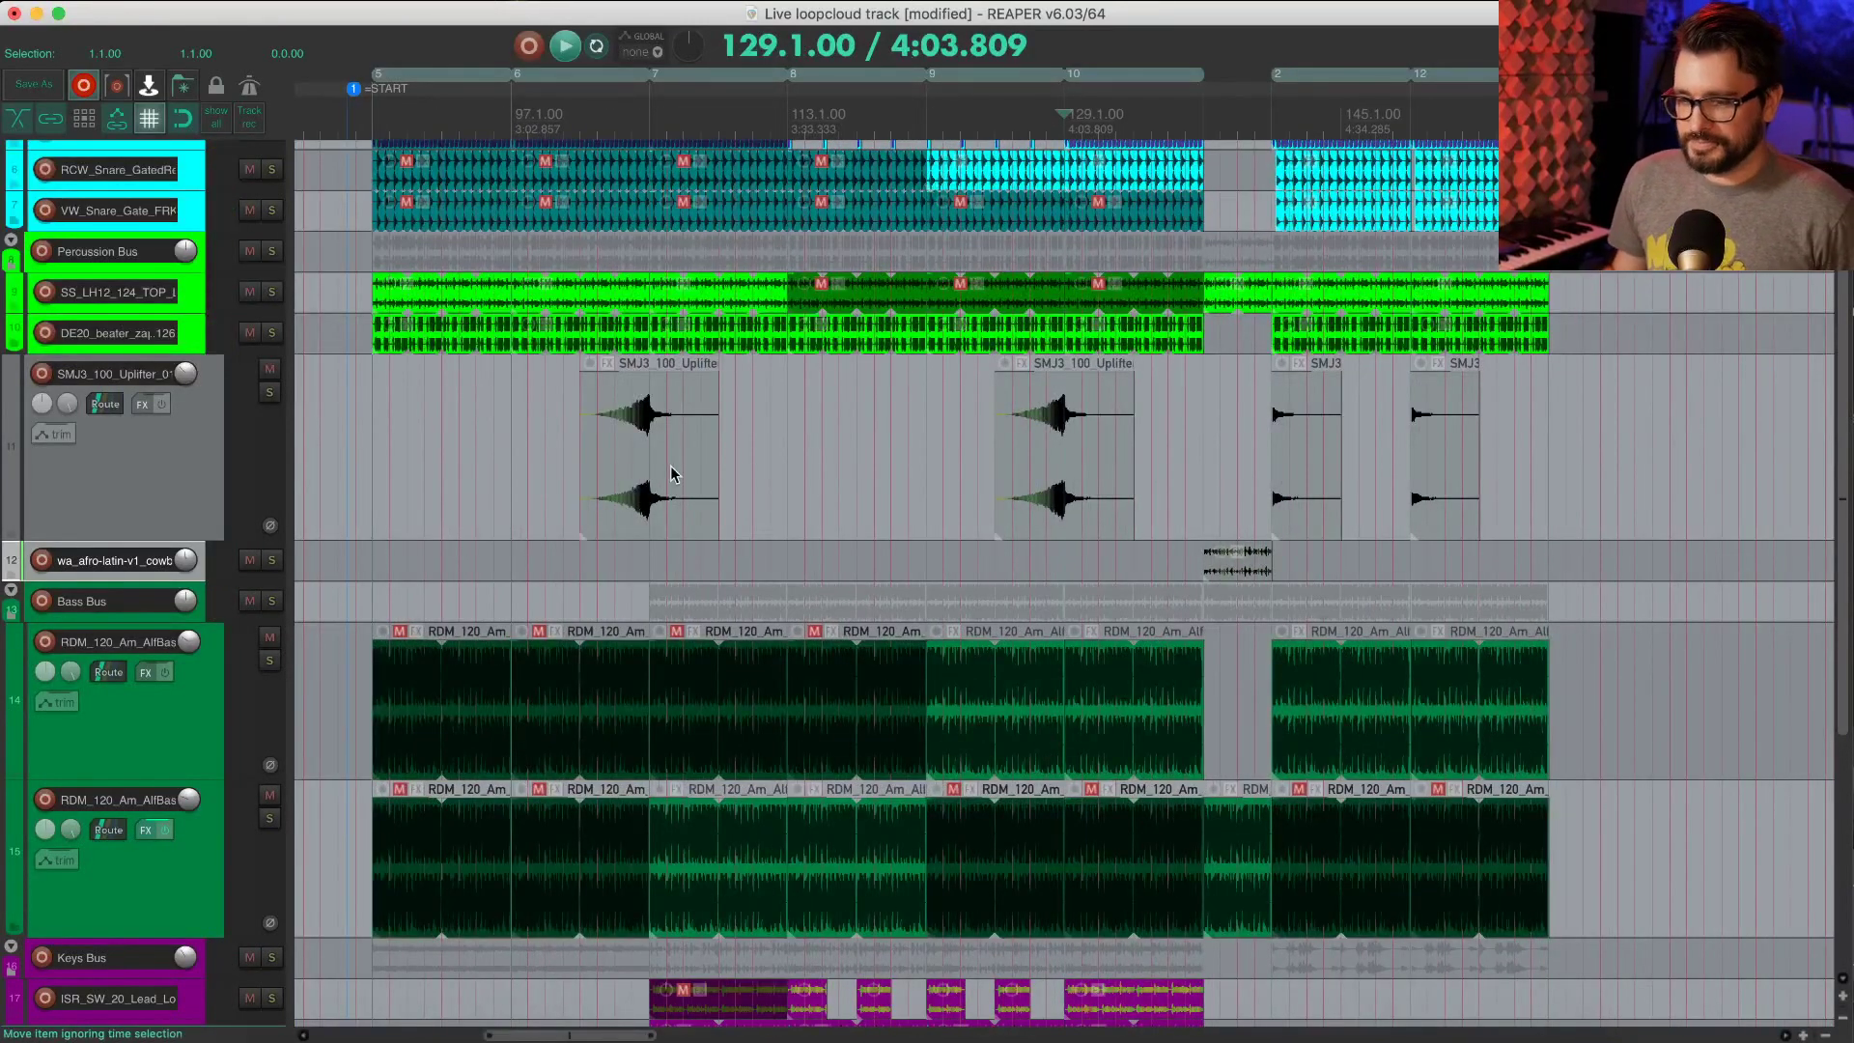
pyautogui.click(526, 431)
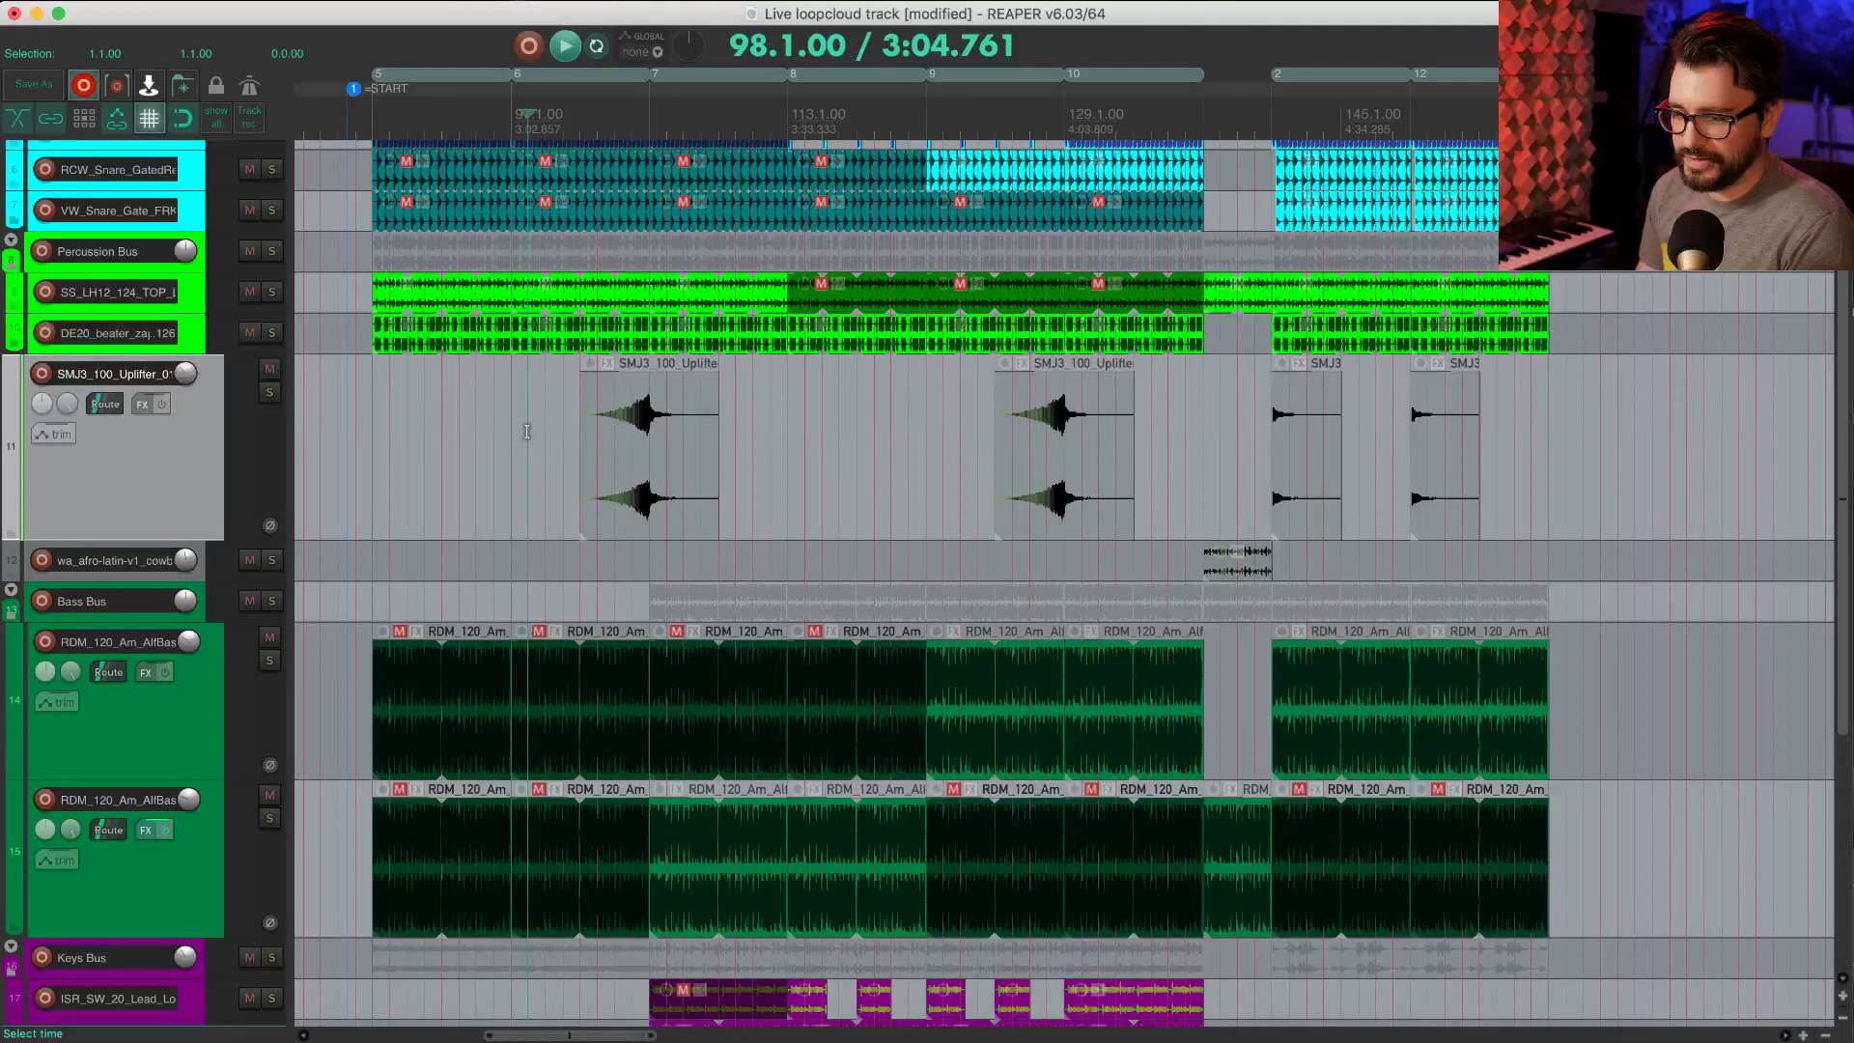
# Step: Switch to Loopcloud, with its window moved clear of the webcam area, and filter the cowbell search results by Library
pyautogui.press('super+Tab')
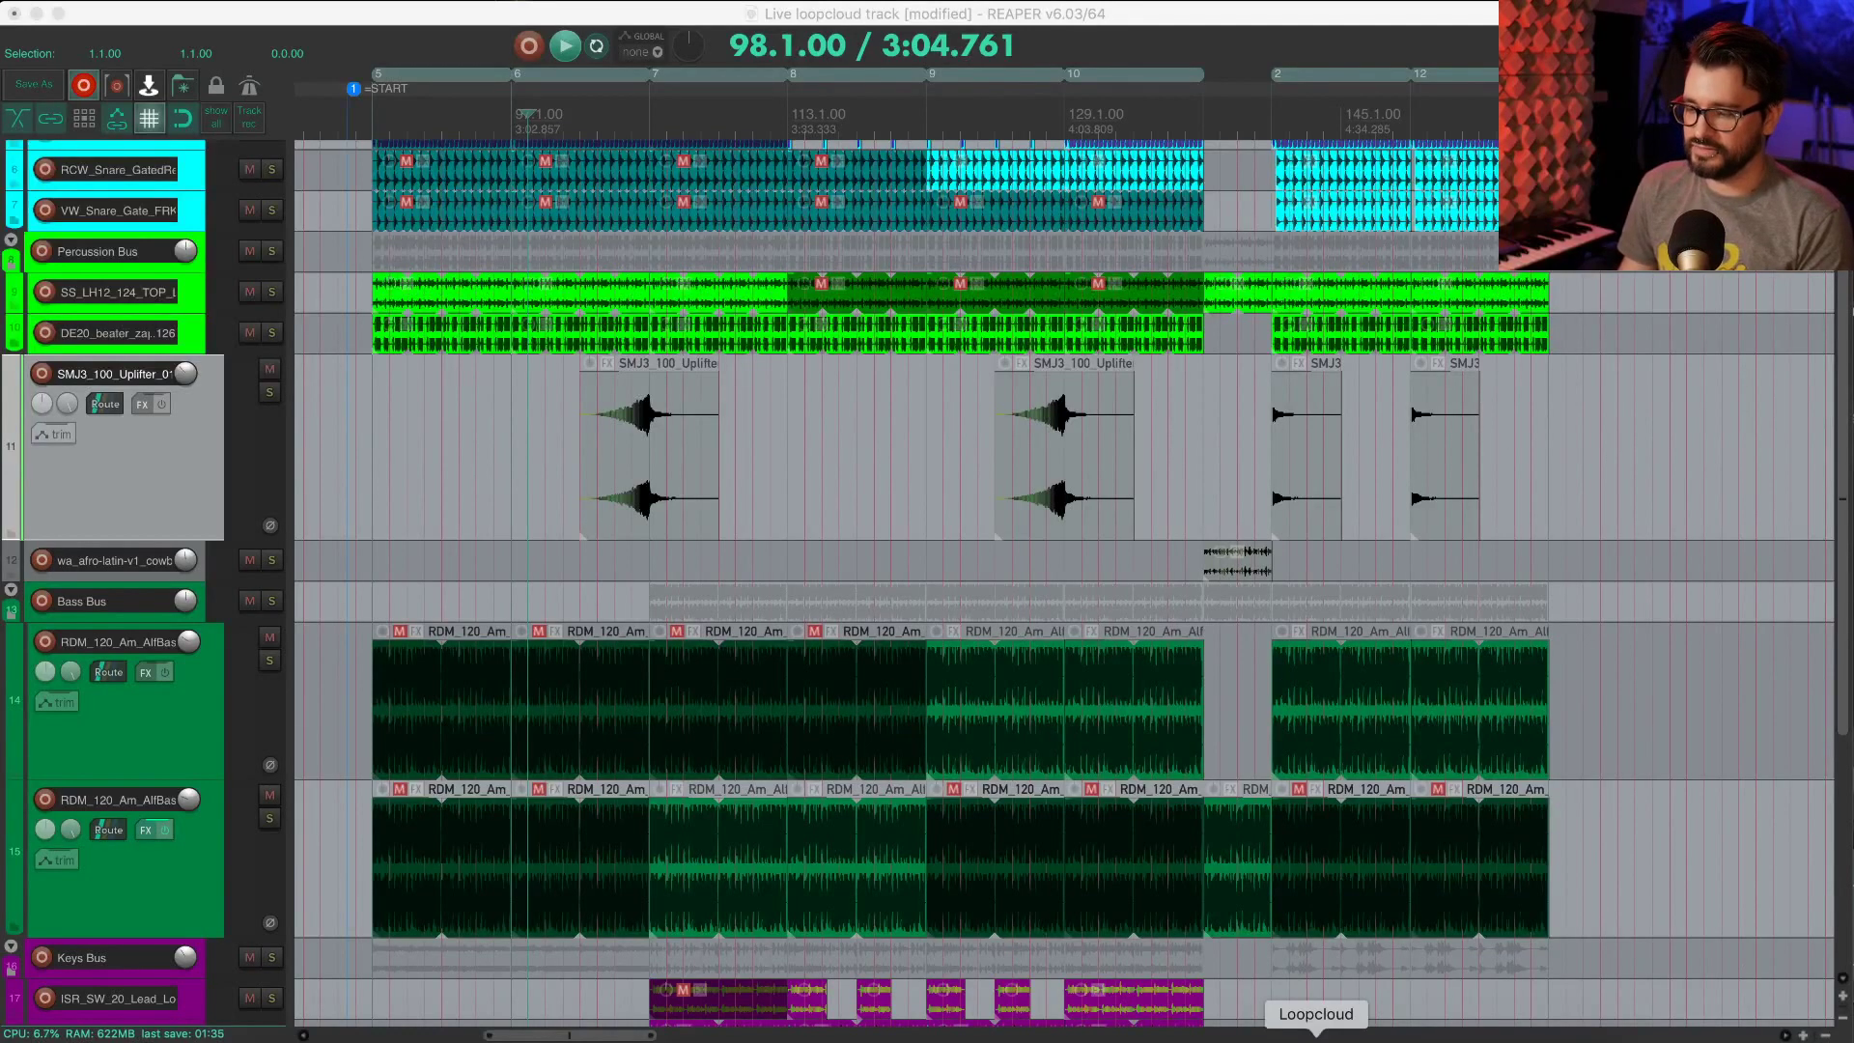
pyautogui.click(1316, 1029)
pyautogui.moveTo(1299, 46); pyautogui.dragTo(1092, 34)
pyautogui.doubleClick(1089, 34)
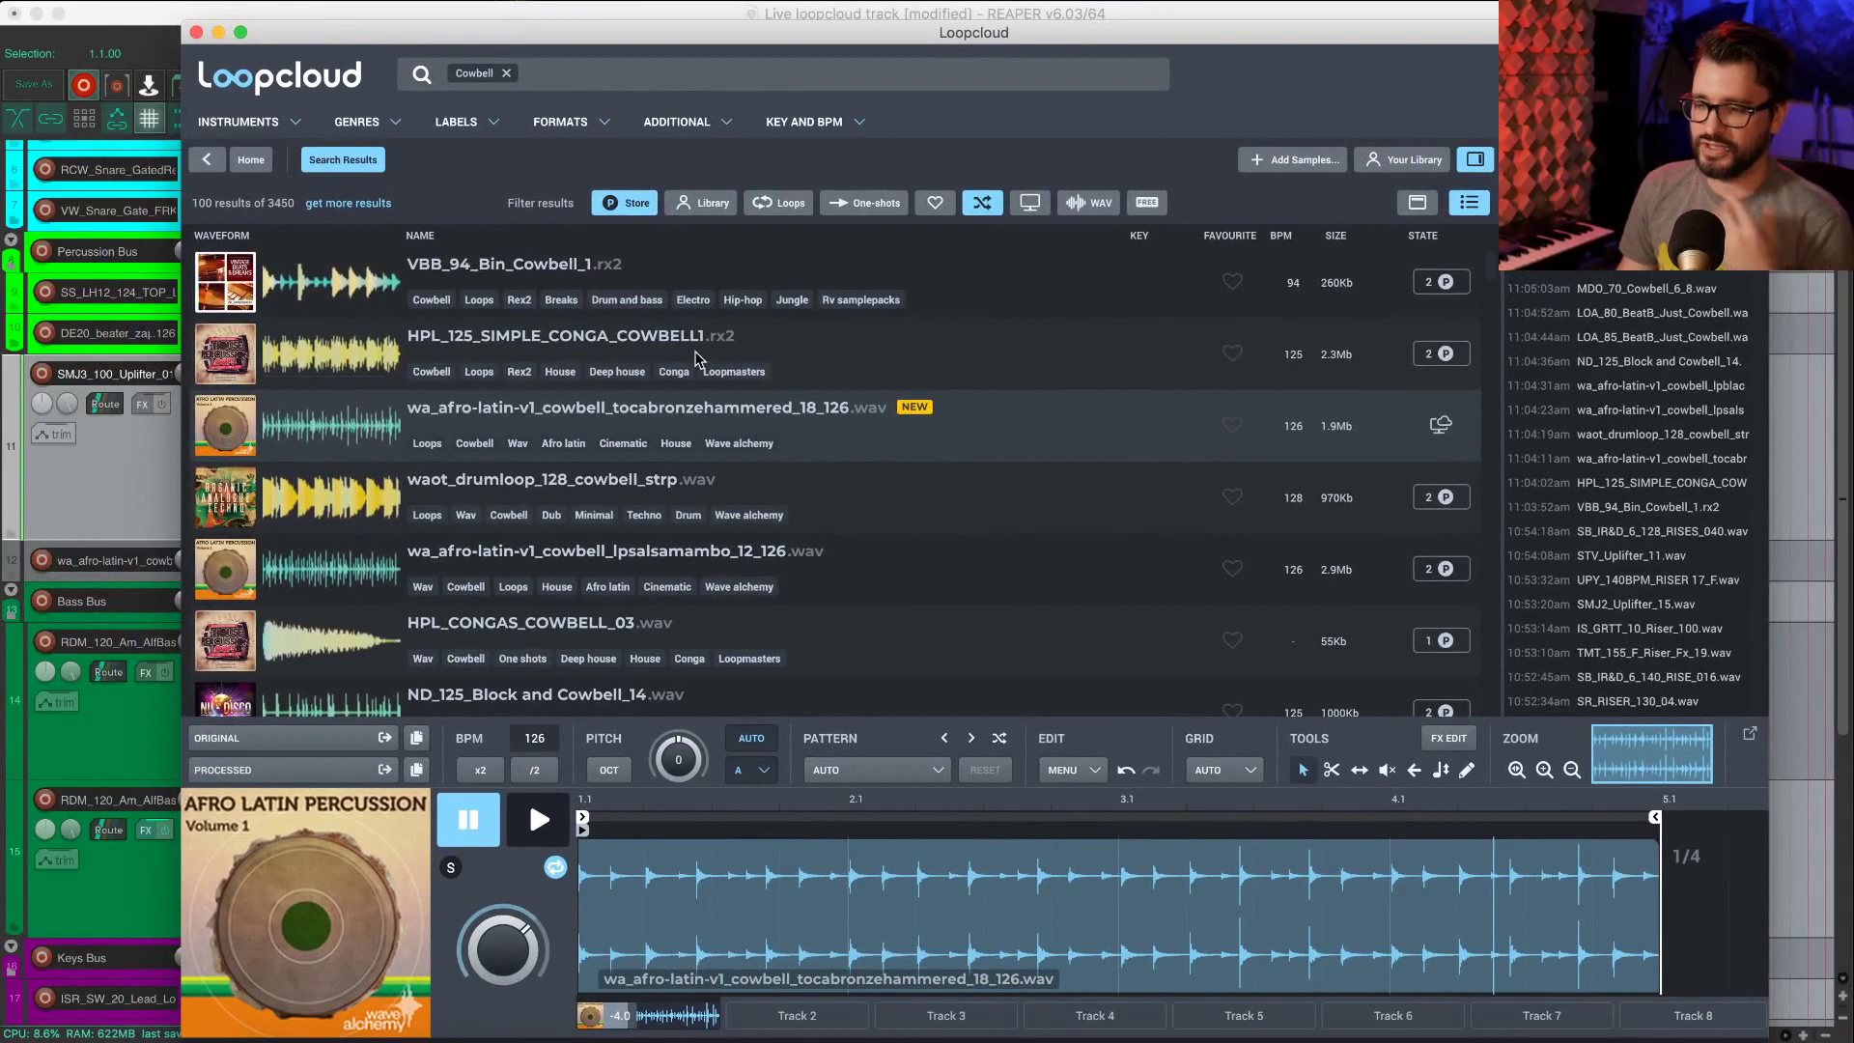
pyautogui.click(725, 202)
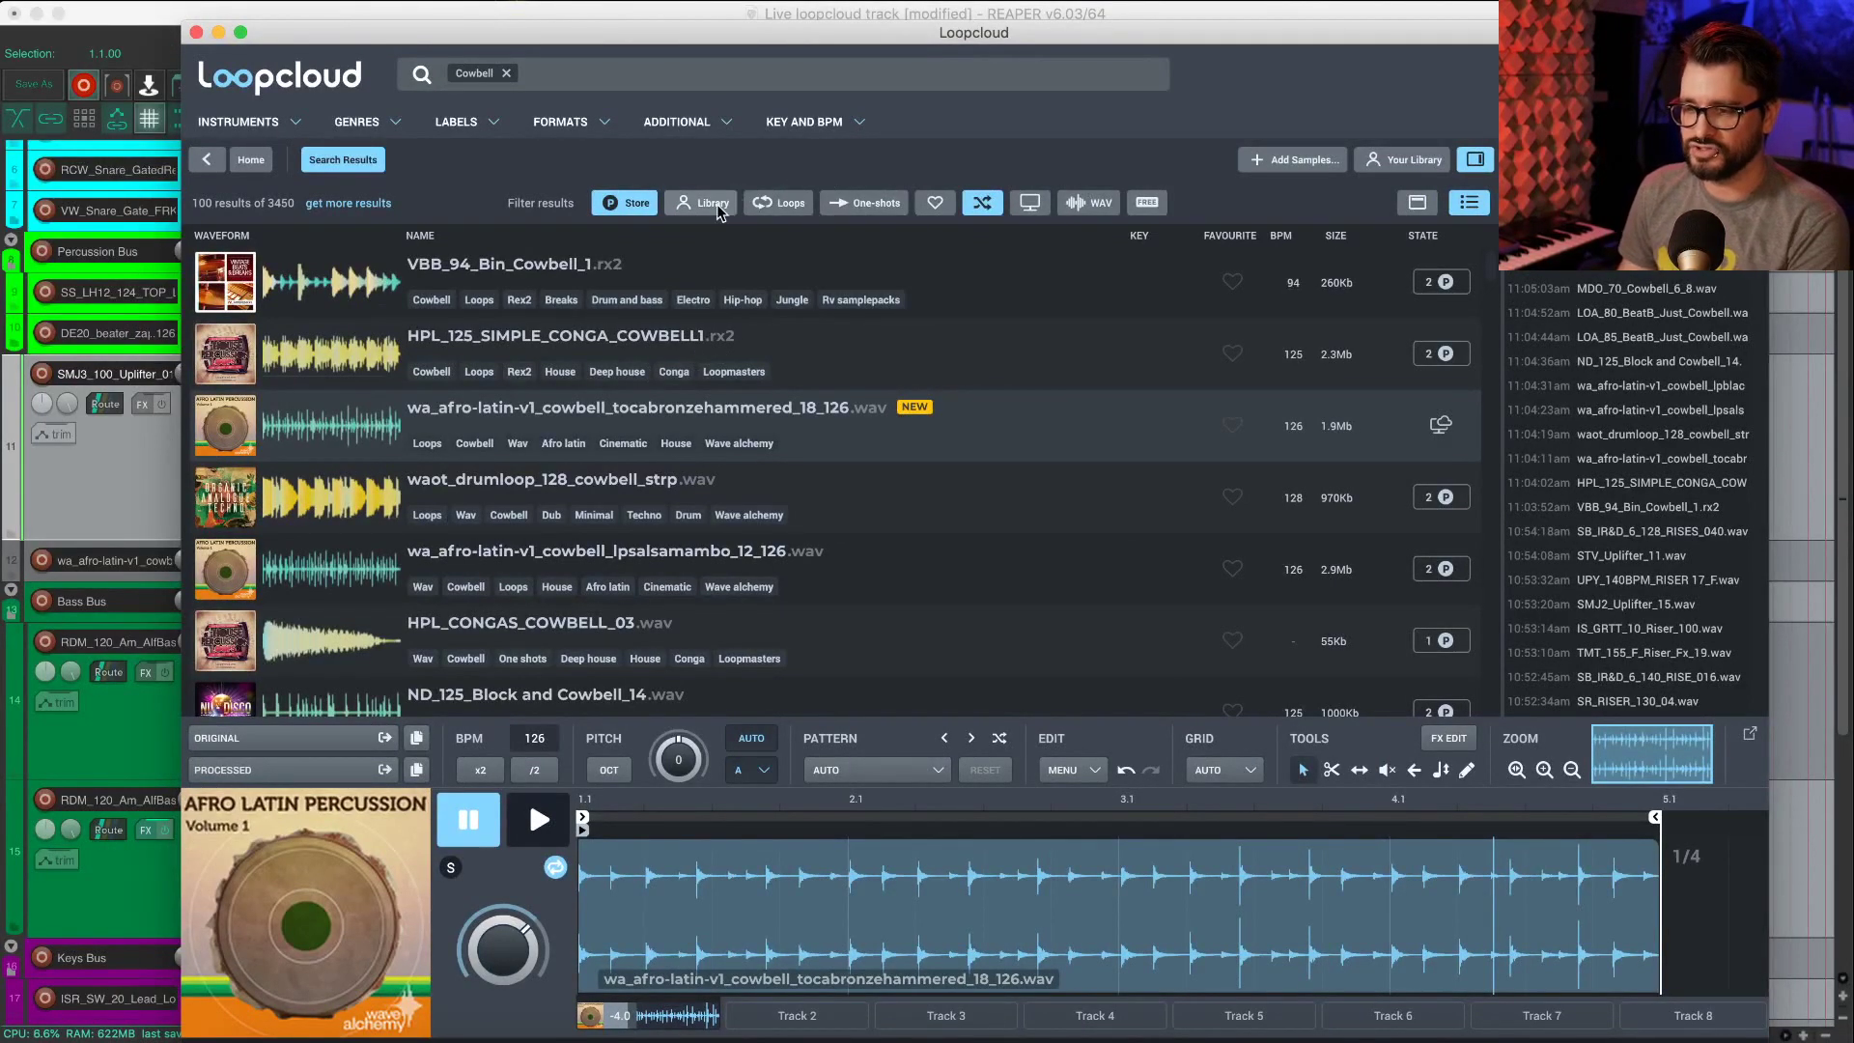